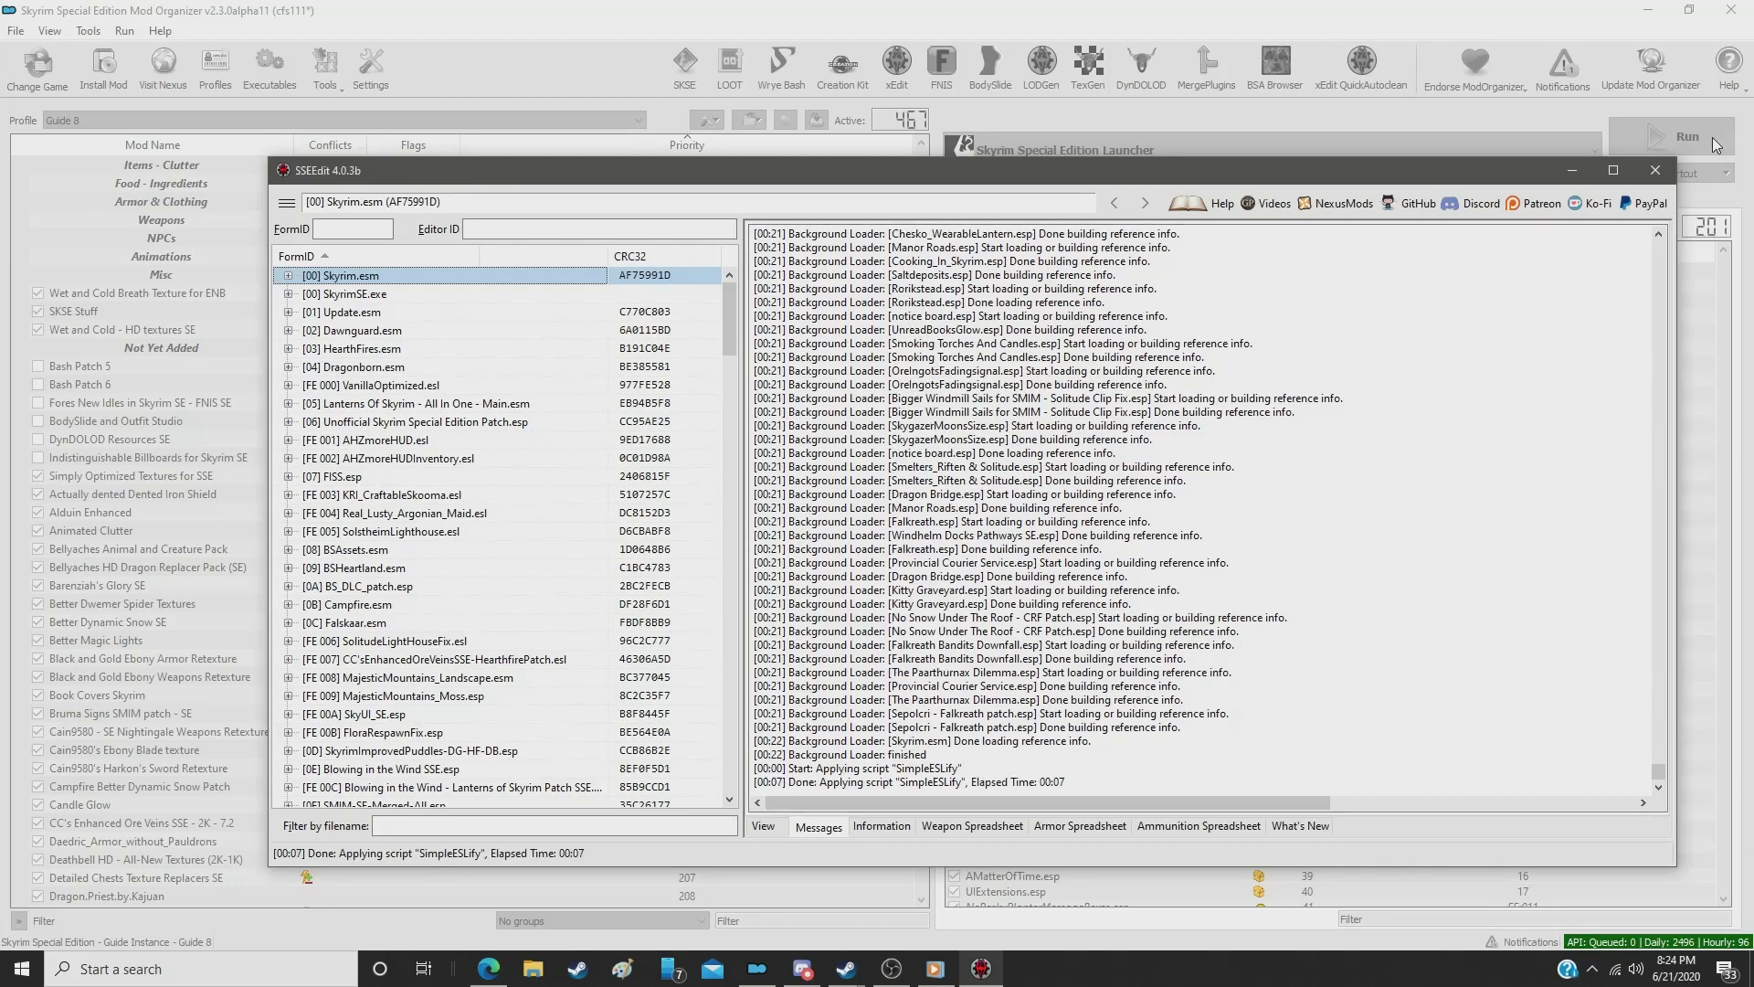
Step: Close SSEEdit and deactivate the mod Baked Beans of Skyrim - The definitive fart mod at the end of the mod list
{"action": "left_click", "coordinate": [1644, 177]}
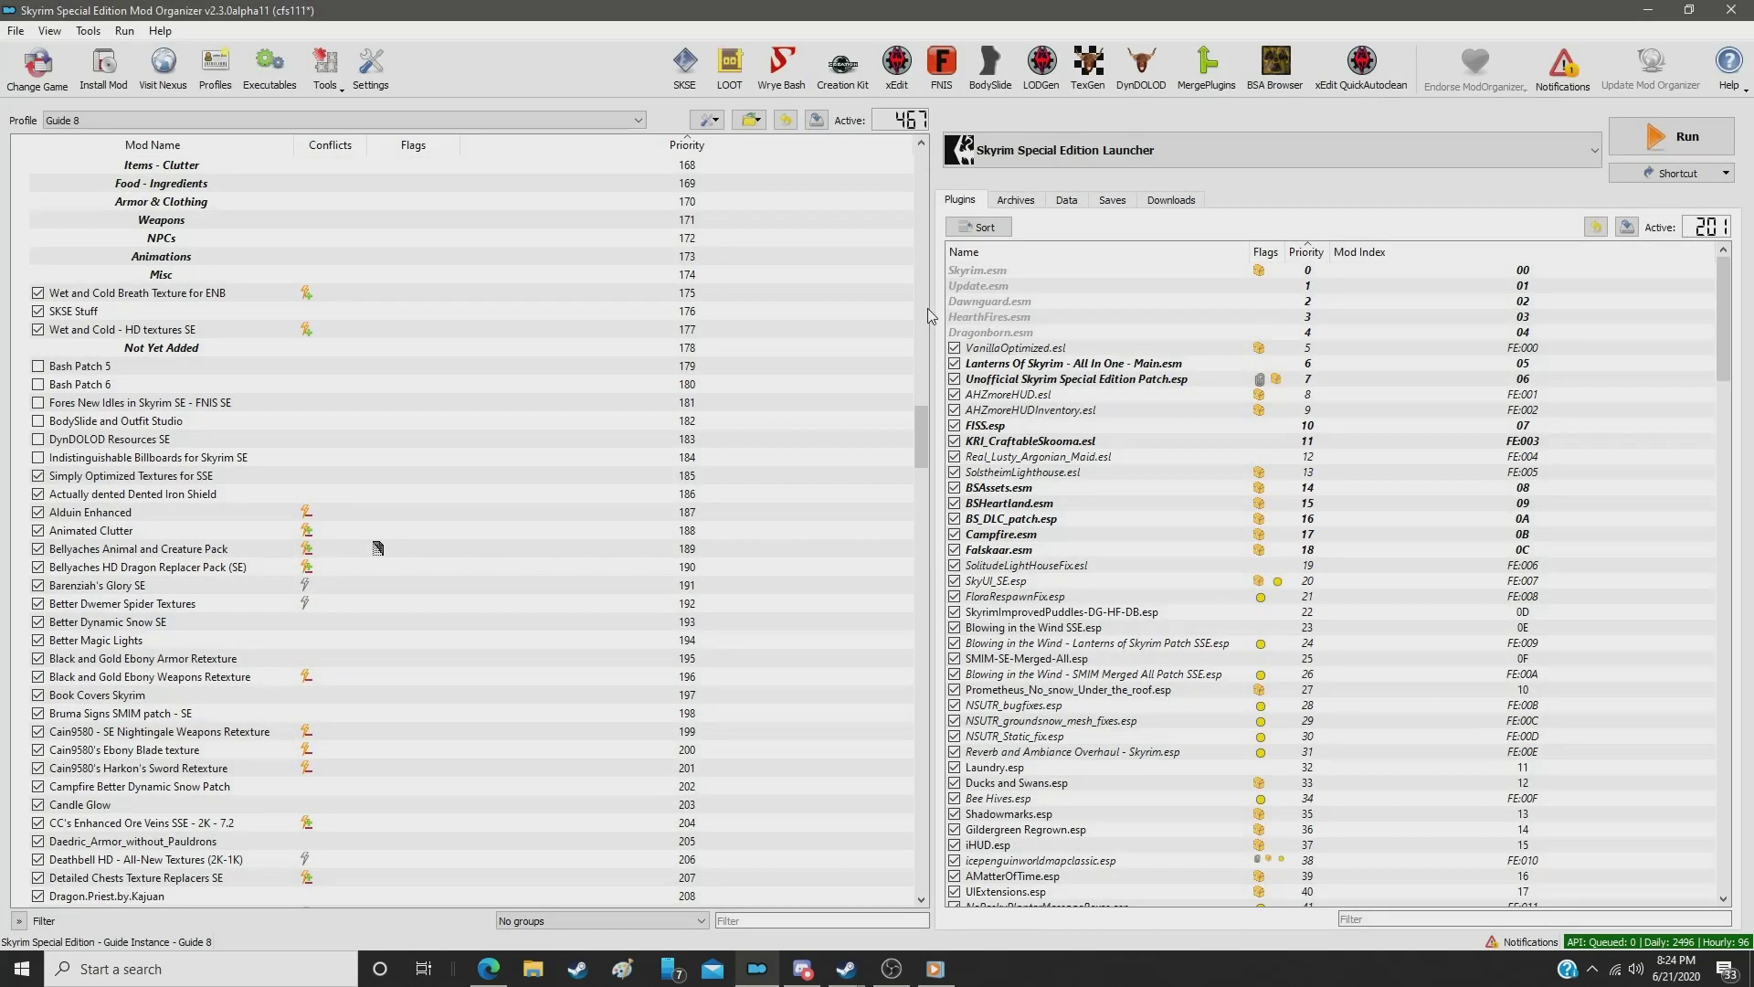
{"action": "left_click_drag", "start_coordinate": [920, 420], "coordinate": [920, 850]}
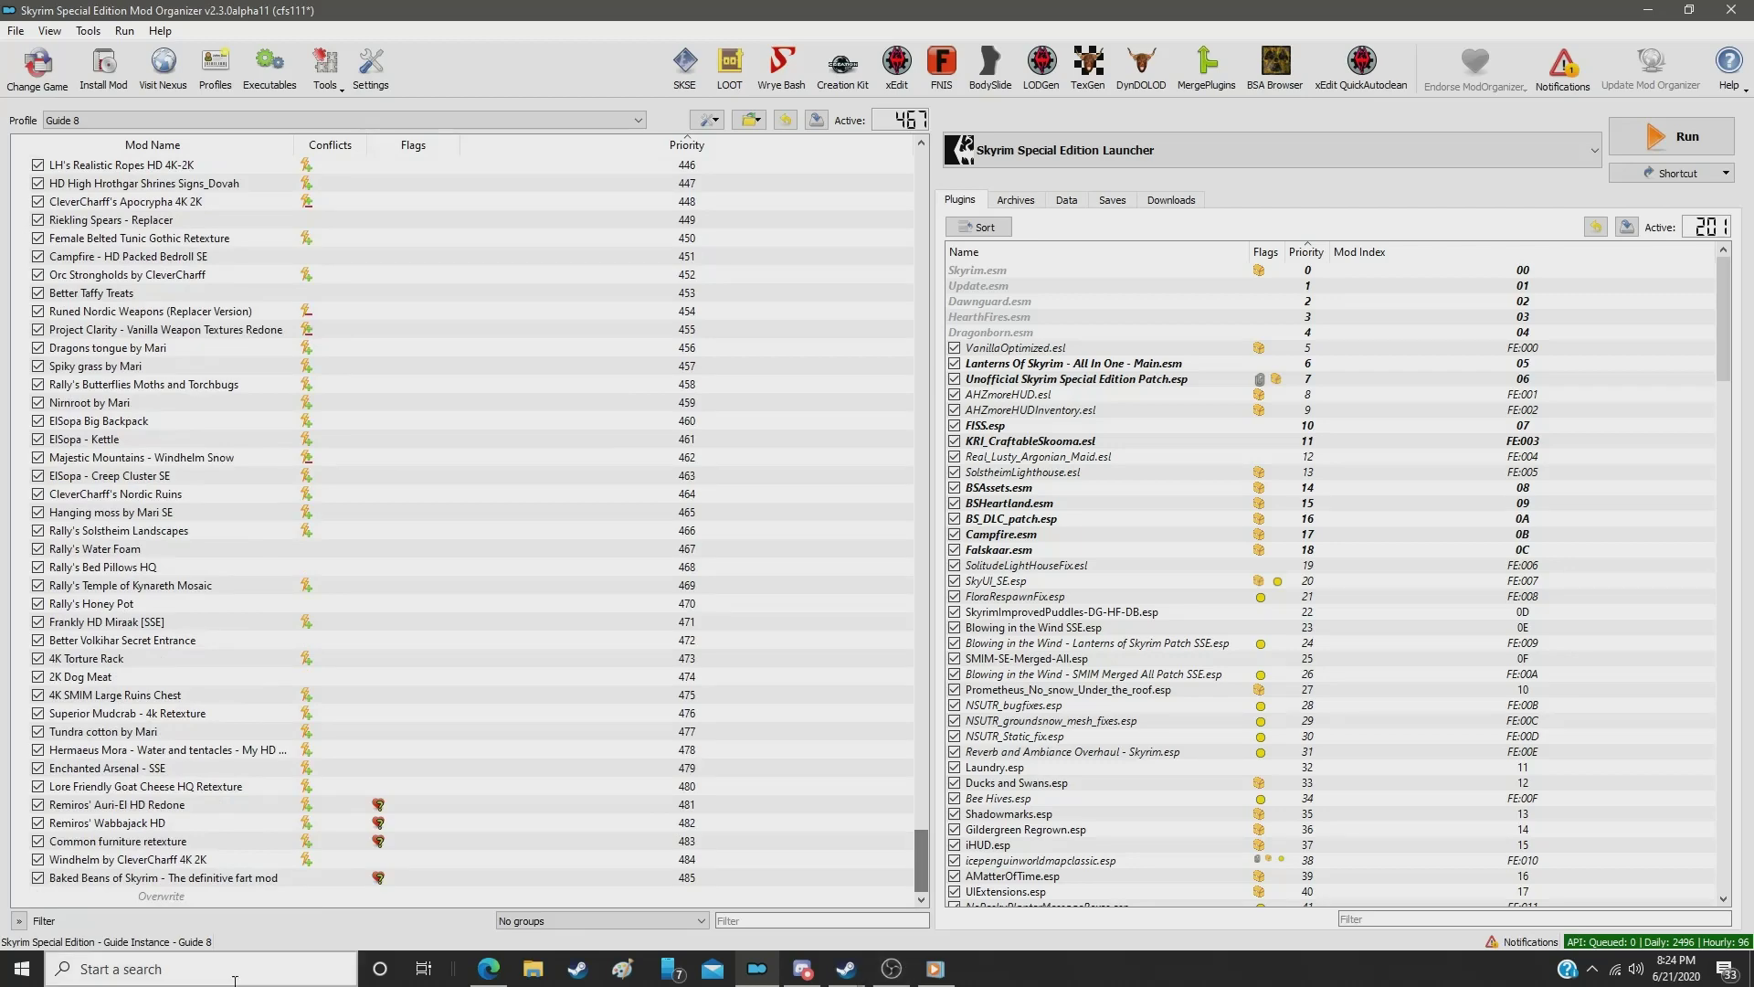
{"action": "left_click", "coordinate": [37, 879]}
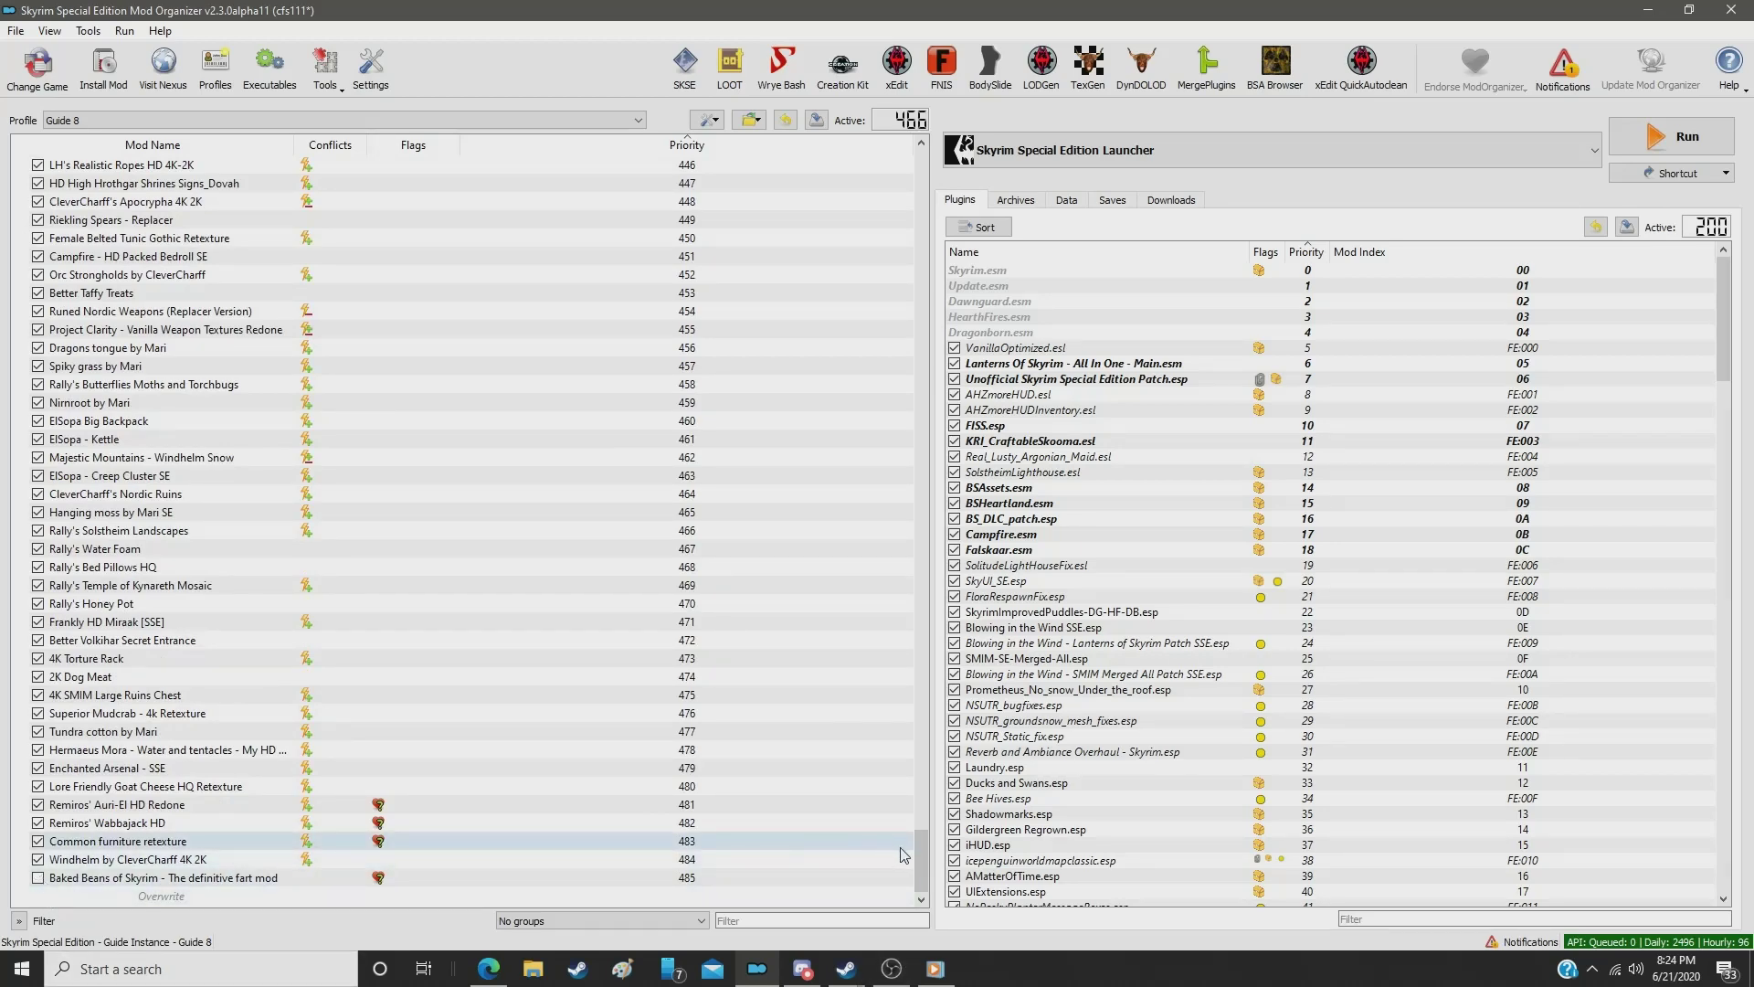
{"action": "left_click_drag", "start_coordinate": [920, 863], "coordinate": [920, 174]}
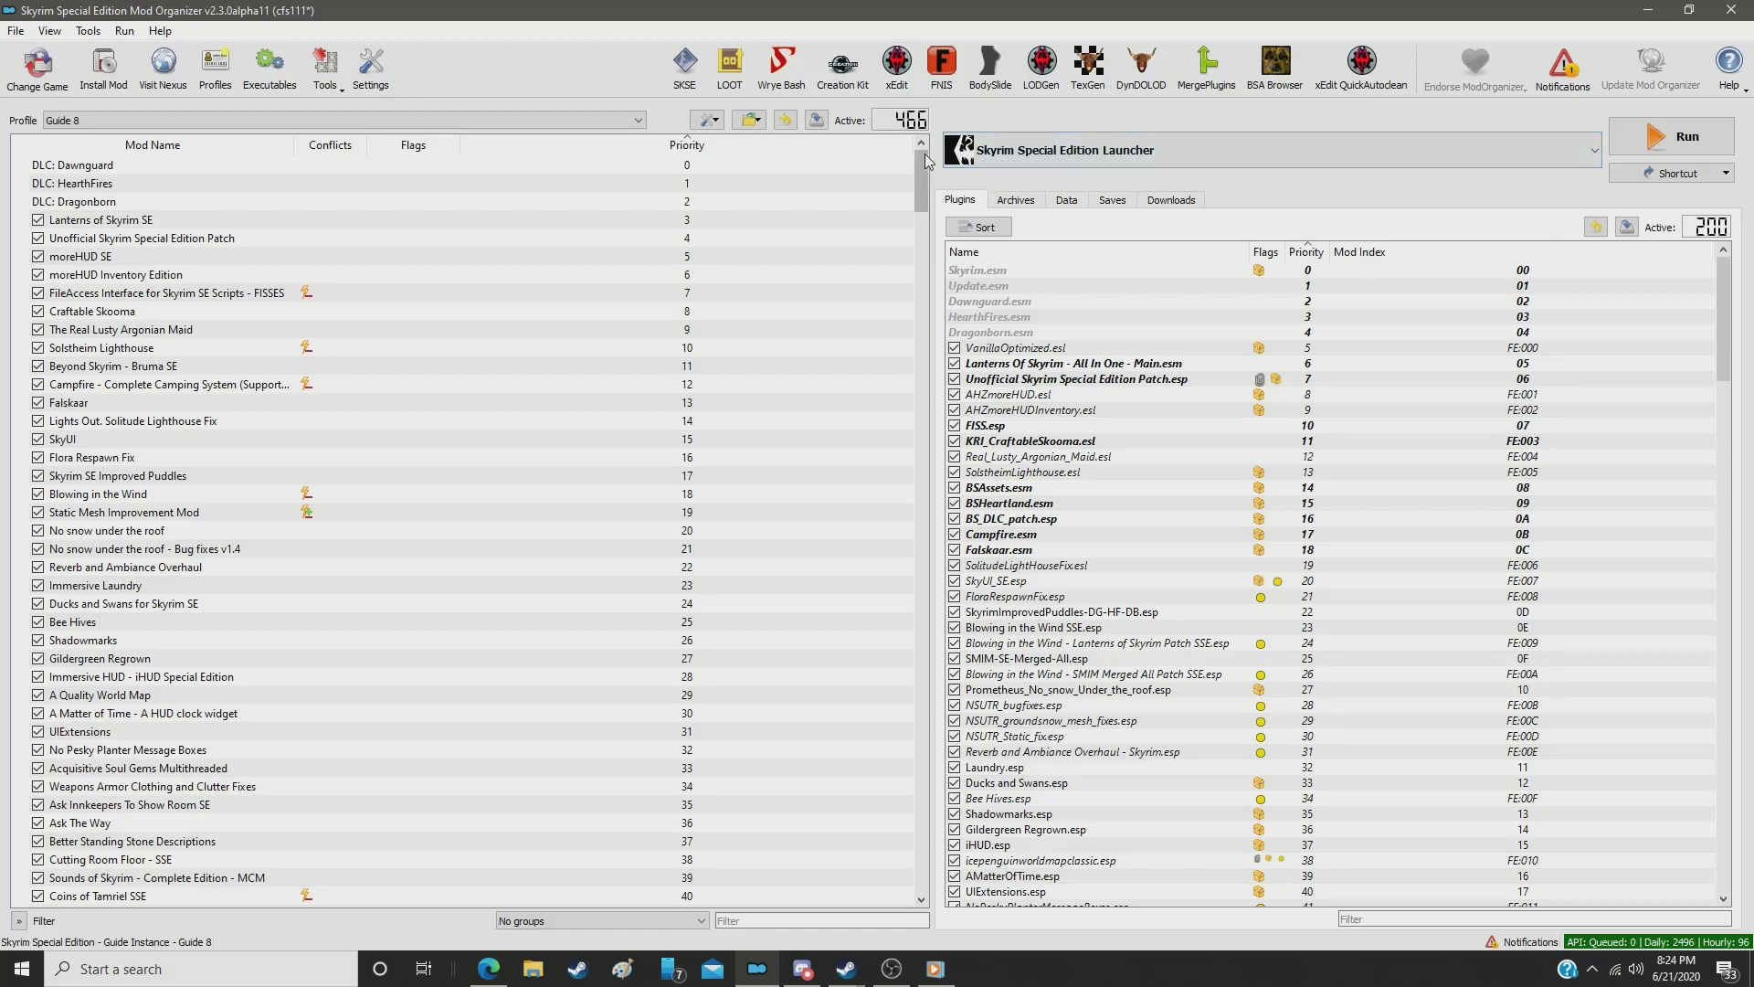
{"action": "left_click", "coordinate": [925, 245]}
{"action": "left_click_drag", "start_coordinate": [925, 245], "coordinate": [913, 839]}
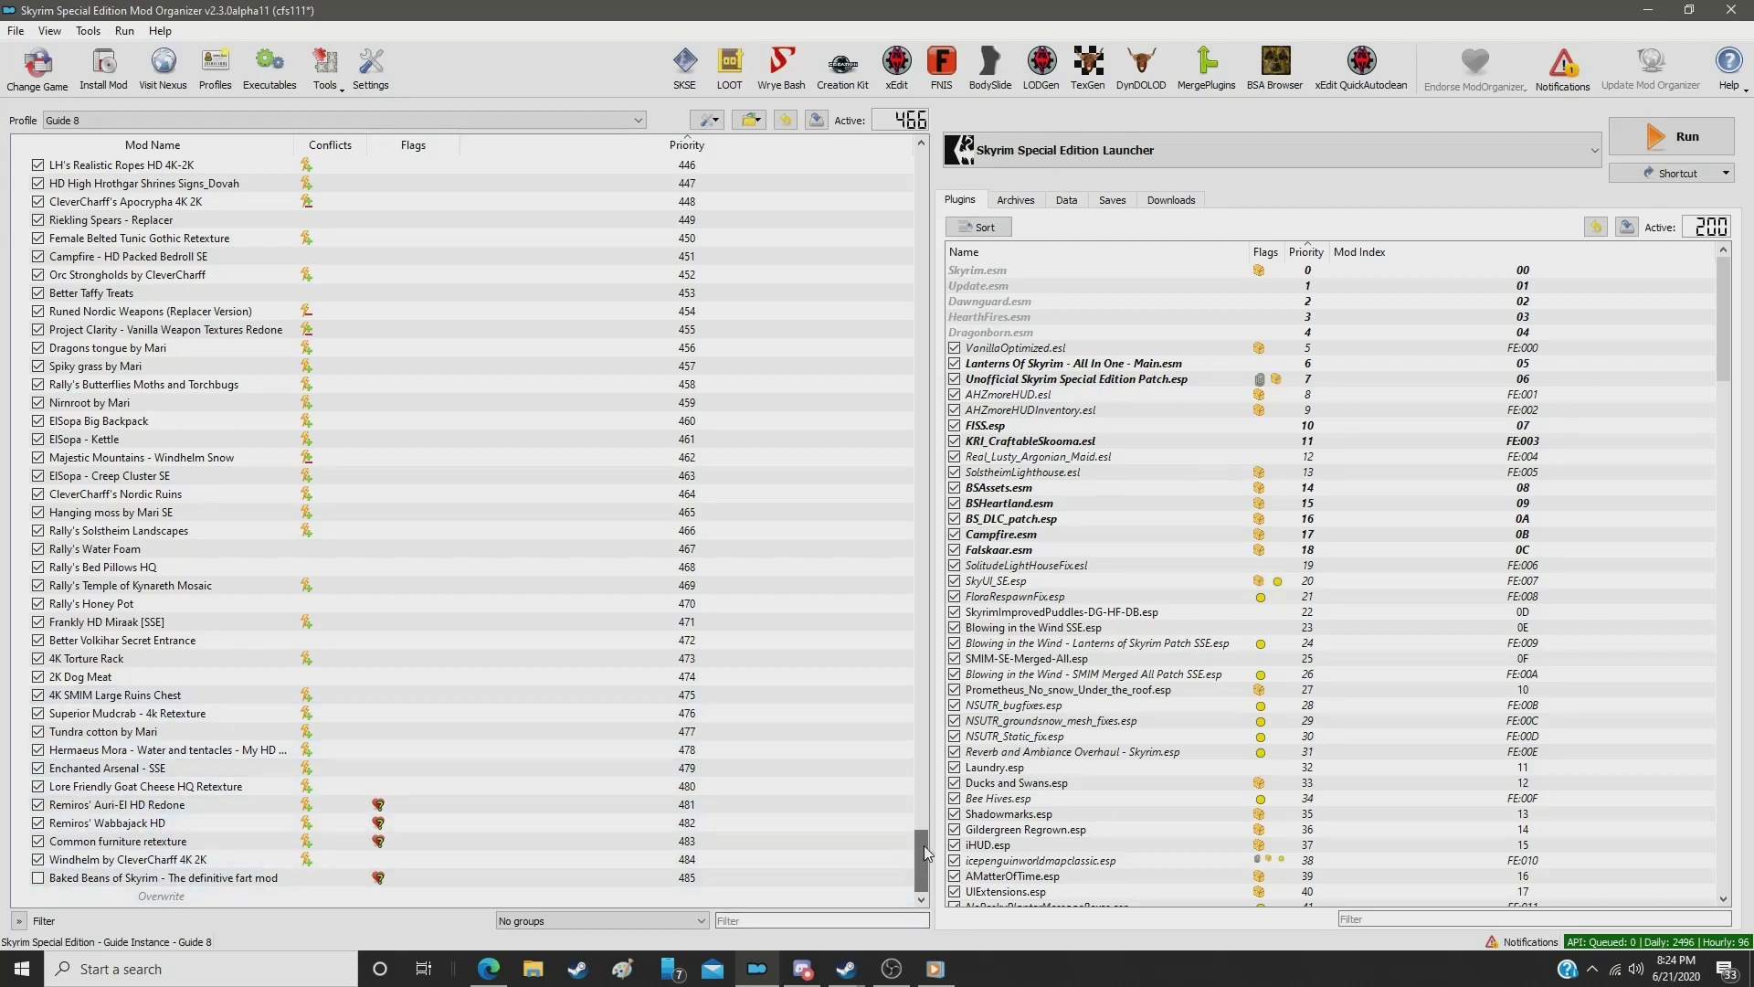
{"action": "left_click_drag", "start_coordinate": [926, 853], "coordinate": [923, 375]}
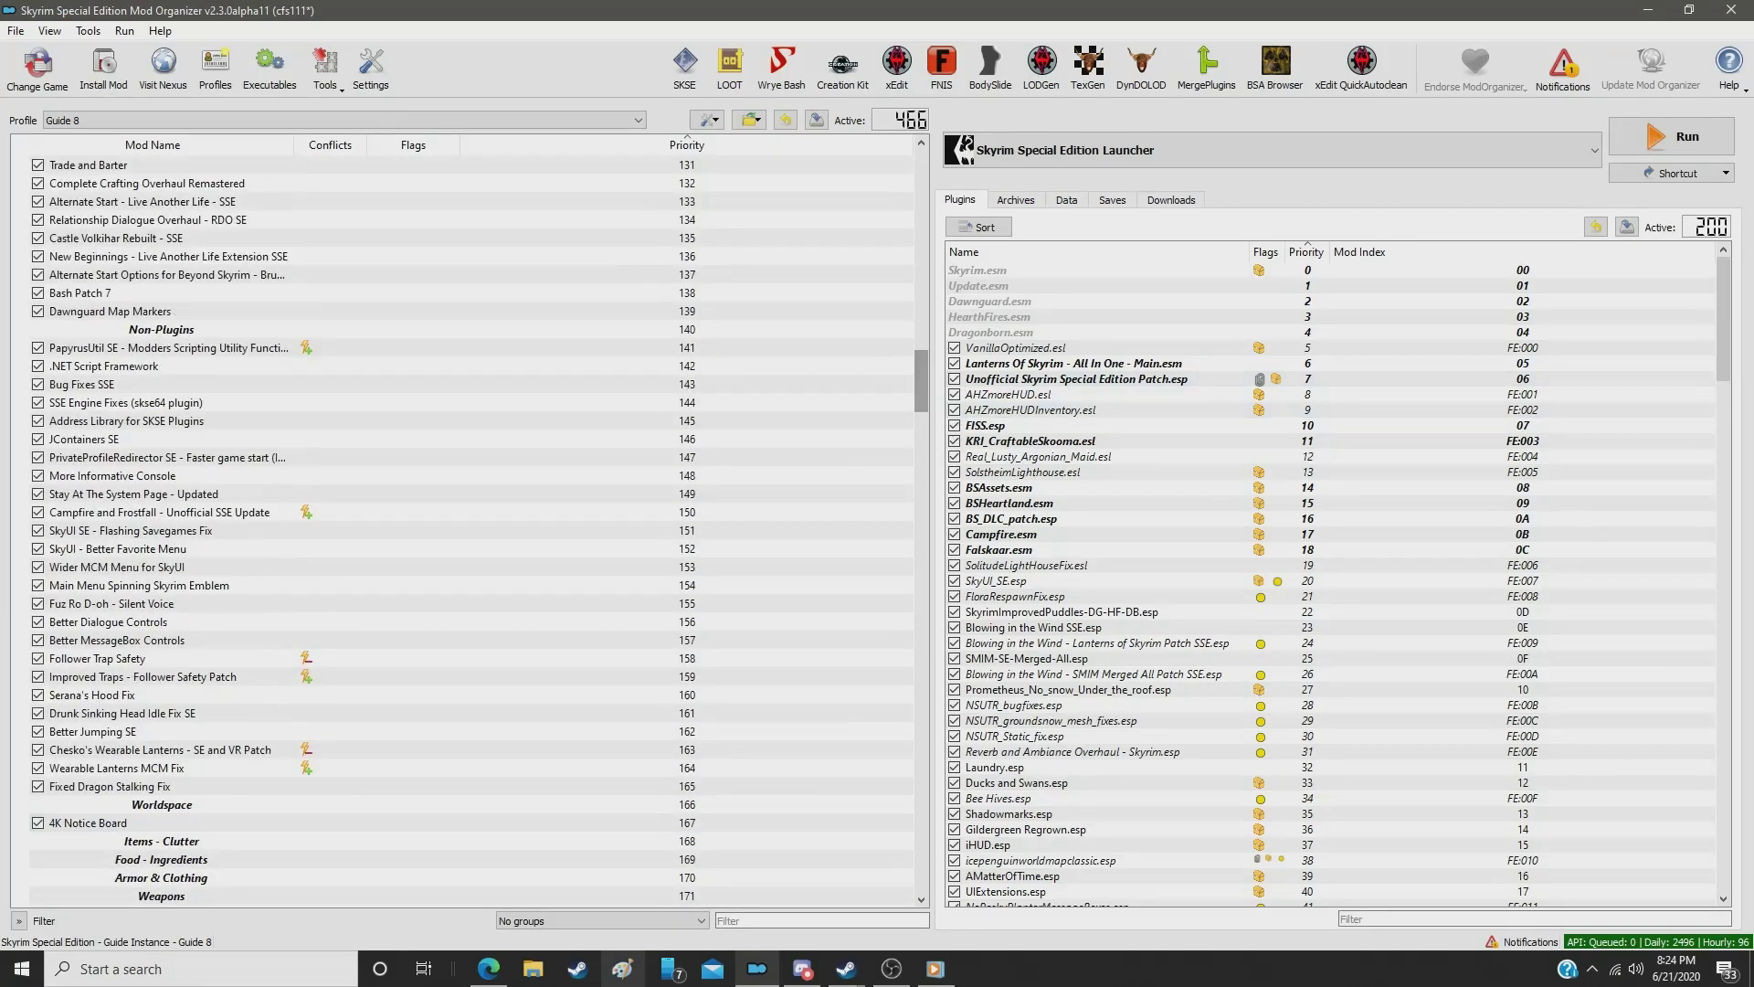
Step: Read section 8g of the Steam guide in the browser and check the plugin list against its plugins that must stay inactive
{"action": "left_click", "coordinate": [488, 968]}
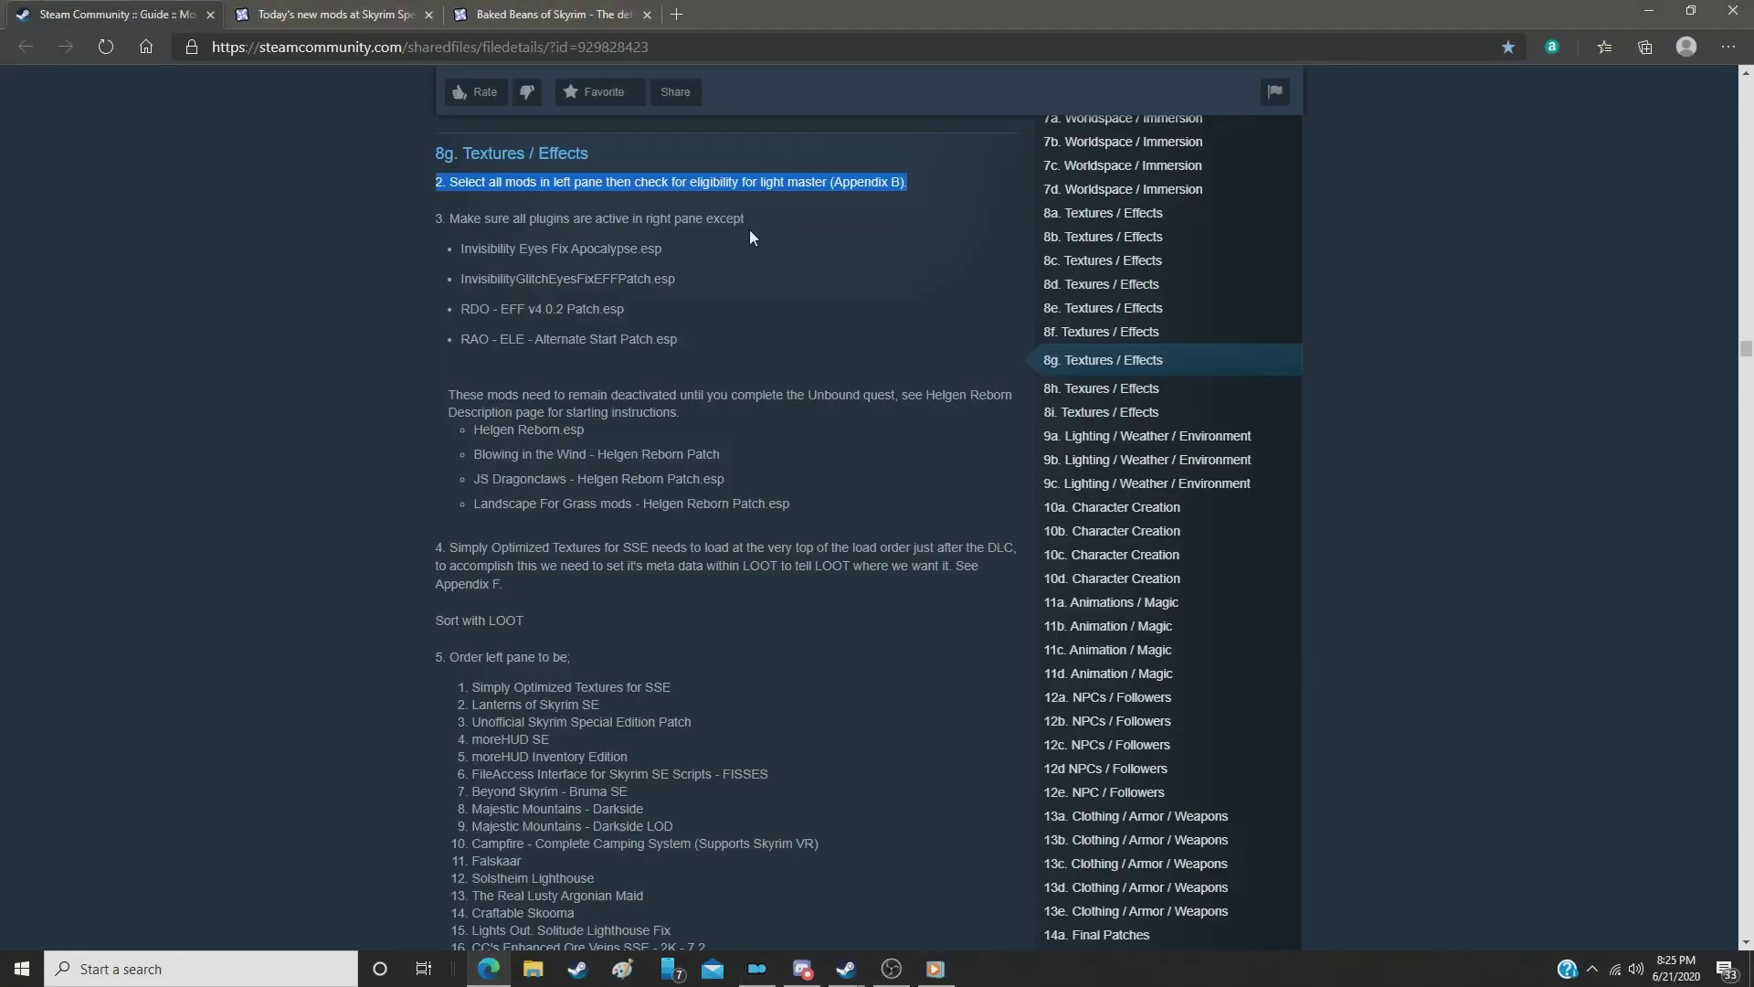
{"action": "left_click_drag", "start_coordinate": [863, 13], "coordinate": [2, 941]}
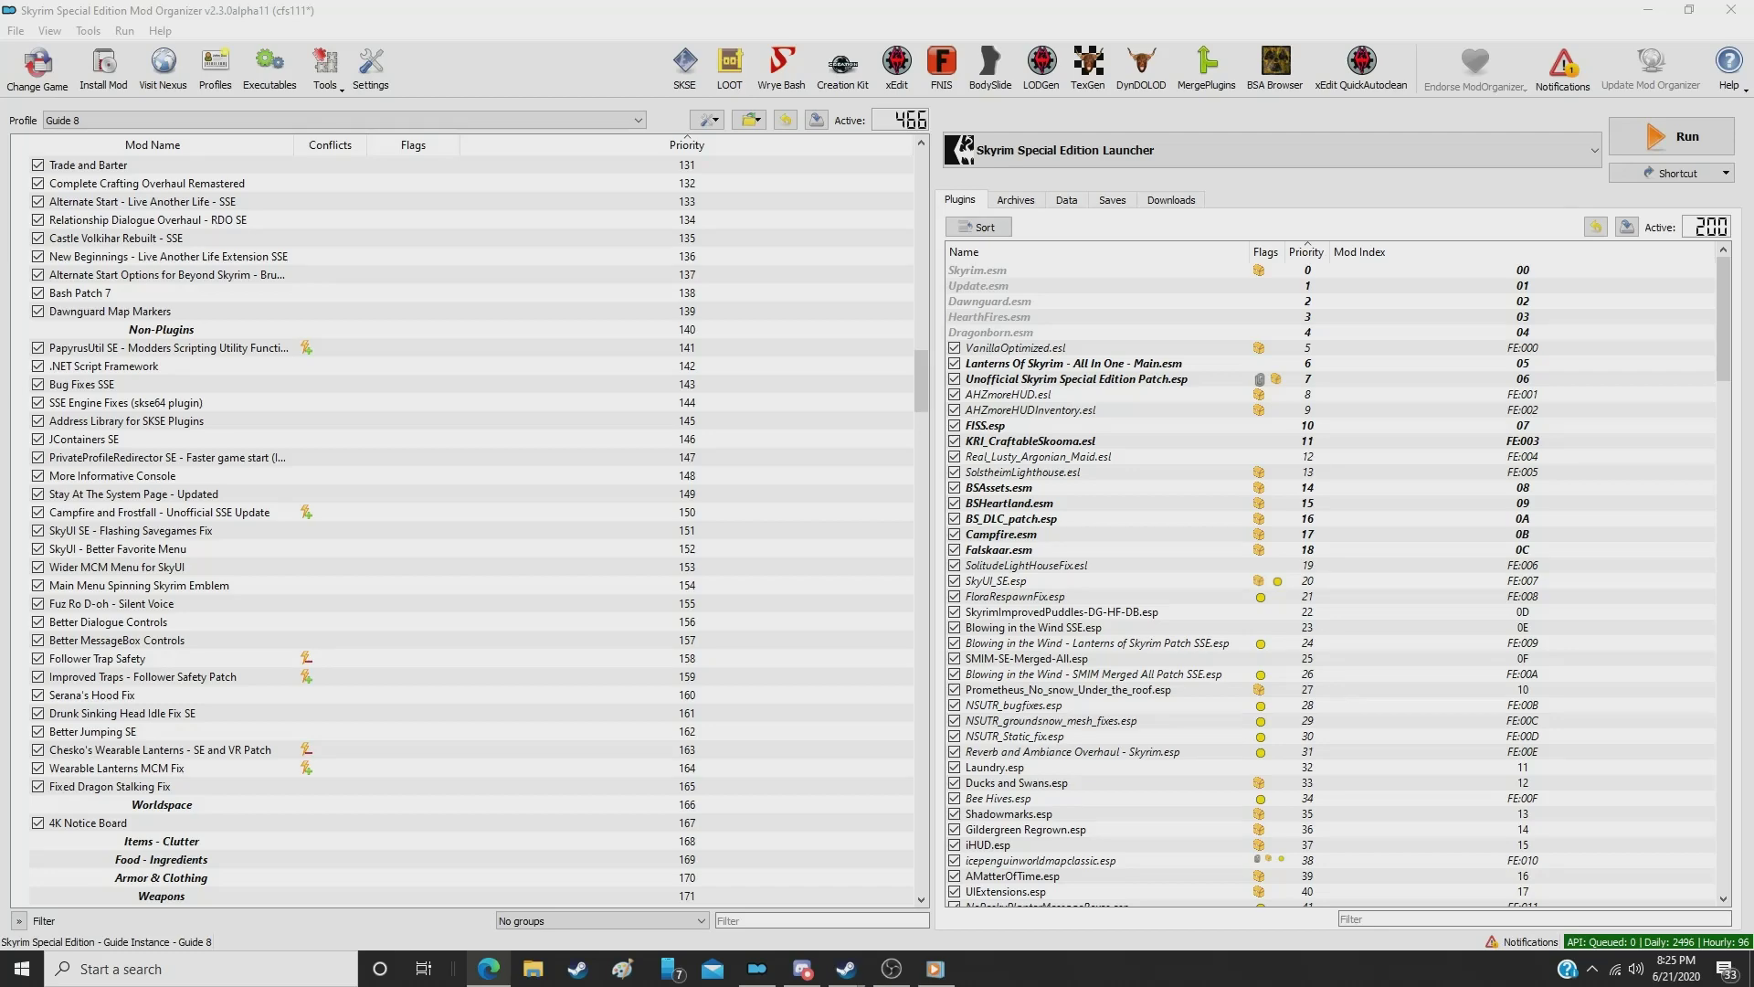
{"action": "scroll", "coordinate": [1173, 595], "scroll_direction": "down", "scroll_amount": 18}
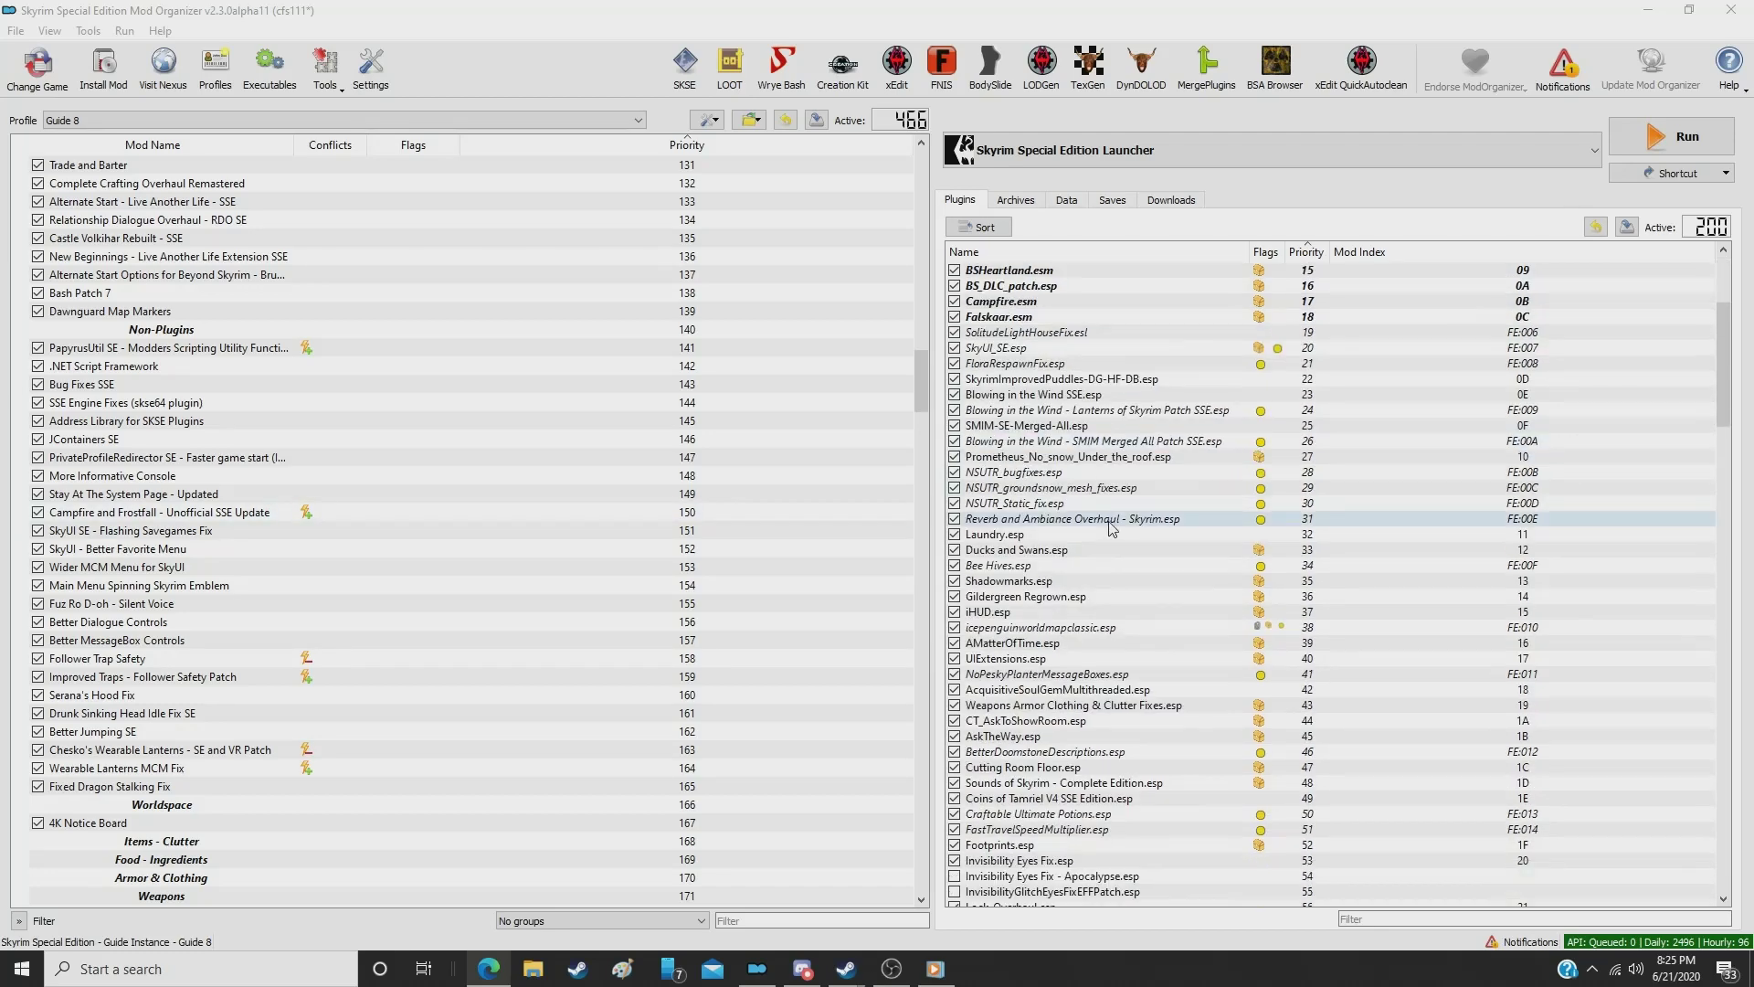
{"action": "scroll", "coordinate": [1172, 595], "scroll_direction": "down", "scroll_amount": 4}
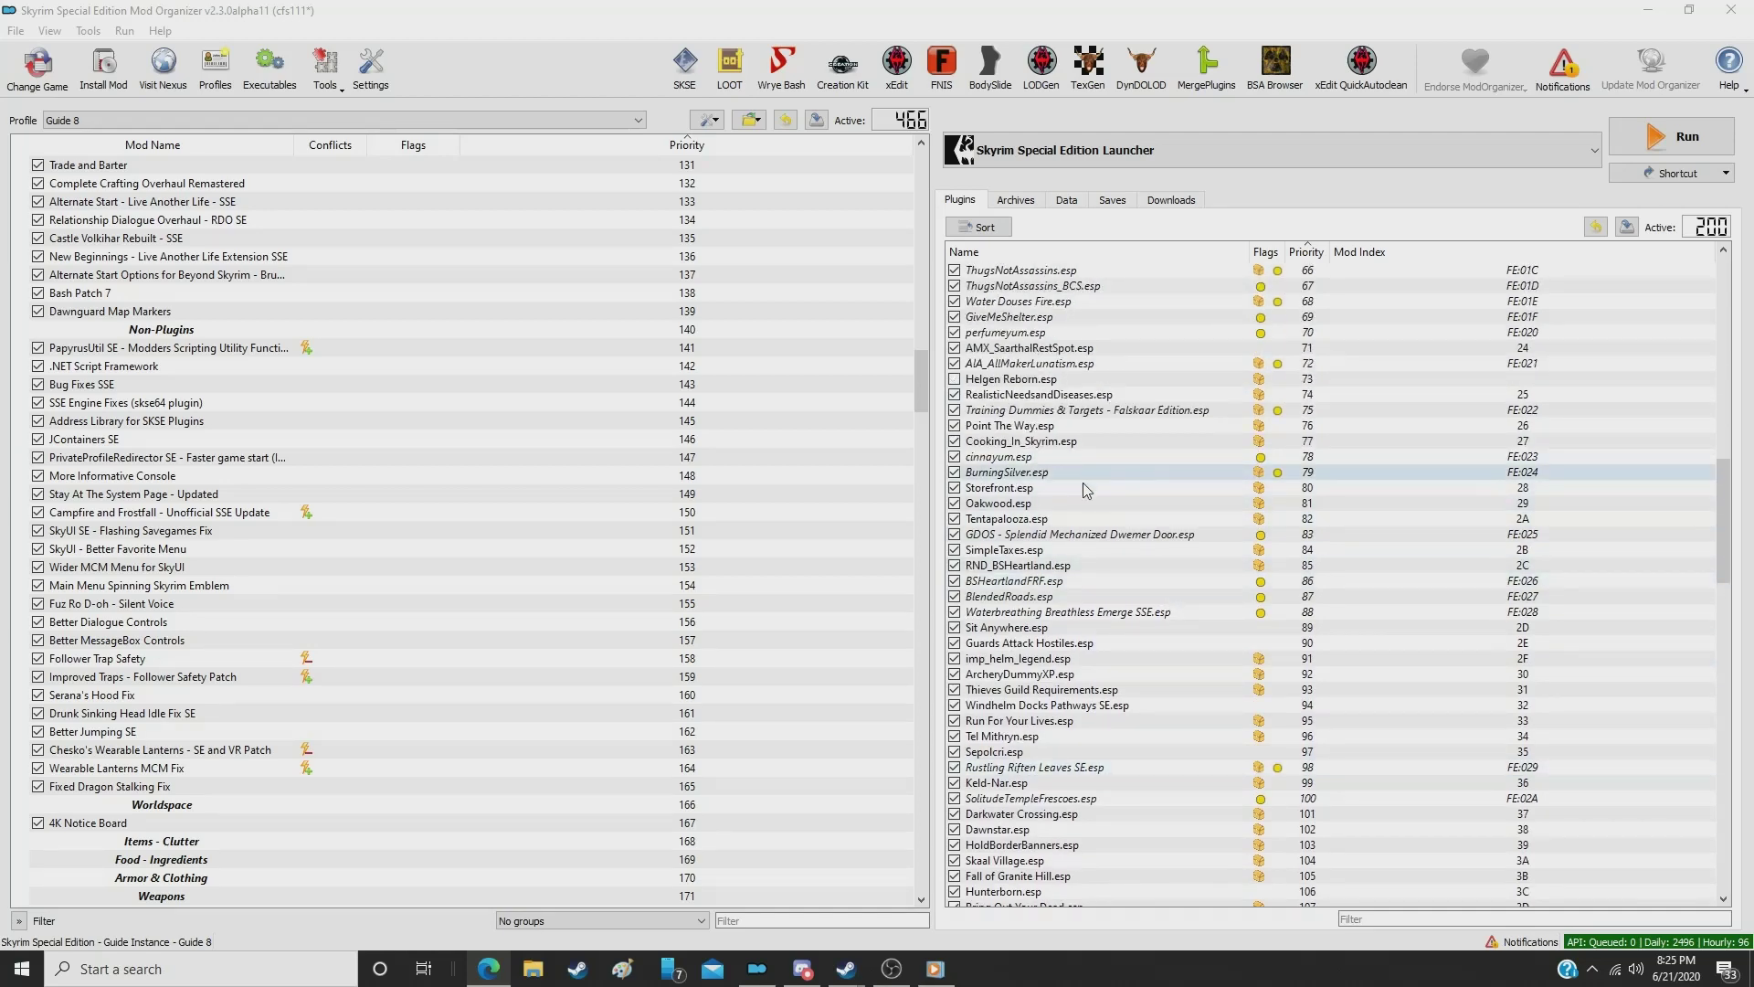
{"action": "scroll", "coordinate": [1156, 571], "scroll_direction": "down", "scroll_amount": 18}
{"action": "scroll", "coordinate": [1109, 554], "scroll_direction": "down", "scroll_amount": 2}
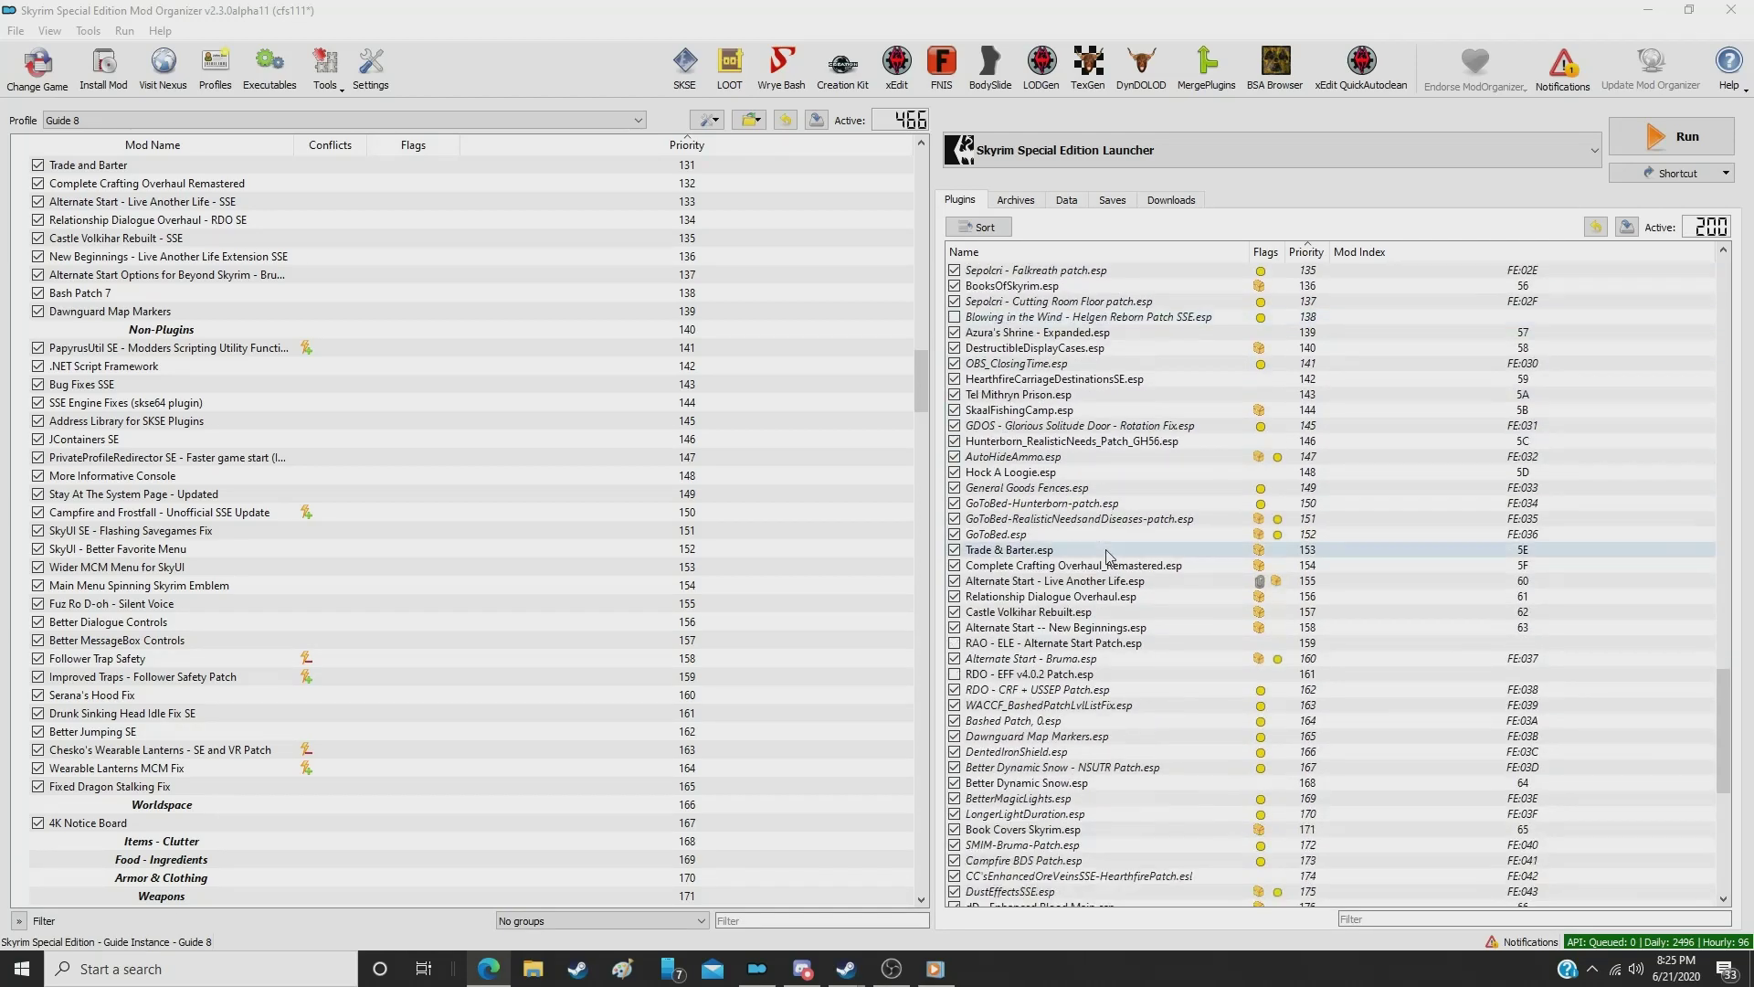
Step: Temporarily activate Blowing in the Wind - Helgen Reborn Patch SSE.esp, inspect its missing masters, and deactivate it again
{"action": "left_click", "coordinate": [955, 457]}
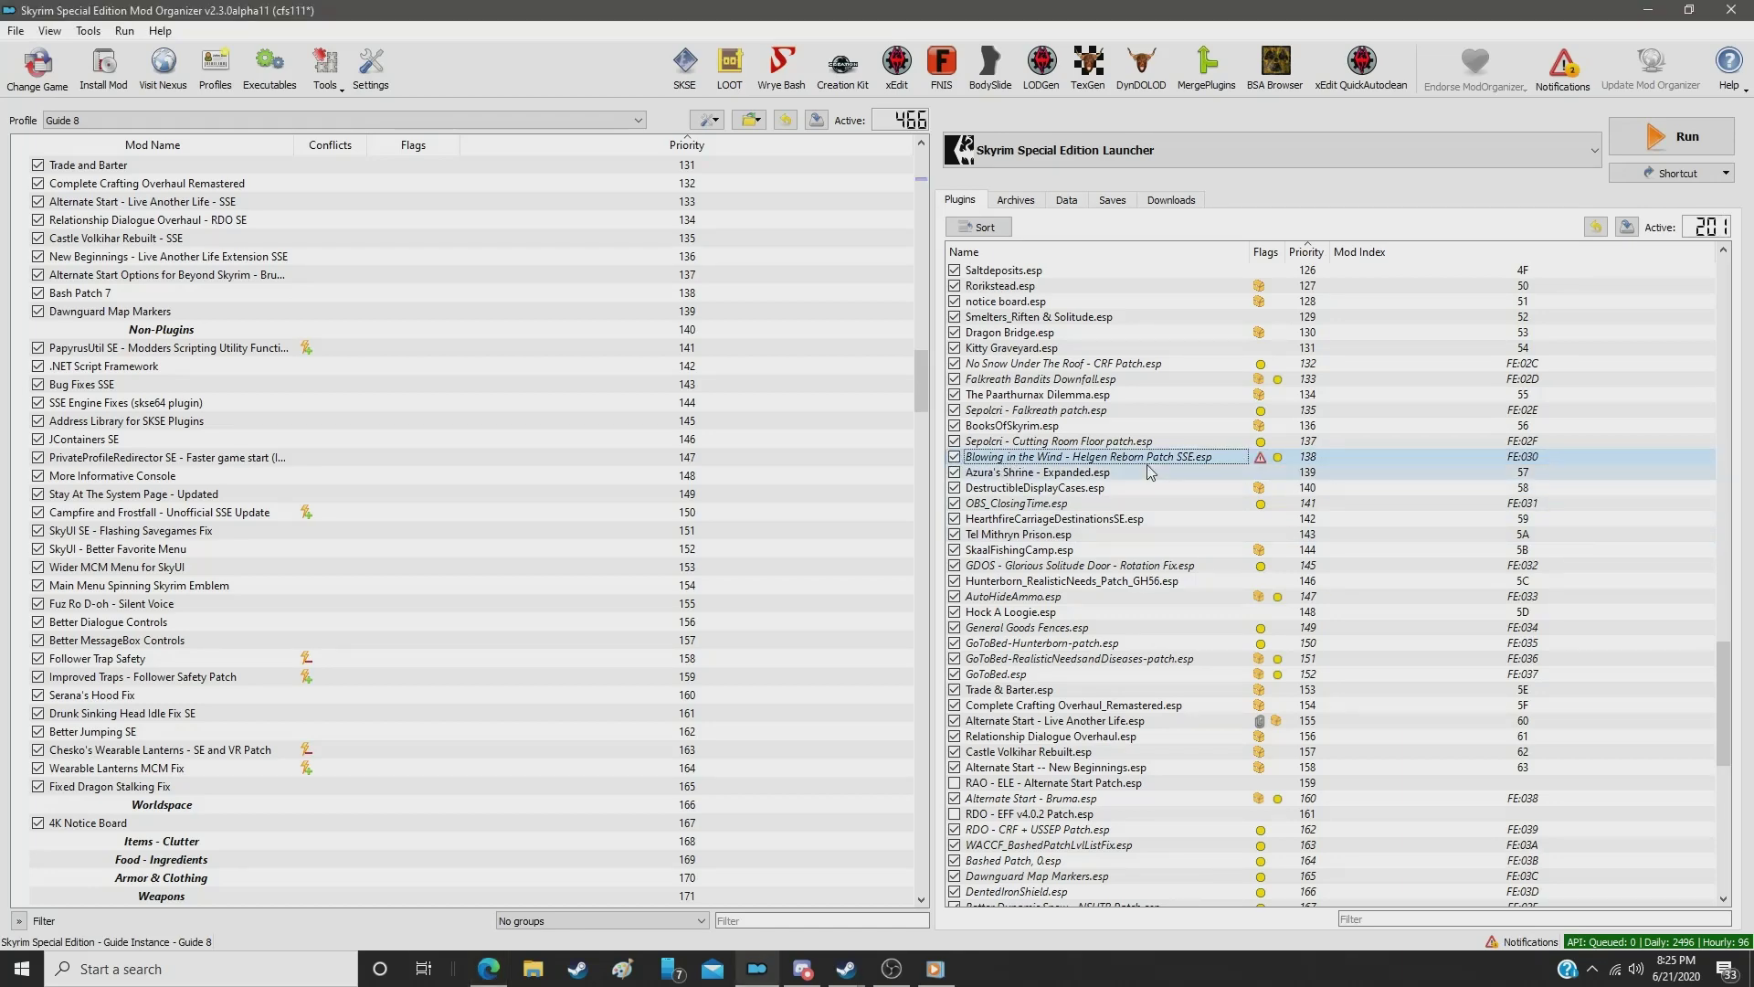
{"action": "scroll", "coordinate": [1190, 491], "scroll_direction": "up", "scroll_amount": 5}
{"action": "scroll", "coordinate": [1190, 492], "scroll_direction": "up", "scroll_amount": 19}
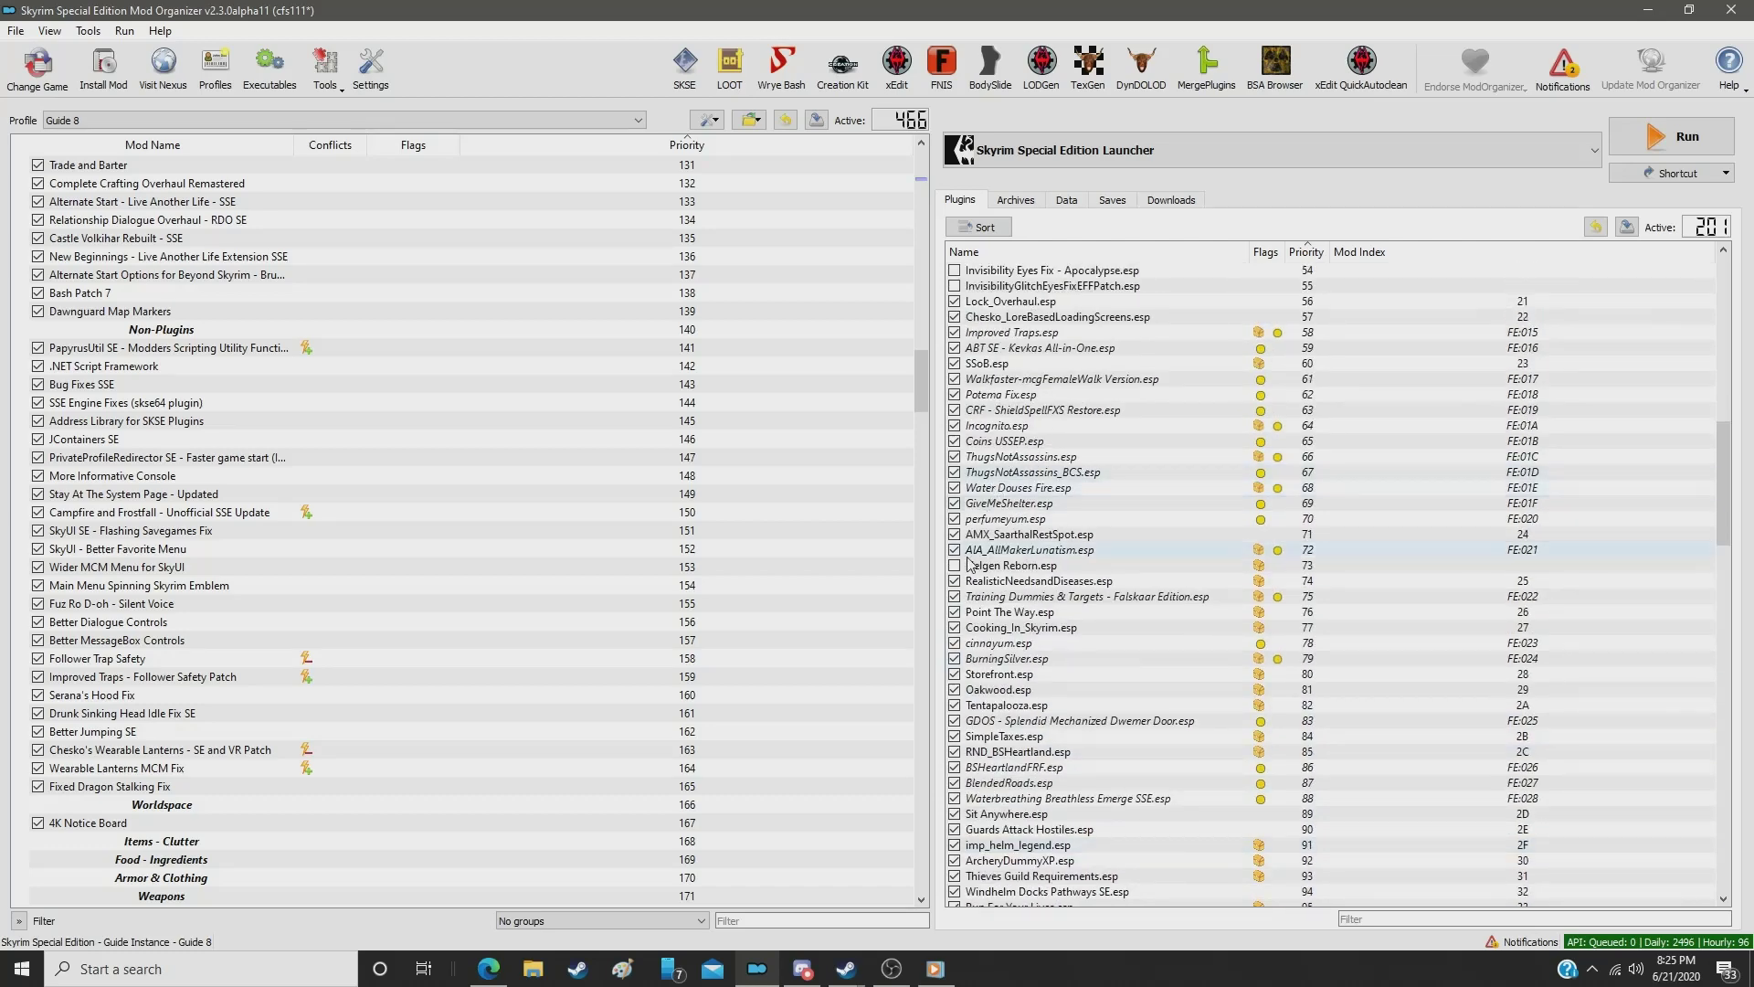
{"action": "scroll", "coordinate": [1197, 582], "scroll_direction": "down", "scroll_amount": 20}
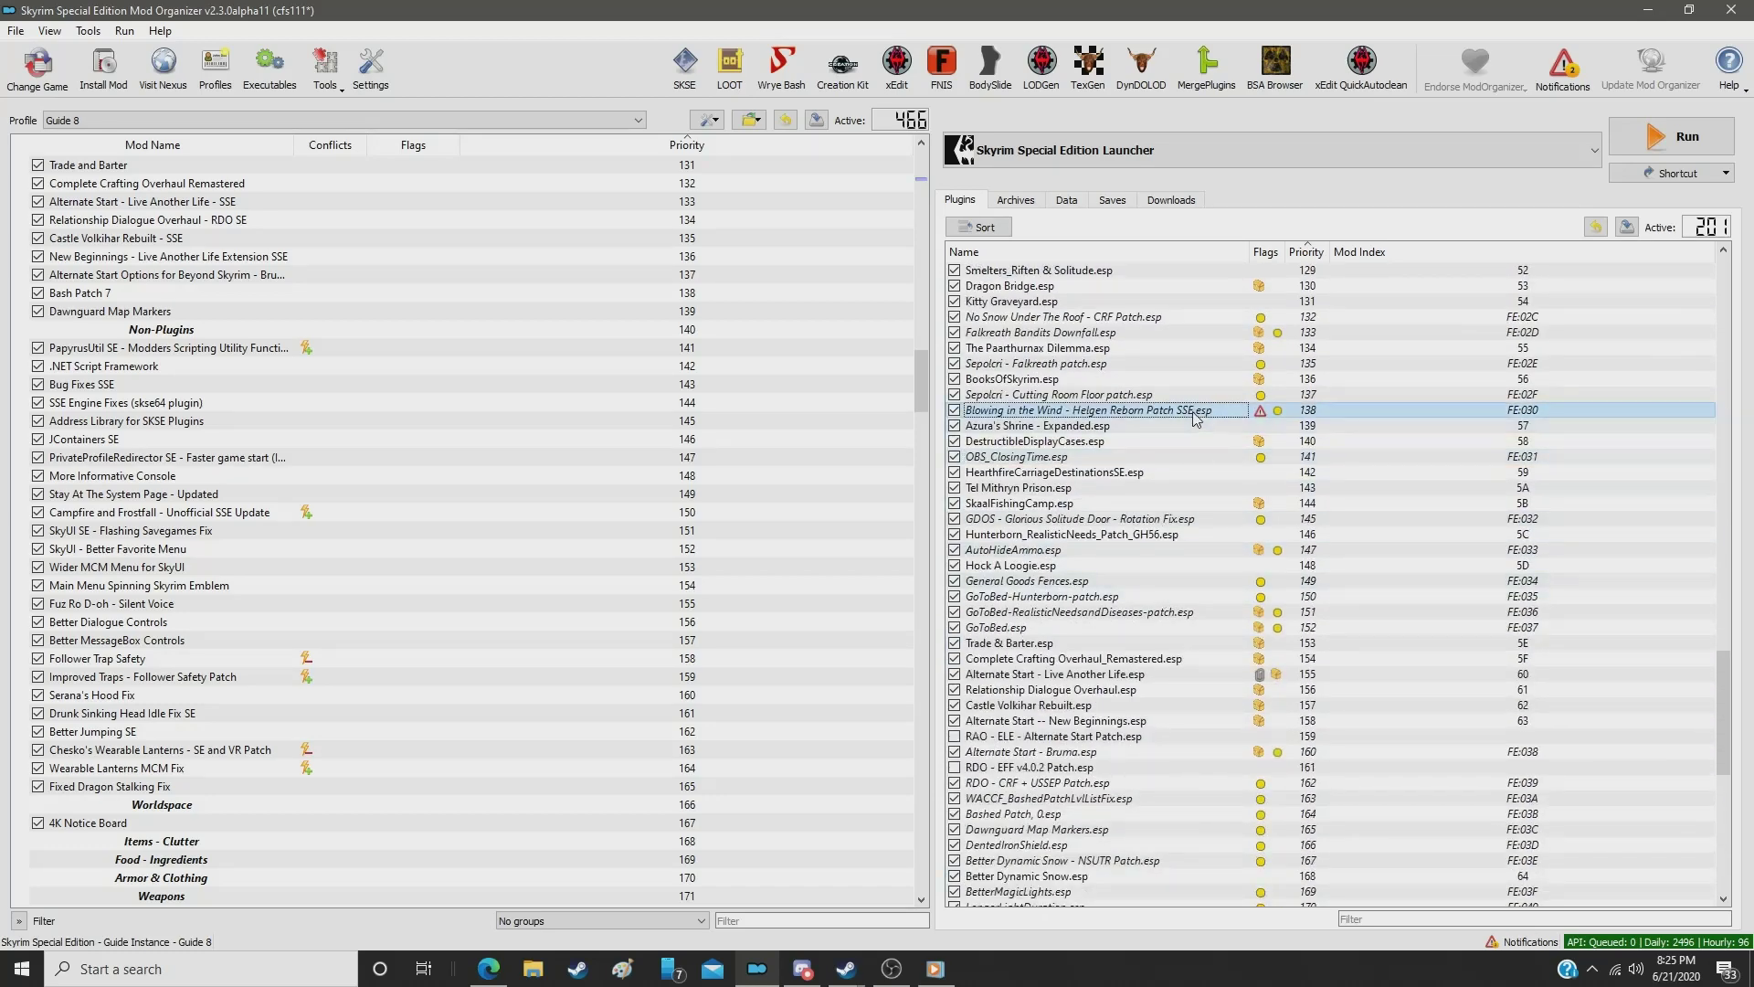
{"action": "mouse_move", "coordinate": [1194, 418]}
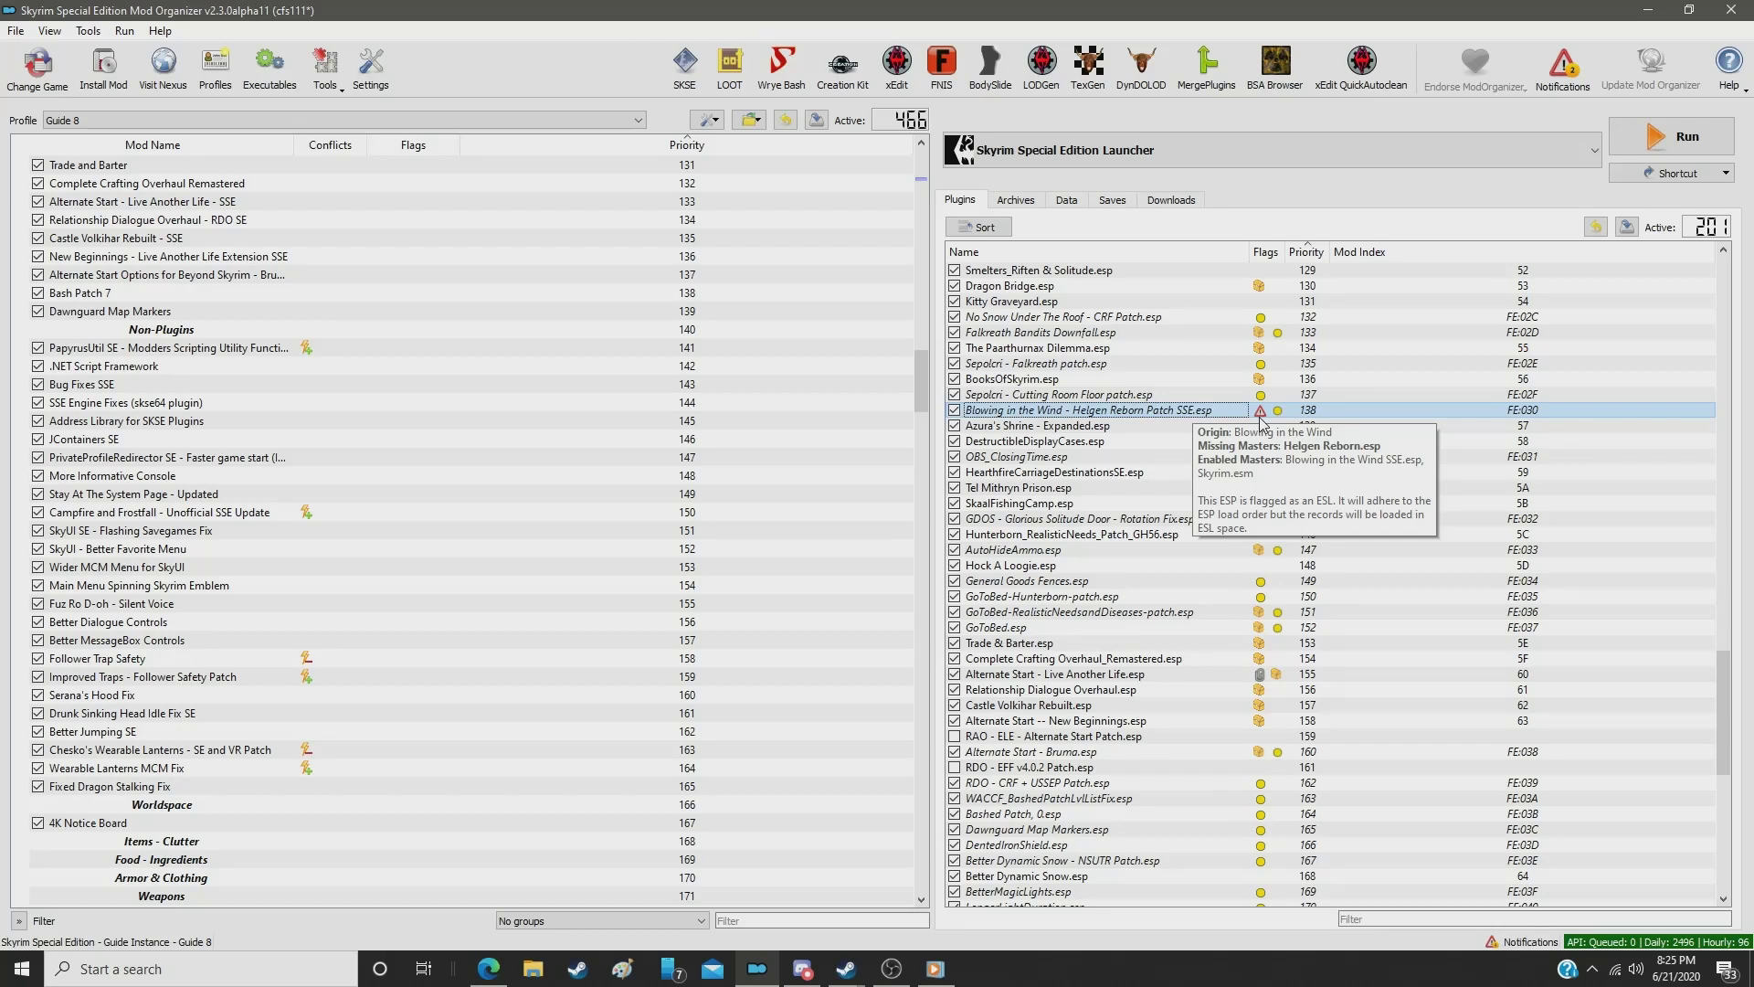
{"action": "left_click", "coordinate": [955, 410]}
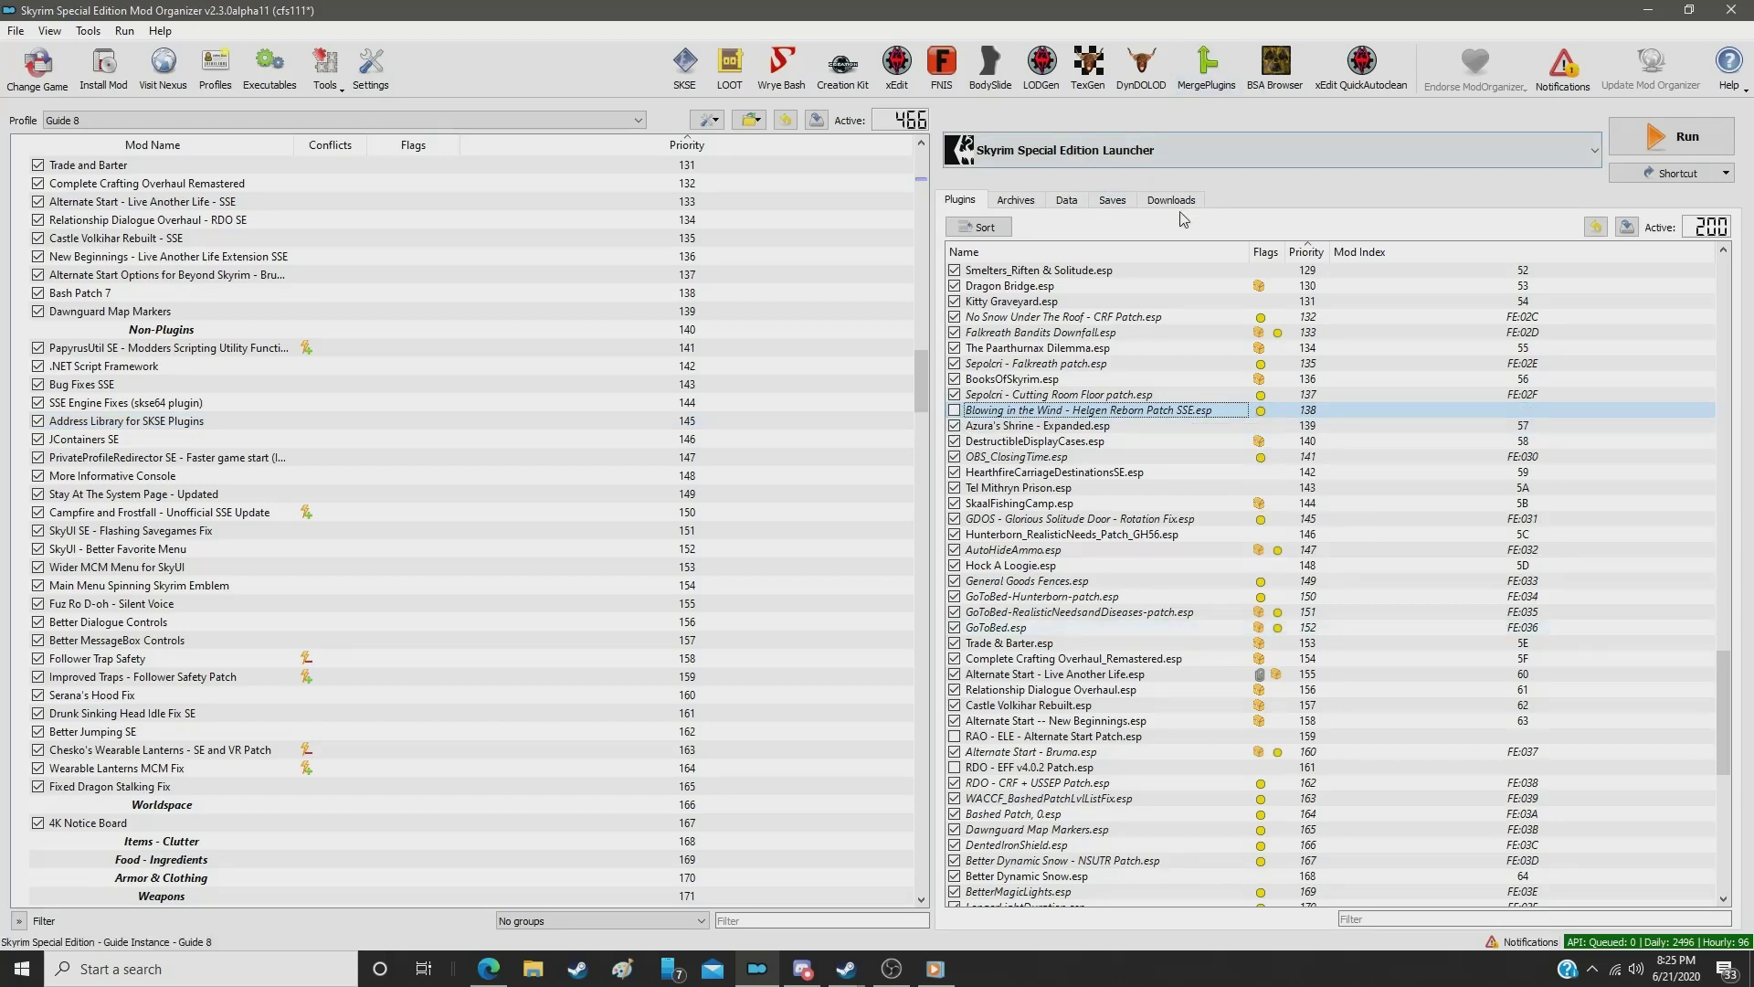
Step: Sort the plugin list by mod index and review the inactive plugins grouped at its start
{"action": "left_click", "coordinate": [1407, 249]}
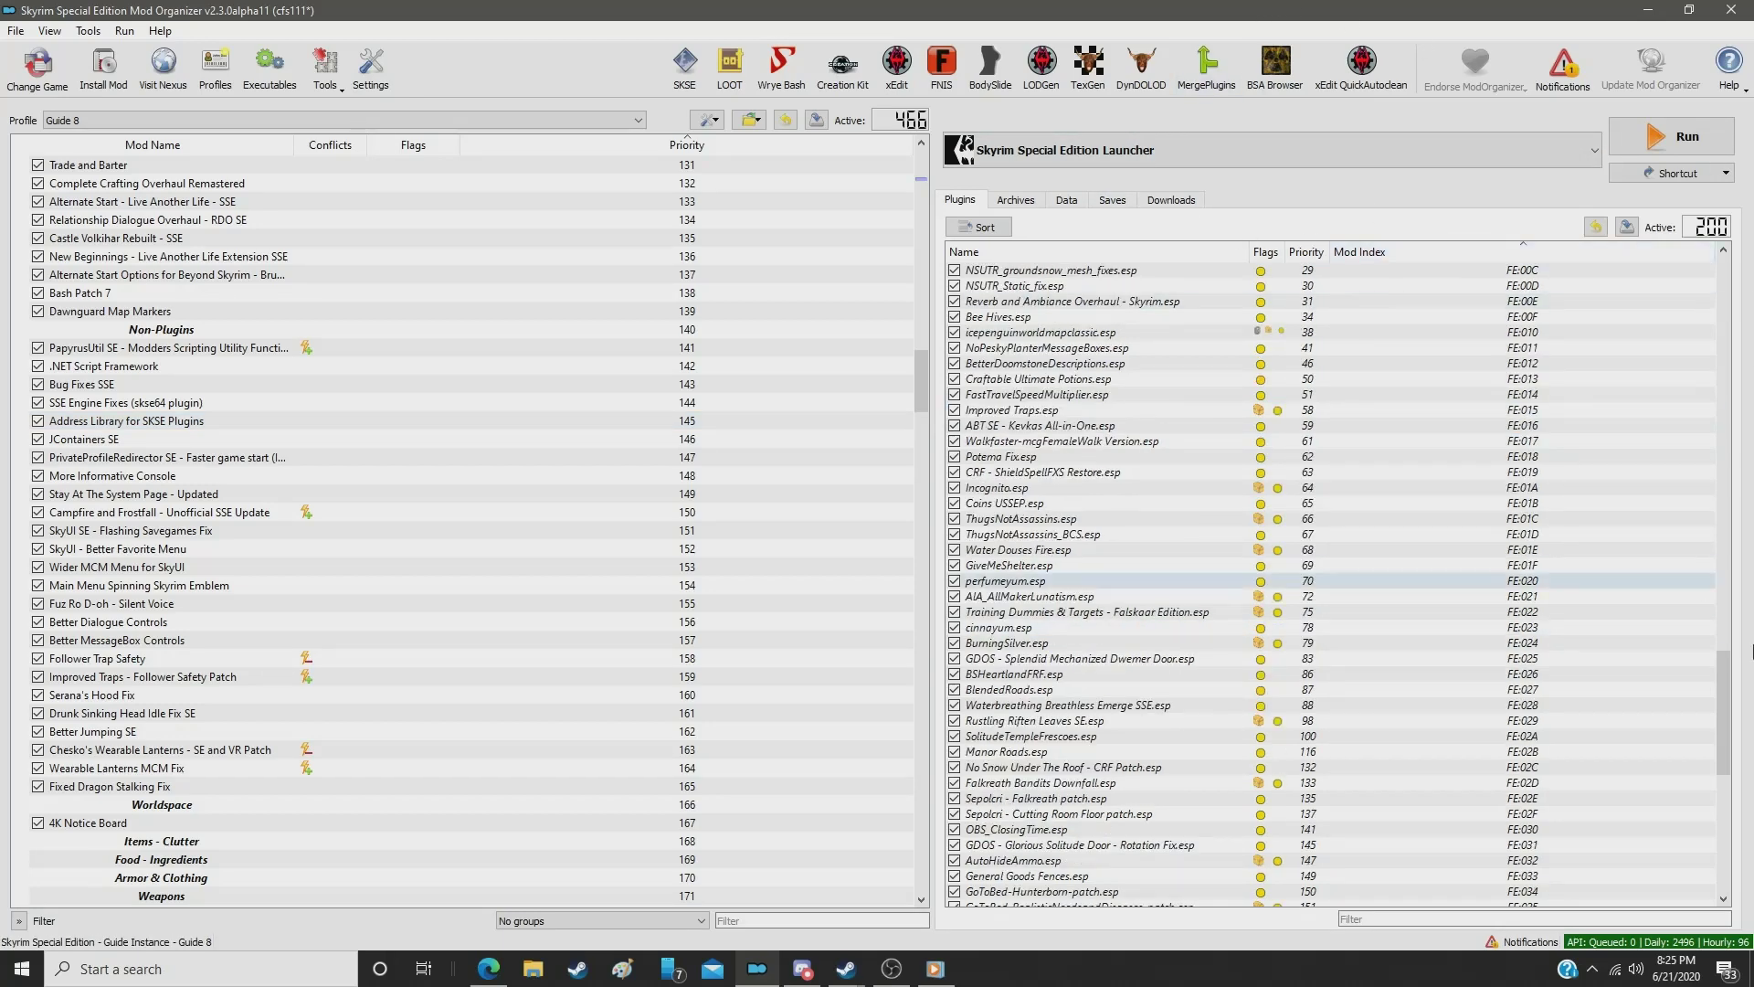
{"action": "left_click_drag", "start_coordinate": [1721, 757], "coordinate": [1688, 292]}
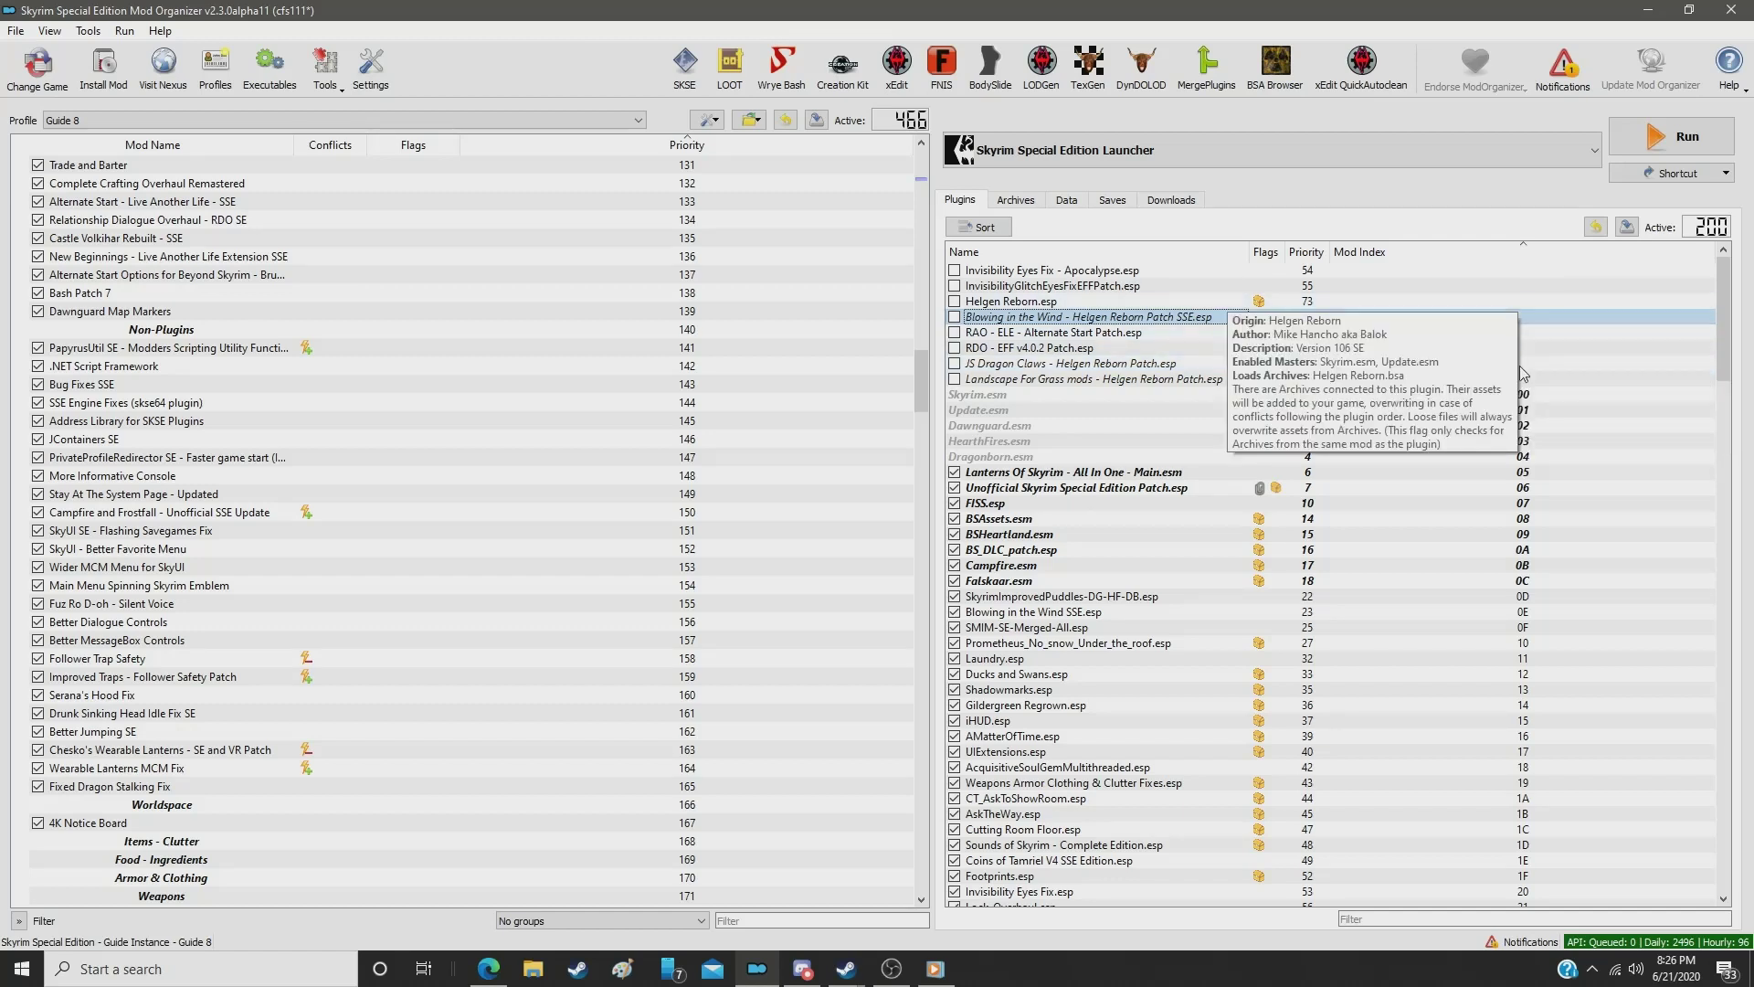
{"action": "mouse_move", "coordinate": [1307, 347]}
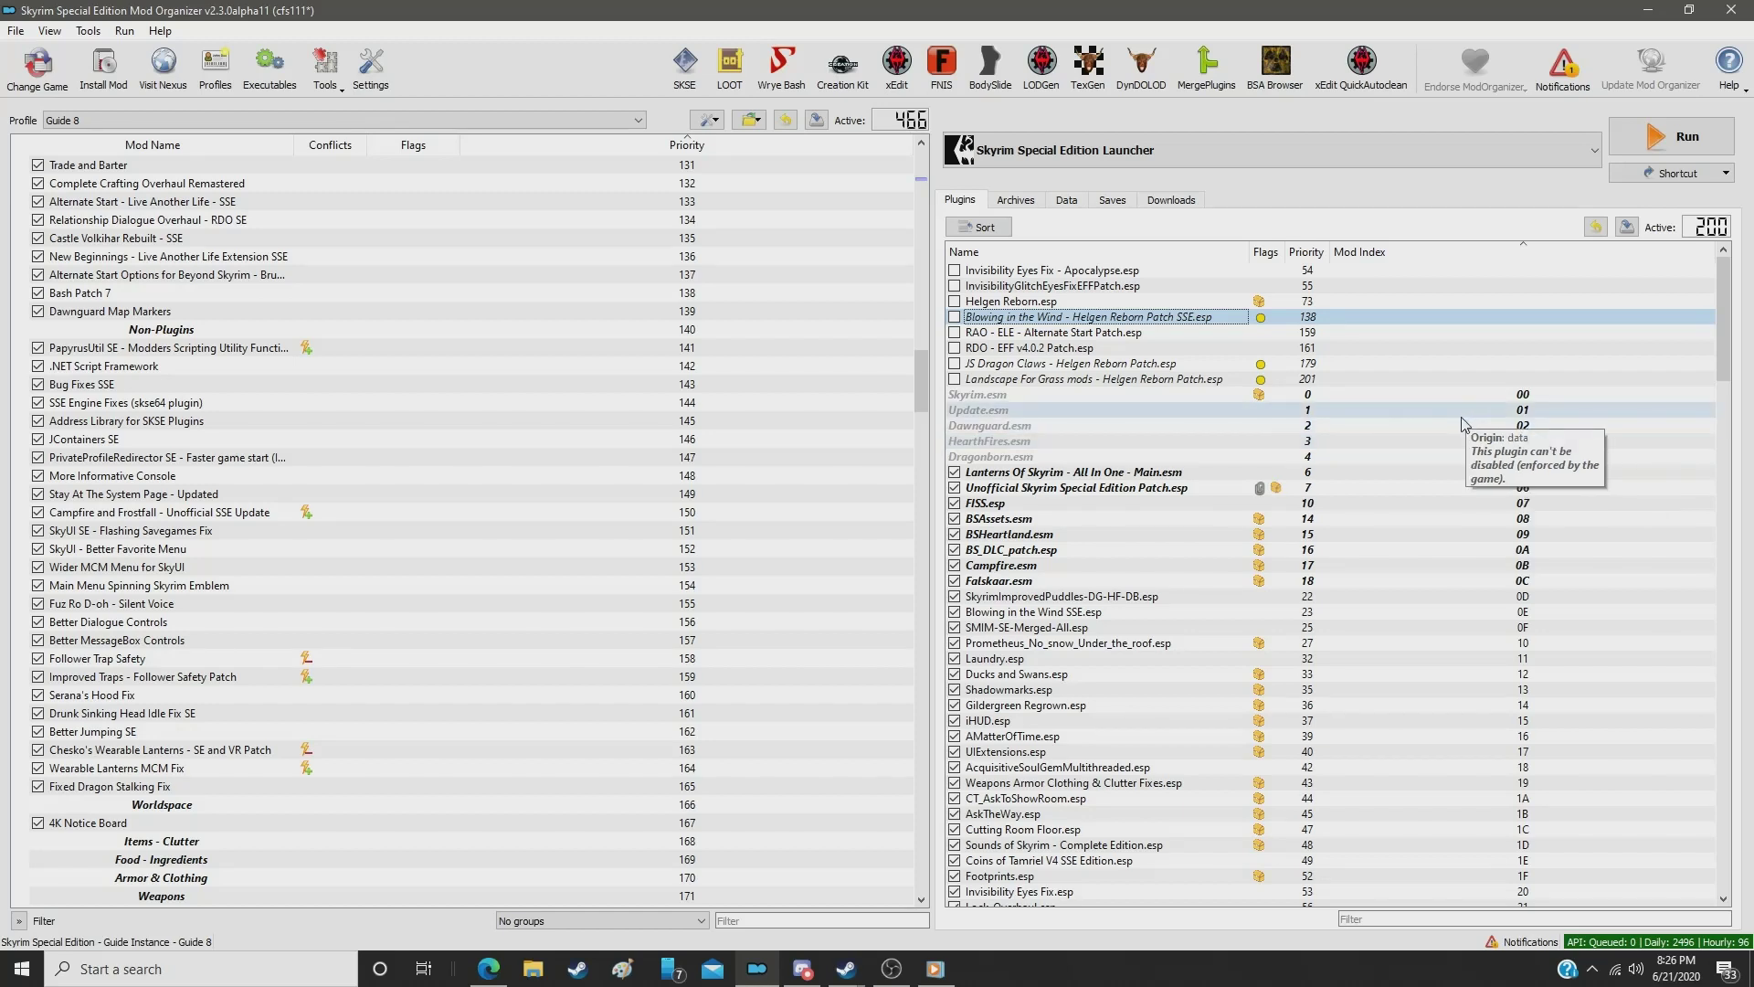
{"action": "mouse_move", "coordinate": [1342, 528]}
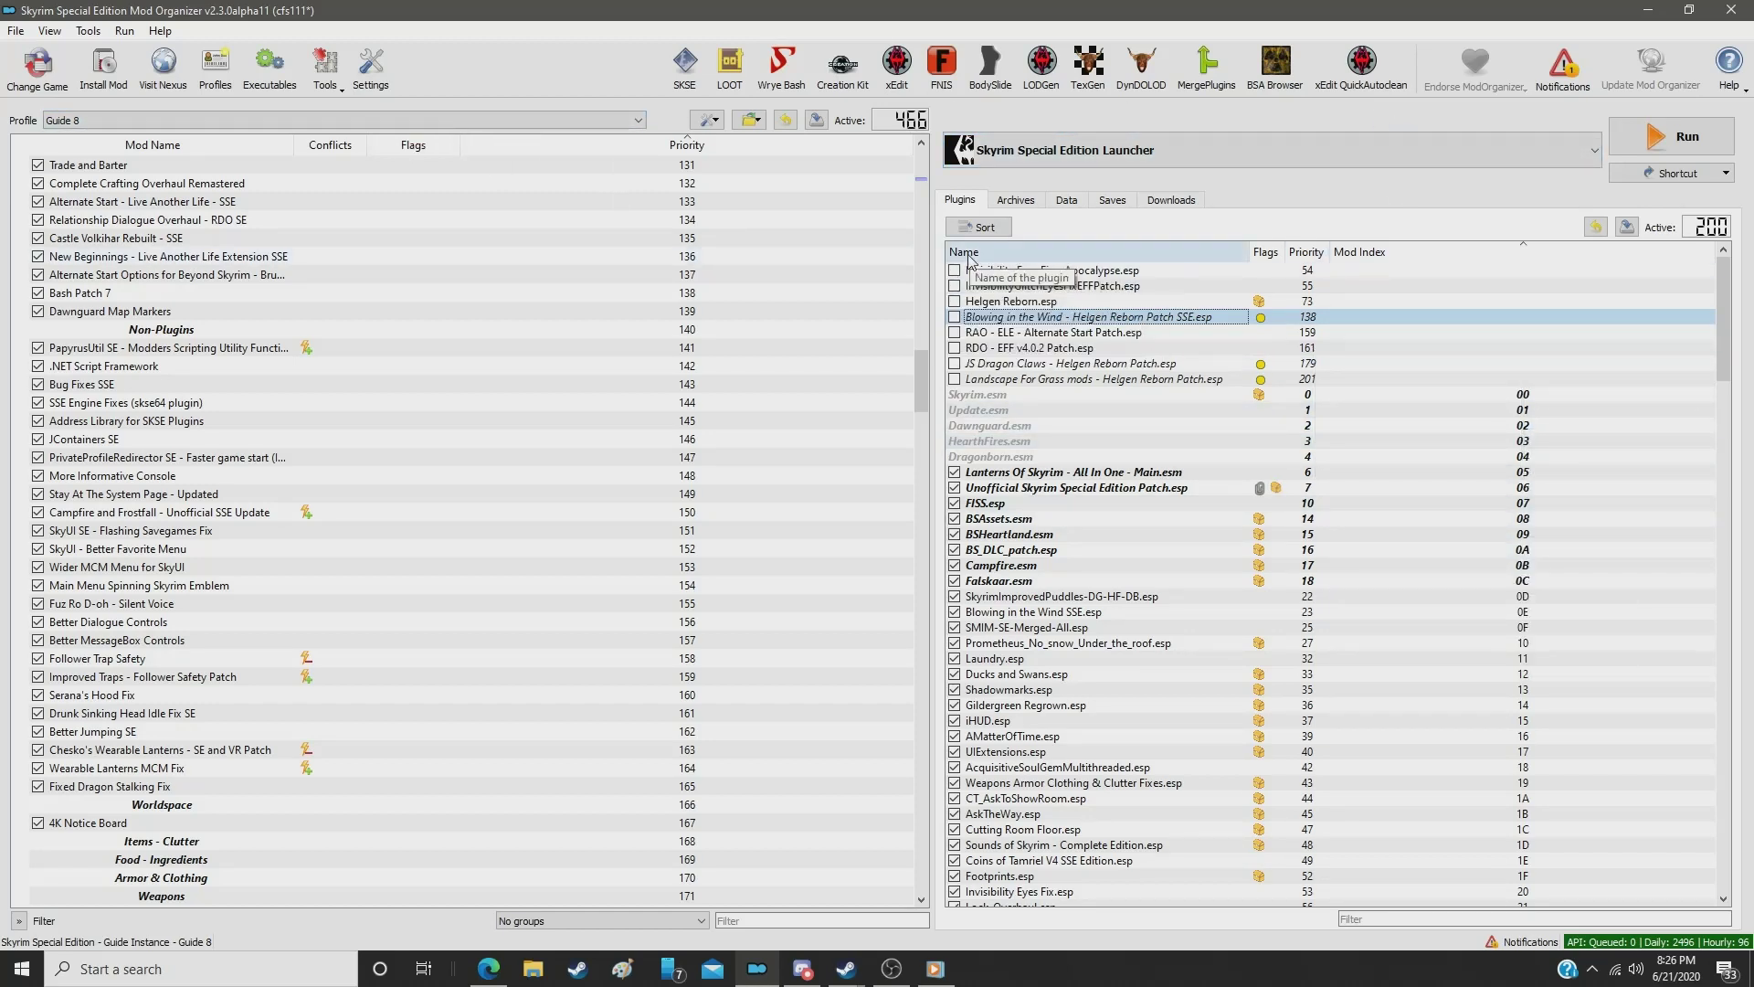
{"action": "mouse_move", "coordinate": [1159, 278]}
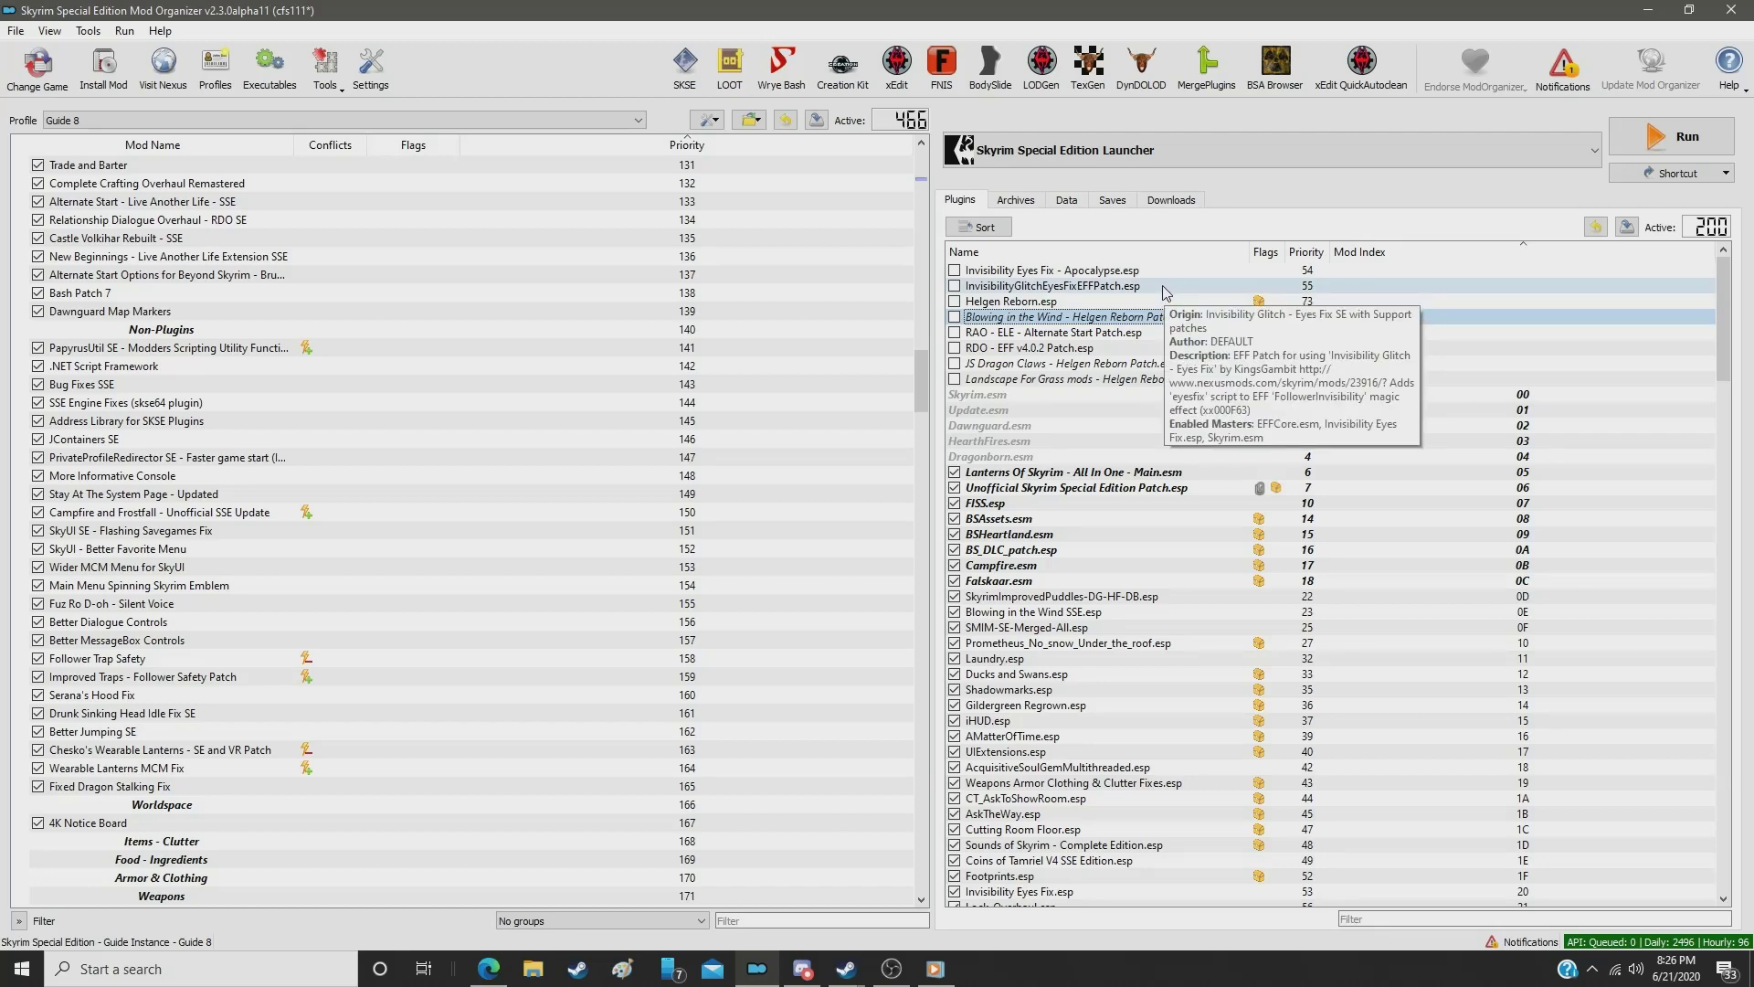
{"action": "mouse_move", "coordinate": [1149, 336]}
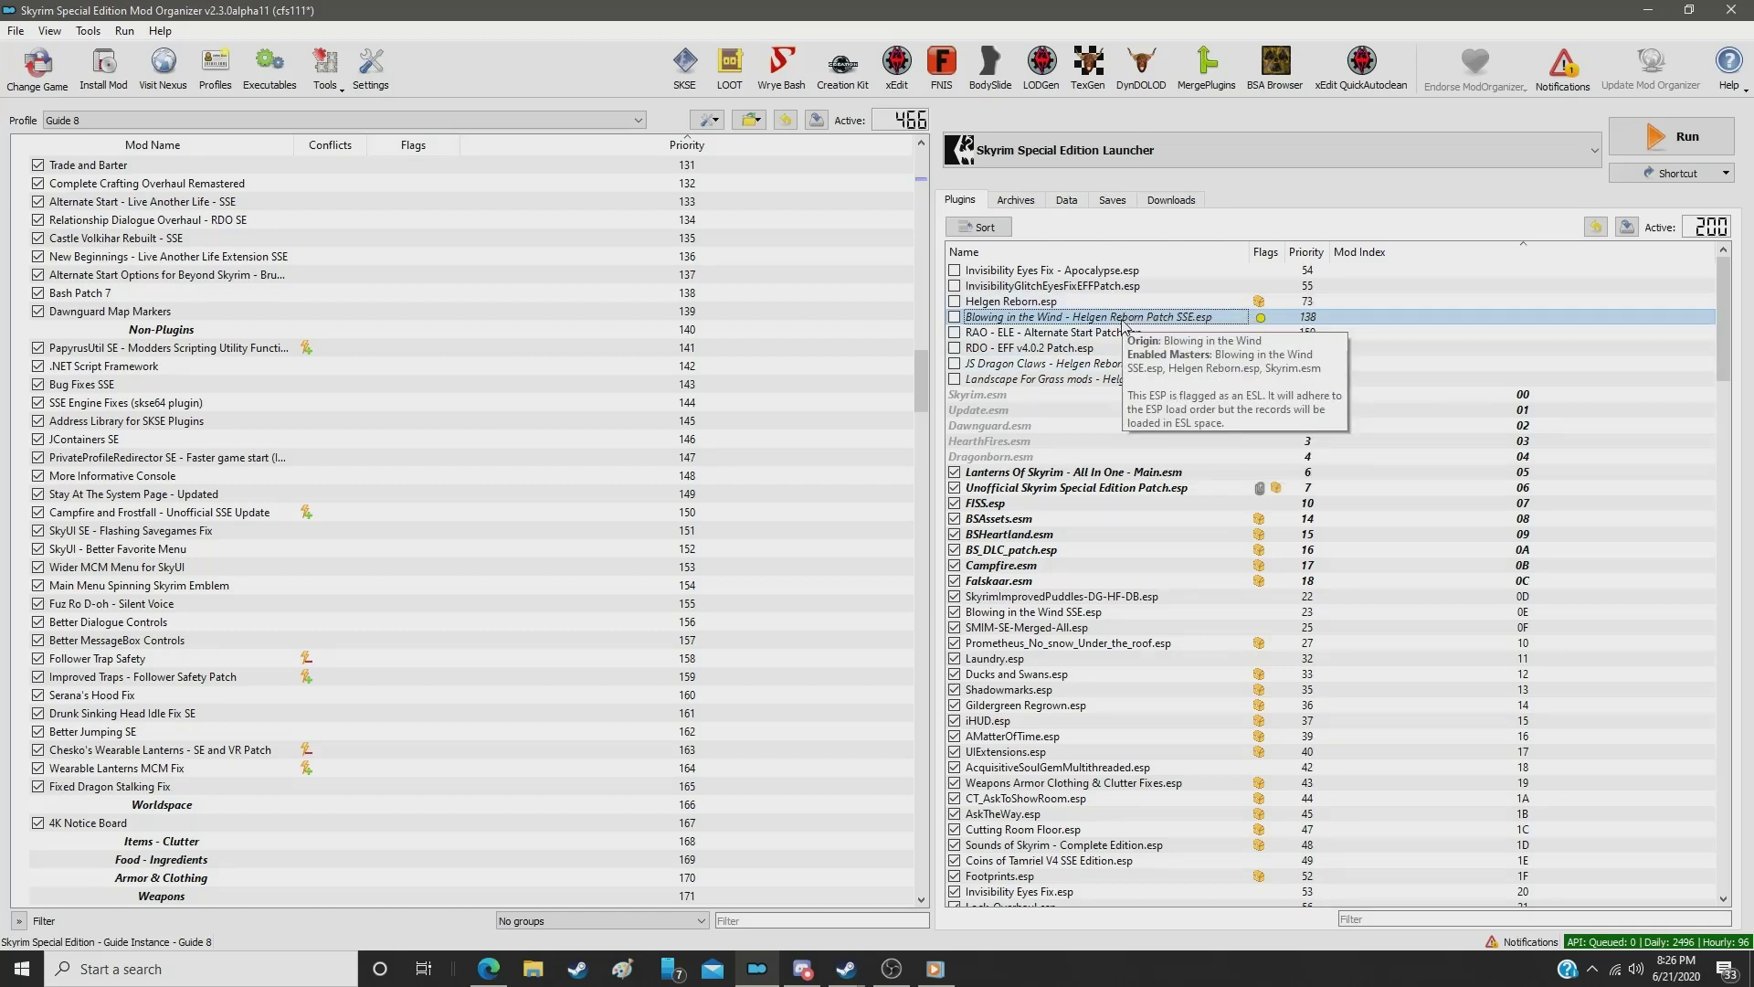
{"action": "mouse_move", "coordinate": [1129, 370]}
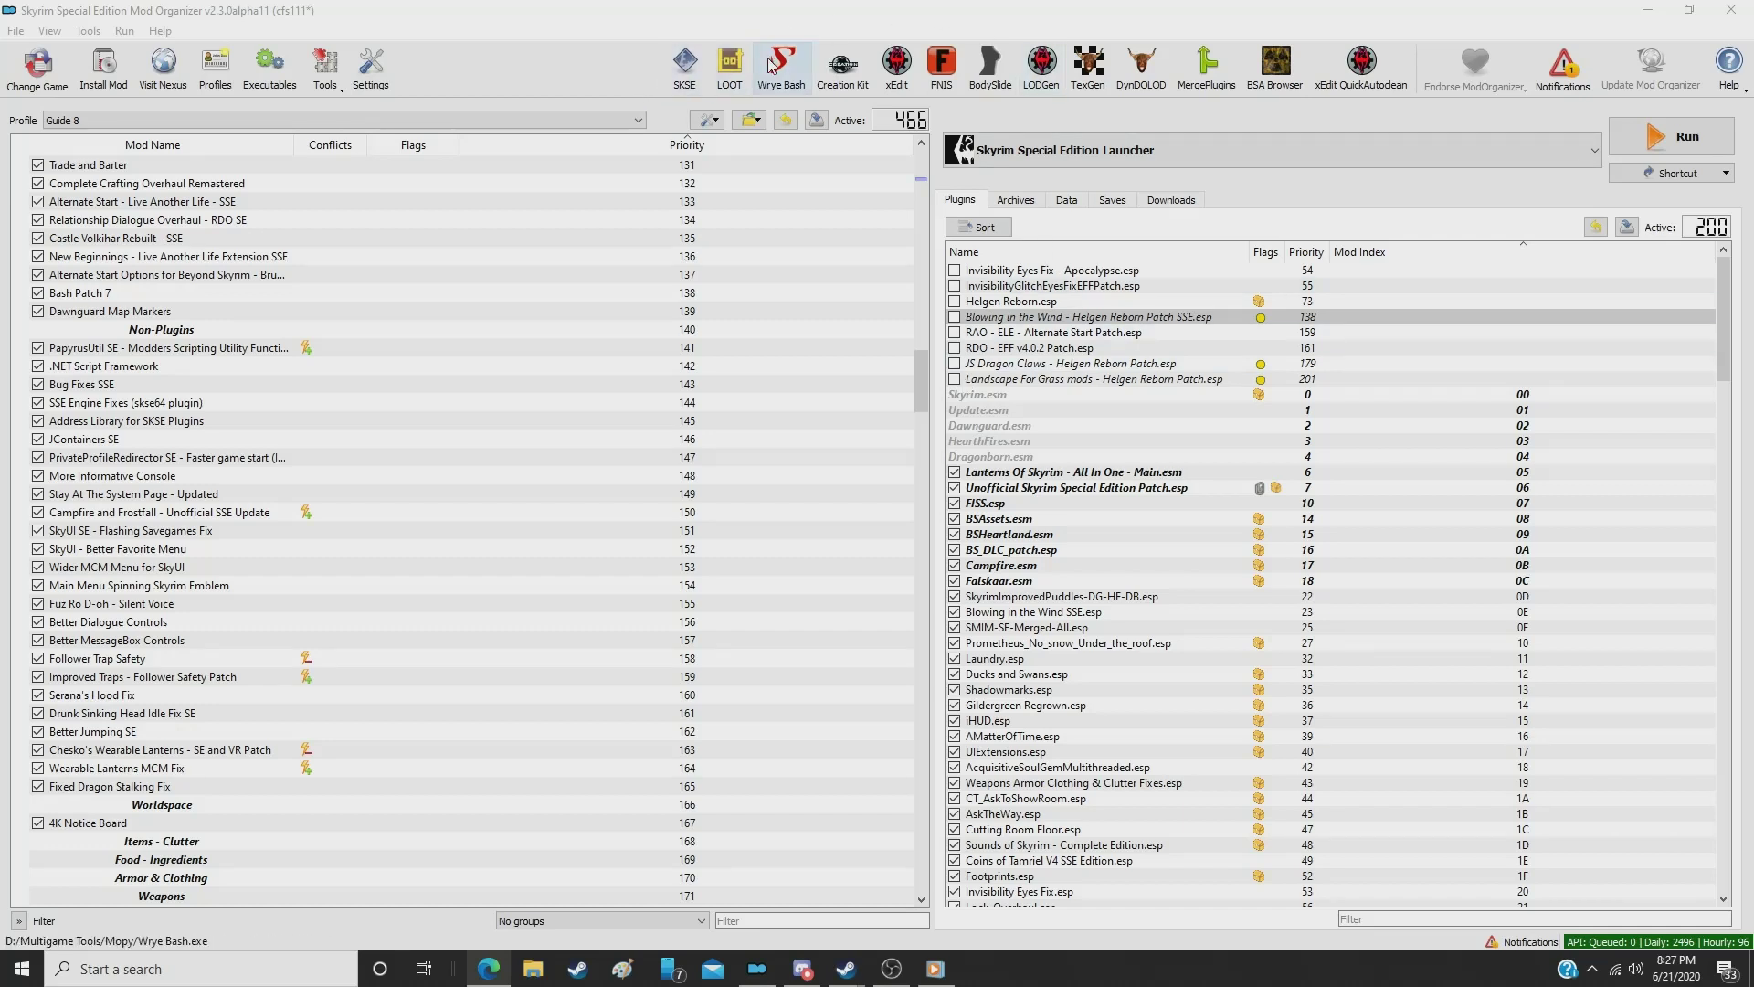
Step: Launch LOOT and arrange it side by side with the browser window showing the guide
{"action": "left_click", "coordinate": [731, 66]}
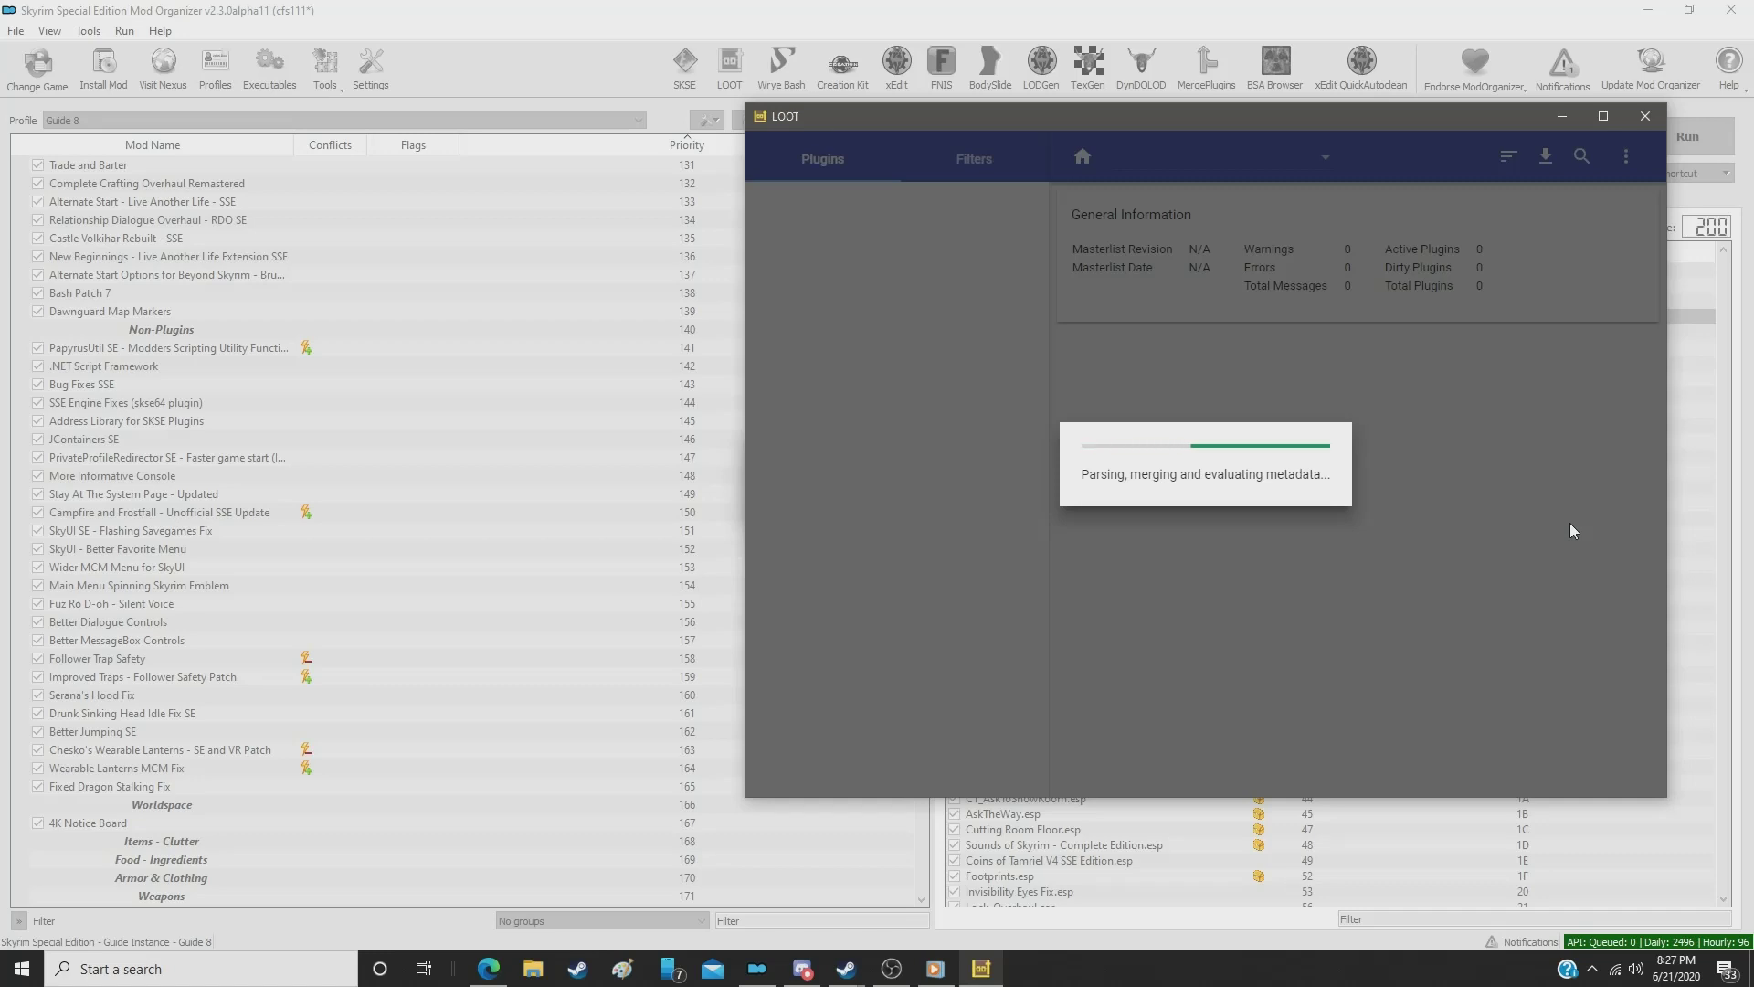
{"action": "key", "text": "XF86AudioLowerVolume"}
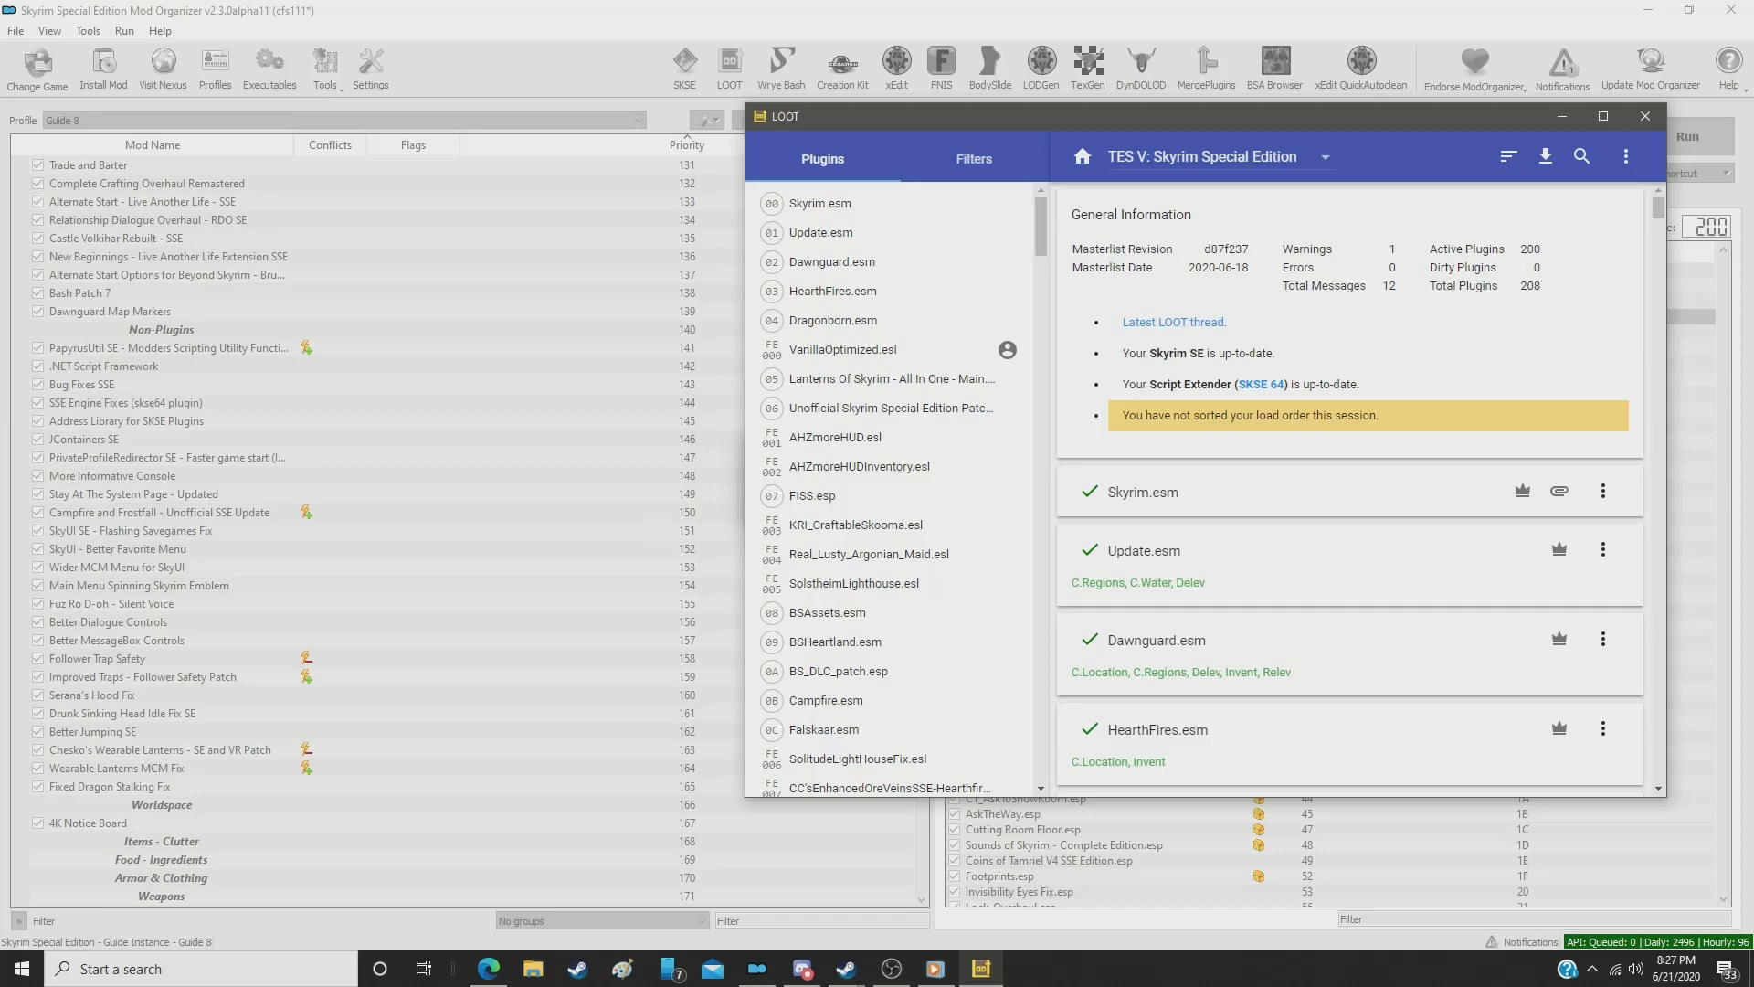
{"action": "key", "text": "alt+Tab"}
{"action": "left_click_drag", "start_coordinate": [1571, 560], "coordinate": [370, 354]}
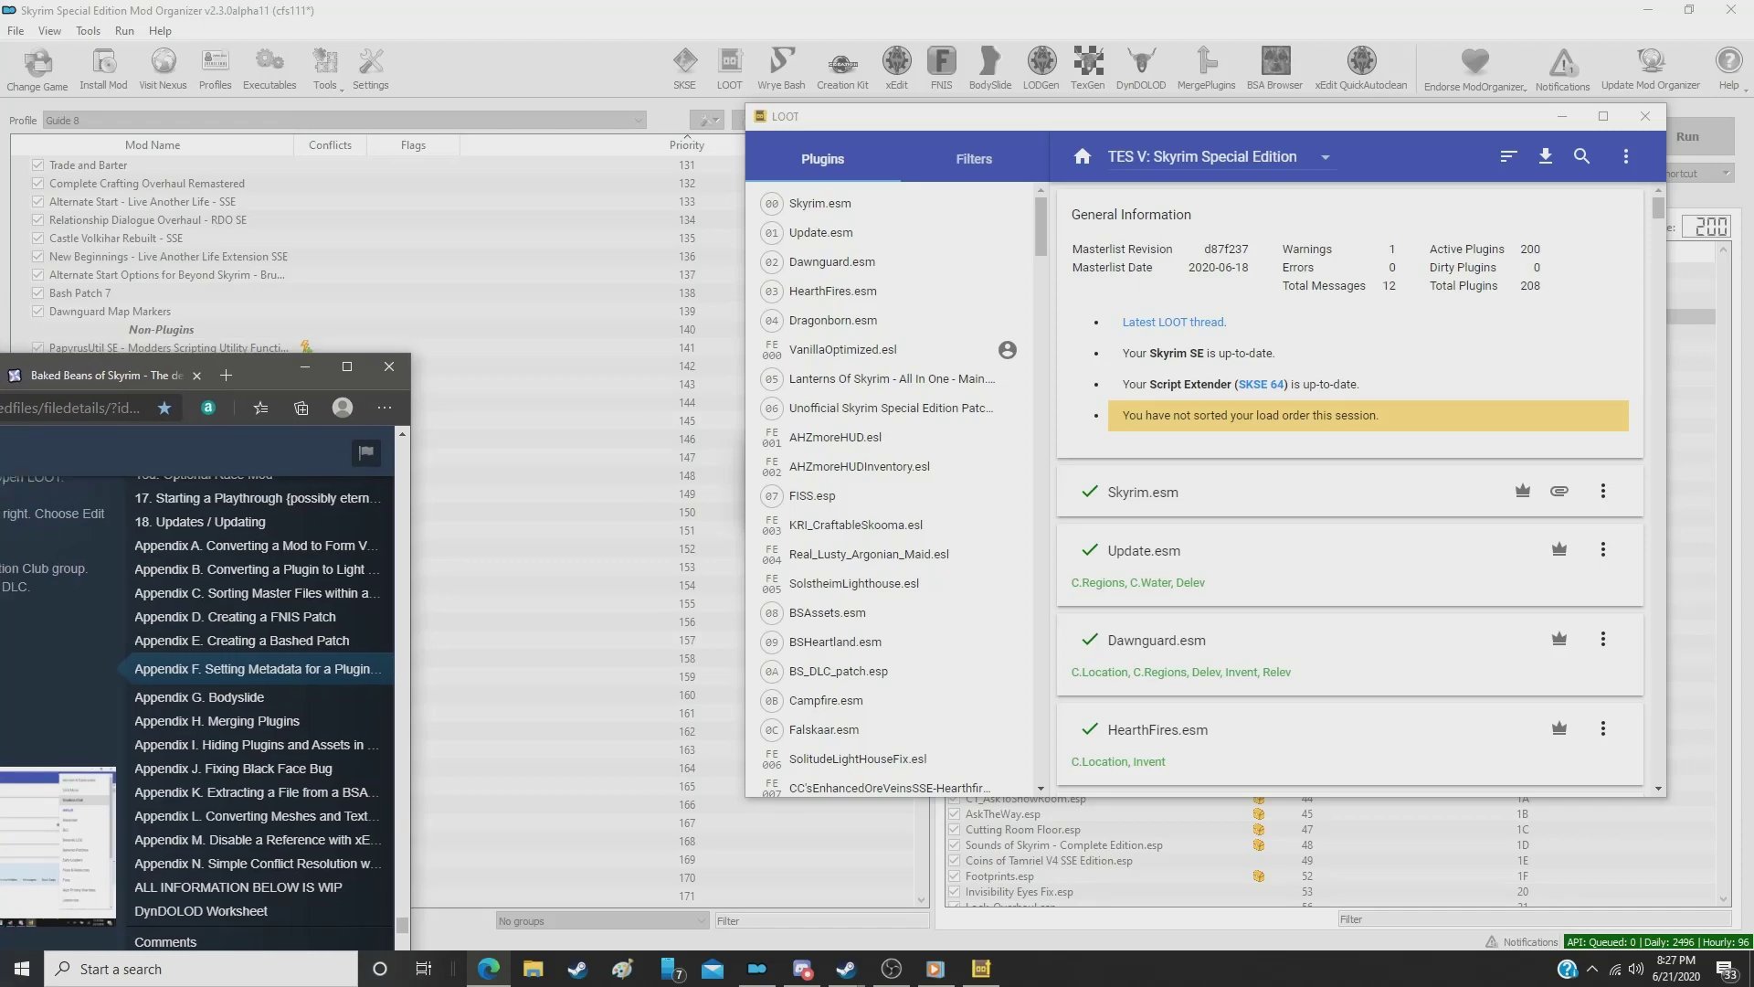
{"action": "left_click_drag", "start_coordinate": [91, 366], "coordinate": [1, 365]}
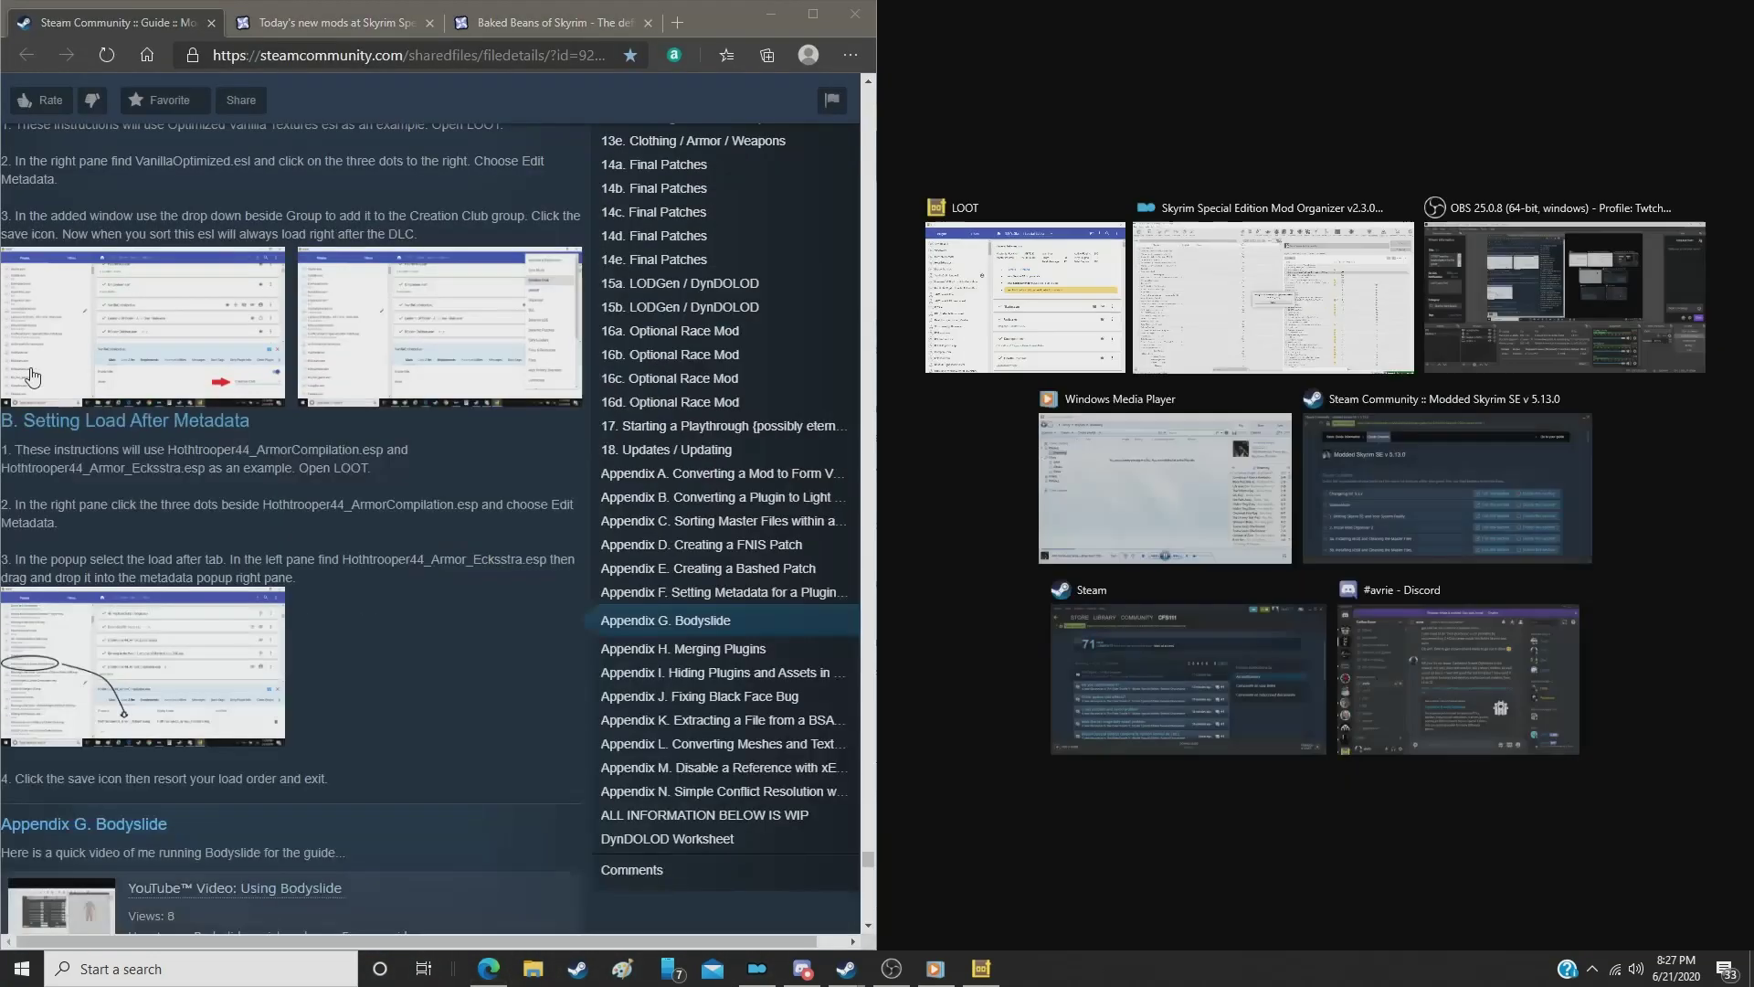
{"action": "left_click", "coordinate": [1005, 316]}
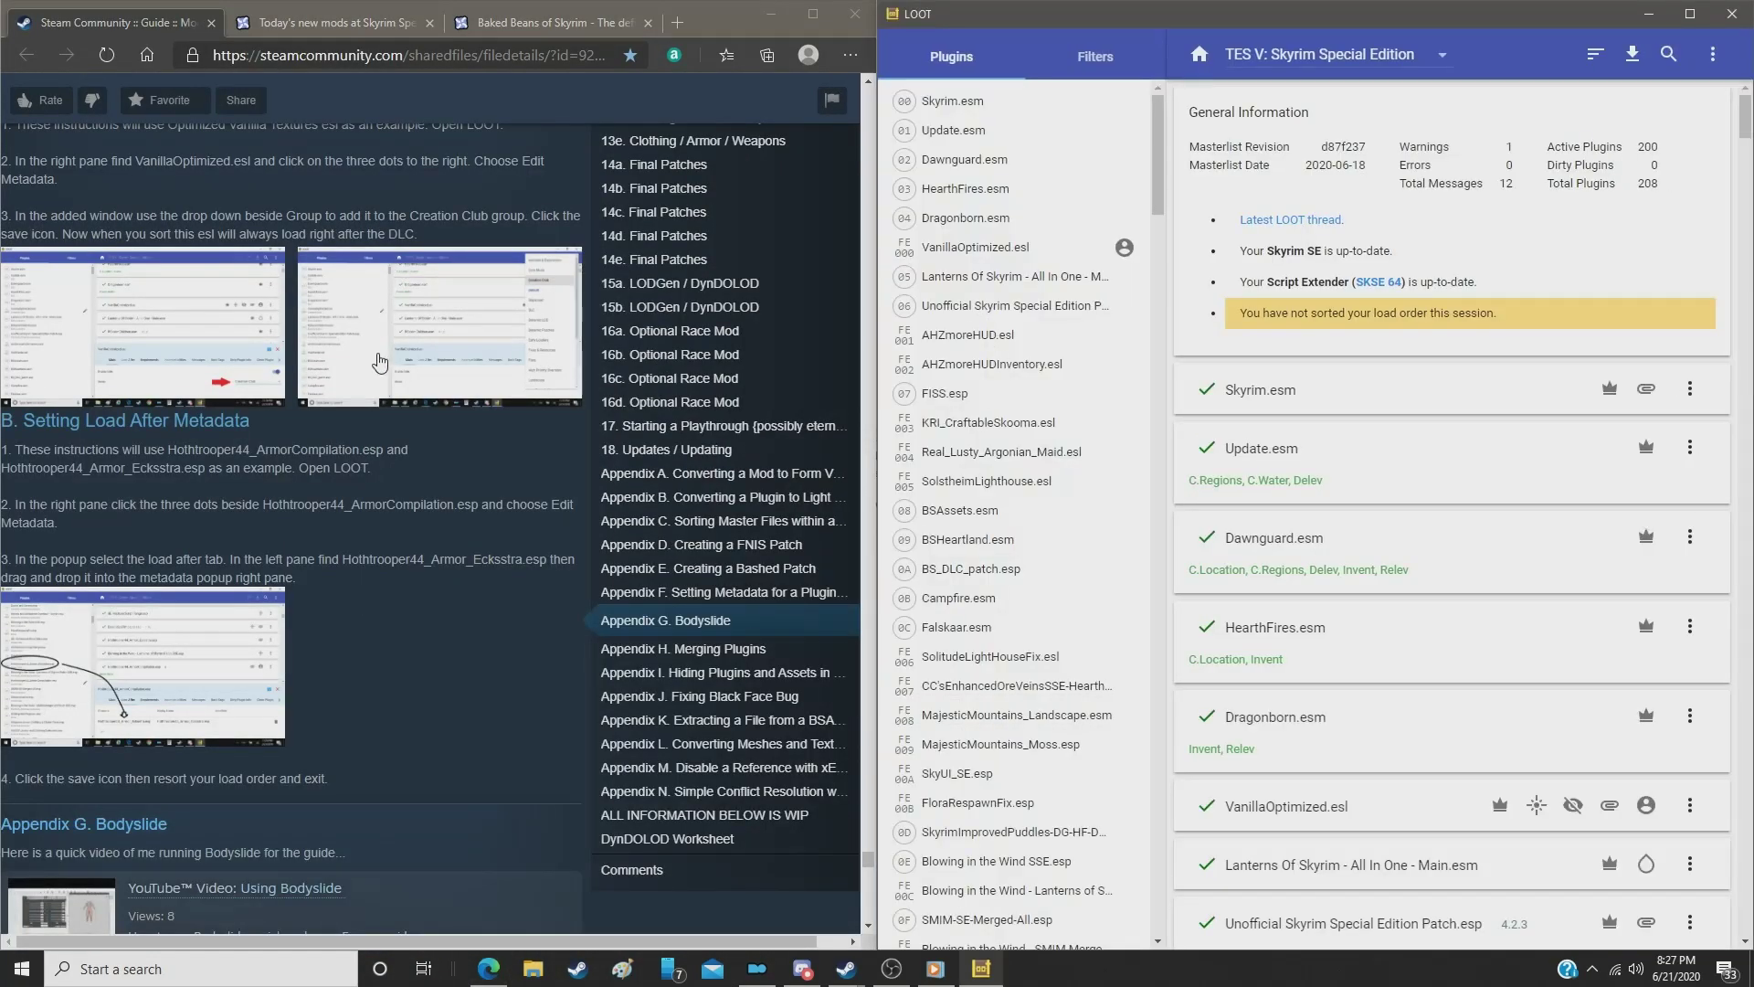
Step: Following Appendix F, open VanillaOptimized.esl's metadata for editing in LOOT and save it with the group Creation Club
{"action": "scroll", "coordinate": [117, 365], "scroll_direction": "up", "scroll_amount": 3}
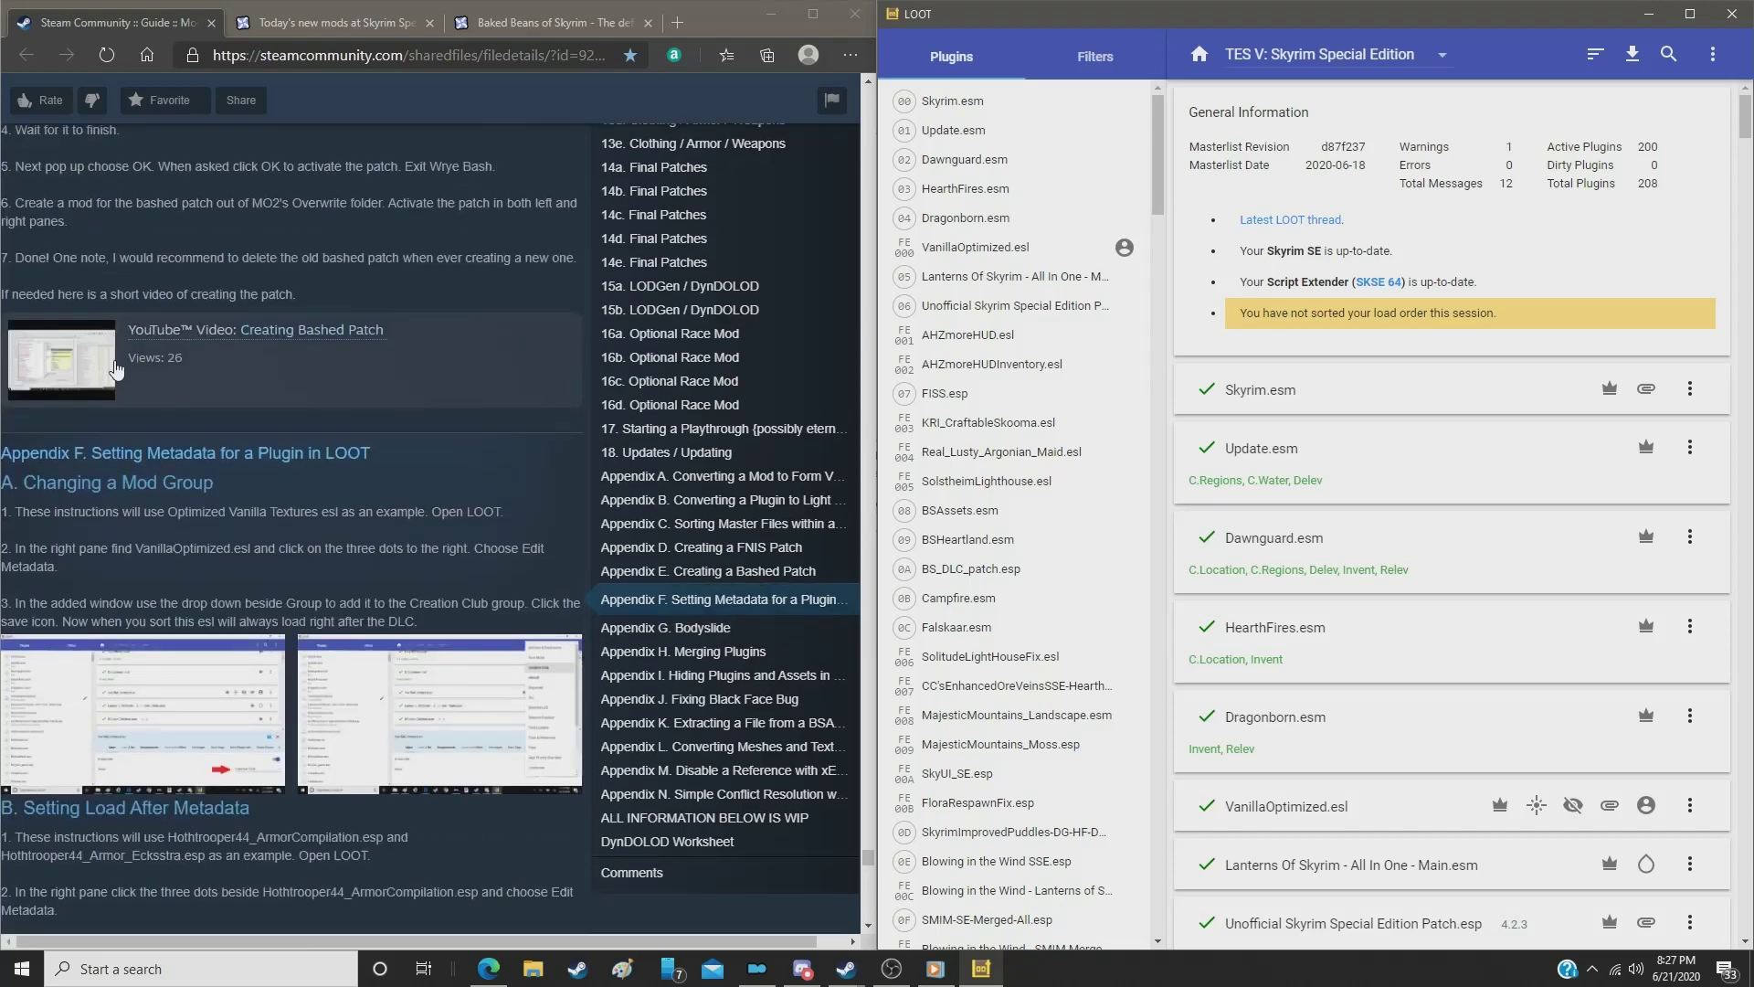
{"action": "scroll", "coordinate": [117, 386], "scroll_direction": "down", "scroll_amount": 2}
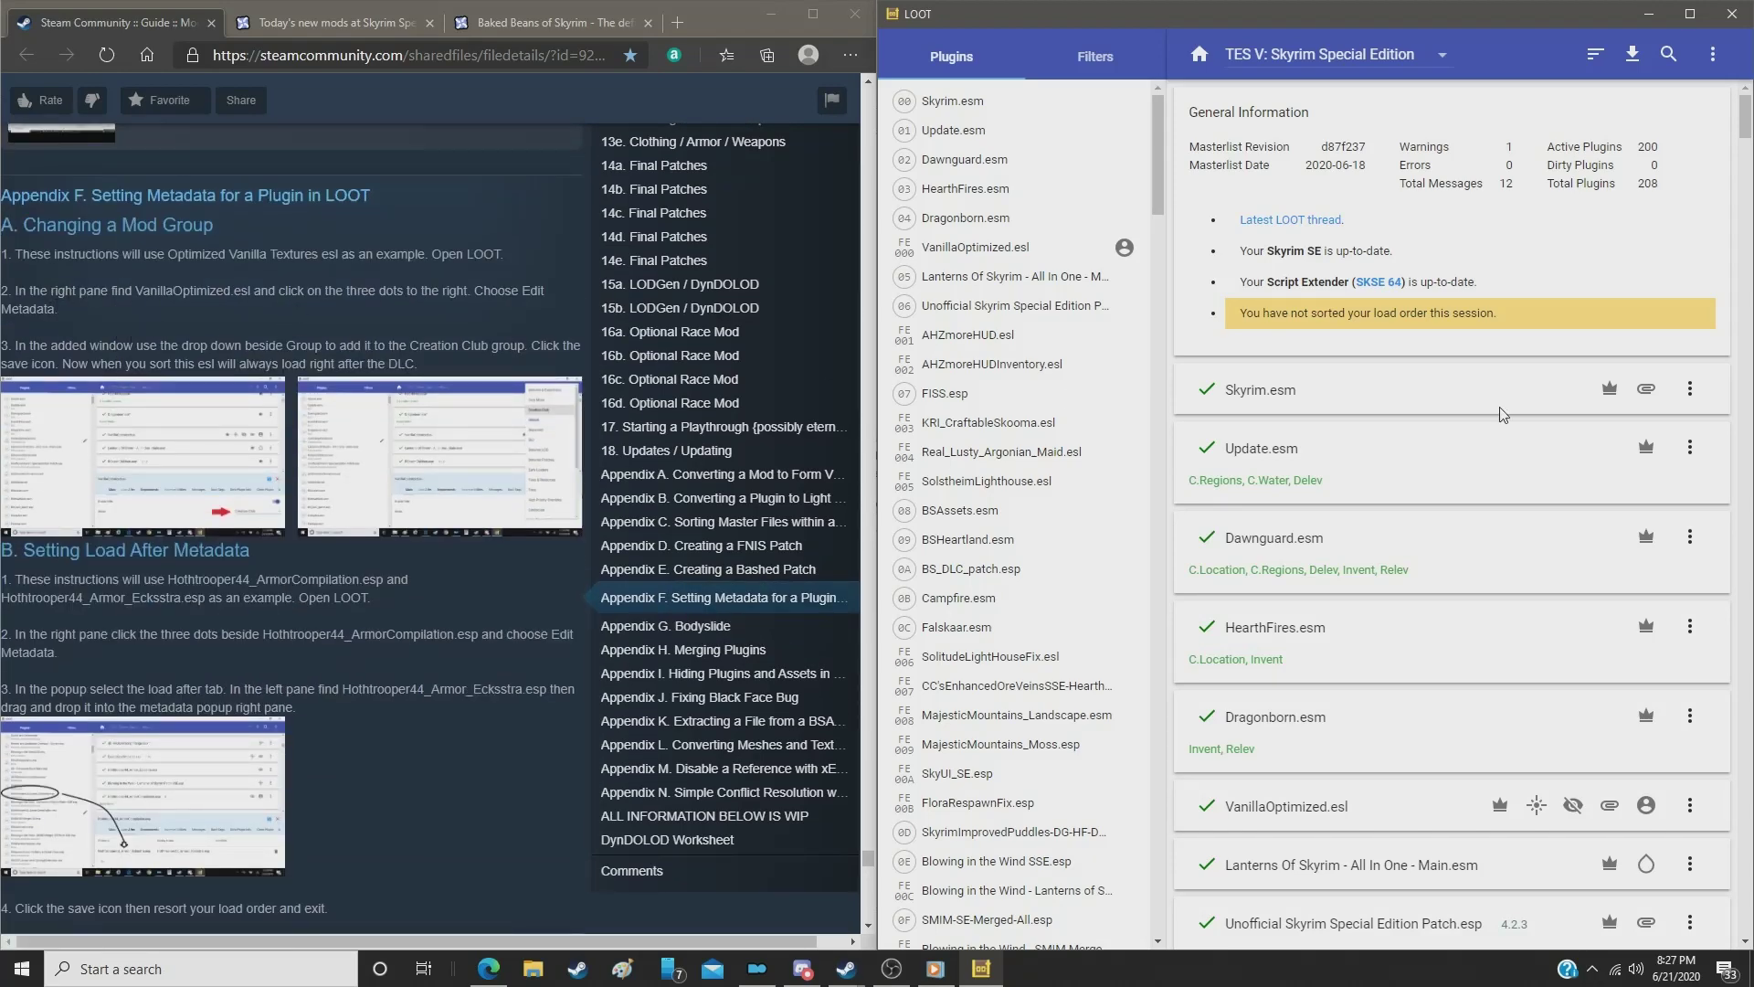
{"action": "scroll", "coordinate": [1553, 457], "scroll_direction": "down", "scroll_amount": 5}
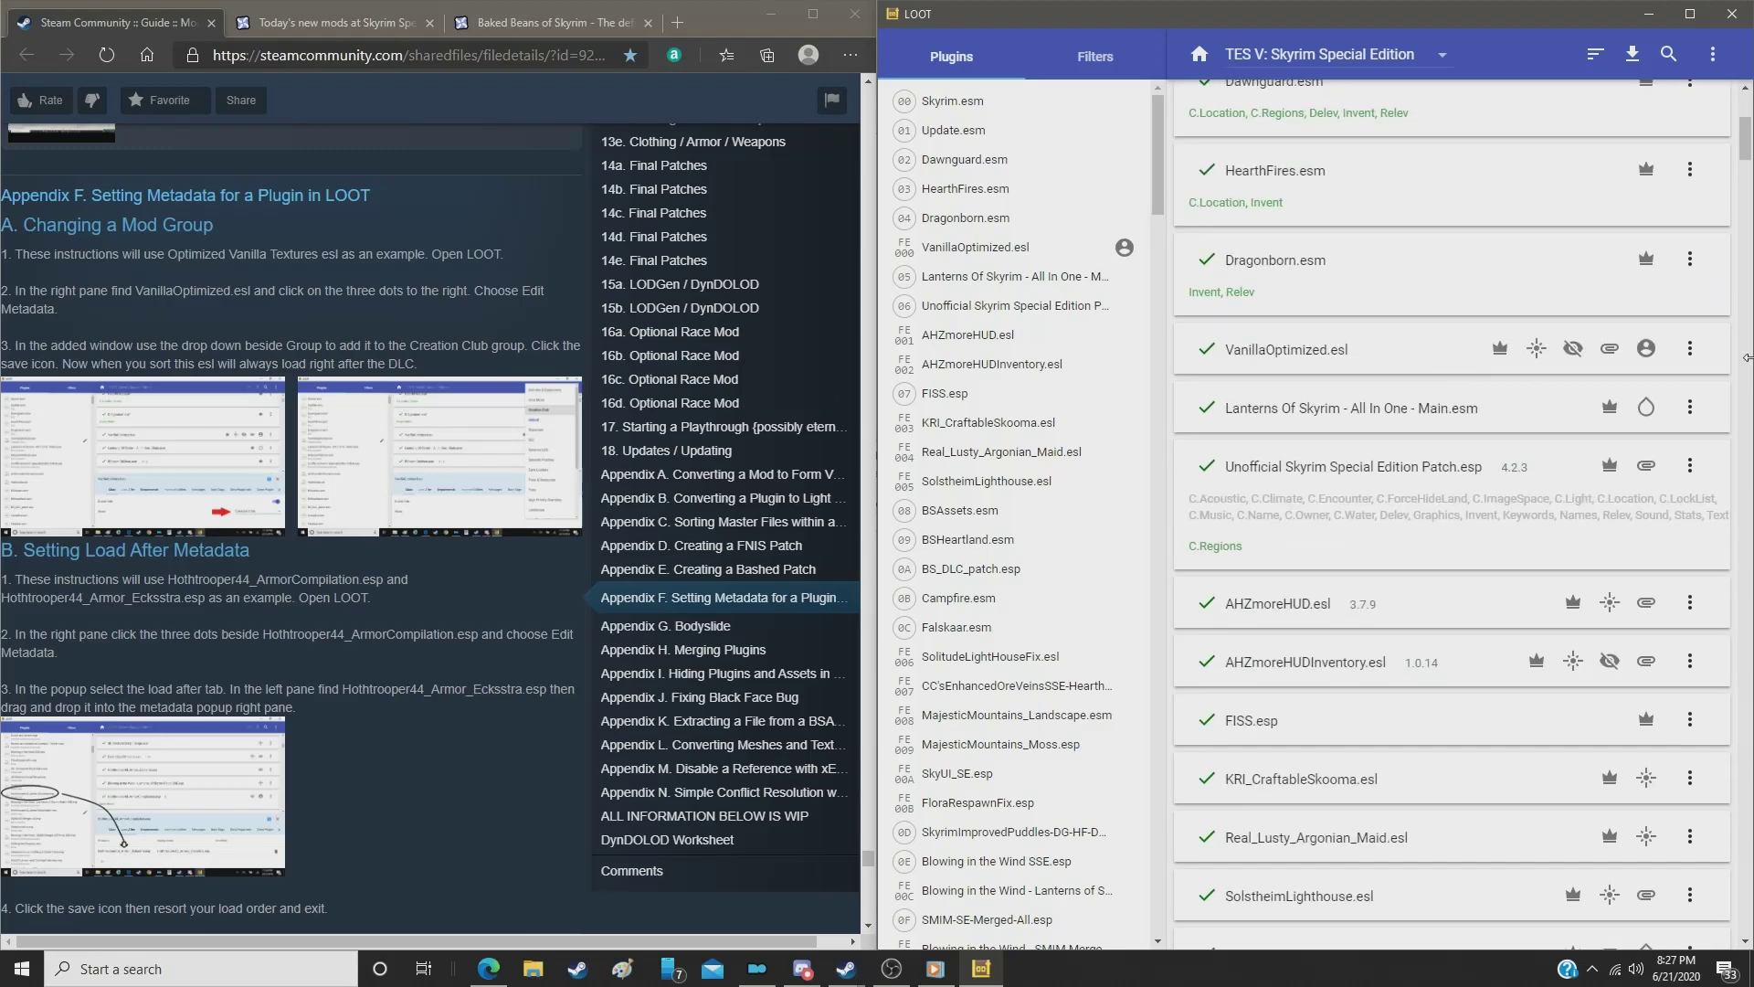
{"action": "left_click", "coordinate": [1690, 352]}
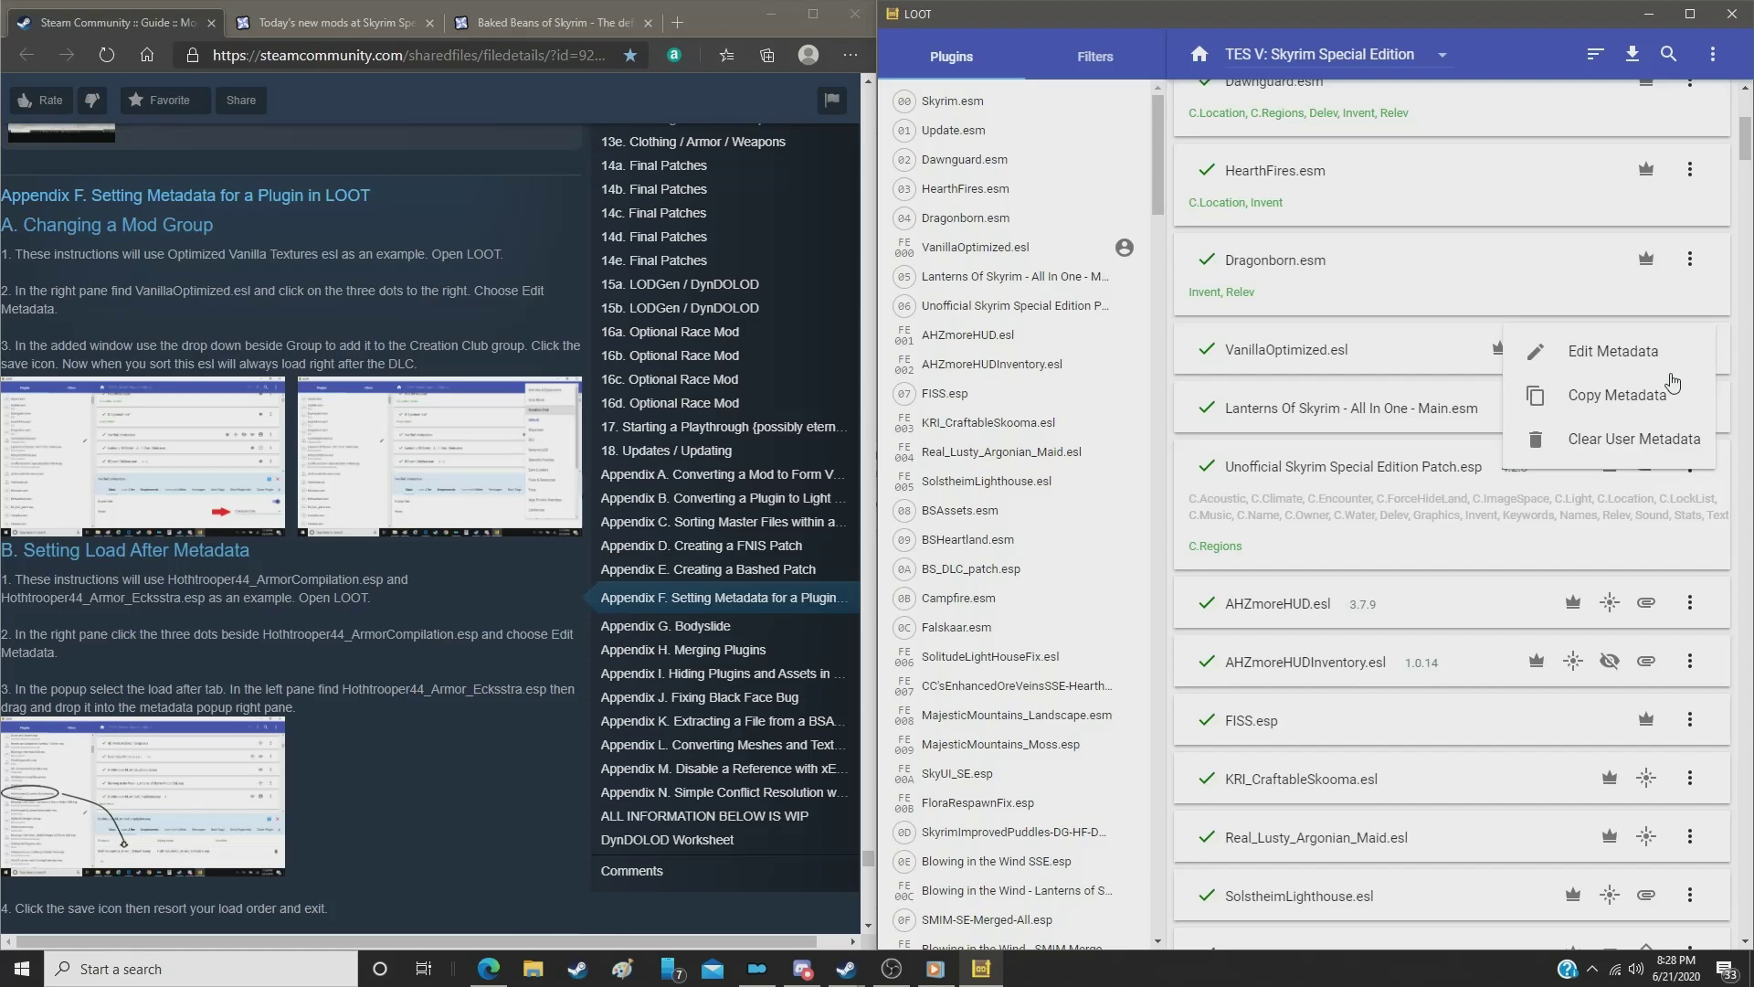
{"action": "left_click", "coordinate": [1650, 368]}
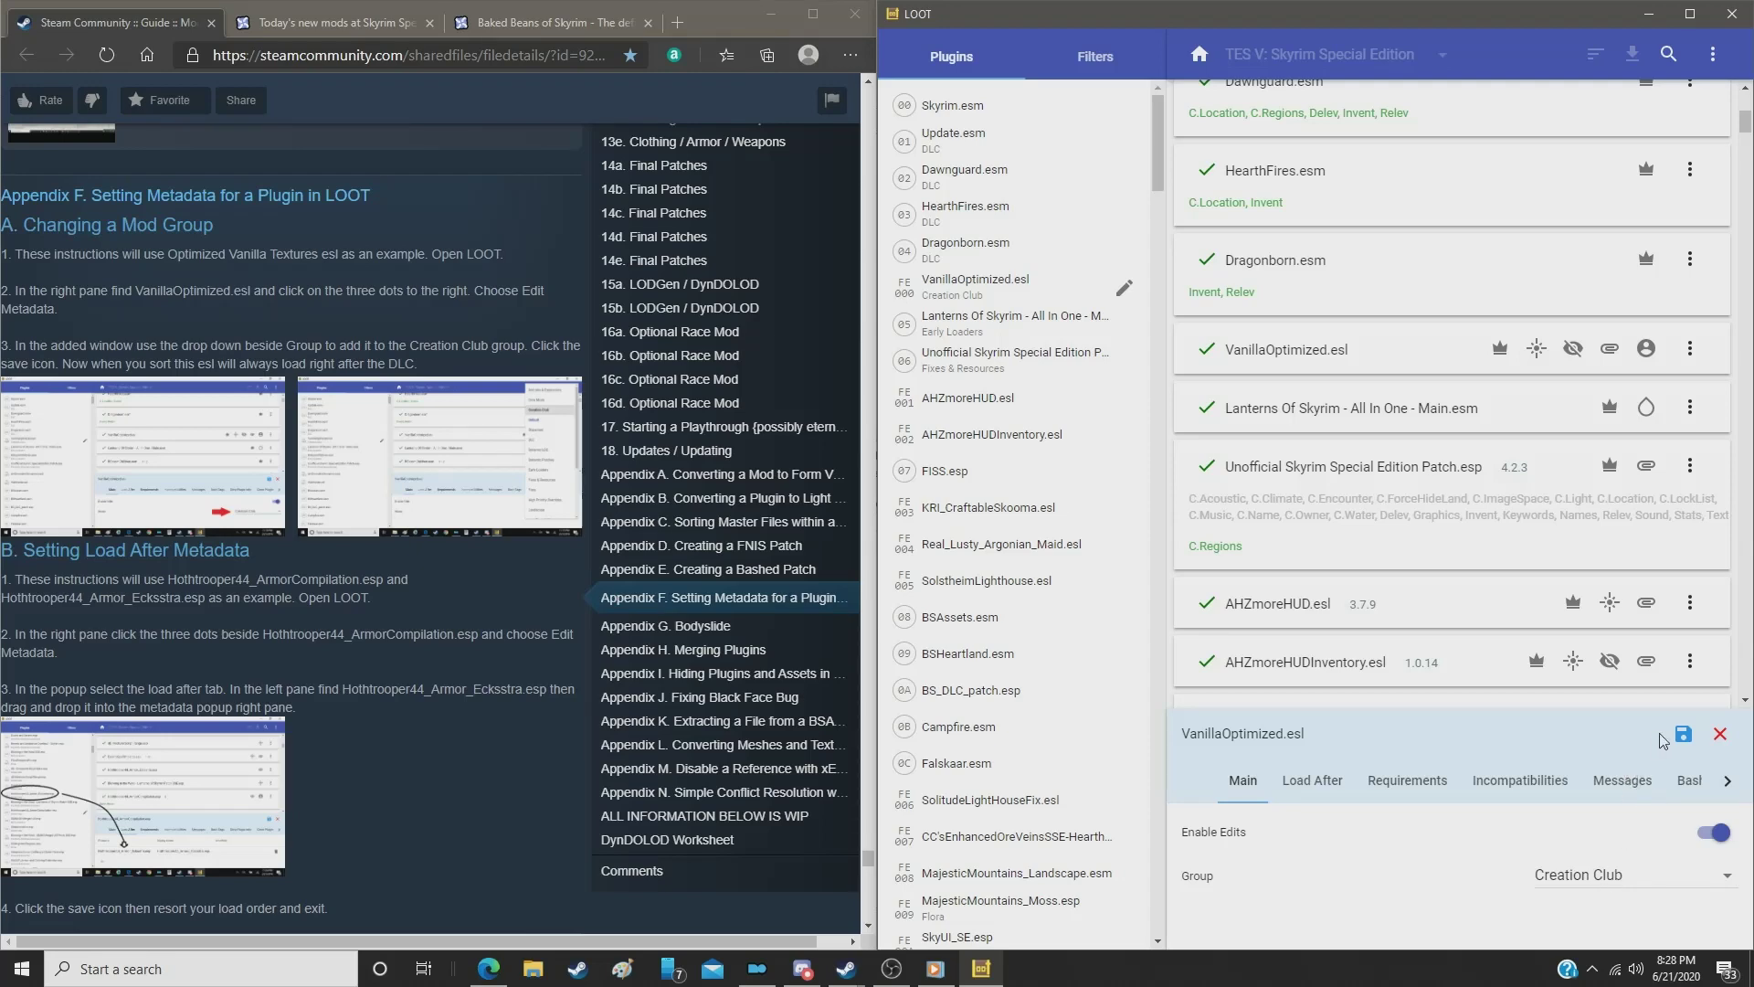
{"action": "left_click", "coordinate": [1684, 736]}
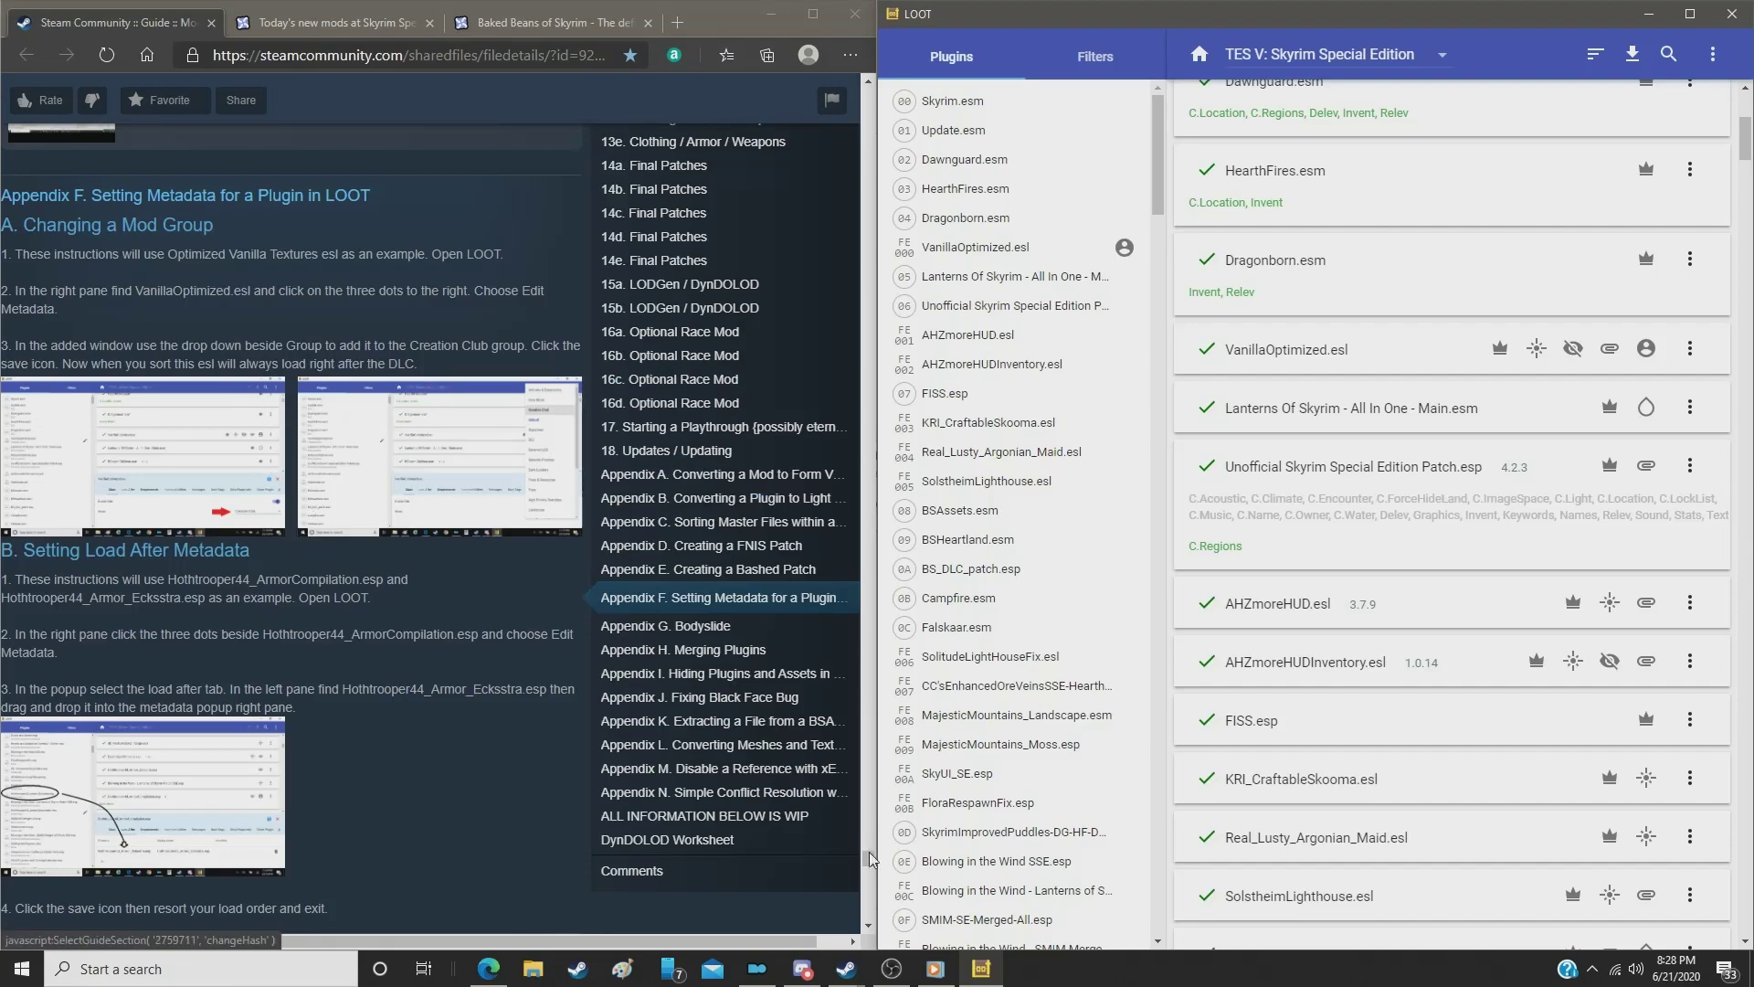
Step: Return the guide to section 8g, Textures / Effects
{"action": "left_click_drag", "start_coordinate": [869, 862], "coordinate": [869, 345]}
{"action": "left_click", "coordinate": [660, 377]}
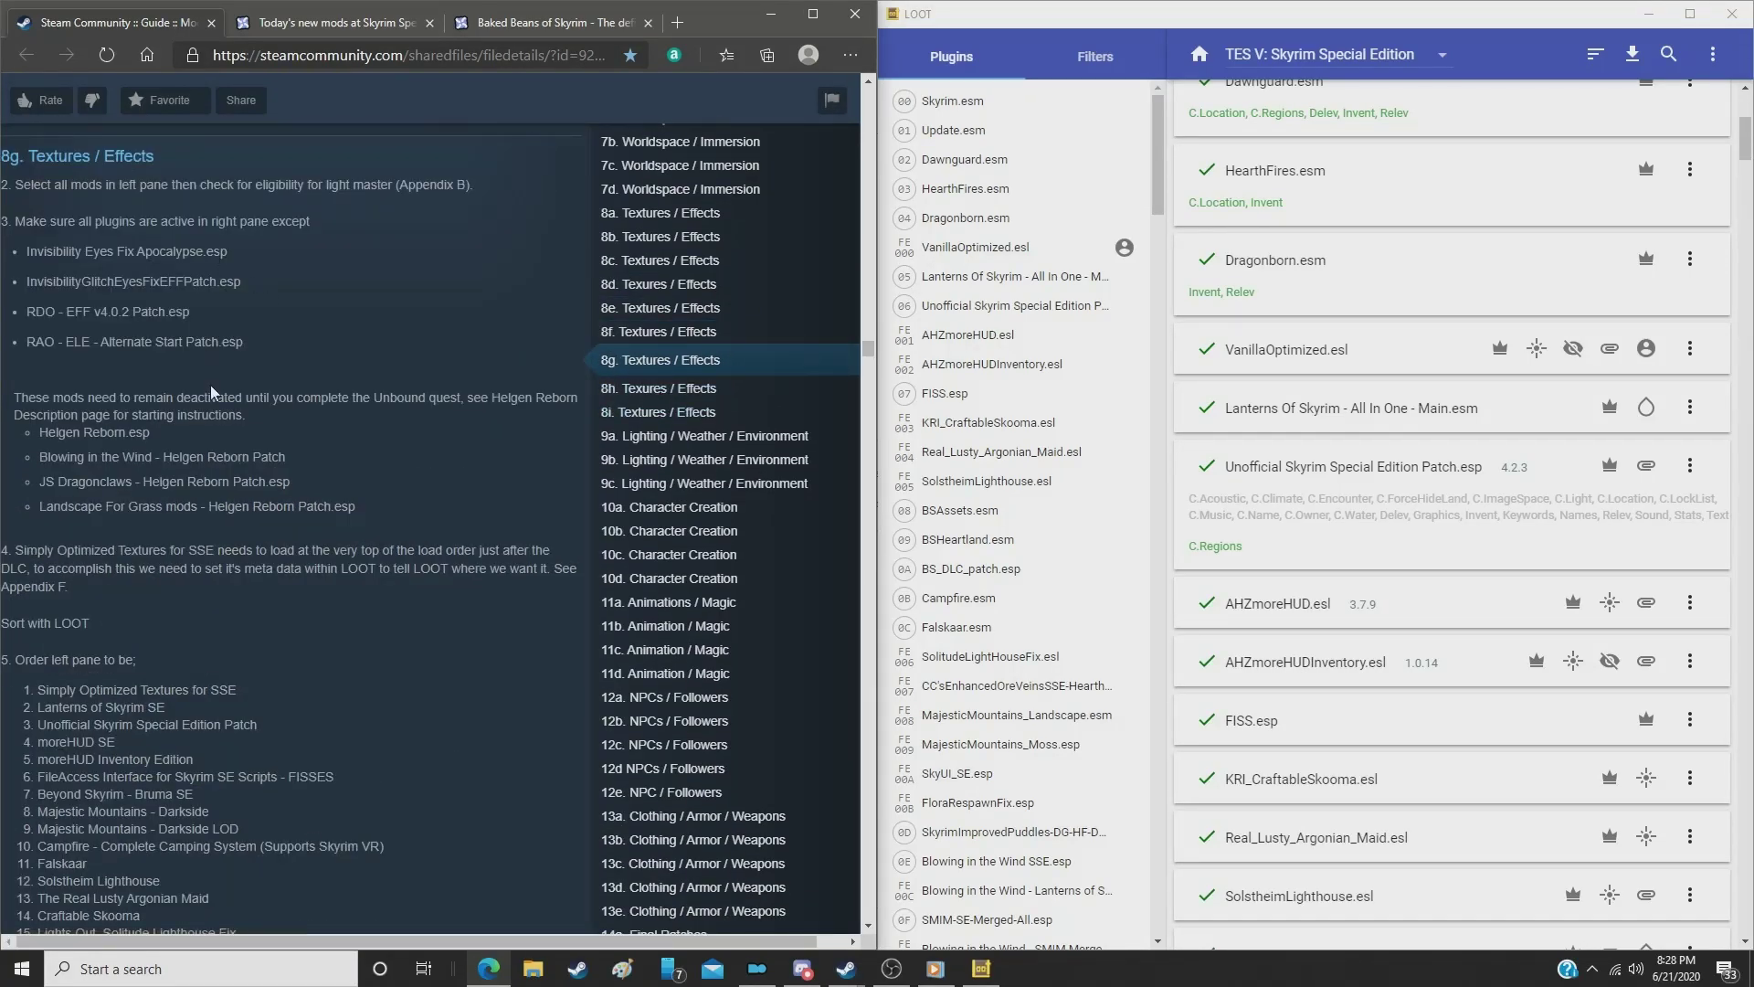
Step: Sort the load order in LOOT, apply the sorted result, and close LOOT
{"action": "scroll", "coordinate": [183, 594], "scroll_direction": "down", "scroll_amount": 3}
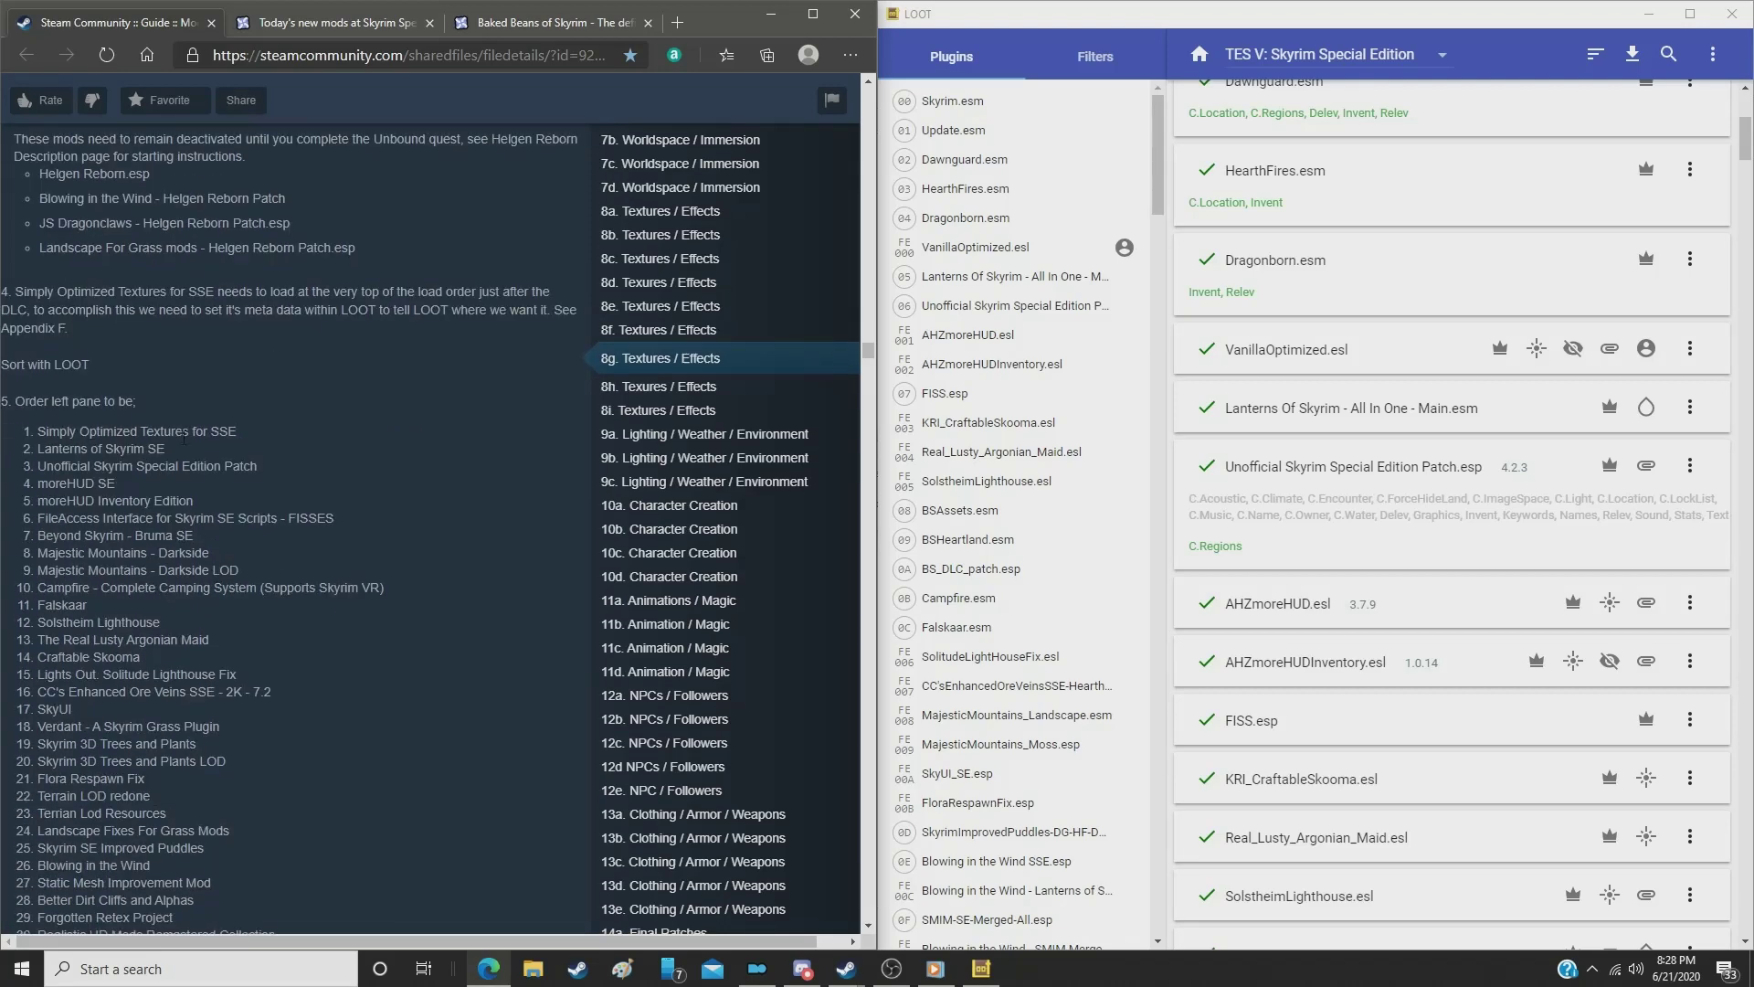
{"action": "left_click_drag", "start_coordinate": [1380, 19], "coordinate": [1005, 70]}
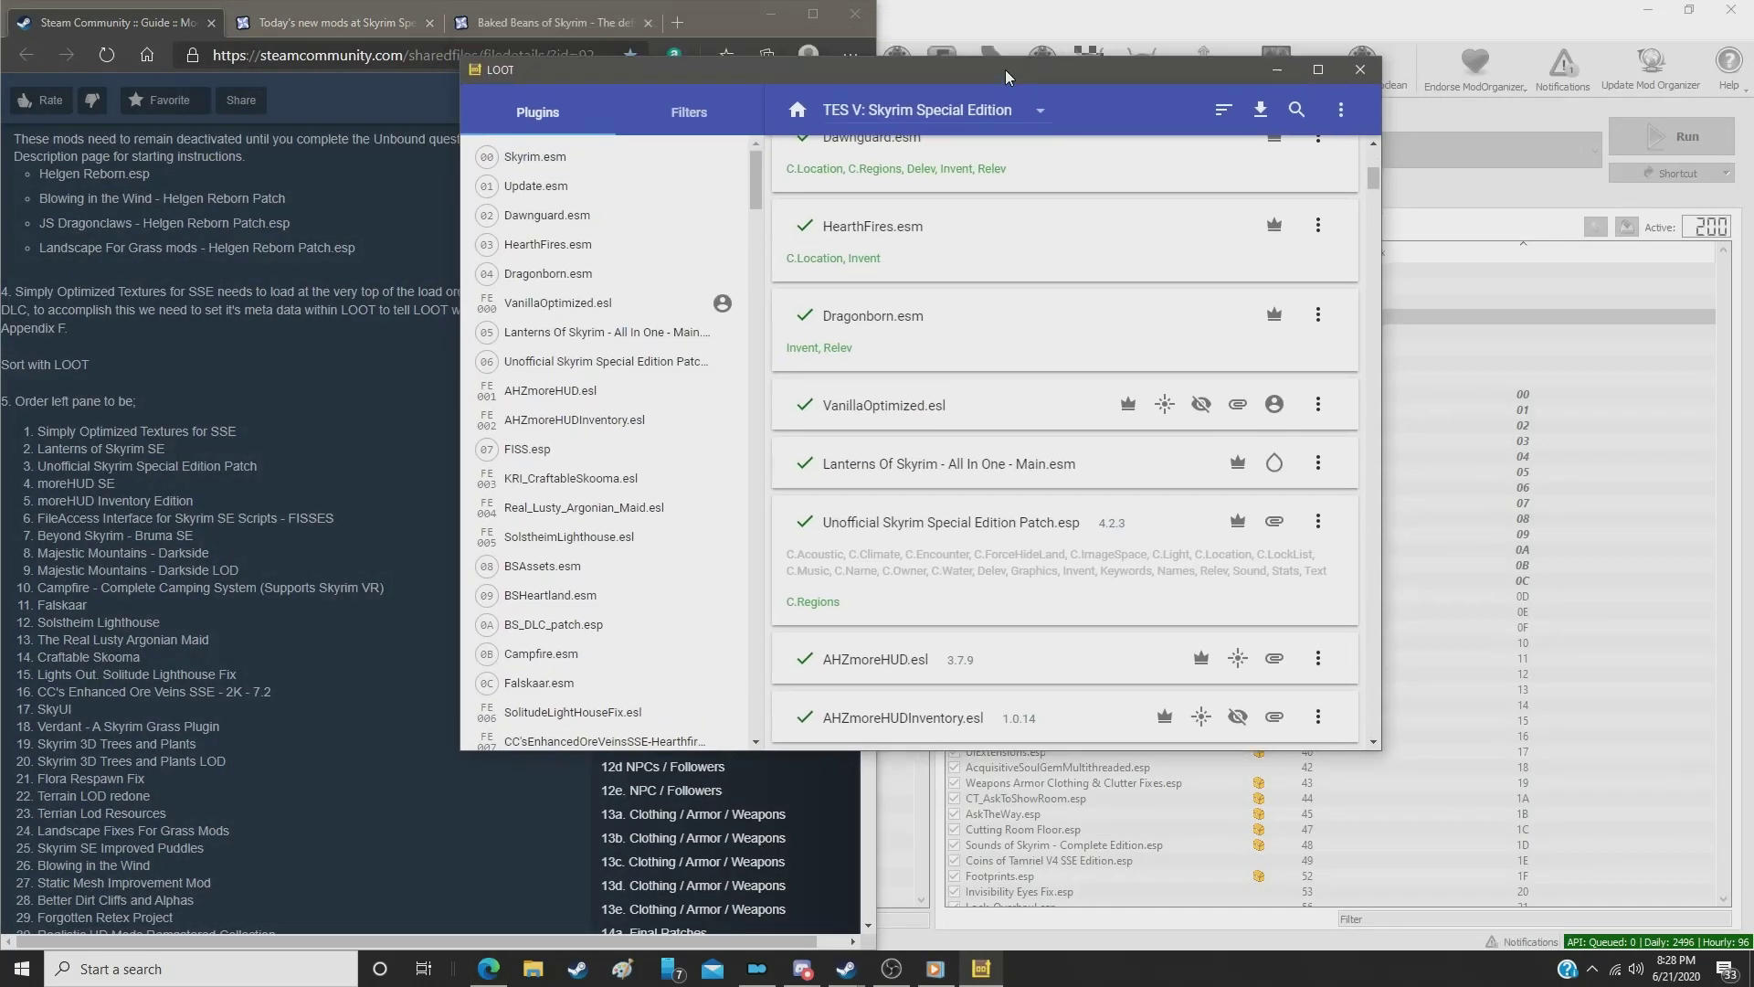
{"action": "left_click", "coordinate": [1220, 110]}
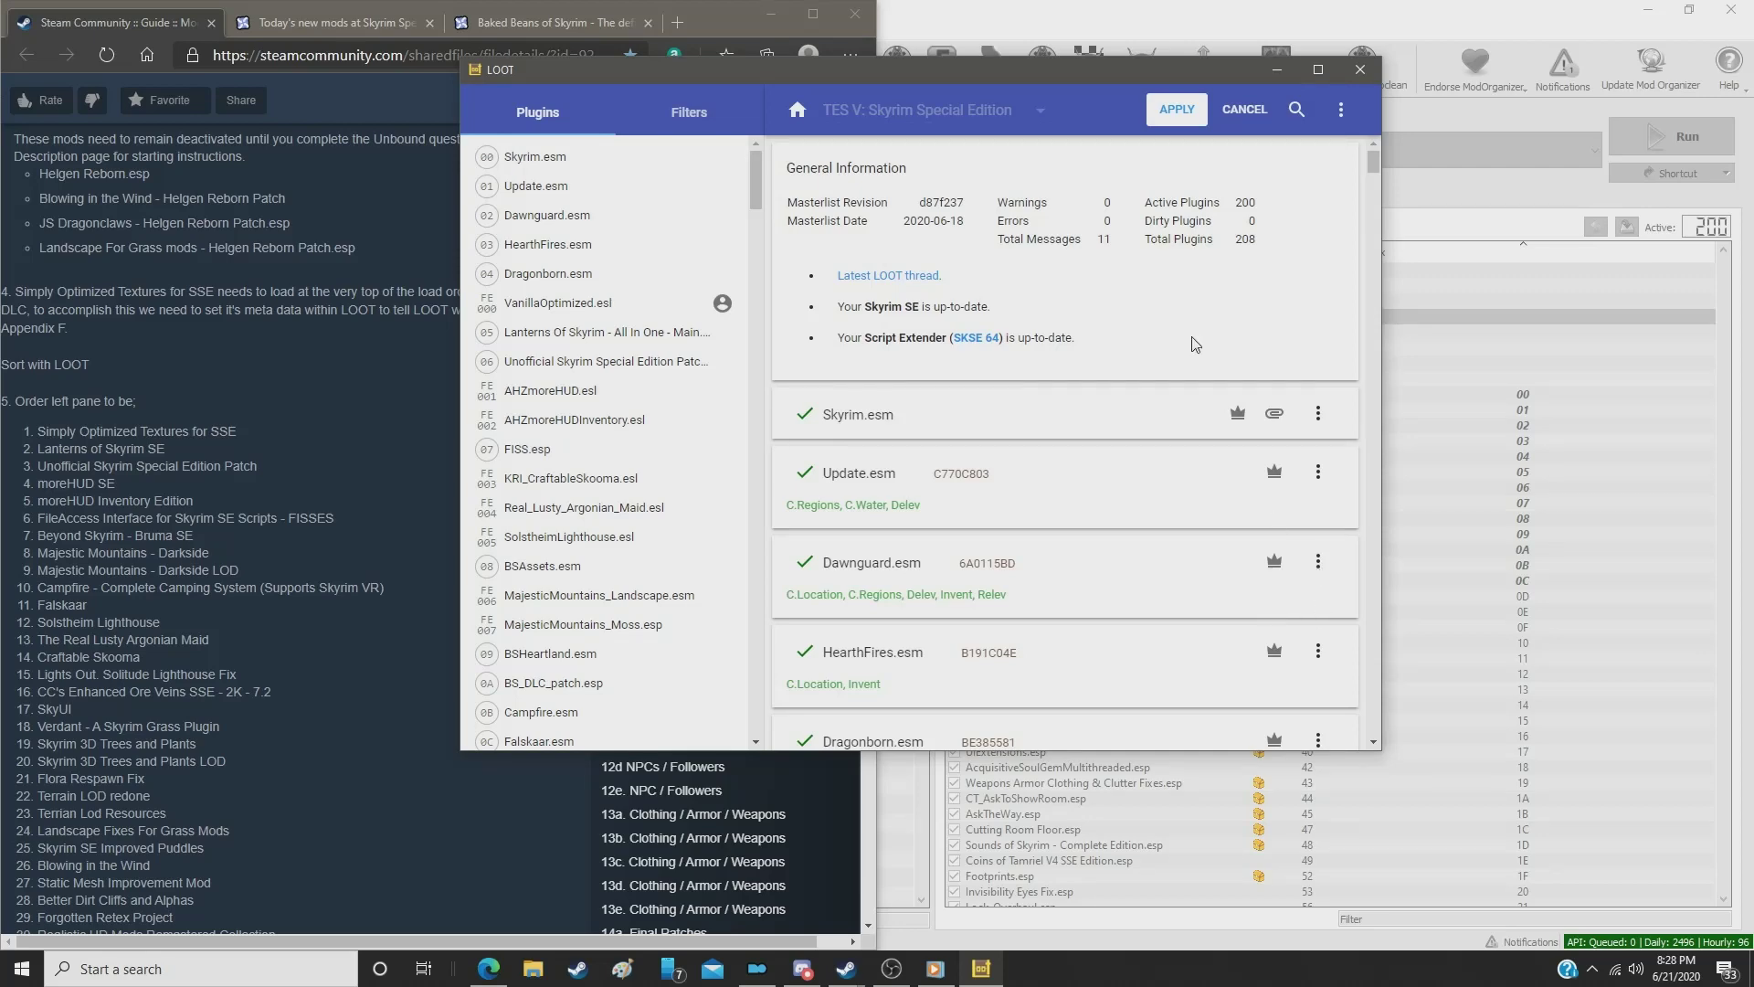
{"action": "left_click", "coordinate": [1177, 110]}
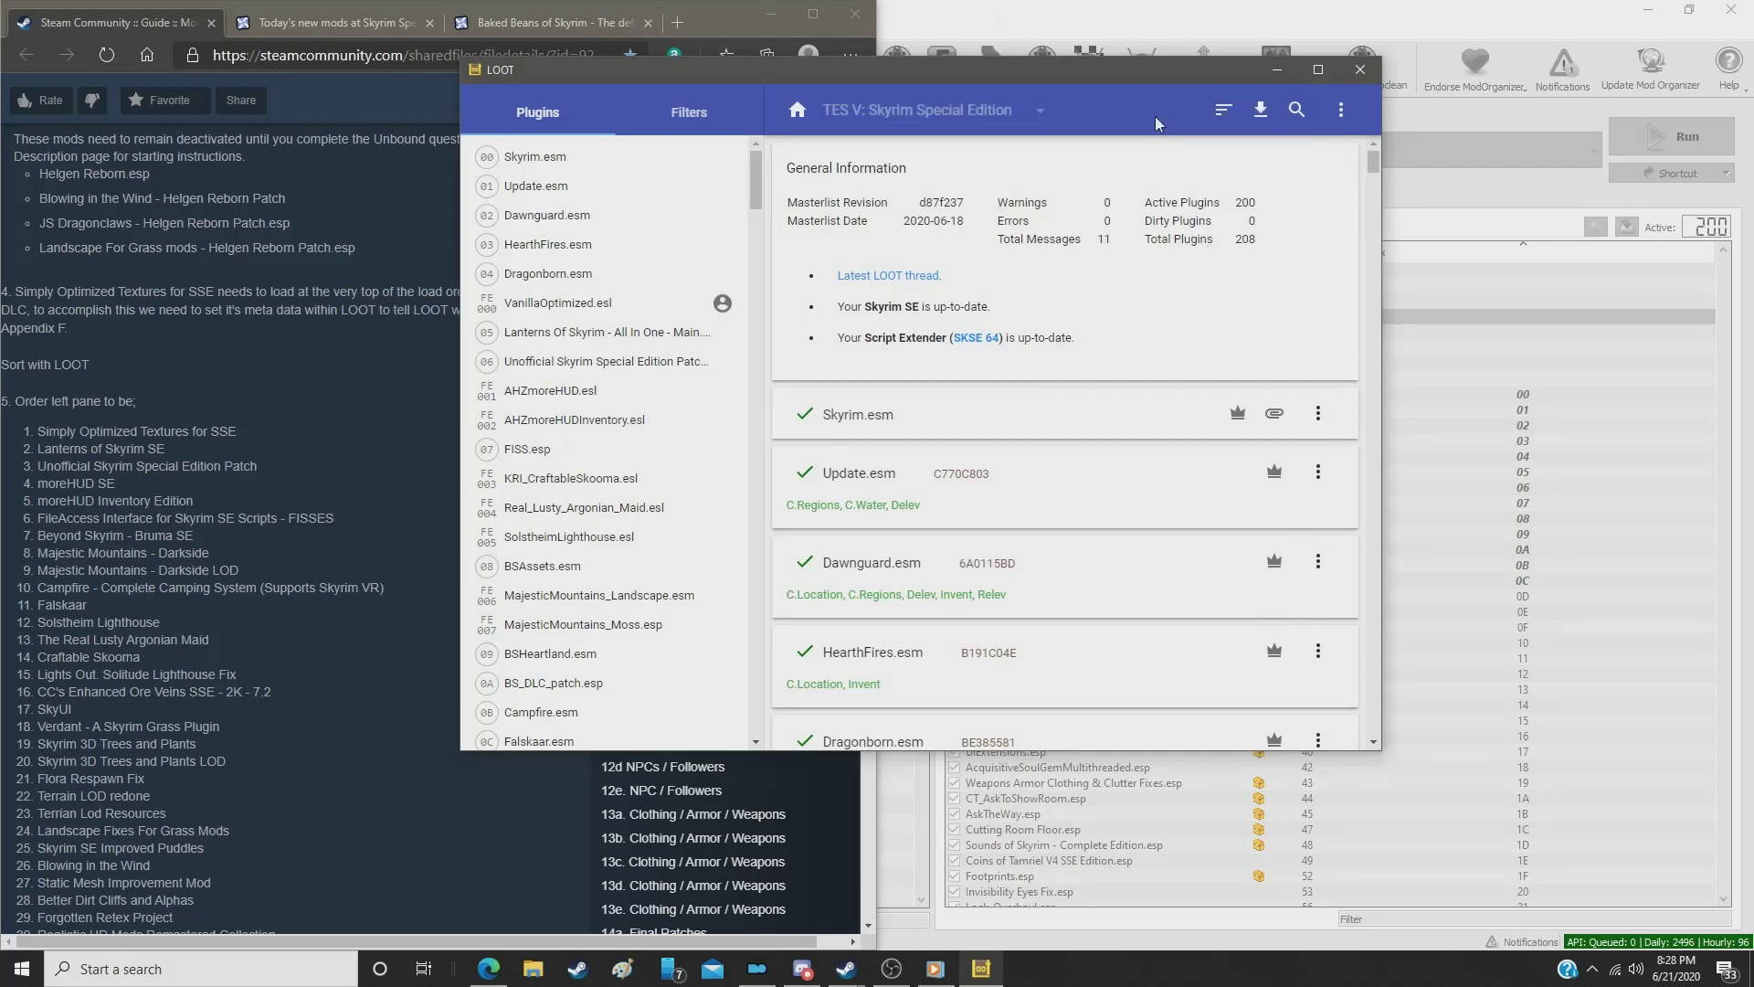
{"action": "left_click", "coordinate": [1358, 71]}
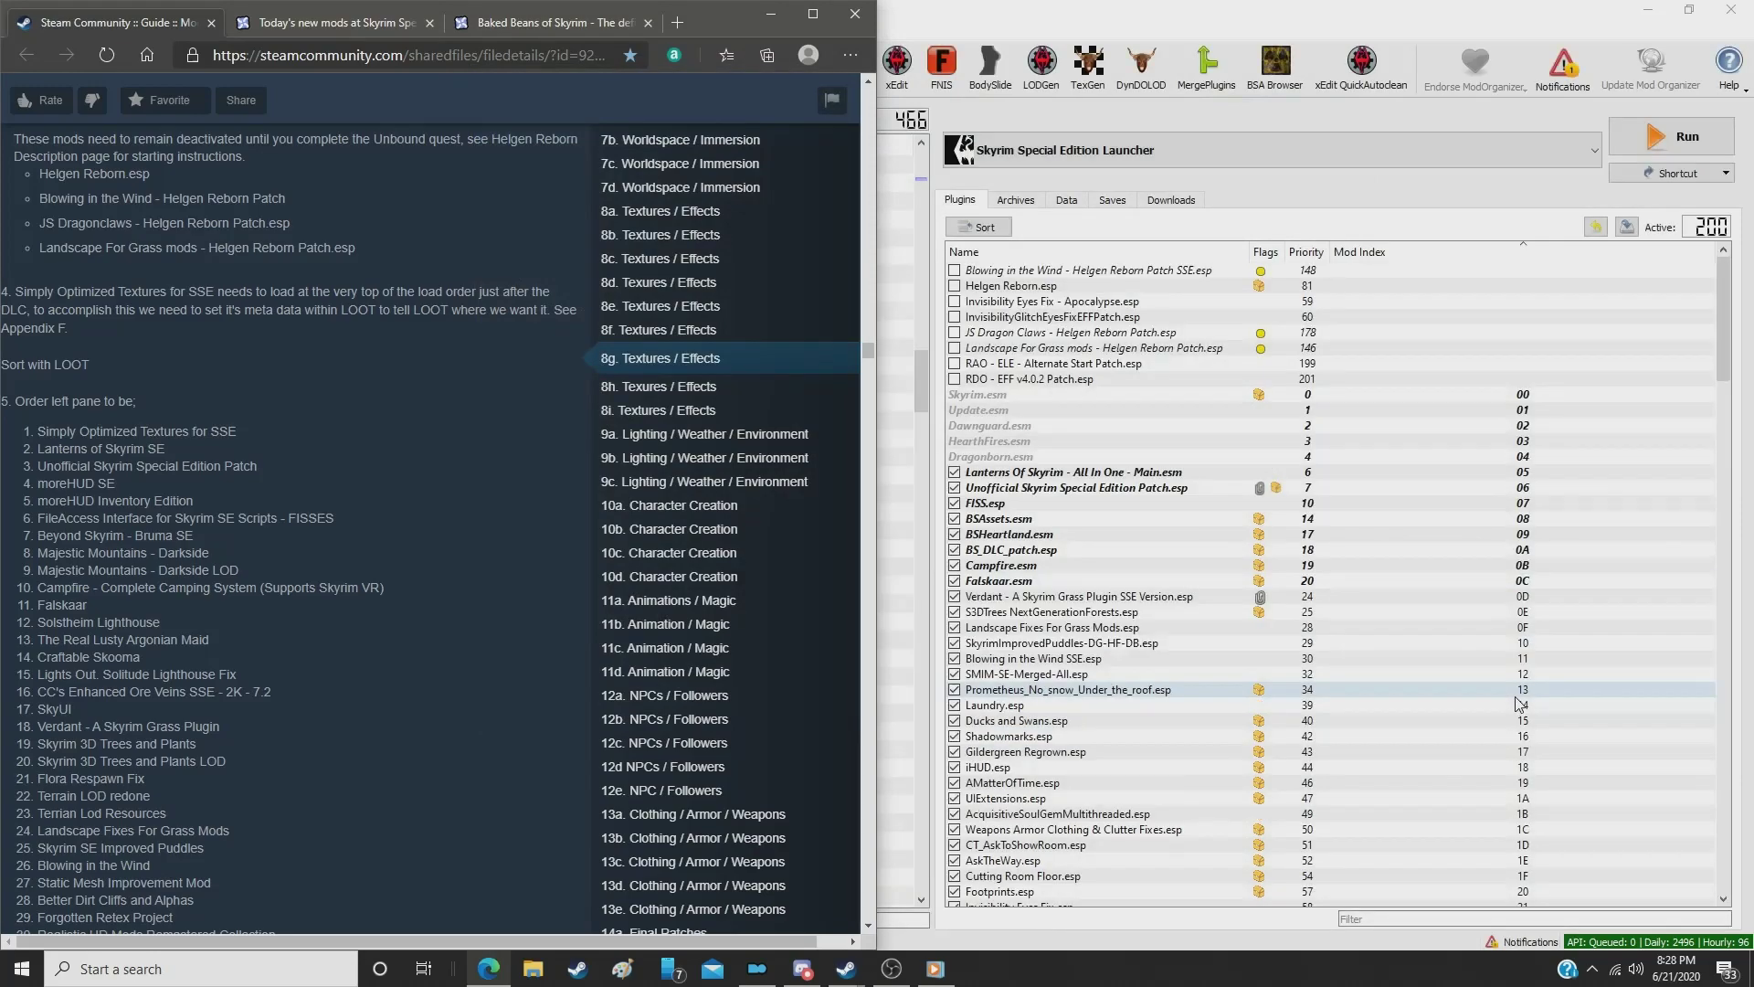
Step: Switch to Mod Organizer and order the plugin list by priority alongside the start of the mod list
{"action": "double_click", "coordinate": [1143, 8]}
{"action": "left_click_drag", "start_coordinate": [1143, 9], "coordinate": [865, 8]}
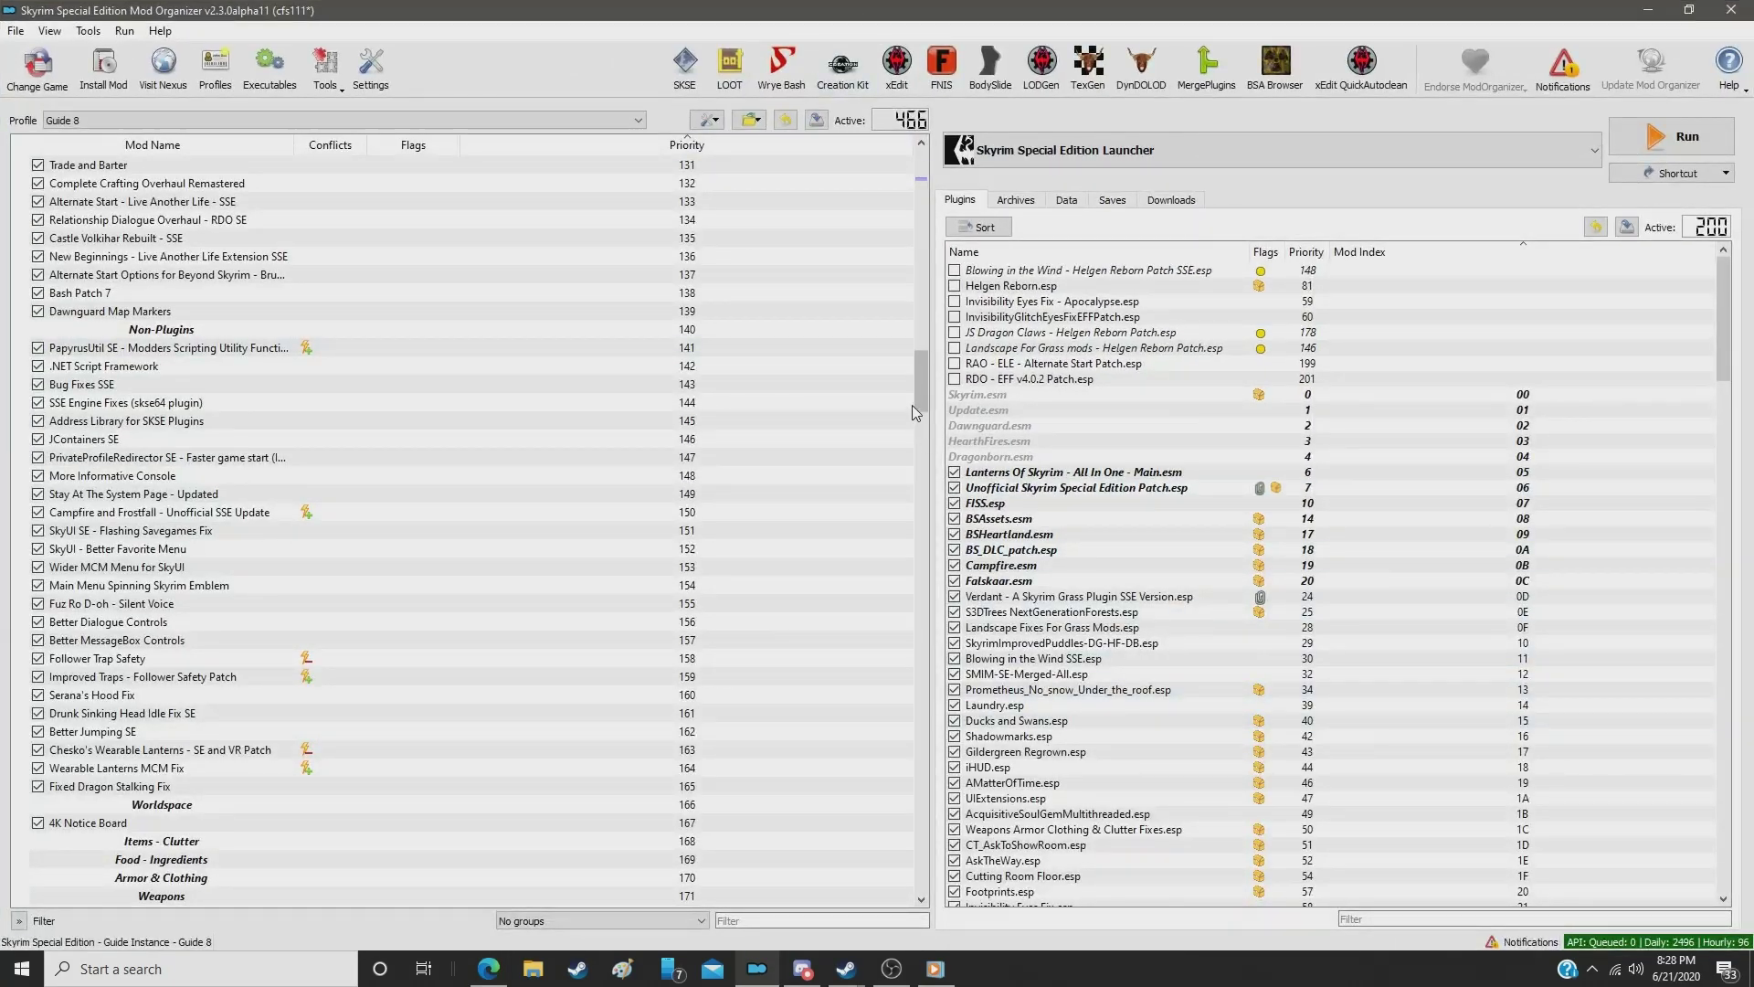
{"action": "left_click_drag", "start_coordinate": [916, 399], "coordinate": [905, 165]}
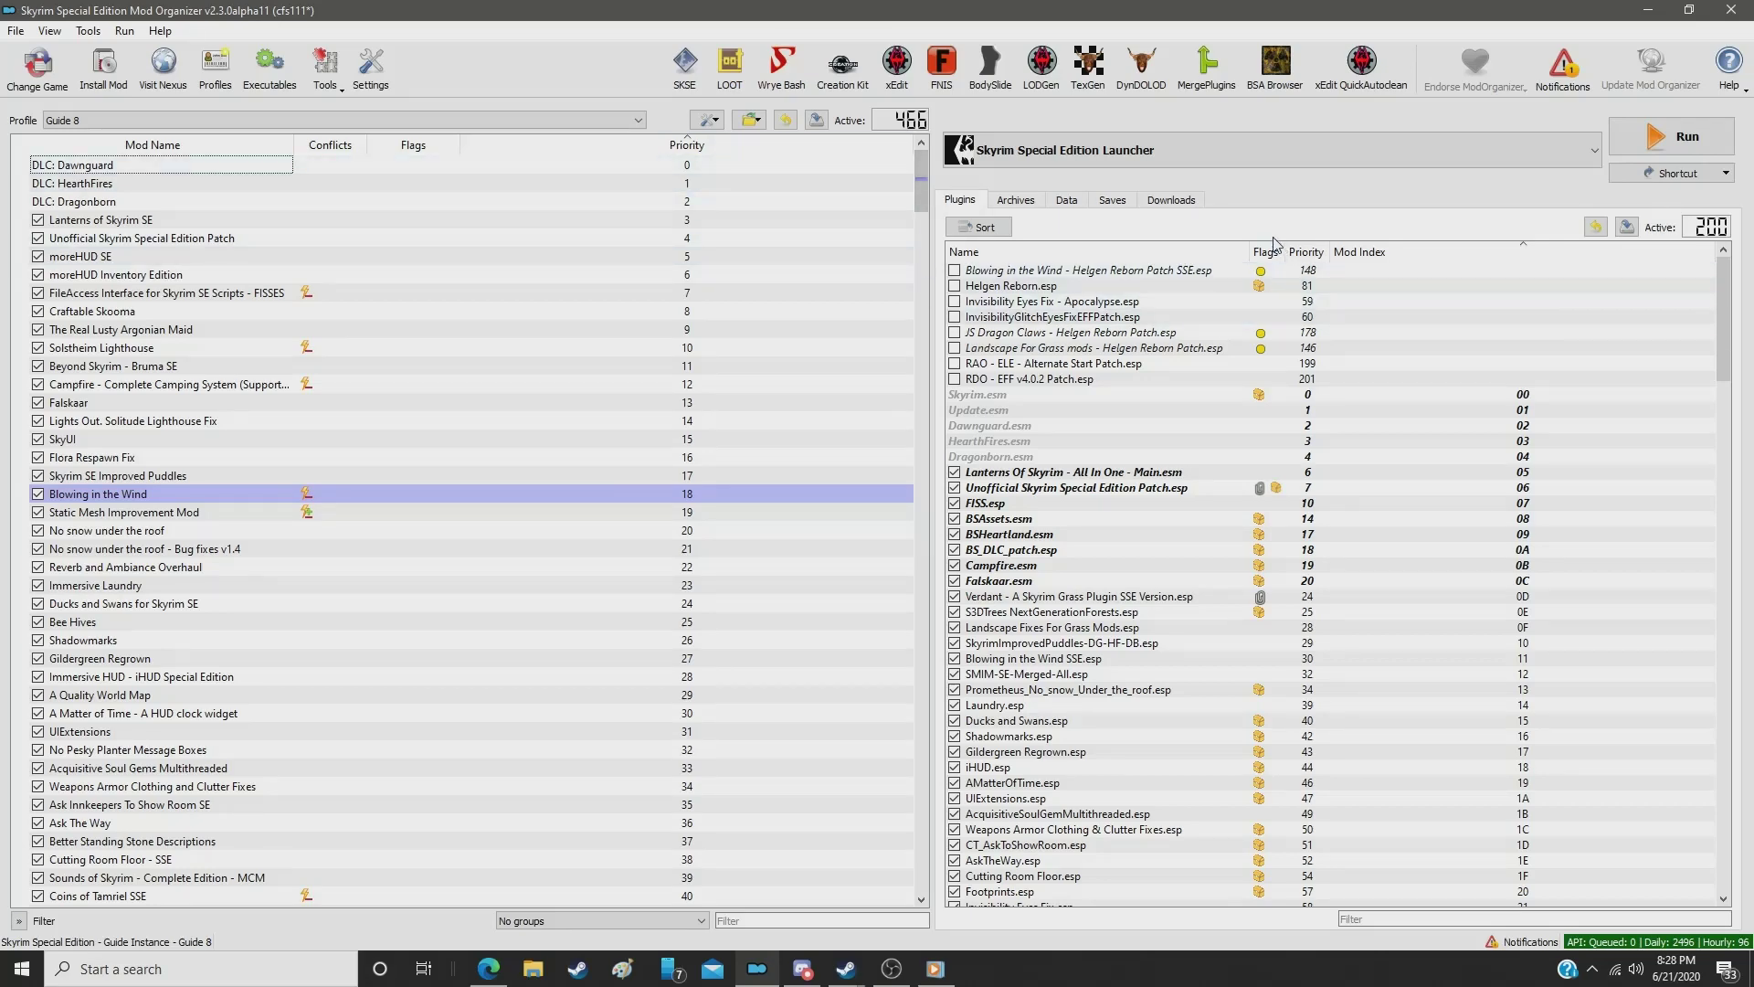
{"action": "left_click", "coordinate": [1322, 253]}
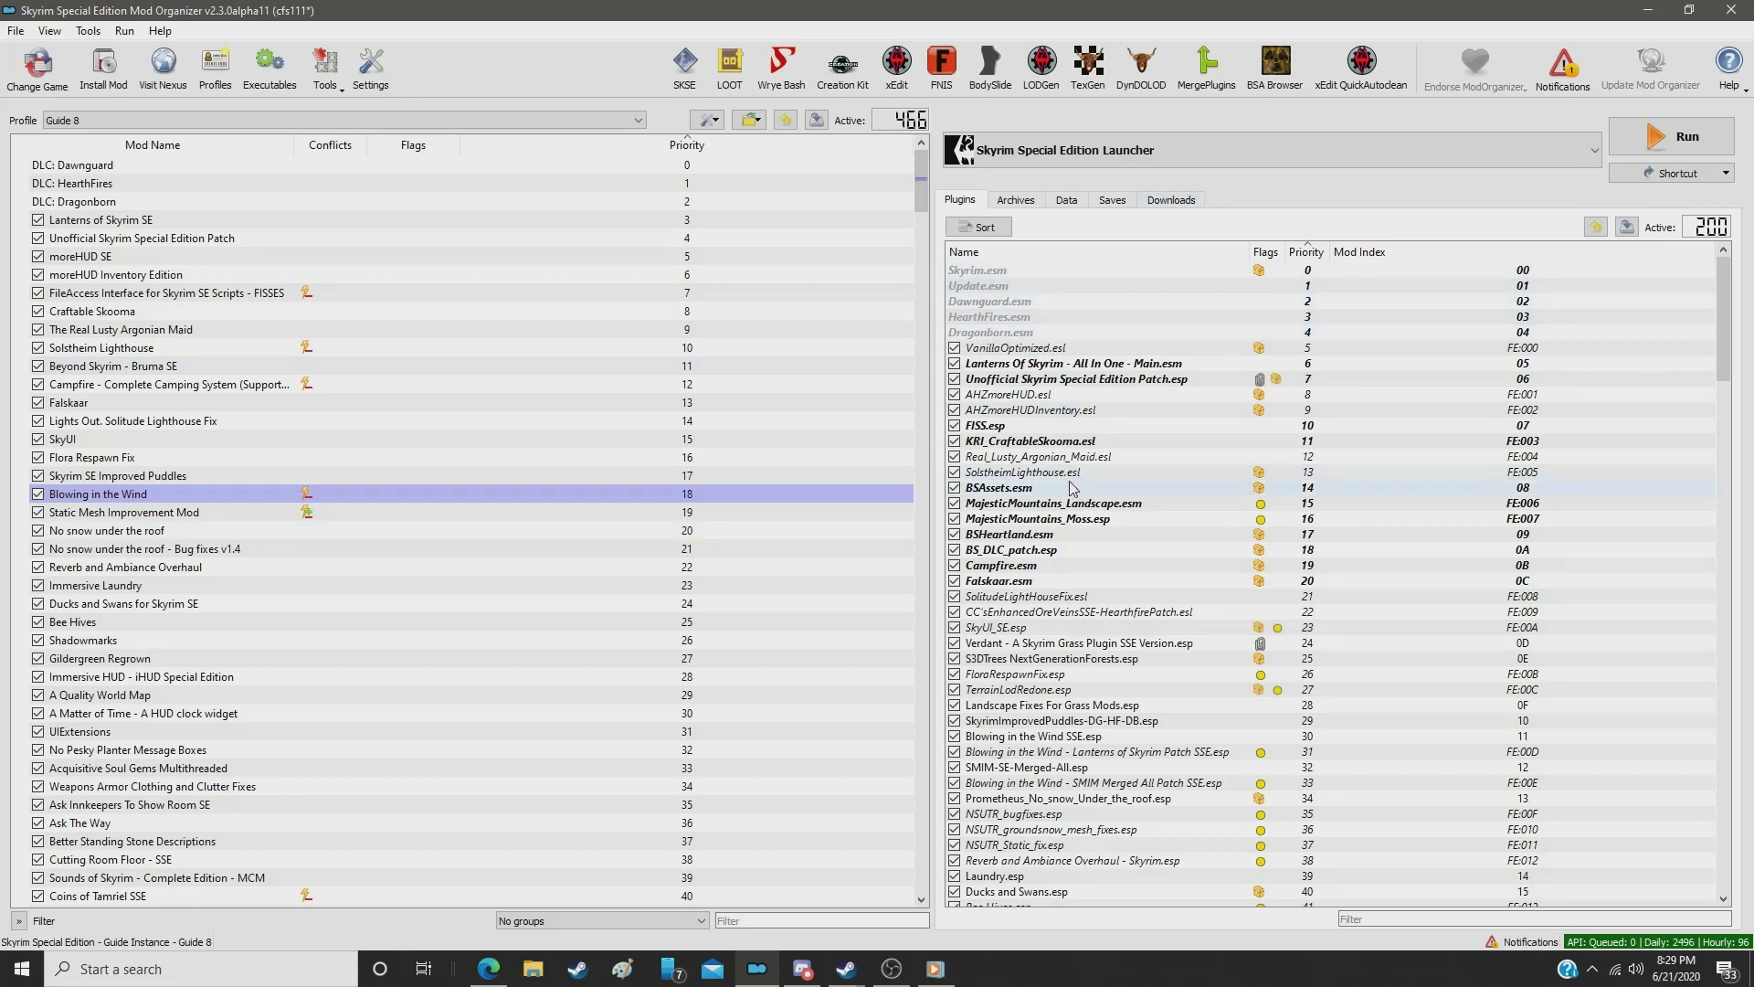
{"action": "mouse_move", "coordinate": [1073, 488]}
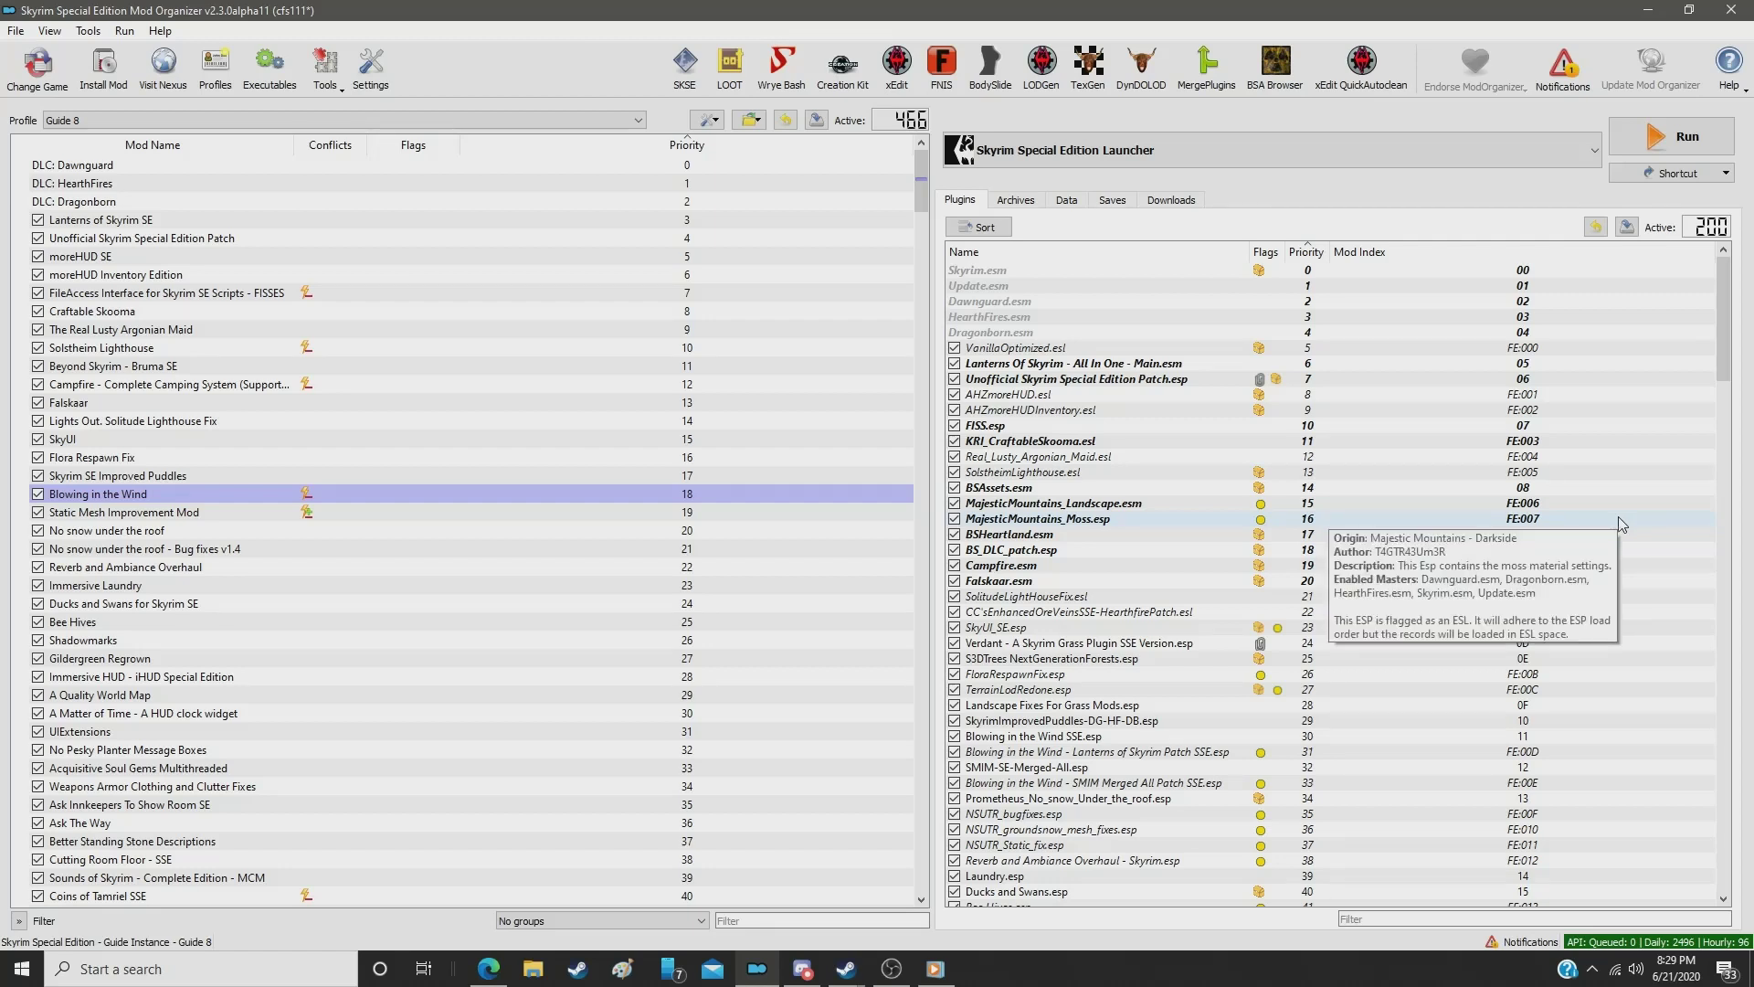
Step: Check where the mods owning HearthFires.esm, Dragonborn.esm and VanillaOptimized.esl sit in the mod list
{"action": "left_click", "coordinate": [1010, 317]}
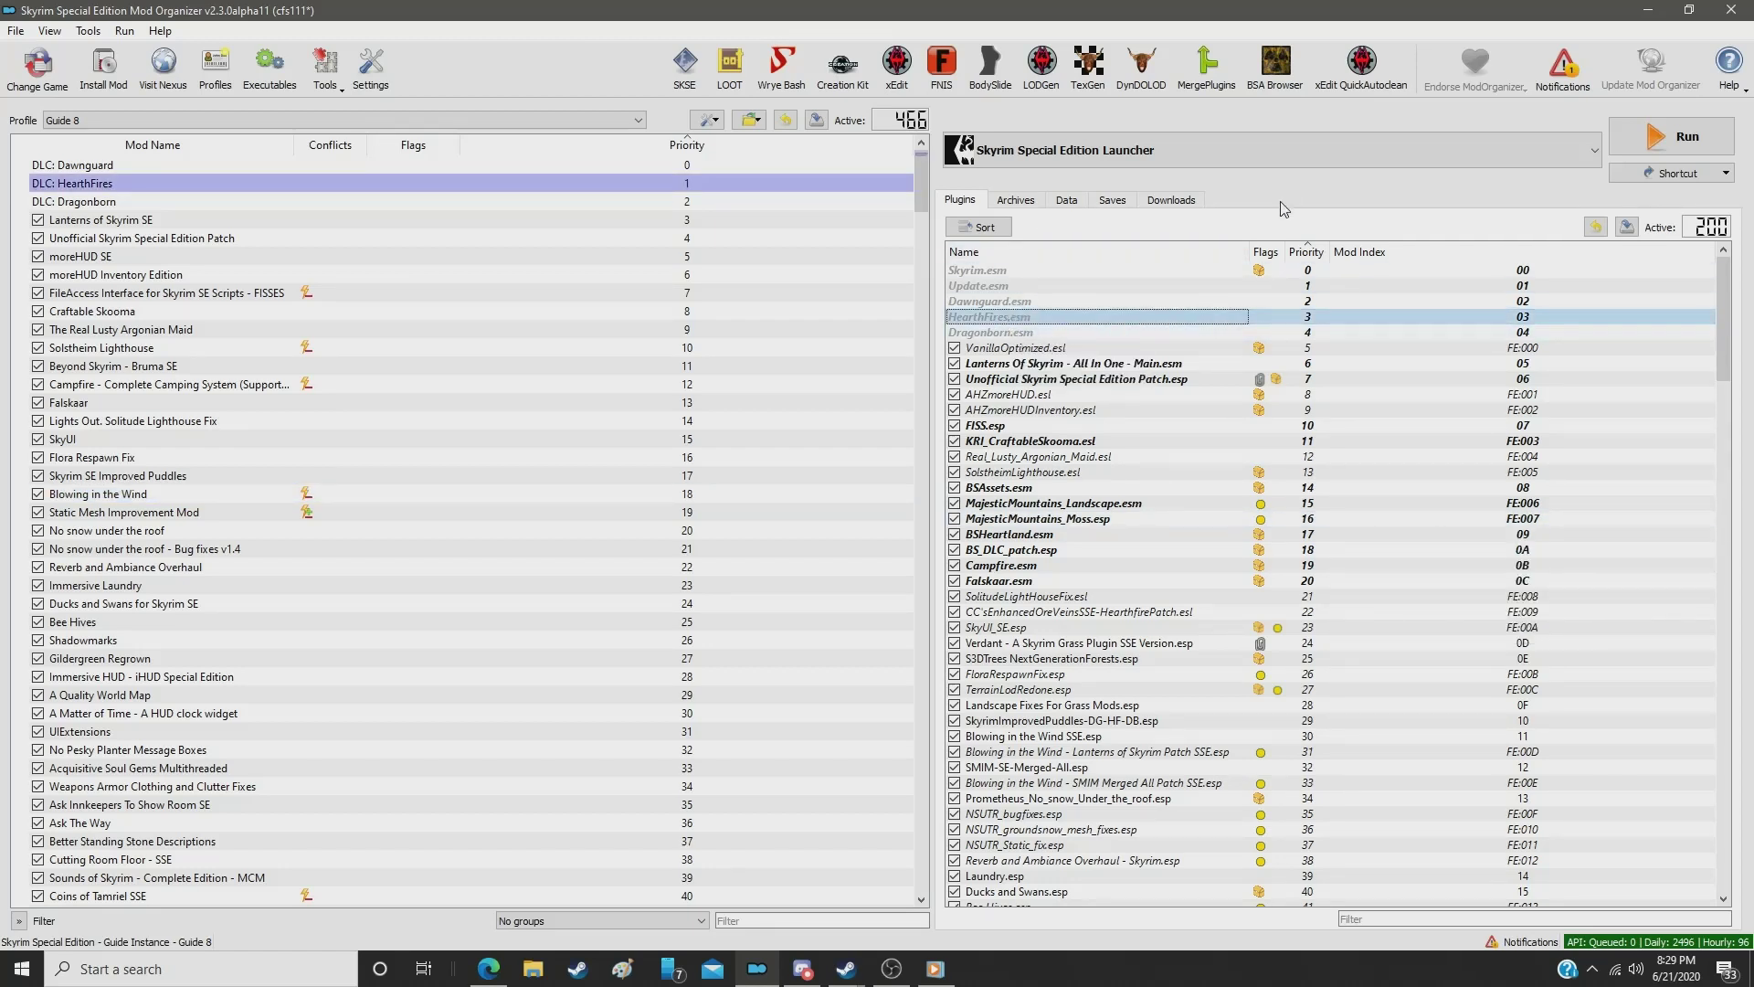
{"action": "key", "text": "Down"}
{"action": "key", "text": "Down"}
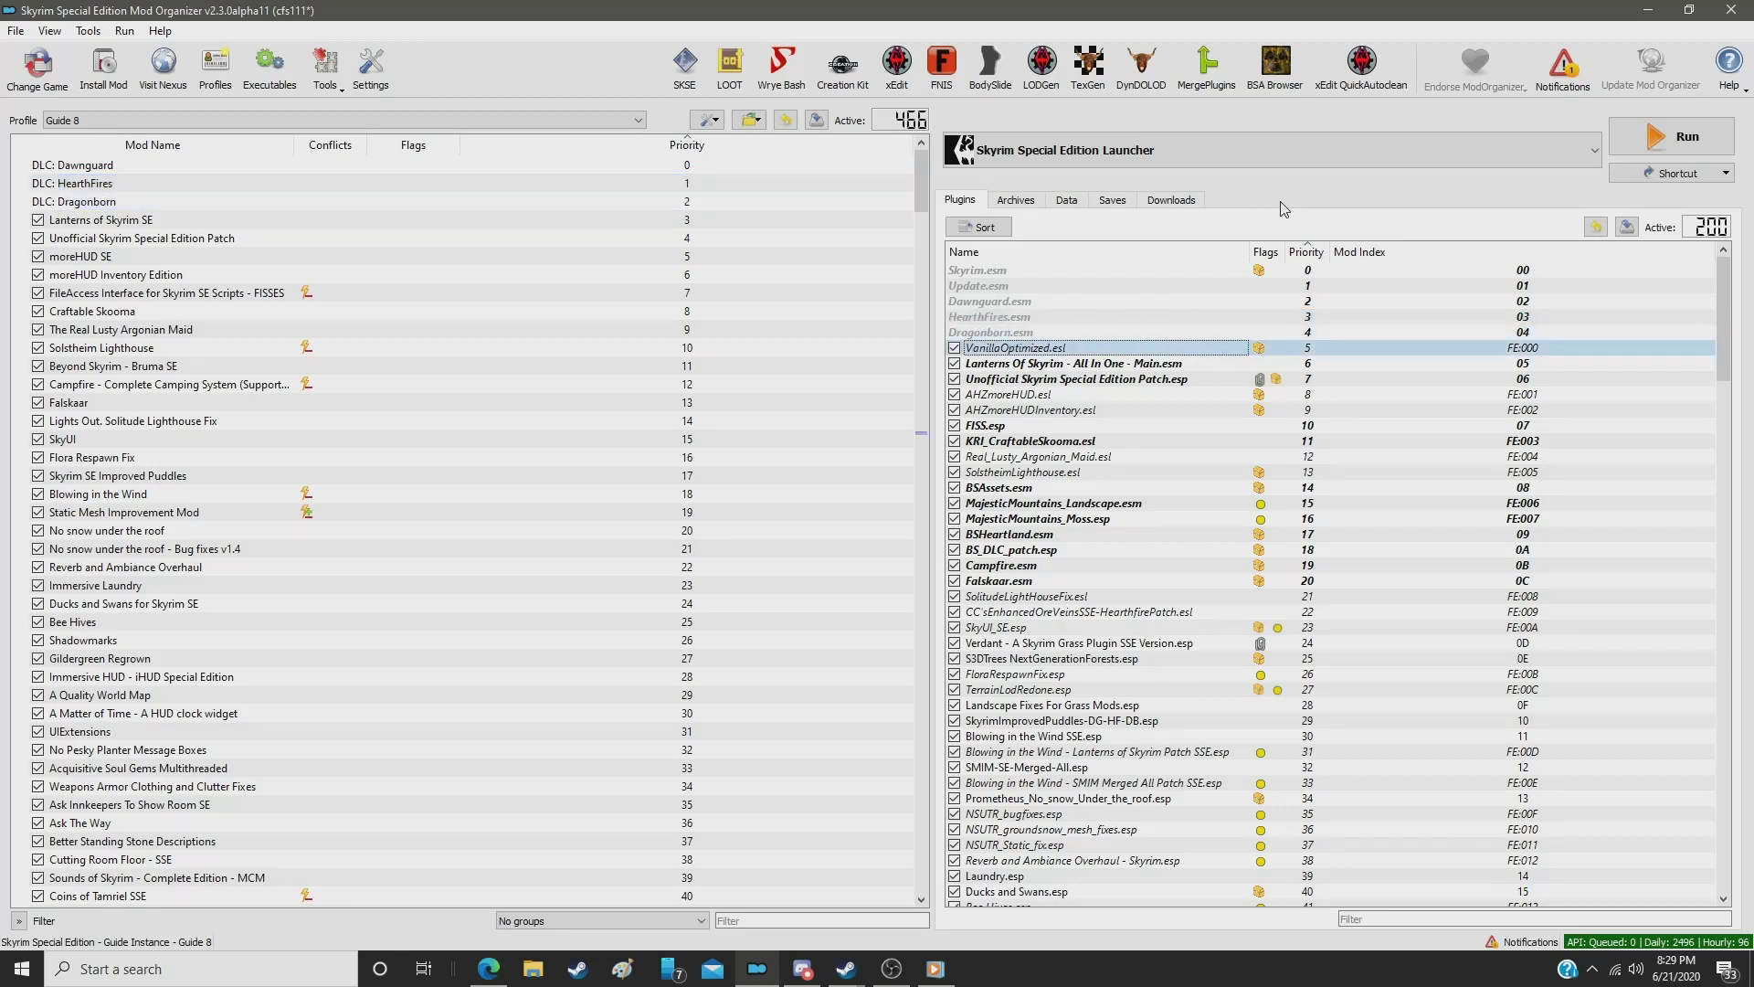
{"action": "key", "text": "Up"}
{"action": "key", "text": "Down"}
{"action": "key", "text": "Up"}
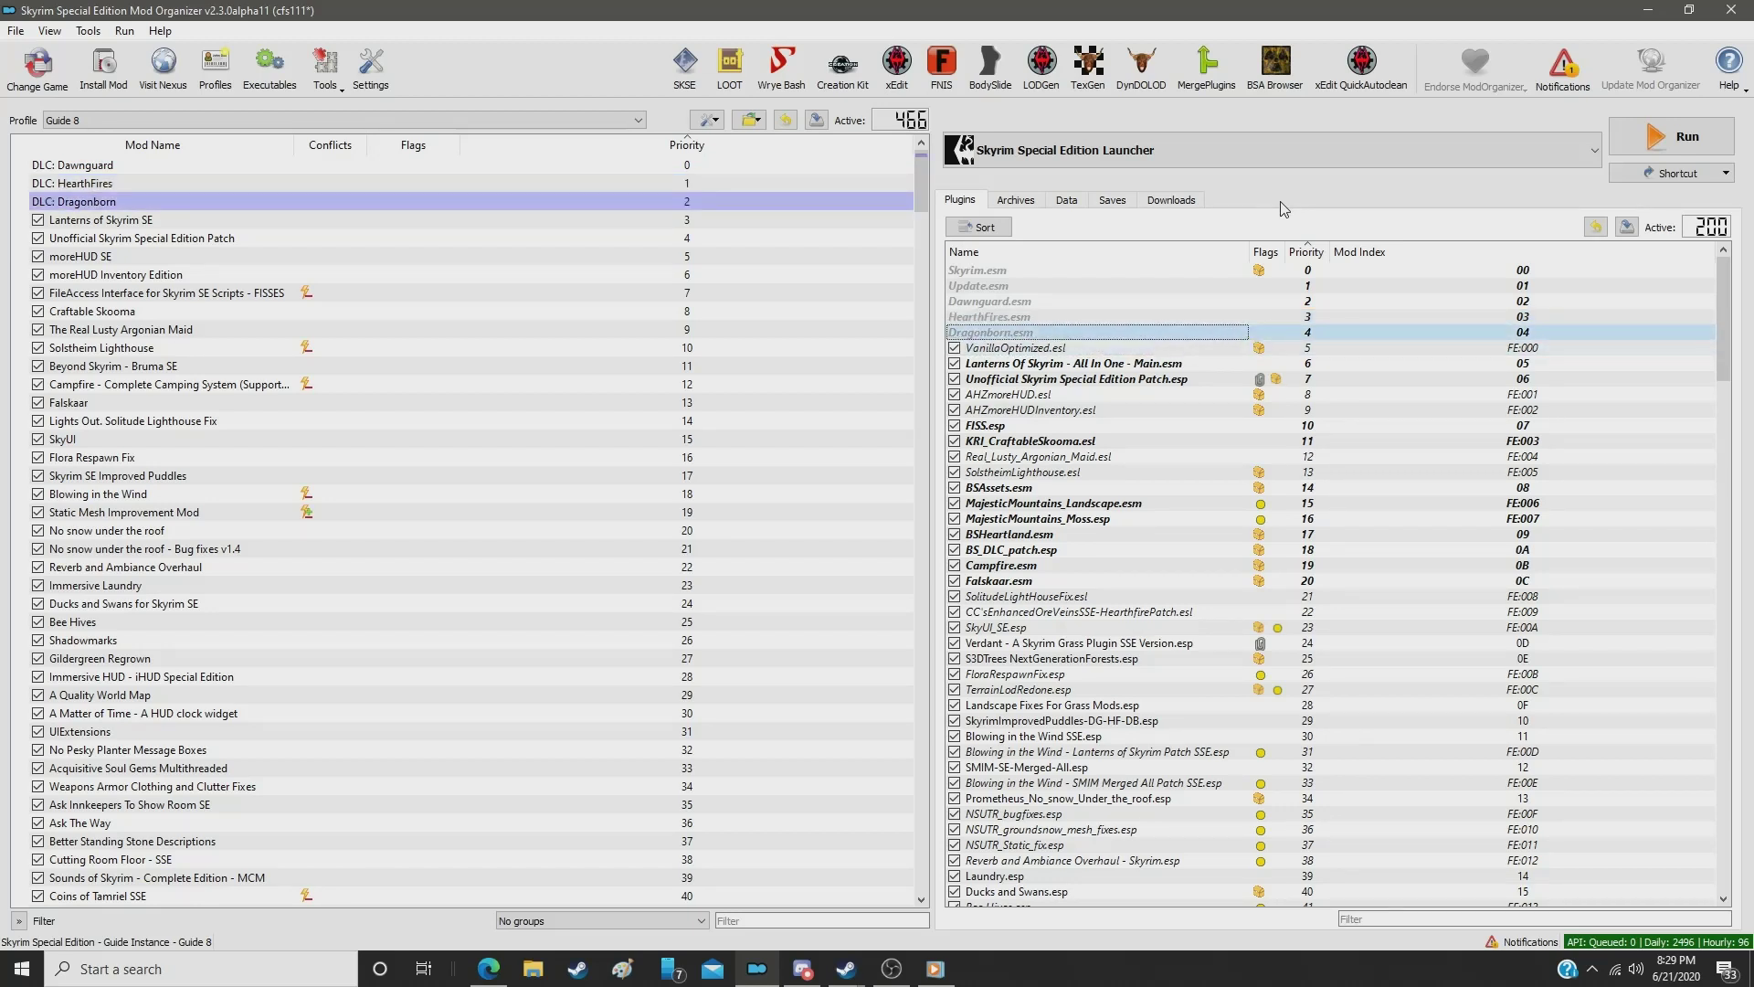
{"action": "key", "text": "Down"}
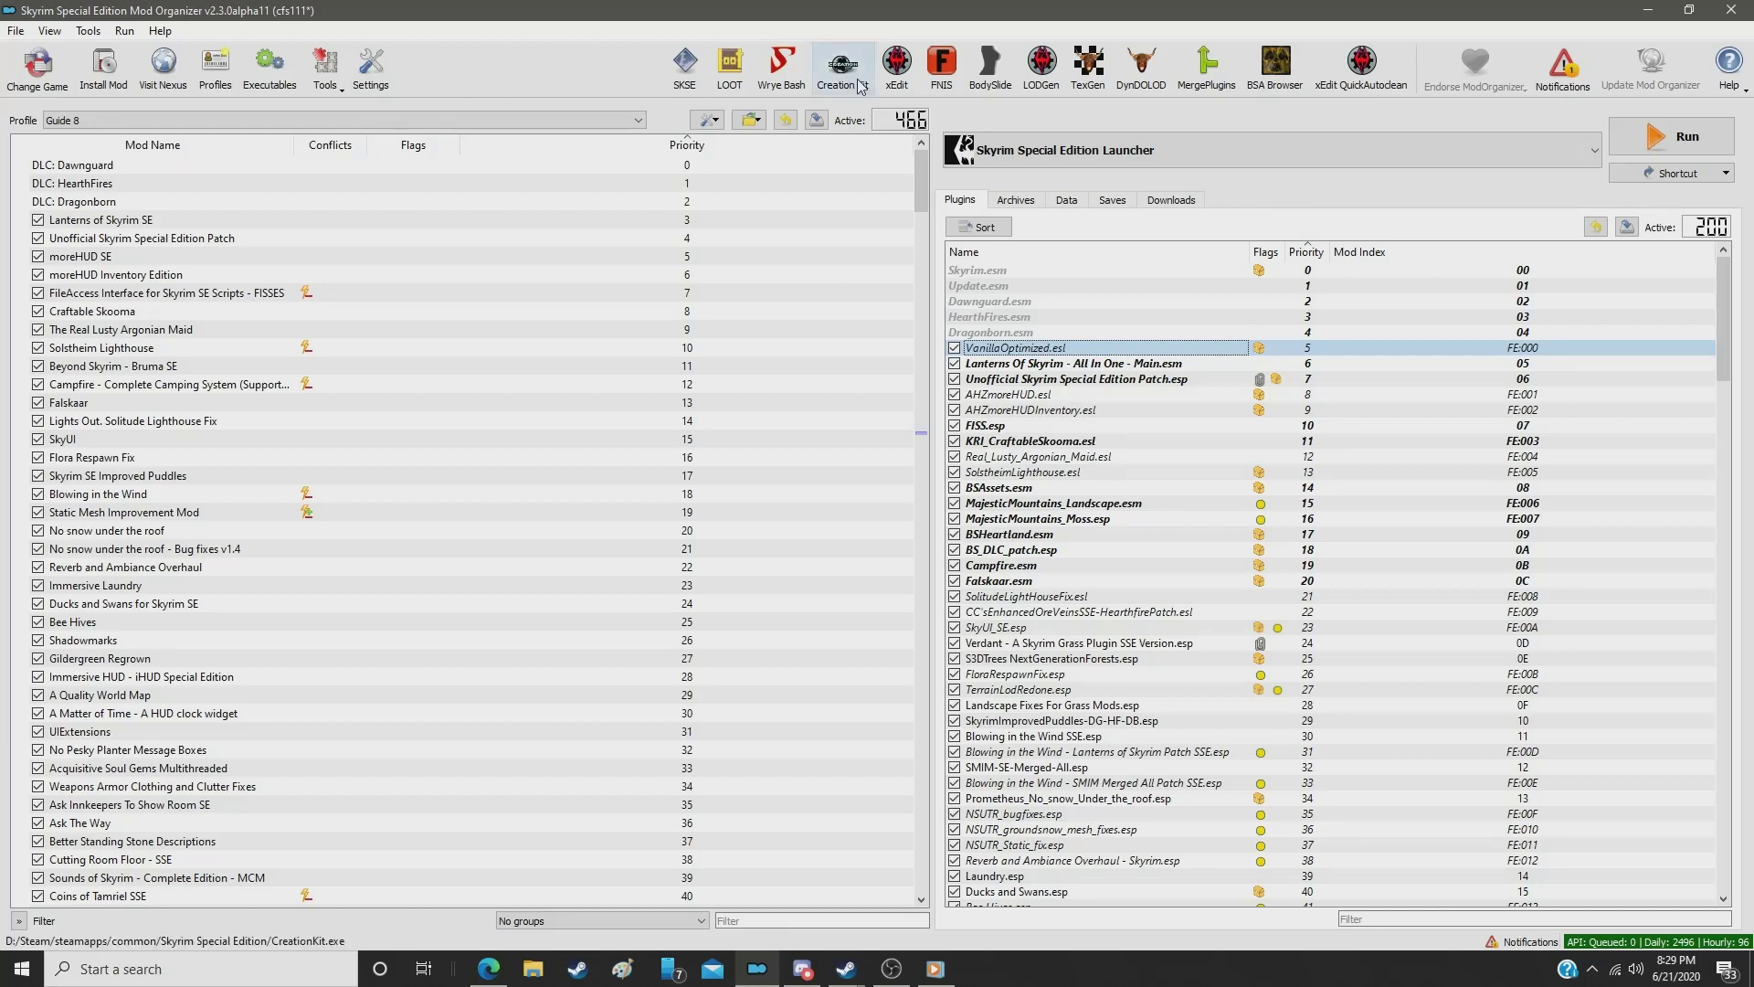
Step: Set the priority of the mod Simply Optimized Textures for SSE to 3, directly after DLC: Dragonborn
{"action": "left_click_drag", "start_coordinate": [921, 179], "coordinate": [921, 445]}
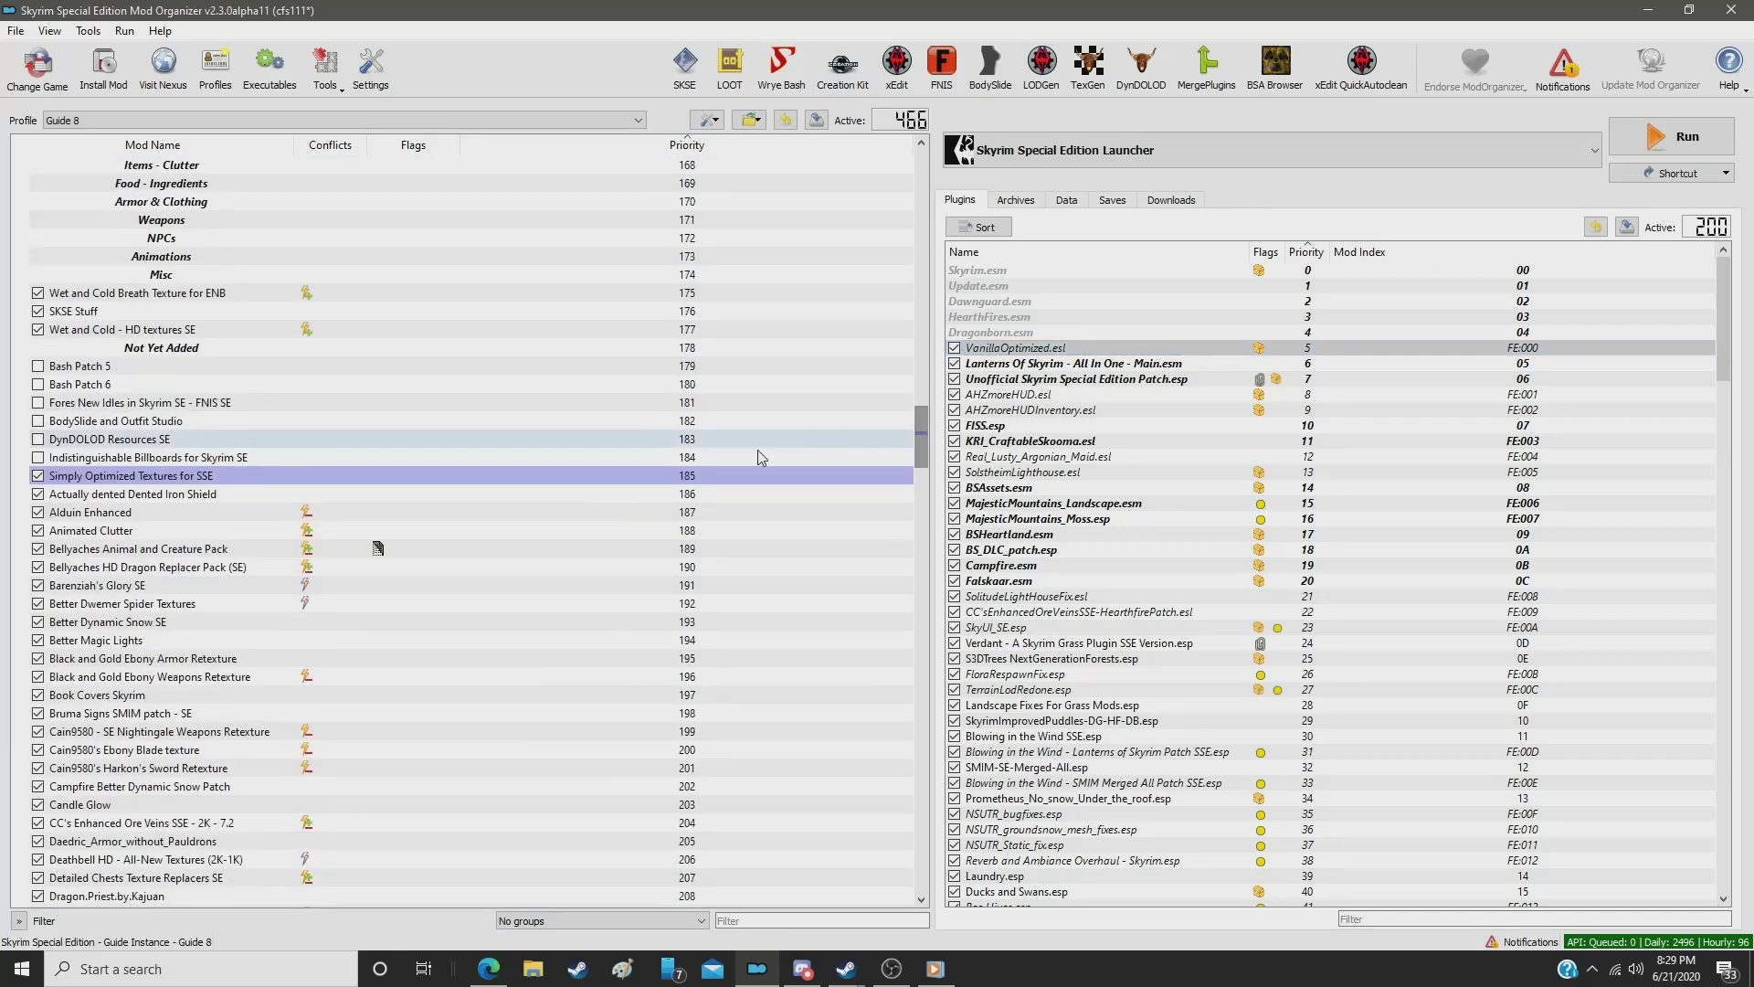
{"action": "double_click", "coordinate": [679, 477]}
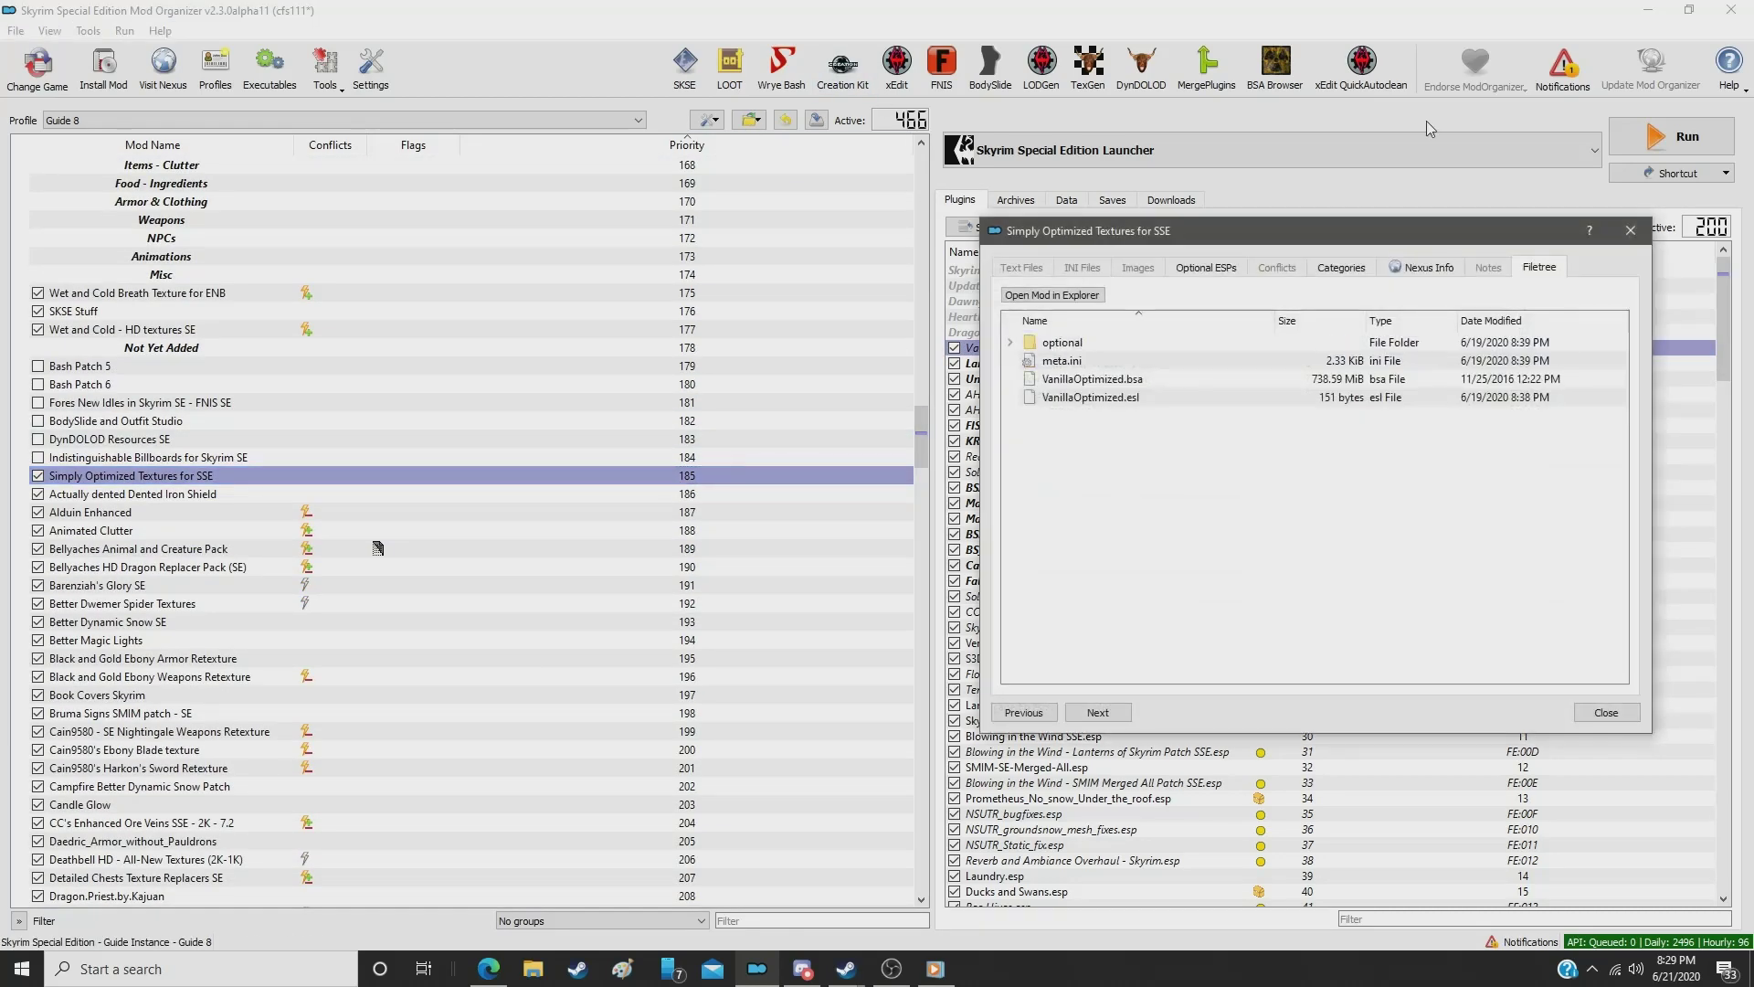
{"action": "left_click", "coordinate": [1605, 712]}
{"action": "left_click", "coordinate": [675, 476]}
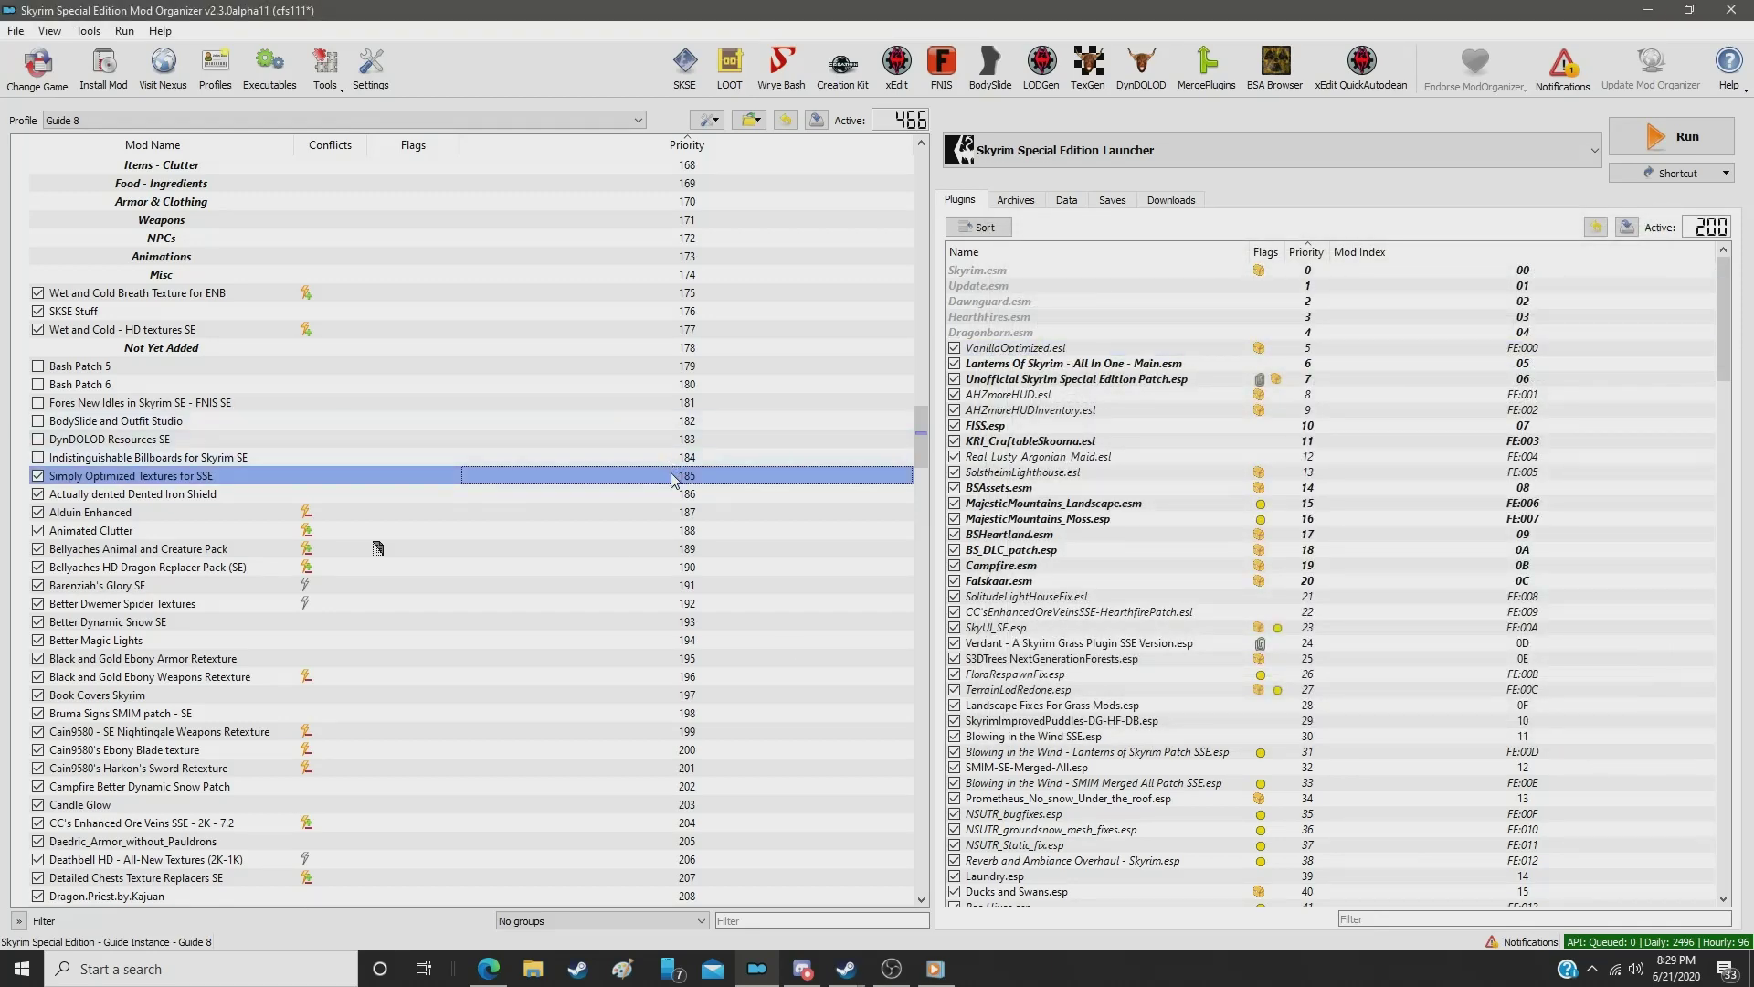
{"action": "left_click", "coordinate": [673, 476]}
{"action": "type", "text": "10"}
{"action": "key", "text": "Return"}
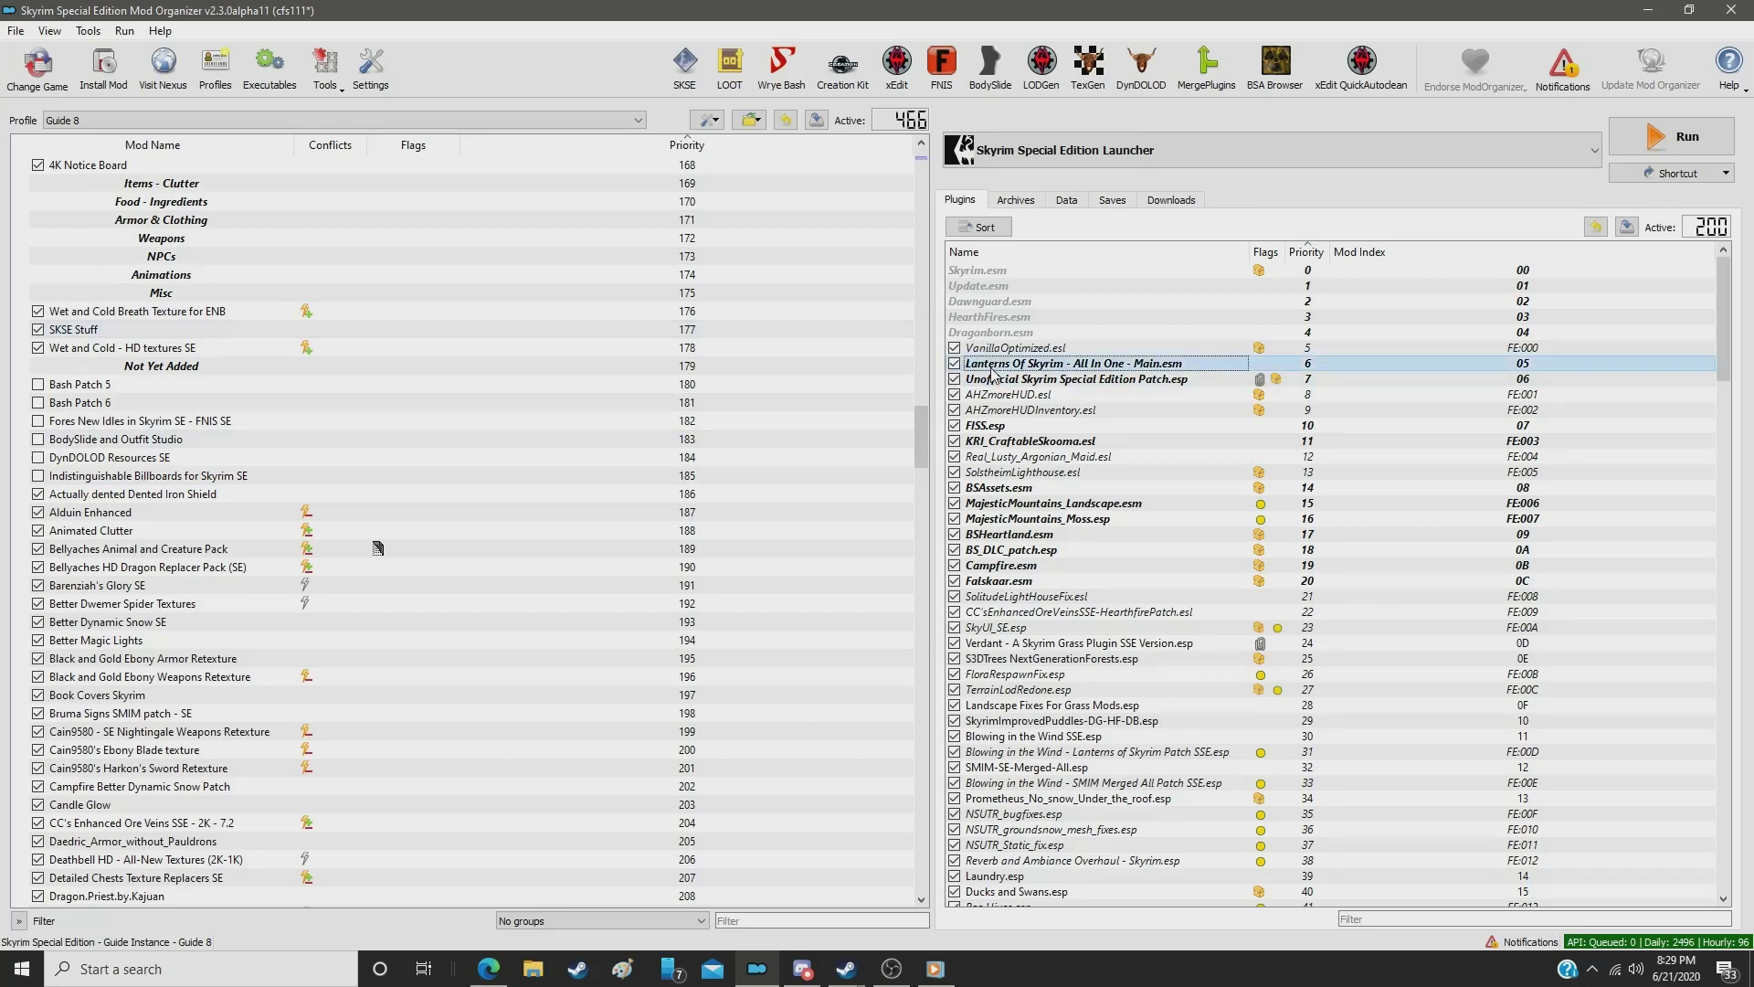
{"action": "left_click_drag", "start_coordinate": [924, 429], "coordinate": [924, 179]}
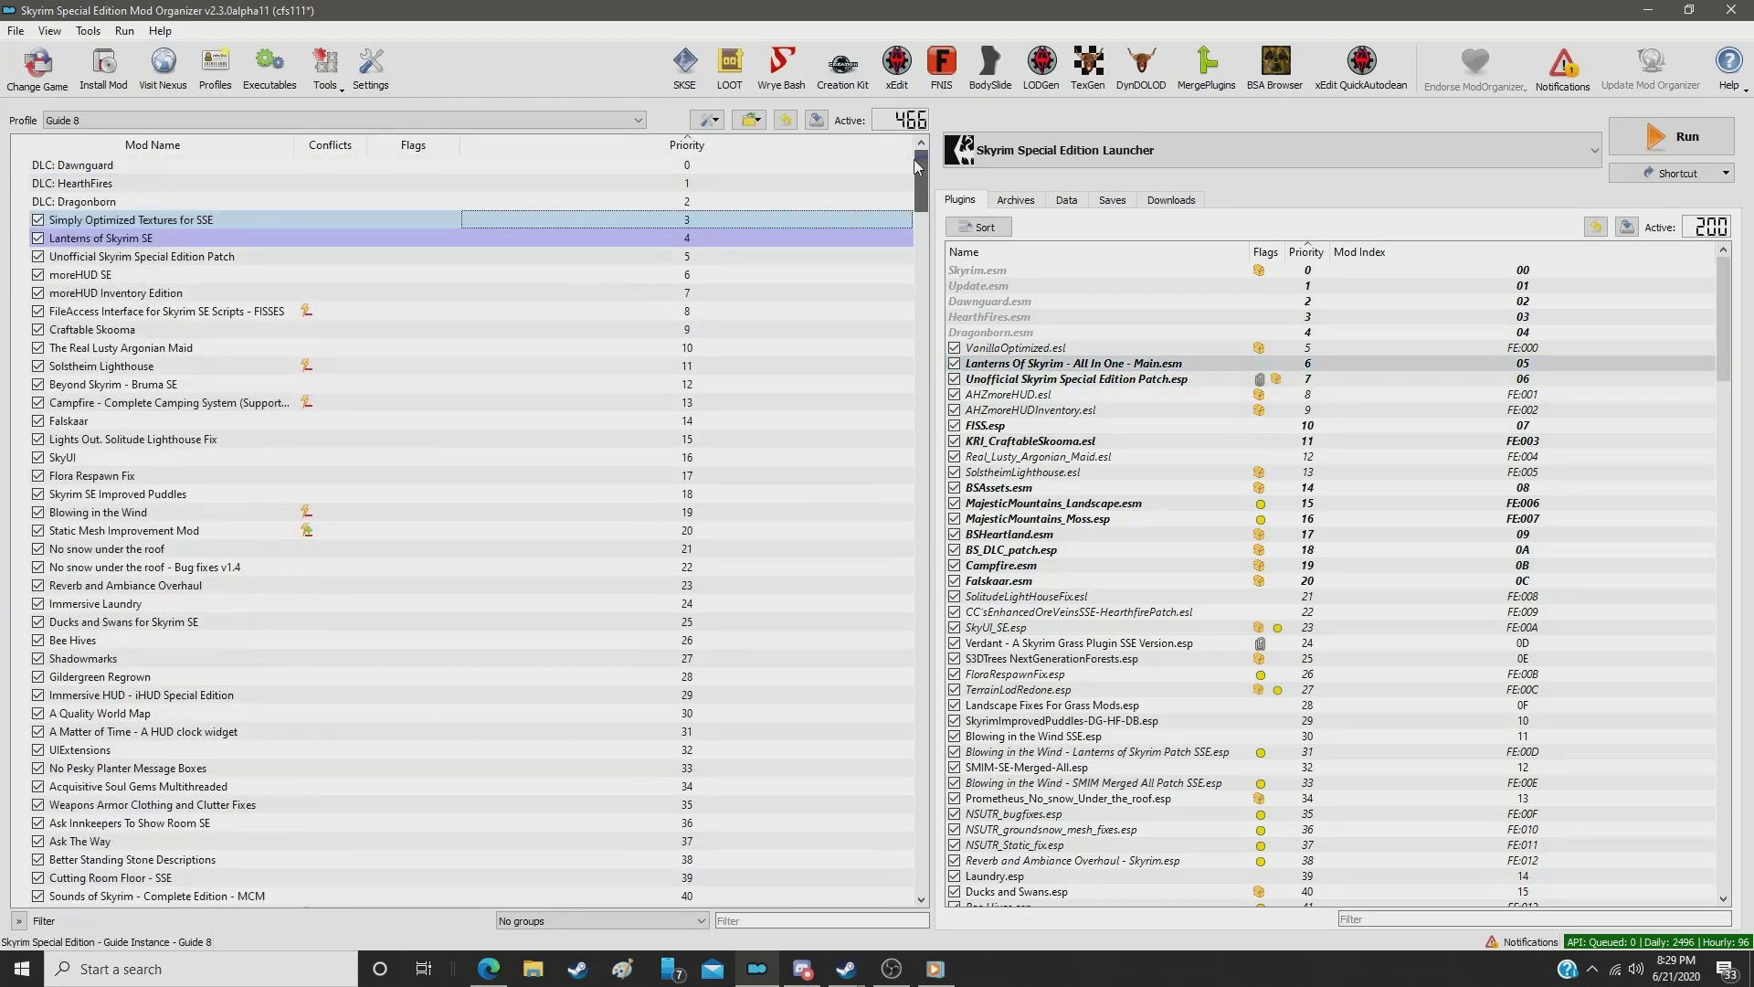
Step: Compare the mod list order with the plugin order, one plugin at a time from Dragonborn.esm to MajesticMountains_Landscape.esm
{"action": "left_click", "coordinate": [1113, 333]}
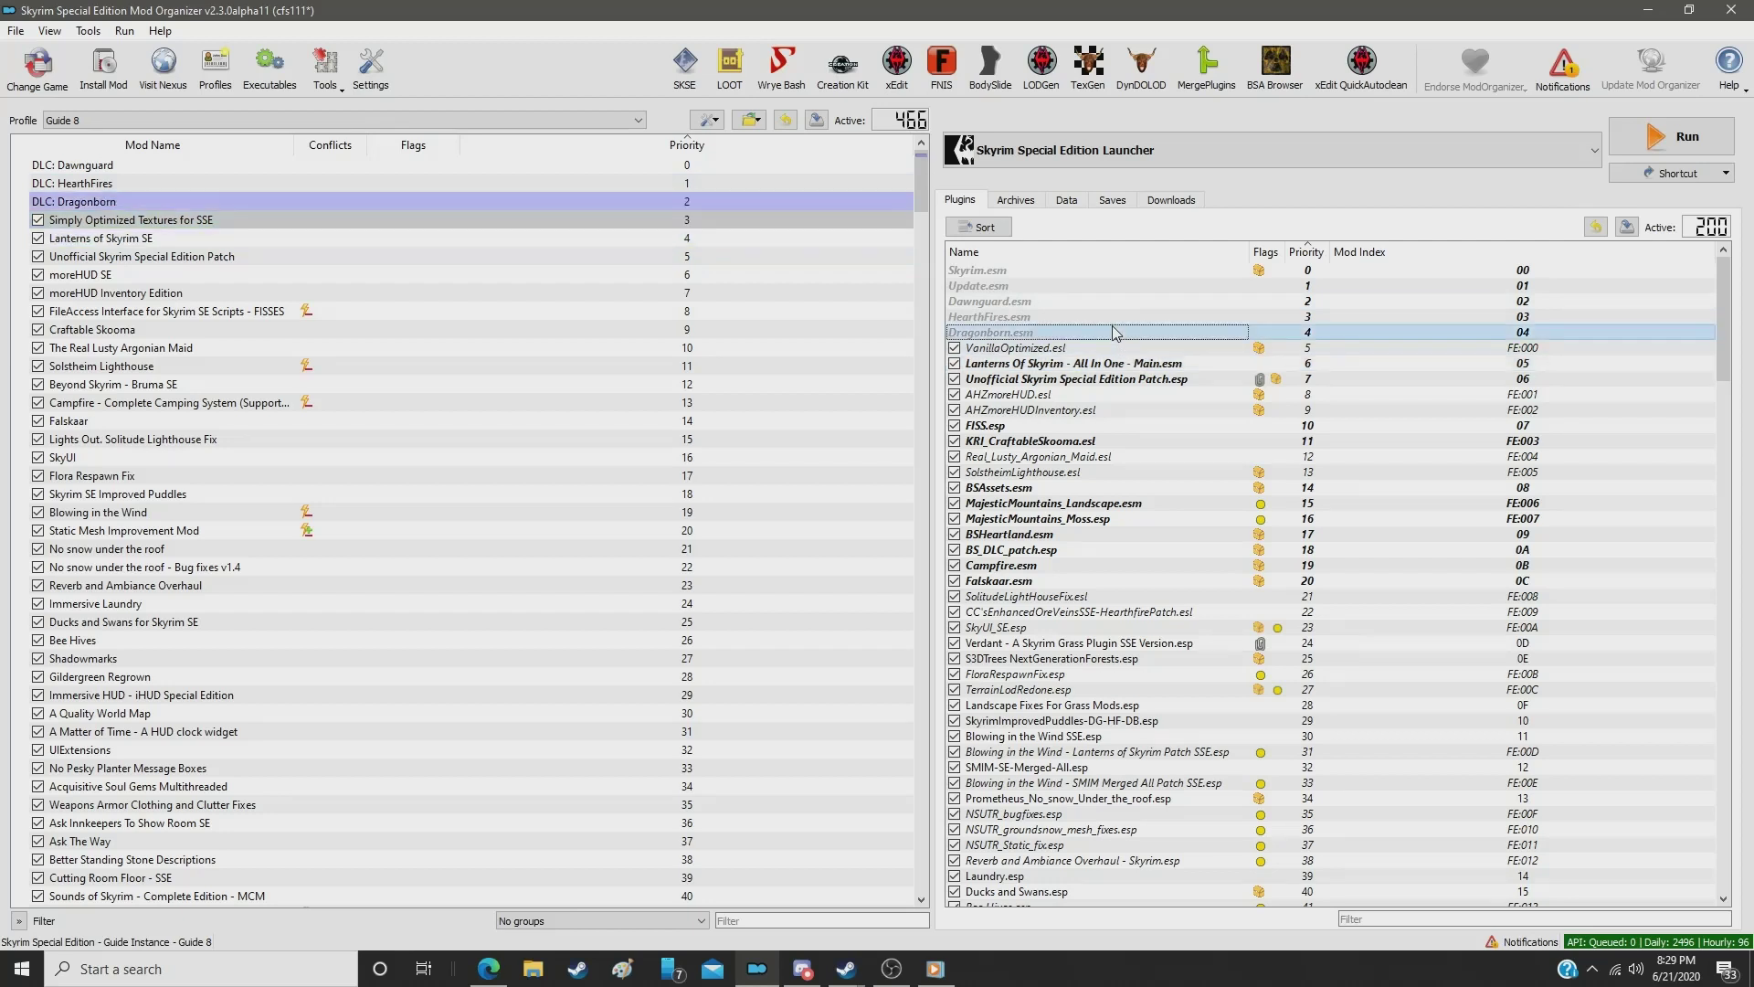
{"action": "key", "text": "Down"}
{"action": "key", "text": "Down"}
{"action": "key", "text": "Down"}
{"action": "key", "text": "Down"}
{"action": "key", "text": "Down"}
{"action": "key", "text": "Down"}
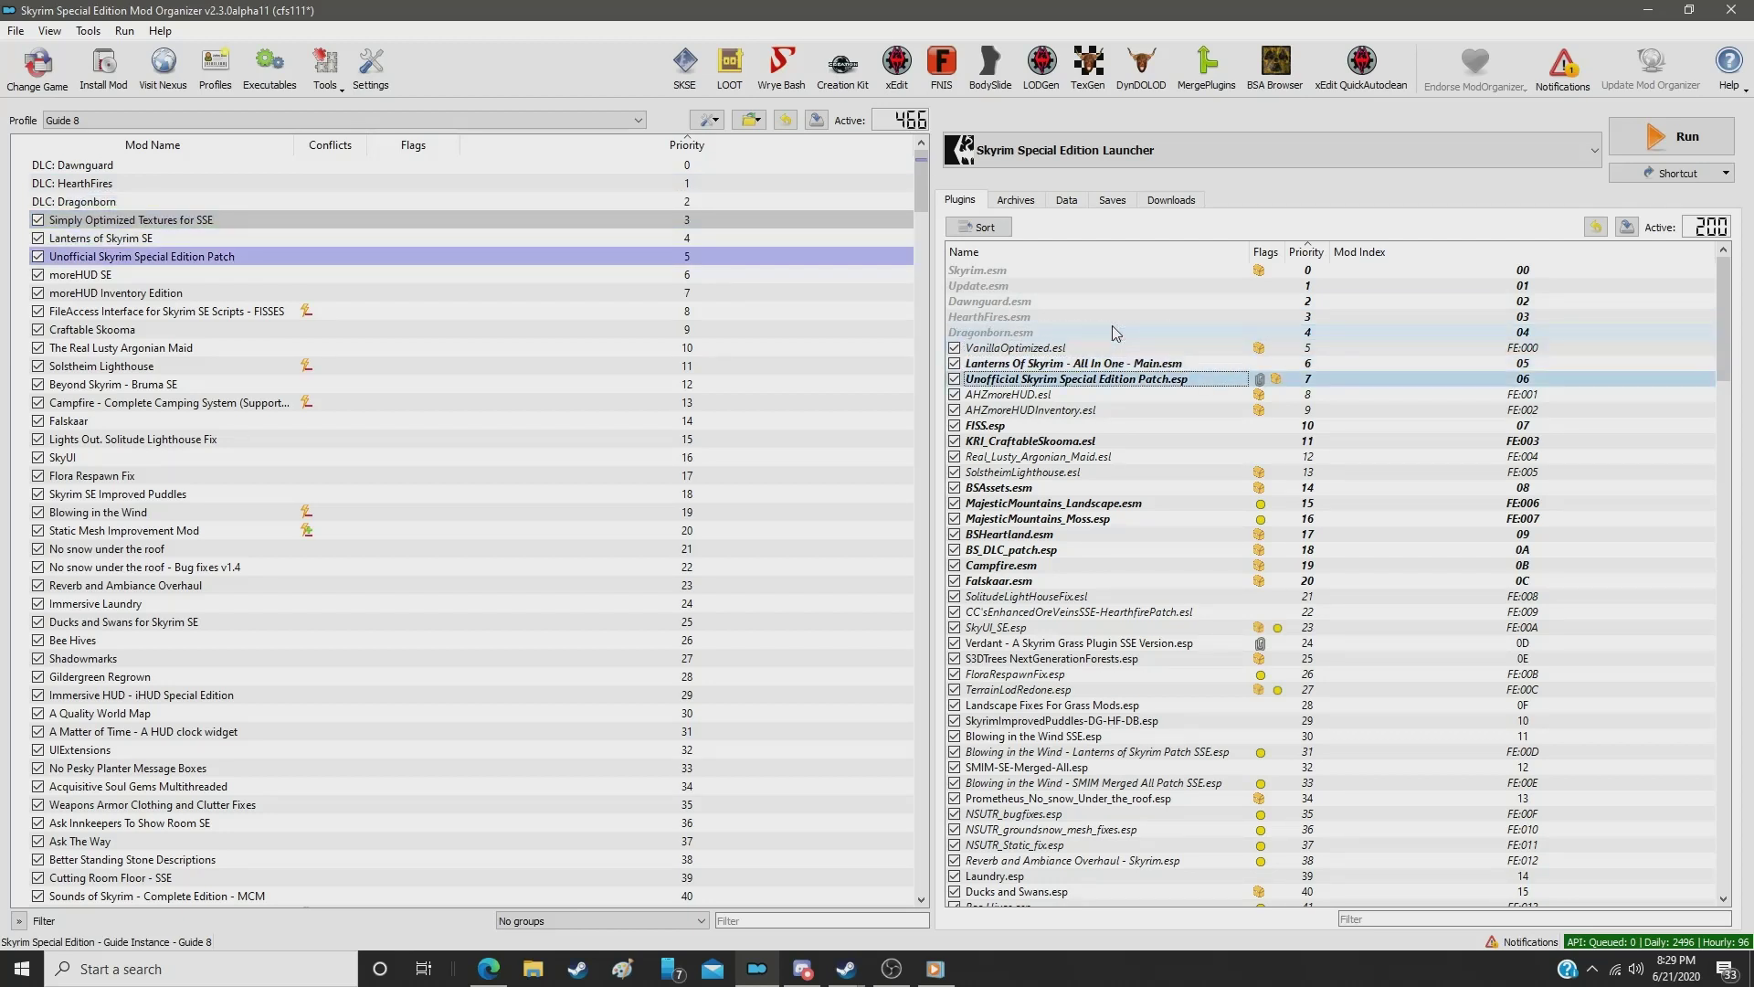
{"action": "key", "text": "Down"}
{"action": "key", "text": "Down"}
{"action": "key", "text": "Down"}
{"action": "key", "text": "Down"}
{"action": "key", "text": "Down"}
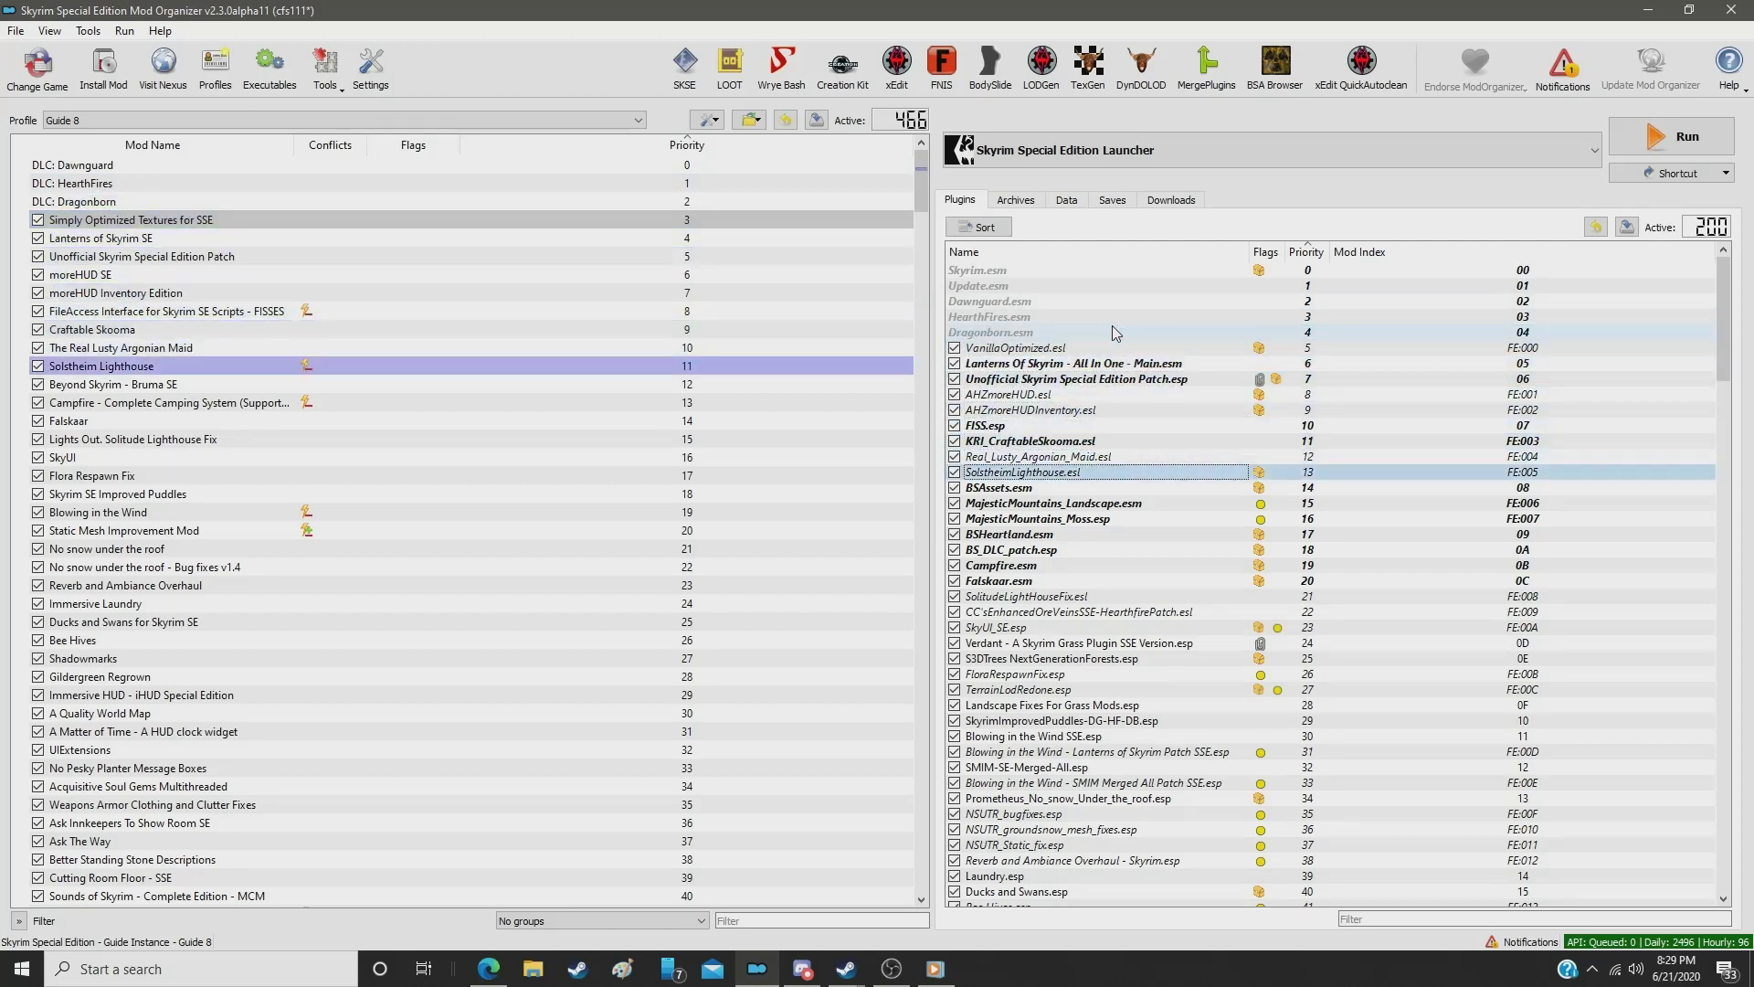
{"action": "key", "text": "Up"}
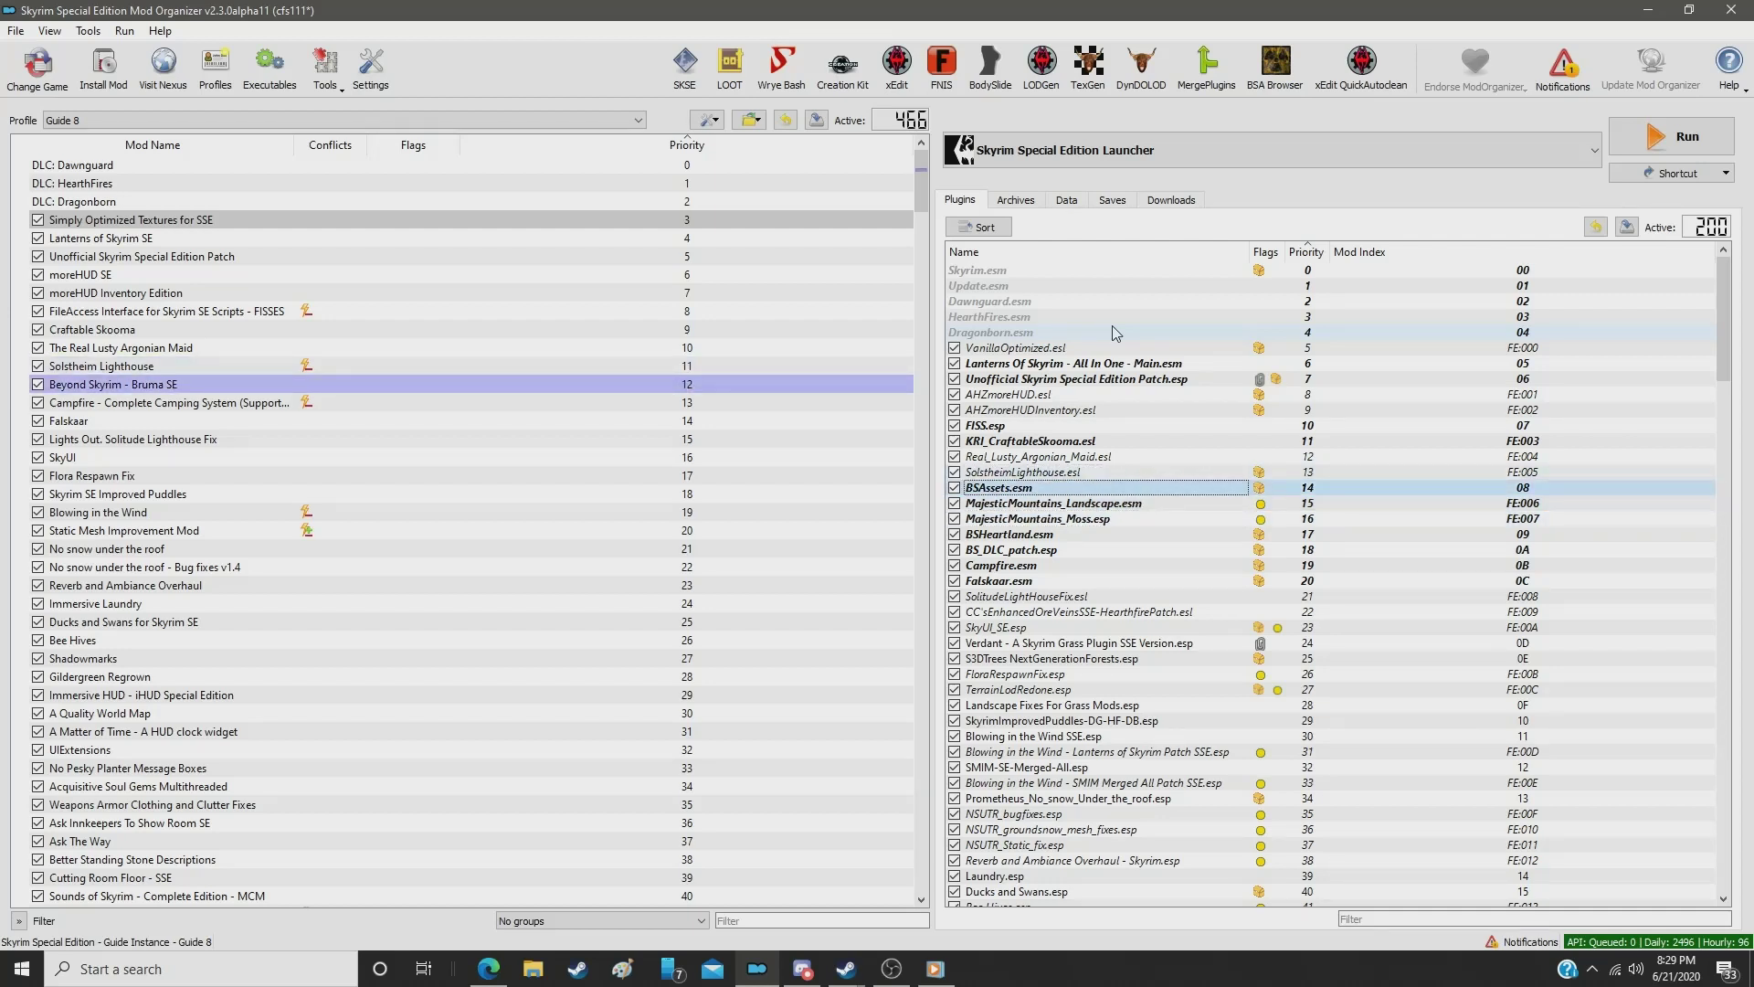
{"action": "key", "text": "Down"}
{"action": "key", "text": "Up"}
{"action": "key", "text": "Down"}
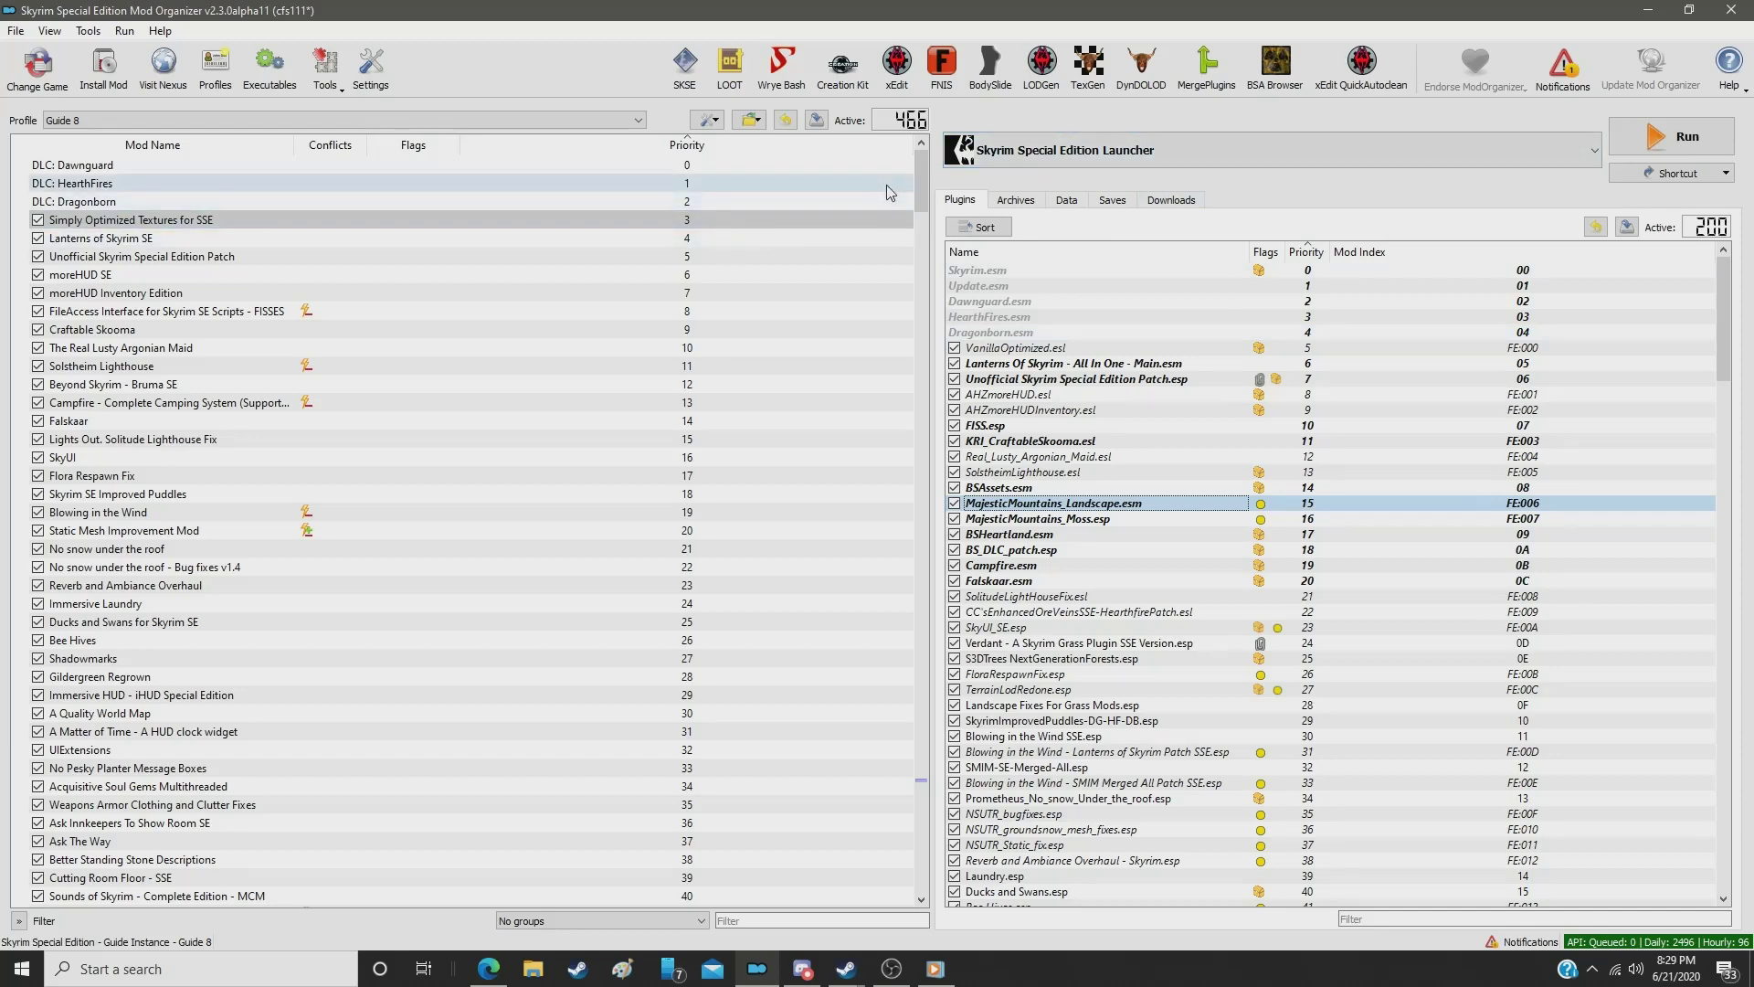
Step: Set the priority of Majestic Mountains - Darkside to 13, directly after Beyond Skyrim - Bruma SE
{"action": "left_click_drag", "start_coordinate": [923, 192], "coordinate": [918, 775]}
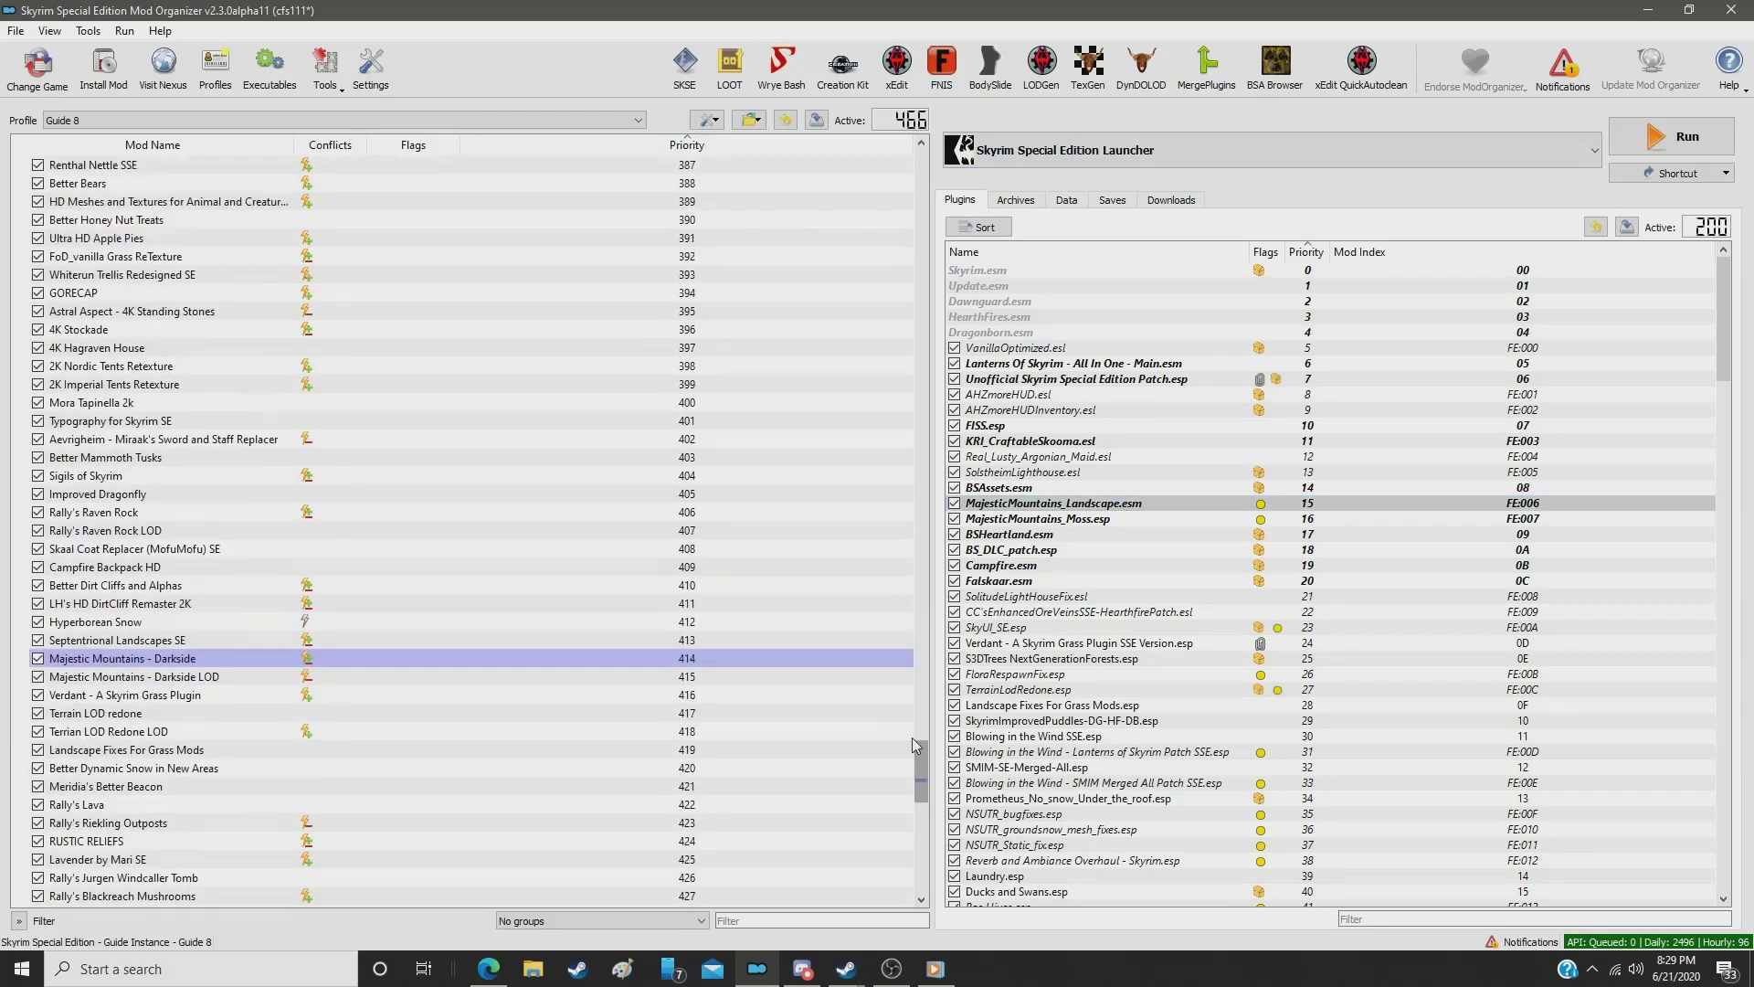
{"action": "left_click", "coordinate": [677, 661]}
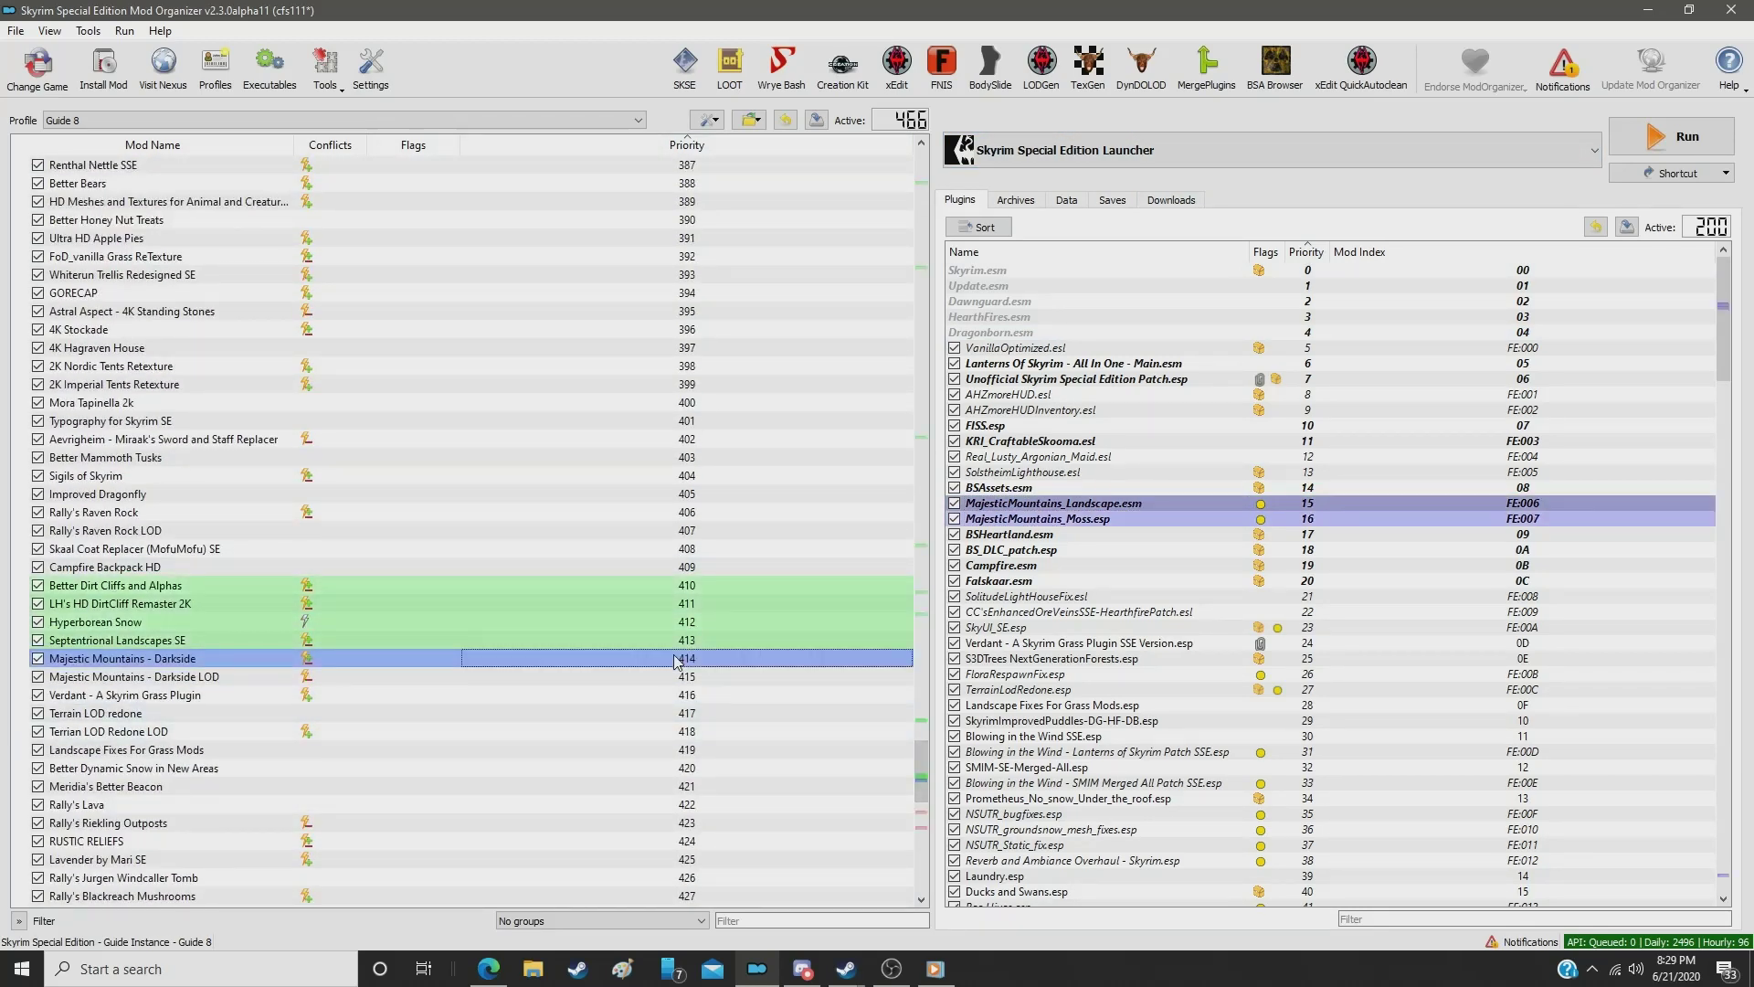
{"action": "double_click", "coordinate": [677, 661]}
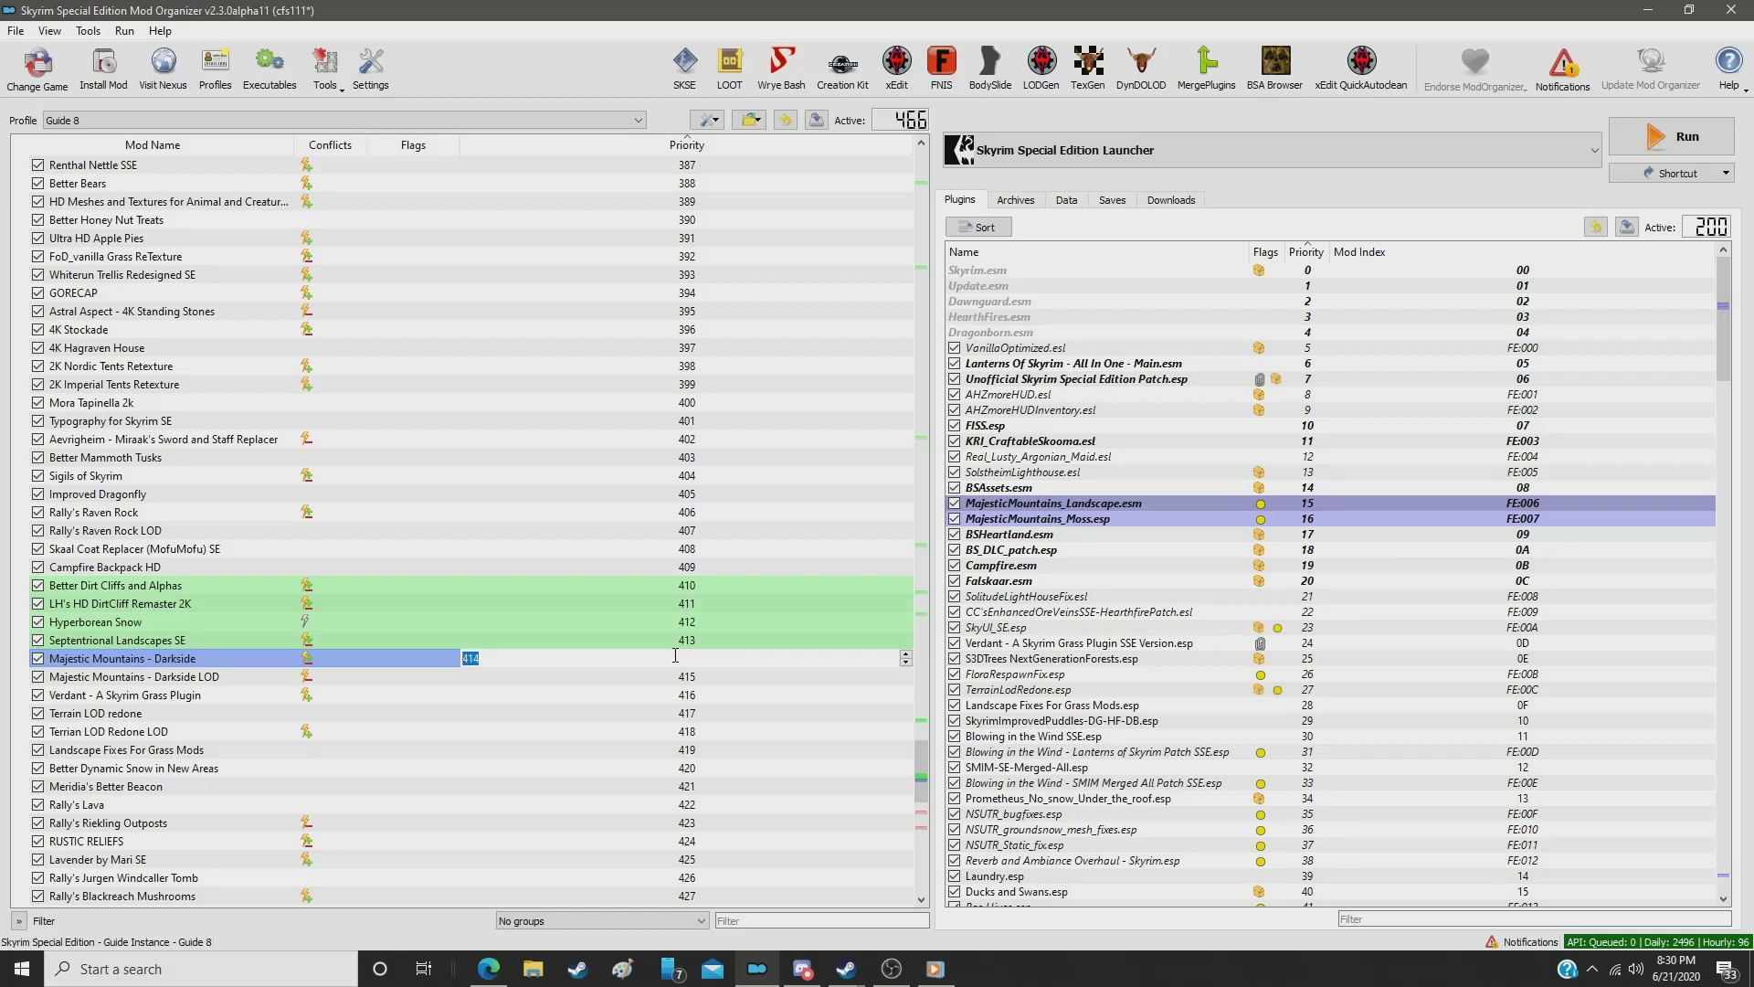
{"action": "key", "text": "Return"}
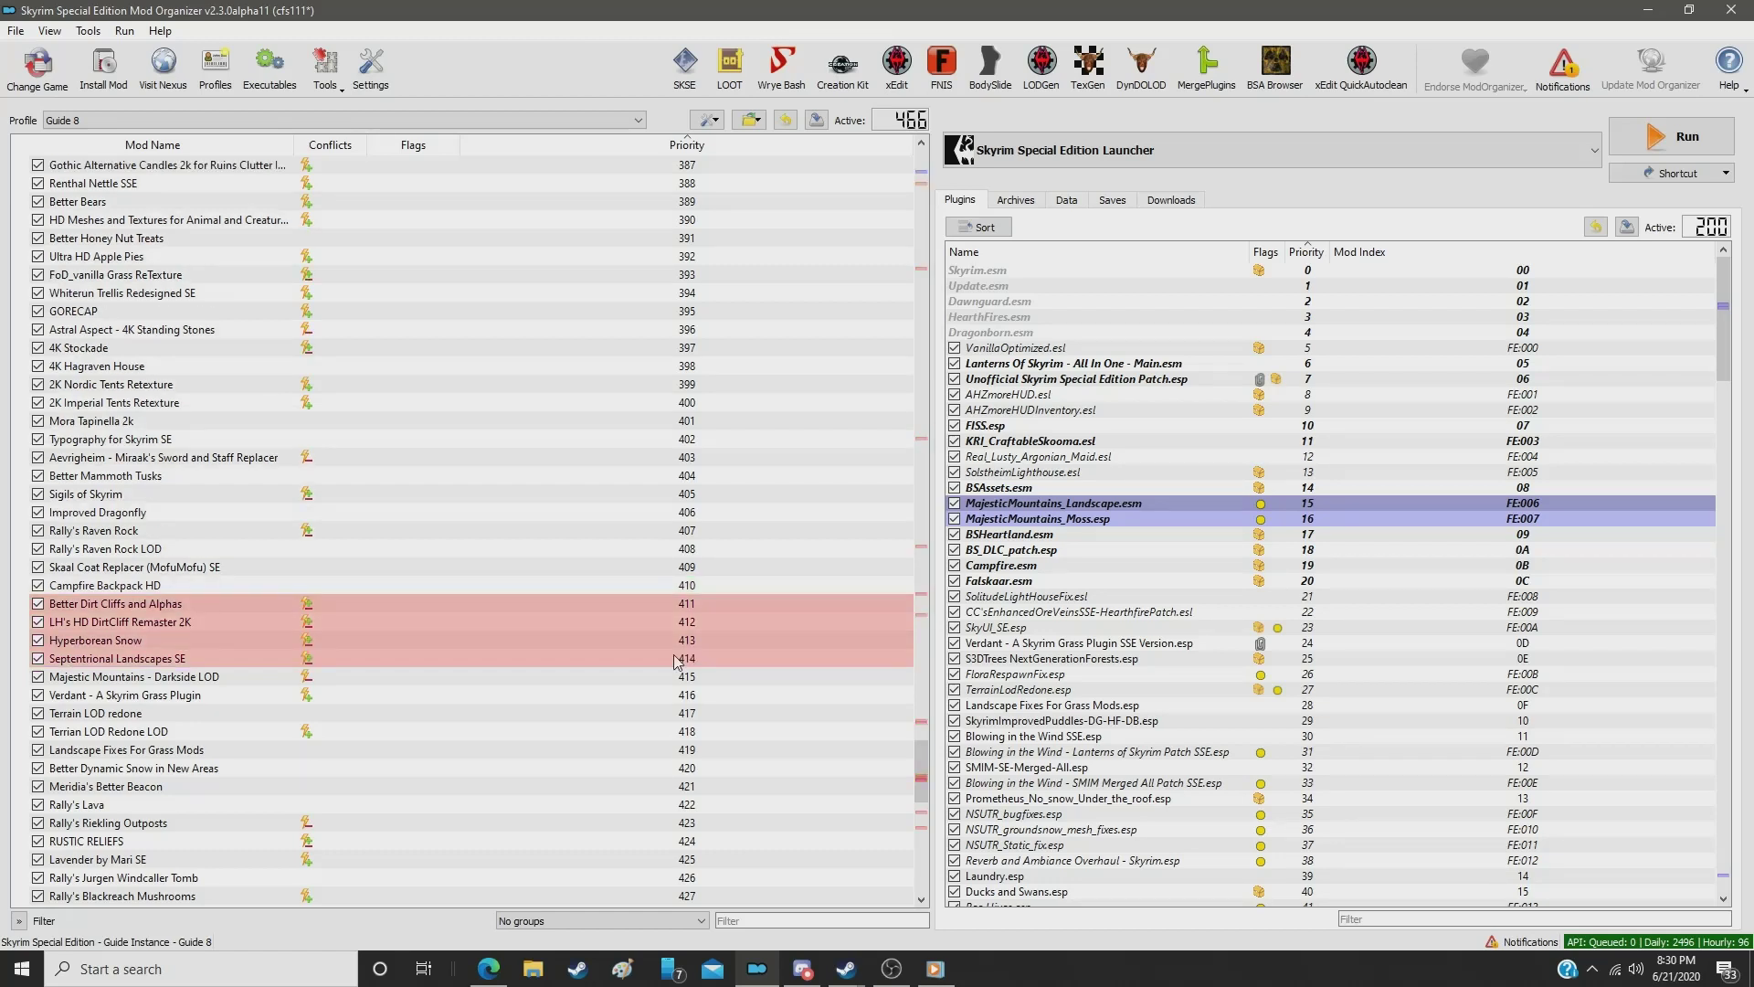
Step: Check the mod positions for MajesticMountains_Moss.esp, BSHeartland.esm and BSAssets.esm near the start of the mod list
{"action": "left_click", "coordinate": [1032, 519]}
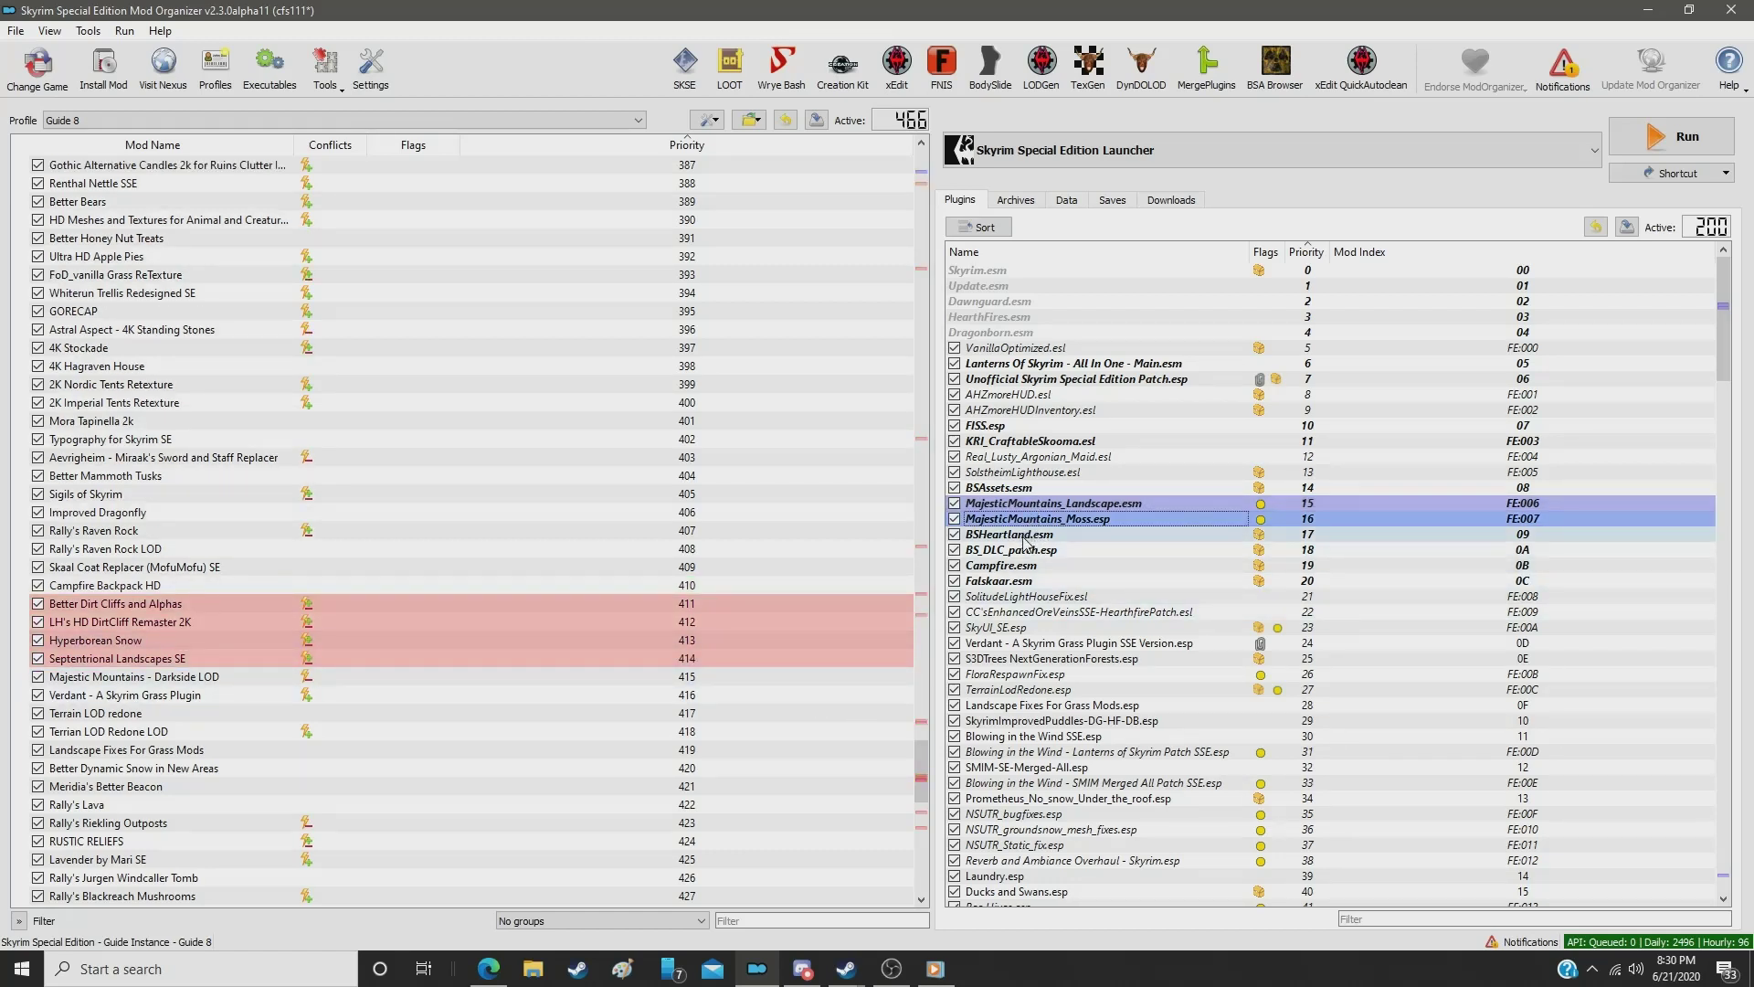
{"action": "left_click", "coordinate": [1026, 536], "text": "ctrl"}
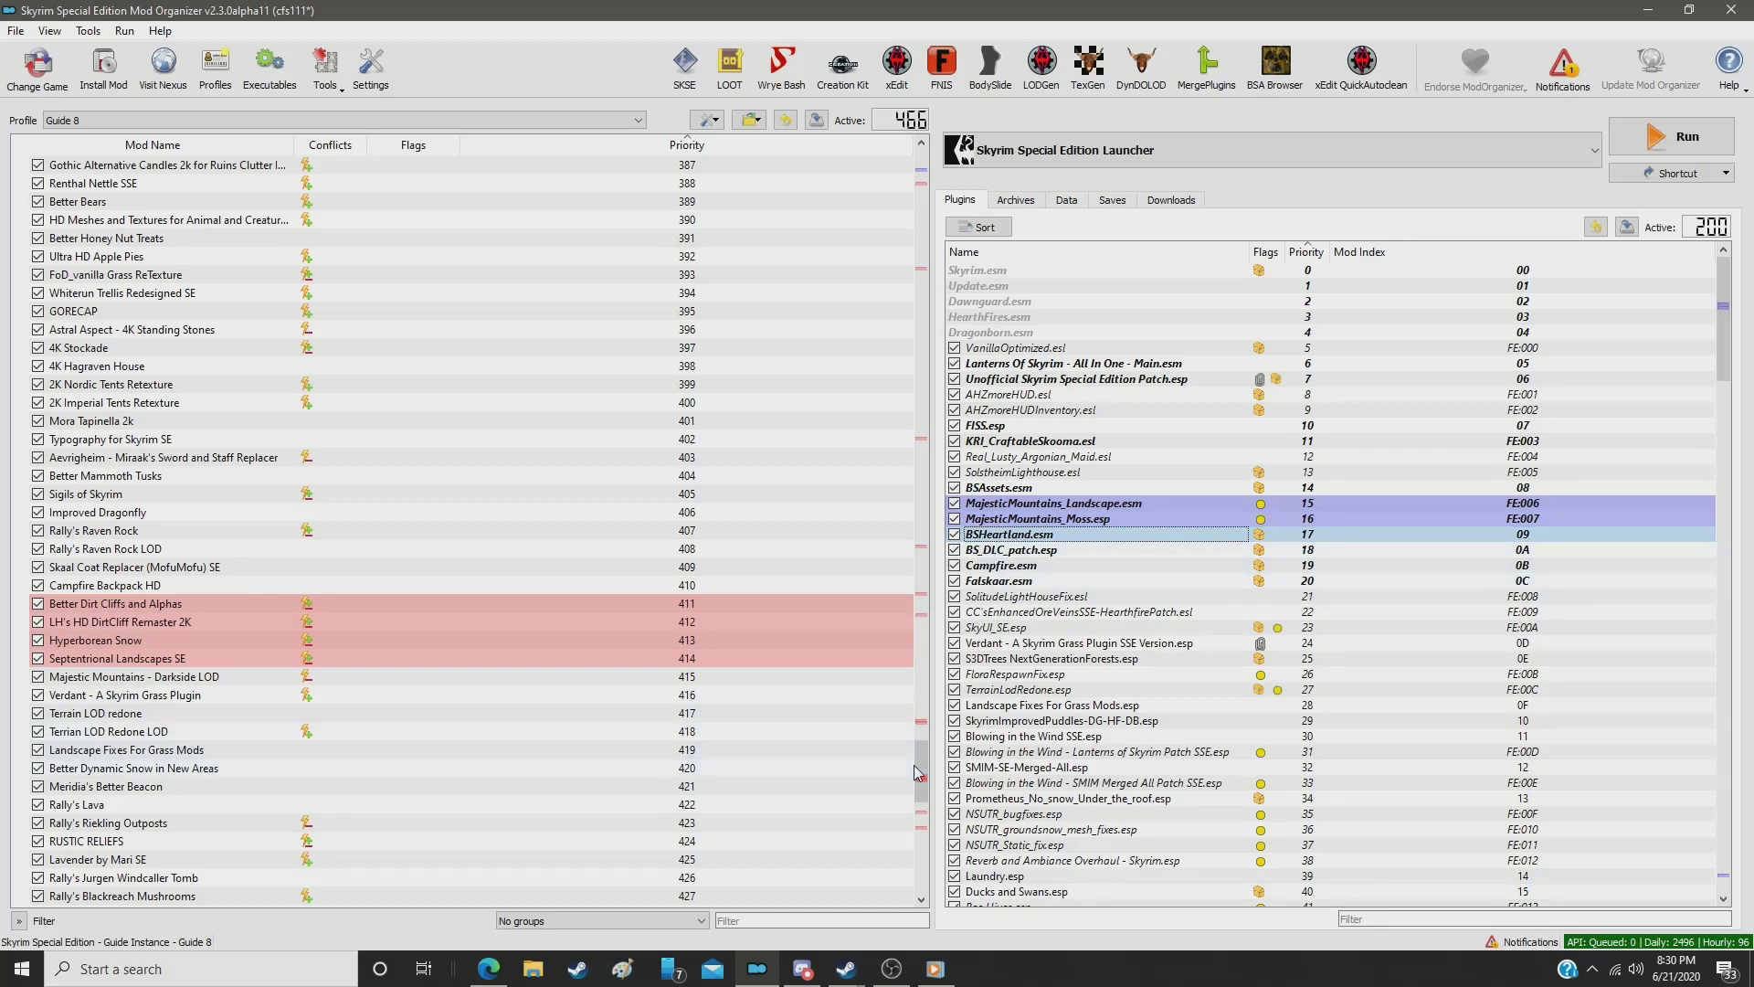
{"action": "left_click_drag", "start_coordinate": [918, 772], "coordinate": [918, 183]}
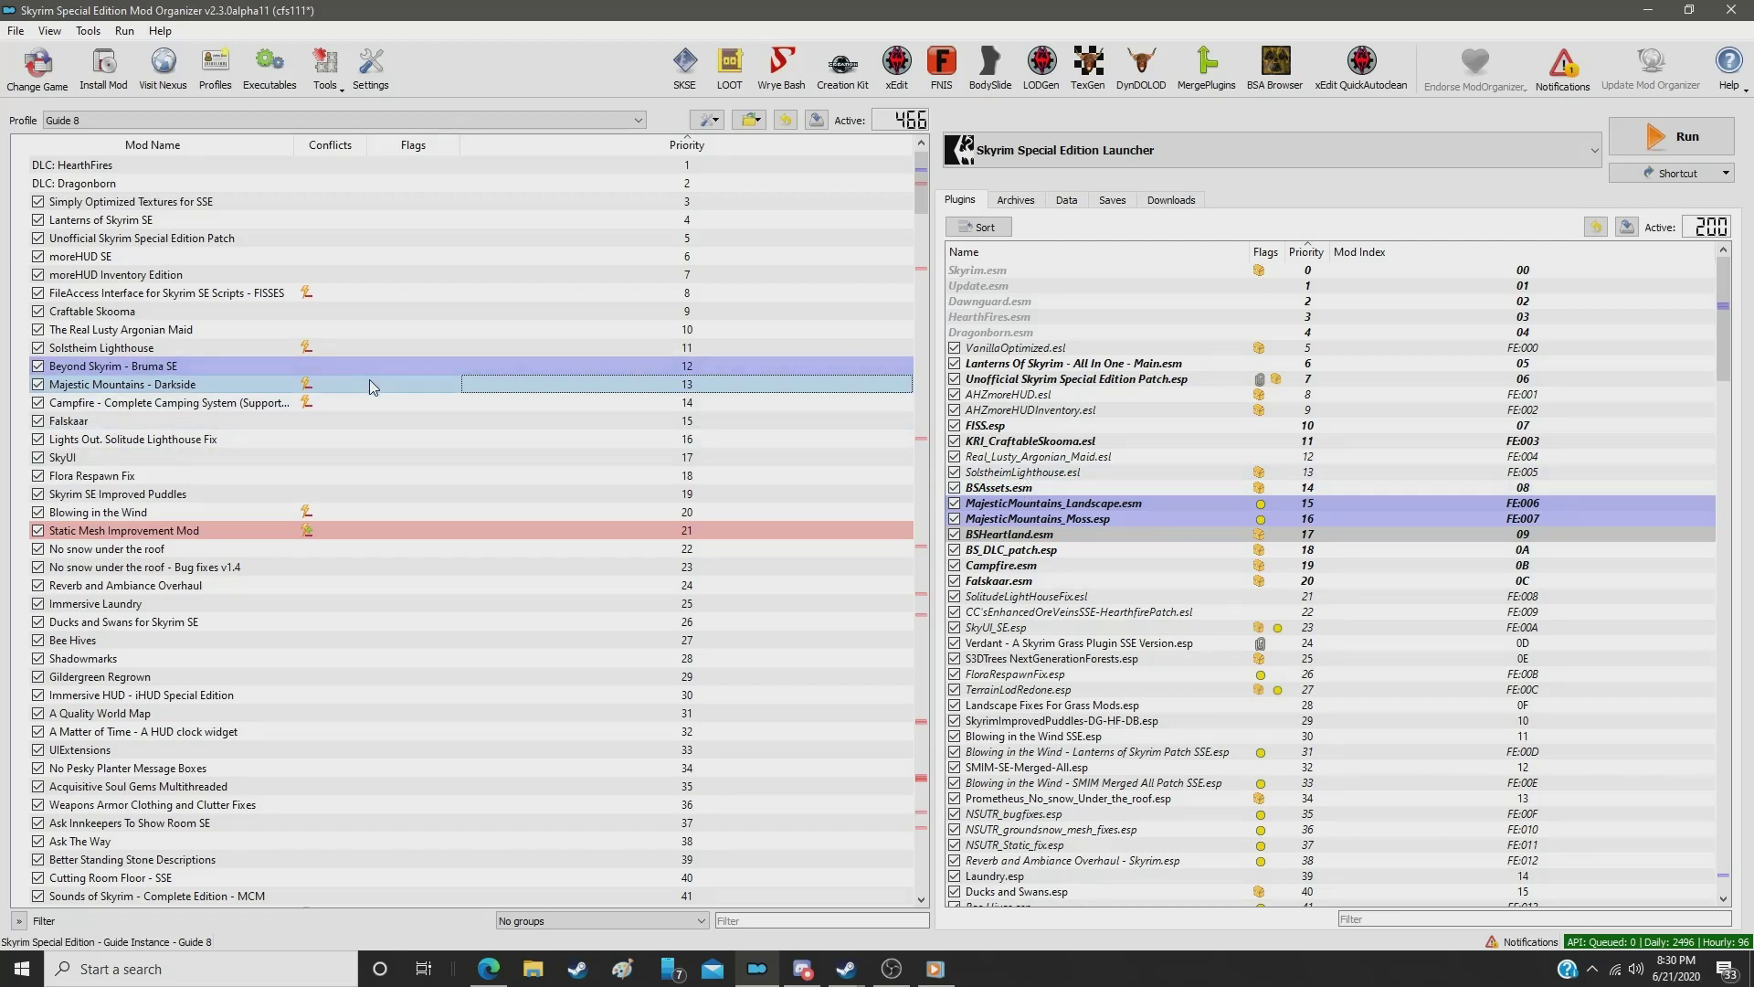
{"action": "left_click", "coordinate": [1003, 491]}
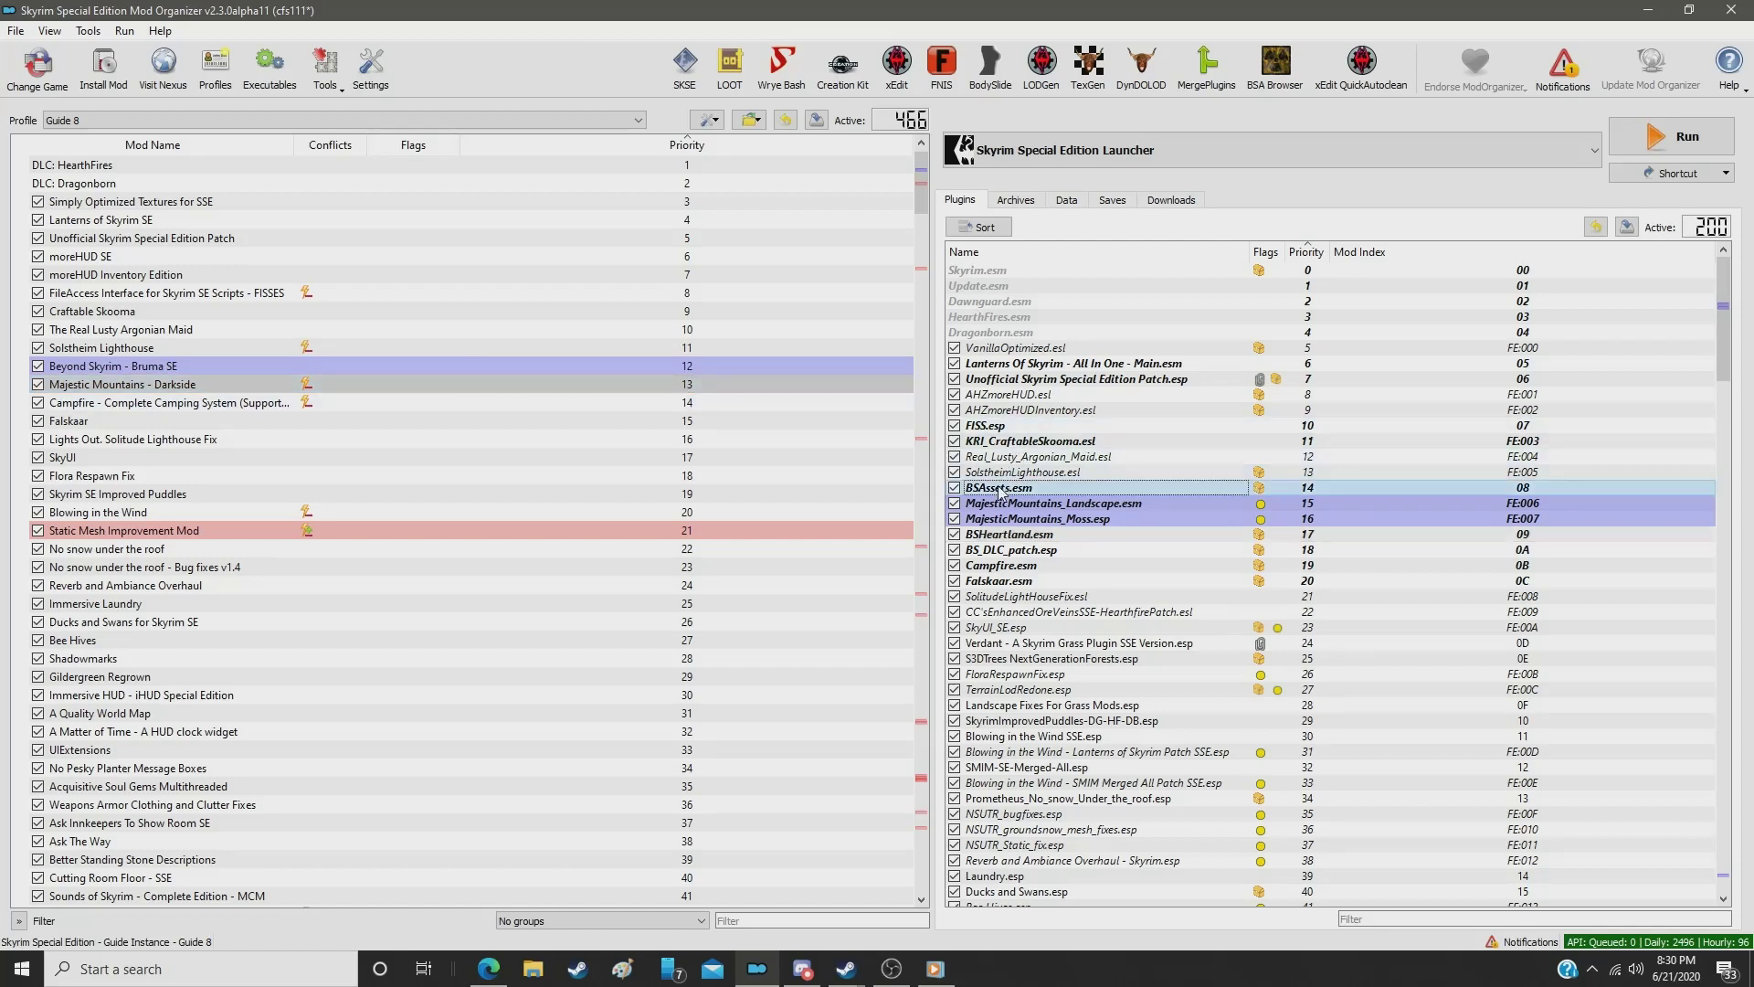
Step: Compare the mod list order with the plugin order for the plugins from Campfire.esm to SkyUI_SE.esp
{"action": "left_click", "coordinate": [994, 567]}
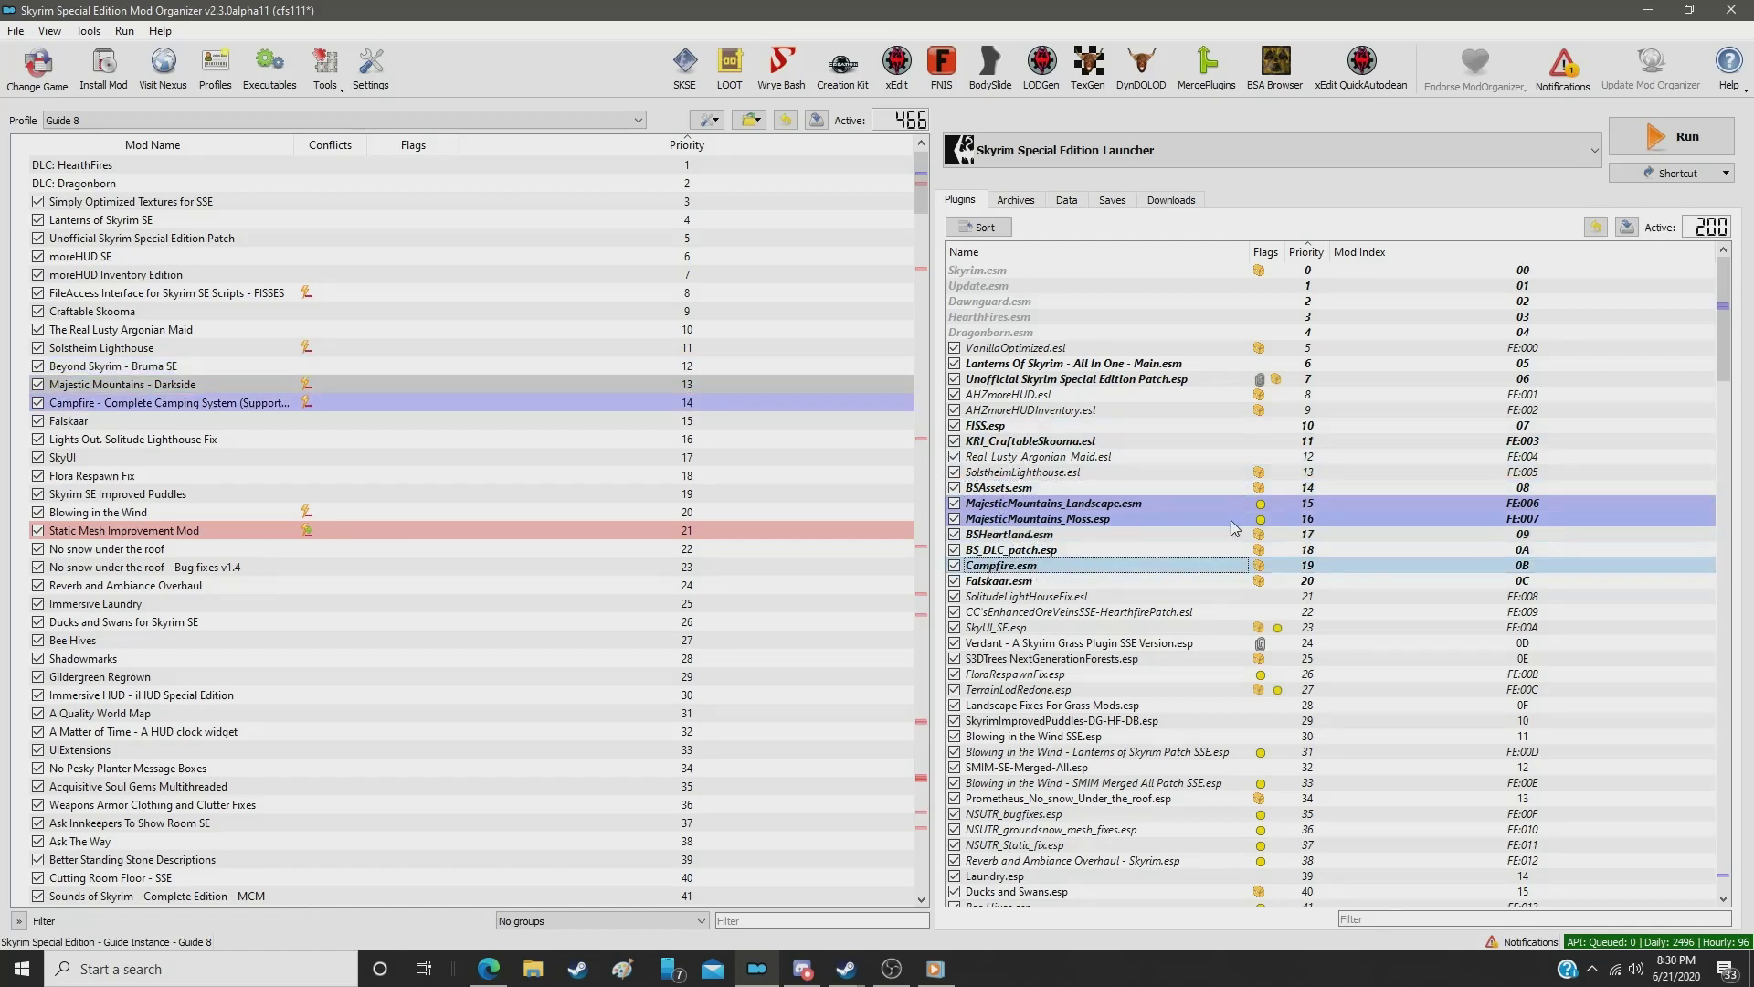
{"action": "key", "text": "Down"}
{"action": "key", "text": "Down"}
{"action": "key", "text": "Down"}
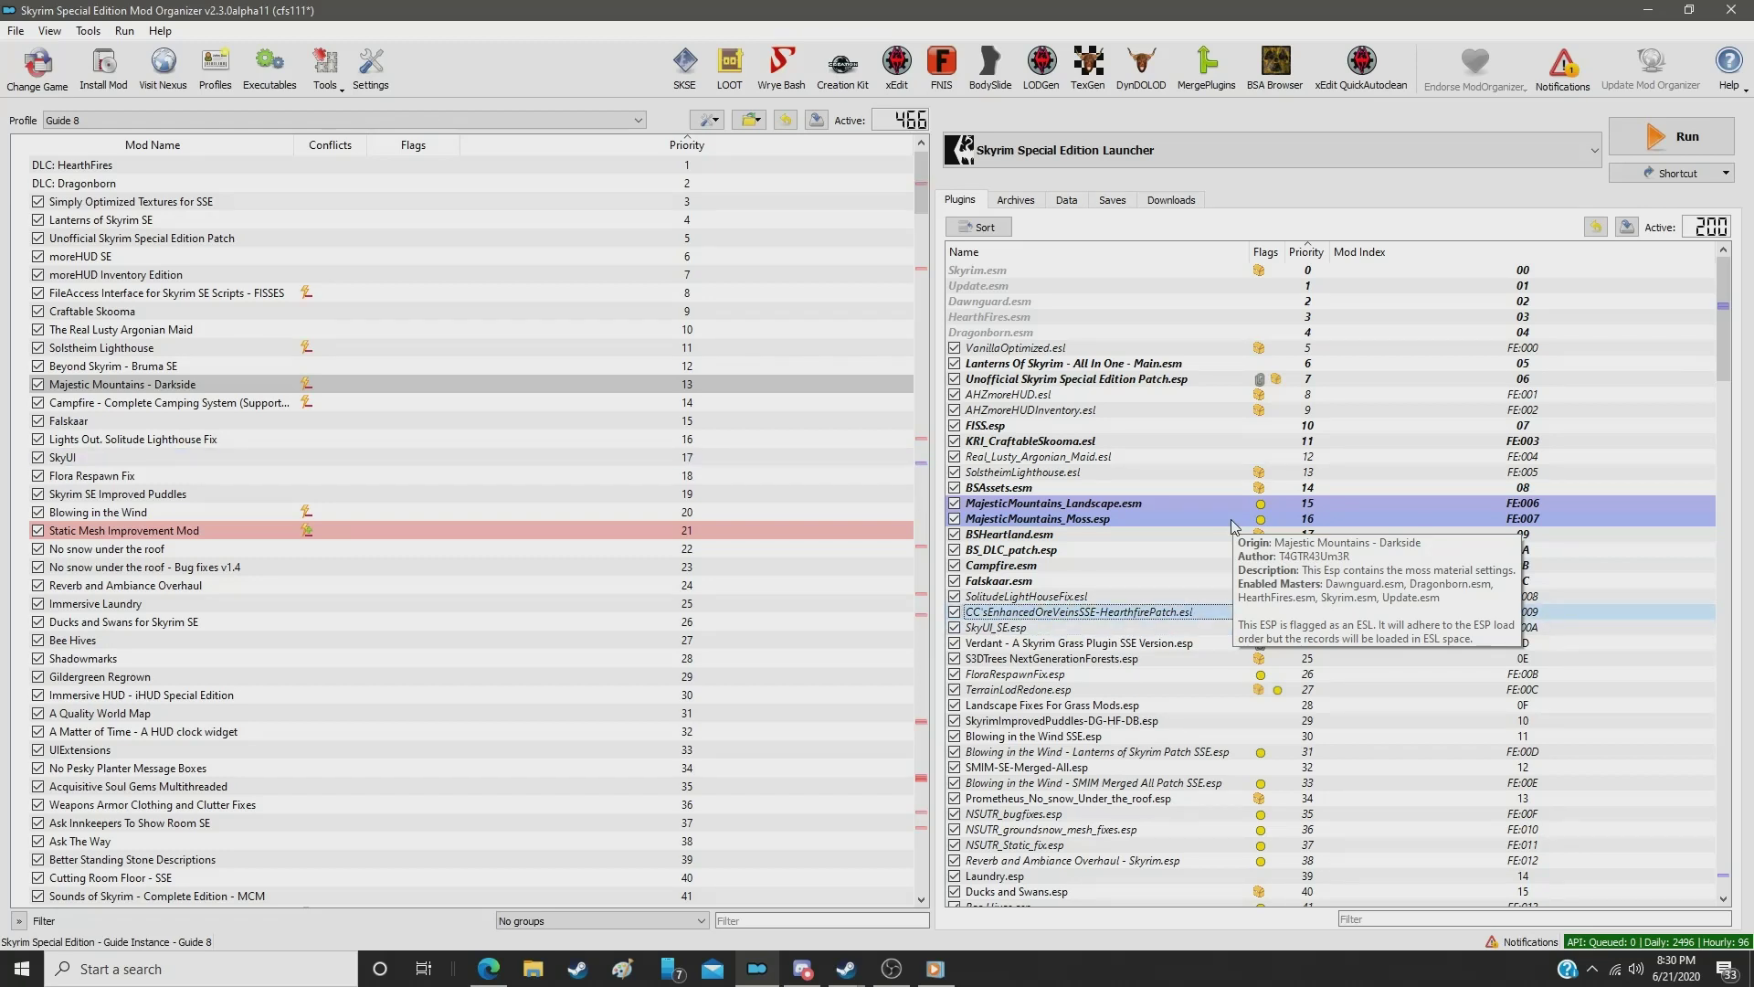
{"action": "key", "text": "Down"}
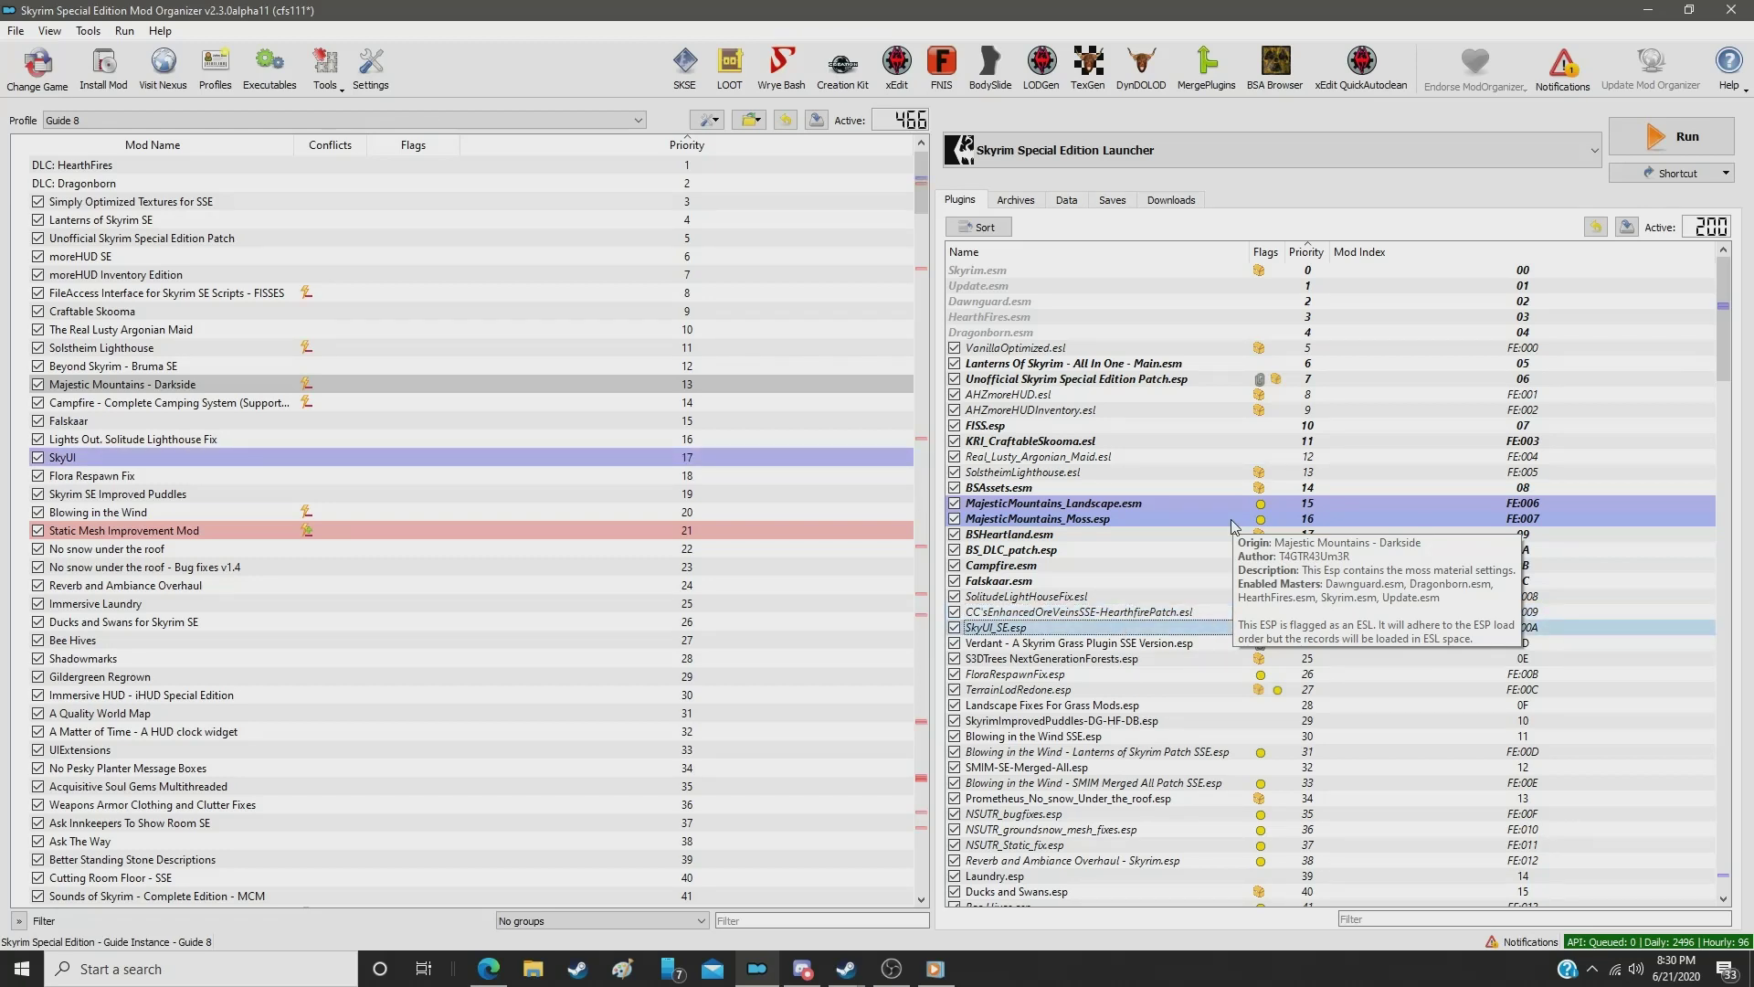
{"action": "key", "text": "Up"}
{"action": "key", "text": "Up"}
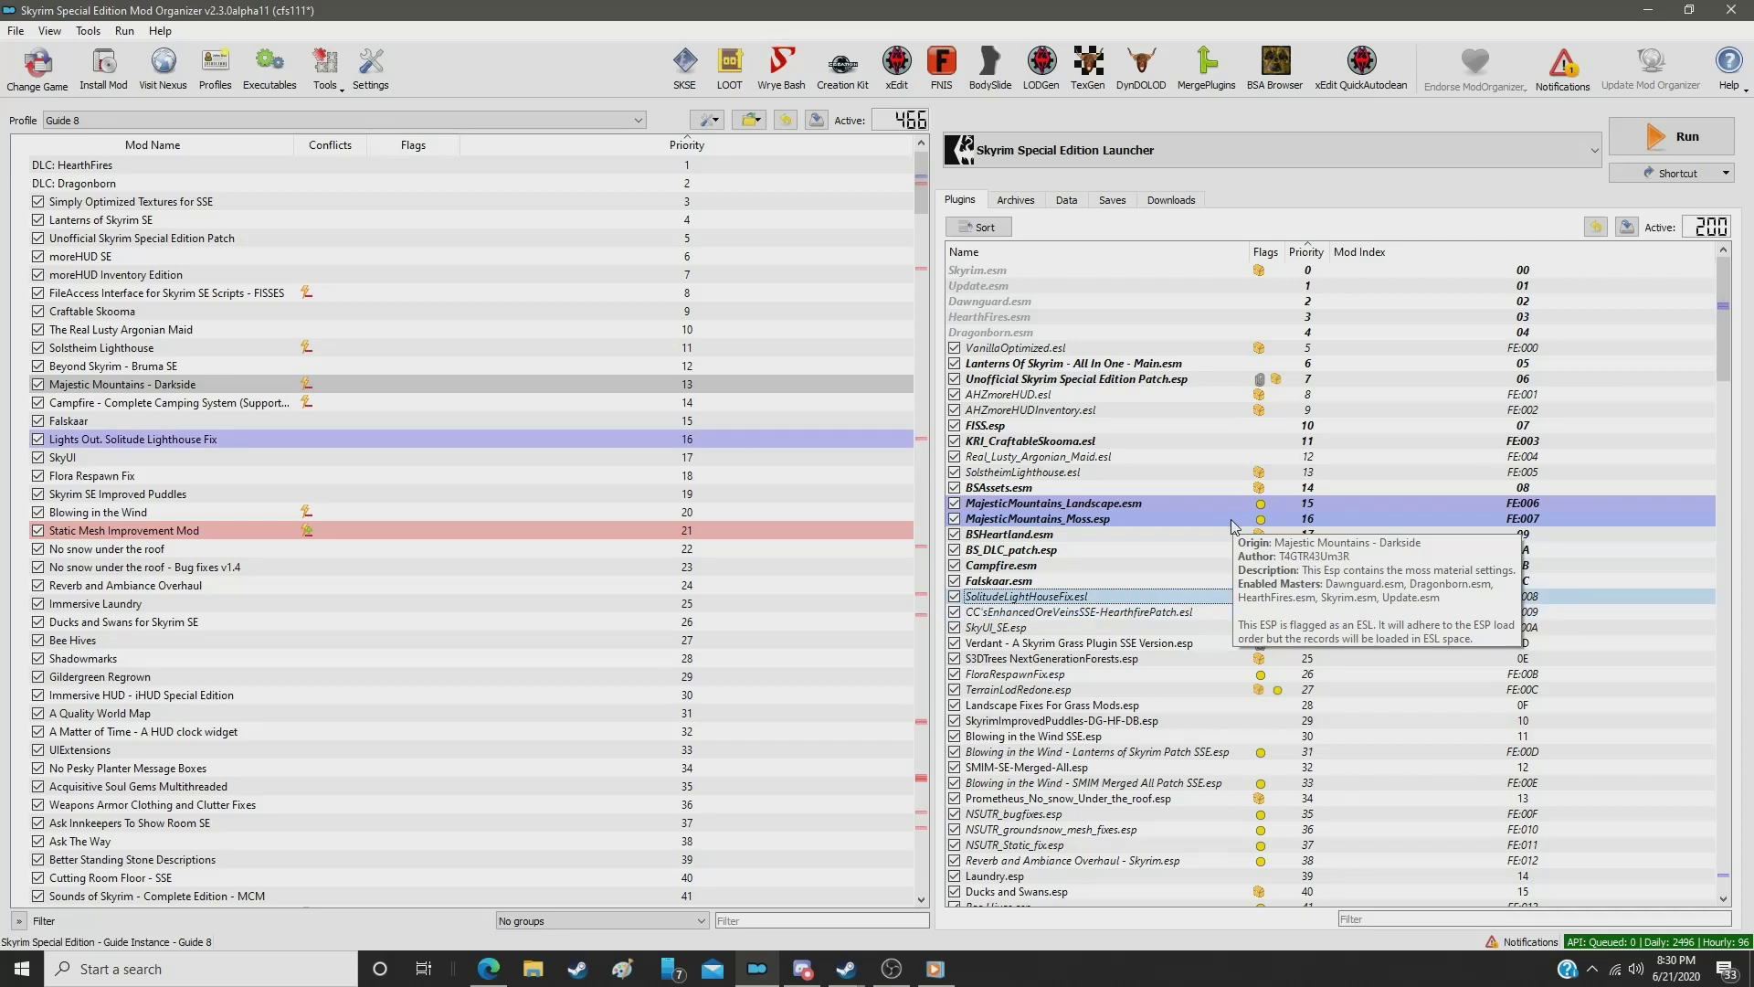
Step: Set the priority of CC's Enhanced Ore Veins SSE - 2K - 7.2 to 17, directly after Lights Out. Solitude Lighthouse Fix
{"action": "key", "text": "Down"}
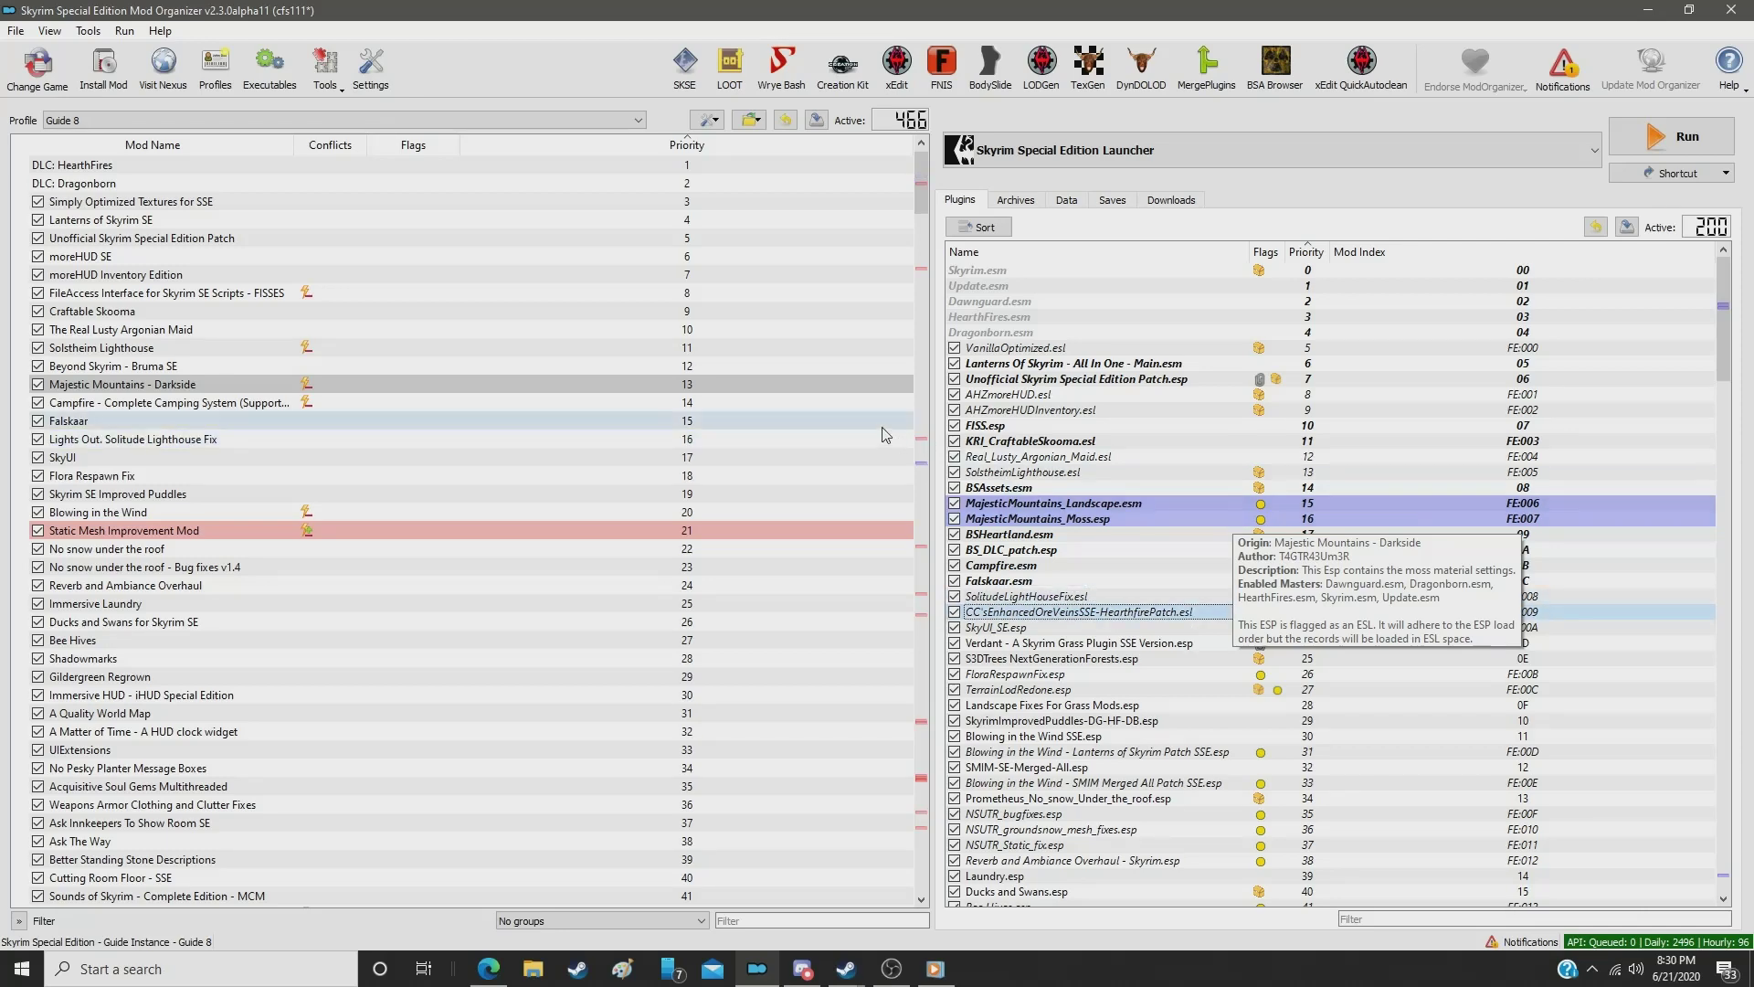
{"action": "left_click_drag", "start_coordinate": [921, 183], "coordinate": [953, 560]}
{"action": "scroll", "coordinate": [380, 310], "scroll_direction": "up", "scroll_amount": 15}
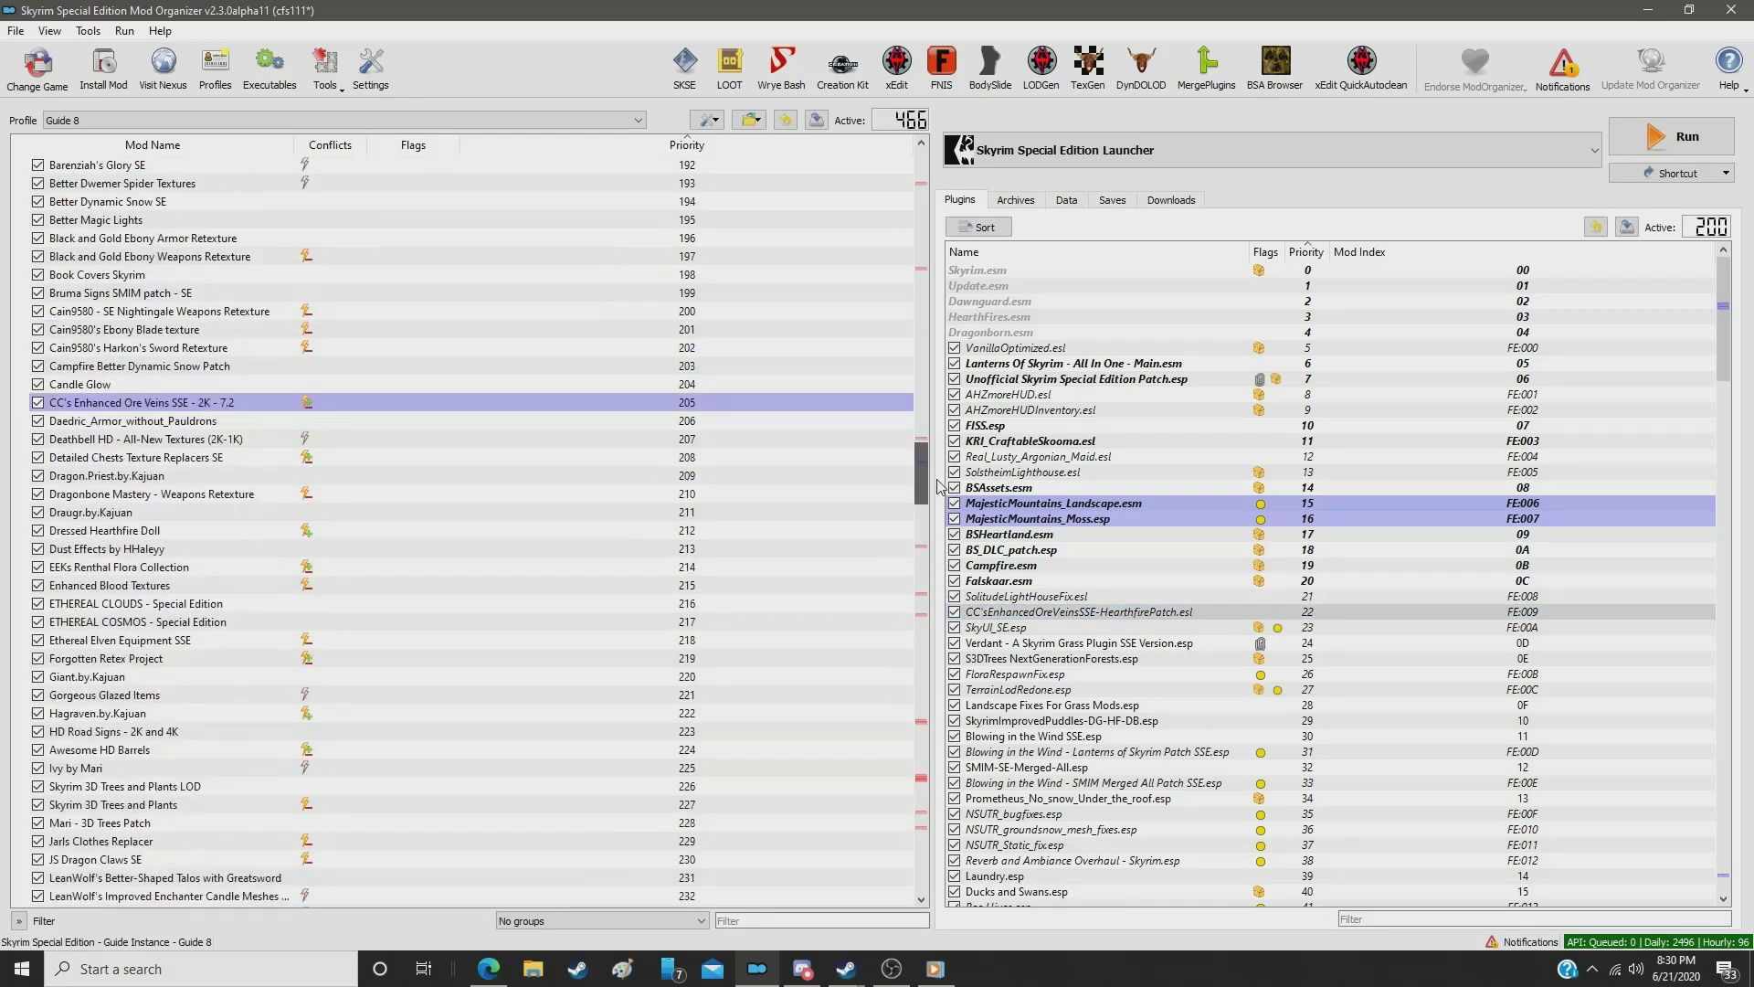
{"action": "left_click", "coordinate": [654, 586]}
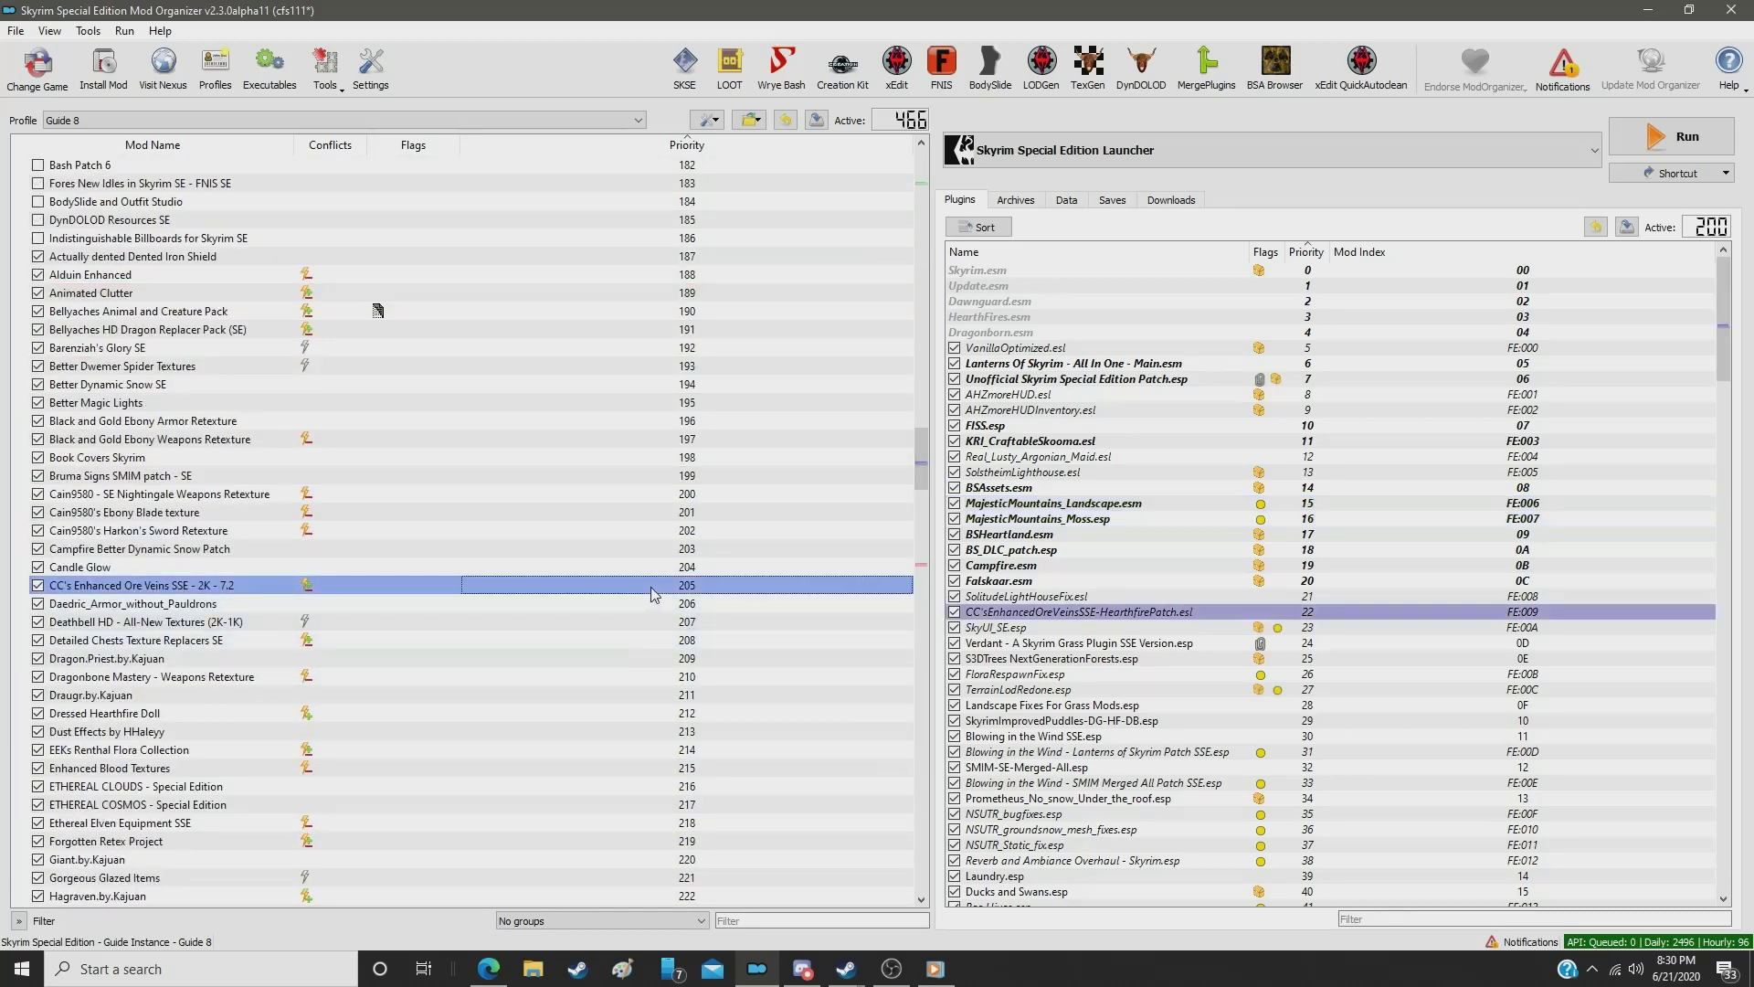
{"action": "double_click", "coordinate": [653, 590]}
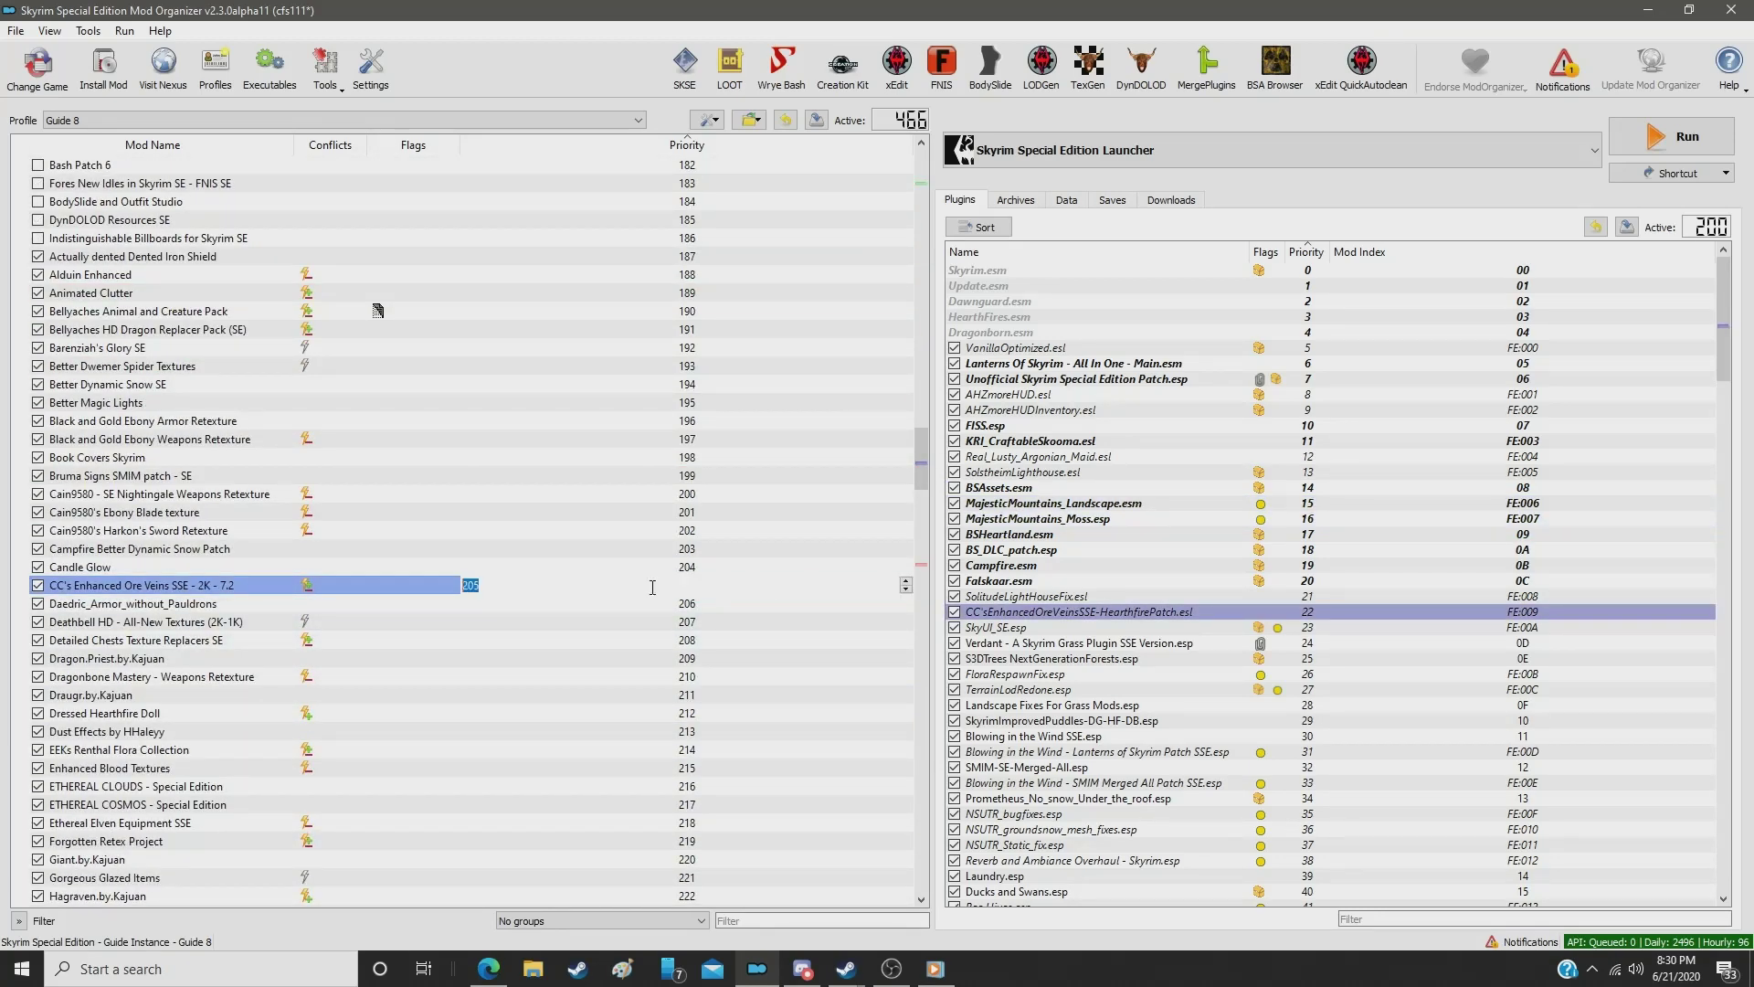
{"action": "type", "text": "17"}
{"action": "key", "text": "Return"}
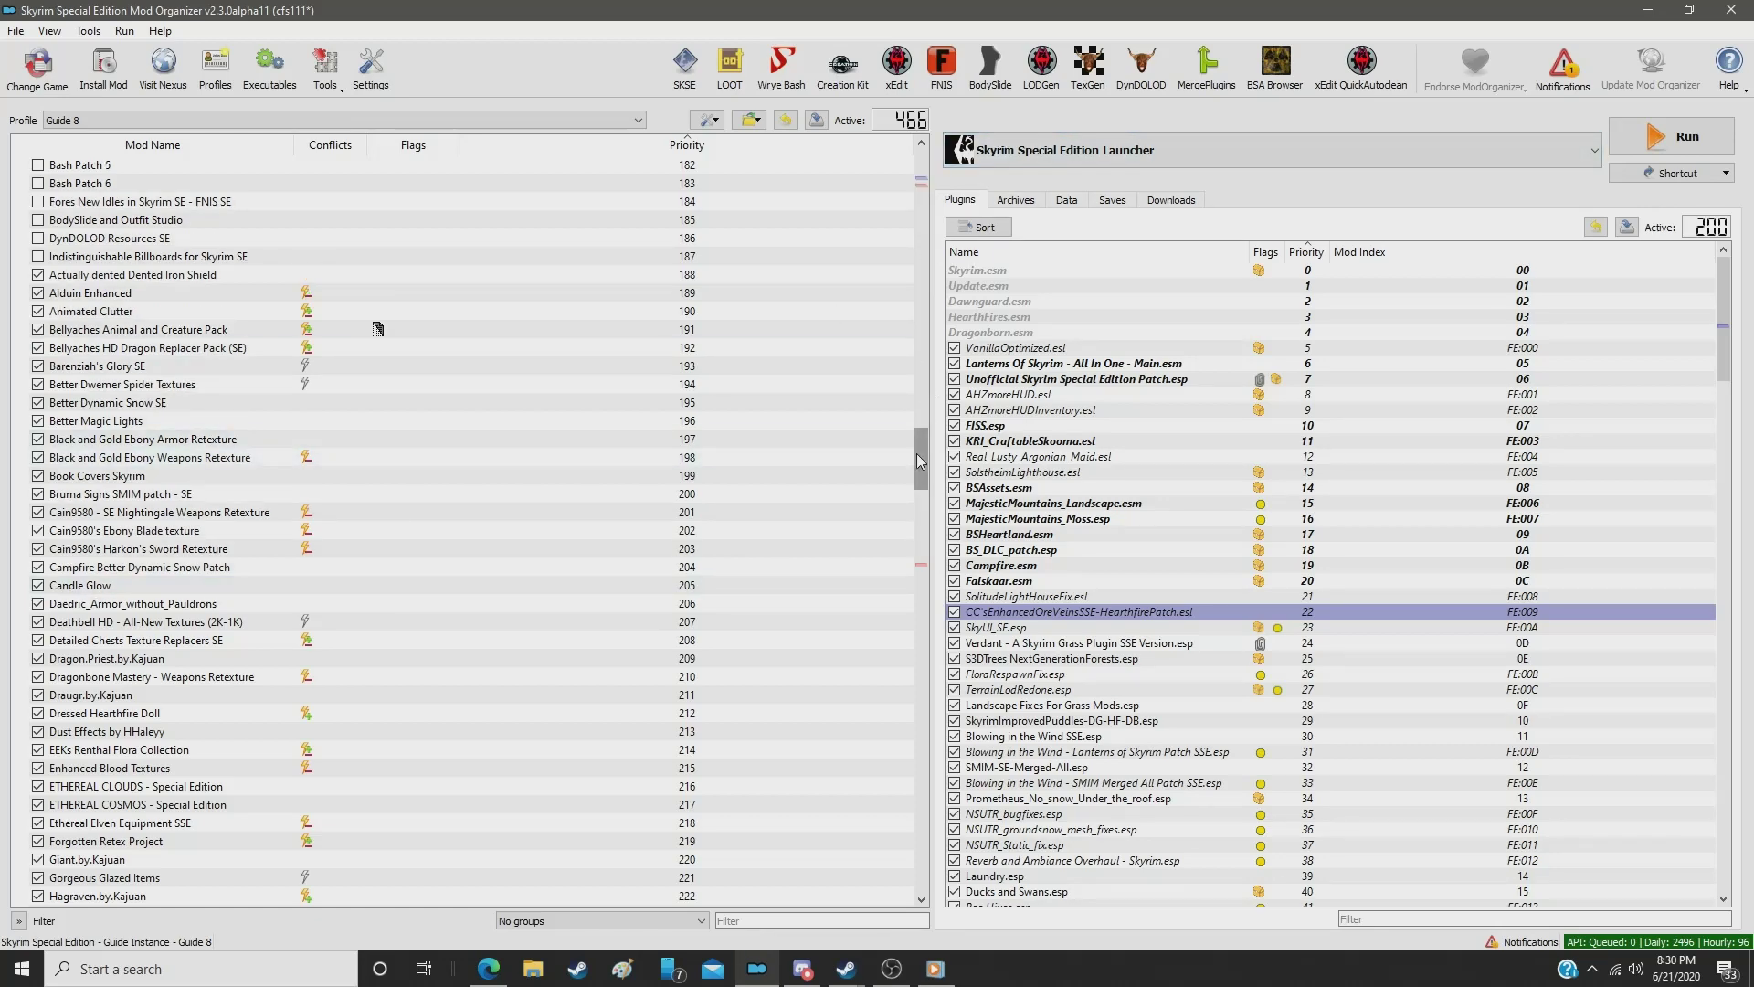
Step: Check the mod positions for the plugins from Falskaar.esm to Verdant - A Skyrim Grass Plugin SSE Version.esp
{"action": "left_click_drag", "start_coordinate": [918, 454], "coordinate": [912, 190]}
{"action": "left_click", "coordinate": [1030, 583]}
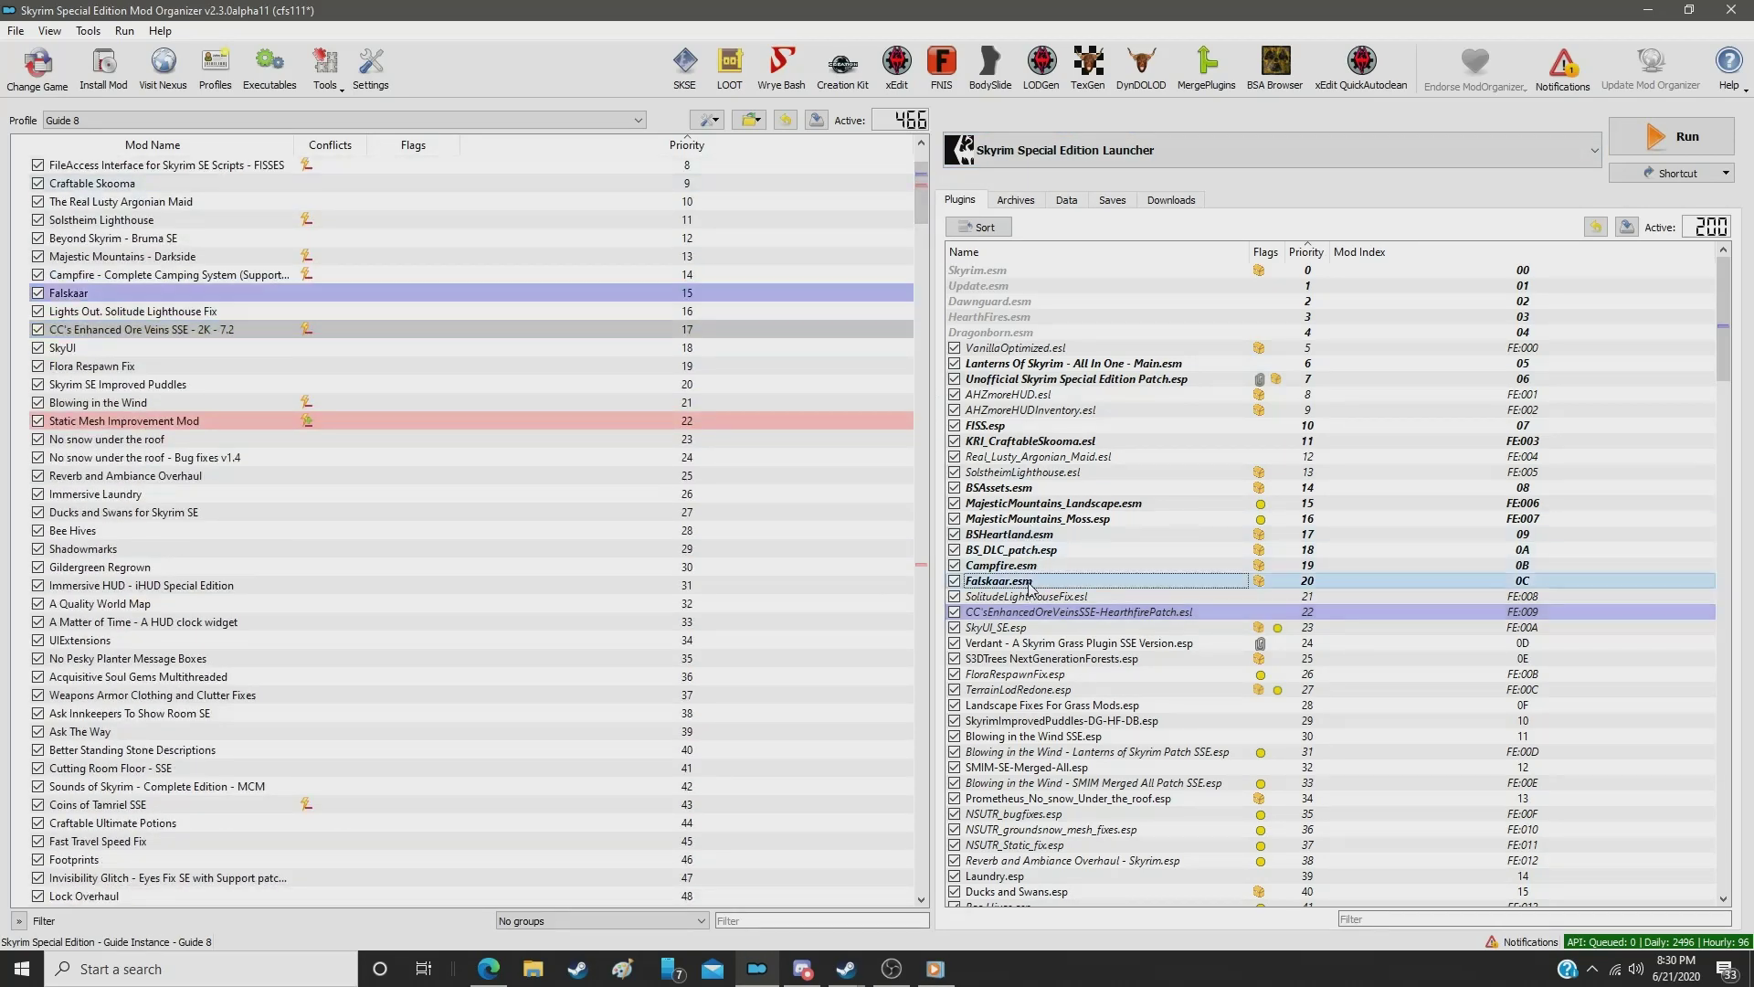
{"action": "key", "text": "Down"}
{"action": "key", "text": "Down"}
{"action": "key", "text": "Down"}
{"action": "key", "text": "Down"}
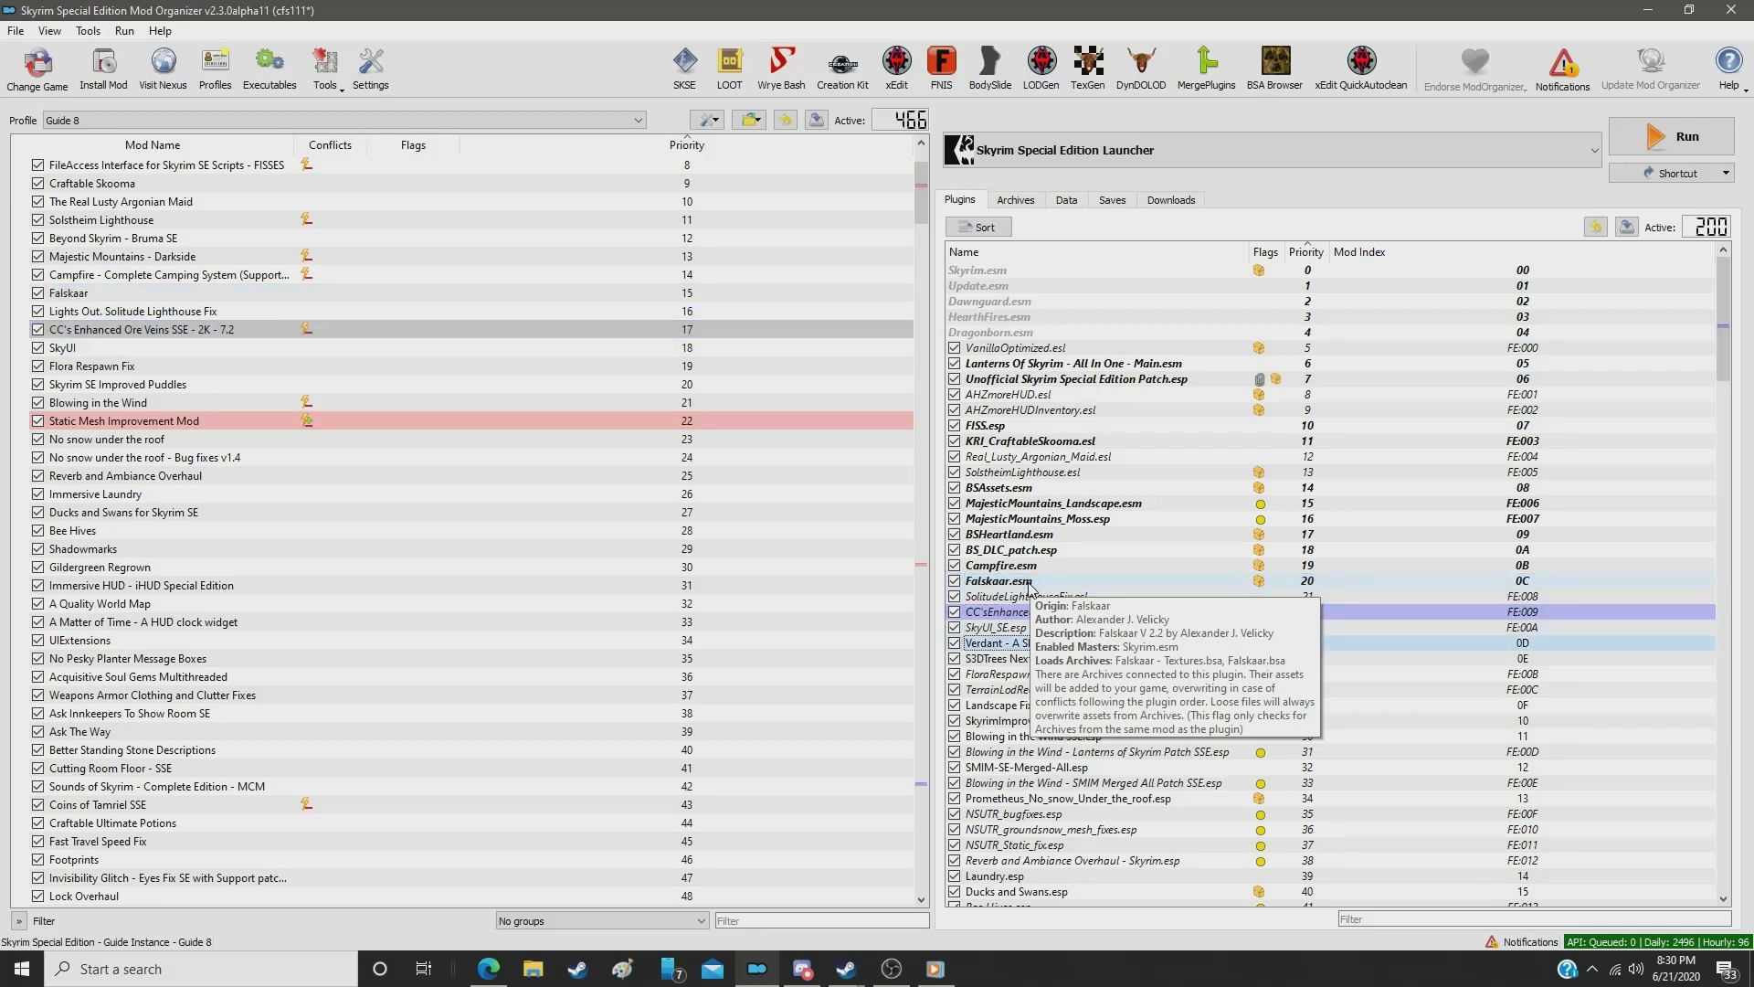
{"action": "key", "text": "Up"}
Step: Set the priority of the mod Verdant - A Skyrim Grass Plugin to 19, directly after SkyUI
{"action": "key", "text": "Down"}
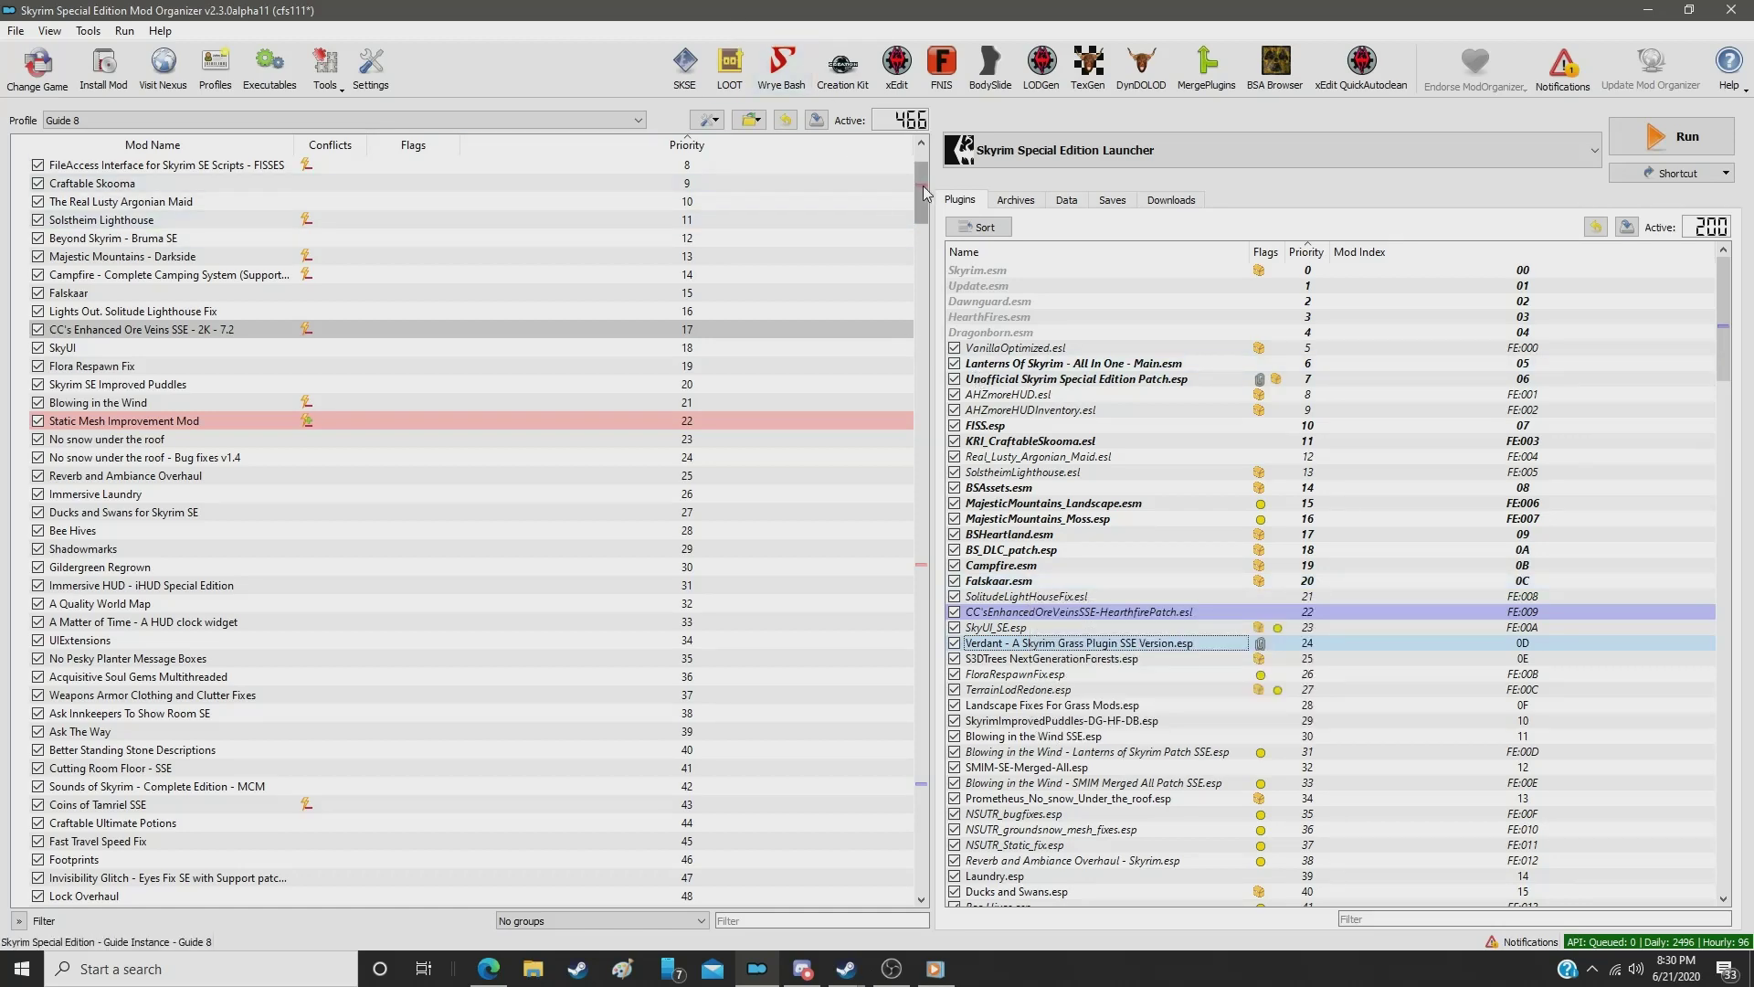
{"action": "left_click_drag", "start_coordinate": [921, 191], "coordinate": [917, 775]}
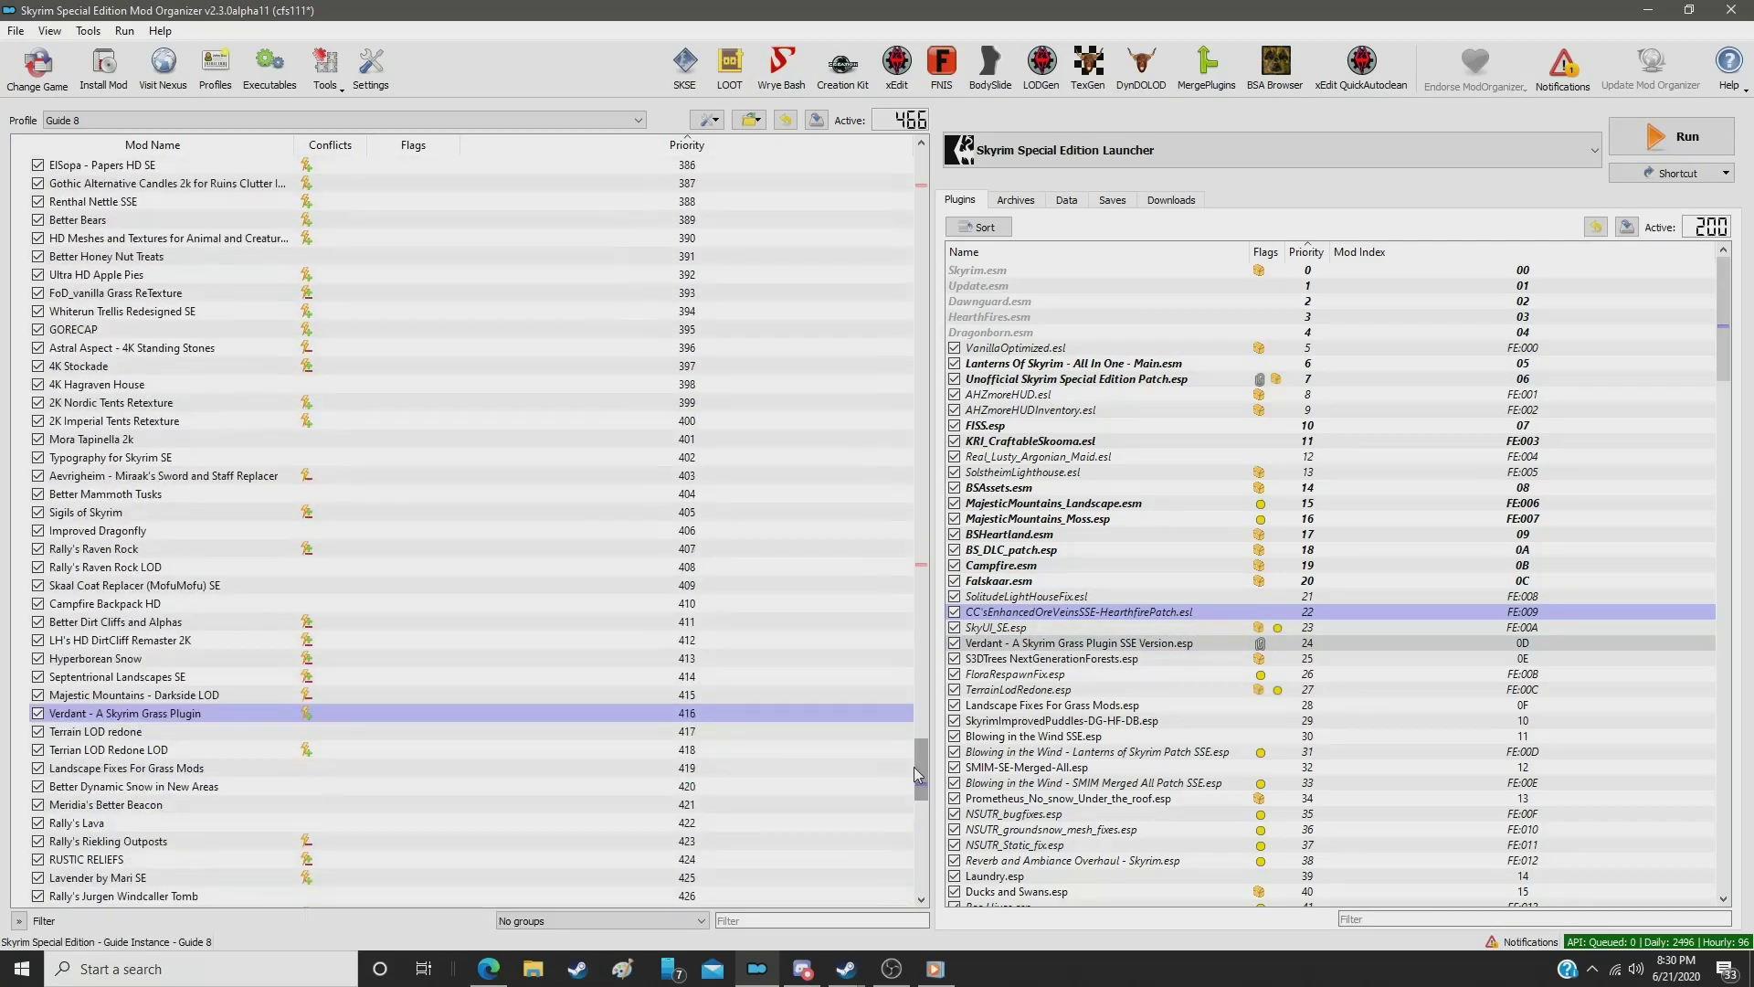
{"action": "left_click", "coordinate": [716, 716]}
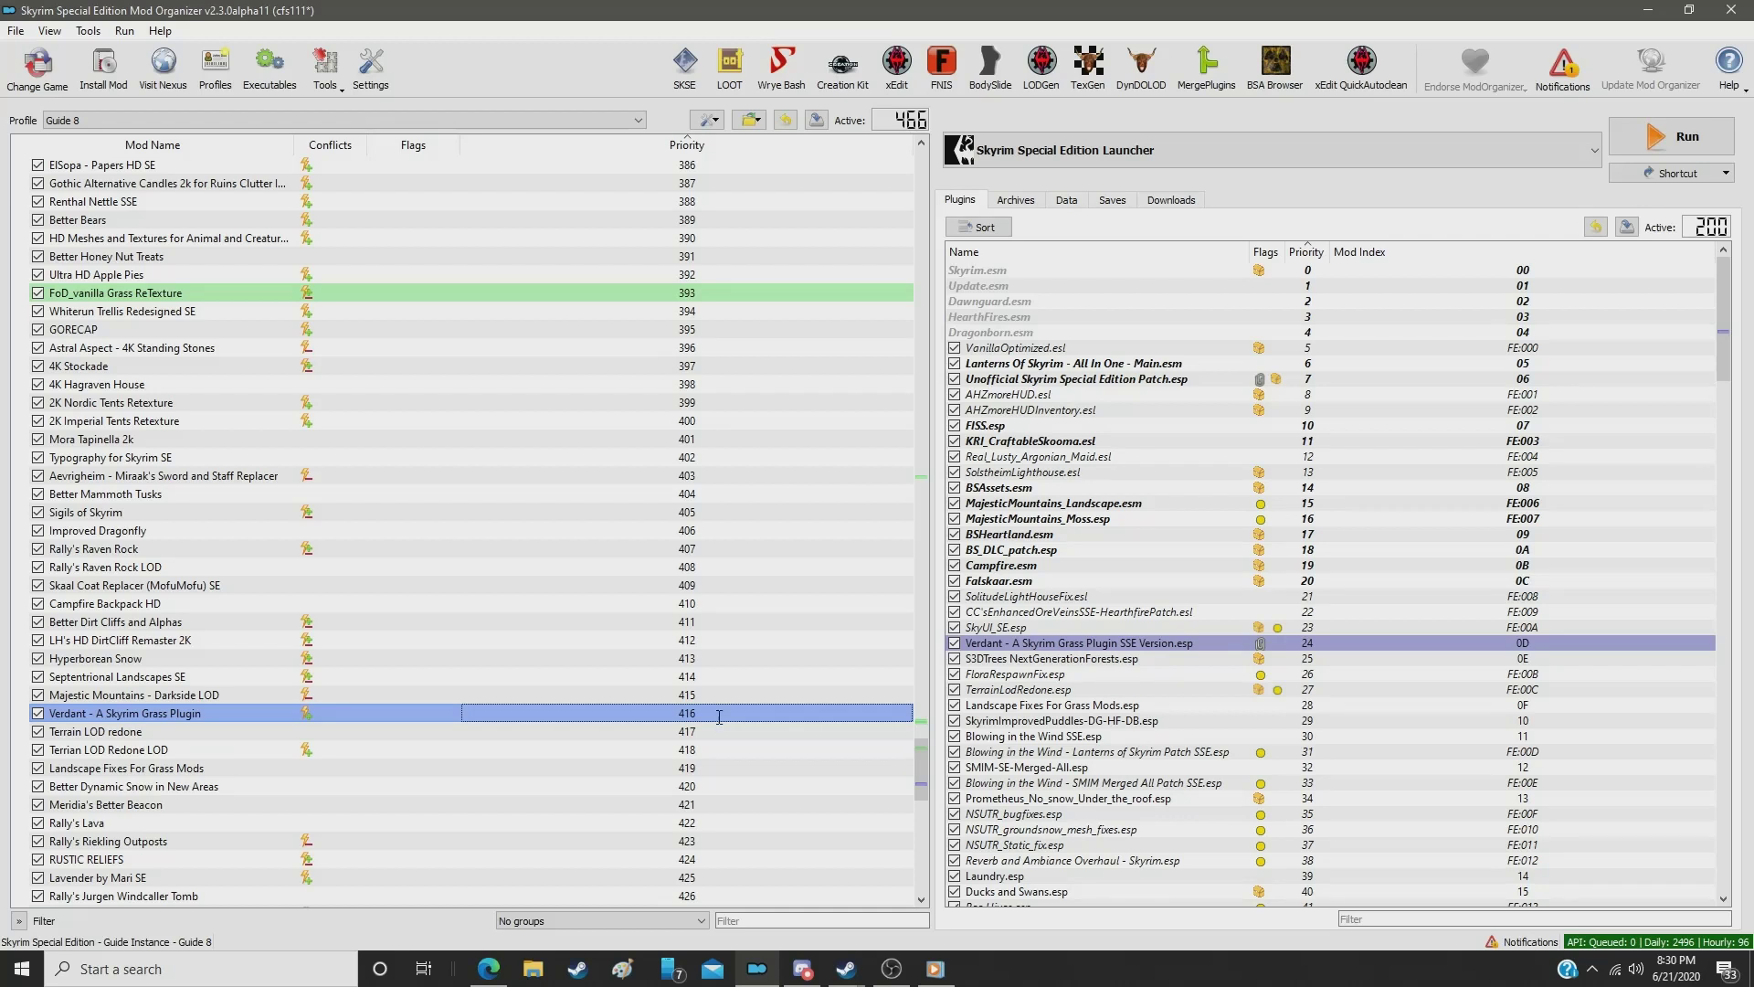
{"action": "double_click", "coordinate": [718, 715]}
{"action": "type", "text": "385"}
{"action": "key", "text": "Return"}
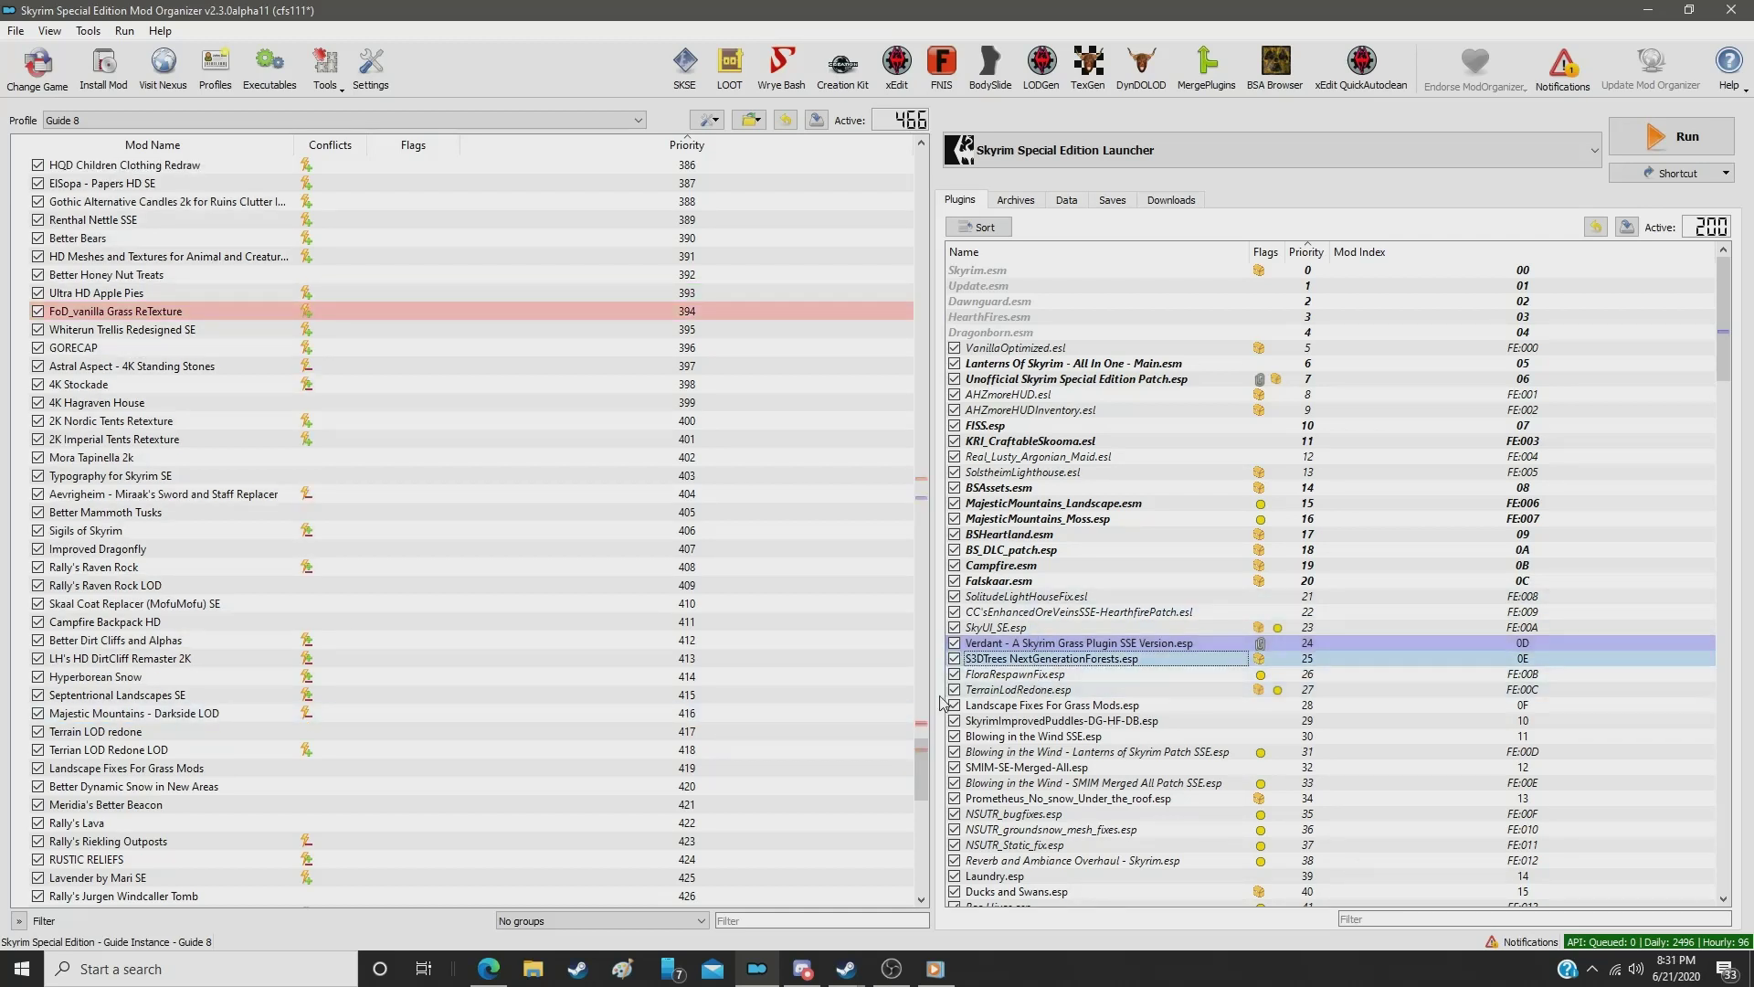
Step: Set the priority of Skyrim 3D Trees and Plants, the mod behind S3DTrees NextGenerationForests.esp, to 20
{"action": "left_click_drag", "start_coordinate": [923, 763], "coordinate": [952, 493]}
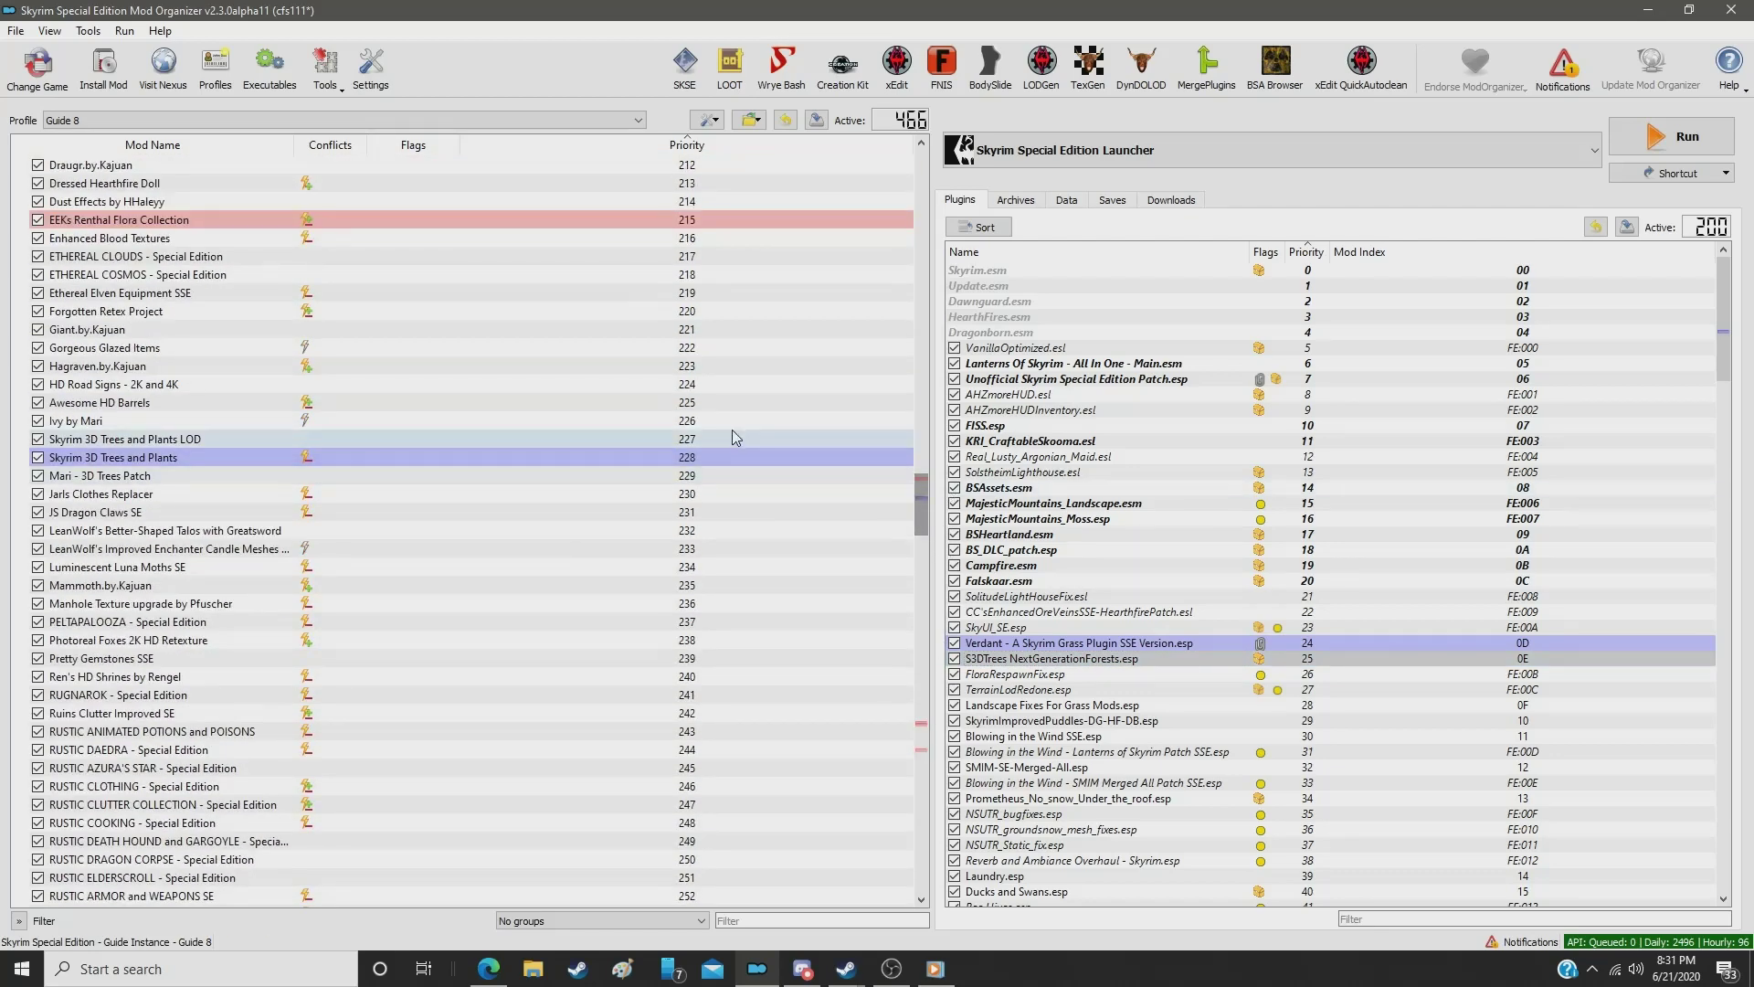
{"action": "left_click", "coordinate": [706, 457]}
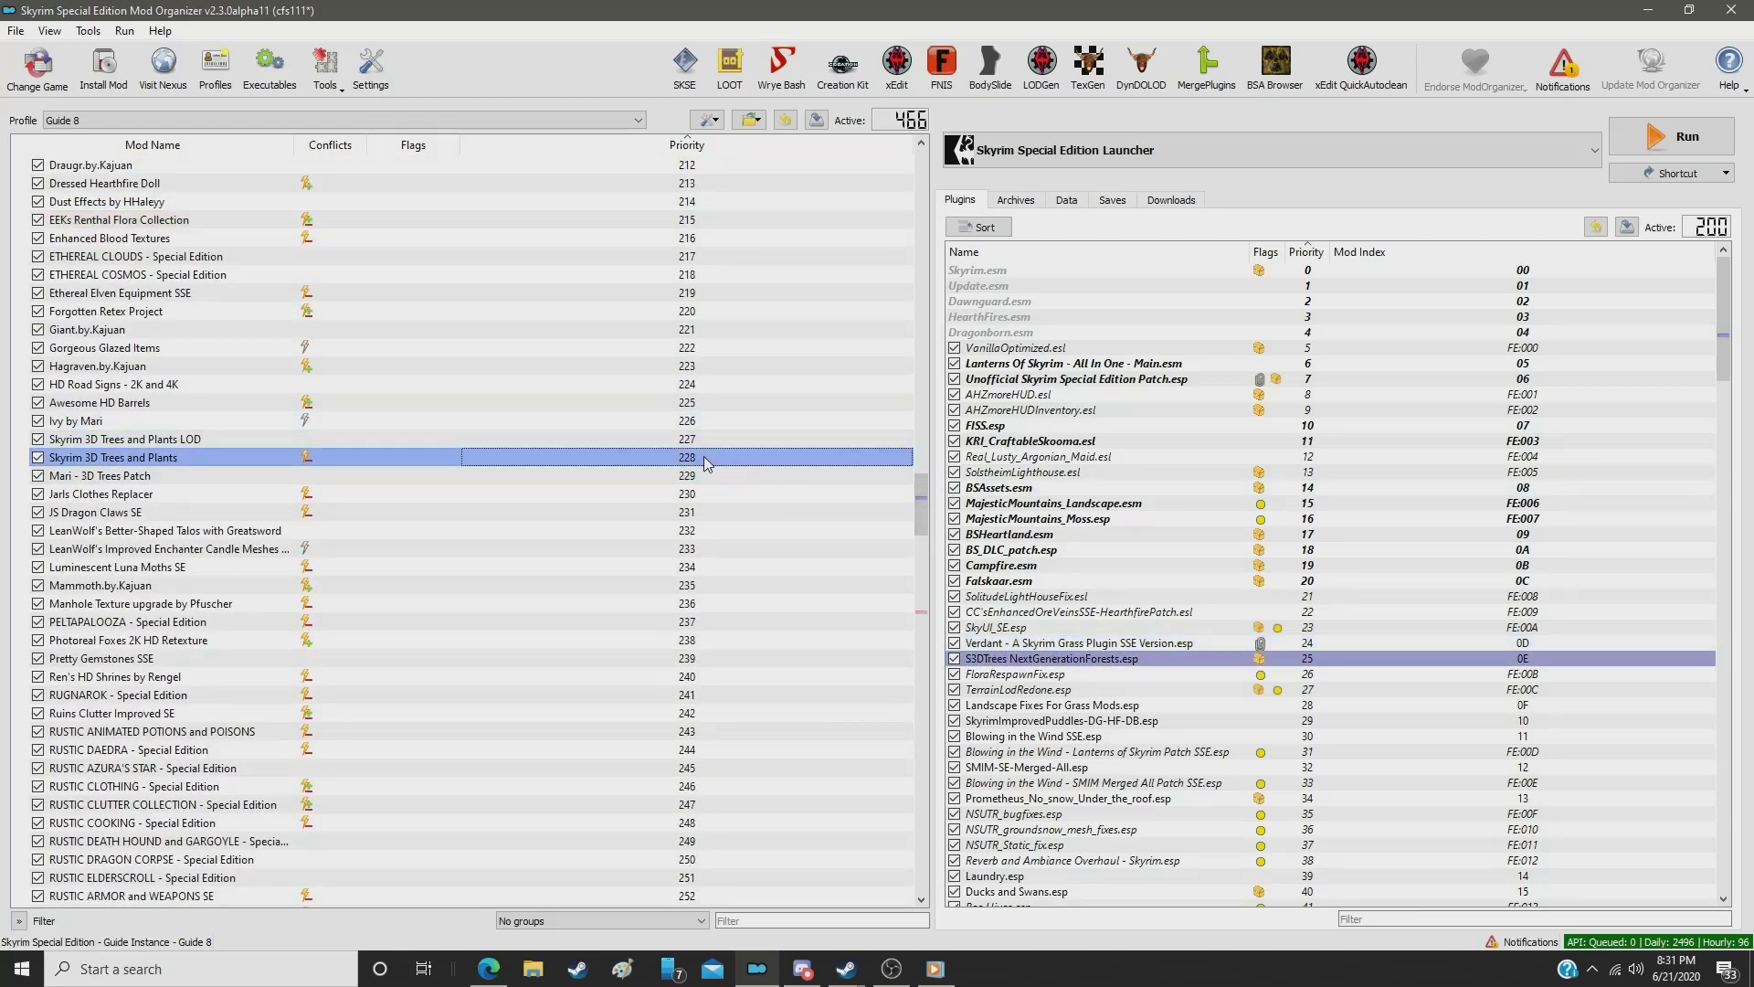
{"action": "double_click", "coordinate": [706, 457]}
{"action": "type", "text": "20"}
{"action": "key", "text": "Return"}
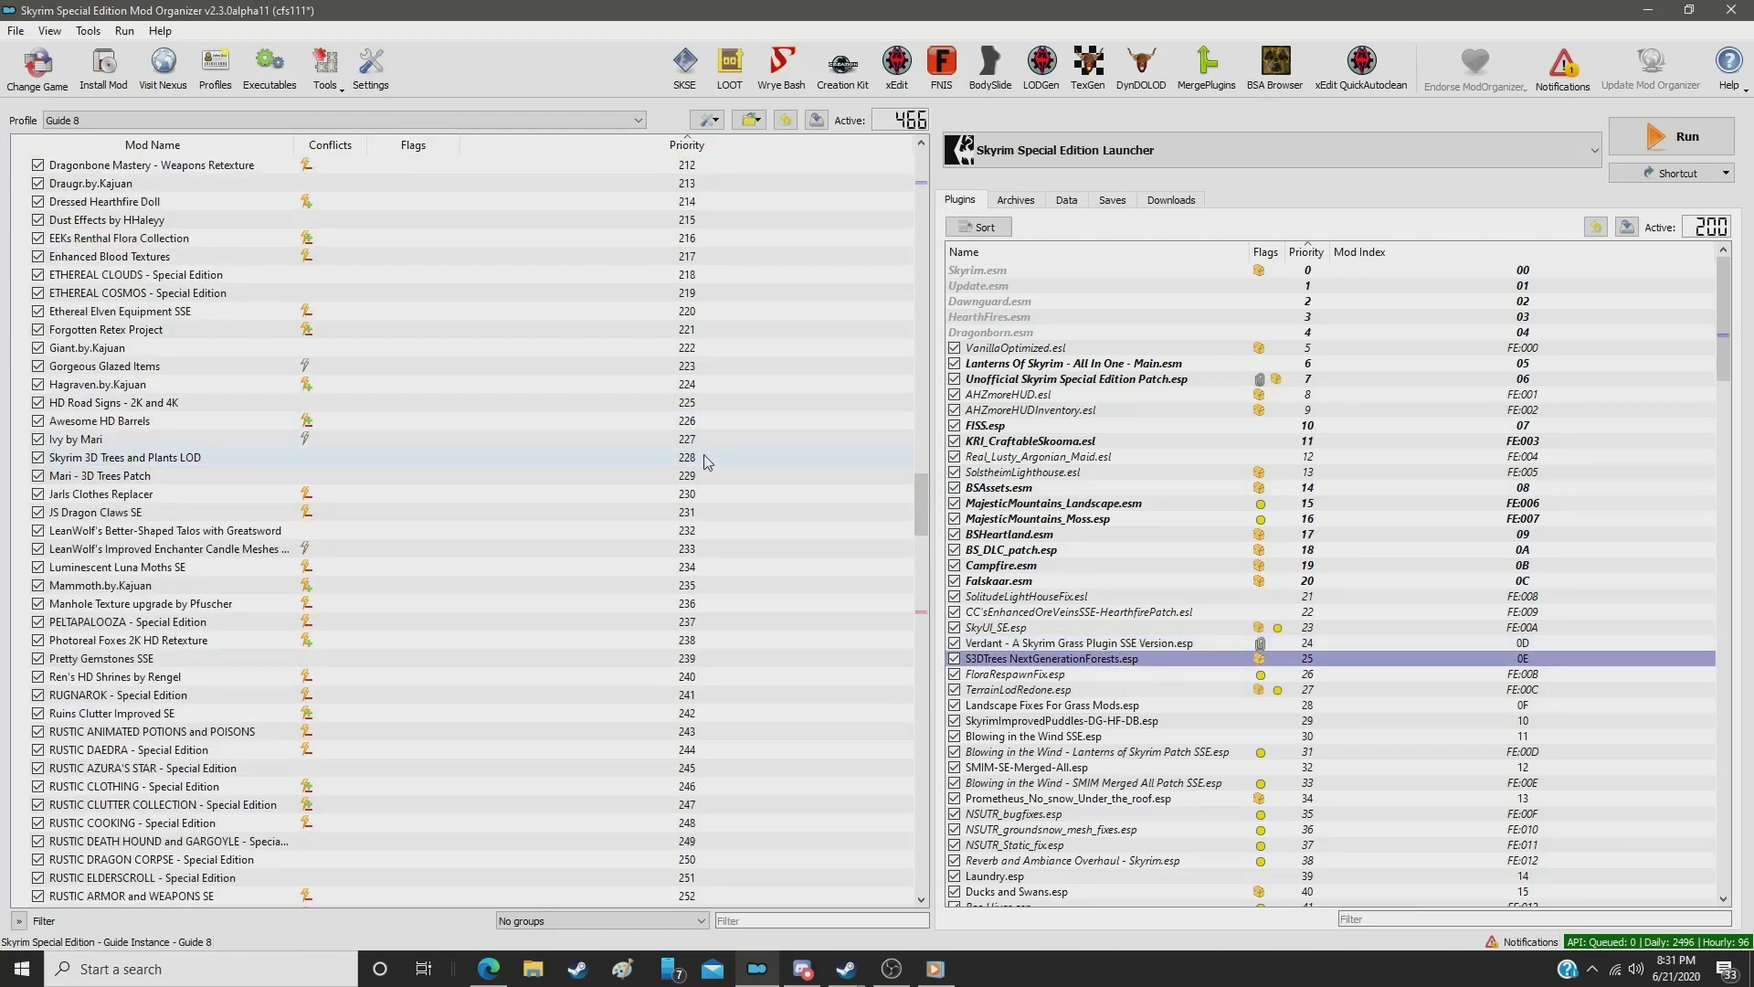
Step: Compare the mod list order with the plugin order, one plugin at a time from SkyUI_SE.esp to TerrainLodRedone.esp
{"action": "left_click", "coordinate": [1019, 674]}
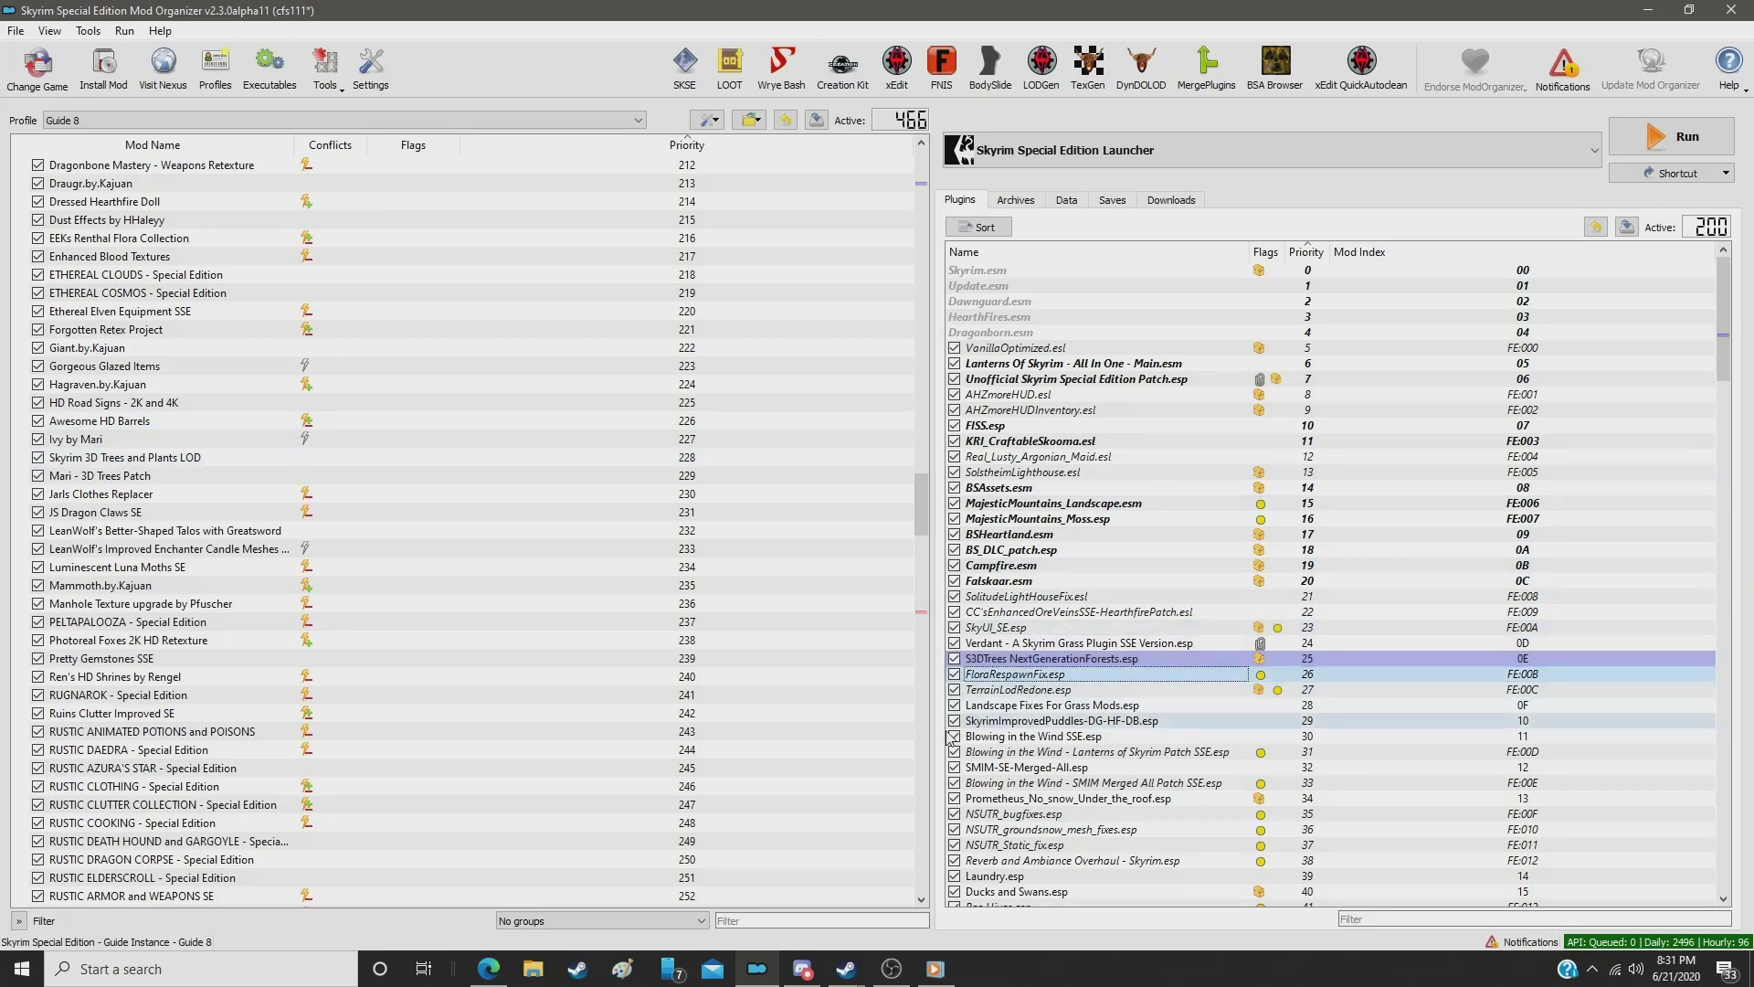
{"action": "left_click_drag", "start_coordinate": [921, 505], "coordinate": [921, 183]}
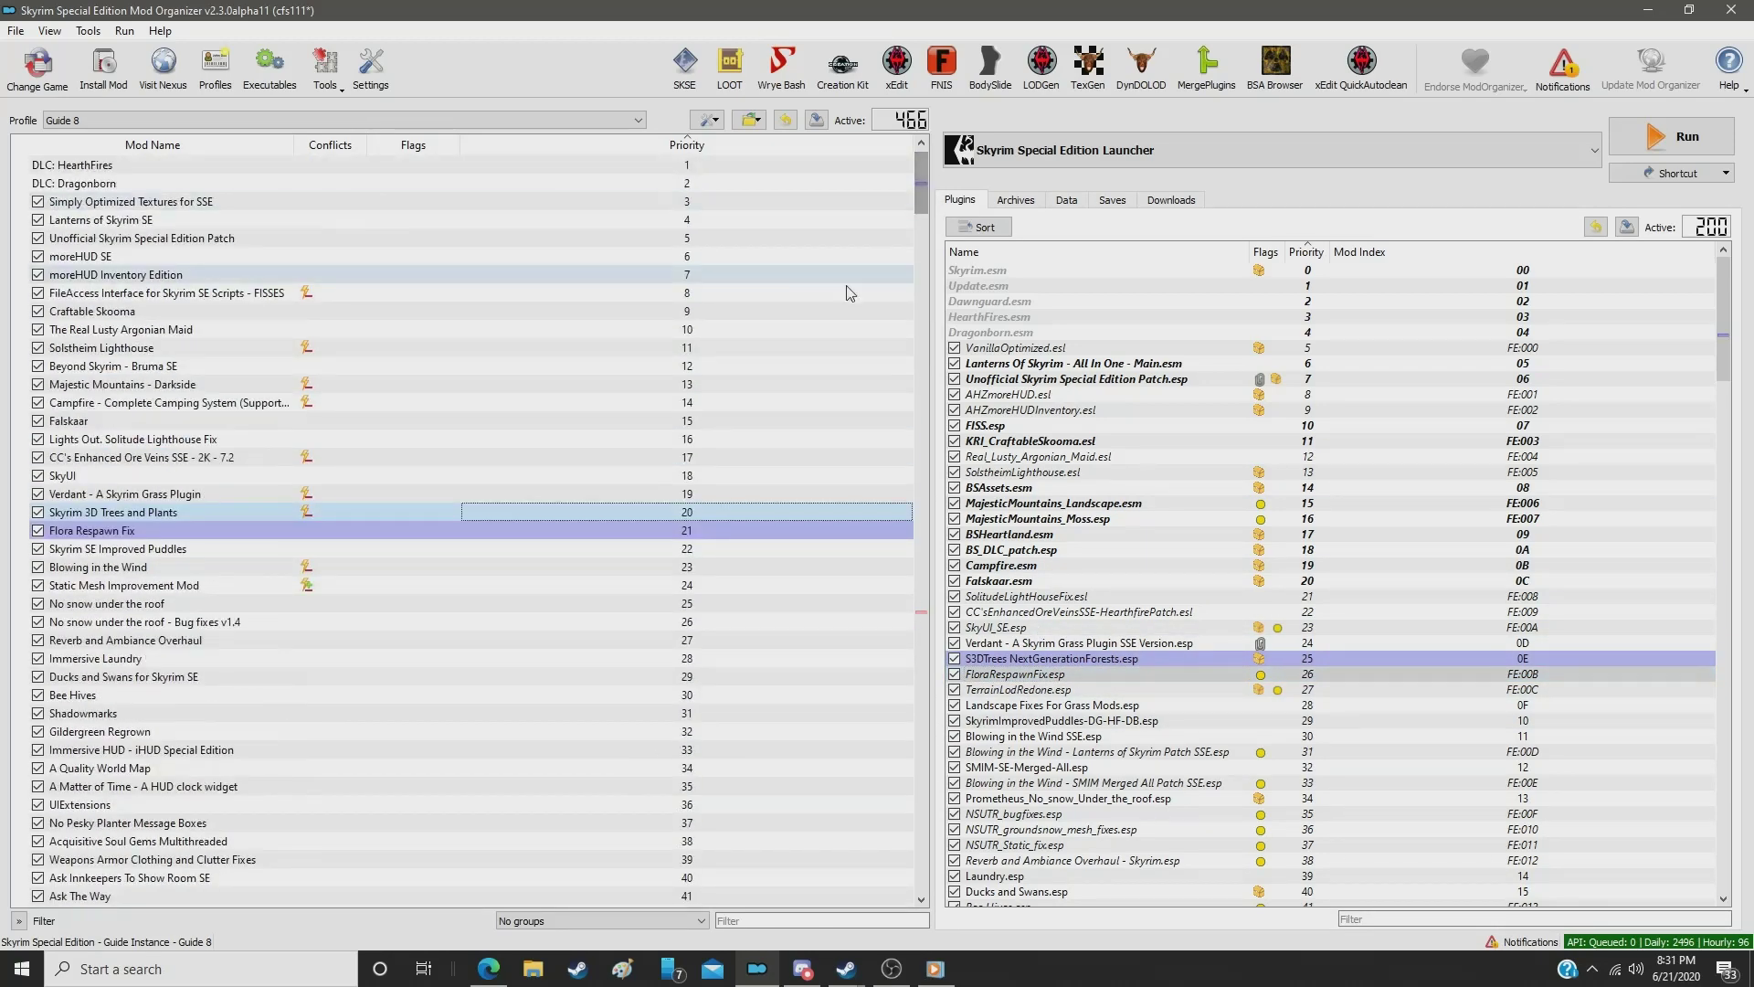
{"action": "scroll", "coordinate": [1009, 375], "scroll_direction": "down", "scroll_amount": 5}
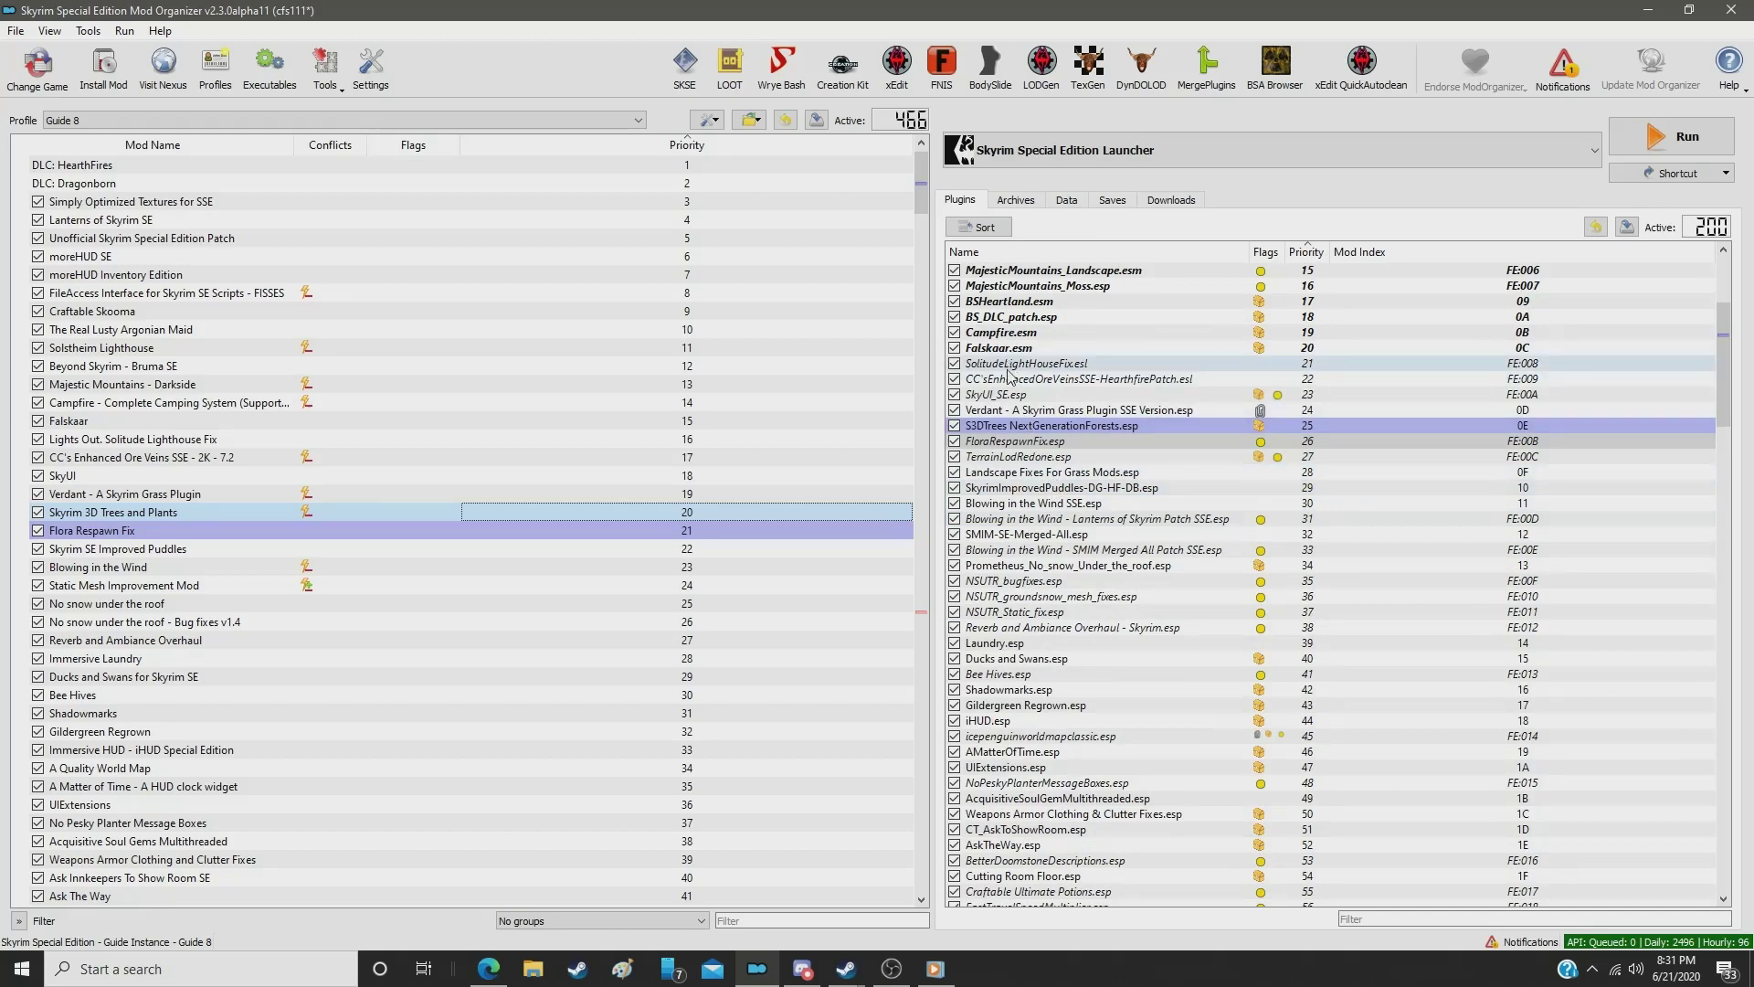
{"action": "left_click", "coordinate": [1011, 395]}
{"action": "key", "text": "Down"}
{"action": "key", "text": "Down"}
{"action": "key", "text": "Down"}
{"action": "key", "text": "Down"}
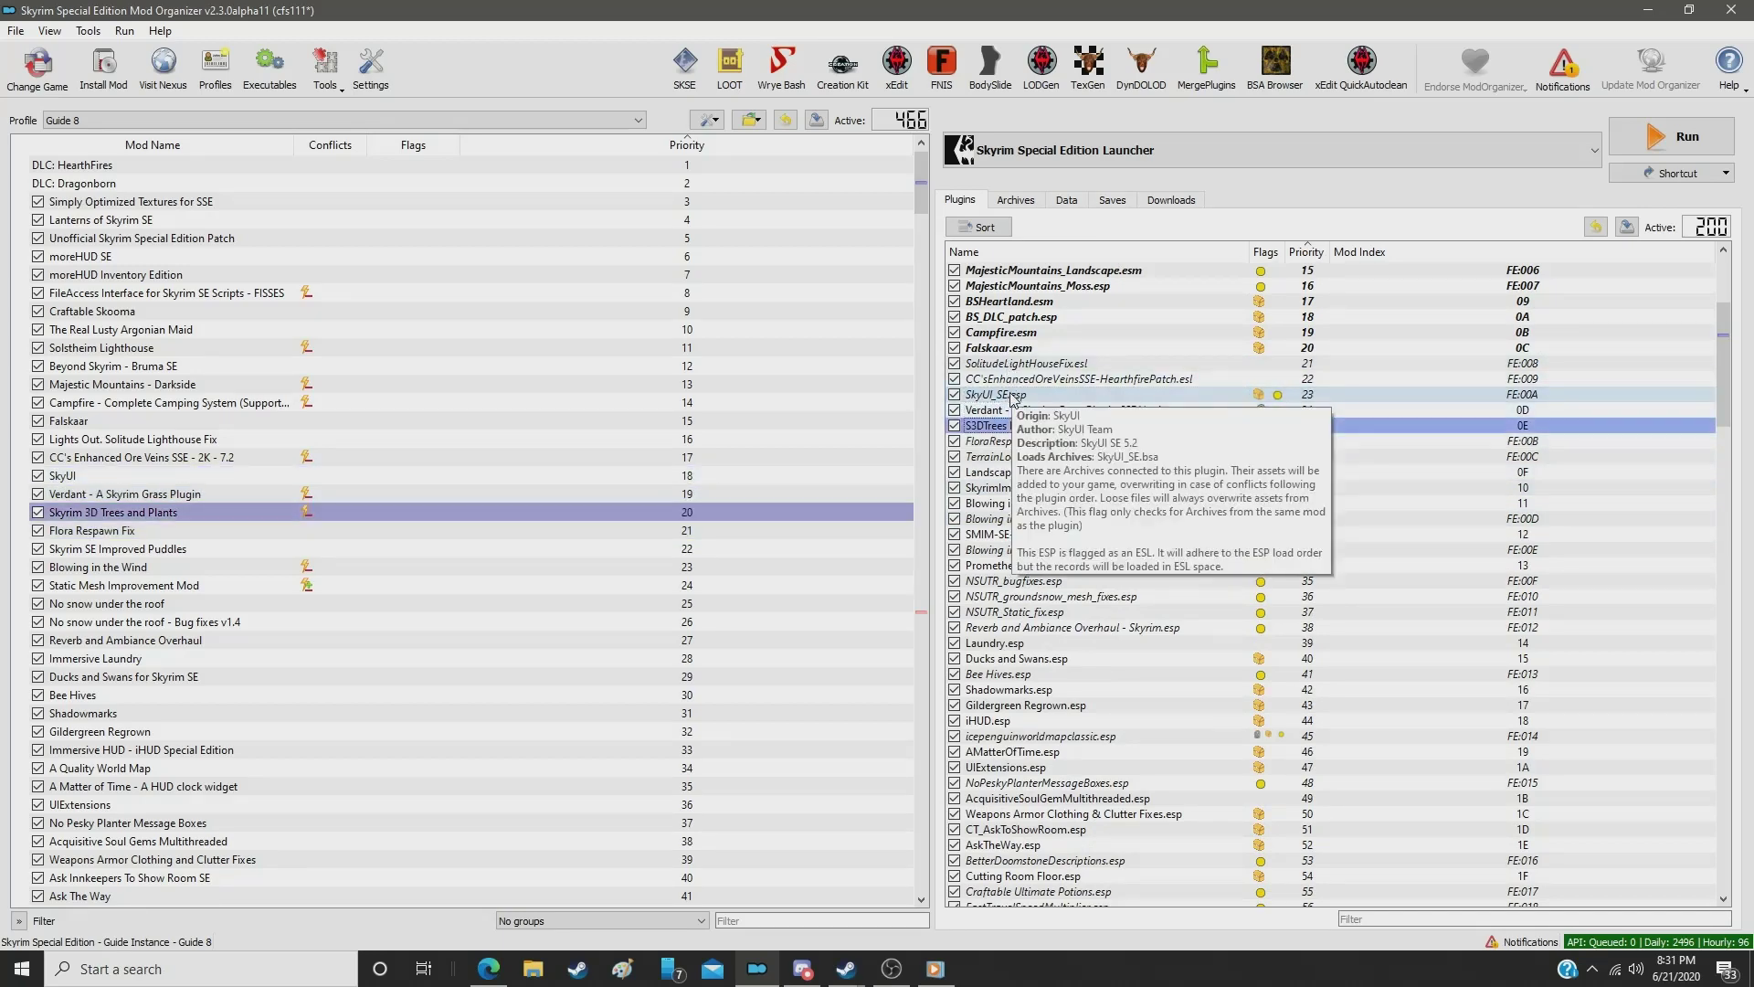
{"action": "key", "text": "Up"}
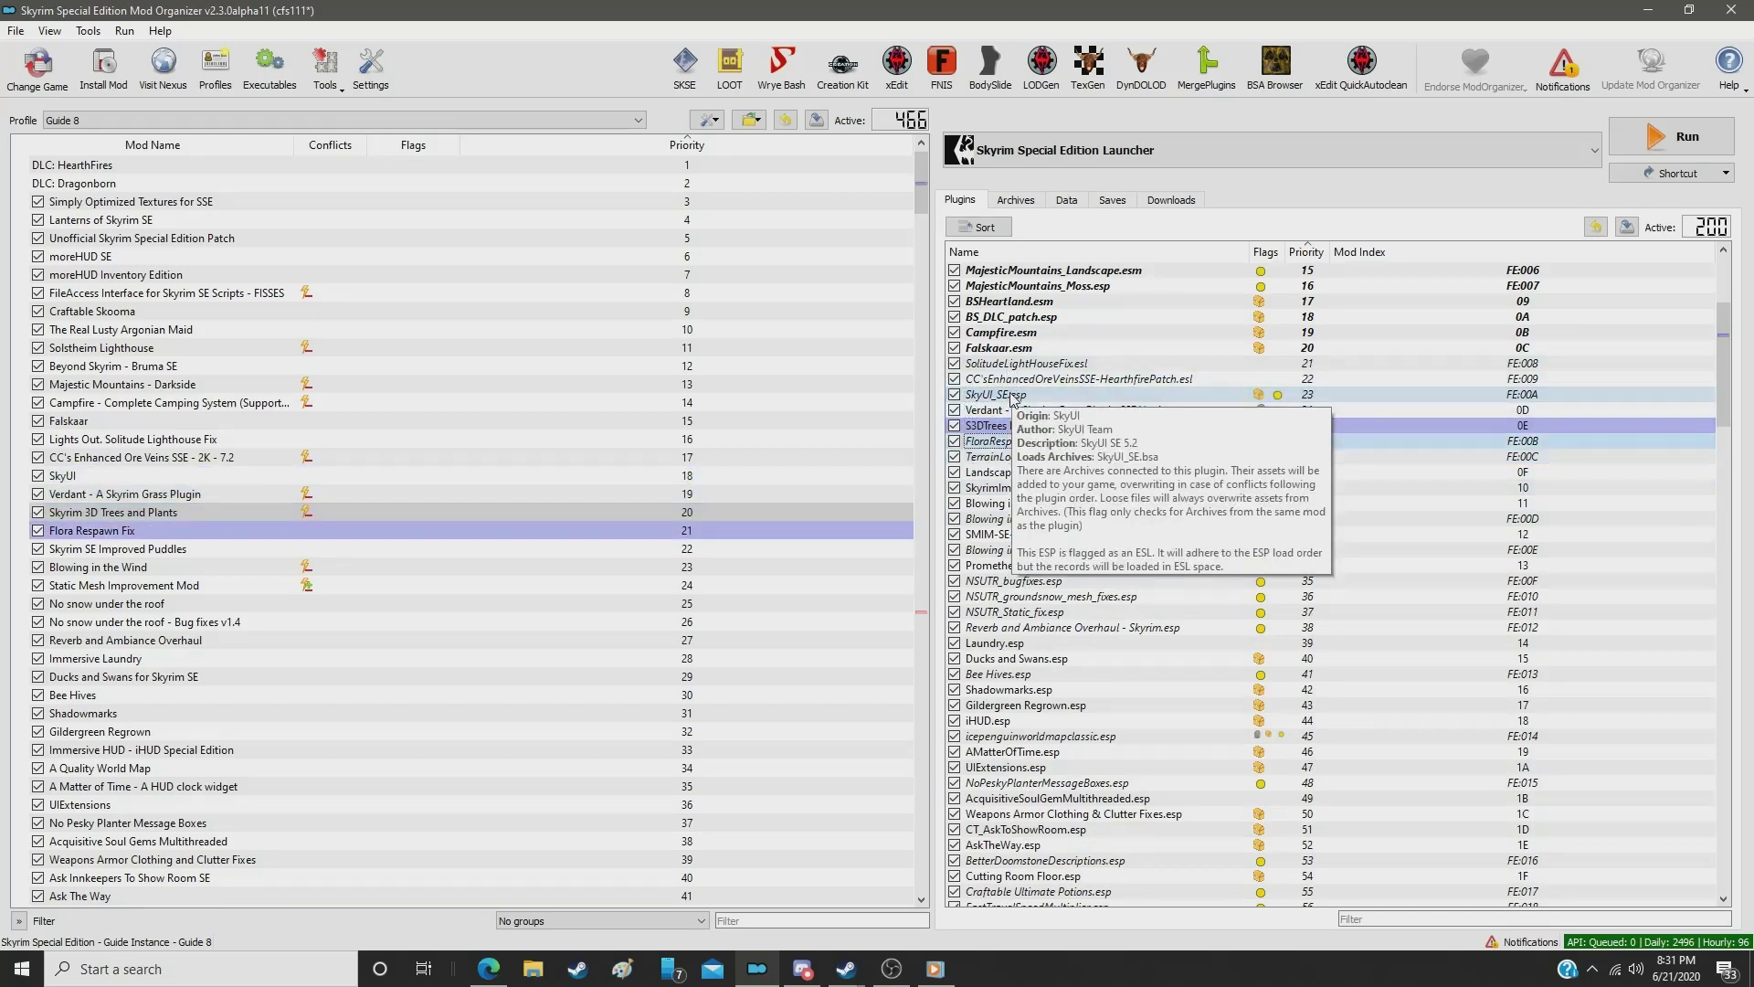
{"action": "key", "text": "Down"}
{"action": "key", "text": "Up"}
{"action": "key", "text": "Up"}
{"action": "key", "text": "Down"}
Step: Set the priority of the mod Terrain LOD redone to 22, directly after Flora Respawn Fix
{"action": "key", "text": "Down"}
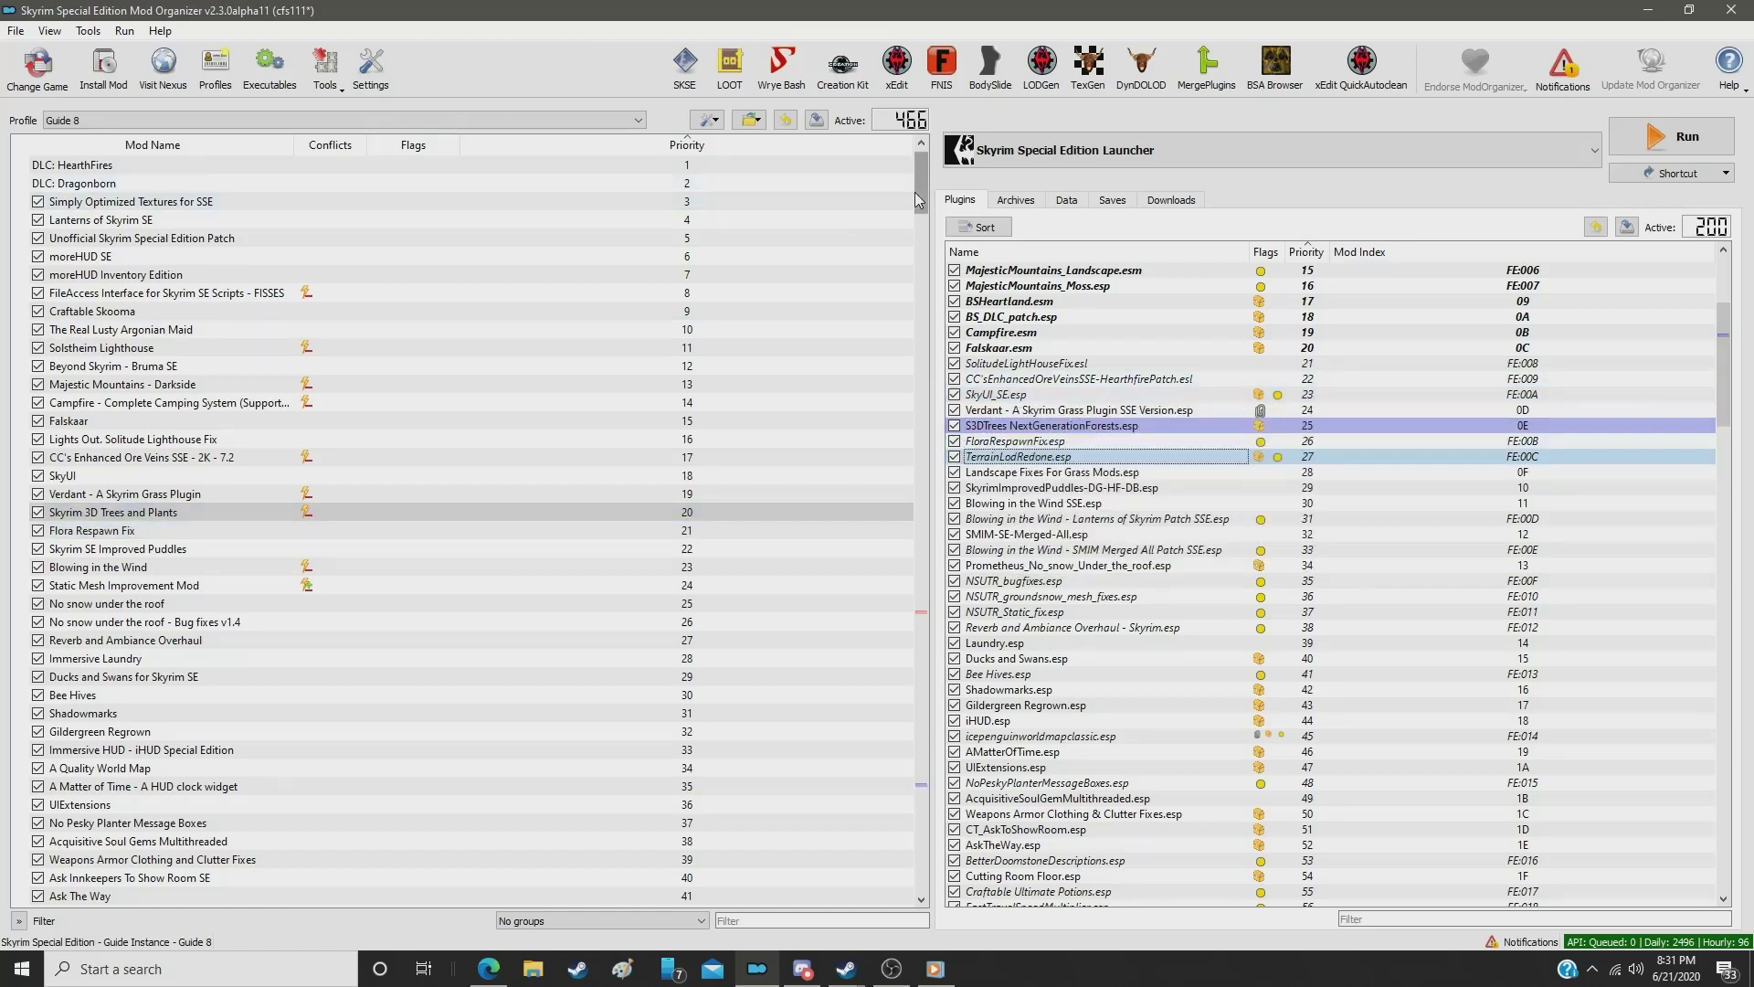
{"action": "left_click_drag", "start_coordinate": [921, 200], "coordinate": [921, 786]}
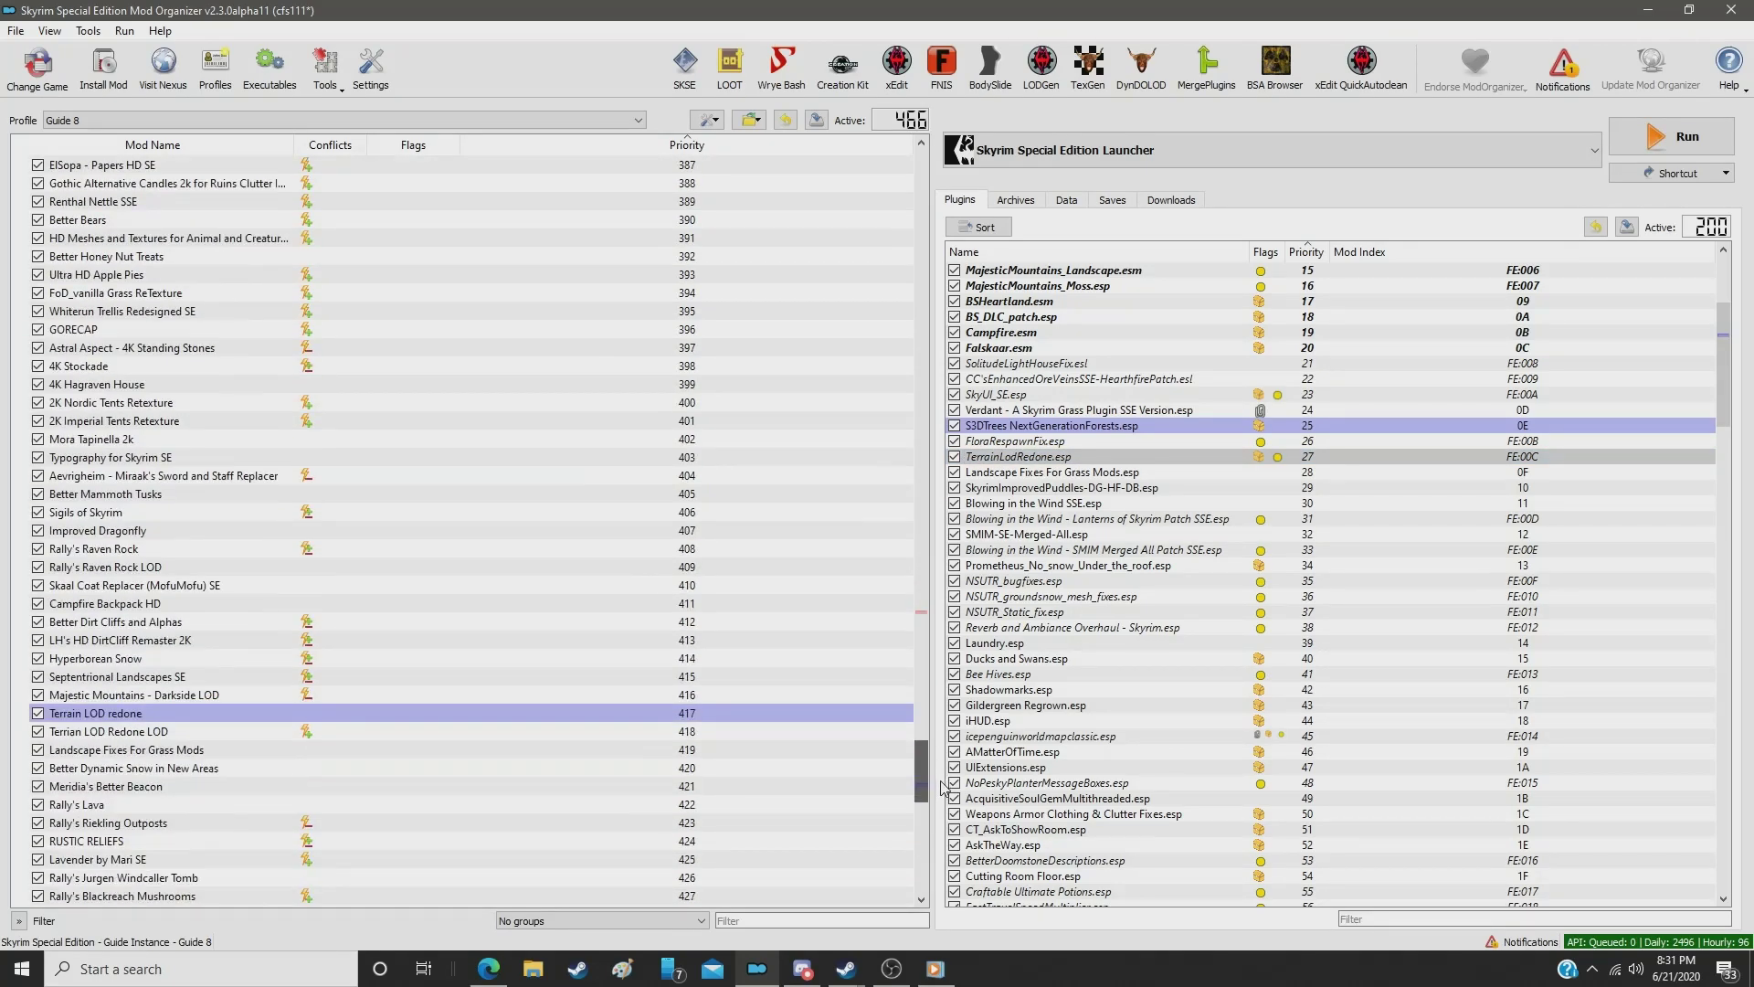
{"action": "left_click", "coordinate": [678, 712]}
{"action": "left_click", "coordinate": [678, 713]}
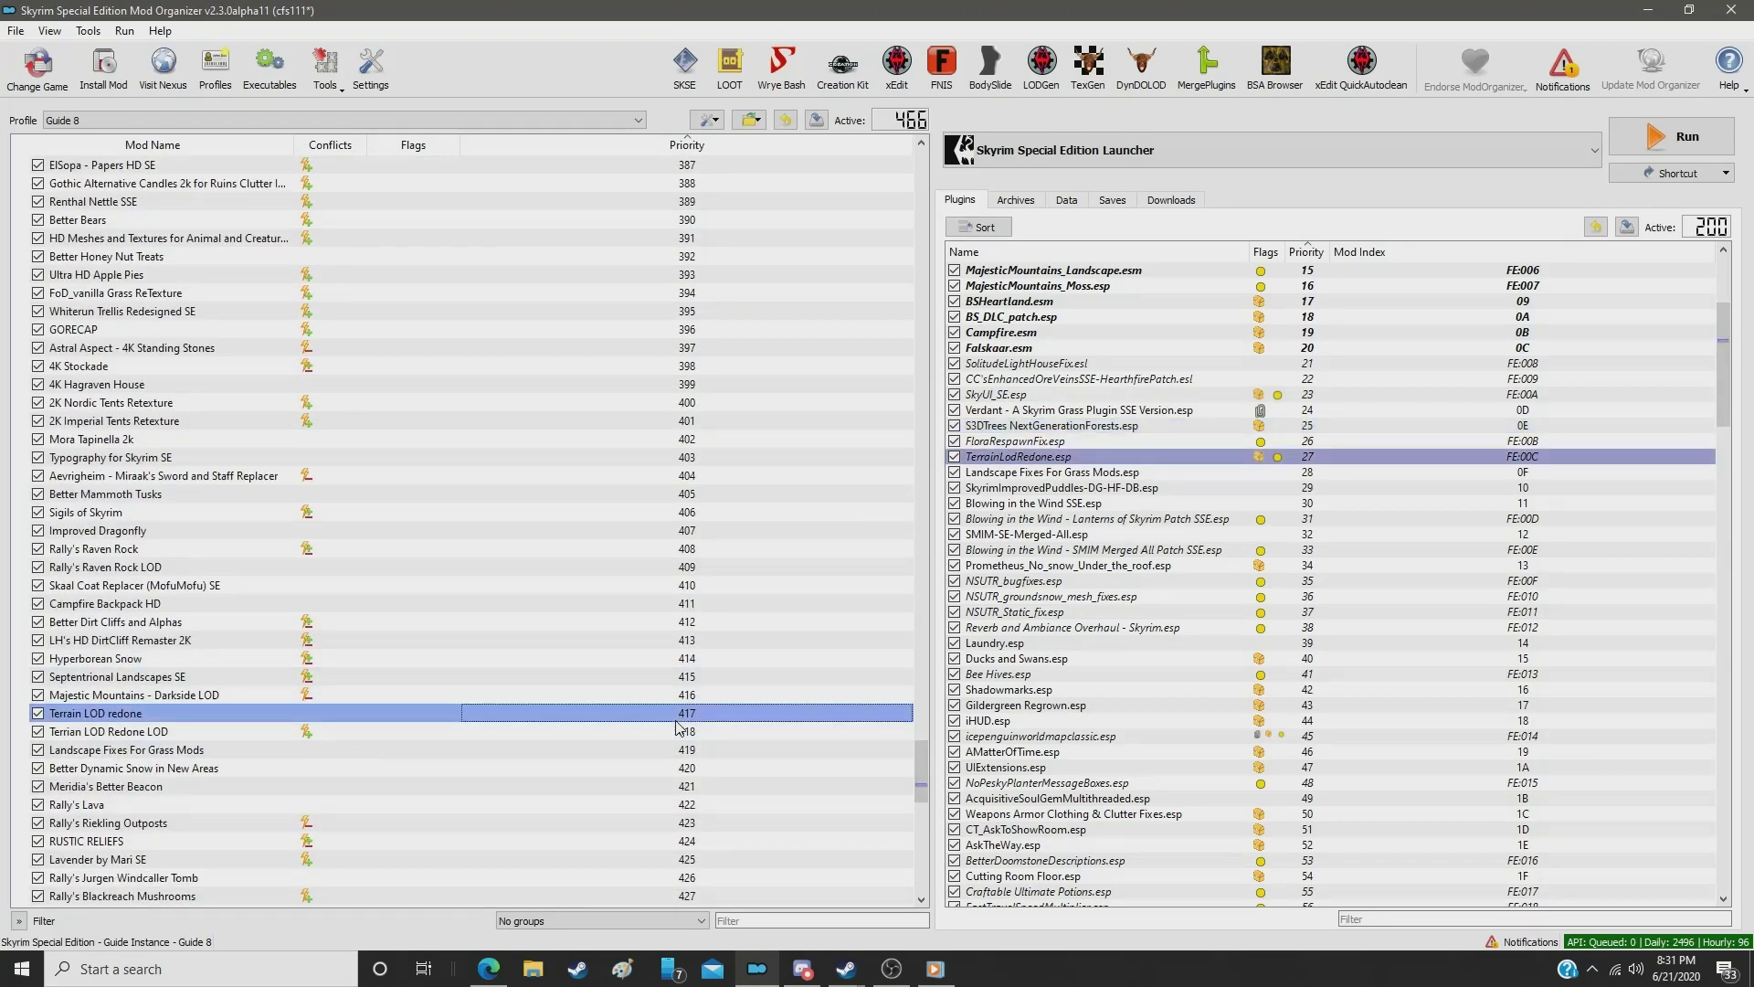
{"action": "type", "text": "23"}
{"action": "key", "text": "Return"}
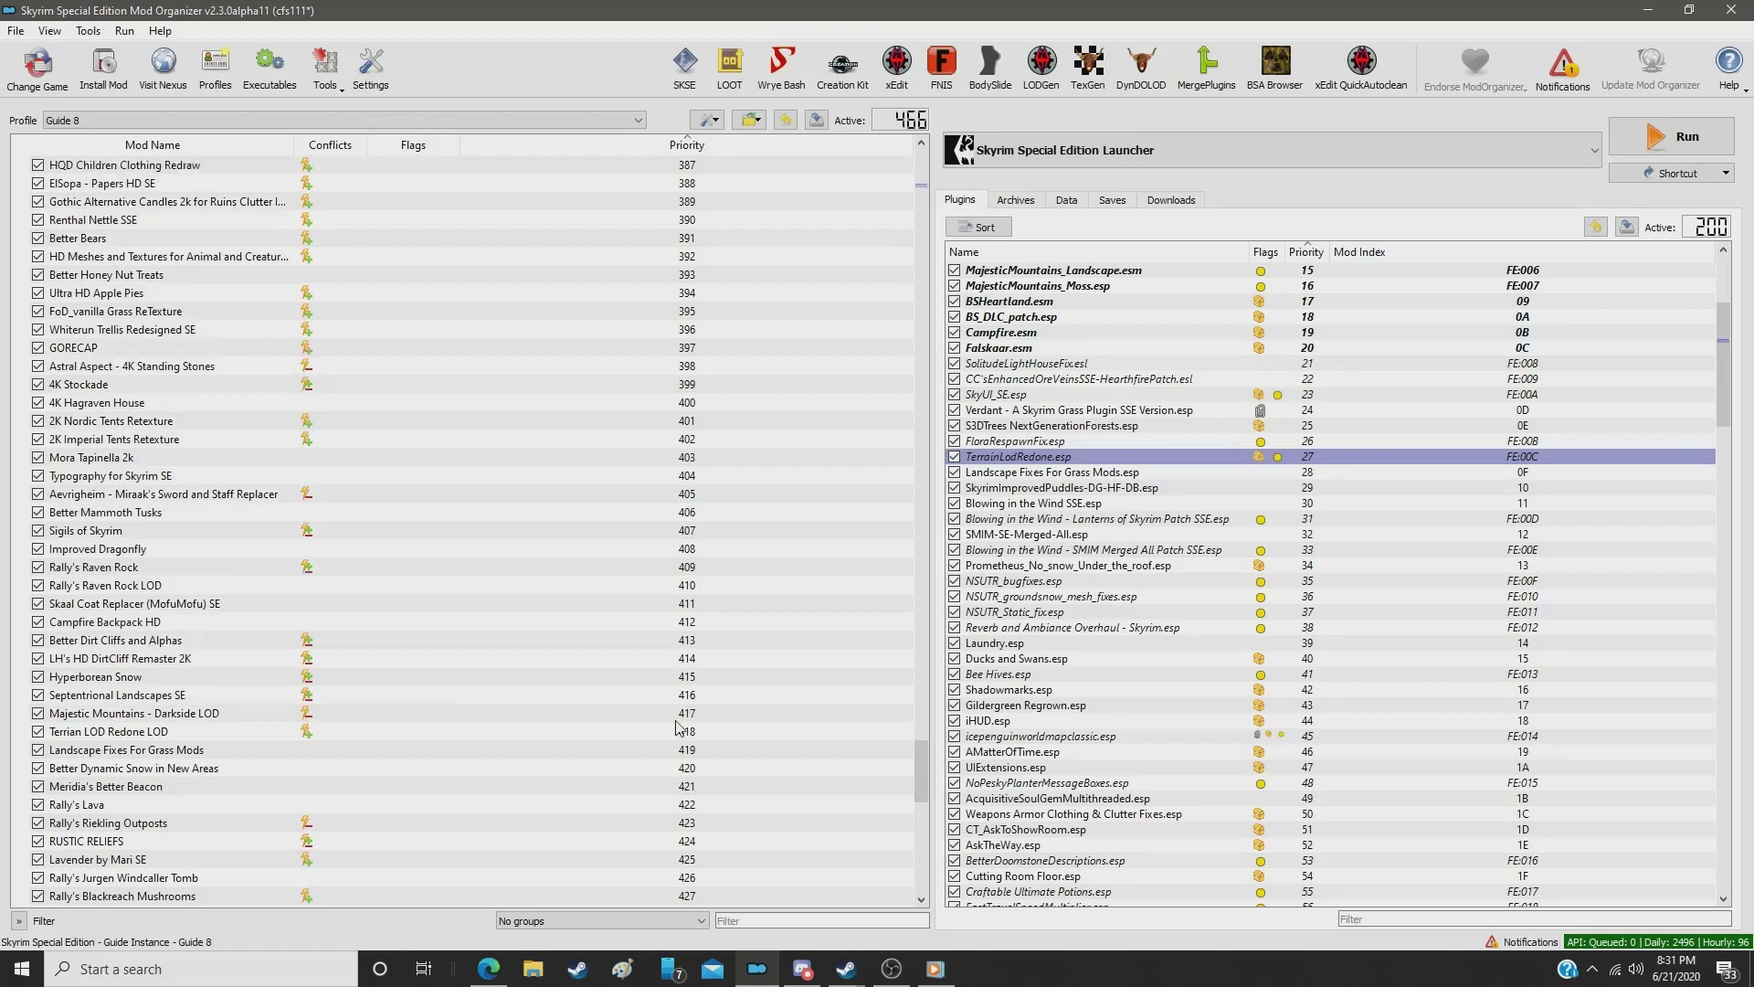
Step: Set the priority of the mod Landscape Fixes For Grass Mods to 23, directly after Terrain LOD redone
{"action": "left_click", "coordinate": [731, 749]}
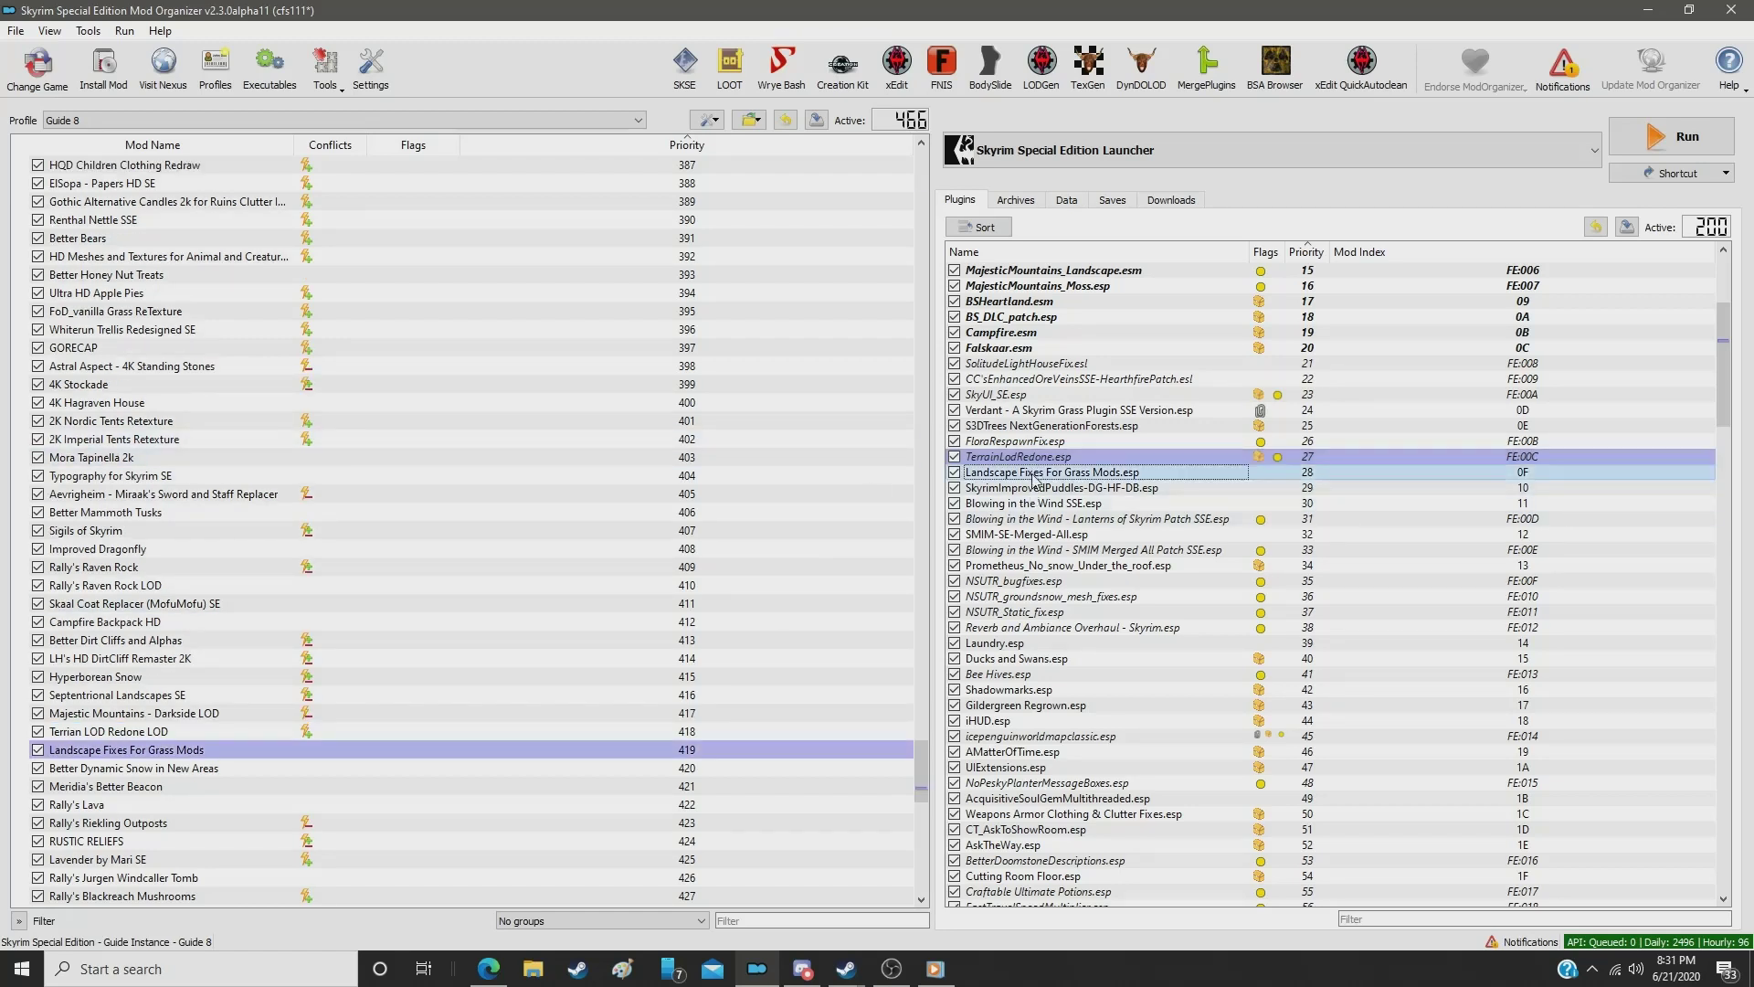
{"action": "left_click", "coordinate": [676, 751]}
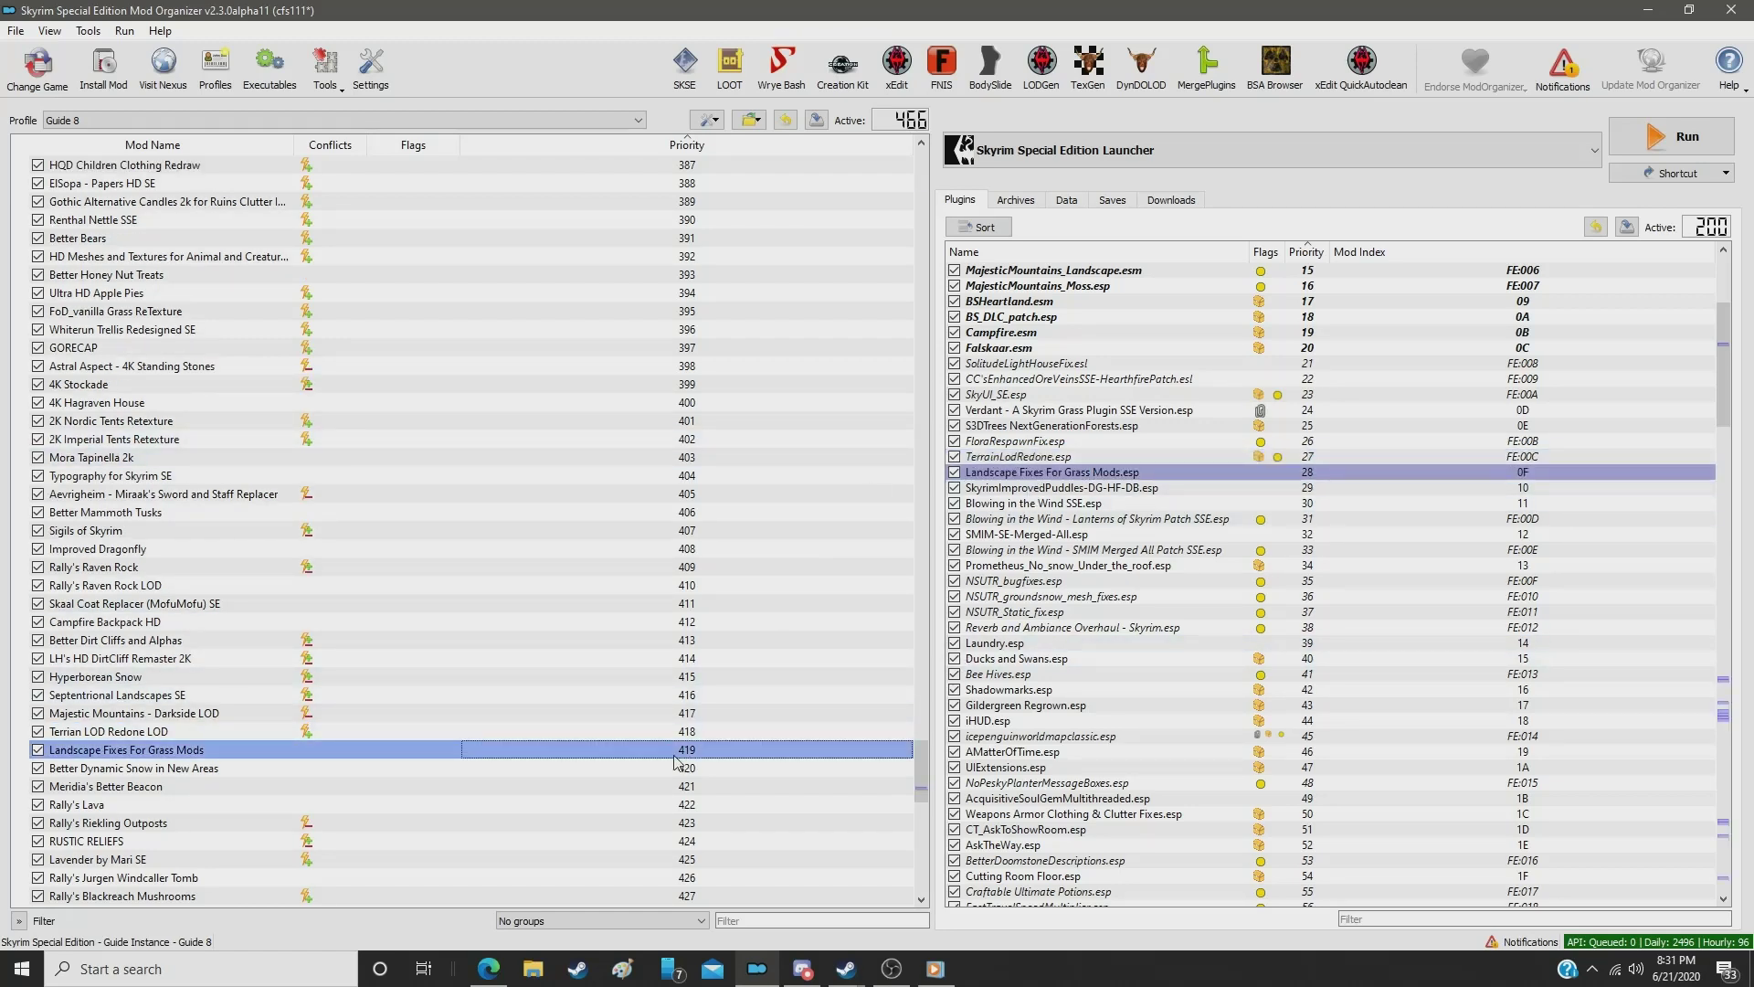
{"action": "double_click", "coordinate": [674, 756]}
{"action": "type", "text": "386"}
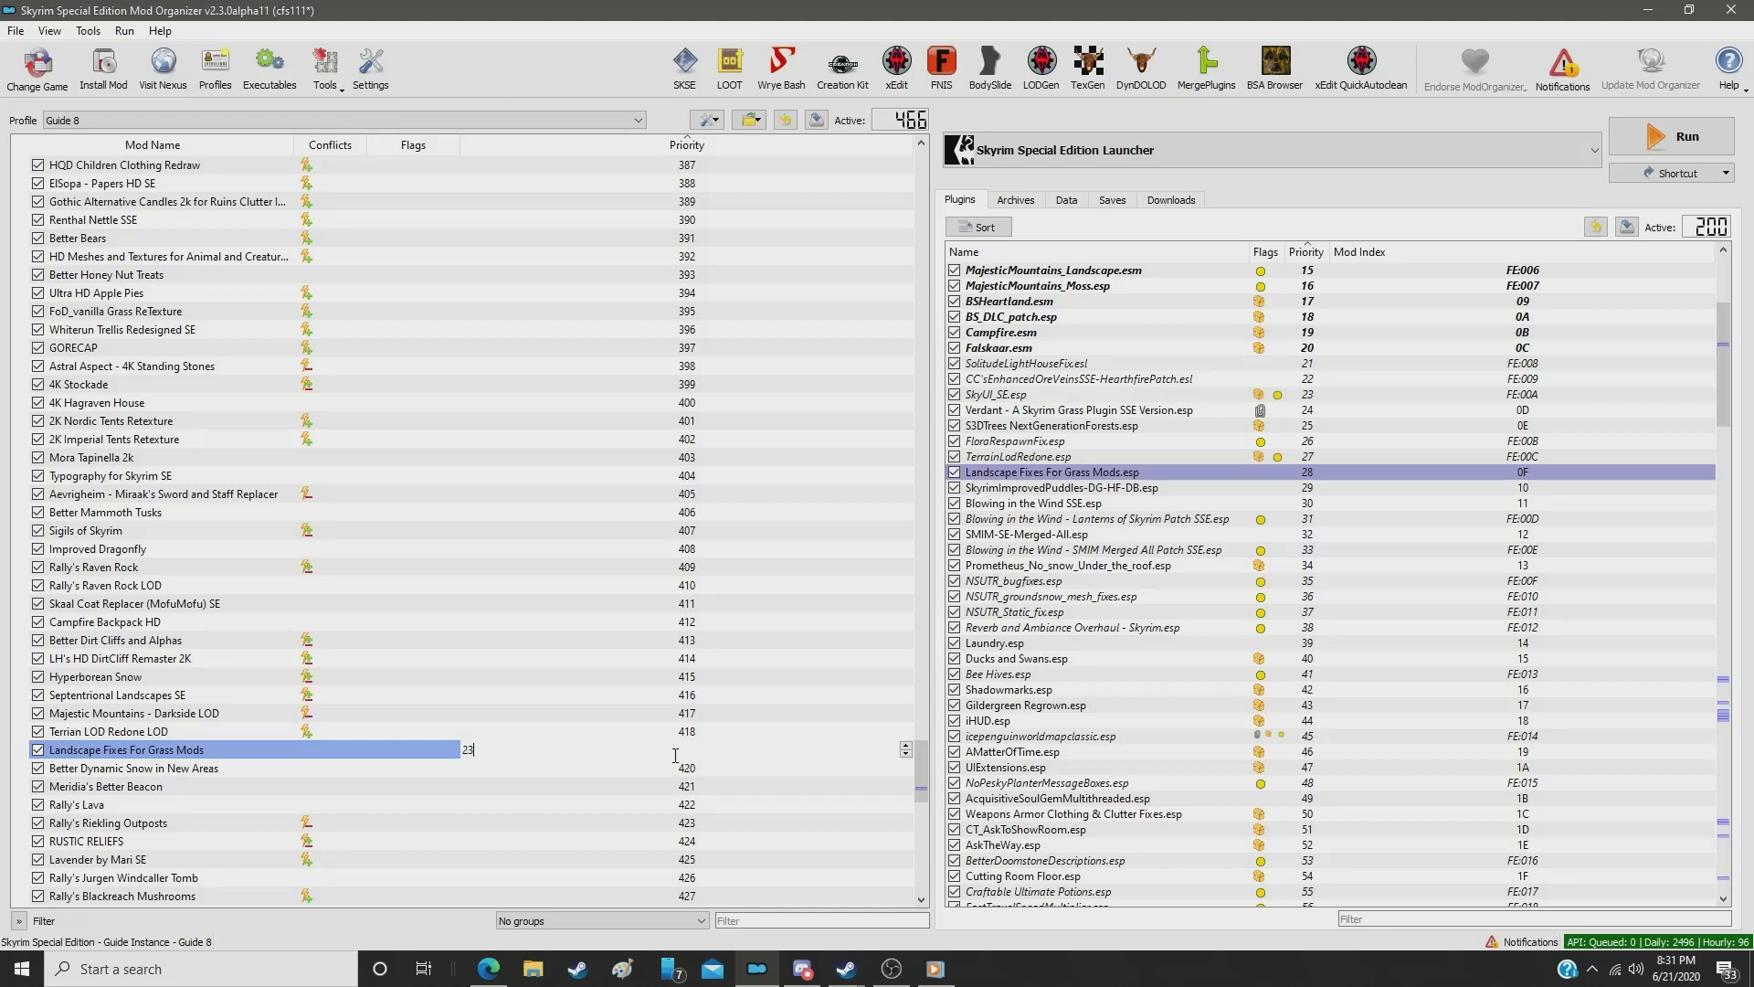
{"action": "key", "text": "Return"}
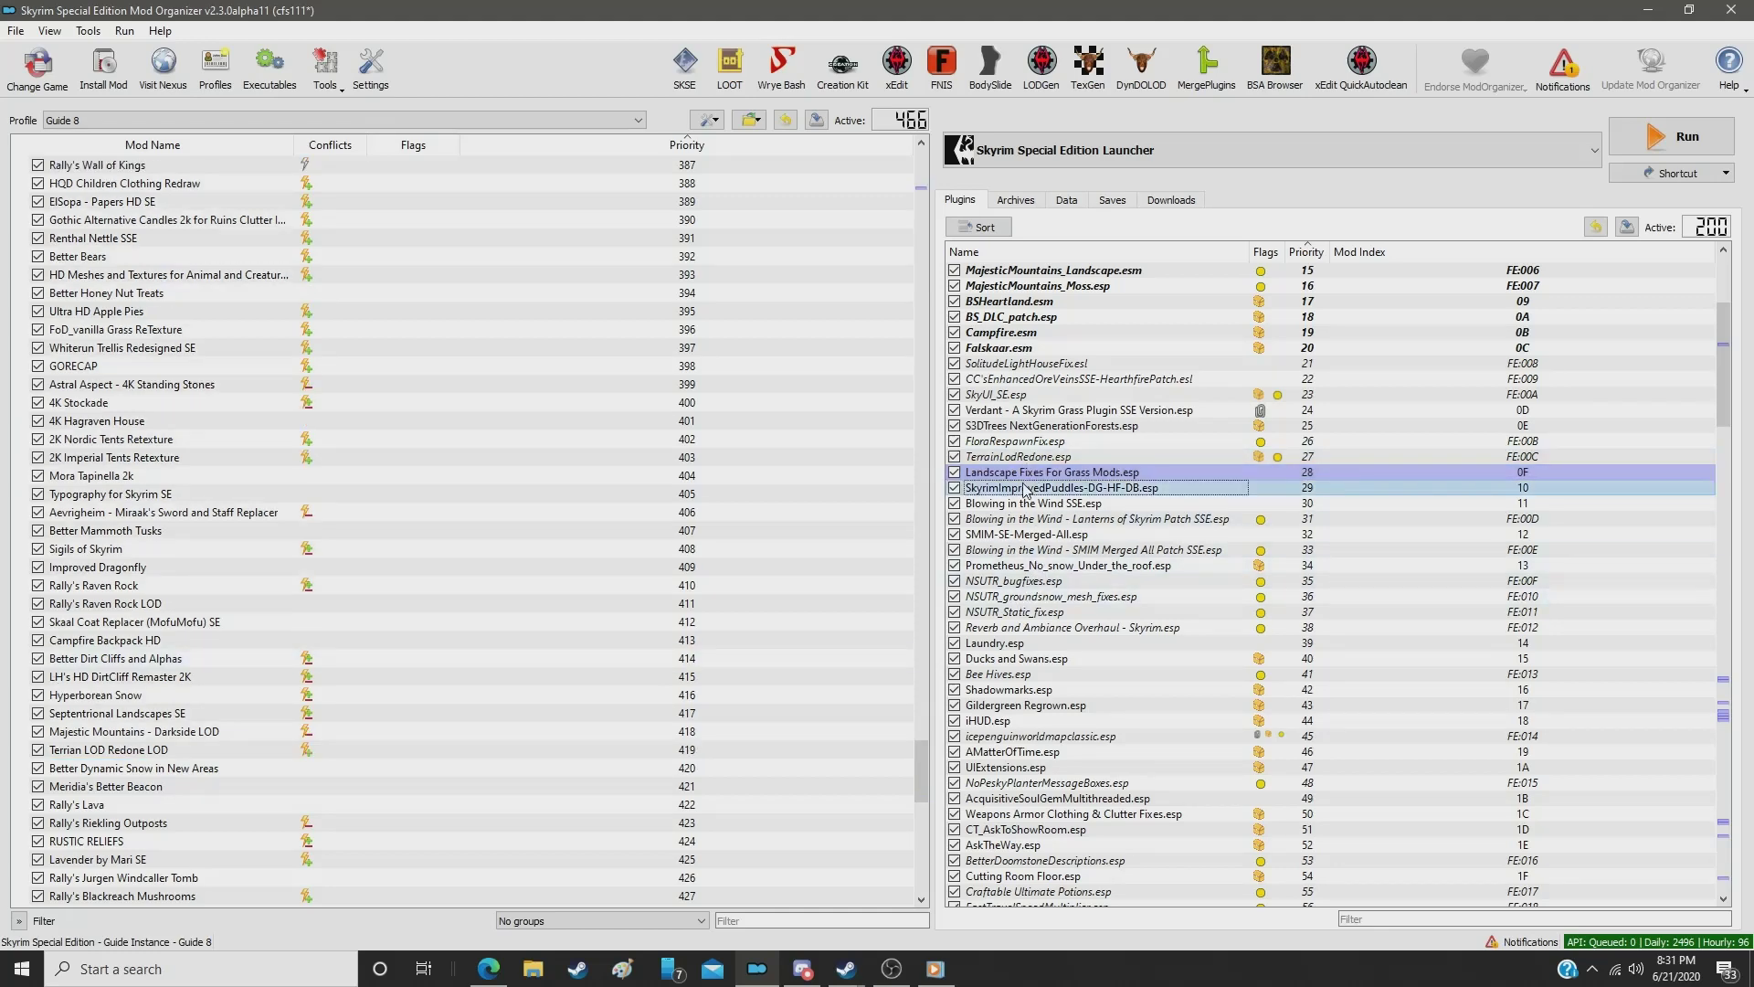
Step: Compare the mod list order with the plugin order, one plugin at a time from SkyrimImprovedPuddles-DG-HF-DB.esp to AcquisitiveSoulGemMultithreaded.esp
{"action": "left_click_drag", "start_coordinate": [920, 749], "coordinate": [925, 78]}
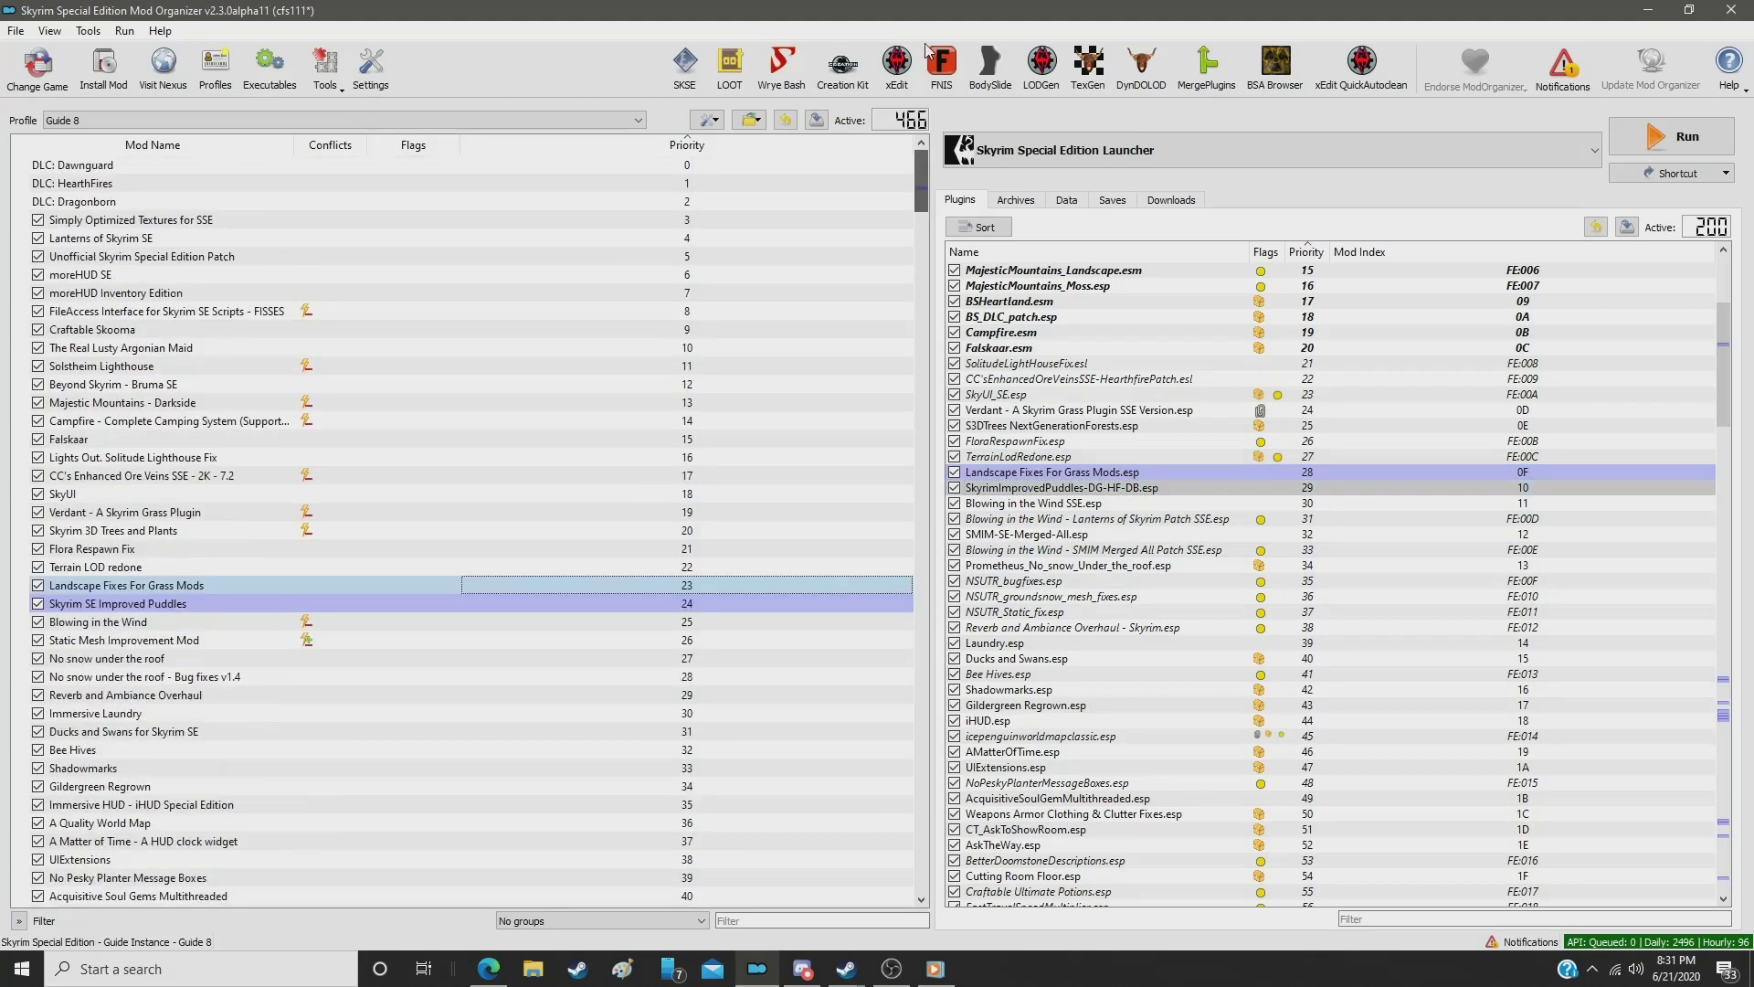
{"action": "left_click", "coordinate": [1023, 504]}
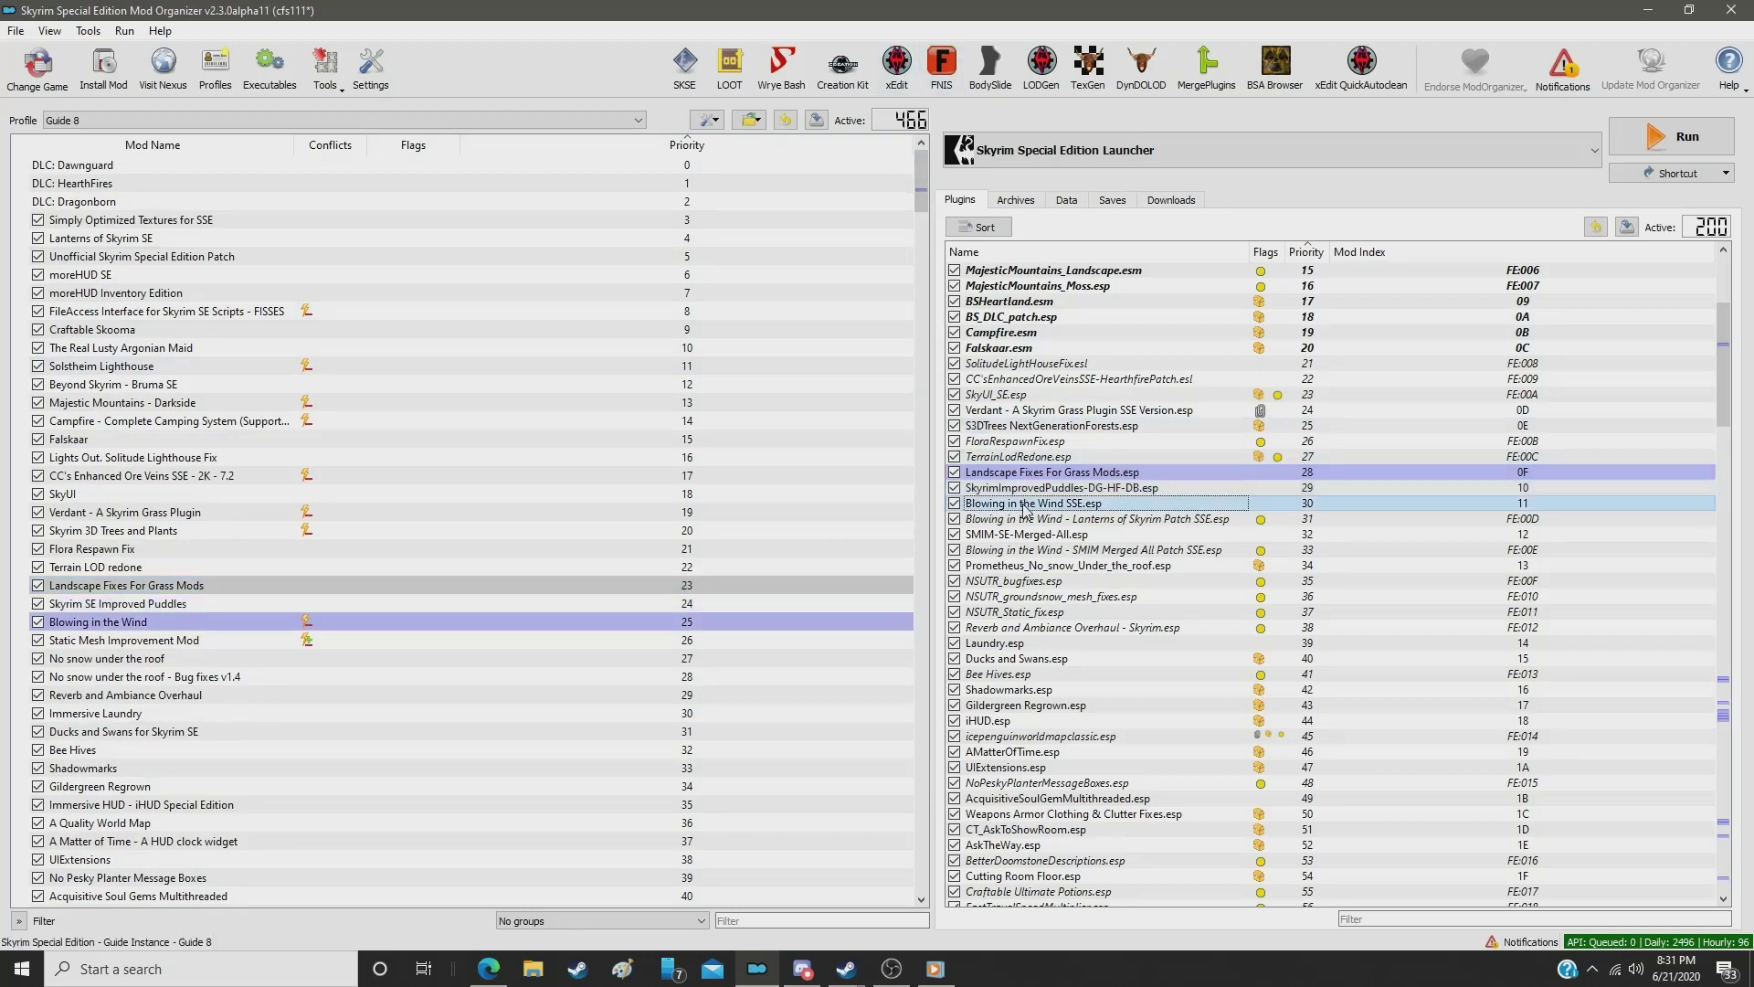
{"action": "mouse_move", "coordinate": [1013, 508]}
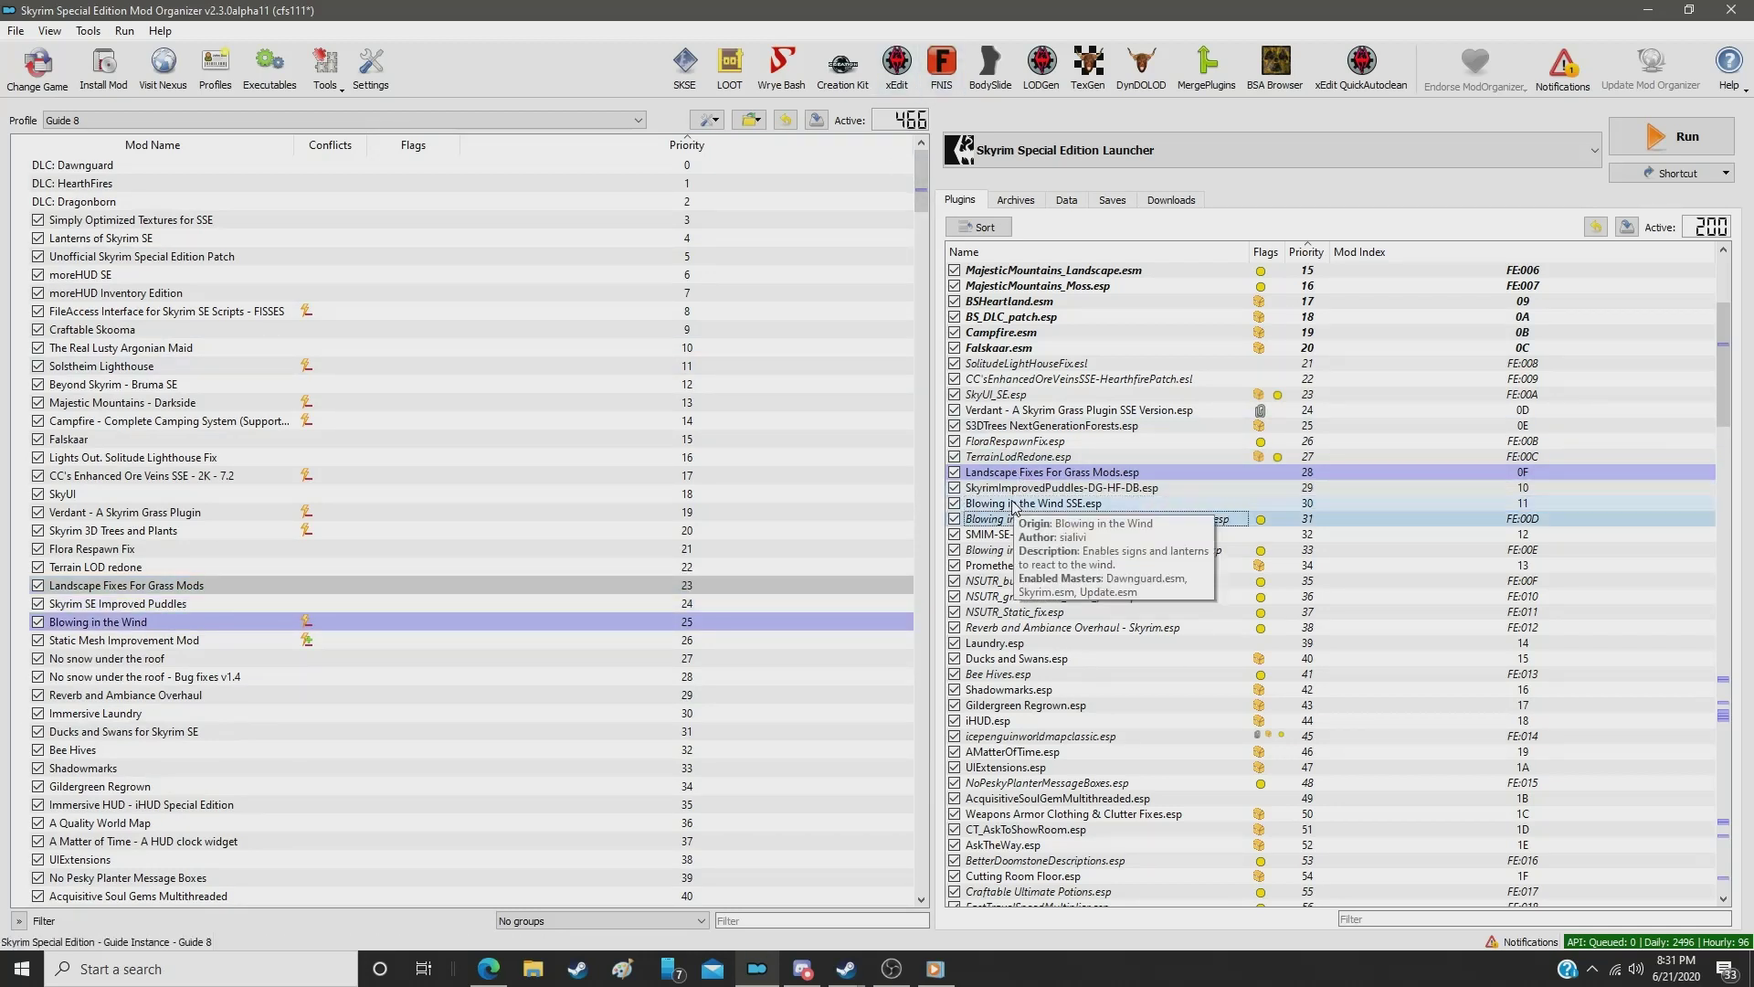
{"action": "key", "text": "Down"}
{"action": "key", "text": "Down"}
{"action": "key", "text": "Down"}
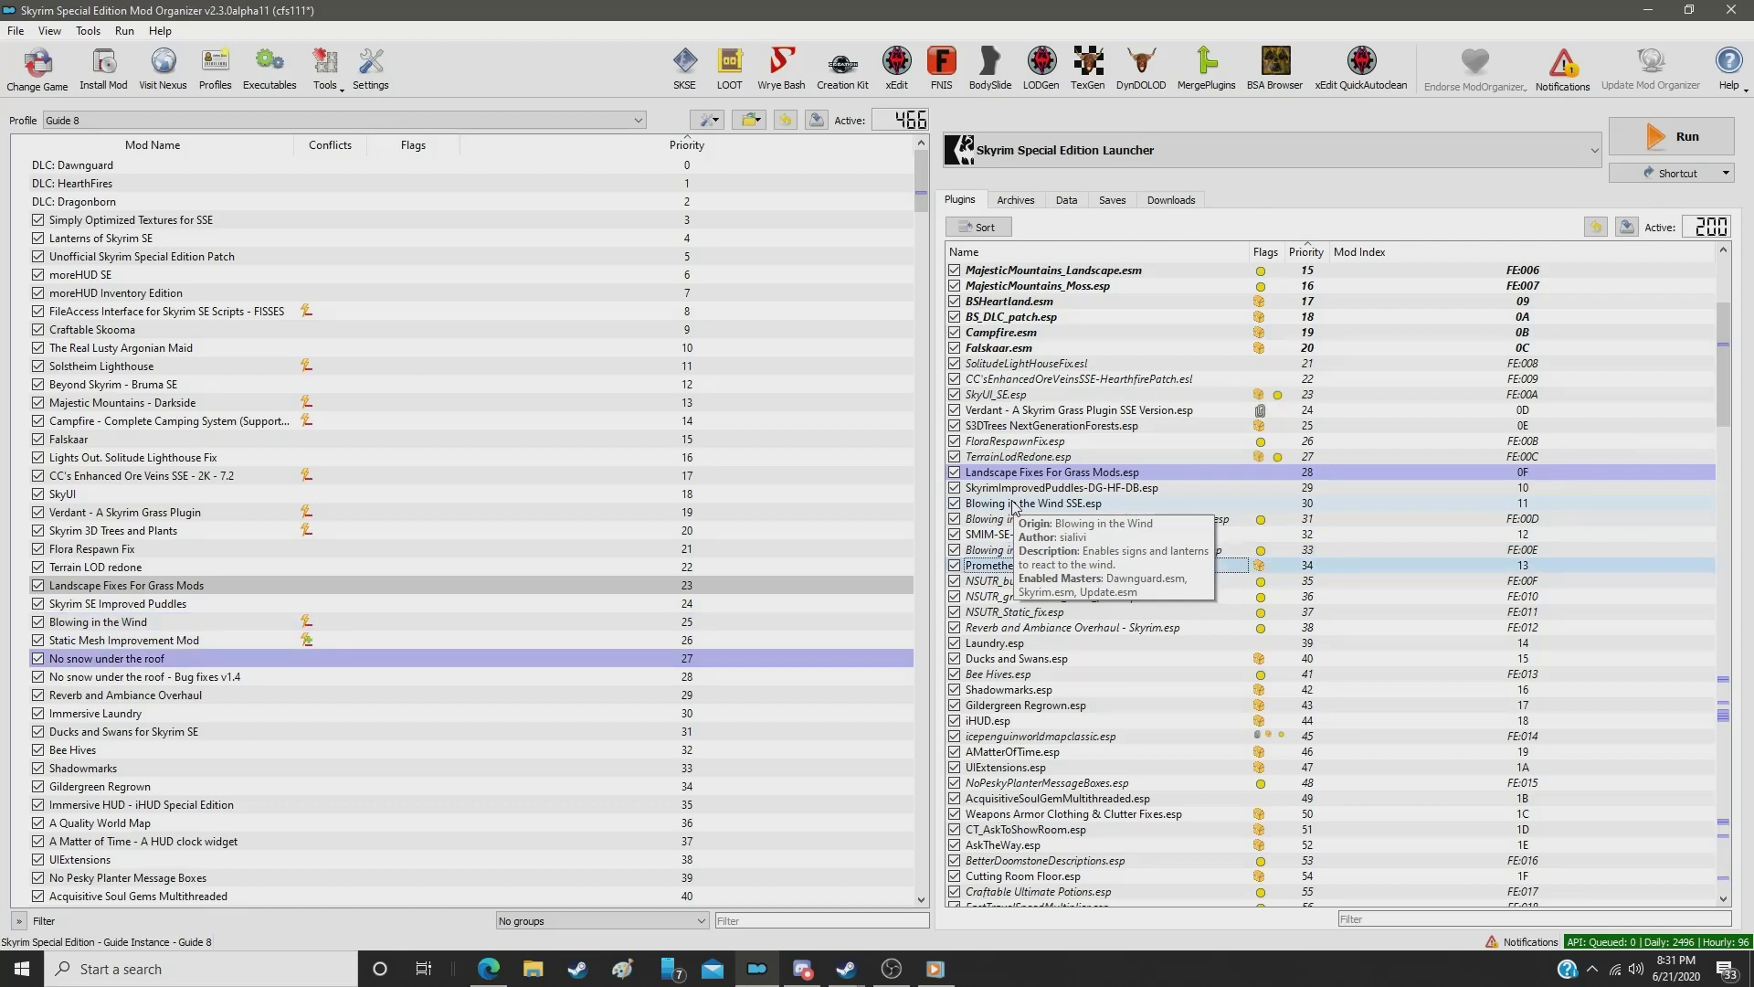
{"action": "key", "text": "Down"}
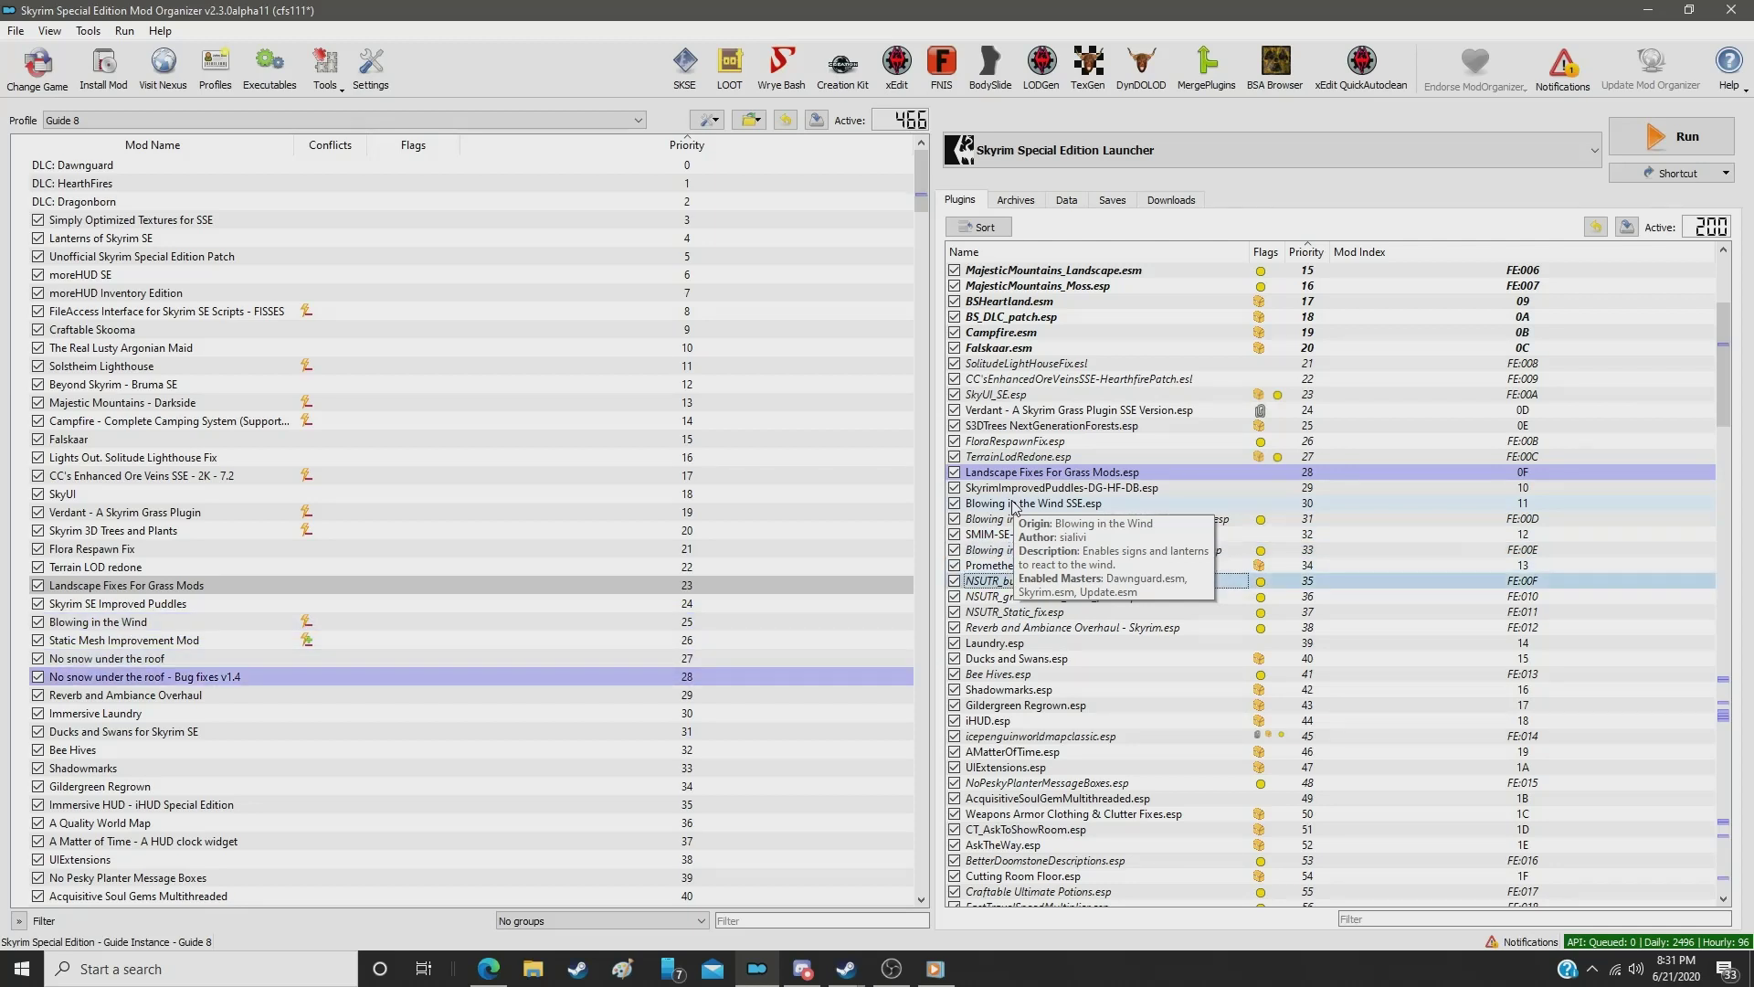
{"action": "key", "text": "Down"}
{"action": "key", "text": "Down"}
{"action": "key", "text": "Down"}
{"action": "key", "text": "Down"}
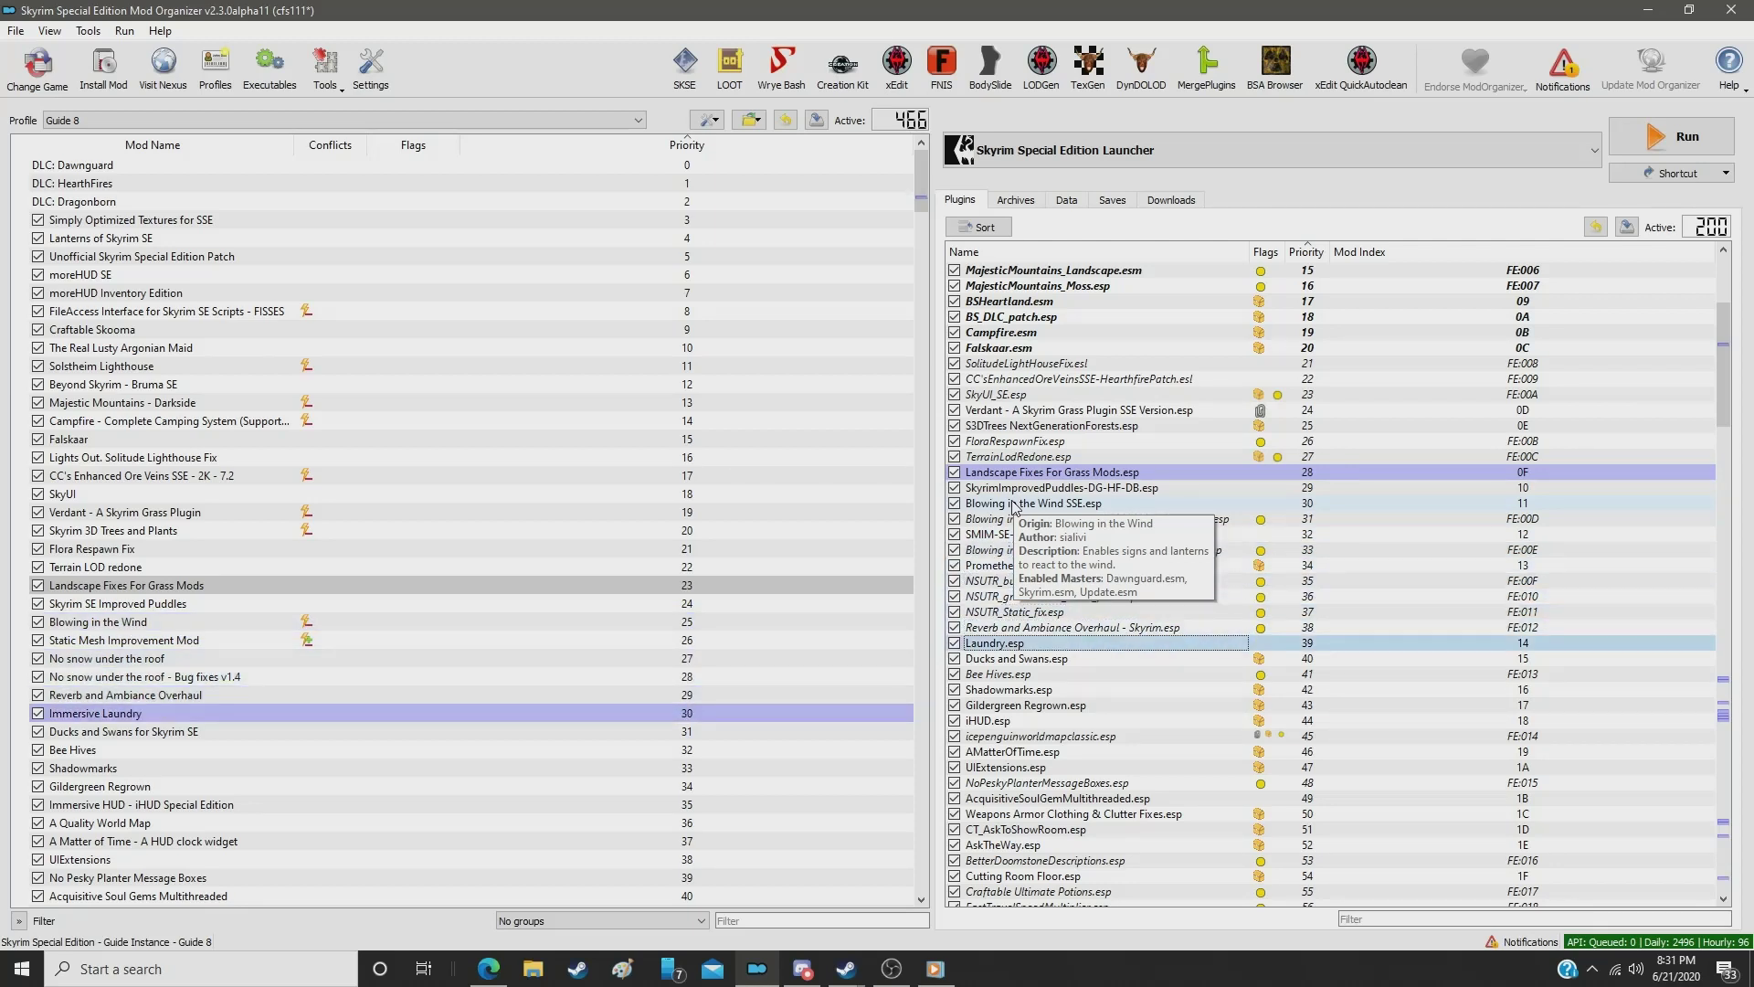
{"action": "key", "text": "Down"}
{"action": "key", "text": "Down"}
{"action": "key", "text": "Down"}
{"action": "key", "text": "Down"}
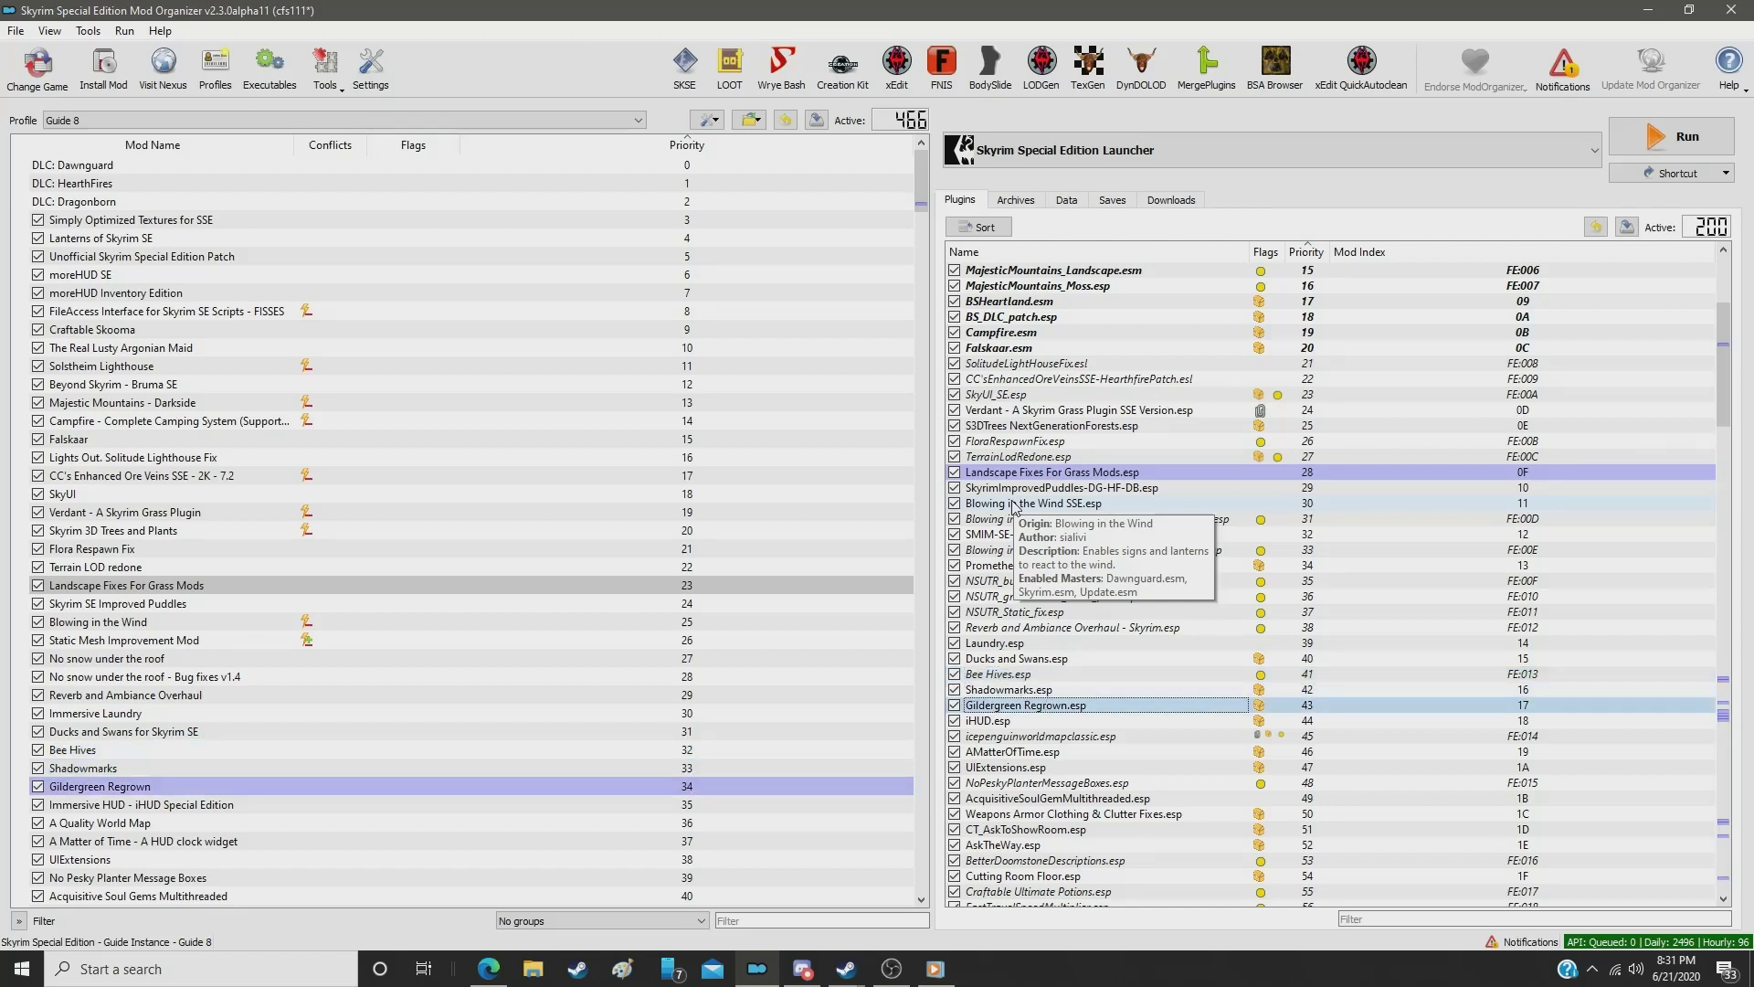
{"action": "key", "text": "Down"}
{"action": "key", "text": "Down"}
{"action": "key", "text": "Down"}
{"action": "key", "text": "Down"}
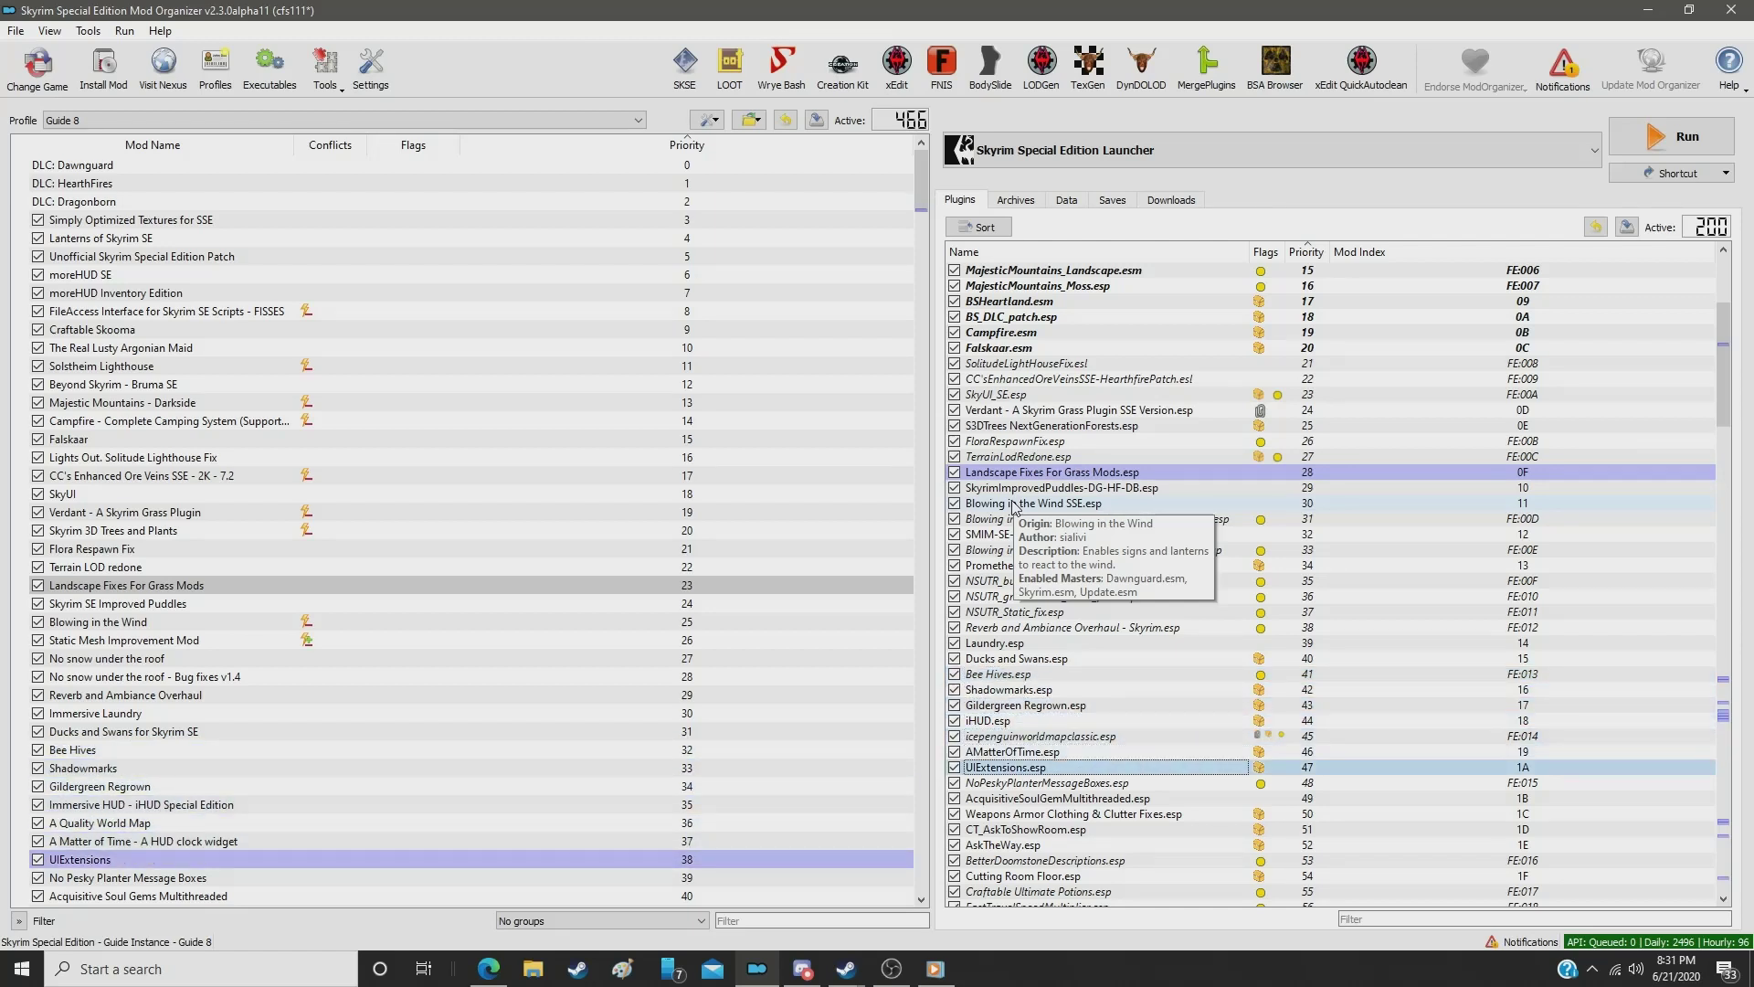
{"action": "key", "text": "Down"}
{"action": "key", "text": "Down"}
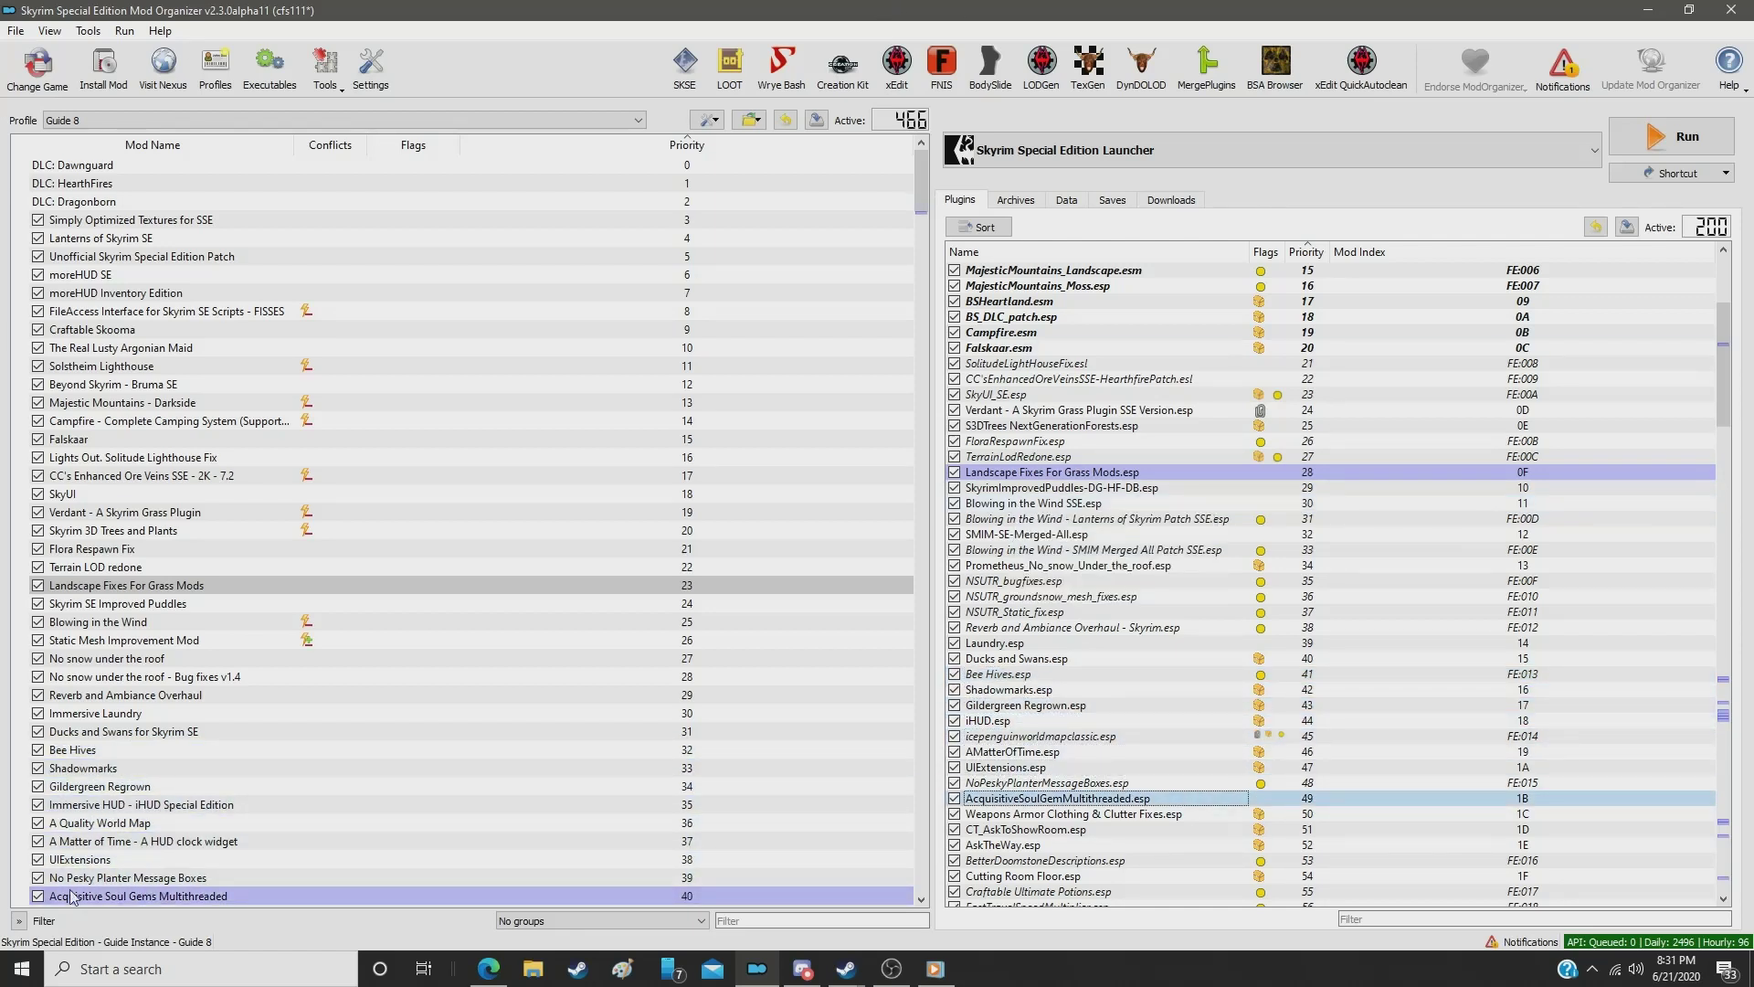
Step: Switch to the Steam guide in the browser and compare its section 8g left-pane order with the mod list around Skyrim 3D Trees and Plants
{"action": "left_click", "coordinate": [488, 969]}
{"action": "scroll", "coordinate": [244, 541], "scroll_direction": "down", "scroll_amount": 4}
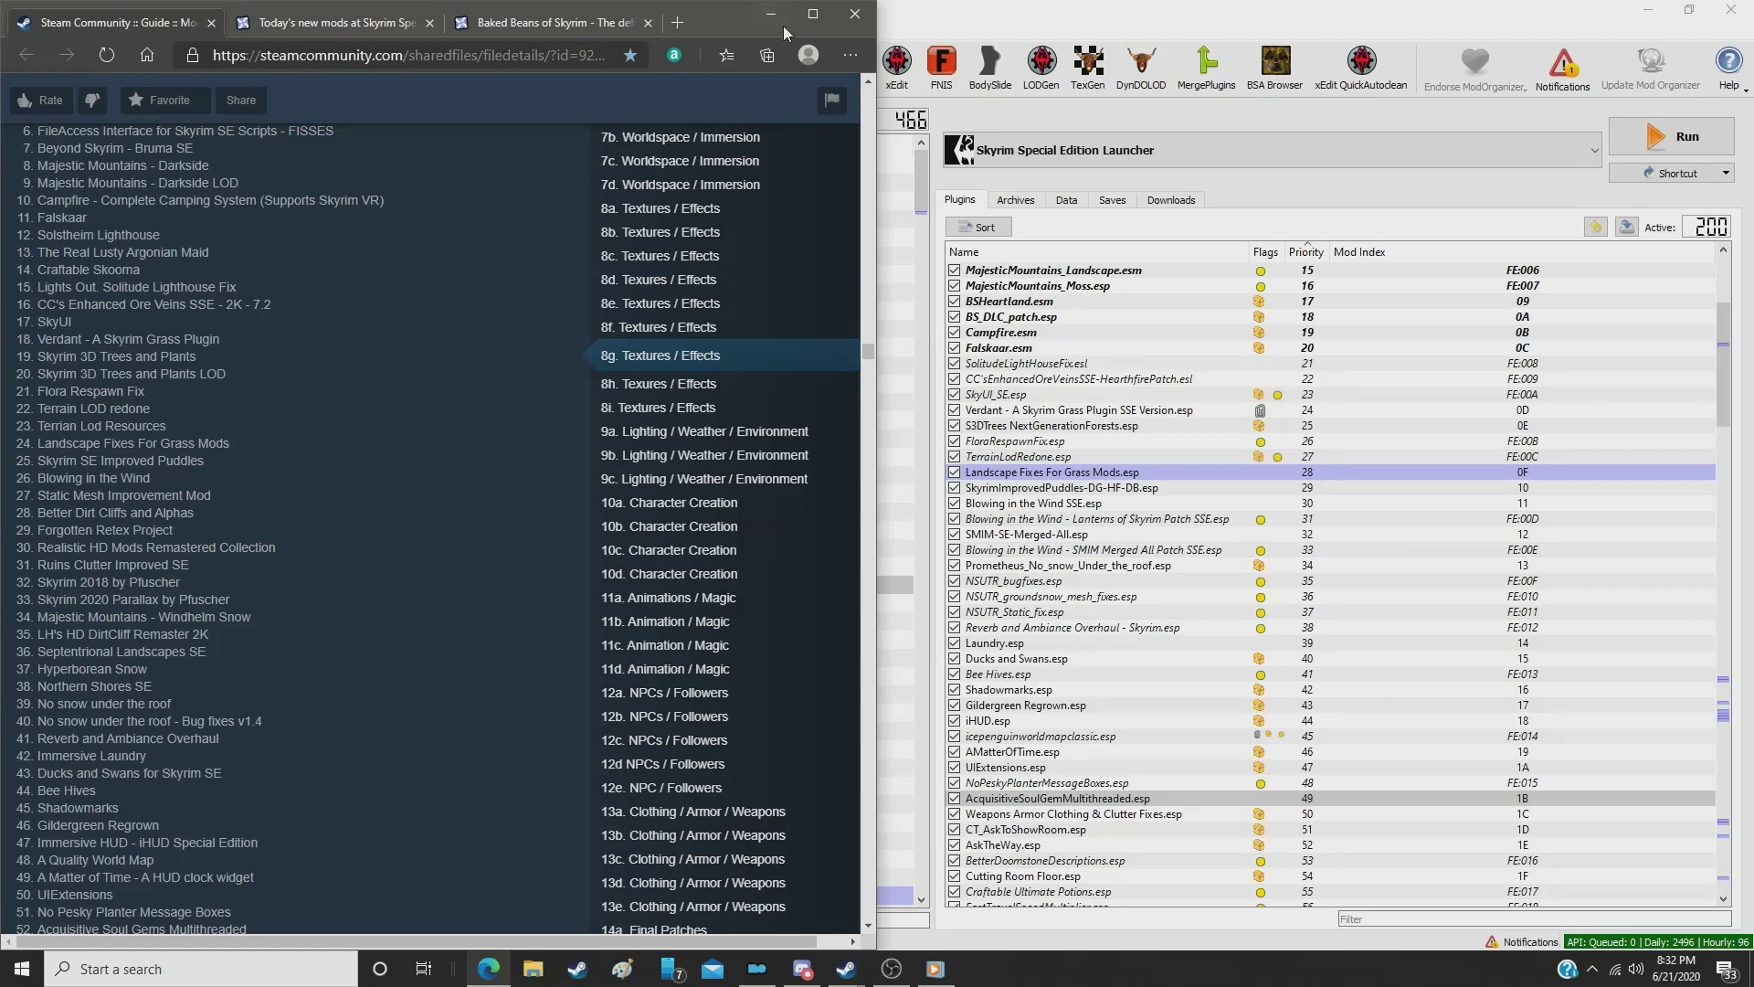
{"action": "left_click_drag", "start_coordinate": [783, 25], "coordinate": [1396, 47]}
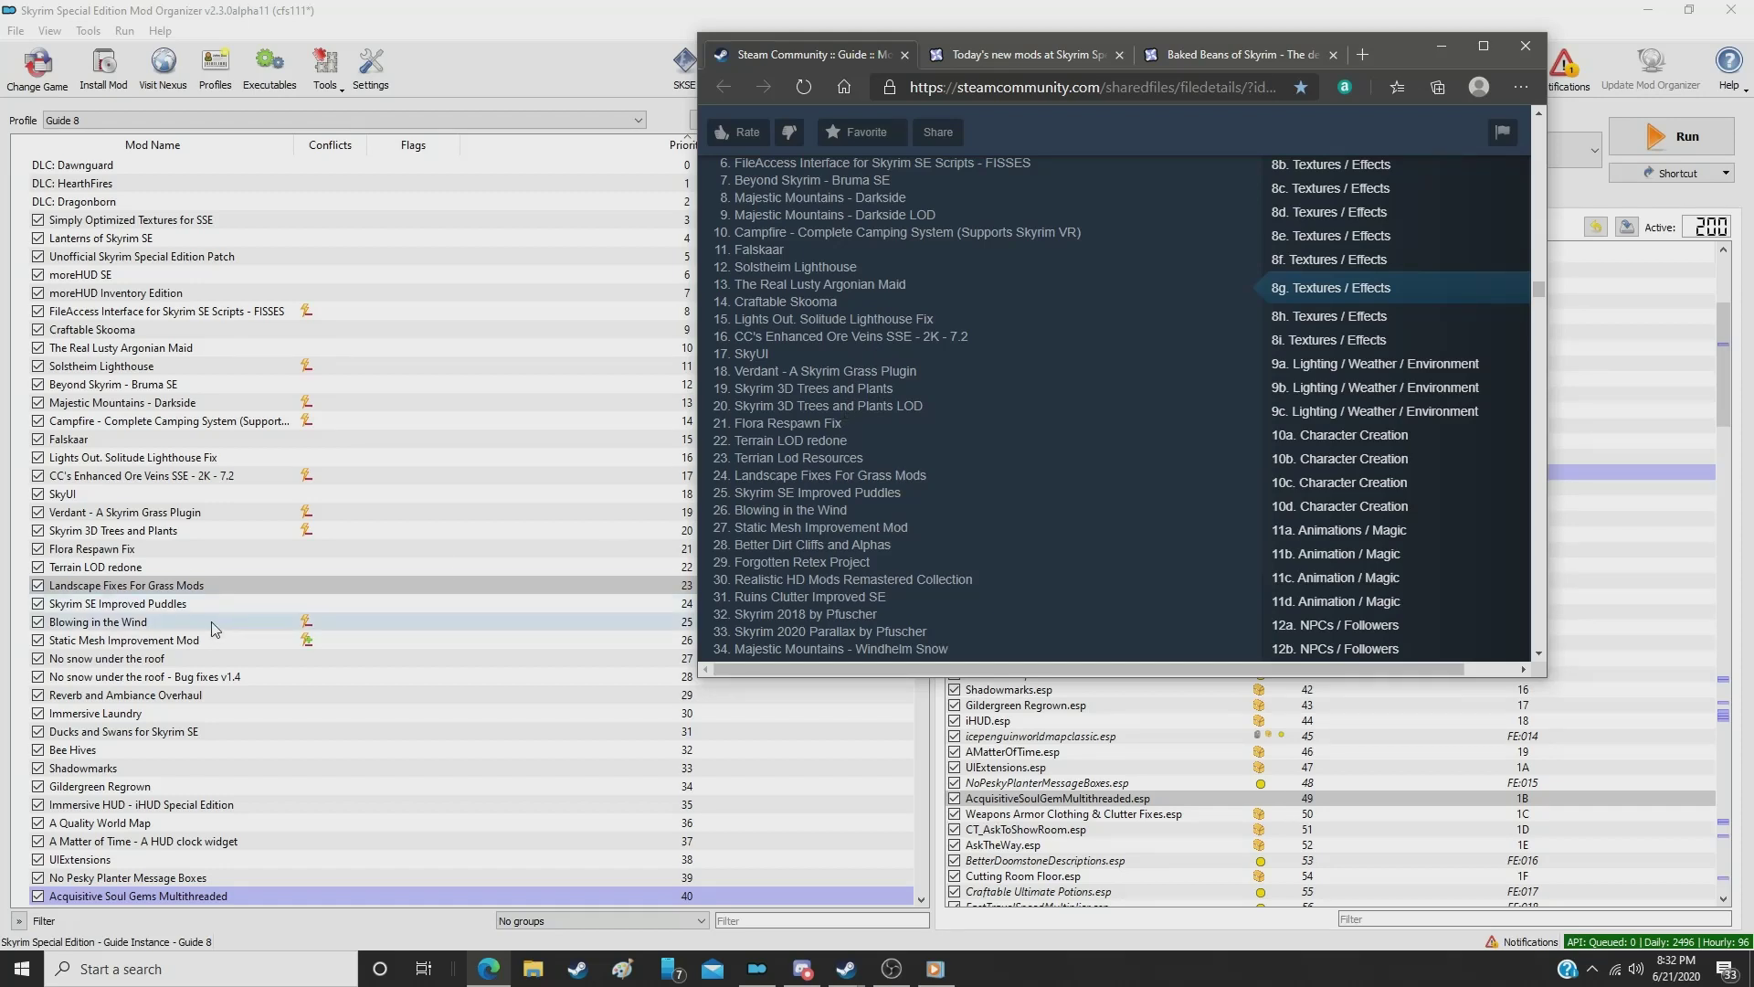
{"action": "left_click", "coordinate": [194, 531]}
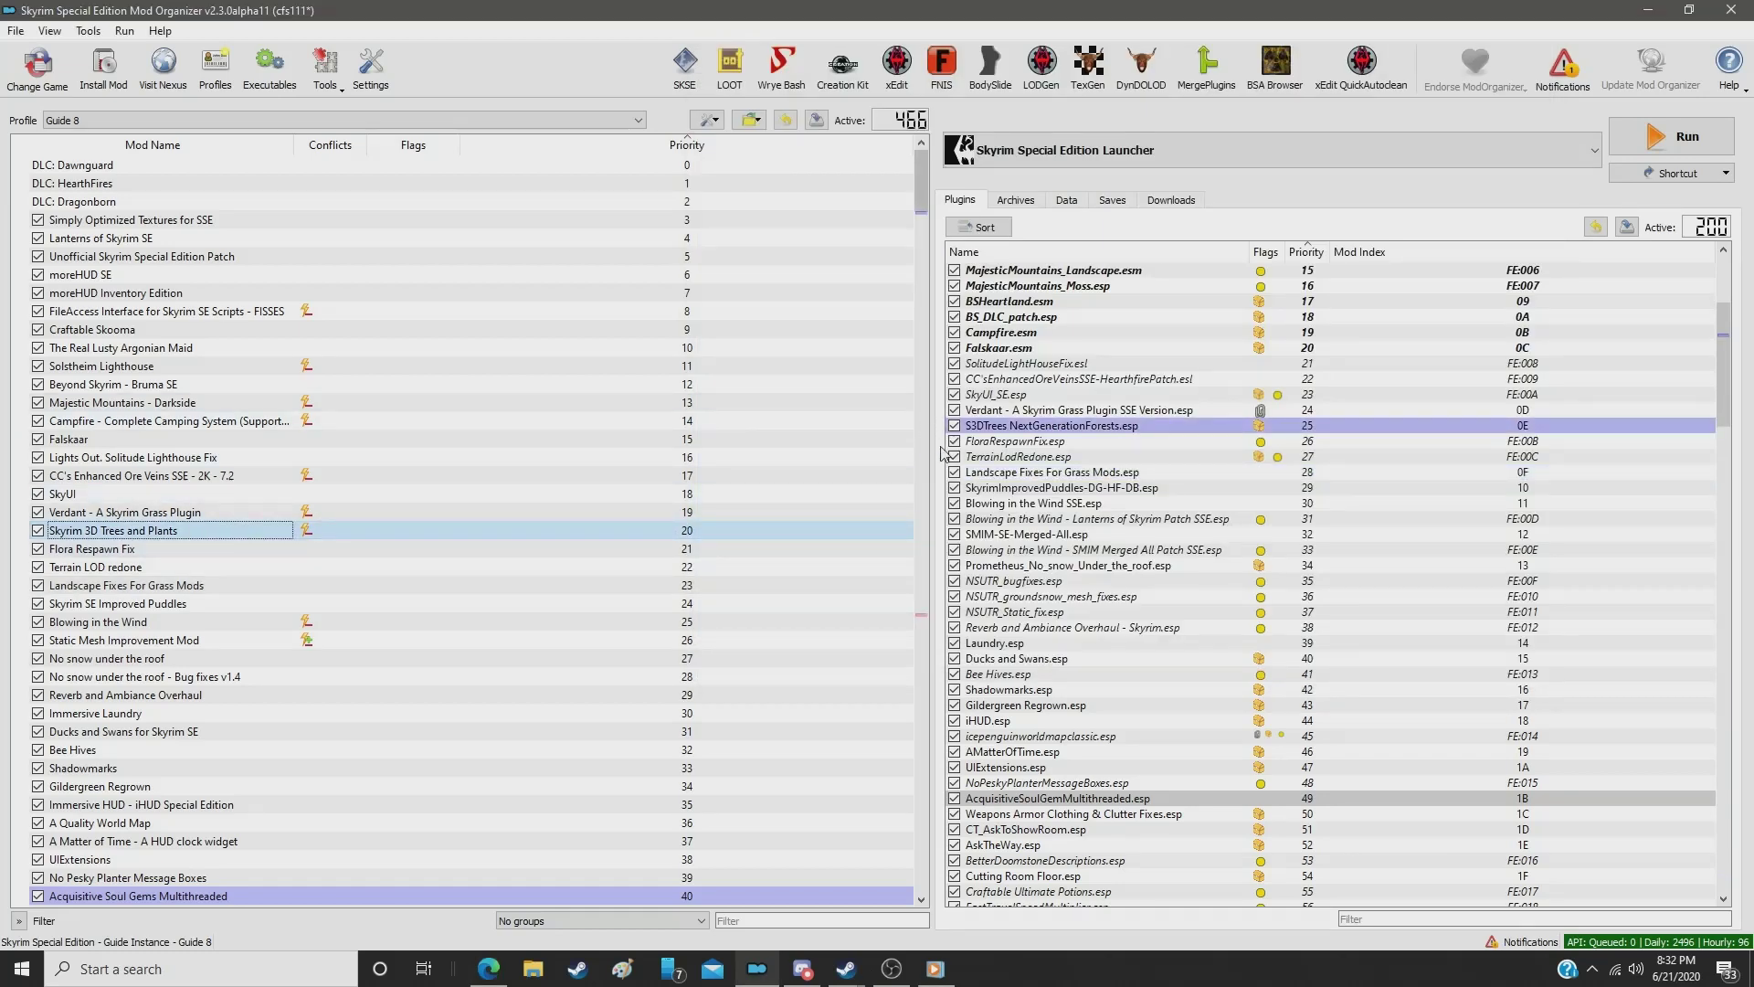
Step: Filter the mod list by "lod" and set the priority of Skyrim 3D Trees and Plants LOD to 21
{"action": "left_click_drag", "start_coordinate": [921, 189], "coordinate": [962, 791]}
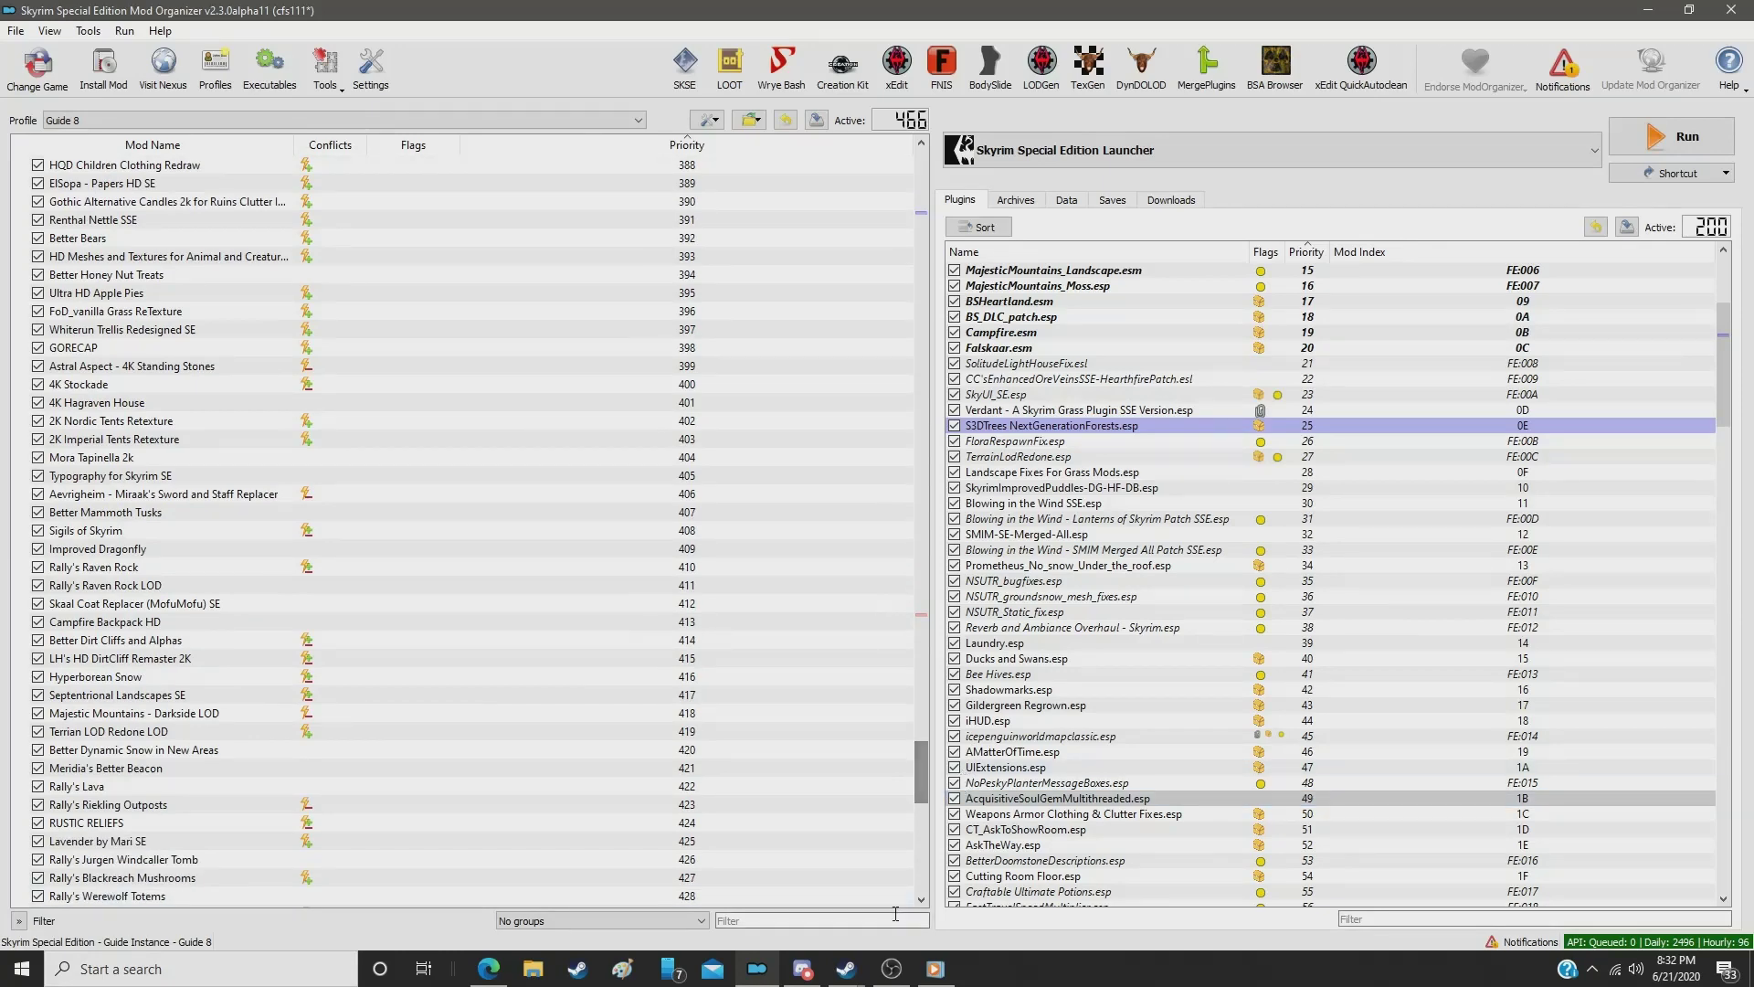
{"action": "left_click", "coordinate": [895, 916]}
{"action": "type", "text": "lod"}
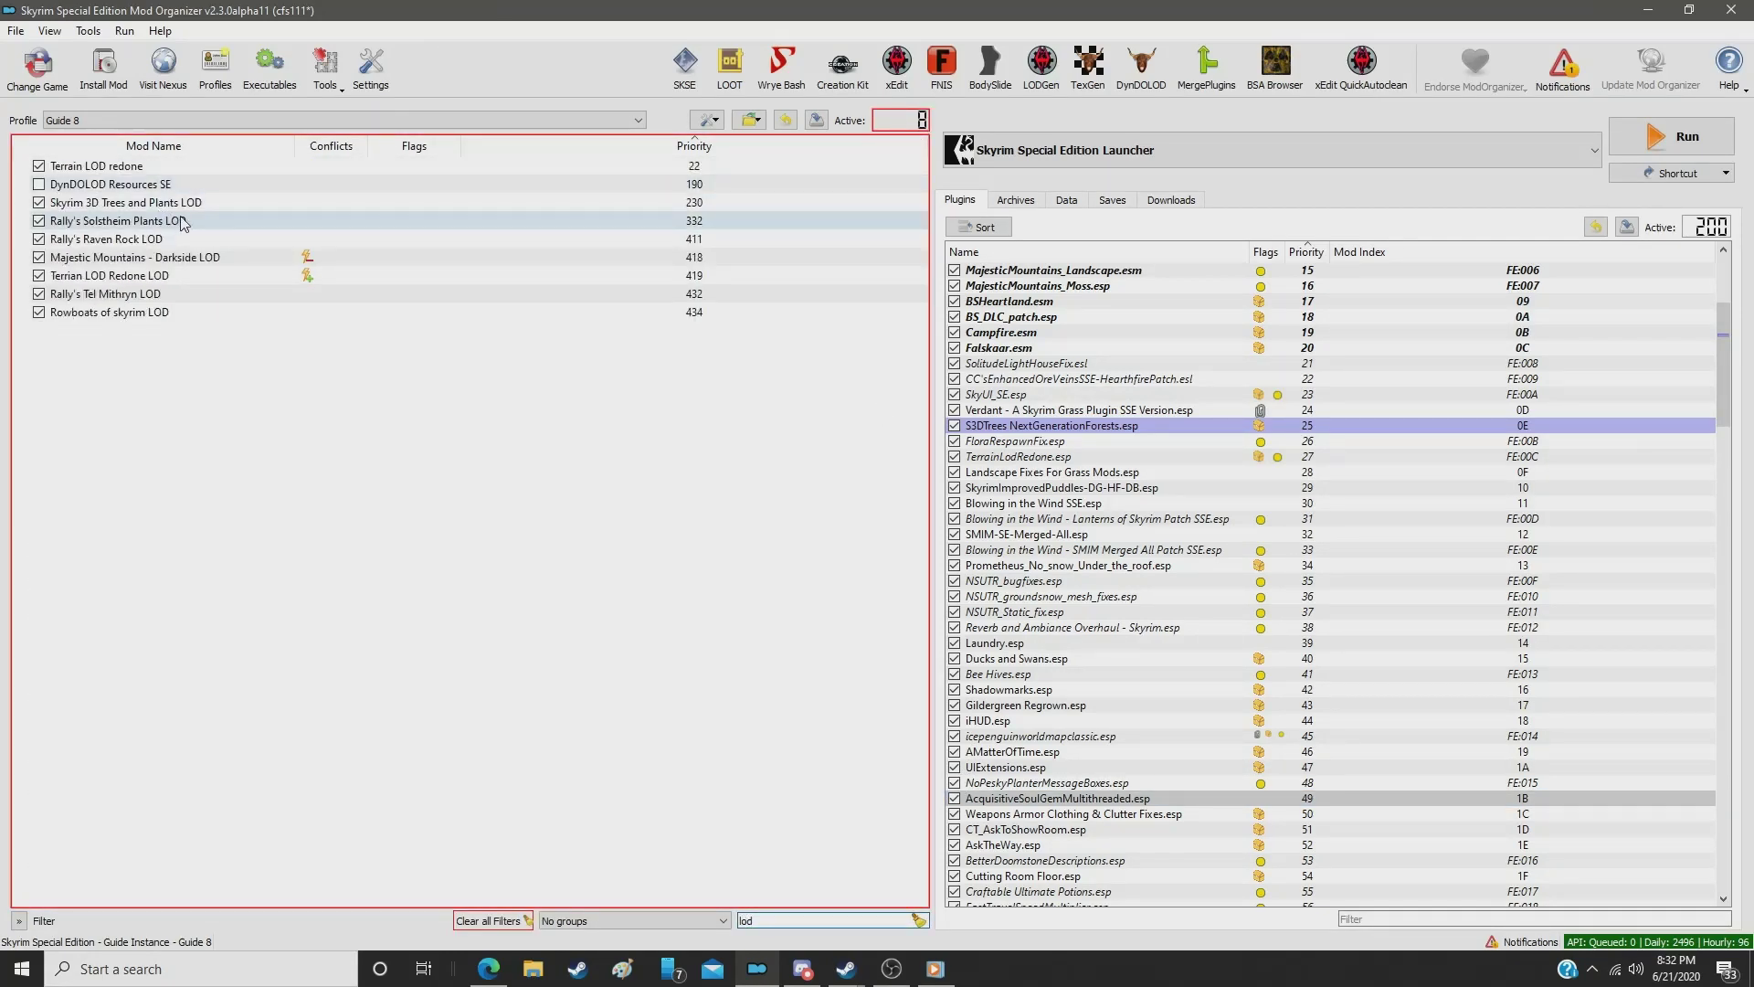
{"action": "left_click", "coordinate": [692, 203]}
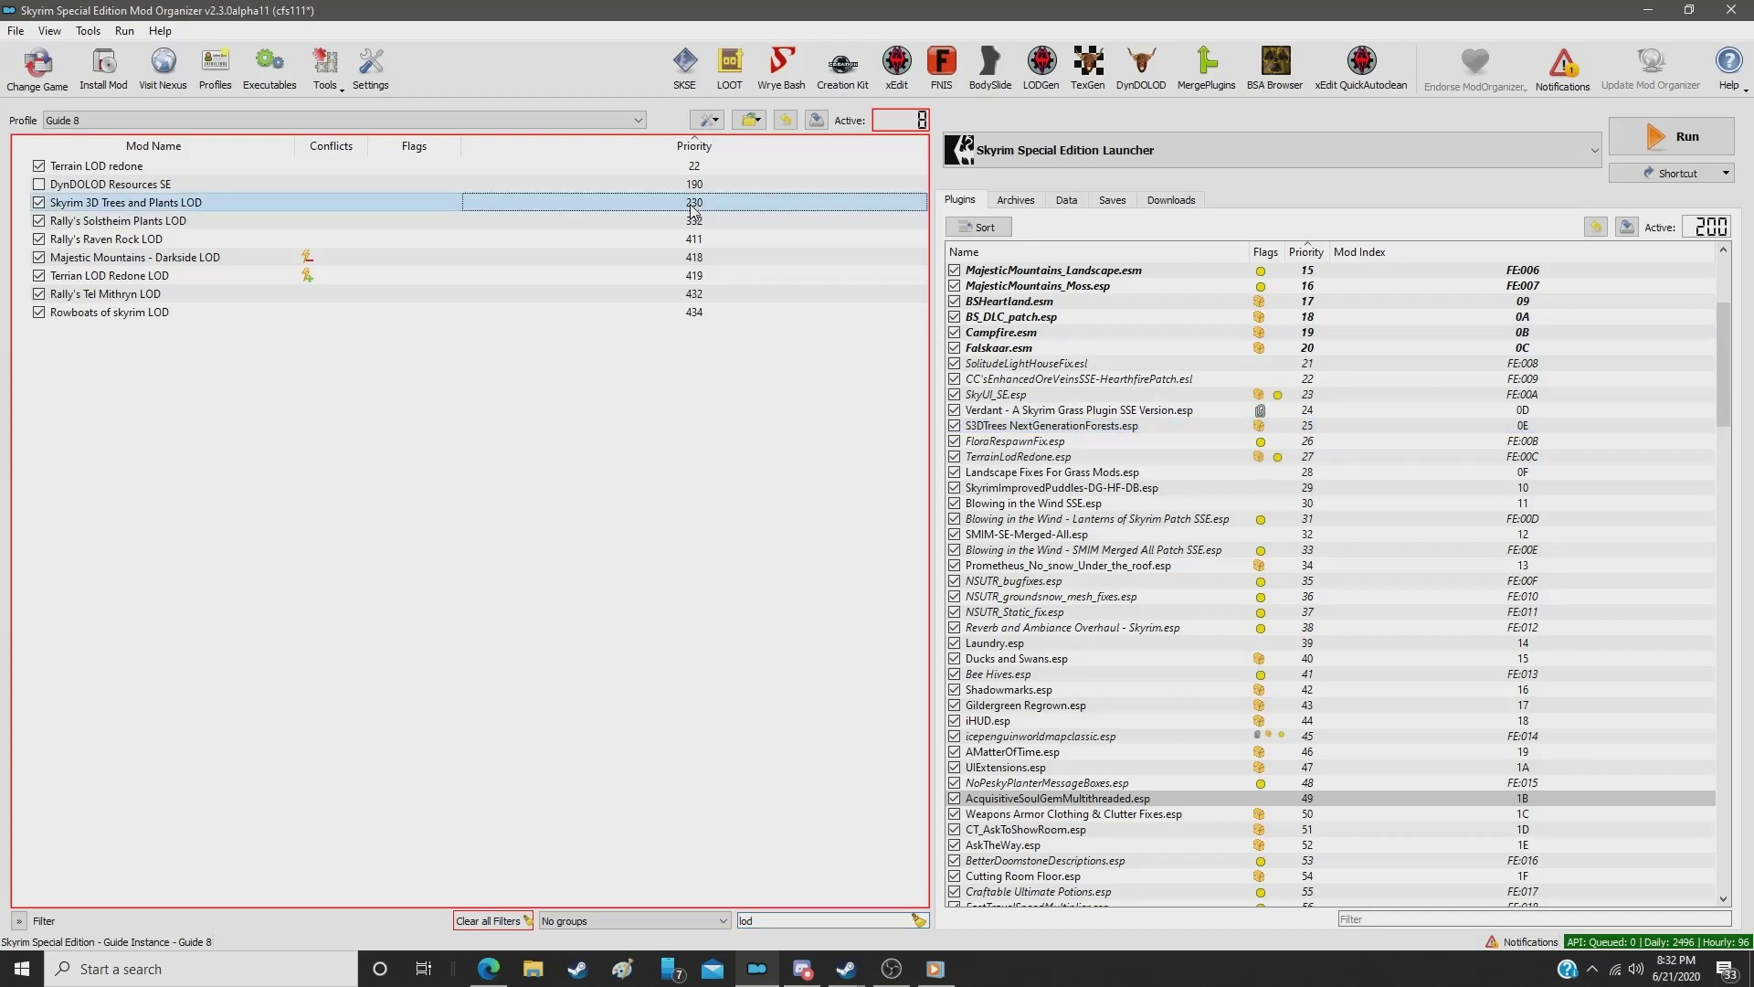
{"action": "double_click", "coordinate": [692, 203]}
{"action": "type", "text": "21"}
{"action": "key", "text": "Return"}
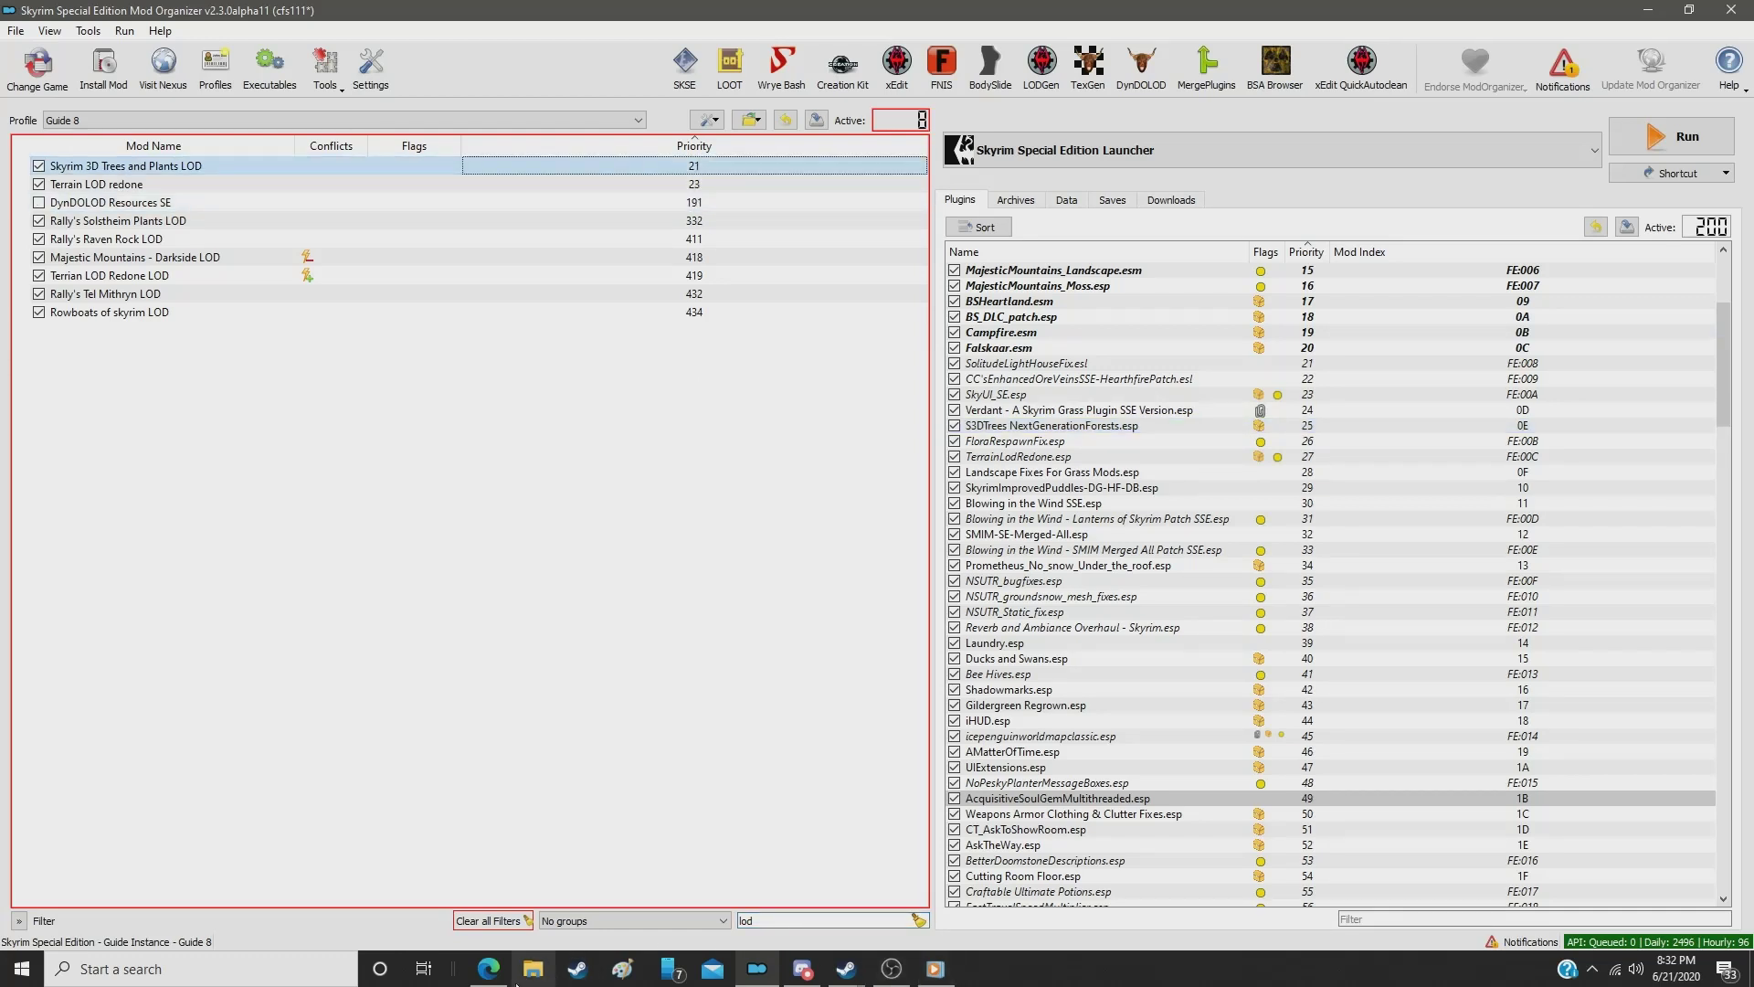
Step: Check the Steam guide's left-pane order in the browser for the positions of the remaining LOD mods
{"action": "left_click", "coordinate": [489, 970]}
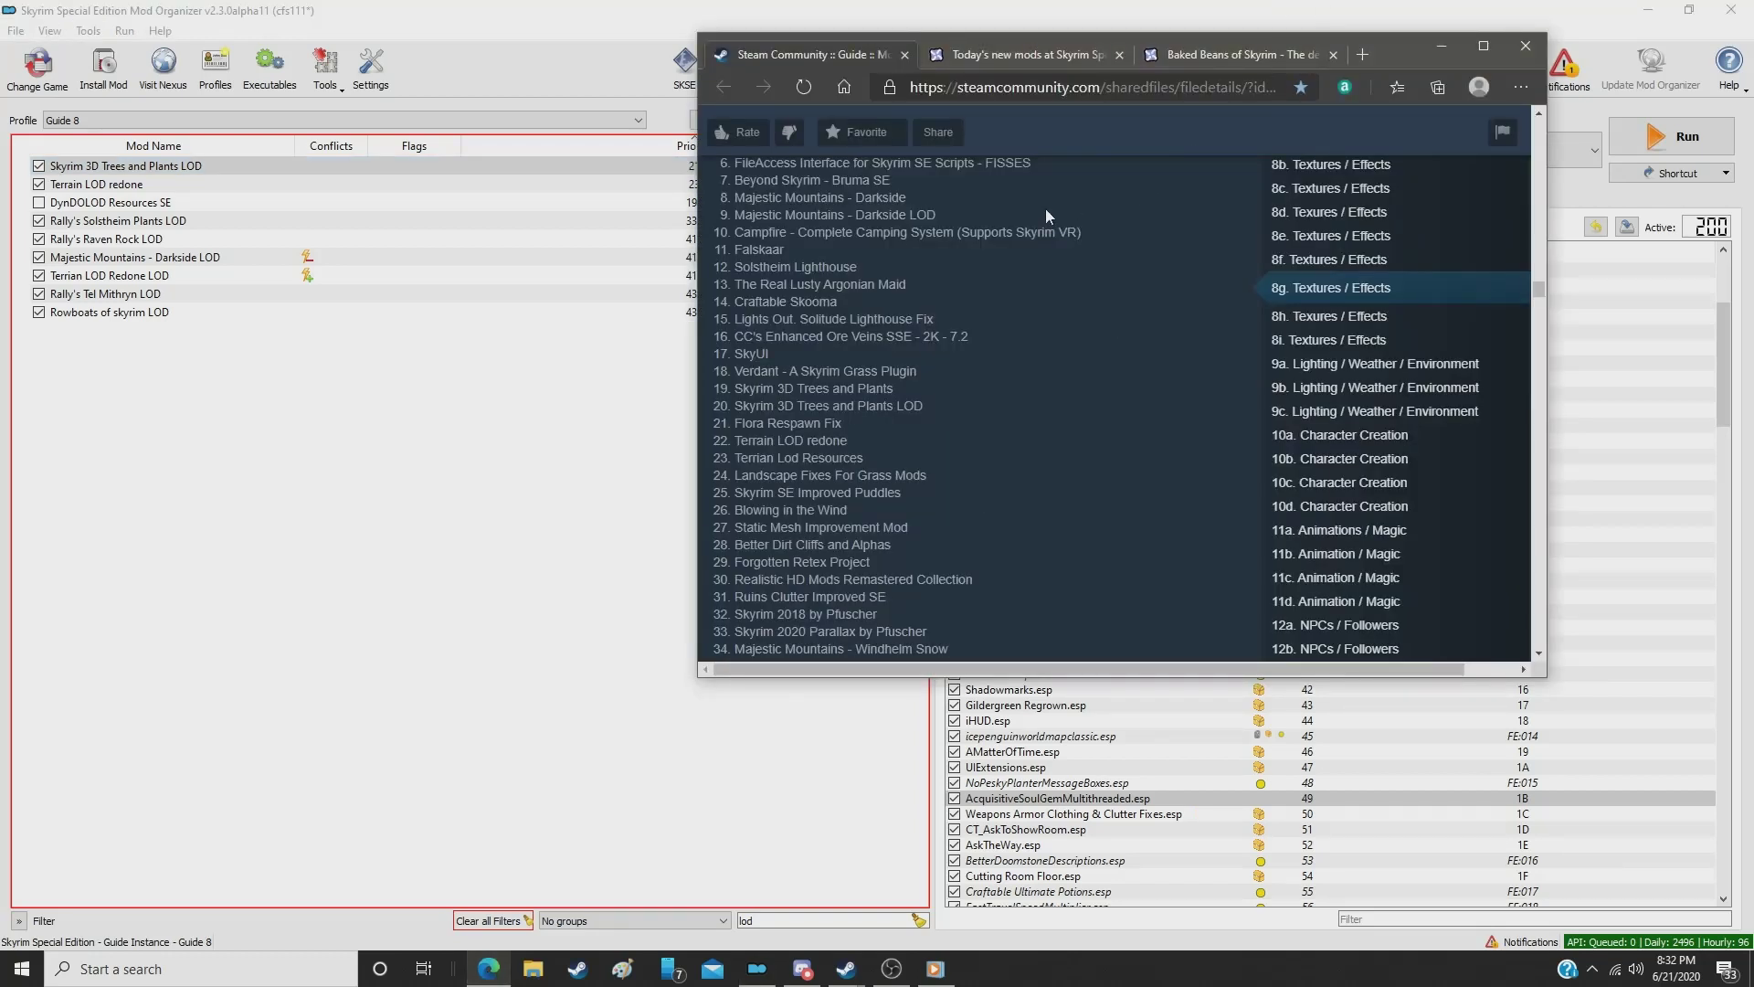
{"action": "scroll", "coordinate": [973, 334], "scroll_direction": "up", "scroll_amount": 4}
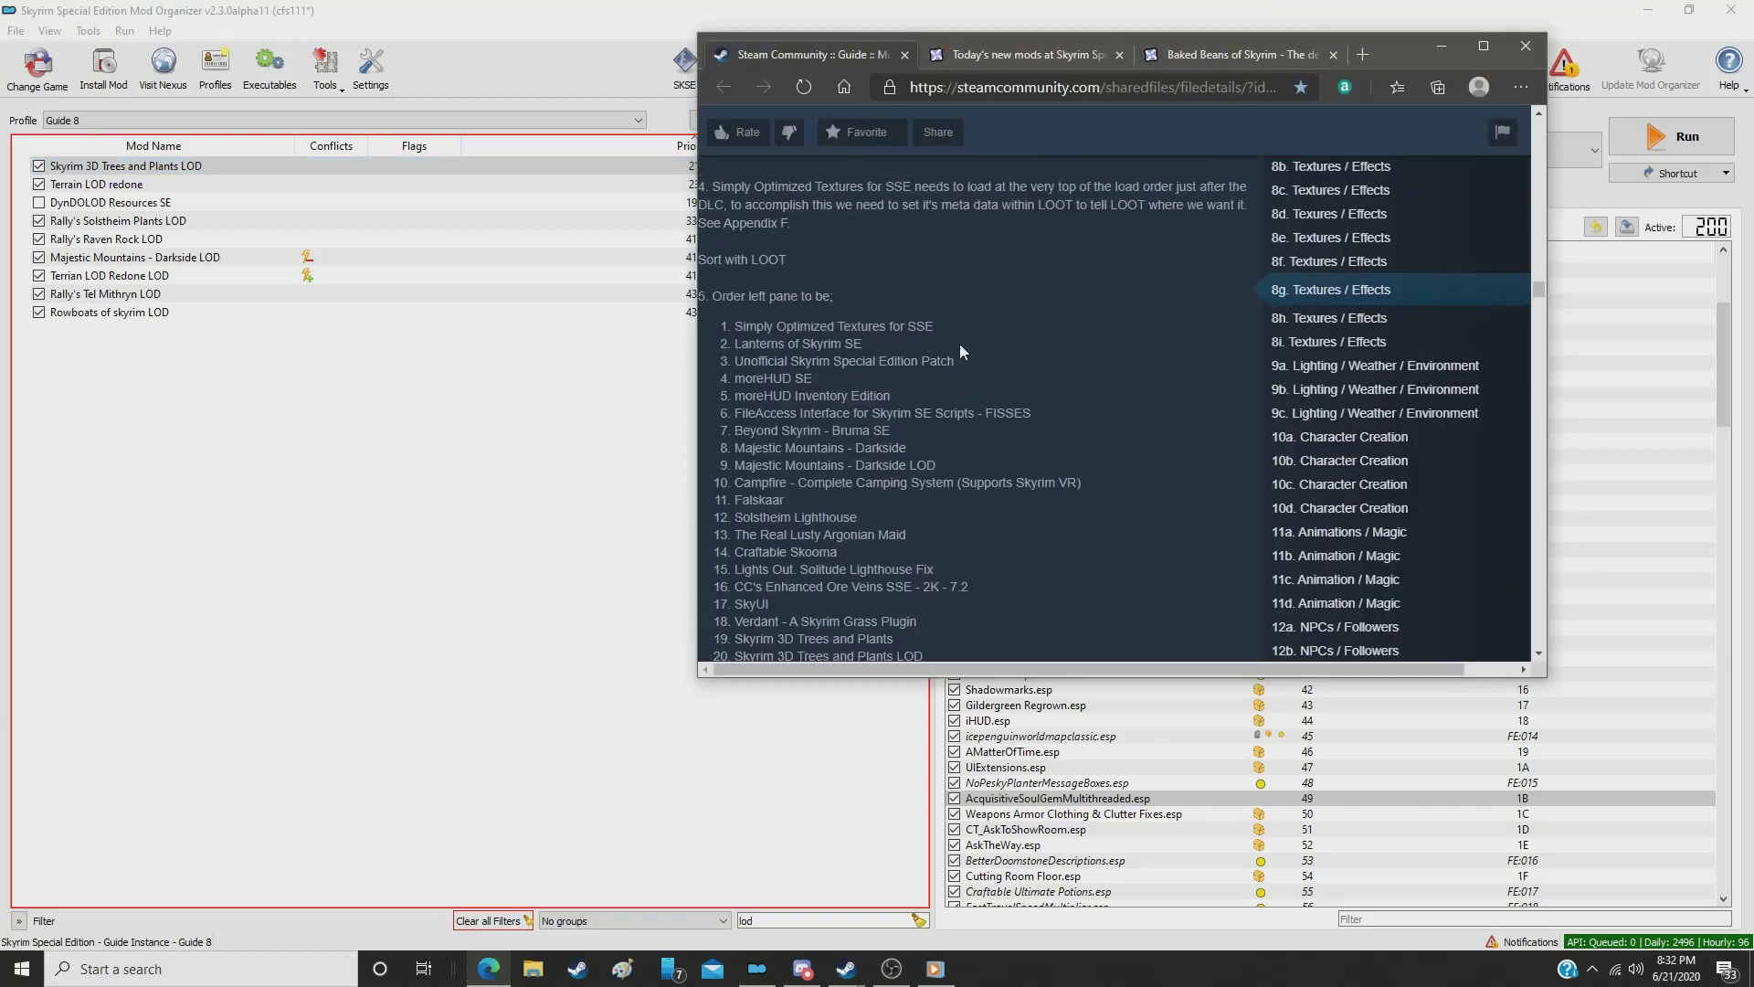
{"action": "scroll", "coordinate": [955, 345], "scroll_direction": "down", "scroll_amount": 2}
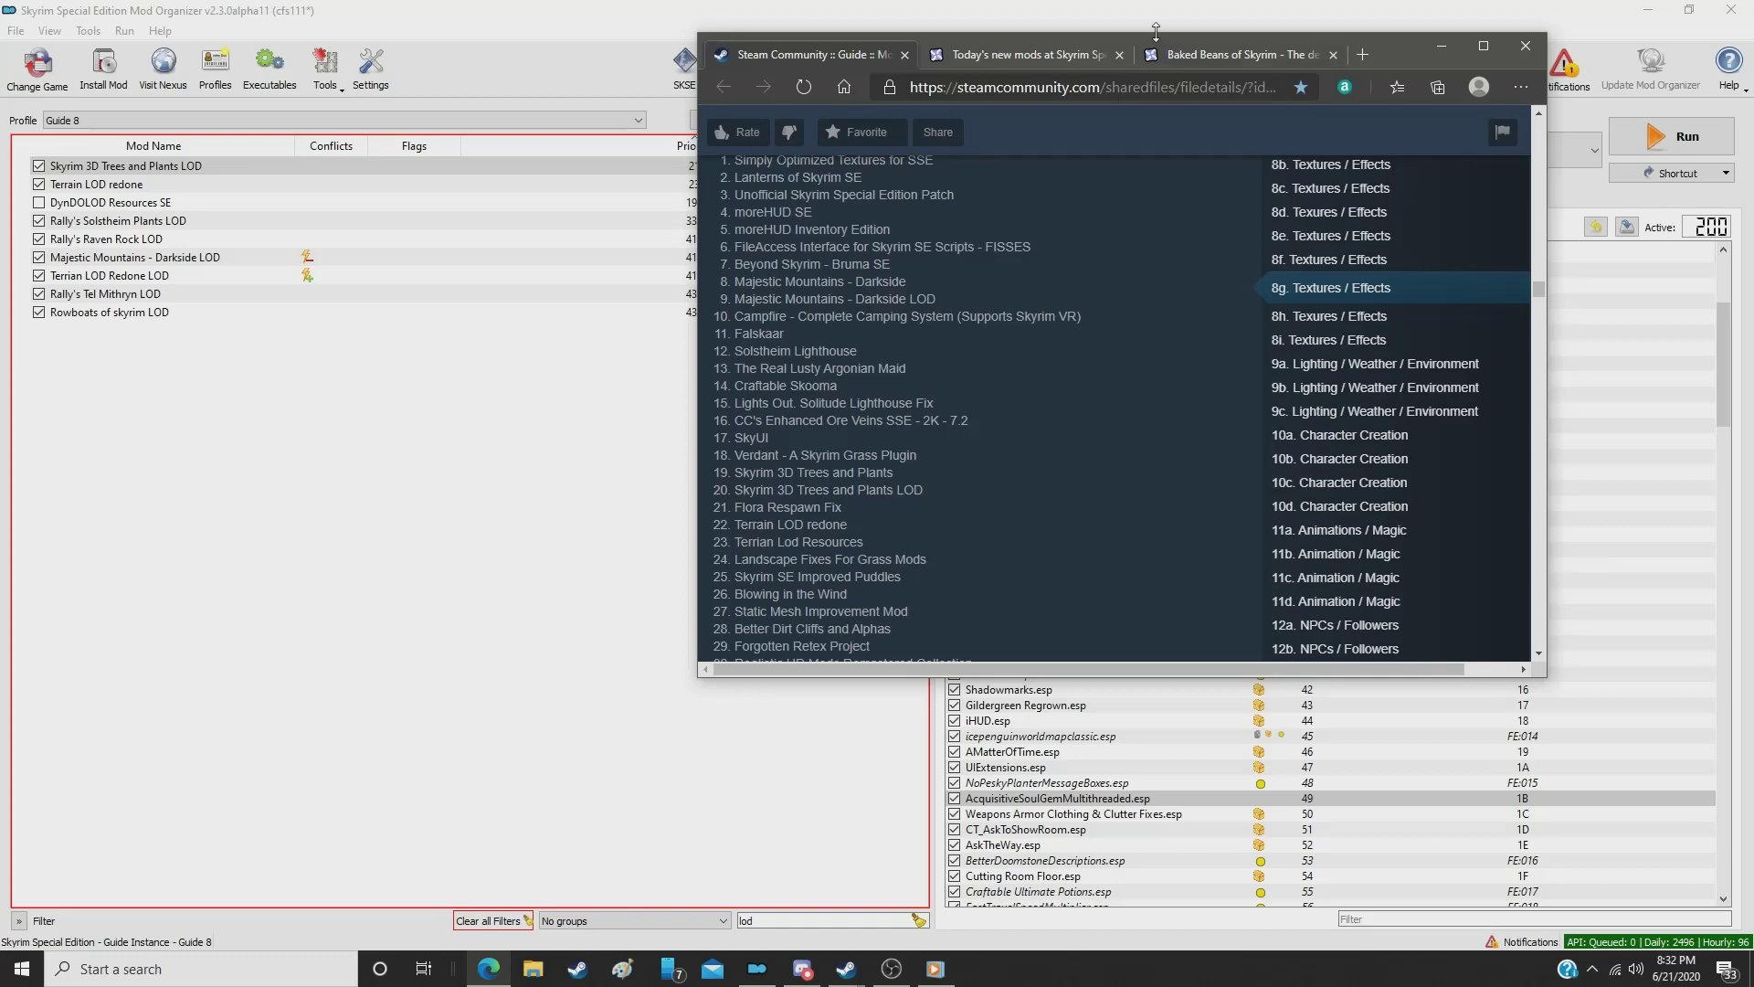
{"action": "left_click_drag", "start_coordinate": [1379, 40], "coordinate": [968, 343]}
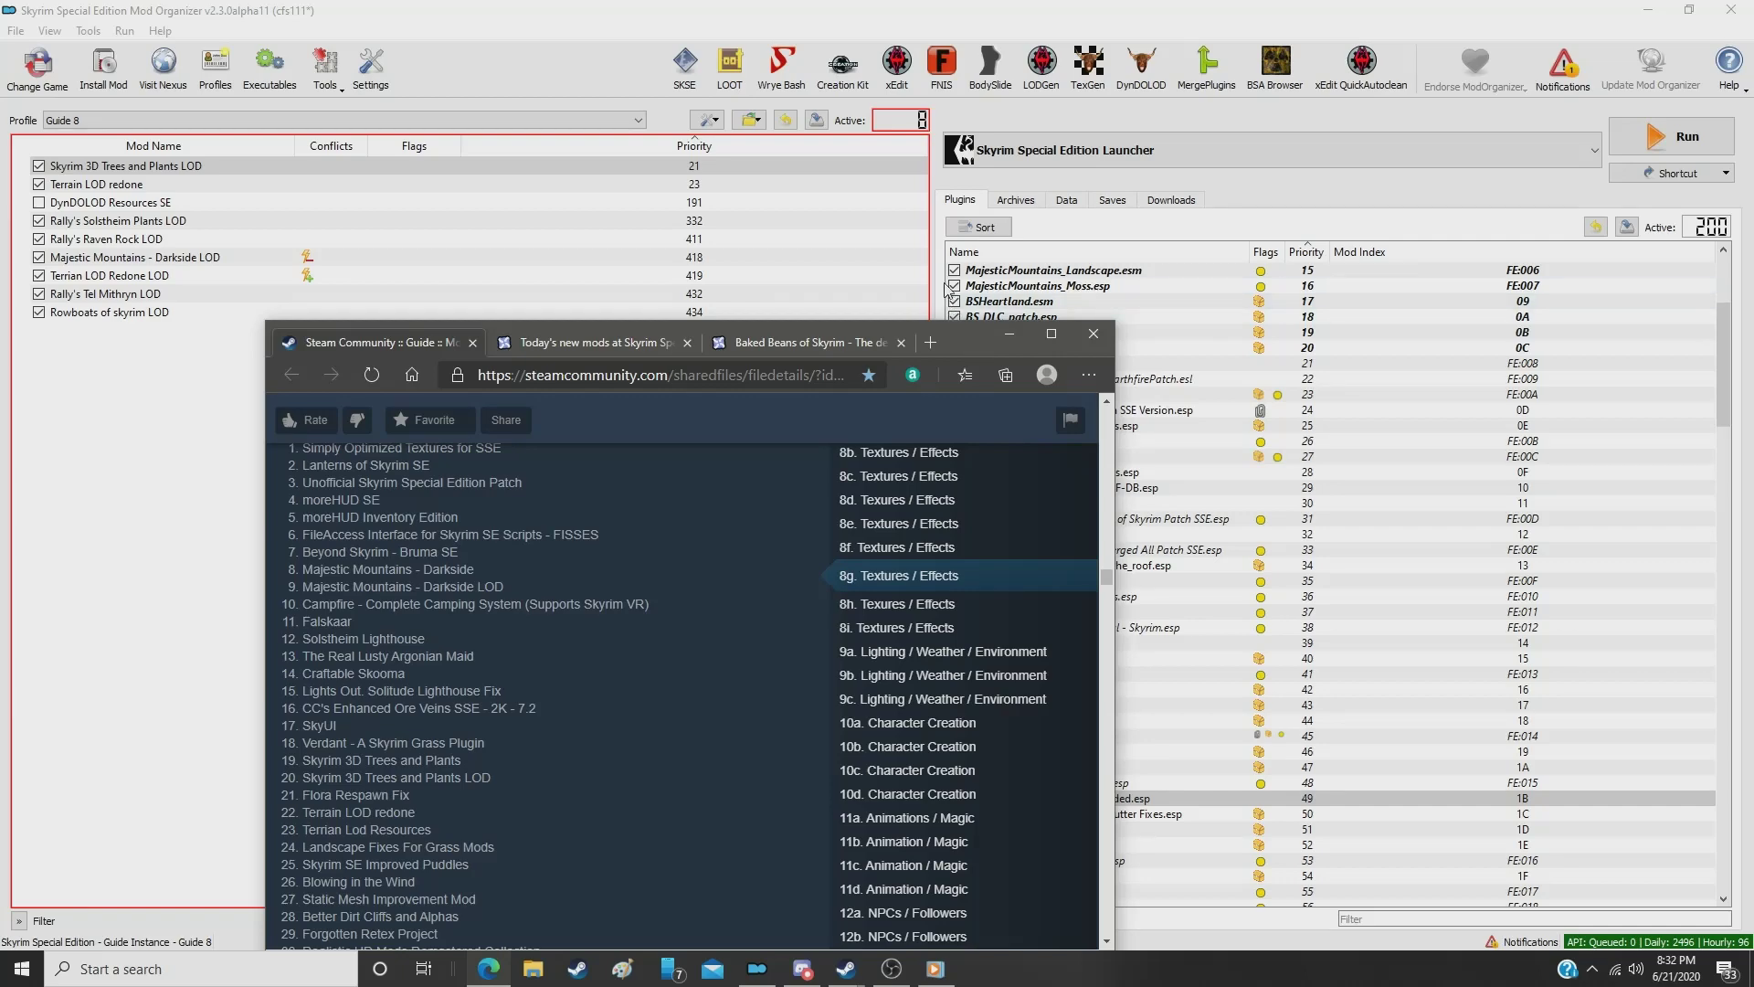
{"action": "left_click", "coordinate": [1009, 334]}
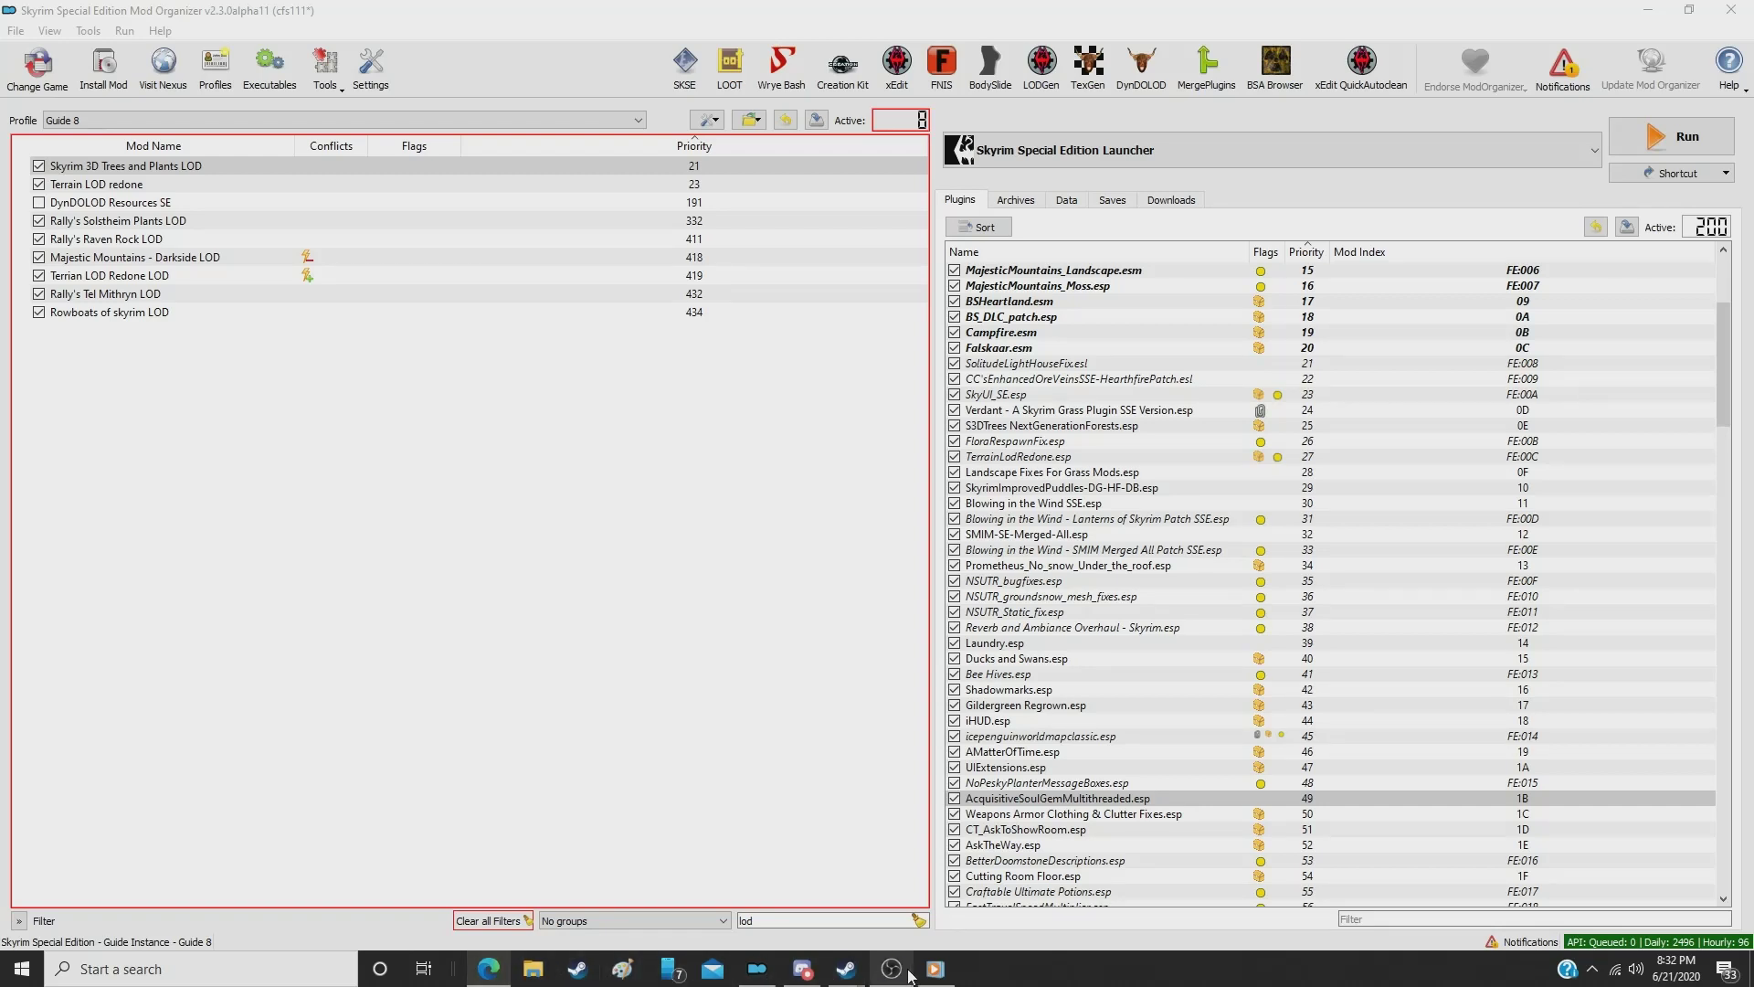
Step: Set the priority of Majestic Mountains - Darkside LOD to 14, directly after Majestic Mountains - Darkside, finding it with the filter "lod"
{"action": "left_click", "coordinate": [919, 922]}
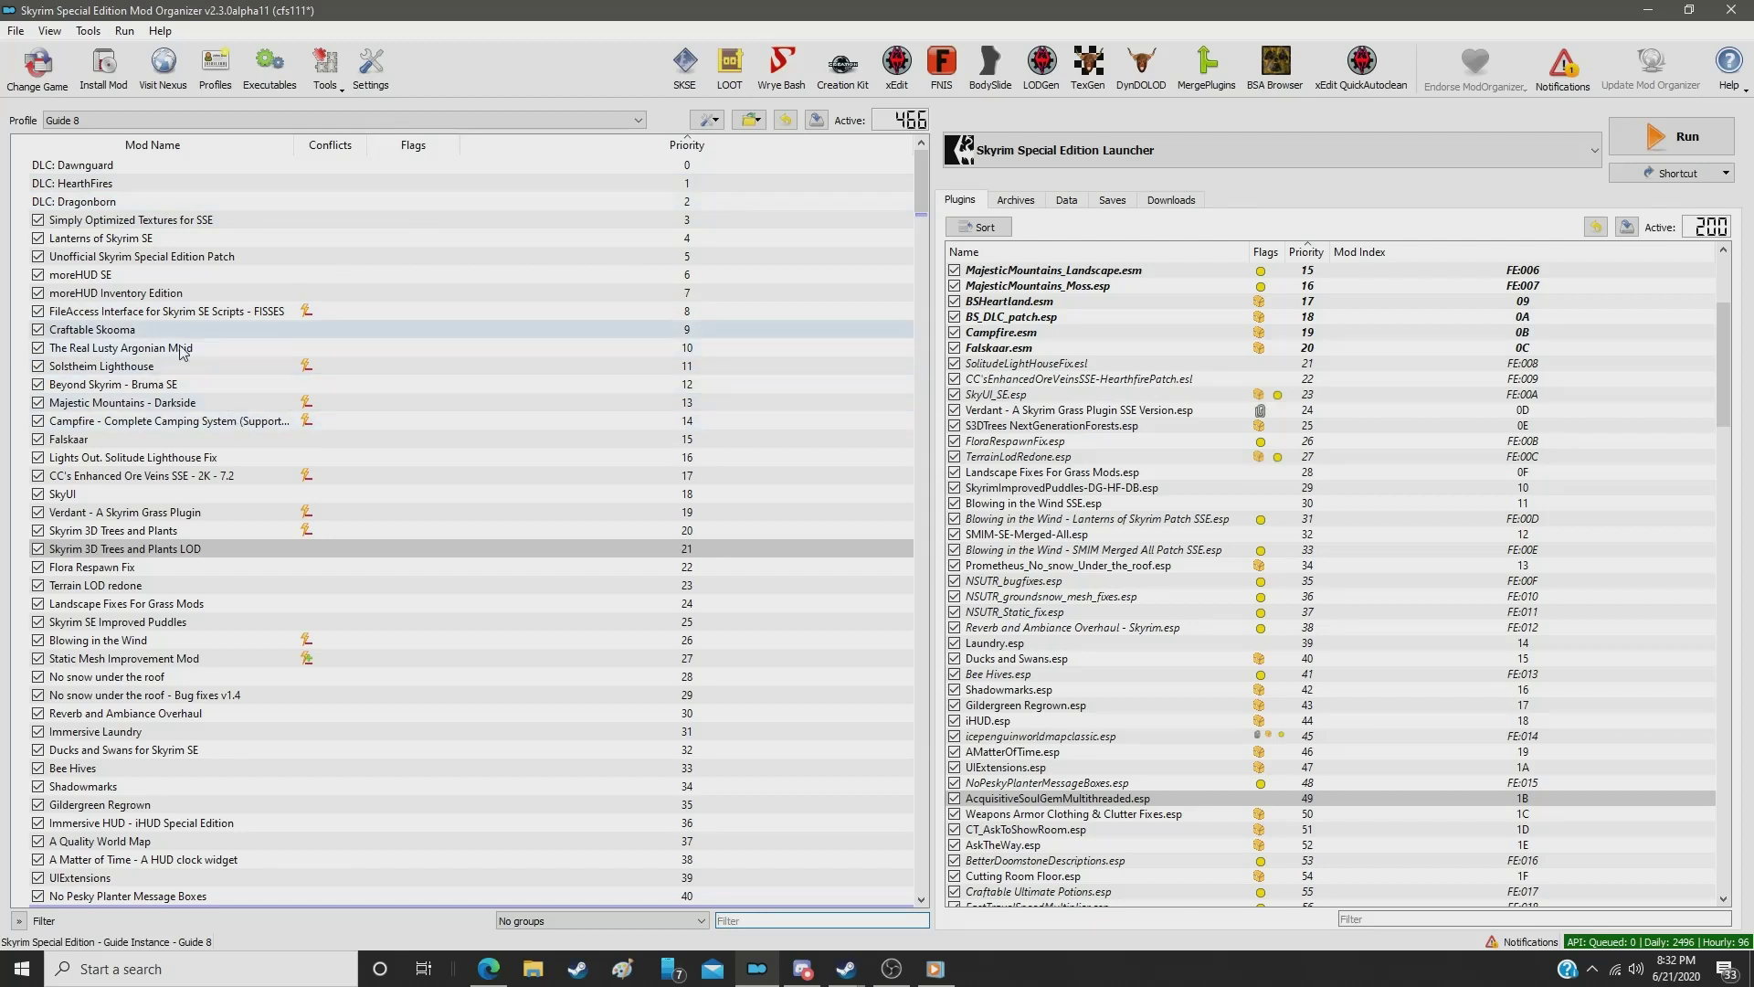
{"action": "left_click", "coordinate": [176, 403]}
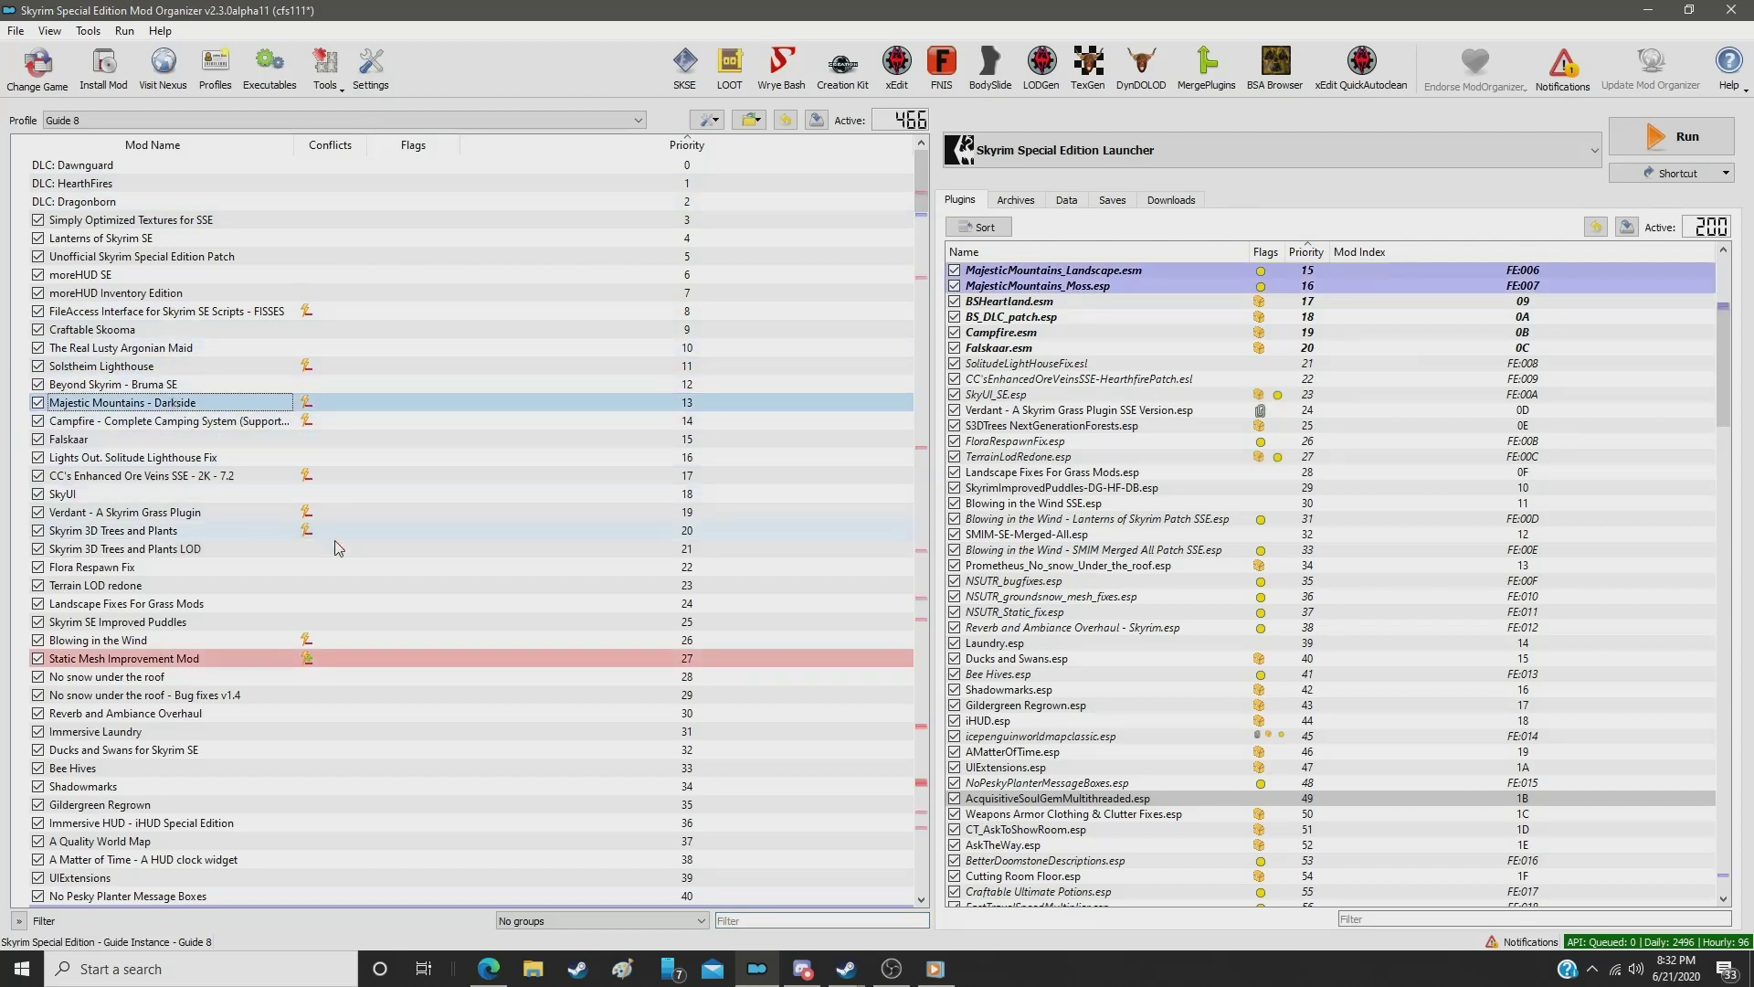
{"action": "left_click", "coordinate": [836, 921]}
{"action": "type", "text": "lo"}
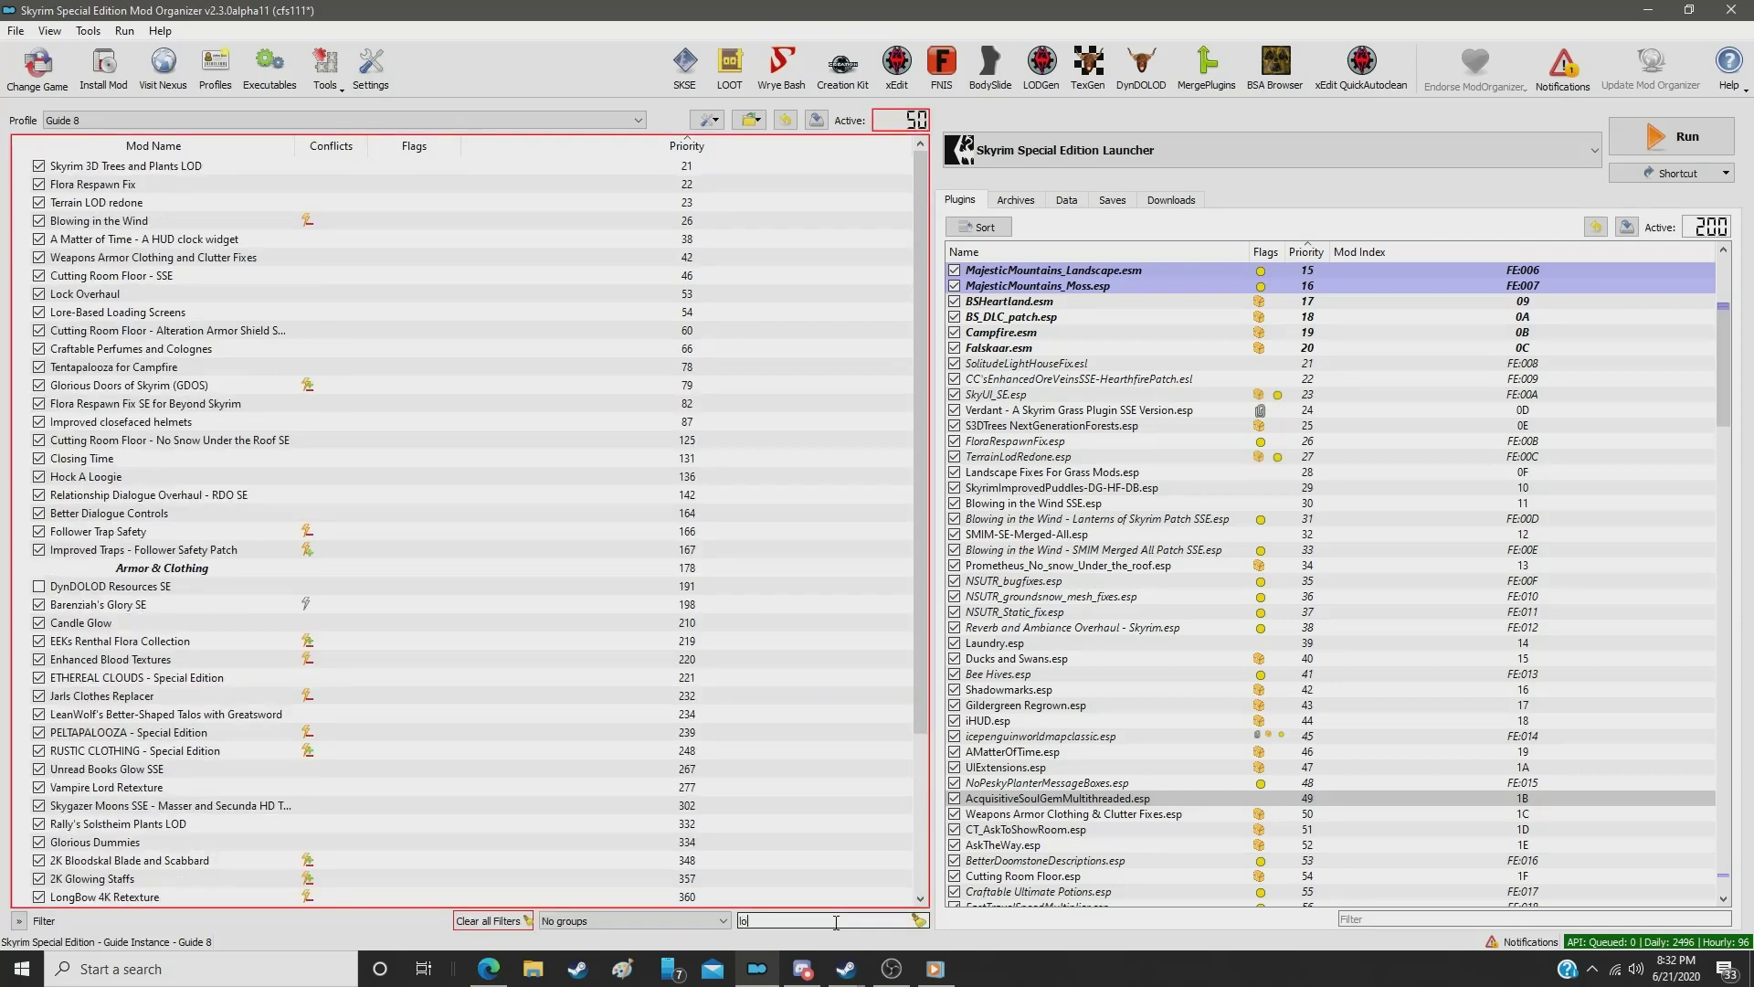
{"action": "type", "text": "d"}
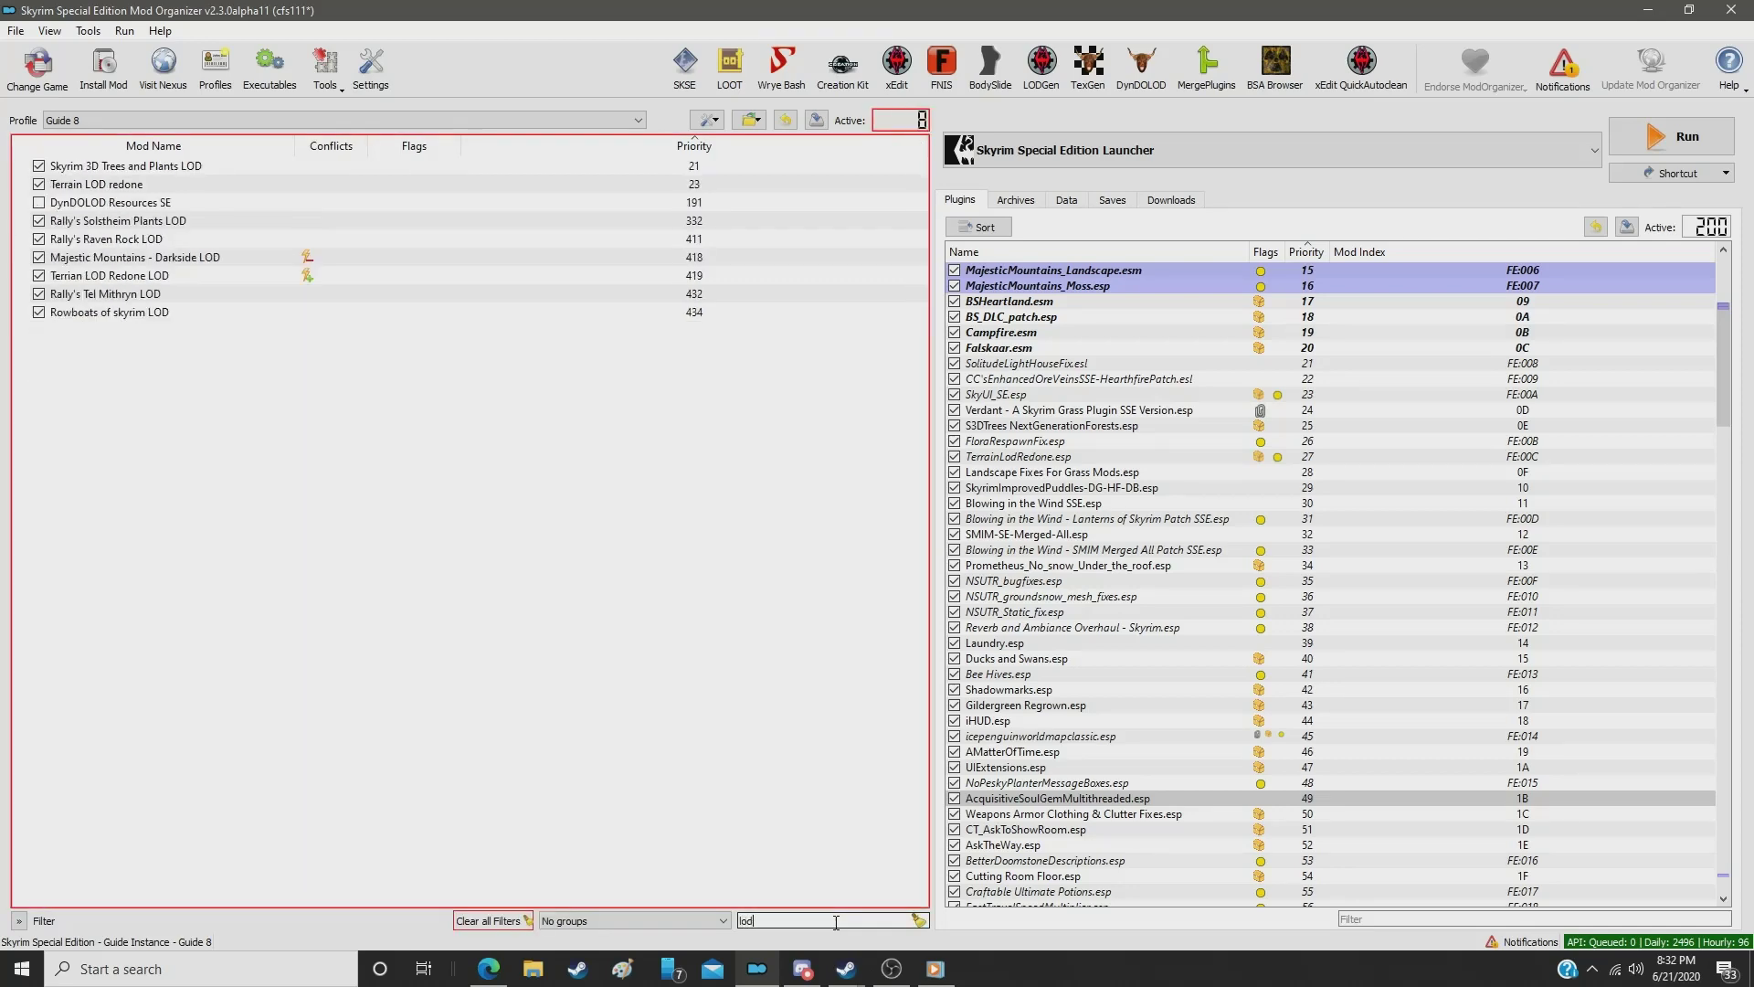
{"action": "left_click", "coordinate": [678, 259]}
{"action": "left_click", "coordinate": [678, 257]}
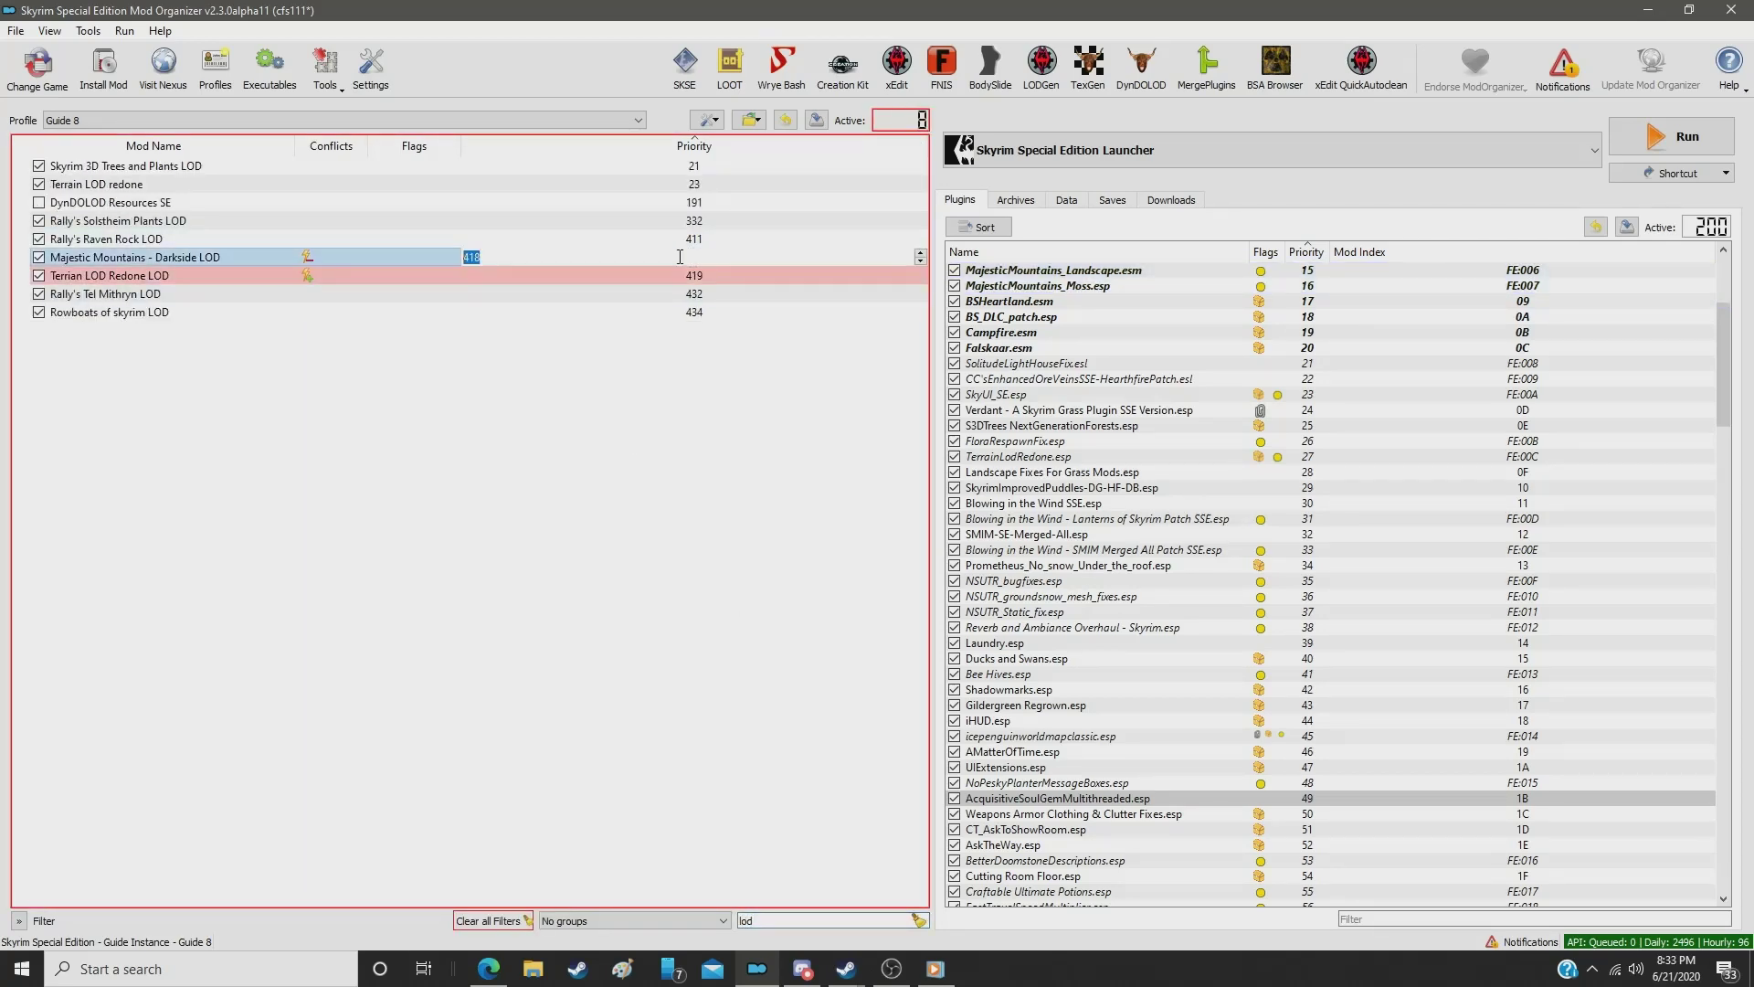
{"action": "type", "text": "14"}
{"action": "key", "text": "Return"}
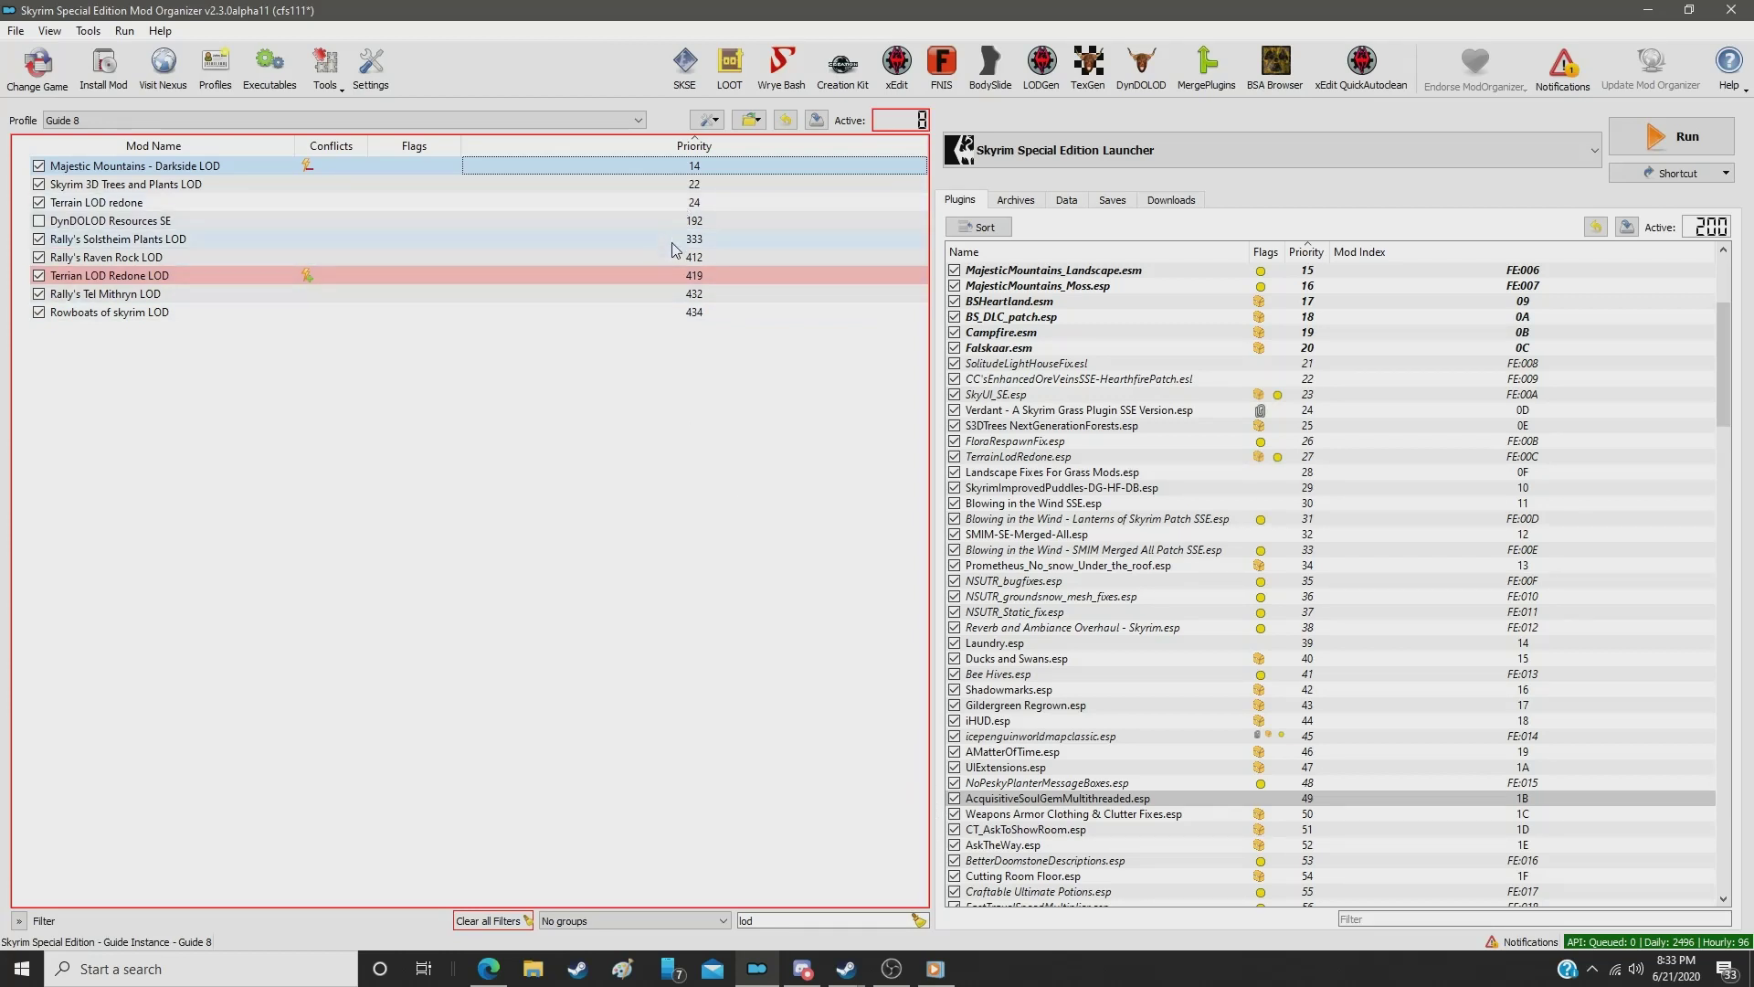
Step: Set the priority of Terrian LOD Redone LOD to 25, directly after Terrain LOD redone, and clear the mod list filter
{"action": "left_click", "coordinate": [699, 280]}
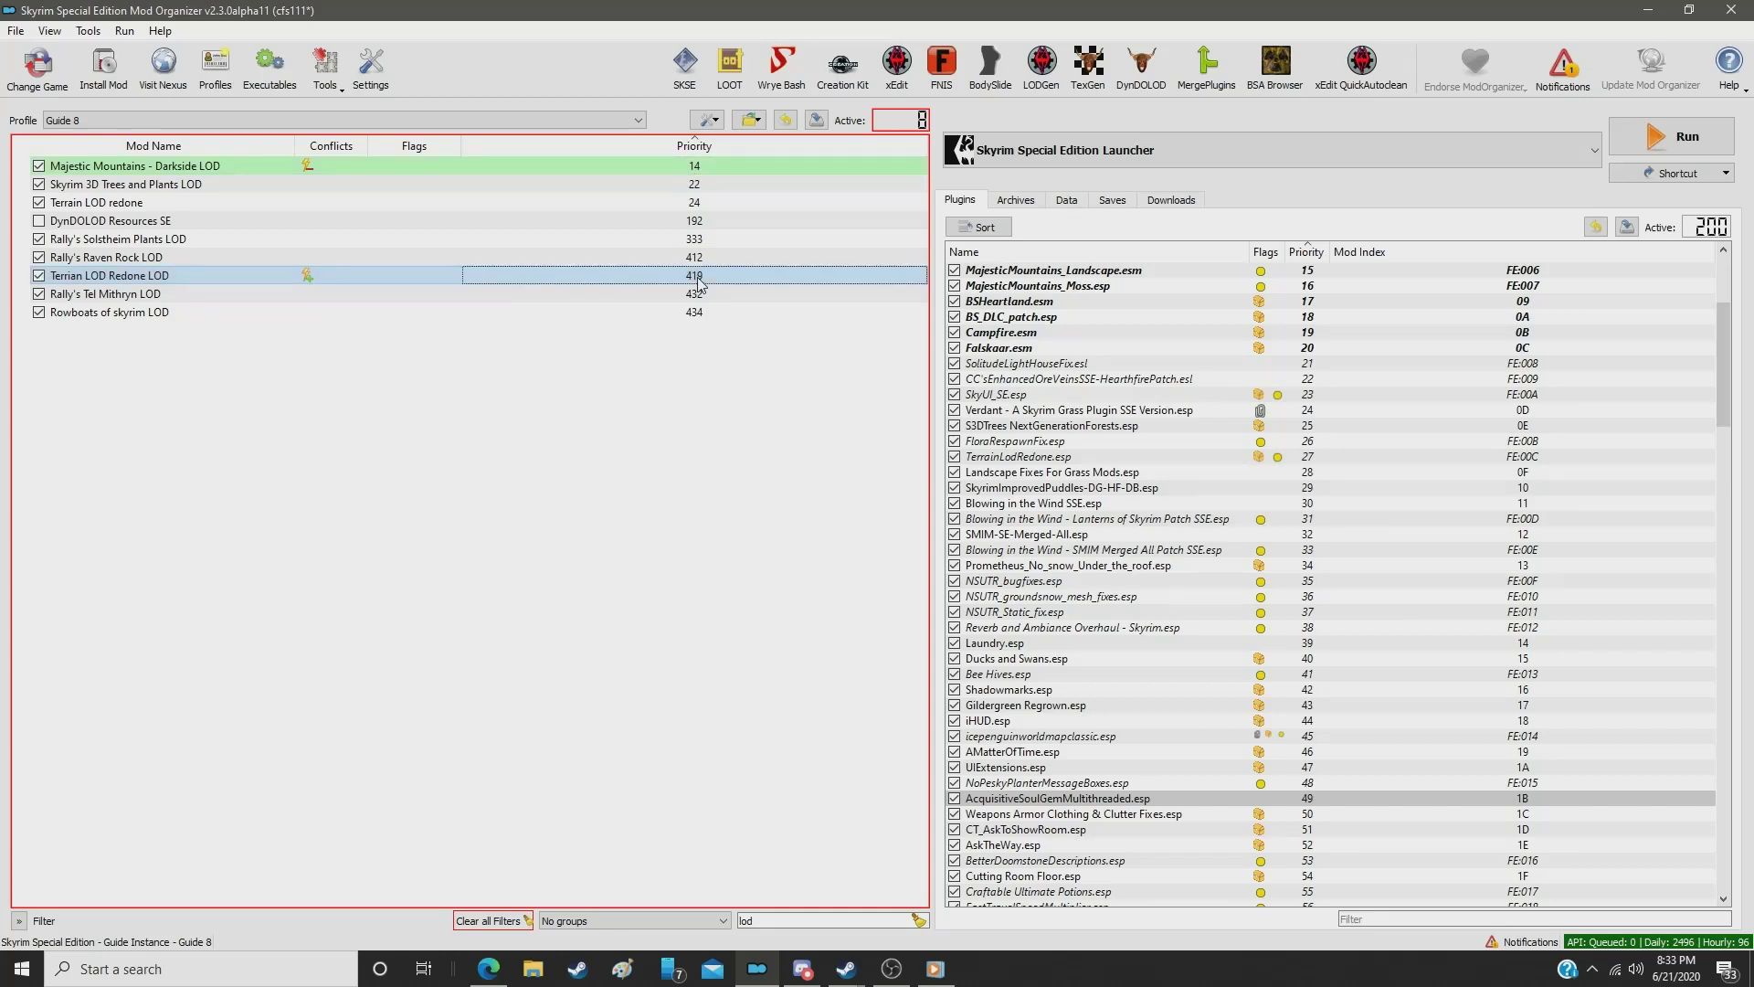
{"action": "left_click", "coordinate": [700, 278]}
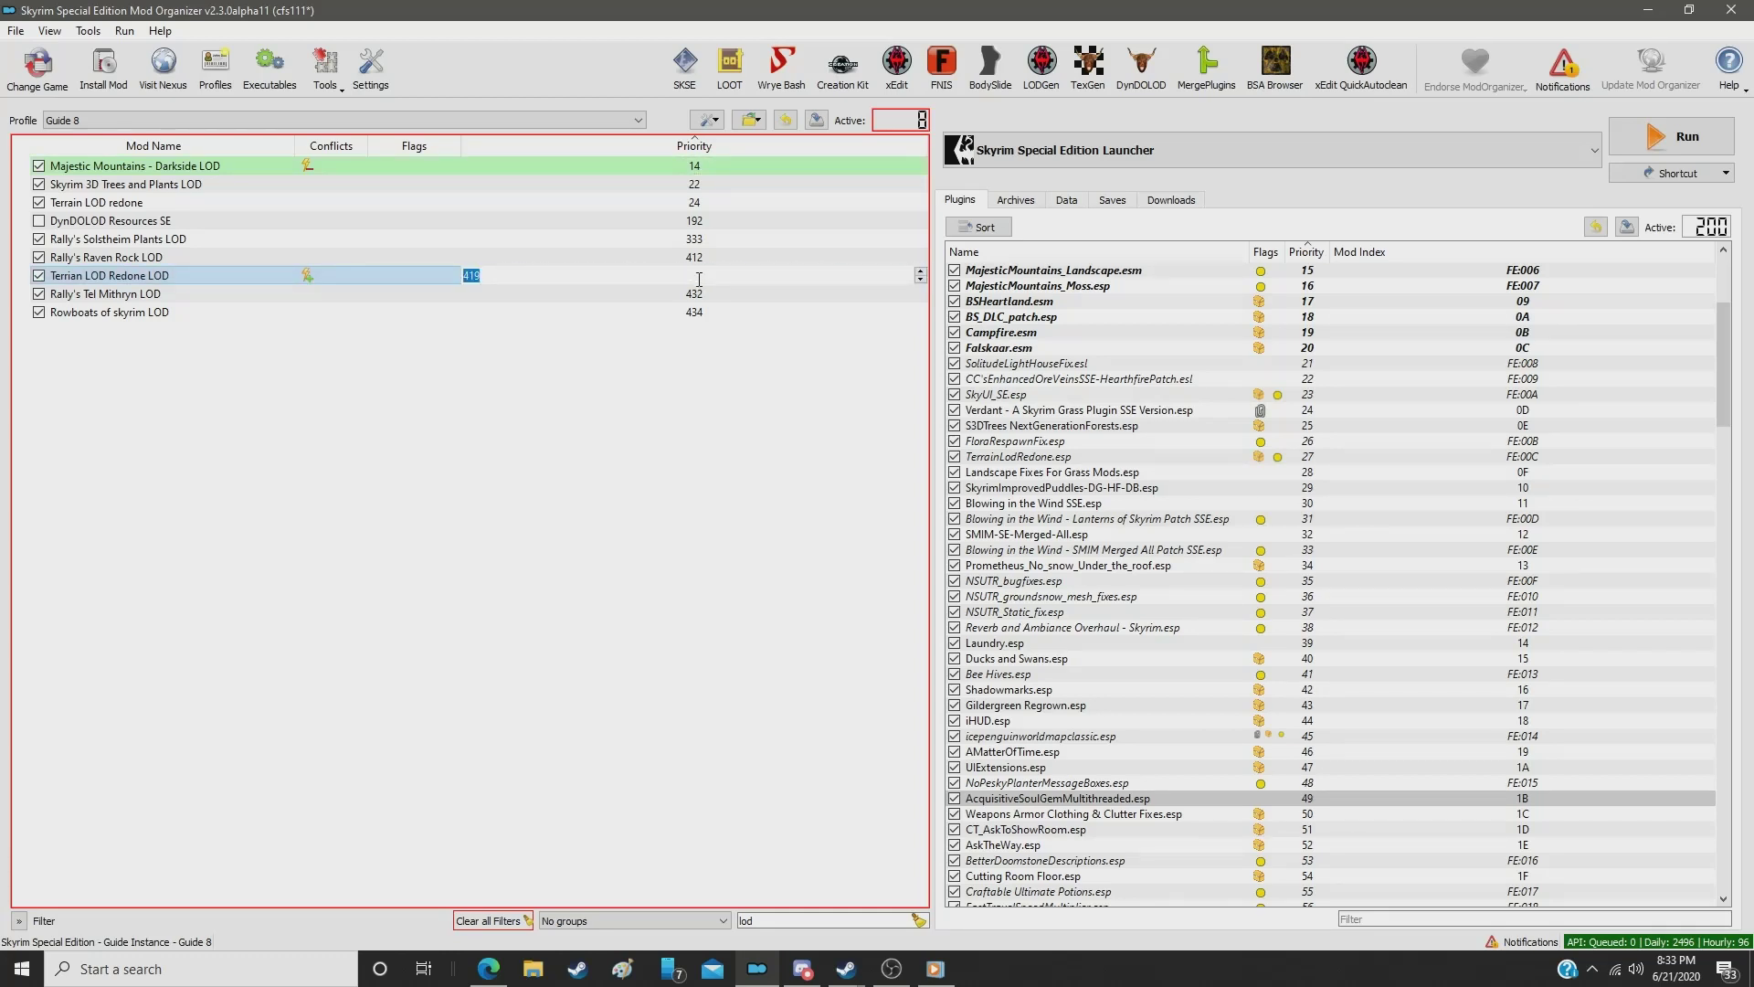
{"action": "type", "text": "25"}
{"action": "key", "text": "Return"}
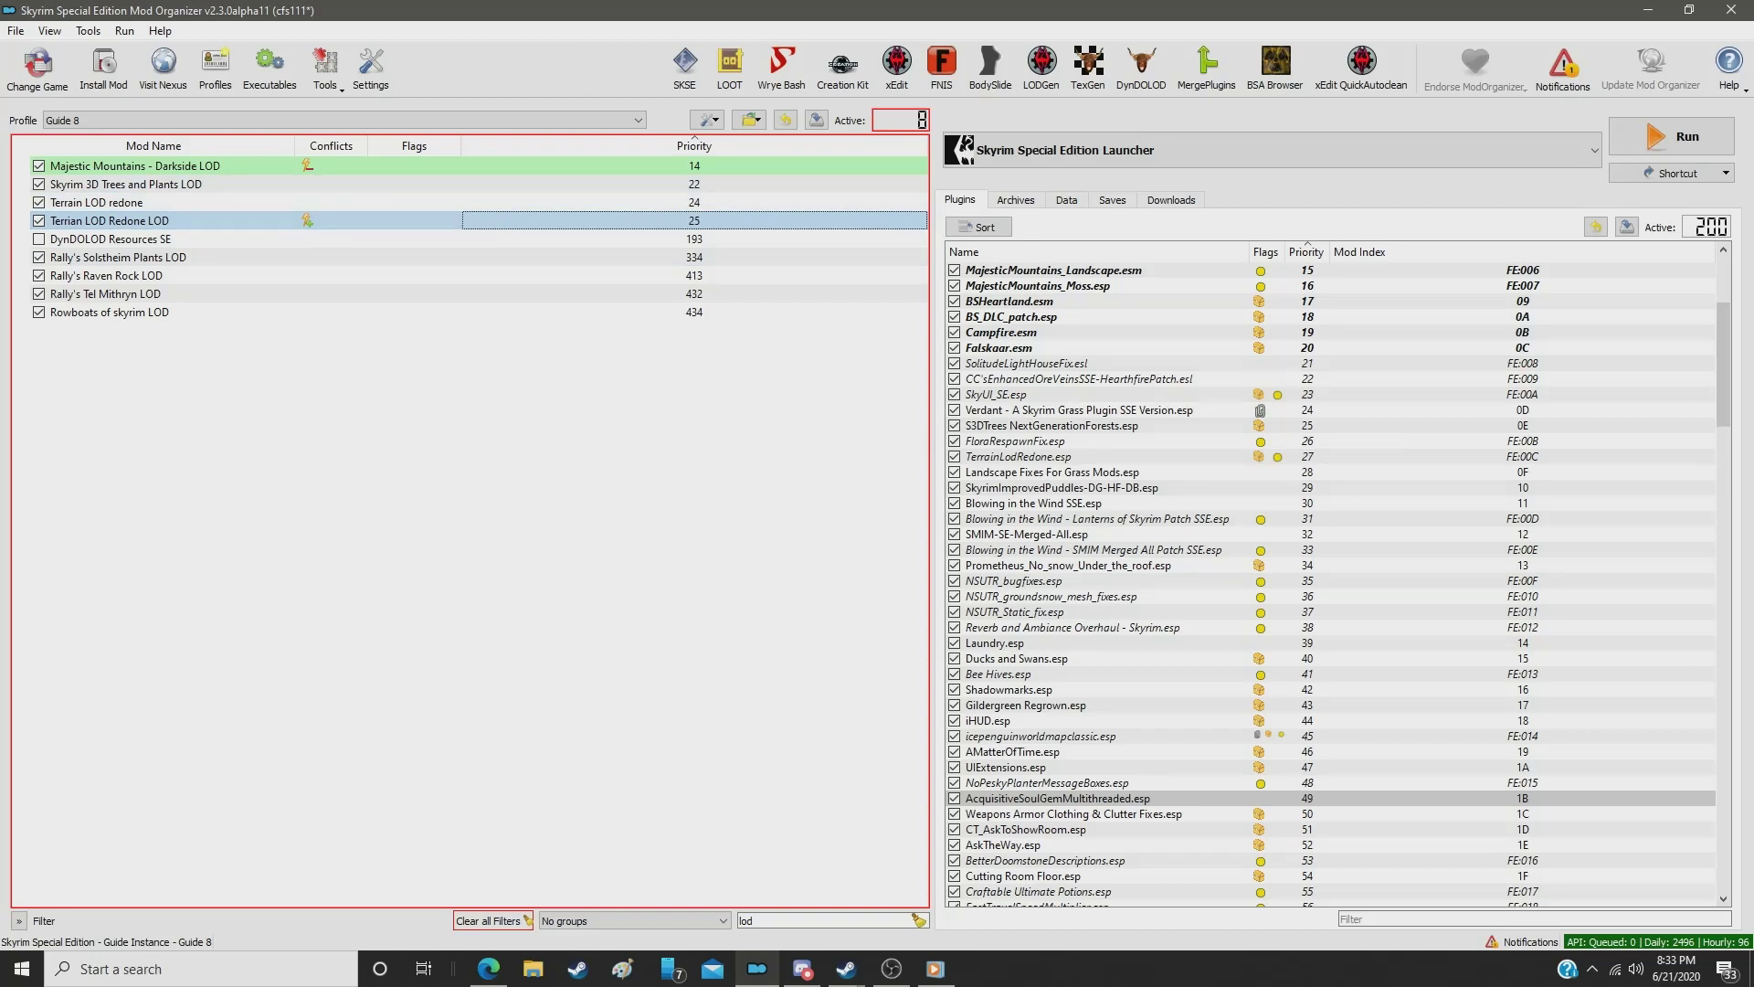
{"action": "key", "text": "alt+Tab"}
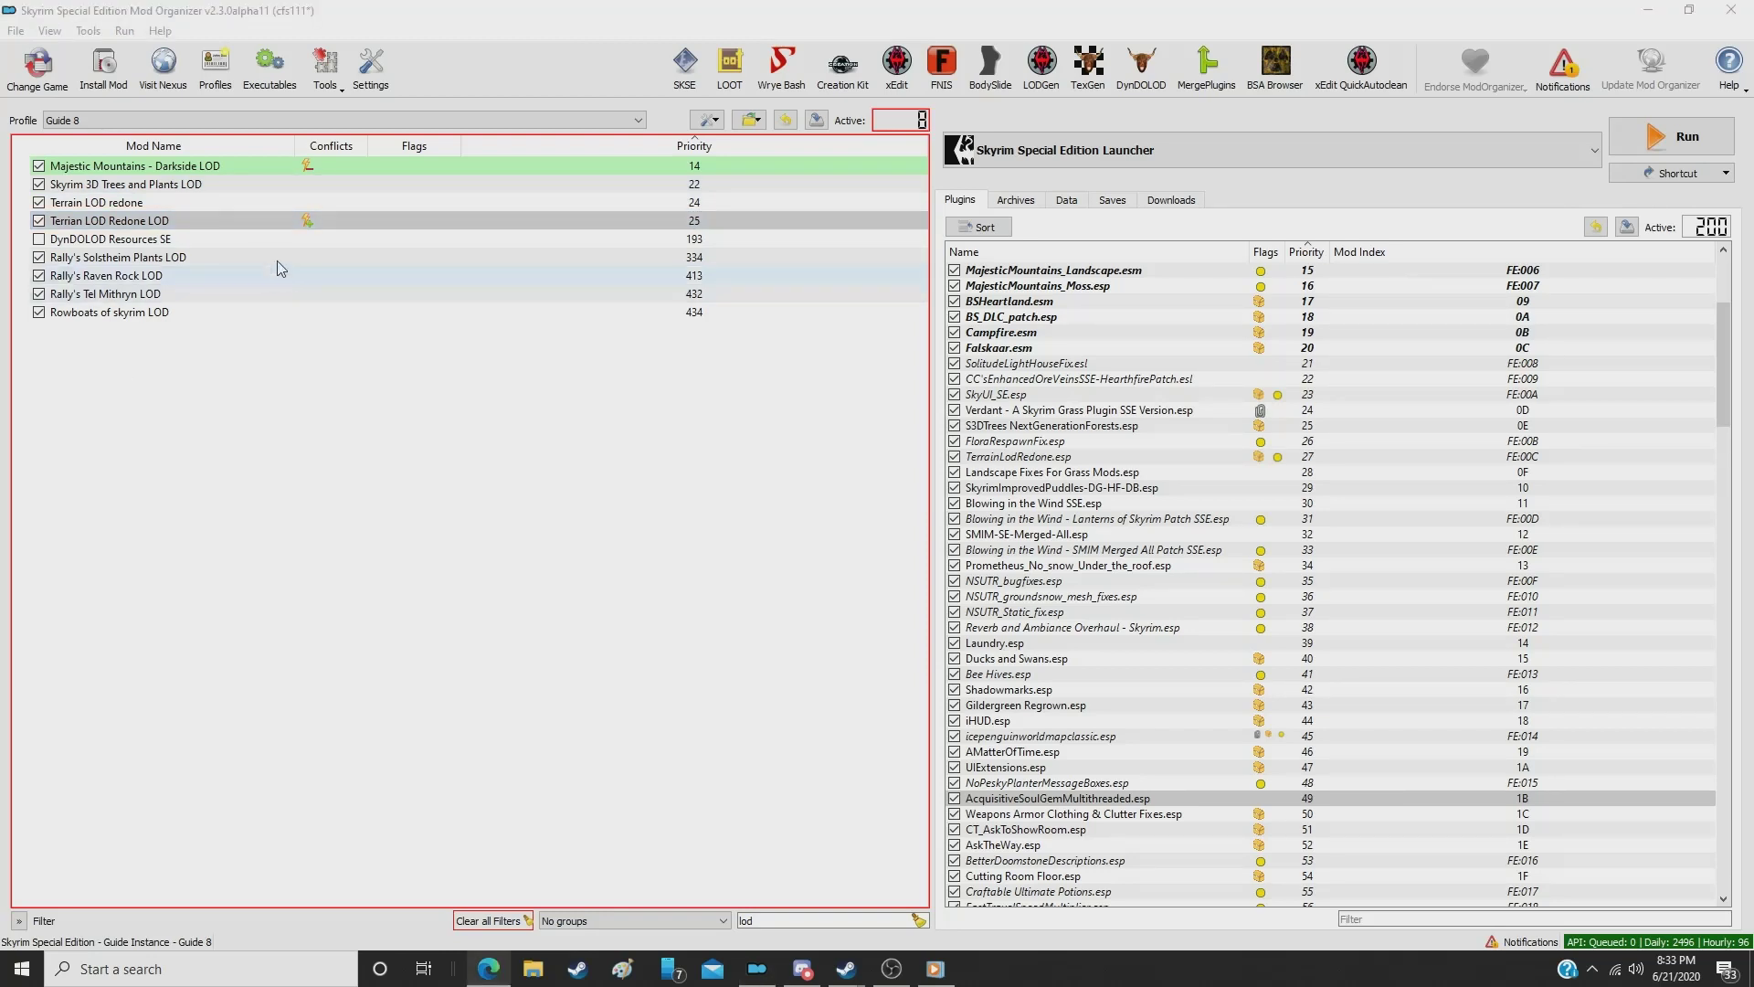
{"action": "left_click", "coordinate": [917, 921]}
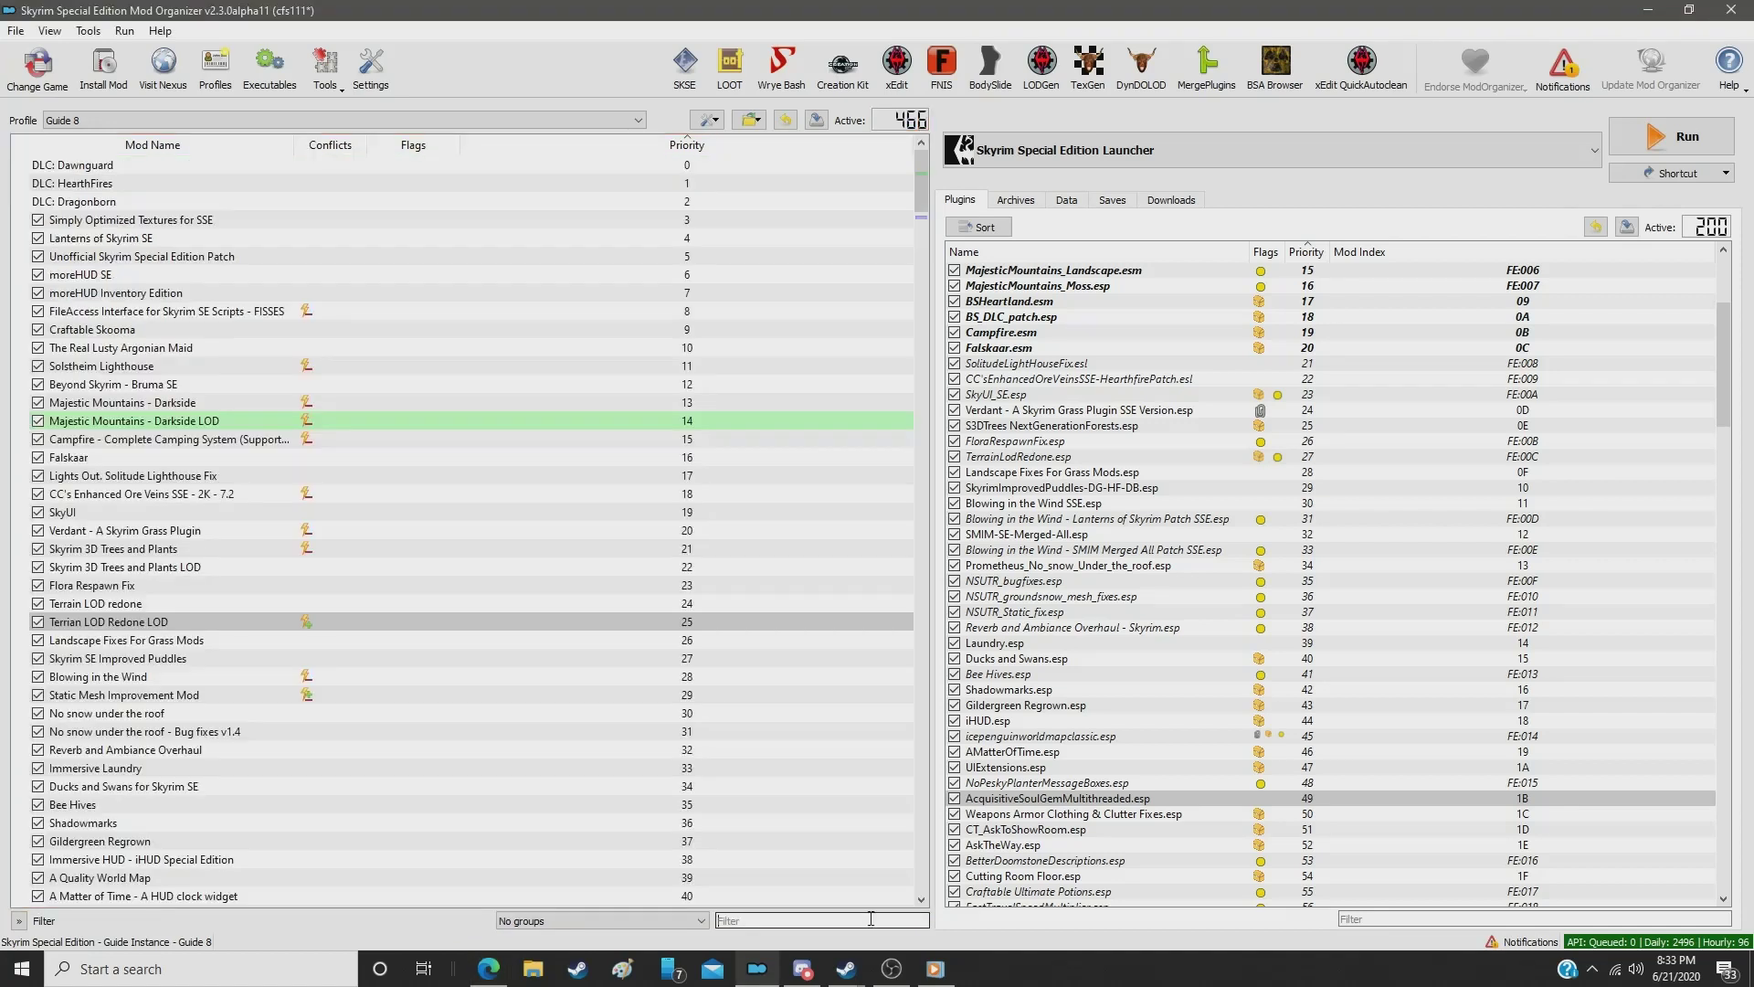
Step: Filter the mod list by "grass" to check the grass mods' priorities, and clear the filter to review the full order
{"action": "left_click", "coordinate": [784, 920]}
{"action": "type", "text": "grass"}
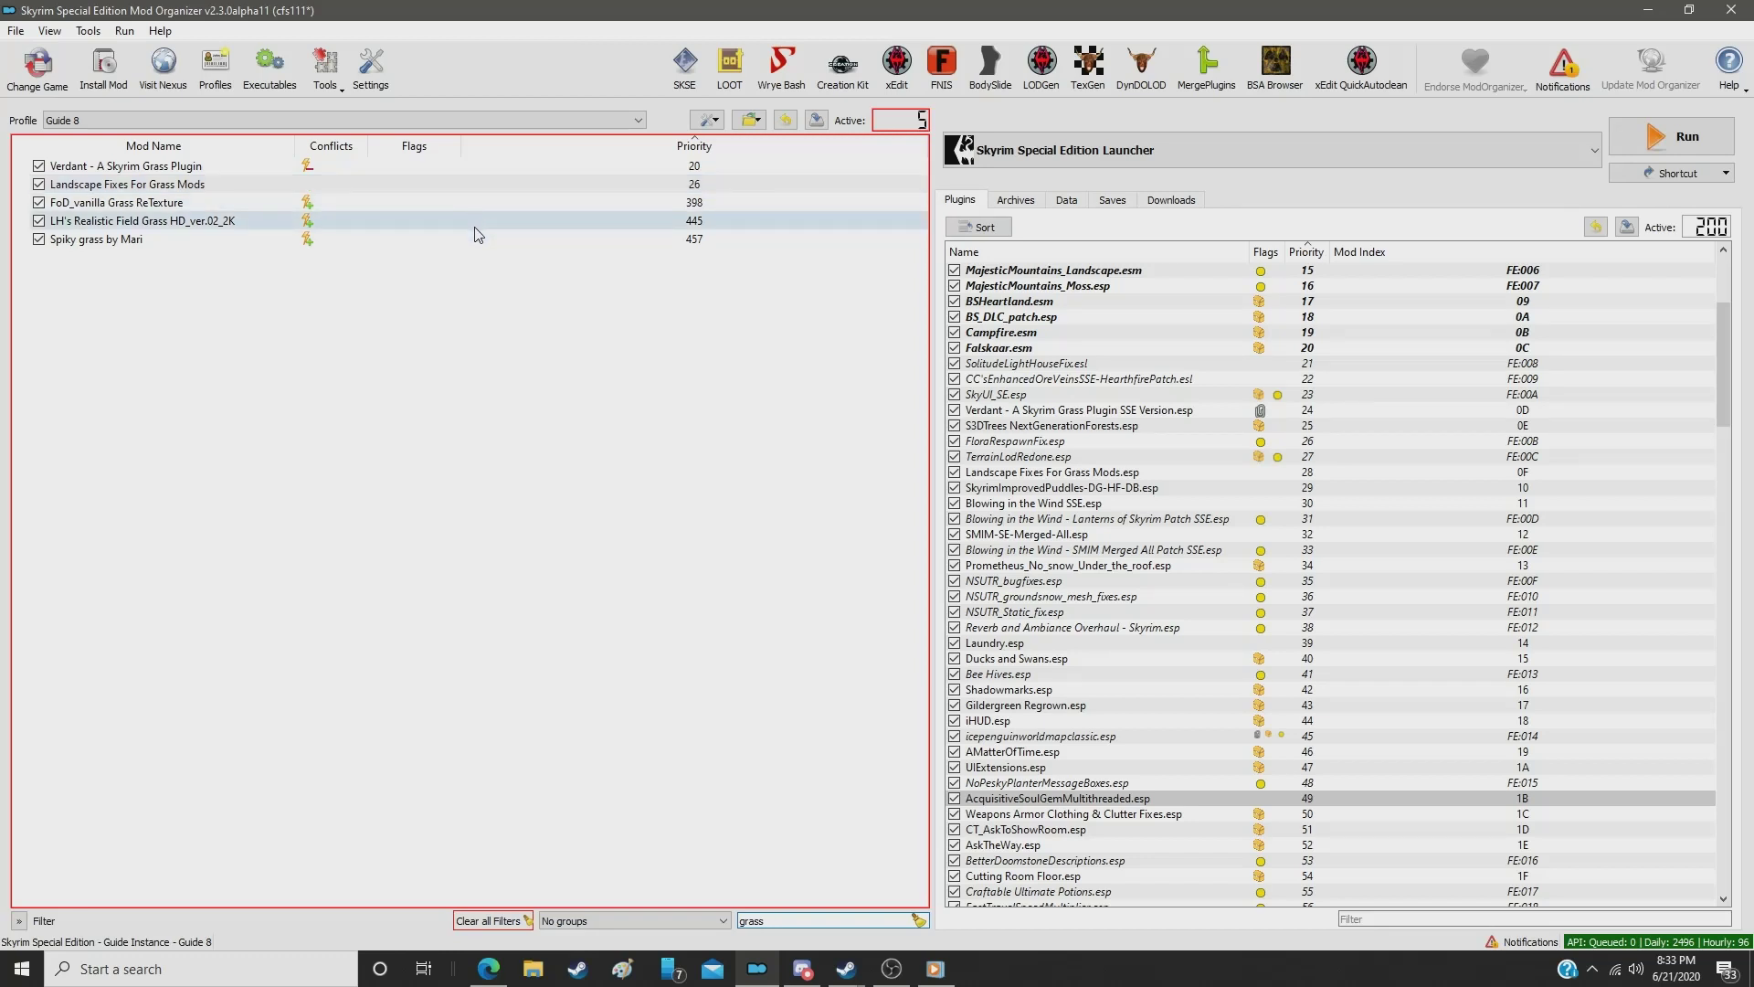
{"action": "left_click", "coordinate": [919, 920]}
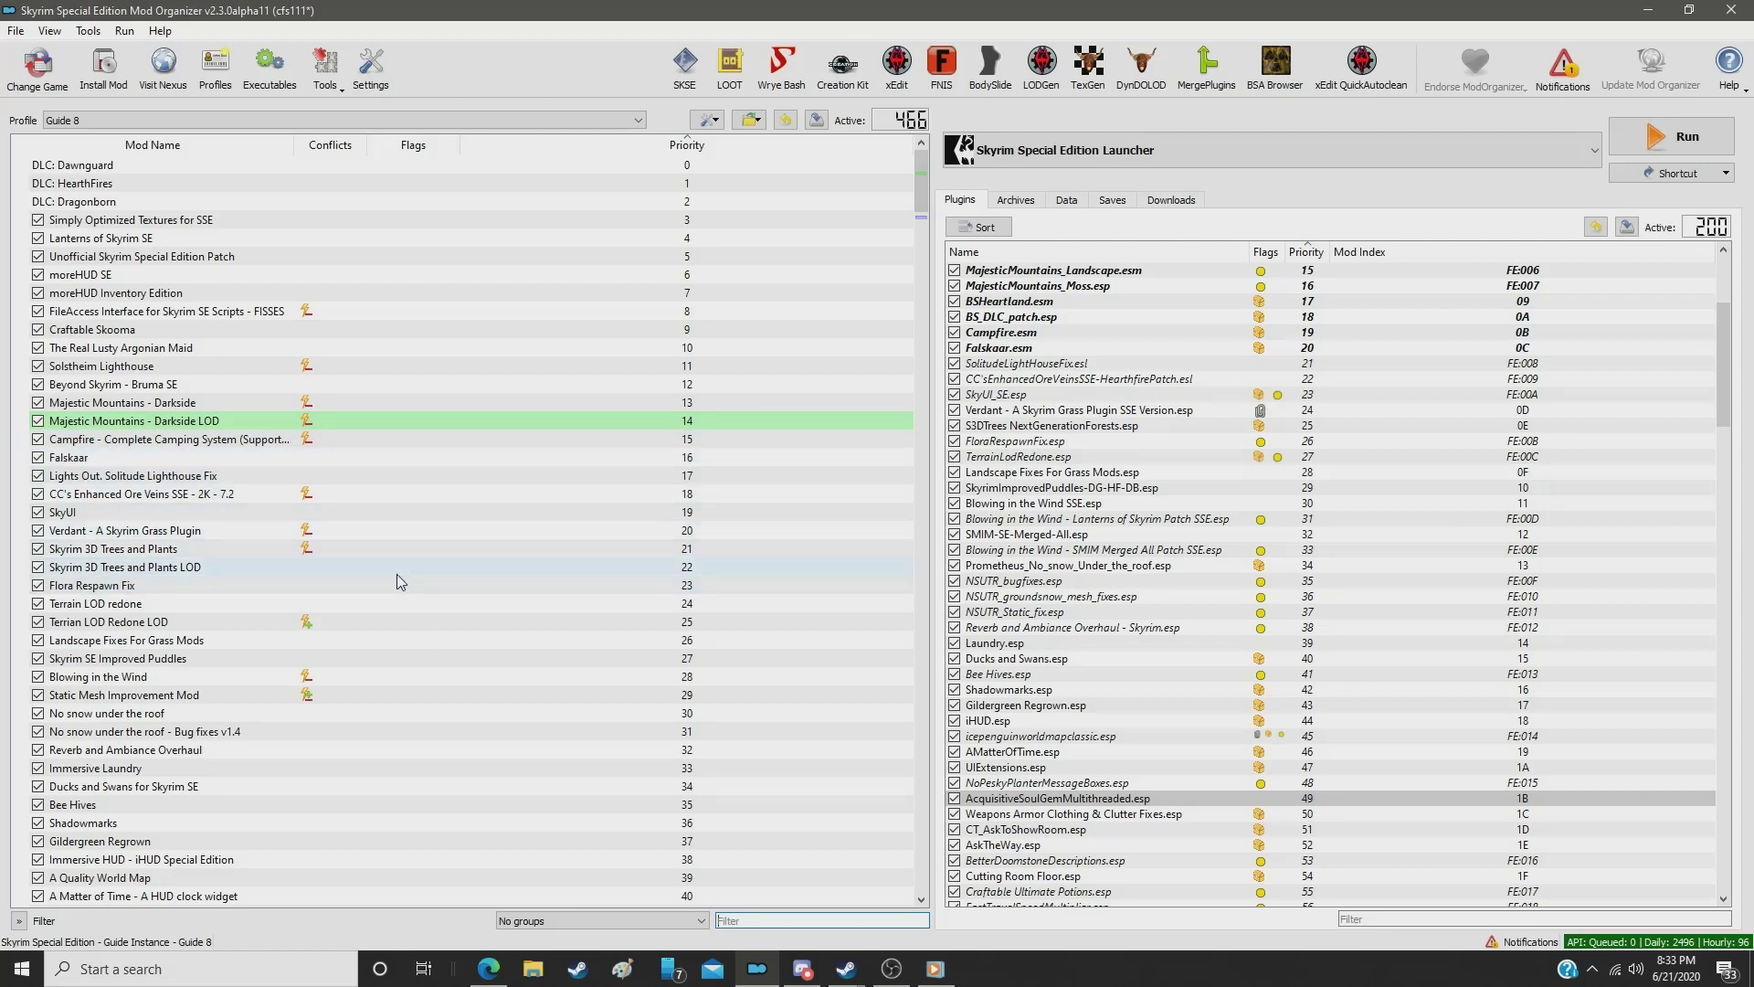
{"action": "scroll", "coordinate": [400, 582], "scroll_direction": "down", "scroll_amount": 2}
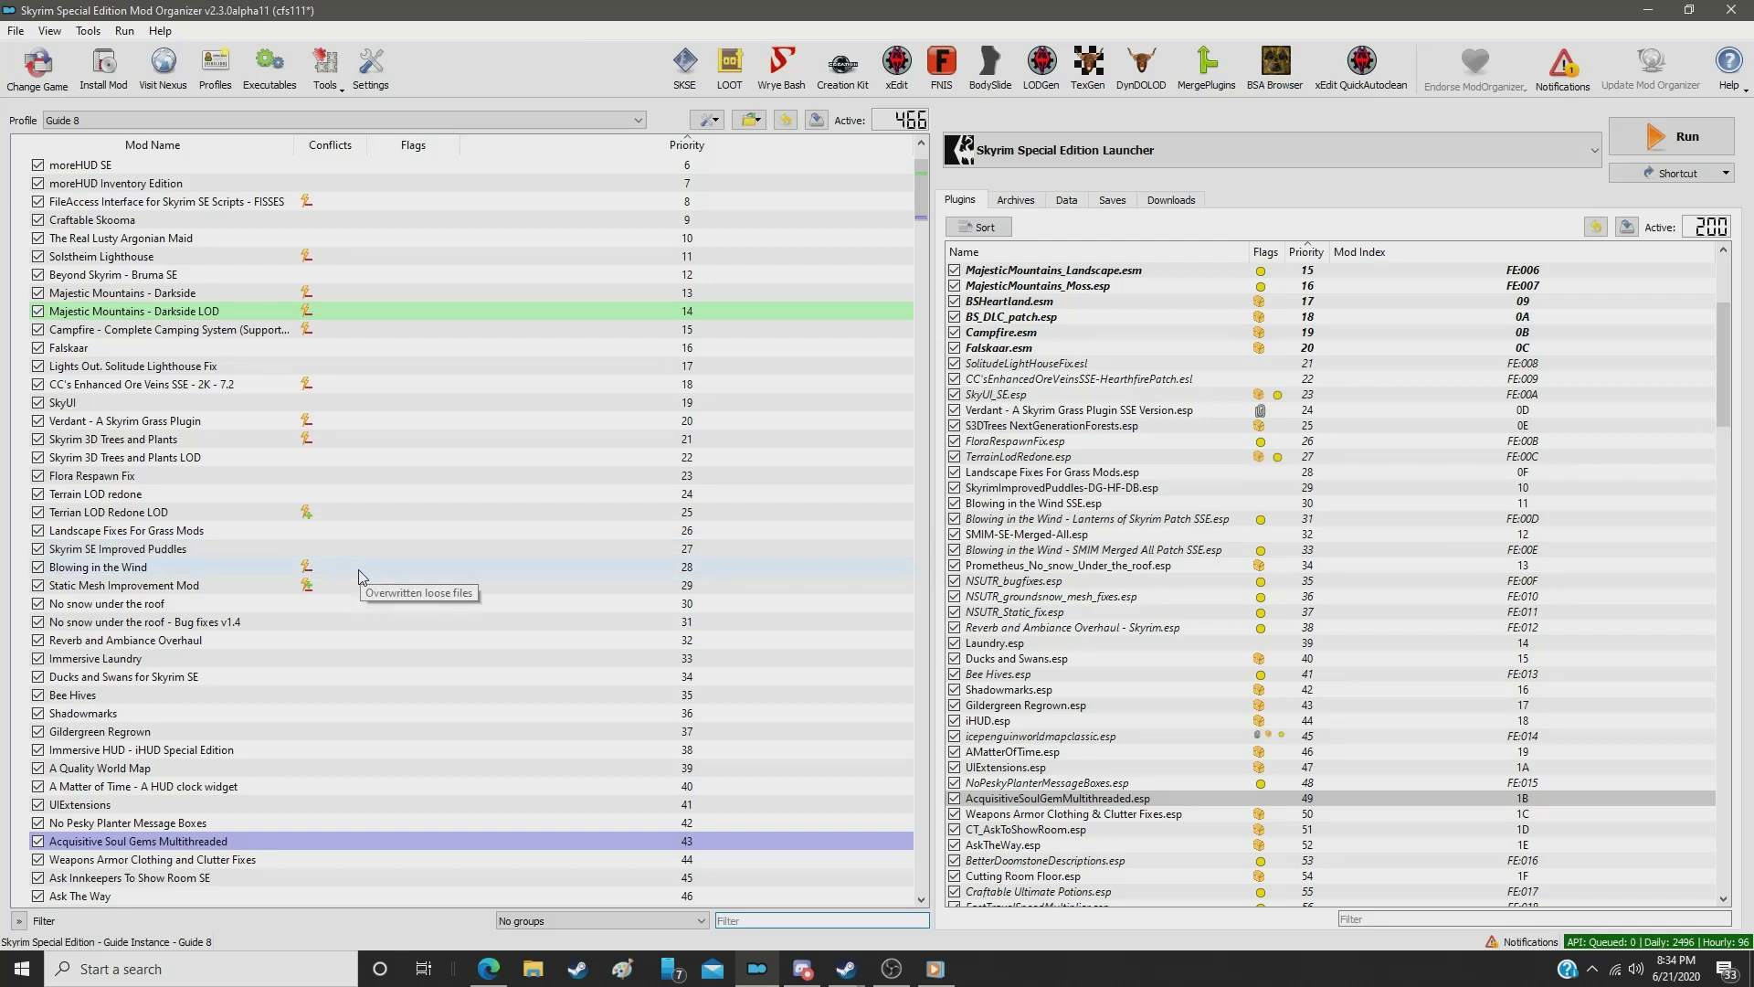
Step: Filter the mod list by "better" to look up Better Dirt Cliffs and Alphas, clear the filter and check Static Mesh Improvement Mod's priority
{"action": "left_click", "coordinate": [292, 585]}
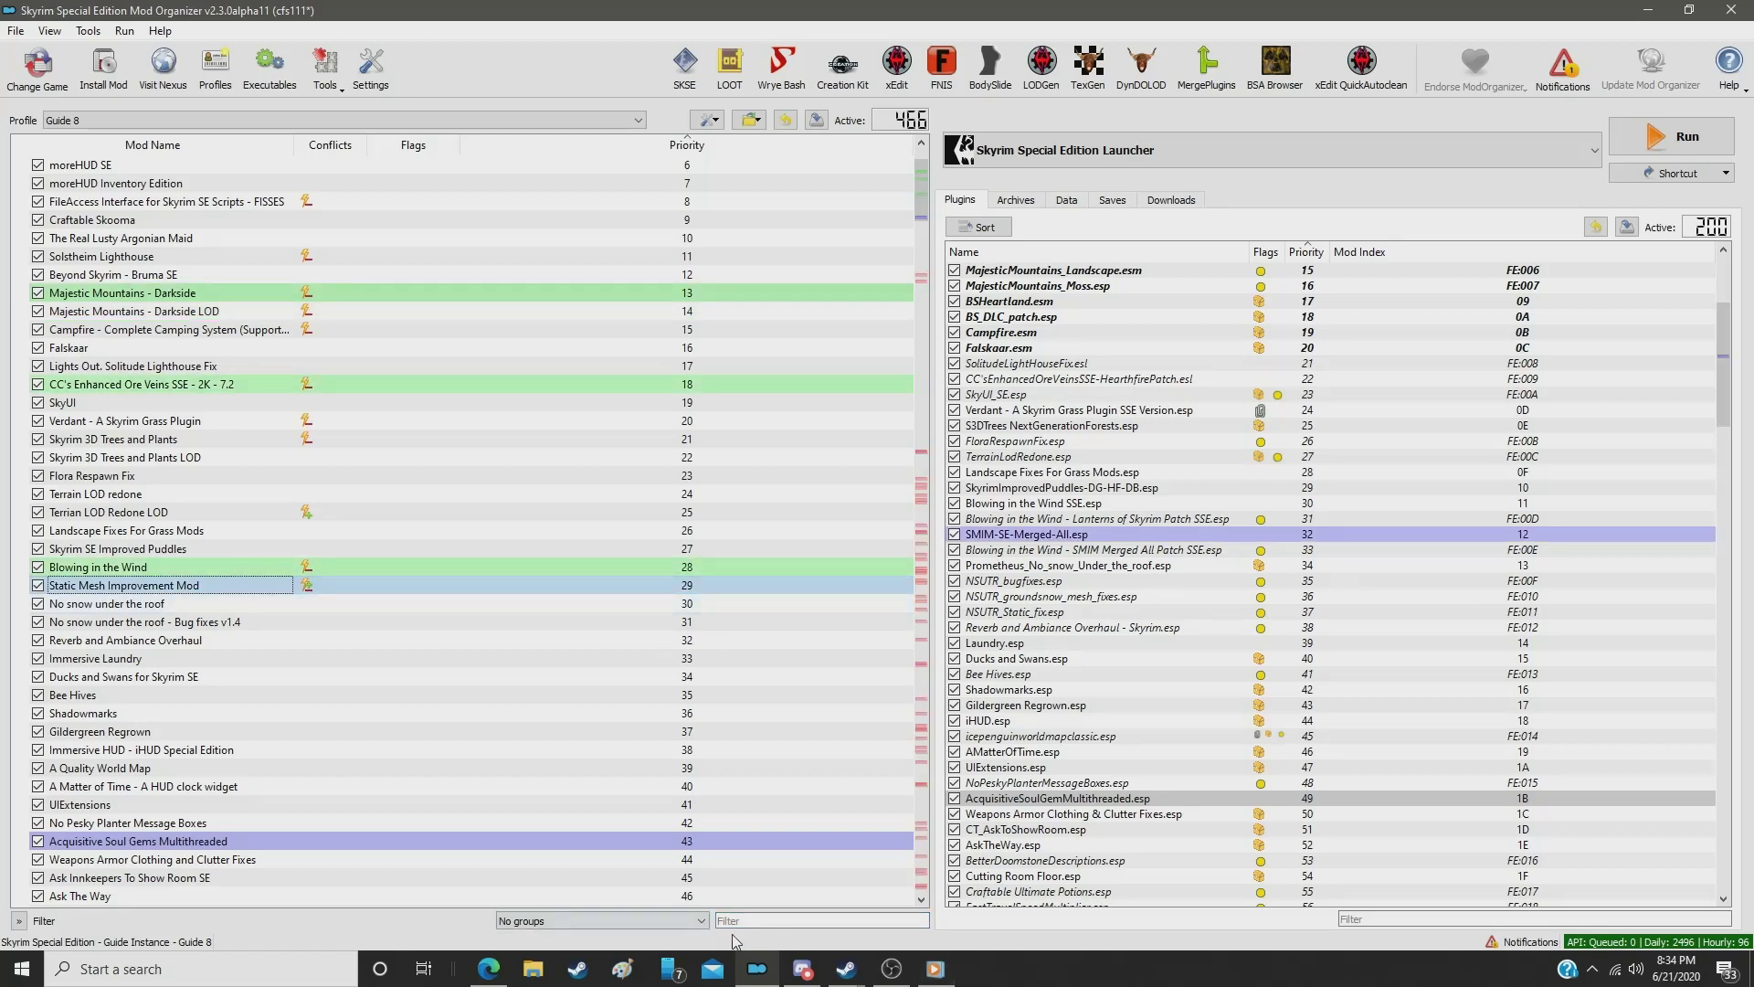
{"action": "left_click", "coordinate": [775, 921]}
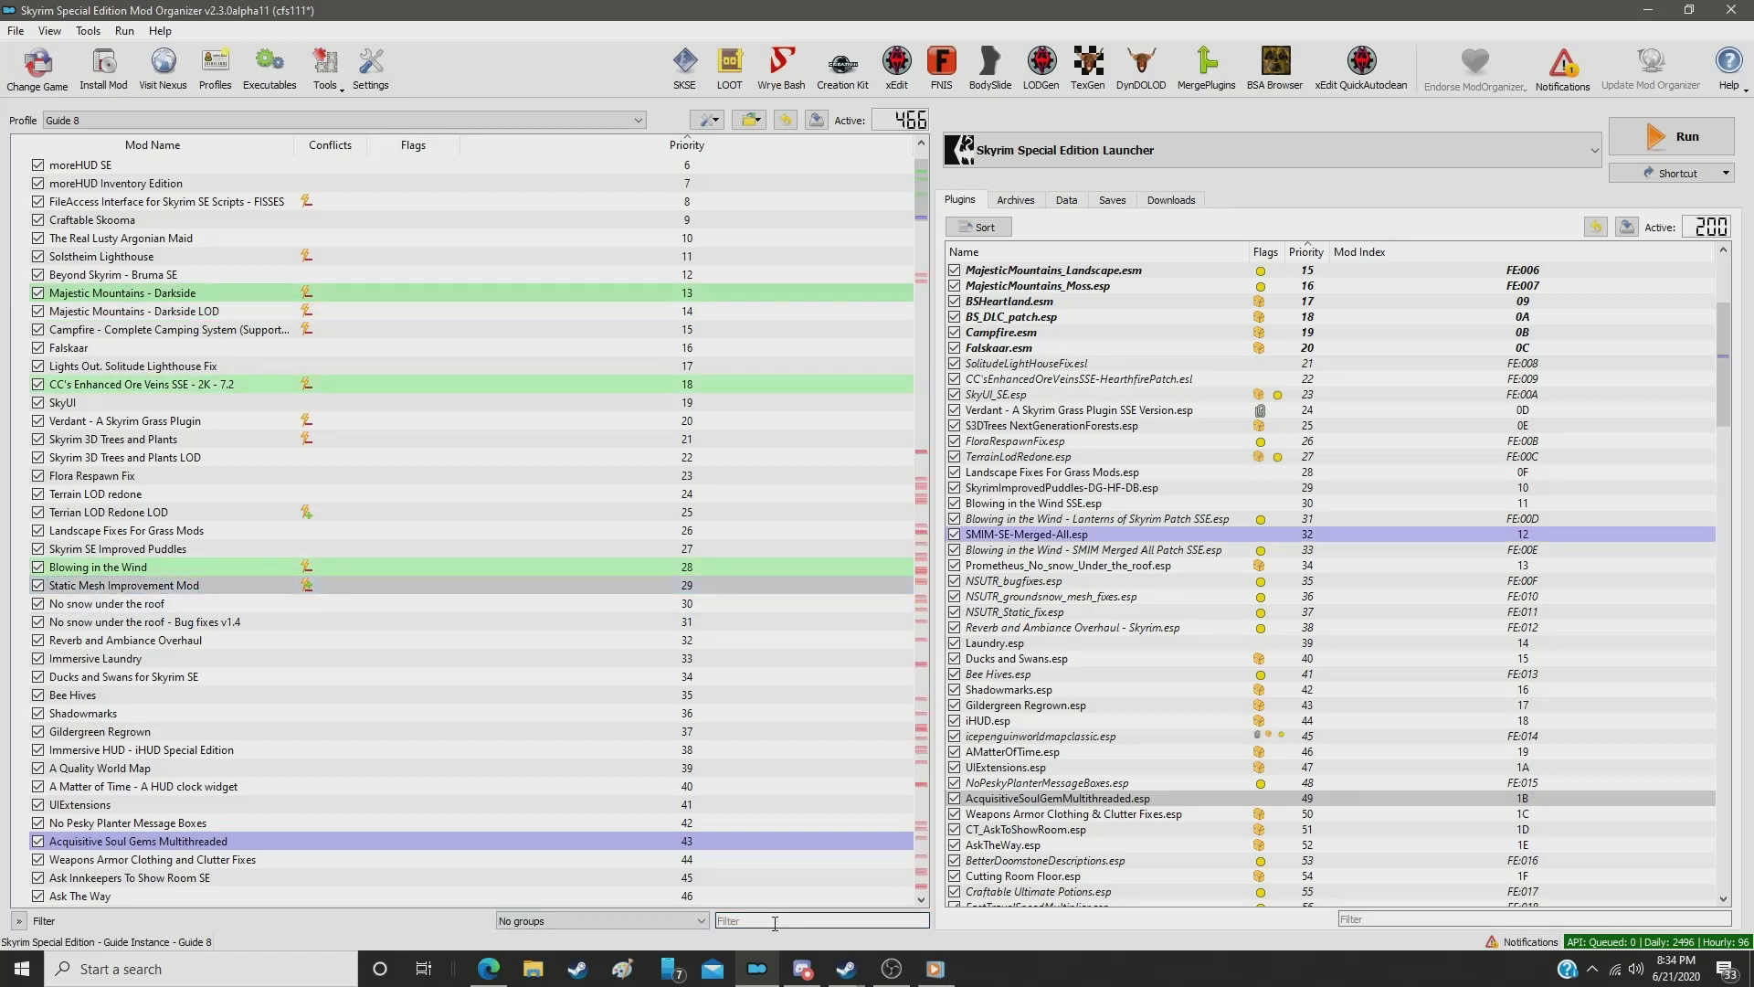
{"action": "type", "text": "bet"}
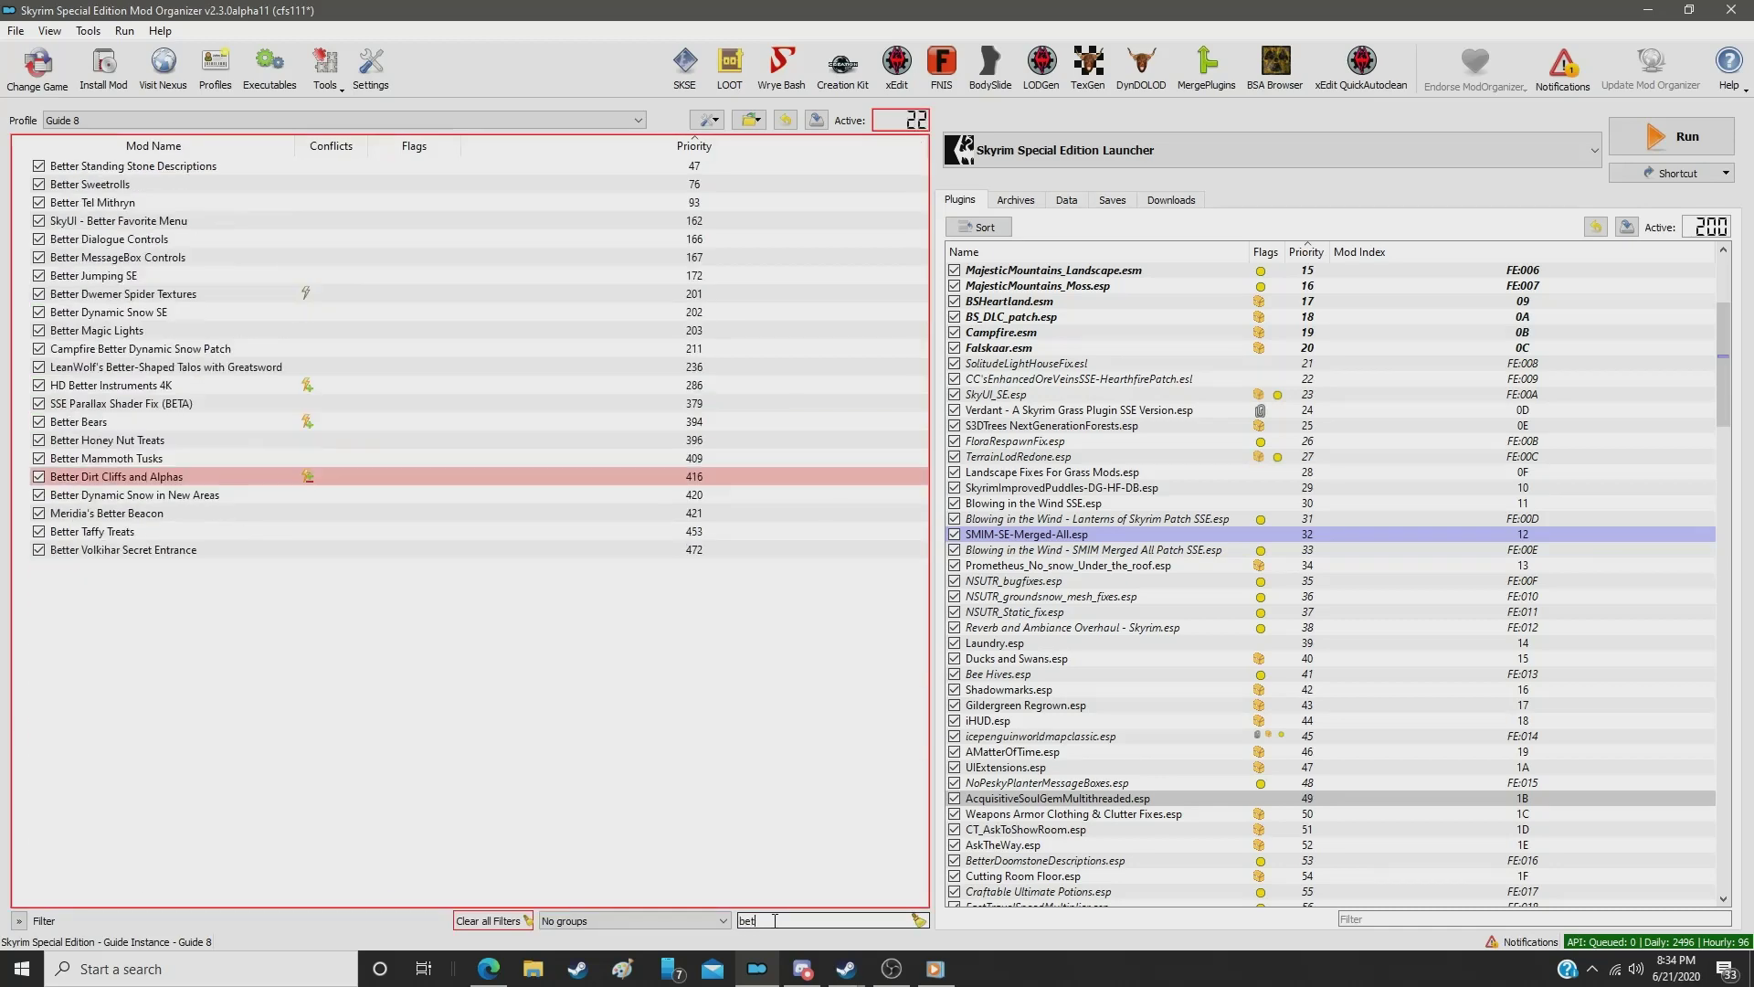
{"action": "type", "text": "ter"}
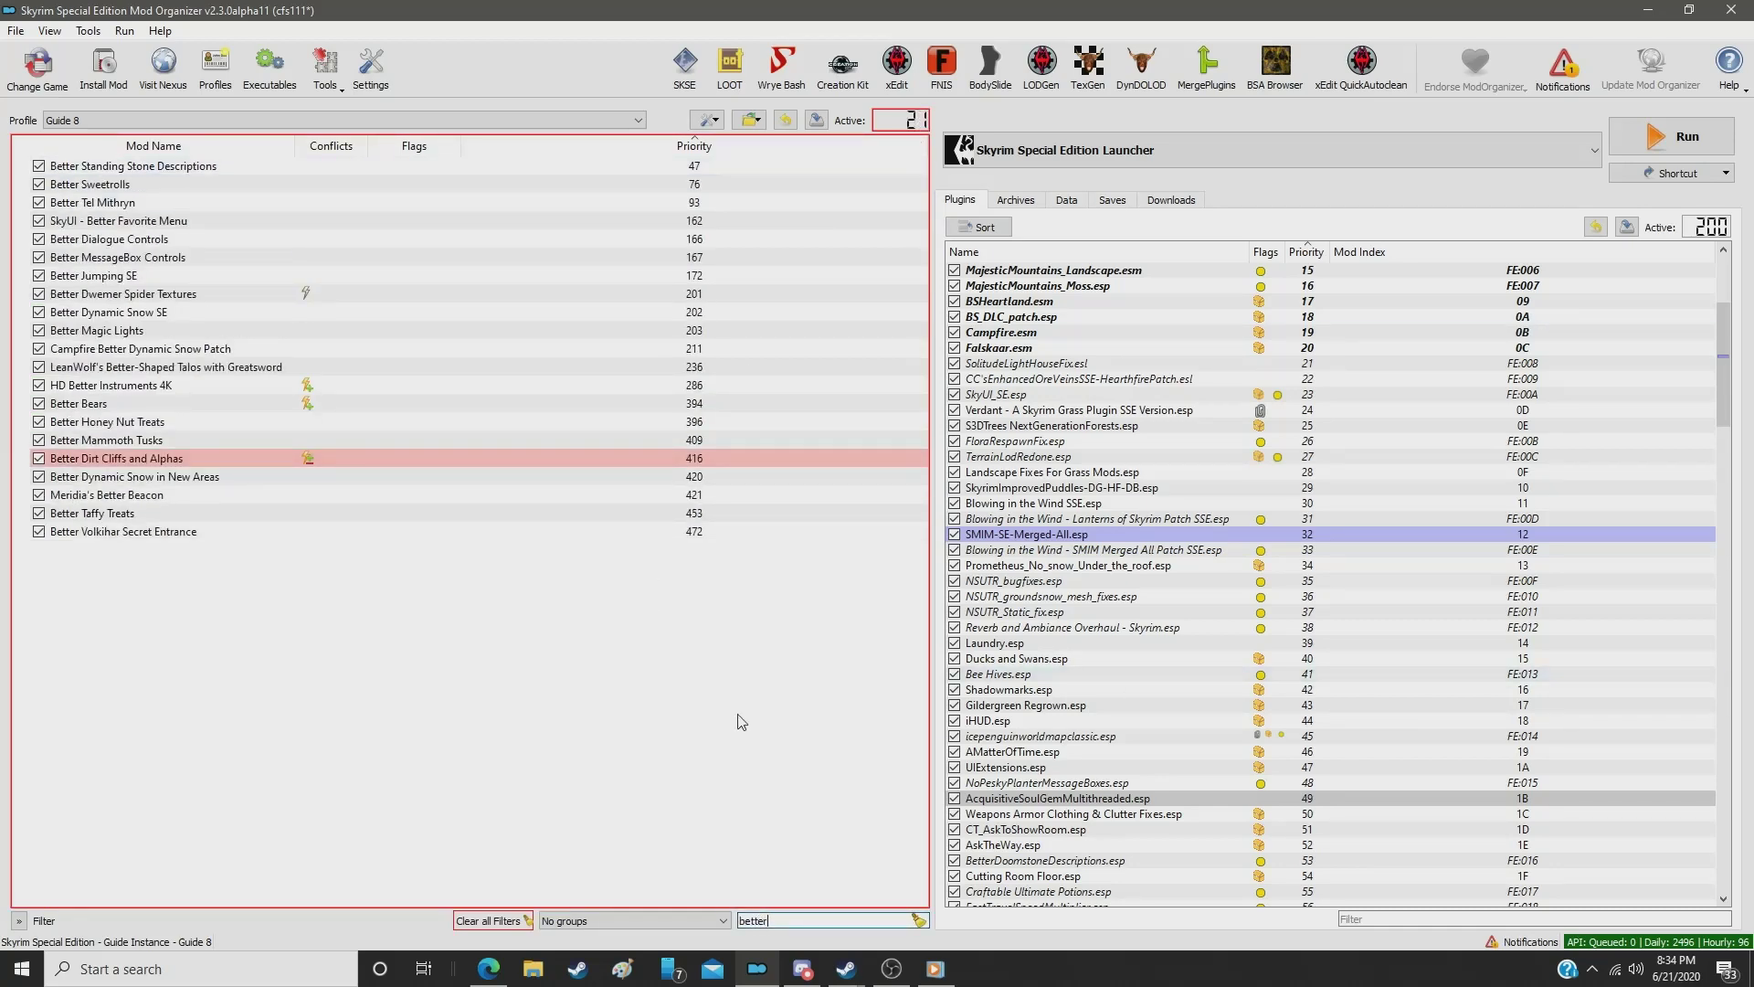
{"action": "left_click", "coordinate": [918, 921]}
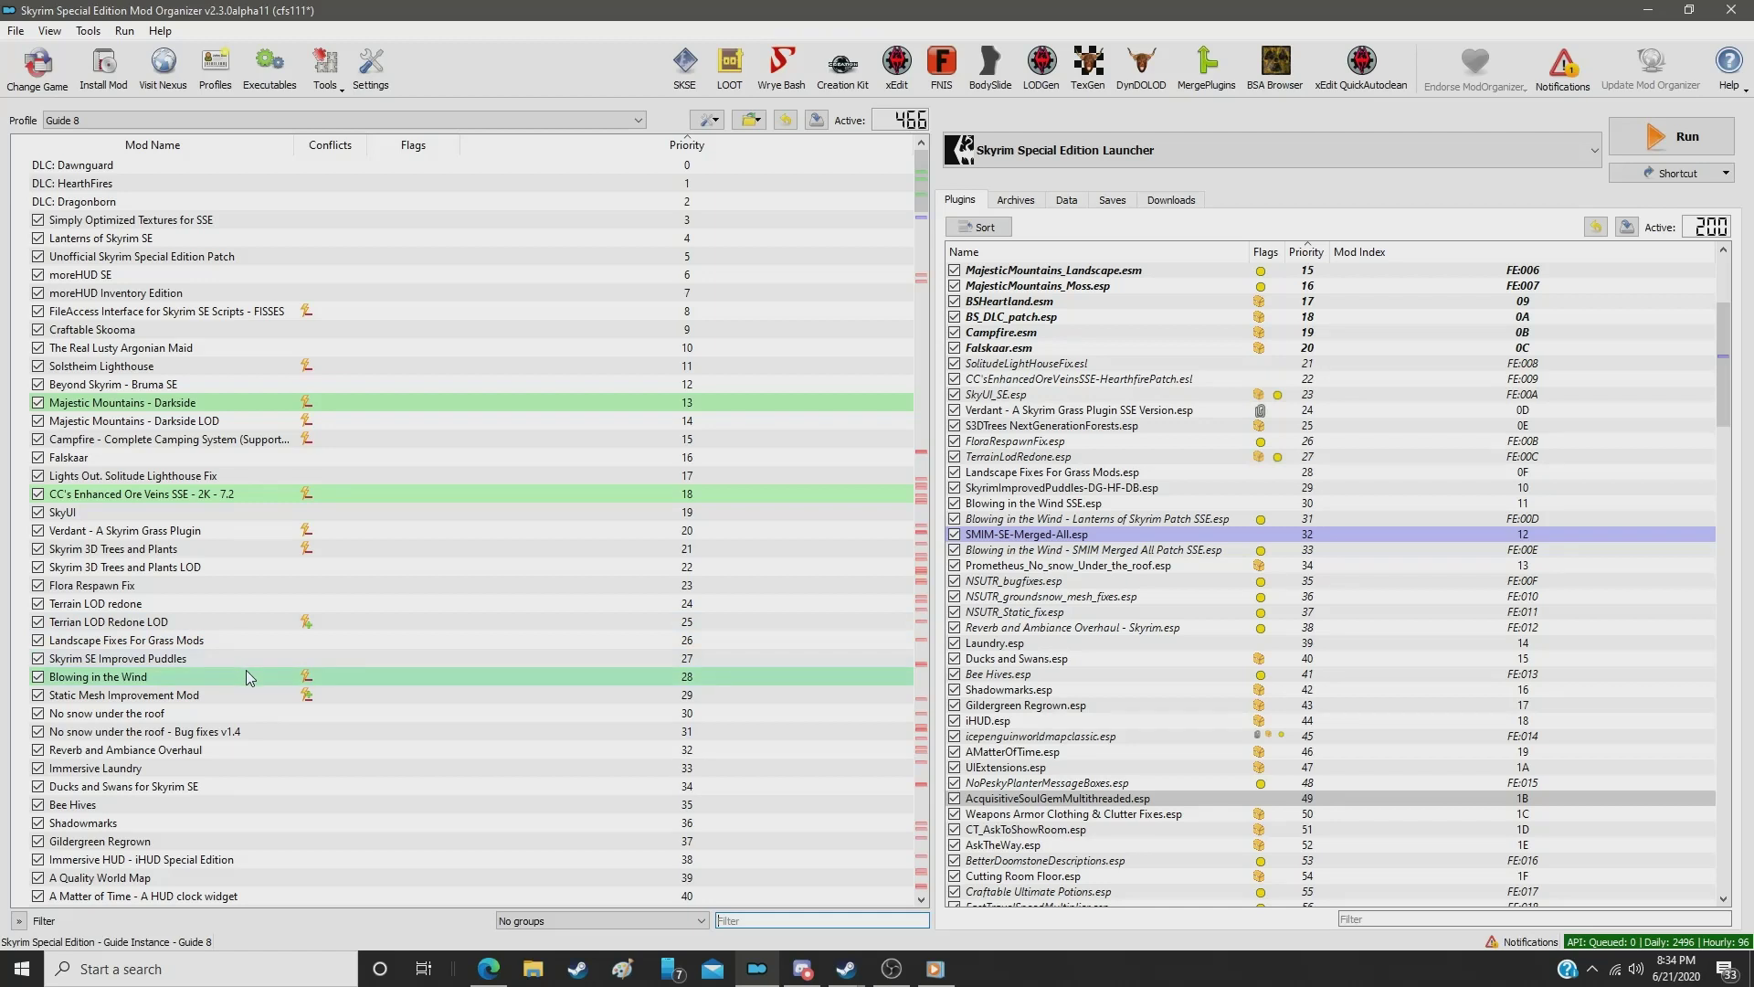
{"action": "left_click", "coordinate": [249, 700]}
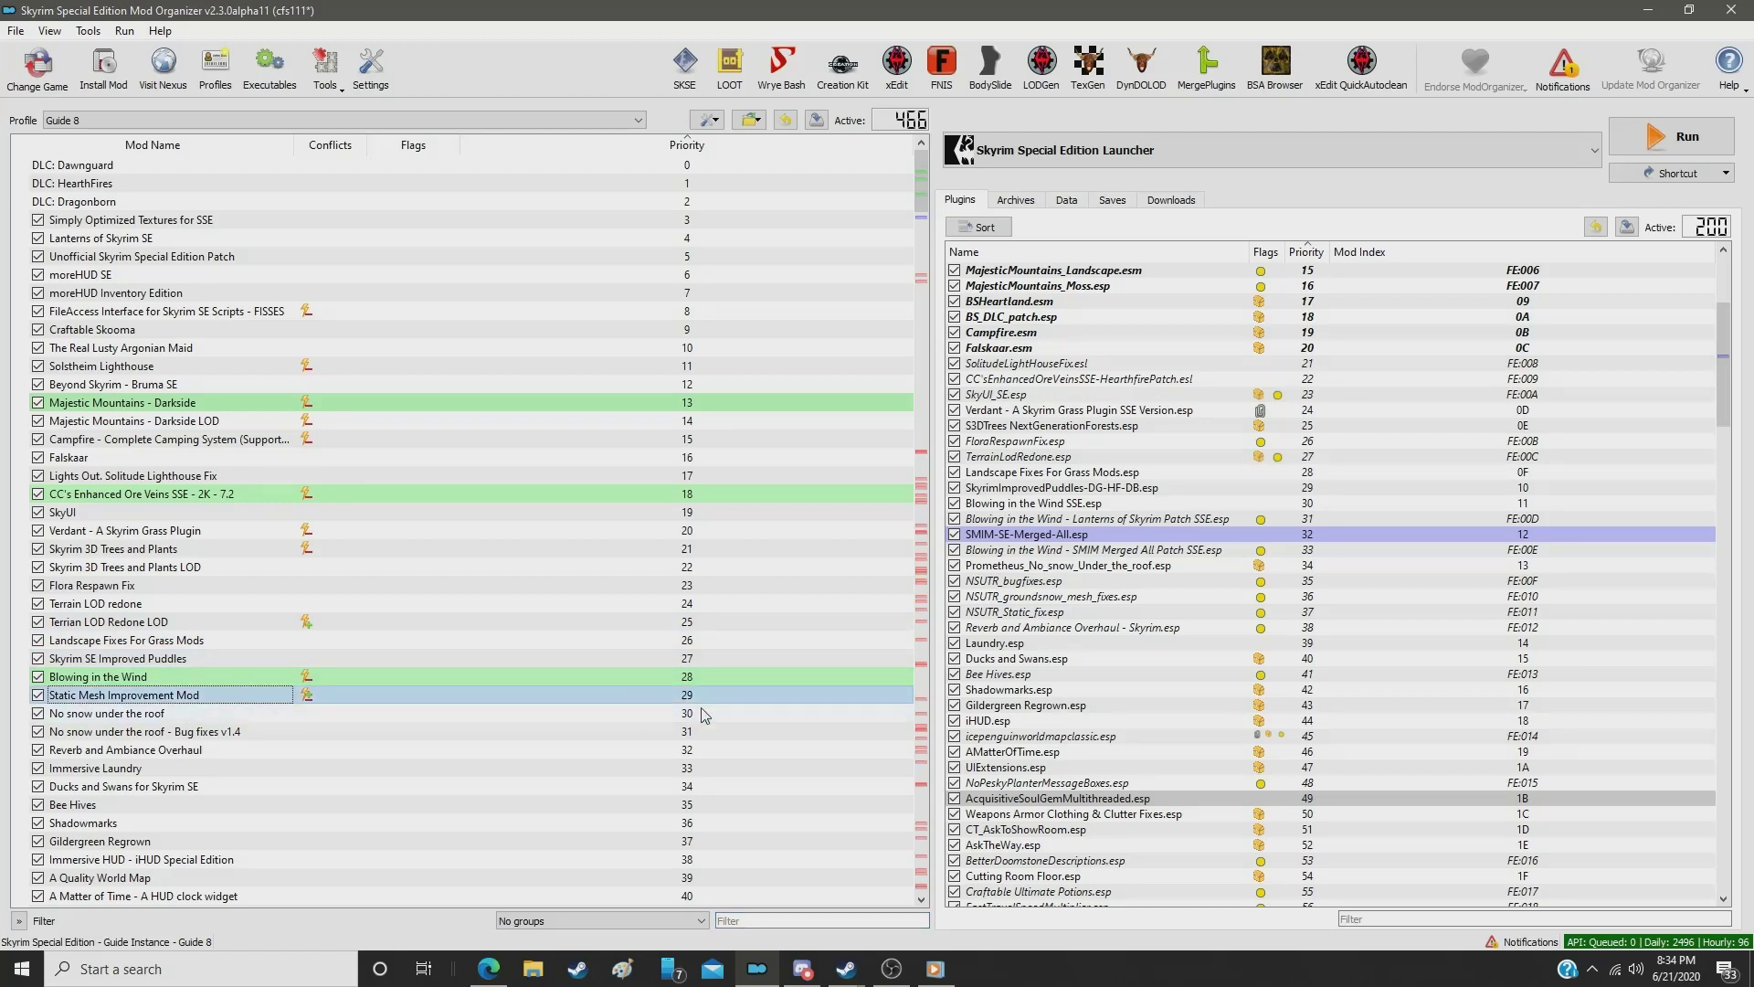
Step: Set the priority of Better Dirt Cliffs and Alphas to 30, directly after Static Mesh Improvement Mod, finding it with the filter "better"
{"action": "left_click", "coordinate": [761, 922]}
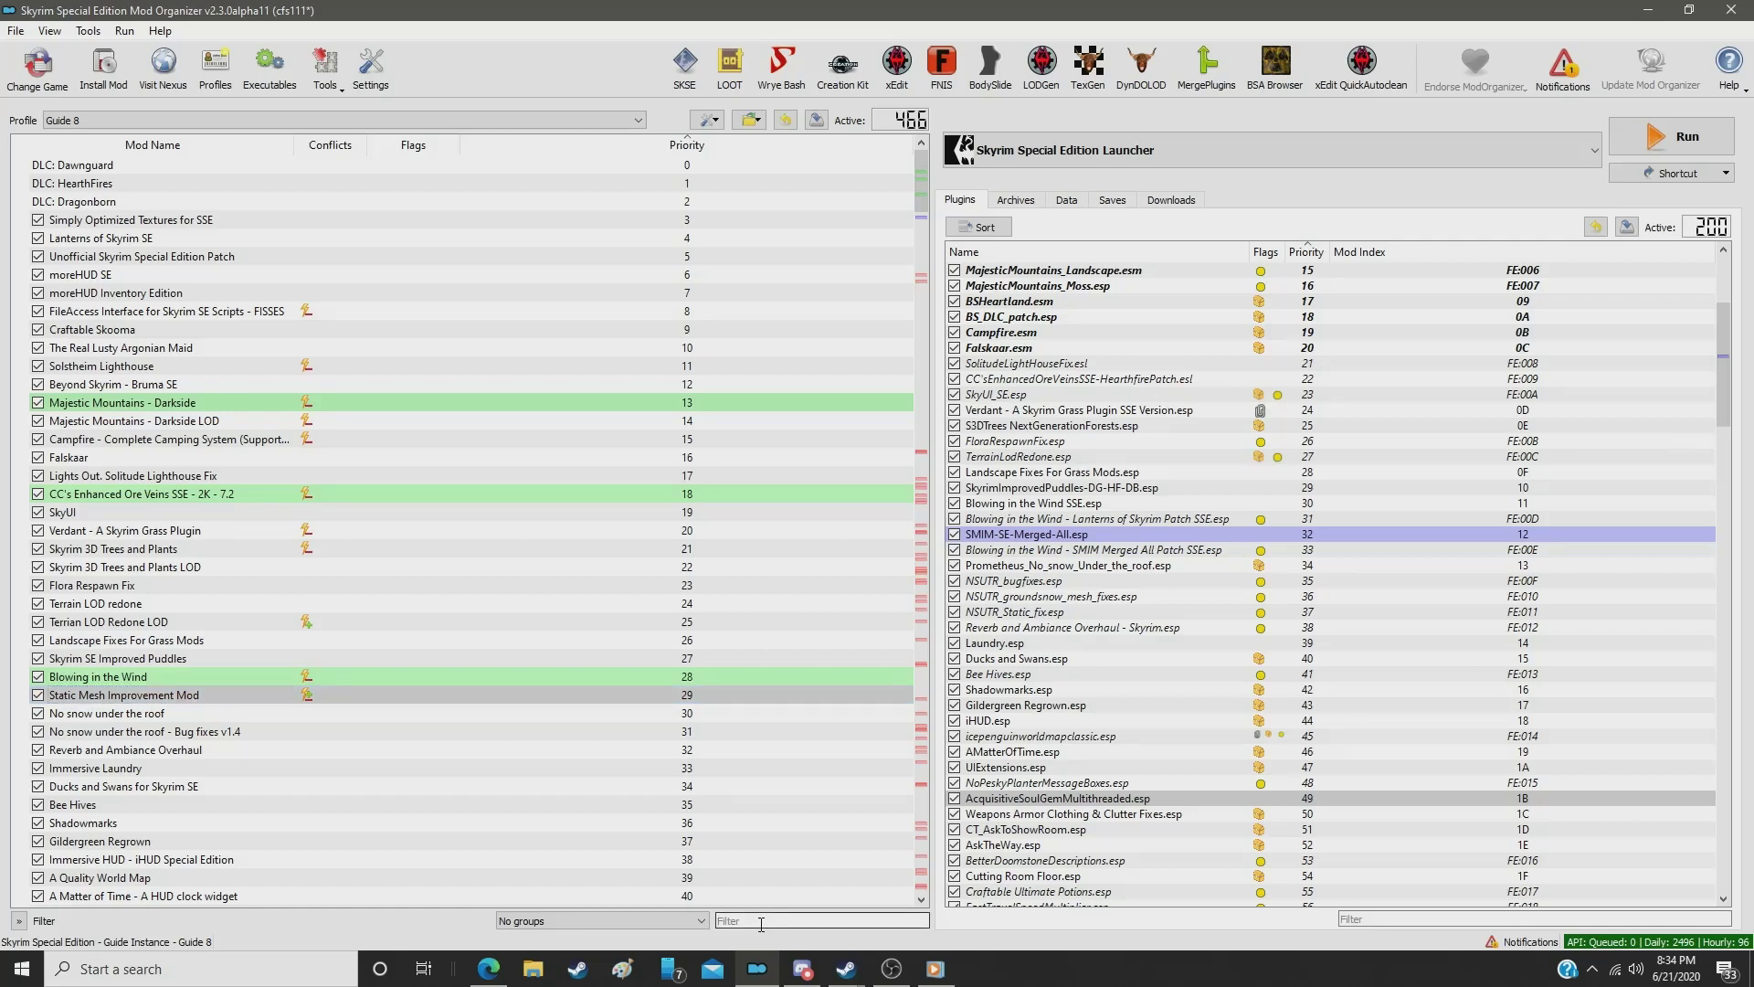
{"action": "type", "text": "better"}
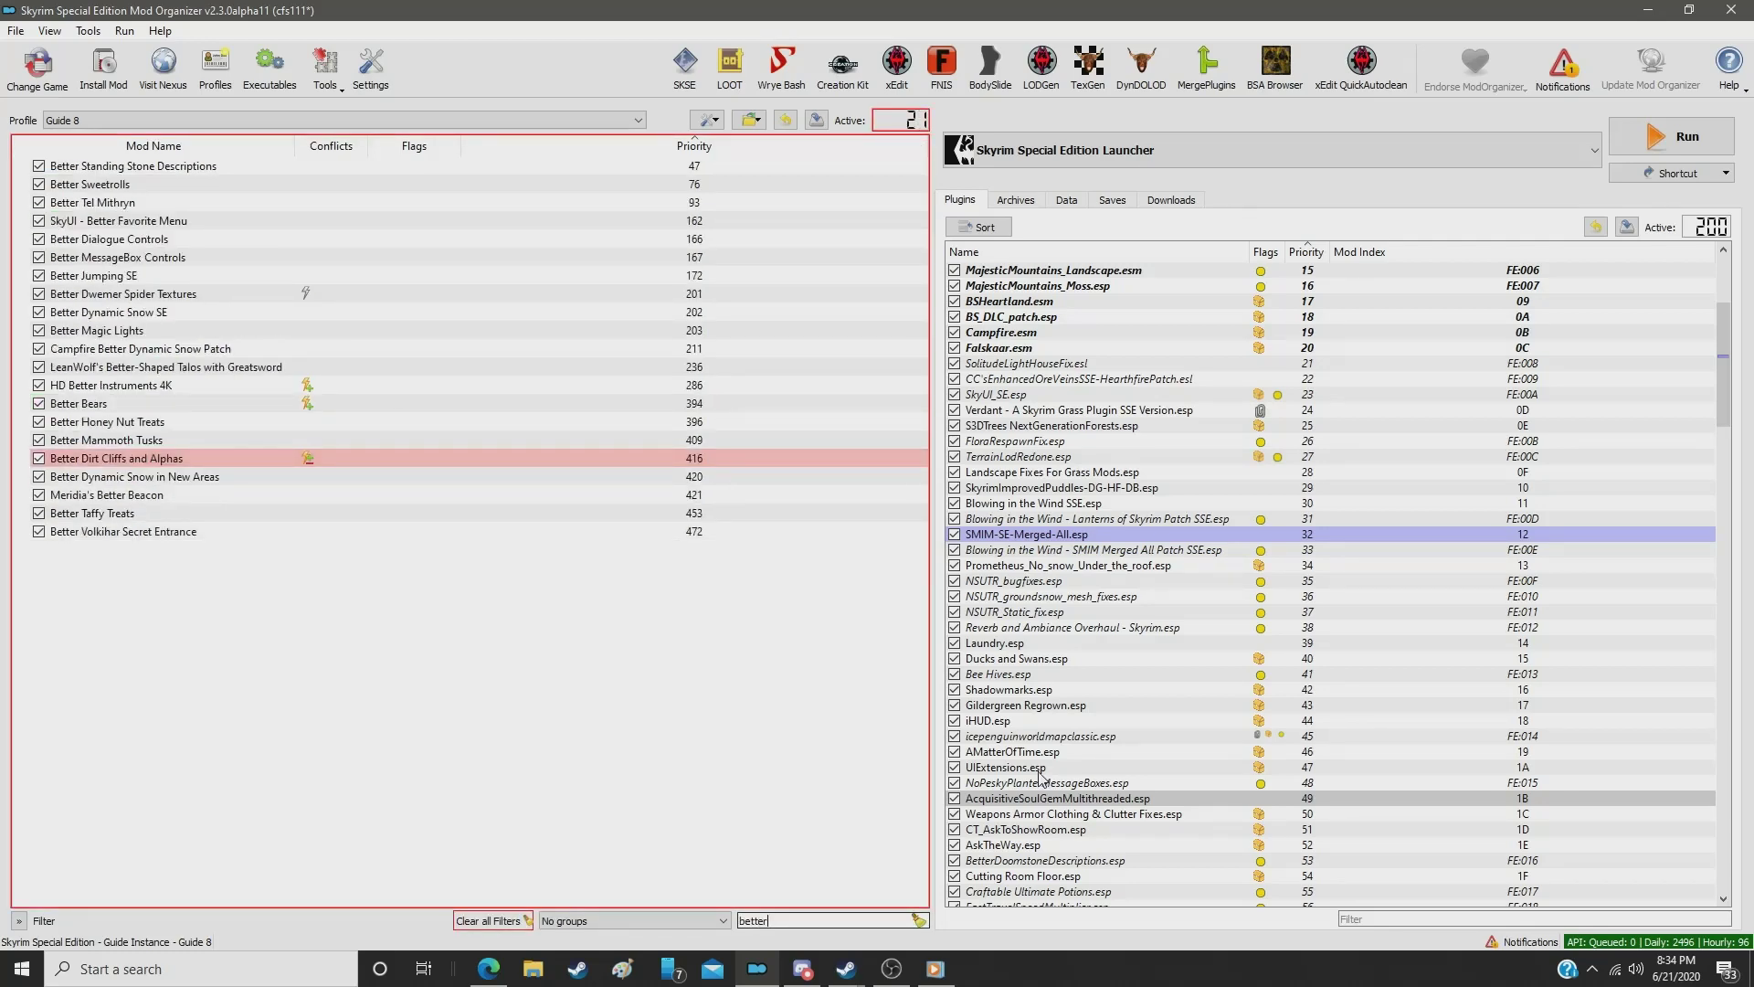
{"action": "left_click", "coordinate": [684, 461]}
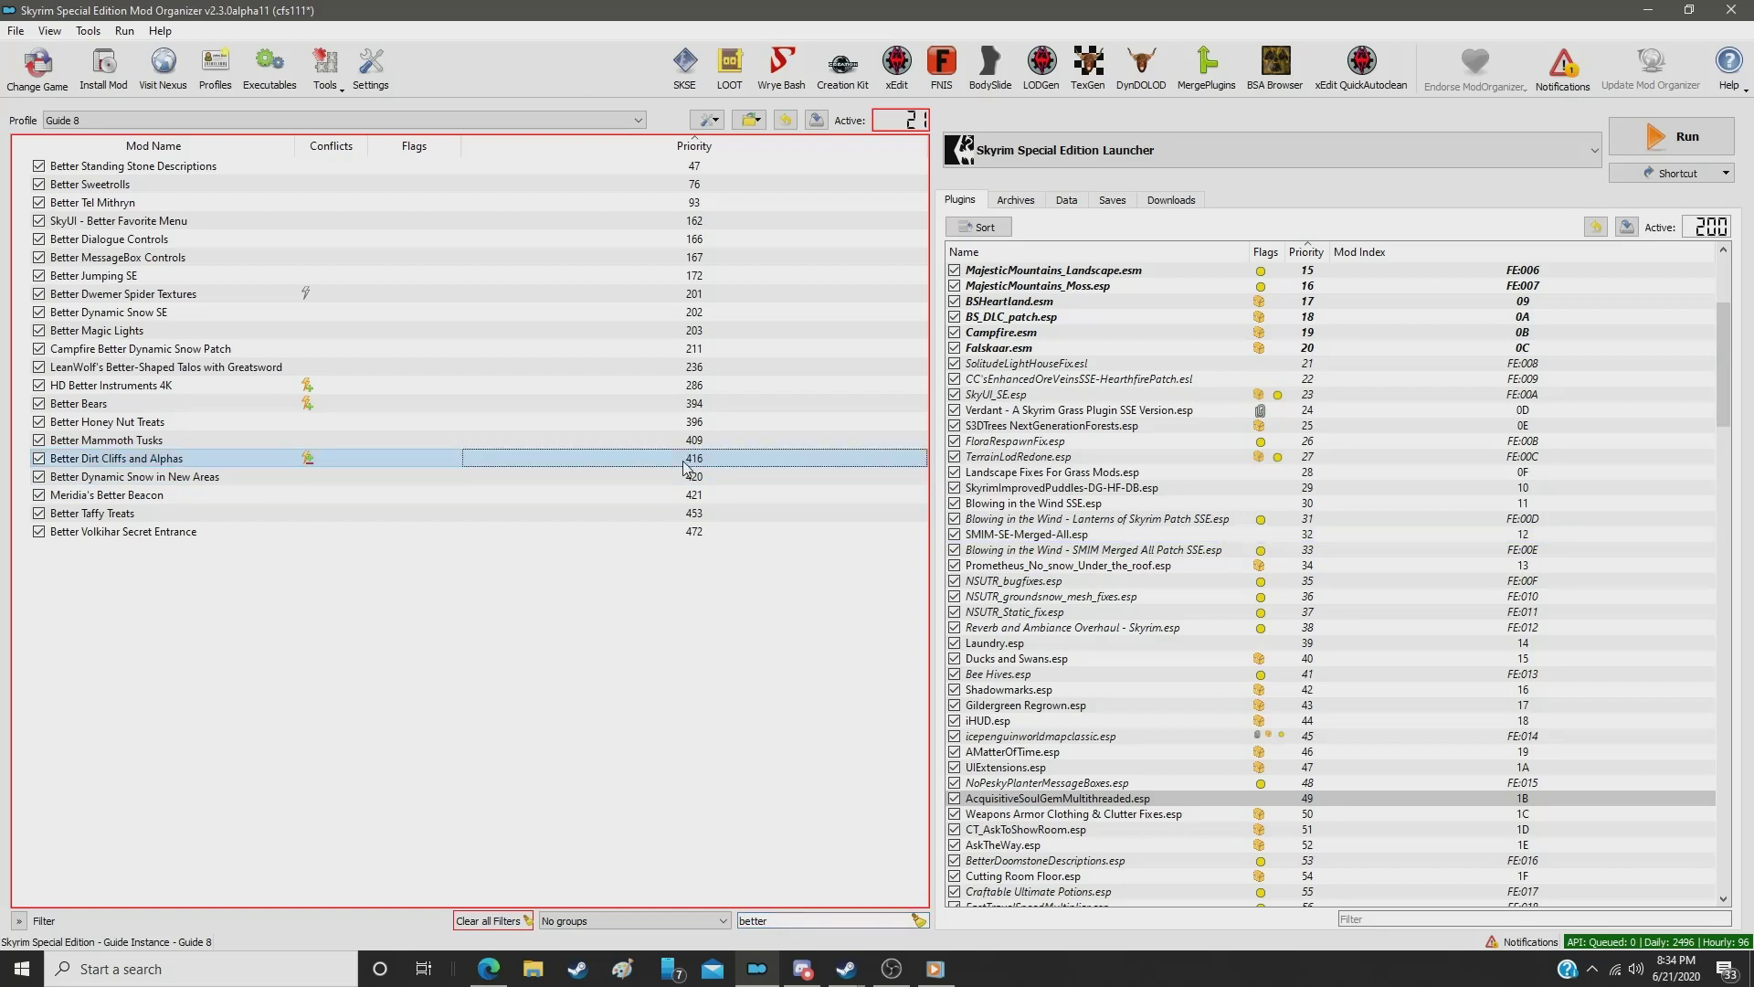
{"action": "left_click", "coordinate": [683, 460]}
{"action": "type", "text": "30"}
{"action": "key", "text": "Return"}
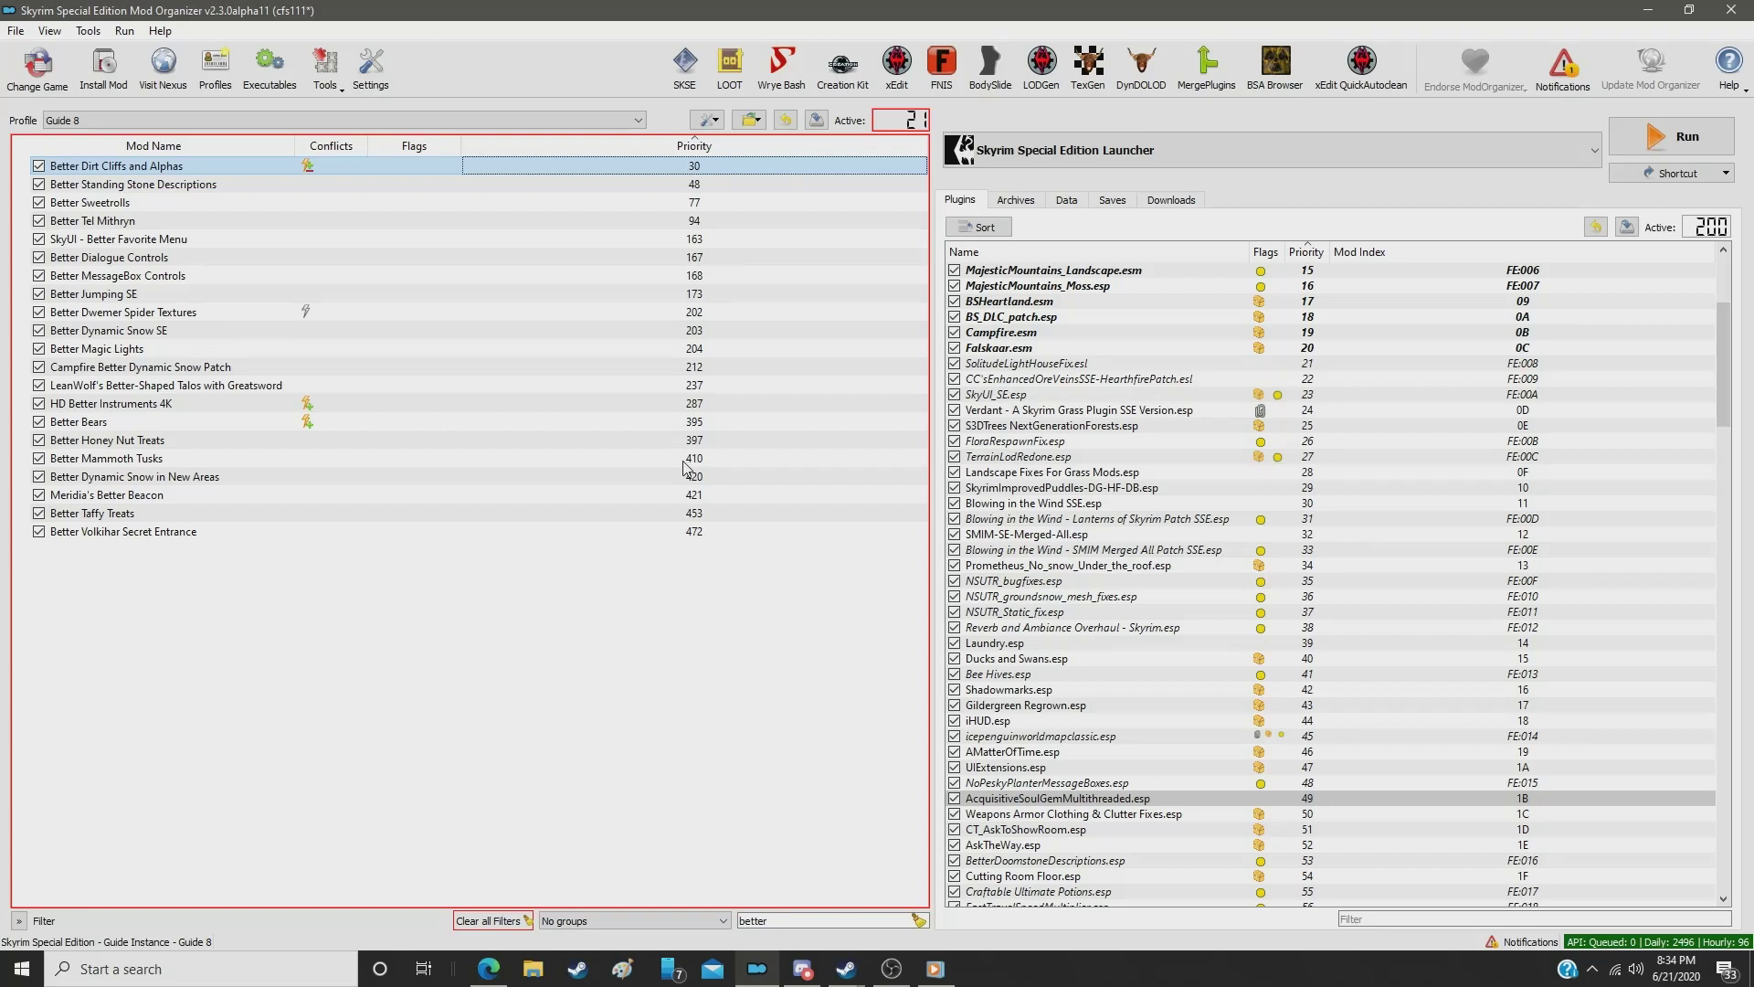
Step: Find Forgotten Retex Project with the filter "forg" and set its priority to 31
{"action": "double_click", "coordinate": [826, 920]}
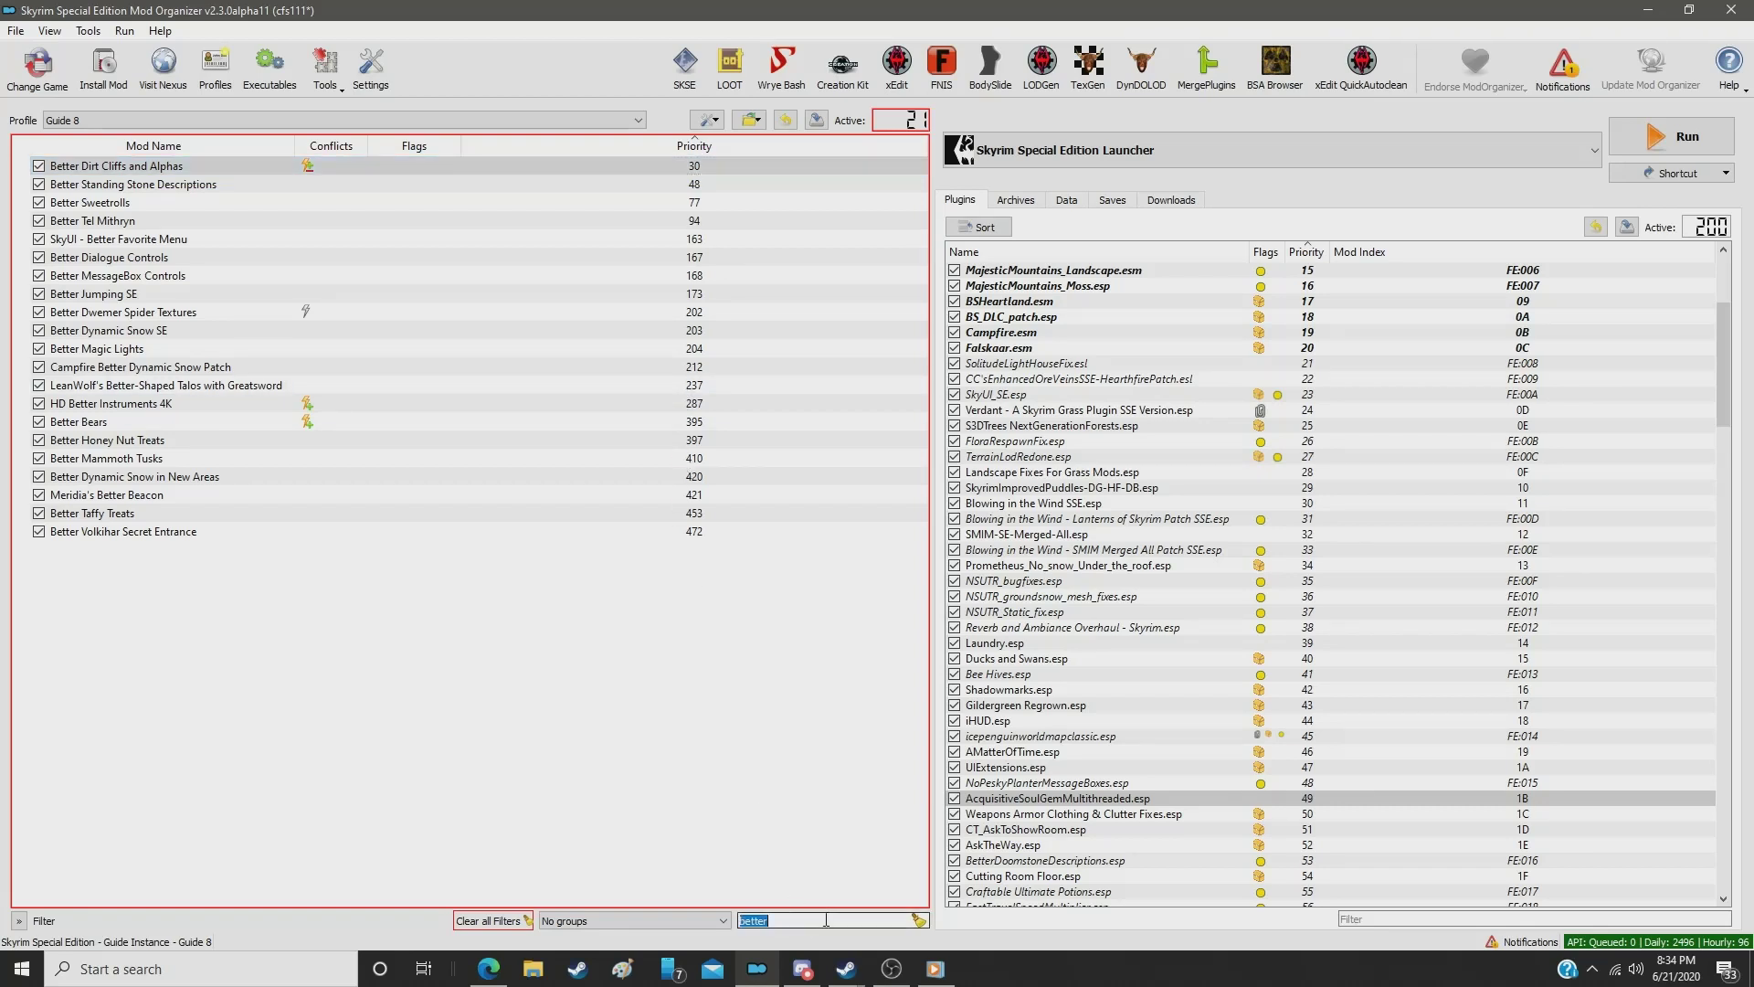
{"action": "type", "text": "forg"}
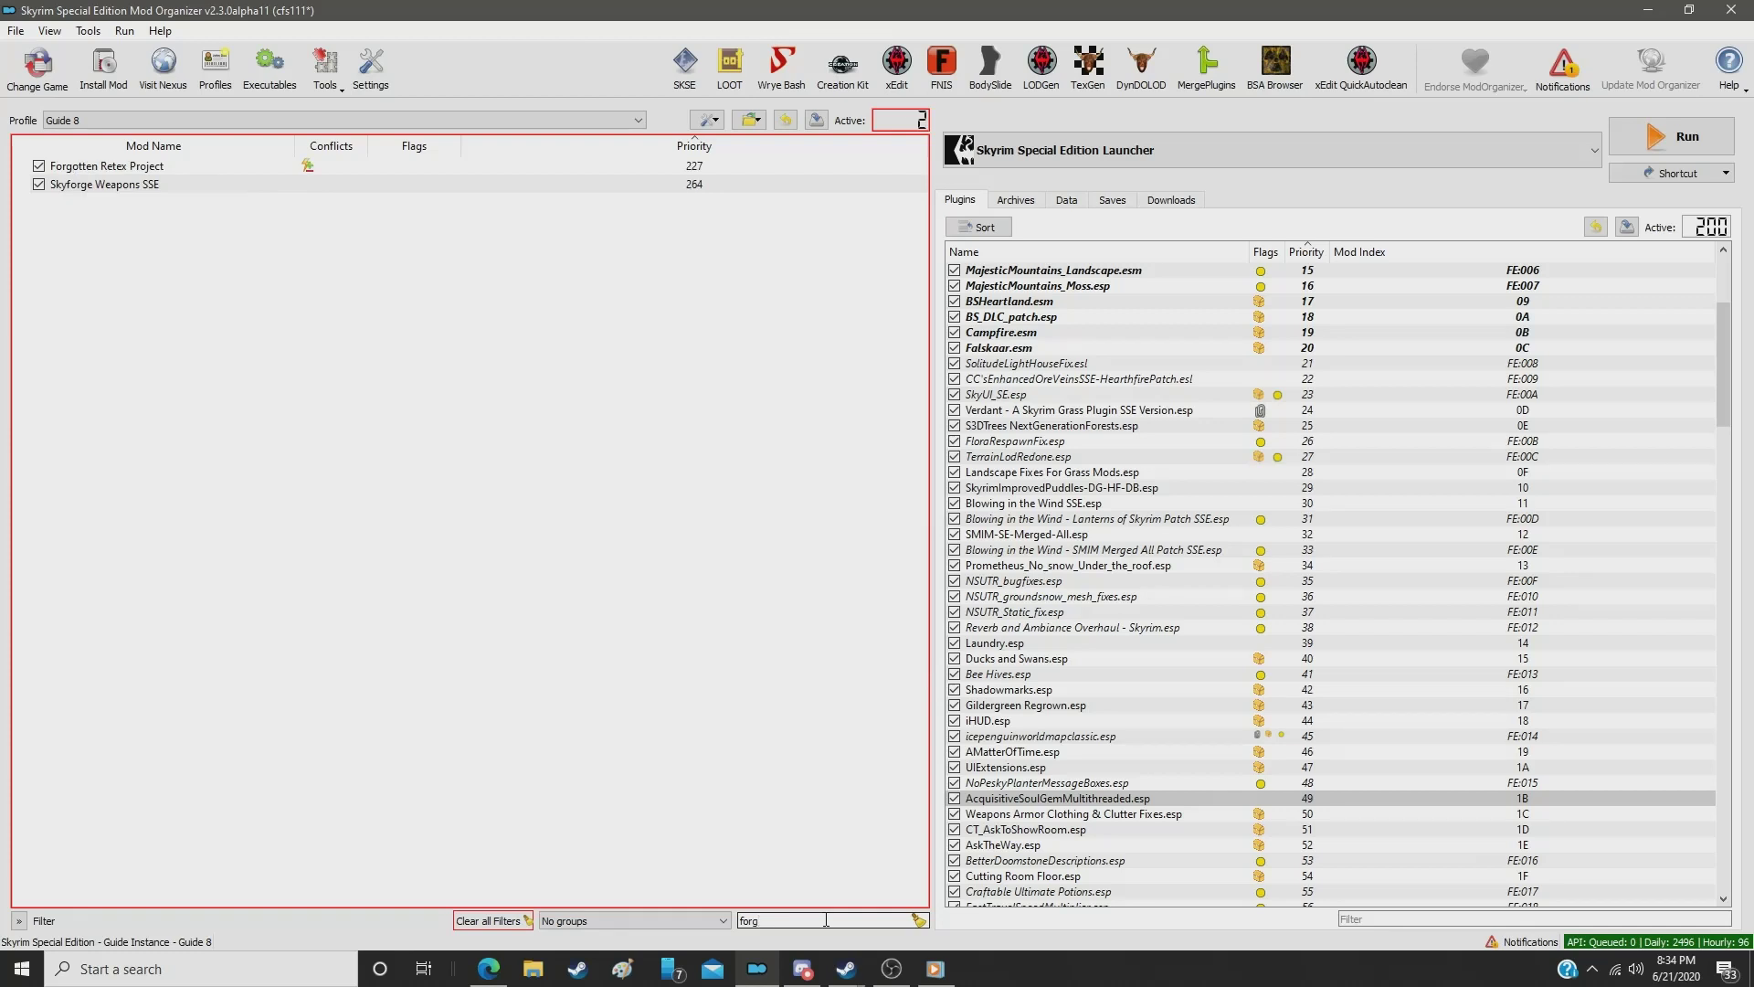
{"action": "left_click", "coordinate": [692, 168]}
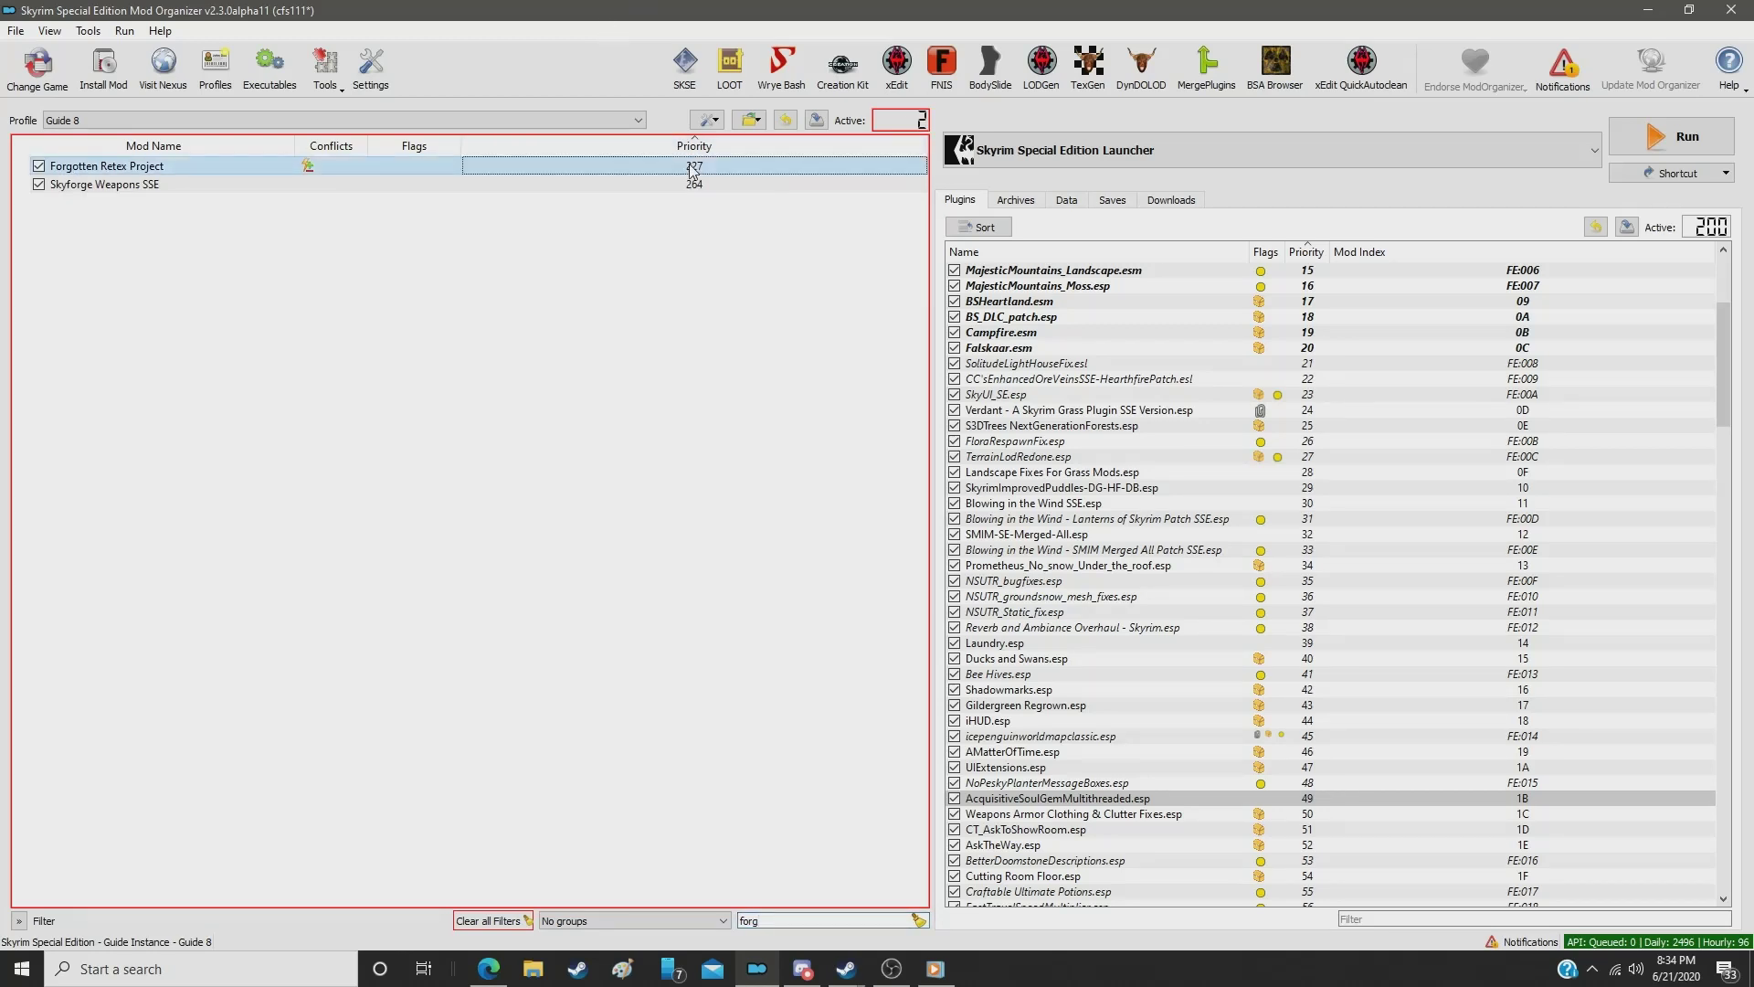
{"action": "left_click", "coordinate": [691, 167]}
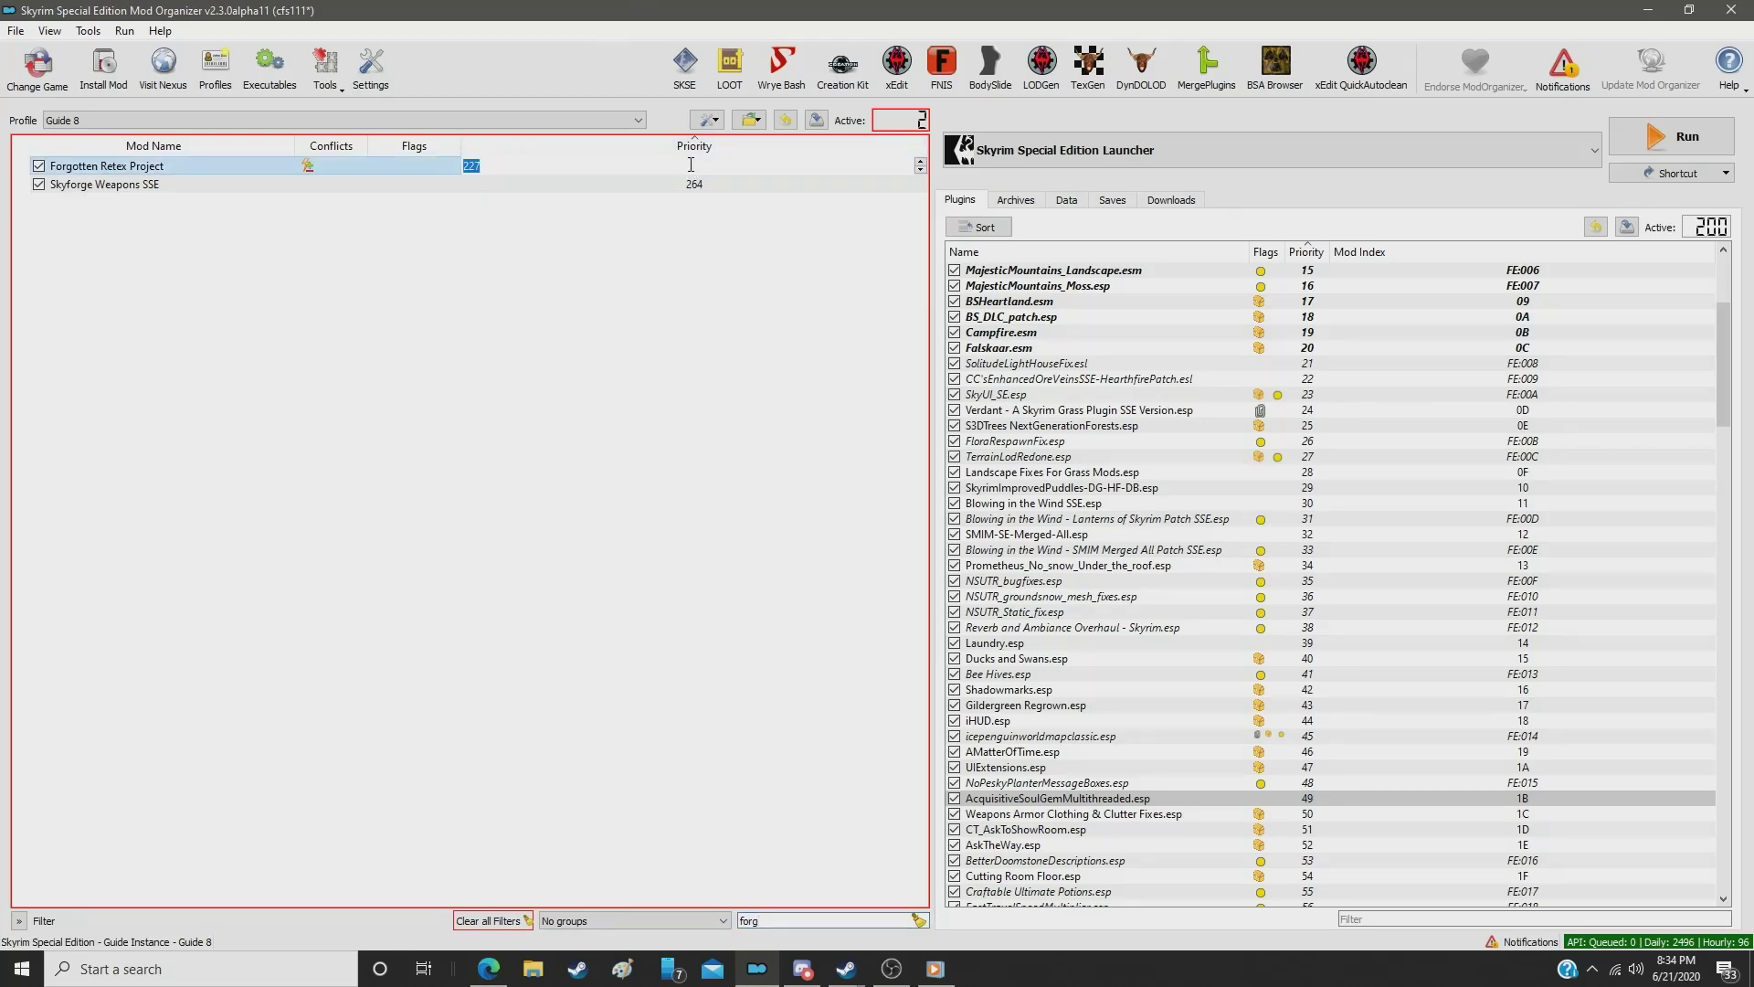
{"action": "type", "text": "21"}
{"action": "key", "text": "Return"}
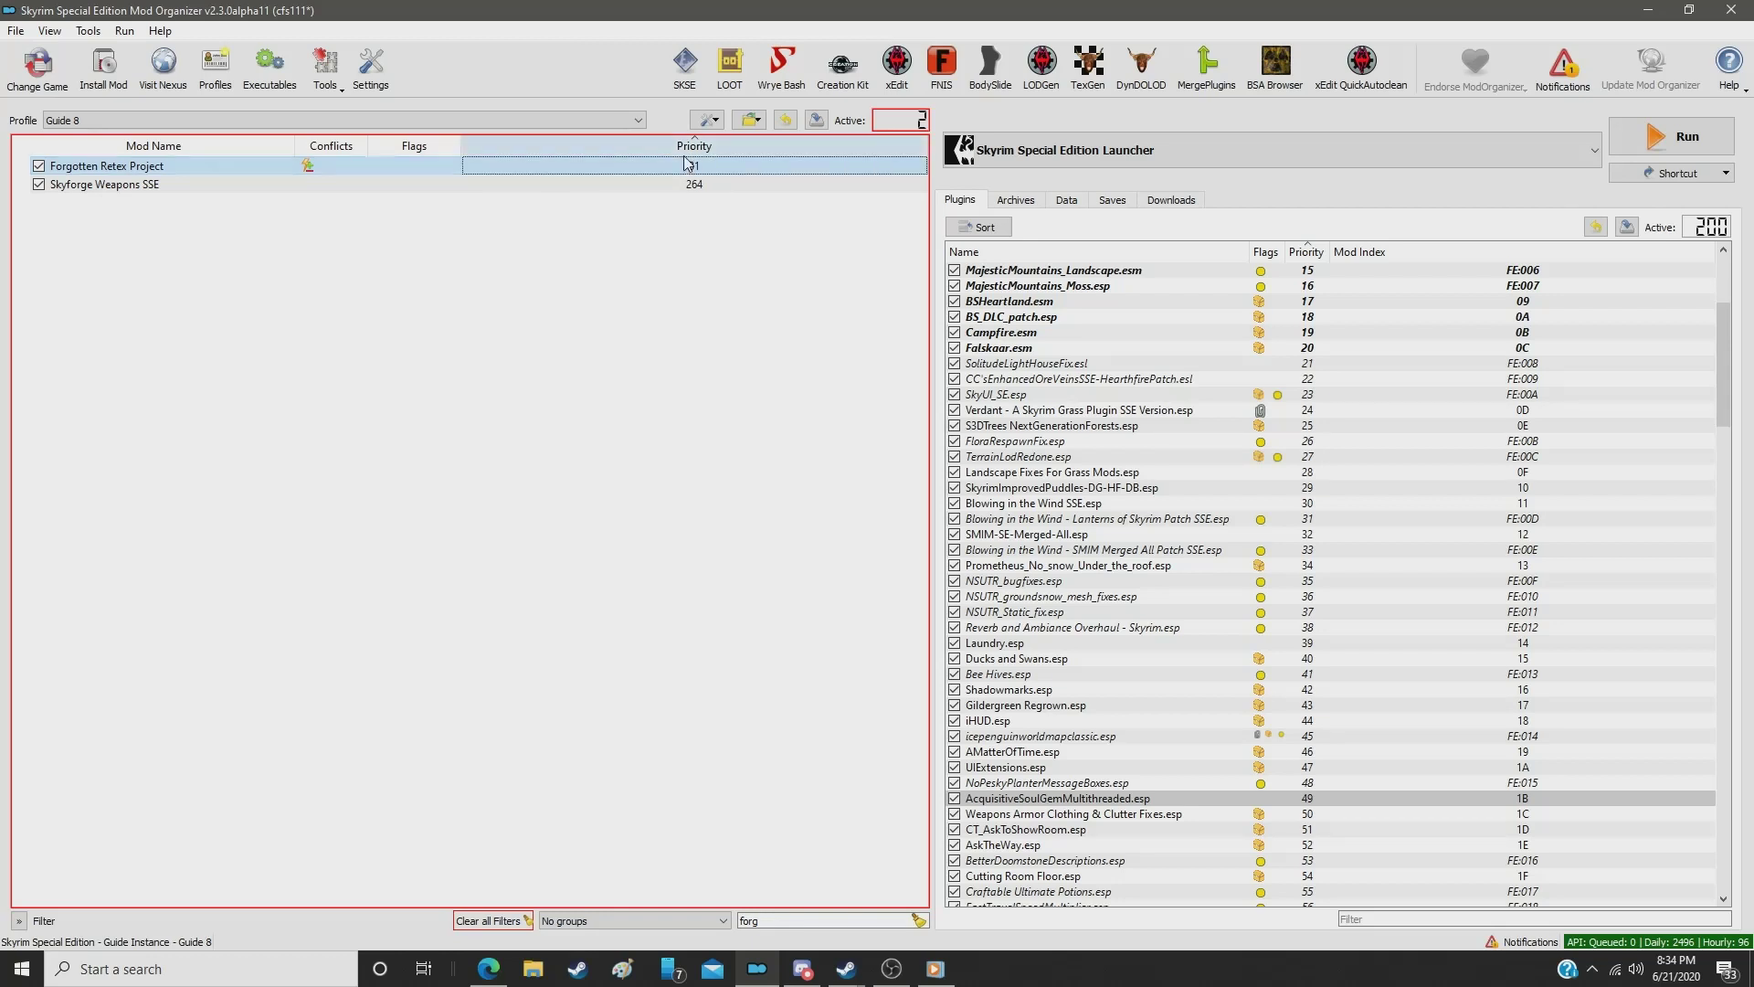
Step: Find Realistic HD Mods Remastered Collection with the filter "reali" and set its priority to 32
{"action": "double_click", "coordinate": [789, 920]}
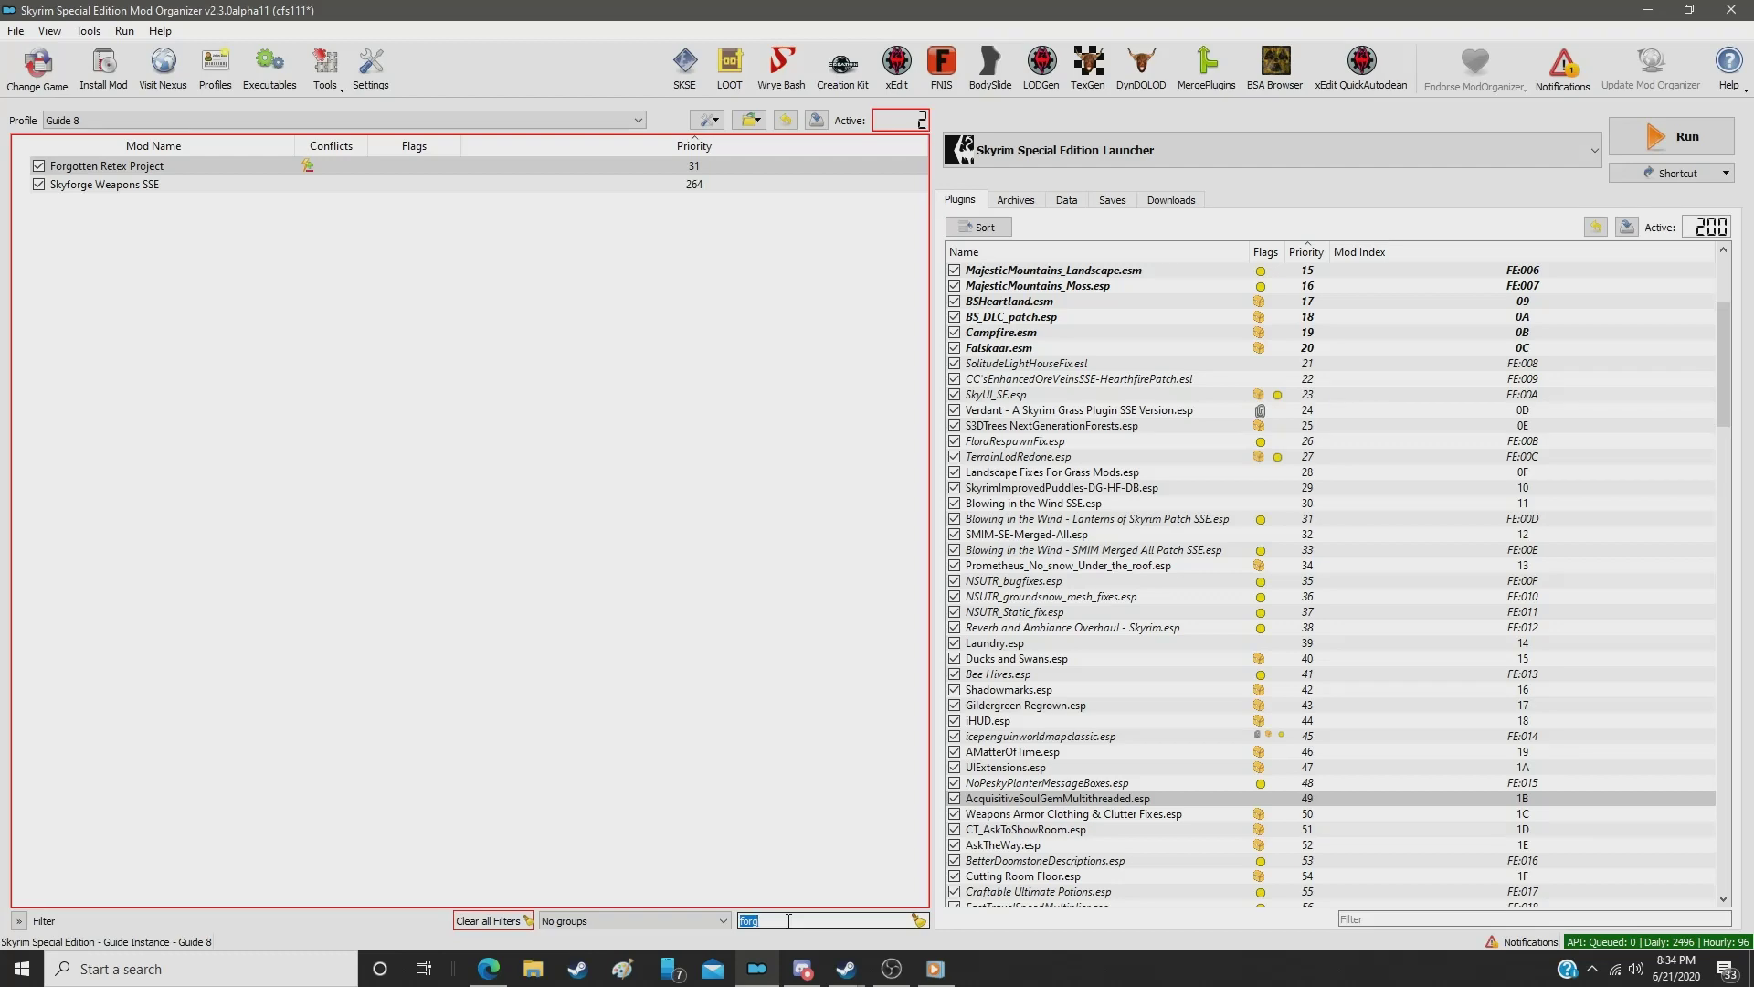
{"action": "type", "text": "reali"}
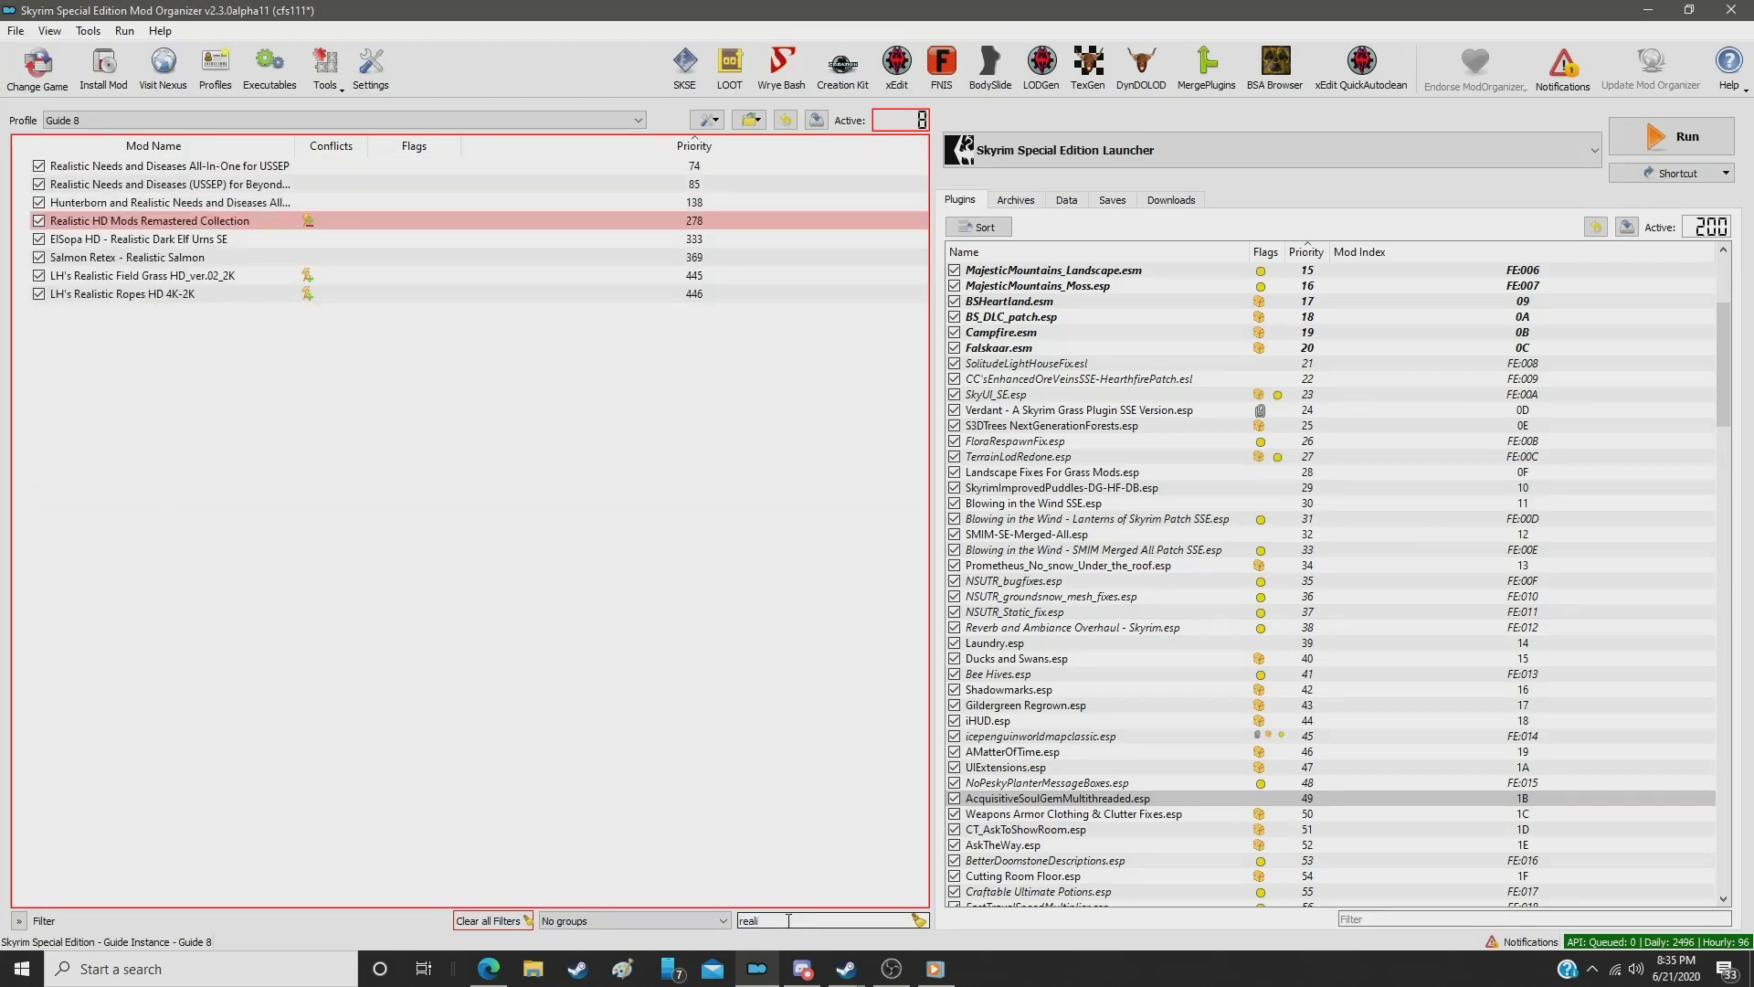
{"action": "left_click", "coordinate": [696, 225]}
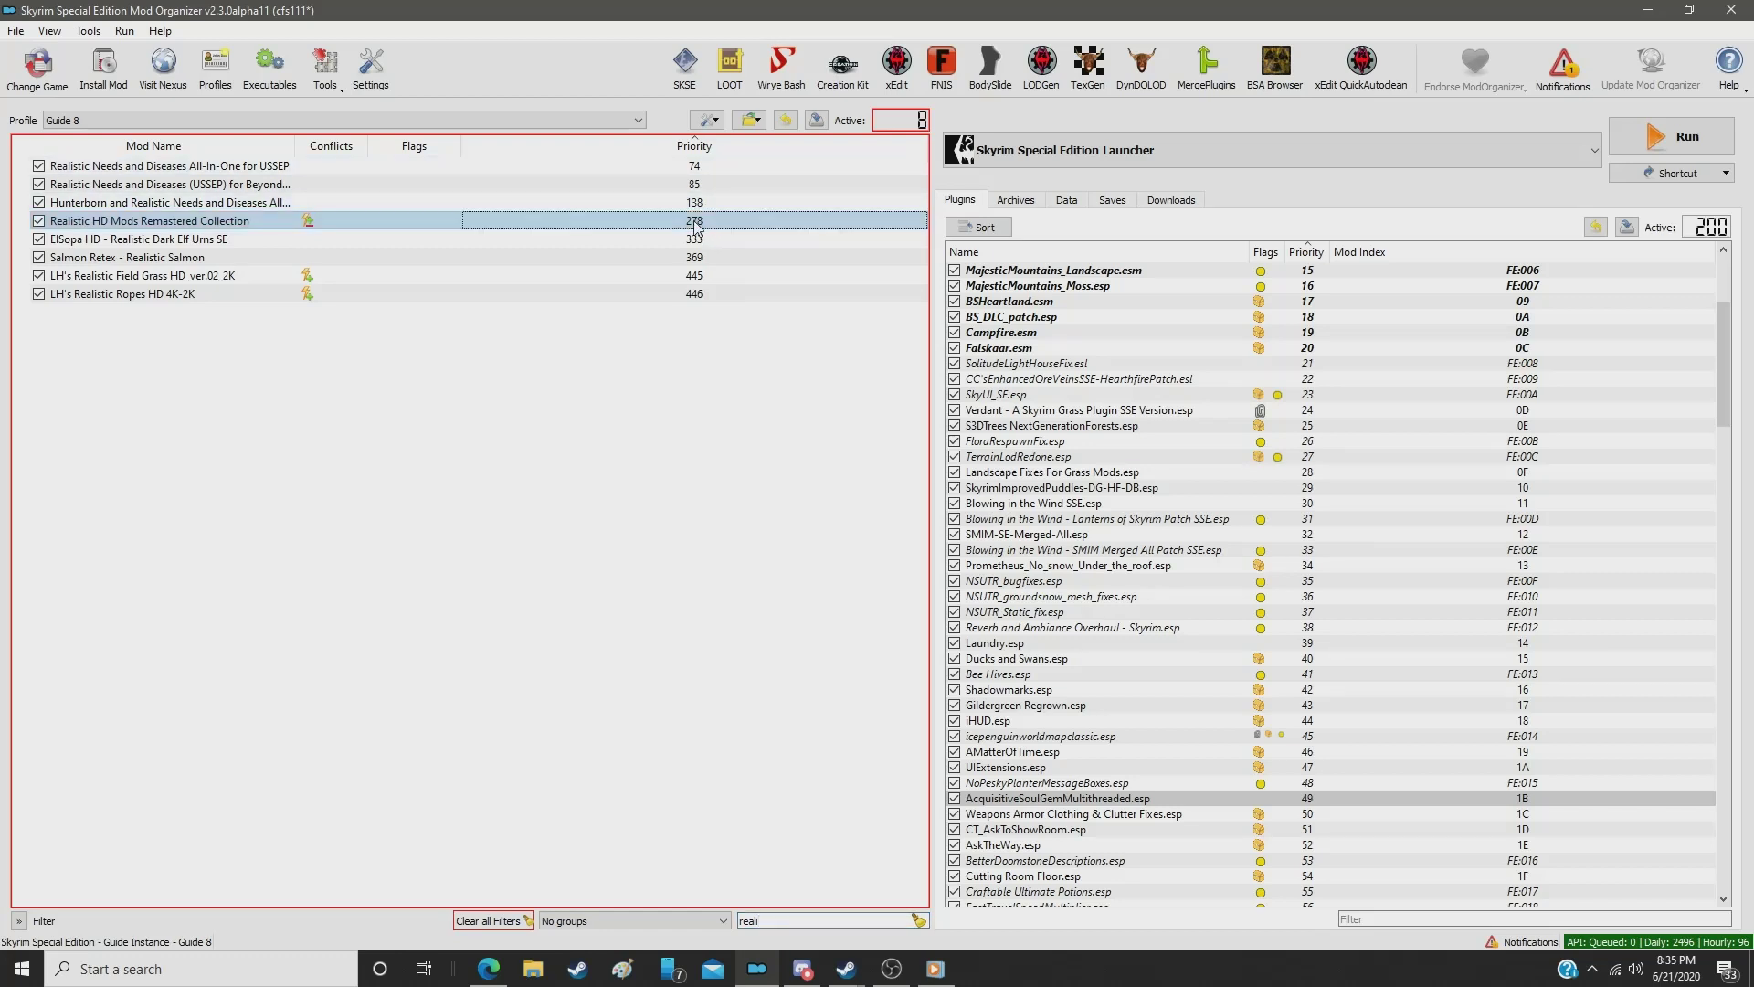
{"action": "double_click", "coordinate": [696, 227]}
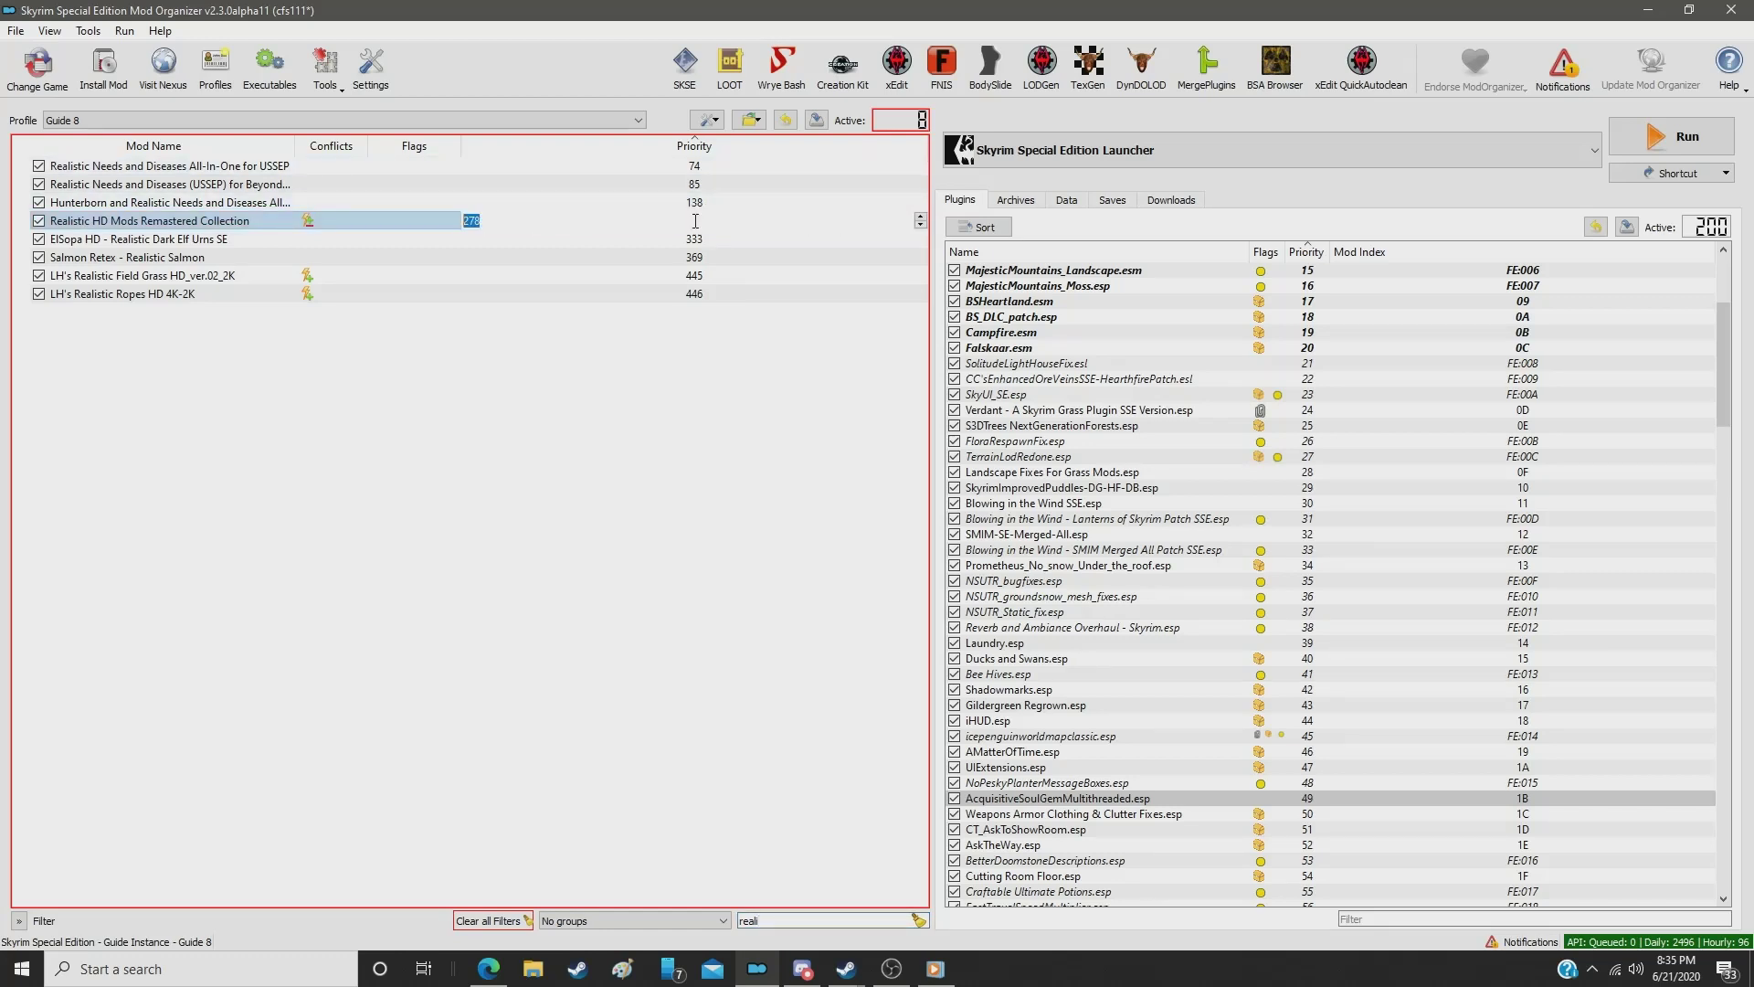
{"action": "type", "text": "32"}
{"action": "key", "text": "Return"}
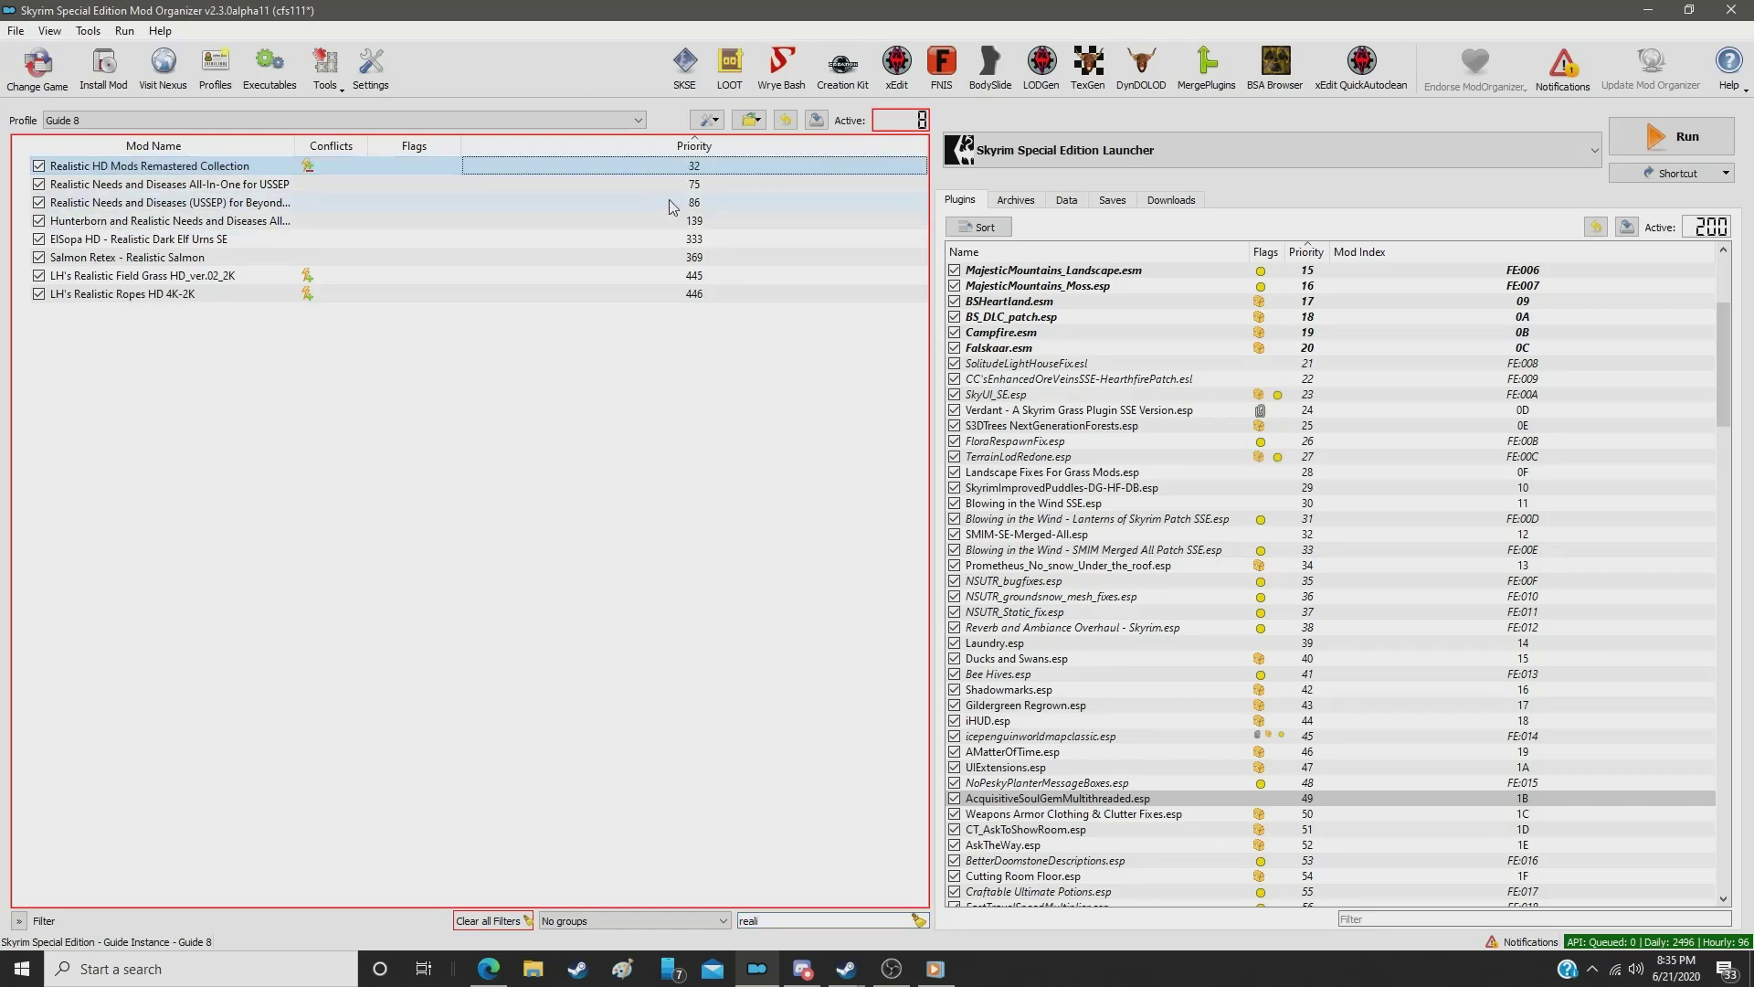
Step: Find Ruins Clutter Improved SE with the filter "ruin" and set its priority to 33
{"action": "double_click", "coordinate": [790, 920]}
{"action": "type", "text": "ruin"}
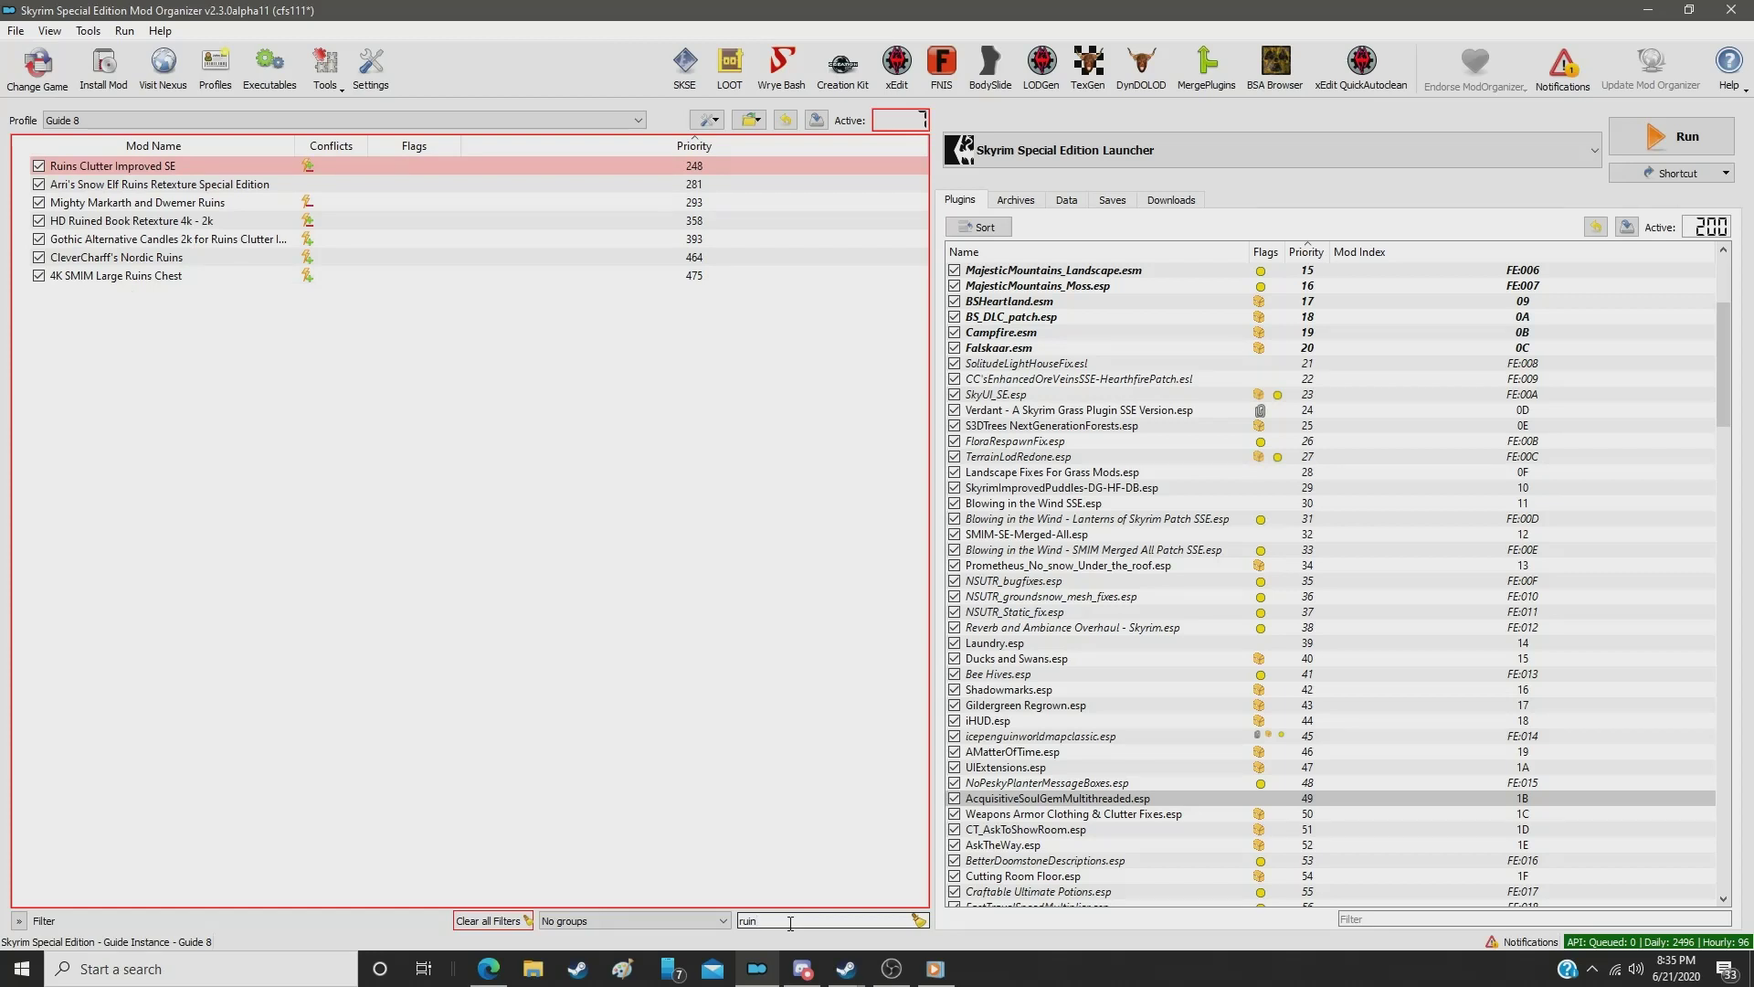
{"action": "left_click", "coordinate": [681, 167]}
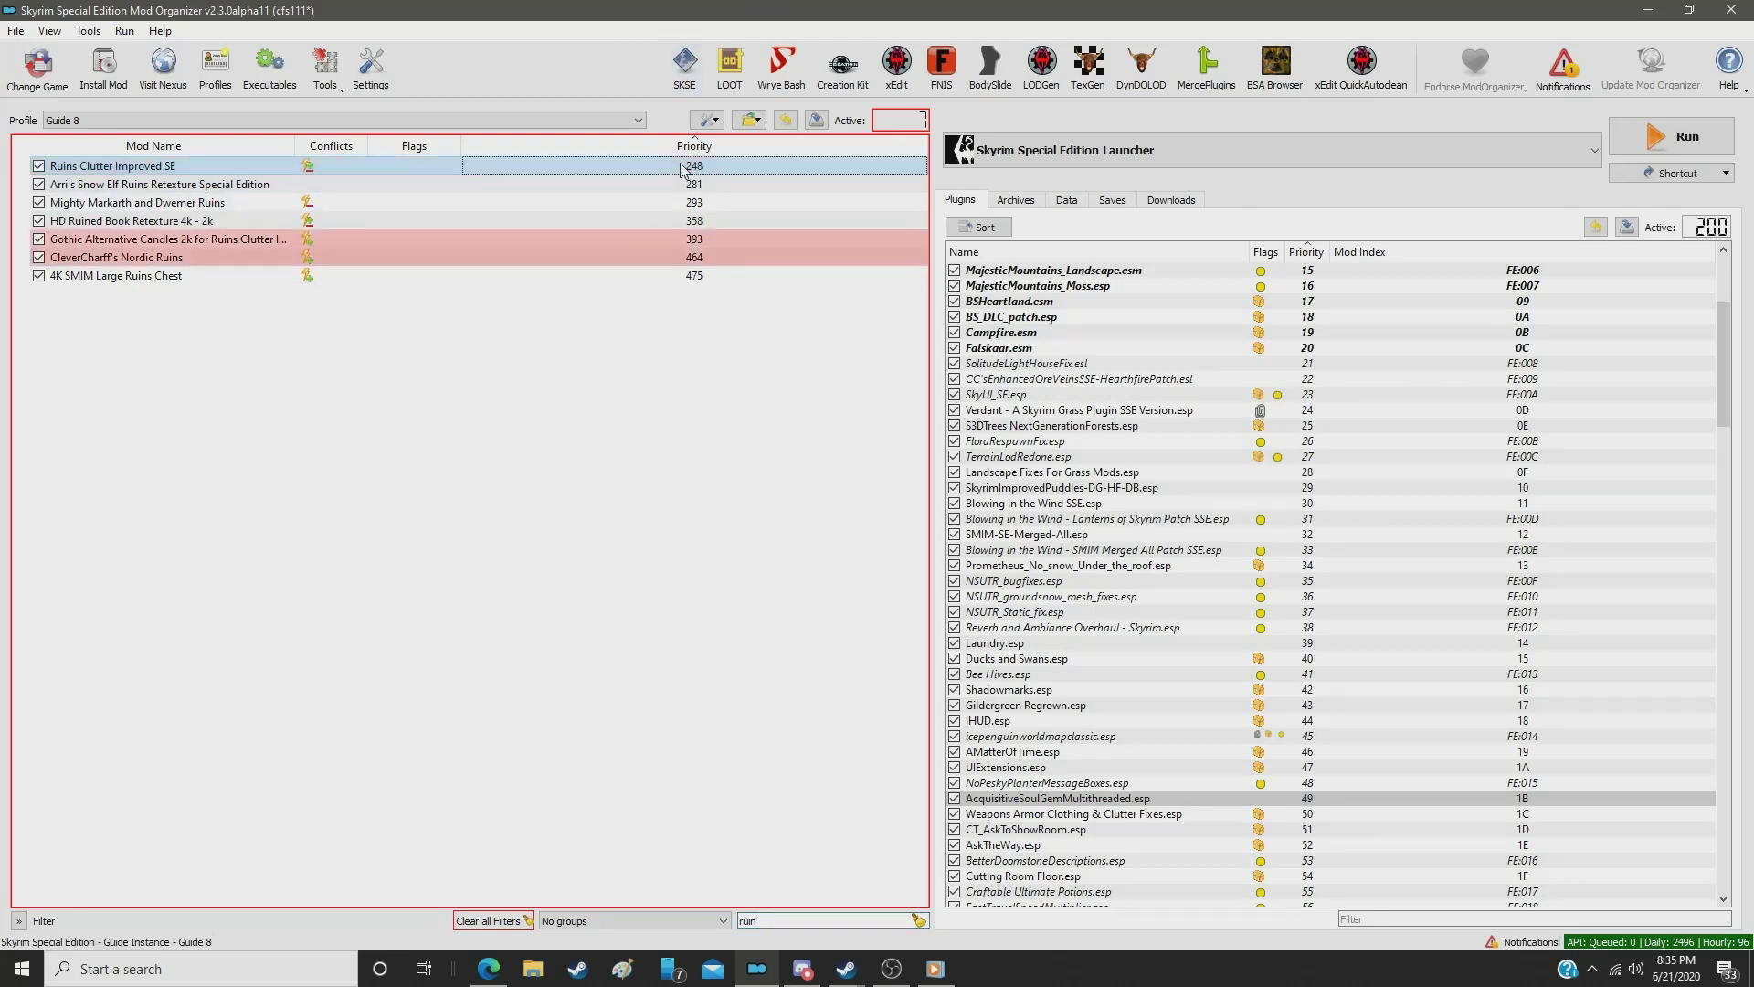
{"action": "double_click", "coordinate": [682, 166]}
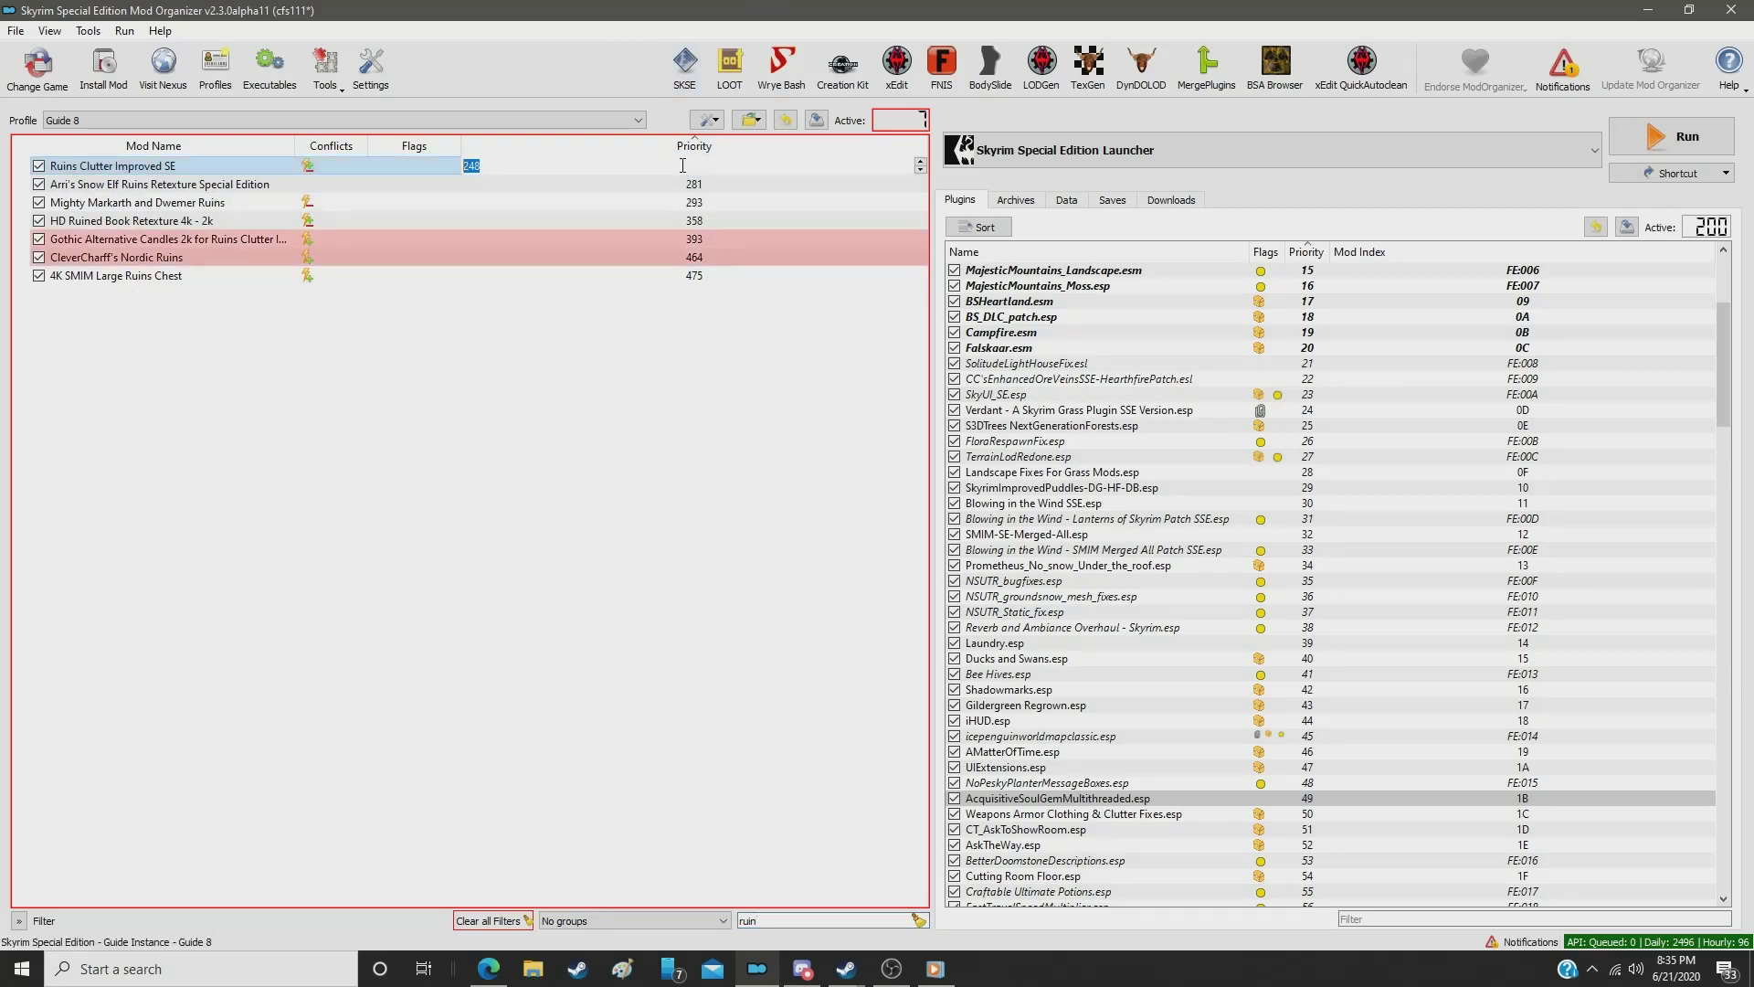
{"action": "type", "text": "33"}
{"action": "key", "text": "Return"}
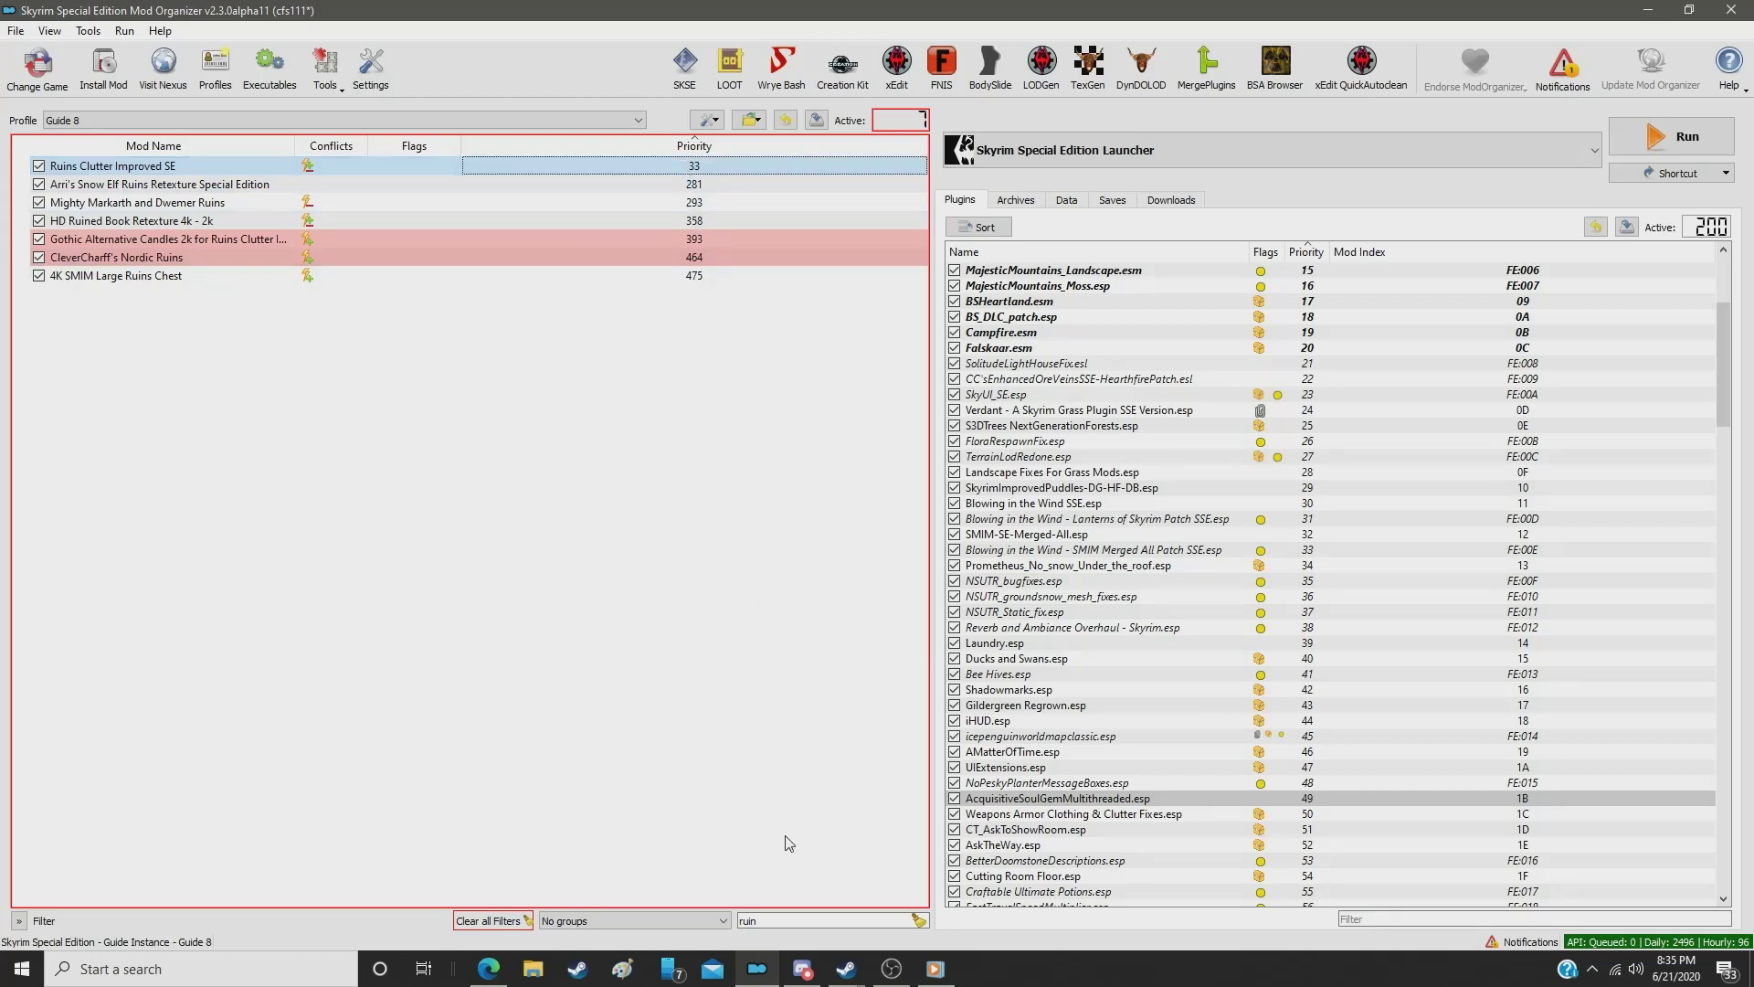
Step: Find Skyrim 2018 by Pfuscher with the filter "2018" and set its priority to 34
{"action": "double_click", "coordinate": [783, 920]}
{"action": "type", "text": "2018"}
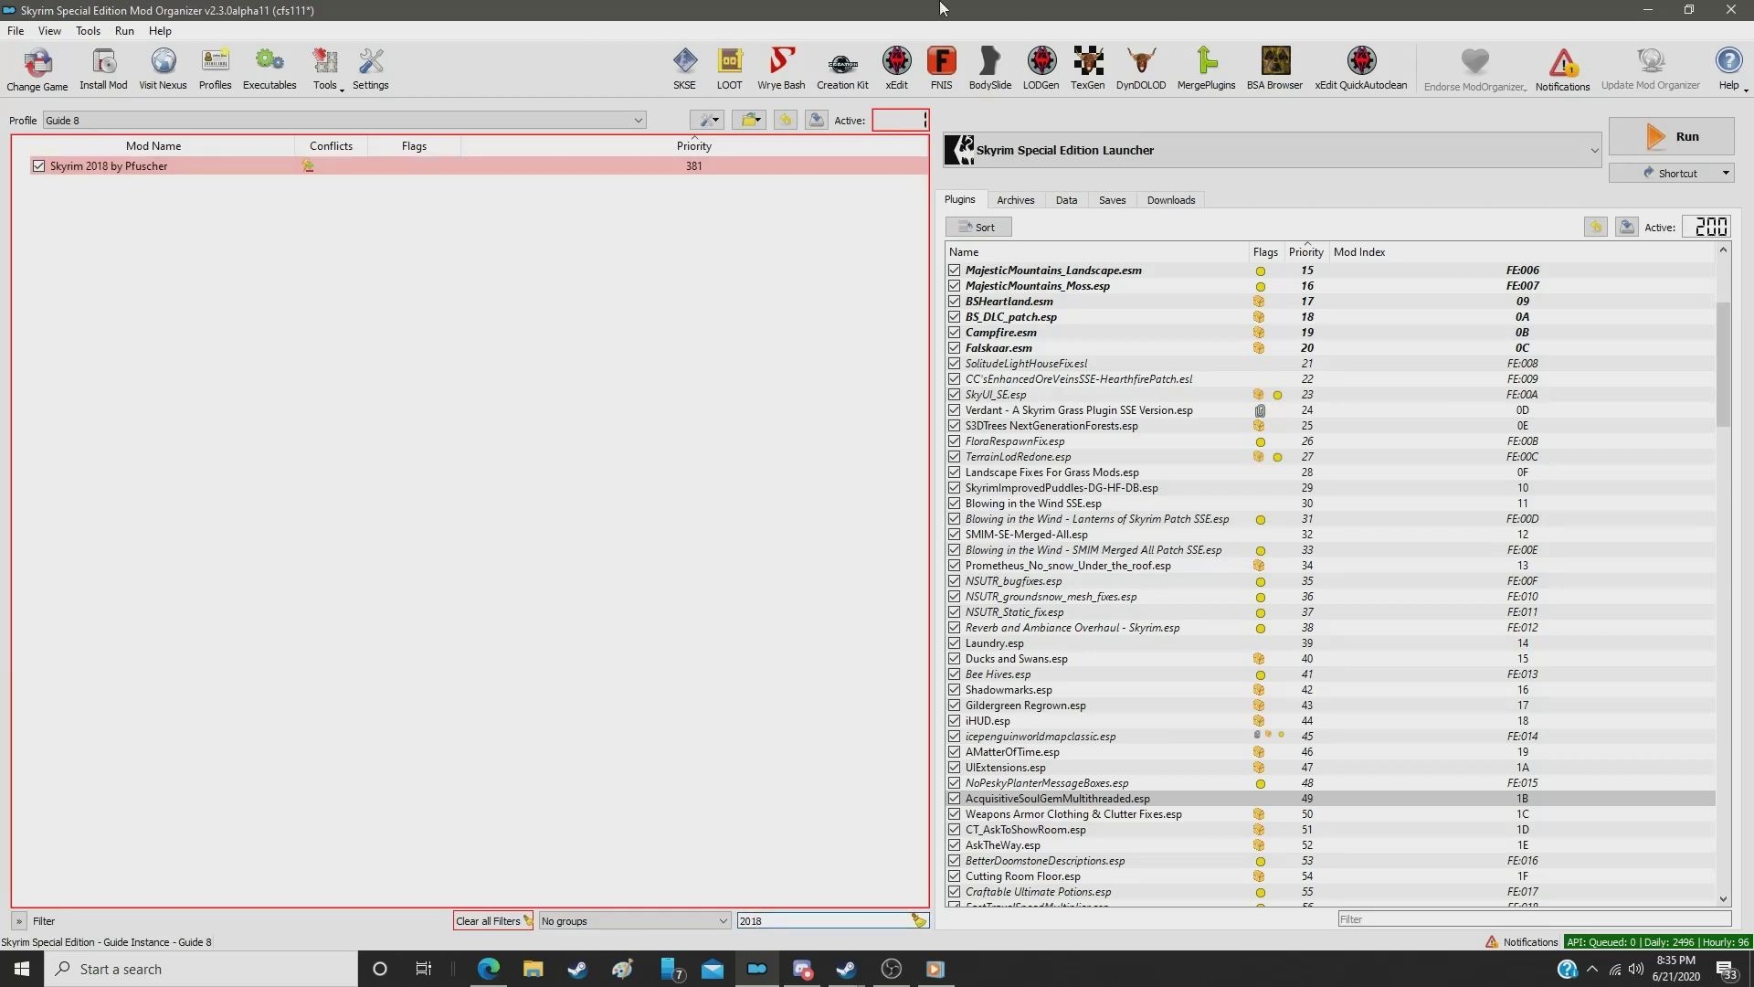
{"action": "left_click", "coordinate": [700, 170]}
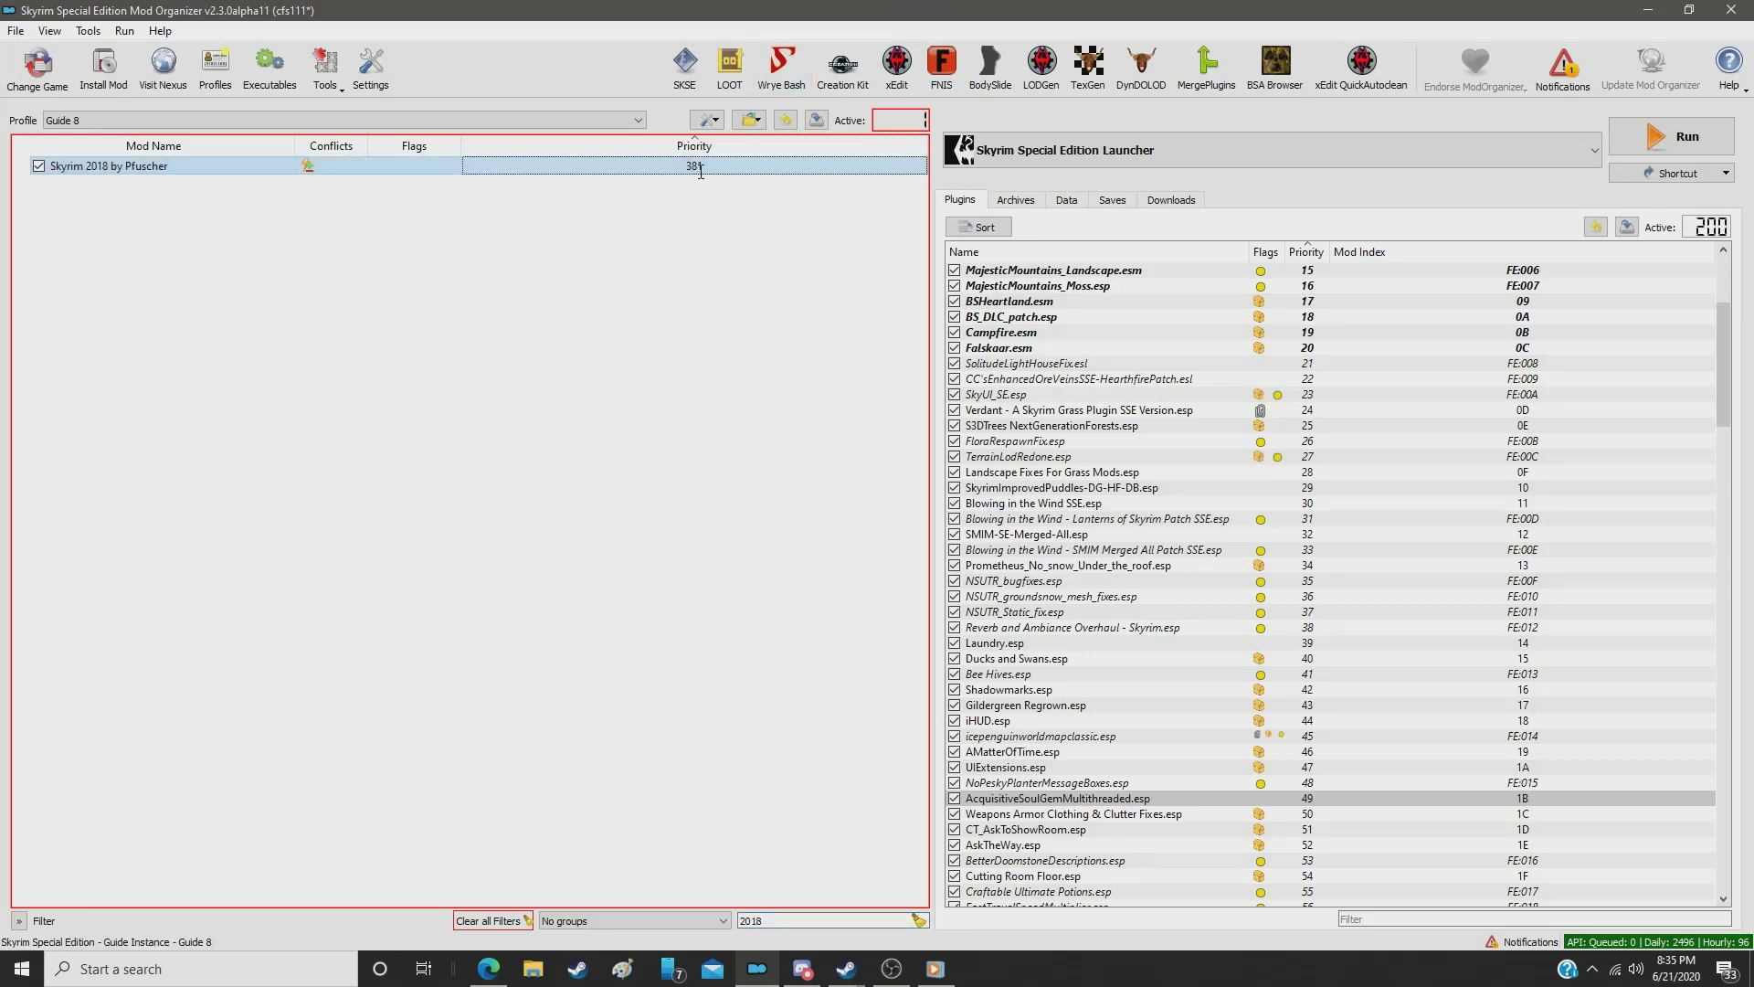
{"action": "double_click", "coordinate": [700, 172]}
{"action": "type", "text": "34"}
{"action": "key", "text": "Return"}
Step: Find Skyrim 2020 Parallax by Pfuscher with the filter "2020" and set its priority to 35
{"action": "double_click", "coordinate": [783, 919]}
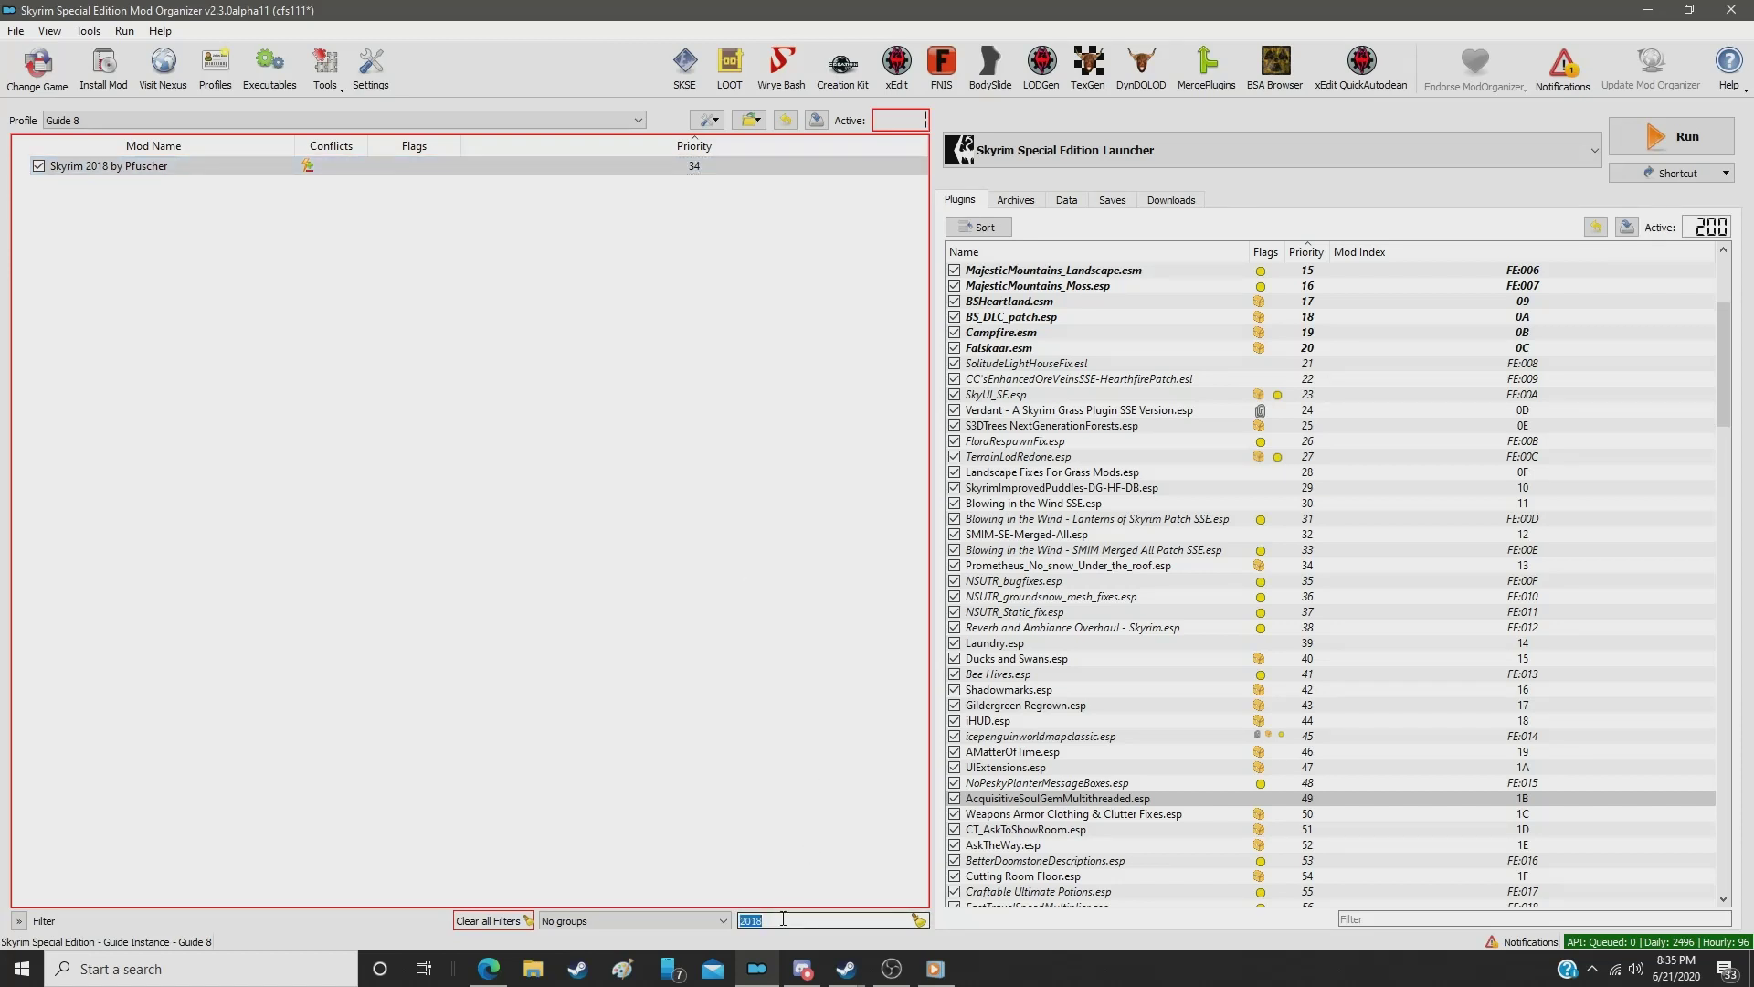
{"action": "type", "text": "35"}
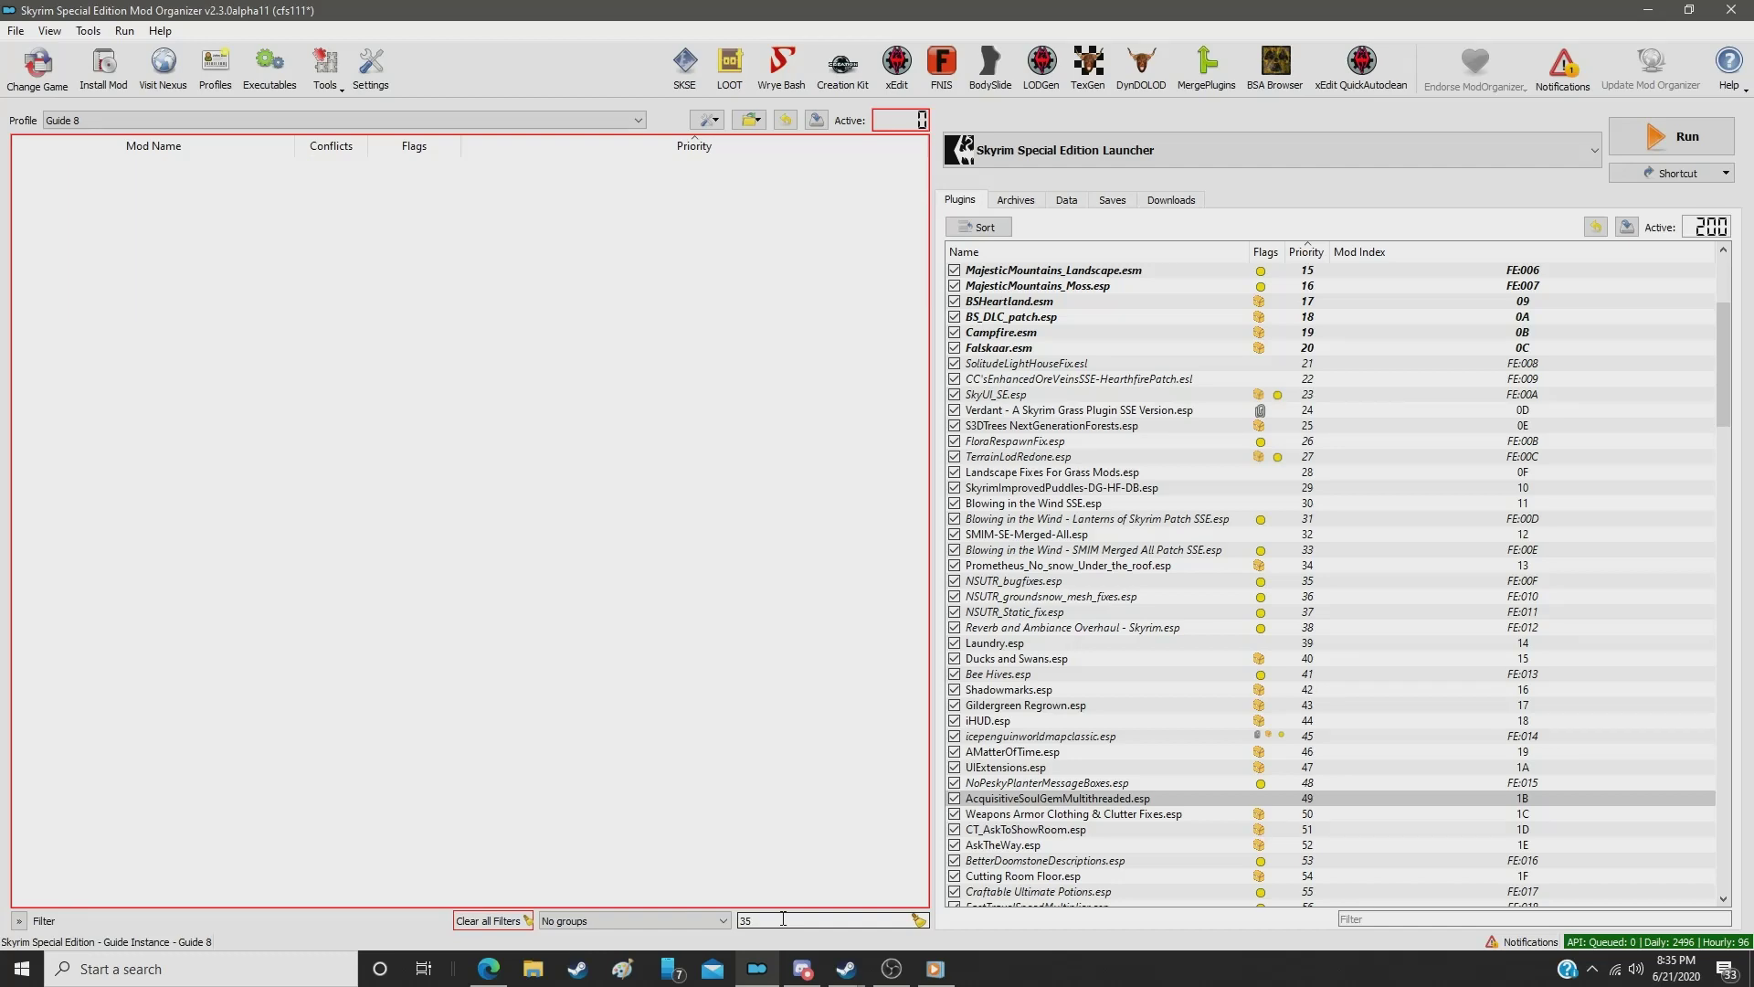
{"action": "key", "text": "BackSpace"}
{"action": "key", "text": "BackSpace"}
{"action": "type", "text": "22"}
{"action": "key", "text": "BackSpace"}
{"action": "type", "text": "020"}
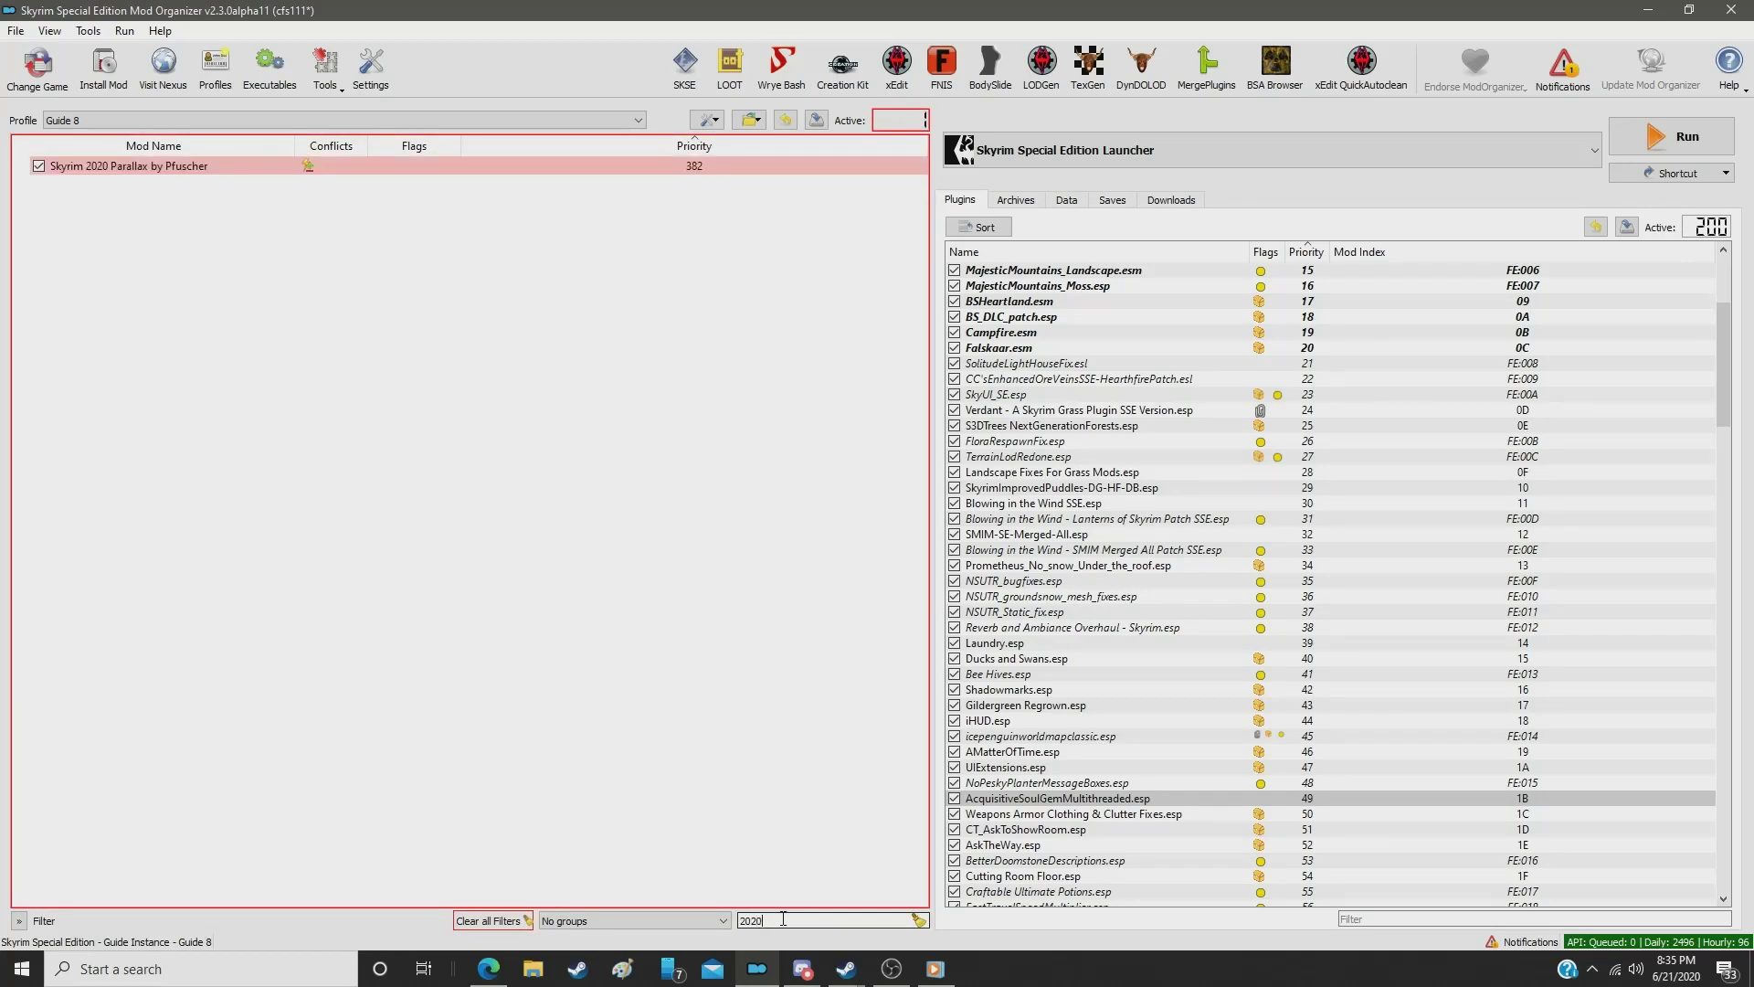
{"action": "left_click", "coordinate": [709, 166]}
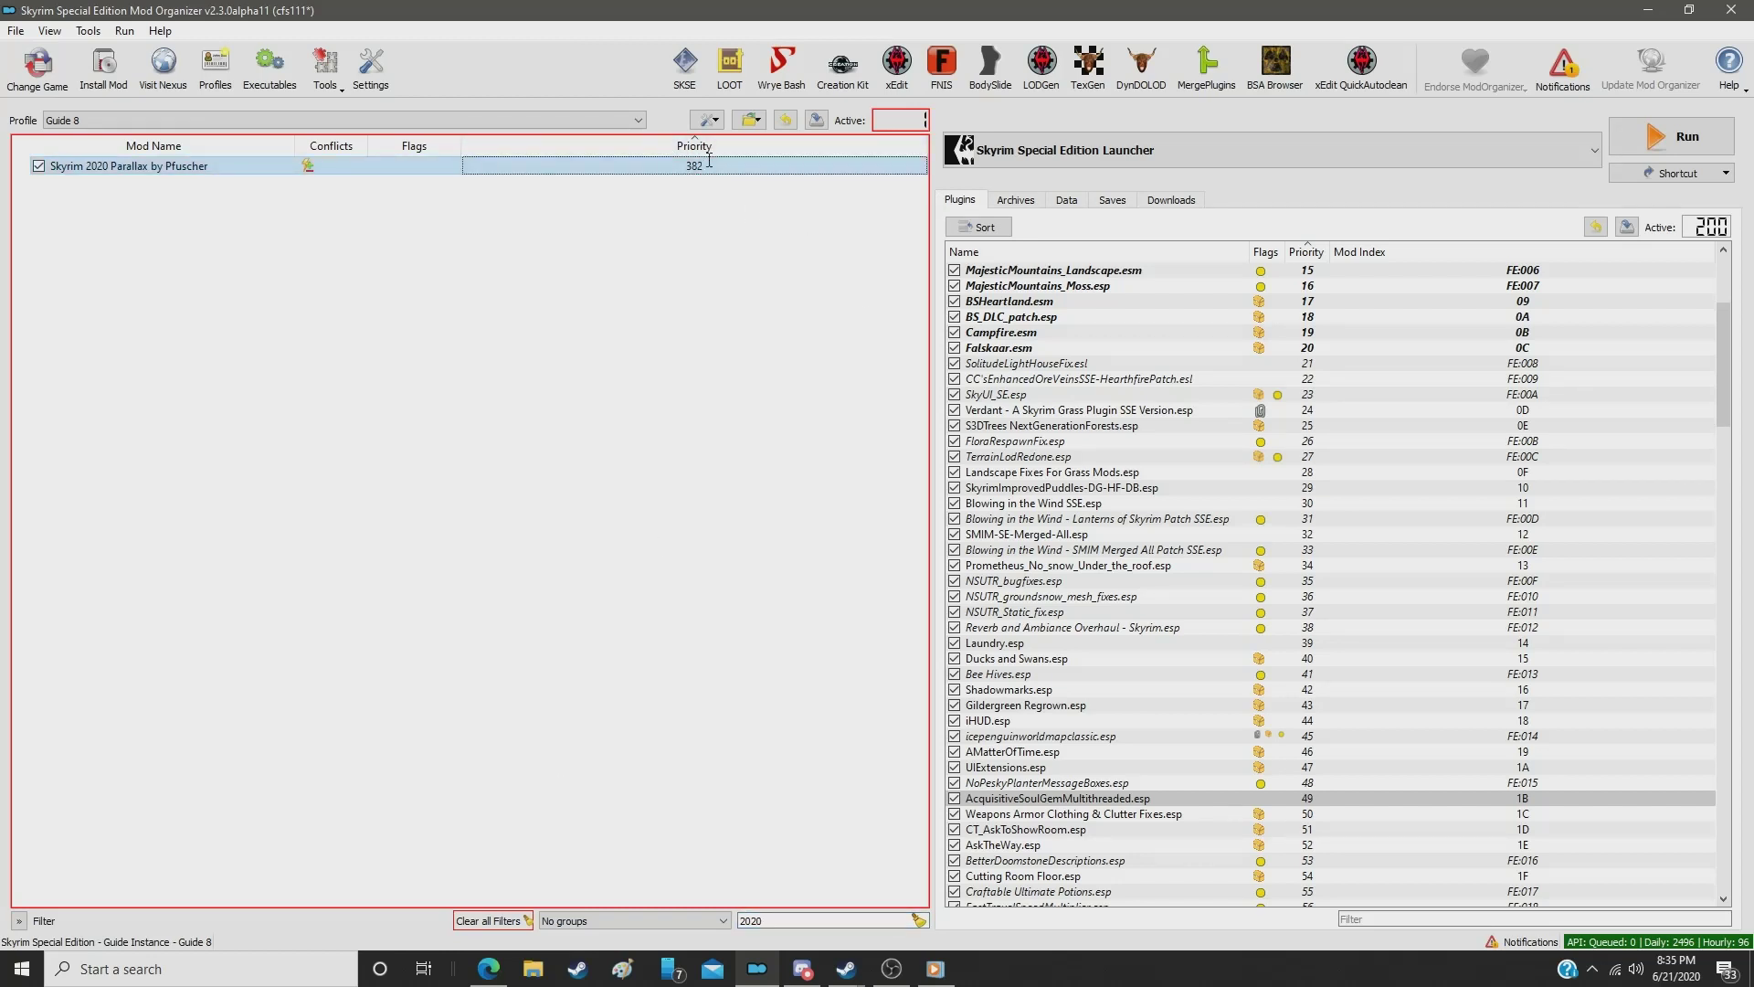
{"action": "double_click", "coordinate": [709, 164]}
{"action": "type", "text": "354"}
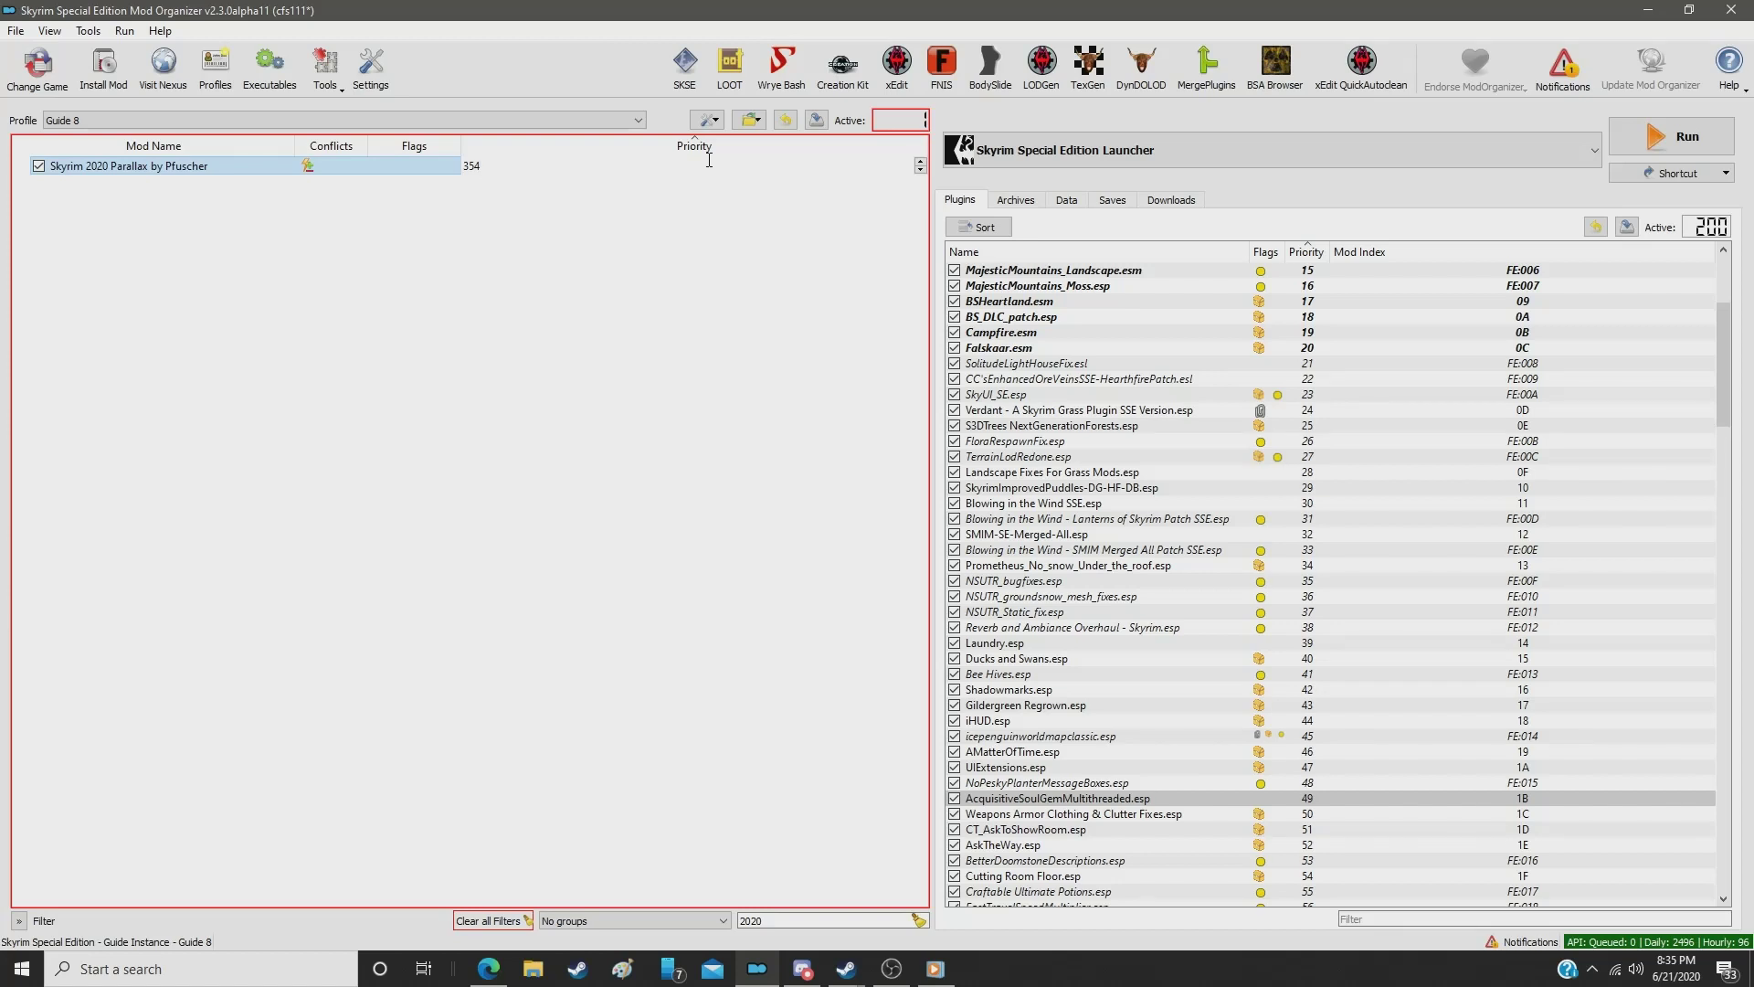
{"action": "key", "text": "Return"}
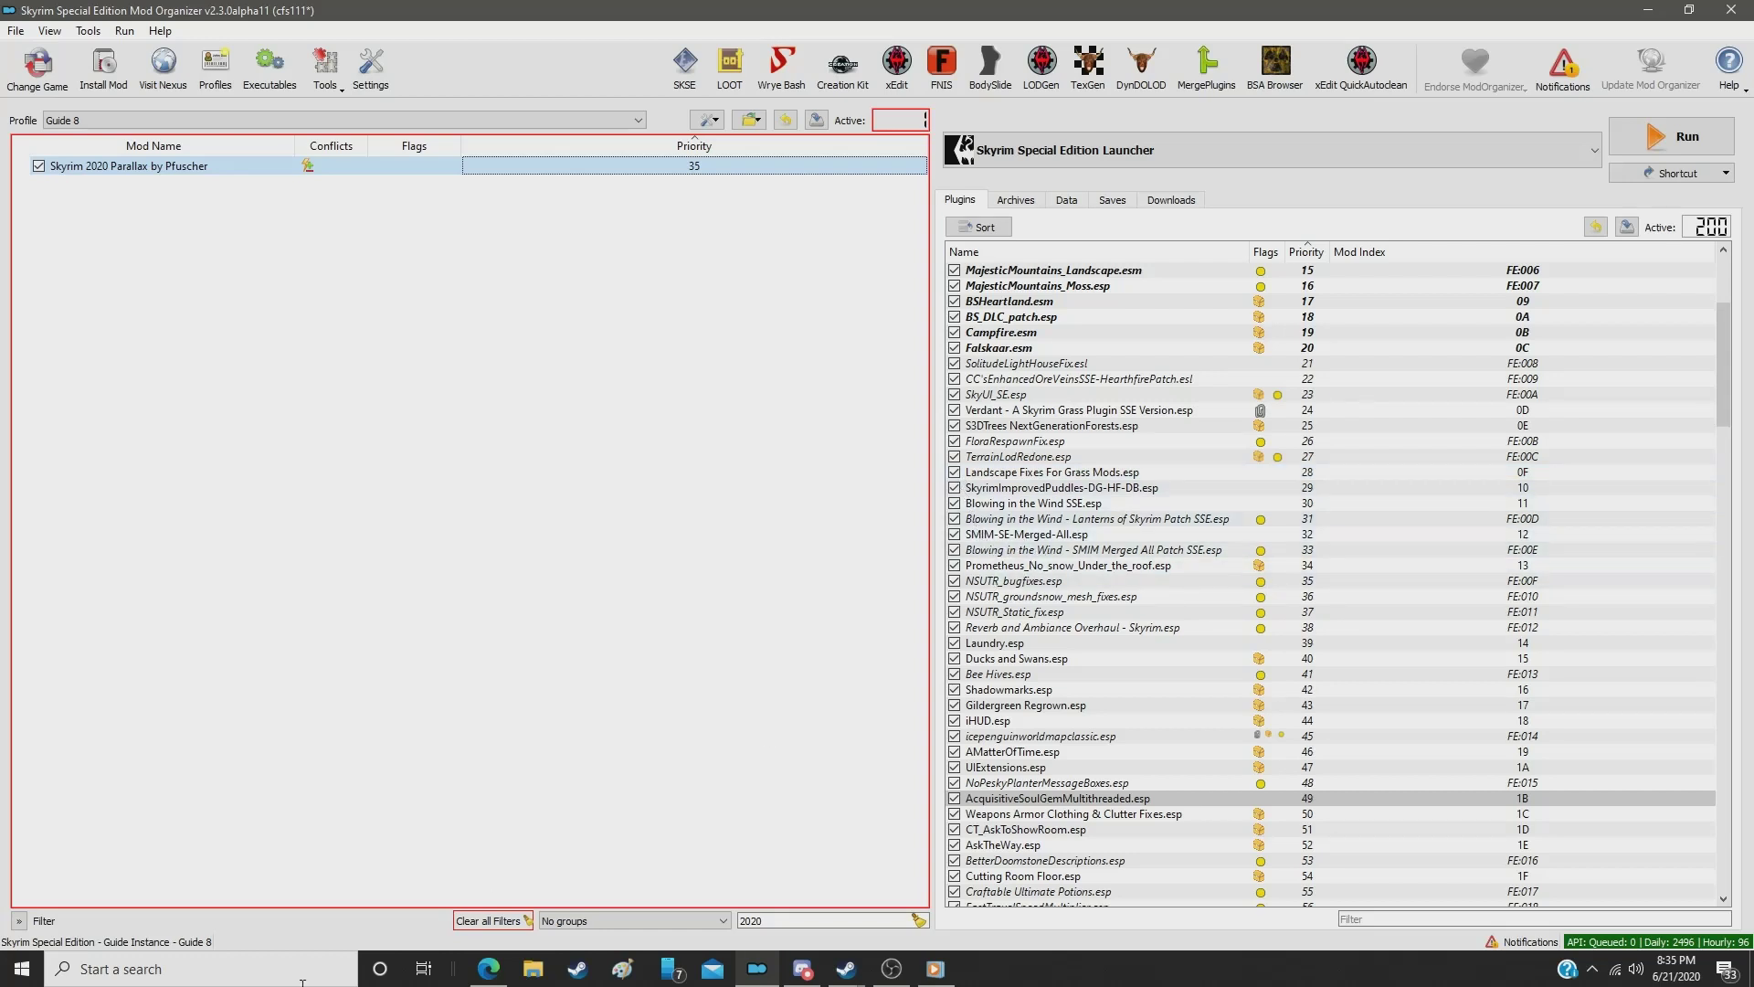
Step: Find Majestic Mountains - Windhelm Snow with the filter "wind", set its priority to 36, and clear the filter
{"action": "double_click", "coordinate": [768, 921]}
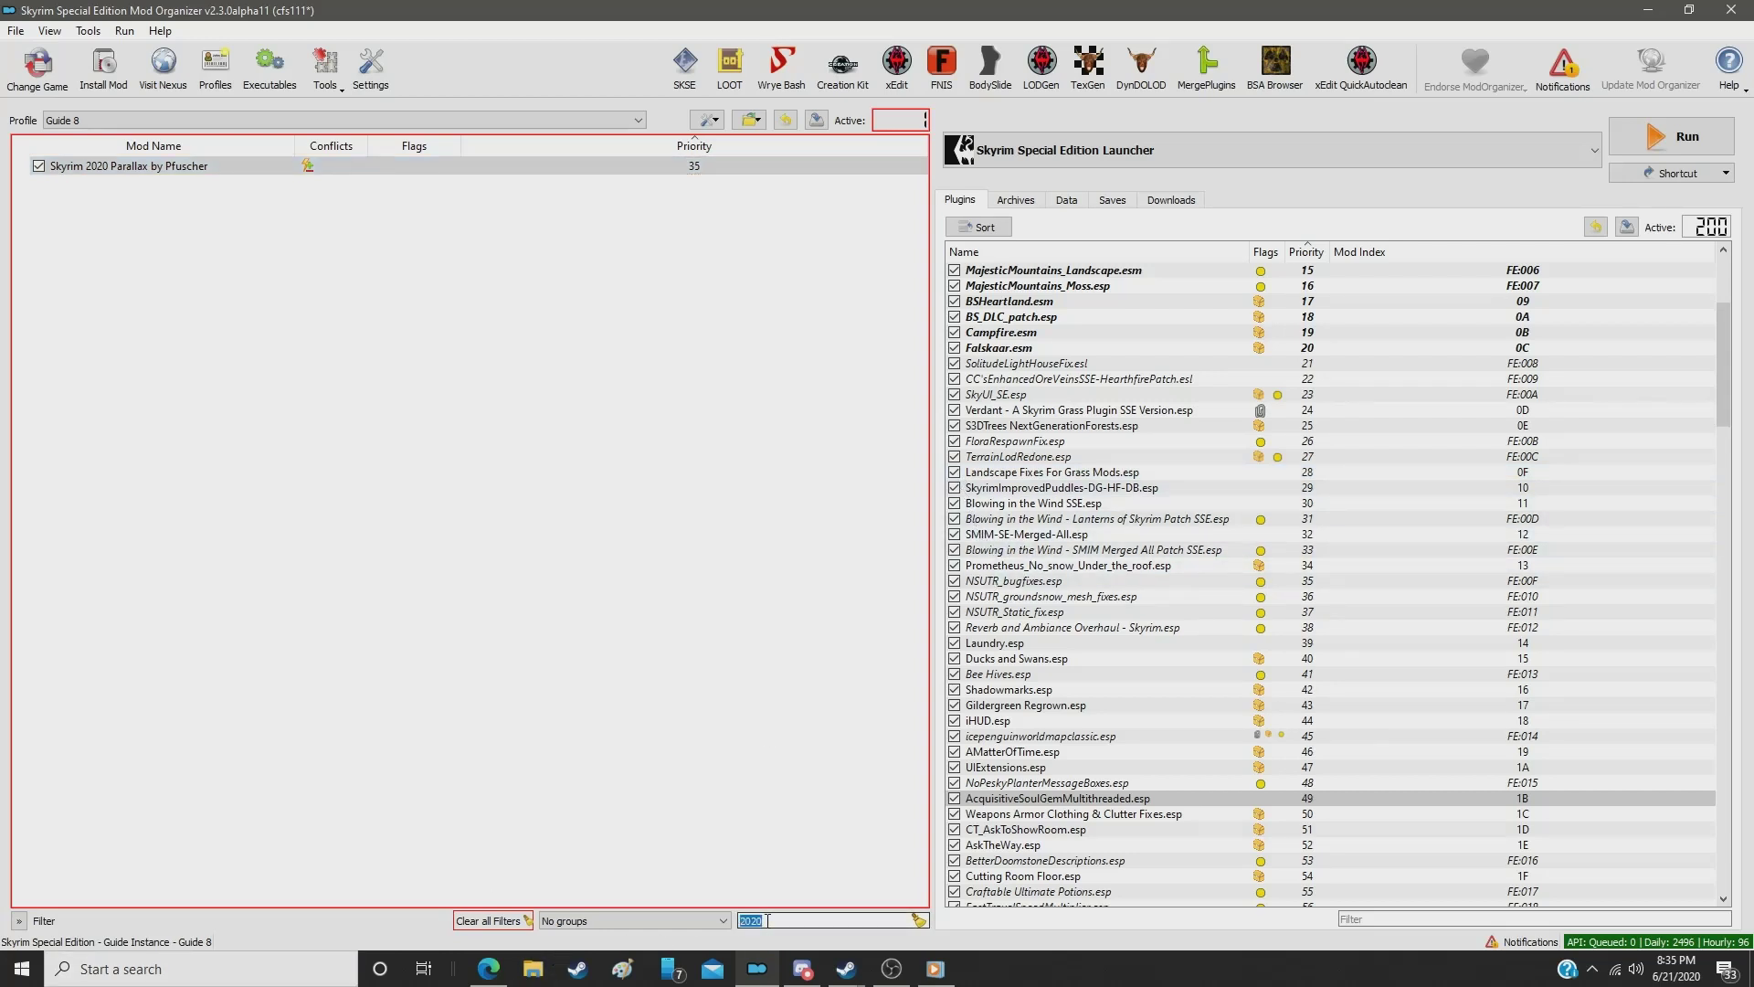
{"action": "type", "text": "wind"}
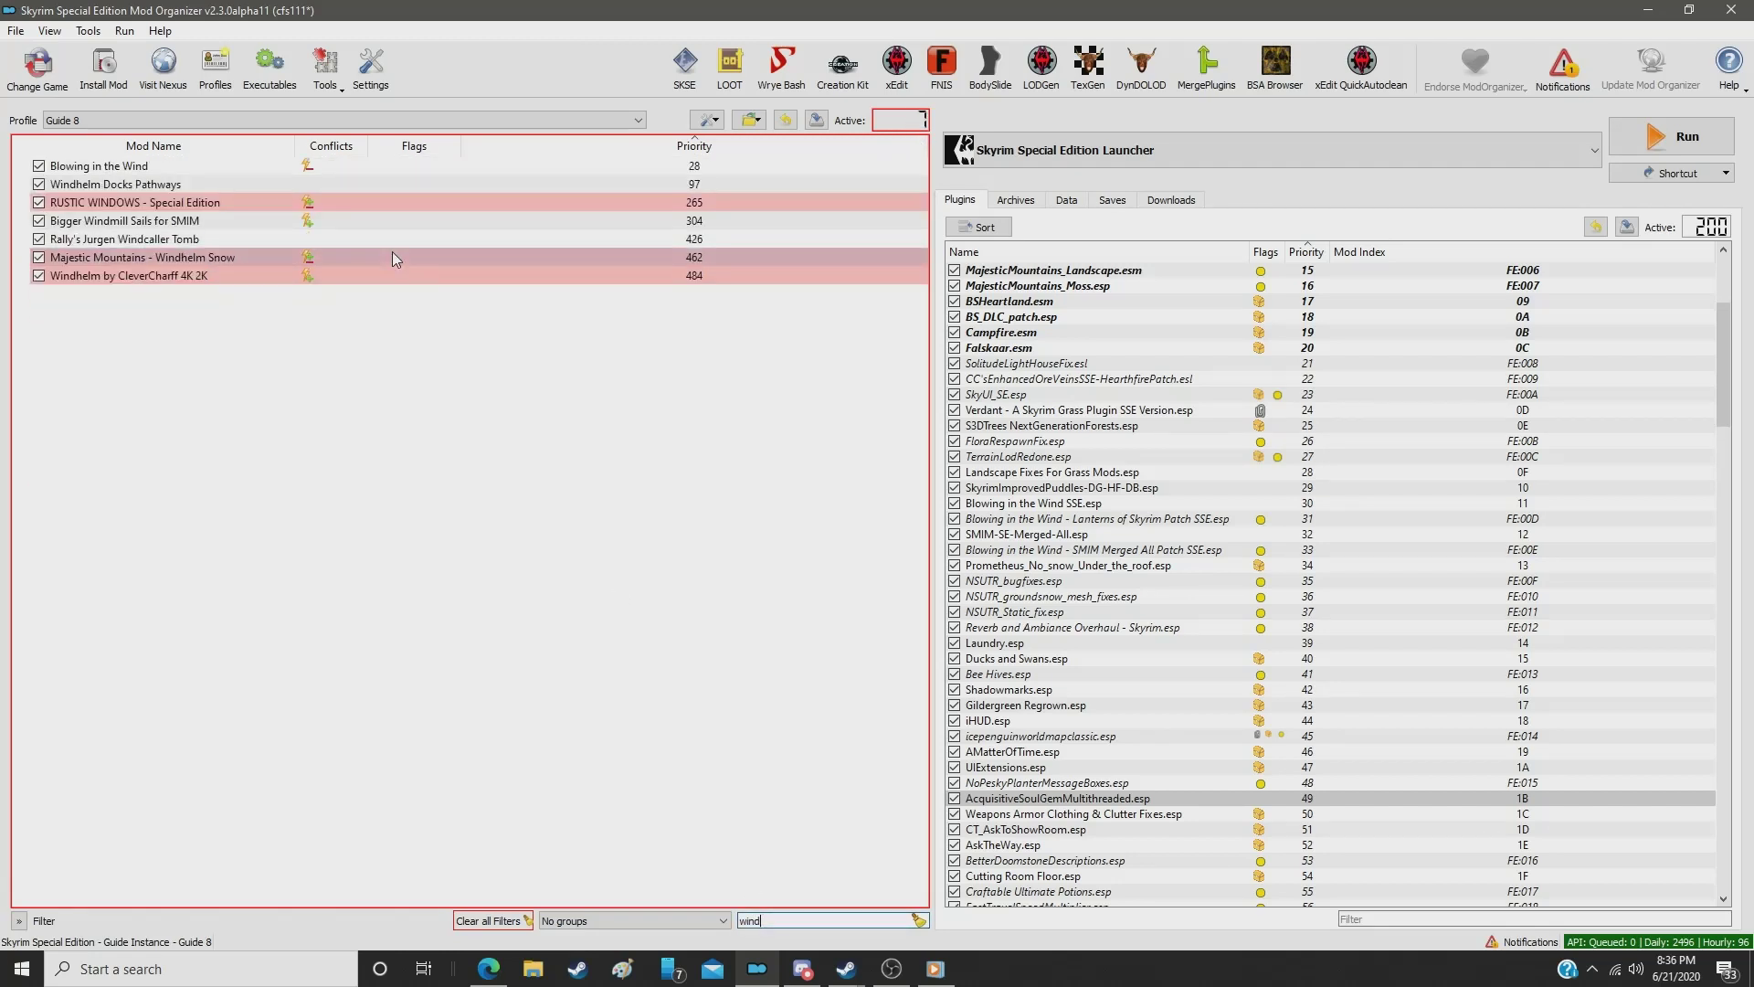
{"action": "left_click", "coordinate": [692, 260]}
{"action": "left_click", "coordinate": [692, 260]}
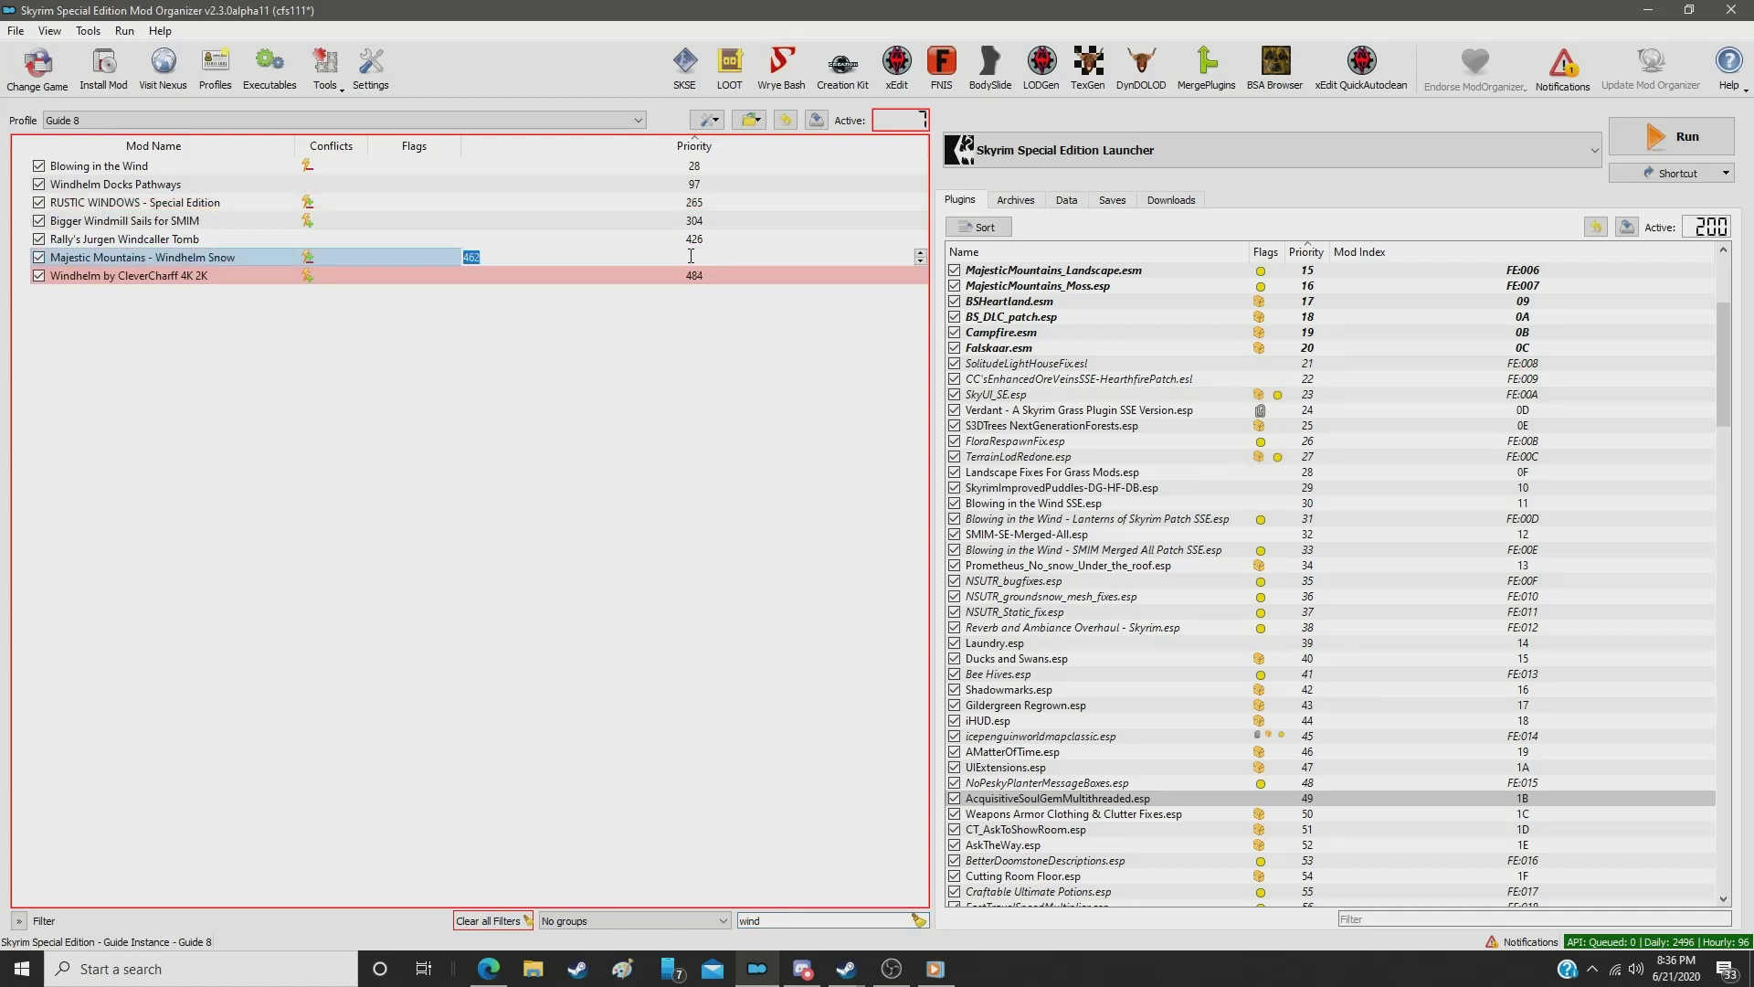
{"action": "type", "text": "36"}
{"action": "key", "text": "Return"}
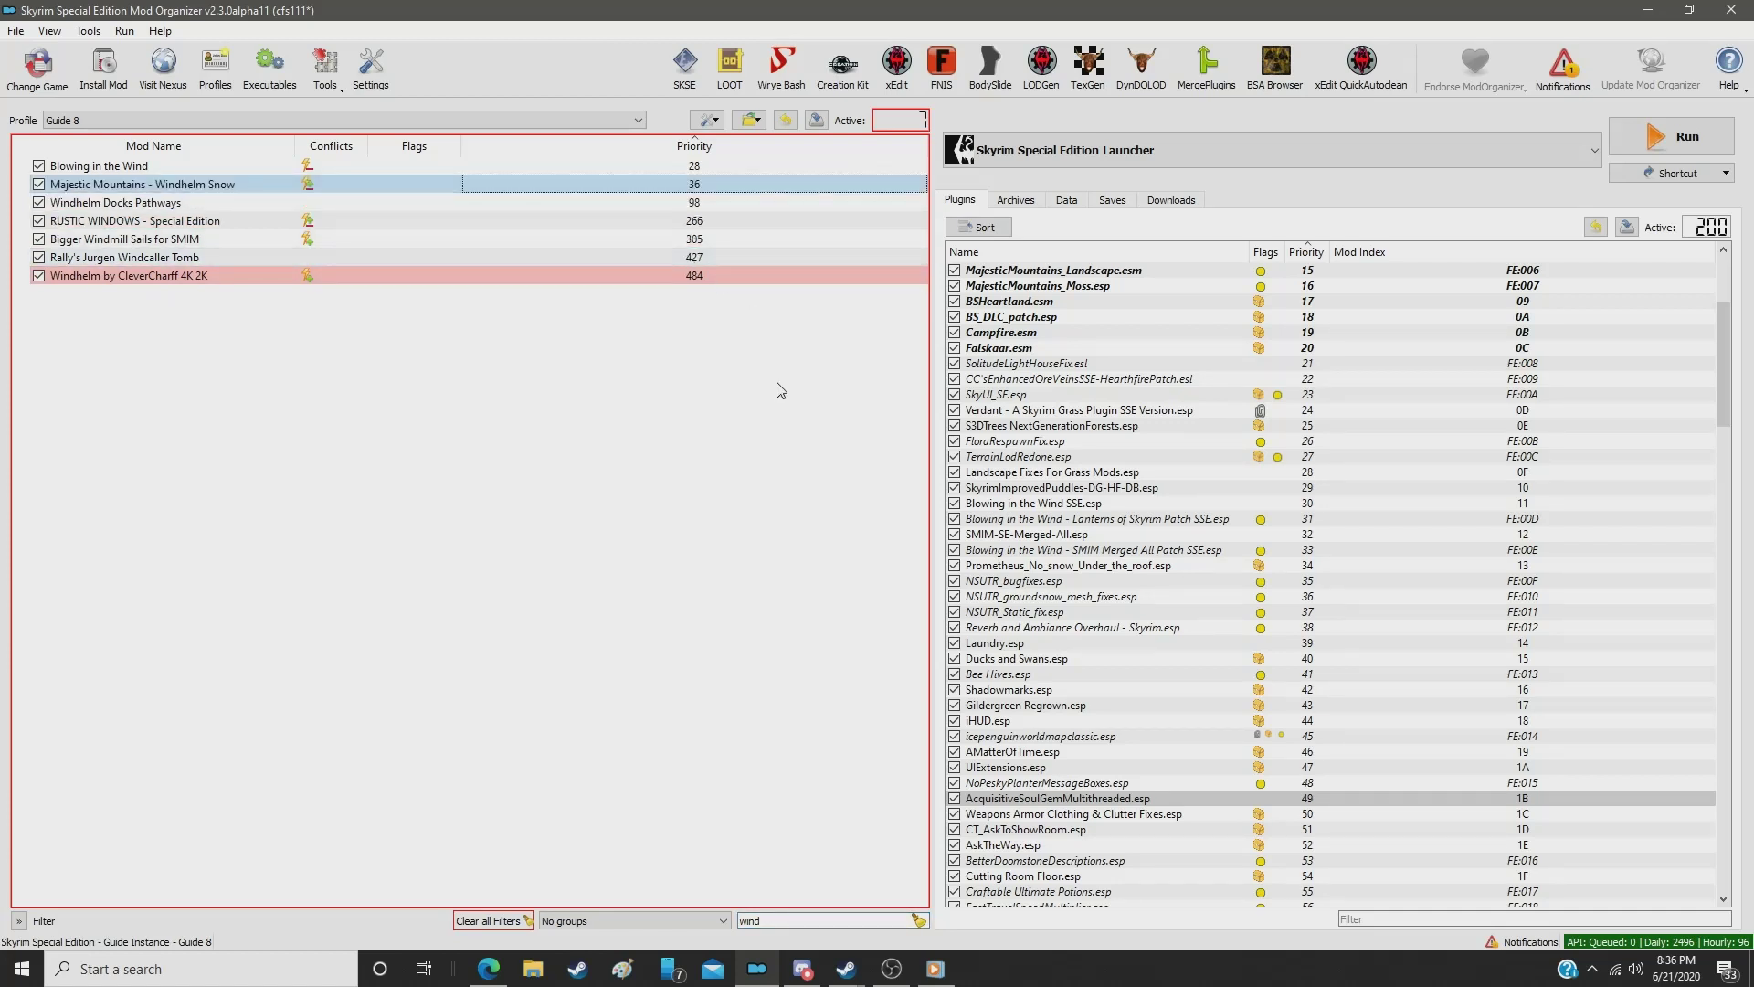
{"action": "left_click", "coordinate": [918, 920]}
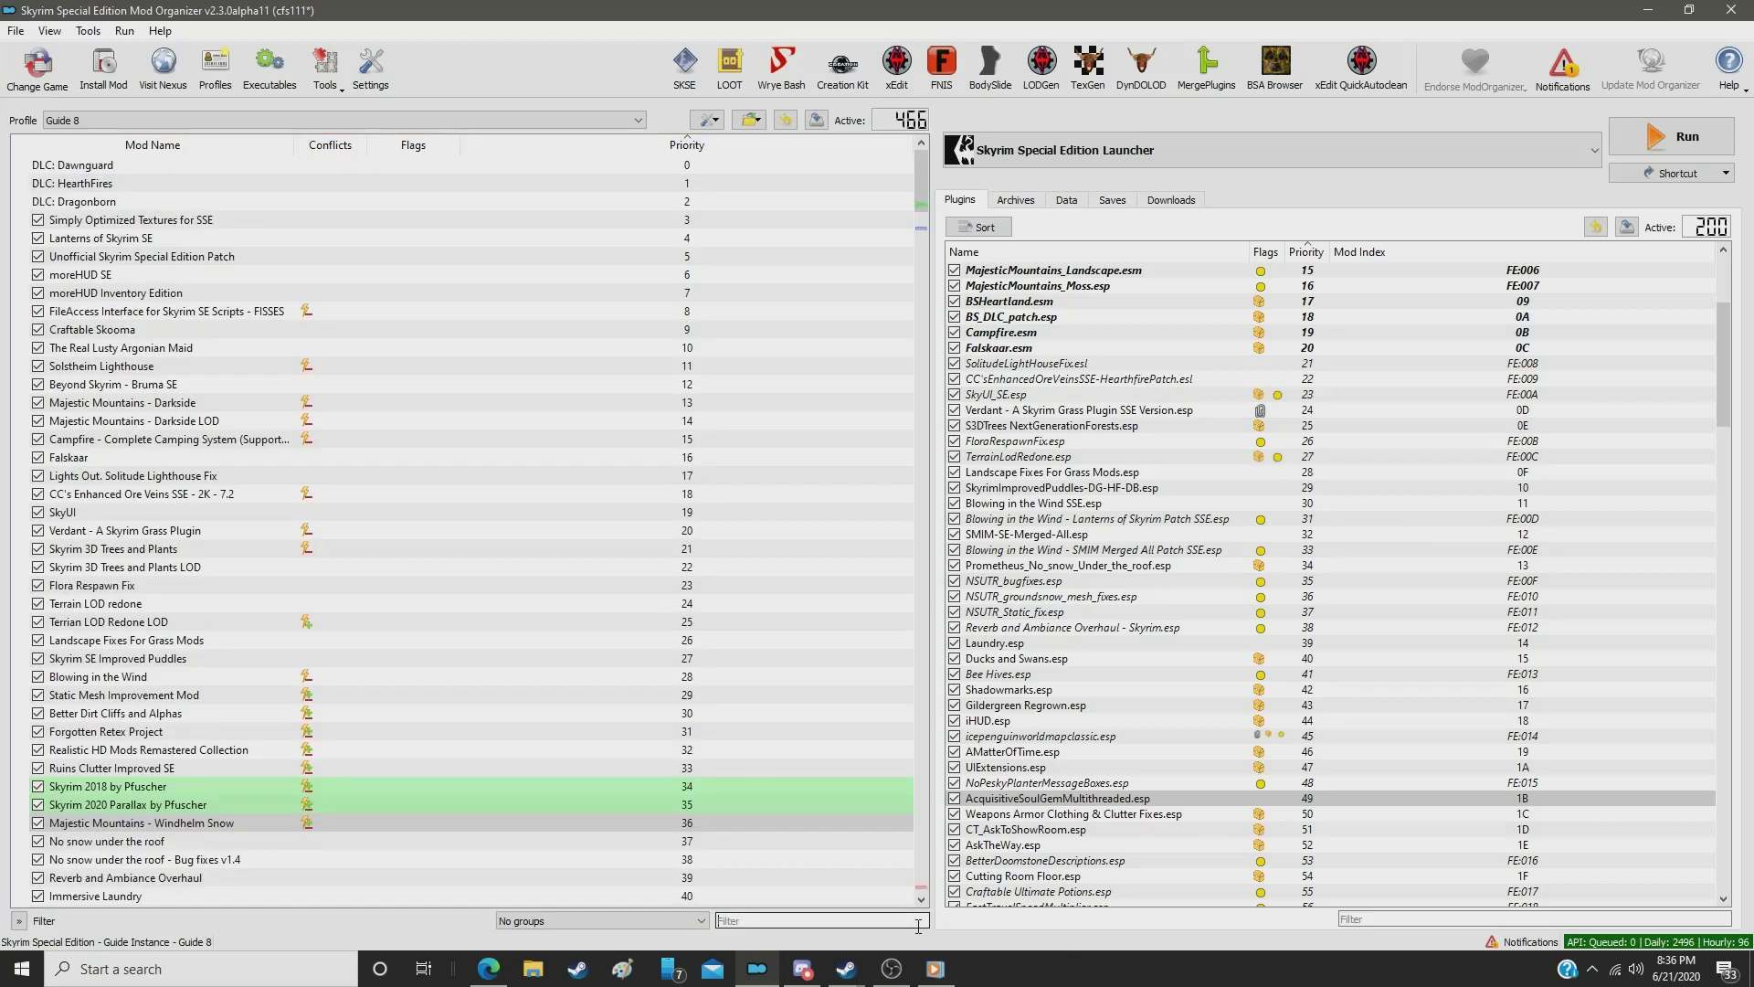
{"action": "scroll", "coordinate": [667, 578], "scroll_direction": "down", "scroll_amount": 6}
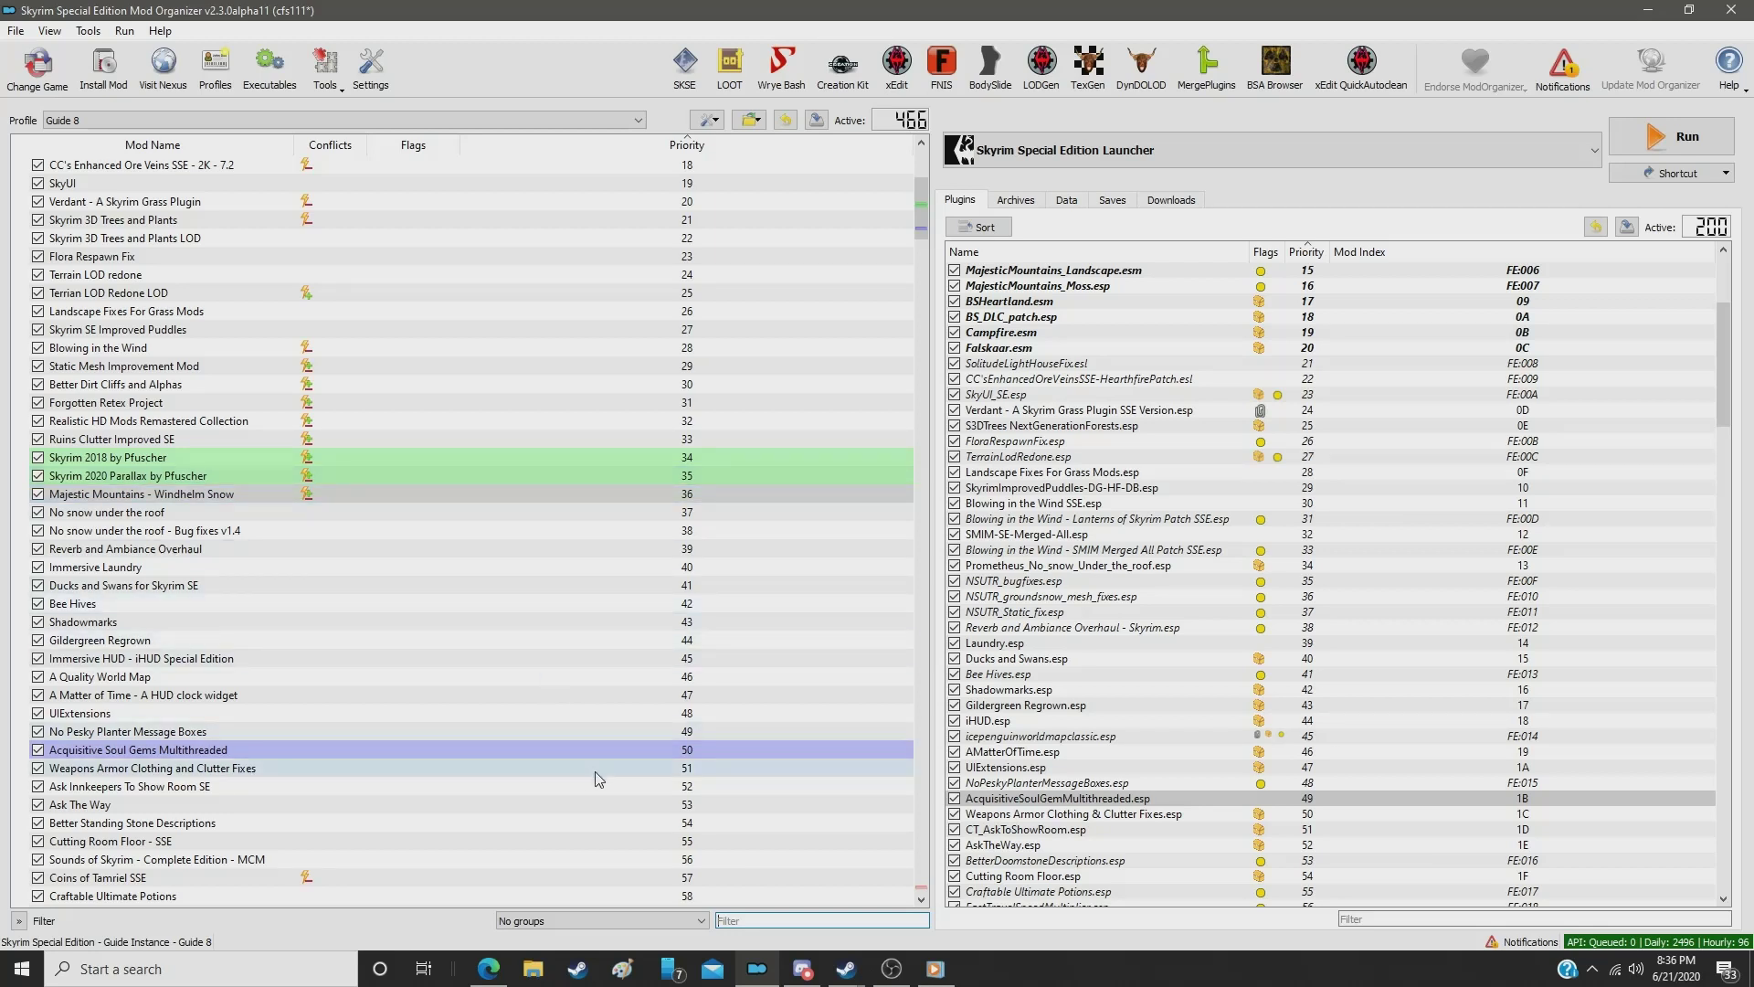
Step: Find LH's HD DirtCliff Remaster 2K with the filter "dirt" and set its priority to 37
{"action": "left_click", "coordinate": [762, 922]}
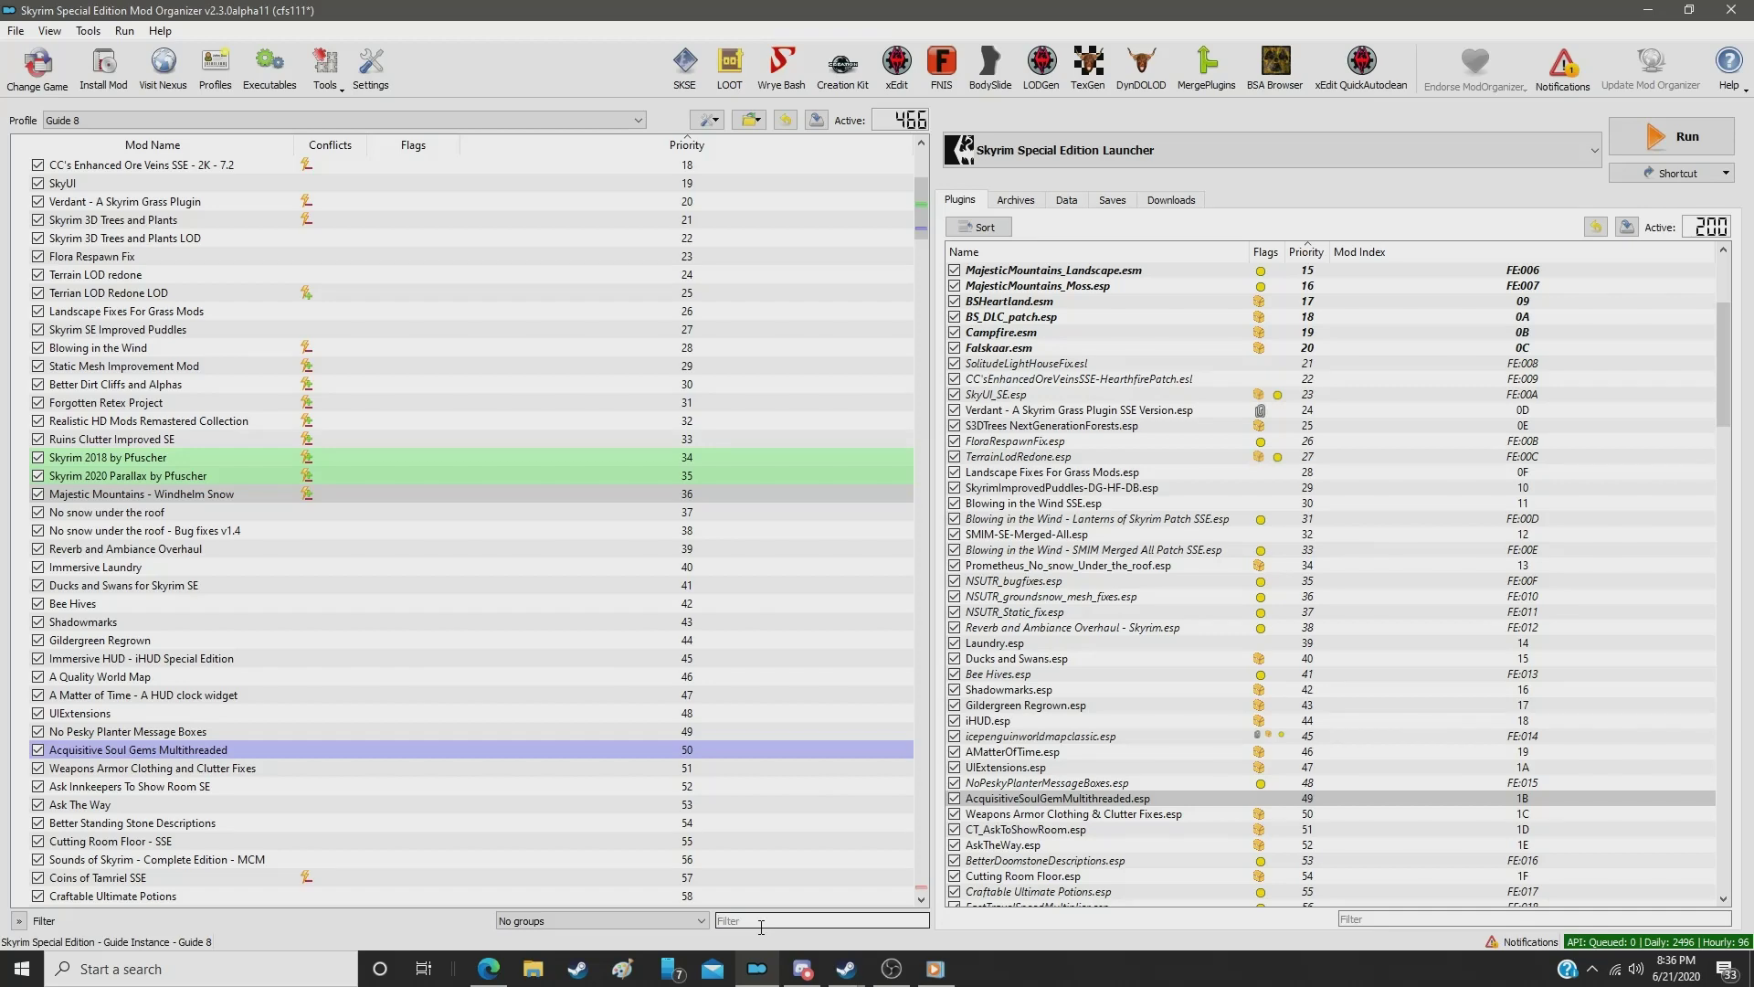
{"action": "type", "text": "dirt"}
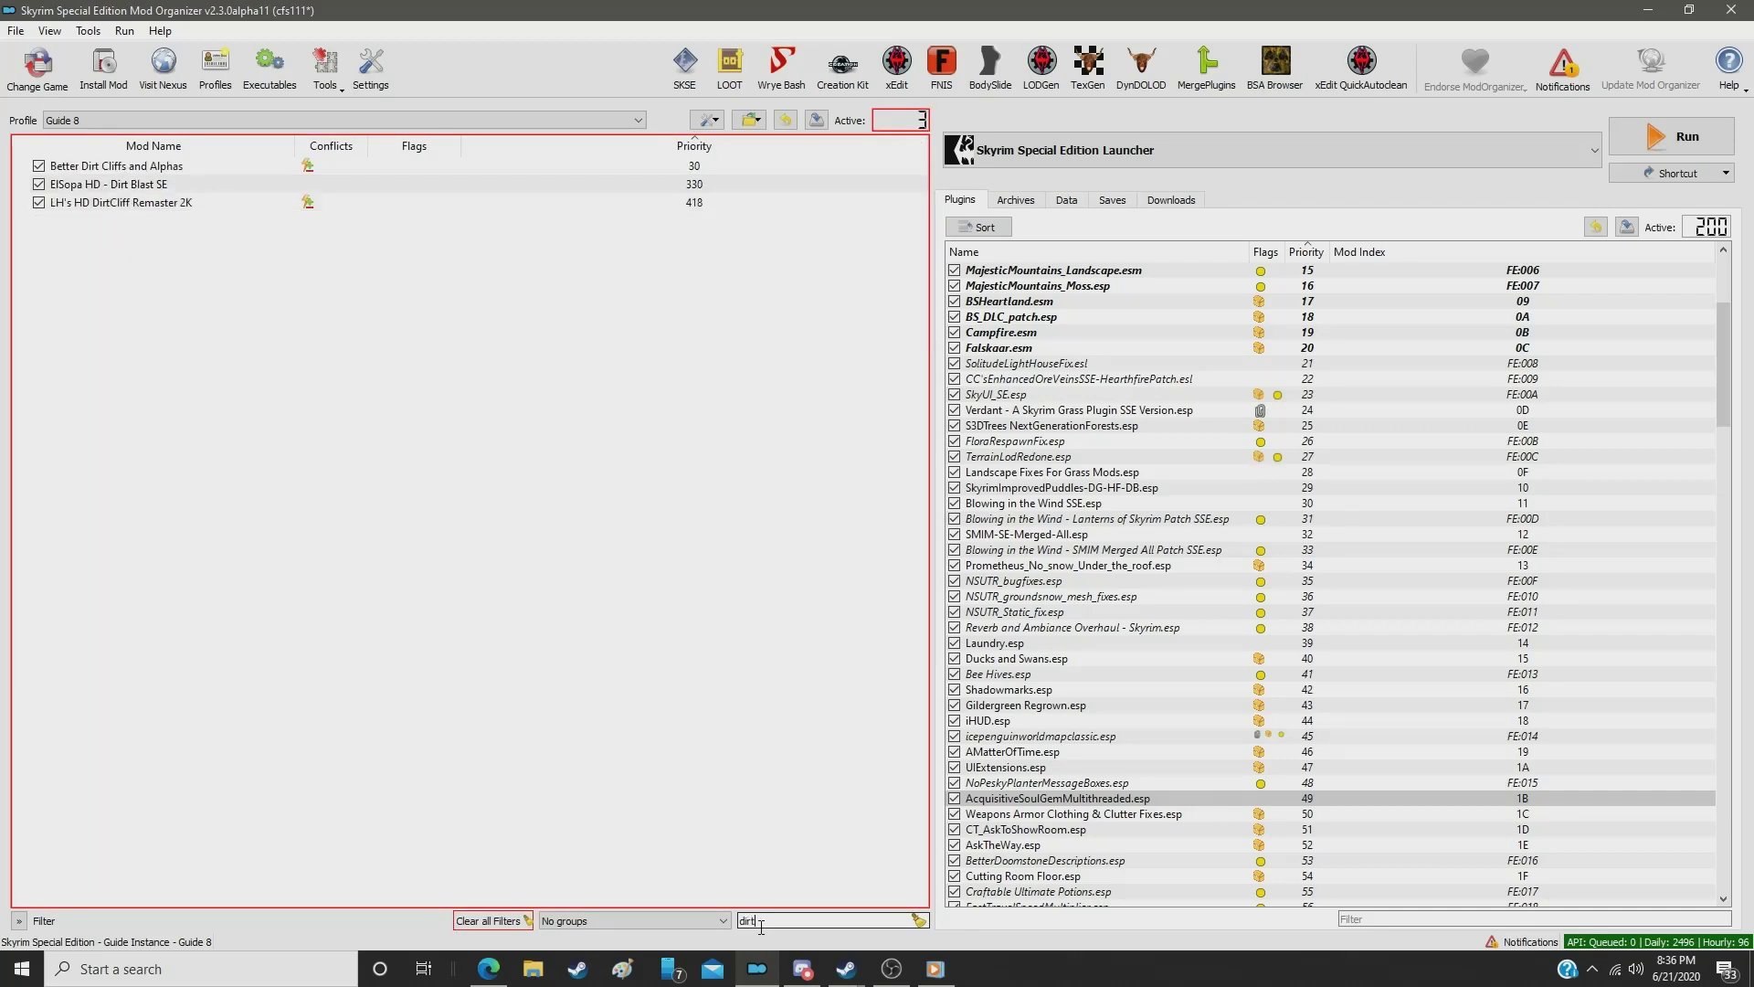
{"action": "left_click", "coordinate": [711, 205]}
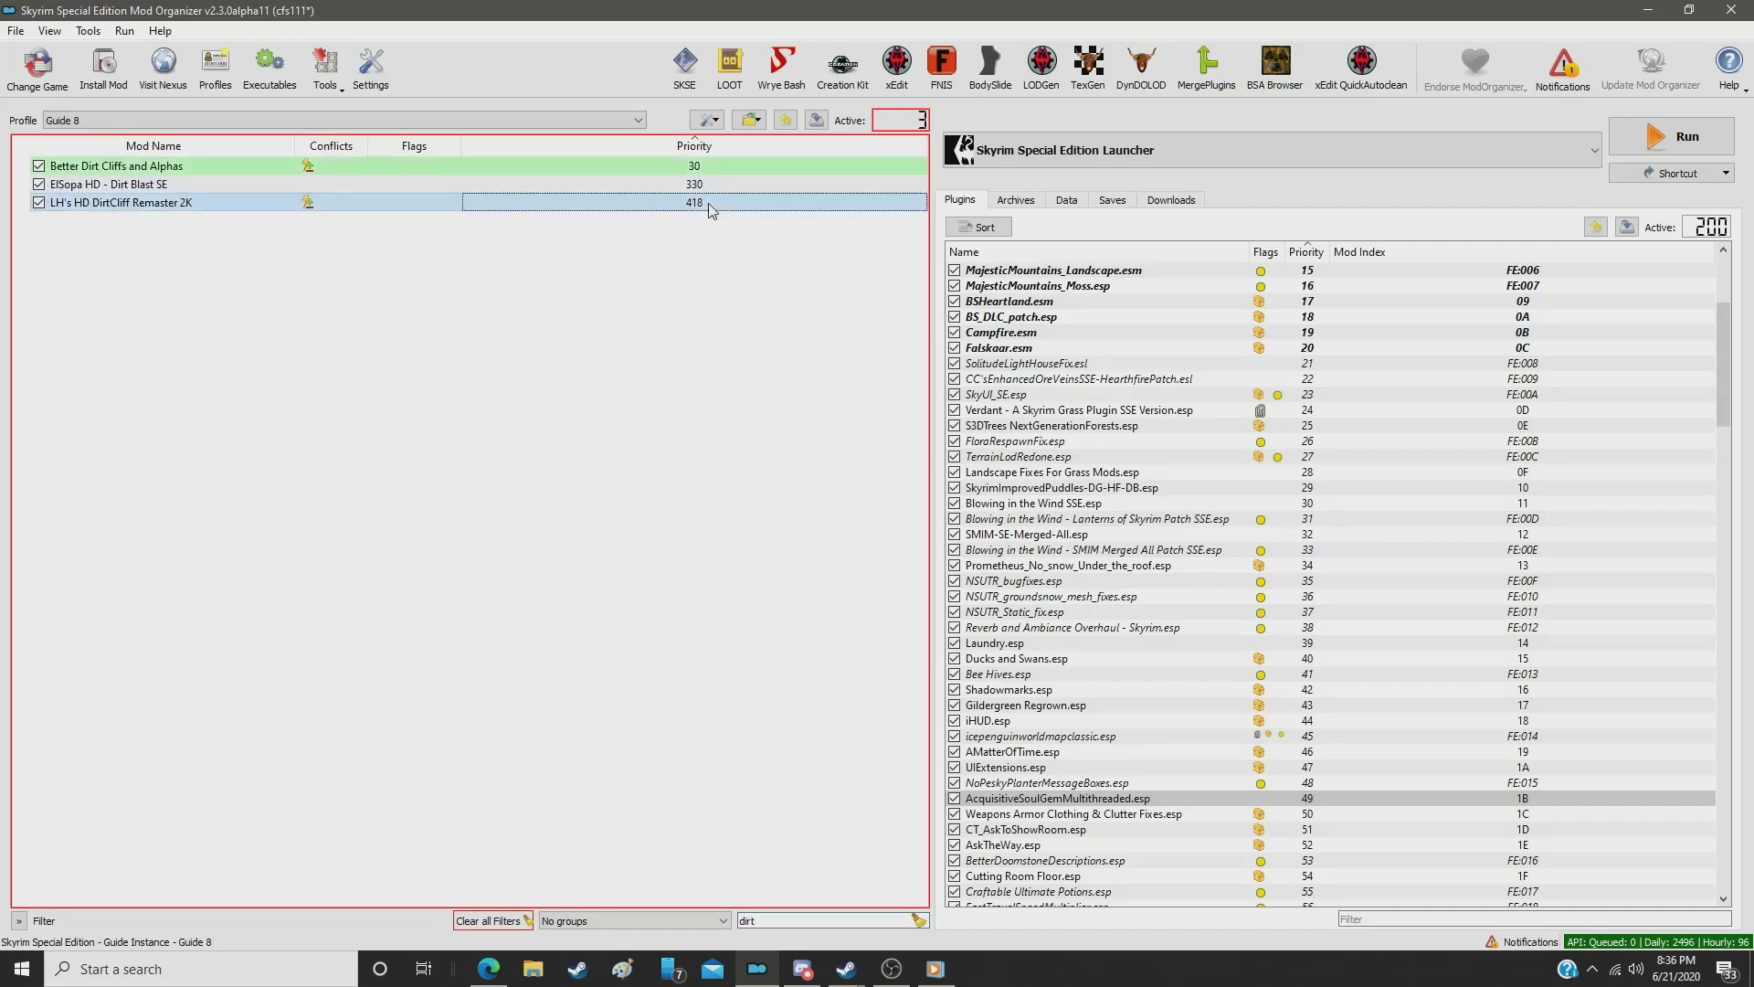
{"action": "left_click", "coordinate": [709, 205]}
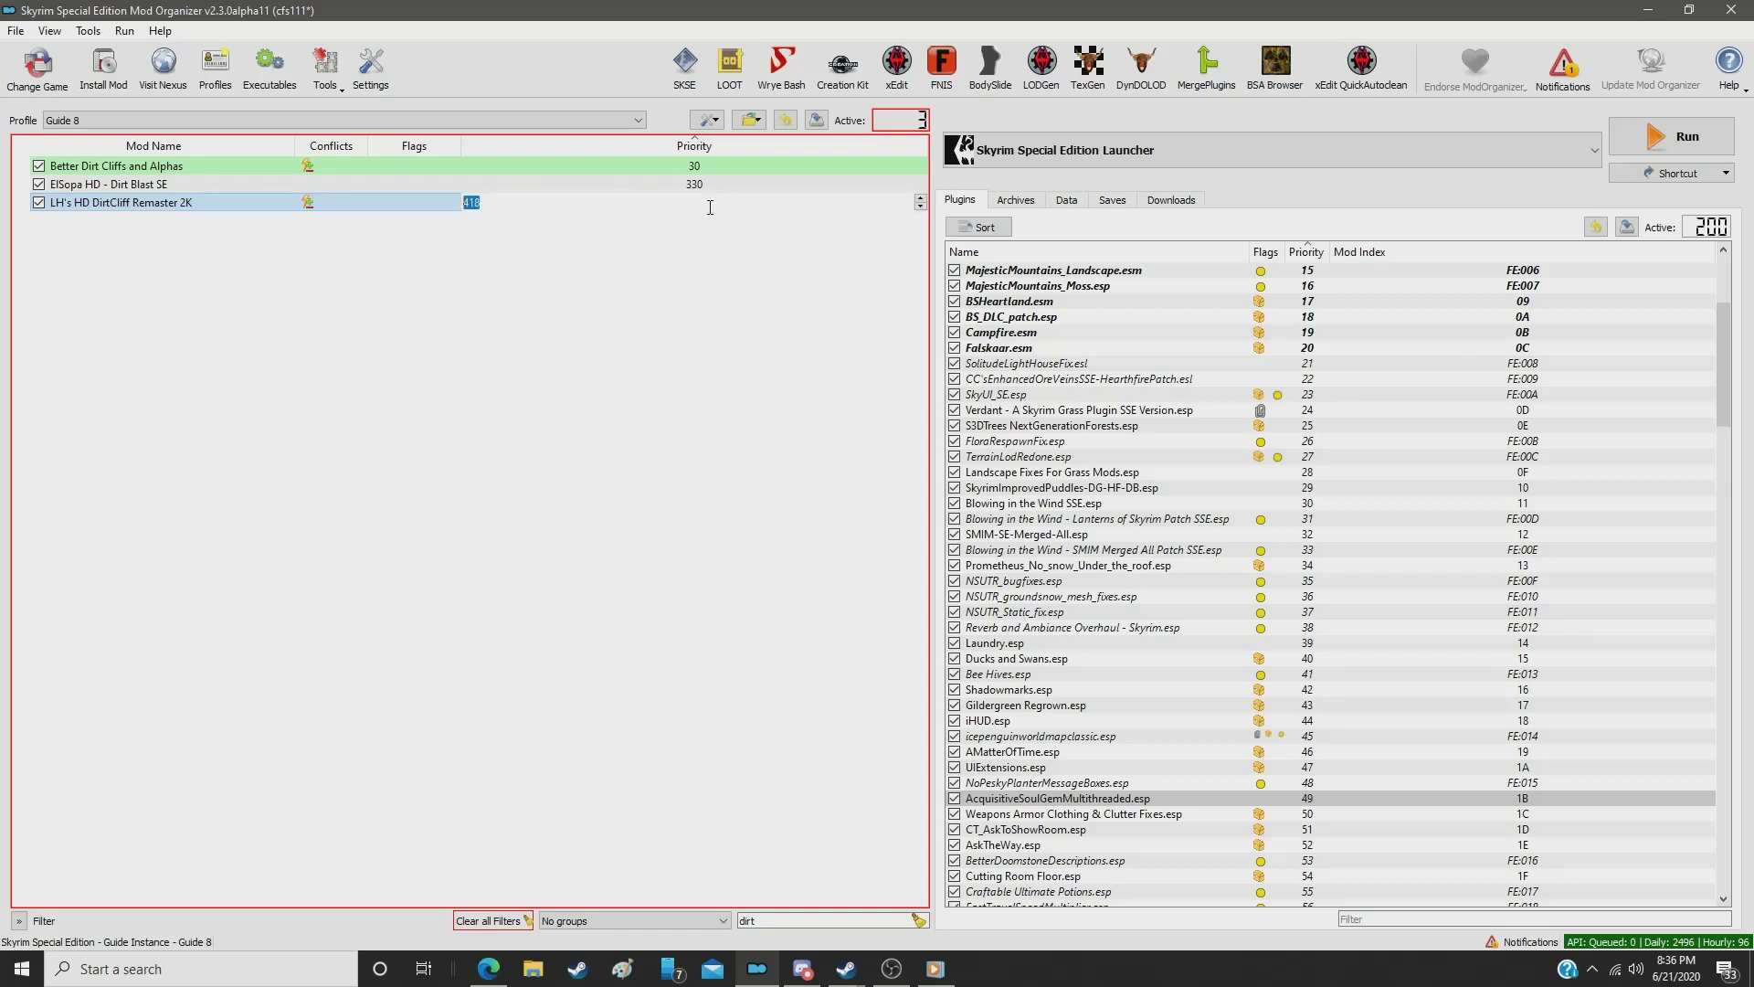
{"action": "type", "text": "37"}
{"action": "key", "text": "Return"}
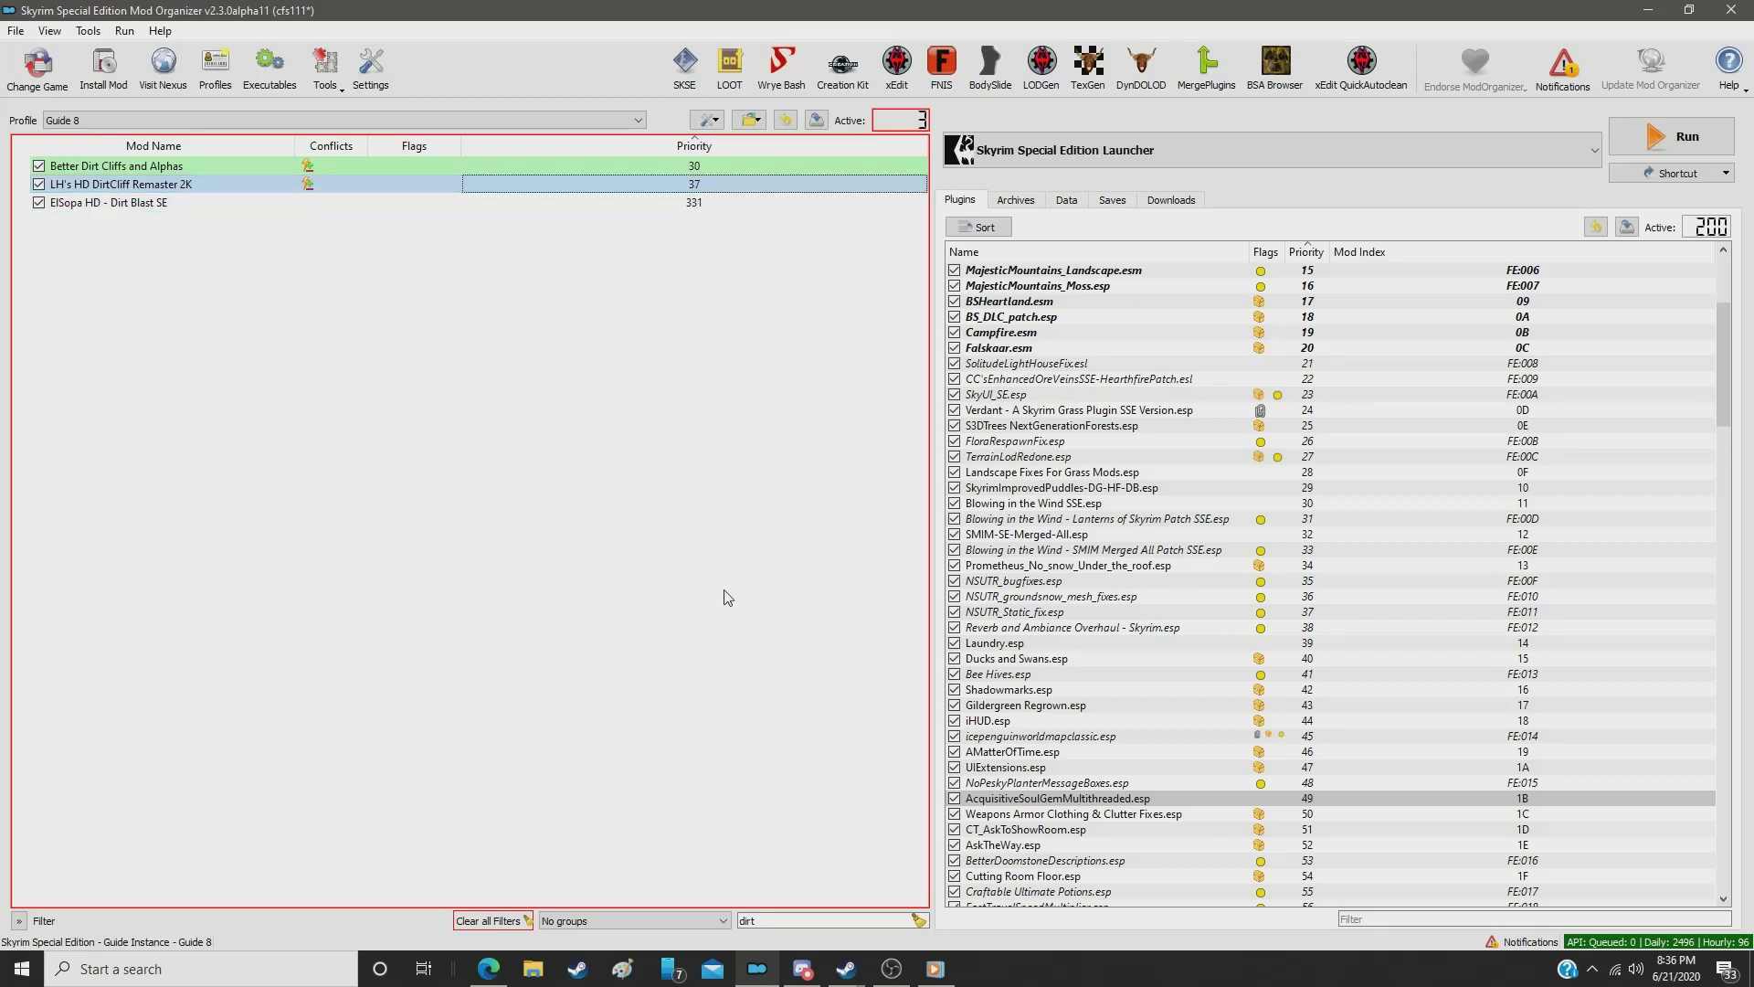
Step: Find Septentrional Landscapes SE with the filter "sept" and set its priority to 38
{"action": "double_click", "coordinate": [824, 921]}
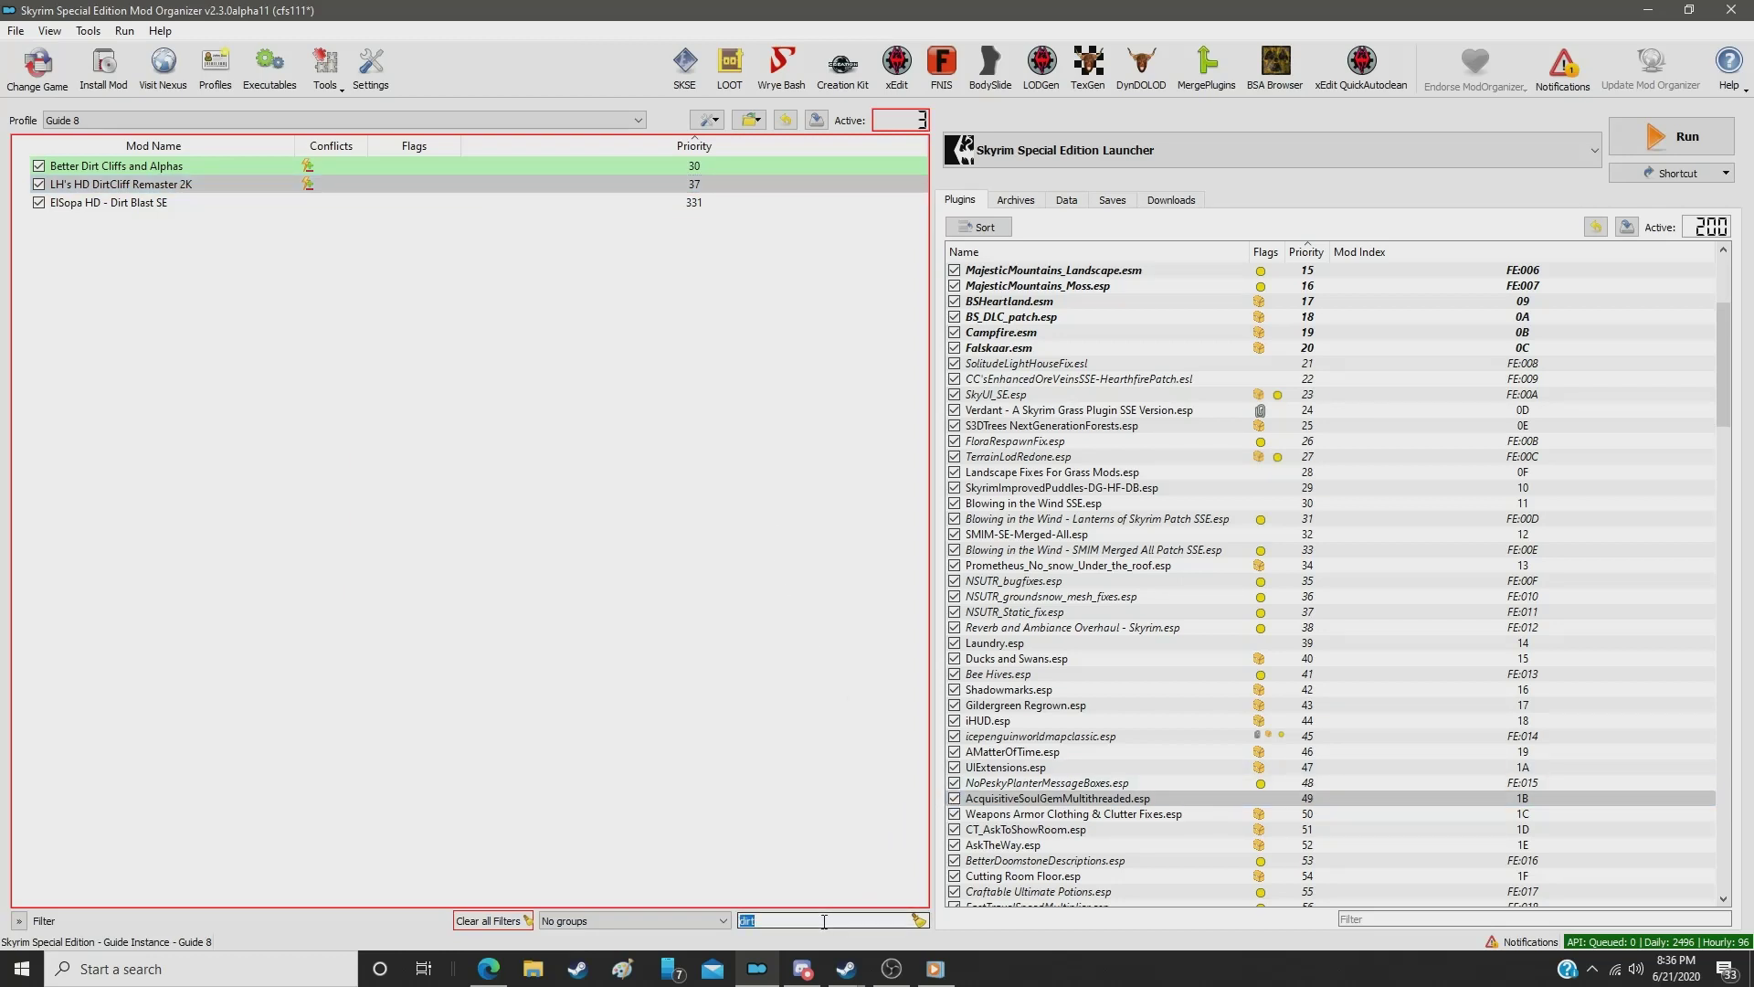
{"action": "type", "text": "sept"}
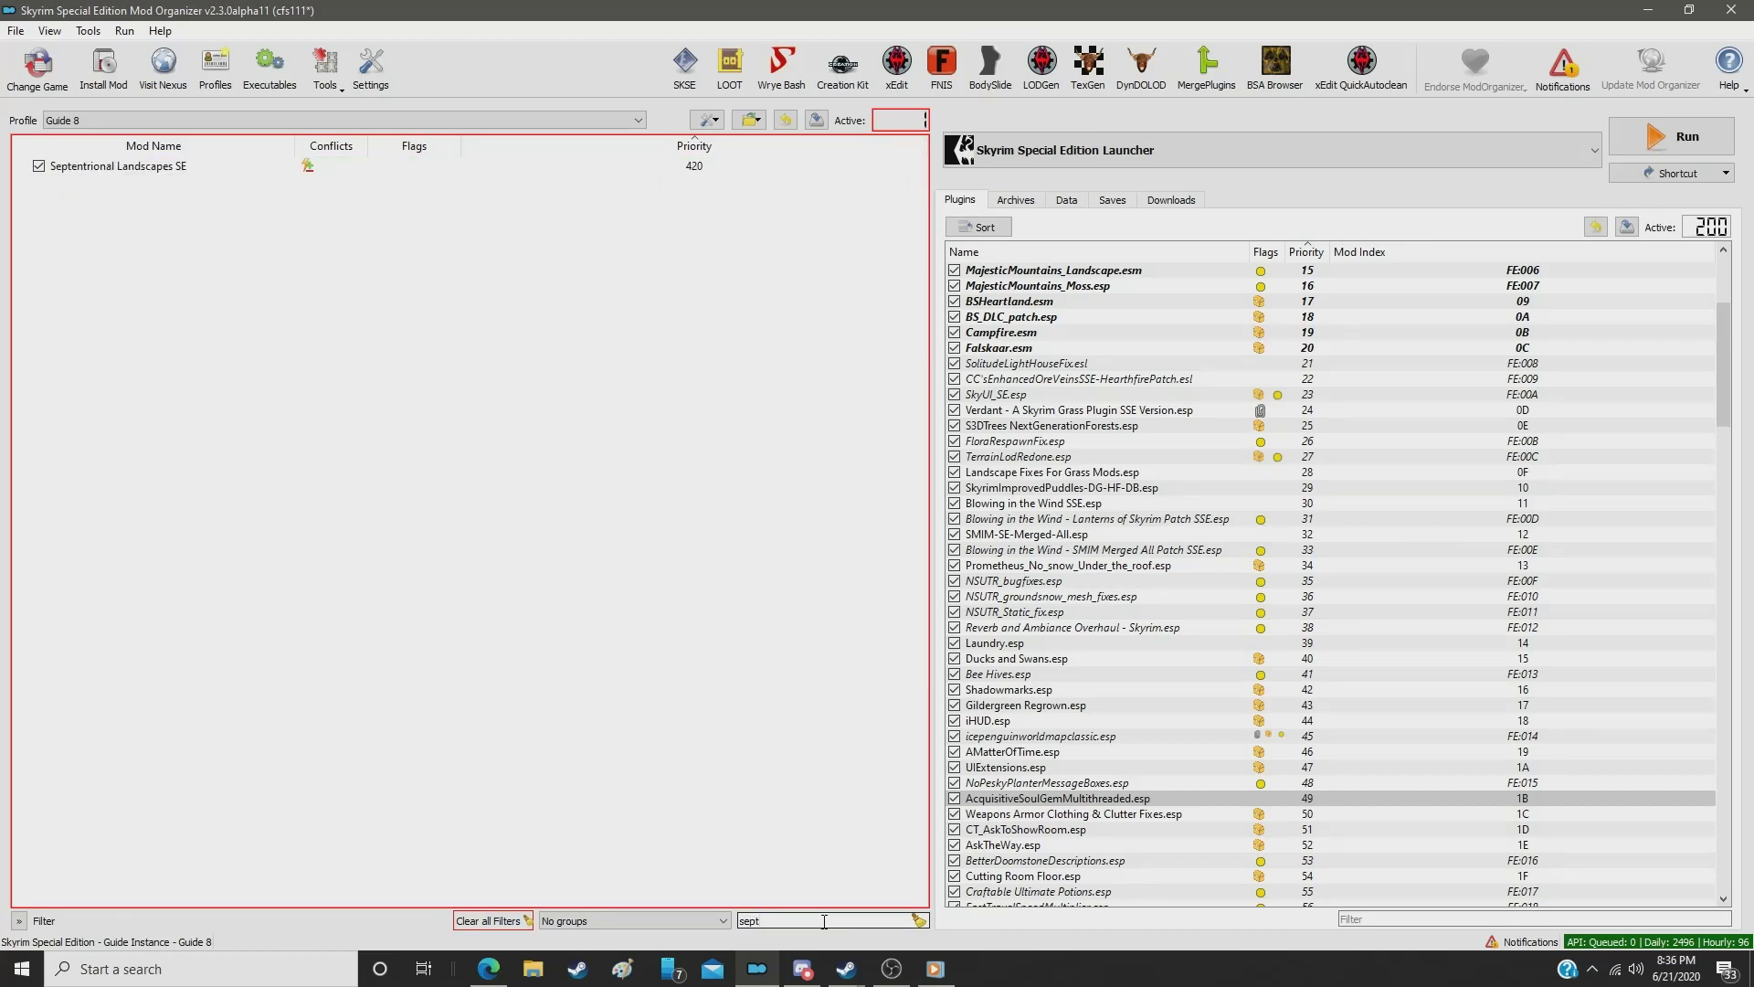
{"action": "left_click", "coordinate": [699, 169]}
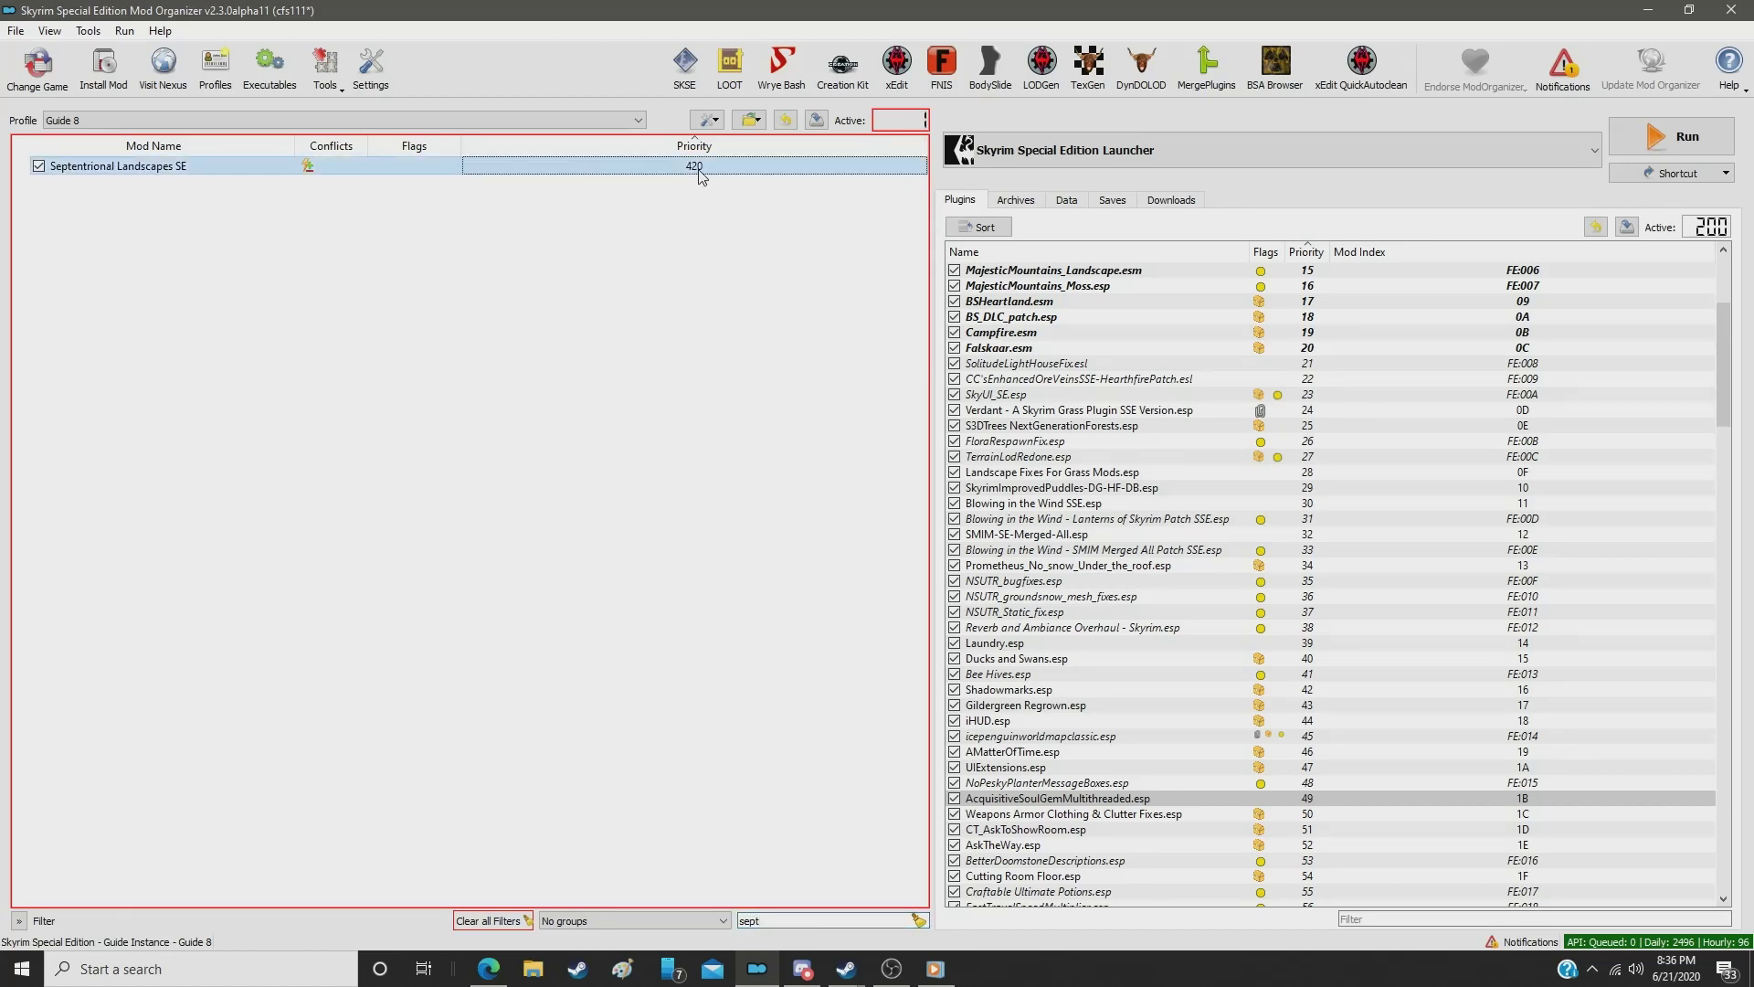
{"action": "double_click", "coordinate": [700, 170]}
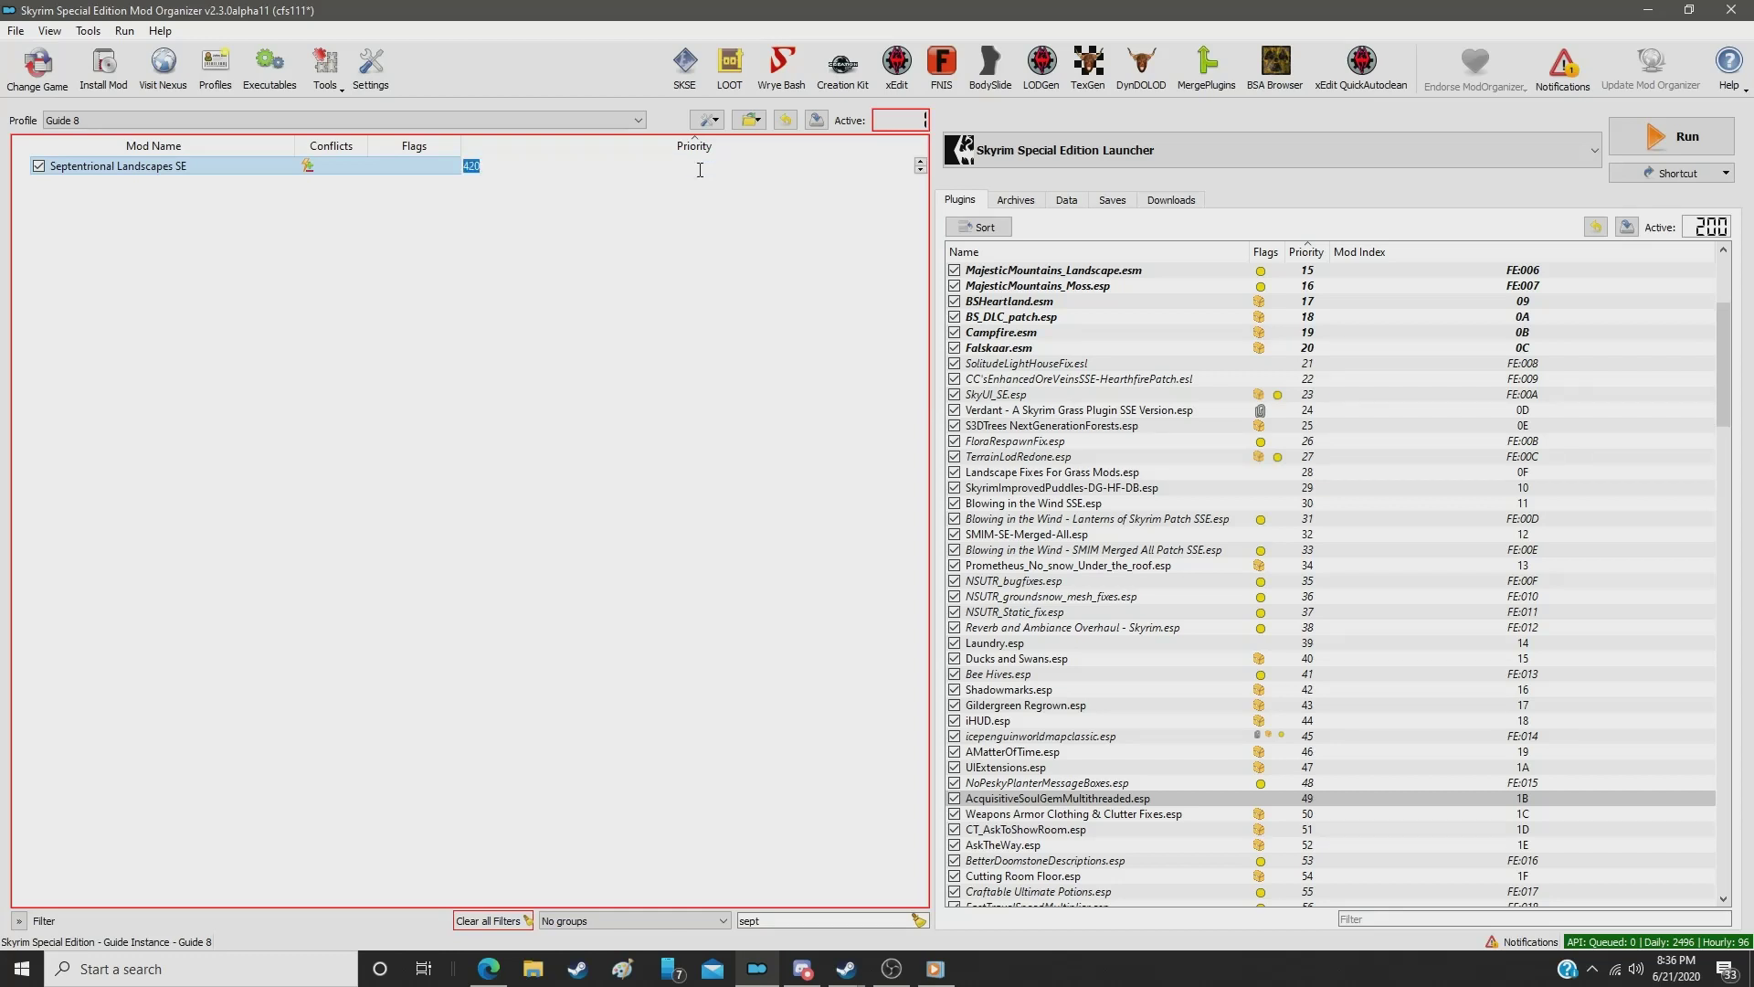
{"action": "type", "text": "38"}
{"action": "key", "text": "Return"}
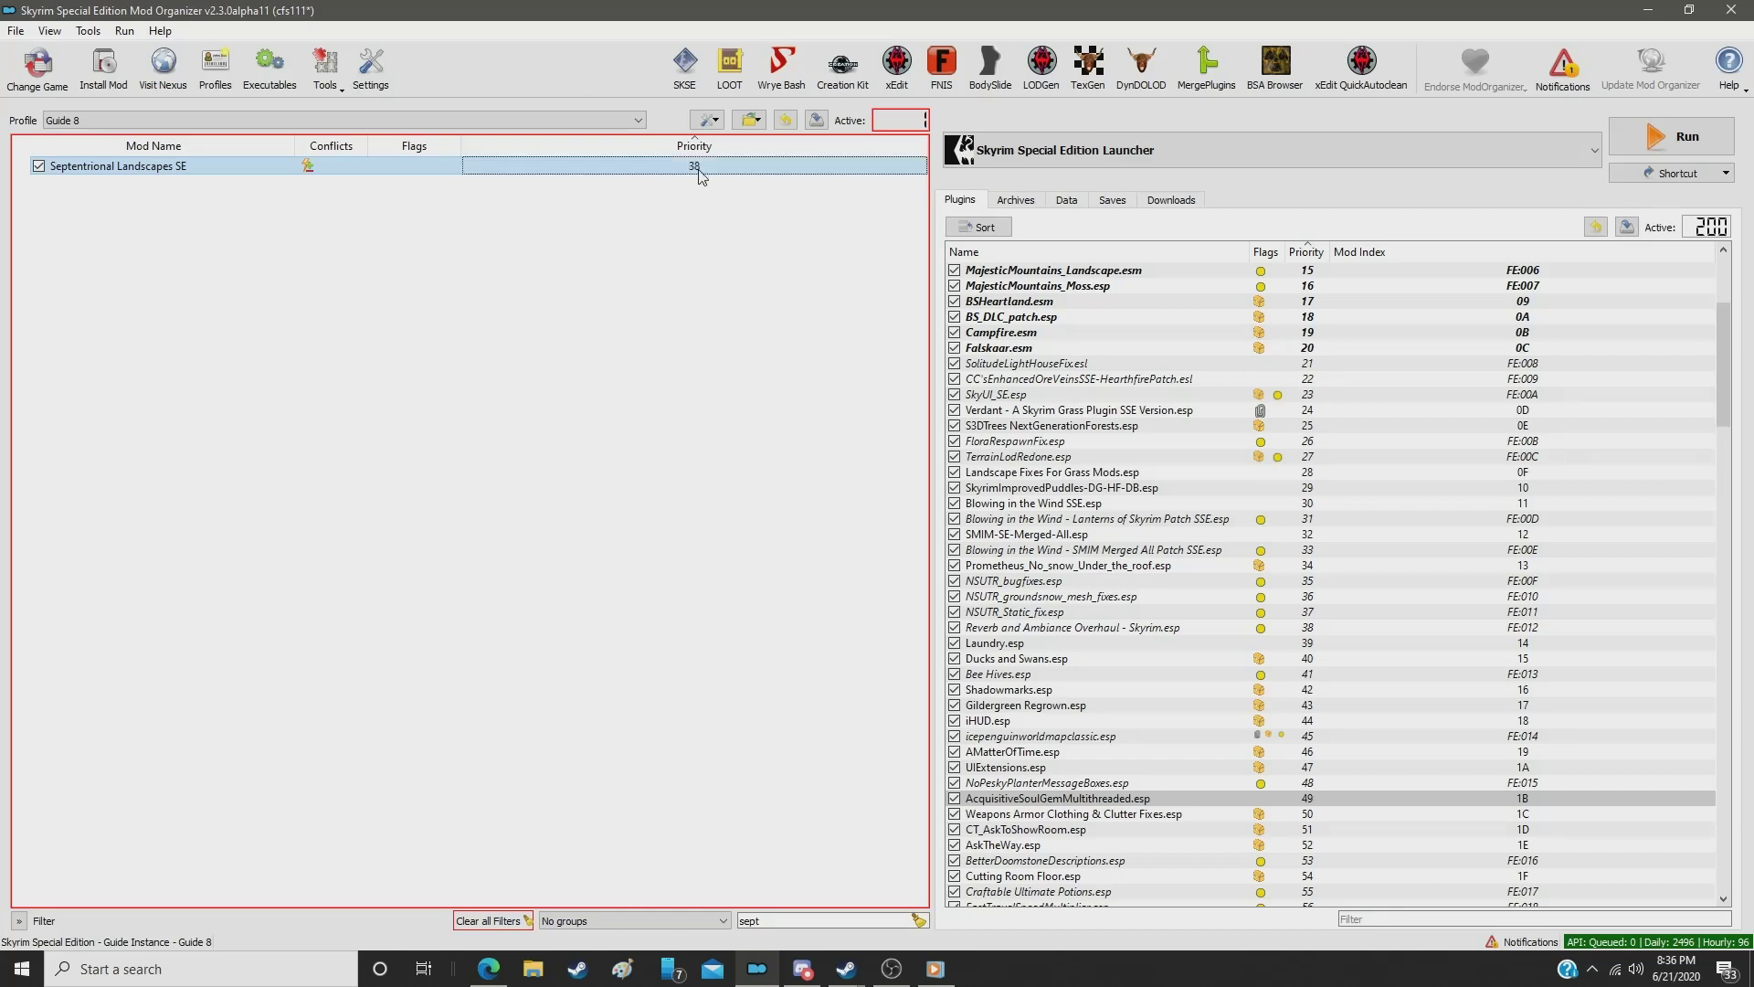
Step: Find Hyperborean Snow with the filter "snow" and set its priority to 39
{"action": "left_click", "coordinate": [776, 919]}
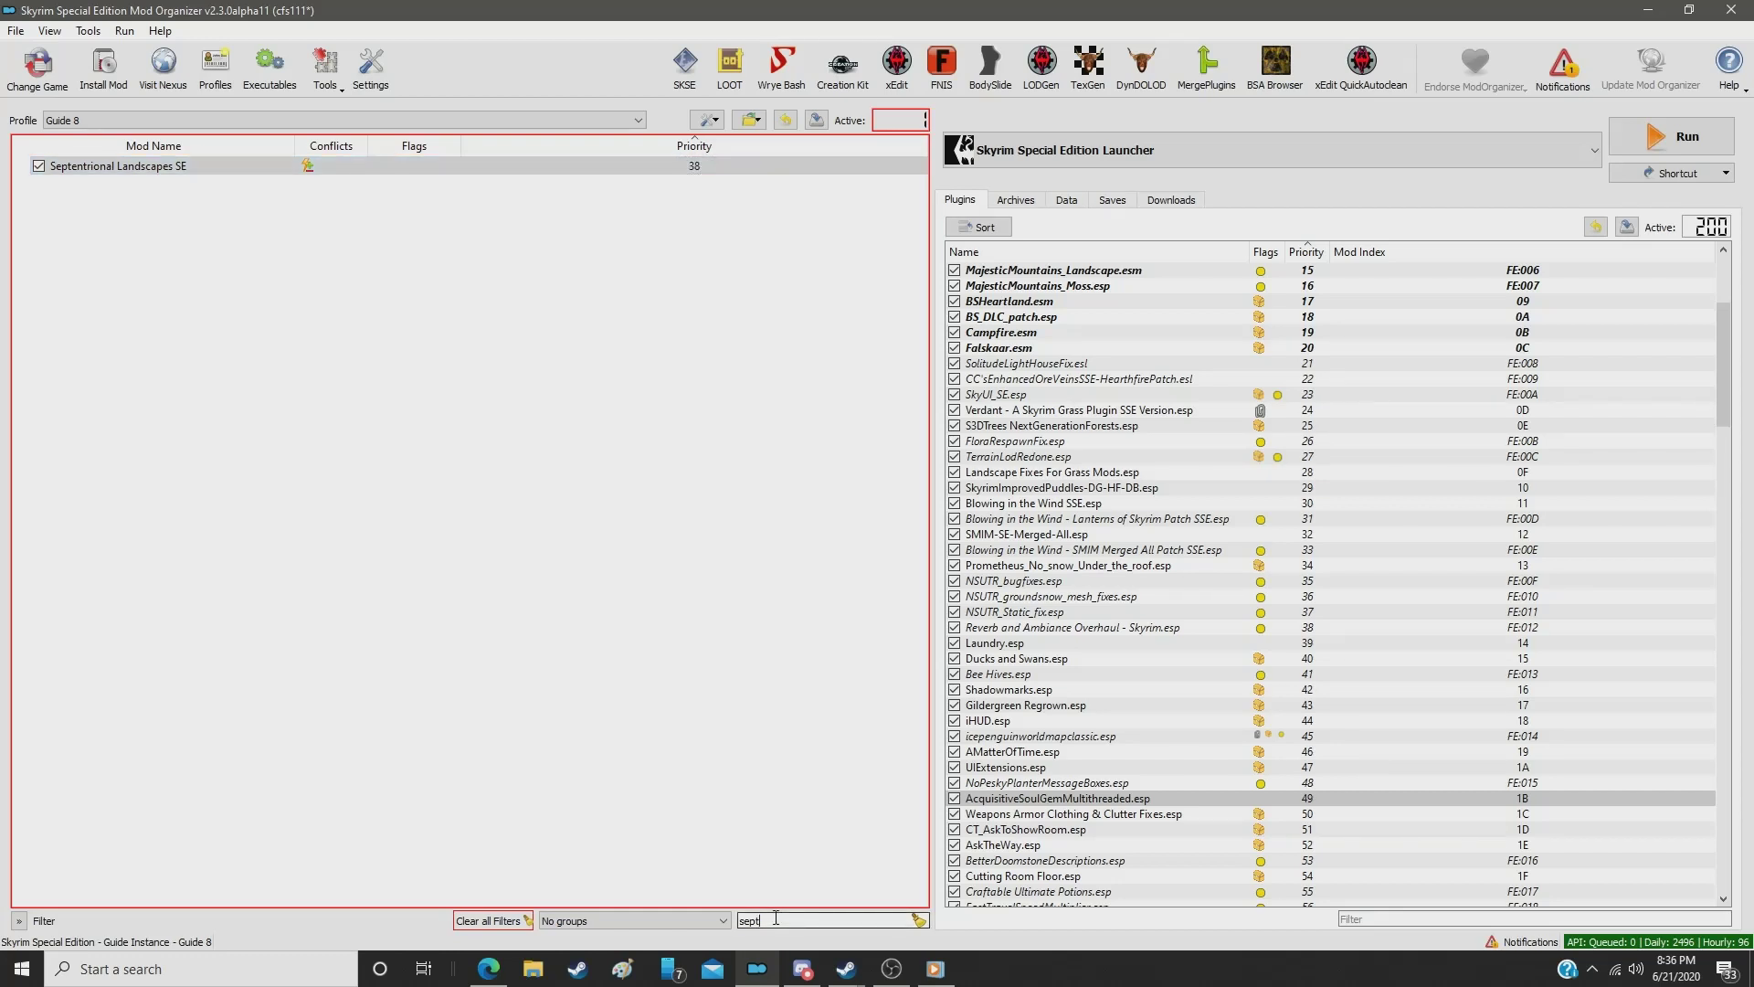
{"action": "double_click", "coordinate": [776, 919]}
{"action": "type", "text": "sno"}
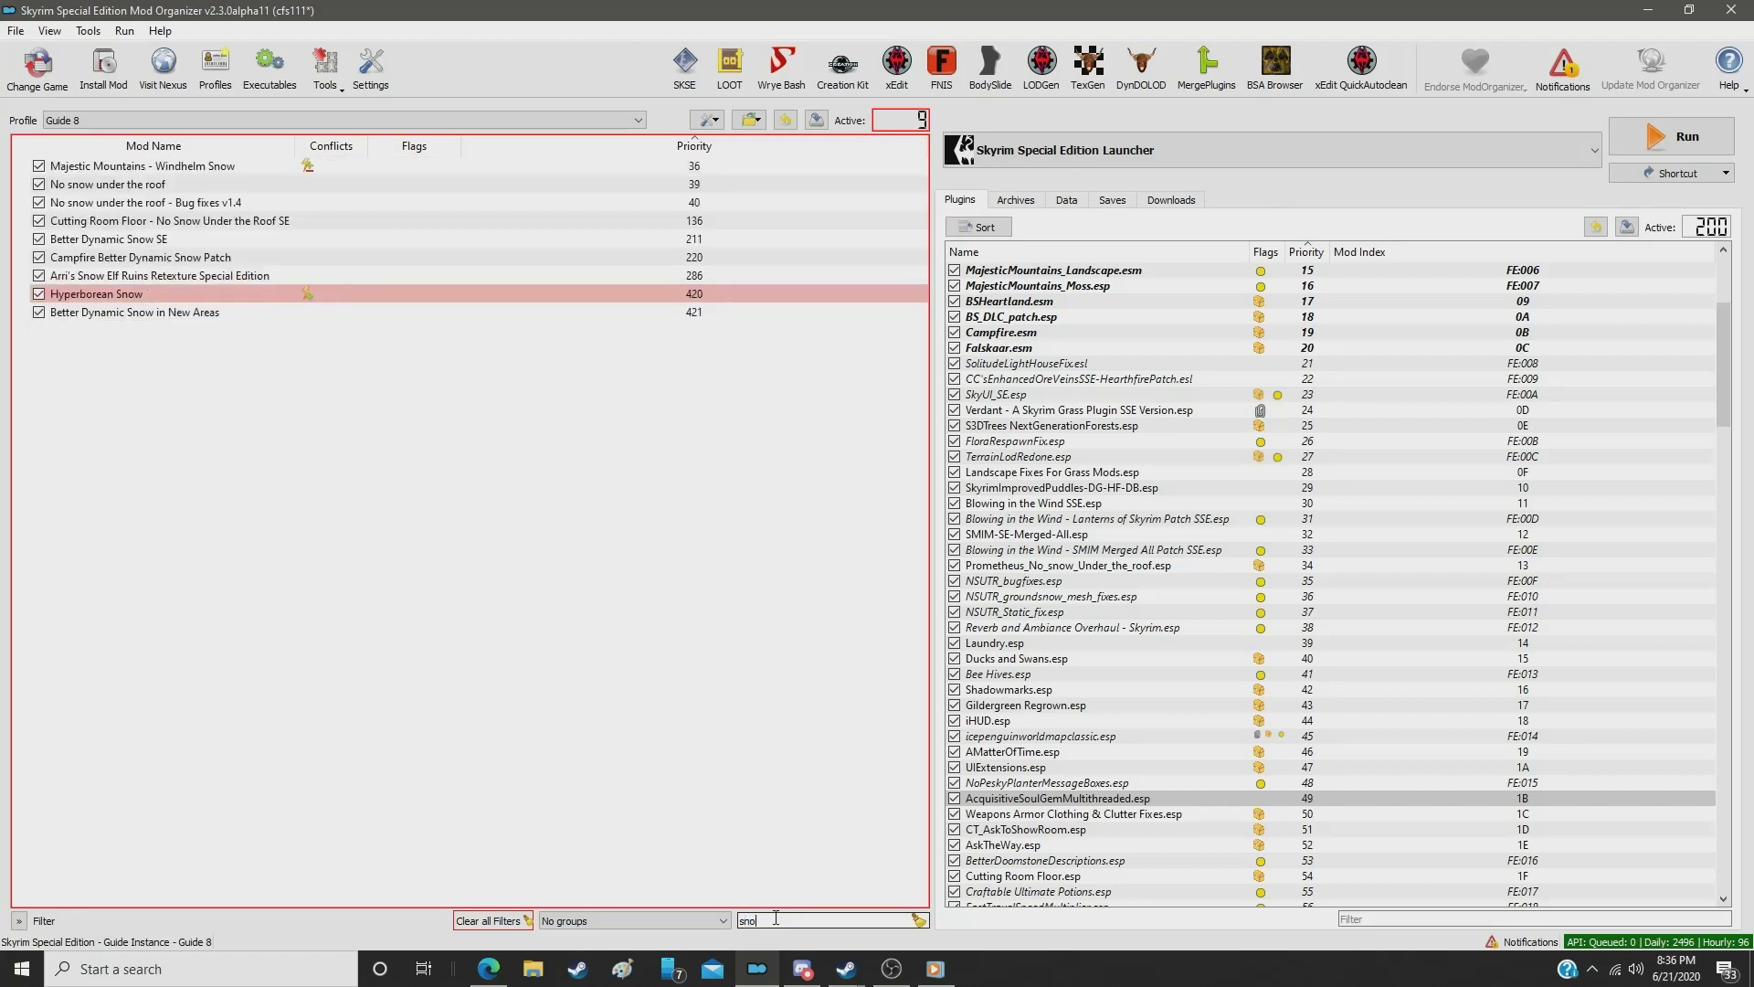
{"action": "type", "text": "w"}
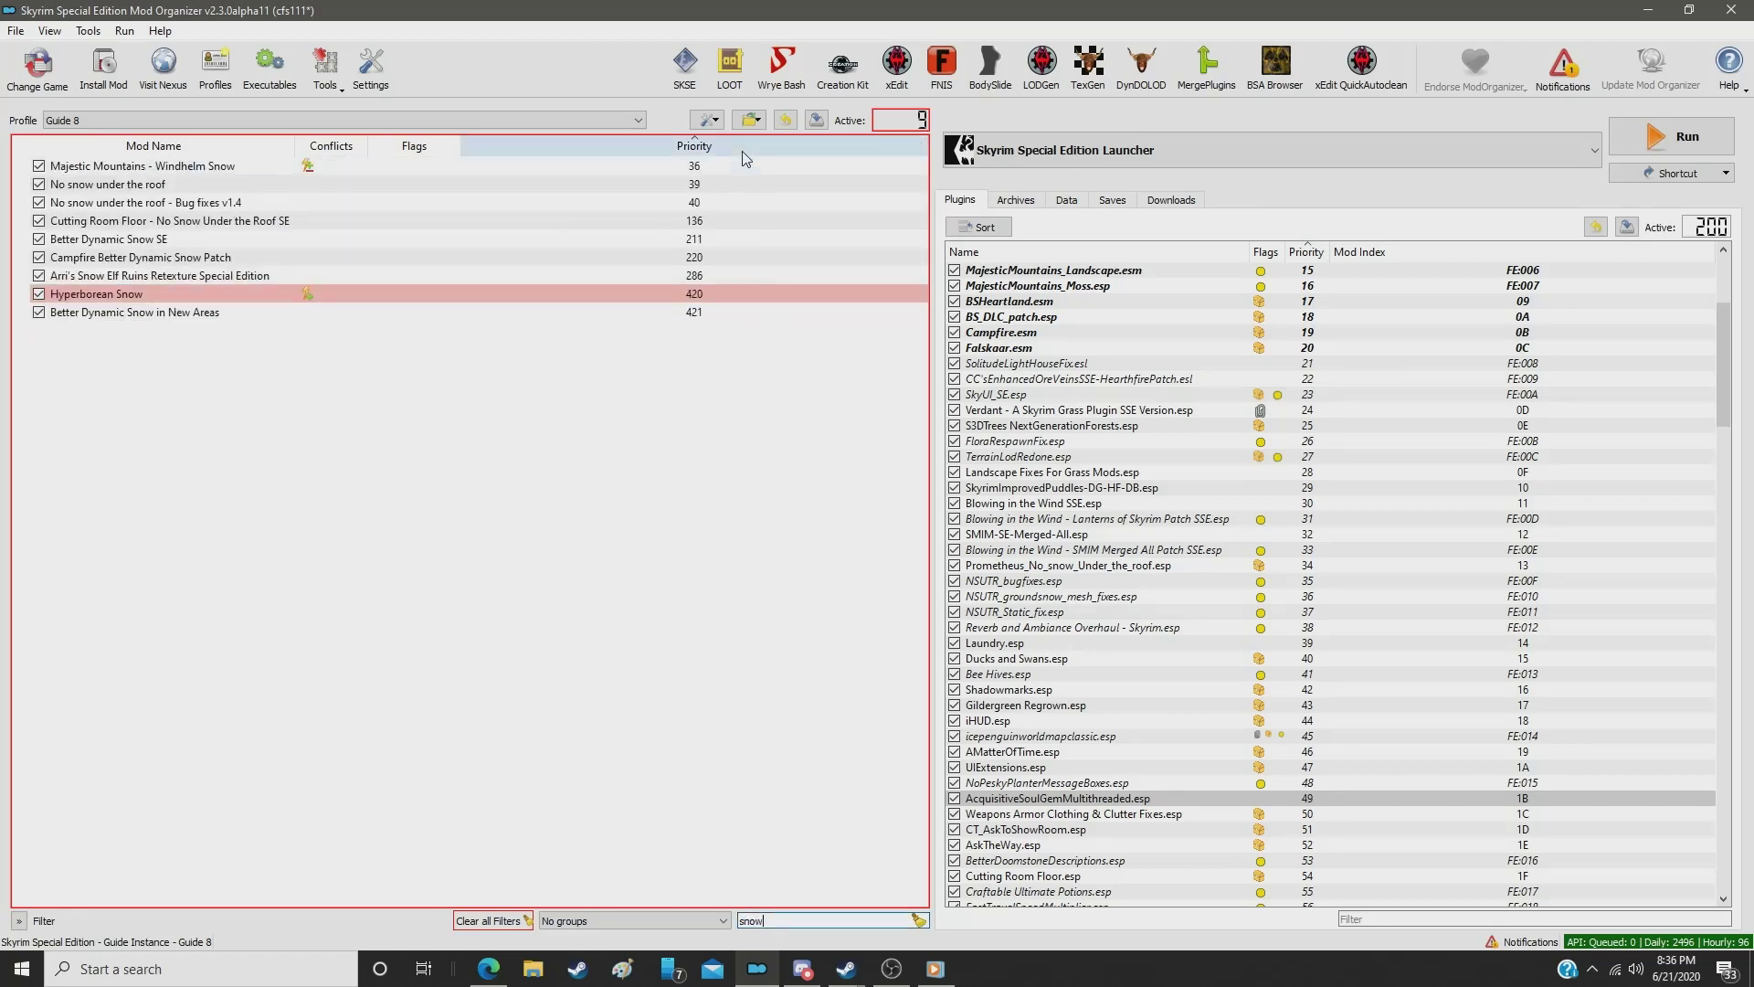
{"action": "left_click", "coordinate": [684, 294]}
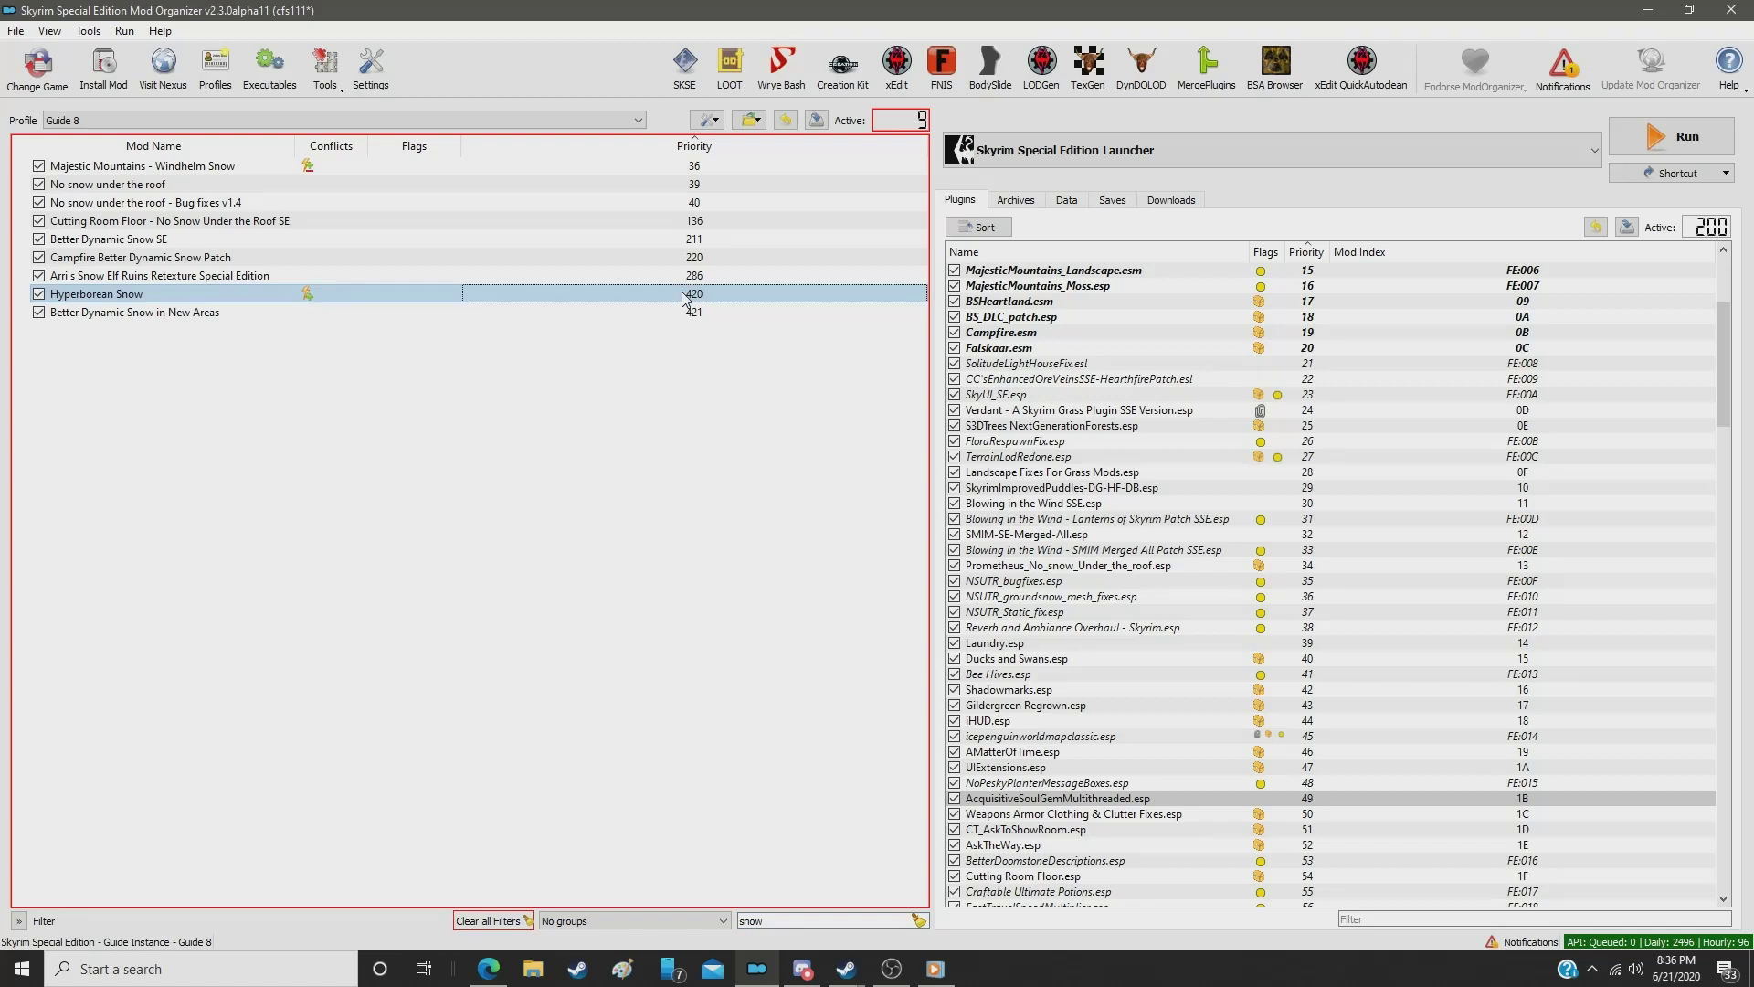
{"action": "double_click", "coordinate": [684, 294]}
{"action": "type", "text": "39"}
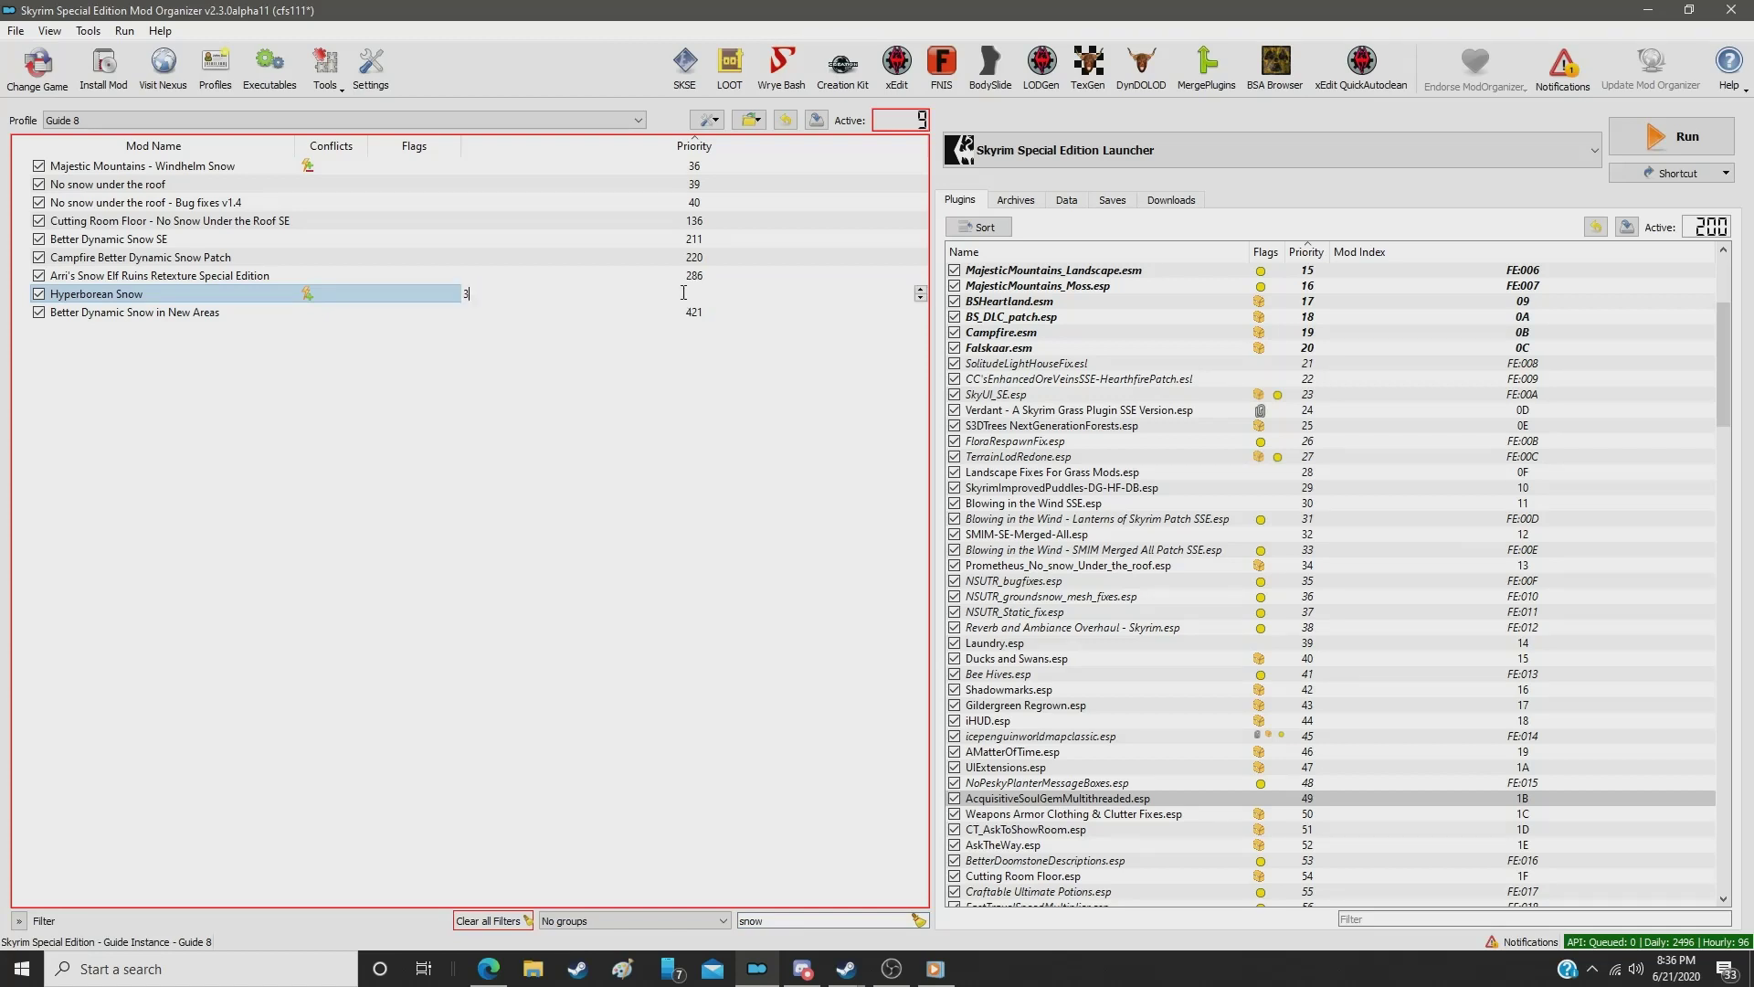
{"action": "key", "text": "Return"}
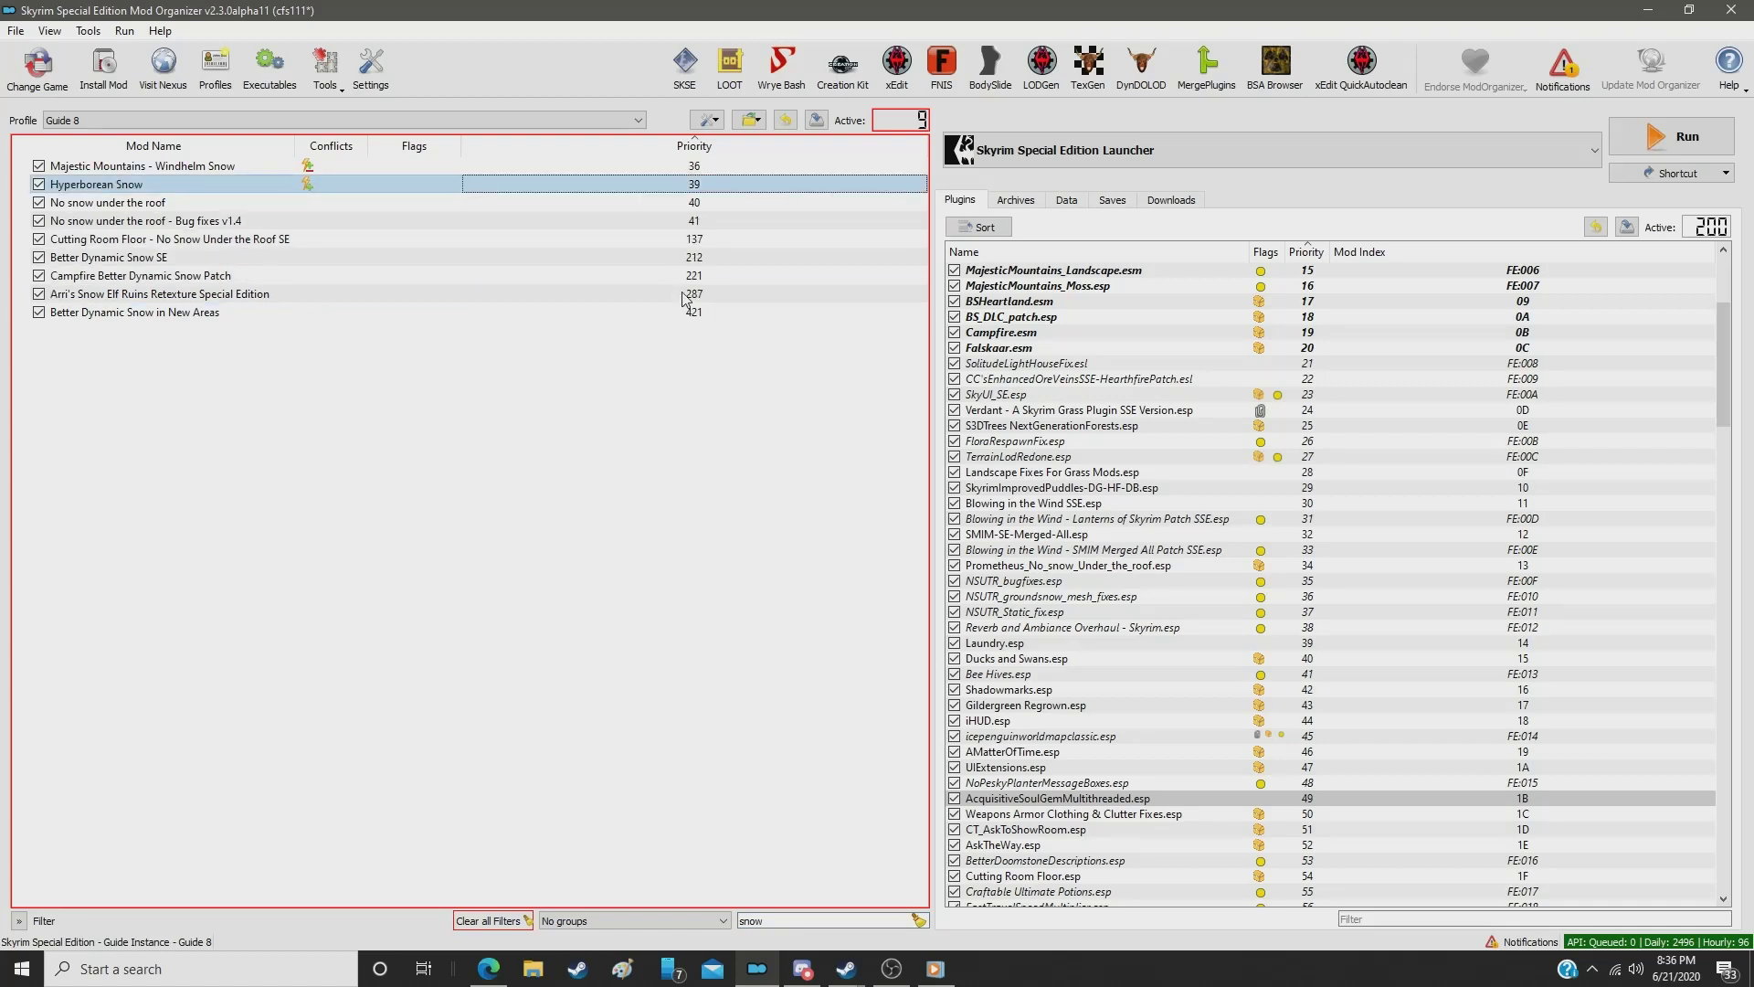
Step: Find Northern Shores SE with the filter "north" and set its priority to 40
{"action": "double_click", "coordinate": [774, 919]}
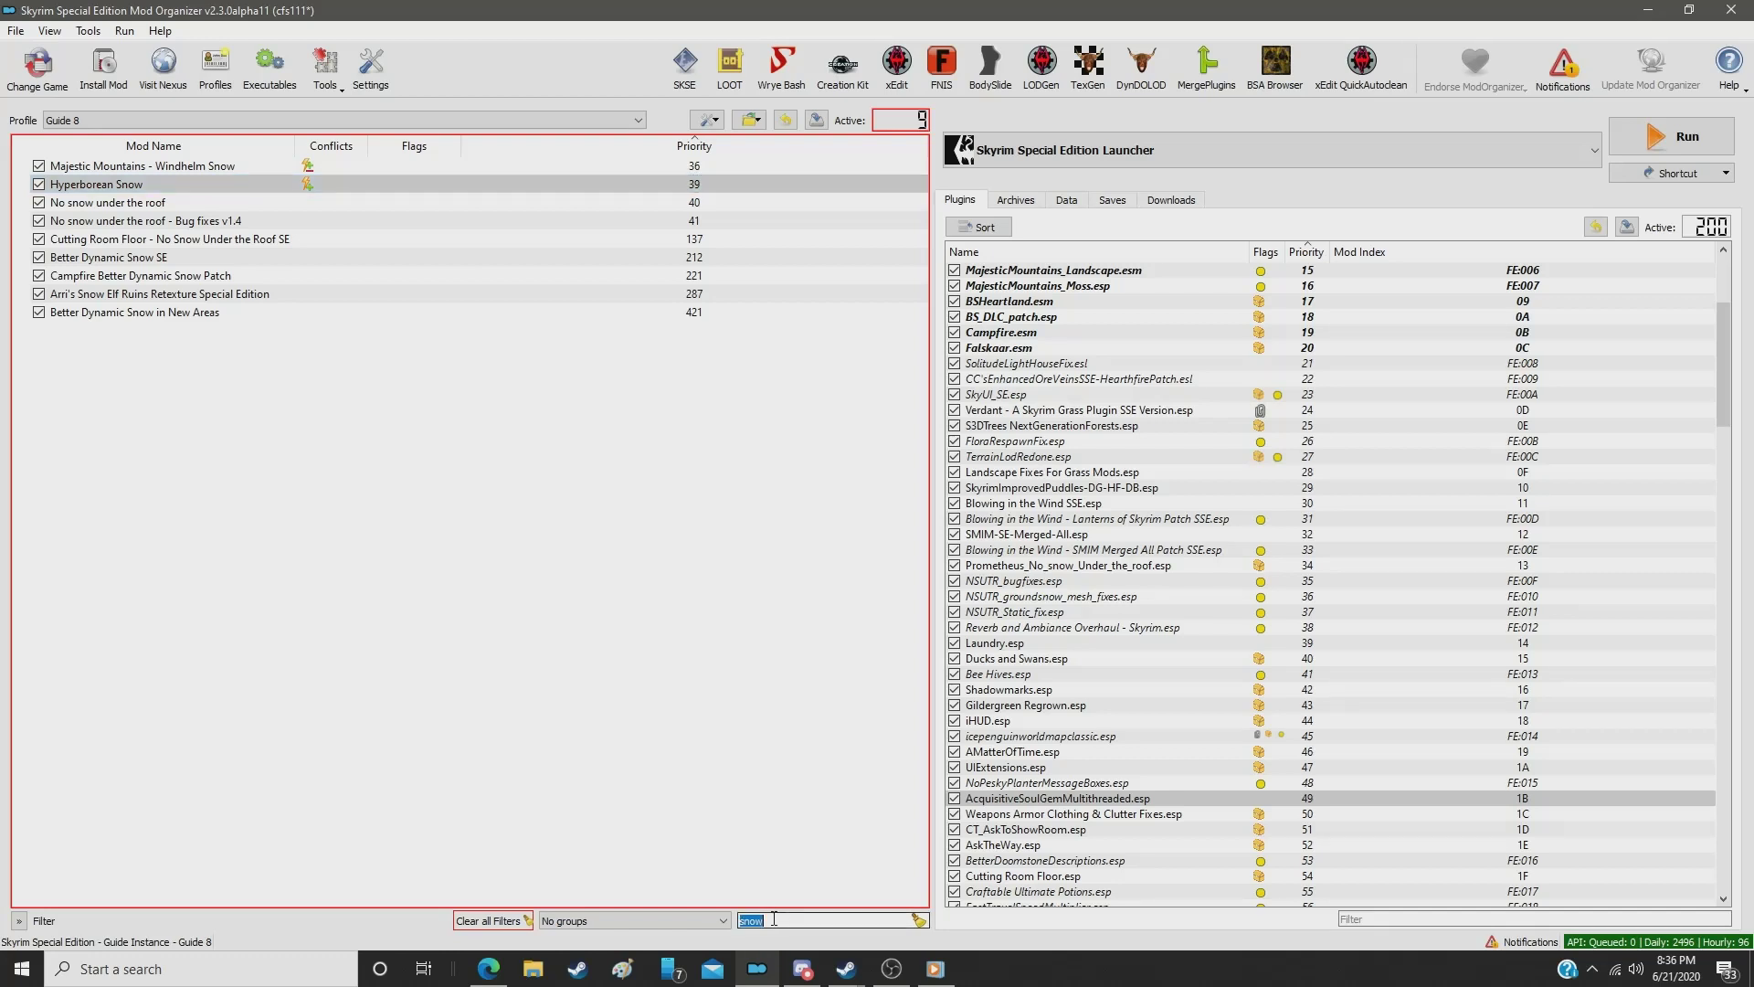
{"action": "type", "text": "north"}
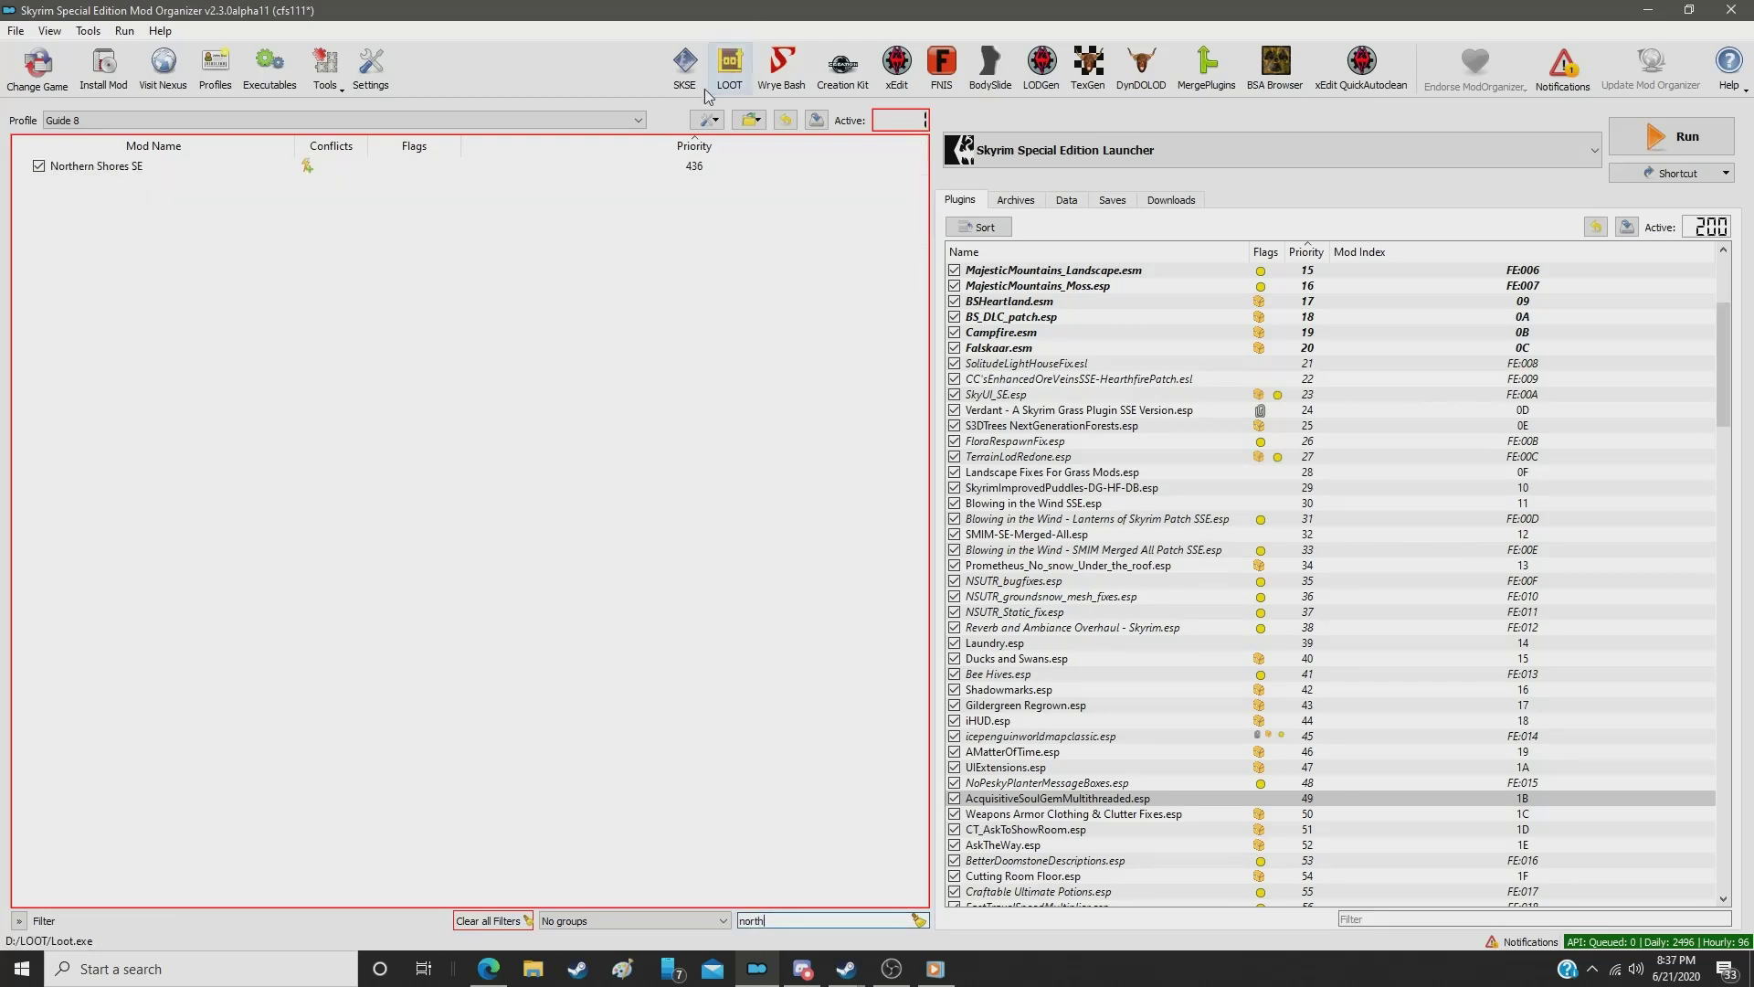
{"action": "left_click", "coordinate": [696, 167]}
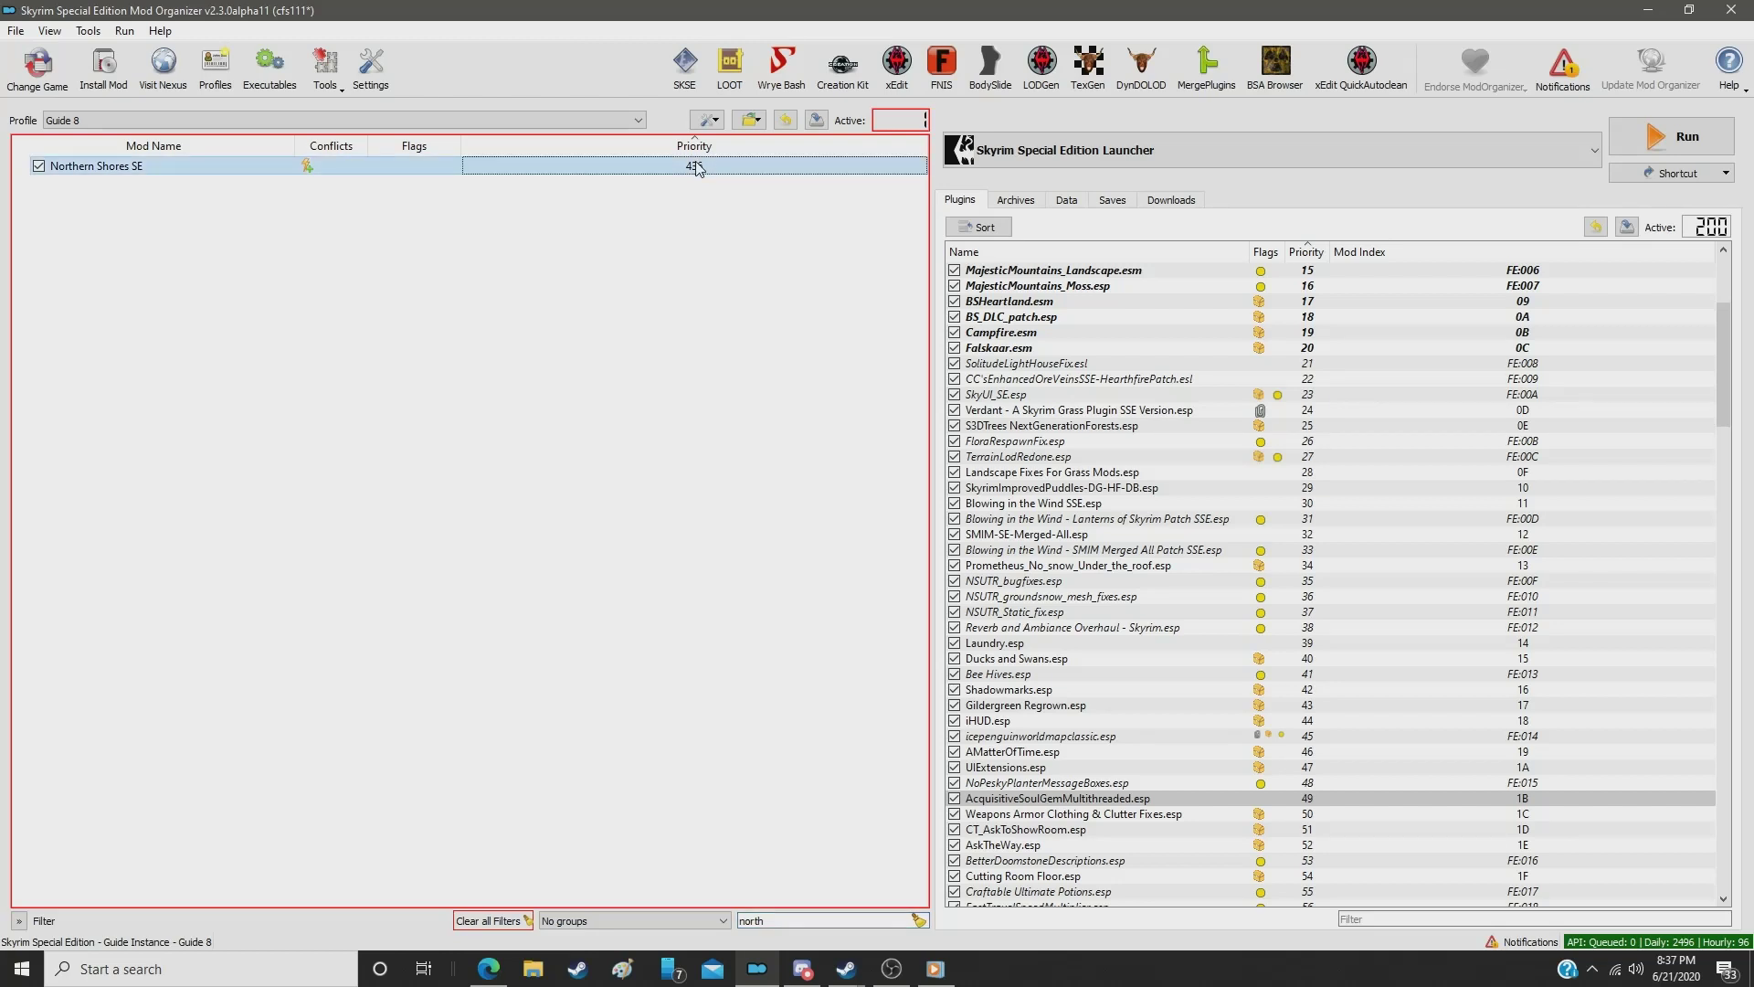
{"action": "double_click", "coordinate": [697, 167]}
{"action": "key", "text": "Return"}
Step: Select SMIM-SE-Merged-All.esp in the plugin list and clear the "north" filter to show its mod in the full mod list
{"action": "scroll", "coordinate": [1115, 621], "scroll_direction": "down", "scroll_amount": 1}
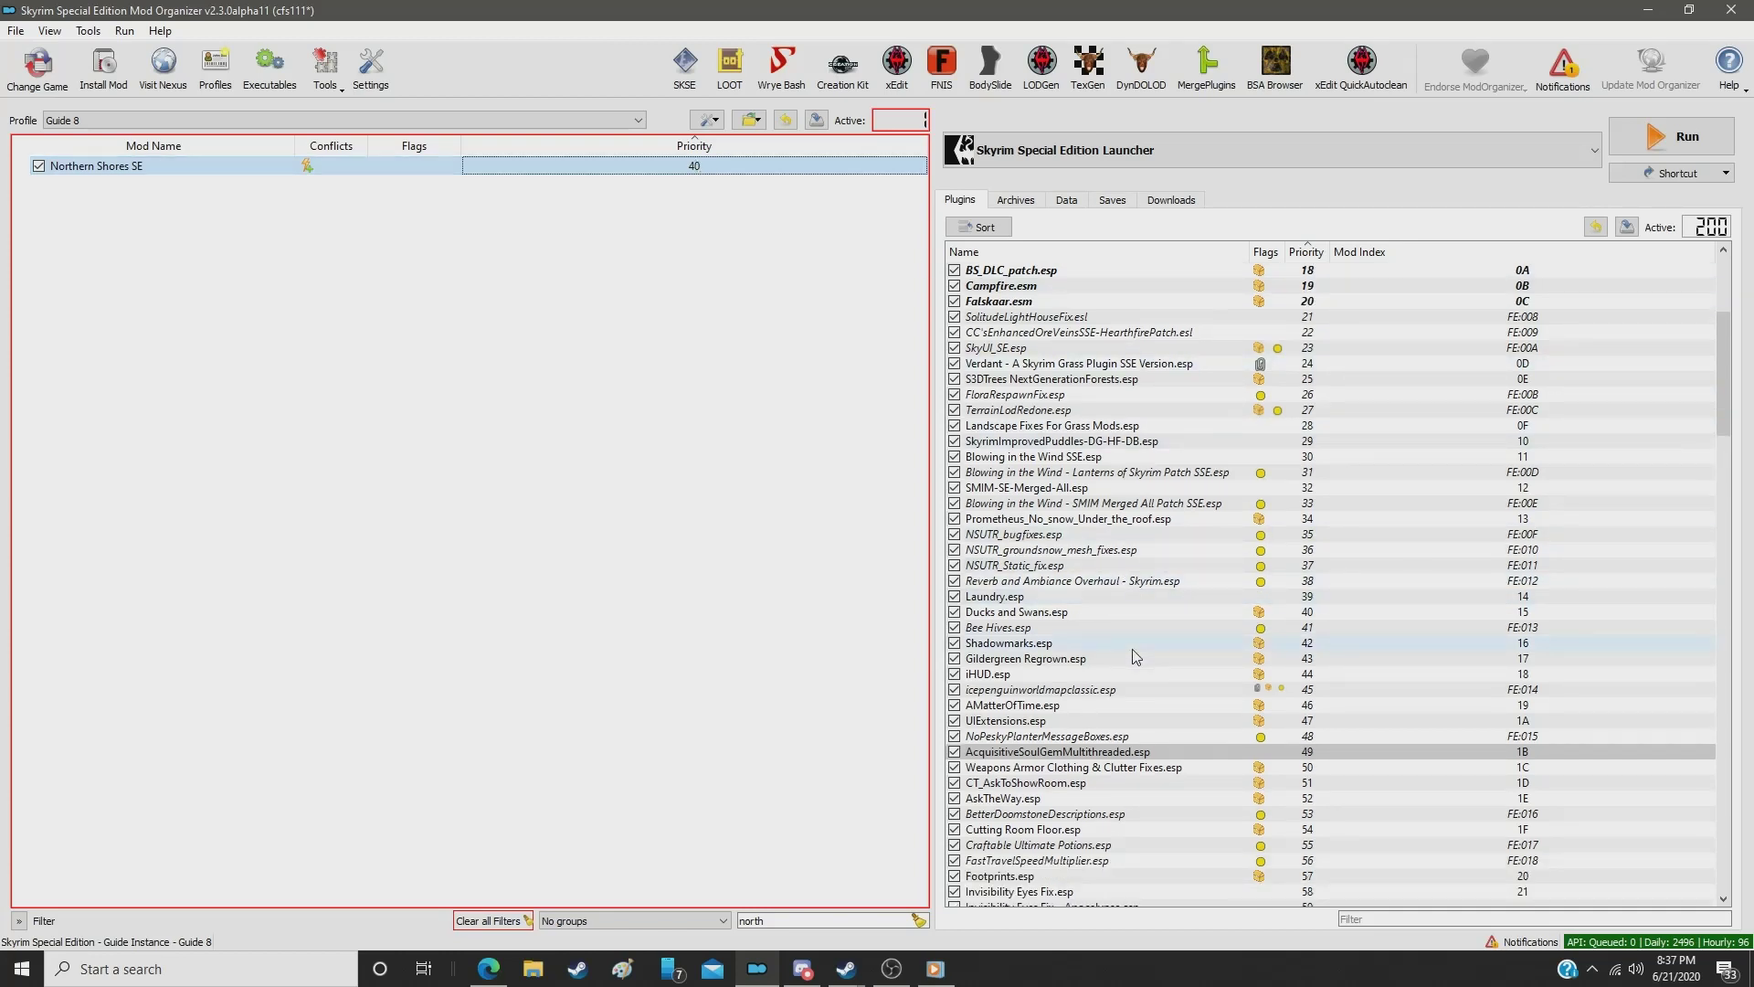
{"action": "scroll", "coordinate": [1069, 599], "scroll_direction": "up", "scroll_amount": 1}
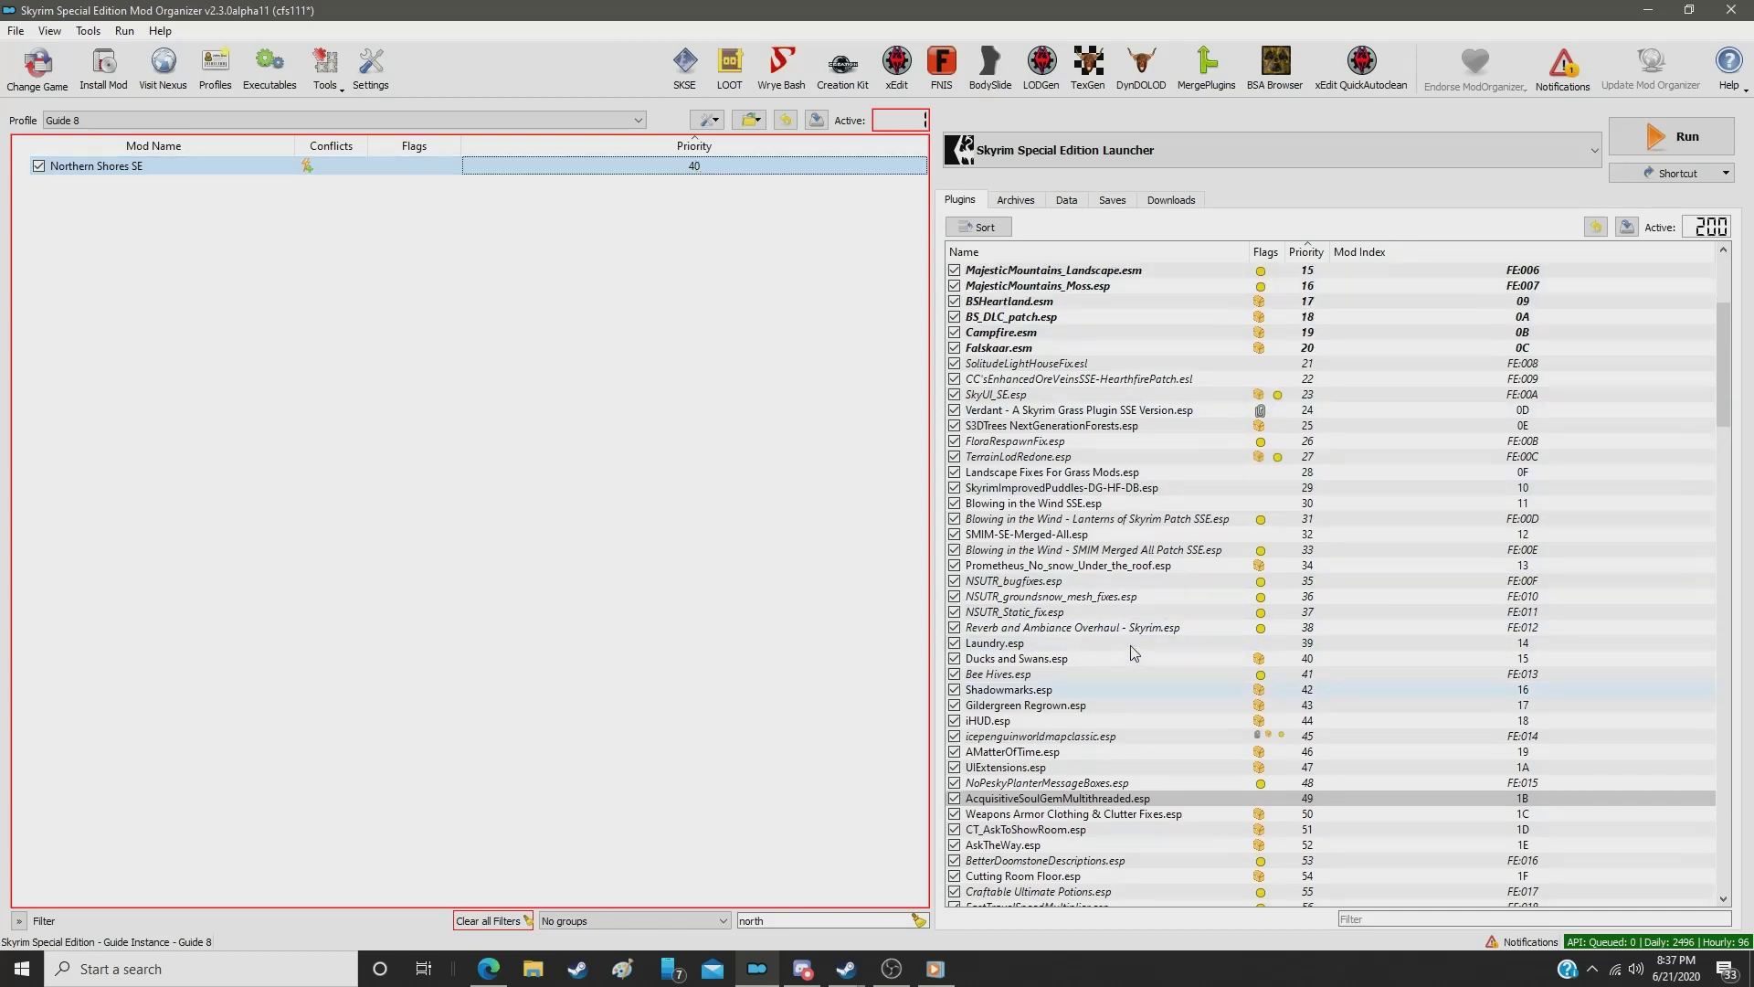
{"action": "left_click", "coordinate": [1056, 534]}
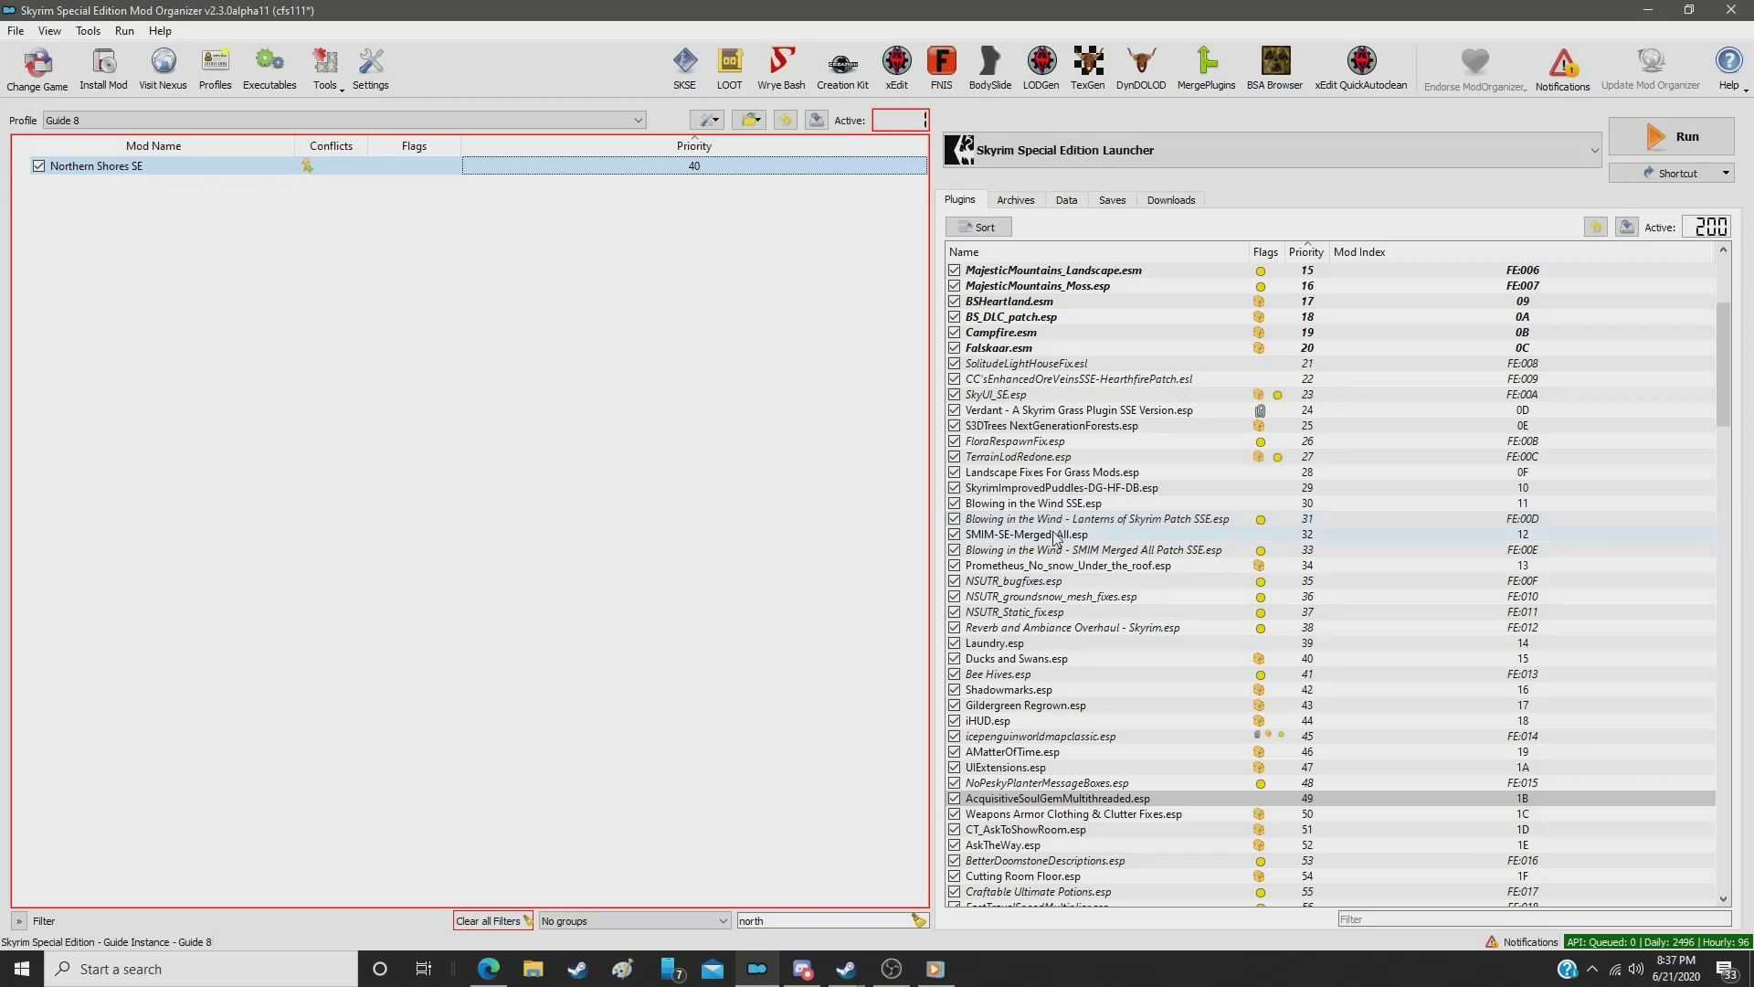
{"action": "left_click", "coordinate": [918, 920]}
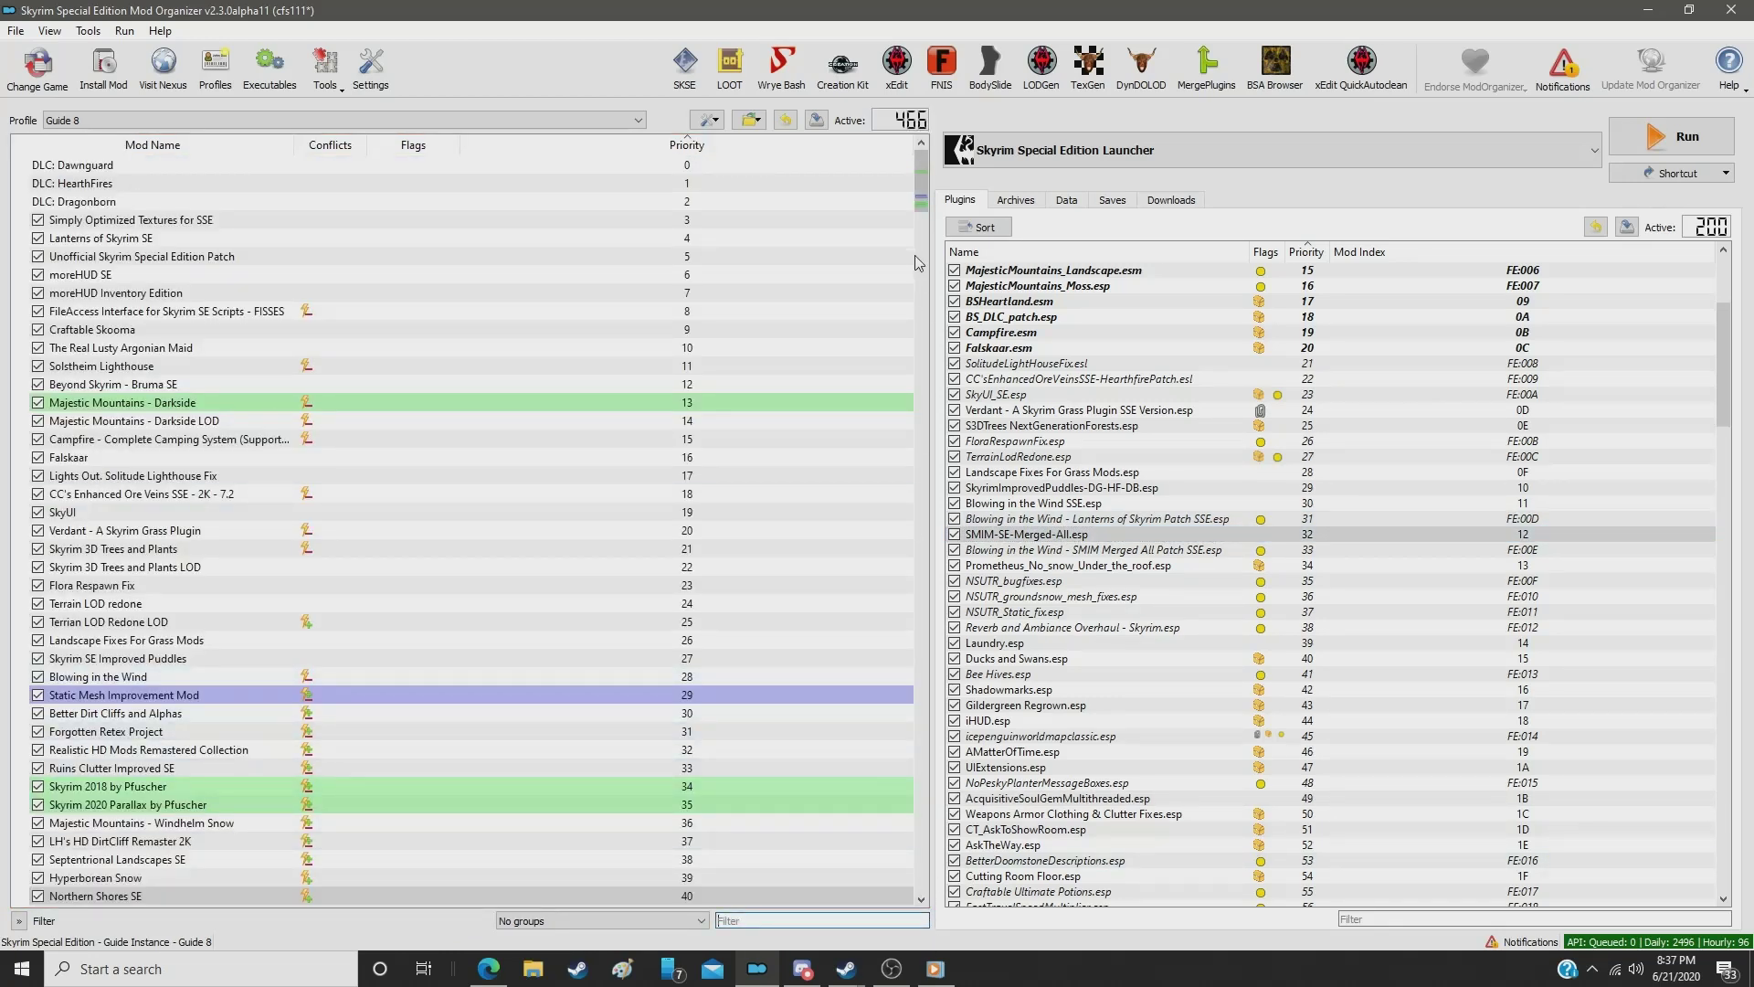
{"action": "scroll", "coordinate": [828, 293], "scroll_direction": "down", "scroll_amount": 3}
{"action": "scroll", "coordinate": [826, 305], "scroll_direction": "down", "scroll_amount": 2}
{"action": "scroll", "coordinate": [1050, 375], "scroll_direction": "down", "scroll_amount": 3}
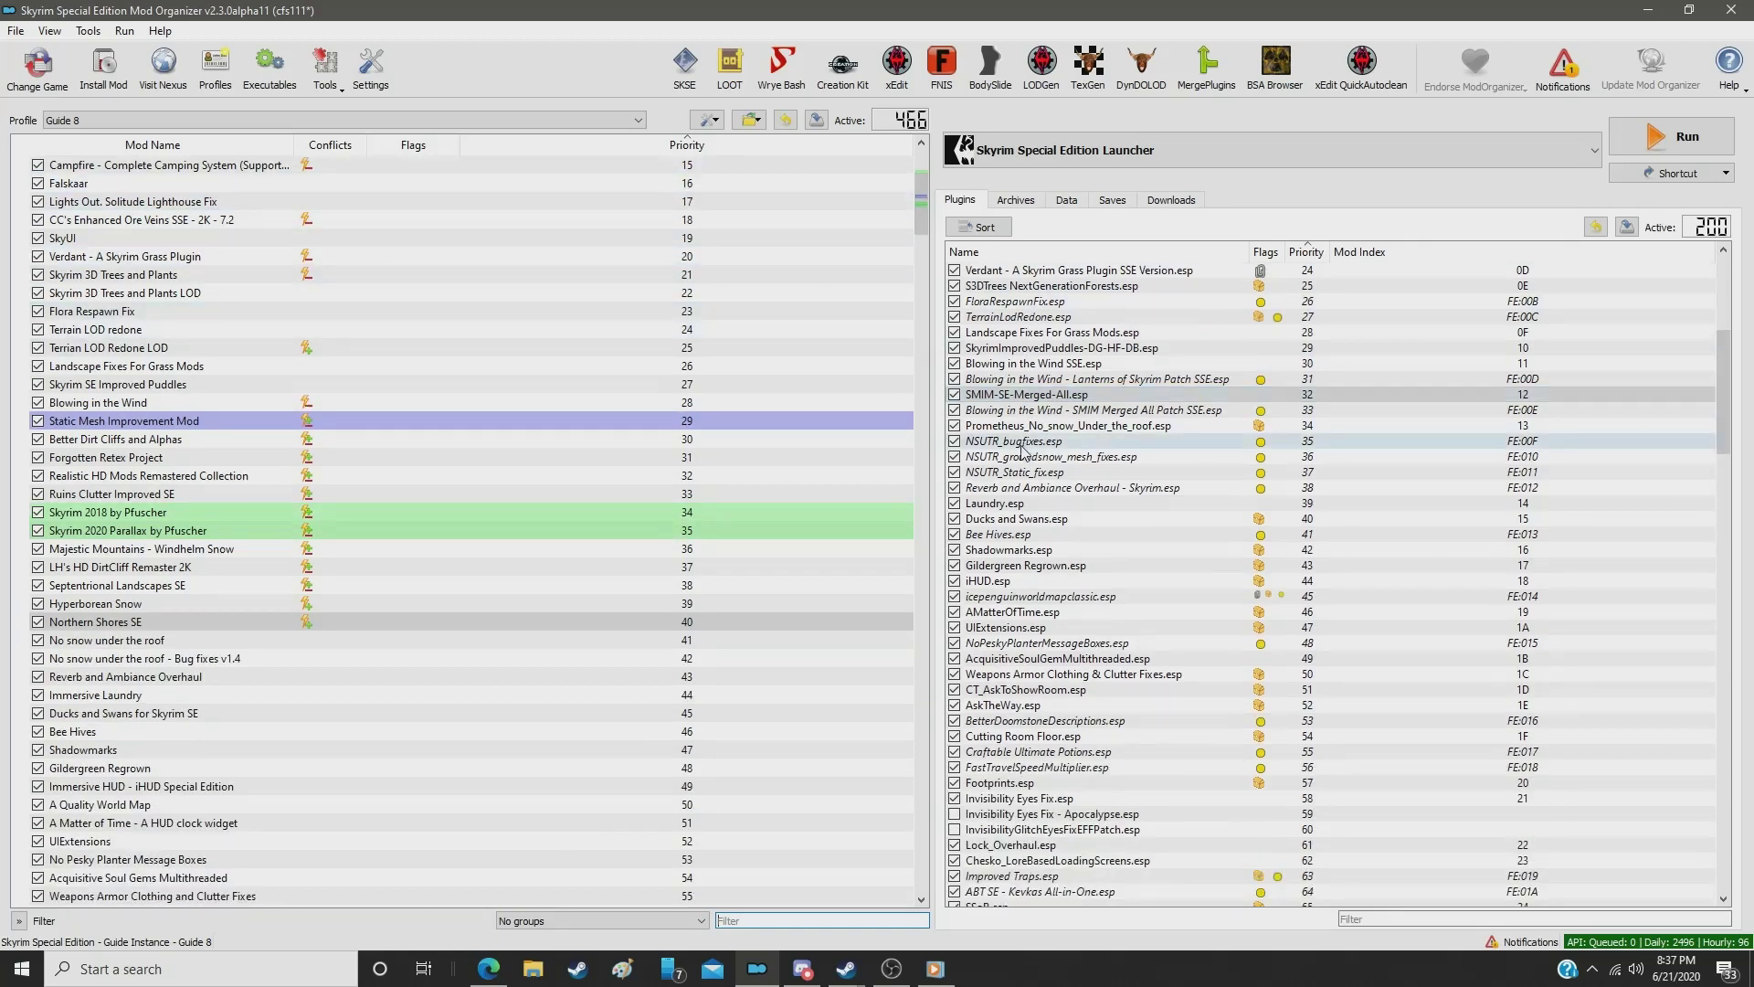
Step: Compare plugin order with the mod list from Blowing in the Wind - Lanterns of Skyrim Patch SSE.esp through FastTravelSpeedMultiplier.esp
{"action": "left_click", "coordinate": [1049, 377]}
{"action": "scroll", "coordinate": [1050, 384], "scroll_direction": "down", "scroll_amount": 1}
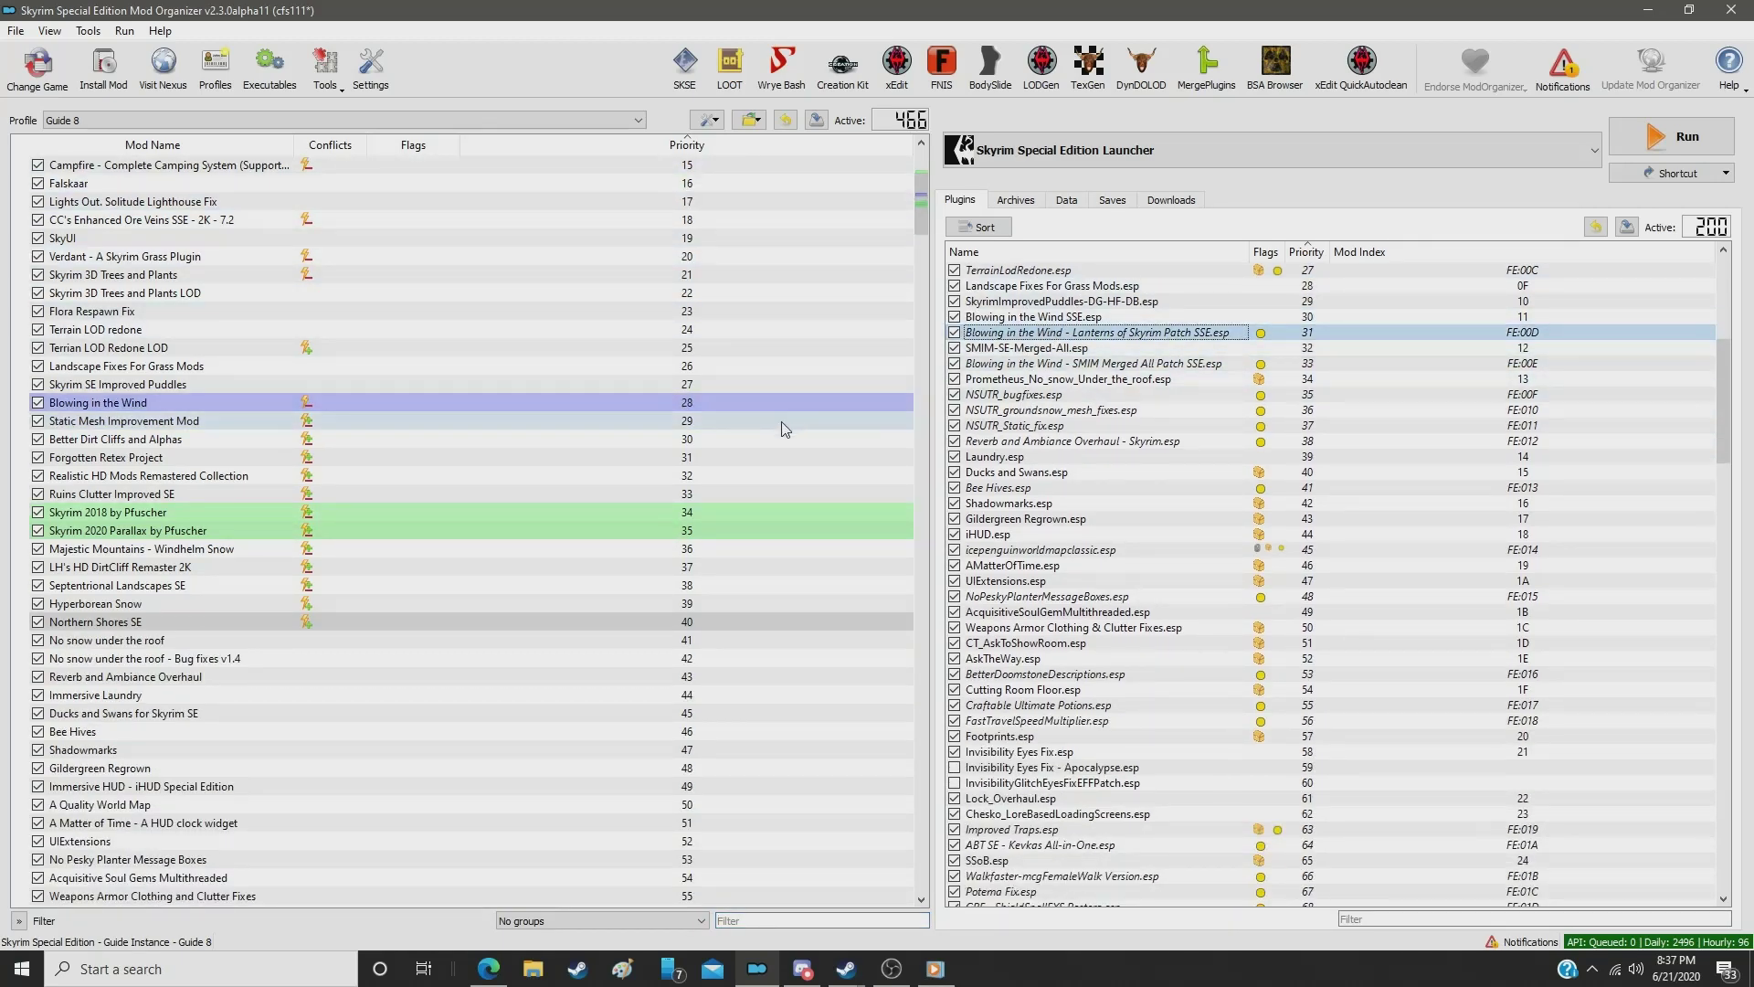
{"action": "scroll", "coordinate": [748, 457], "scroll_direction": "down", "scroll_amount": 3}
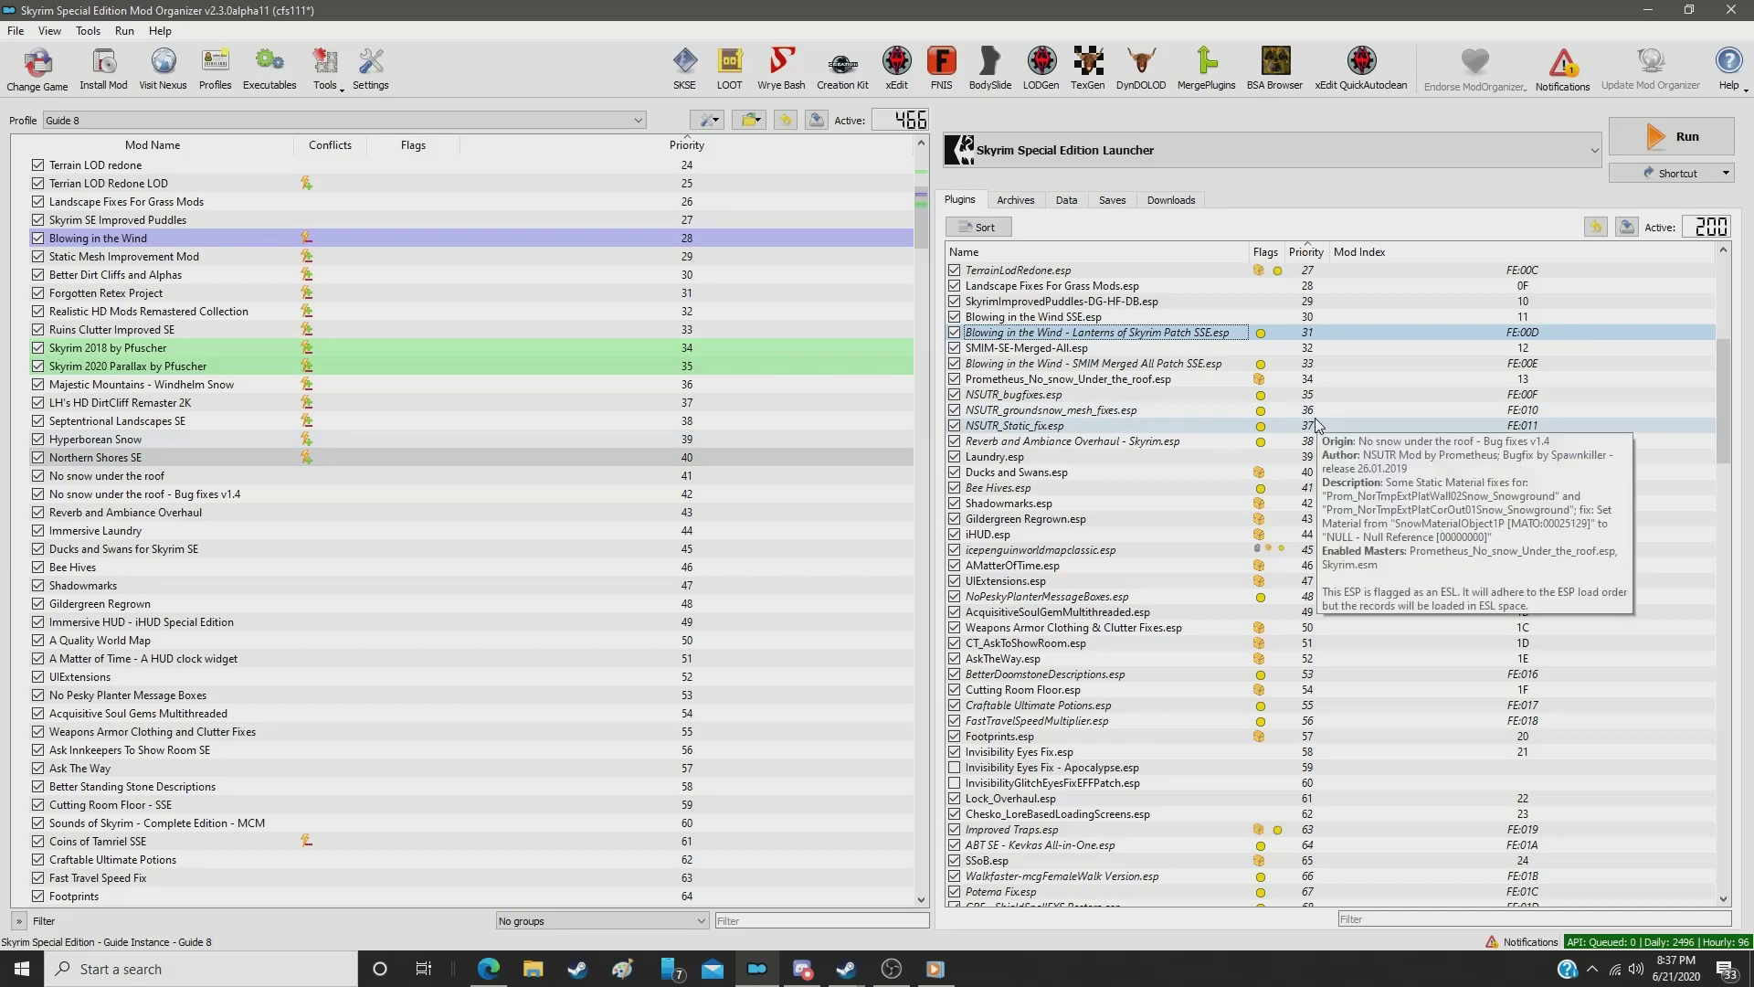
{"action": "key", "text": "Down"}
{"action": "key", "text": "Down"}
{"action": "key", "text": "Down"}
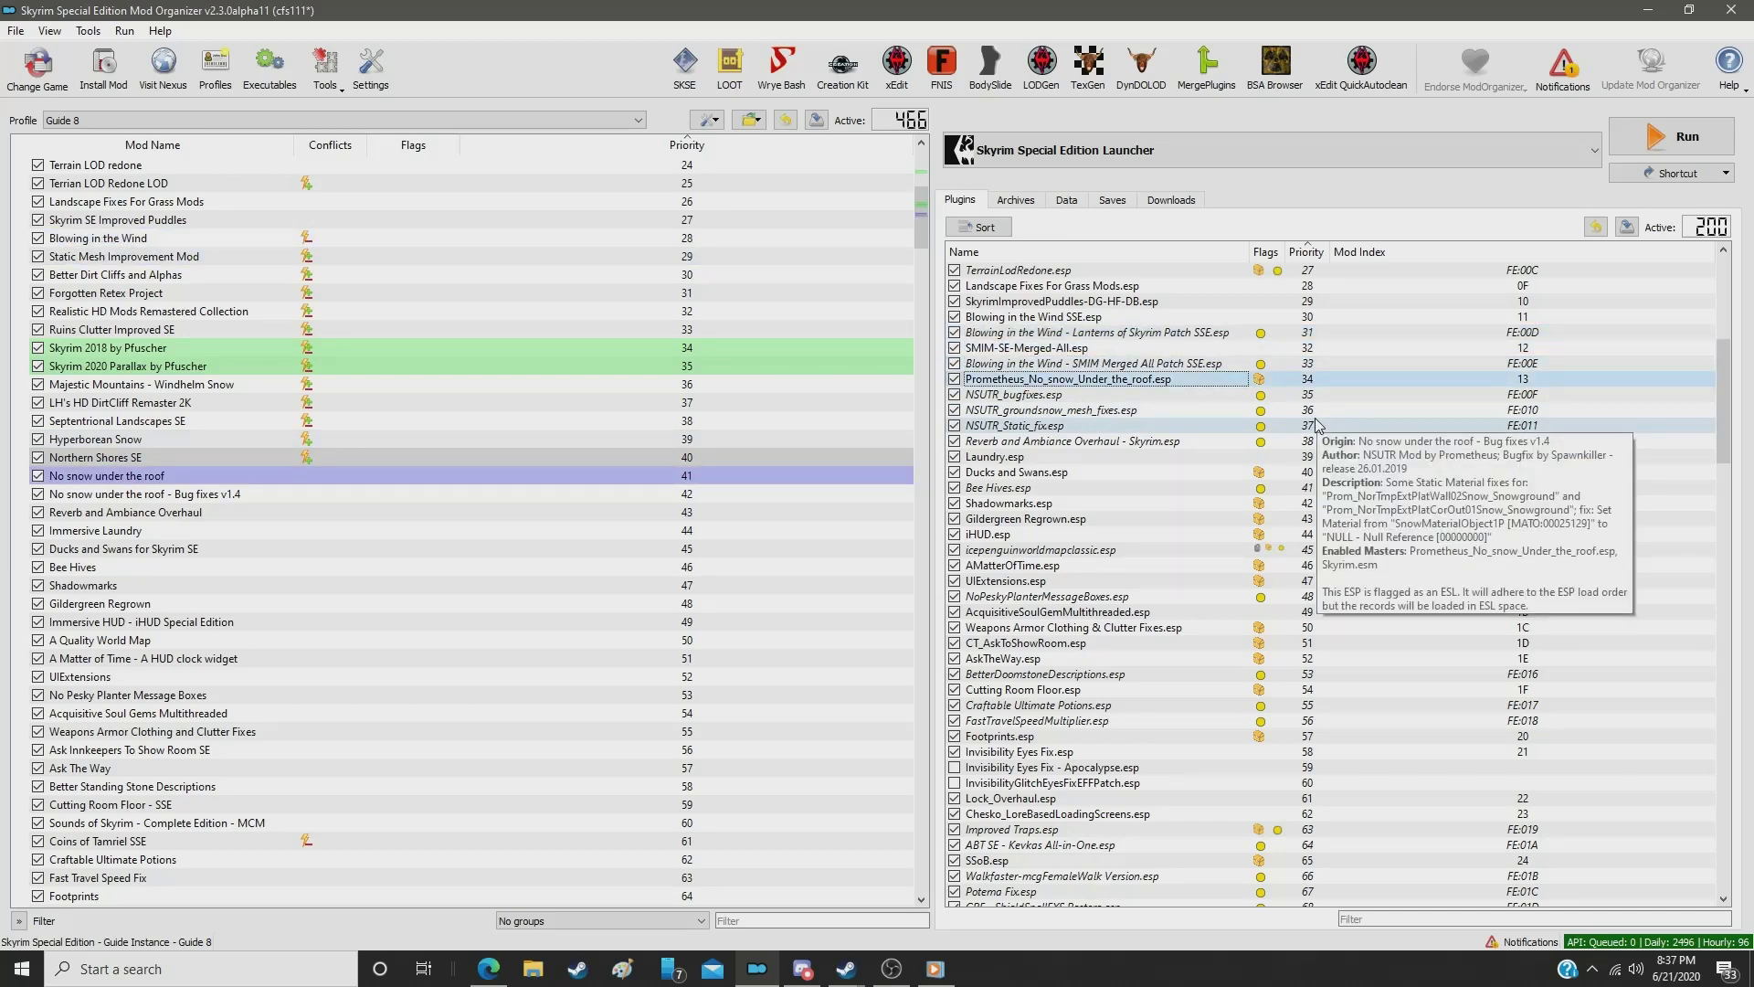
{"action": "key", "text": "Down"}
{"action": "key", "text": "Down"}
{"action": "key", "text": "Down"}
{"action": "key", "text": "Down"}
{"action": "key", "text": "Down"}
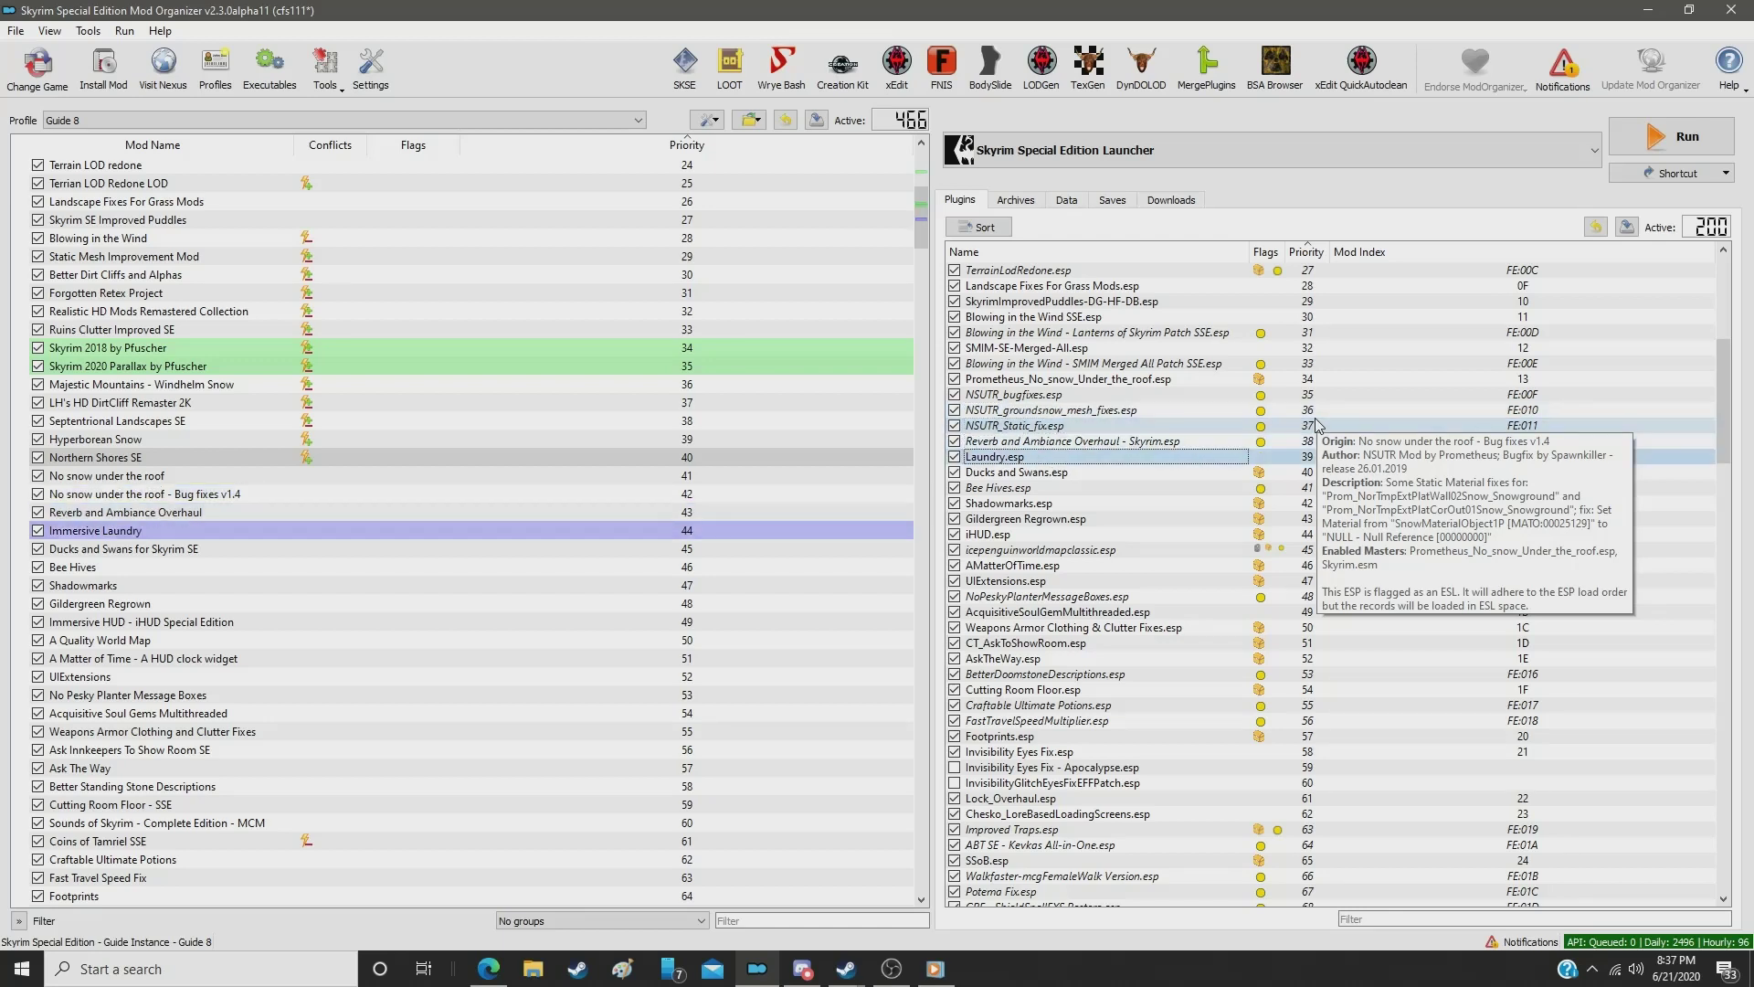
{"action": "key", "text": "Down"}
{"action": "key", "text": "Down"}
{"action": "key", "text": "Down"}
{"action": "key", "text": "Down"}
{"action": "key", "text": "Down"}
{"action": "key", "text": "Down"}
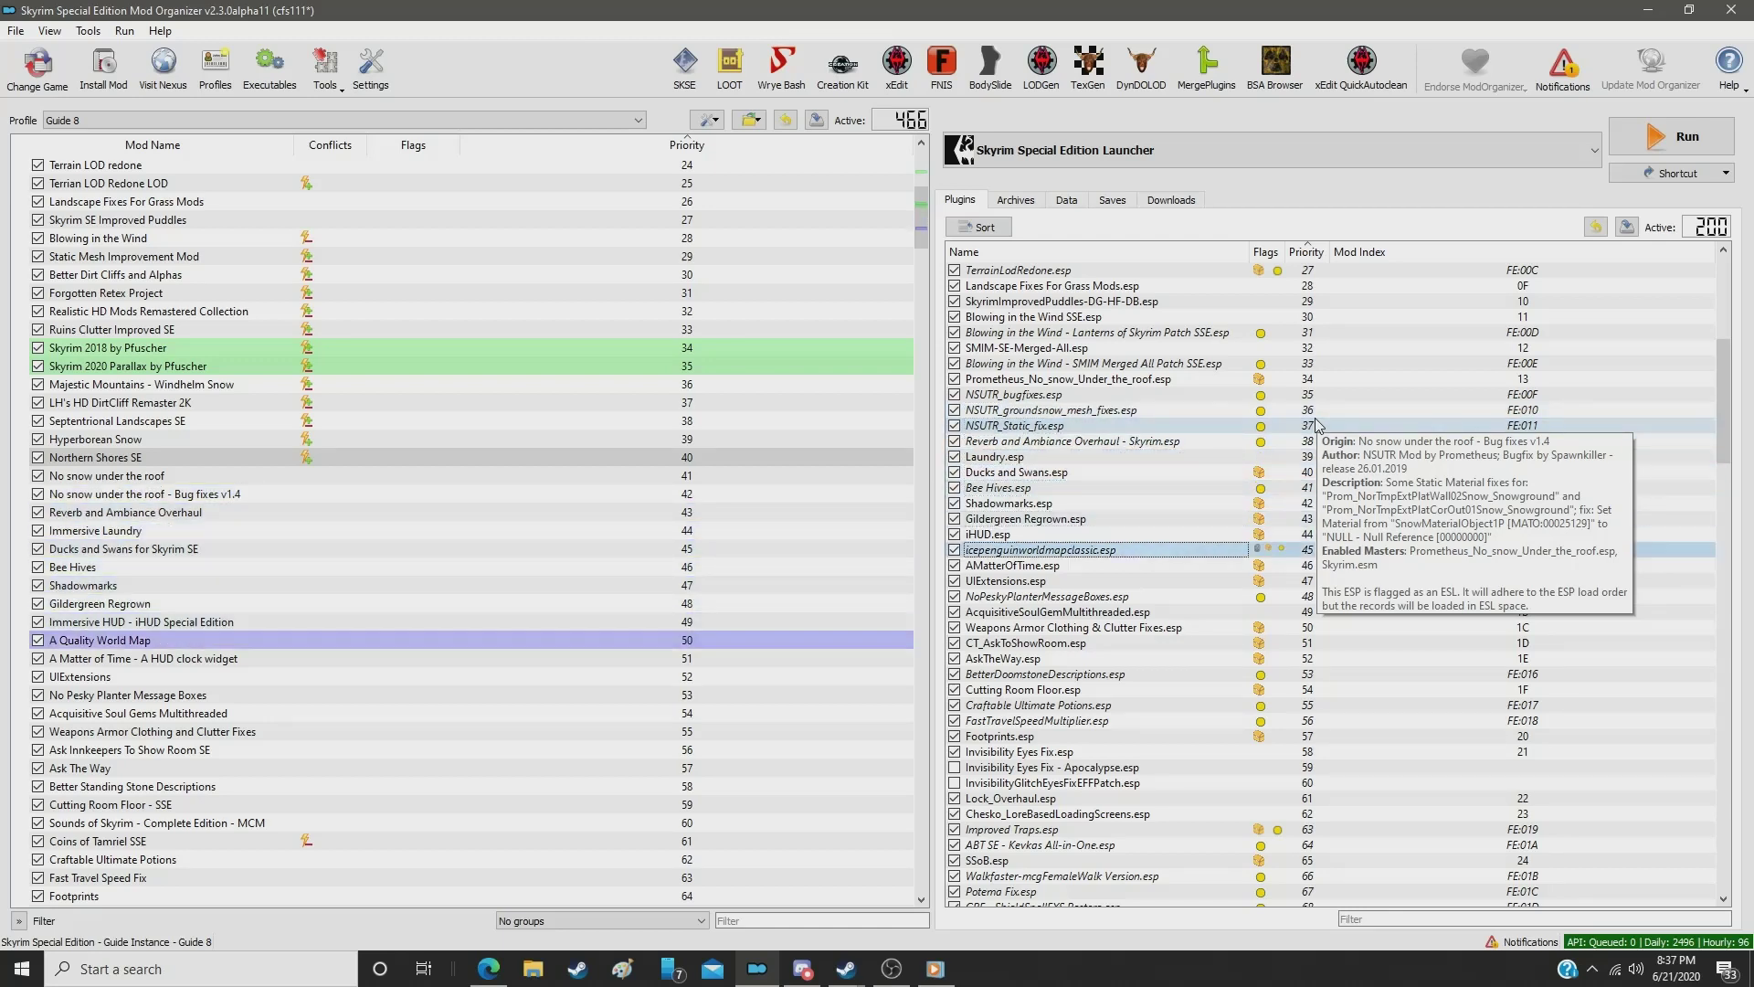
{"action": "key", "text": "Down"}
{"action": "key", "text": "Down"}
{"action": "key", "text": "Down"}
{"action": "key", "text": "Down"}
{"action": "key", "text": "Down"}
{"action": "key", "text": "Down"}
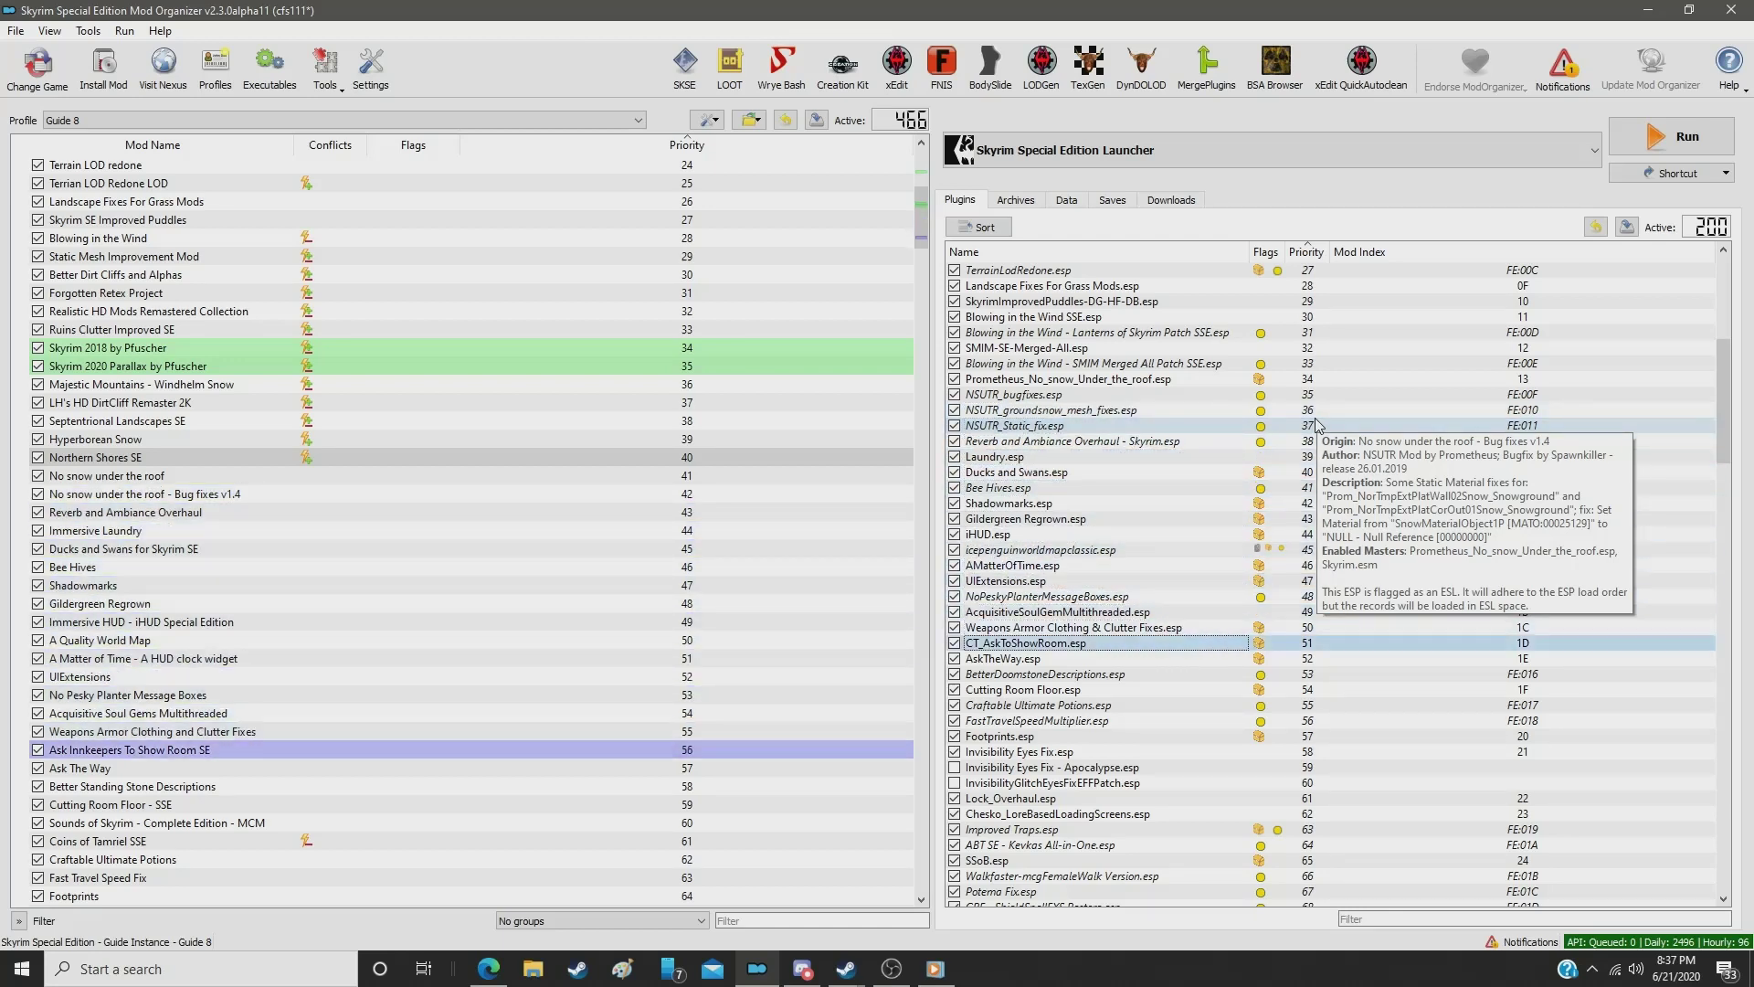
{"action": "key", "text": "Down"}
{"action": "key", "text": "Down"}
{"action": "key", "text": "Down"}
{"action": "key", "text": "Down"}
{"action": "key", "text": "Down"}
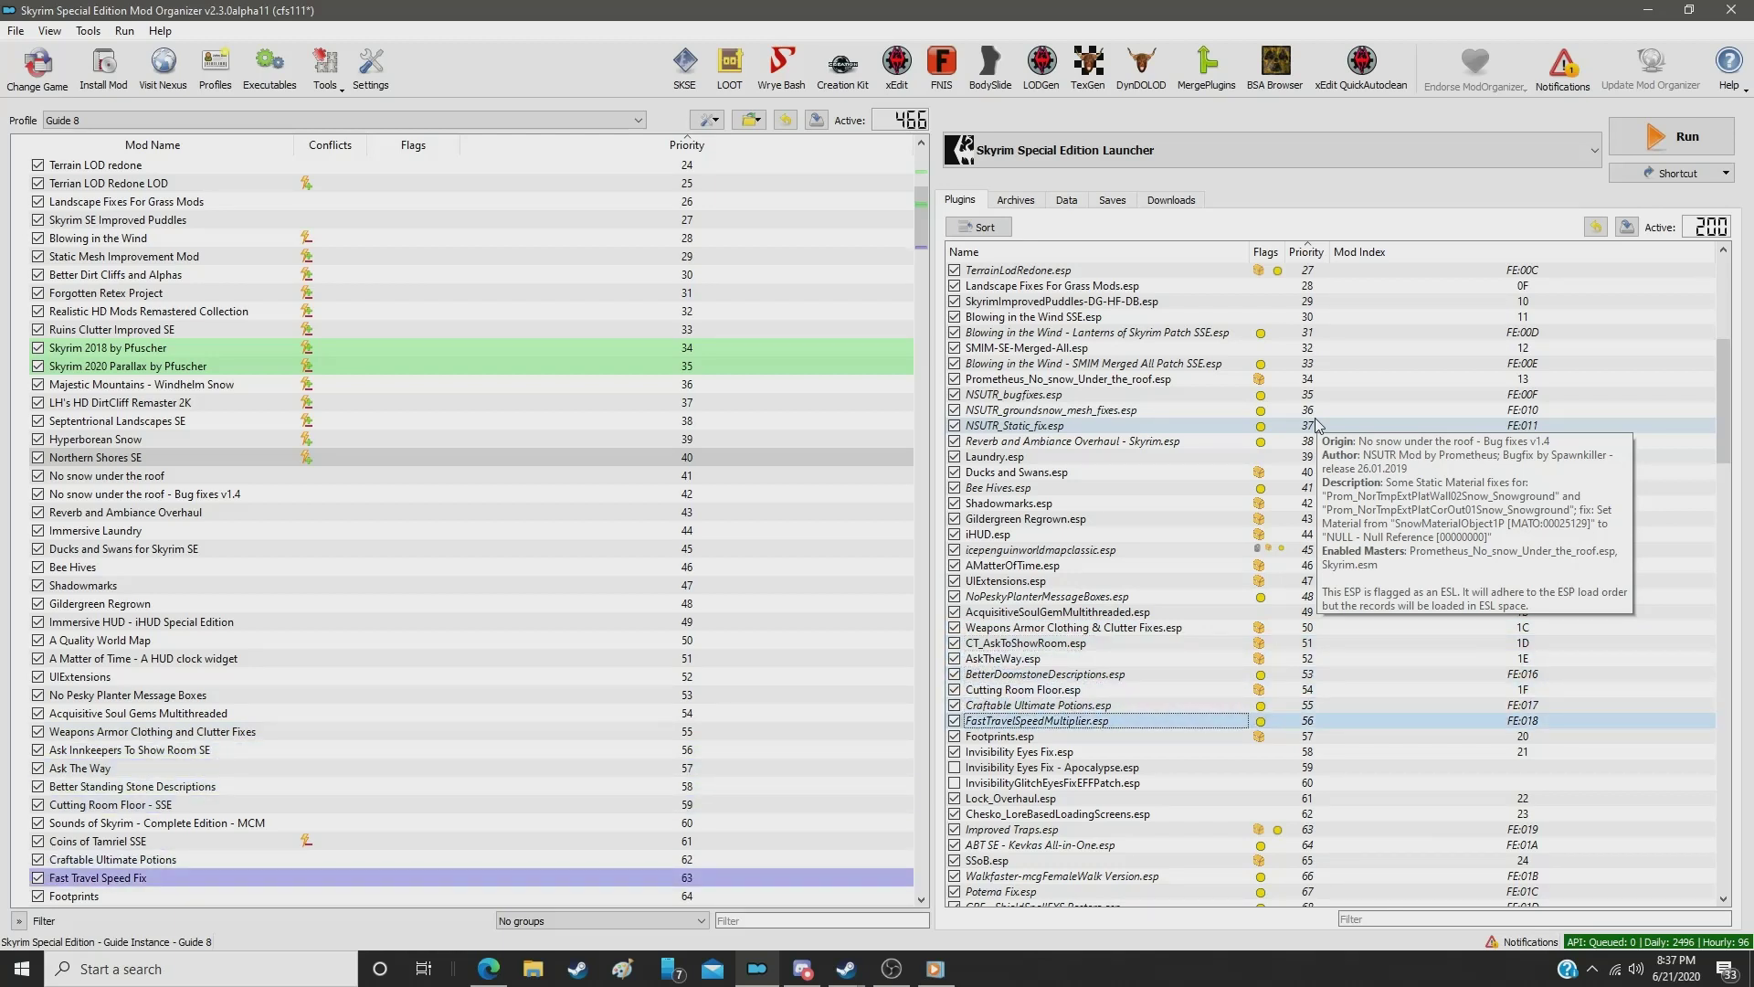
Step: Recheck the plugins around Cutting Room Floor.esp and move the Craftable Ultimate Potions mod directly below Cutting Room Floor - SSE
{"action": "key", "text": "Up"}
{"action": "key", "text": "Up"}
{"action": "key", "text": "Up"}
{"action": "key", "text": "Down"}
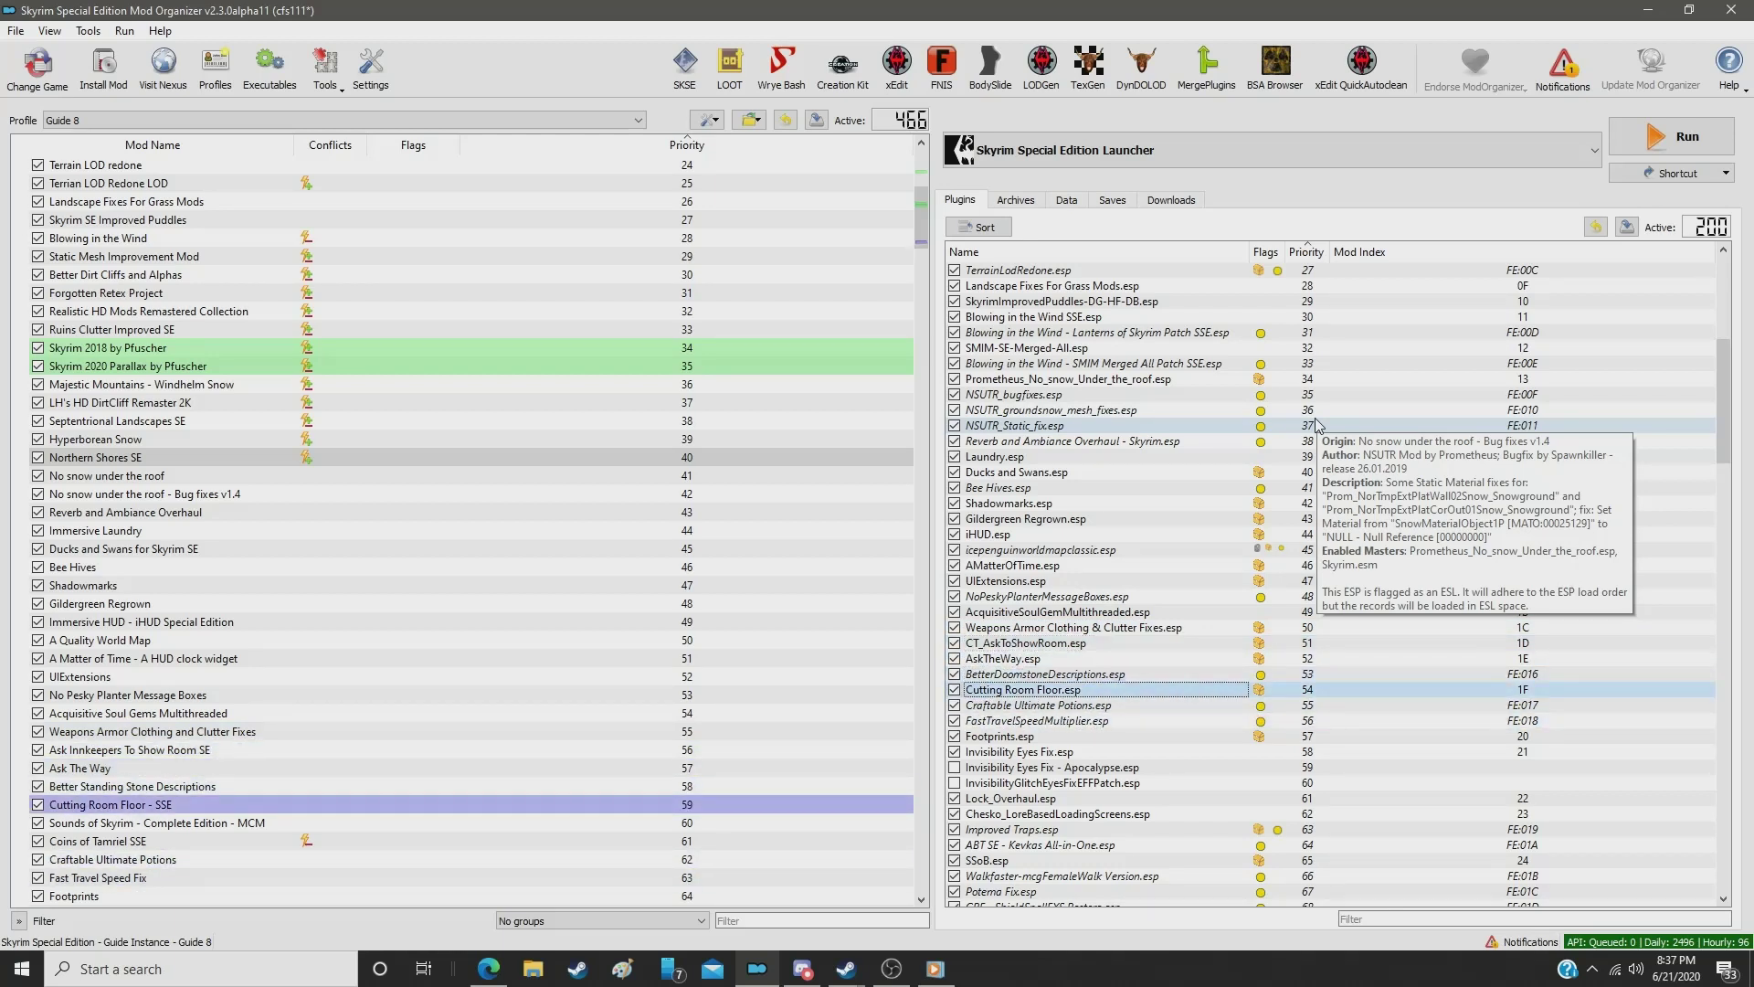
{"action": "key", "text": "Down"}
{"action": "key", "text": "Down"}
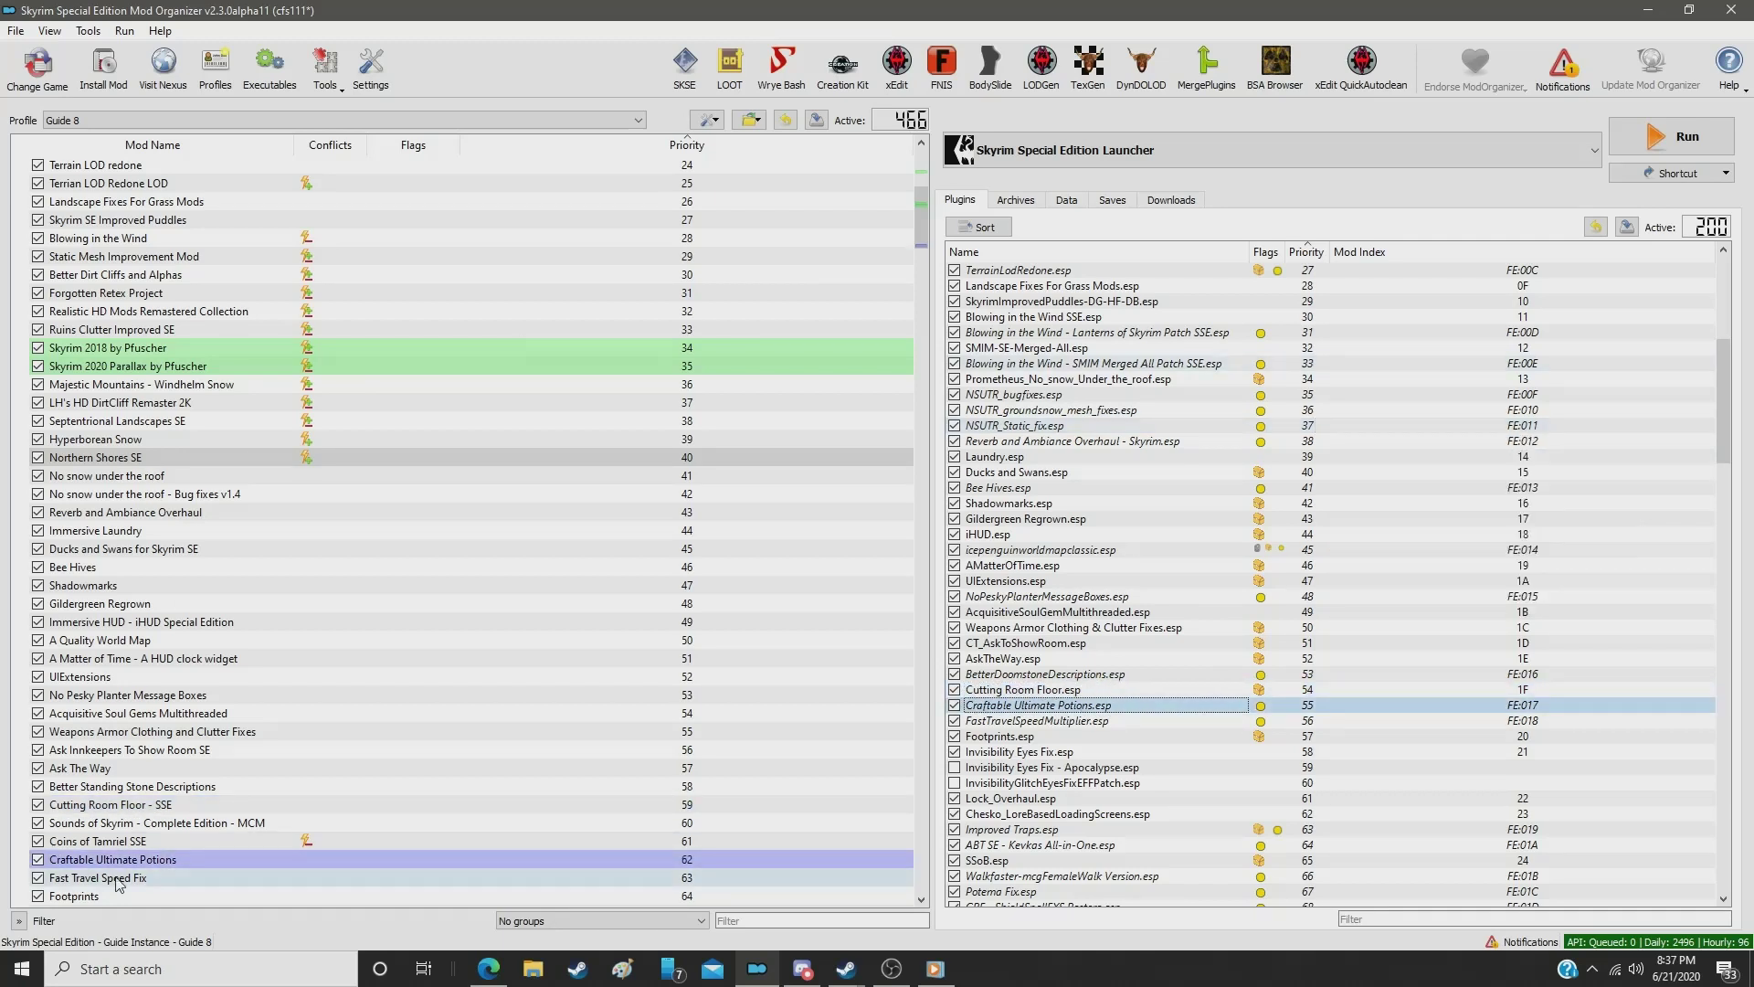
{"action": "left_click_drag", "start_coordinate": [163, 857], "coordinate": [196, 815]}
Step: Move Fast Travel Speed Fix and Footprints, in that order, directly below Craftable Ultimate Potions in the mod list
{"action": "scroll", "coordinate": [585, 511], "scroll_direction": "down", "scroll_amount": 10}
{"action": "scroll", "coordinate": [1231, 701], "scroll_direction": "down", "scroll_amount": 7}
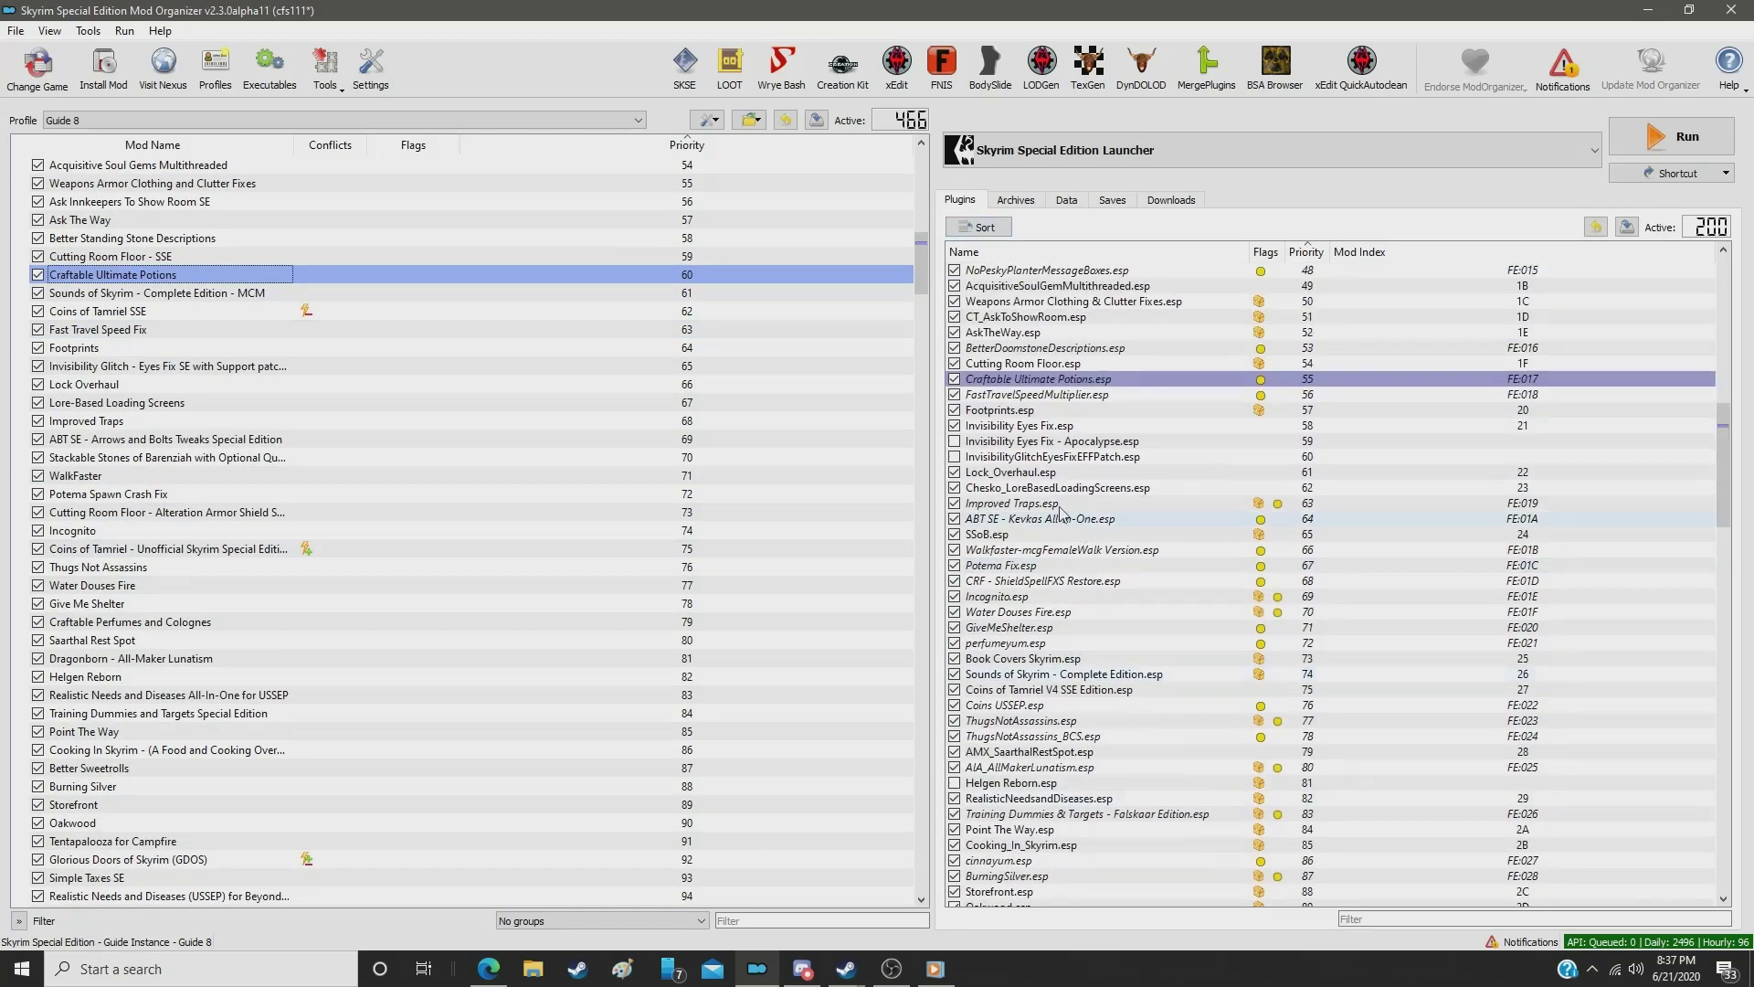
{"action": "left_click", "coordinate": [1021, 395]}
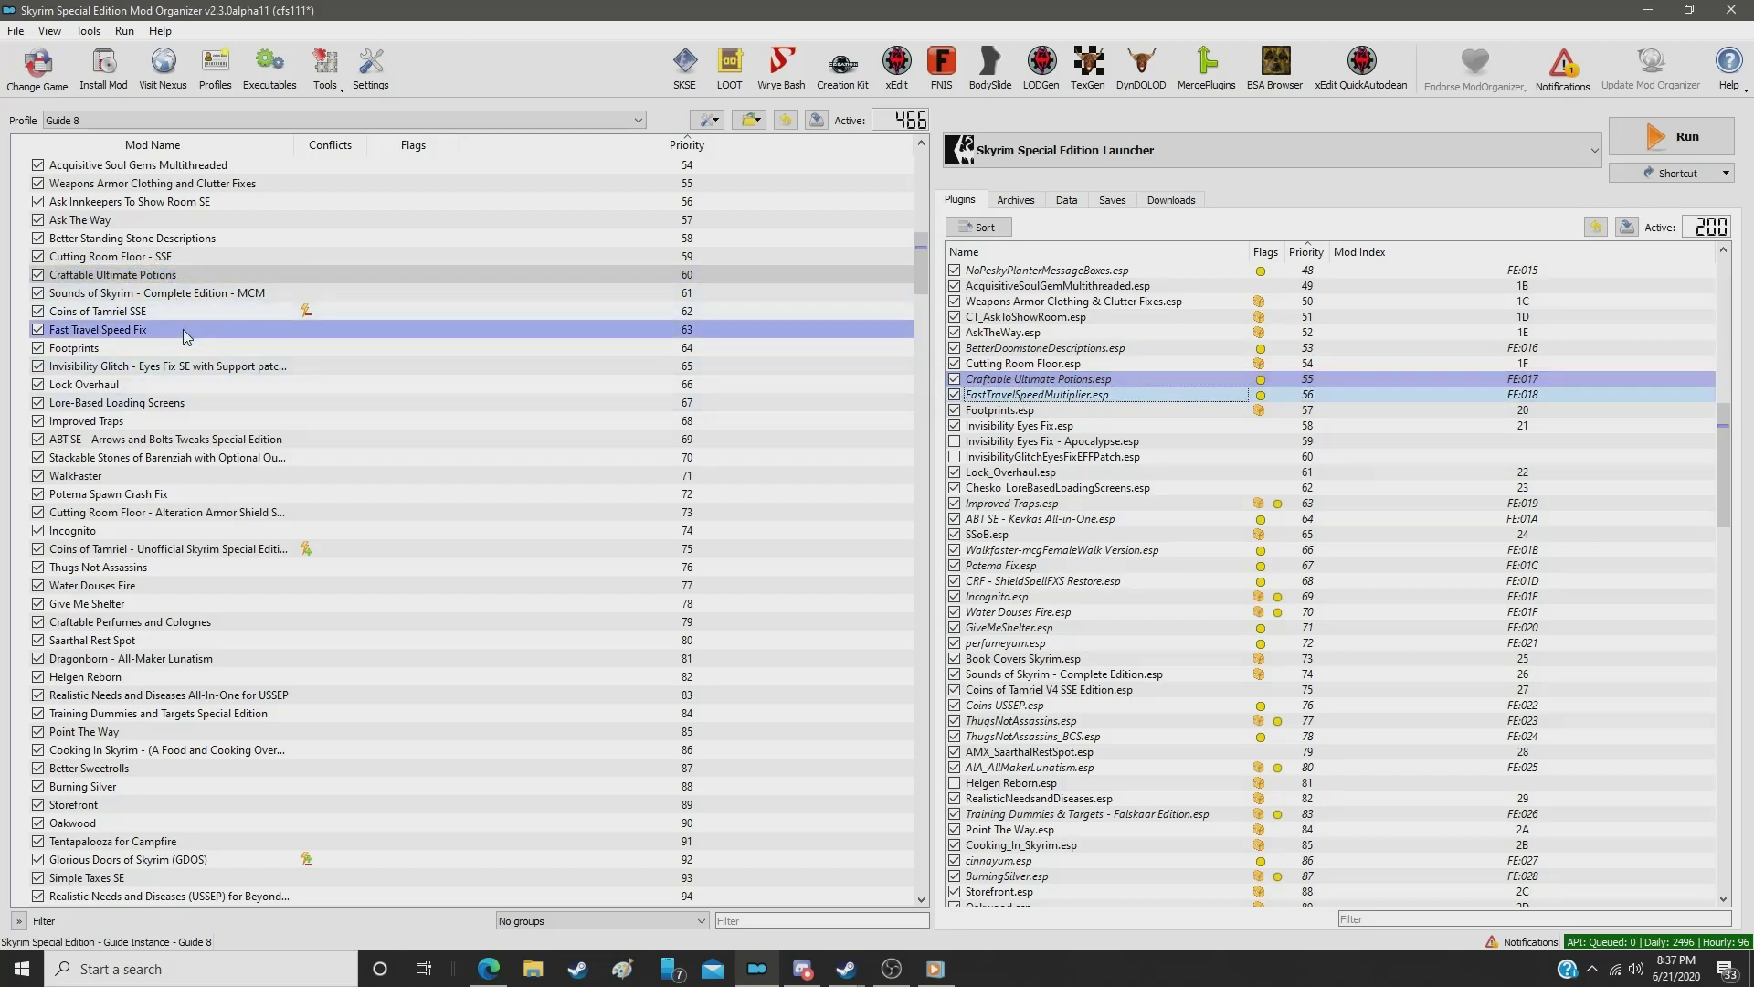
{"action": "left_click_drag", "start_coordinate": [188, 331], "coordinate": [201, 283]}
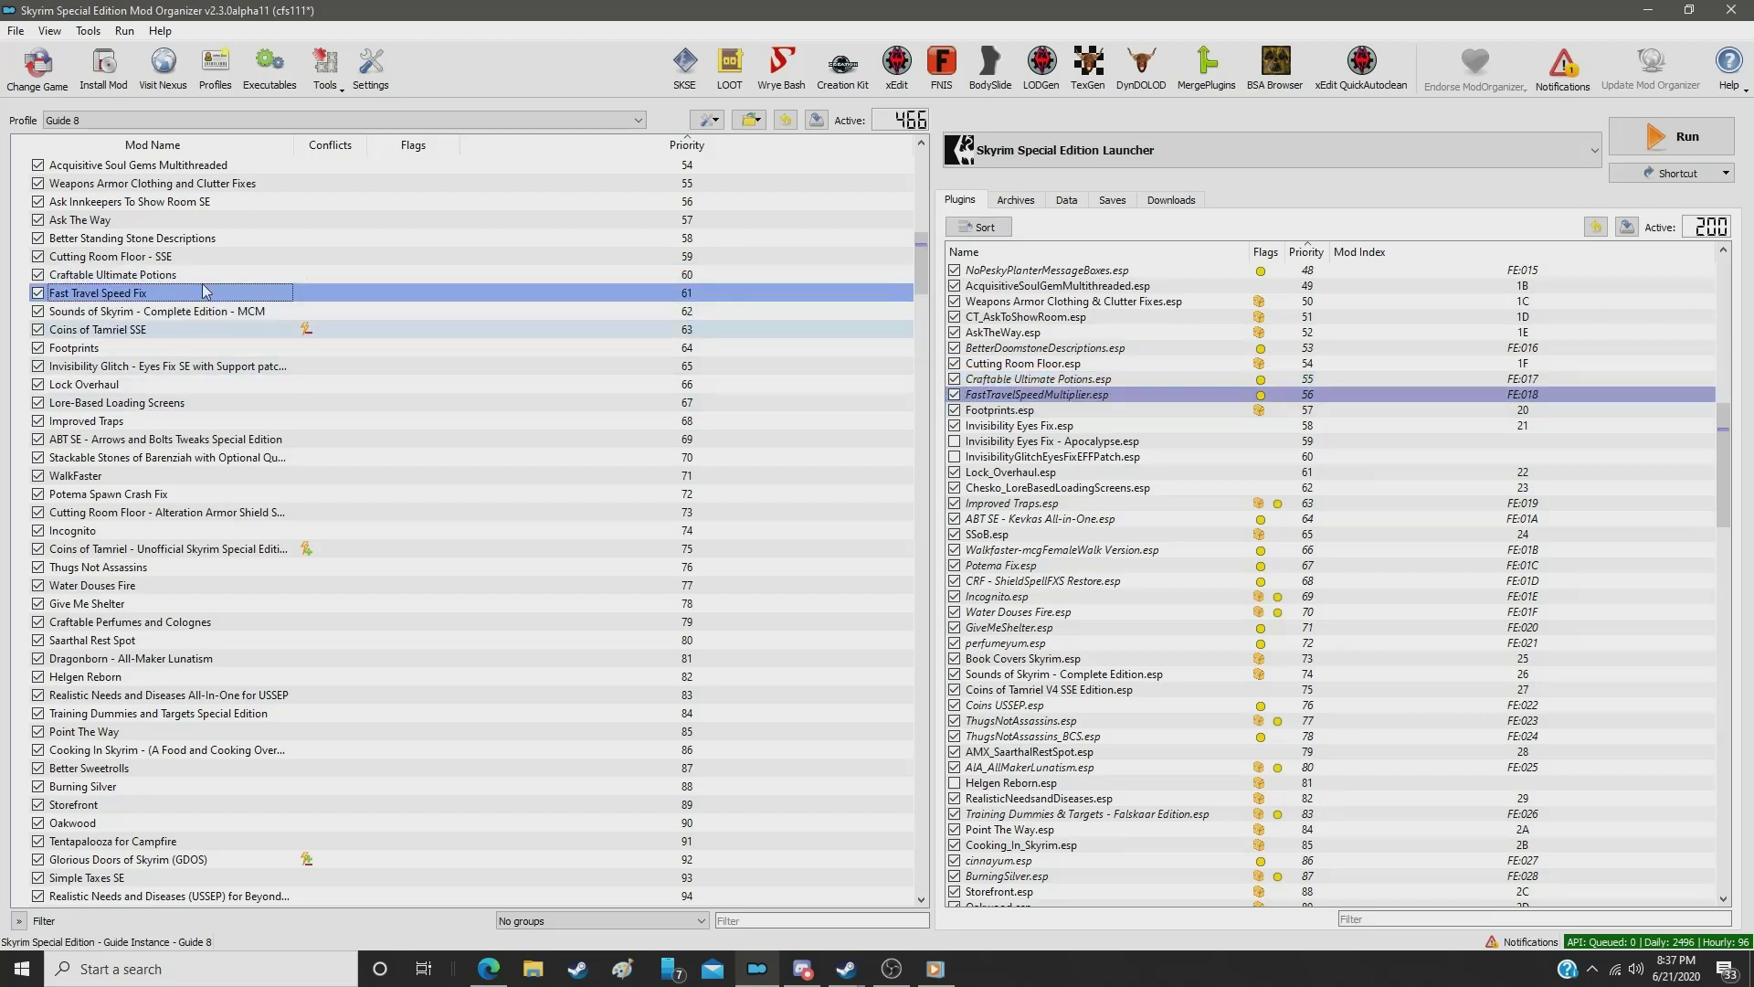
{"action": "left_click", "coordinate": [983, 413]}
{"action": "left_click_drag", "start_coordinate": [317, 345], "coordinate": [343, 296]}
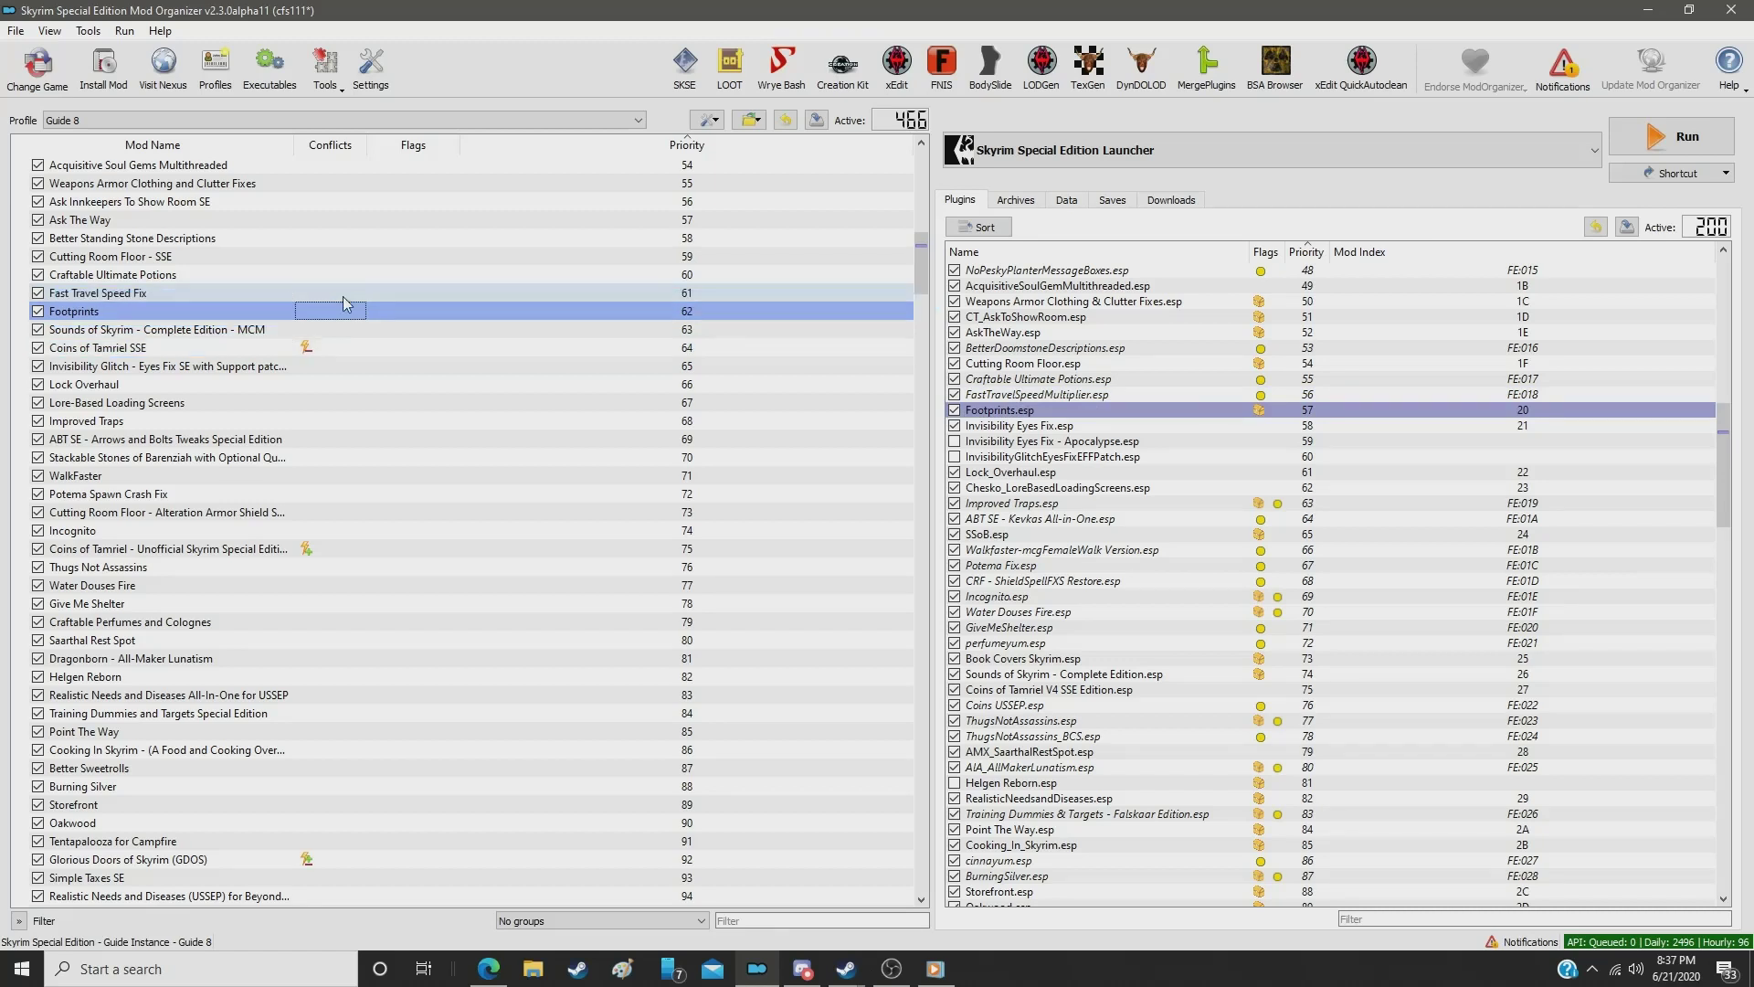
Step: Compare plugin order with the mod list from Invisibility Eyes Fix.esp through Water Douses Fire.esp
{"action": "left_click", "coordinate": [1006, 426]}
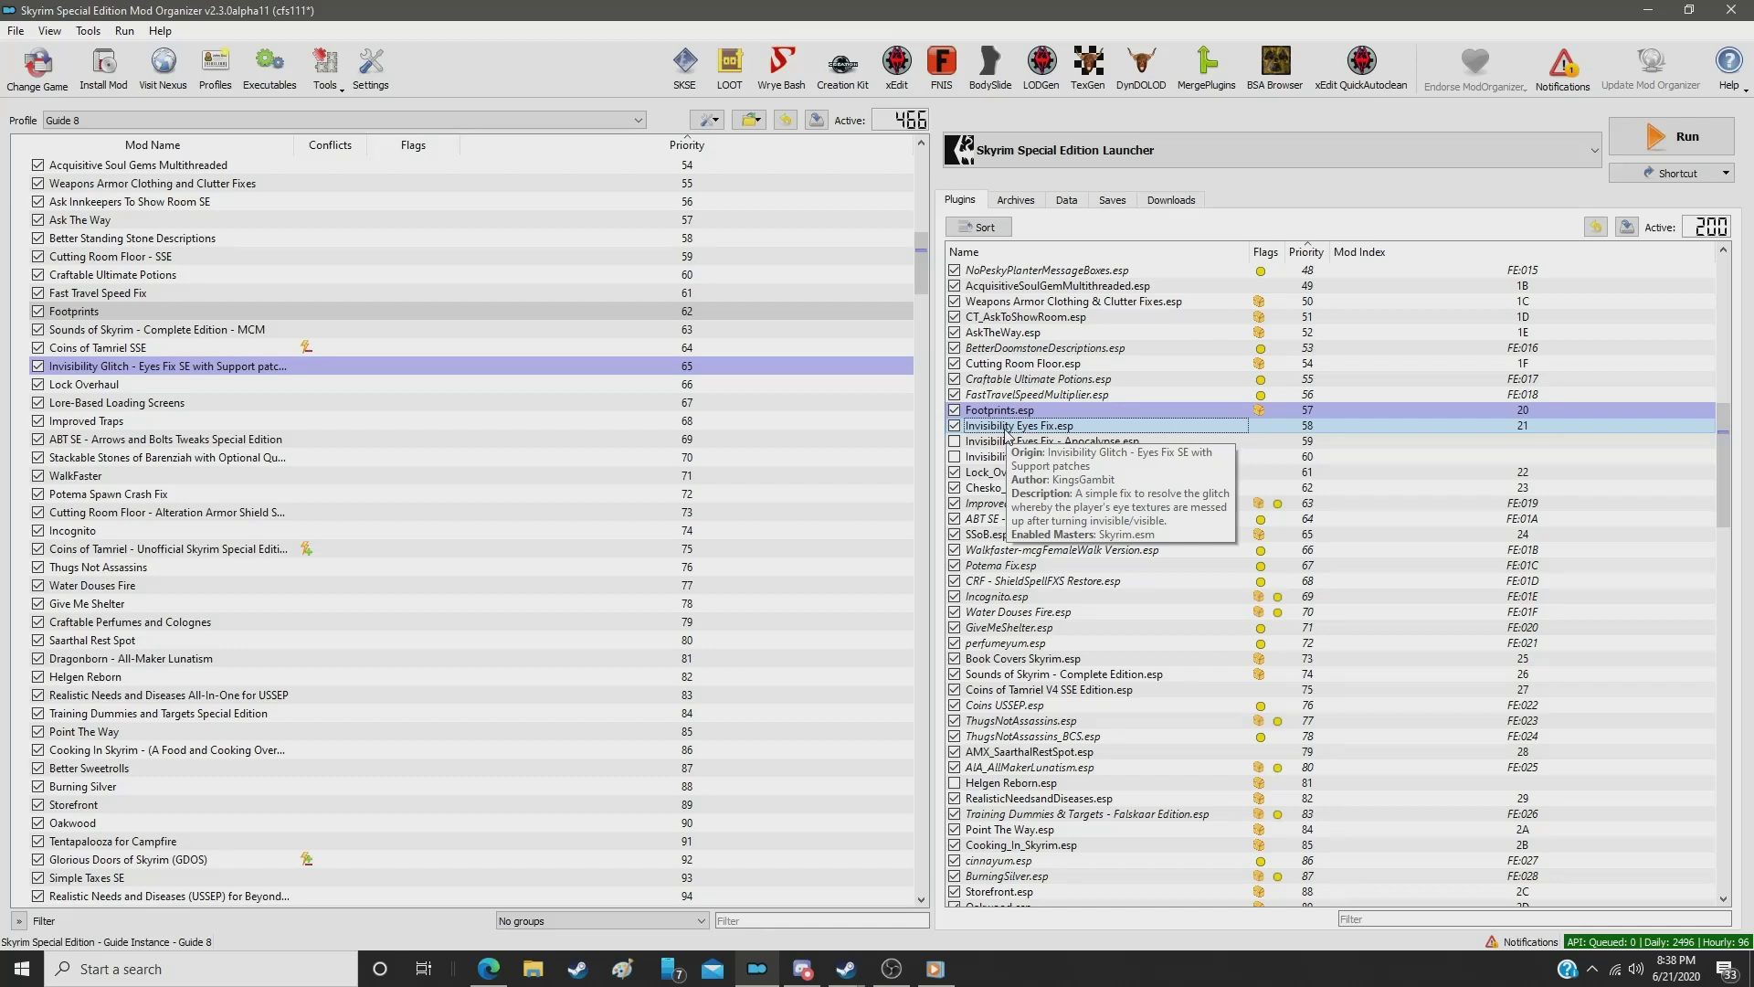
{"action": "key", "text": "Down"}
{"action": "key", "text": "Down"}
{"action": "key", "text": "Down"}
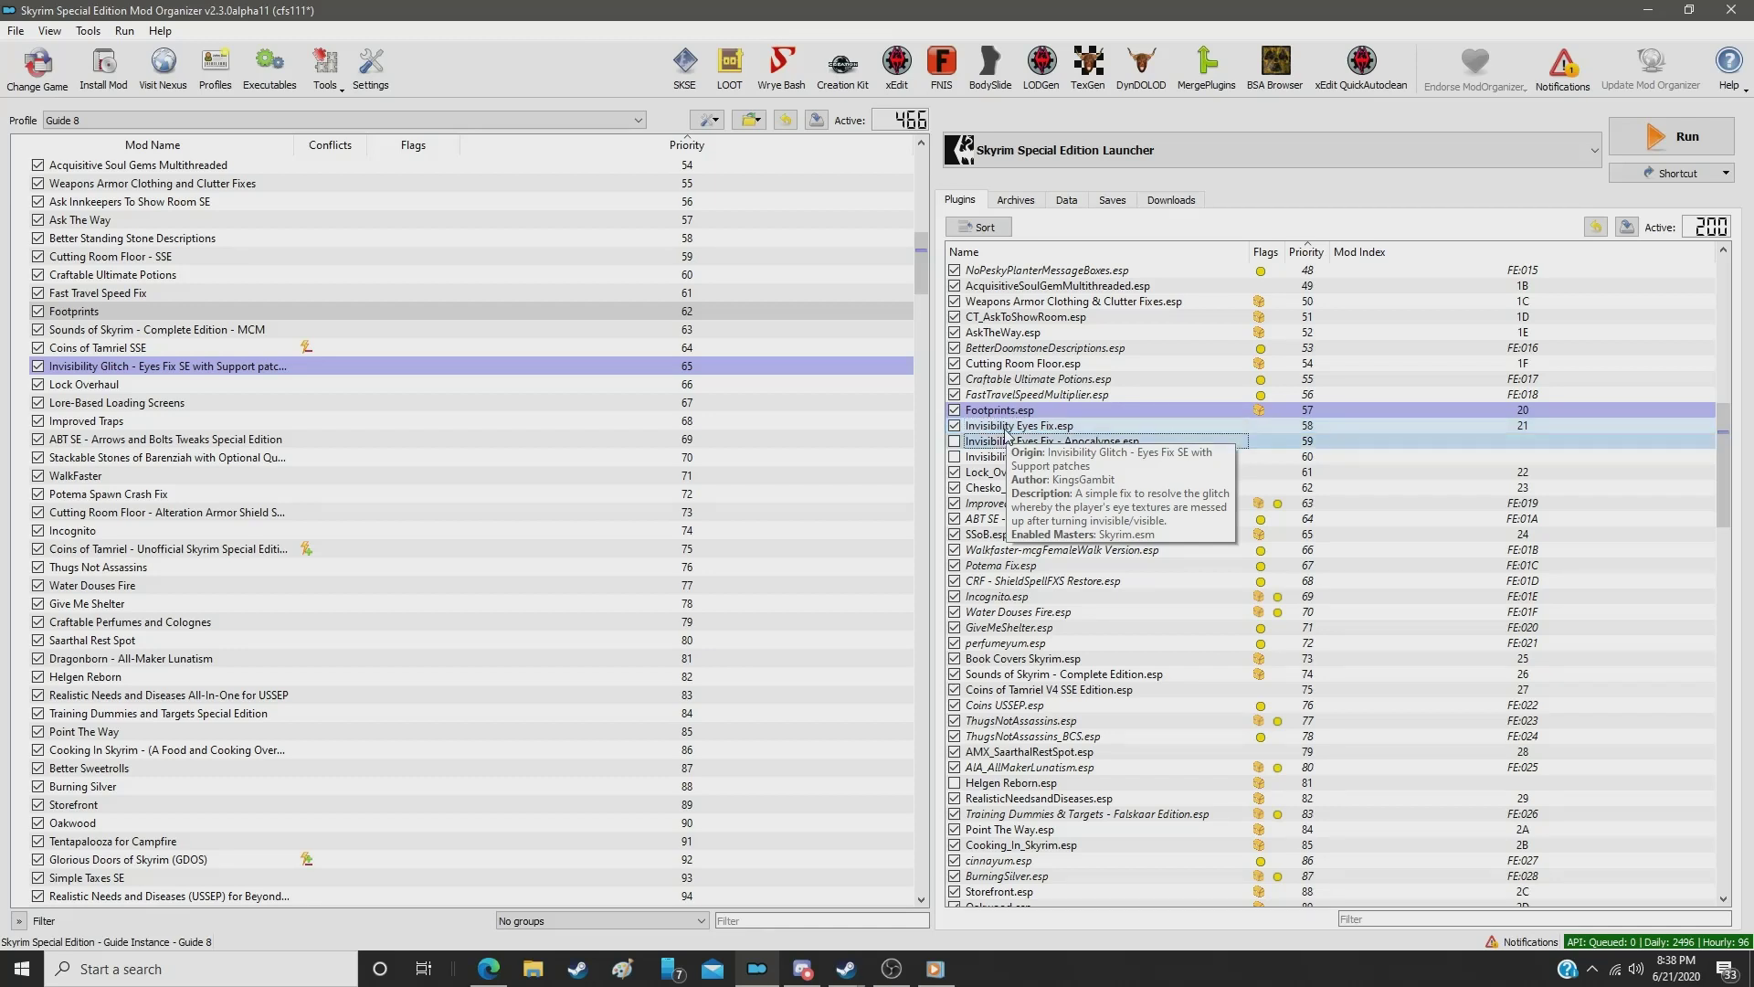
{"action": "key", "text": "Down"}
{"action": "key", "text": "Down"}
{"action": "key", "text": "Down"}
{"action": "key", "text": "Down"}
{"action": "key", "text": "Down"}
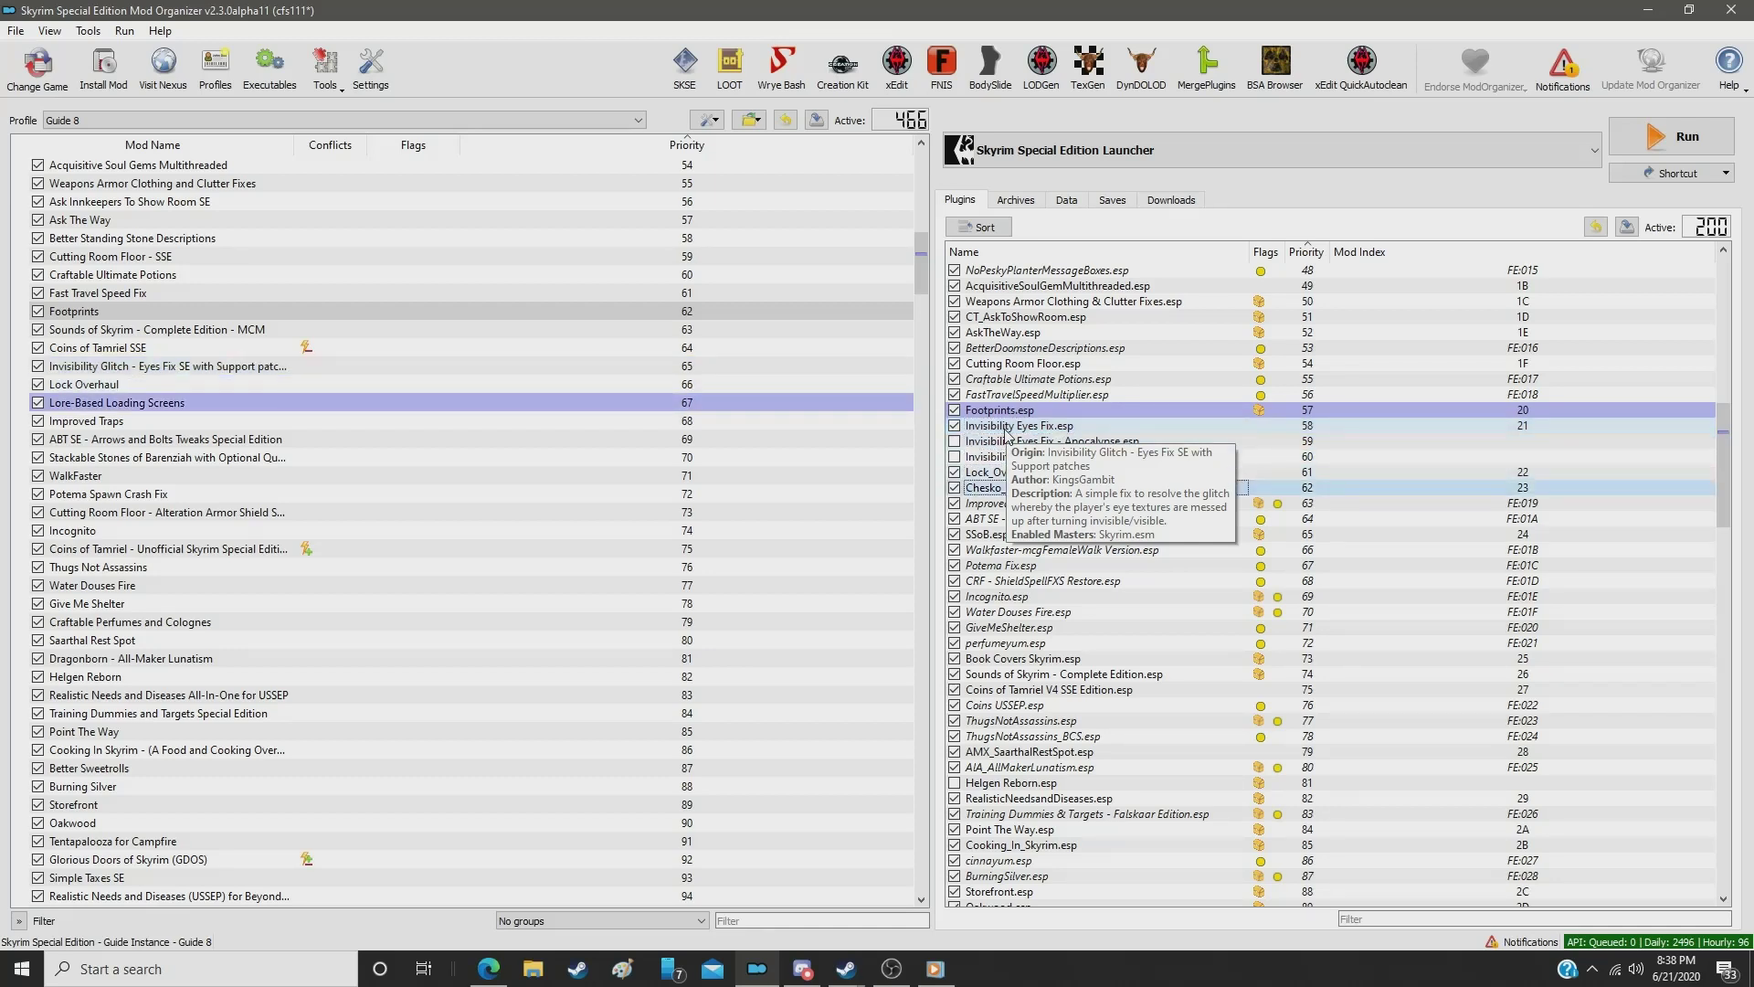
{"action": "key", "text": "Down"}
{"action": "key", "text": "Down"}
{"action": "key", "text": "Down"}
{"action": "key", "text": "Down"}
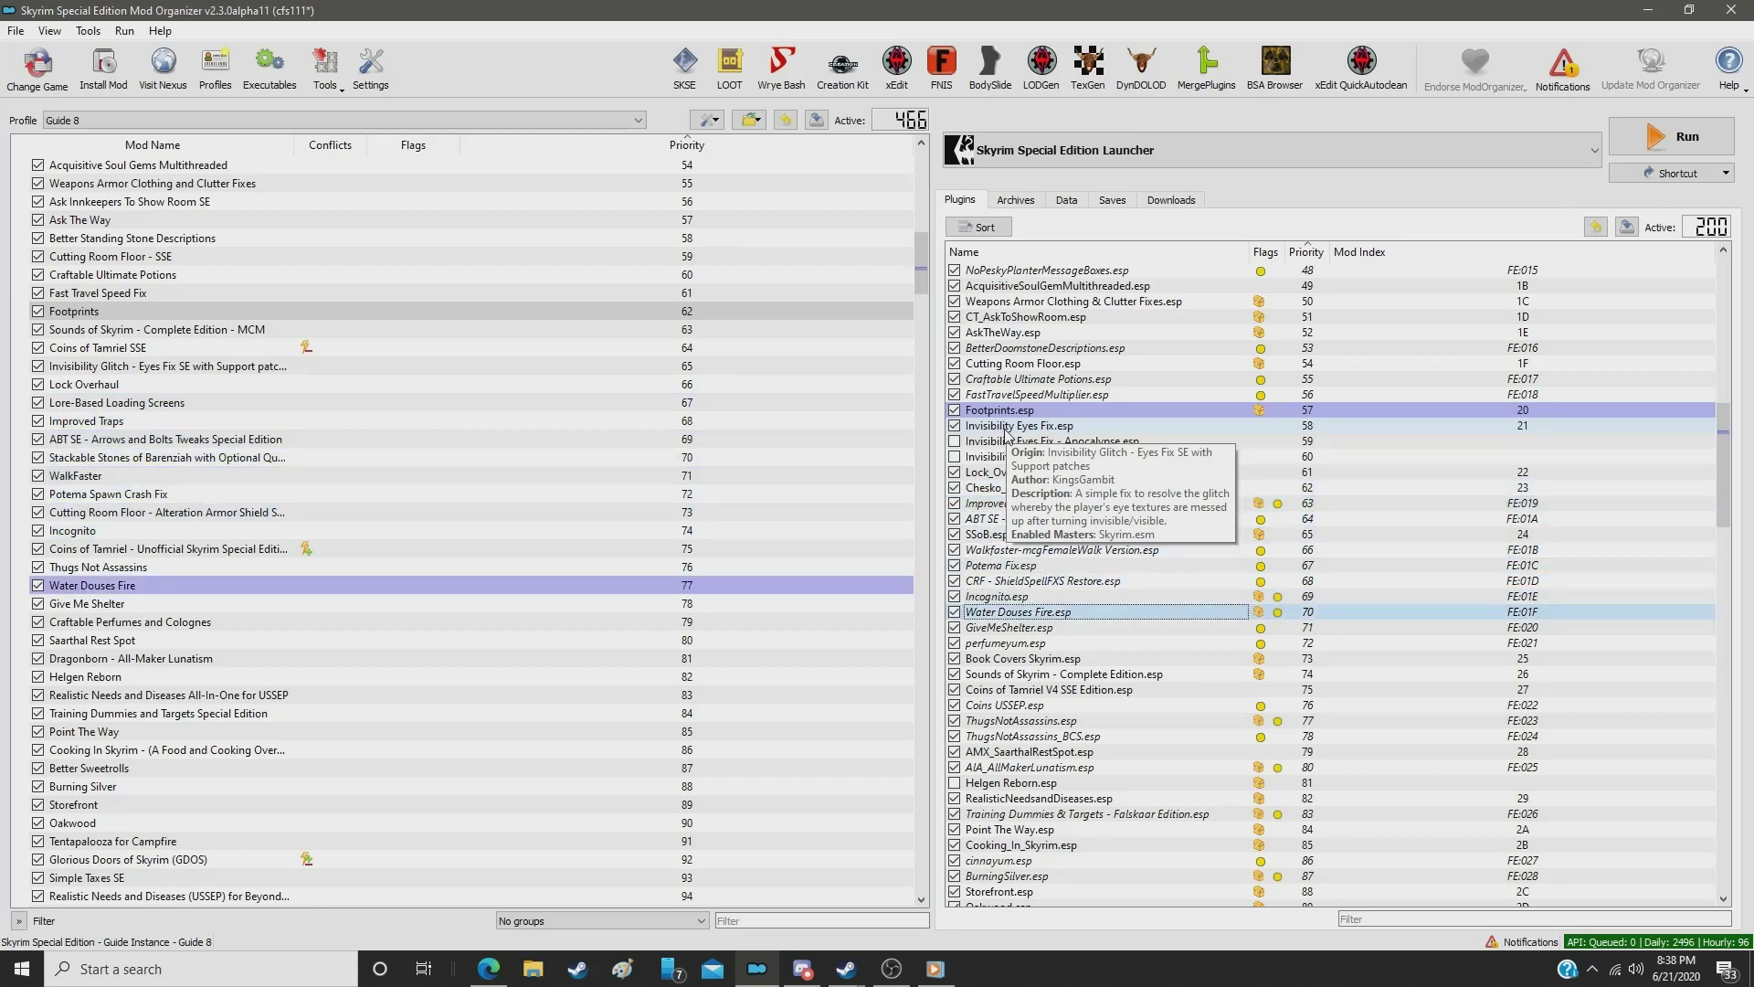
{"action": "key", "text": "Up"}
{"action": "key", "text": "Up"}
{"action": "key", "text": "Down"}
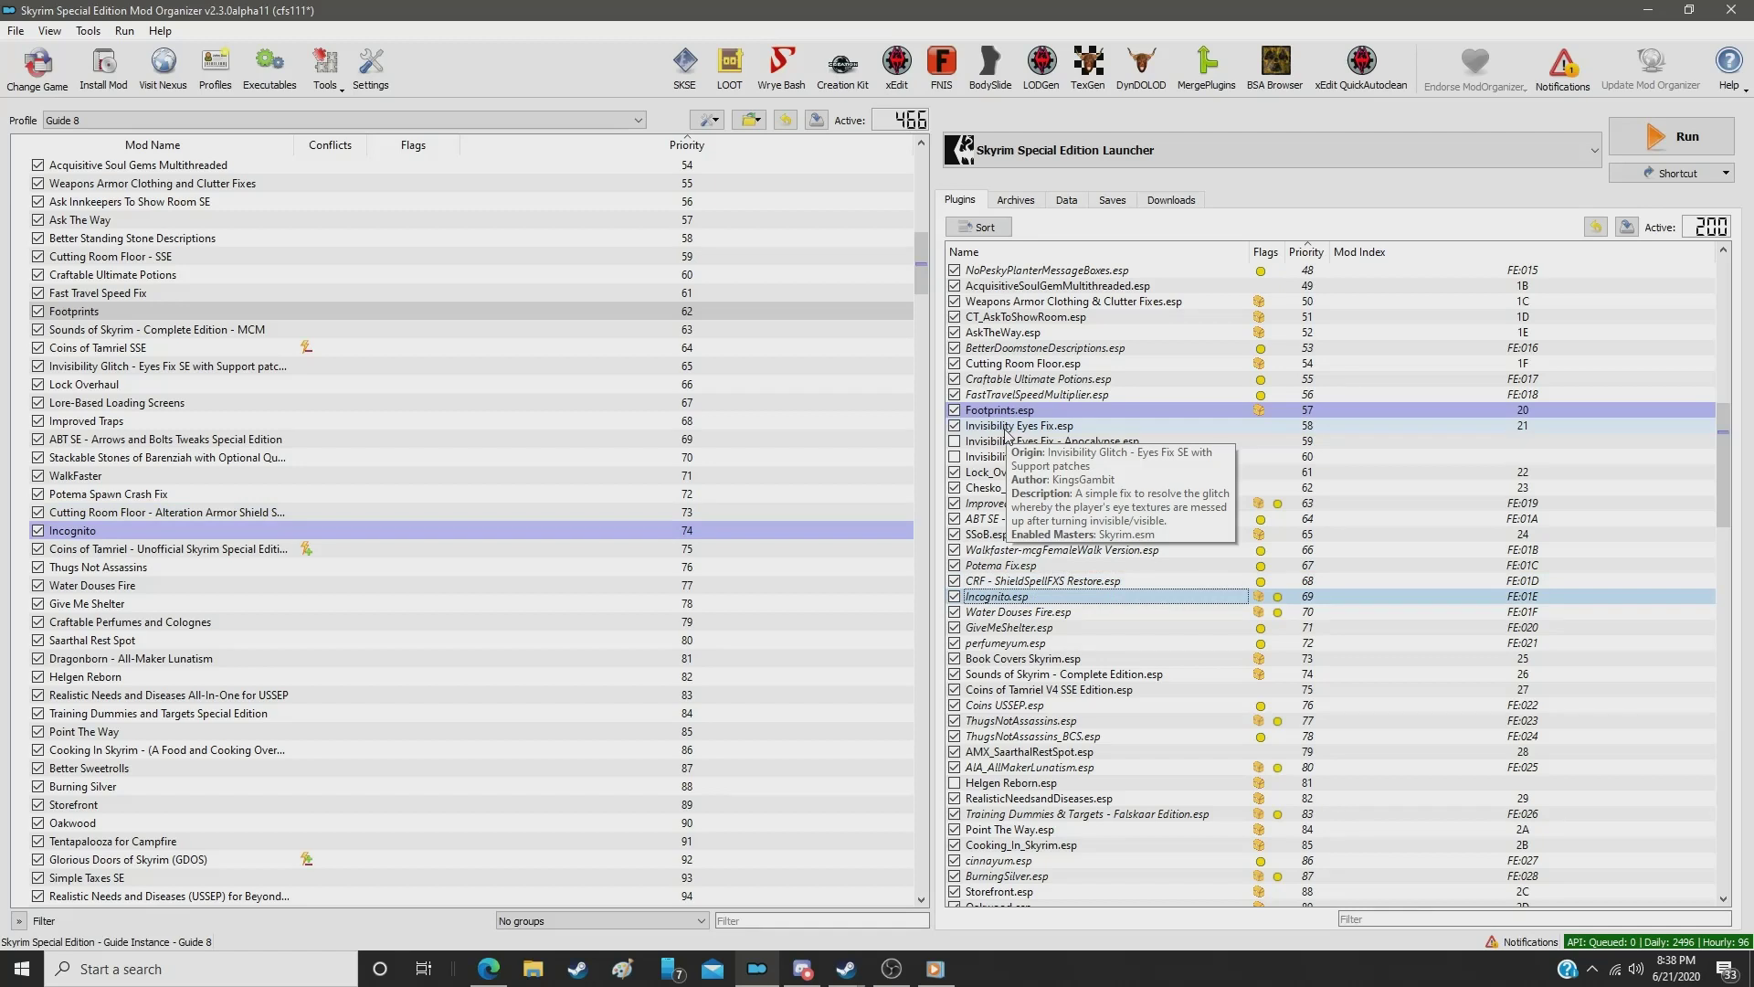
Step: Move the block of mods from Invisibility Glitch - Eyes Fix SE through Incognito directly below Footprints
{"action": "left_click", "coordinate": [125, 369]}
{"action": "left_click", "coordinate": [134, 537], "text": "shift"}
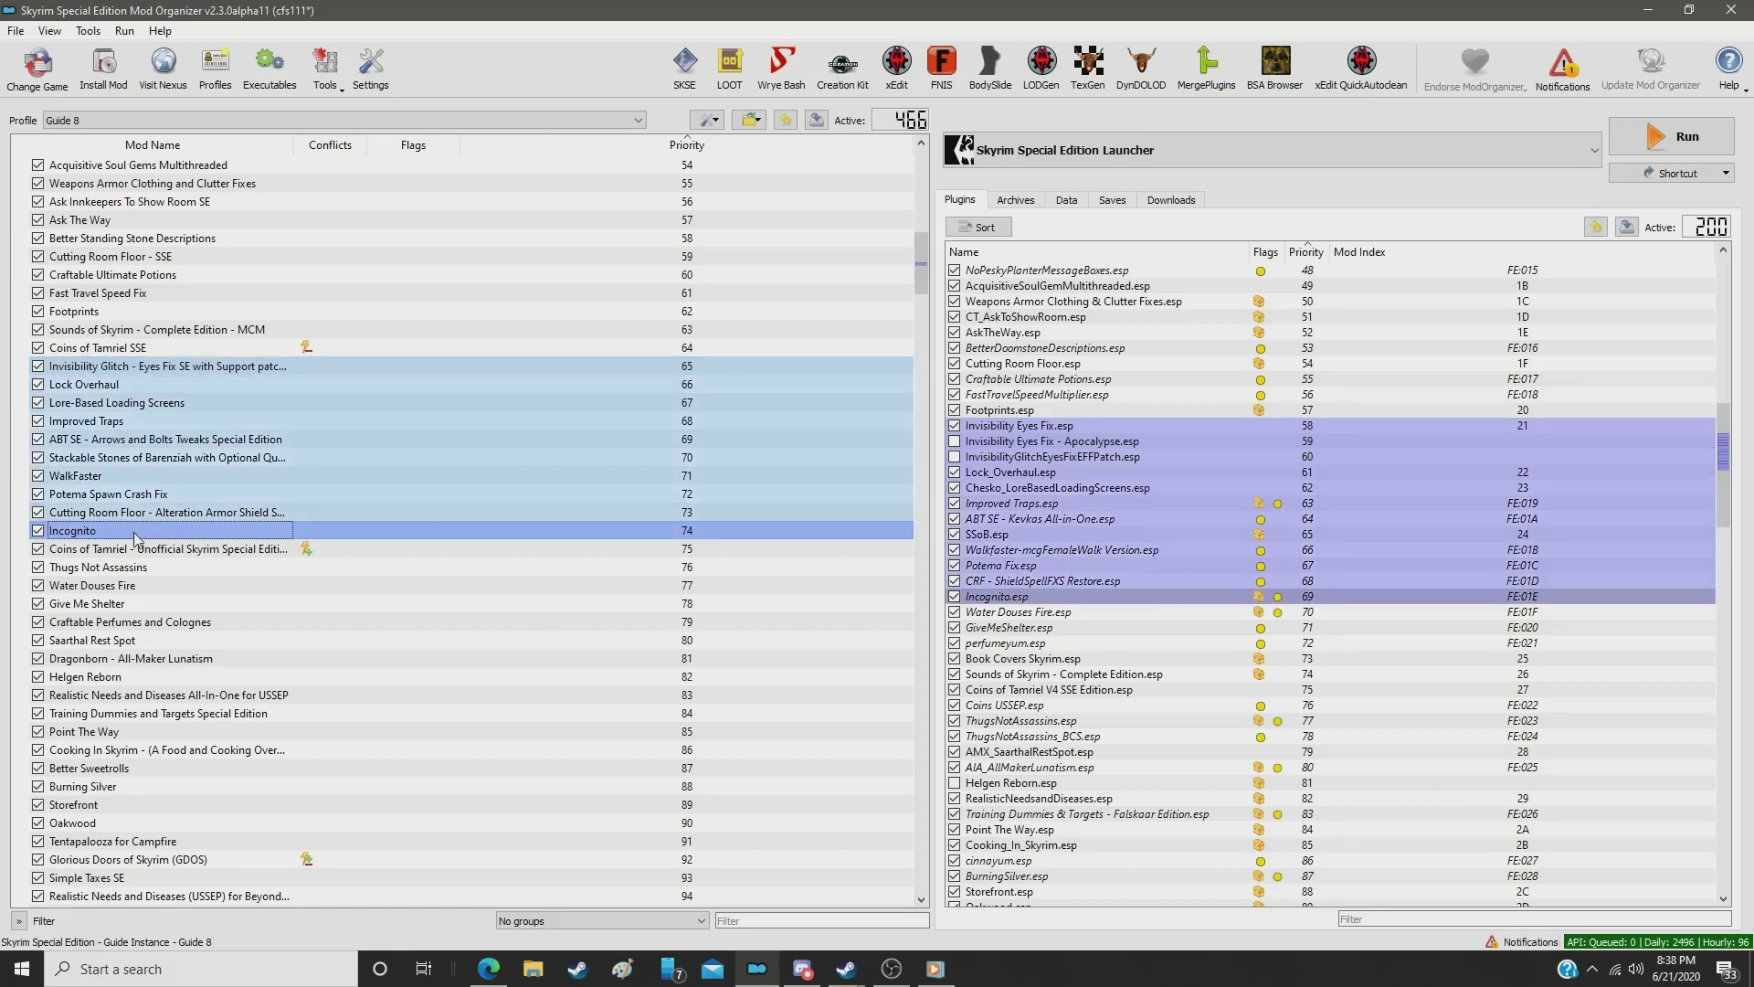
{"action": "left_click_drag", "start_coordinate": [142, 375], "coordinate": [159, 329]}
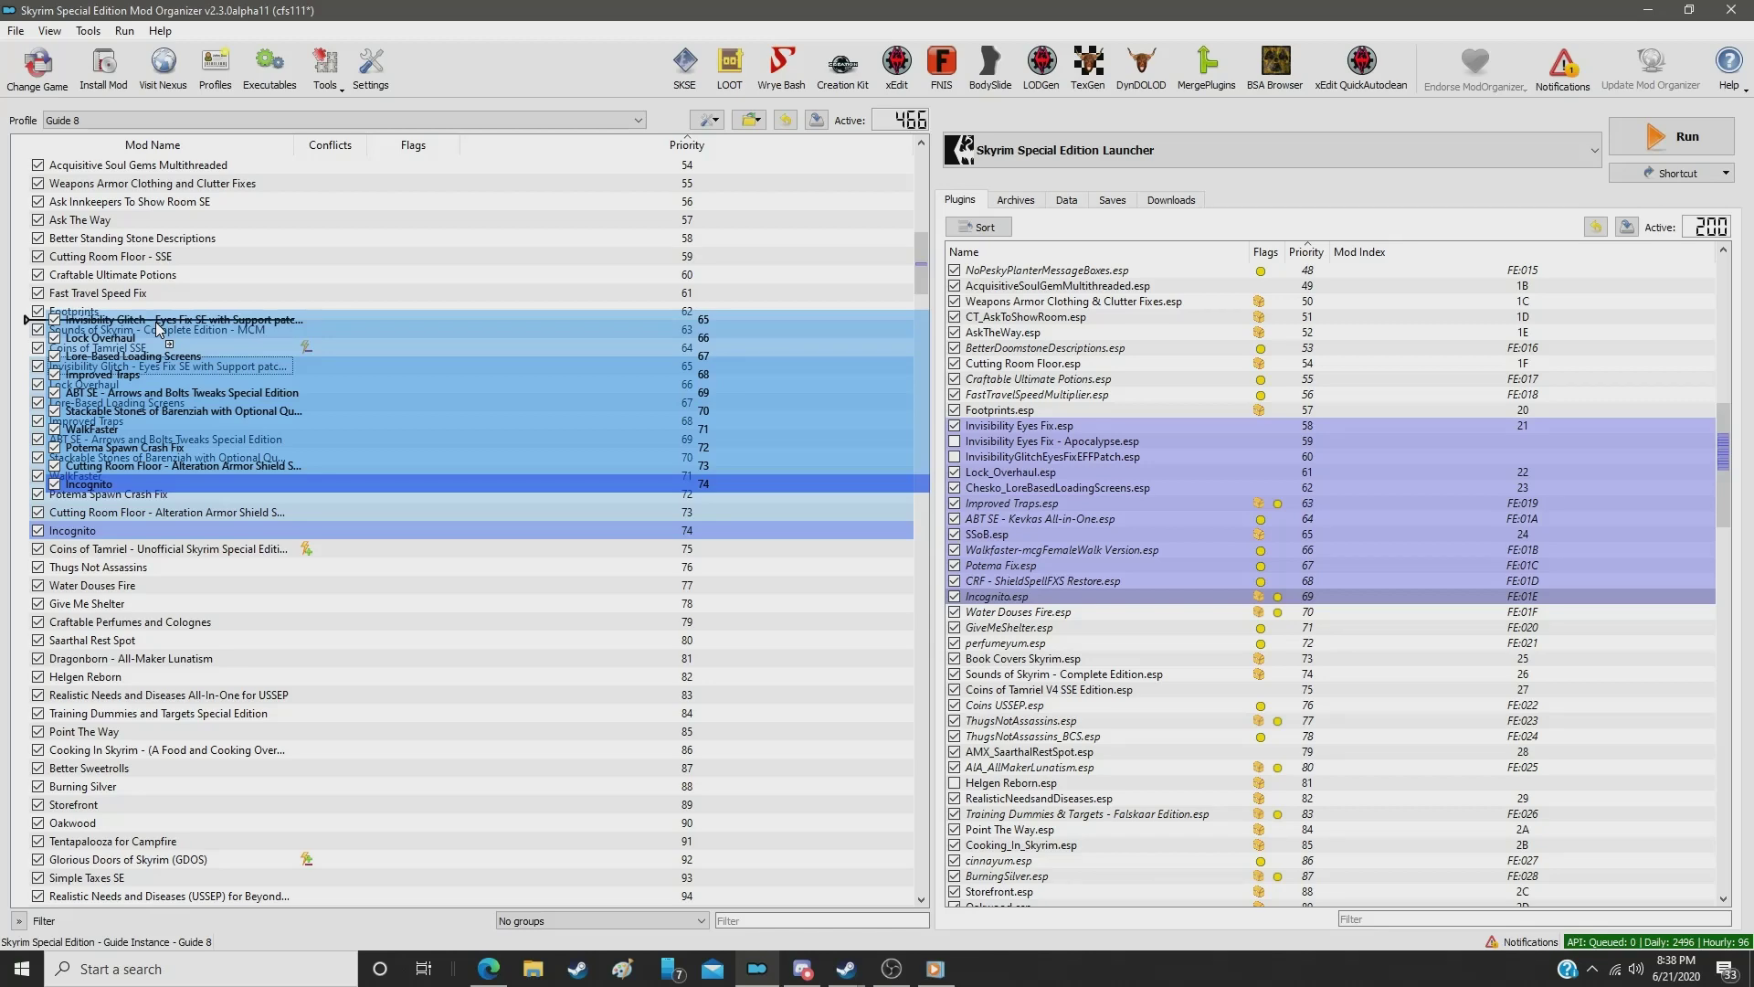
{"action": "left_click_drag", "start_coordinate": [159, 329], "coordinate": [158, 330]}
{"action": "left_click", "coordinate": [176, 239]}
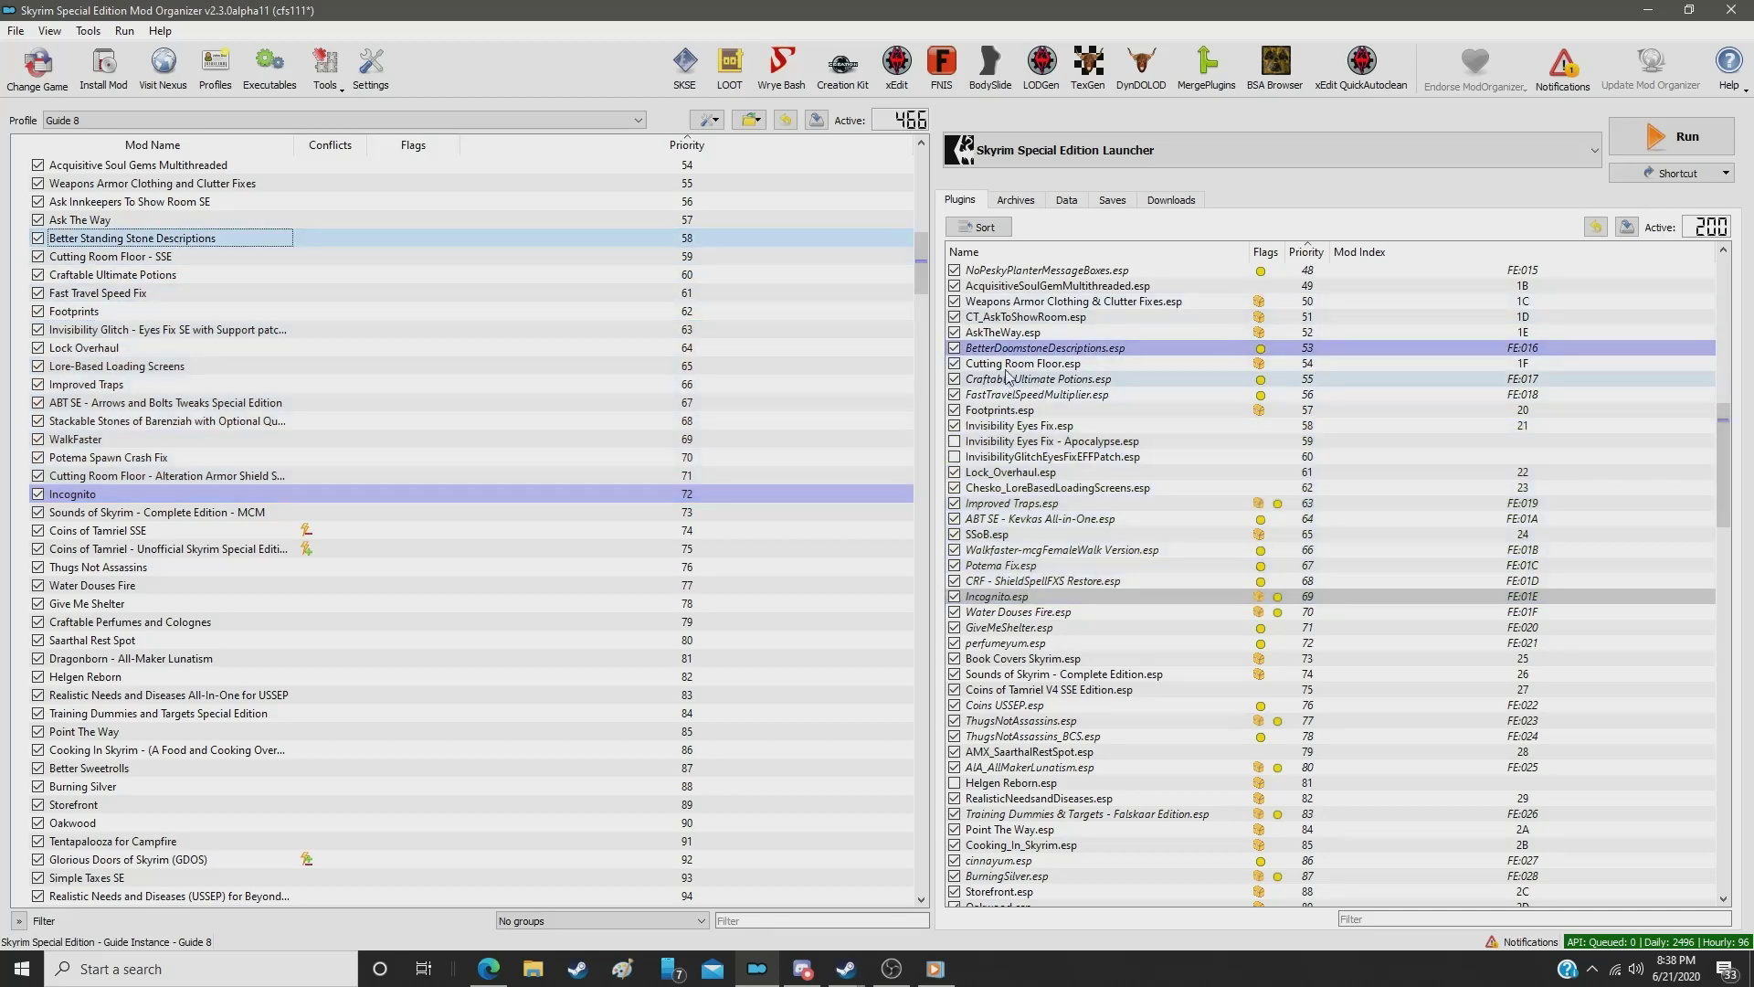
Step: Compare plugin order with the mod list from AskTheWay.esp through perfumeyum.esp, rechecking the plugins after Incognito.esp
{"action": "left_click", "coordinate": [1025, 333]}
{"action": "key", "text": "Down"}
{"action": "key", "text": "Down"}
{"action": "key", "text": "Down"}
{"action": "key", "text": "Down"}
{"action": "key", "text": "Down"}
{"action": "key", "text": "Down"}
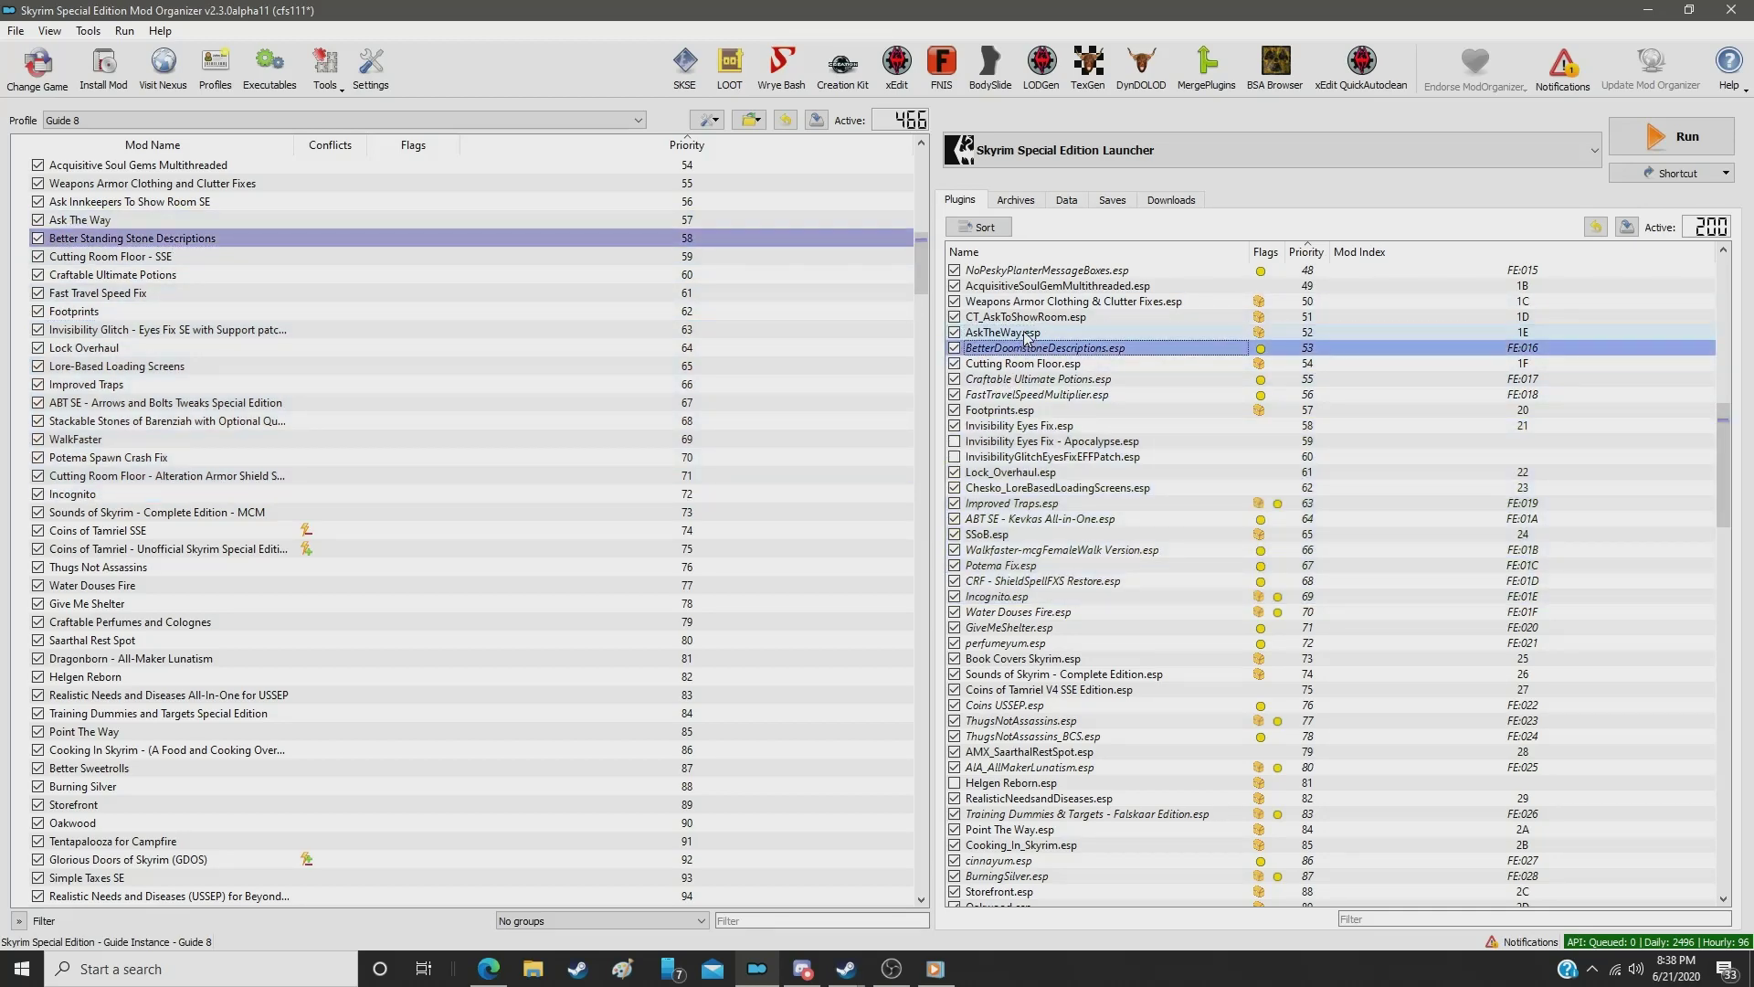
{"action": "key", "text": "Down"}
{"action": "key", "text": "Down"}
{"action": "key", "text": "Down"}
{"action": "key", "text": "Down"}
{"action": "key", "text": "Down"}
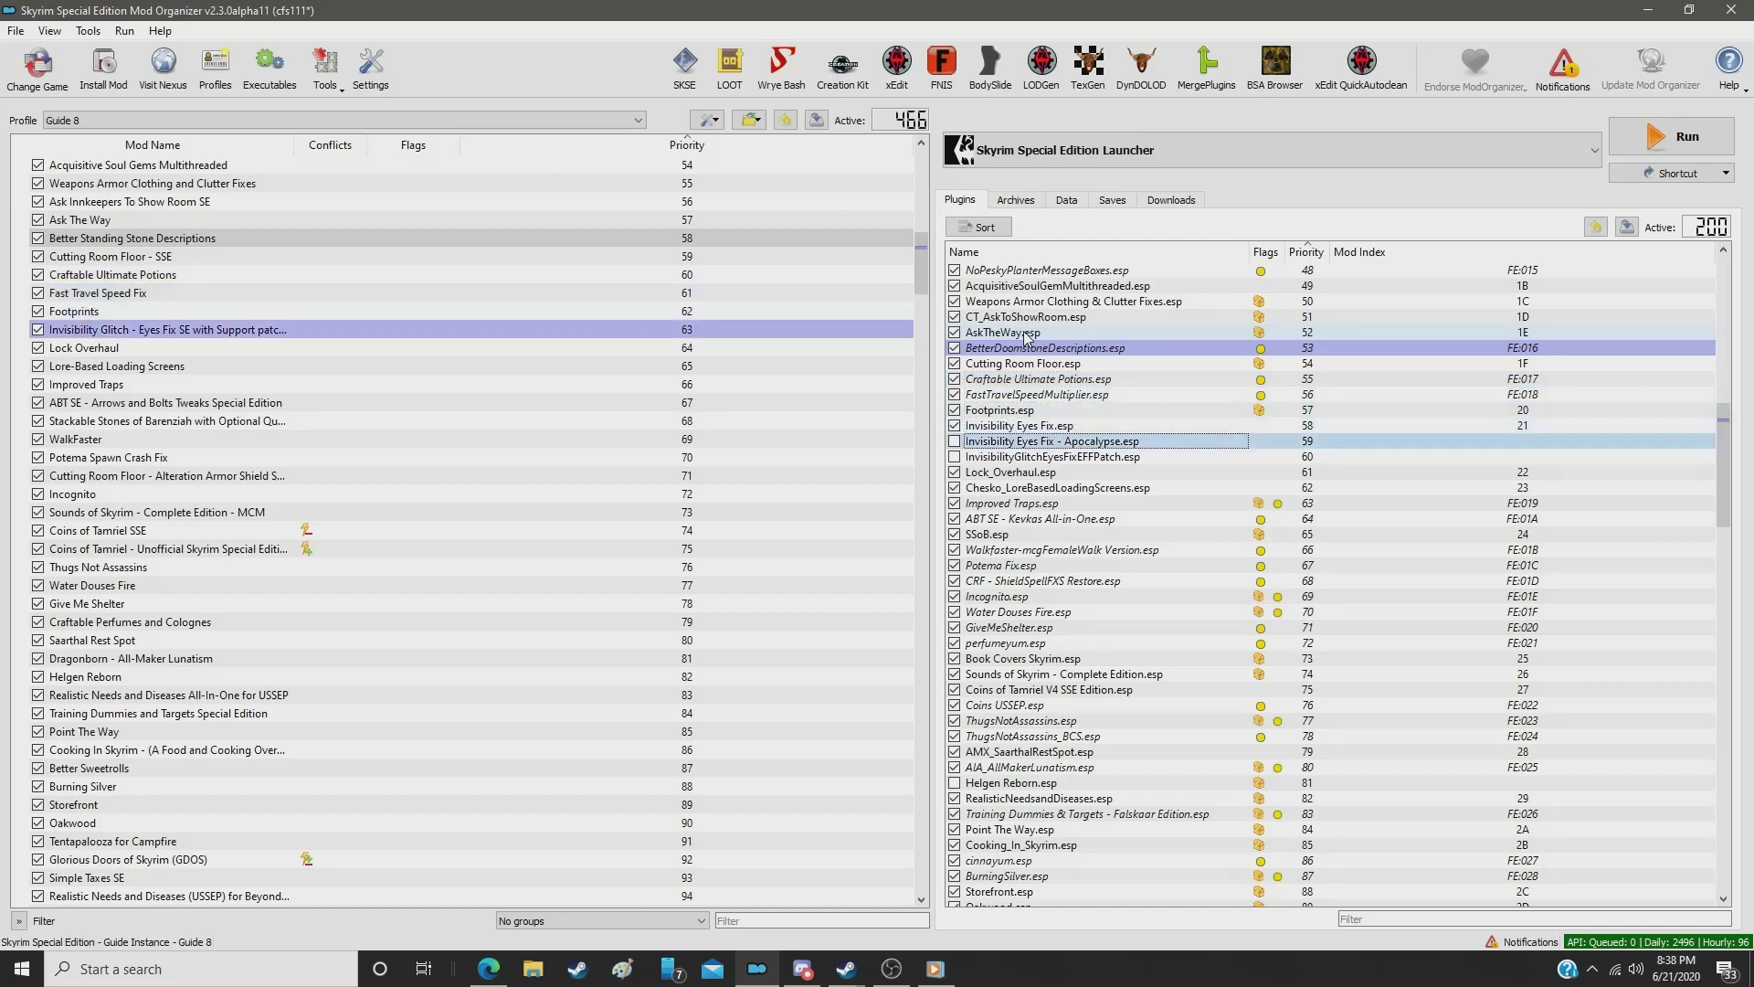
{"action": "key", "text": "Down"}
{"action": "key", "text": "Down"}
{"action": "key", "text": "Down"}
{"action": "key", "text": "Down"}
{"action": "key", "text": "Down"}
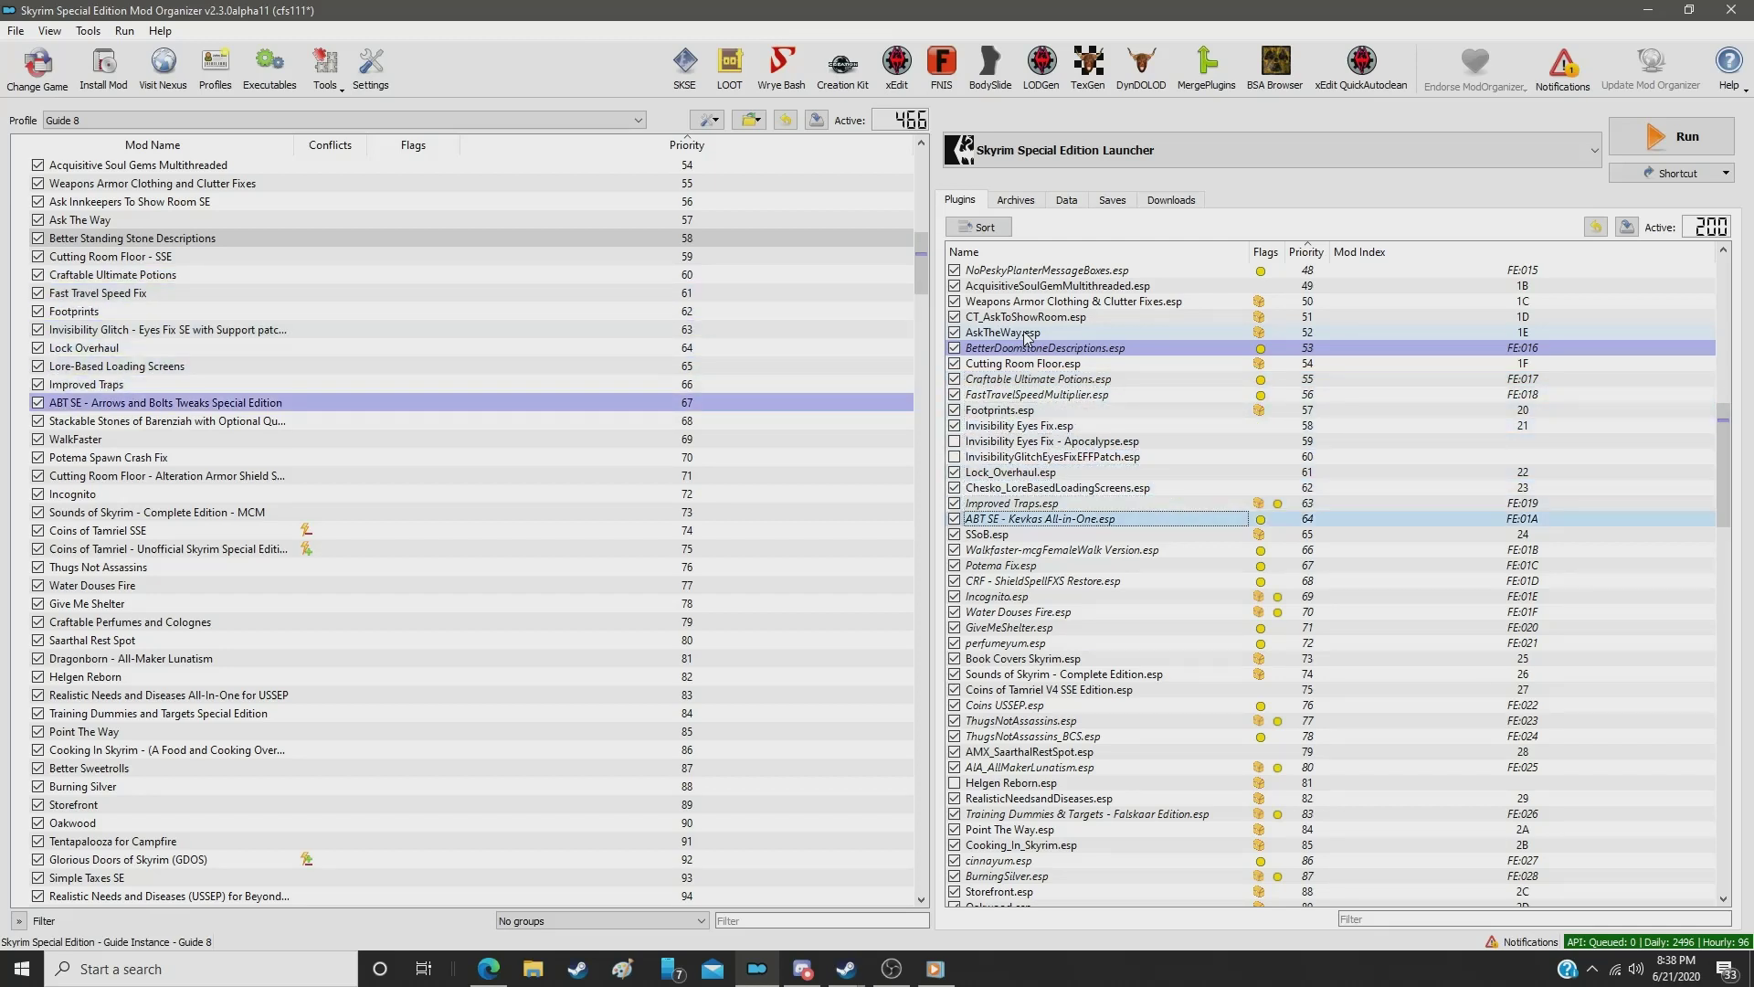
{"action": "key", "text": "Down"}
{"action": "key", "text": "Down"}
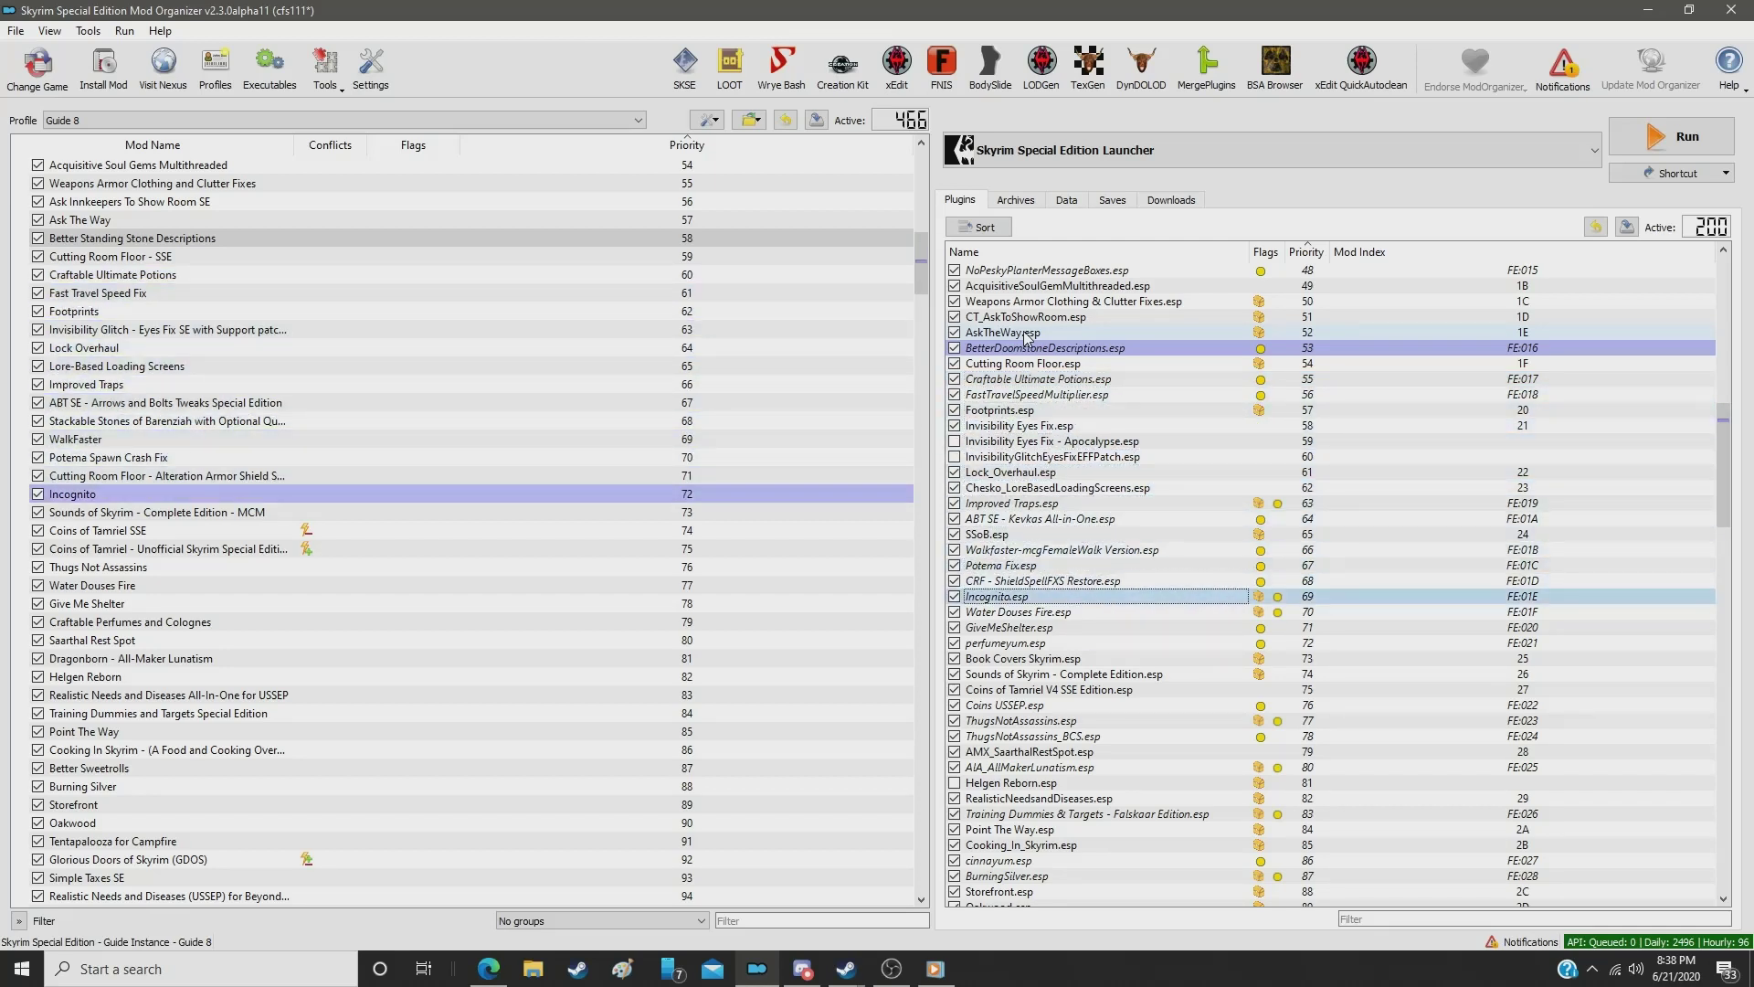
{"action": "key", "text": "Up"}
{"action": "key", "text": "Down"}
{"action": "key", "text": "Down"}
{"action": "key", "text": "Down"}
{"action": "key", "text": "Down"}
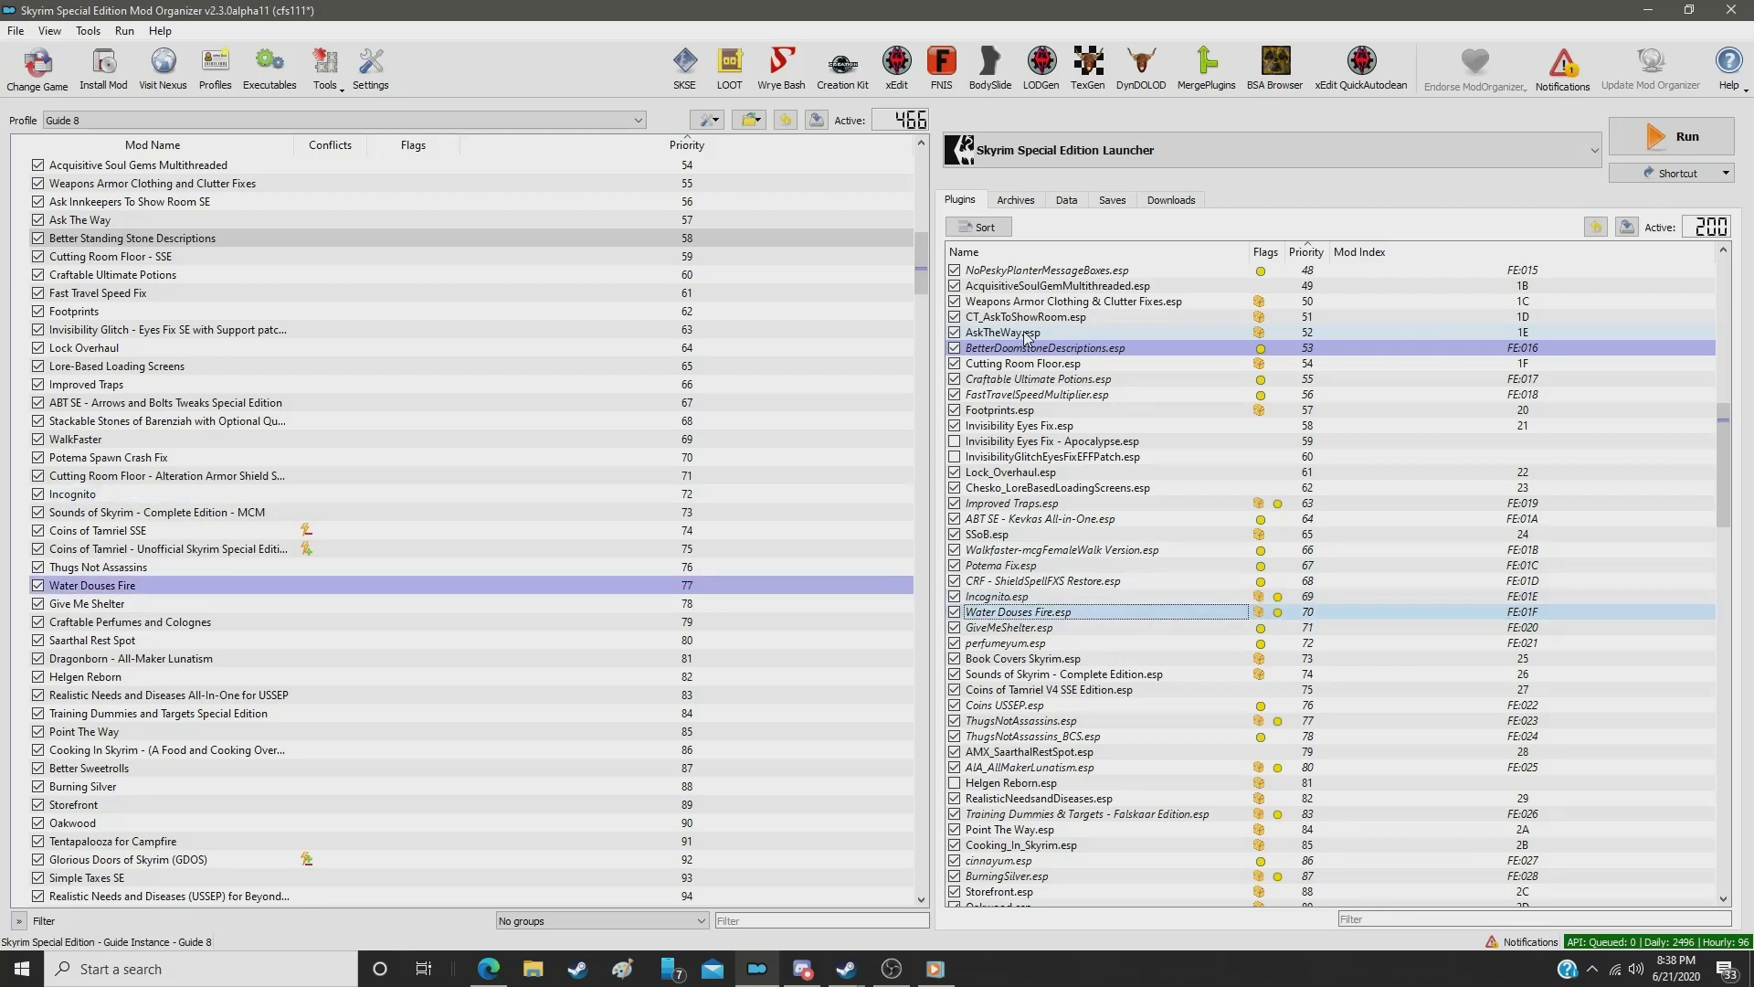
{"action": "key", "text": "Up"}
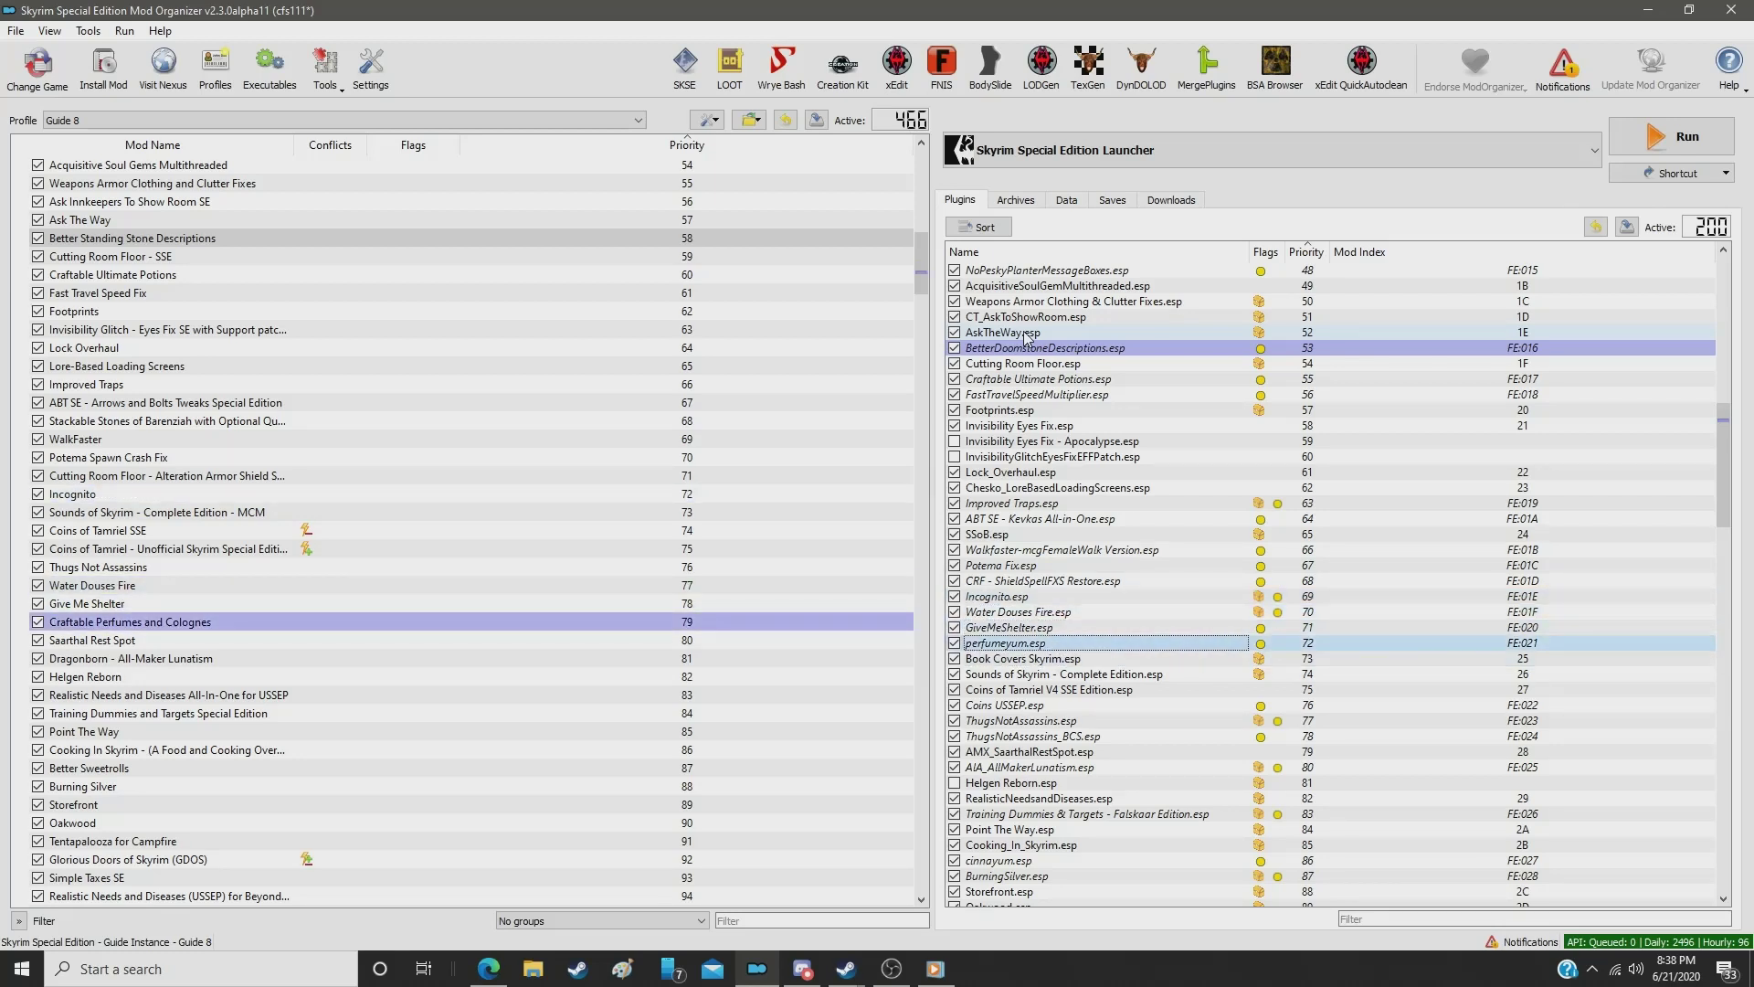
{"action": "key", "text": "Up"}
{"action": "key", "text": "Up"}
{"action": "key", "text": "Down"}
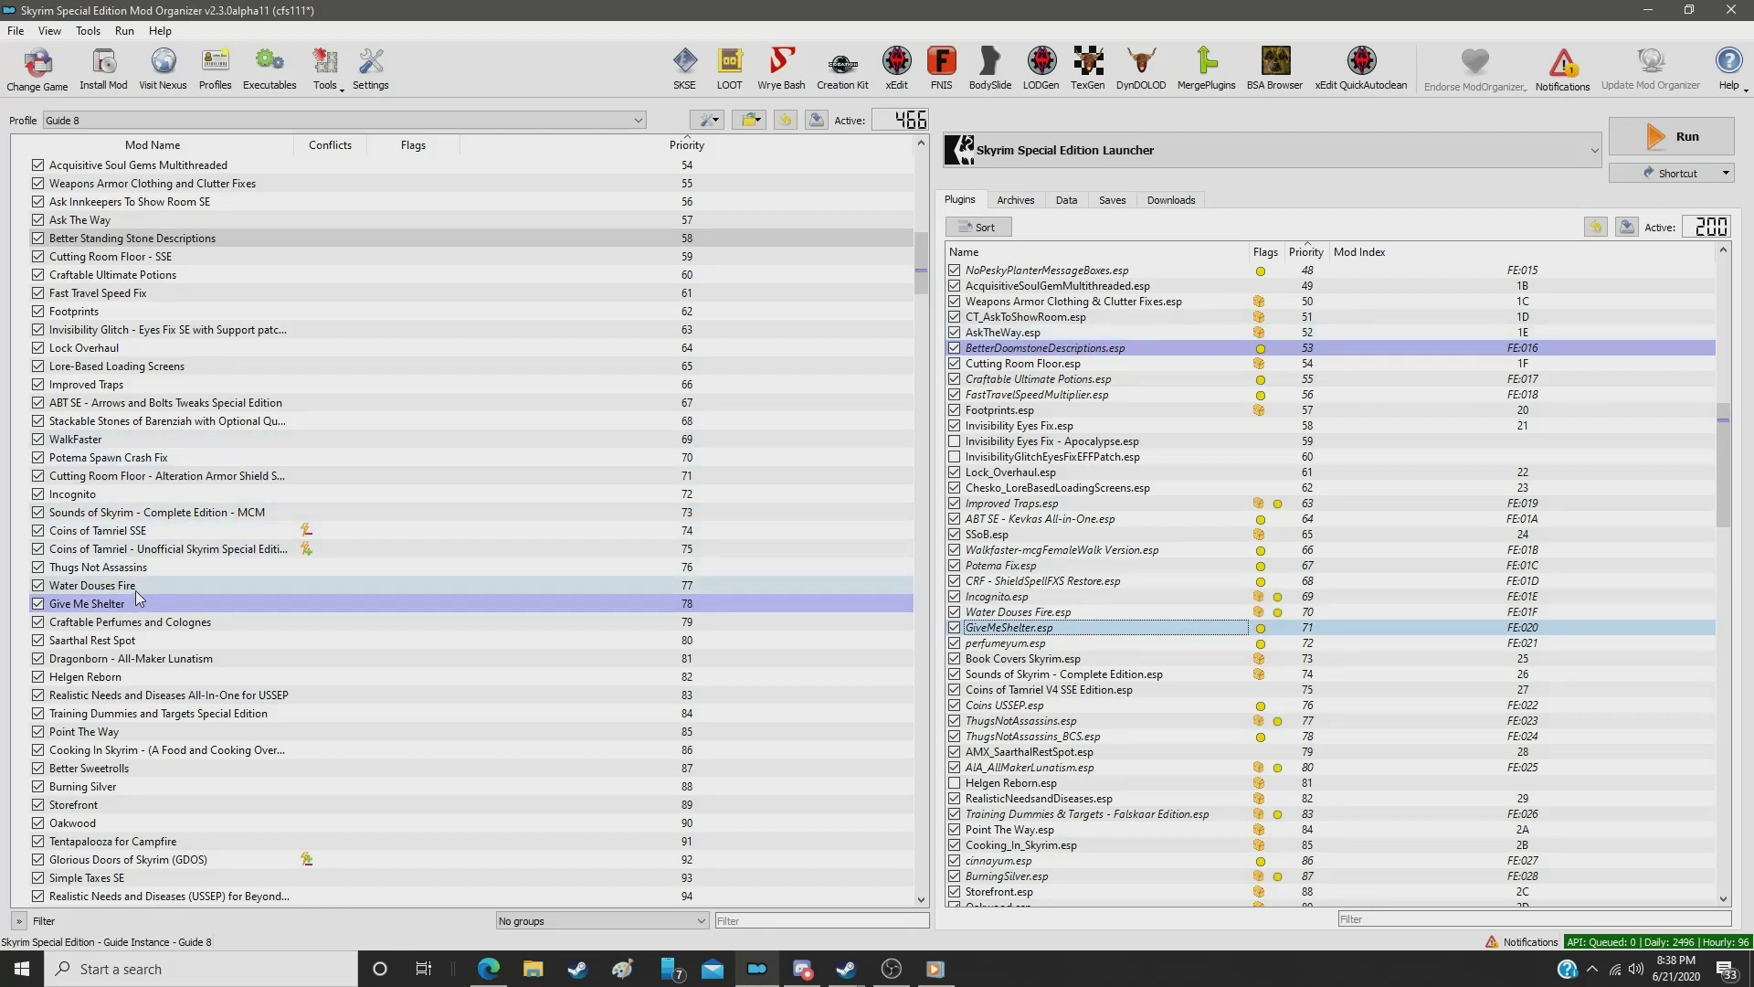
Step: Move Water Douses Fire and Give Me Shelter, in that order, directly below Incognito in the mod list
{"action": "left_click_drag", "start_coordinate": [137, 594], "coordinate": [139, 514]}
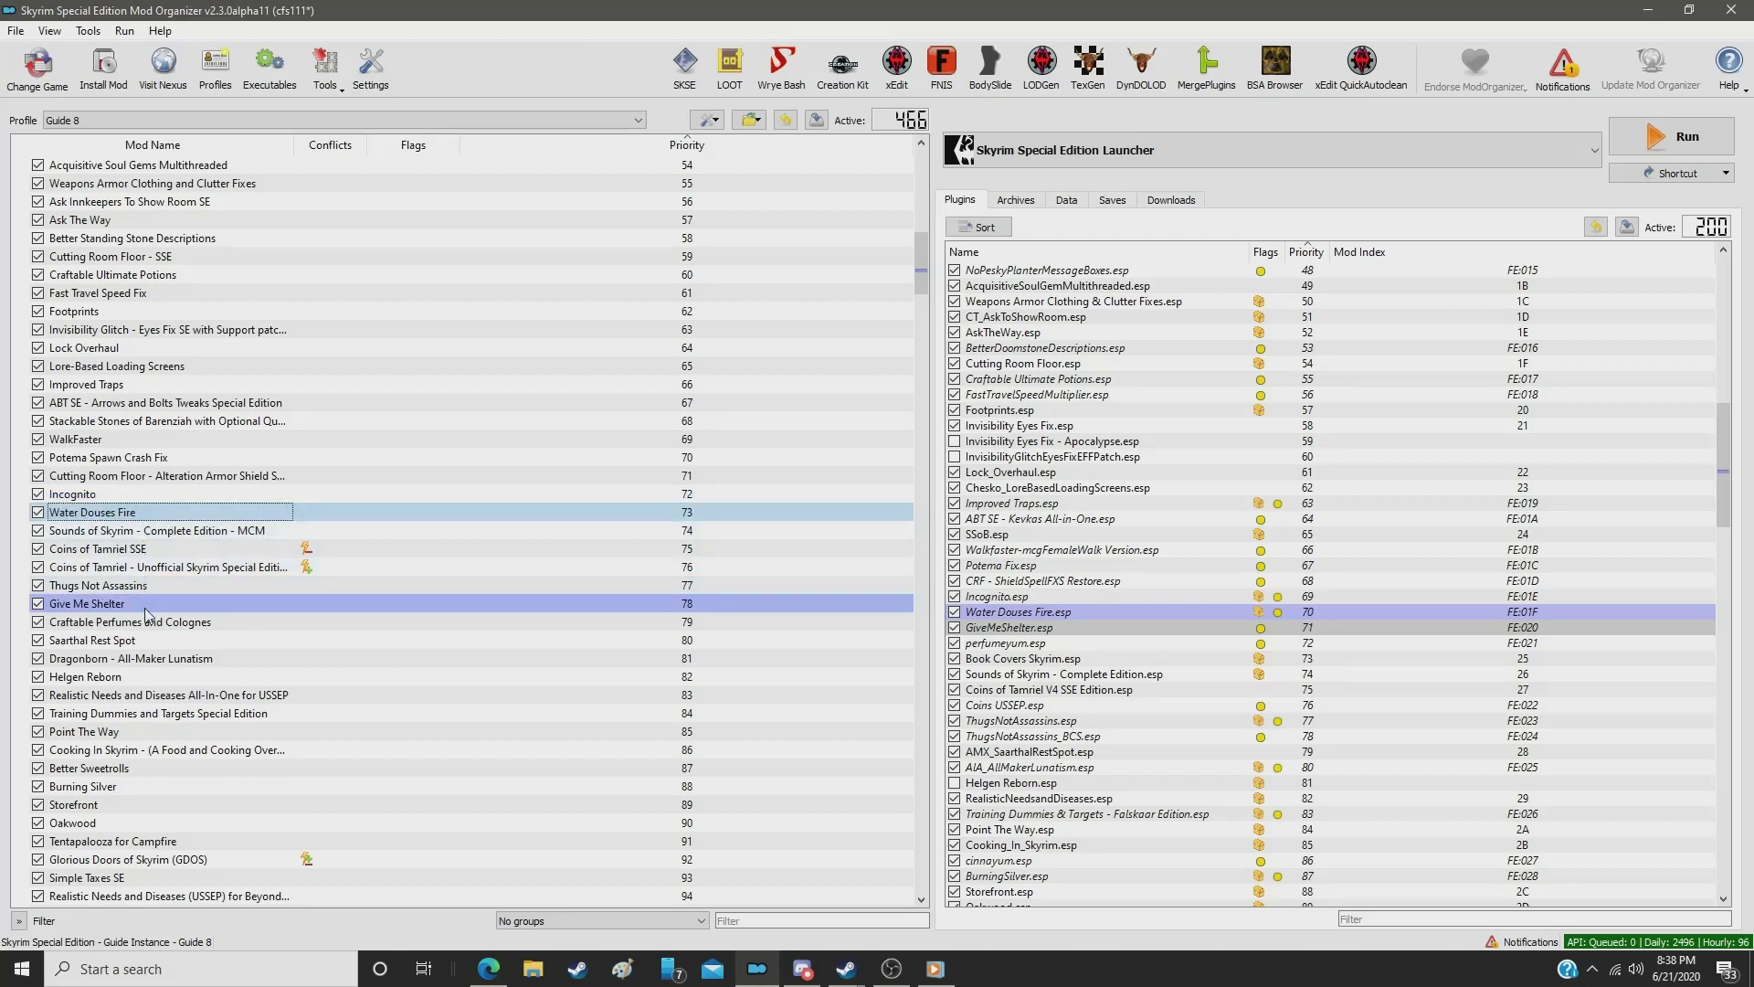
{"action": "left_click_drag", "start_coordinate": [146, 604], "coordinate": [147, 525]}
{"action": "scroll", "coordinate": [1003, 527], "scroll_direction": "down", "scroll_amount": 3}
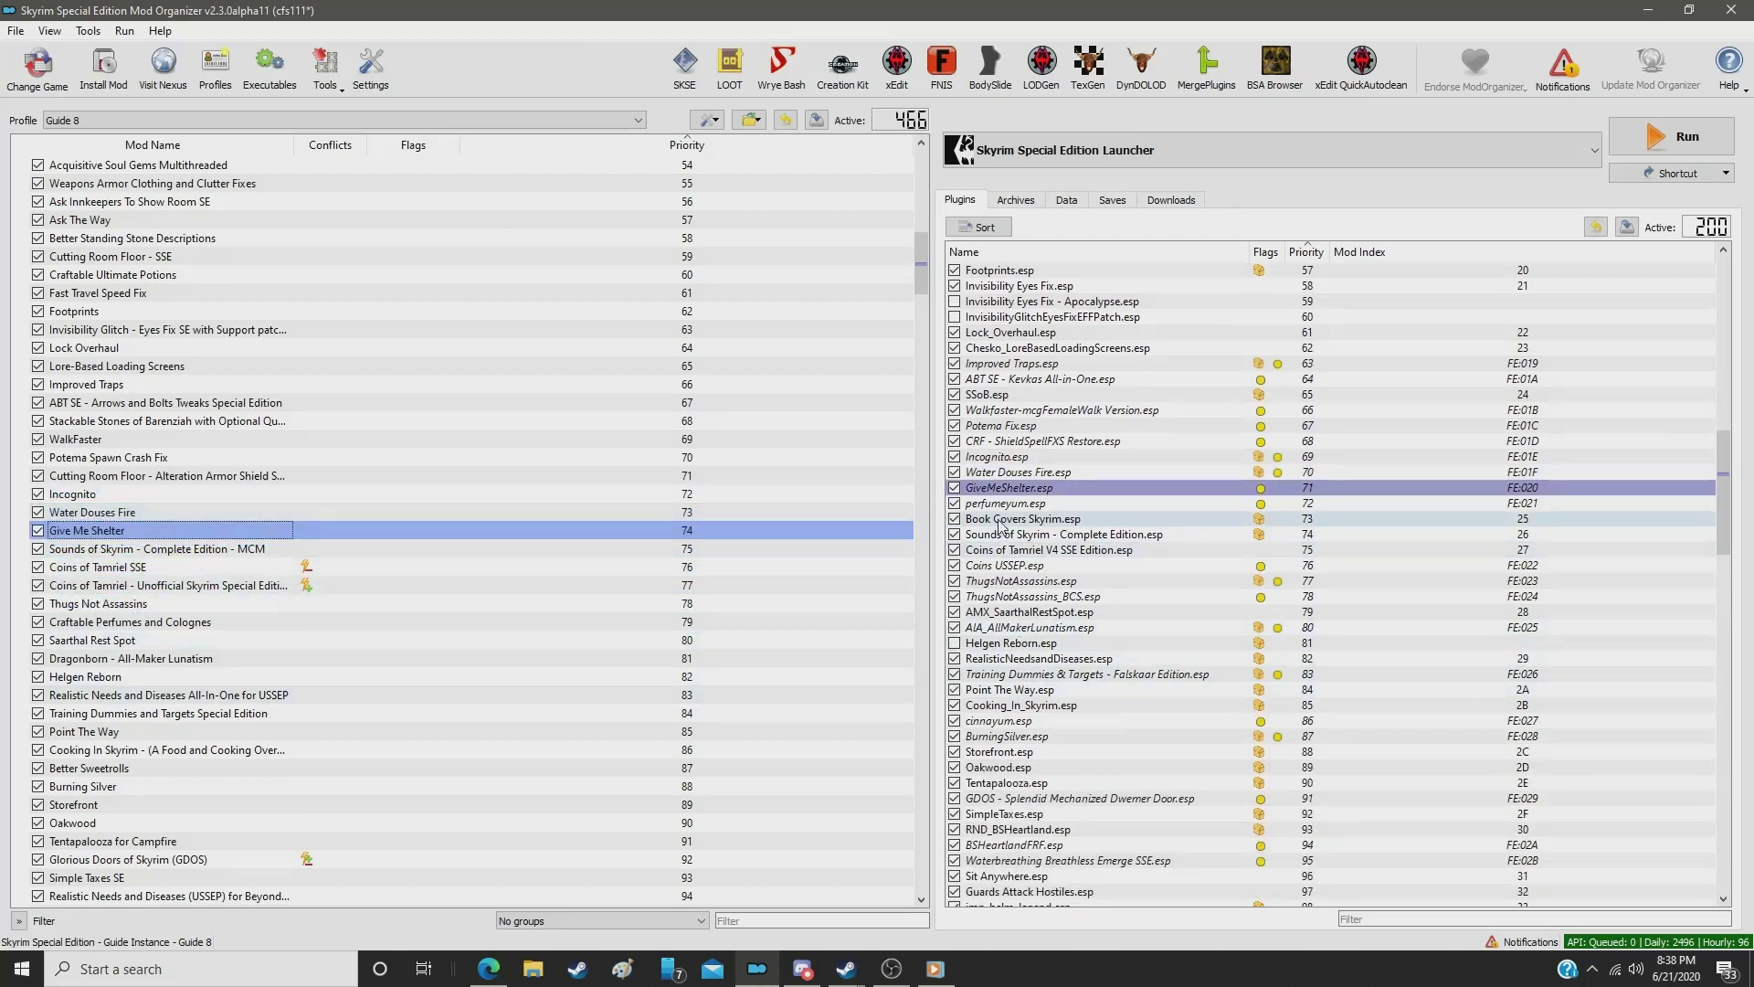
Step: Move Craftable Perfumes and Colognes directly below Give Me Shelter and check it against perfumeyum.esp in the plugin order
{"action": "left_click_drag", "start_coordinate": [212, 622], "coordinate": [212, 548]}
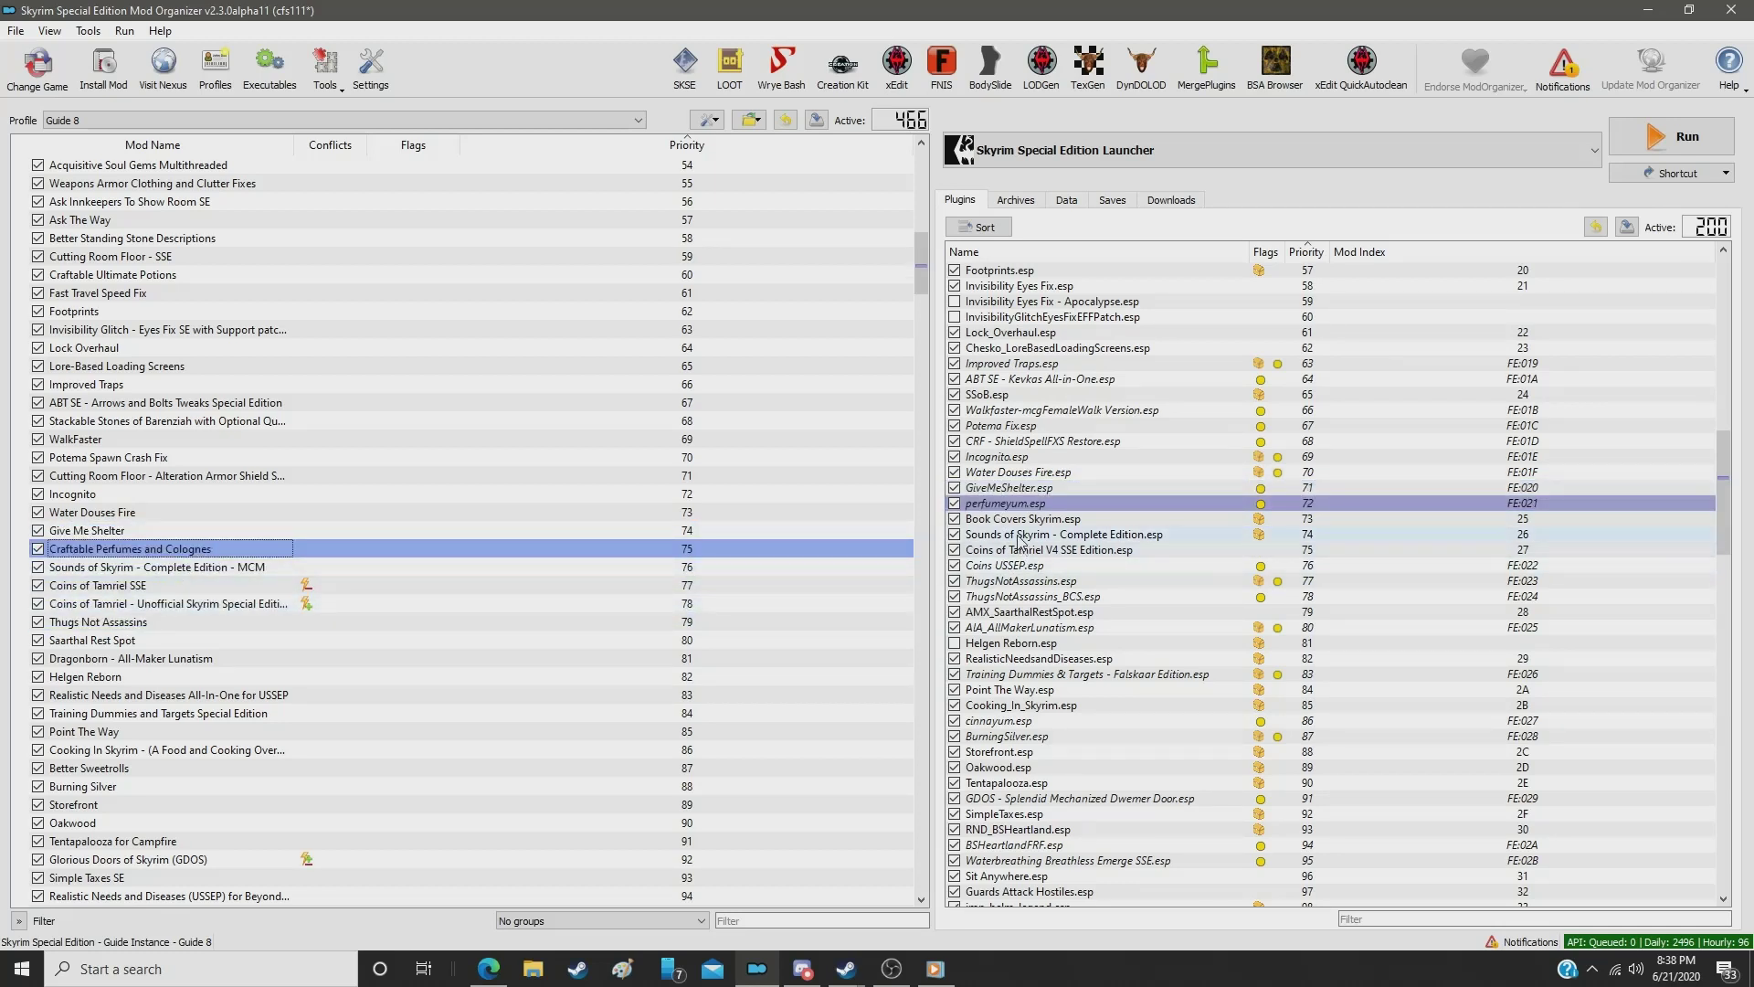
{"action": "left_click", "coordinate": [1014, 519]}
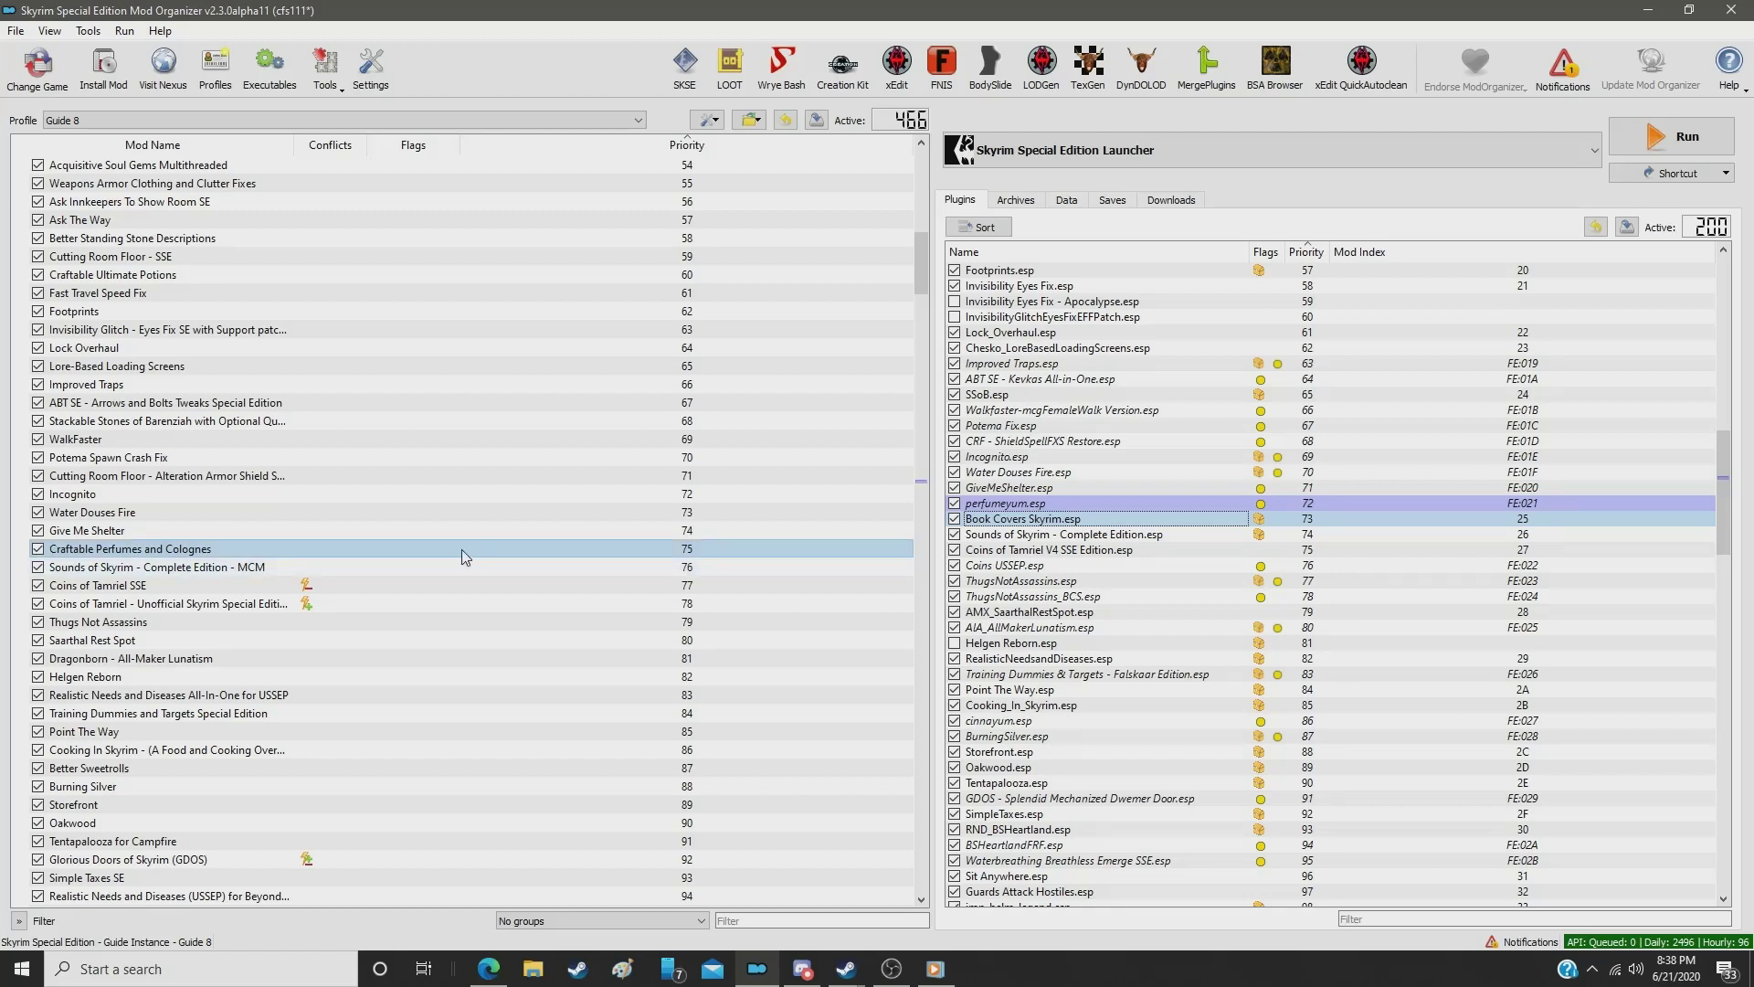
{"action": "left_click", "coordinate": [1042, 505]}
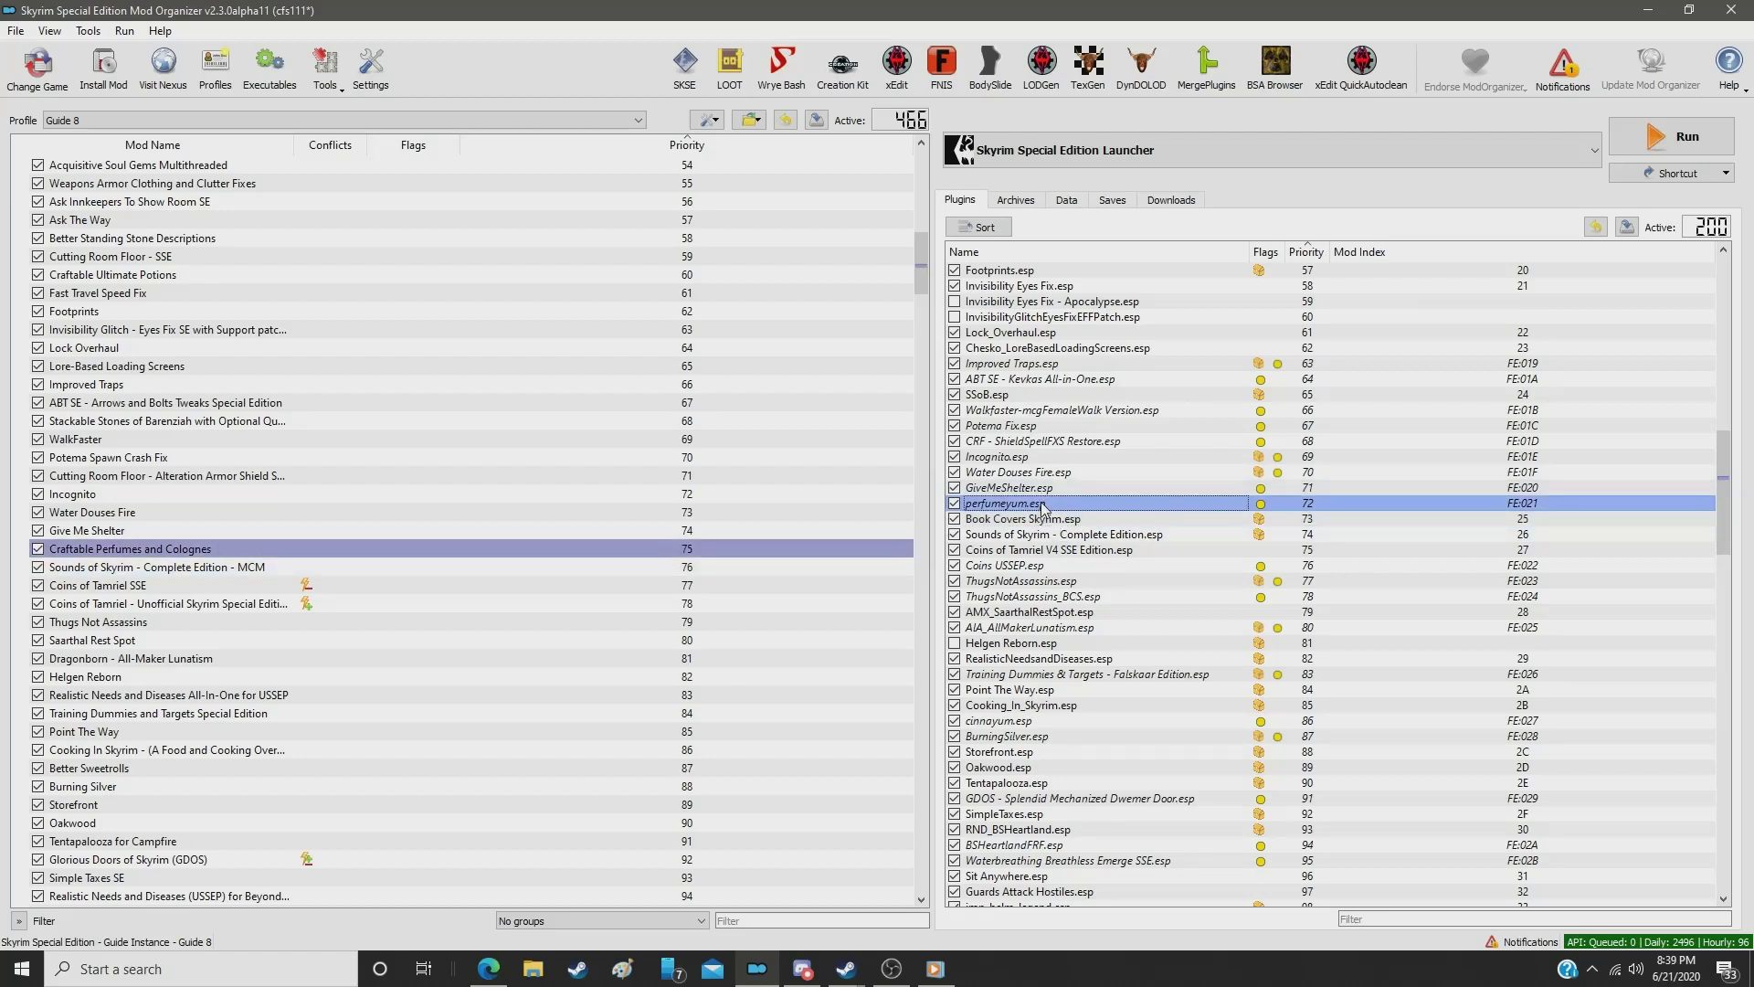
Step: Find the mod that provides Book Covers Skyrim.esp and set its priority in the mod list to 76
{"action": "left_click", "coordinate": [1042, 517]}
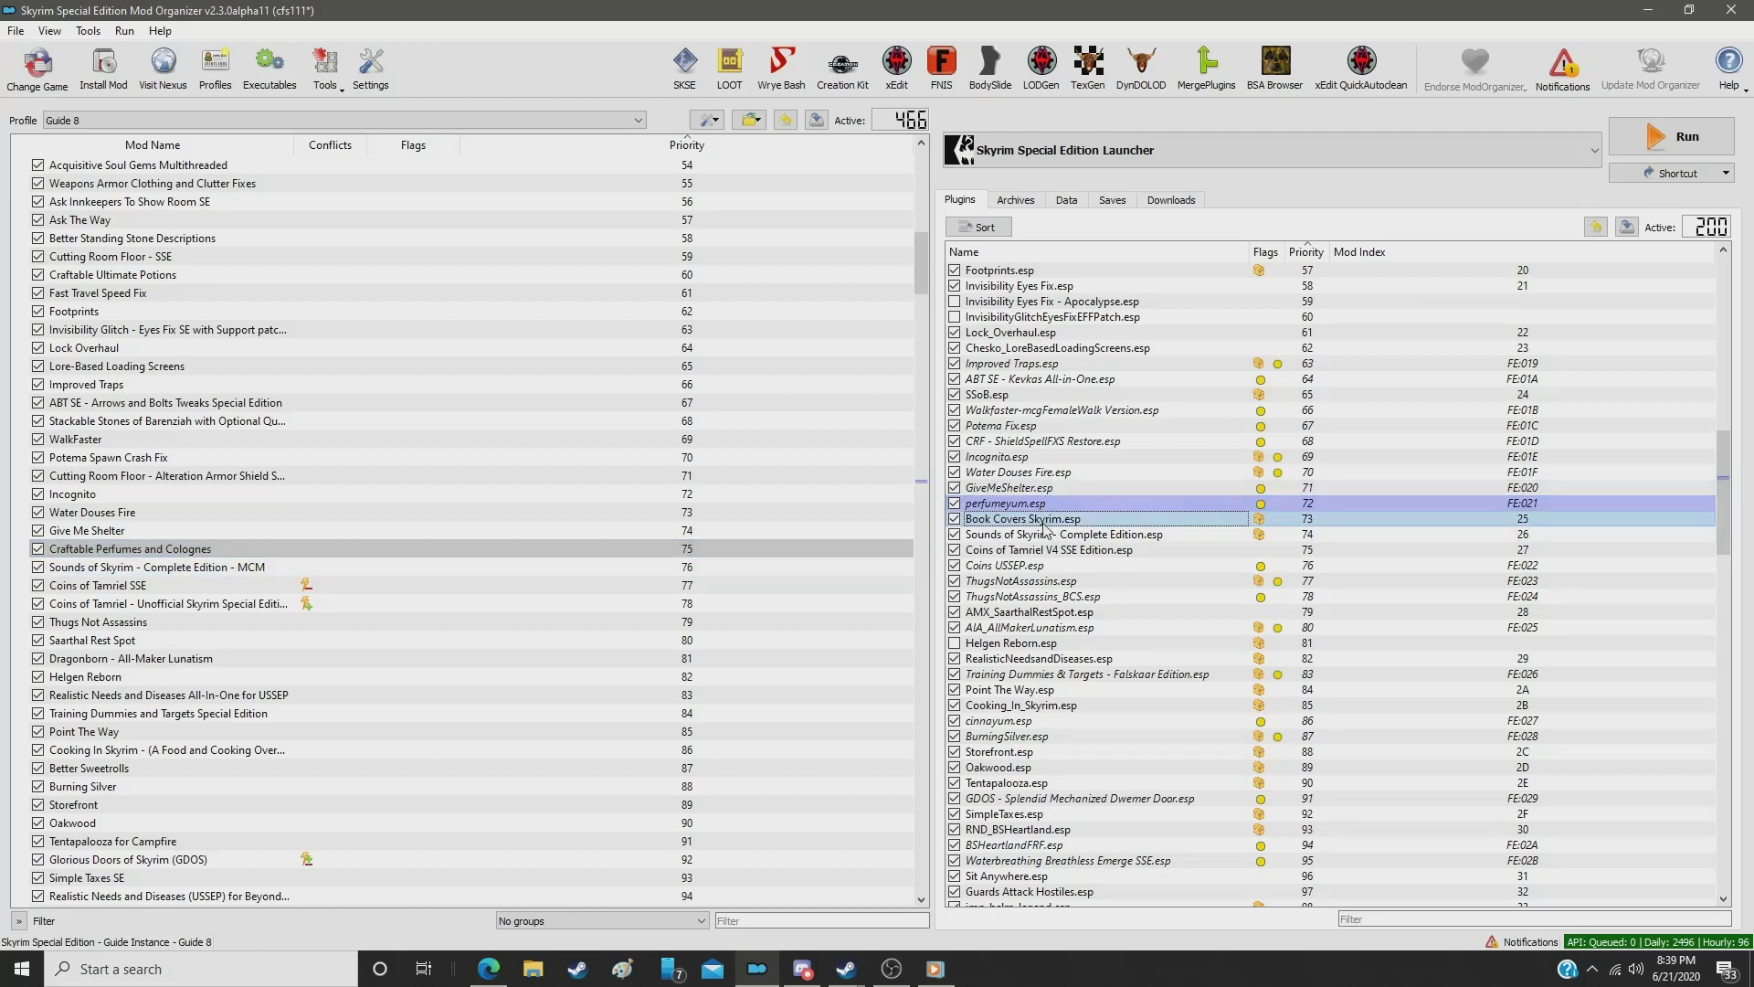
{"action": "left_click_drag", "start_coordinate": [921, 272], "coordinate": [921, 484]}
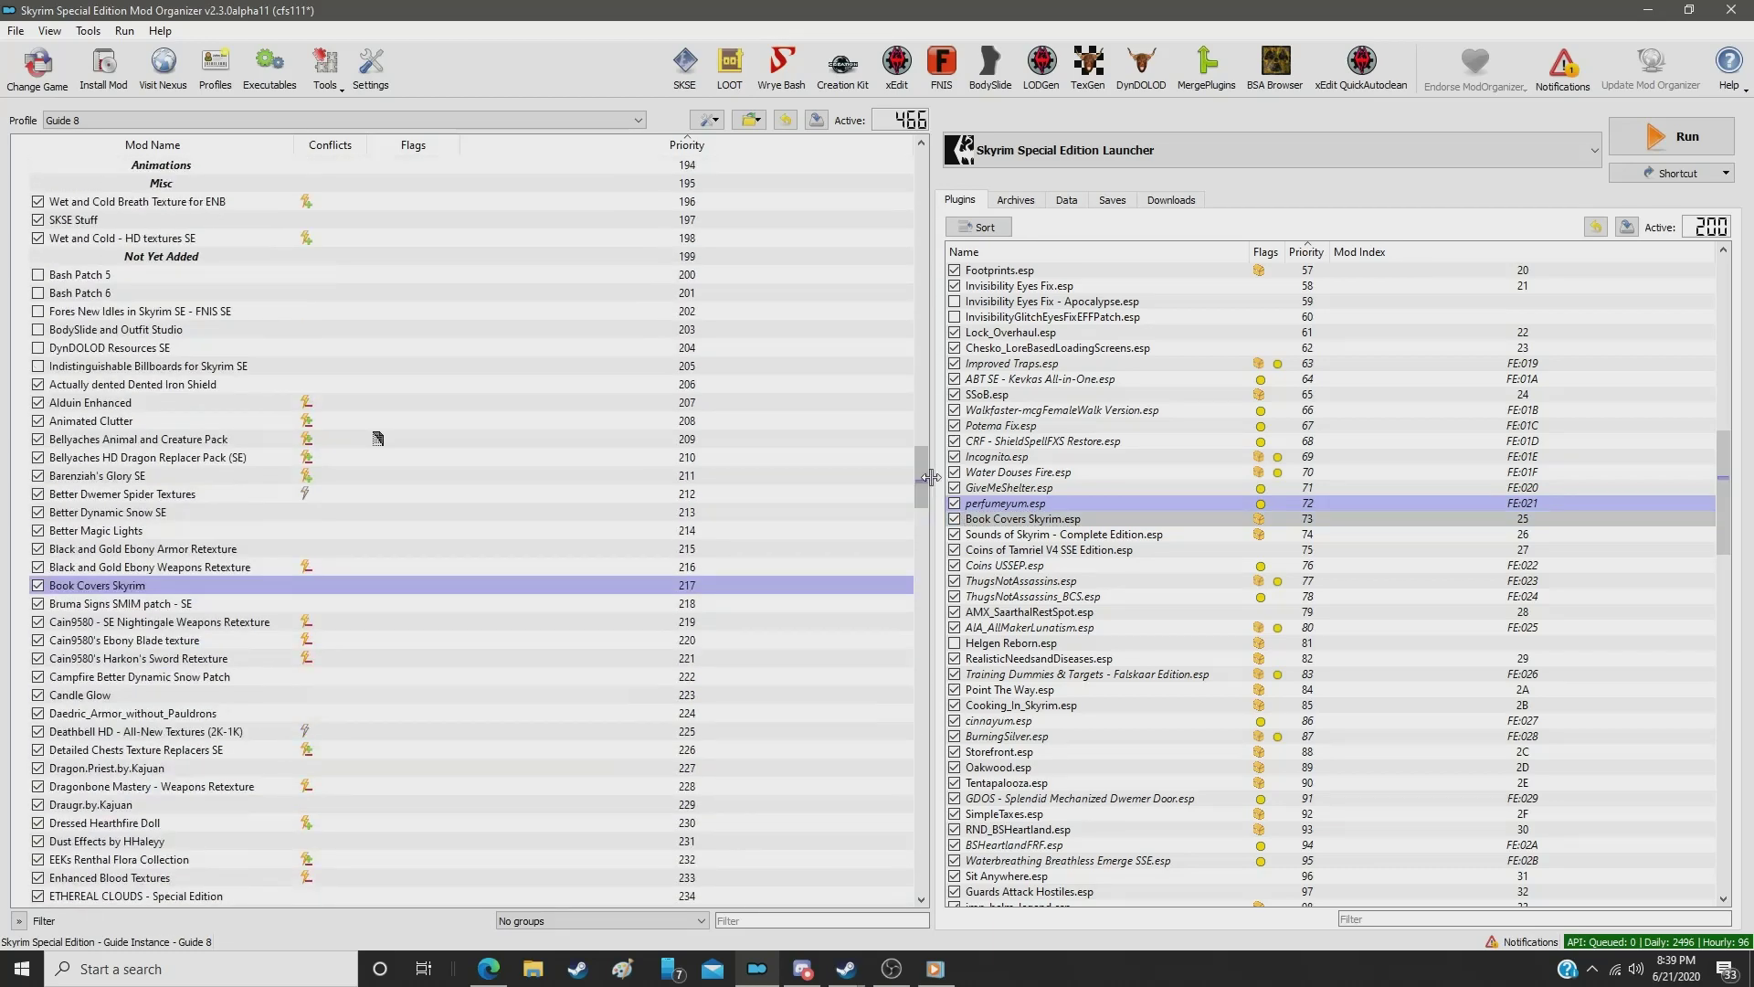
{"action": "left_click", "coordinate": [679, 590]}
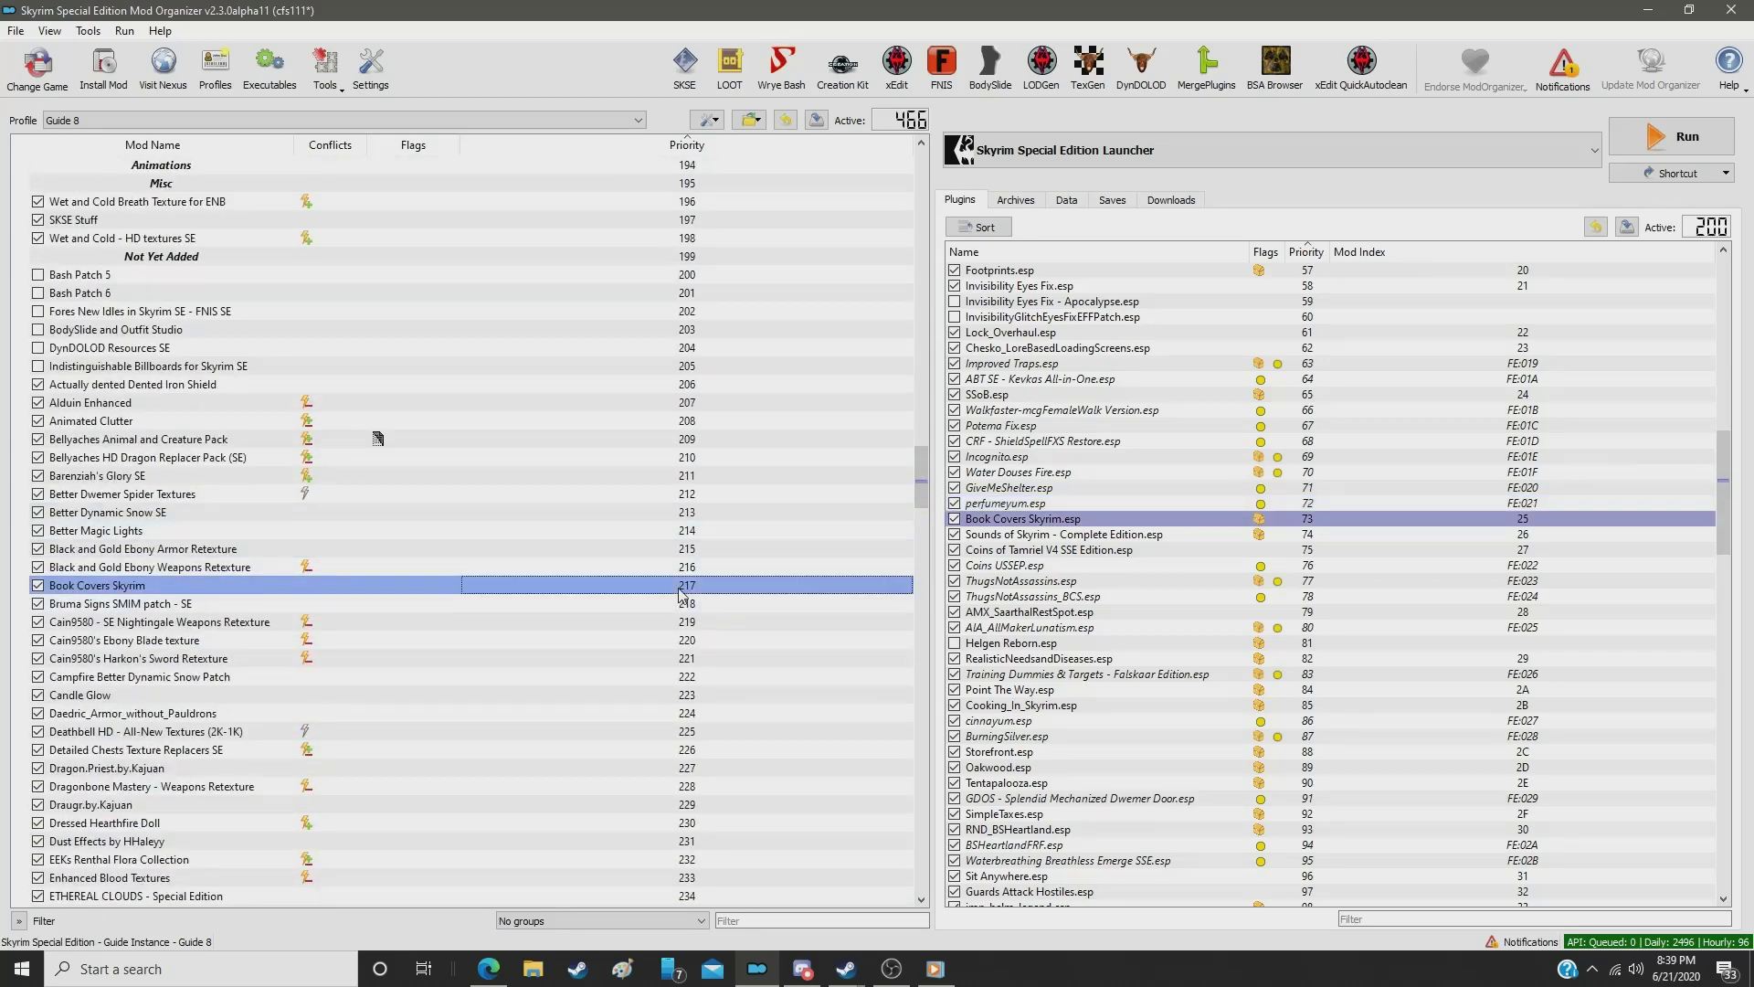
{"action": "left_click", "coordinate": [679, 590]}
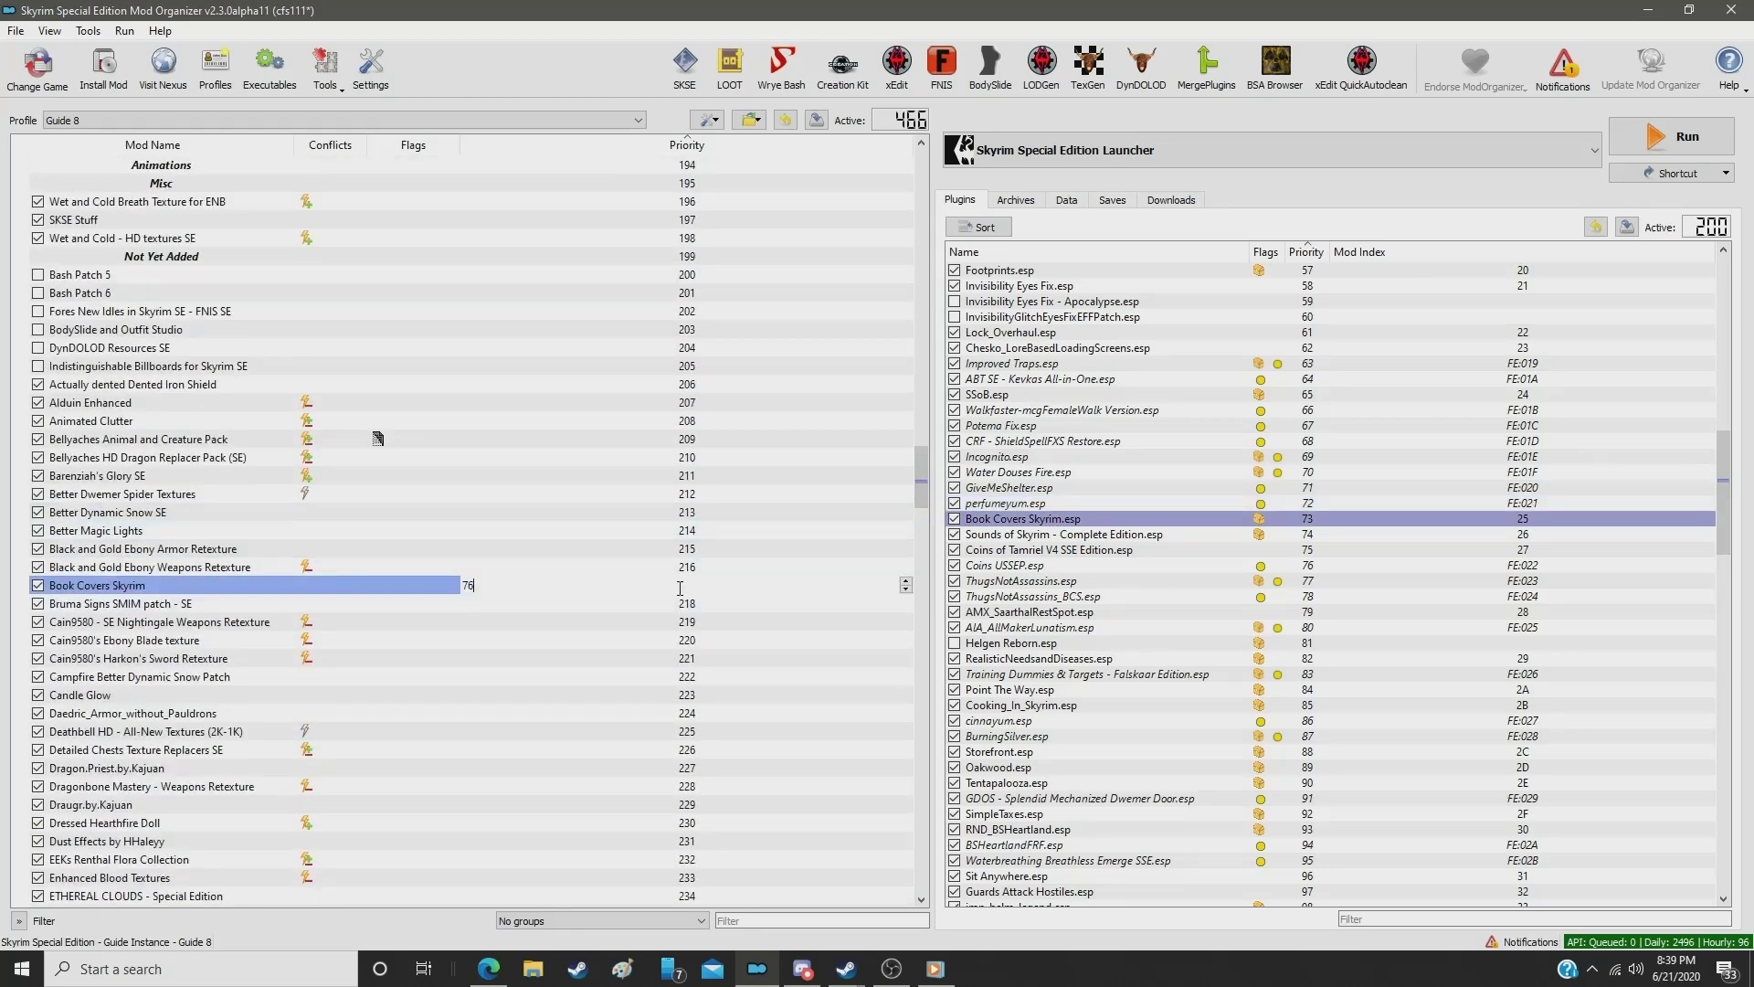
{"action": "key", "text": "Return"}
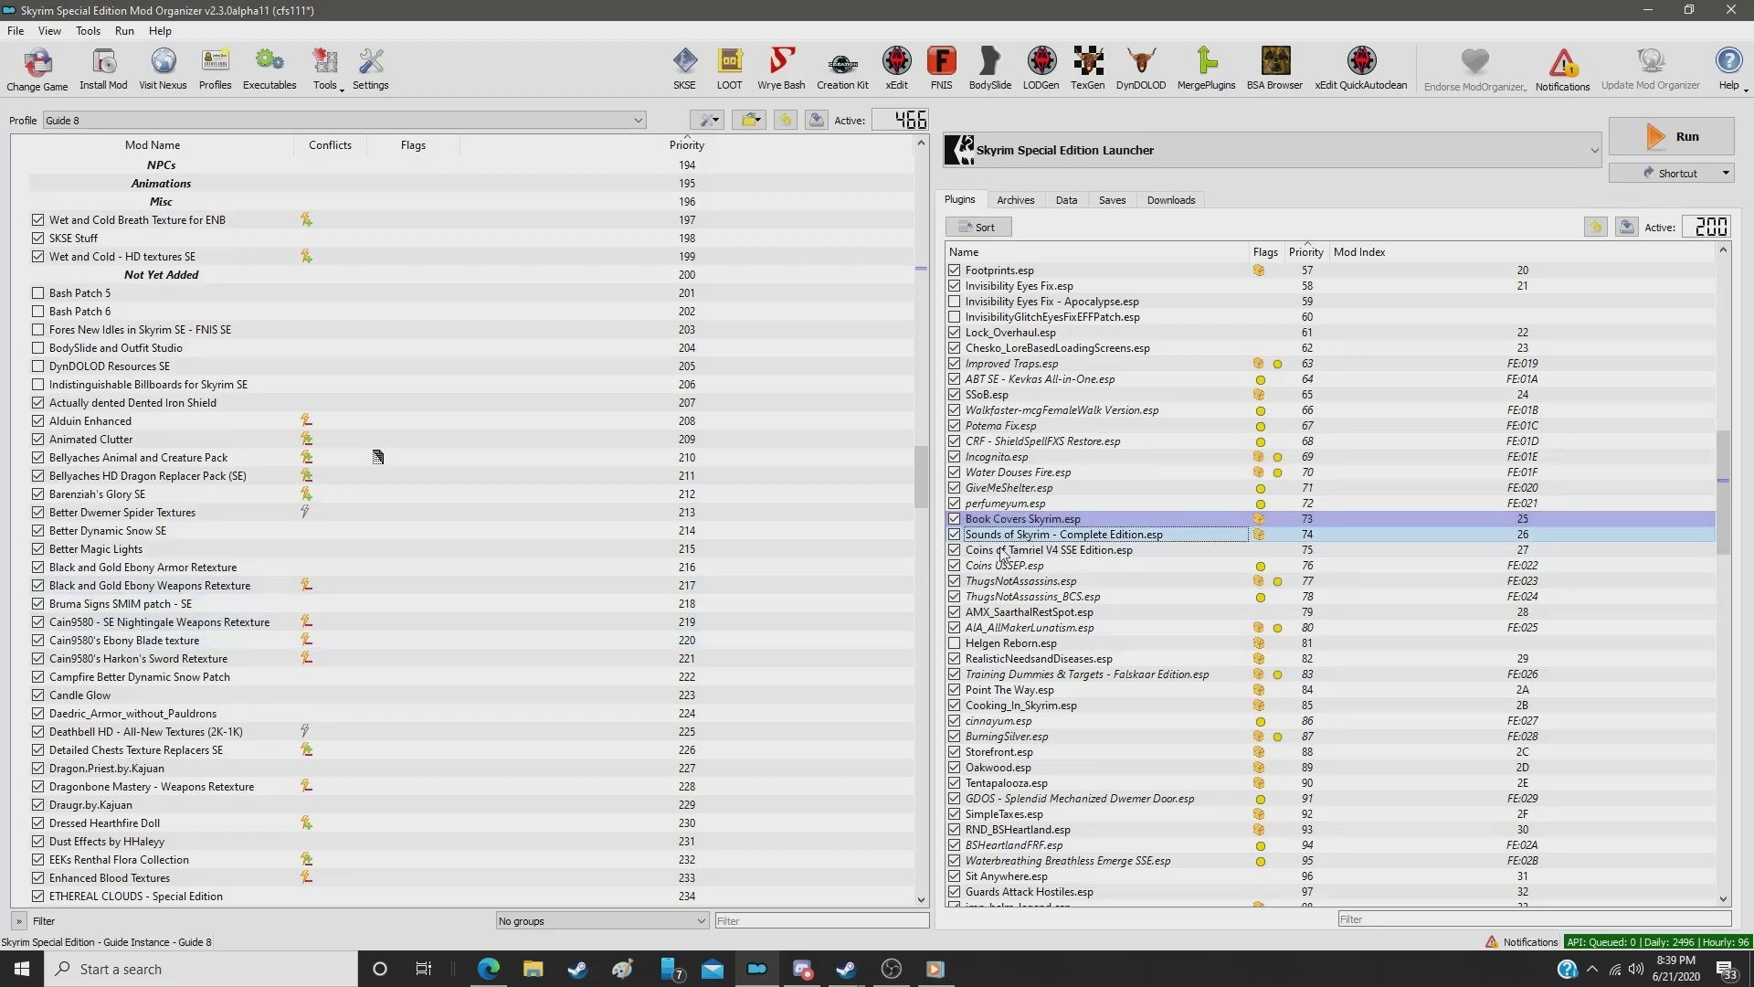
Step: Compare plugin order with the mod list from Coins of Tamriel V4 SSE Edition.esp through Waterbreathing Breathless Emerge SSE.esp
{"action": "left_click_drag", "start_coordinate": [922, 485], "coordinate": [914, 273]}
{"action": "scroll", "coordinate": [1087, 420], "scroll_direction": "down", "scroll_amount": 3}
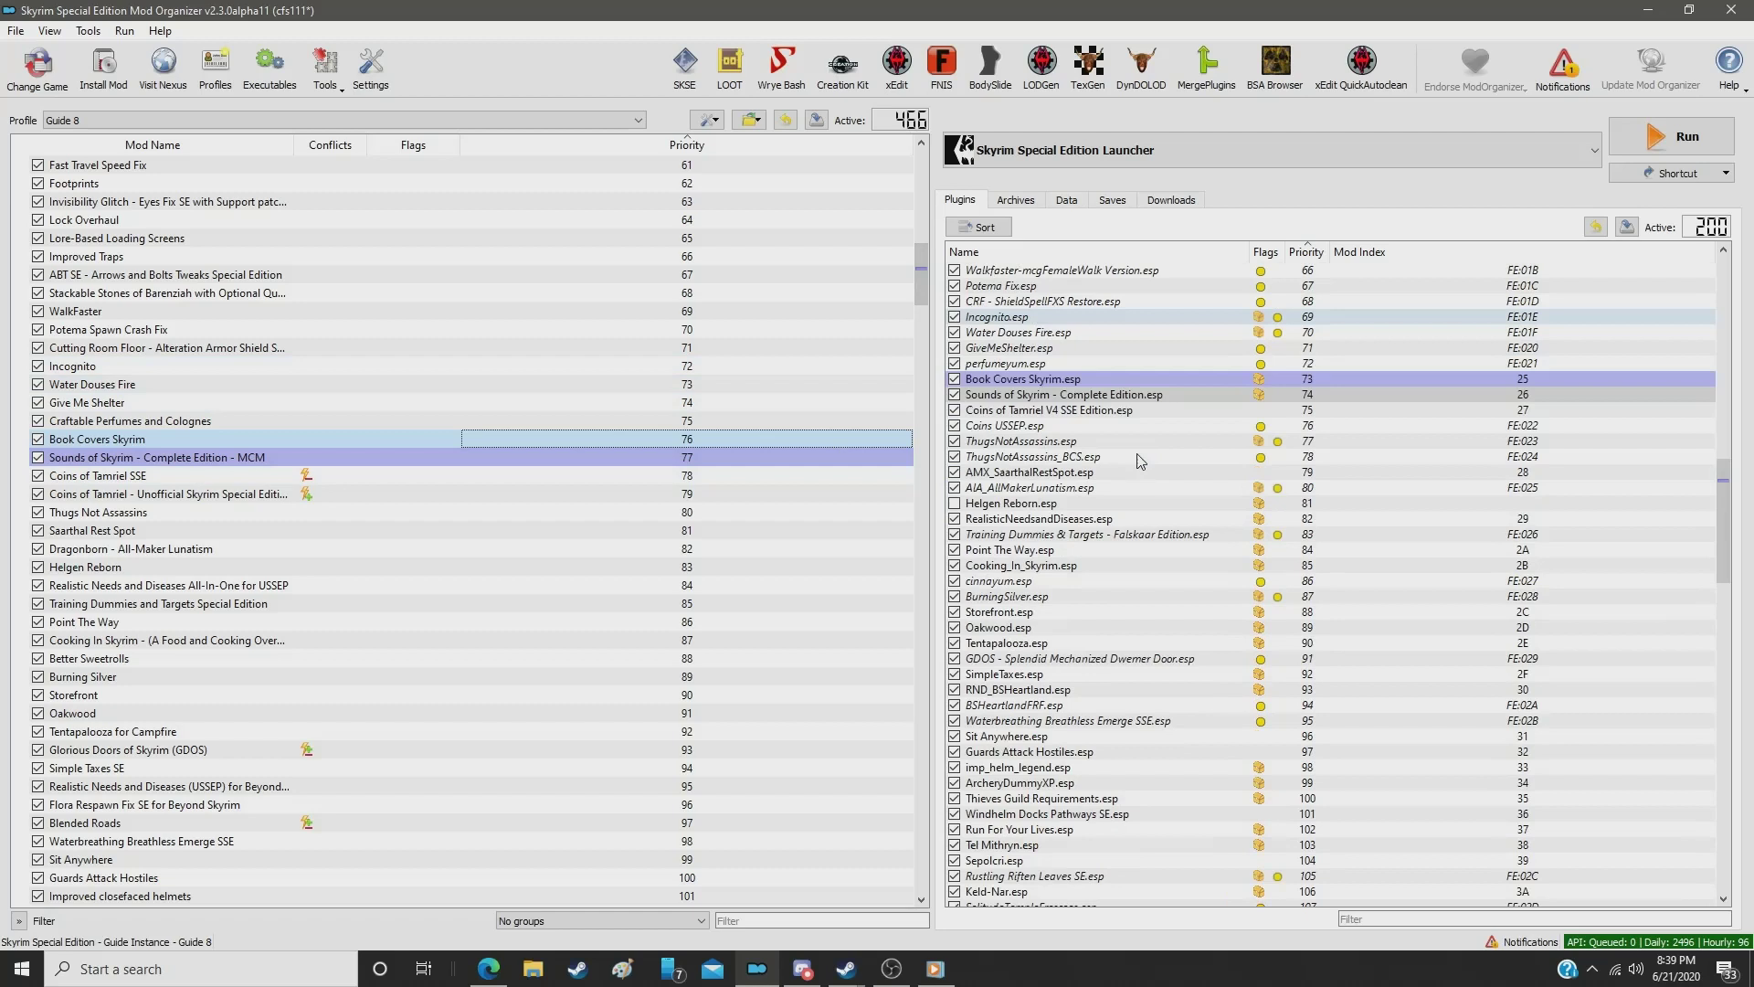
{"action": "left_click", "coordinate": [1087, 411]}
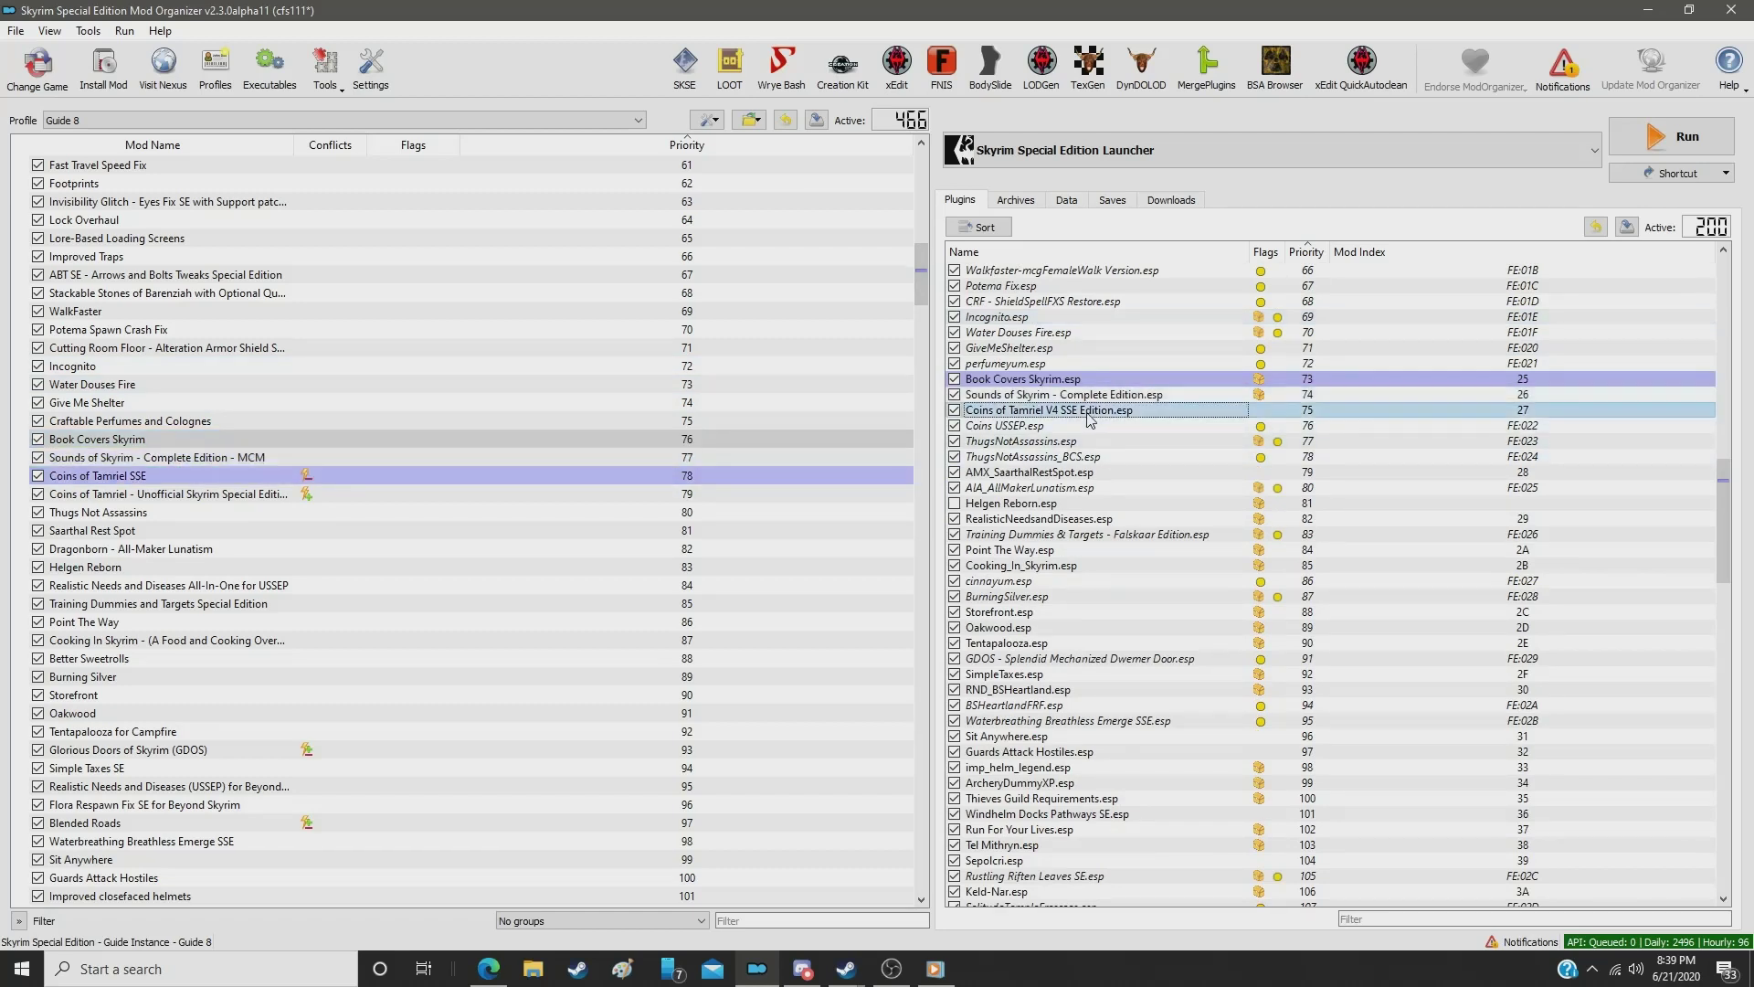
{"action": "key", "text": "Down"}
{"action": "key", "text": "Down"}
{"action": "key", "text": "Down"}
{"action": "key", "text": "Down"}
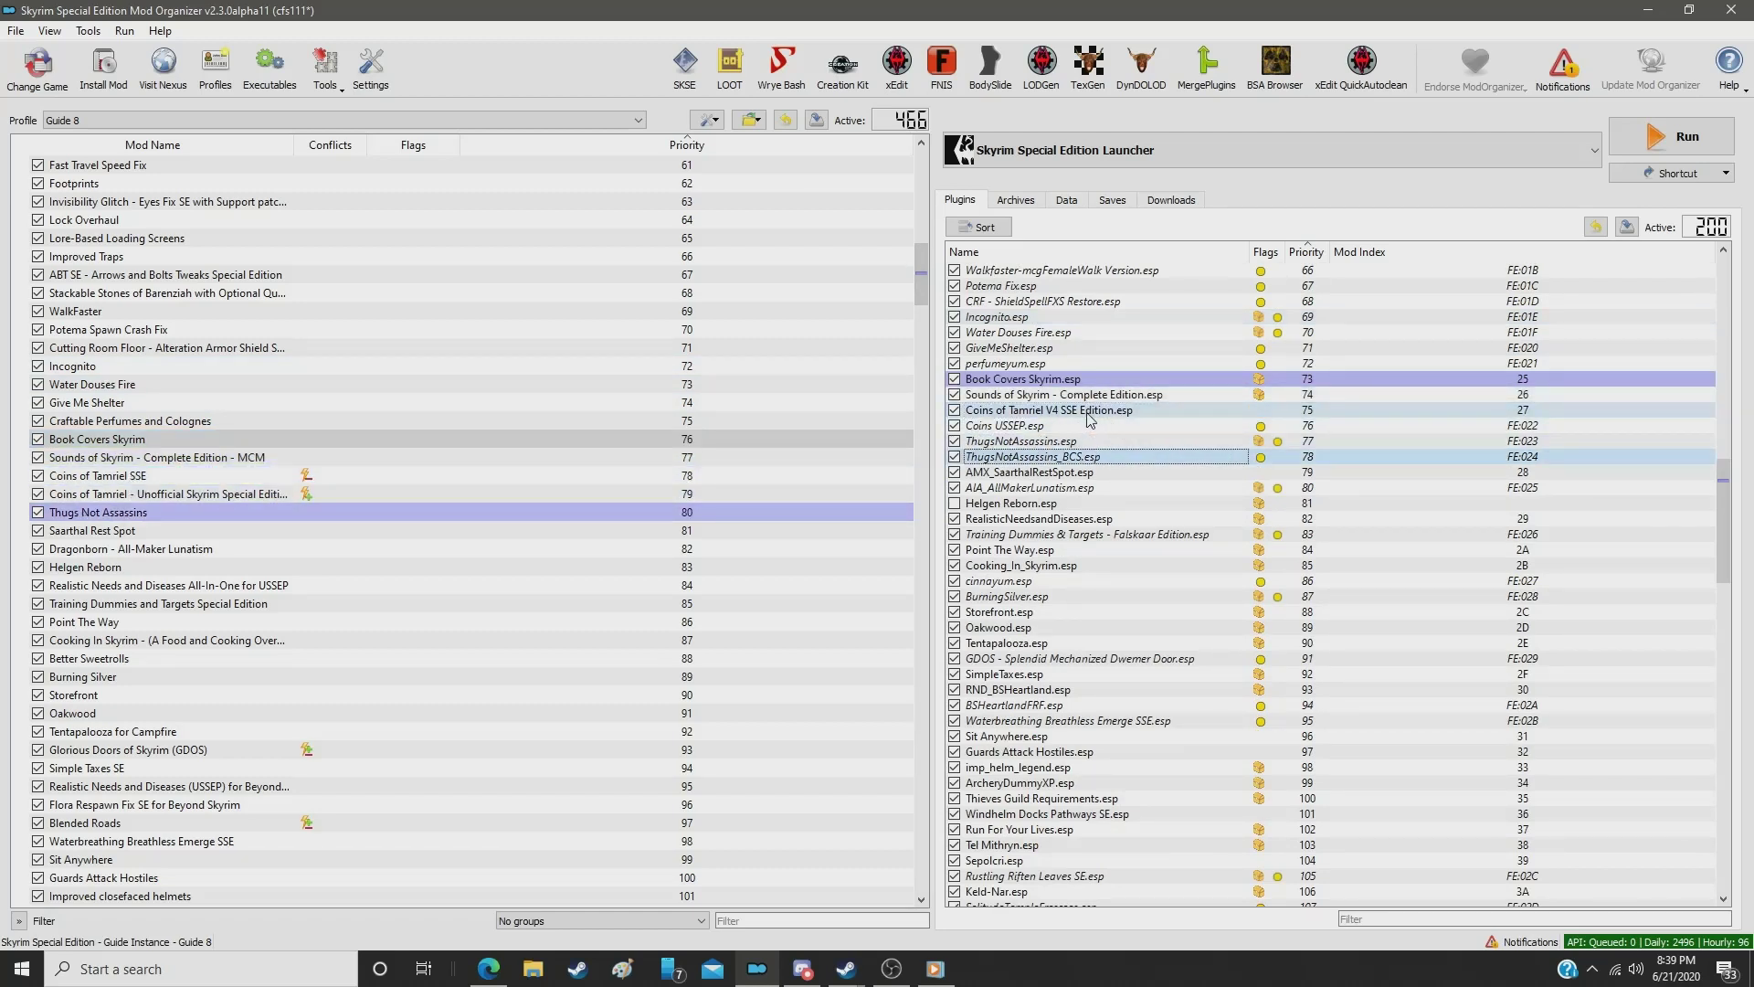
{"action": "key", "text": "Down"}
{"action": "key", "text": "Down"}
{"action": "key", "text": "Down"}
{"action": "key", "text": "Down"}
{"action": "key", "text": "Down"}
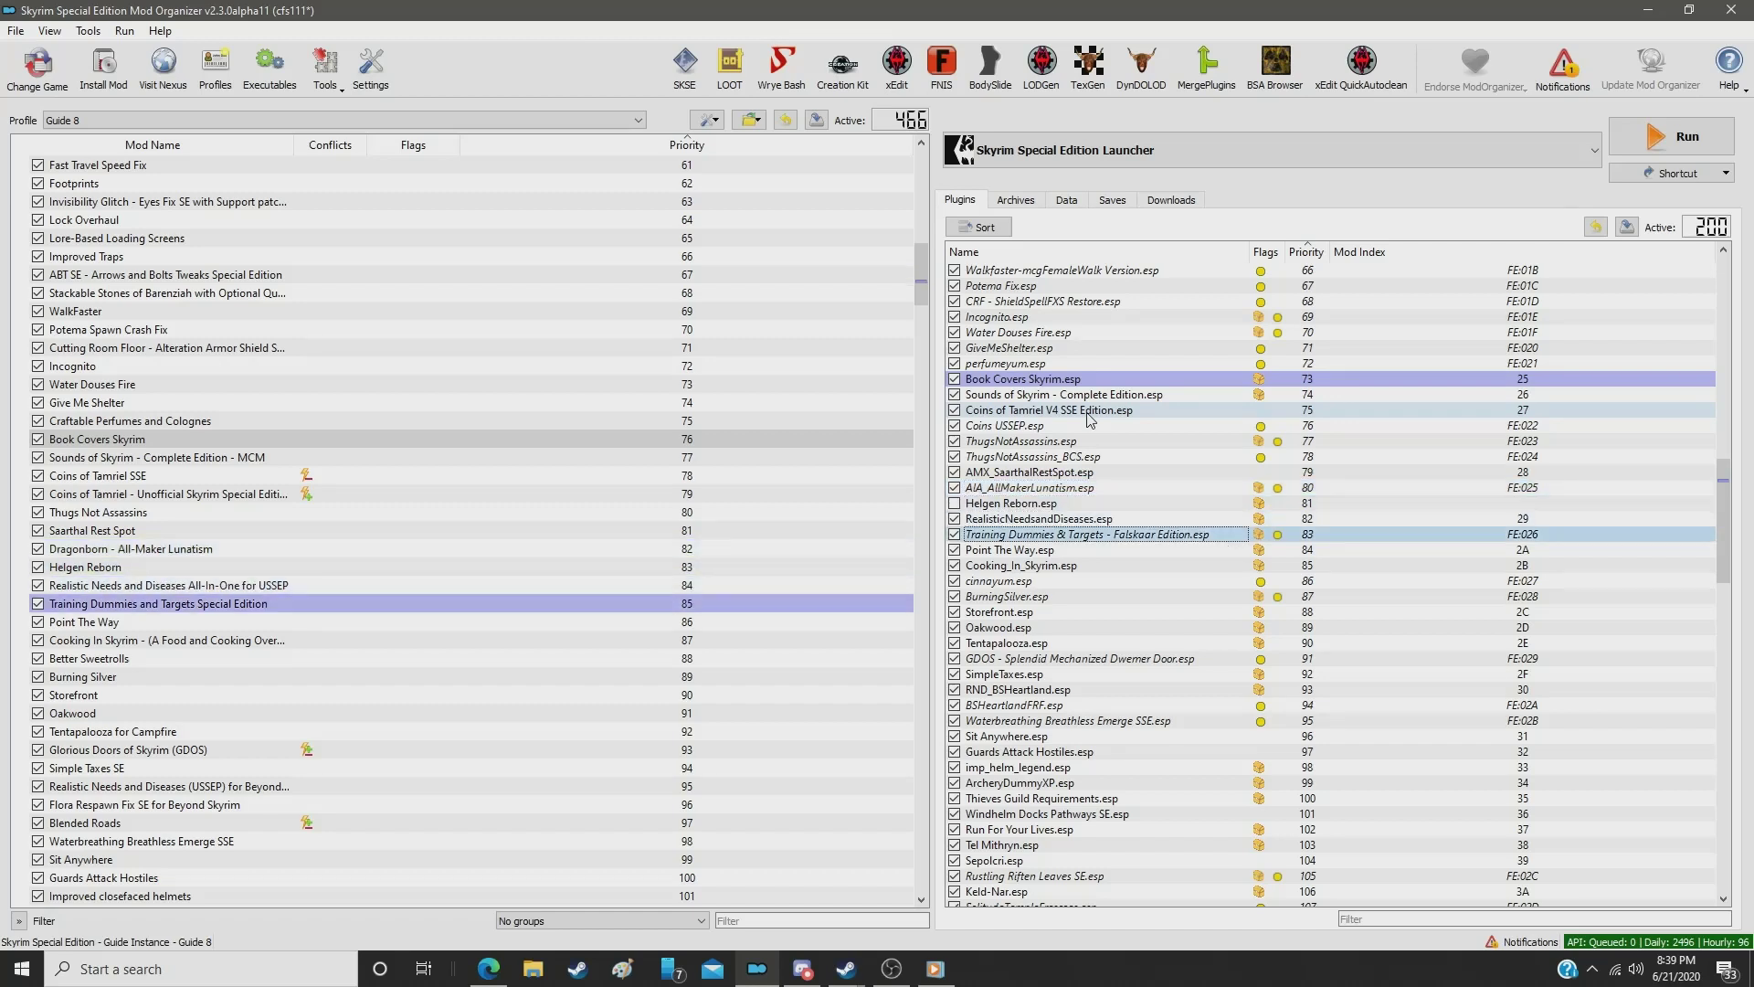
{"action": "key", "text": "Down"}
{"action": "key", "text": "Down"}
{"action": "key", "text": "Down"}
{"action": "key", "text": "Down"}
{"action": "key", "text": "Down"}
{"action": "key", "text": "Down"}
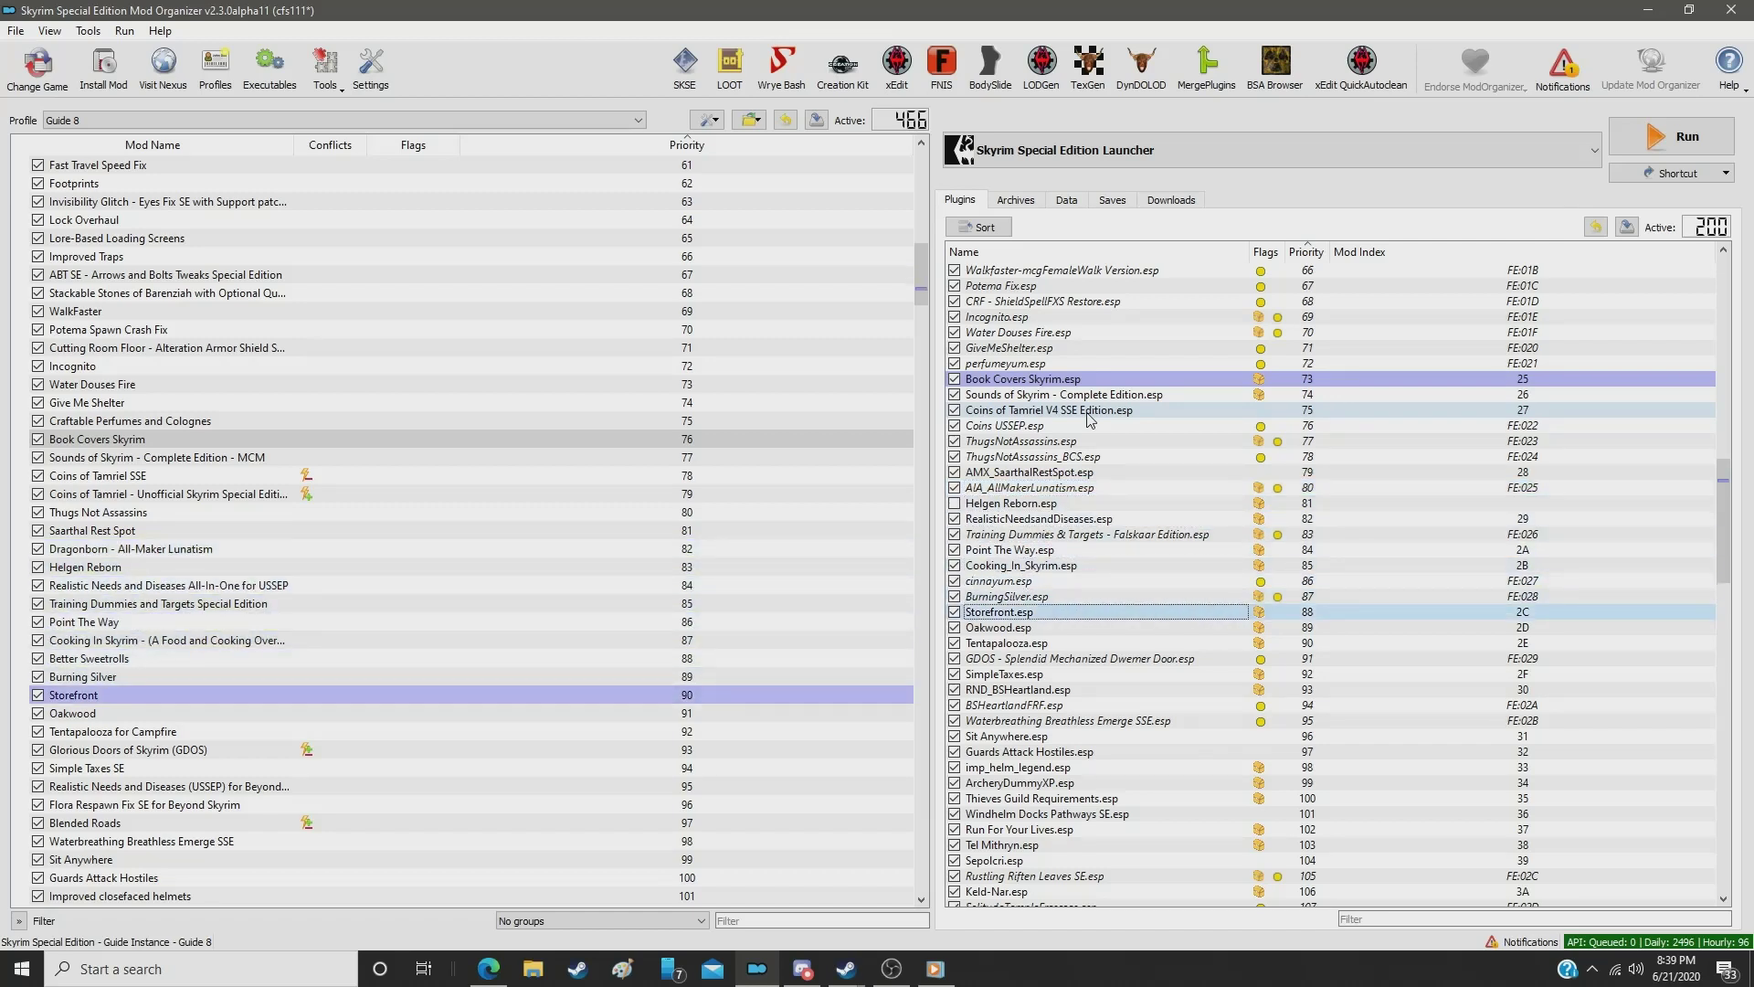
{"action": "key", "text": "Down"}
{"action": "key", "text": "Down"}
{"action": "key", "text": "Down"}
{"action": "key", "text": "Down"}
{"action": "key", "text": "Down"}
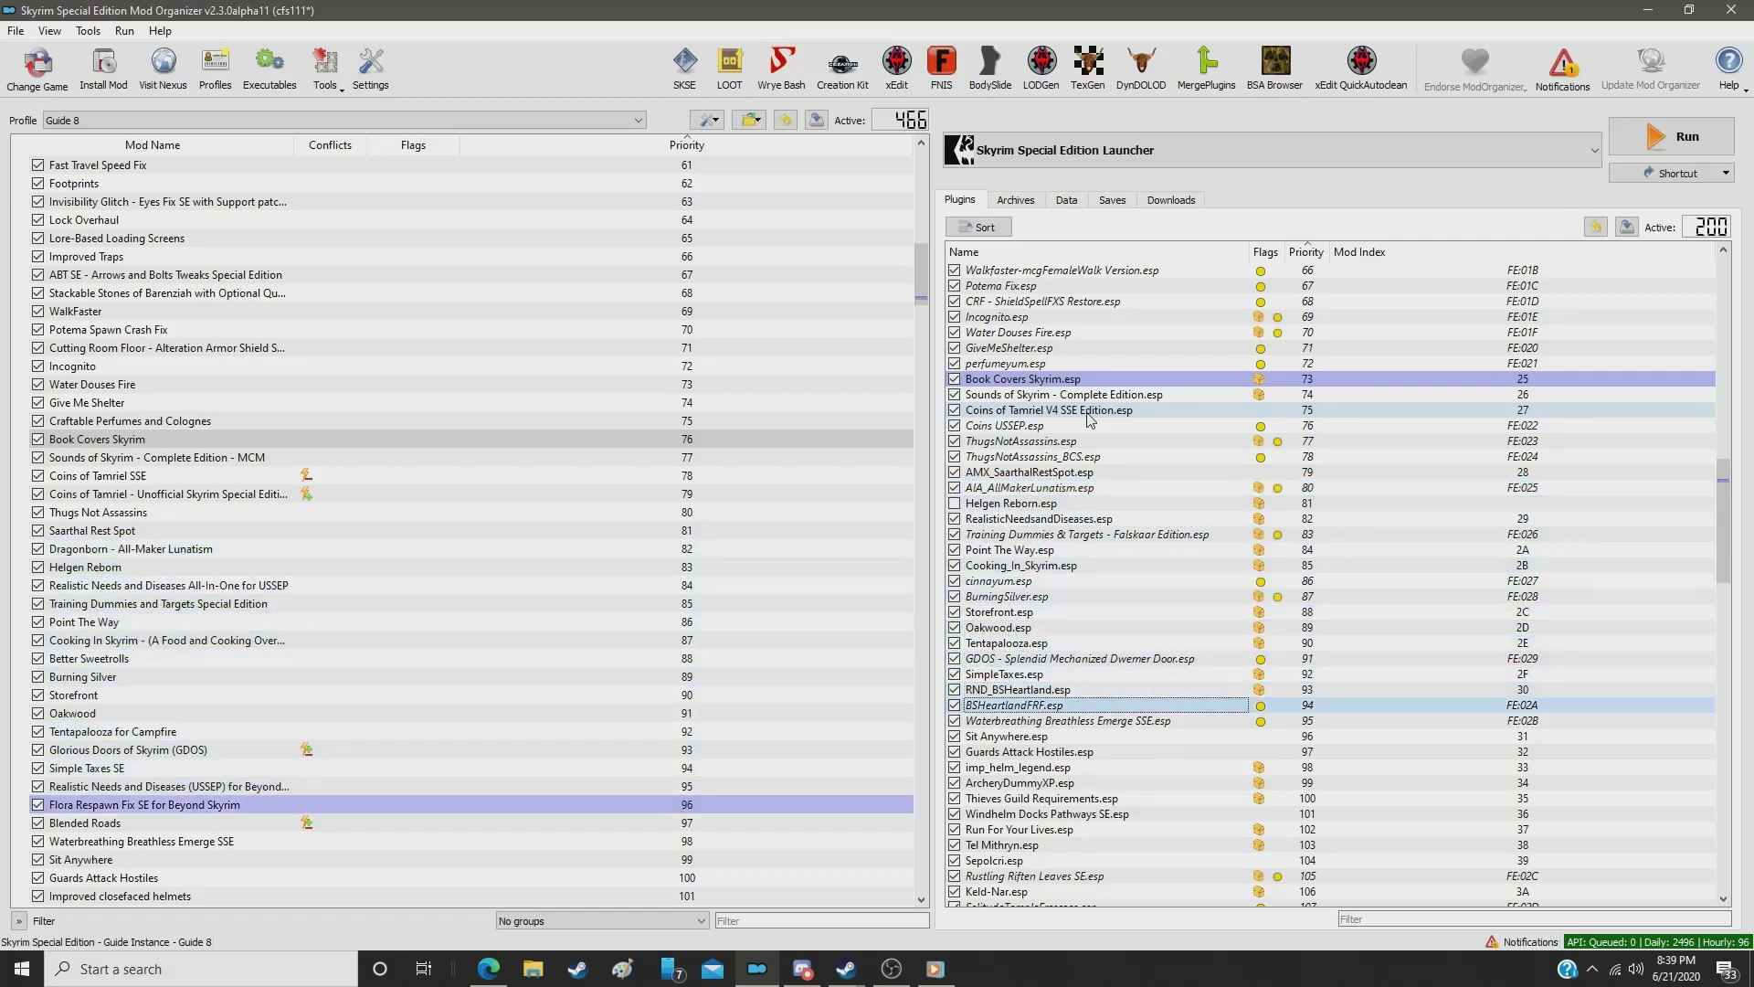
{"action": "key", "text": "Down"}
{"action": "key", "text": "Up"}
{"action": "key", "text": "Up"}
{"action": "key", "text": "Up"}
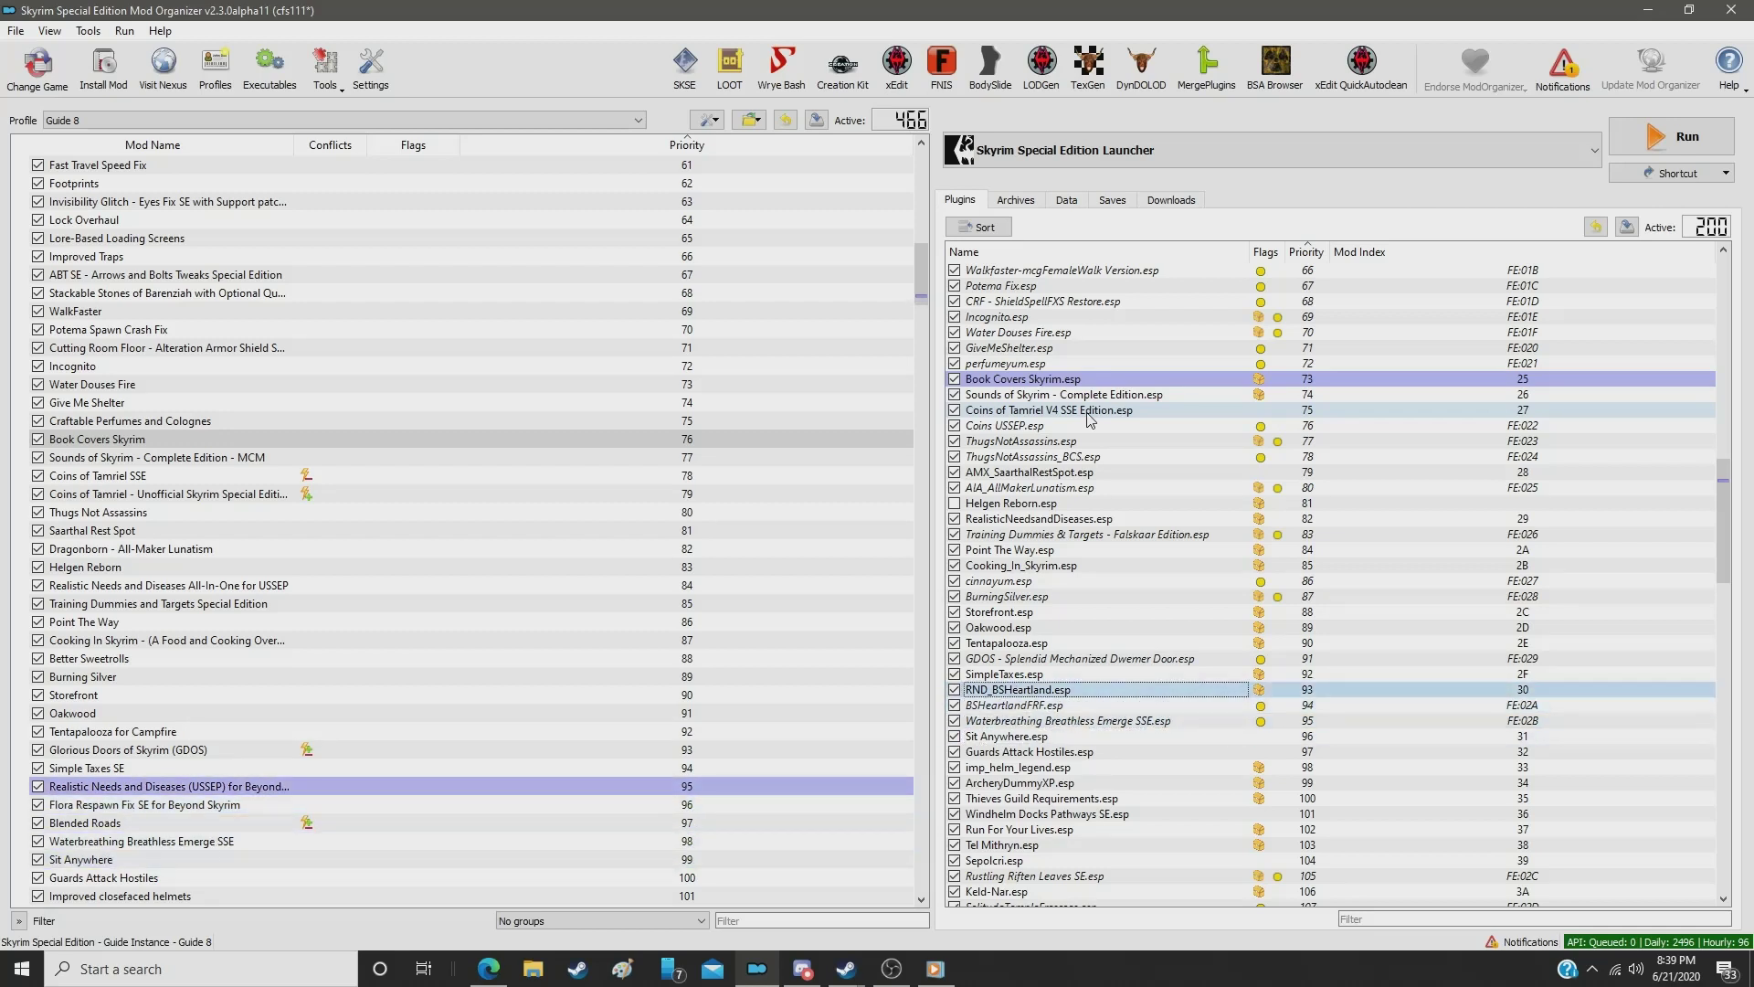
{"action": "key", "text": "Down"}
{"action": "key", "text": "Down"}
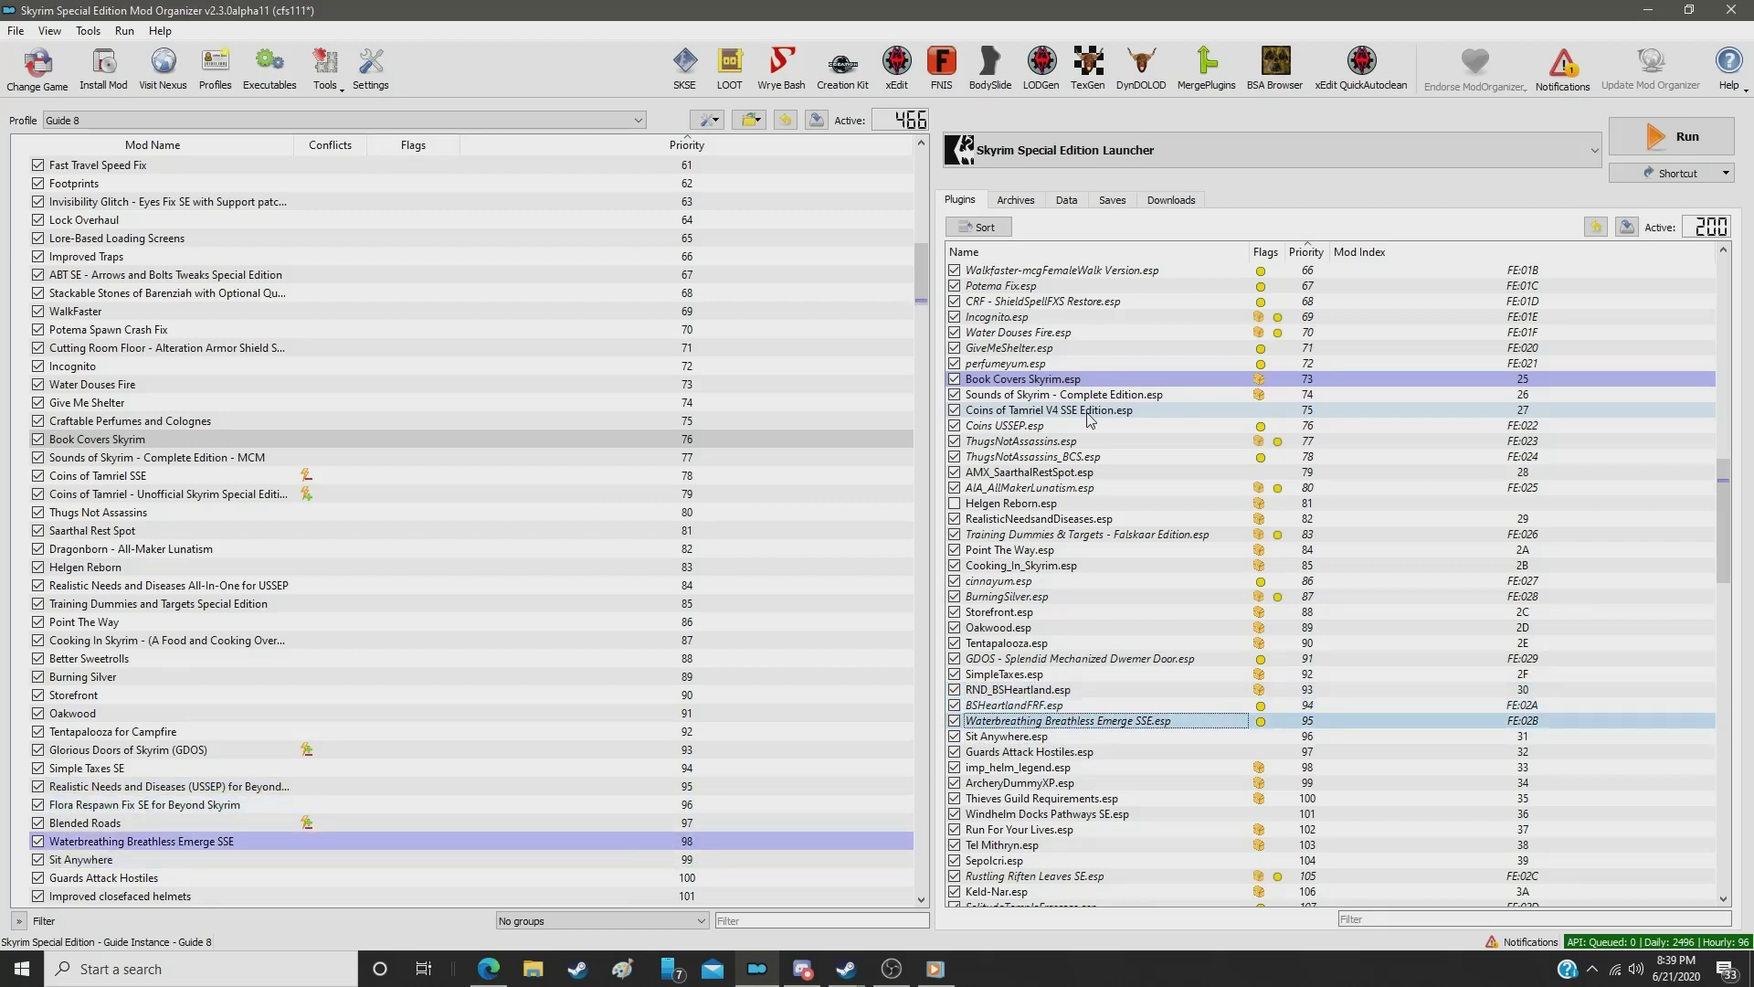
{"action": "key", "text": "Up"}
{"action": "key", "text": "Down"}
Step: Look up where BlendedRoads.esp sits among the plugins and move the Blended Roads mod directly below Go to bed
{"action": "scroll", "coordinate": [1246, 673], "scroll_direction": "down", "scroll_amount": 6}
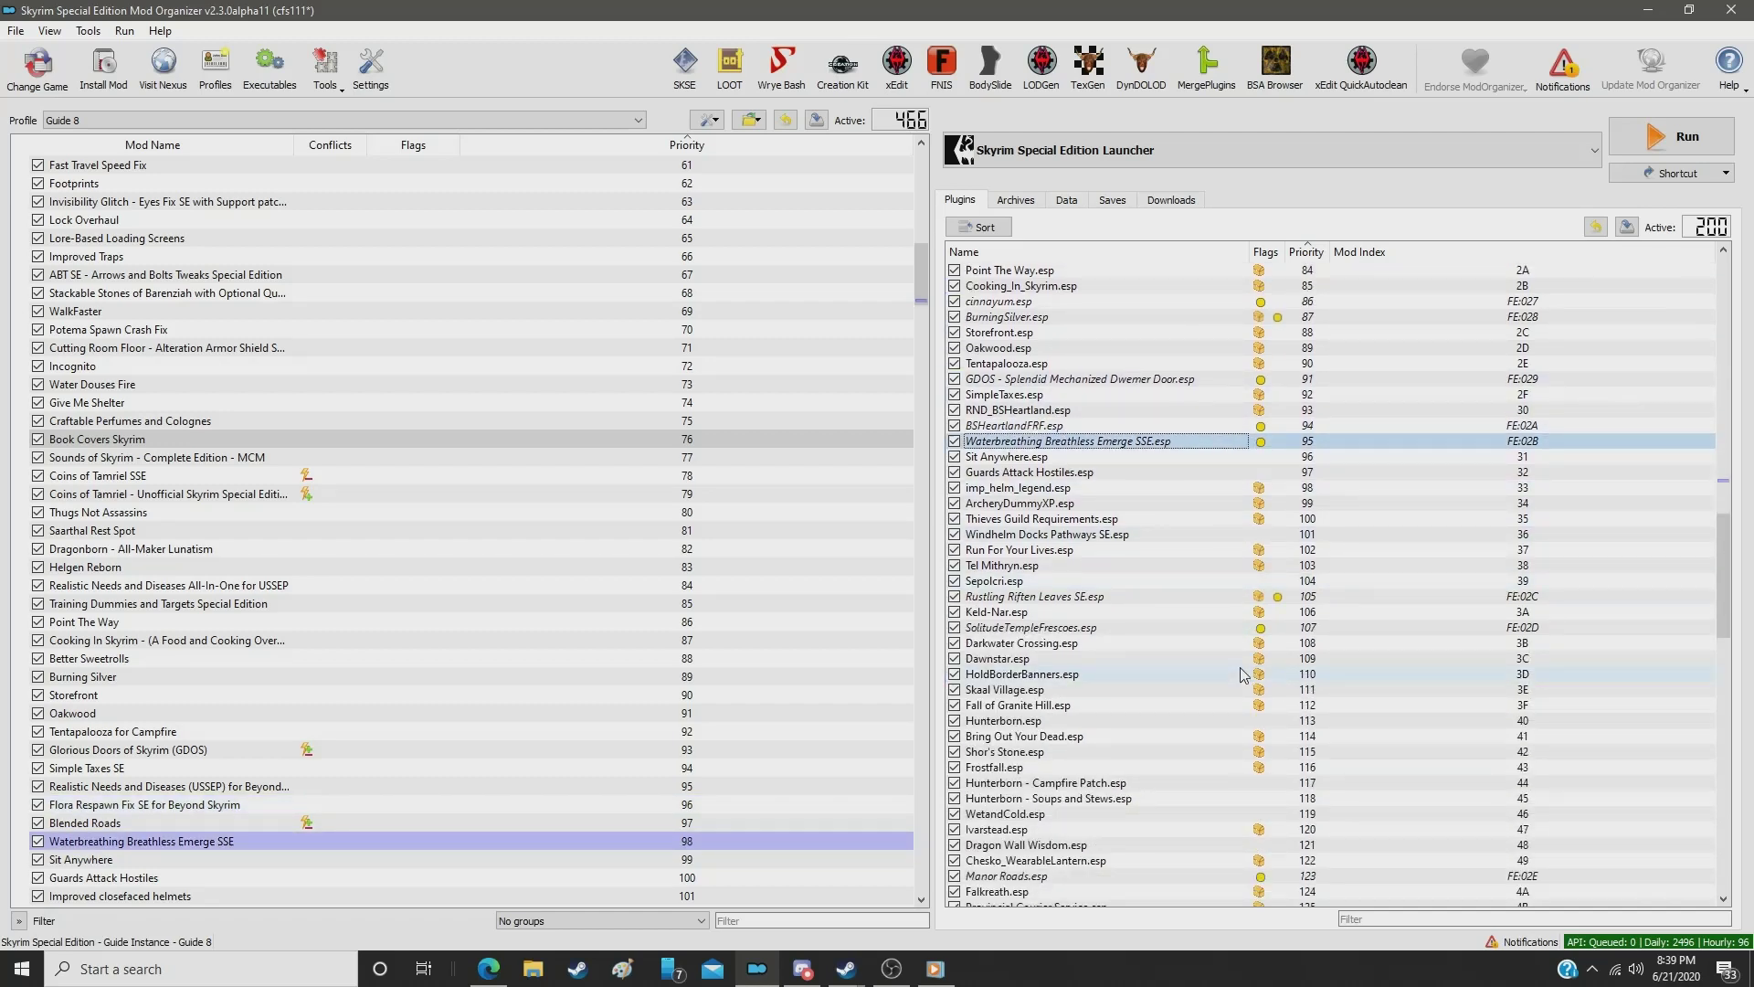
{"action": "left_click", "coordinate": [134, 822]}
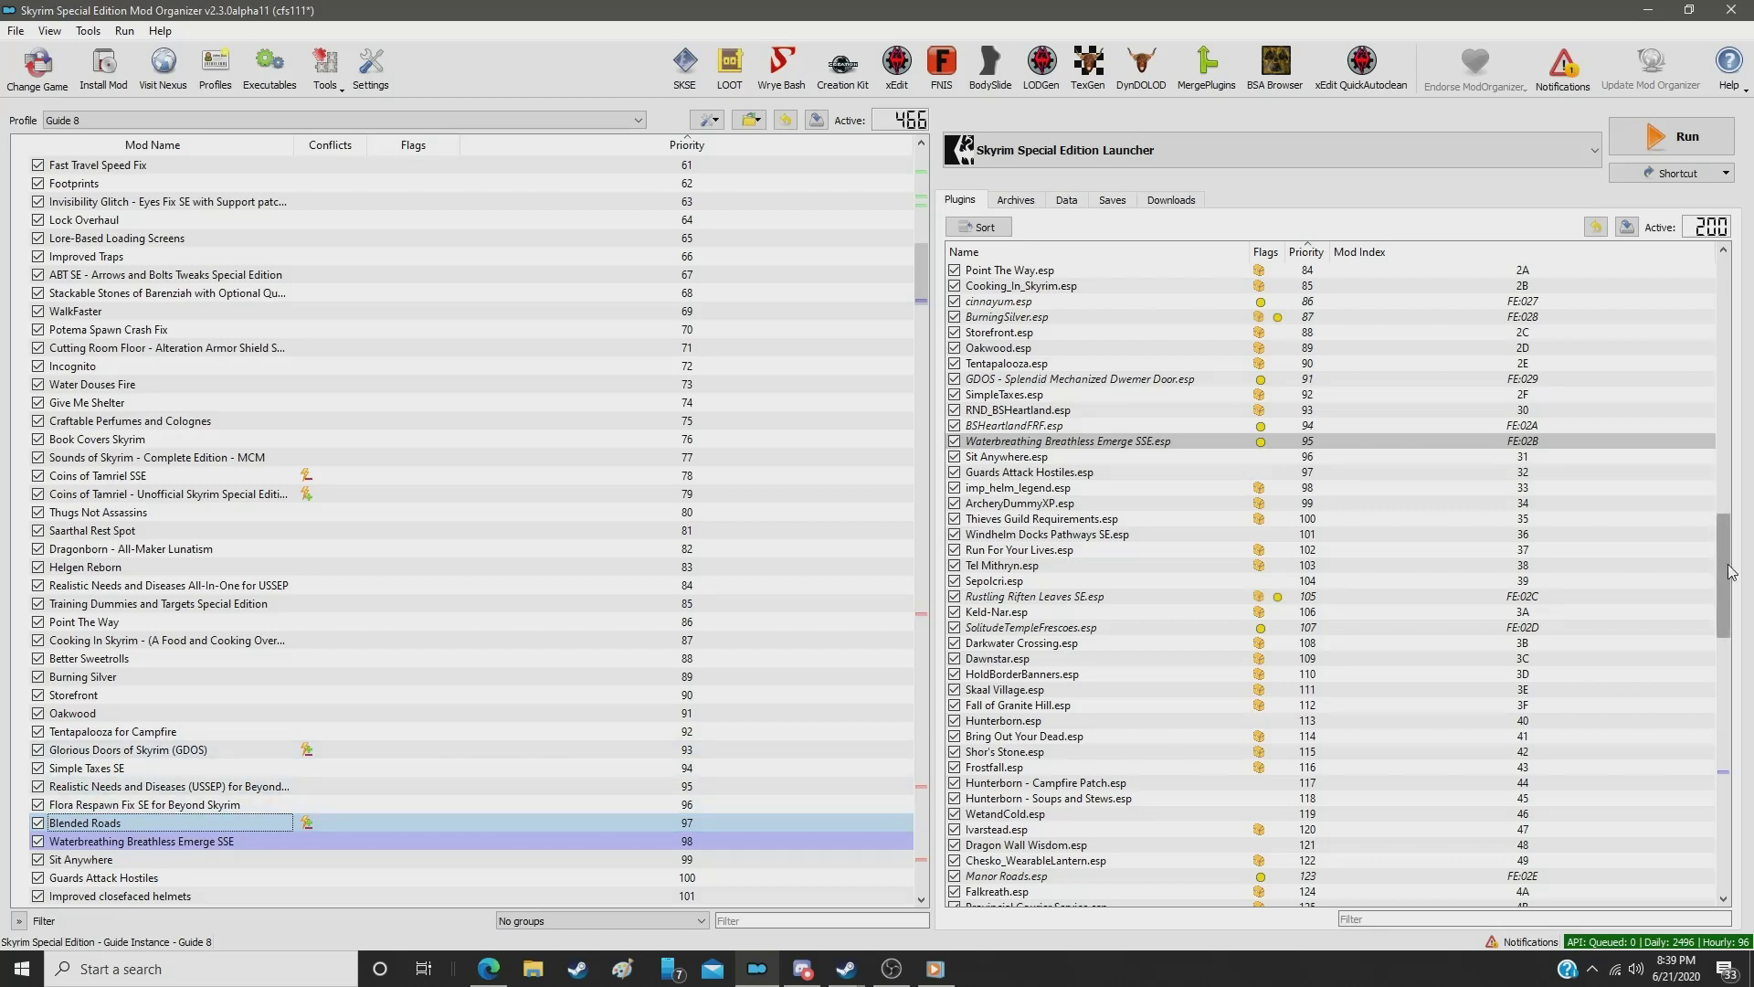
{"action": "left_click_drag", "start_coordinate": [1730, 573], "coordinate": [1727, 746]}
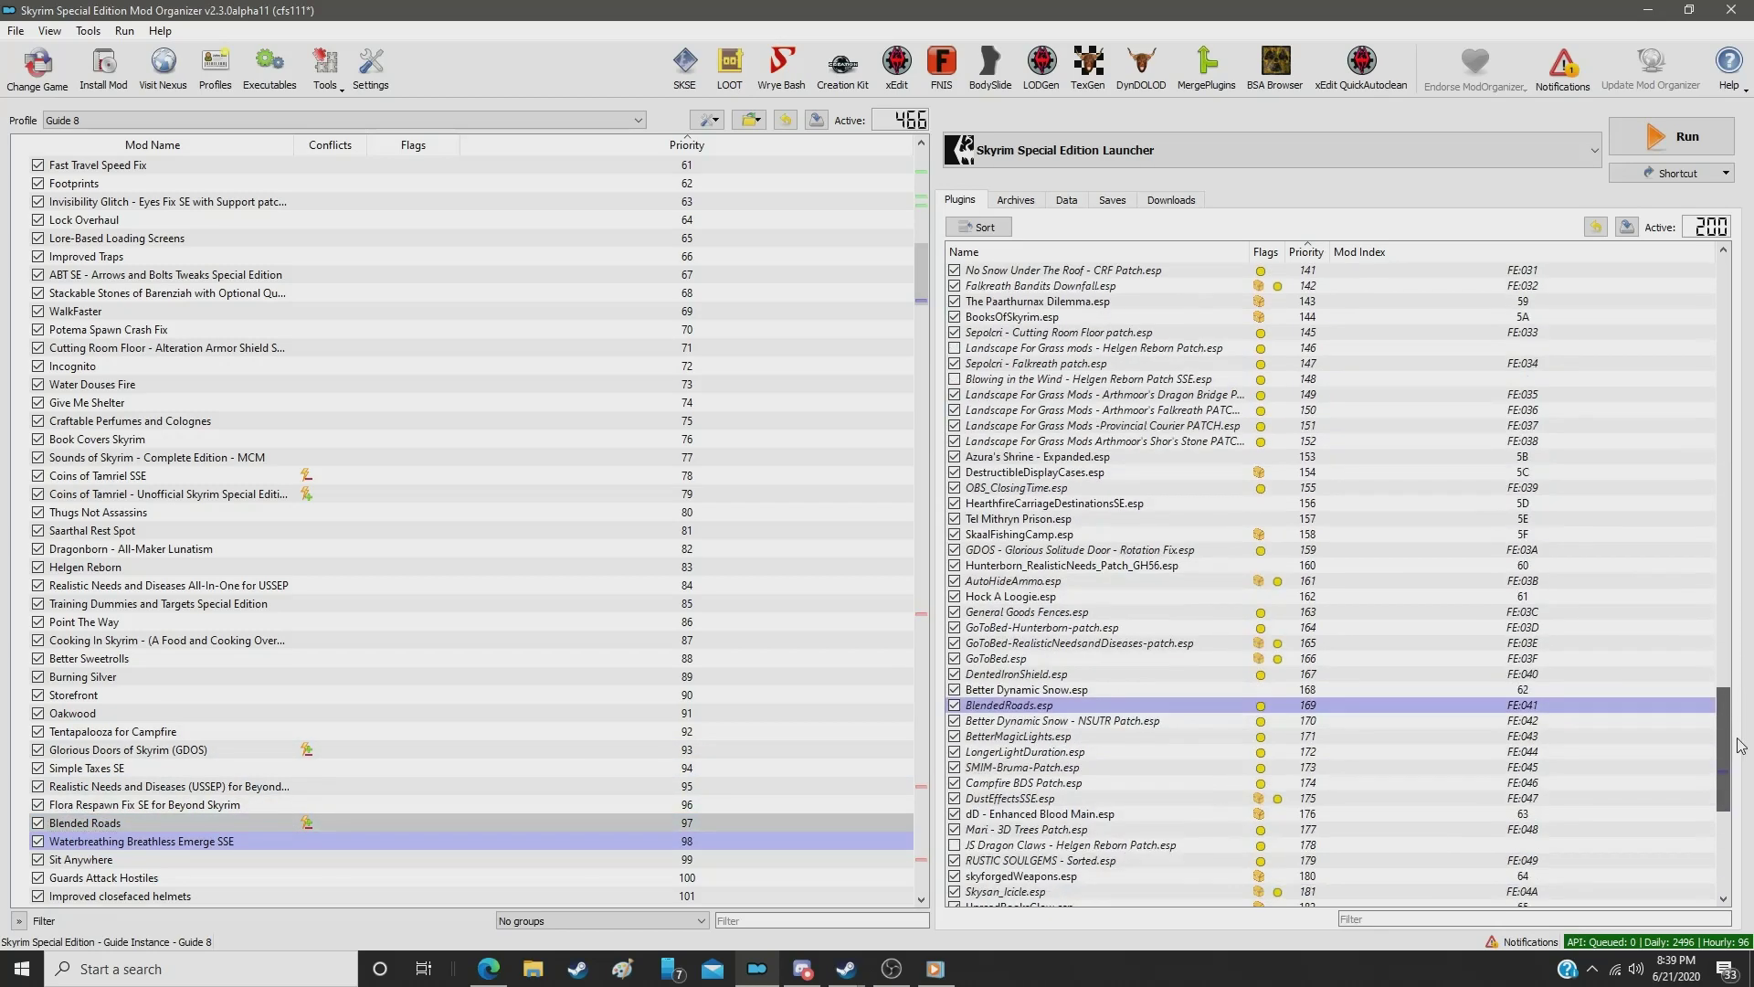
{"action": "left_click", "coordinate": [1084, 689]}
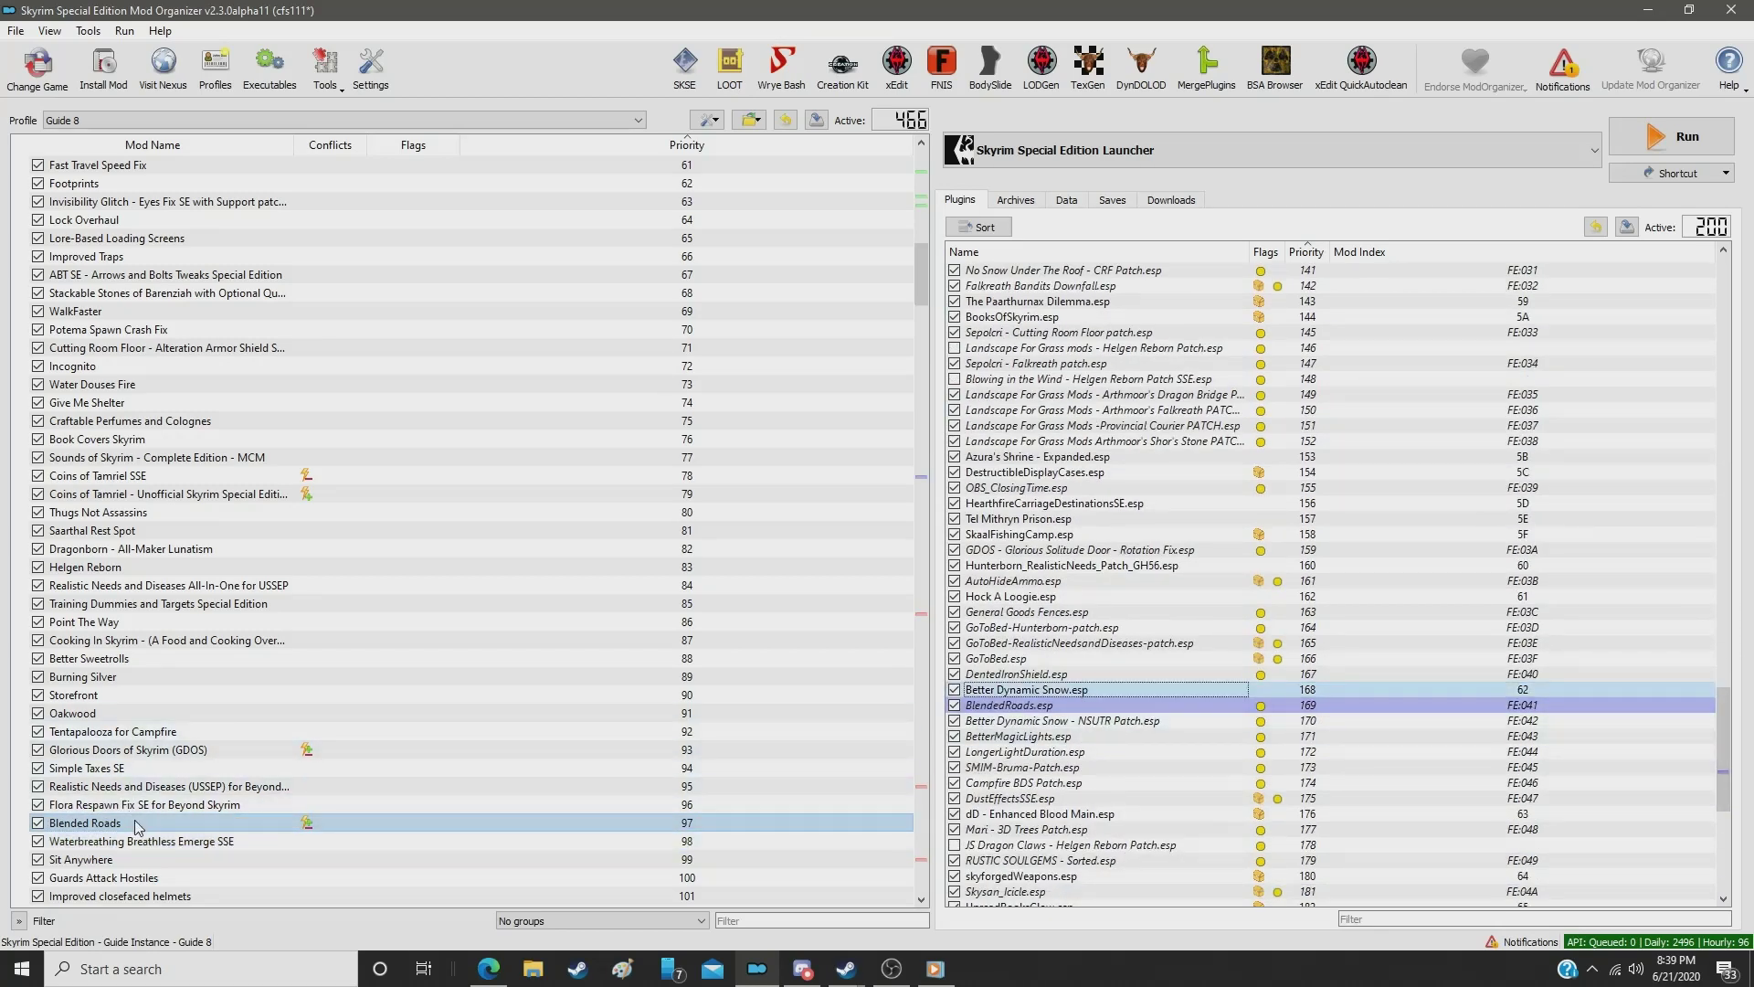
{"action": "left_click_drag", "start_coordinate": [135, 827], "coordinate": [245, 201]}
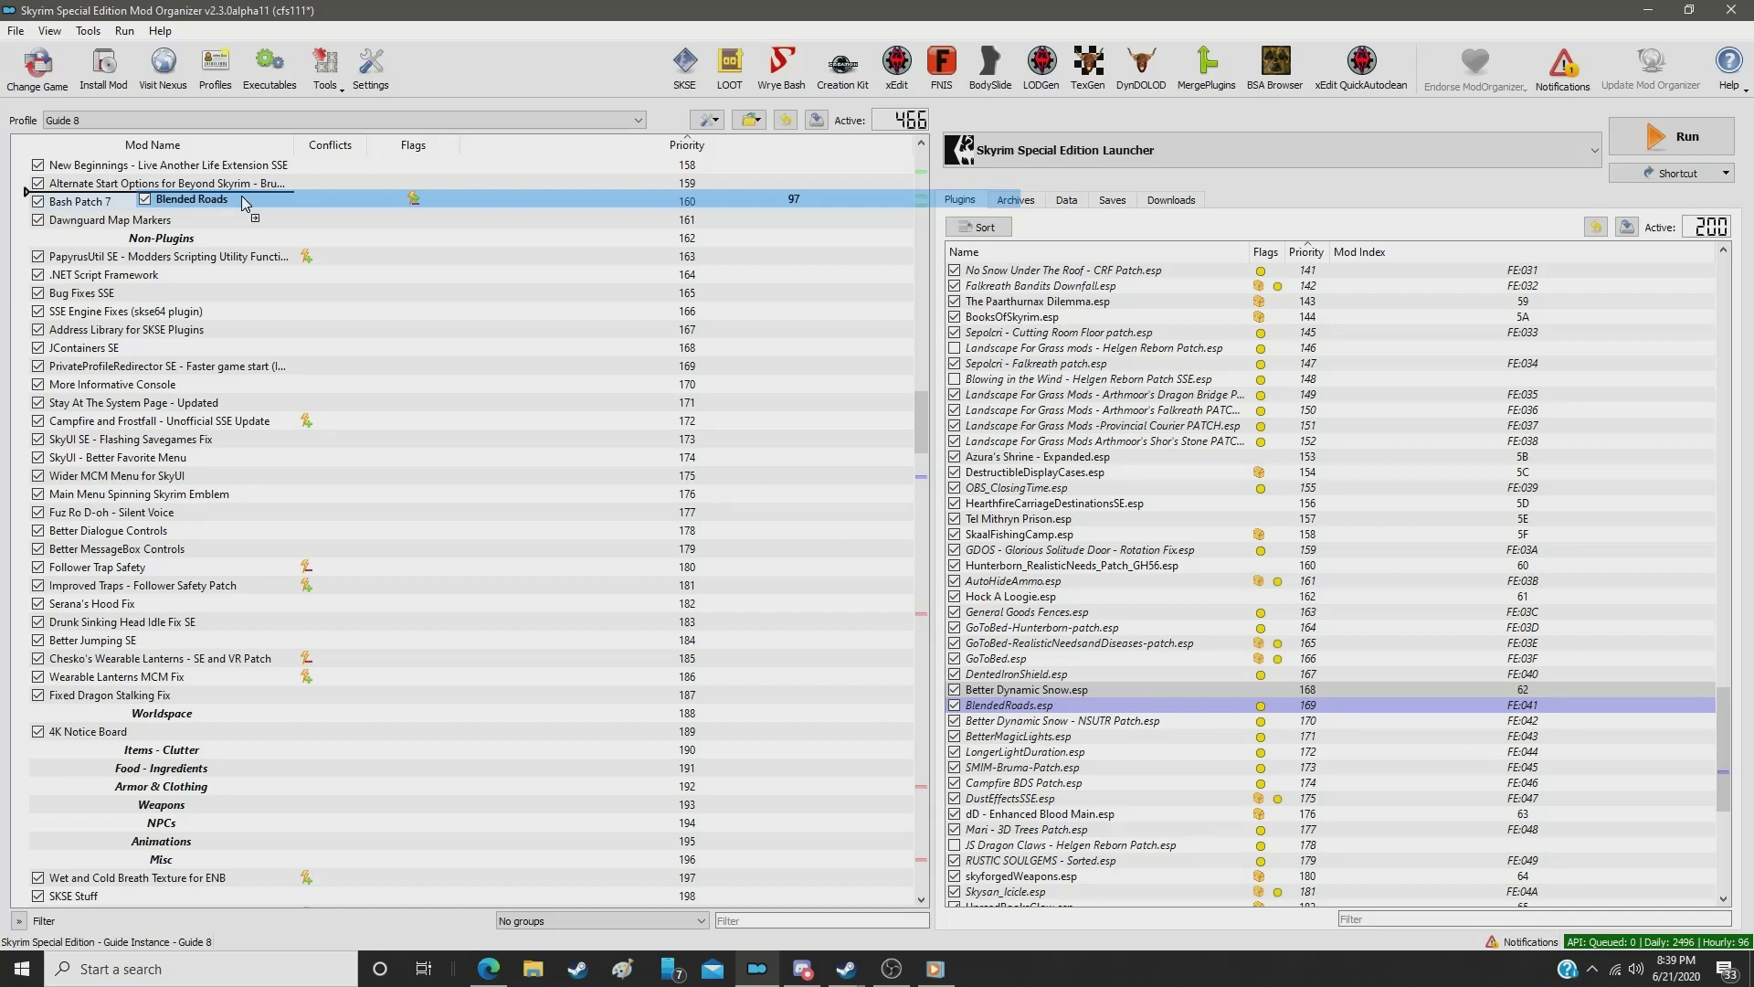
{"action": "left_click_drag", "start_coordinate": [242, 197], "coordinate": [254, 633]}
Step: Review the mod and plugin lists back up from Blended Roads to the early plugins, returning to Improved Traps.esp
{"action": "scroll", "coordinate": [892, 470], "scroll_direction": "up", "scroll_amount": 11}
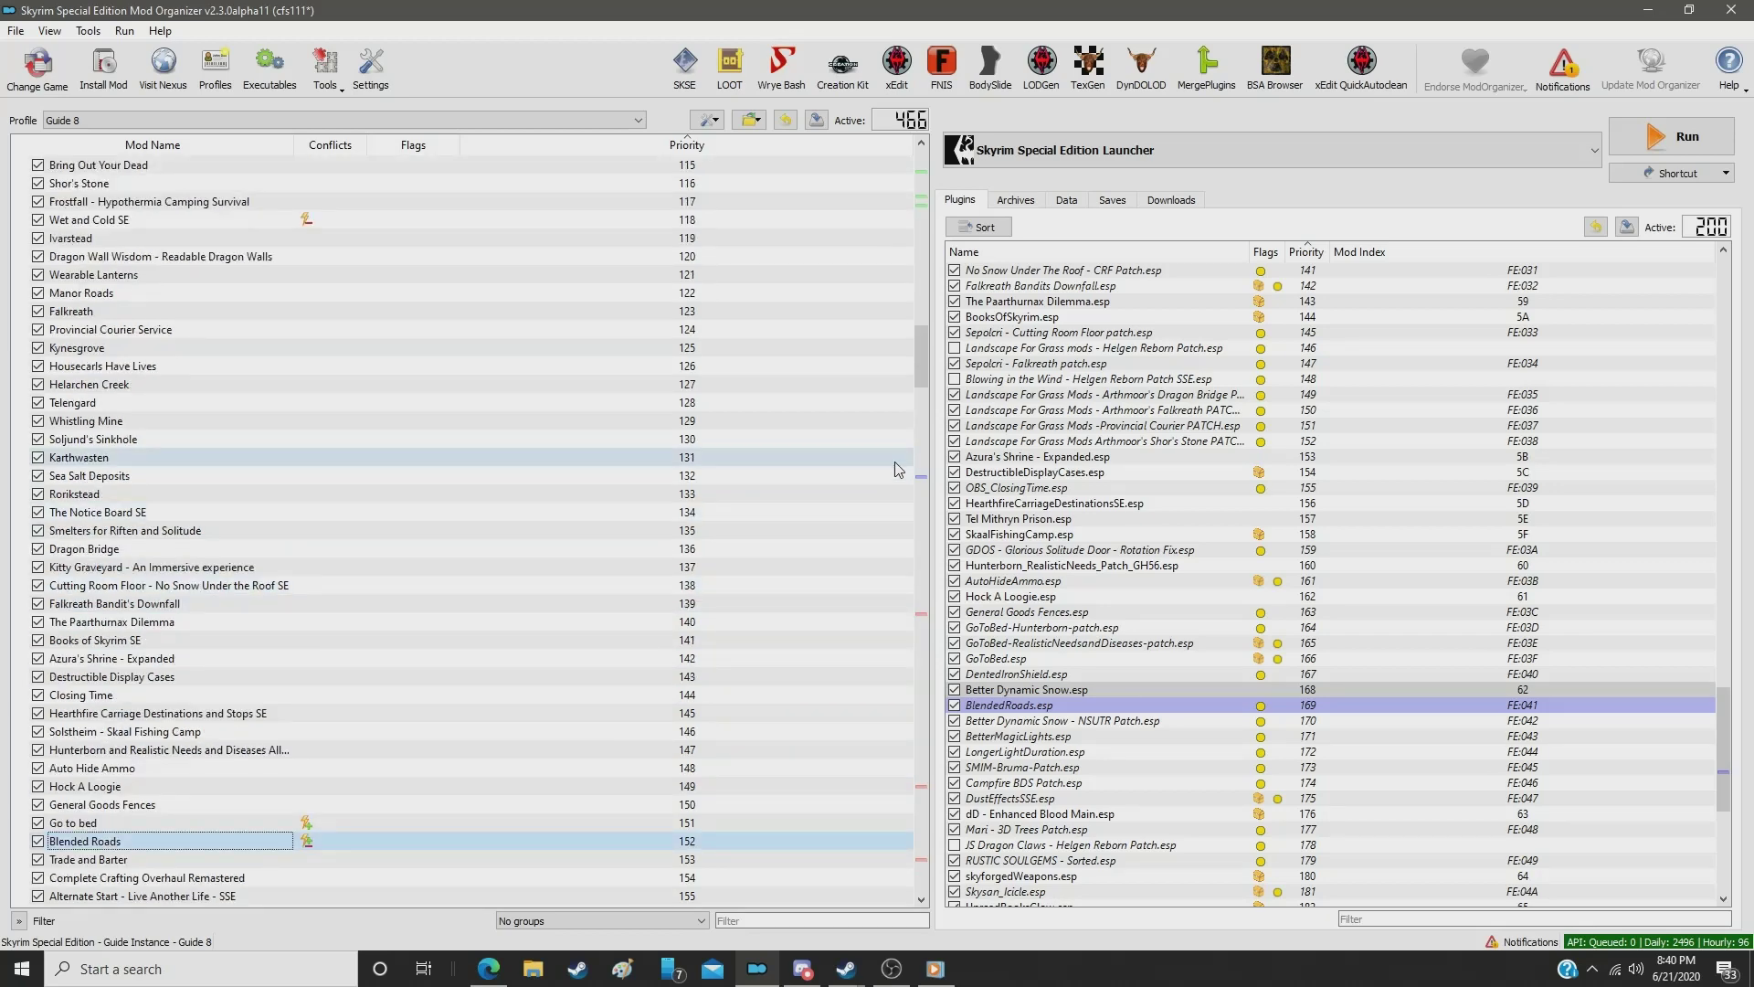
{"action": "scroll", "coordinate": [1079, 509], "scroll_direction": "up", "scroll_amount": 12}
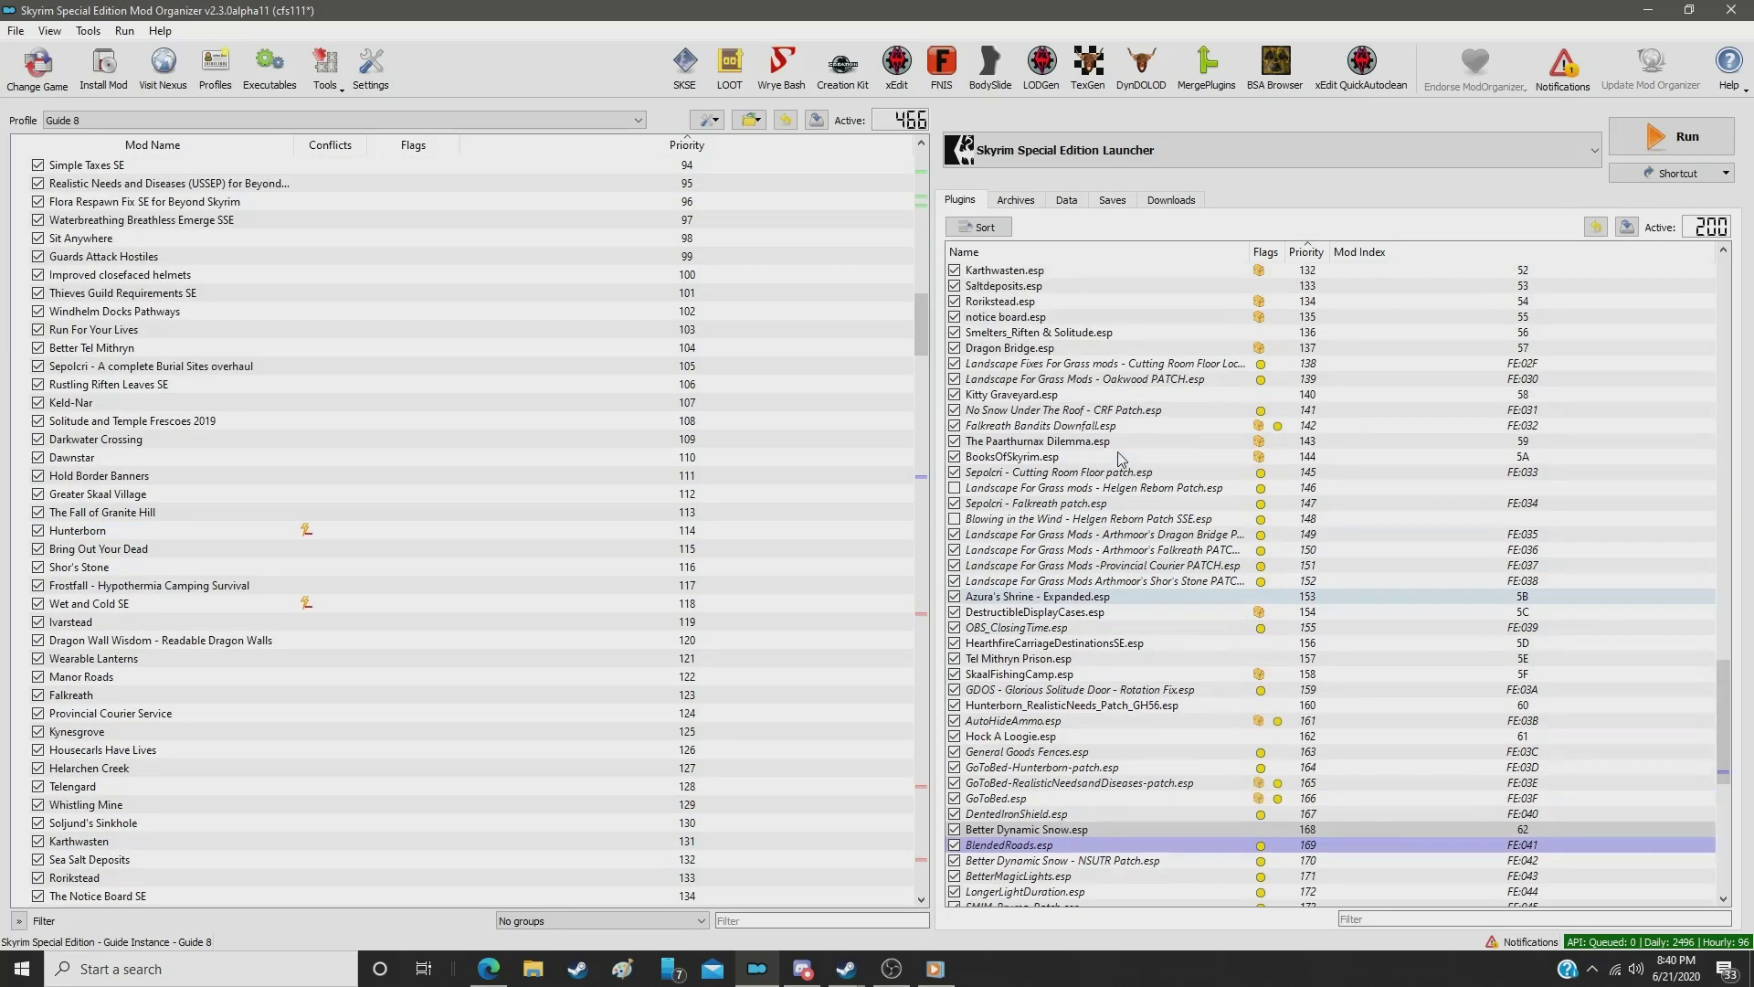
{"action": "scroll", "coordinate": [1121, 457], "scroll_direction": "up", "scroll_amount": 19}
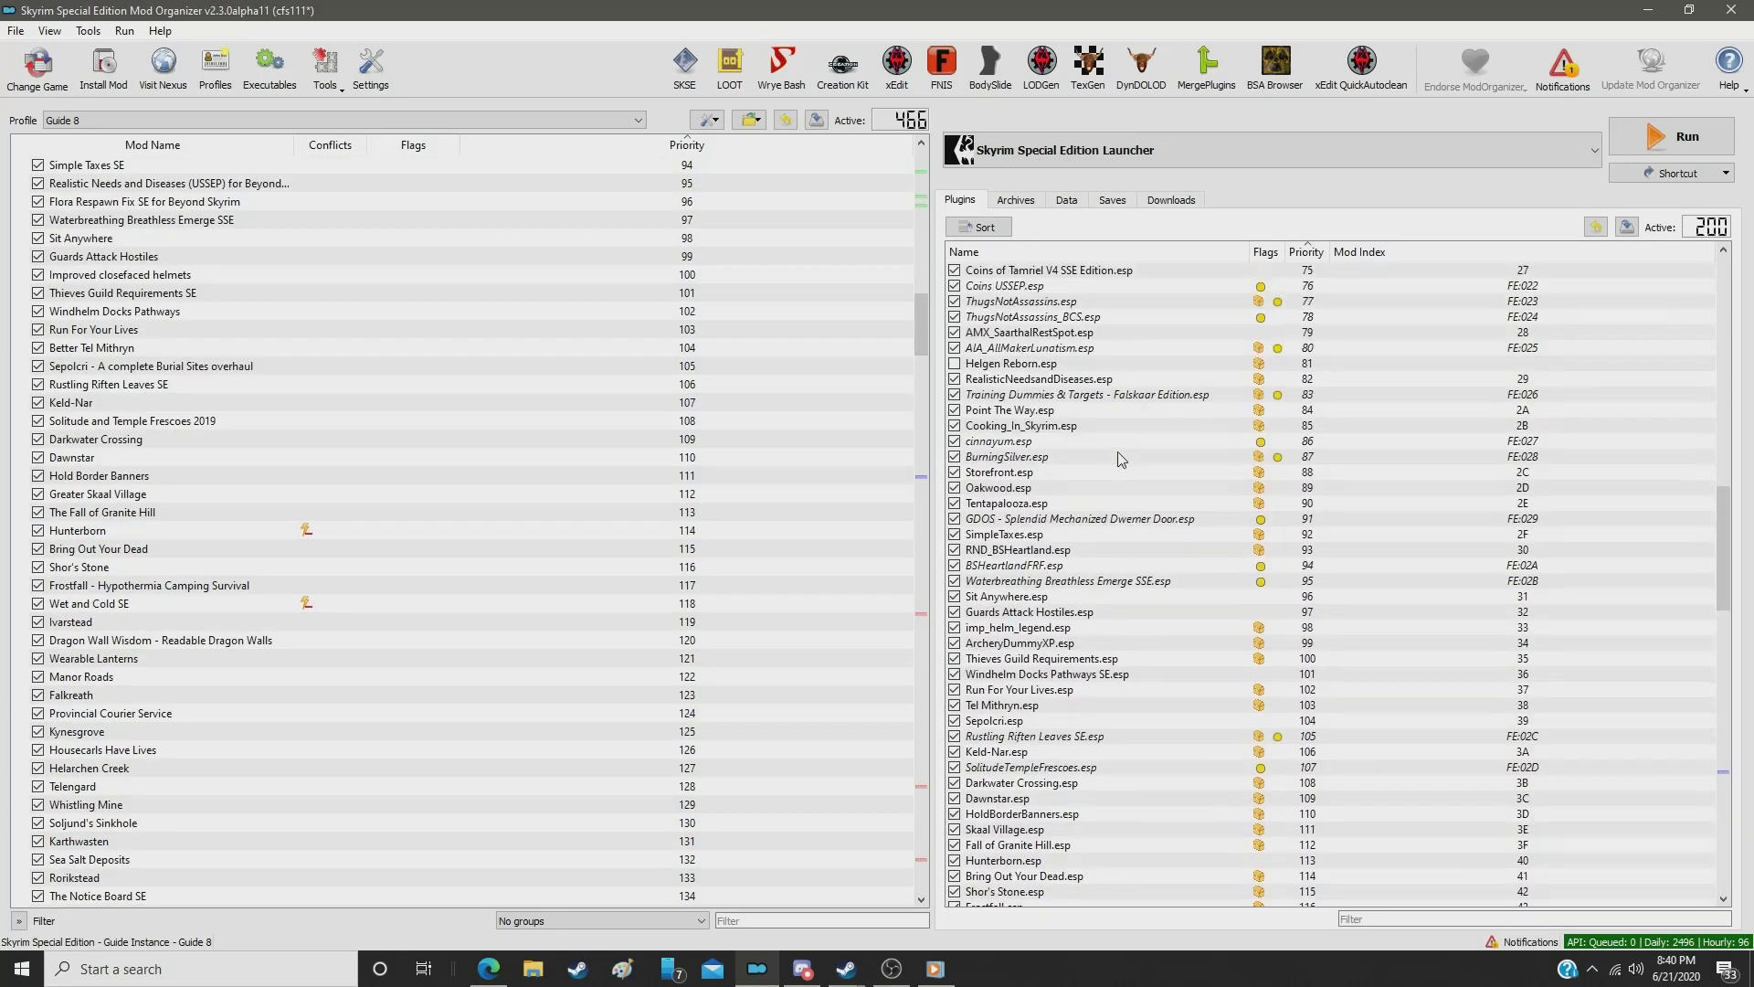
{"action": "scroll", "coordinate": [1121, 457], "scroll_direction": "up", "scroll_amount": 10}
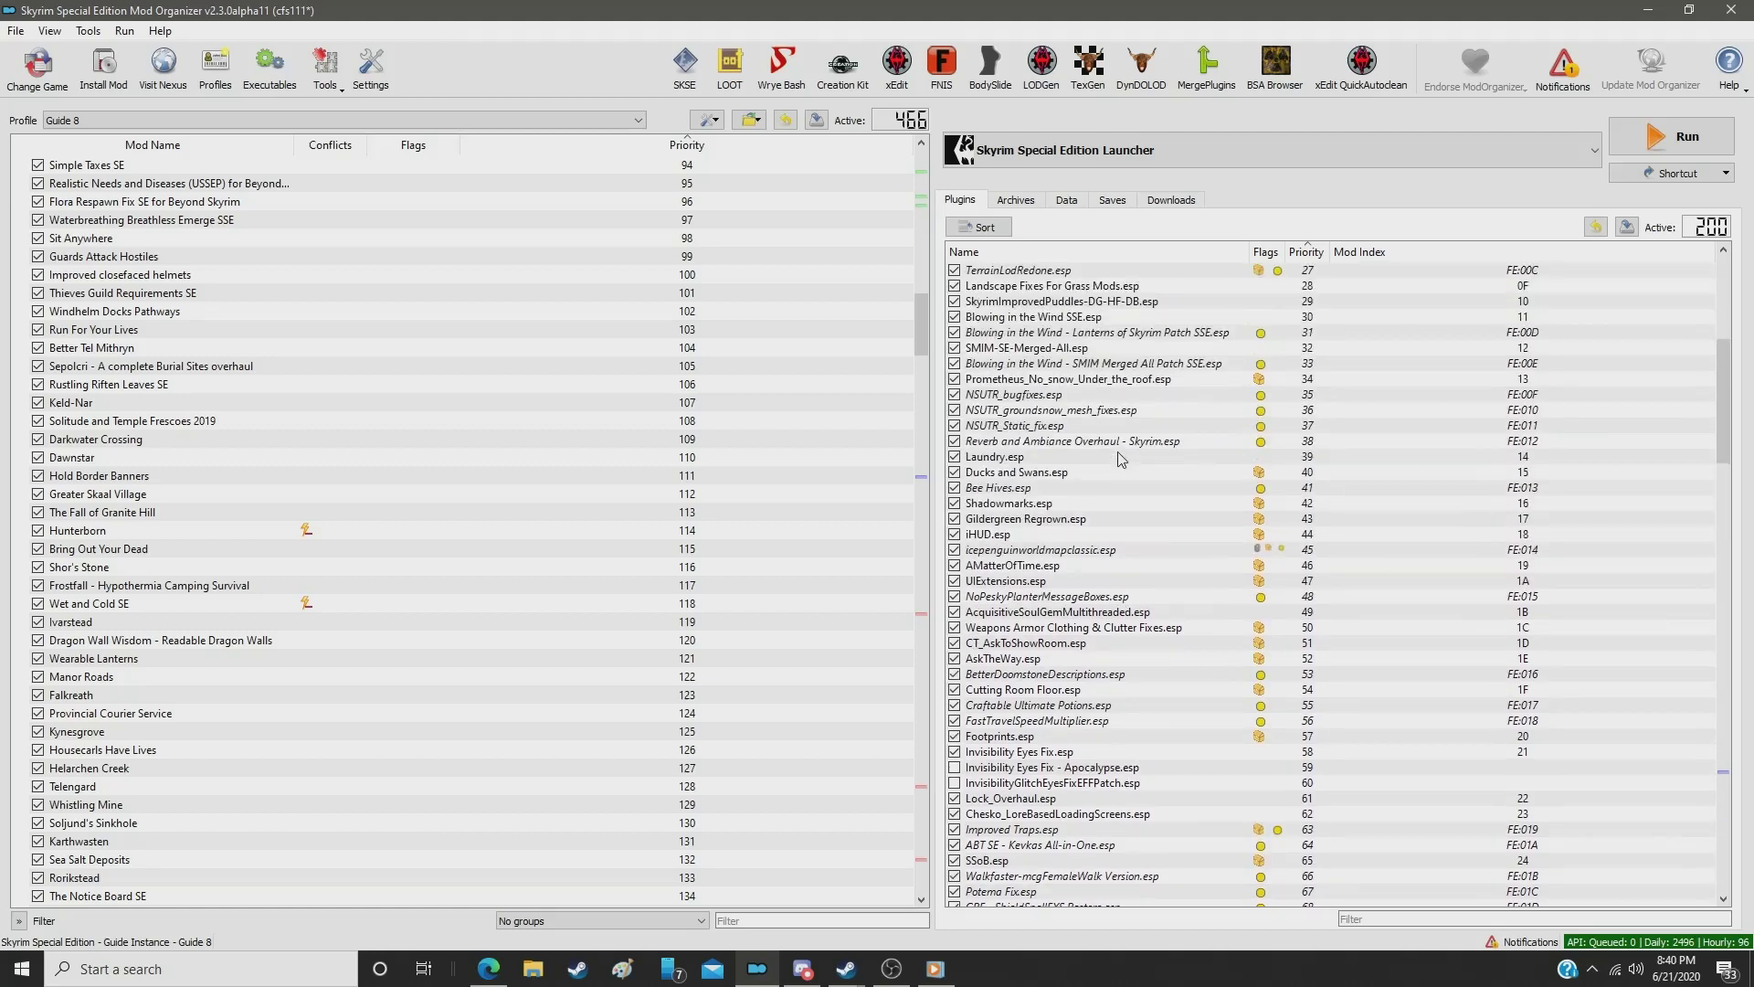
{"action": "scroll", "coordinate": [1101, 457], "scroll_direction": "down", "scroll_amount": 2}
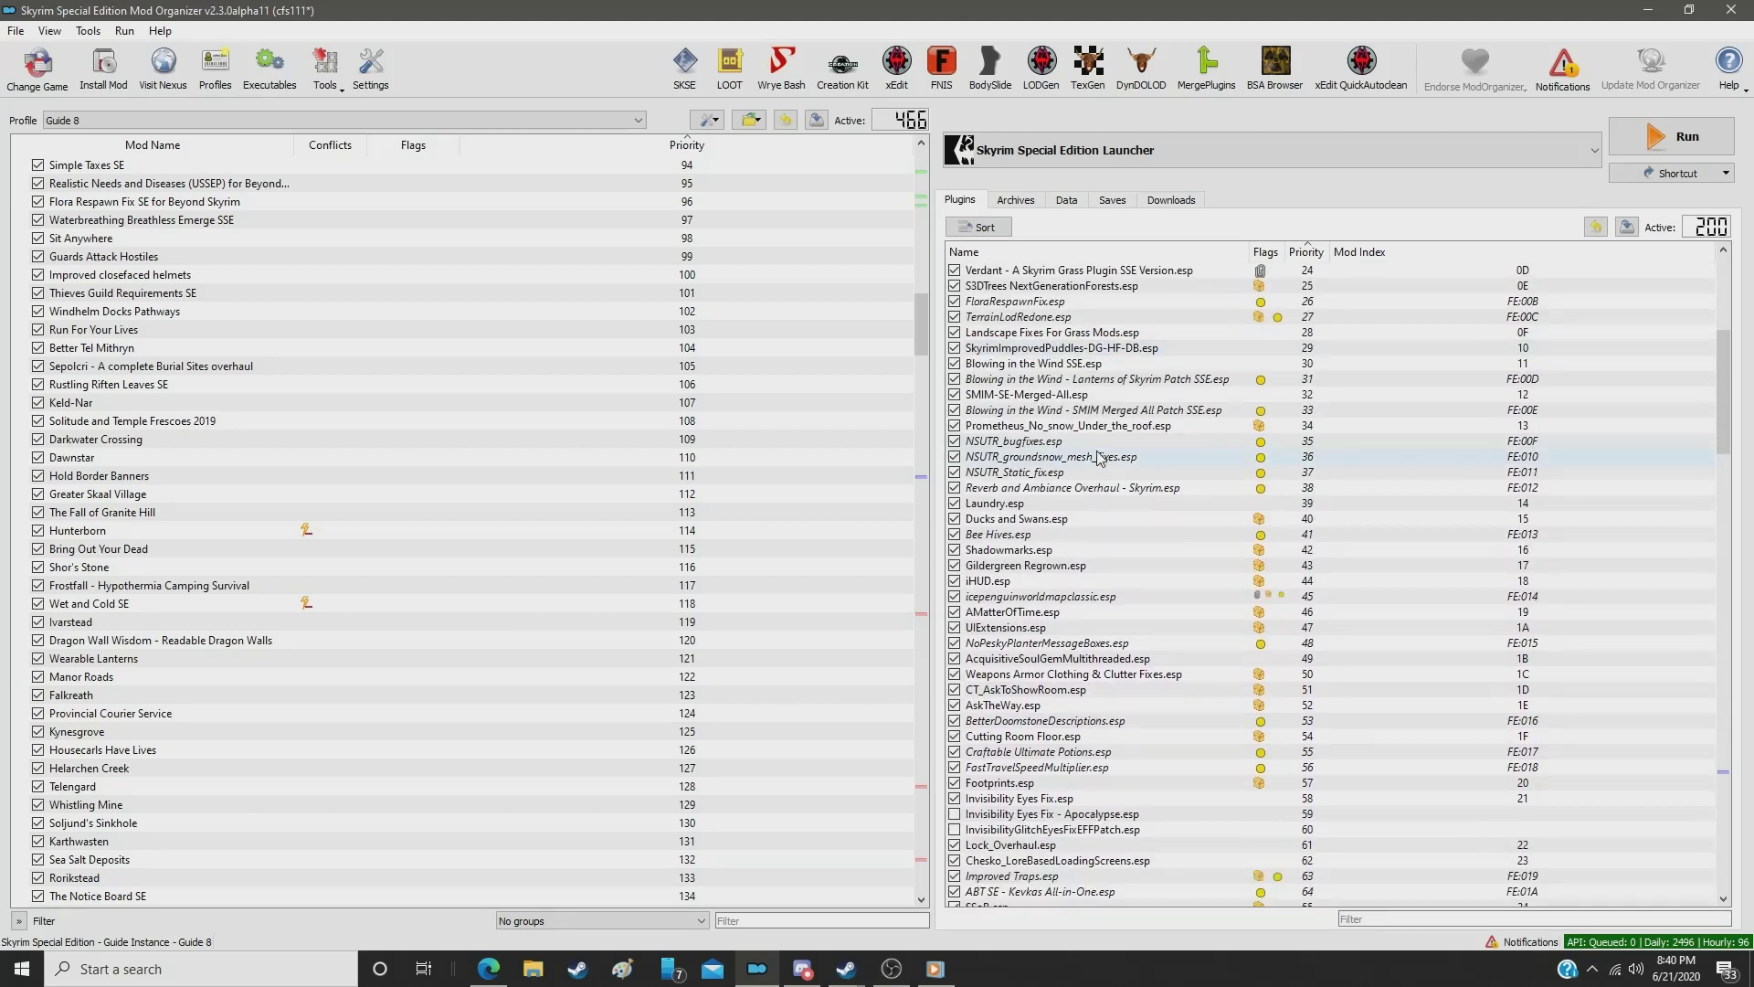
{"action": "scroll", "coordinate": [1094, 466], "scroll_direction": "down", "scroll_amount": 1}
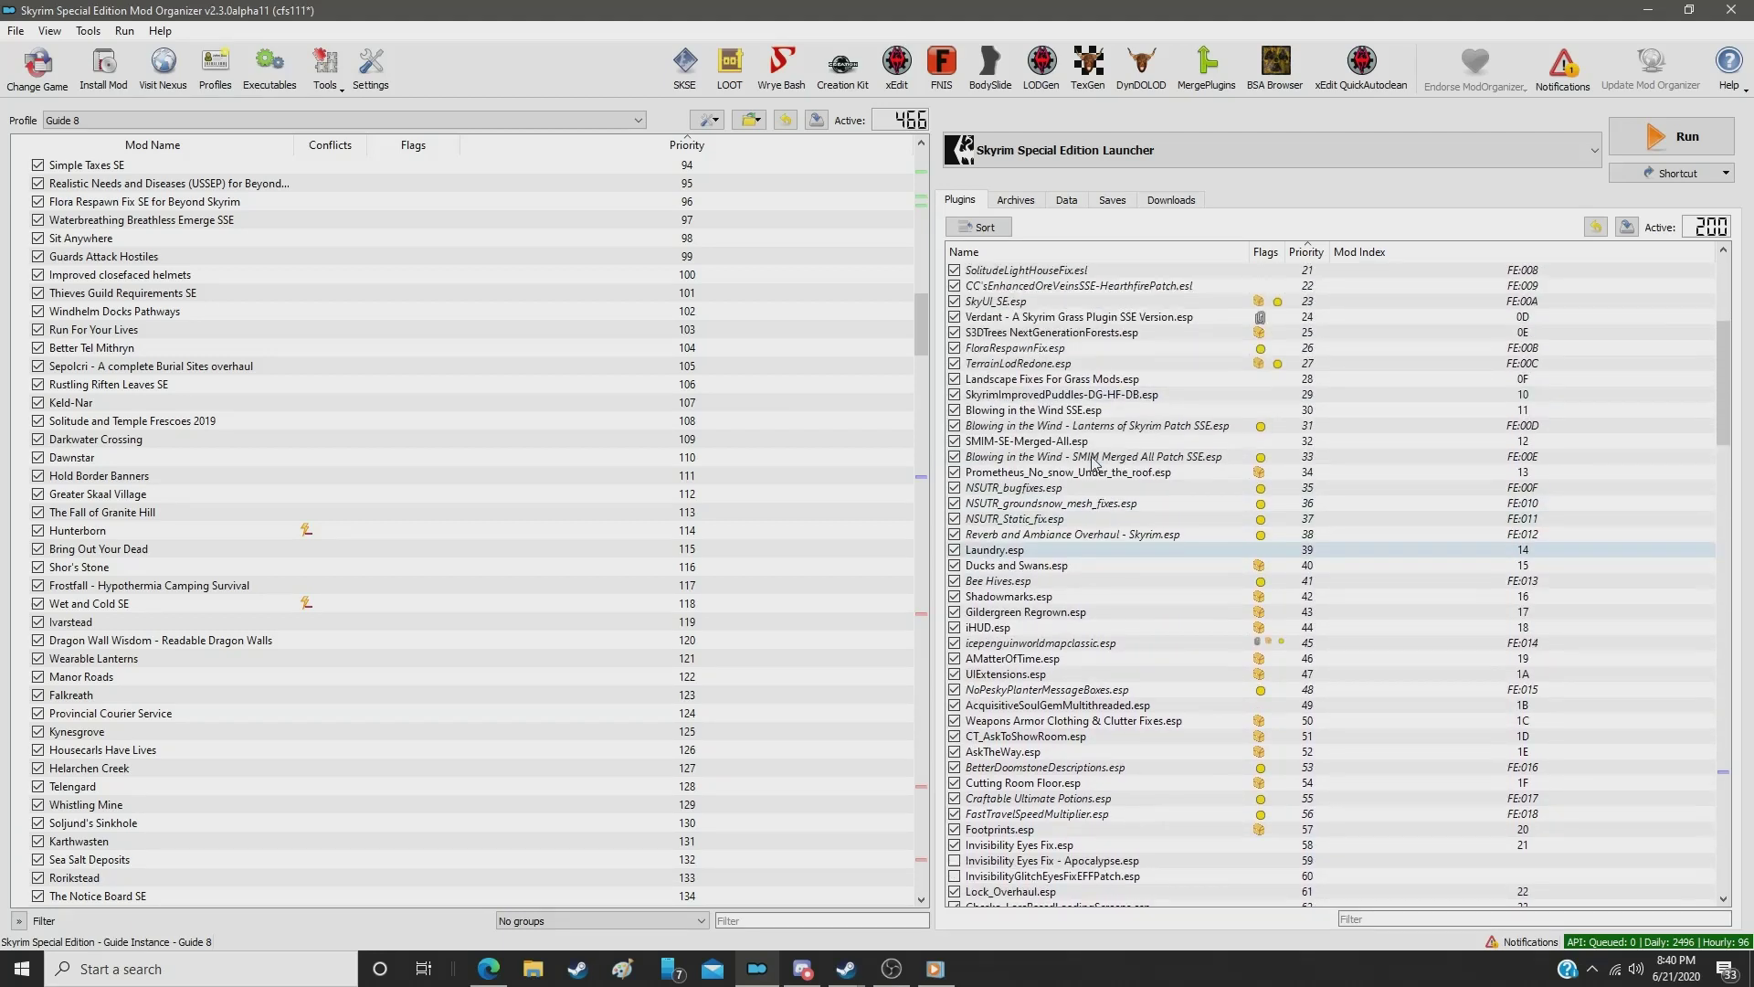
{"action": "scroll", "coordinate": [1094, 461], "scroll_direction": "up", "scroll_amount": 3}
{"action": "scroll", "coordinate": [1094, 462], "scroll_direction": "down", "scroll_amount": 9}
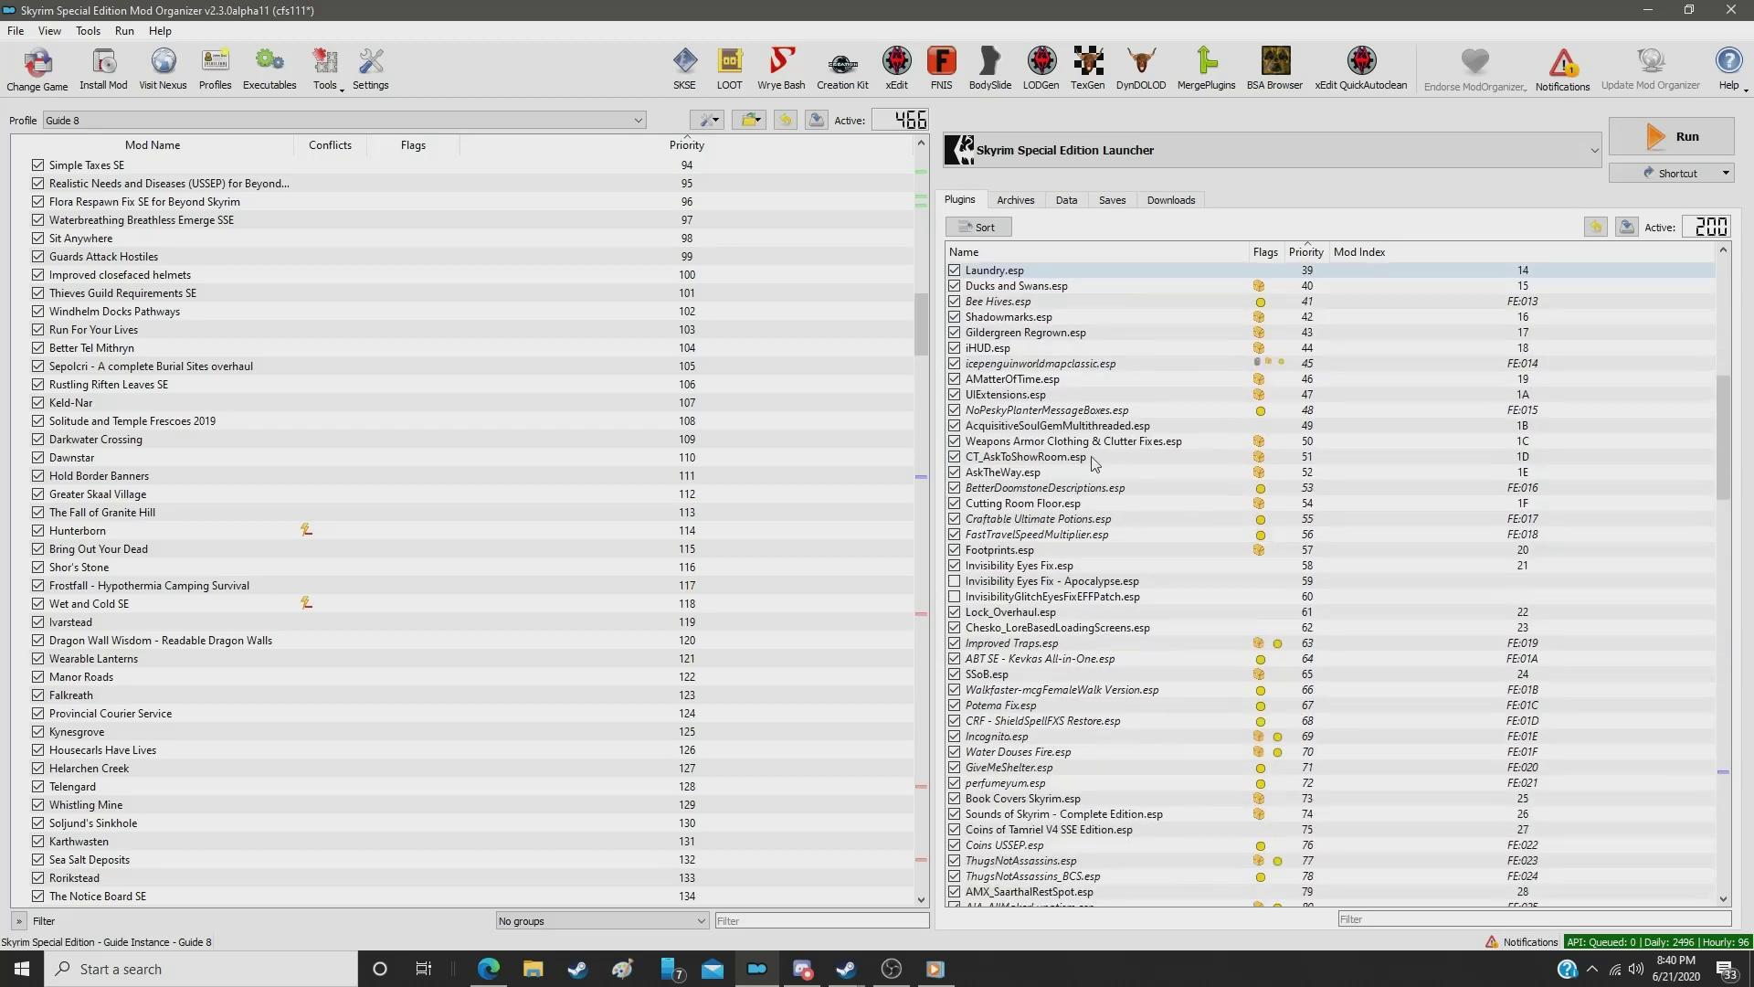
{"action": "scroll", "coordinate": [1087, 464], "scroll_direction": "down", "scroll_amount": 2}
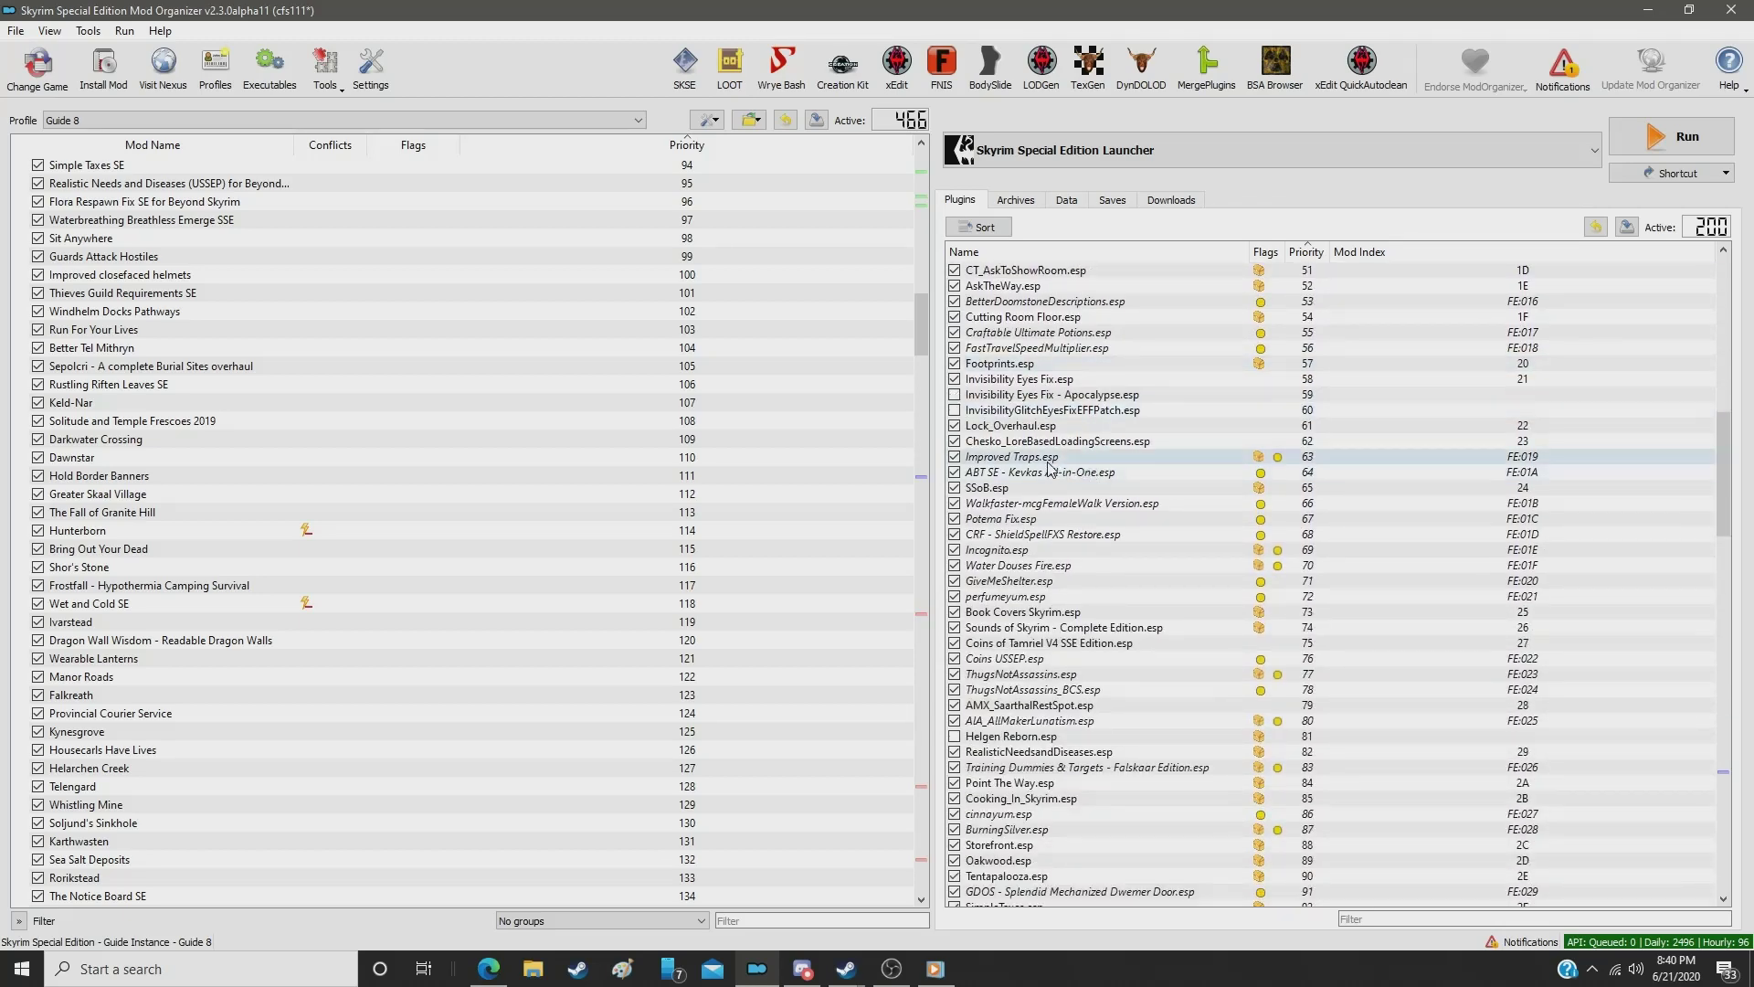
{"action": "left_click", "coordinate": [1049, 457]}
{"action": "left_click_drag", "start_coordinate": [918, 334], "coordinate": [921, 280]}
Step: Compare the plugin order with the mod list from Lock_Overhaul.esp through Coins USSEP.esp
{"action": "left_click", "coordinate": [1025, 428]}
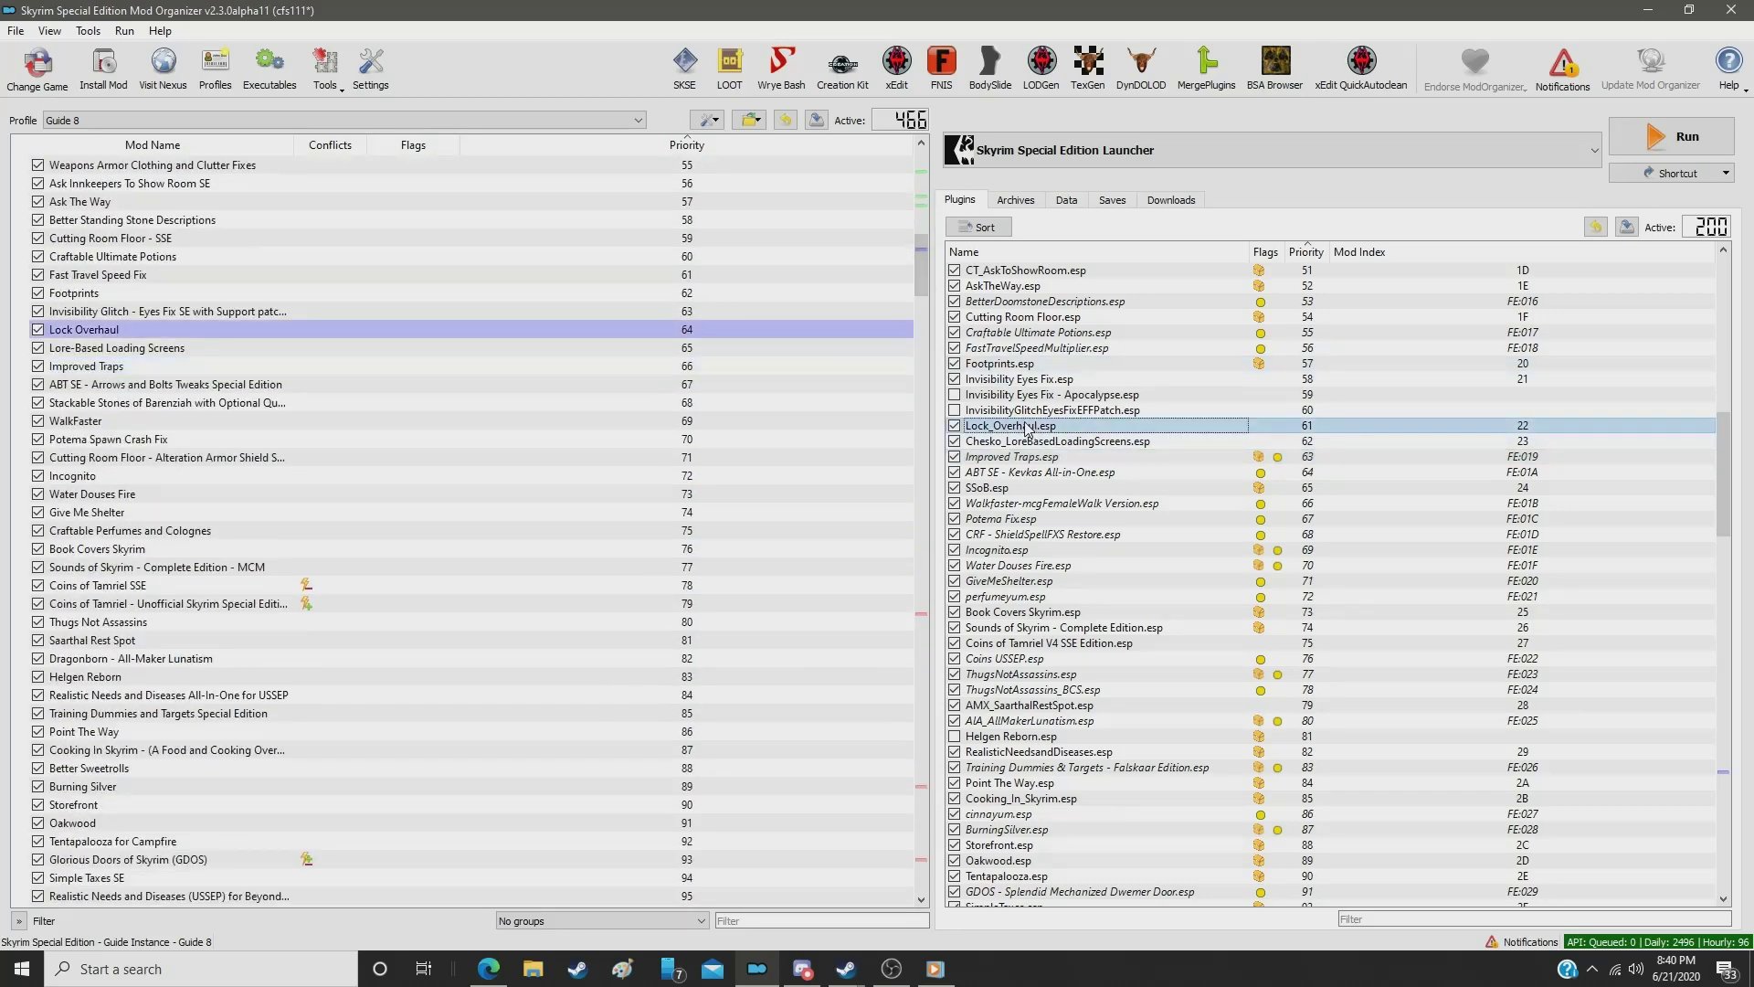
{"action": "key", "text": "Down"}
{"action": "key", "text": "Down"}
{"action": "key", "text": "Down"}
{"action": "key", "text": "Down"}
{"action": "key", "text": "Down"}
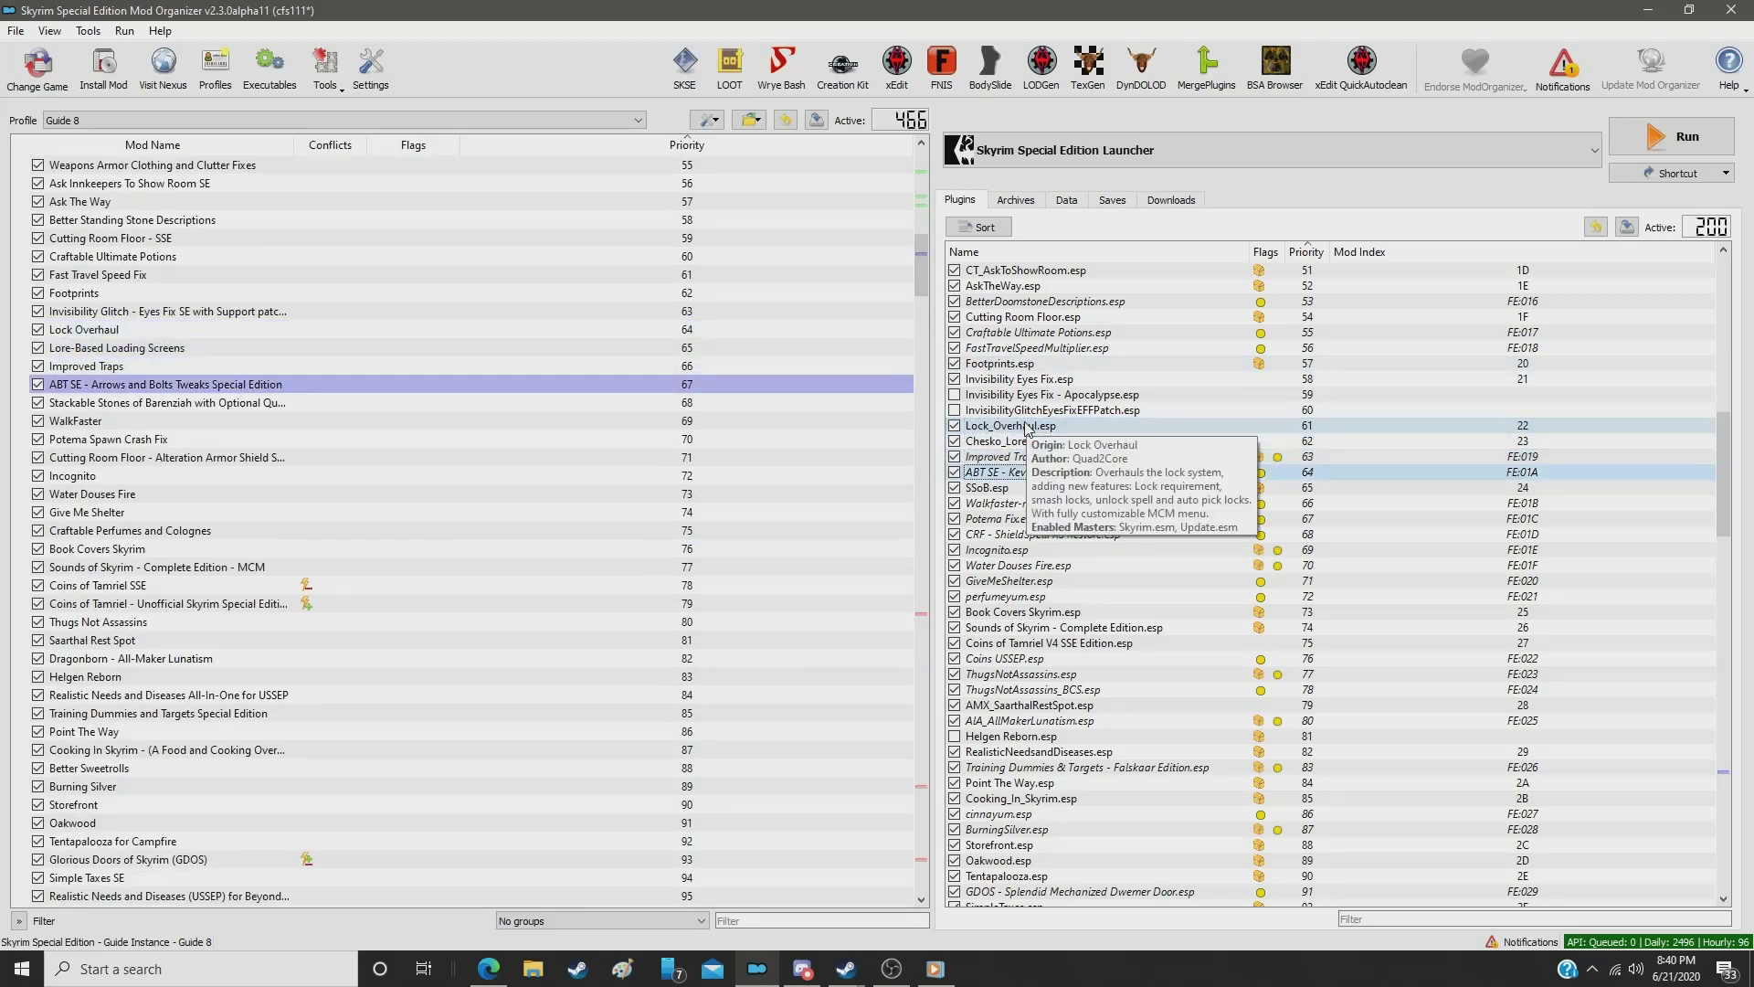
{"action": "key", "text": "Down"}
{"action": "key", "text": "Down"}
{"action": "key", "text": "Down"}
{"action": "key", "text": "Down"}
{"action": "key", "text": "Down"}
{"action": "key", "text": "Down"}
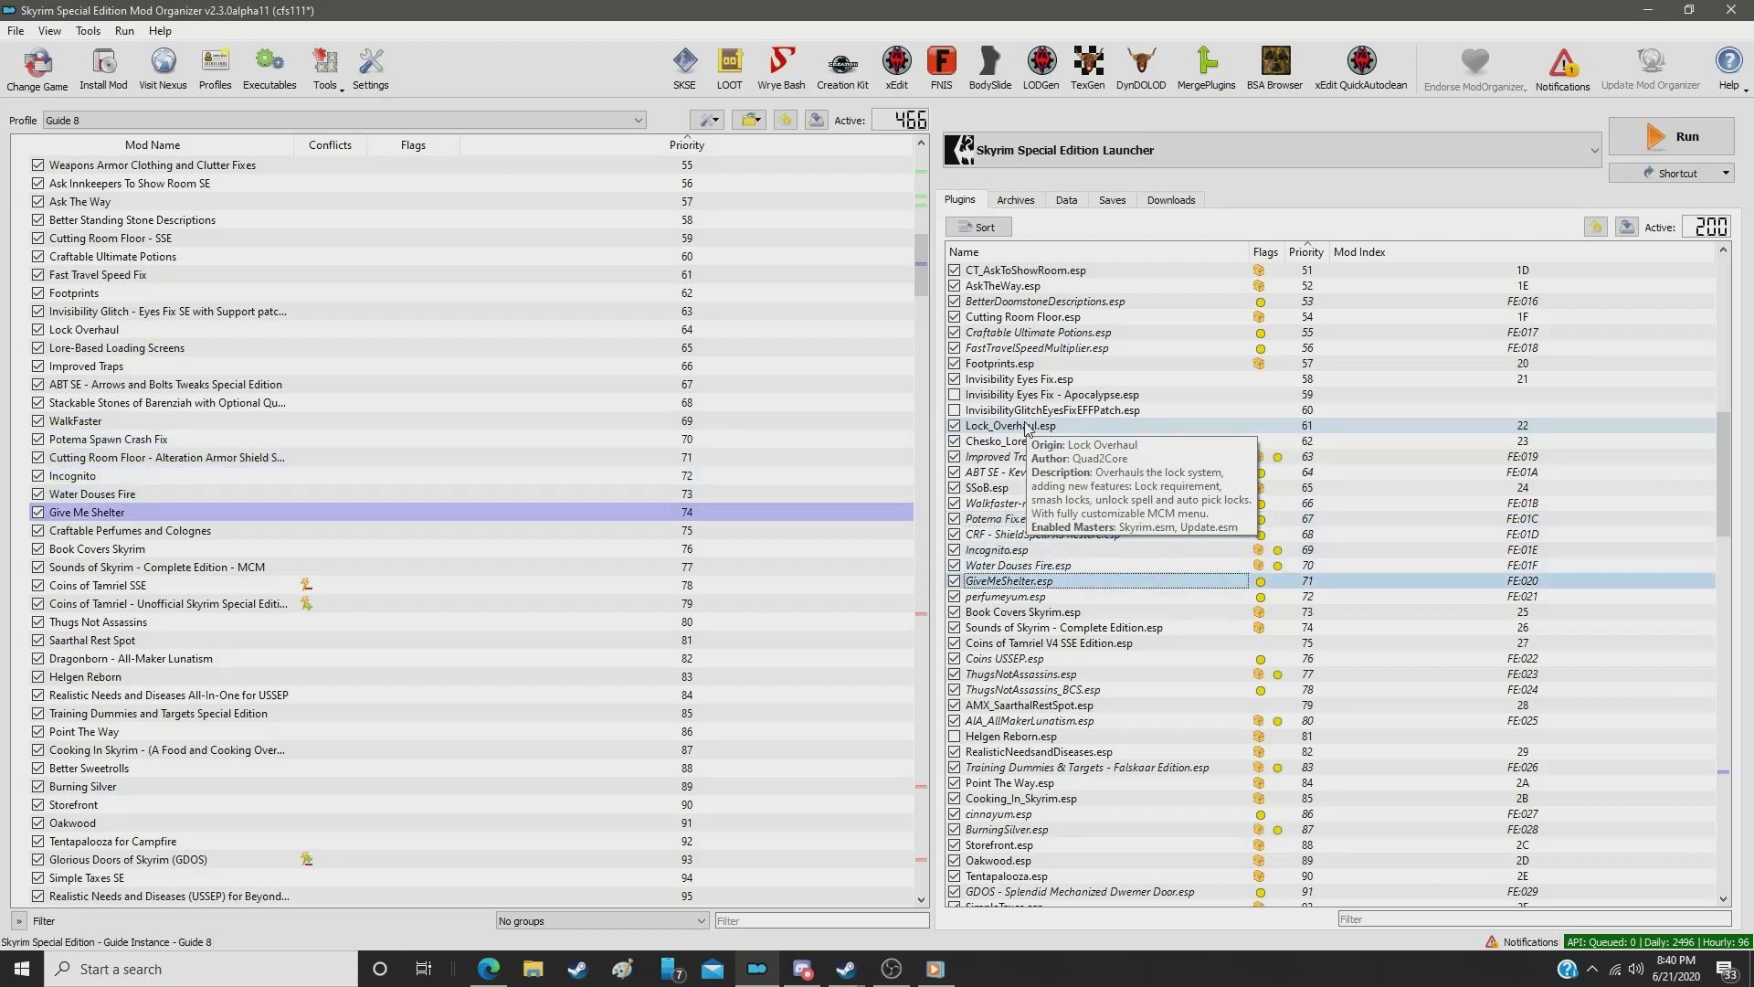
{"action": "key", "text": "Down"}
{"action": "key", "text": "Down"}
{"action": "key", "text": "Down"}
{"action": "key", "text": "Down"}
{"action": "key", "text": "Down"}
{"action": "key", "text": "Down"}
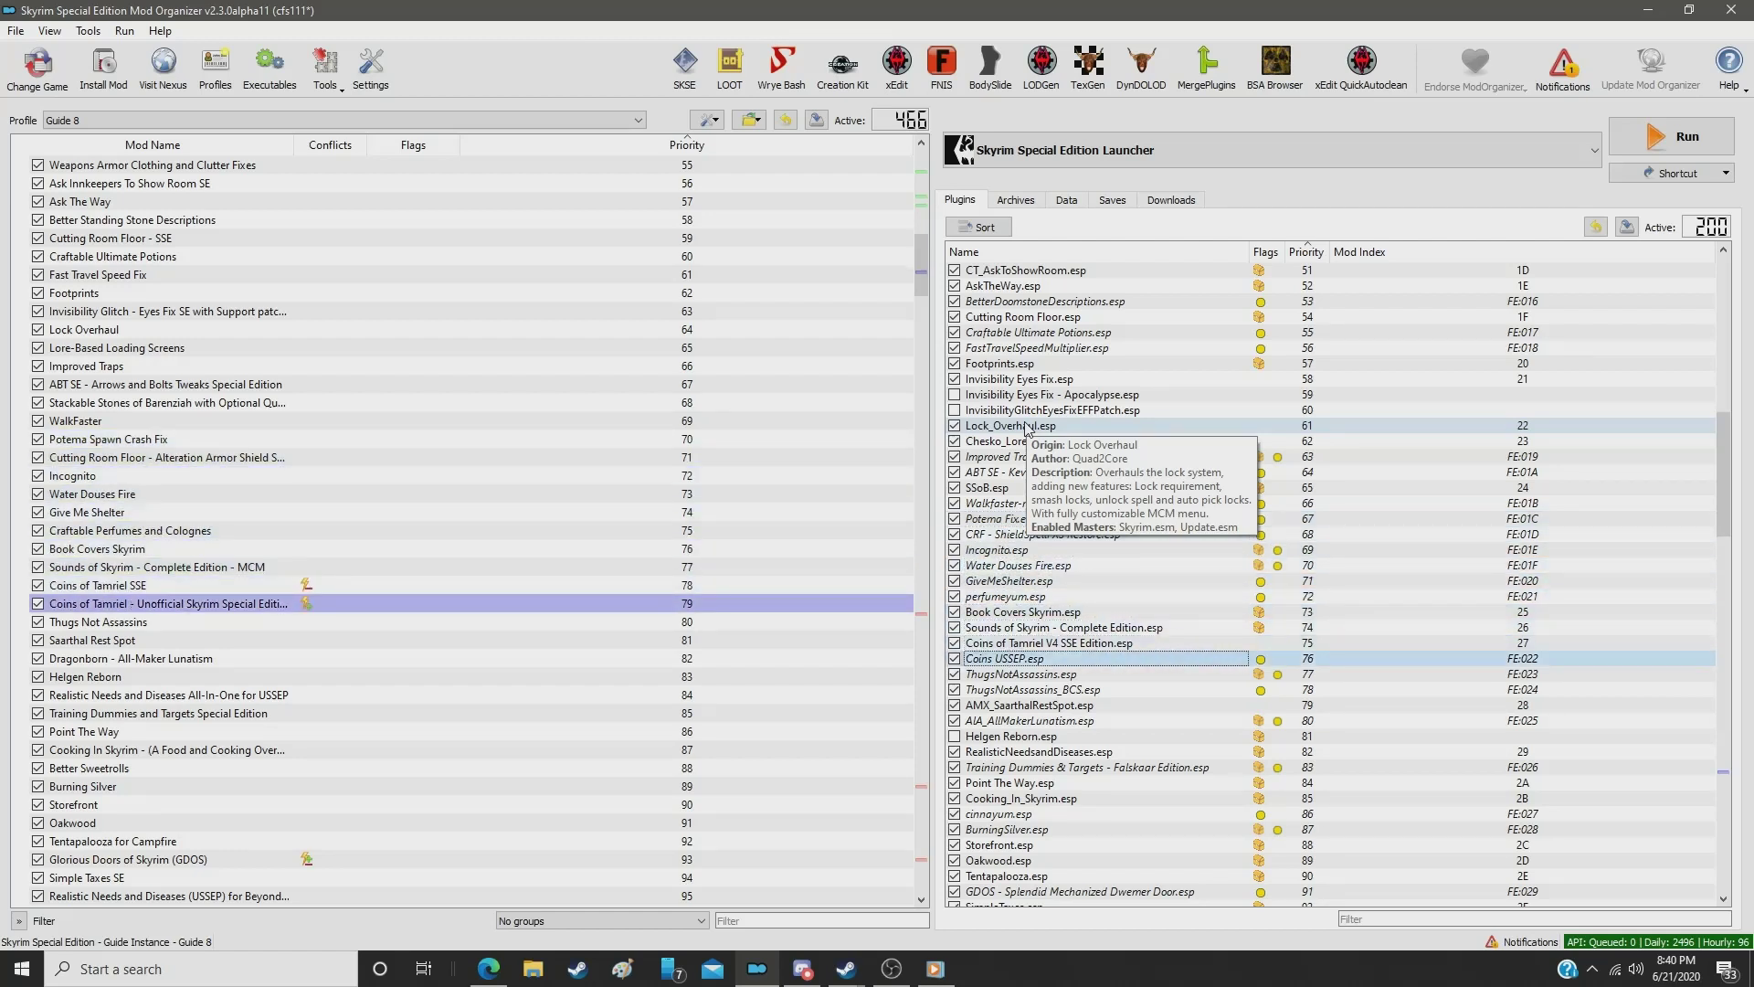
Step: Check that the plugins from ThugsNotAssassins.esp through RND_BSHeartland.esp follow the same order as their mods
{"action": "key", "text": "Down"}
{"action": "key", "text": "Down"}
{"action": "key", "text": "Down"}
{"action": "key", "text": "Down"}
{"action": "key", "text": "Down"}
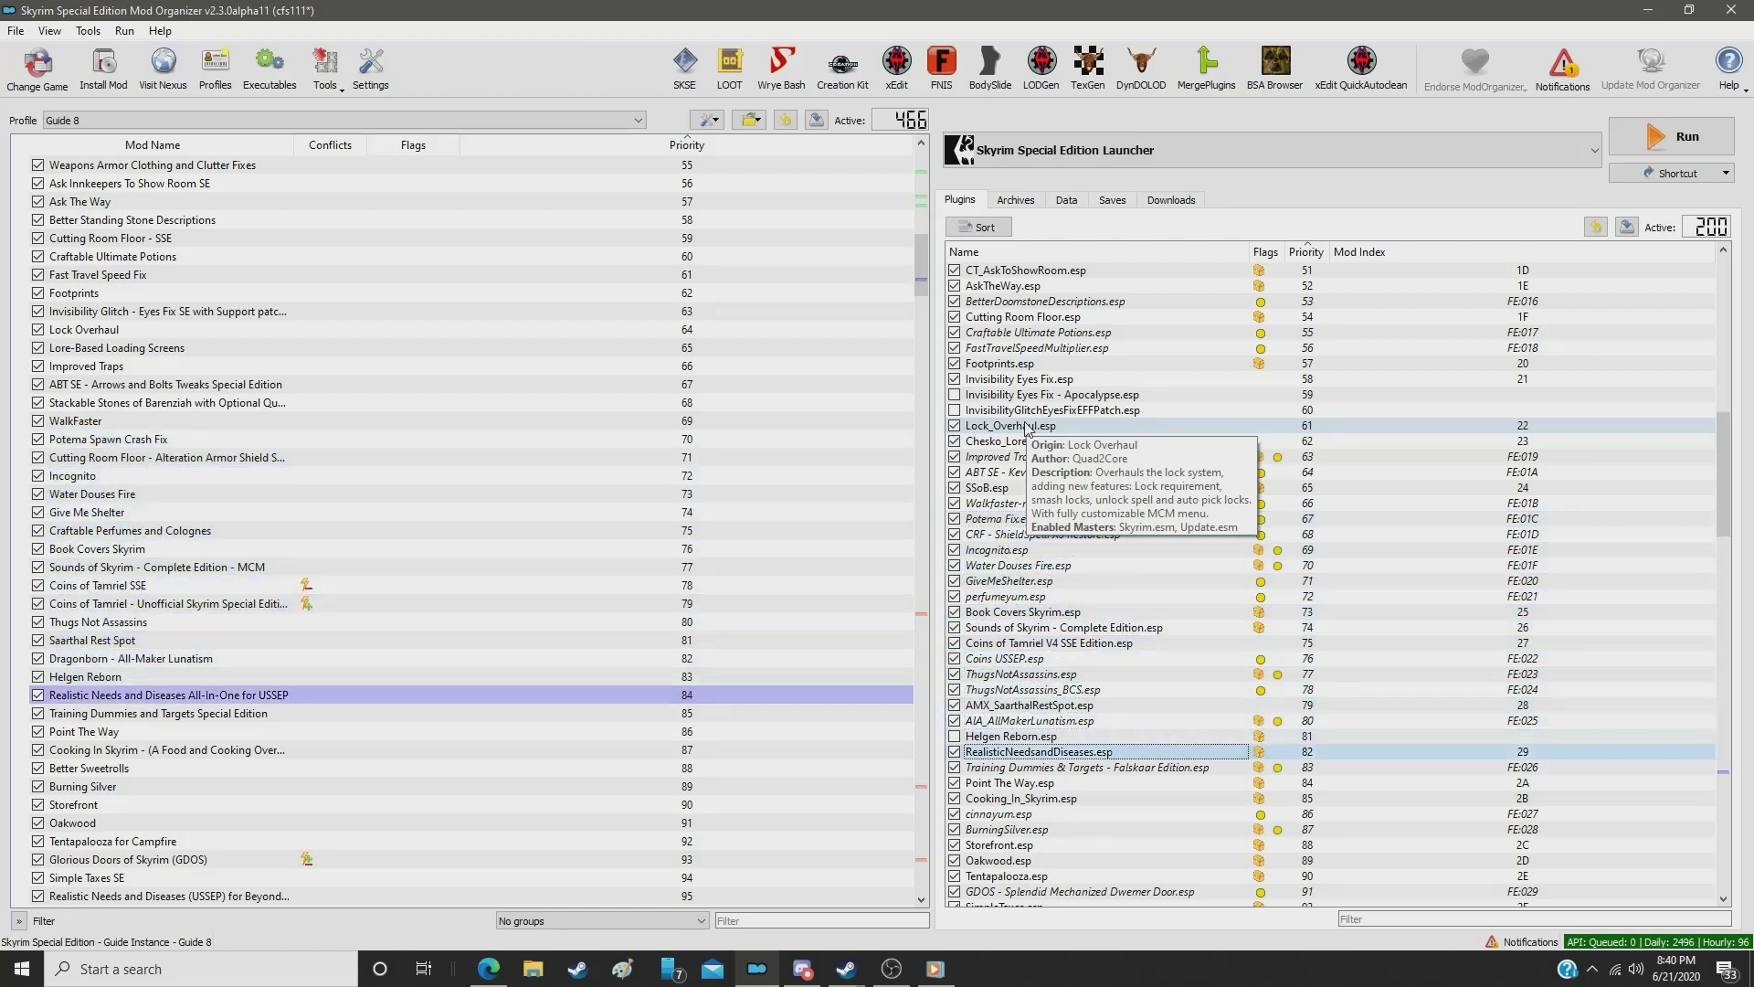
{"action": "key", "text": "Down"}
{"action": "key", "text": "Down"}
{"action": "key", "text": "Down"}
{"action": "key", "text": "Down"}
{"action": "key", "text": "Down"}
{"action": "key", "text": "Down"}
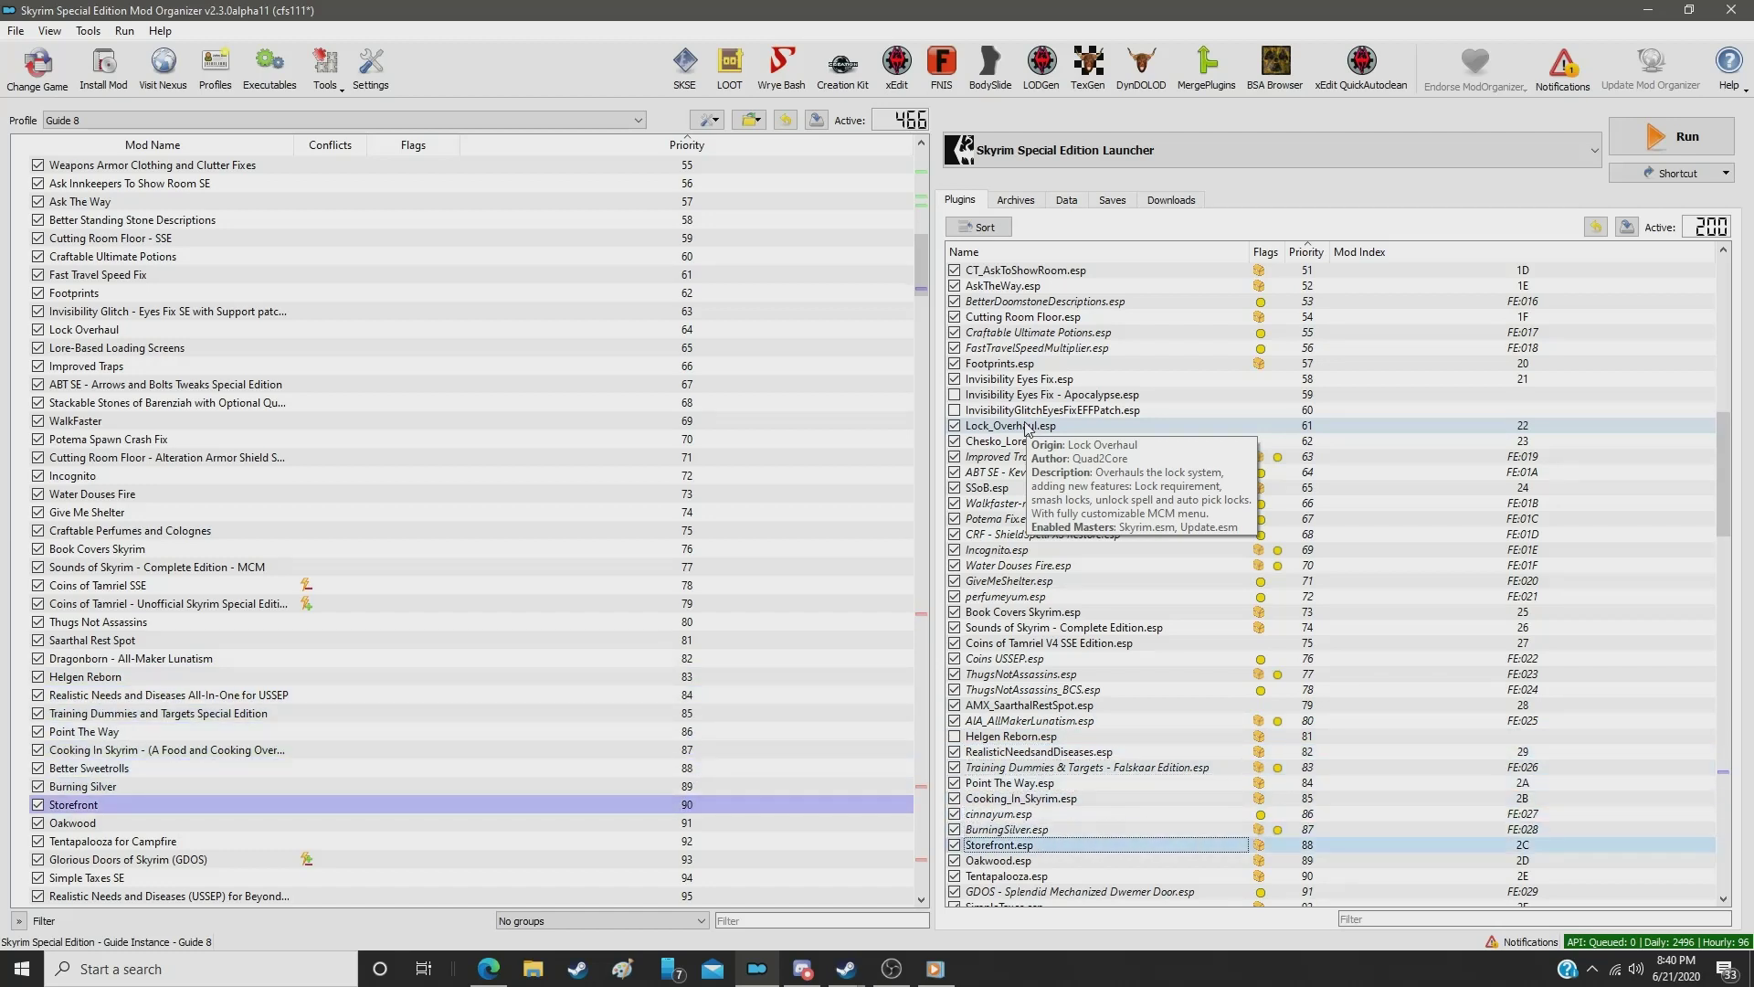
{"action": "key", "text": "Down"}
{"action": "key", "text": "Down"}
{"action": "key", "text": "Down"}
{"action": "key", "text": "Down"}
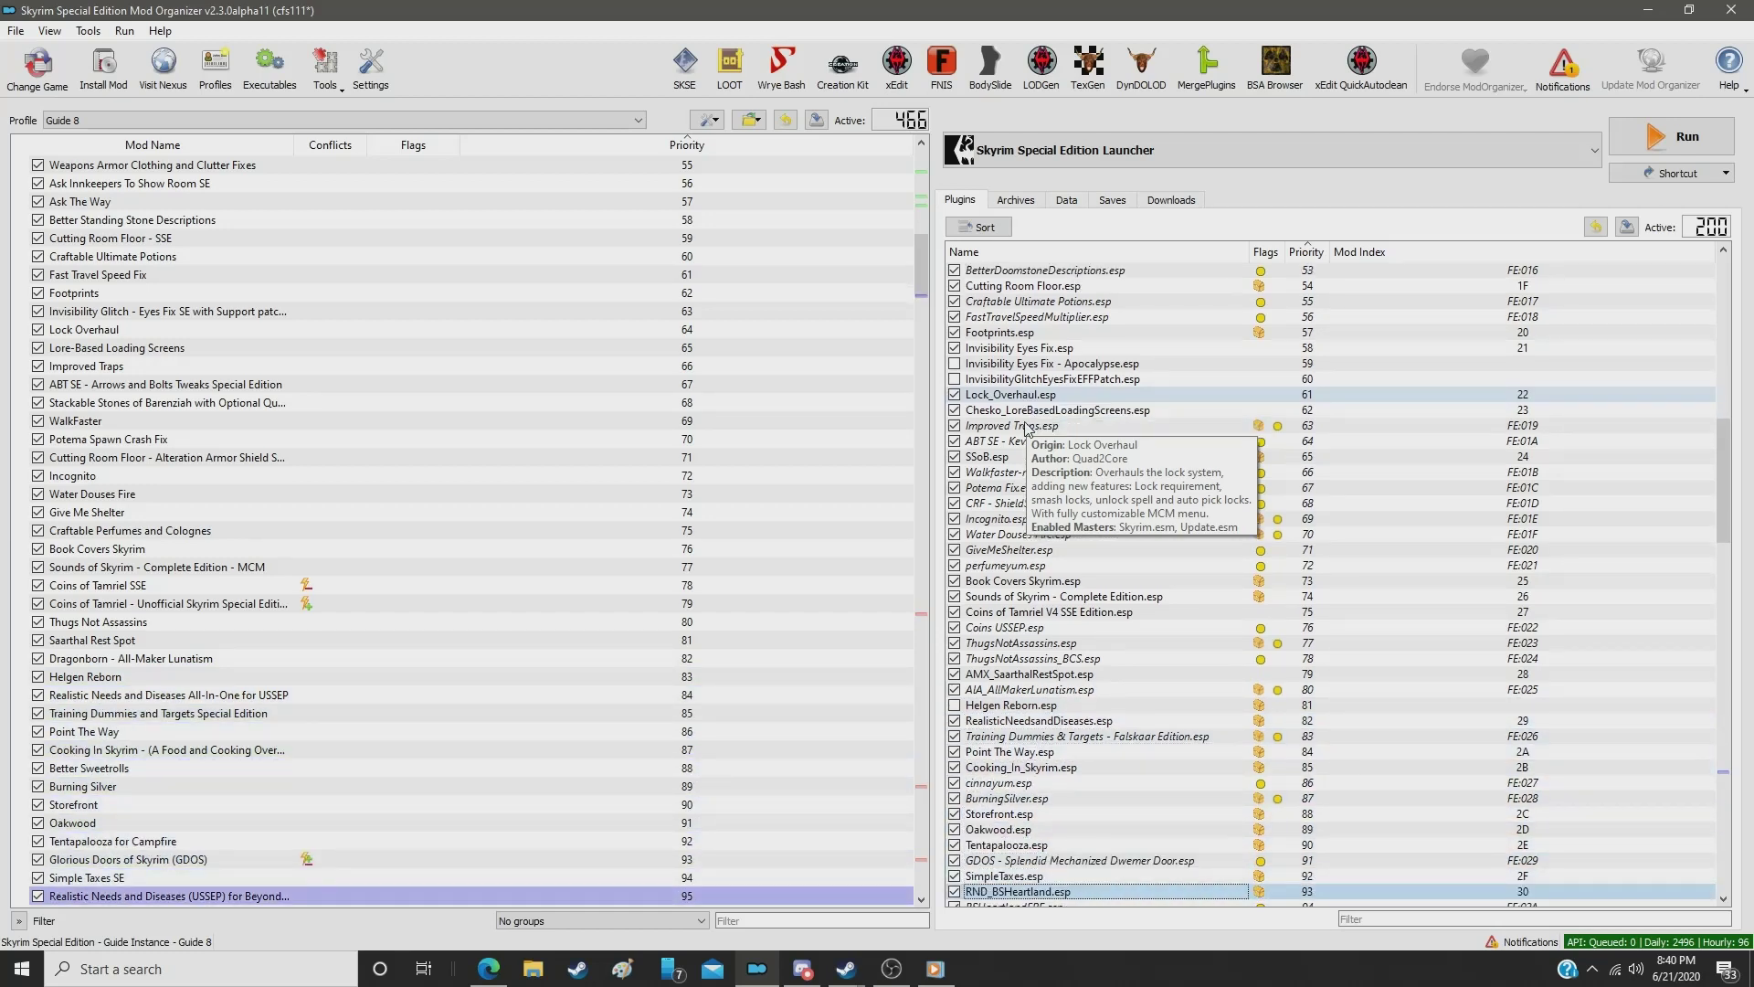
Step: Check the mod positions for the plugins from BSHeartlandFRF.esp through ArcheryDummyXP.esp
{"action": "scroll", "coordinate": [539, 685], "scroll_direction": "down", "scroll_amount": 12}
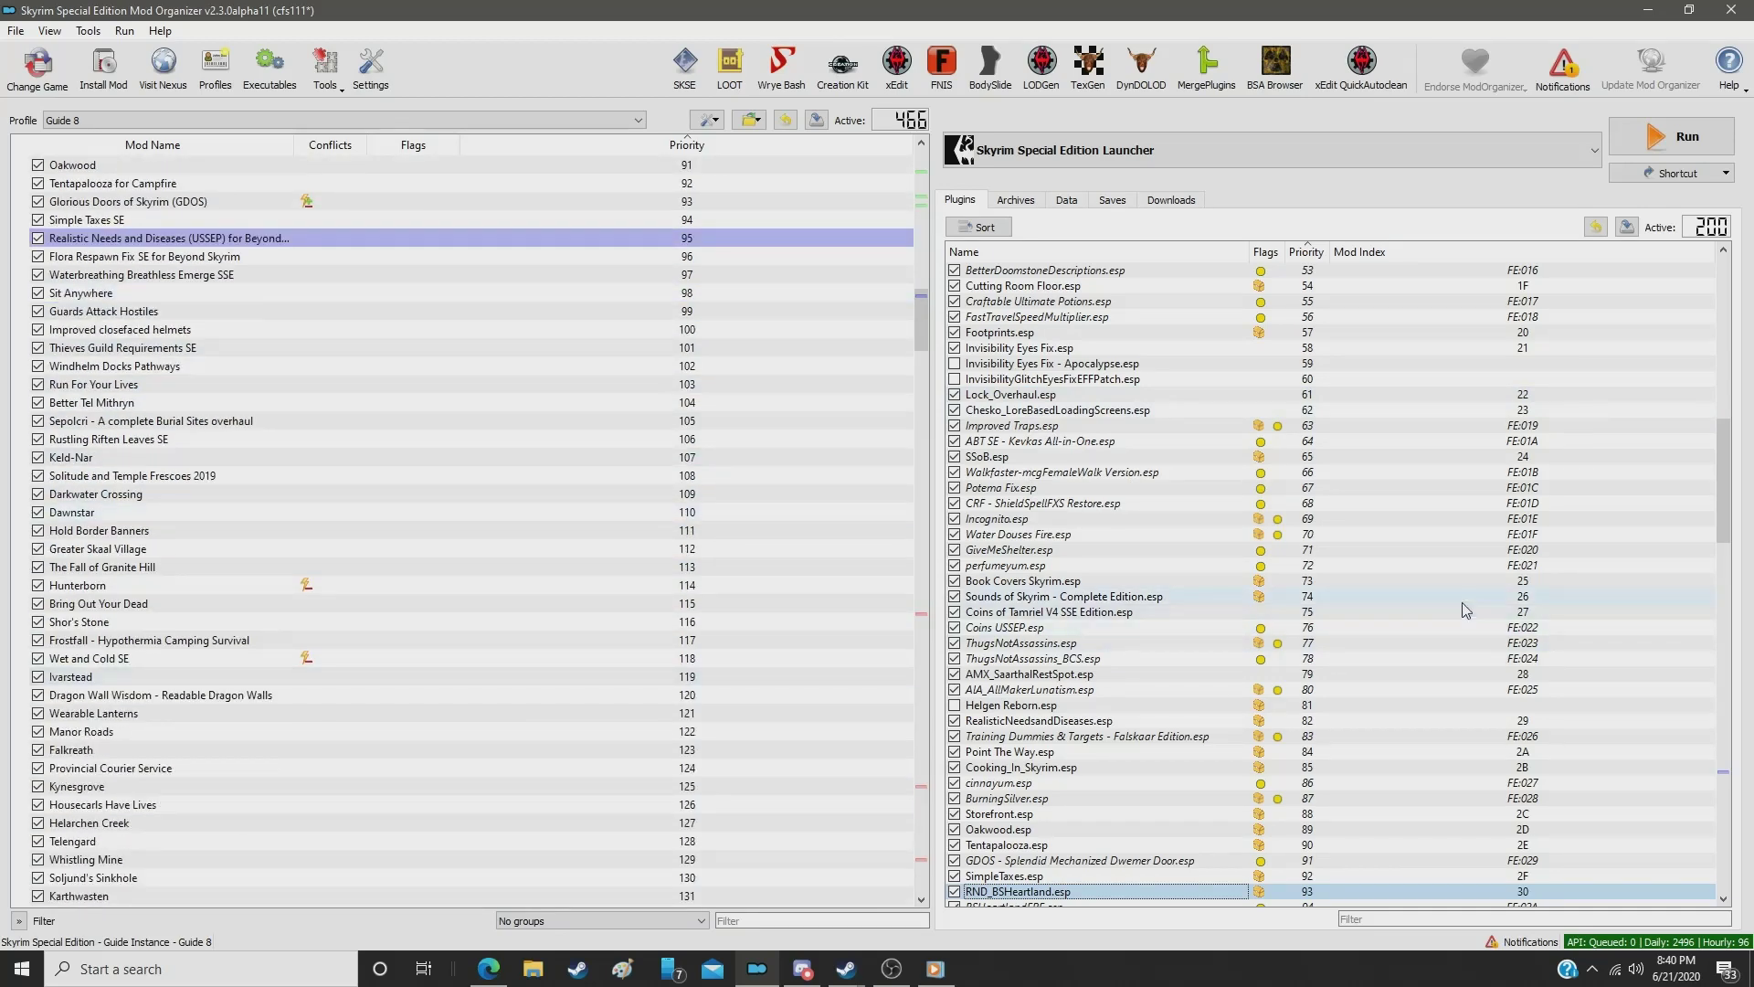
{"action": "key", "text": "Down"}
{"action": "key", "text": "Down"}
{"action": "key", "text": "Down"}
{"action": "key", "text": "Down"}
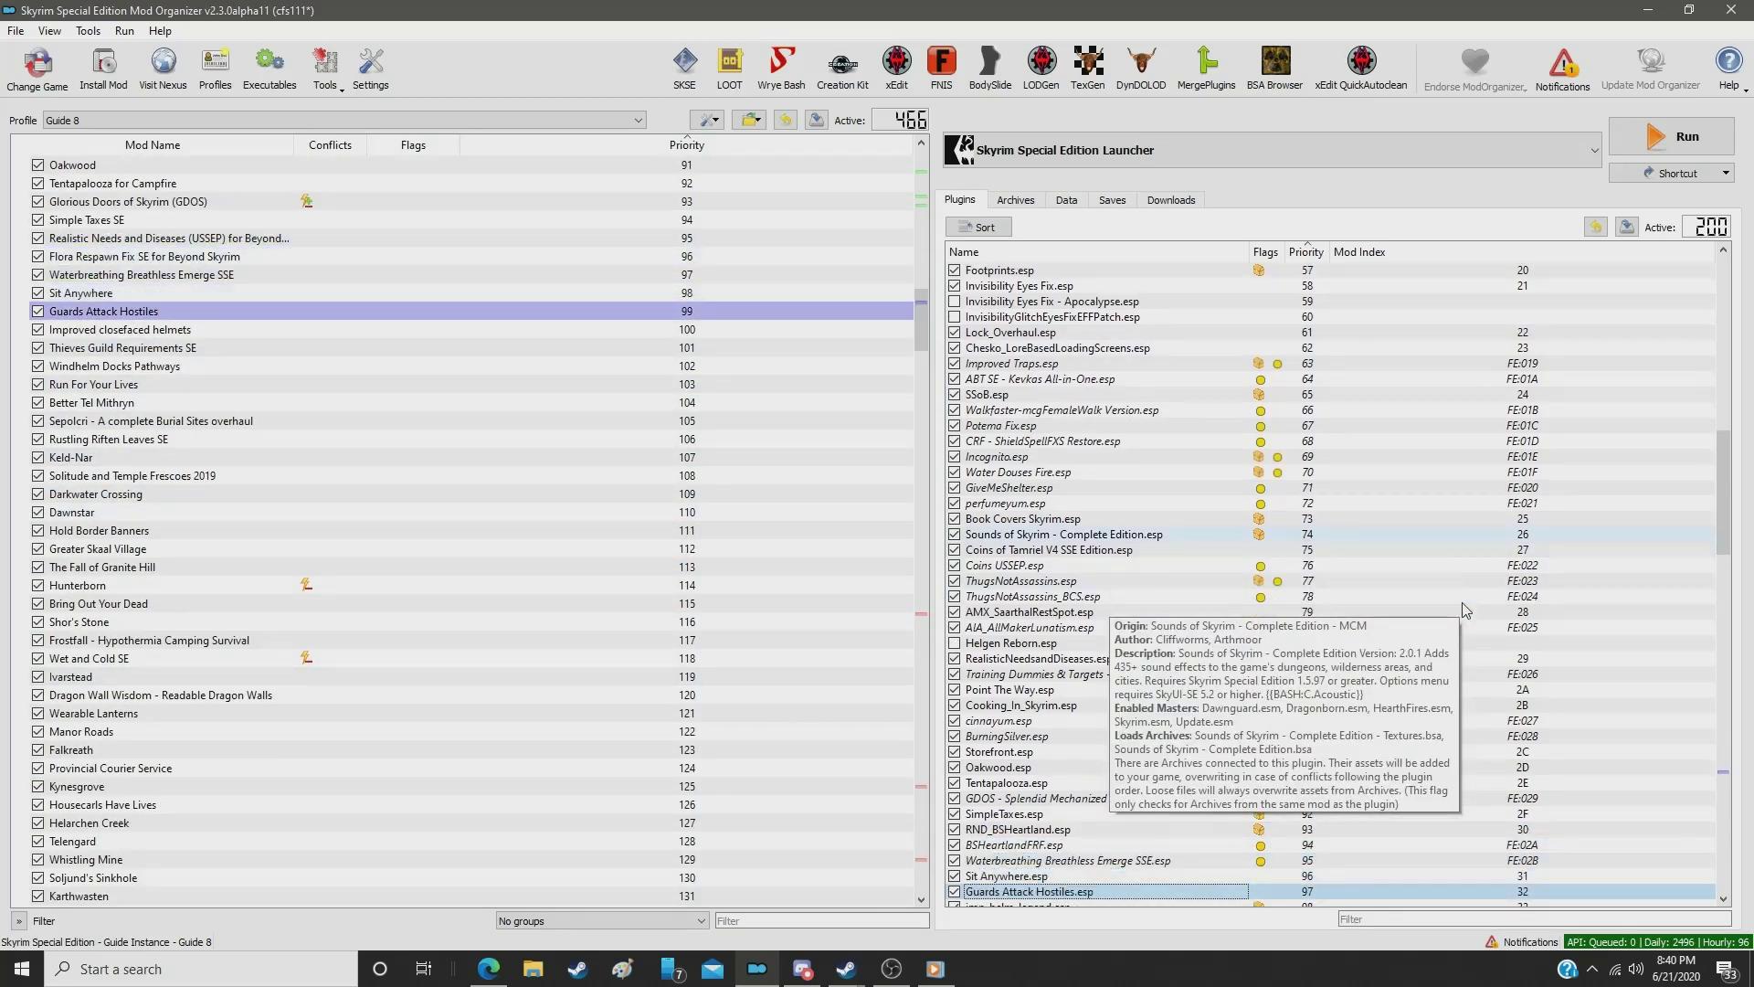
{"action": "key", "text": "Down"}
{"action": "key", "text": "Down"}
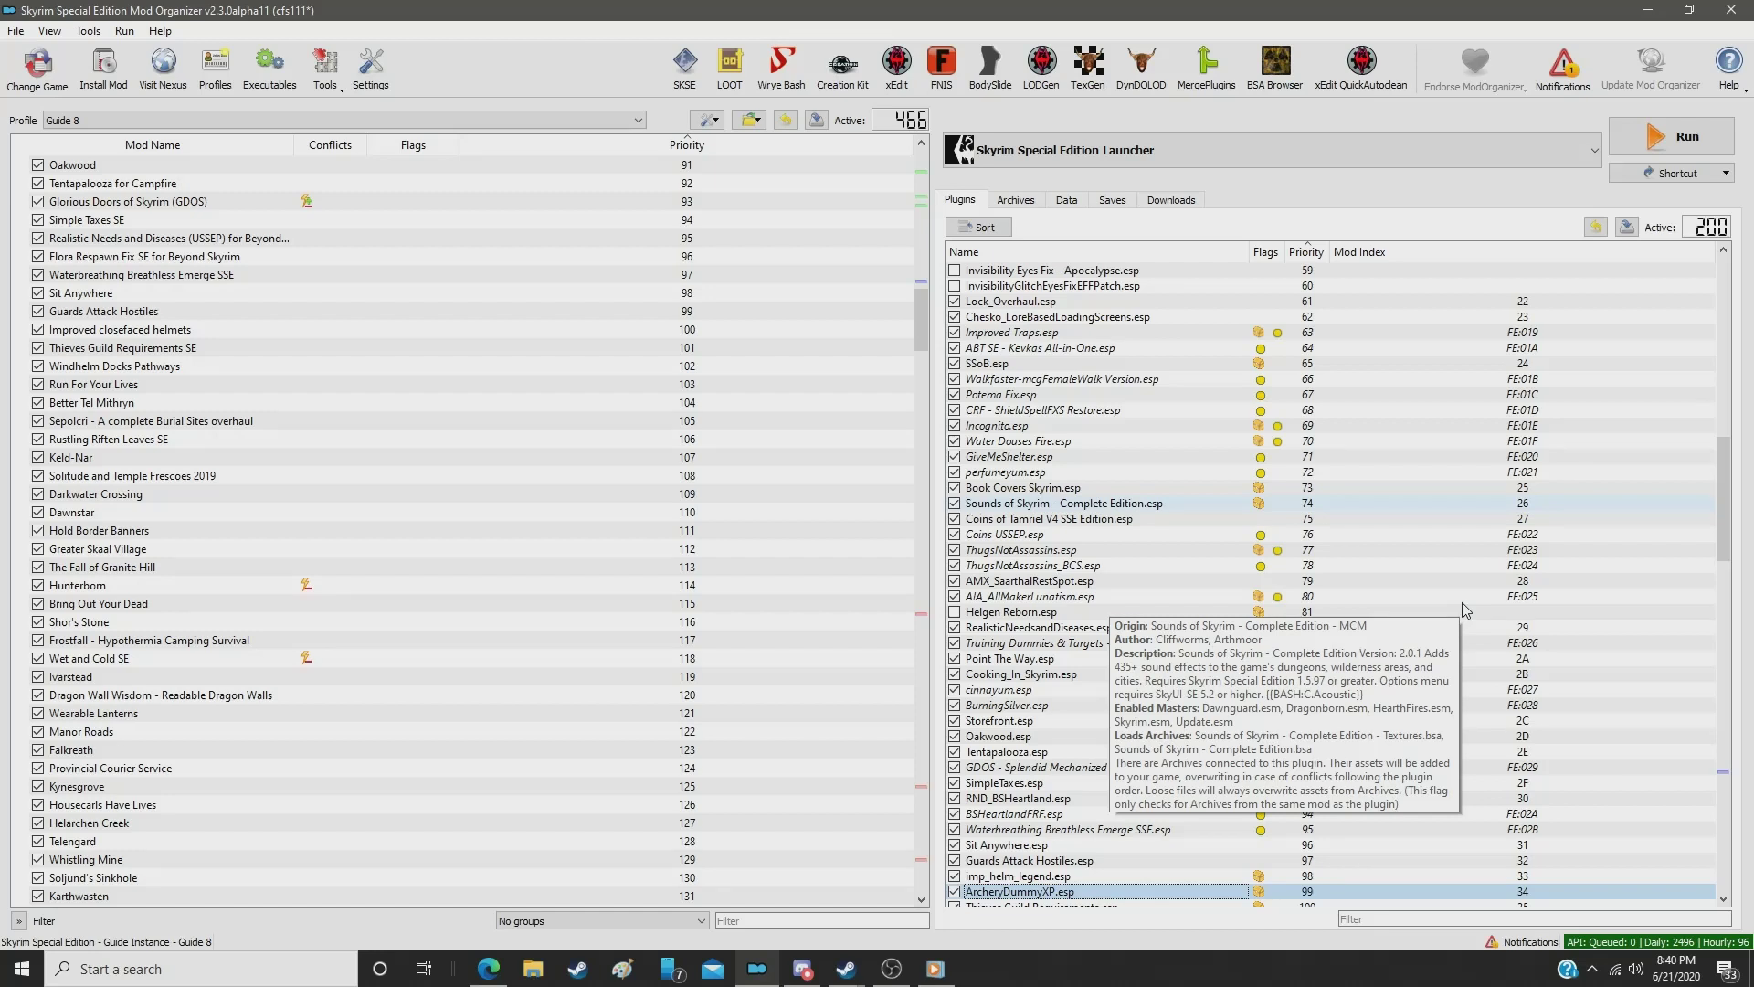
Step: Examine which mods provide imp_helm_legend.esp and ArcheryDummyXP.esp by switching between the two plugins
{"action": "key", "text": "Down"}
{"action": "key", "text": "Up"}
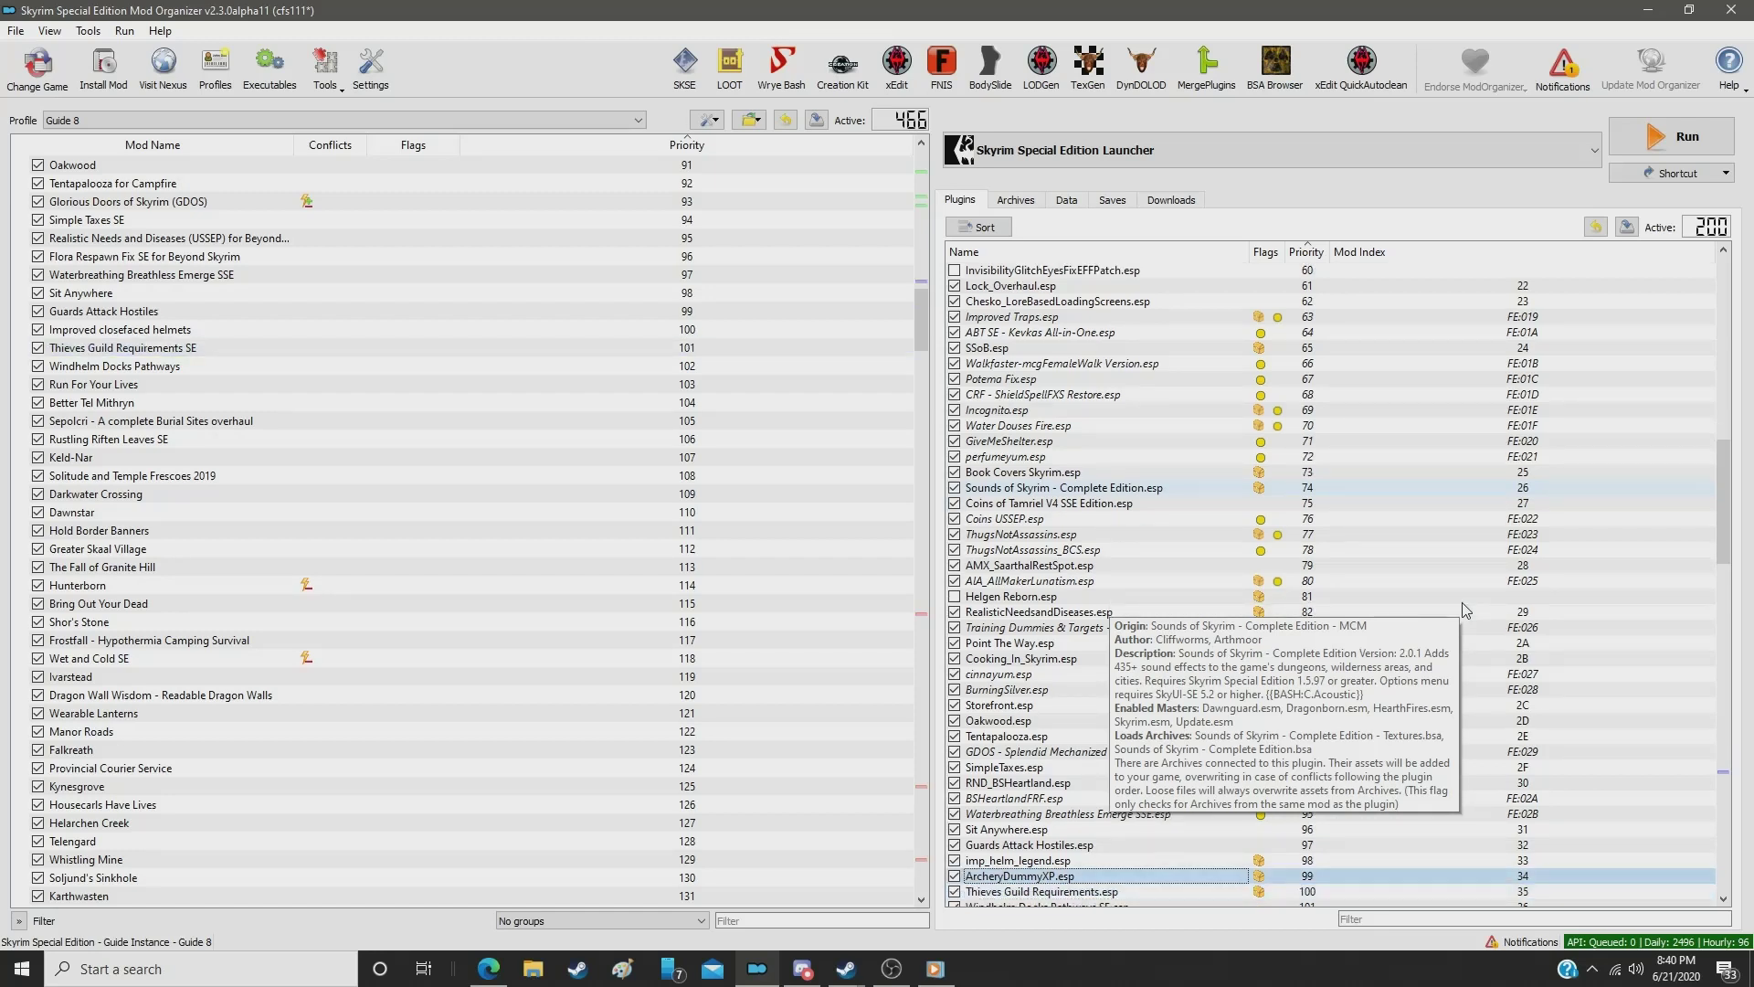
{"action": "key", "text": "Up"}
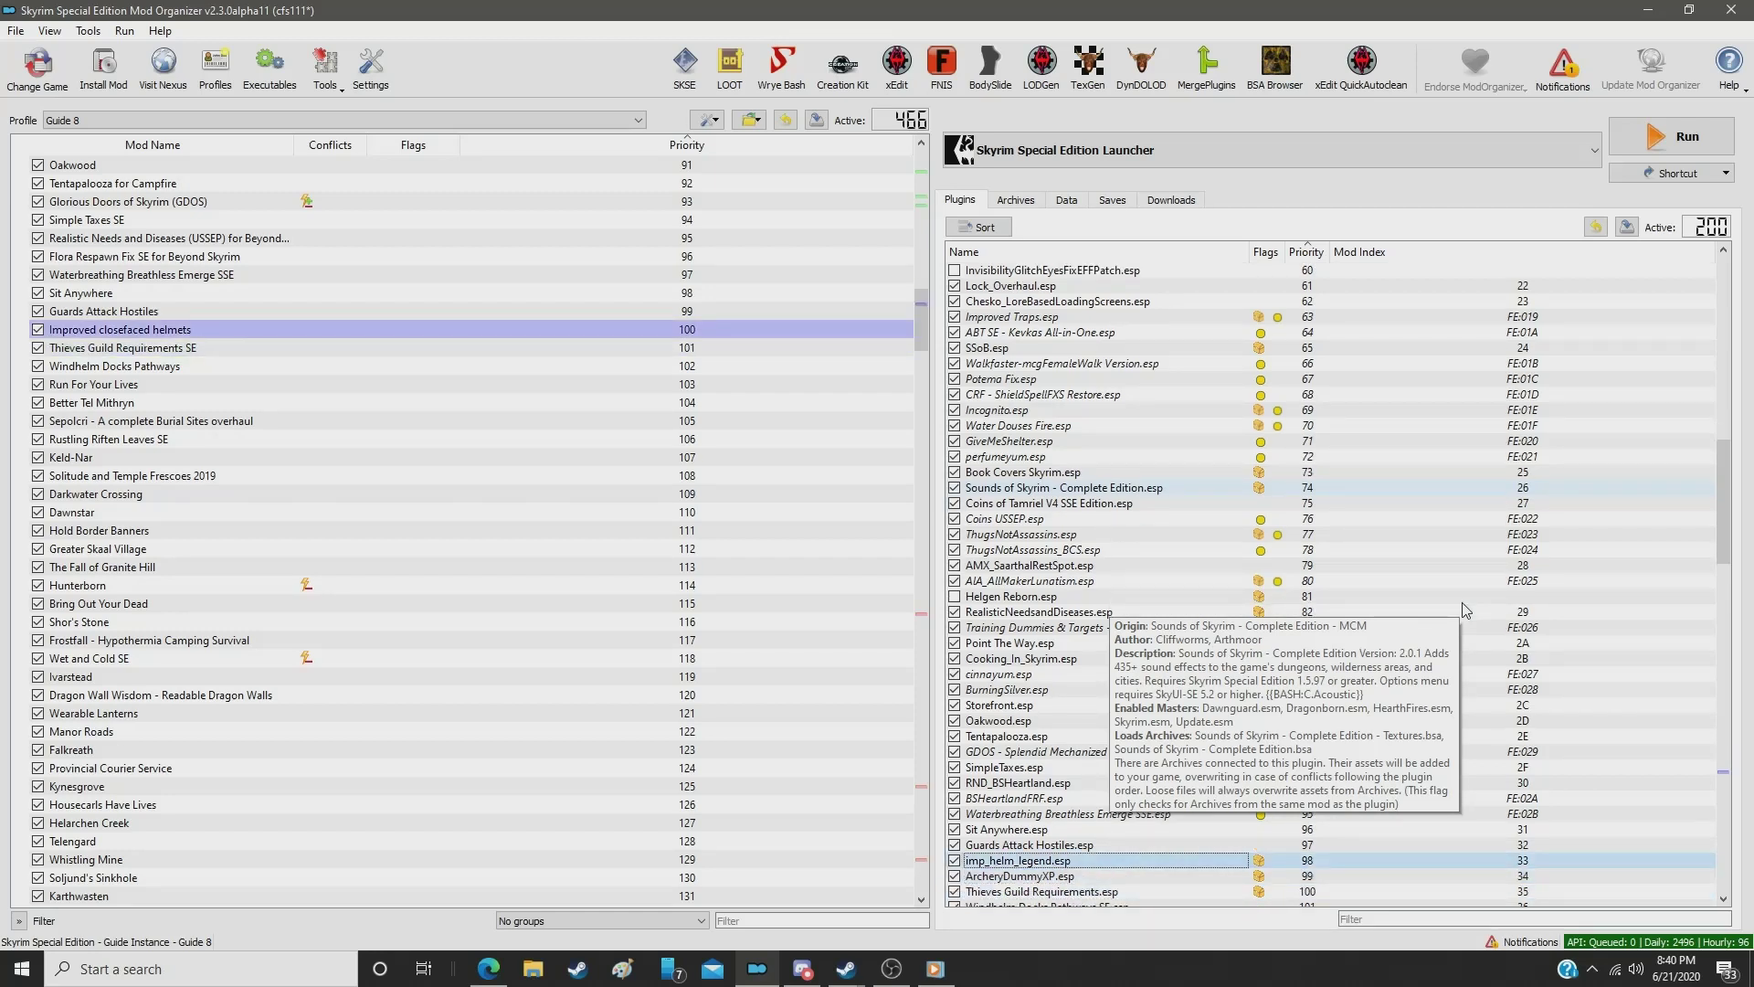
{"action": "key", "text": "Down"}
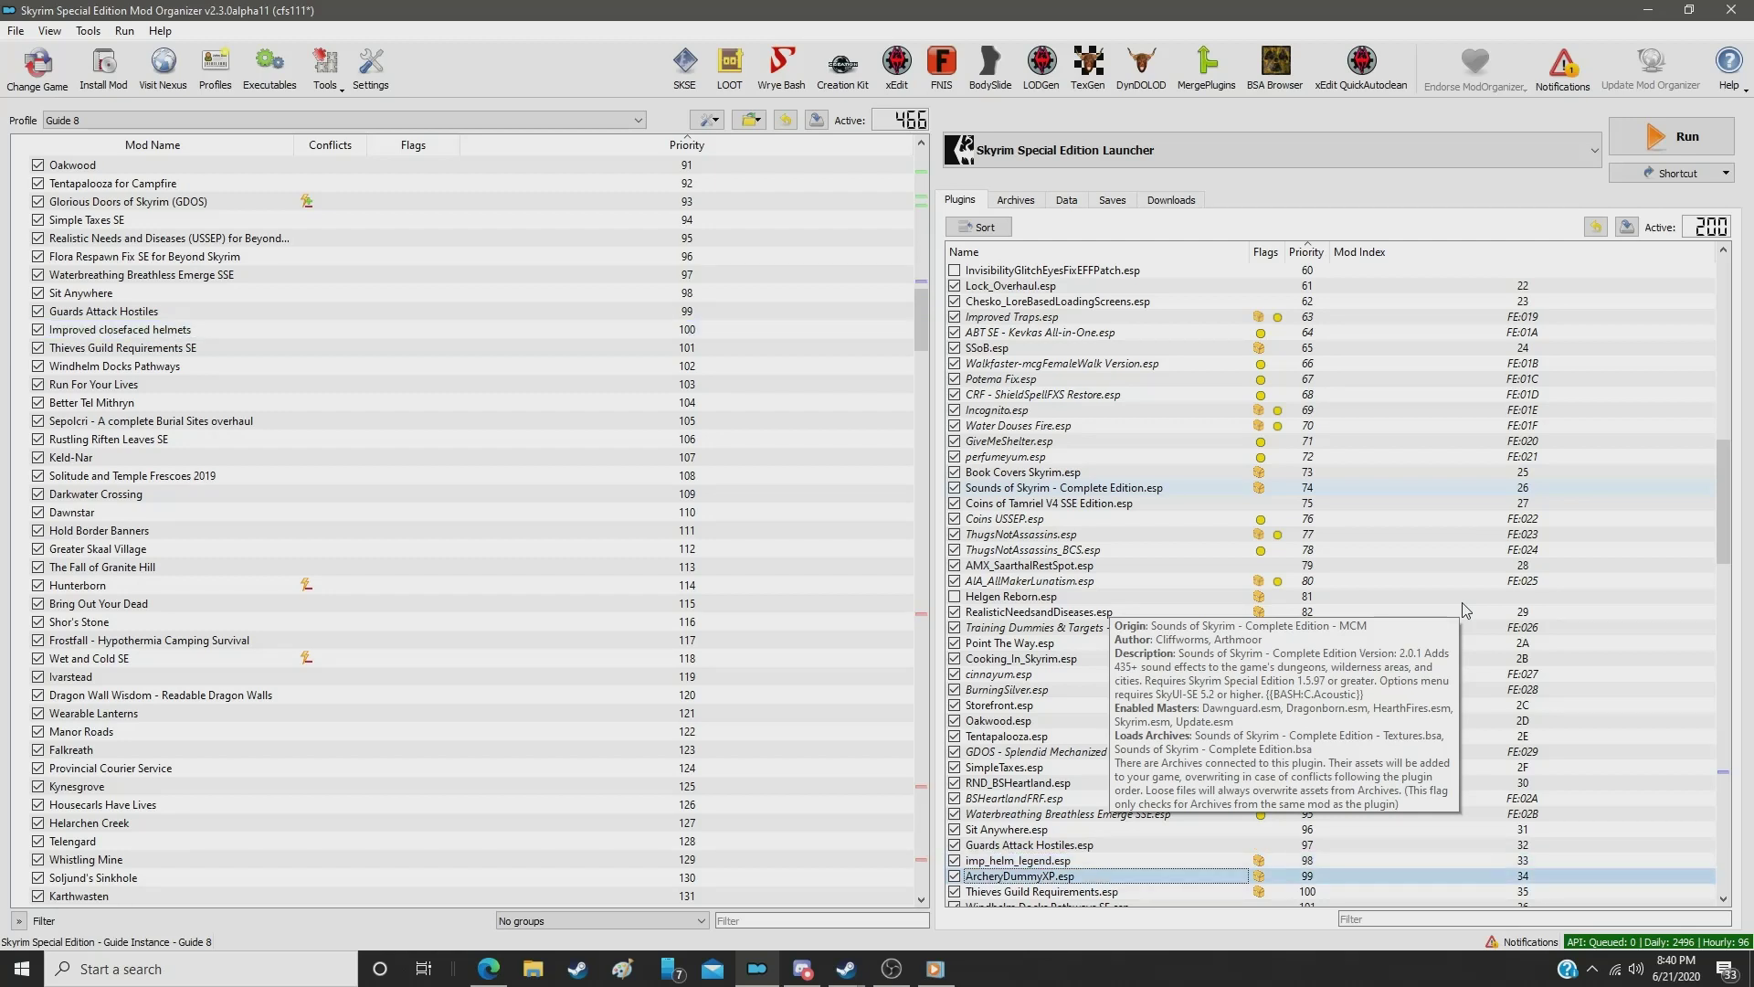
{"action": "key", "text": "Up"}
{"action": "key", "text": "Down"}
{"action": "key", "text": "Up"}
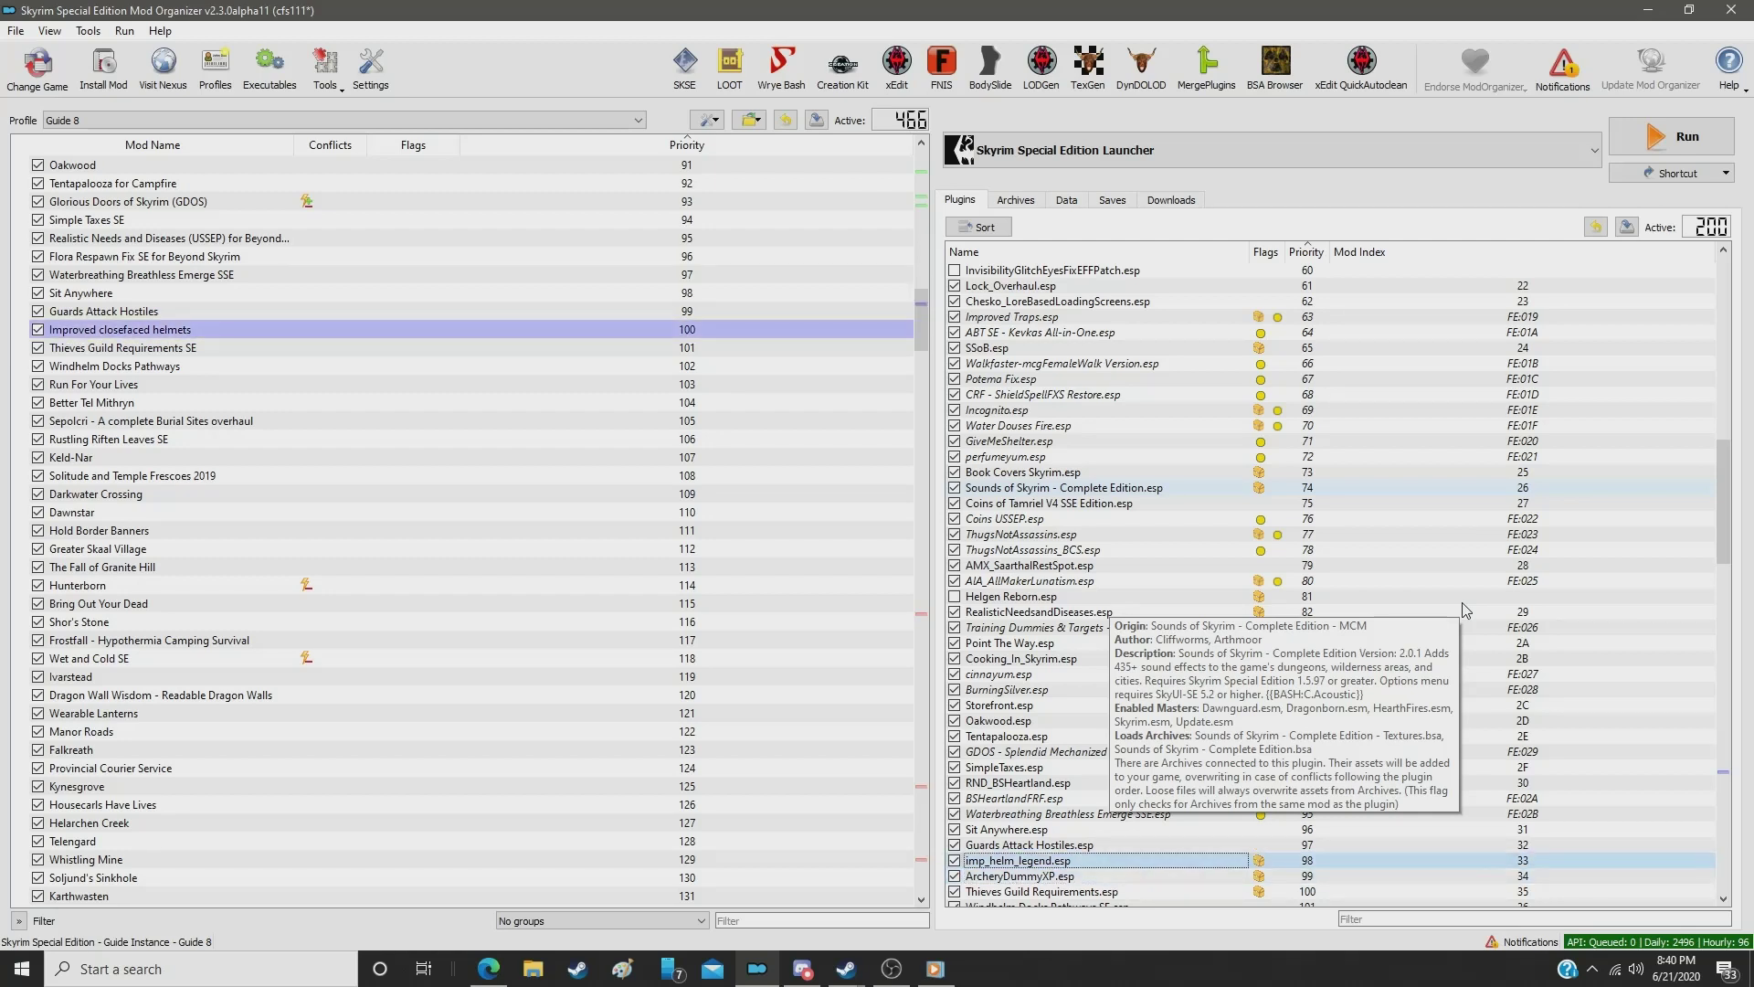
{"action": "key", "text": "Down"}
{"action": "key", "text": "Up"}
{"action": "key", "text": "Down"}
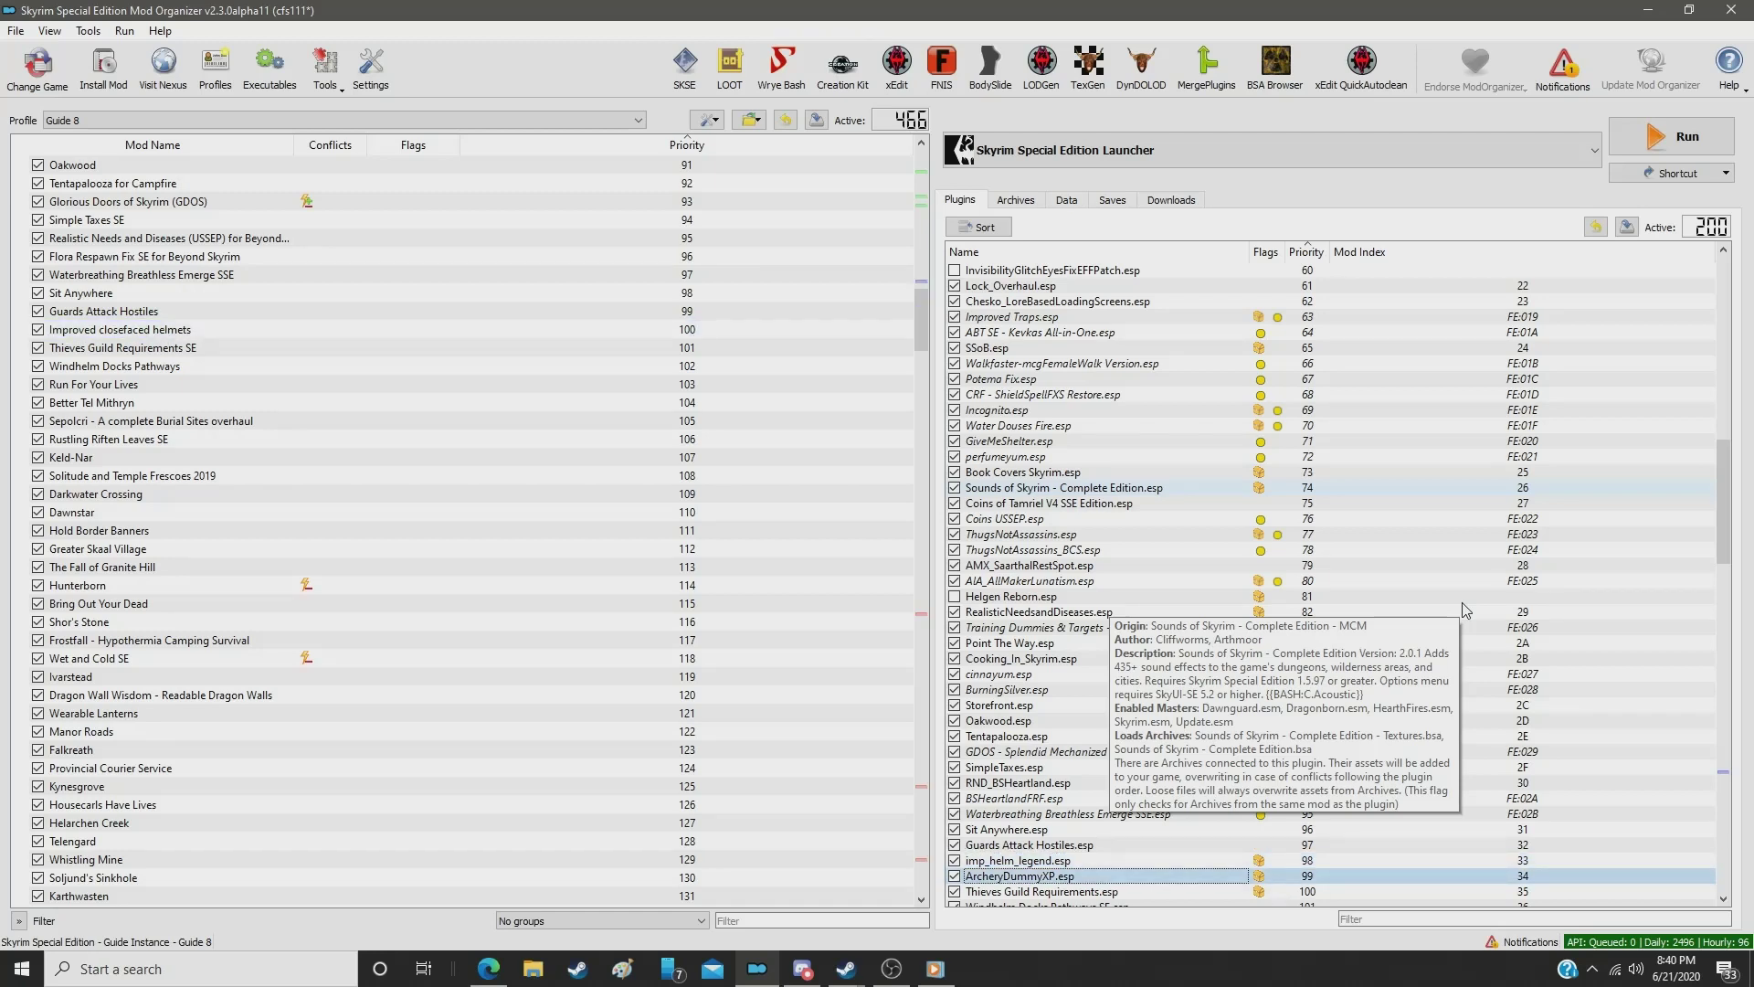
{"action": "key", "text": "Up"}
{"action": "key", "text": "Down"}
{"action": "key", "text": "Up"}
{"action": "key", "text": "Down"}
{"action": "key", "text": "Up"}
{"action": "key", "text": "Down"}
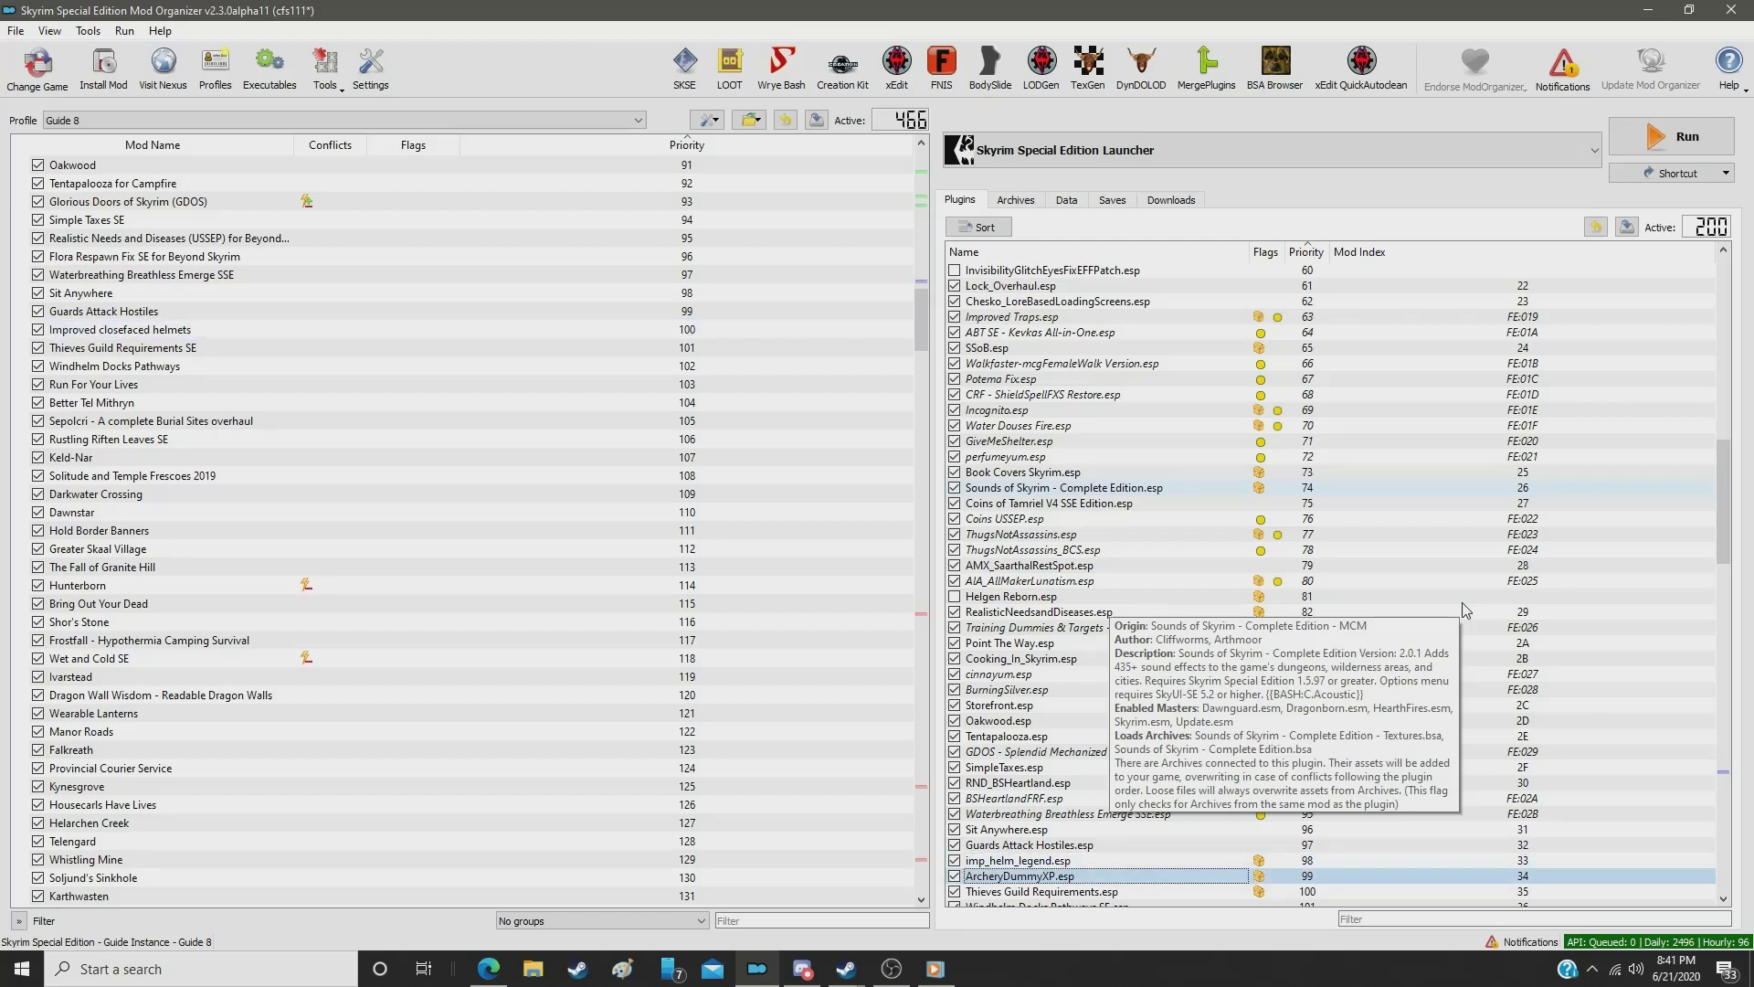
Step: Compare the plugin order with the mod list from Thieves Guild Requirements.esp through Shor's Stone.esp
{"action": "key", "text": "Down"}
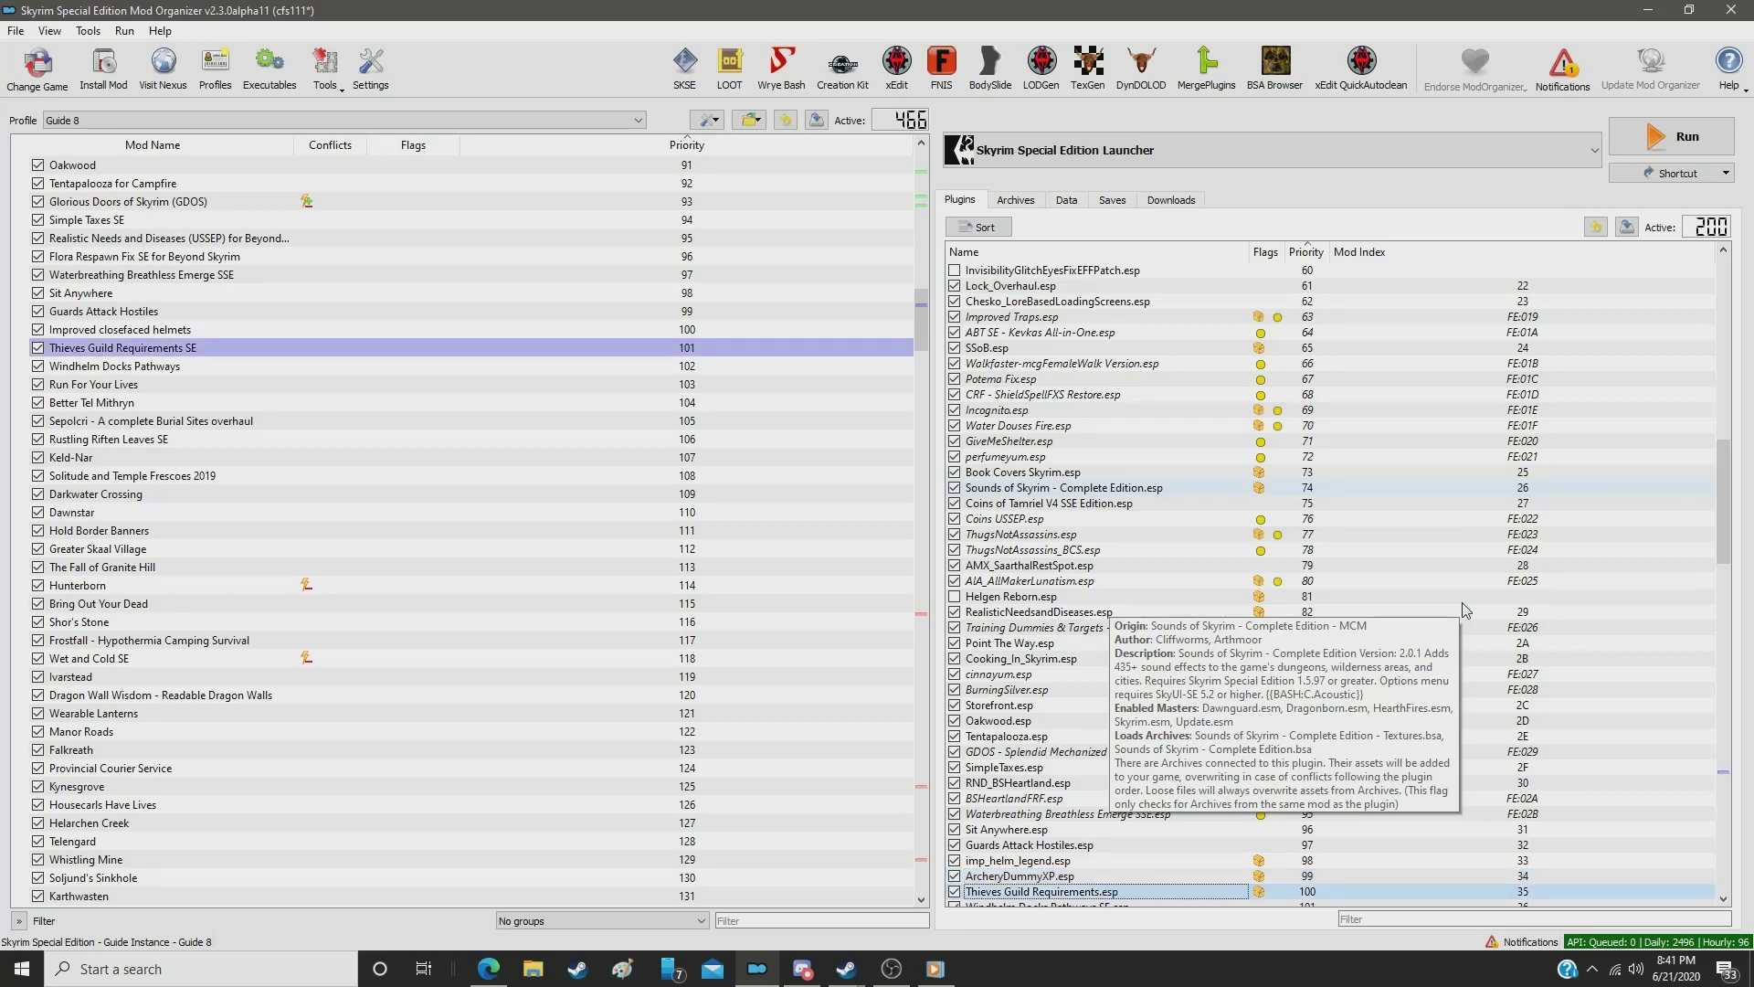
{"action": "key", "text": "Down"}
{"action": "key", "text": "Down"}
{"action": "key", "text": "Down"}
{"action": "key", "text": "Down"}
{"action": "key", "text": "Down"}
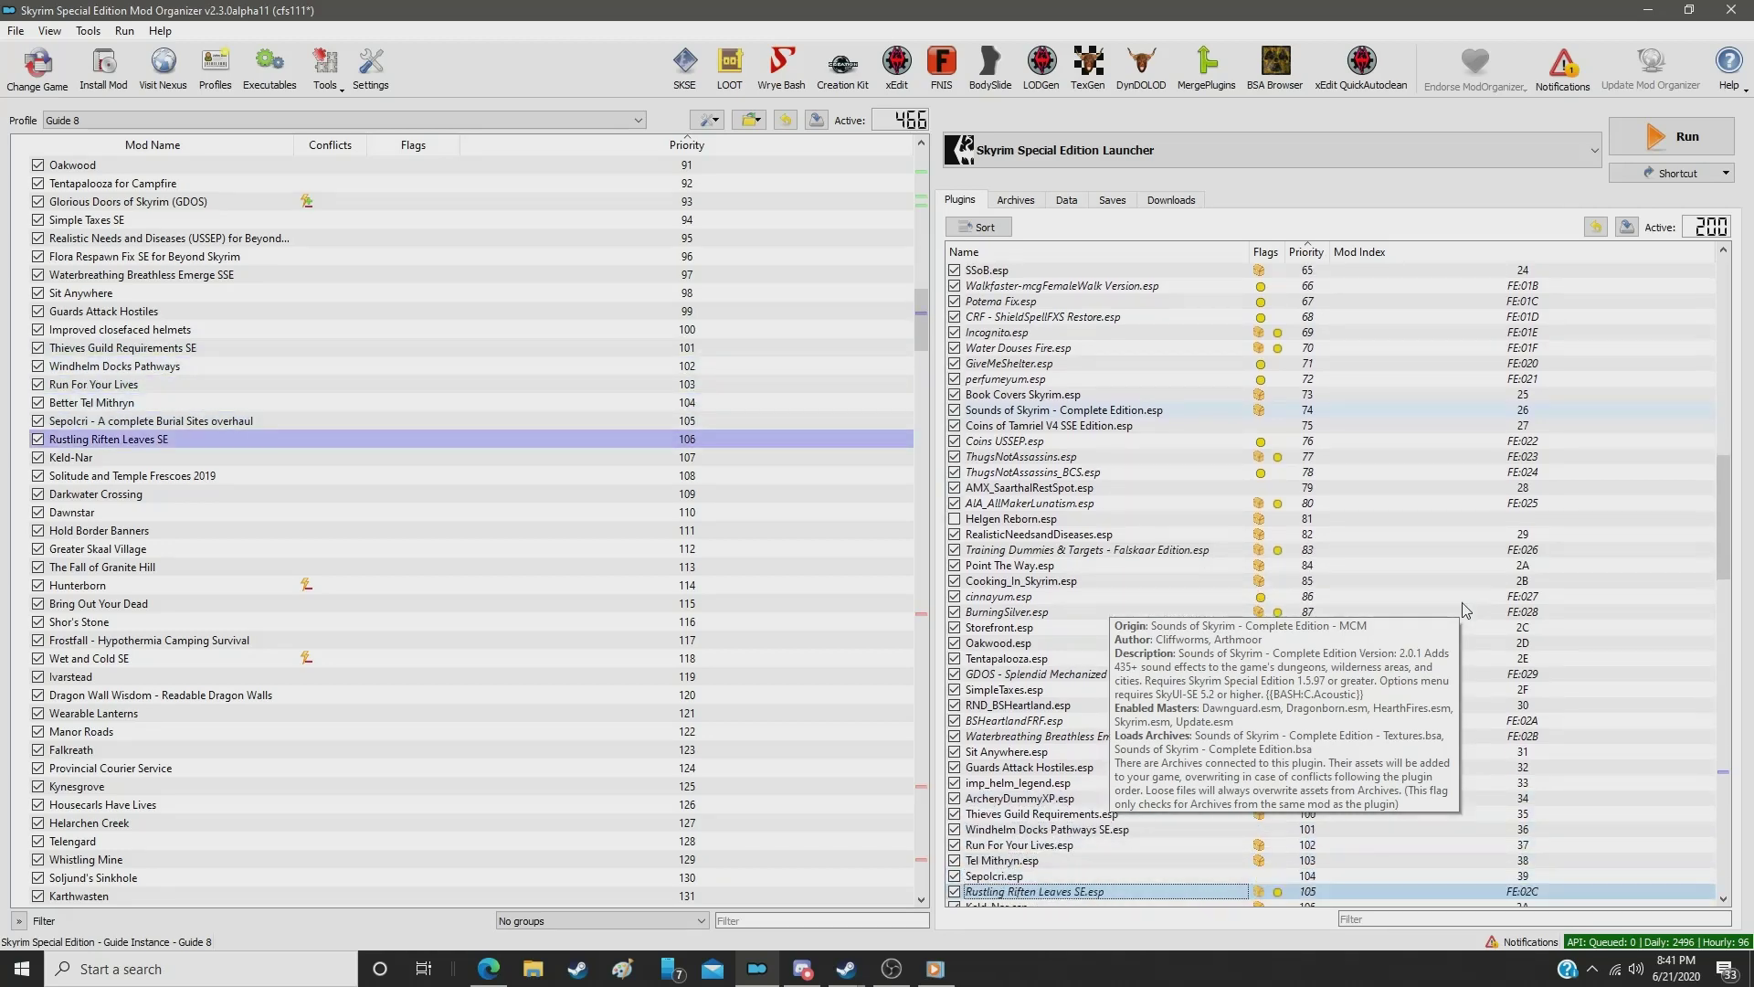
{"action": "key", "text": "Down"}
{"action": "key", "text": "Down"}
{"action": "key", "text": "Down"}
{"action": "key", "text": "Down"}
{"action": "key", "text": "Down"}
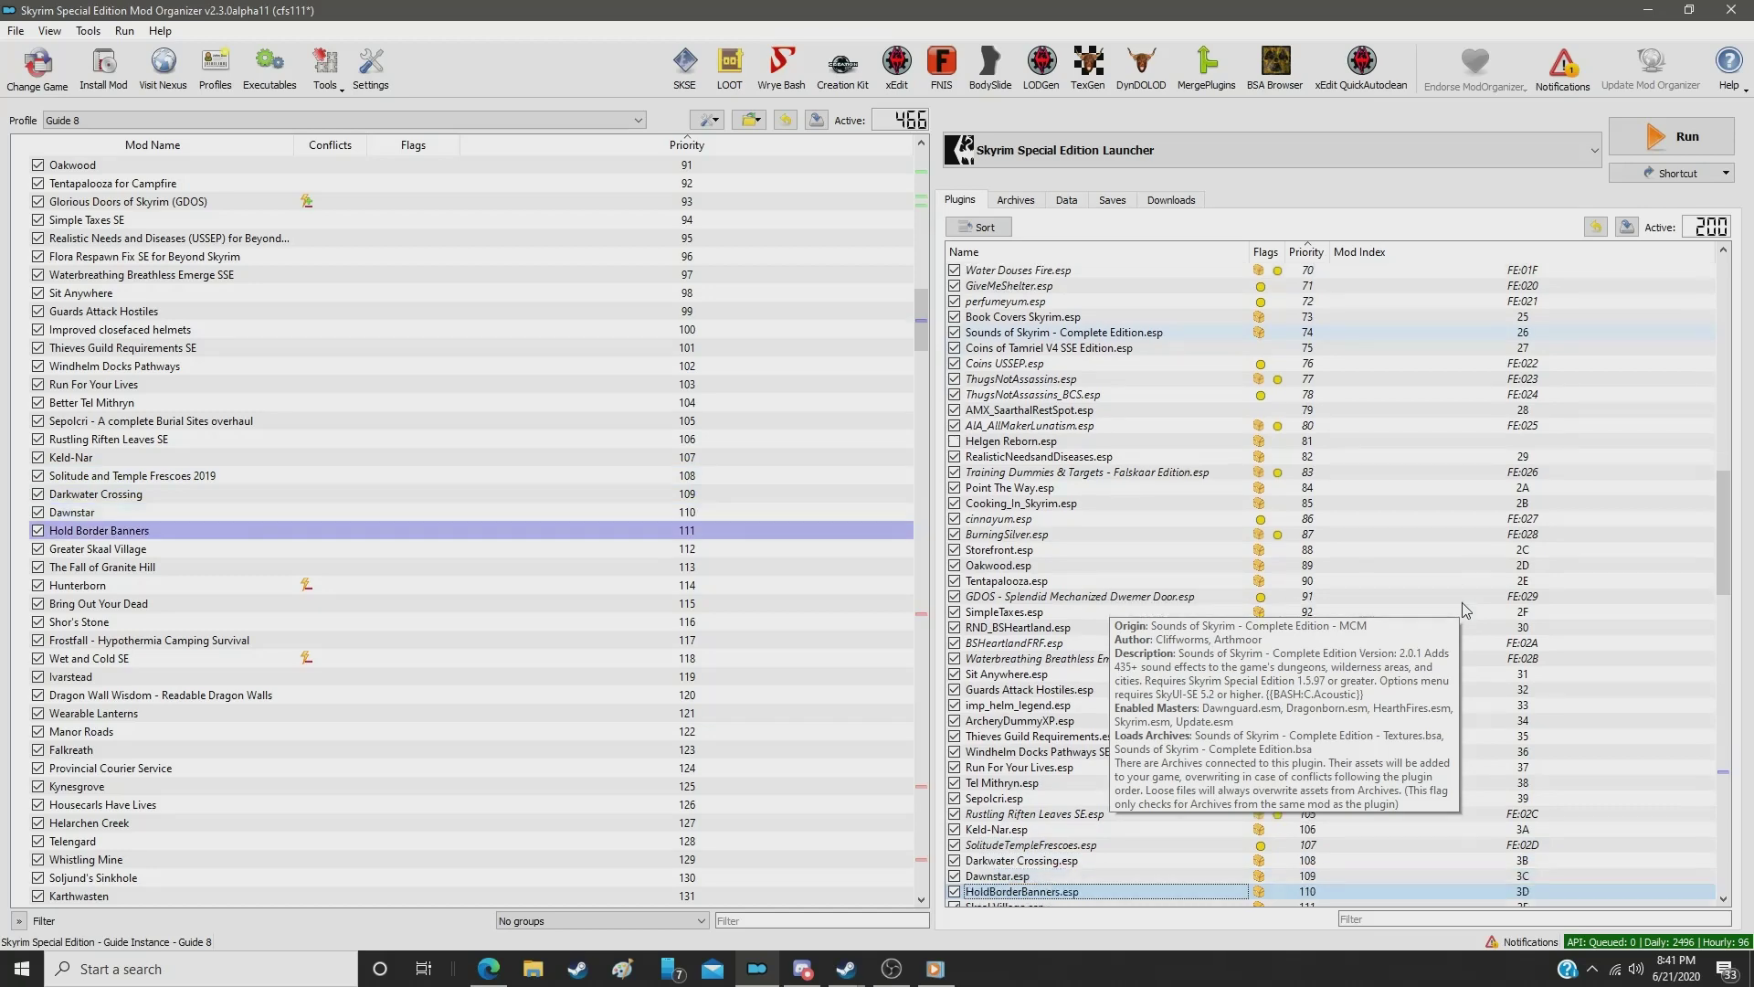
{"action": "key", "text": "Down"}
{"action": "key", "text": "Down"}
{"action": "key", "text": "Down"}
{"action": "key", "text": "Down"}
{"action": "key", "text": "Down"}
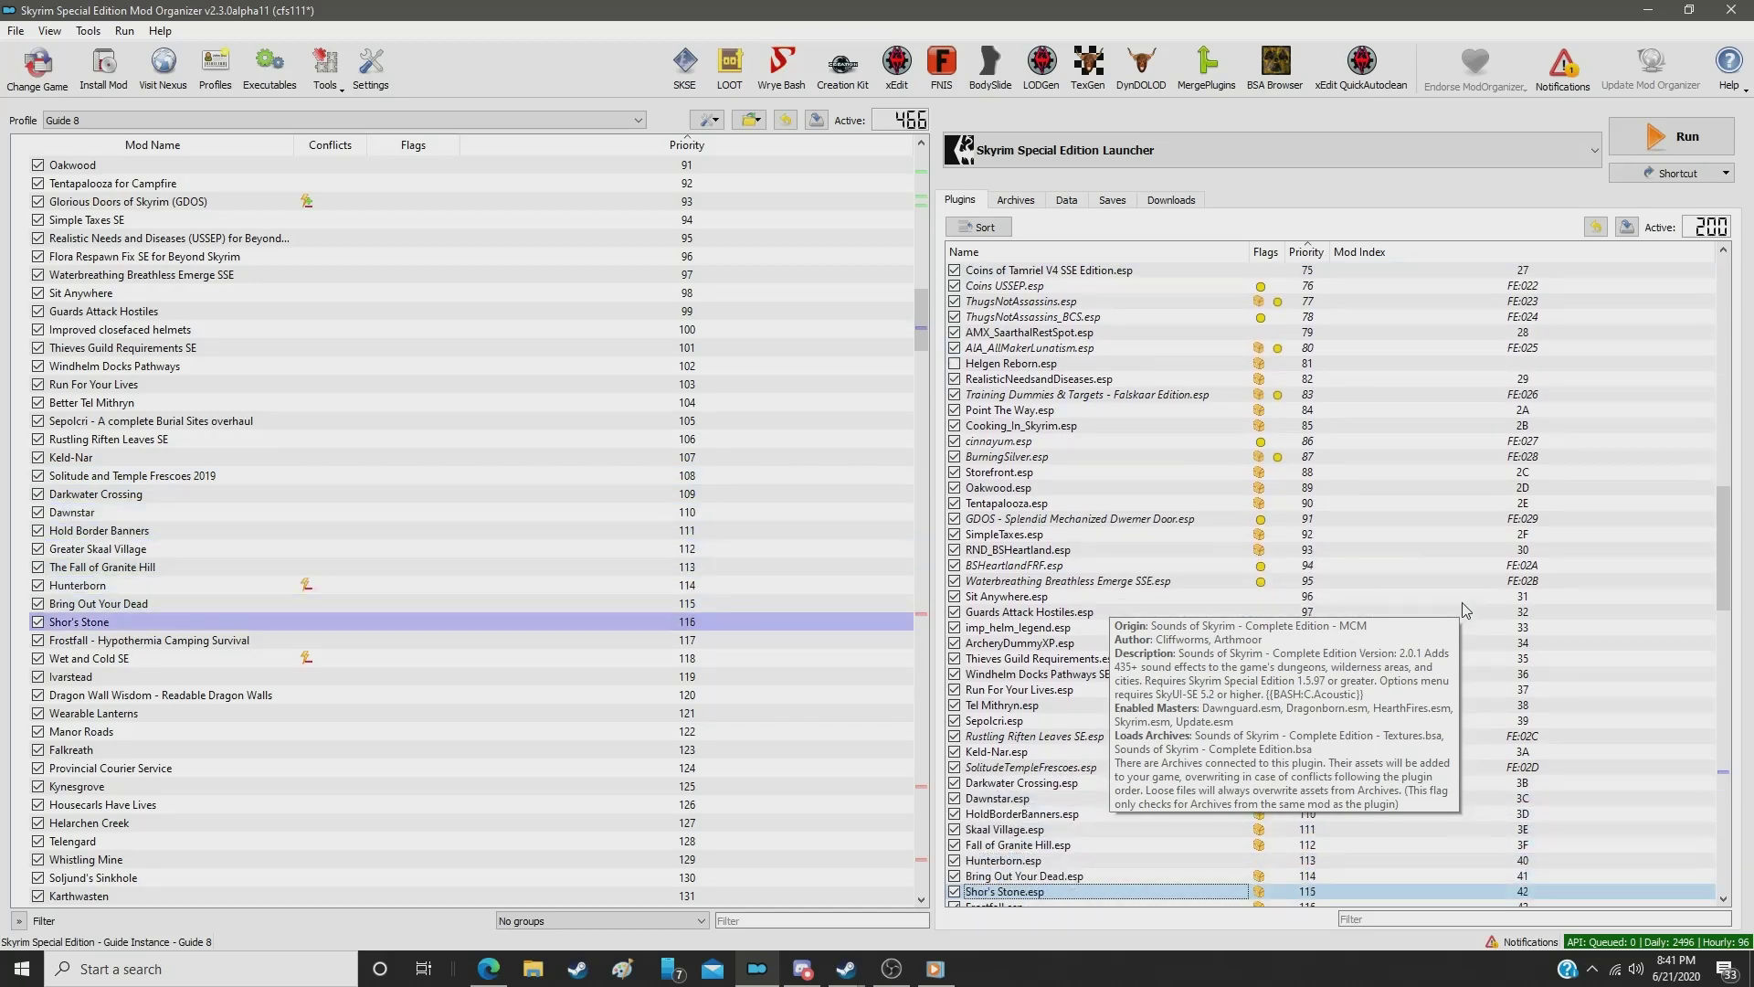
Step: Check the mod order for the plugins from Frostfall.esp through Karthwasten.esp
{"action": "key", "text": "Down"}
{"action": "key", "text": "Down"}
{"action": "key", "text": "Down"}
{"action": "key", "text": "Down"}
{"action": "key", "text": "Down"}
{"action": "key", "text": "Down"}
{"action": "key", "text": "Down"}
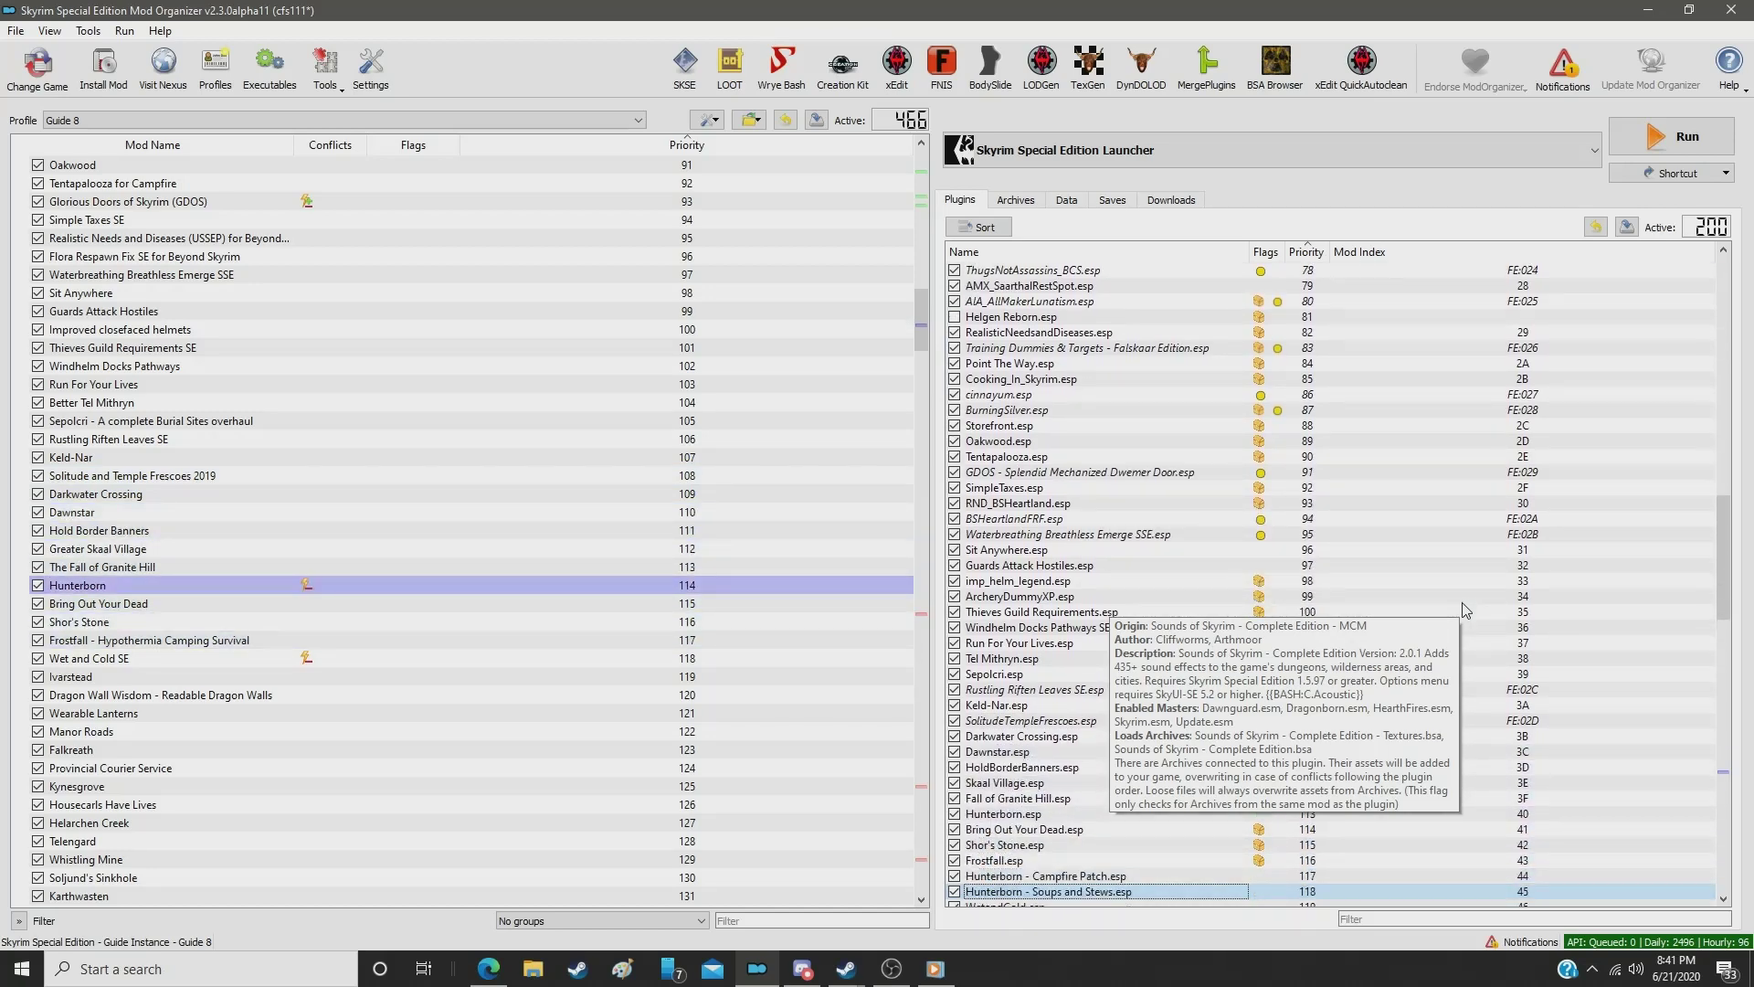
{"action": "key", "text": "Down"}
{"action": "key", "text": "Down"}
{"action": "key", "text": "Down"}
{"action": "key", "text": "Down"}
{"action": "key", "text": "Down"}
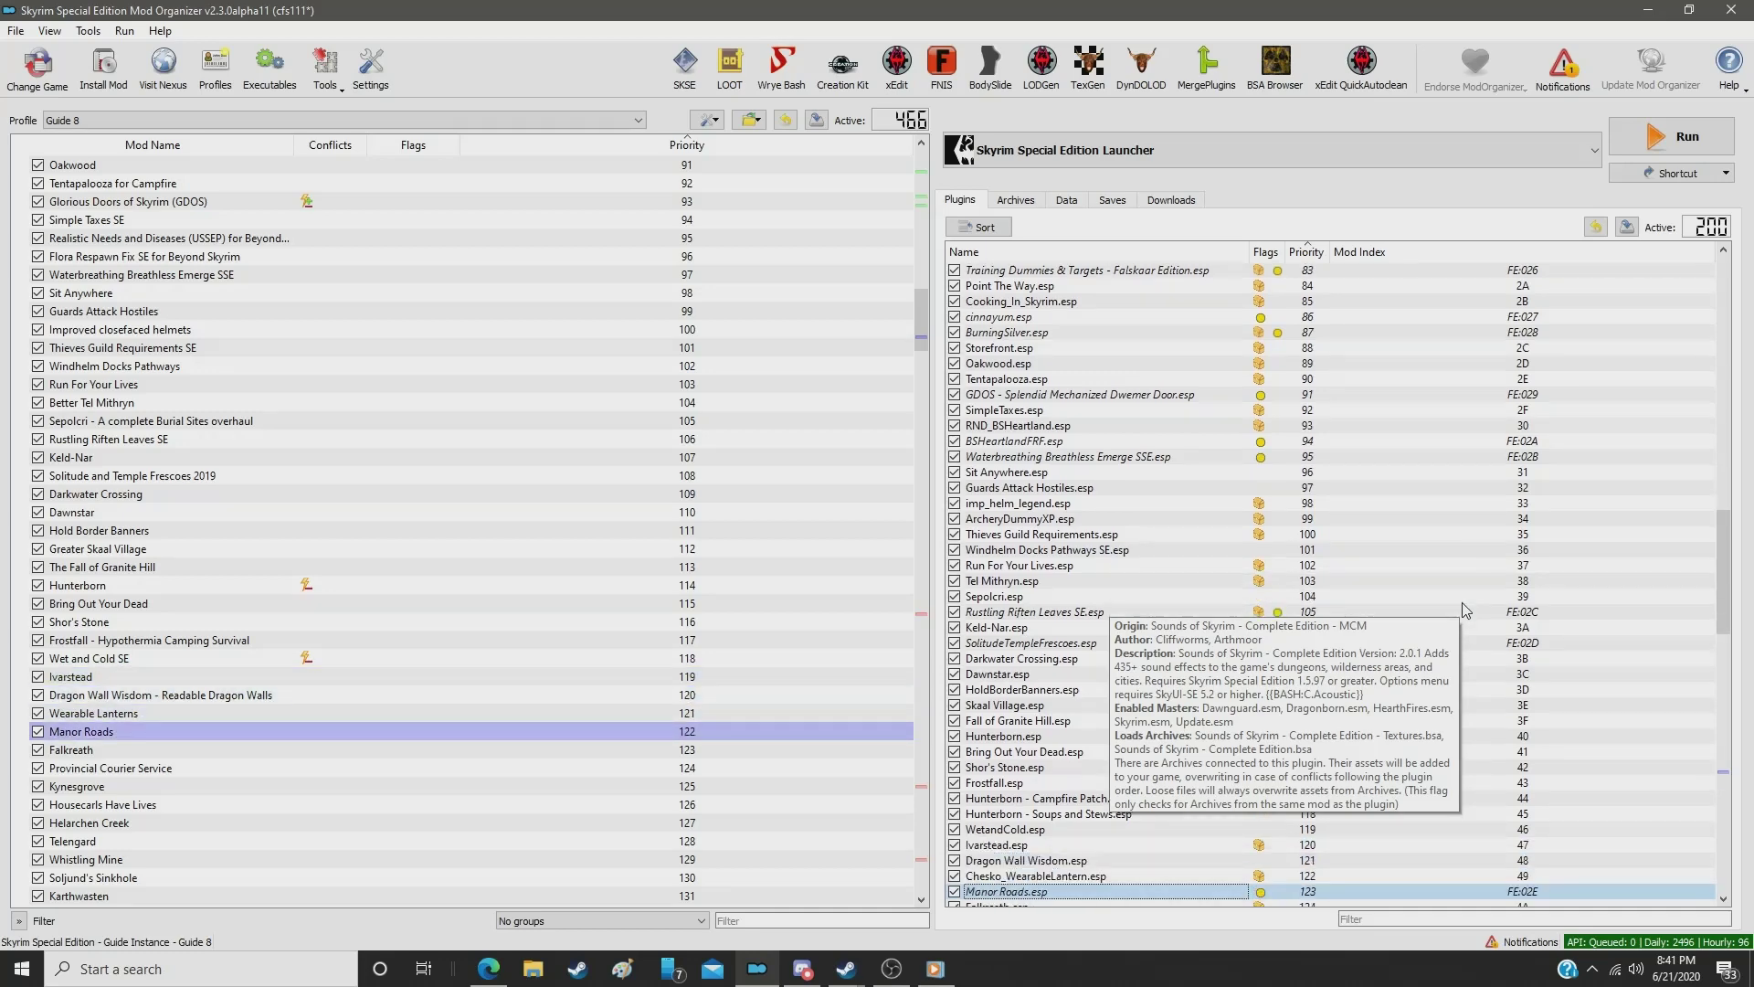
{"action": "key", "text": "Down"}
{"action": "key", "text": "Down"}
{"action": "key", "text": "Down"}
{"action": "key", "text": "Down"}
{"action": "key", "text": "Down"}
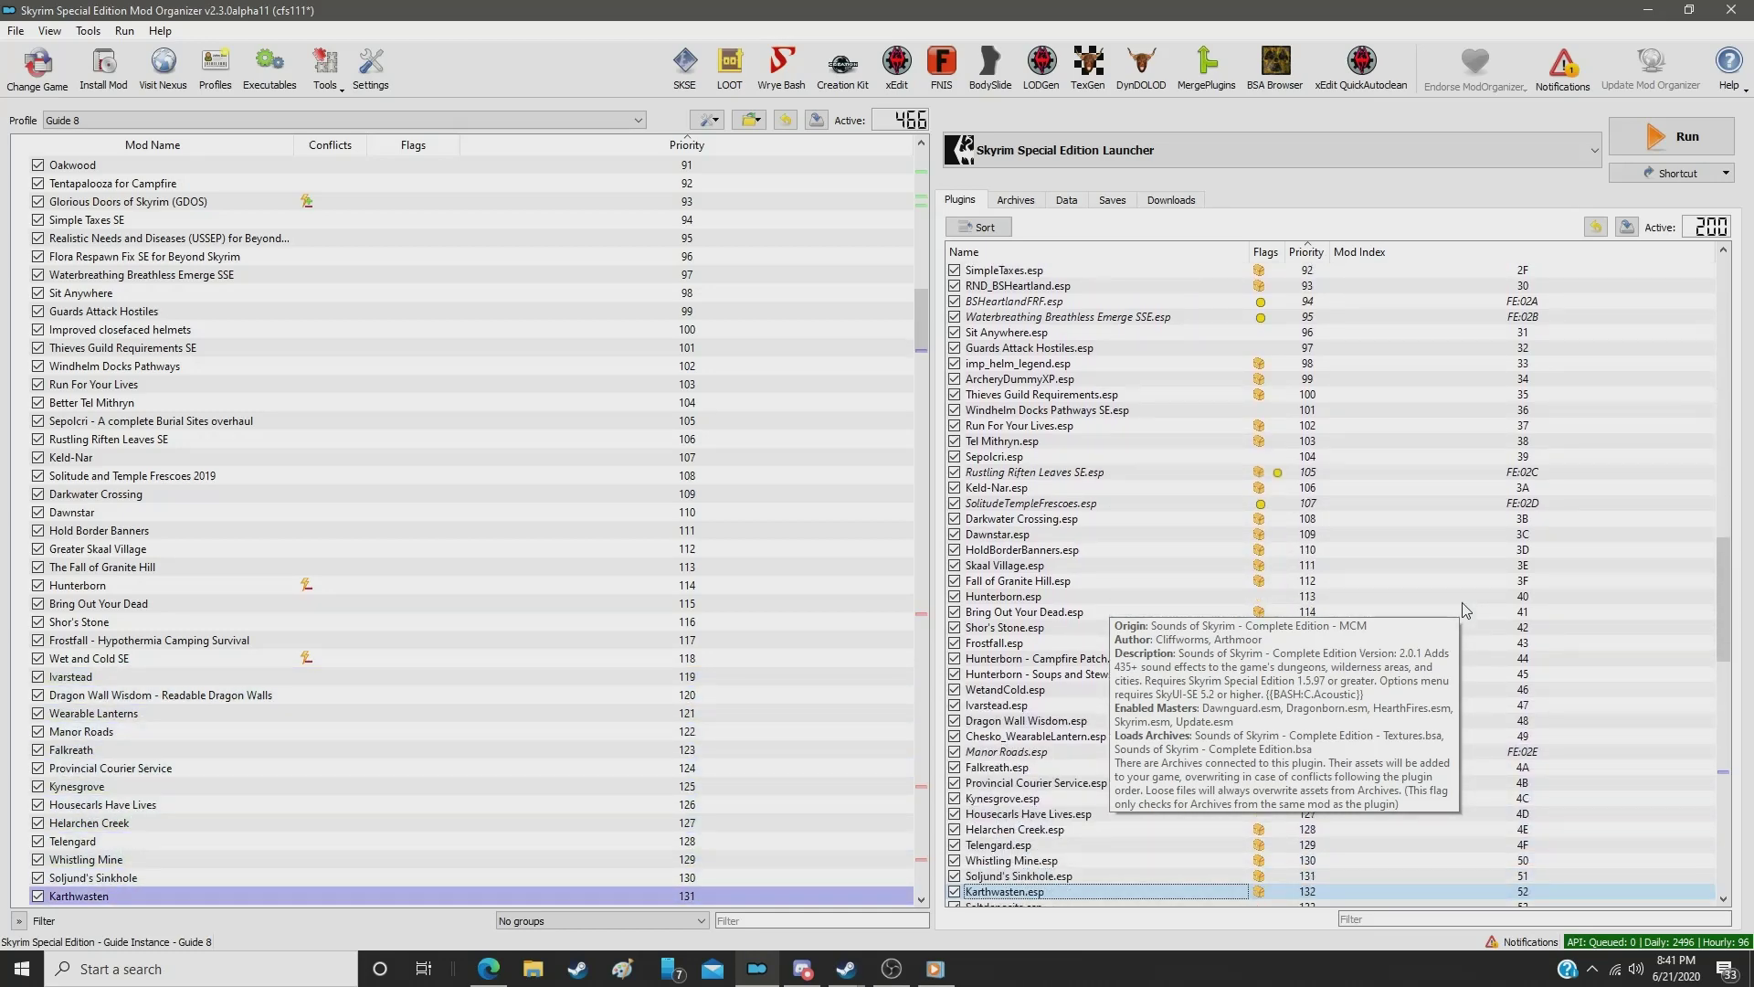
Step: Compare plugins with the mod list from Saltdeposits.esp through Kitty Graveyard.esp, rechecking the entries around Dragon Bridge.esp
{"action": "scroll", "coordinate": [827, 753], "scroll_direction": "down", "scroll_amount": 10}
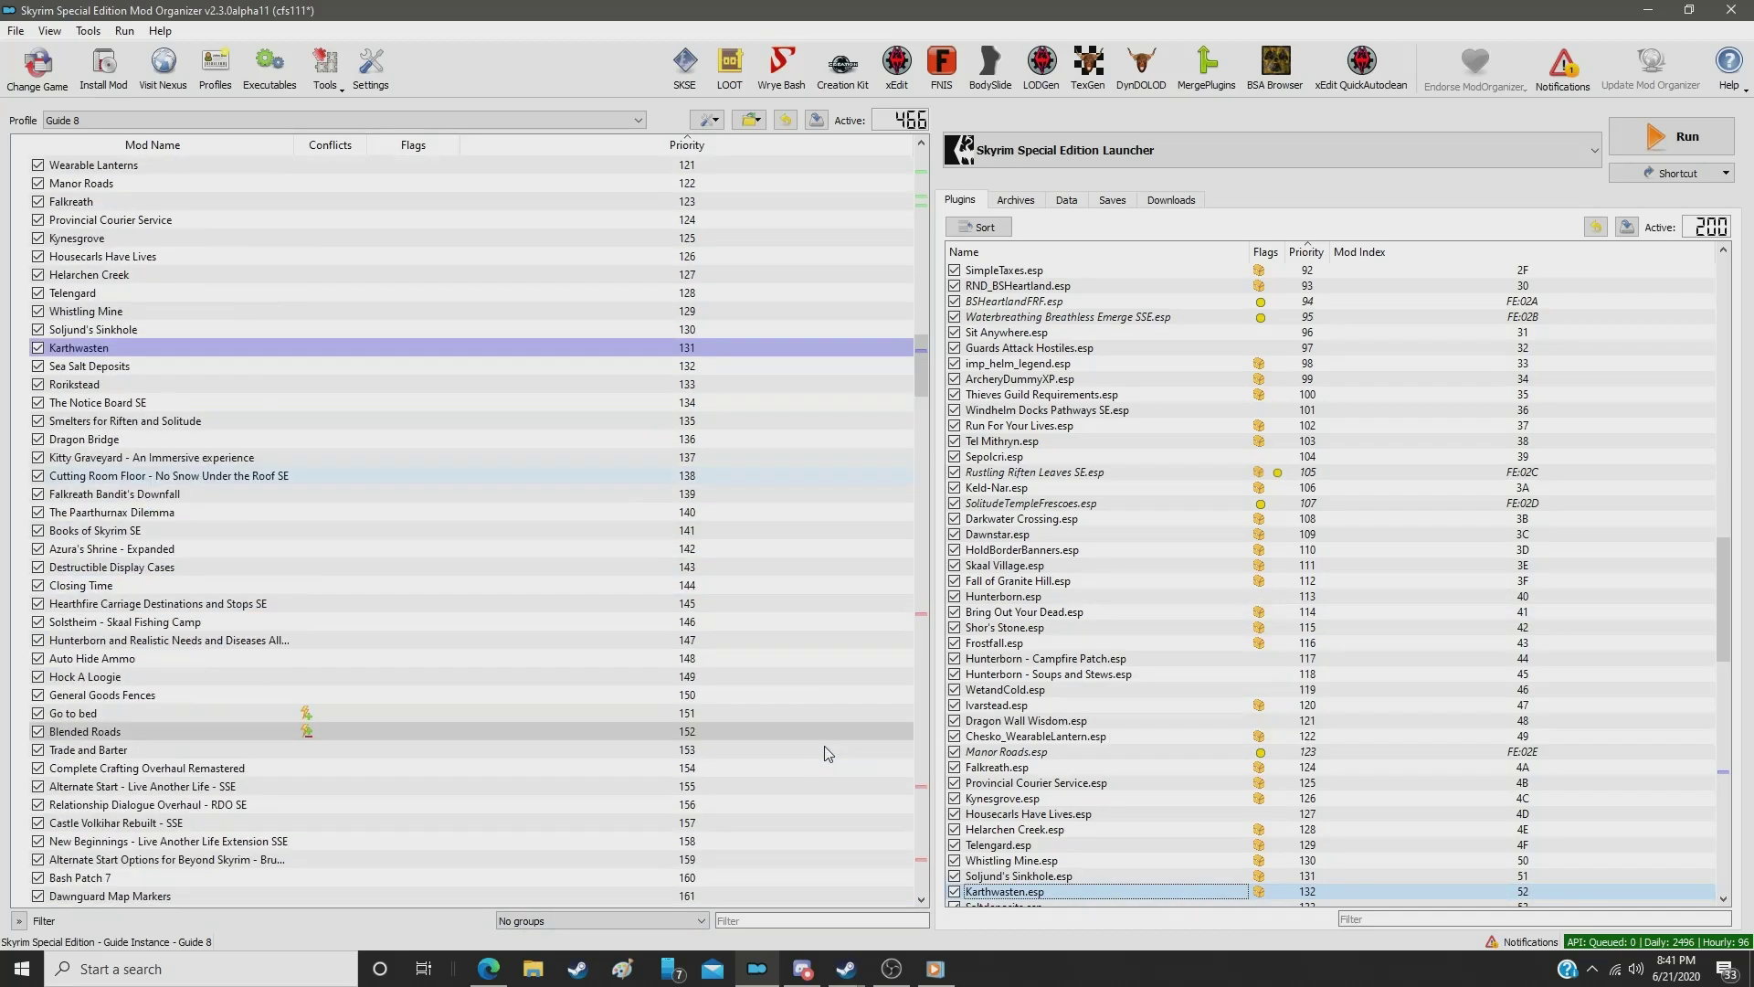
{"action": "scroll", "coordinate": [827, 752], "scroll_direction": "down", "scroll_amount": 3}
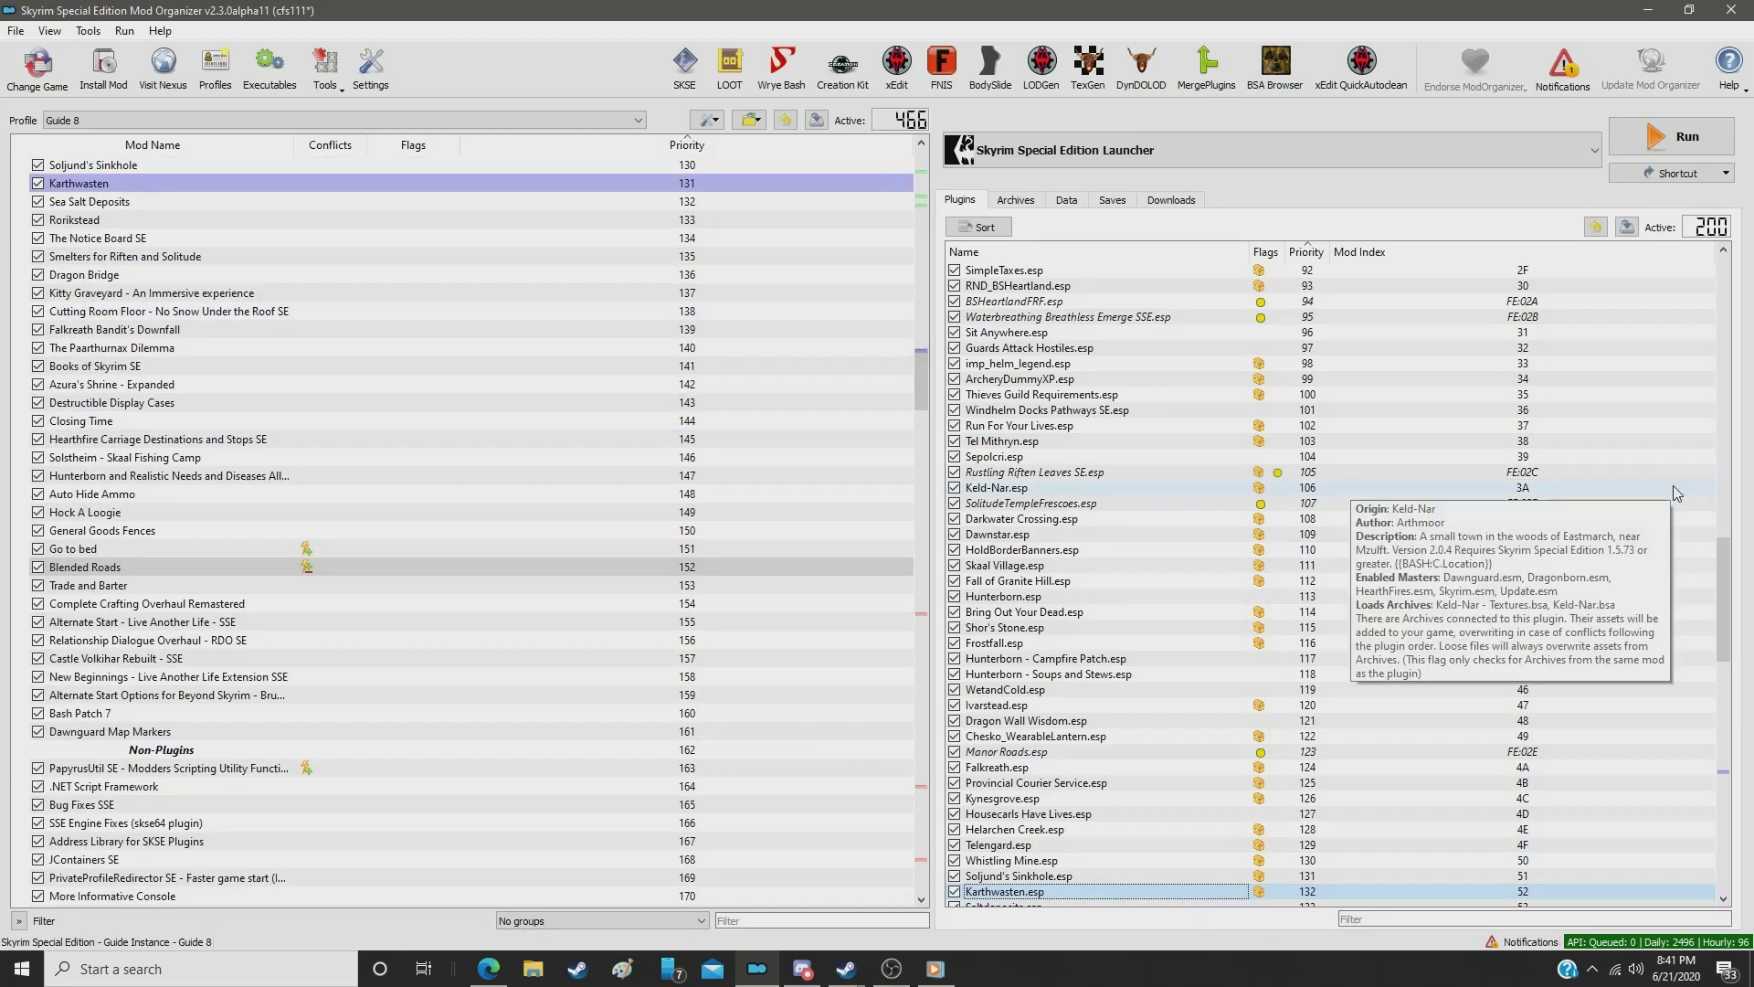
{"action": "key", "text": "Down"}
{"action": "key", "text": "Down"}
{"action": "key", "text": "Down"}
{"action": "key", "text": "Down"}
{"action": "key", "text": "Down"}
{"action": "key", "text": "Down"}
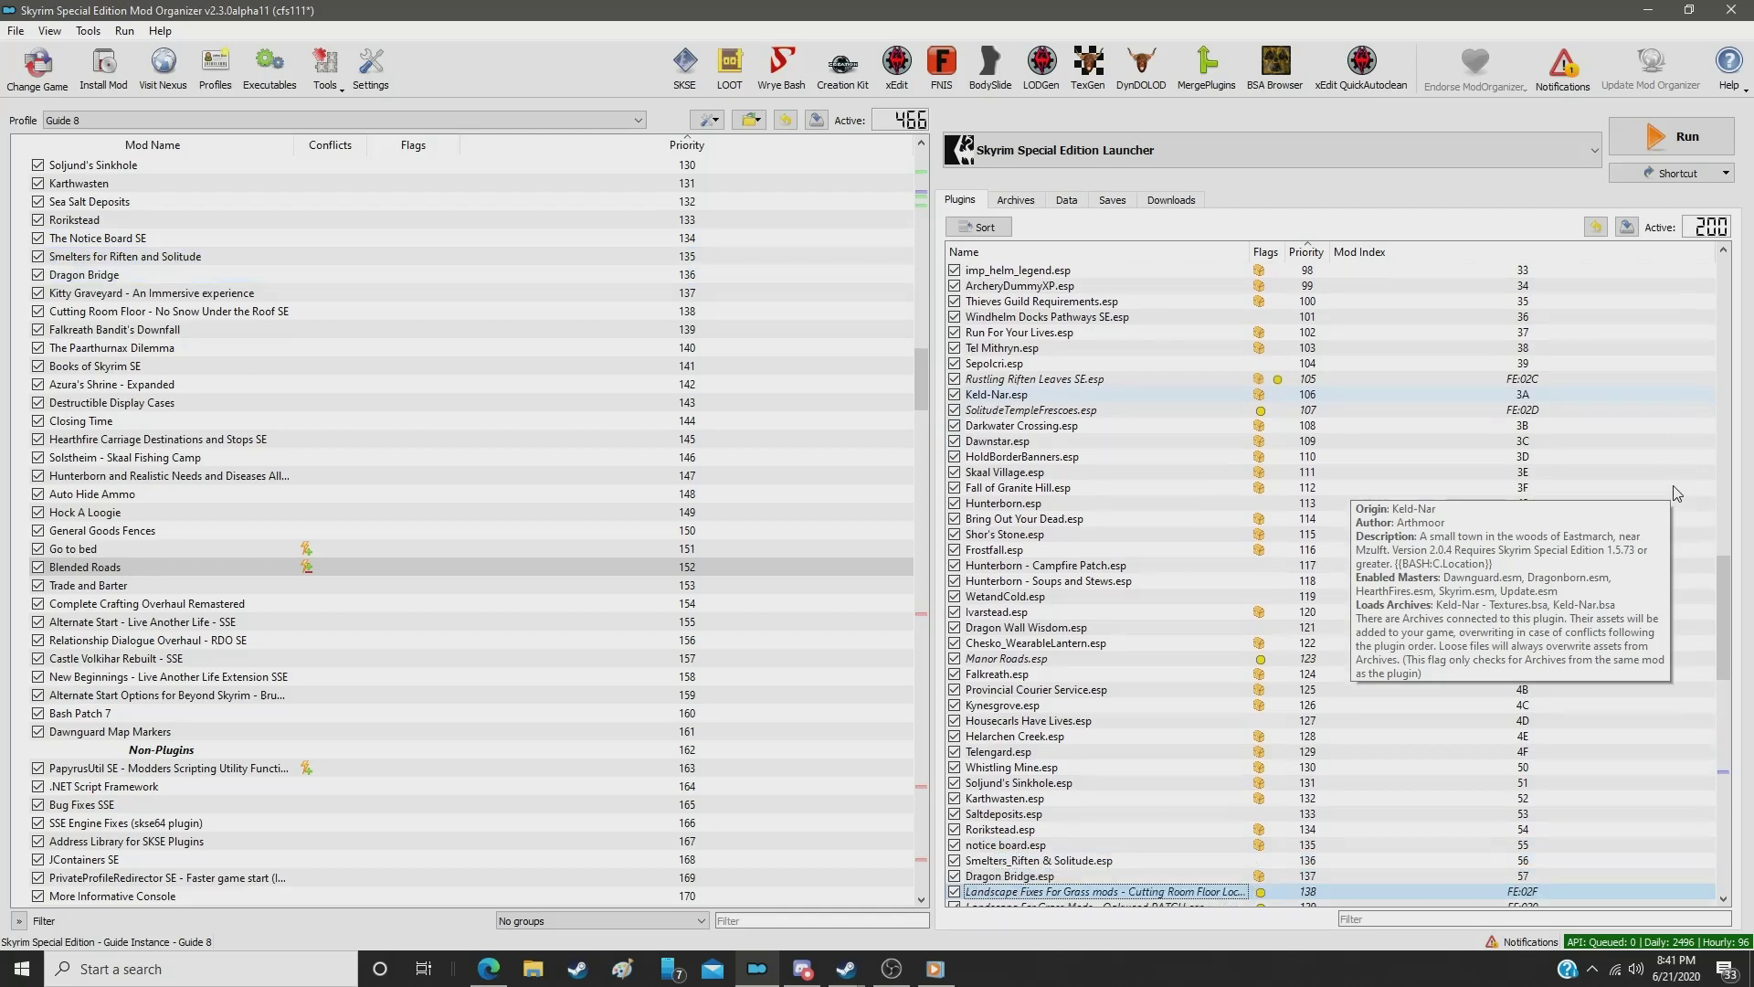
{"action": "key", "text": "Down"}
{"action": "key", "text": "Up"}
{"action": "key", "text": "Up"}
{"action": "key", "text": "Up"}
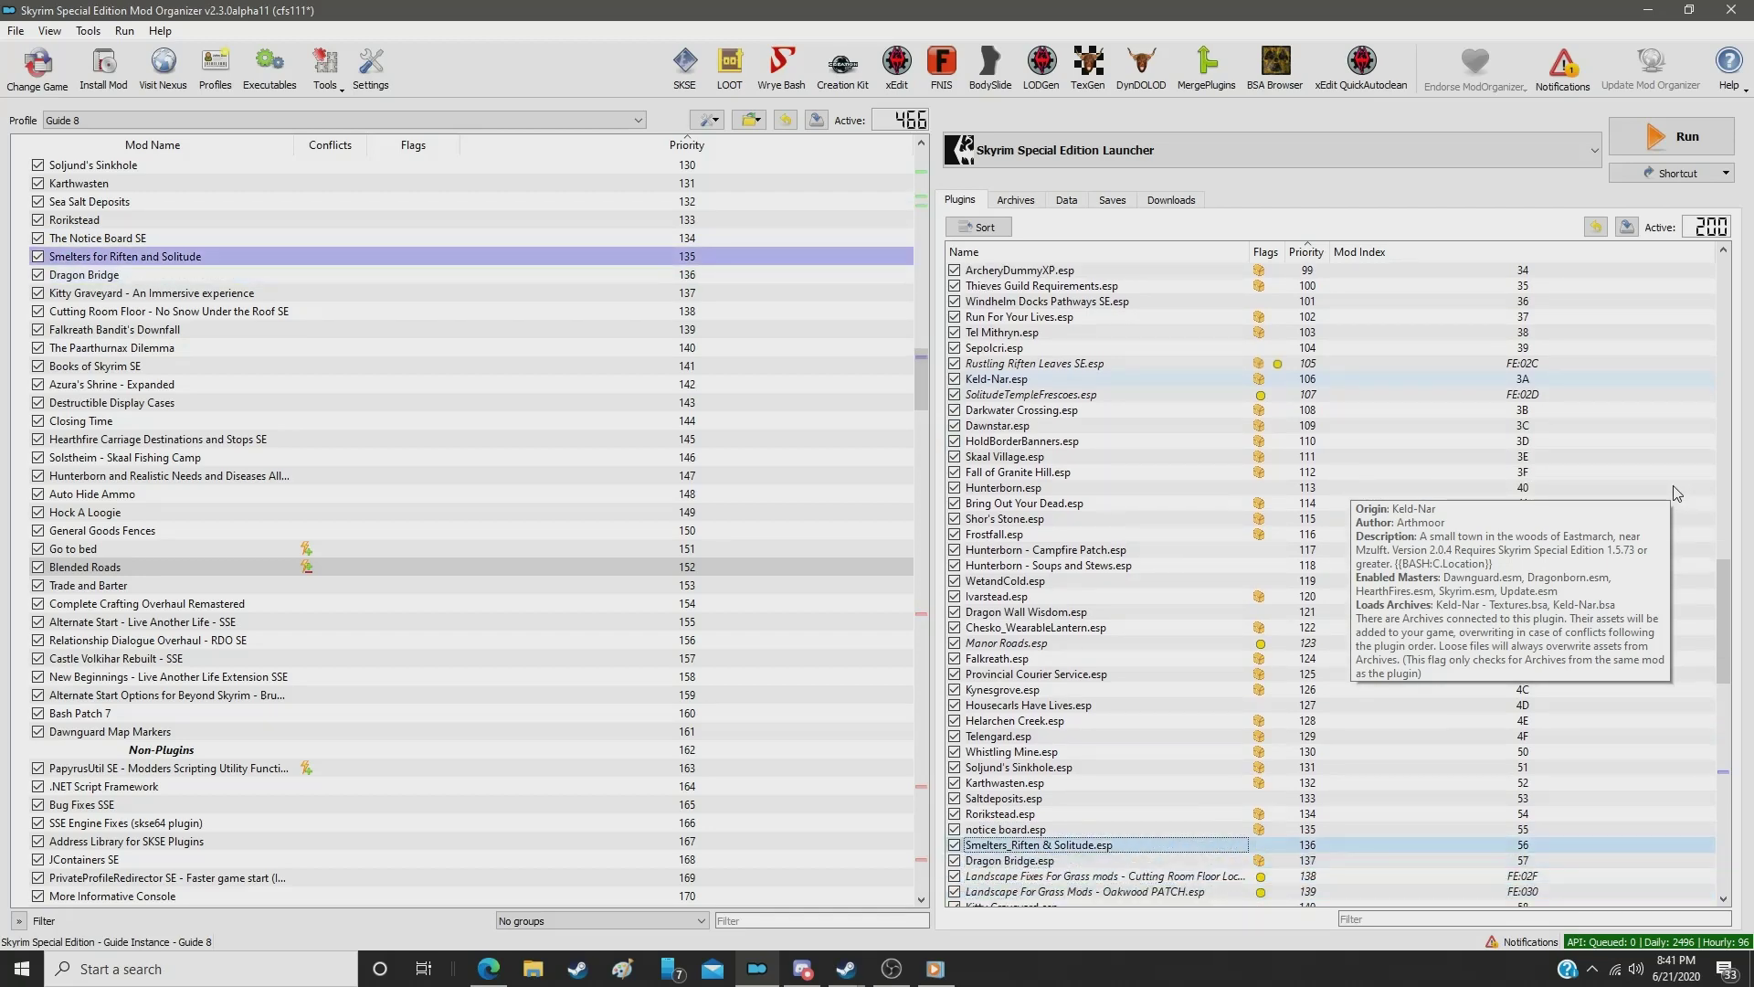
{"action": "key", "text": "Down"}
{"action": "key", "text": "Down"}
{"action": "key", "text": "Down"}
{"action": "key", "text": "Down"}
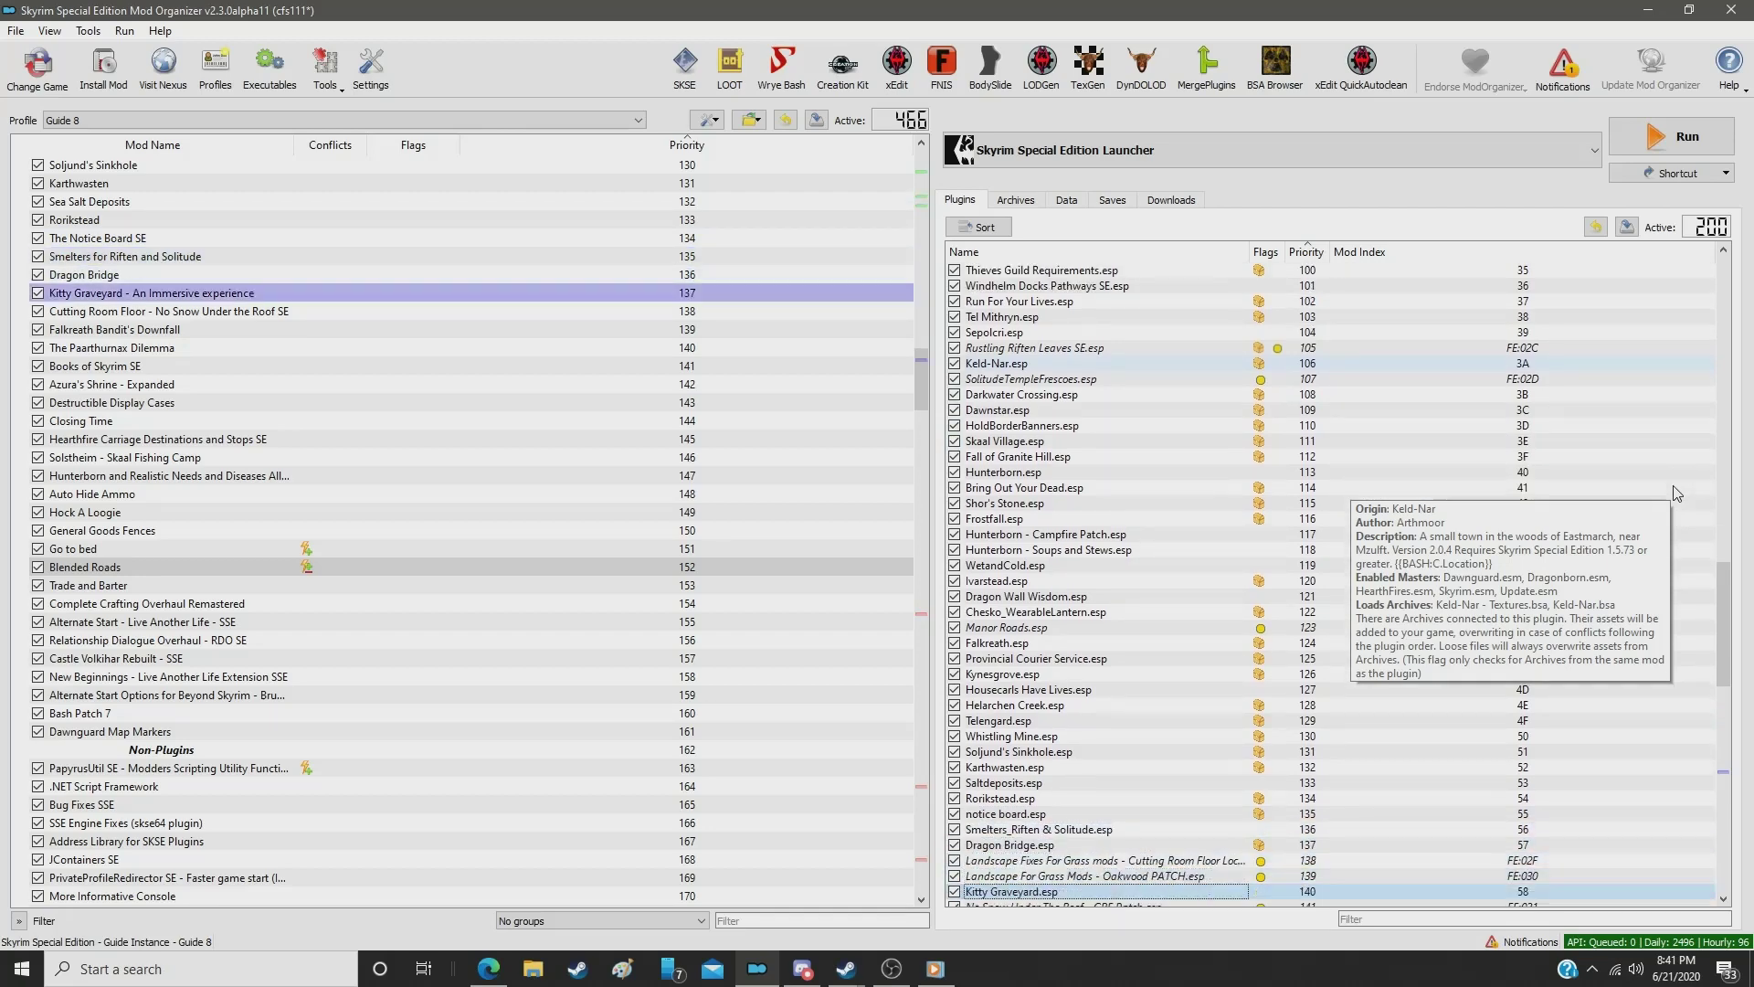
Step: Check the mod positions for the plugins from No Snow Under The Roof - CRF Patch.esp through the Landscape For Grass Mods Shor's Stone patch
{"action": "key", "text": "Down"}
{"action": "key", "text": "Down"}
{"action": "key", "text": "Down"}
{"action": "key", "text": "Down"}
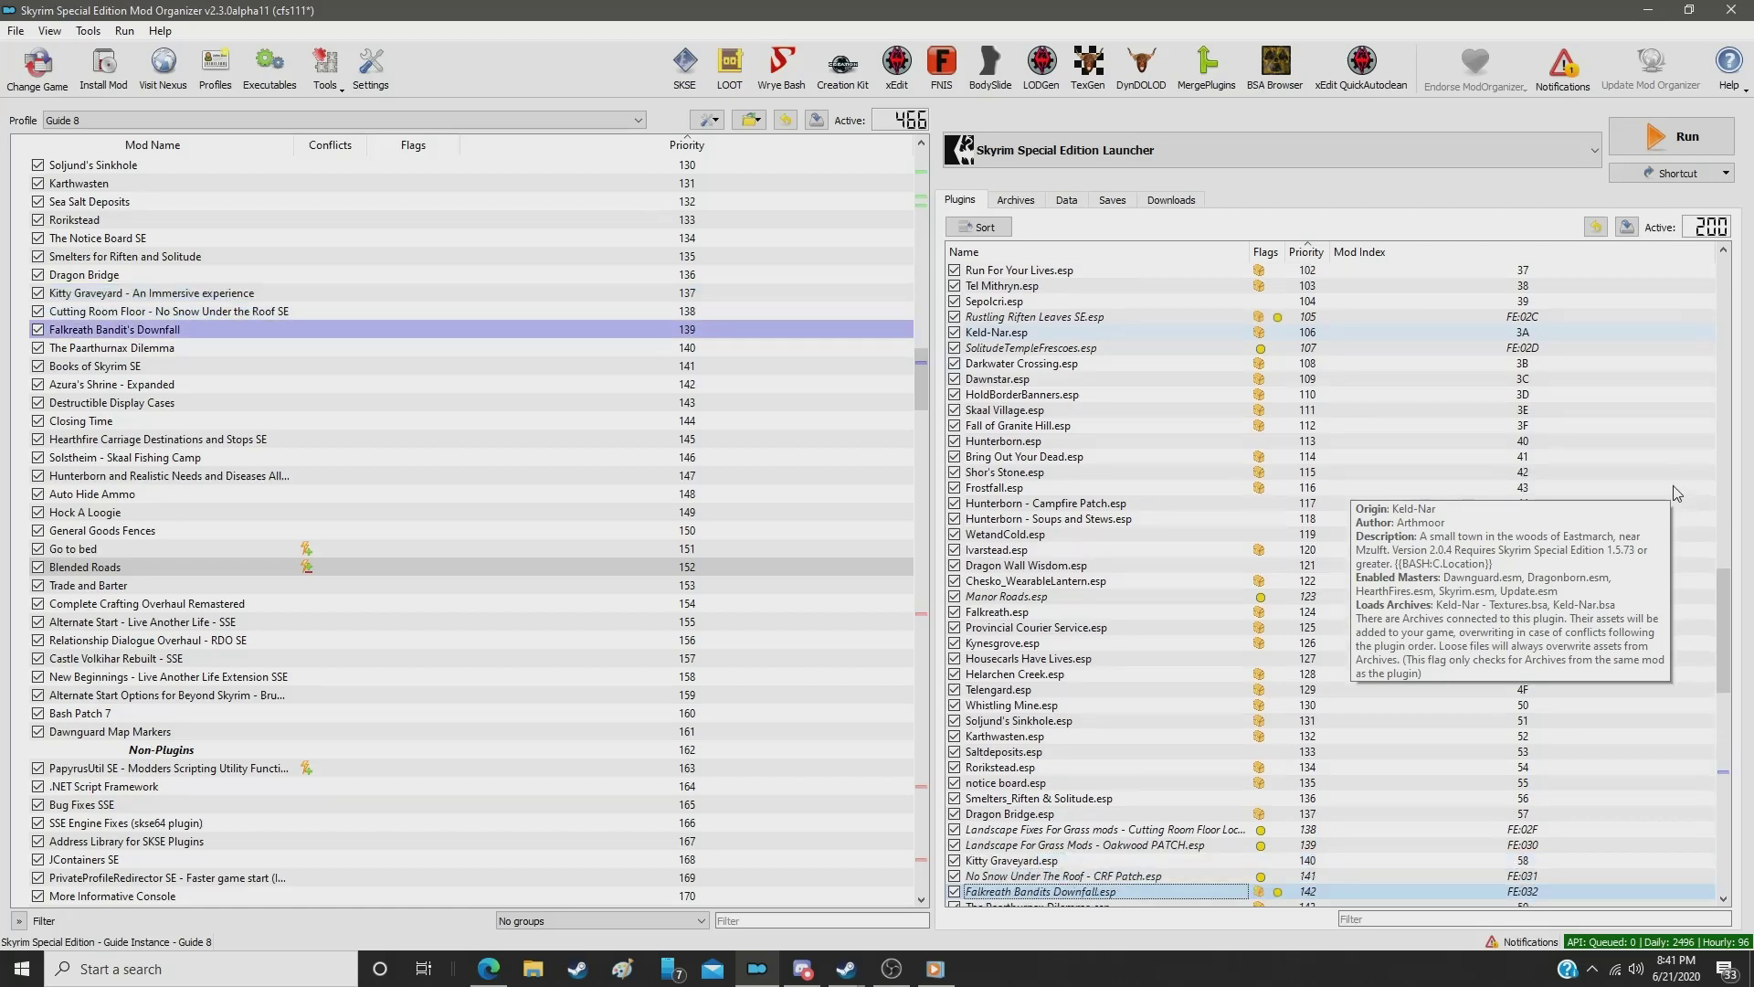
{"action": "key", "text": "Down"}
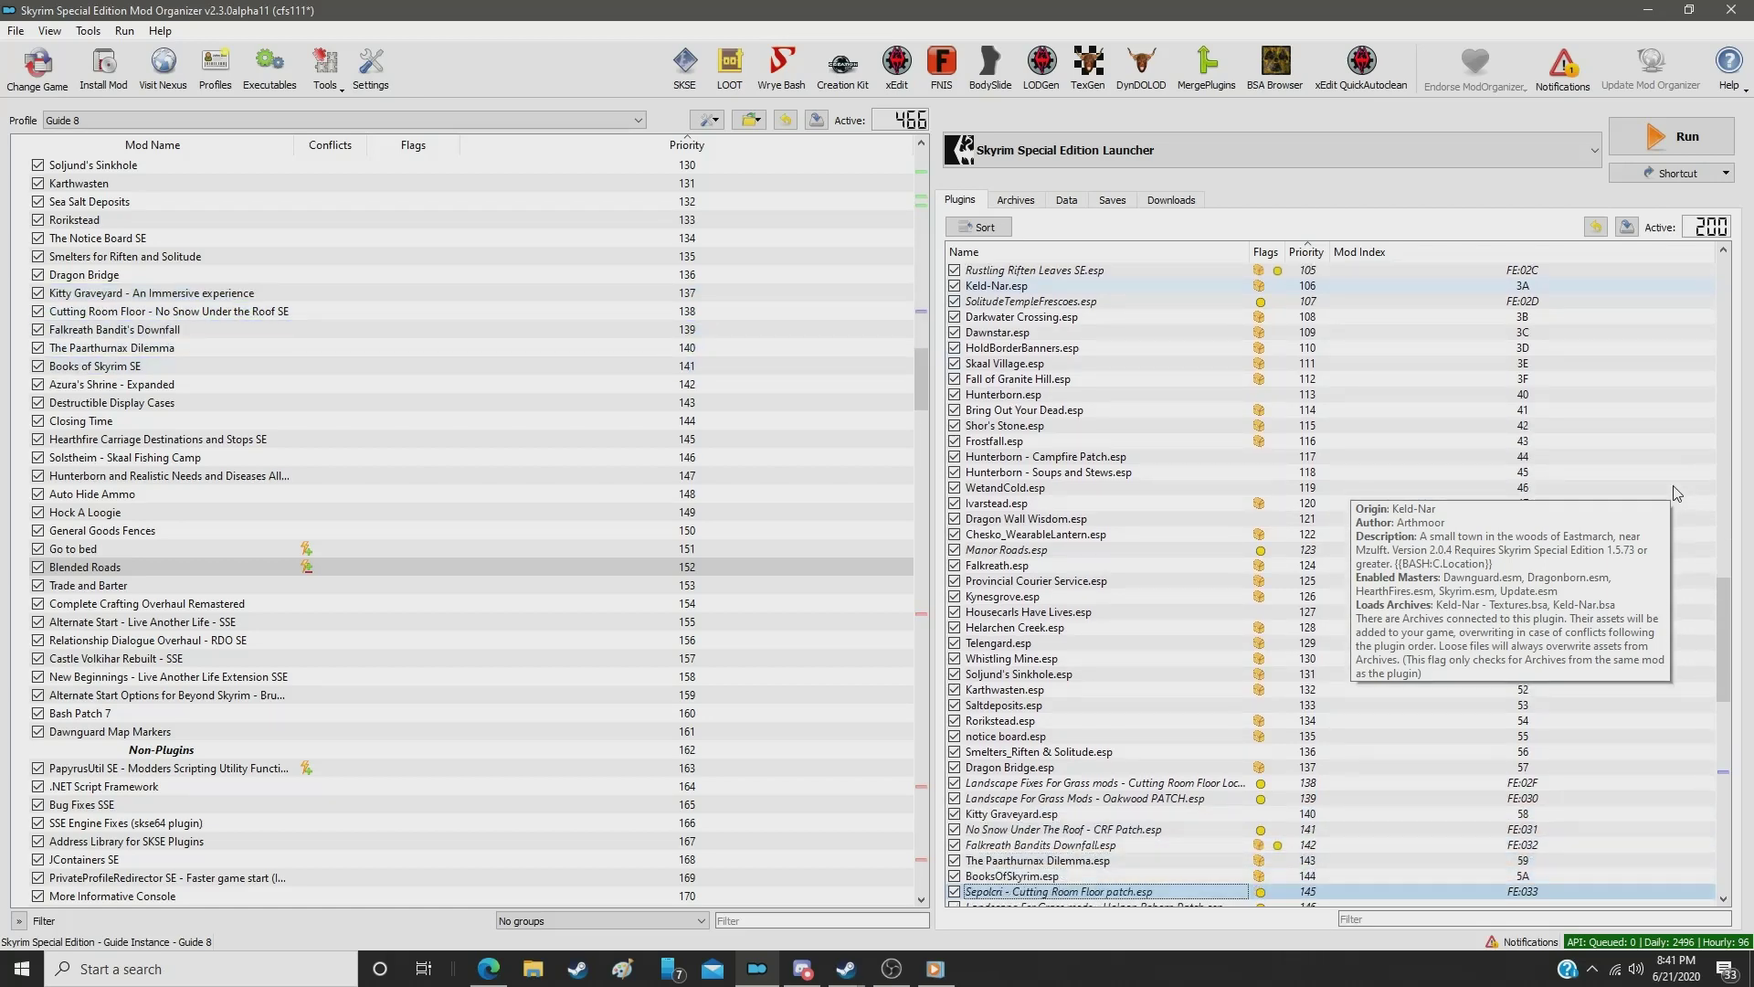
{"action": "key", "text": "Down"}
{"action": "key", "text": "Down"}
{"action": "key", "text": "Down"}
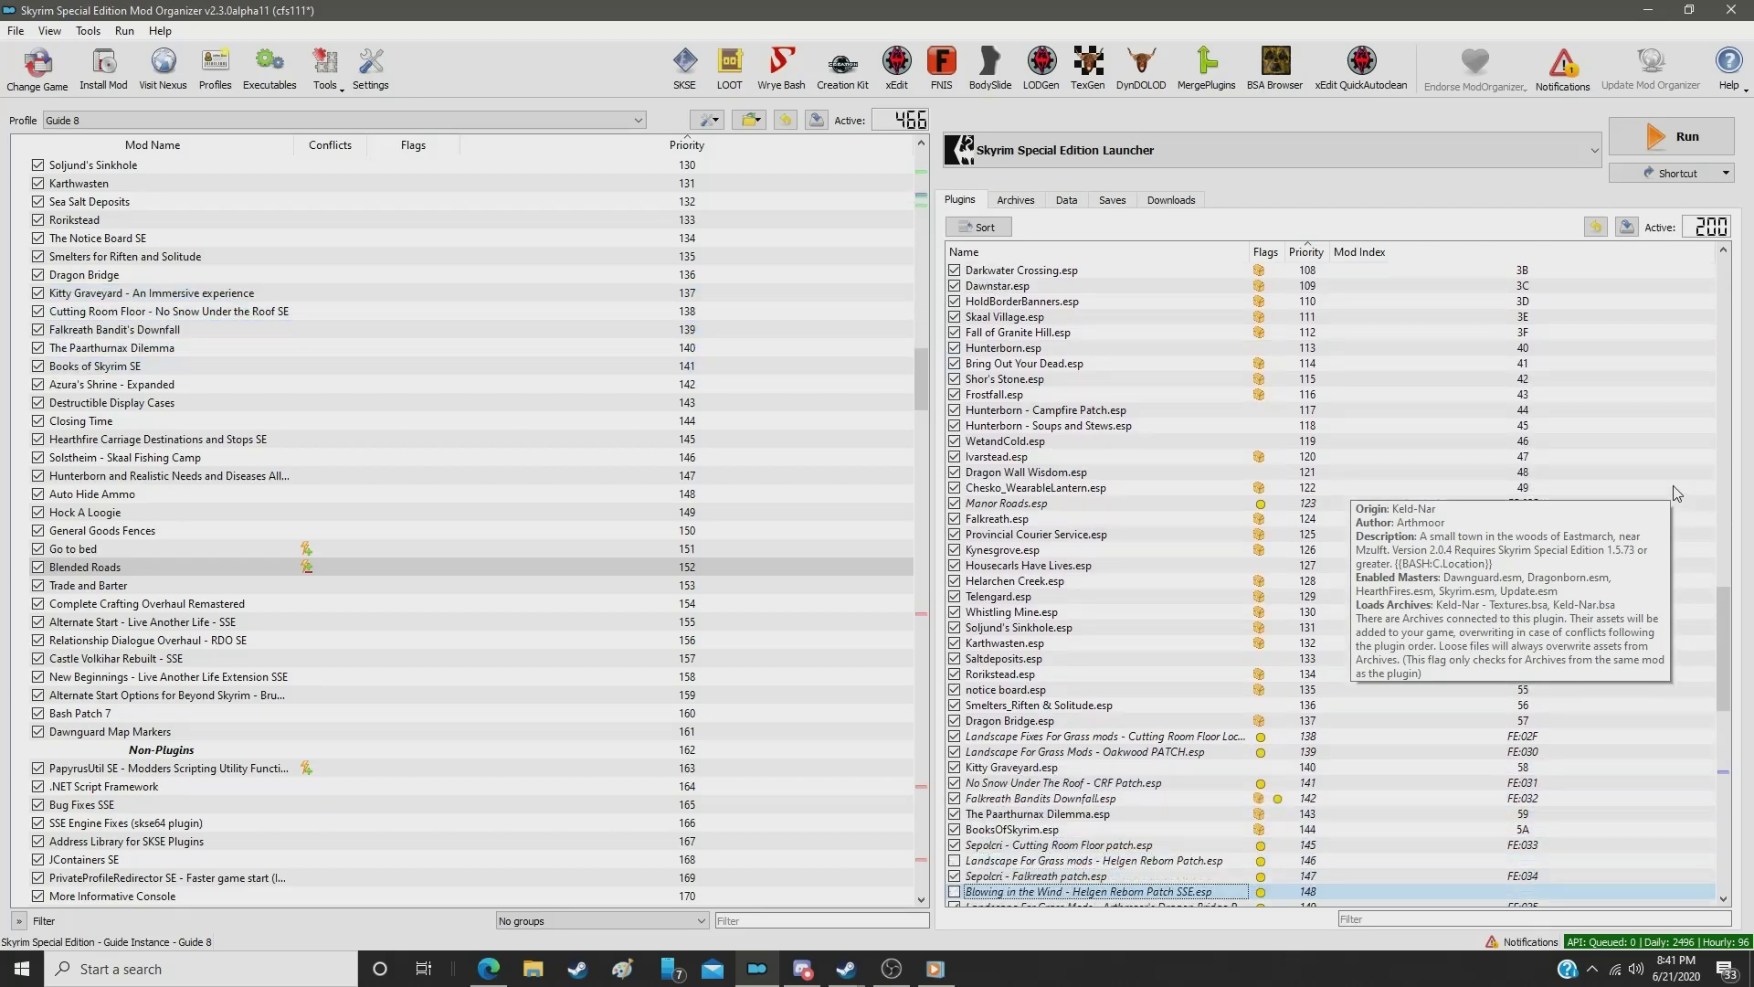
{"action": "key", "text": "Down"}
{"action": "key", "text": "Down"}
{"action": "key", "text": "Down"}
{"action": "key", "text": "Down"}
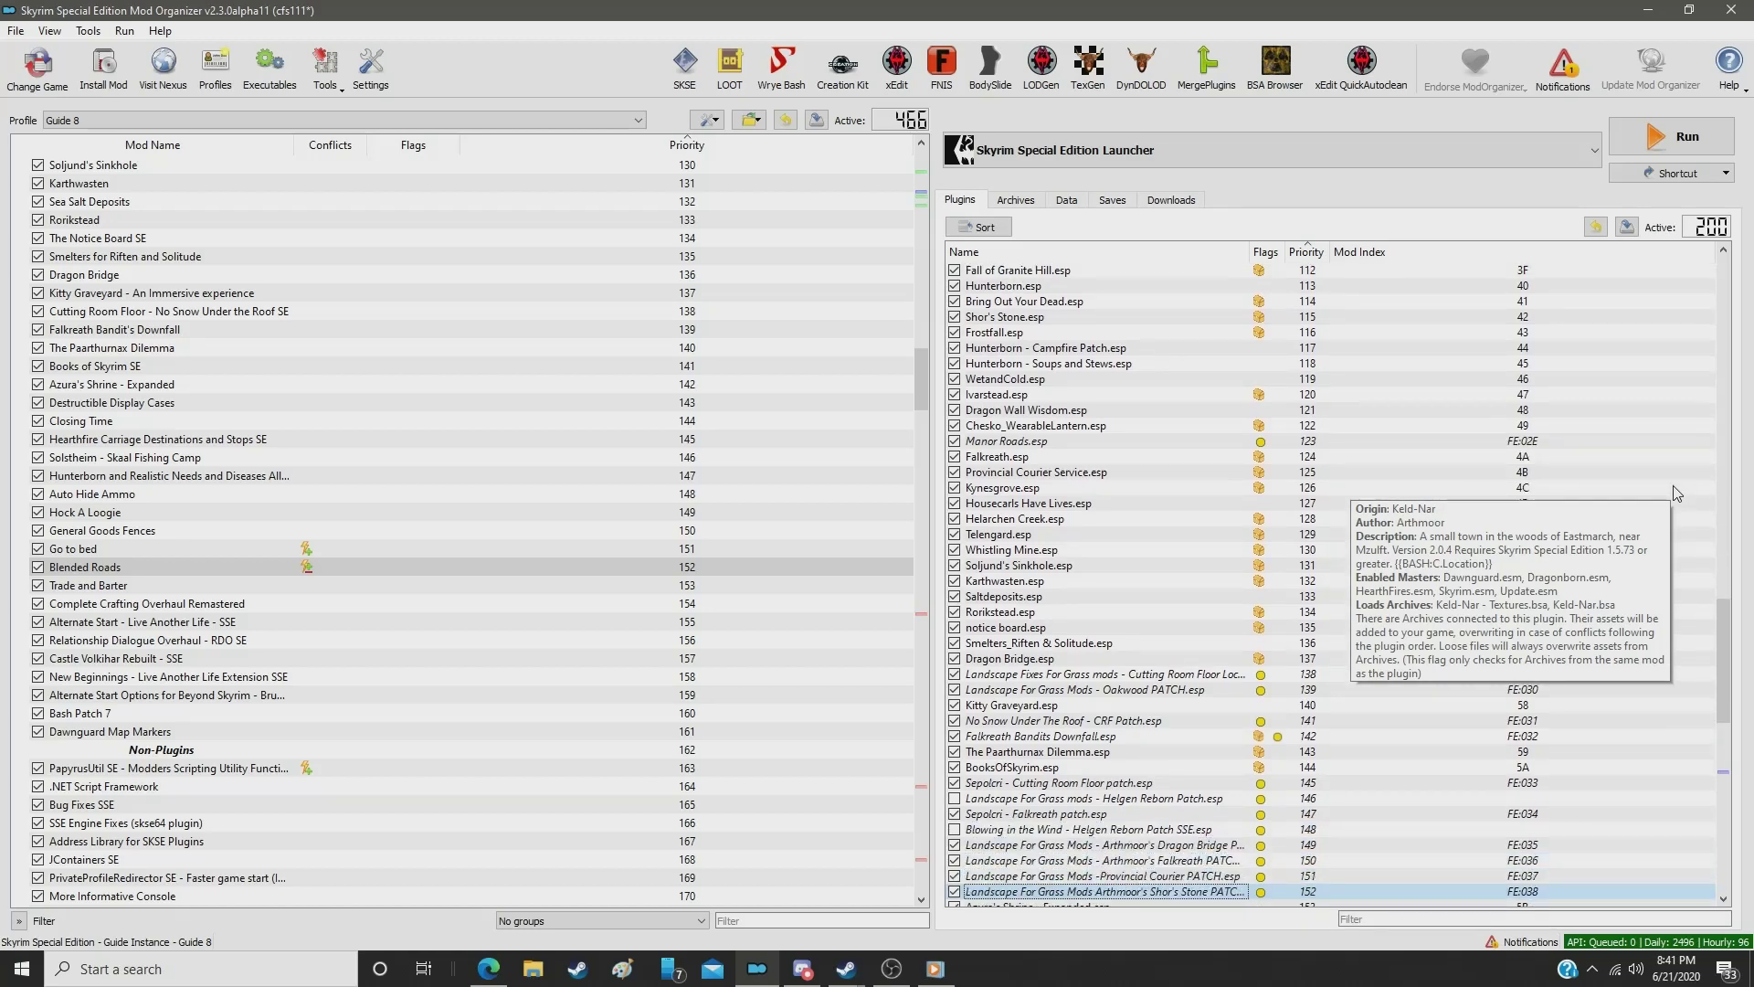
Step: Compare the plugin order with the mod list from Azura's Shrine - Expanded.esp through AutoHideAmmo.esp
{"action": "key", "text": "Down"}
{"action": "key", "text": "Down"}
{"action": "key", "text": "Down"}
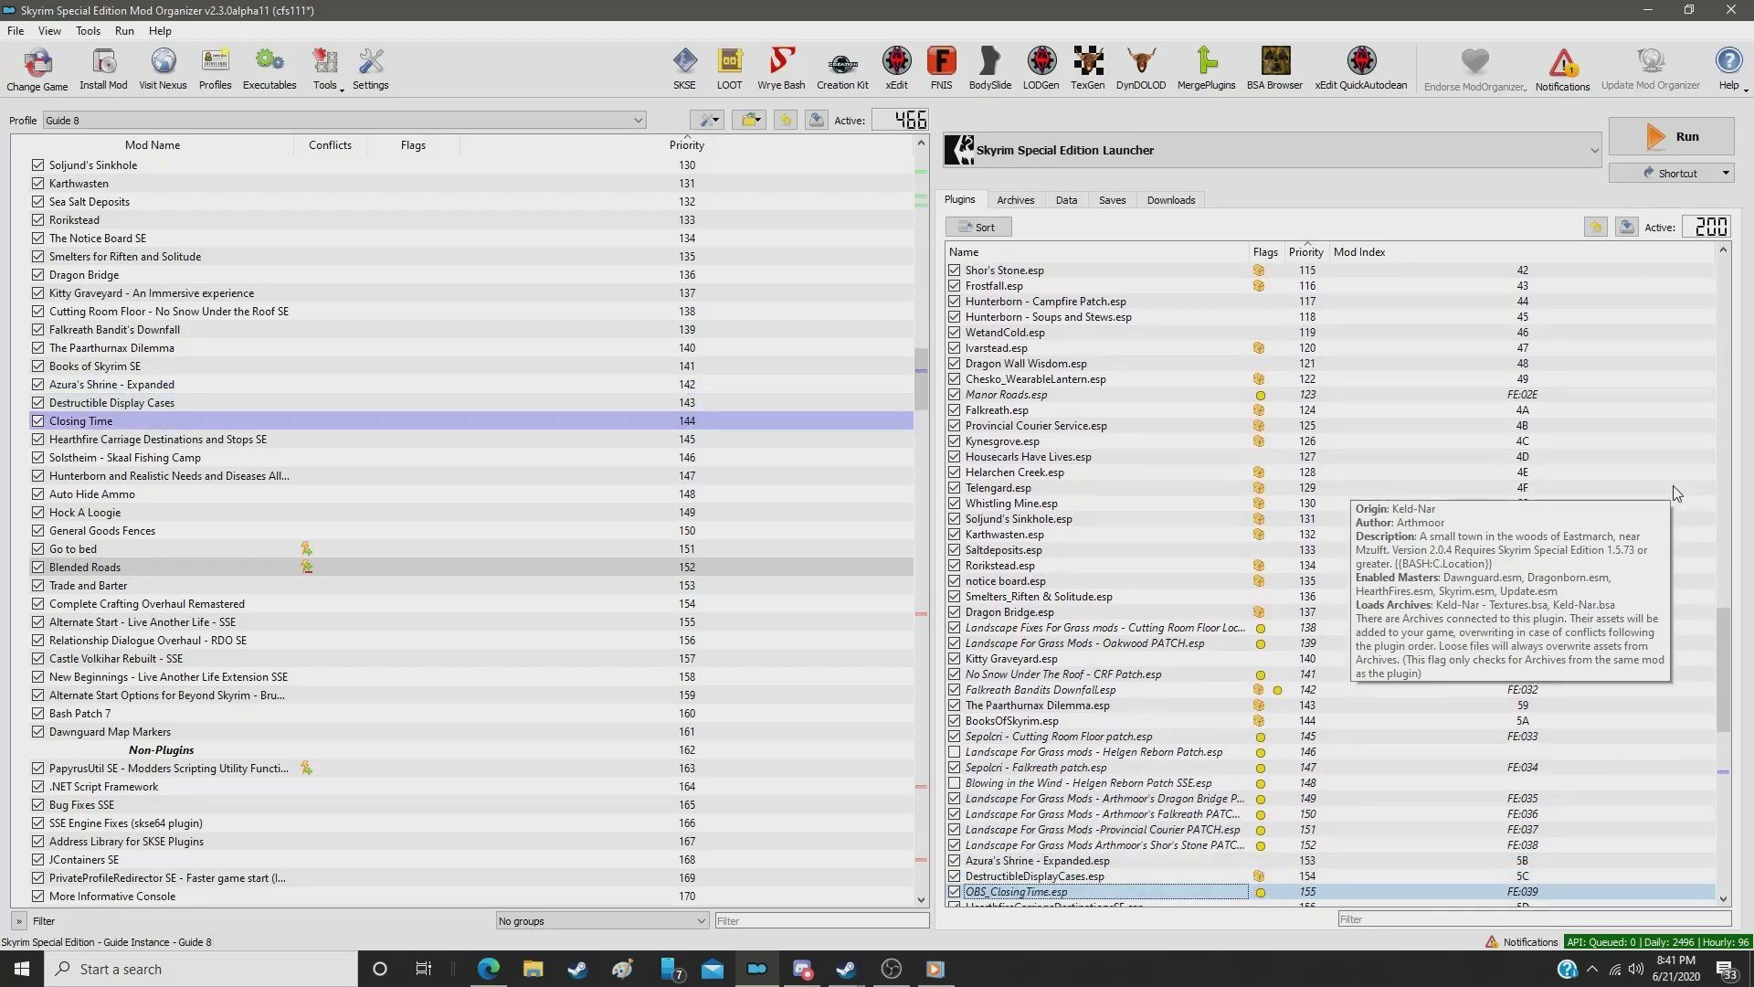
{"action": "key", "text": "Down"}
{"action": "key", "text": "Down"}
{"action": "key", "text": "Down"}
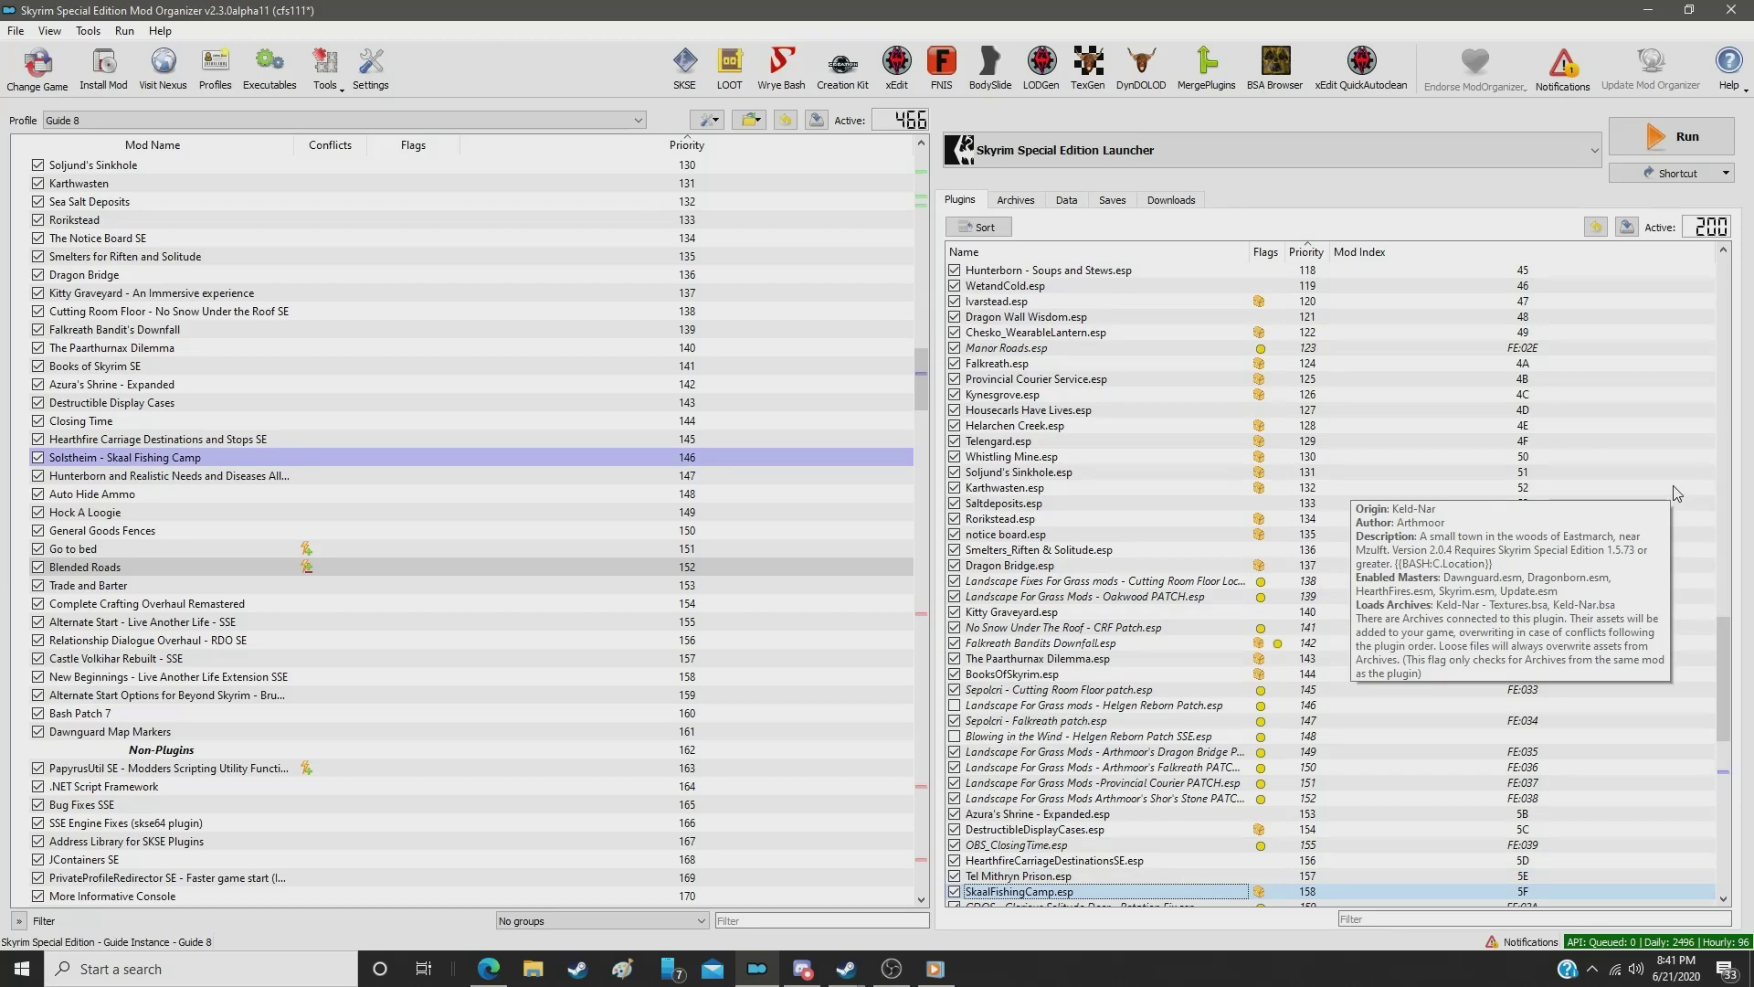
{"action": "key", "text": "Down"}
{"action": "key", "text": "Down"}
{"action": "key", "text": "Down"}
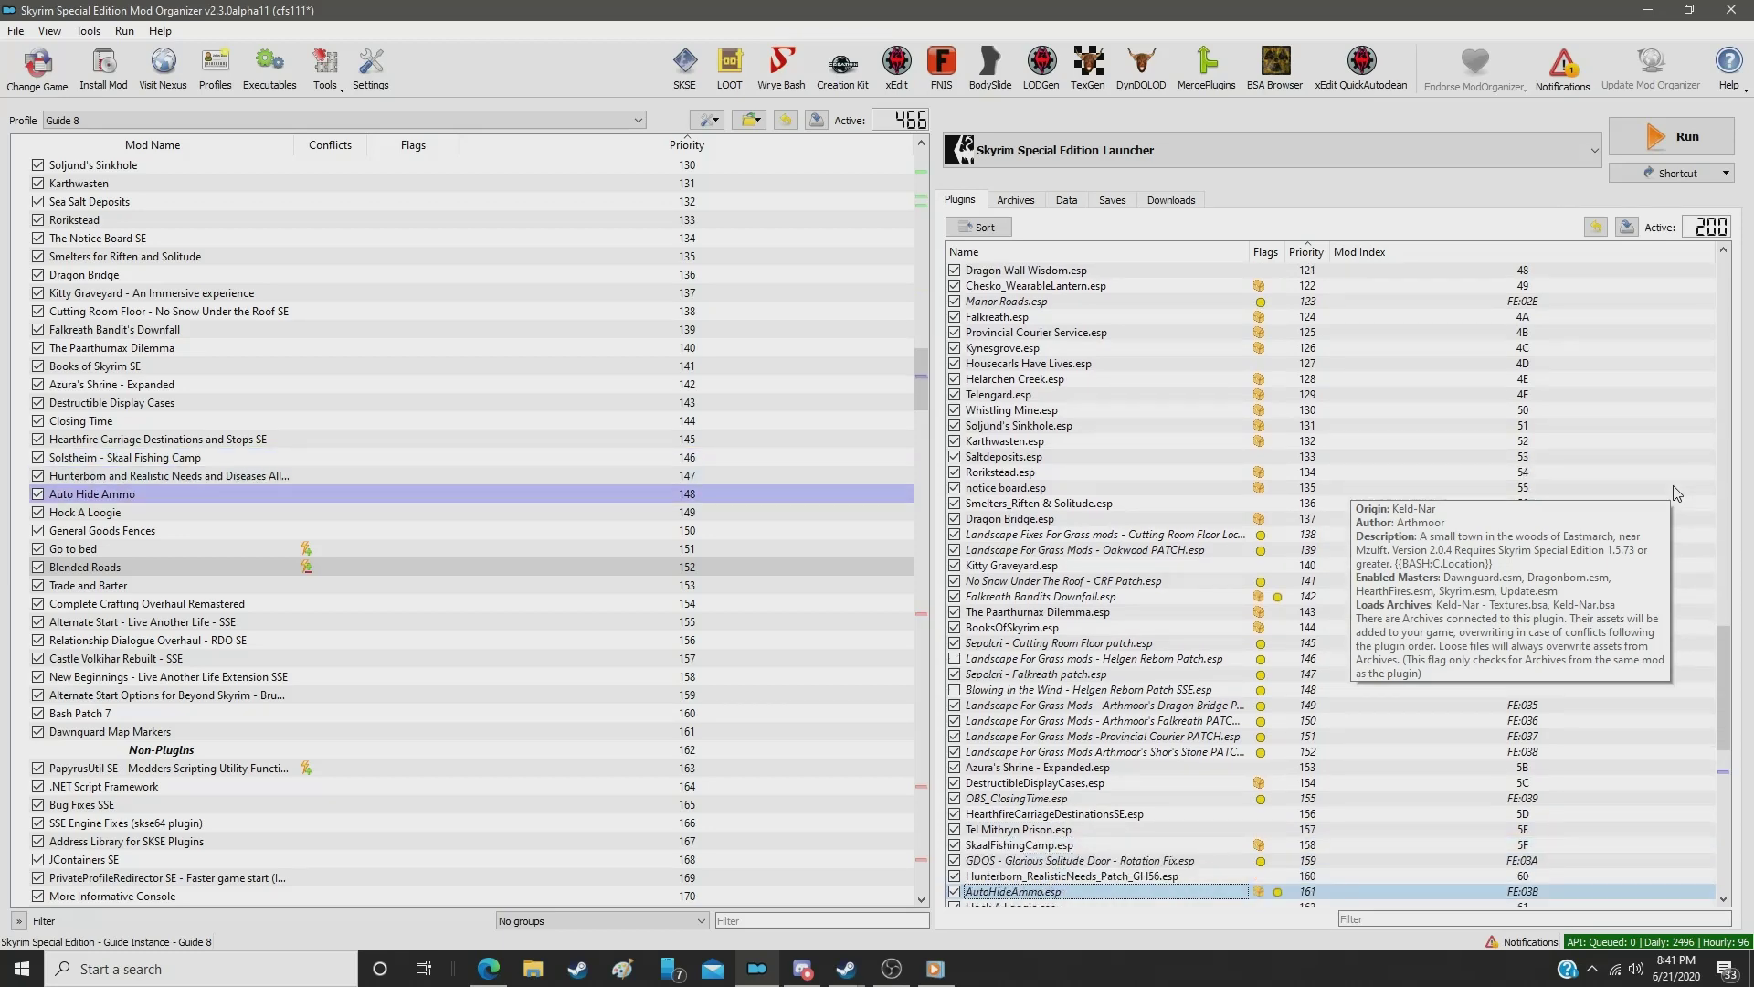
Step: Check the mod positions for the plugins from Hock A Loogie.esp through DentedIronShield.esp, rechecking GoToBed.esp
{"action": "key", "text": "Down"}
{"action": "key", "text": "Down"}
{"action": "key", "text": "Down"}
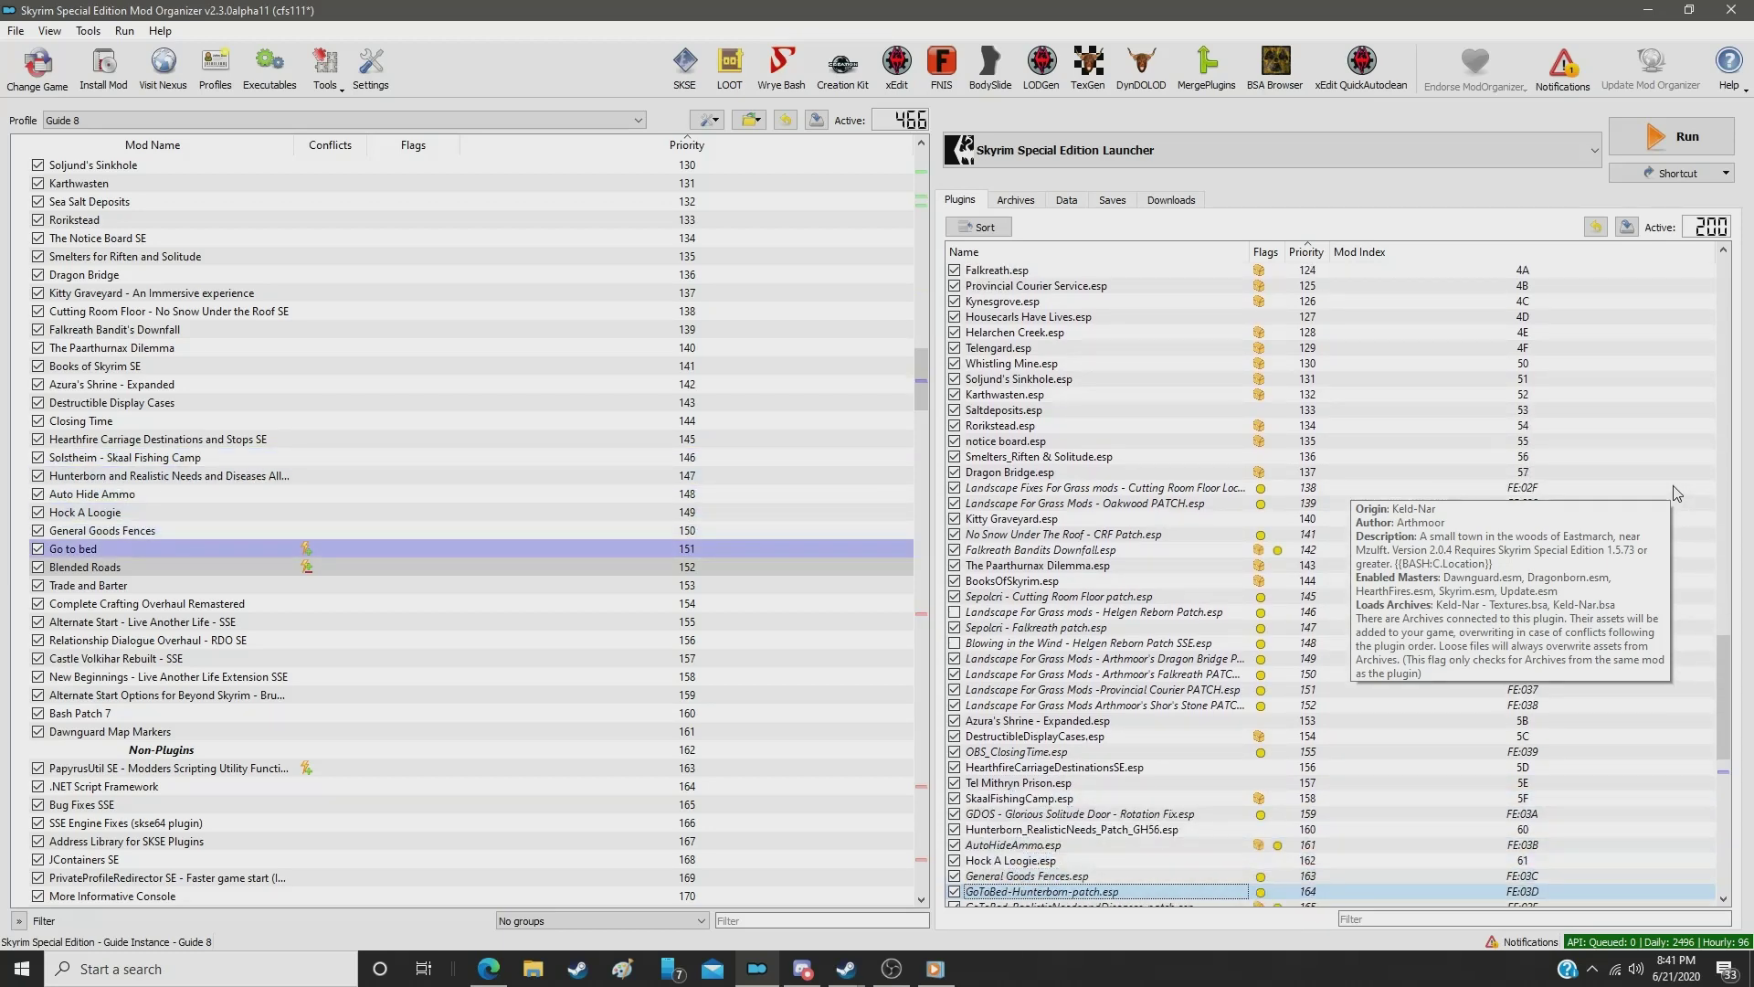
{"action": "key", "text": "Down"}
{"action": "key", "text": "Down"}
{"action": "key", "text": "Down"}
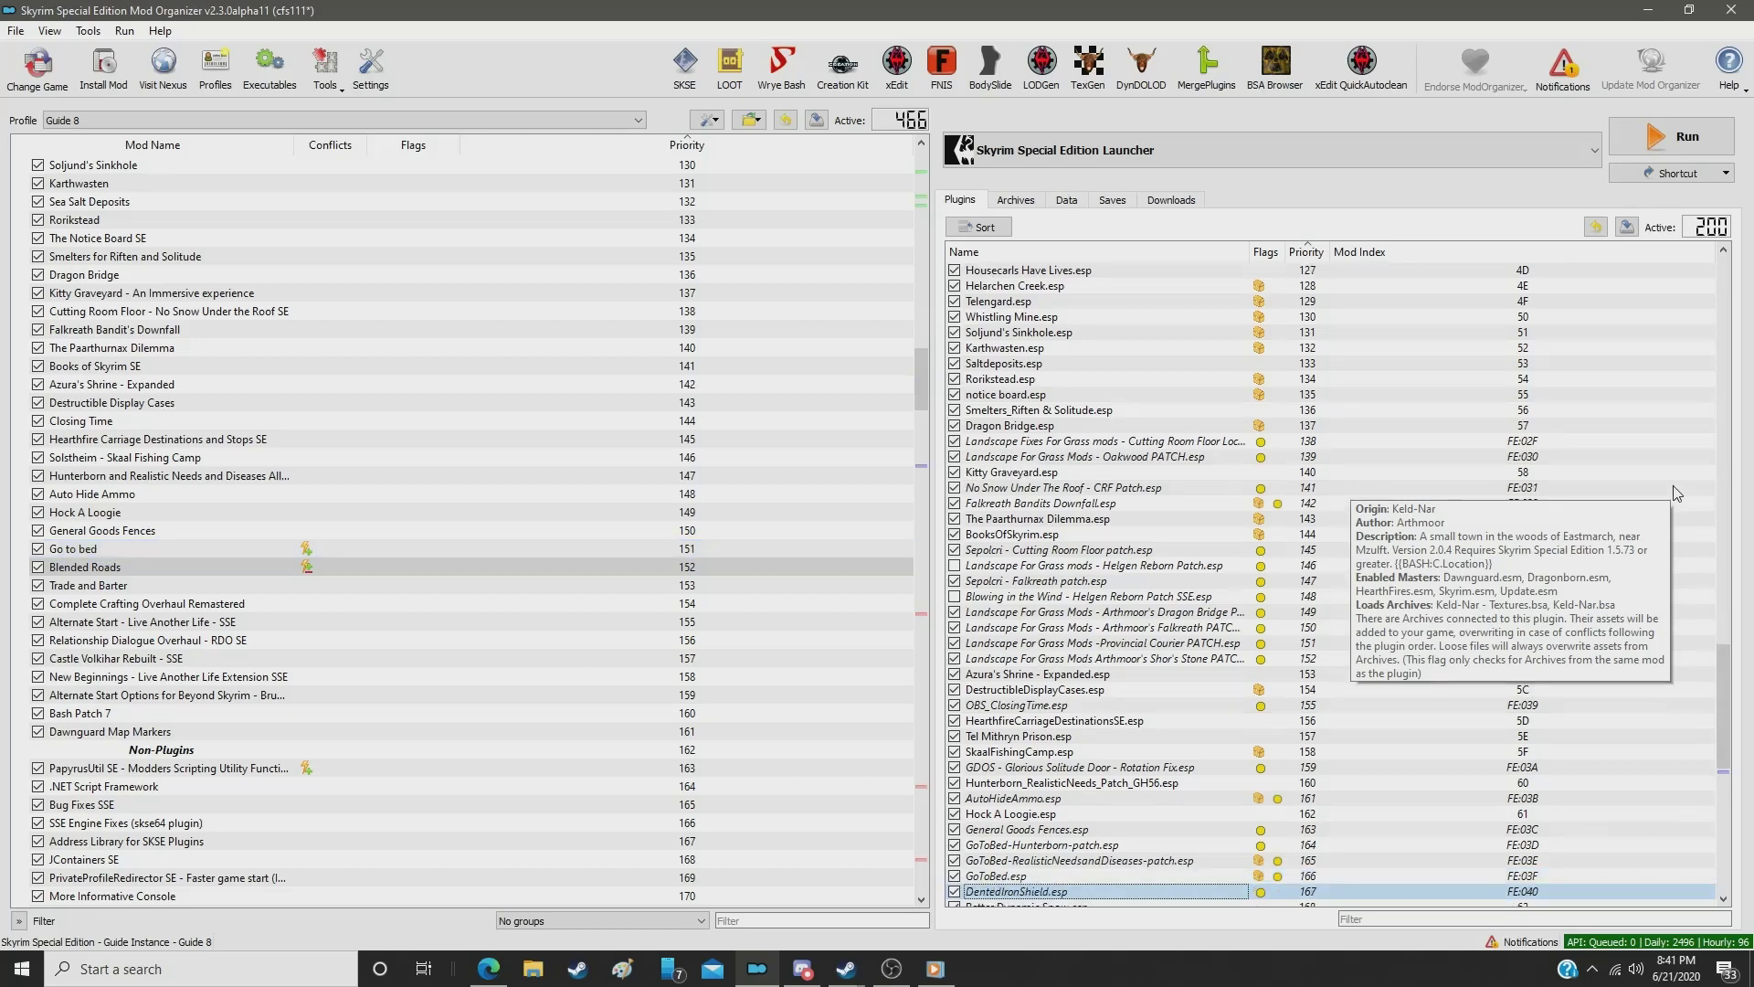
{"action": "key", "text": "Up"}
{"action": "key", "text": "Down"}
{"action": "key", "text": "Up"}
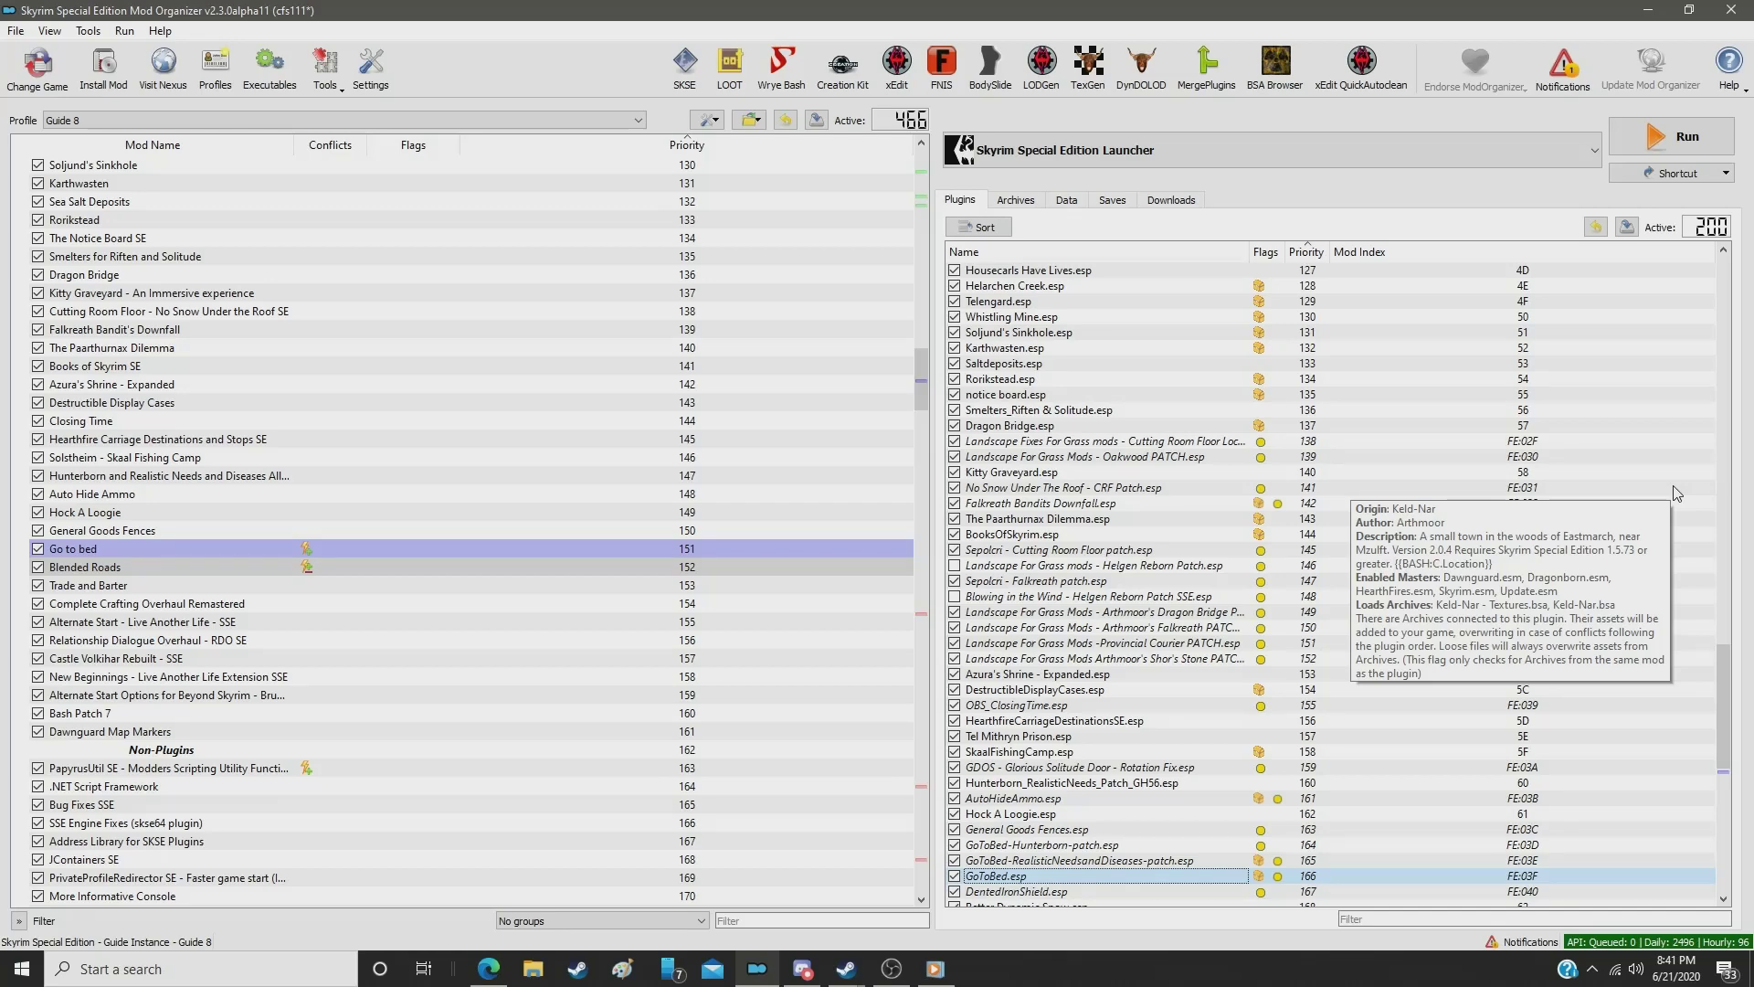
Step: Find the mod that provides DentedIronShield.esp, Actually dented Dented Iron Shield, and set its priority to 152
{"action": "key", "text": "Down"}
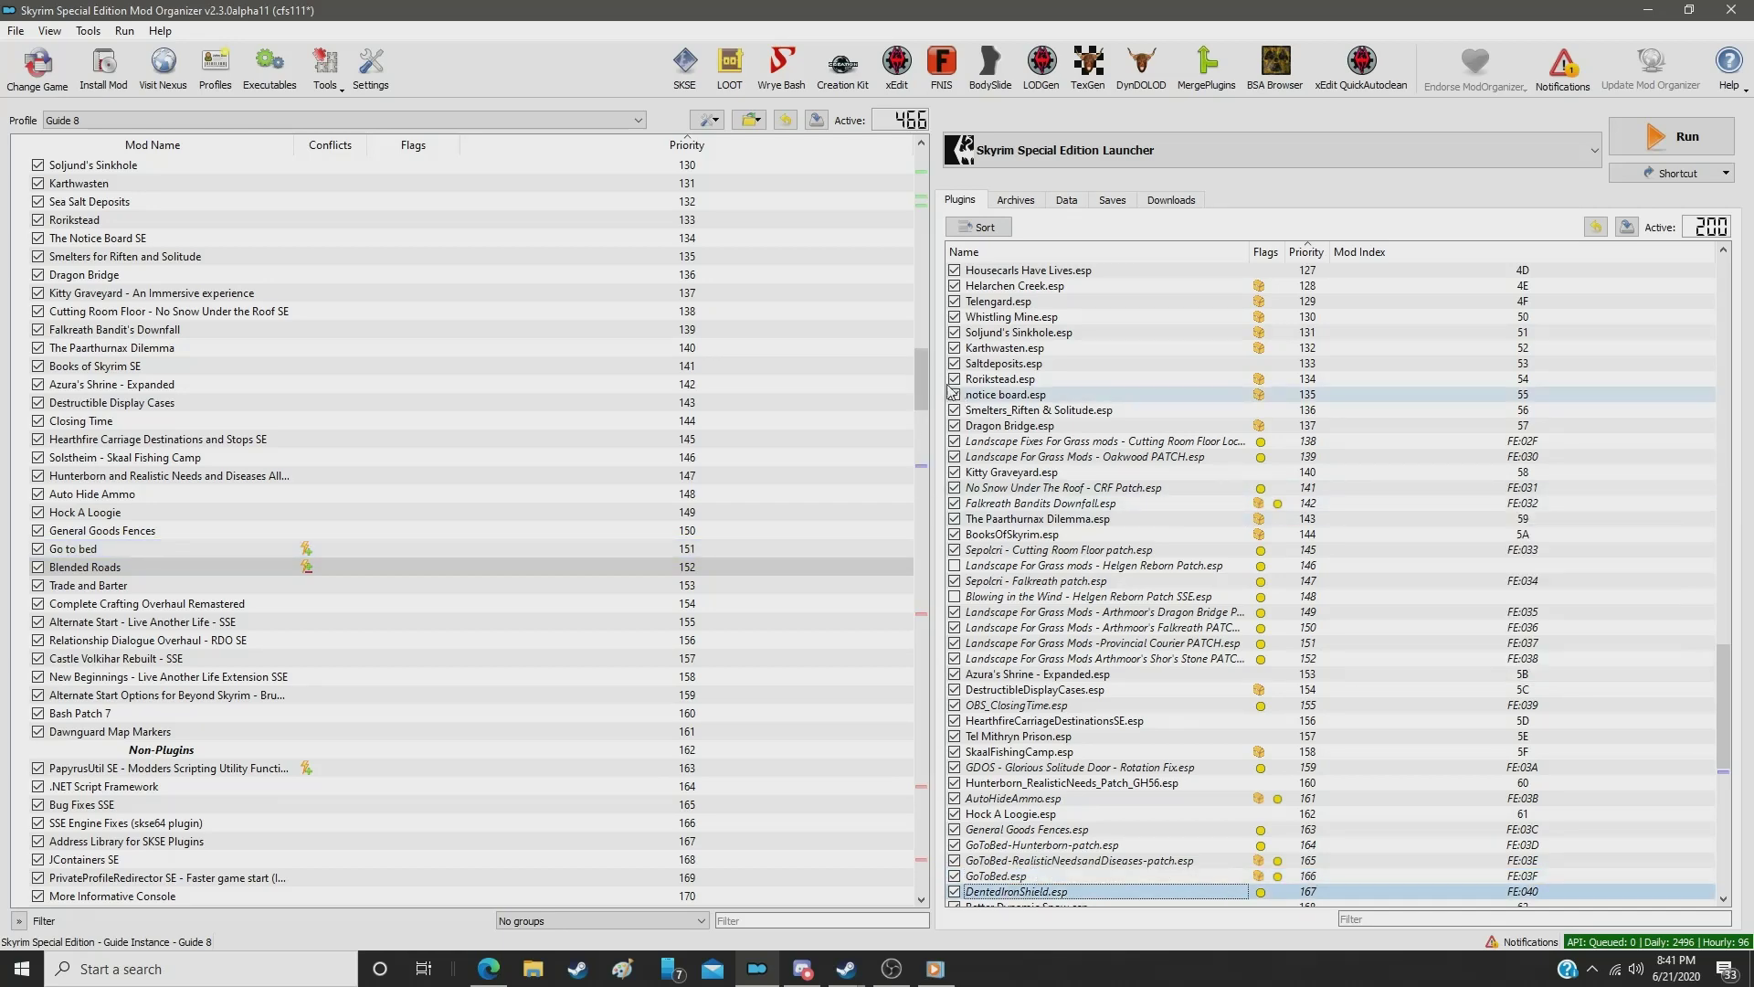
{"action": "left_click_drag", "start_coordinate": [922, 383], "coordinate": [931, 481]}
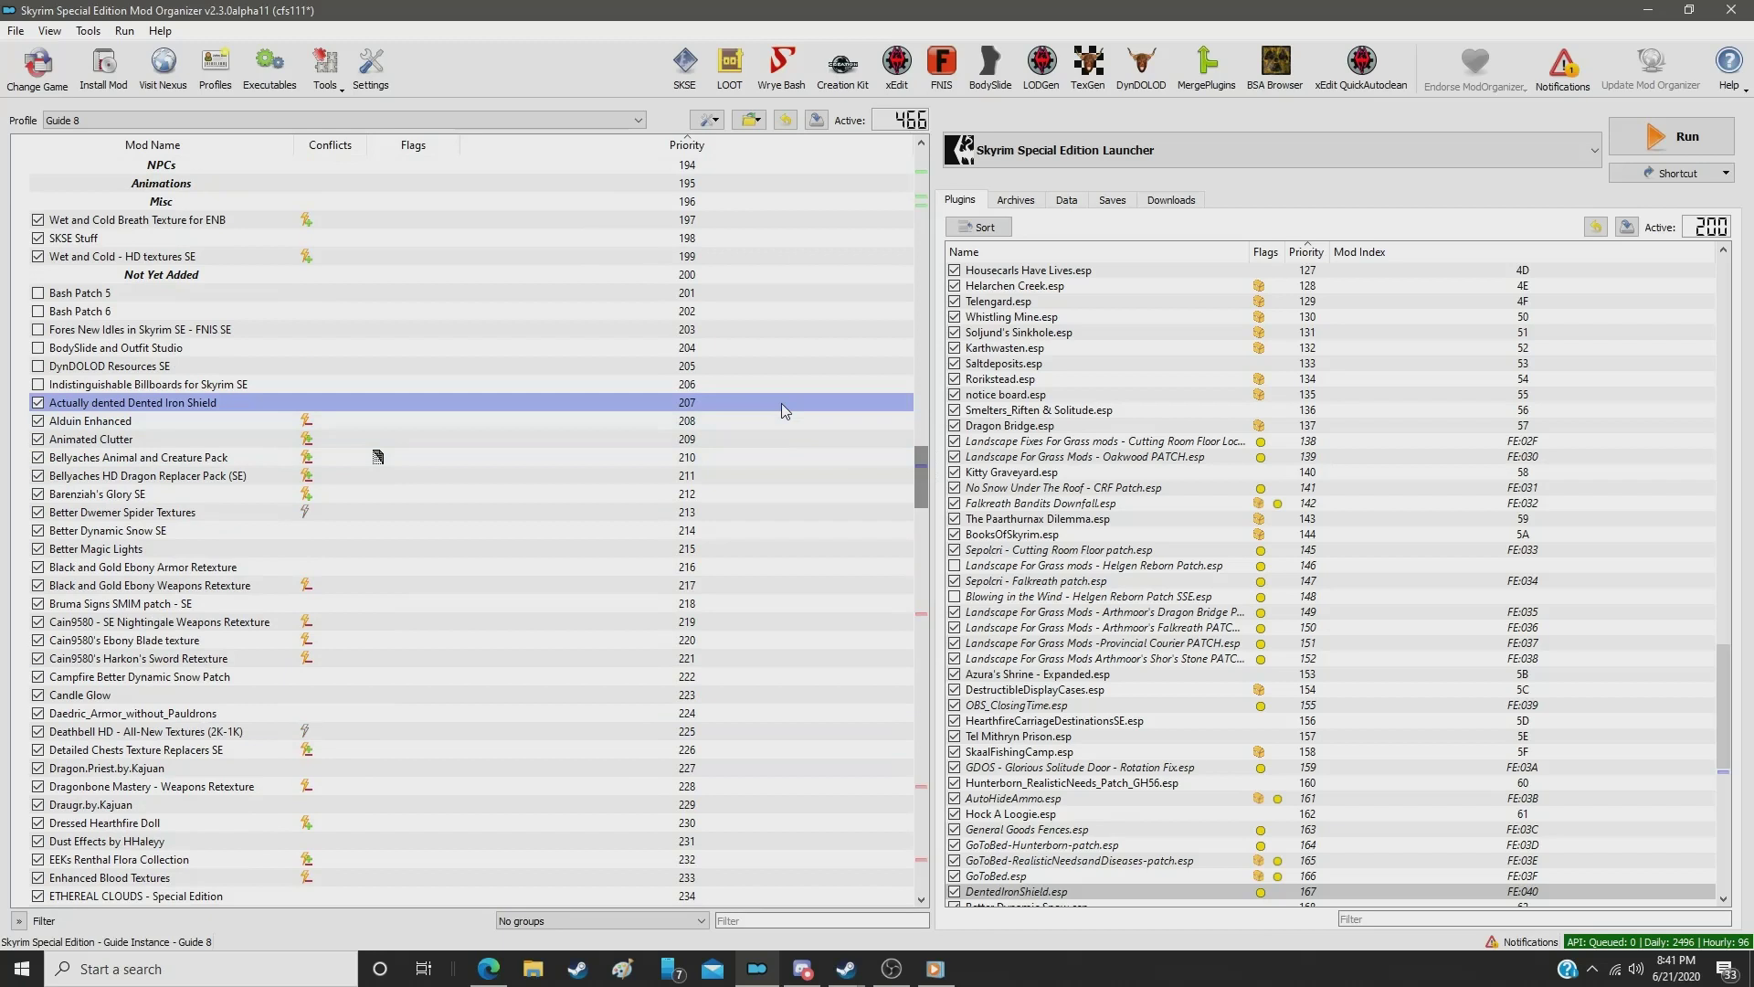
{"action": "left_click", "coordinate": [706, 402]}
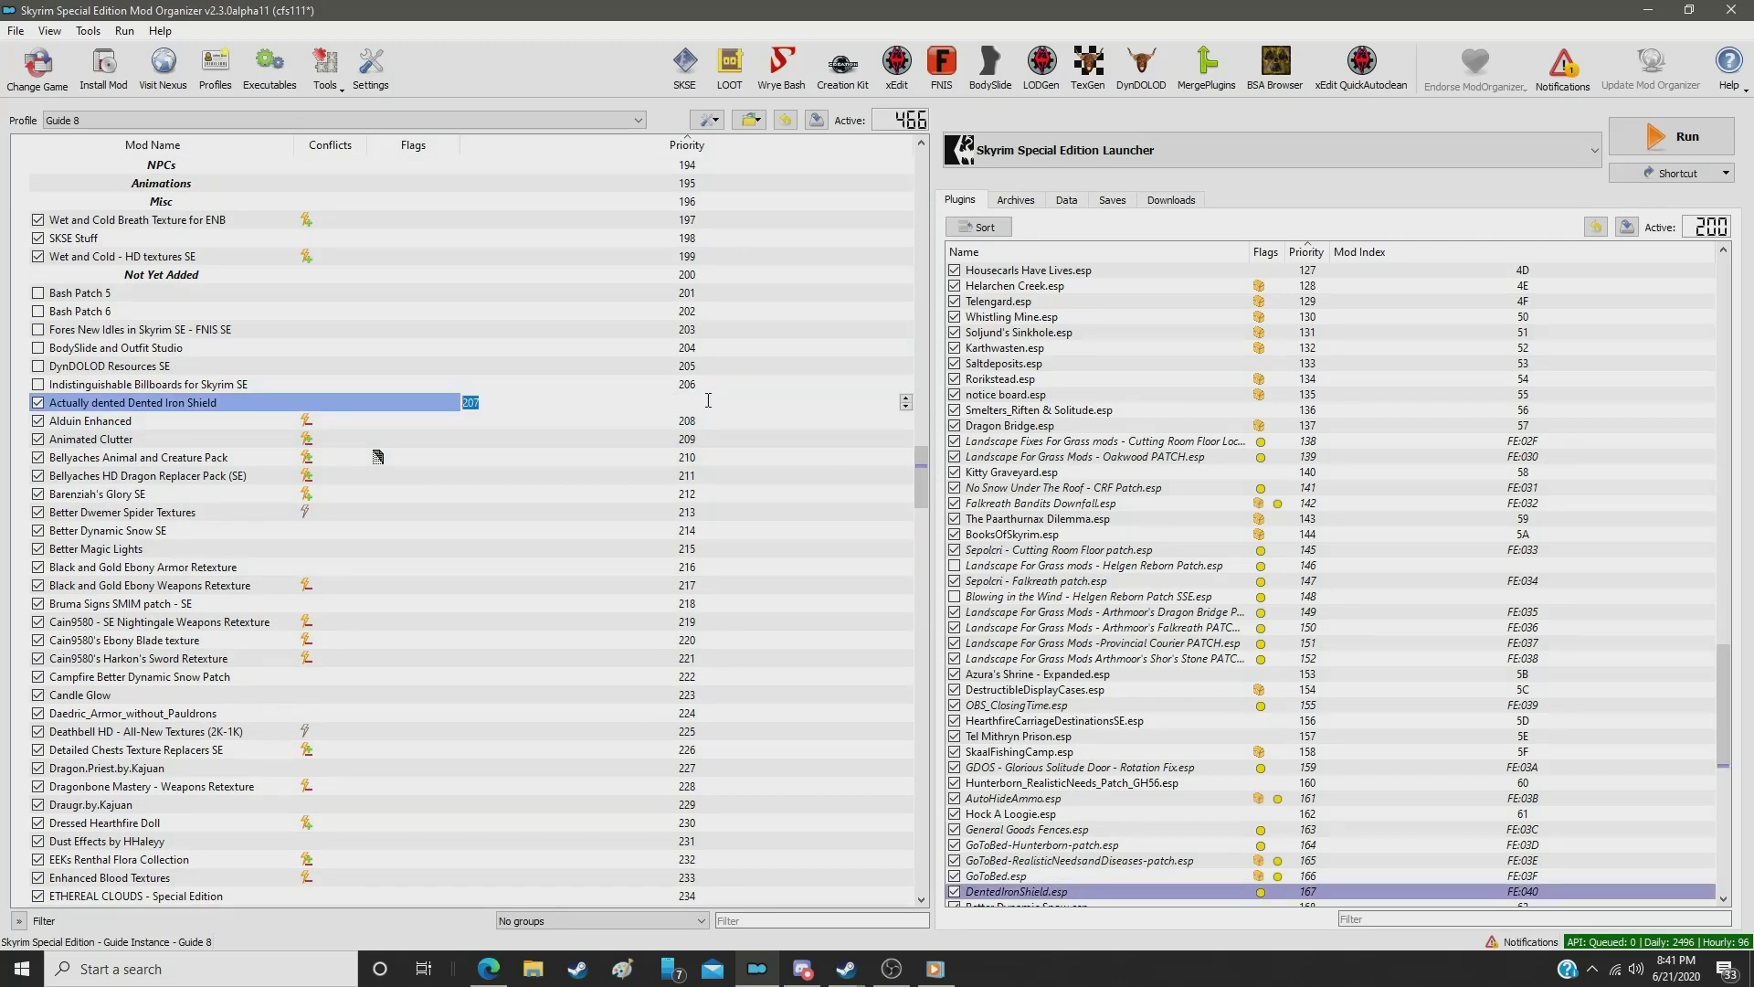
{"action": "type", "text": "152"}
{"action": "key", "text": "Return"}
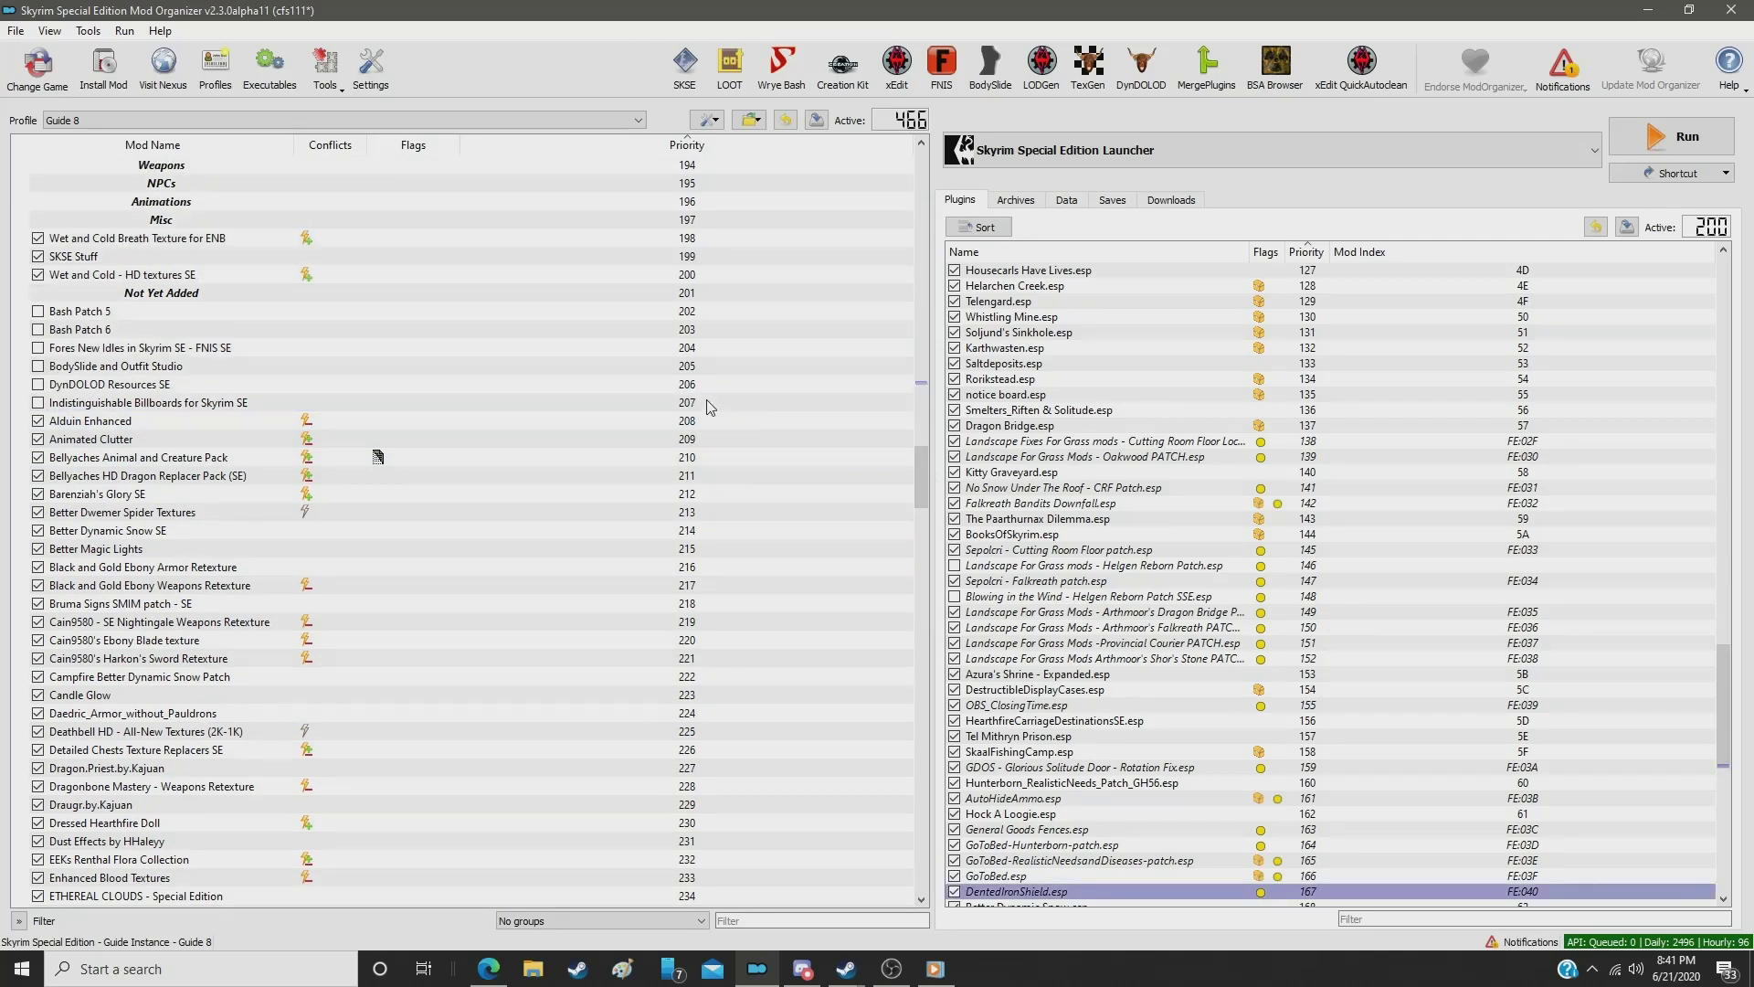
Step: Set the priority of Better Dynamic Snow SE to 153 and check its place between the dented shield mod and Blended Roads
{"action": "scroll", "coordinate": [1085, 573], "scroll_direction": "down", "scroll_amount": 9}
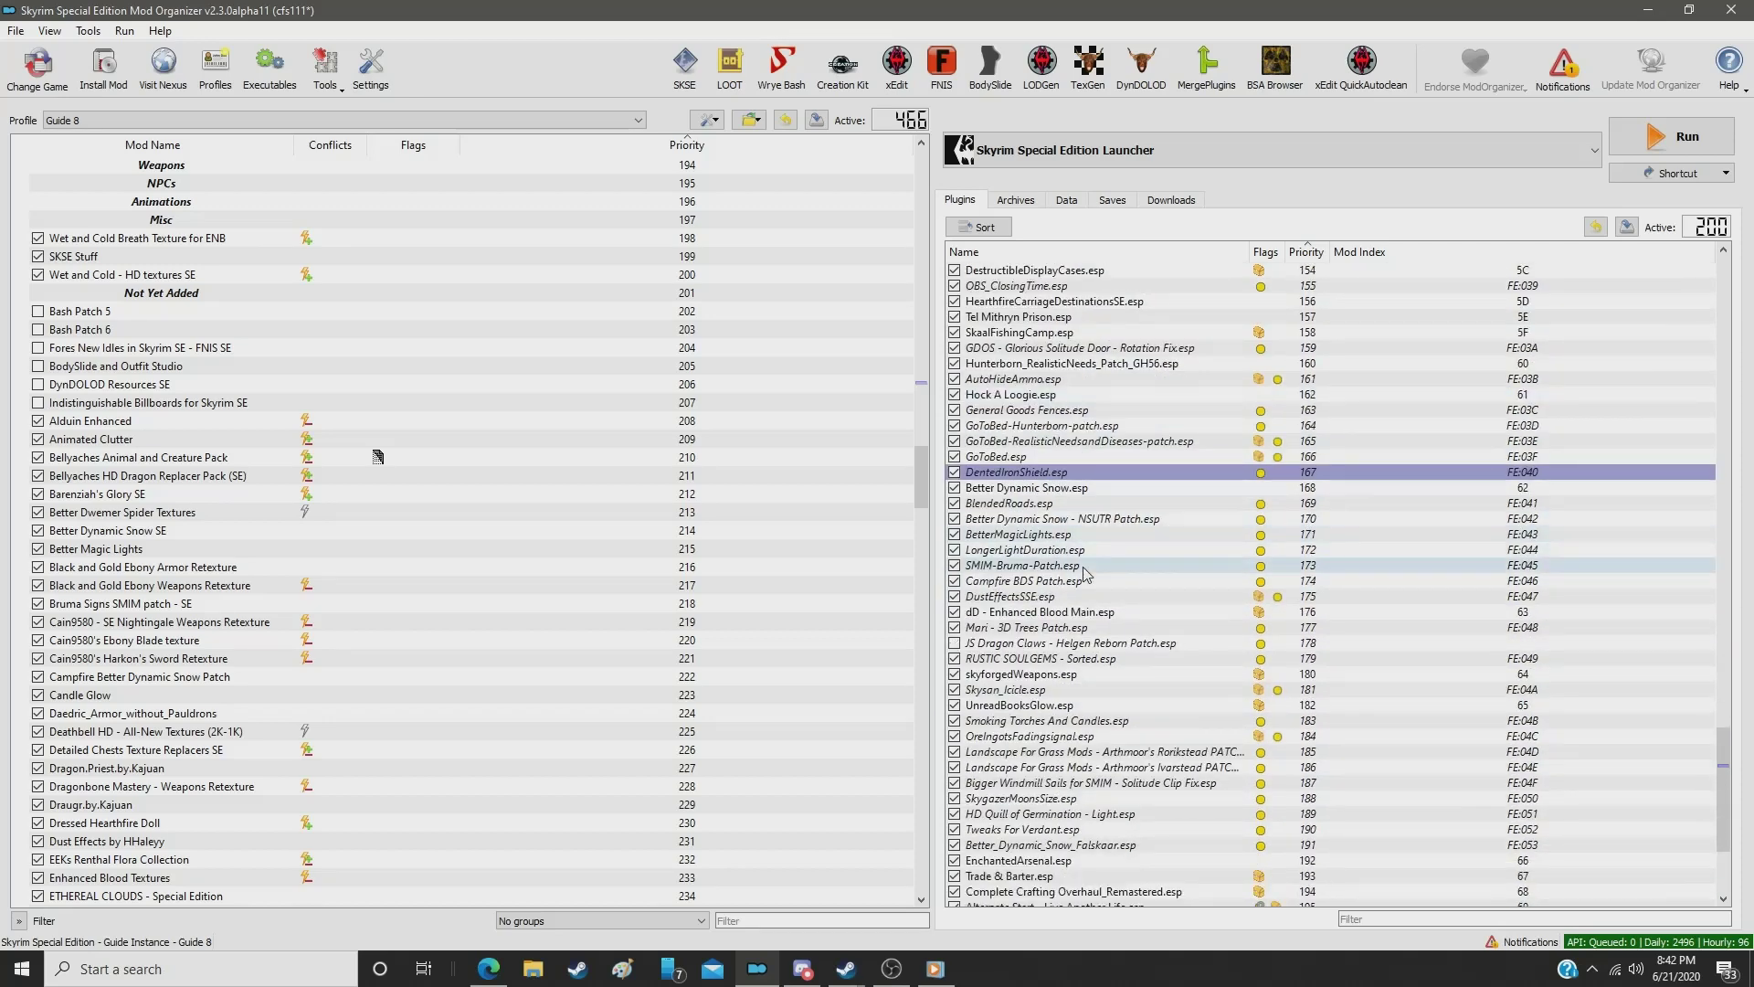
{"action": "left_click", "coordinate": [695, 530]}
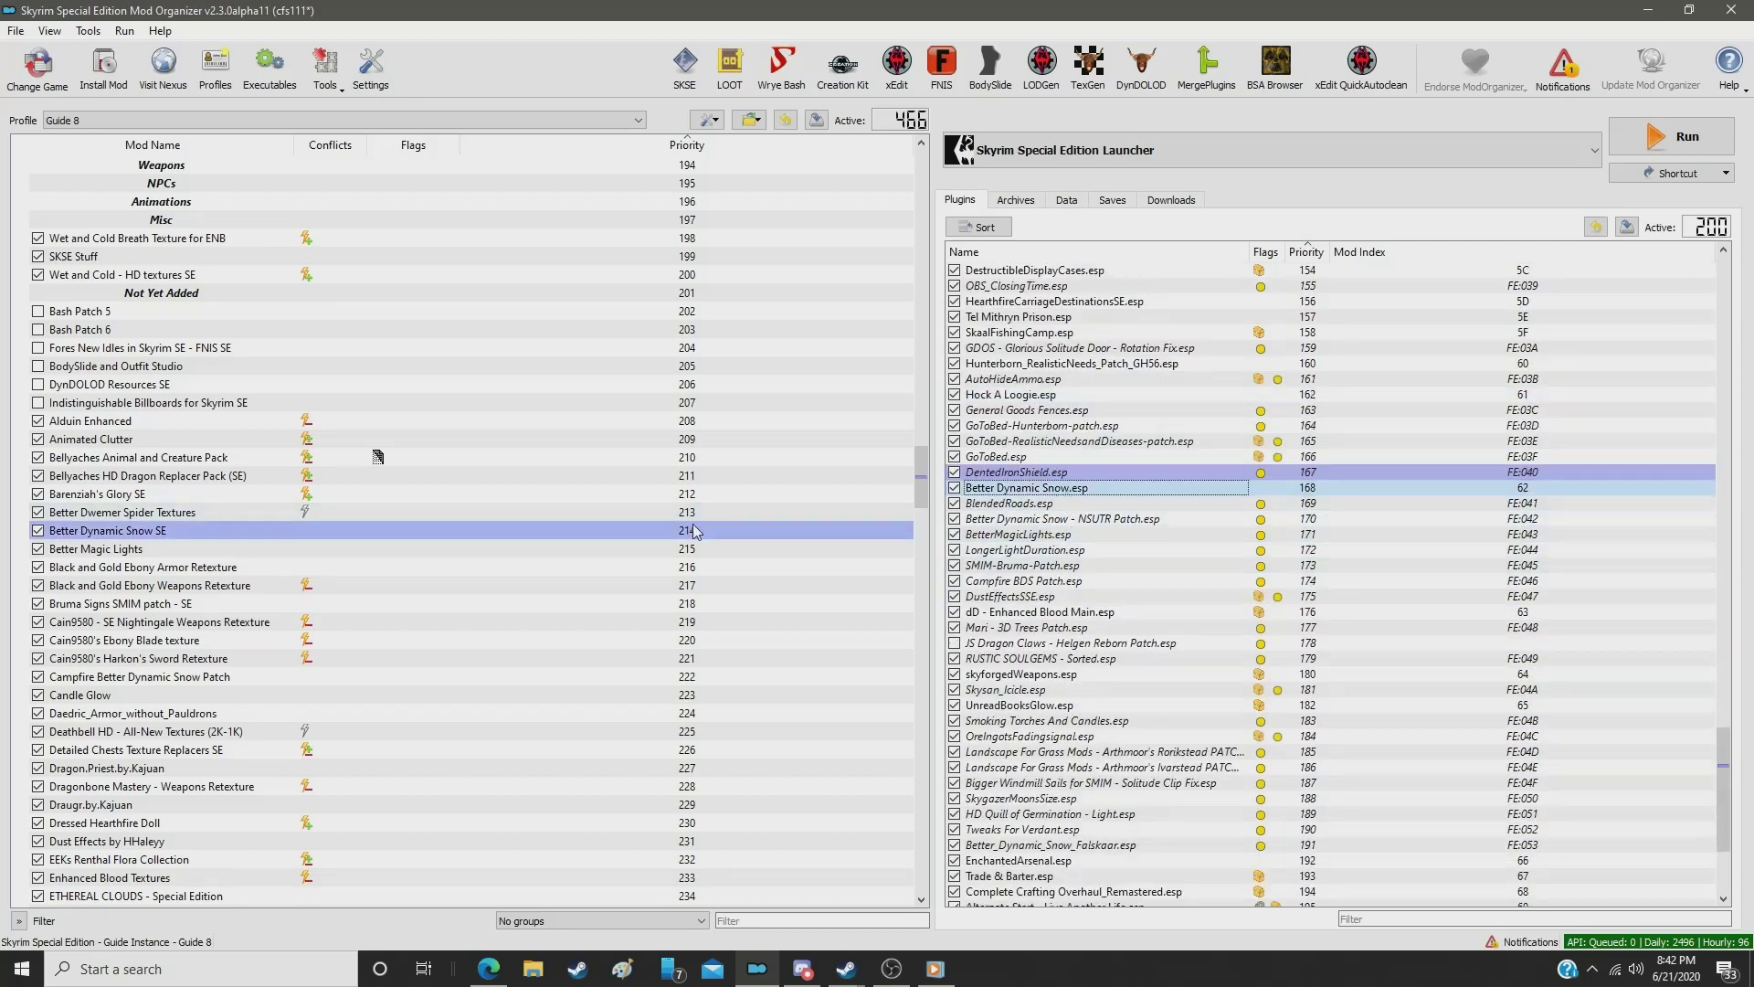
{"action": "left_click", "coordinate": [1017, 472]}
{"action": "mouse_move", "coordinate": [922, 477]}
{"action": "left_mouse_down"}
{"action": "mouse_move", "coordinate": [937, 384]}
{"action": "mouse_move", "coordinate": [929, 464]}
{"action": "left_mouse_up"}
{"action": "left_click", "coordinate": [1037, 489]}
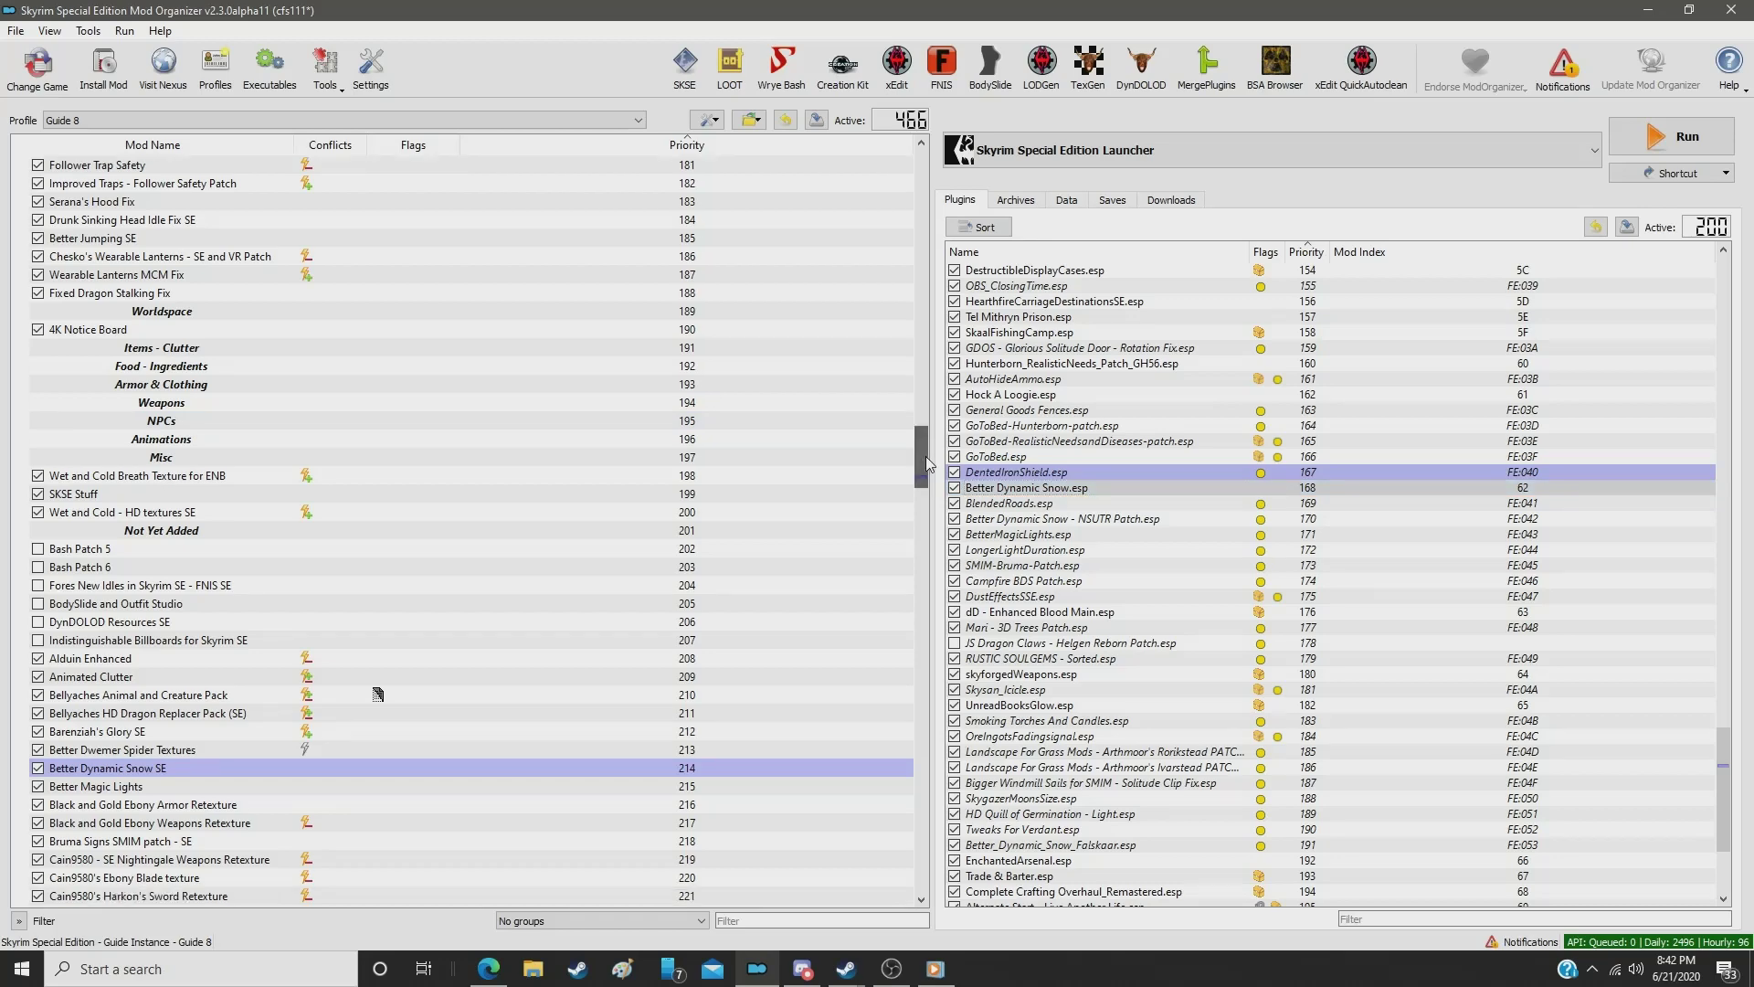
{"action": "scroll", "coordinate": [695, 416], "scroll_direction": "down", "scroll_amount": 7}
{"action": "left_click", "coordinate": [692, 405]}
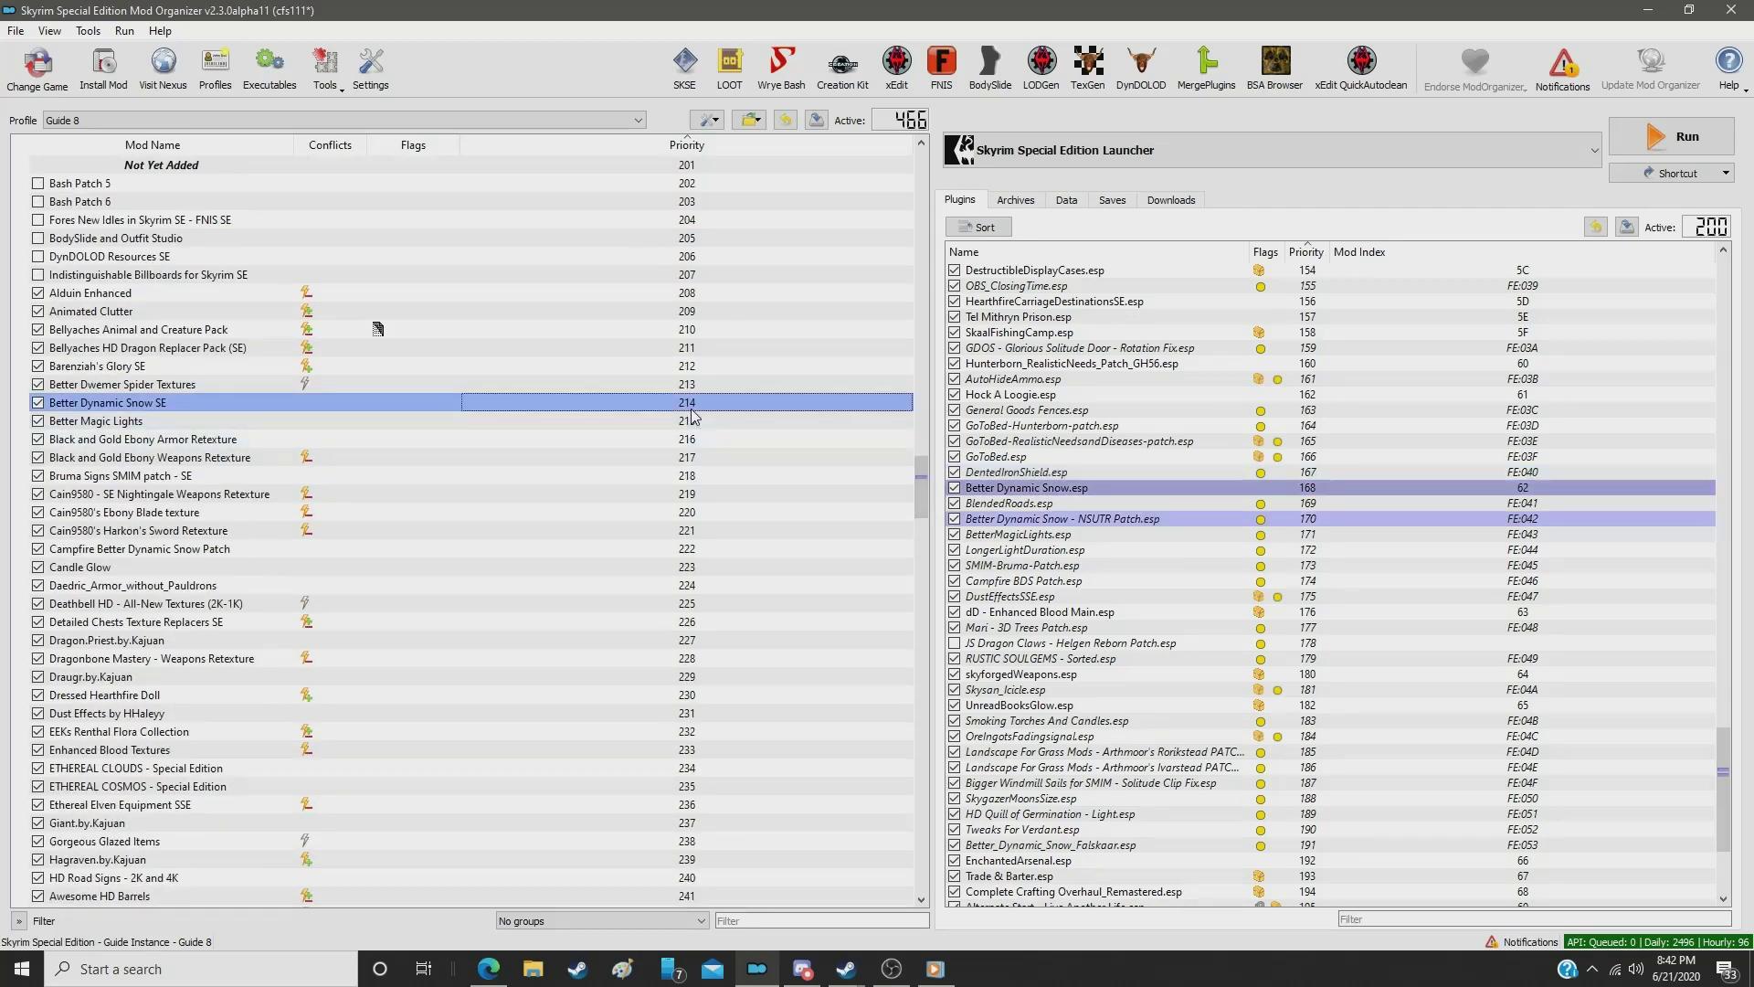
{"action": "double_click", "coordinate": [692, 412]}
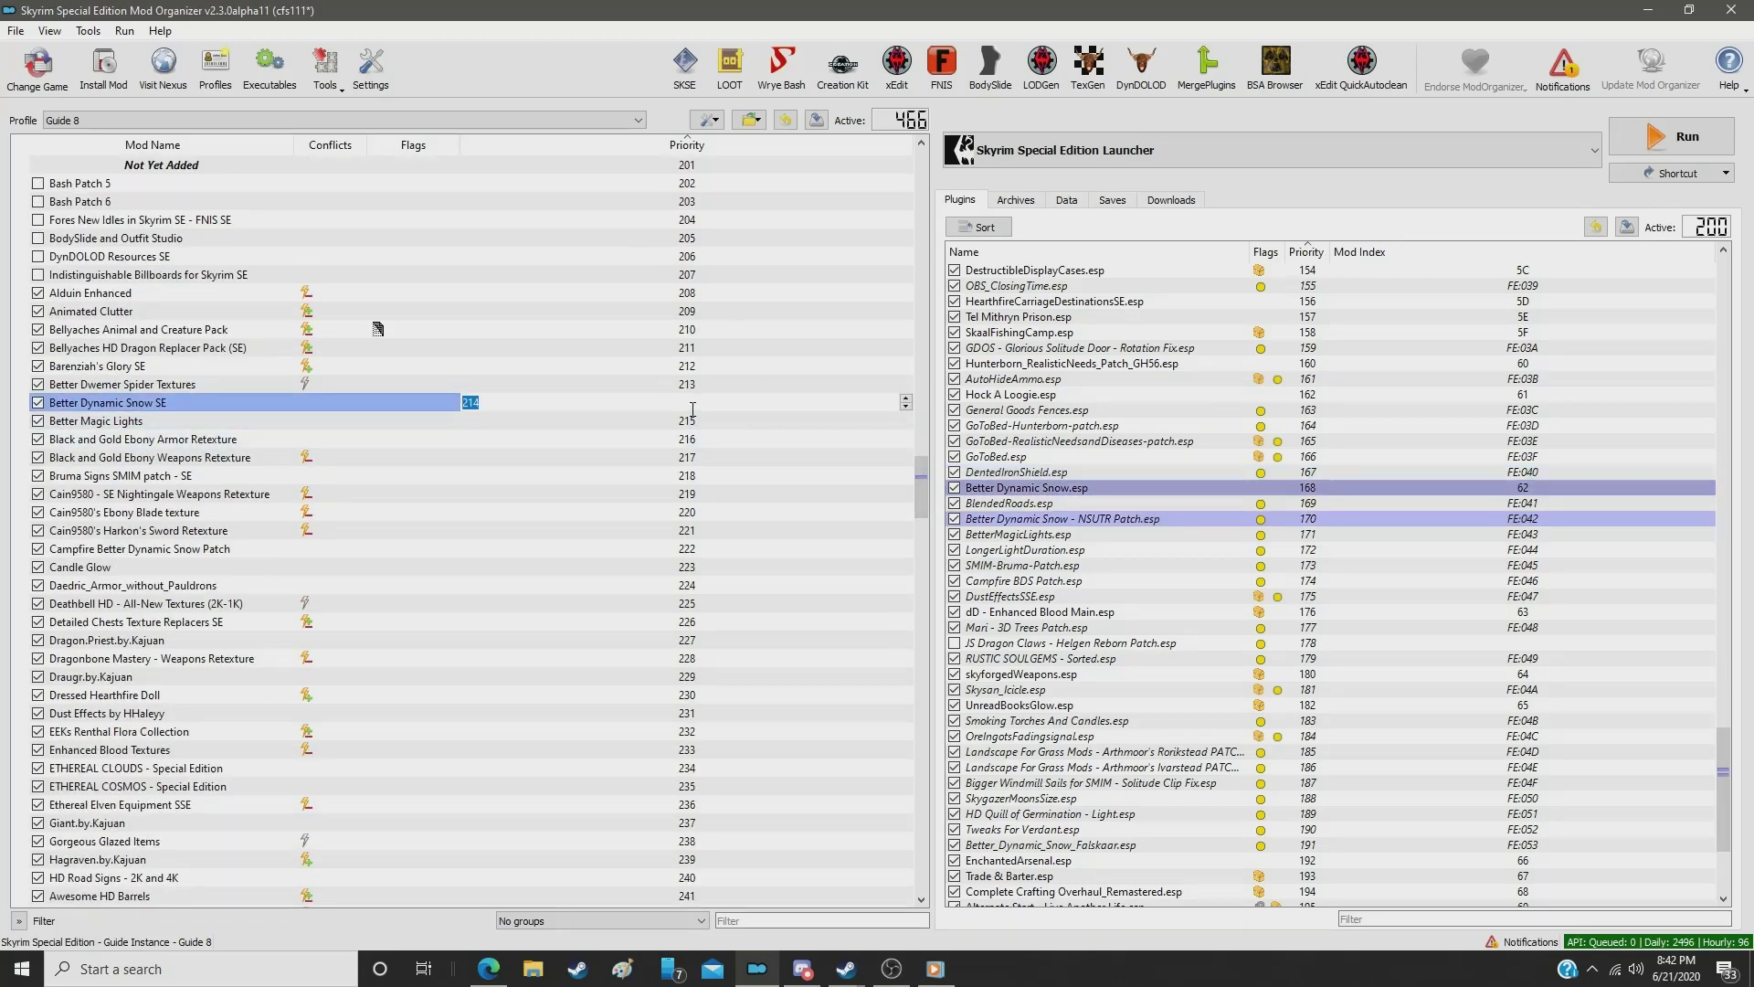
{"action": "type", "text": "200"}
{"action": "key", "text": "Return"}
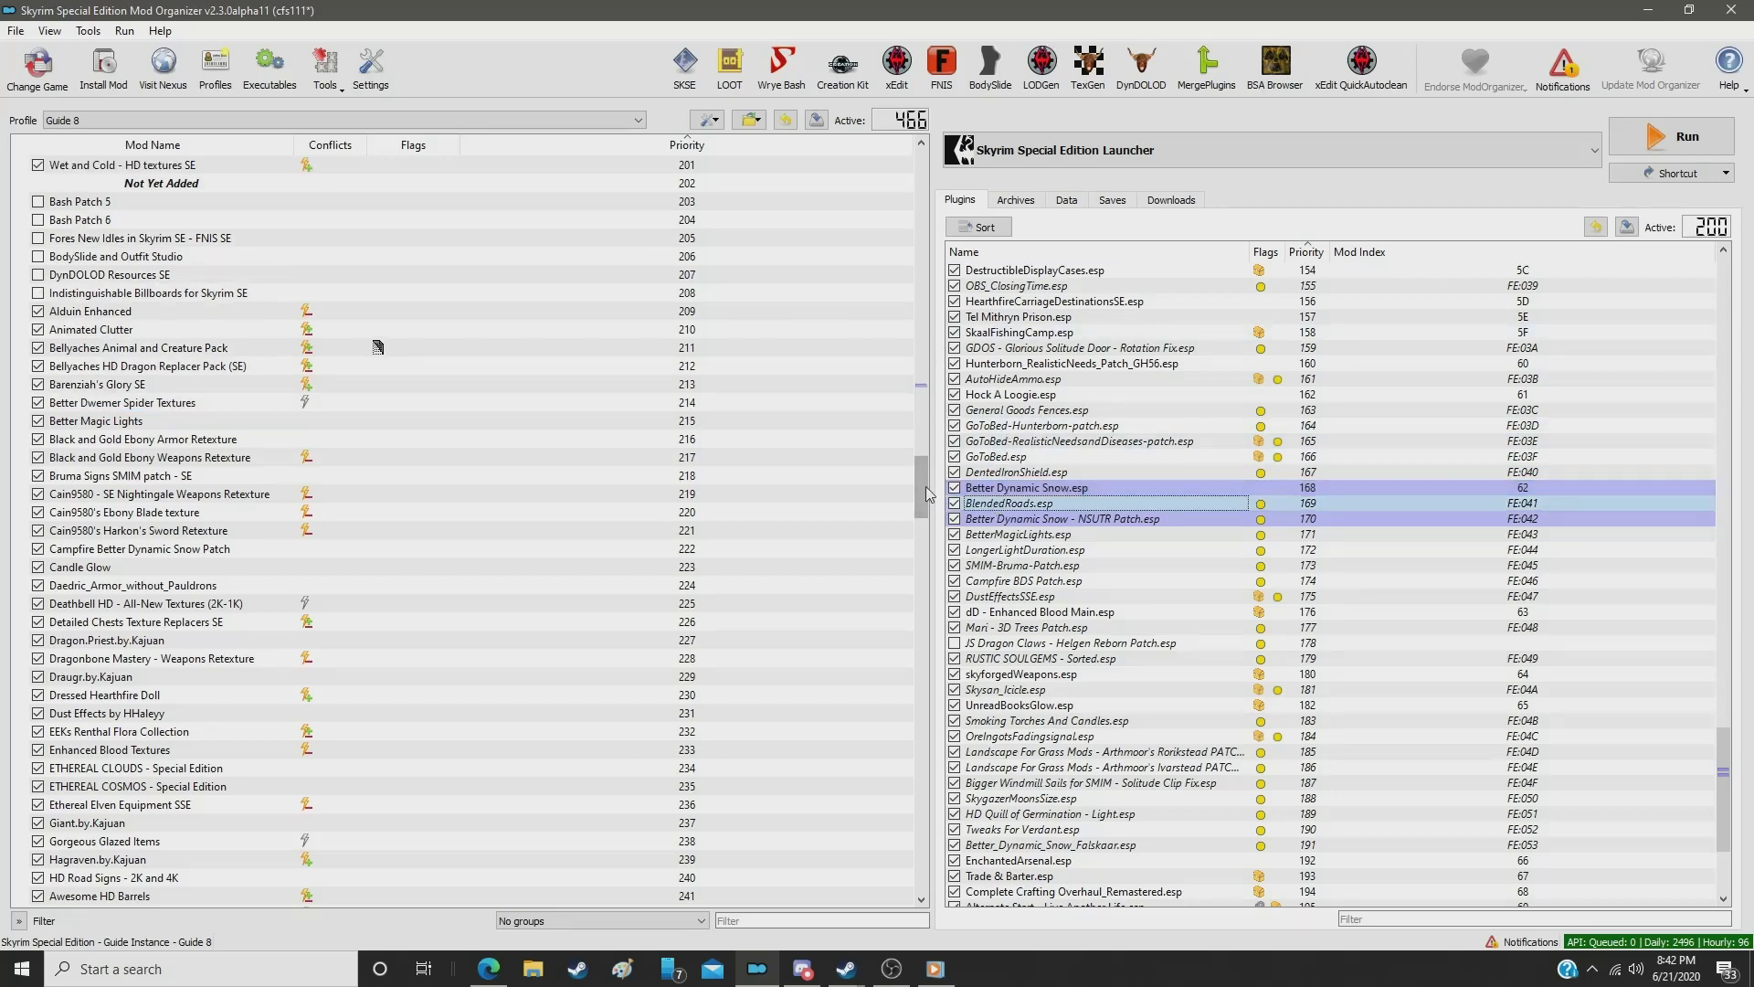
{"action": "left_click_drag", "start_coordinate": [927, 493], "coordinate": [928, 410]}
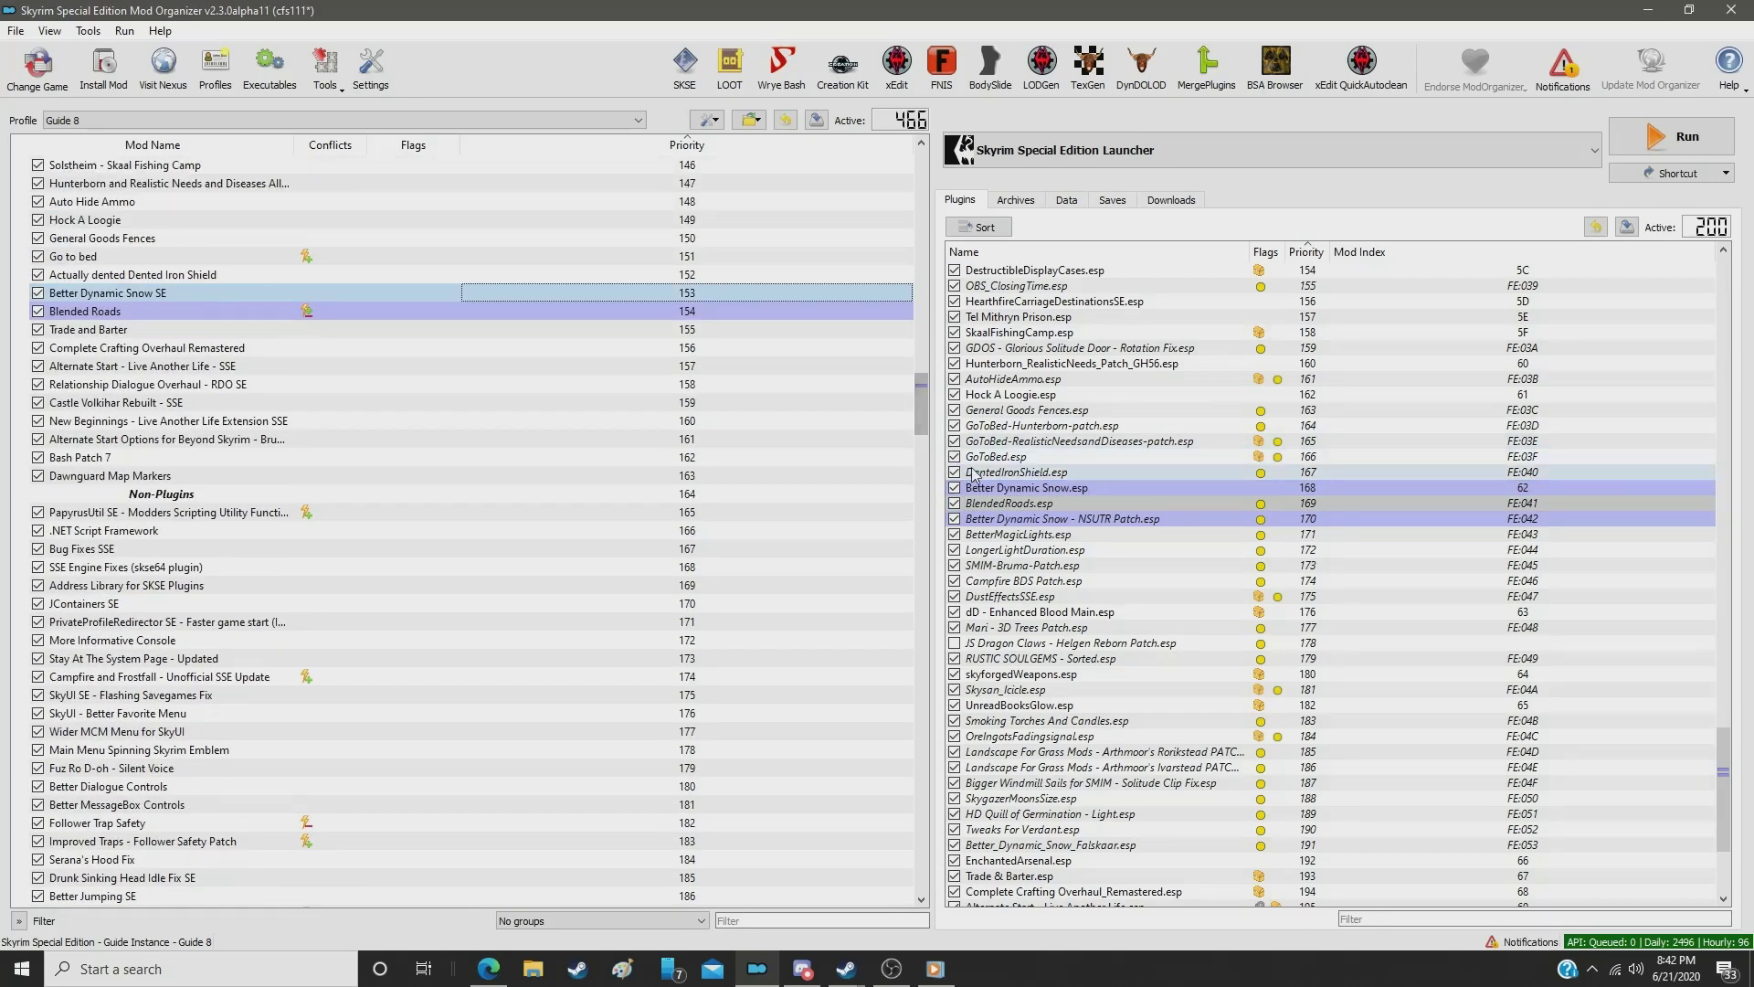
Step: Locate the mod behind BetterMagicLights.esp and set the priority of Better Magic Lights to 155
{"action": "left_click", "coordinate": [1015, 537]}
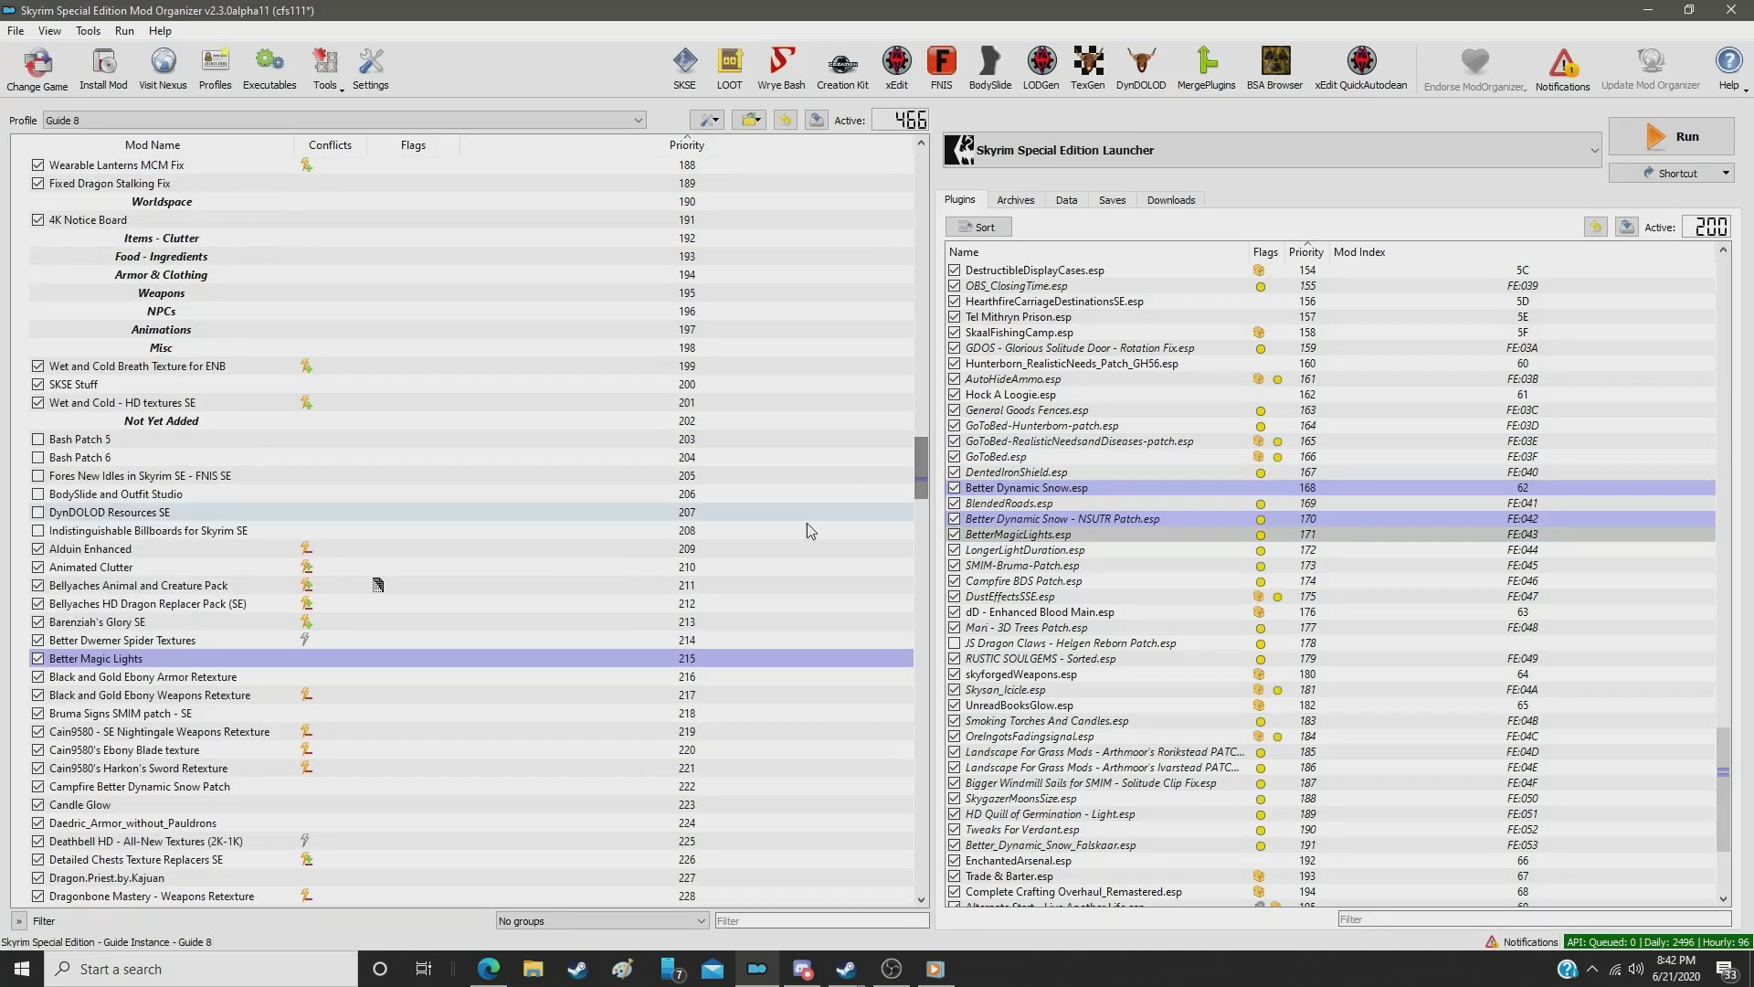
{"action": "left_click", "coordinate": [672, 658]}
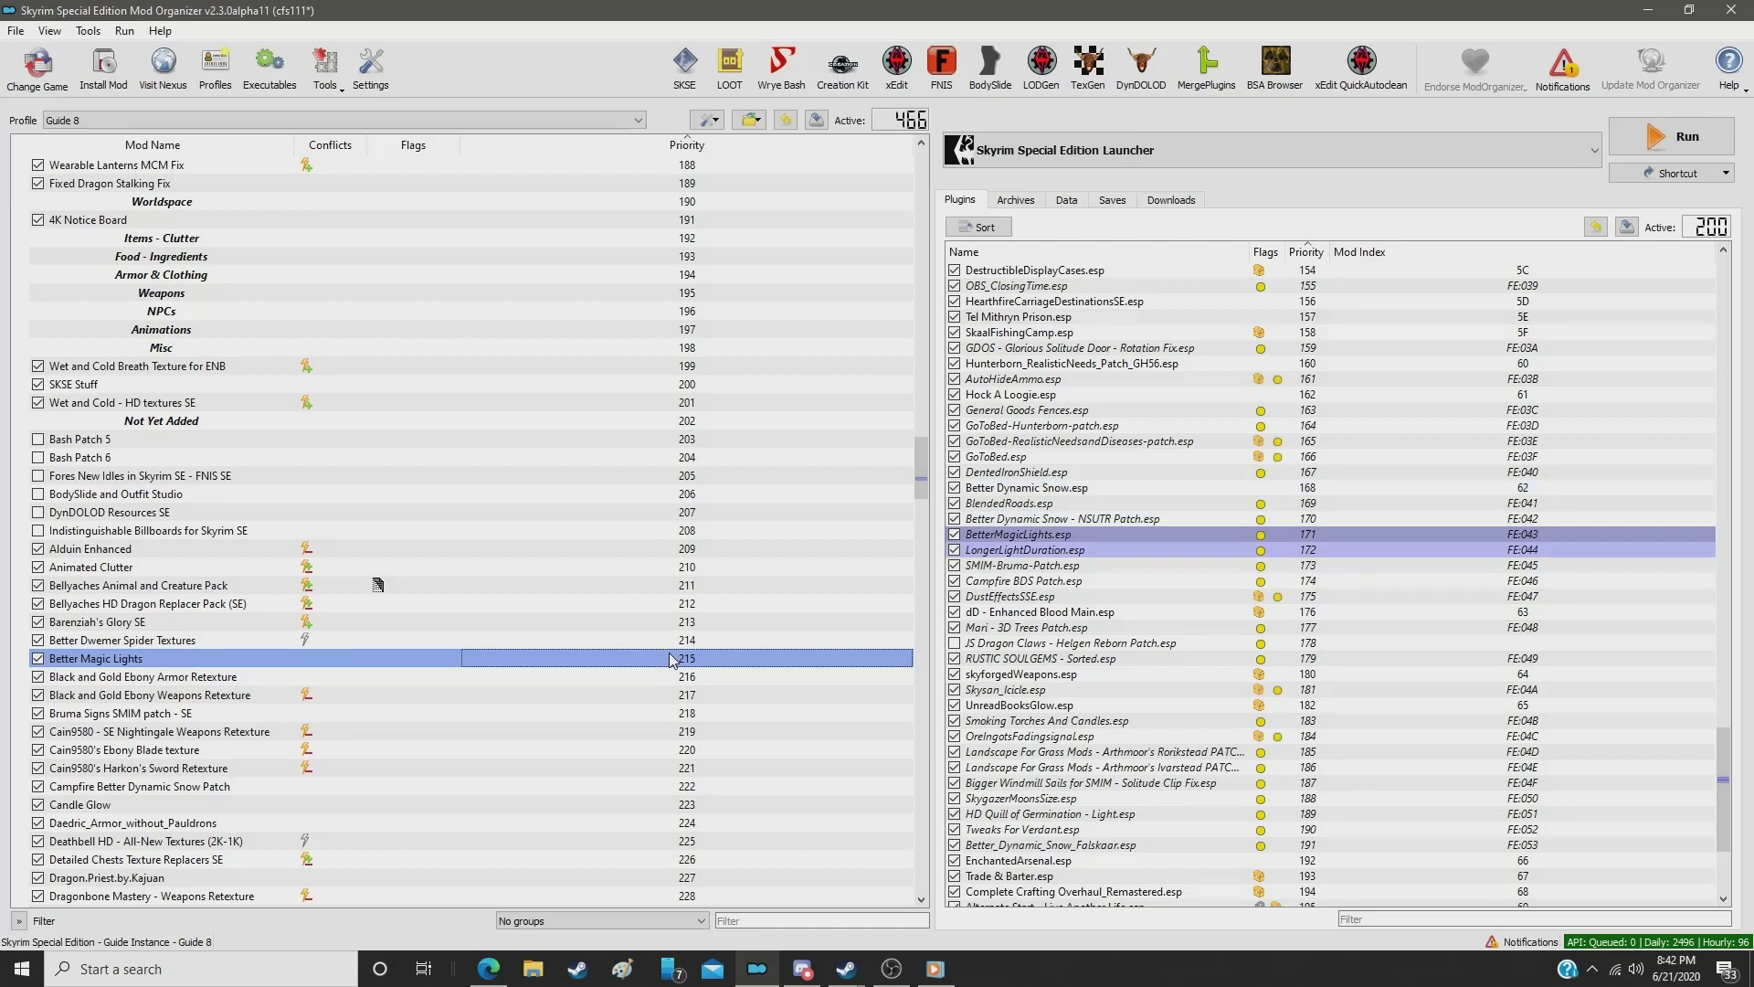
{"action": "double_click", "coordinate": [670, 658]}
{"action": "type", "text": "15"}
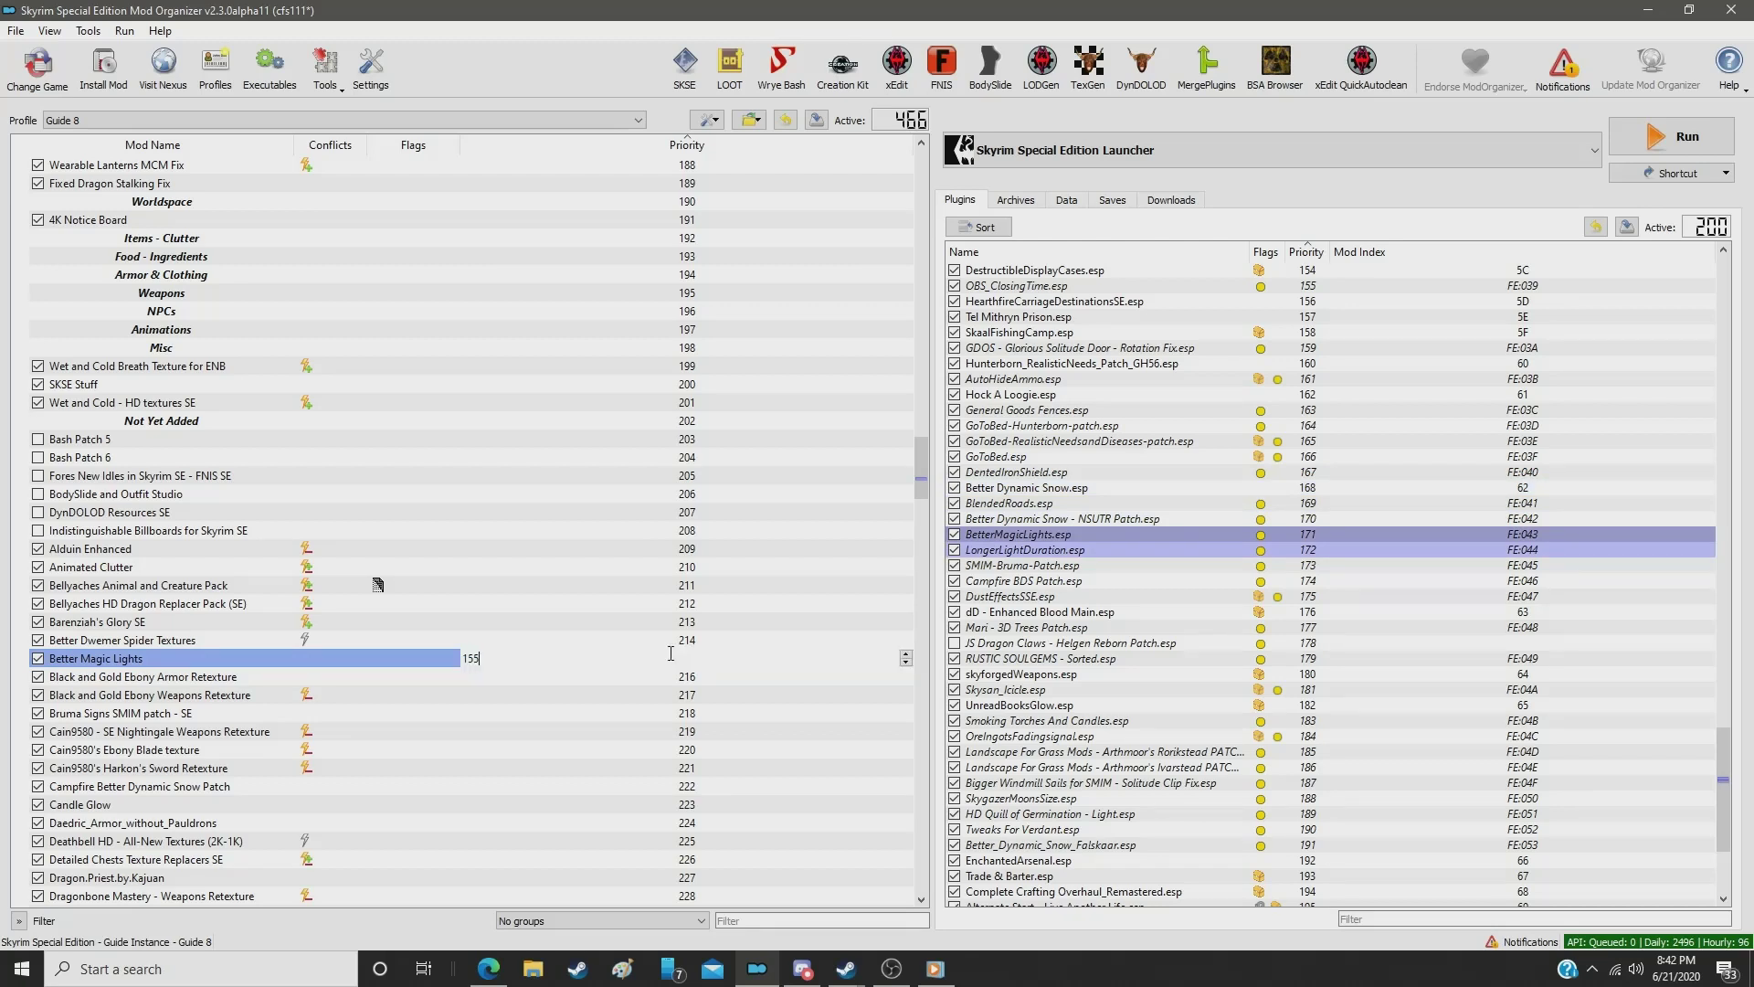
{"action": "key", "text": "Return"}
Step: Set the priority of Bruma Signs SMIM patch - SE to 156 and check its new place in the mod list
{"action": "left_click", "coordinate": [996, 566]}
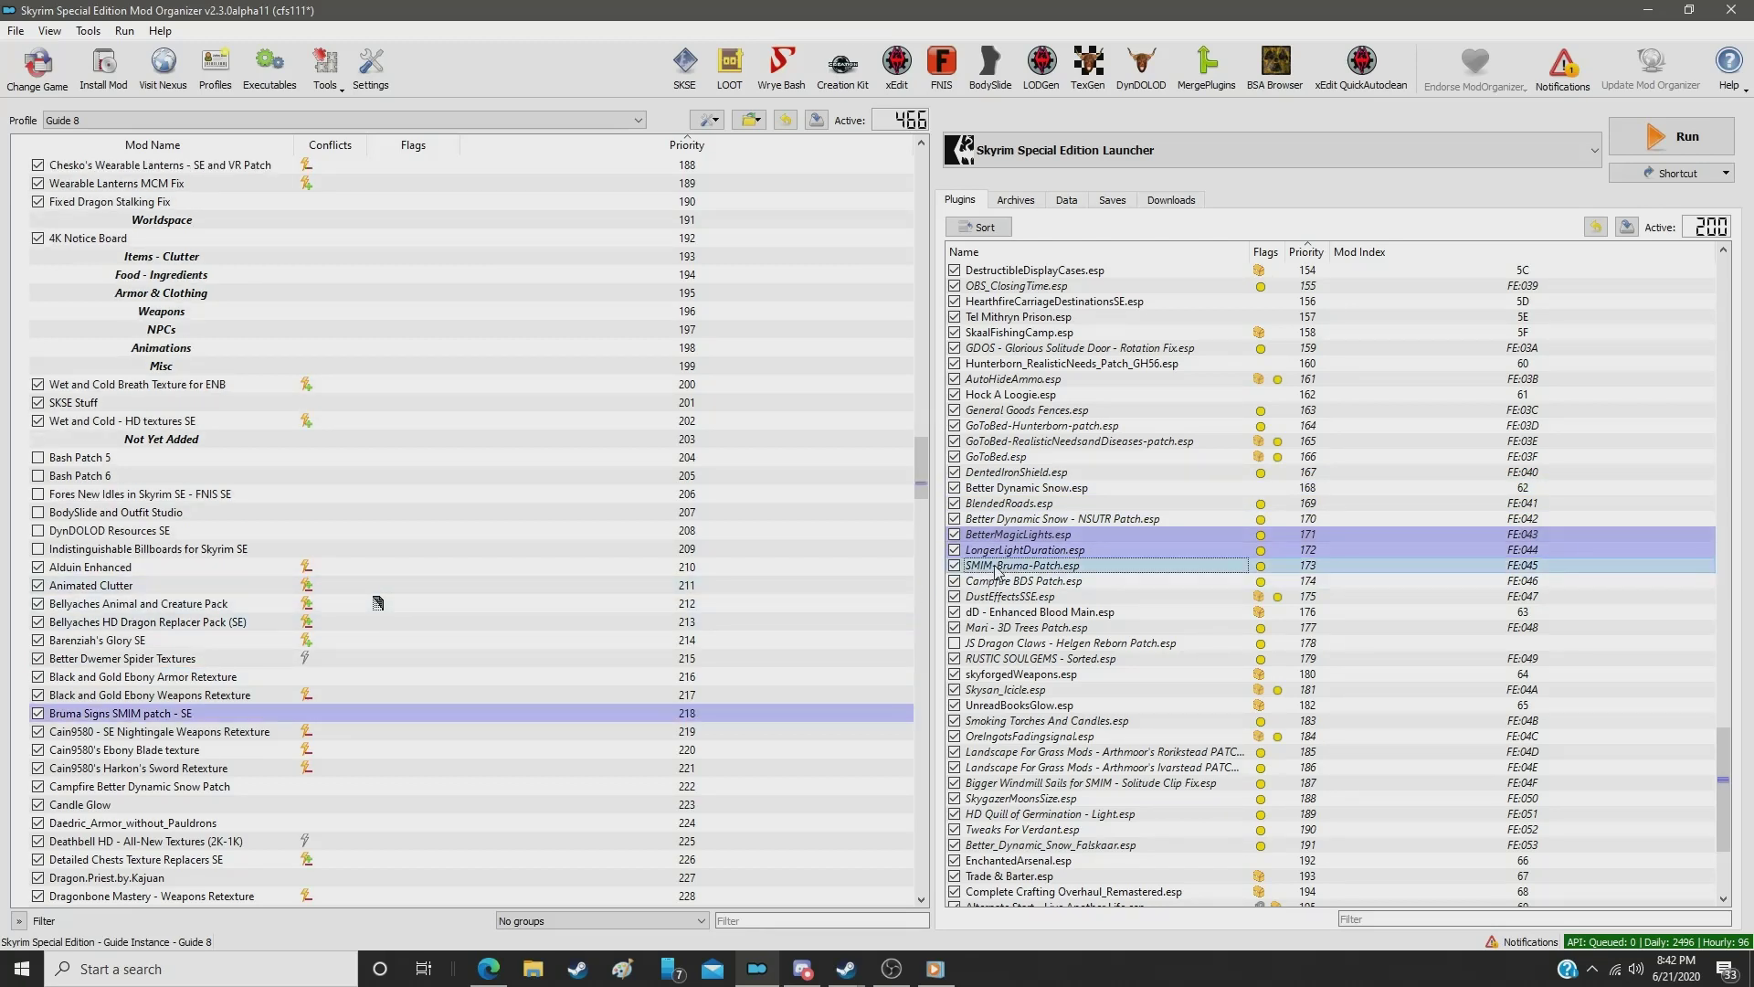
{"action": "left_click", "coordinate": [656, 716]}
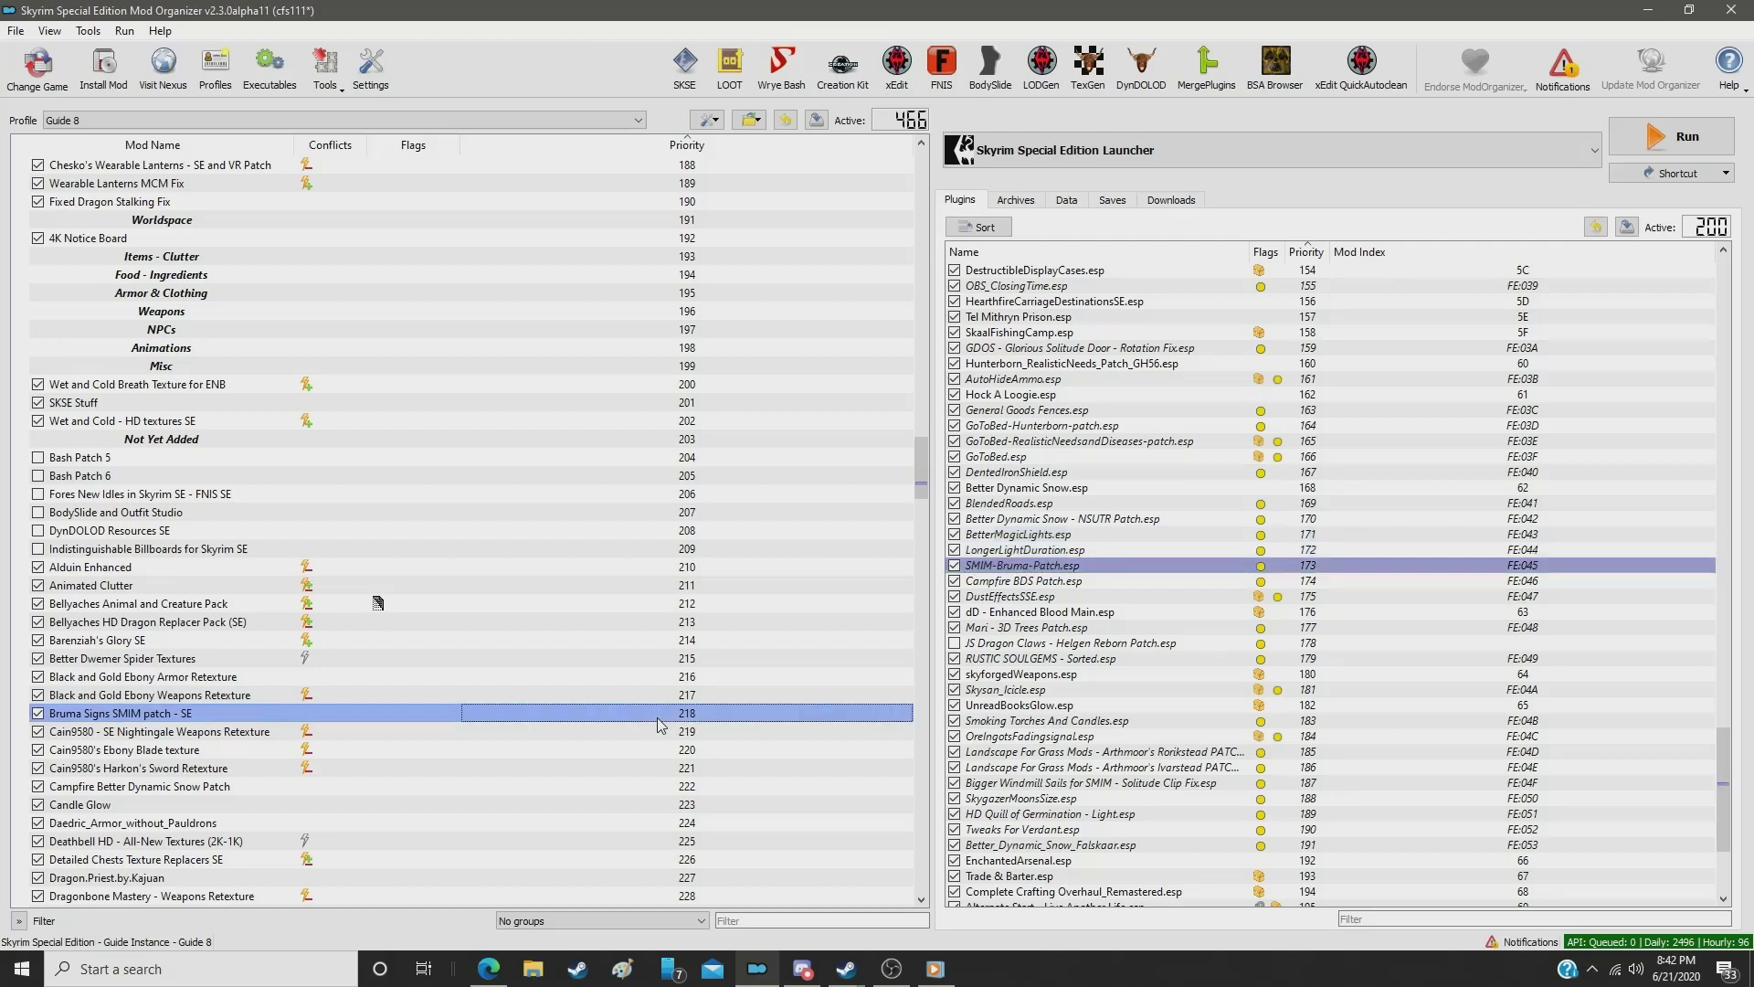
{"action": "double_click", "coordinate": [656, 716]}
{"action": "type", "text": "1"}
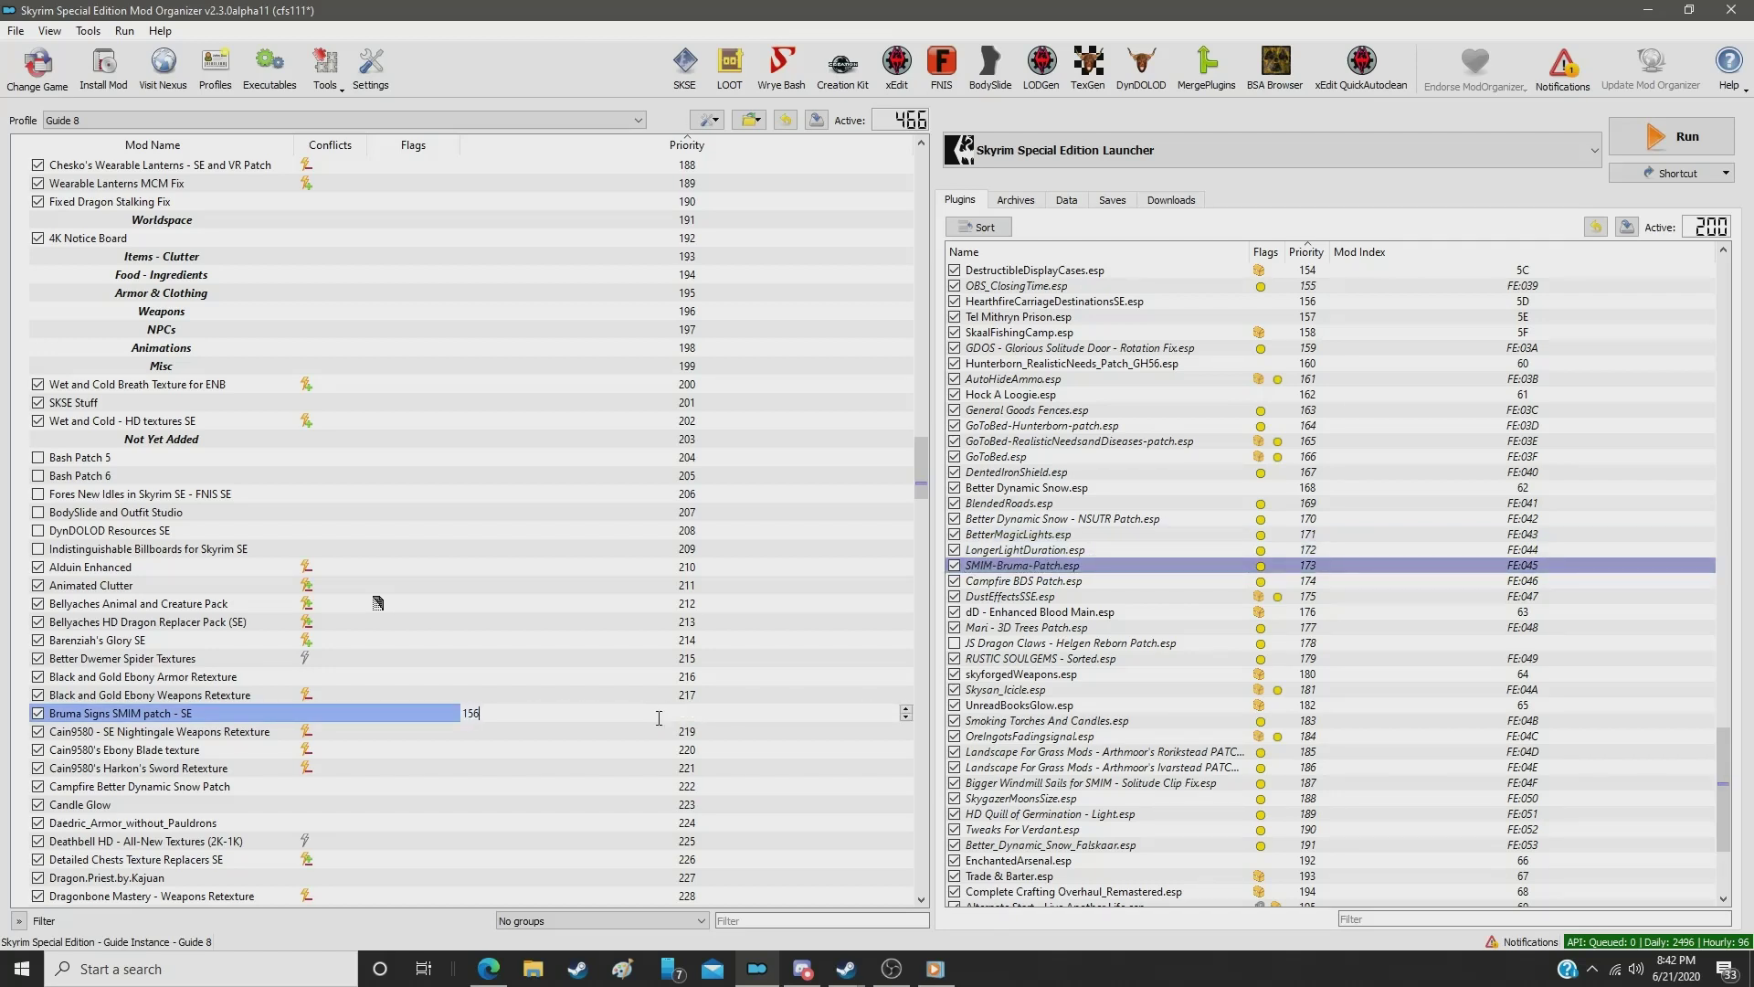
{"action": "type", "text": "56"}
{"action": "key", "text": "Return"}
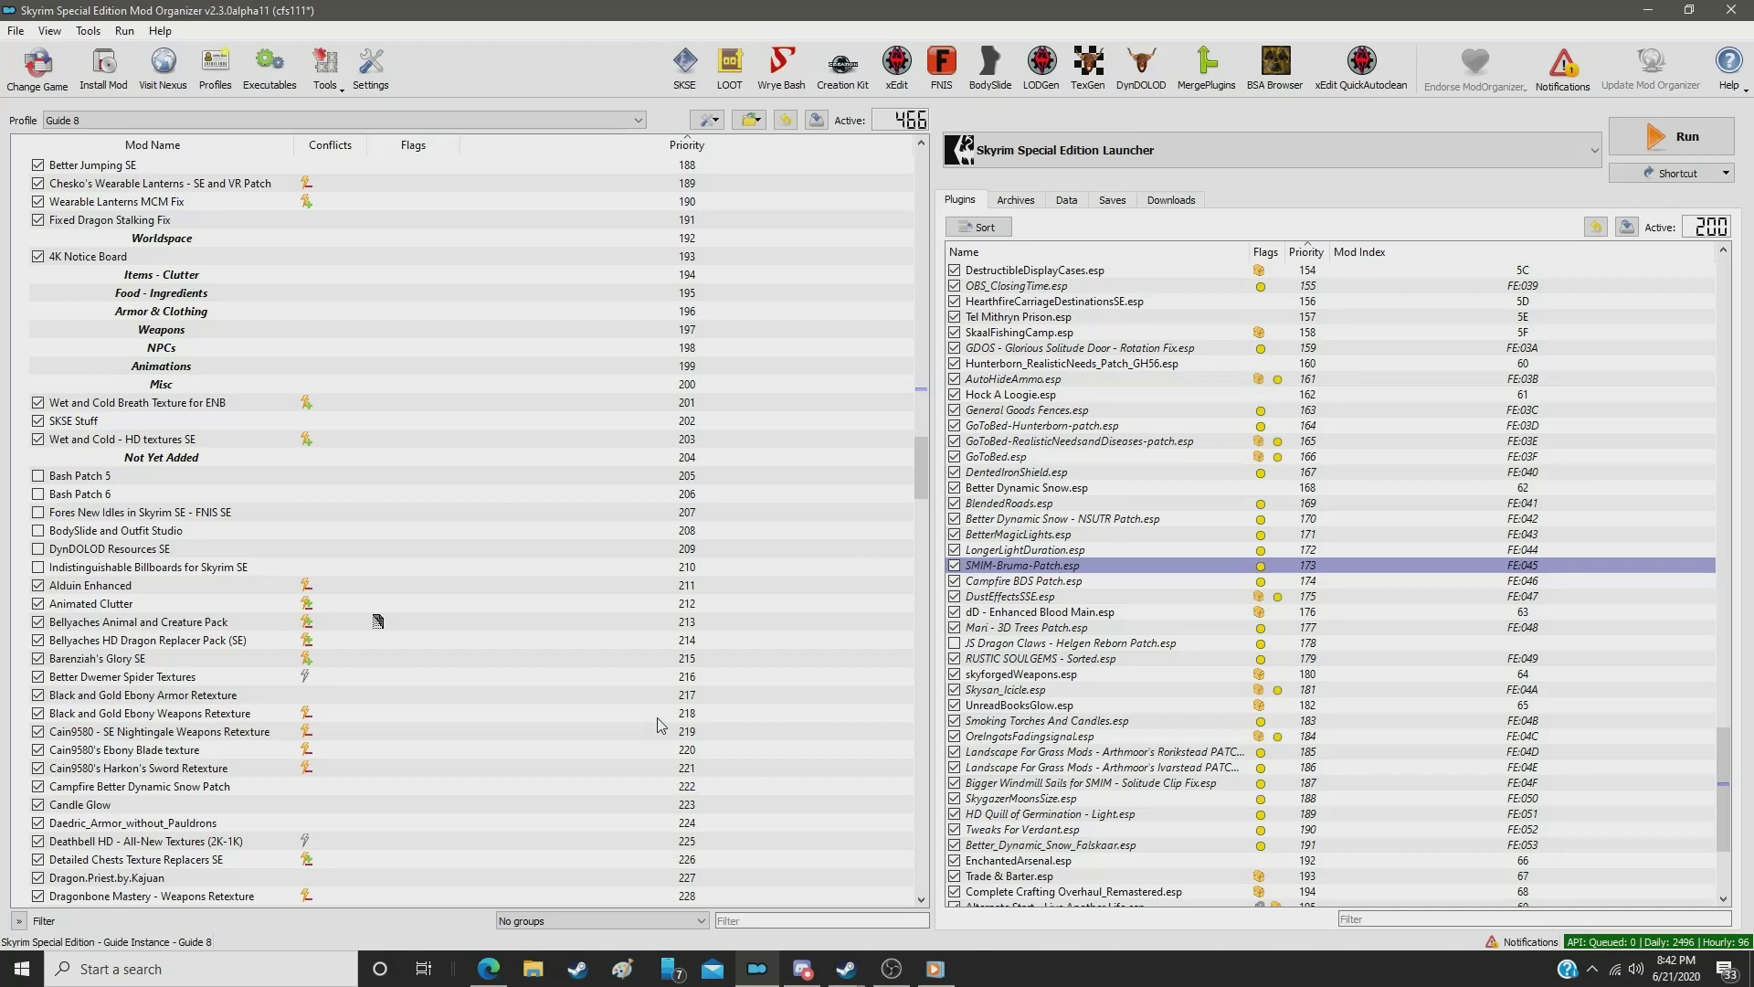
{"action": "left_click_drag", "start_coordinate": [924, 489], "coordinate": [924, 427]}
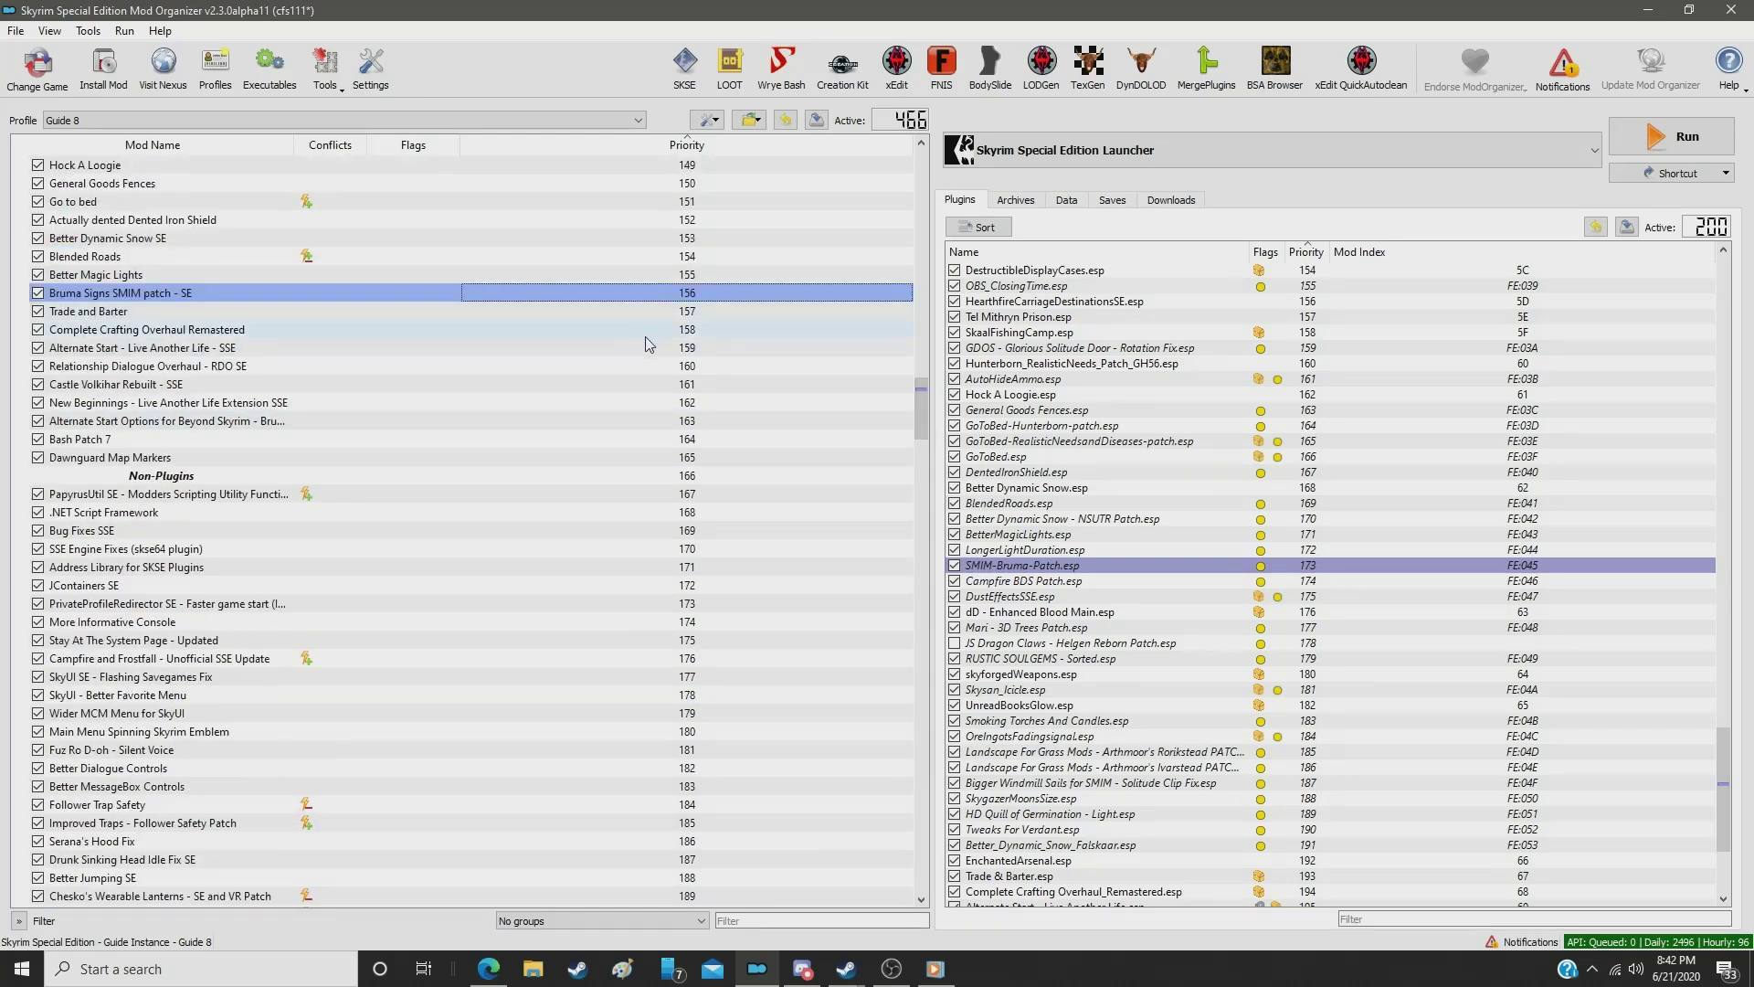
Step: Locate the mod behind Campfire BDS Patch.esp and set the priority of Campfire Better Dynamic Snow Patch to 157
{"action": "left_click", "coordinate": [1064, 583]}
{"action": "left_click_drag", "start_coordinate": [922, 428], "coordinate": [923, 501]}
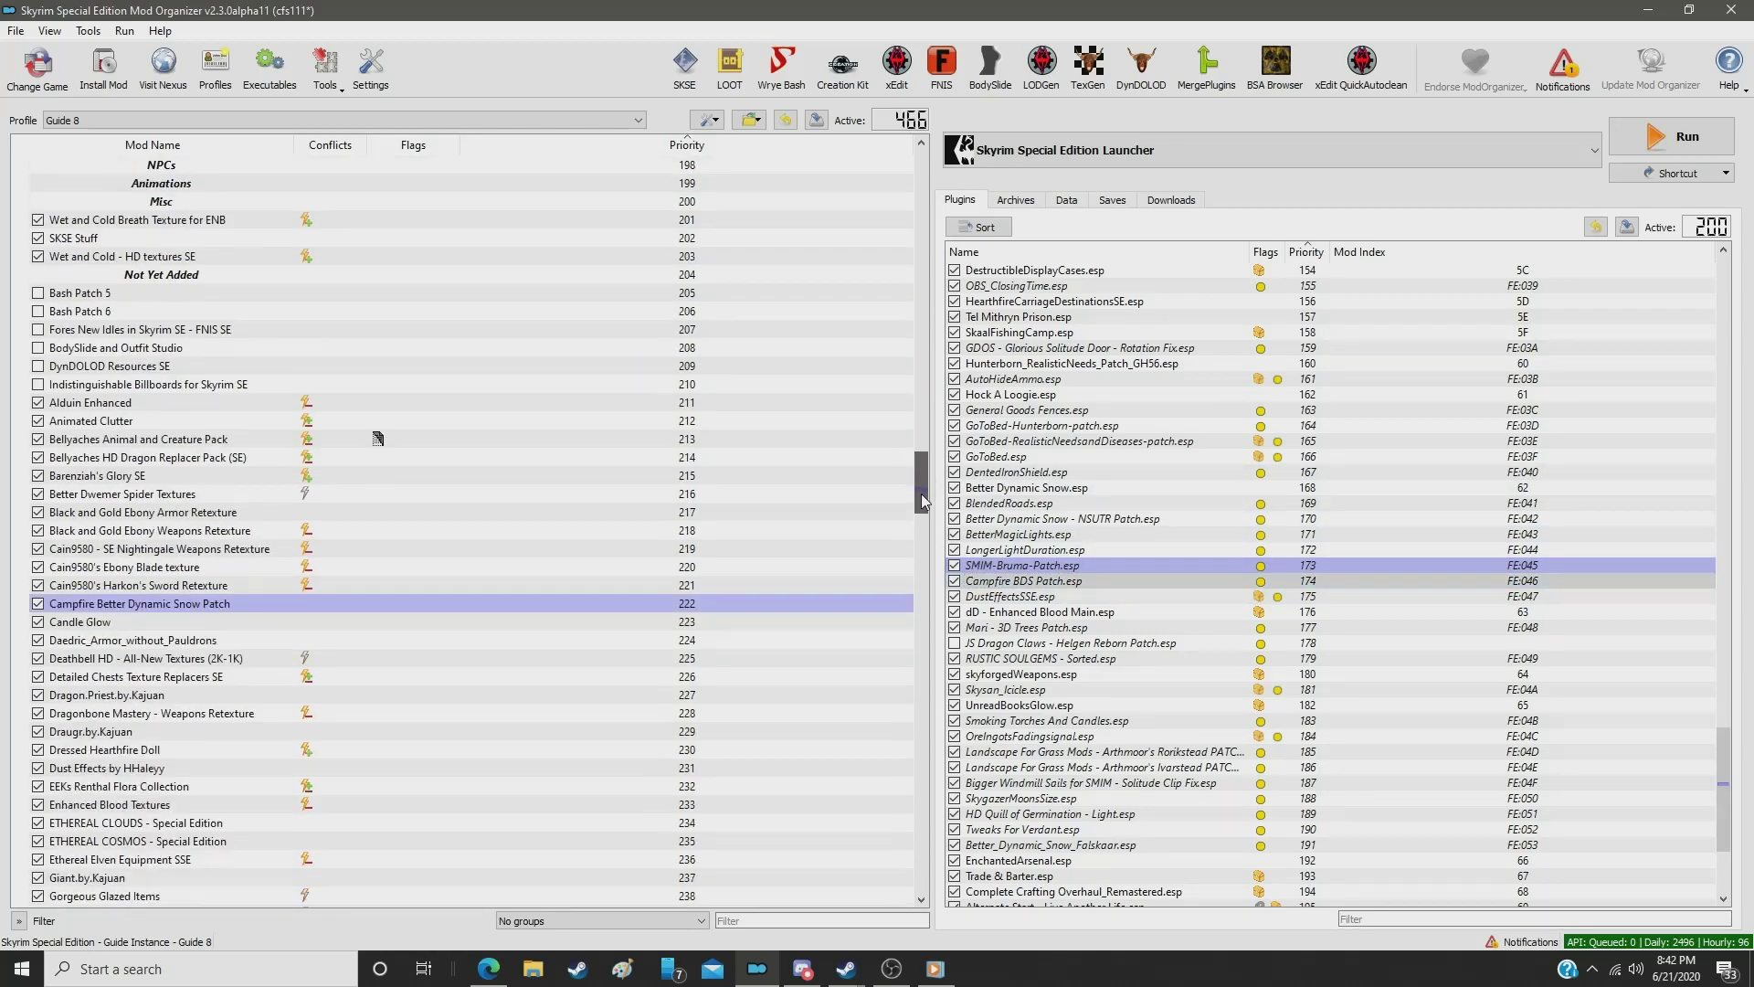
{"action": "left_click", "coordinate": [666, 605]}
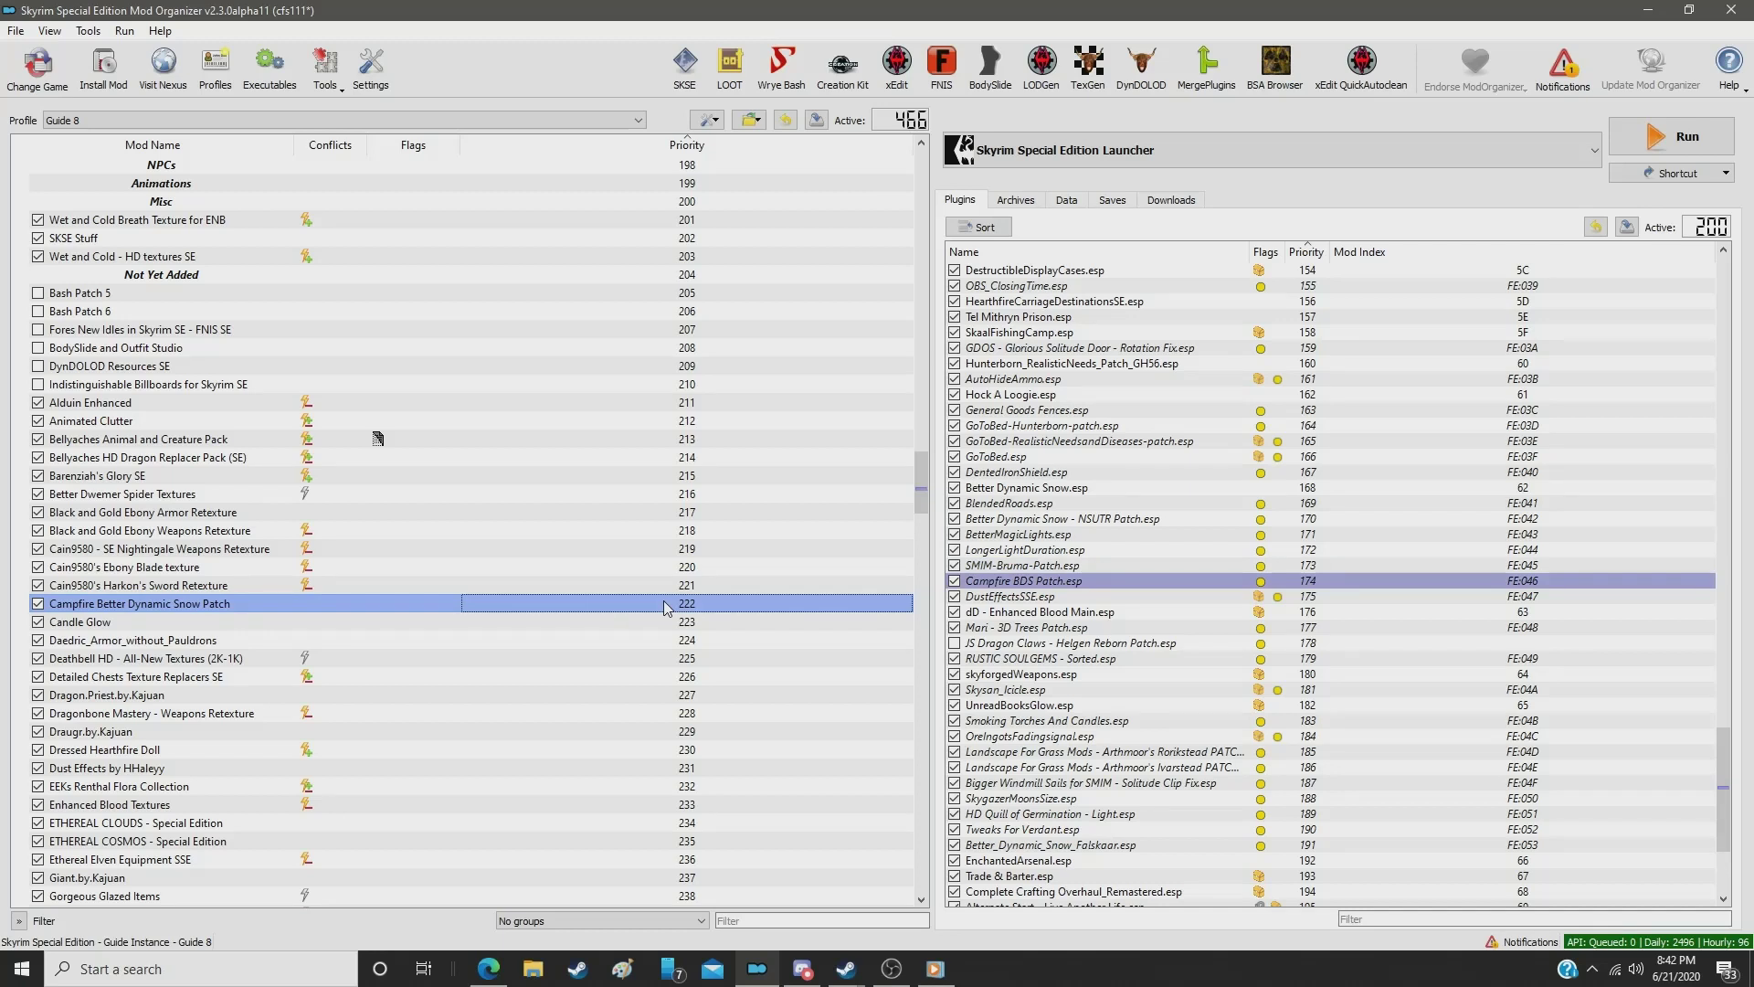
{"action": "left_click", "coordinate": [666, 605]}
{"action": "type", "text": "157"}
{"action": "key", "text": "Return"}
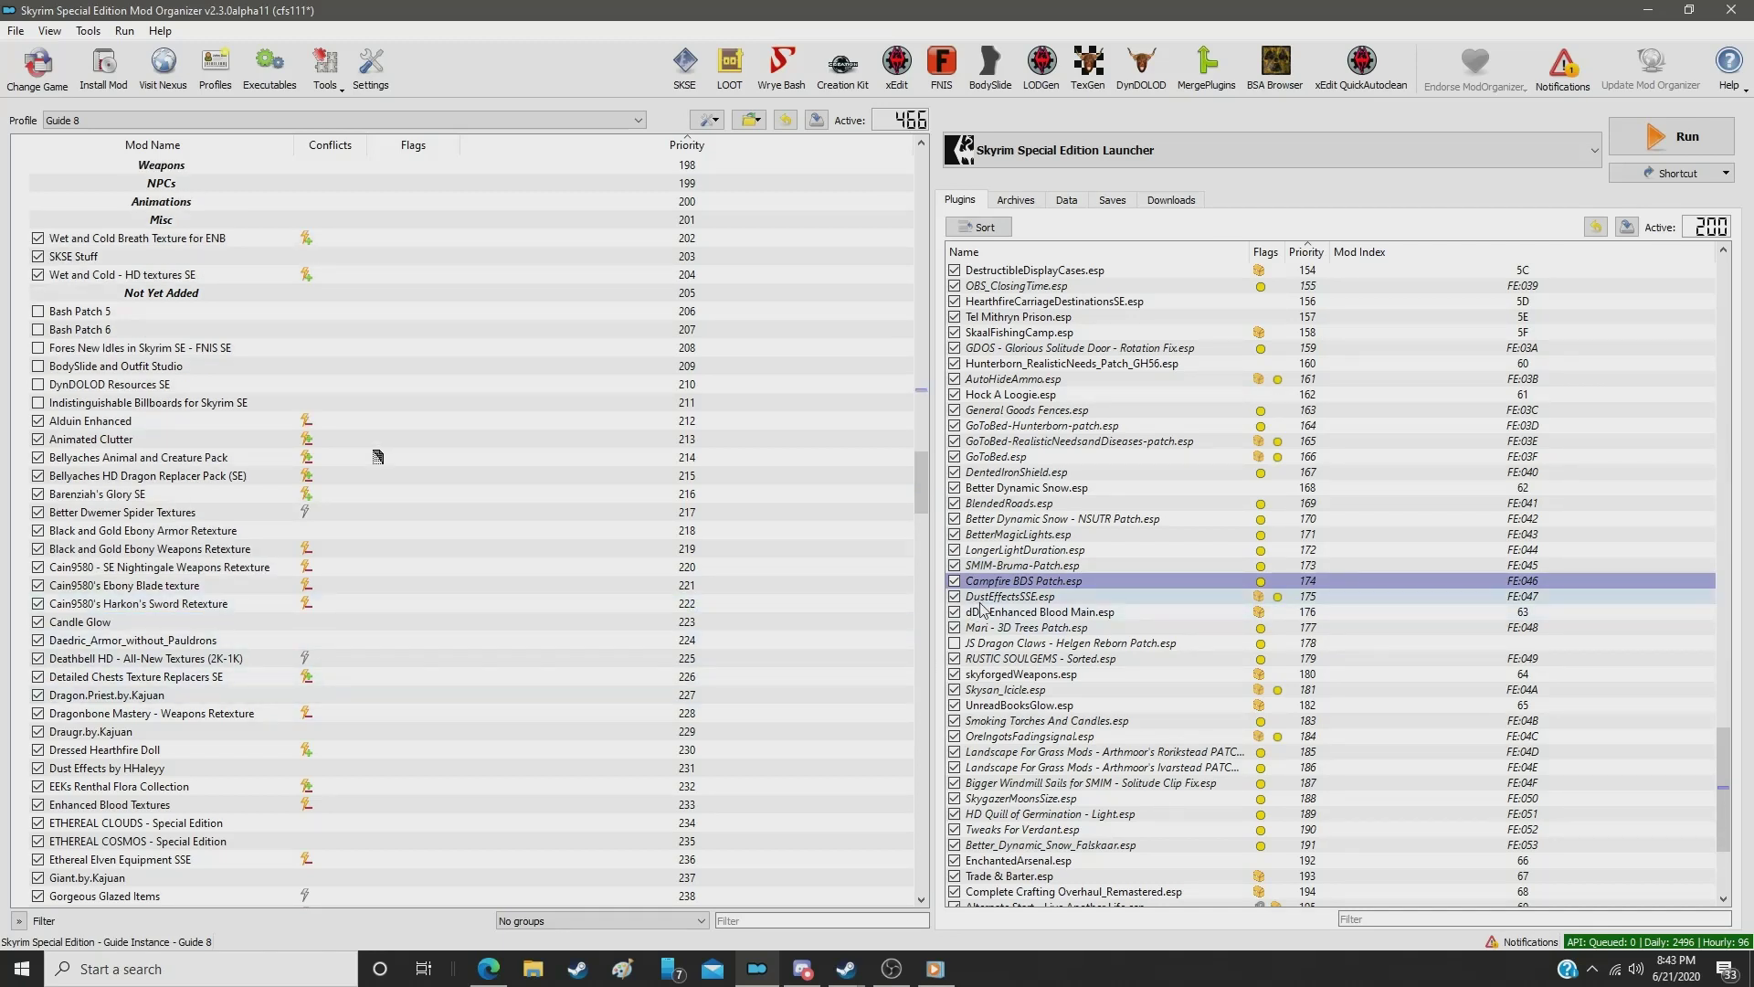
Step: Change the priority of Dust Effects by HHaleyy so it follows Campfire Better Dynamic Snow Patch, matching the plugin order
{"action": "left_click", "coordinate": [886, 768]}
{"action": "left_click", "coordinate": [669, 769]}
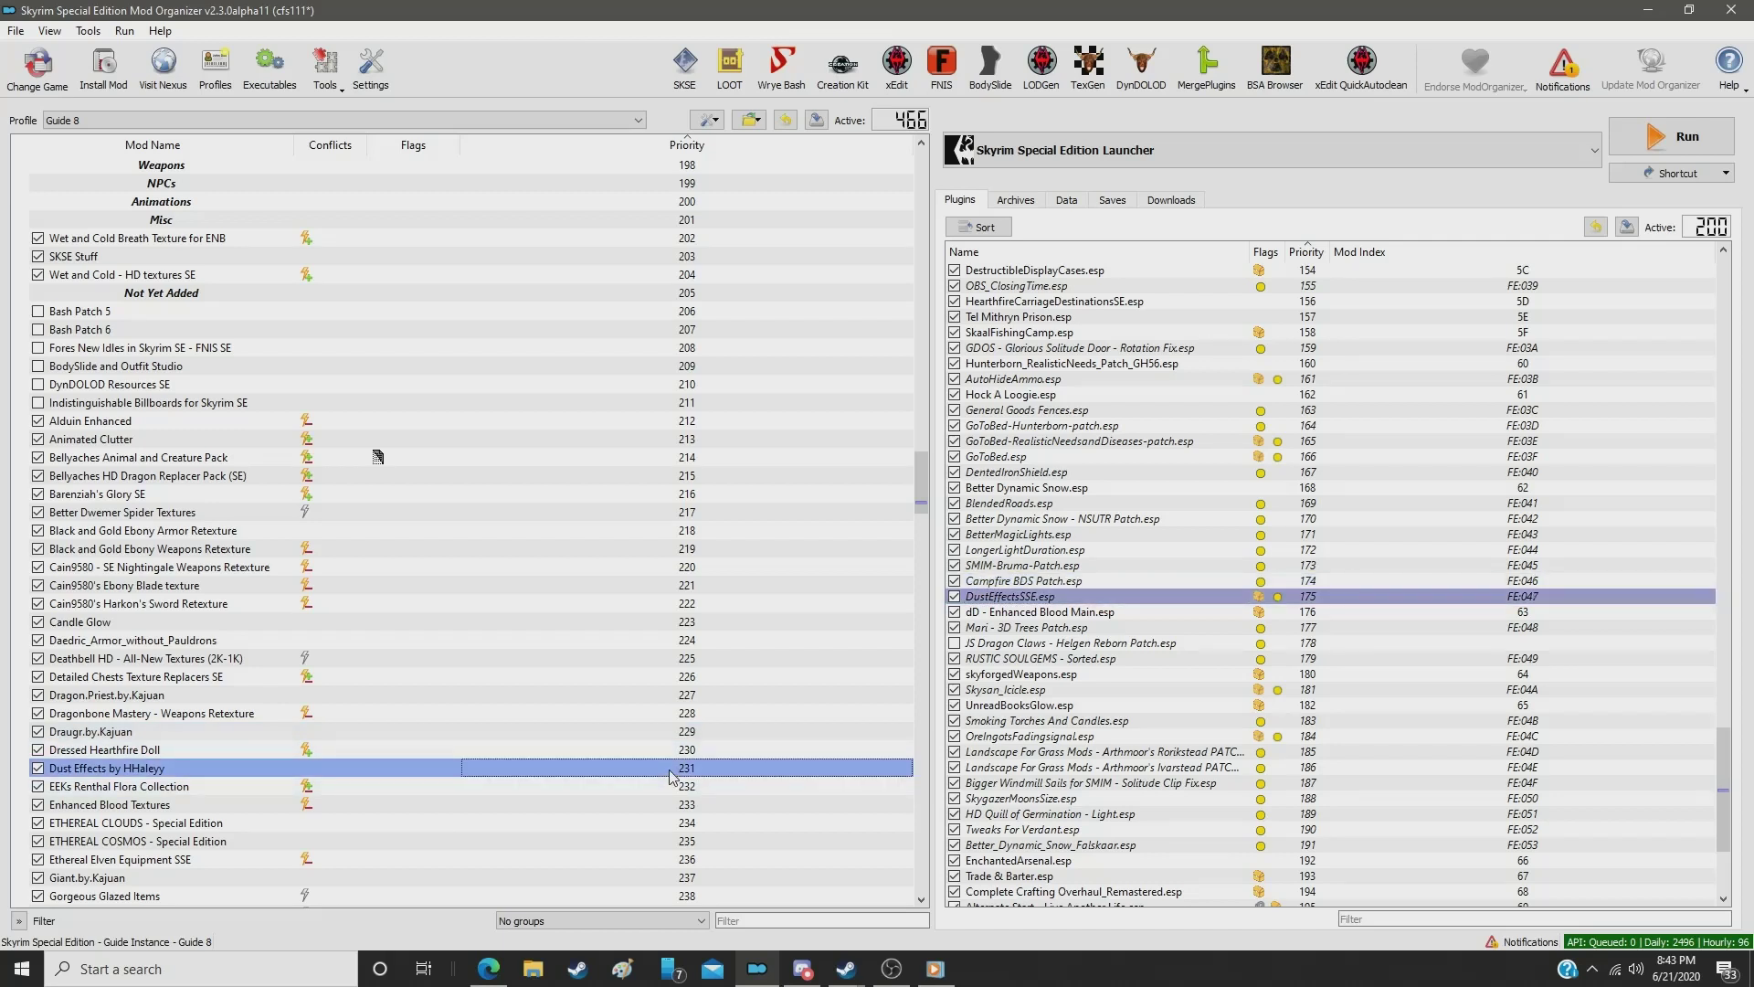
{"action": "left_click", "coordinate": [669, 775]}
{"action": "type", "text": "197"}
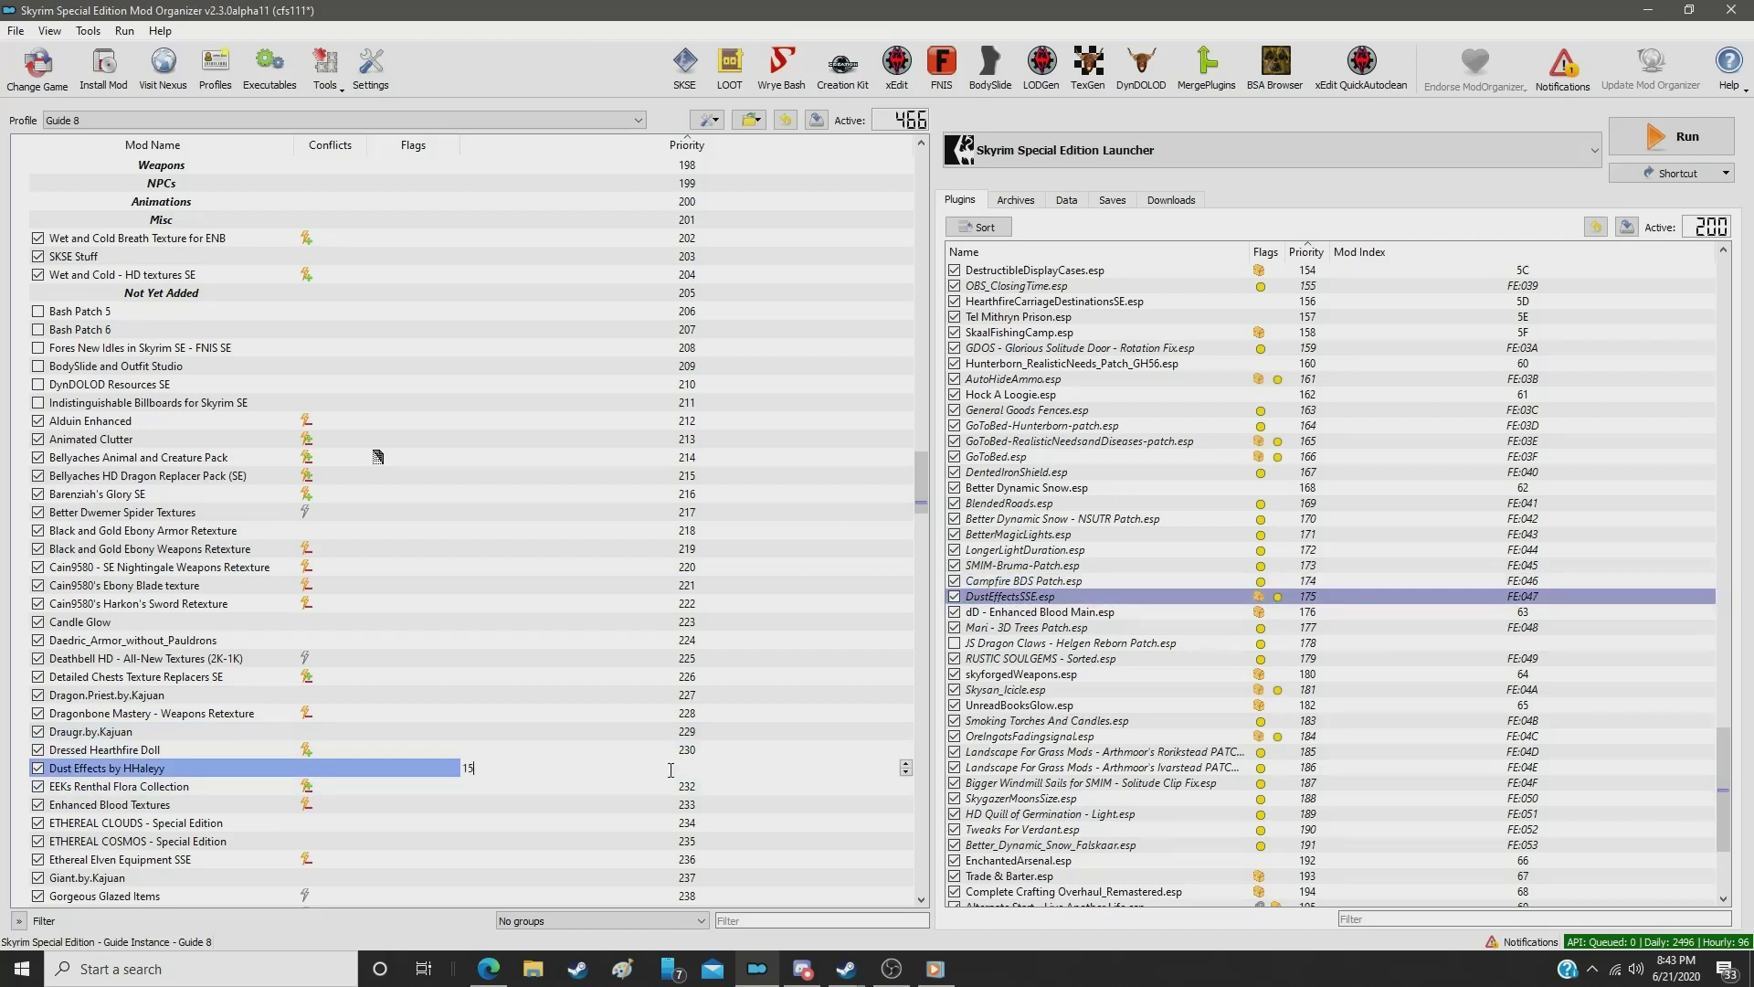
{"action": "key", "text": "Return"}
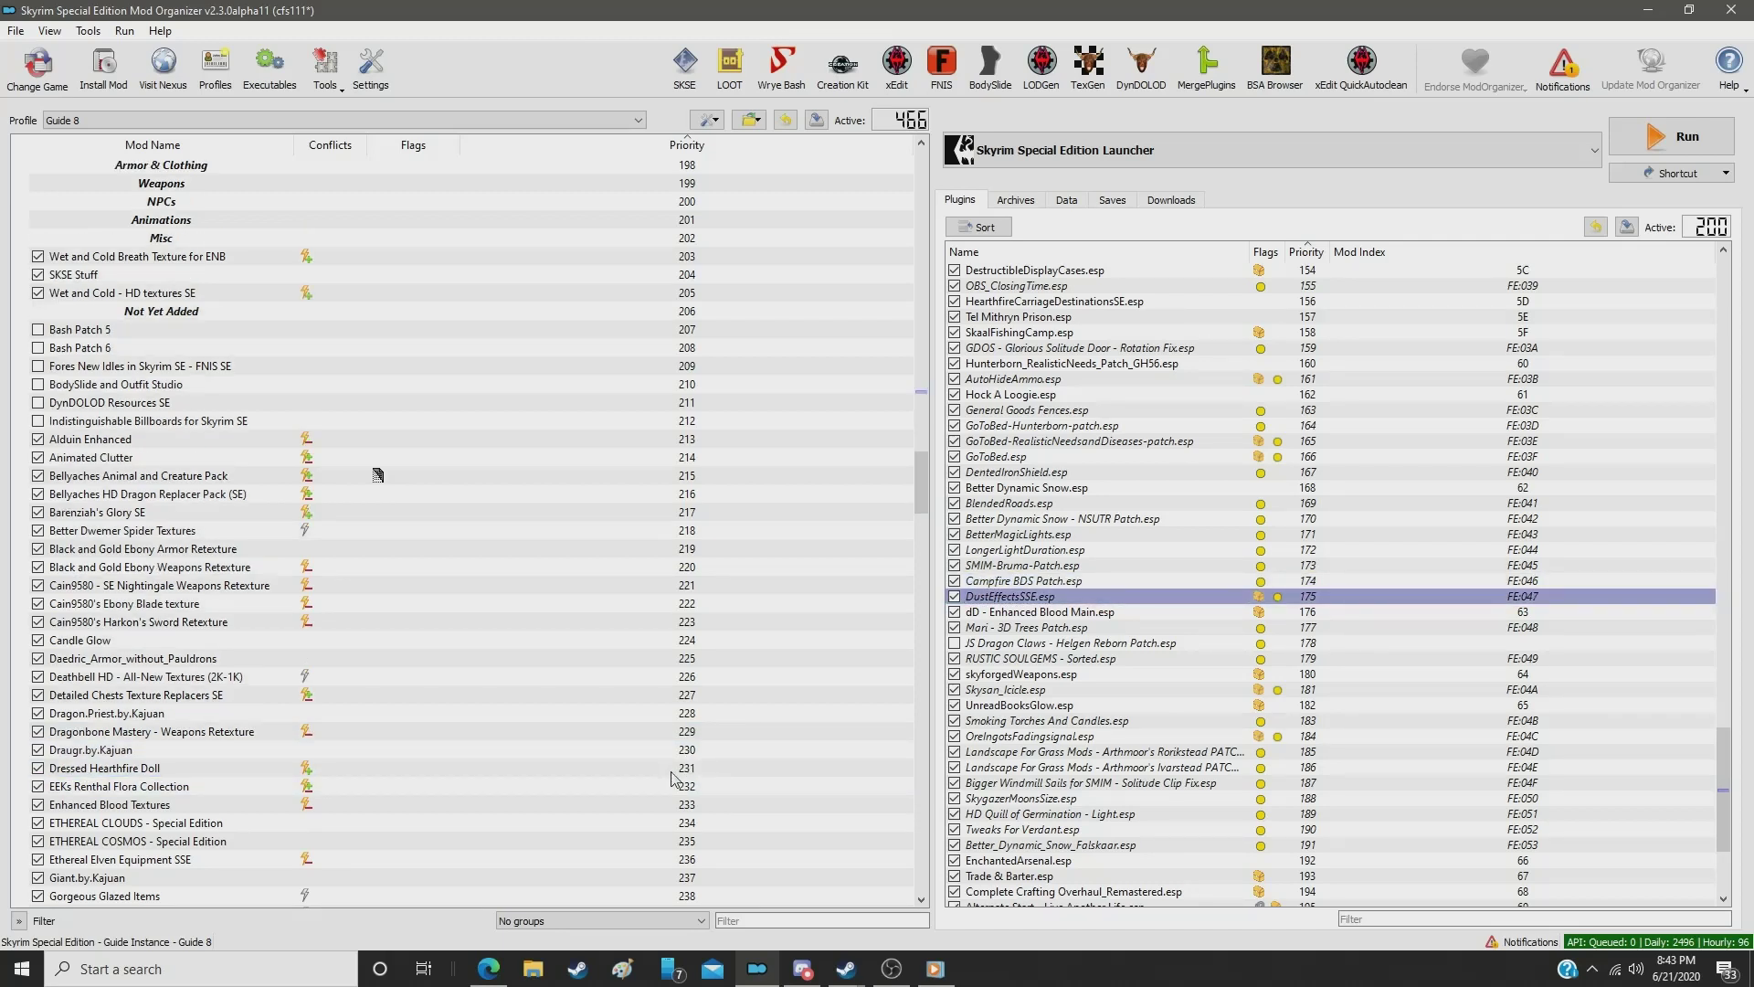
Step: Change the priority of Enhanced Blood Textures so it follows Dust Effects by HHaleyy, matching dD - Enhanced Blood Main.esp in the plugin order
{"action": "left_click", "coordinate": [1015, 612]}
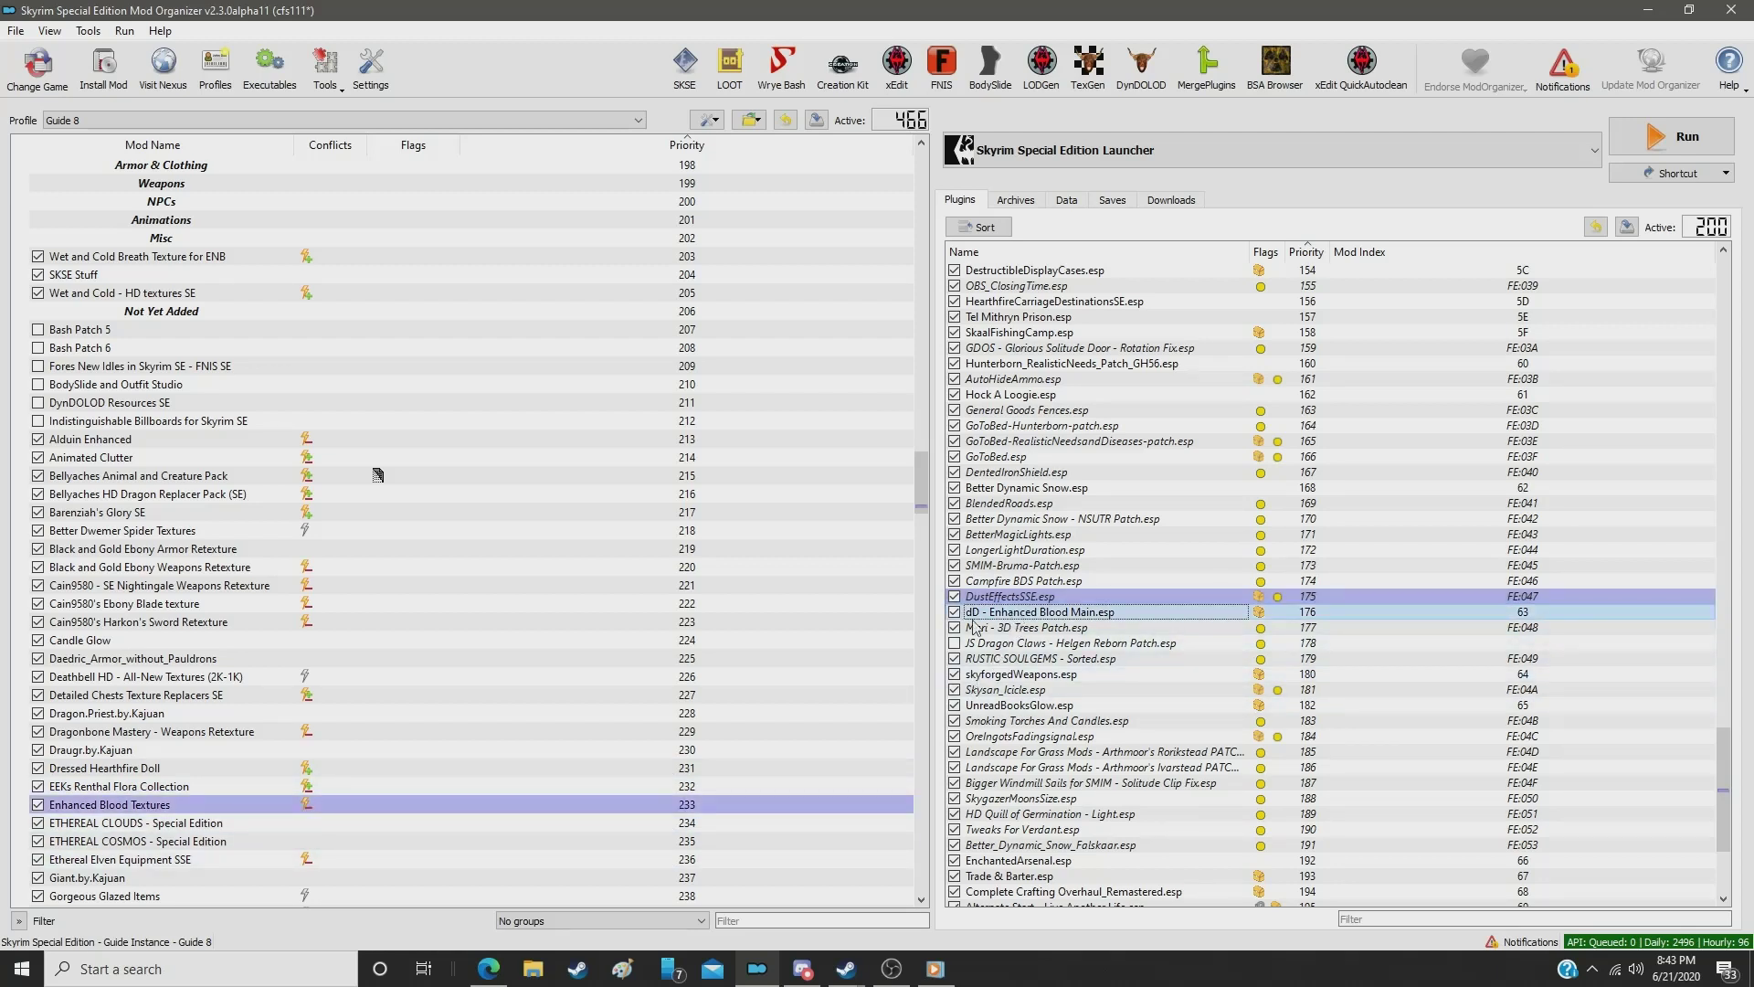
{"action": "left_click", "coordinate": [688, 806]}
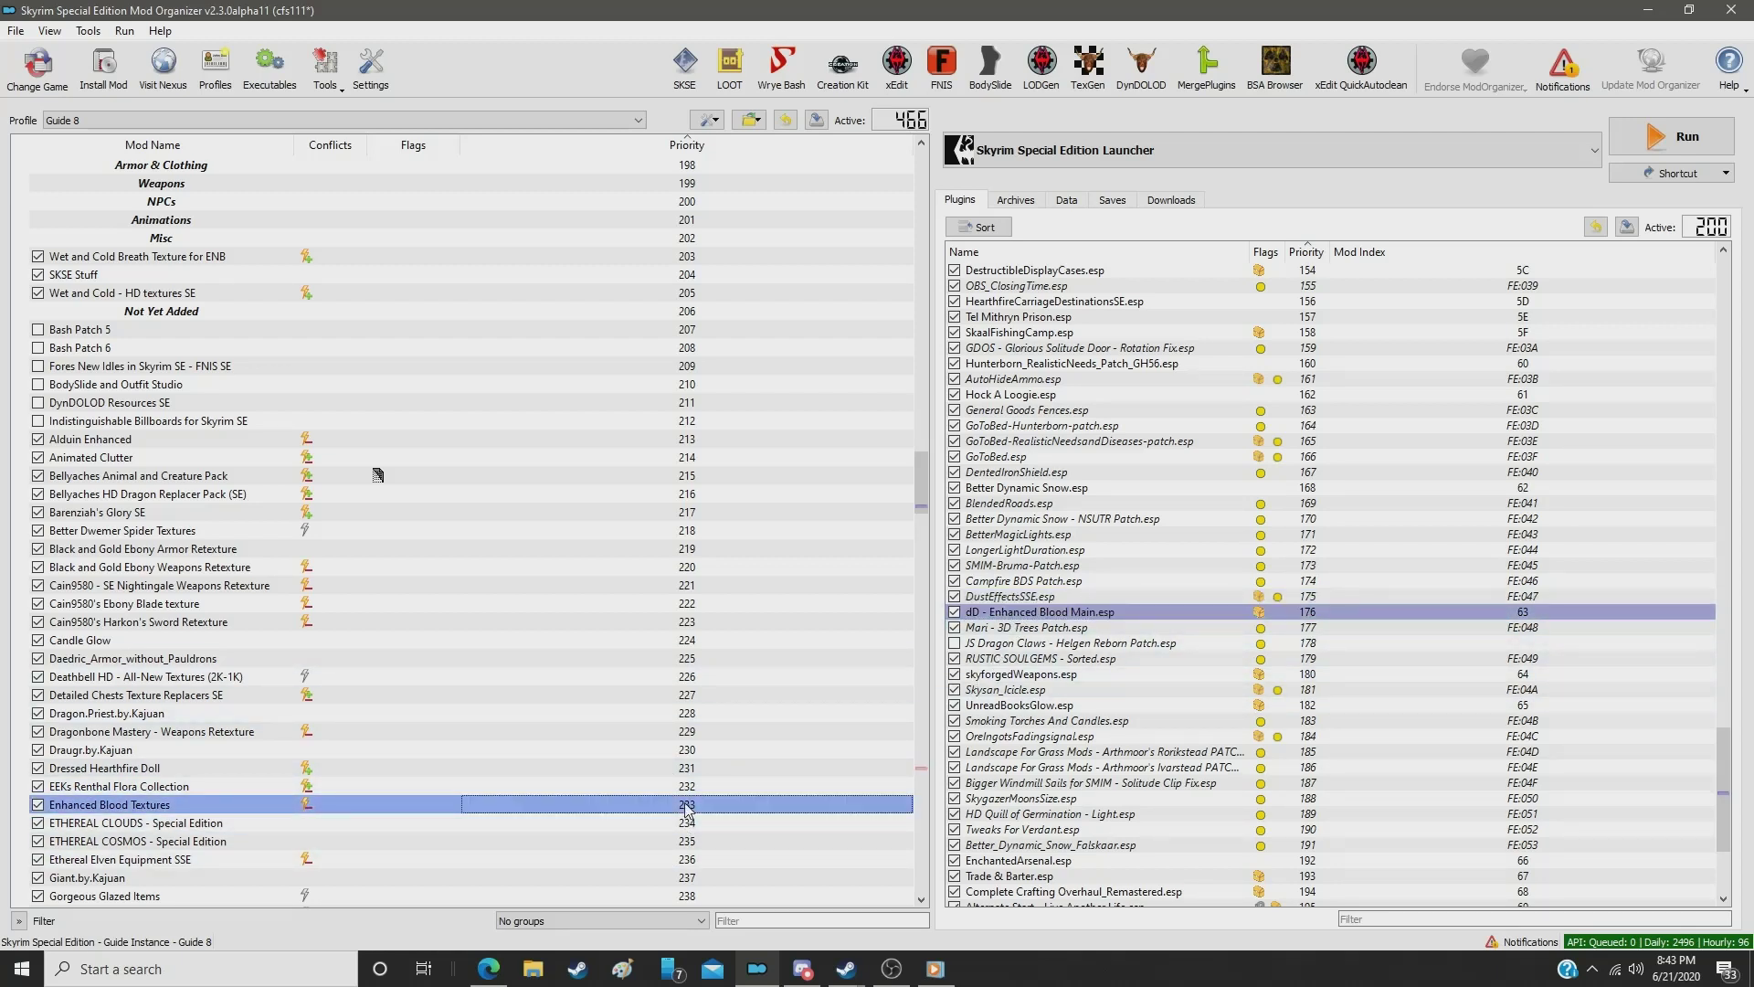
{"action": "left_click", "coordinate": [686, 808]}
{"action": "type", "text": "190"}
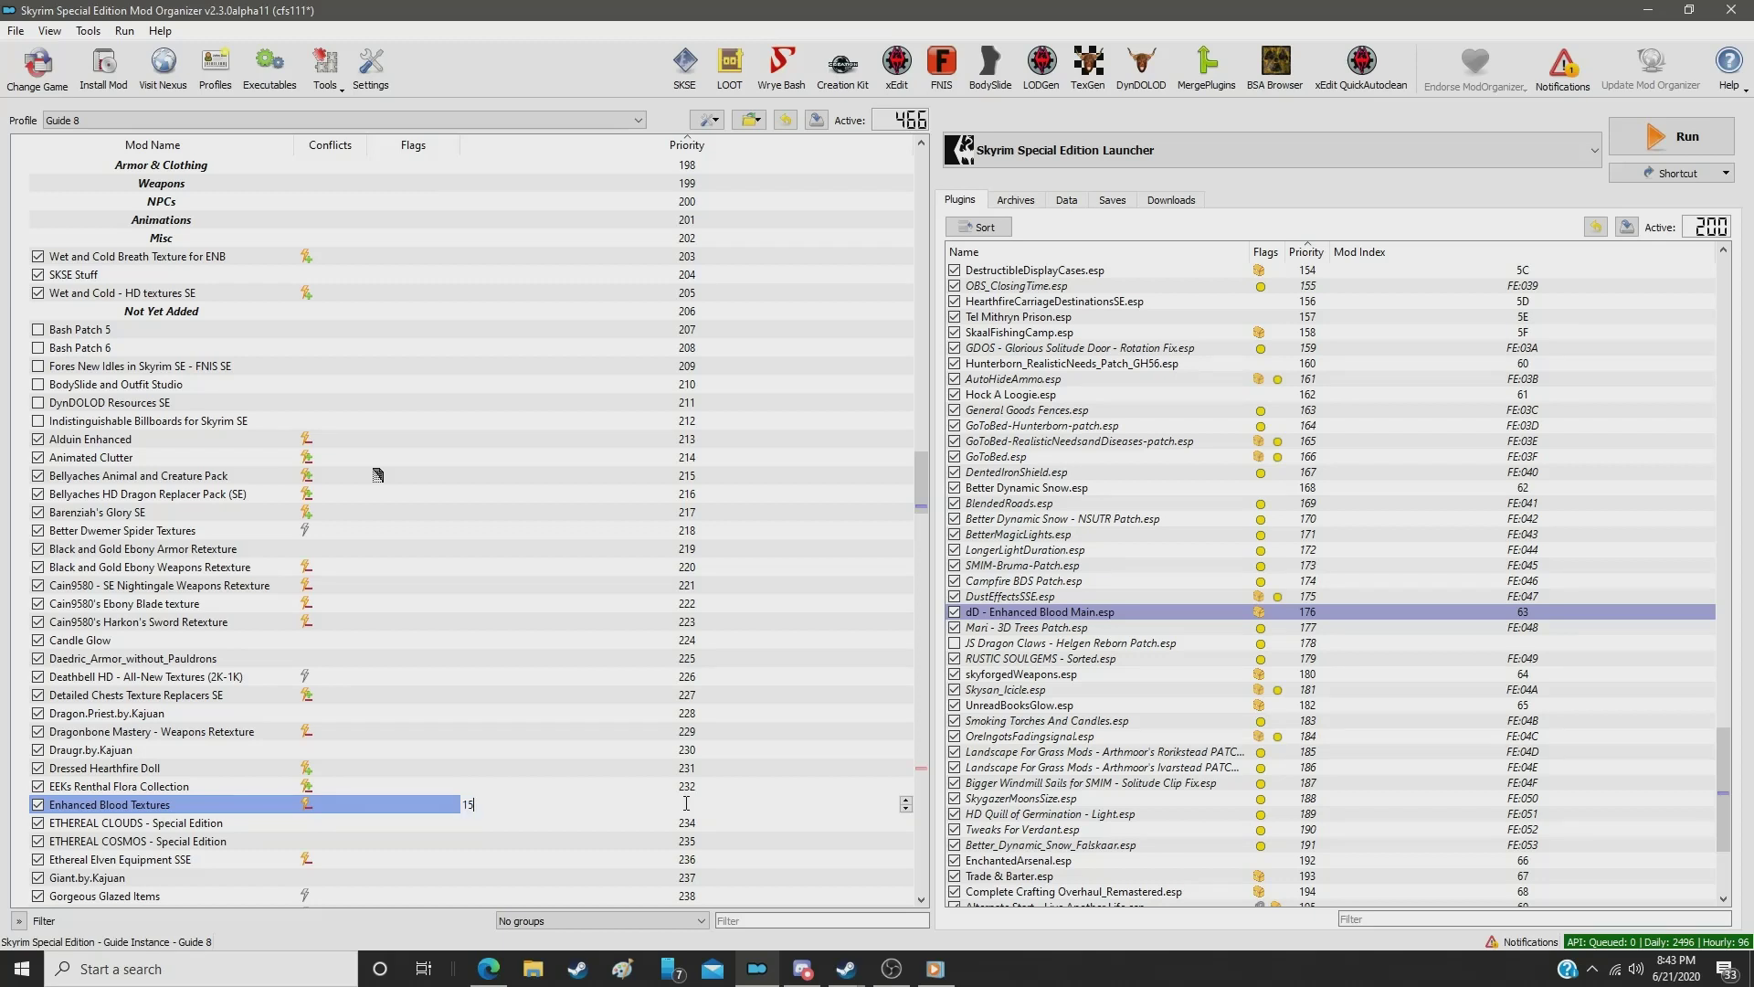
{"action": "key", "text": "Return"}
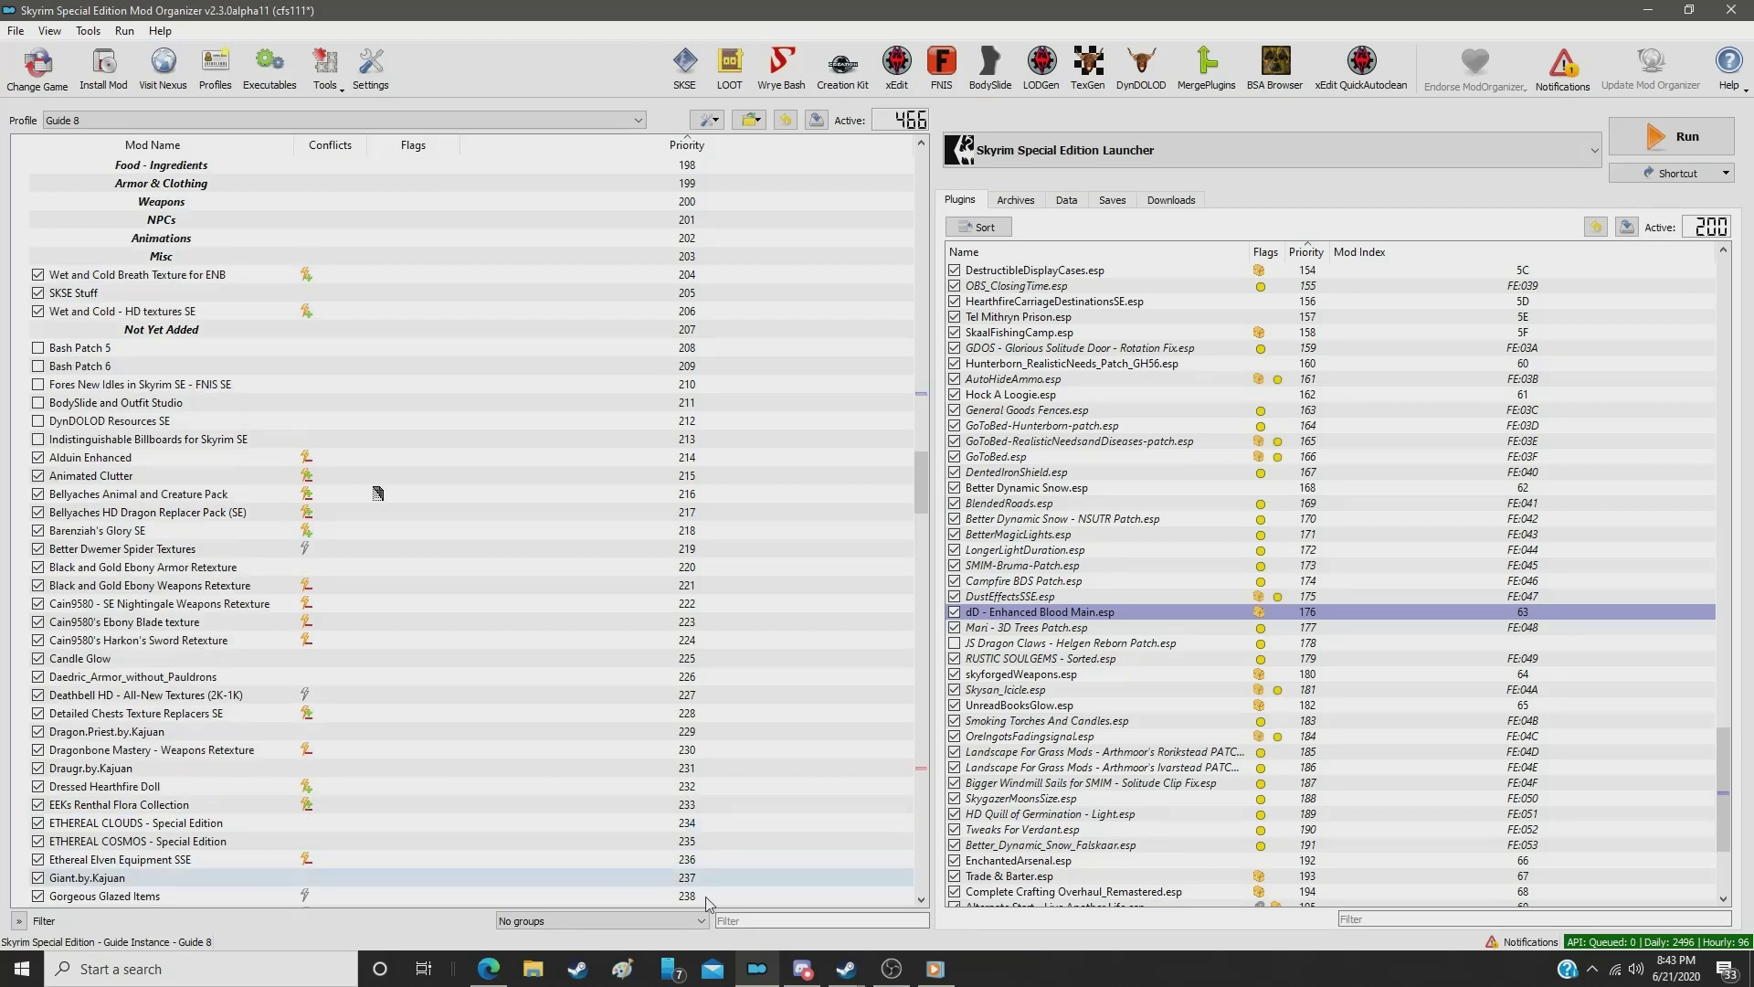
Step: Locate the mod behind Mari - 3D Trees Patch.esp and set the priority of Mari - 3D Trees Patch to 160
{"action": "left_click", "coordinate": [1002, 628]}
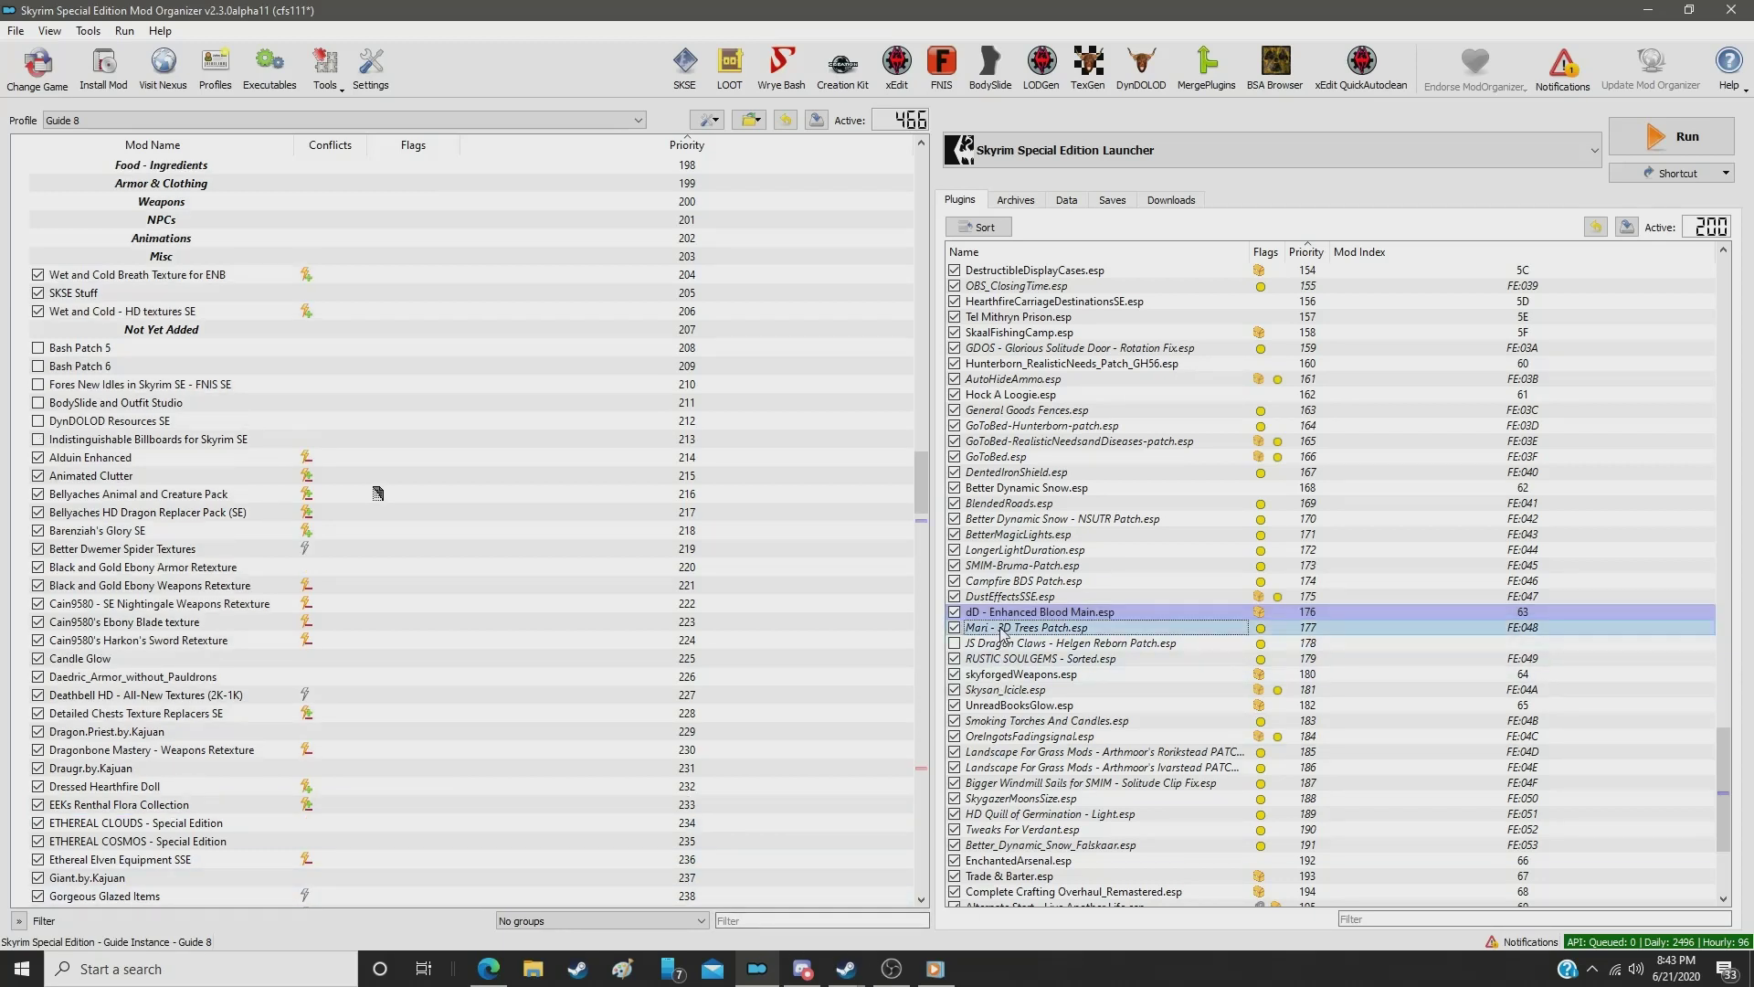
{"action": "scroll", "coordinate": [833, 596], "scroll_direction": "down", "scroll_amount": 4}
{"action": "scroll", "coordinate": [832, 596], "scroll_direction": "down", "scroll_amount": 1}
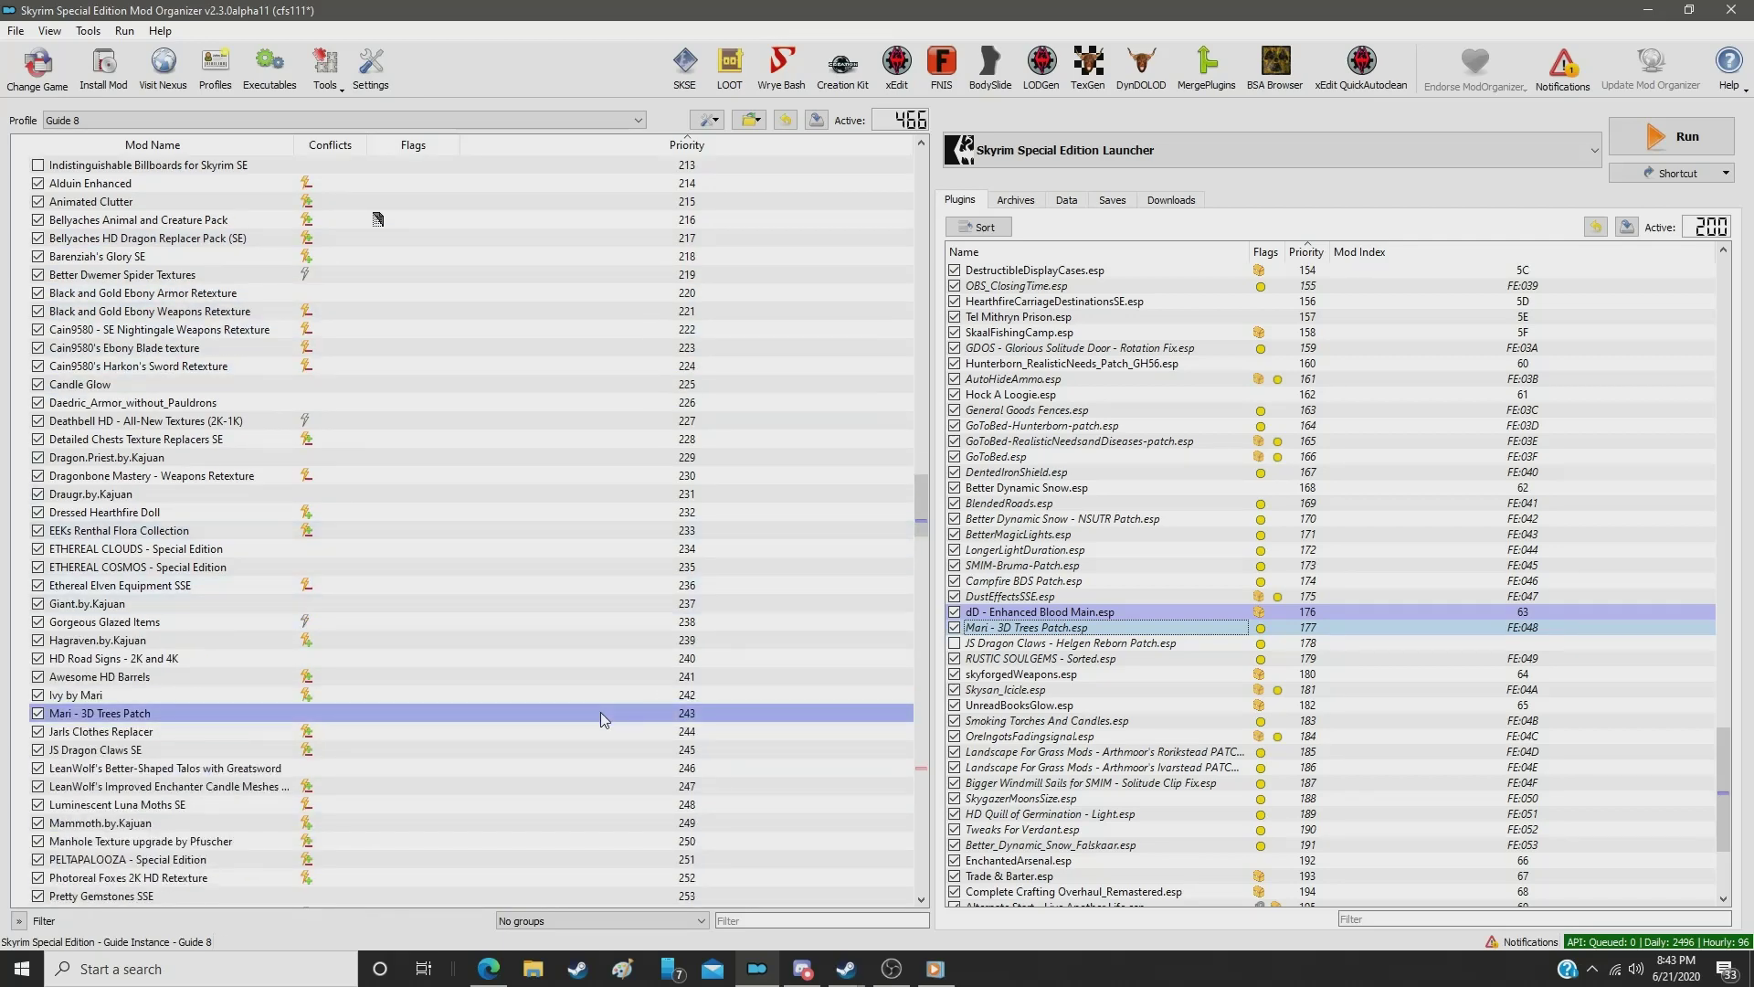
{"action": "left_click", "coordinate": [608, 714]}
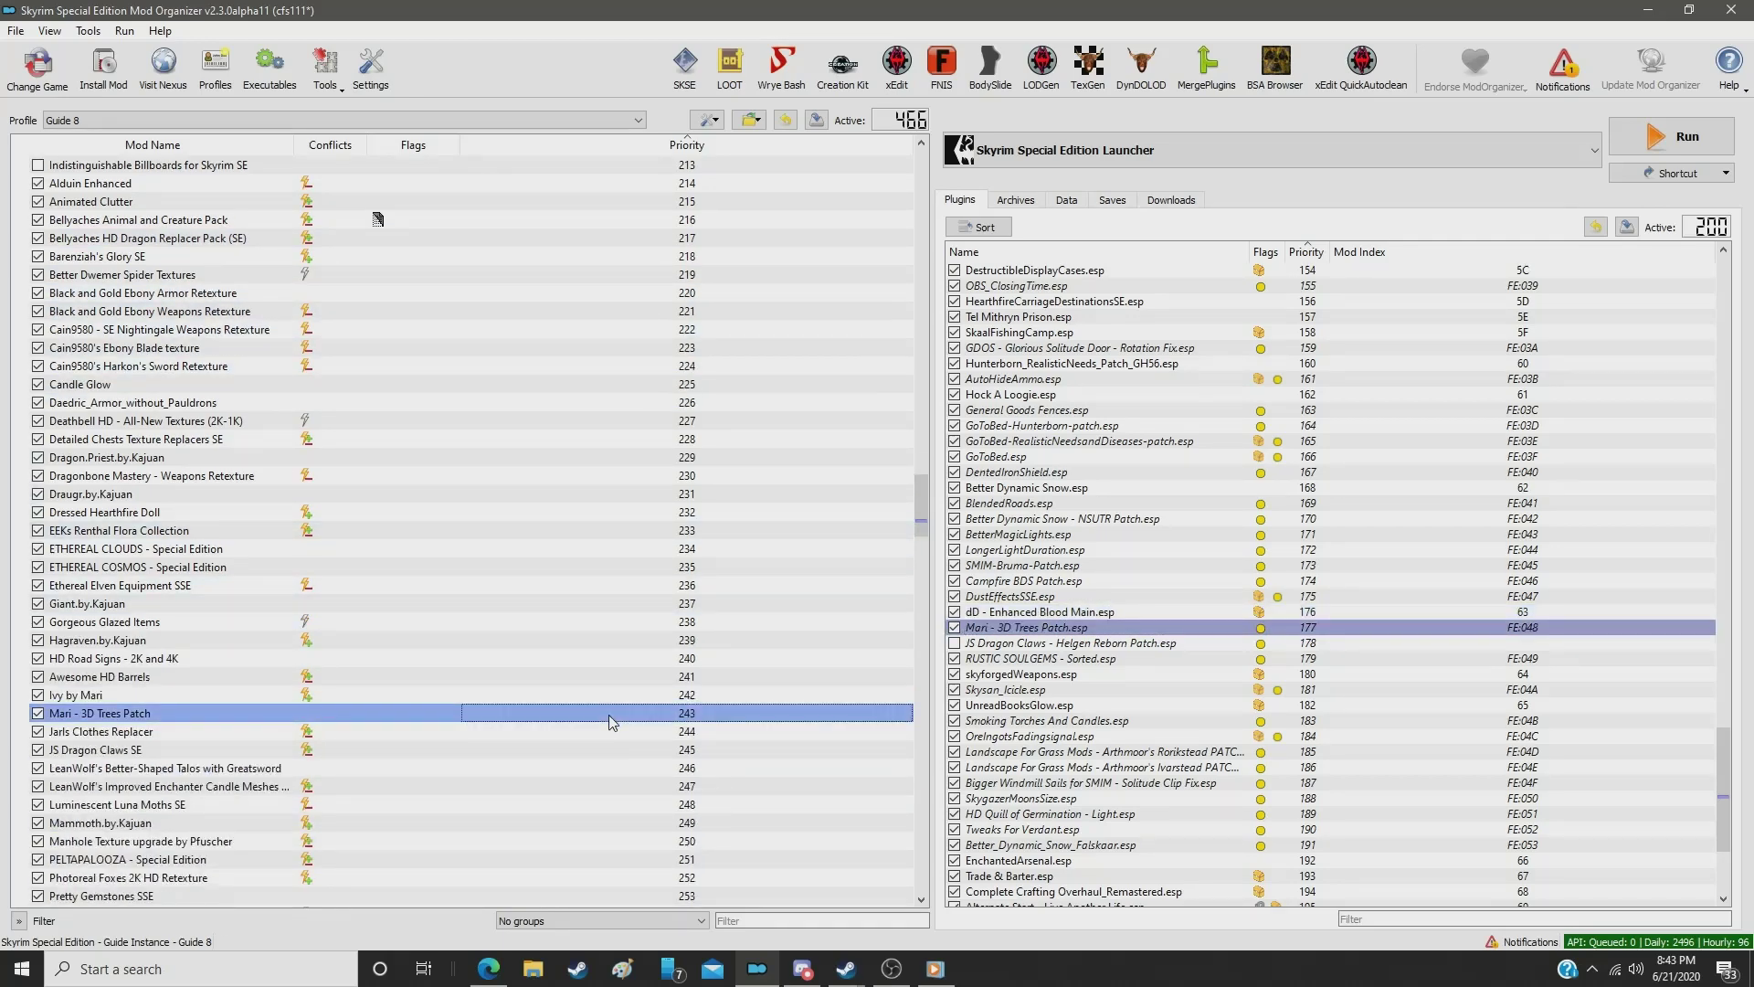
{"action": "double_click", "coordinate": [609, 714]}
{"action": "type", "text": "160"}
{"action": "key", "text": "Return"}
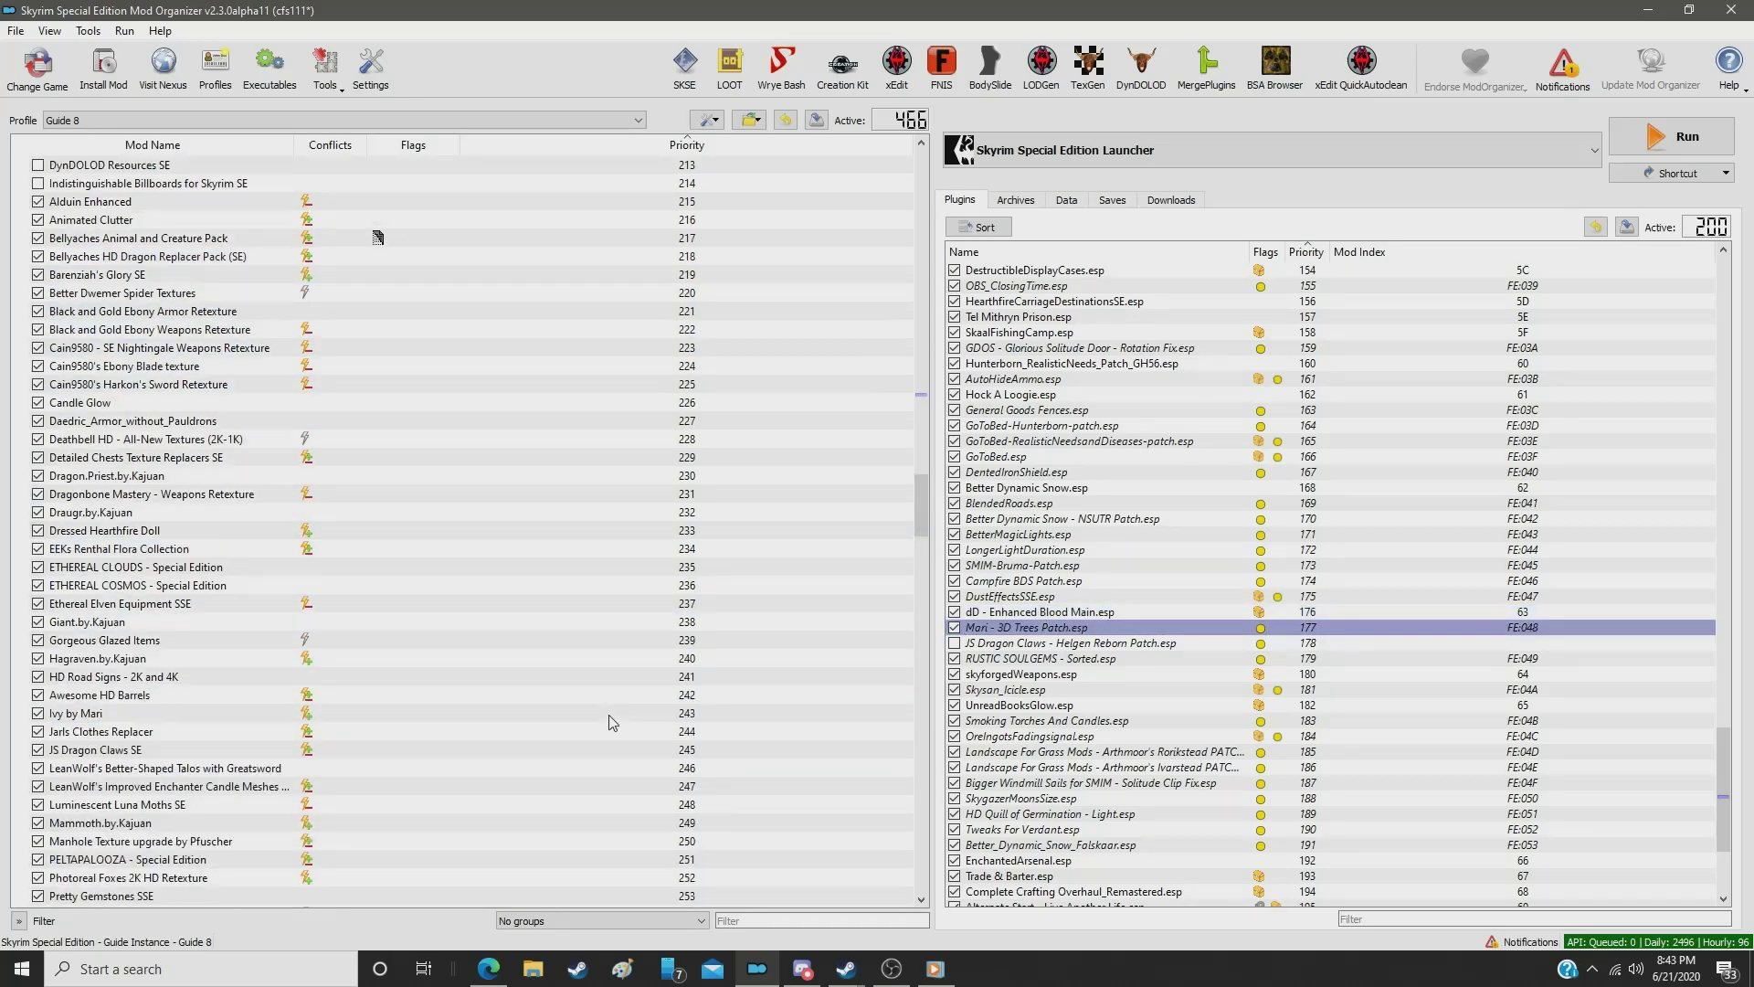
Step: Find the mod behind JS Dragon Claws - Helgen Reborn Patch.esp and set the priority of JS Dragon Claws SE to 161
{"action": "left_click", "coordinate": [1005, 643]}
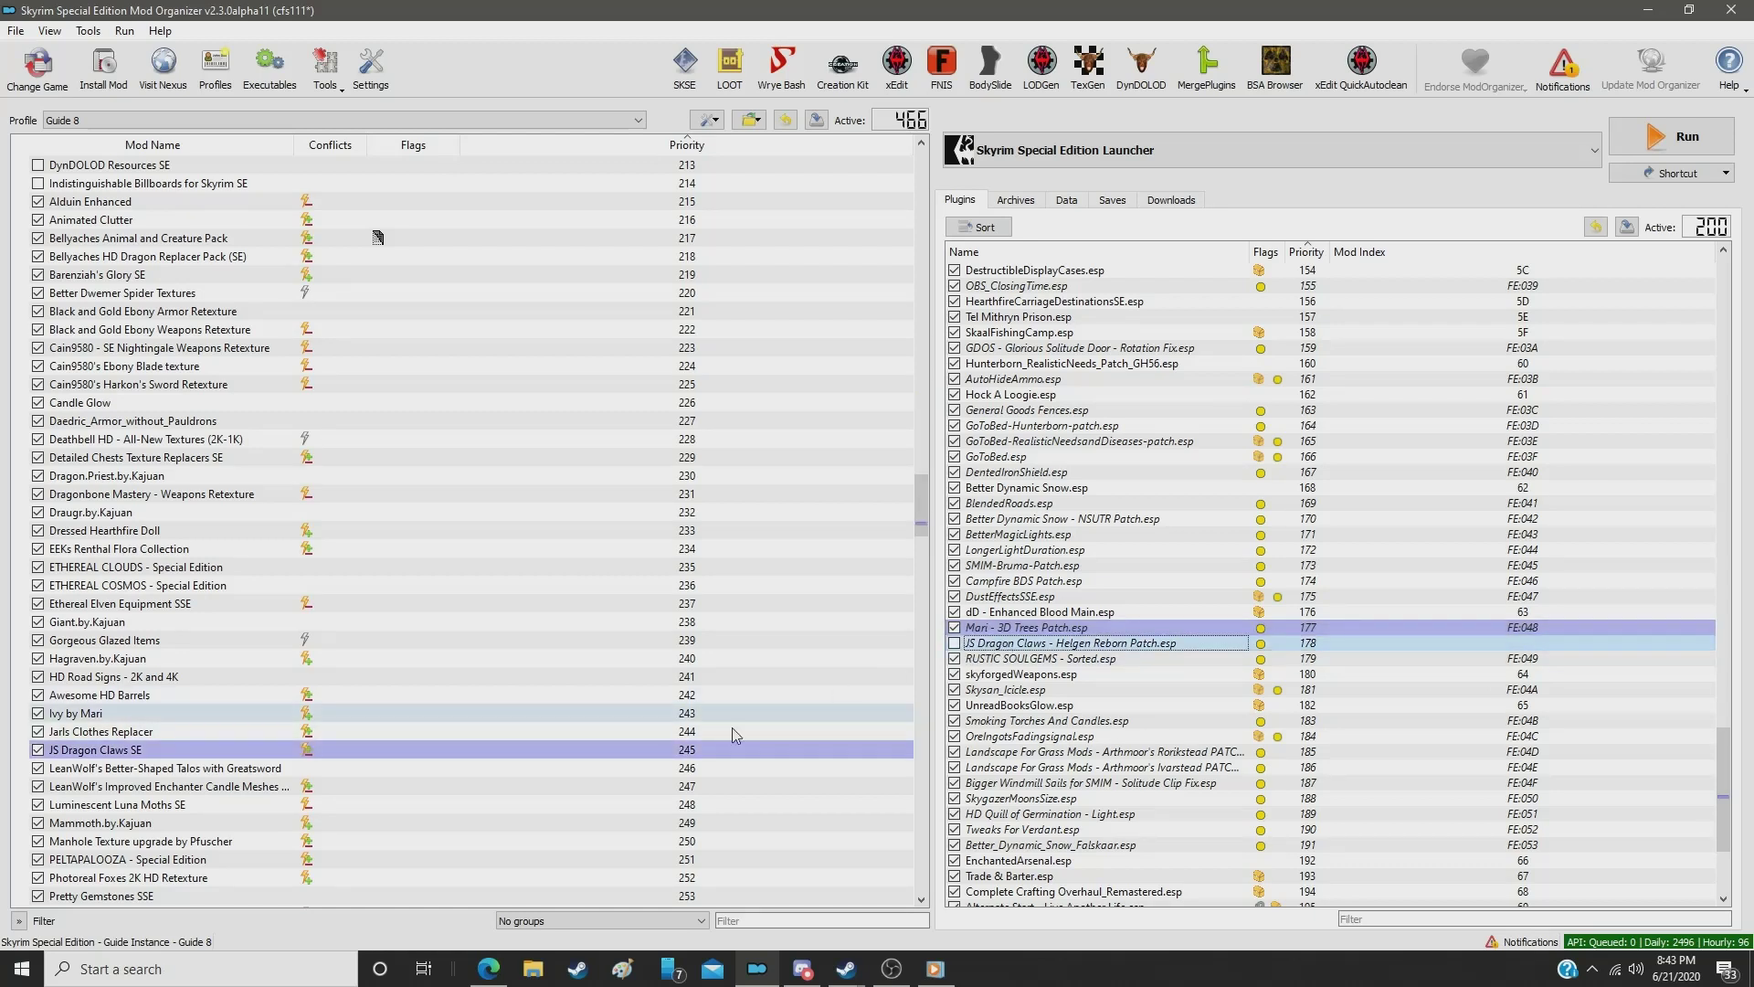
{"action": "left_click", "coordinate": [644, 751]}
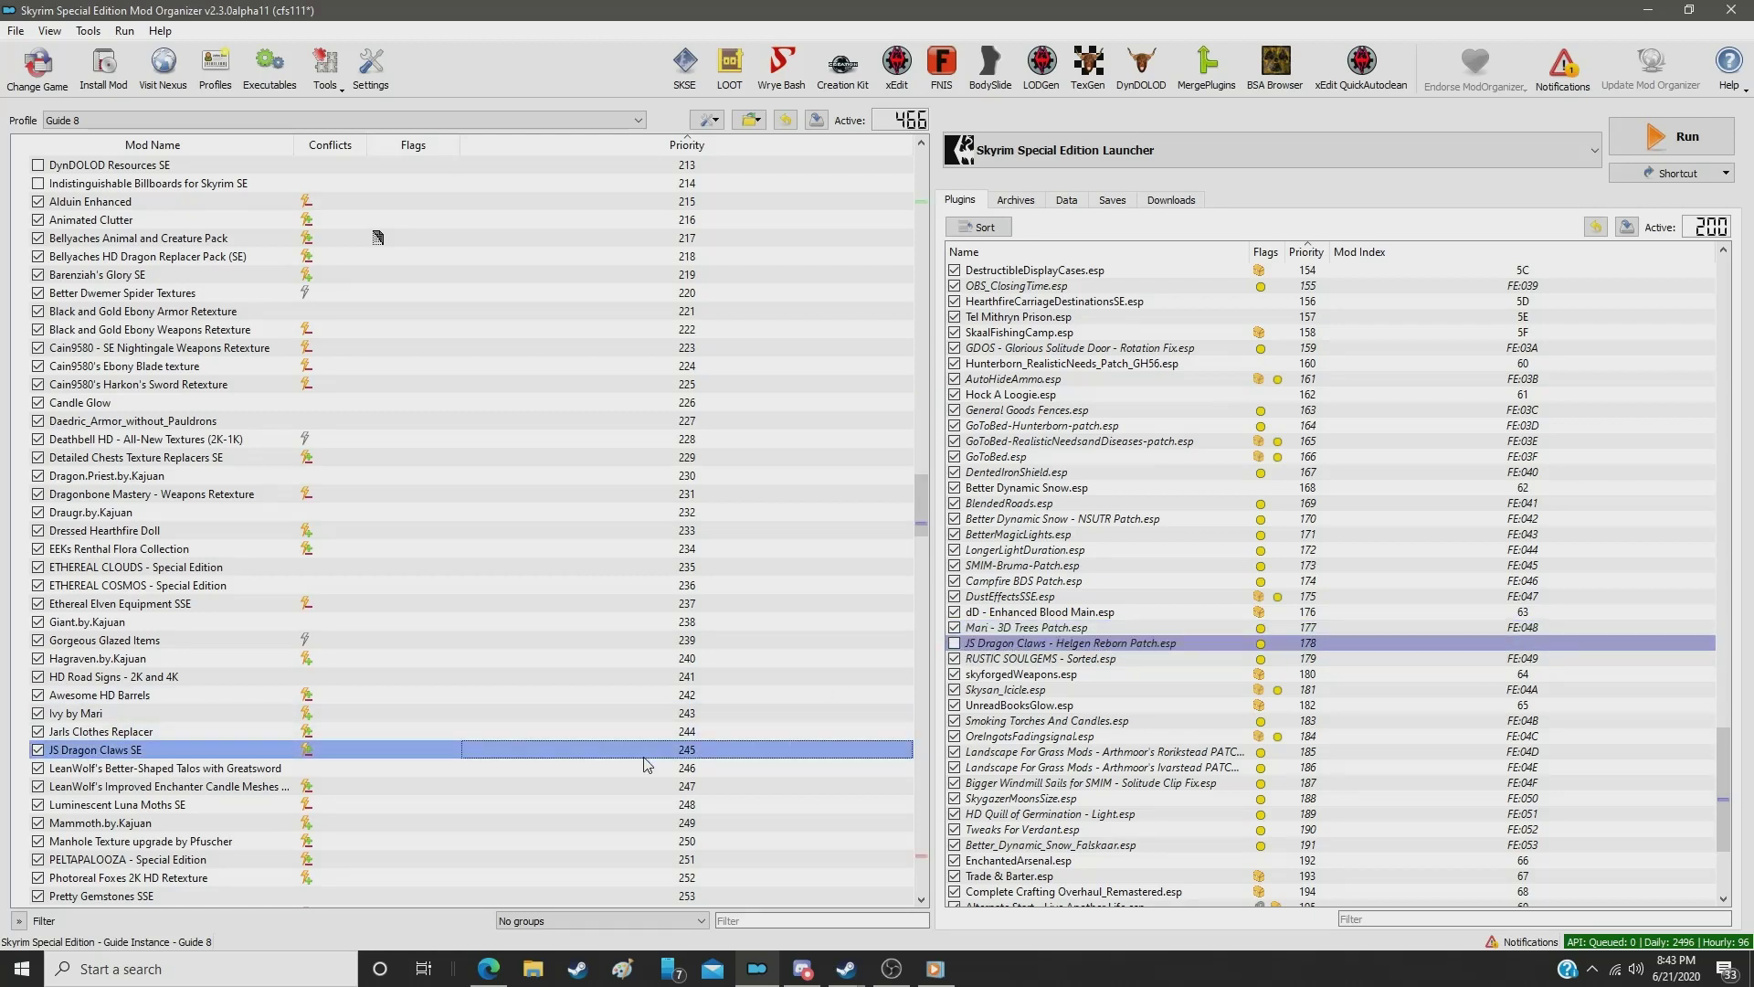
{"action": "double_click", "coordinate": [644, 758]}
{"action": "type", "text": "1"}
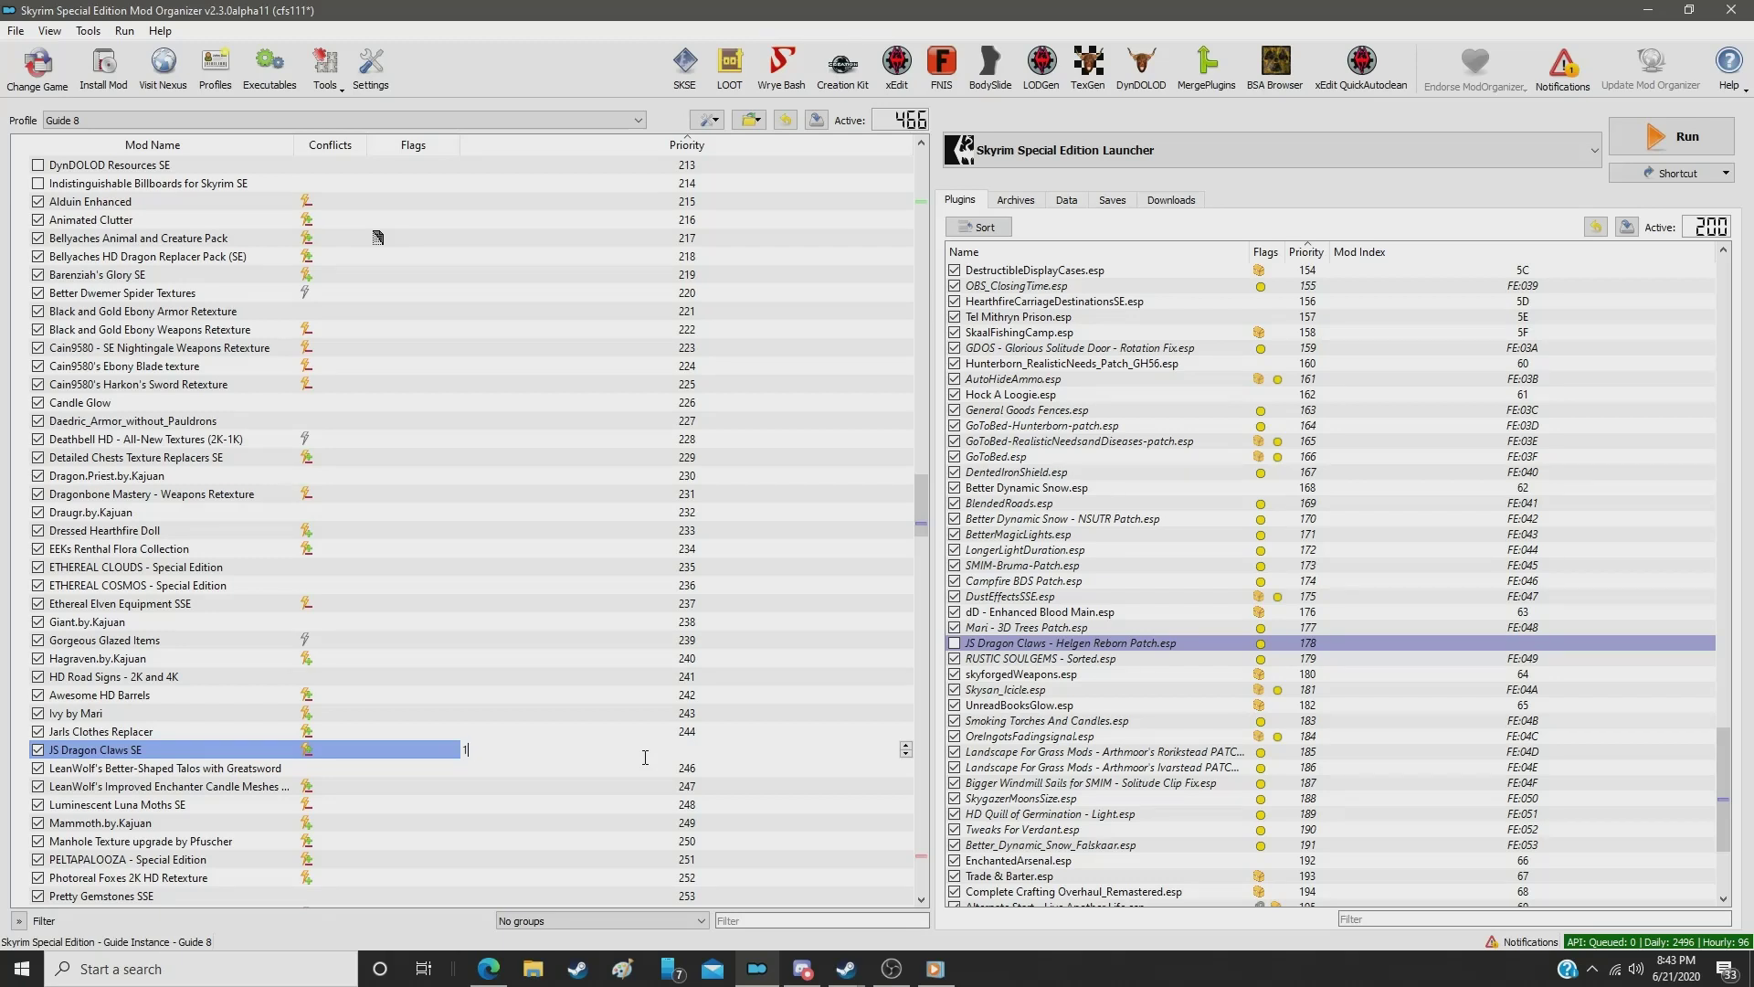
{"action": "type", "text": "60"}
{"action": "key", "text": "Return"}
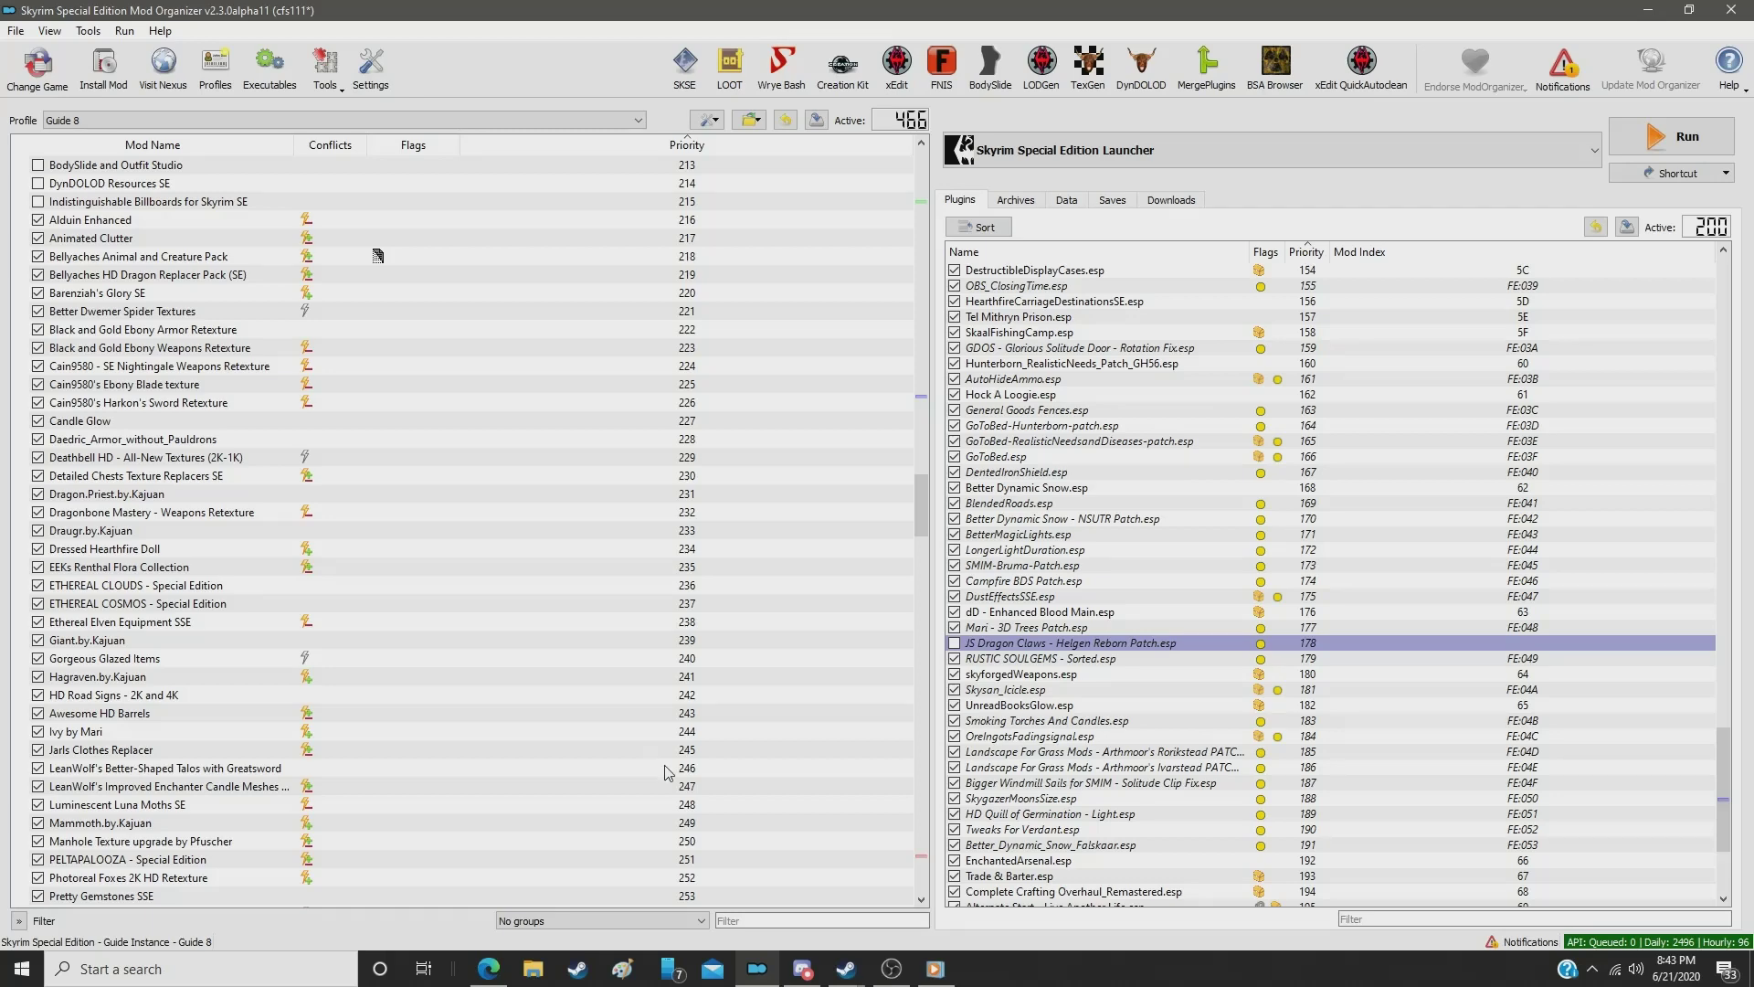
Step: Find the mod behind RUSTIC SOULGEMS - Sorted.esp and set the priority of RUSTIC SOULGEMS - Special Edition to 162
{"action": "left_click", "coordinate": [1019, 660], "text": "ctrl"}
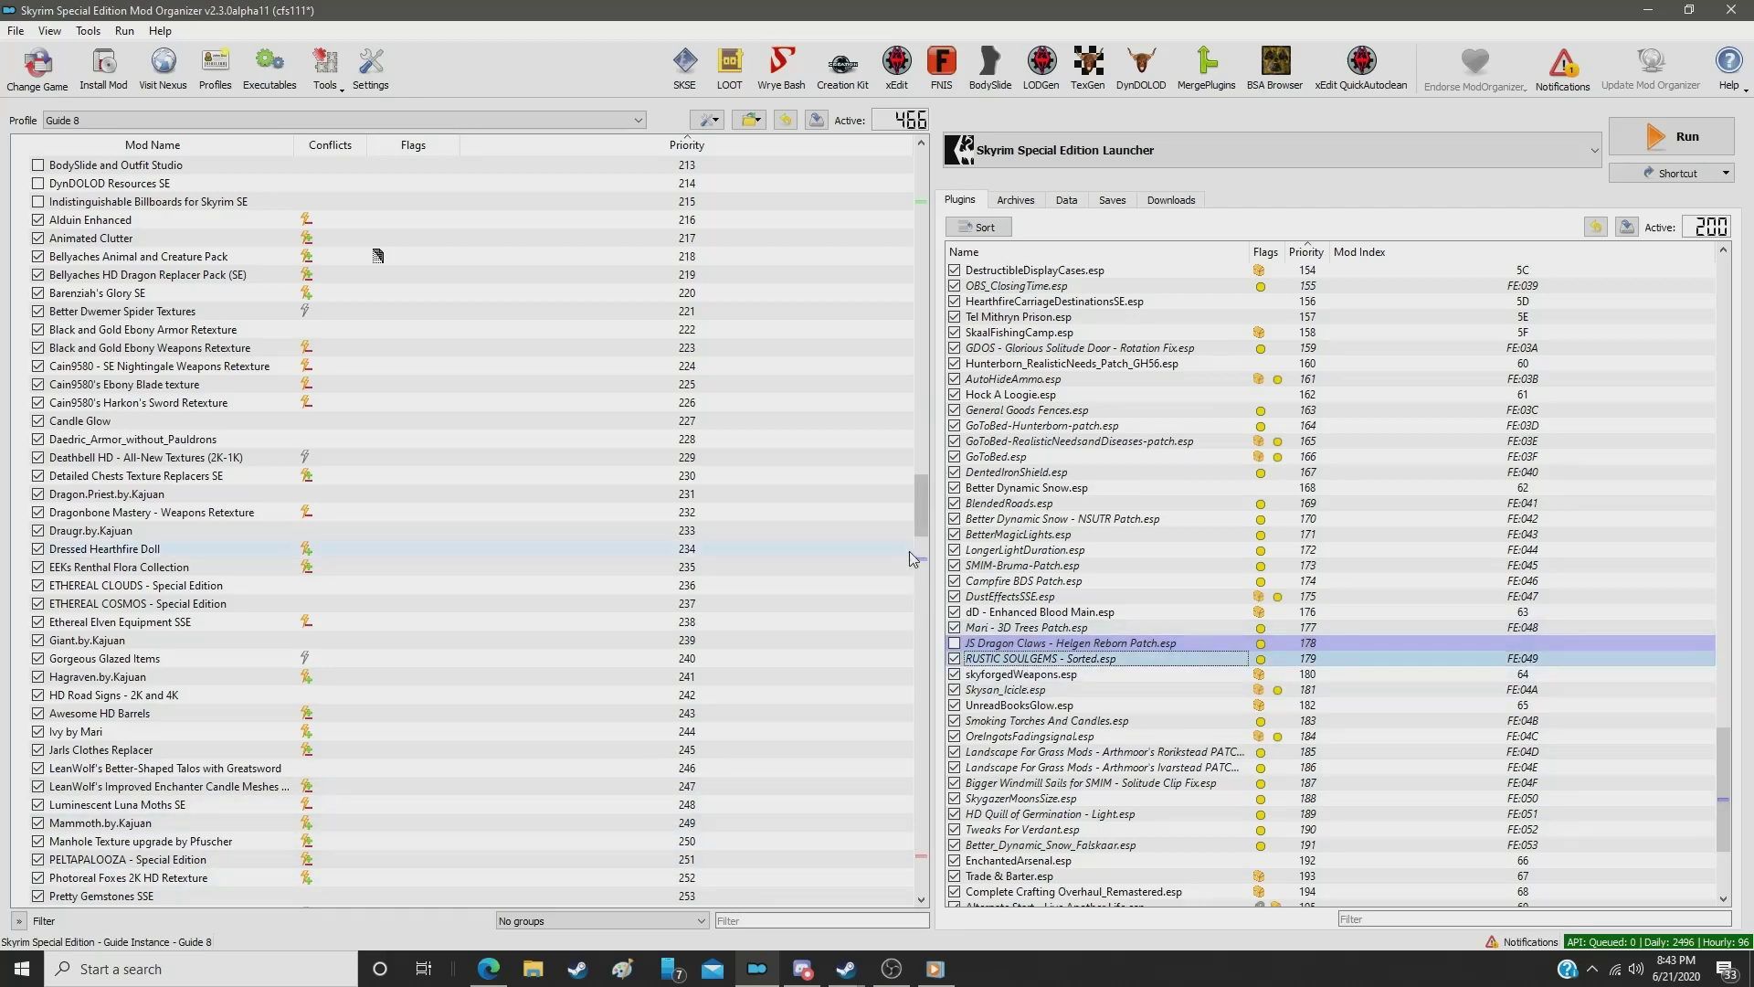
{"action": "scroll", "coordinate": [672, 742], "scroll_direction": "down", "scroll_amount": 8}
{"action": "left_click", "coordinate": [670, 735]}
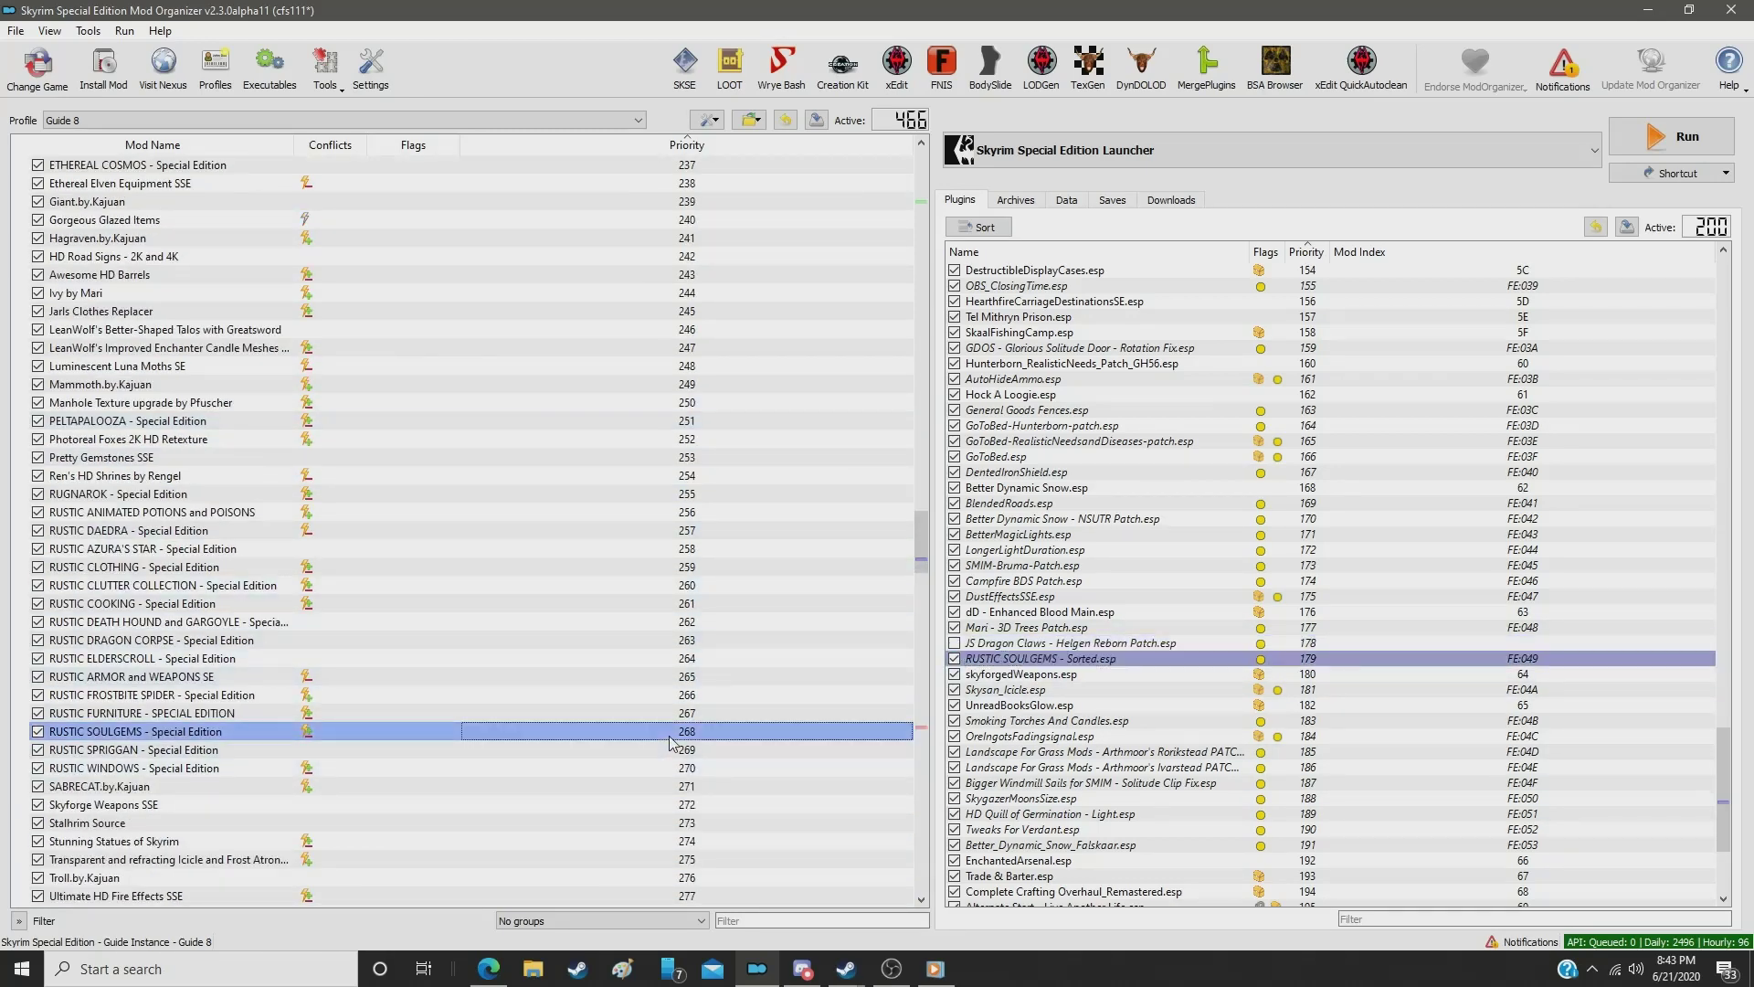
{"action": "left_click", "coordinate": [671, 737]}
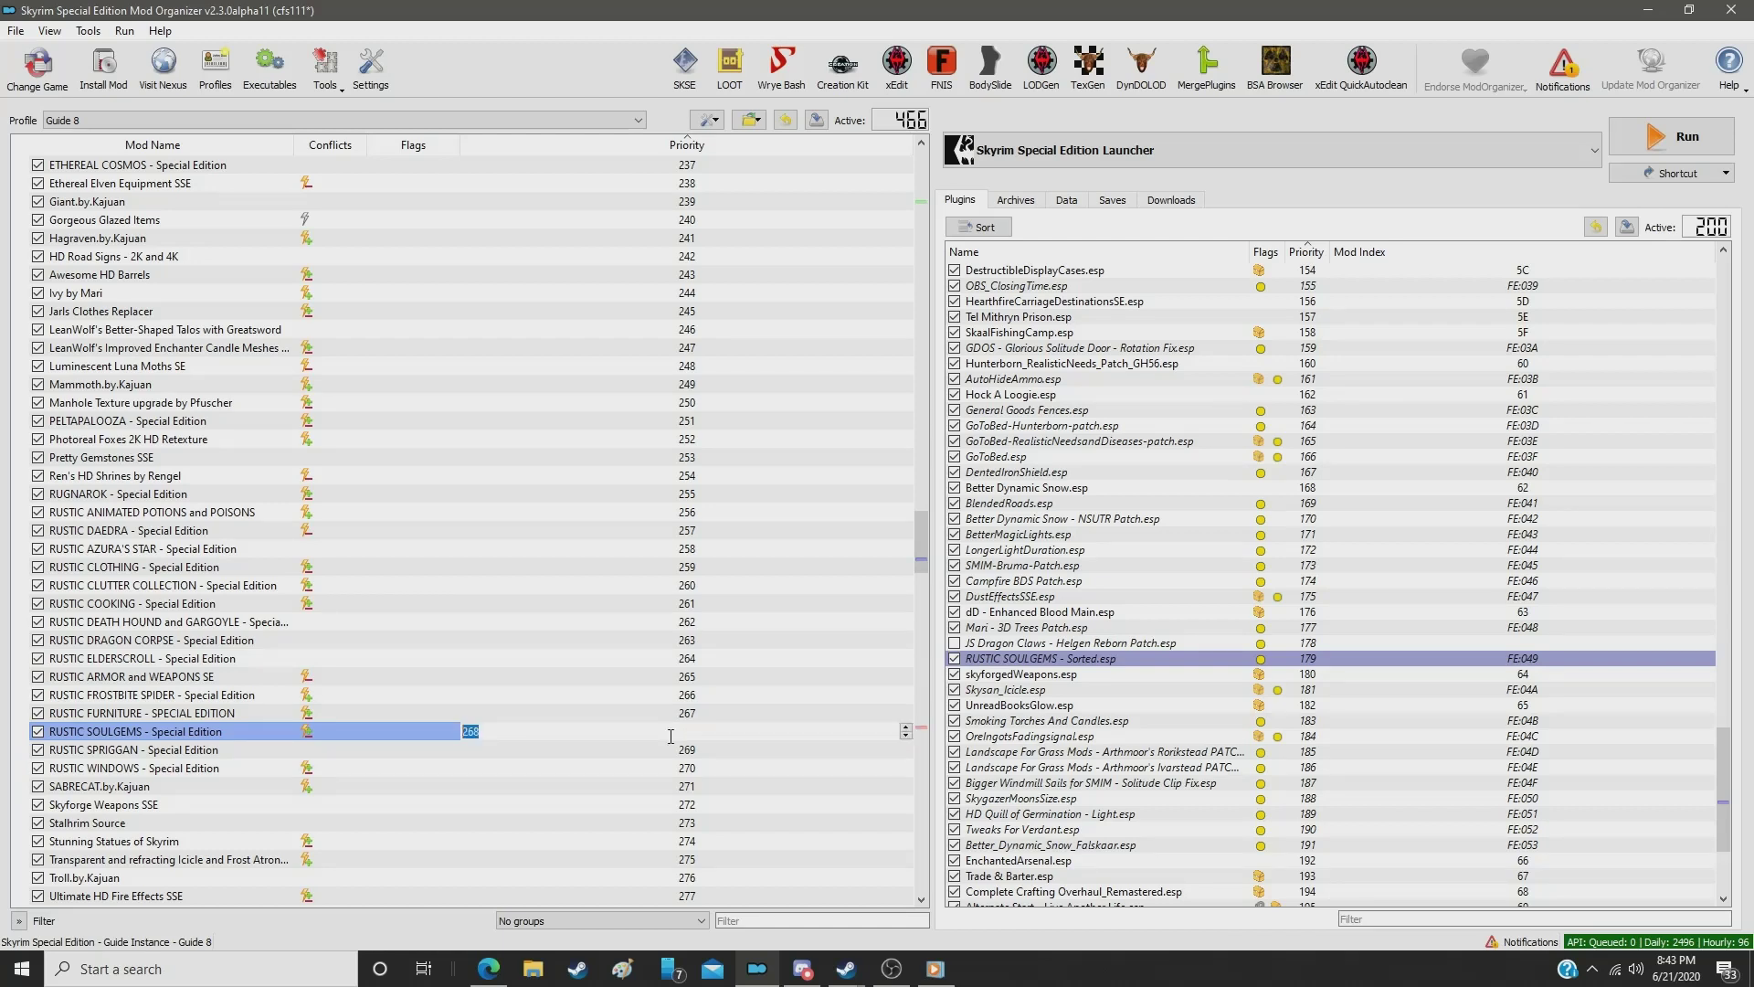
{"action": "type", "text": "236"}
{"action": "key", "text": "Return"}
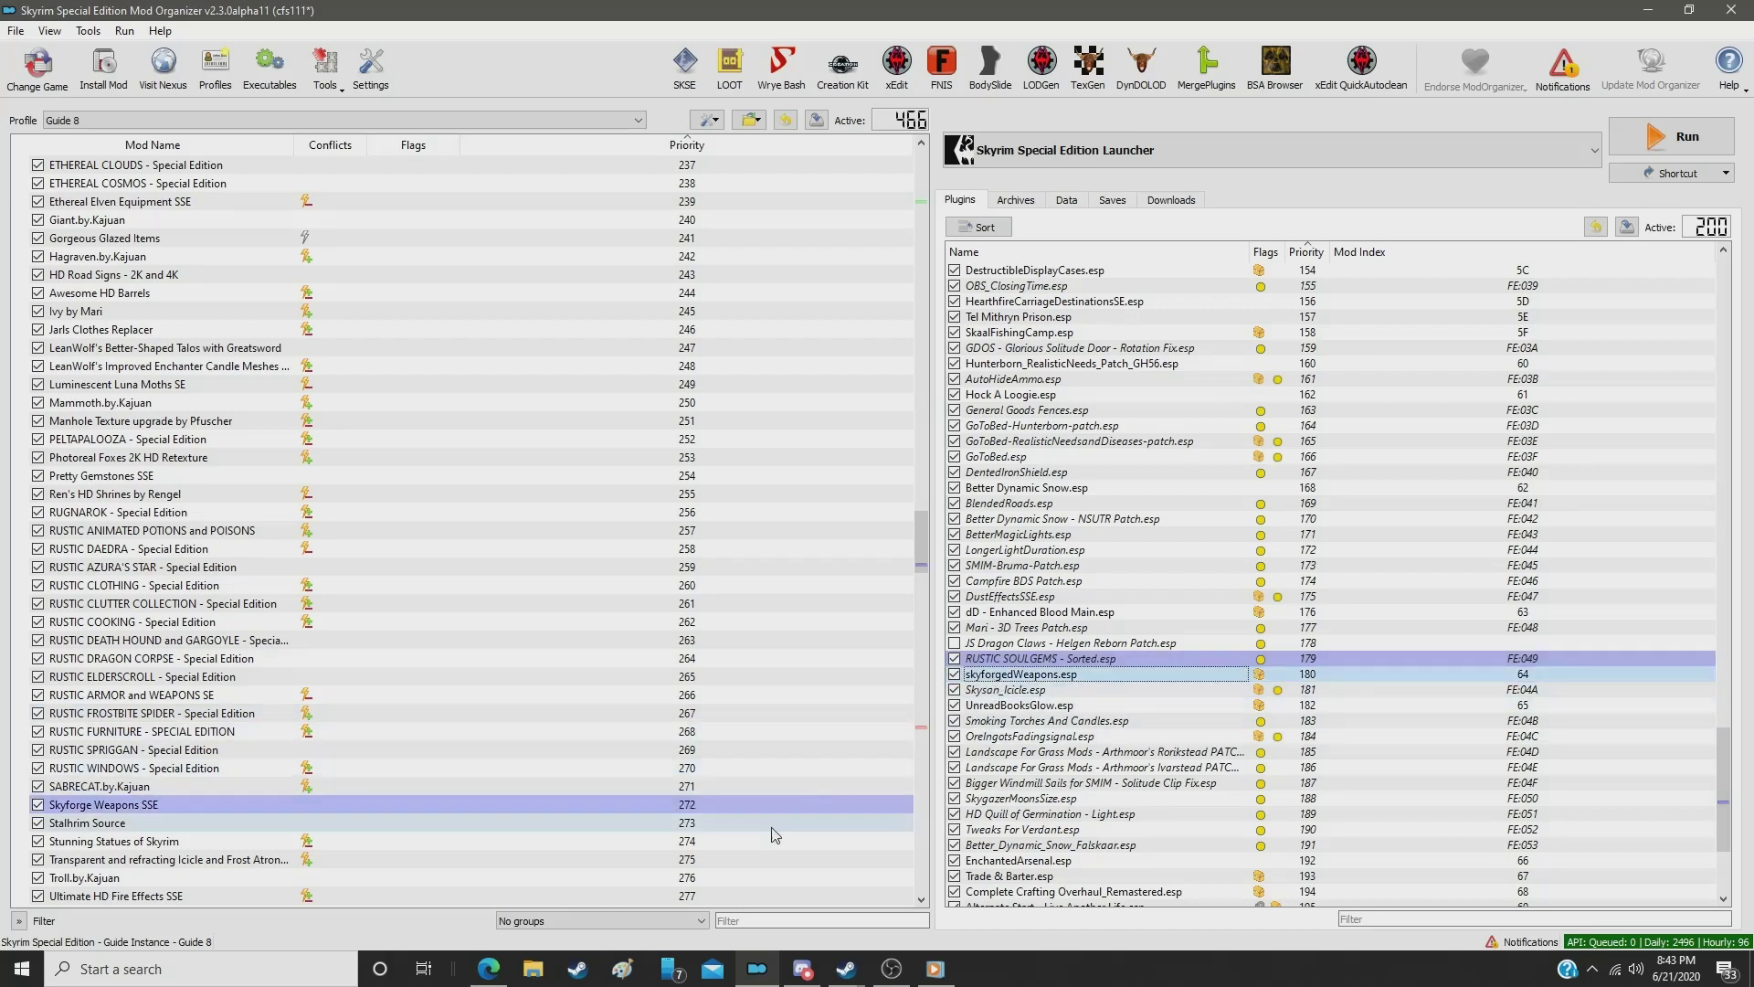
Step: Set the priority of Skyforge Weapons SSE, the mod behind skyforgedWeapons.esp, to 163
{"action": "left_click", "coordinate": [693, 806]}
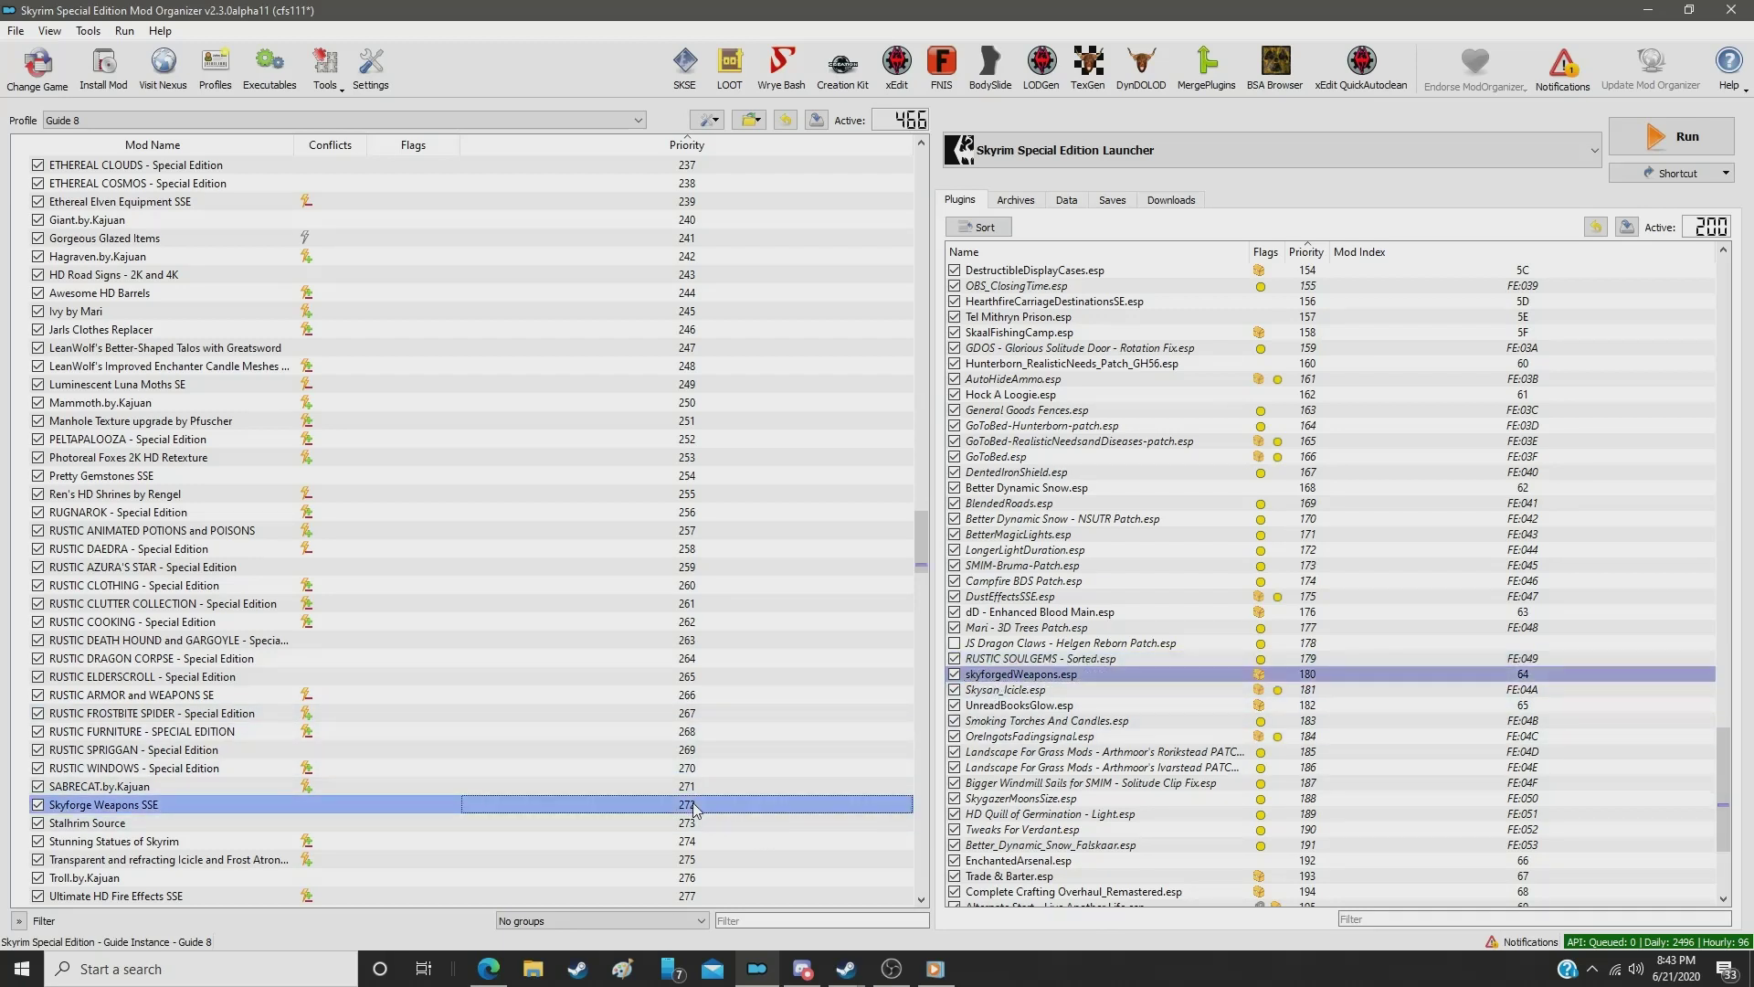
{"action": "left_click", "coordinate": [693, 806]}
{"action": "type", "text": "1"}
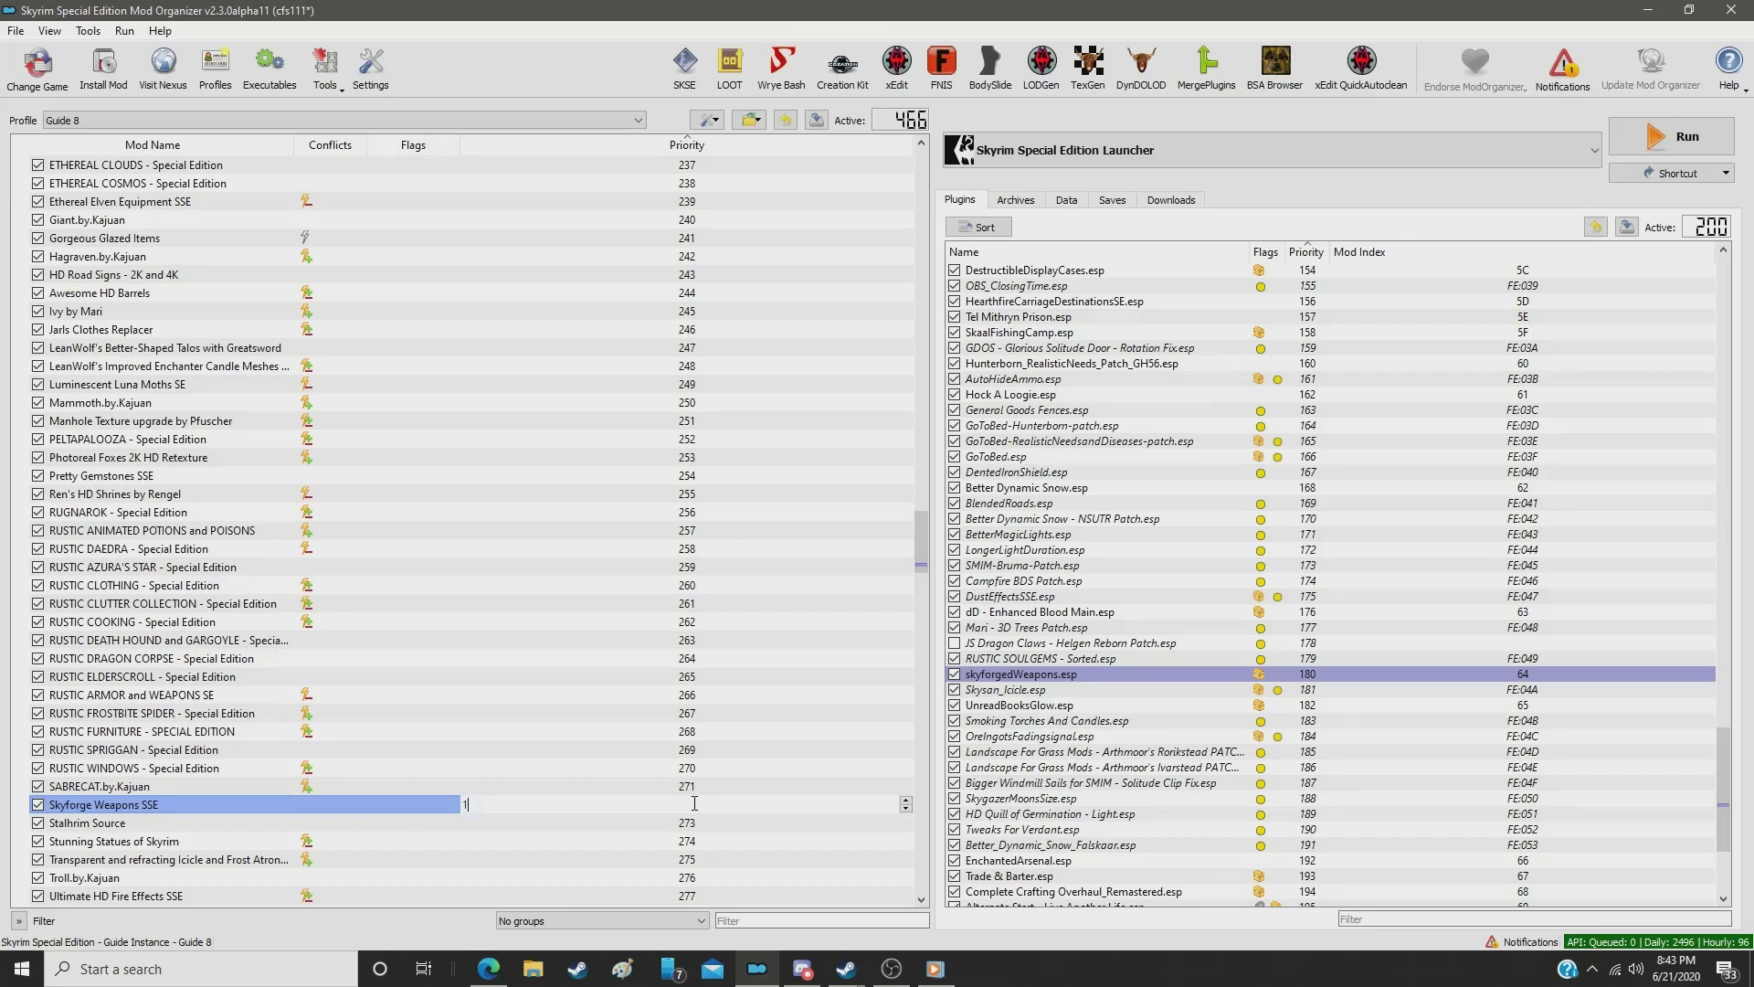
{"action": "type", "text": "63"}
{"action": "key", "text": "Return"}
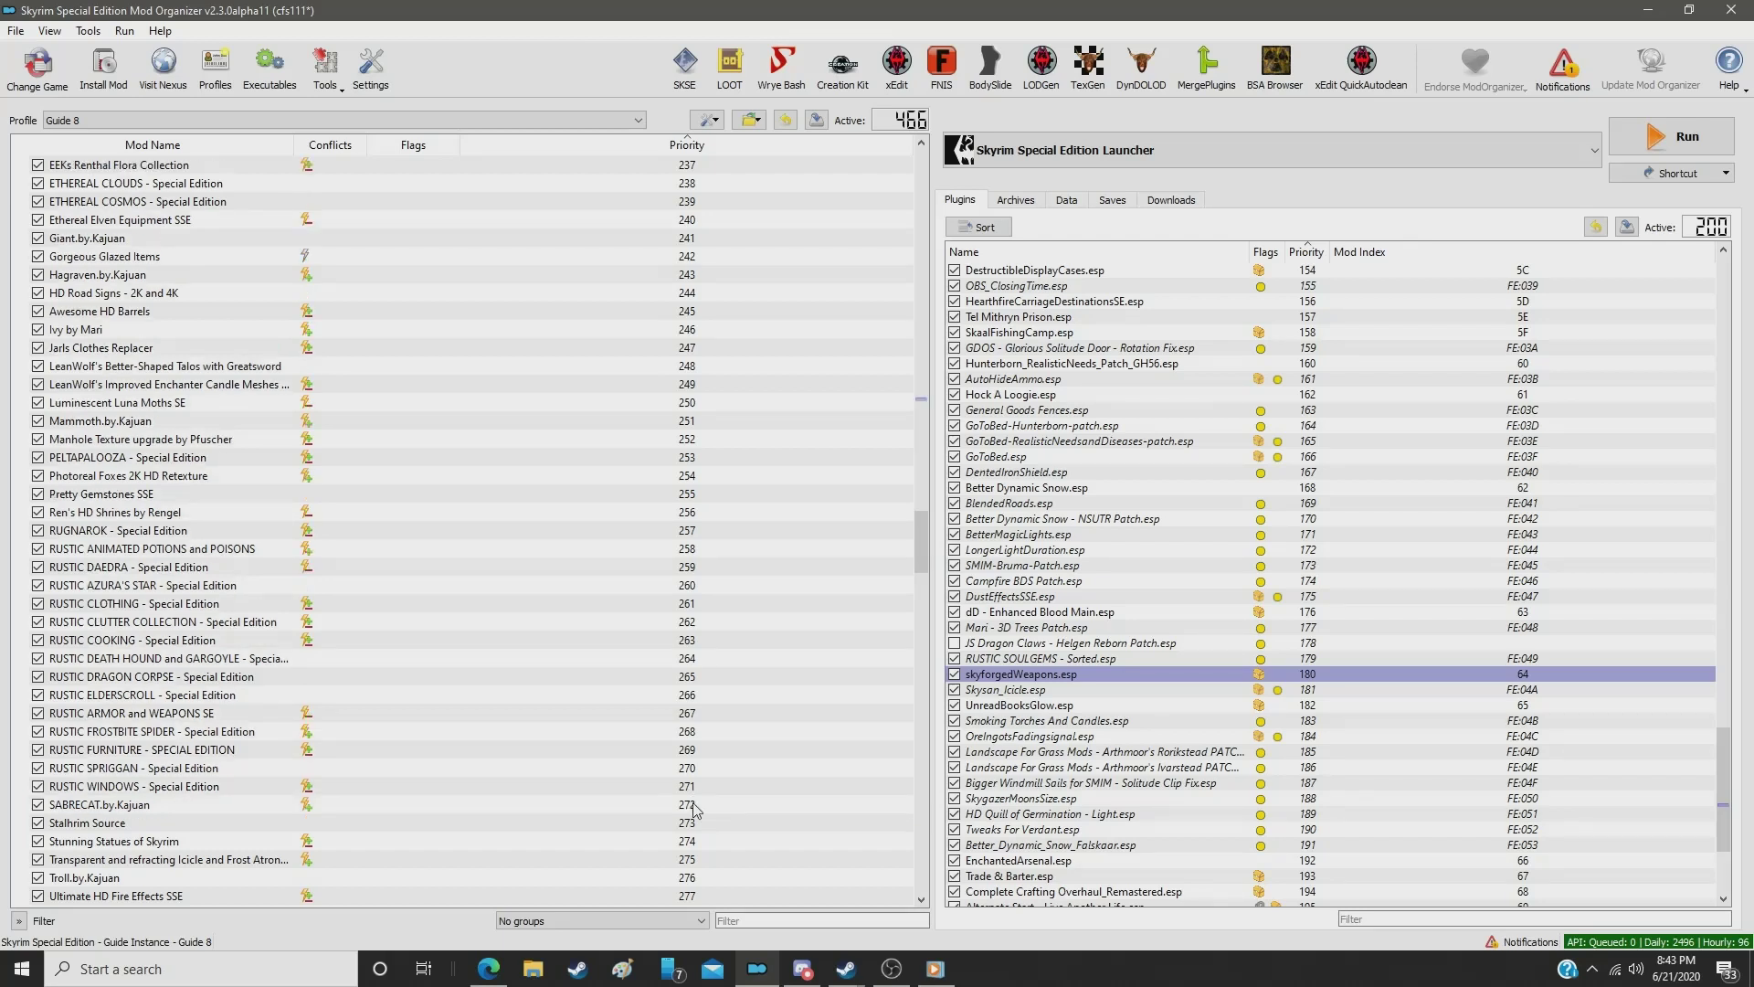
Step: Set the priority of the Transparent and refracting Icicle mod, which provides Skysan_Icicle.esp, to 164
{"action": "left_click", "coordinate": [722, 859]}
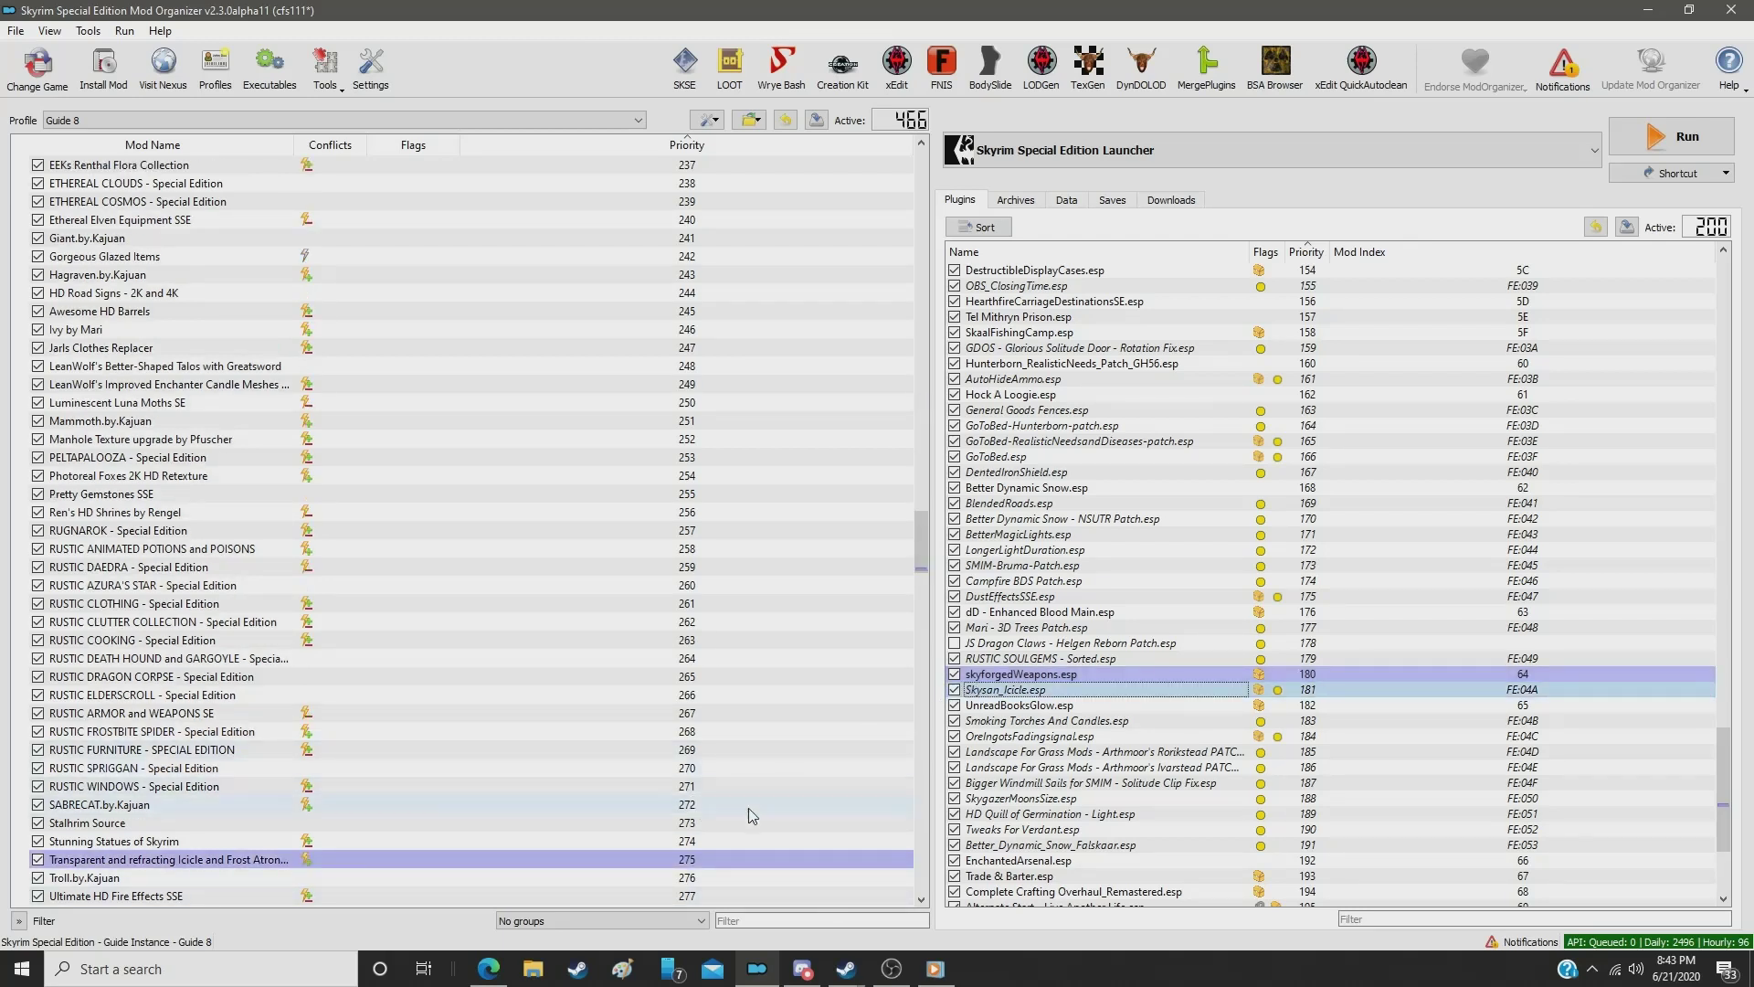
{"action": "left_click", "coordinate": [693, 860]}
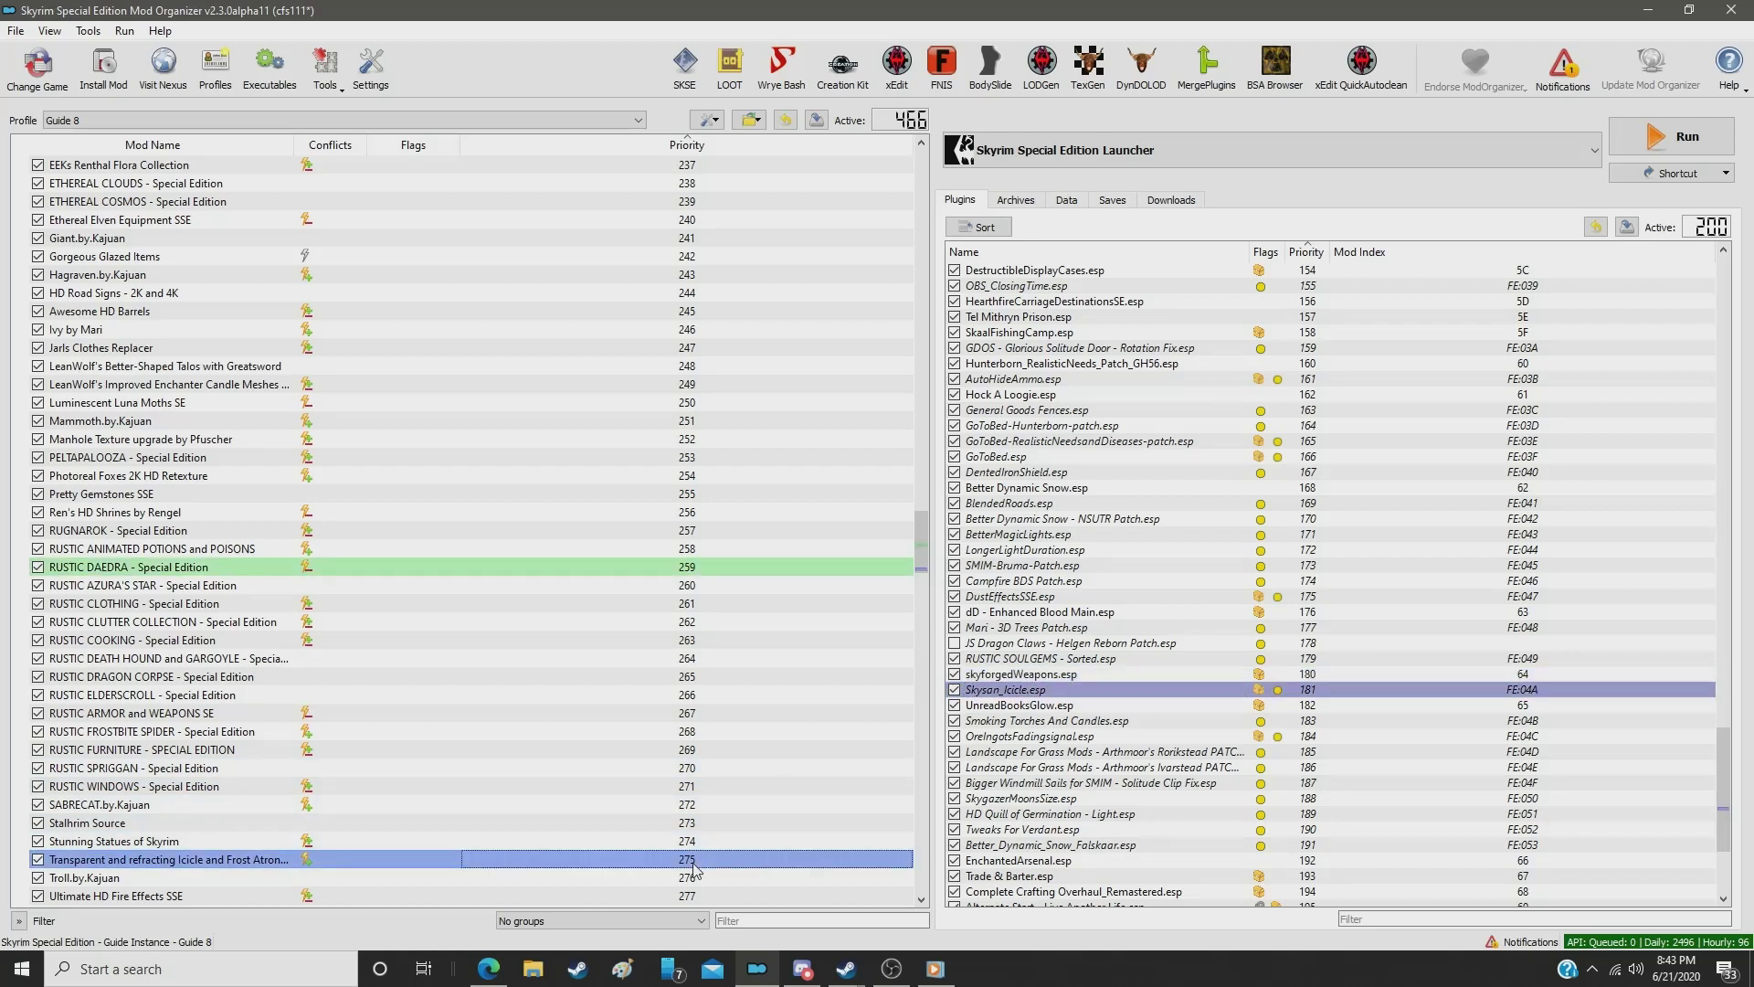
{"action": "double_click", "coordinate": [693, 860]}
{"action": "type", "text": "1"}
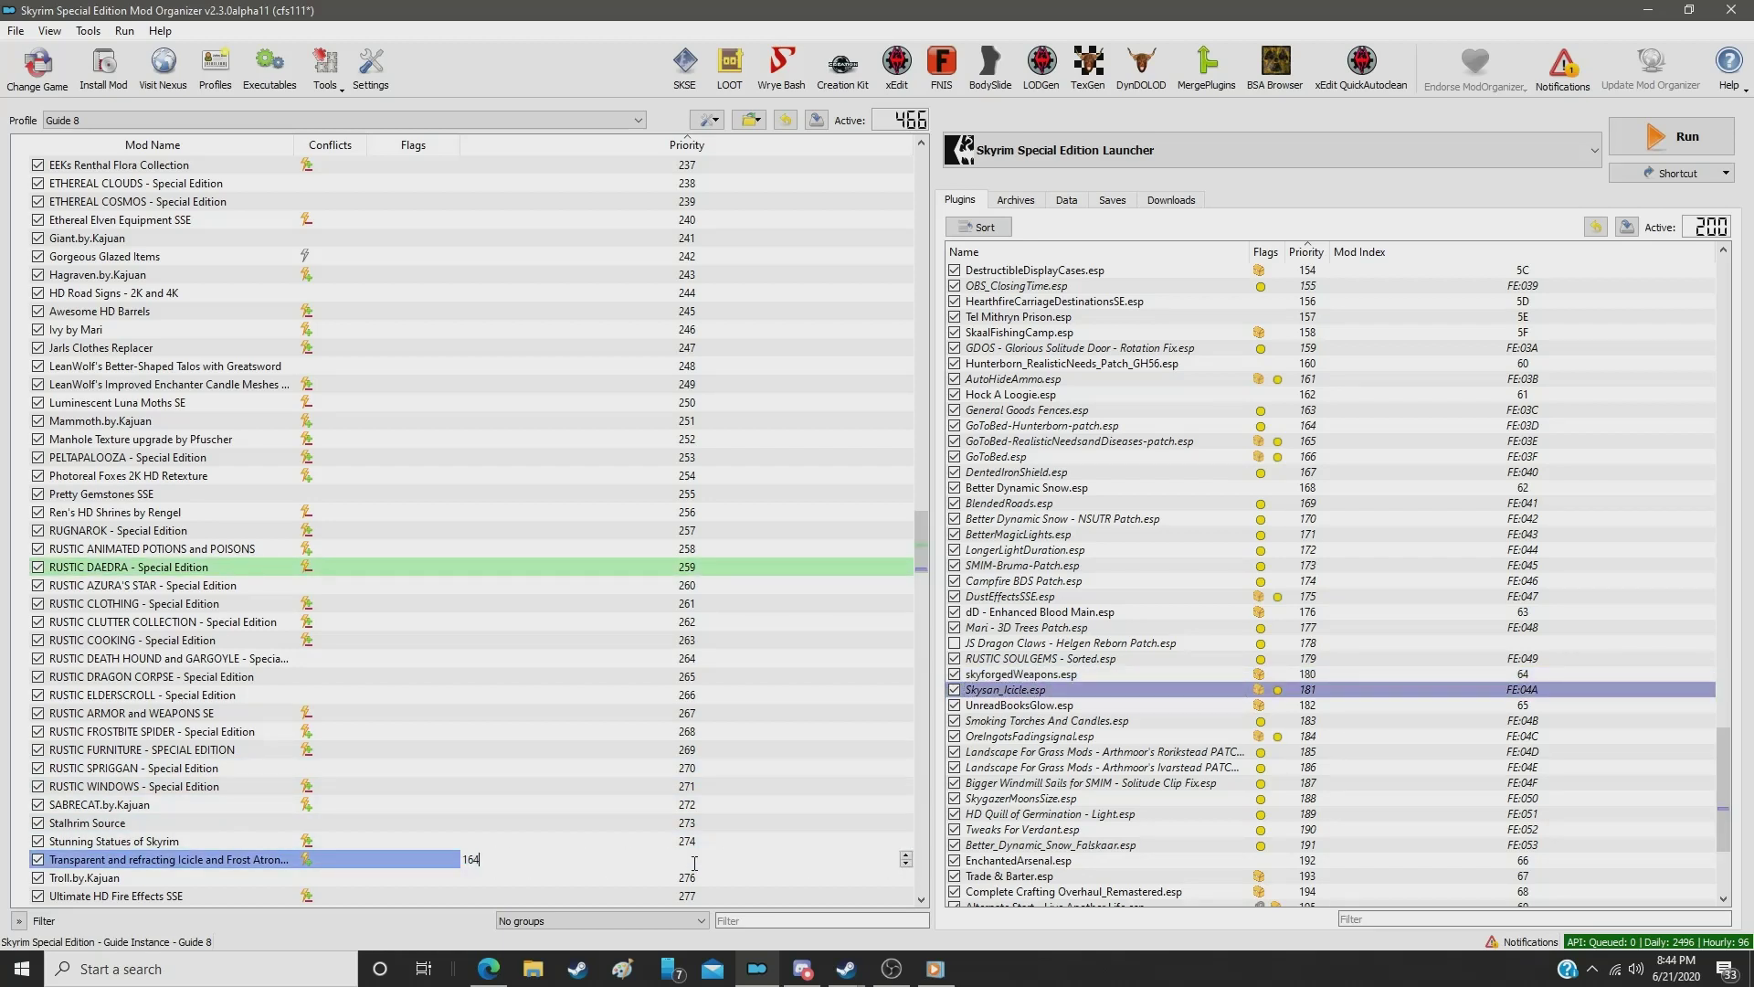
{"action": "type", "text": "64"}
{"action": "key", "text": "Return"}
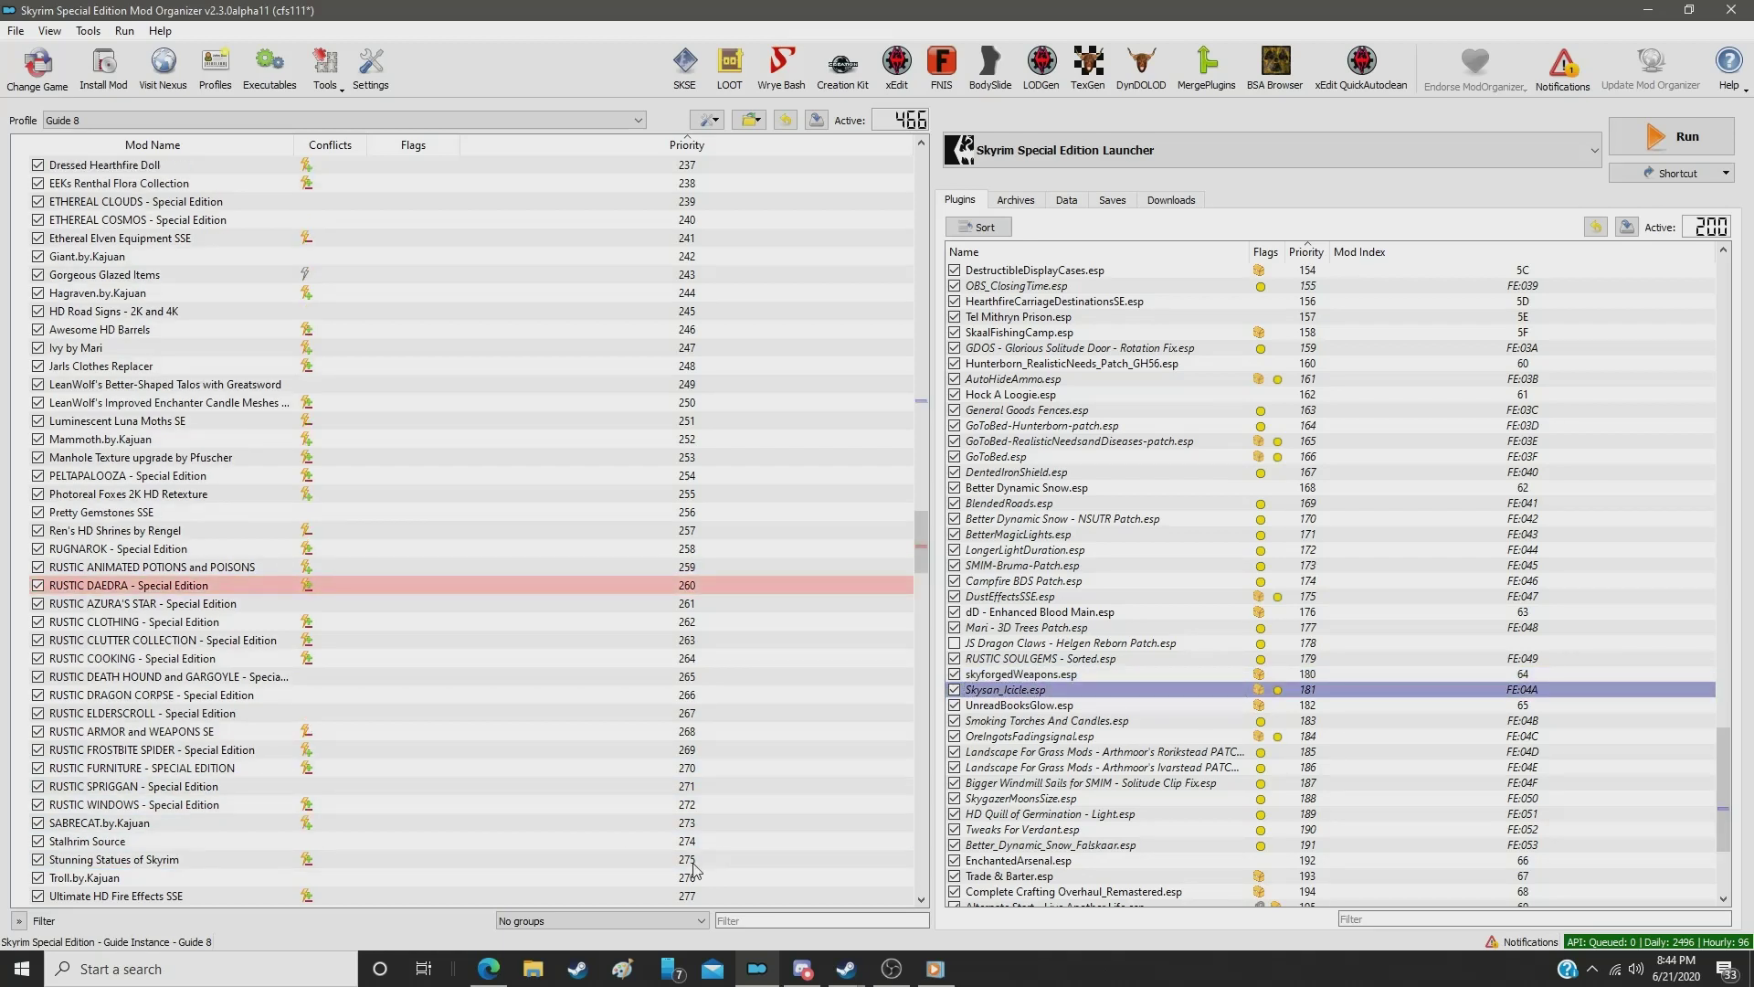
Step: Locate the mod behind UnreadBooksGlow.esp and set the priority of Unread Books Glow SSE to 165
{"action": "left_click", "coordinate": [1005, 706]}
{"action": "scroll", "coordinate": [687, 775], "scroll_direction": "down", "scroll_amount": 3}
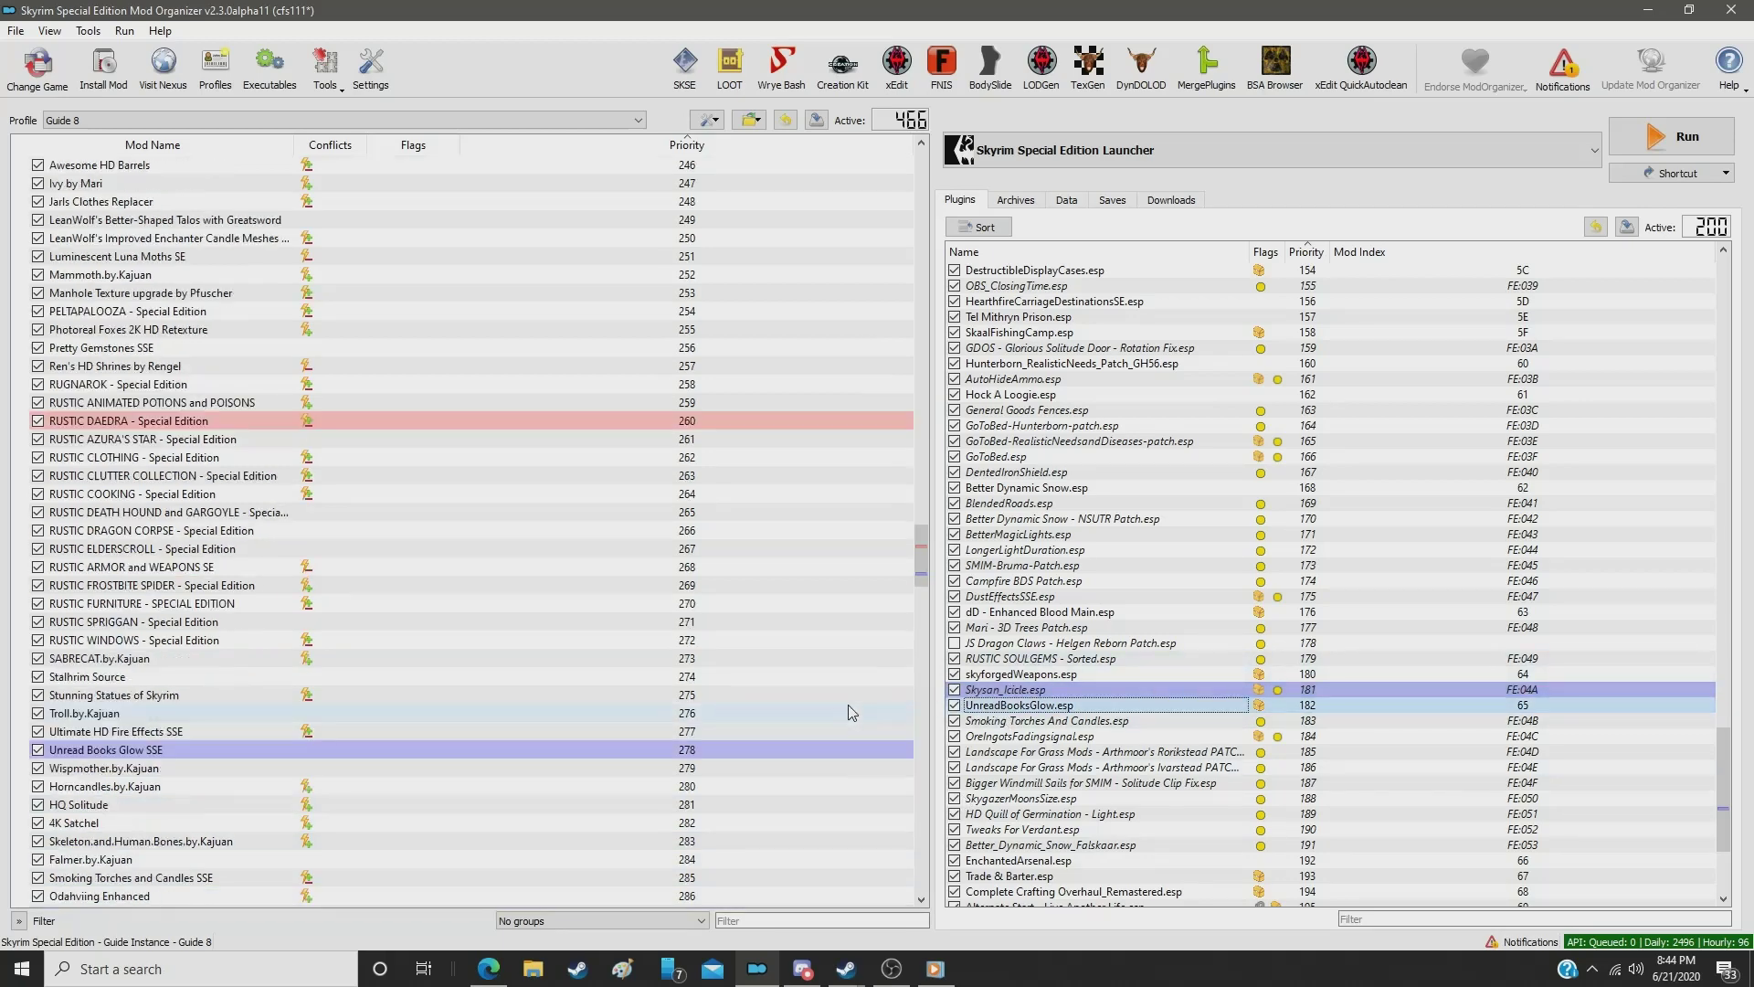
{"action": "left_click", "coordinate": [697, 750]}
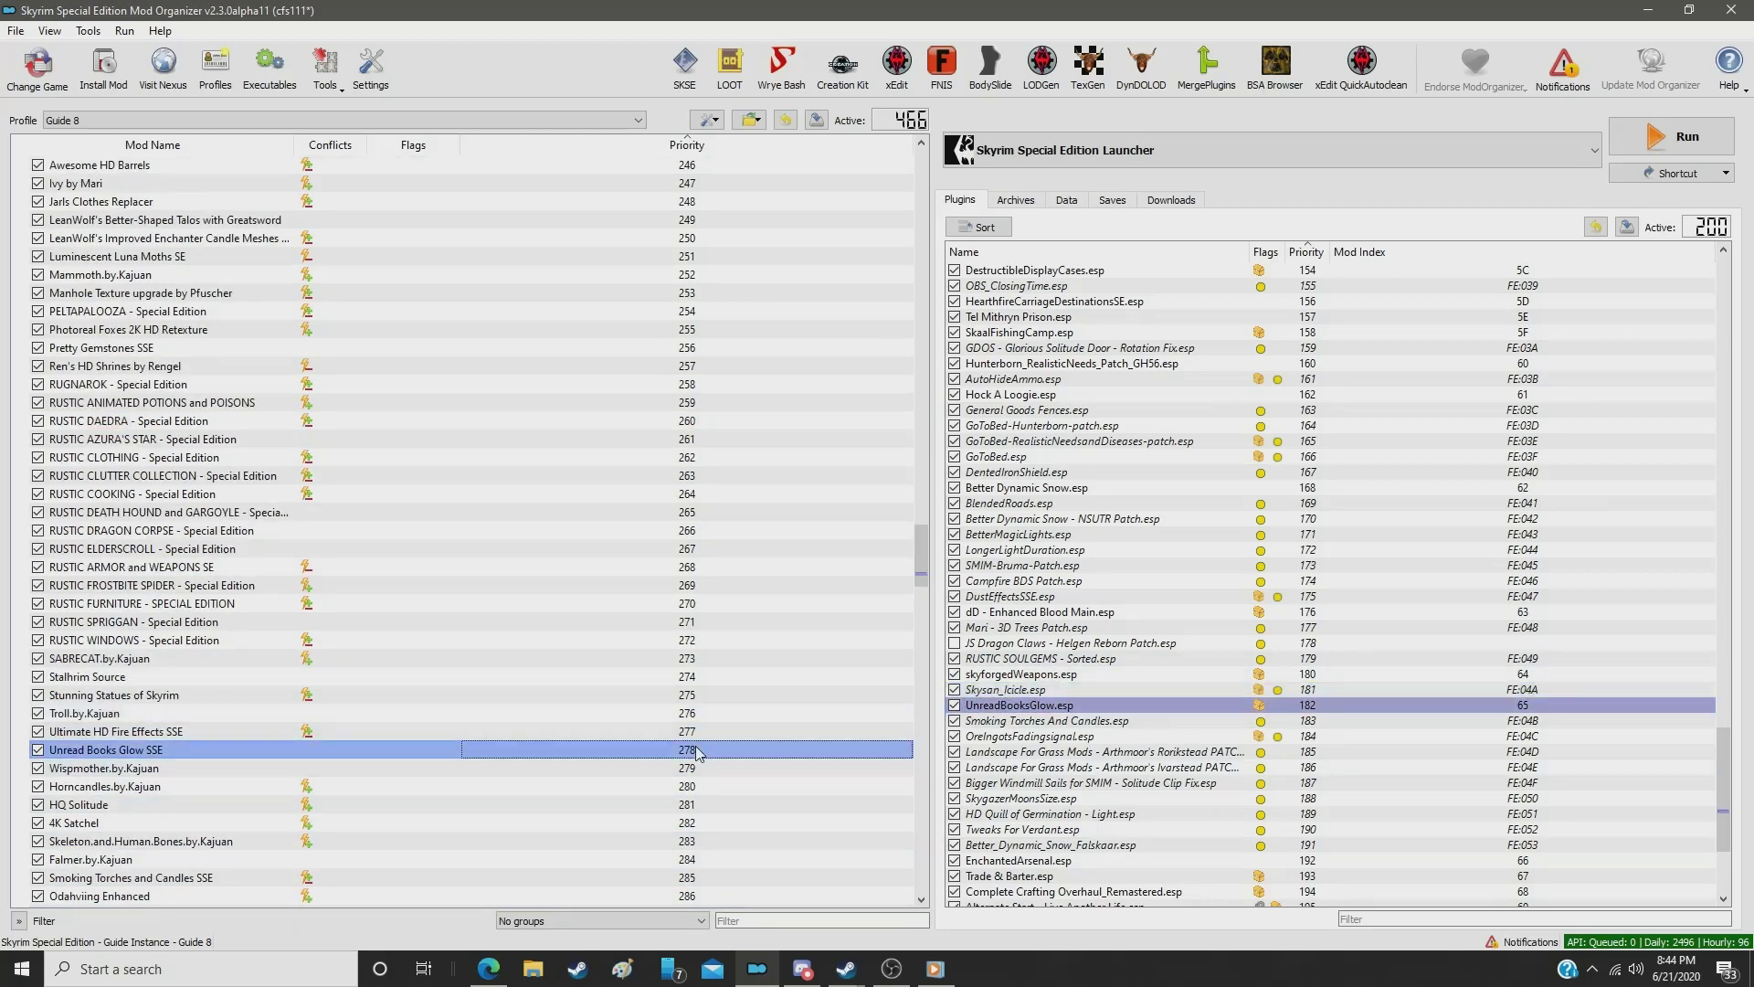
{"action": "left_click", "coordinate": [697, 750]}
{"action": "type", "text": "165"}
{"action": "key", "text": "Return"}
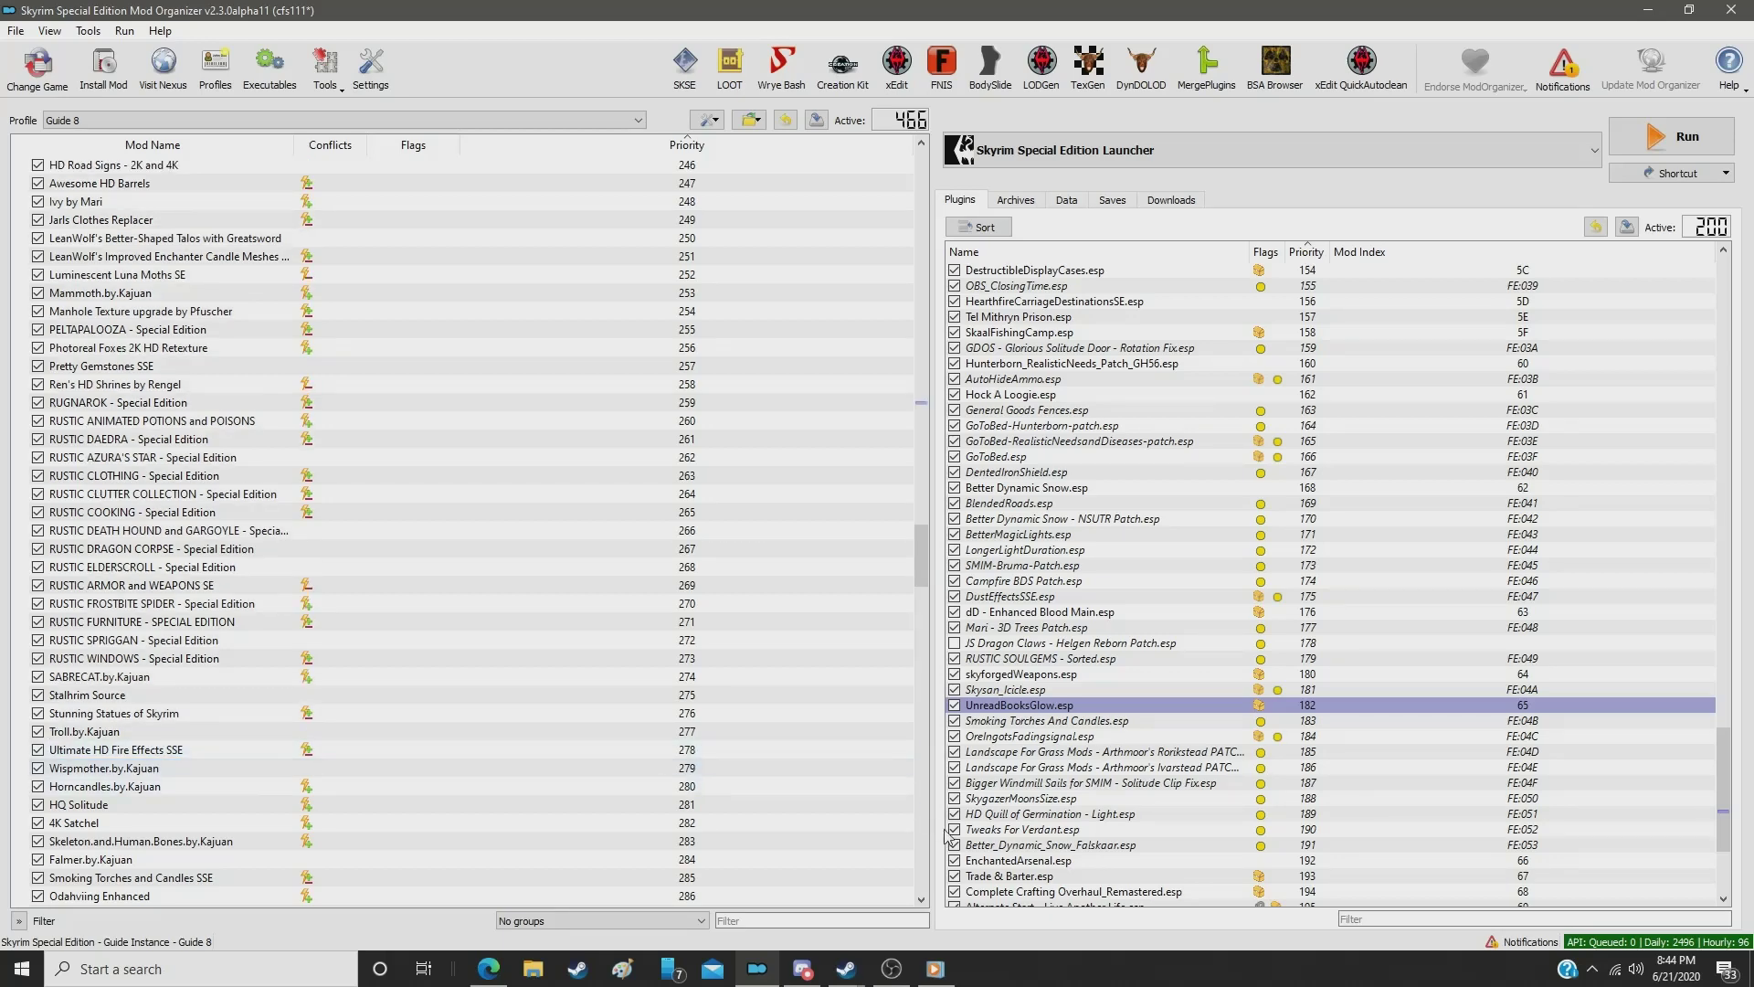
Step: Locate the mod behind Smoking Torches And Candles.esp and set the priority of Smoking Torches and Candles SSE to 166
{"action": "left_click", "coordinate": [1019, 722]}
{"action": "scroll", "coordinate": [658, 731], "scroll_direction": "down", "scroll_amount": 3}
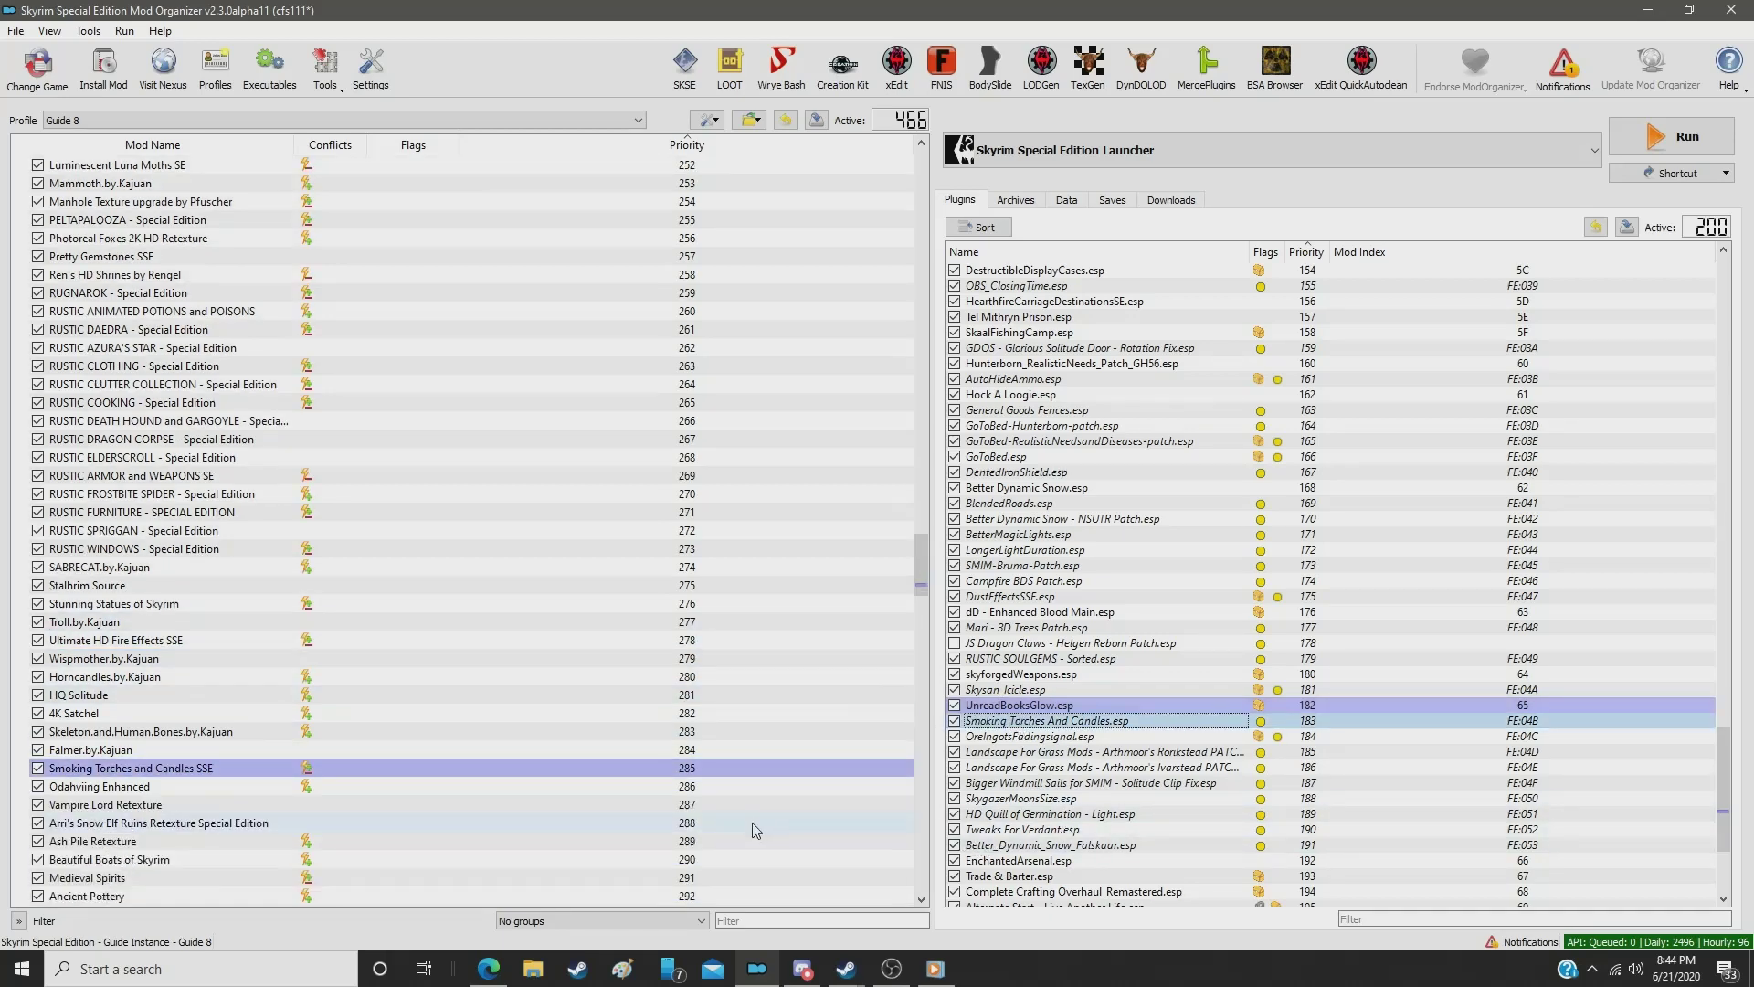
{"action": "left_click", "coordinate": [657, 713]}
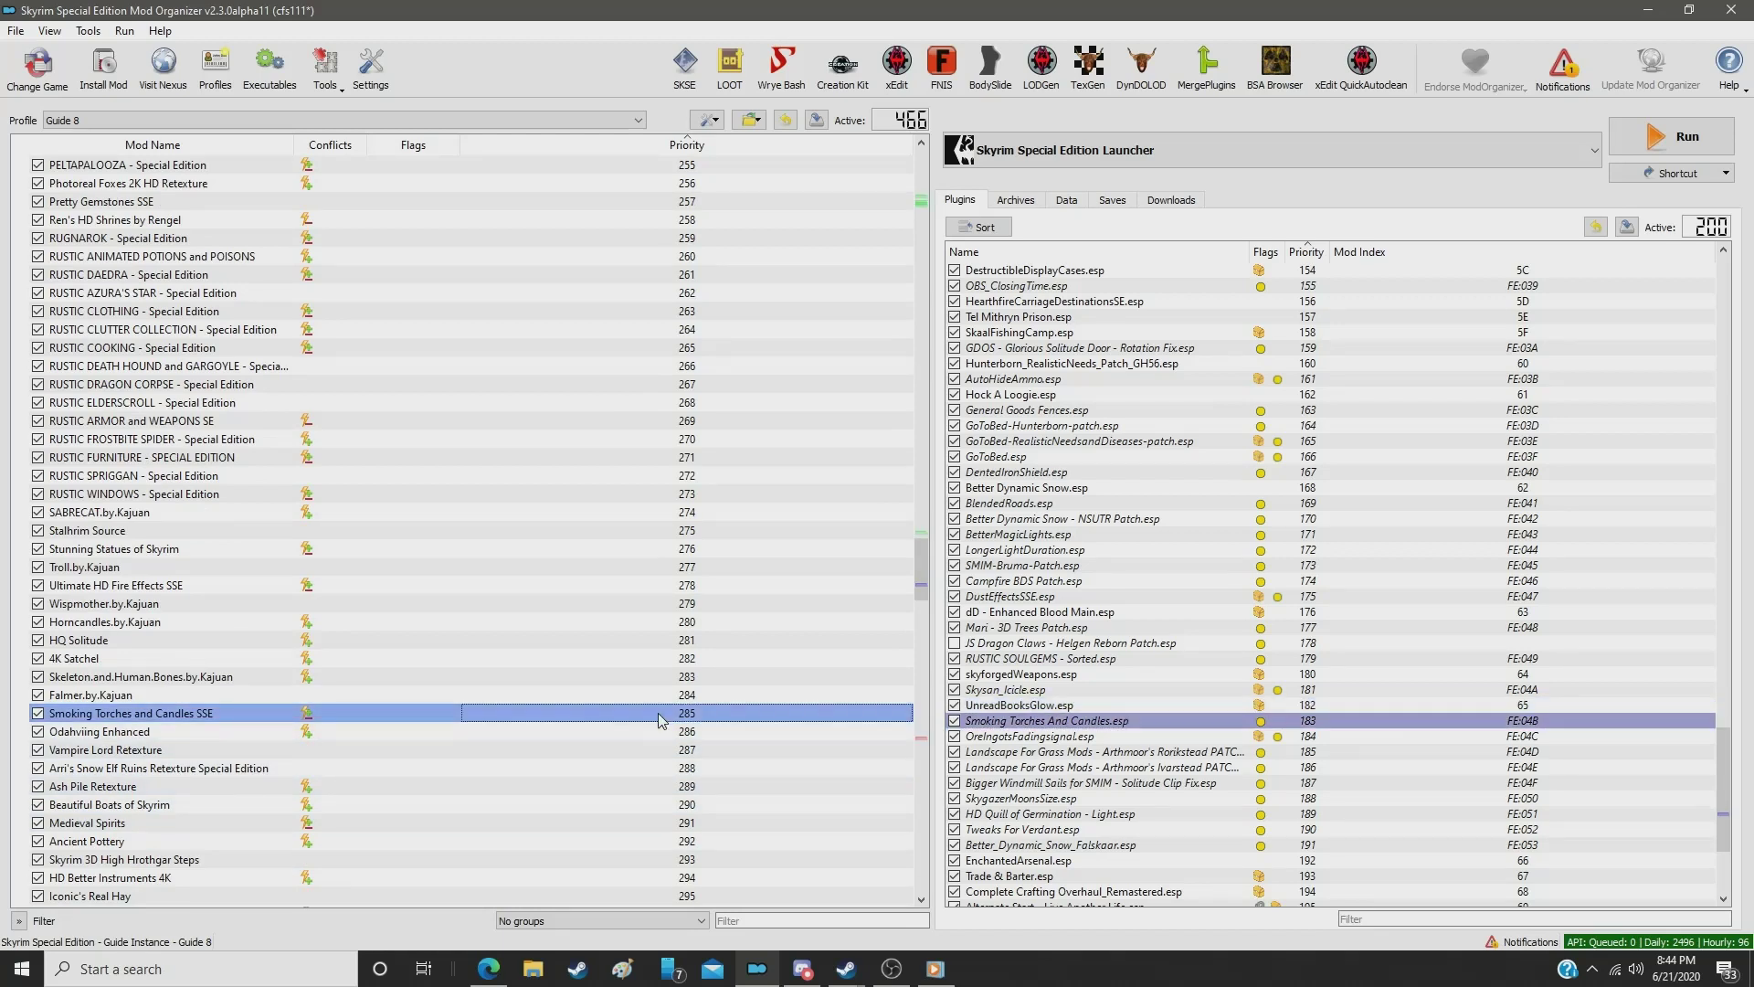
{"action": "left_click", "coordinate": [658, 713]}
{"action": "type", "text": "250"}
{"action": "key", "text": "Return"}
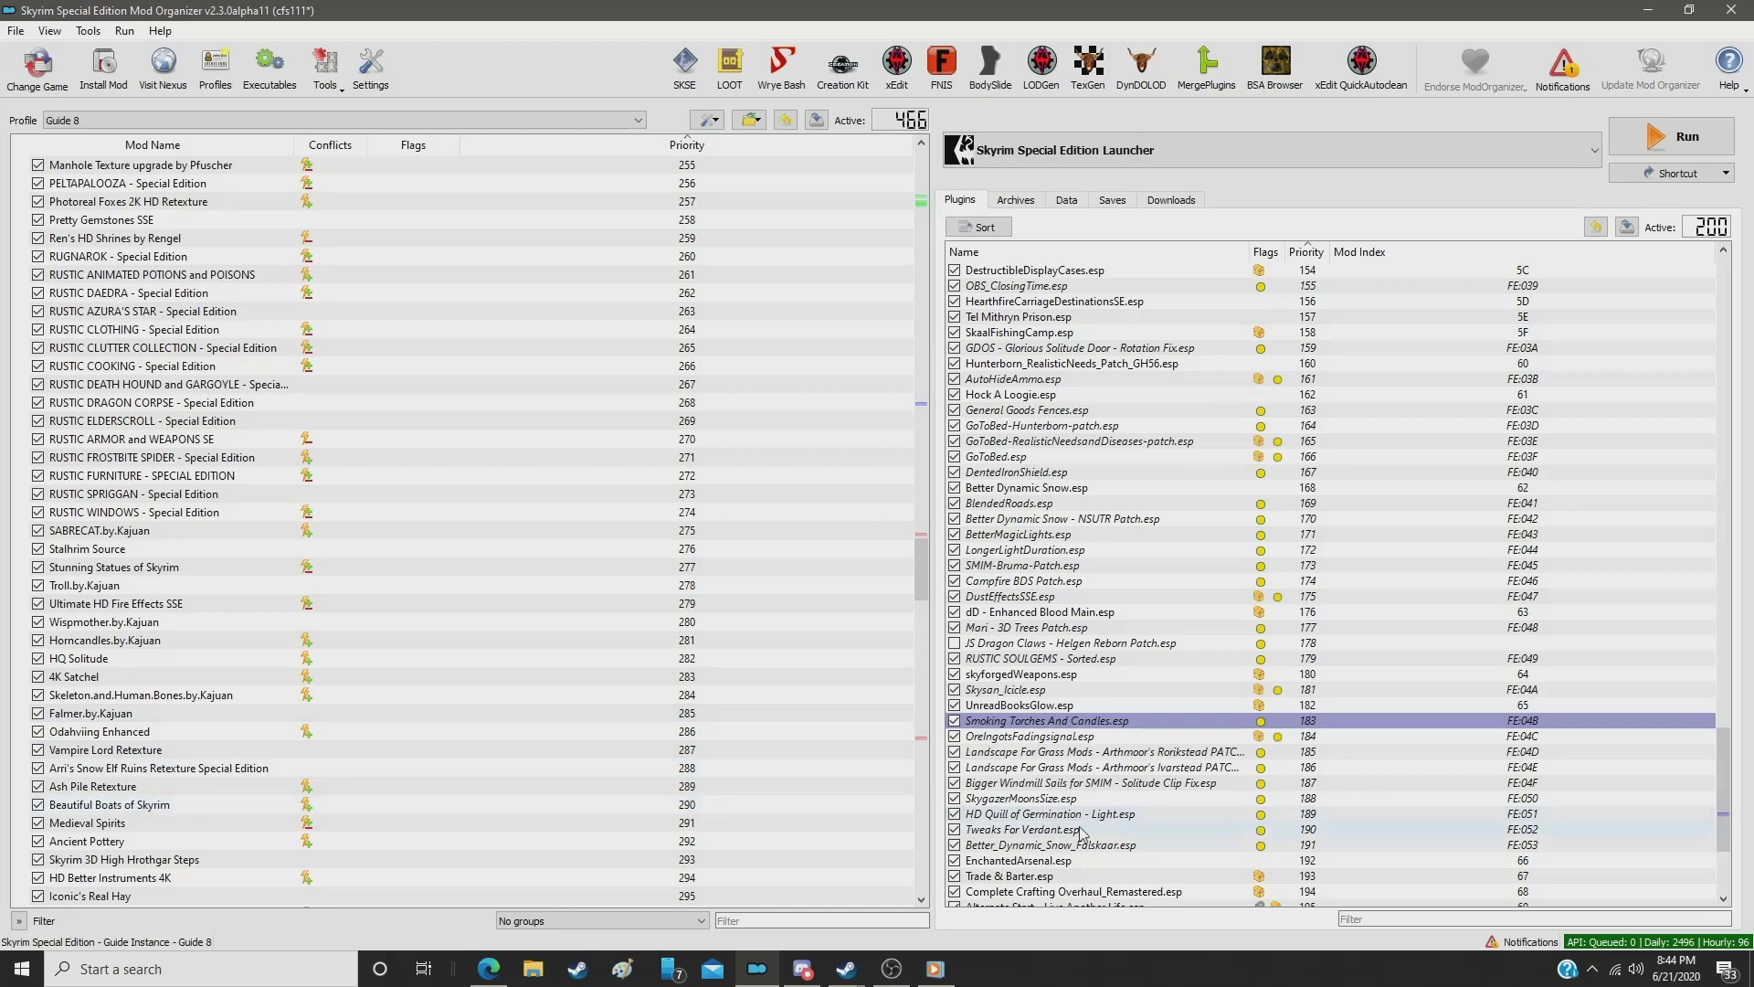
Step: Set the priority of Metallurgy - Ingots and Ore HD, the mod behind OreIngotsFadingsignal.esp, to 167 and check its new place
{"action": "left_click", "coordinate": [1027, 736]}
{"action": "scroll", "coordinate": [839, 589], "scroll_direction": "down", "scroll_amount": 5}
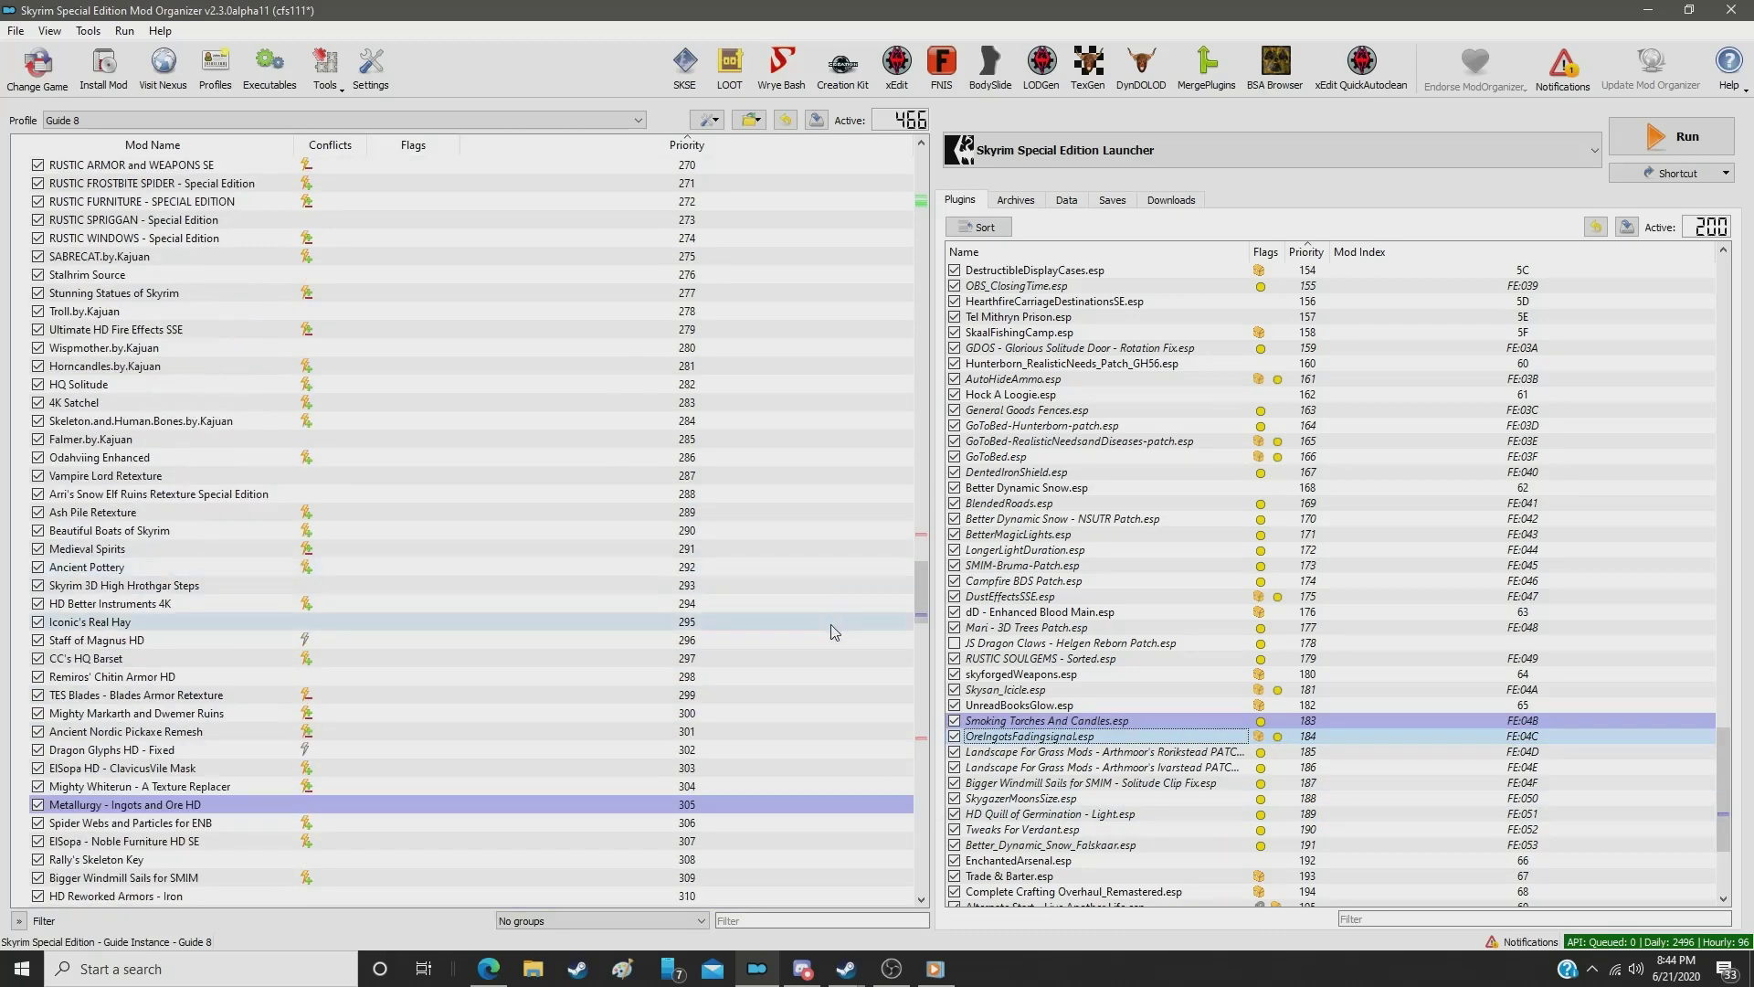
{"action": "left_click", "coordinate": [656, 804]}
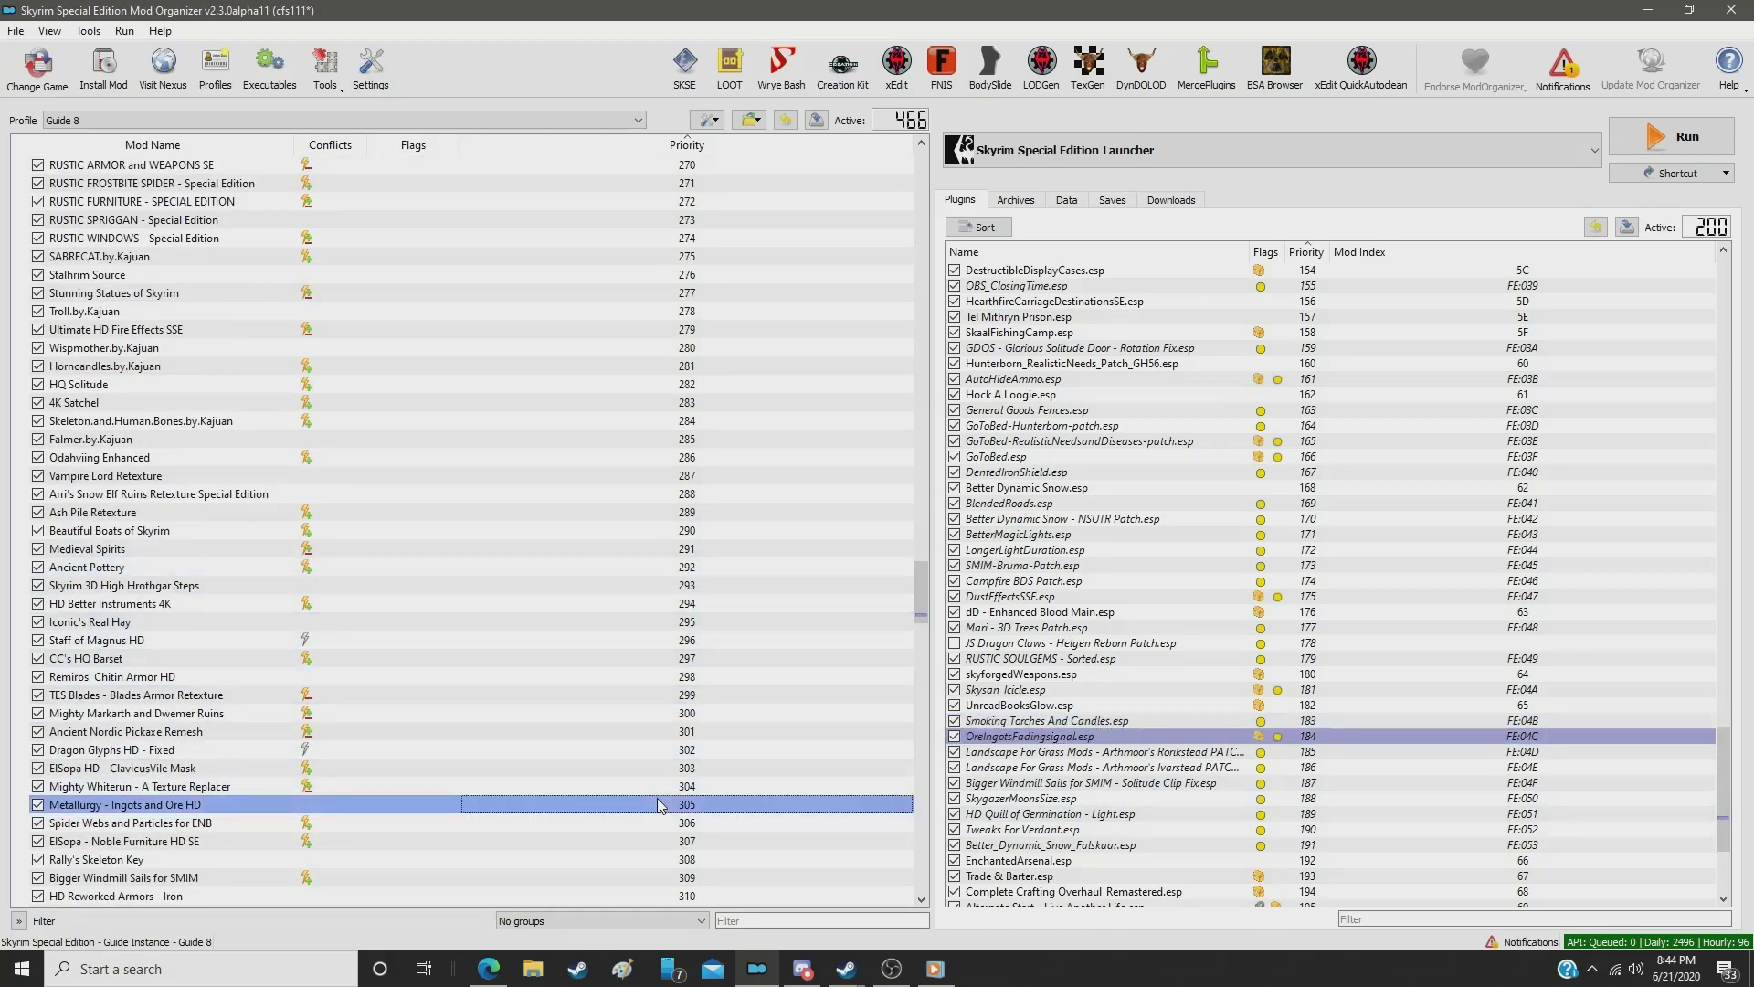
{"action": "left_click", "coordinate": [657, 804]}
{"action": "type", "text": "167"}
{"action": "key", "text": "Return"}
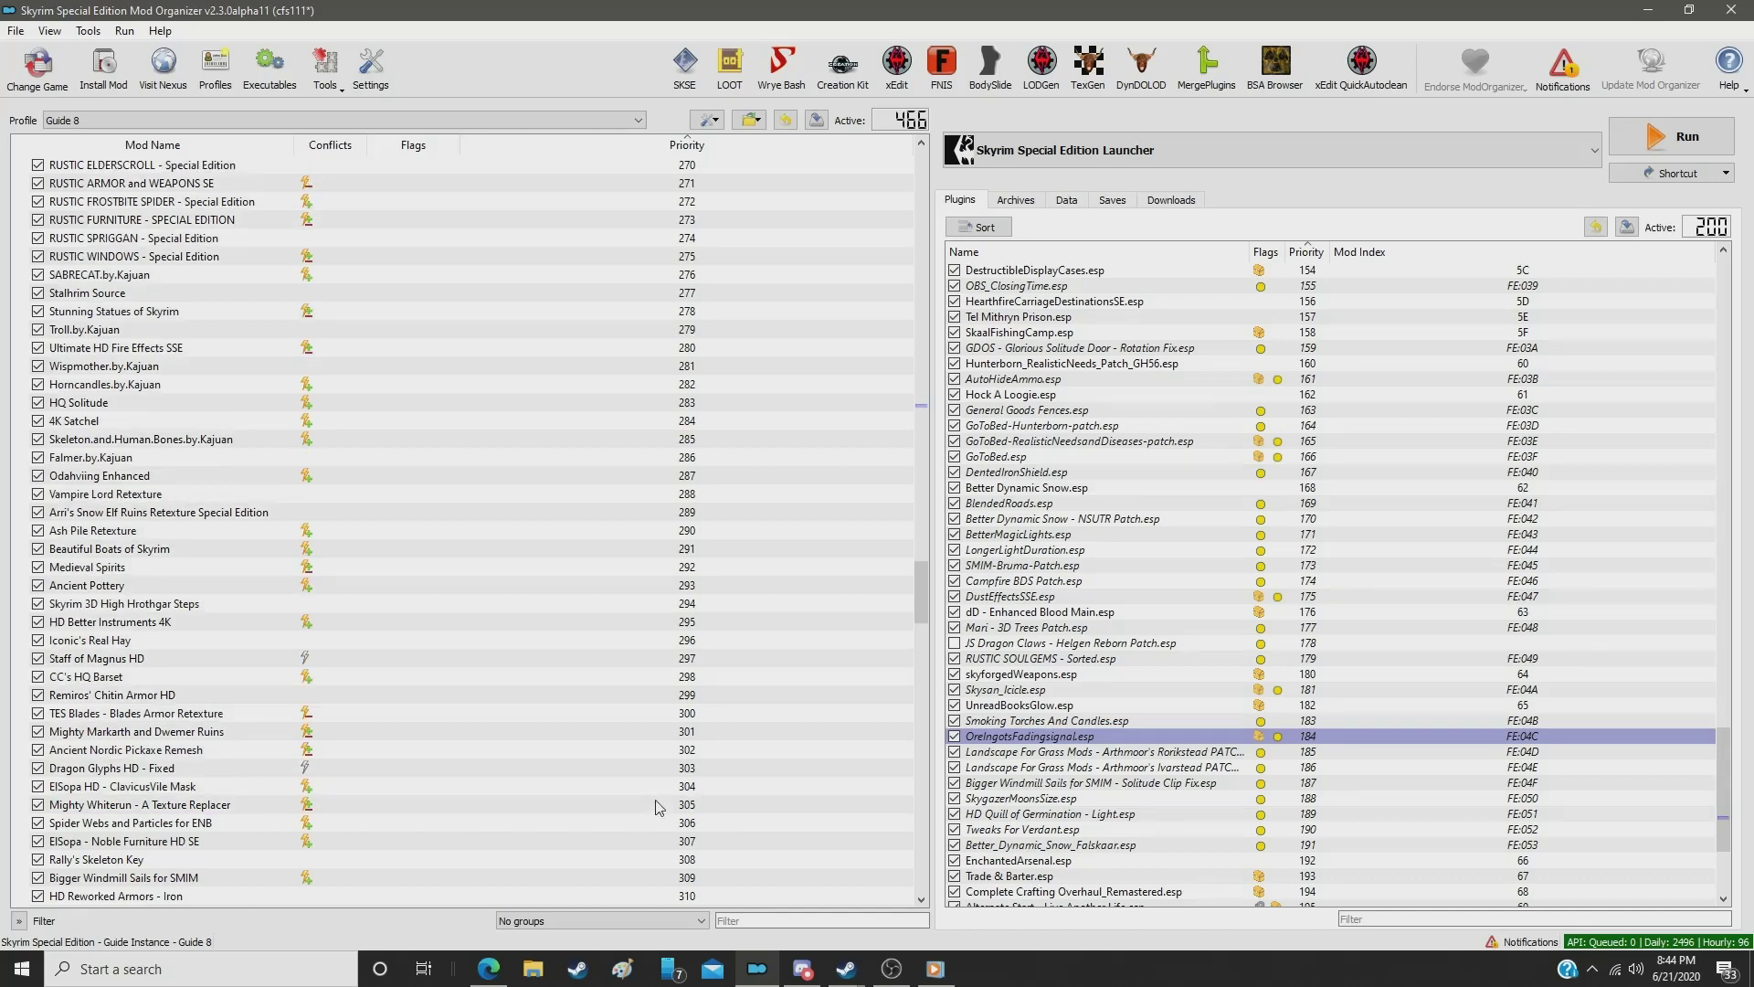
{"action": "left_click_drag", "start_coordinate": [921, 572], "coordinate": [976, 402]}
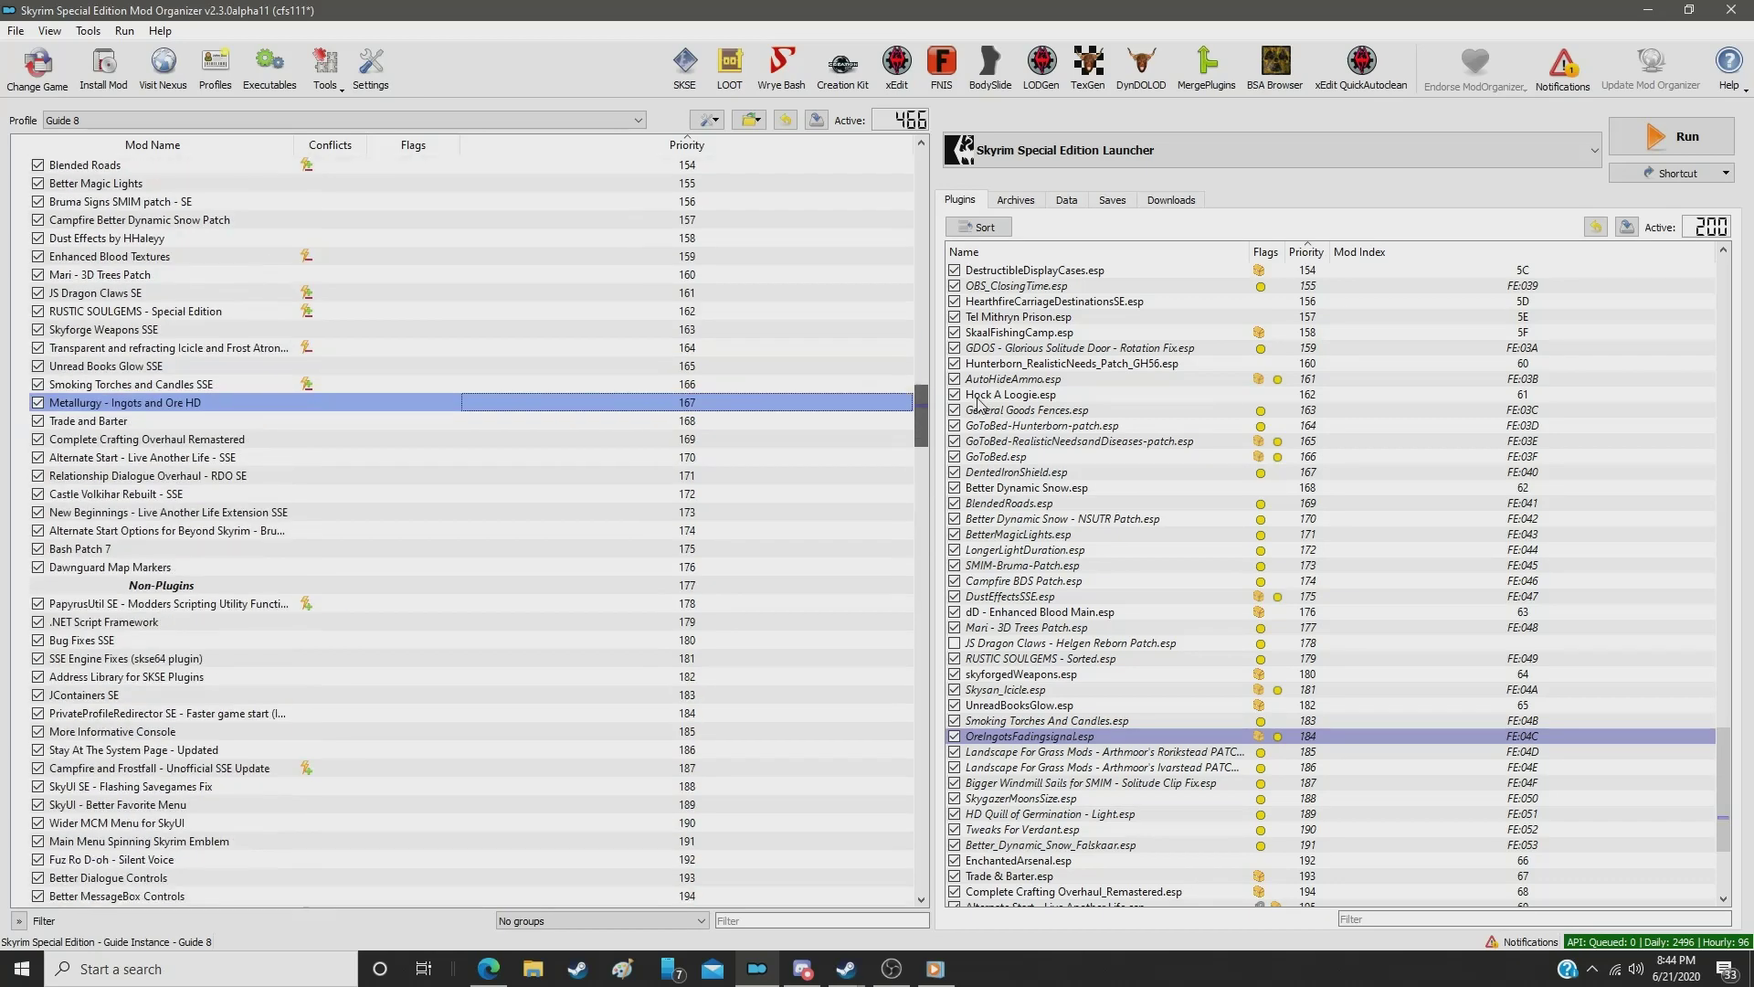
Step: Check the next plugins after OreIngotsFadingsignal.esp for their mods and set the priority of Bigger Windmill Sails for SMIM to 168
{"action": "left_click", "coordinate": [1056, 755]}
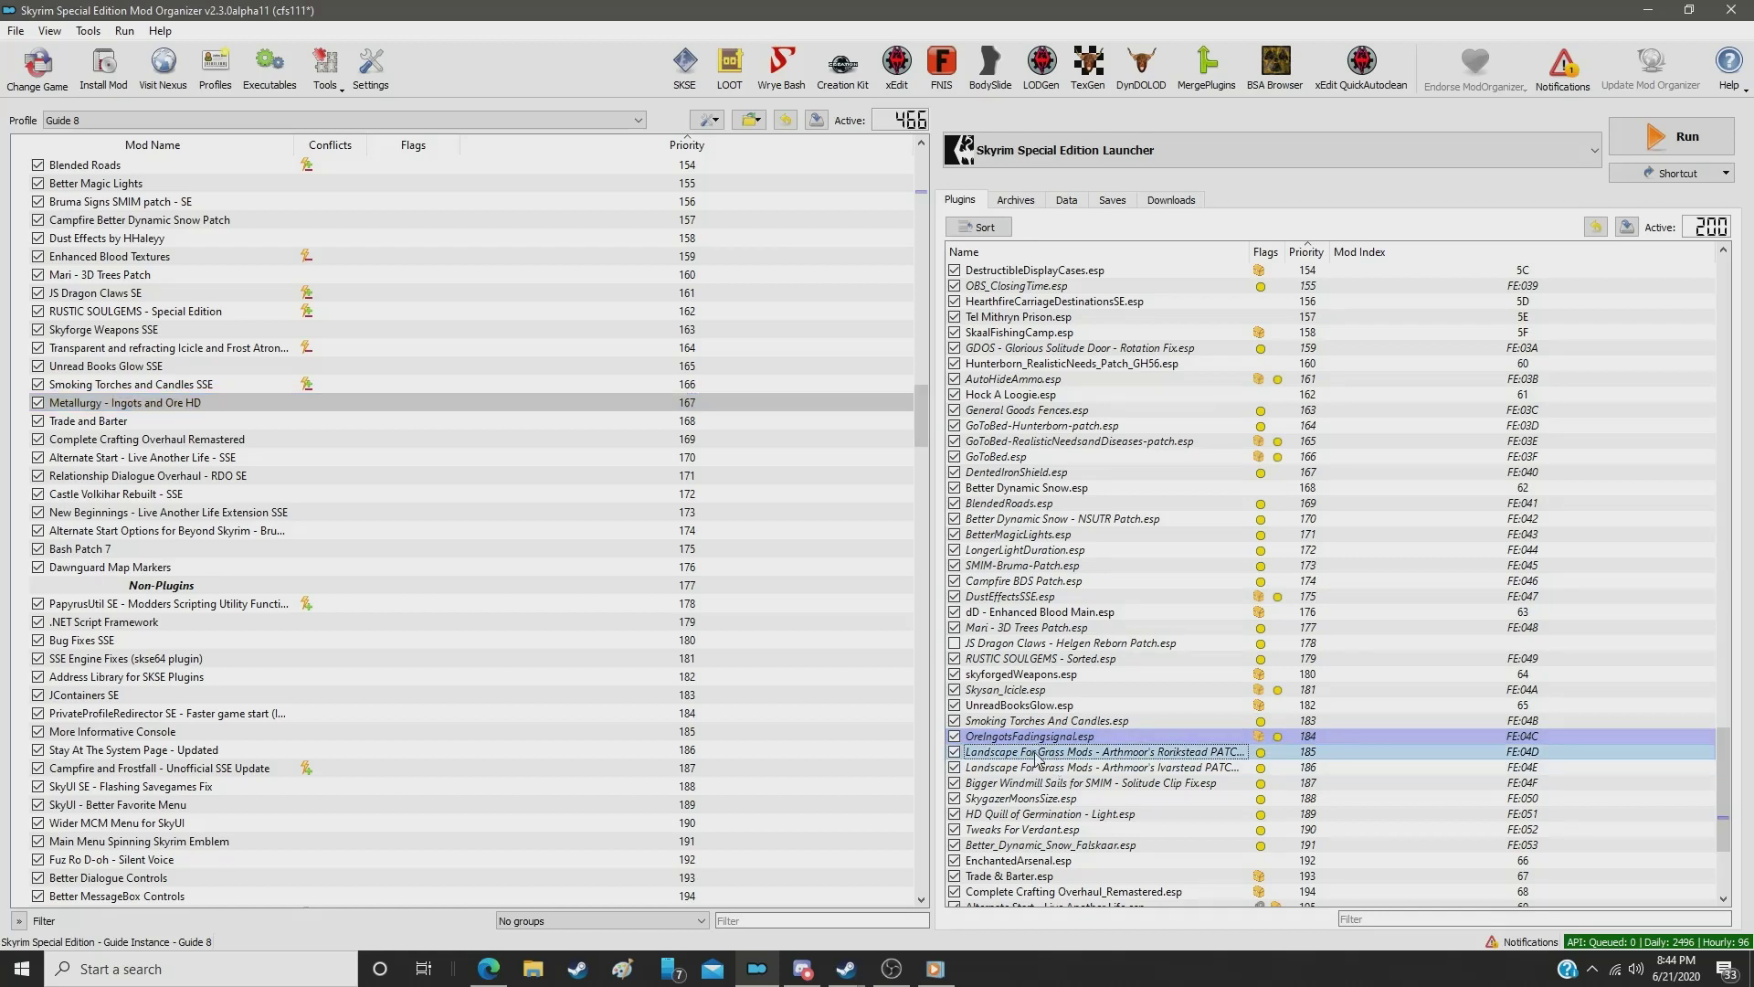
{"action": "left_click", "coordinate": [1034, 770]}
{"action": "left_click", "coordinate": [1033, 785]}
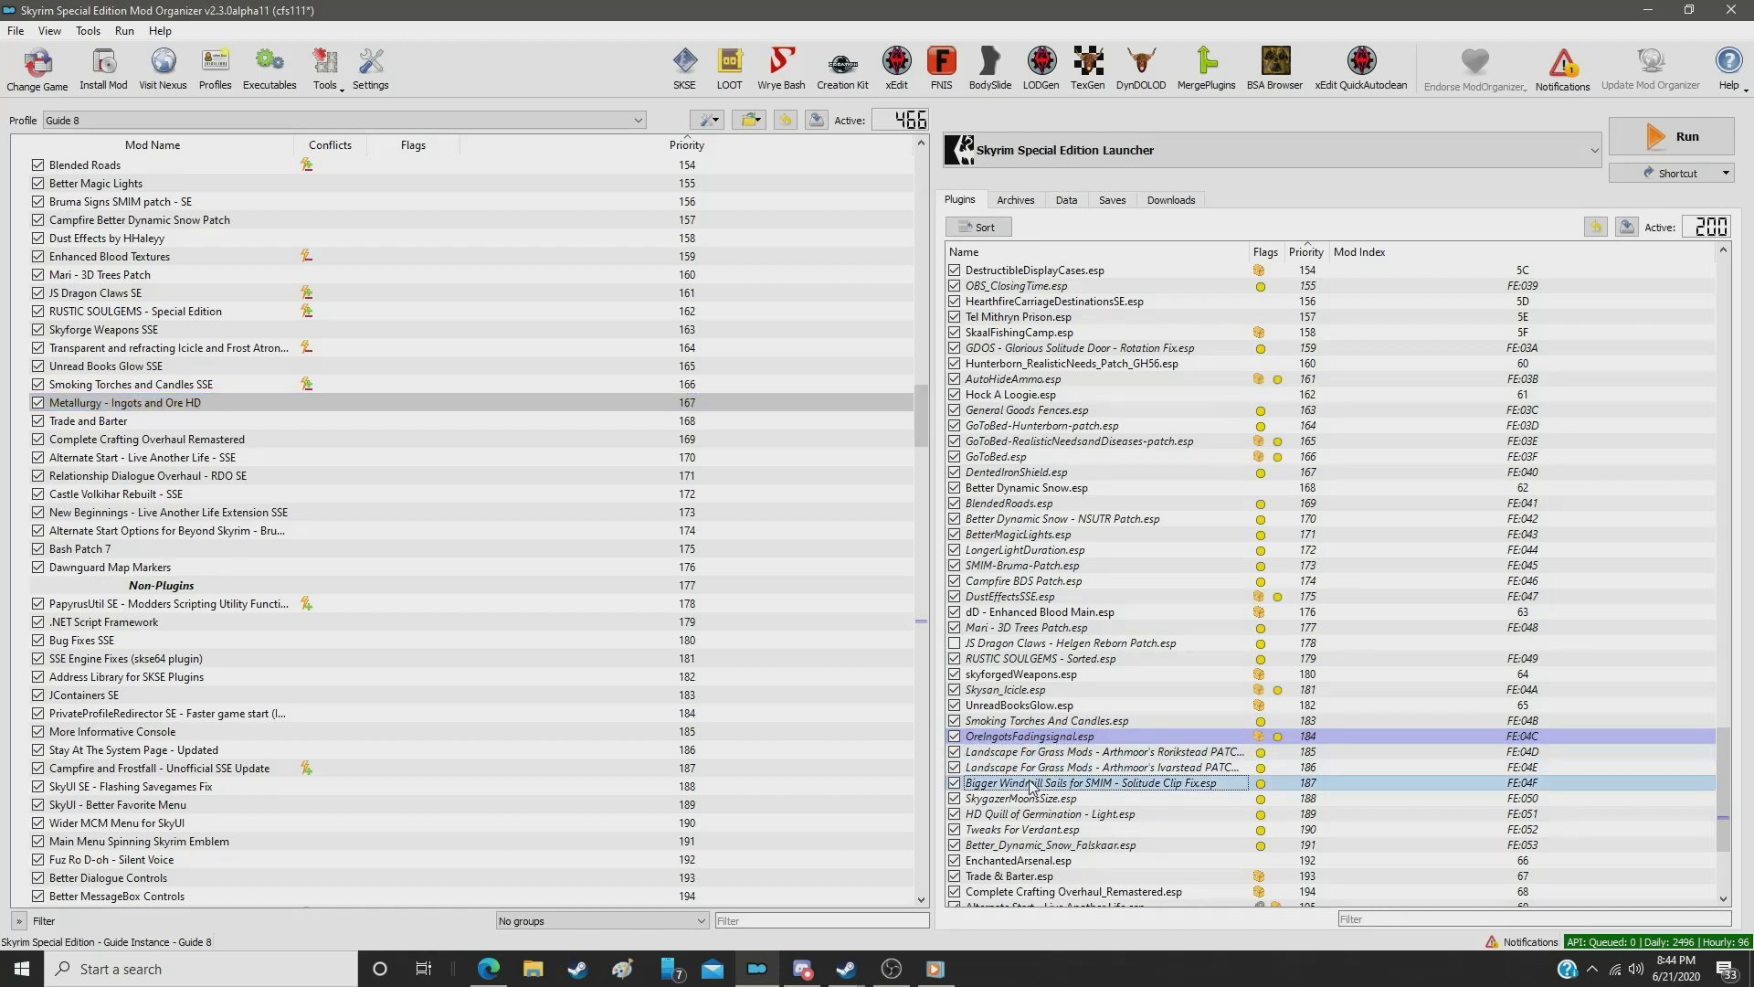
{"action": "left_click_drag", "start_coordinate": [916, 445], "coordinate": [918, 660]}
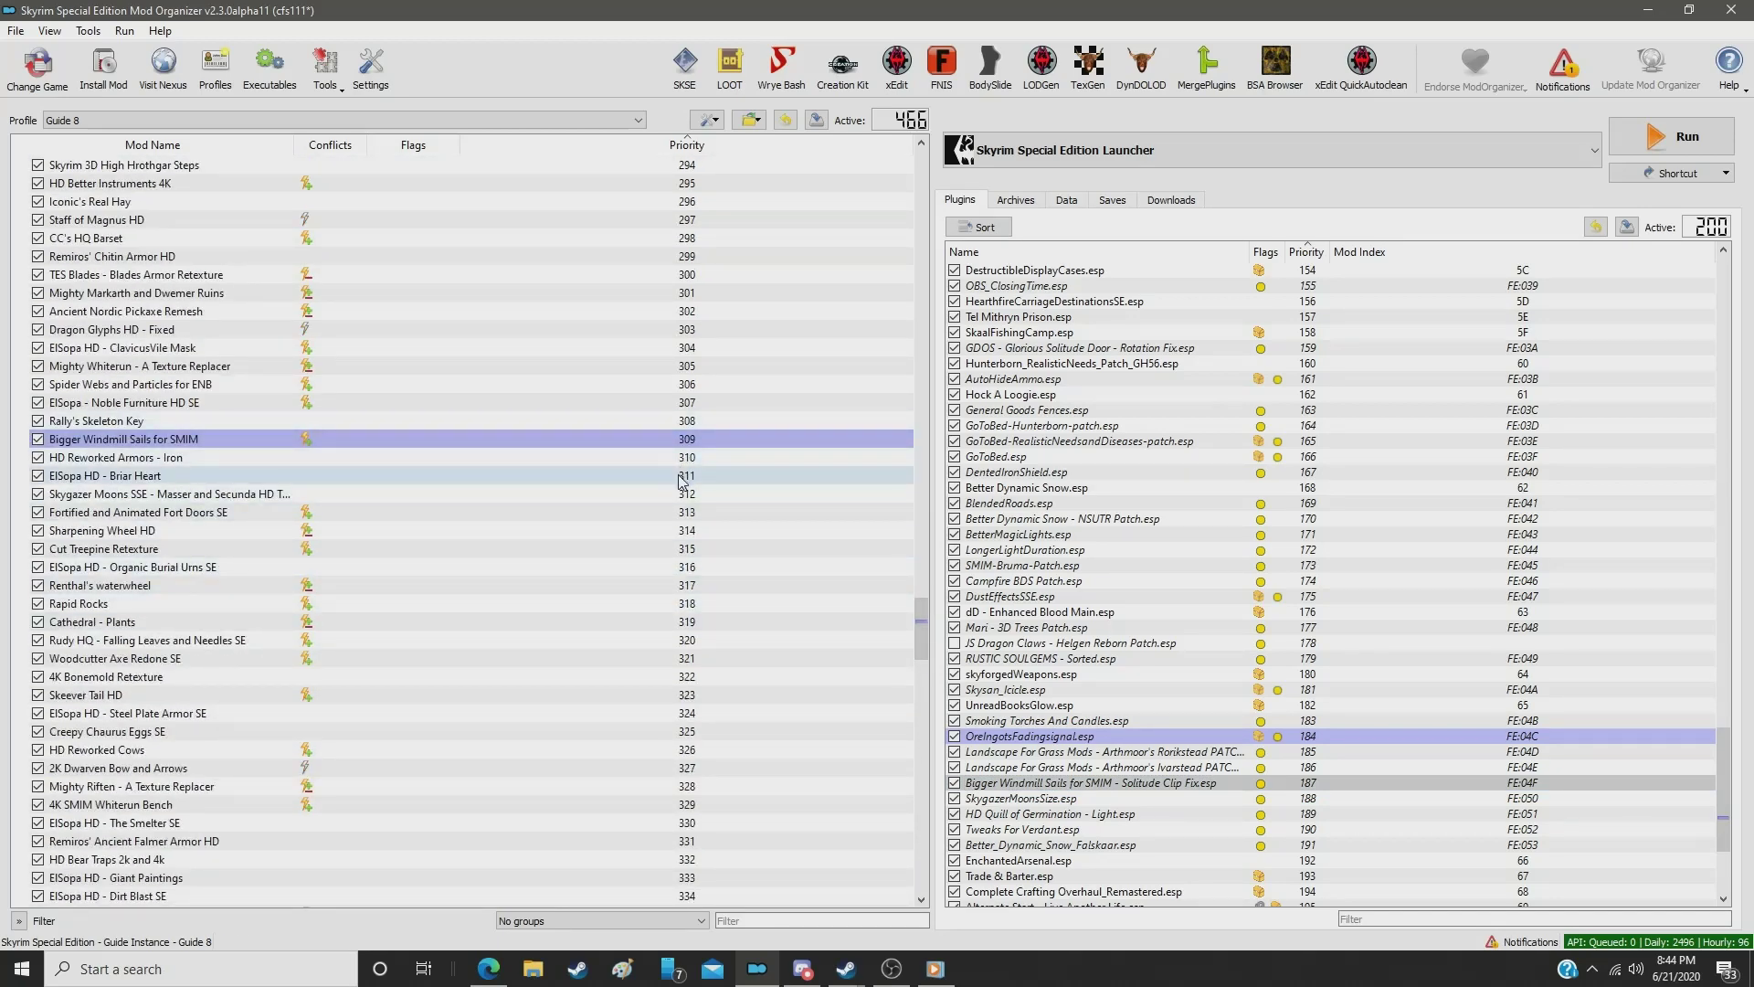
{"action": "left_click_drag", "start_coordinate": [714, 444], "coordinate": [691, 443]}
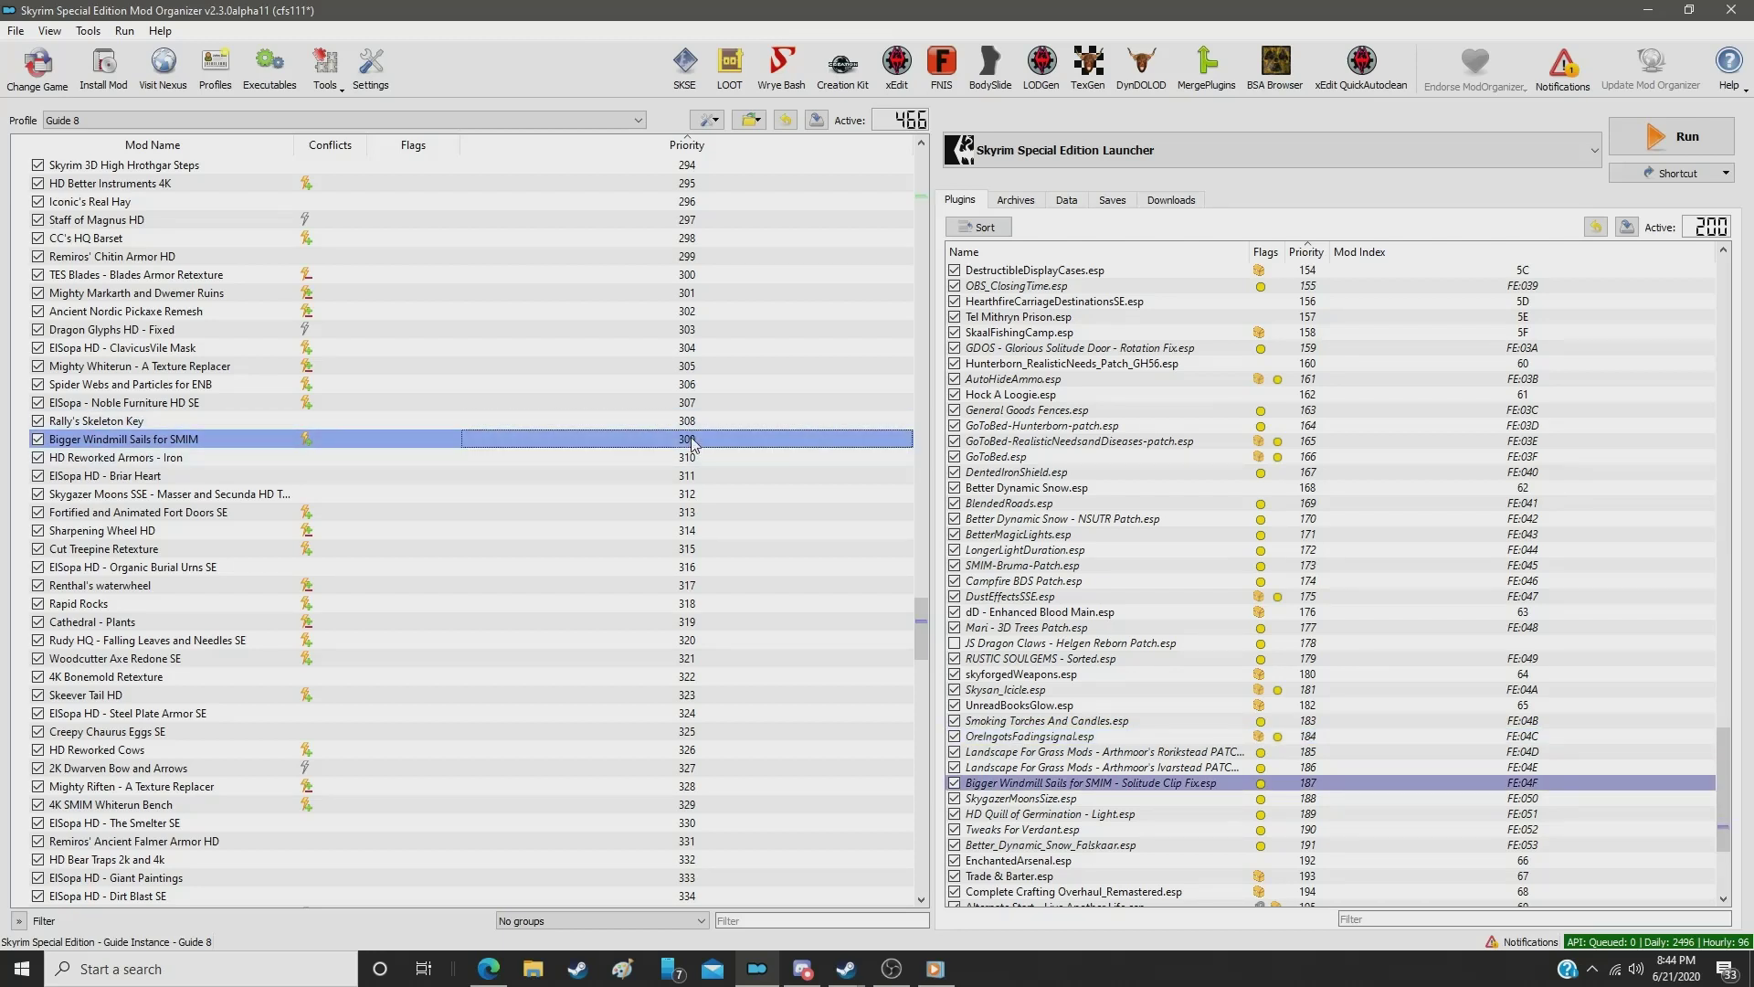
{"action": "double_click", "coordinate": [692, 441]}
{"action": "type", "text": "293"}
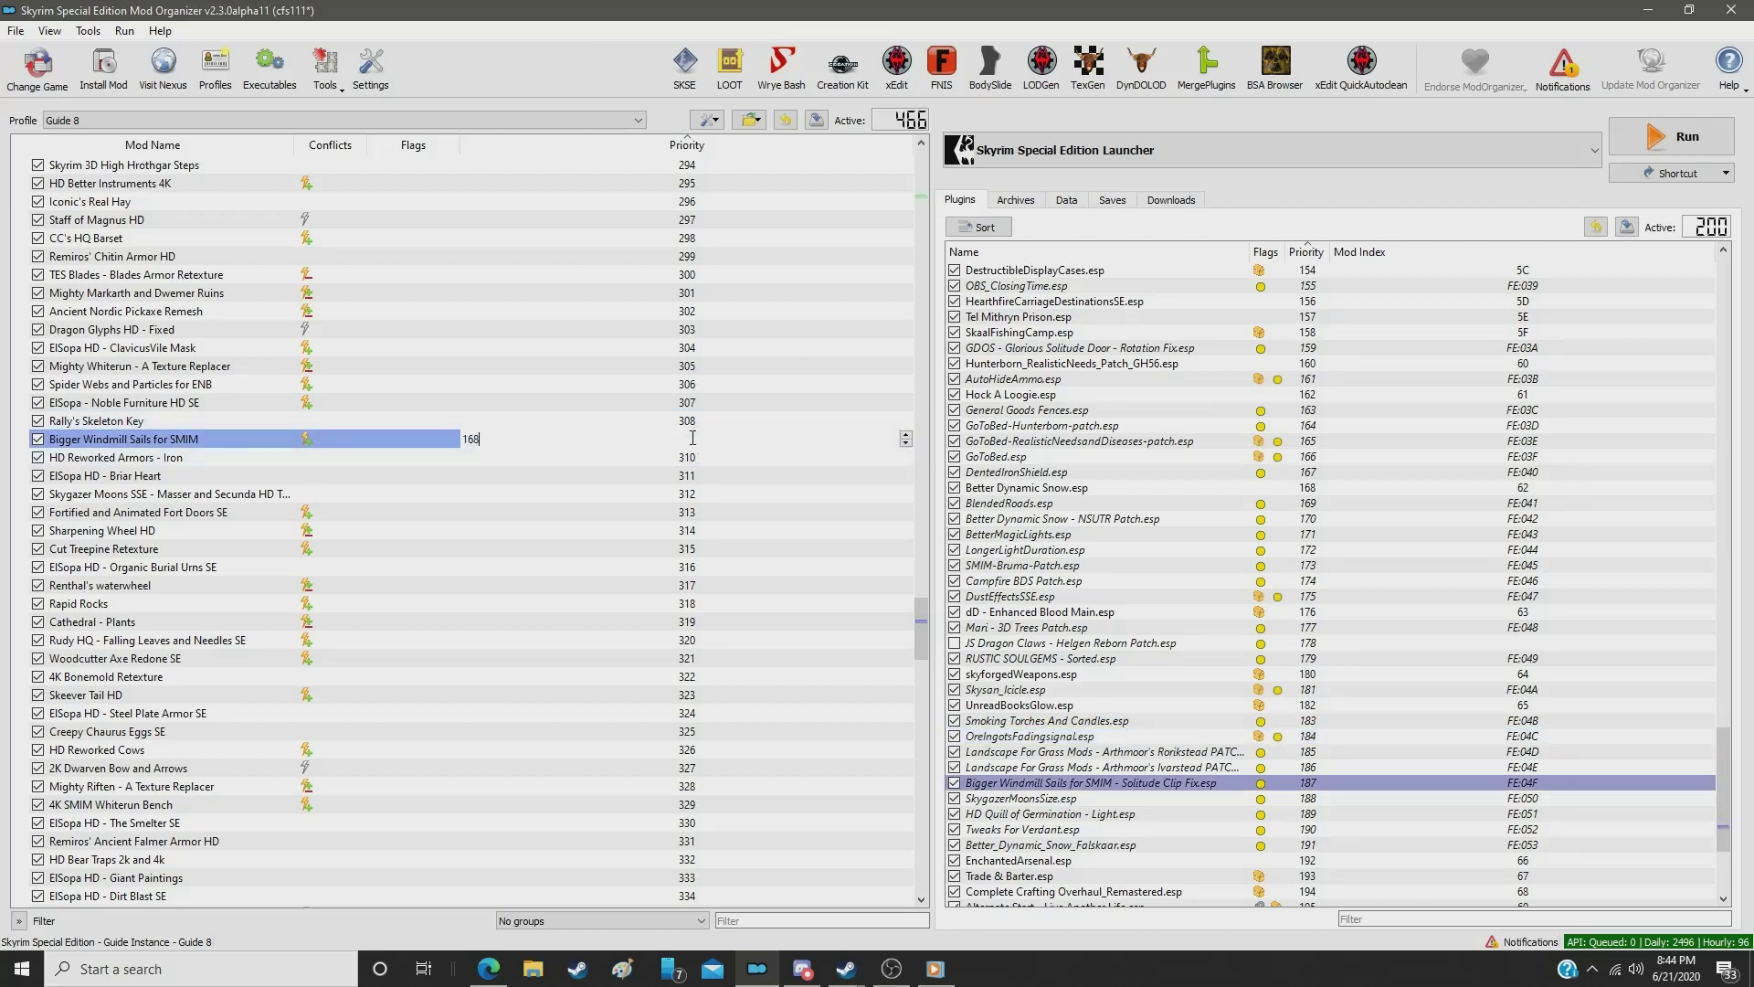
{"action": "key", "text": "Return"}
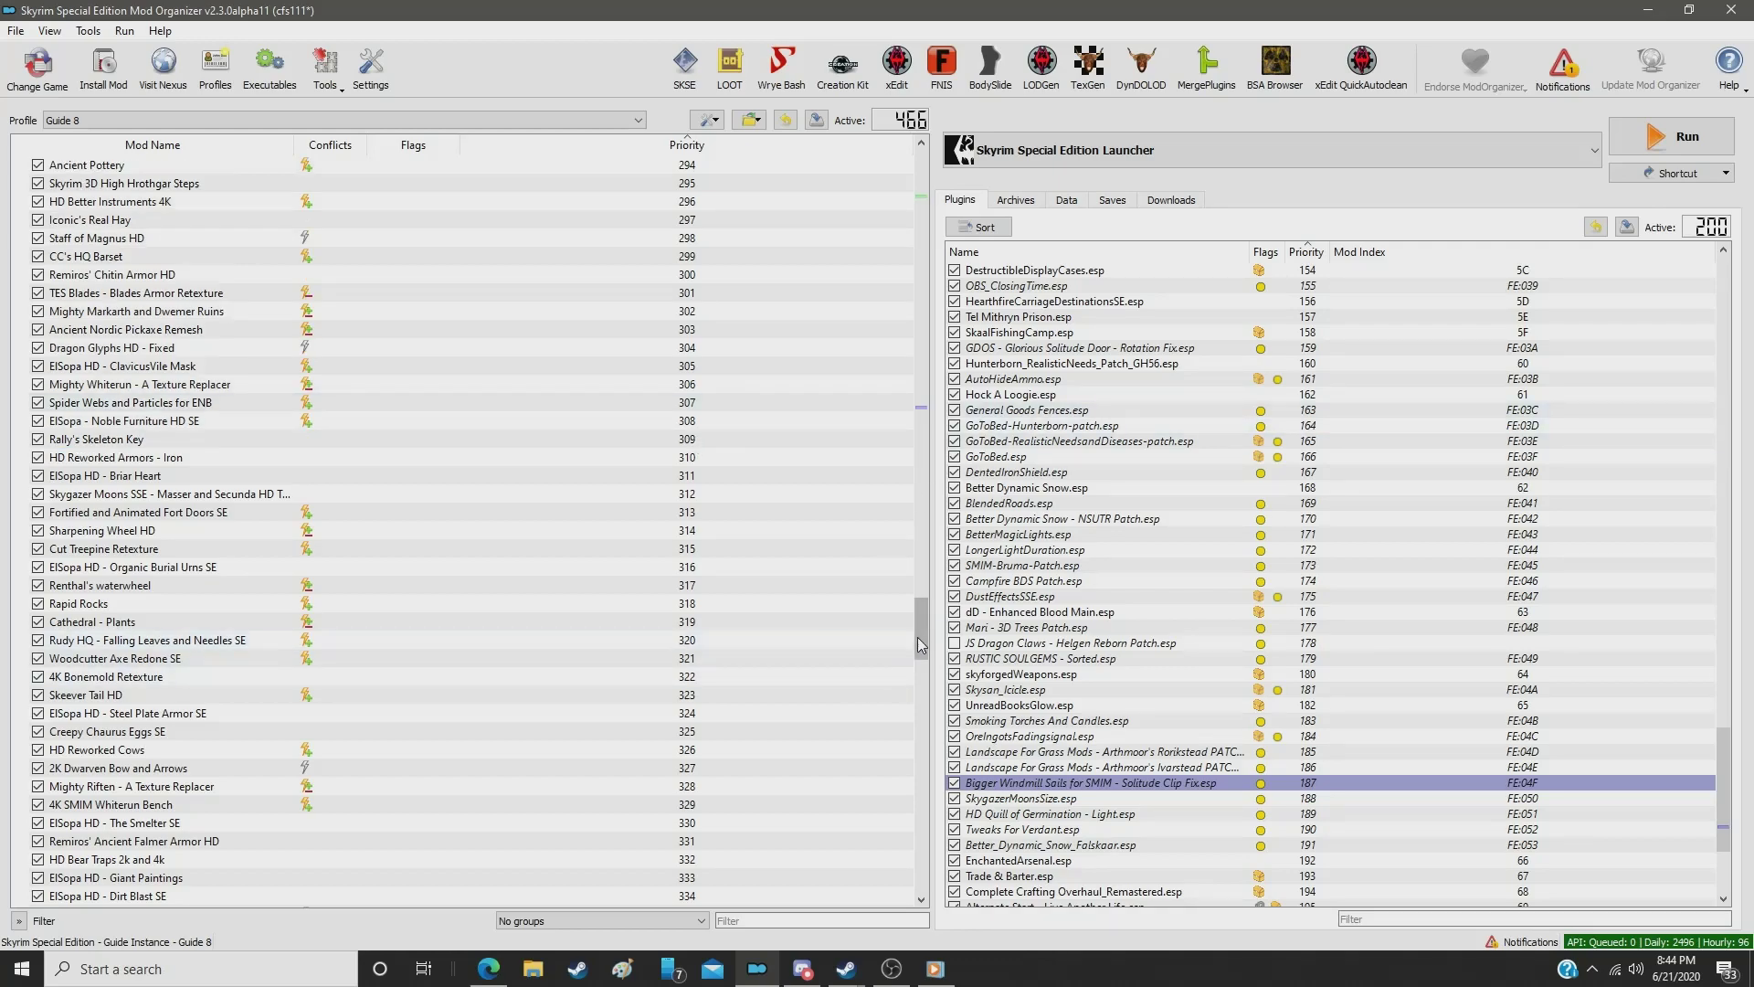
Step: Locate the mod behind SkygazerMoonsSize.esp and set the priority of Skygazer Moons SSE to 169
{"action": "mouse_move", "coordinate": [921, 630]}
{"action": "left_mouse_down"}
{"action": "mouse_move", "coordinate": [923, 411]}
{"action": "mouse_move", "coordinate": [925, 623]}
{"action": "left_mouse_up"}
{"action": "left_click", "coordinate": [699, 787]}
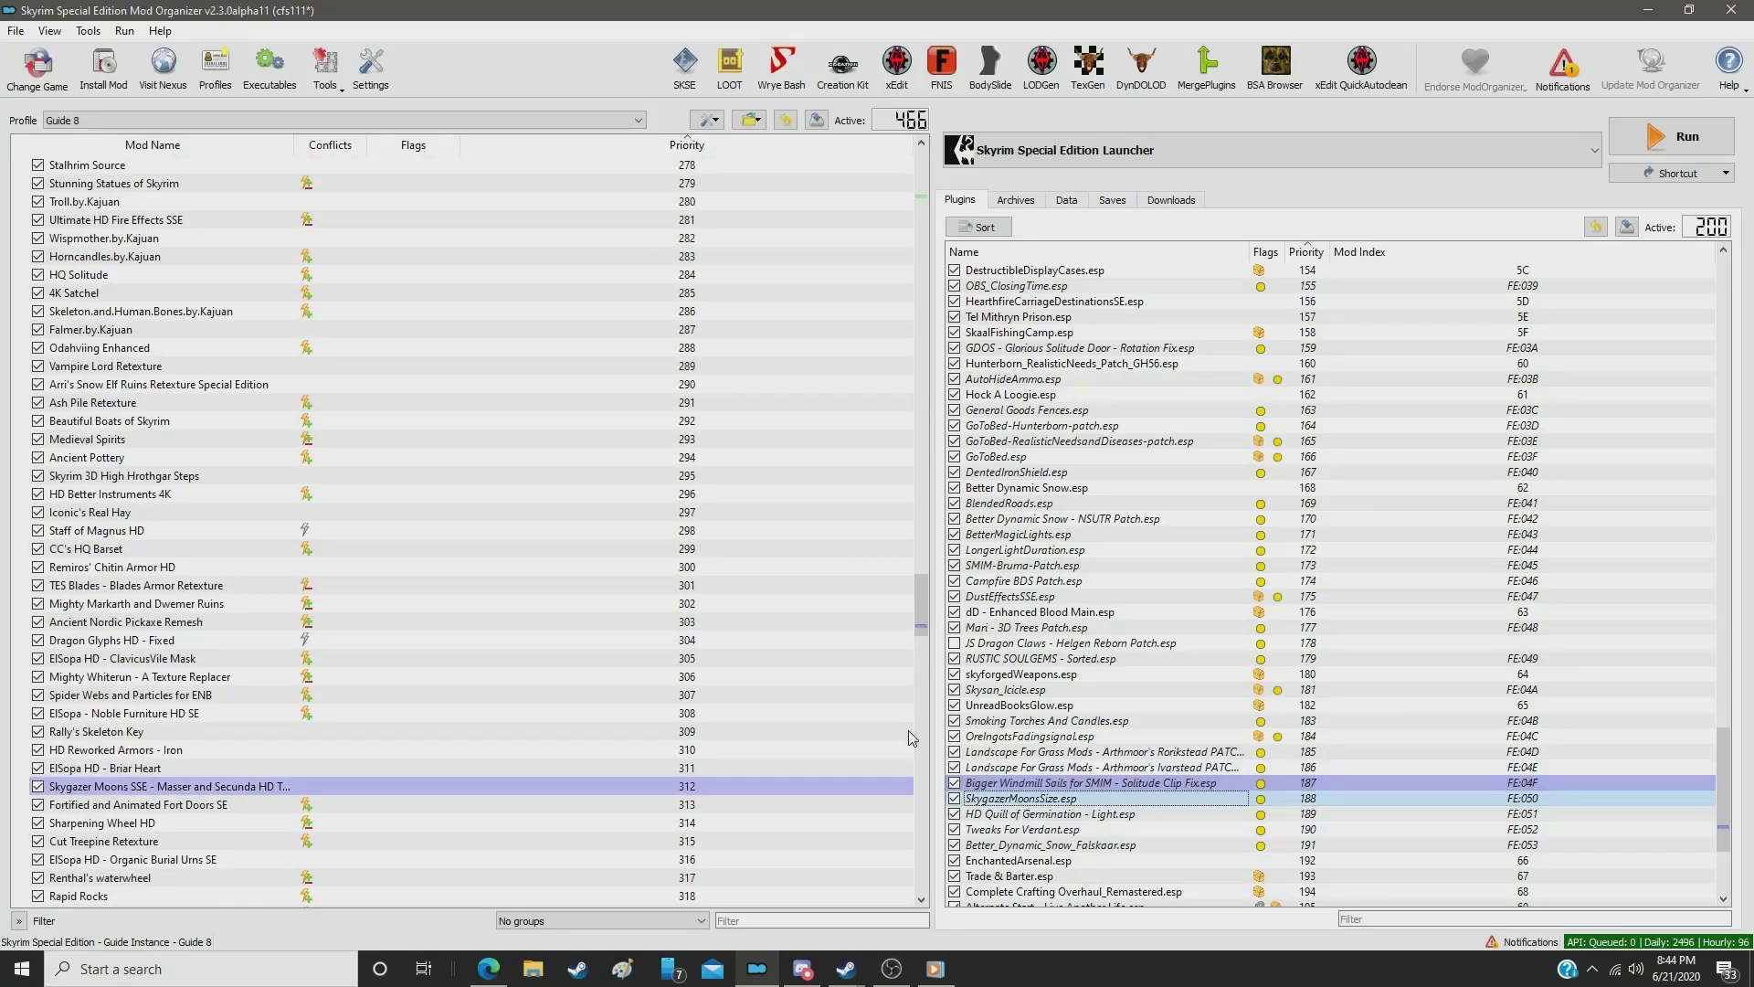
{"action": "double_click", "coordinate": [698, 788]}
{"action": "type", "text": "277"}
{"action": "key", "text": "Return"}
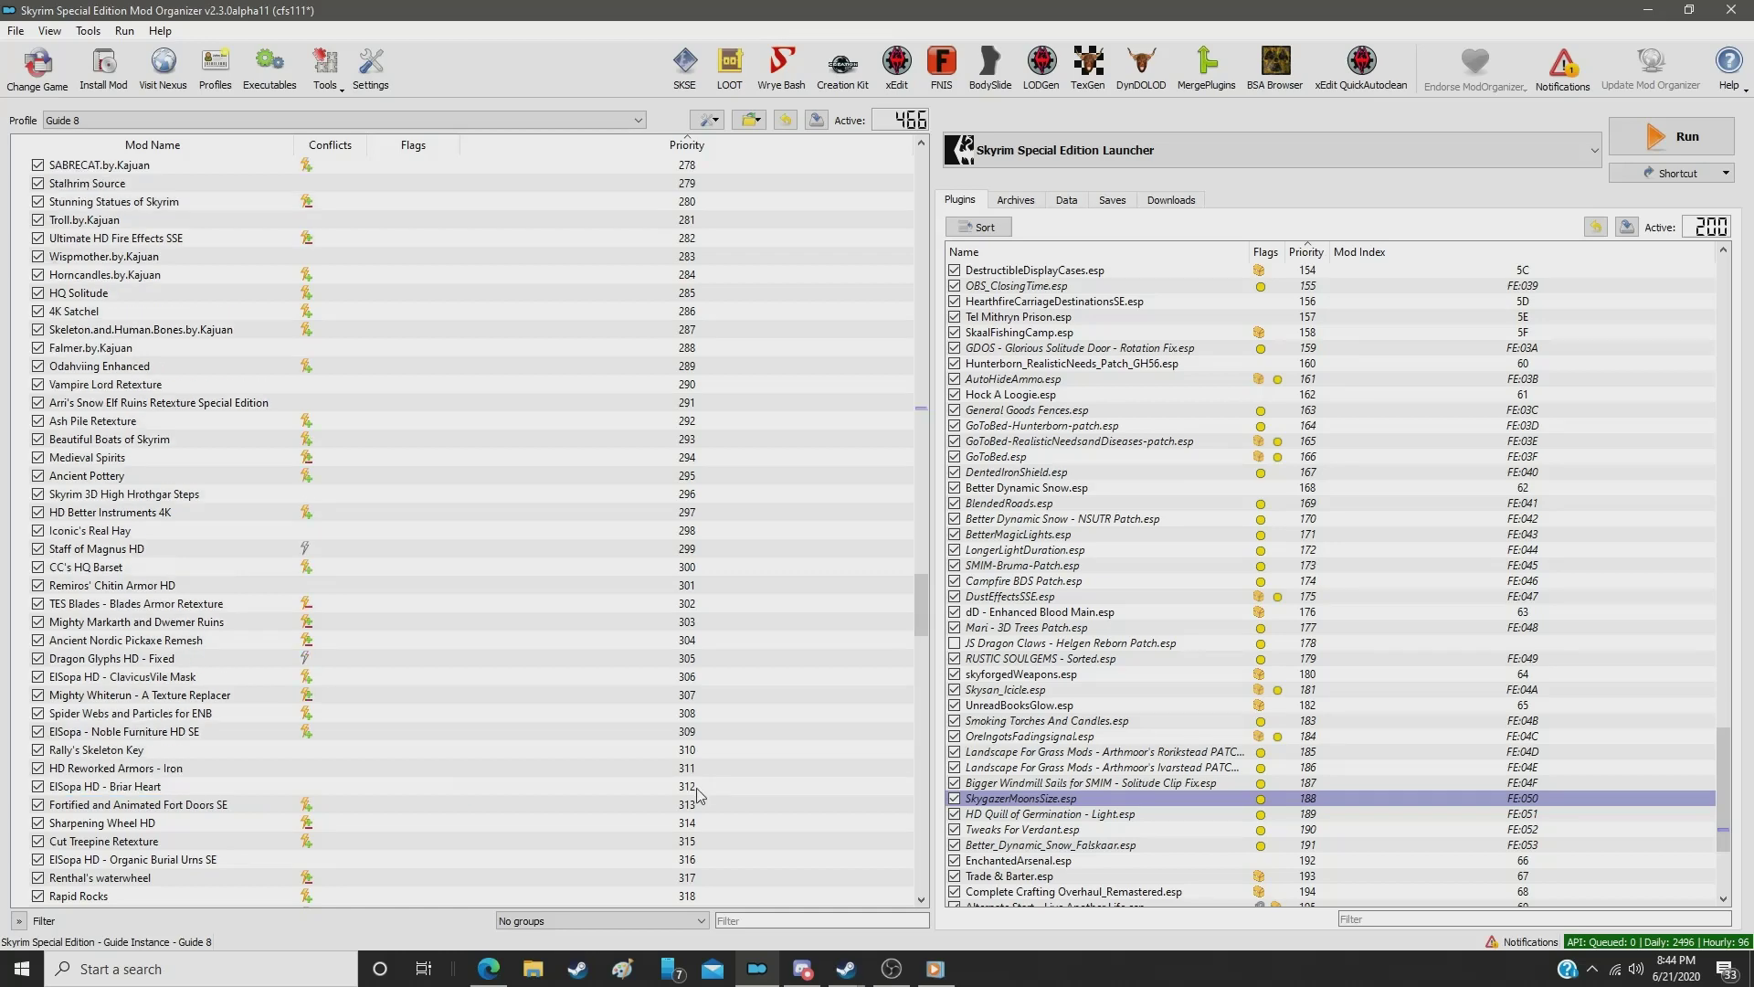
Step: Locate the mod behind HD Quill of Germination - Light.esp and set the priority of Snazzy Quill of Germination to 170
{"action": "left_click", "coordinate": [1063, 815]}
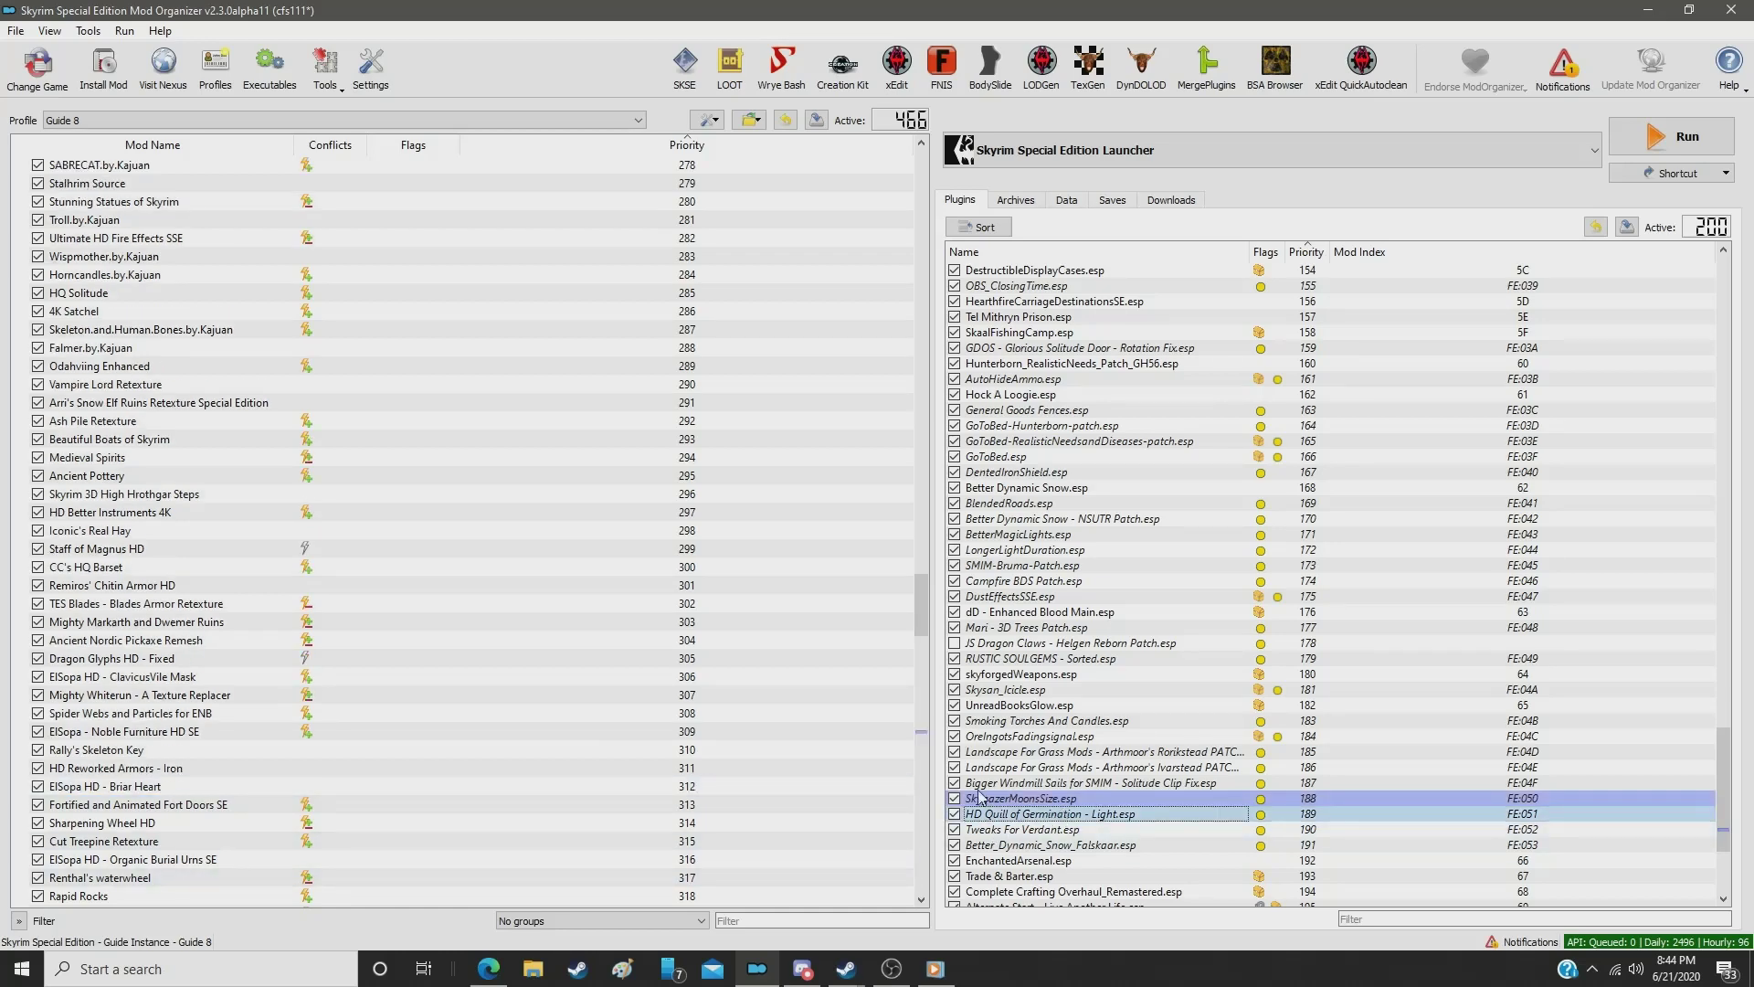
{"action": "scroll", "coordinate": [900, 771], "scroll_direction": "down", "scroll_amount": 20}
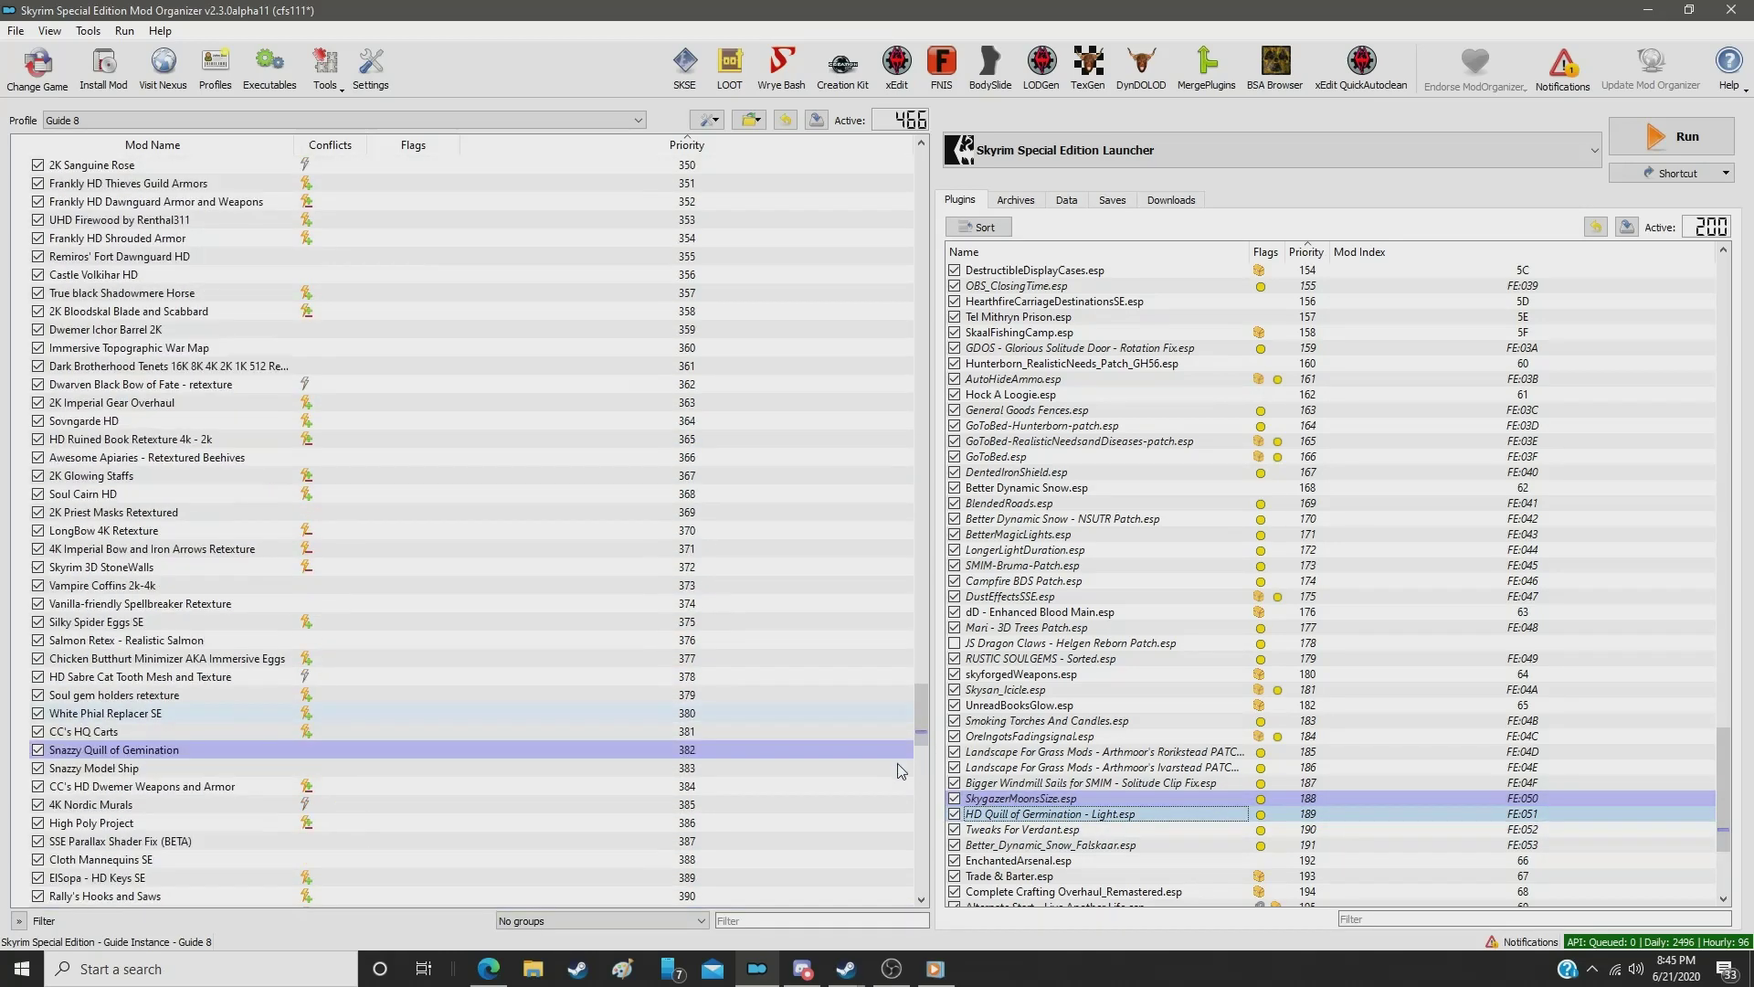
{"action": "scroll", "coordinate": [900, 771], "scroll_direction": "down", "scroll_amount": 1}
{"action": "left_click", "coordinate": [720, 695]}
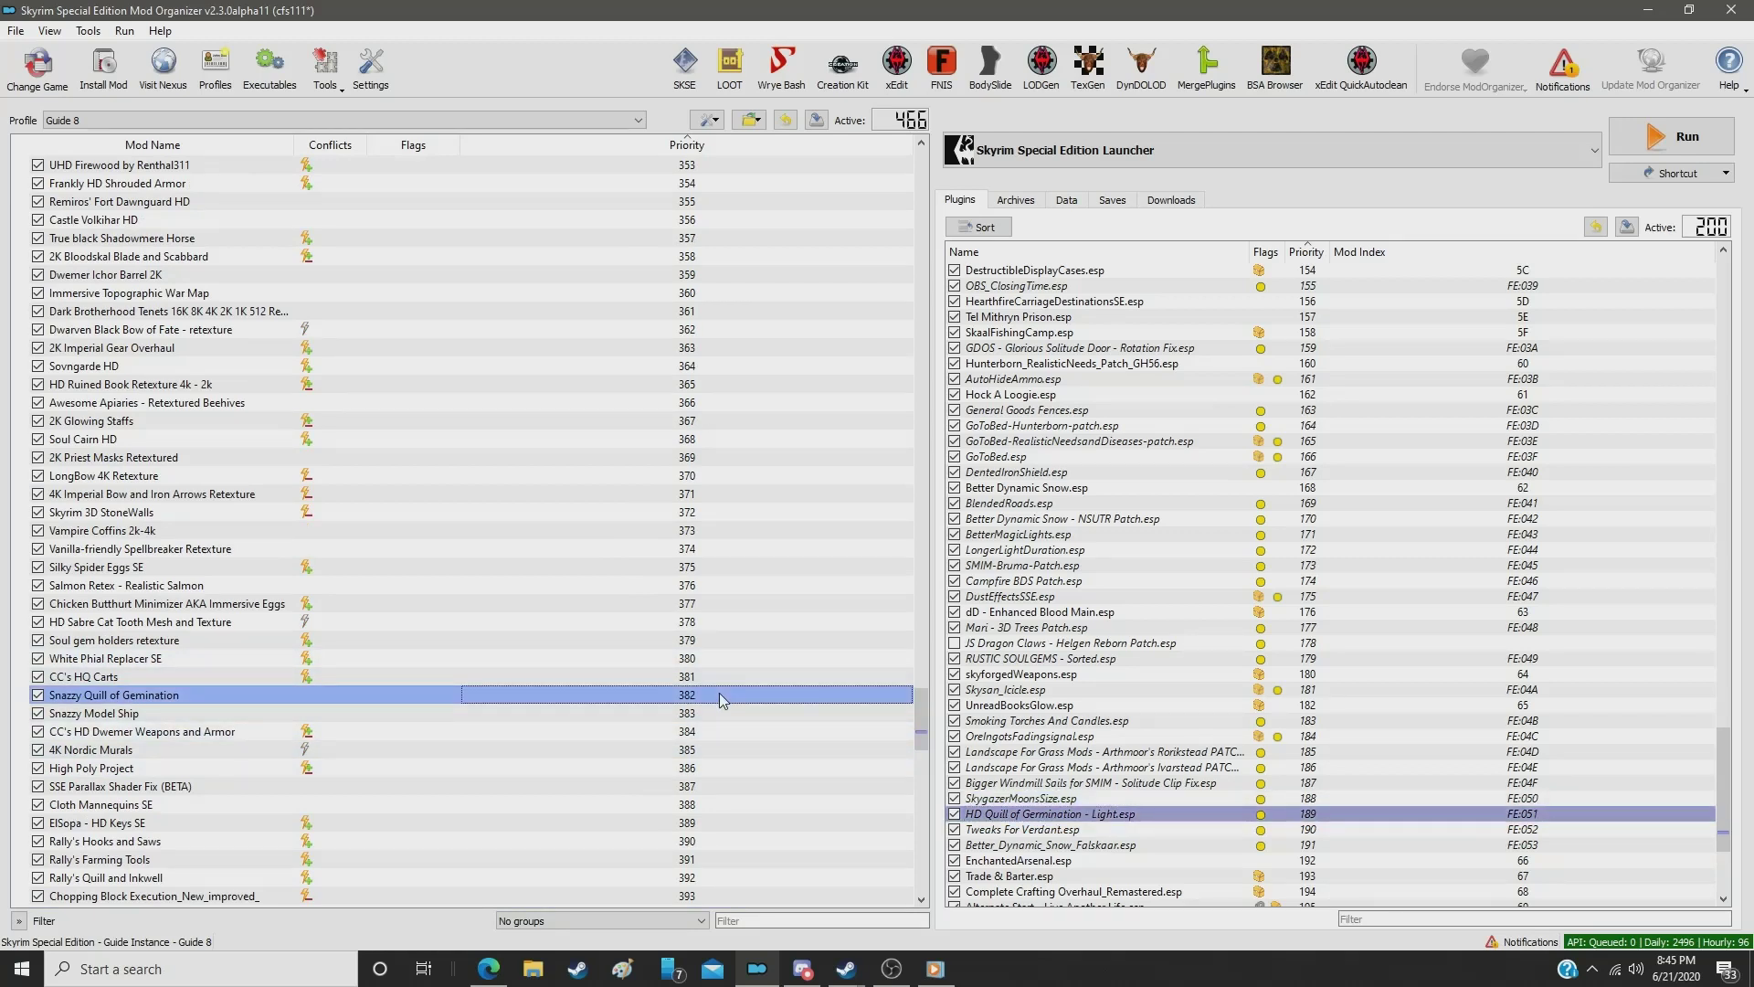
{"action": "left_click", "coordinate": [720, 694]}
{"action": "type", "text": "350"}
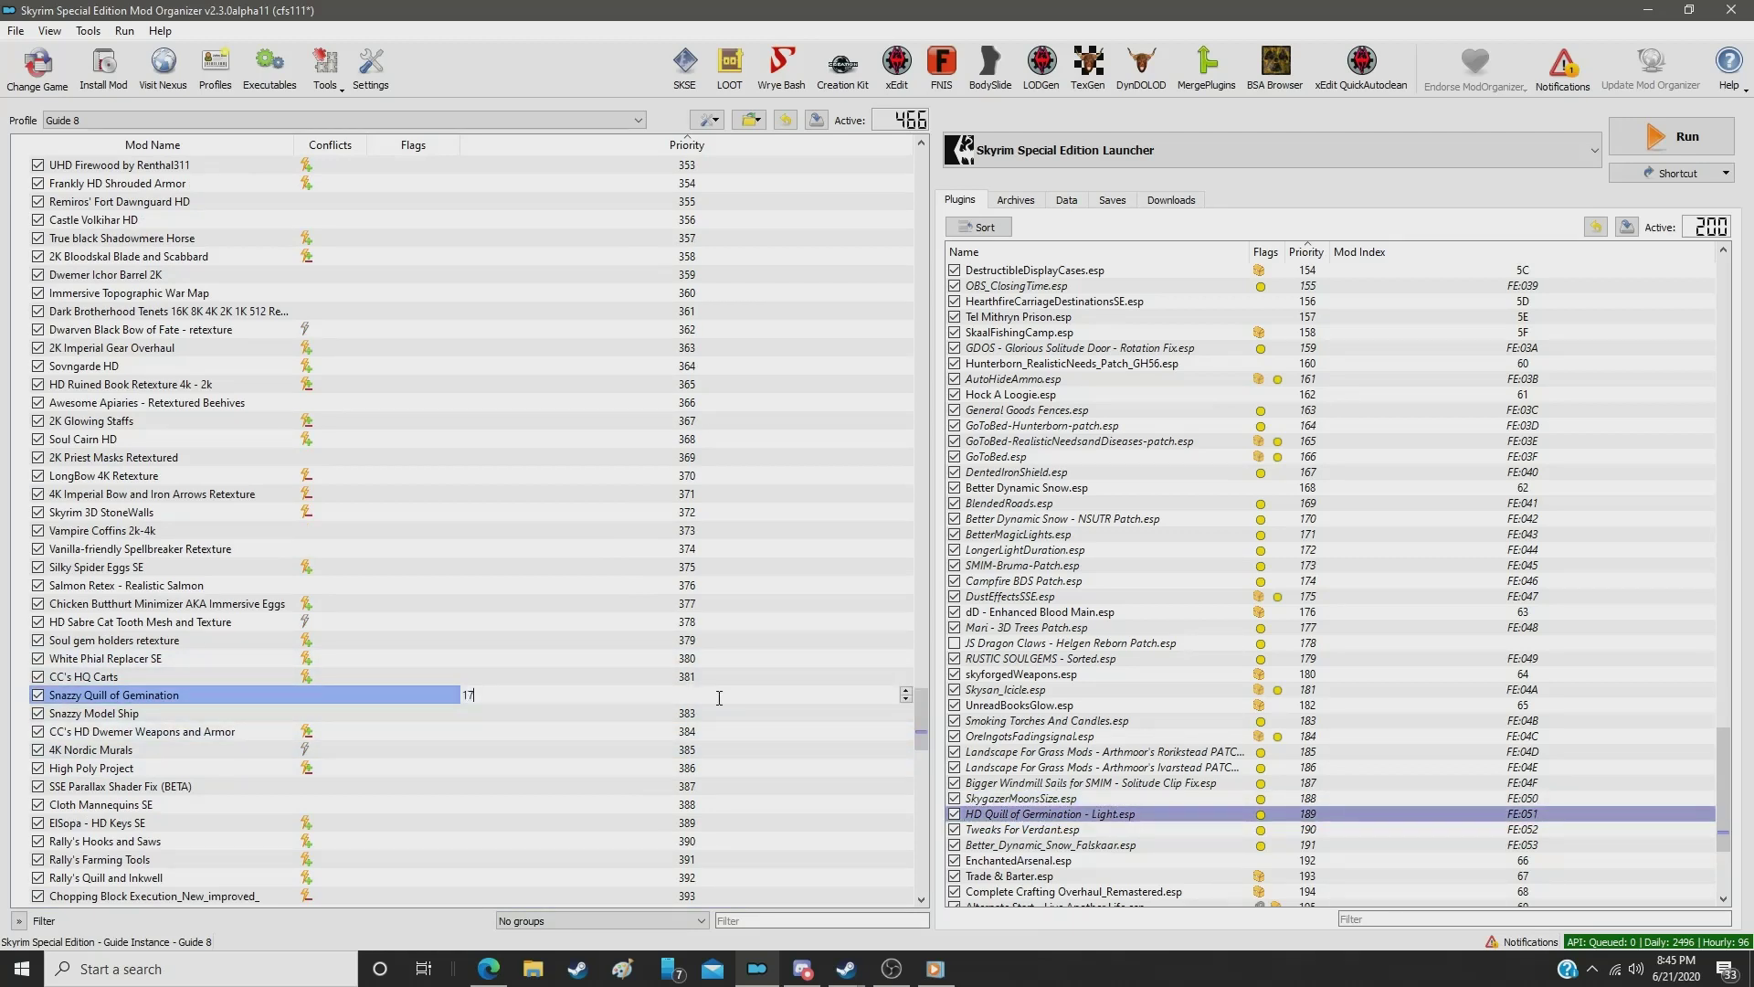
{"action": "key", "text": "Return"}
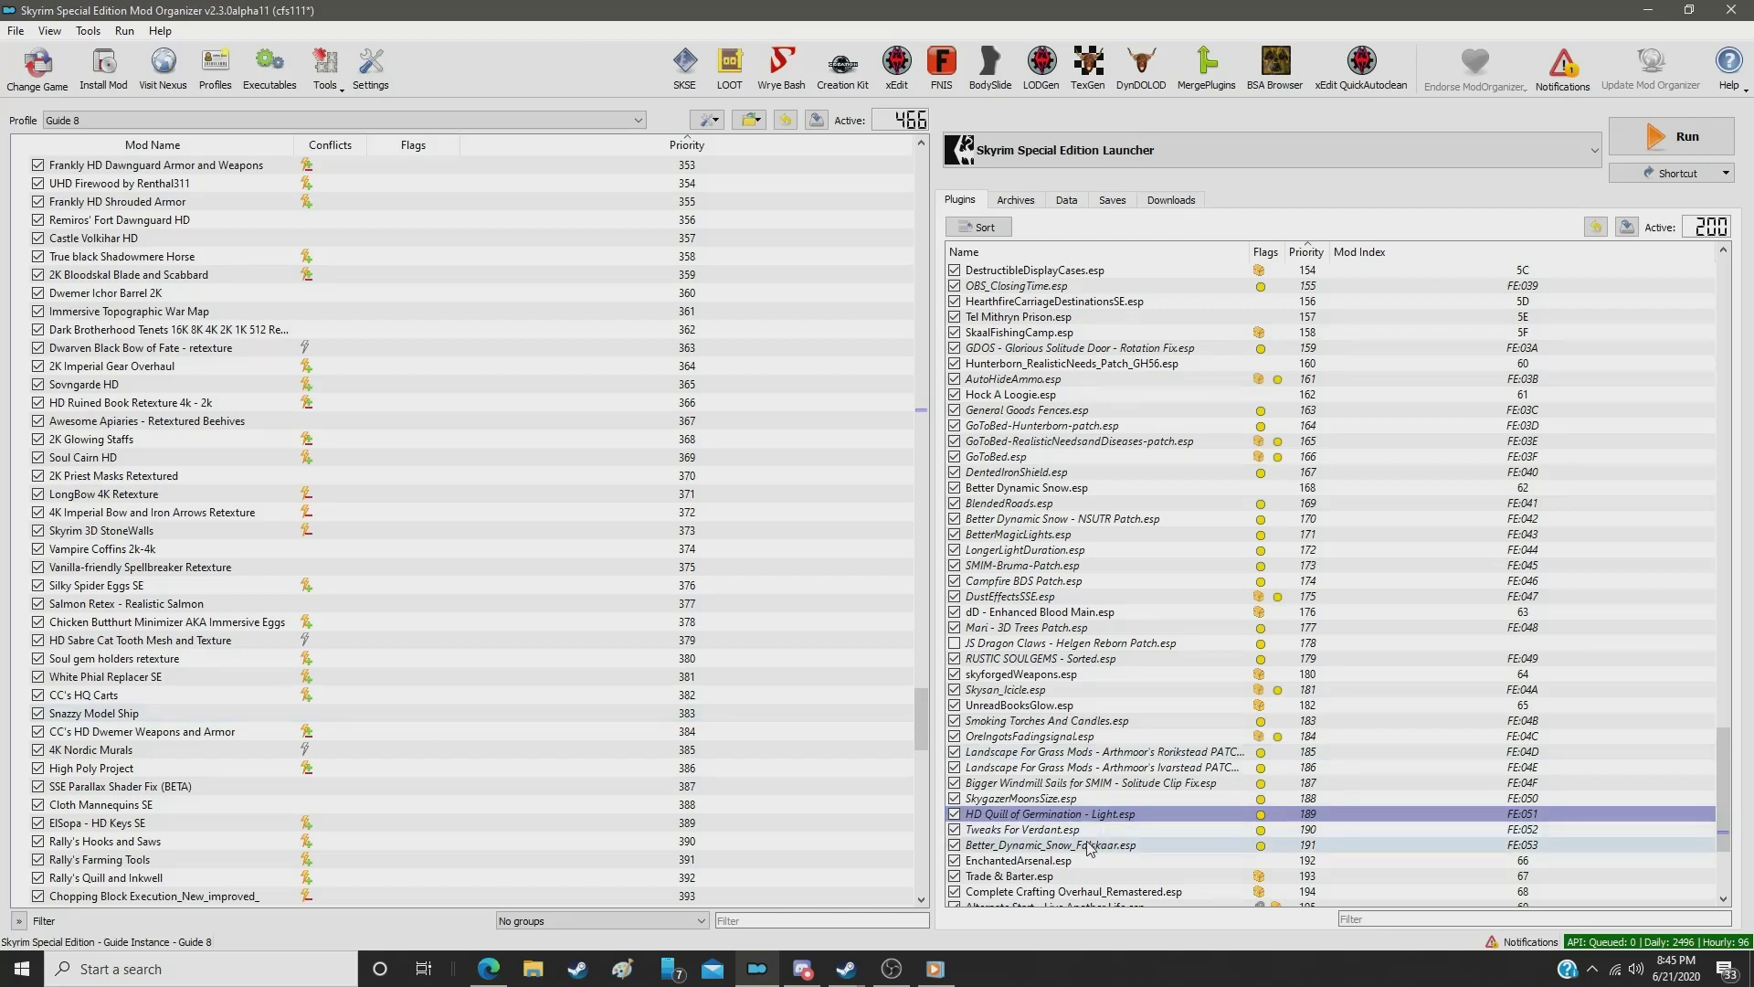
Step: Check the following plugins up to EnchantedArsenal.esp for their mods and set the priority of Enchanted Arsenal - SSE to 172
{"action": "left_click_drag", "start_coordinate": [1078, 815], "coordinate": [919, 724]}
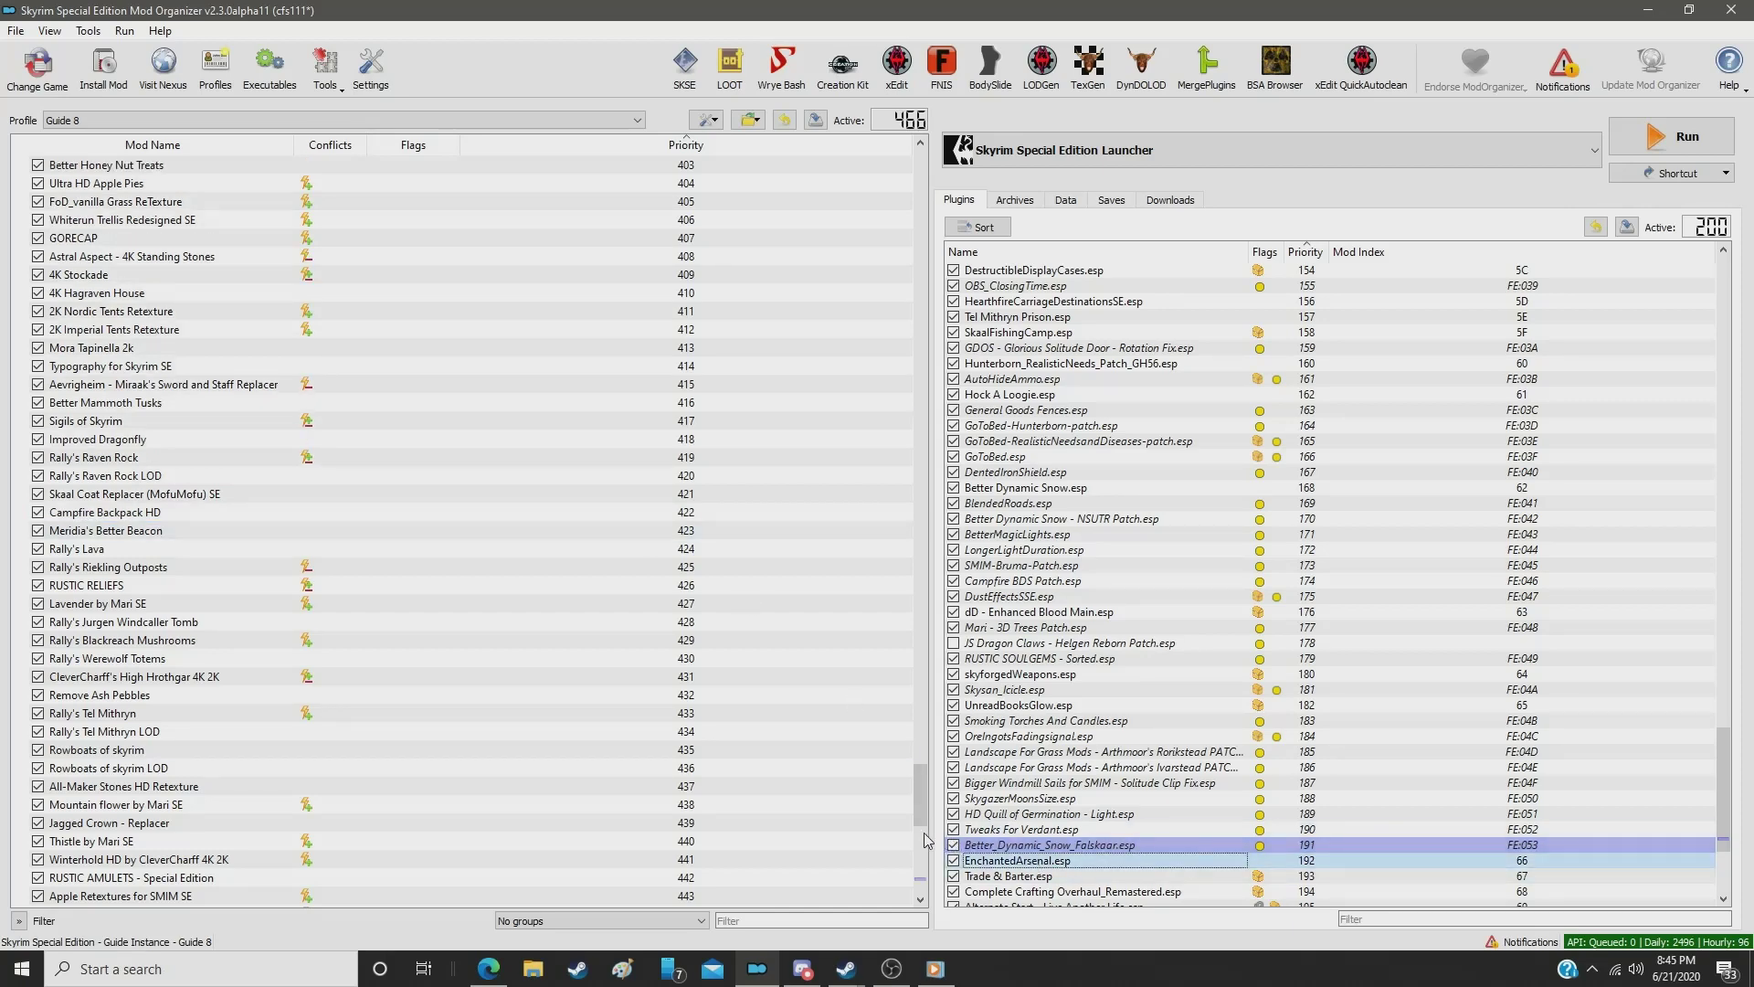
{"action": "scroll", "coordinate": [907, 837], "scroll_direction": "down", "scroll_amount": 5}
{"action": "scroll", "coordinate": [907, 837], "scroll_direction": "down", "scroll_amount": 10}
{"action": "left_click", "coordinate": [670, 771]}
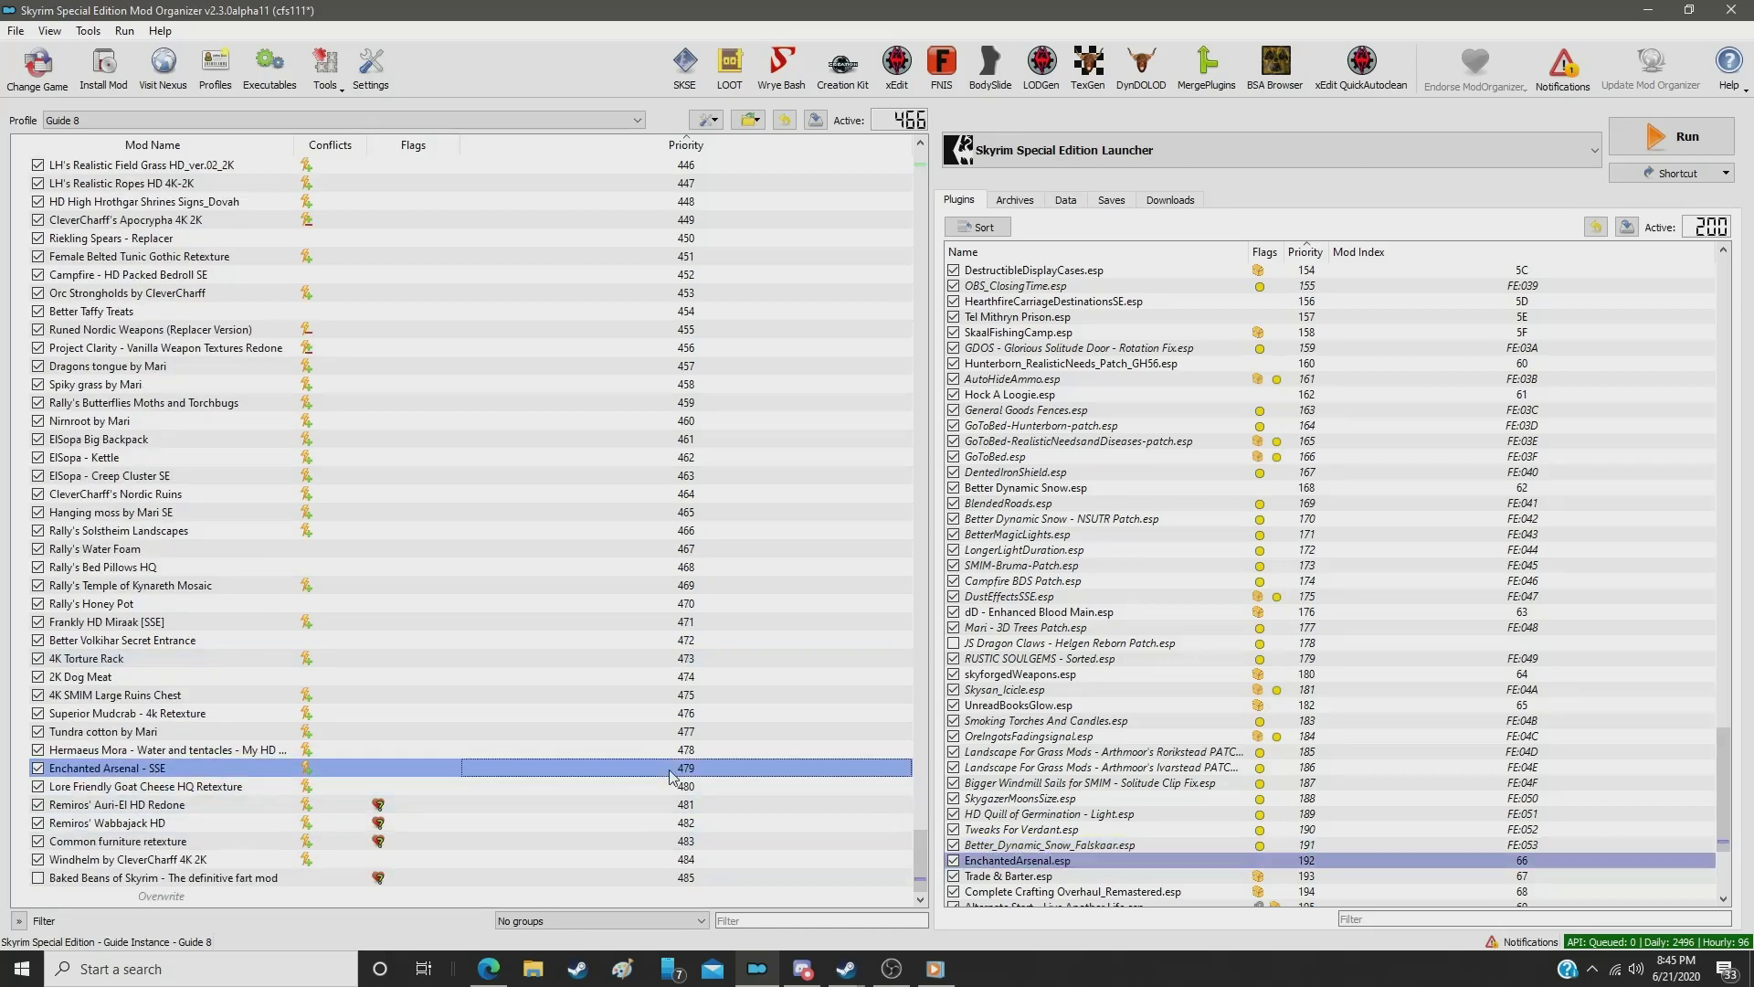
{"action": "double_click", "coordinate": [670, 770]}
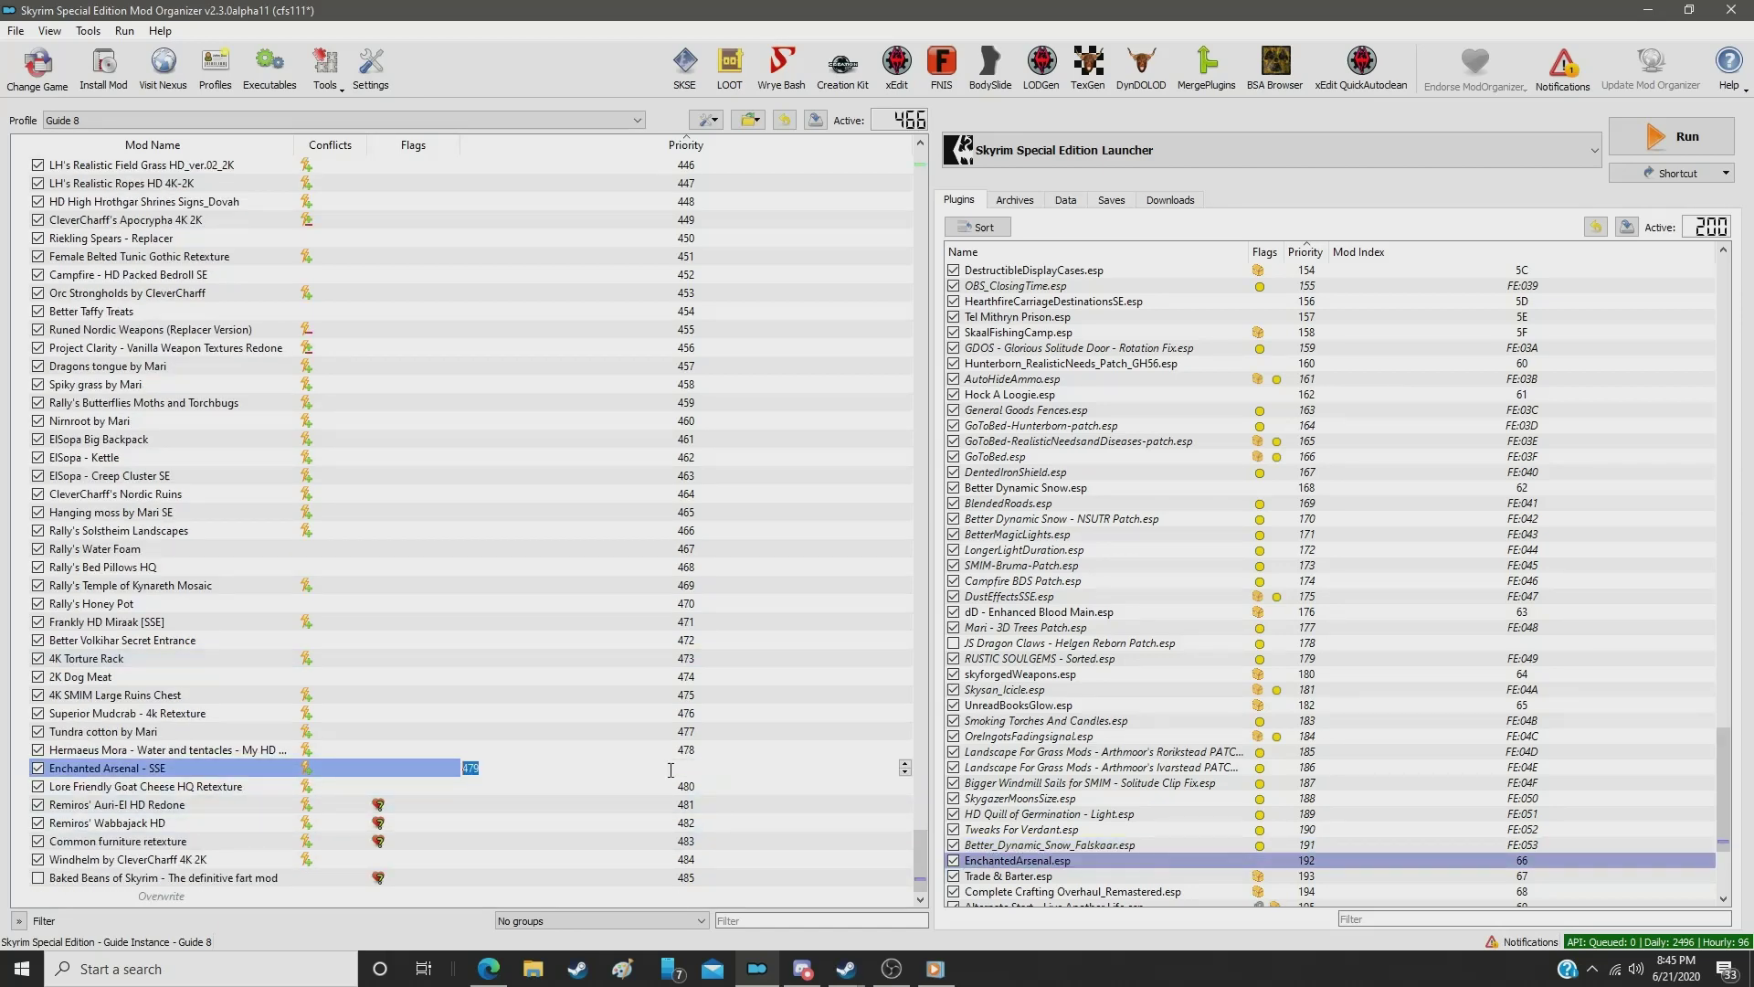
{"action": "type", "text": "172"}
{"action": "key", "text": "Return"}
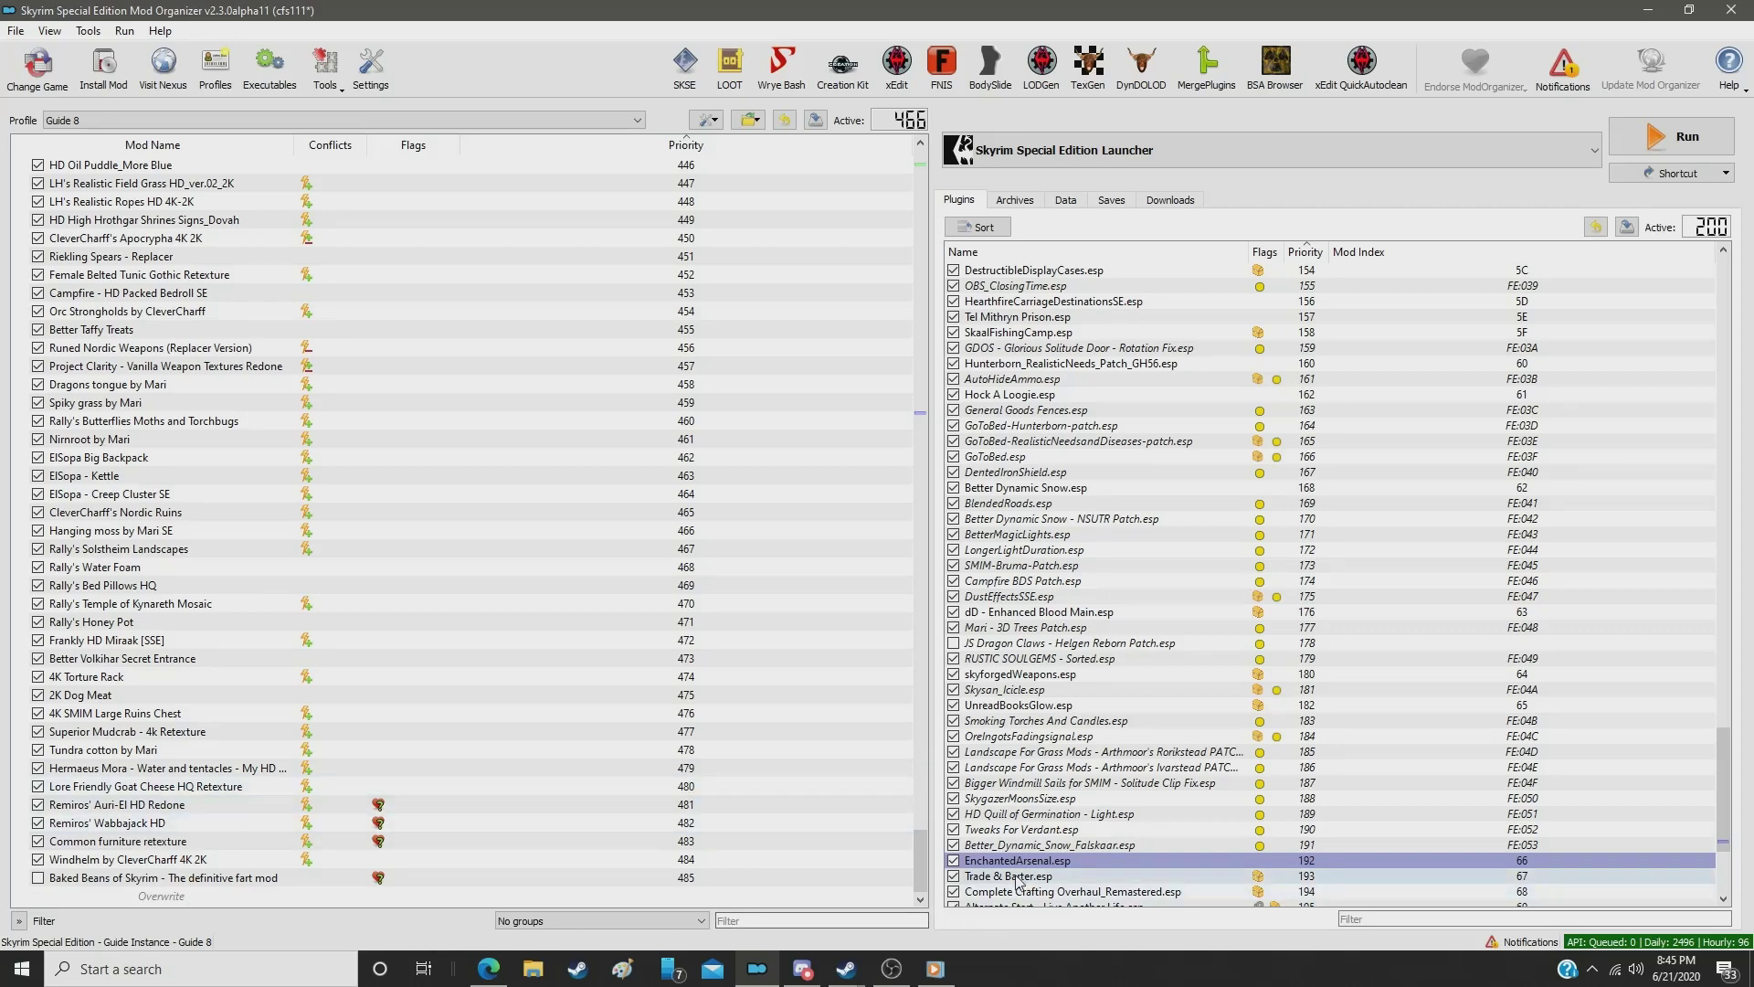
Step: Compare the mod order with the plugin order from Trade & Barter.esp through Alternate Start -- New Beginnings.esp
{"action": "left_click_drag", "start_coordinate": [921, 861], "coordinate": [960, 416]}
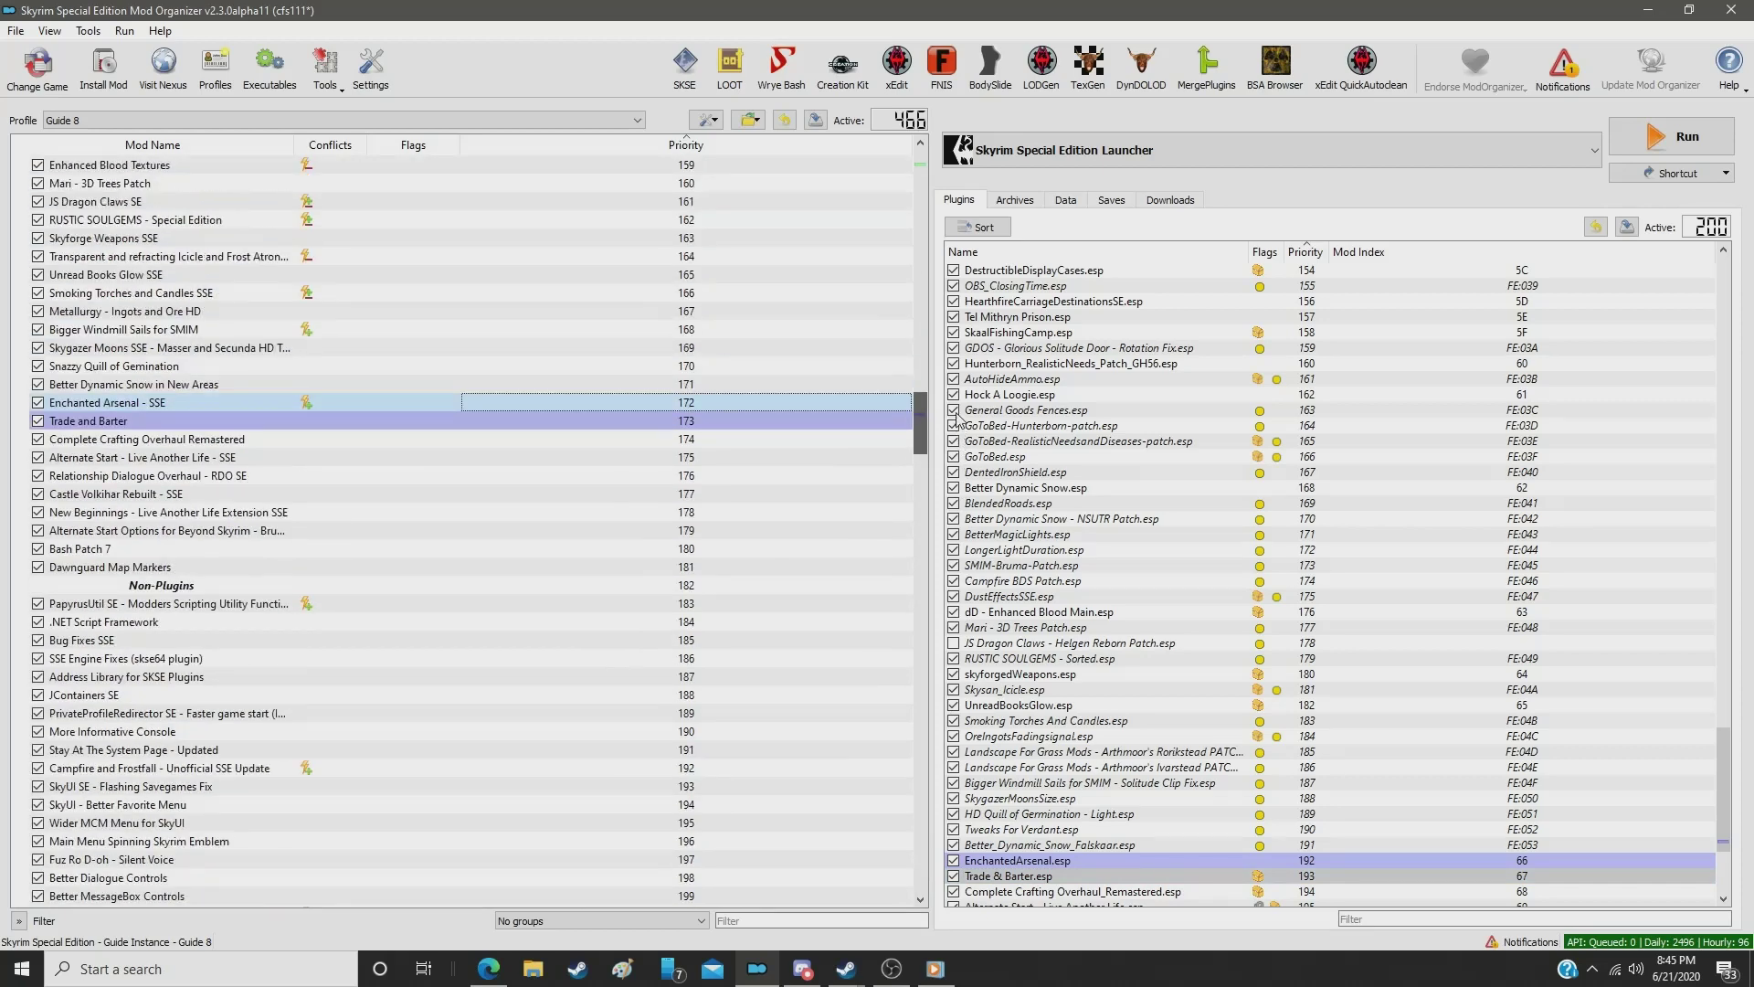
{"action": "scroll", "coordinate": [1035, 660], "scroll_direction": "down", "scroll_amount": 5}
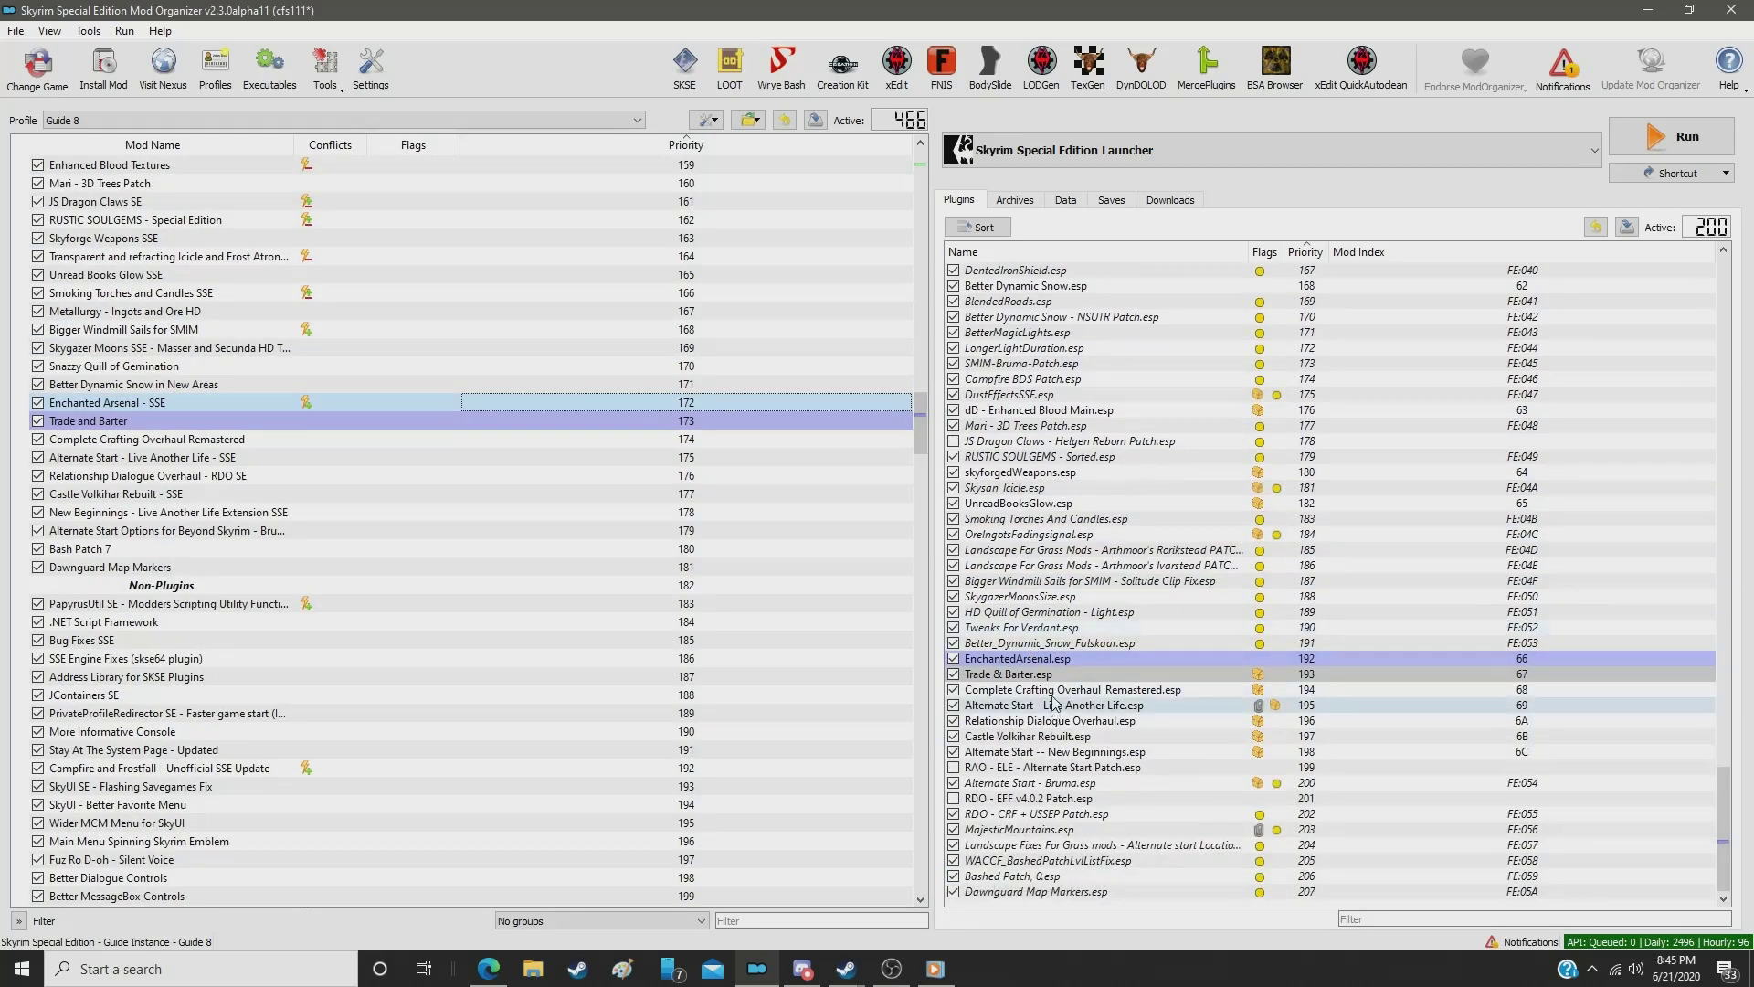
{"action": "left_click", "coordinate": [1051, 690]}
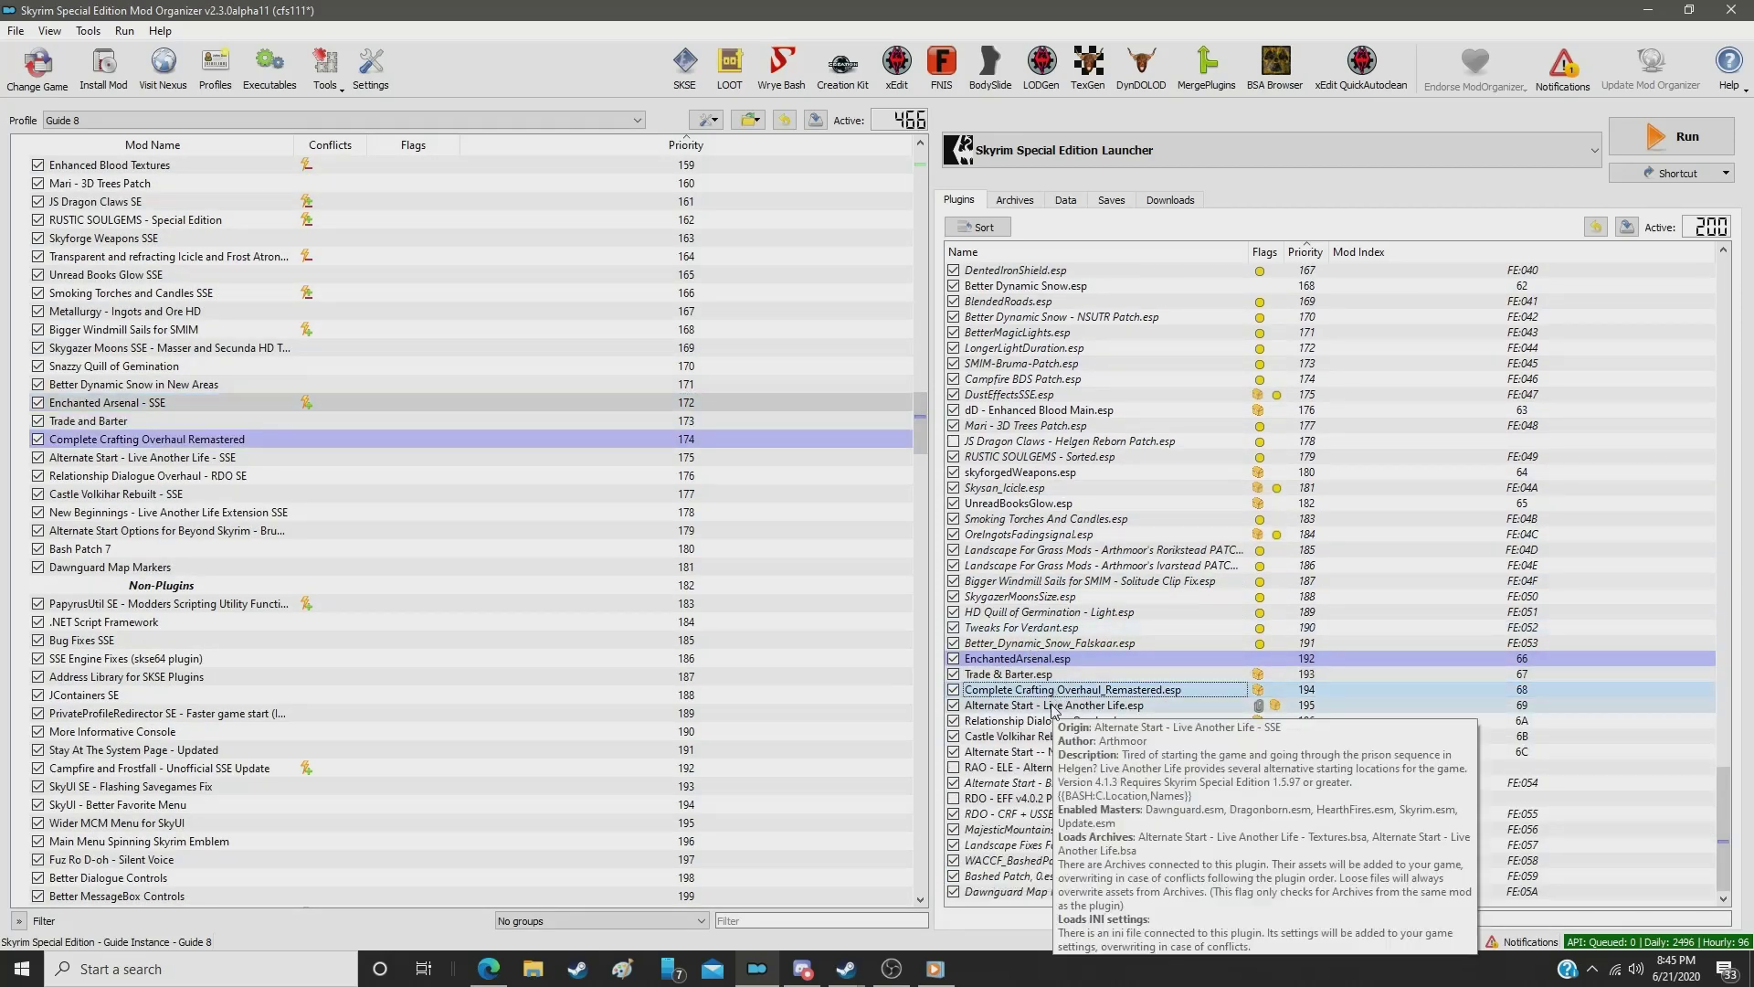
{"action": "left_click", "coordinate": [1054, 707]}
{"action": "left_click", "coordinate": [1054, 723]}
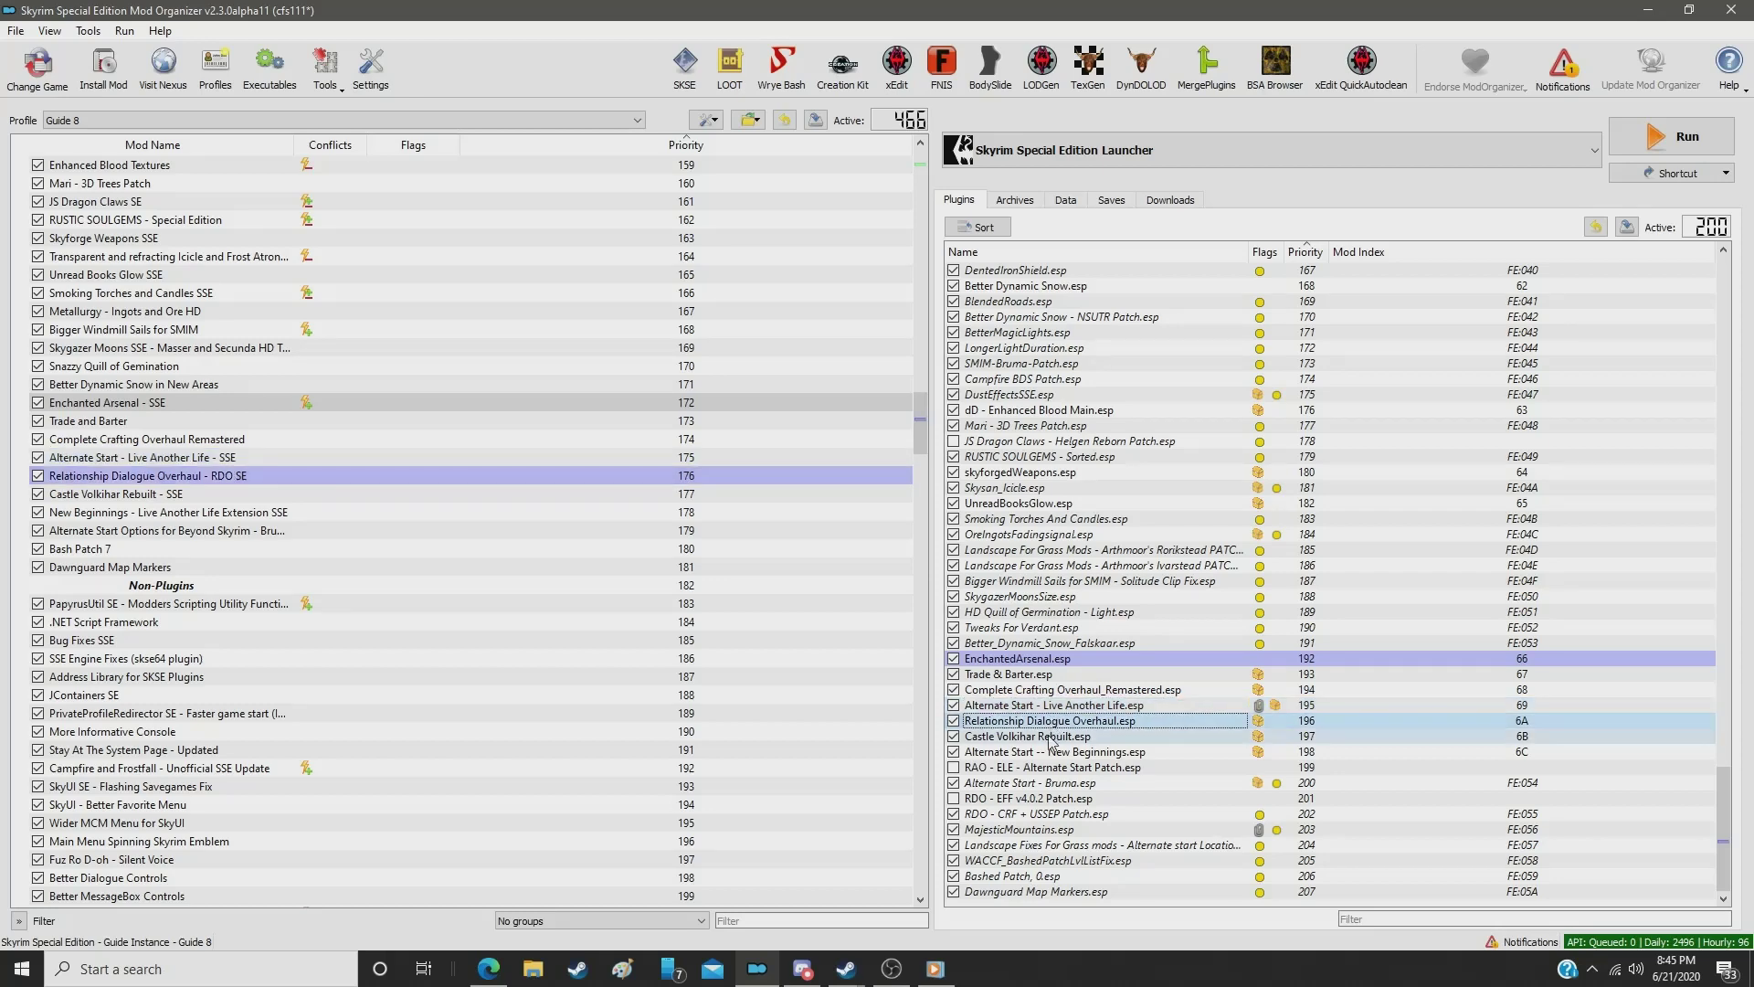
{"action": "left_click", "coordinate": [1052, 738]}
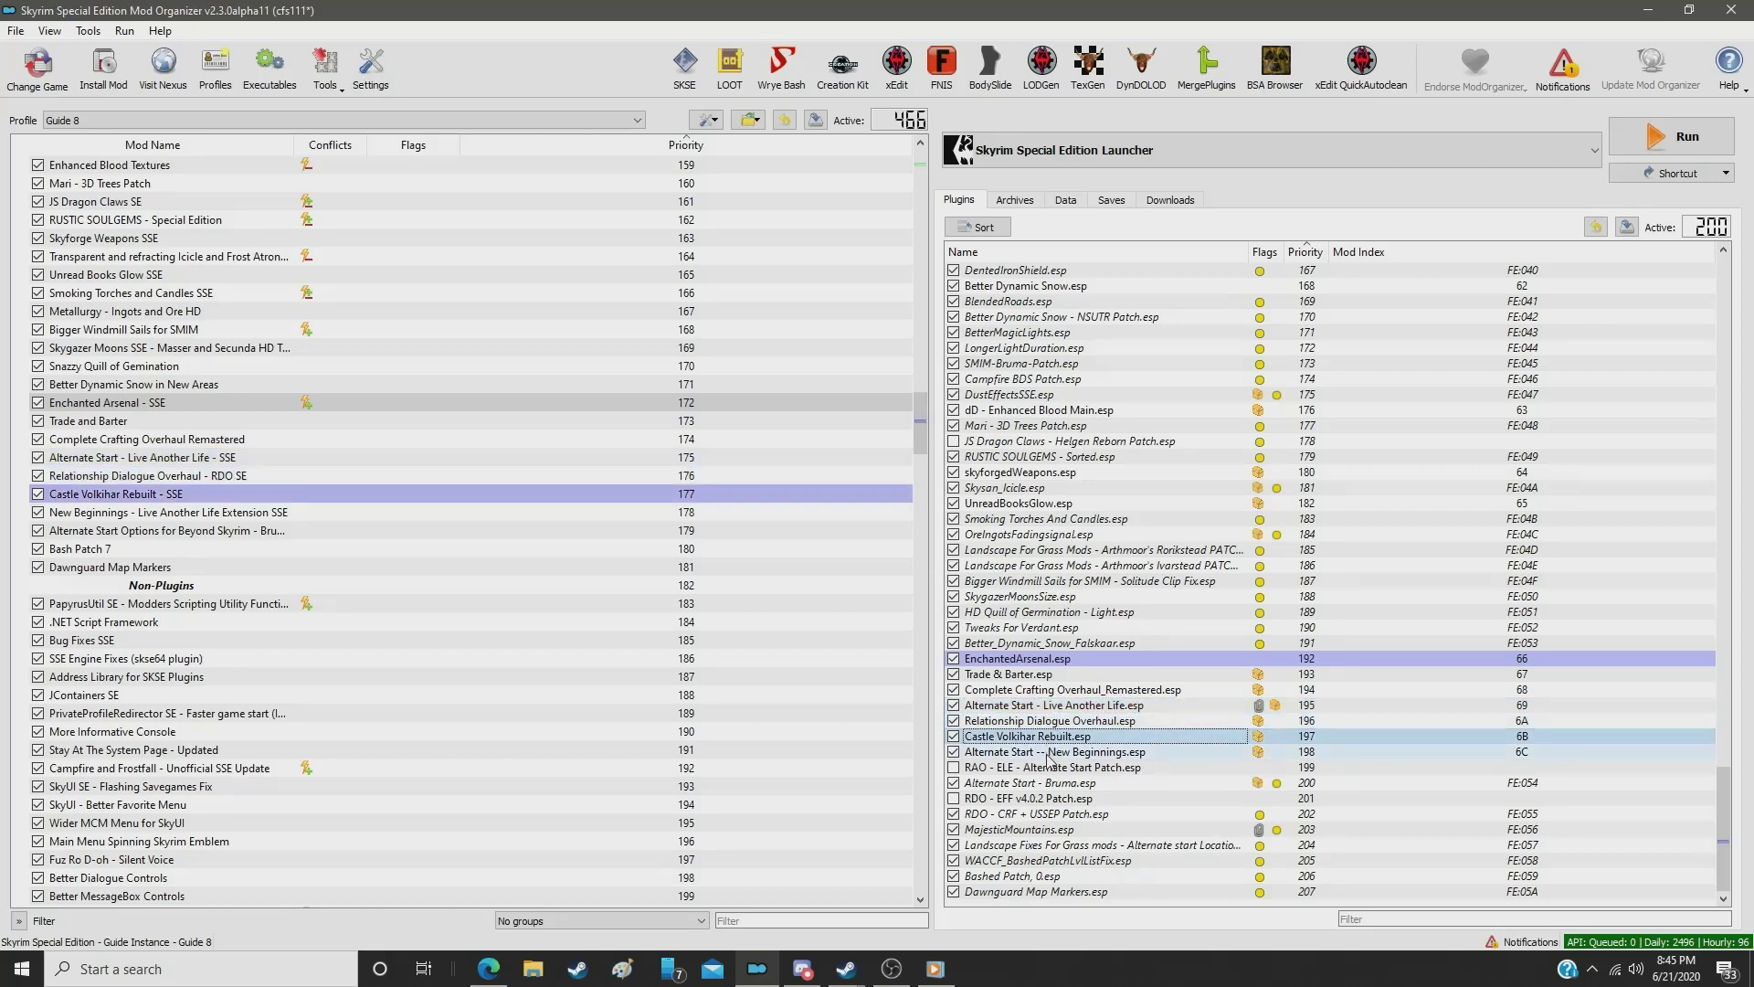
{"action": "left_click", "coordinate": [1050, 752]}
Step: Check the mods behind the remaining plugins, from RAO - ELE - Alternate Start Patch.esp through Dawnguard Map Markers.esp
{"action": "left_click", "coordinate": [1049, 768]}
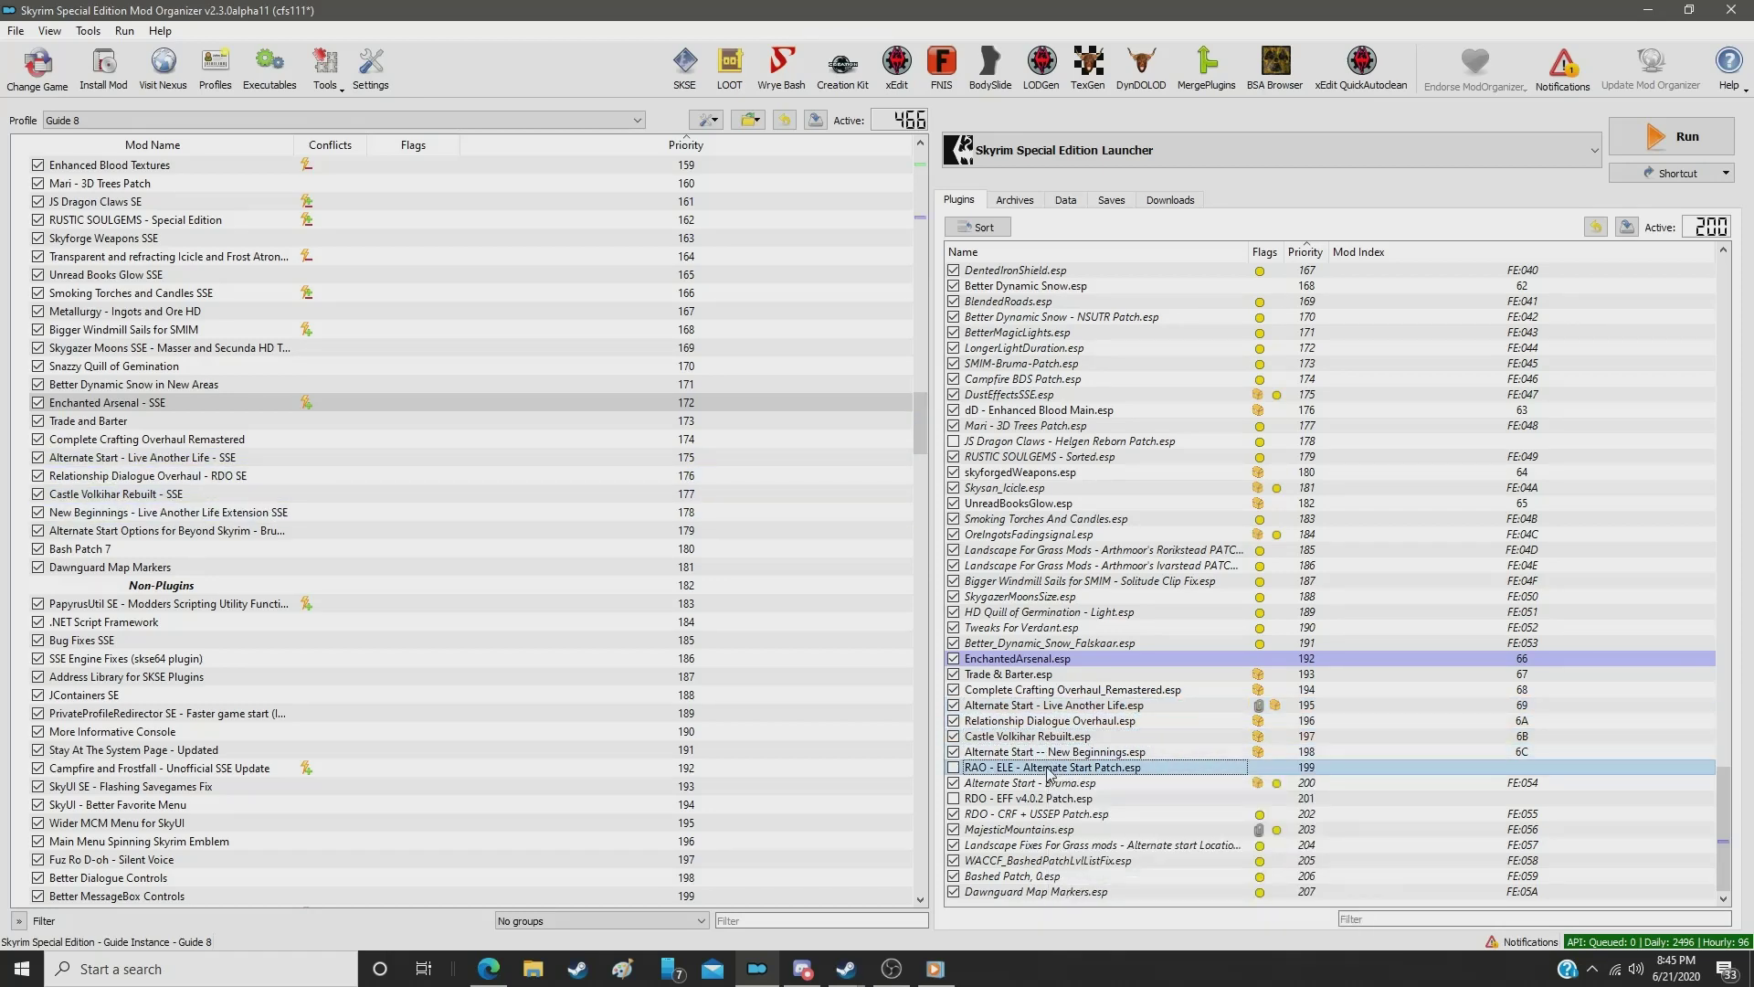
{"action": "left_click", "coordinate": [1049, 784]}
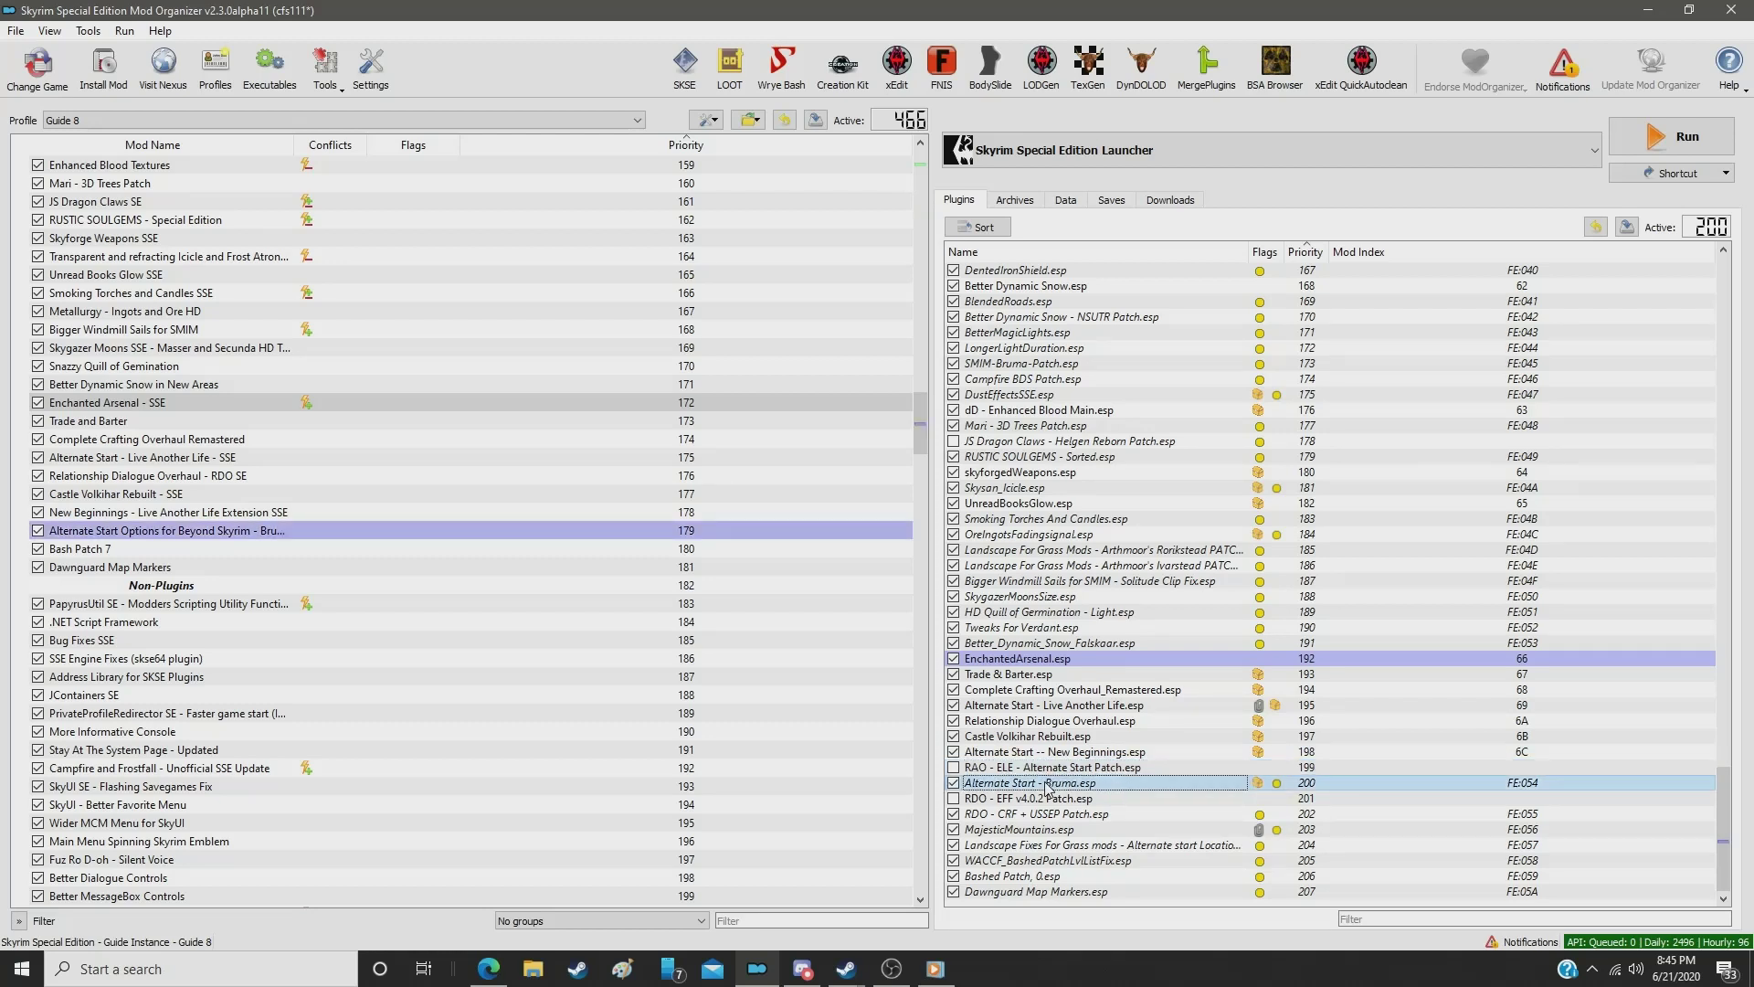
{"action": "left_click", "coordinate": [1049, 799]}
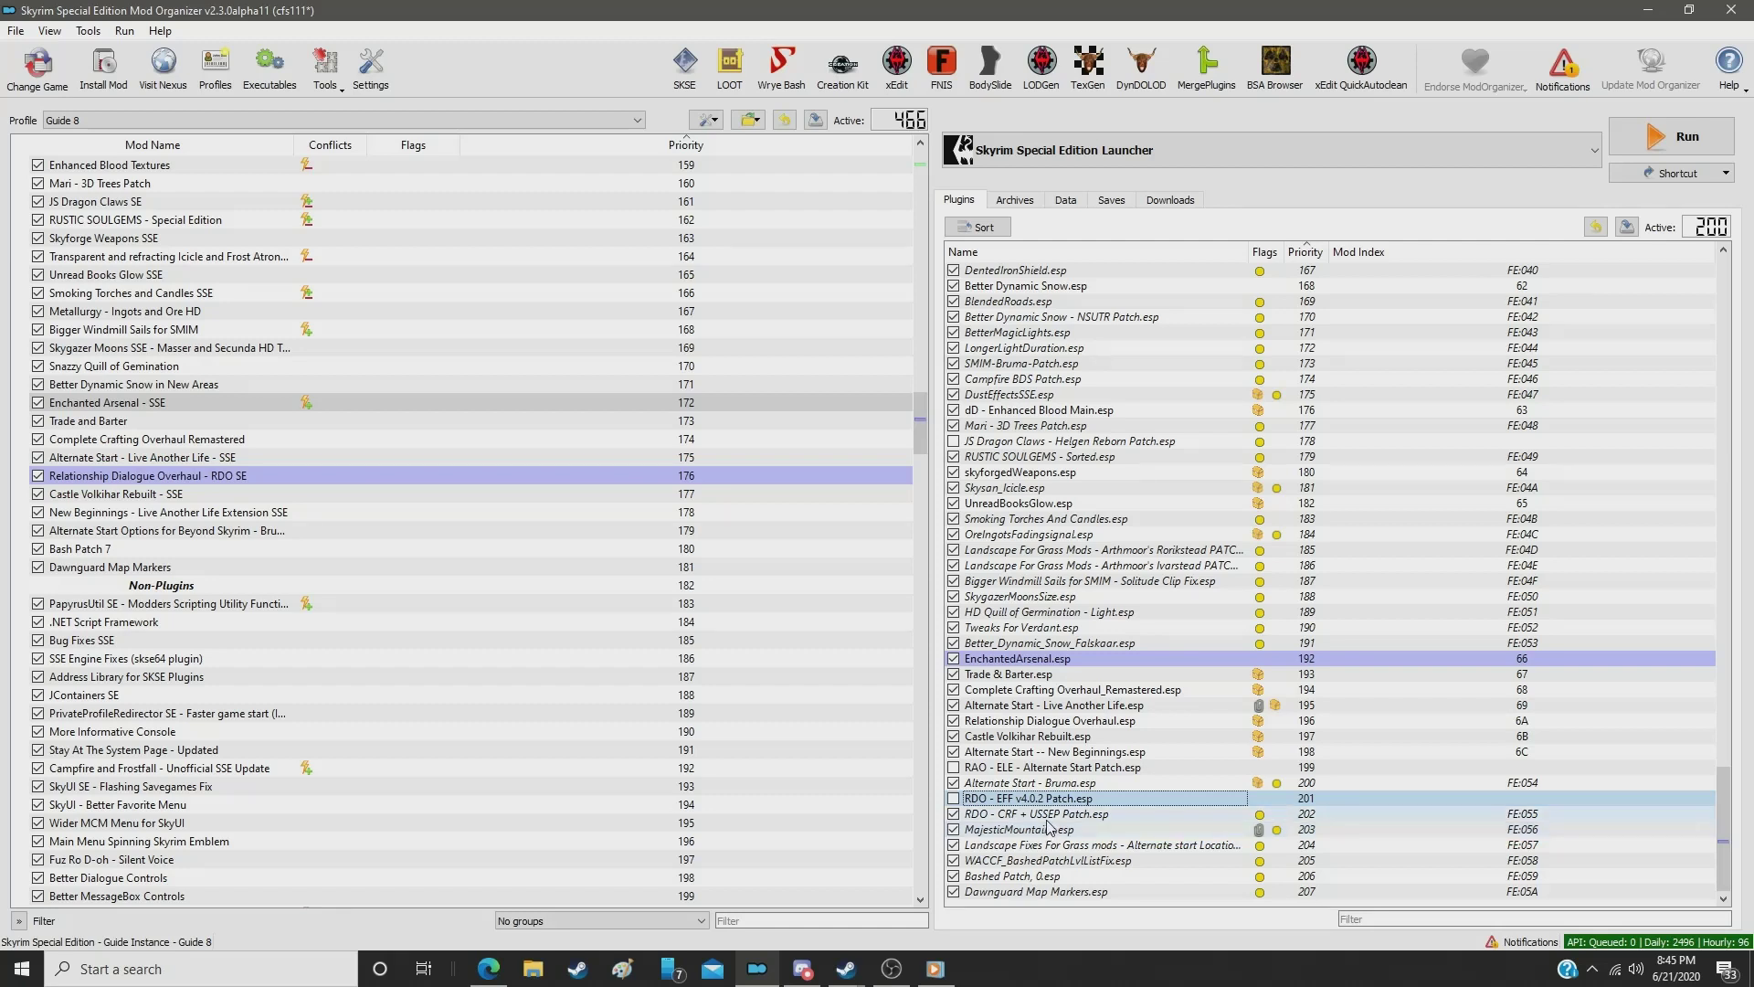
{"action": "key", "text": "Down"}
{"action": "key", "text": "Down"}
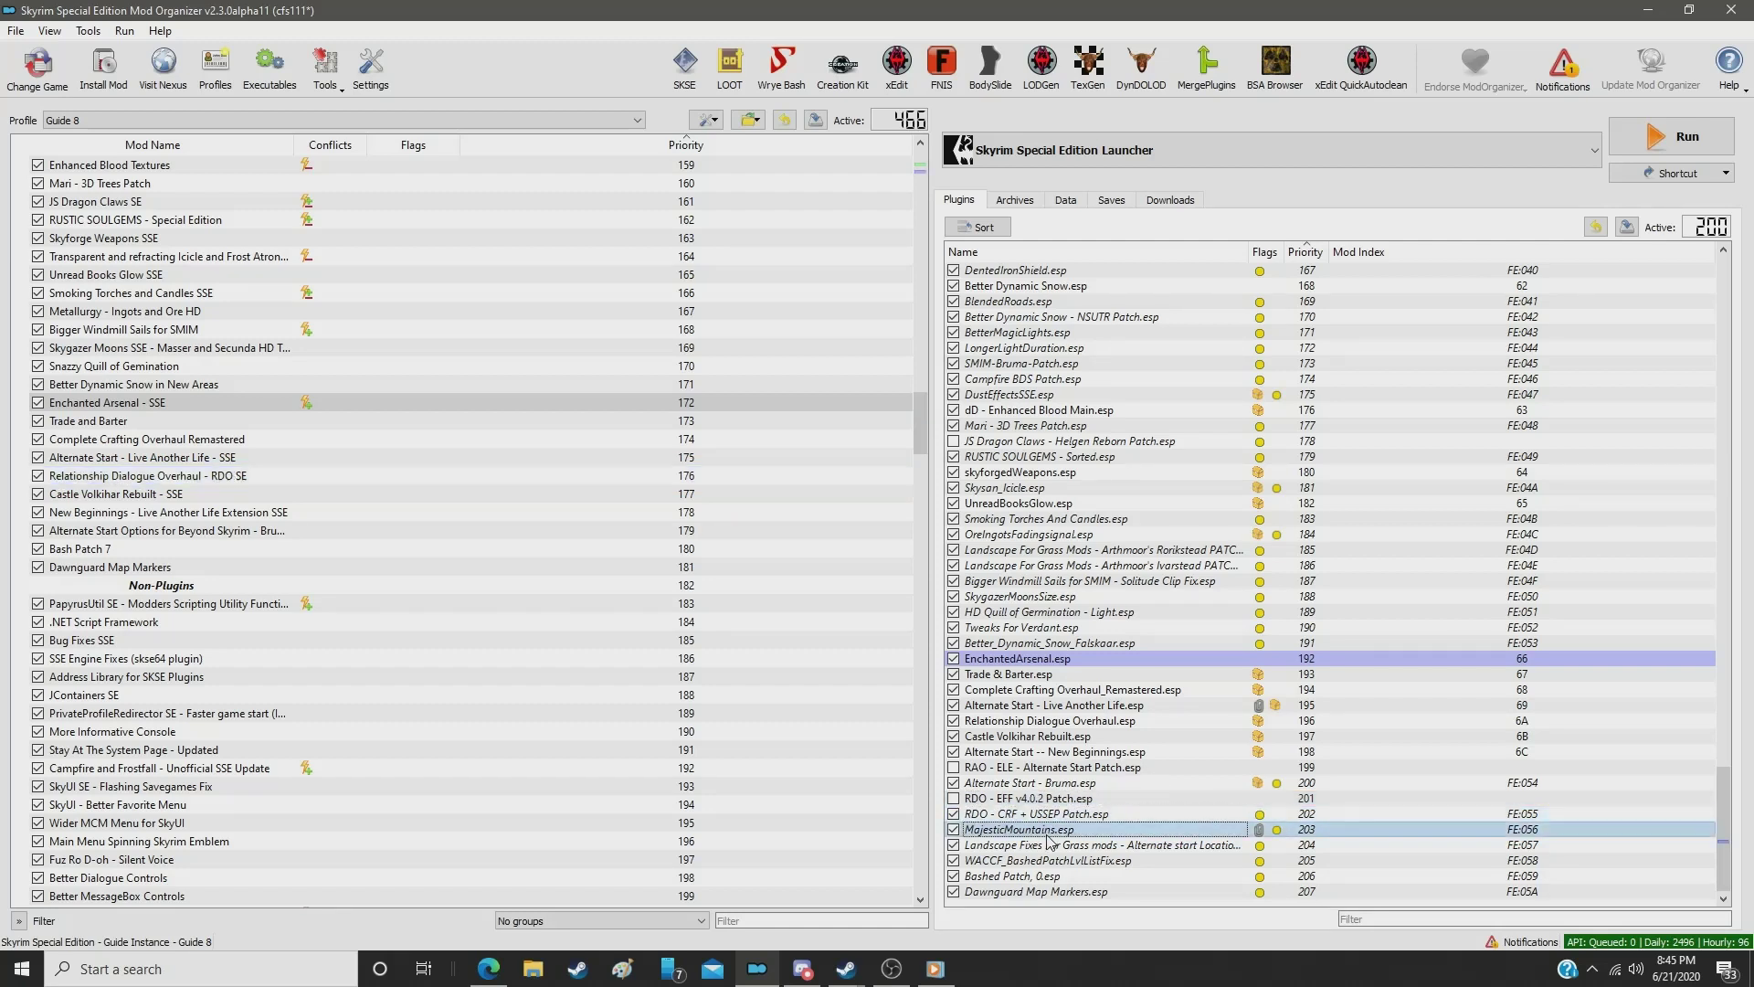
{"action": "key", "text": "Down"}
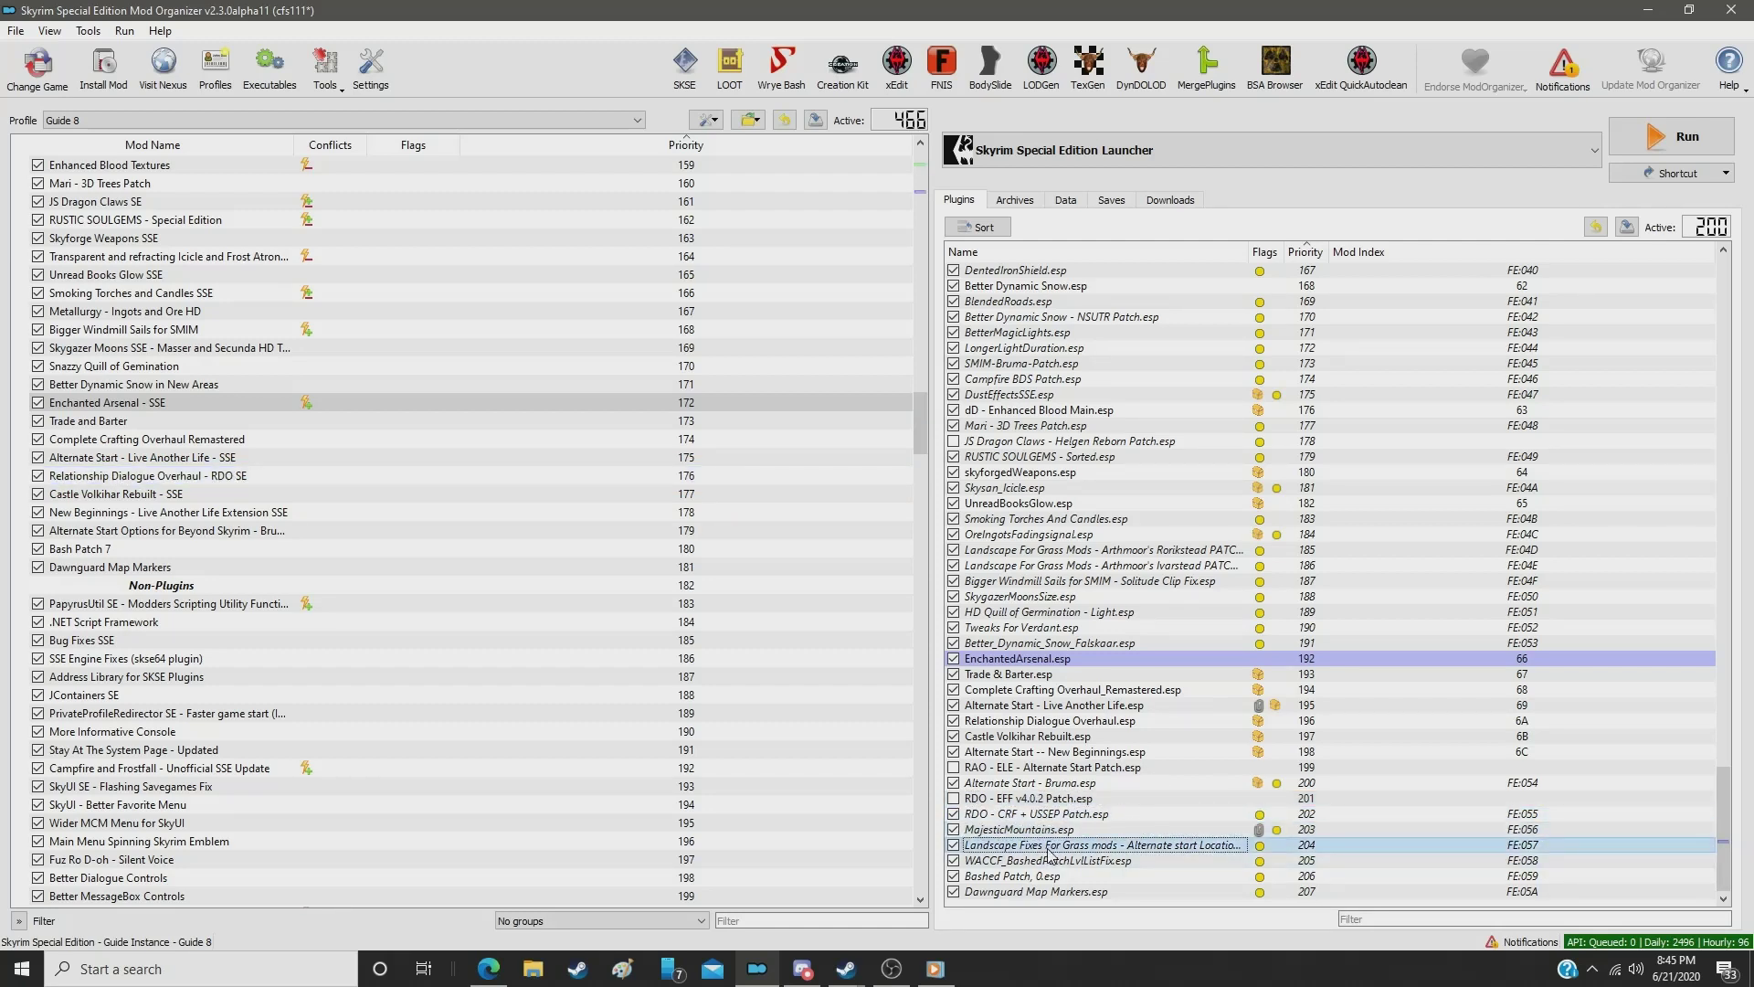
{"action": "key", "text": "Down"}
{"action": "key", "text": "Down"}
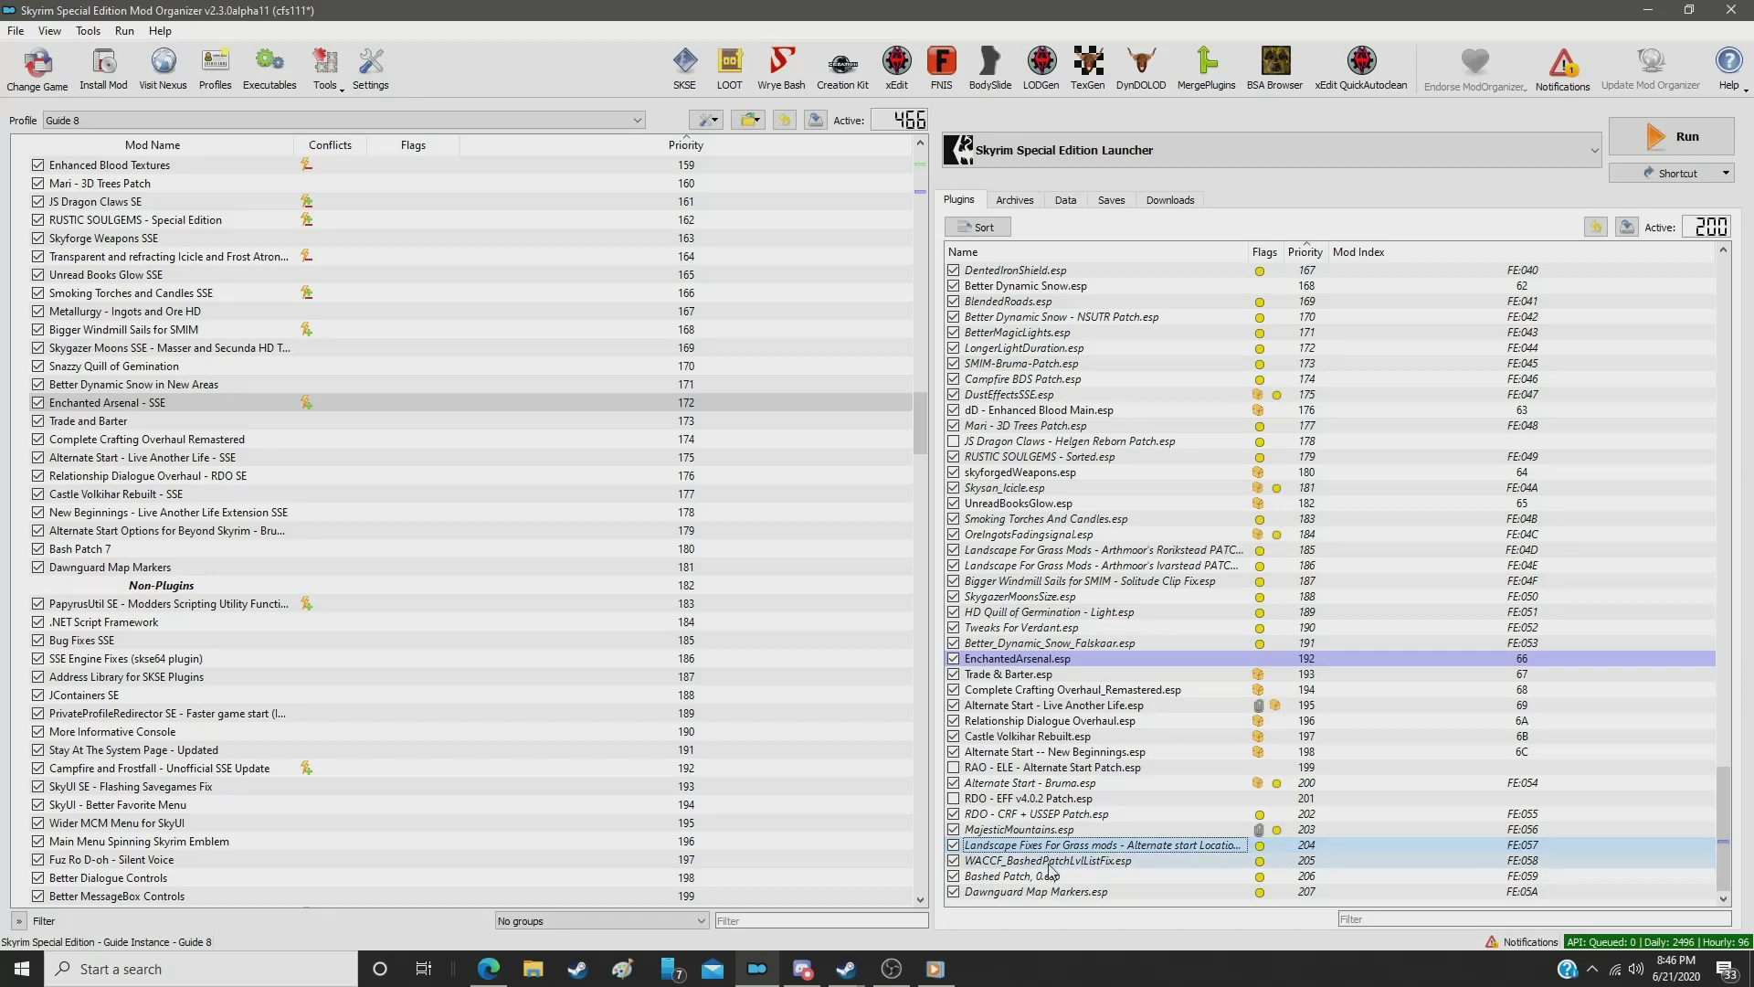
{"action": "key", "text": "Down"}
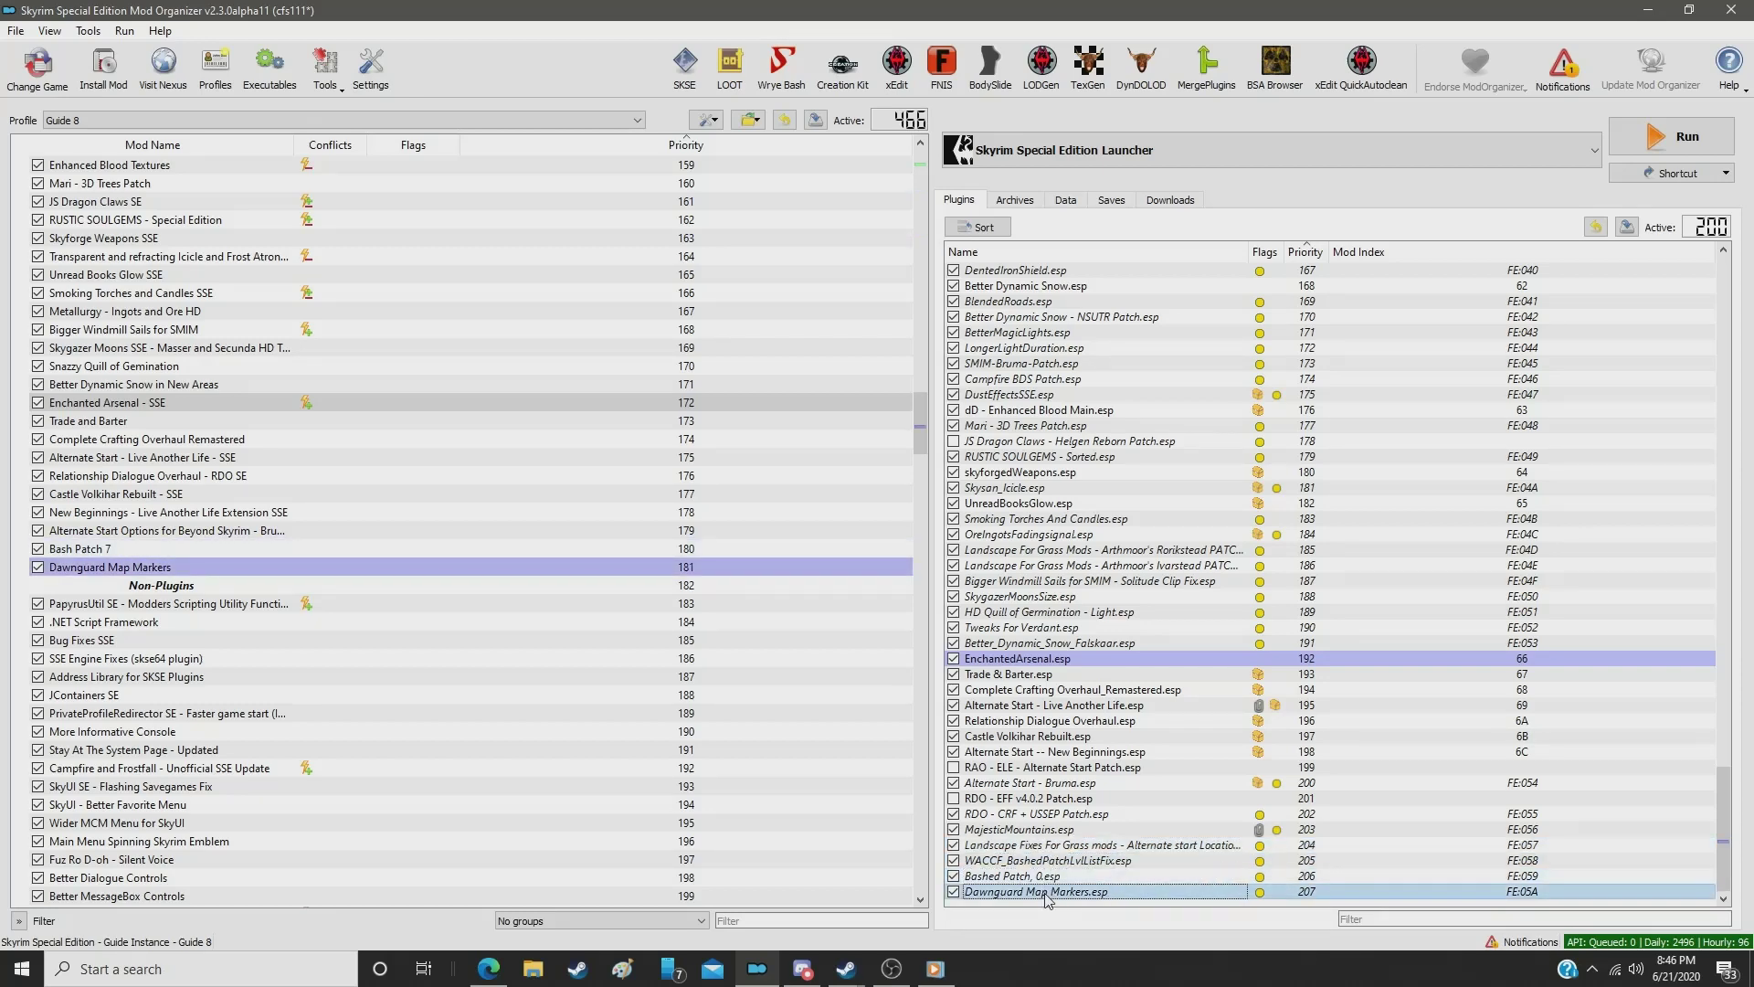
Step: Check the conflicts of Alduin Enhanced under Not Yet Added and move Bellyaches HD Dragon Replacer Pack (SE) directly above it, to priority 227
{"action": "scroll", "coordinate": [637, 731], "scroll_direction": "down", "scroll_amount": 3}
{"action": "scroll", "coordinate": [637, 731], "scroll_direction": "down", "scroll_amount": 3}
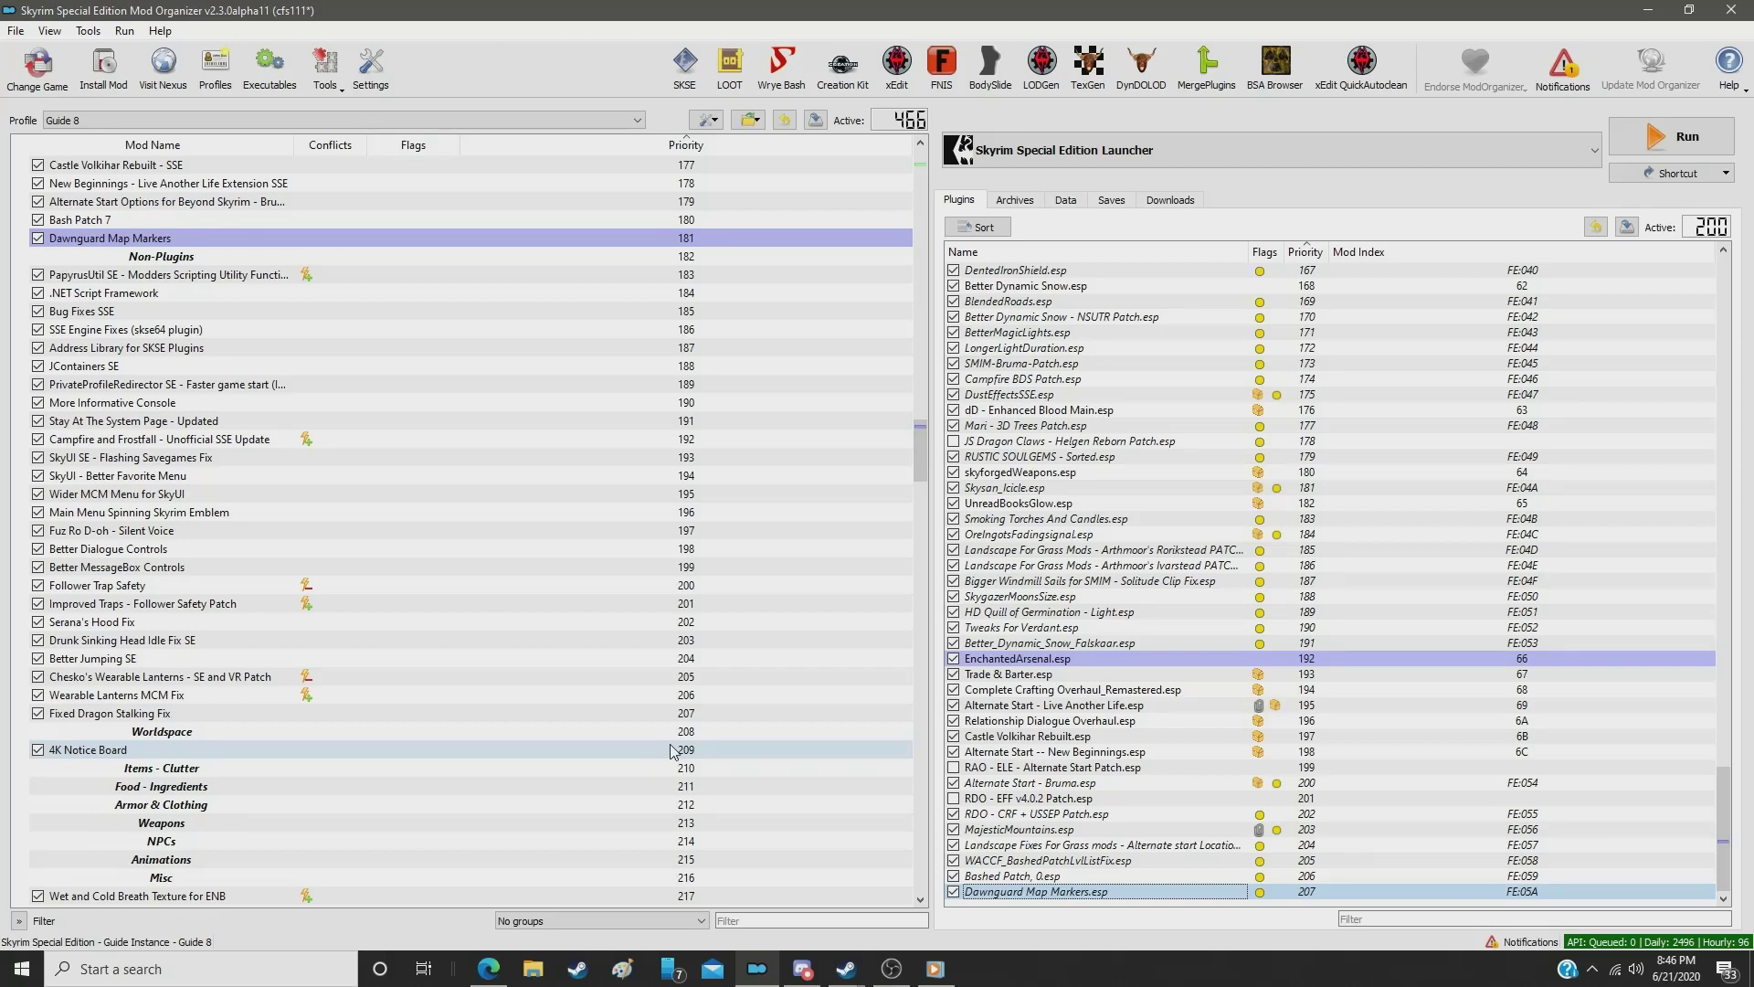
{"action": "scroll", "coordinate": [672, 751], "scroll_direction": "down", "scroll_amount": 4}
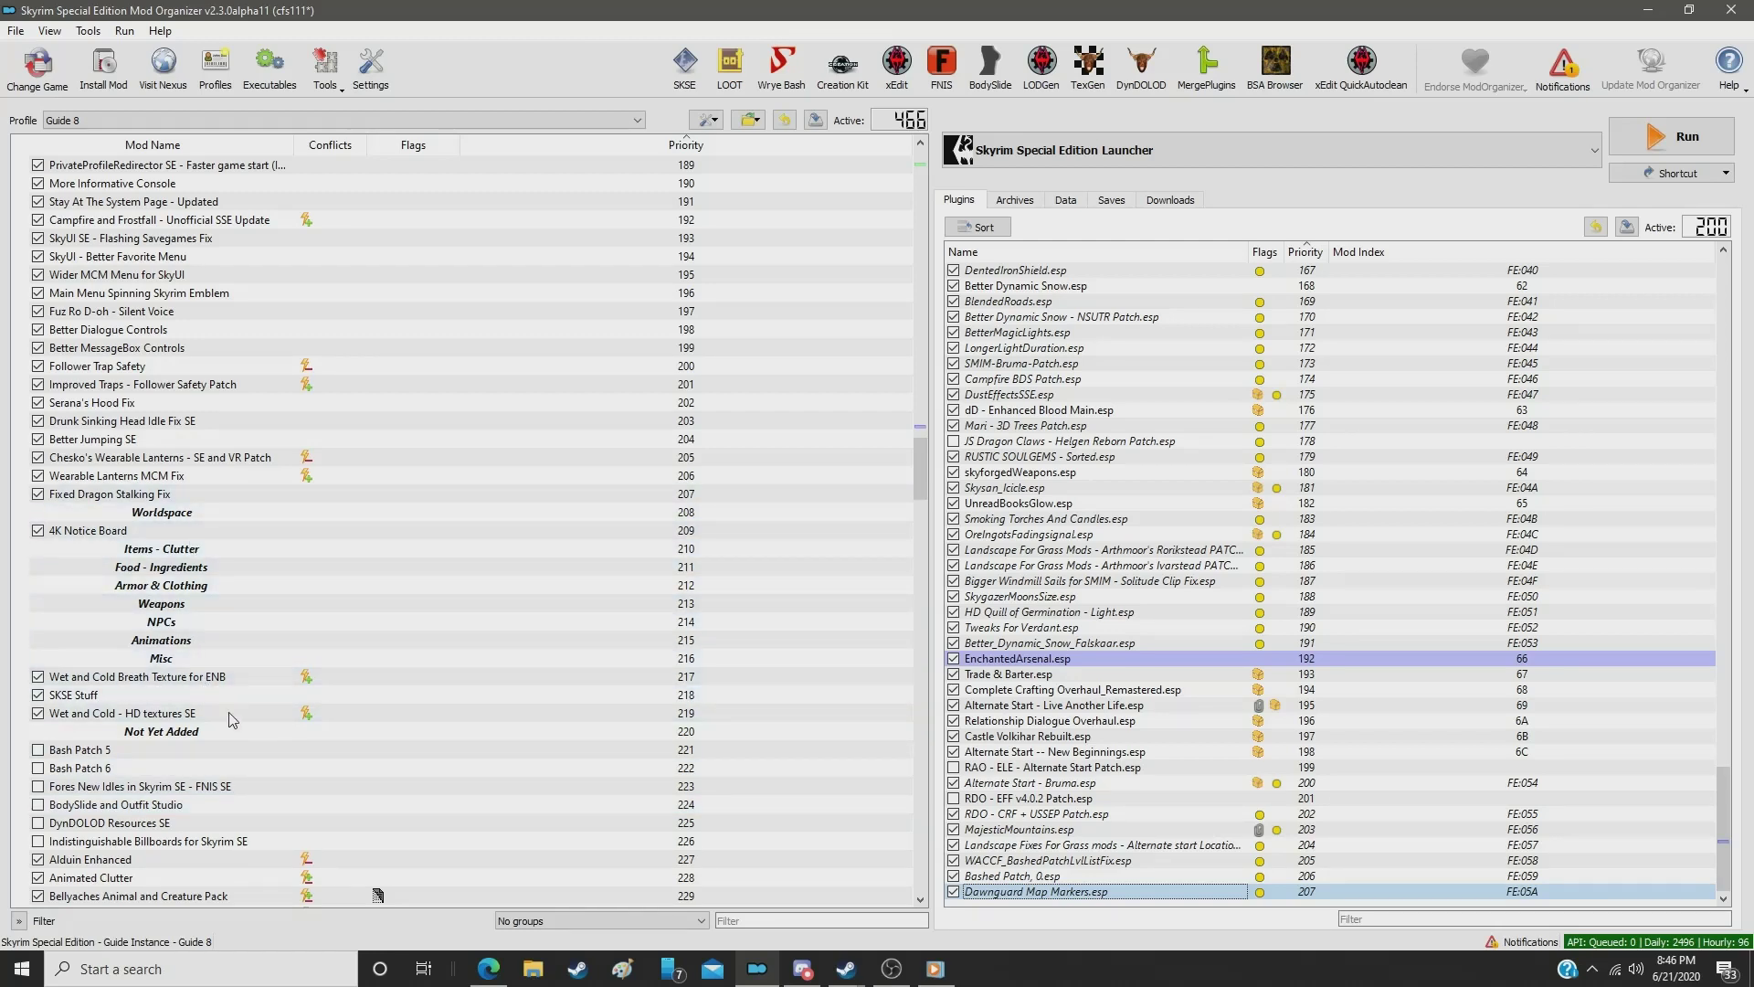
{"action": "scroll", "coordinate": [231, 719], "scroll_direction": "down", "scroll_amount": 5}
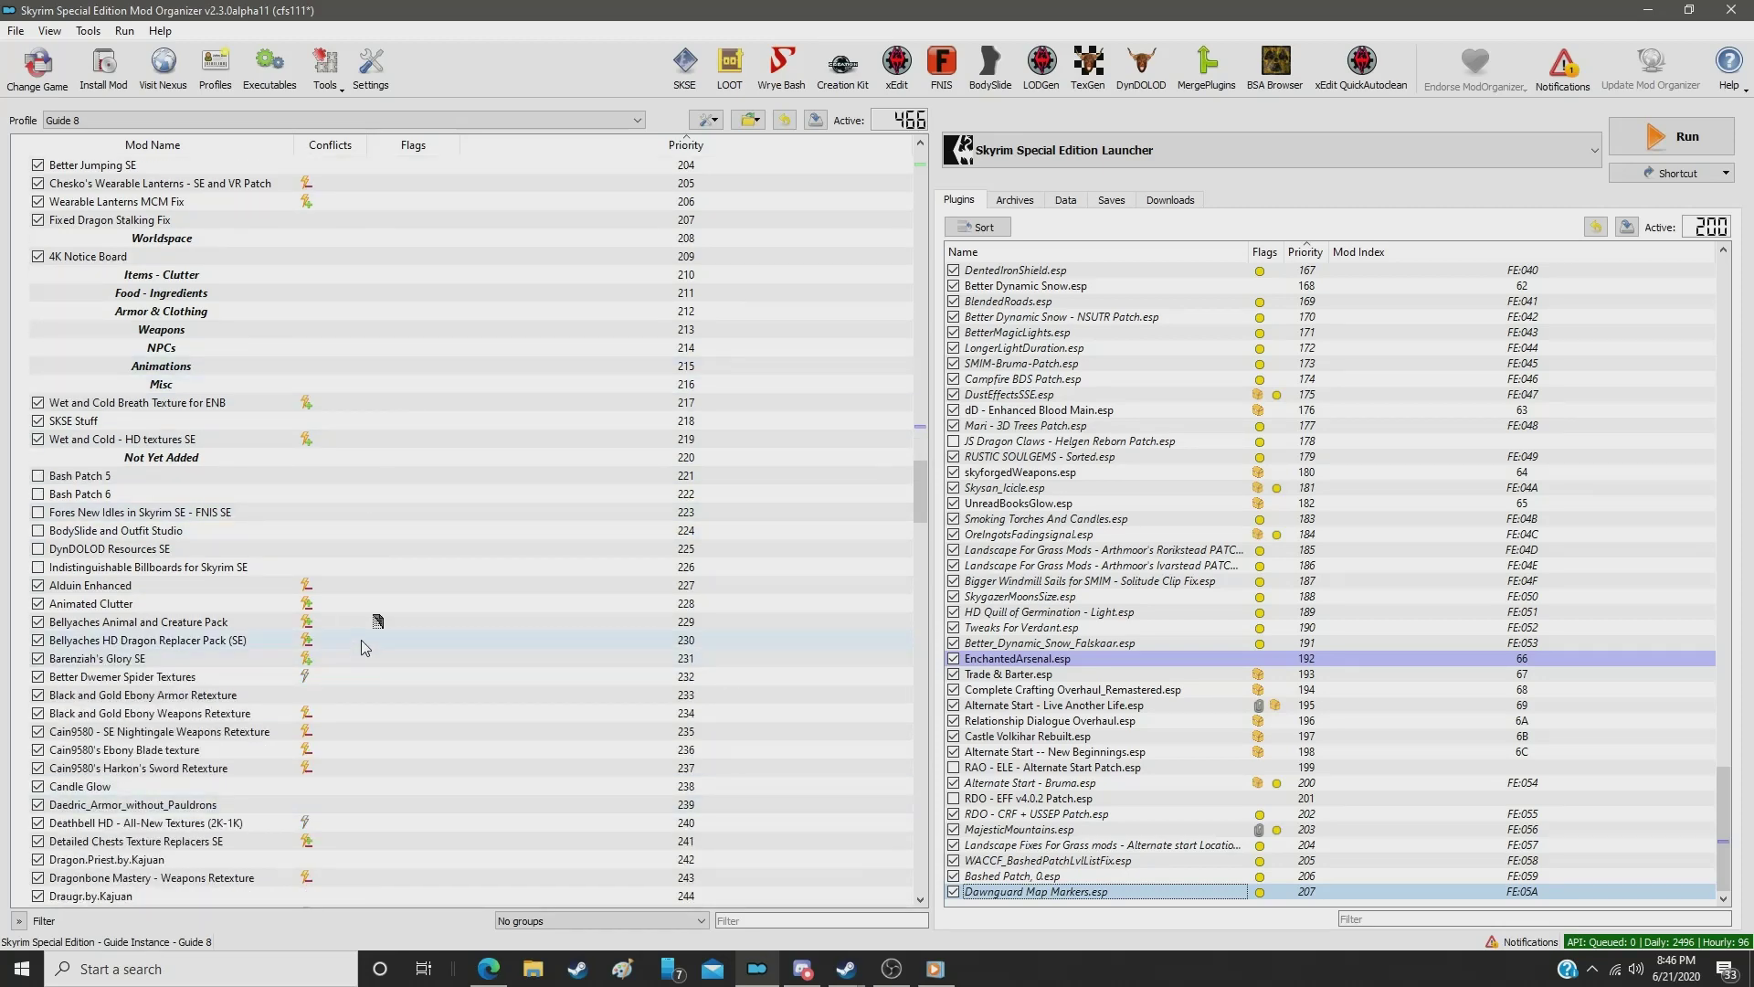
{"action": "scroll", "coordinate": [366, 644], "scroll_direction": "up", "scroll_amount": 9}
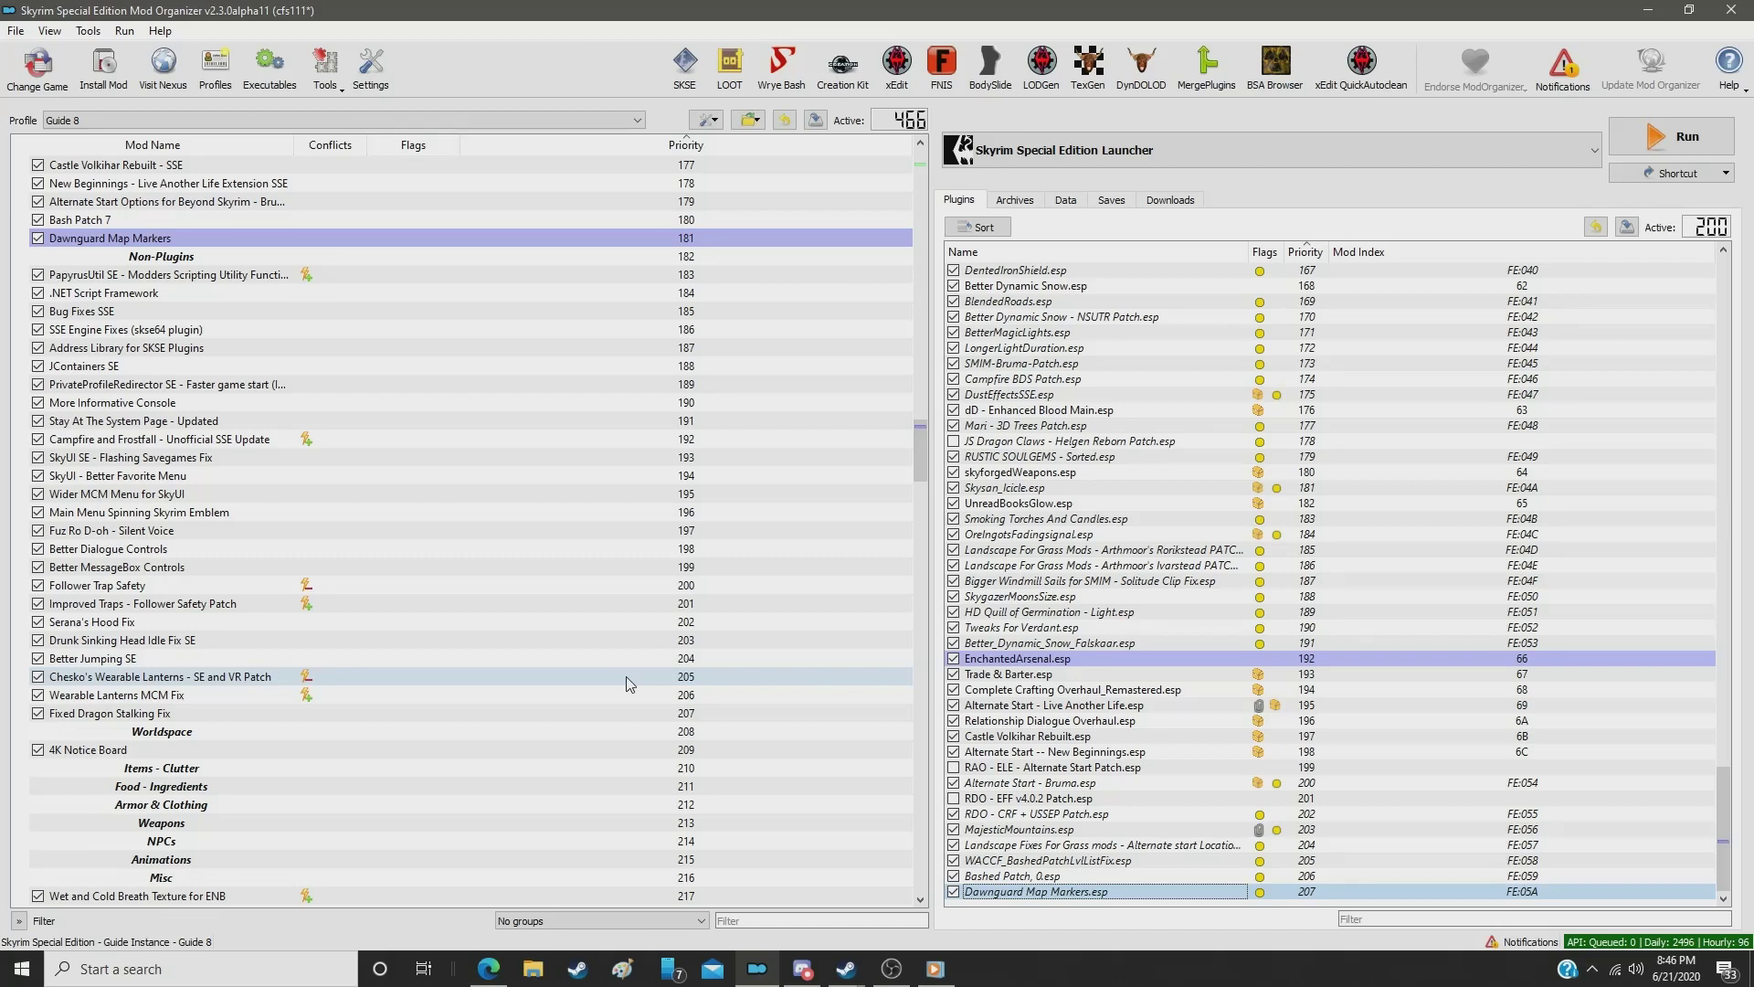
{"action": "scroll", "coordinate": [603, 640], "scroll_direction": "down", "scroll_amount": 9}
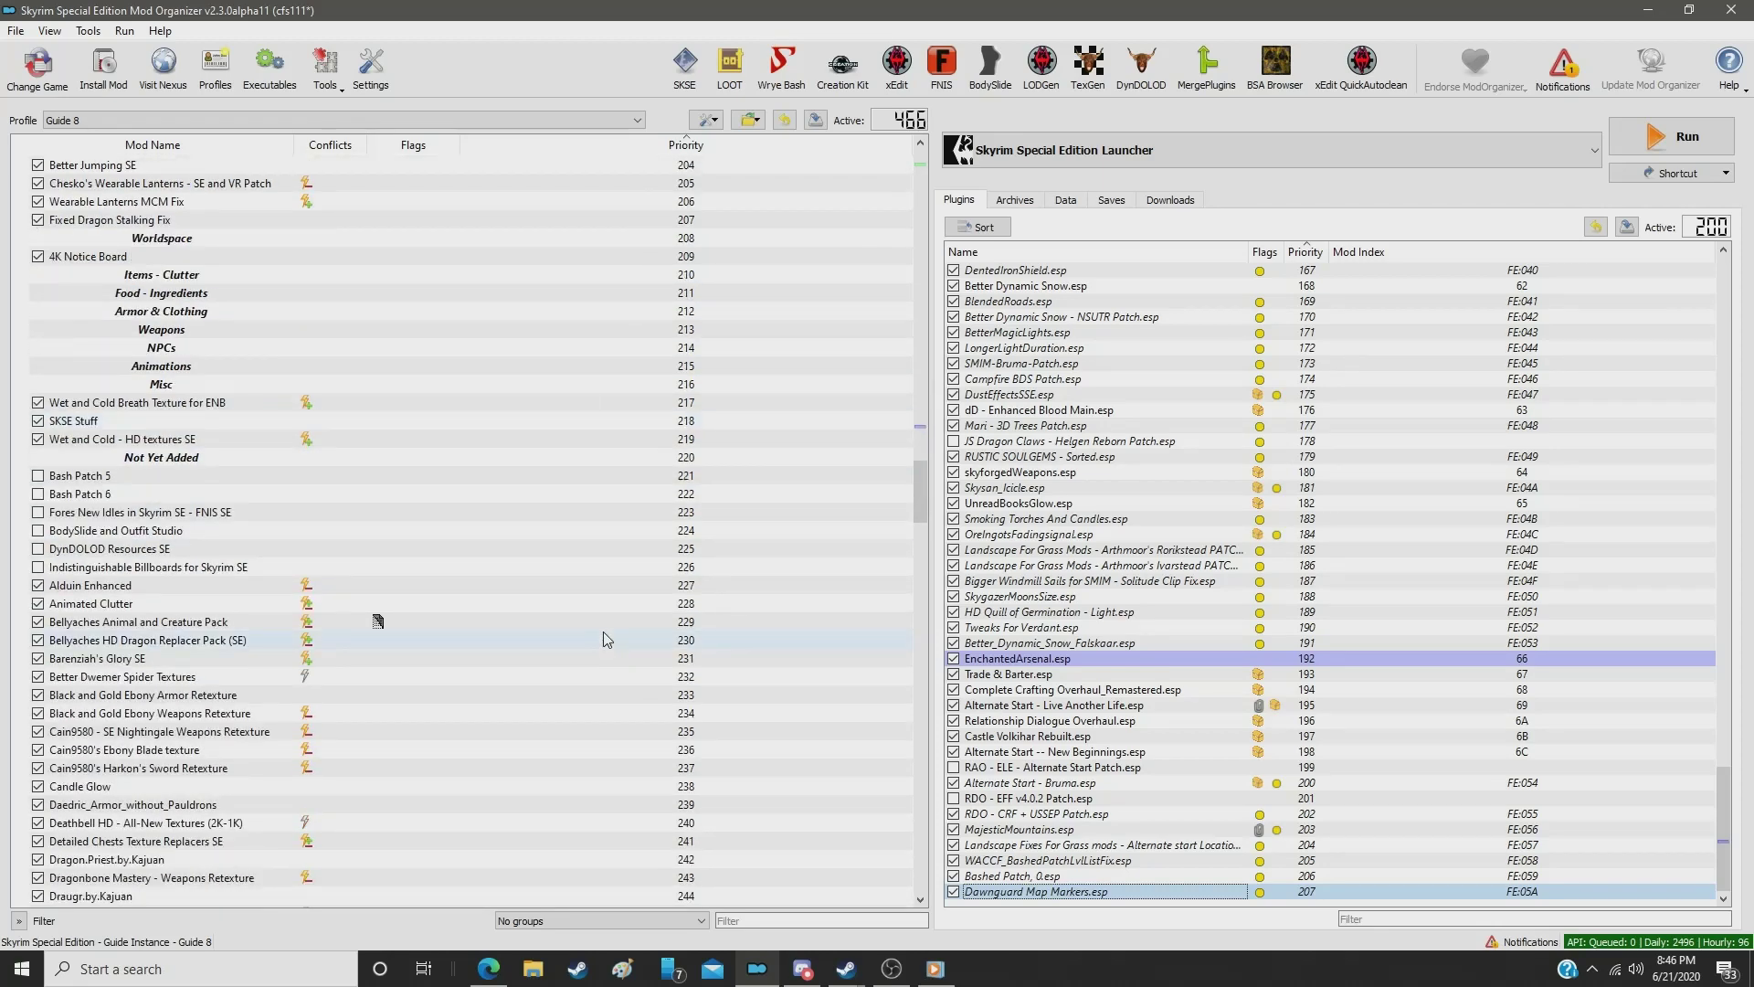
{"action": "left_click", "coordinate": [278, 586]}
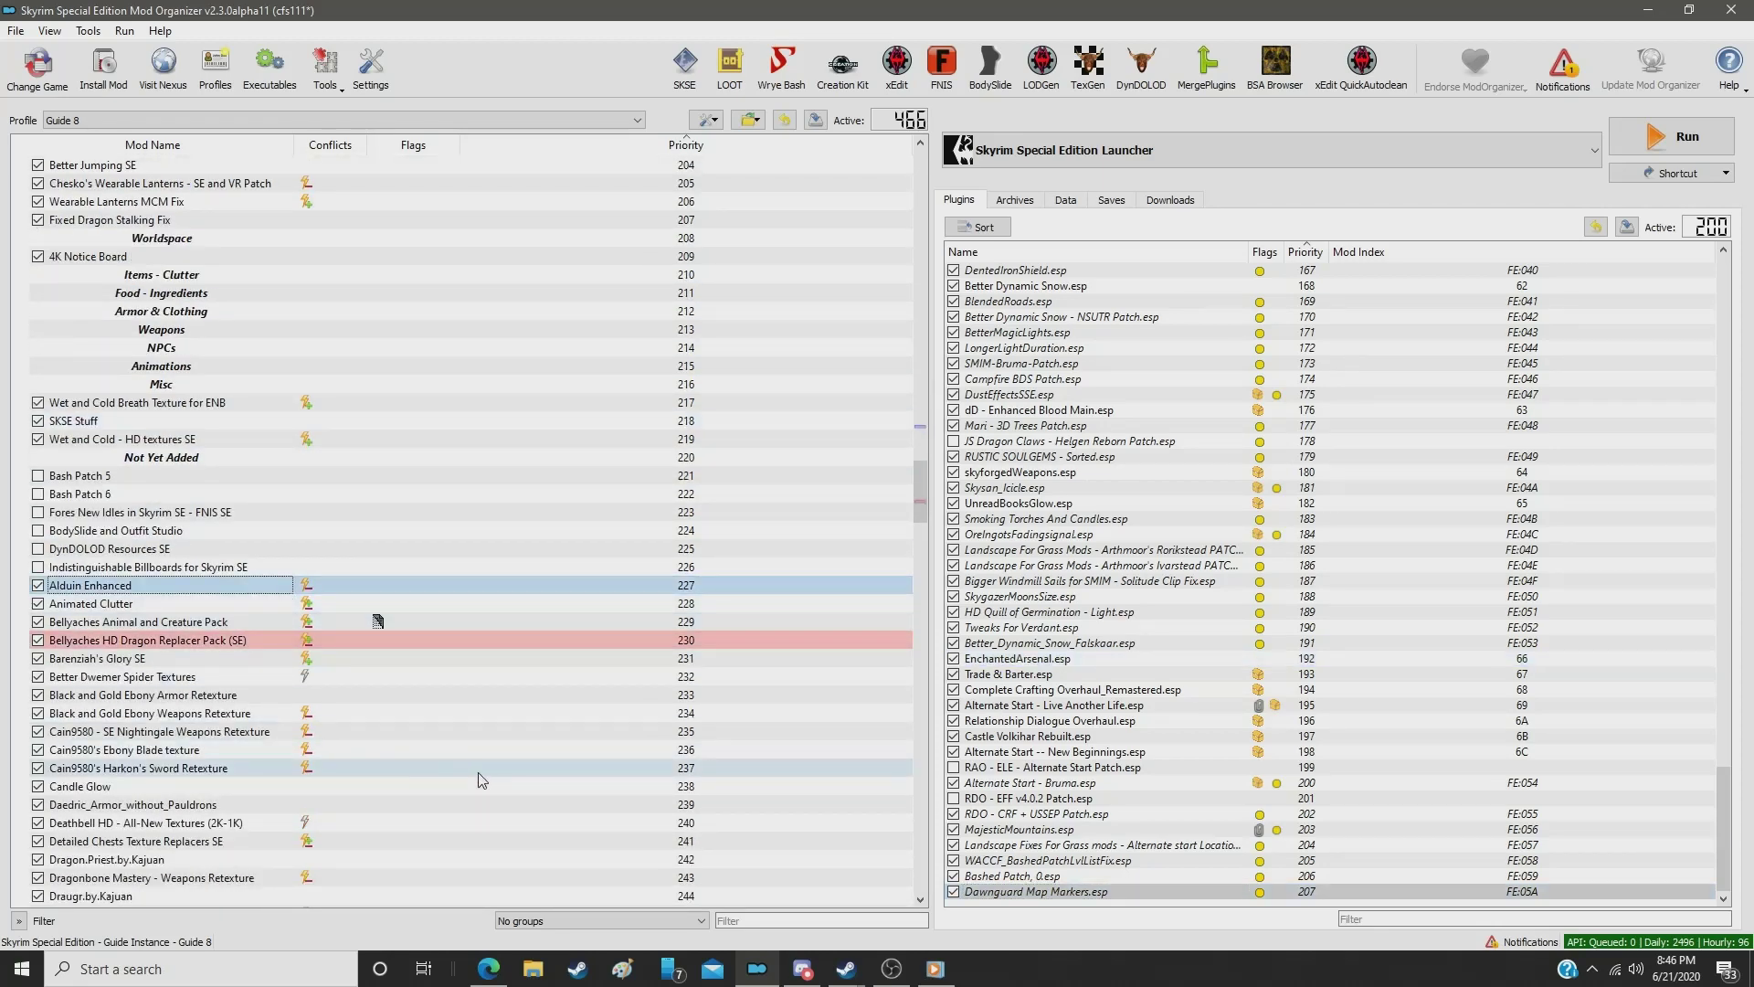
{"action": "left_click_drag", "start_coordinate": [192, 641], "coordinate": [233, 577]}
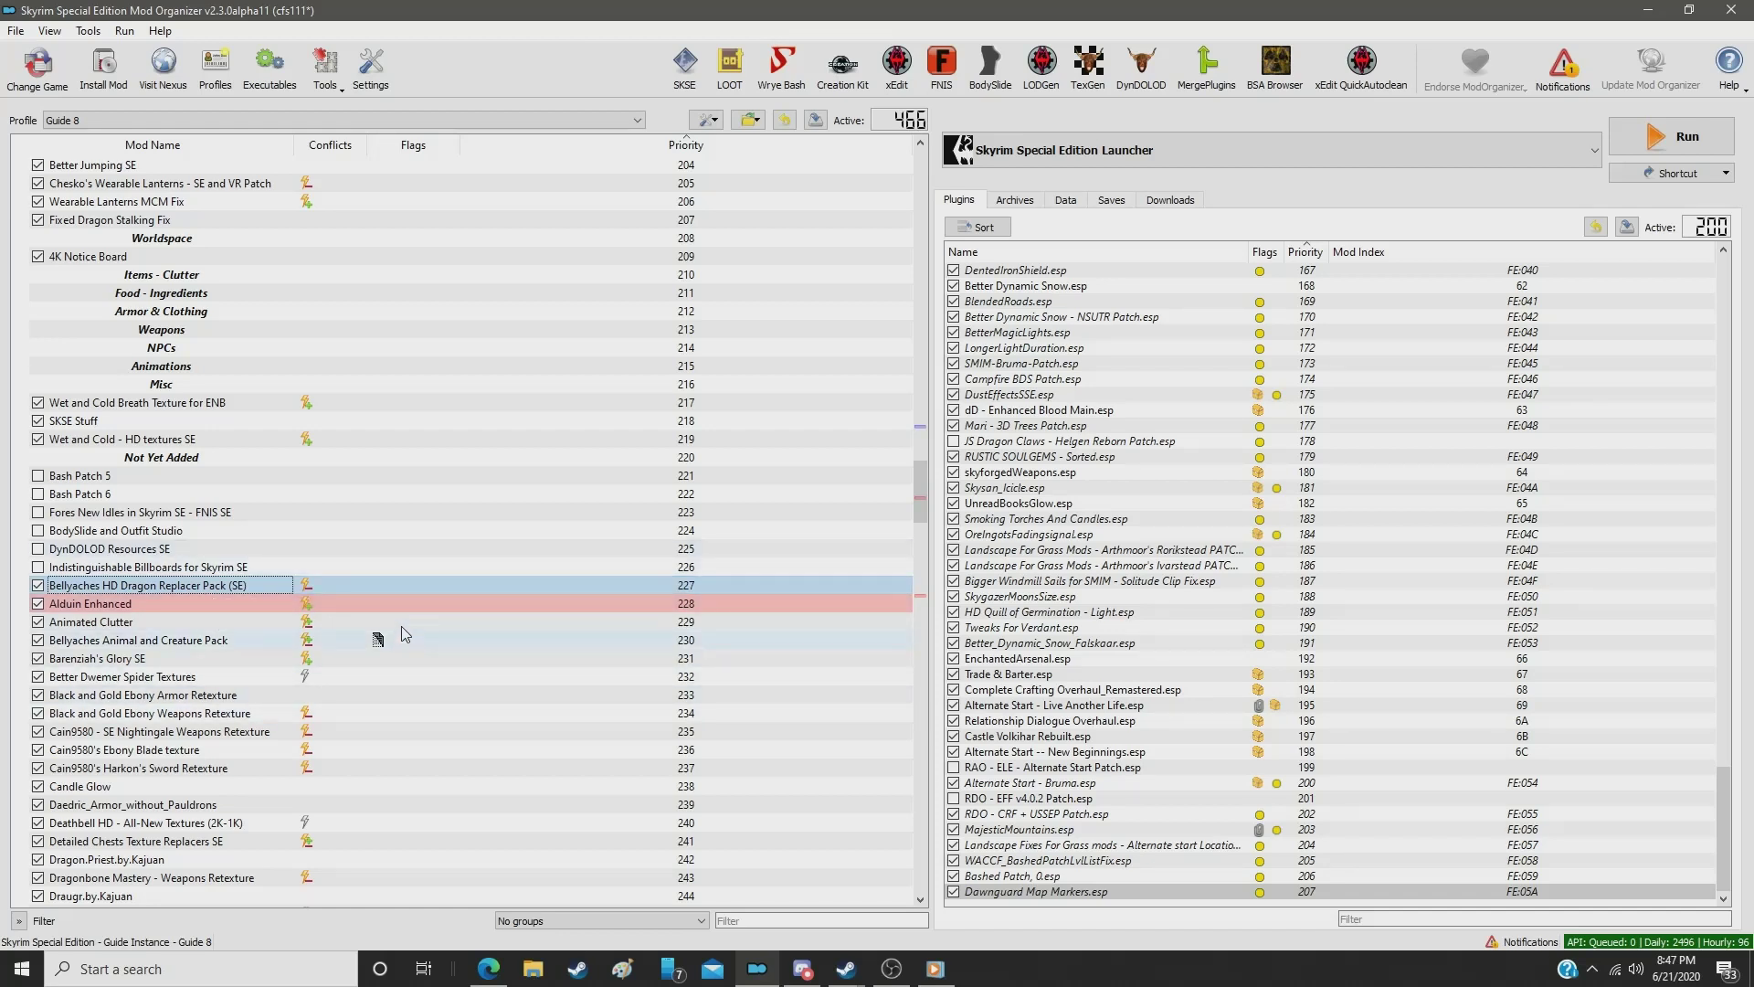
Step: Examine the mod list for the mod that conflicts with Better Dwemer Spider Textures, and return to the Non-Plugins section
{"action": "left_click", "coordinate": [240, 678]}
{"action": "scroll", "coordinate": [923, 479], "scroll_direction": "down", "scroll_amount": 1}
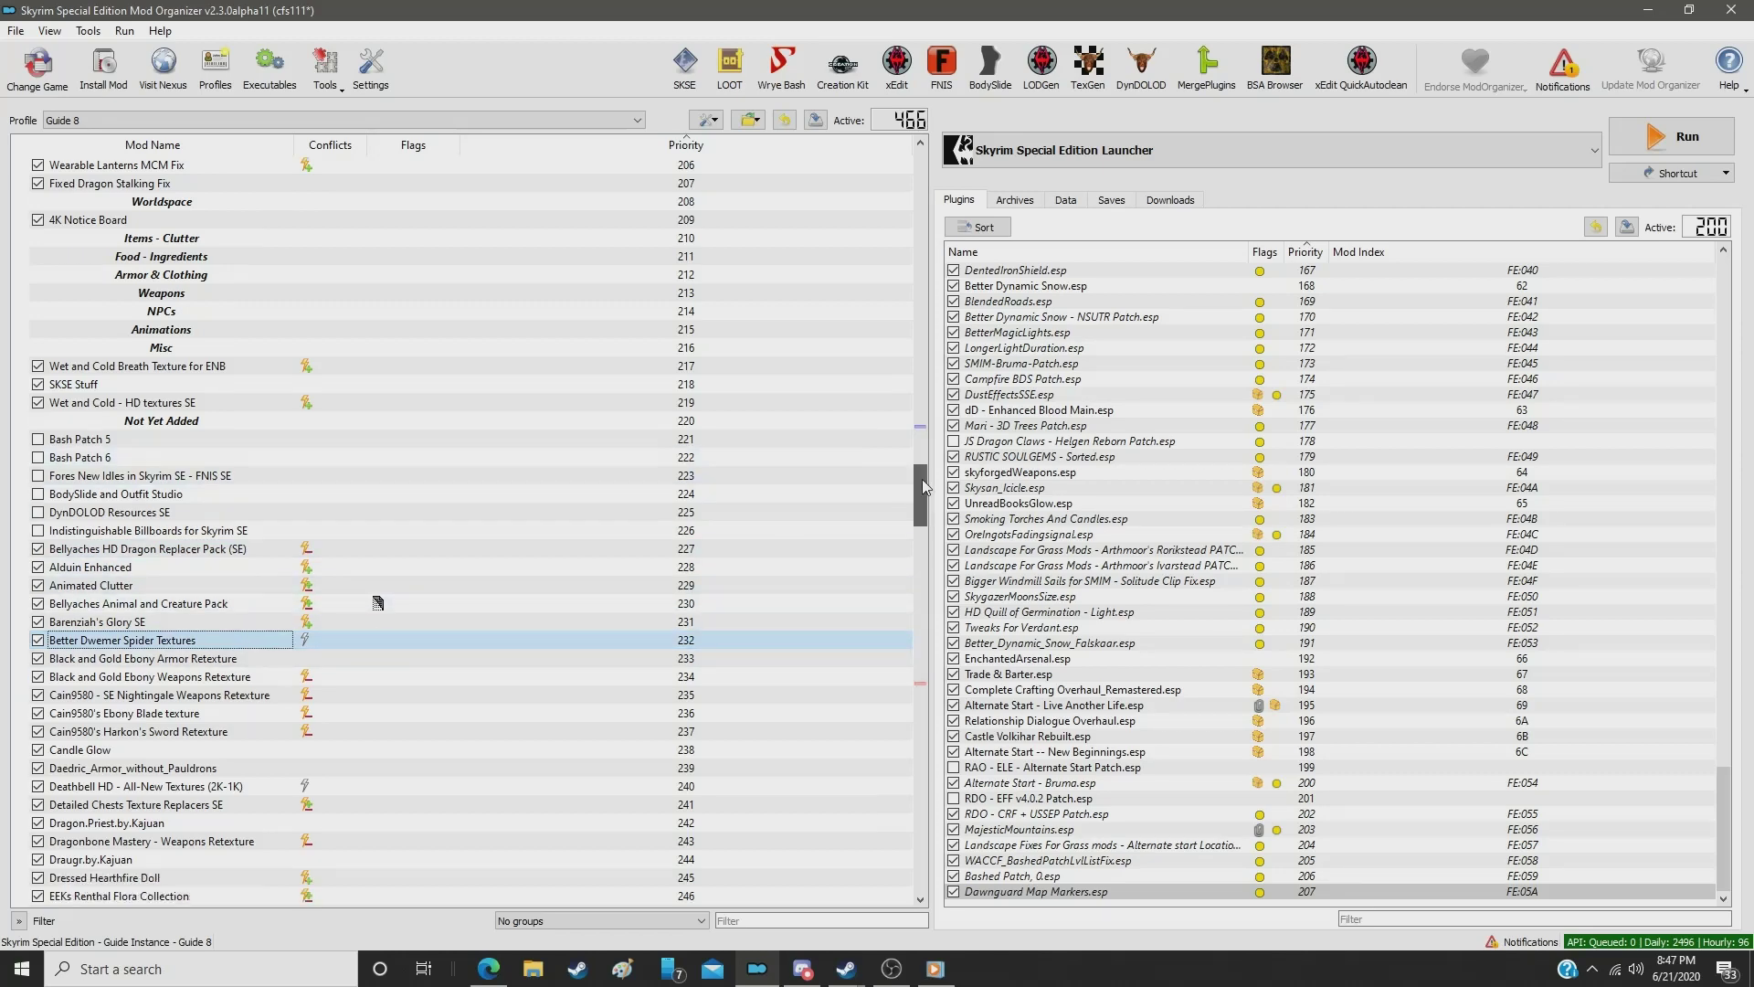
{"action": "left_click_drag", "start_coordinate": [923, 479], "coordinate": [923, 659]}
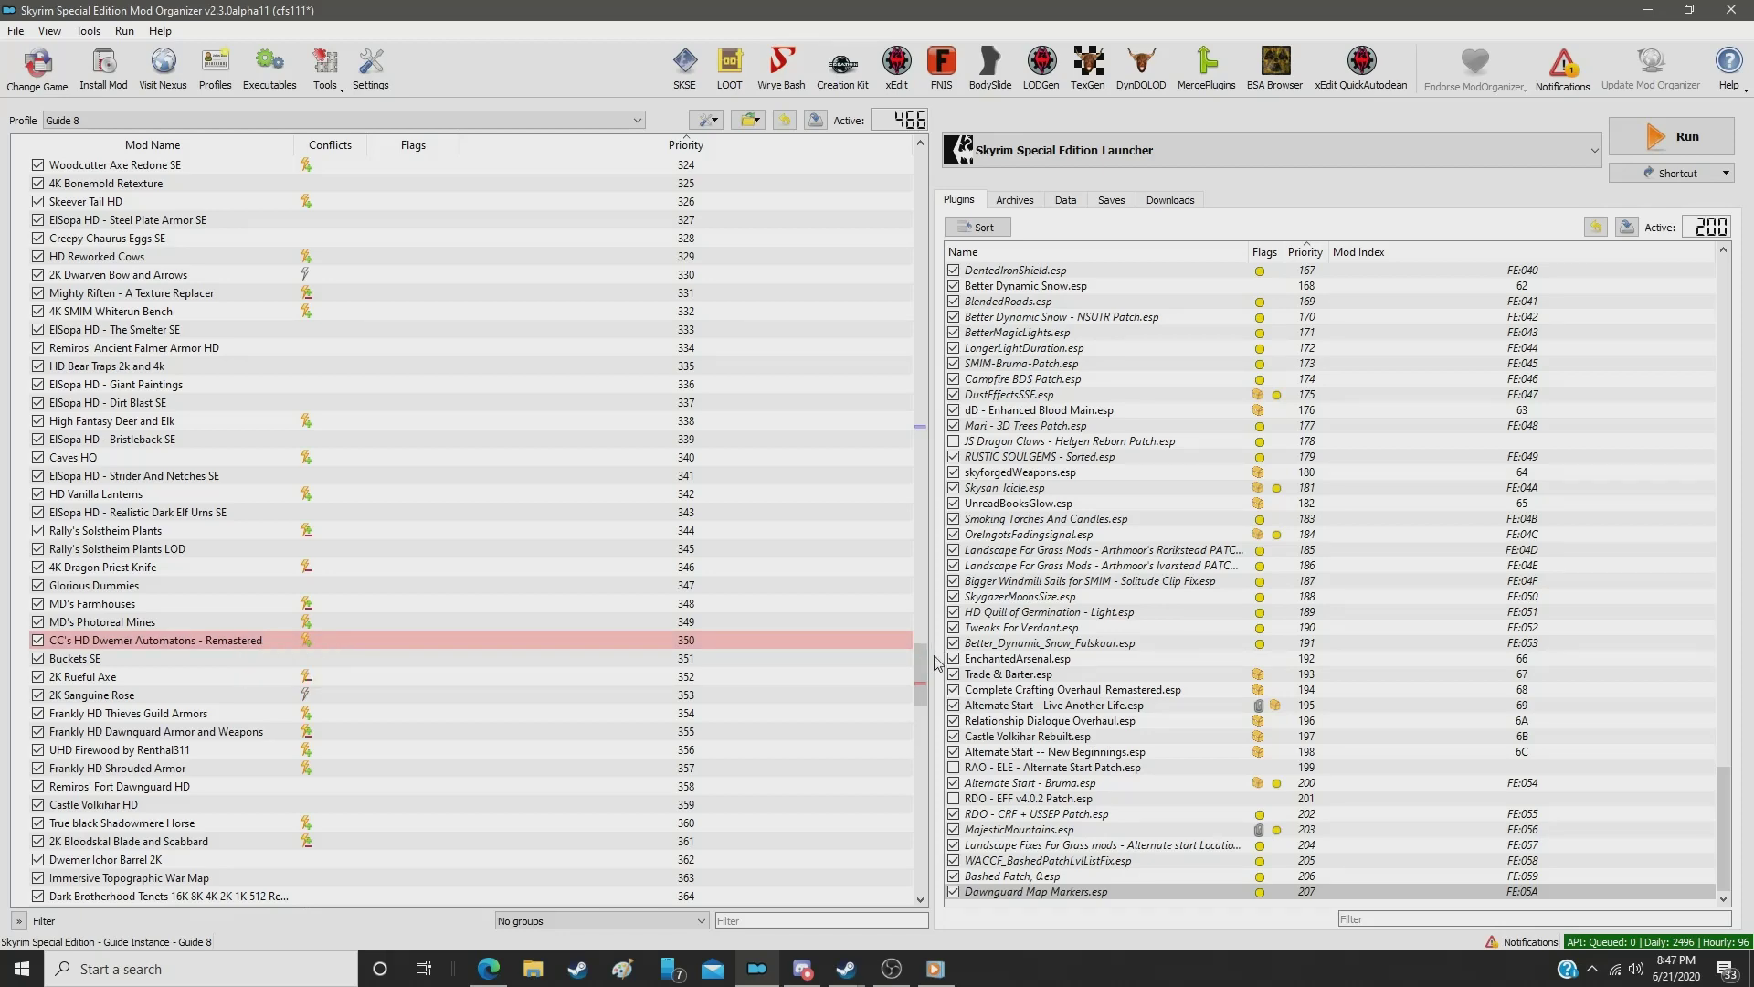
{"action": "left_click_drag", "start_coordinate": [925, 656], "coordinate": [937, 507]}
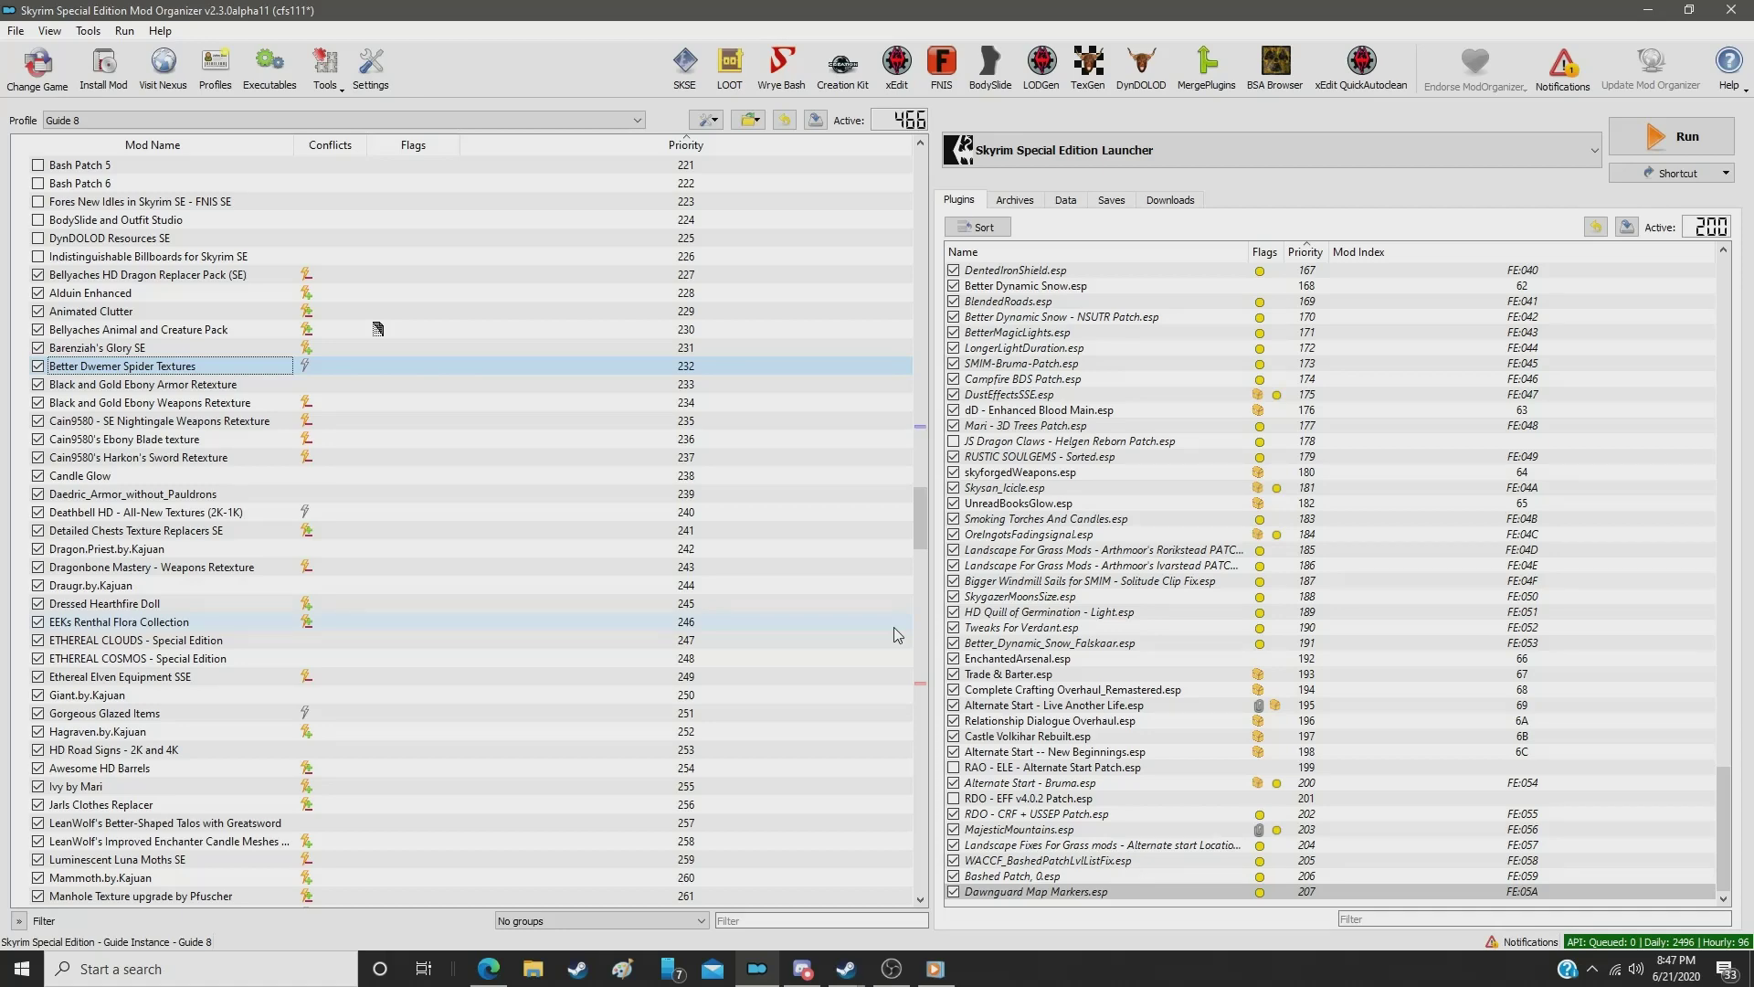
{"action": "scroll", "coordinate": [1005, 627], "scroll_direction": "up", "scroll_amount": 3}
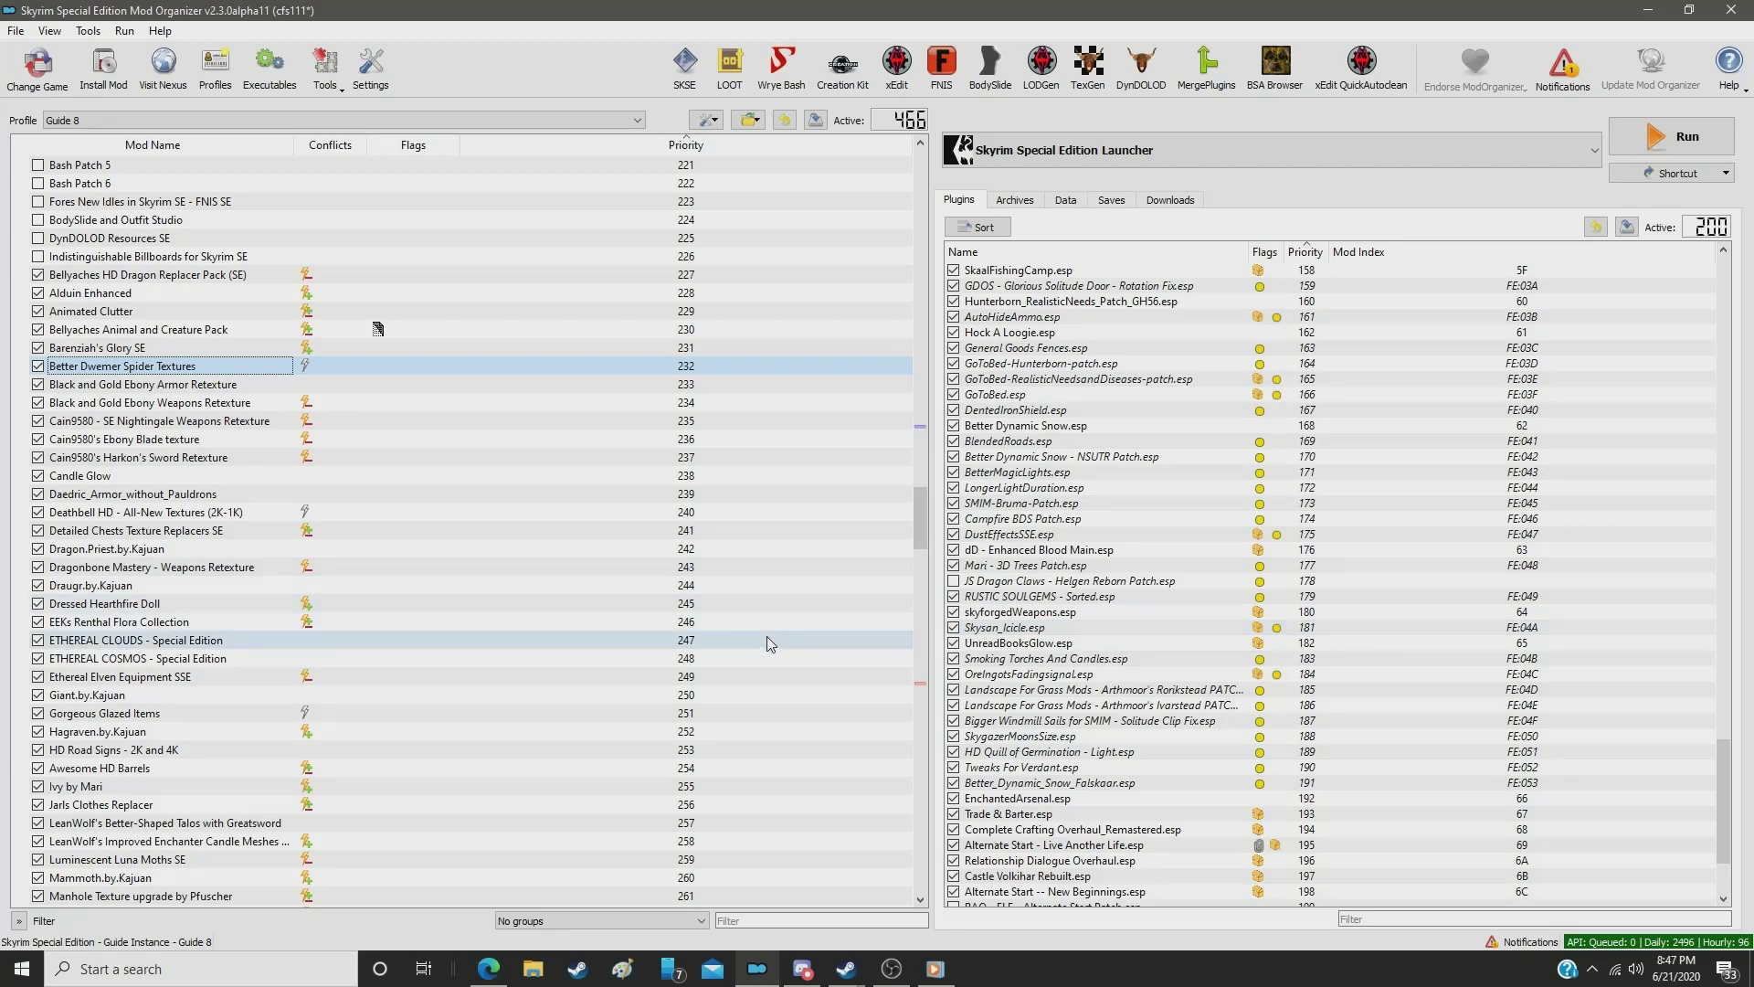
{"action": "scroll", "coordinate": [721, 605], "scroll_direction": "up", "scroll_amount": 16}
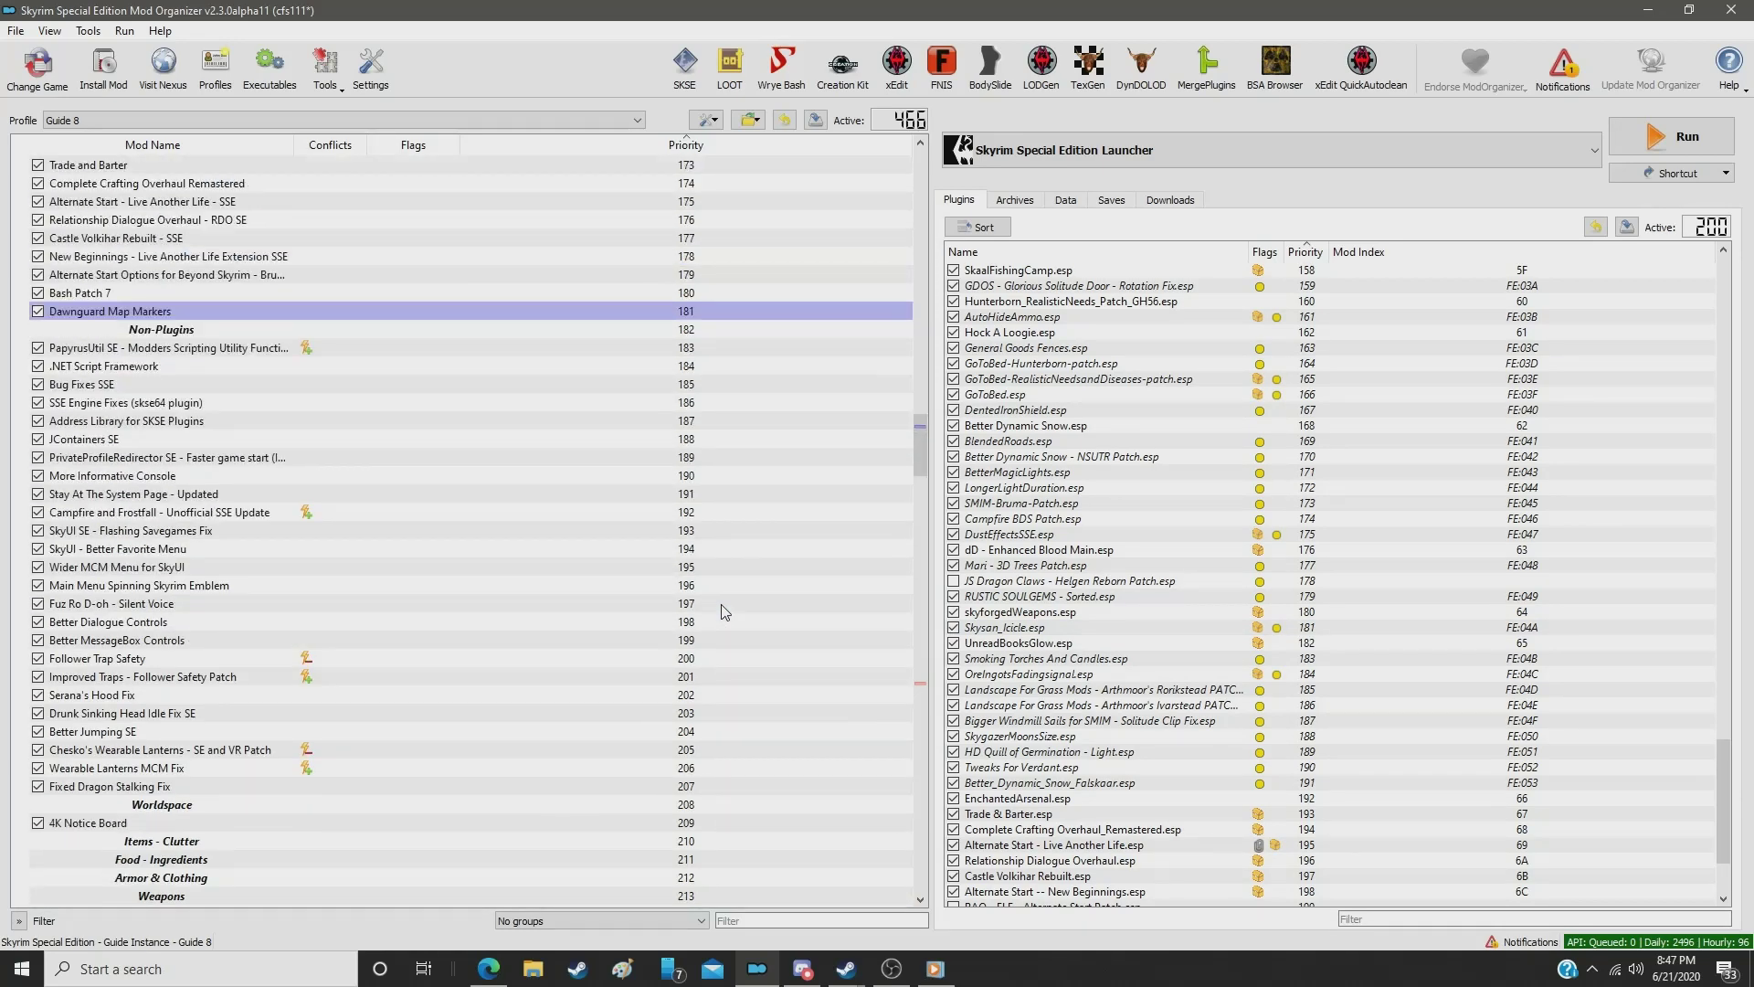
Step: Review the Non-Plugins mods one by one, from .NET Script Framework through PrivateProfileRedirector SE
{"action": "scroll", "coordinate": [724, 611], "scroll_direction": "down", "scroll_amount": 2}
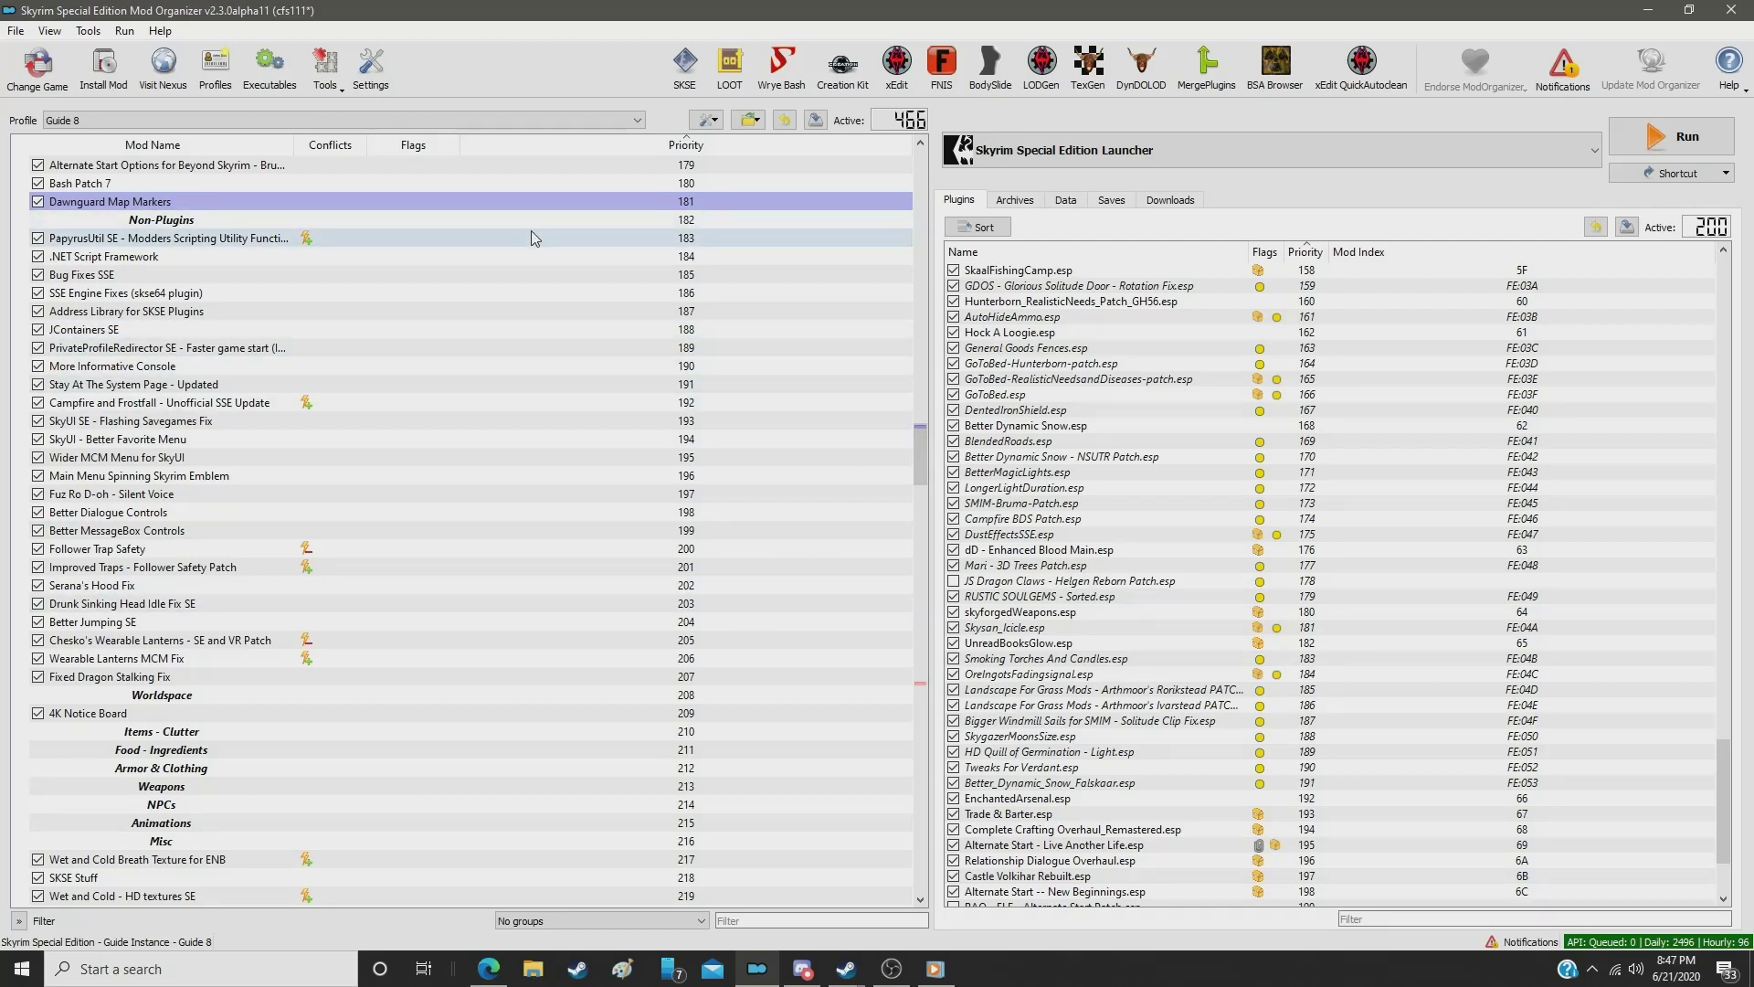
{"action": "type", "text": "bl"}
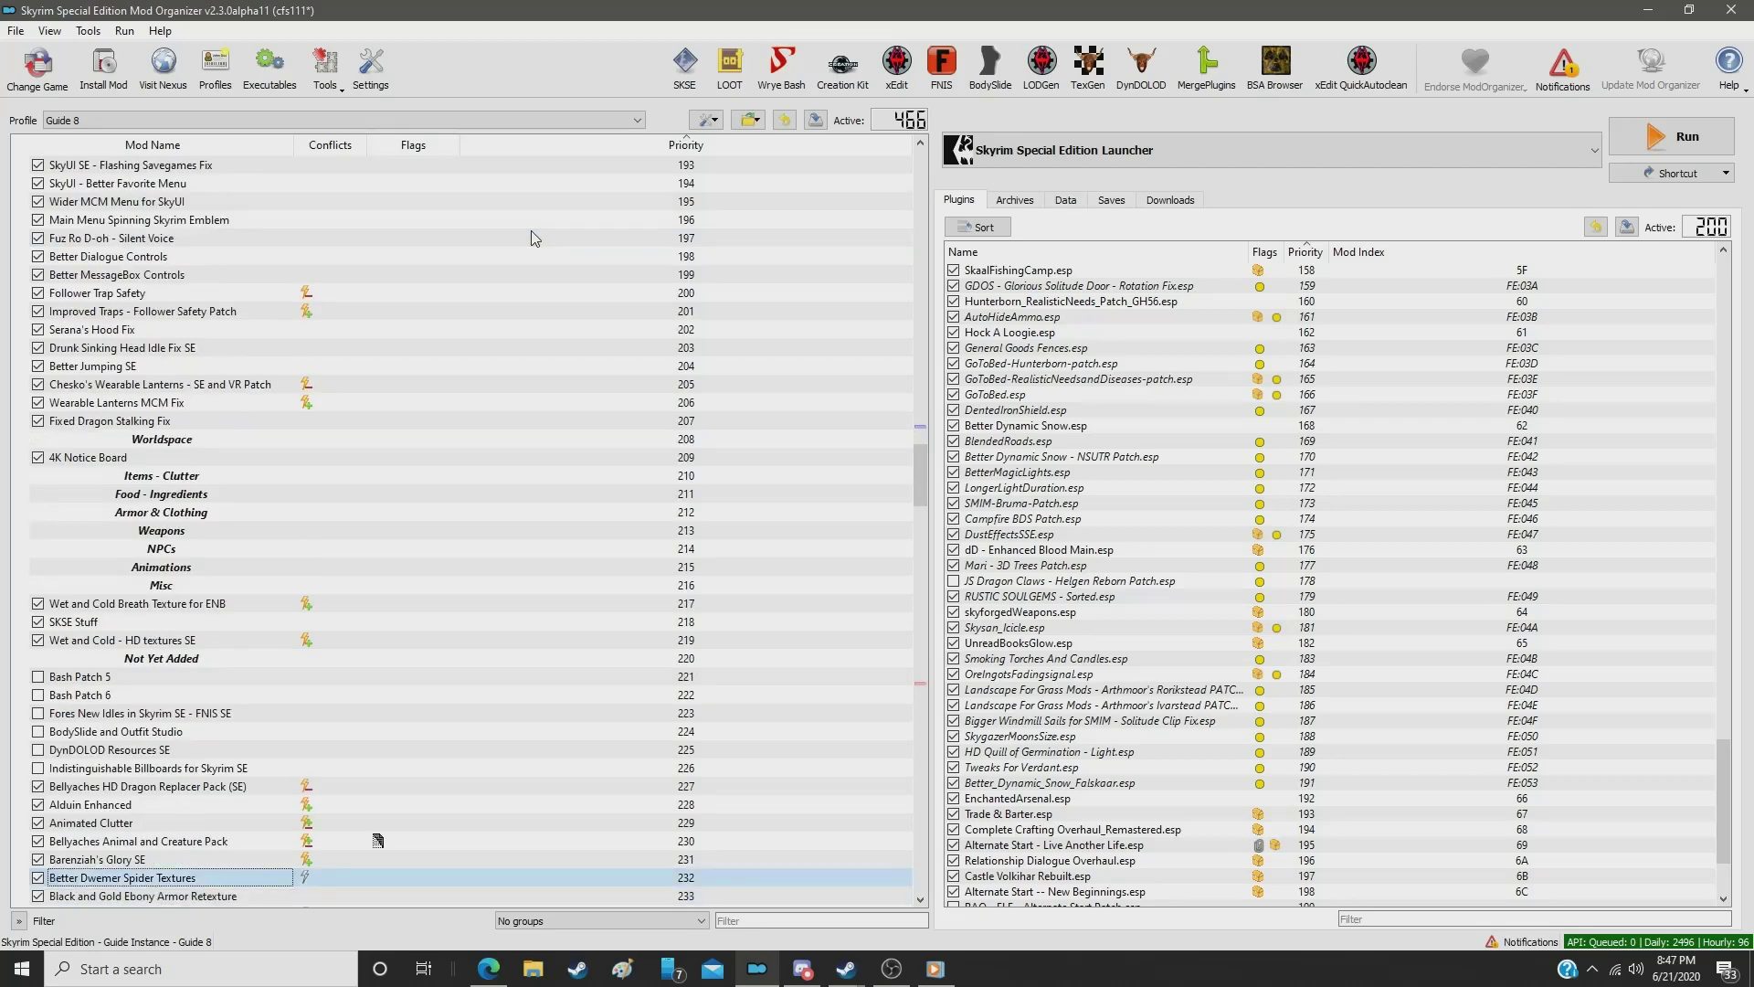
{"action": "scroll", "coordinate": [201, 224], "scroll_direction": "up", "scroll_amount": 3}
{"action": "scroll", "coordinate": [201, 224], "scroll_direction": "up", "scroll_amount": 2}
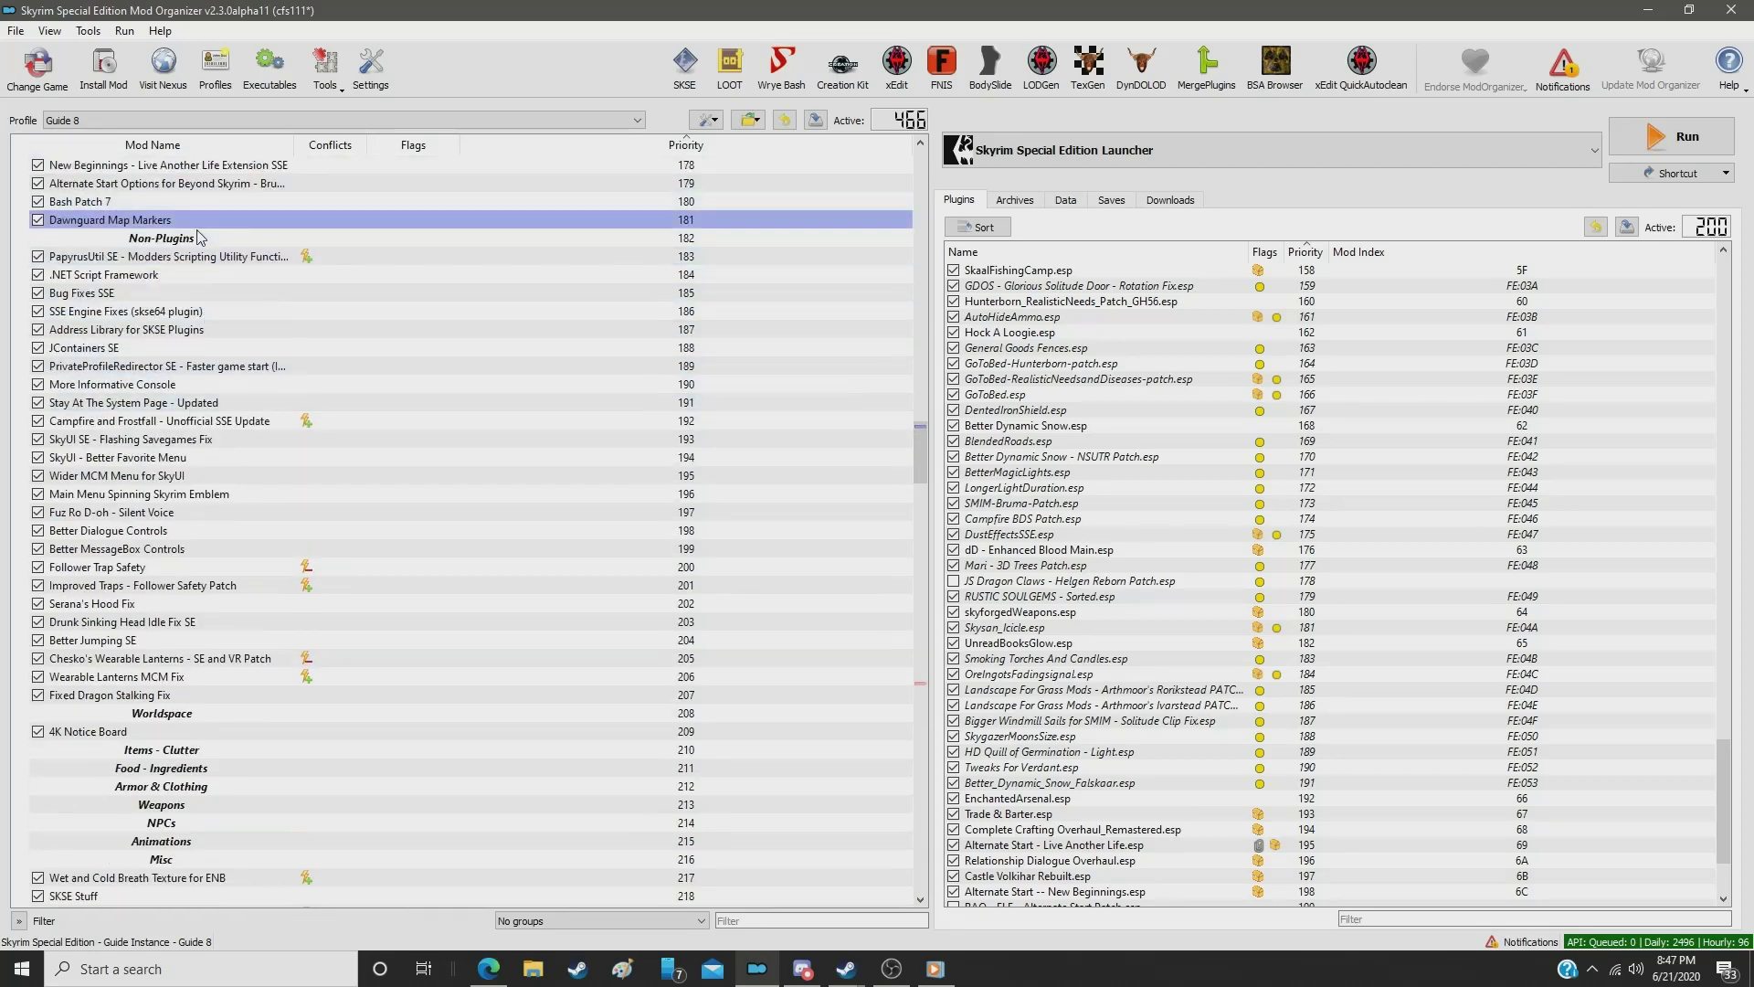
{"action": "left_click", "coordinate": [211, 274]}
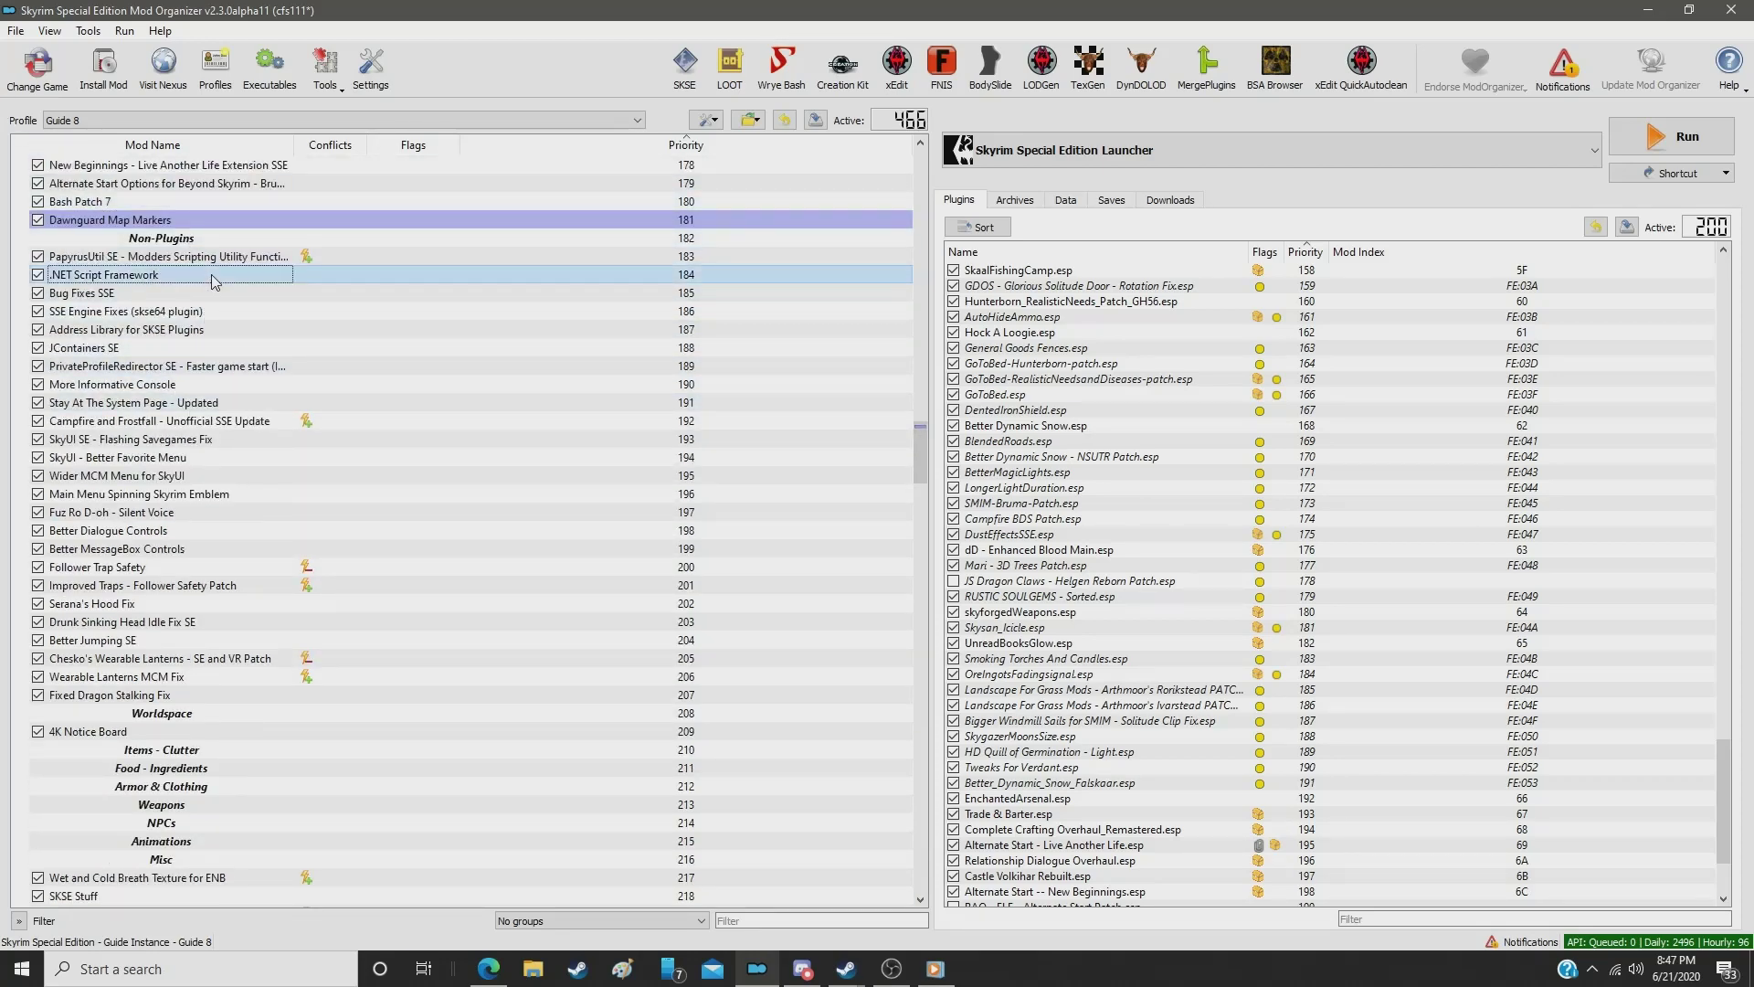
{"action": "key", "text": "Down"}
{"action": "key", "text": "Down"}
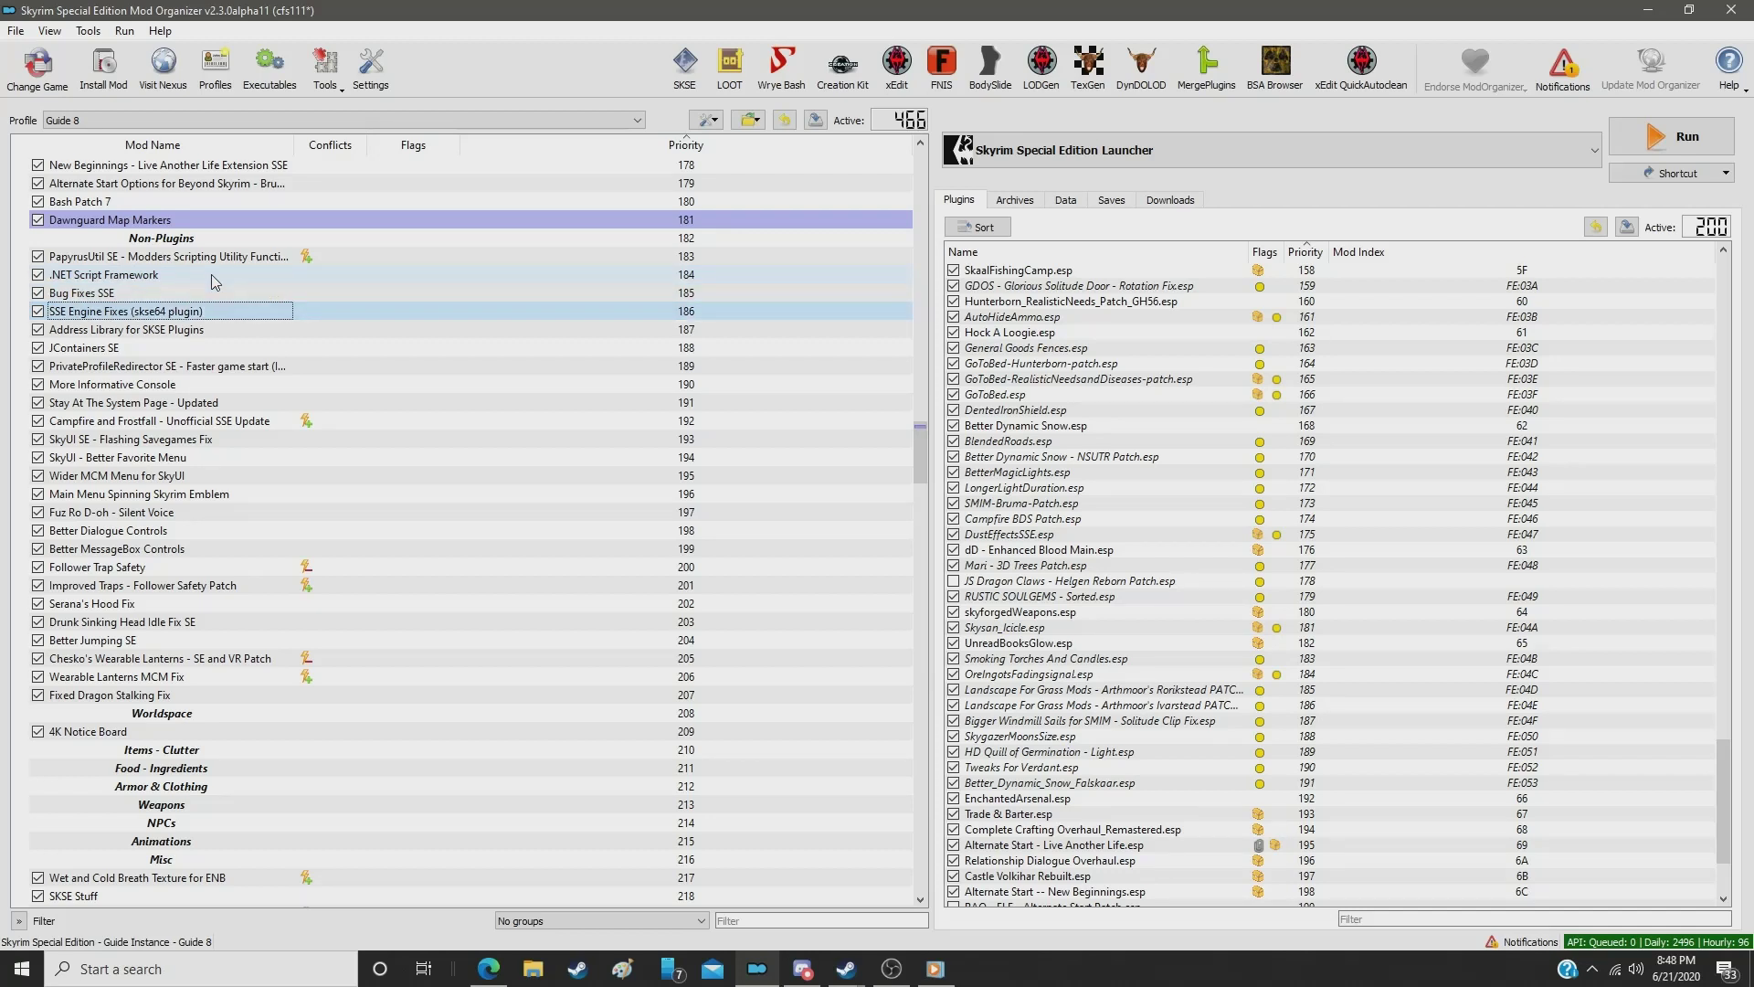
{"action": "key", "text": "Down"}
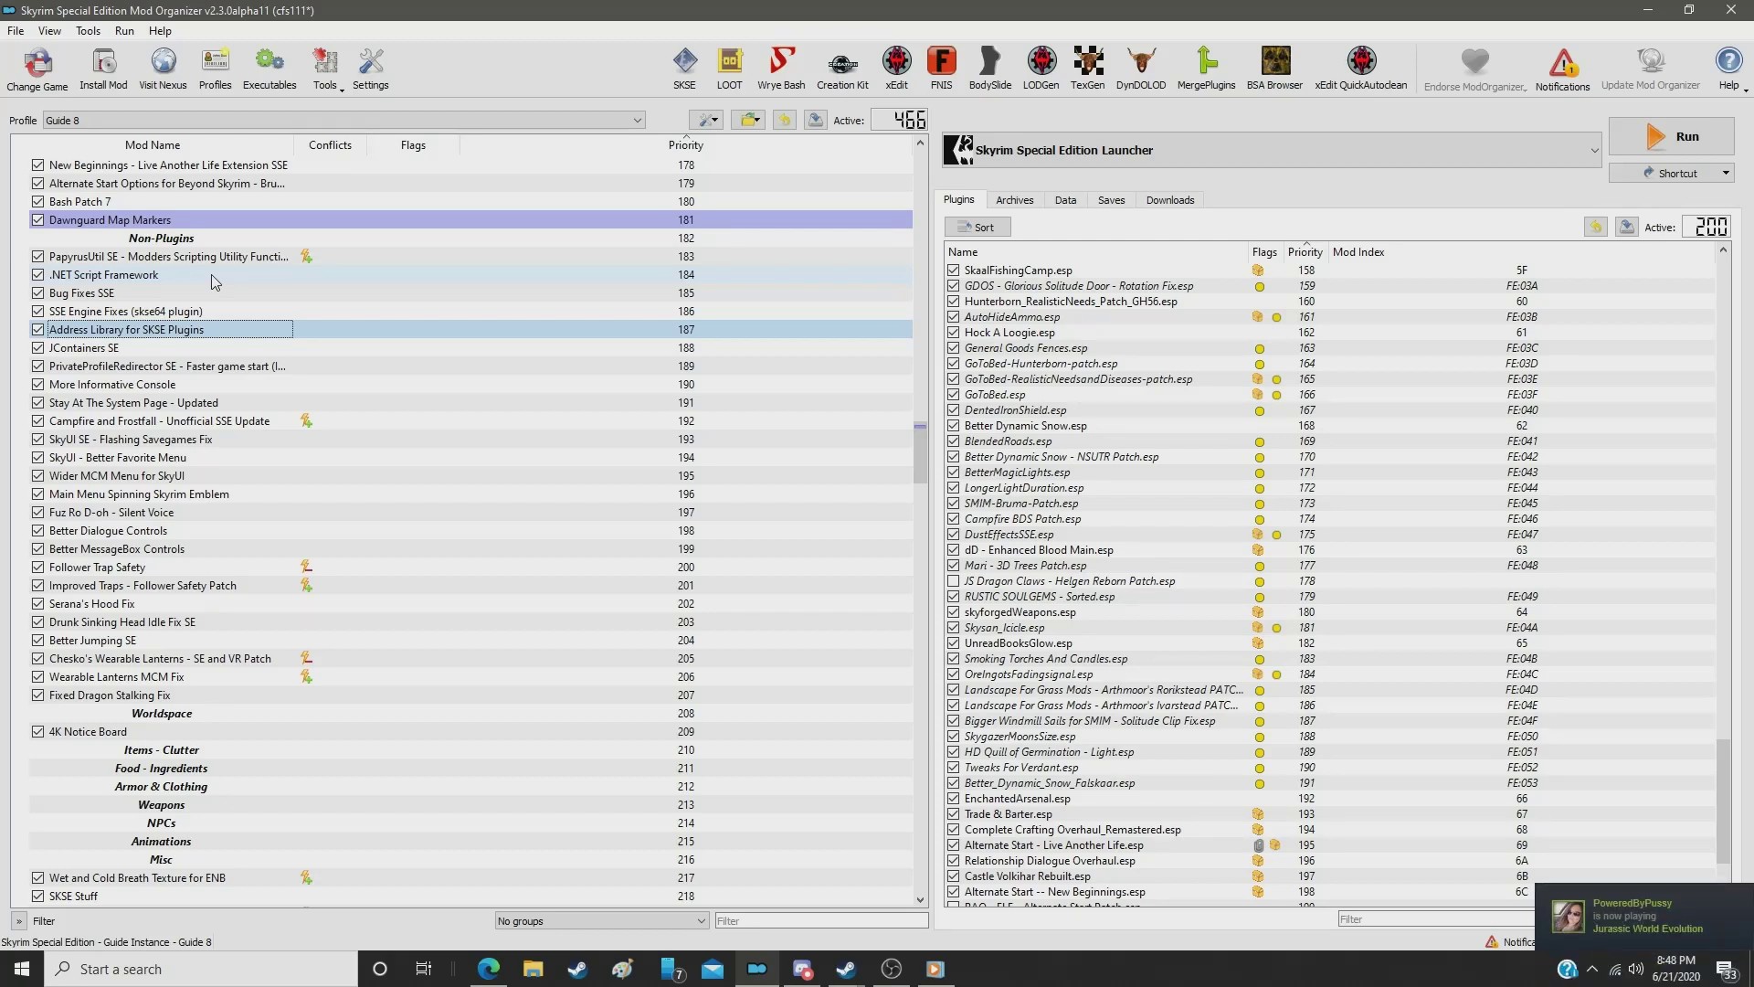
{"action": "key", "text": "Down"}
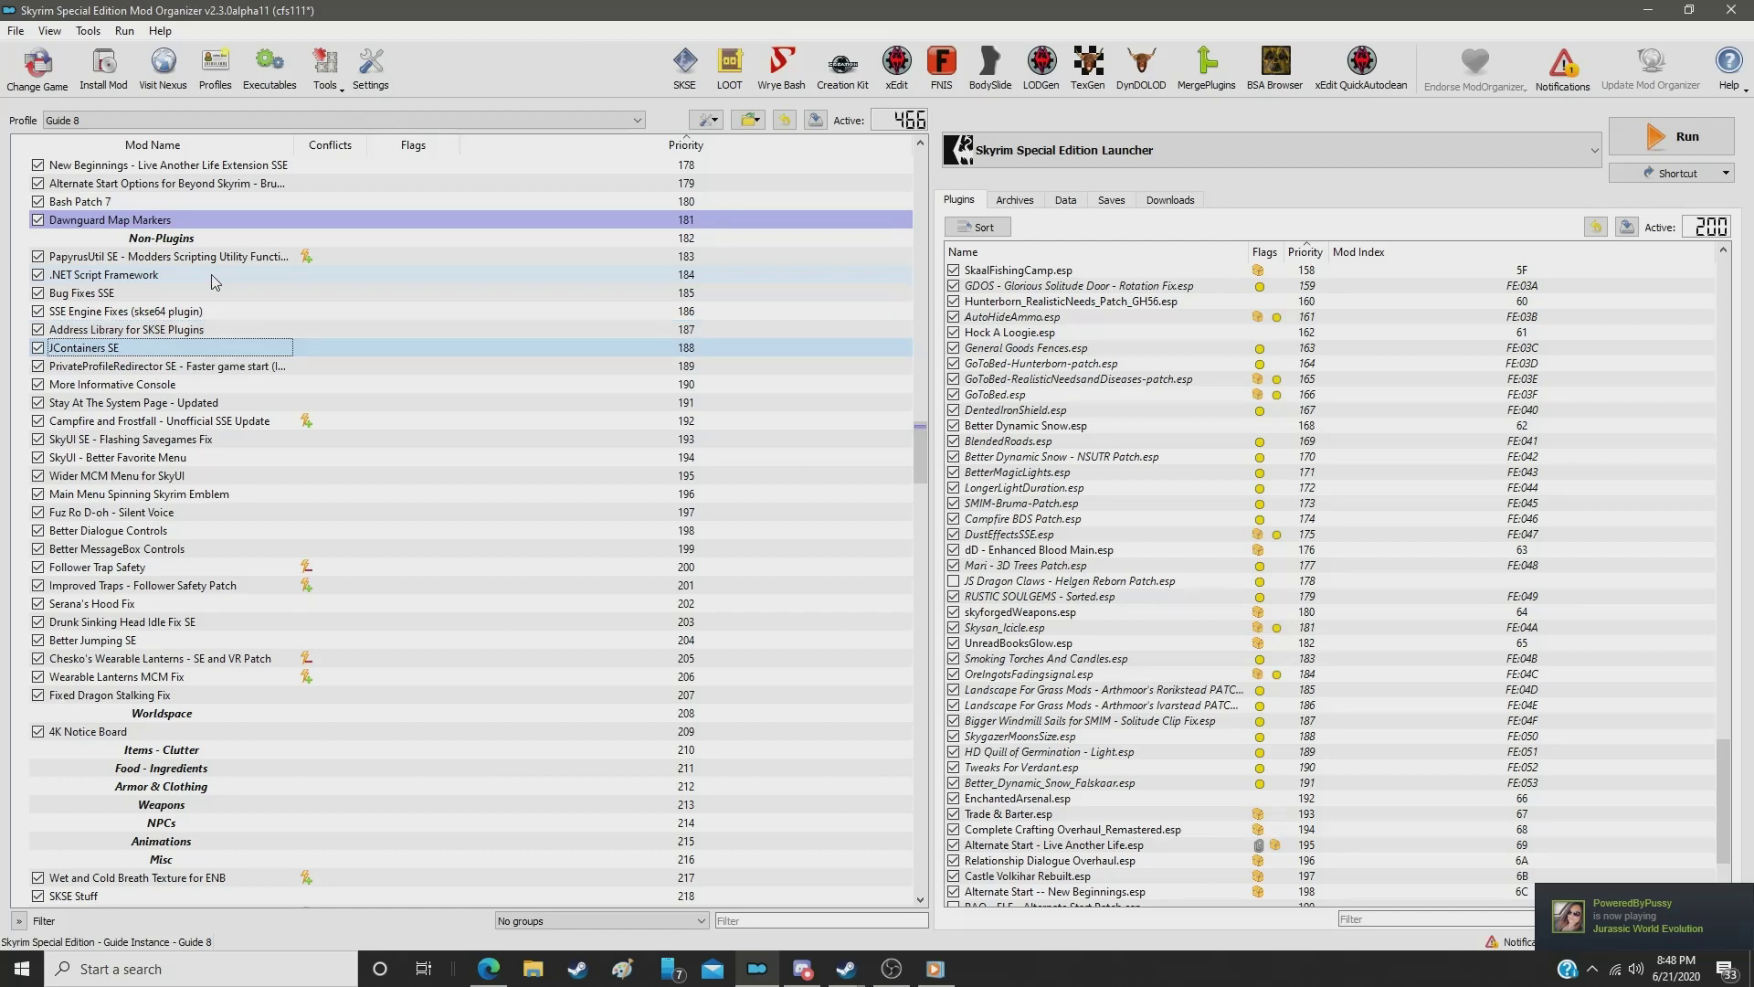
{"action": "key", "text": "Down"}
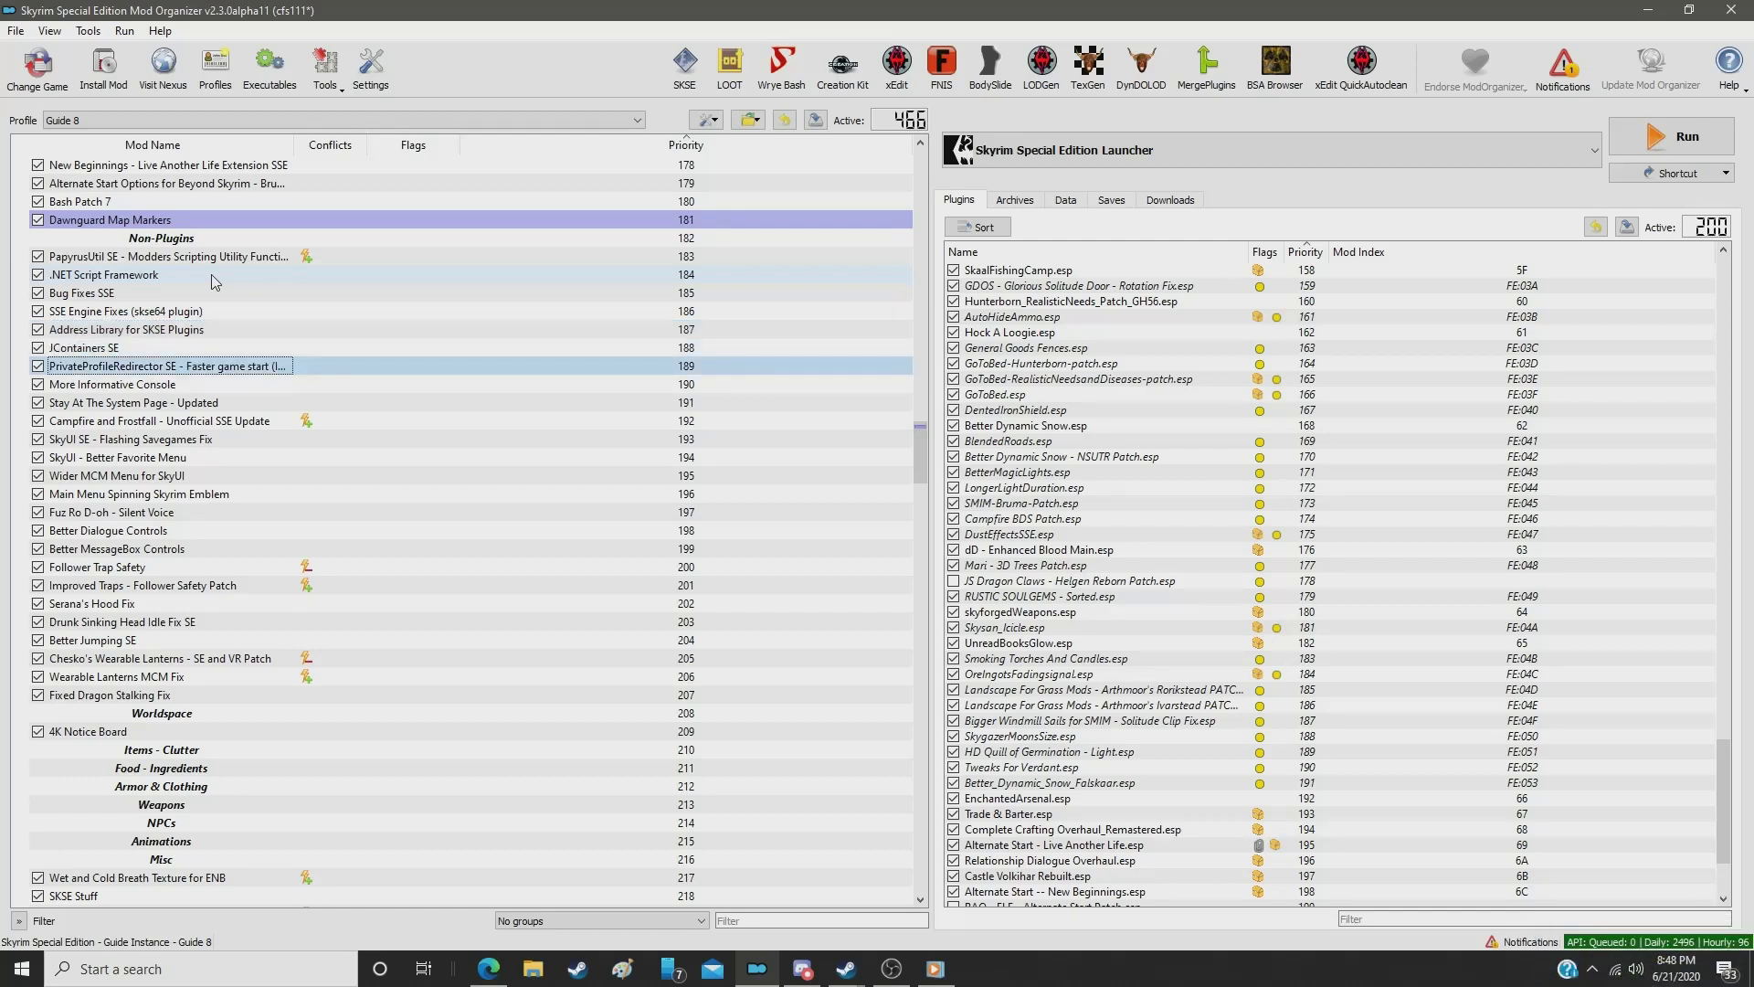
{"action": "key", "text": "Down"}
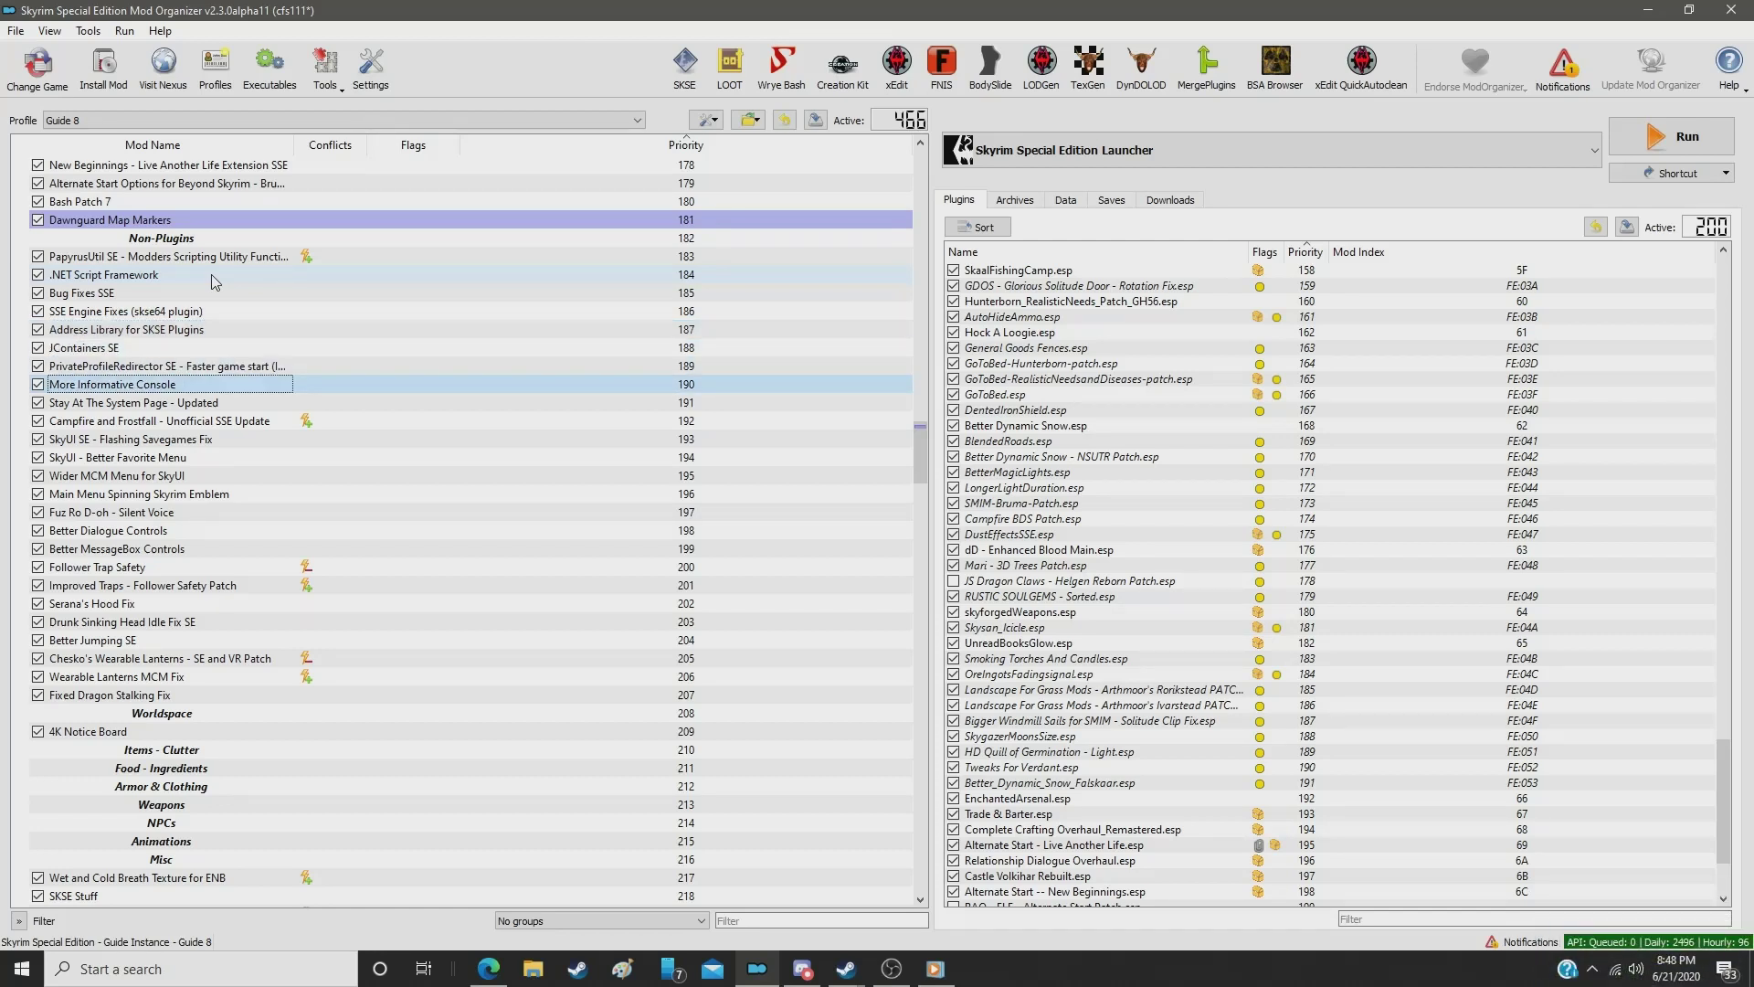
{"action": "key", "text": "Down"}
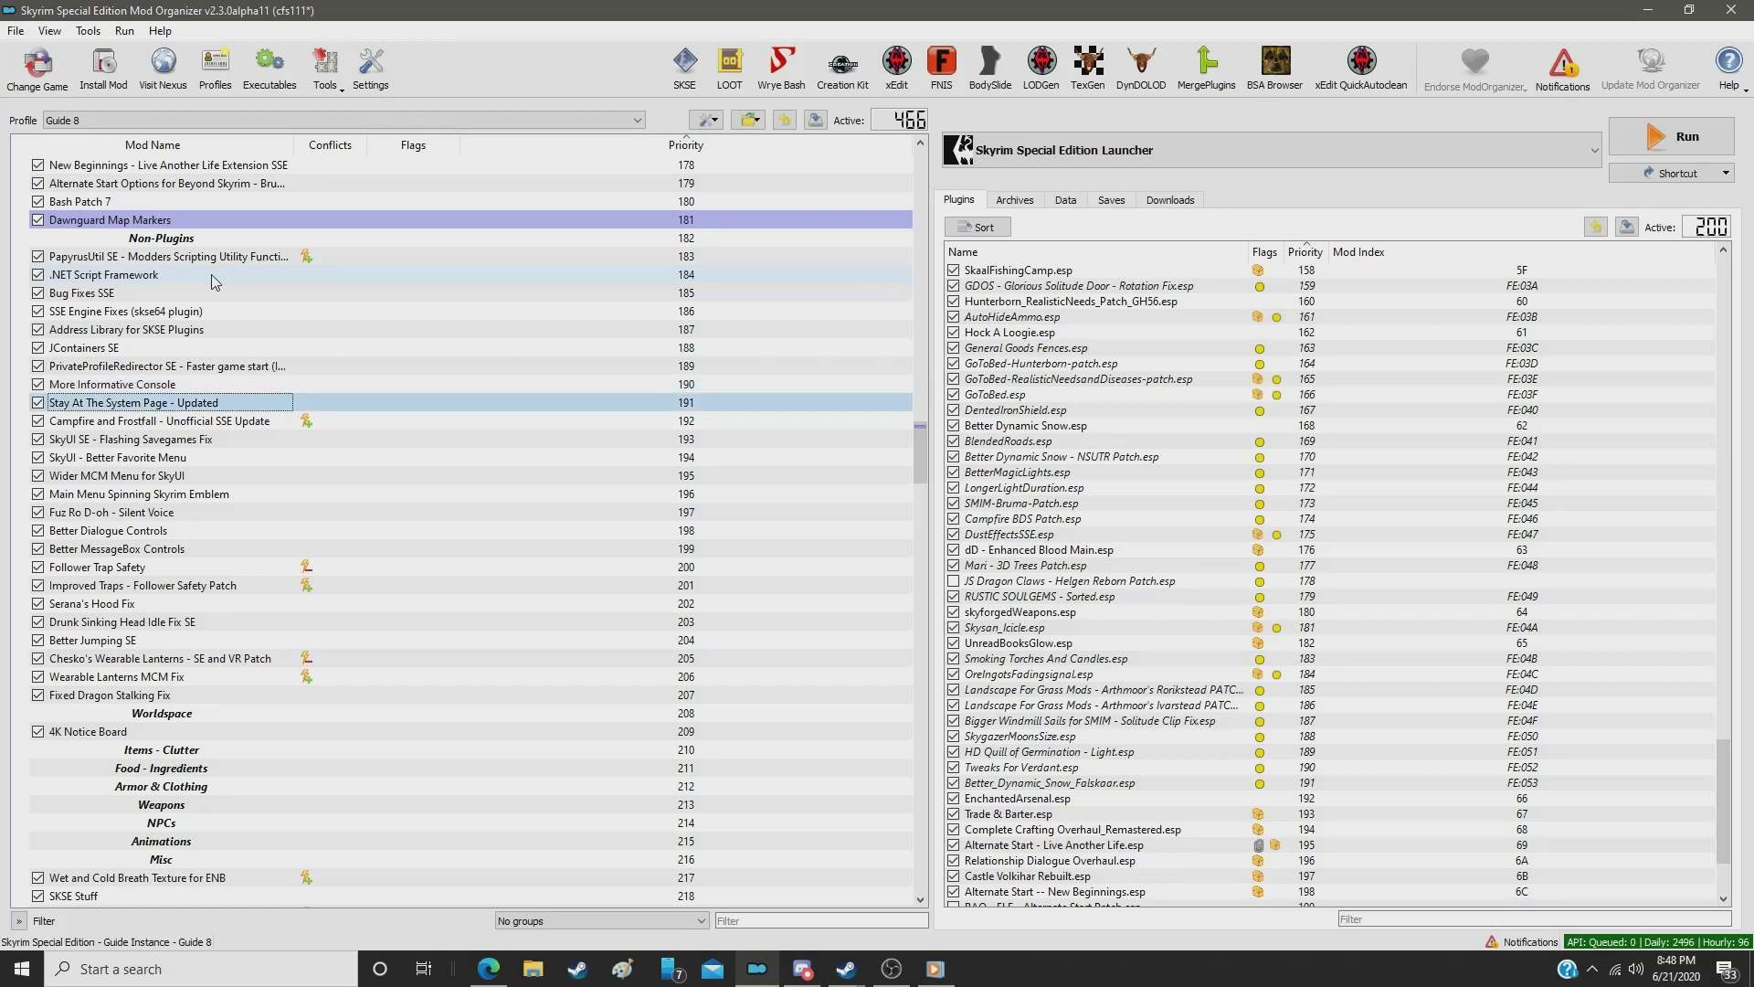
{"action": "key", "text": "Up"}
{"action": "key", "text": "Up"}
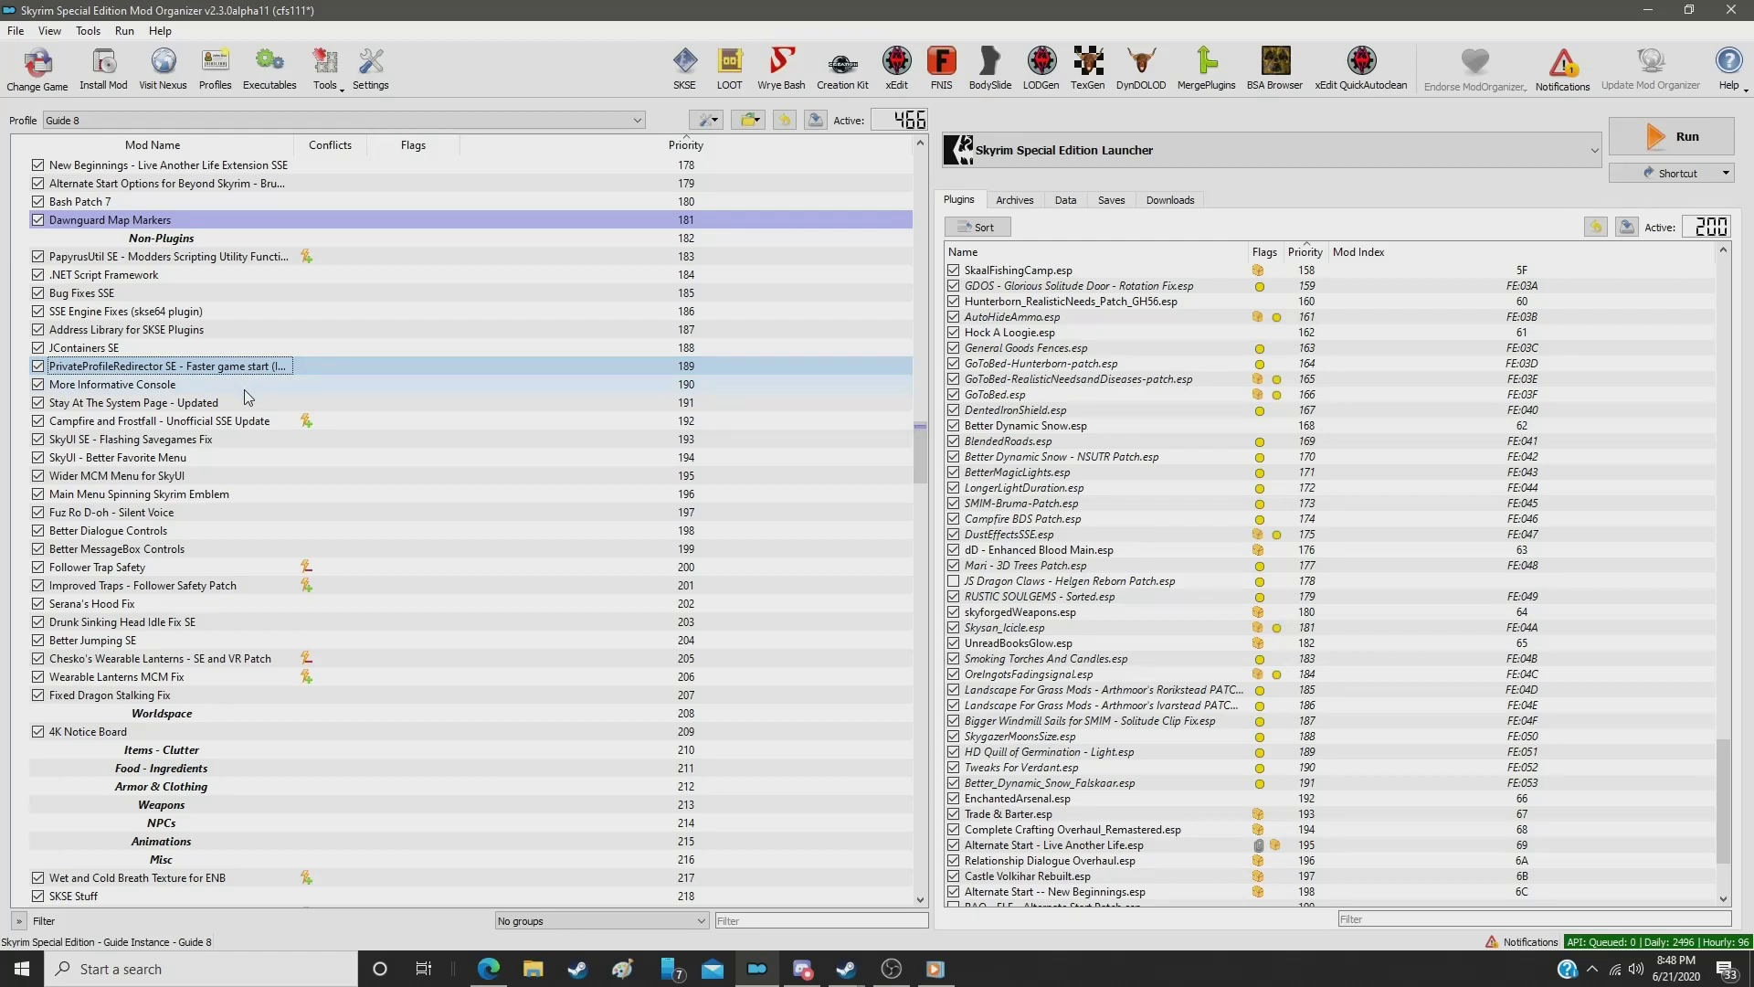
{"action": "scroll", "coordinate": [245, 396], "scroll_direction": "down", "scroll_amount": 1}
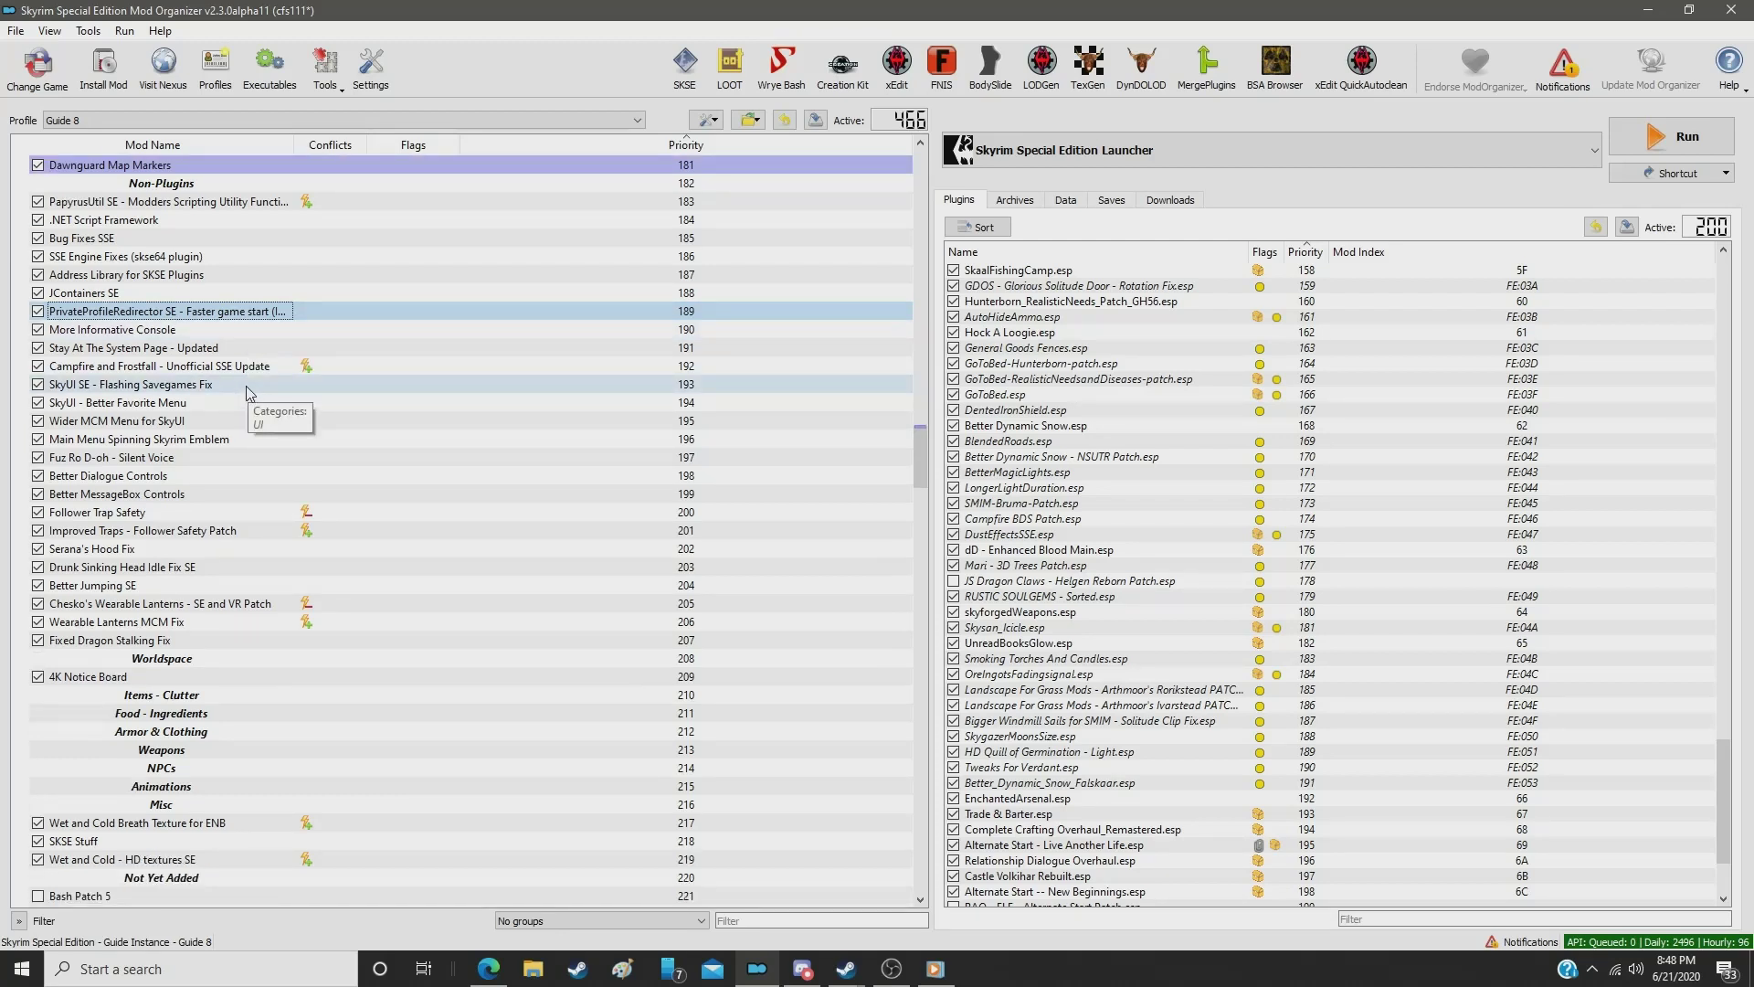
Step: Filter the mod list by "sha", clear the filter and return to the Non-Plugins section
{"action": "left_click", "coordinate": [764, 922]}
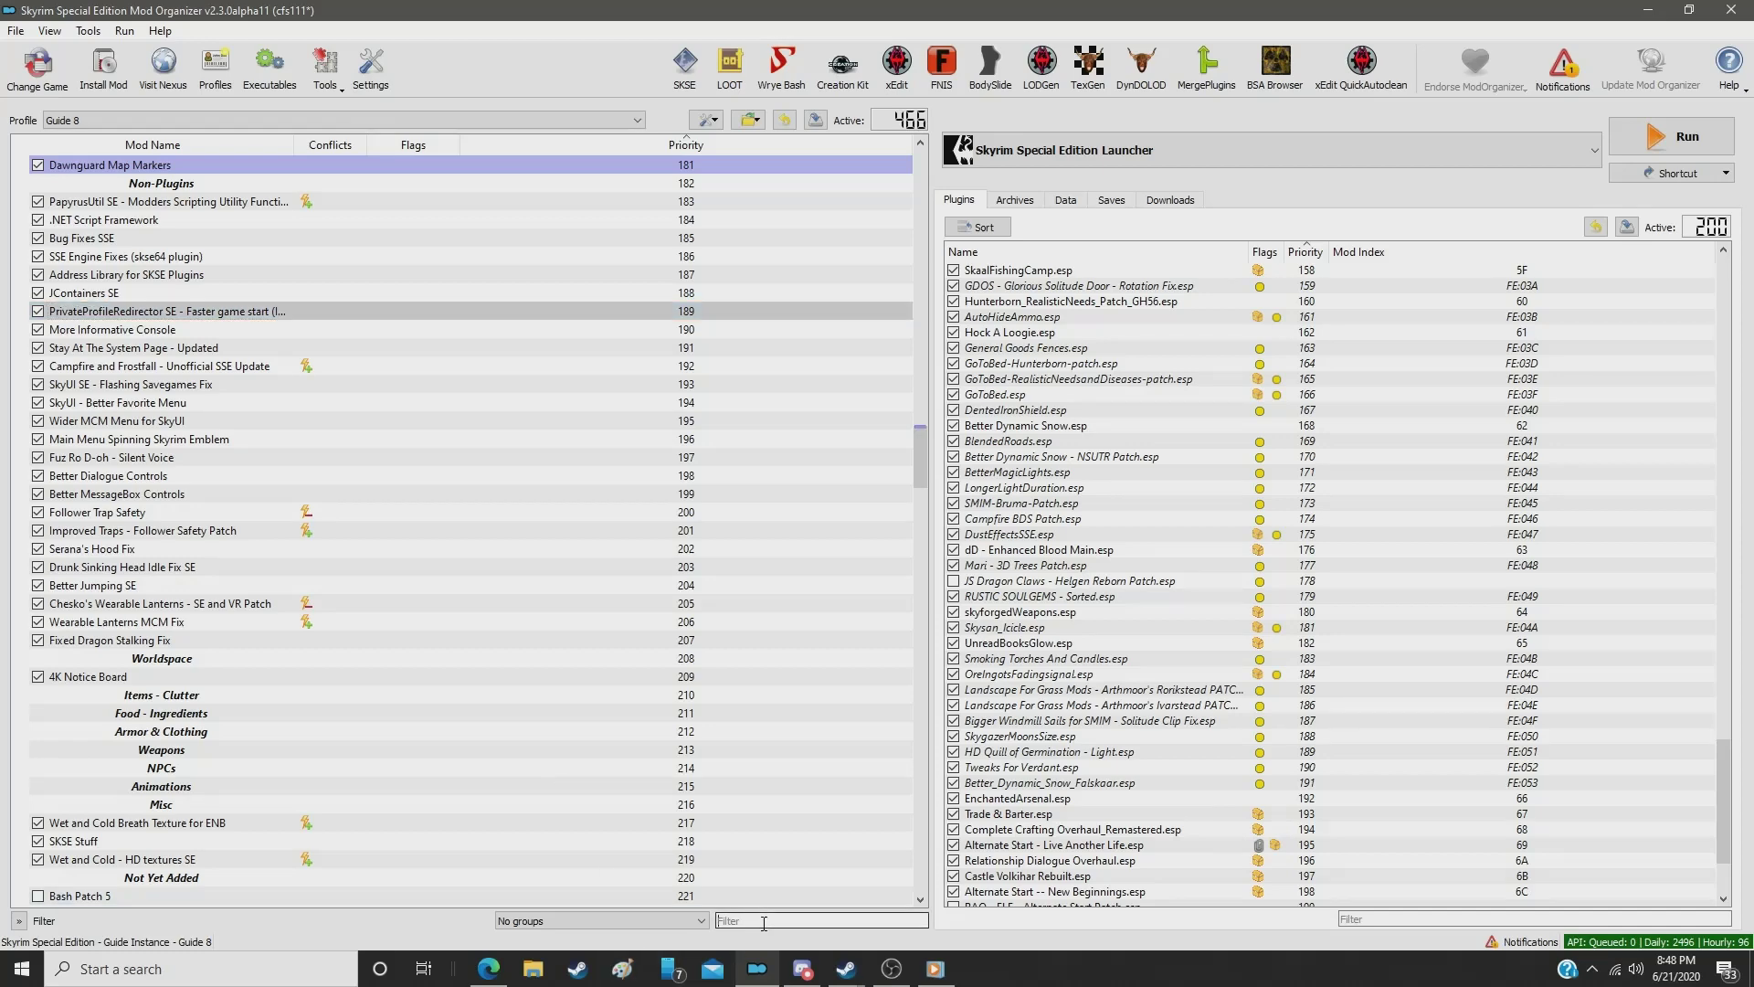
{"action": "type", "text": "sha"}
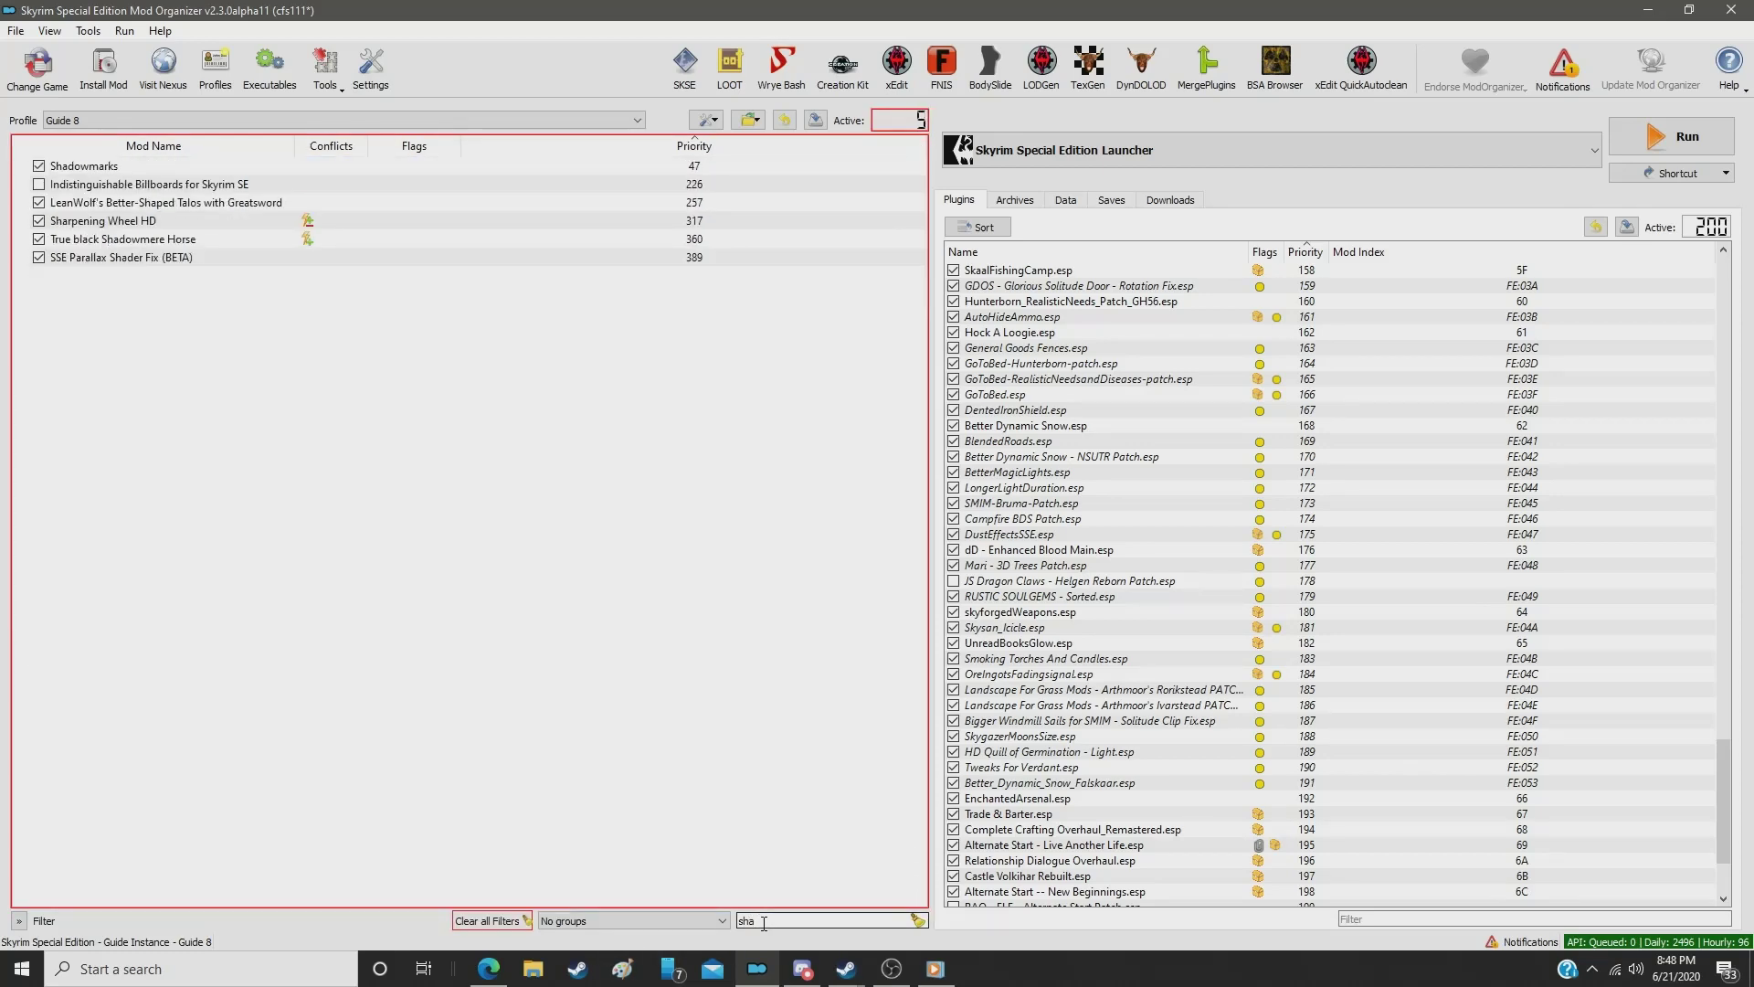
{"action": "left_click", "coordinate": [918, 920]}
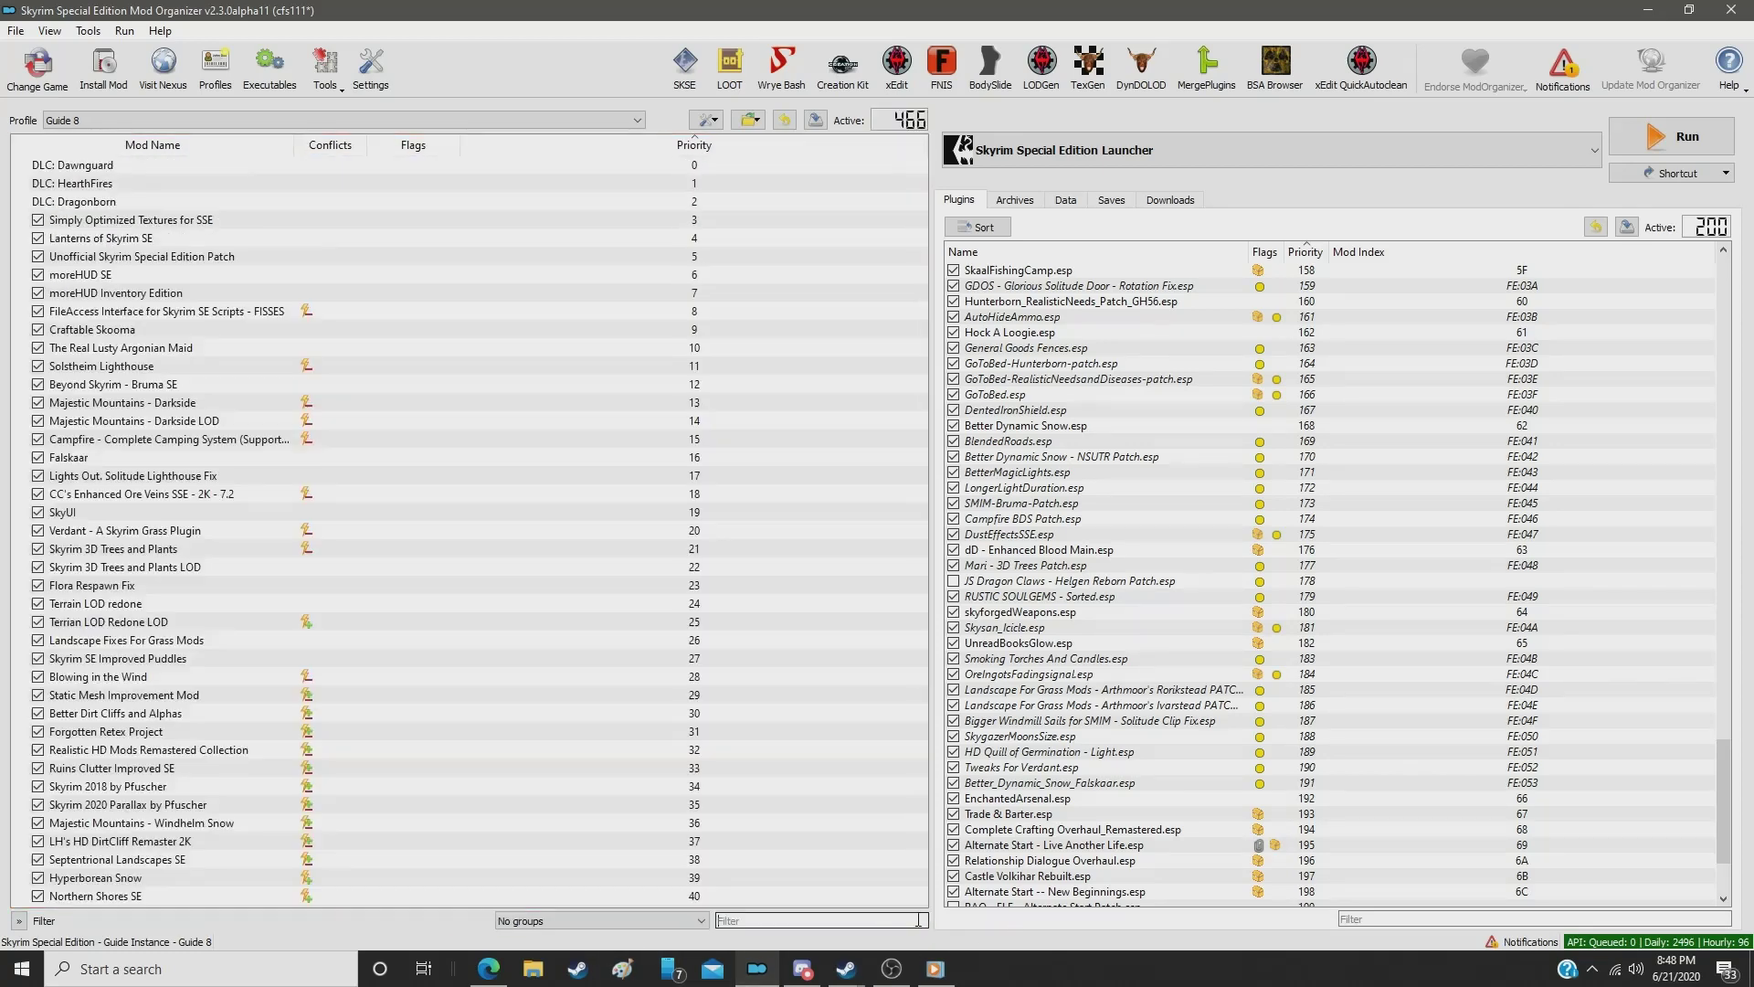
{"action": "left_click_drag", "start_coordinate": [917, 167], "coordinate": [924, 441]}
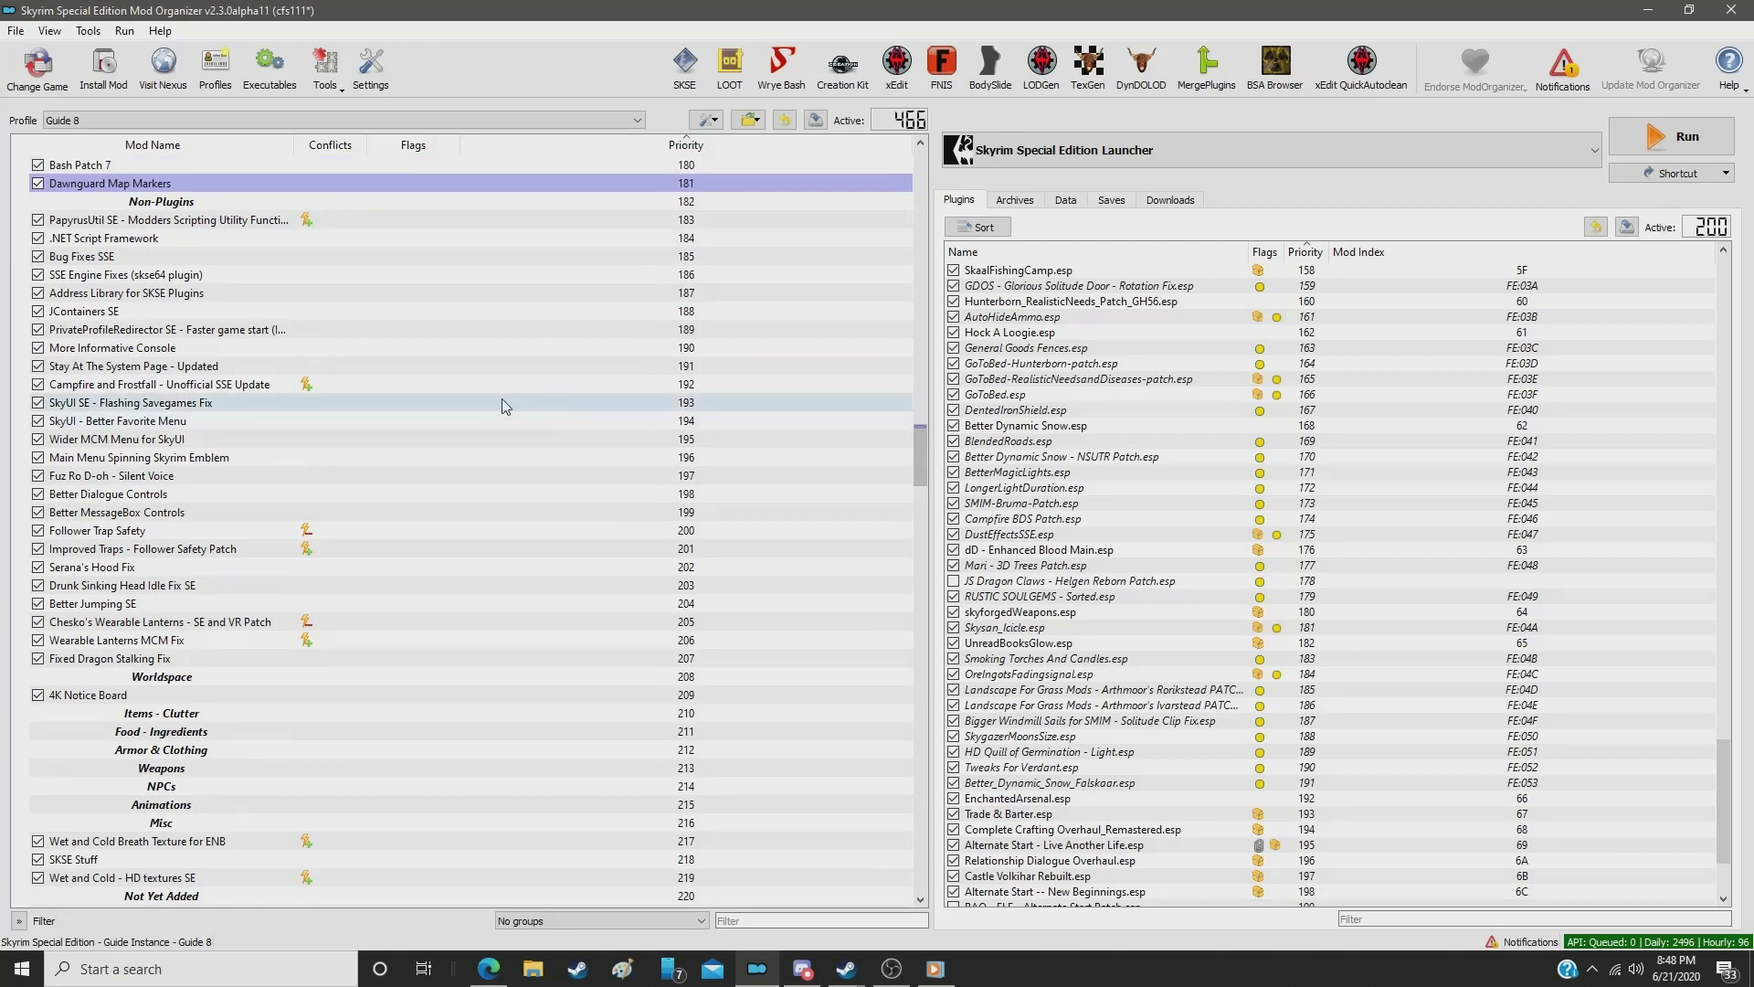
Step: Find SSE Parallax Shader Fix (BETA) by filtering for "shader", set its priority to 190 and clear the filter
{"action": "left_click", "coordinate": [300, 331]}
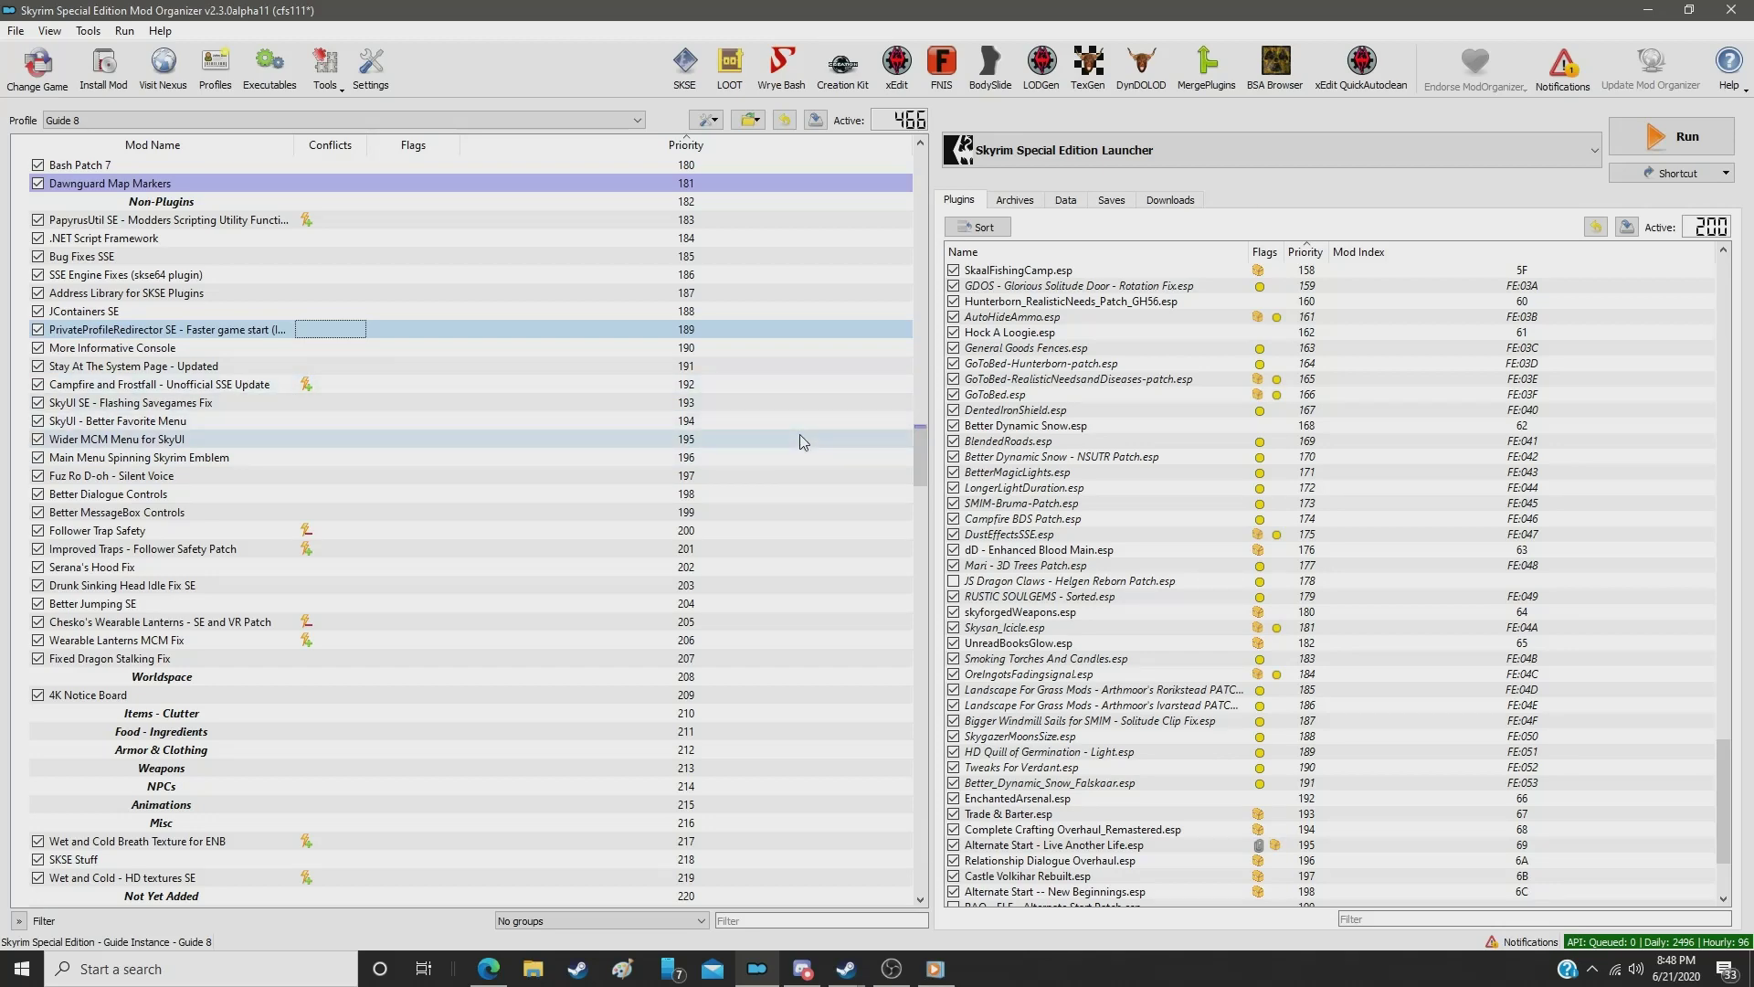
{"action": "left_click", "coordinate": [819, 921]}
{"action": "type", "text": "shader"}
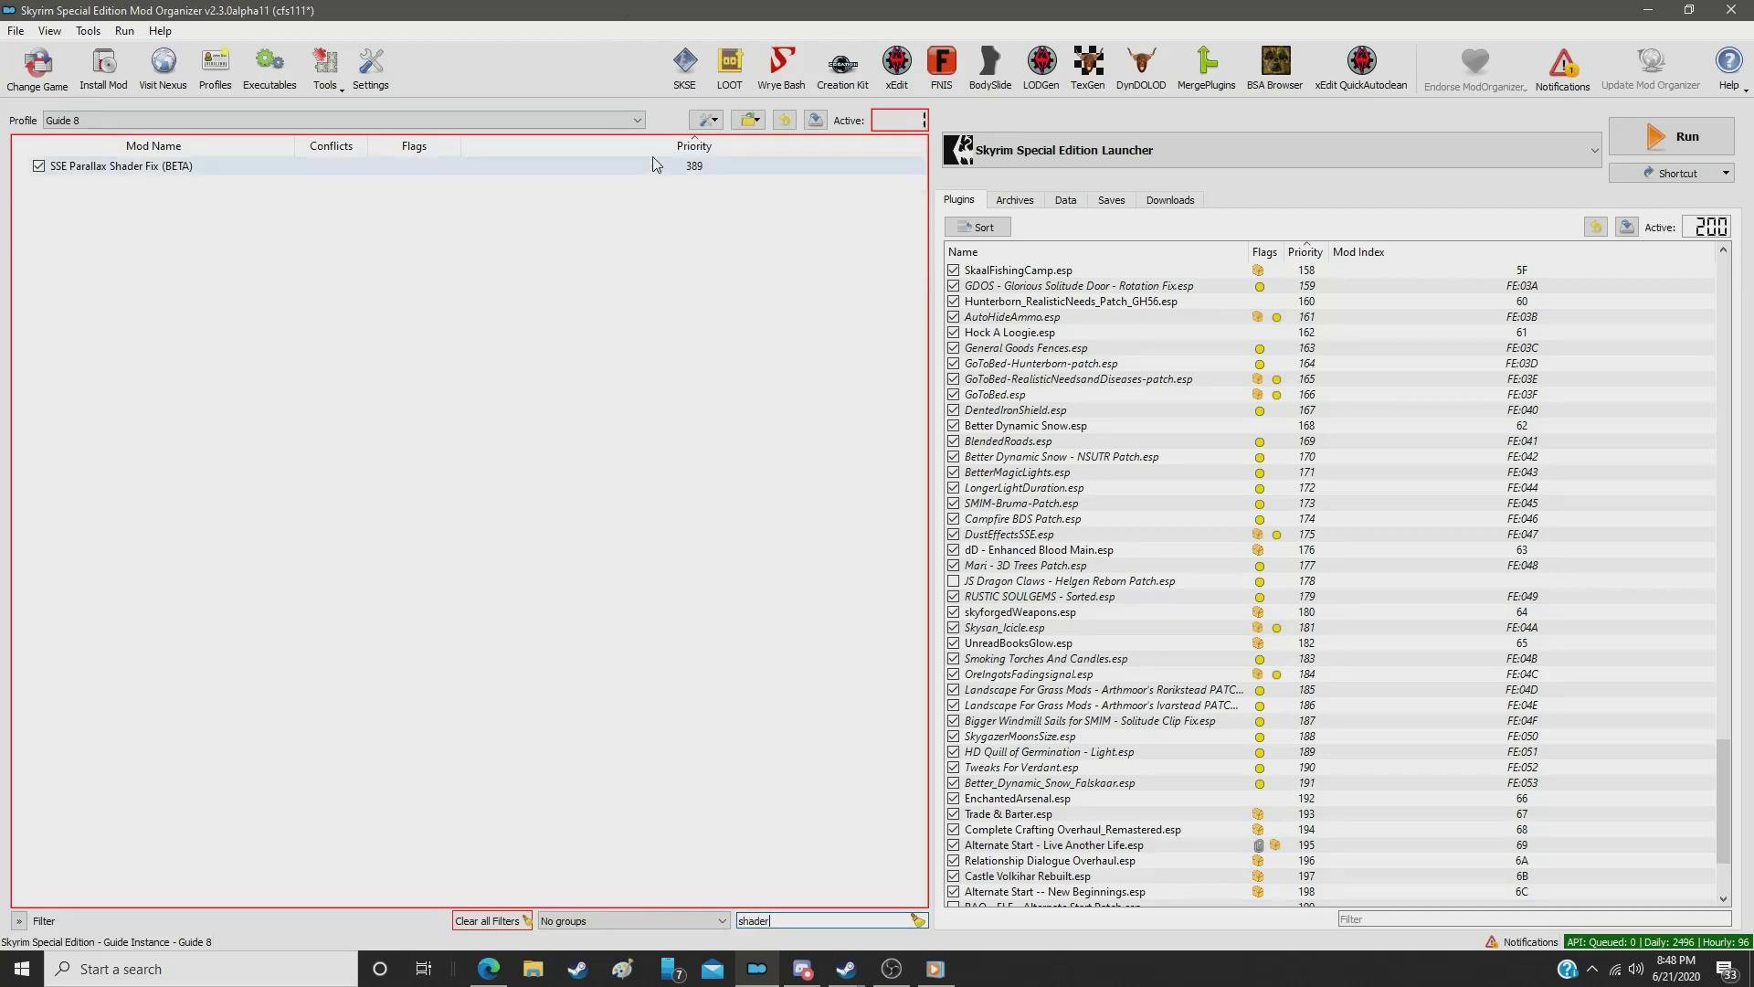
{"action": "left_click", "coordinate": [693, 167]}
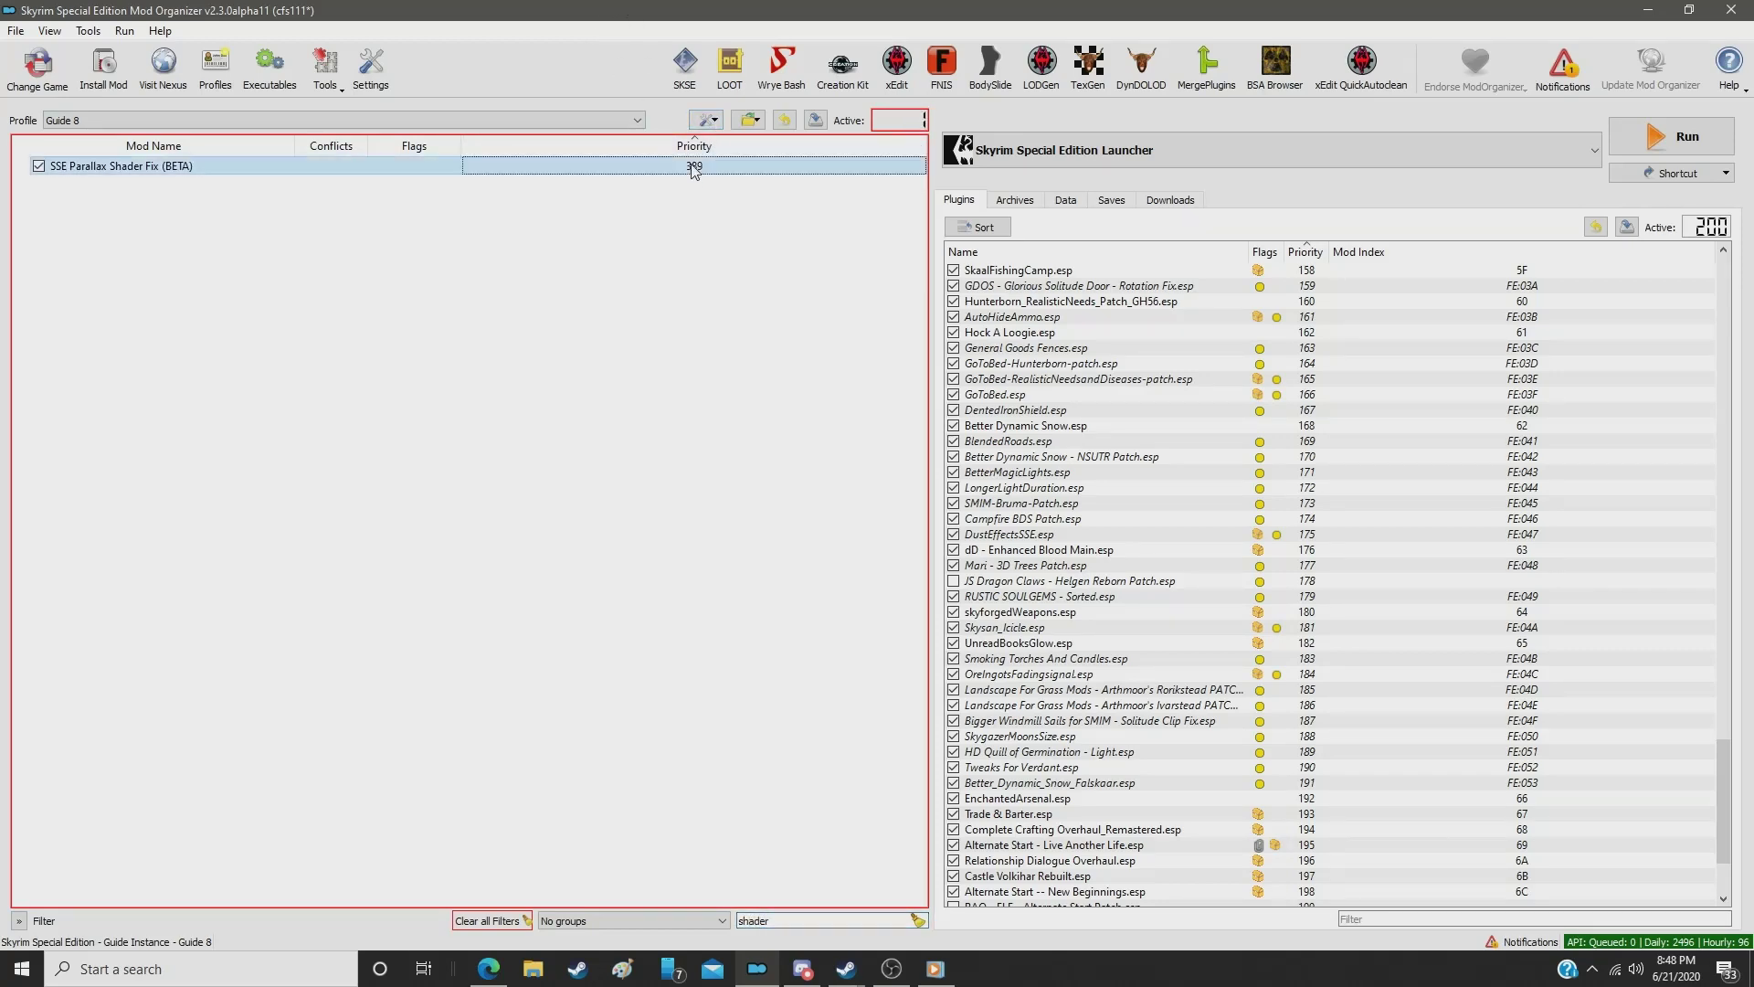
{"action": "double_click", "coordinate": [695, 168]}
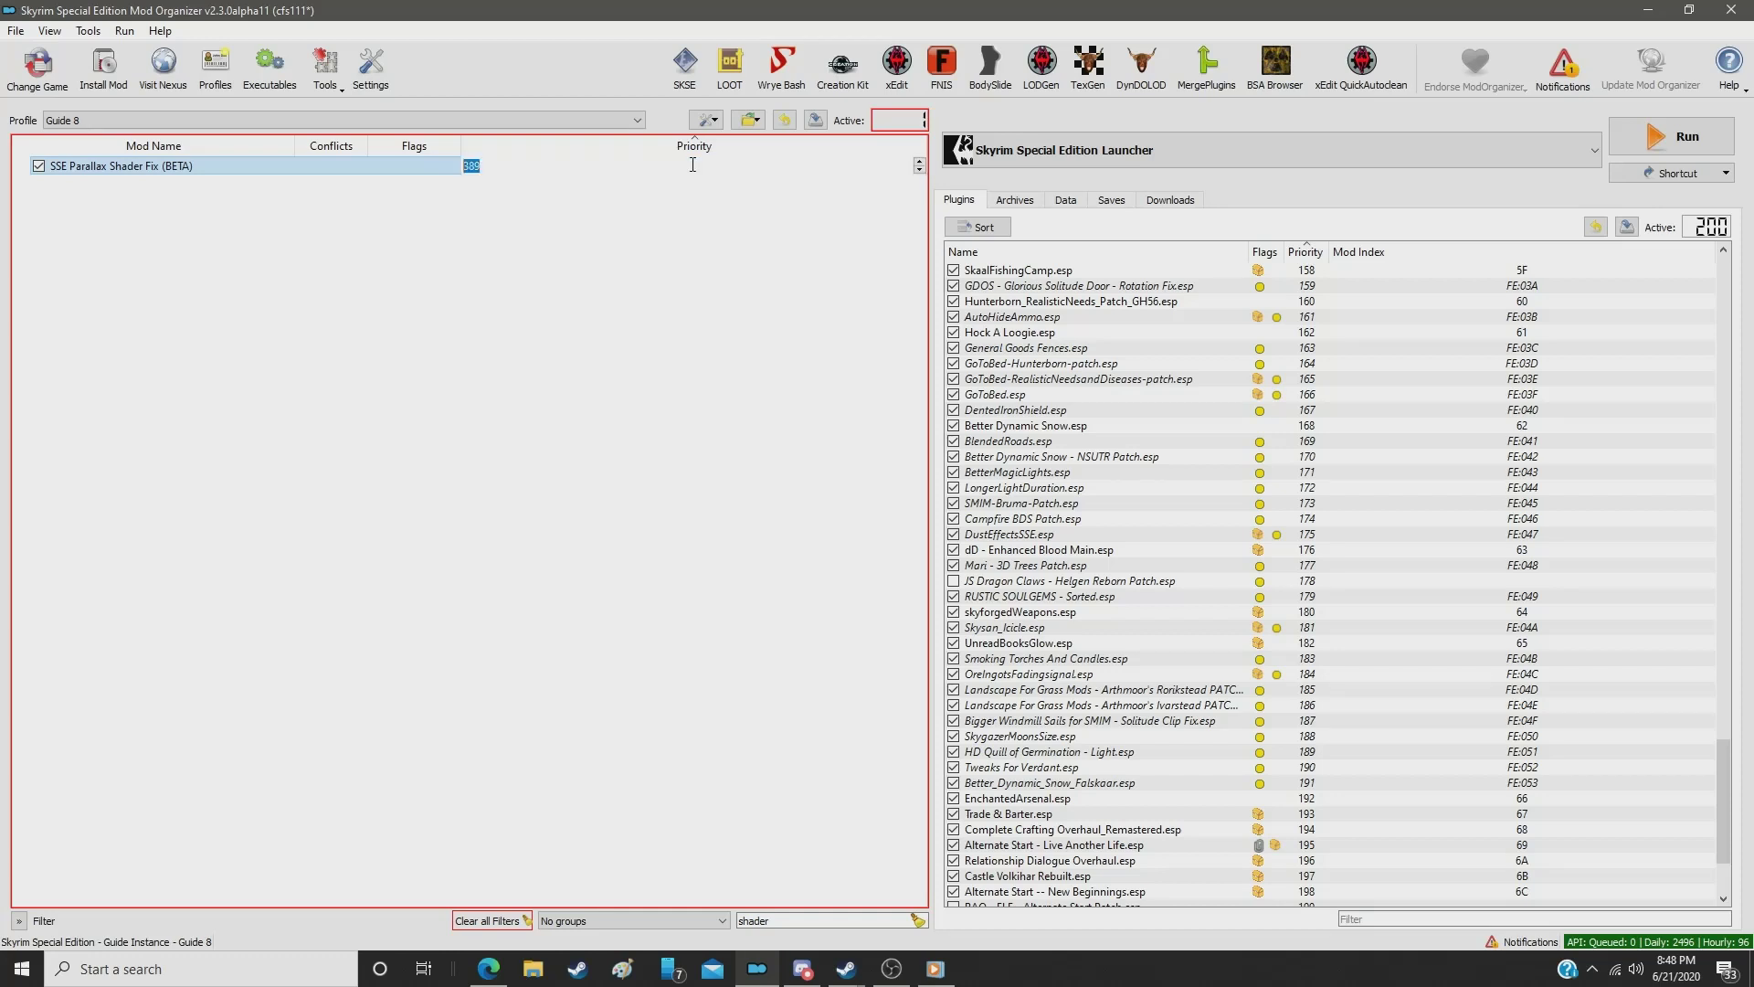
{"action": "type", "text": "190"}
{"action": "key", "text": "Return"}
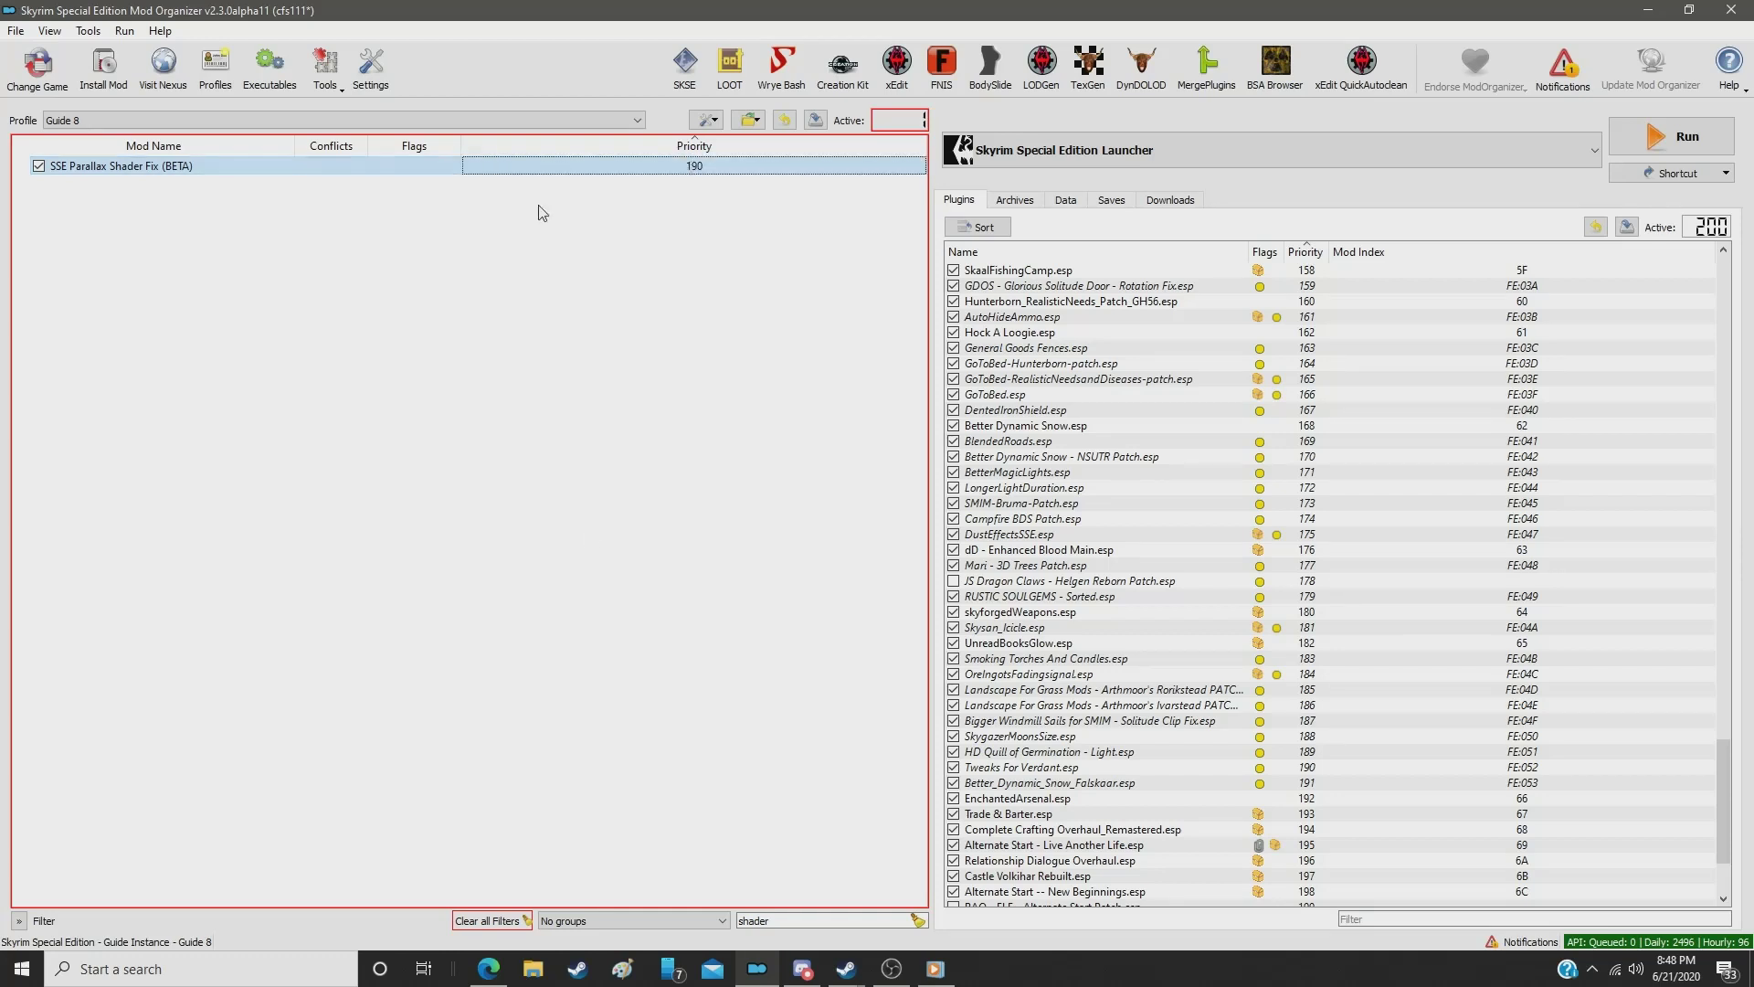
{"action": "left_click", "coordinate": [917, 920]}
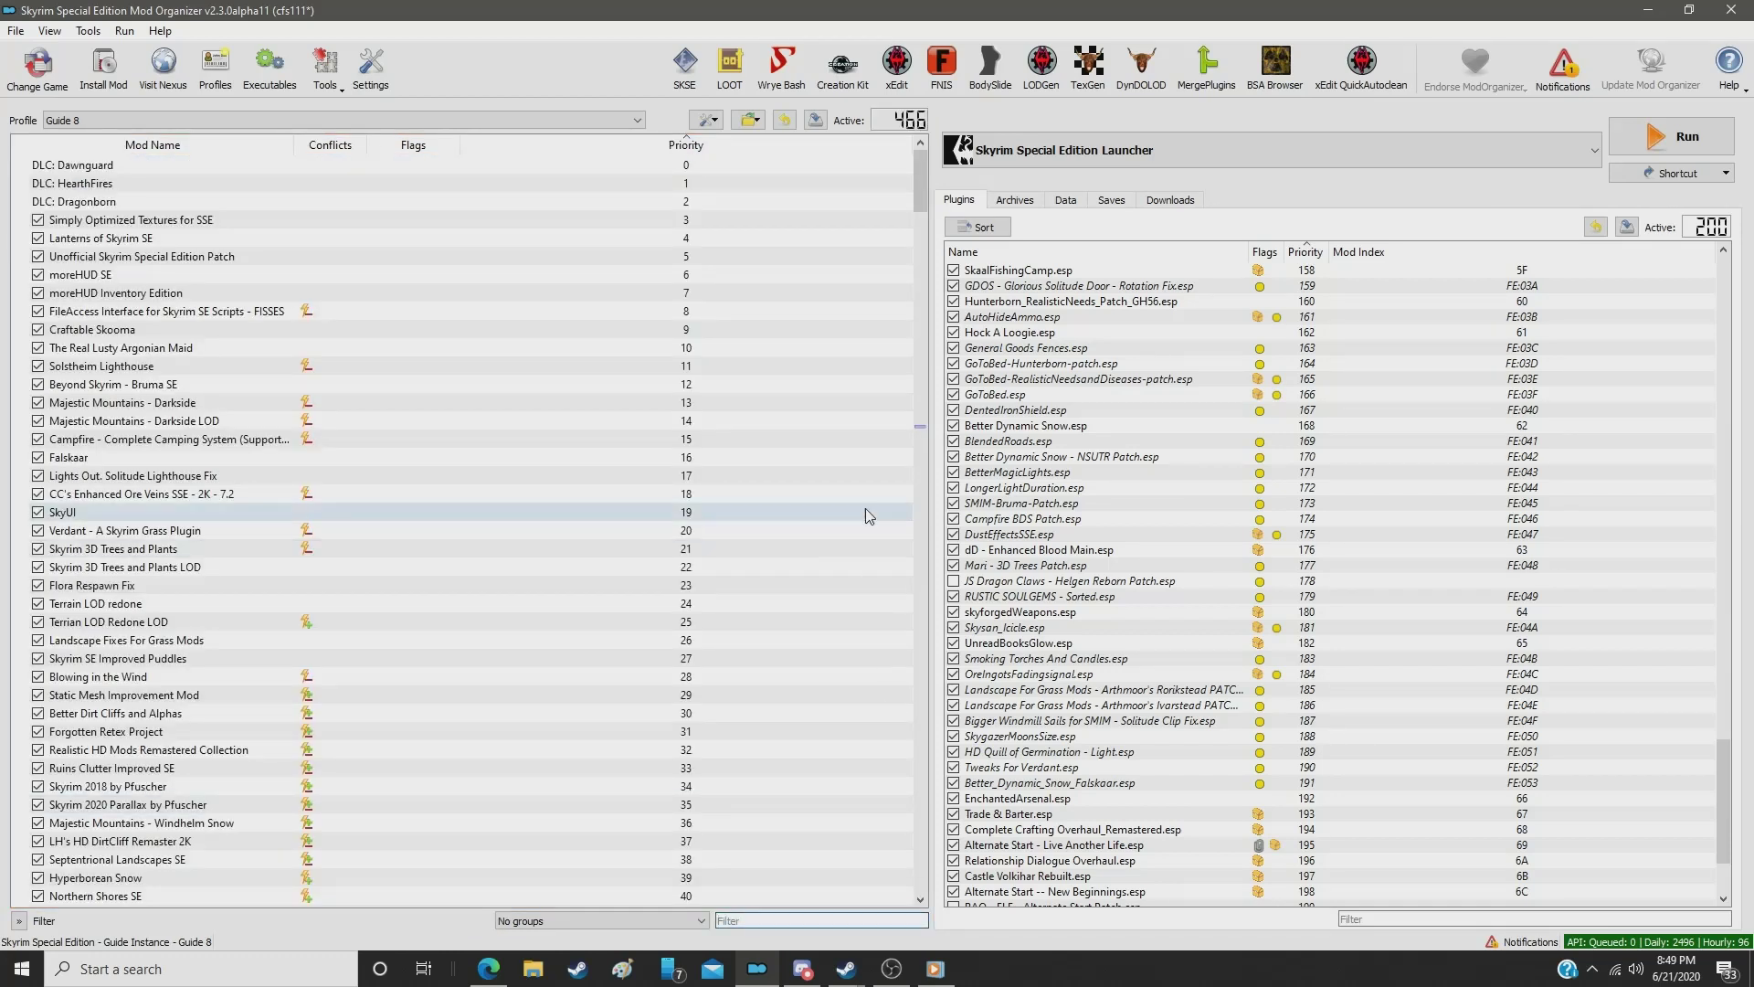
Step: Review the Non-Plugins mods from SSE Parallax Shader Fix down to Fixed Dragon Stalking Fix, selecting Wearable Lanterns MCM Fix
{"action": "left_click_drag", "start_coordinate": [923, 186], "coordinate": [964, 439]}
{"action": "scroll", "coordinate": [194, 469], "scroll_direction": "down", "scroll_amount": 2}
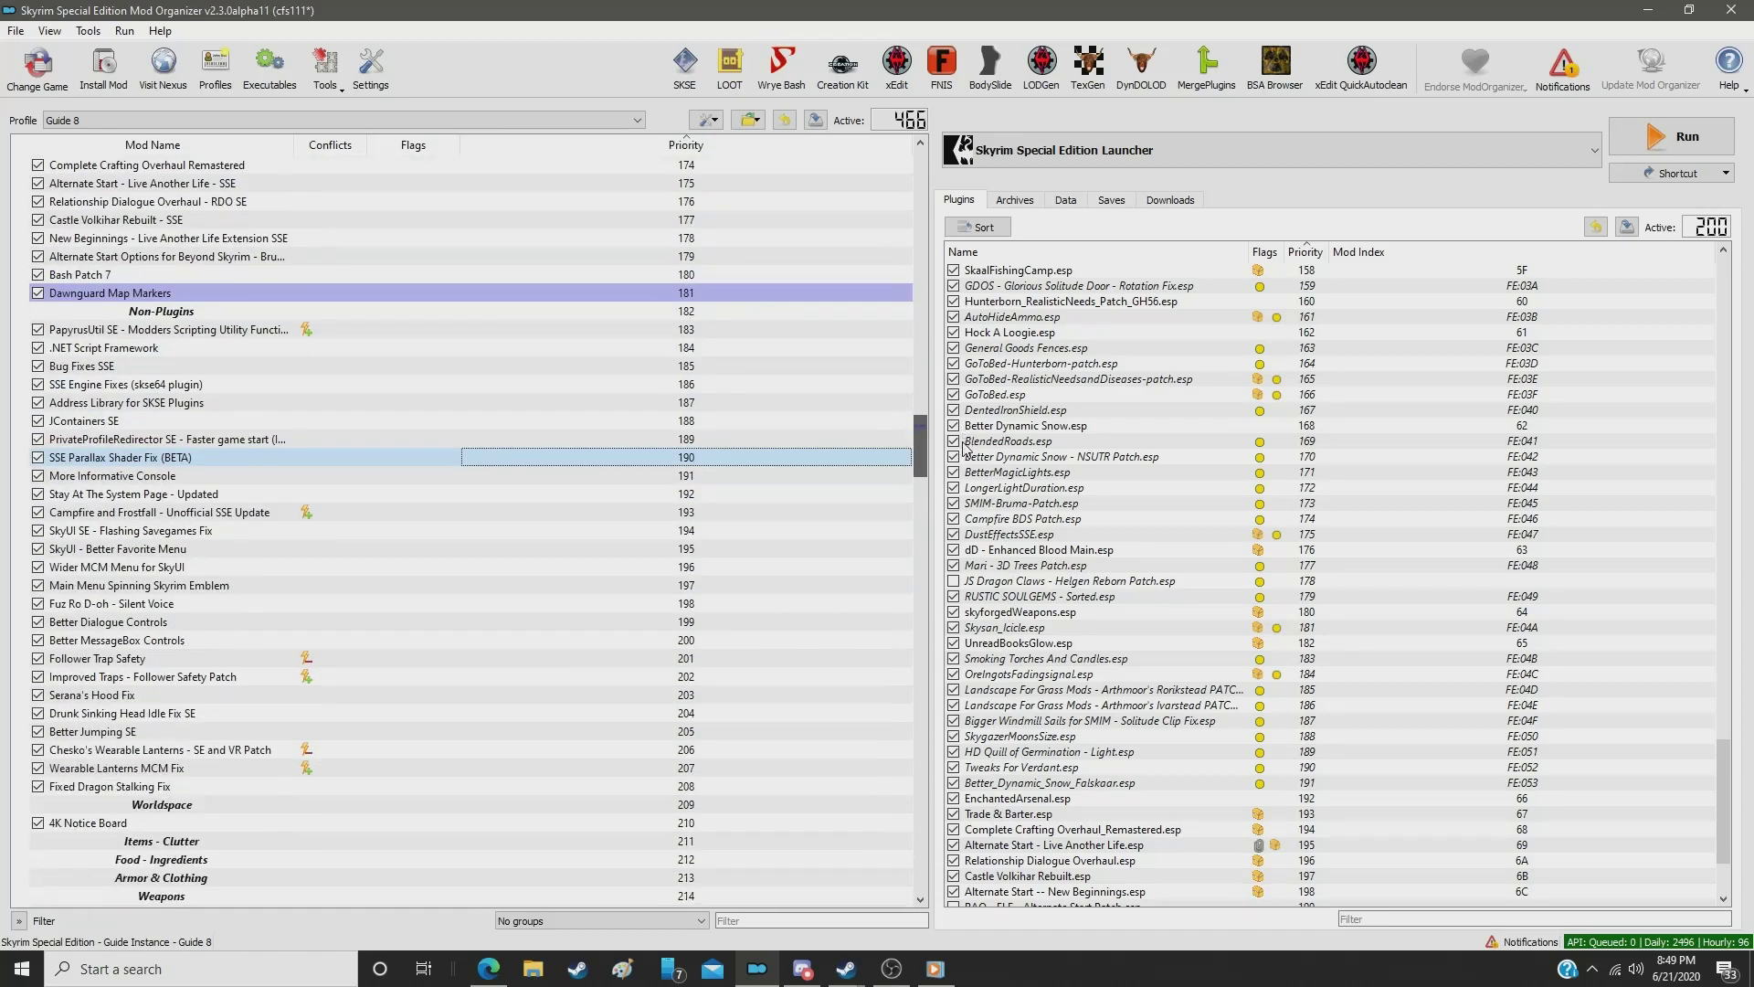
{"action": "left_click", "coordinate": [190, 476]}
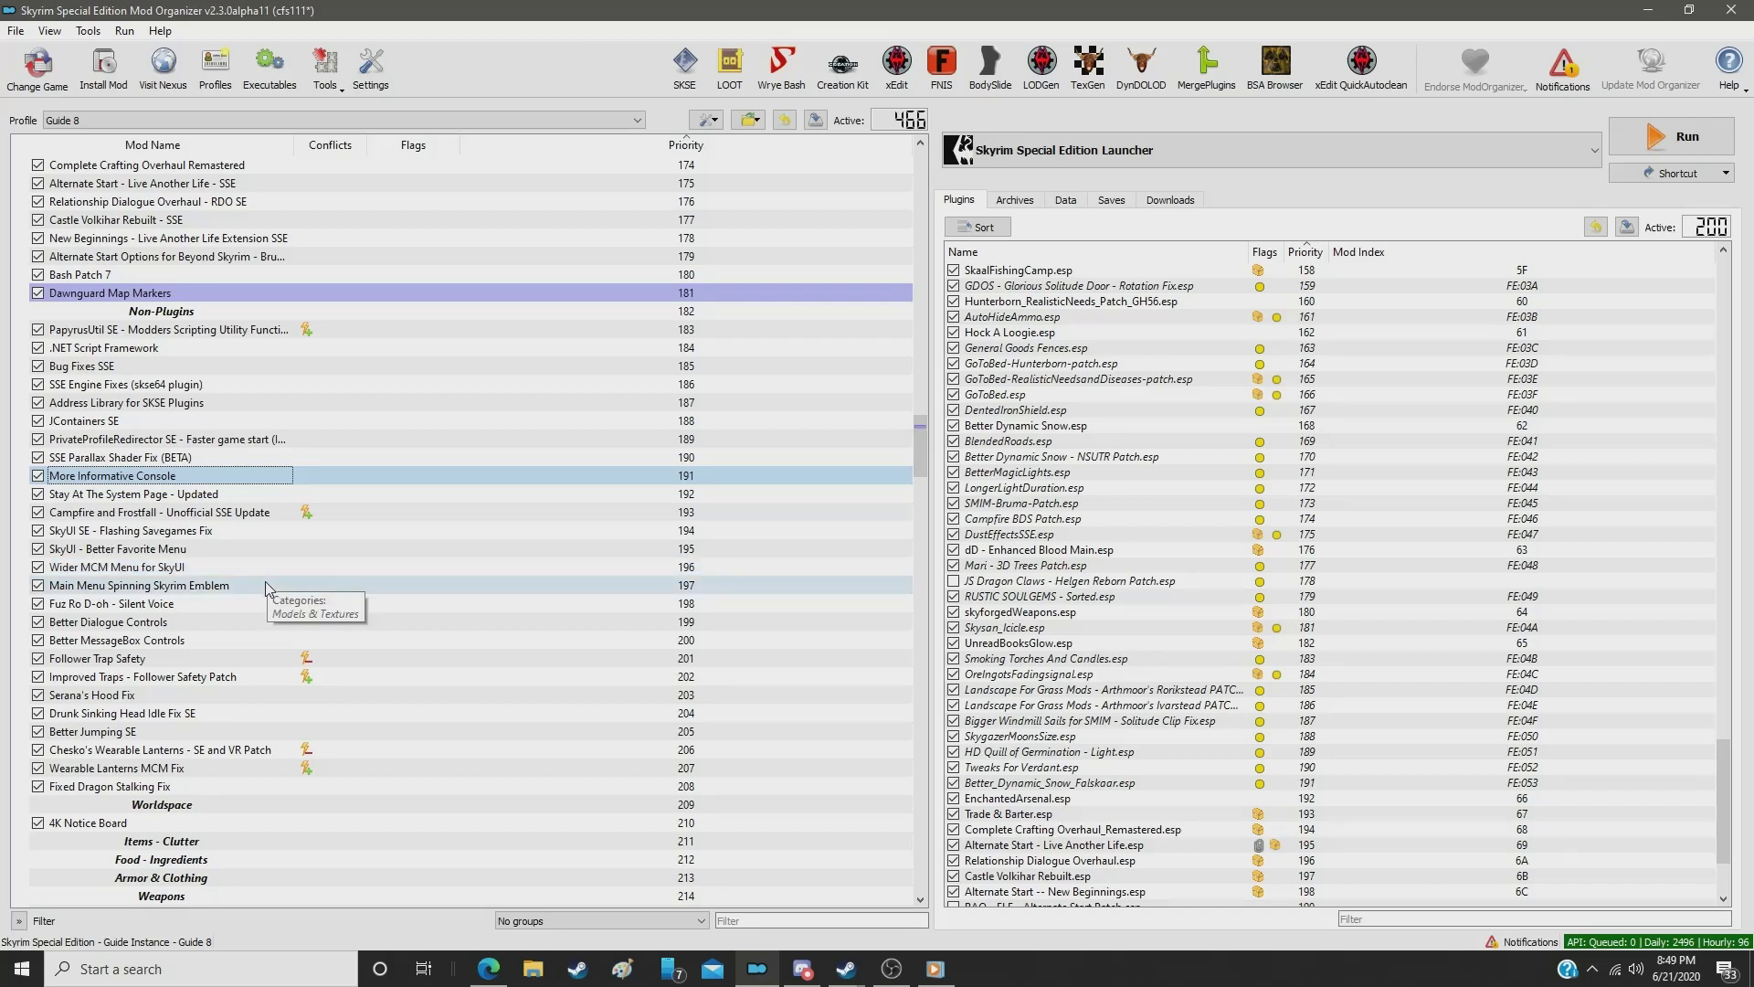
{"action": "scroll", "coordinate": [266, 581], "scroll_direction": "down", "scroll_amount": 1}
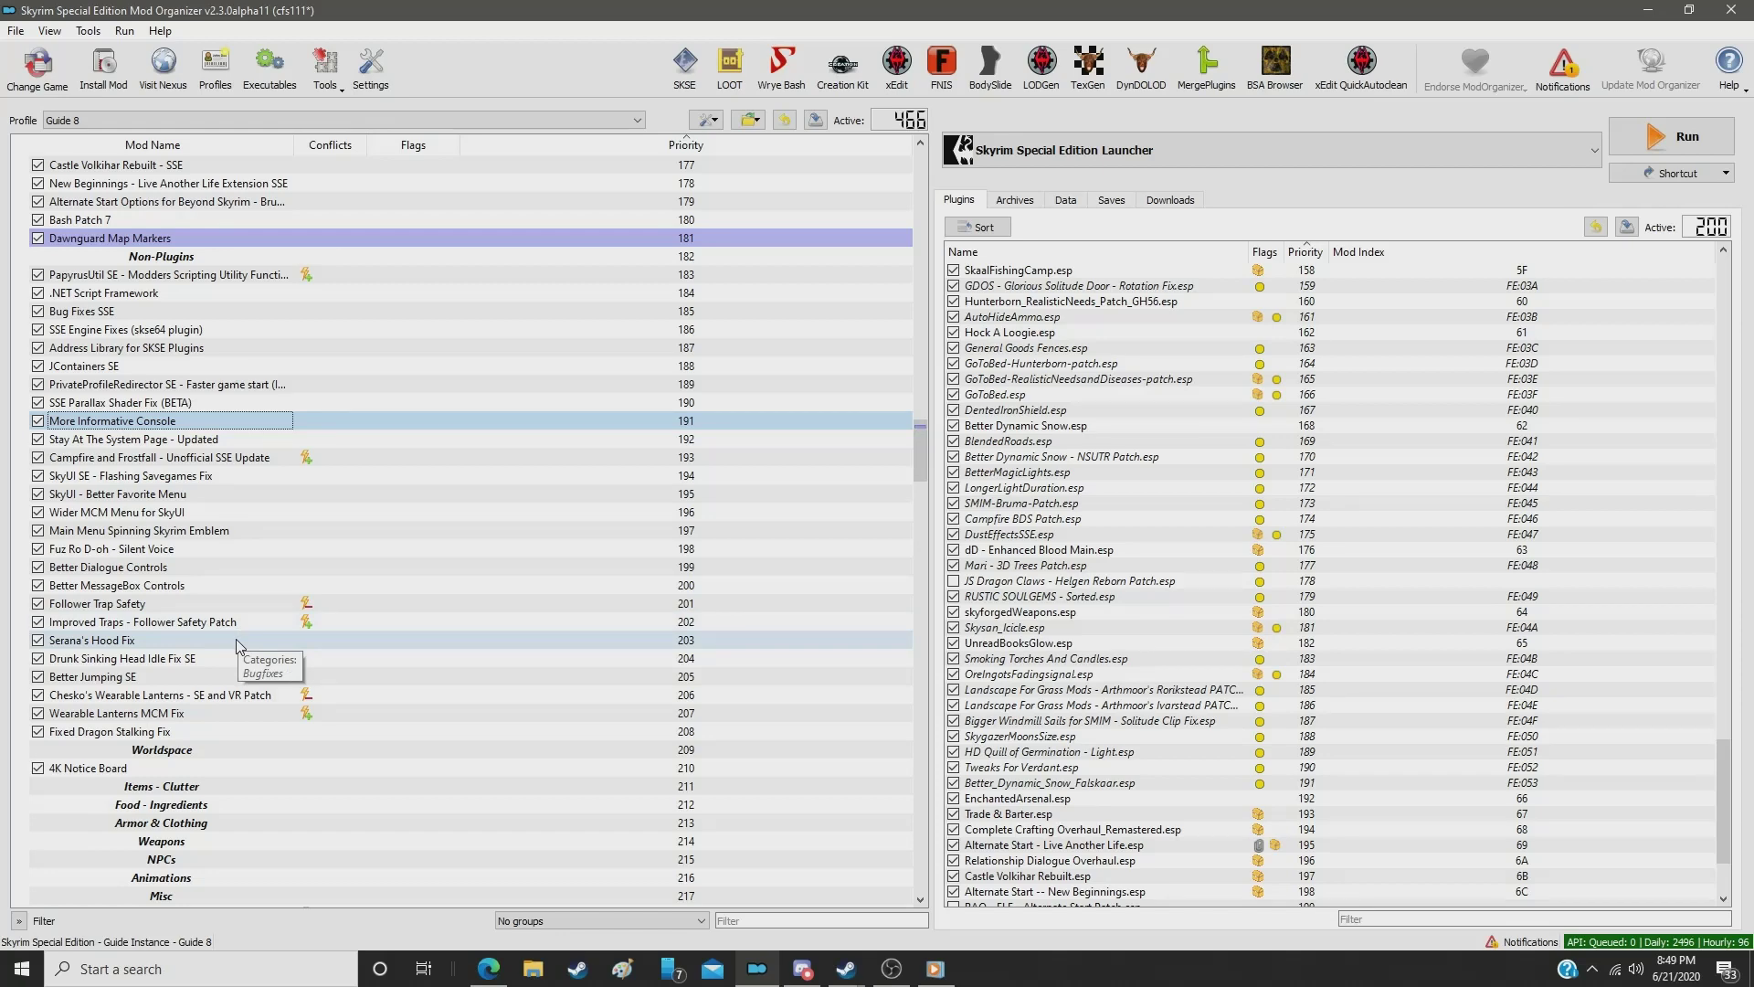
{"action": "scroll", "coordinate": [238, 644], "scroll_direction": "down", "scroll_amount": 2}
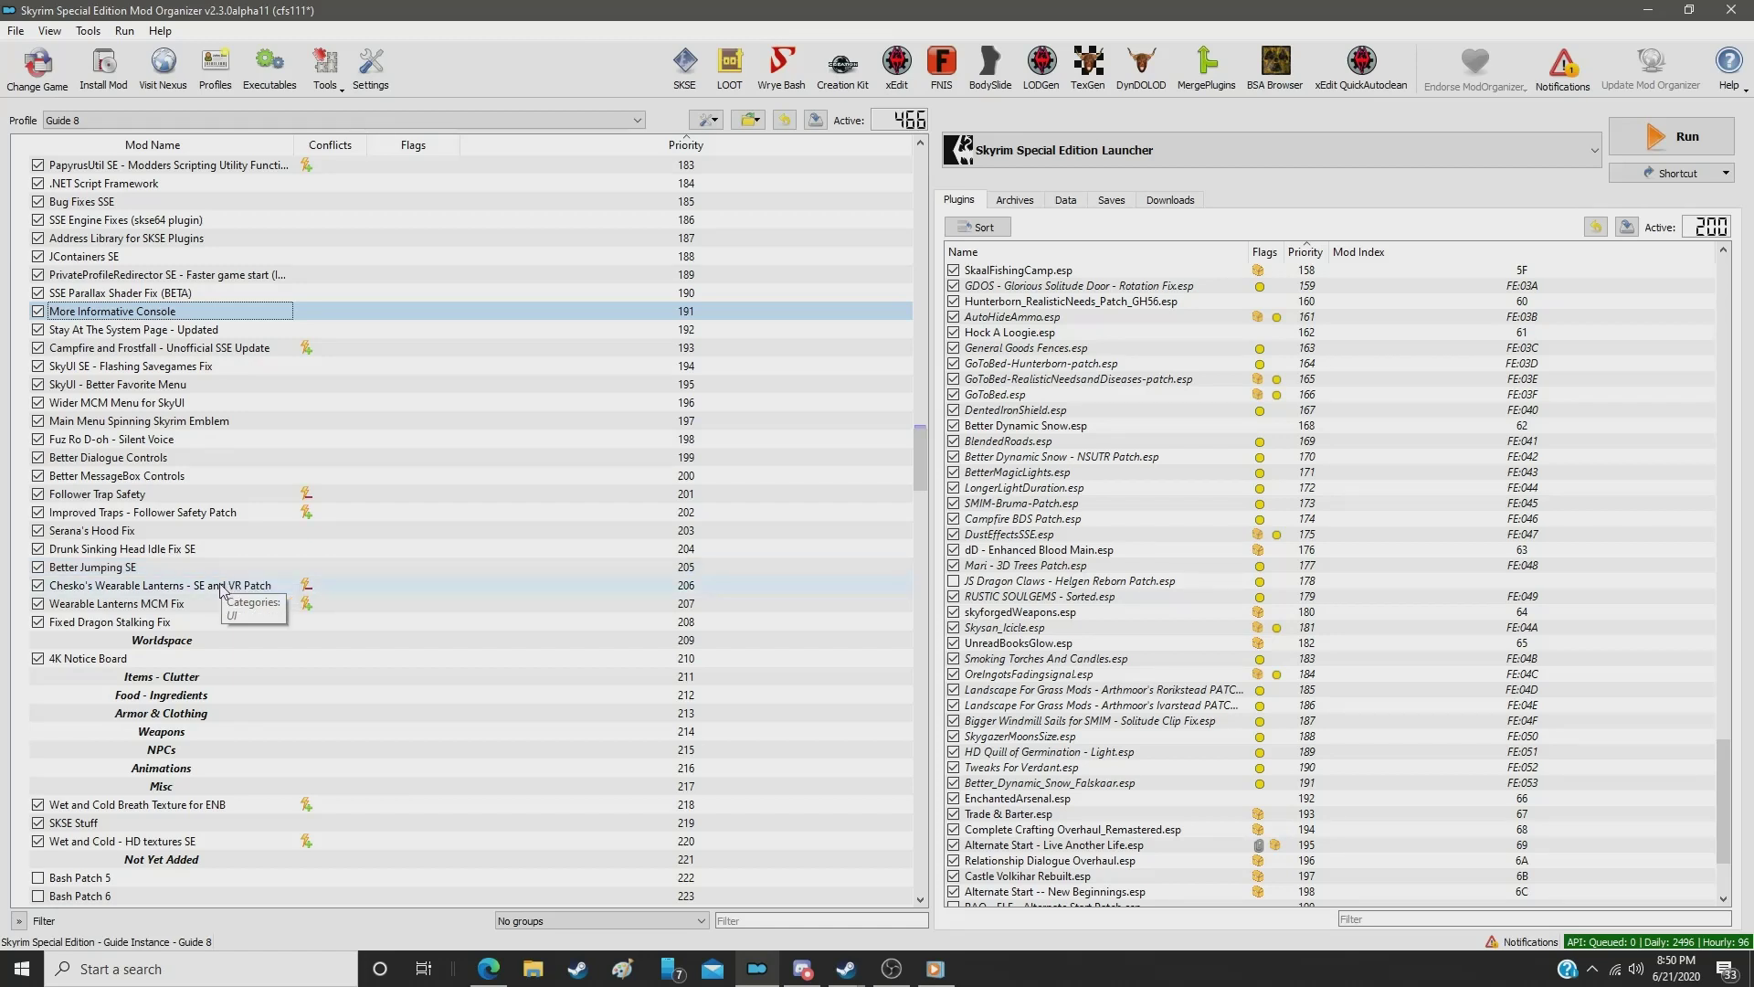
{"action": "scroll", "coordinate": [220, 585], "scroll_direction": "down", "scroll_amount": 1}
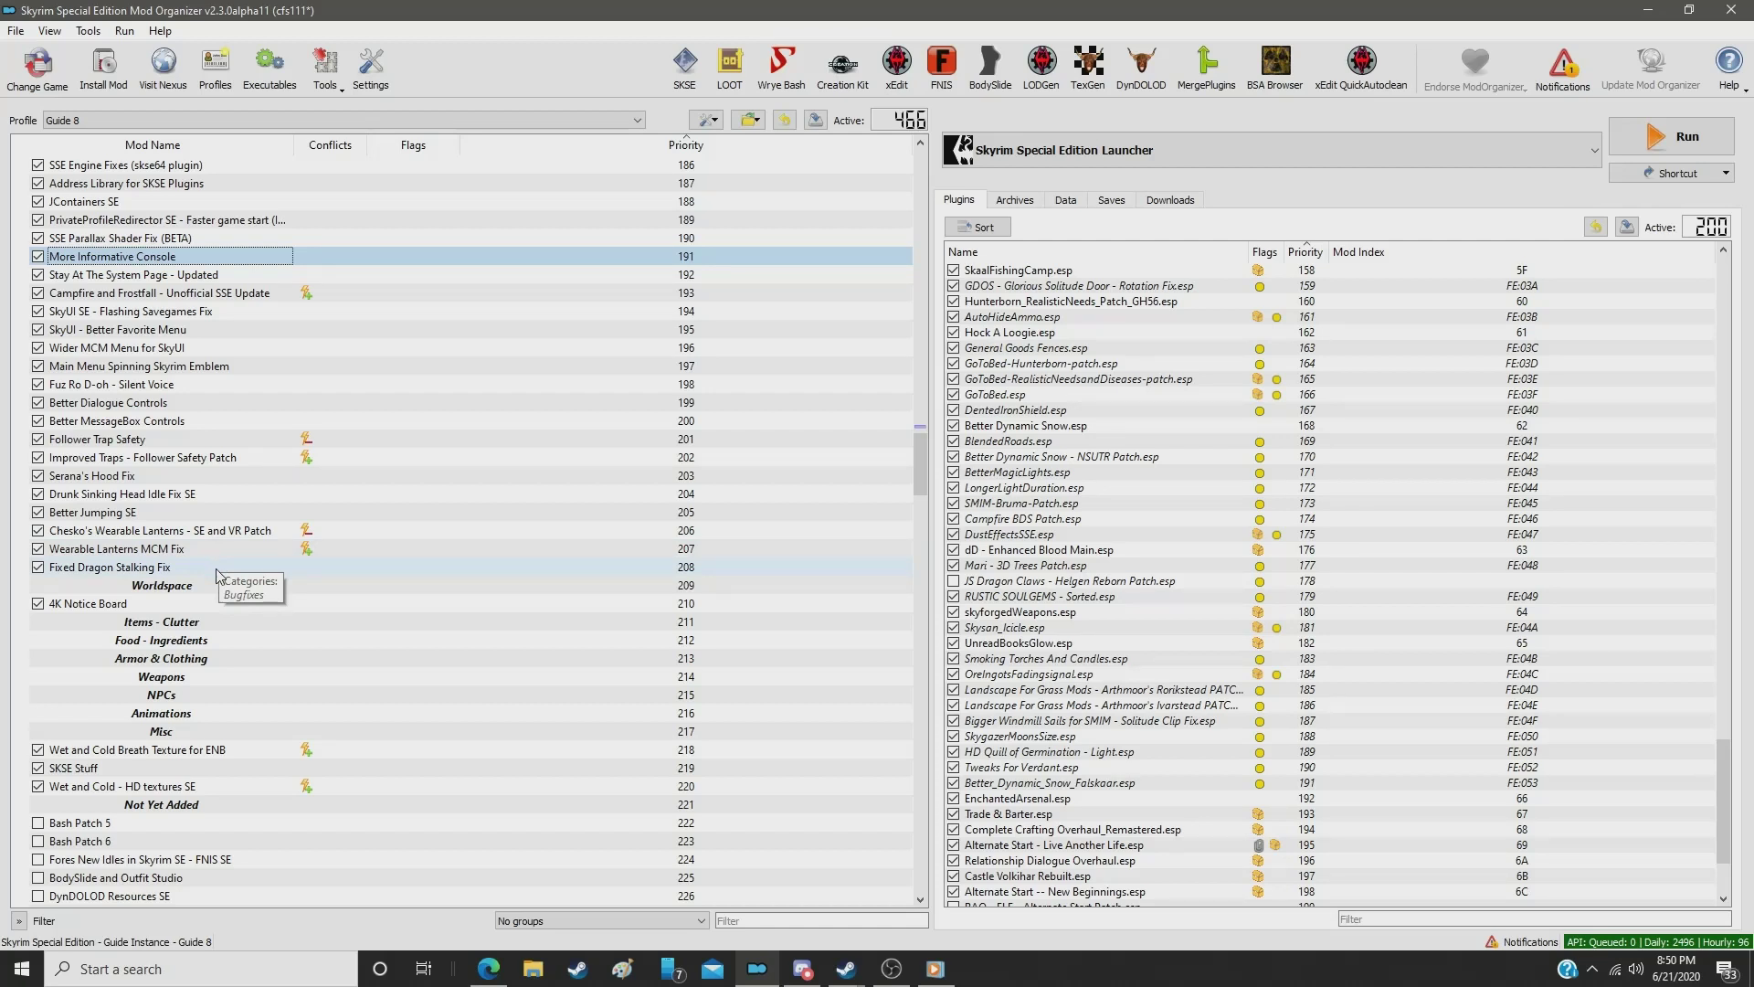
{"action": "left_click", "coordinate": [217, 550]}
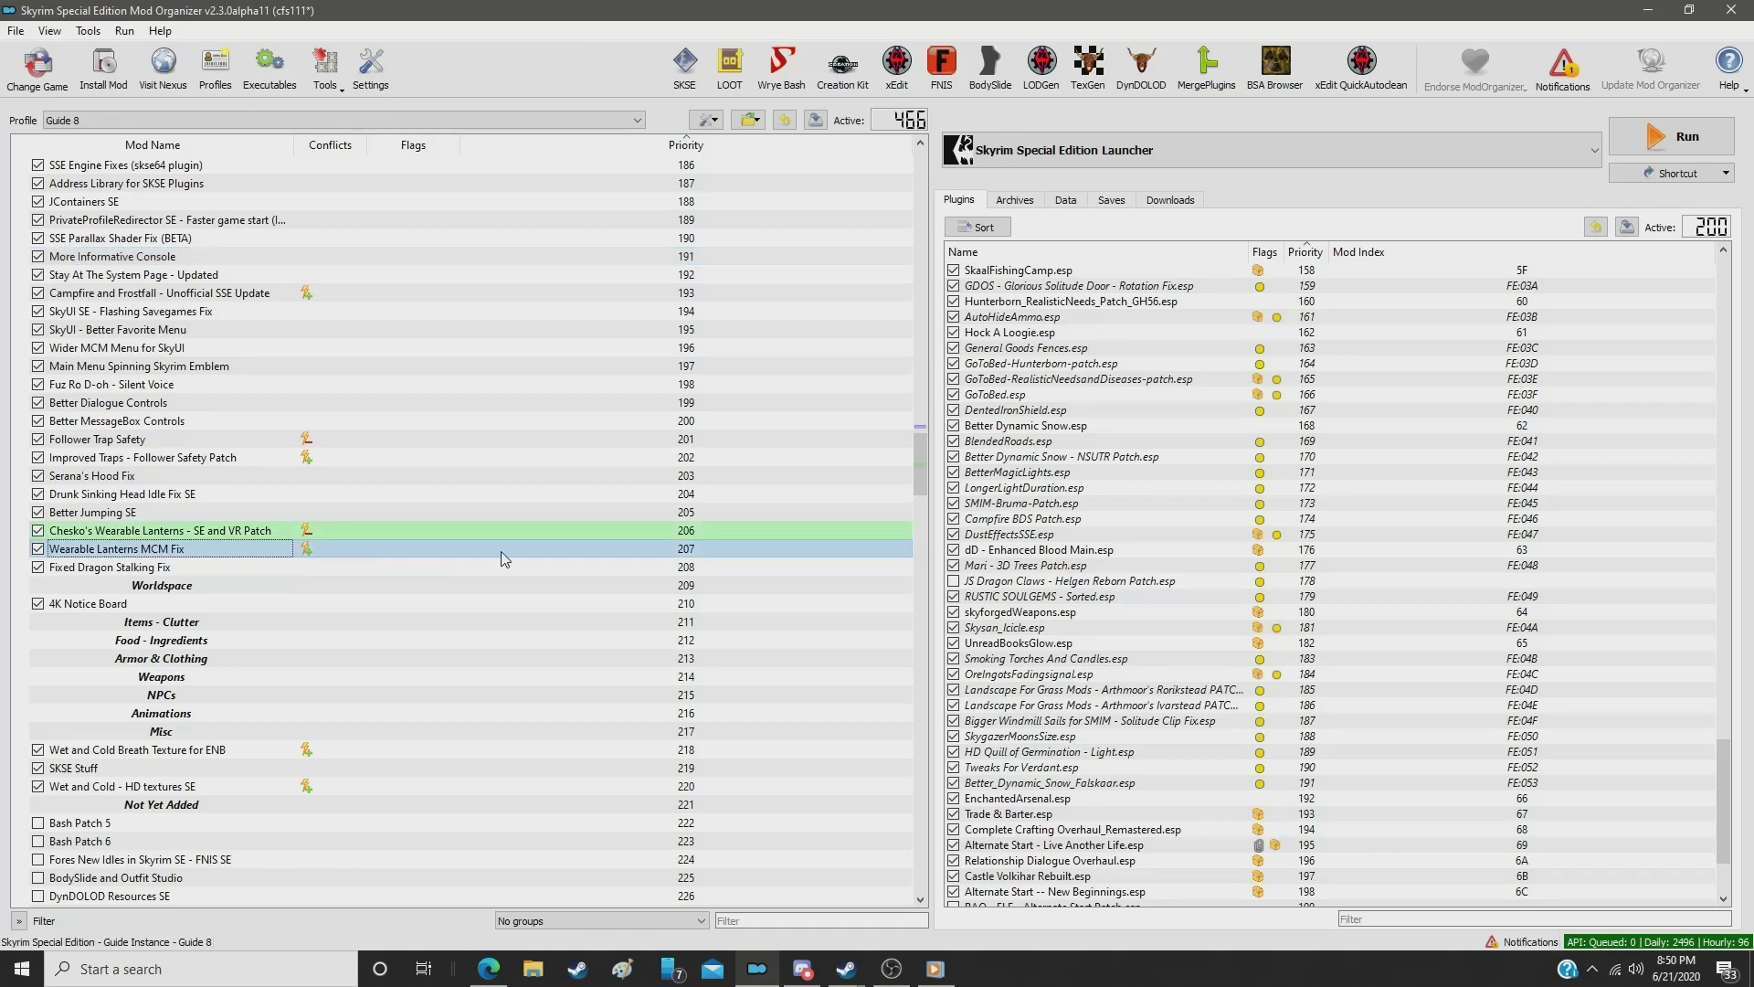
Step: Find Project Clarity - Vanilla Weapon Textures Redone by filtering for "proje", set its priority to 208 and clear the filter
{"action": "left_click", "coordinate": [760, 924]}
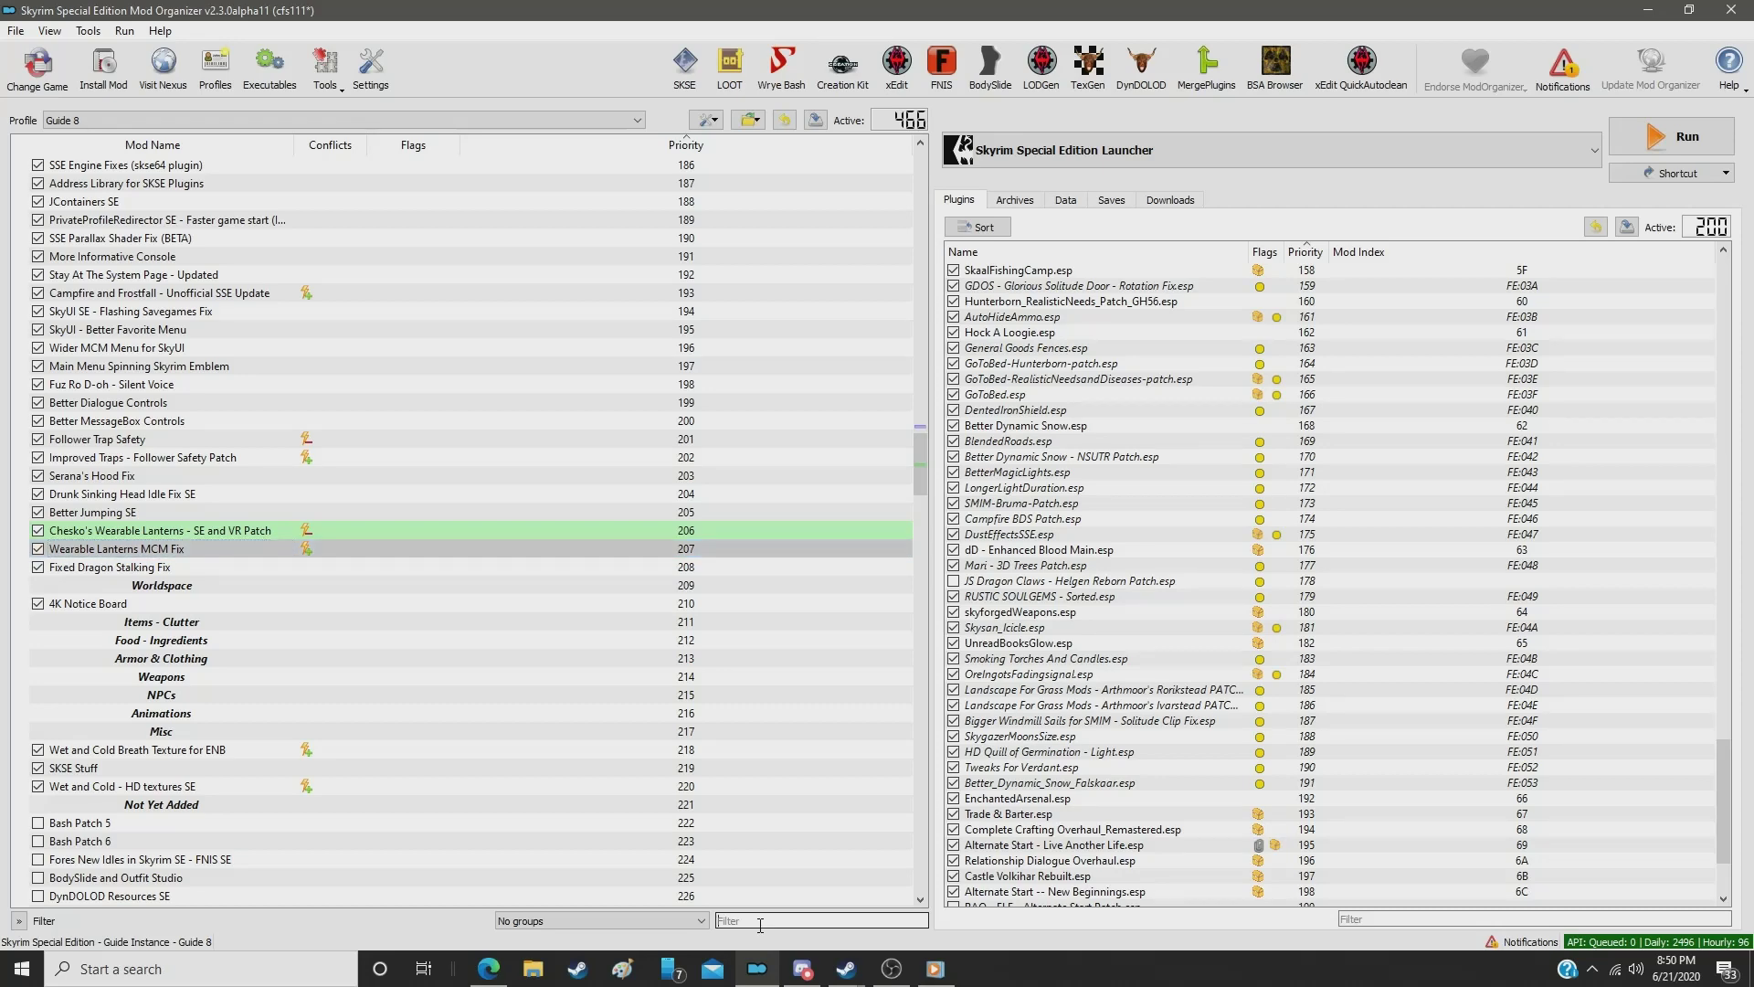
{"action": "type", "text": "proj"}
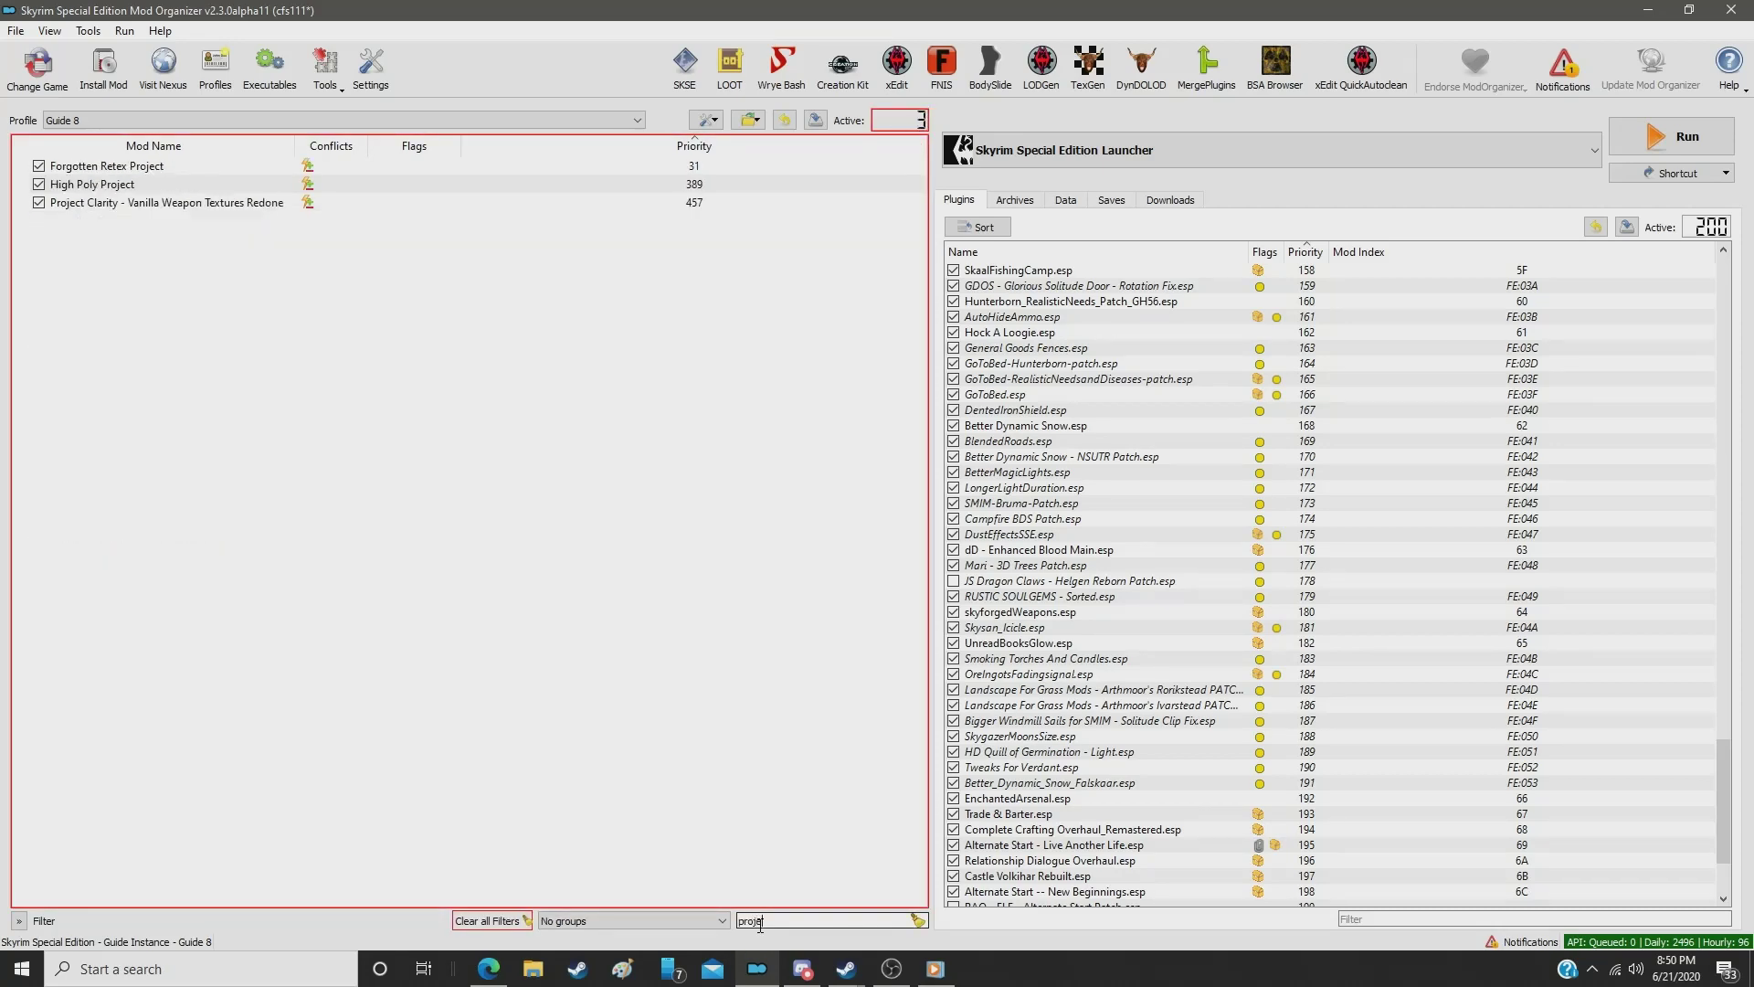
{"action": "type", "text": "e"}
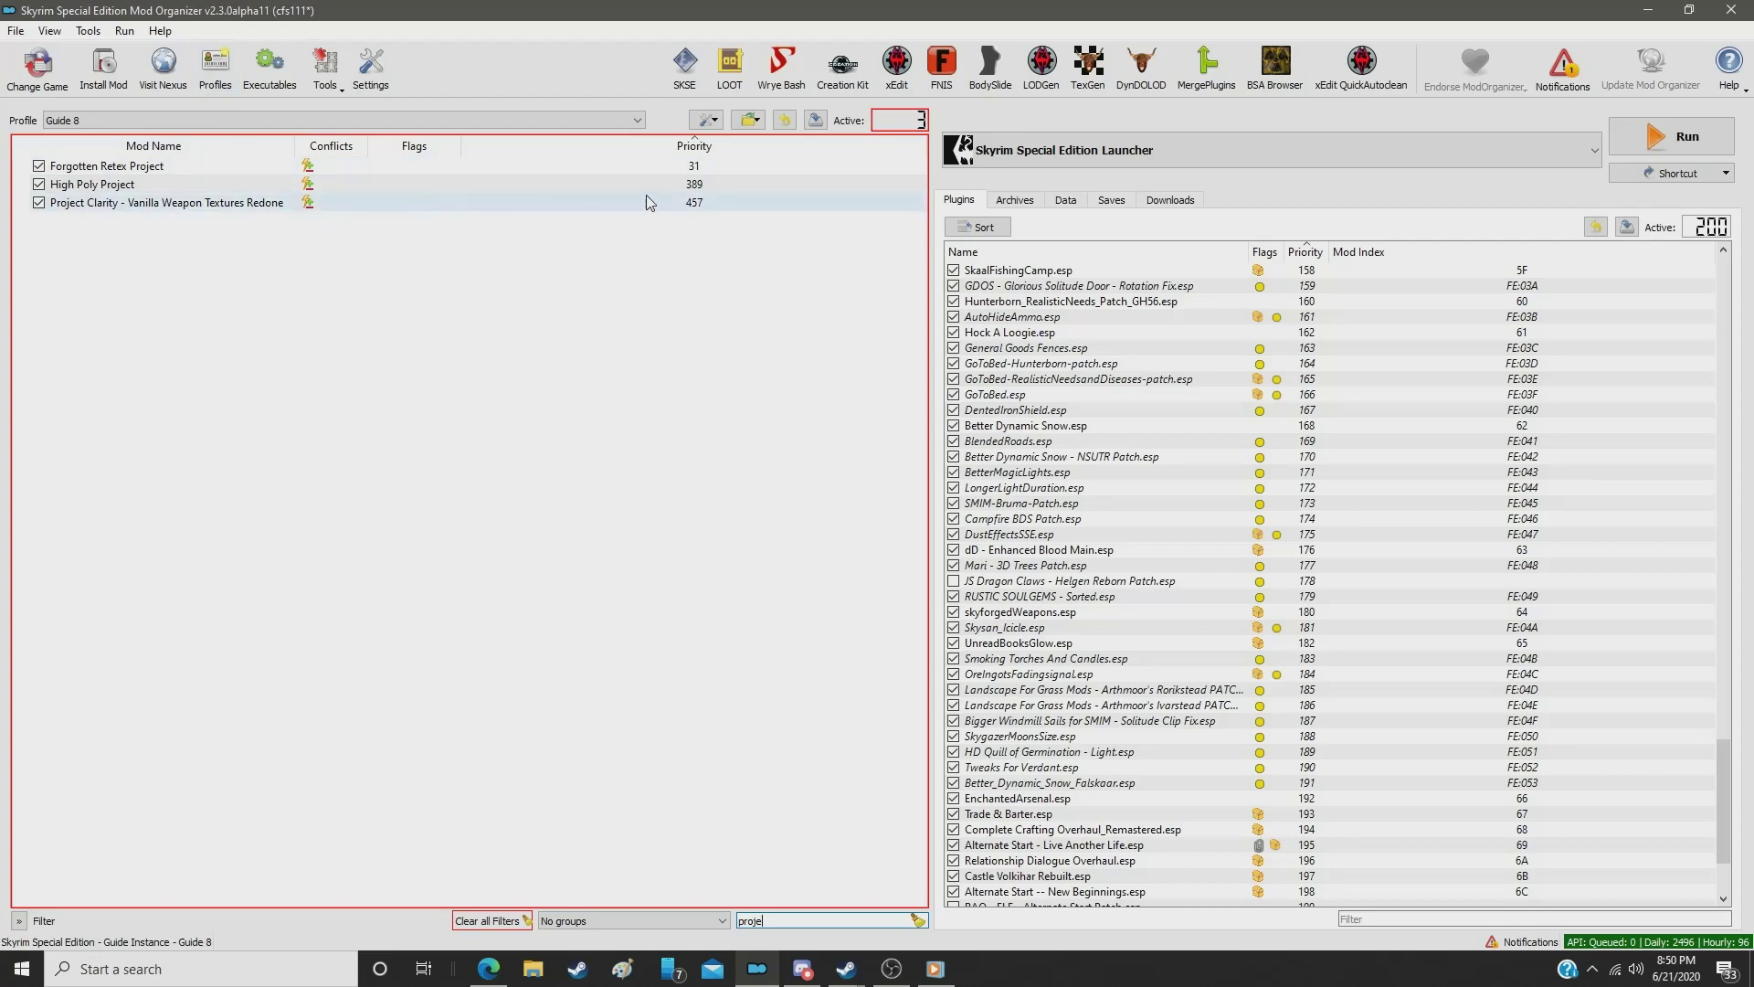
{"action": "left_click", "coordinate": [694, 206]}
{"action": "double_click", "coordinate": [696, 210]}
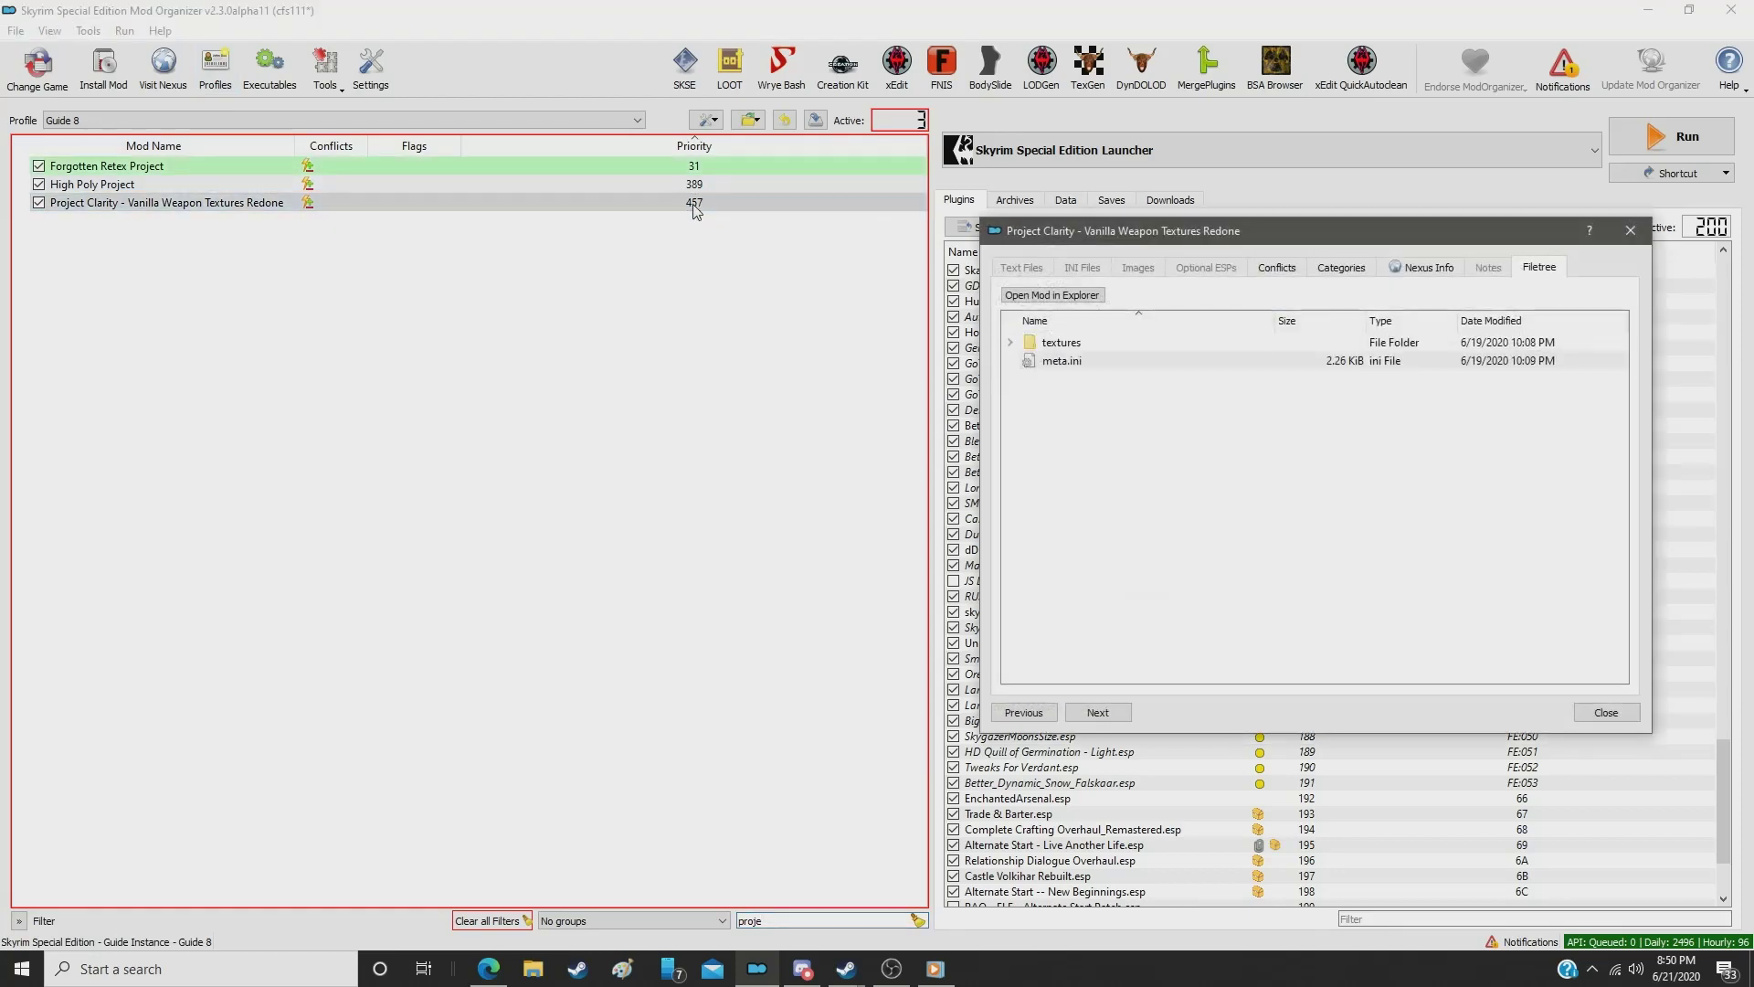
{"action": "left_click", "coordinate": [1606, 713]}
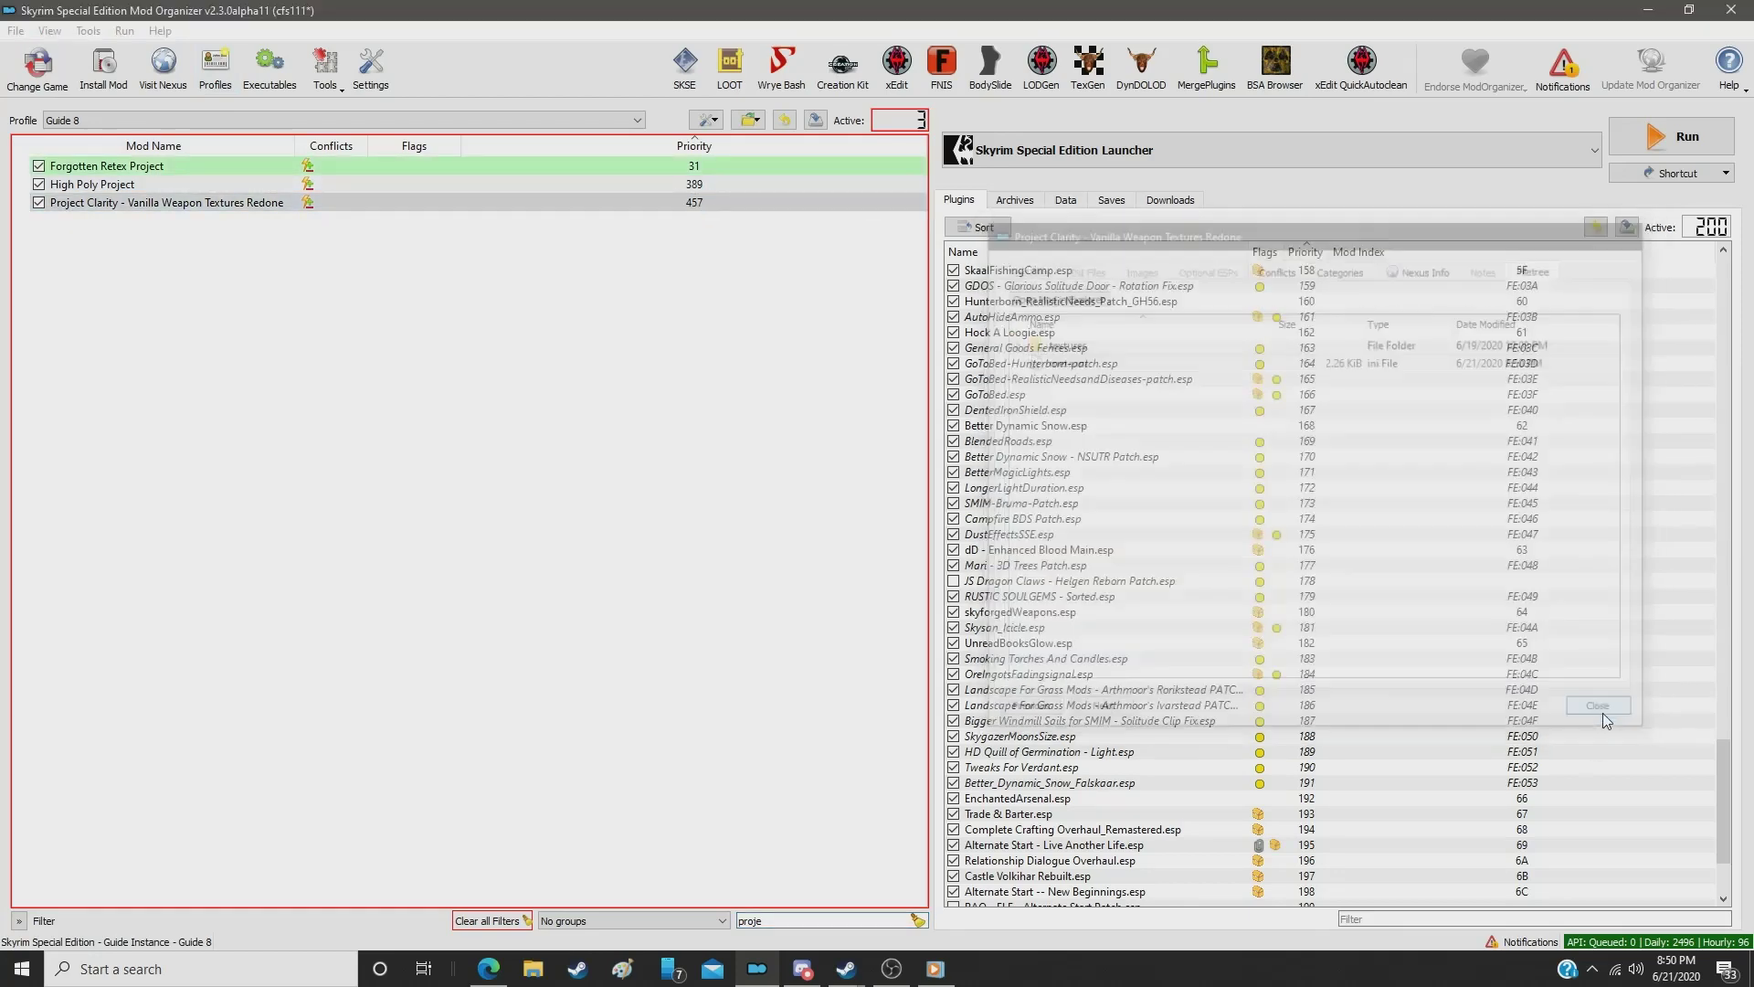
{"action": "double_click", "coordinate": [670, 203]}
{"action": "type", "text": "208"}
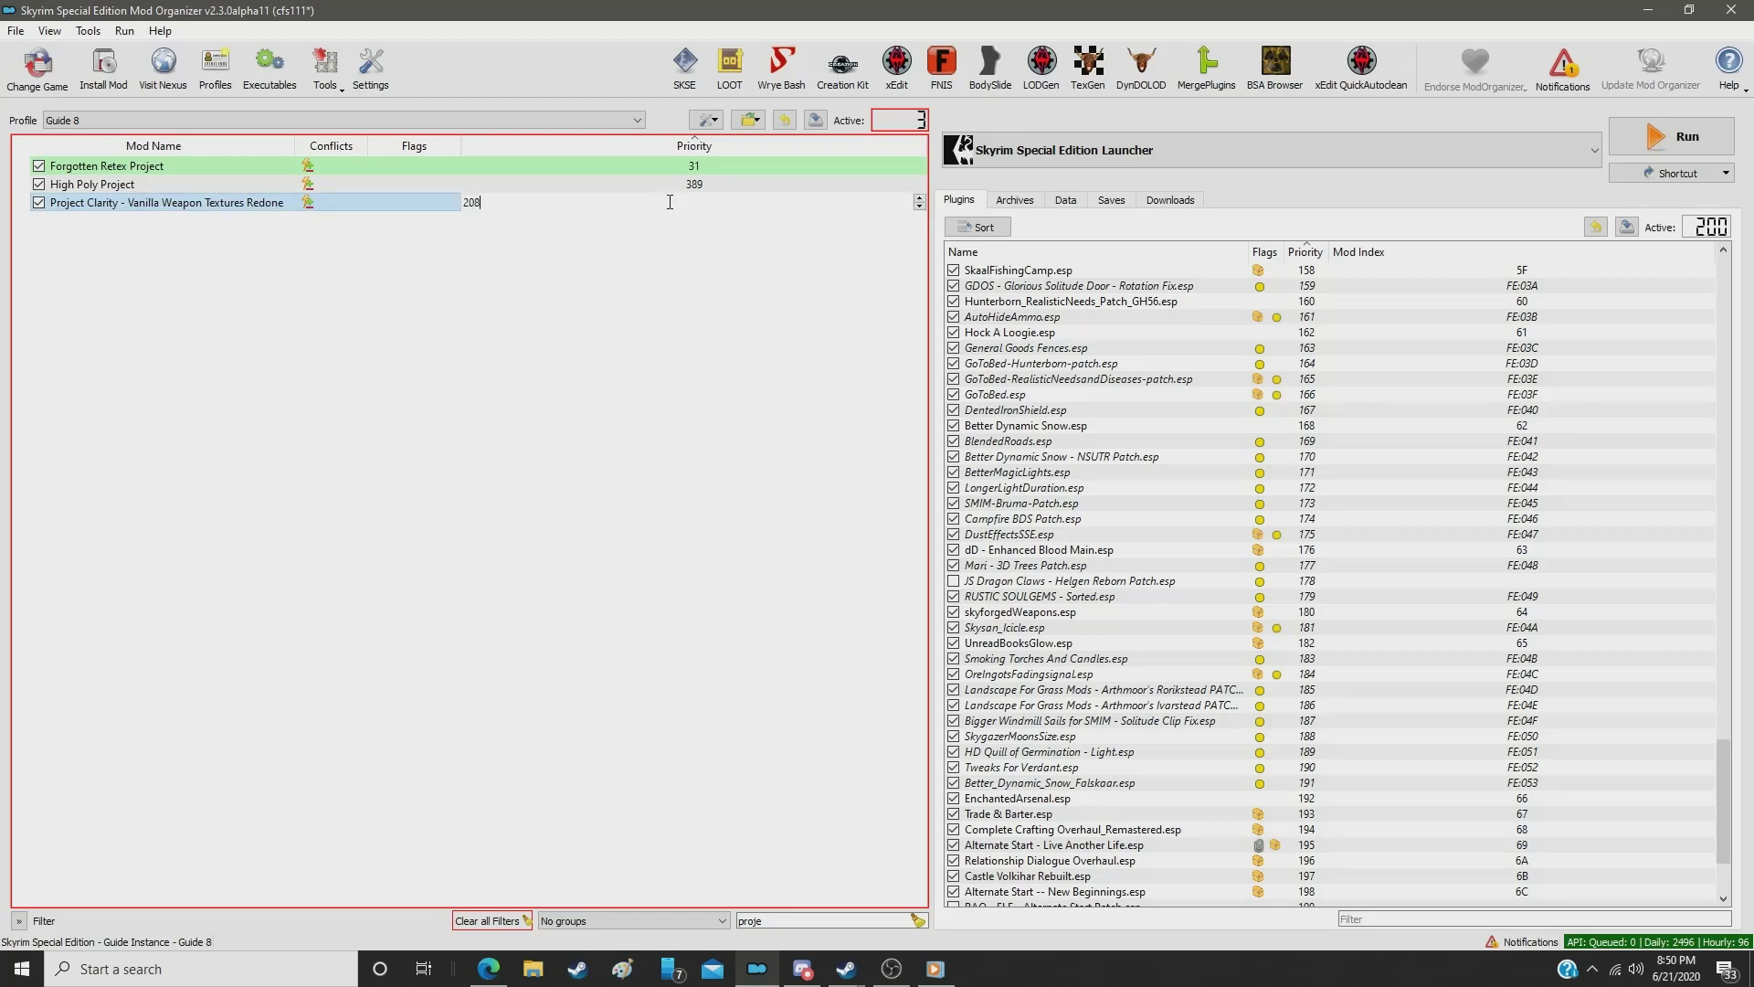
{"action": "key", "text": "Return"}
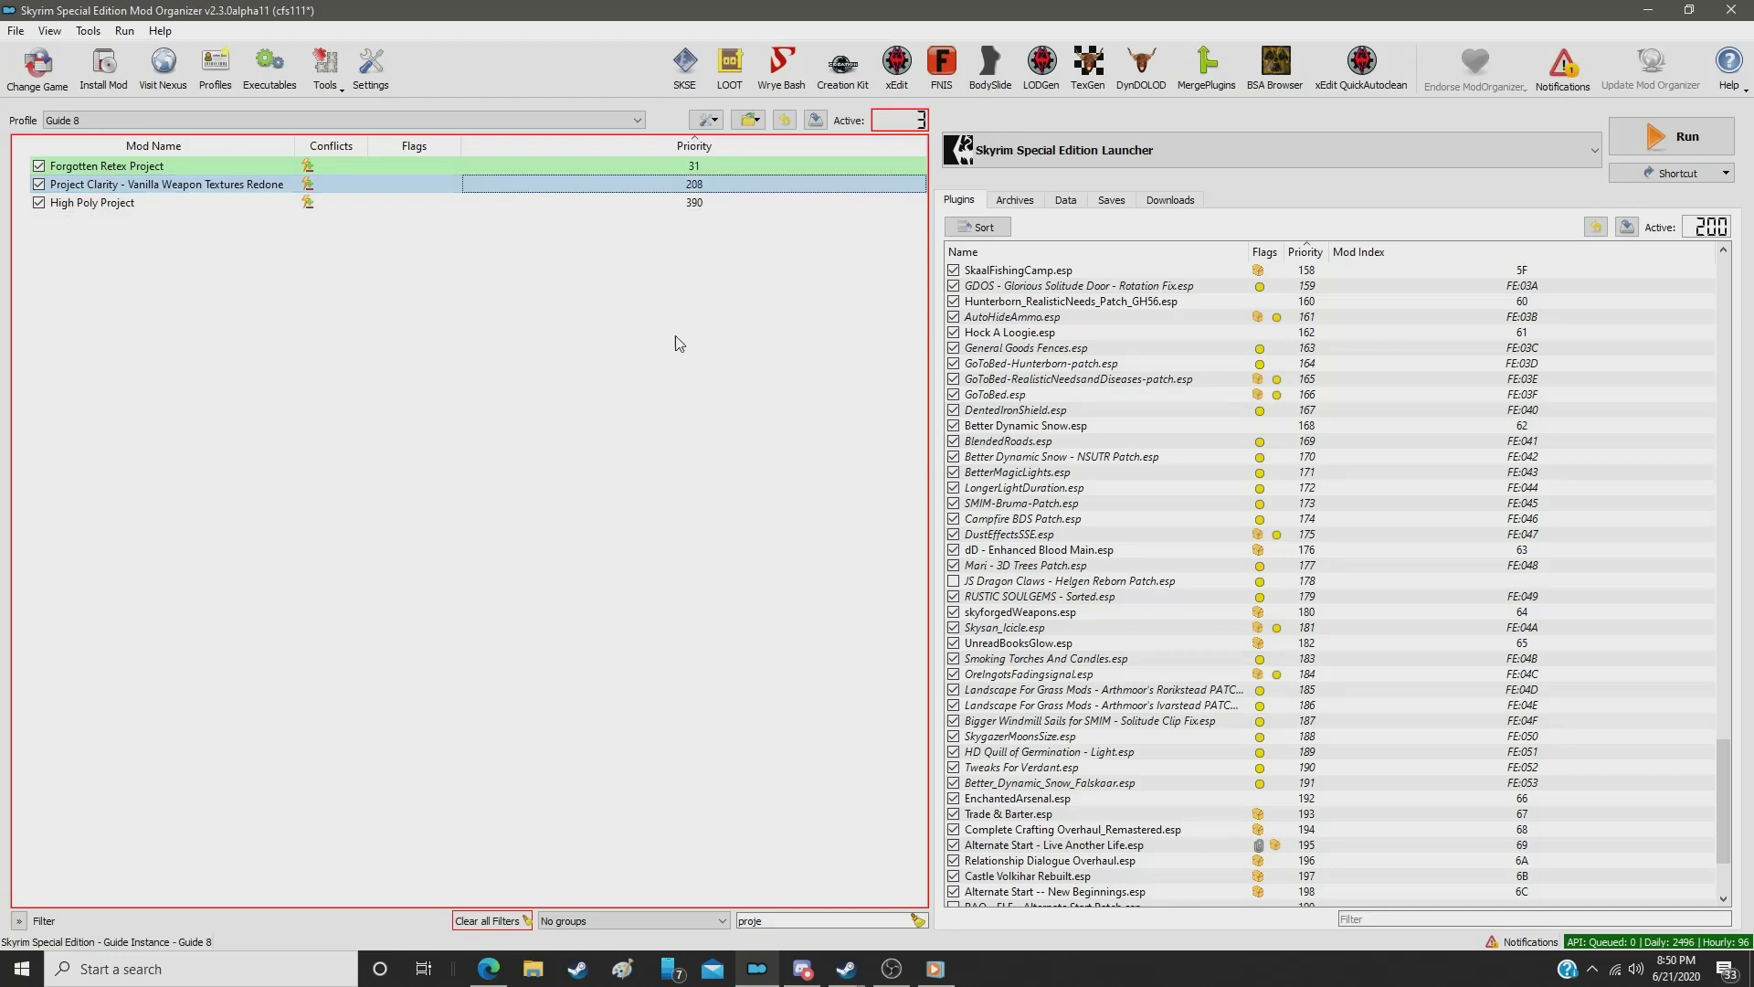
{"action": "left_click", "coordinate": [914, 922]}
{"action": "left_click", "coordinate": [917, 921]}
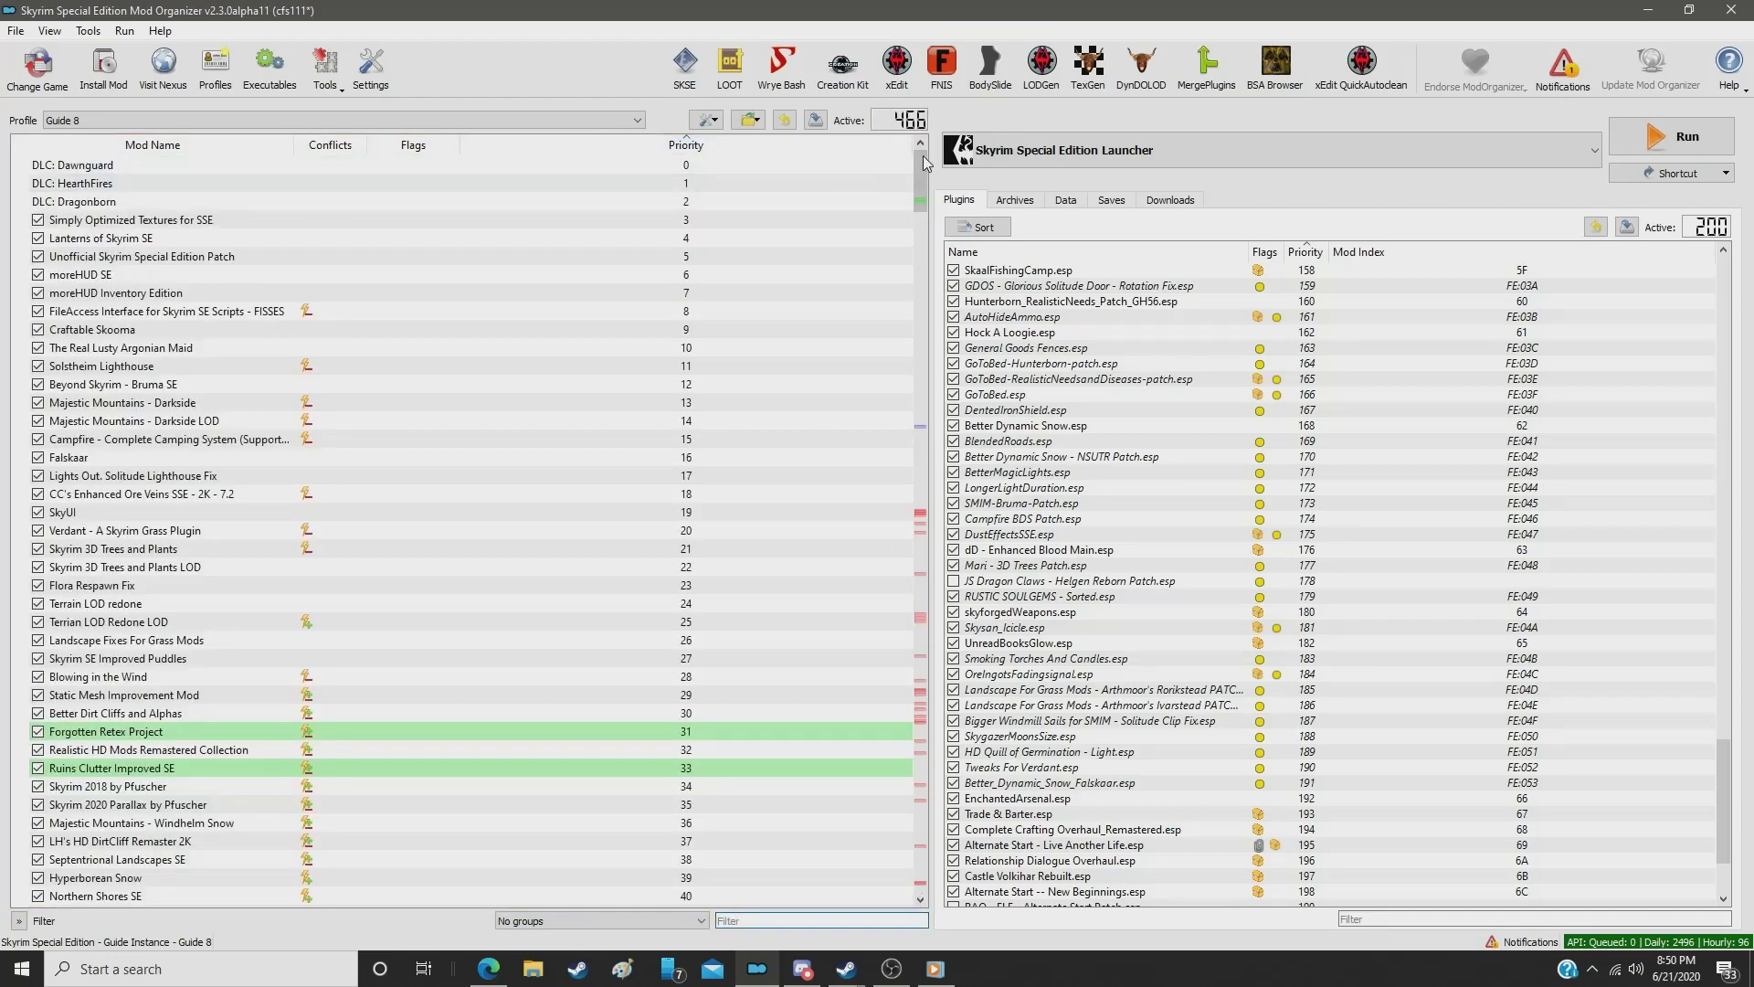
Step: Locate Project Clarity in the full mod list and examine the section separators below it, selecting Worldspace
{"action": "scroll", "coordinate": [932, 626], "scroll_direction": "down", "scroll_amount": 15}
{"action": "left_click_drag", "start_coordinate": [932, 626], "coordinate": [938, 475]}
{"action": "scroll", "coordinate": [311, 718], "scroll_direction": "up", "scroll_amount": 6}
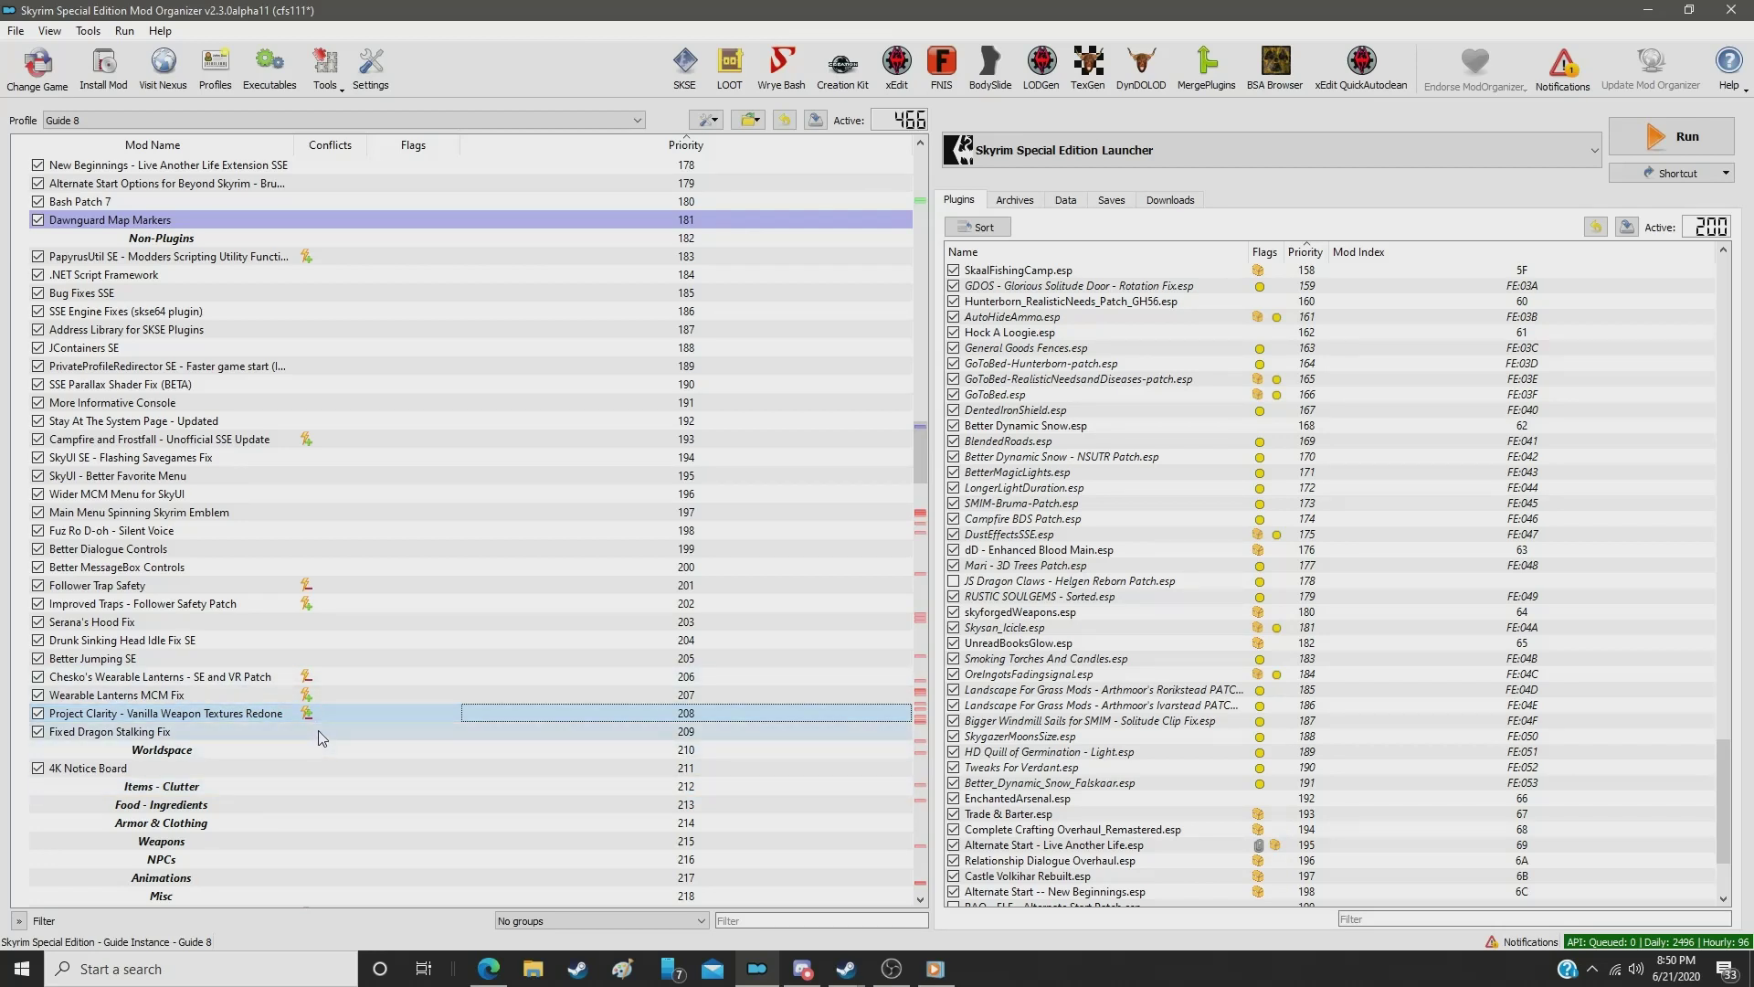
{"action": "scroll", "coordinate": [320, 736], "scroll_direction": "down", "scroll_amount": 4}
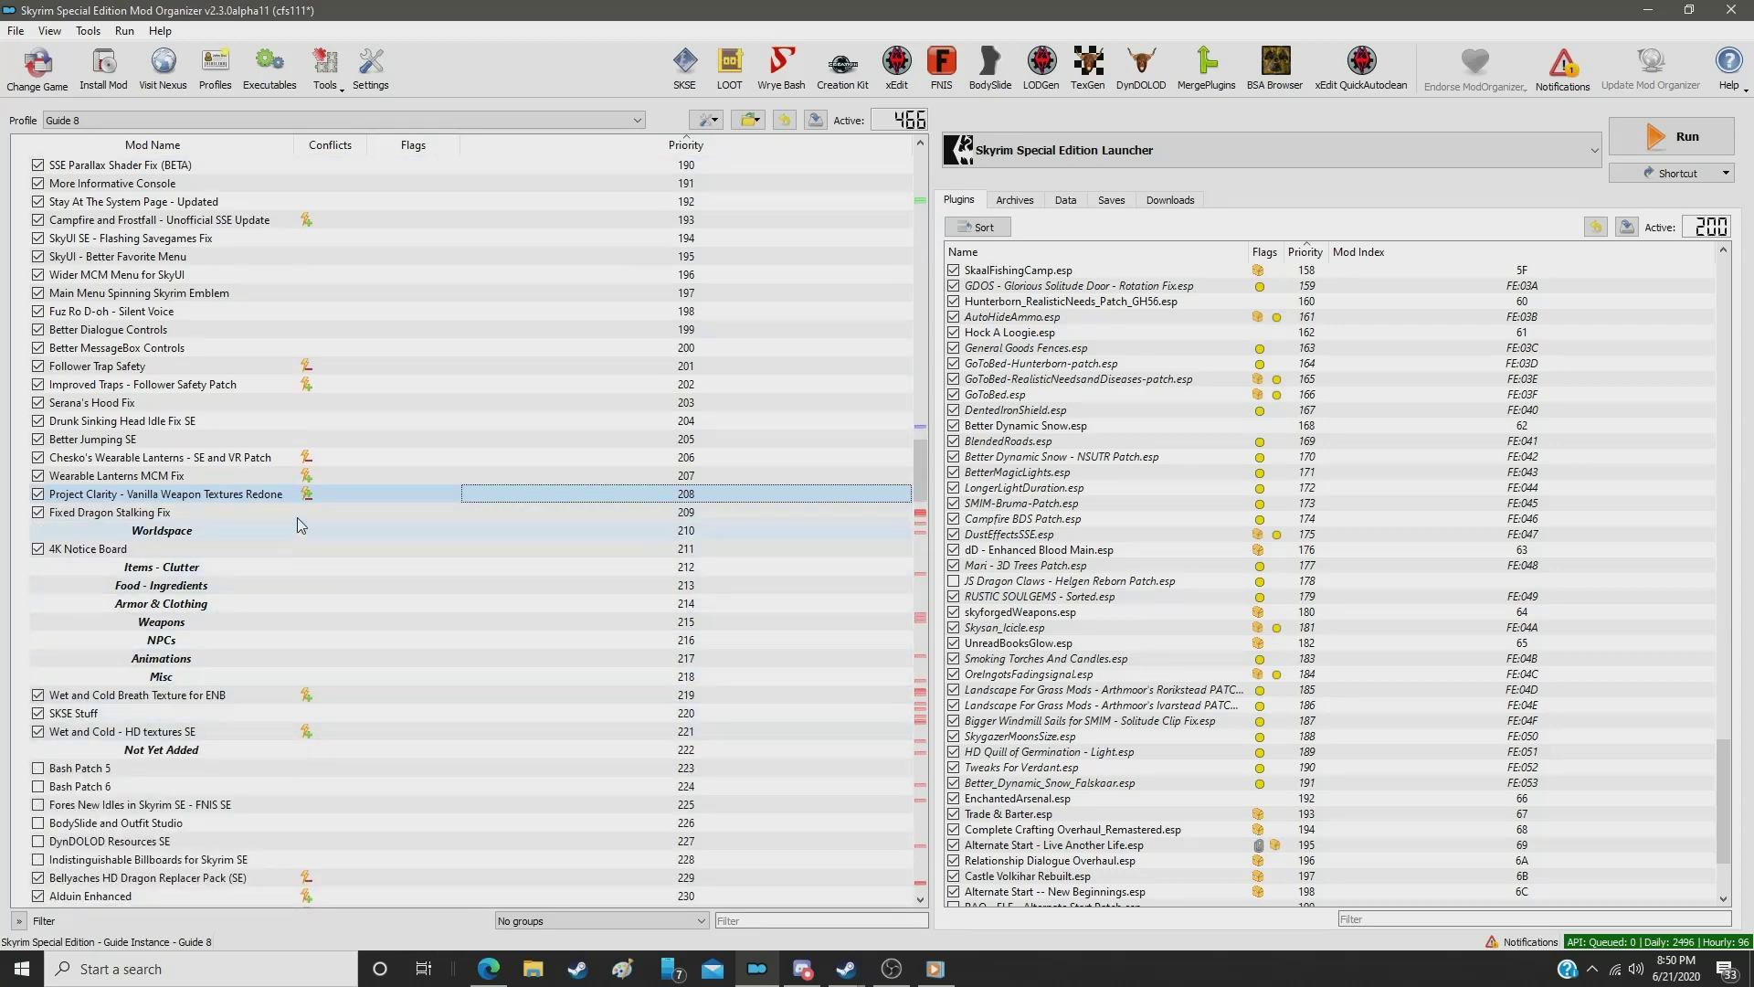
{"action": "scroll", "coordinate": [301, 525], "scroll_direction": "down", "scroll_amount": 1}
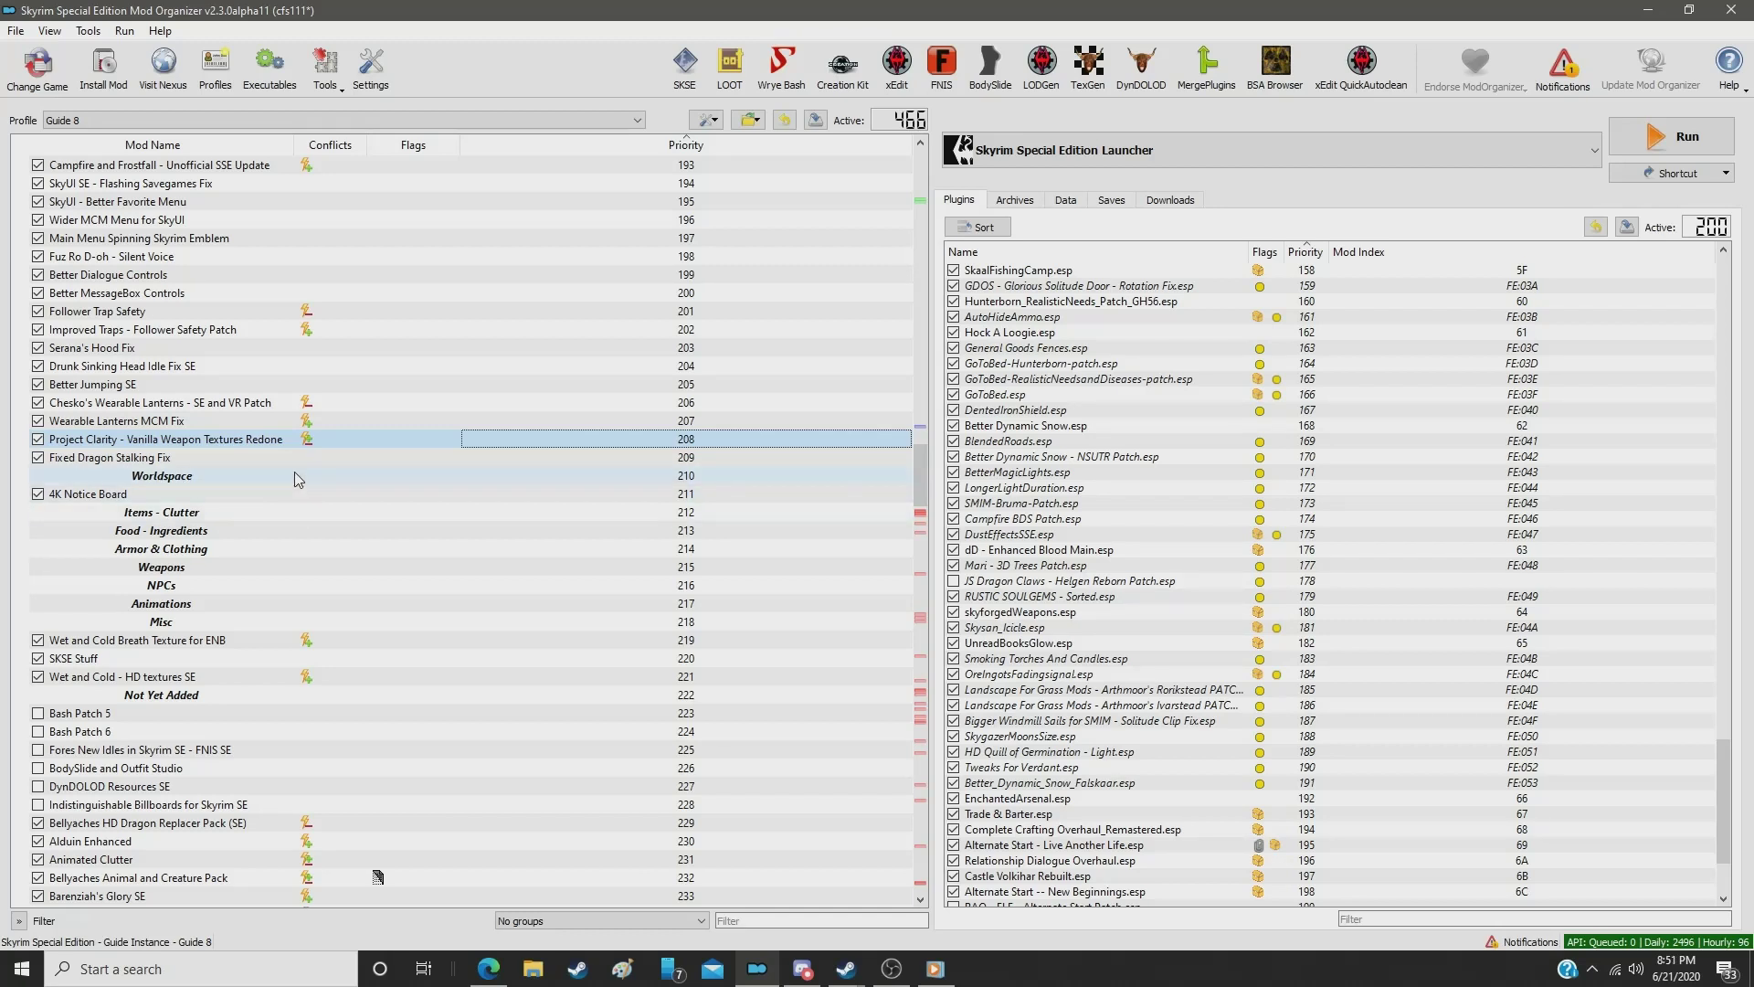
{"action": "scroll", "coordinate": [294, 475], "scroll_direction": "down", "scroll_amount": 2}
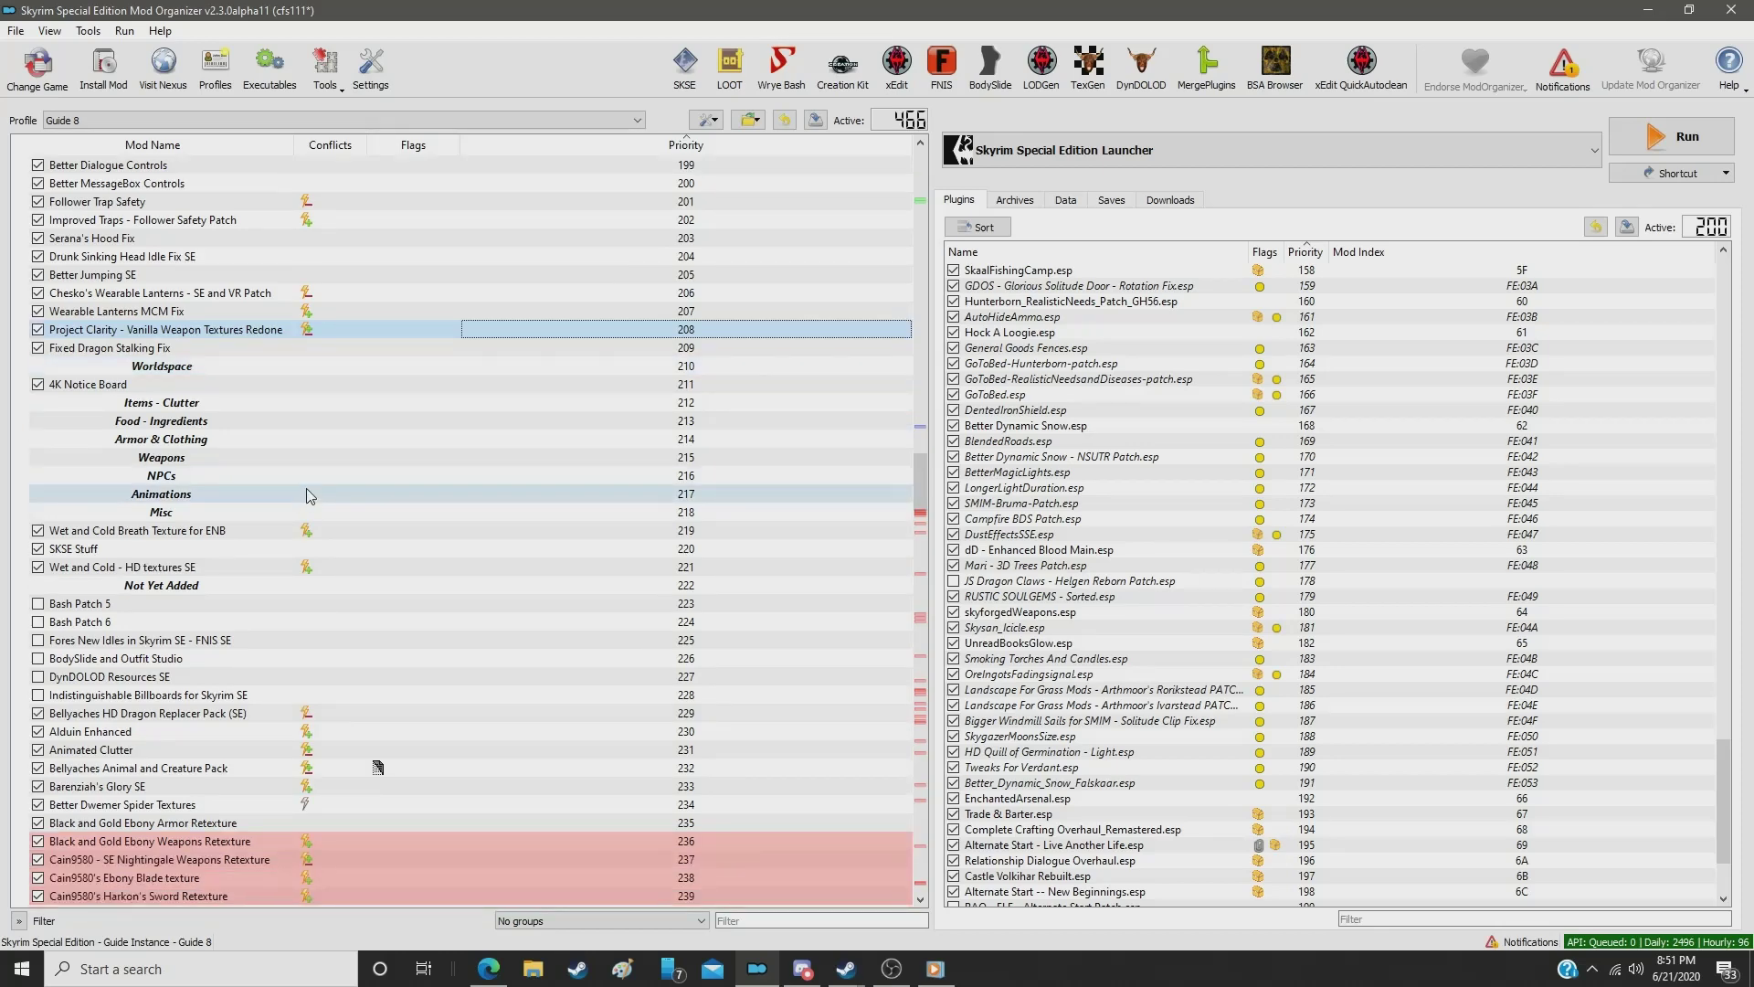
{"action": "left_click", "coordinate": [322, 367]}
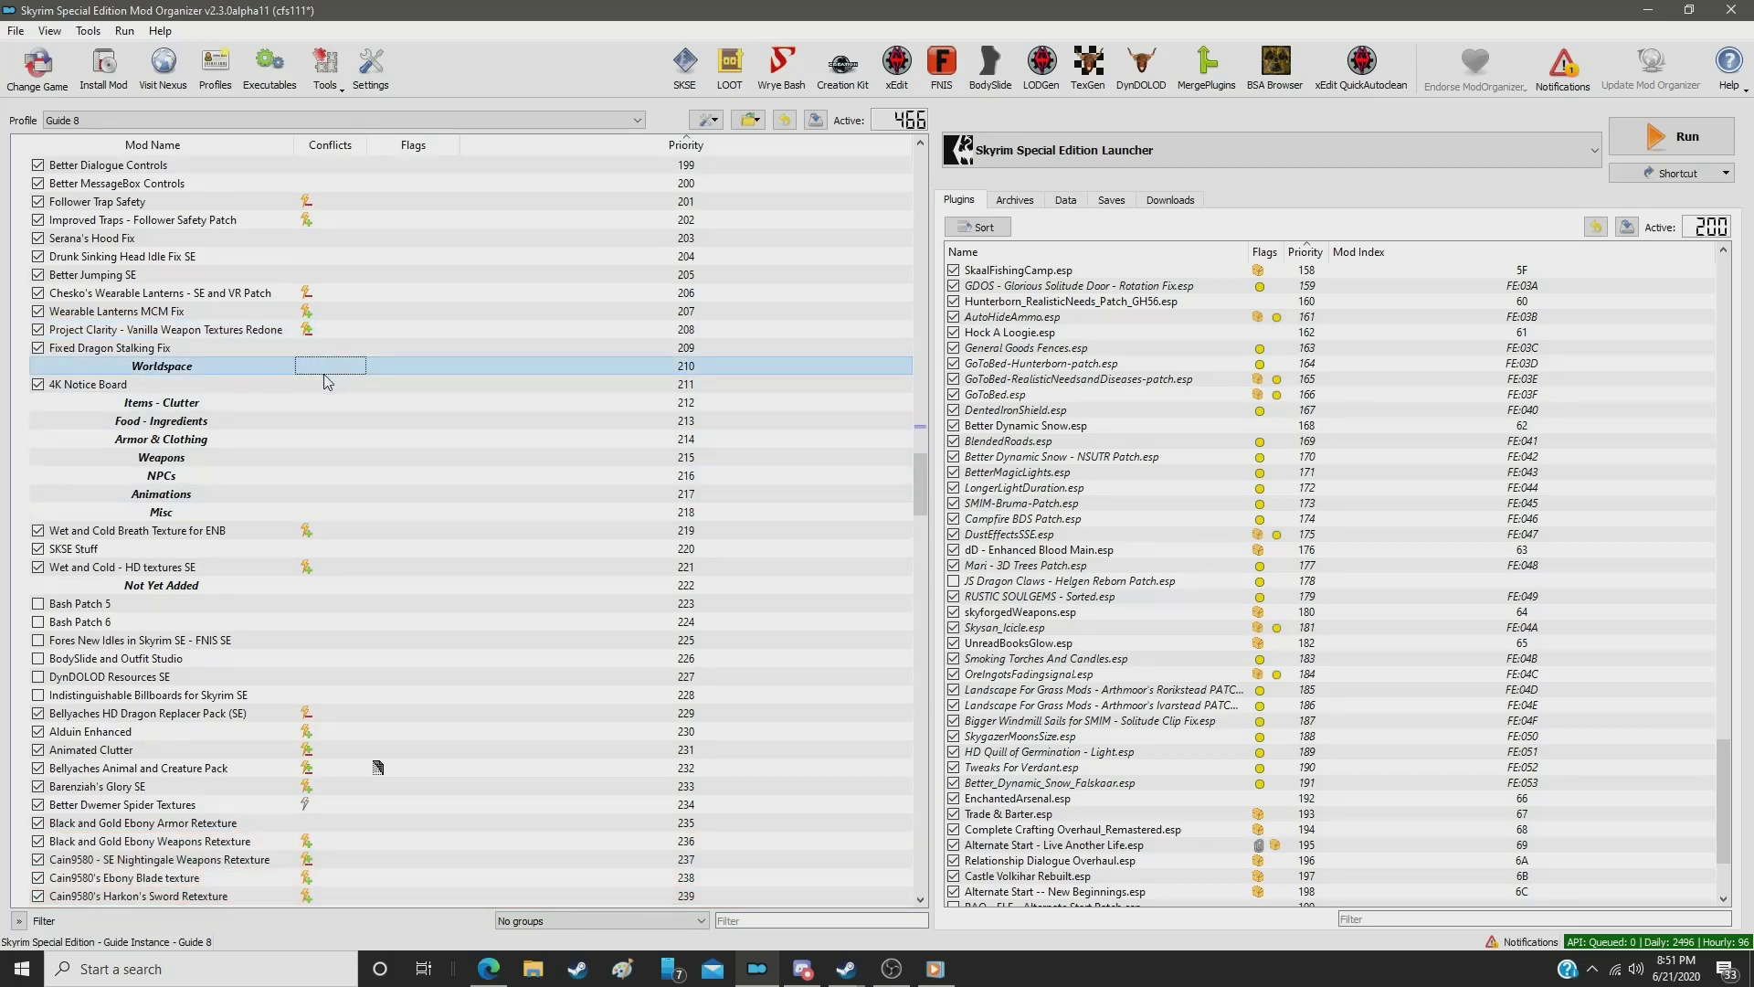
Step: Find High Poly Project by filtering the mod list for "high" and set its priority to 211
{"action": "left_click", "coordinate": [852, 919]}
{"action": "type", "text": "high"}
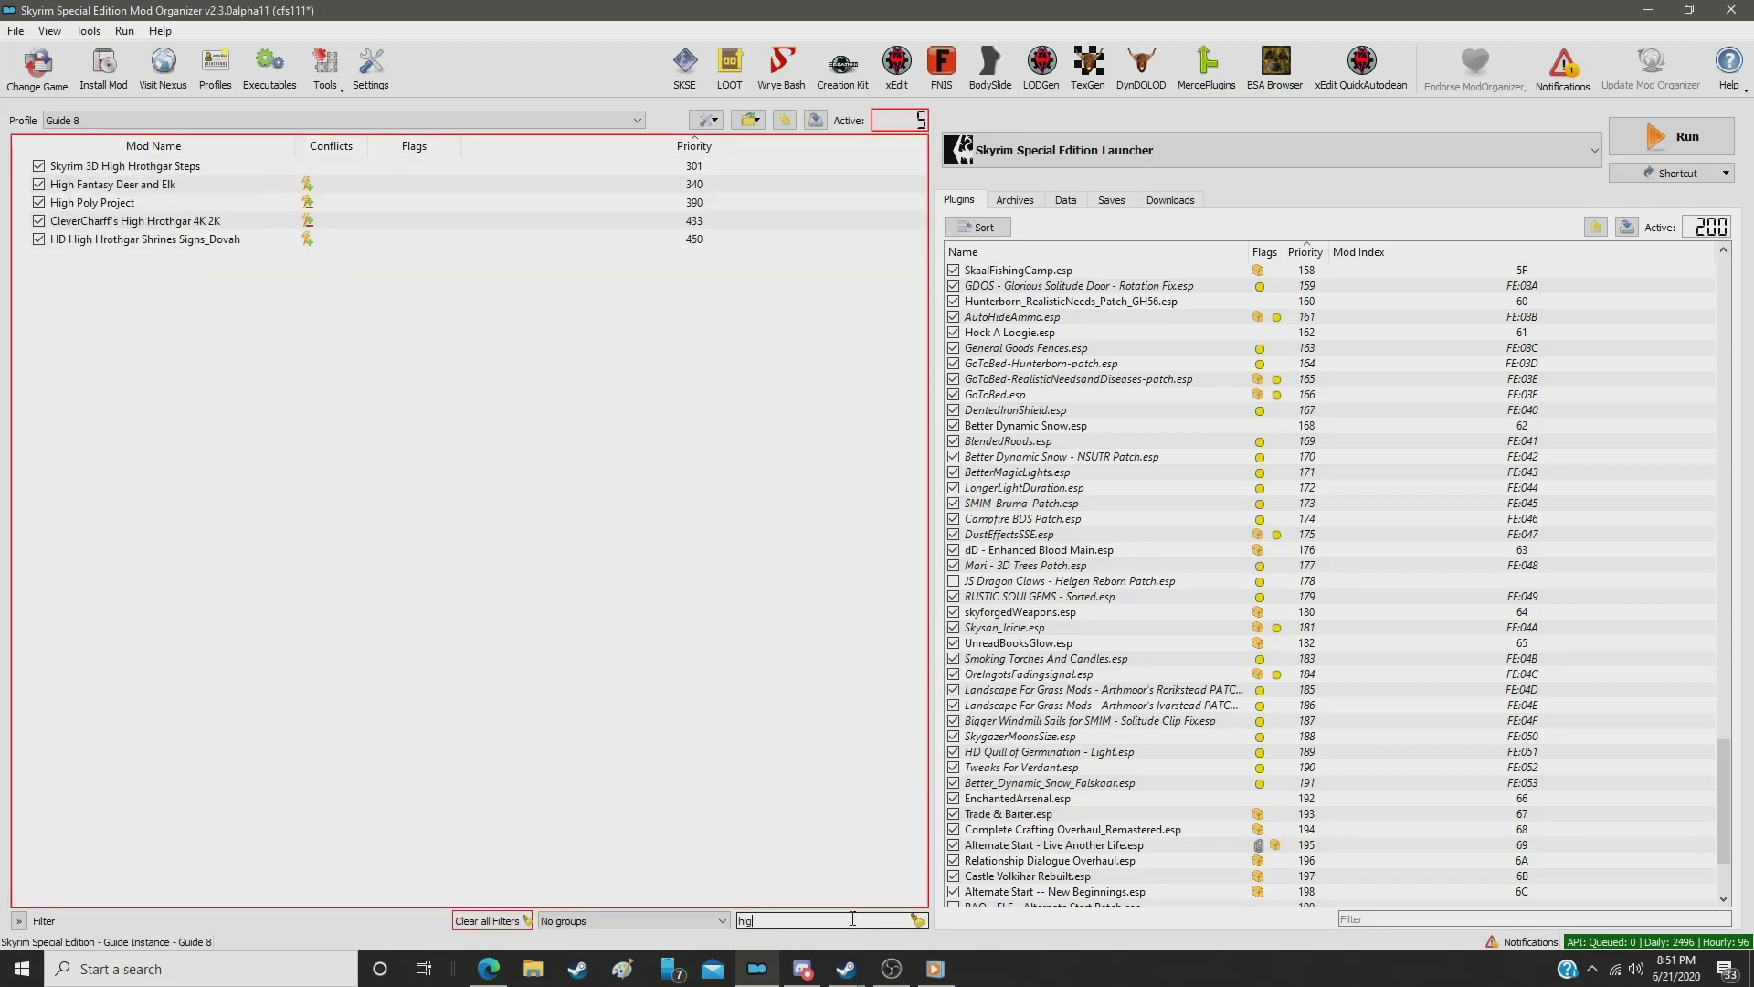
{"action": "left_click", "coordinate": [695, 204]}
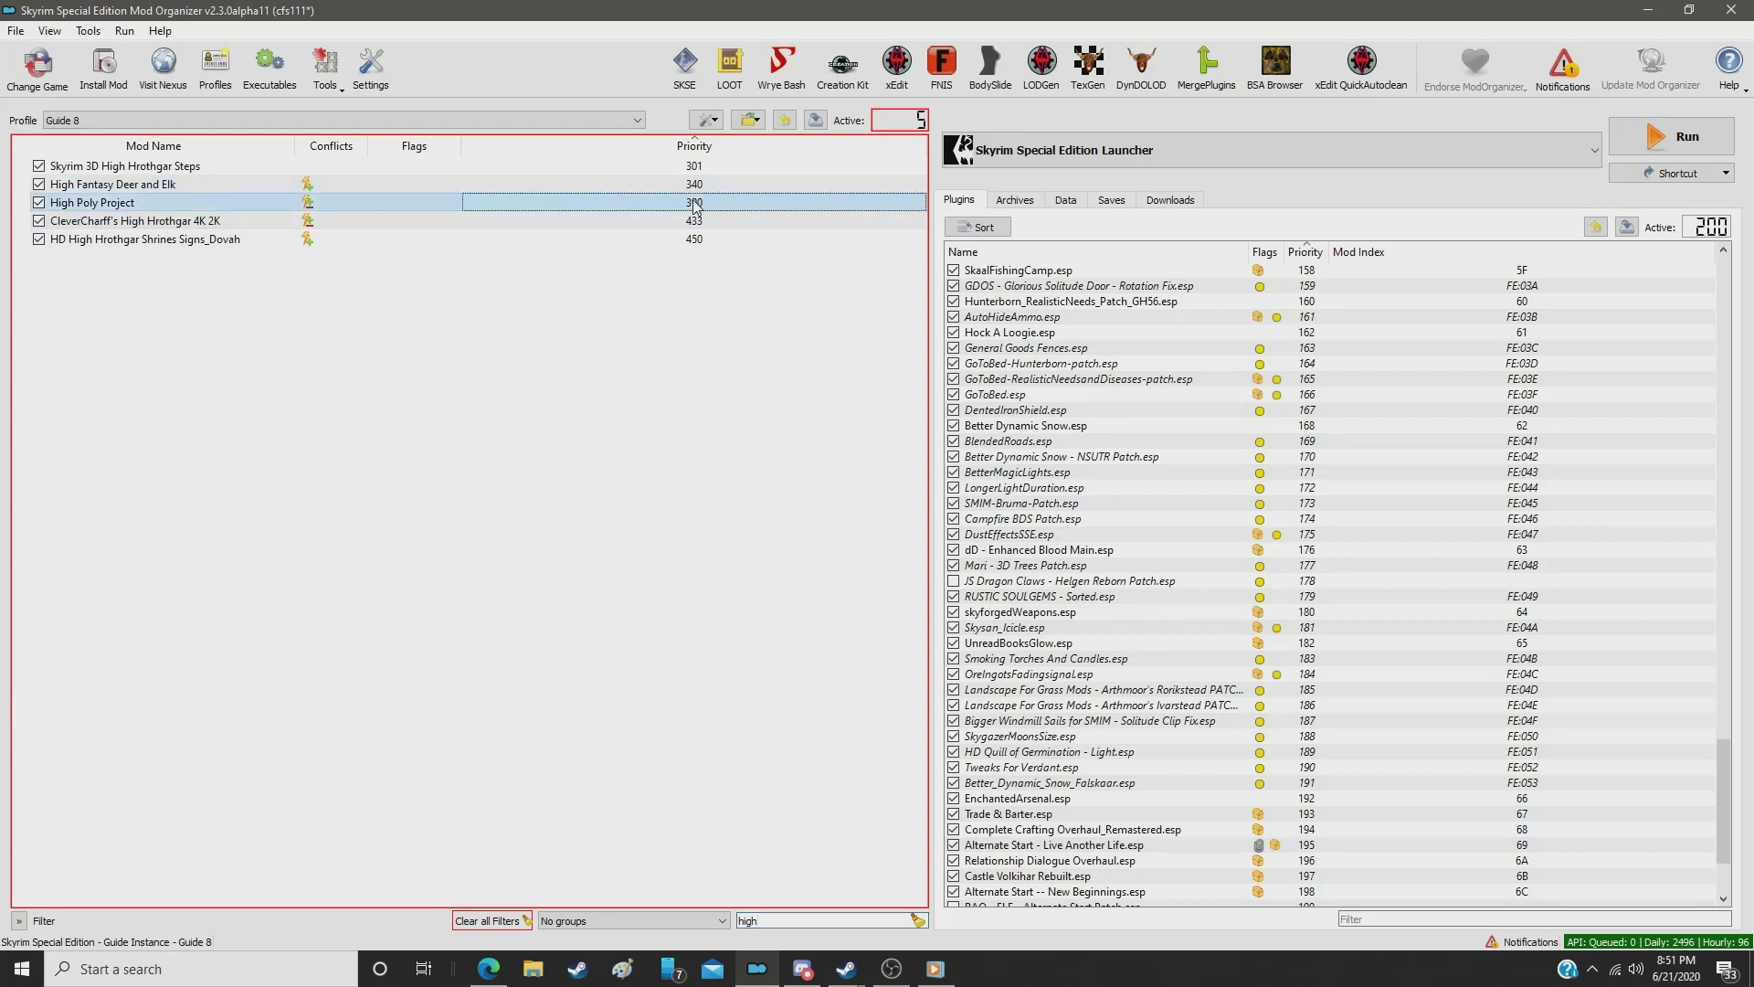
{"action": "left_click", "coordinate": [694, 202]}
{"action": "type", "text": "211"}
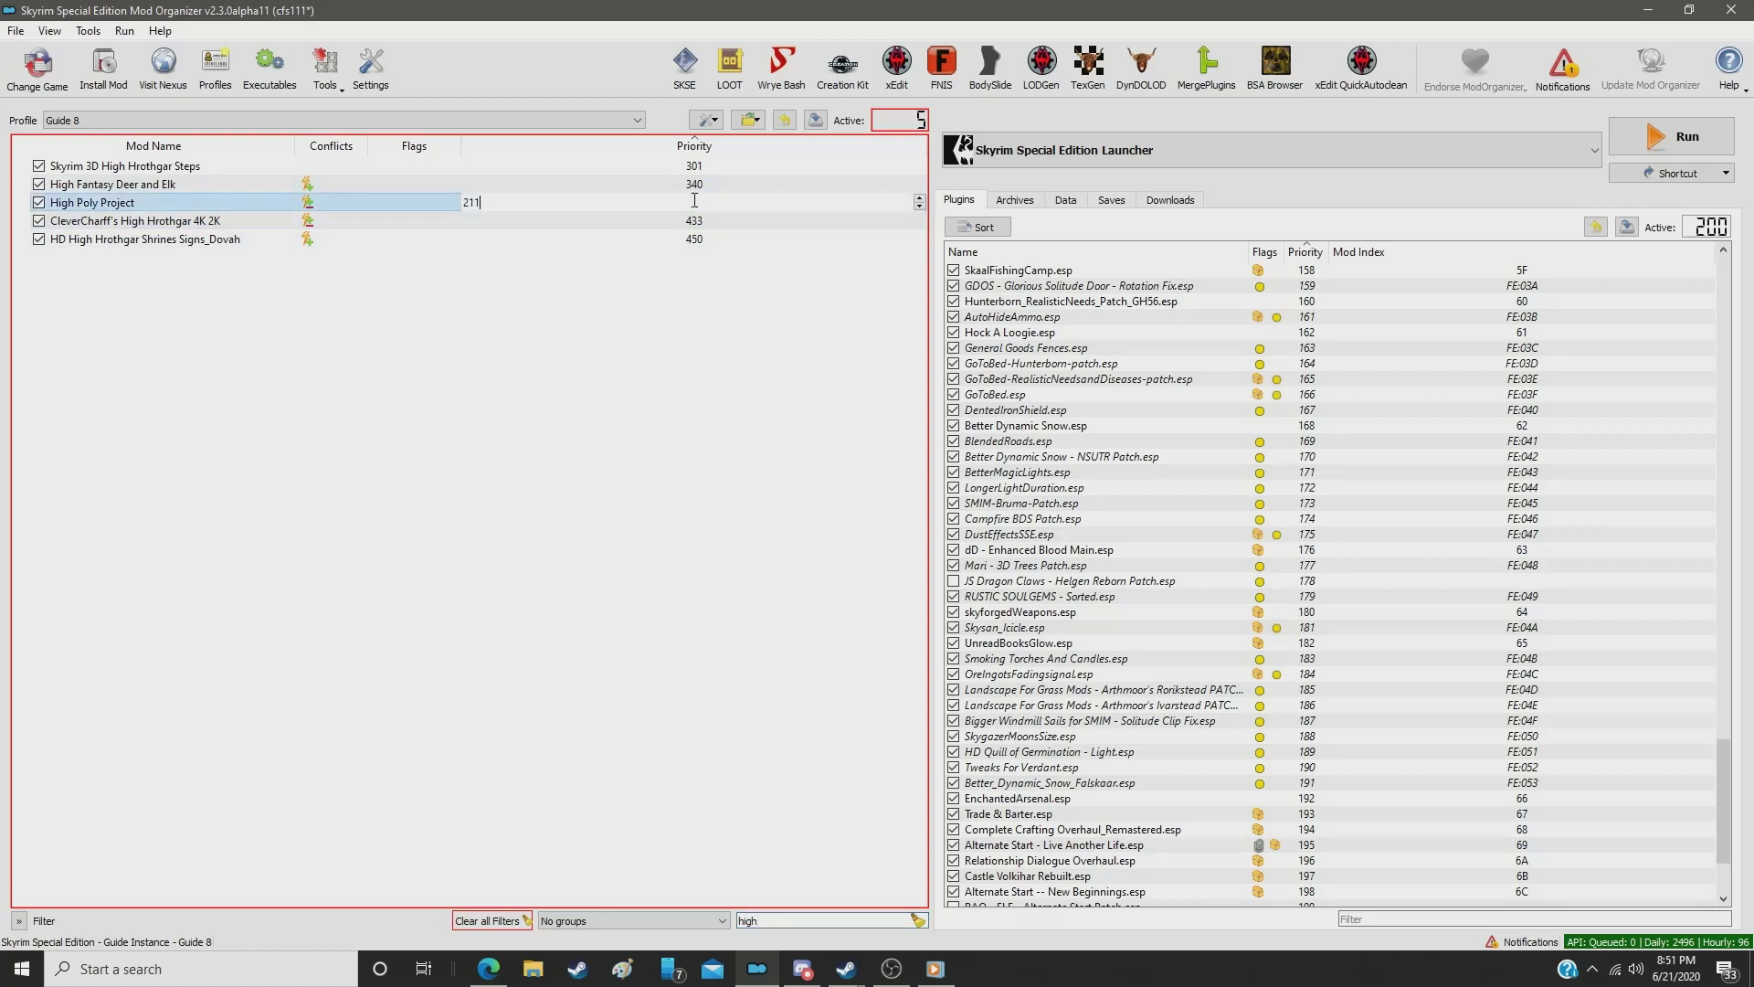
{"action": "key", "text": "Return"}
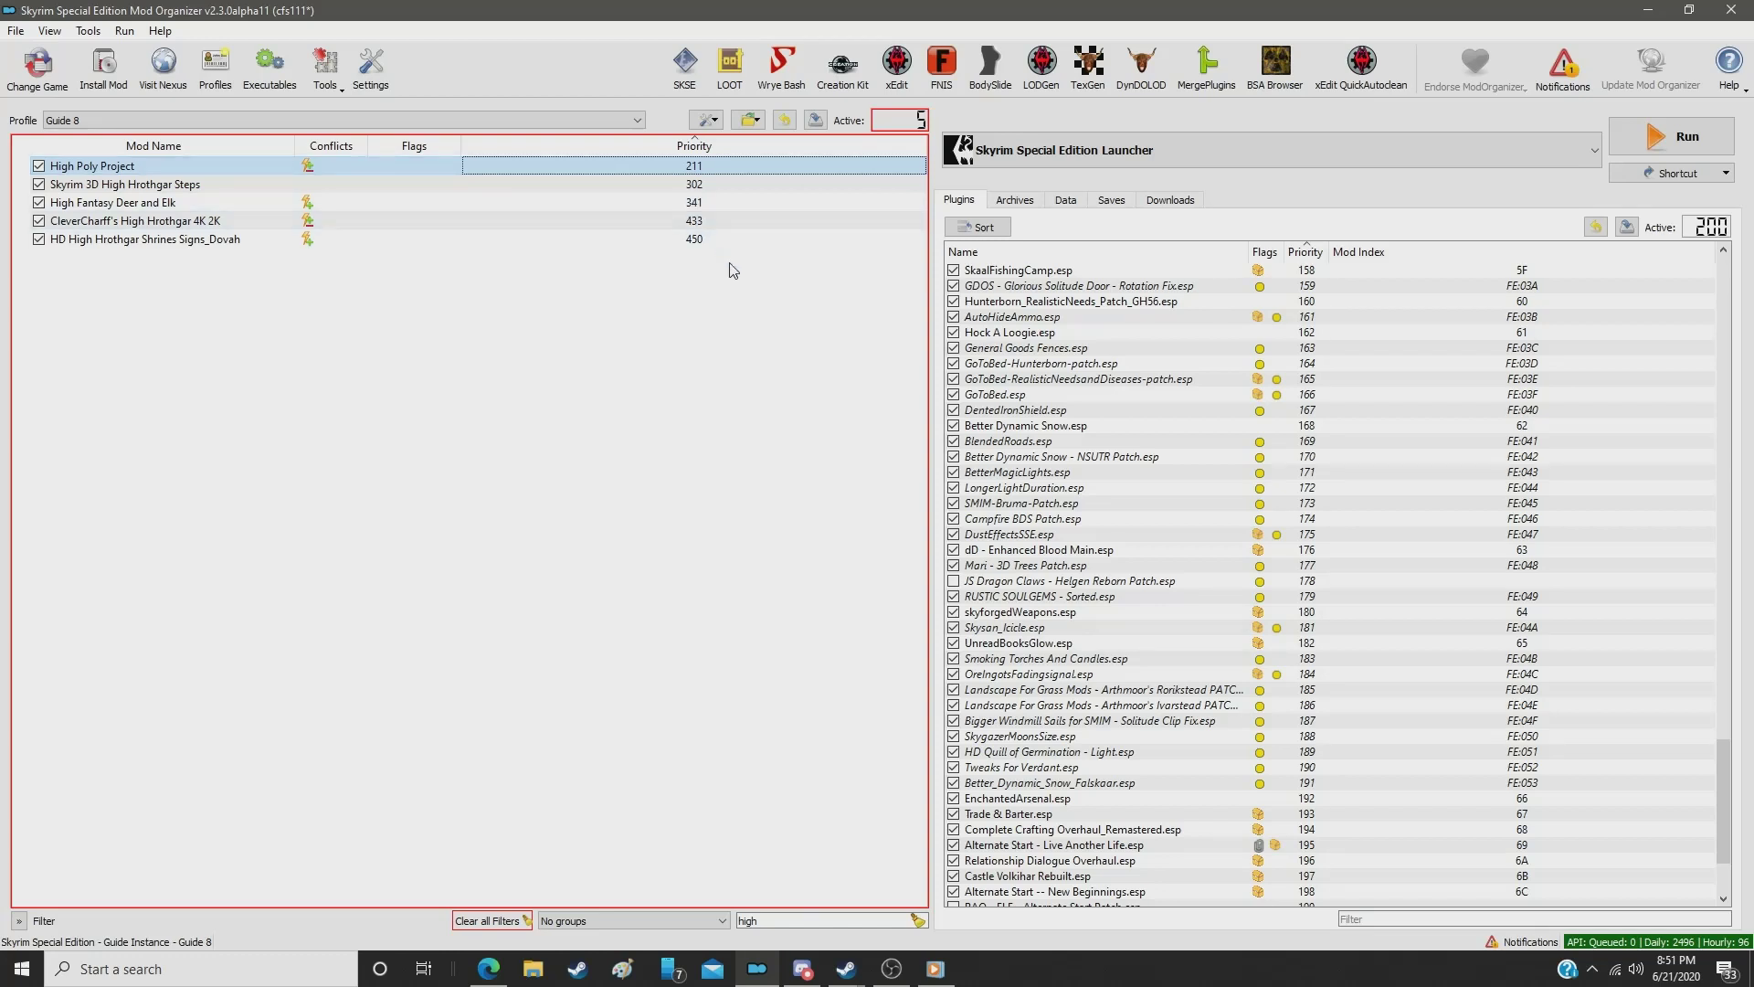
Step: Find ETHEREAL COSMOS - Special Edition by filtering the mod list for "cosm" and set its priority to 212
{"action": "double_click", "coordinate": [781, 915]}
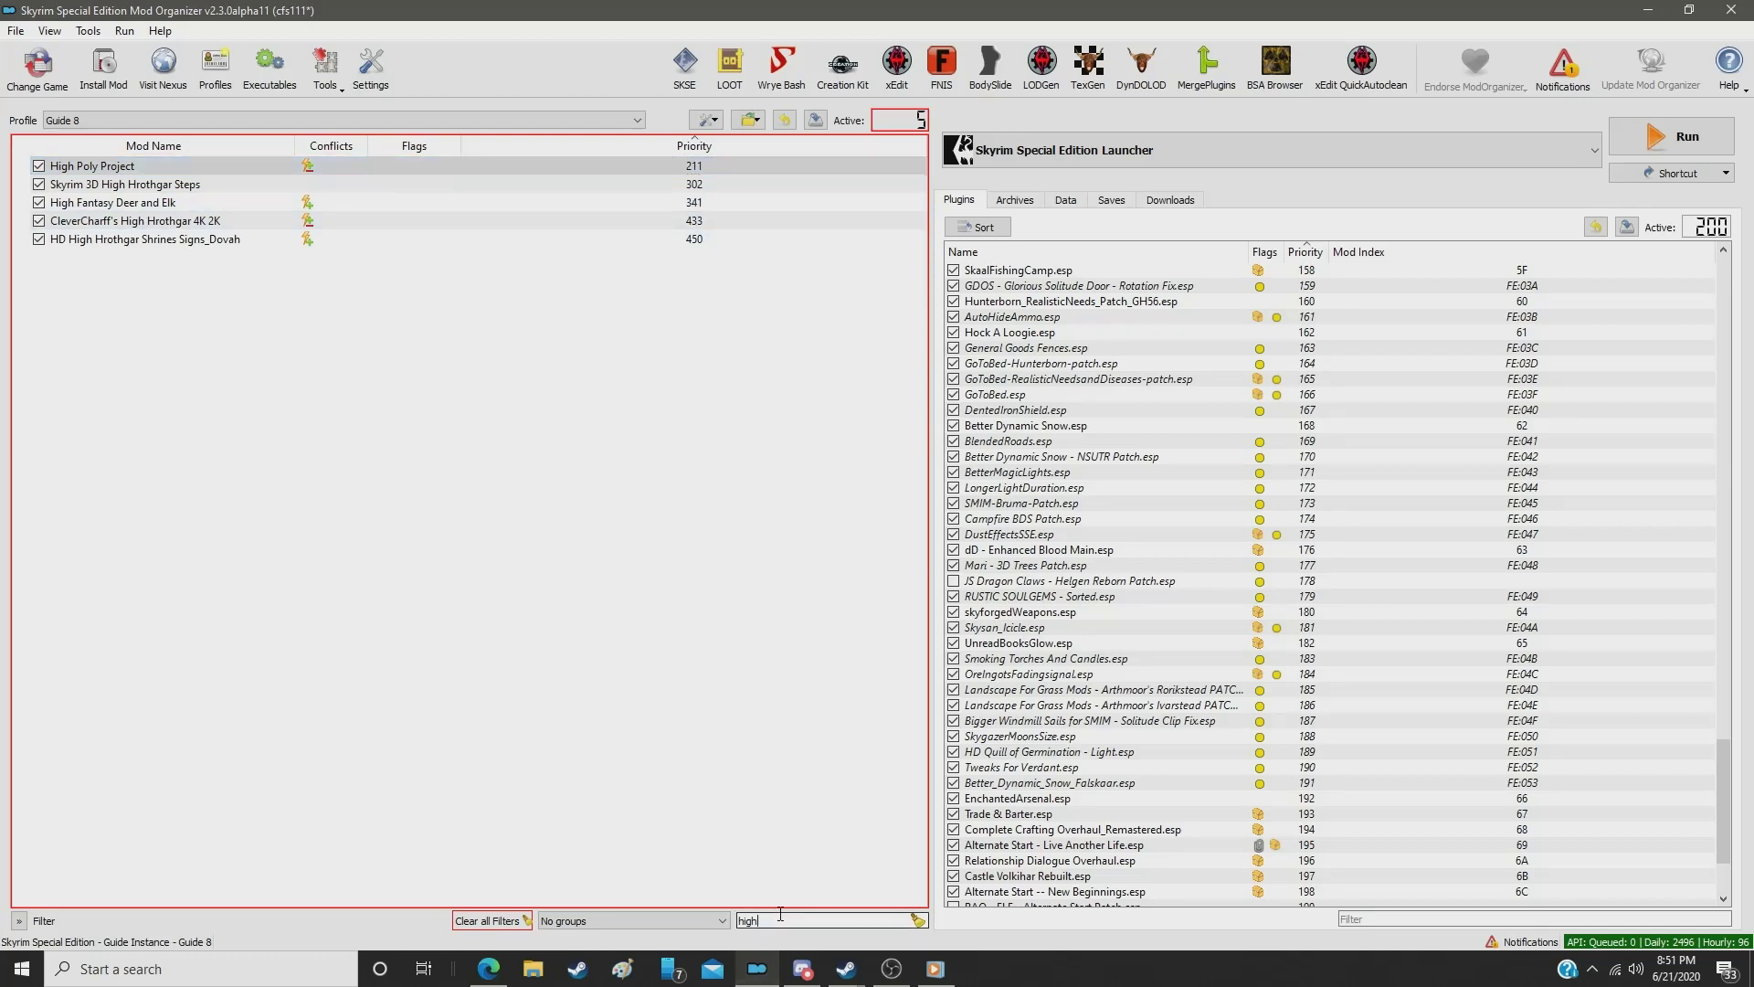
{"action": "type", "text": "cosm"}
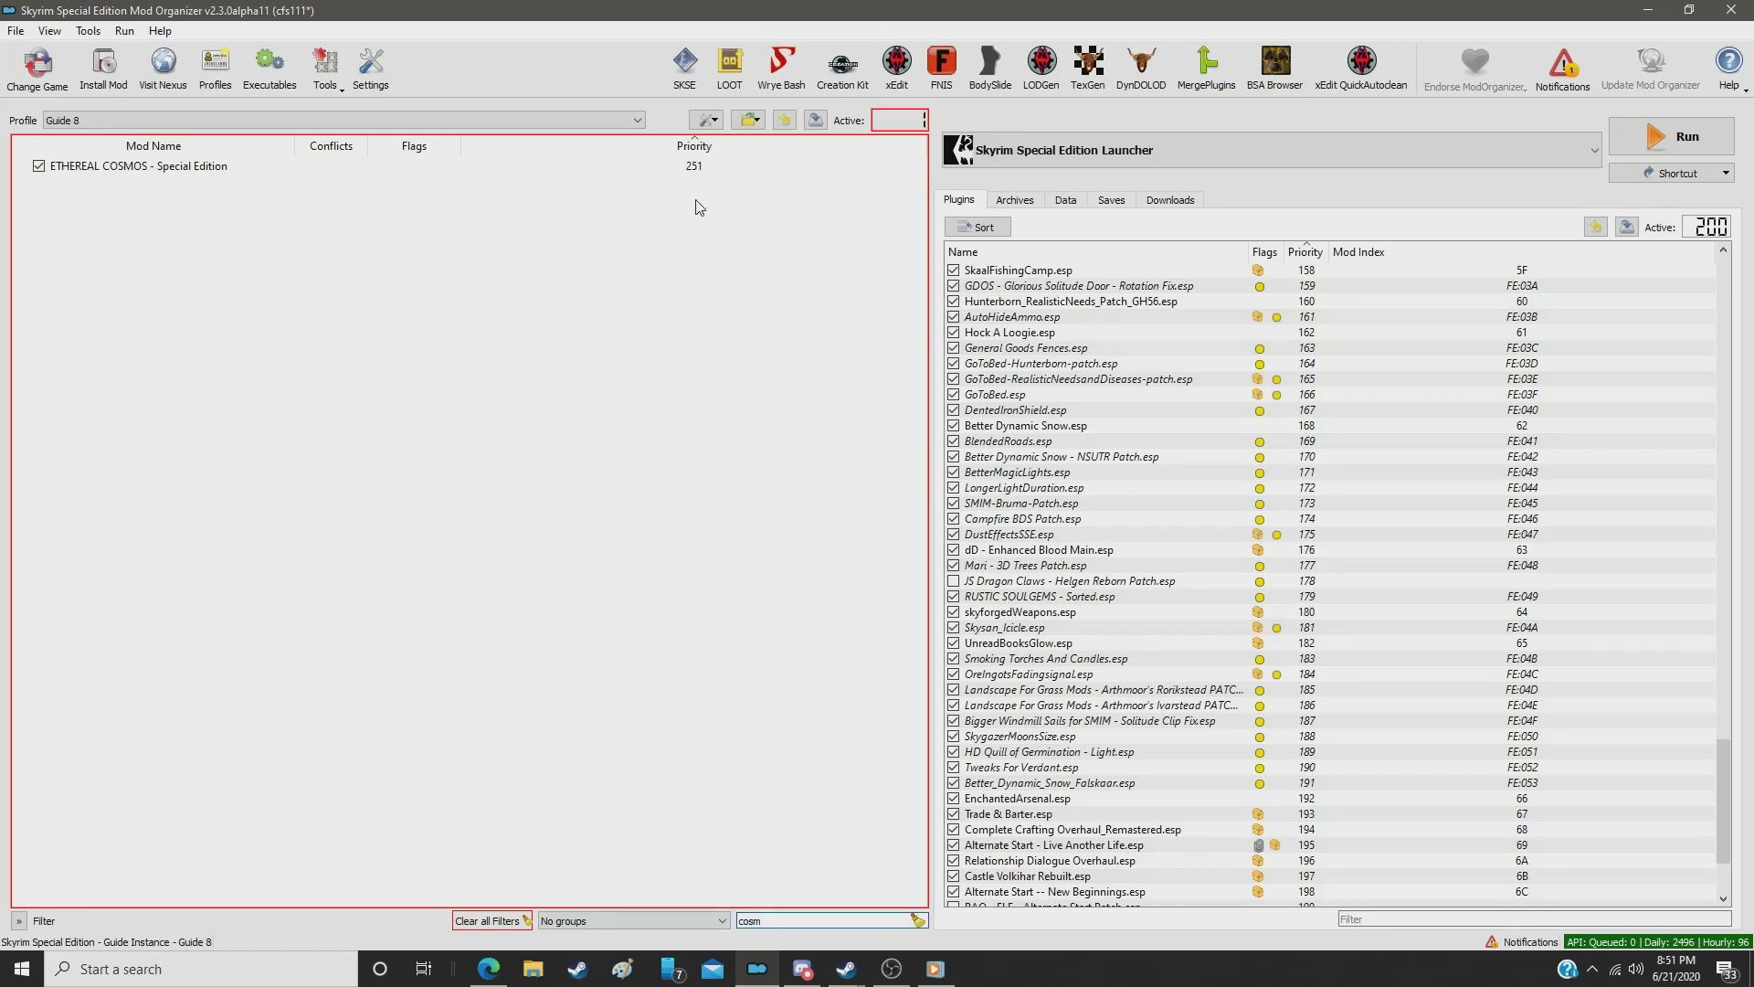
{"action": "left_click", "coordinate": [674, 172]}
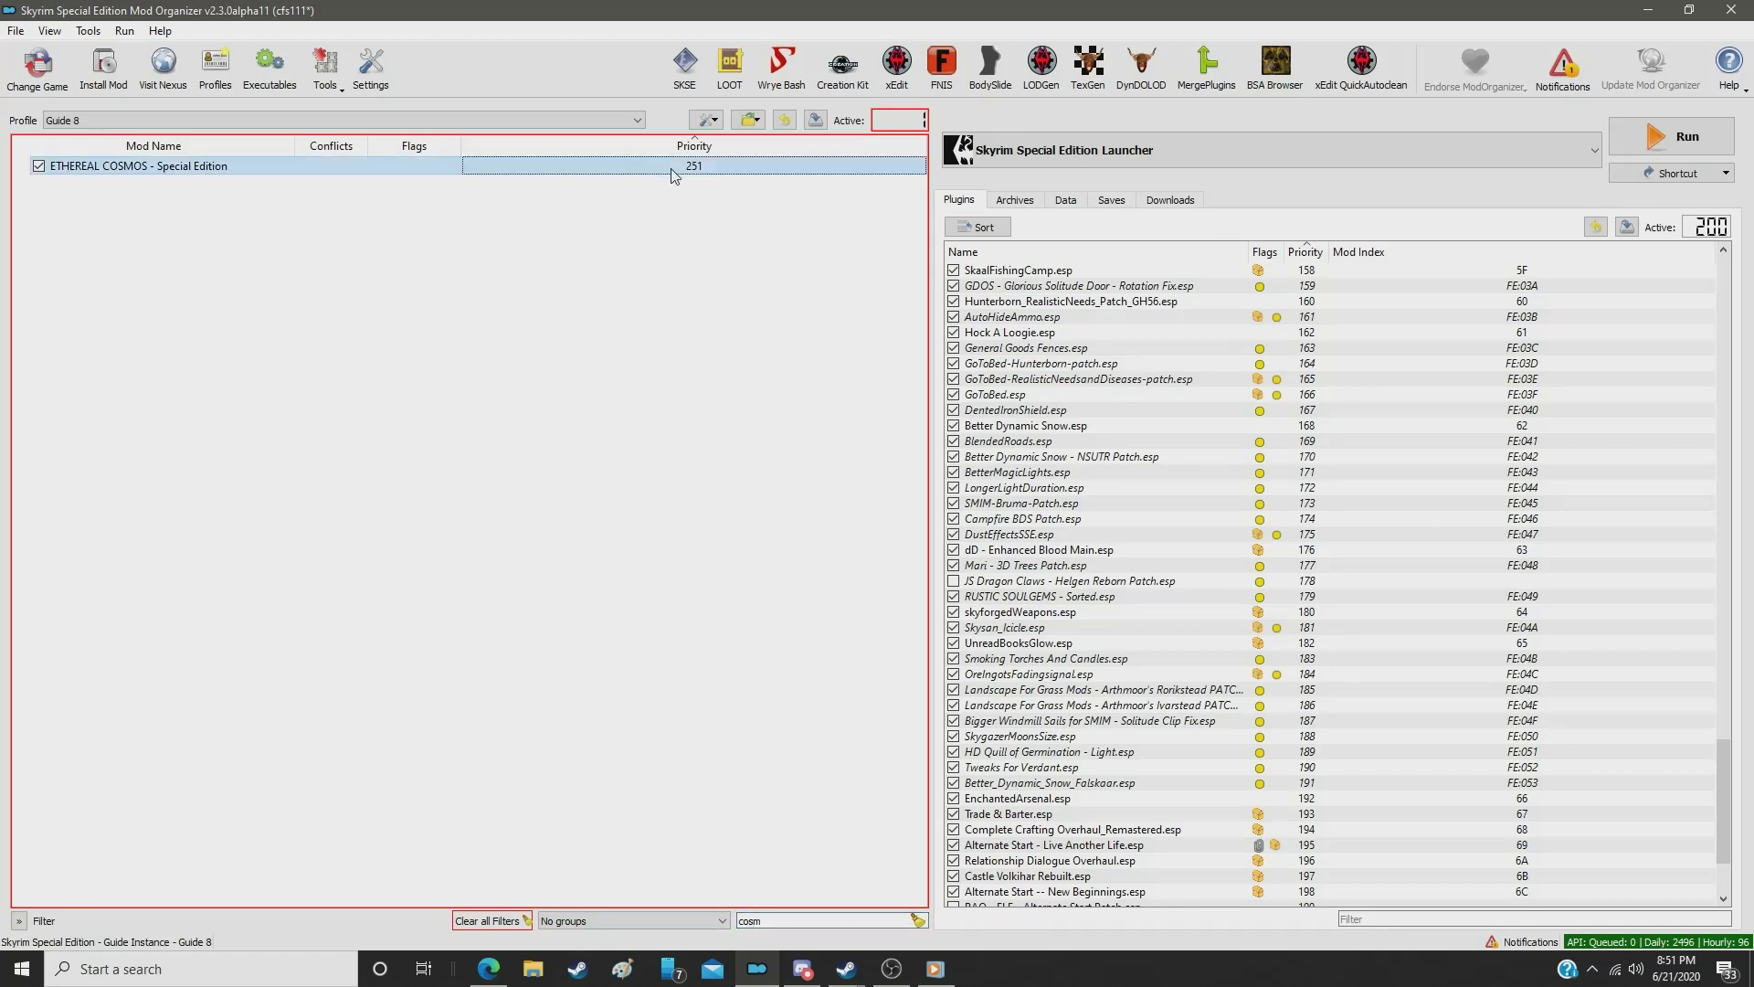
{"action": "double_click", "coordinate": [673, 174]}
{"action": "type", "text": "2"}
{"action": "key", "text": "Return"}
Step: Check Skygazer Moons SSE with the filter "skygaz", and filter for "clouds" to set ETHEREAL CLOUDS - Special Edition's priority to 213
{"action": "double_click", "coordinate": [776, 920]}
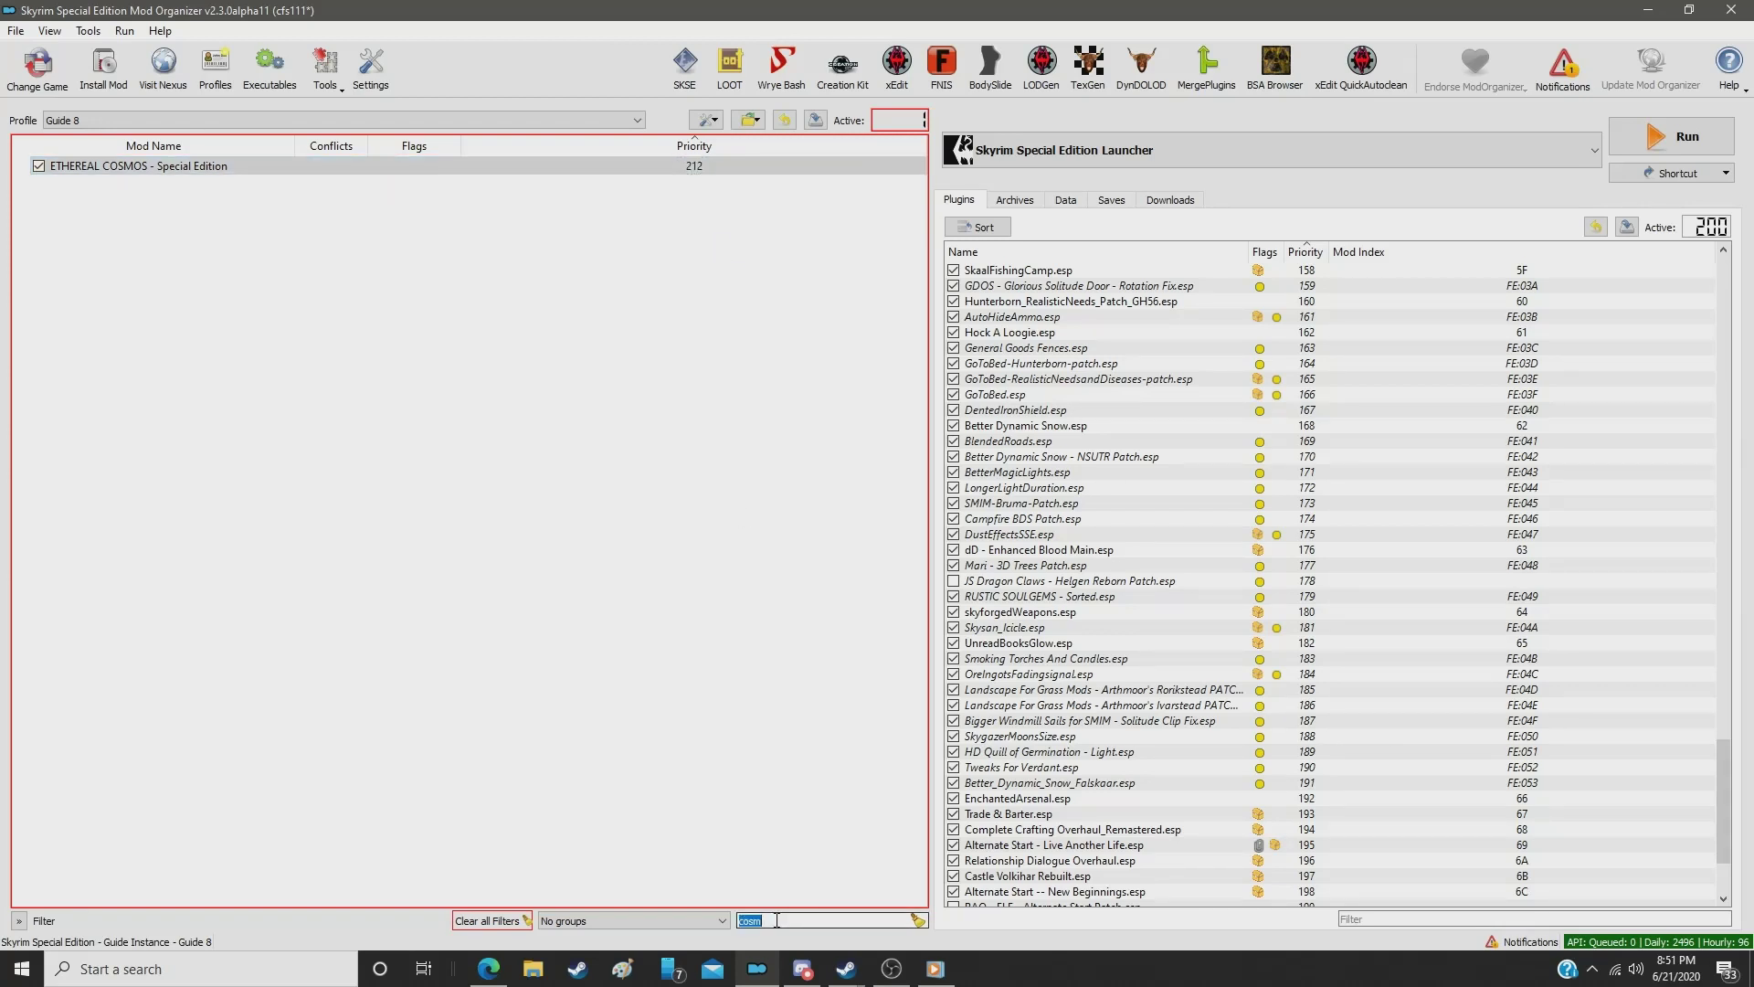
{"action": "type", "text": "skygaz"}
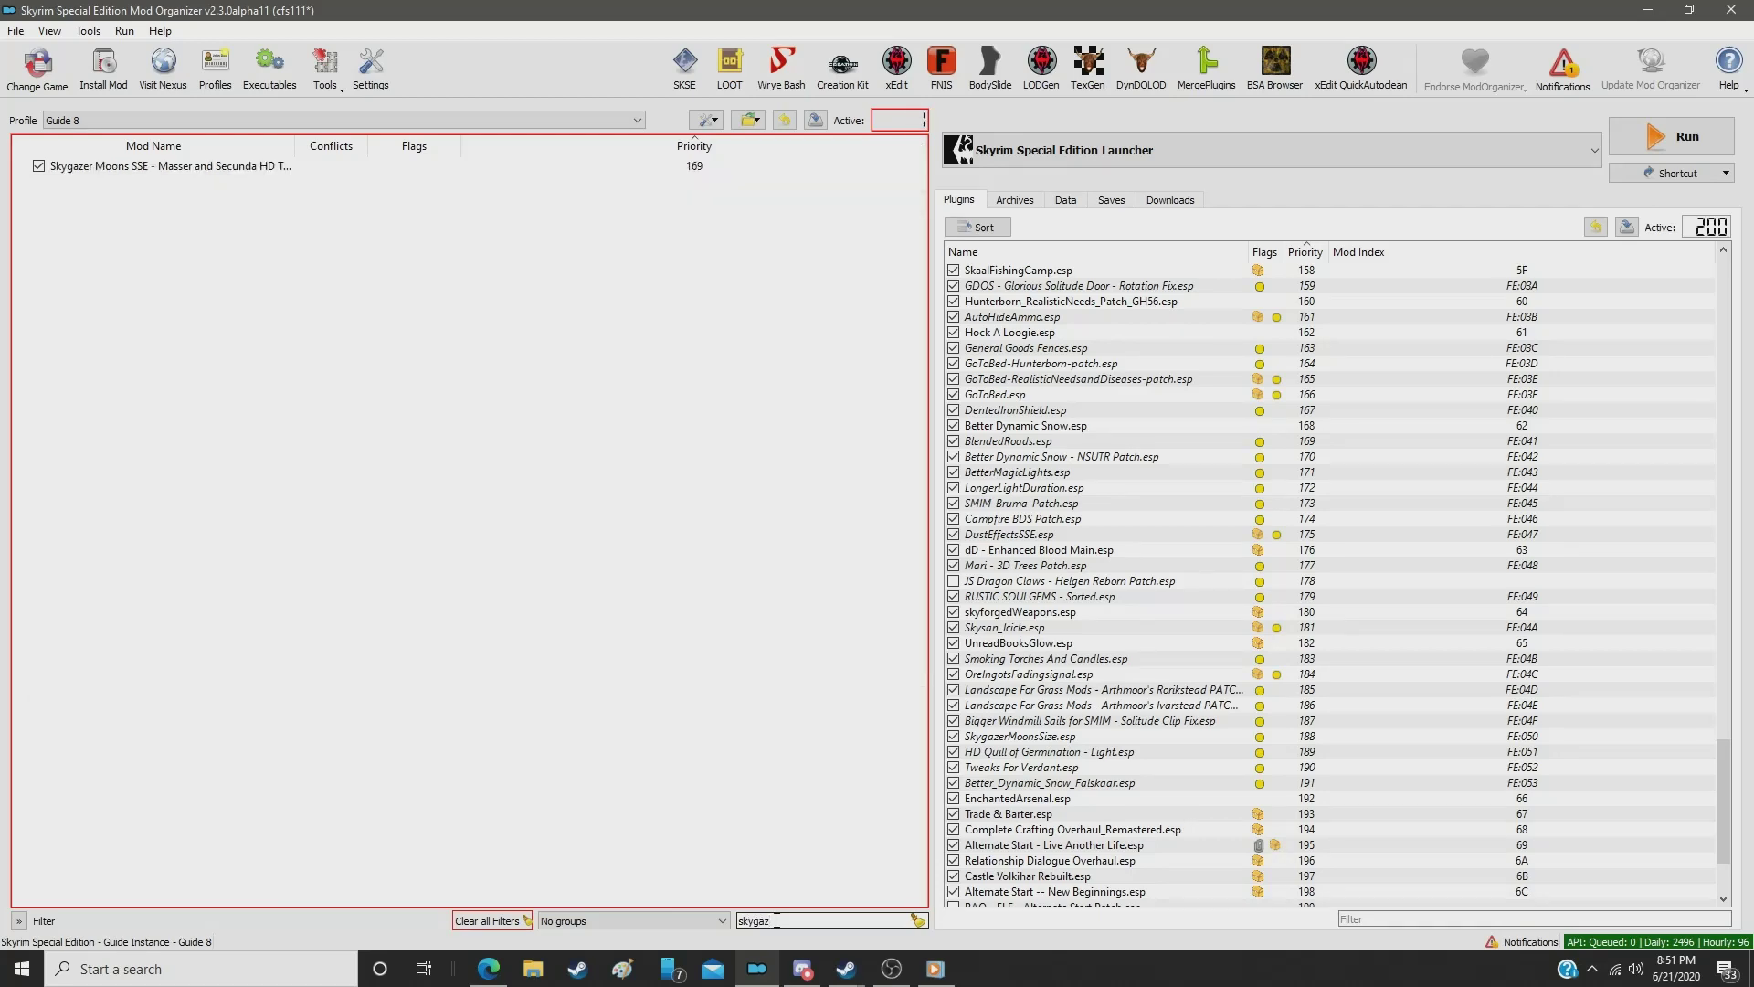
{"action": "double_click", "coordinate": [780, 919]}
{"action": "type", "text": "clouds"}
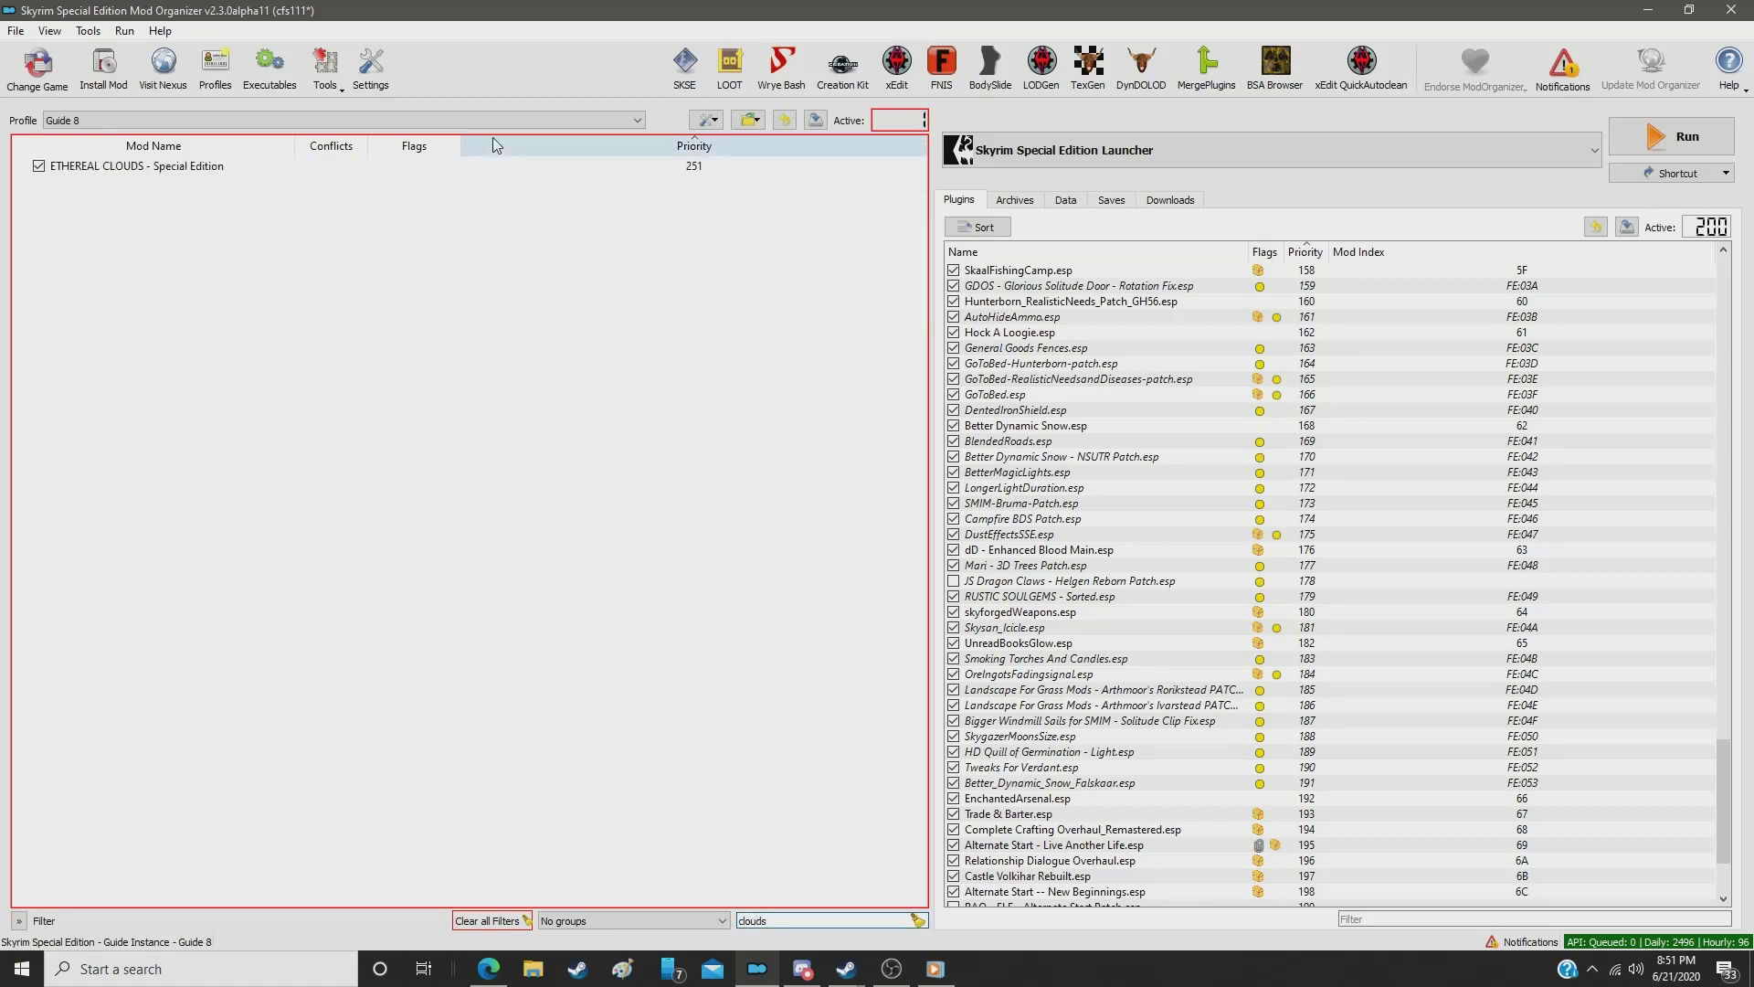
{"action": "left_click", "coordinate": [693, 166]}
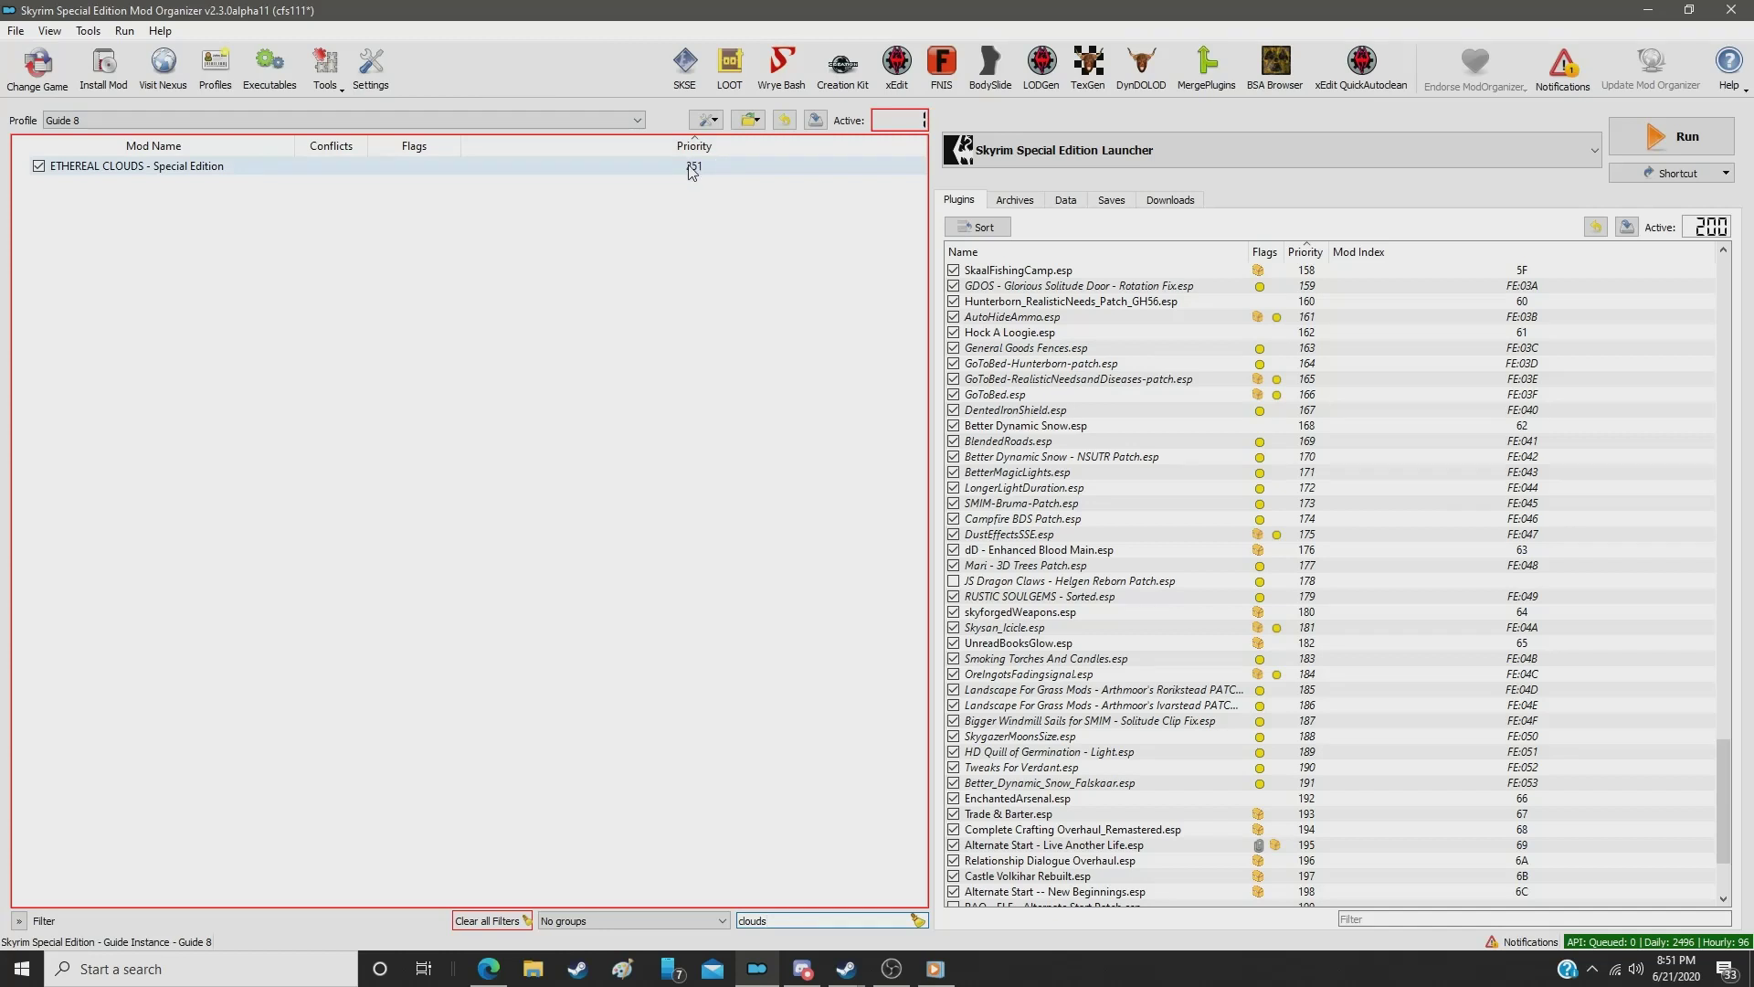
{"action": "double_click", "coordinate": [692, 166]}
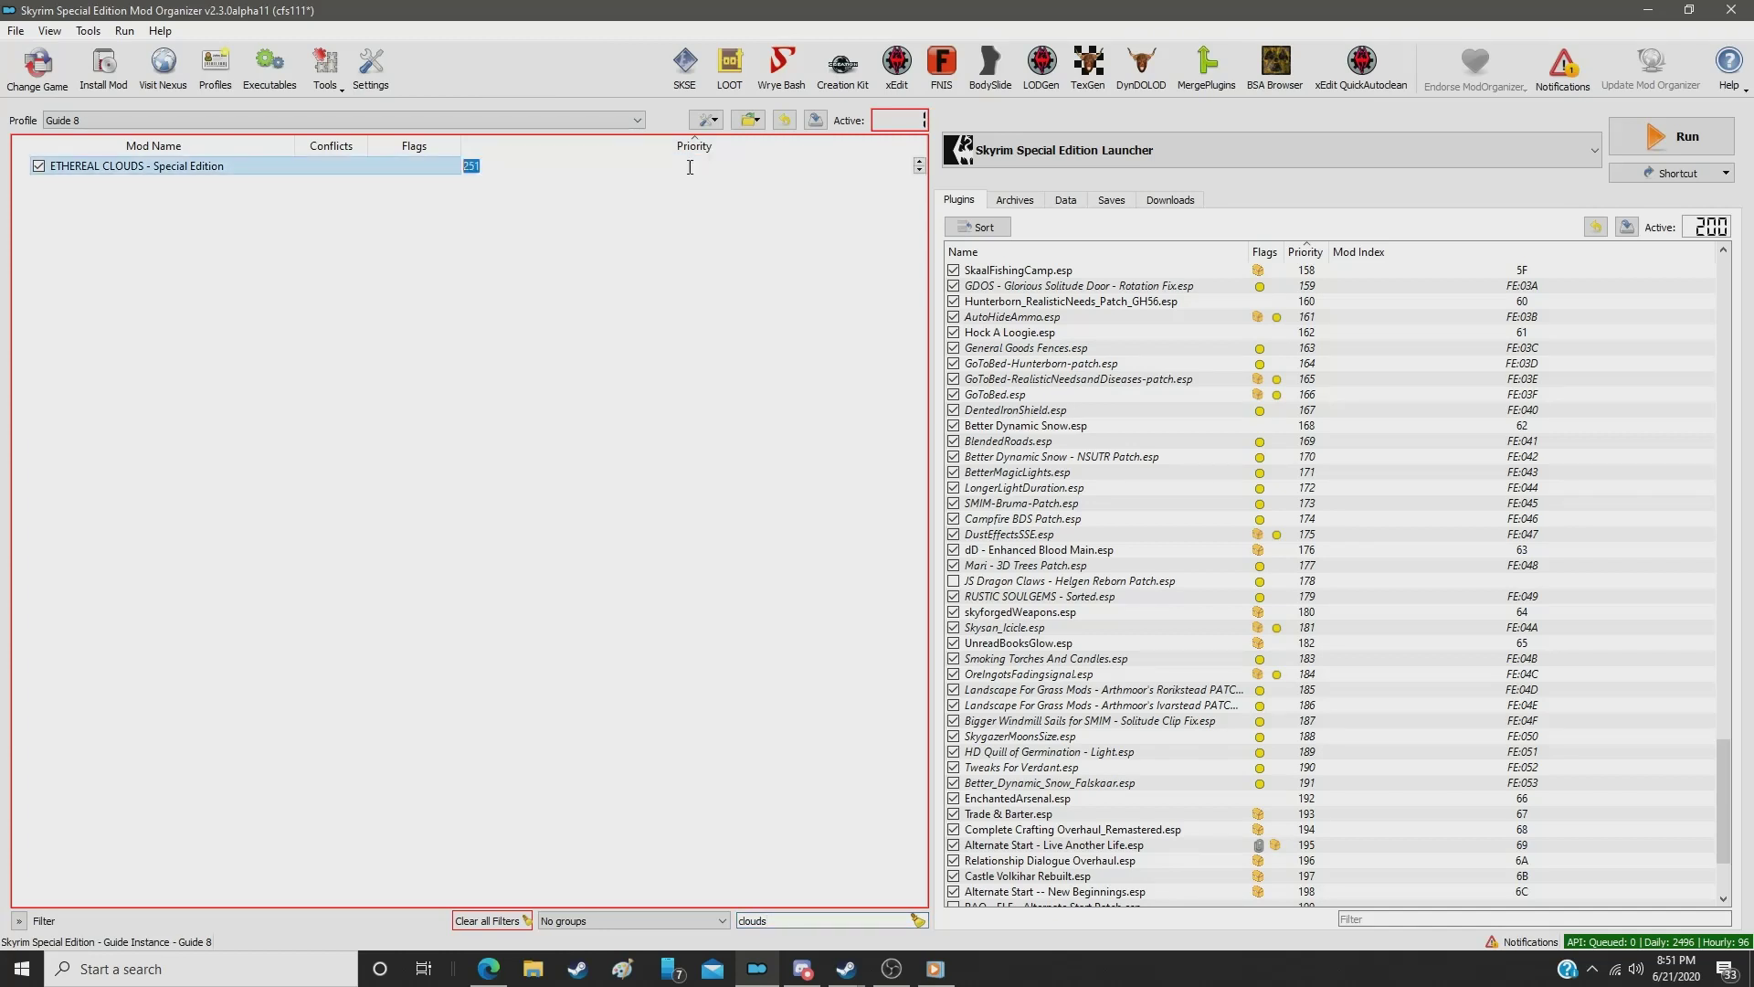
{"action": "type", "text": "213"}
{"action": "key", "text": "Return"}
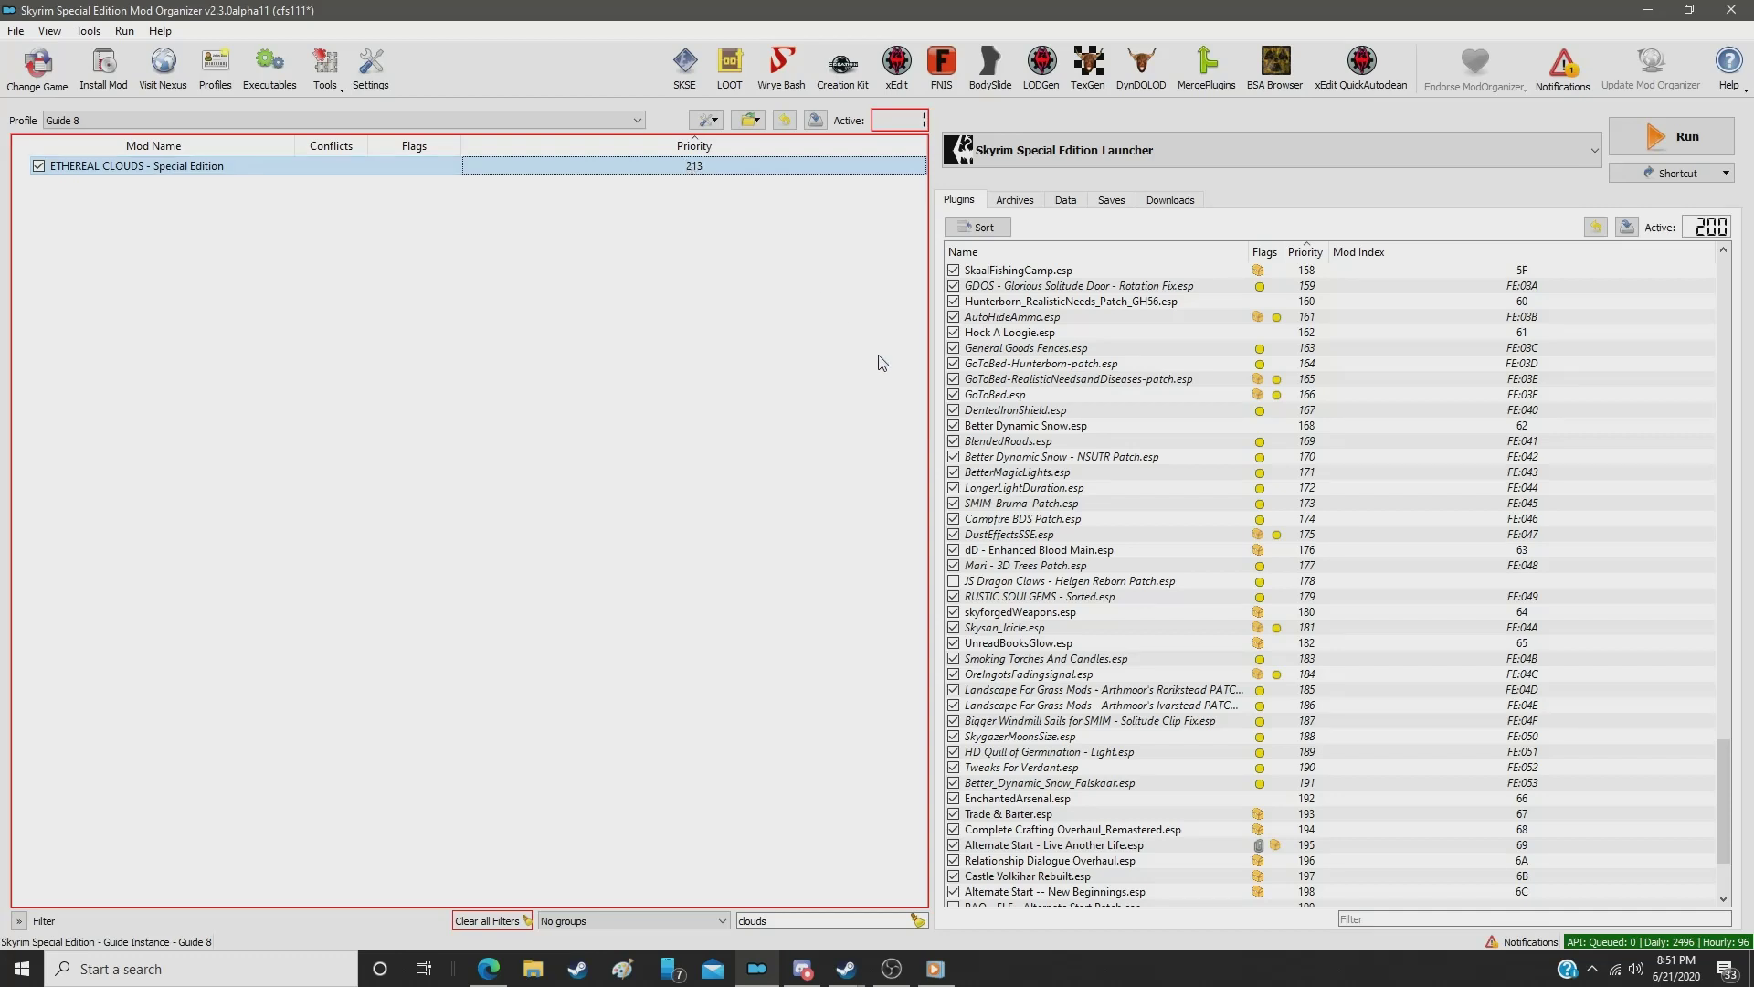
Step: Find Caves HQ by filtering the mod list for "cave" and set its priority to 214
{"action": "double_click", "coordinate": [790, 922]}
{"action": "type", "text": "cave"}
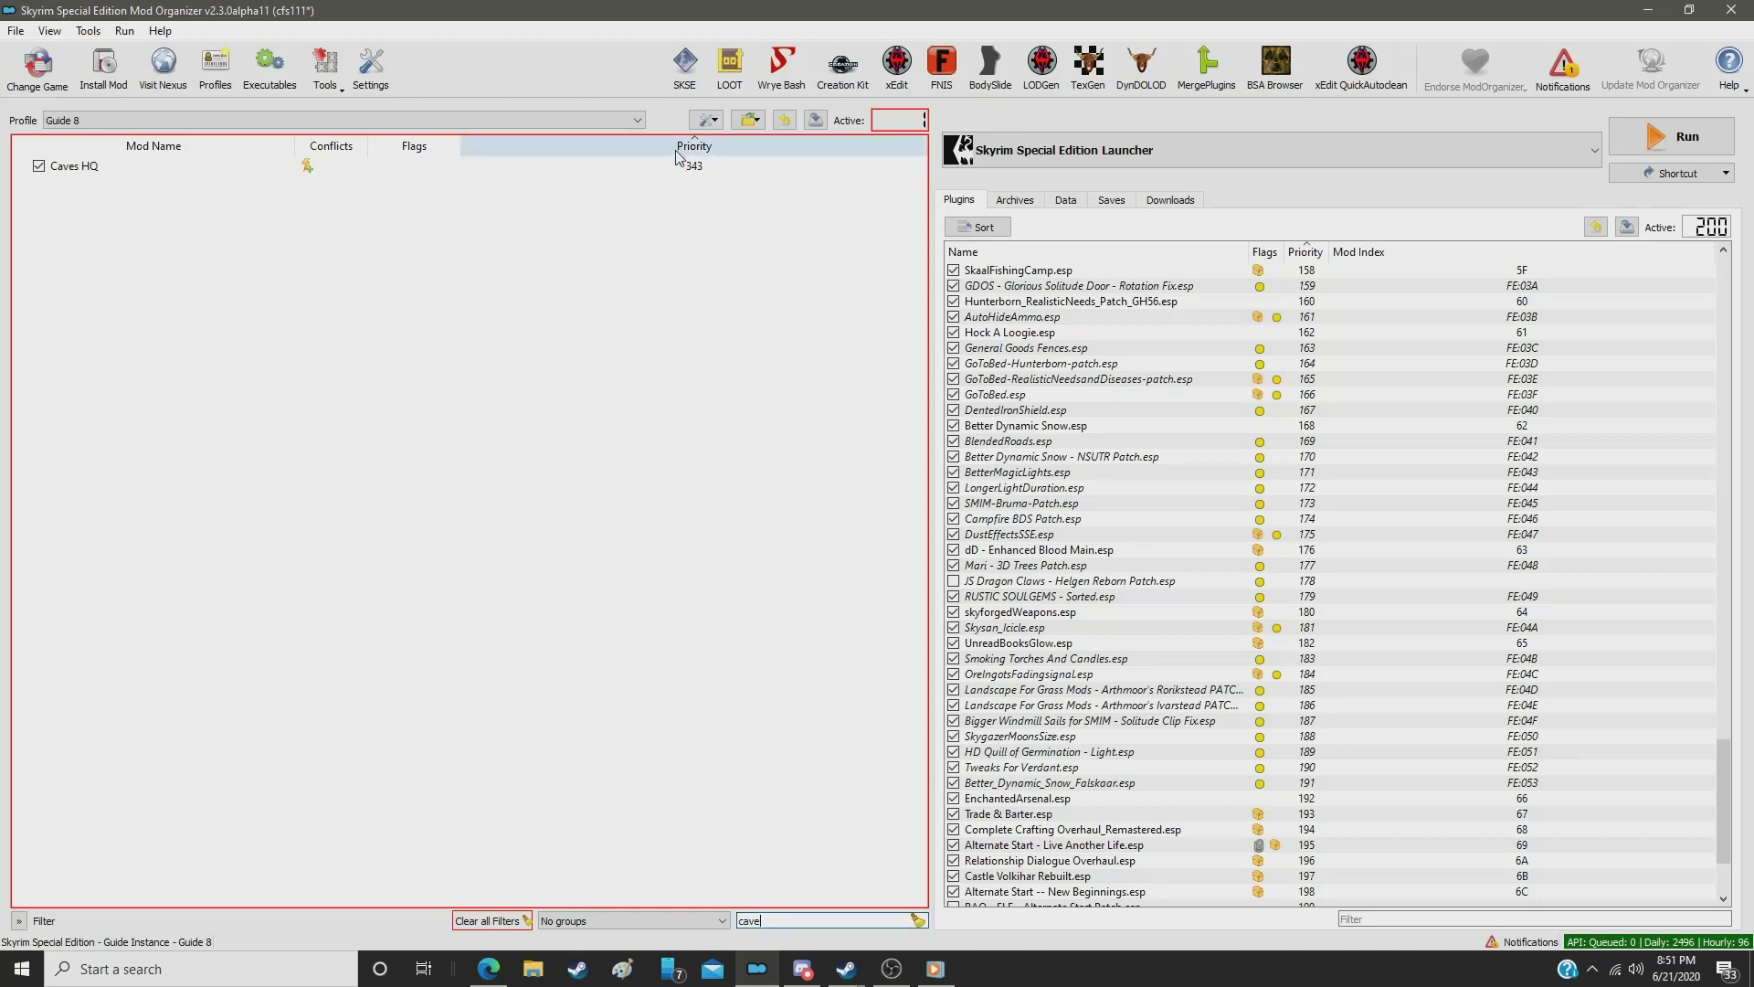
{"action": "left_click", "coordinate": [677, 168]}
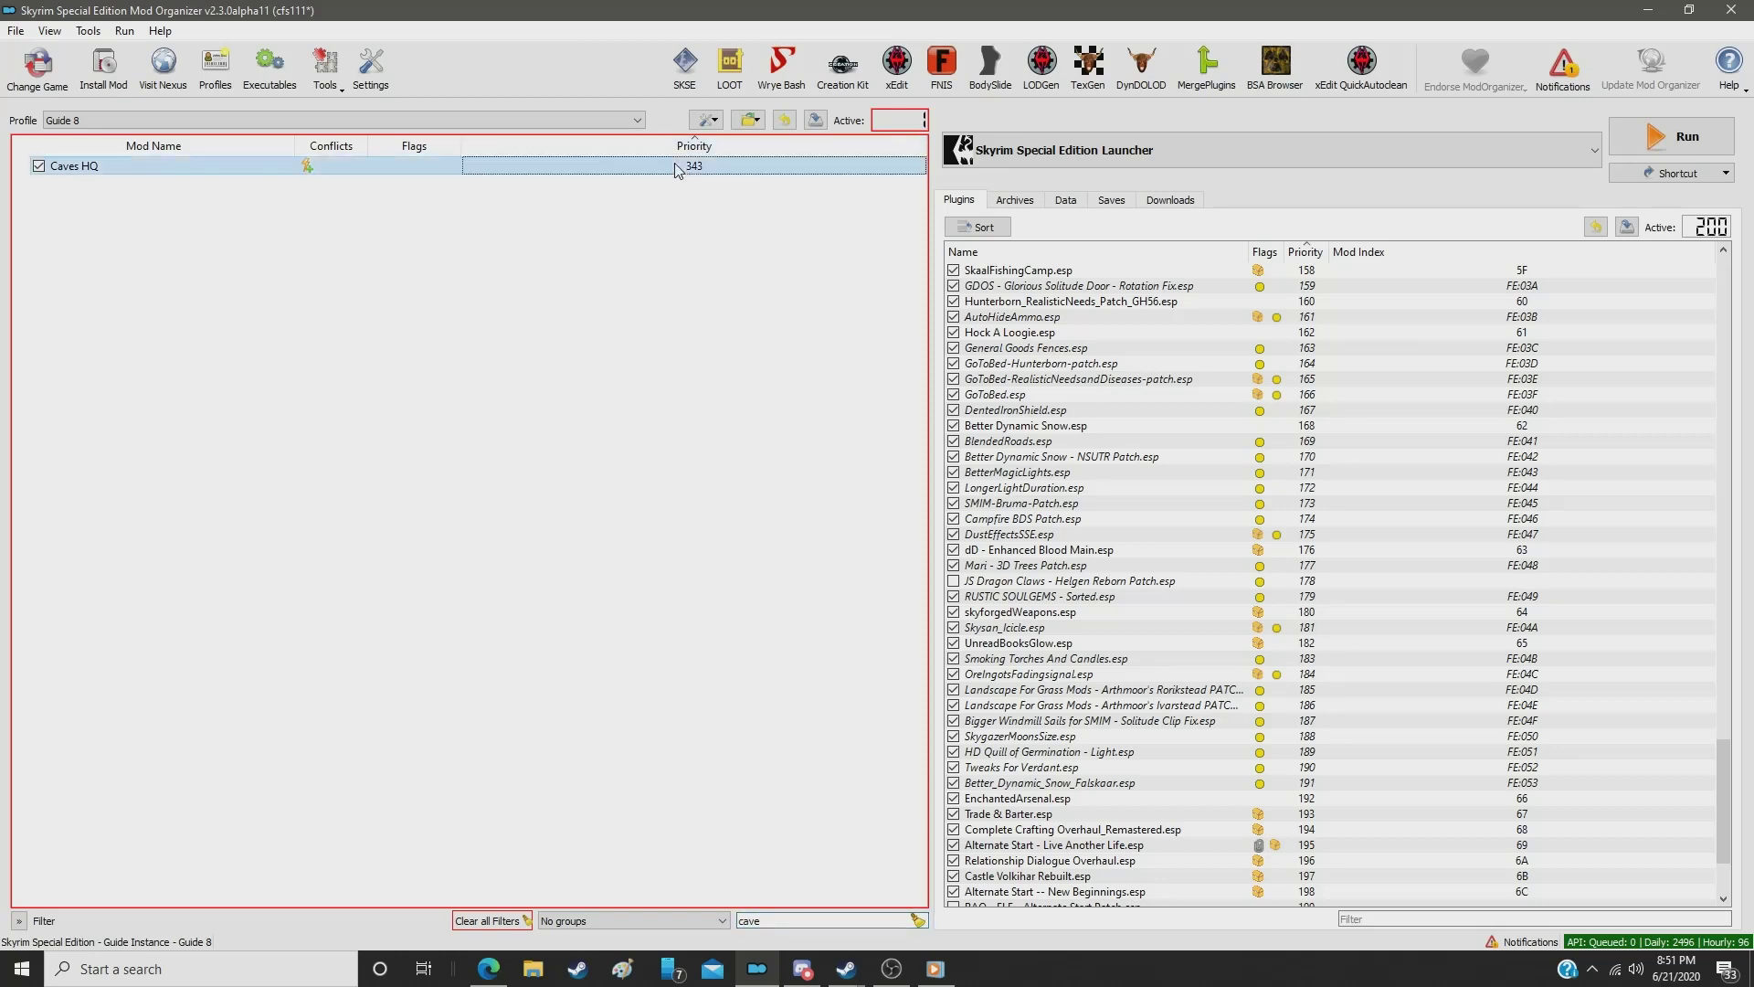
{"action": "double_click", "coordinate": [677, 166]}
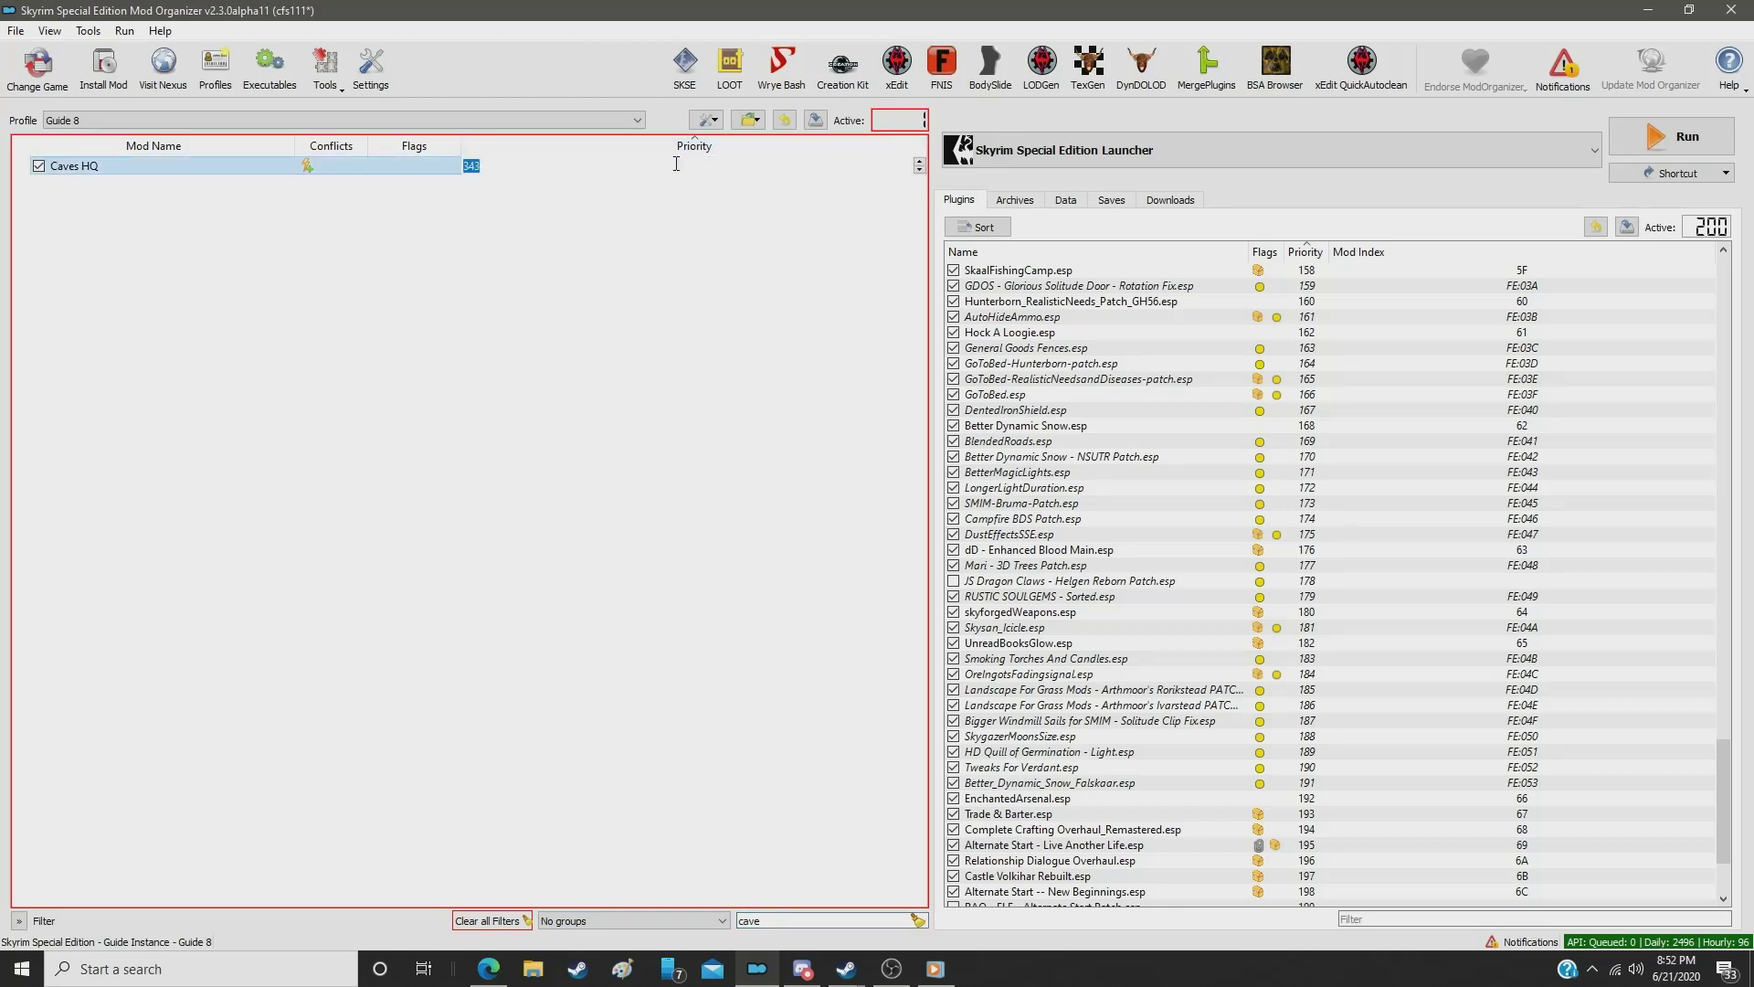
{"action": "type", "text": "214"}
{"action": "key", "text": "Return"}
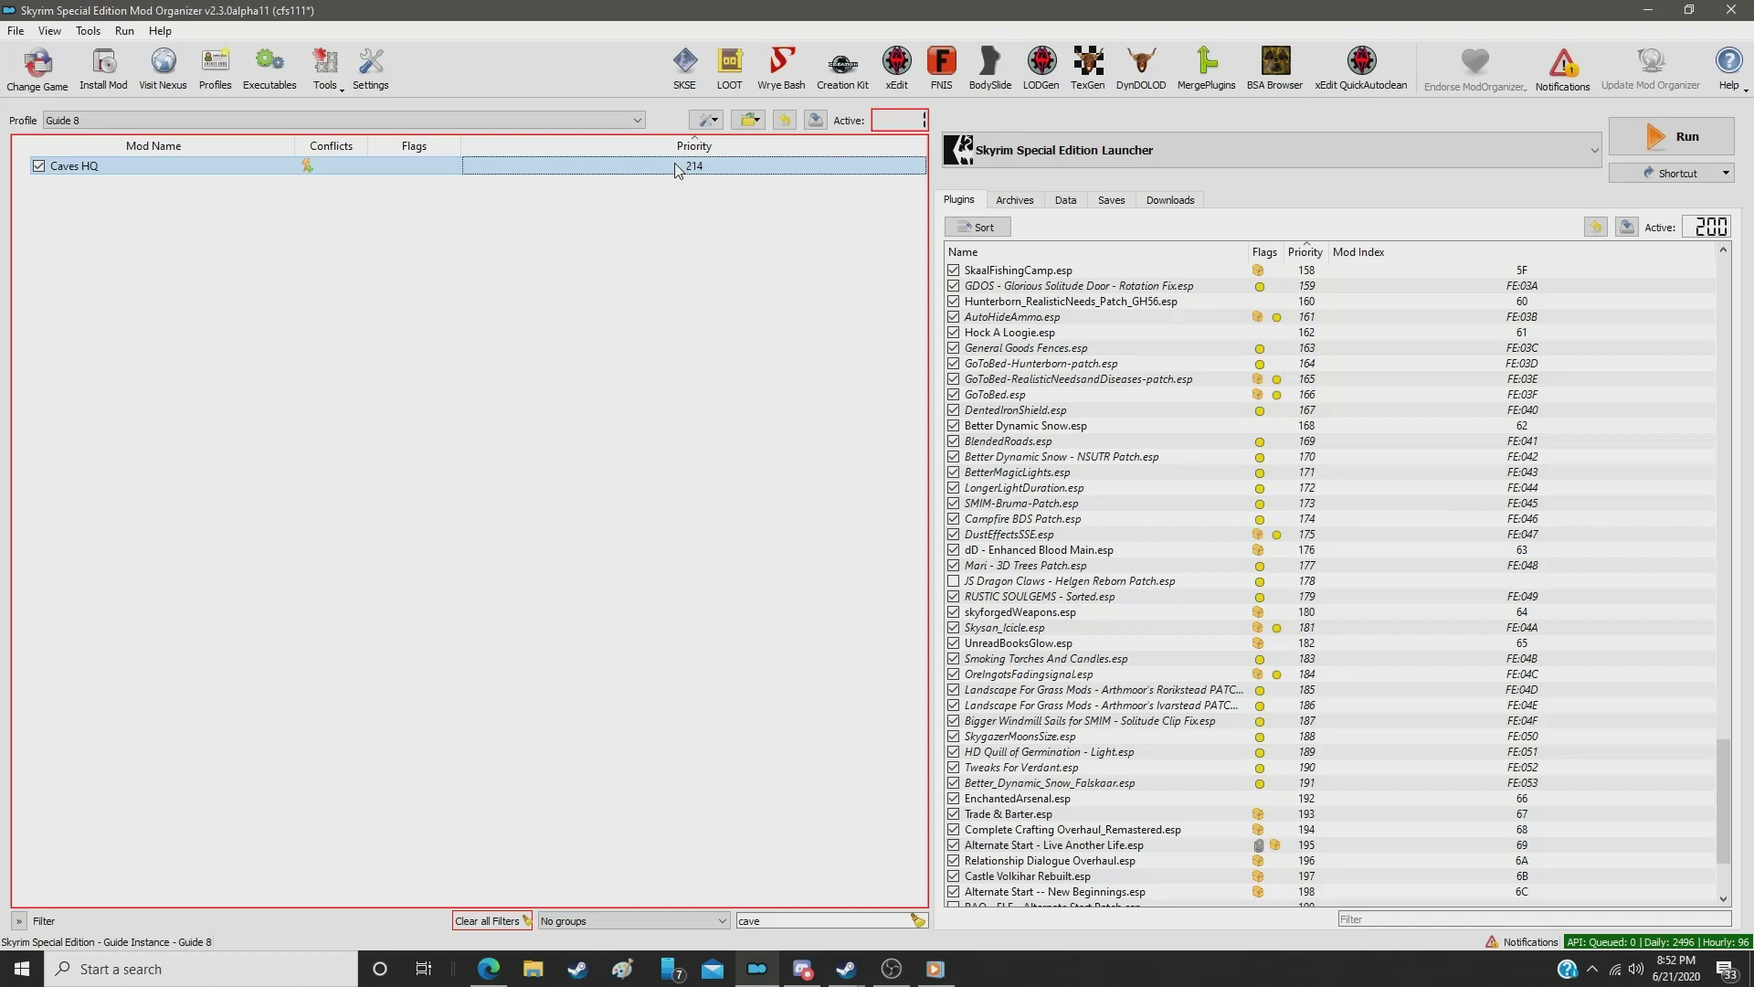
Step: Find CleverCharff's Nordic Ruins by filtering the mod list for "nordi" and set its priority to 215
{"action": "double_click", "coordinate": [764, 920]}
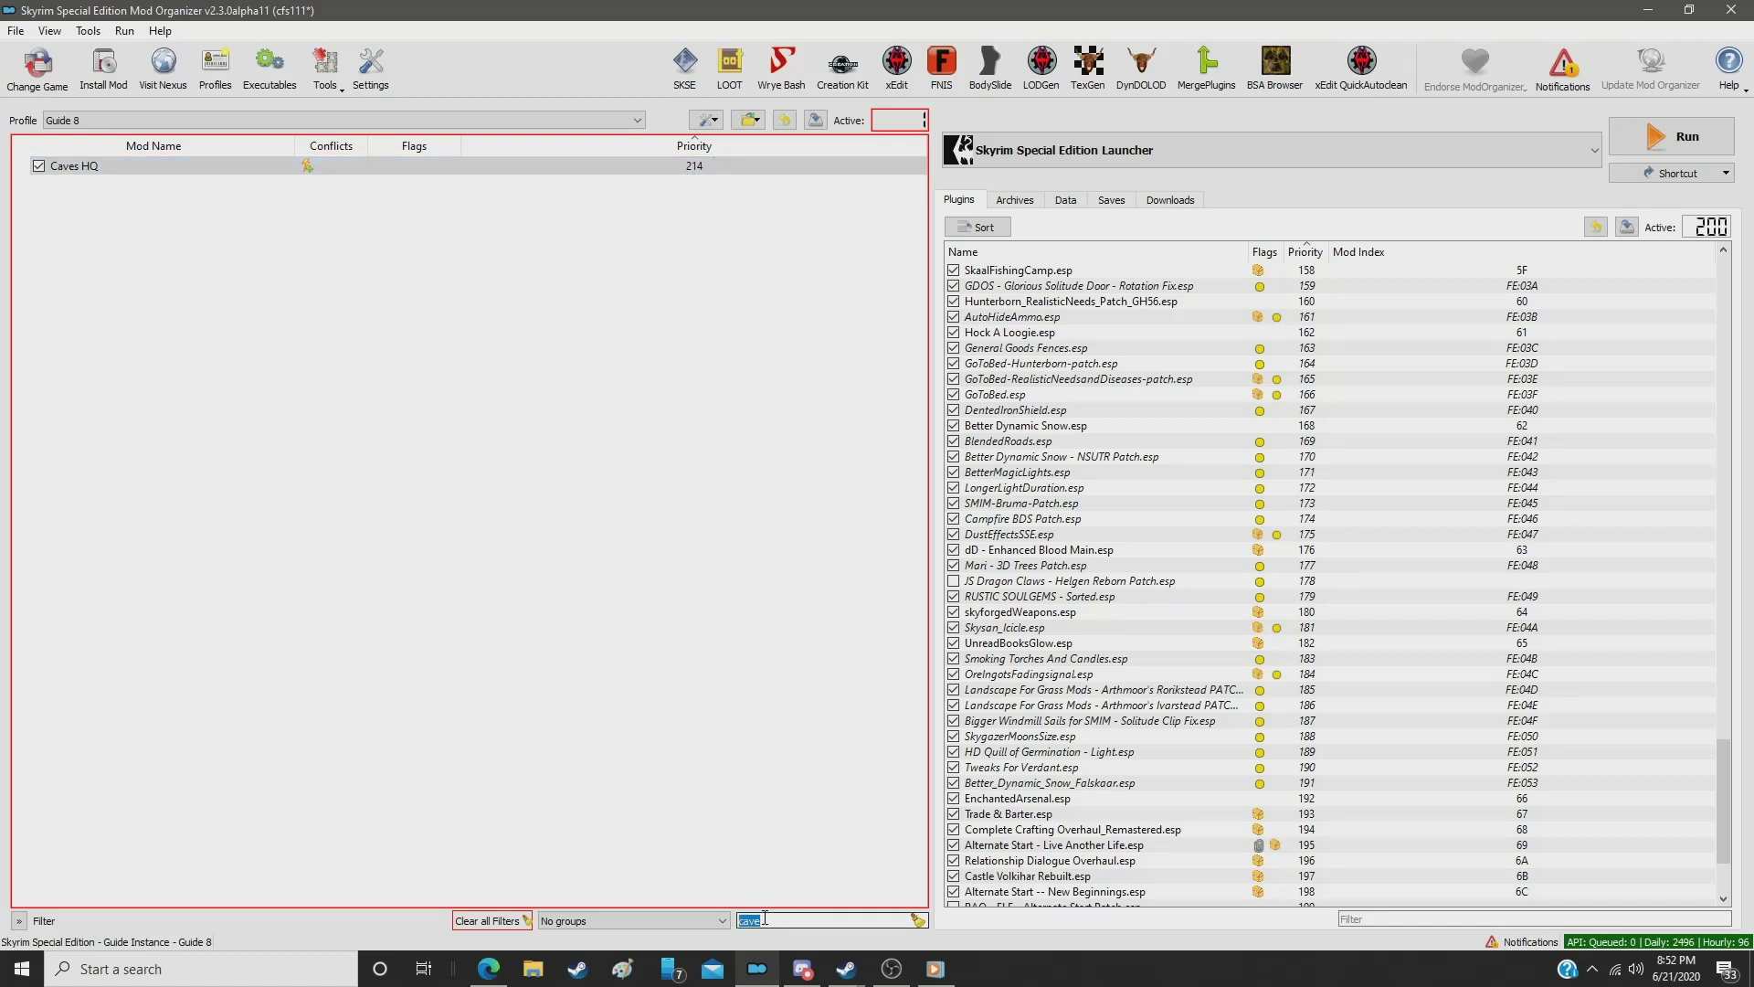
{"action": "type", "text": "nordi"}
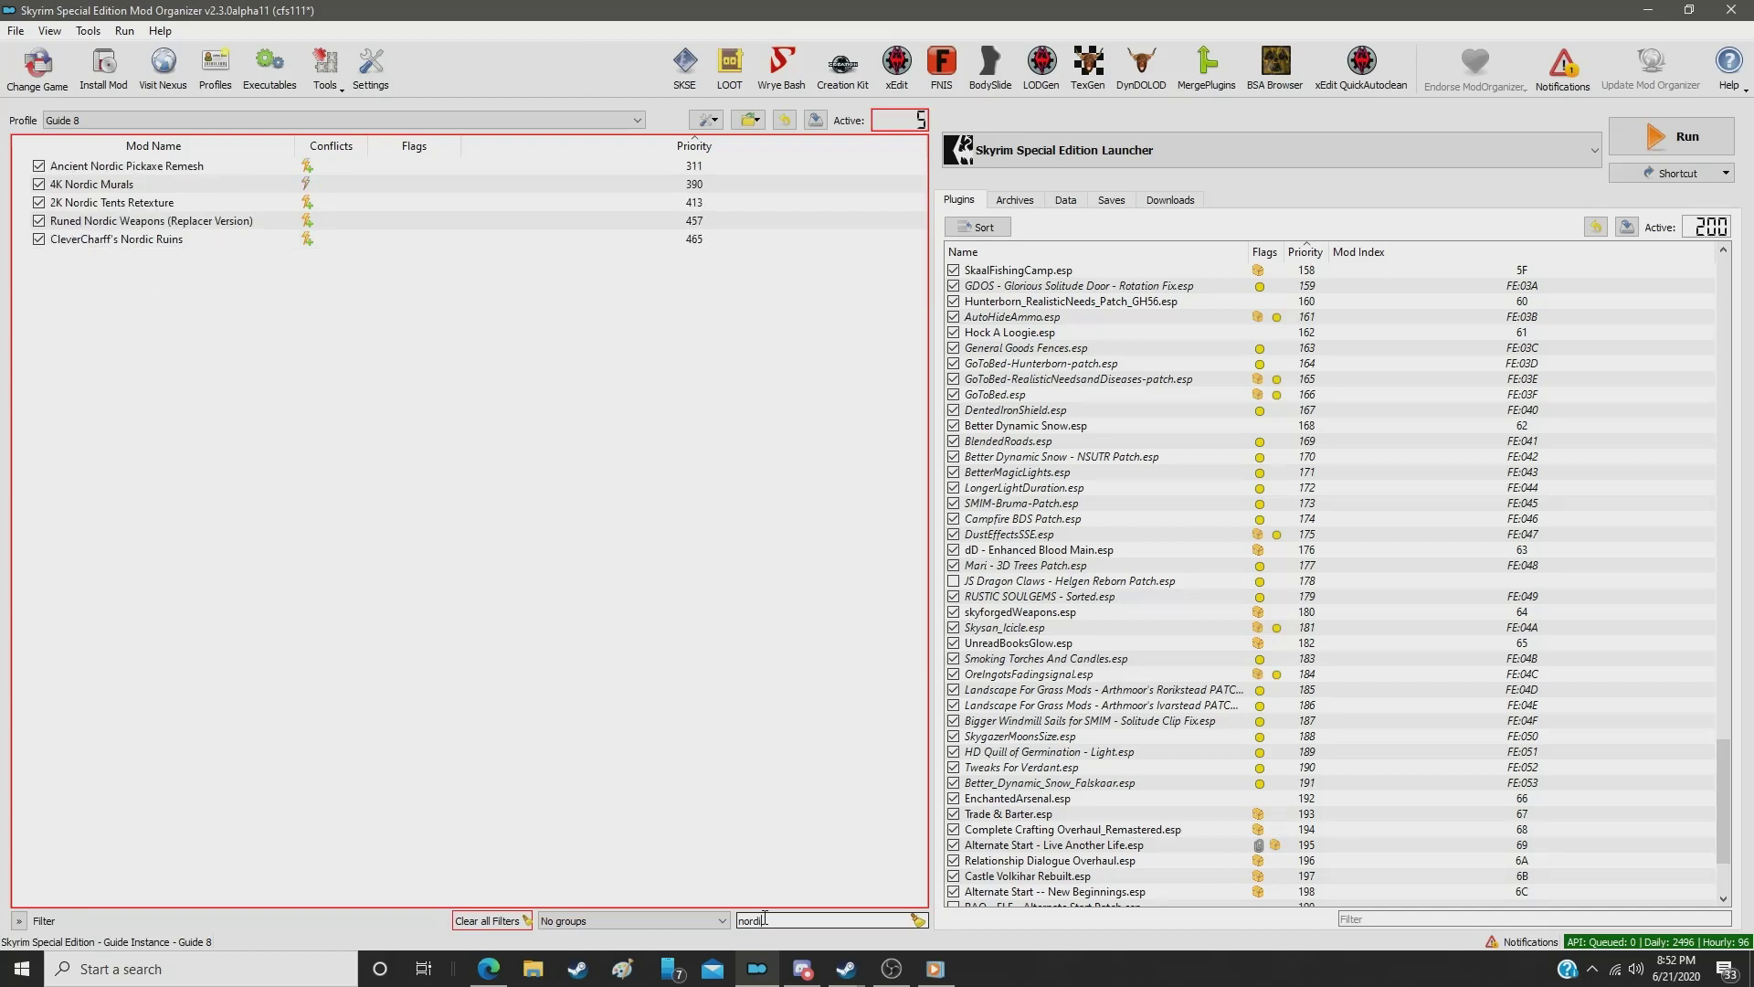
{"action": "left_click", "coordinate": [671, 245]}
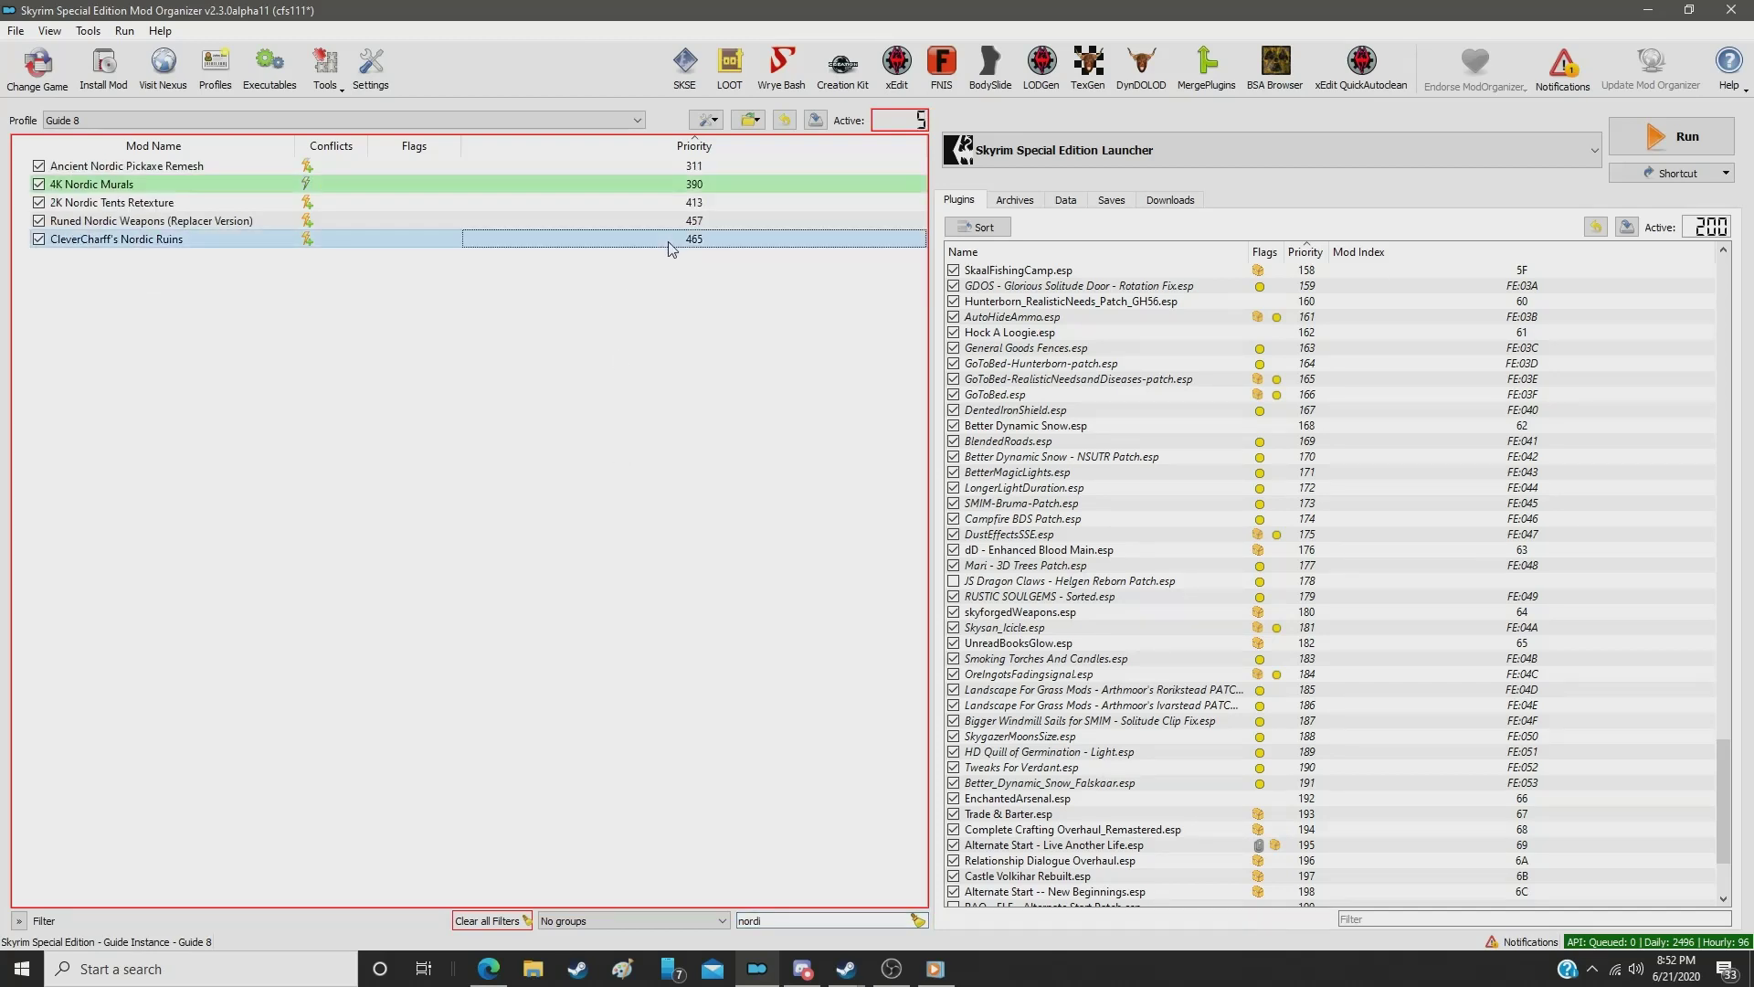
{"action": "left_click", "coordinate": [670, 243]}
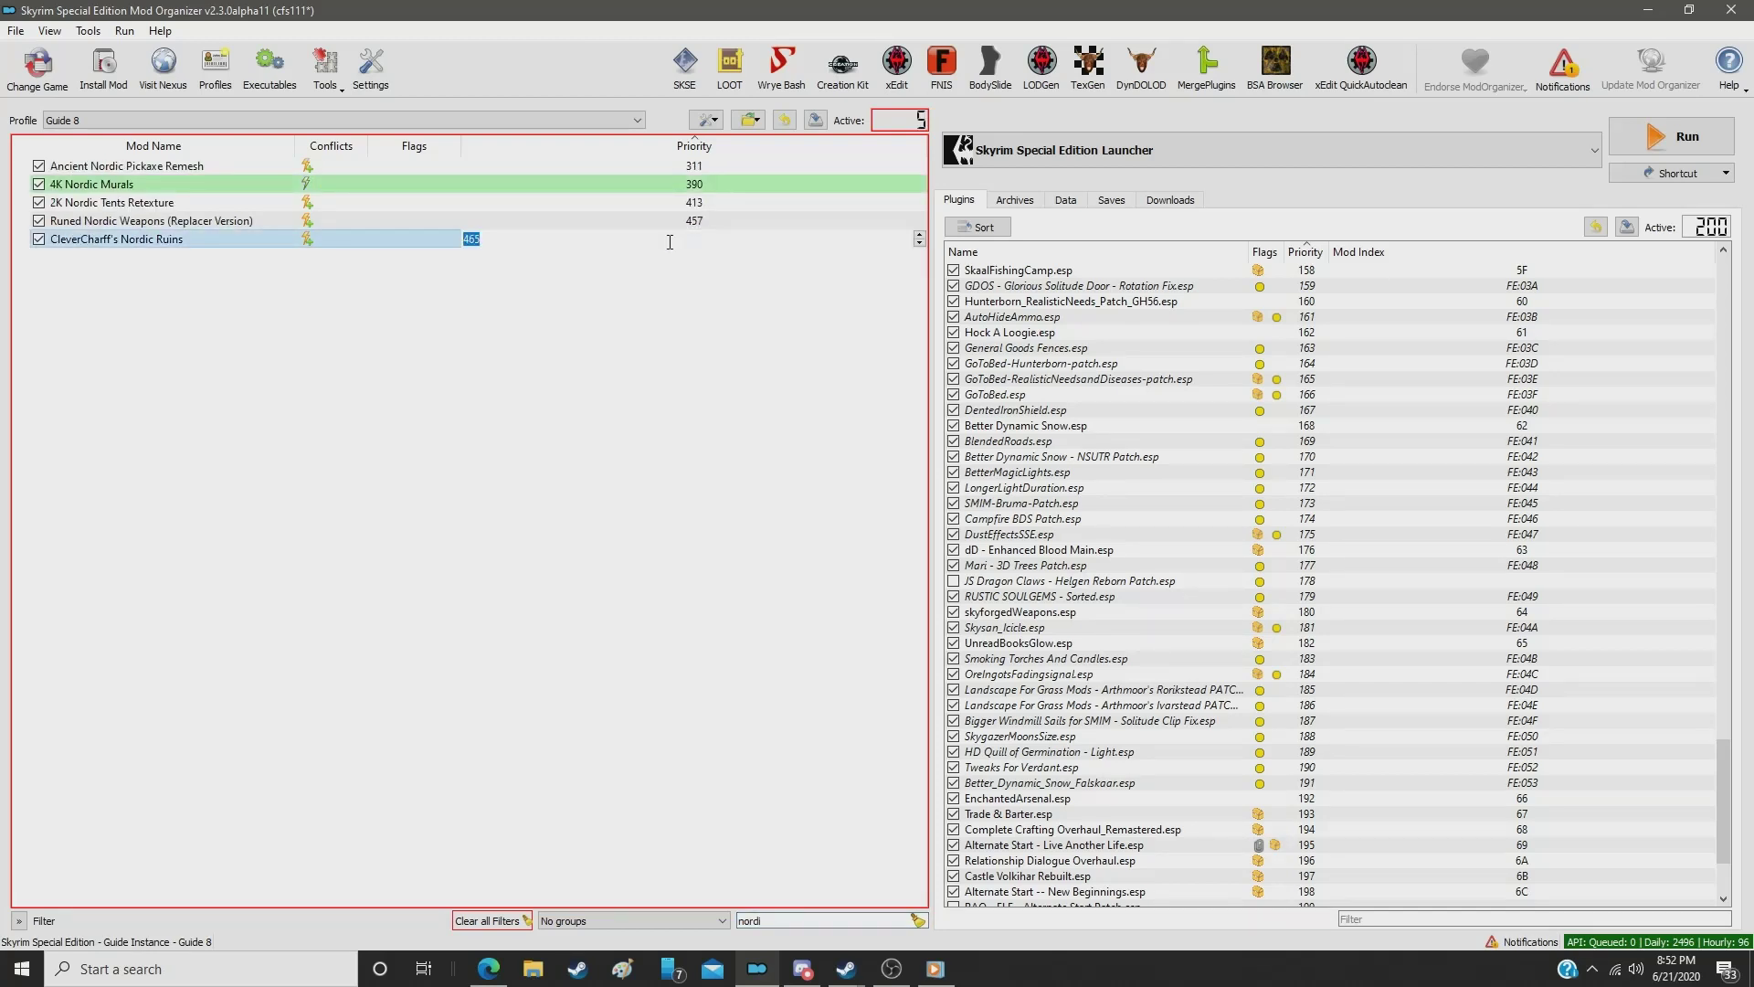
{"action": "type", "text": "215"}
{"action": "key", "text": "Return"}
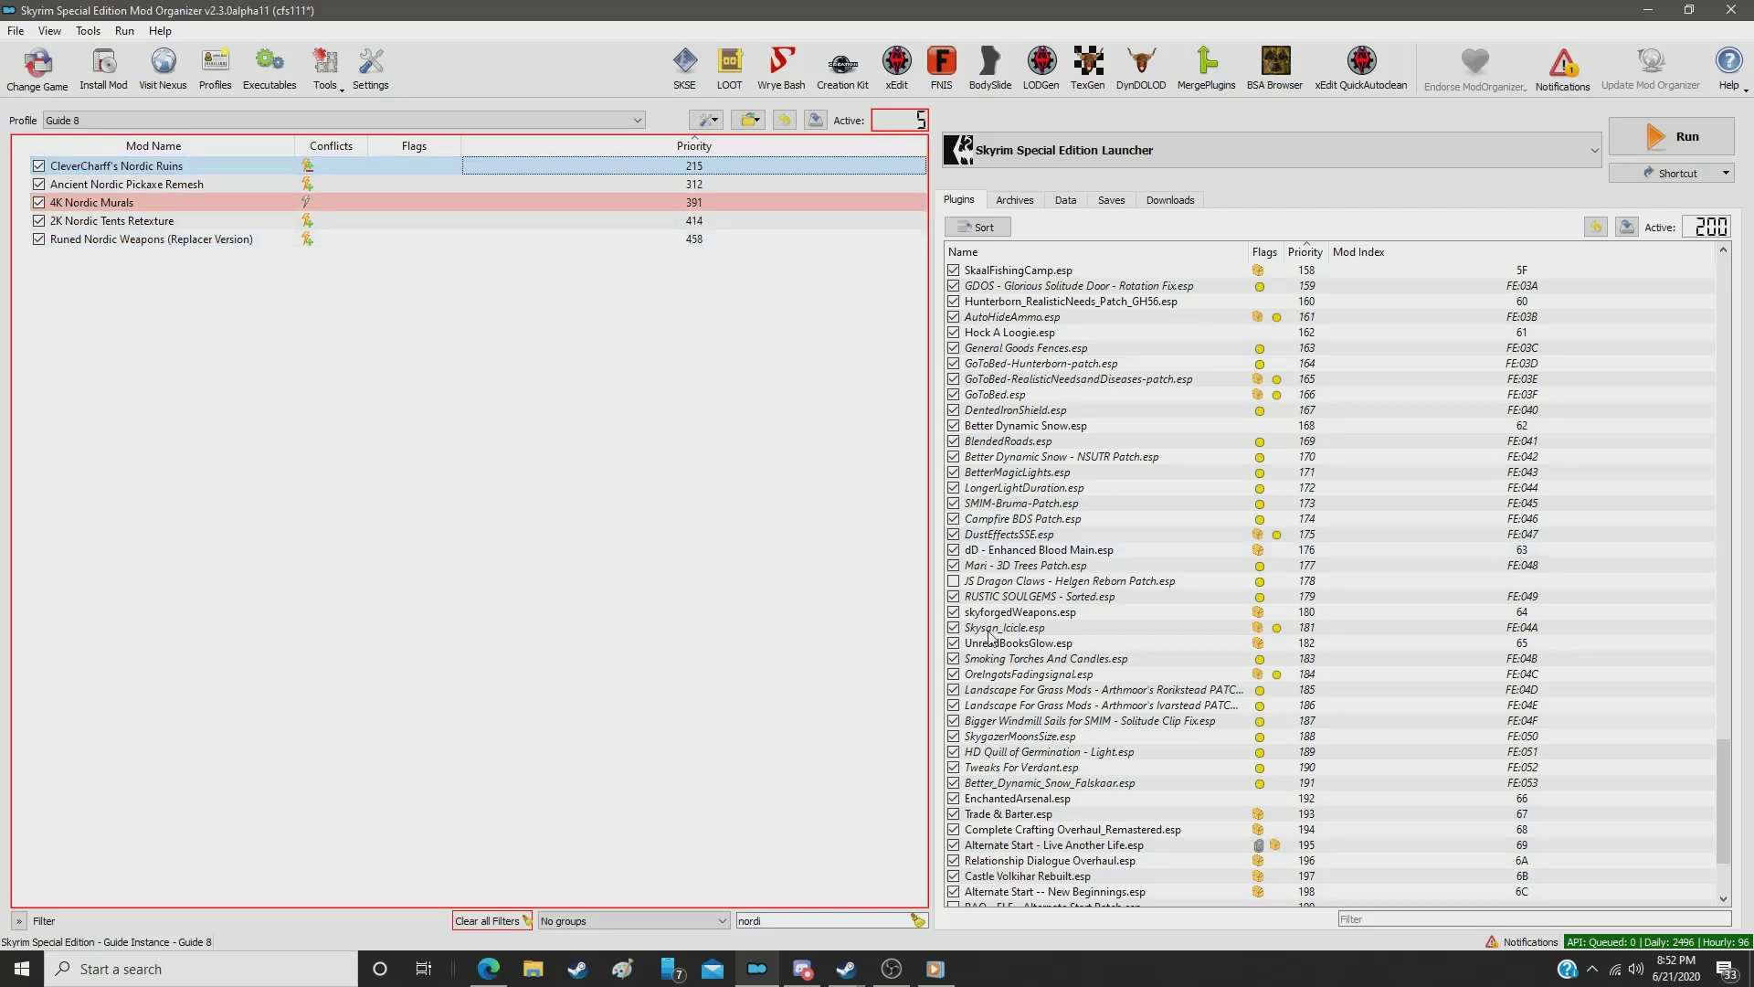
Step: Find Windhelm by CleverCharff 4K 2K by filtering the mod list for "windh" and set its priority to 216
{"action": "double_click", "coordinate": [782, 921]}
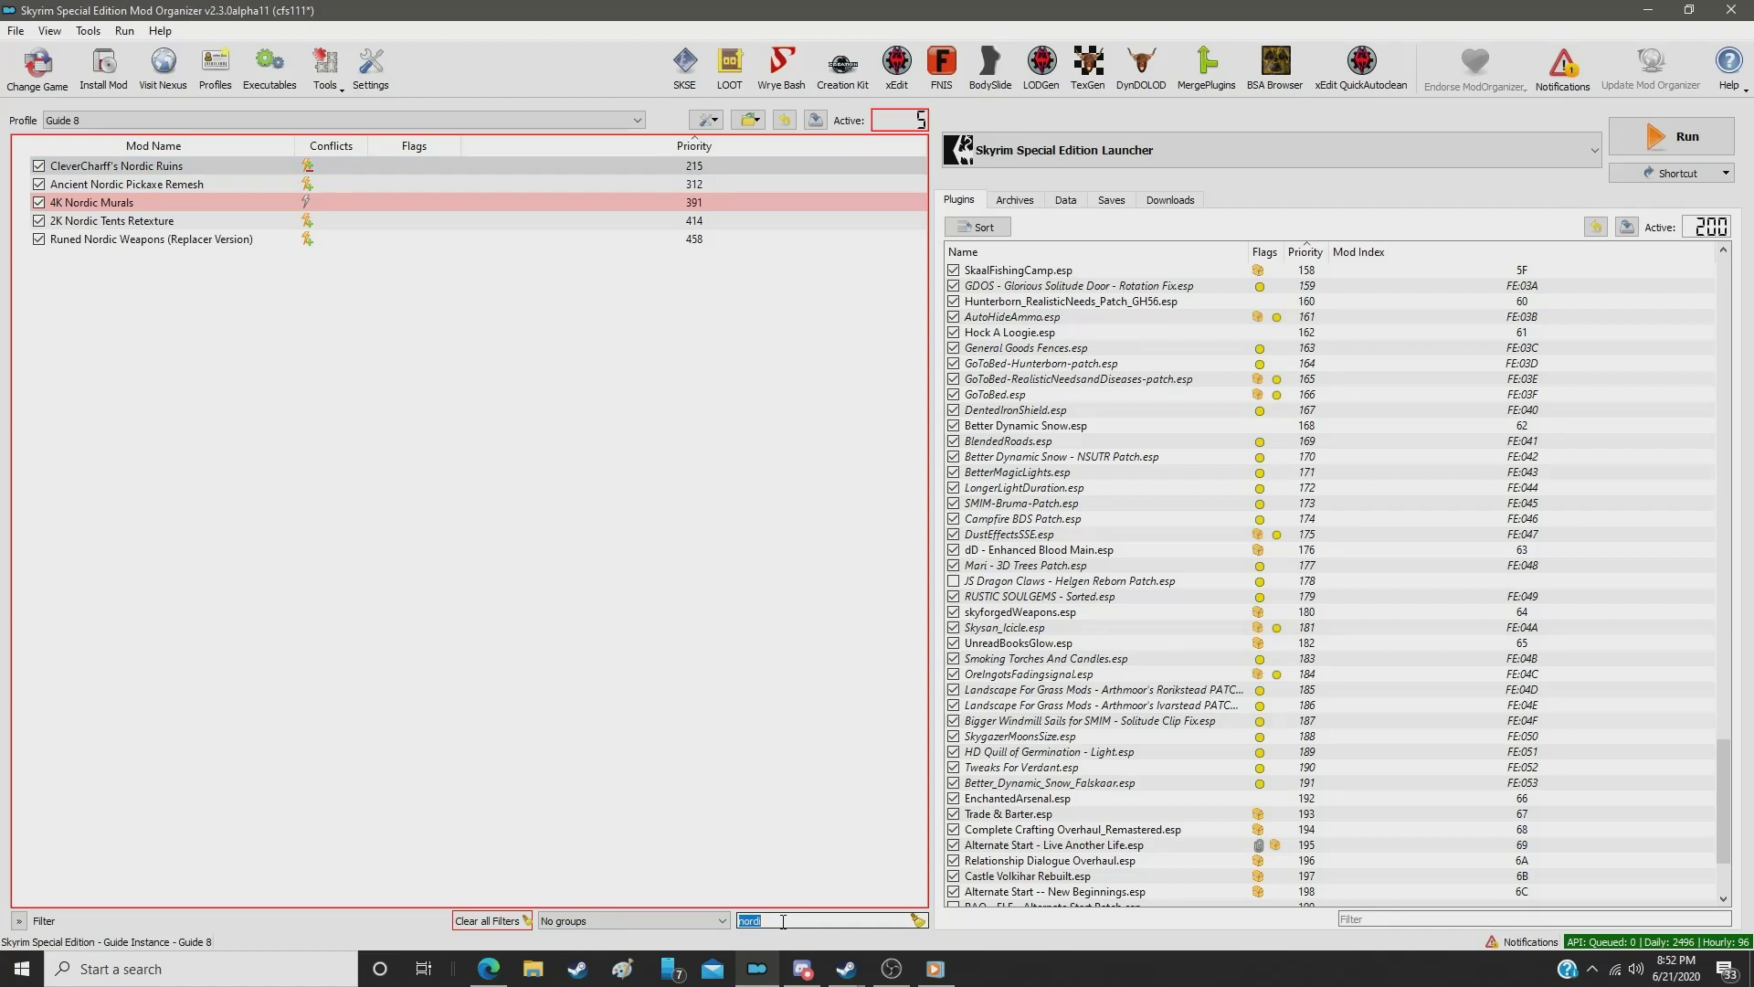
{"action": "type", "text": "windh"}
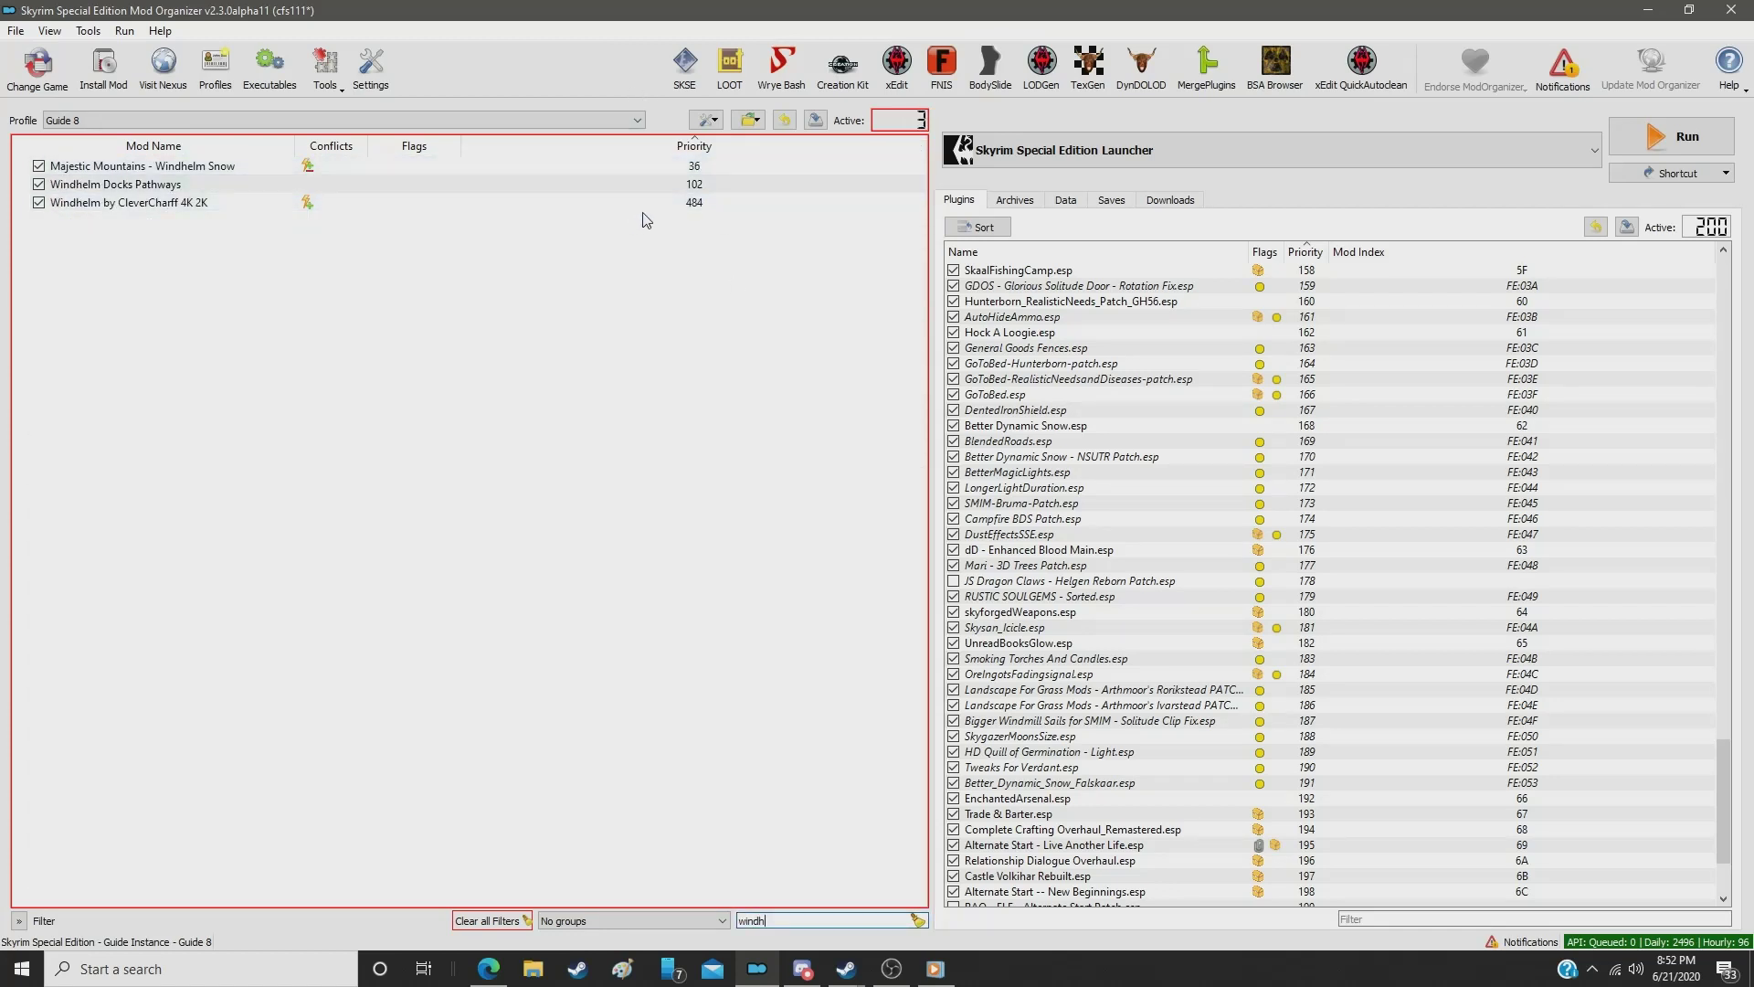
{"action": "left_click", "coordinate": [672, 204]}
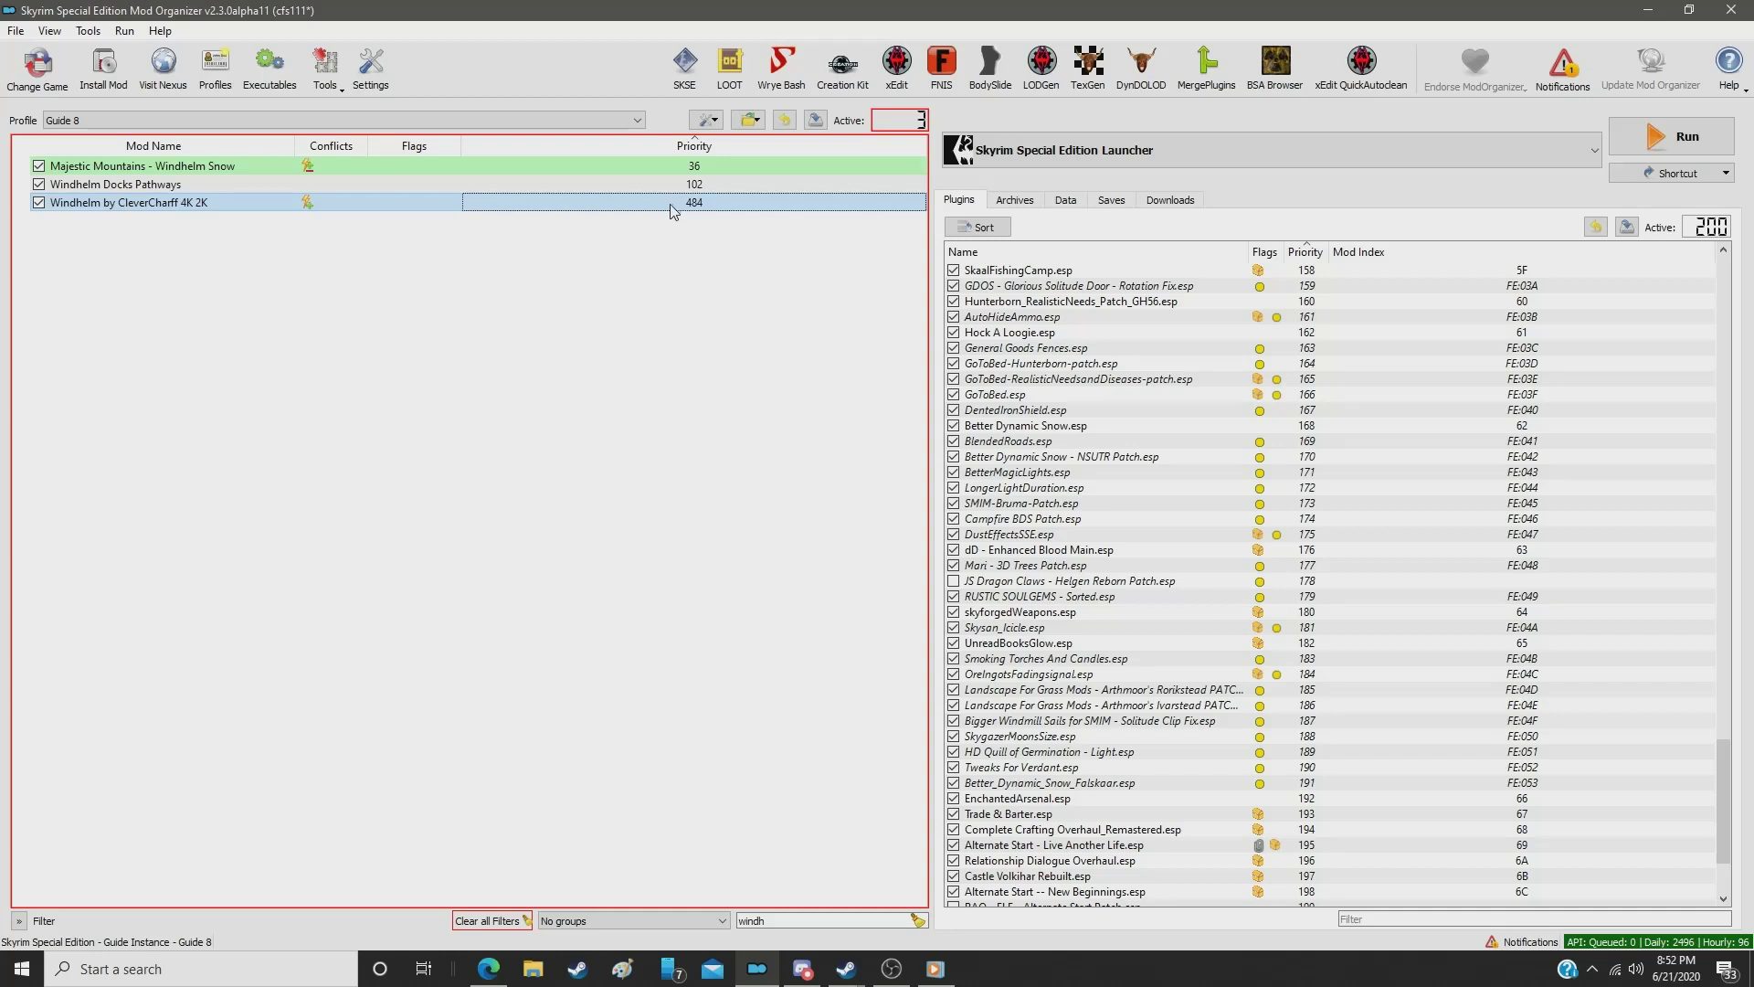
{"action": "double_click", "coordinate": [672, 203]}
{"action": "type", "text": "216"}
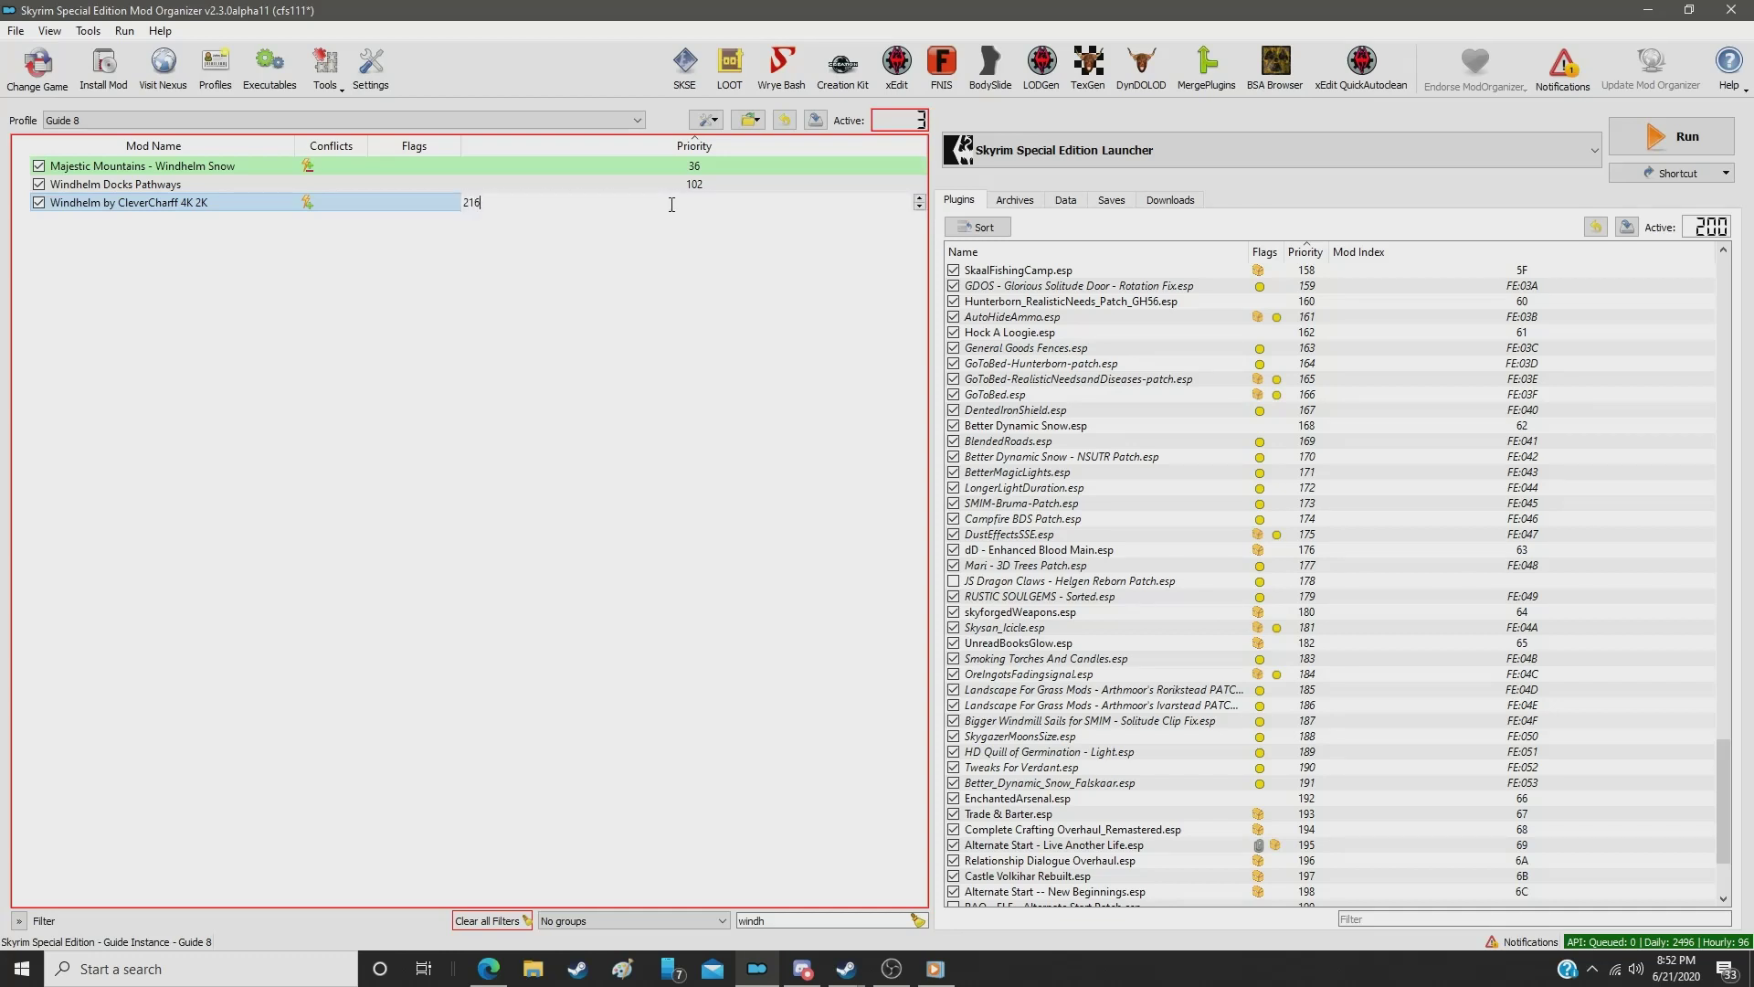
{"action": "key", "text": "Return"}
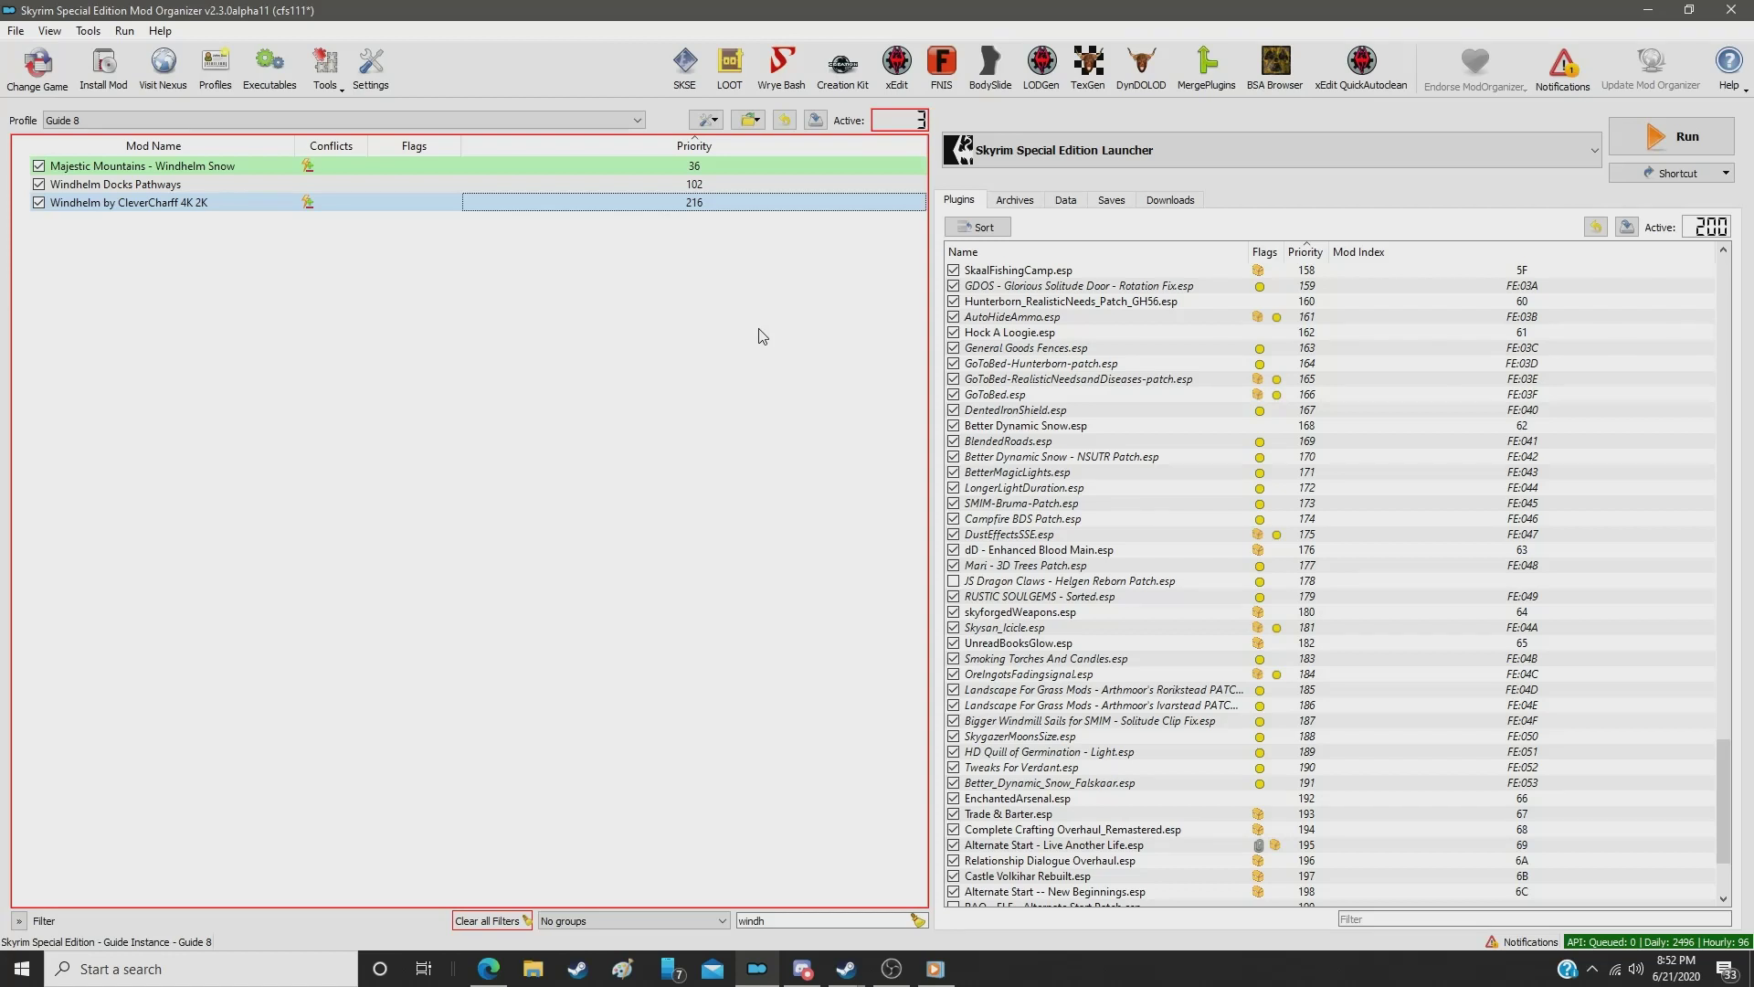
Step: Find RUSTIC RELIEFS by filtering the mod list for "rusti" and set its priority to 218
{"action": "double_click", "coordinate": [795, 921]}
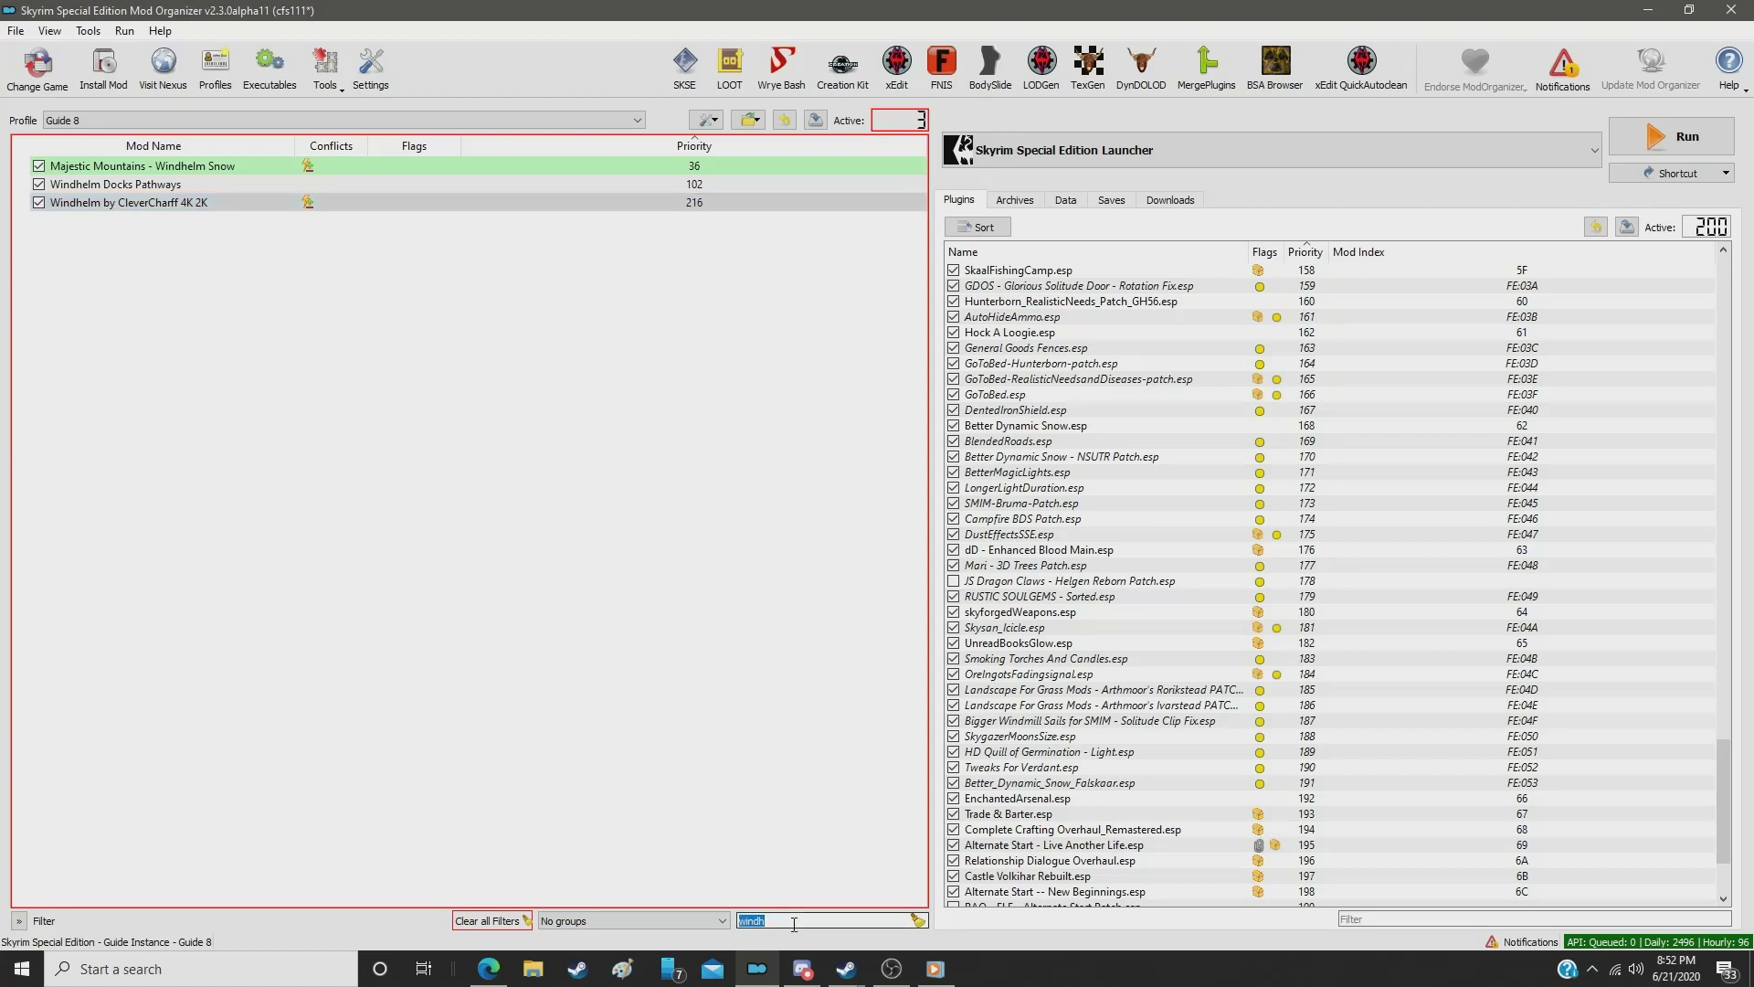
{"action": "type", "text": "rusti"}
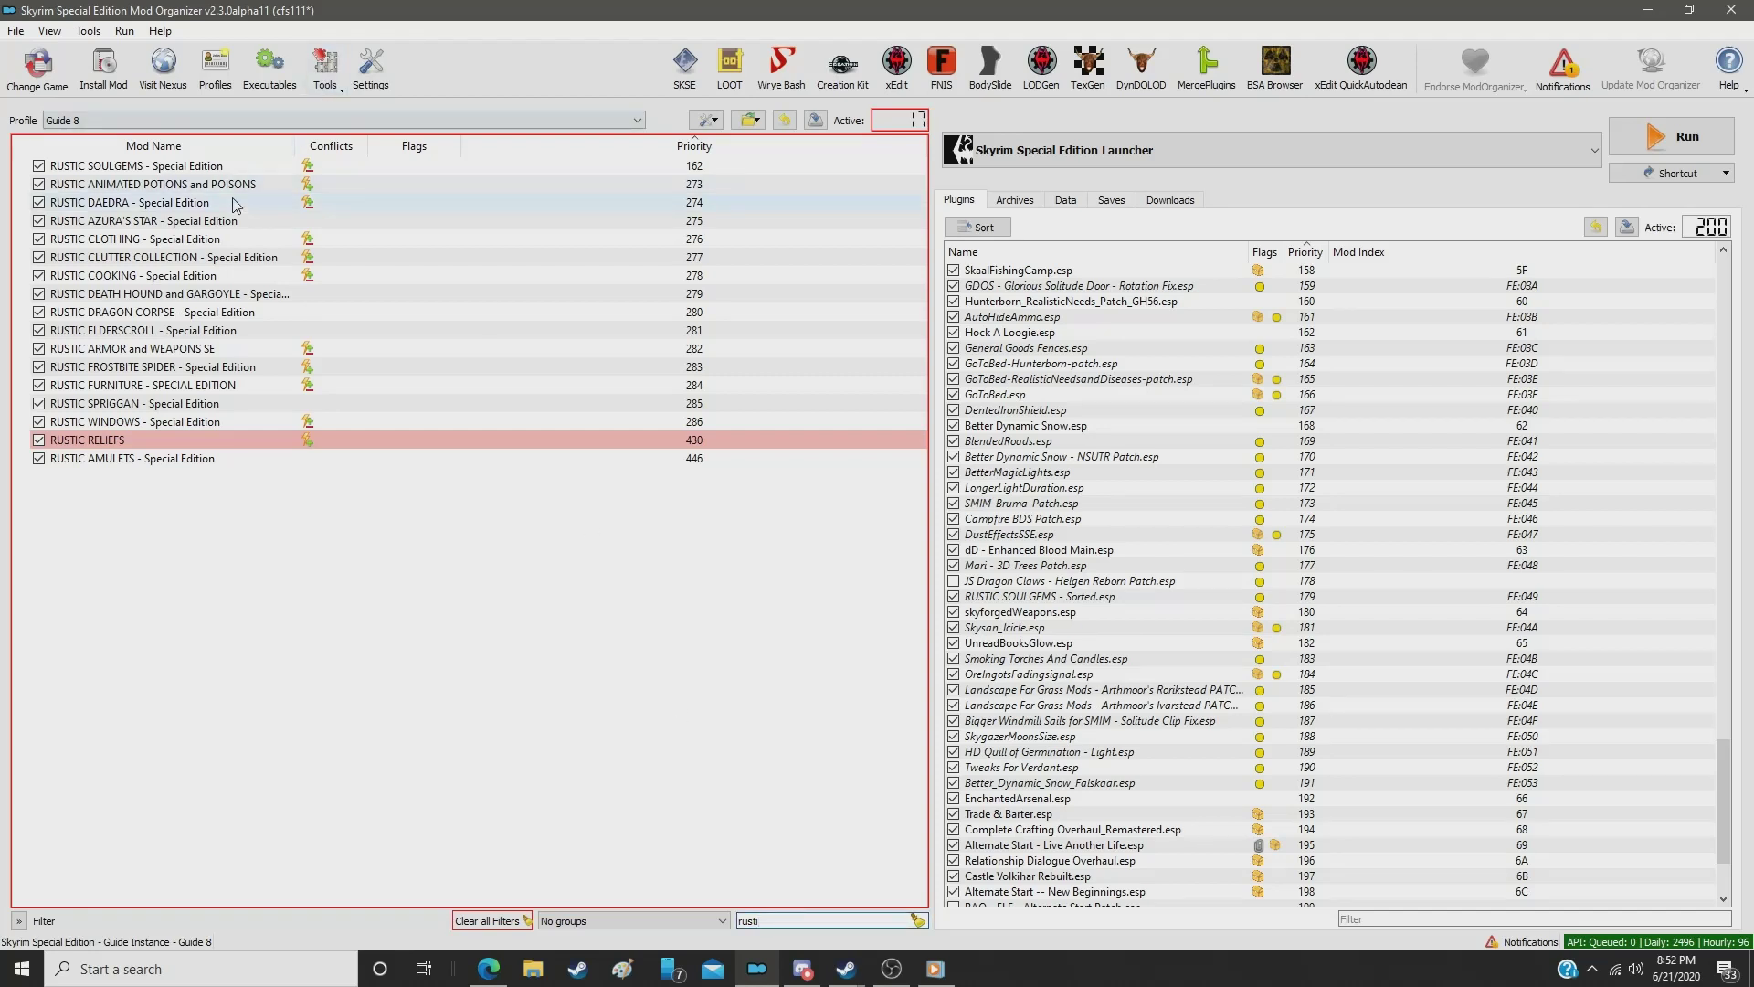
{"action": "left_click", "coordinate": [702, 441]}
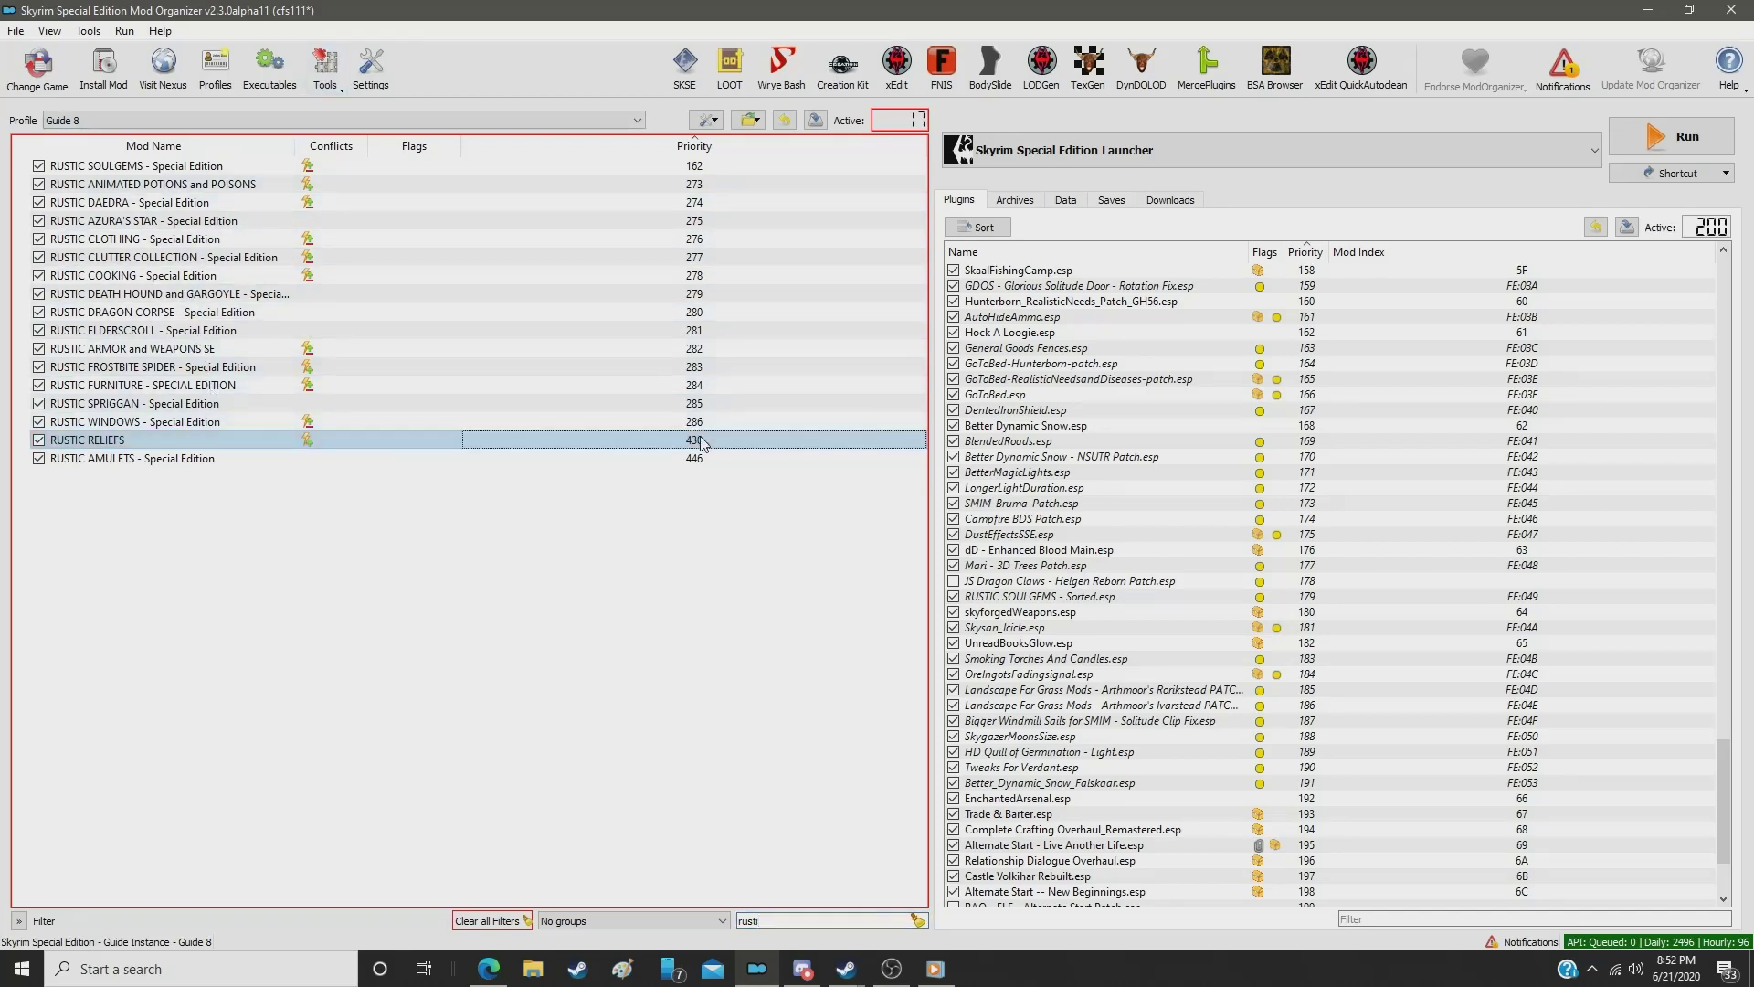
{"action": "left_click", "coordinate": [704, 441]}
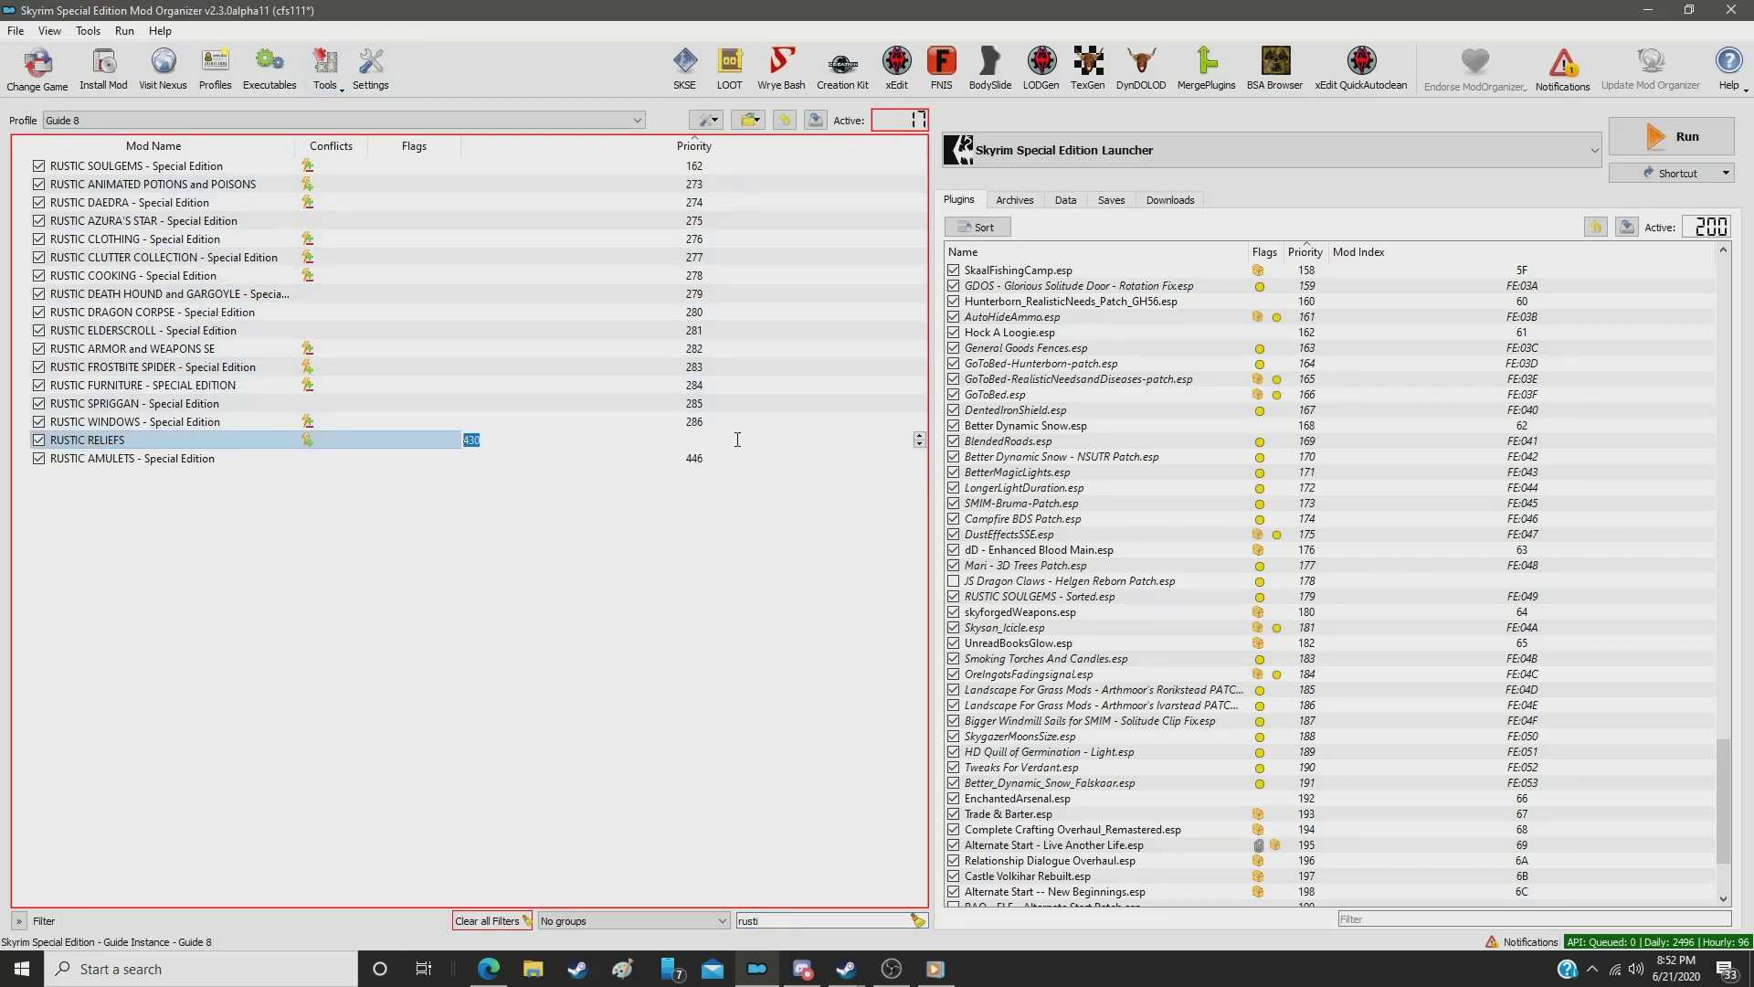
{"action": "type", "text": "218"}
{"action": "key", "text": "Return"}
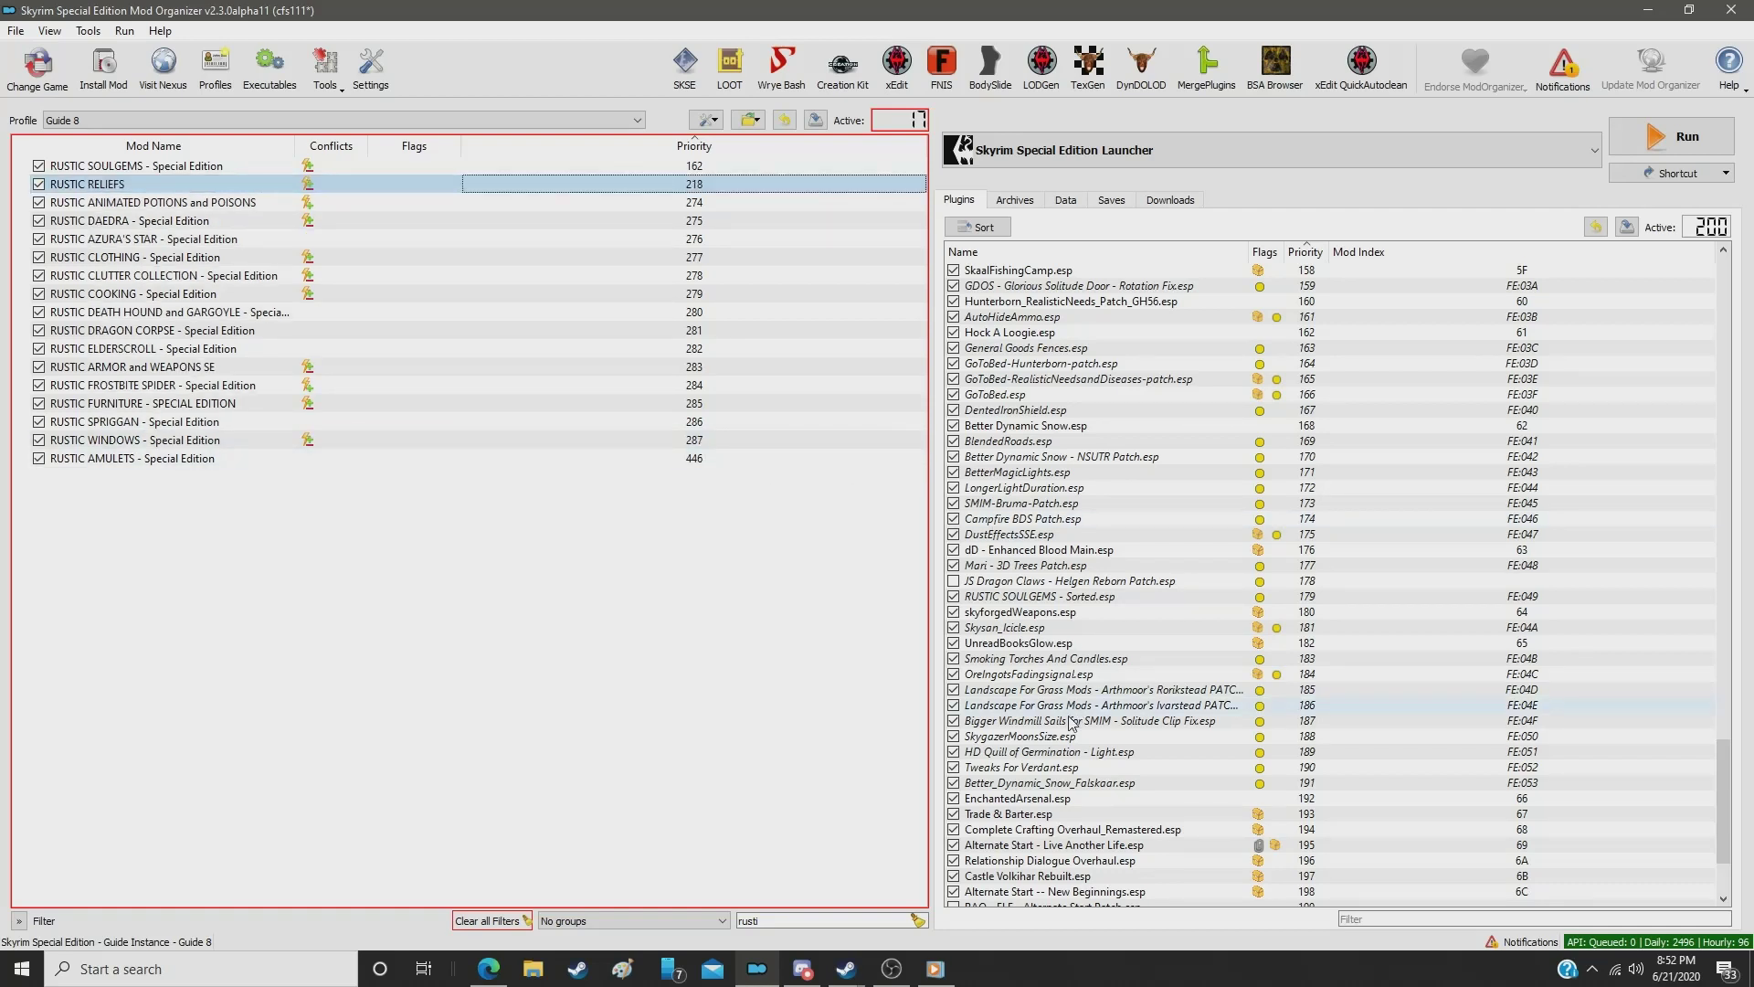
Step: Clear the mod filter and move 4K Notice Board below RUSTIC RELIEFS at the end of the Worldspace section
{"action": "left_click", "coordinate": [919, 920]}
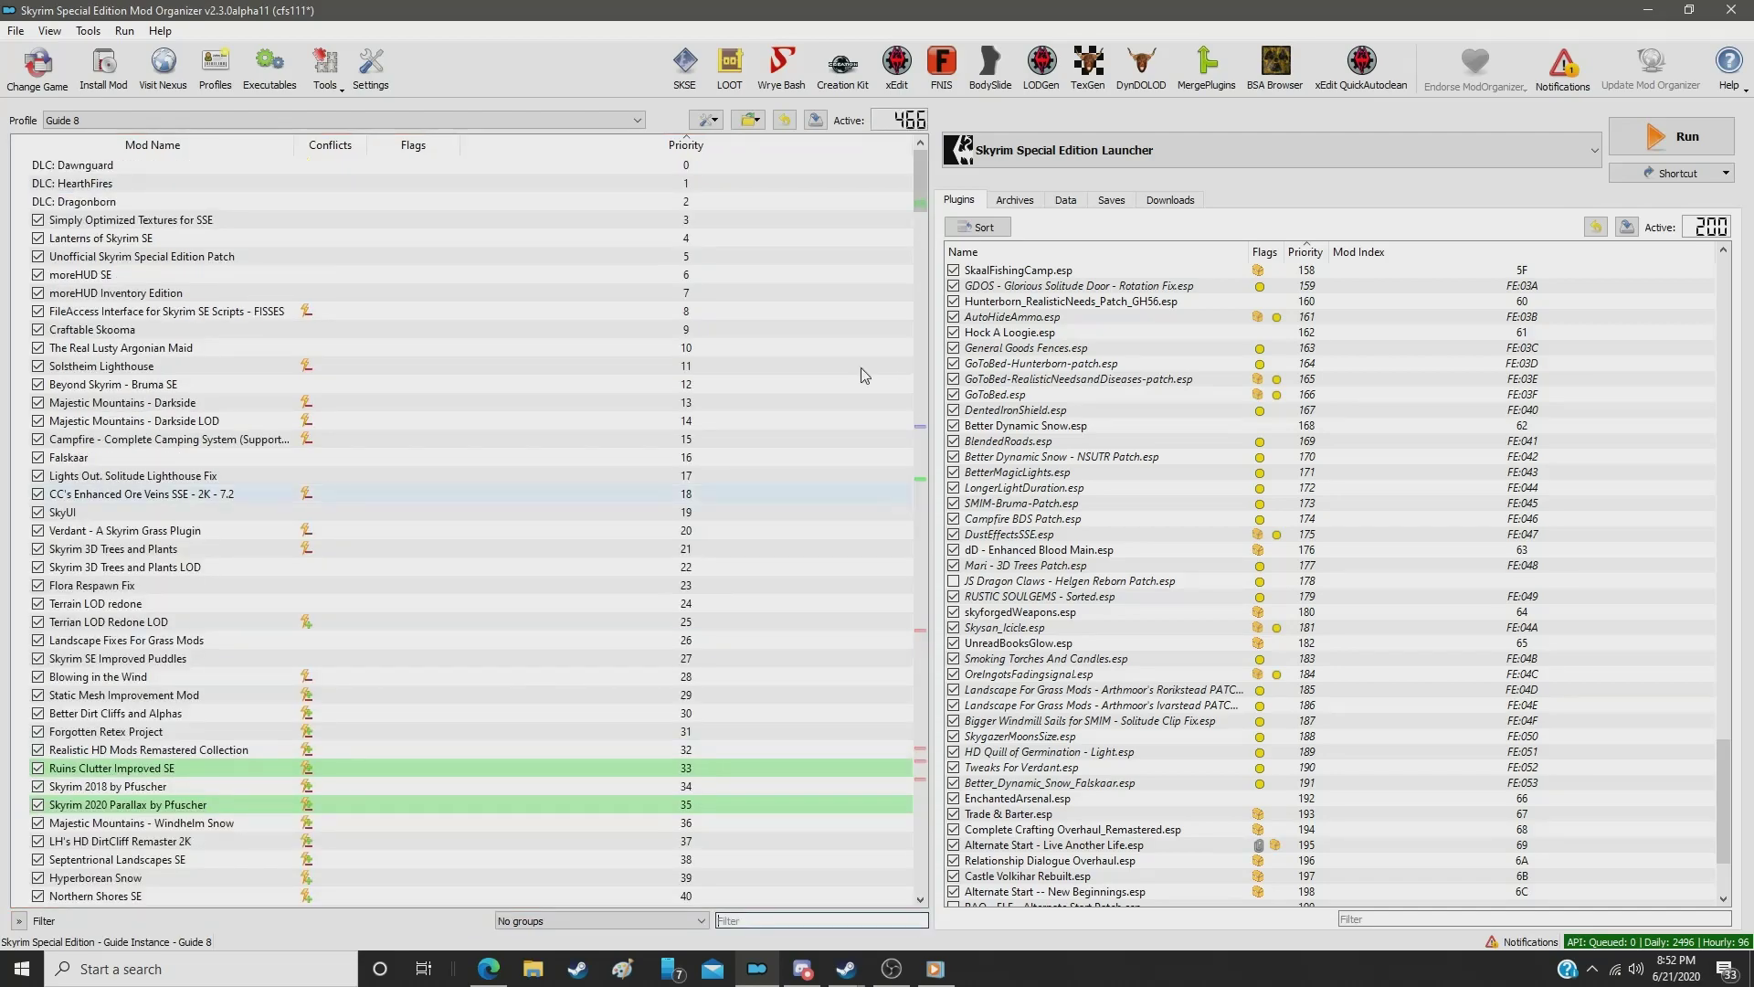
{"action": "left_click_drag", "start_coordinate": [921, 174], "coordinate": [947, 491]}
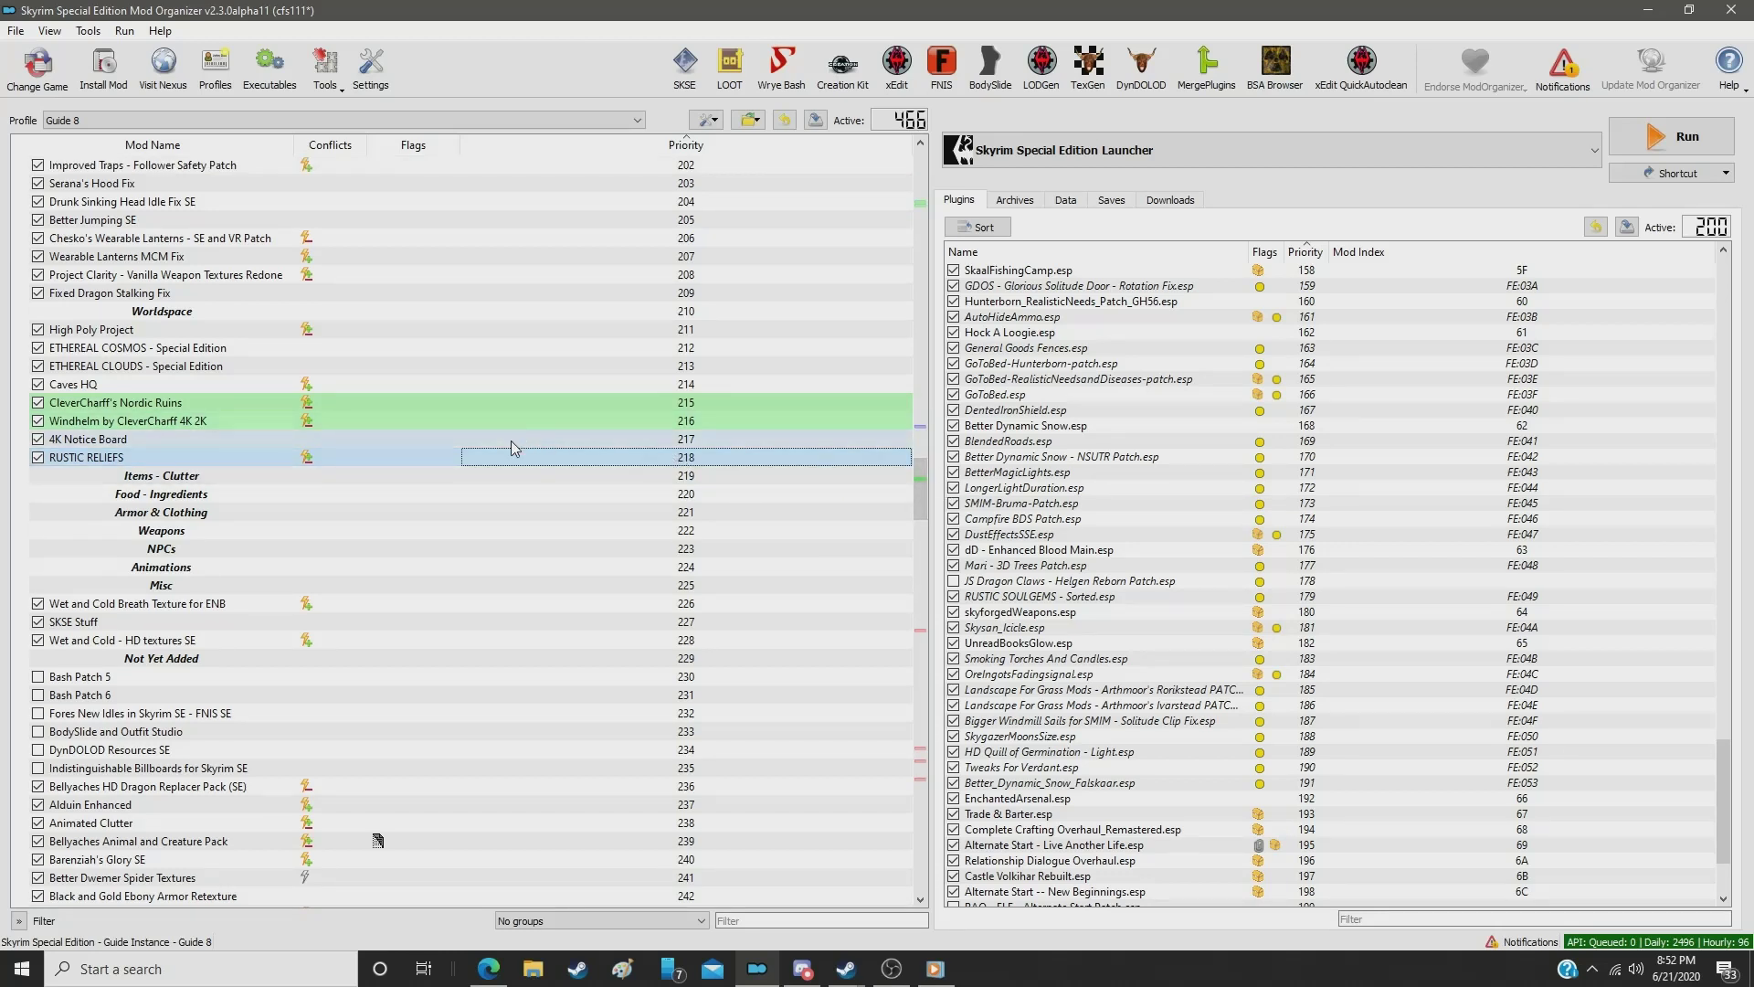
{"action": "left_click_drag", "start_coordinate": [512, 439], "coordinate": [518, 466]}
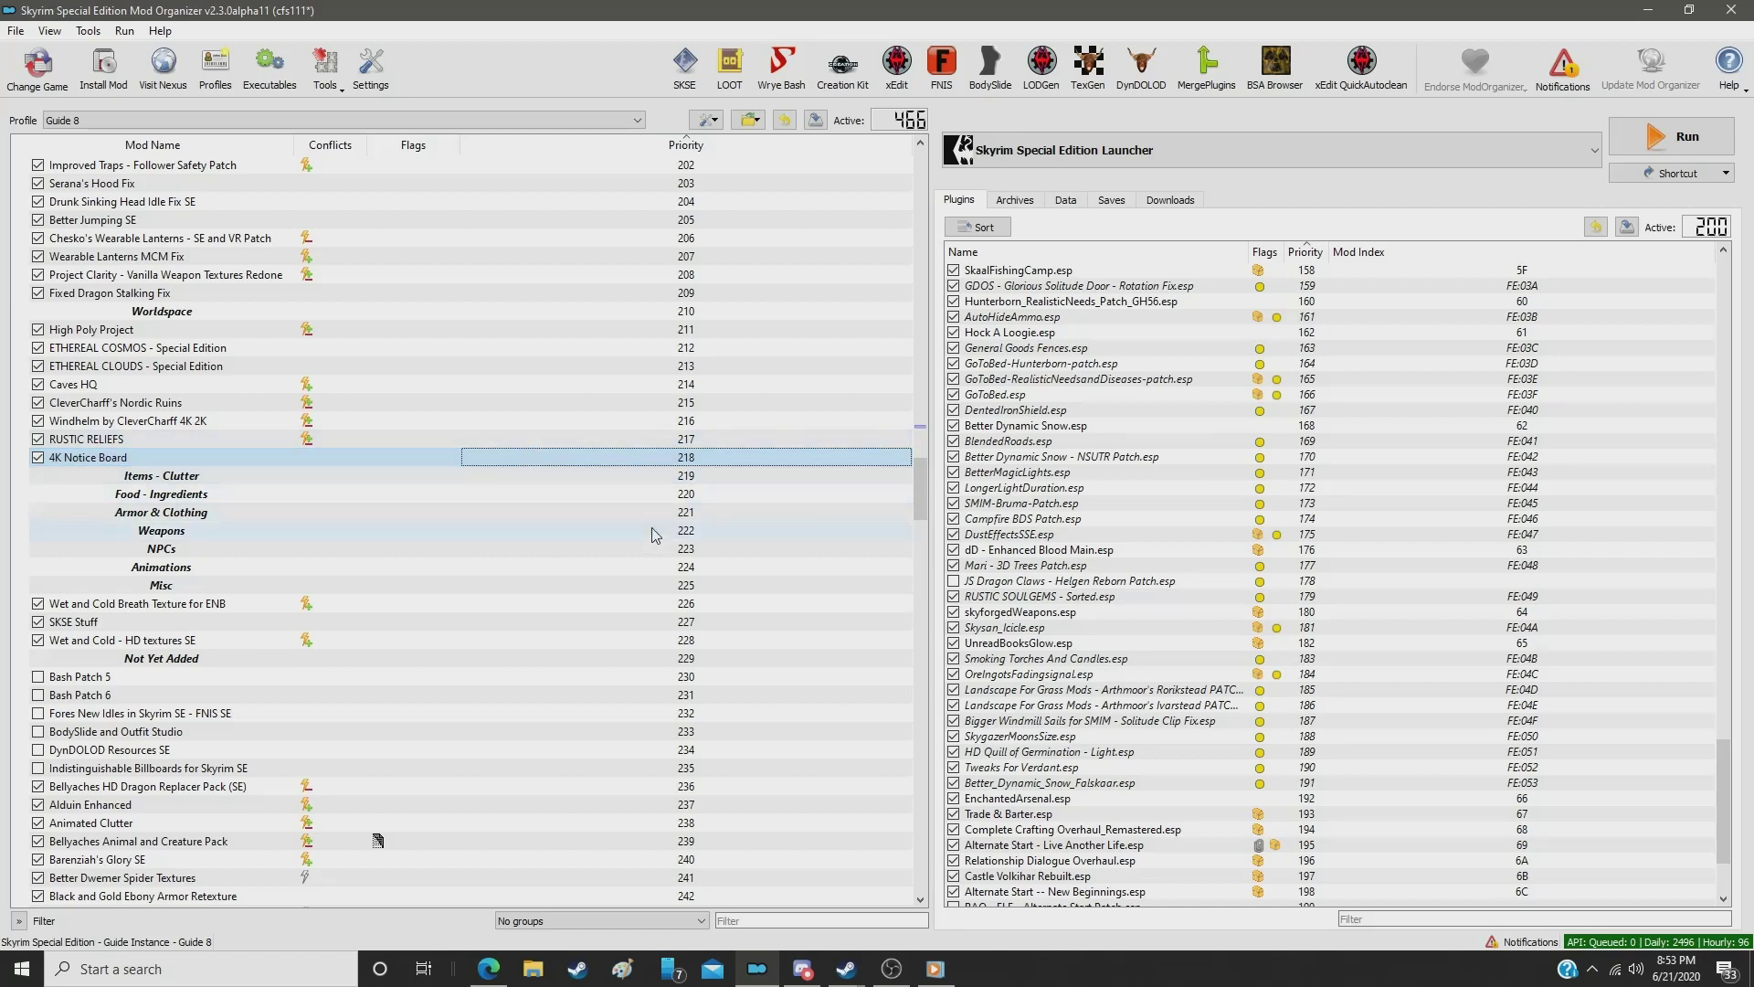
Step: Find Dragon Glyphs HD - Fixed by filtering the mod list for "drag" and set its priority to 218
{"action": "left_click", "coordinate": [793, 920]}
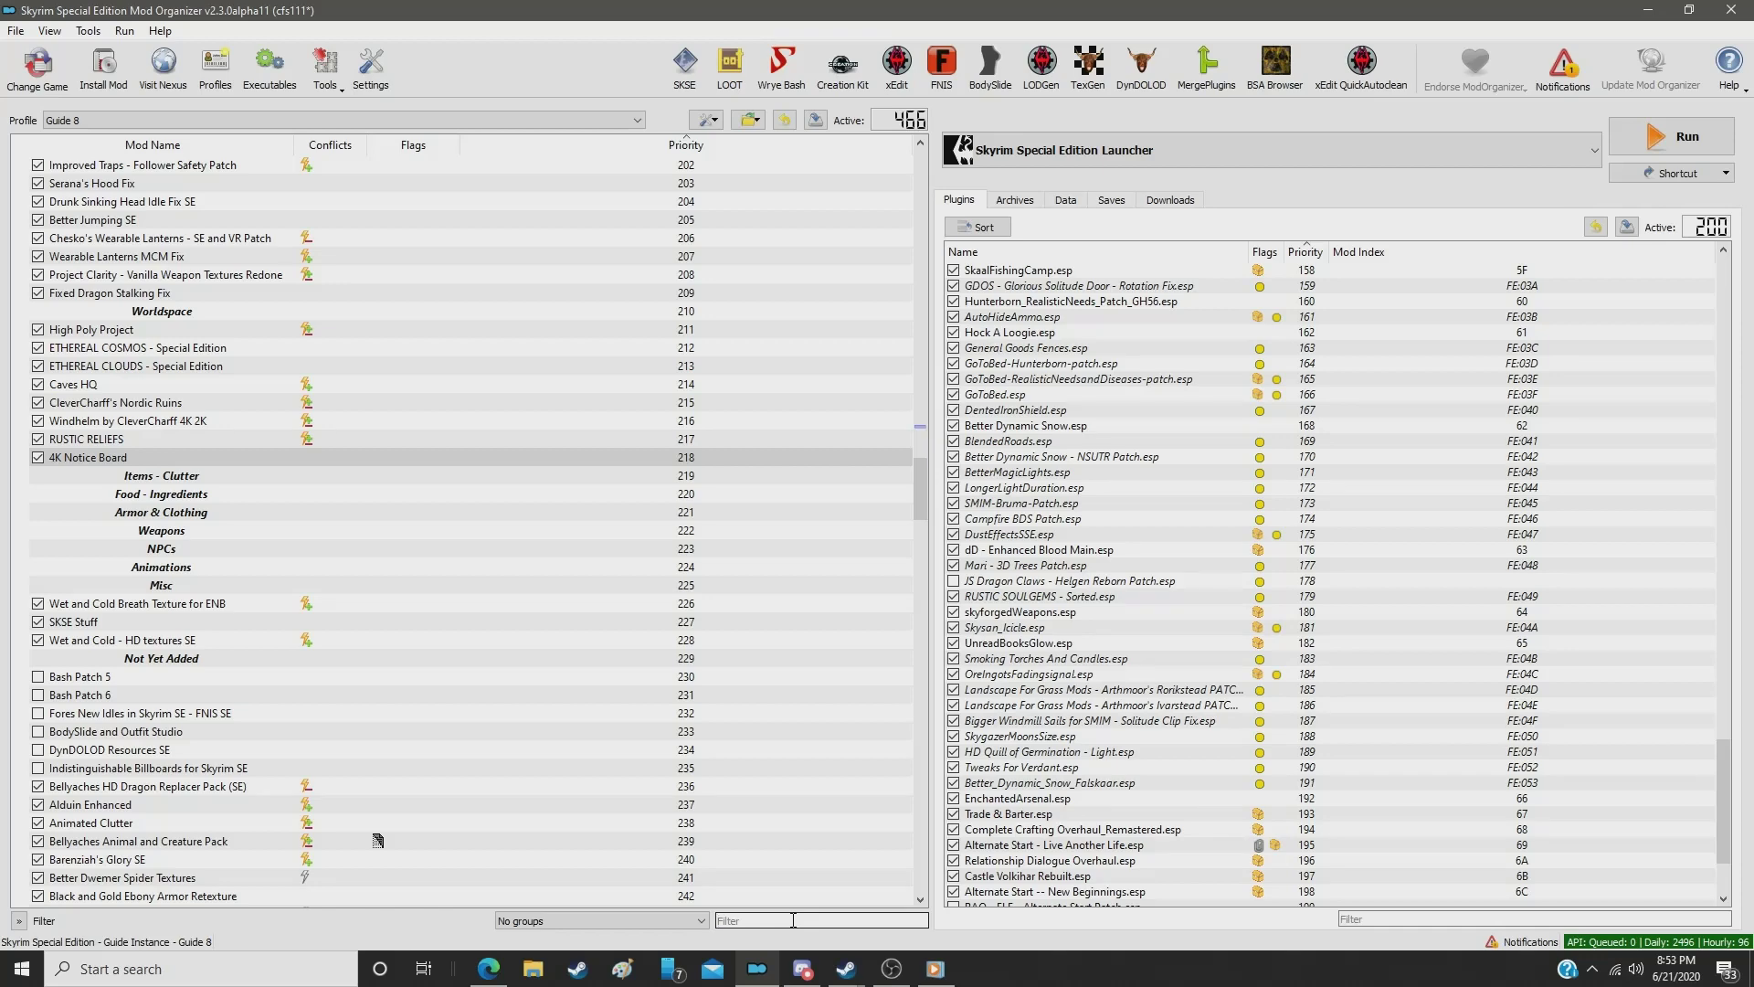
{"action": "type", "text": "drag"}
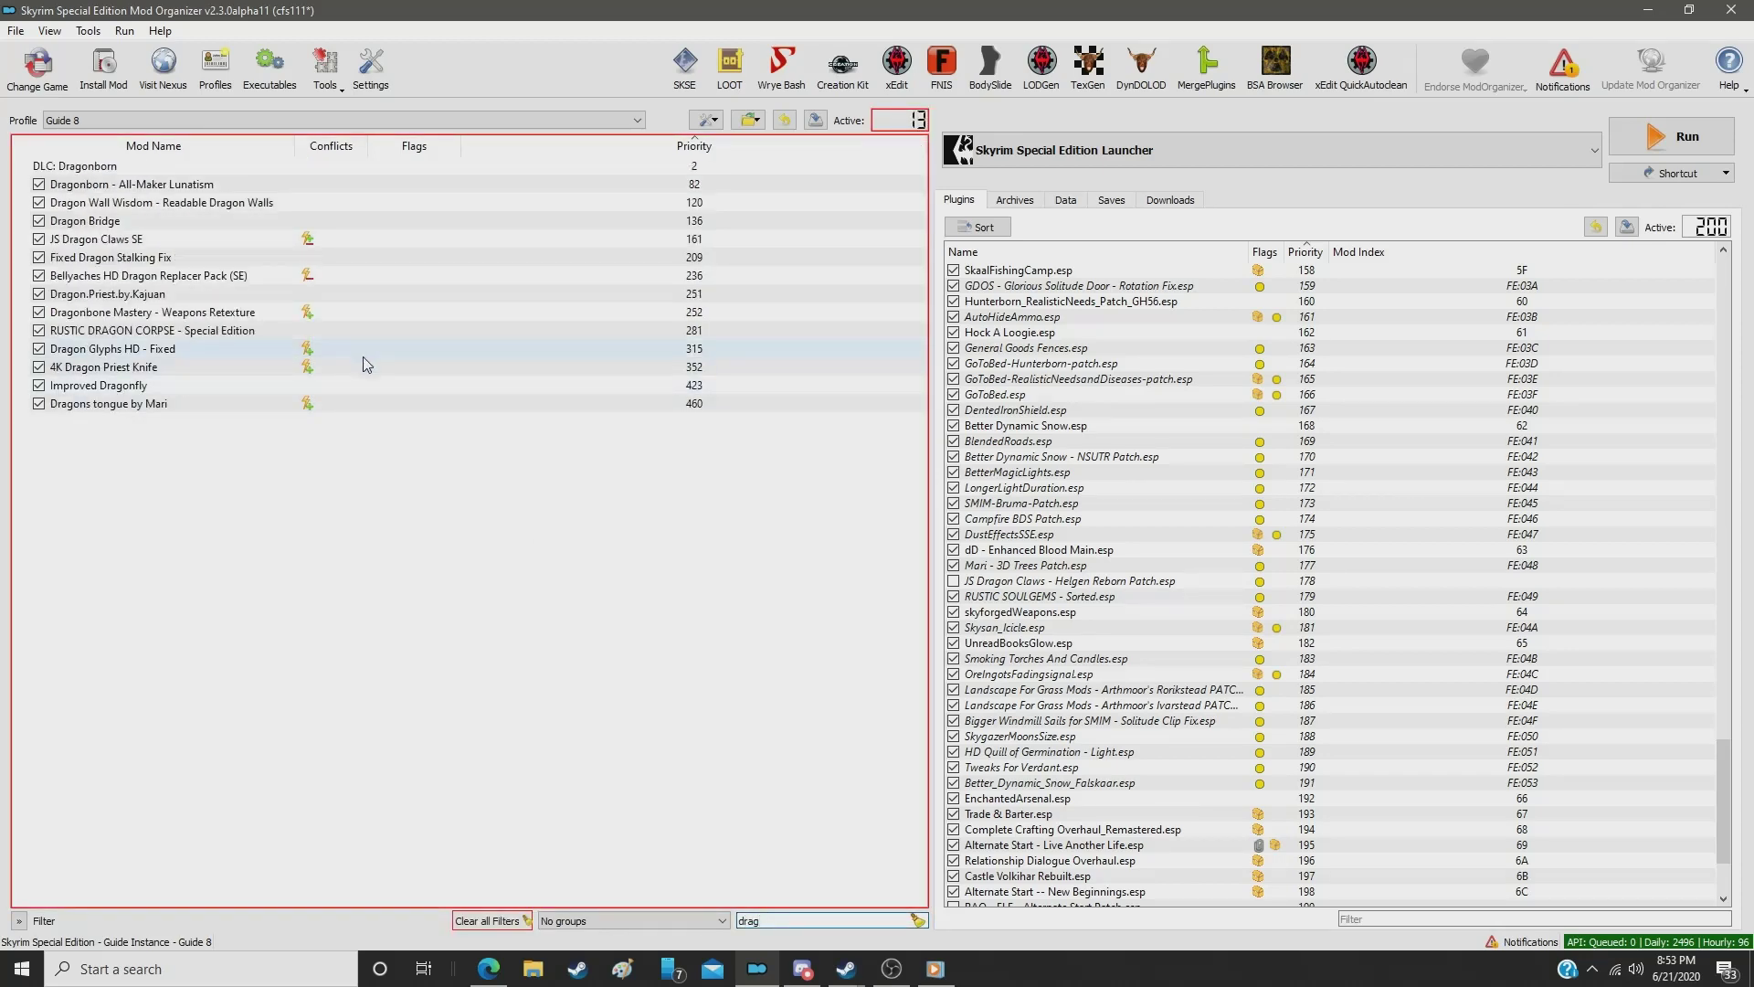
{"action": "left_click", "coordinate": [695, 350]}
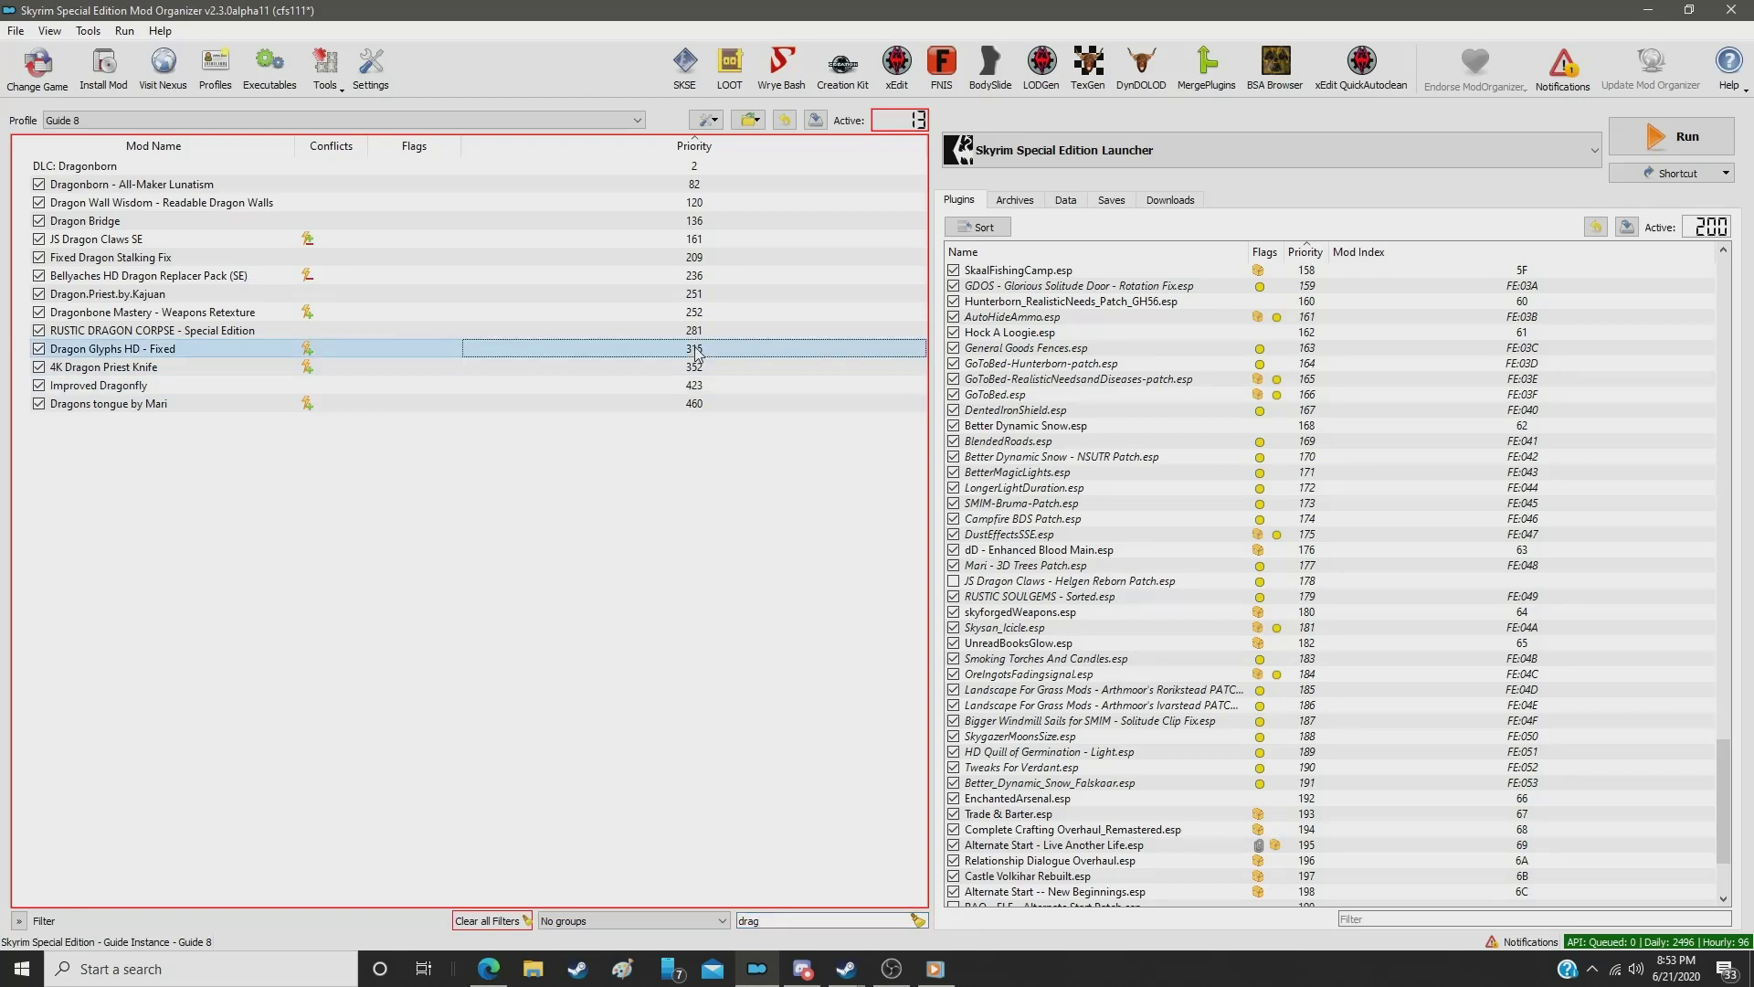
{"action": "left_click", "coordinate": [696, 350]}
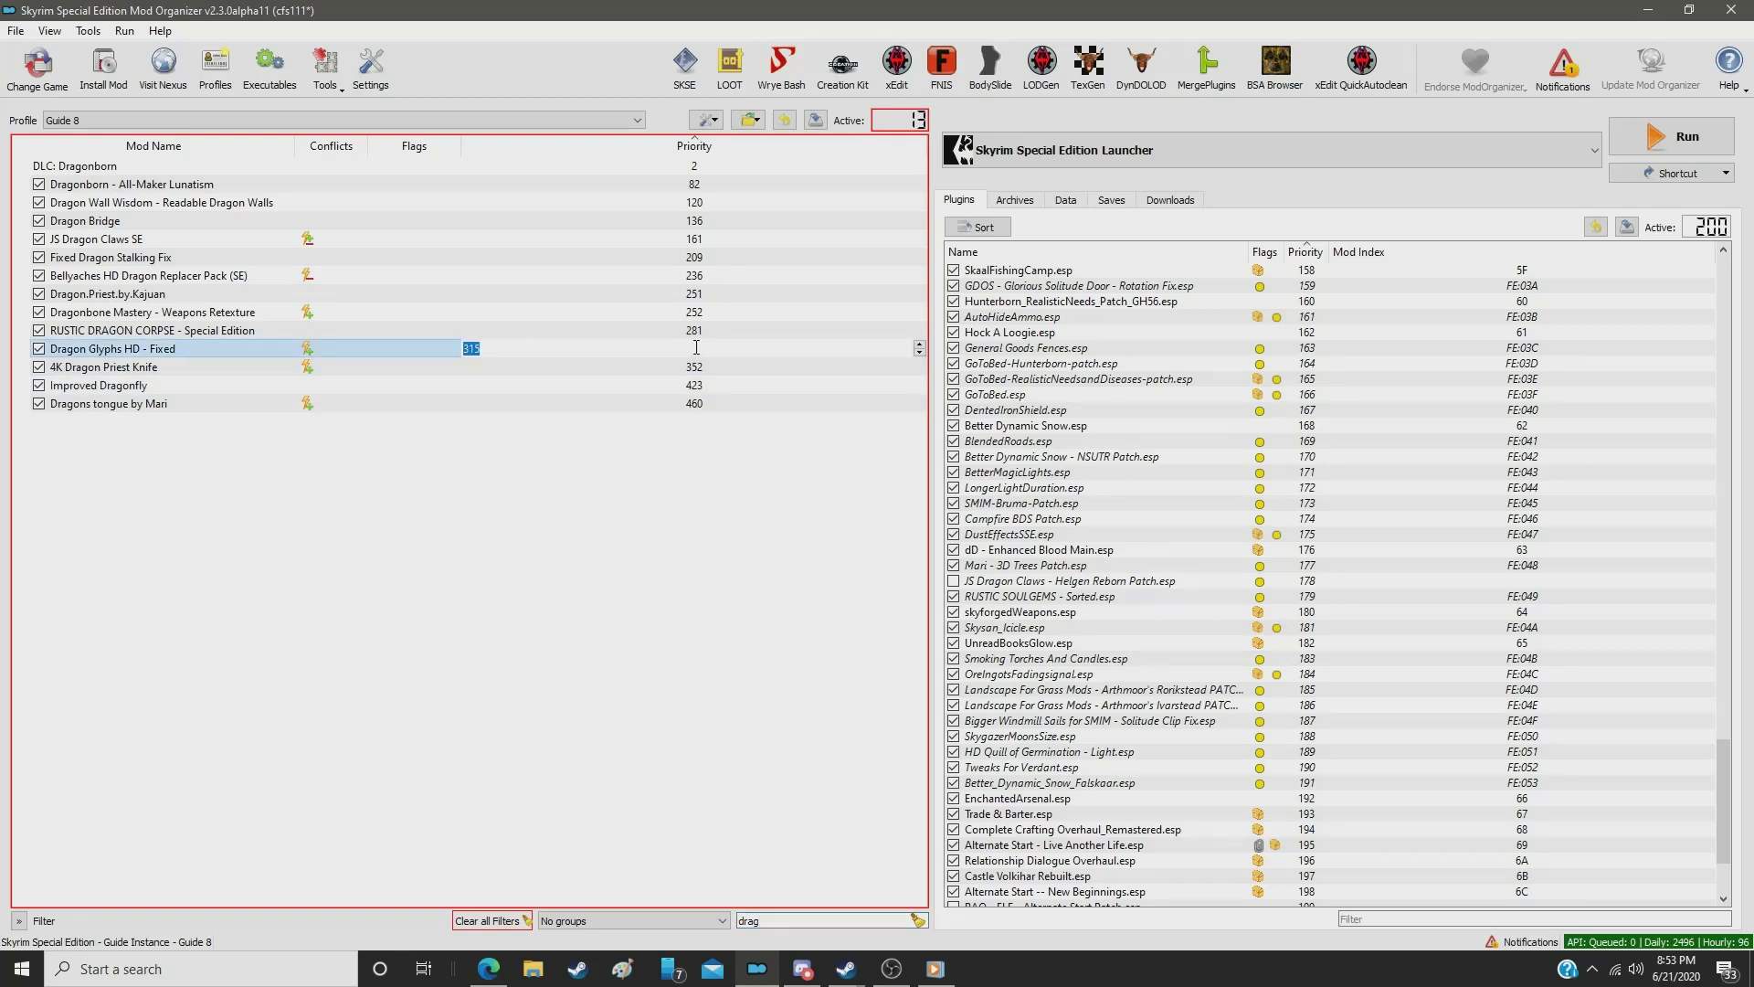
{"action": "type", "text": "218"}
{"action": "key", "text": "Return"}
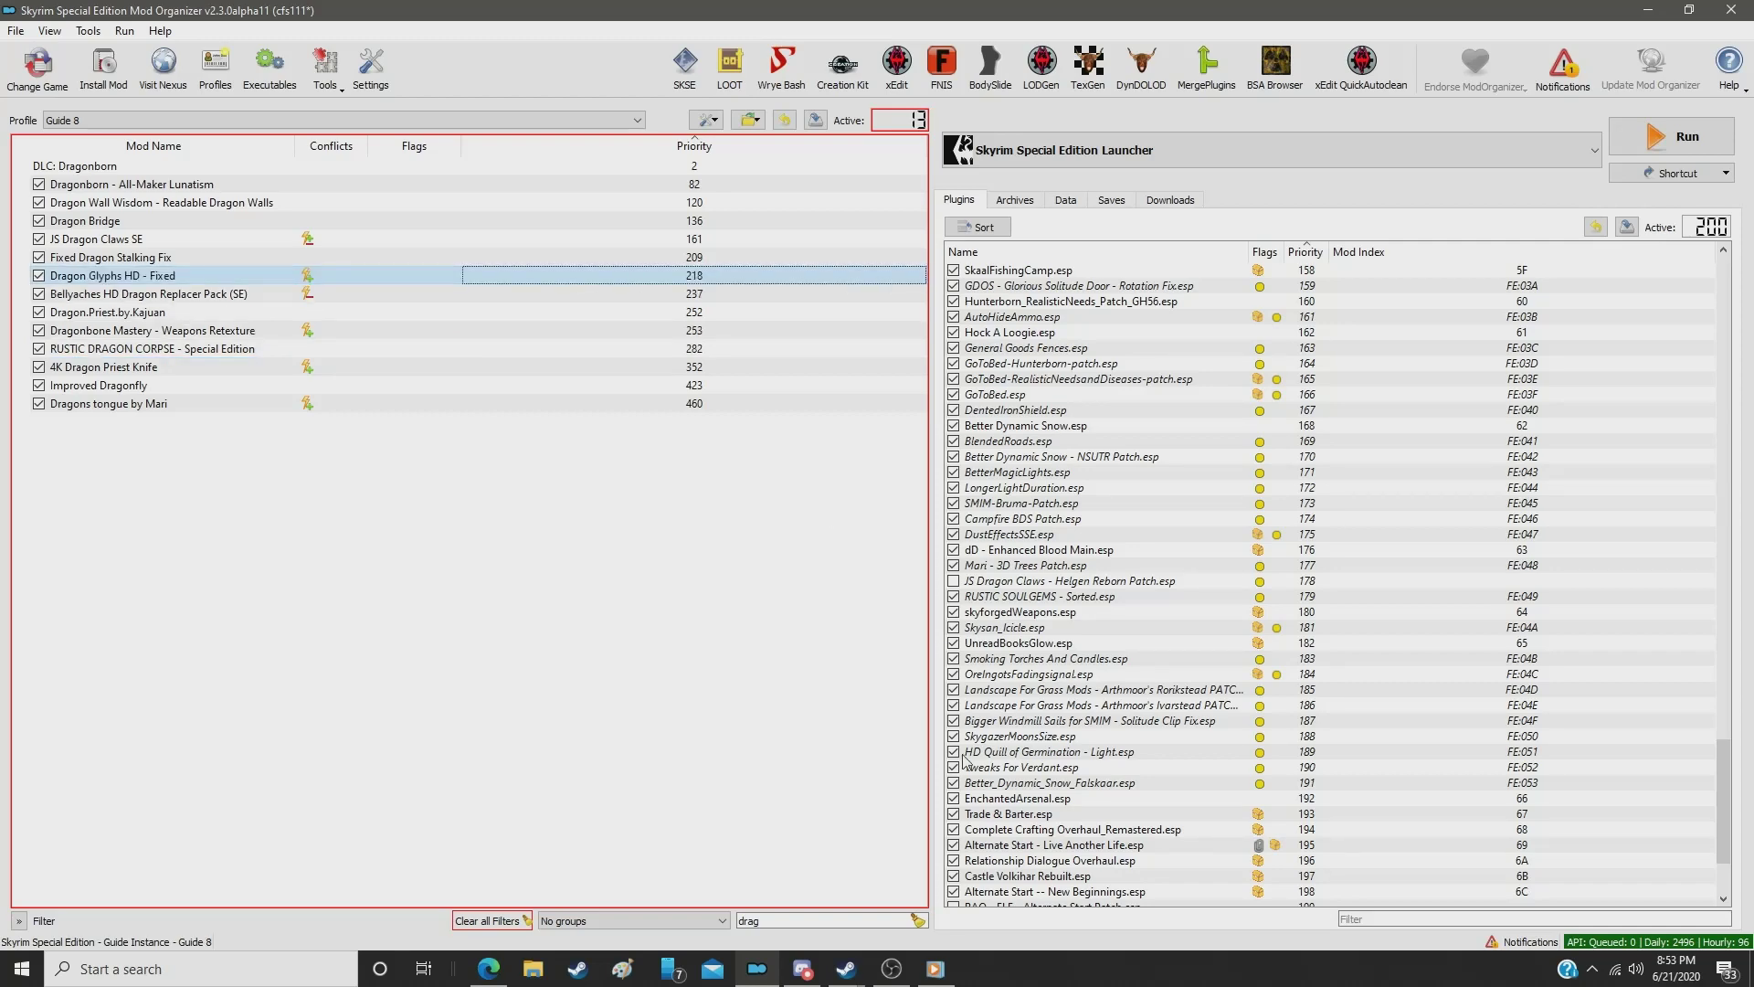
Step: Find HD Road Signs - 2K and 4K by filtering the mod list for "road" and set its priority to 219
{"action": "double_click", "coordinate": [777, 921]}
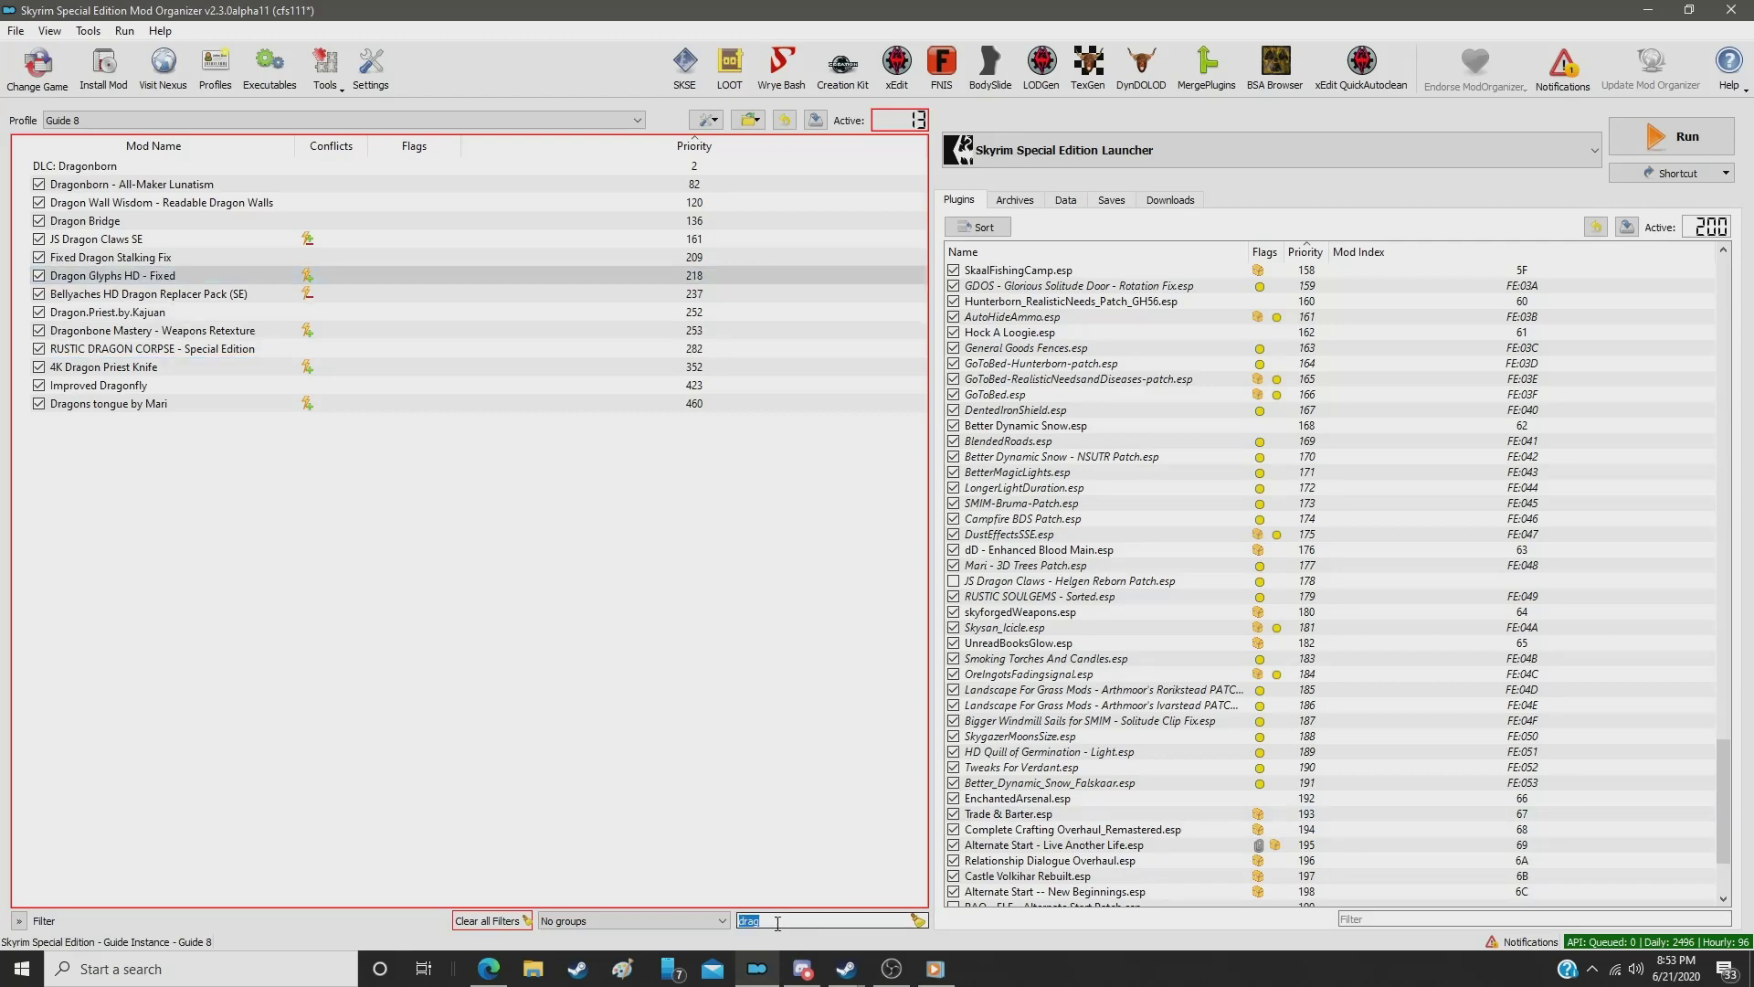
{"action": "type", "text": "road"}
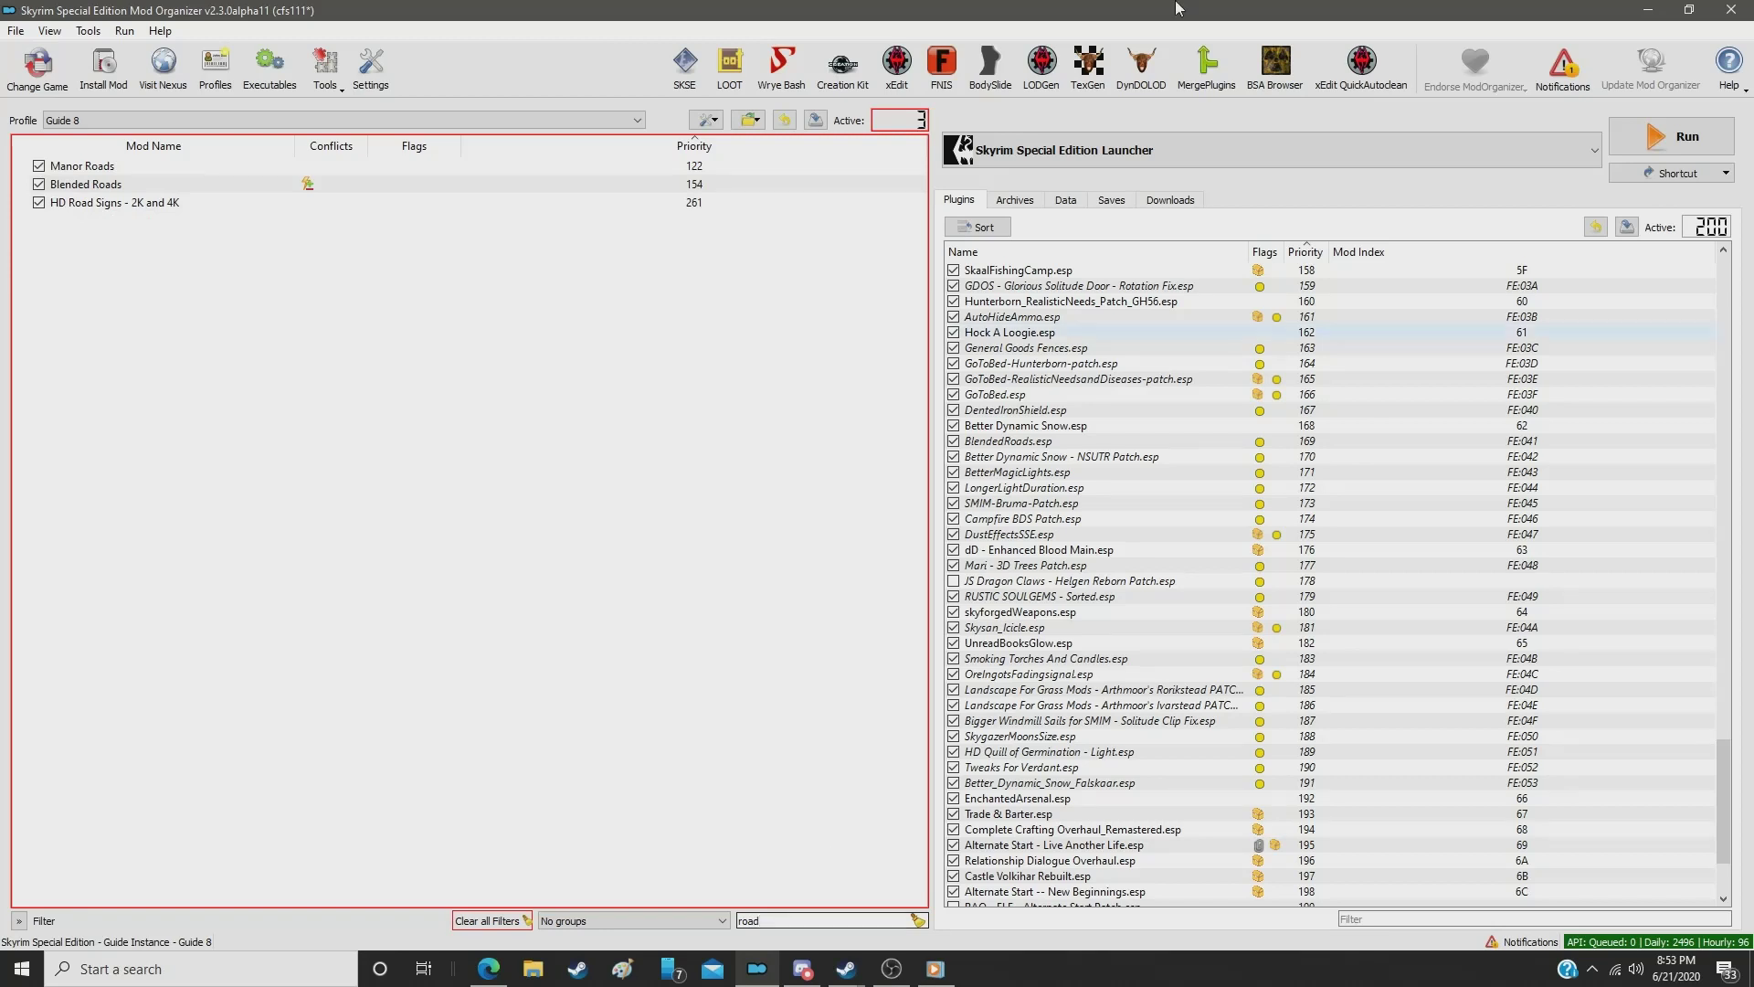
{"action": "left_click", "coordinate": [692, 203]}
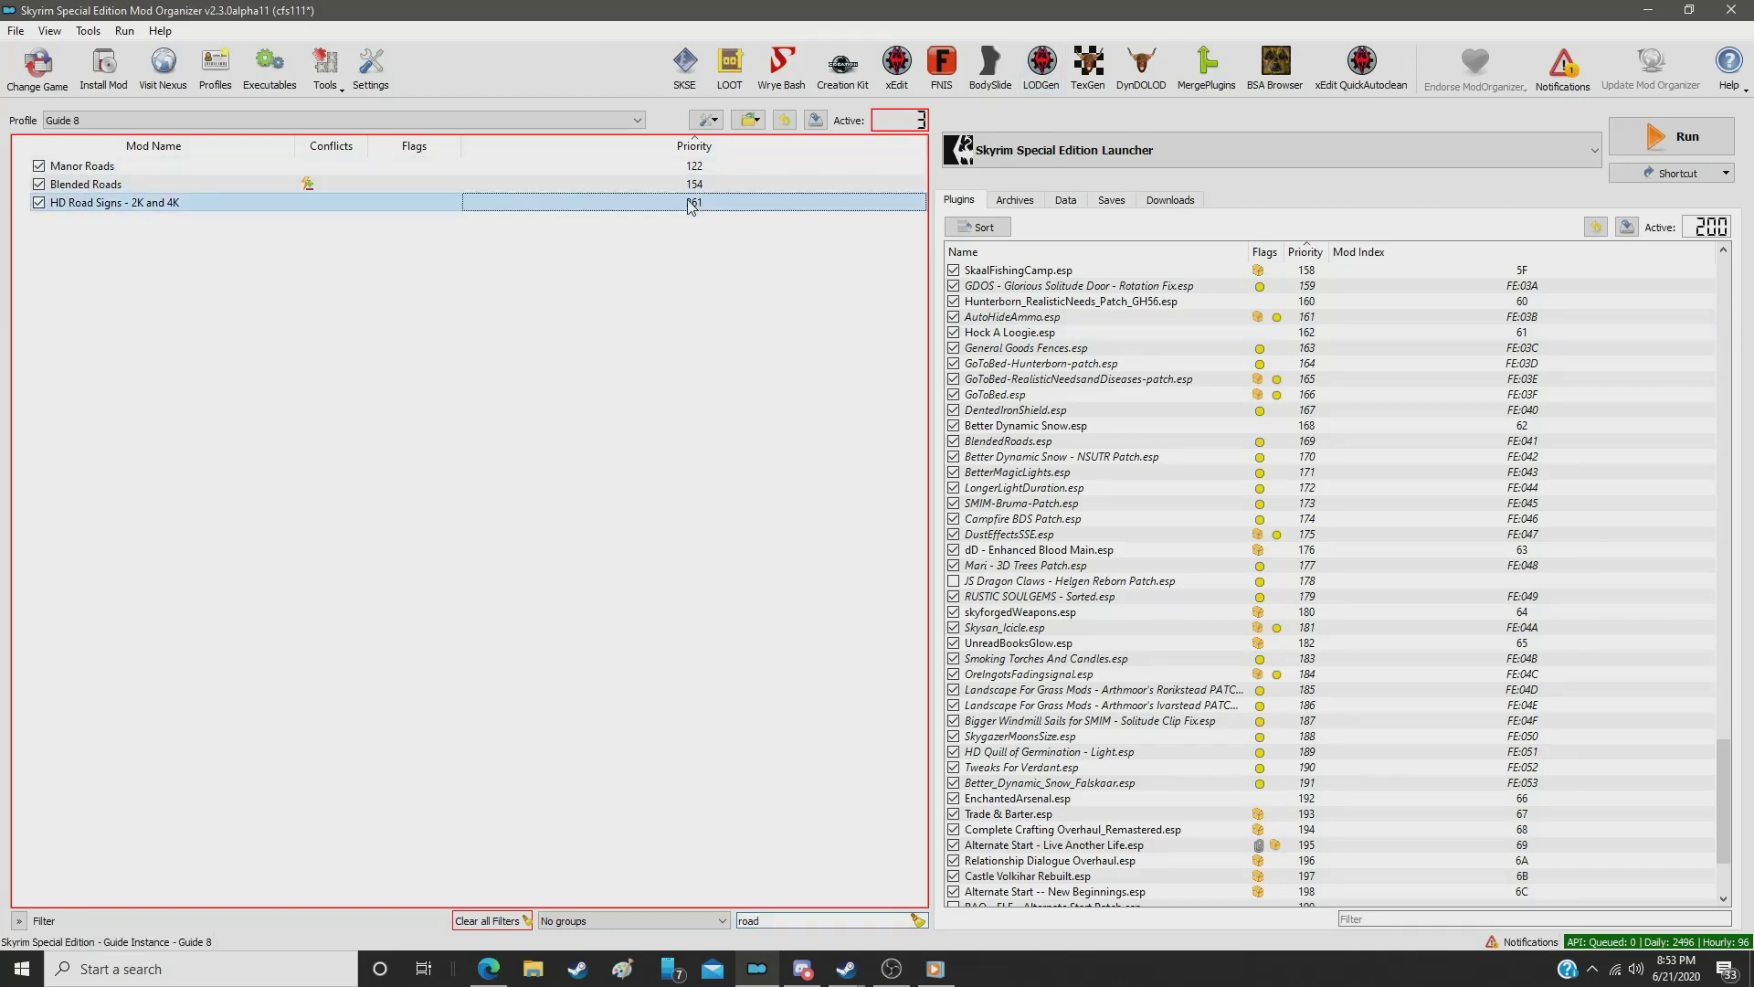
{"action": "double_click", "coordinate": [692, 203]}
{"action": "type", "text": "119"}
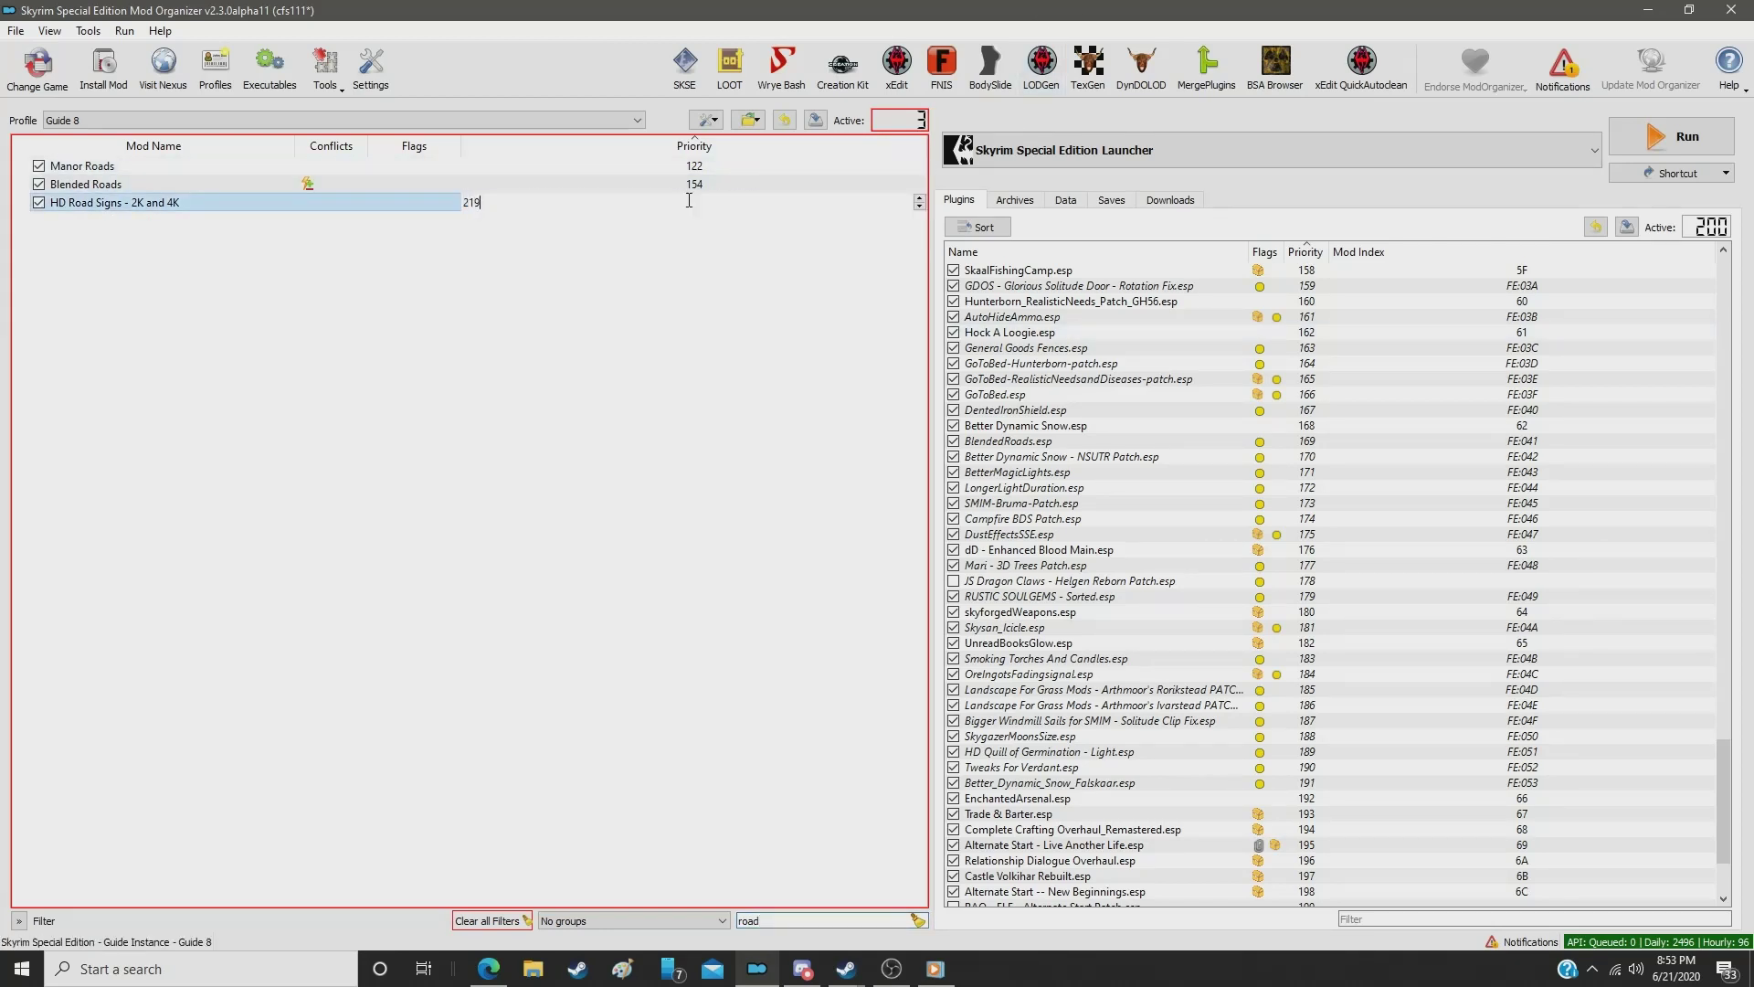
{"action": "key", "text": "Return"}
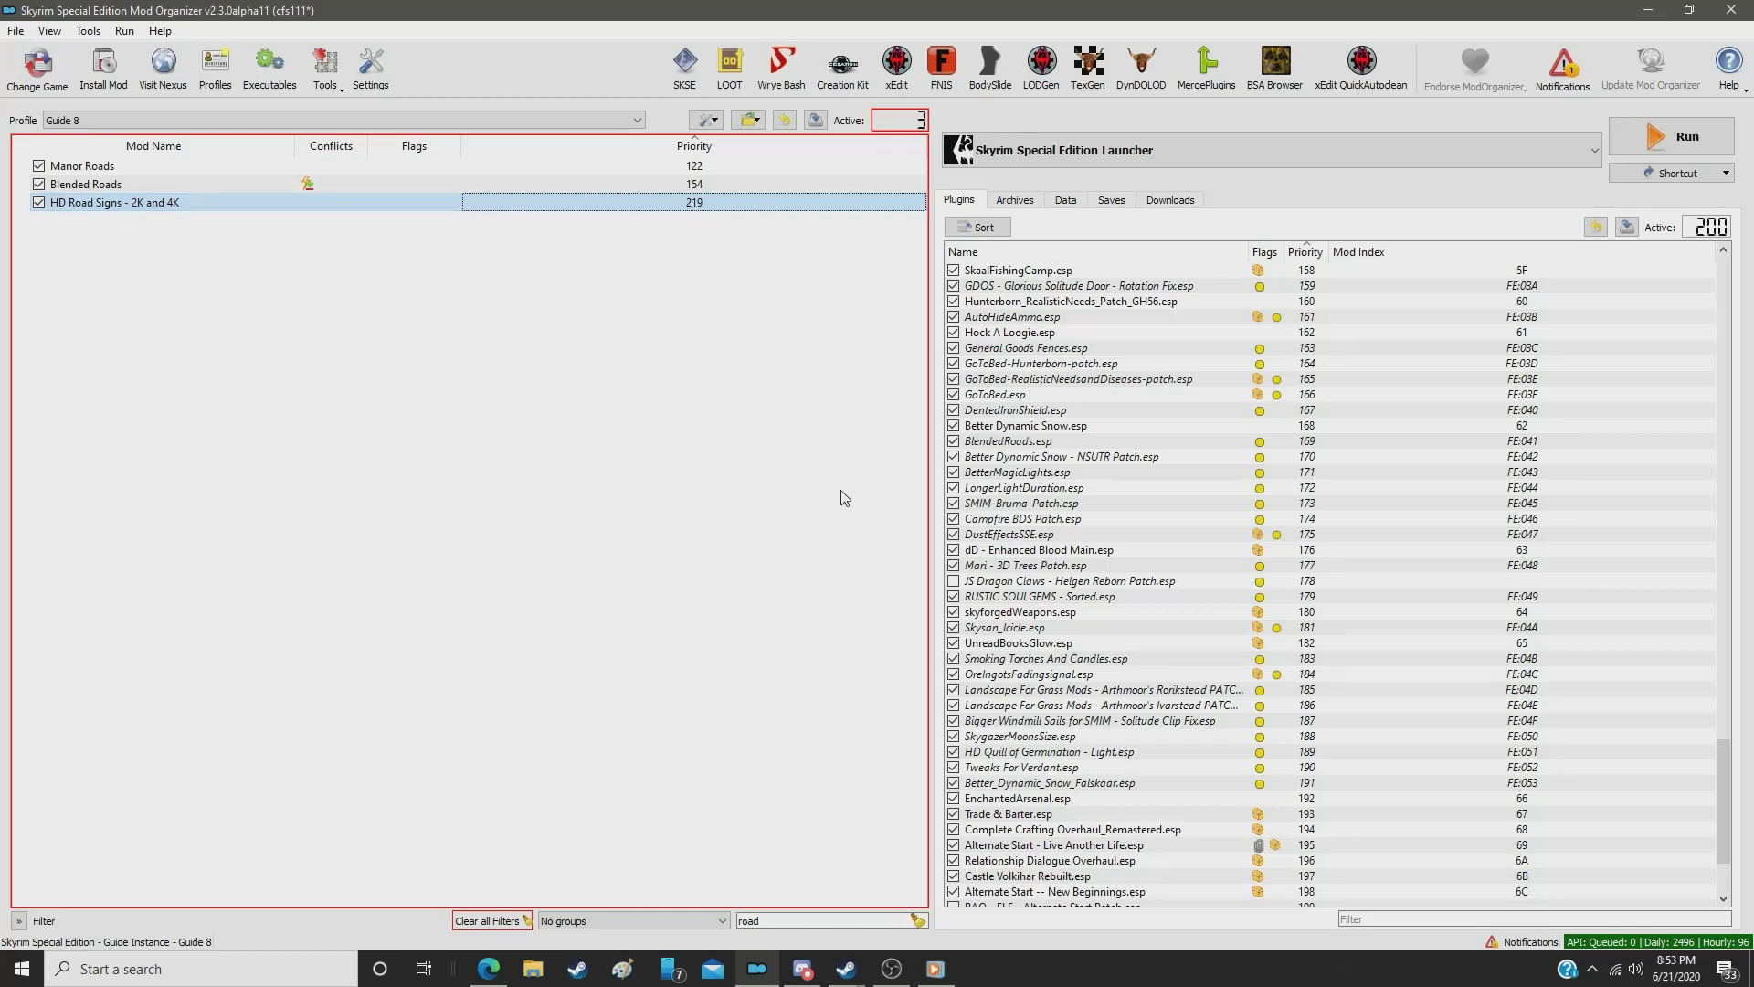
Step: Find Spider Webs and Particles for ENB by filtering the mod list for "parti" and set its priority to 220
{"action": "double_click", "coordinate": [800, 918]}
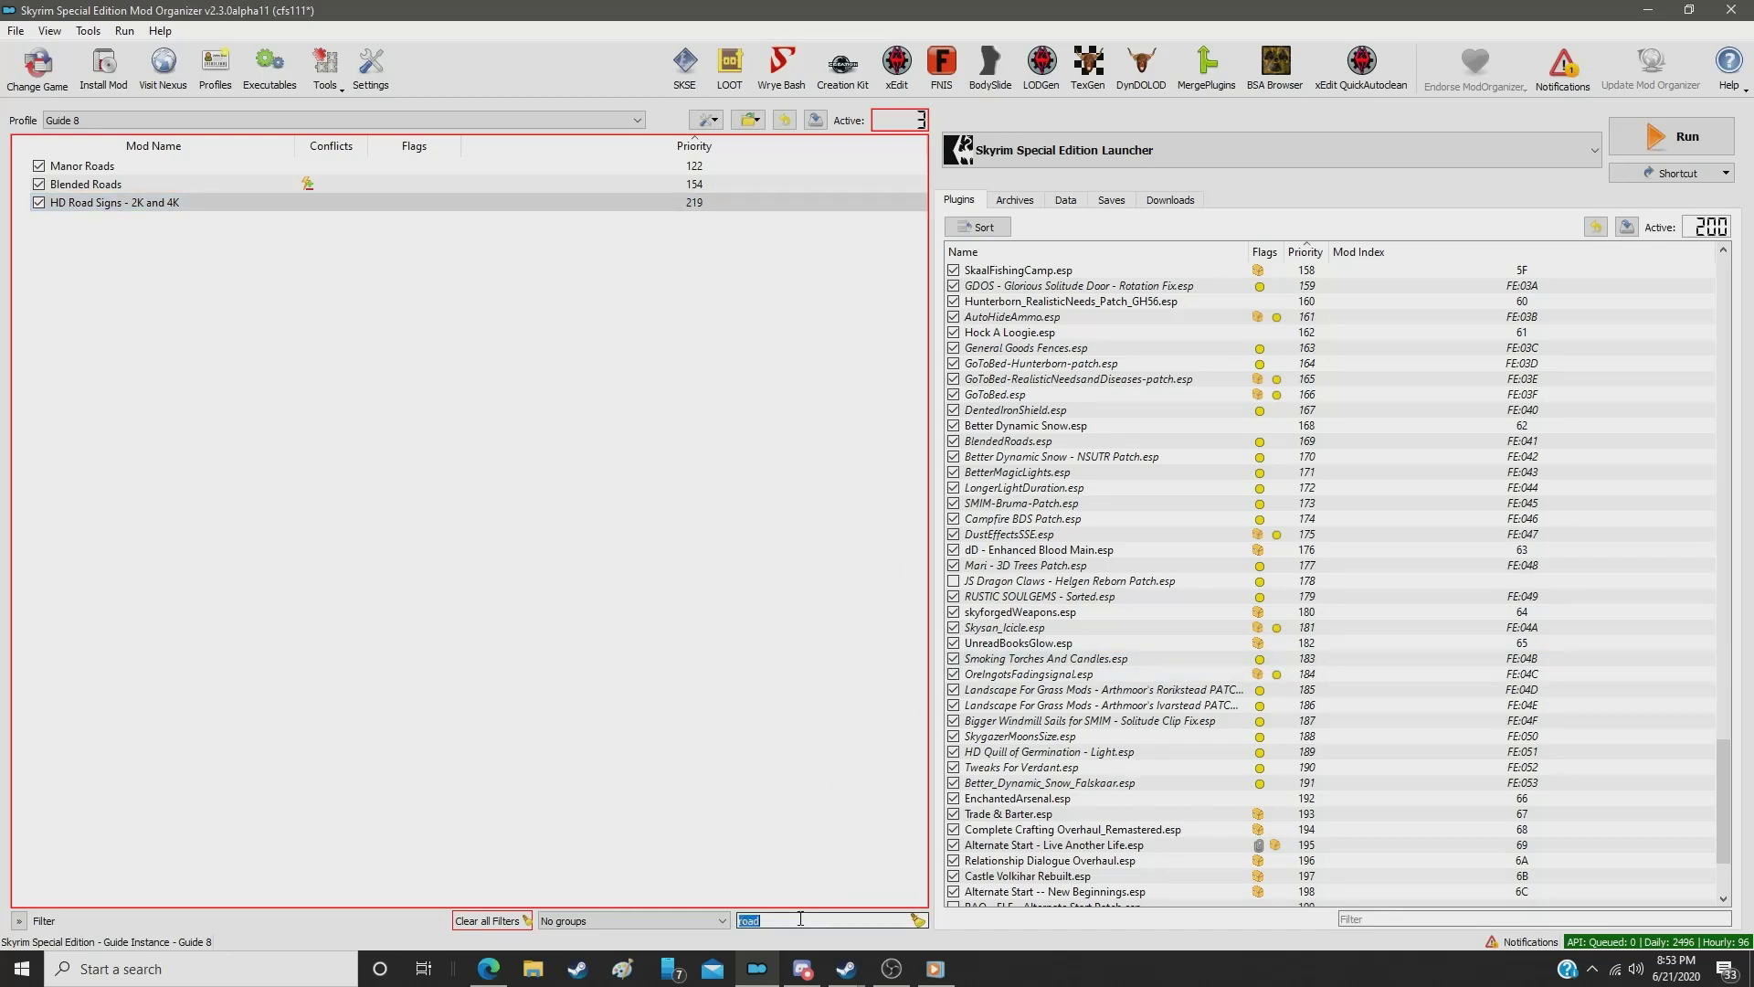
{"action": "type", "text": "parti"}
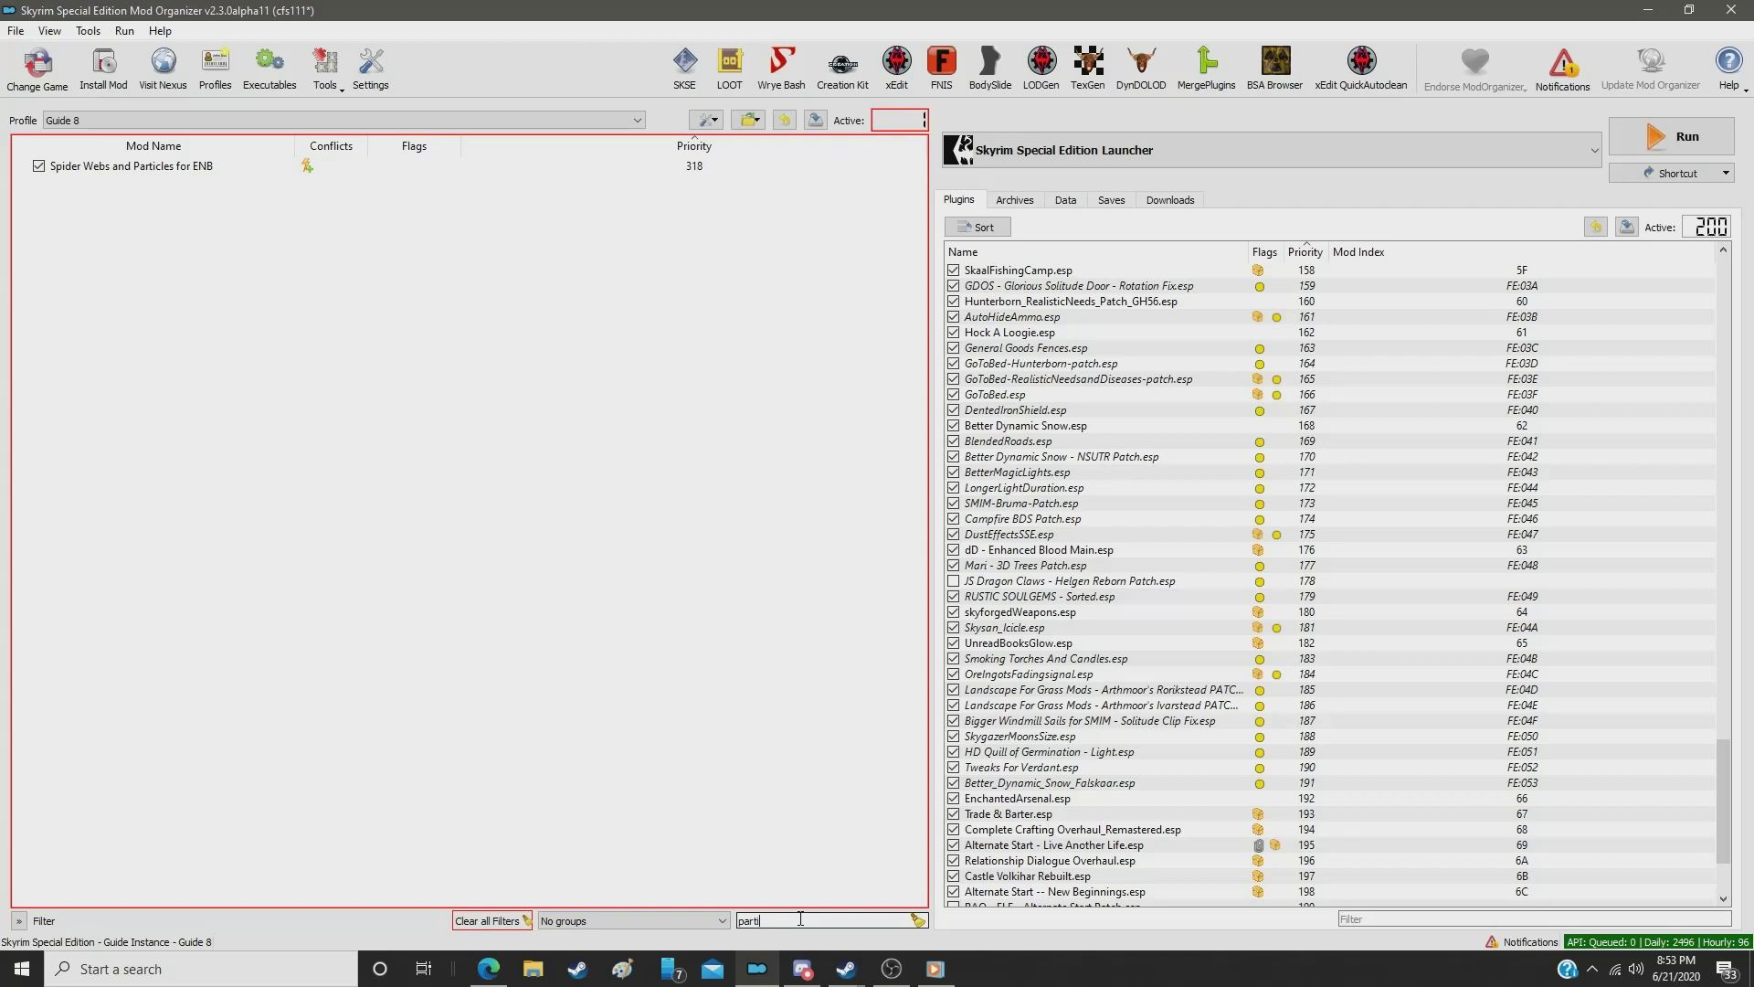
{"action": "left_click", "coordinate": [687, 168]}
{"action": "left_click", "coordinate": [687, 167]}
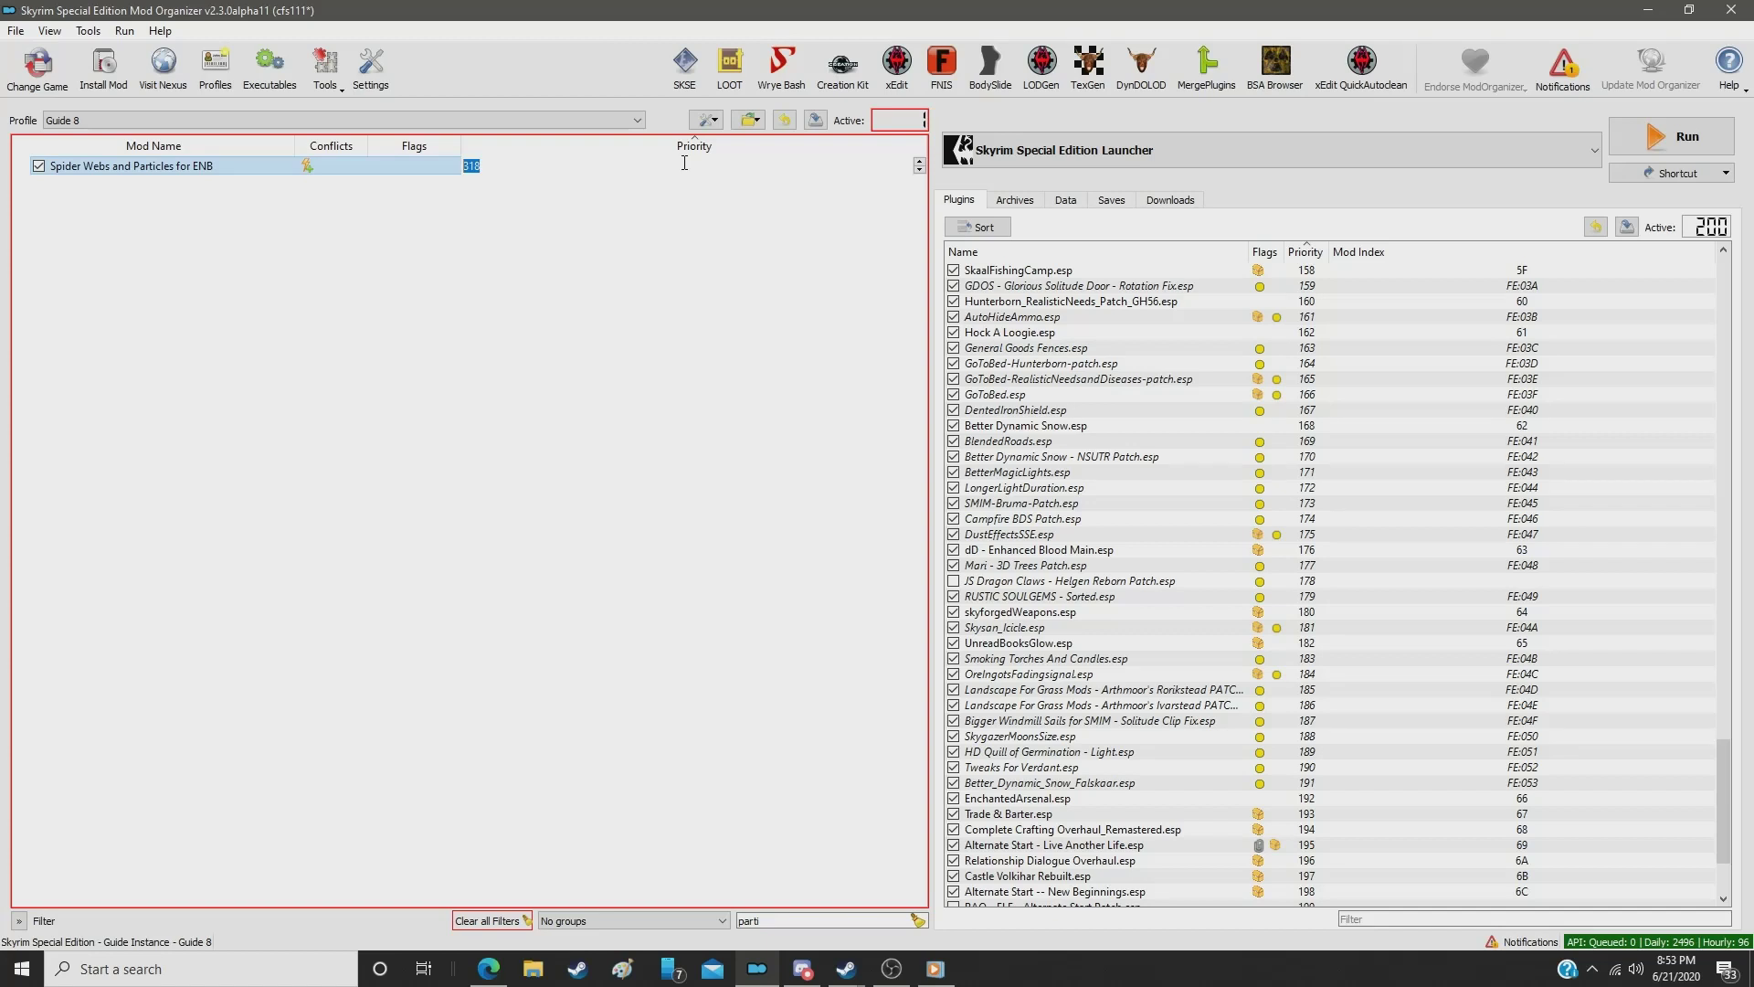
{"action": "type", "text": "220"}
{"action": "key", "text": "Return"}
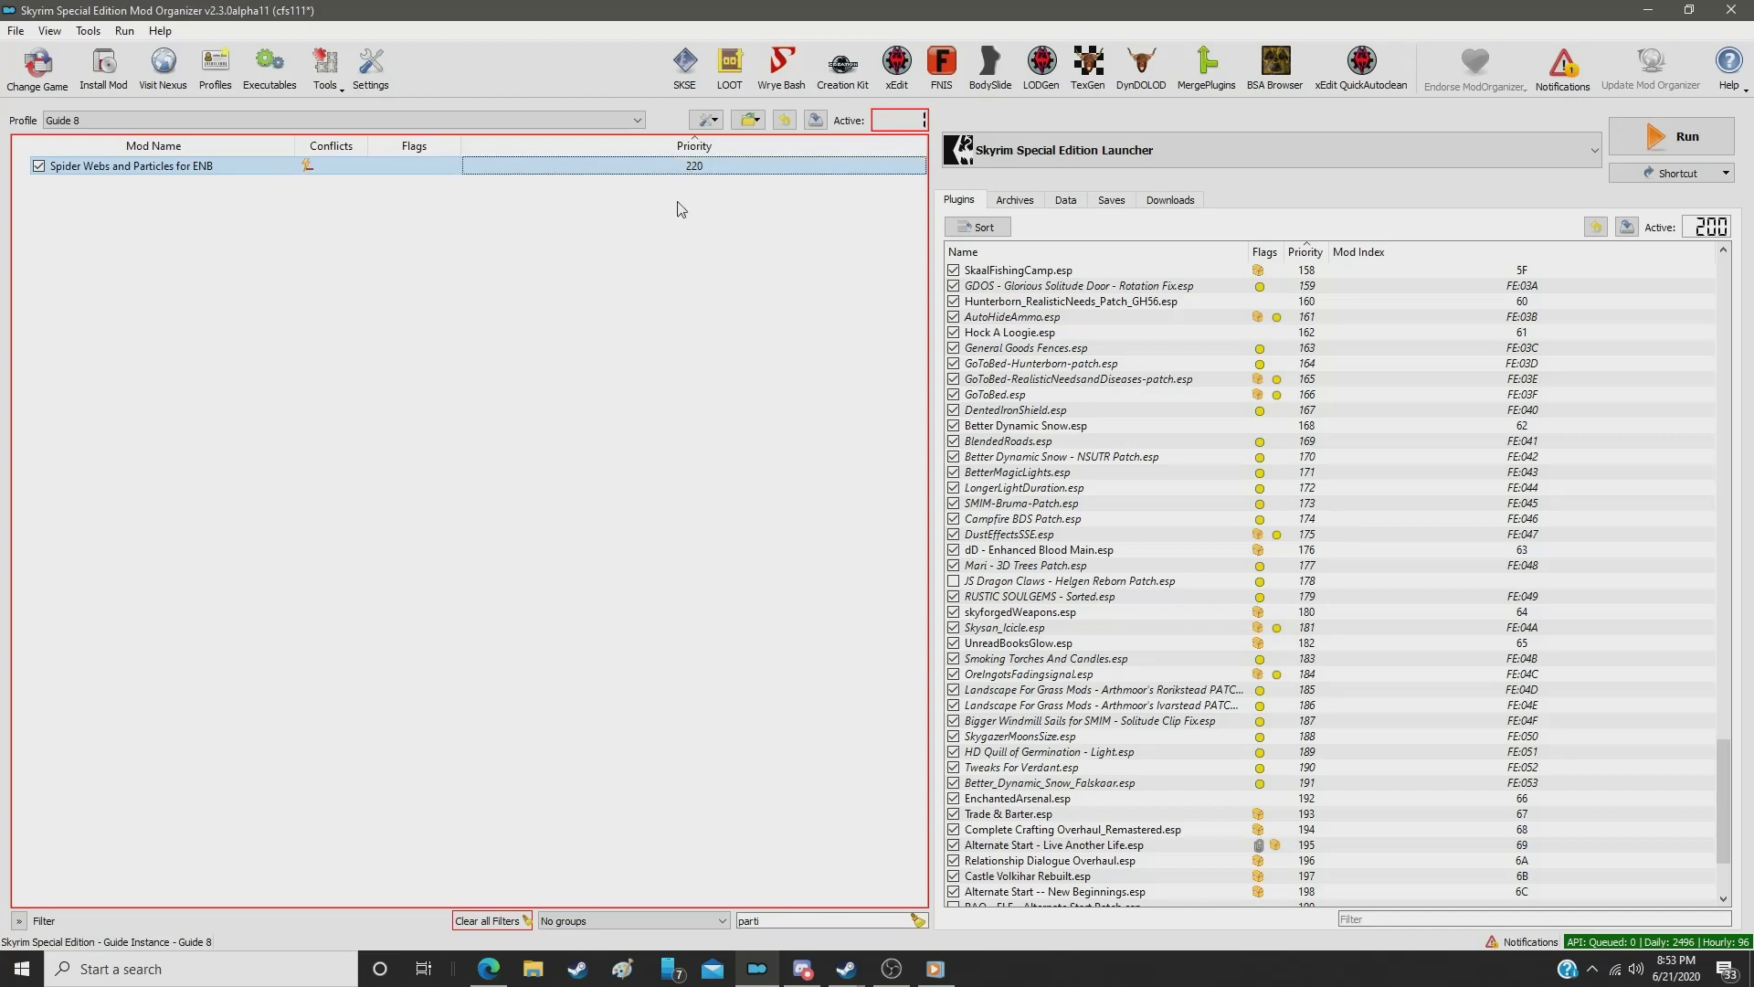
Step: Find Mighty Markarth and Dwemer Ruins by filtering the mod list for "mighty" and set its priority to 221
{"action": "double_click", "coordinate": [804, 921]}
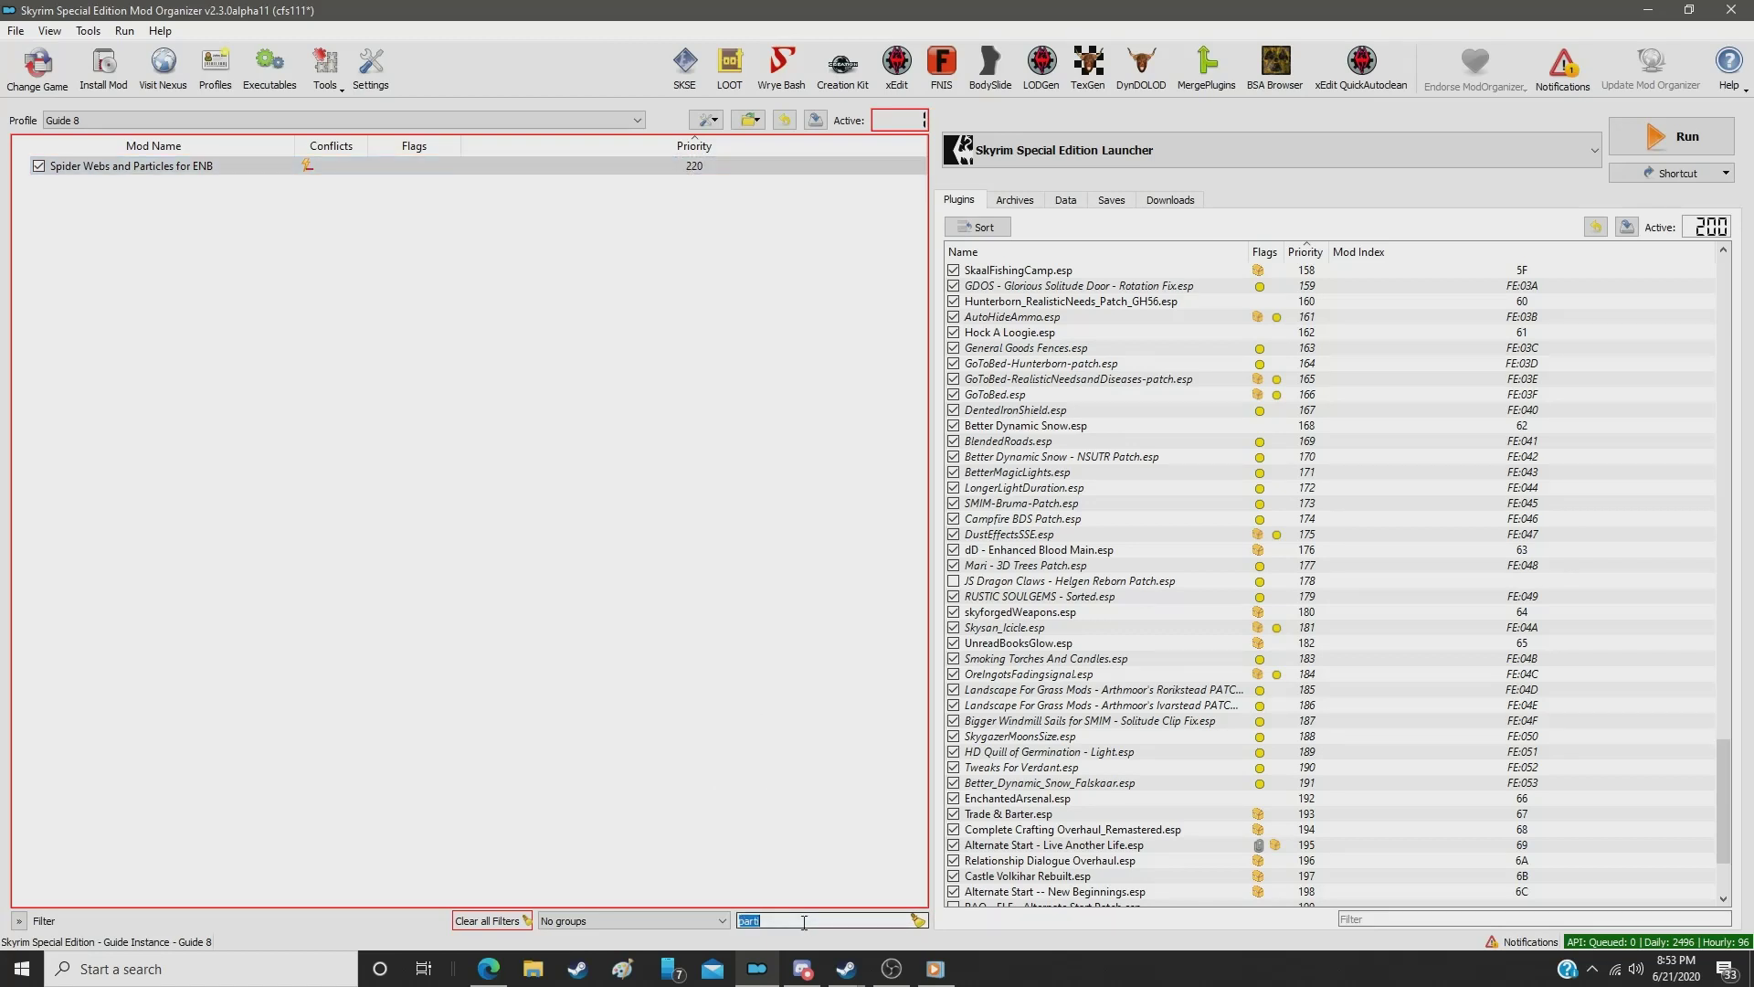
{"action": "type", "text": "might"}
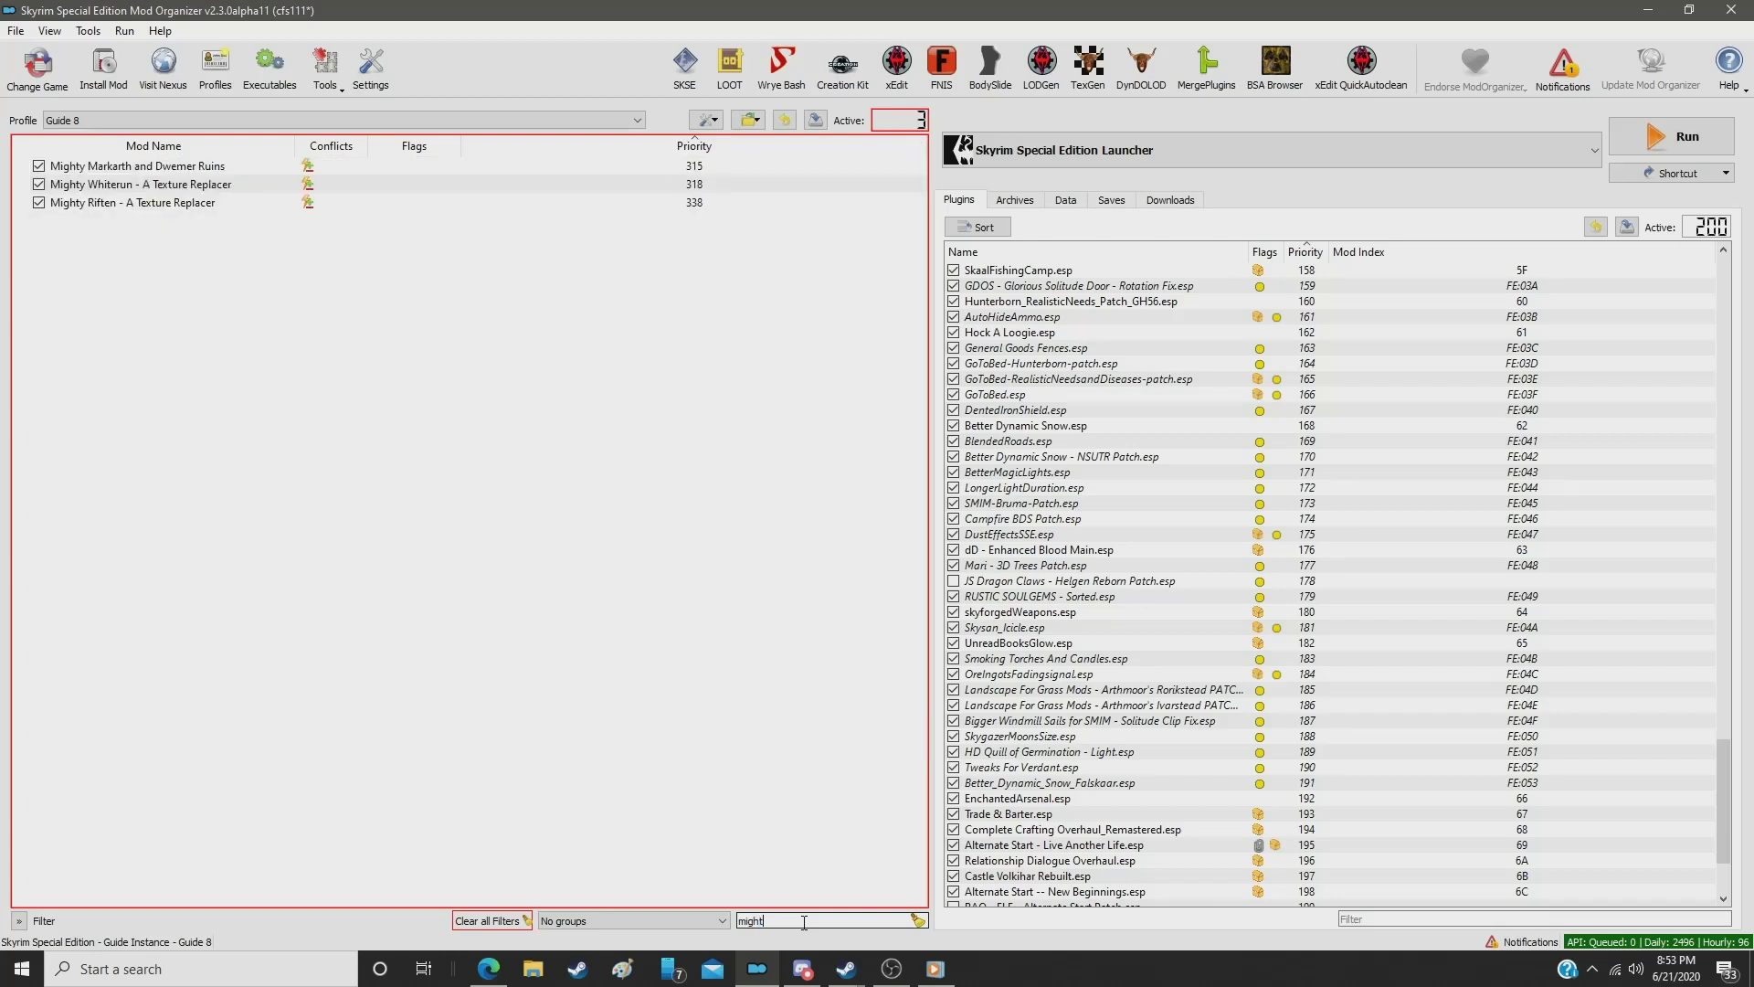
{"action": "type", "text": "y"}
{"action": "left_click", "coordinate": [687, 167]}
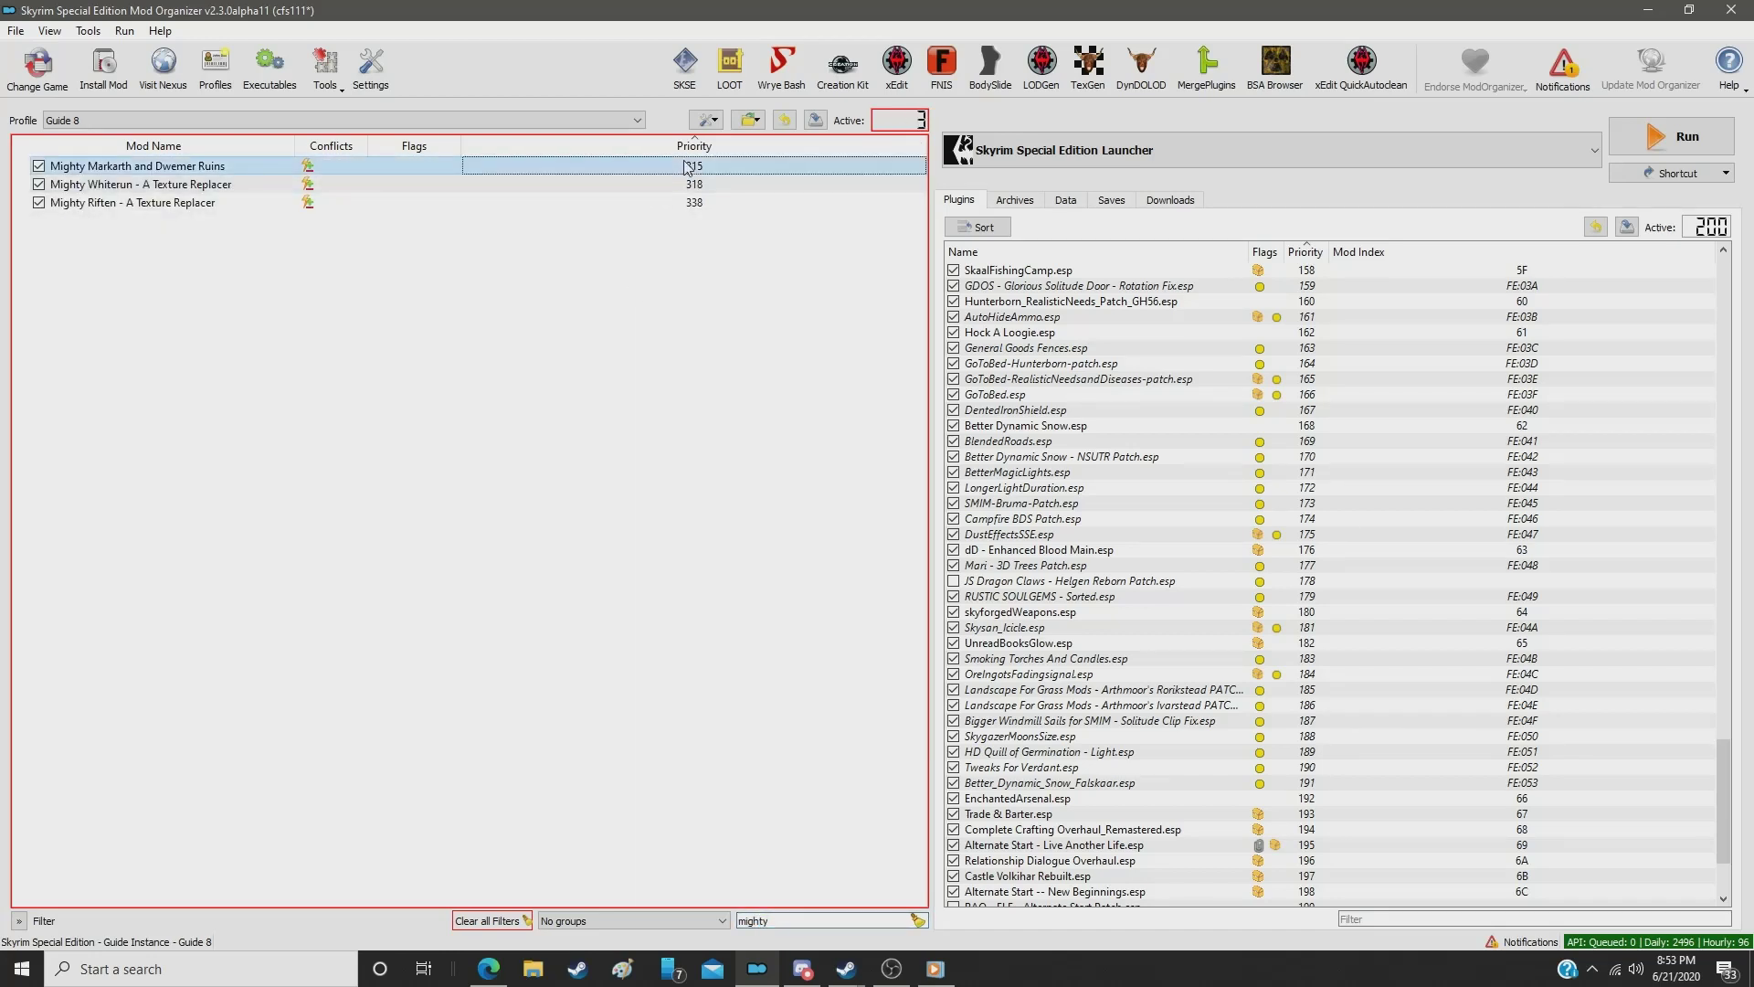
{"action": "double_click", "coordinate": [685, 167]}
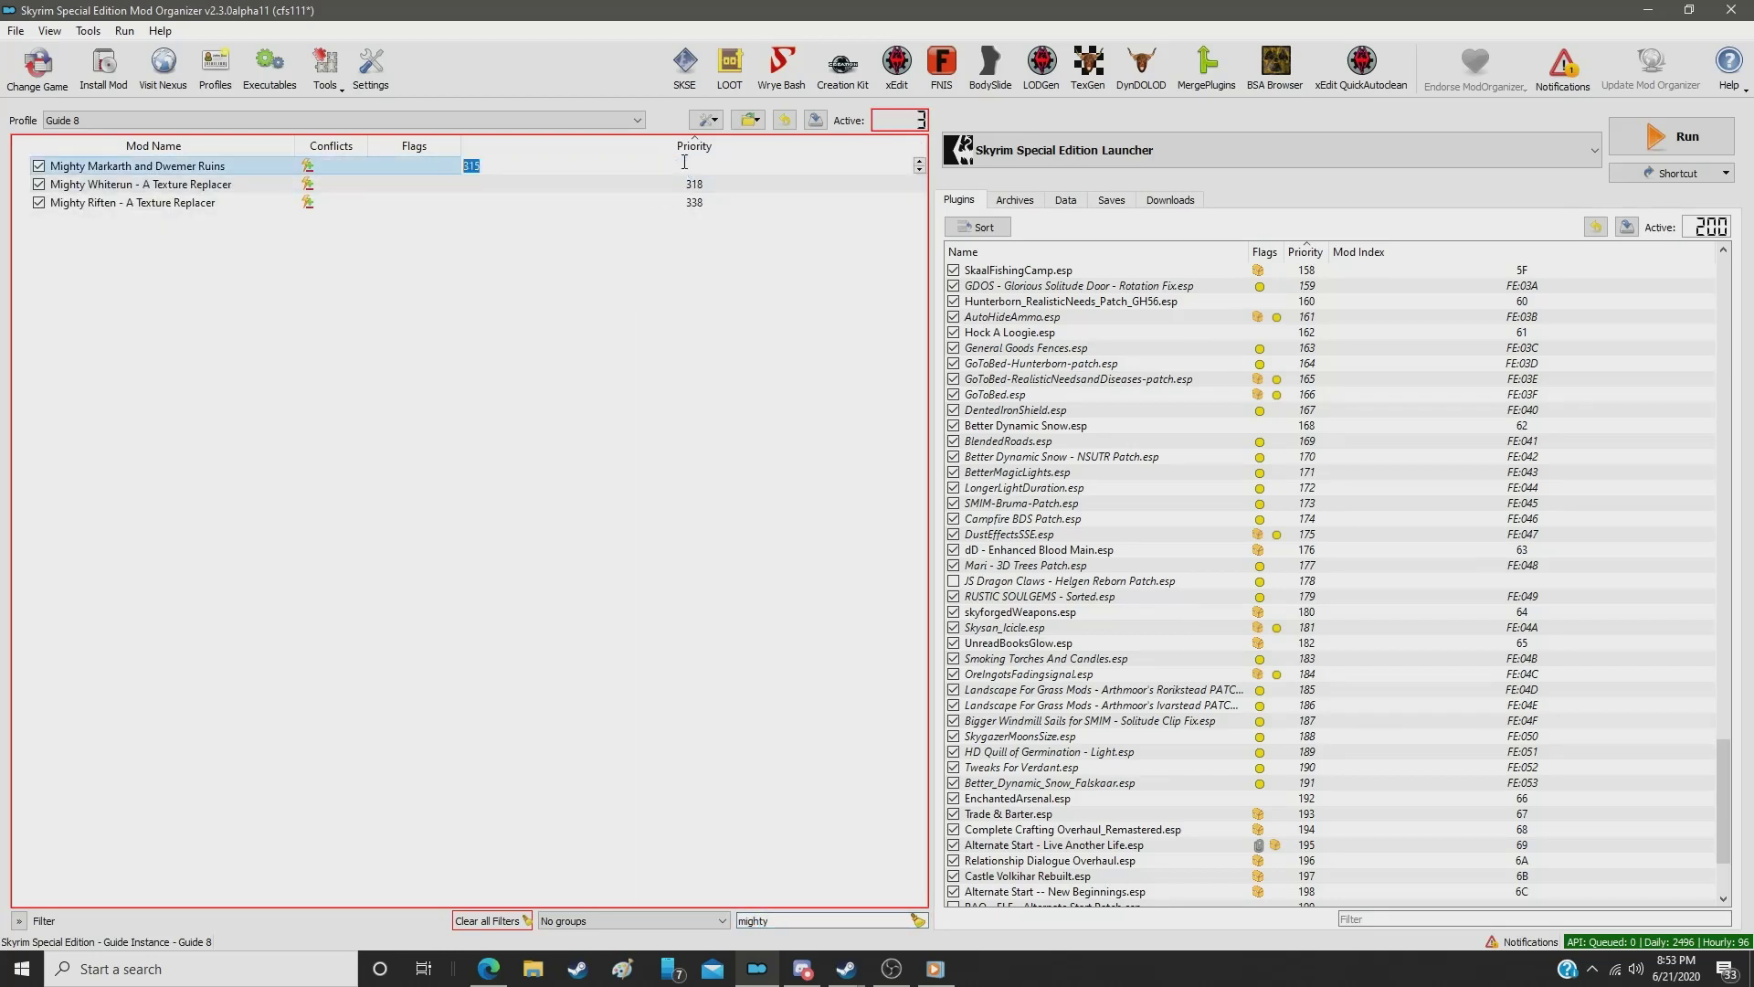
{"action": "type", "text": "221"}
{"action": "key", "text": "Return"}
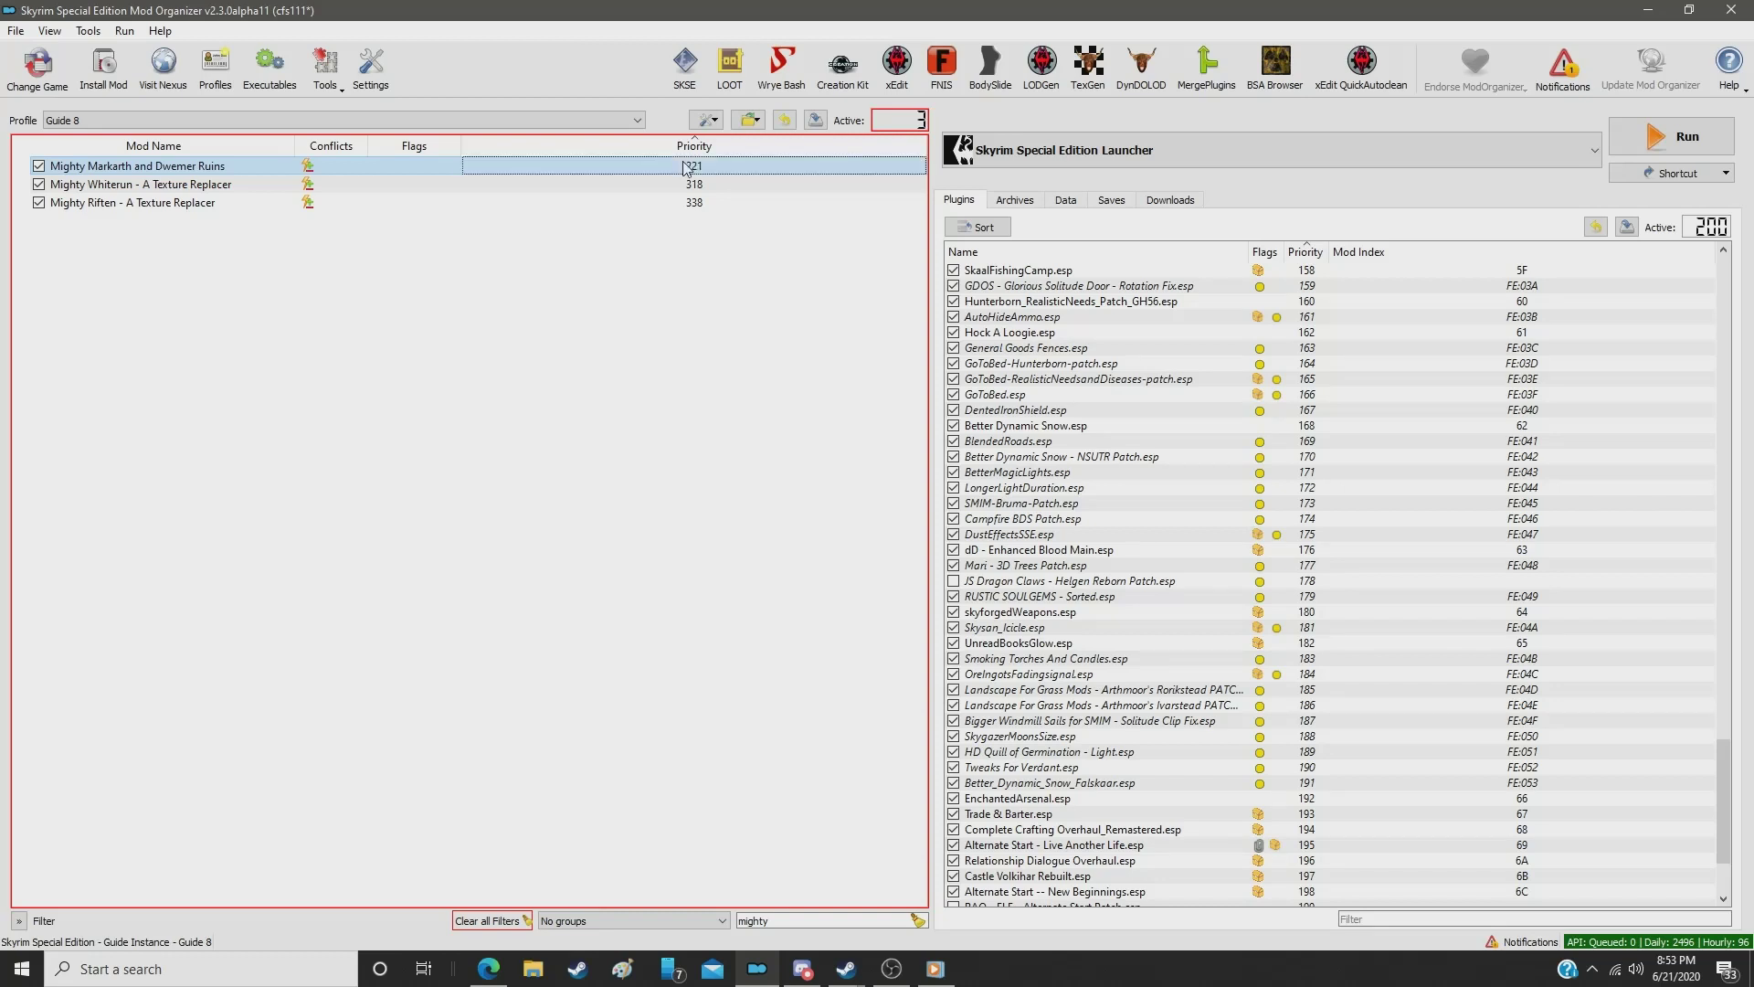
Step: Find Candle Glow by filtering the mod list for "candle" and set its priority to 222
{"action": "double_click", "coordinate": [846, 915]}
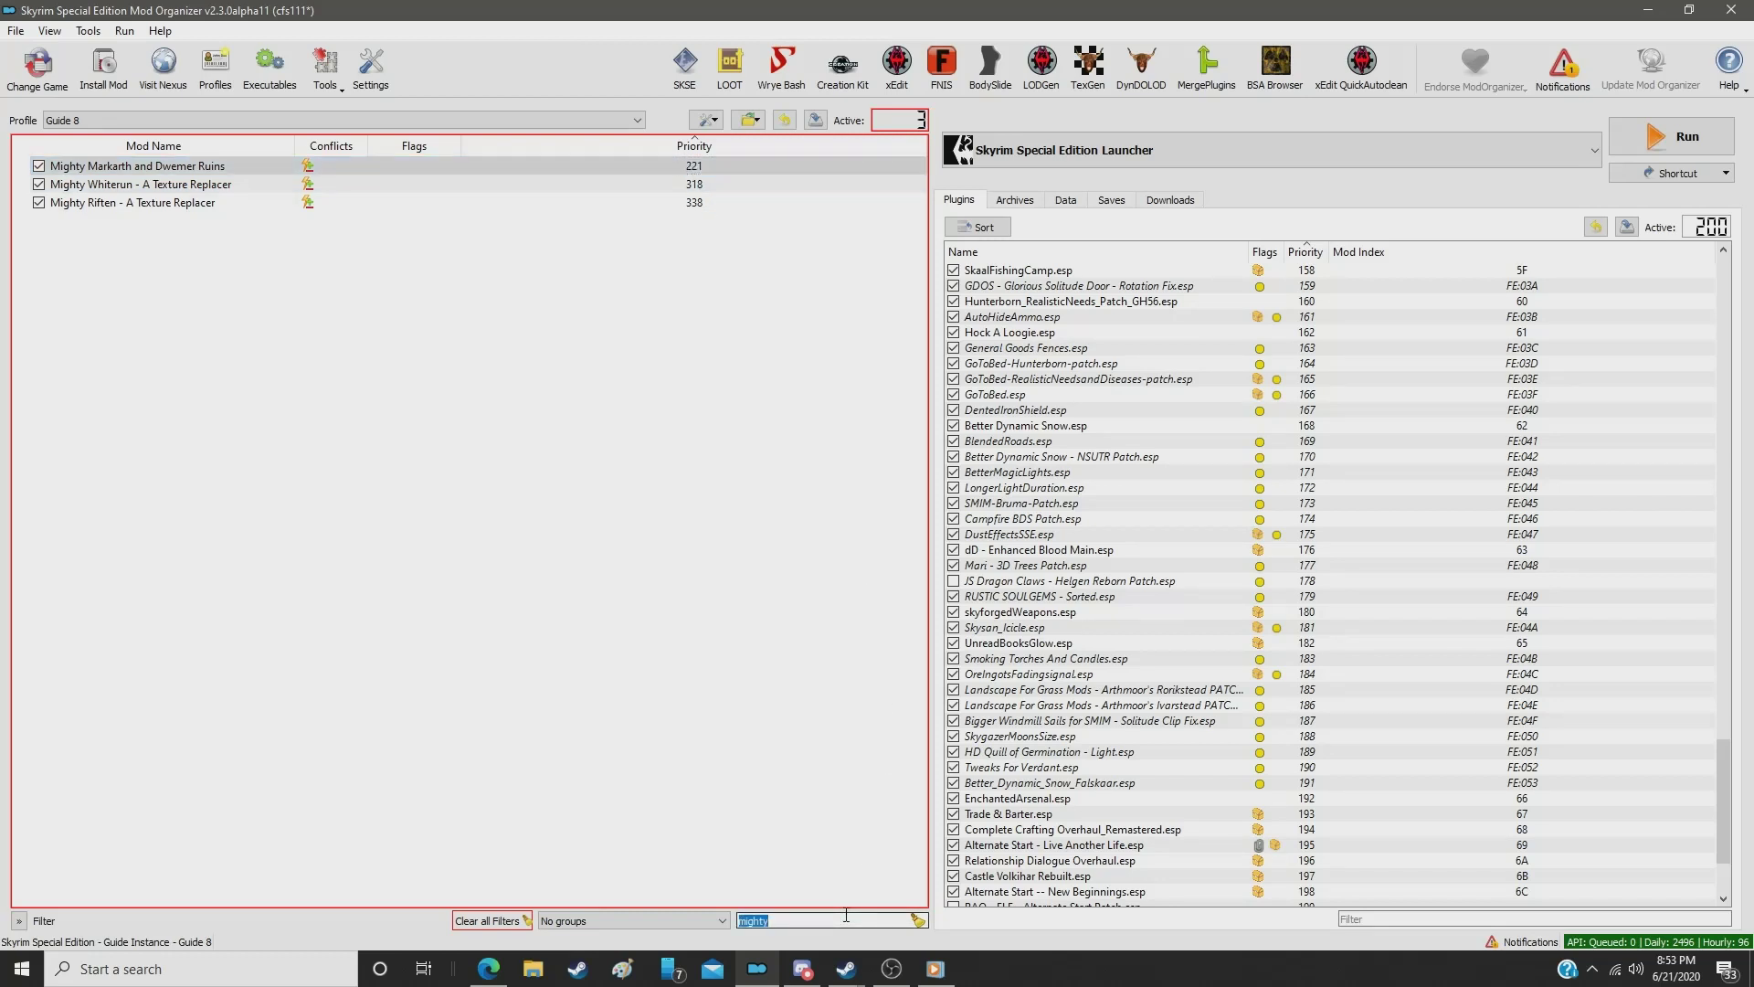
{"action": "type", "text": "candle"}
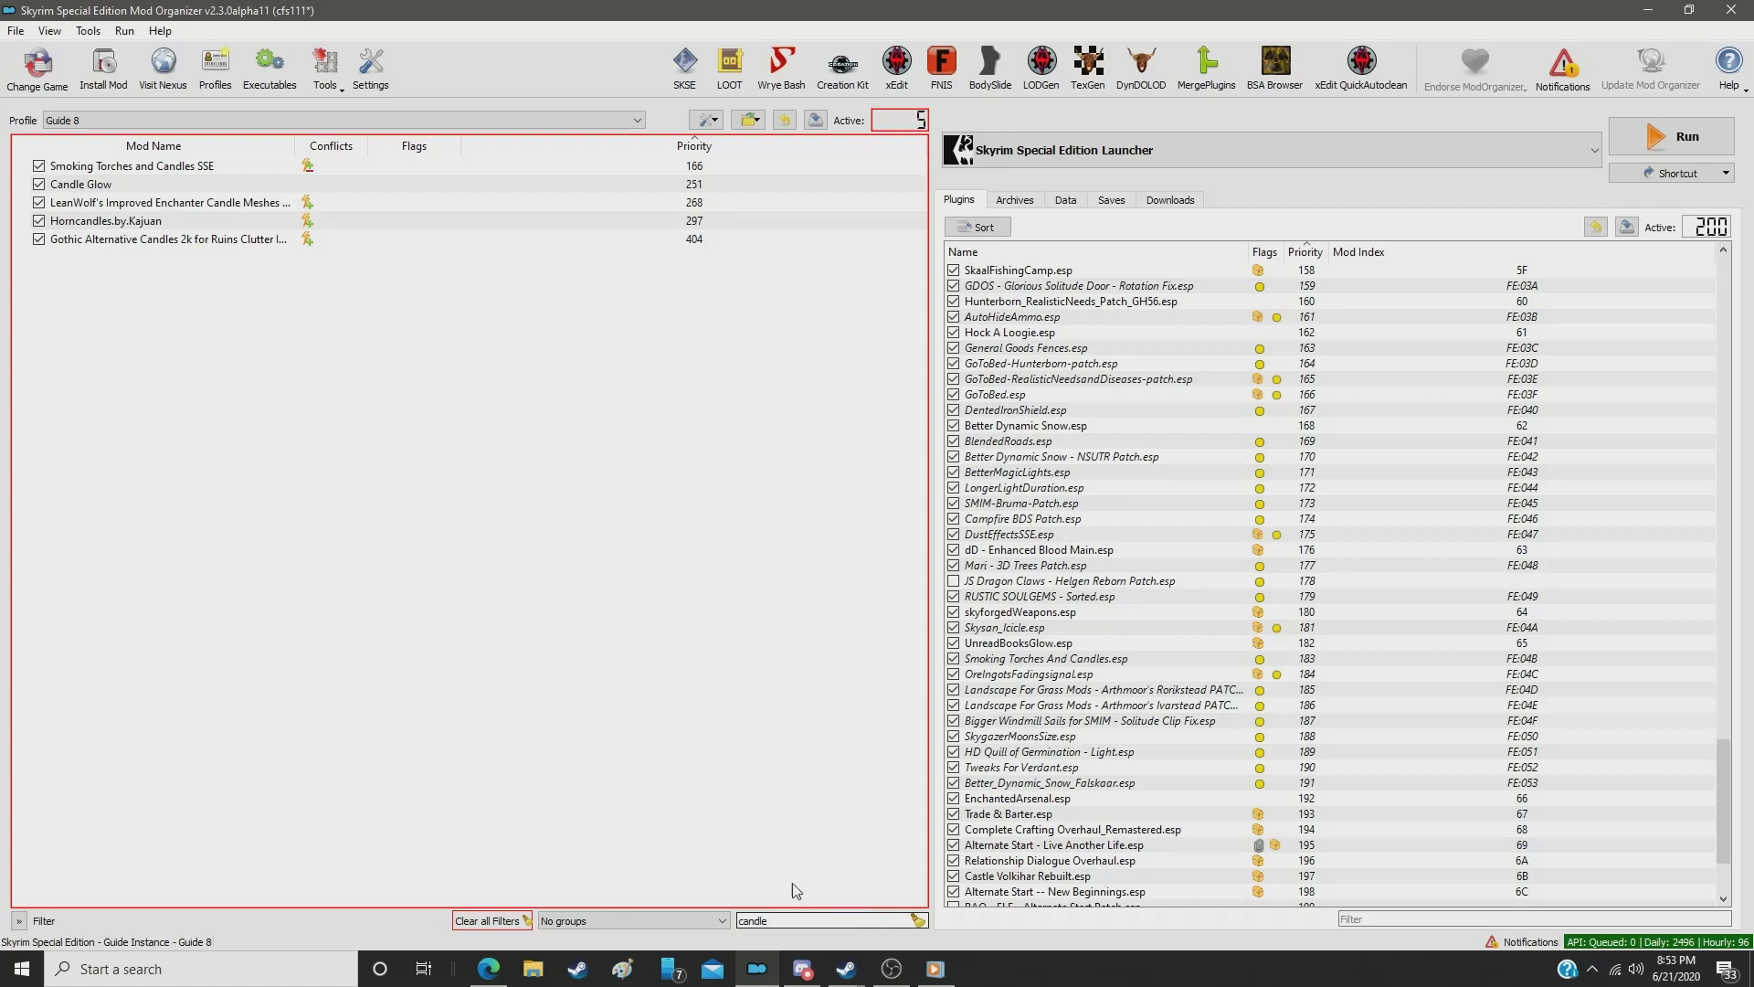
{"action": "left_click", "coordinate": [666, 186]}
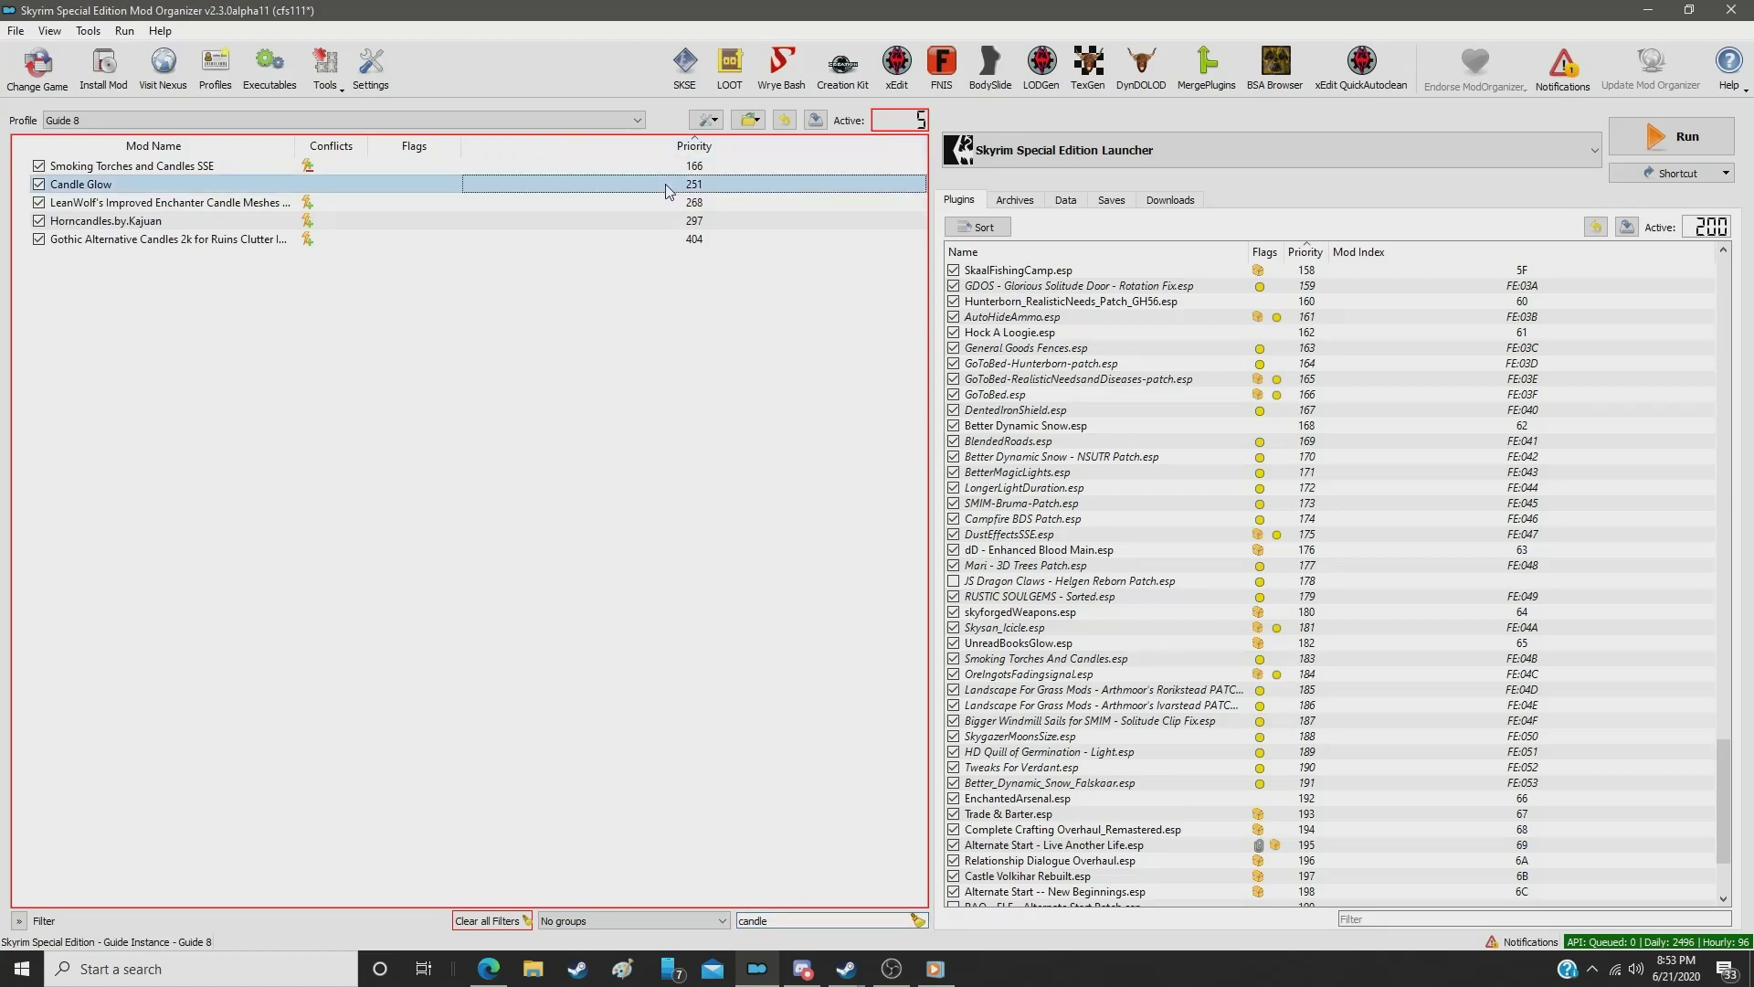
{"action": "left_click", "coordinate": [666, 192]}
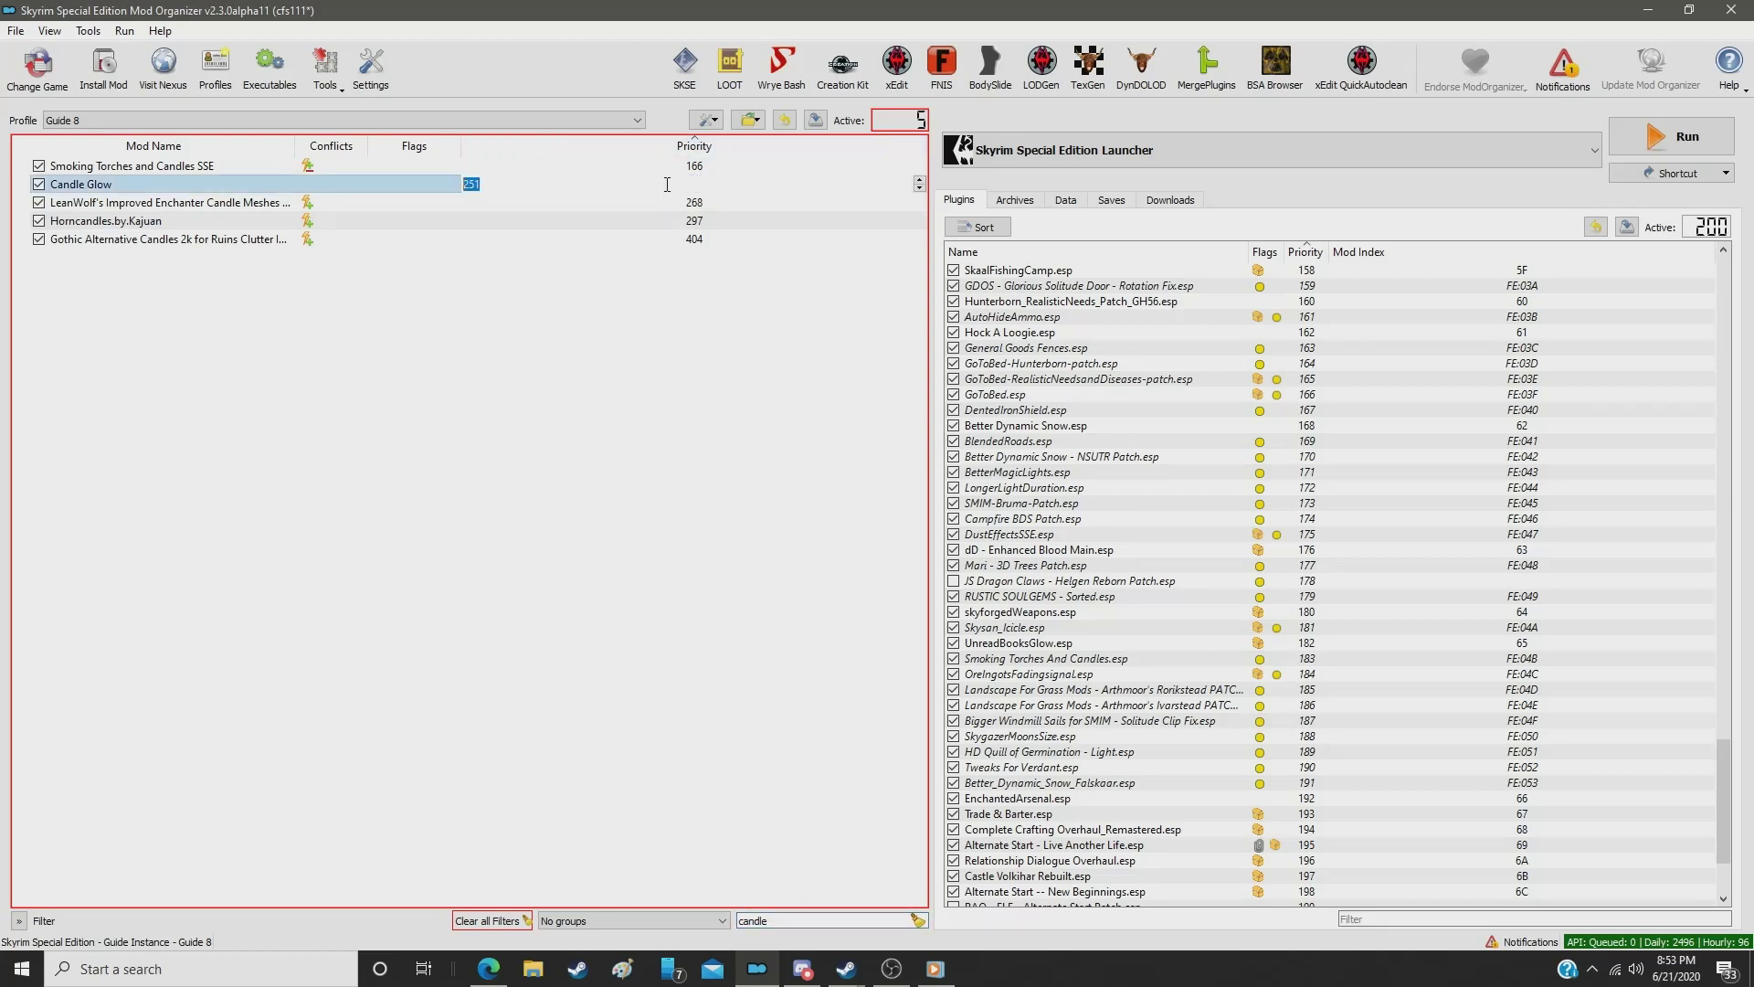
{"action": "type", "text": "222"}
{"action": "key", "text": "Return"}
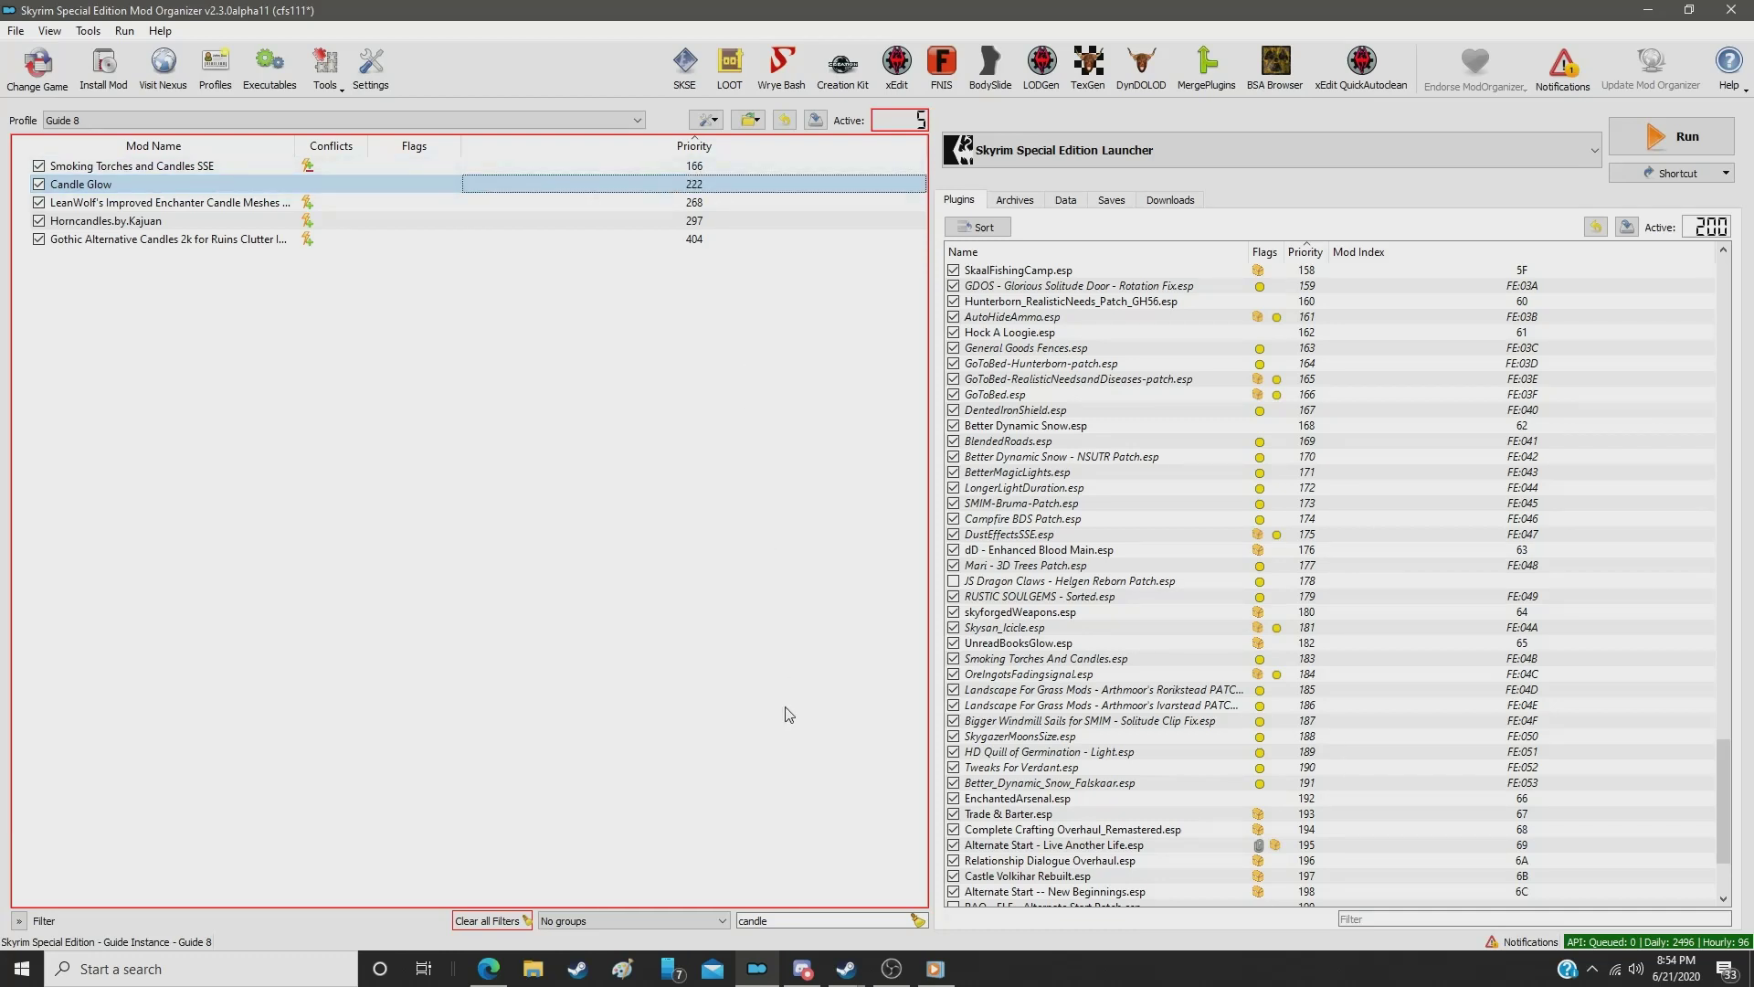
Step: Find RUGNAROK - Special Edition by filtering the mod list for "rug" and set its priority to 223
{"action": "left_click", "coordinate": [783, 916]}
{"action": "double_click", "coordinate": [783, 915]}
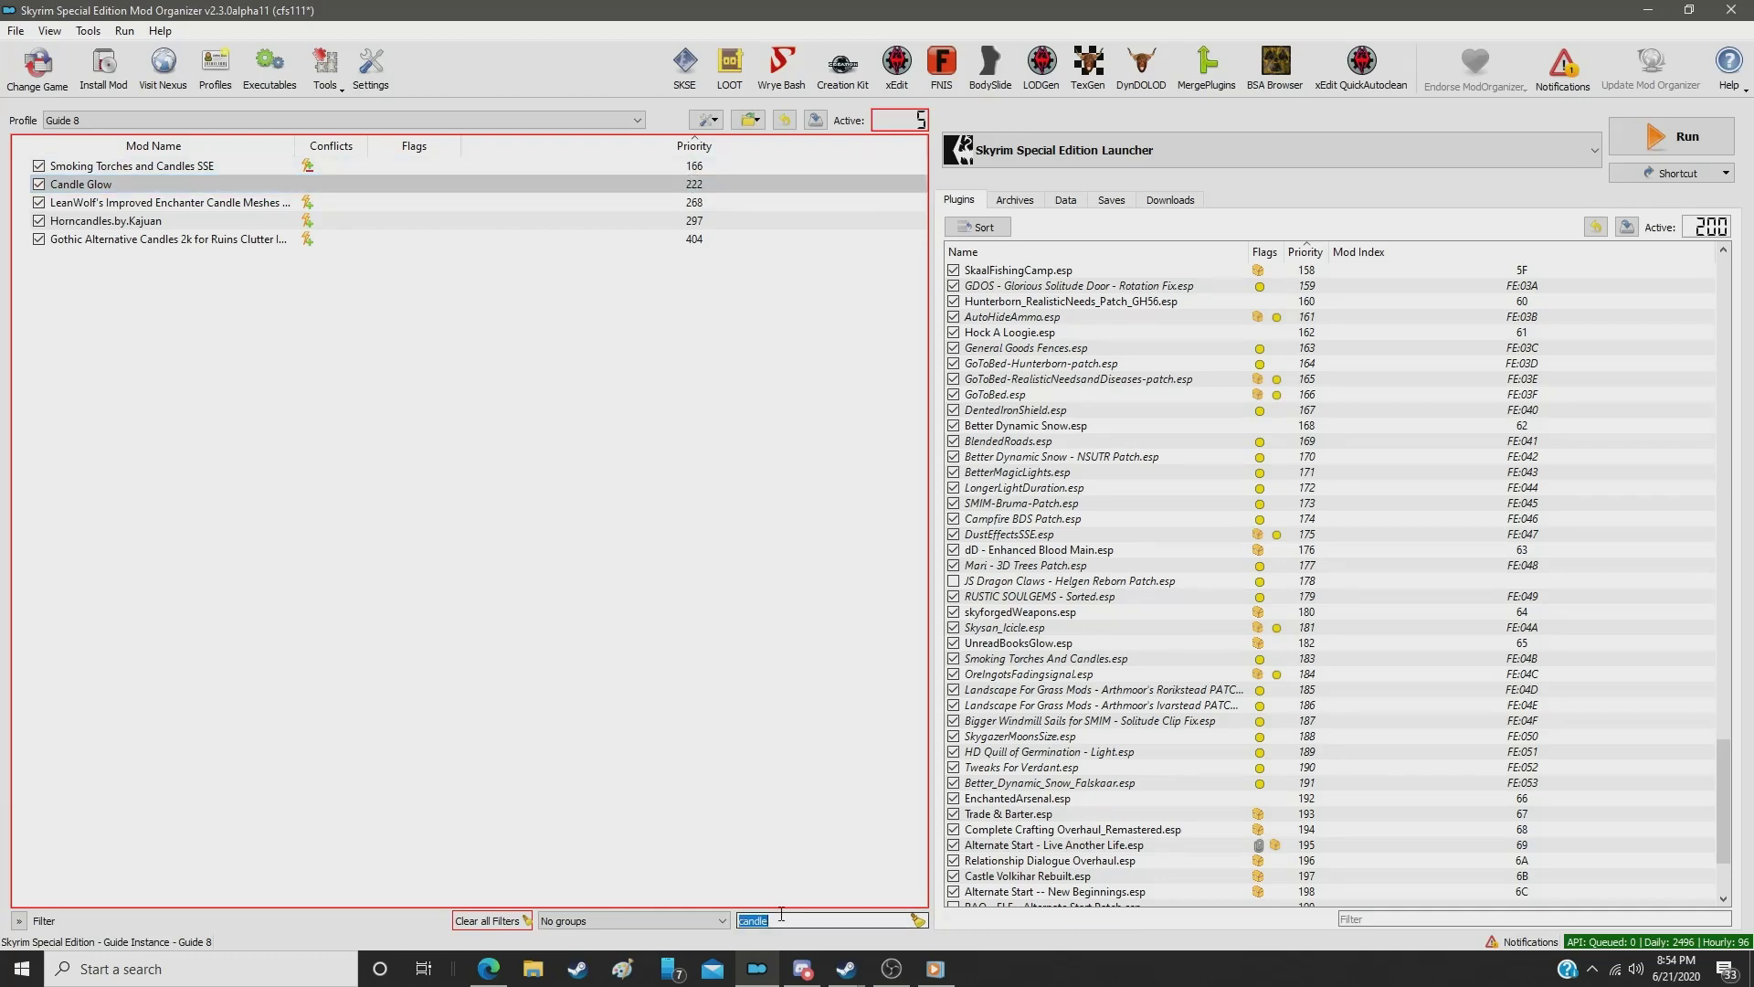
{"action": "type", "text": "rug"}
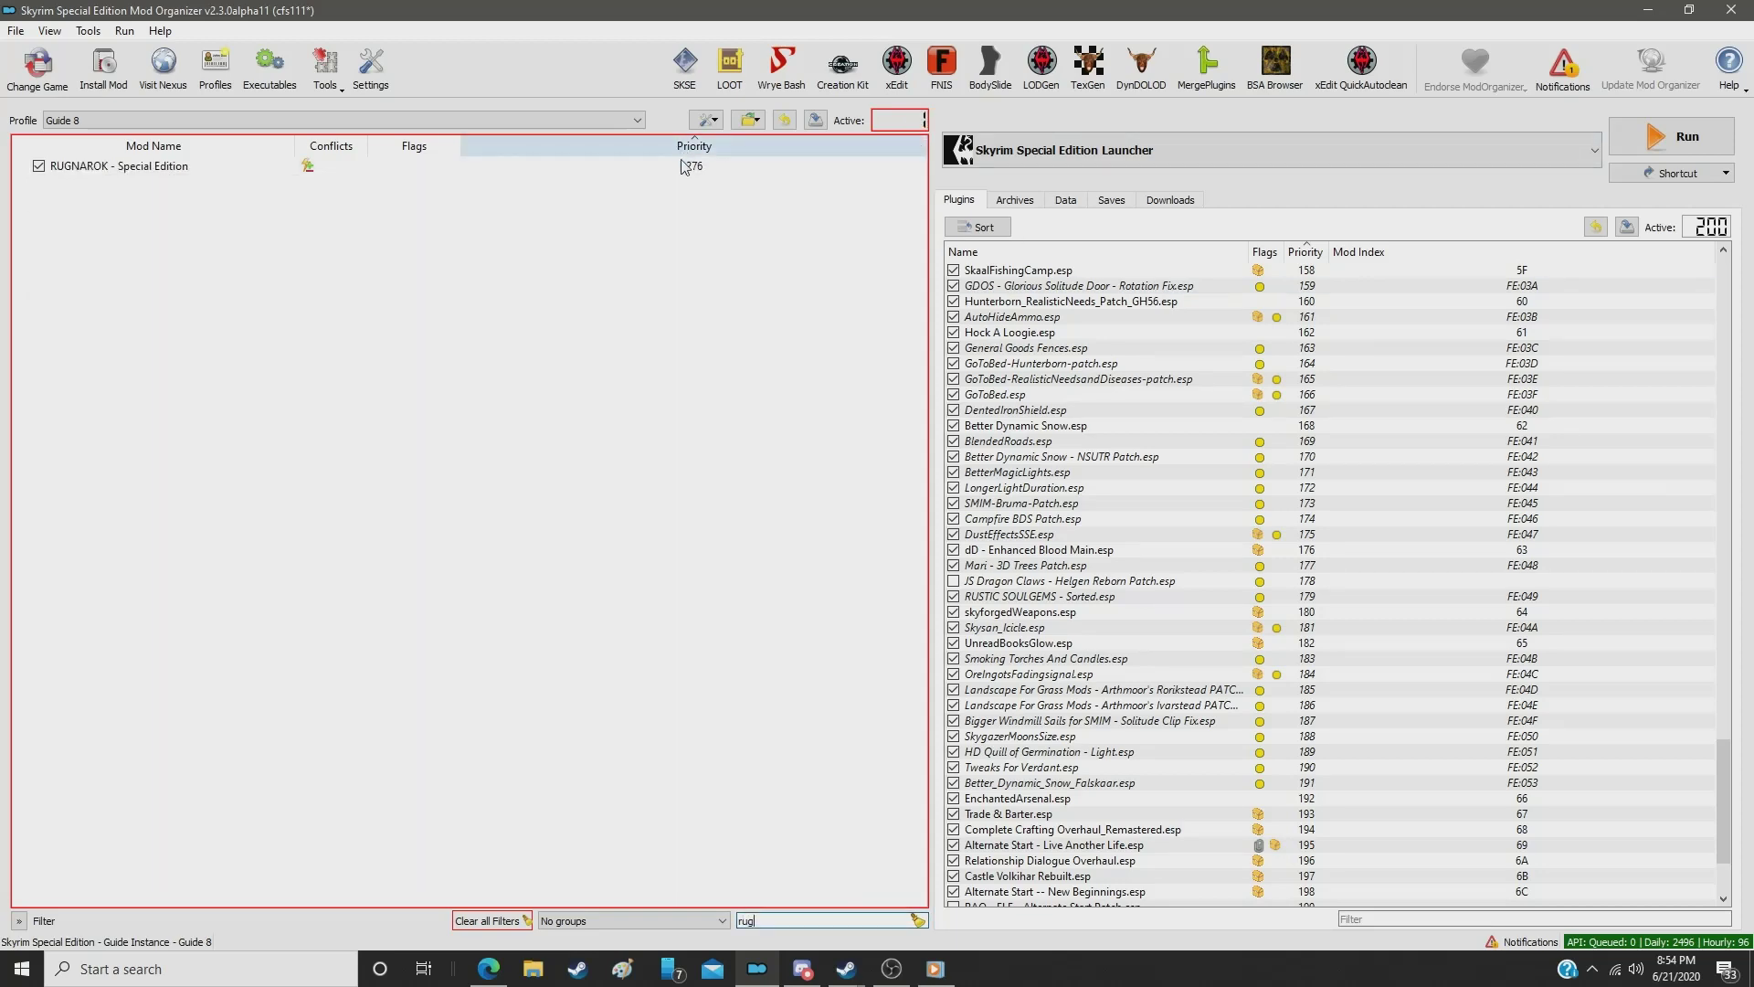
{"action": "left_click", "coordinate": [680, 167]}
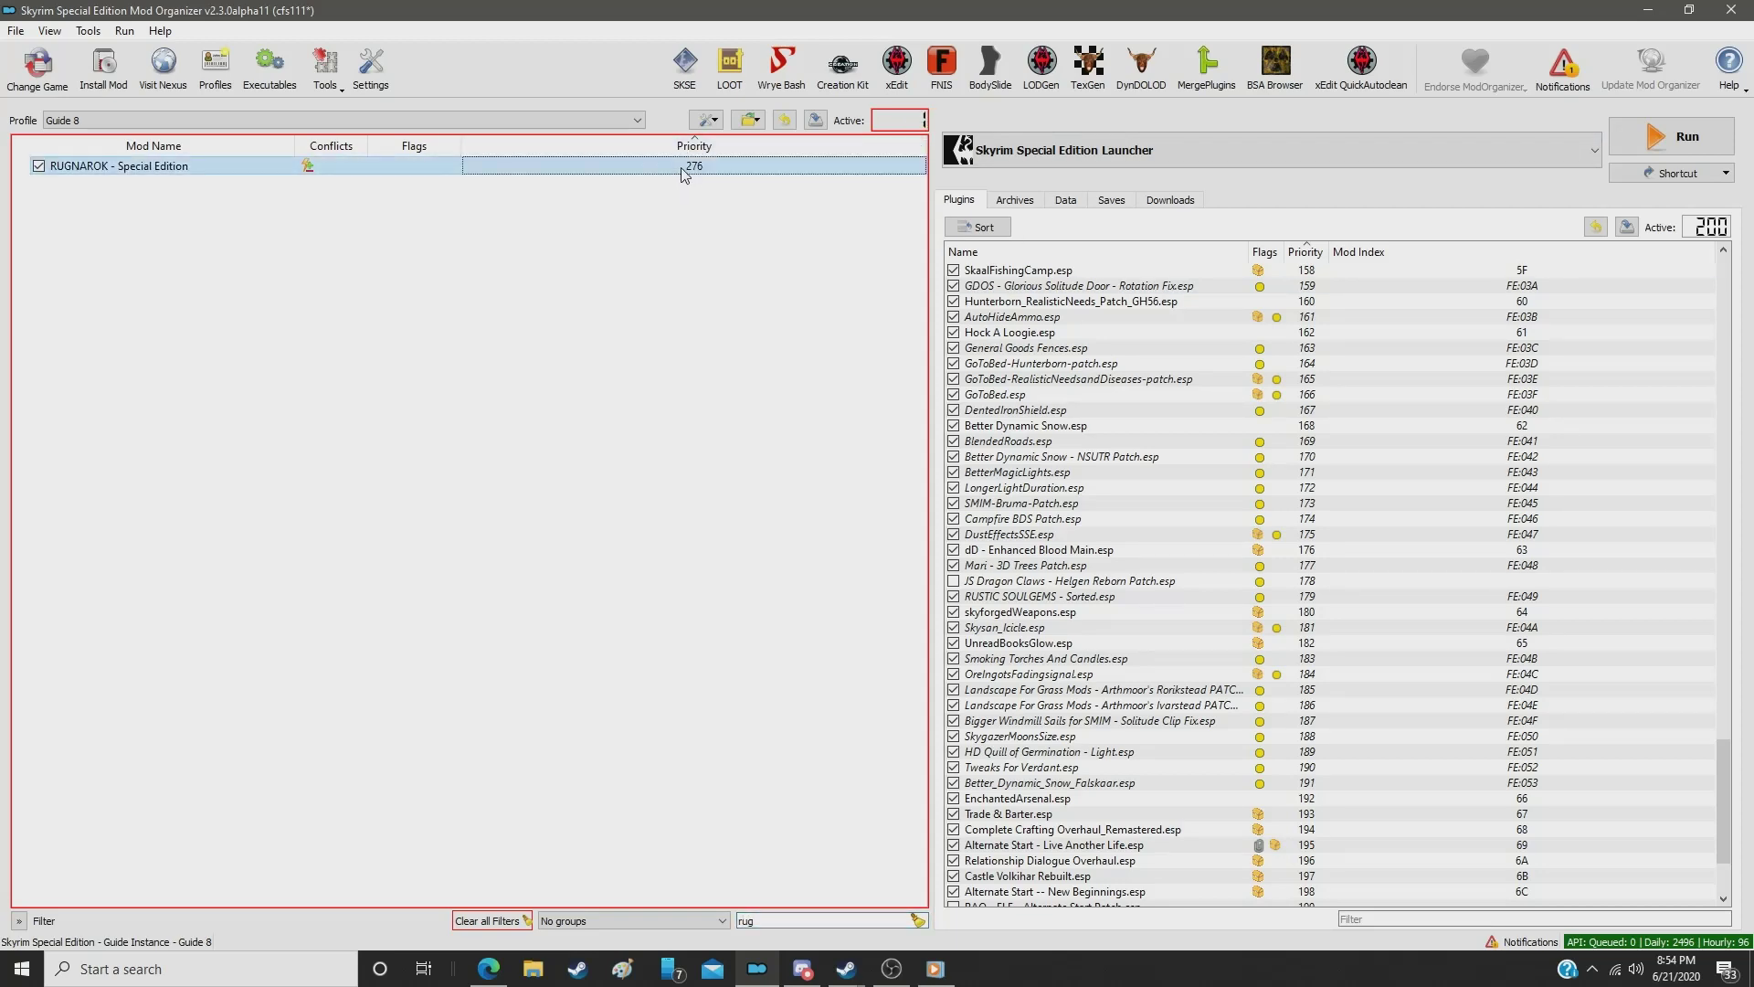
{"action": "double_click", "coordinate": [681, 167]}
{"action": "type", "text": "223"}
{"action": "key", "text": "Return"}
Step: Find Winterhold HD by CleverCharff 4K 2K by filtering the mod list for "winter" and set its priority to 224
{"action": "double_click", "coordinate": [792, 919]}
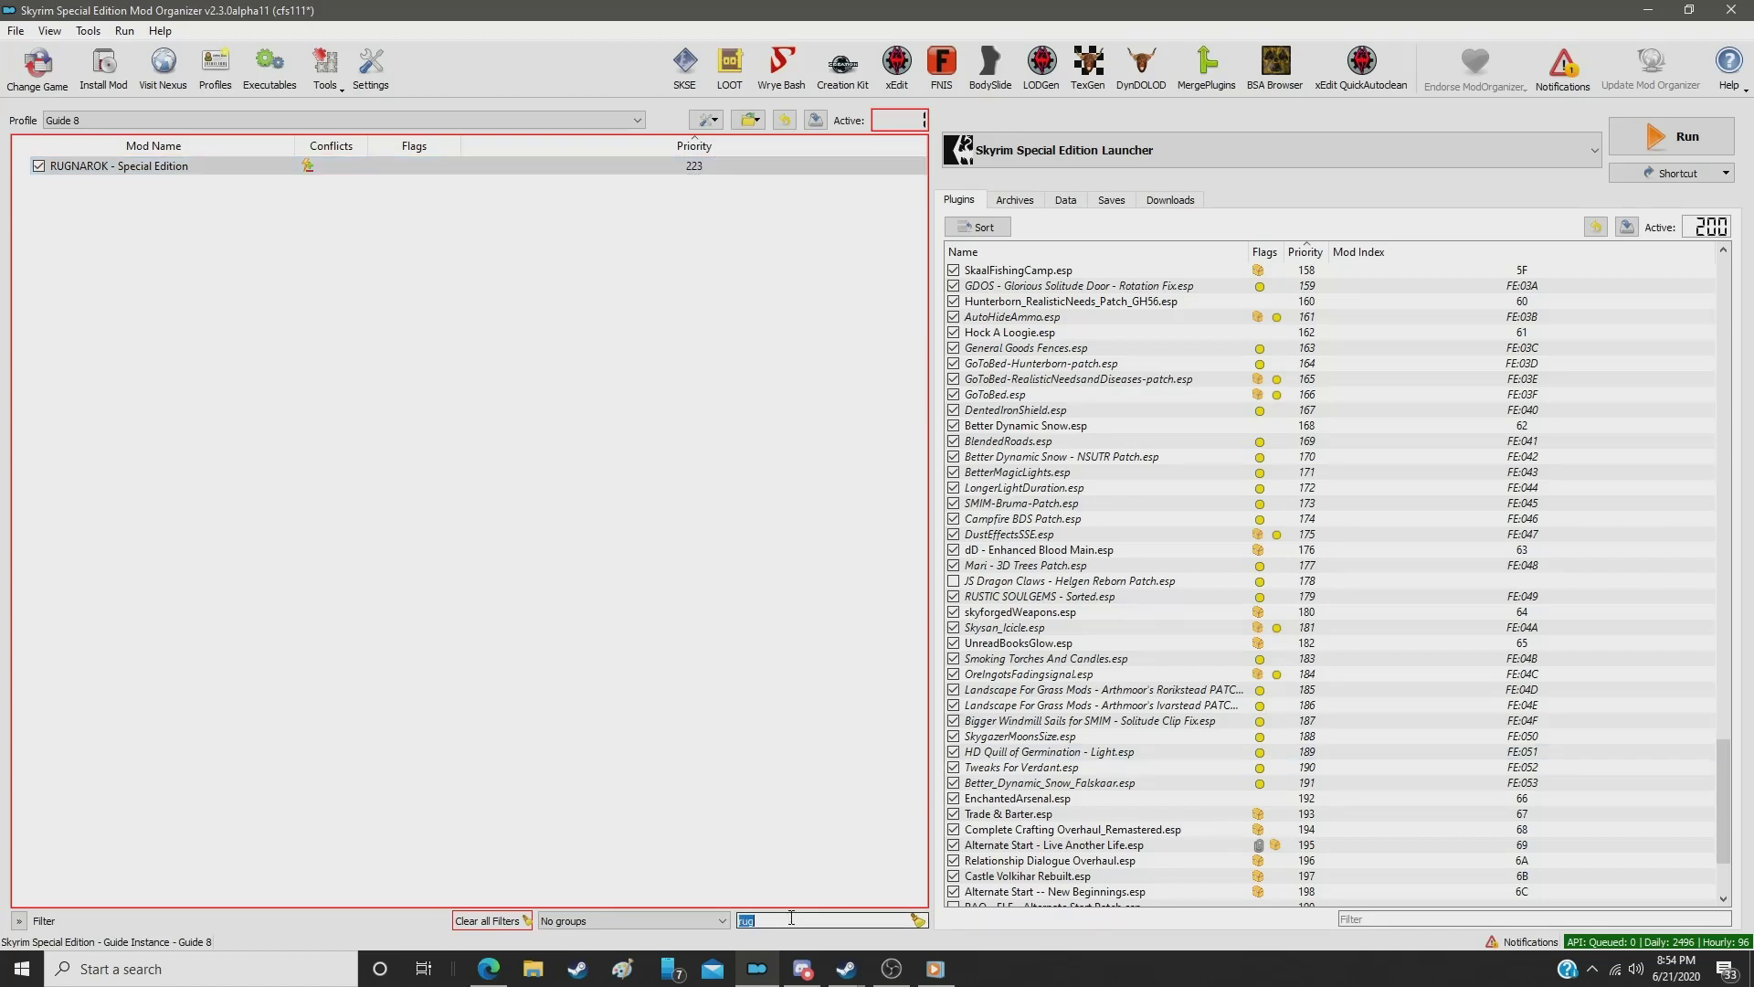
{"action": "type", "text": "winter"}
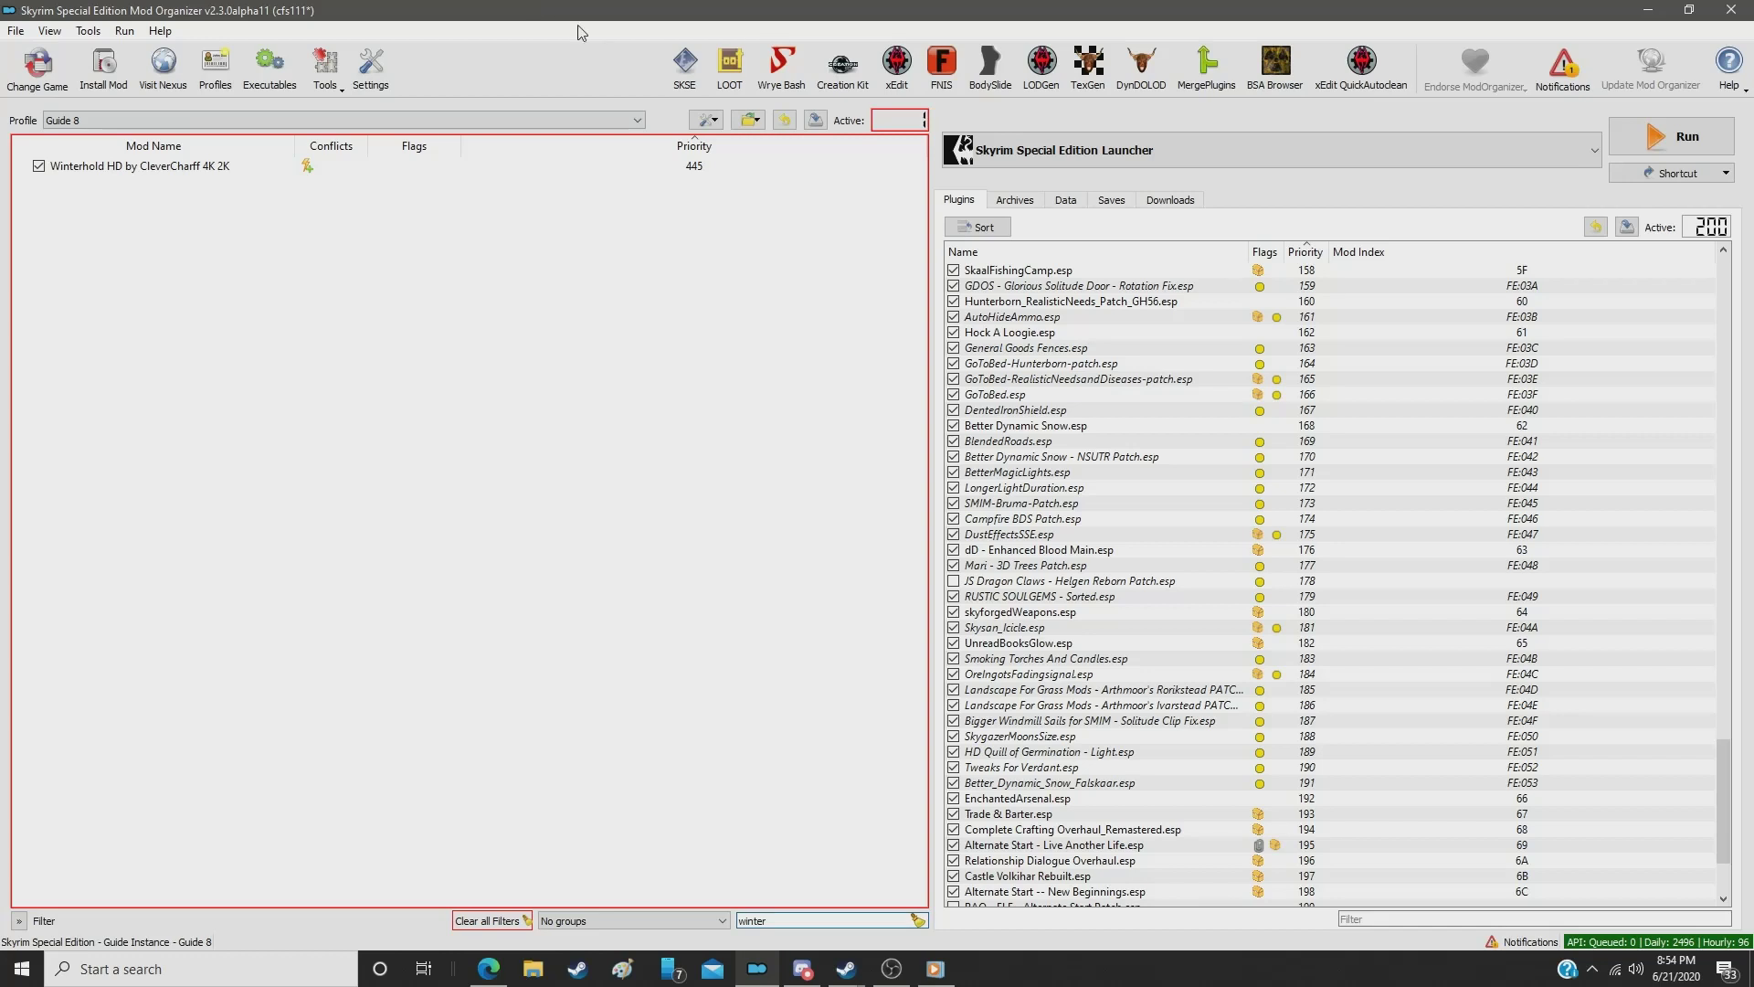
{"action": "left_click", "coordinate": [689, 167]}
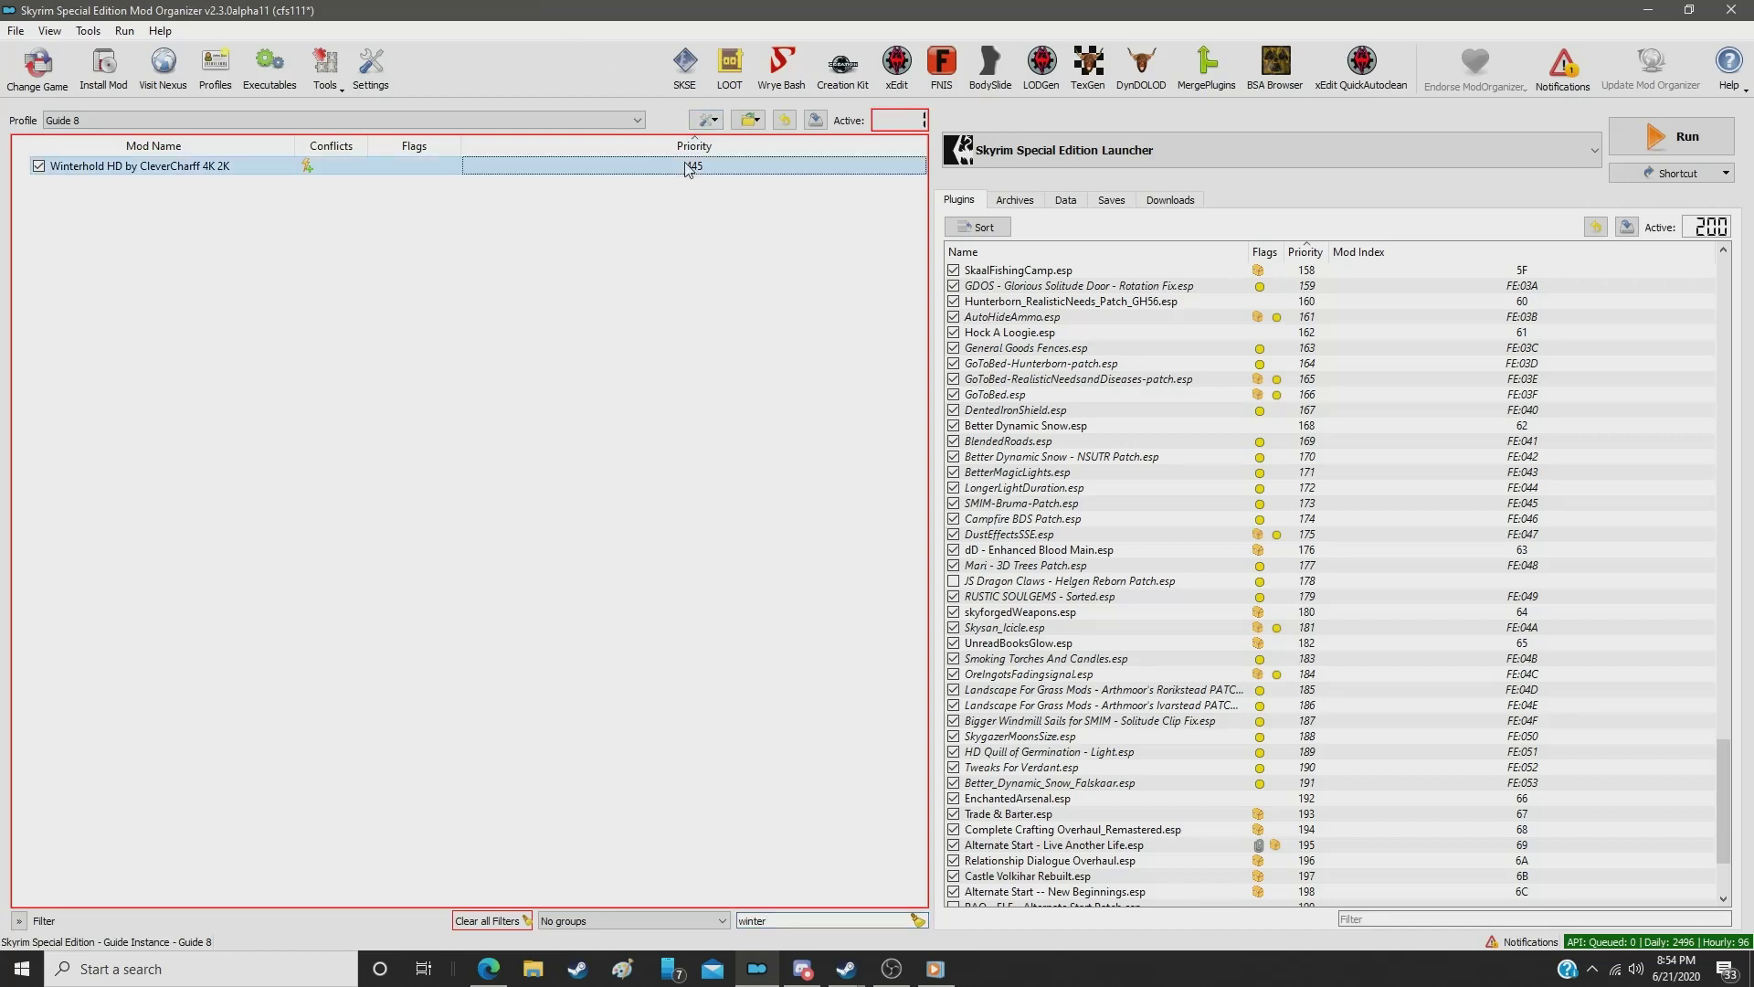
{"action": "double_click", "coordinate": [688, 167]}
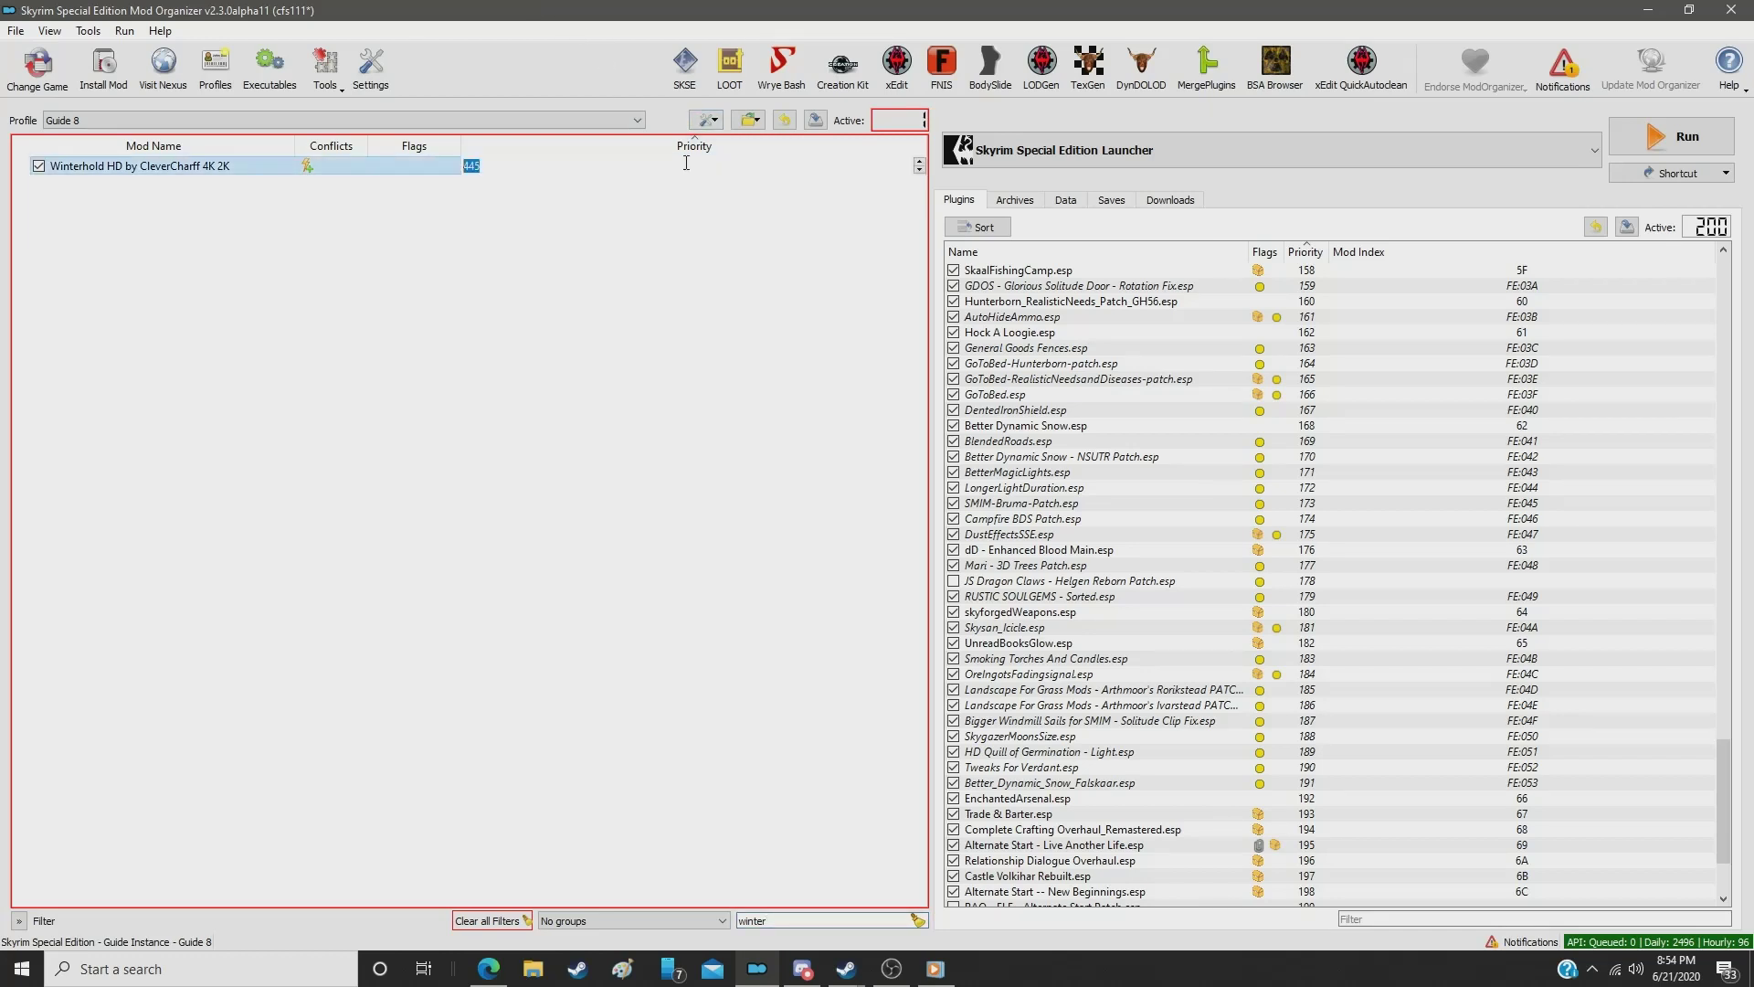
{"action": "type", "text": "224"}
{"action": "key", "text": "Return"}
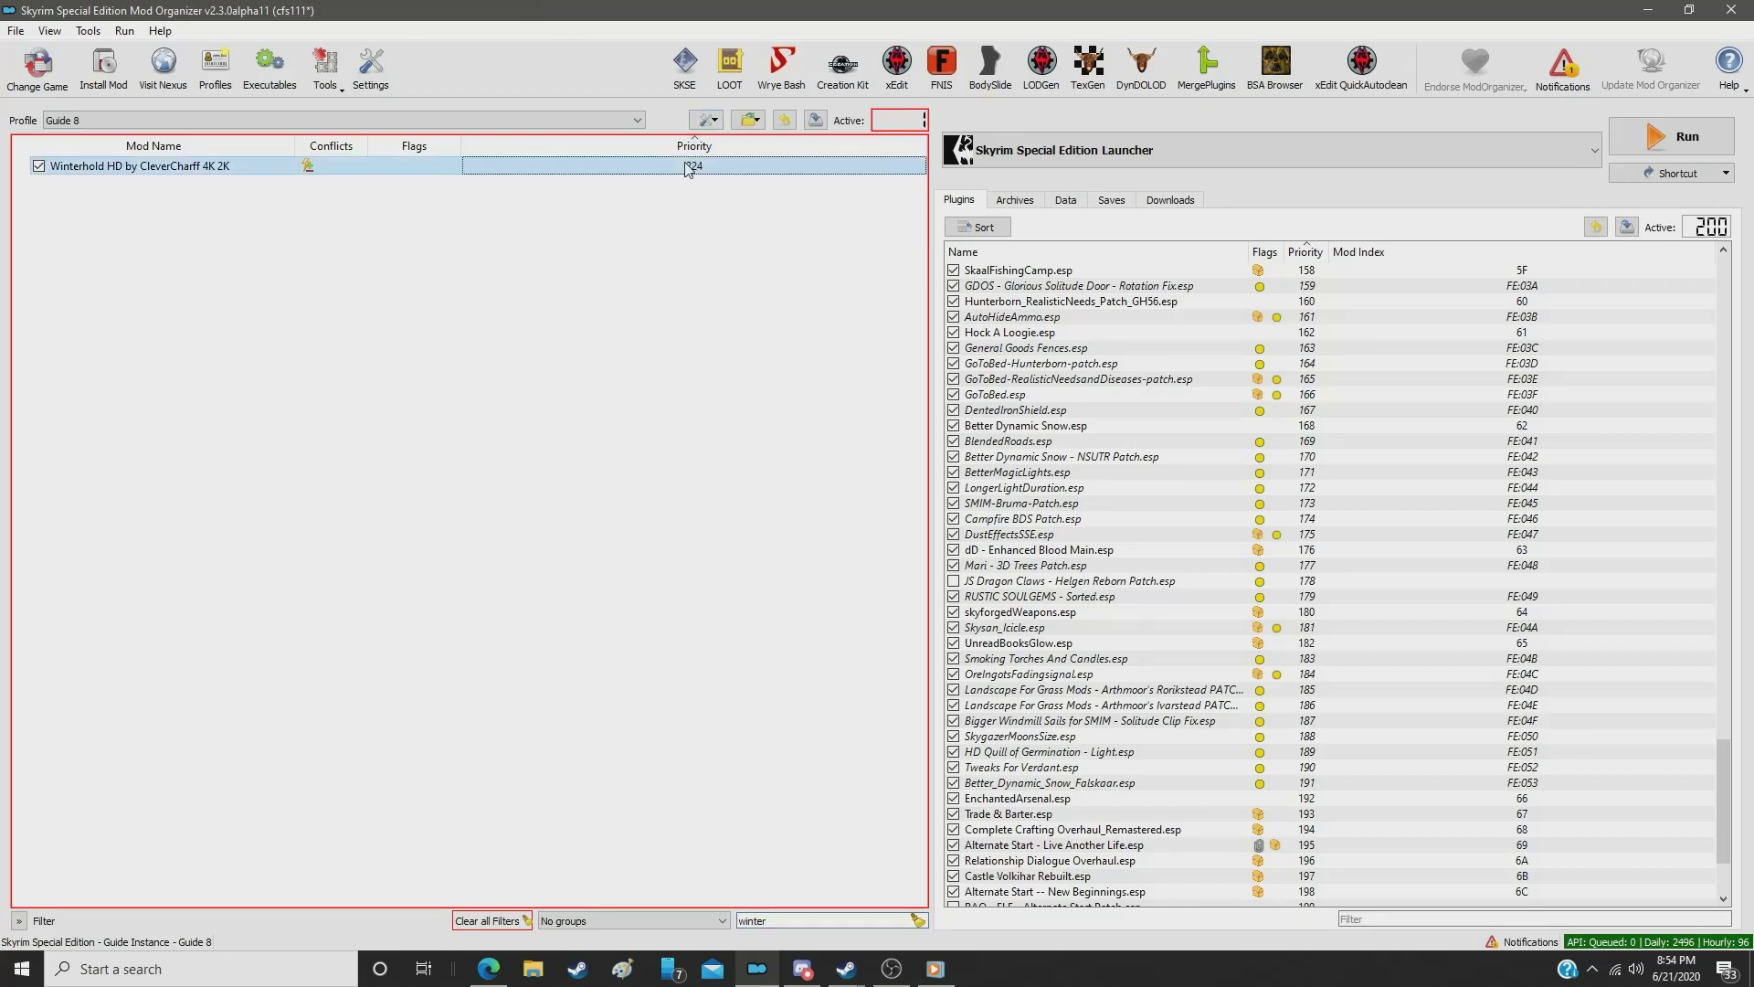
Step: Find CleverCharff's Apocrypha 4K 2K by filtering the mod list for "apoc" and set its priority to 225
{"action": "double_click", "coordinate": [809, 919]}
{"action": "type", "text": "apoc"}
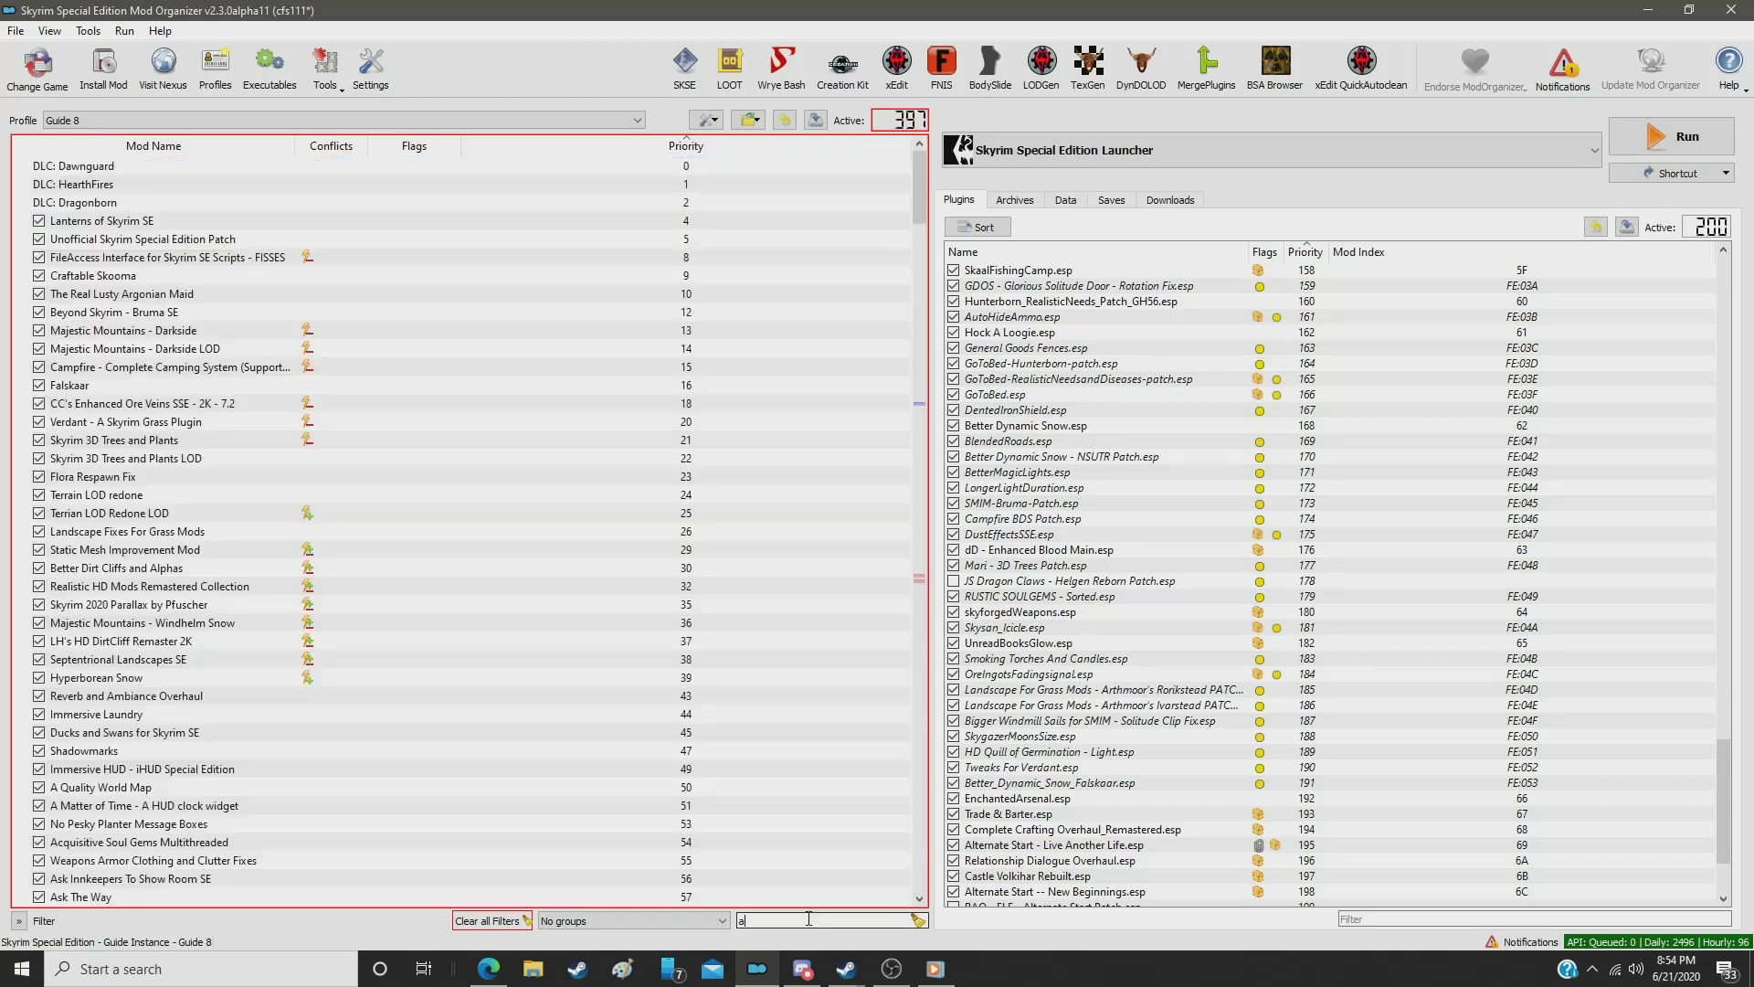
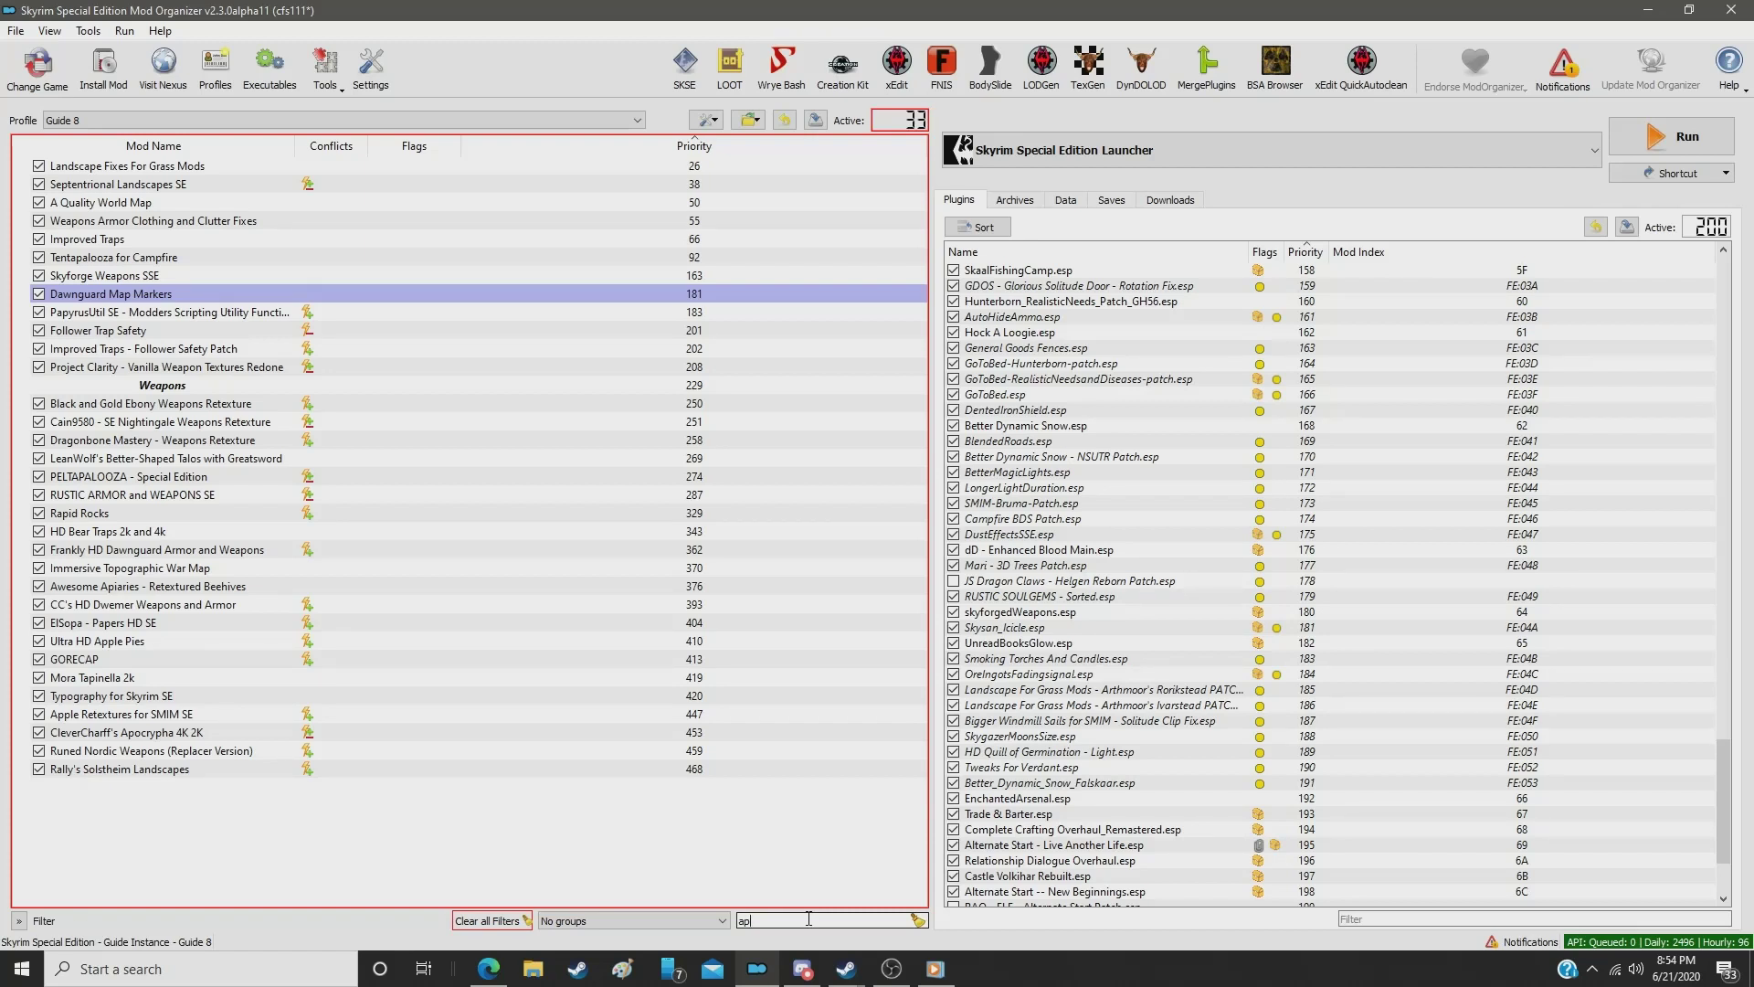
{"action": "type", "text": "o"}
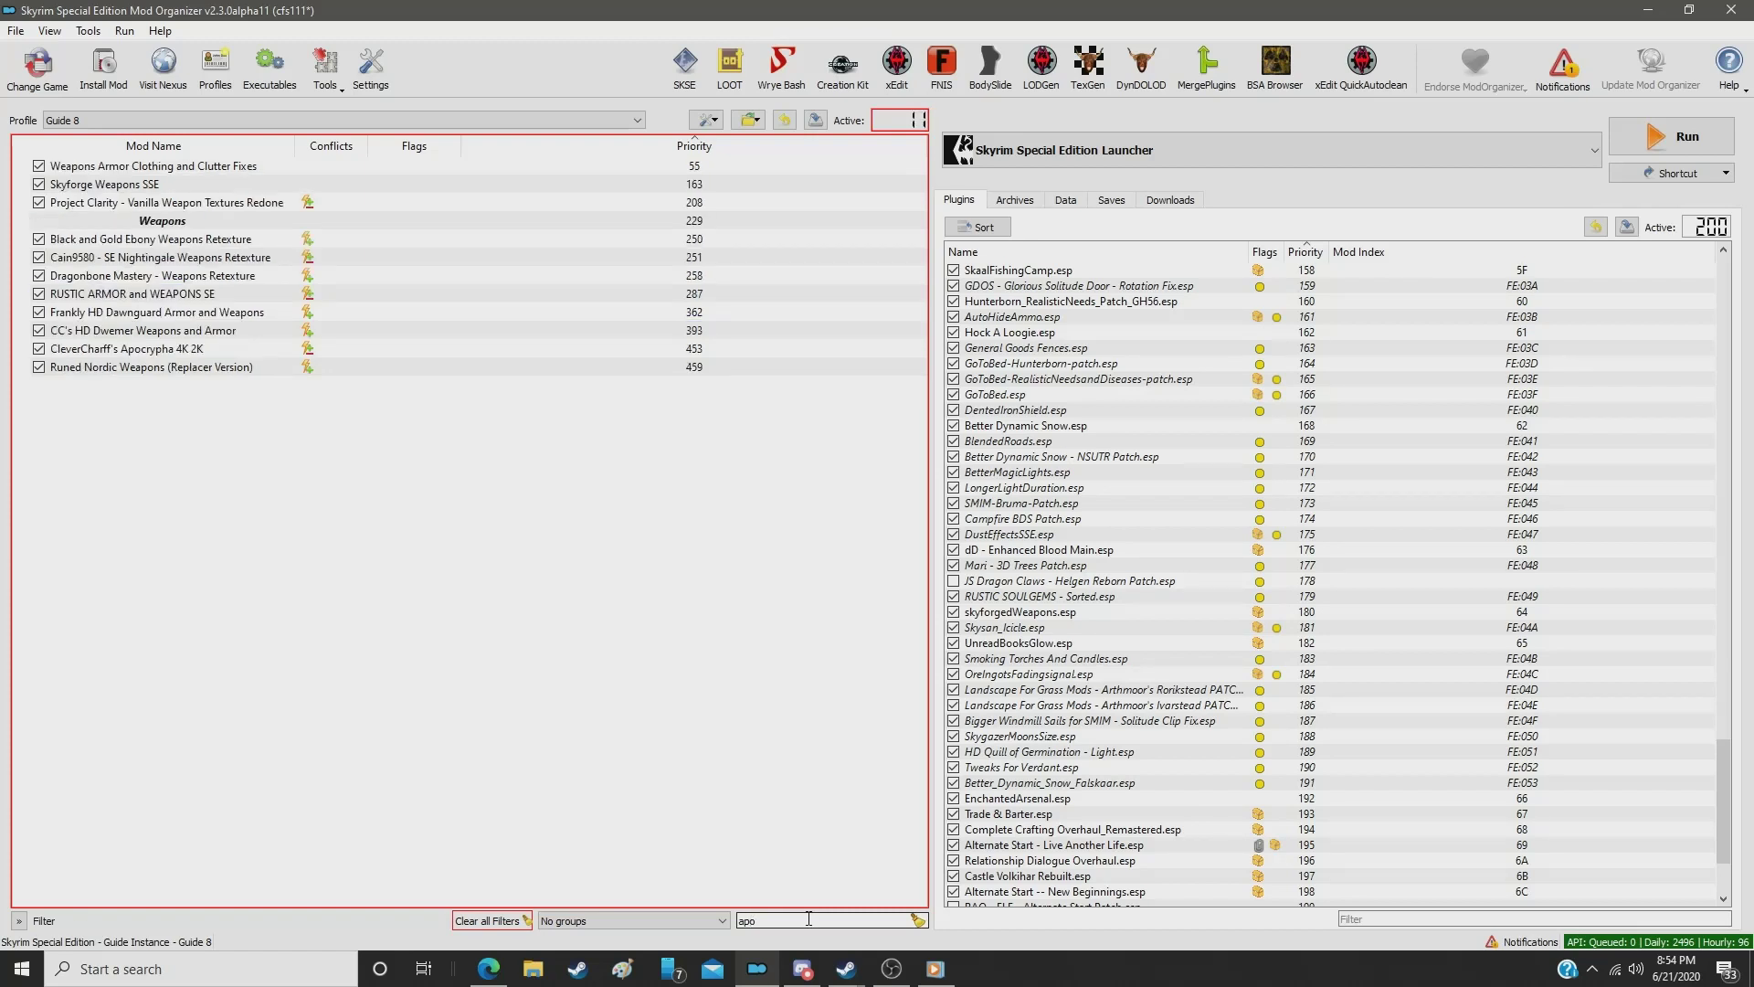
{"action": "type", "text": "c"}
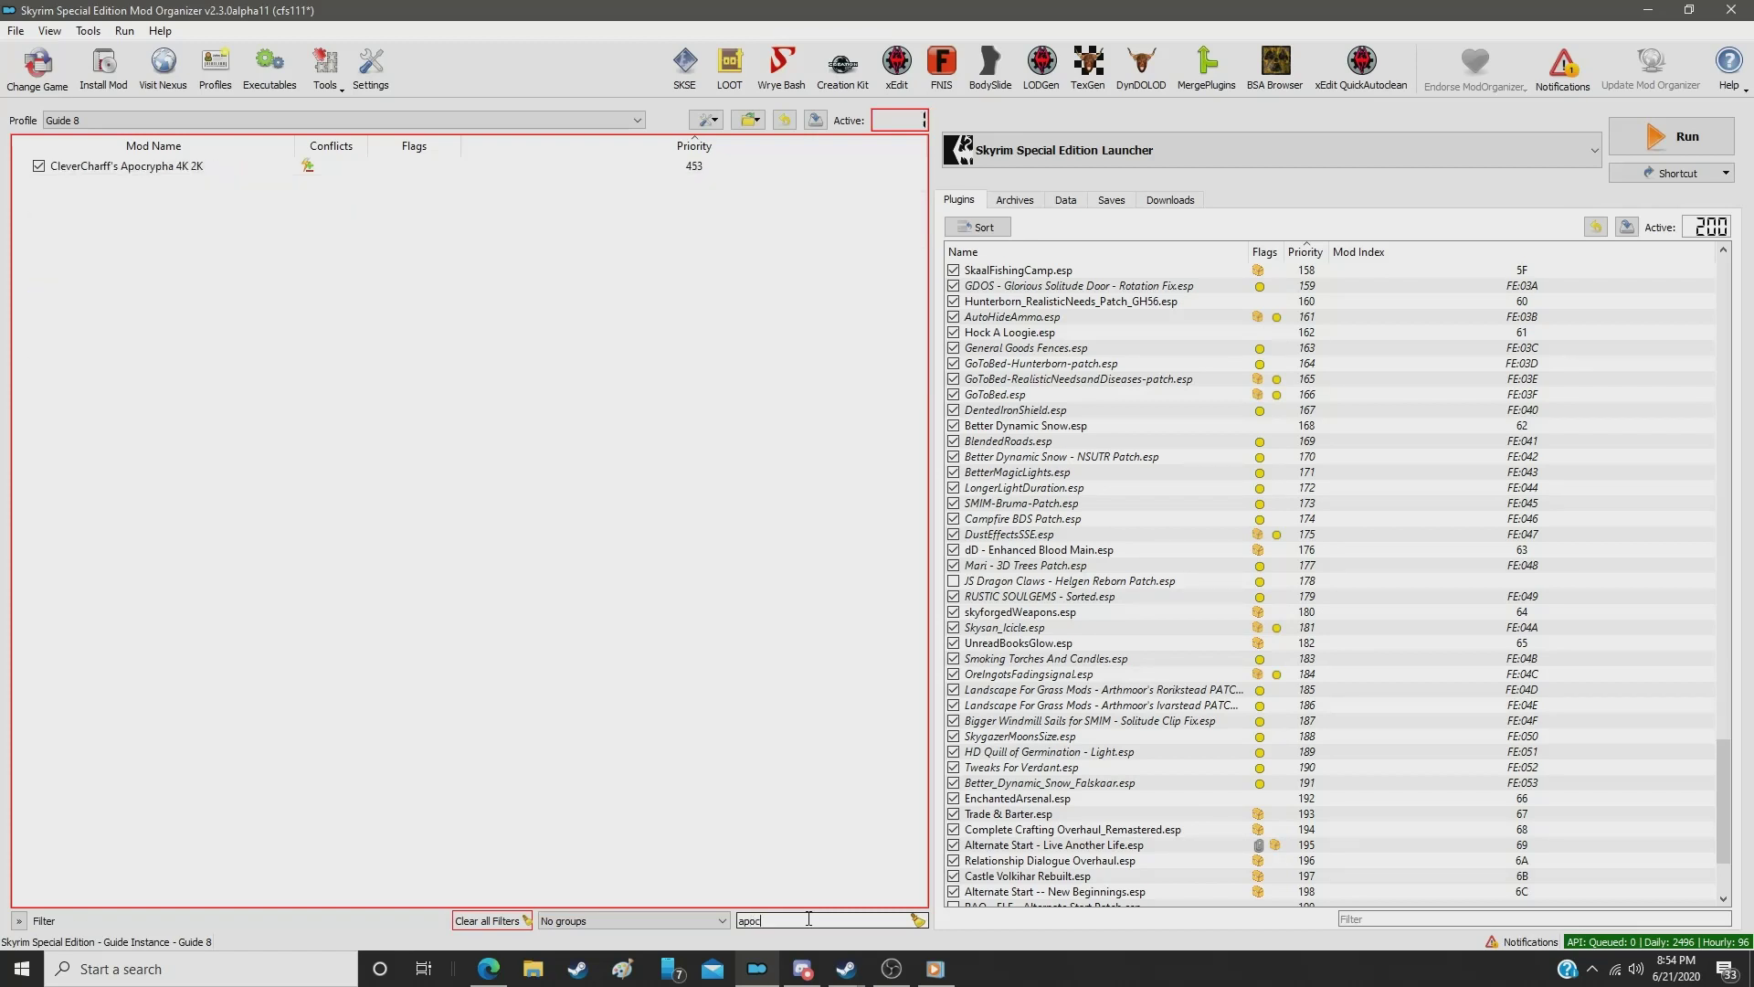
{"action": "left_click", "coordinate": [692, 168]}
{"action": "left_click", "coordinate": [692, 167]}
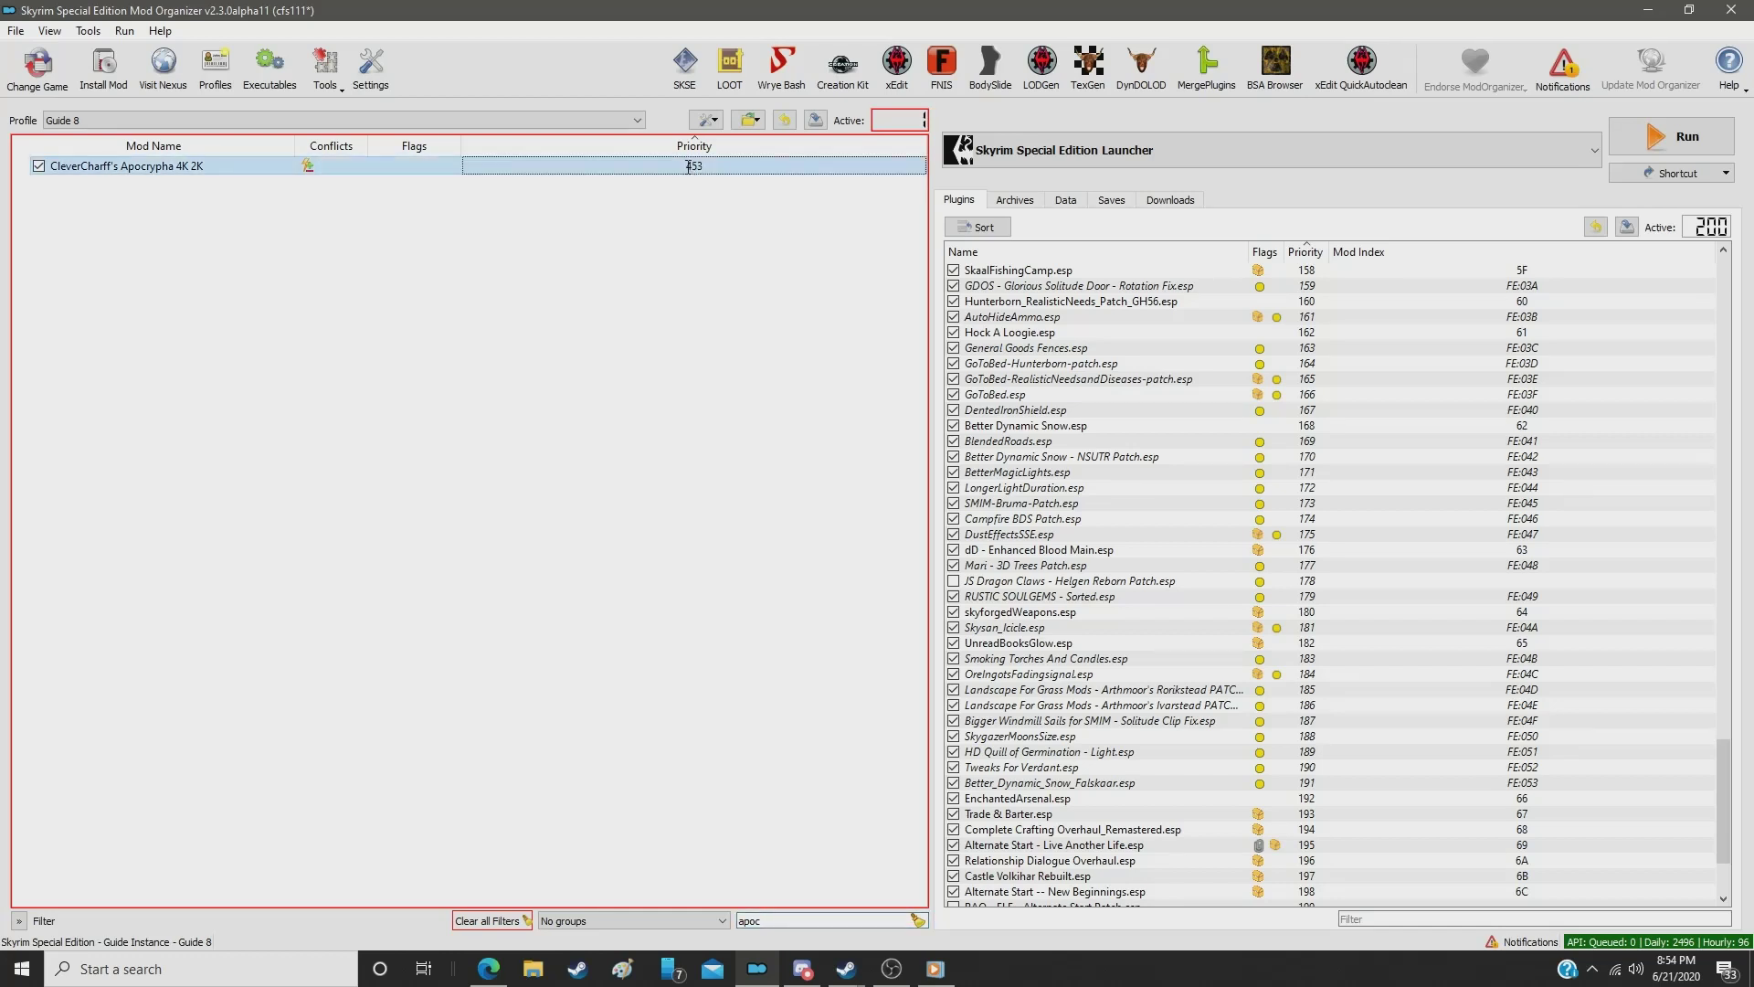
{"action": "type", "text": "225"}
{"action": "key", "text": "Return"}
Step: Find Rally's Tel Mithryn by filtering the mod list for "tel m" and set its priority to 226
{"action": "left_click", "coordinate": [789, 920]}
{"action": "double_click", "coordinate": [790, 921]}
{"action": "type", "text": "tel my"}
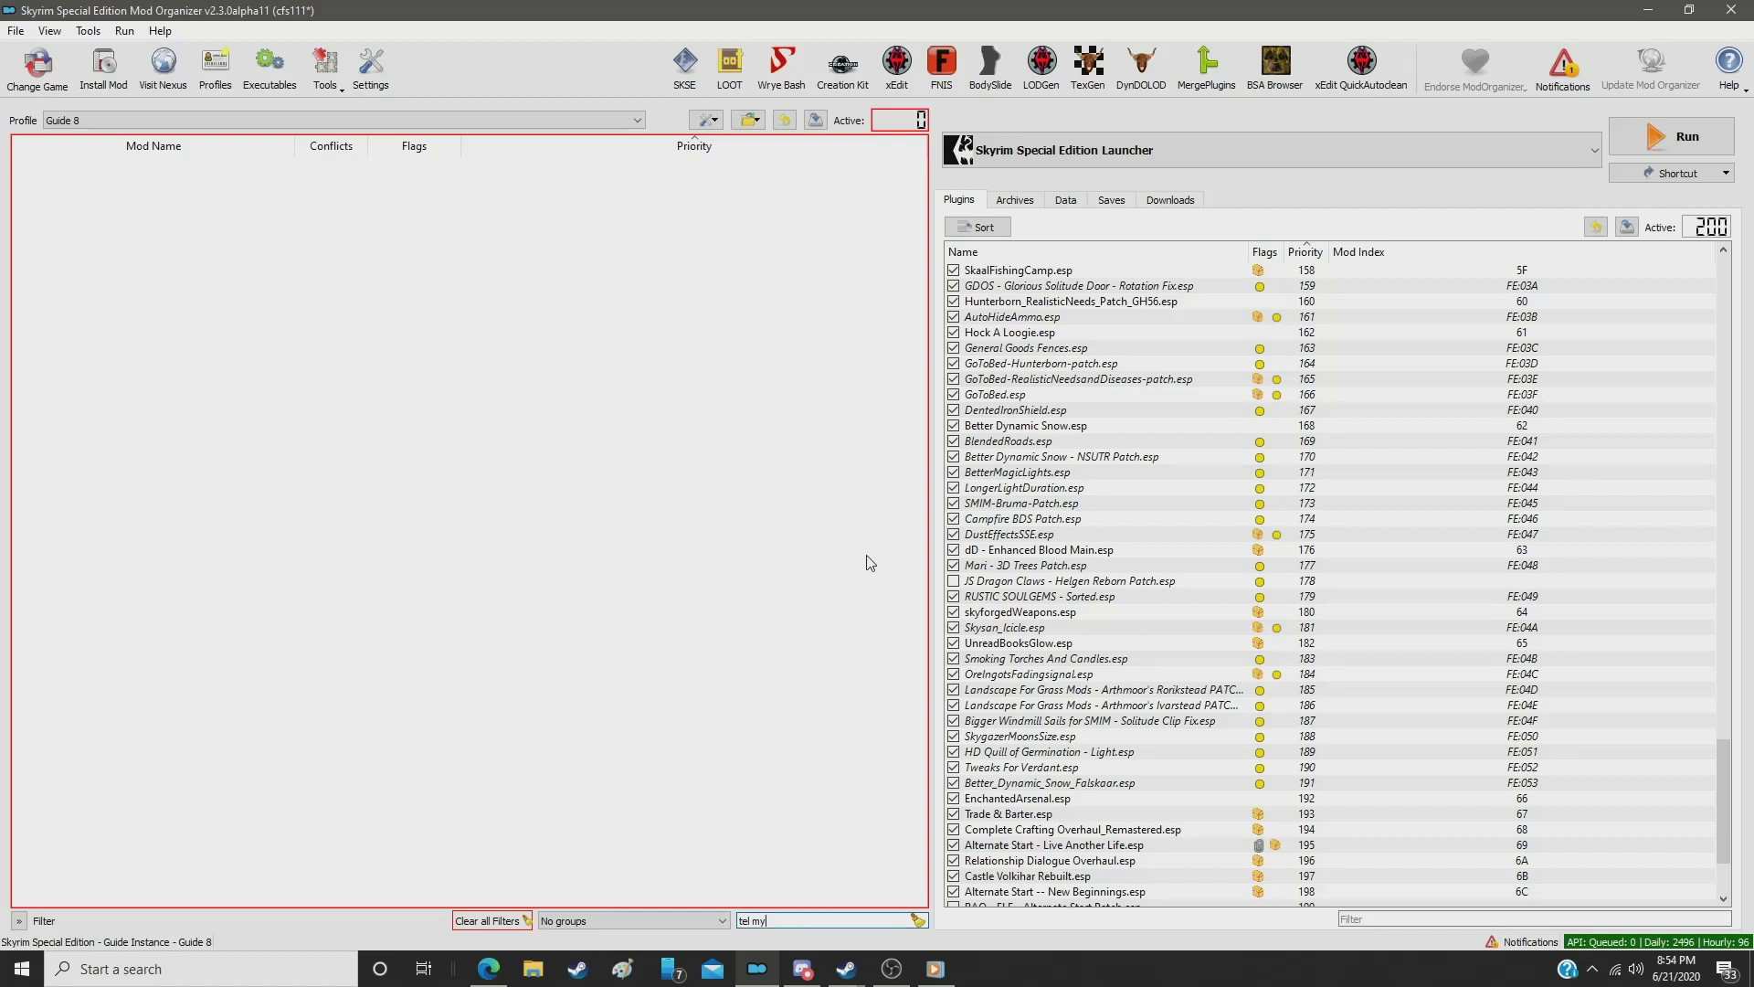
{"action": "key", "text": "BackSpace"}
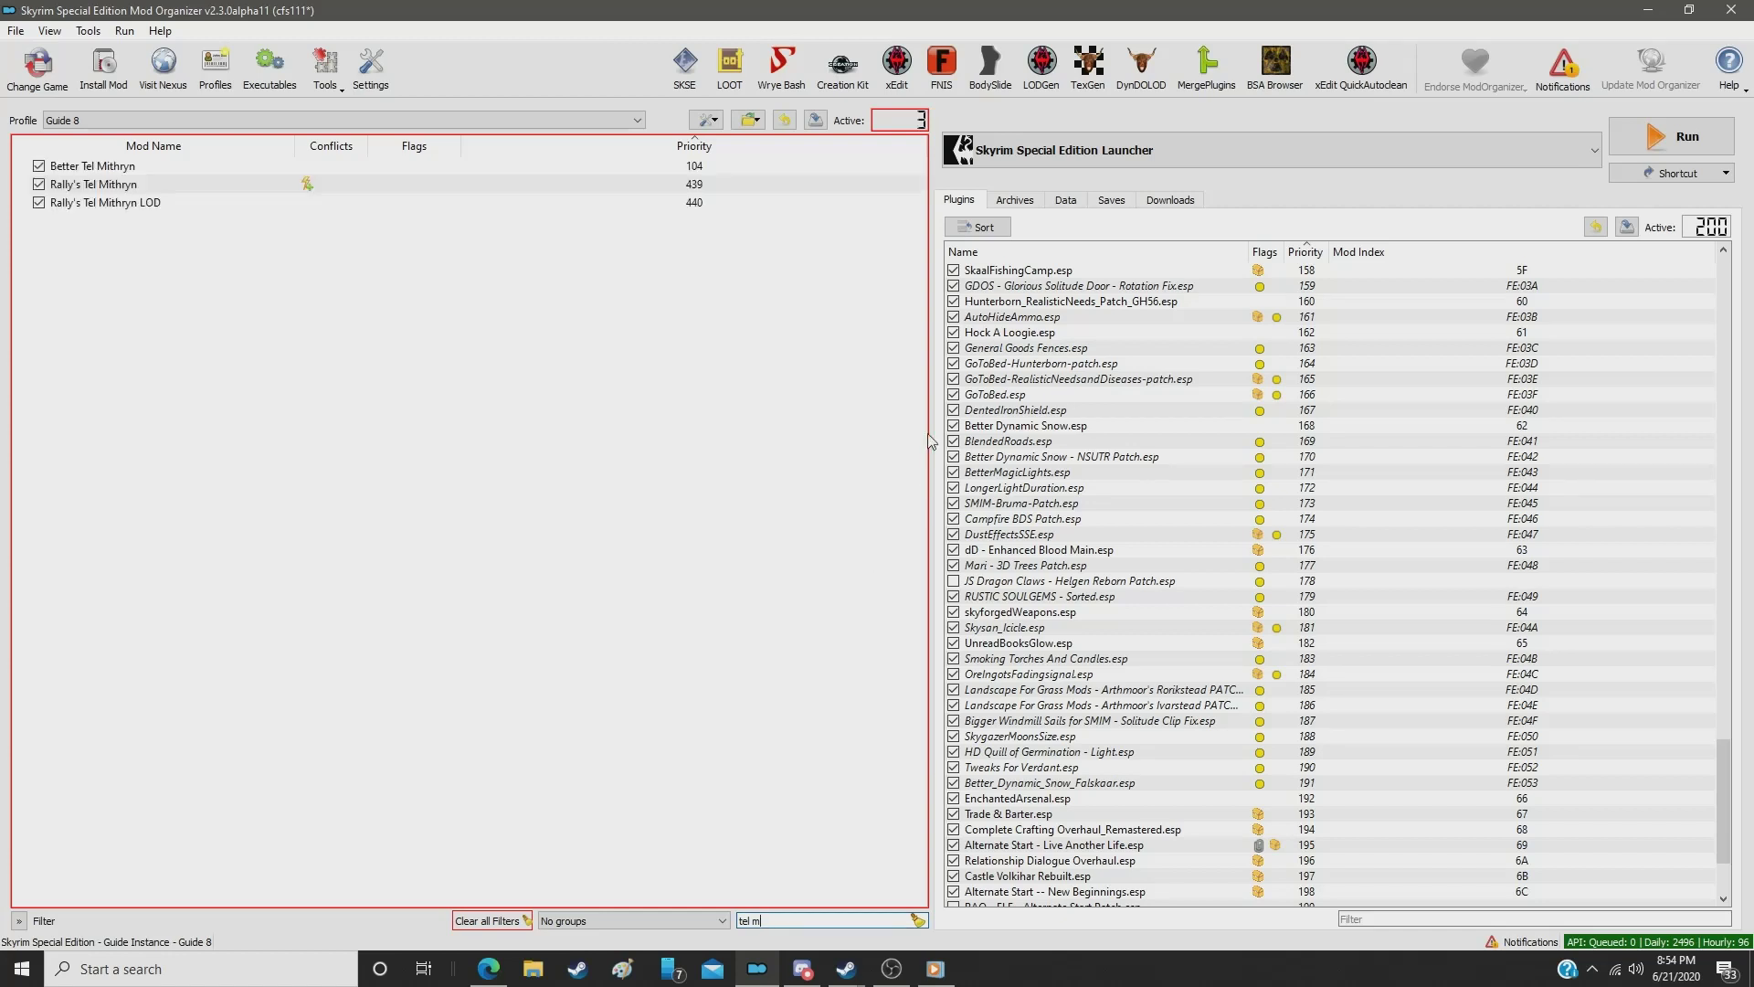
{"action": "left_click", "coordinate": [689, 191]}
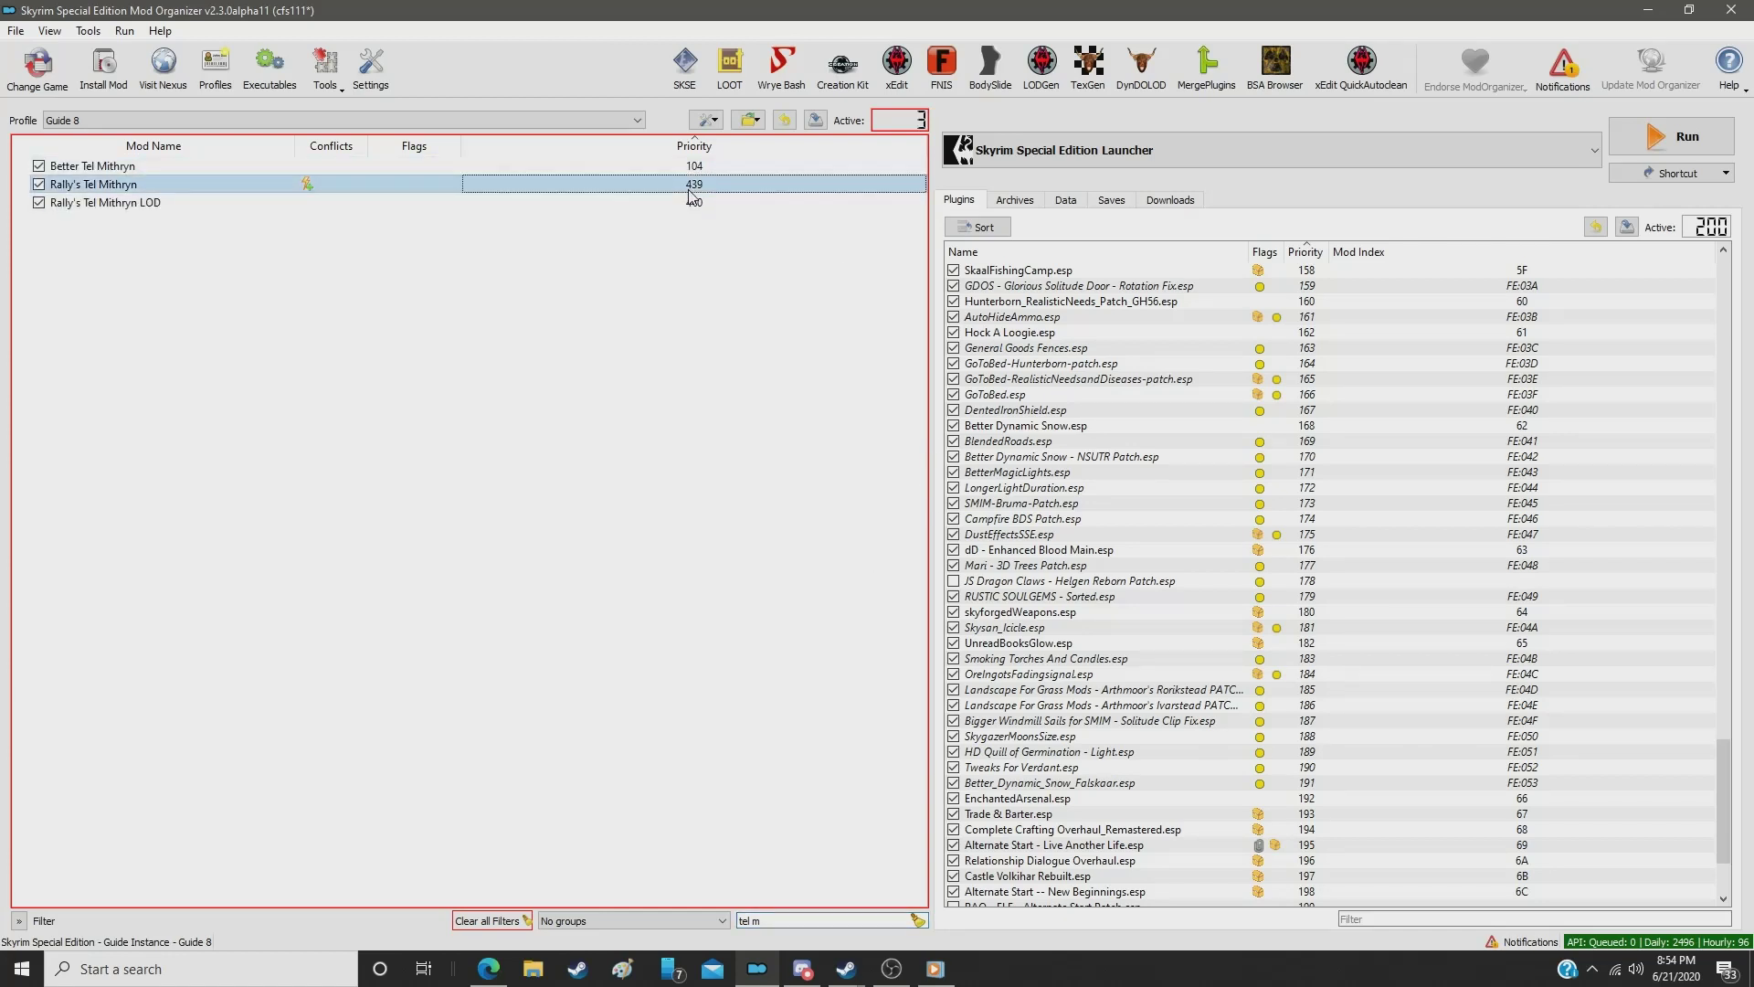
{"action": "double_click", "coordinate": [690, 190]}
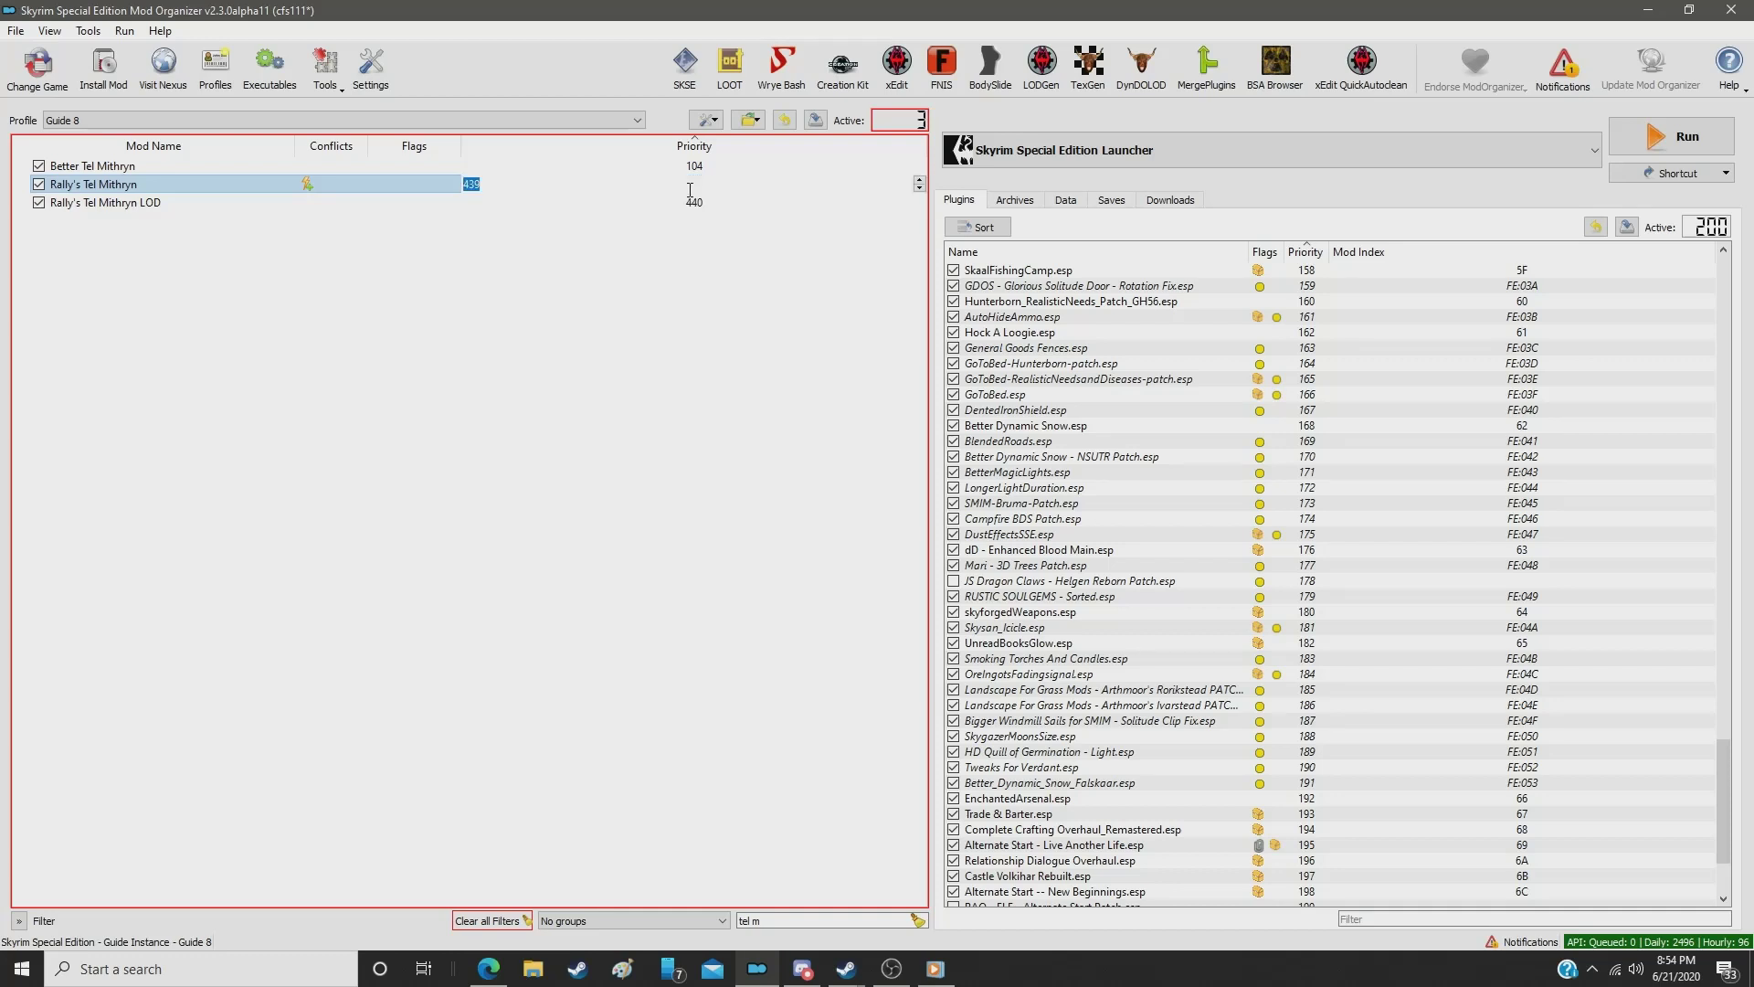
{"action": "type", "text": "226"}
{"action": "key", "text": "Return"}
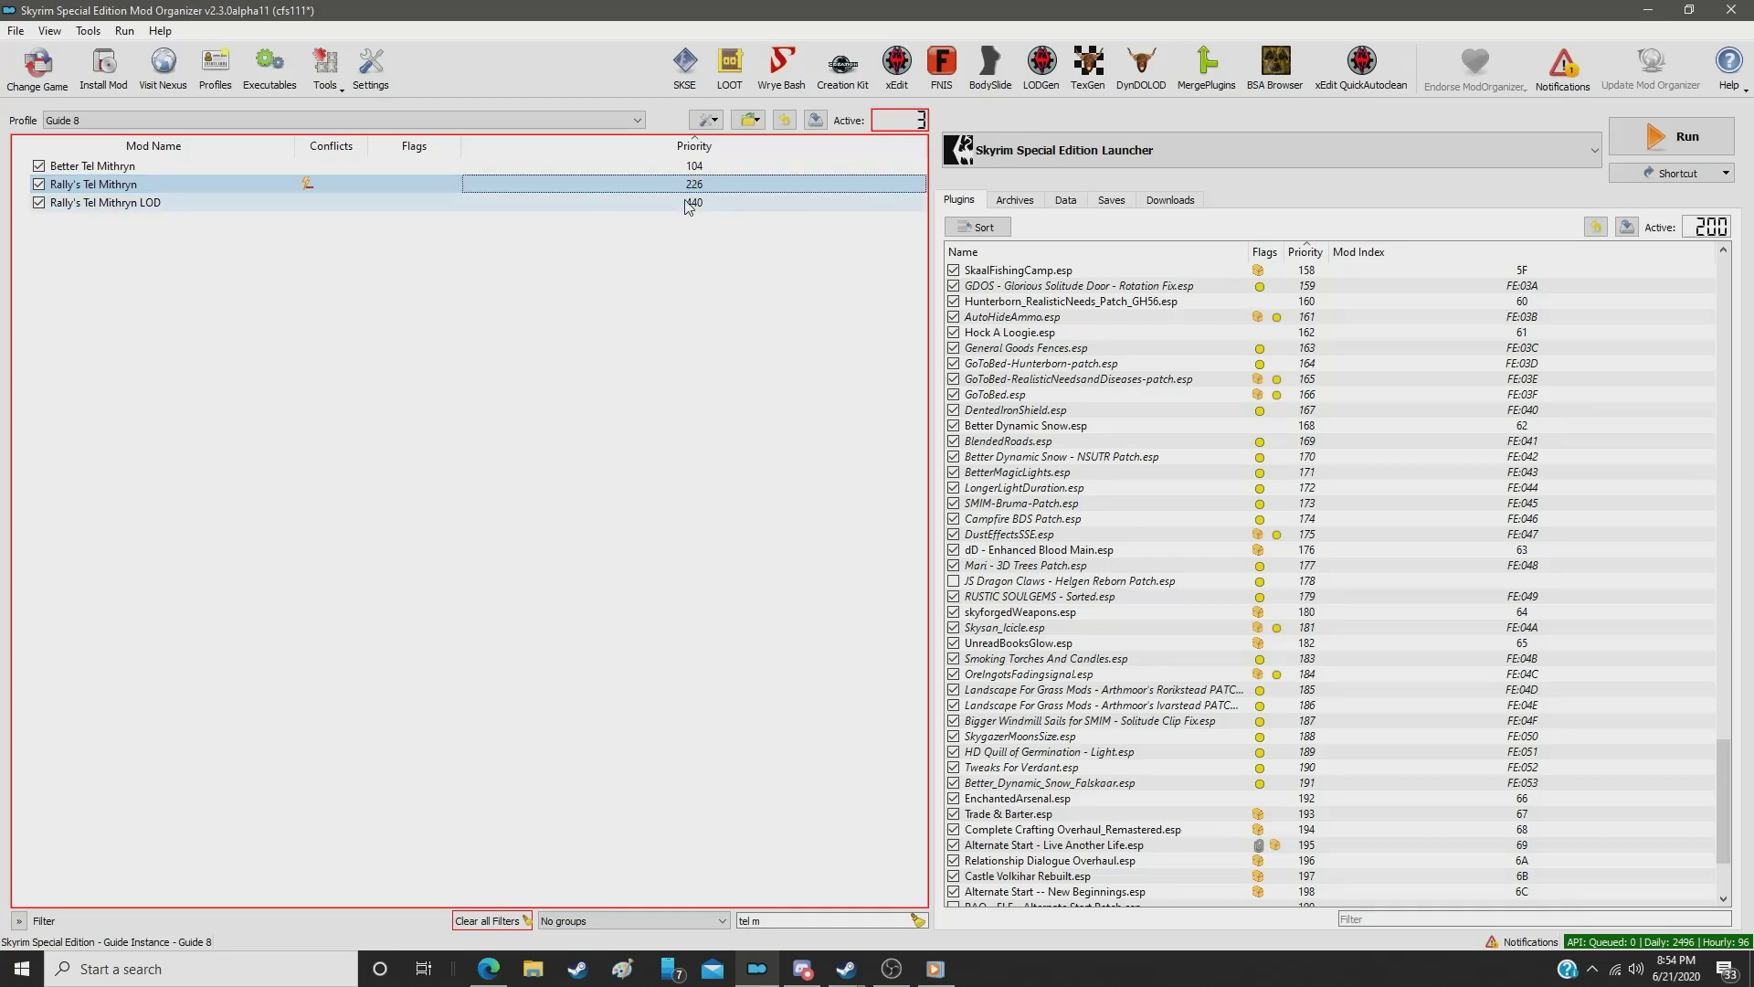
Step: Set the priority of Rally's Tel Mithryn LOD to 227
{"action": "left_click", "coordinate": [689, 203]}
{"action": "double_click", "coordinate": [688, 203]}
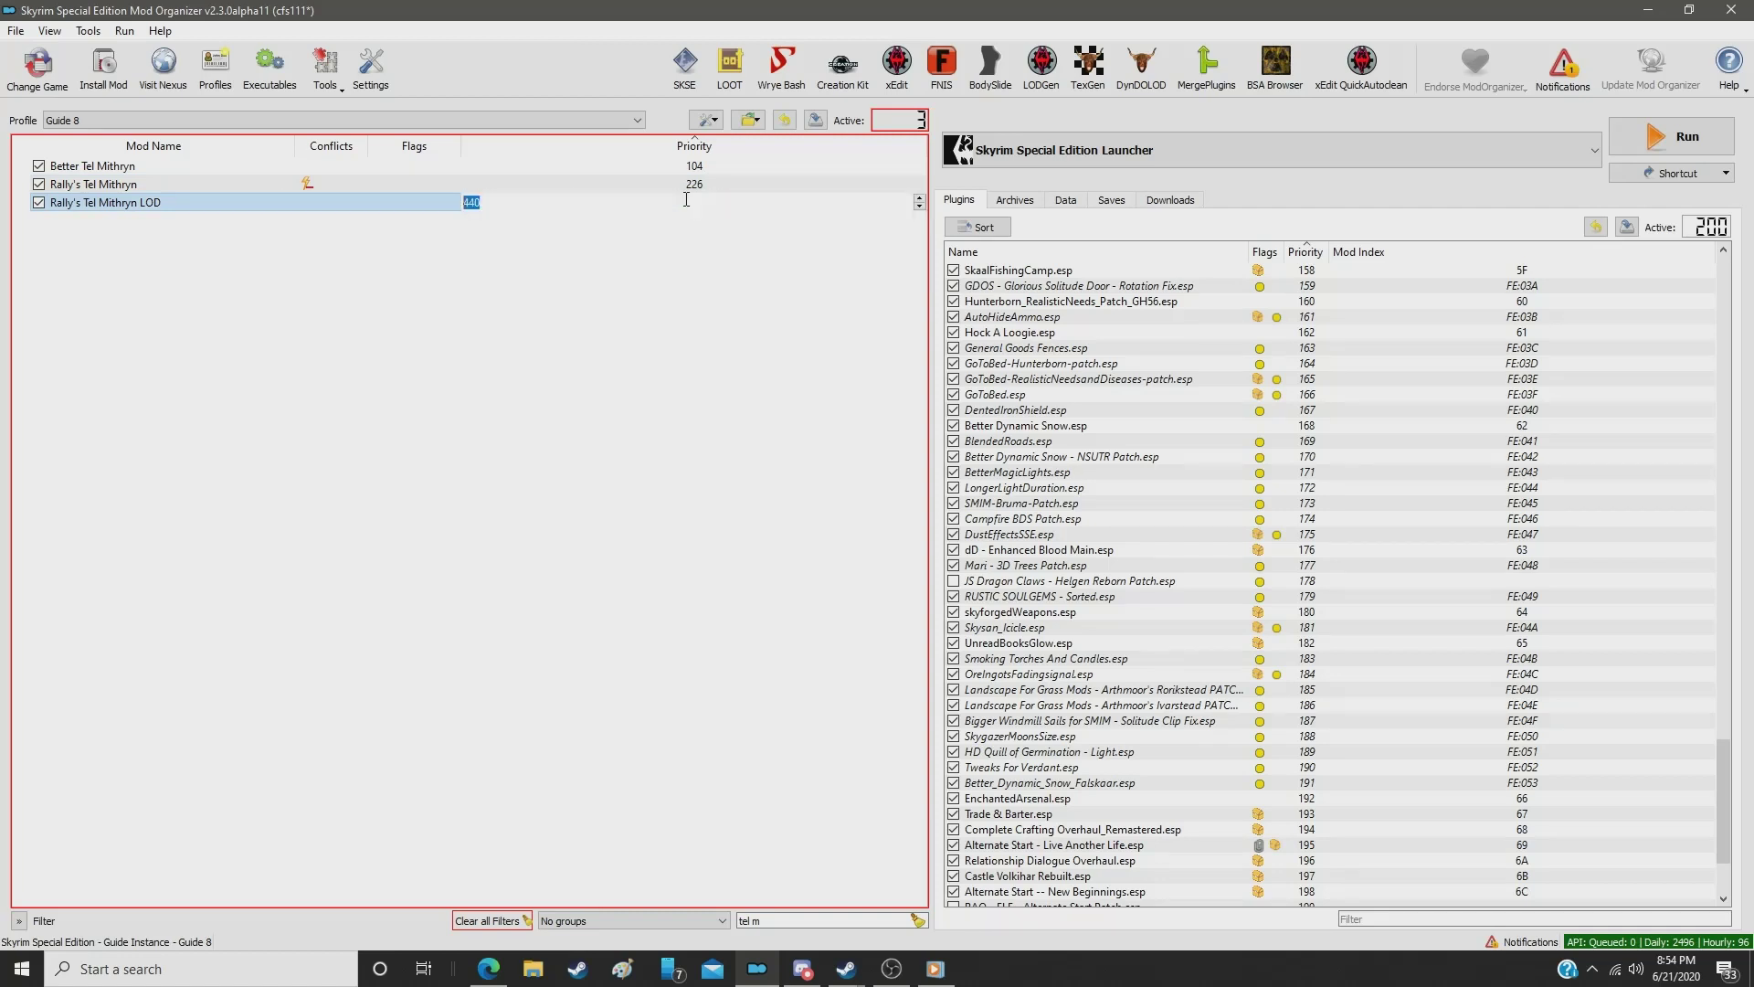
{"action": "type", "text": "227"}
{"action": "key", "text": "Return"}
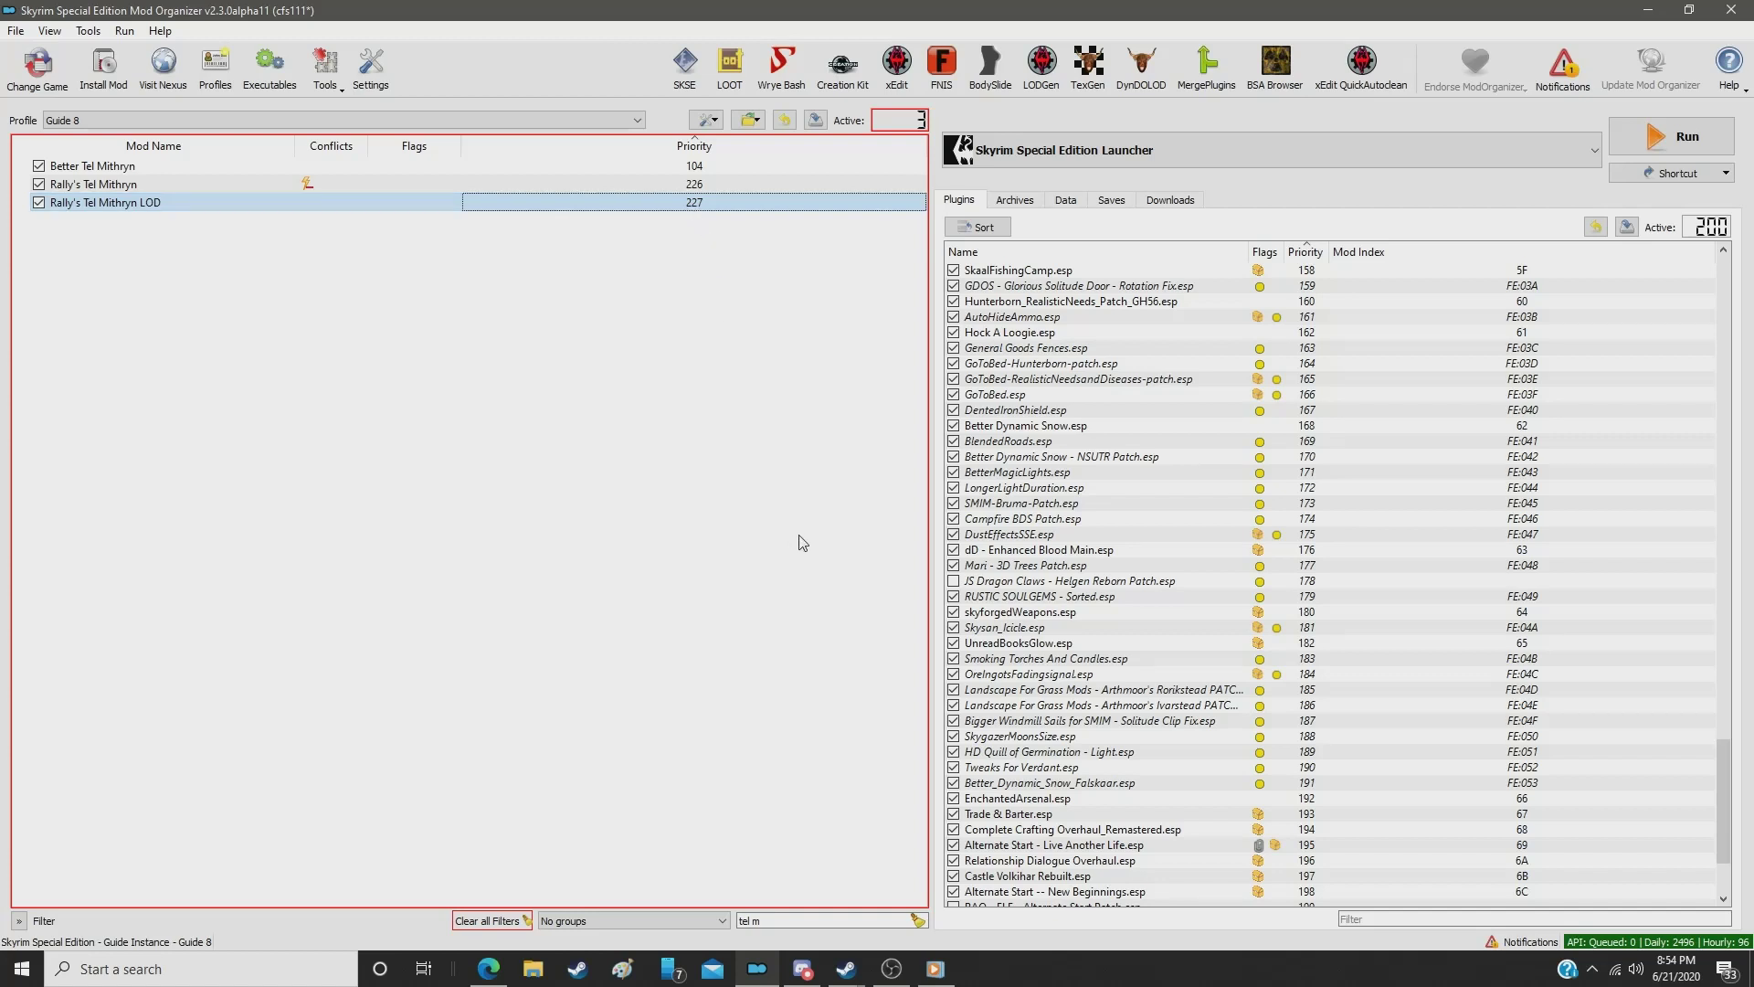
Step: Find Rally's Solstheim Landscapes by filtering the mod list for "sols" and set its priority to 228
{"action": "double_click", "coordinate": [795, 913]}
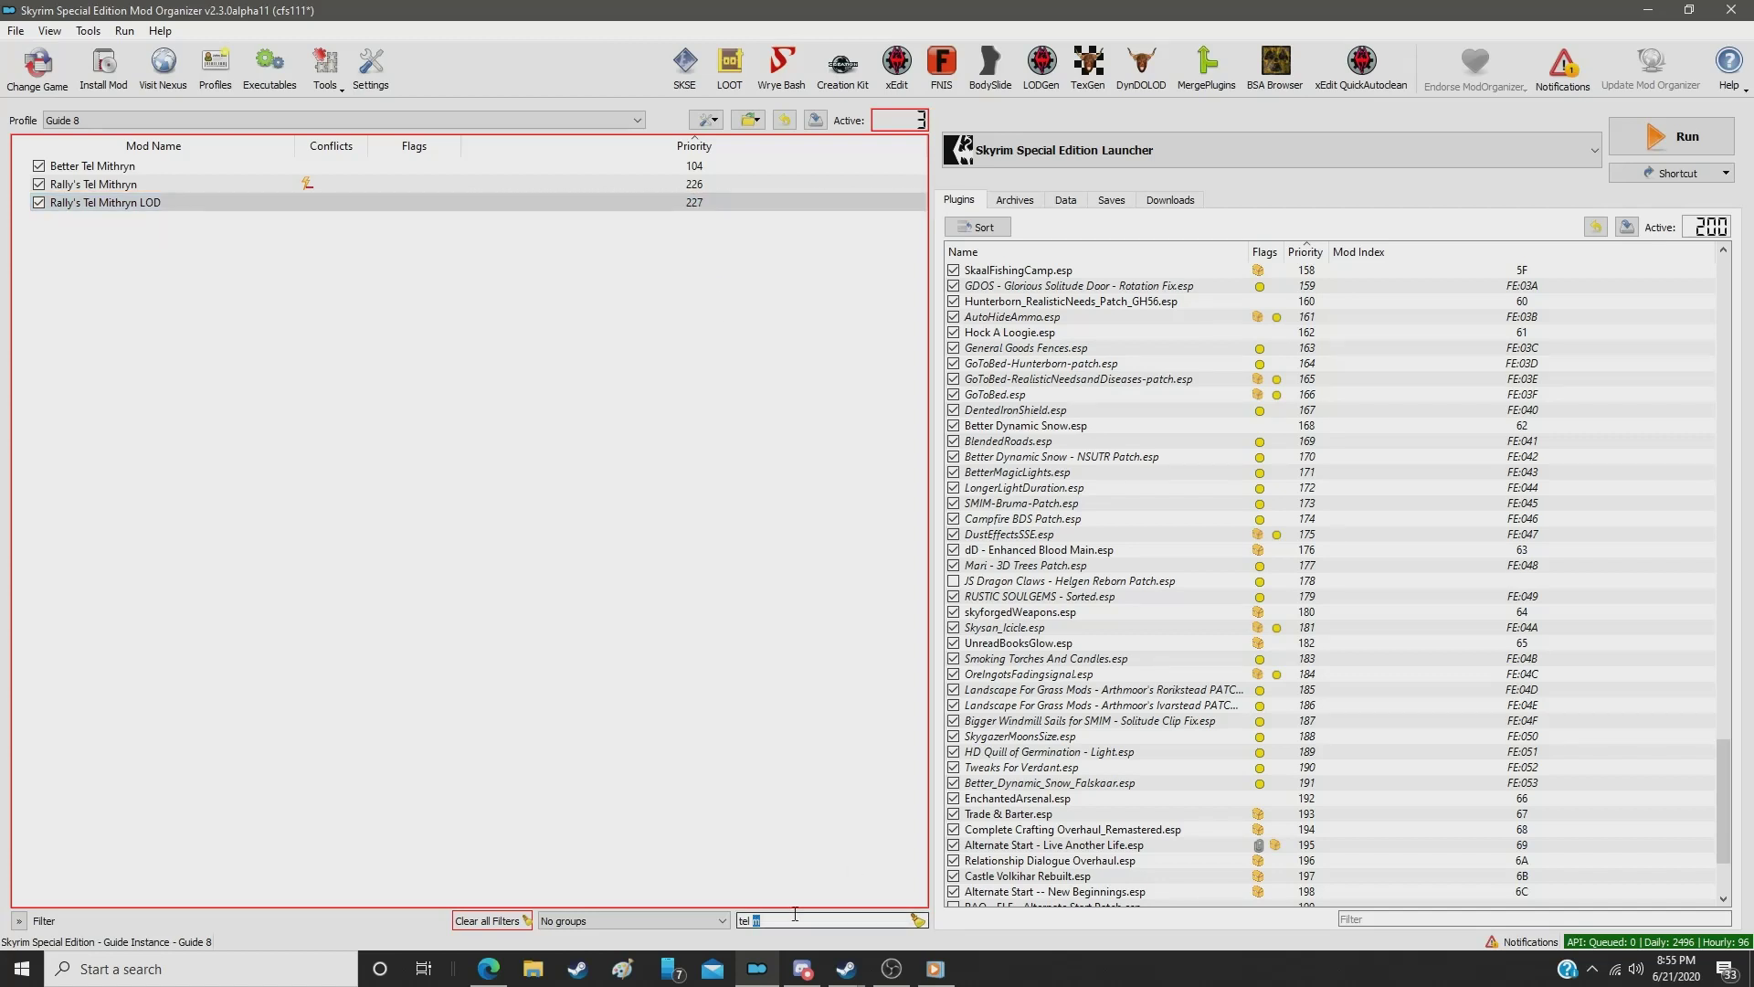
{"action": "key", "text": "ctrl+a"}
{"action": "type", "text": "sols"}
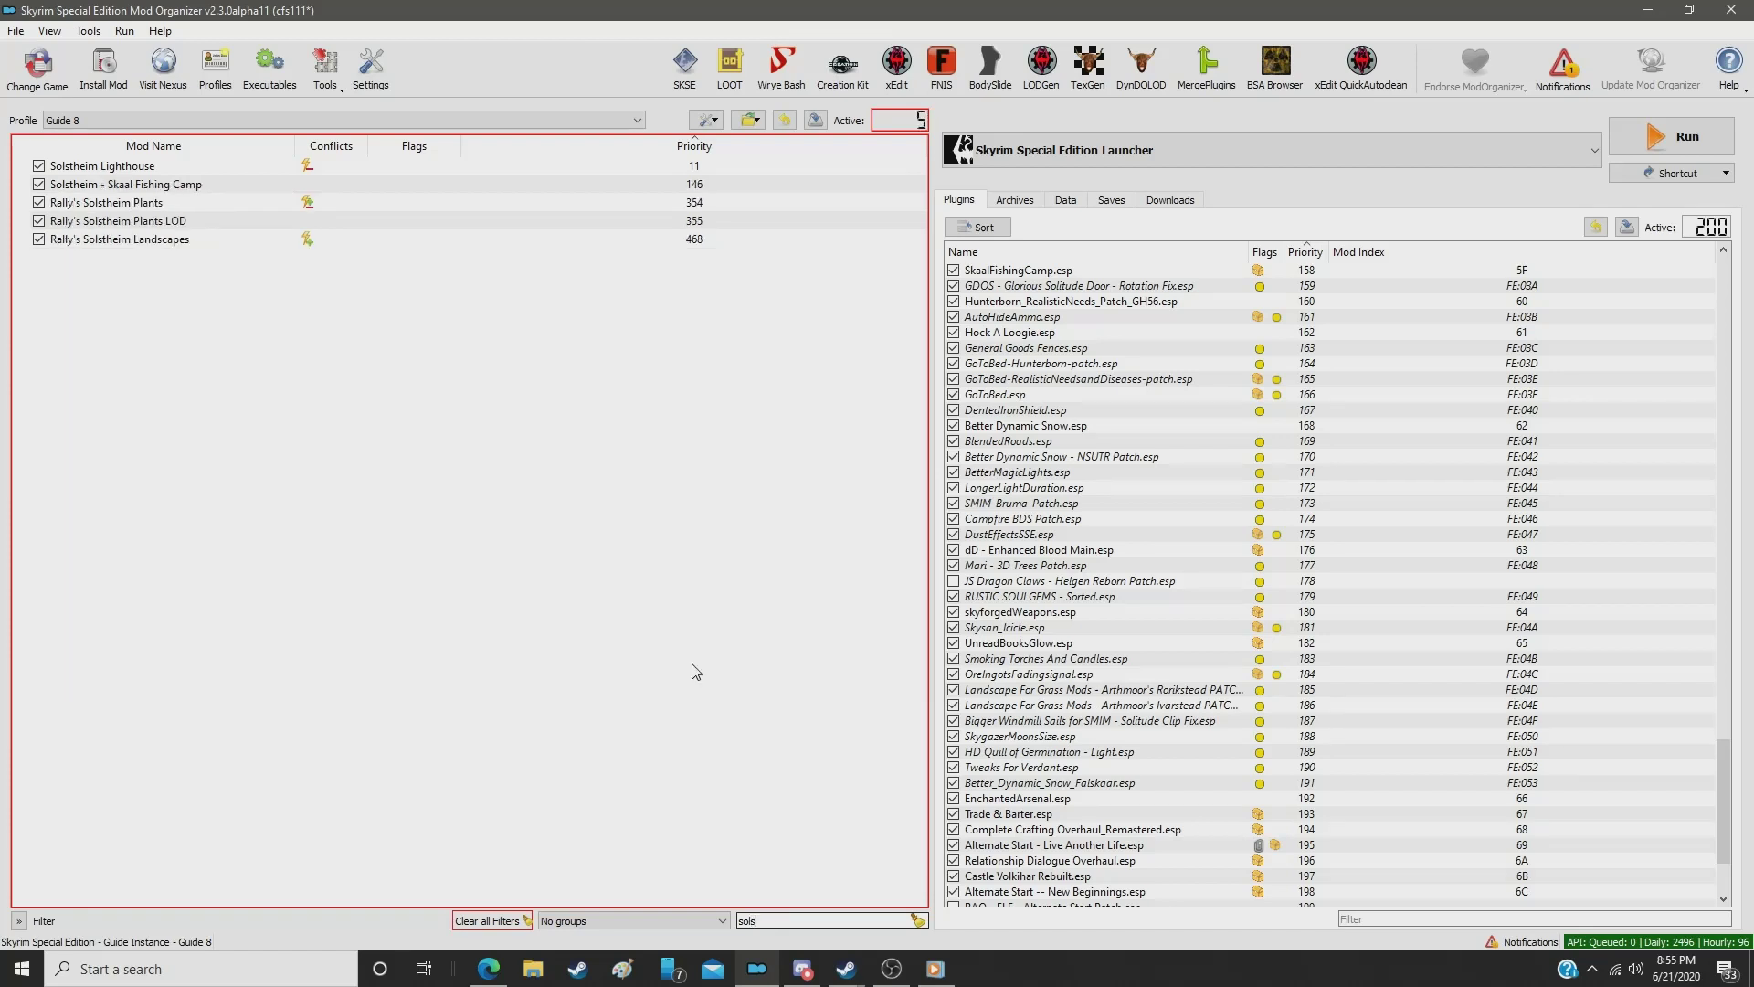
{"action": "left_click", "coordinate": [700, 245]}
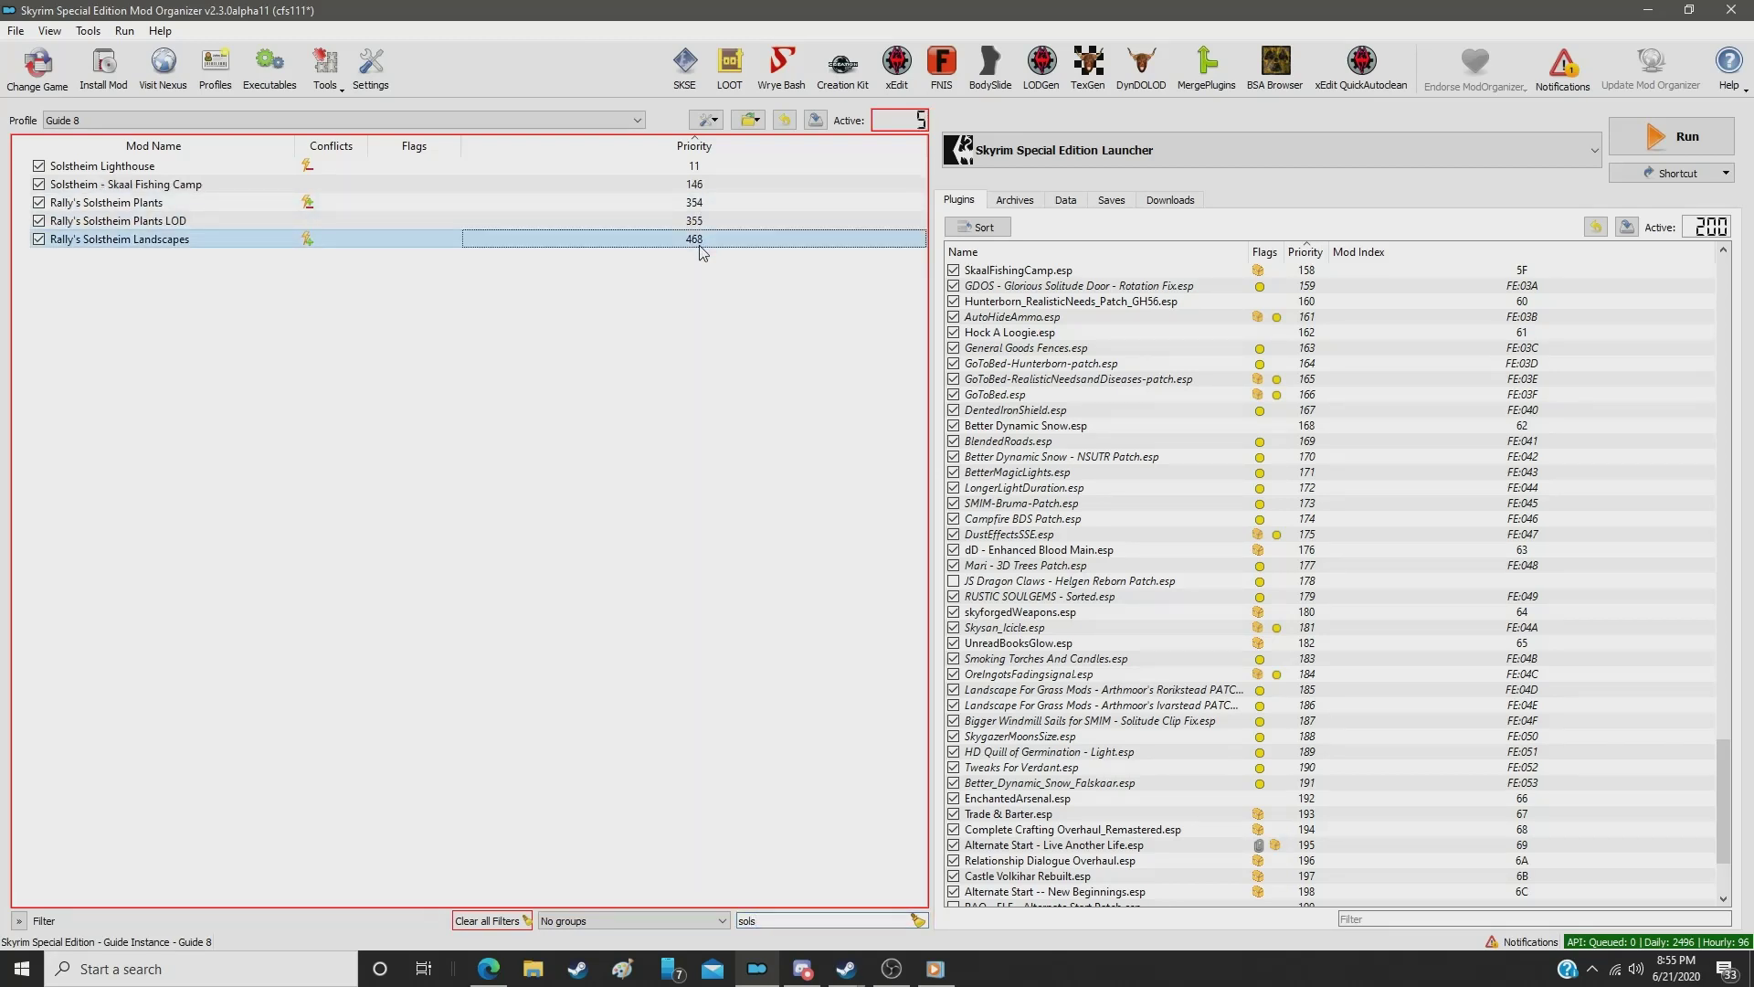
{"action": "left_click", "coordinate": [701, 245]}
{"action": "type", "text": "228"}
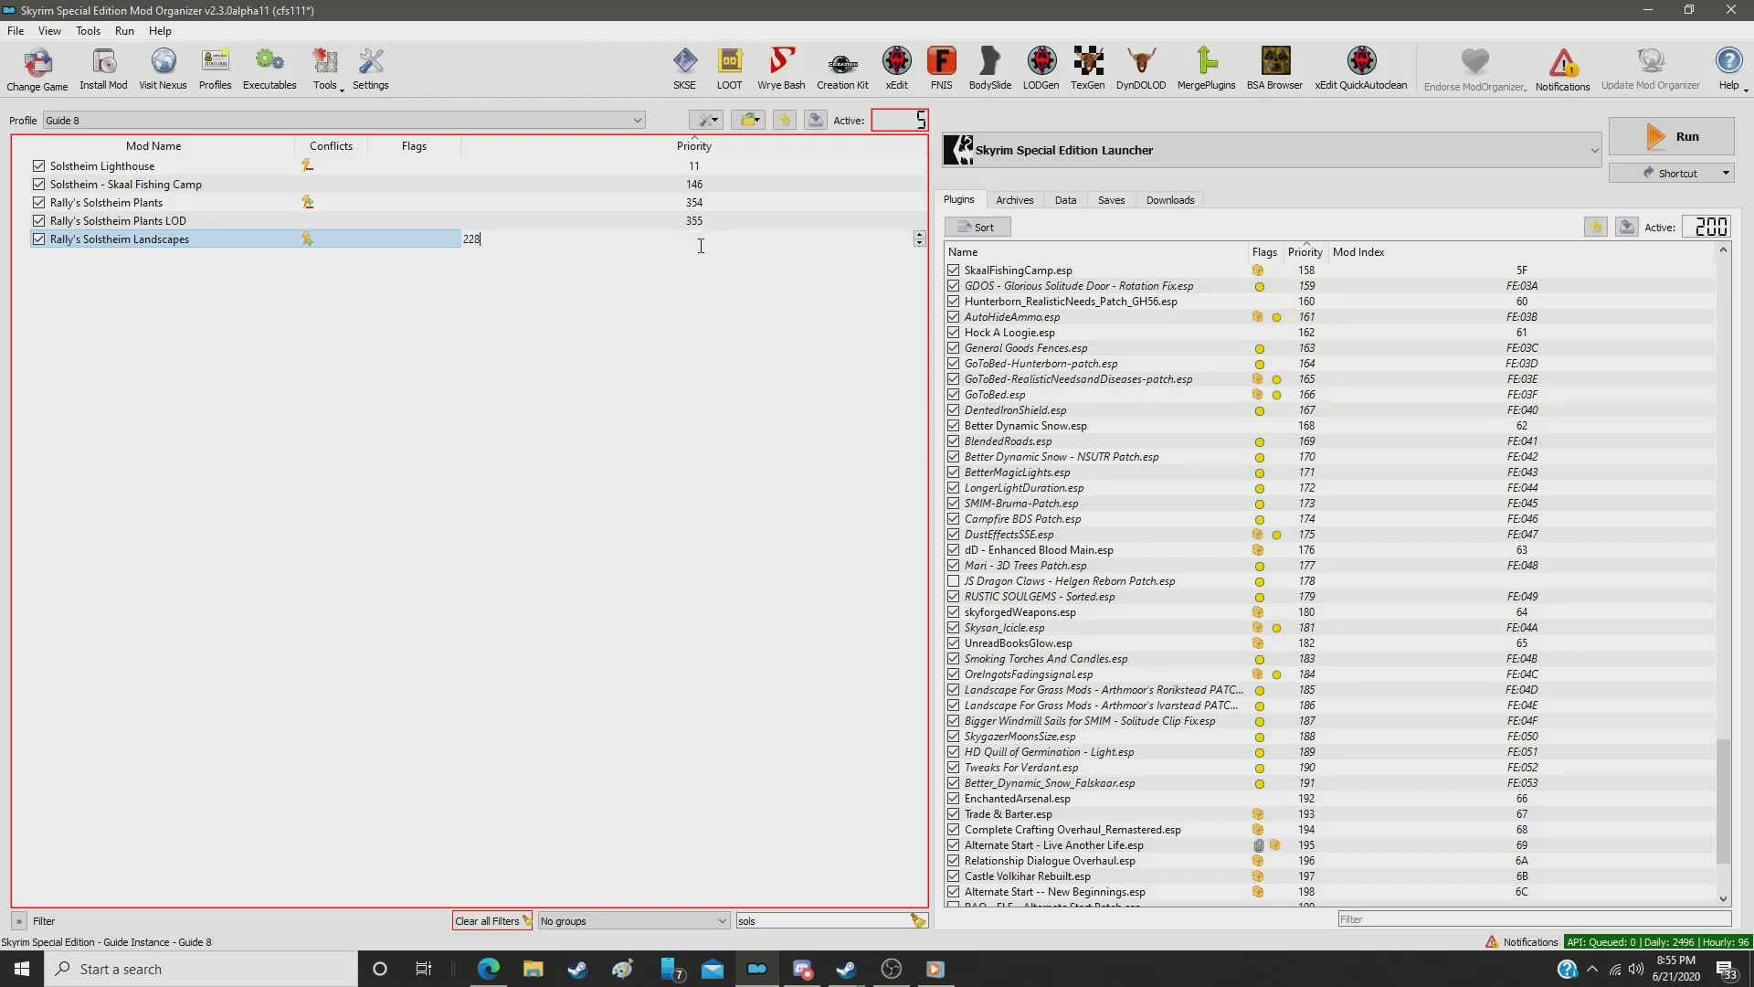
{"action": "key", "text": "Return"}
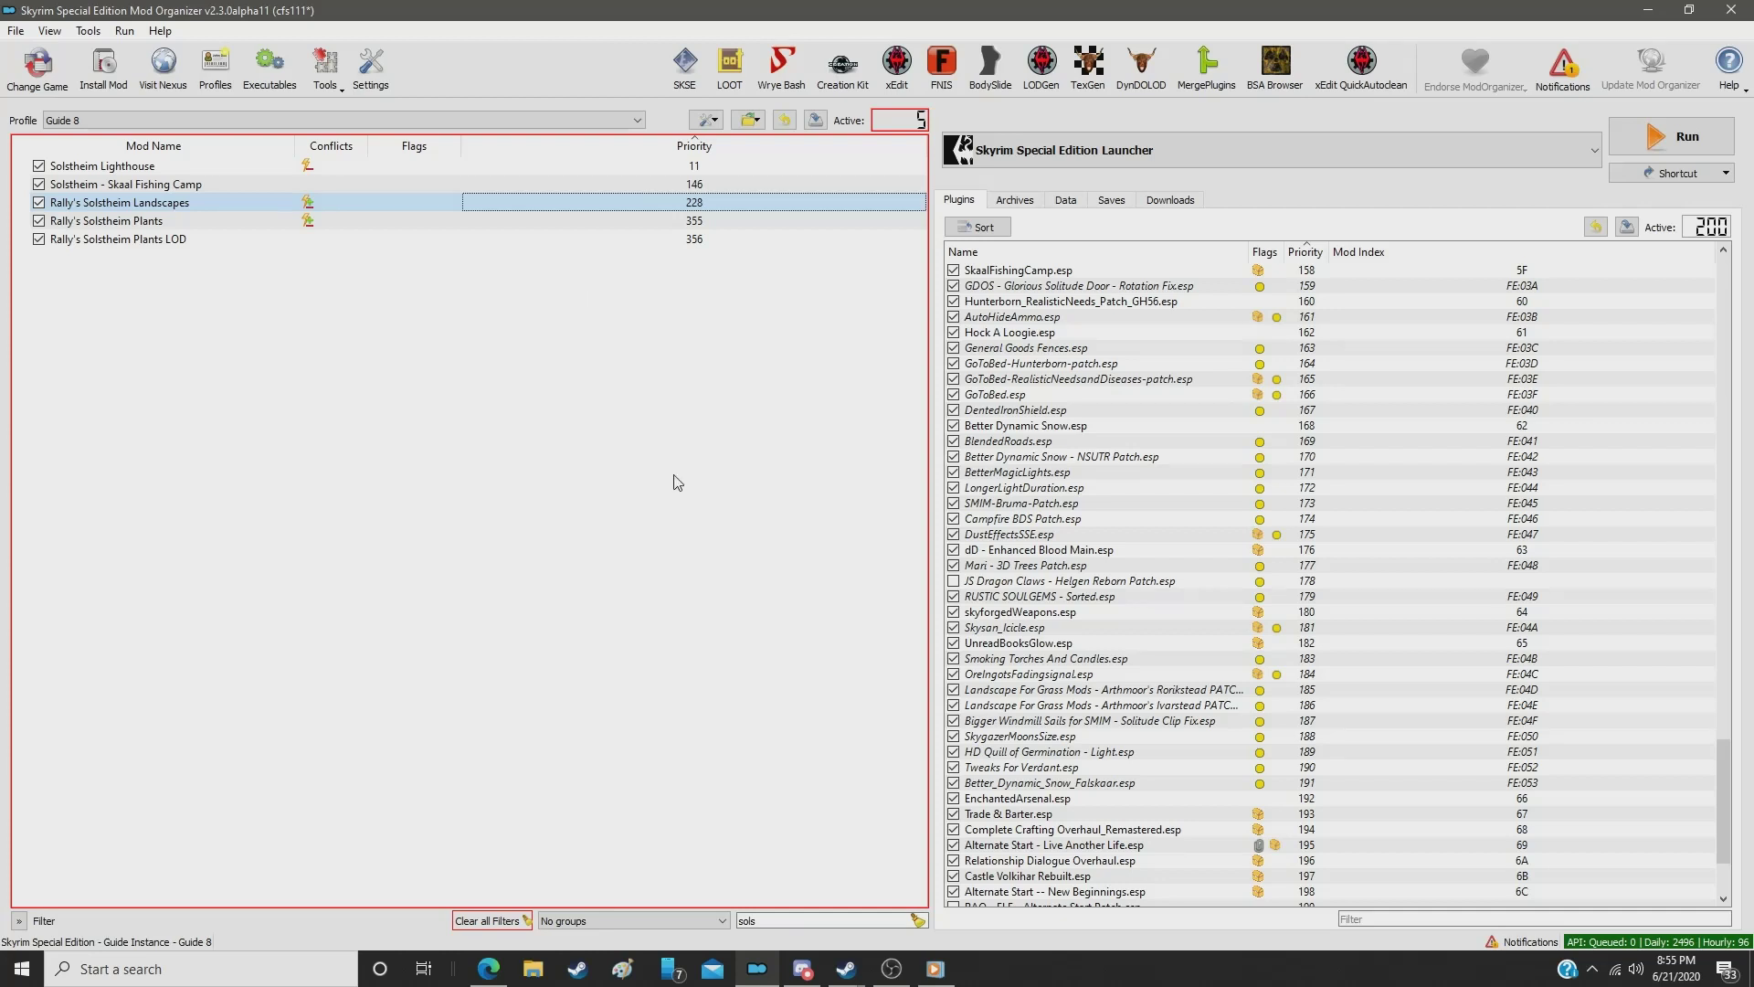
Step: Find Rally's Raven Rock by filtering the mod list for "rally" and set its priority to 229
{"action": "double_click", "coordinate": [786, 921]}
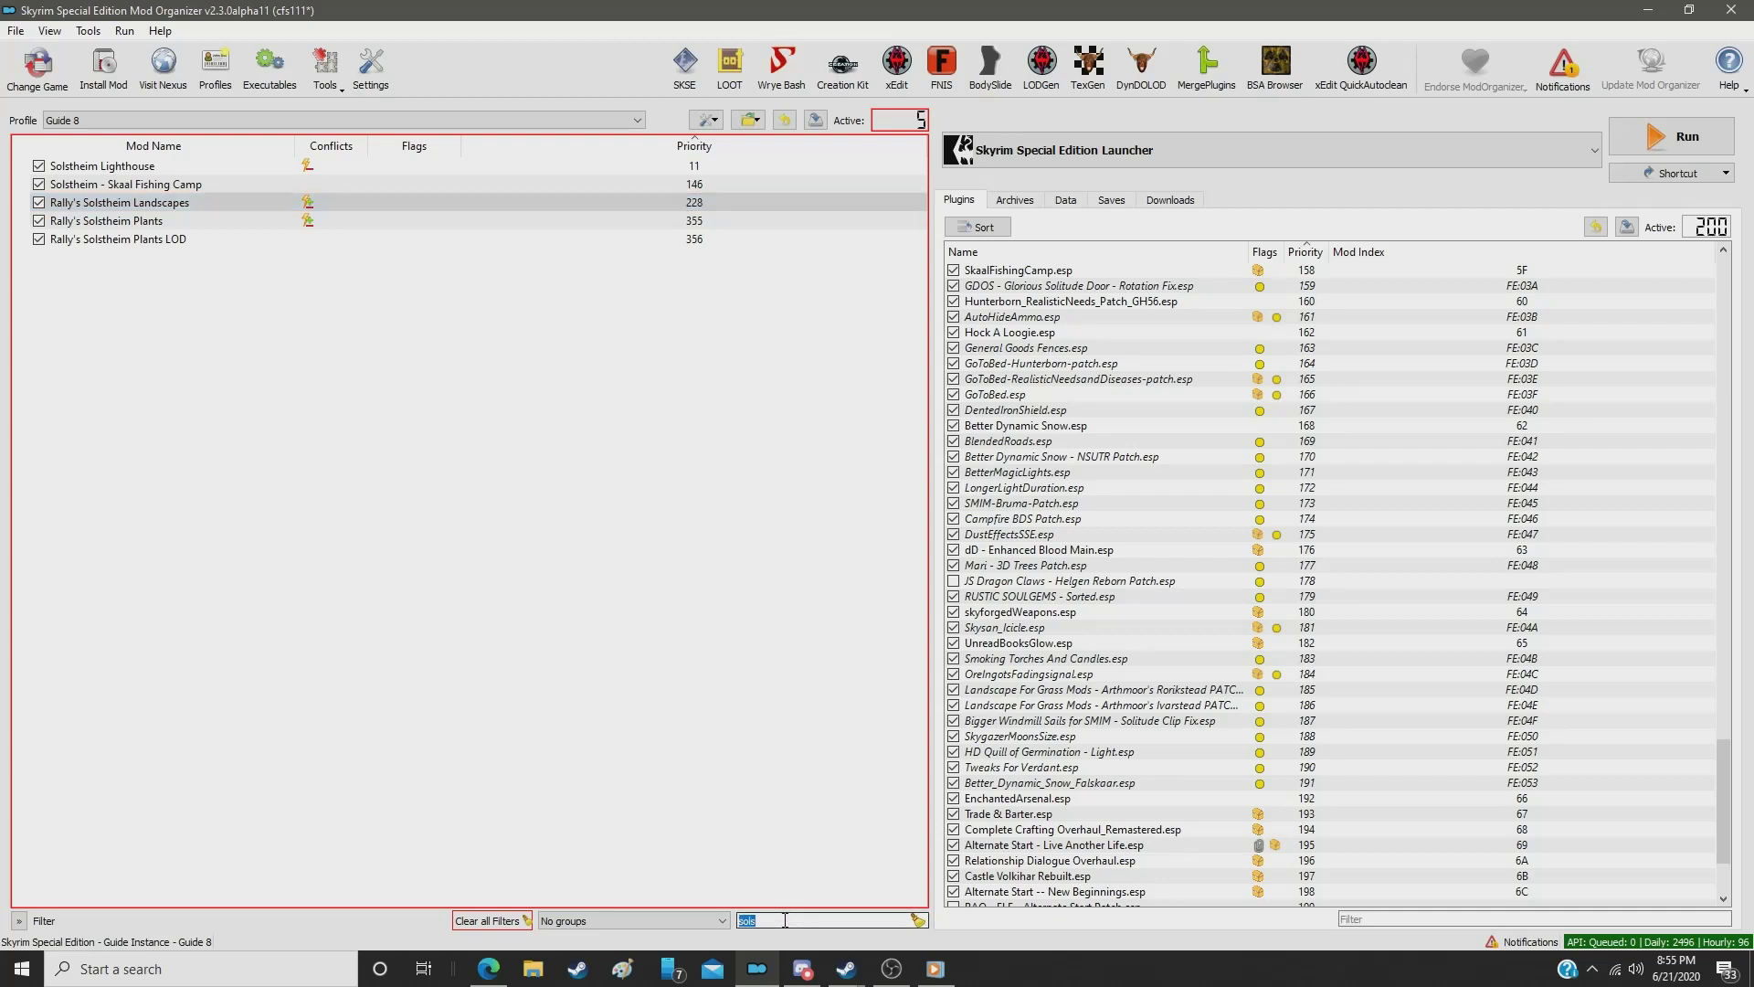
{"action": "type", "text": "rally"}
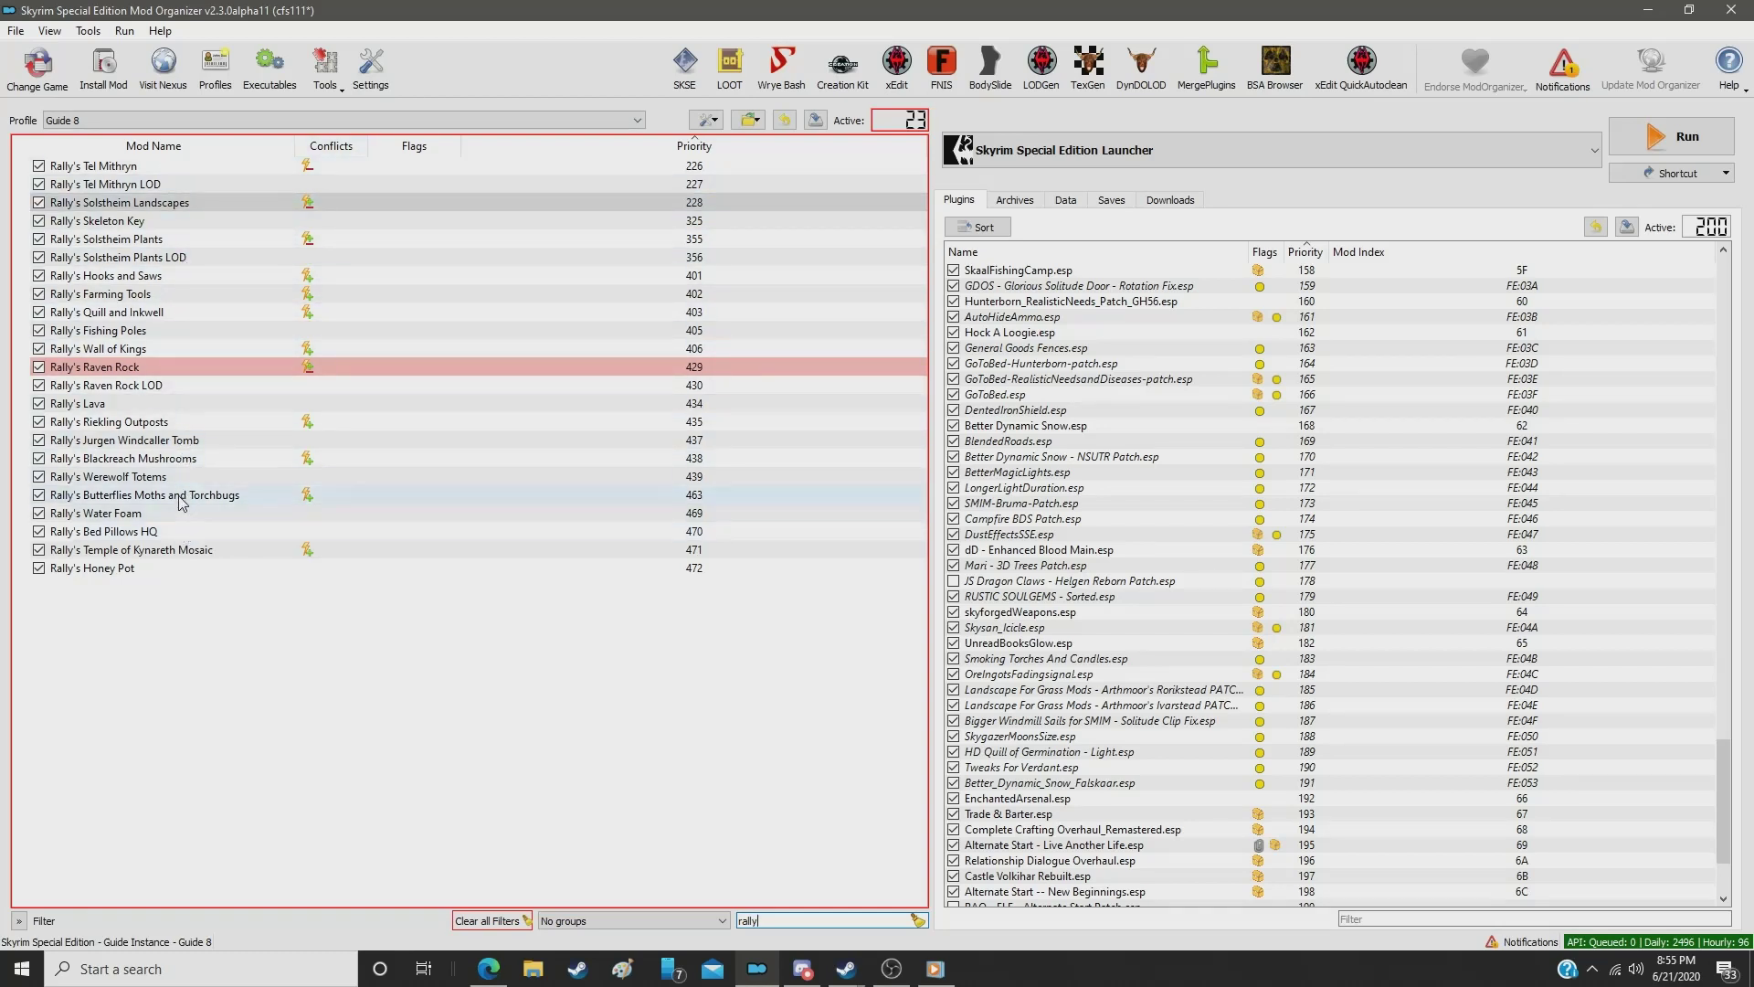
{"action": "left_click", "coordinate": [695, 372]}
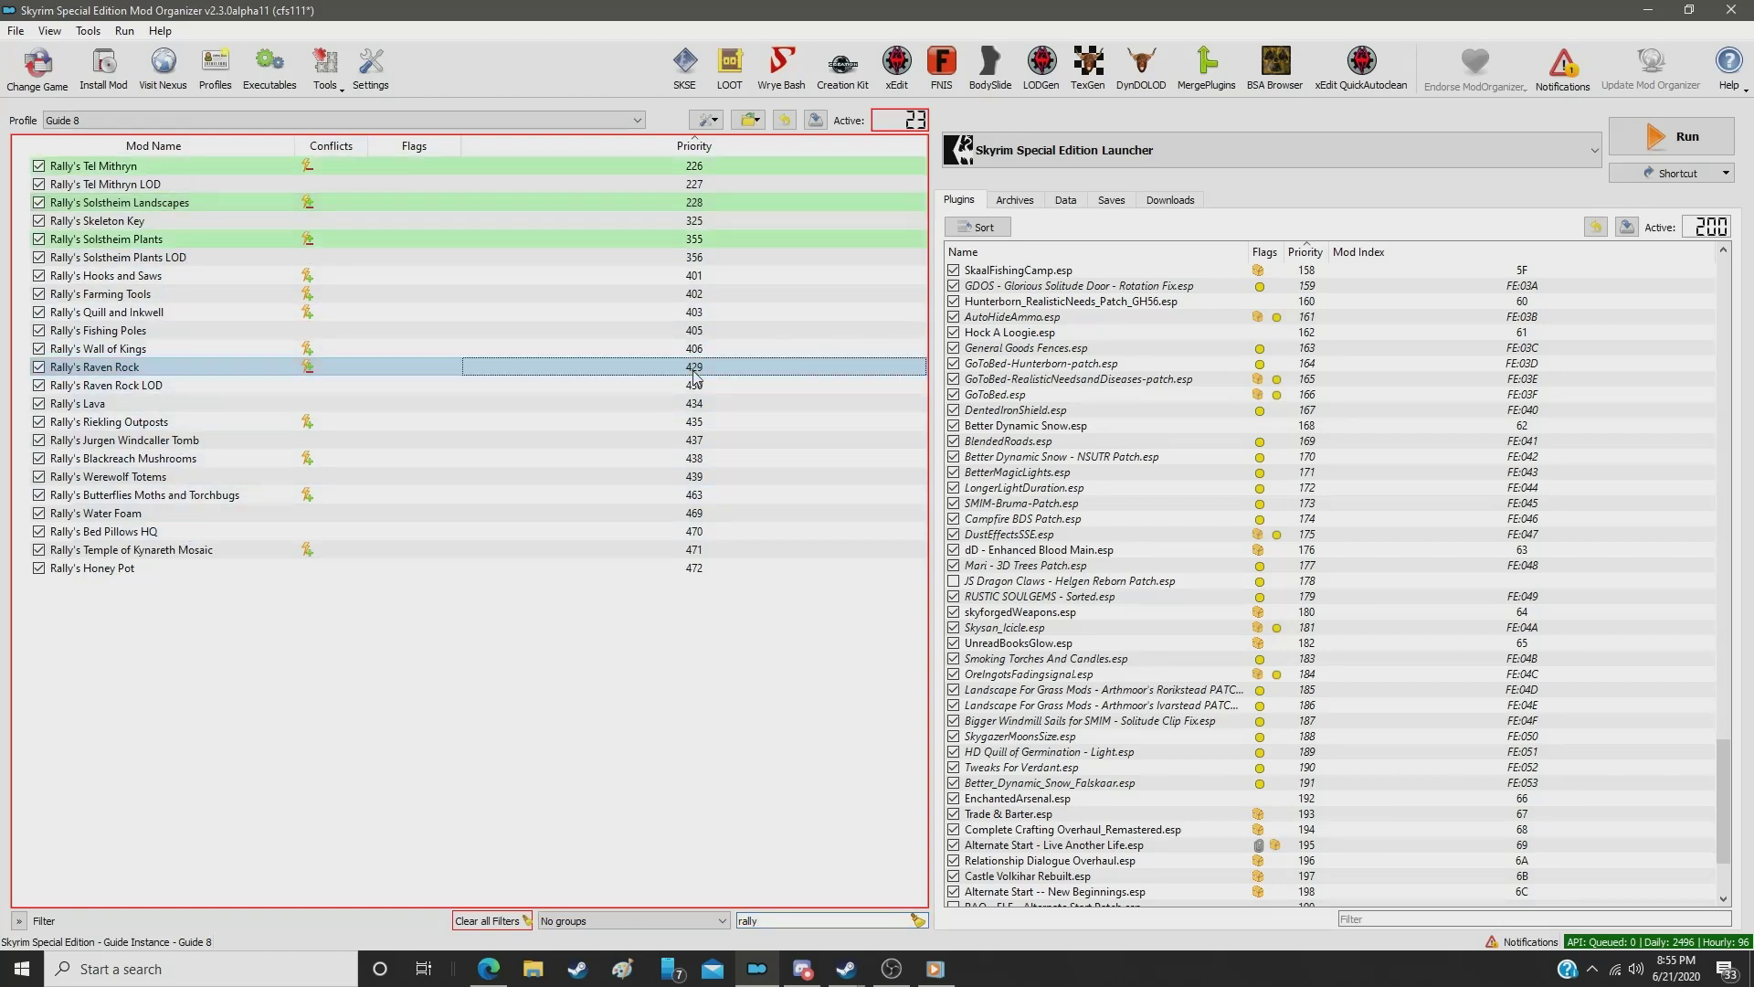
{"action": "double_click", "coordinate": [694, 373]}
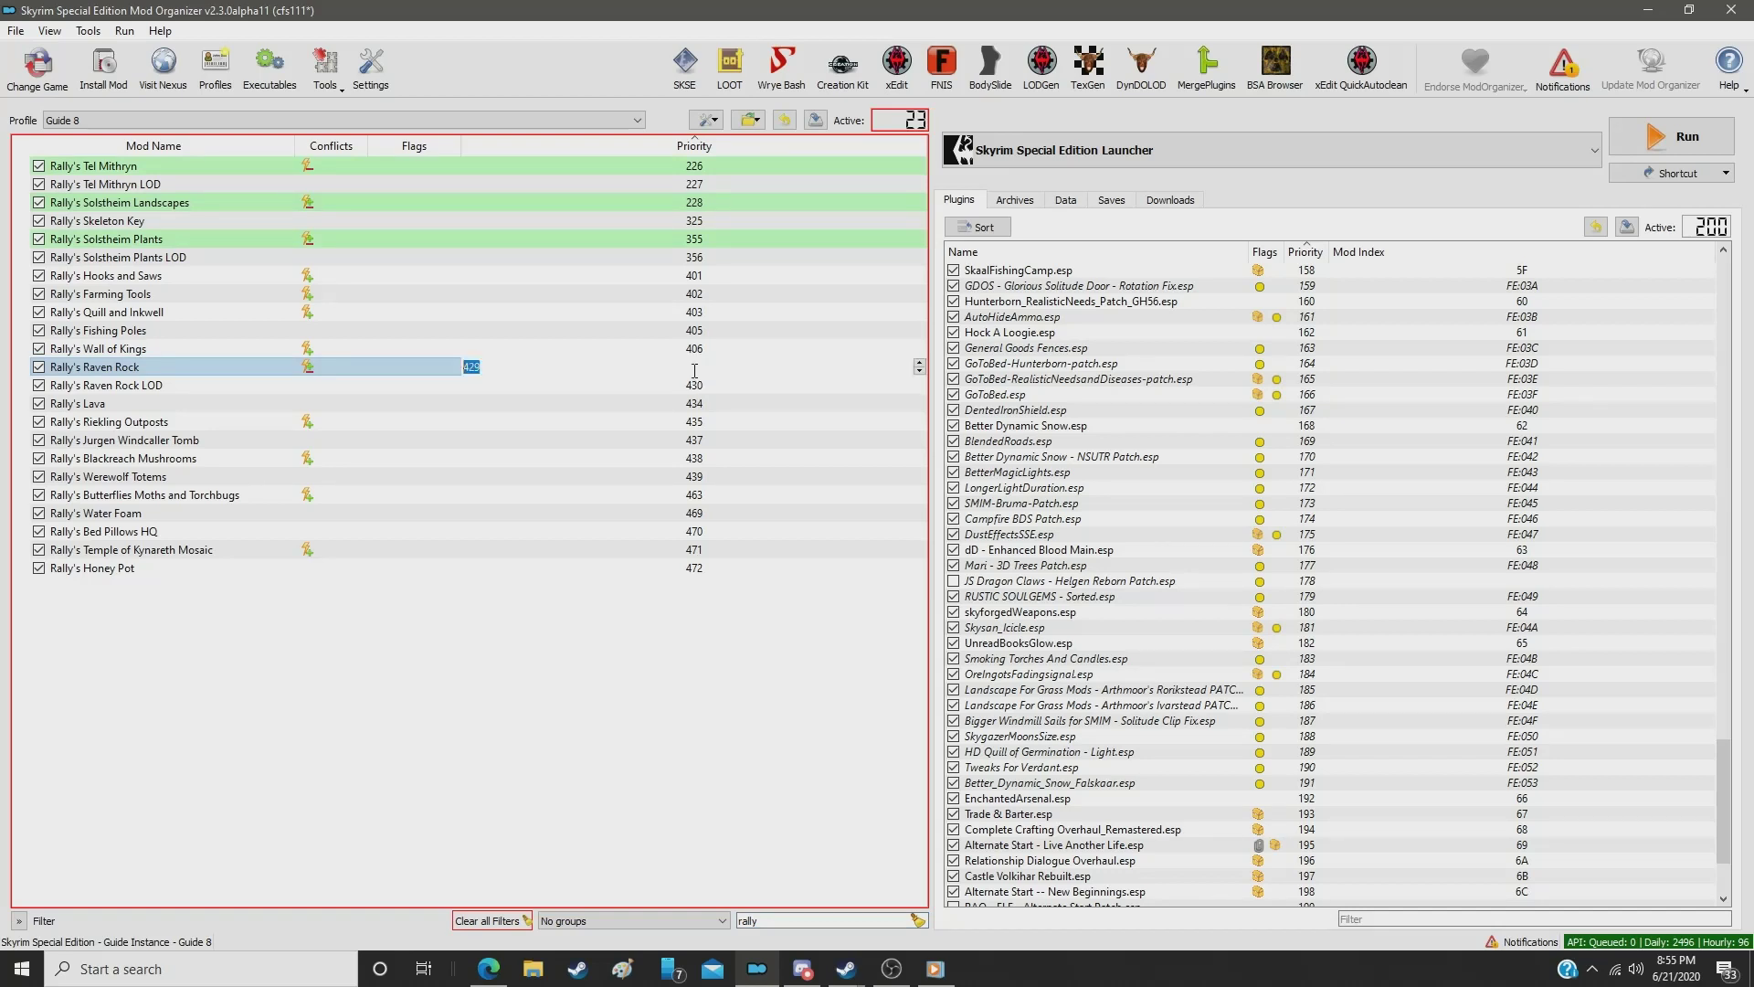
{"action": "type", "text": "229"}
{"action": "key", "text": "Return"}
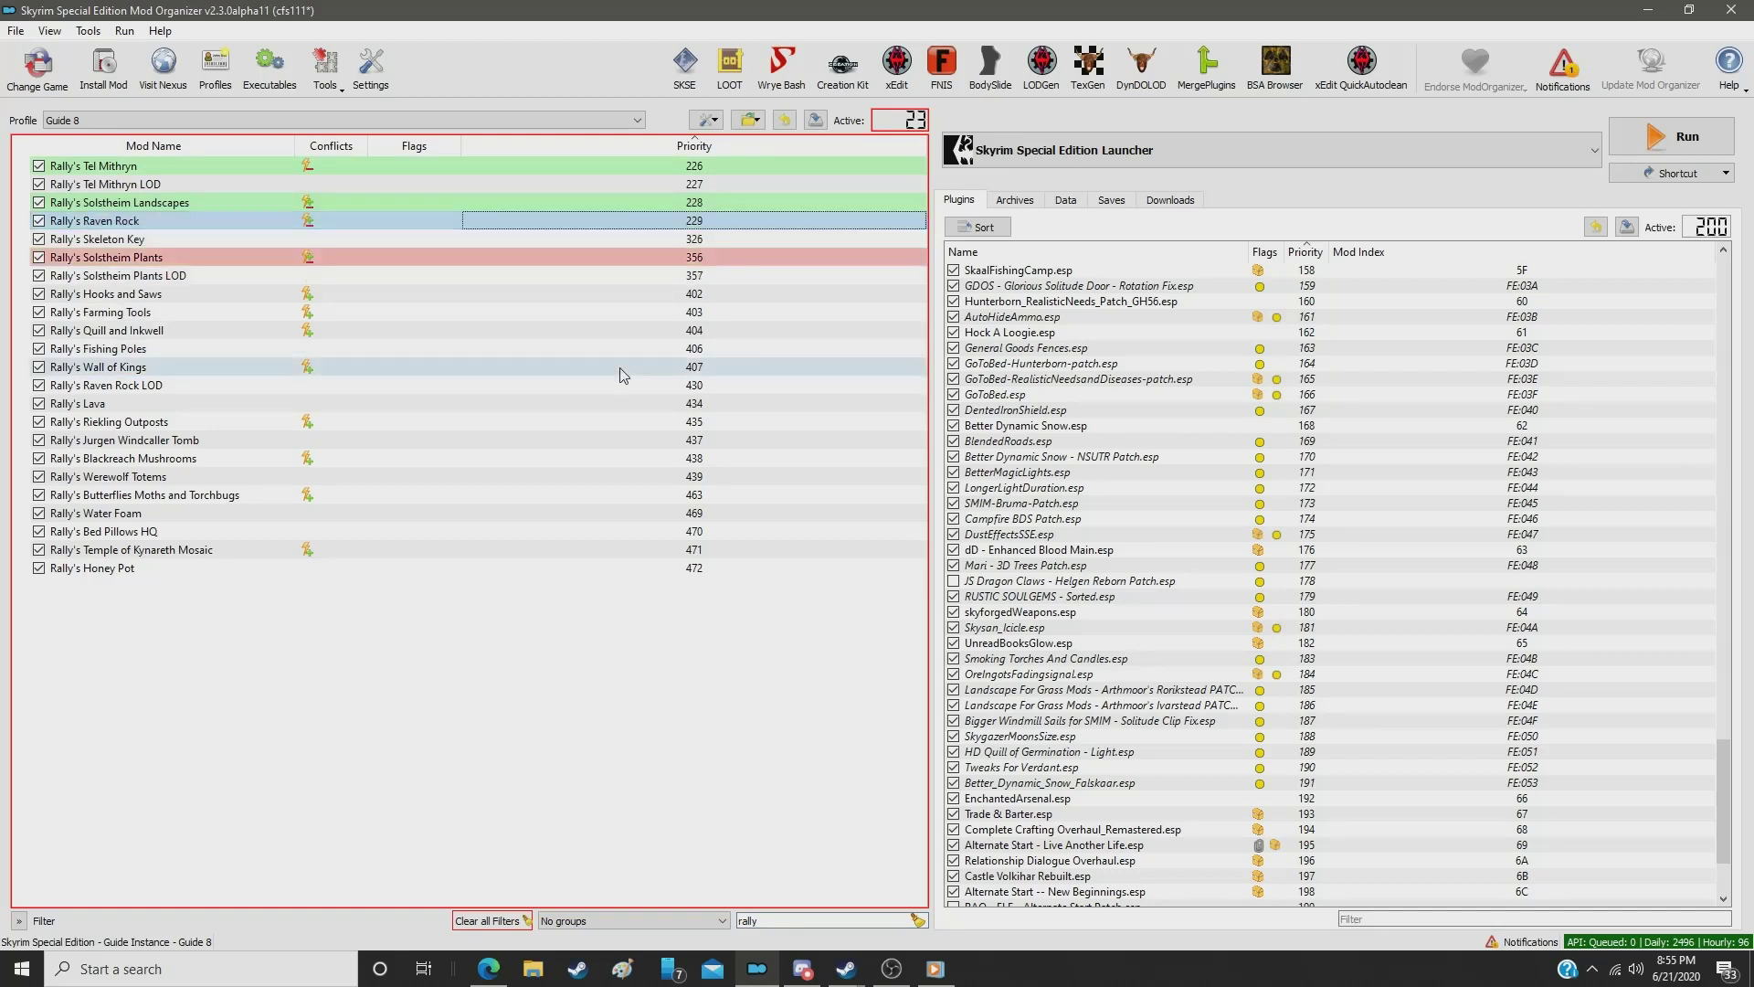
Step: Set the priority of Rally's Raven Rock LOD to 230
{"action": "left_click", "coordinate": [704, 387]}
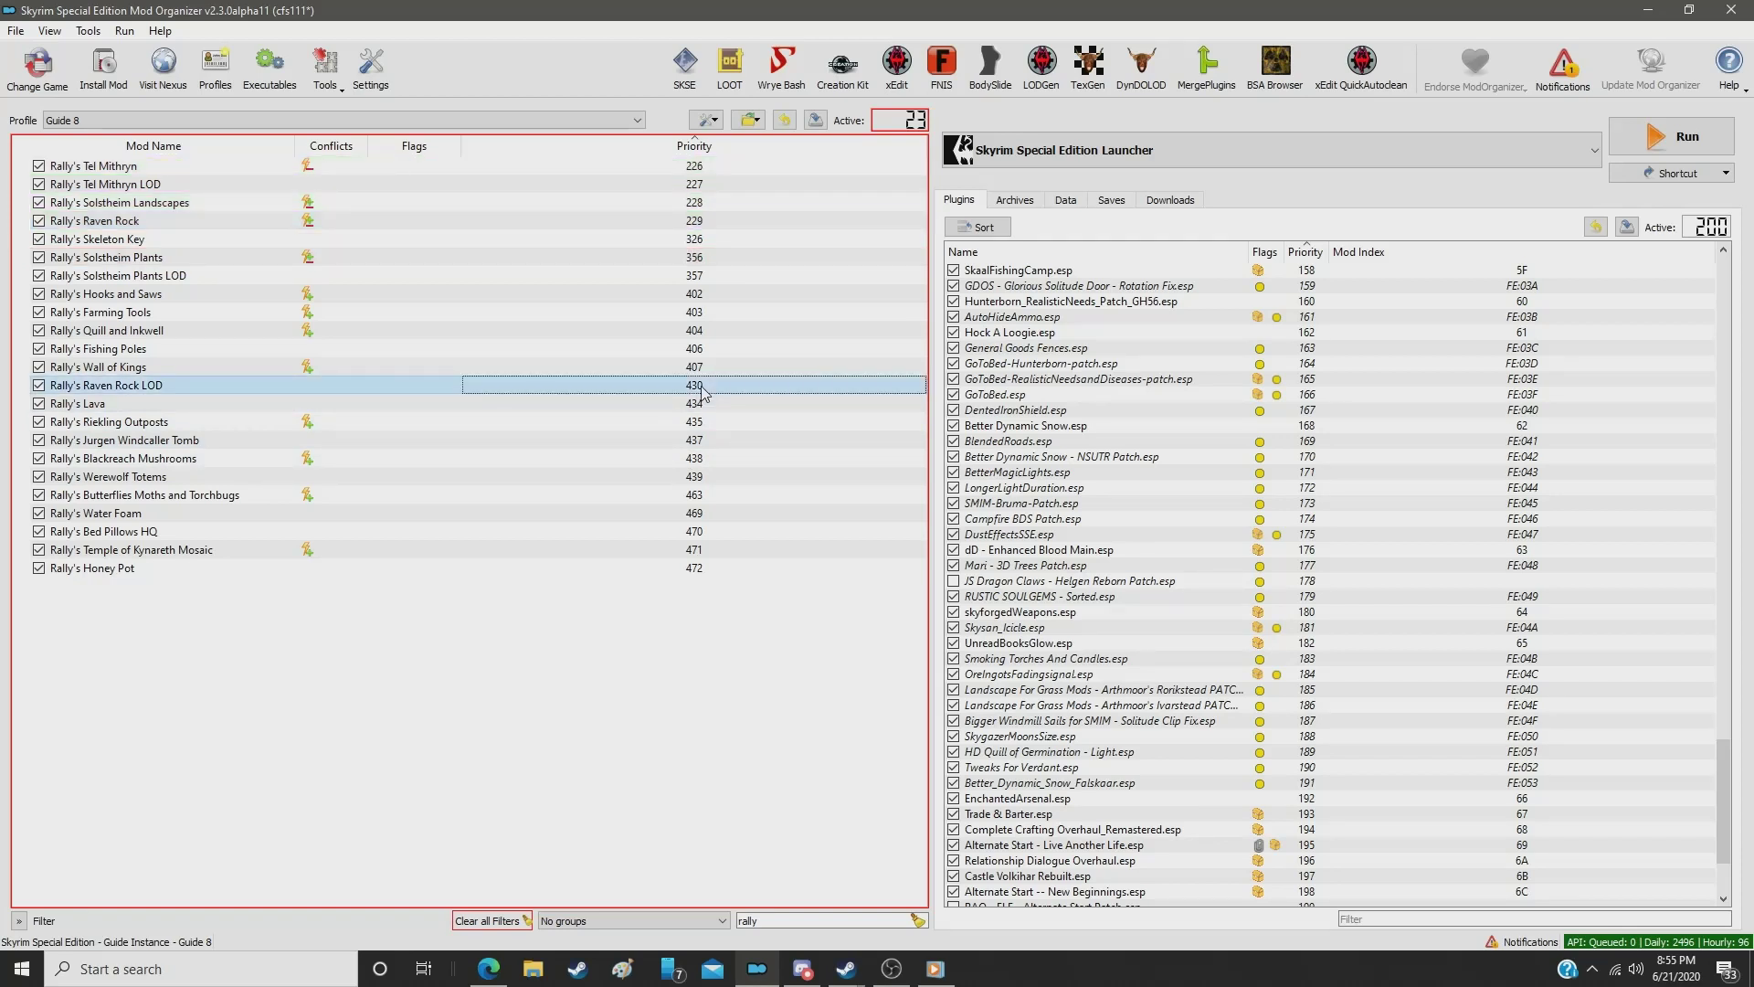
{"action": "double_click", "coordinate": [703, 389]}
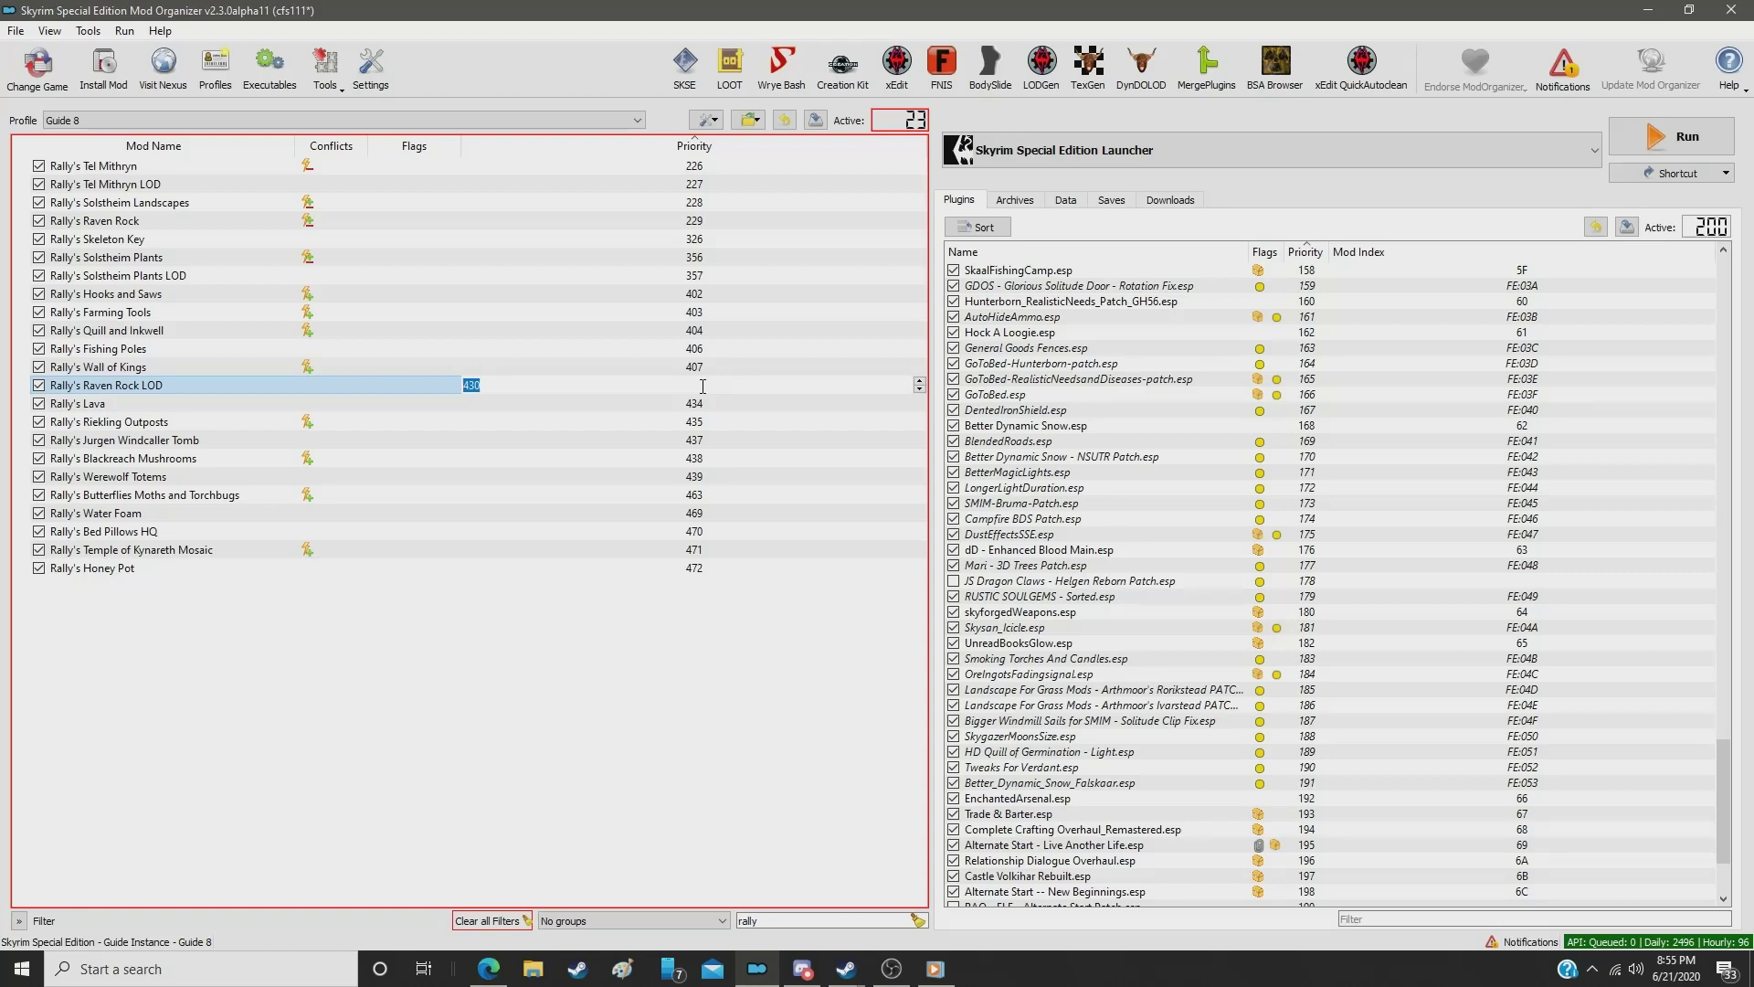
{"action": "type", "text": "230"}
{"action": "key", "text": "Return"}
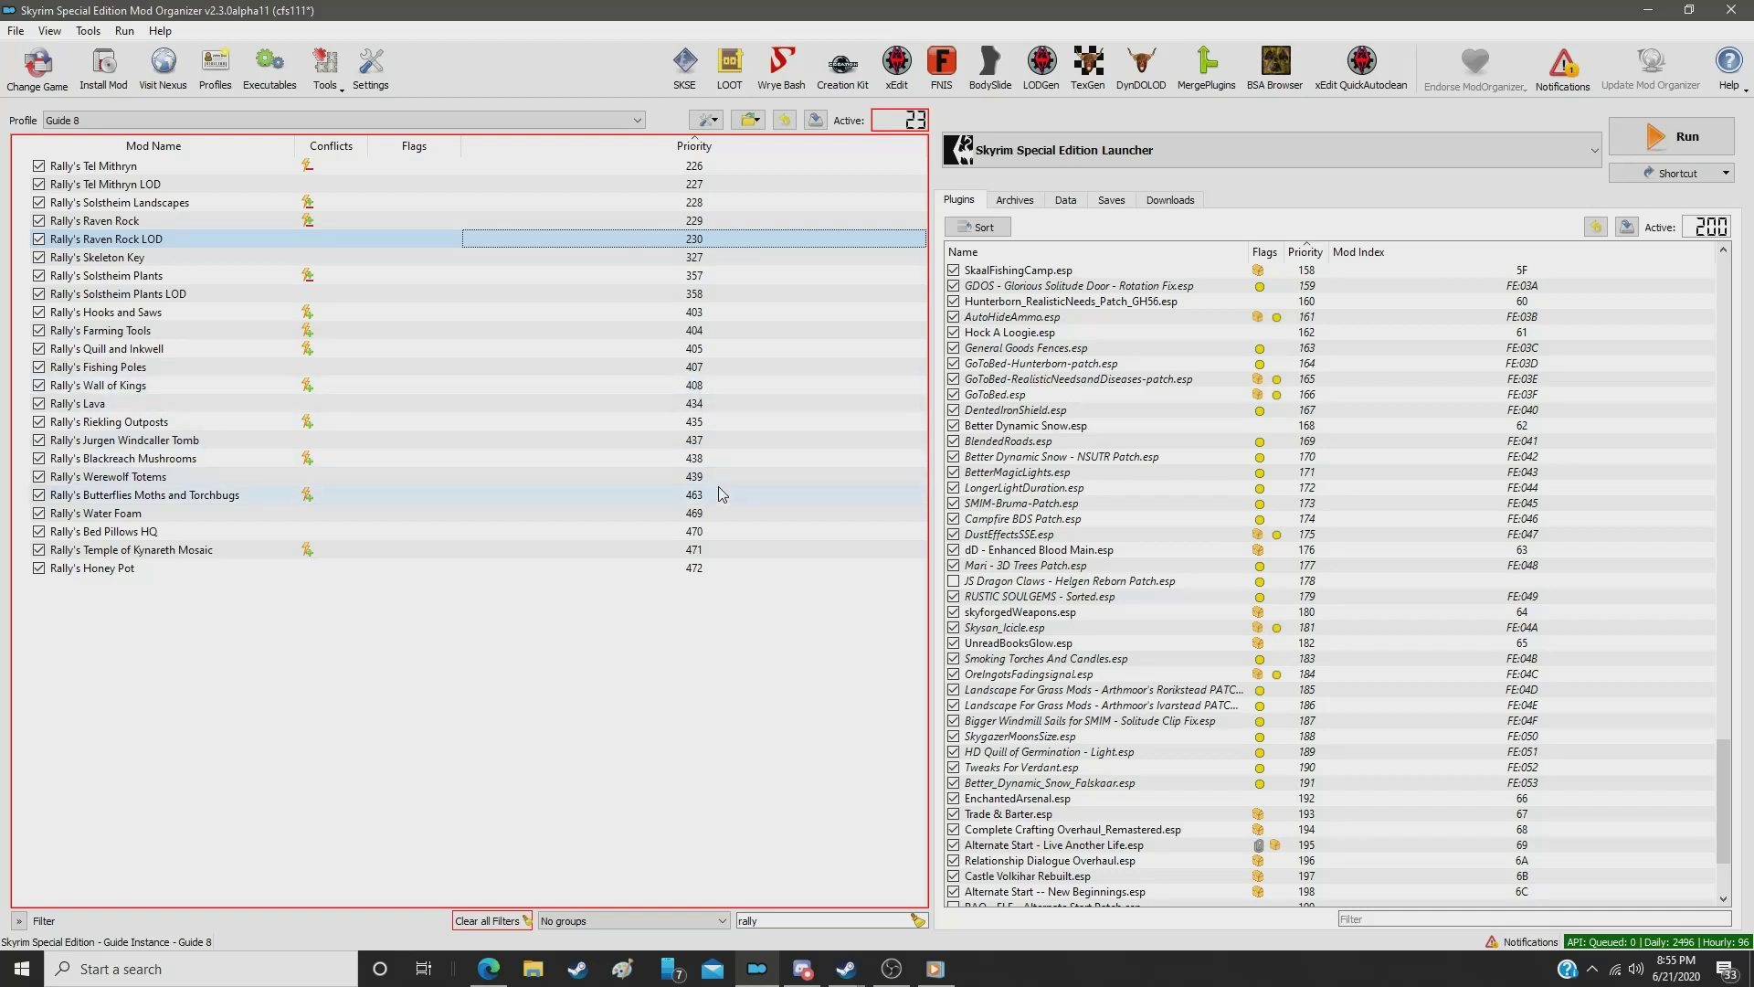
Step: Find Sigils of Skyrim by filtering the mod list for "sigils" and set its priority to 231
{"action": "double_click", "coordinate": [775, 923]}
{"action": "type", "text": "sigils"}
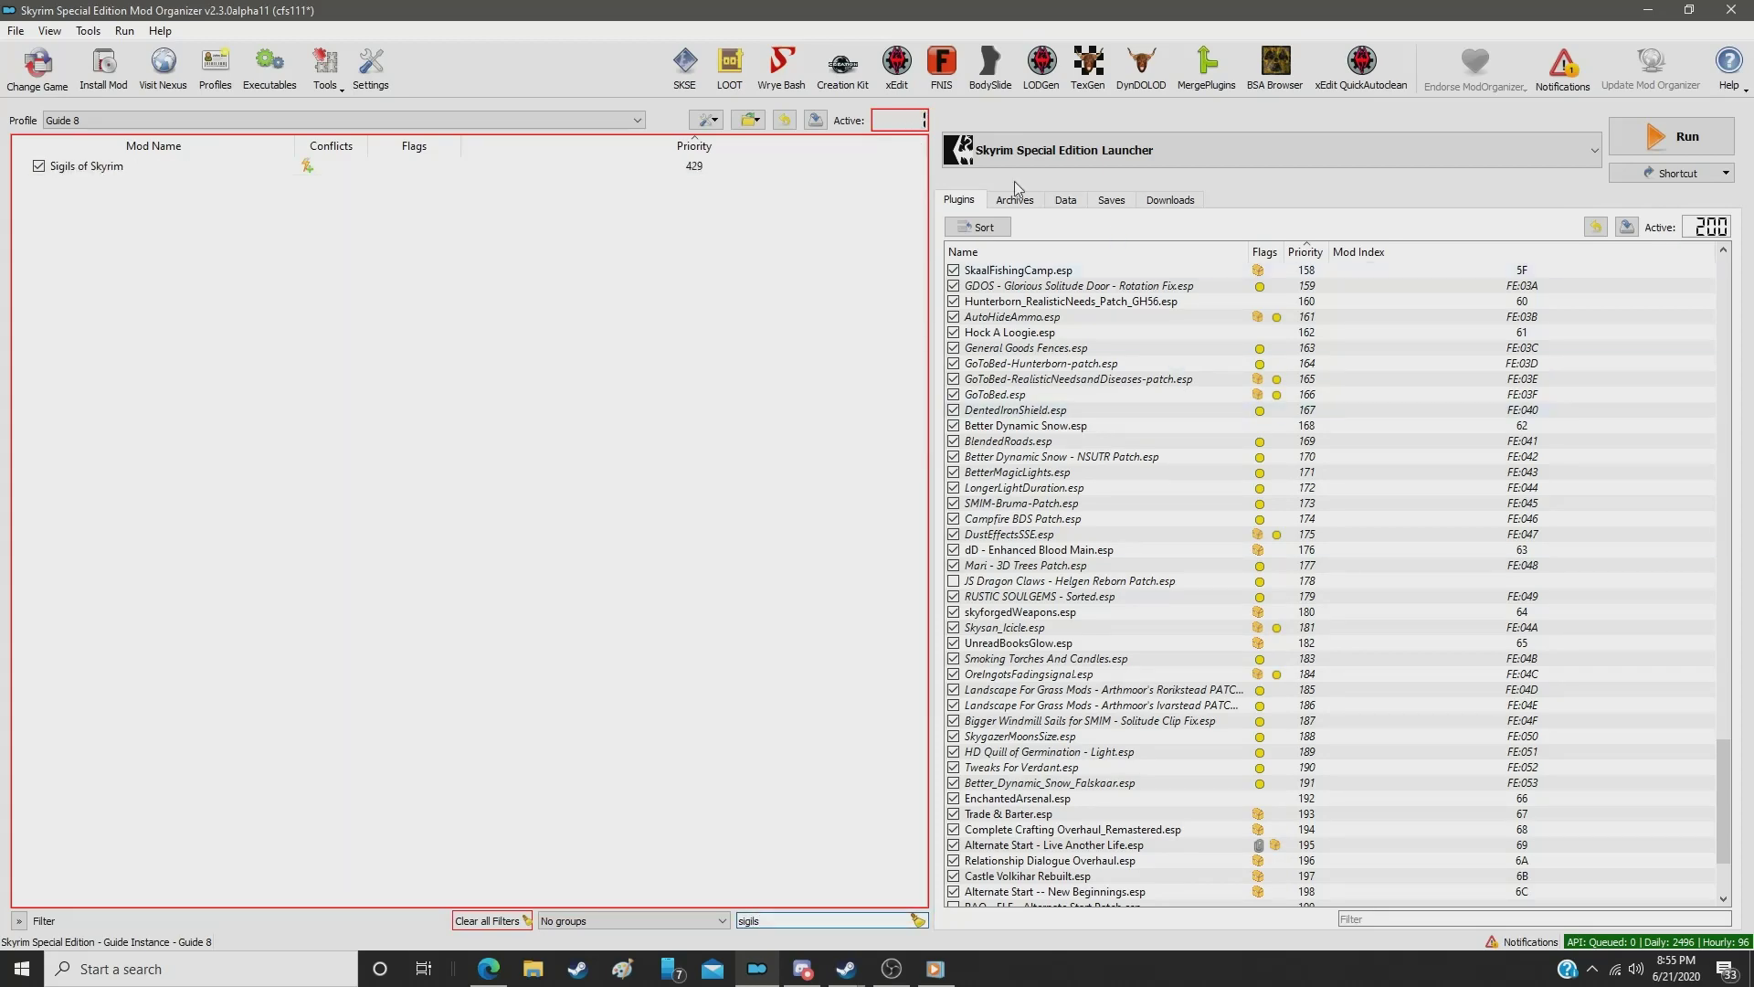
{"action": "left_click", "coordinate": [705, 167]}
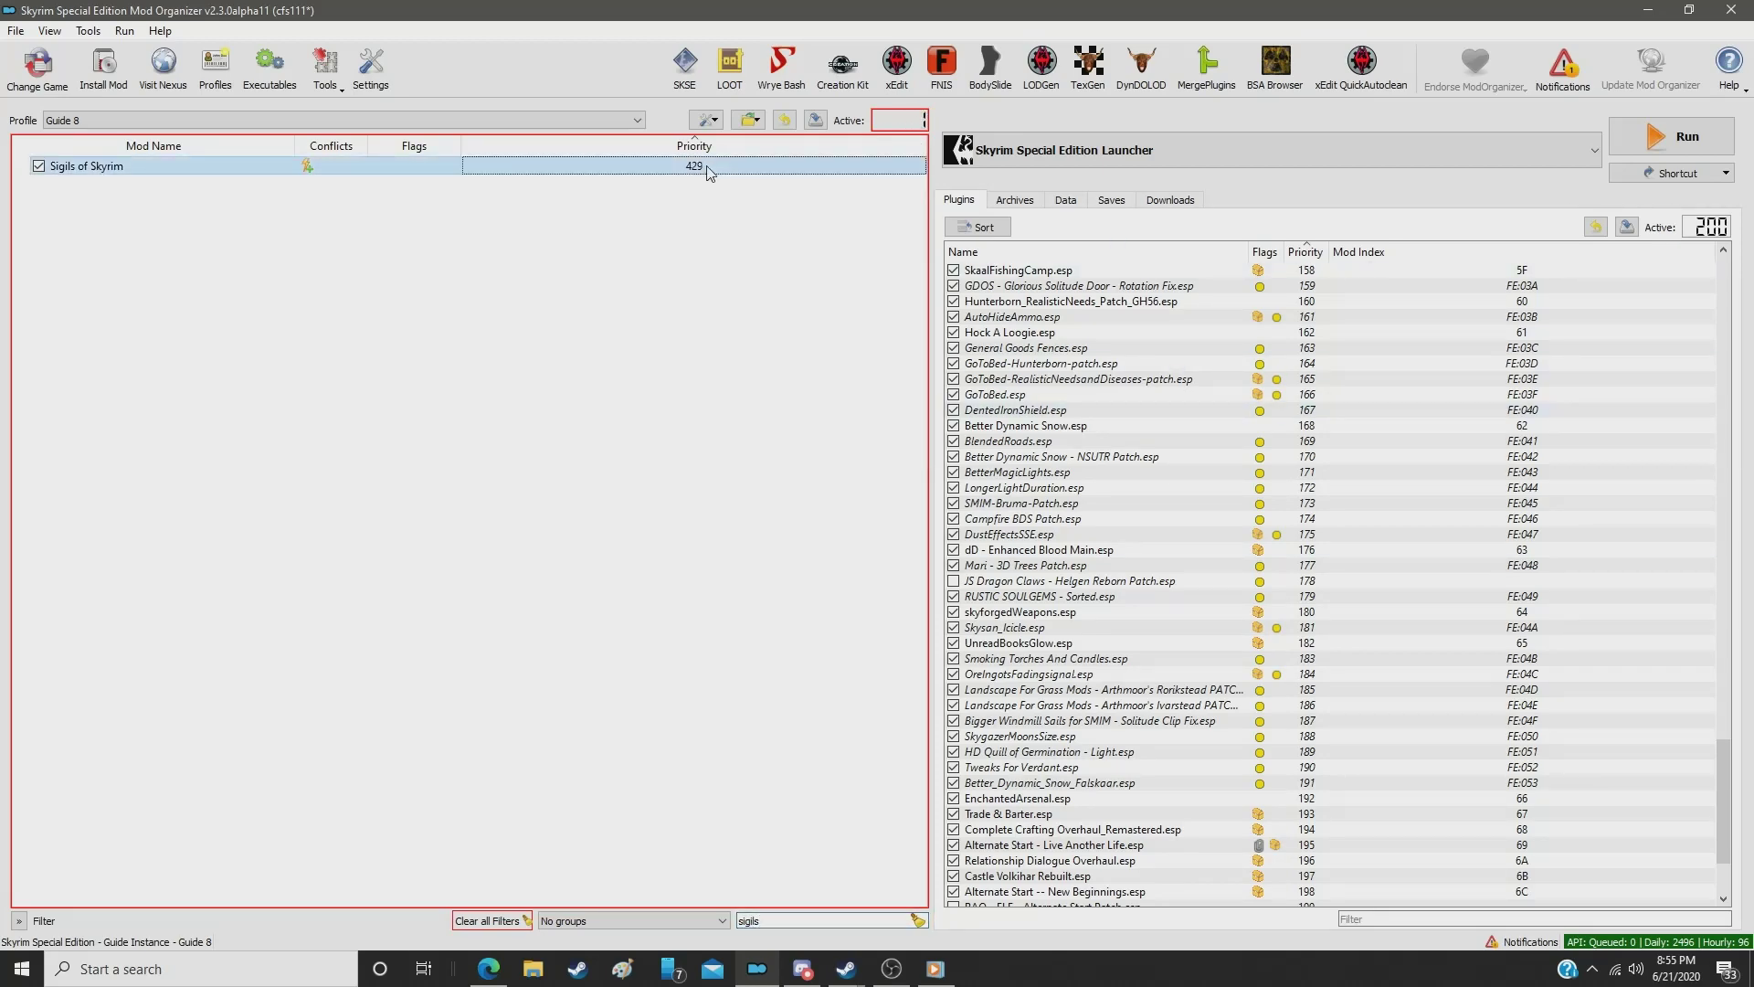
{"action": "left_click", "coordinate": [709, 167]}
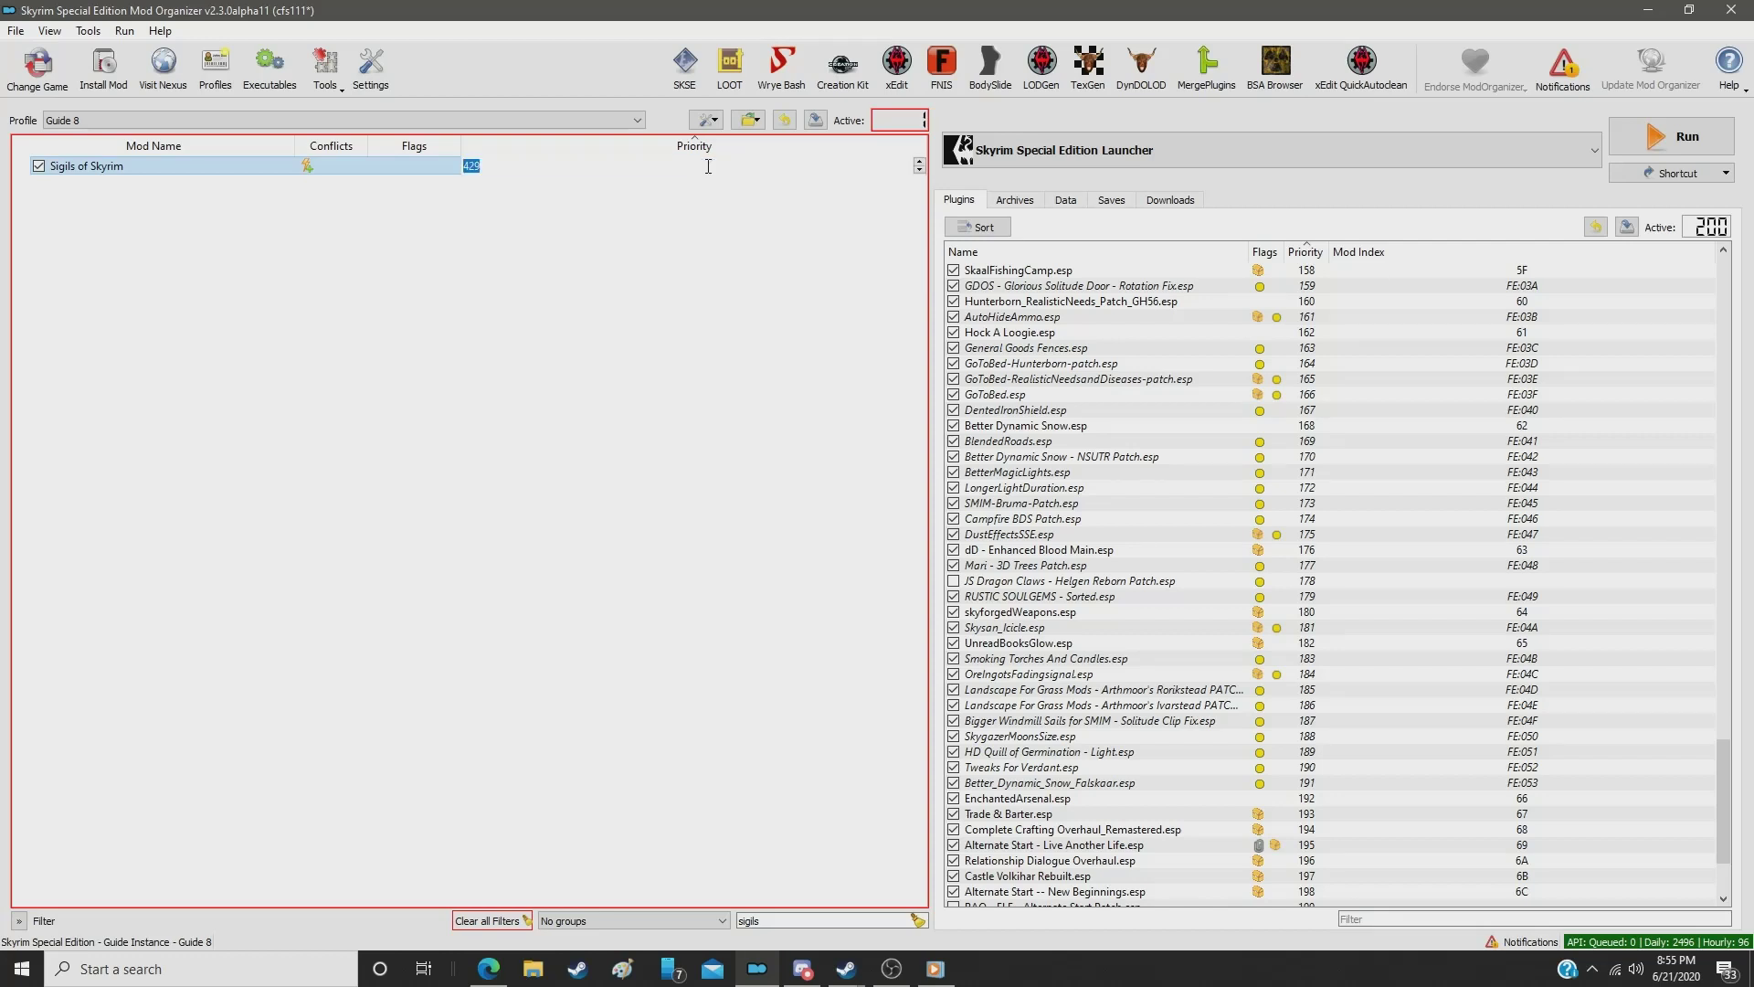
{"action": "type", "text": "231"}
{"action": "key", "text": "Return"}
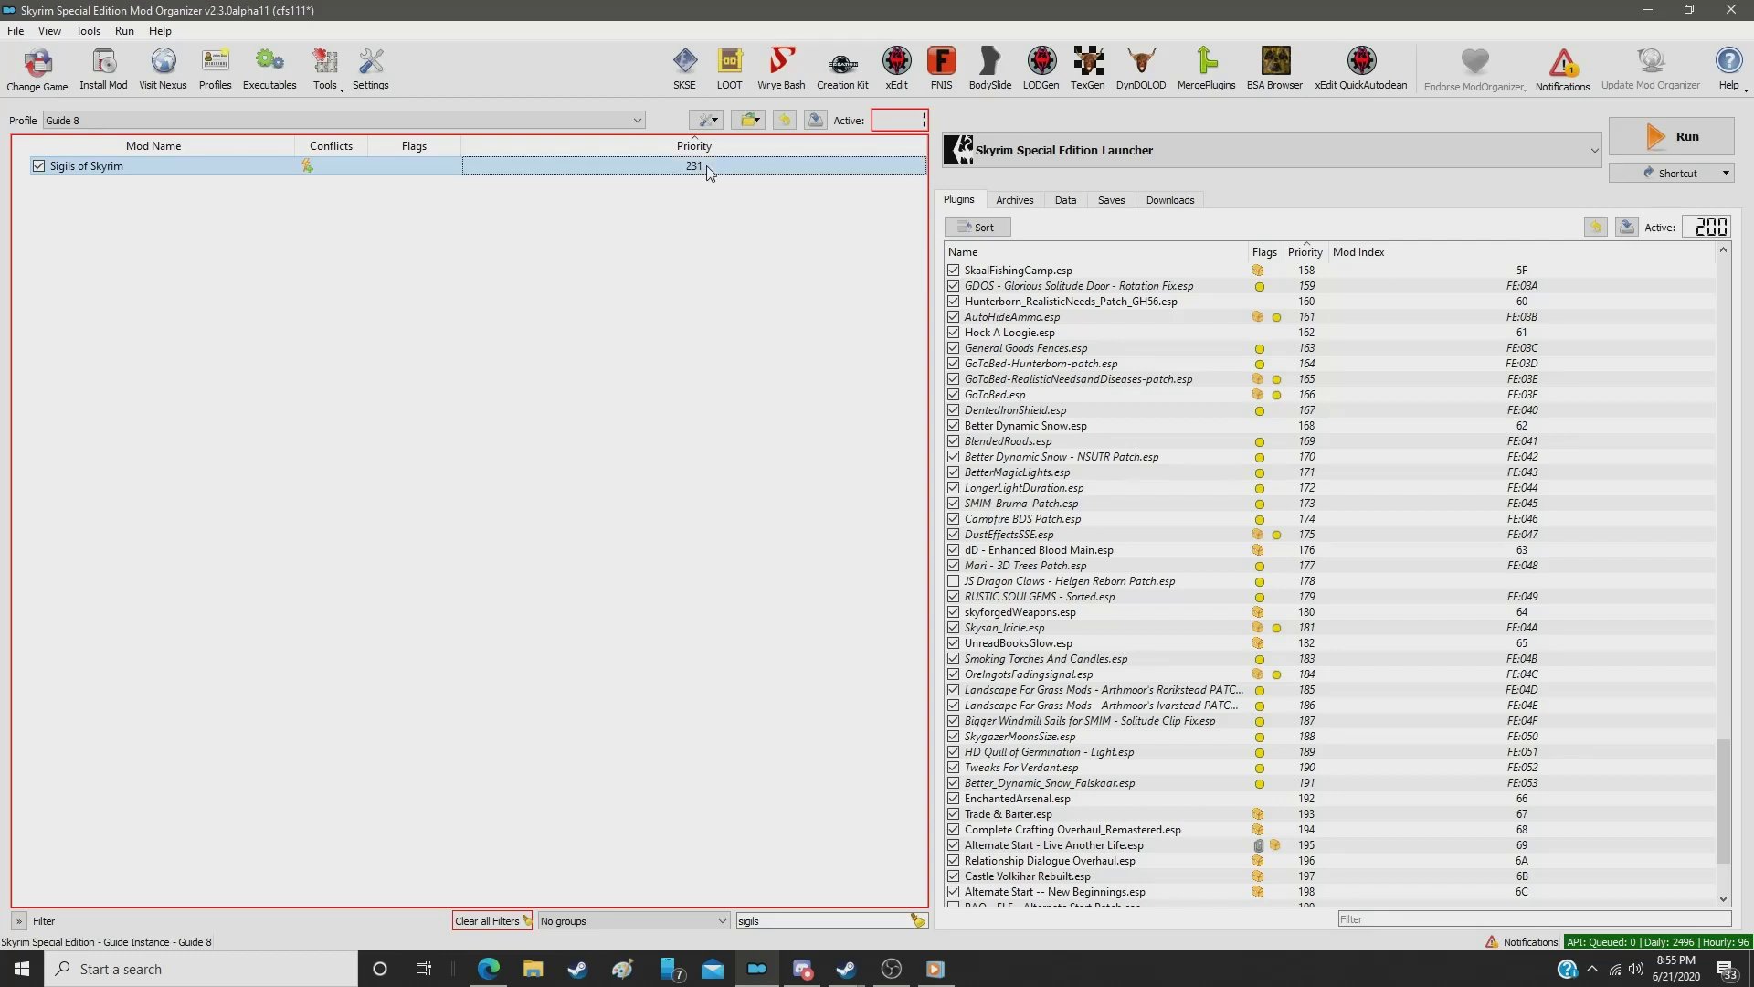
Step: Find LeanWolf's Better-Shaped Talos with Greatsword by filtering the mod list for "lean" and set its priority to 232
{"action": "double_click", "coordinate": [780, 921]}
{"action": "type", "text": "lean"}
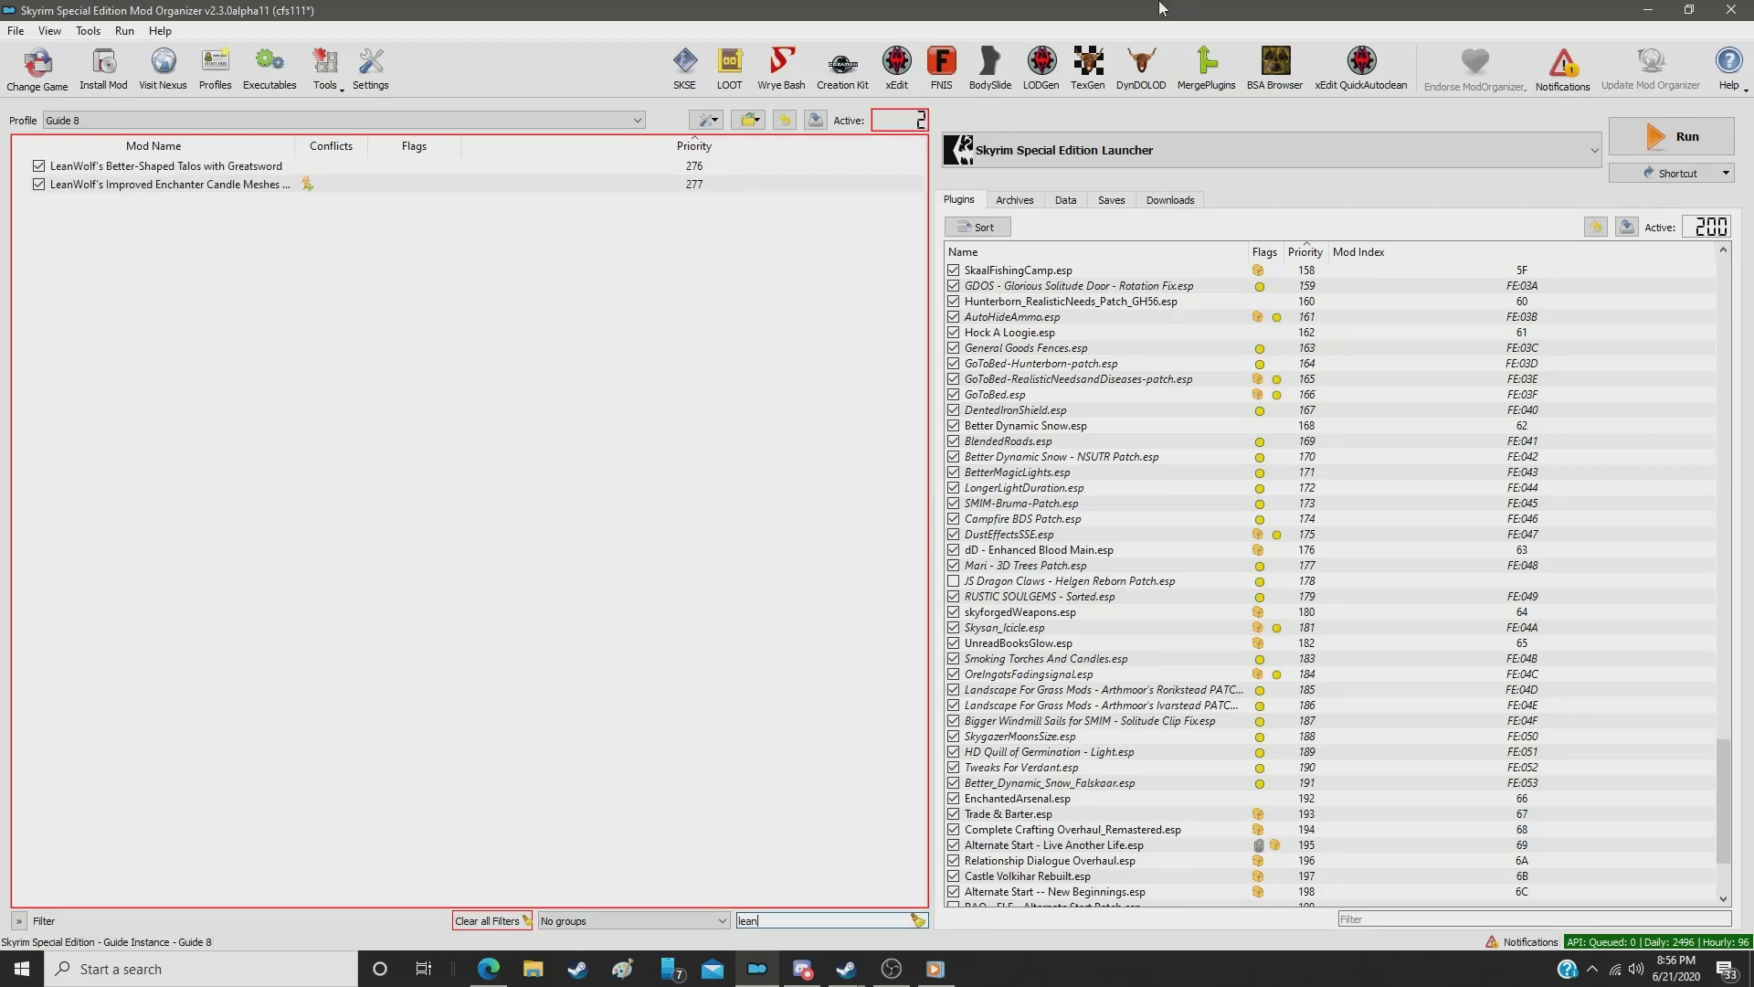
{"action": "left_click", "coordinate": [708, 168]}
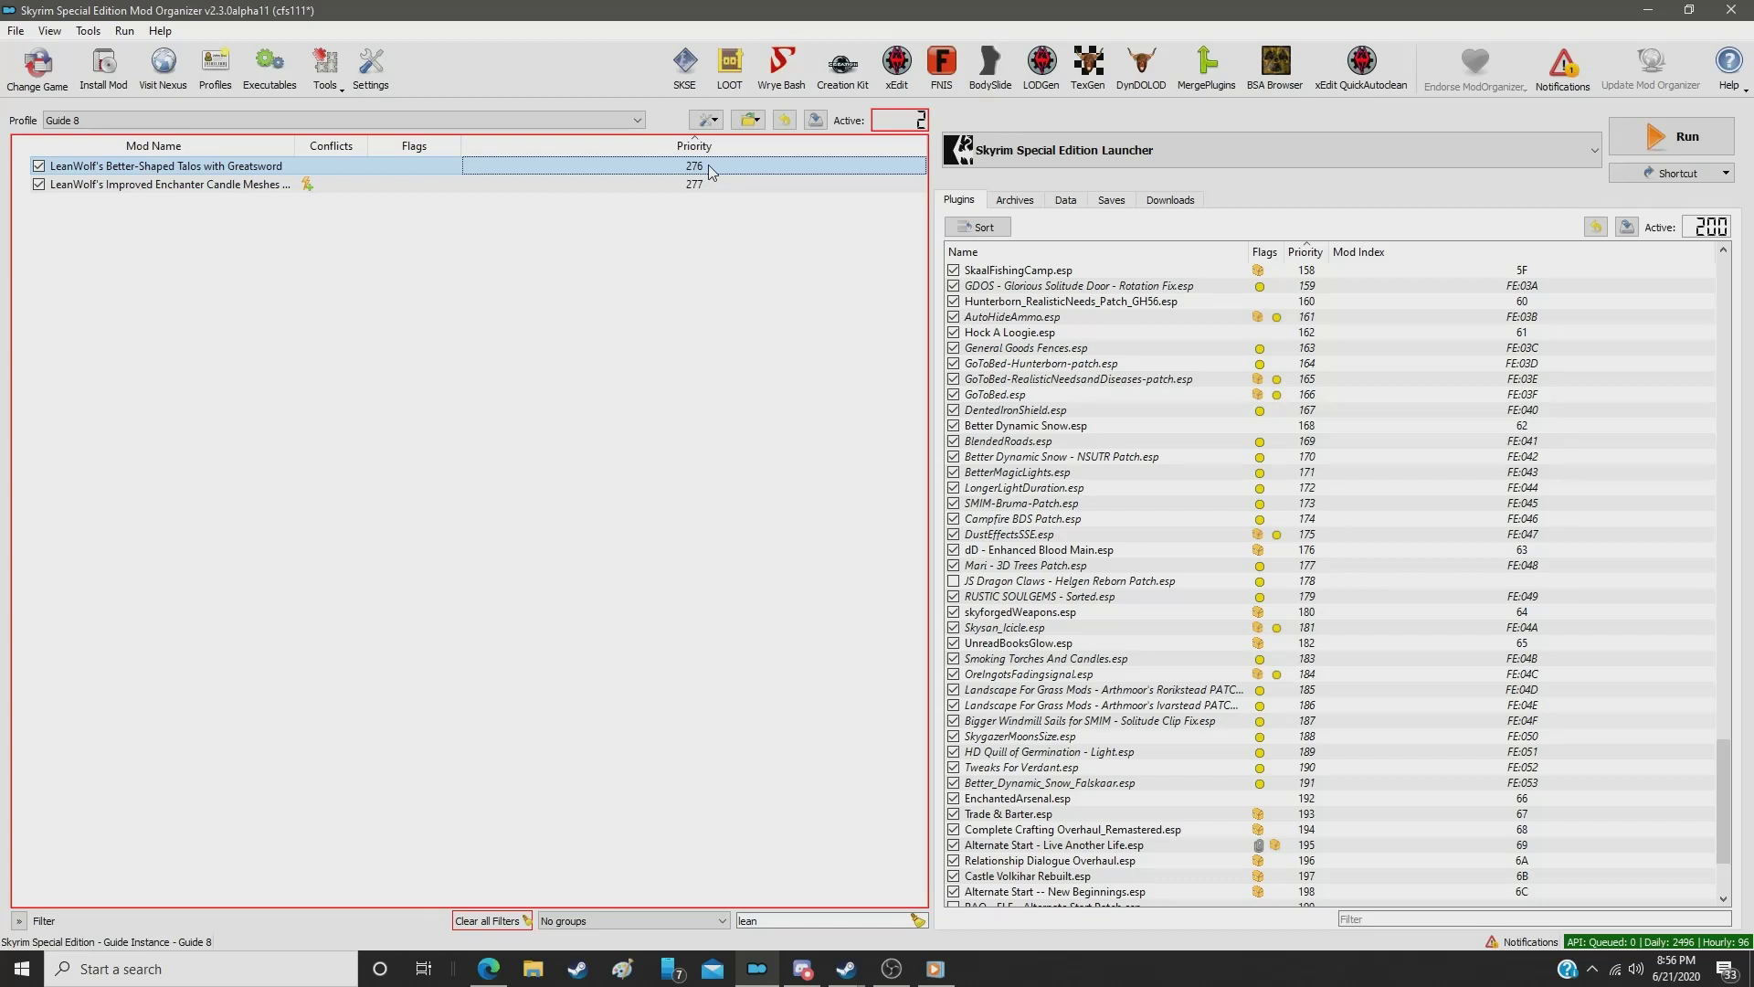
{"action": "double_click", "coordinate": [710, 167]}
{"action": "type", "text": "232"}
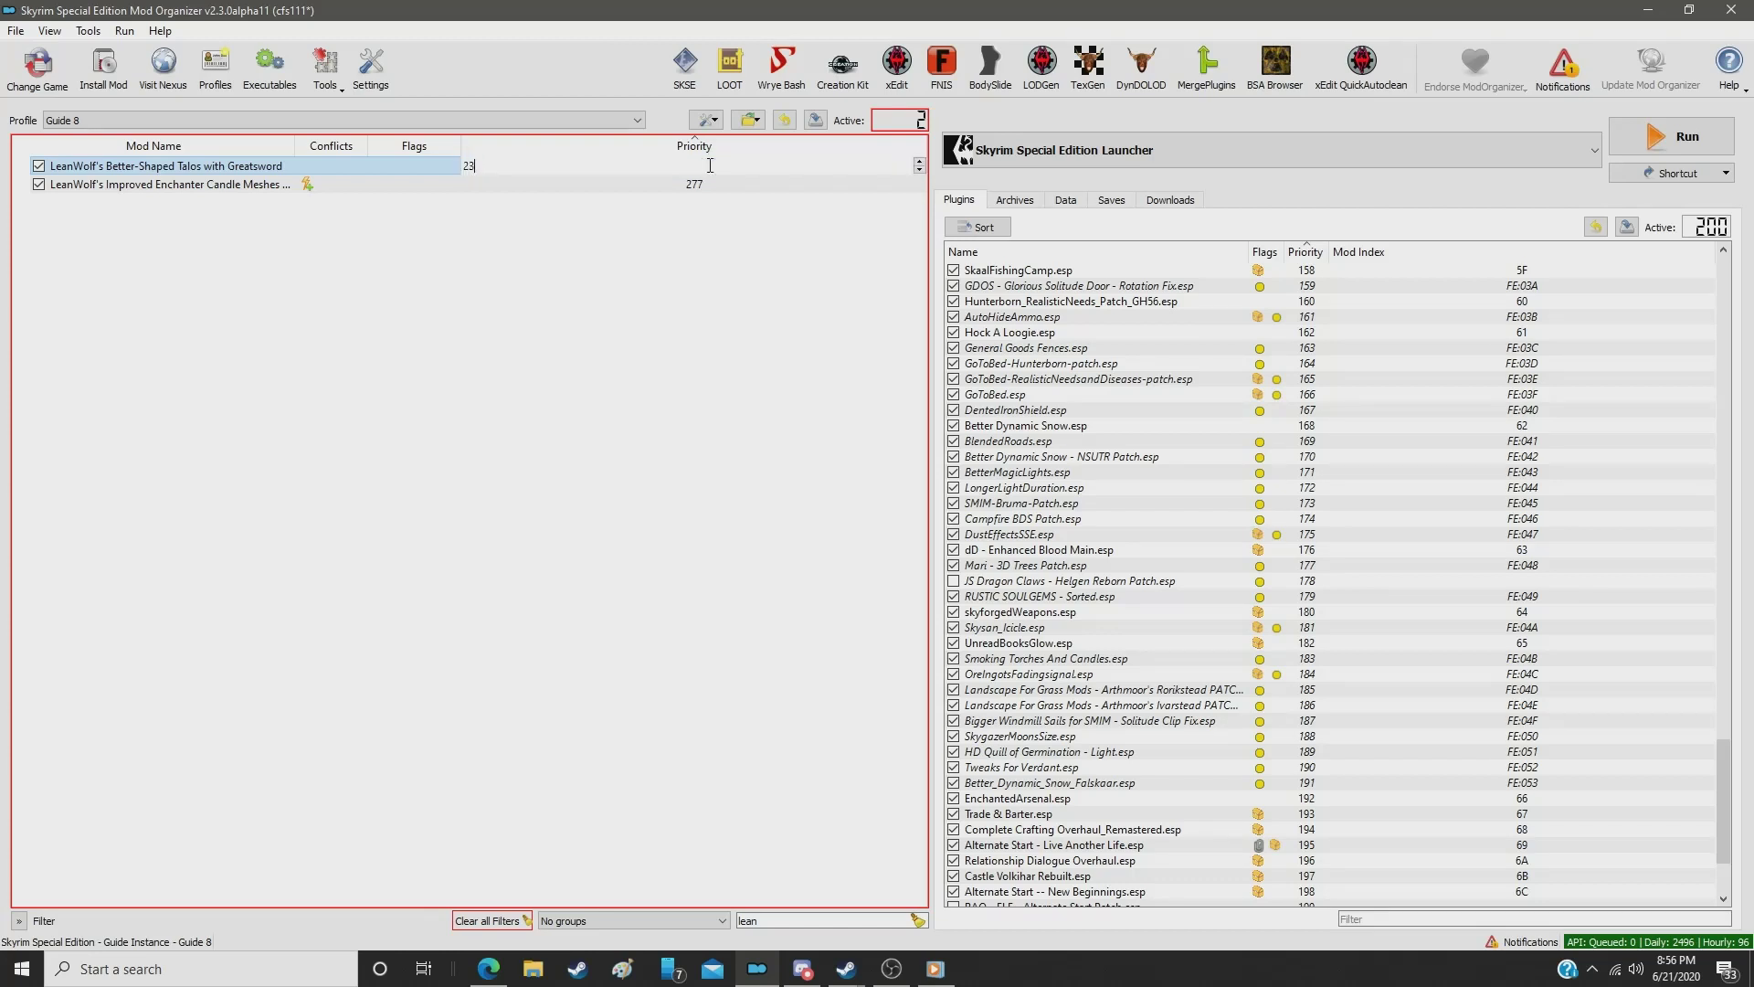
{"action": "key", "text": "Return"}
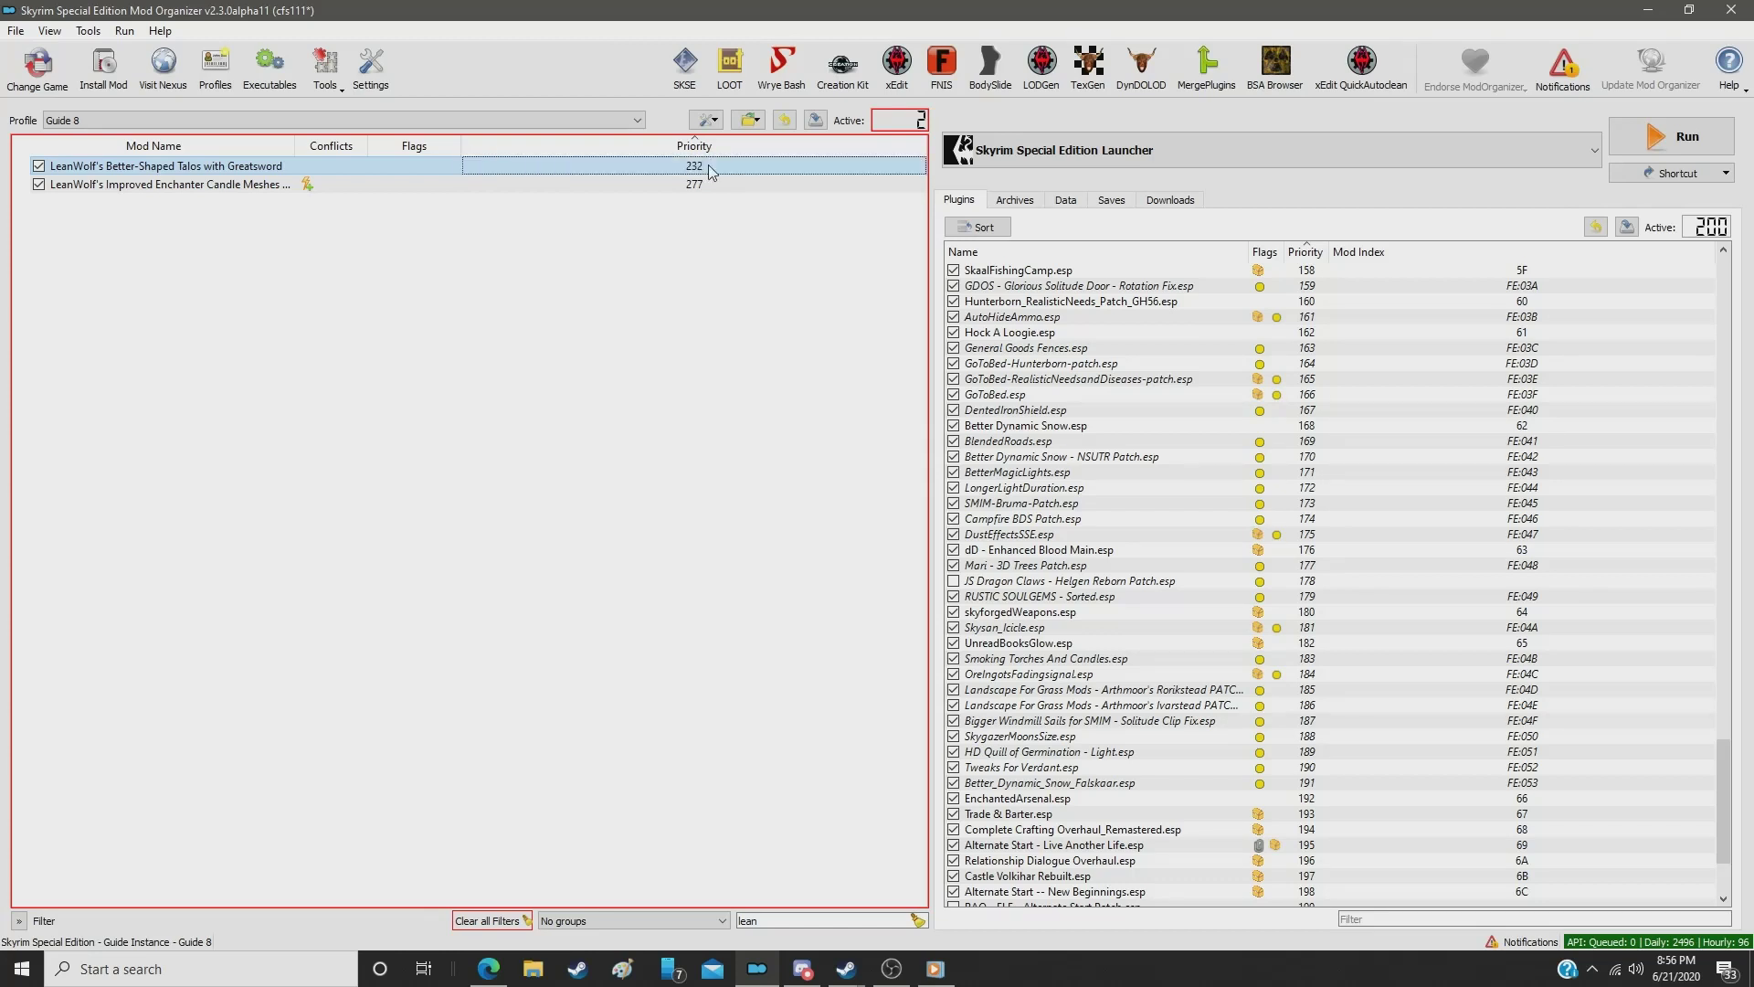
Step: Find Skyrim 3D High Hrothgar Steps by filtering the mod list for "high" and set its priority to 233
{"action": "triple_click", "coordinate": [822, 926]}
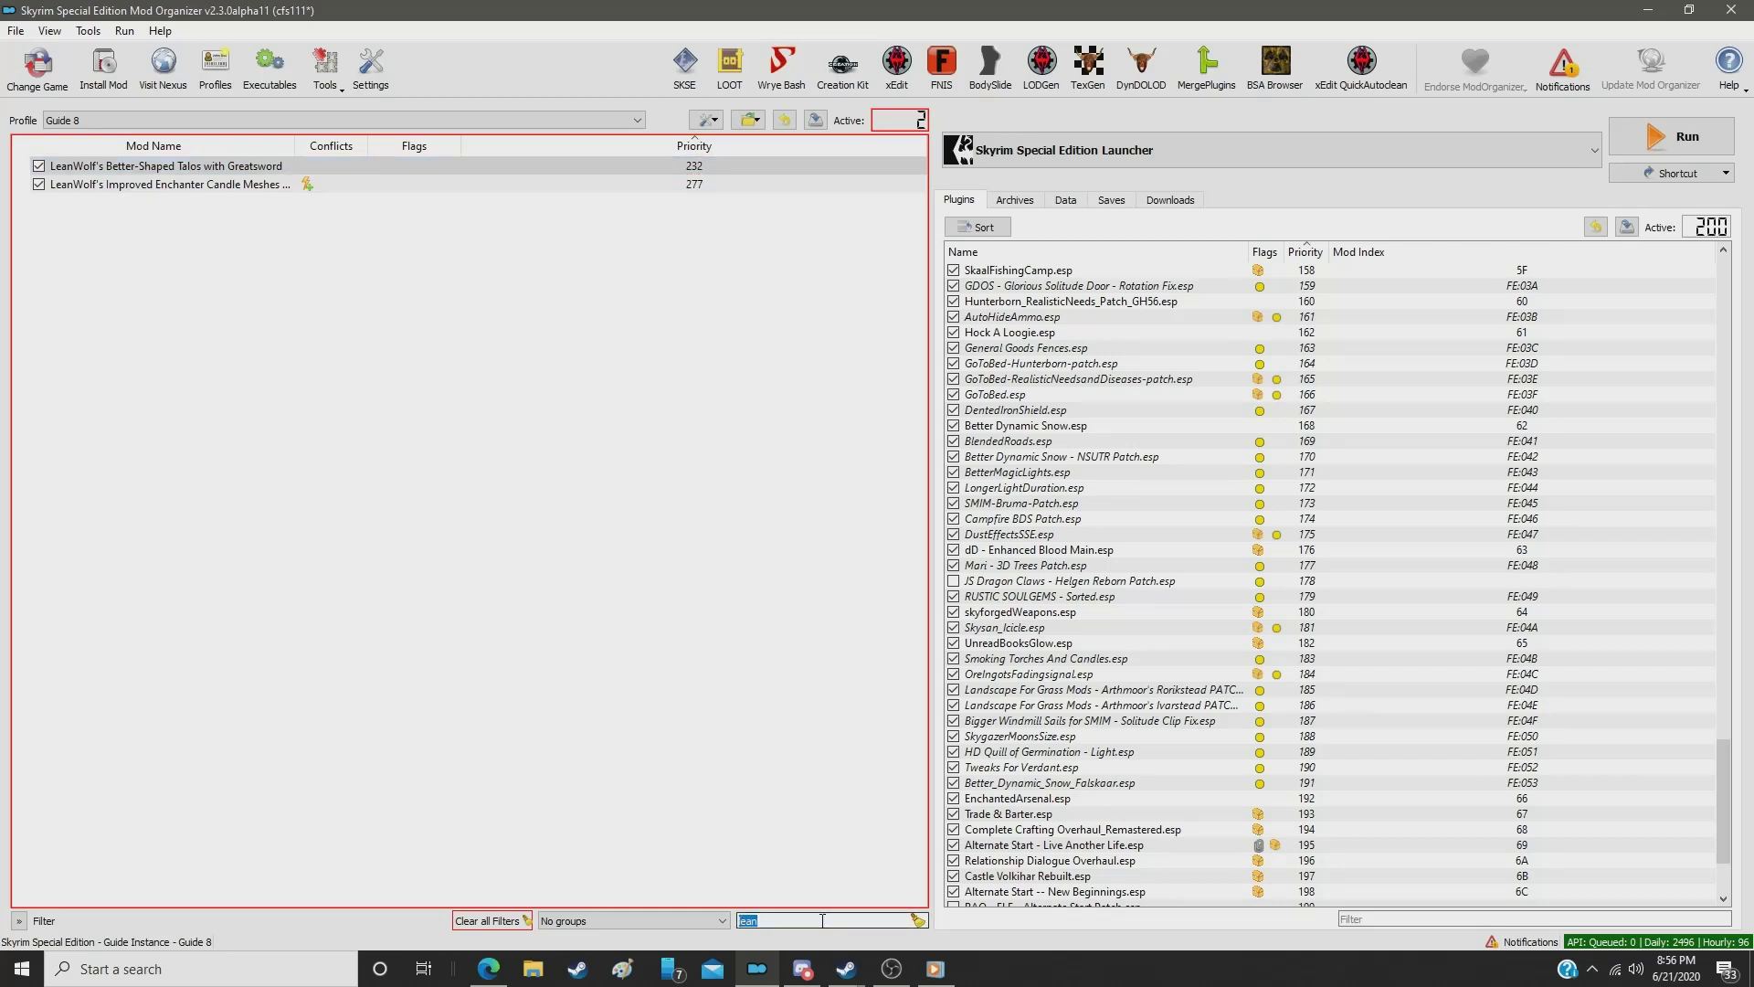
{"action": "type", "text": "high"}
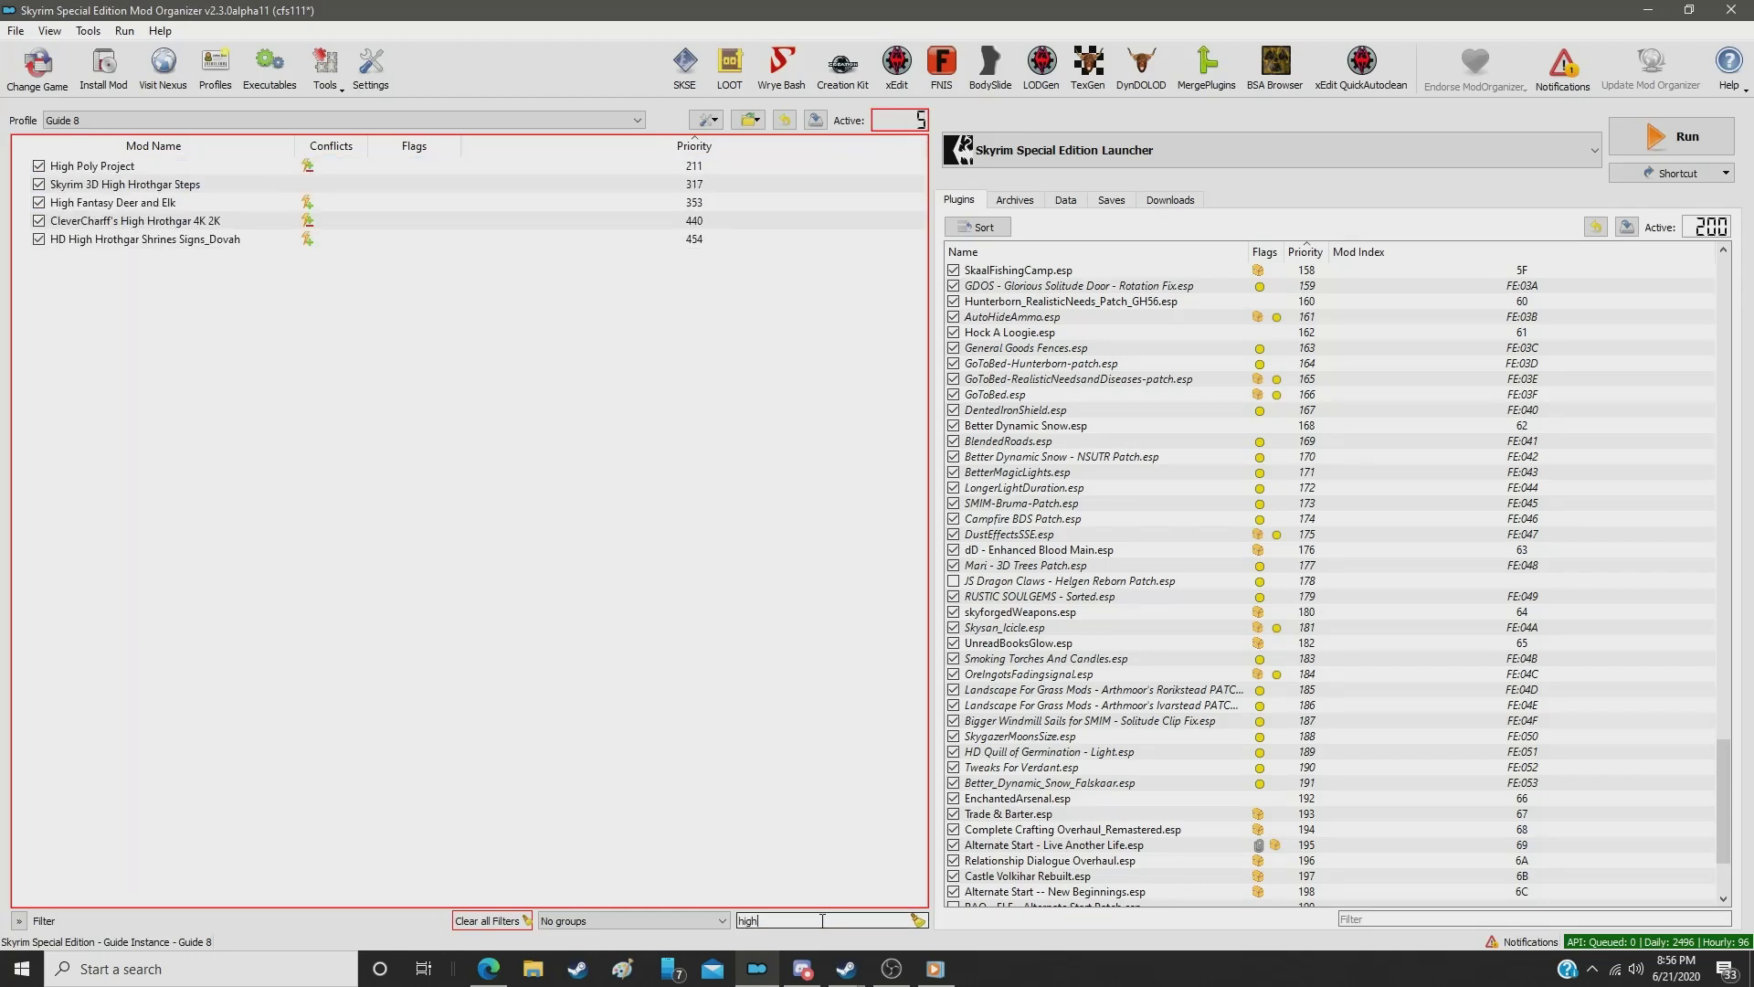
{"action": "left_click", "coordinate": [677, 186]}
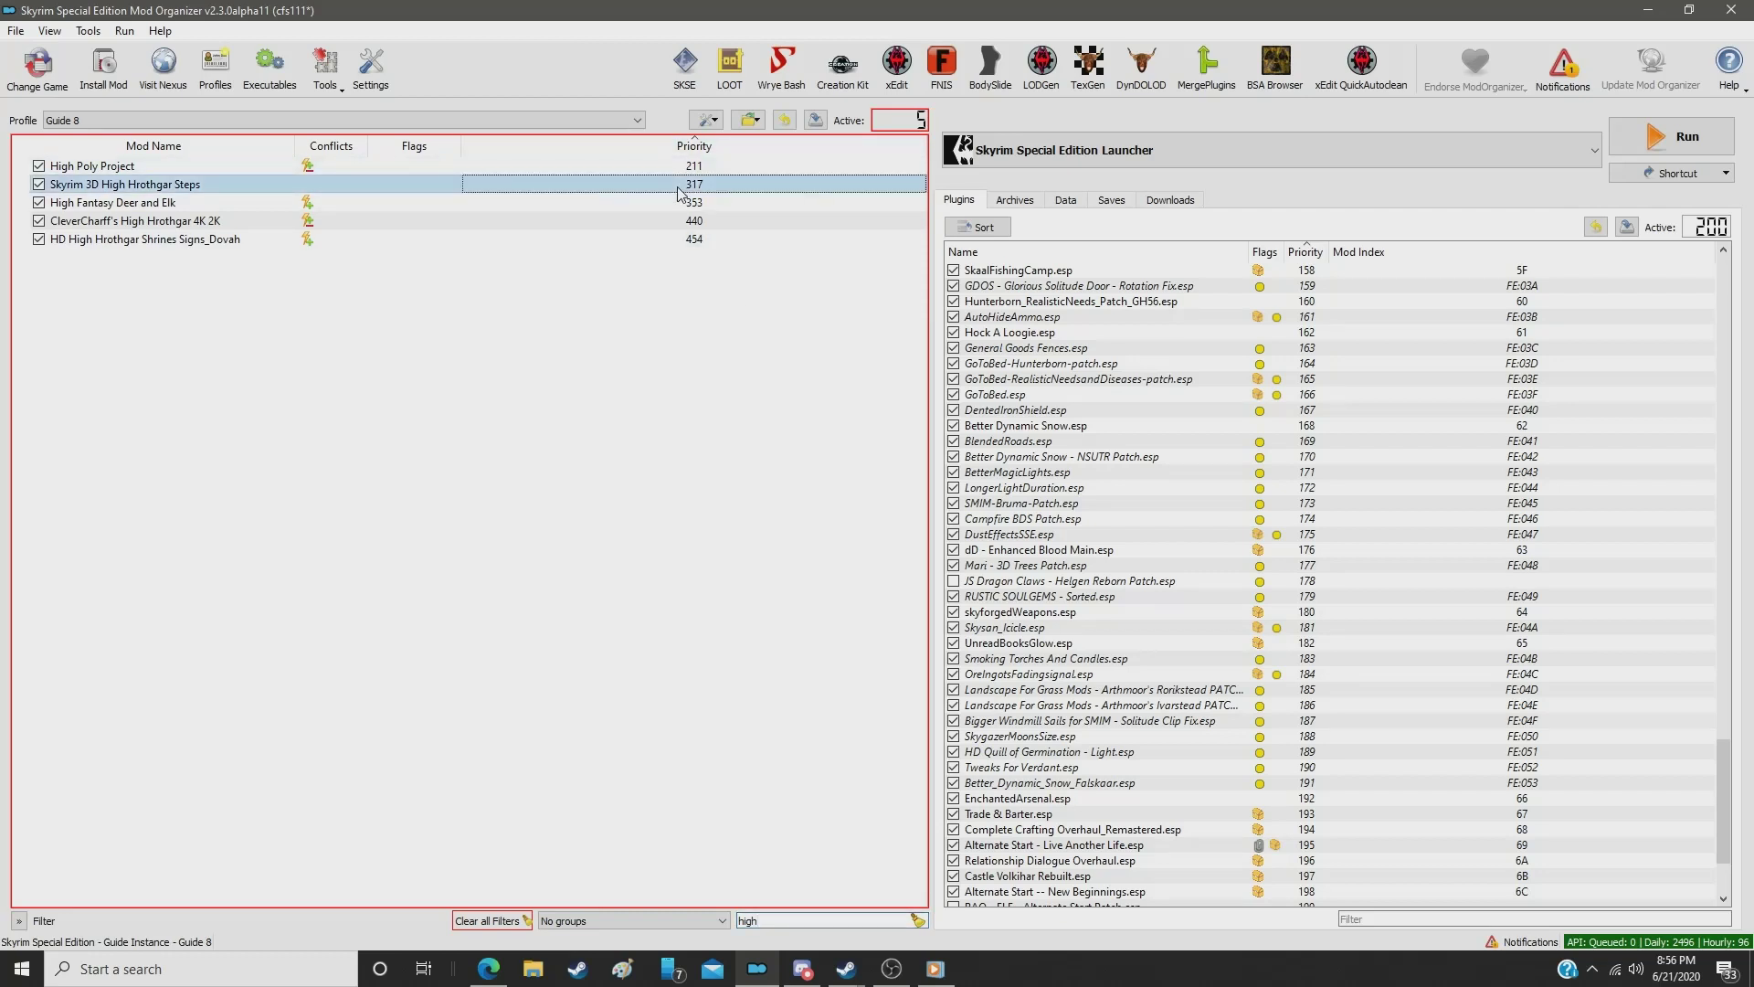
{"action": "double_click", "coordinate": [677, 187]}
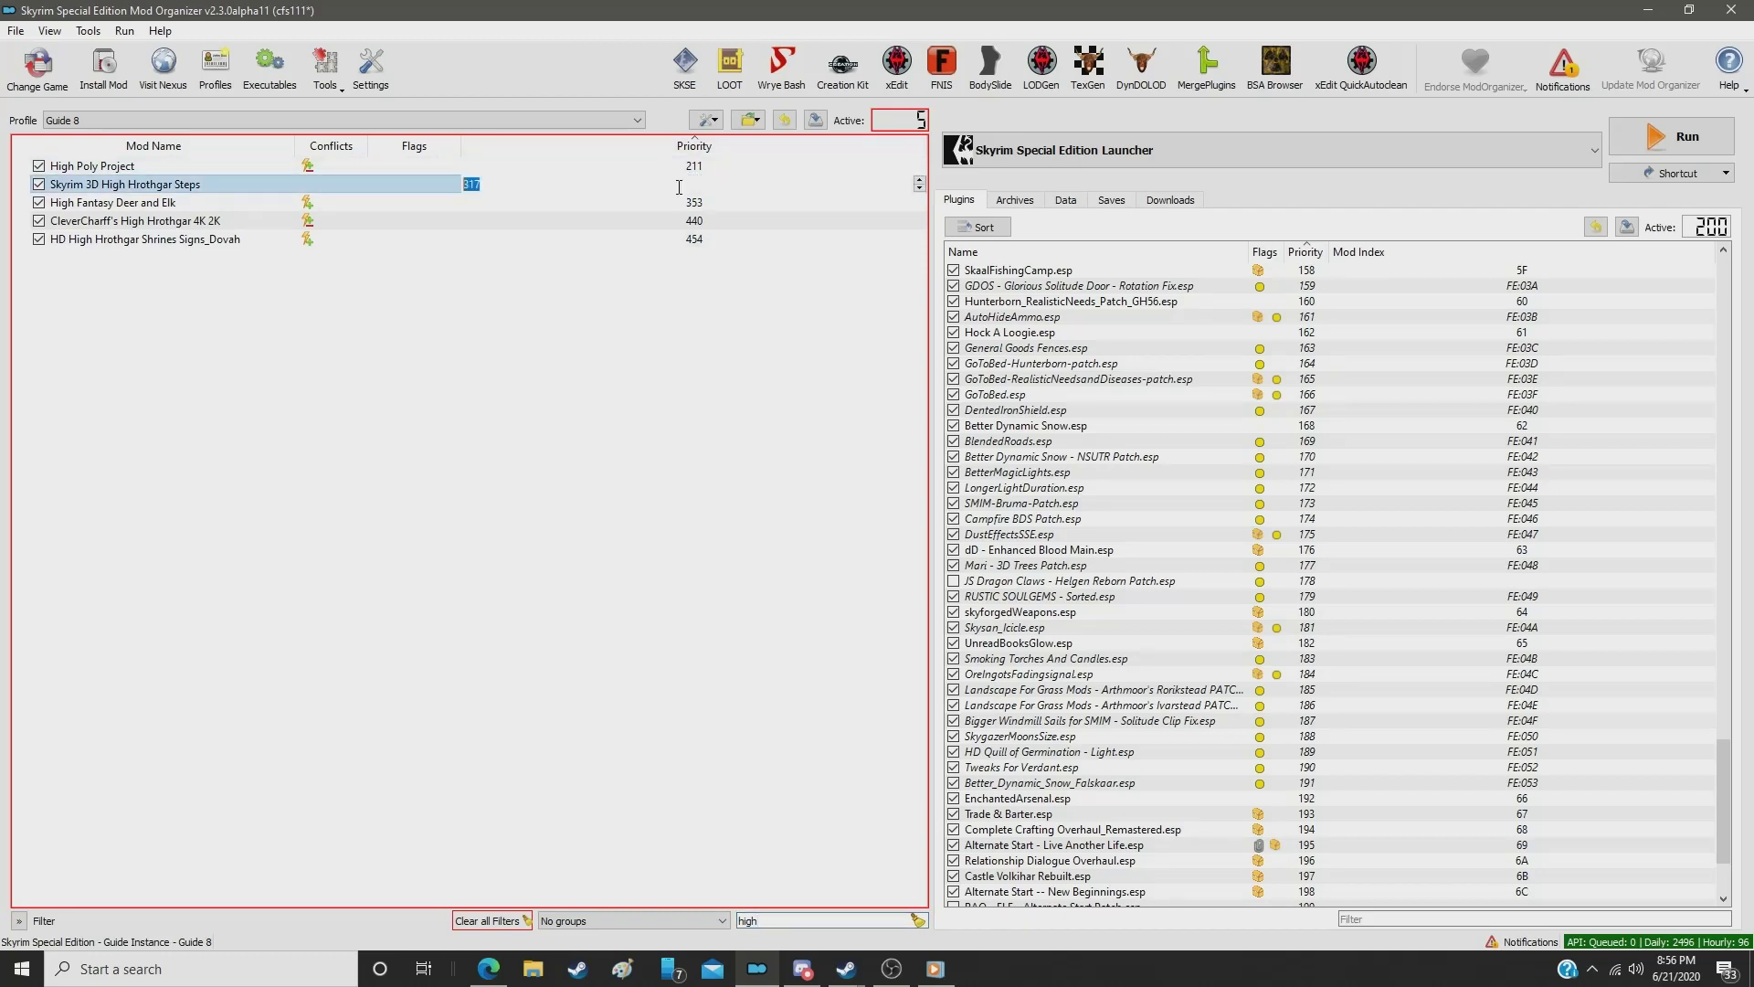
{"action": "type", "text": "233"}
{"action": "key", "text": "Return"}
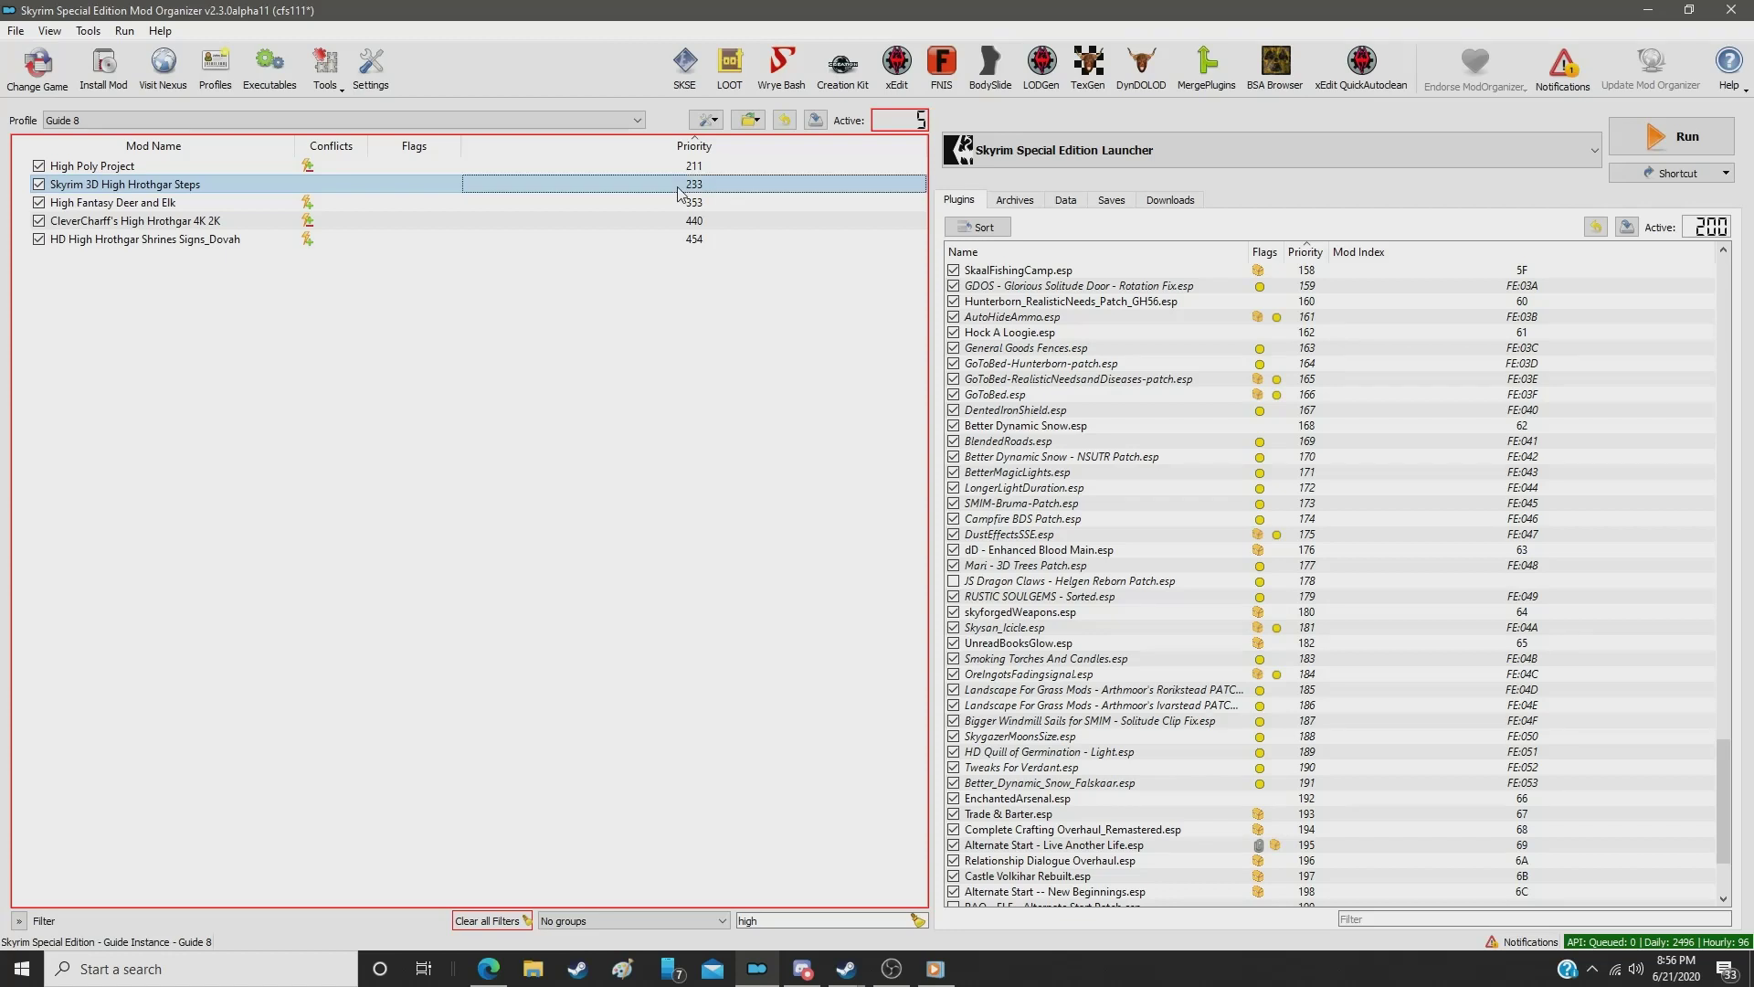
Step: Find Ren's HD Shrines by Rengel by filtering the mod list for "shrine" and set its priority to 234
{"action": "left_click", "coordinate": [778, 919]}
{"action": "double_click", "coordinate": [779, 918]}
{"action": "type", "text": "shrine"}
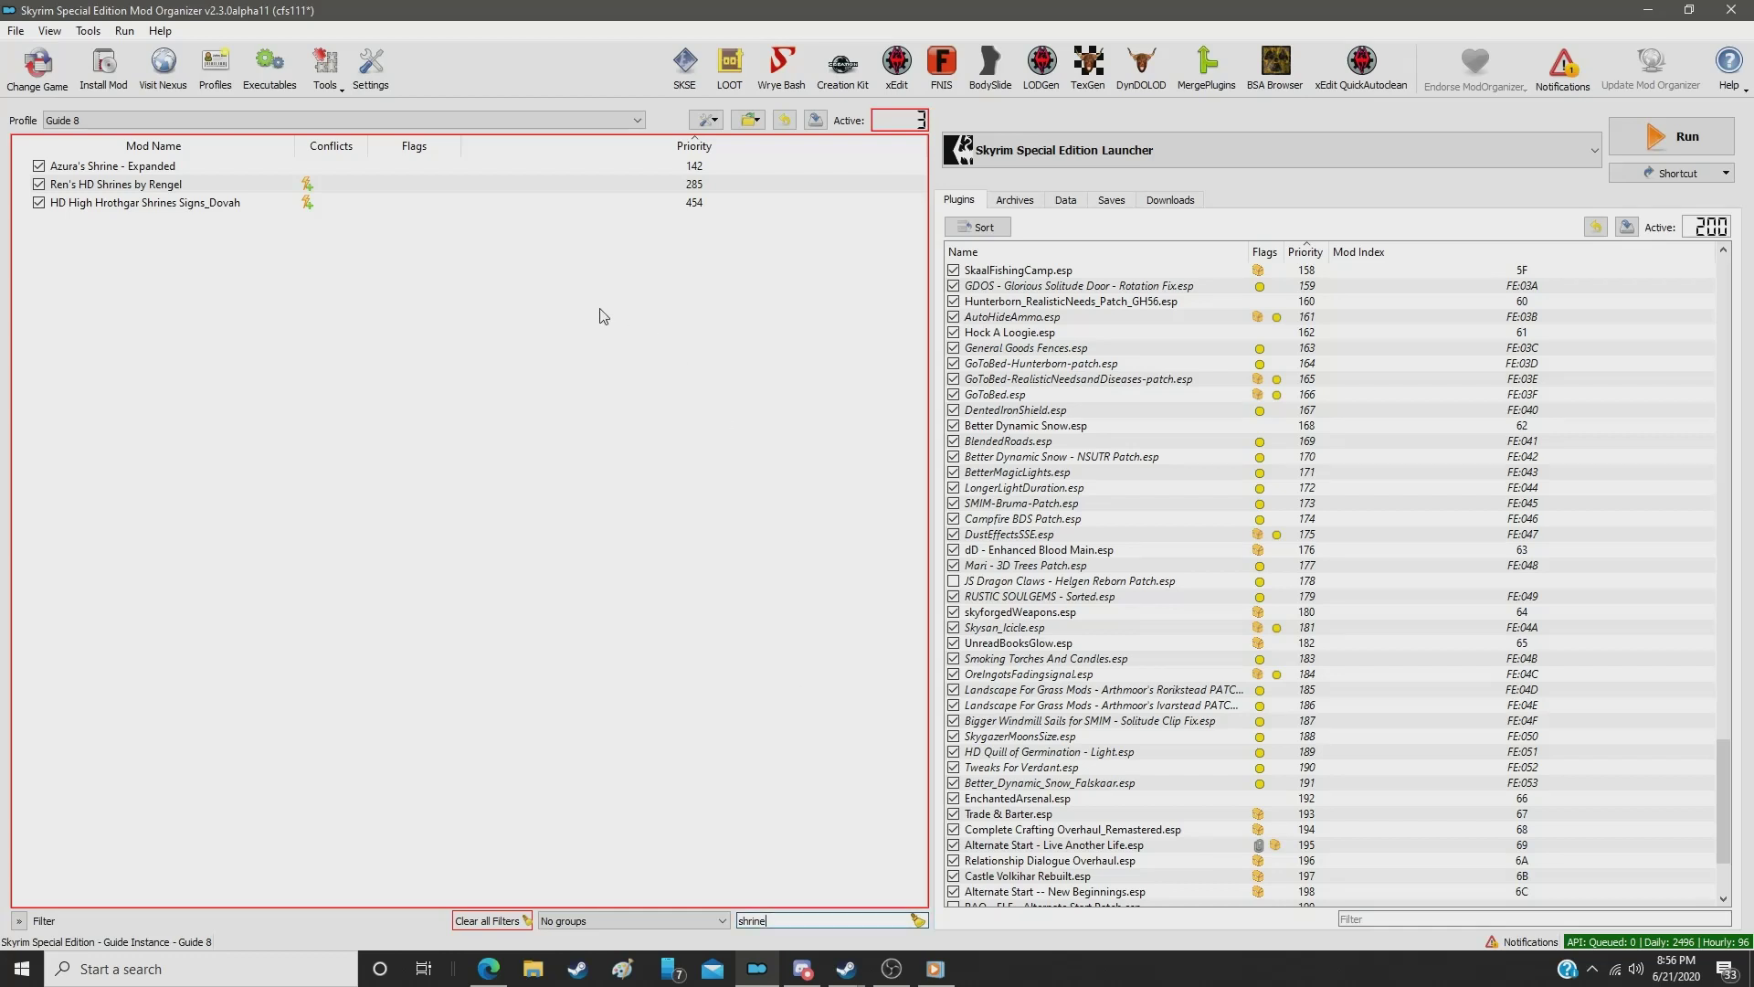
{"action": "left_click", "coordinate": [667, 187]}
{"action": "left_click", "coordinate": [703, 188]}
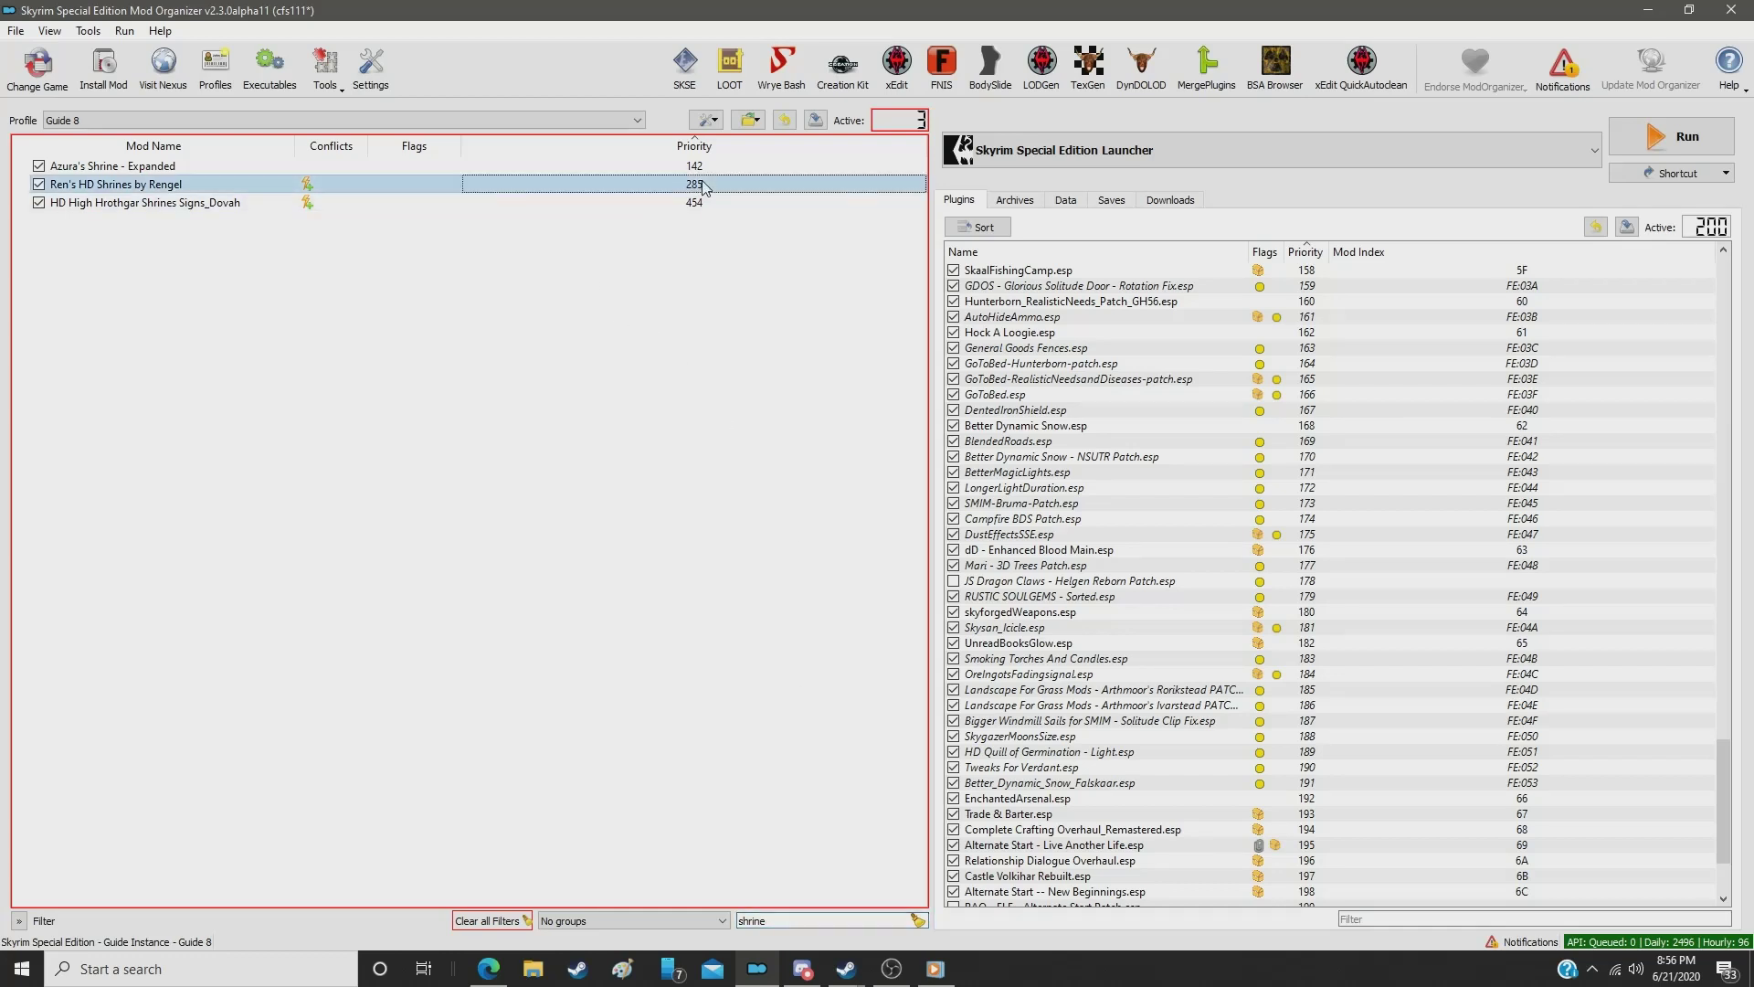
{"action": "double_click", "coordinate": [703, 184]}
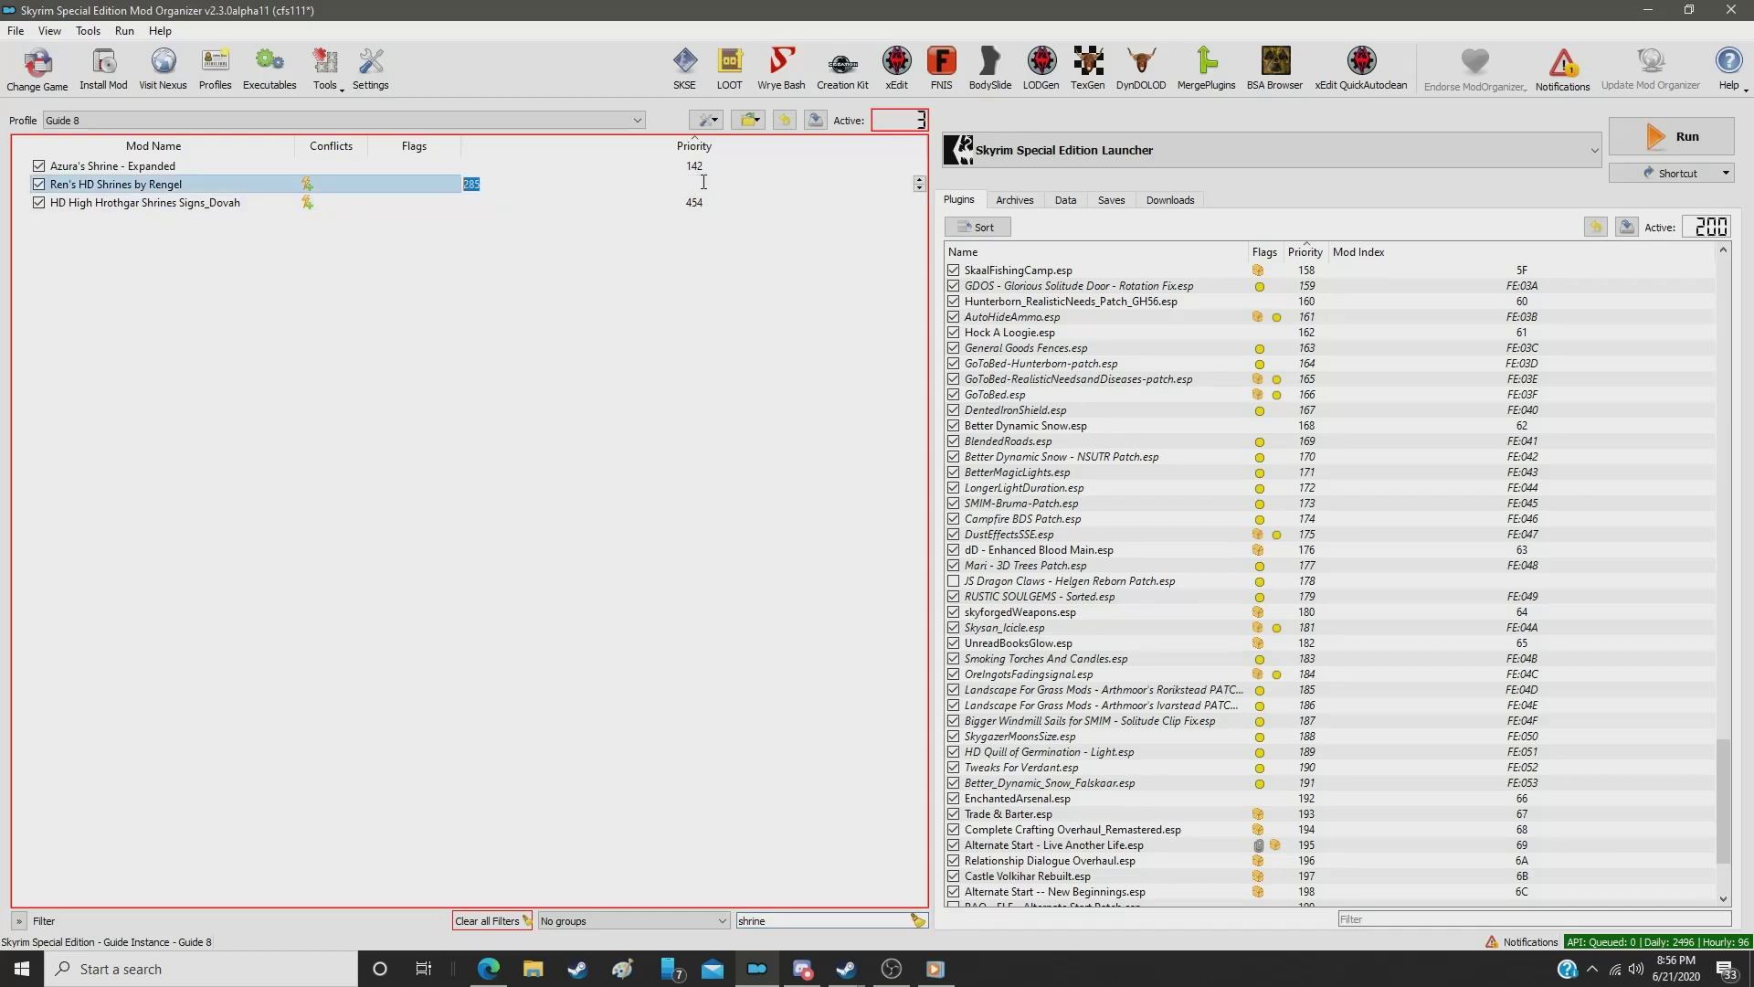
{"action": "type", "text": "234"}
{"action": "key", "text": "Return"}
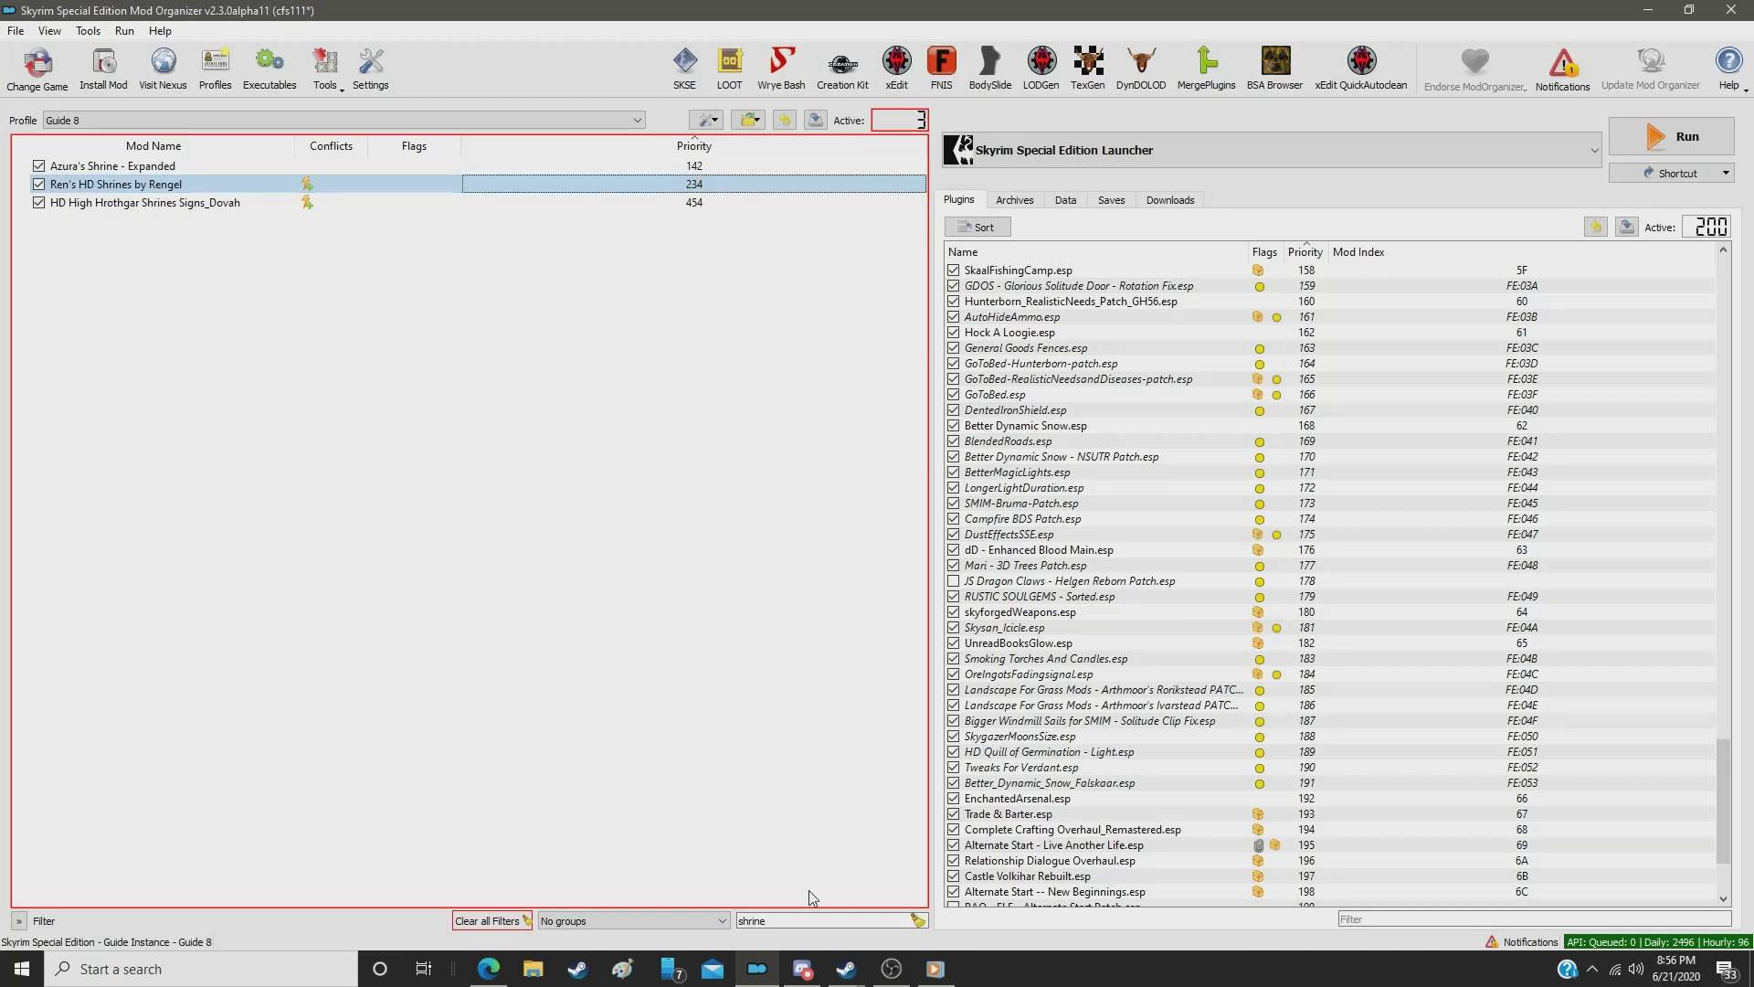
Step: Find Sovngarde HD by filtering the mod list for "sov" and set its priority to 235
{"action": "left_click", "coordinate": [792, 921]}
{"action": "double_click", "coordinate": [793, 921]}
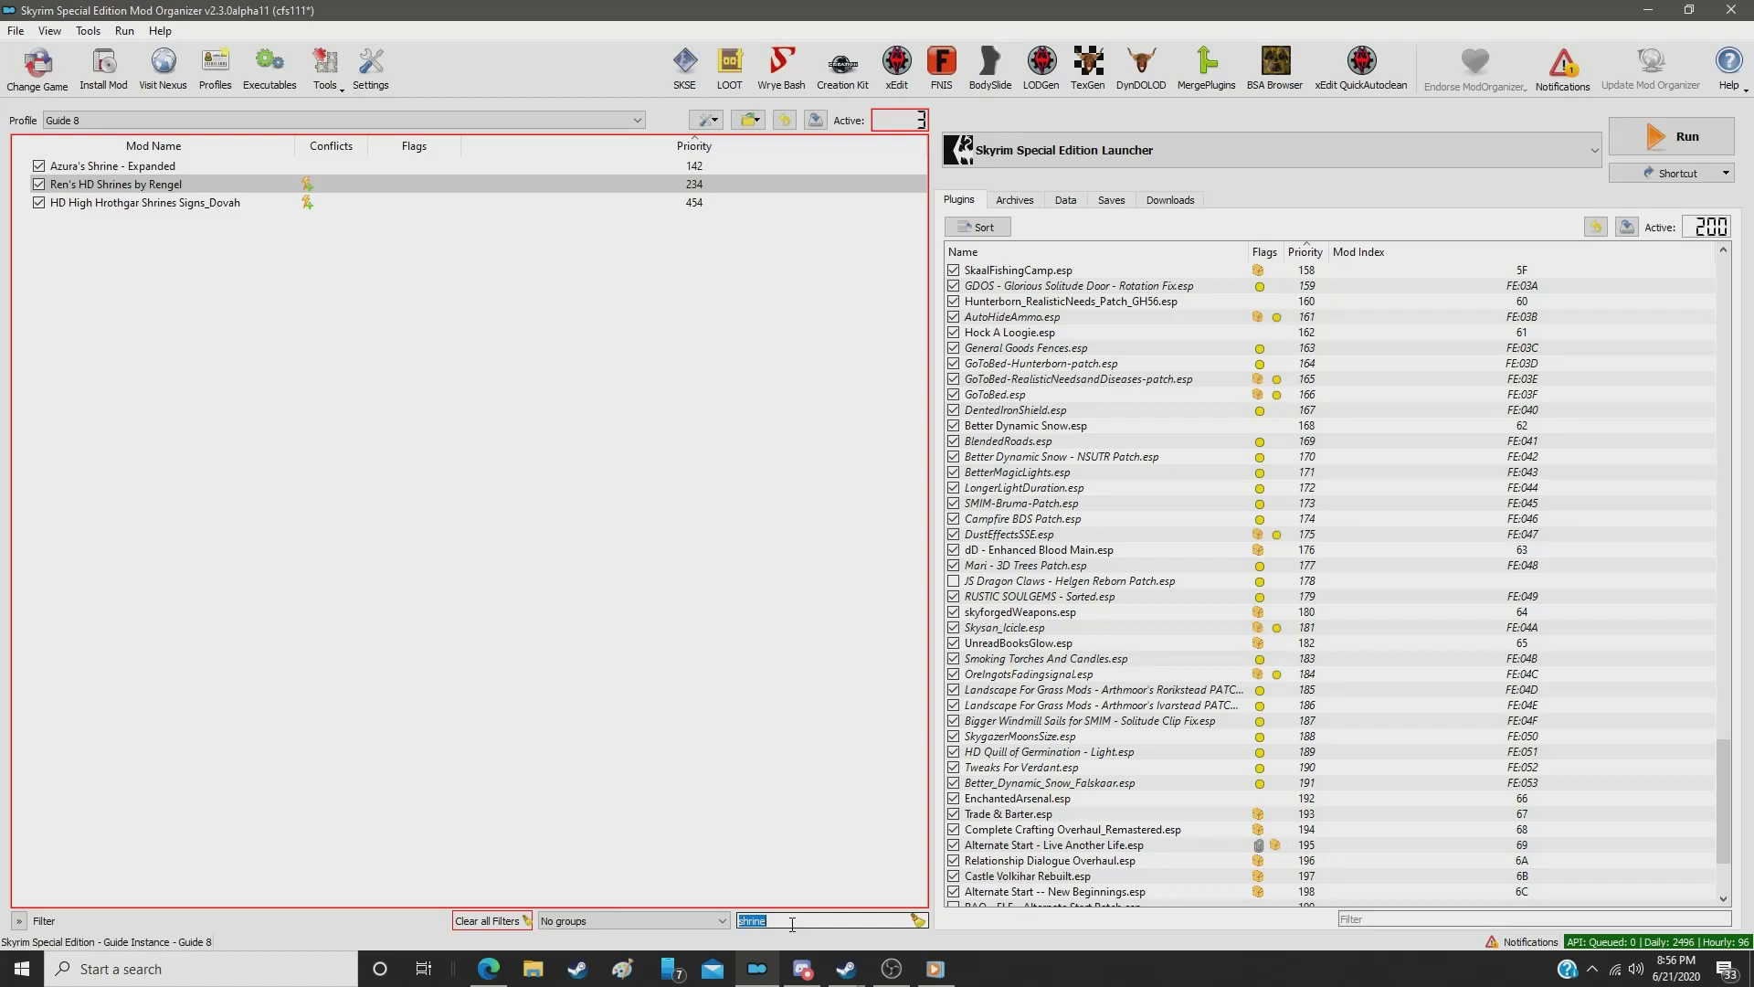
{"action": "type", "text": "soven"}
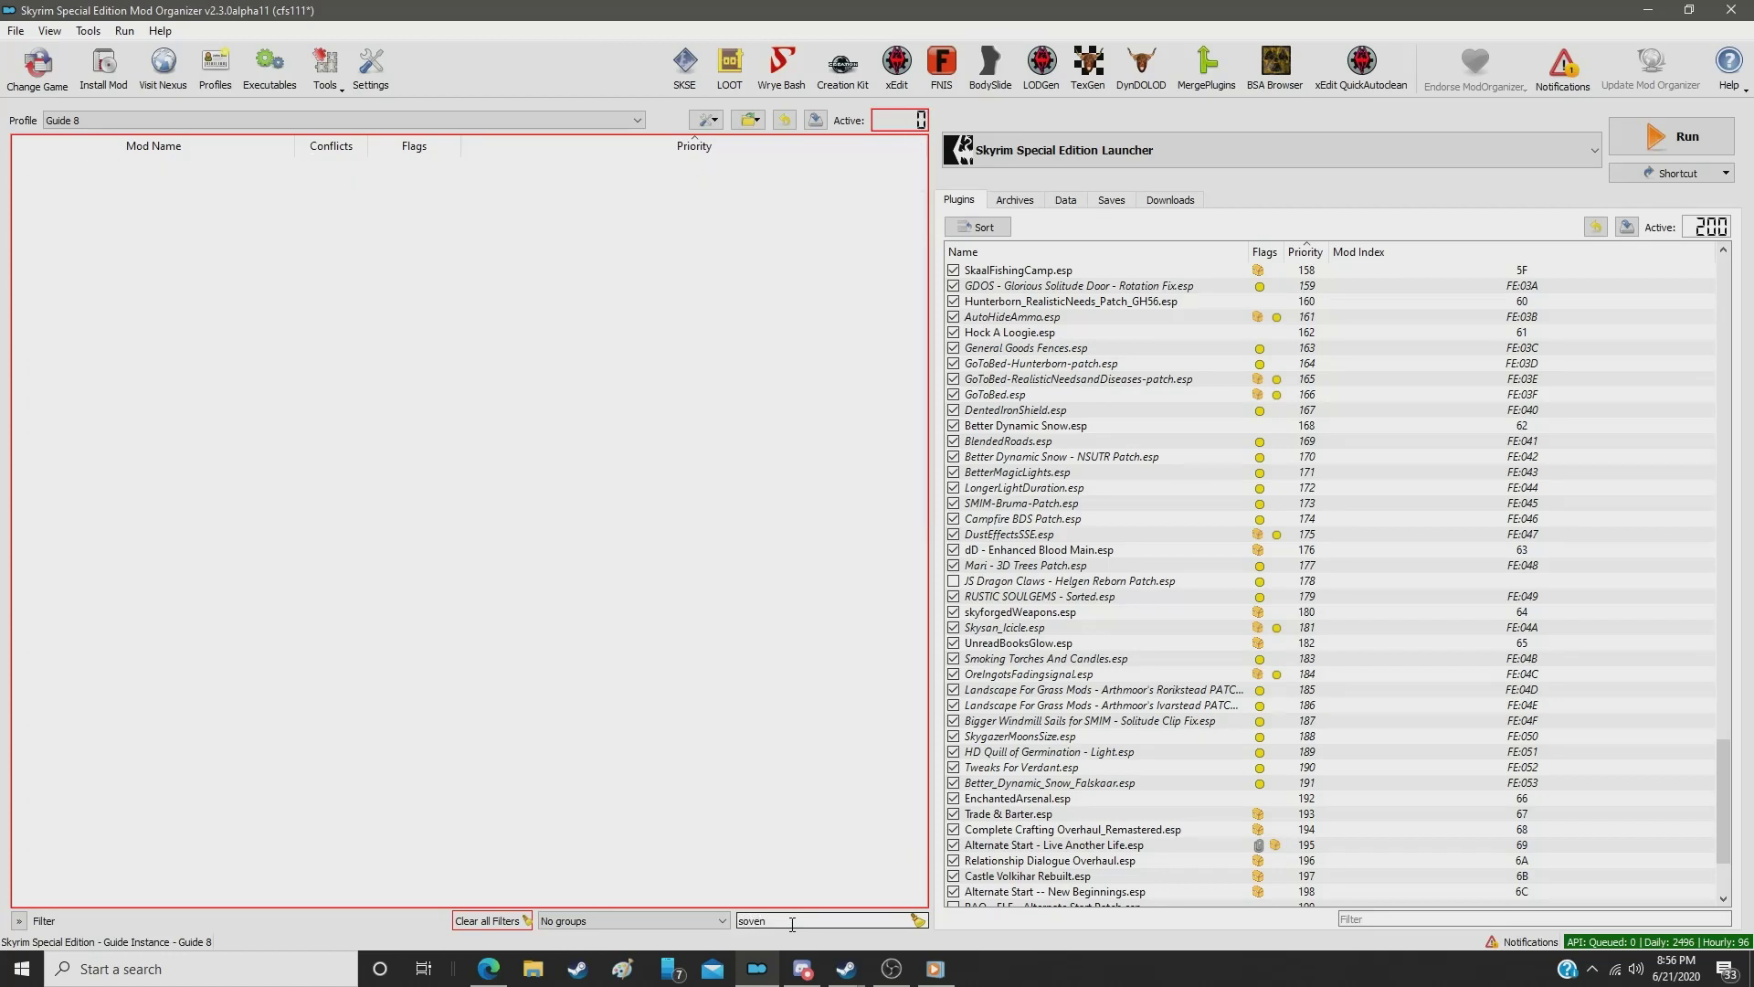
{"action": "key", "text": "BackSpace"}
{"action": "left_click", "coordinate": [707, 168]}
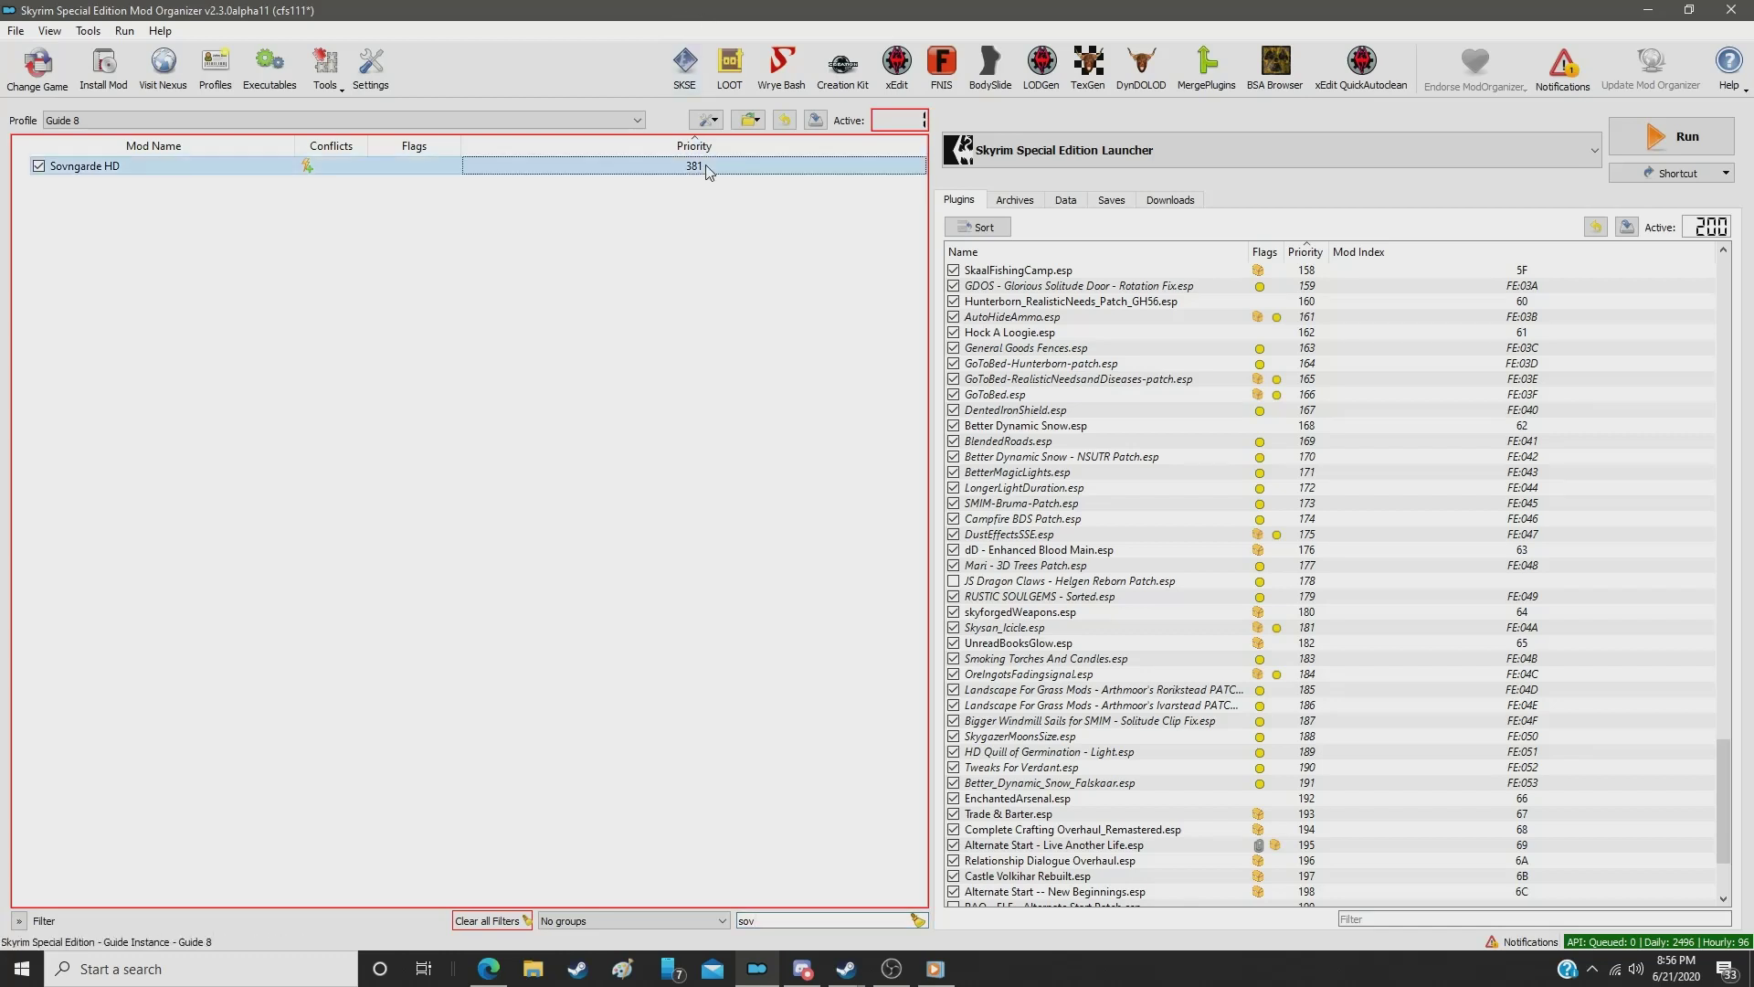
{"action": "double_click", "coordinate": [709, 168]}
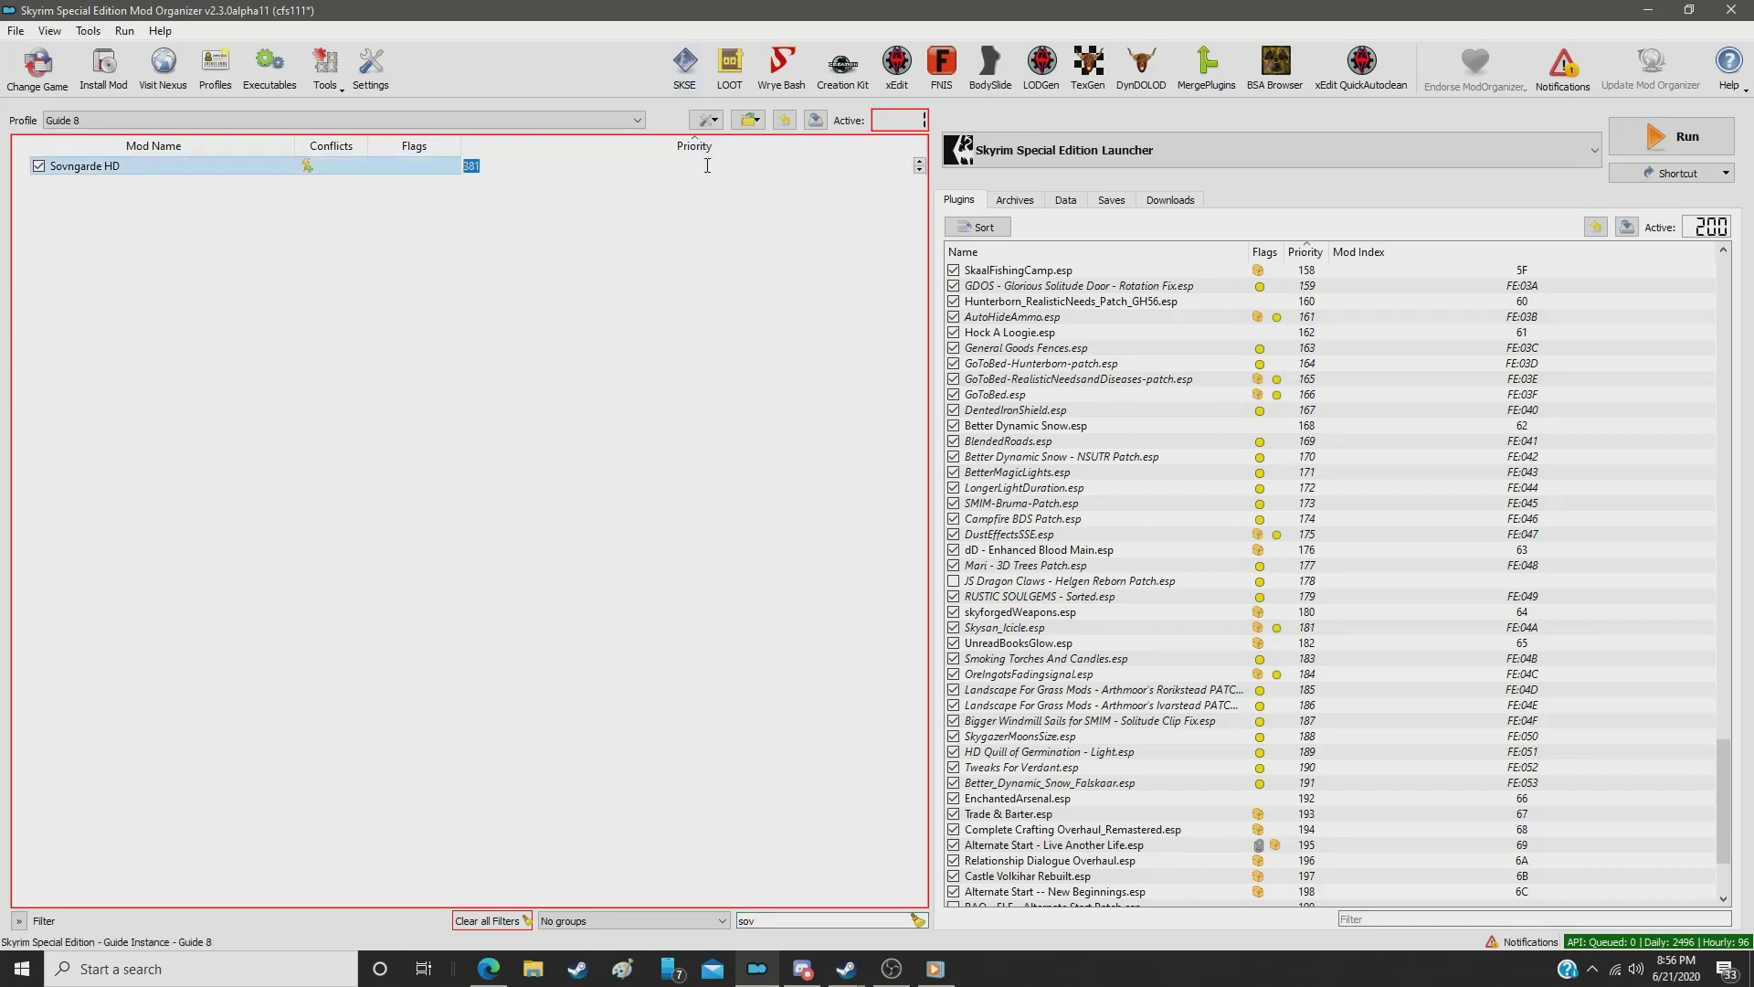
{"action": "type", "text": "235"}
{"action": "key", "text": "Return"}
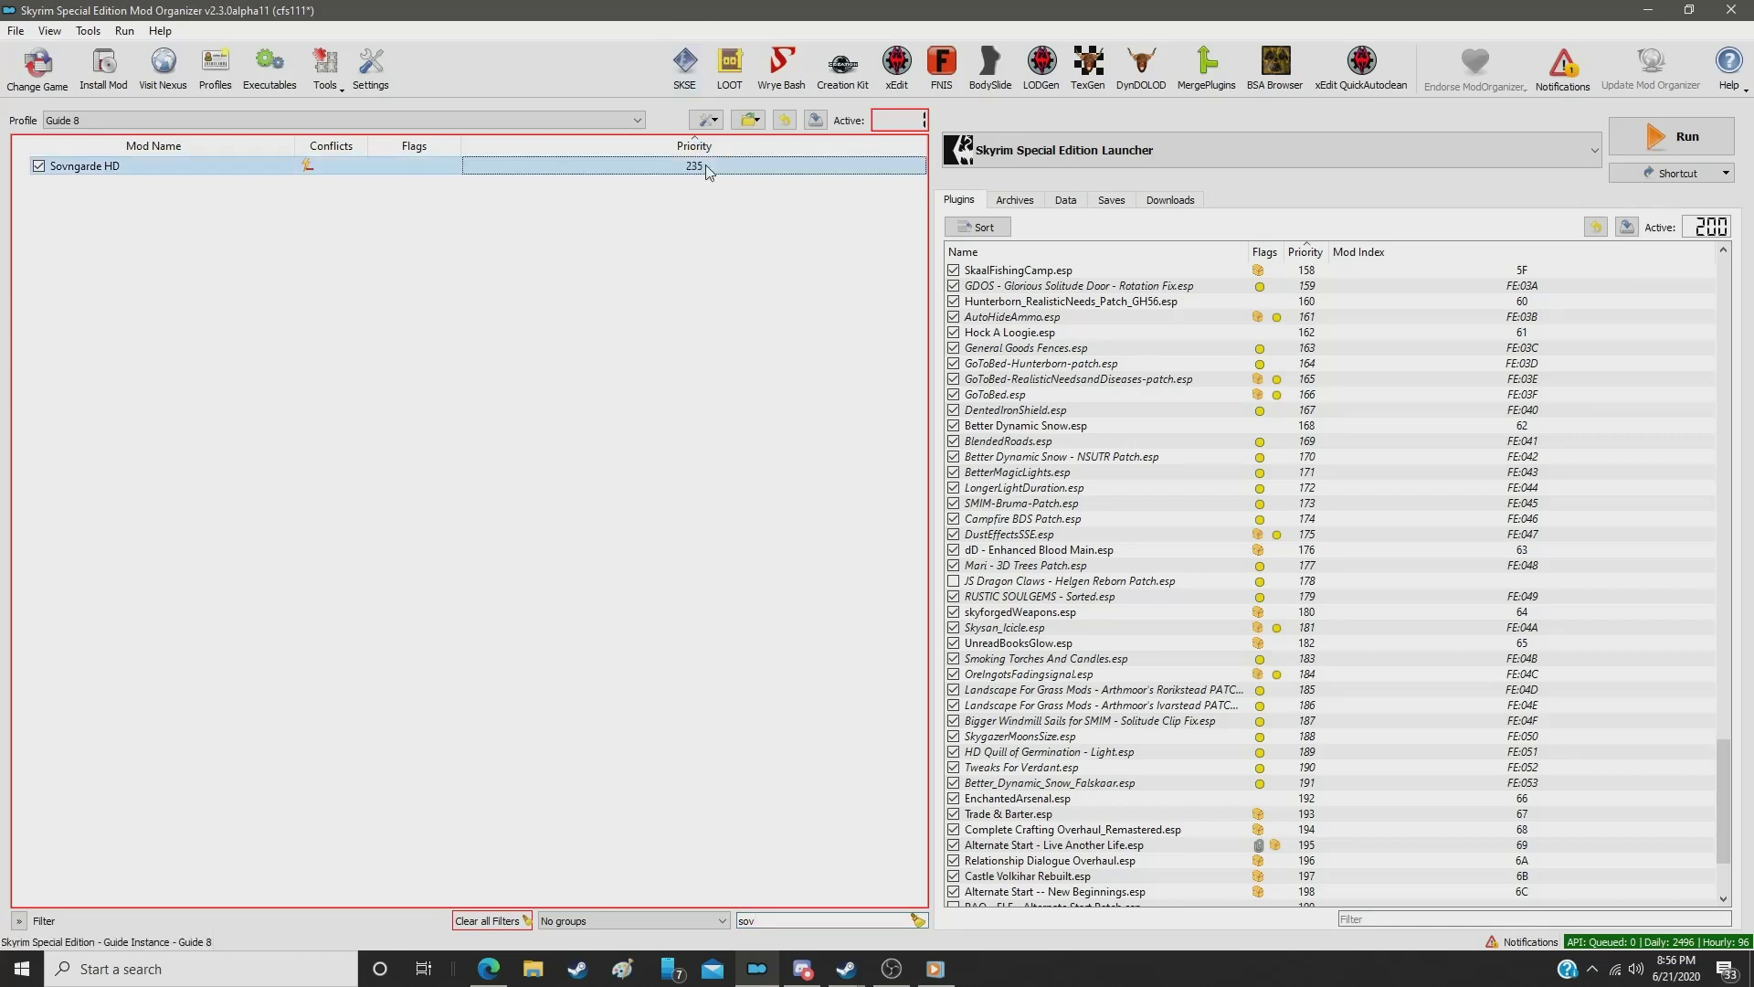
Step: Find Arri's Snow Elf Ruins Retexture Special Edition by filtering the mod list for "elf" and set its priority to 236
{"action": "left_click", "coordinate": [775, 920]}
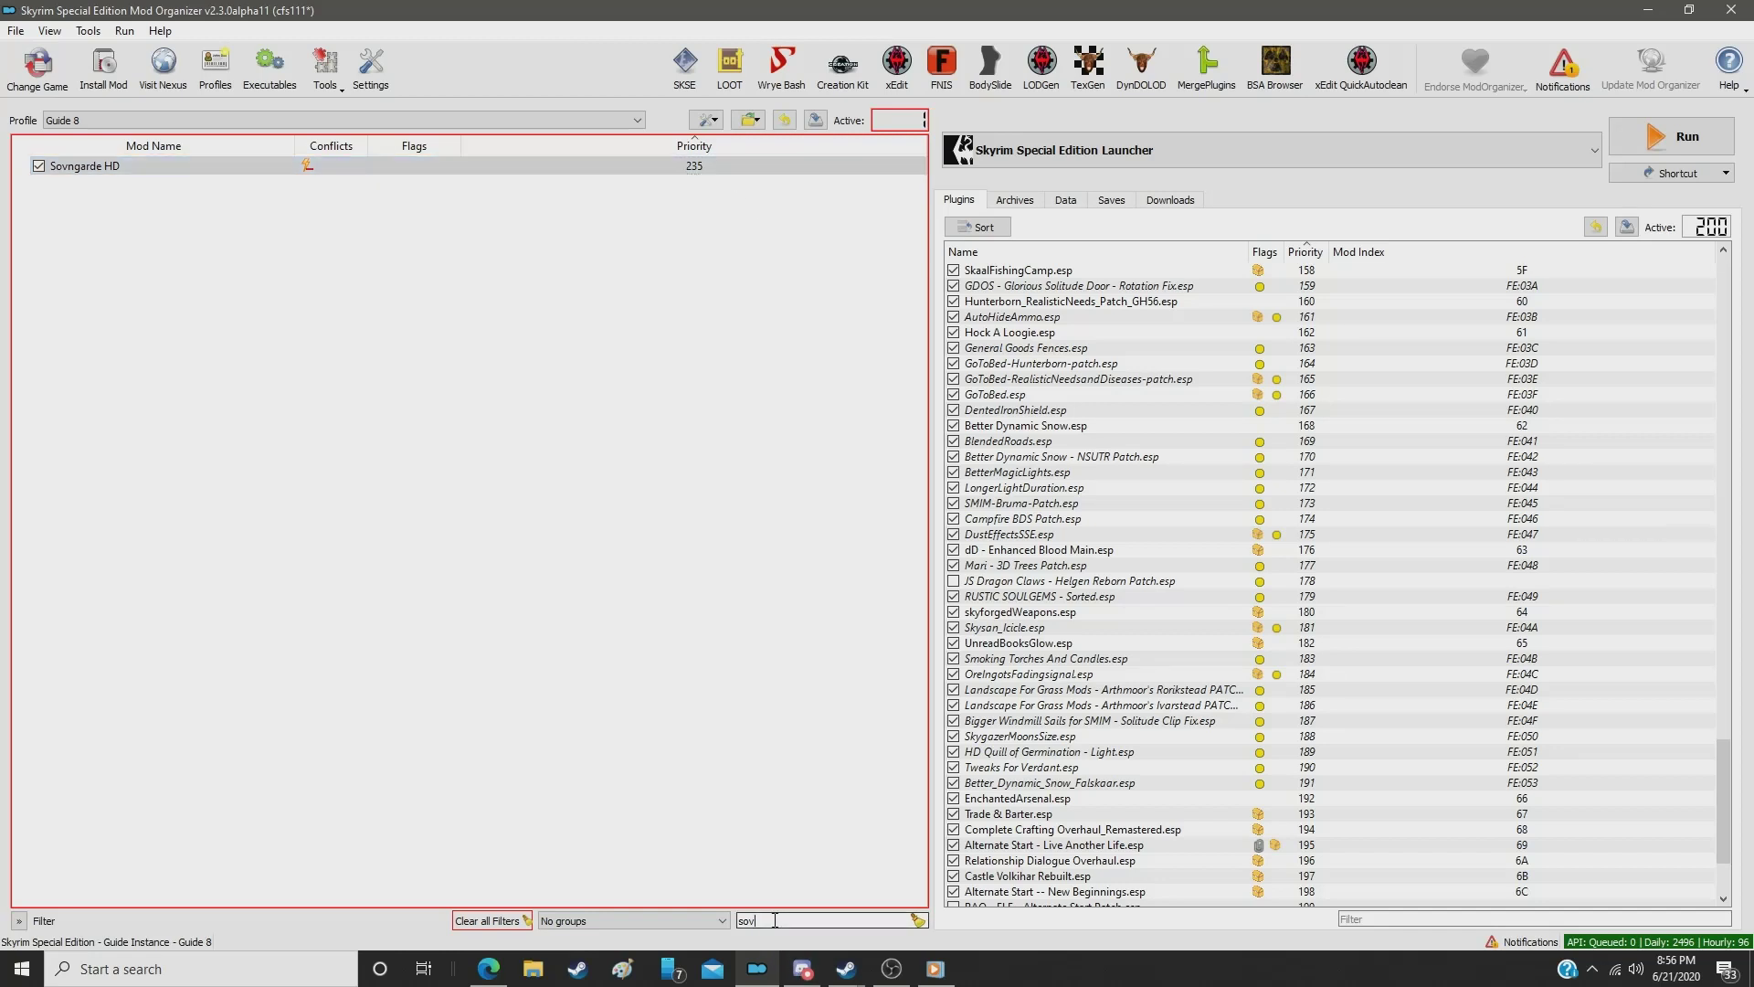
{"action": "key", "text": "ctrl+a"}
{"action": "type", "text": "elf"}
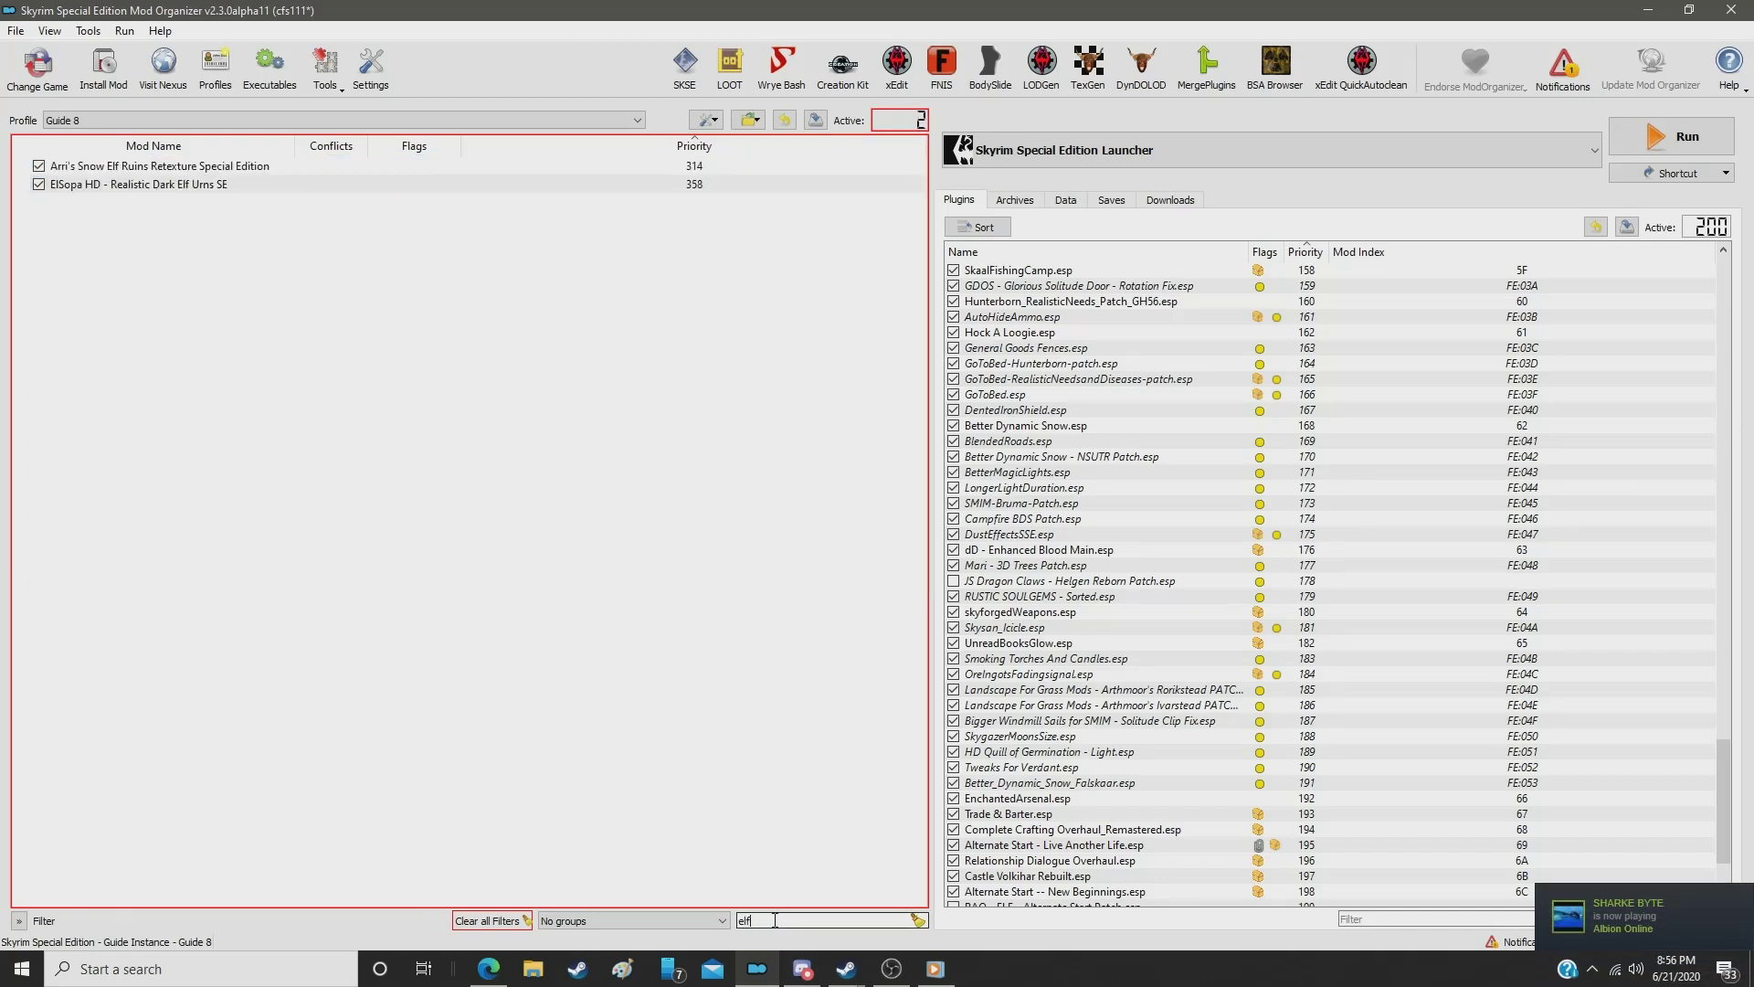
{"action": "left_click", "coordinate": [713, 185]}
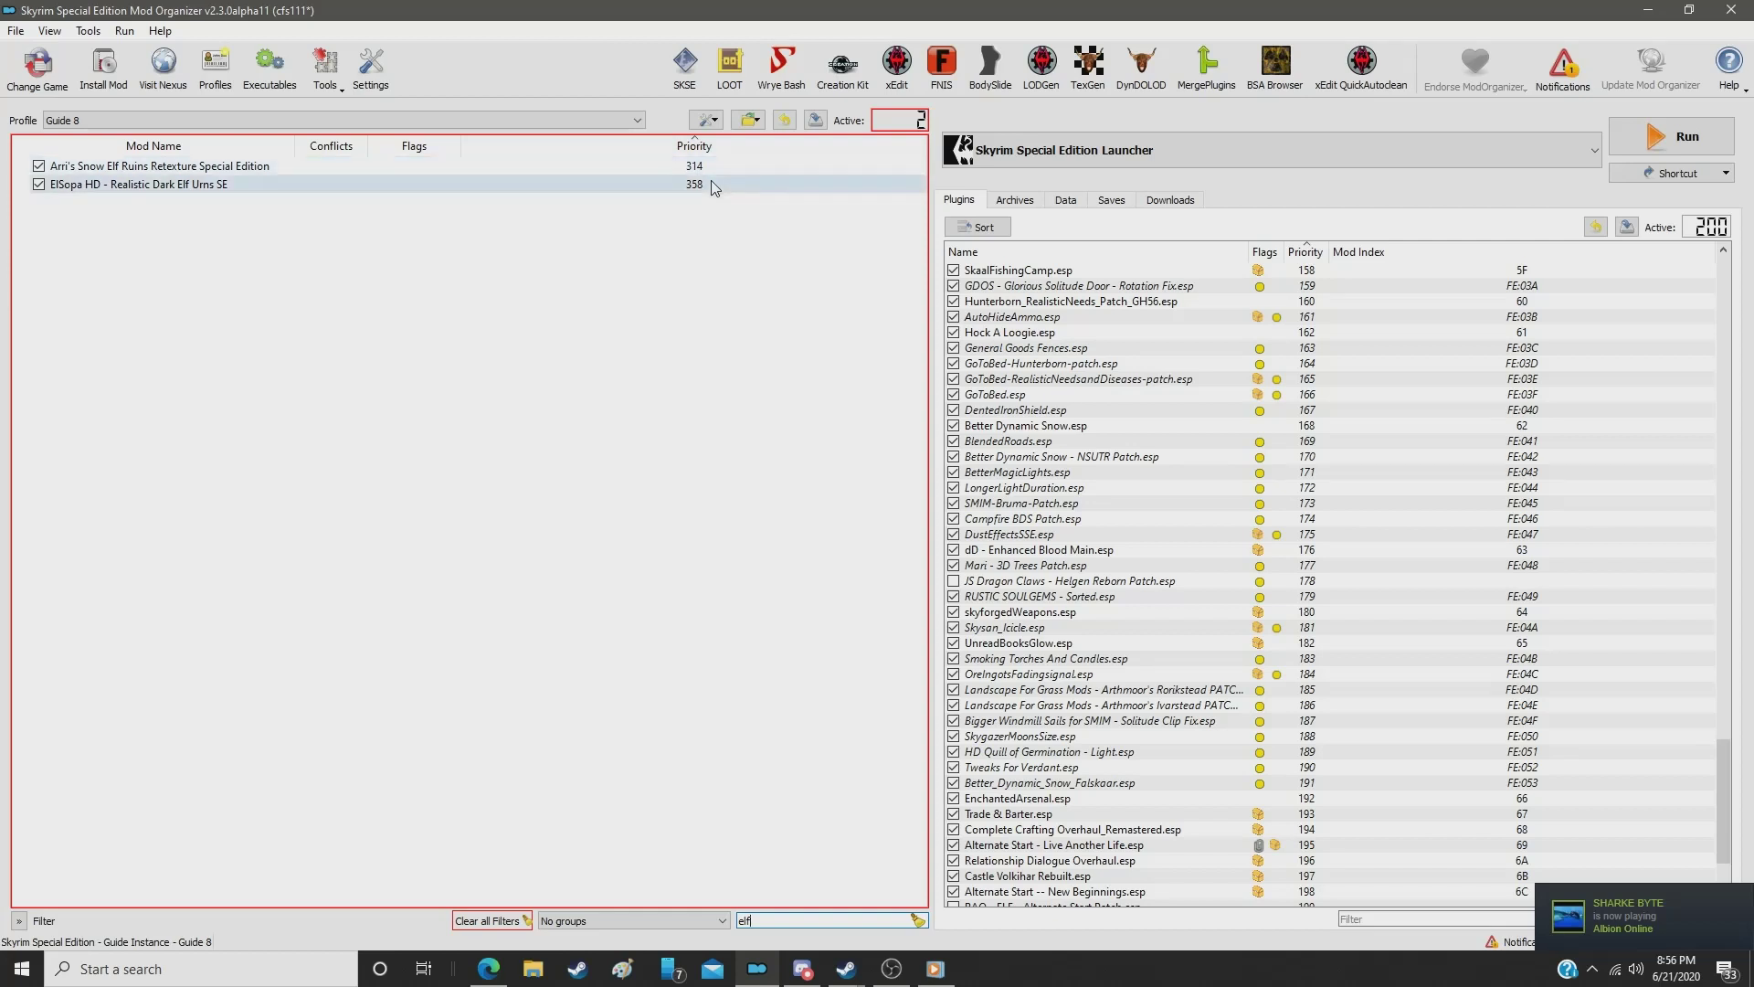
{"action": "left_click", "coordinate": [700, 170]}
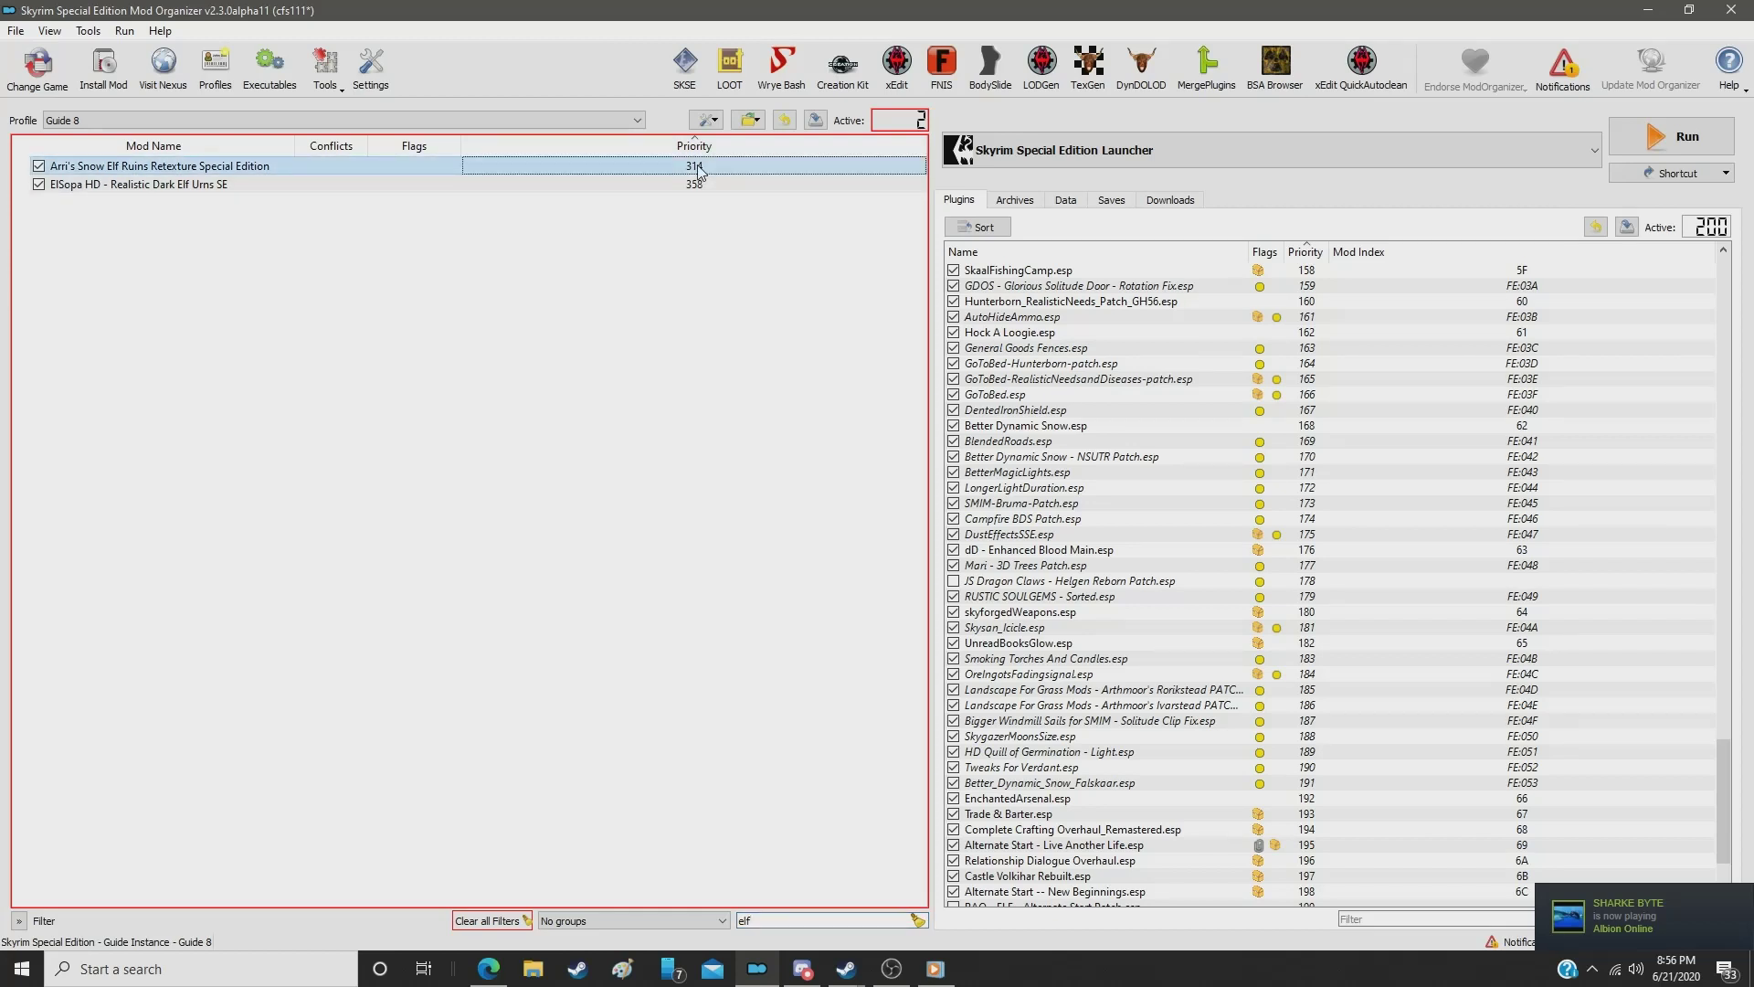
{"action": "double_click", "coordinate": [700, 168]}
{"action": "type", "text": "23"}
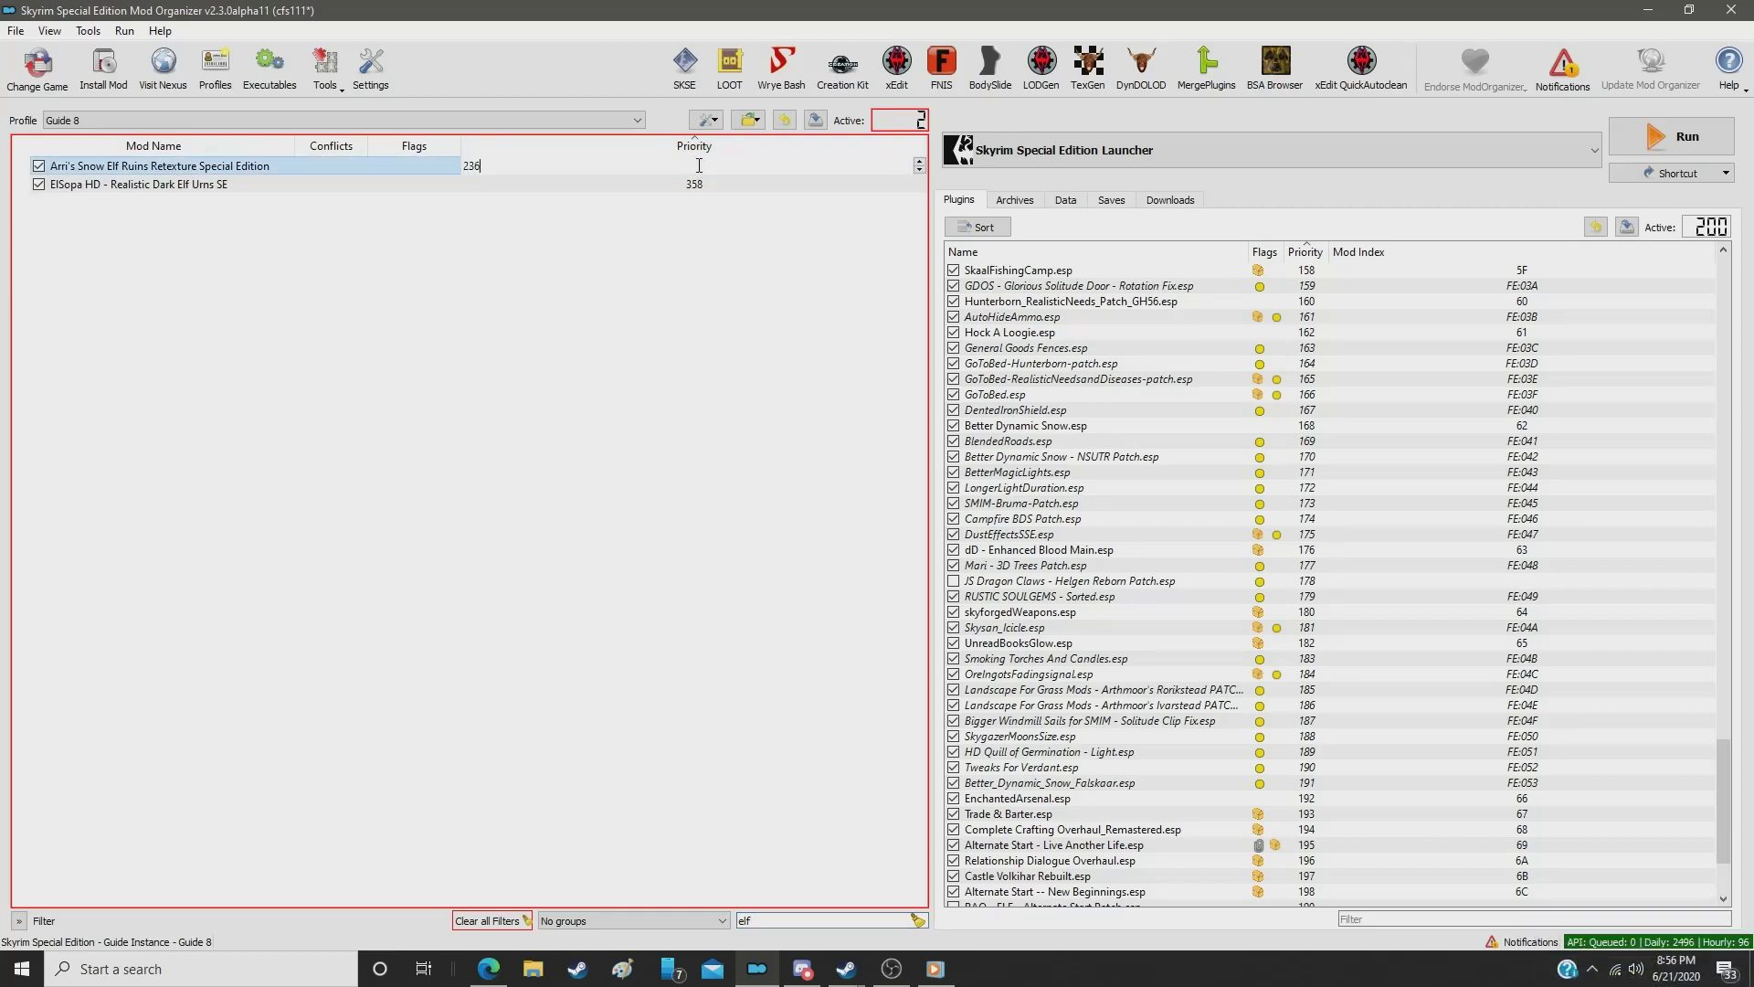
{"action": "type", "text": "6"}
{"action": "key", "text": "Return"}
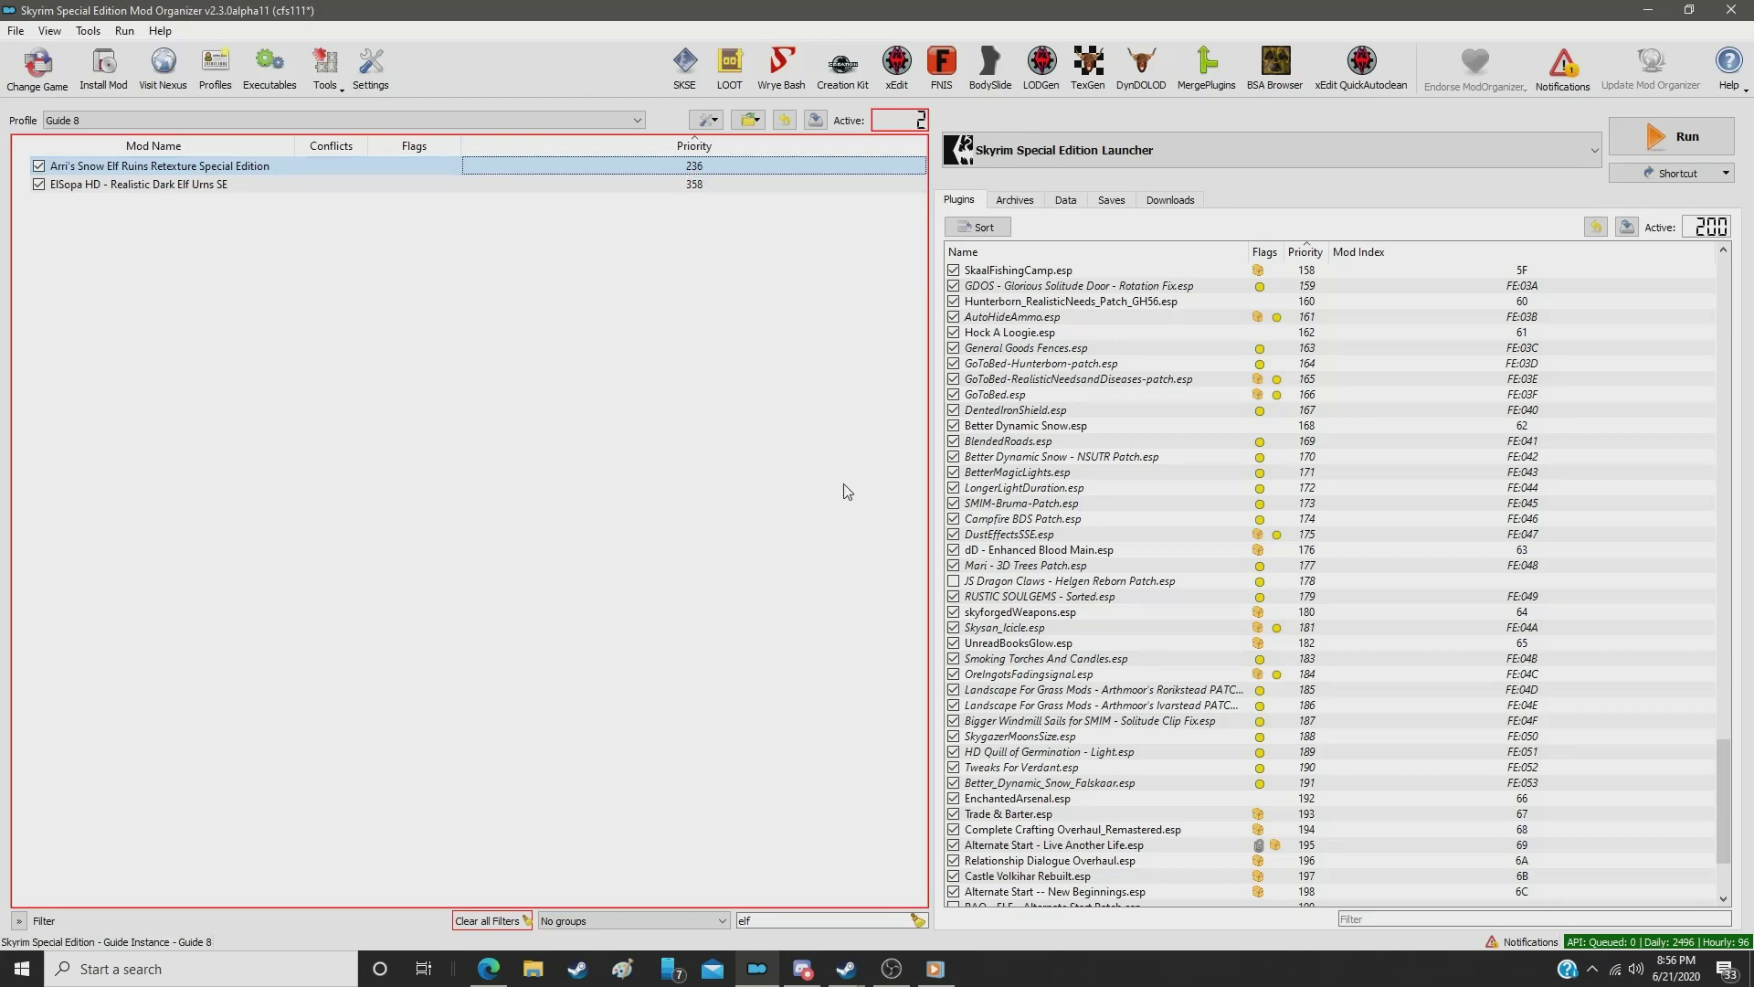
Step: Find HQ Solitude by filtering the mod list for "solitu" and set its priority to 237
{"action": "double_click", "coordinate": [790, 919]}
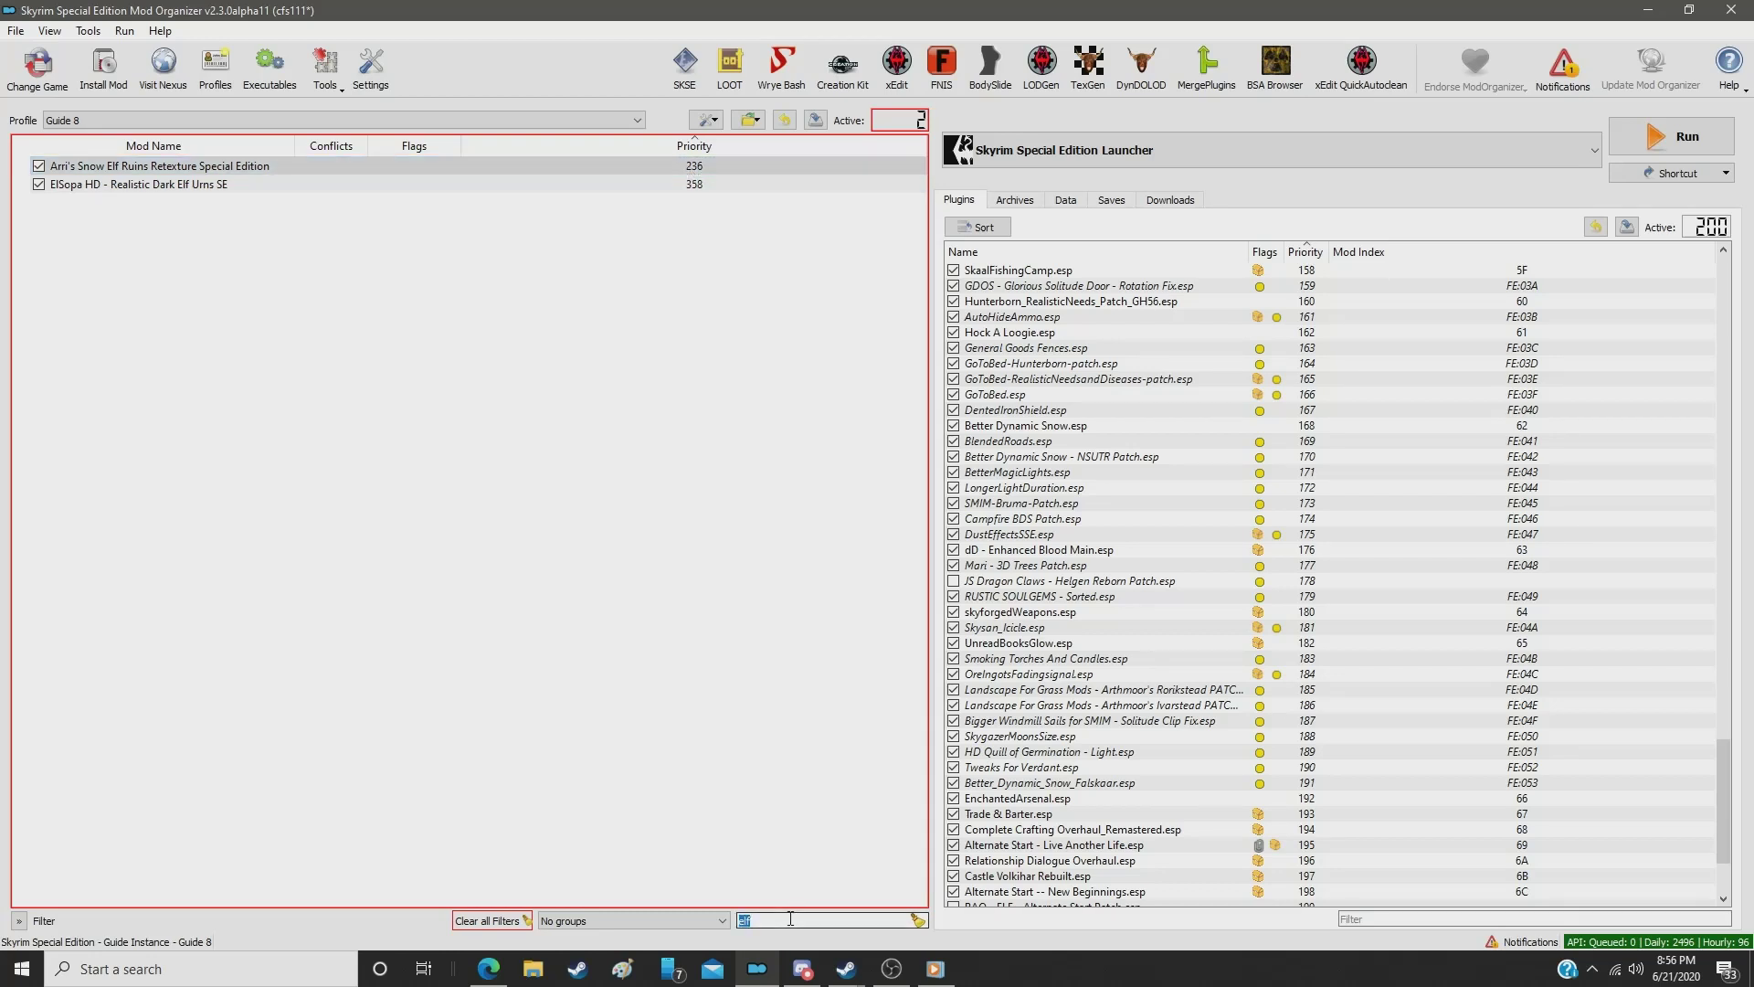
{"action": "type", "text": "solitu"}
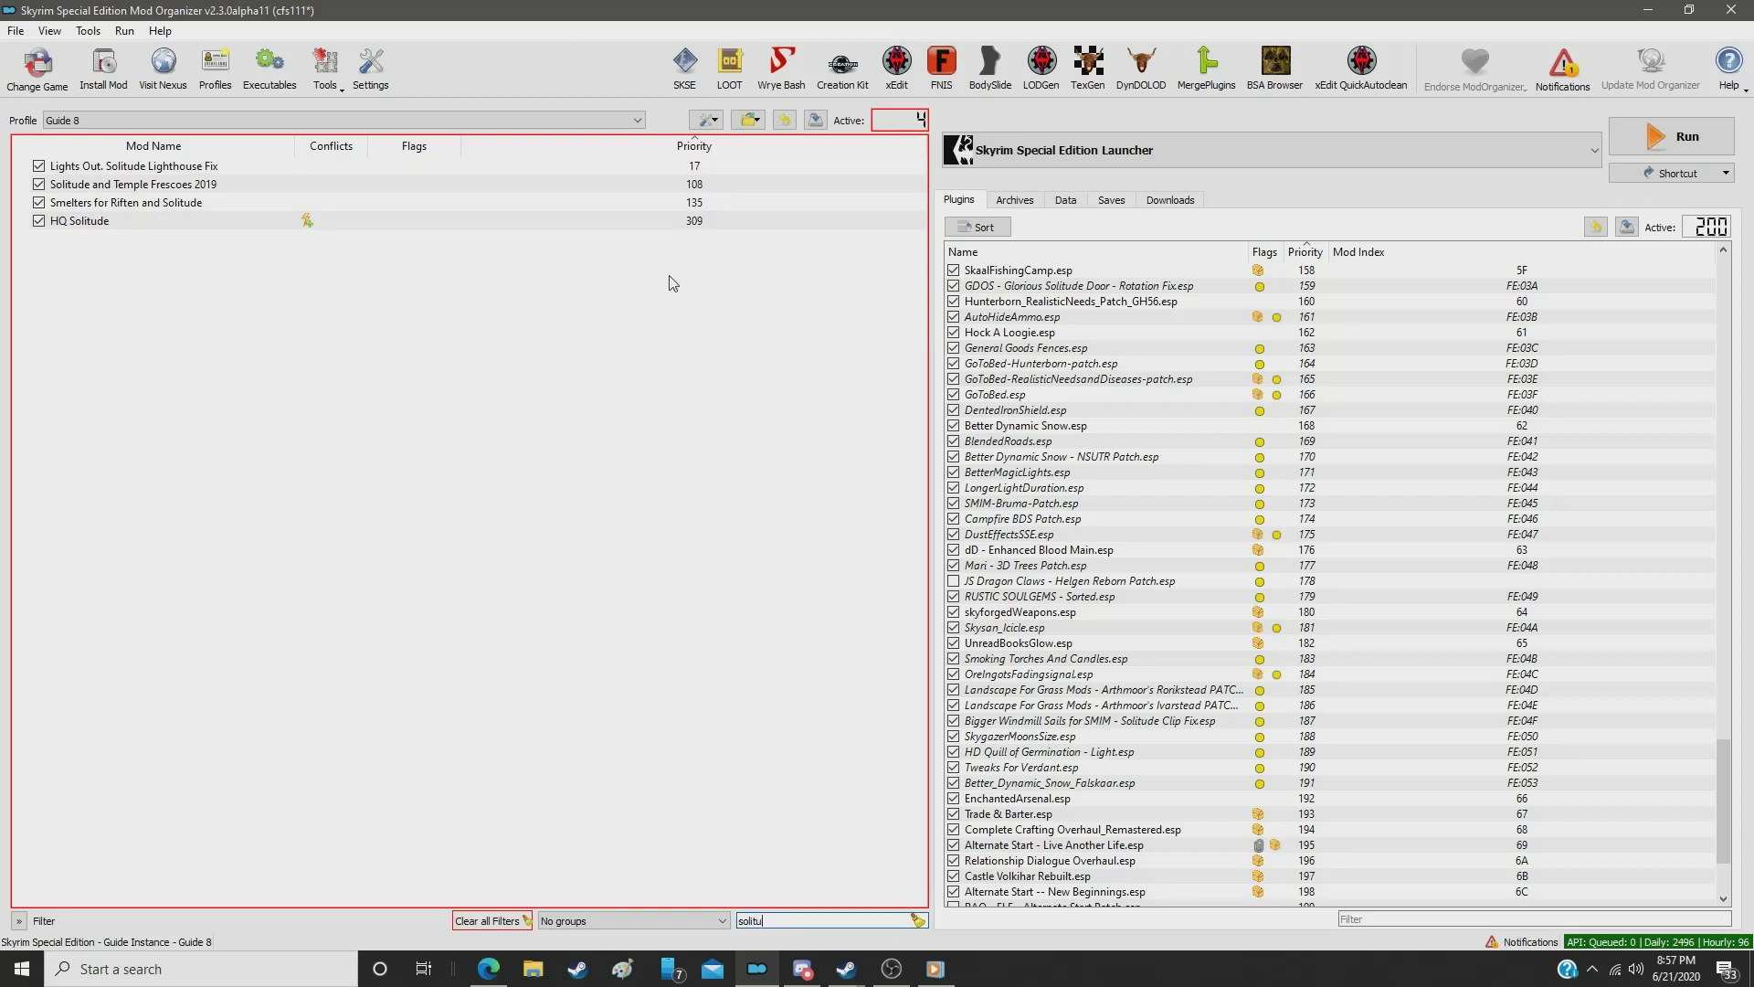
{"action": "left_click", "coordinate": [692, 223]}
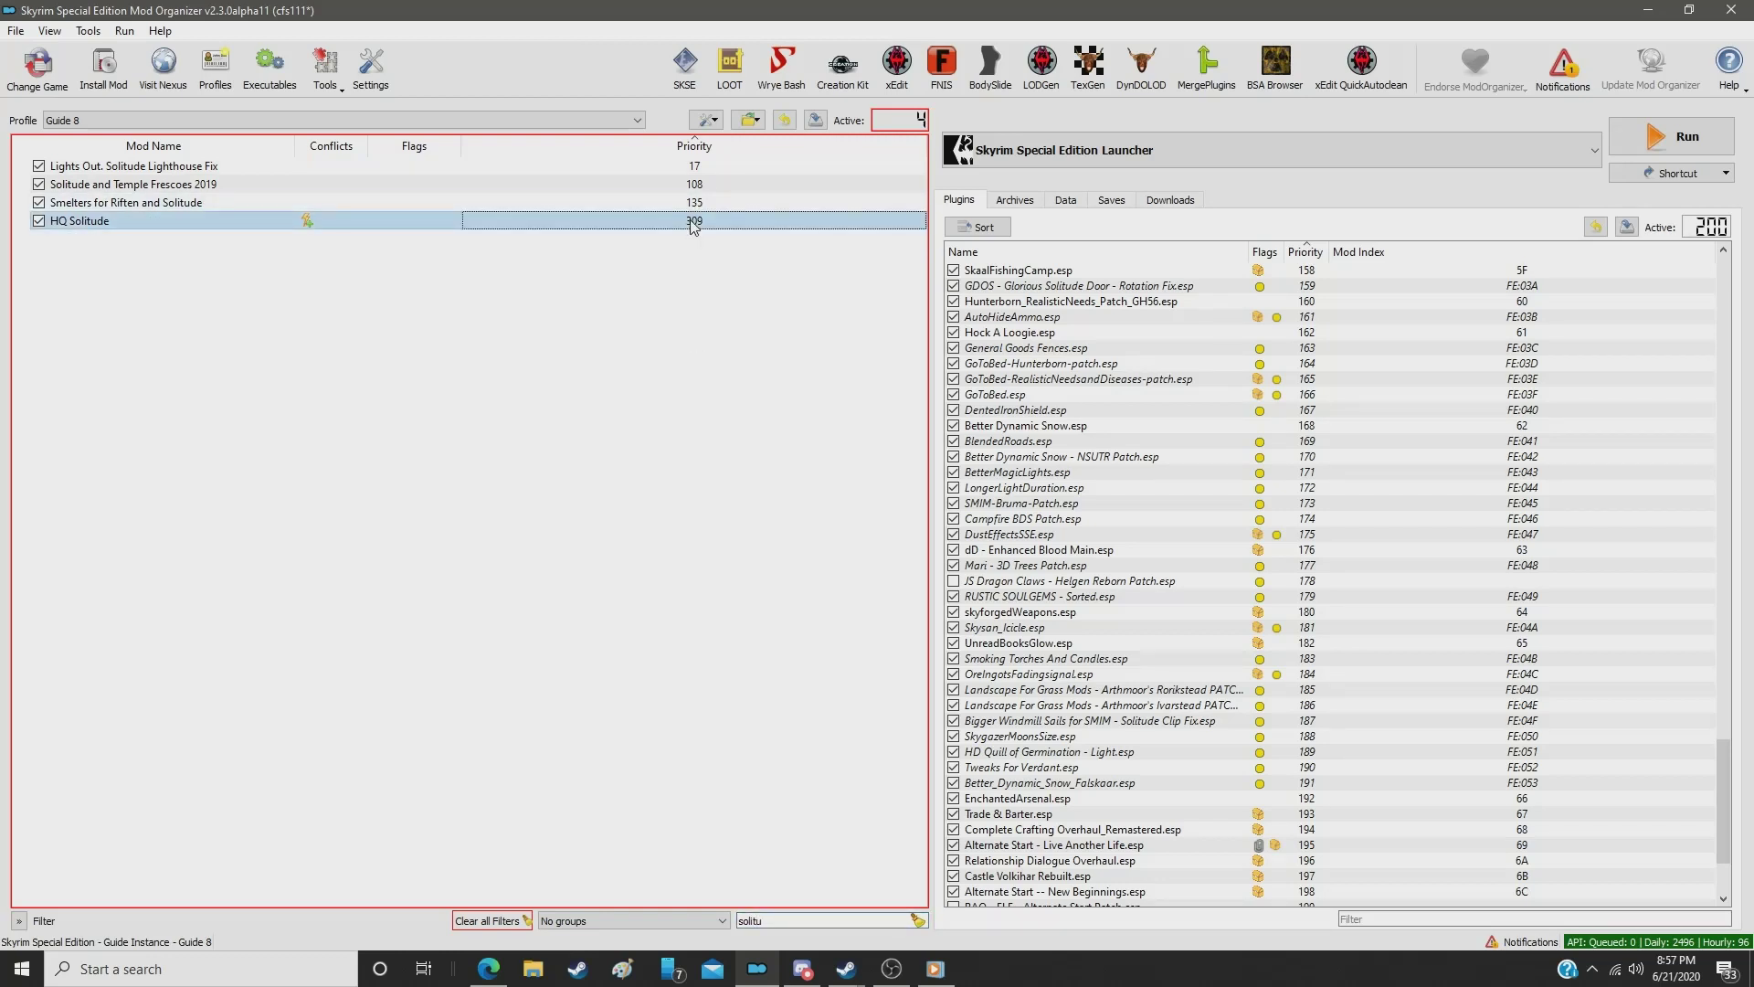
{"action": "double_click", "coordinate": [695, 223]}
{"action": "type", "text": "237"}
{"action": "key", "text": "Return"}
Step: Find Ivy by Mari by filtering the mod list for "ivy" and set its priority to 238
{"action": "double_click", "coordinate": [846, 920]}
{"action": "type", "text": "ivy"}
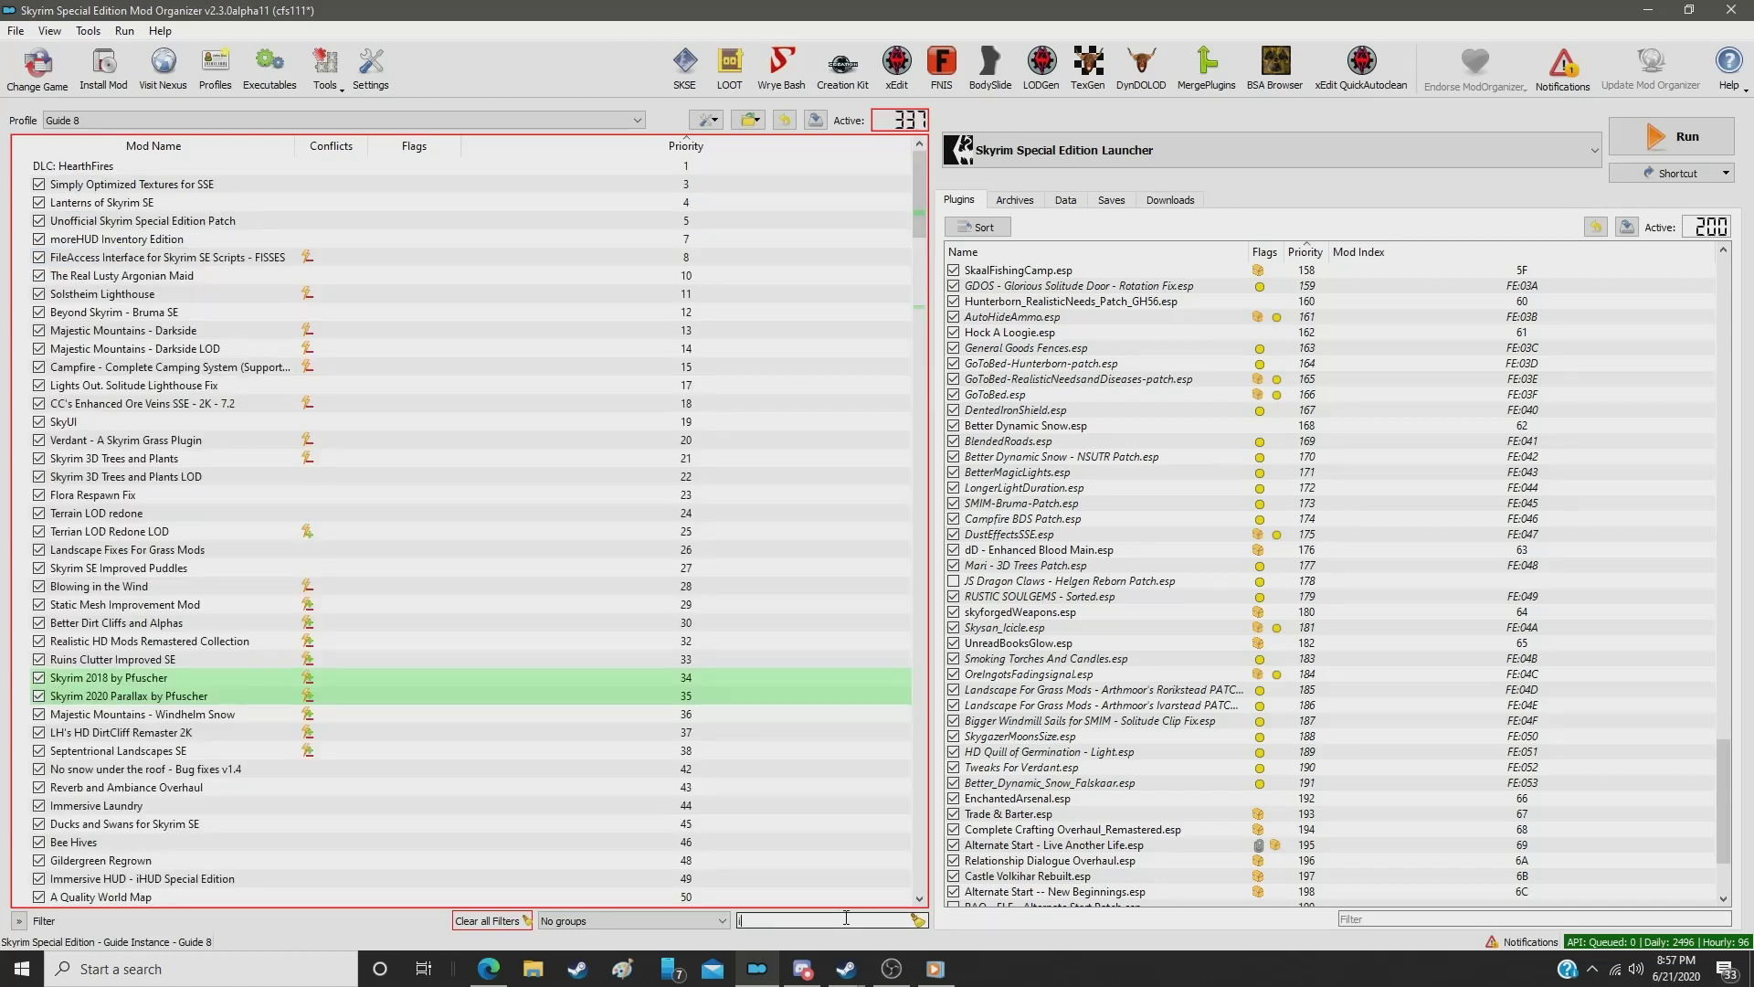
{"action": "left_click", "coordinate": [722, 170]}
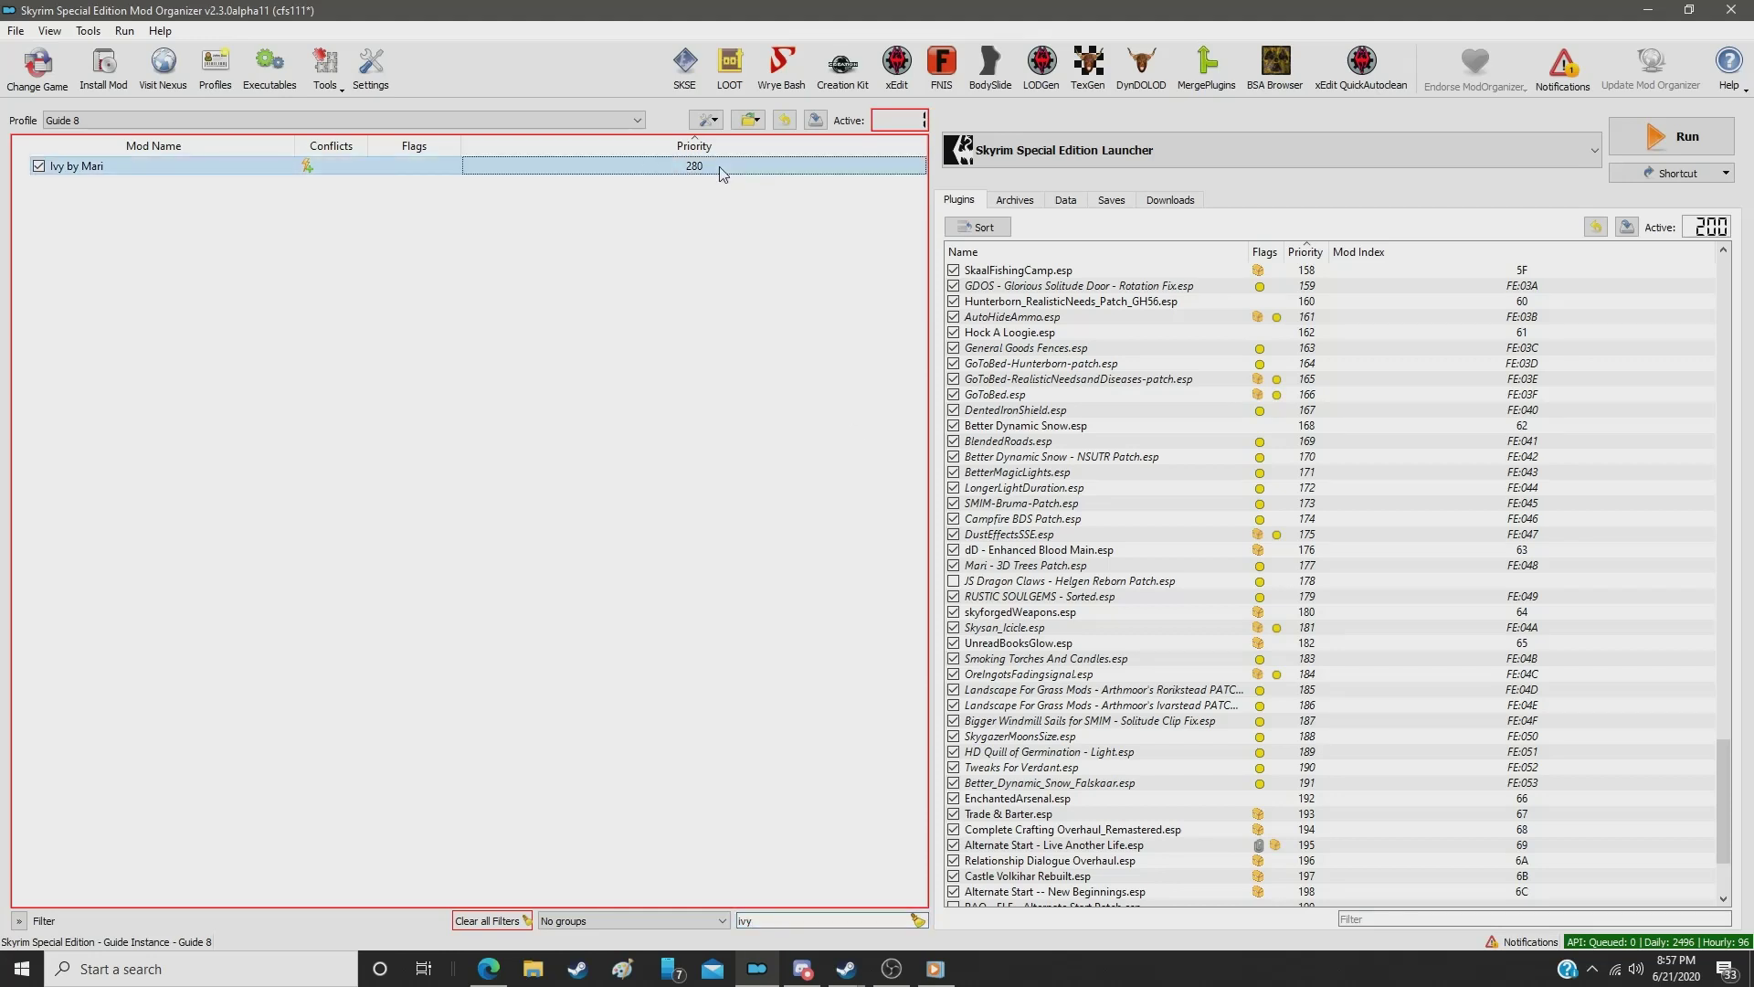
{"action": "double_click", "coordinate": [721, 169]}
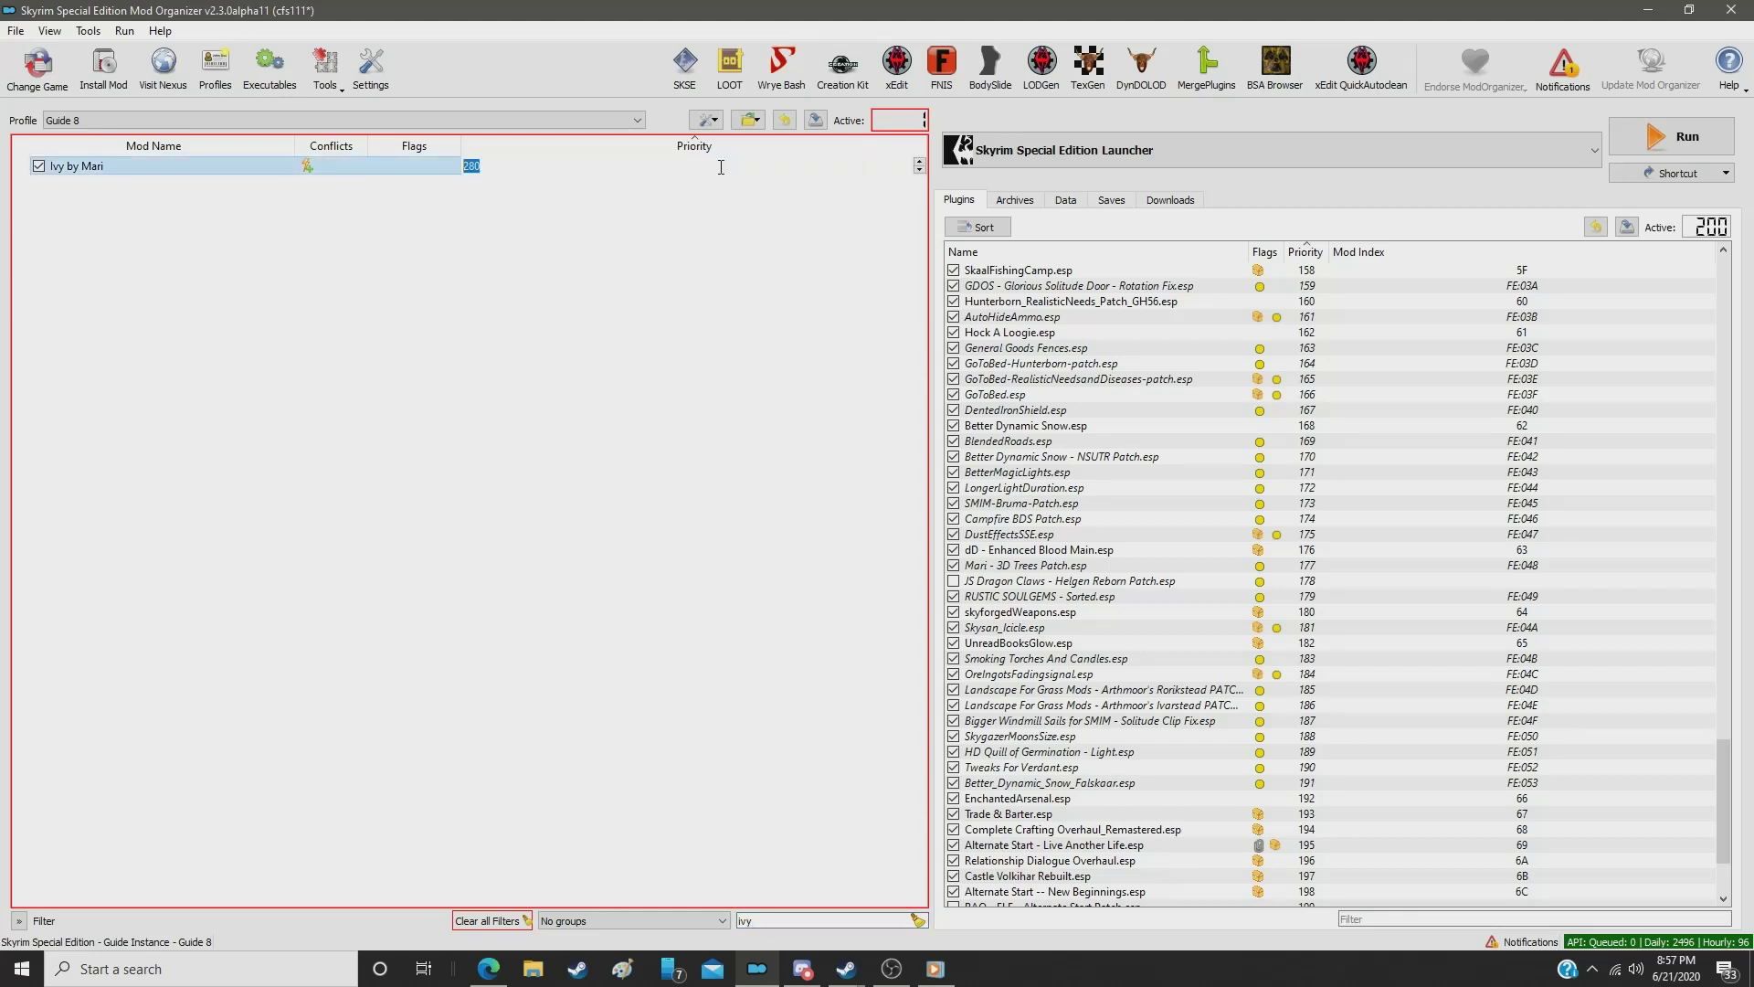
{"action": "type", "text": "23"}
{"action": "key", "text": "Return"}
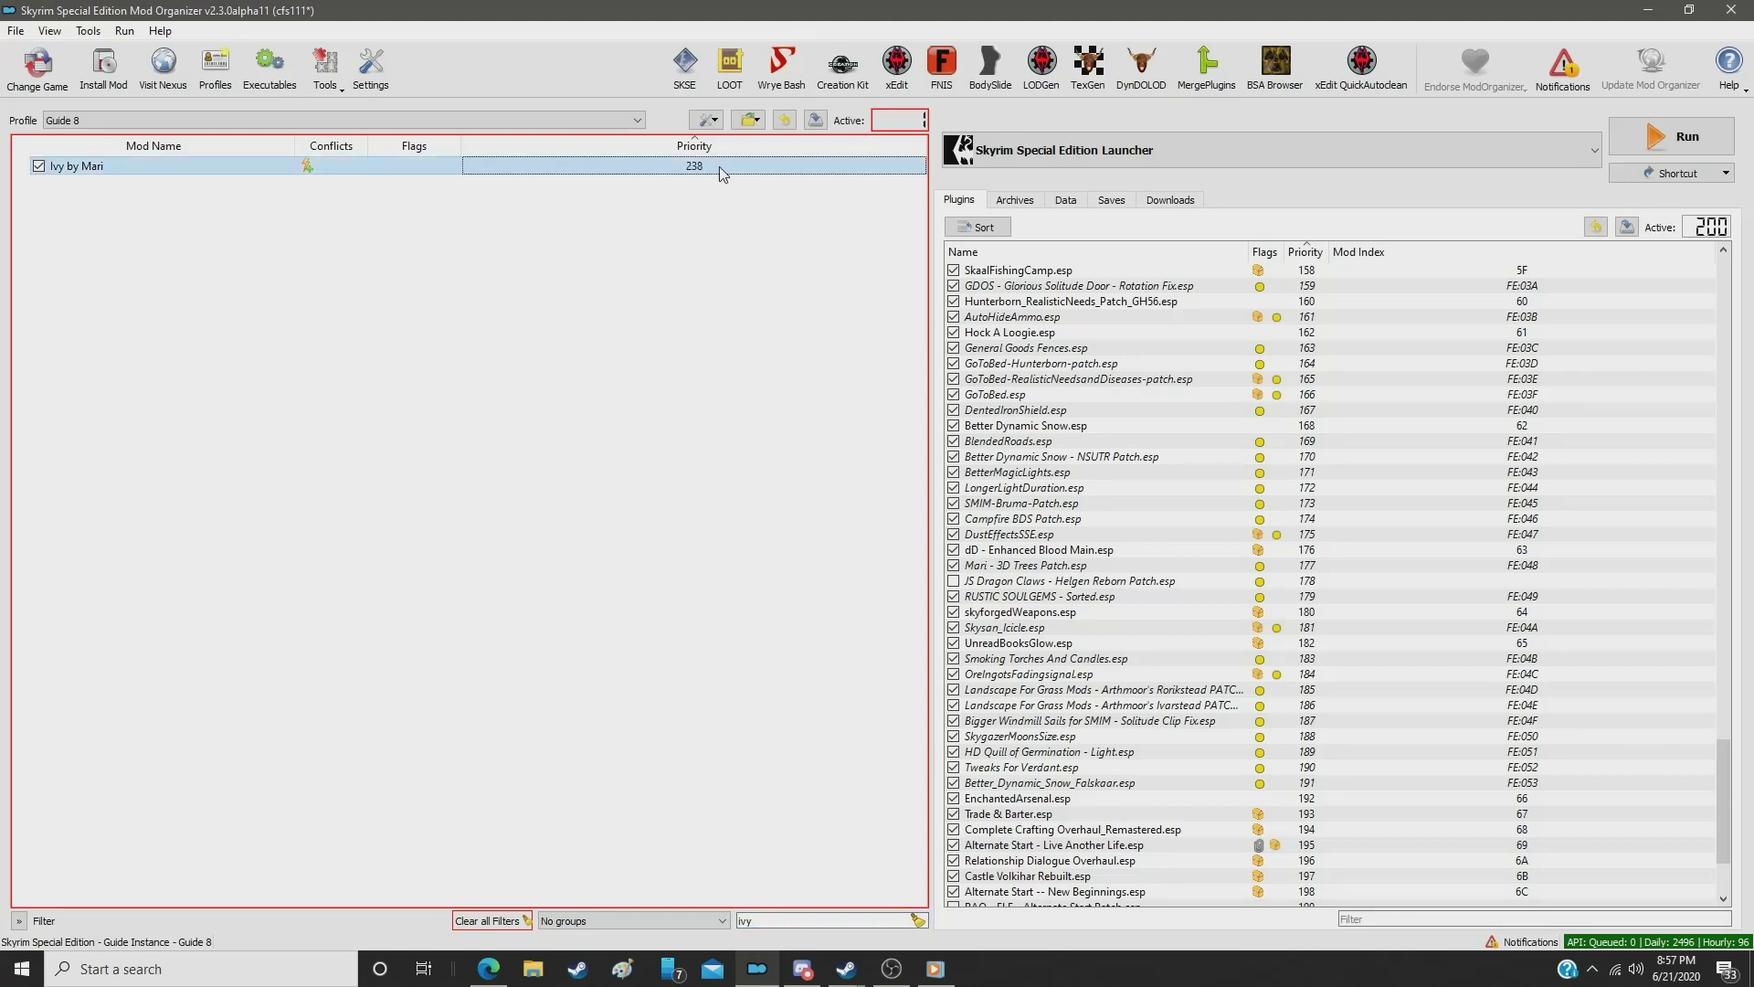
Step: Find Mighty Whiterun - A Texture Replacer by filtering the mod list for "mighty" and set its priority to 239
{"action": "double_click", "coordinate": [795, 917]}
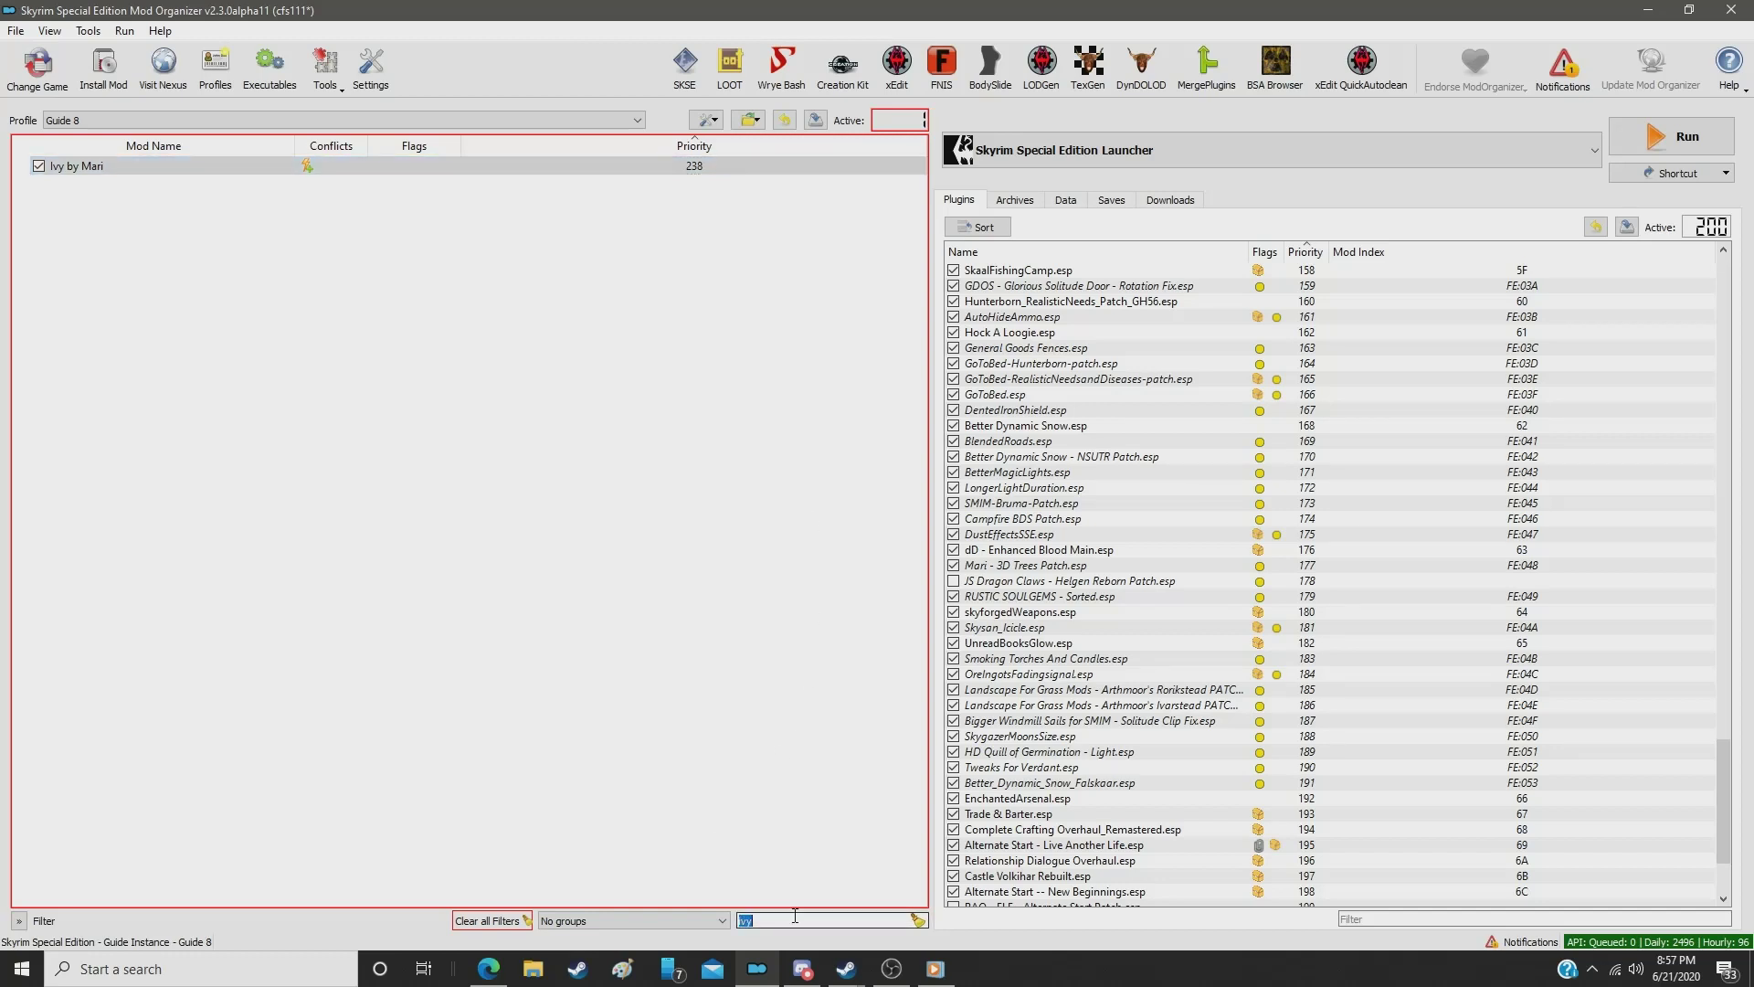
{"action": "type", "text": "mighty"}
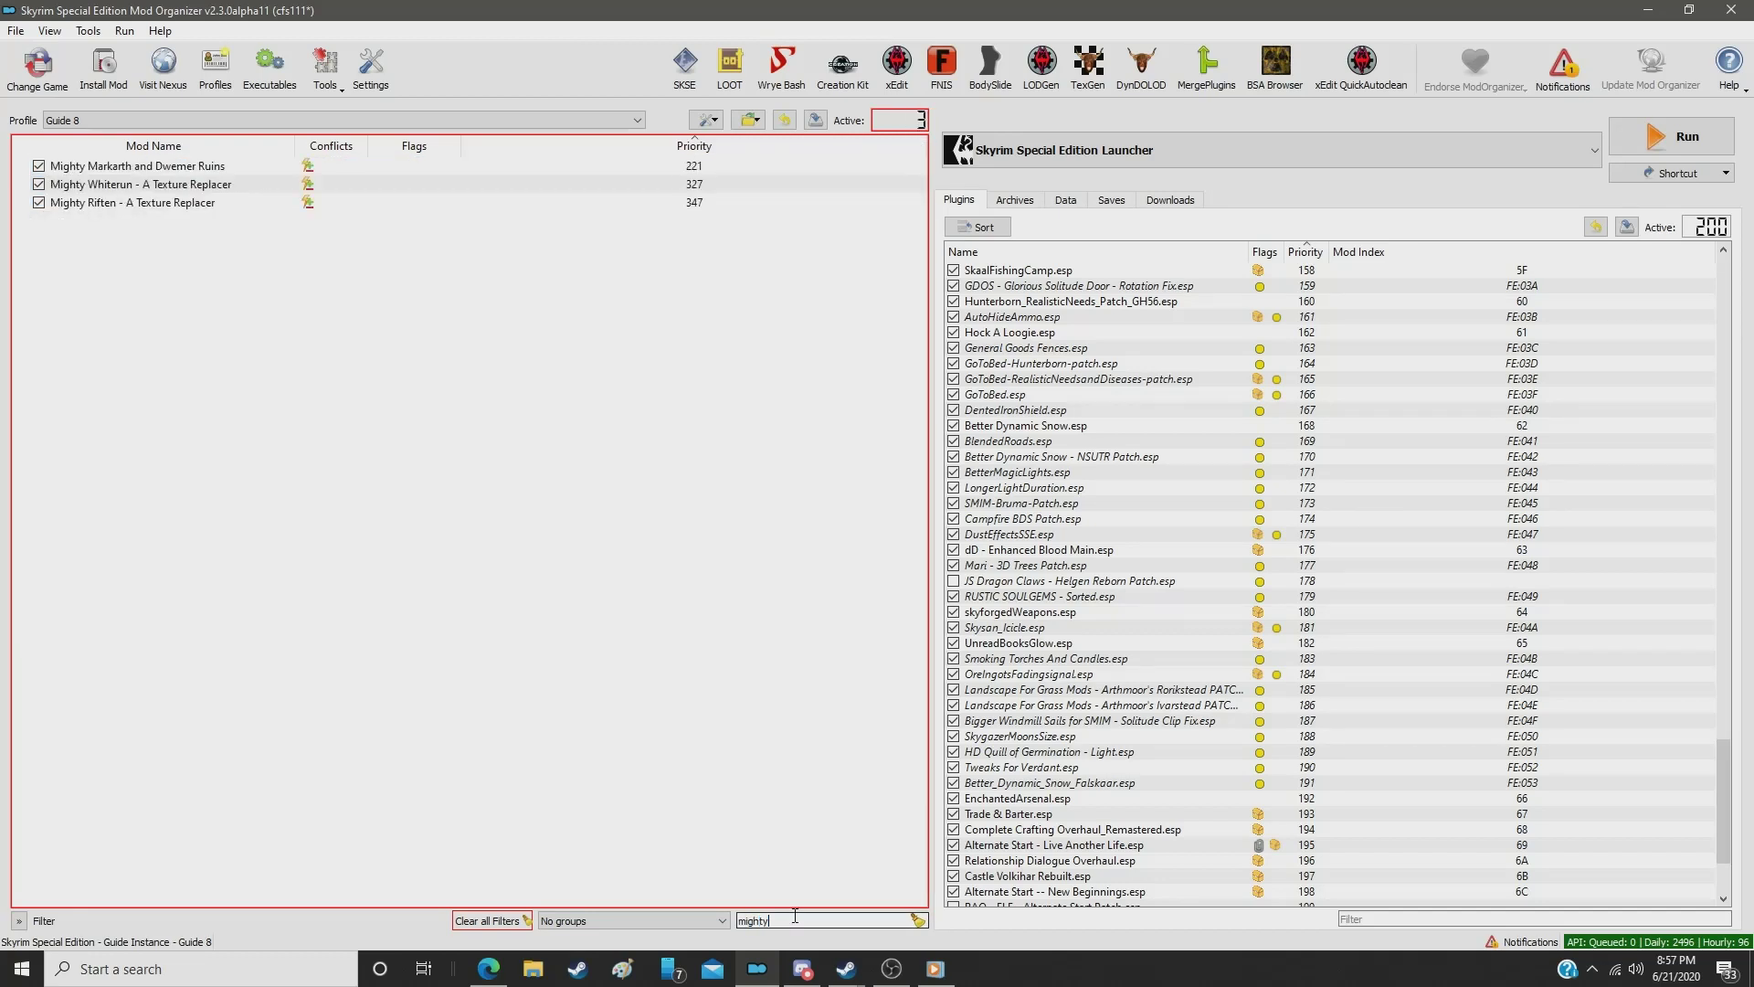
{"action": "left_click", "coordinate": [694, 187]}
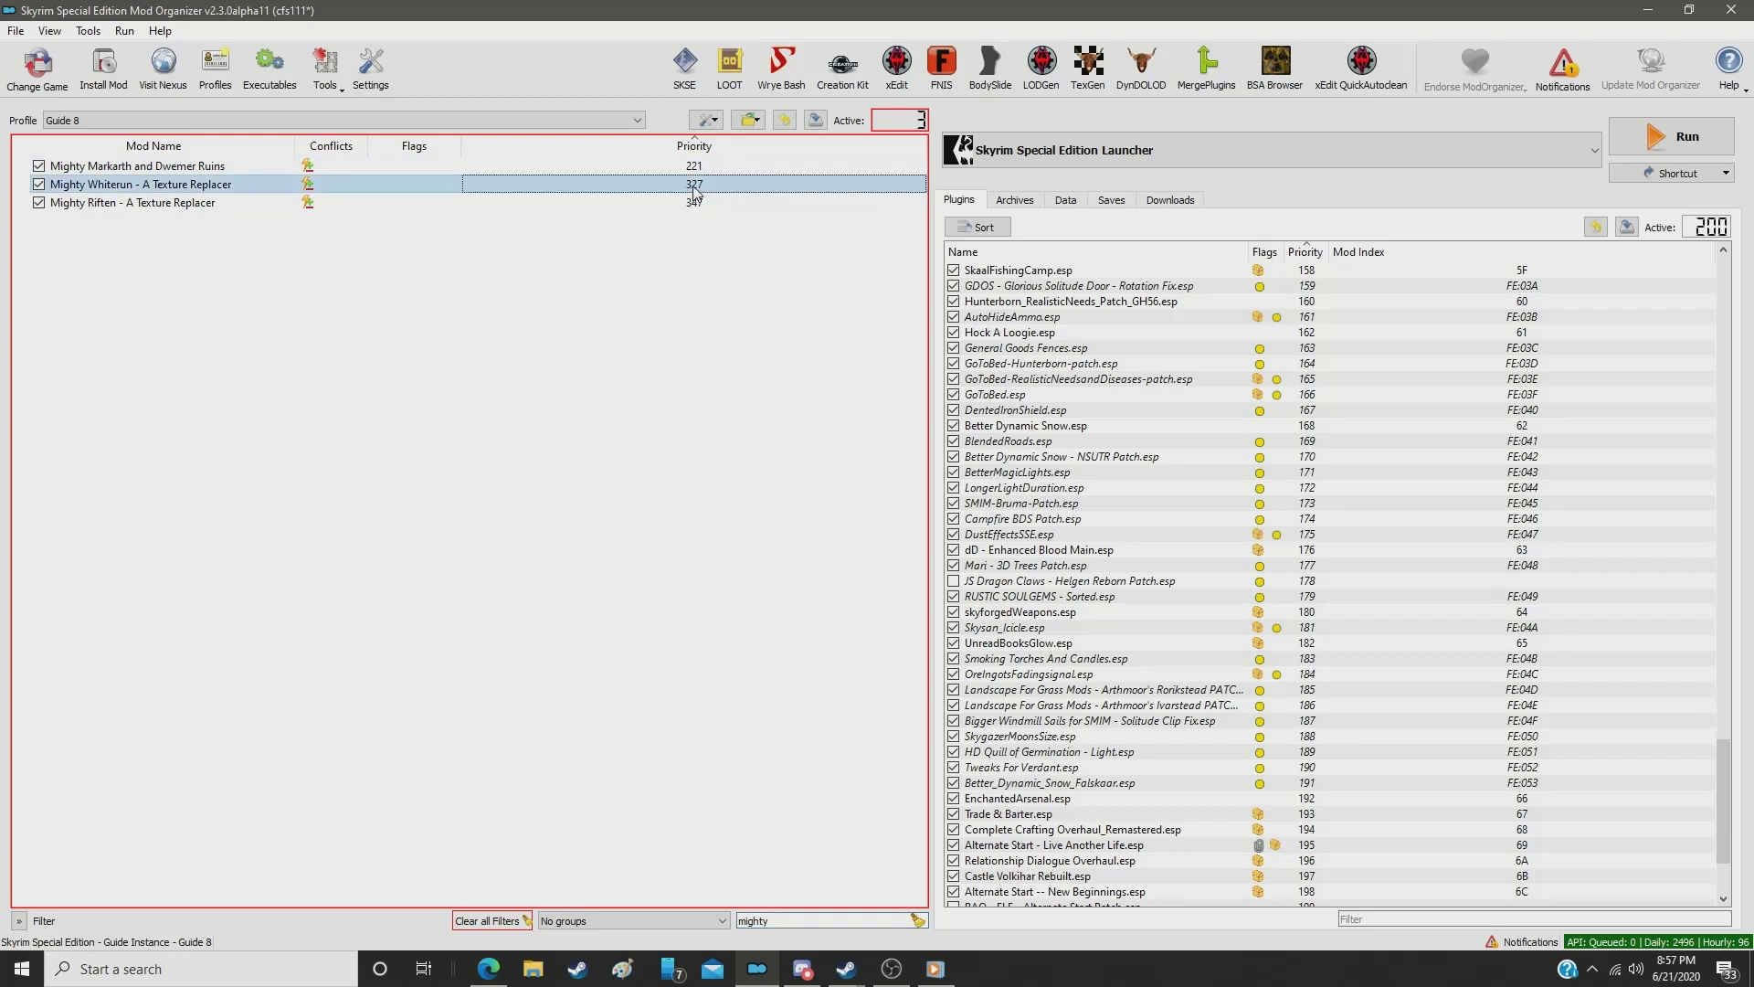
{"action": "left_click", "coordinate": [695, 189]}
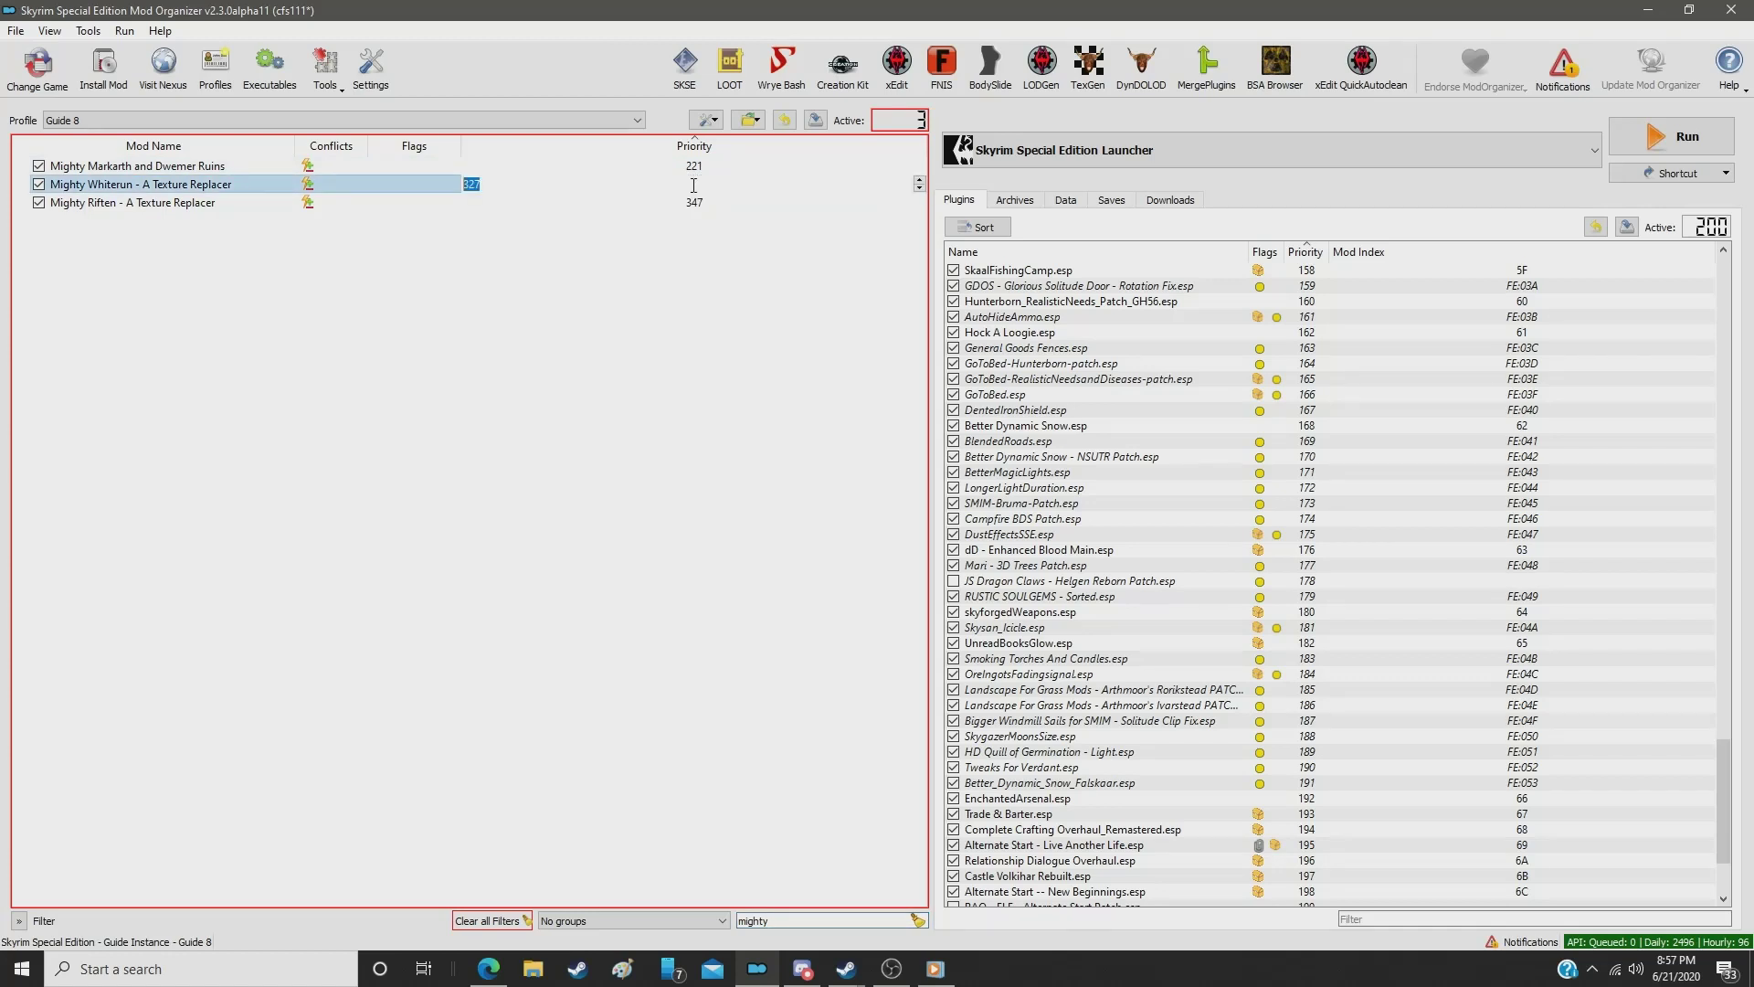
{"action": "type", "text": "239"}
{"action": "key", "text": "Return"}
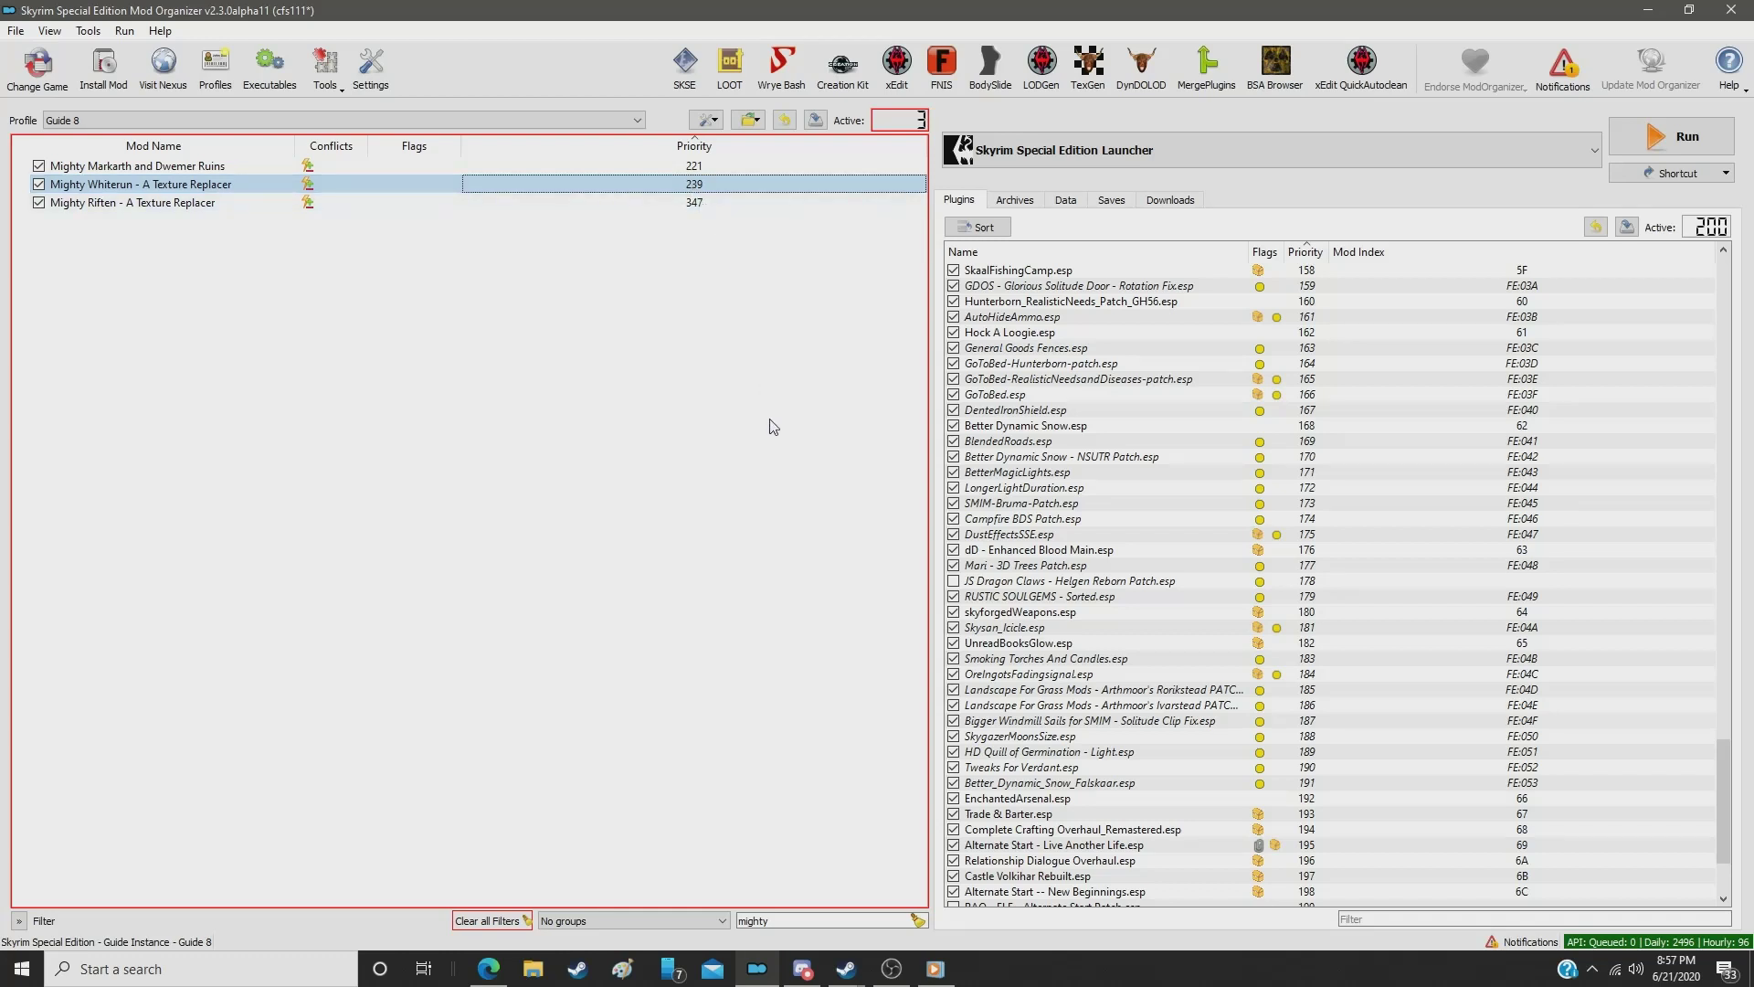
Step: Find Whiterun Trellis Redesigned SE by filtering the mod list for "trell" and set its priority to 240
{"action": "double_click", "coordinate": [808, 920]}
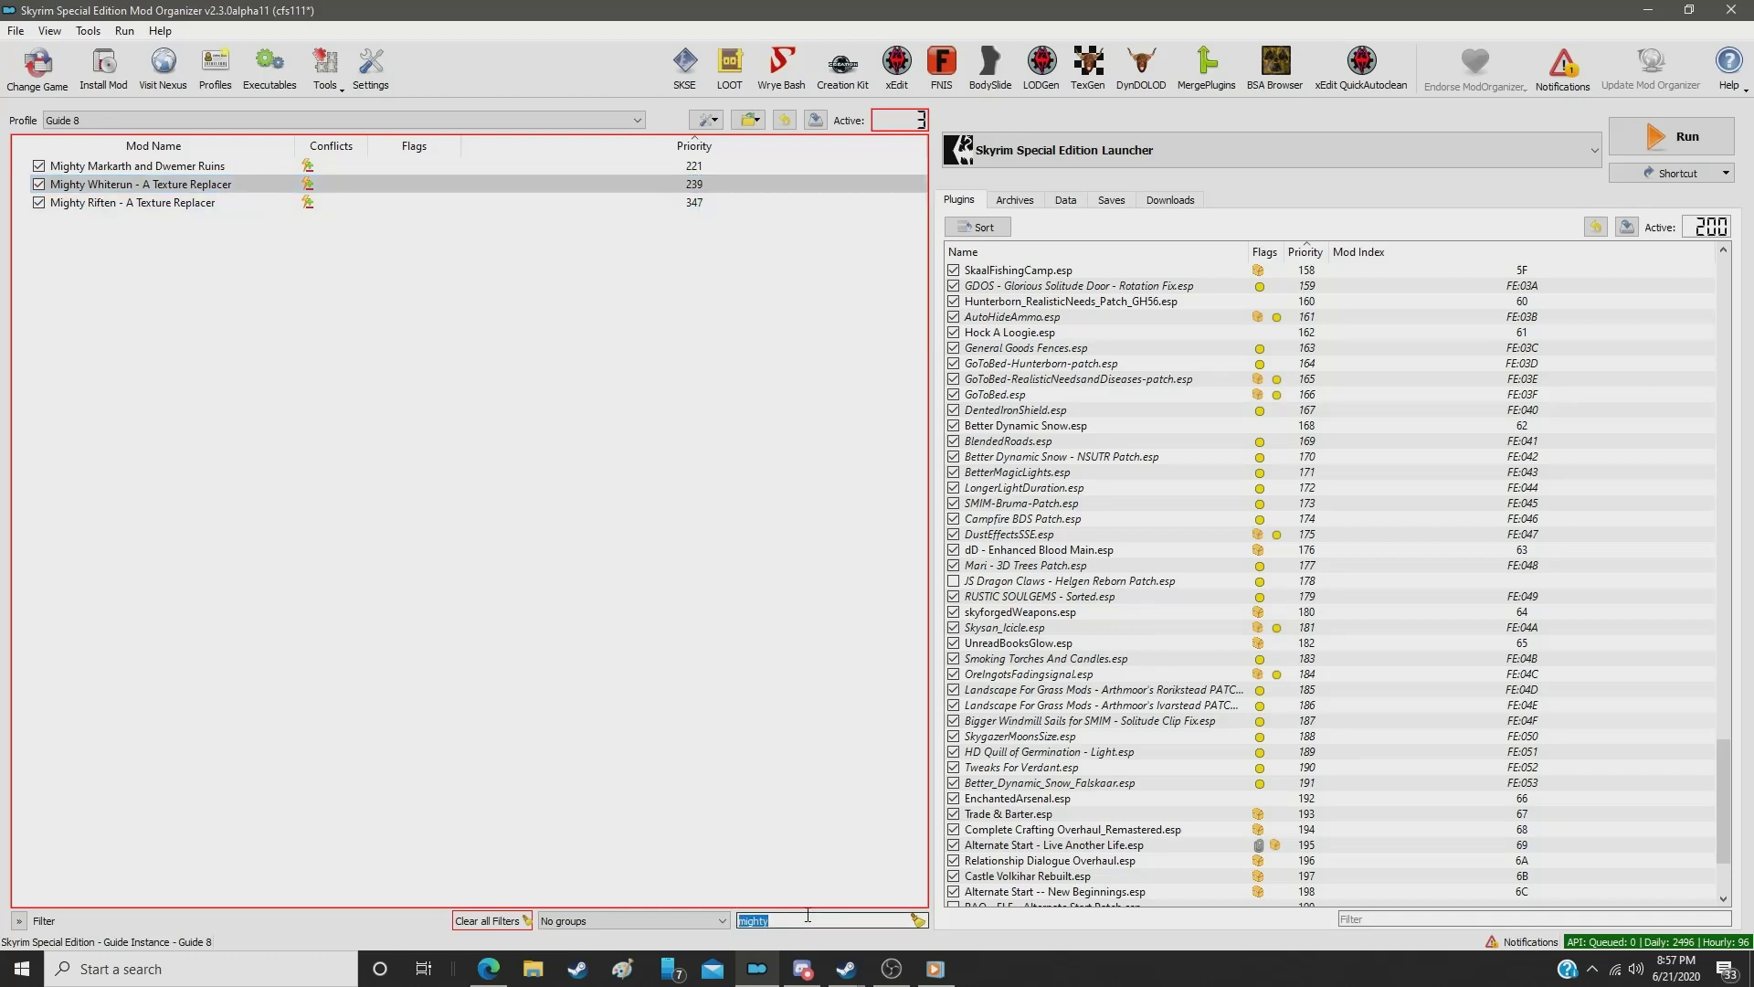
{"action": "type", "text": "trell"}
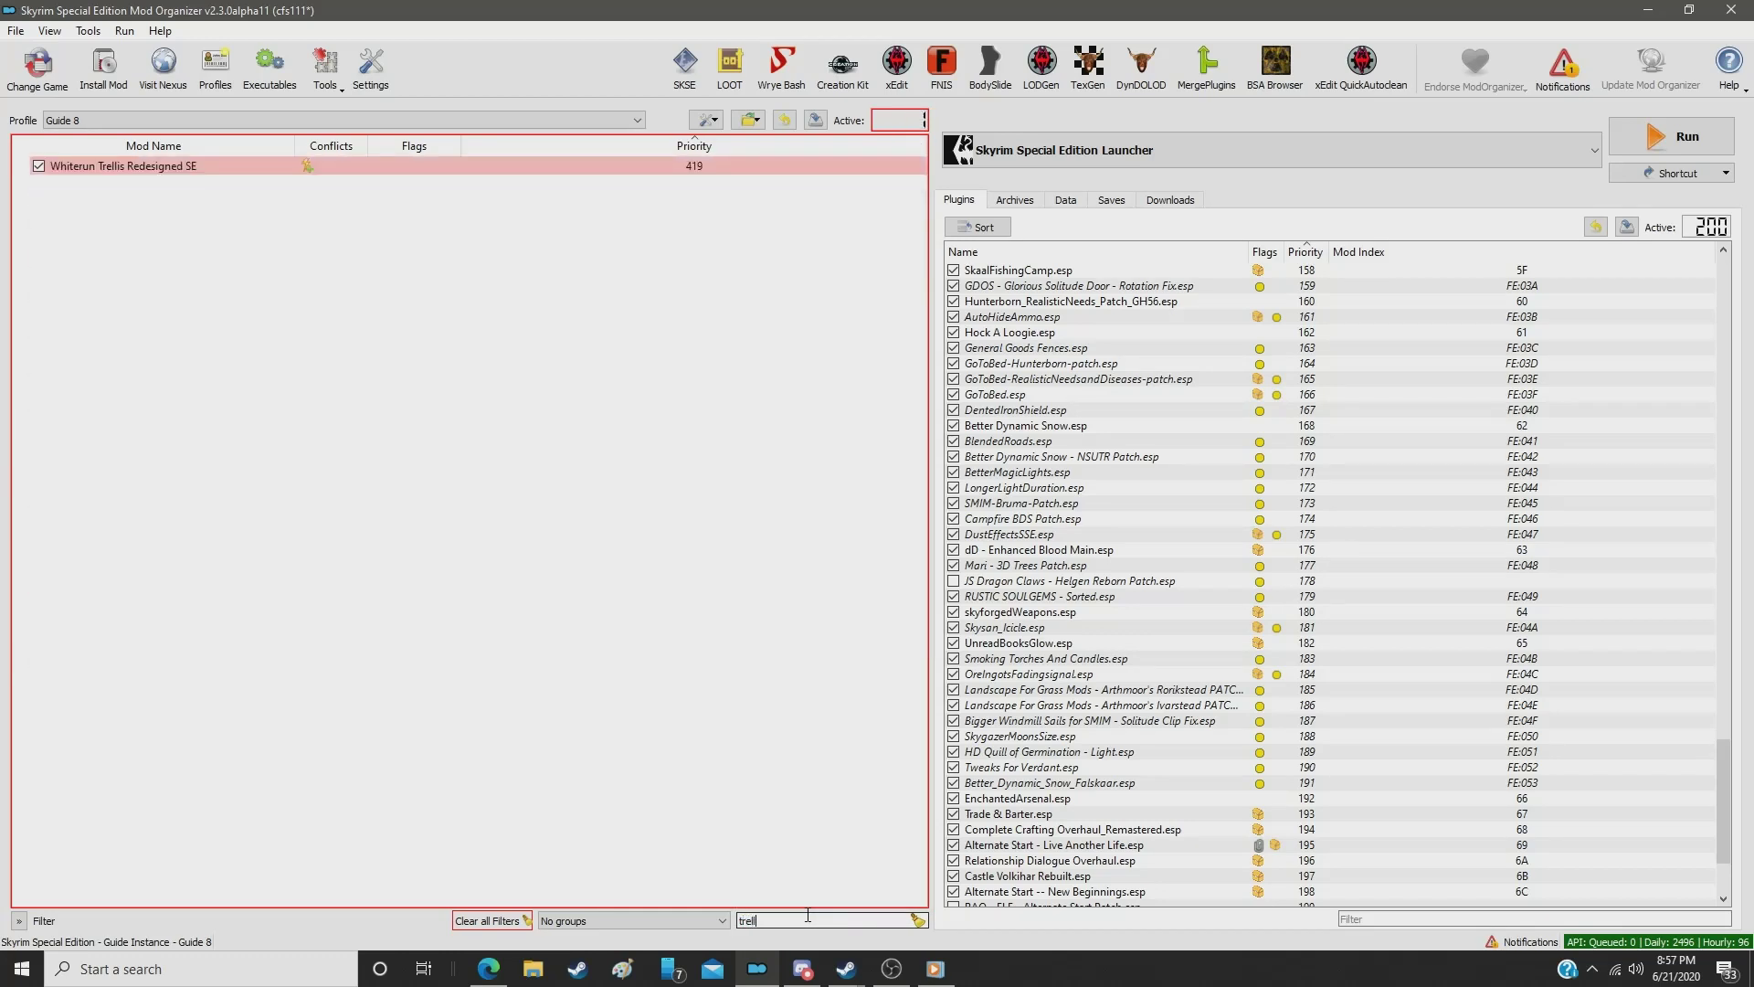
{"action": "left_click", "coordinate": [695, 168]}
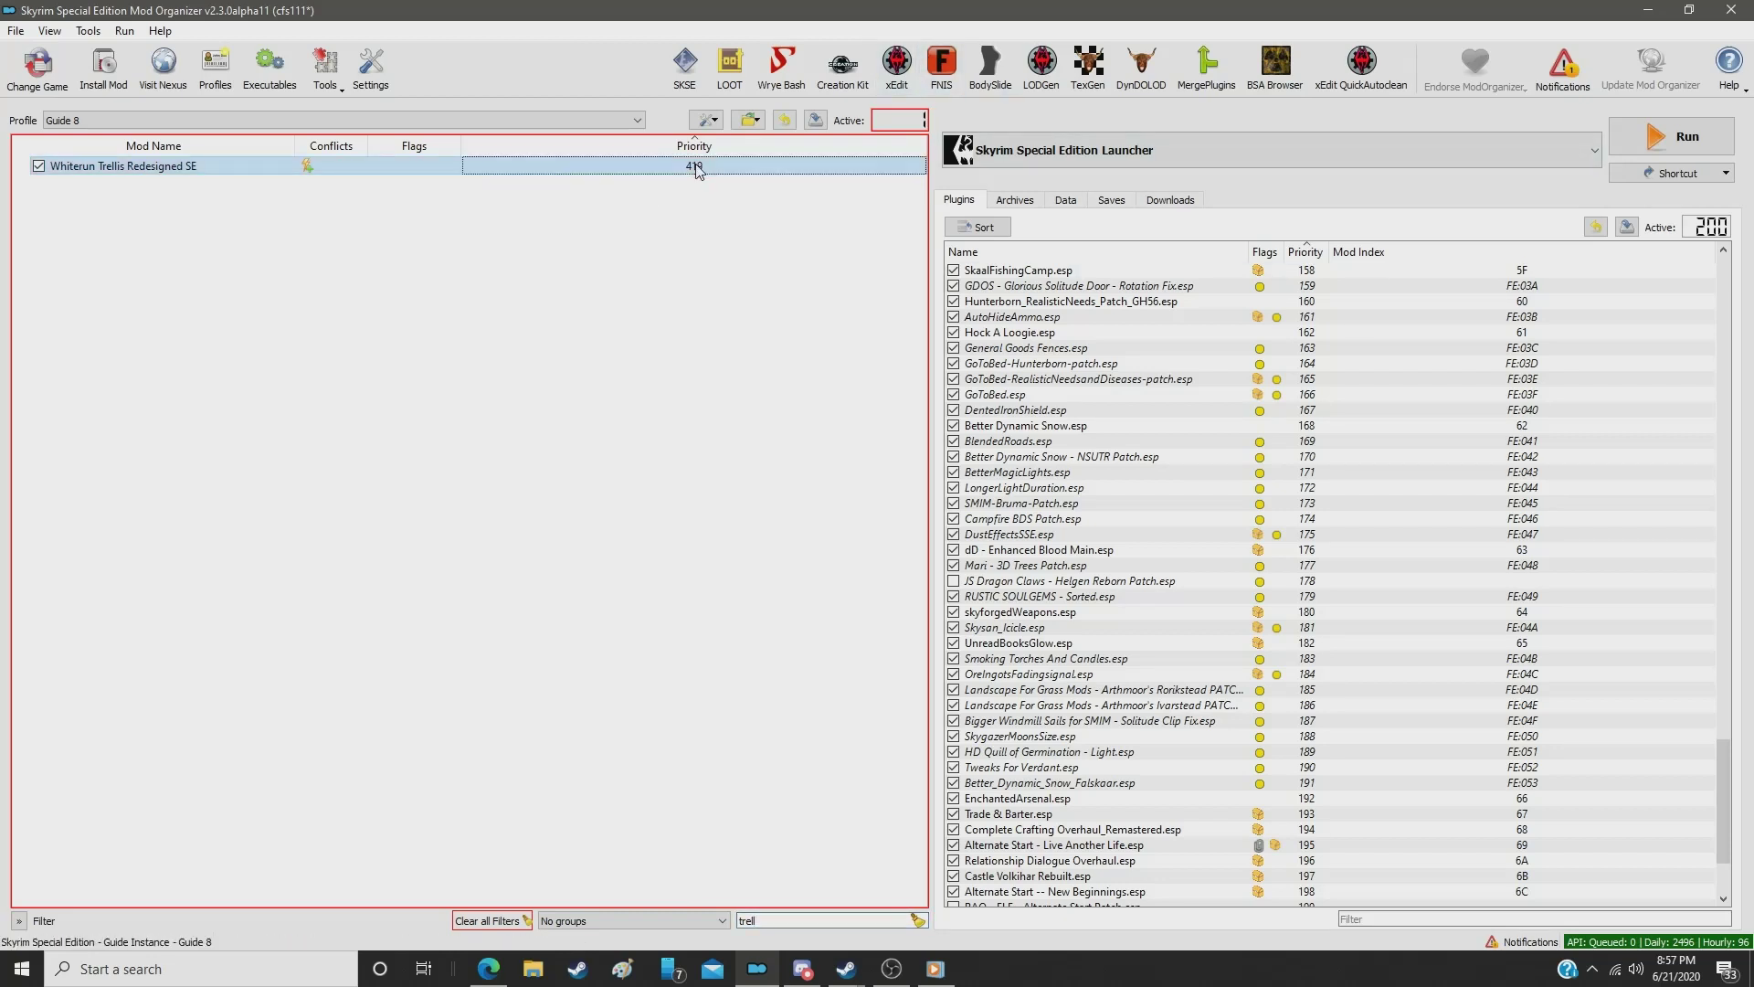
{"action": "double_click", "coordinate": [697, 168]}
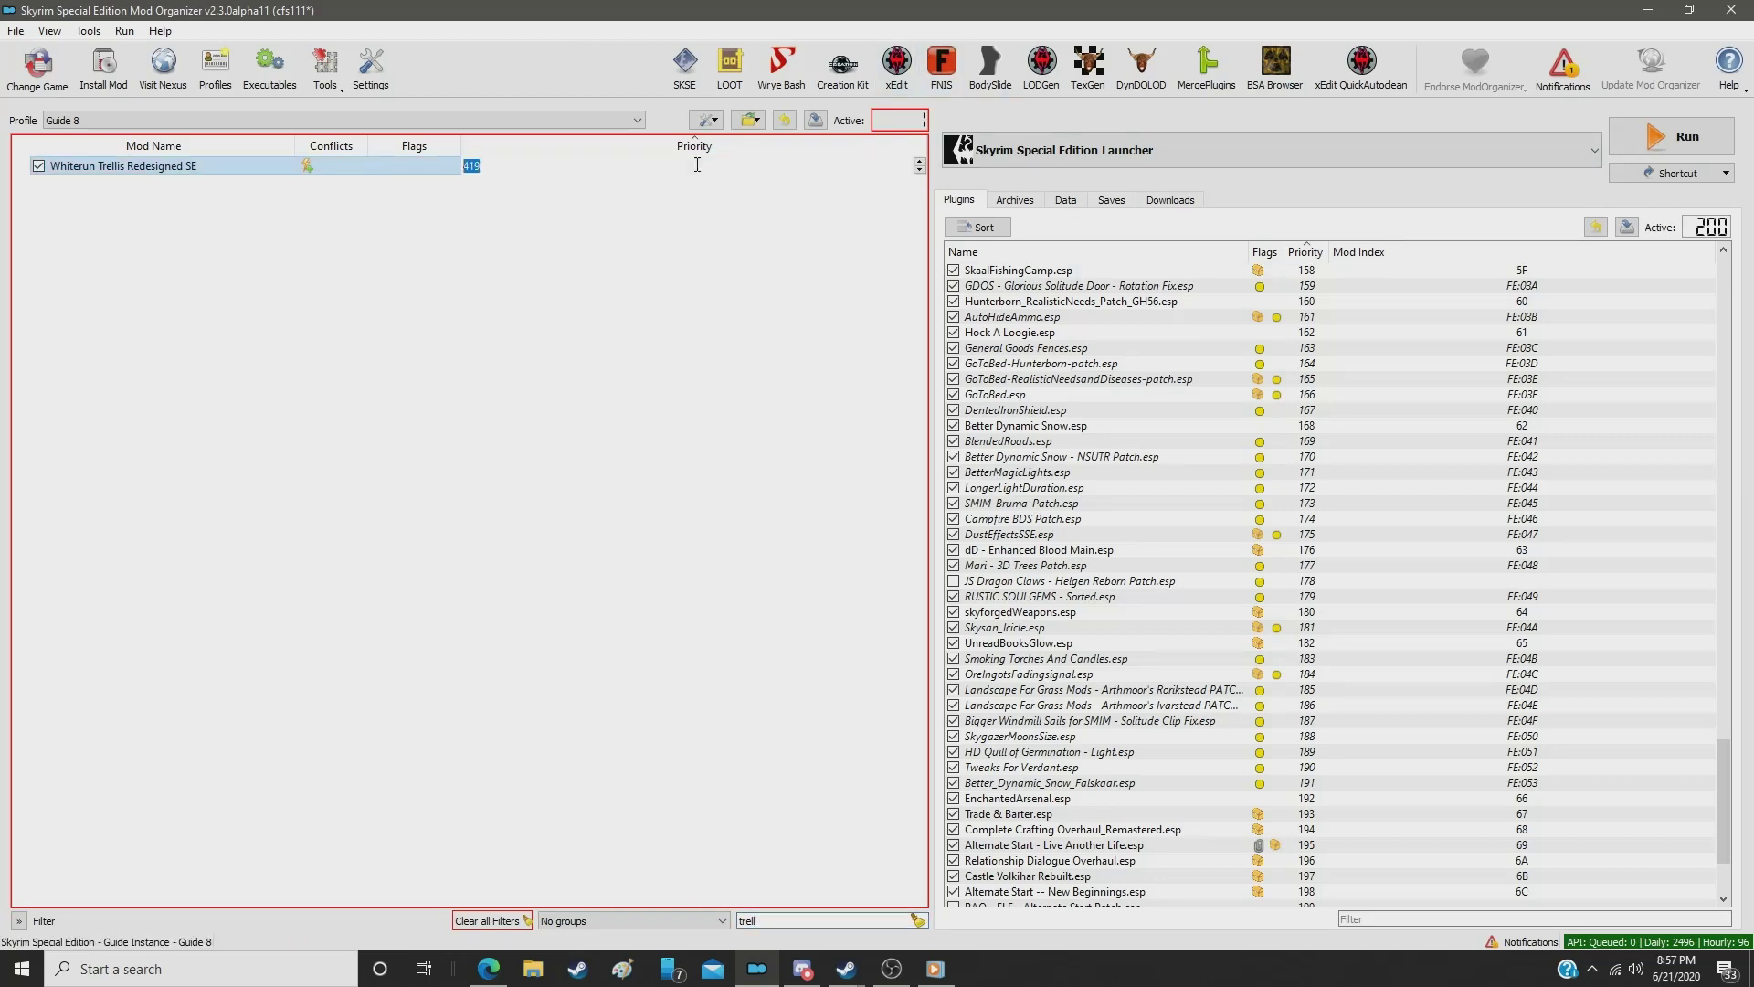
{"action": "type", "text": "240"}
{"action": "key", "text": "Return"}
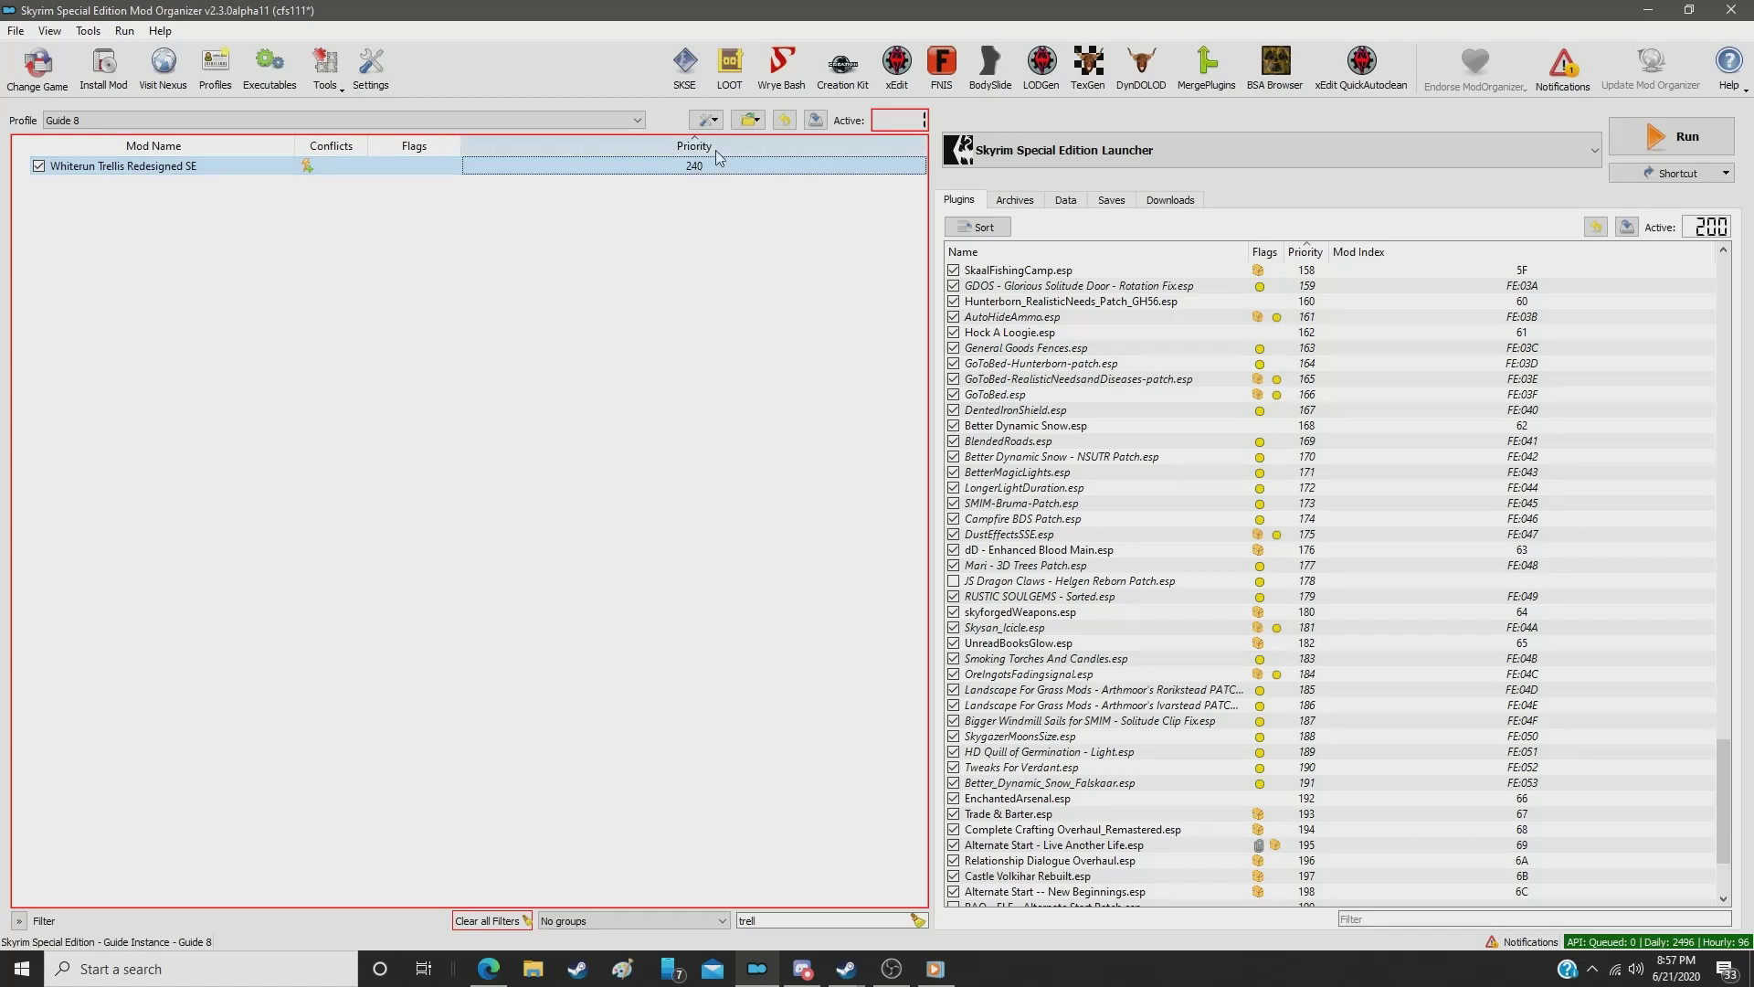
Step: Find Mighty Riften - A Texture Replacer by filtering the mod list for "mighty" and set its priority to 241
{"action": "double_click", "coordinate": [751, 922]}
{"action": "type", "text": "mighty"}
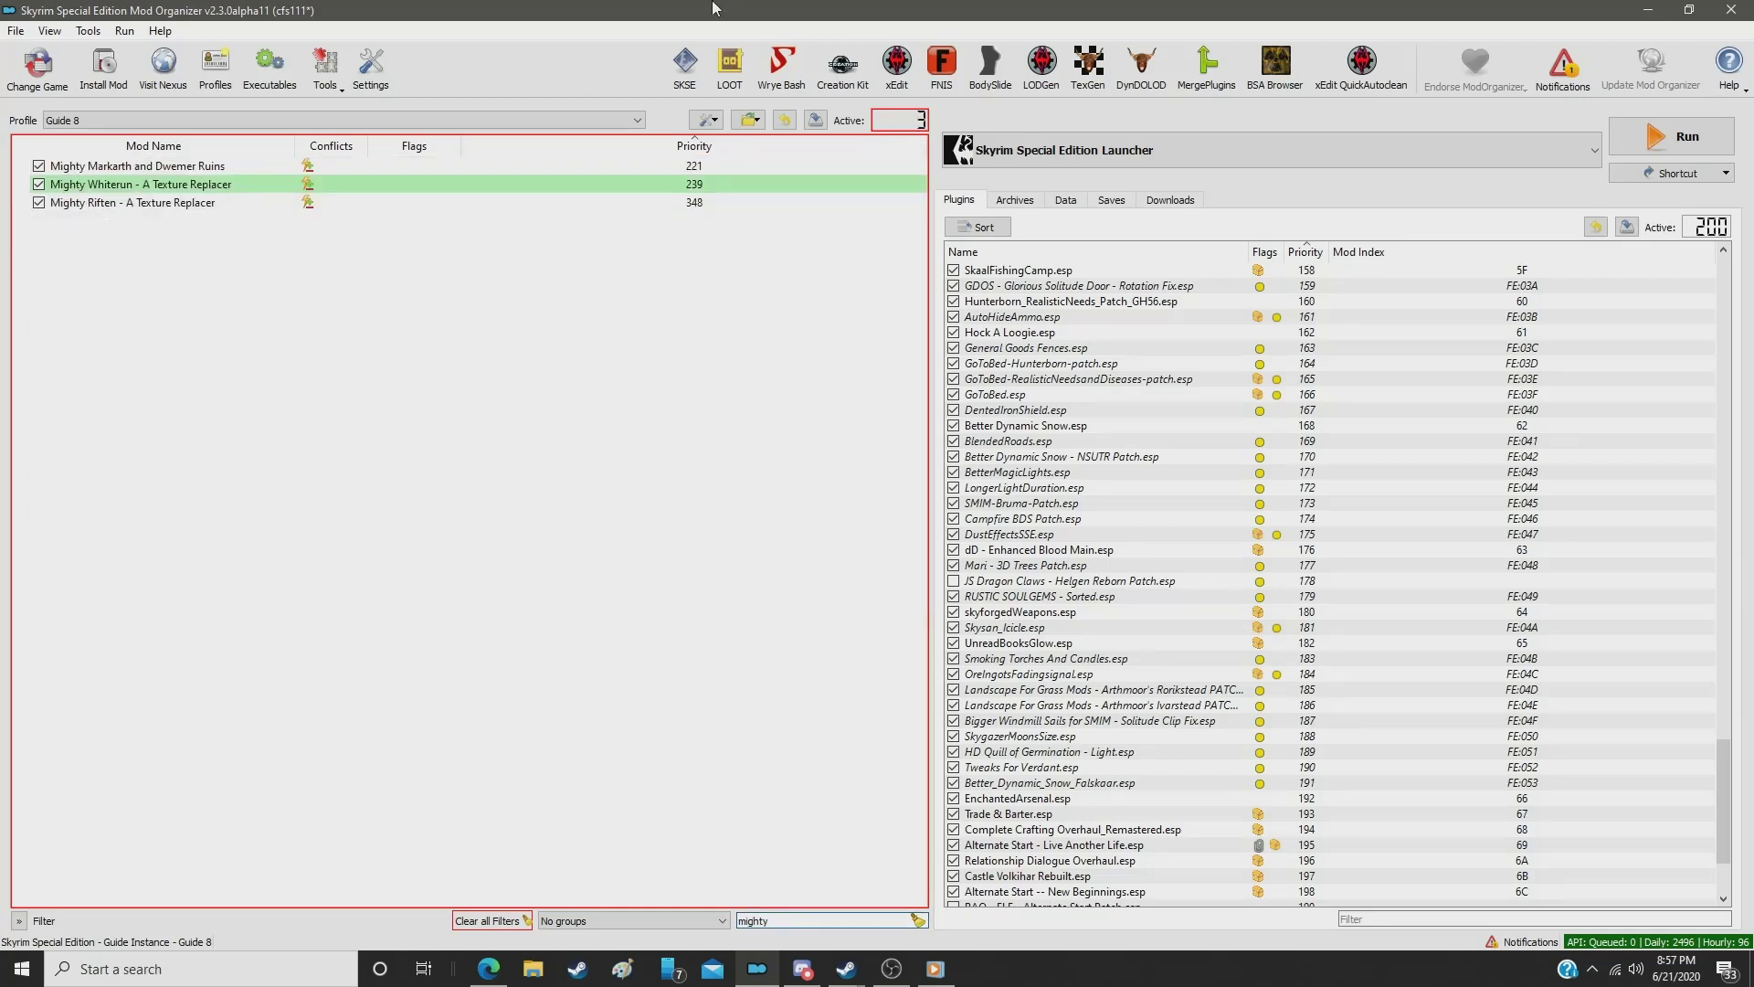
{"action": "left_click", "coordinate": [699, 204]}
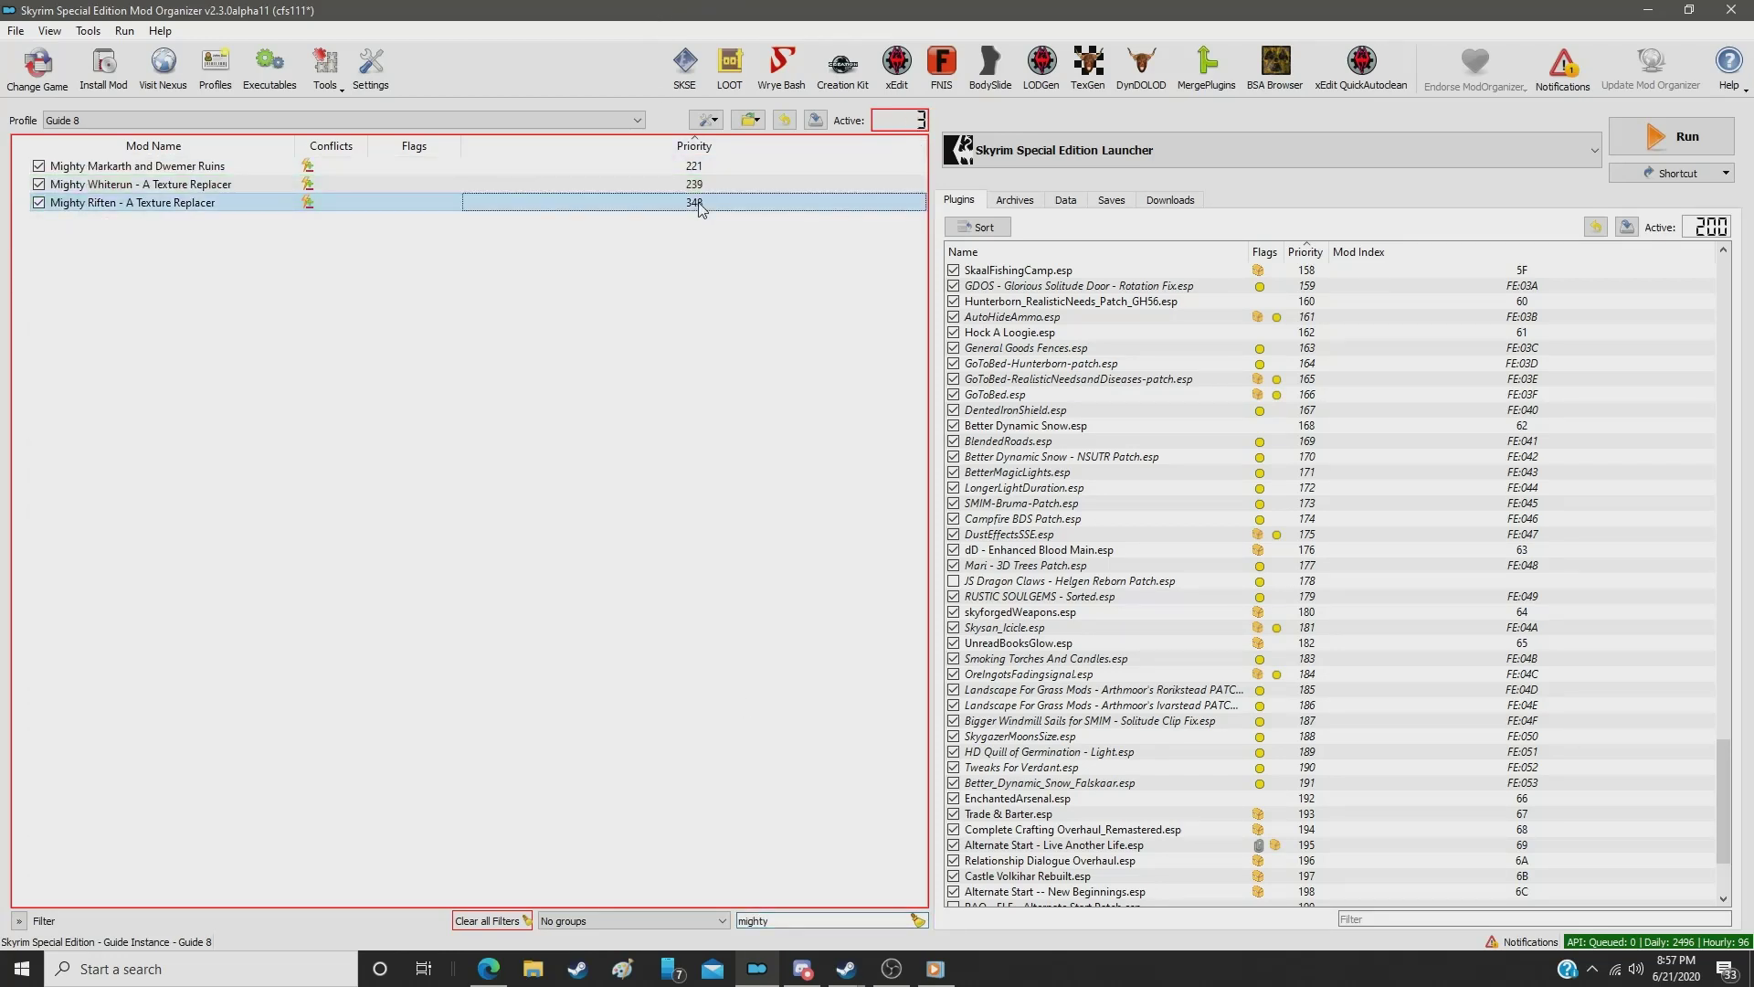
{"action": "left_click", "coordinate": [699, 203]}
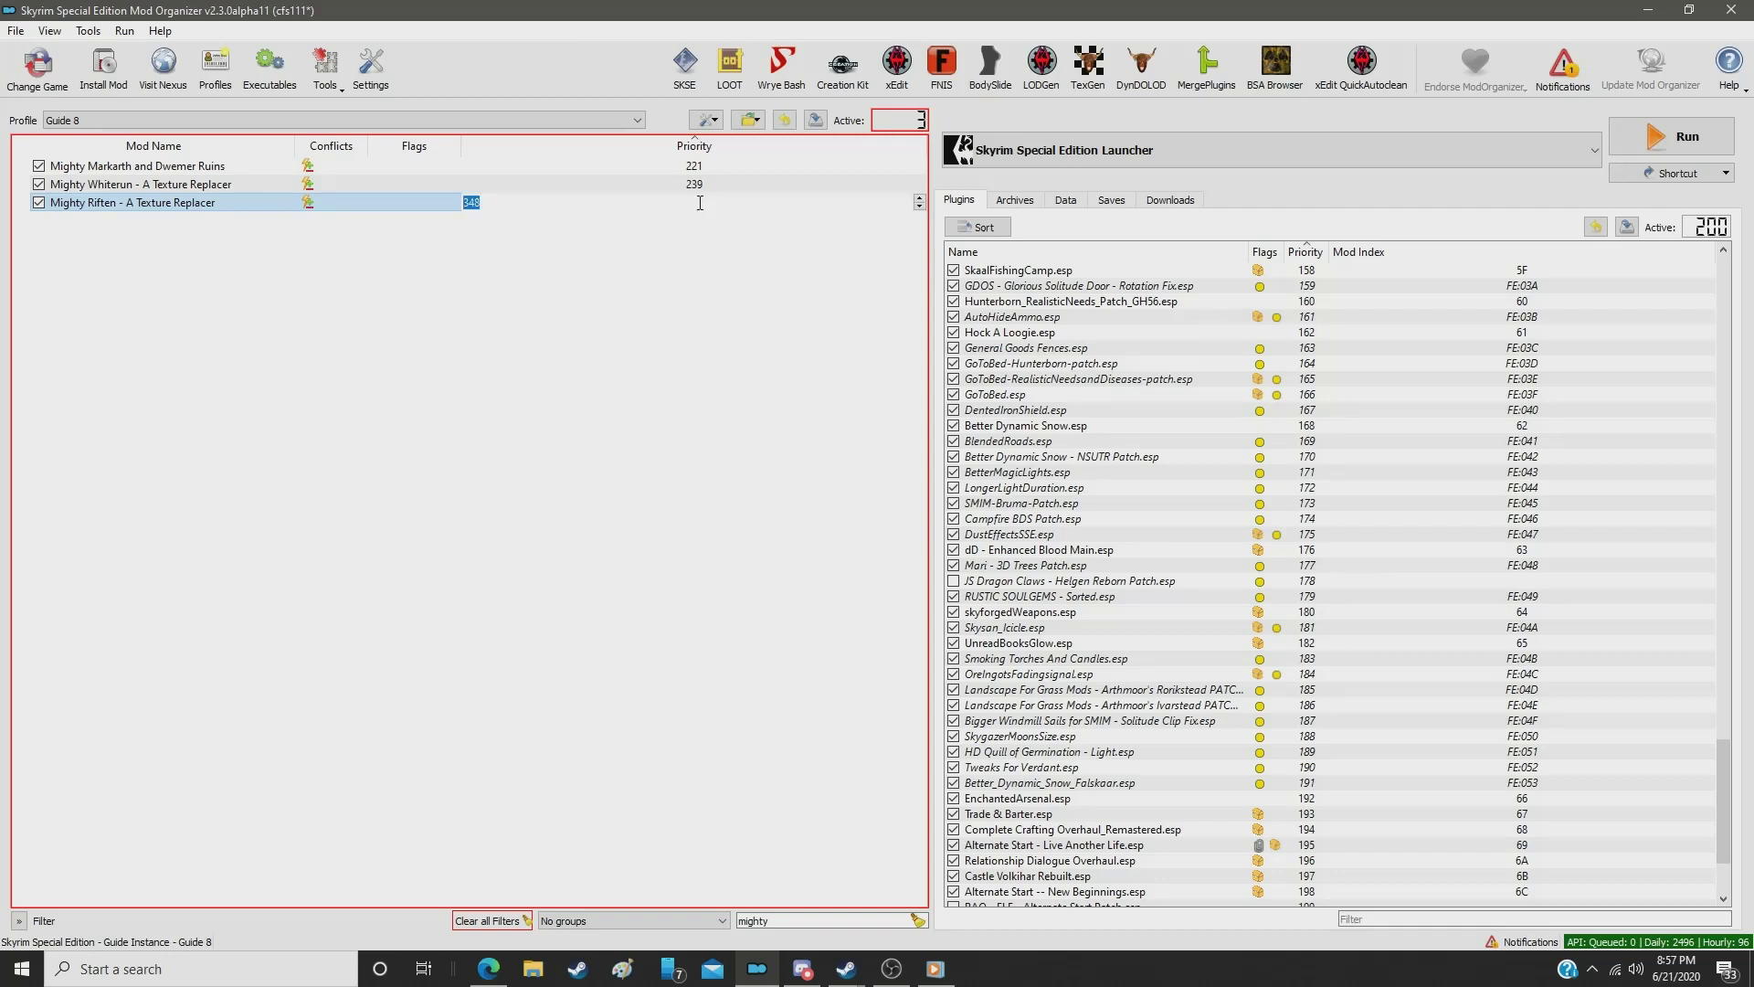
{"action": "type", "text": "241"}
{"action": "key", "text": "Return"}
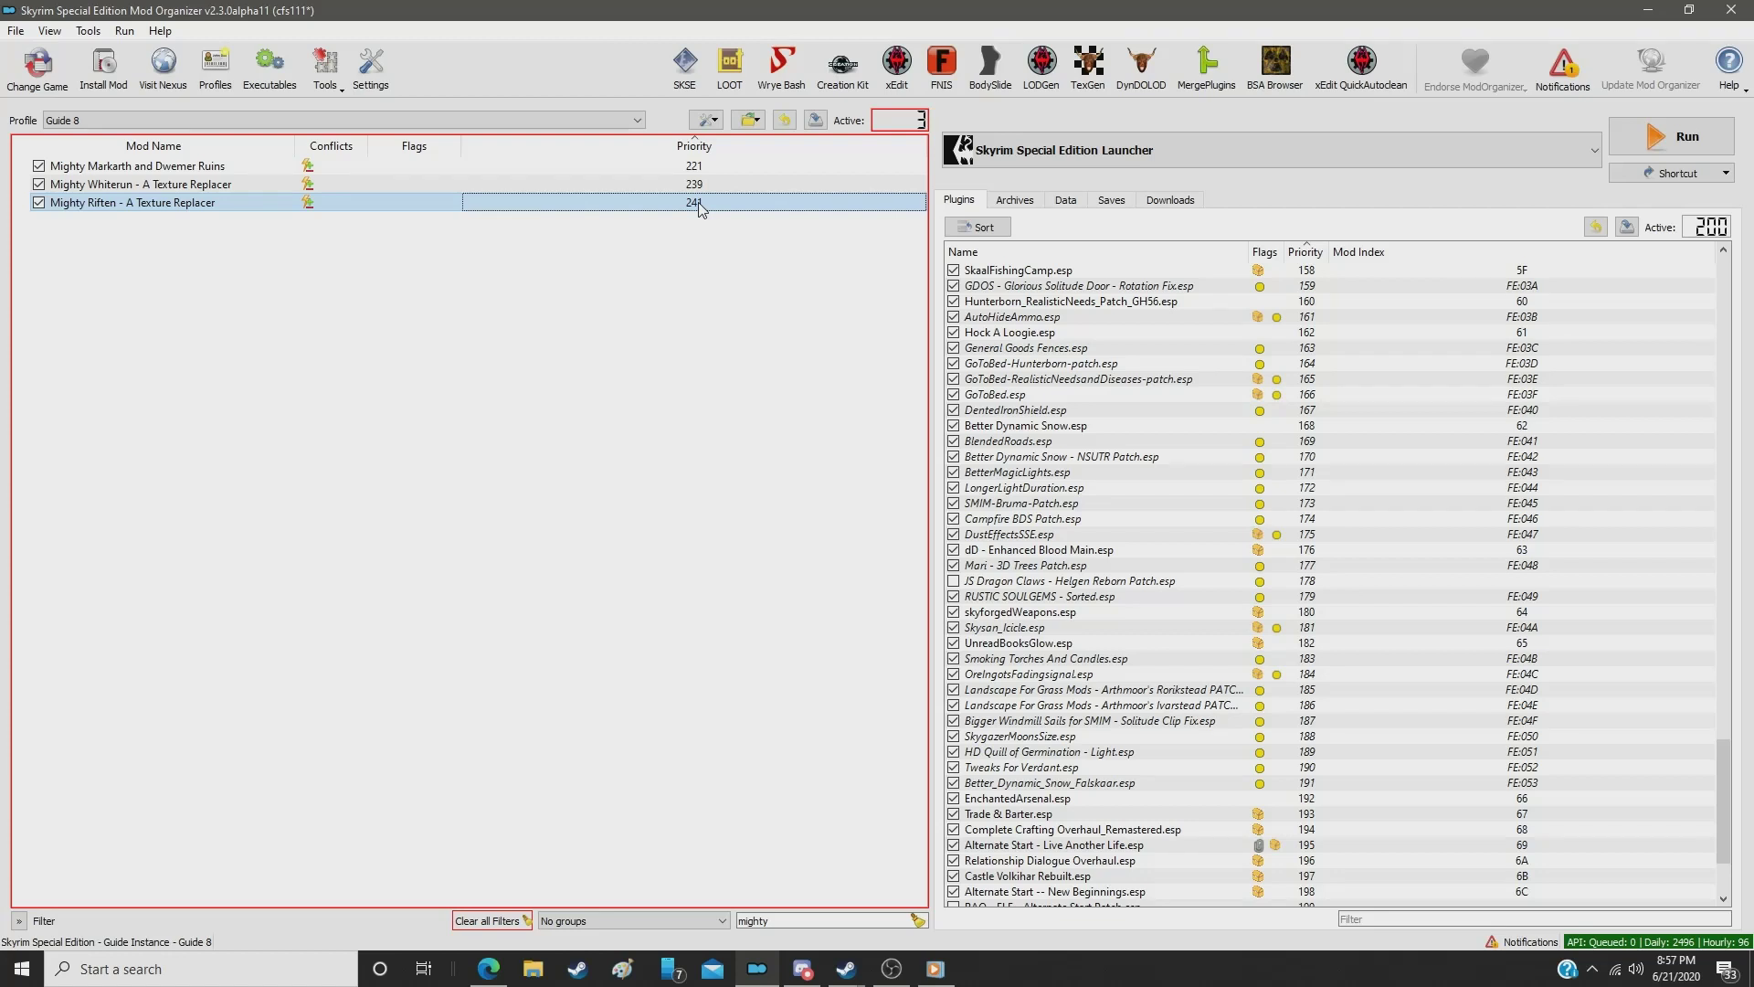
Step: Find Manhole Texture upgrade by Pfuscher by filtering the mod list for "manhole" and set its priority to 242
{"action": "double_click", "coordinate": [788, 925]}
{"action": "type", "text": "manhole"}
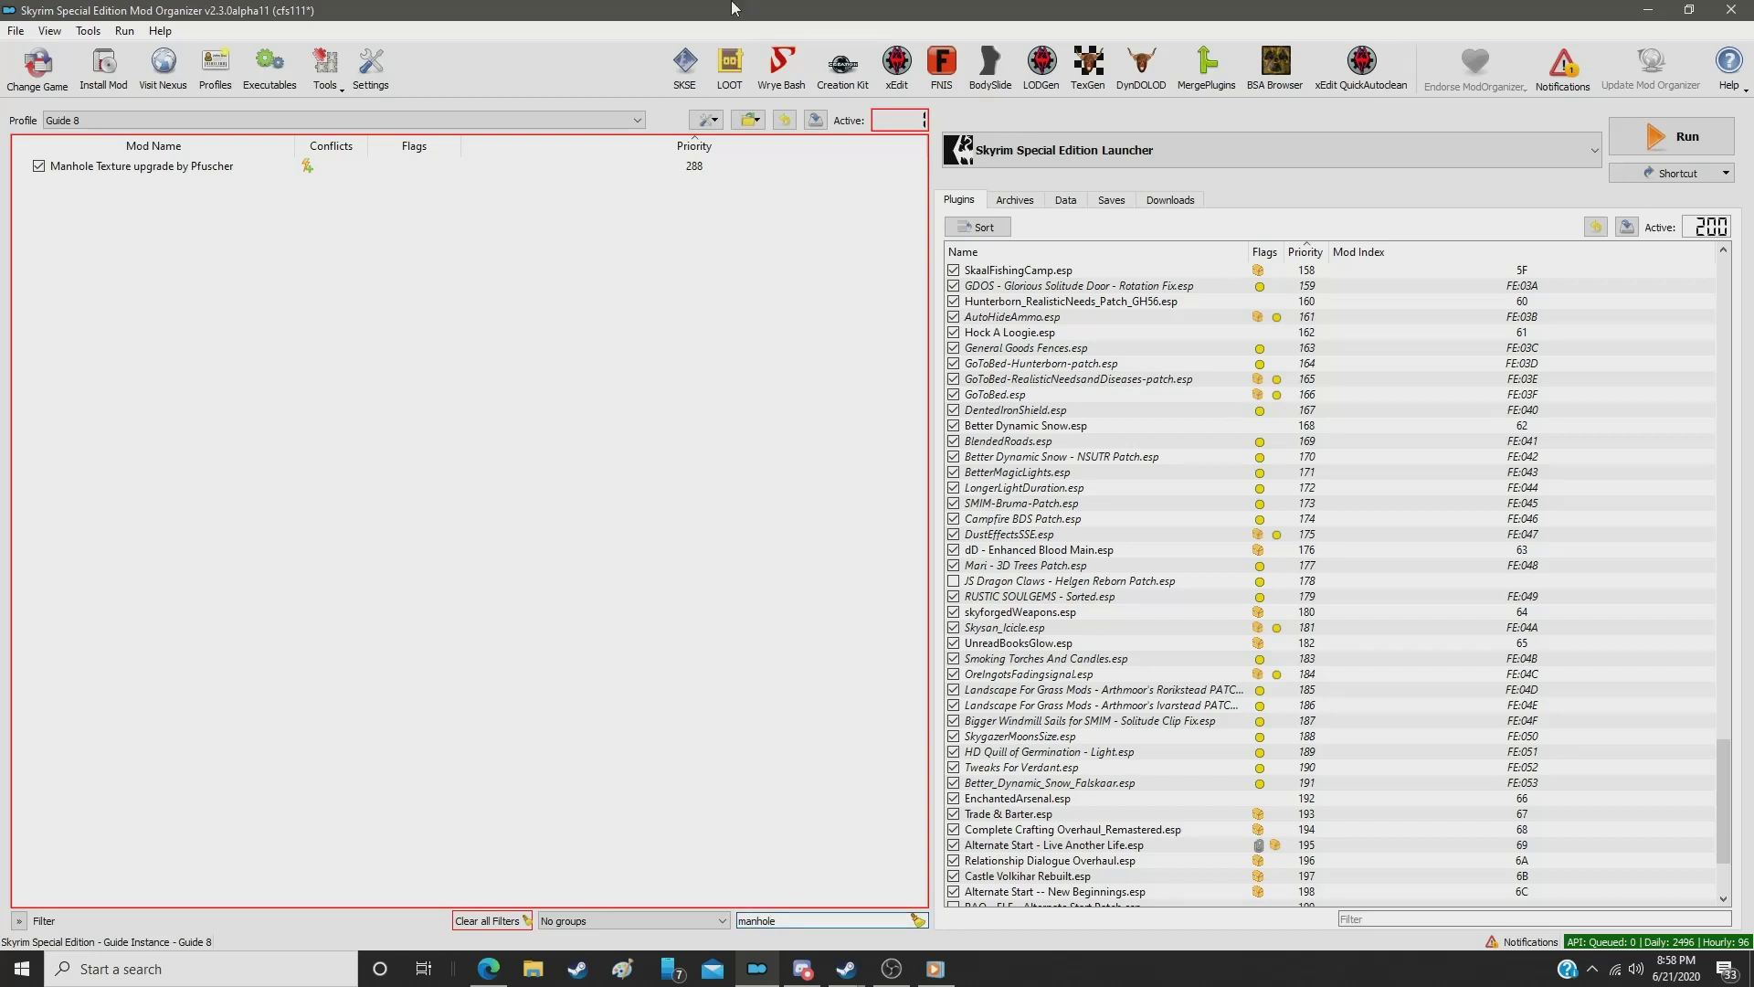
{"action": "left_click", "coordinate": [709, 167]}
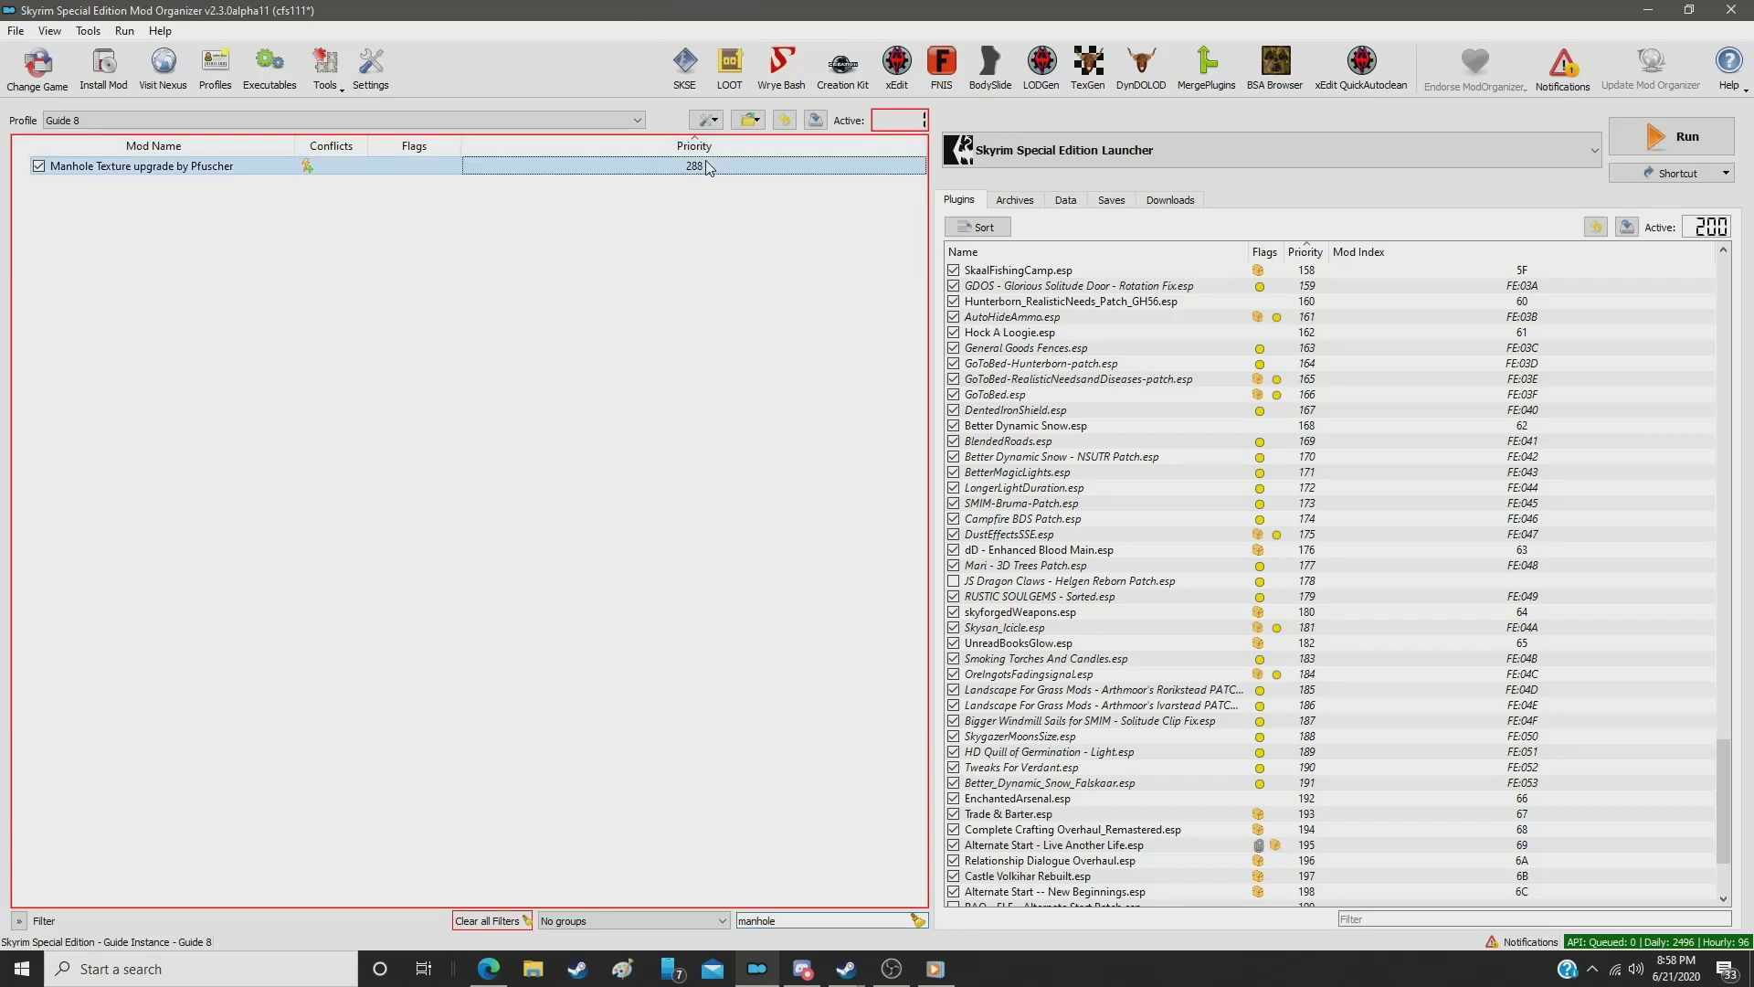
{"action": "left_click", "coordinate": [706, 166]}
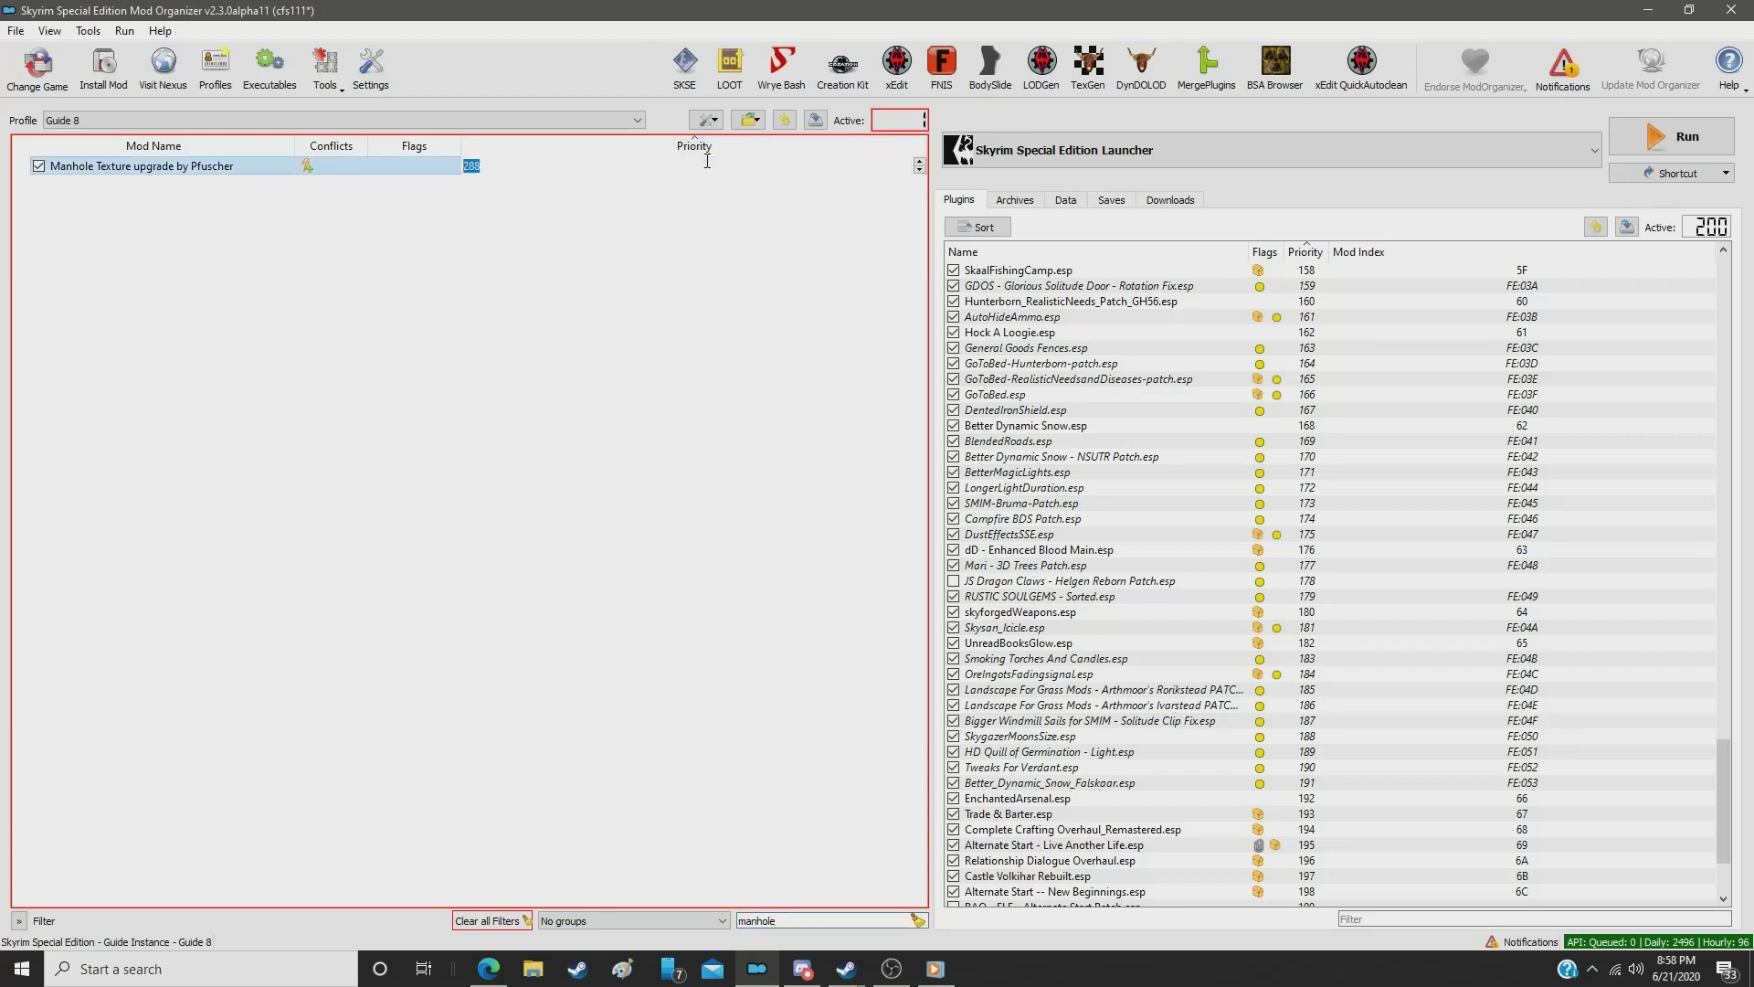
{"action": "type", "text": "242"}
{"action": "key", "text": "Return"}
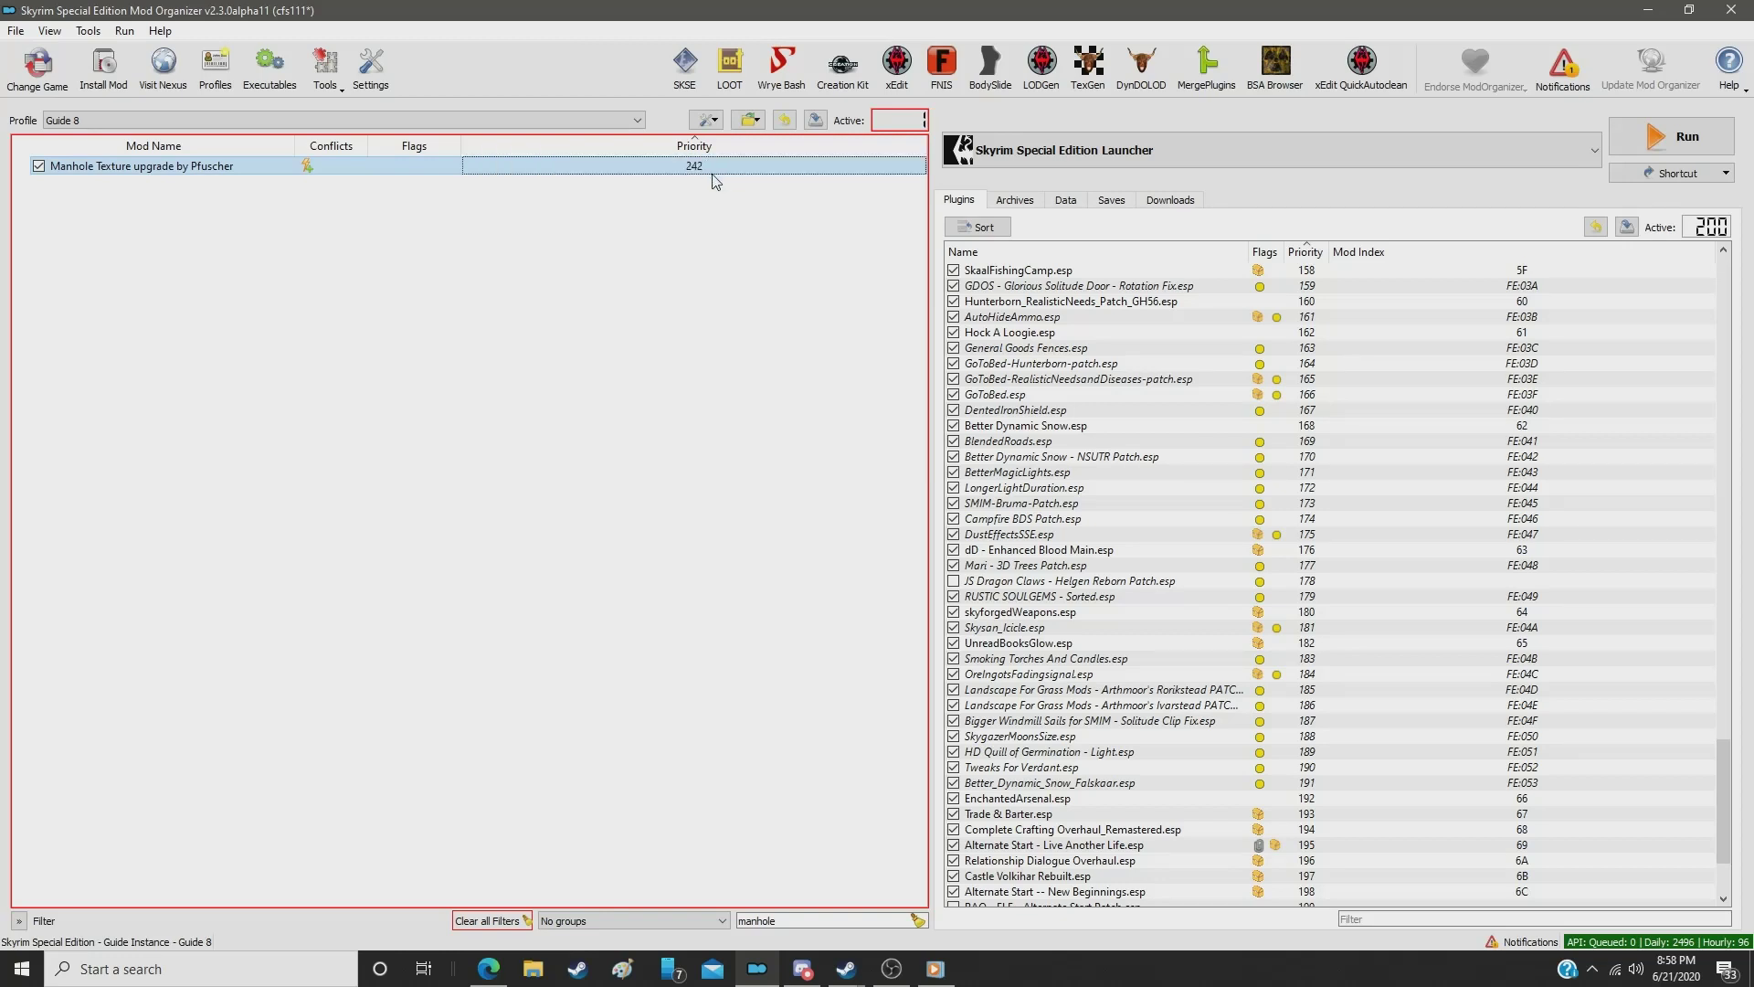
Step: Find CleverCharff's High Hrothgar 4K 2K by filtering the mod list for "high" and set its priority to 243
{"action": "double_click", "coordinate": [798, 919]}
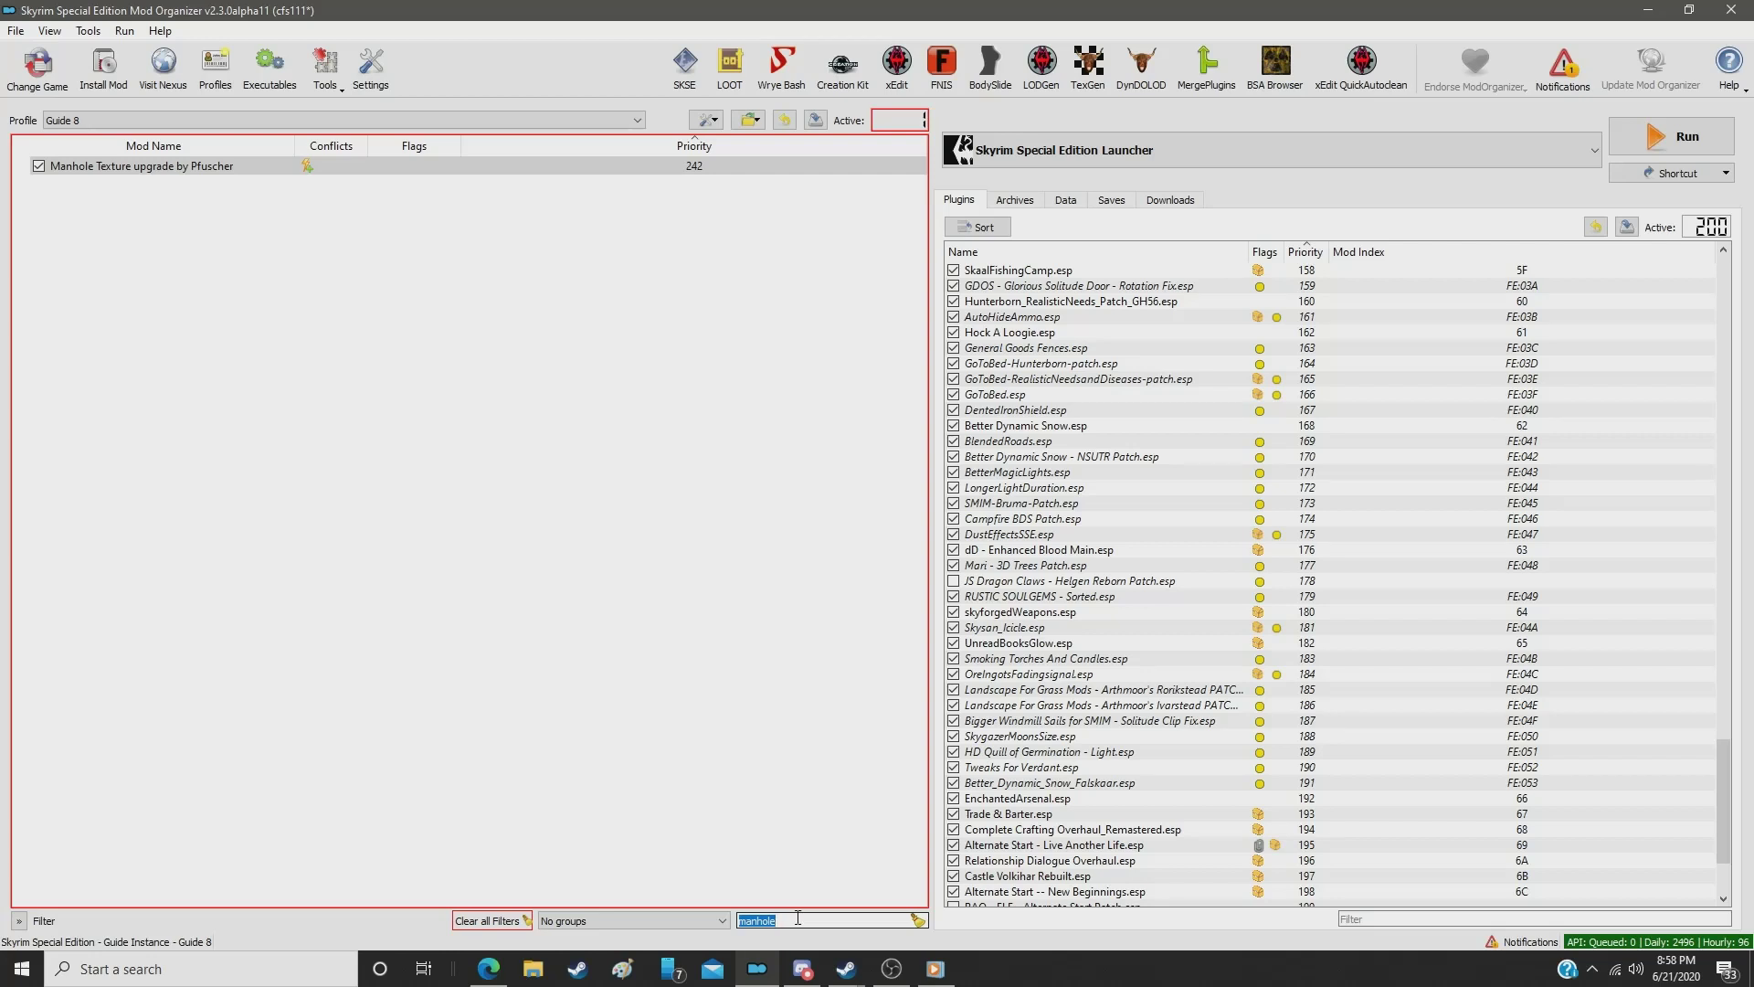
{"action": "type", "text": "high"}
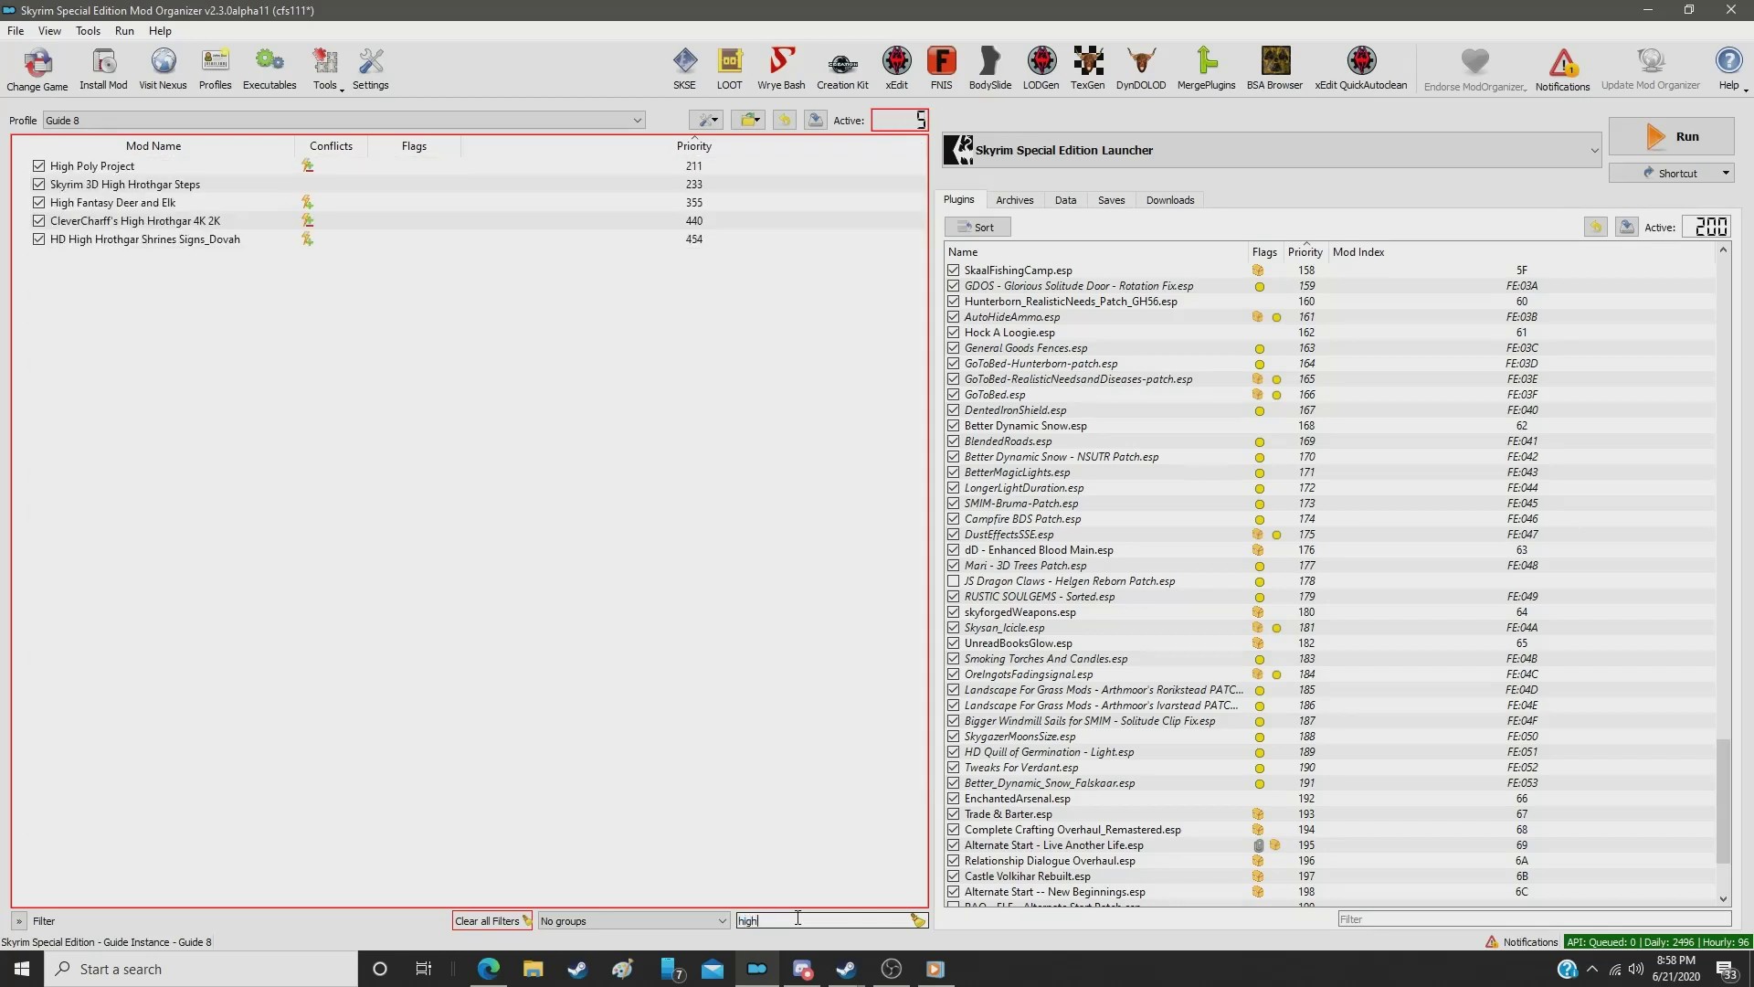
{"action": "left_click", "coordinate": [676, 220]}
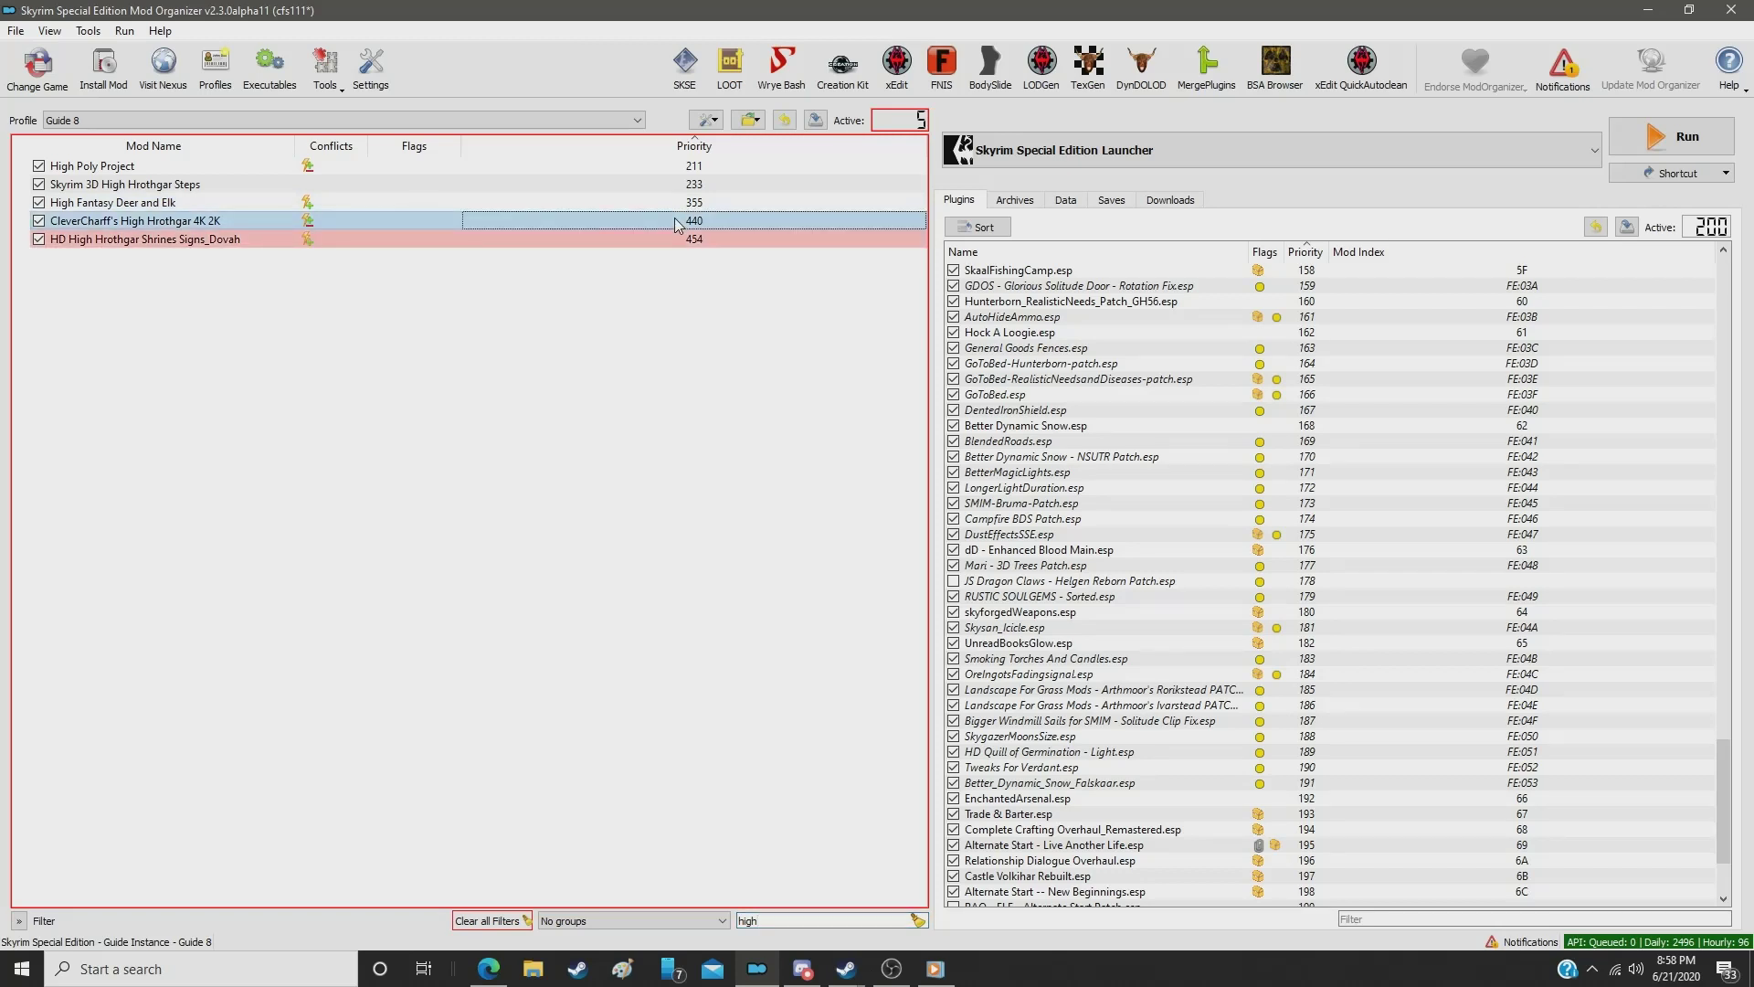
{"action": "double_click", "coordinate": [677, 220]}
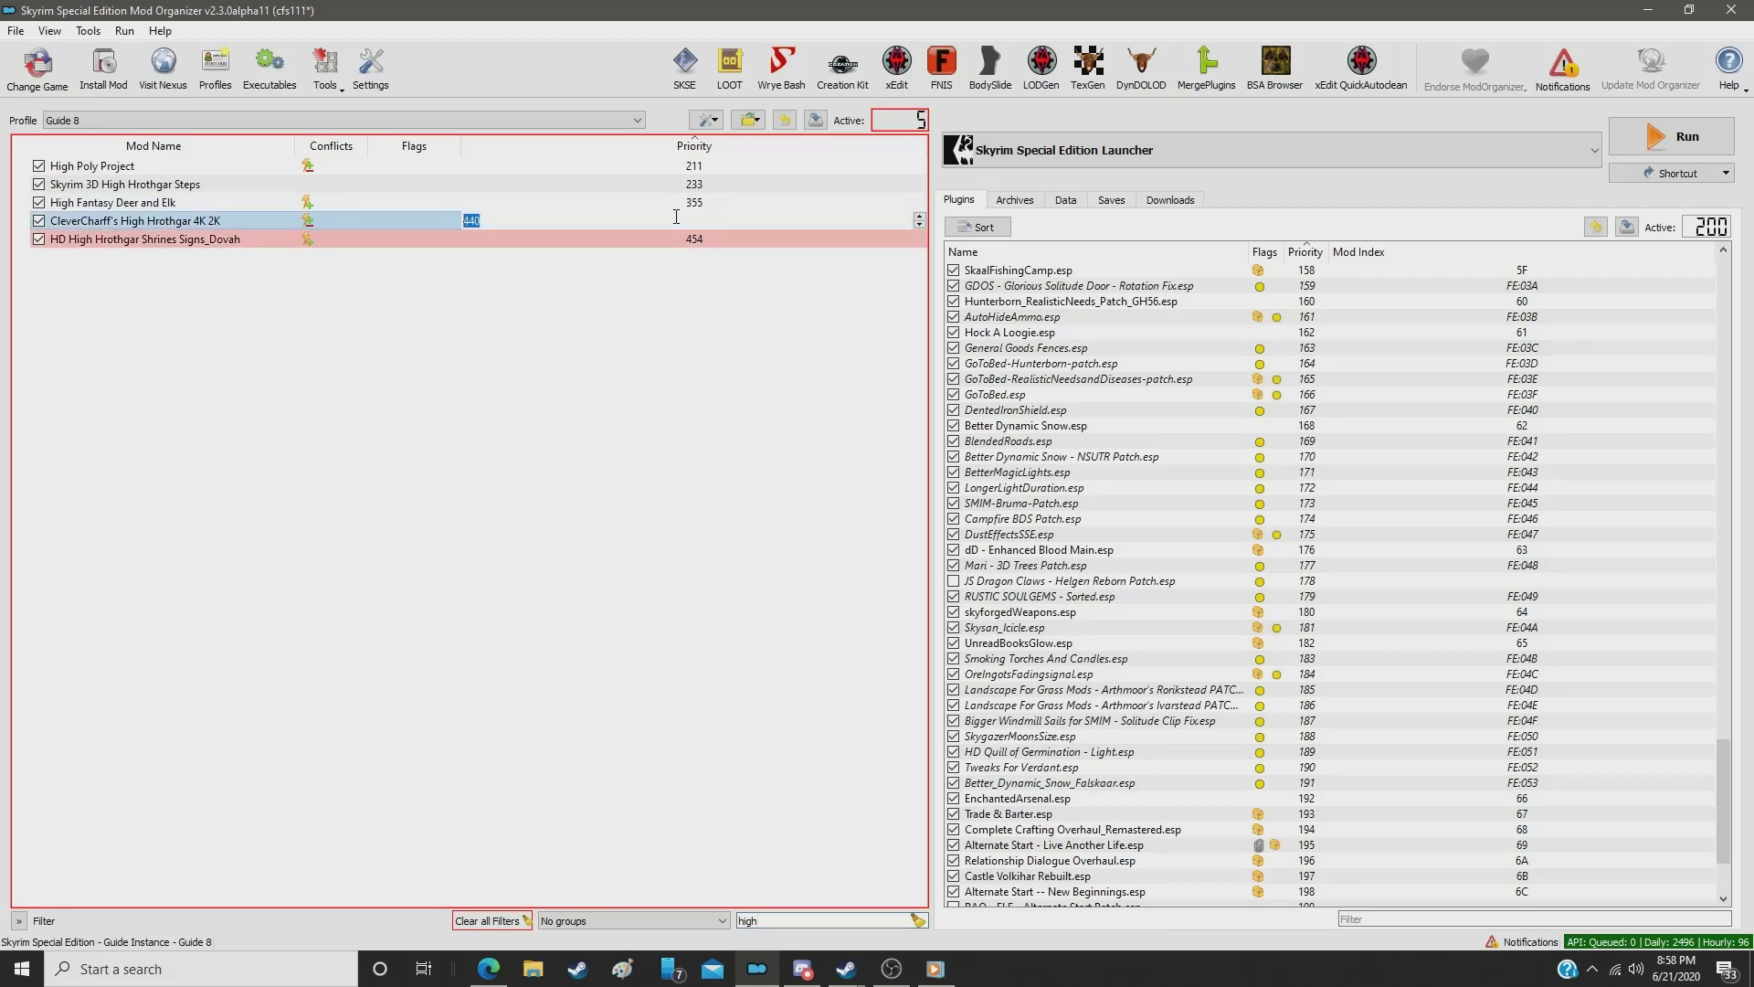
{"action": "type", "text": "243"}
{"action": "key", "text": "Return"}
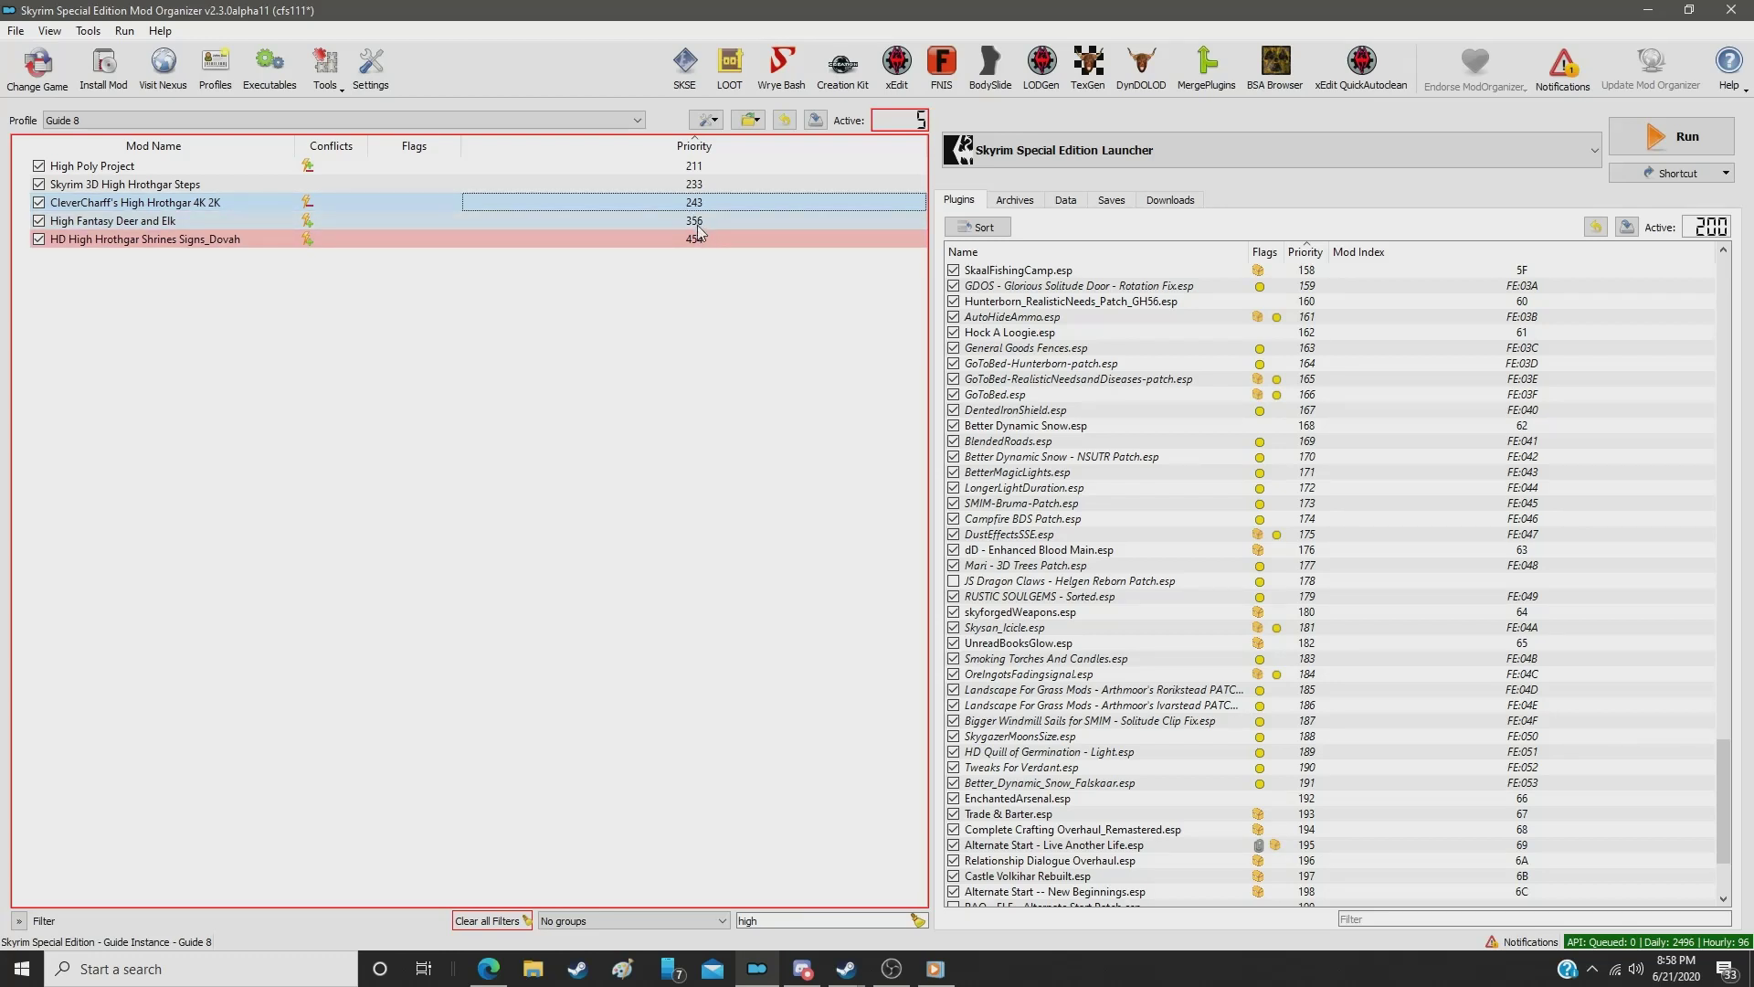
Step: Find RUSTIC WINDOWS - Special Edition by filtering the mod list for "window" and set its priority to 244
{"action": "double_click", "coordinate": [844, 923]}
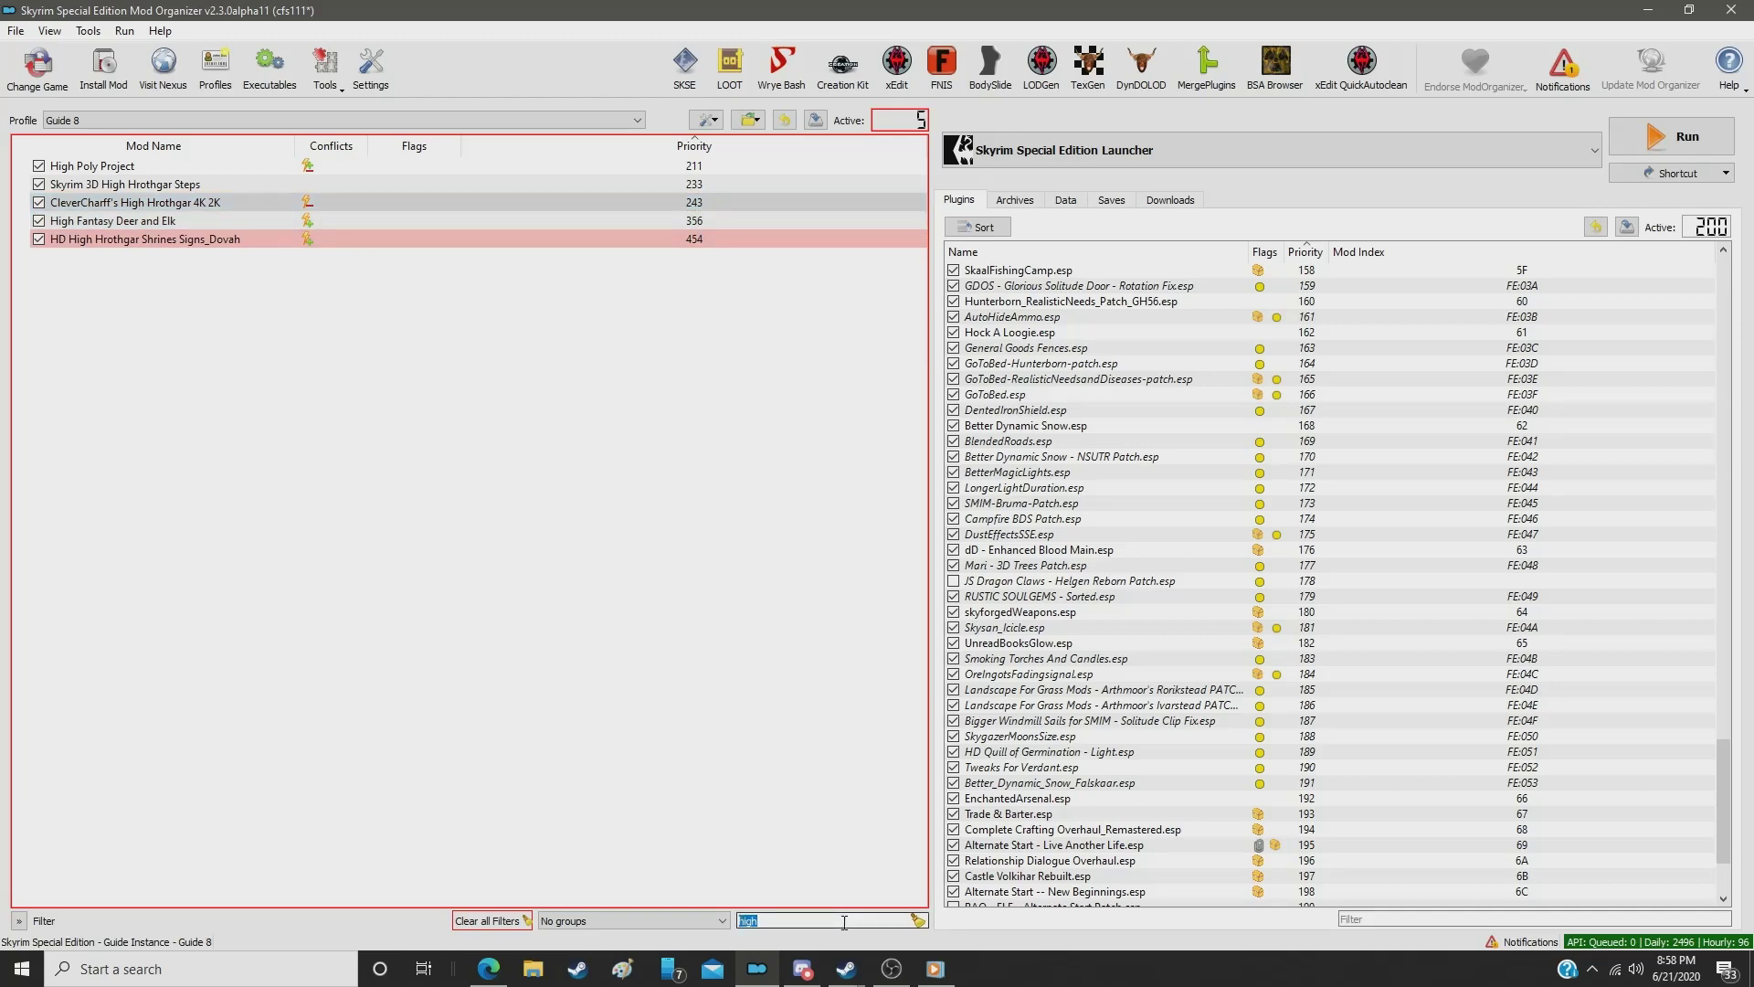
{"action": "type", "text": "rud"}
{"action": "key", "text": "BackSpace"}
{"action": "key", "text": "BackSpace"}
{"action": "key", "text": "BackSpace"}
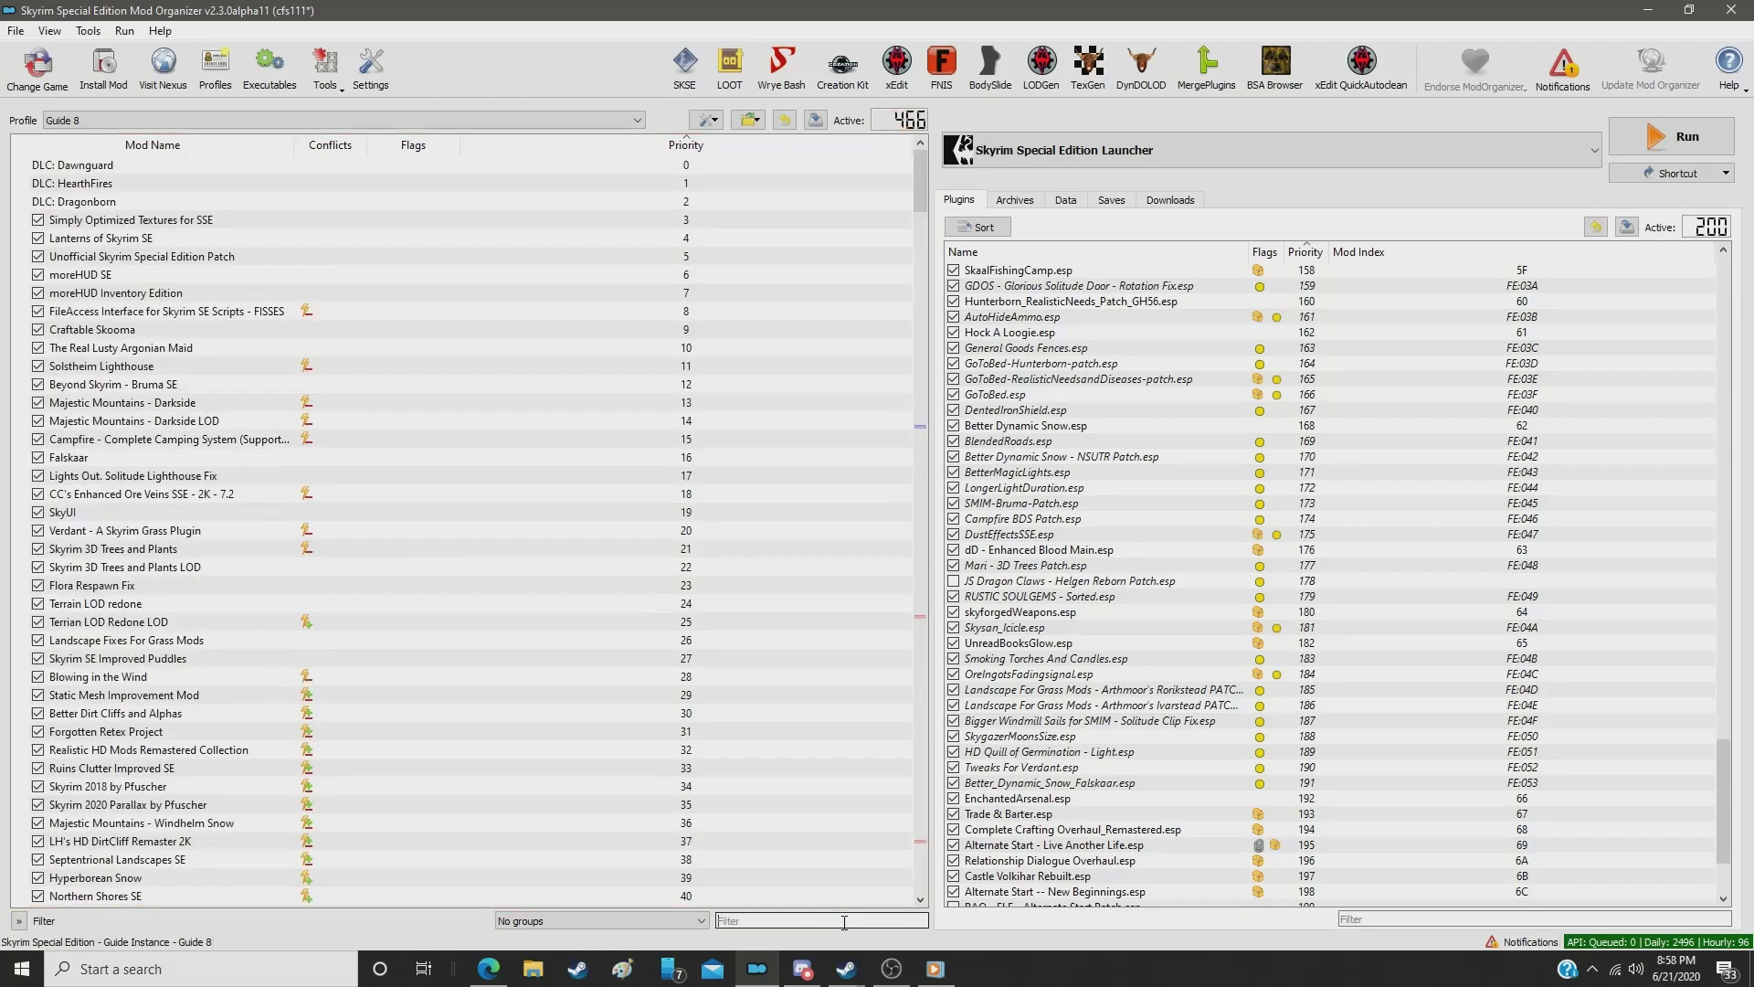
{"action": "type", "text": "window"}
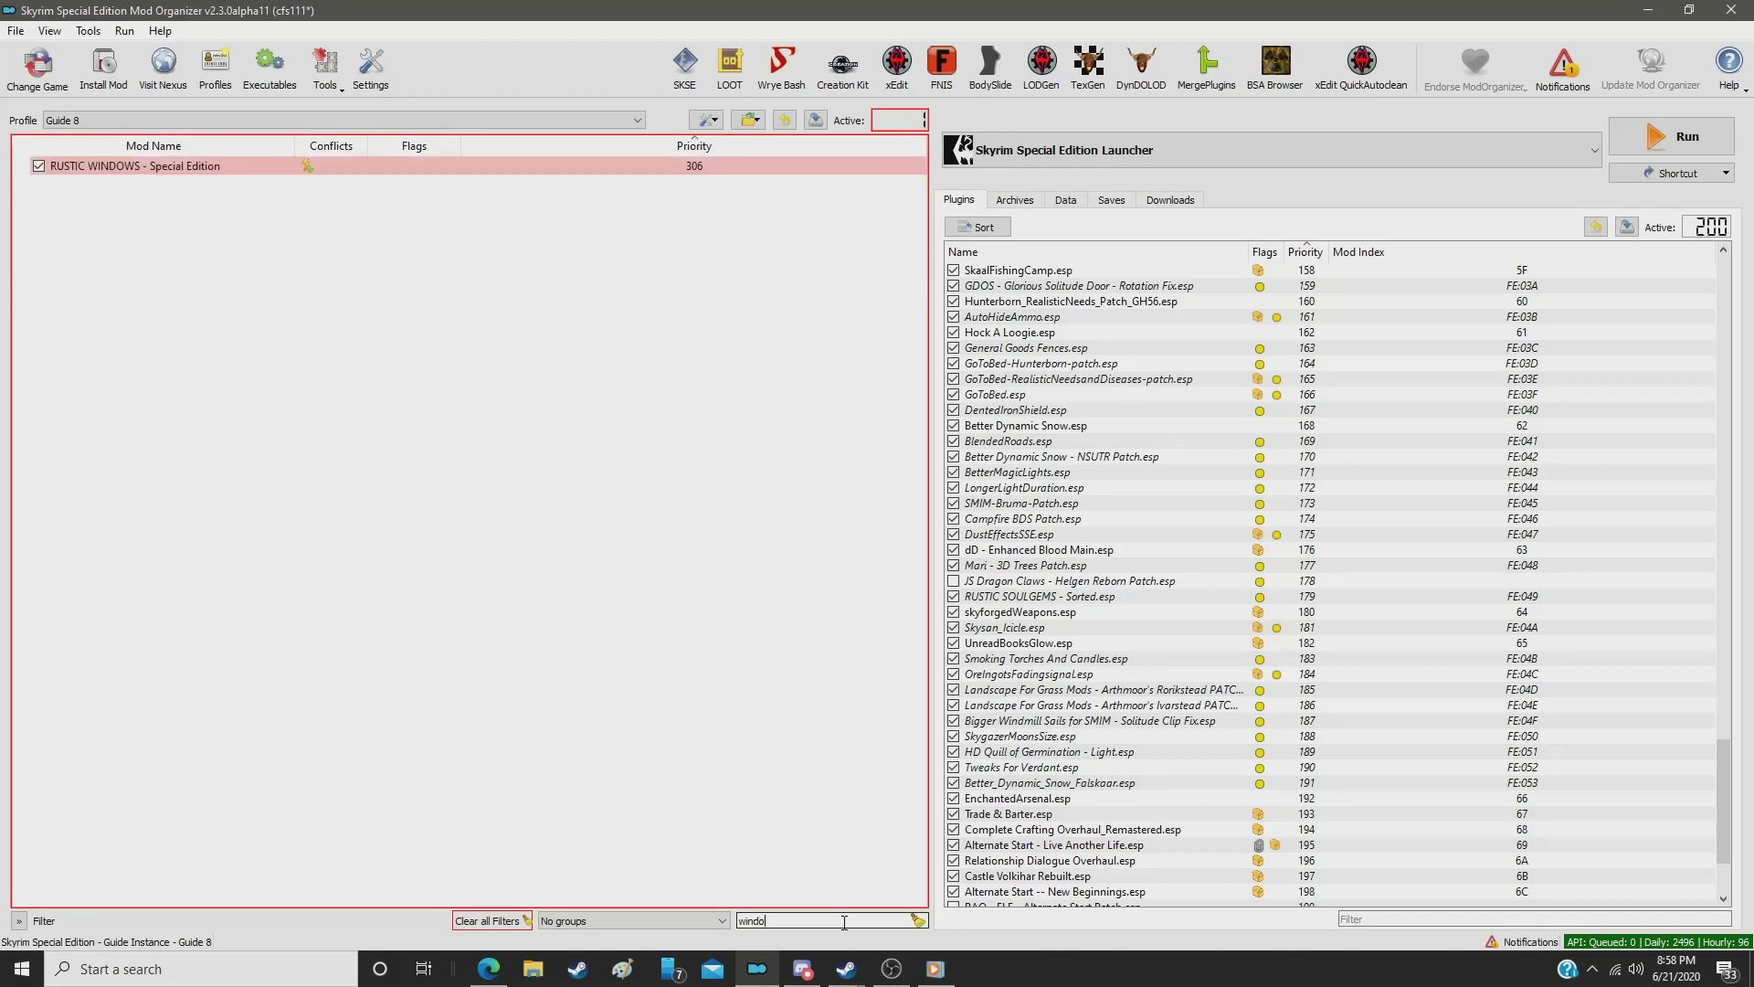
{"action": "left_click", "coordinate": [700, 167]}
{"action": "double_click", "coordinate": [701, 166]}
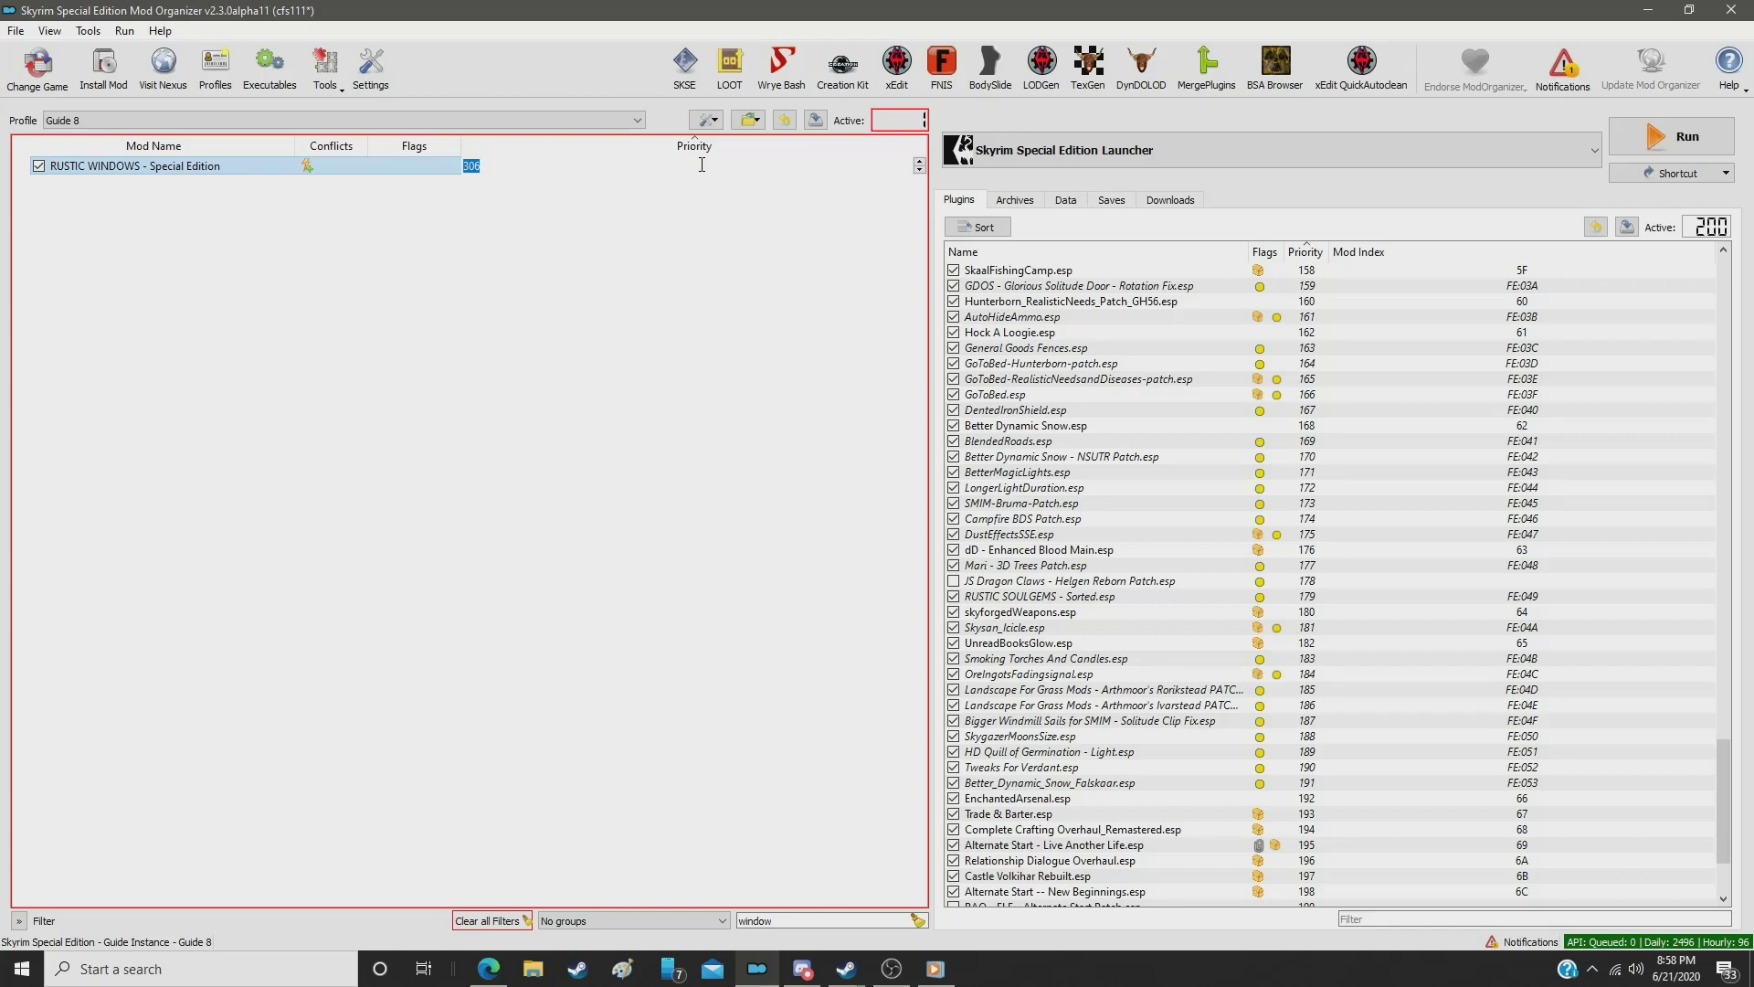
{"action": "type", "text": "244"}
{"action": "key", "text": "Return"}
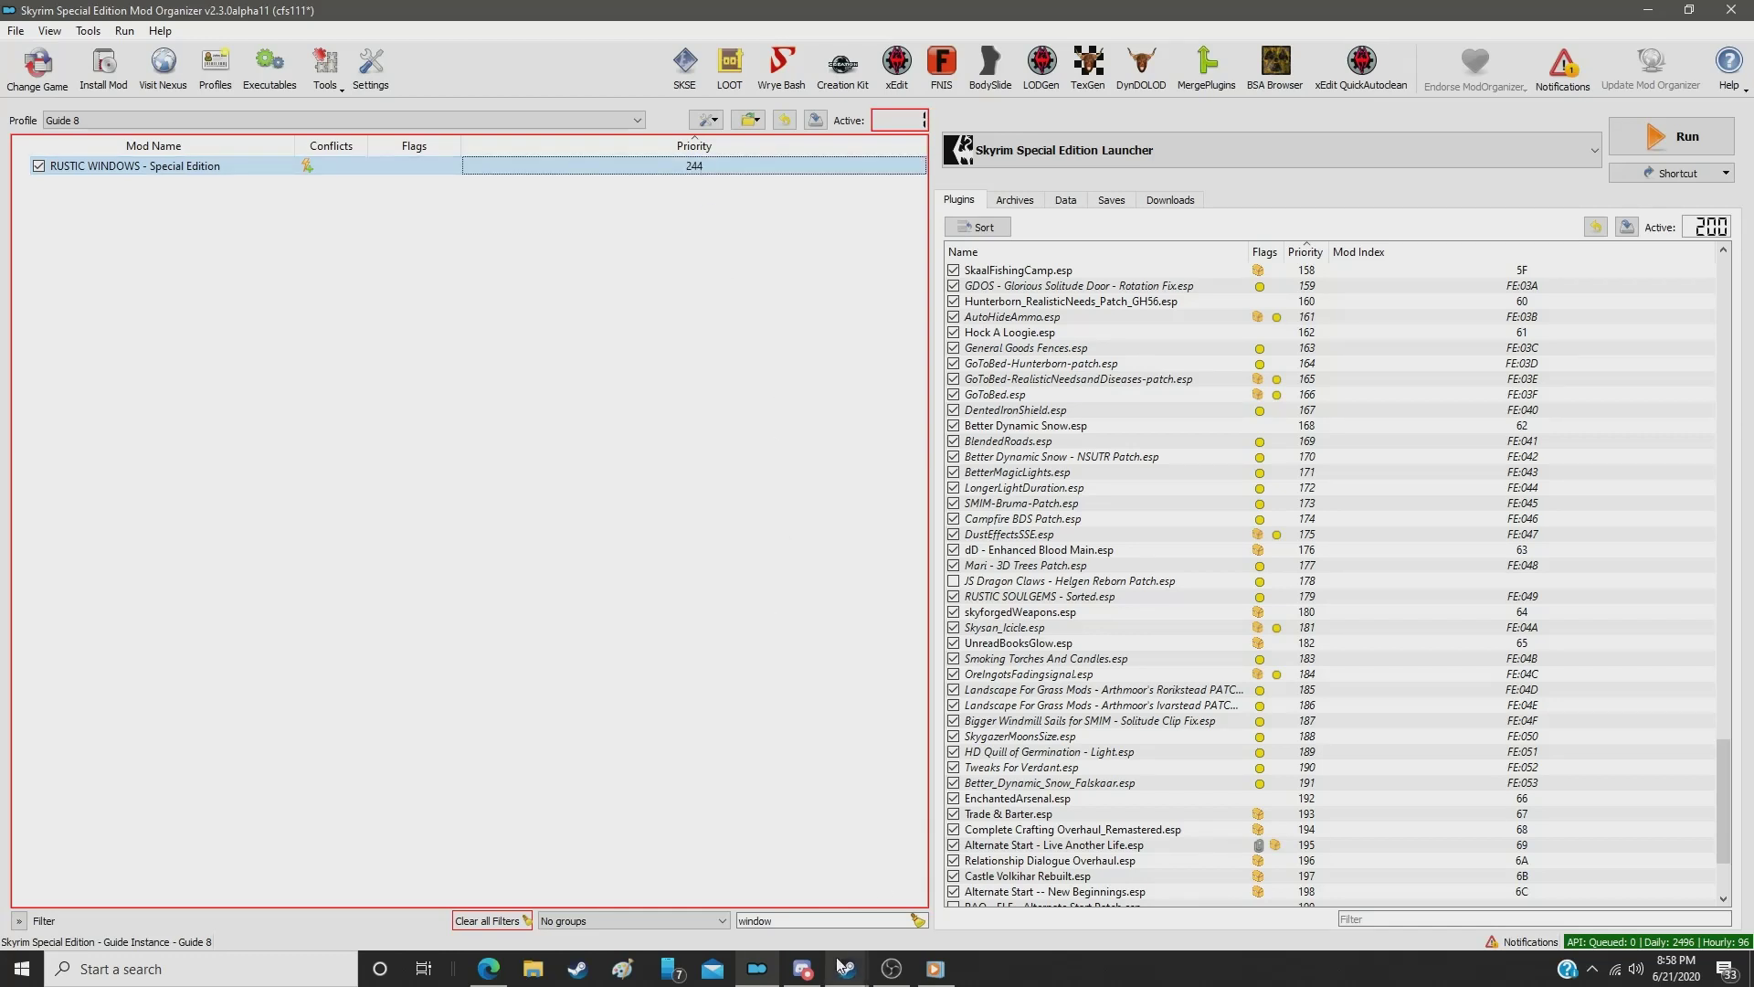
Step: Find Stalhrim Source by filtering the mod list for "stal" and set its priority to 245
{"action": "double_click", "coordinate": [819, 919]}
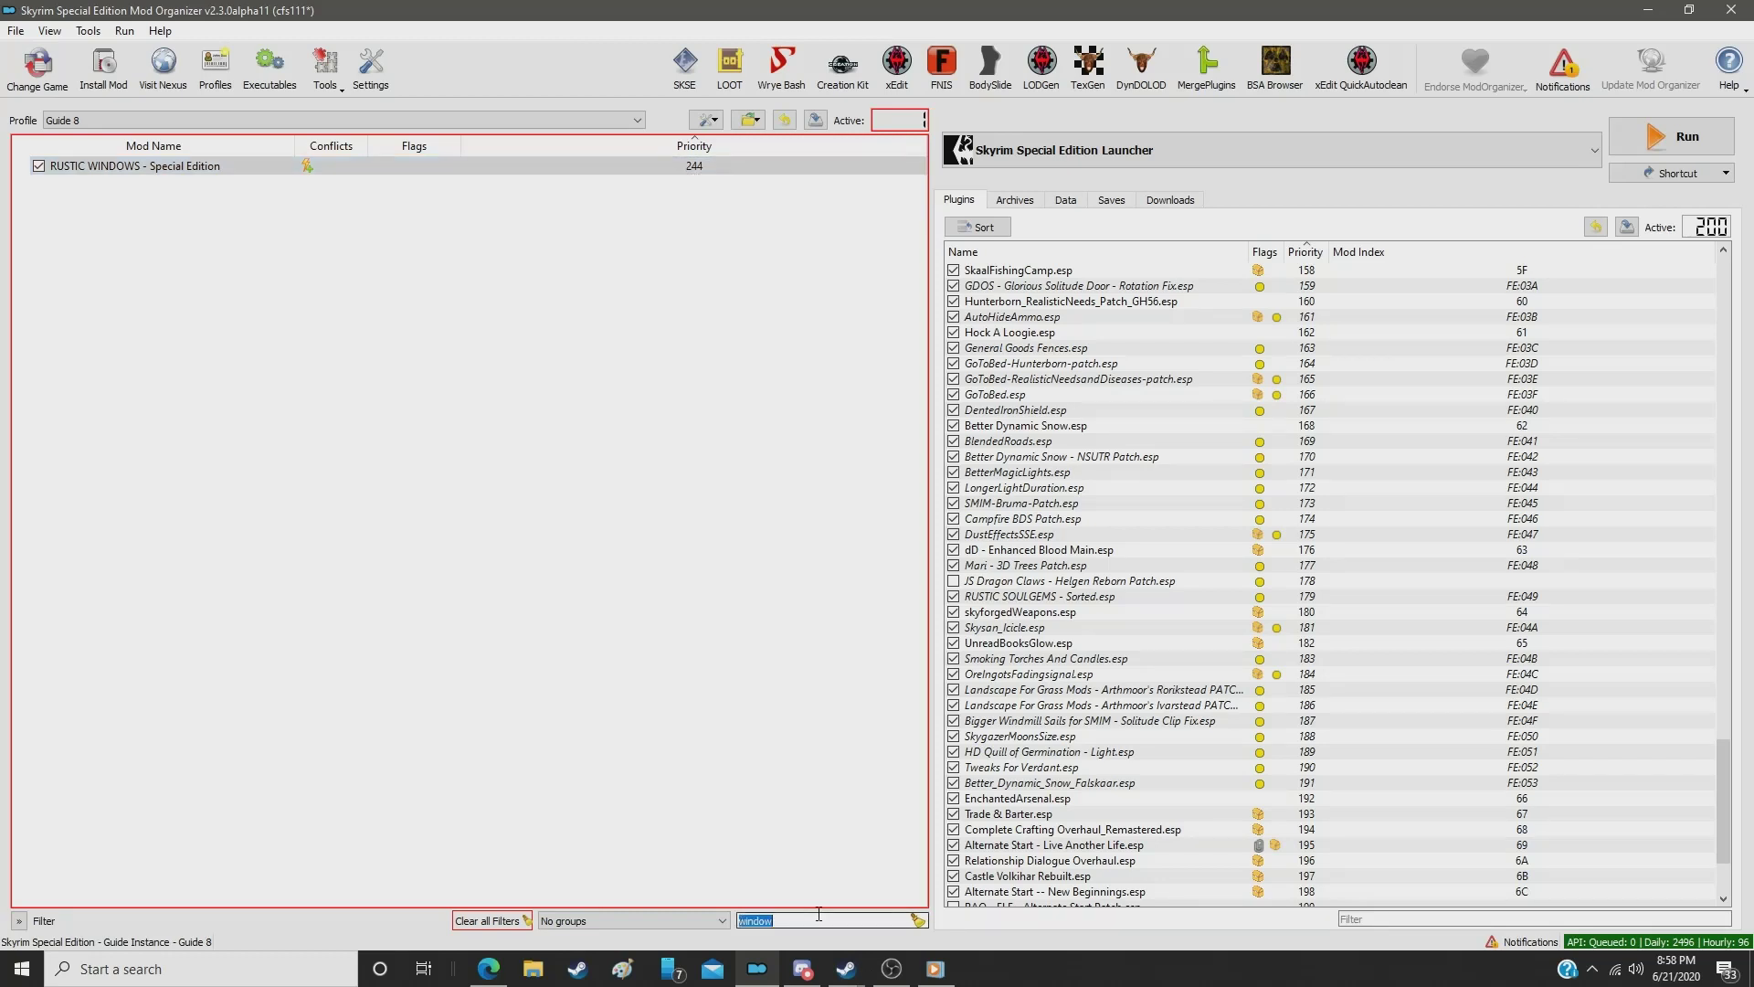
{"action": "type", "text": "stahl"}
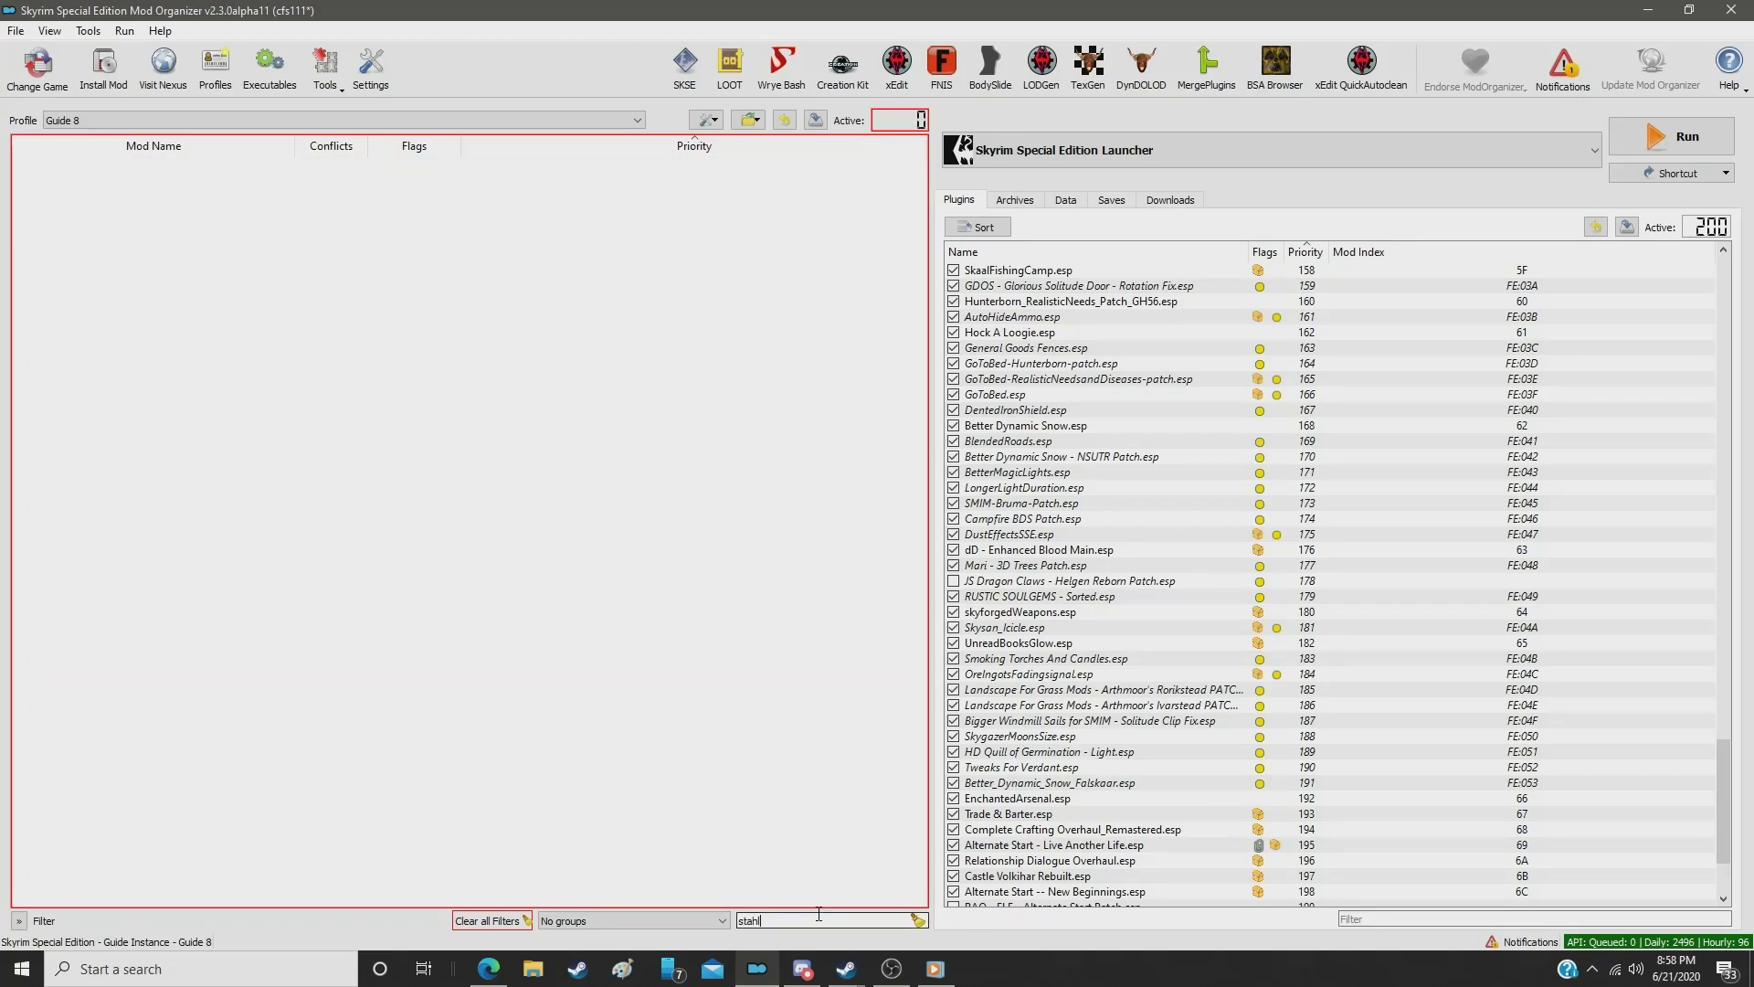
{"action": "key", "text": "BackSpace"}
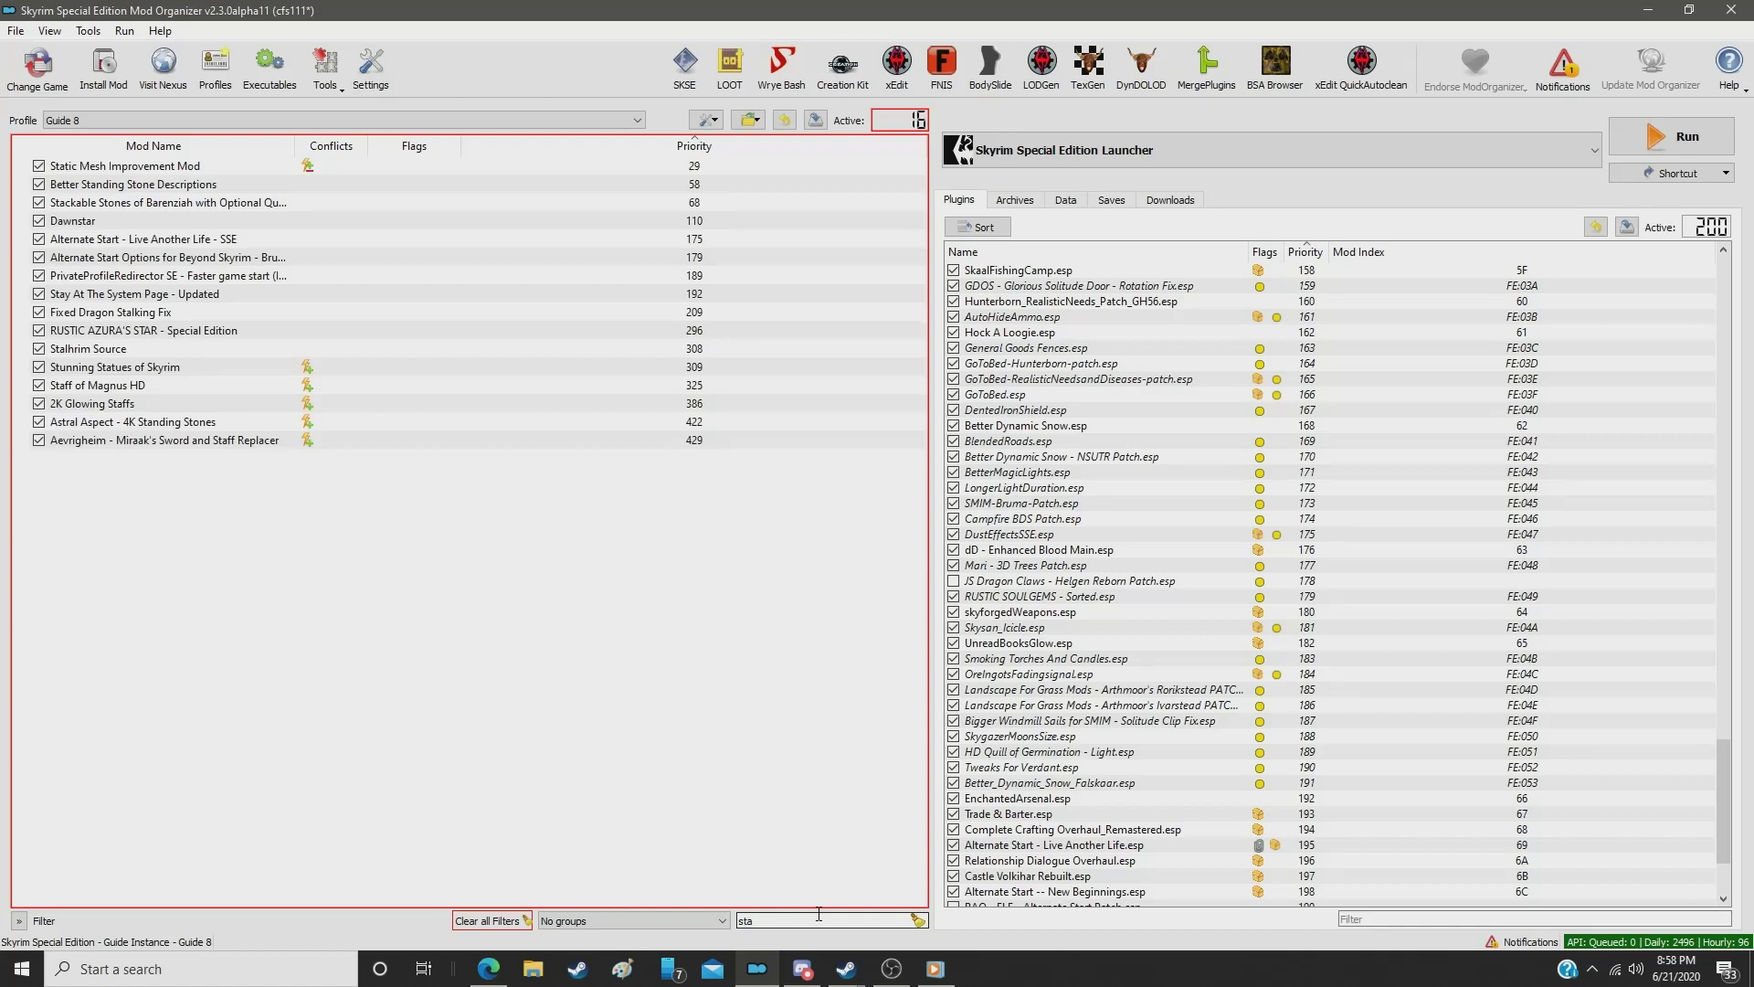
{"action": "type", "text": "l"}
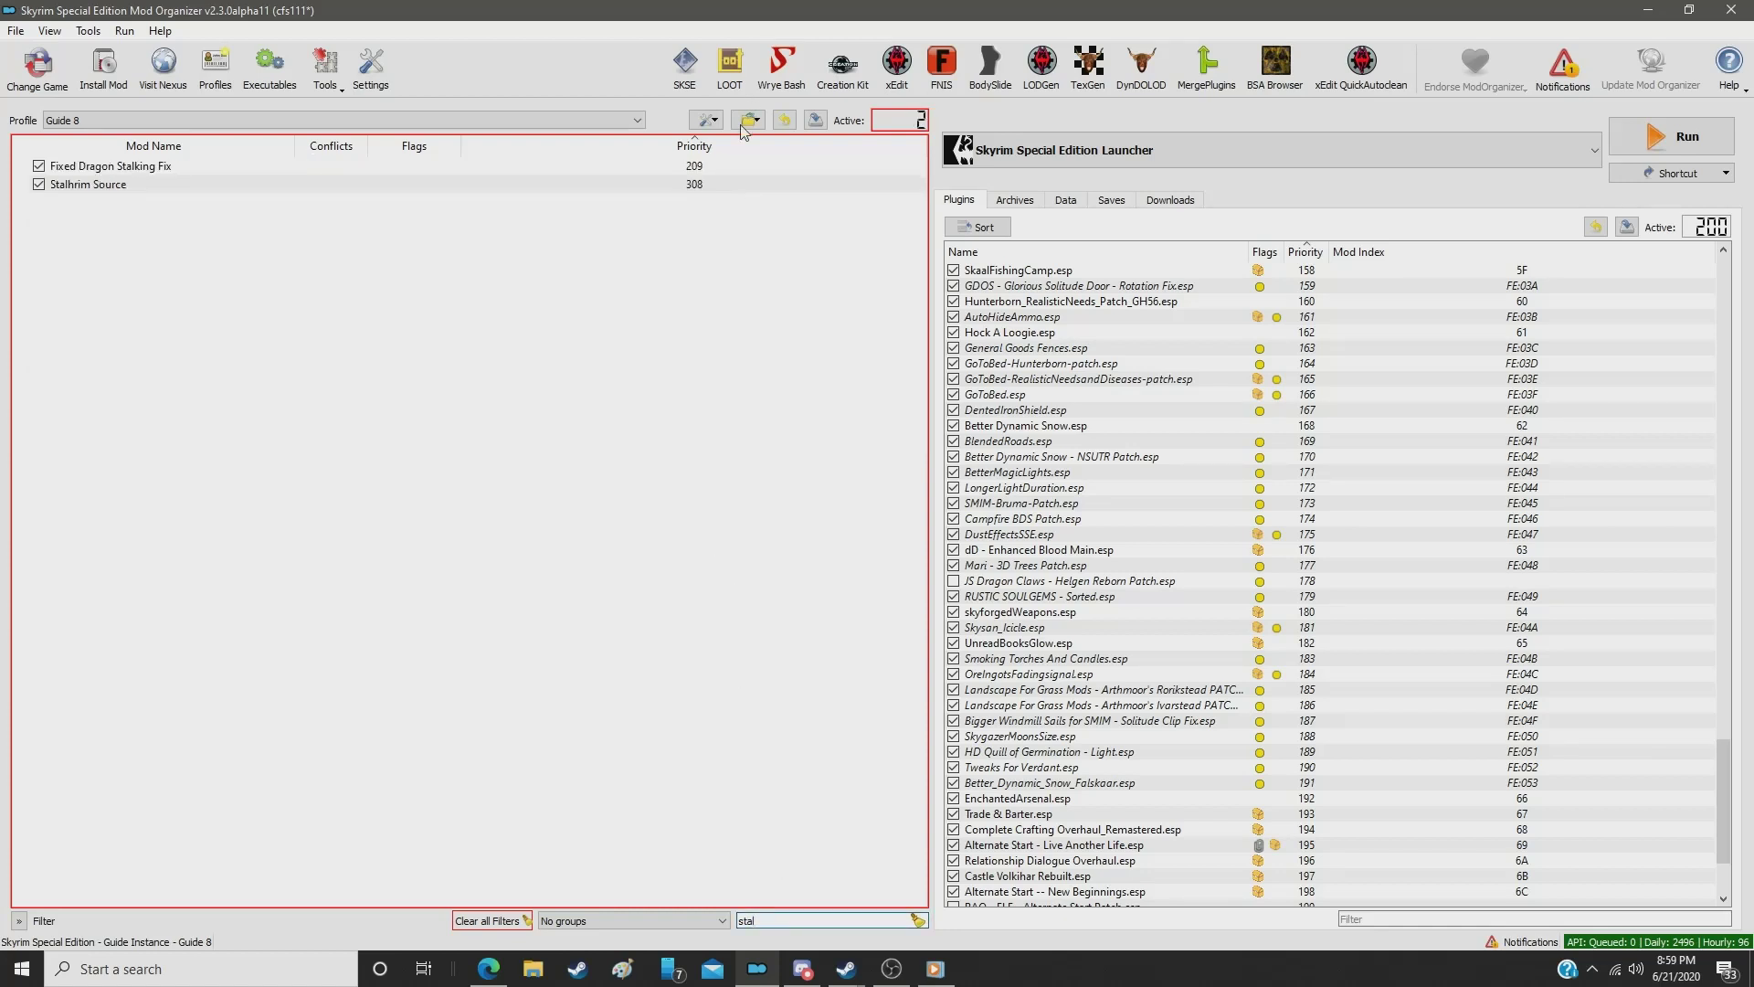
{"action": "left_click", "coordinate": [701, 187]}
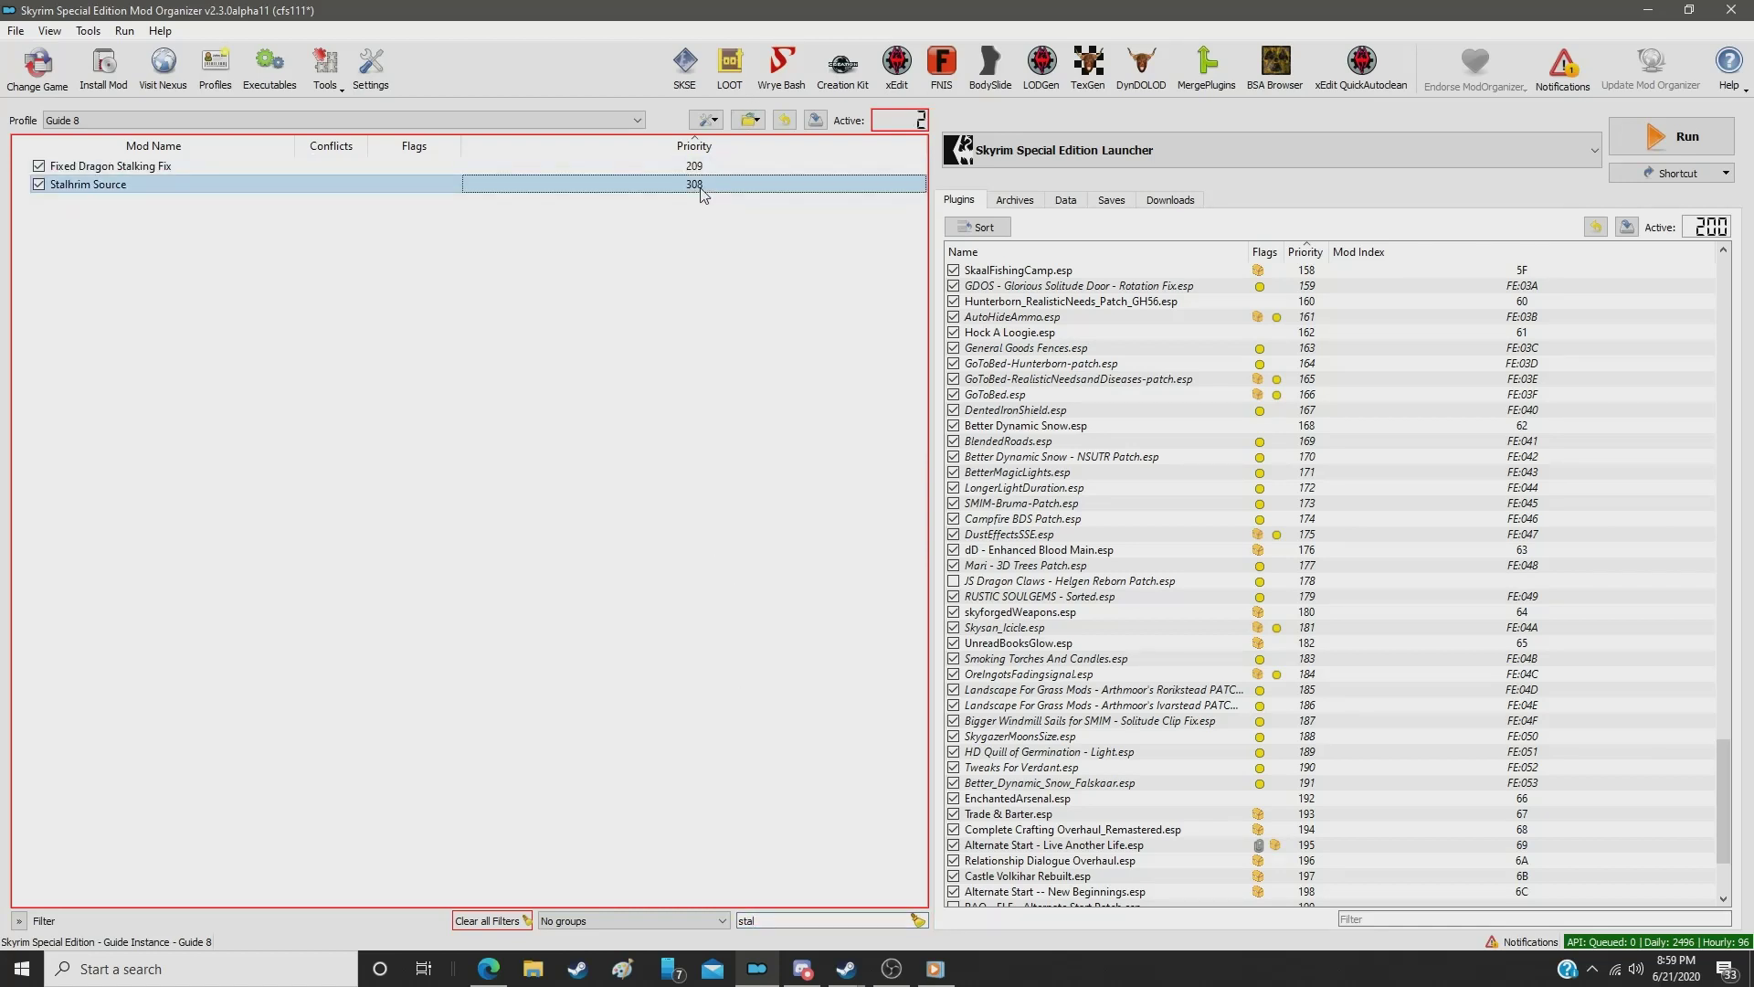
{"action": "double_click", "coordinate": [695, 184]}
{"action": "type", "text": "245"}
{"action": "key", "text": "Return"}
Step: Find Stunning Statues of Skyrim by filtering the mod list for "stunn" and set its priority to 246
{"action": "left_click", "coordinate": [779, 922]}
{"action": "double_click", "coordinate": [780, 921]}
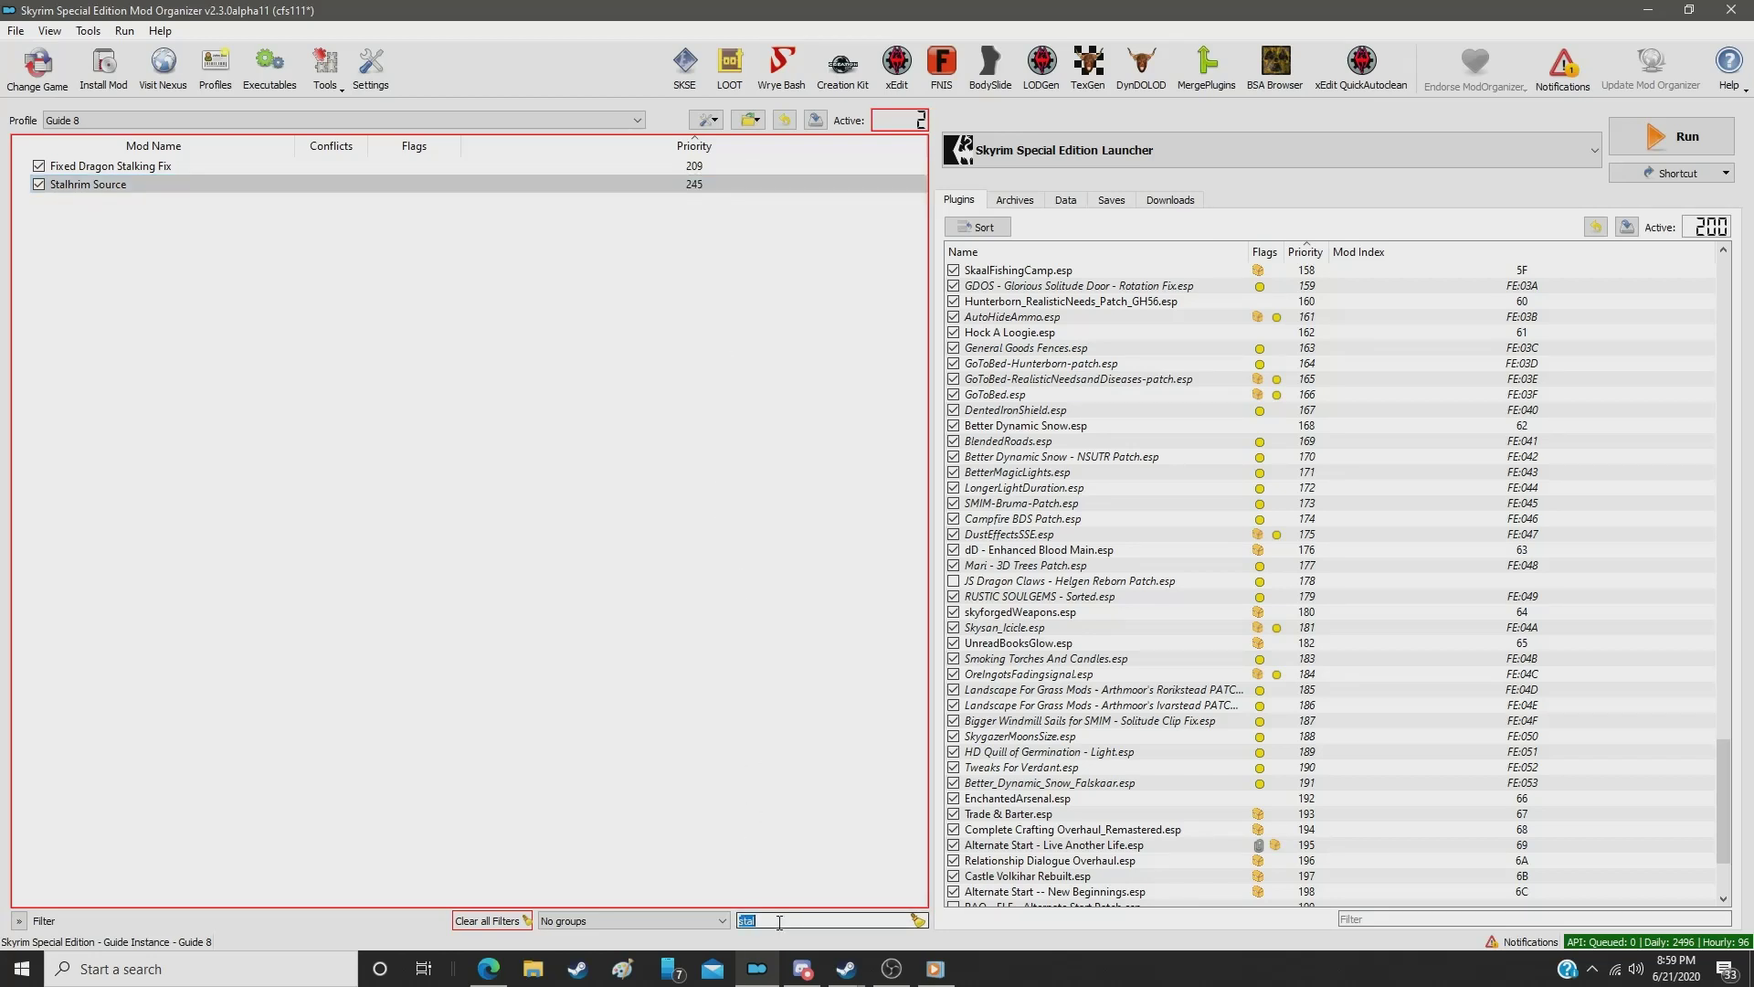
{"action": "type", "text": "stunn"}
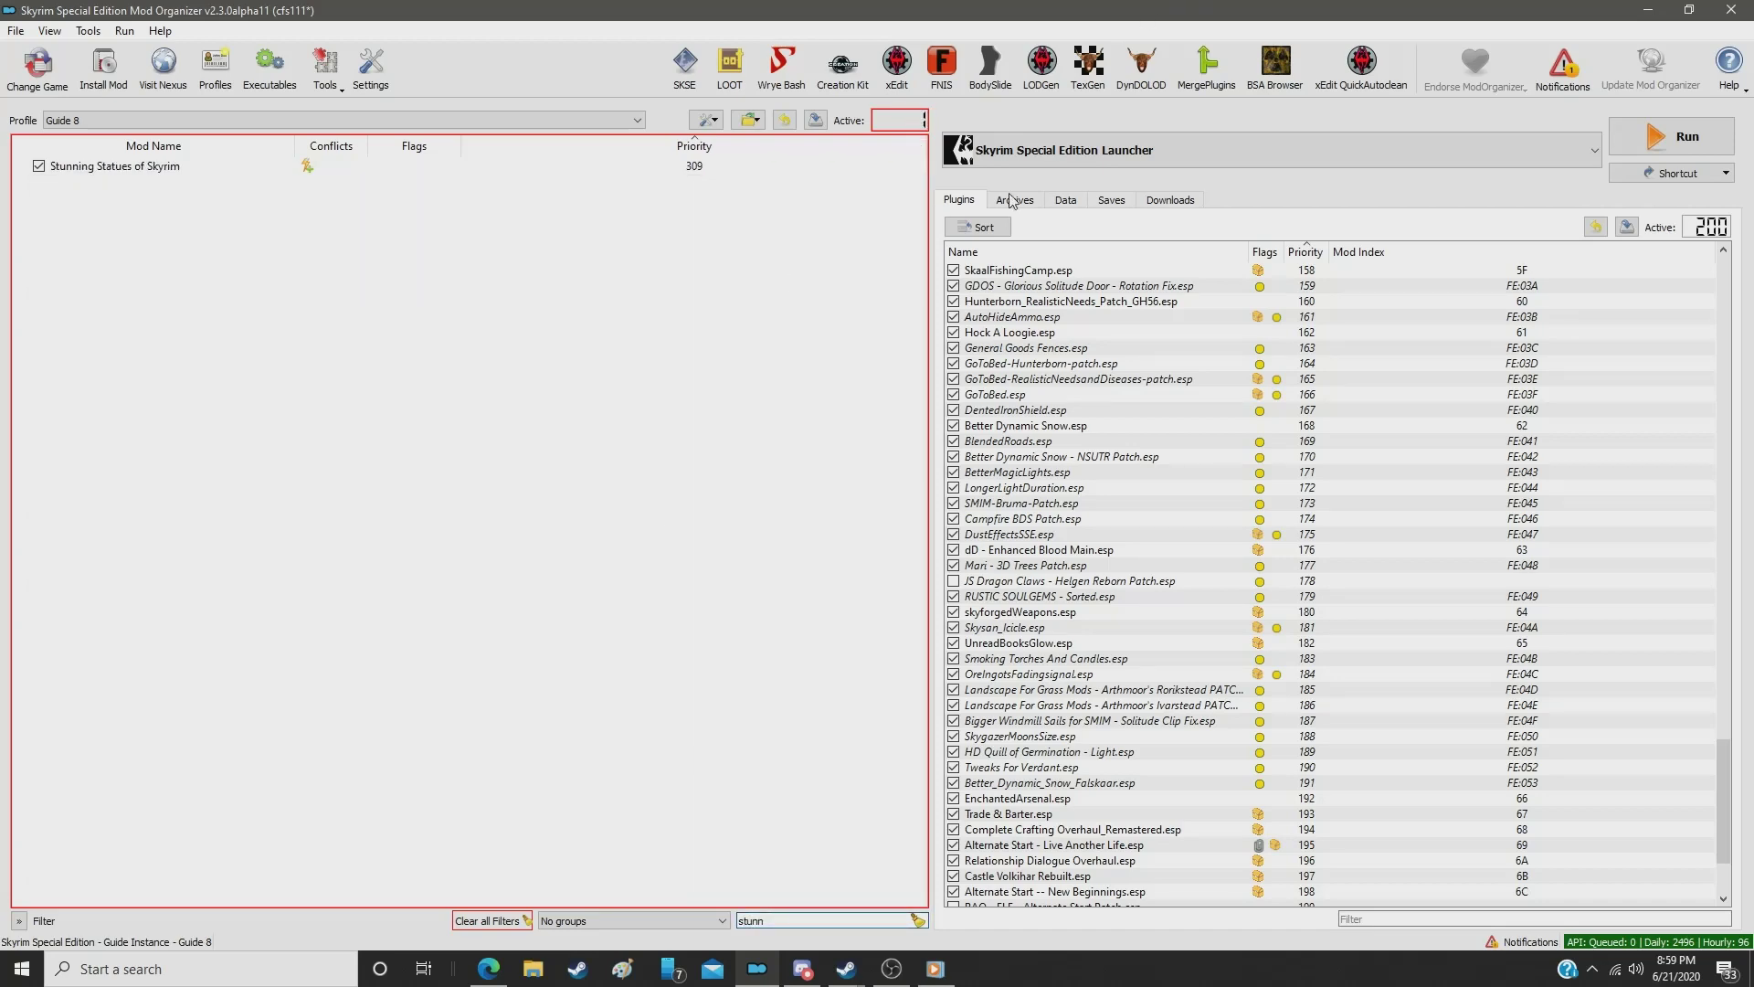
{"action": "left_click", "coordinate": [684, 169]}
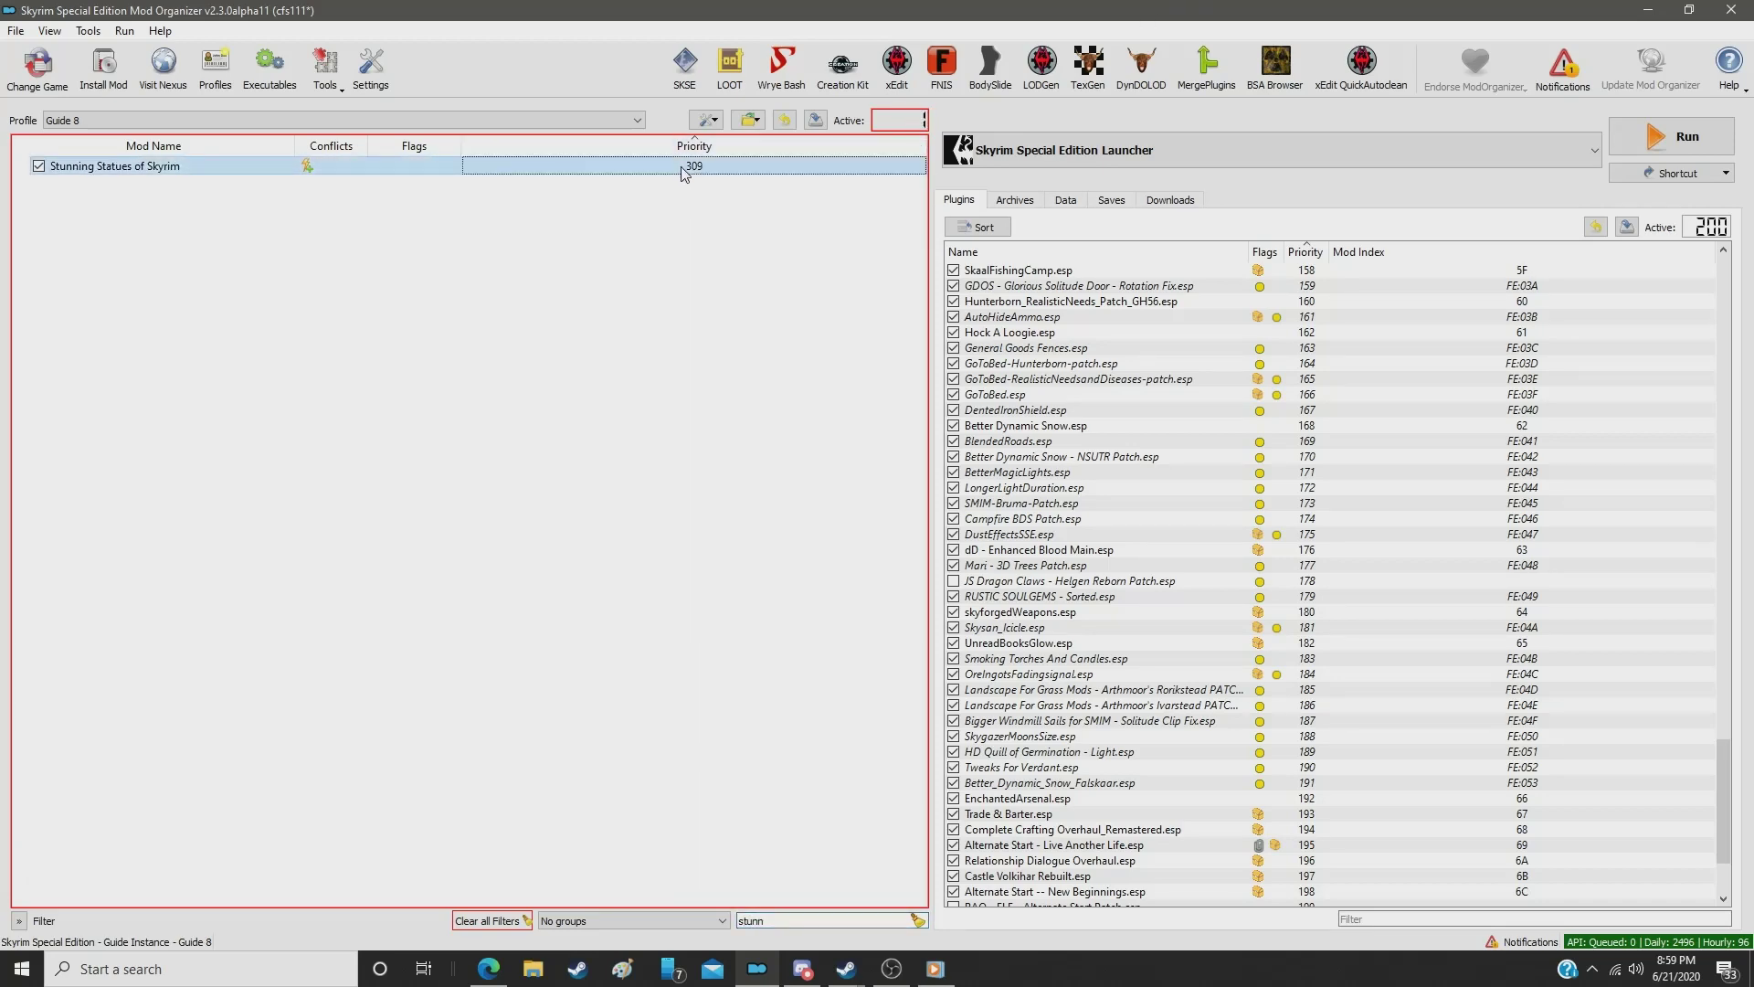
{"action": "double_click", "coordinate": [683, 167]}
{"action": "type", "text": "2"}
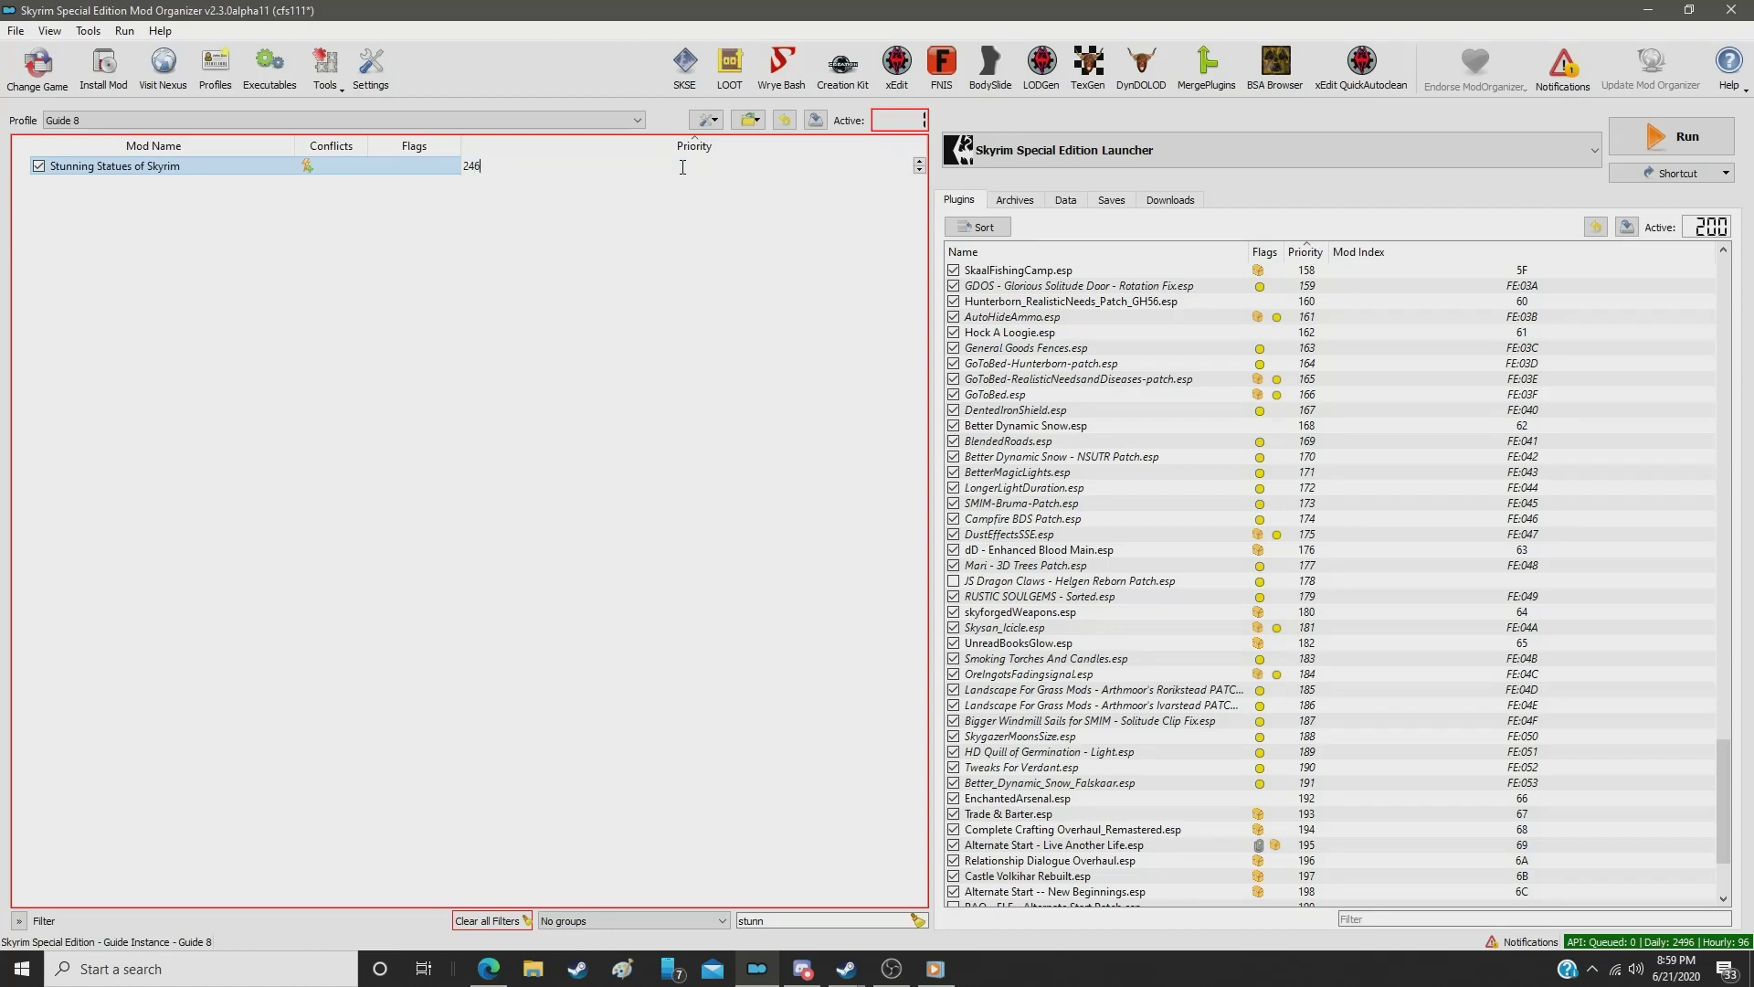
{"action": "type", "text": "46"}
{"action": "key", "text": "Return"}
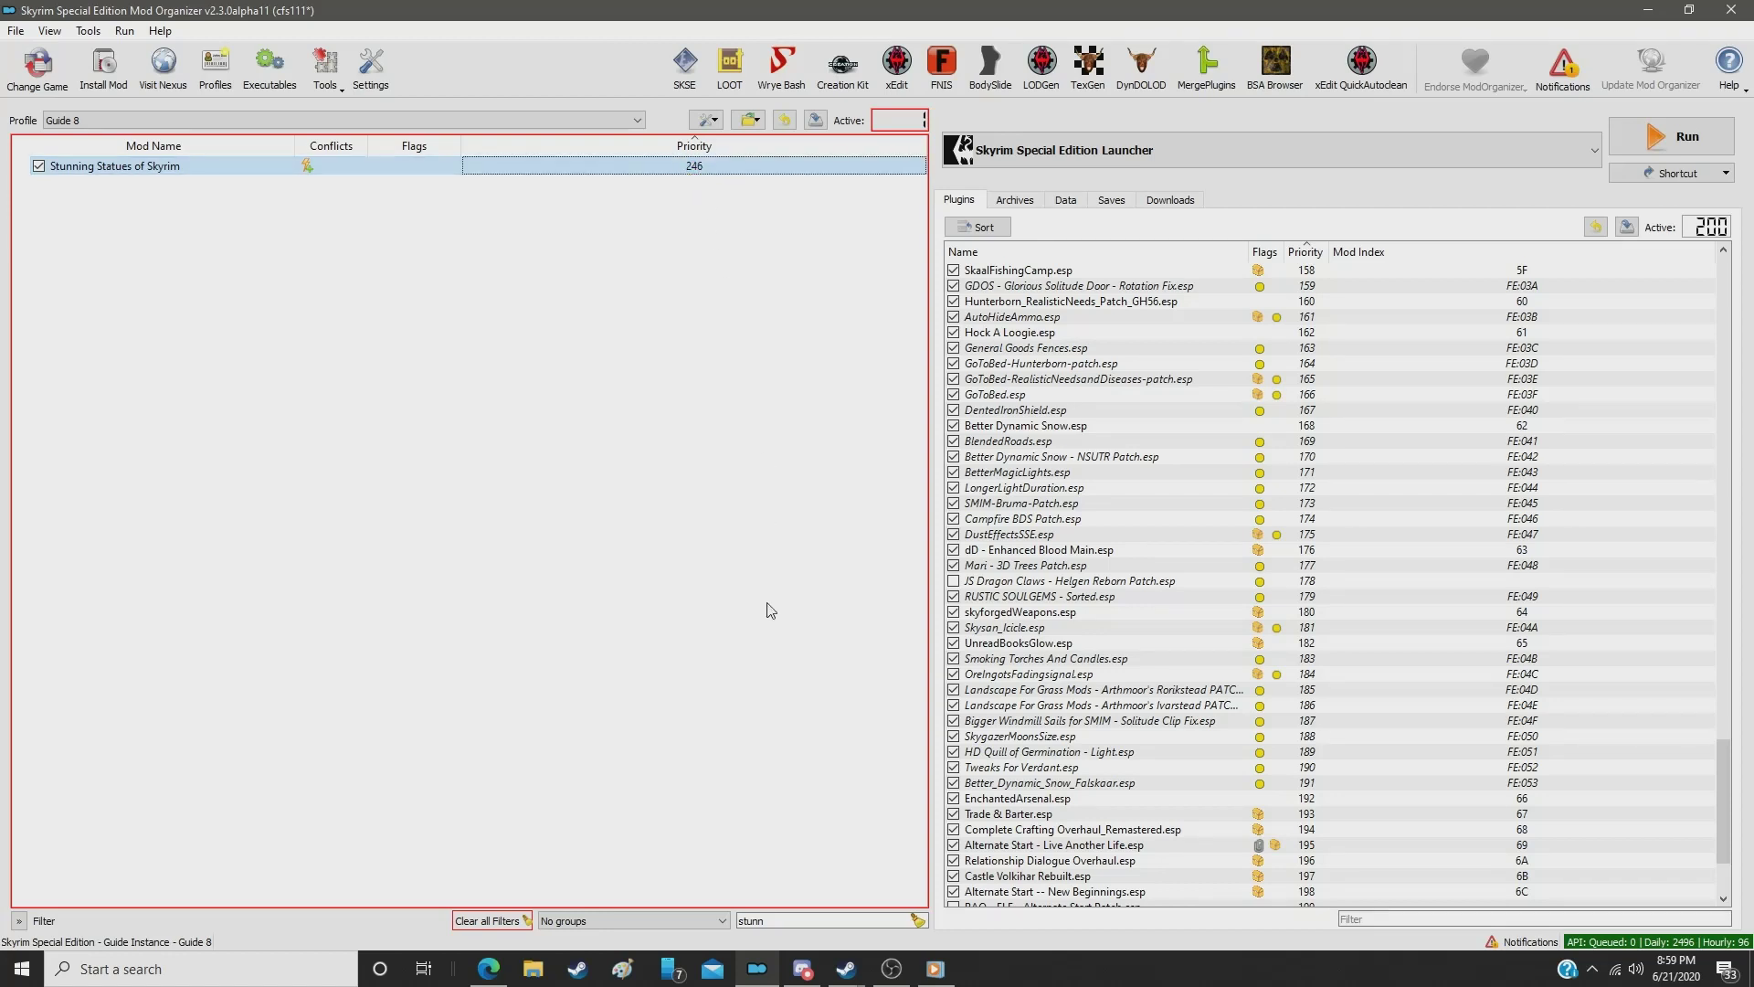
Step: Find Horncandles.by.Kajuan by filtering the mod list for "horn" and set its priority to 247
{"action": "double_click", "coordinate": [782, 918]}
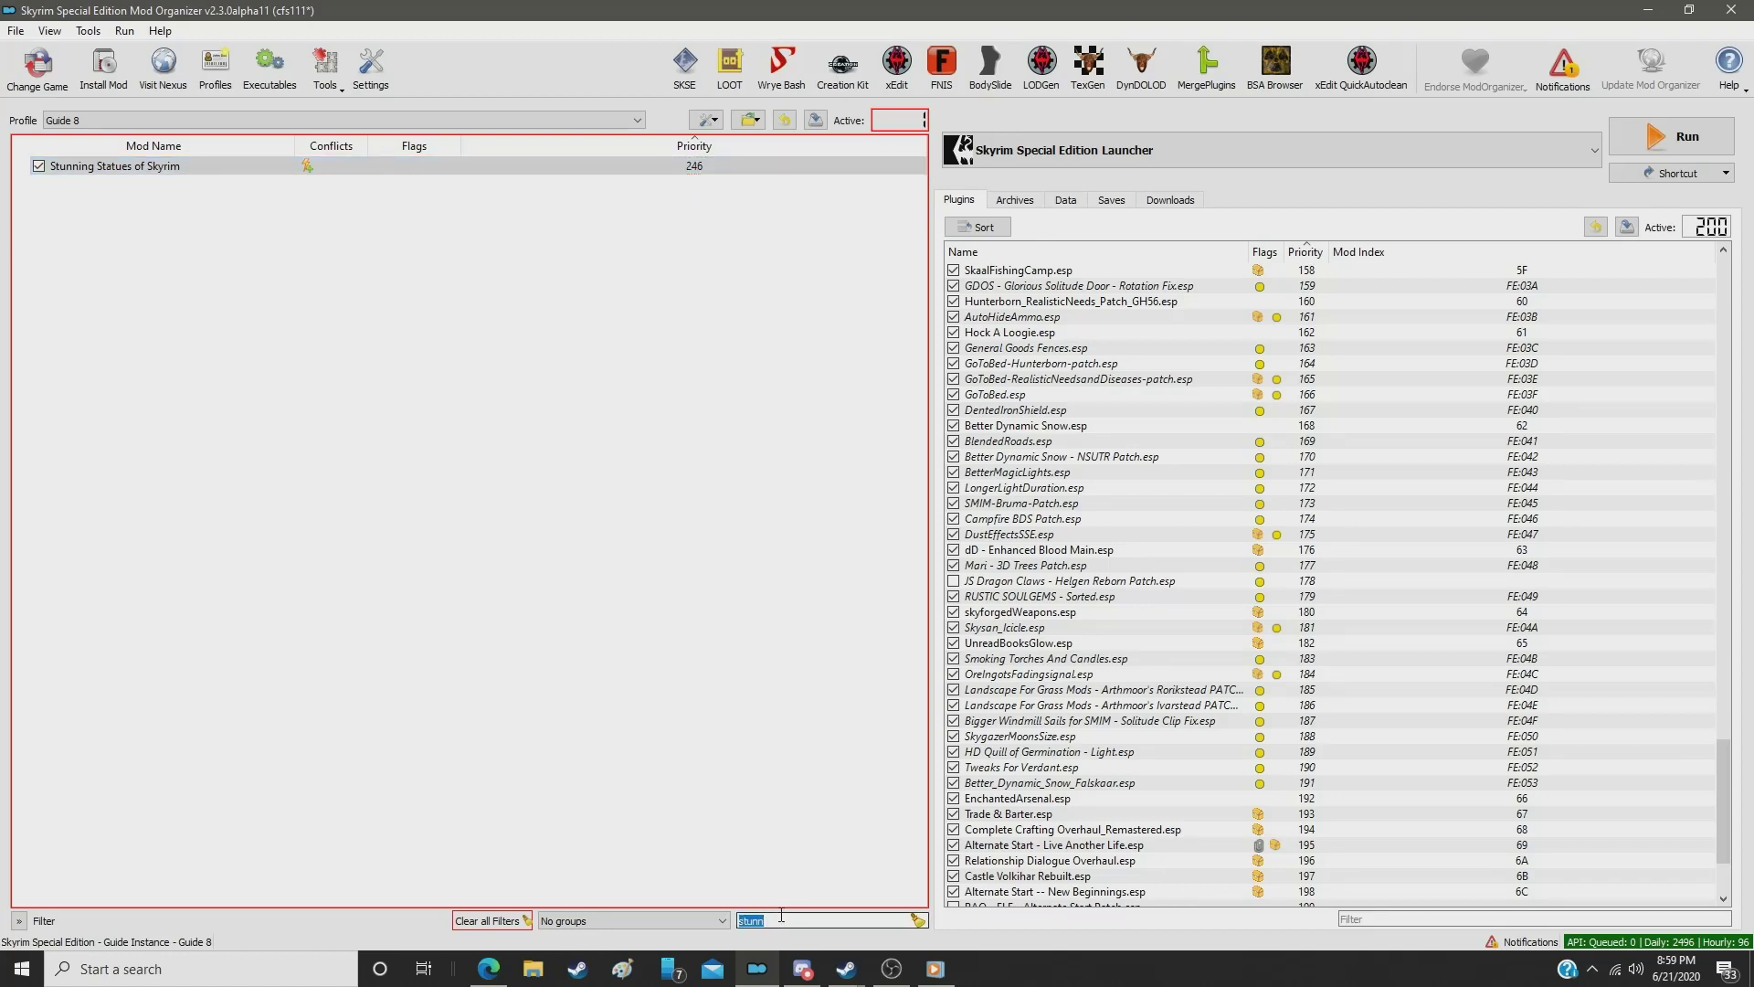
{"action": "type", "text": "horn"}
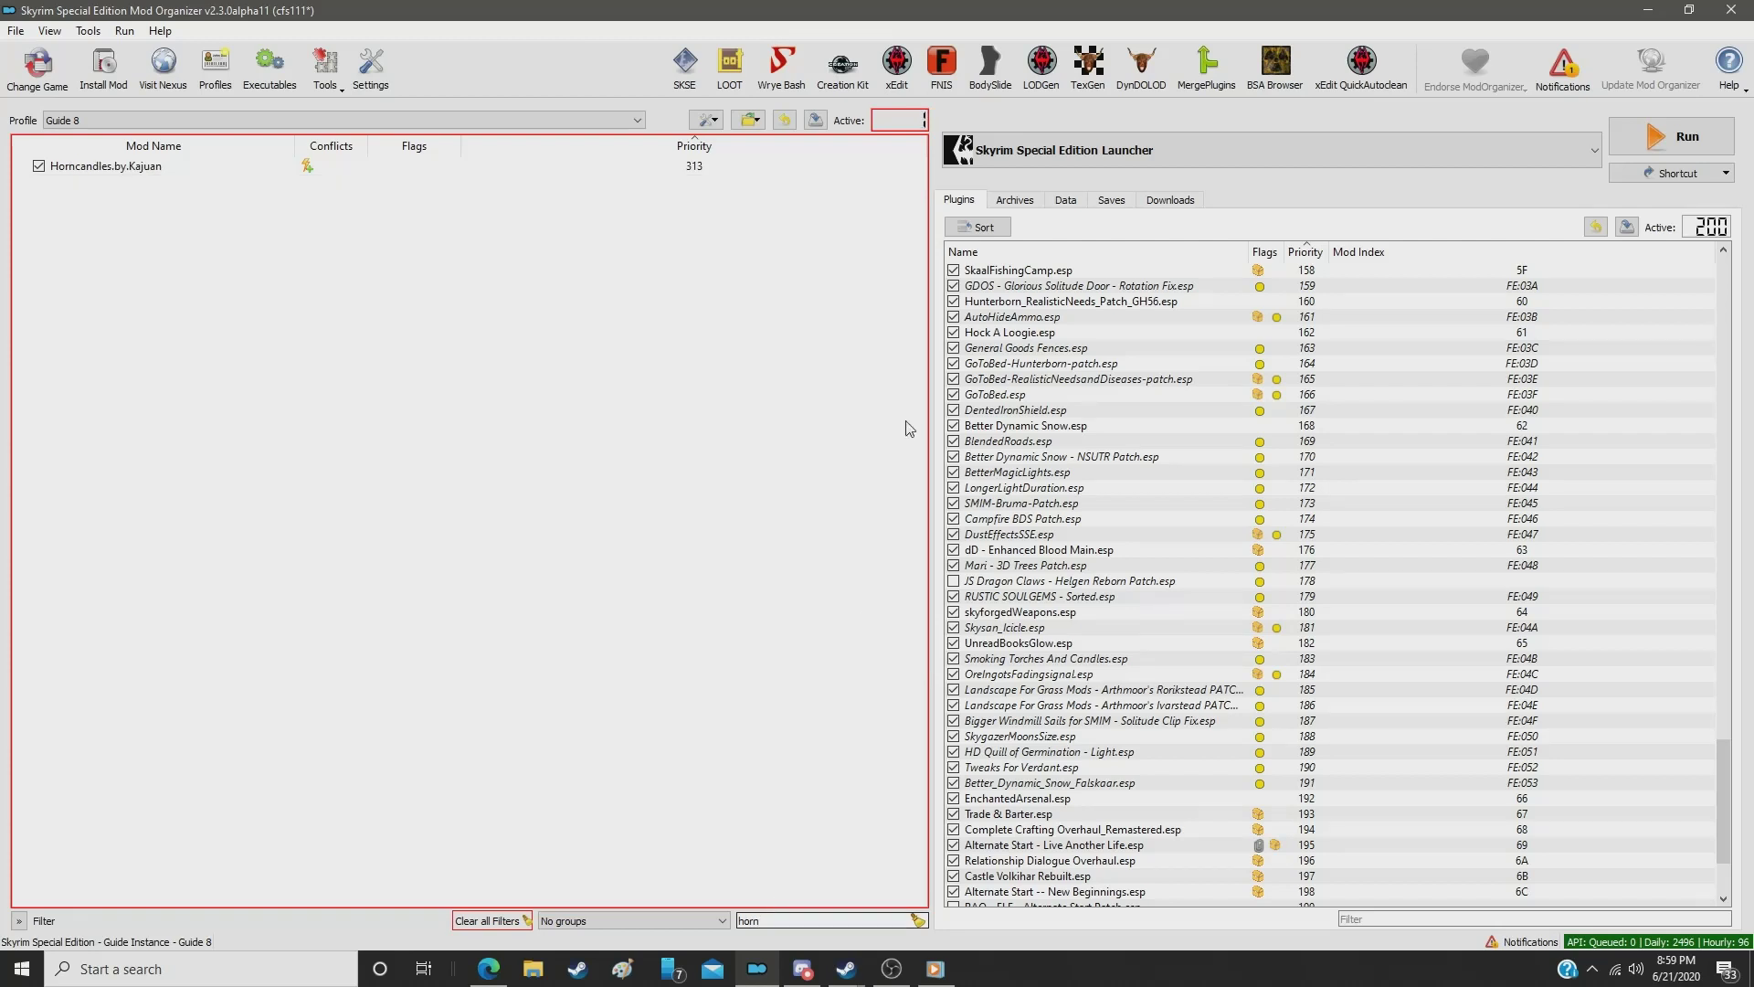
{"action": "left_click", "coordinate": [698, 166]}
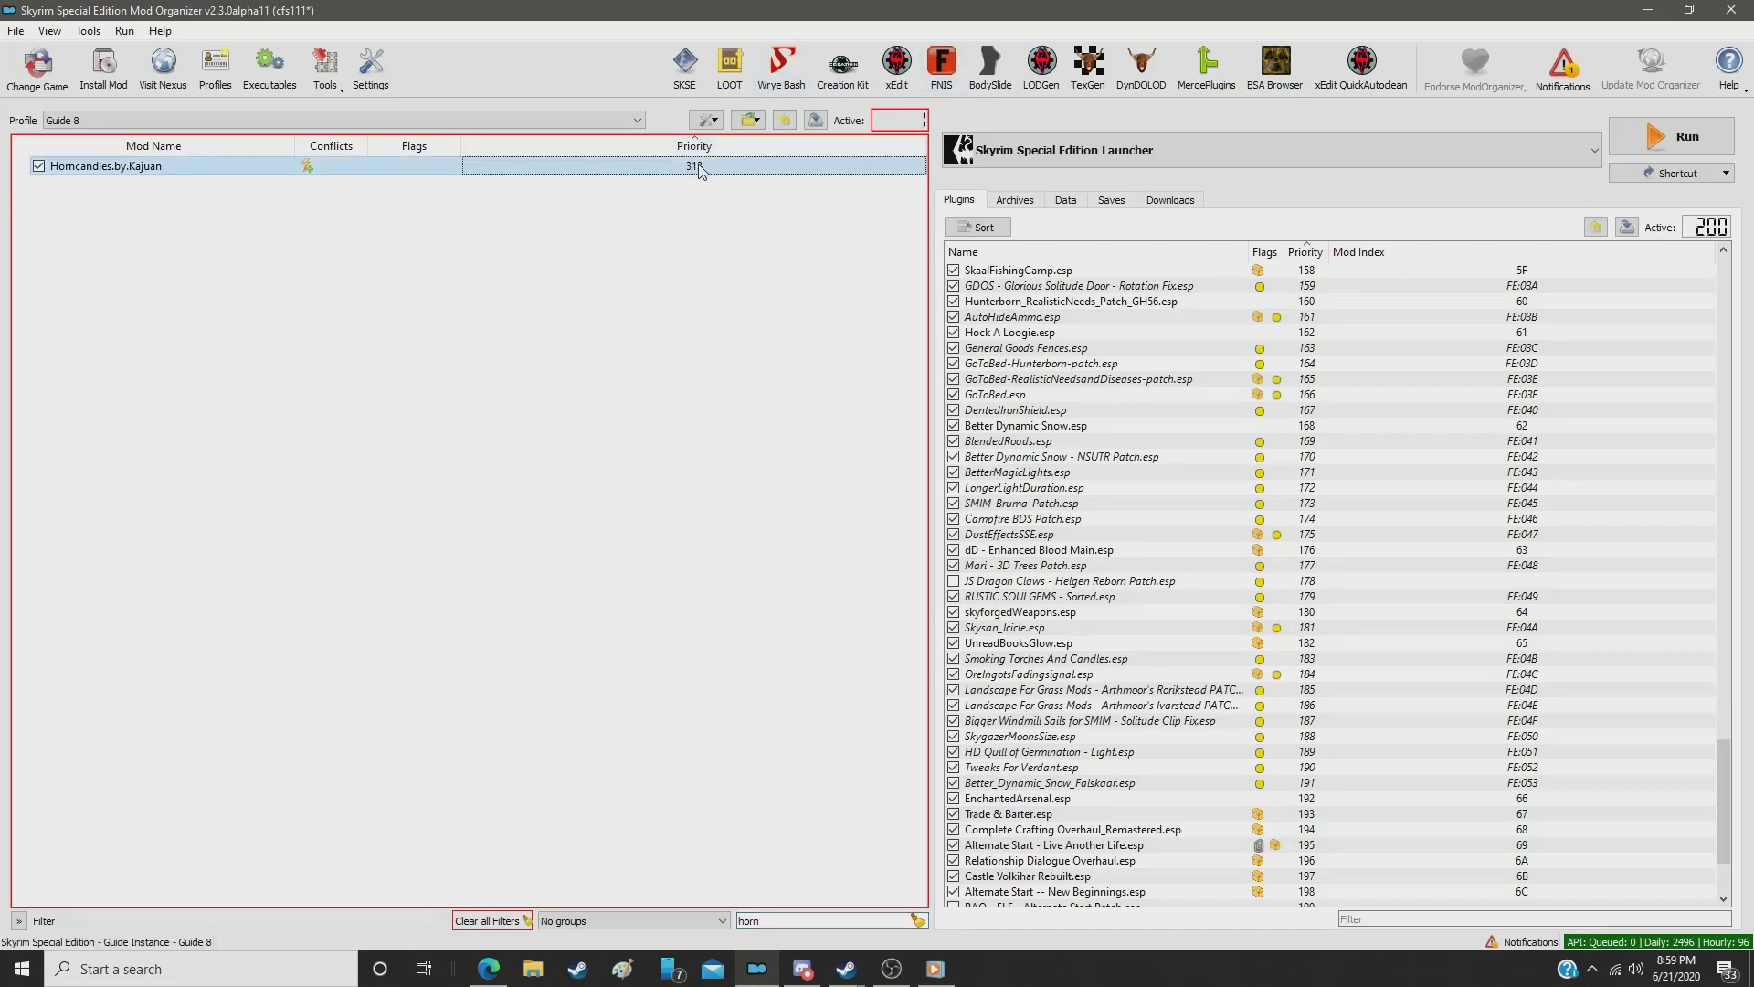
{"action": "double_click", "coordinate": [700, 168]}
{"action": "type", "text": "247"}
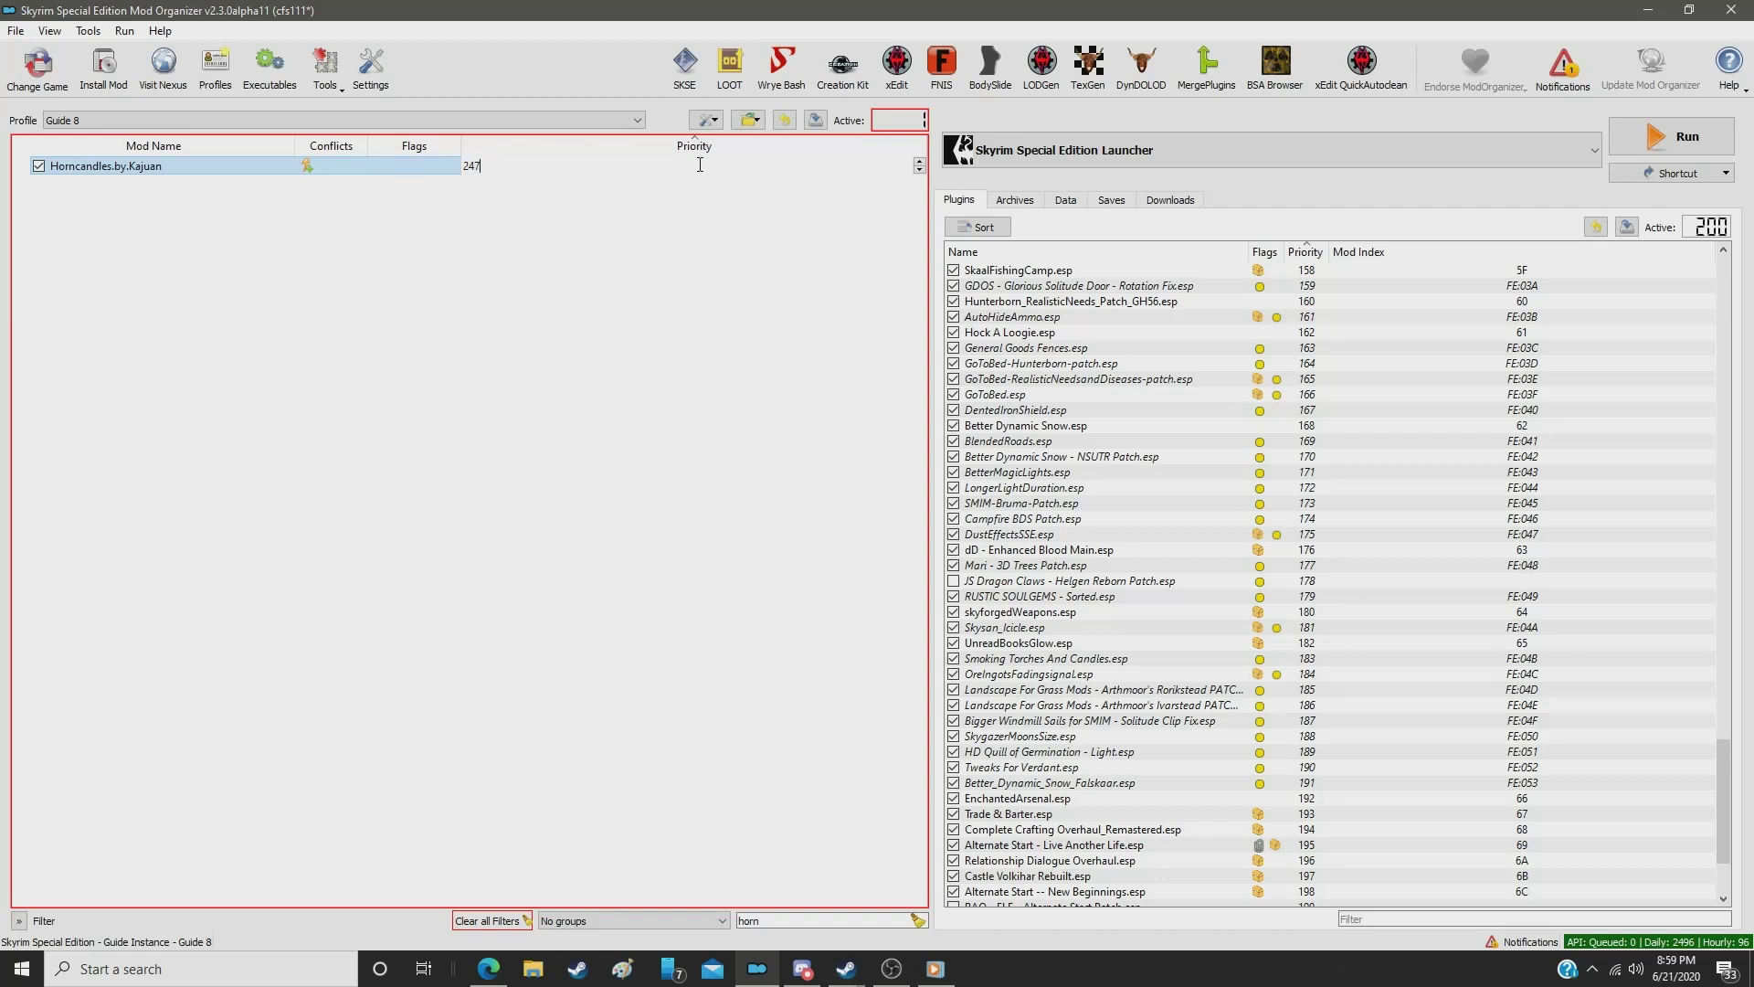
{"action": "key", "text": "Return"}
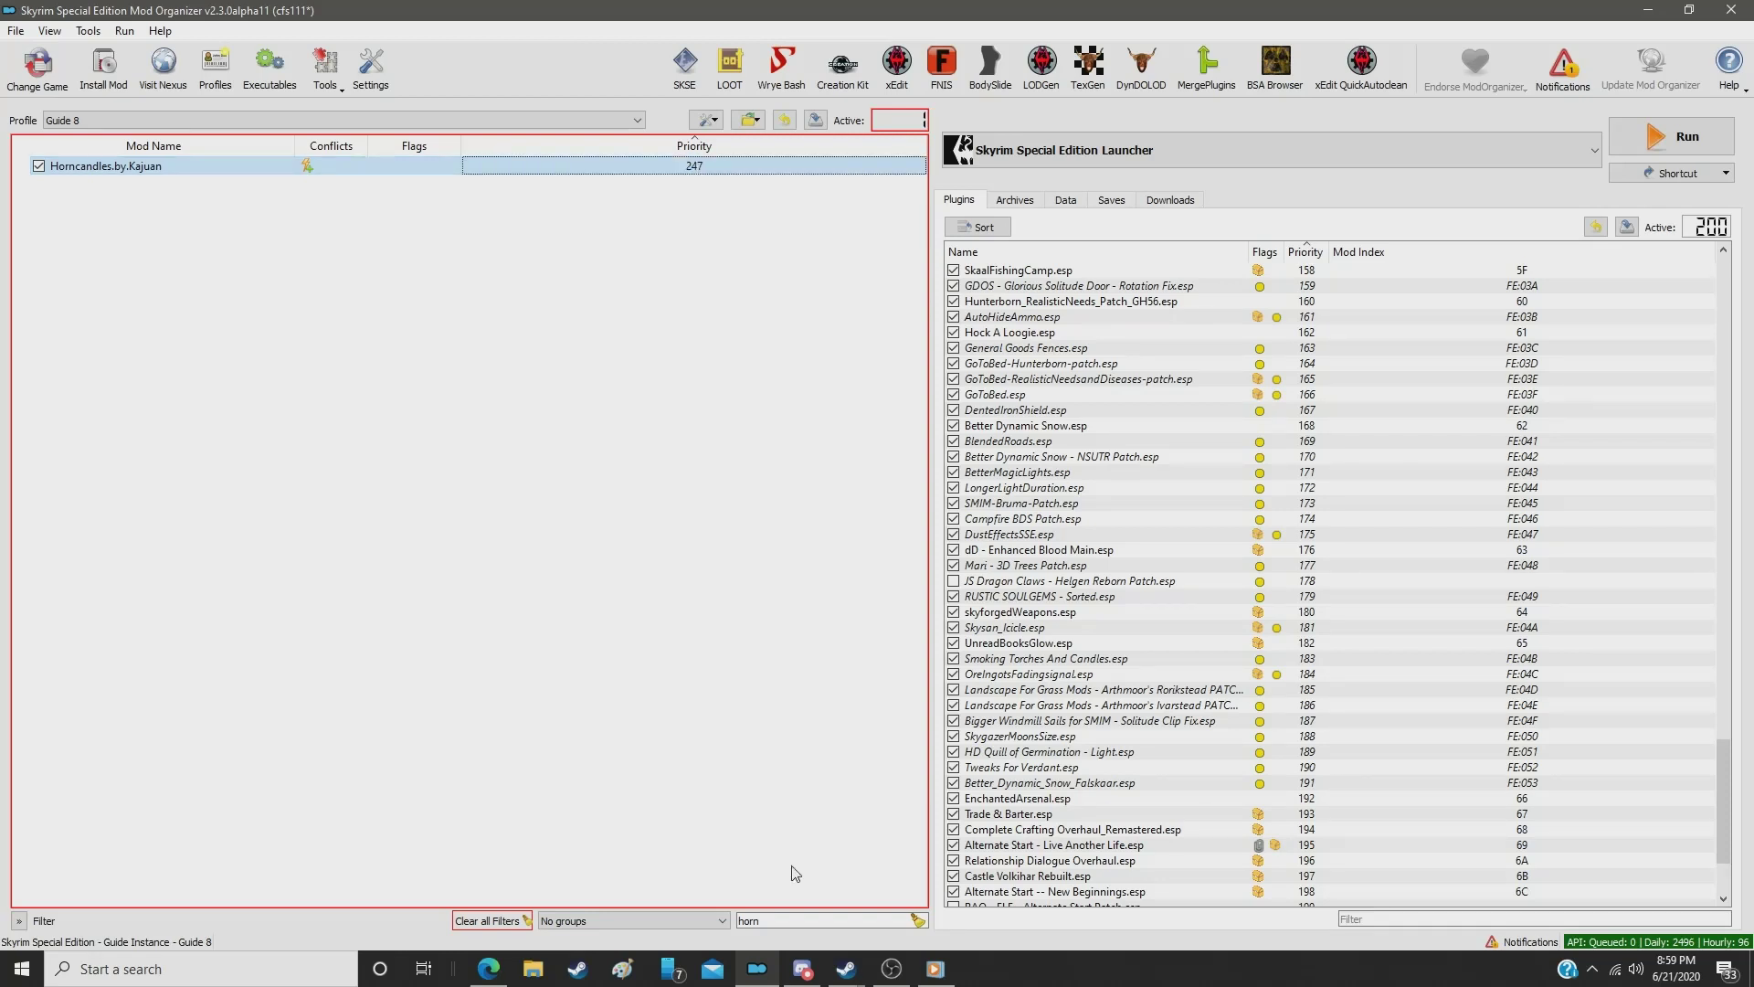
Step: Find Fortified and Animated Fort Doors SE by filtering the mod list for "forti" and set its priority to 248
{"action": "double_click", "coordinate": [798, 920]}
{"action": "type", "text": "forti"}
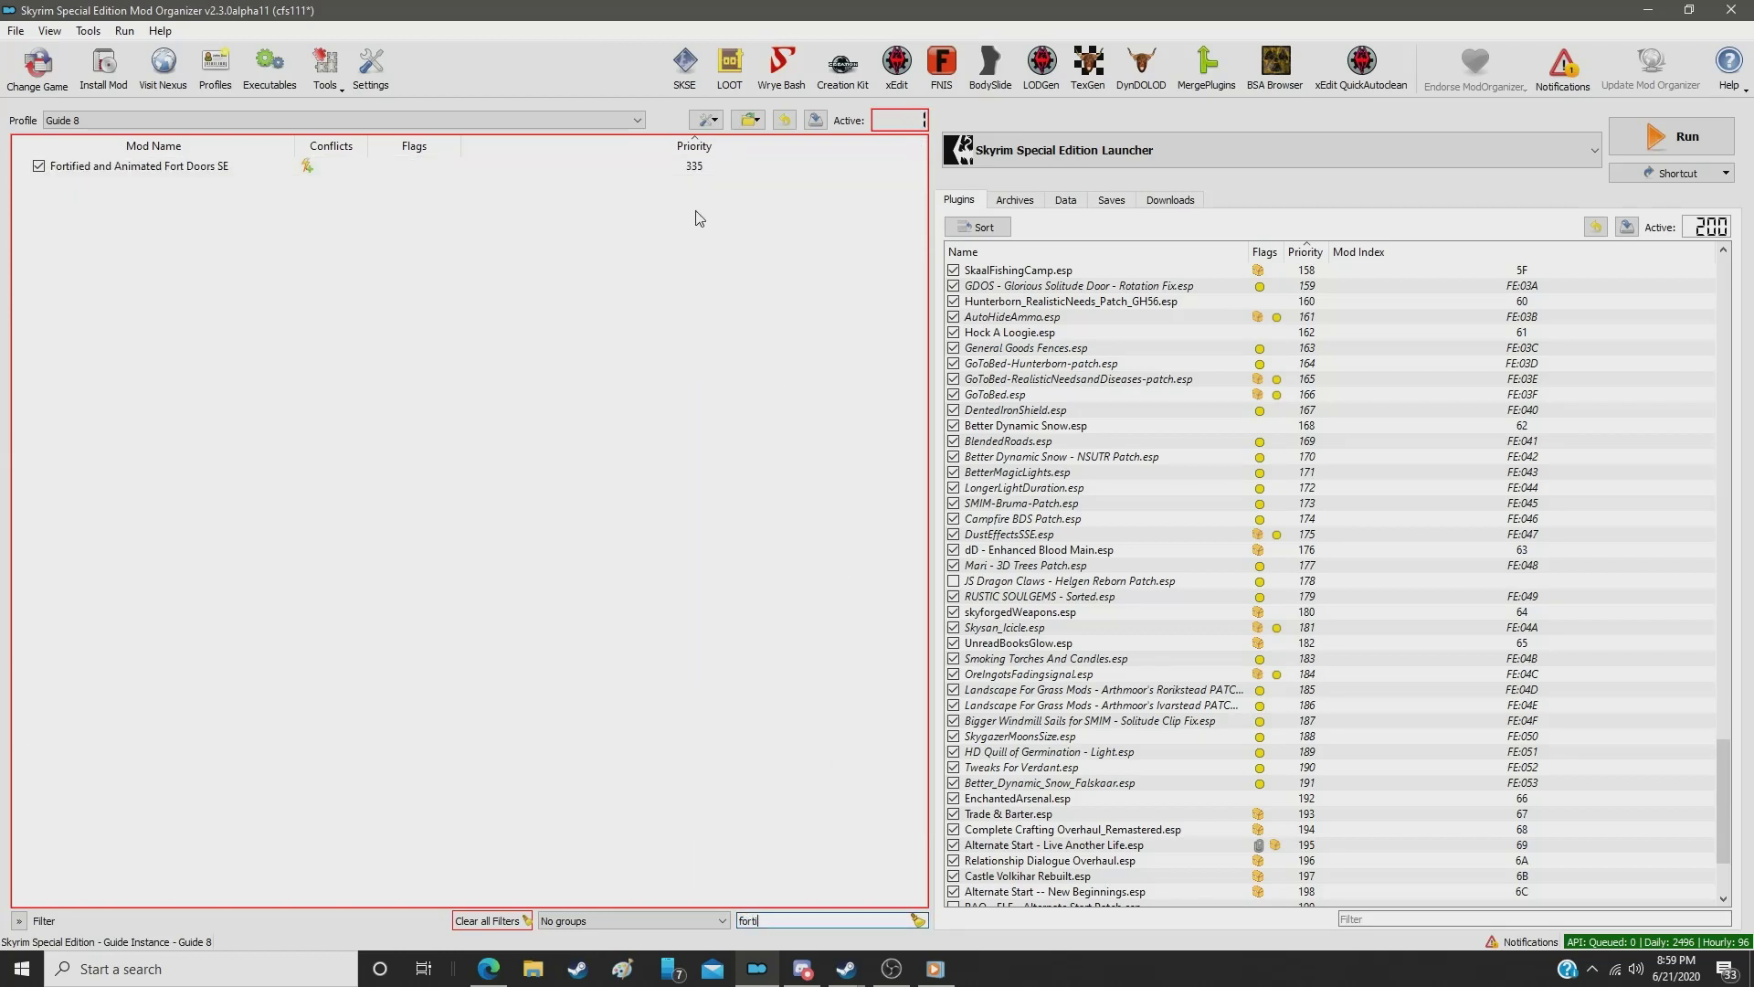
{"action": "left_click", "coordinate": [698, 168]}
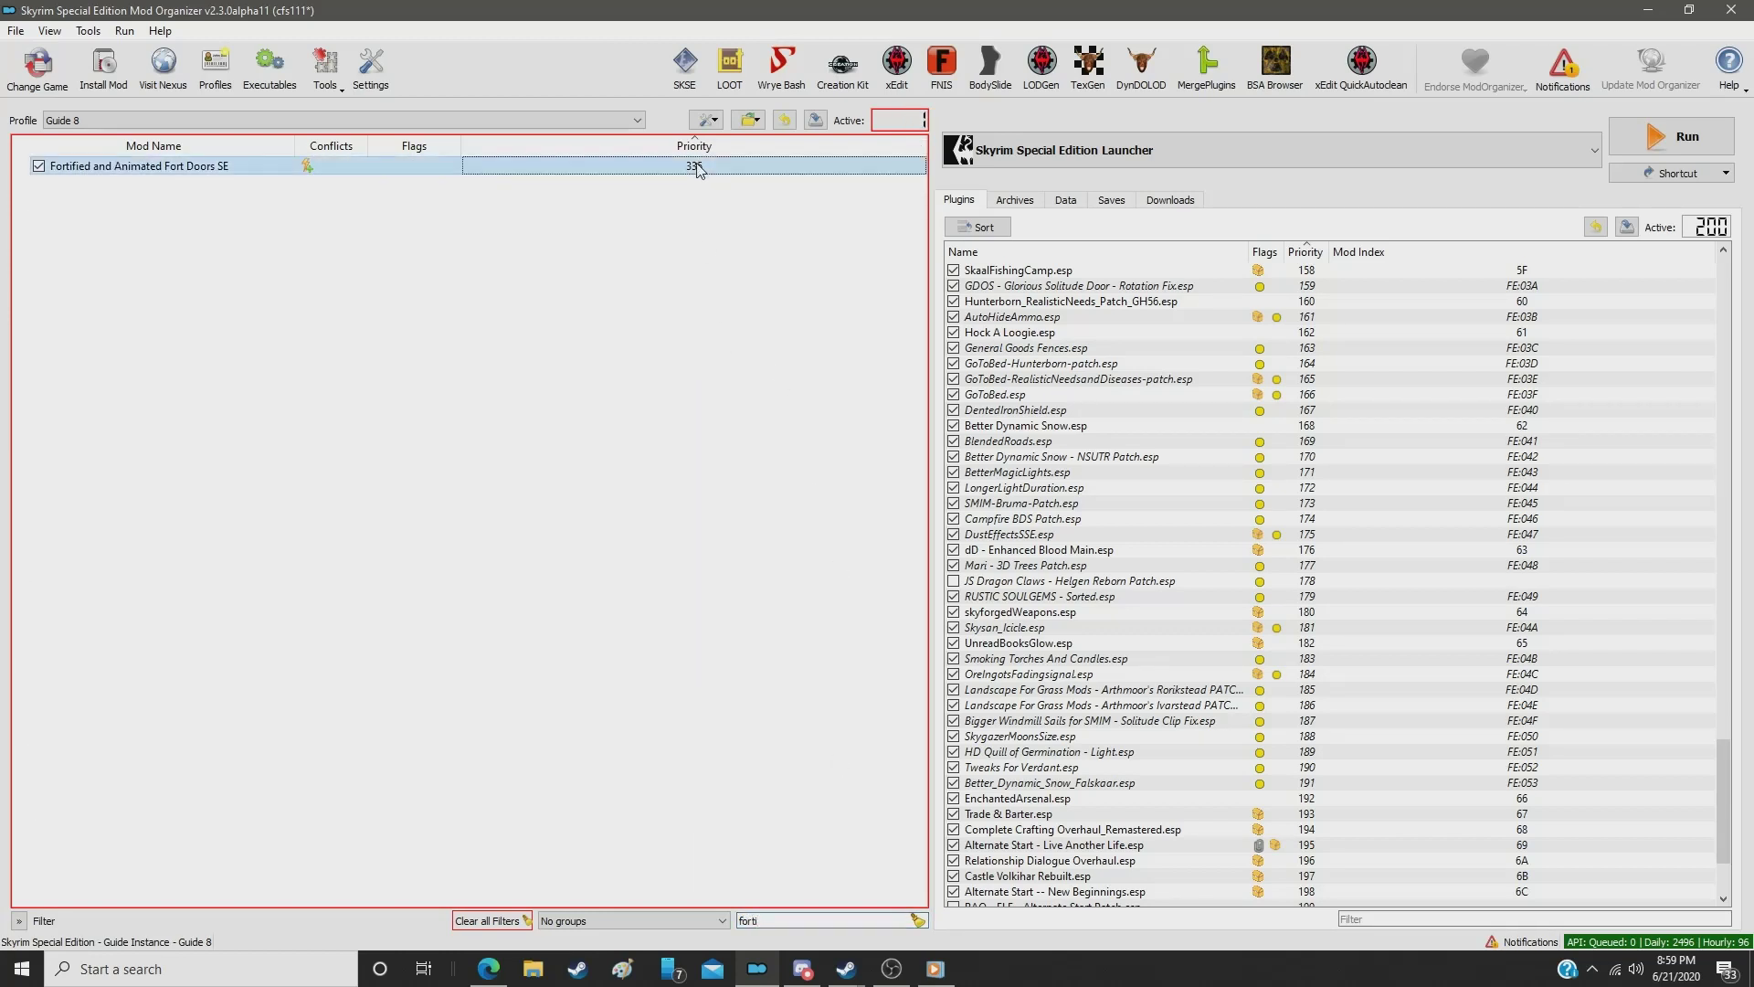
{"action": "double_click", "coordinate": [698, 166]}
{"action": "type", "text": "248"}
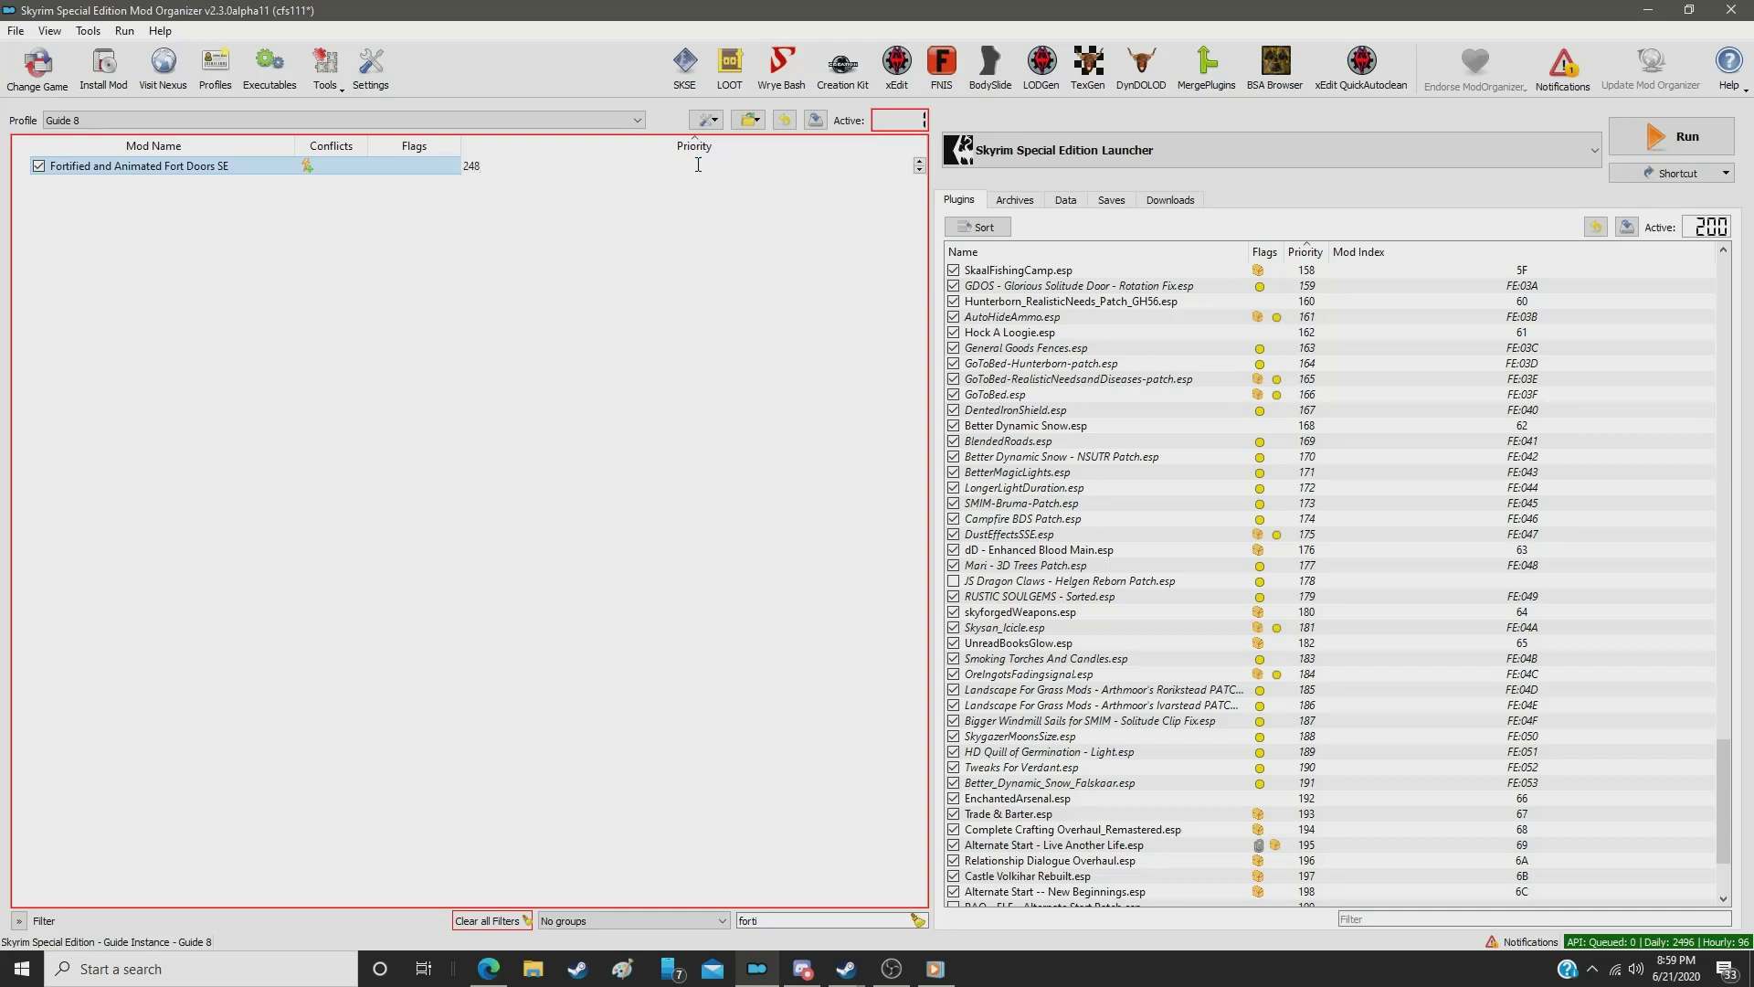
{"action": "key", "text": "Return"}
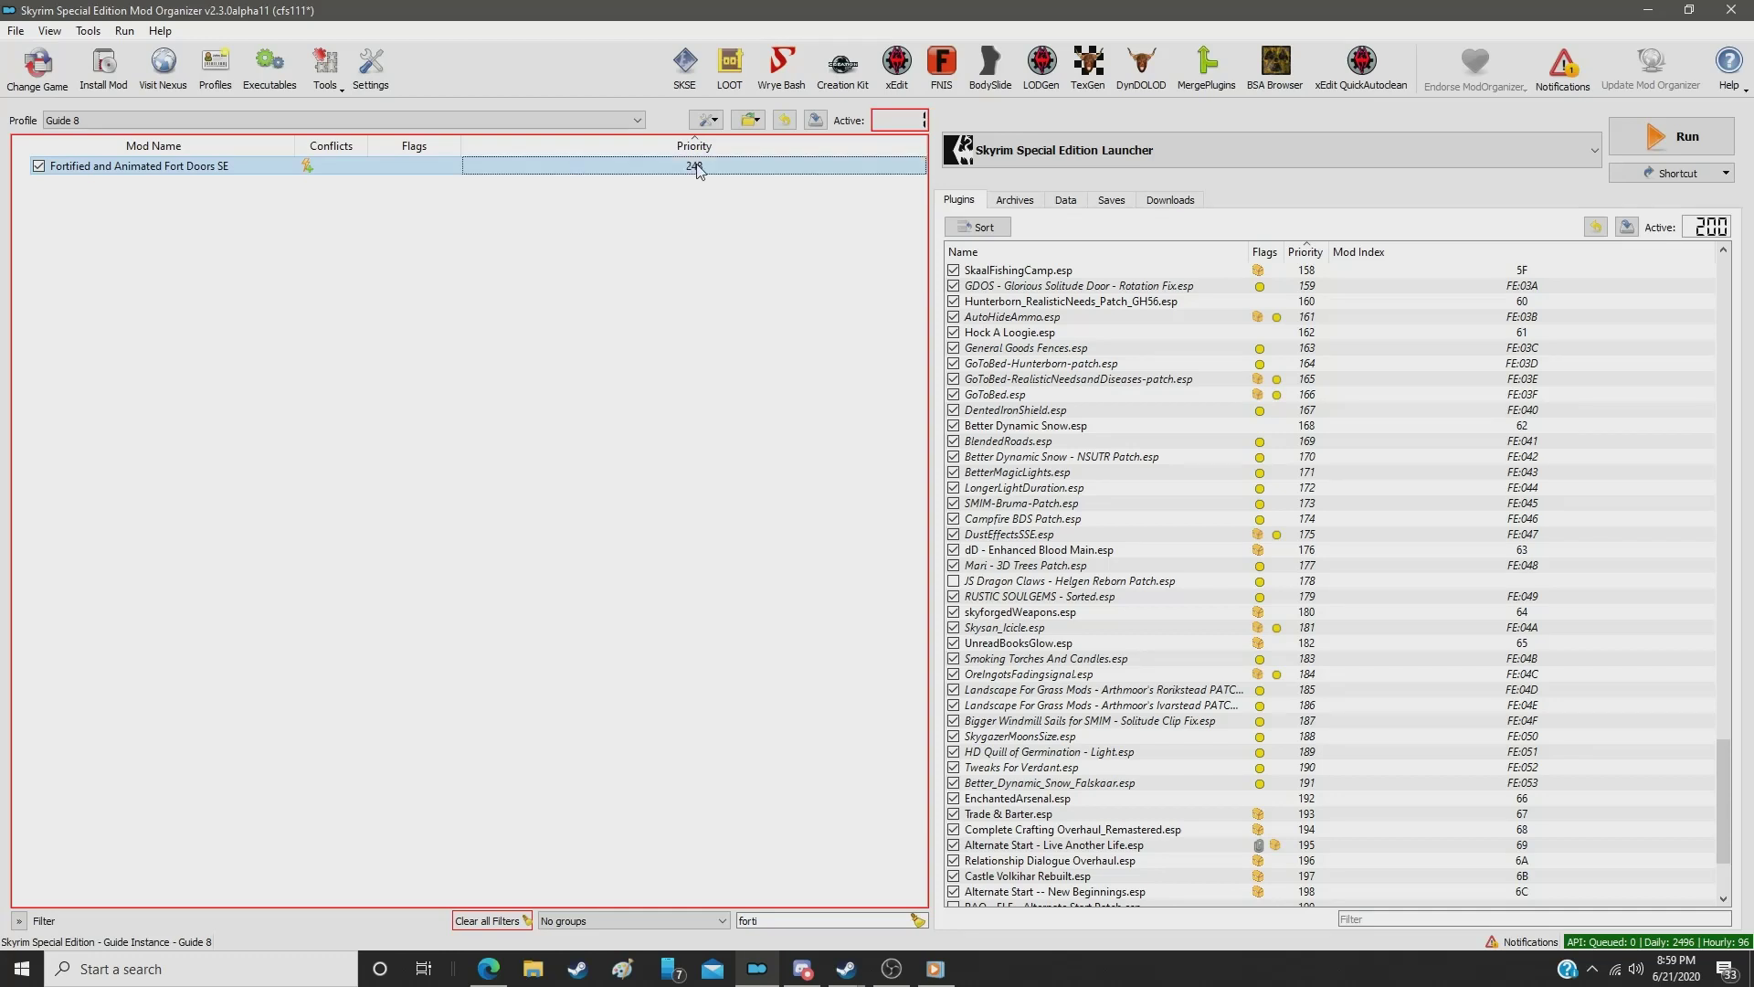
Step: Find Renthal's waterwheel by filtering the mod list for "renth" and set its priority to 249
{"action": "left_click", "coordinate": [781, 921]}
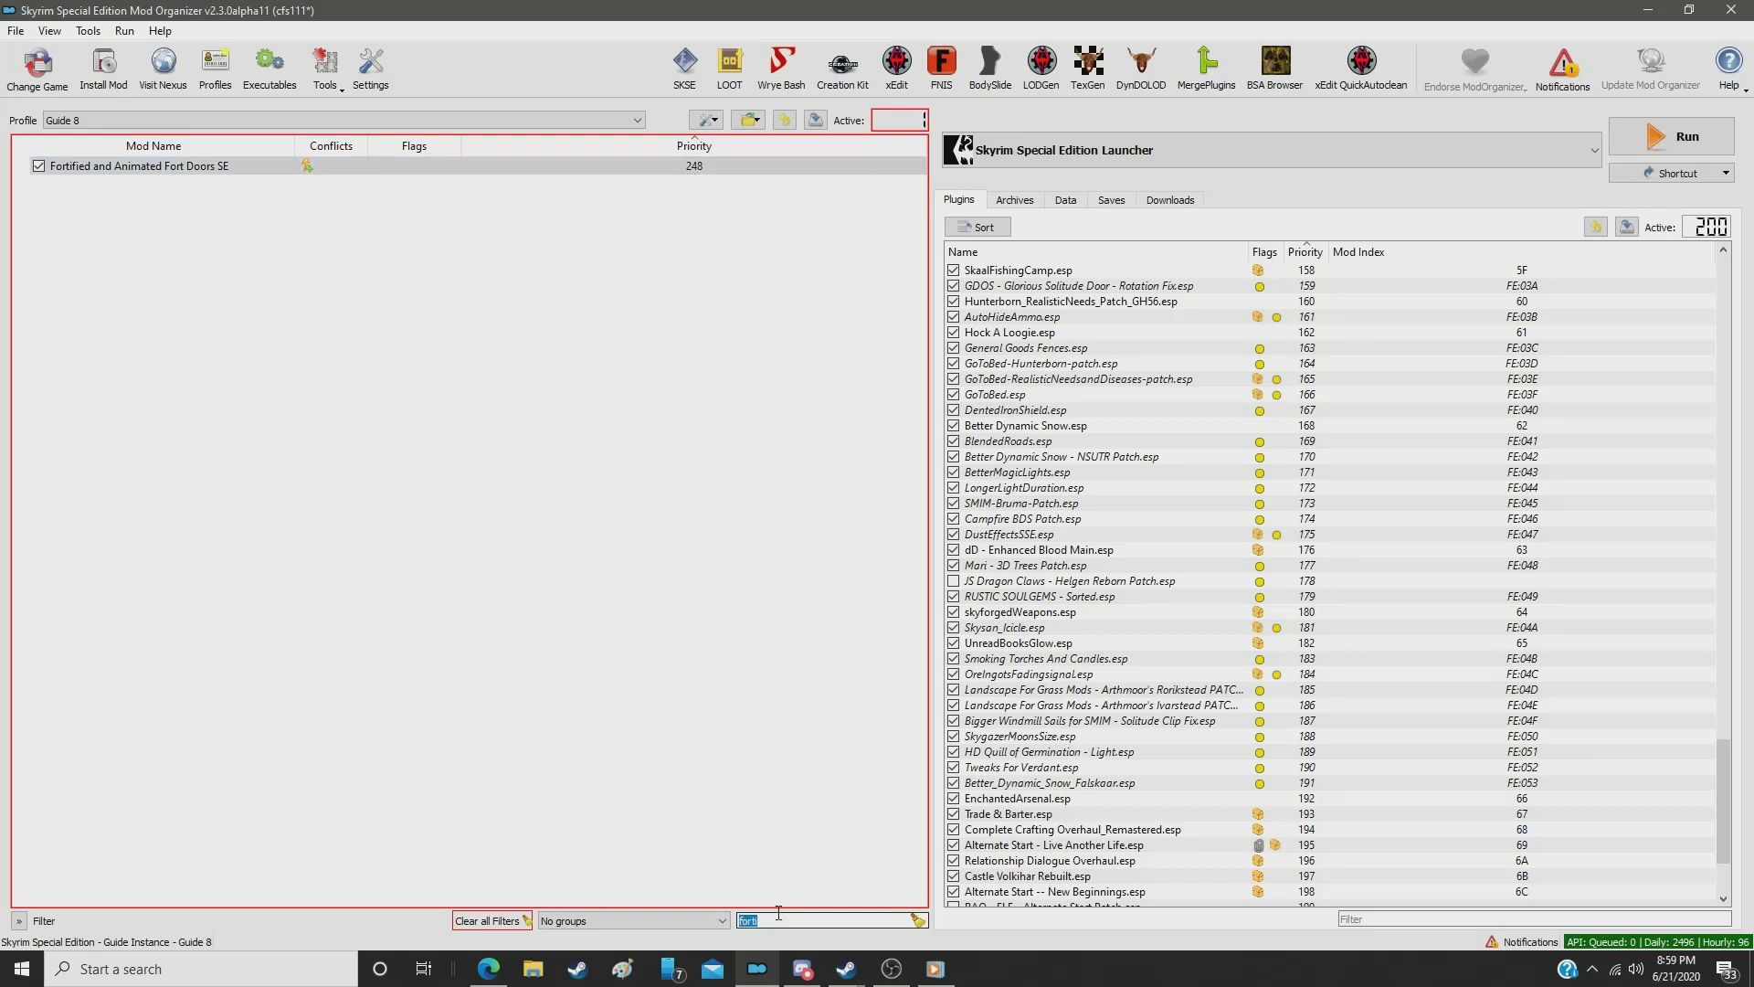
{"action": "key", "text": "ctrl+a"}
{"action": "type", "text": "renth"}
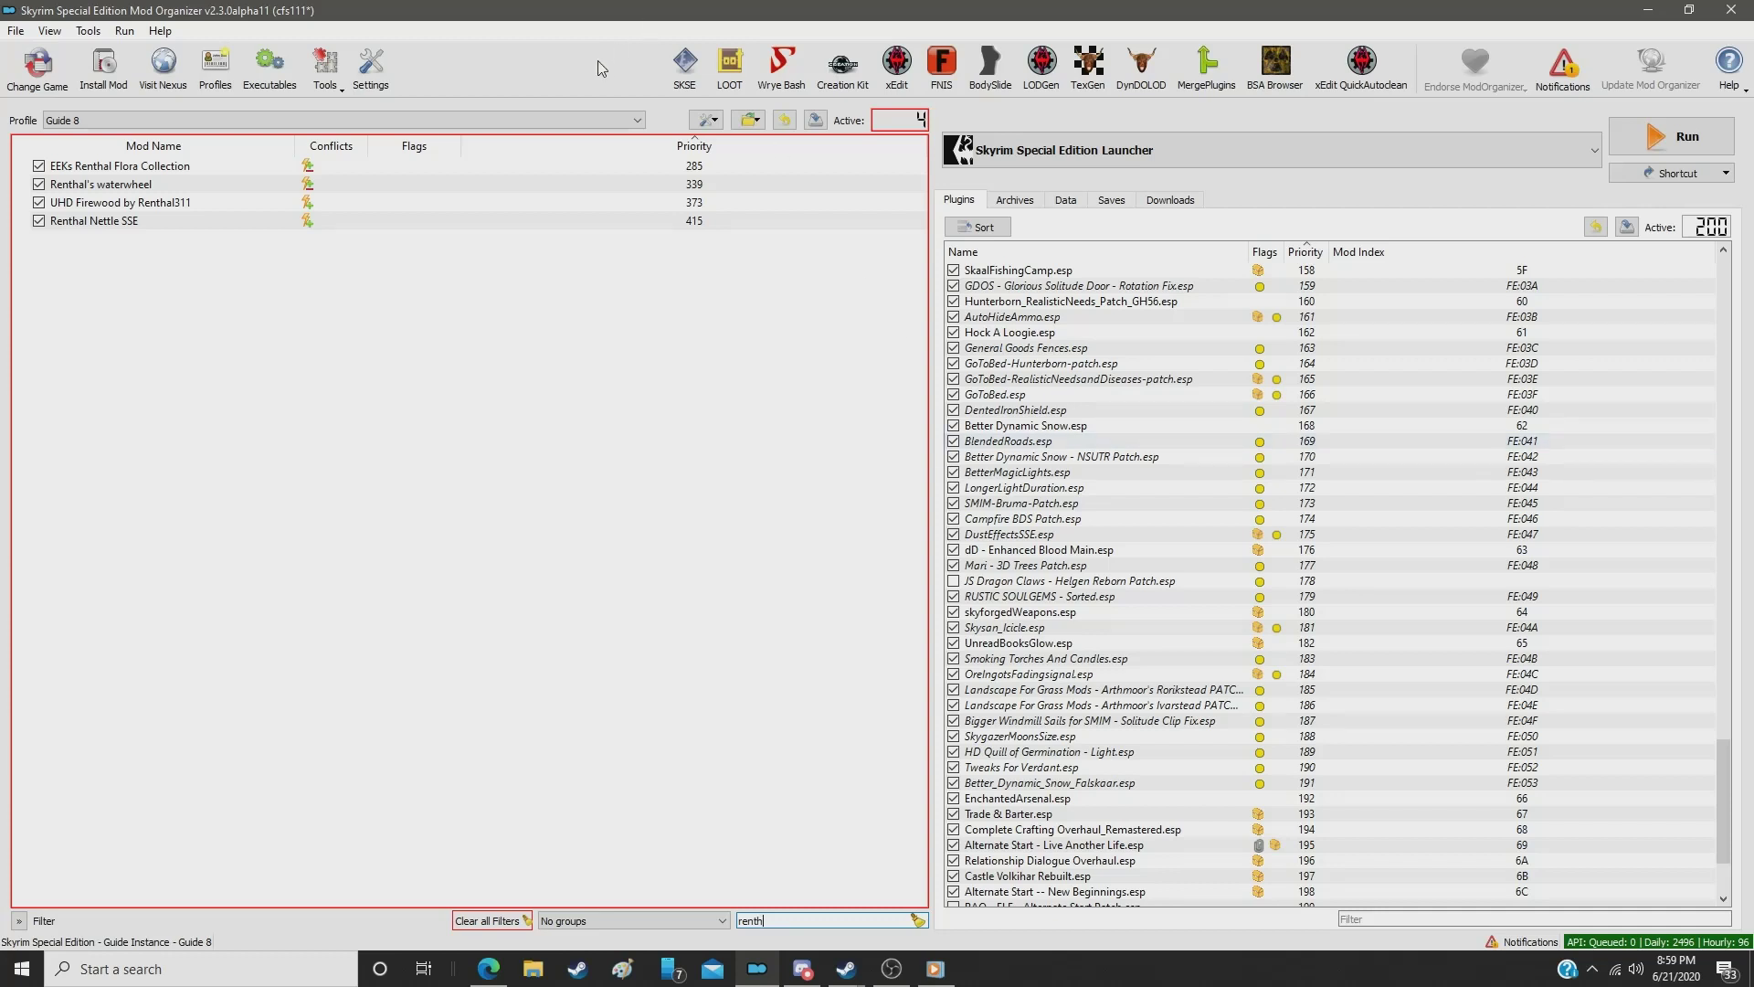
{"action": "left_click", "coordinate": [709, 185]}
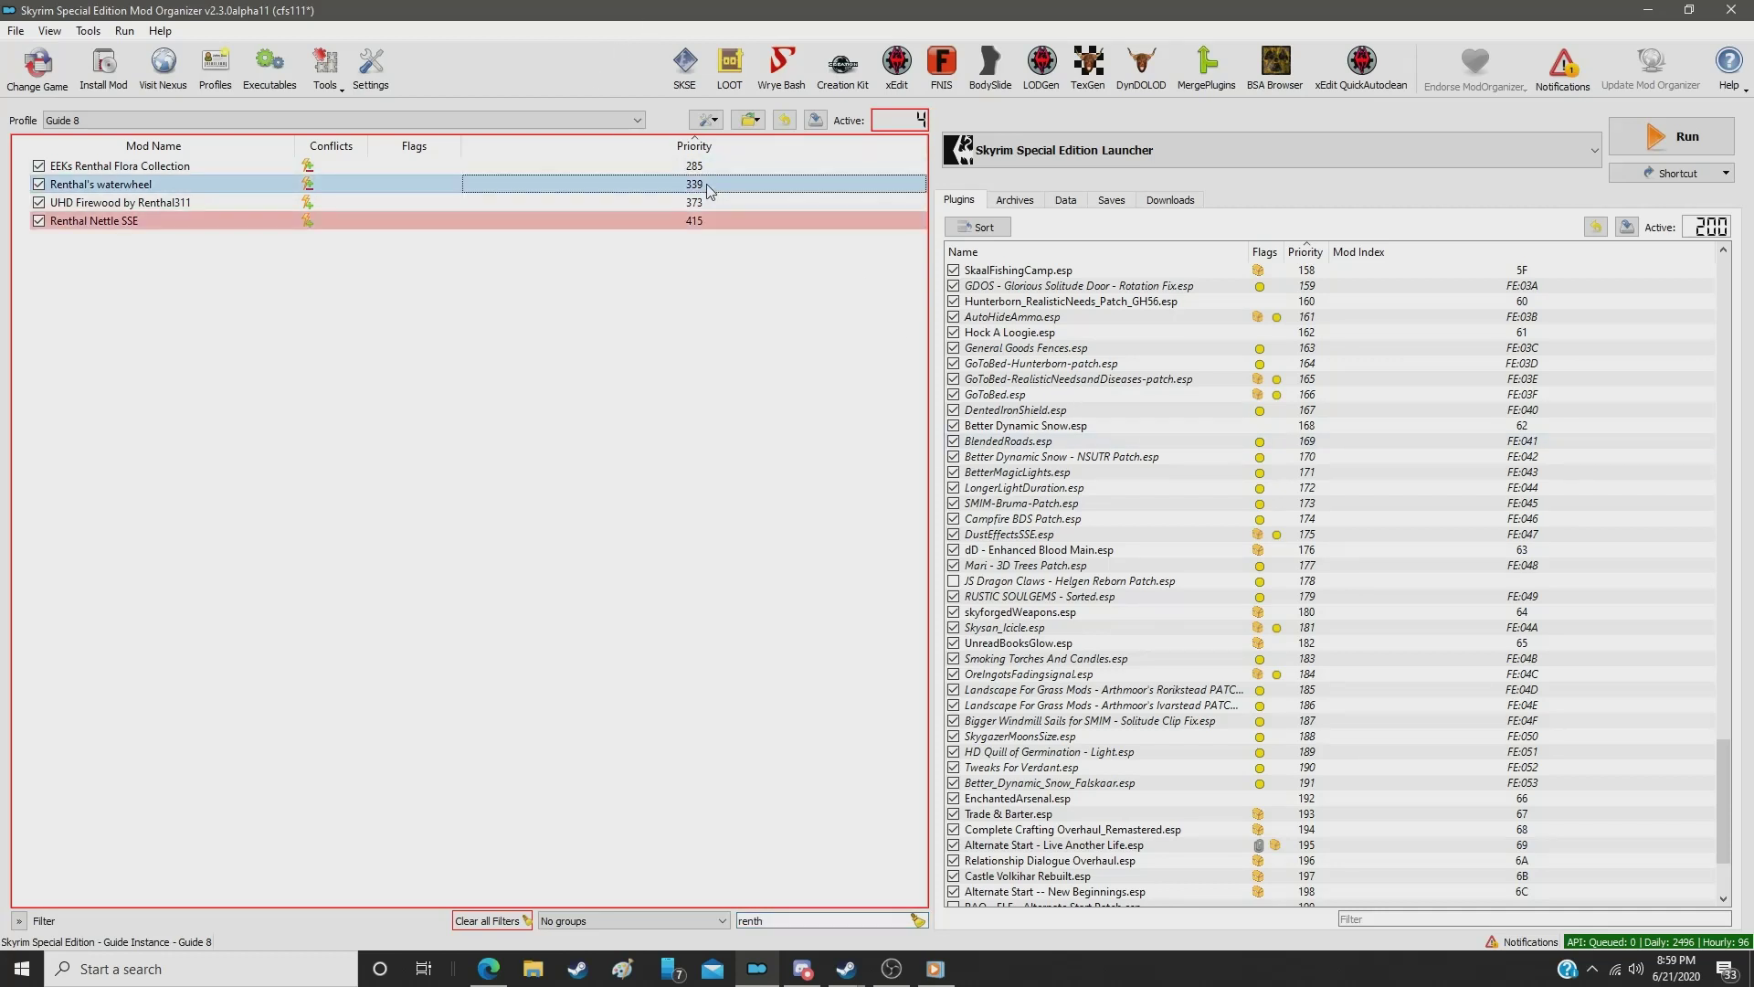
{"action": "double_click", "coordinate": [708, 185]}
{"action": "type", "text": "249"}
{"action": "key", "text": "Return"}
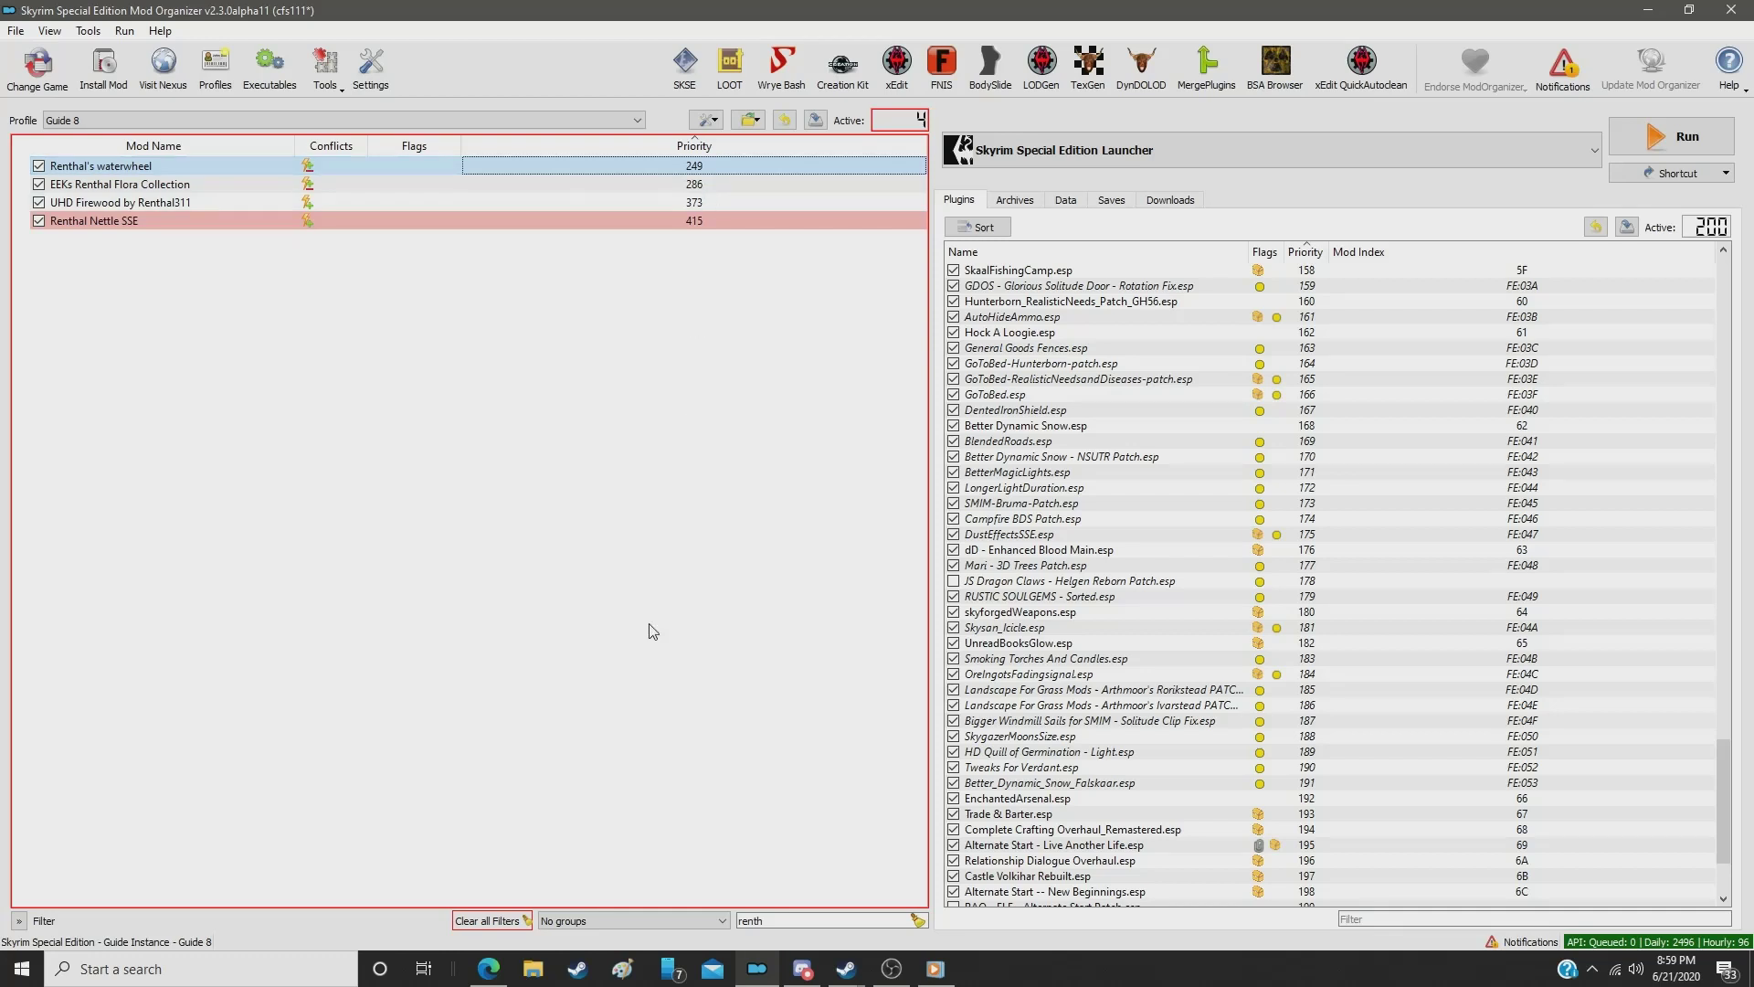
Step: Find Rapid Rocks by filtering the mod list for "rapid" and set its priority to 250
{"action": "double_click", "coordinate": [776, 920]}
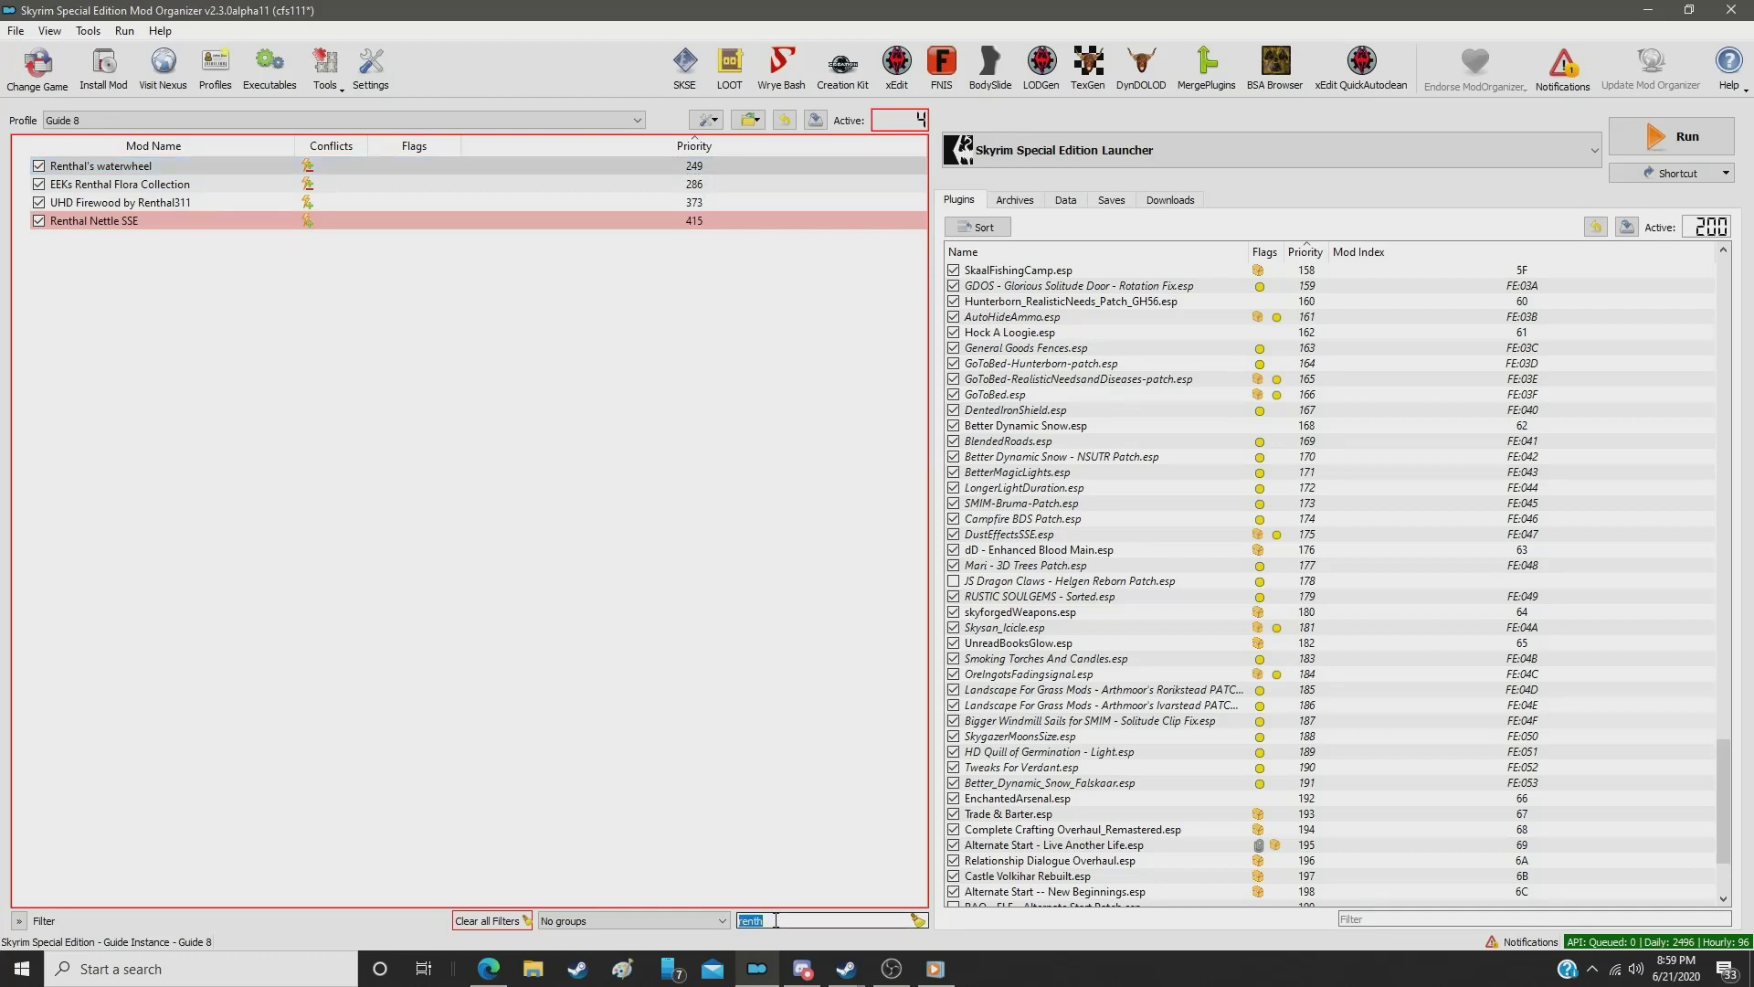
{"action": "type", "text": "rapid"}
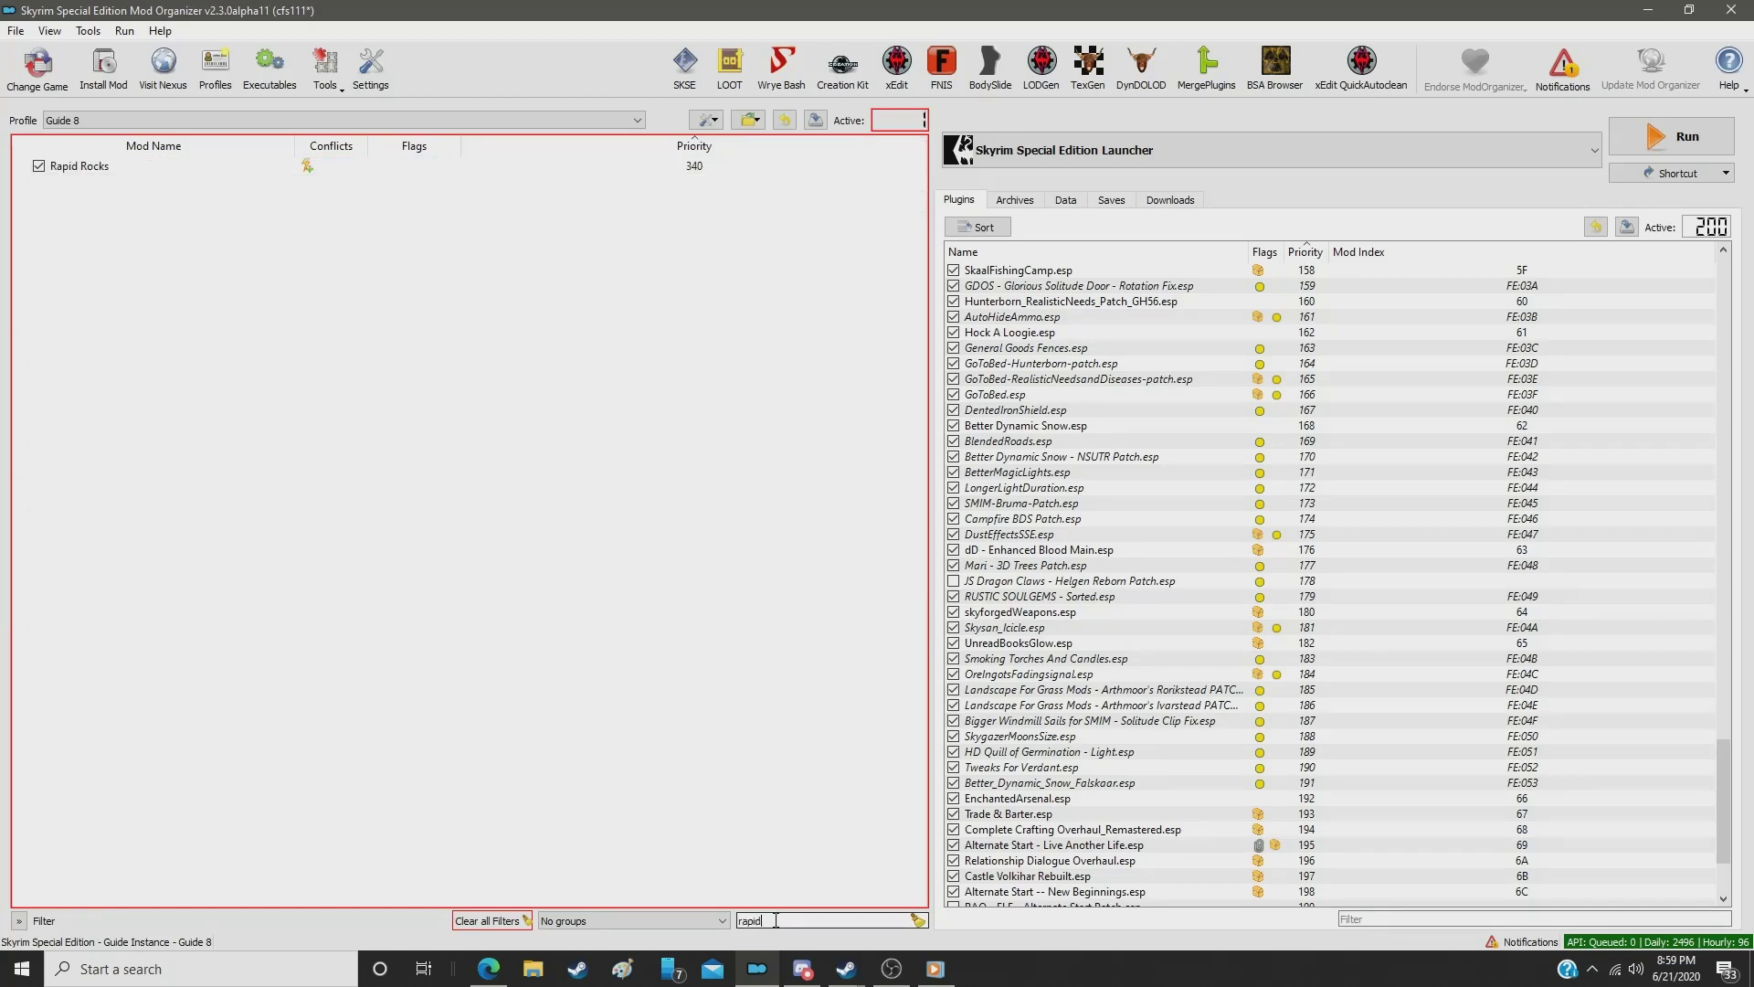
{"action": "left_click", "coordinate": [706, 167]}
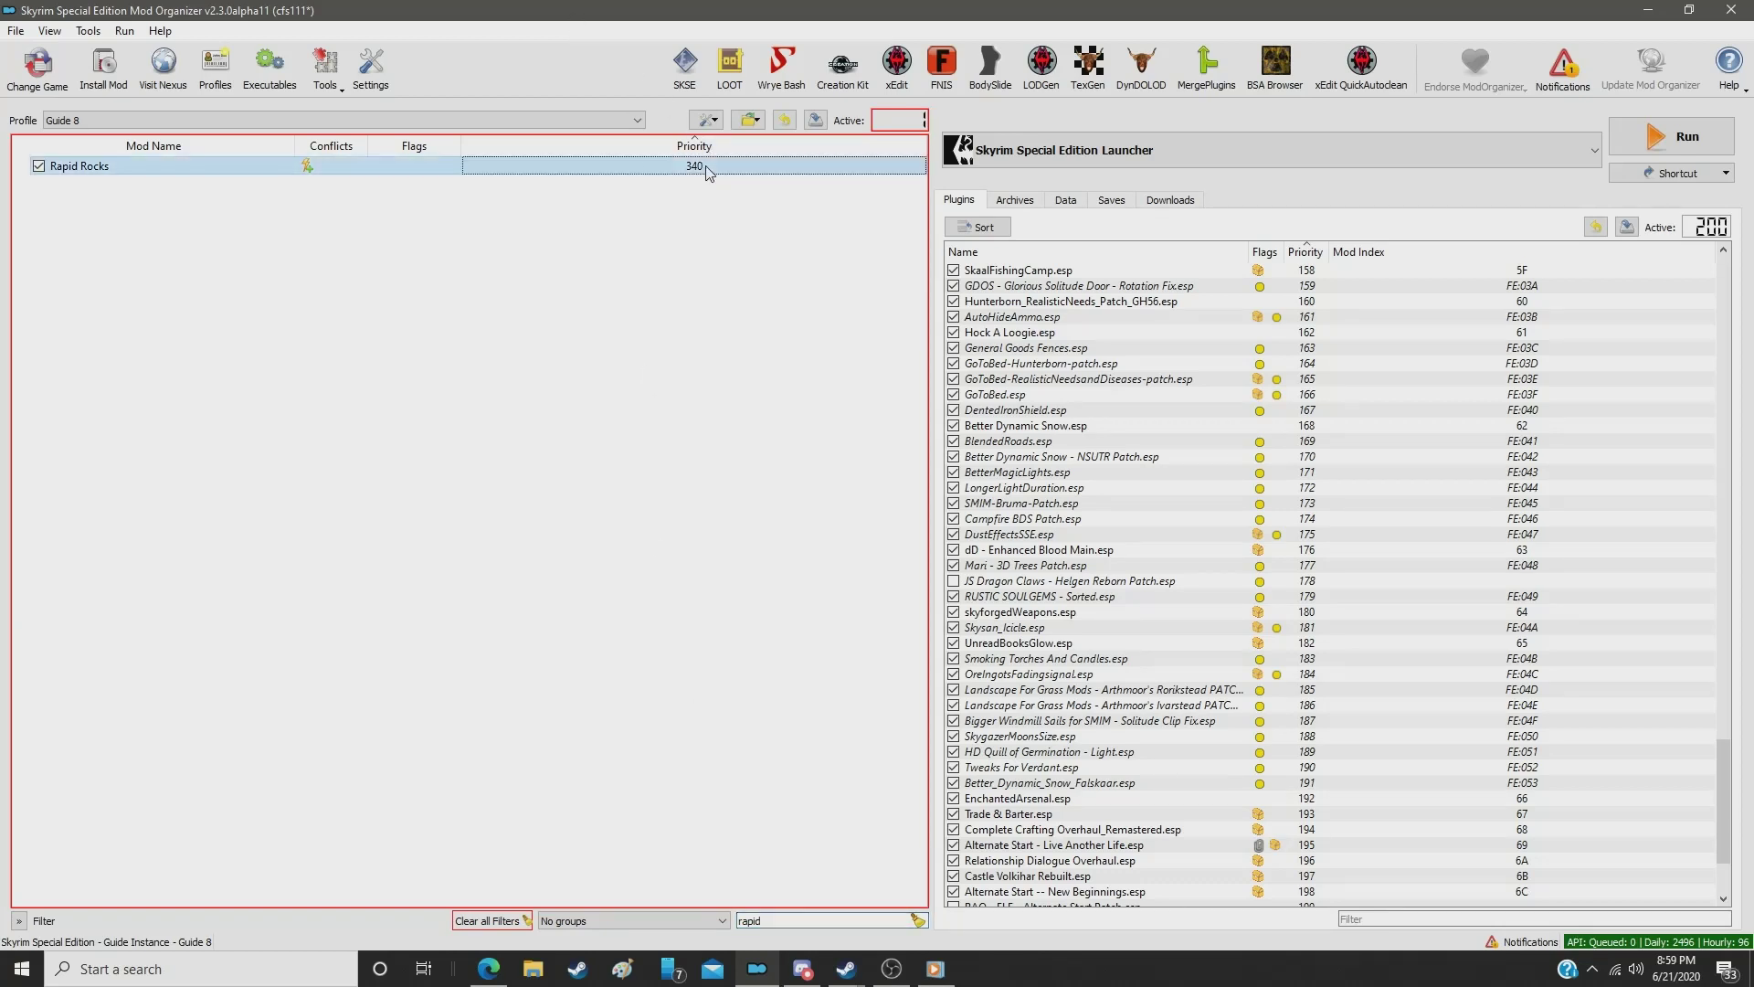
{"action": "left_click", "coordinate": [707, 167]}
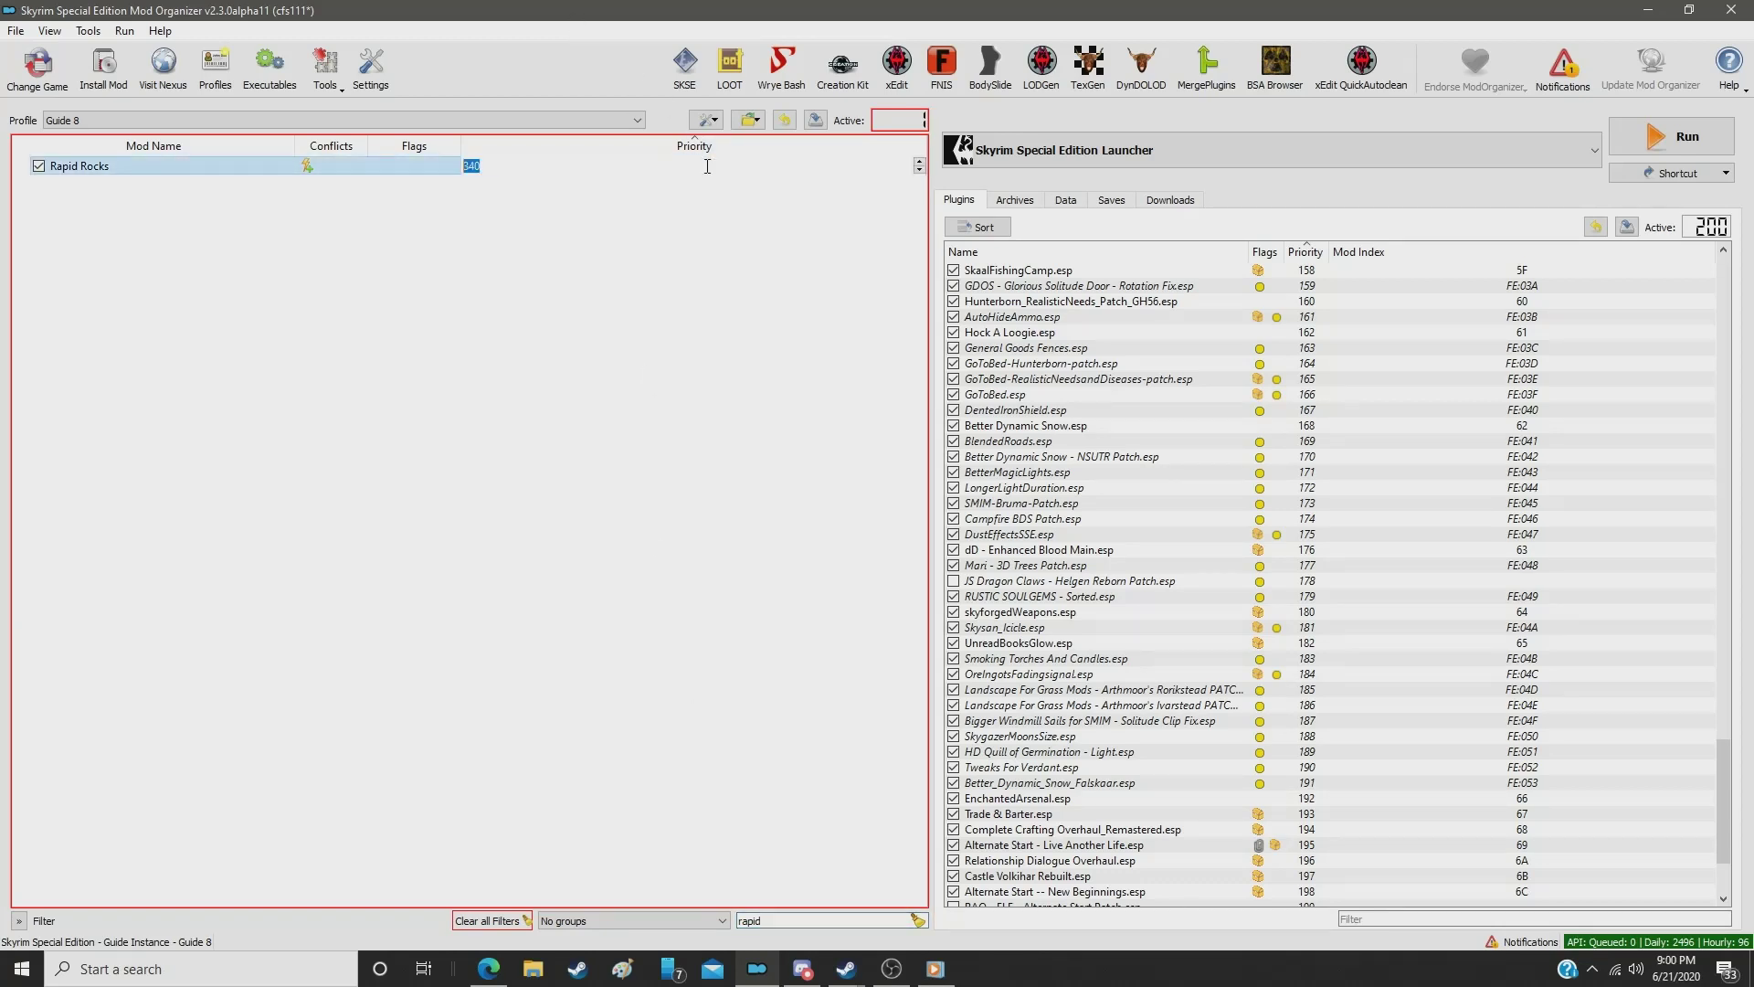
{"action": "type", "text": "250"}
{"action": "key", "text": "Return"}
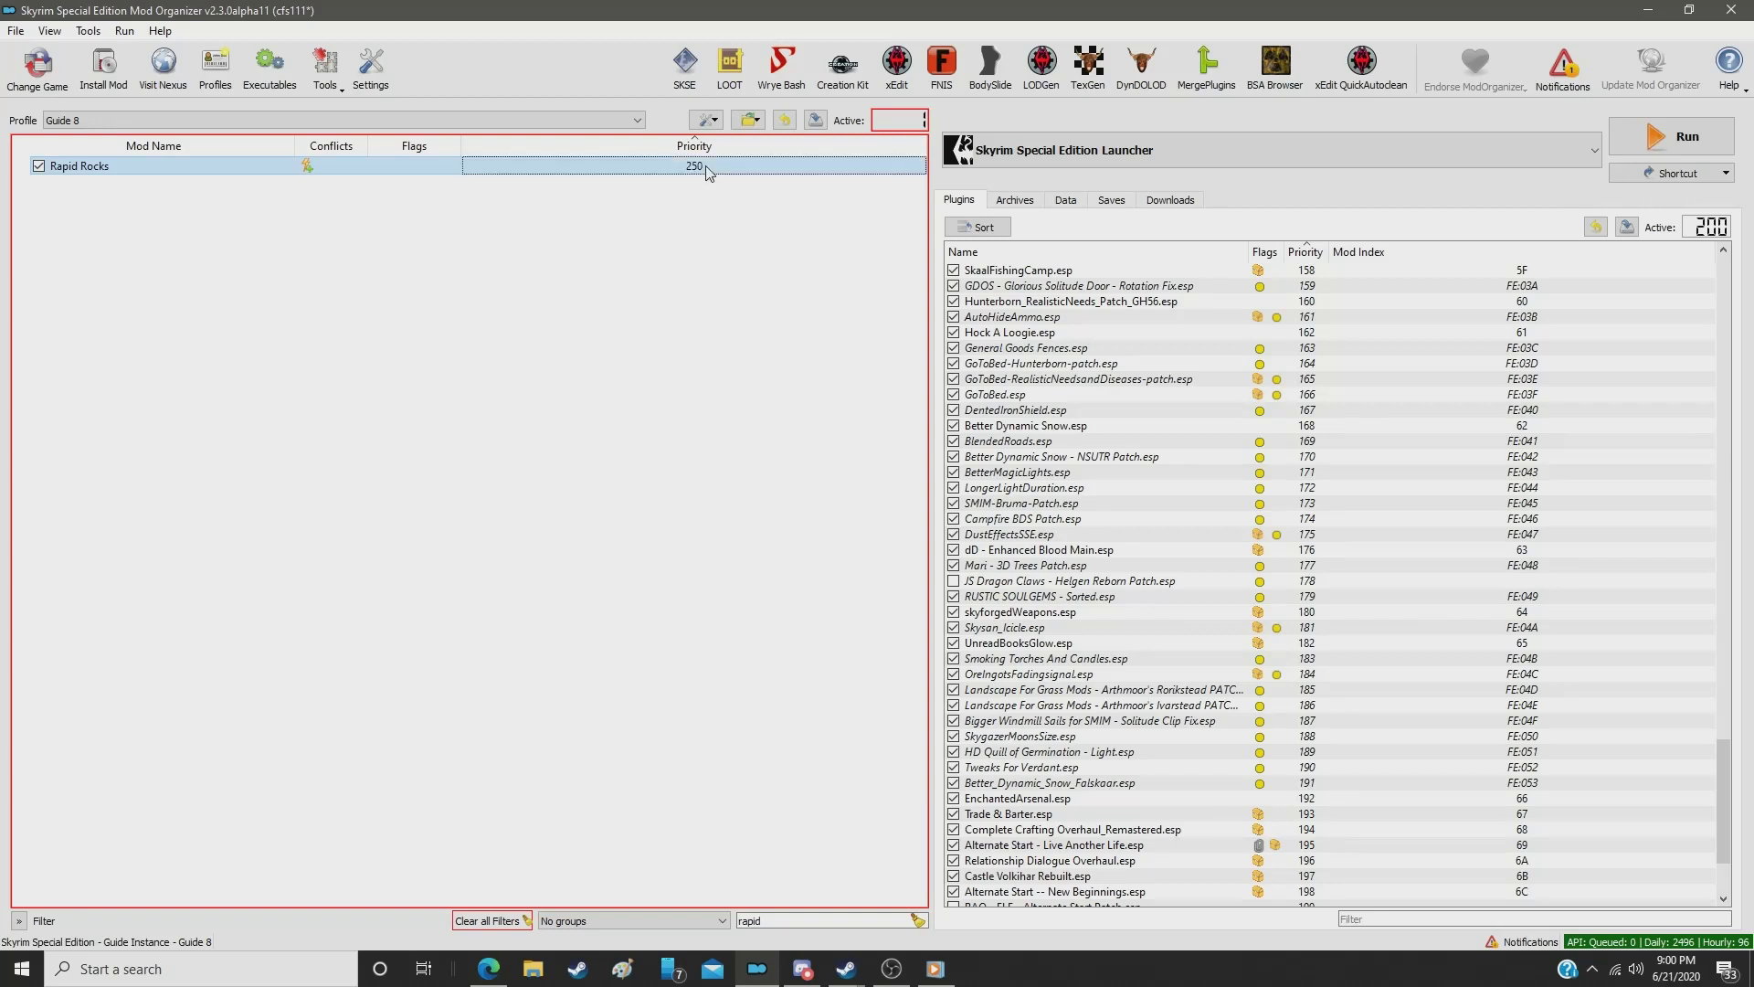
Step: Find ElSopa HD - Giant Paintings by filtering the mod list for "giant" and set its priority to 251
{"action": "double_click", "coordinate": [775, 919]}
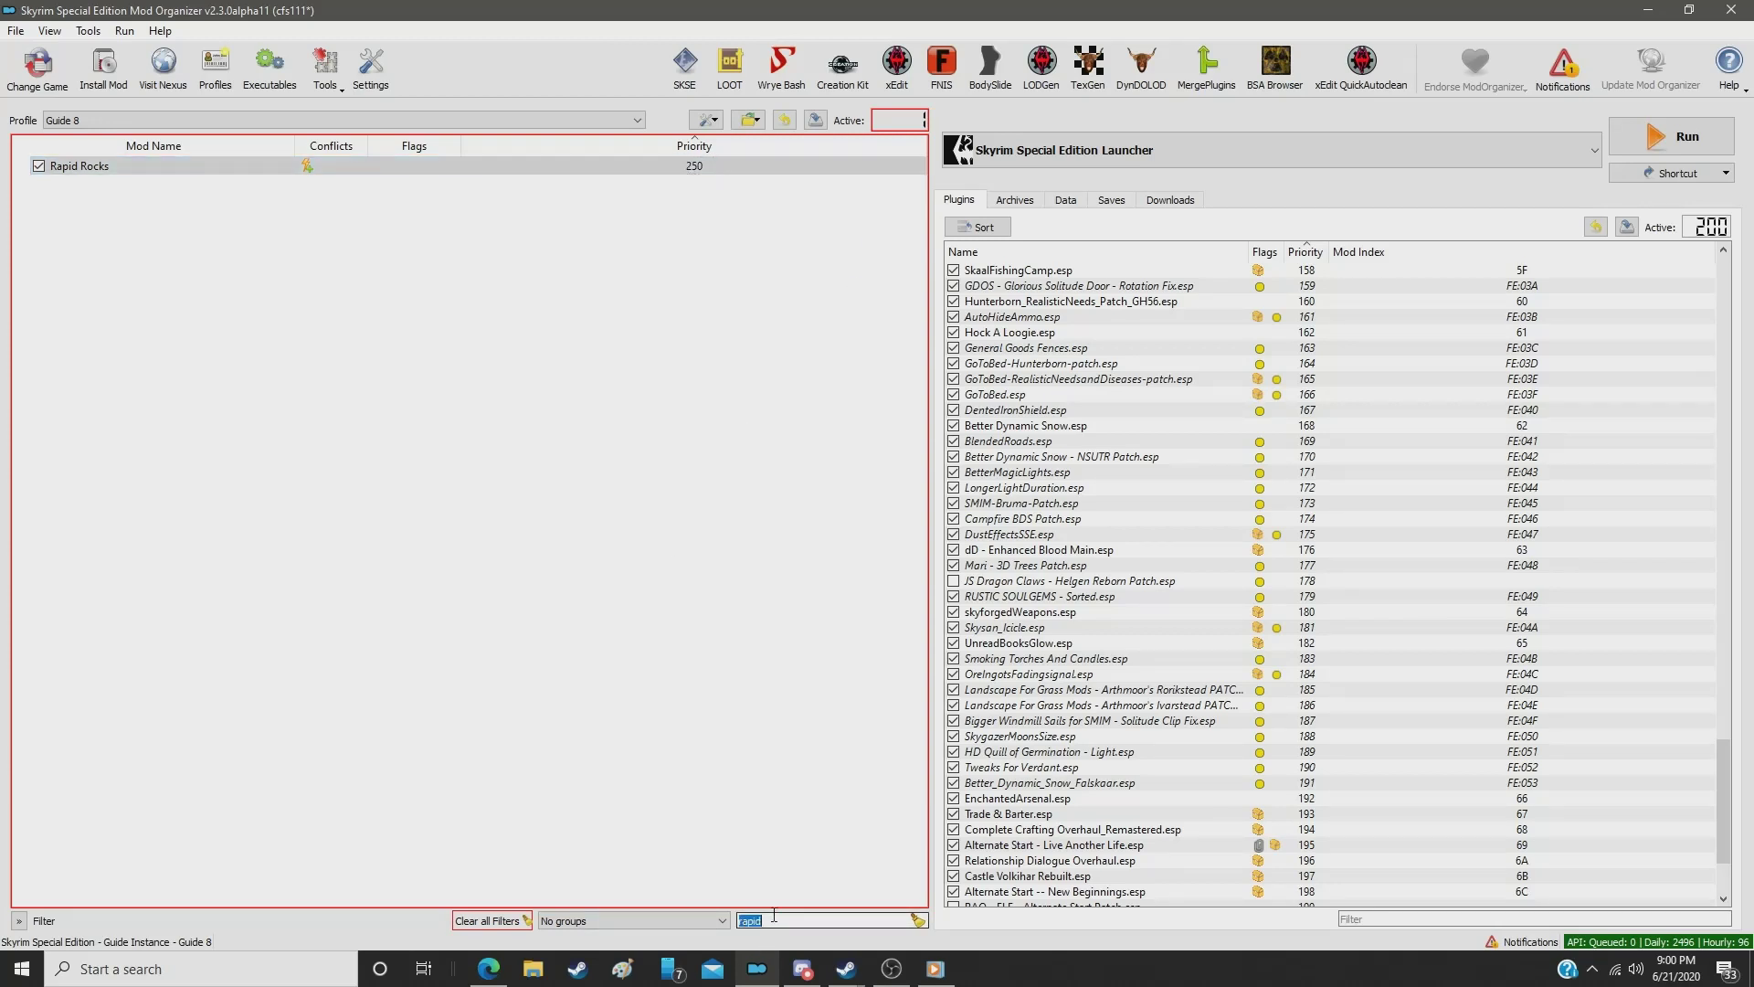
{"action": "type", "text": "giant"}
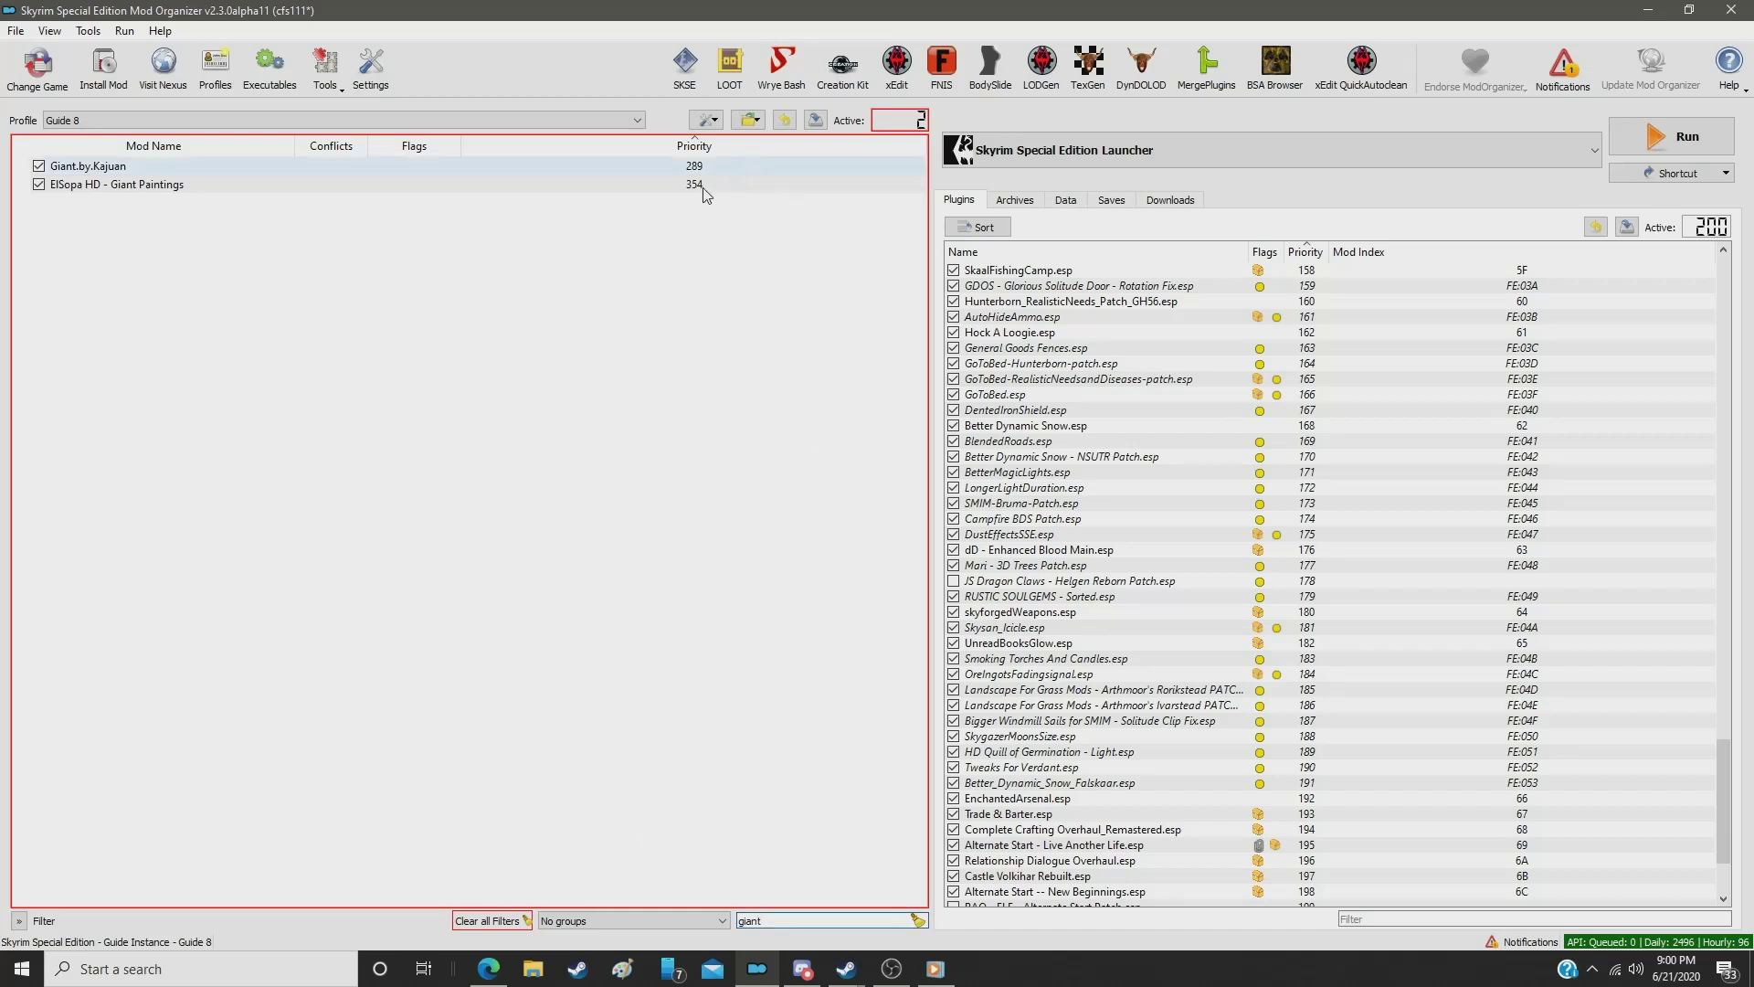
{"action": "left_click", "coordinate": [681, 186]}
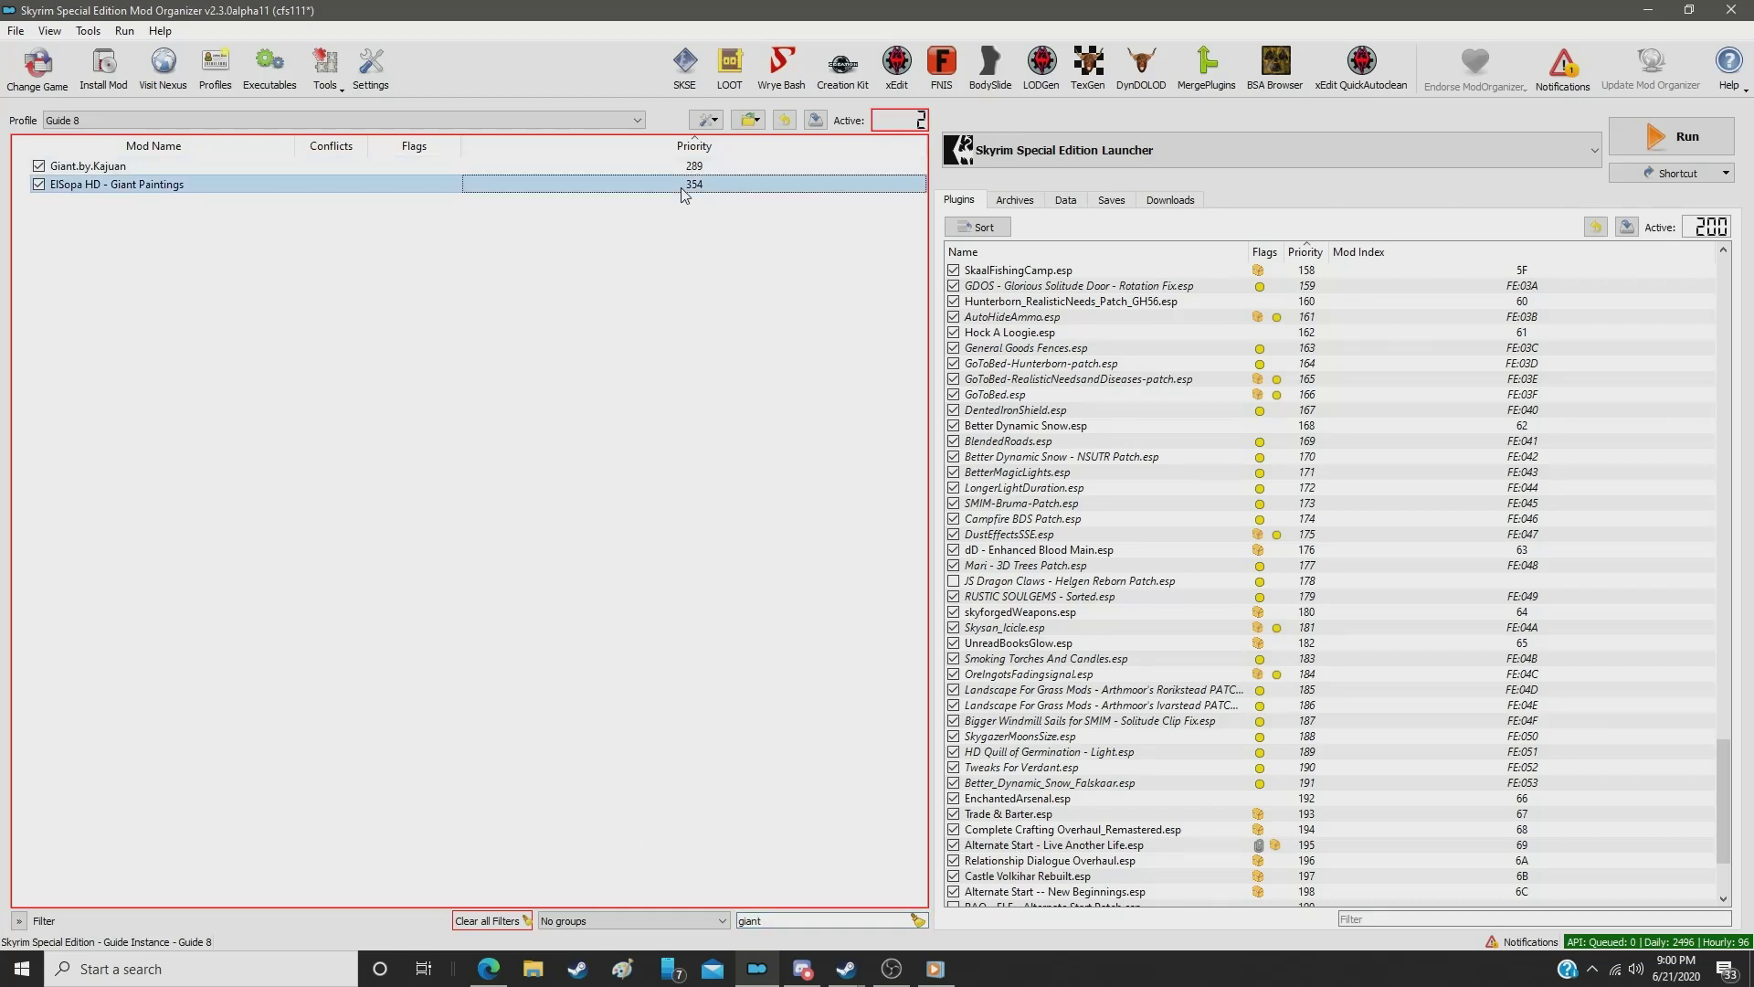
{"action": "double_click", "coordinate": [682, 190]}
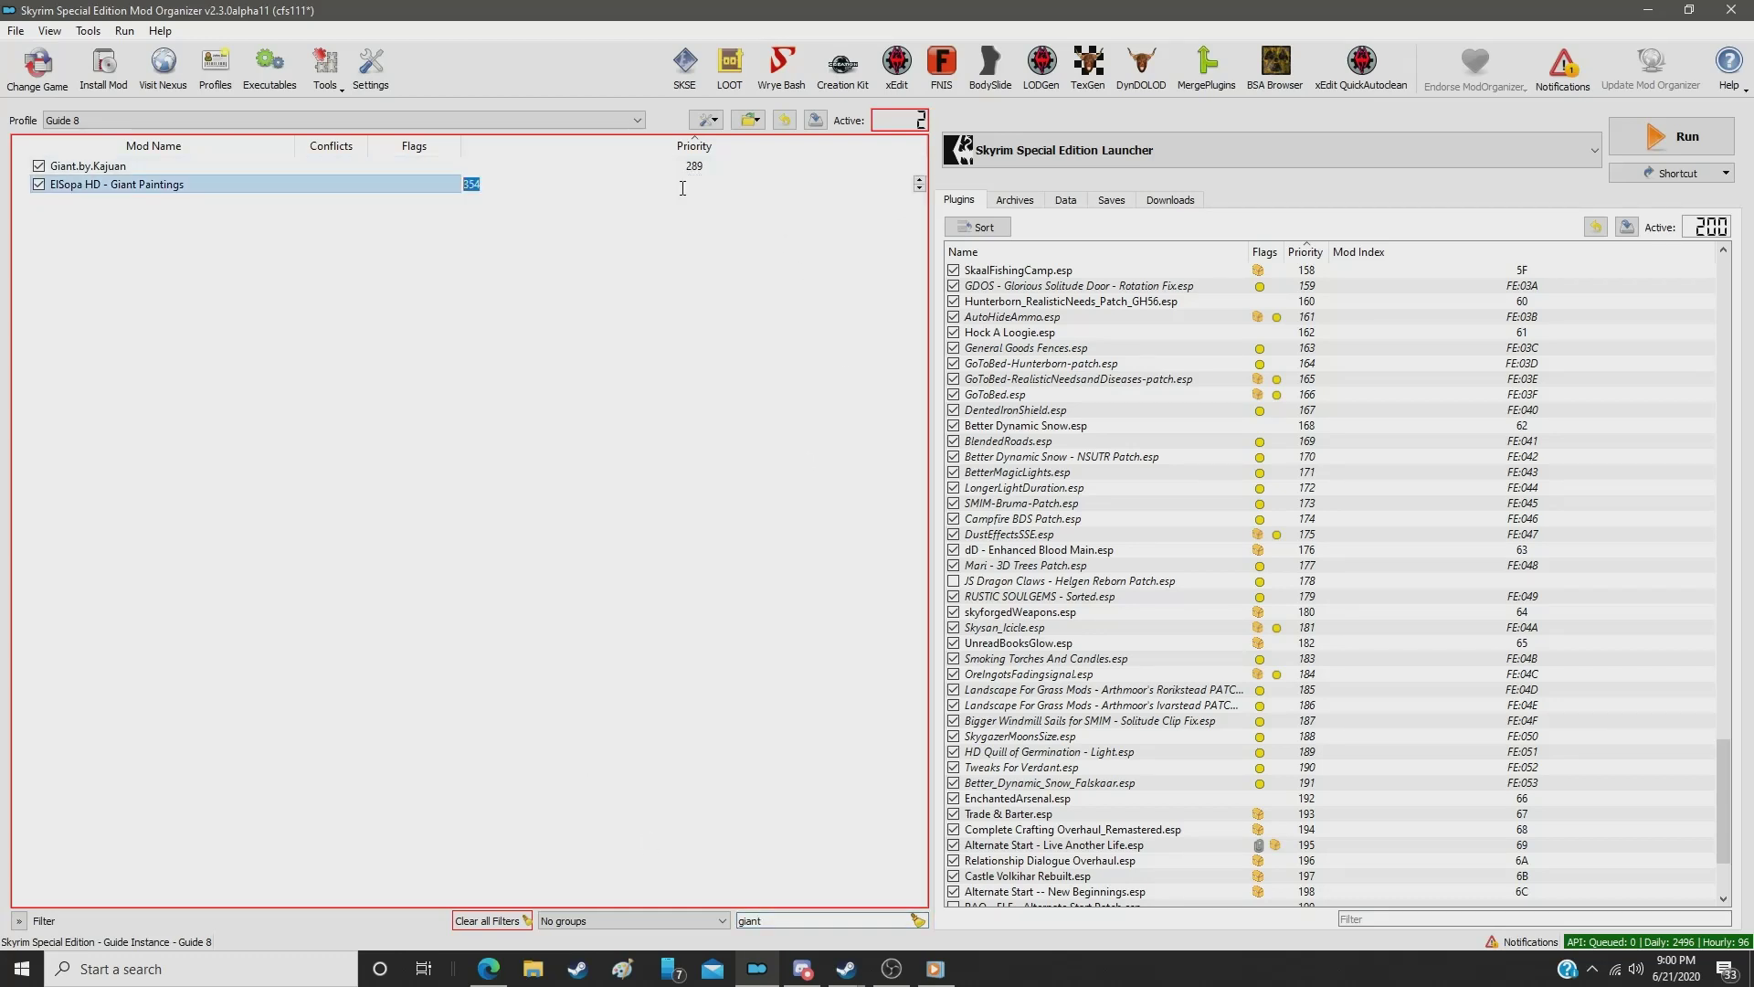
{"action": "type", "text": "251"}
{"action": "key", "text": "Return"}
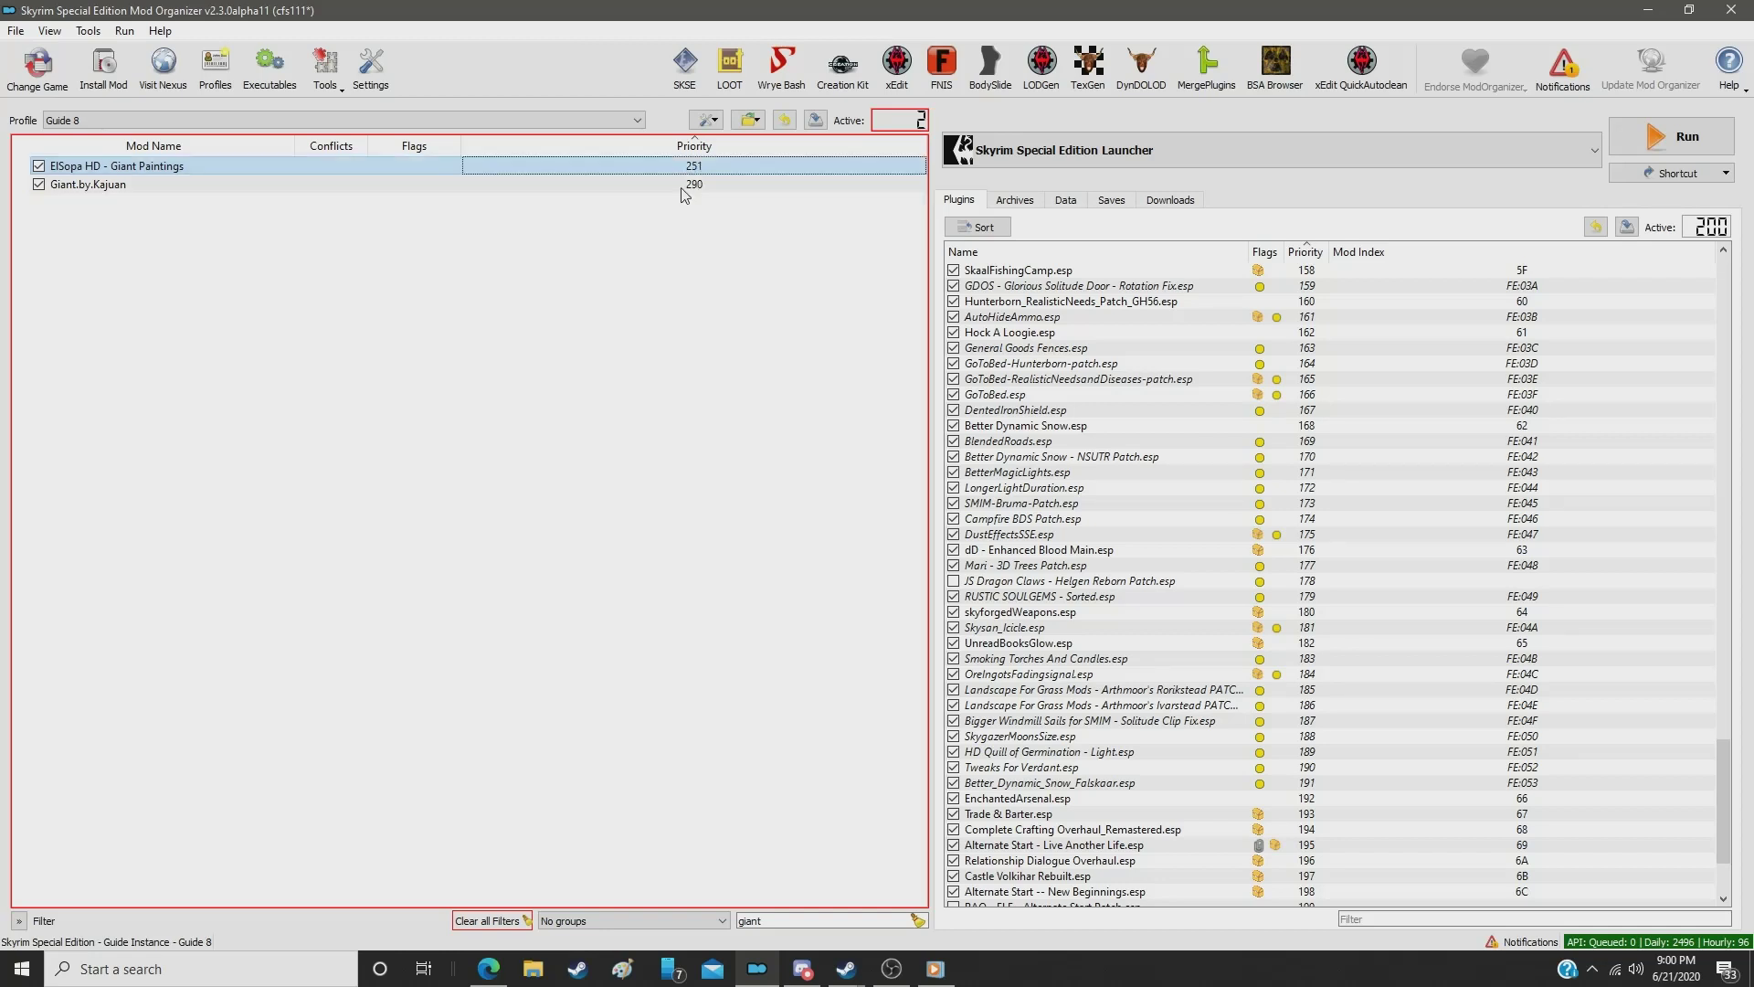
Step: Find MD's Farmhouses by filtering the mod list for "farm" and set its priority to 252
{"action": "double_click", "coordinate": [768, 920]}
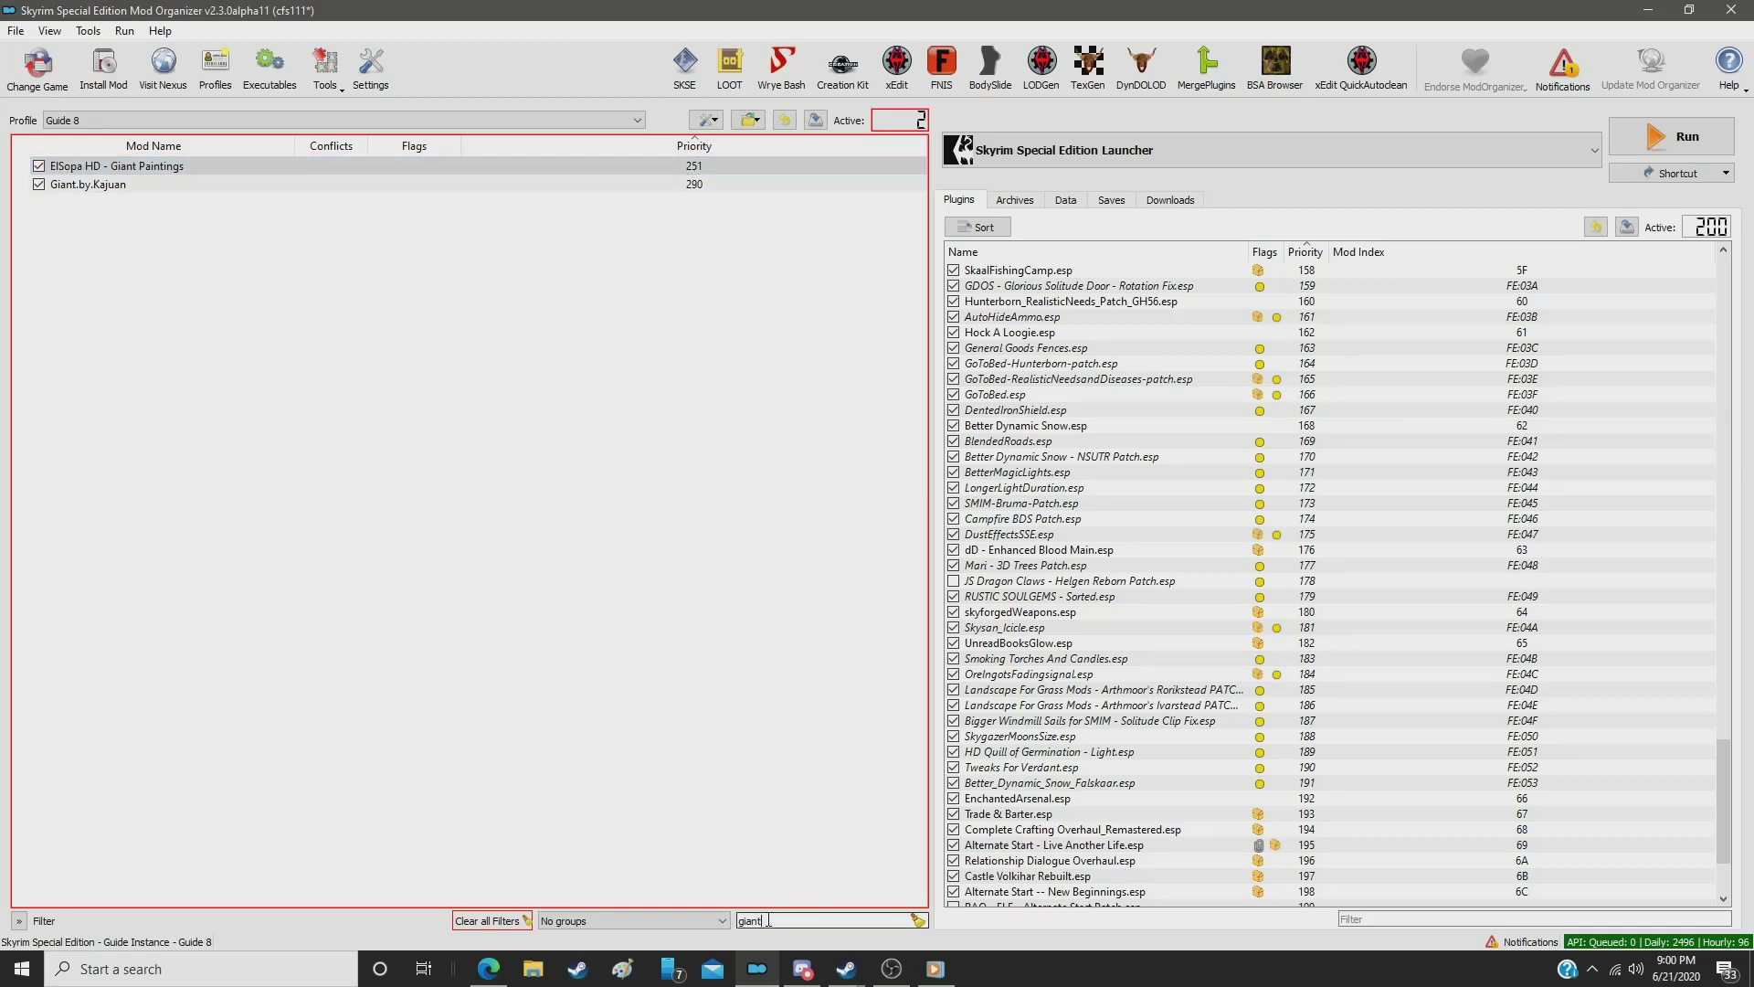
{"action": "type", "text": "fatrm"}
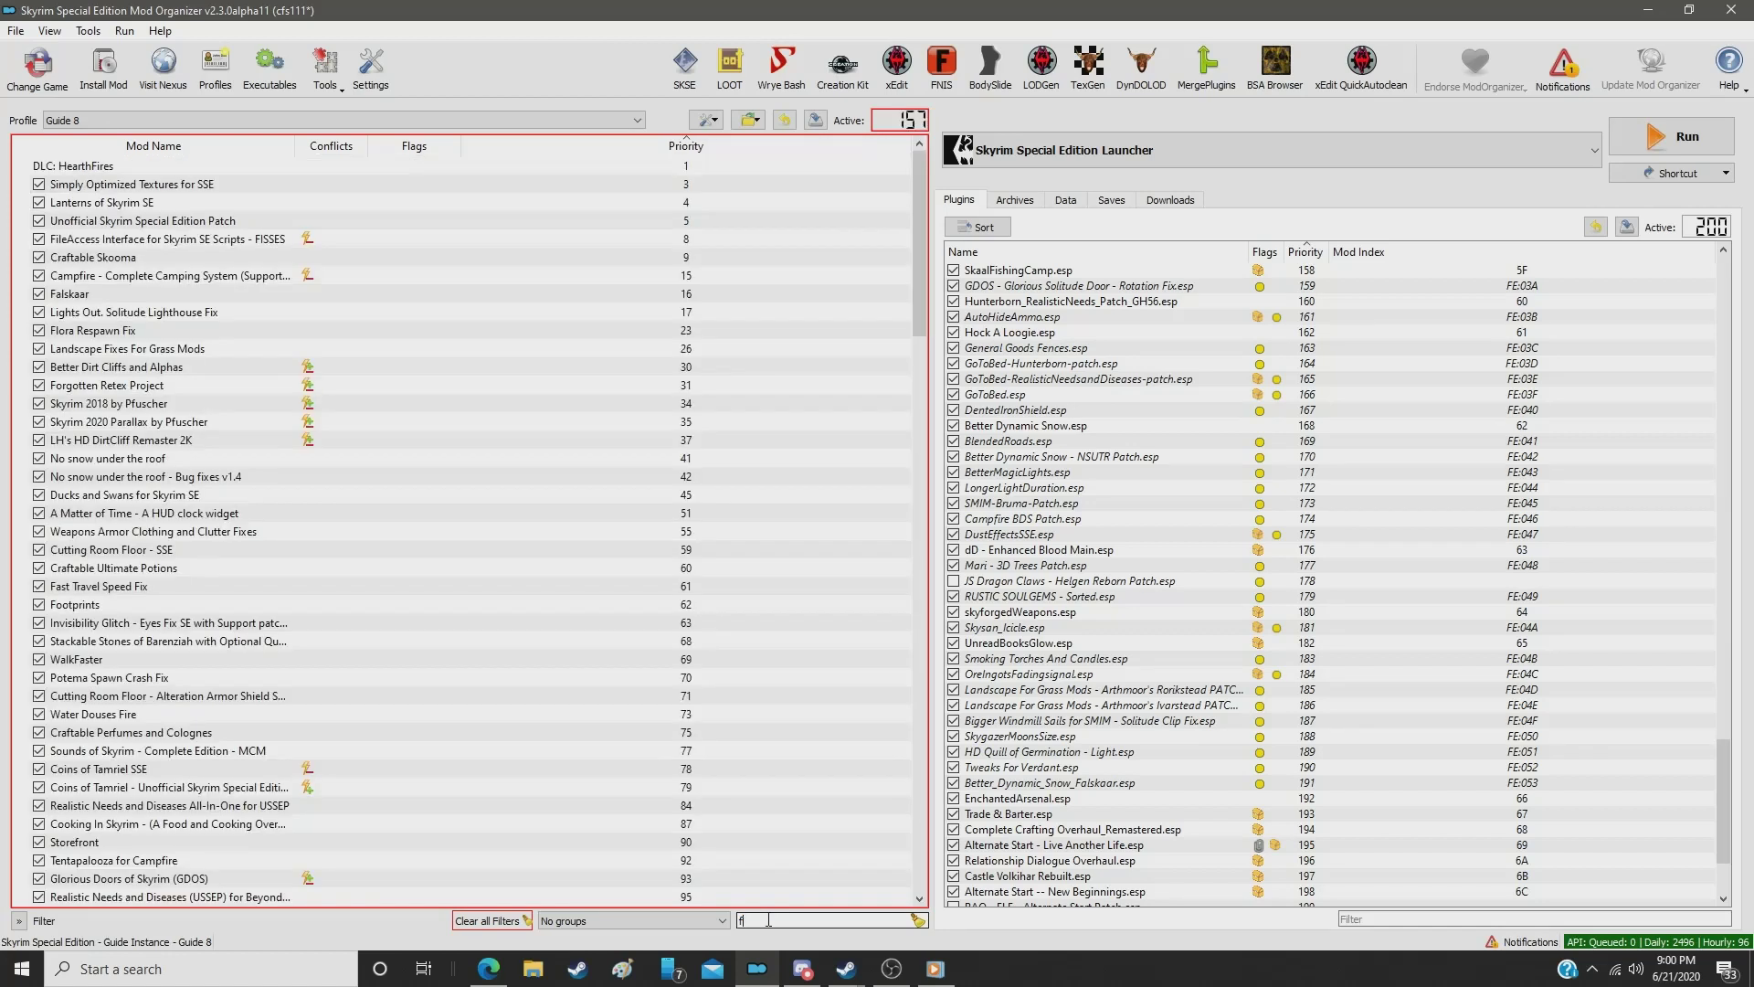
{"action": "key", "text": "BackSpace"}
{"action": "key", "text": "BackSpace"}
{"action": "key", "text": "BackSpace"}
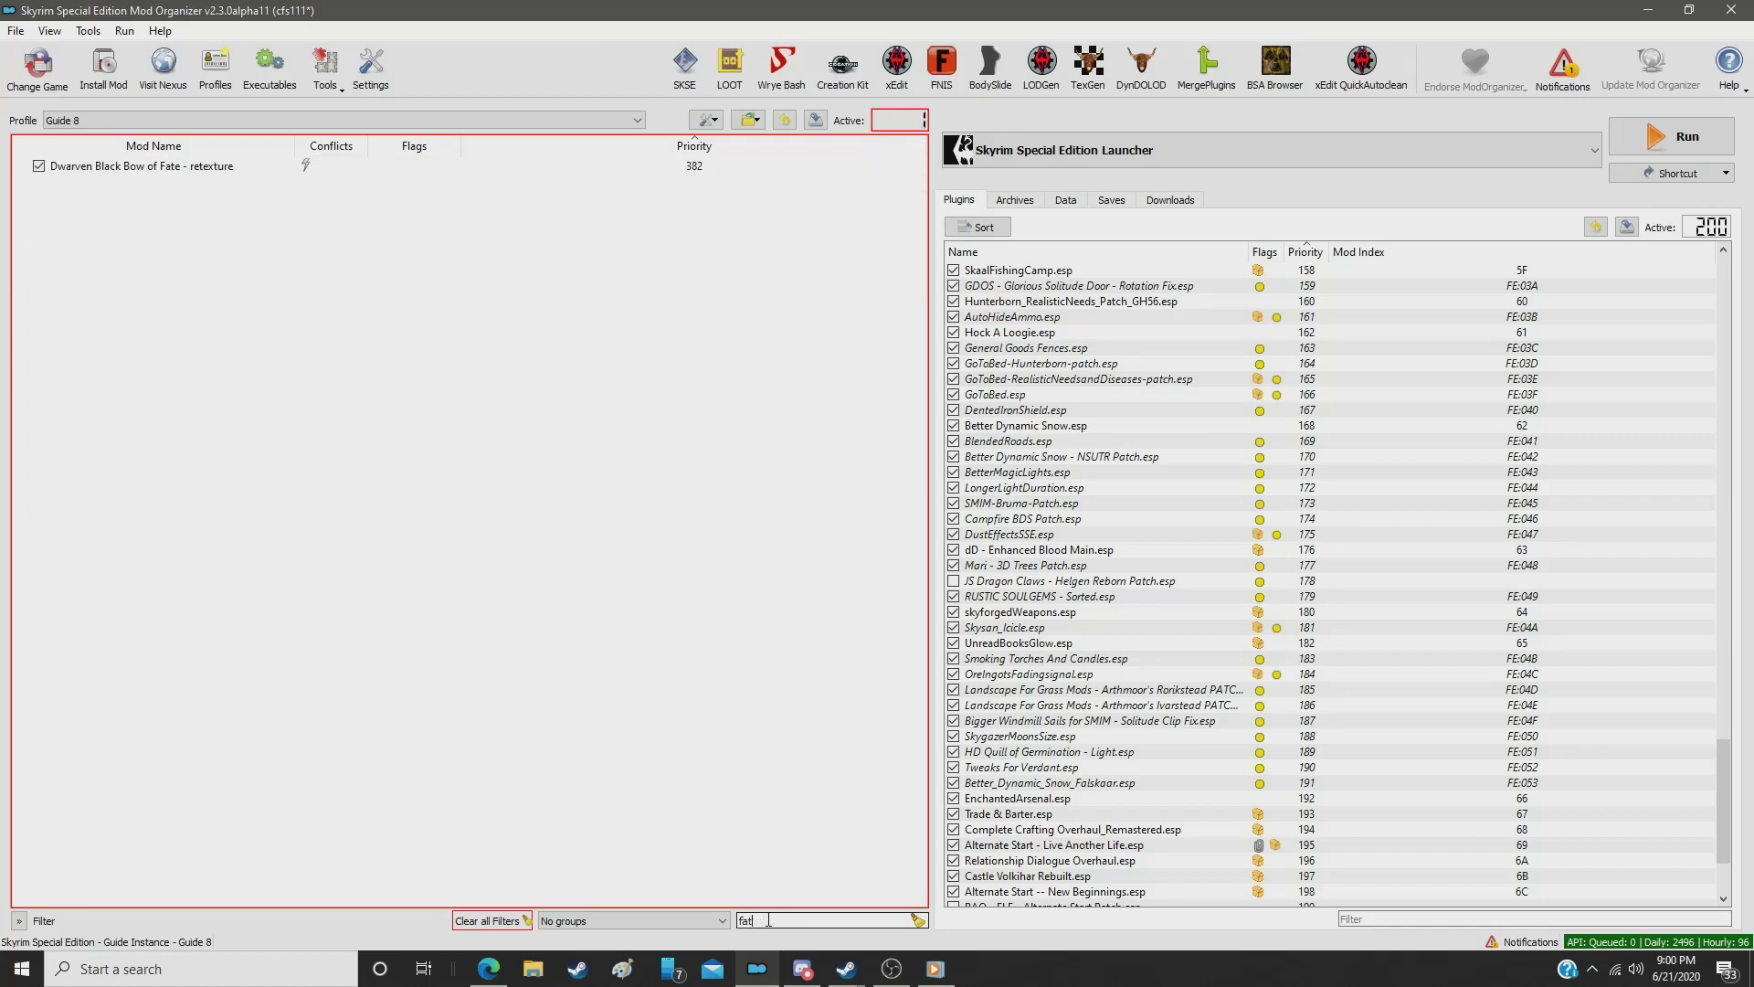
{"action": "type", "text": "rm"}
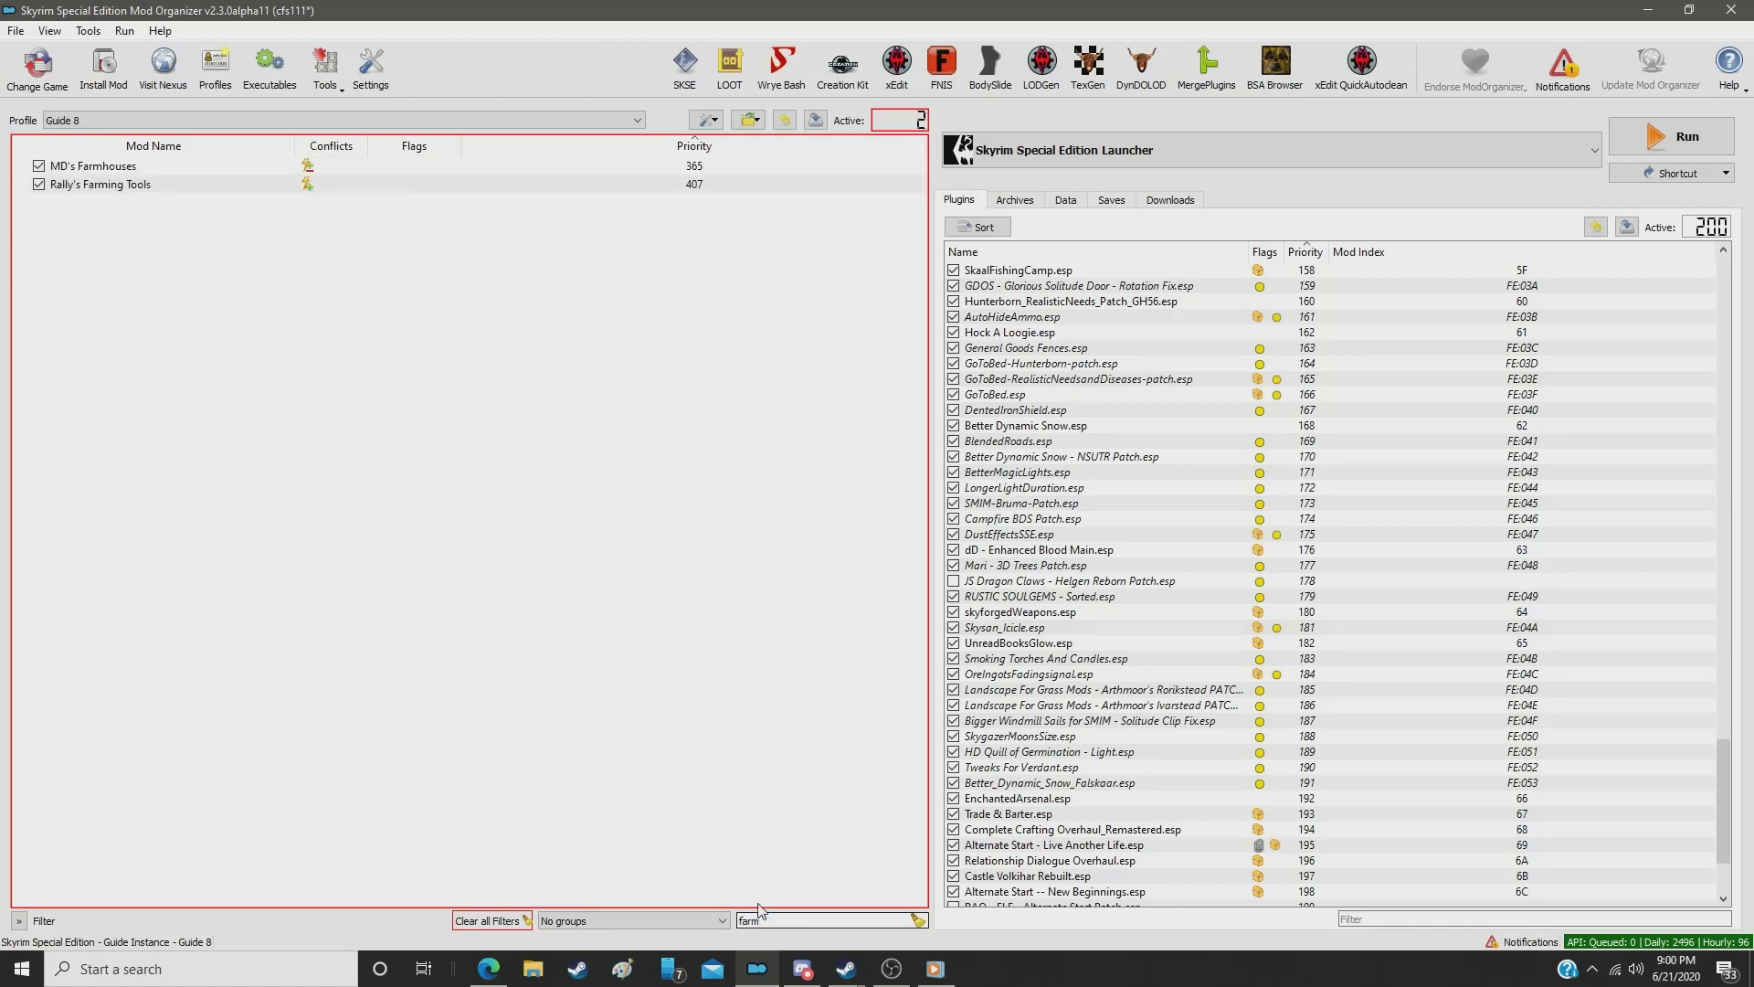
{"action": "left_click", "coordinate": [695, 169]}
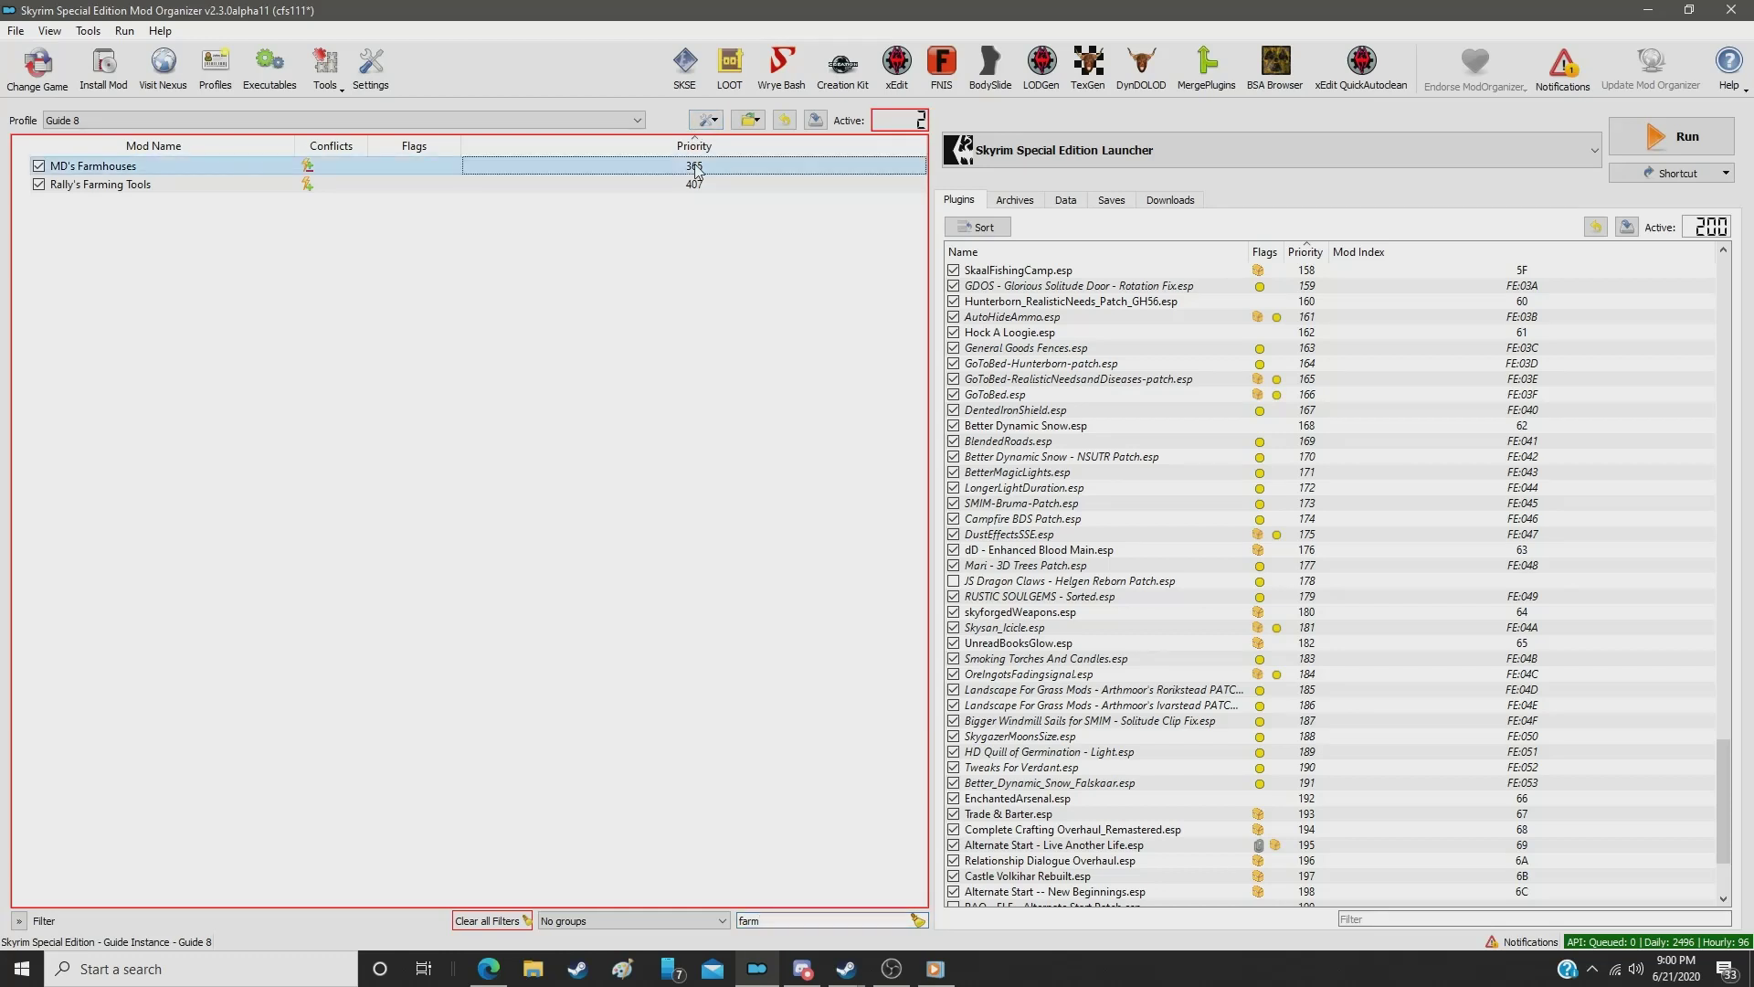
{"action": "double_click", "coordinate": [696, 167]}
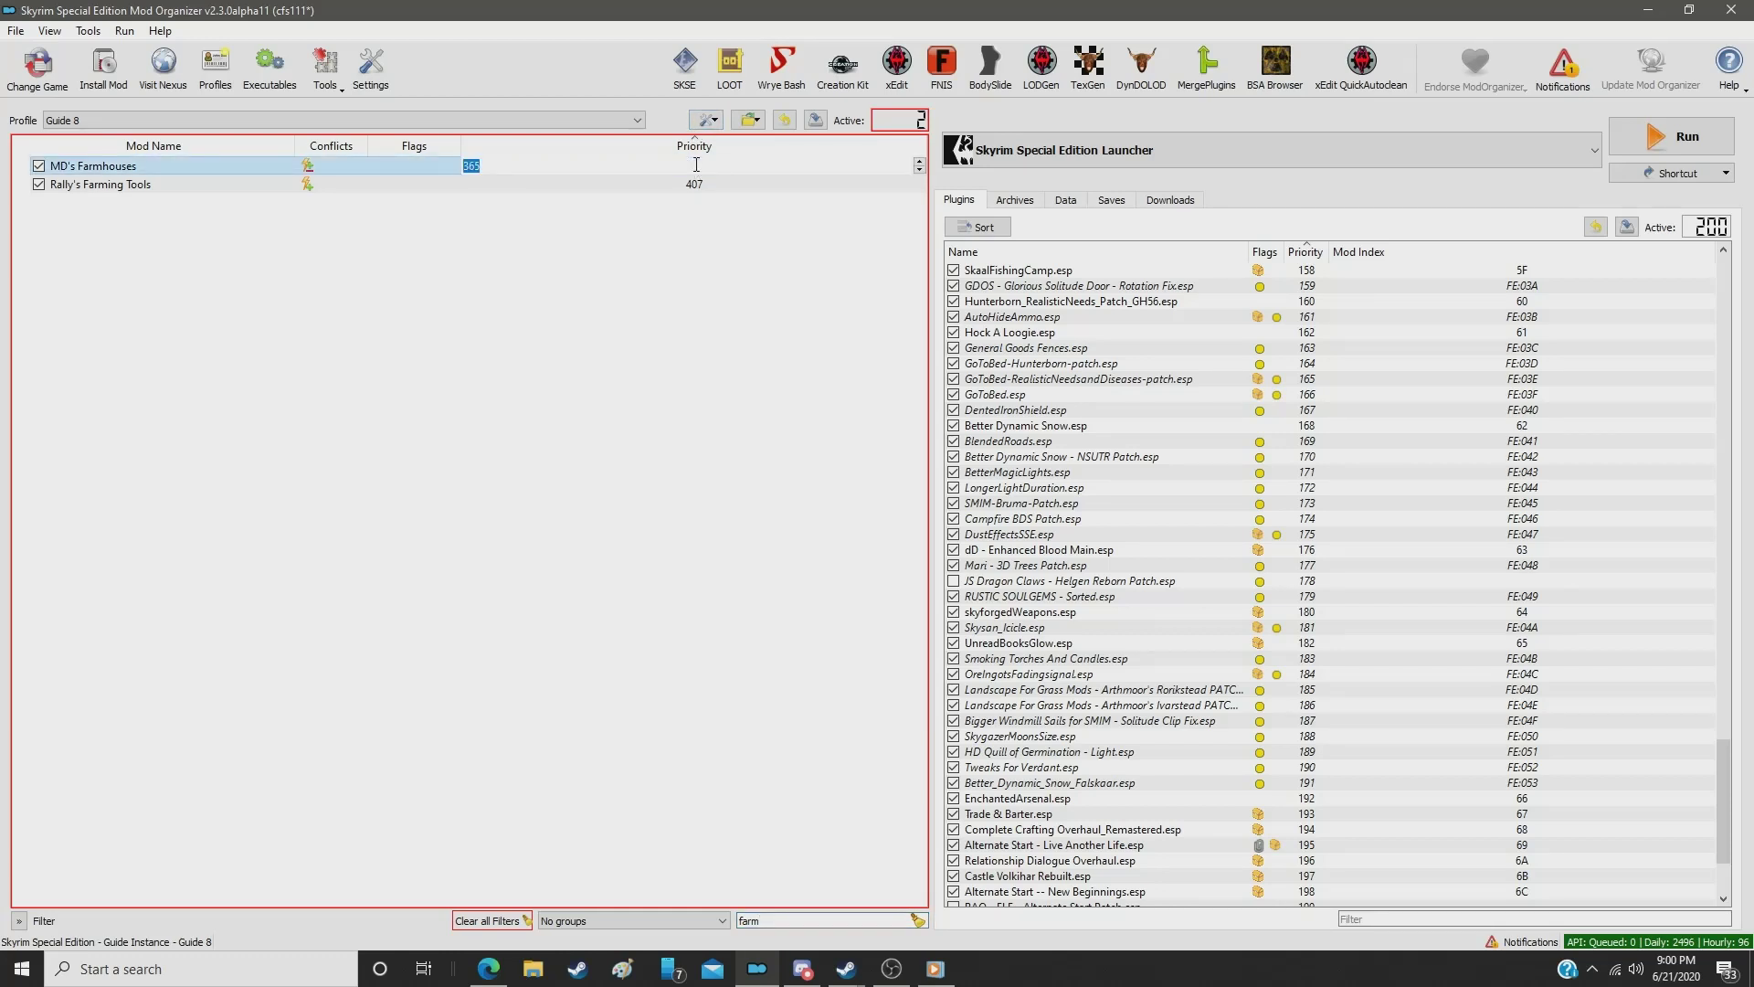
{"action": "type", "text": "252"}
{"action": "key", "text": "Return"}
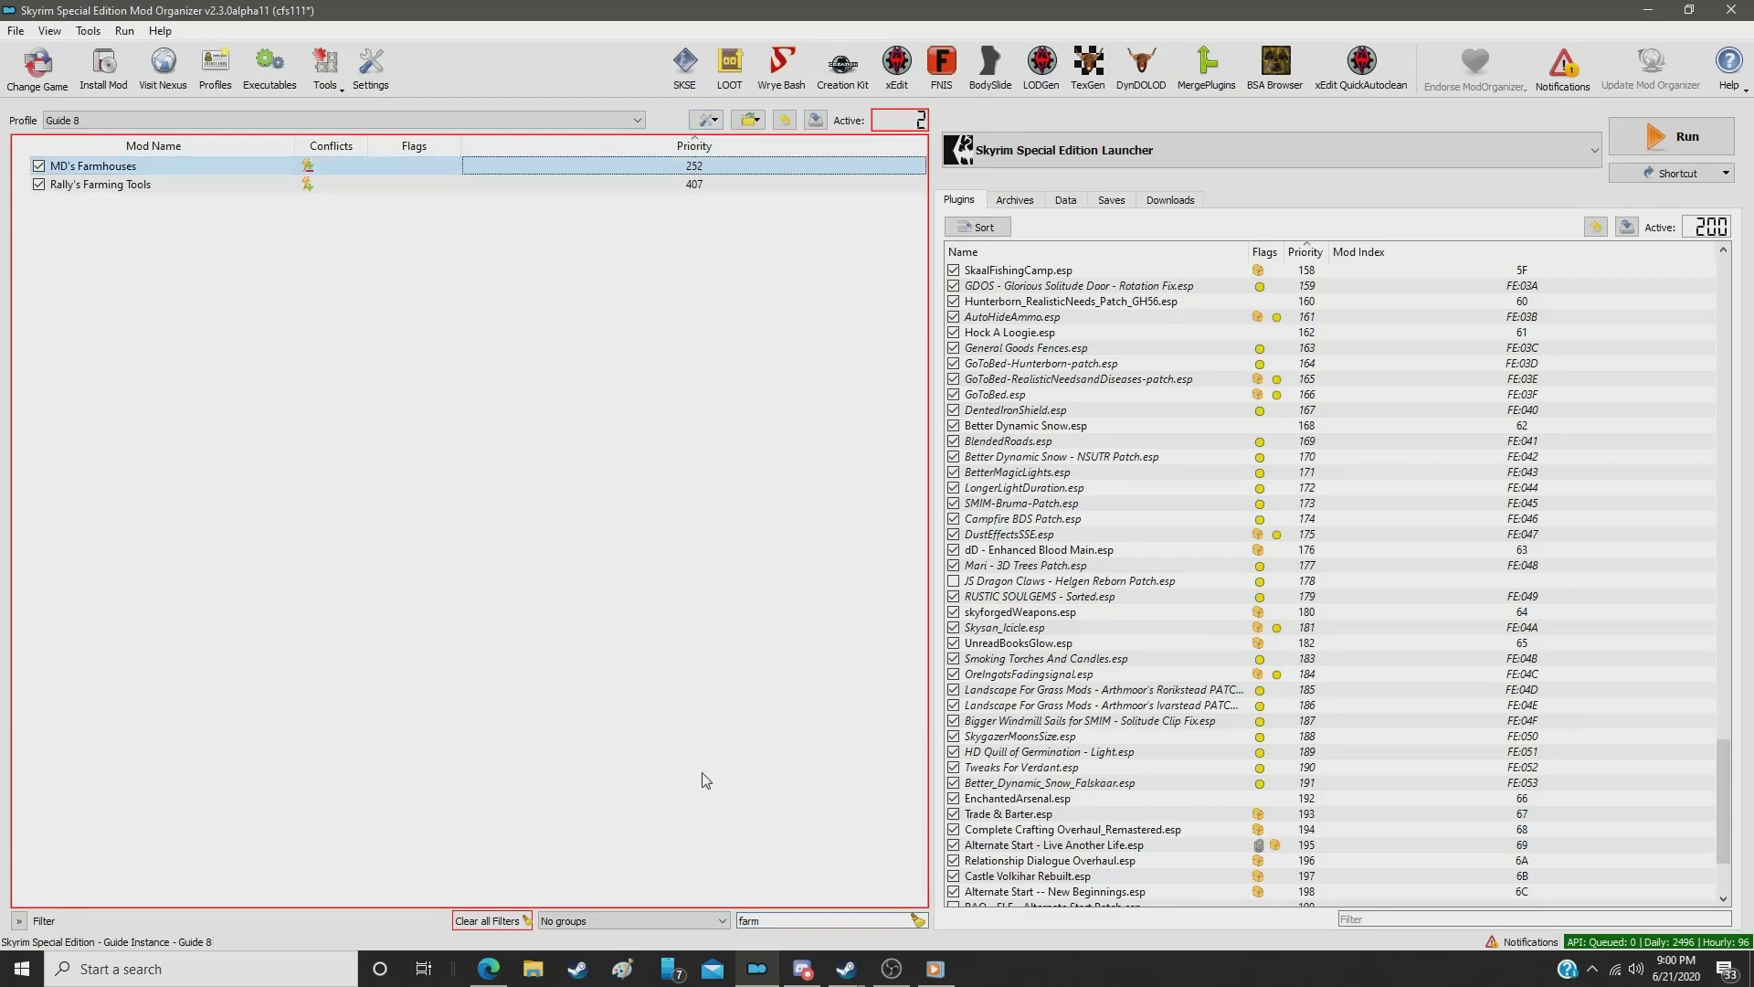
Step: Find MD's Photoreal Mines by filtering the mod list for "mine" and set its priority to 253
{"action": "double_click", "coordinate": [783, 926]}
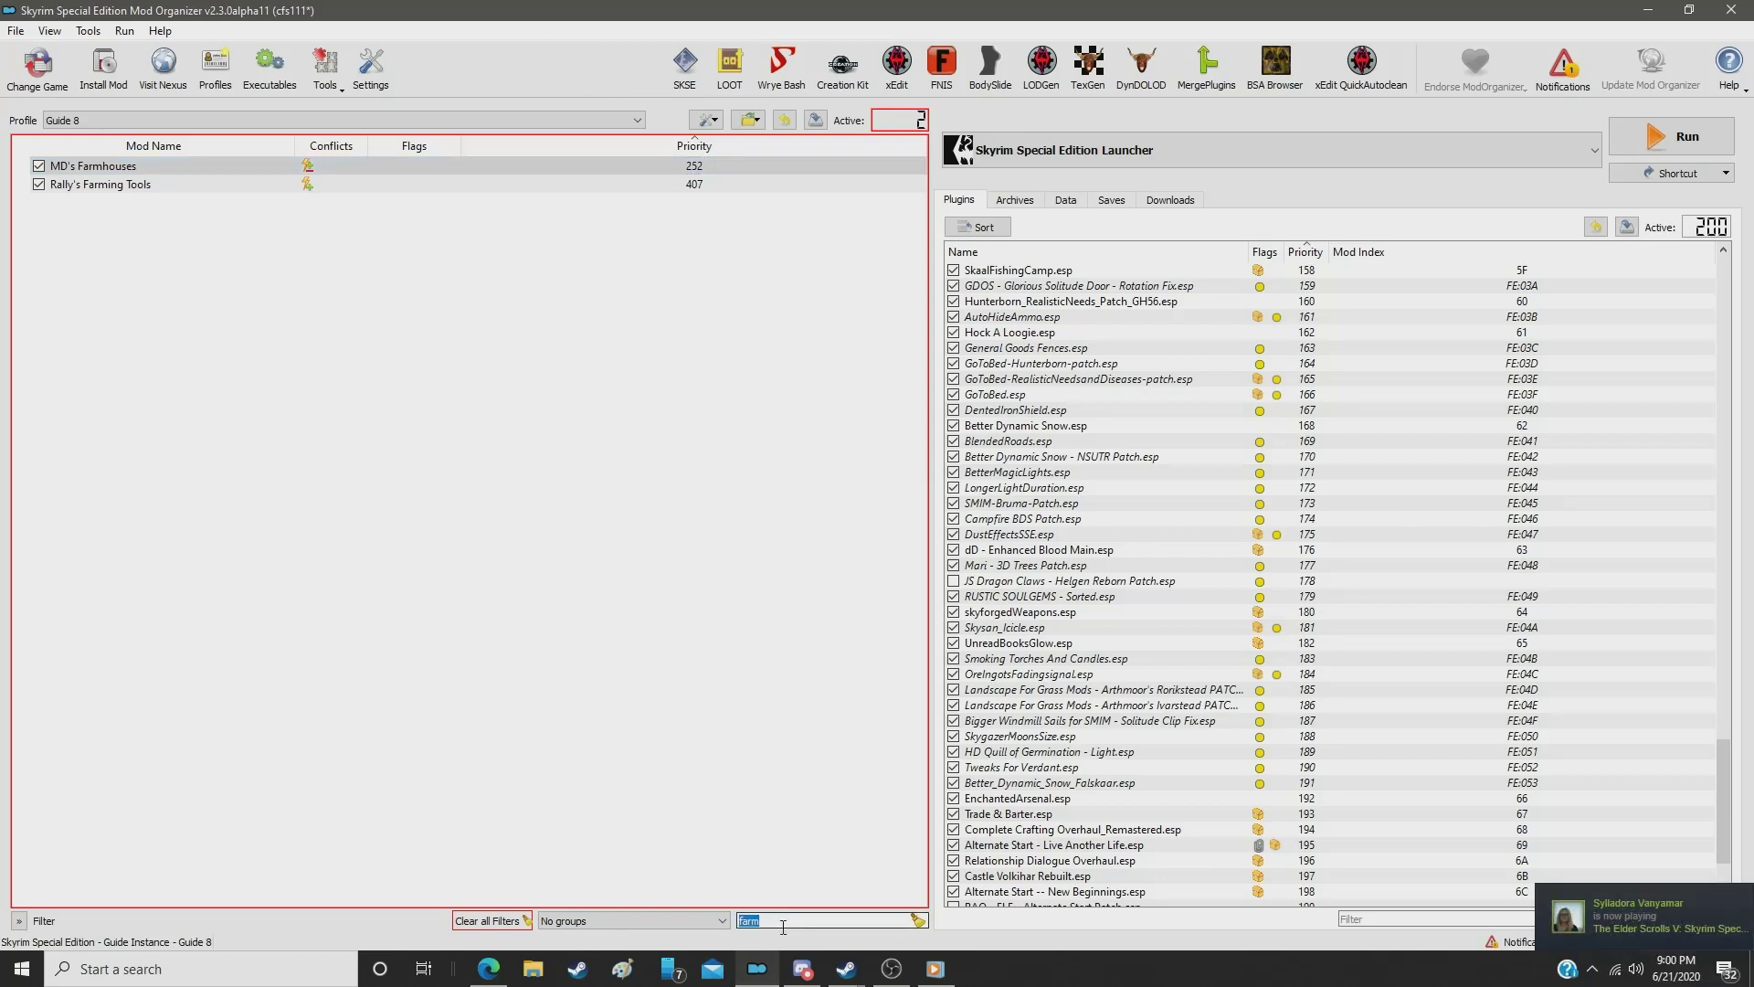
{"action": "type", "text": "mine"}
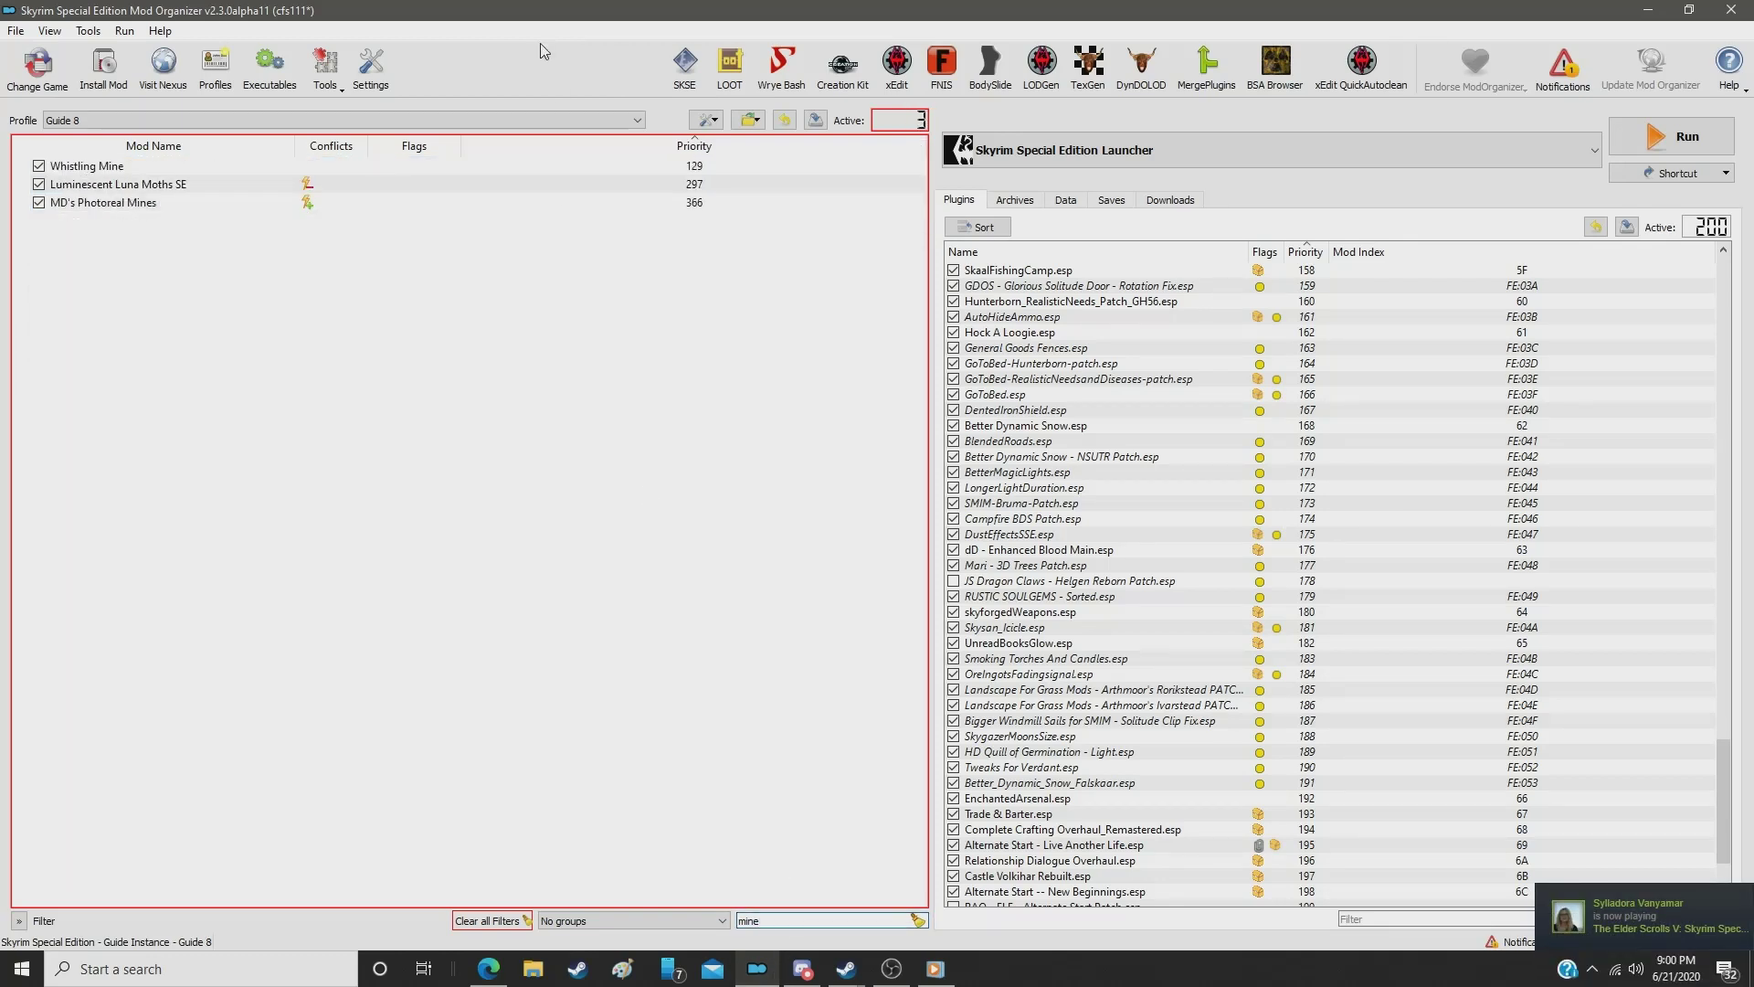
{"action": "left_click", "coordinate": [692, 205]}
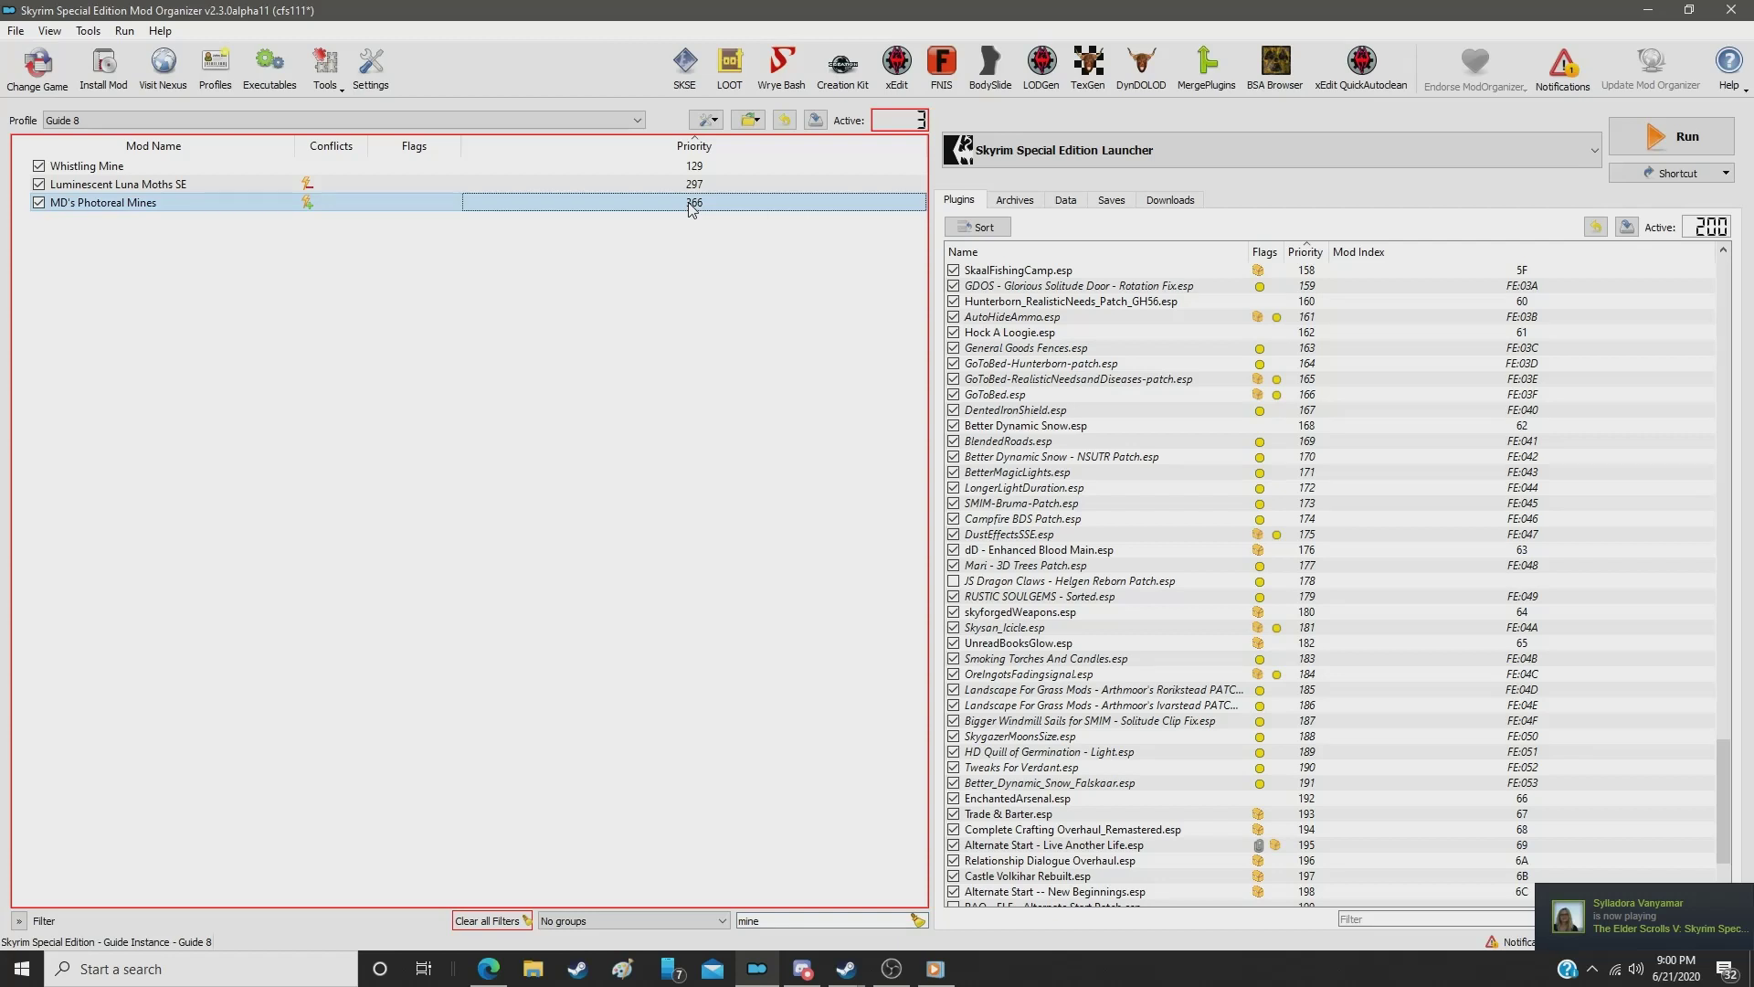
{"action": "double_click", "coordinate": [691, 202]}
{"action": "type", "text": "253"}
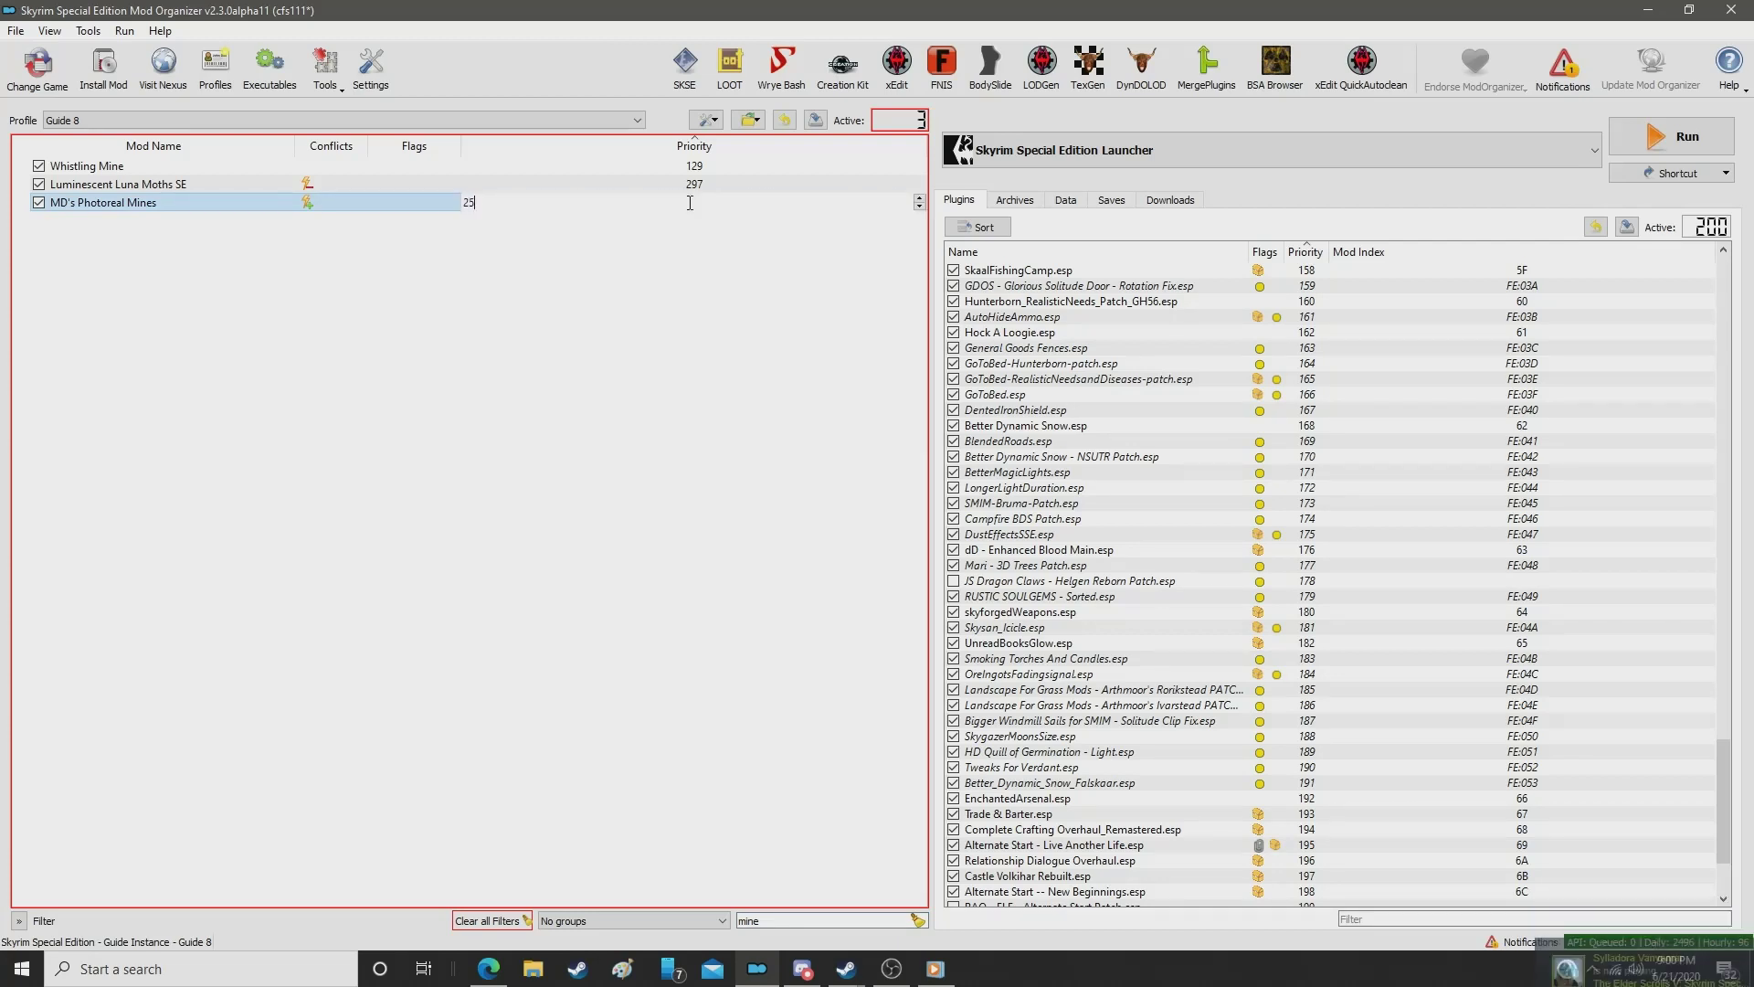
{"action": "key", "text": "Return"}
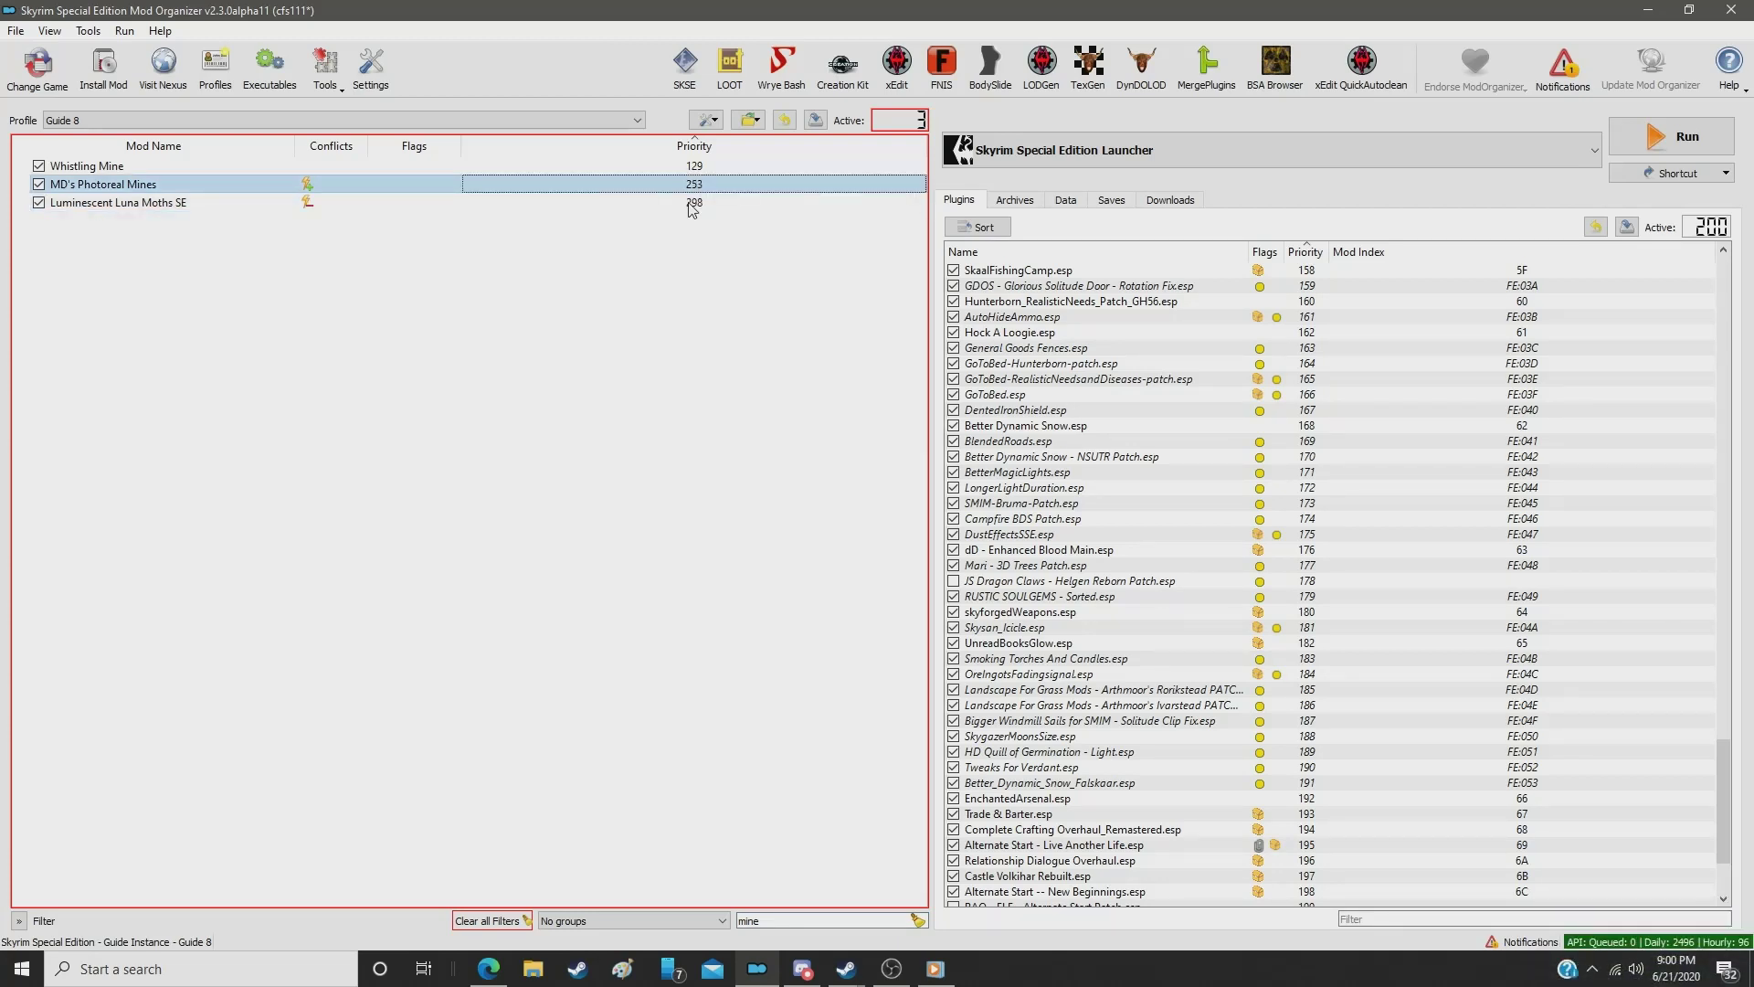
Step: Find Remiros' Fort Dawnguard HD by filtering the mod list for "dawngu" and set its priority to 254
{"action": "double_click", "coordinate": [808, 923]}
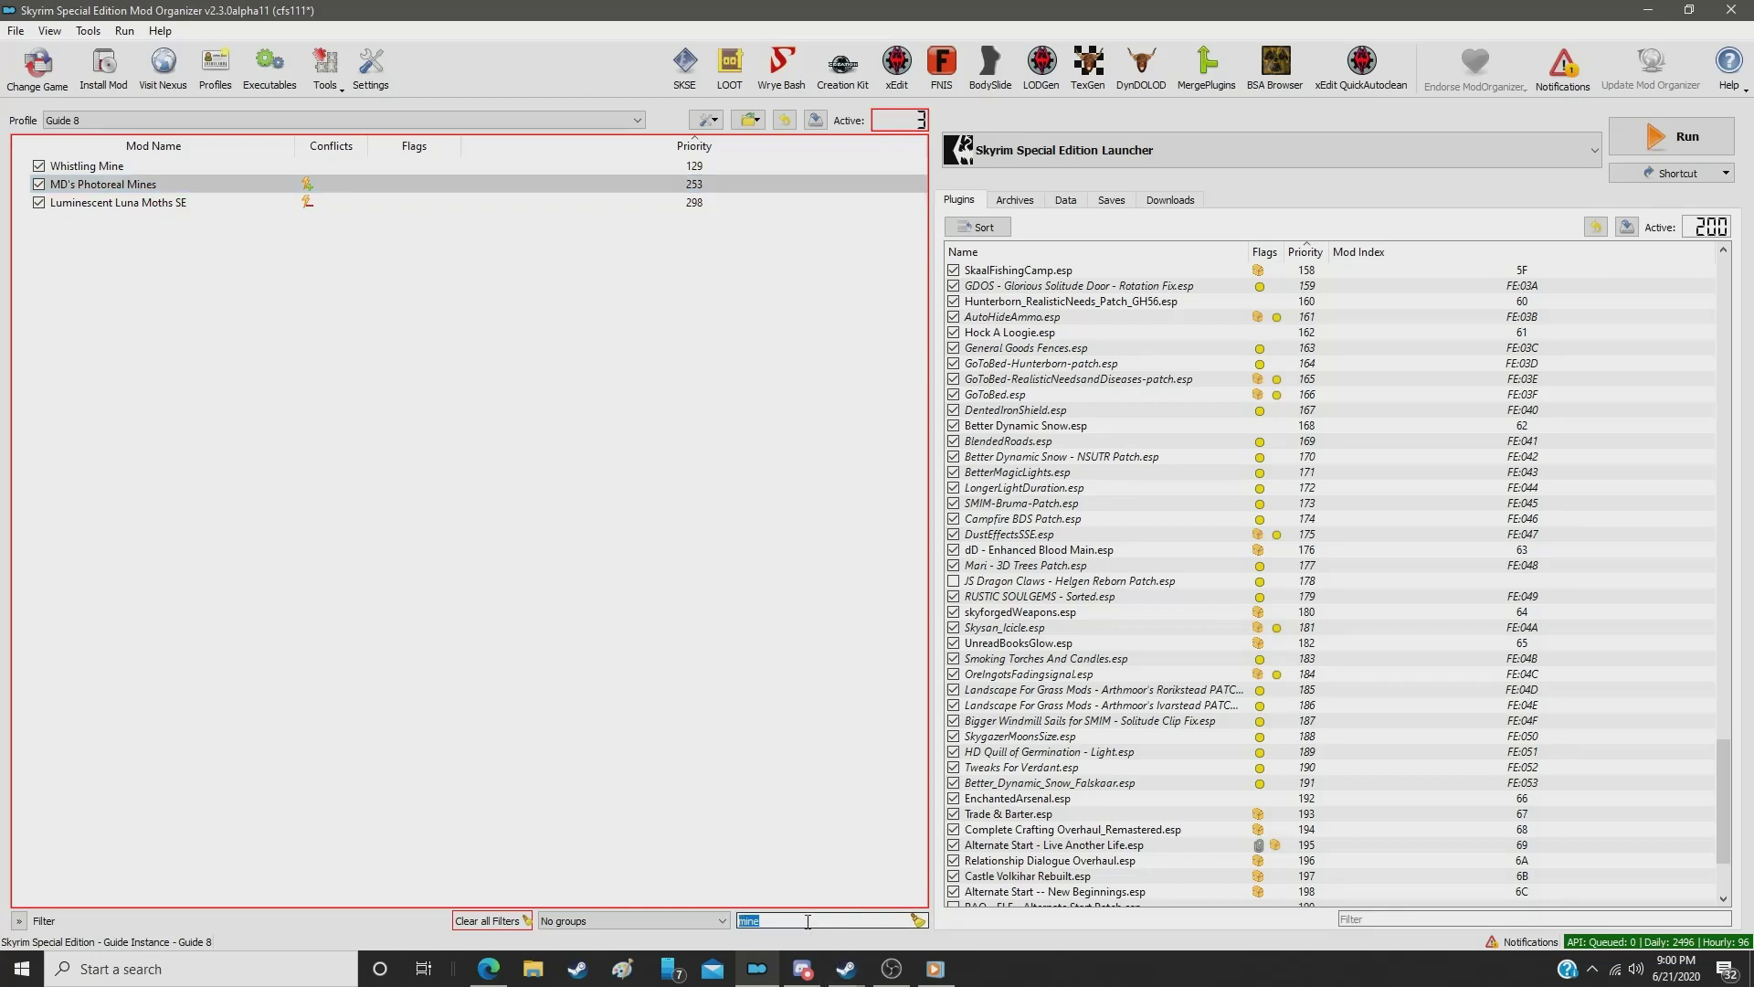
{"action": "type", "text": "dawngu"}
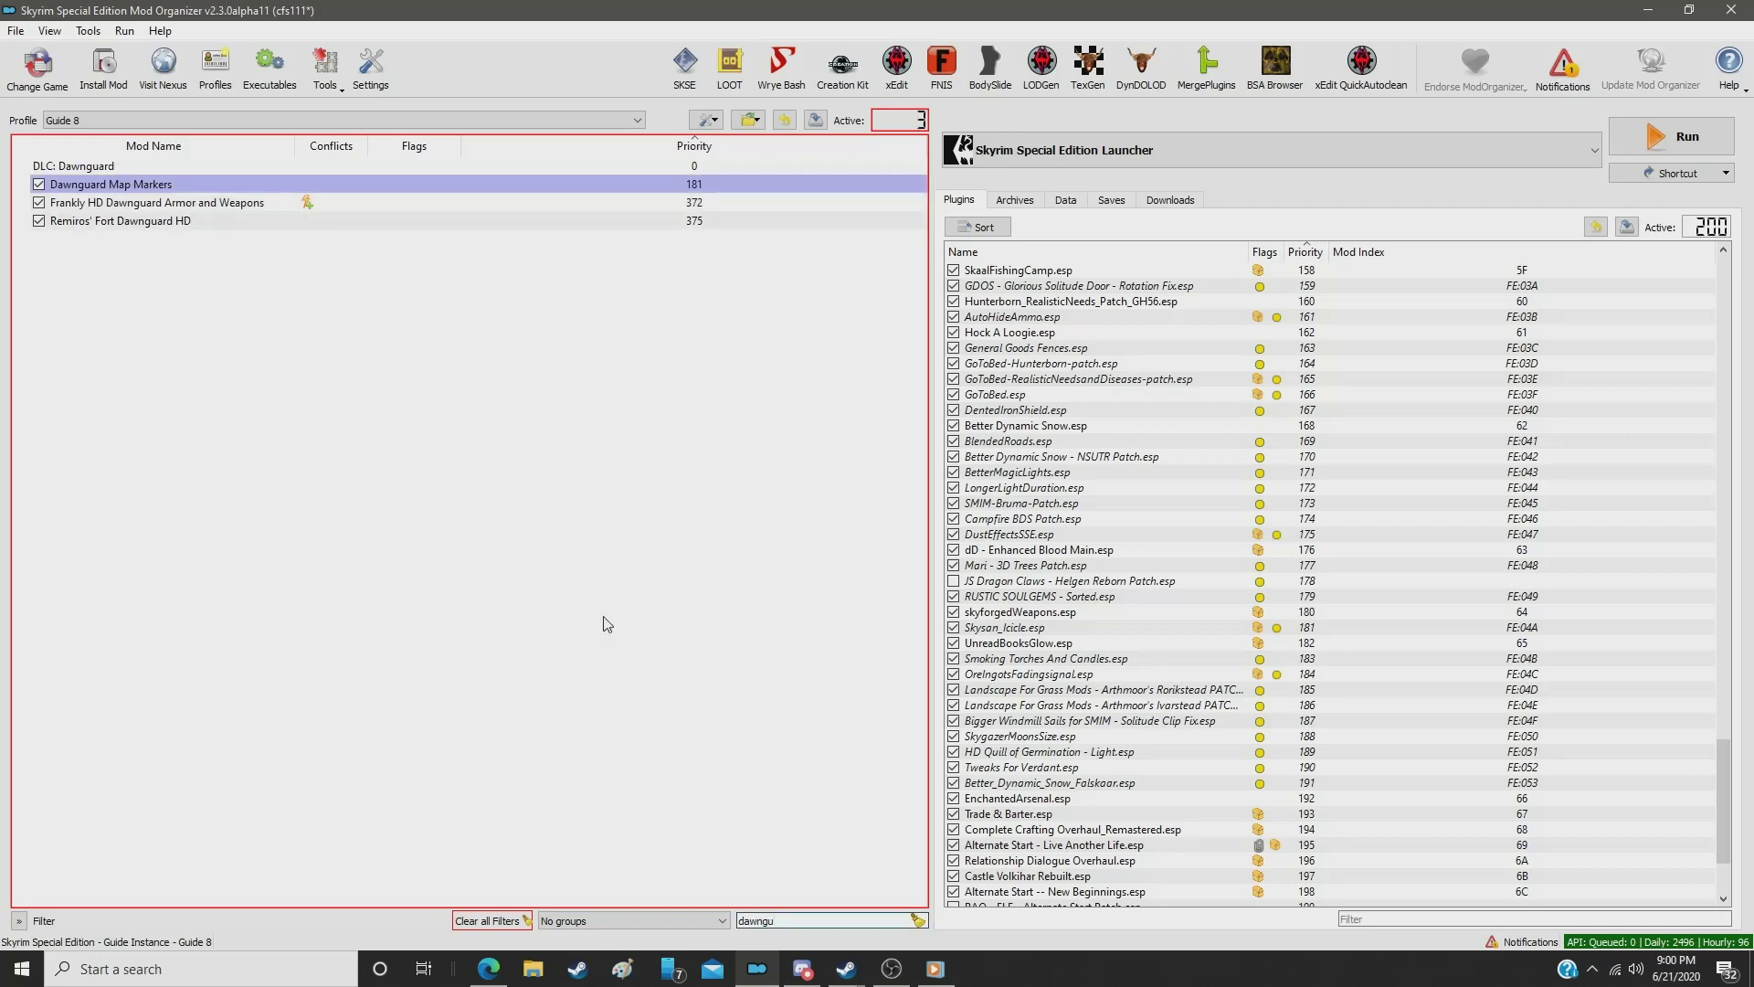
{"action": "left_click", "coordinate": [660, 223]}
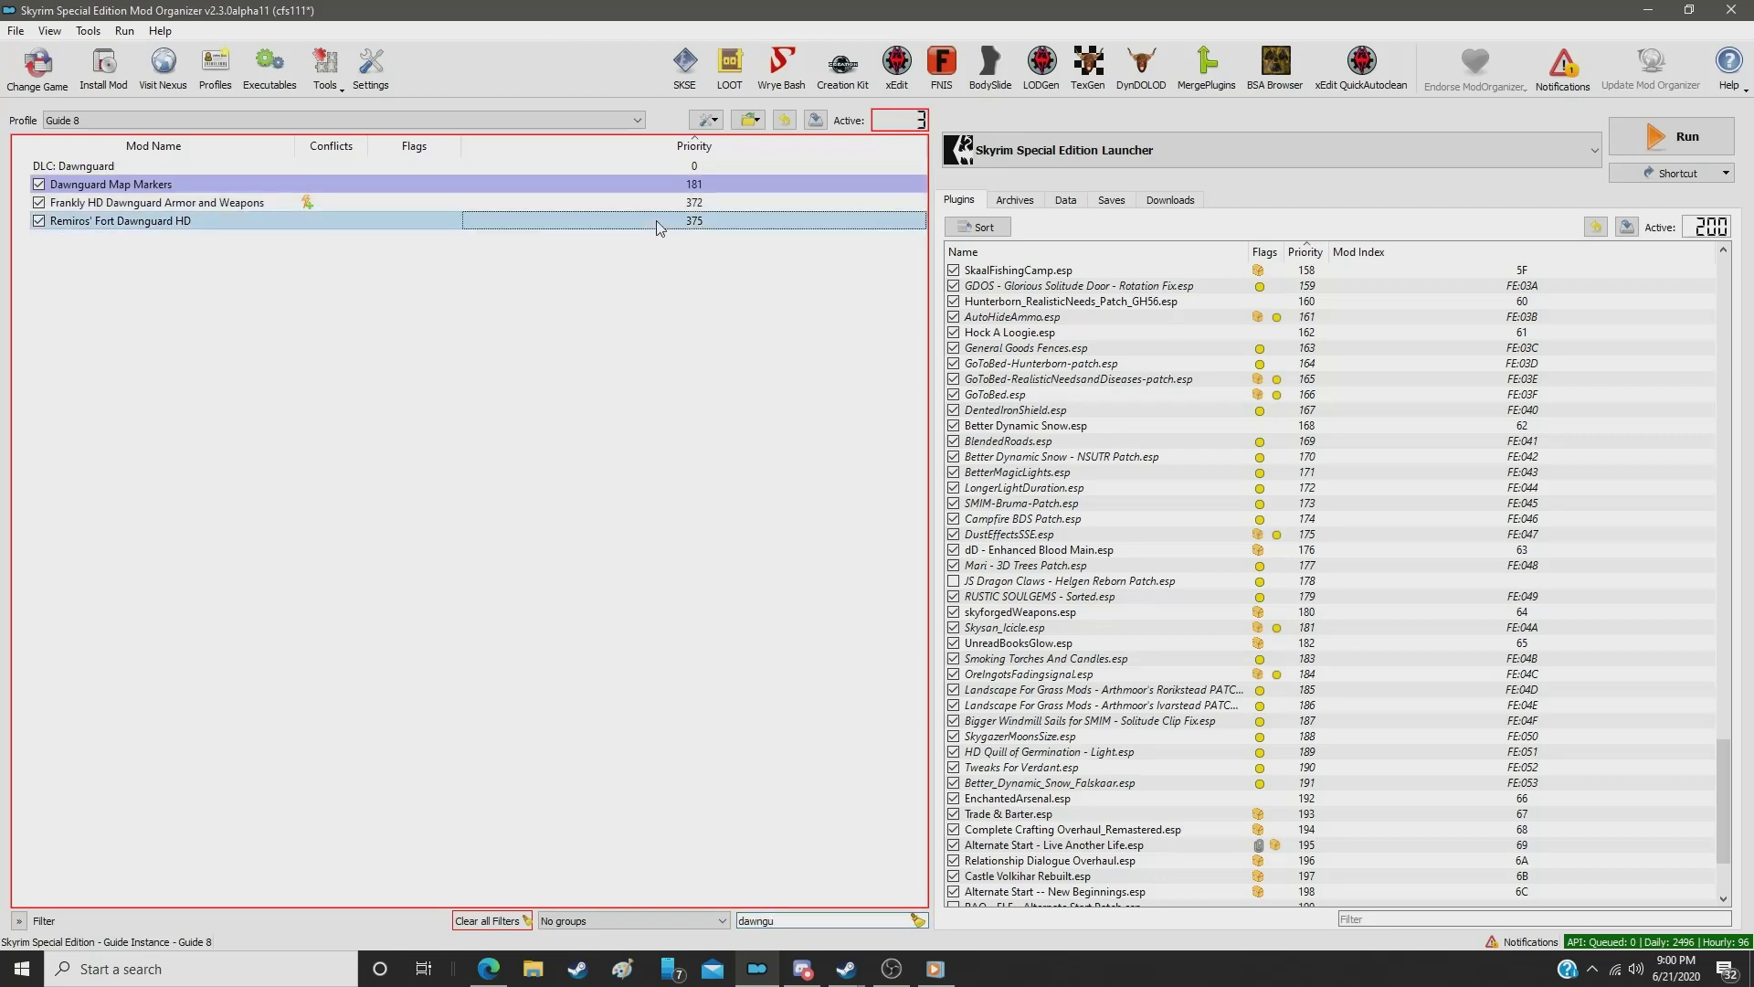
{"action": "double_click", "coordinate": [659, 221]}
{"action": "type", "text": "254"}
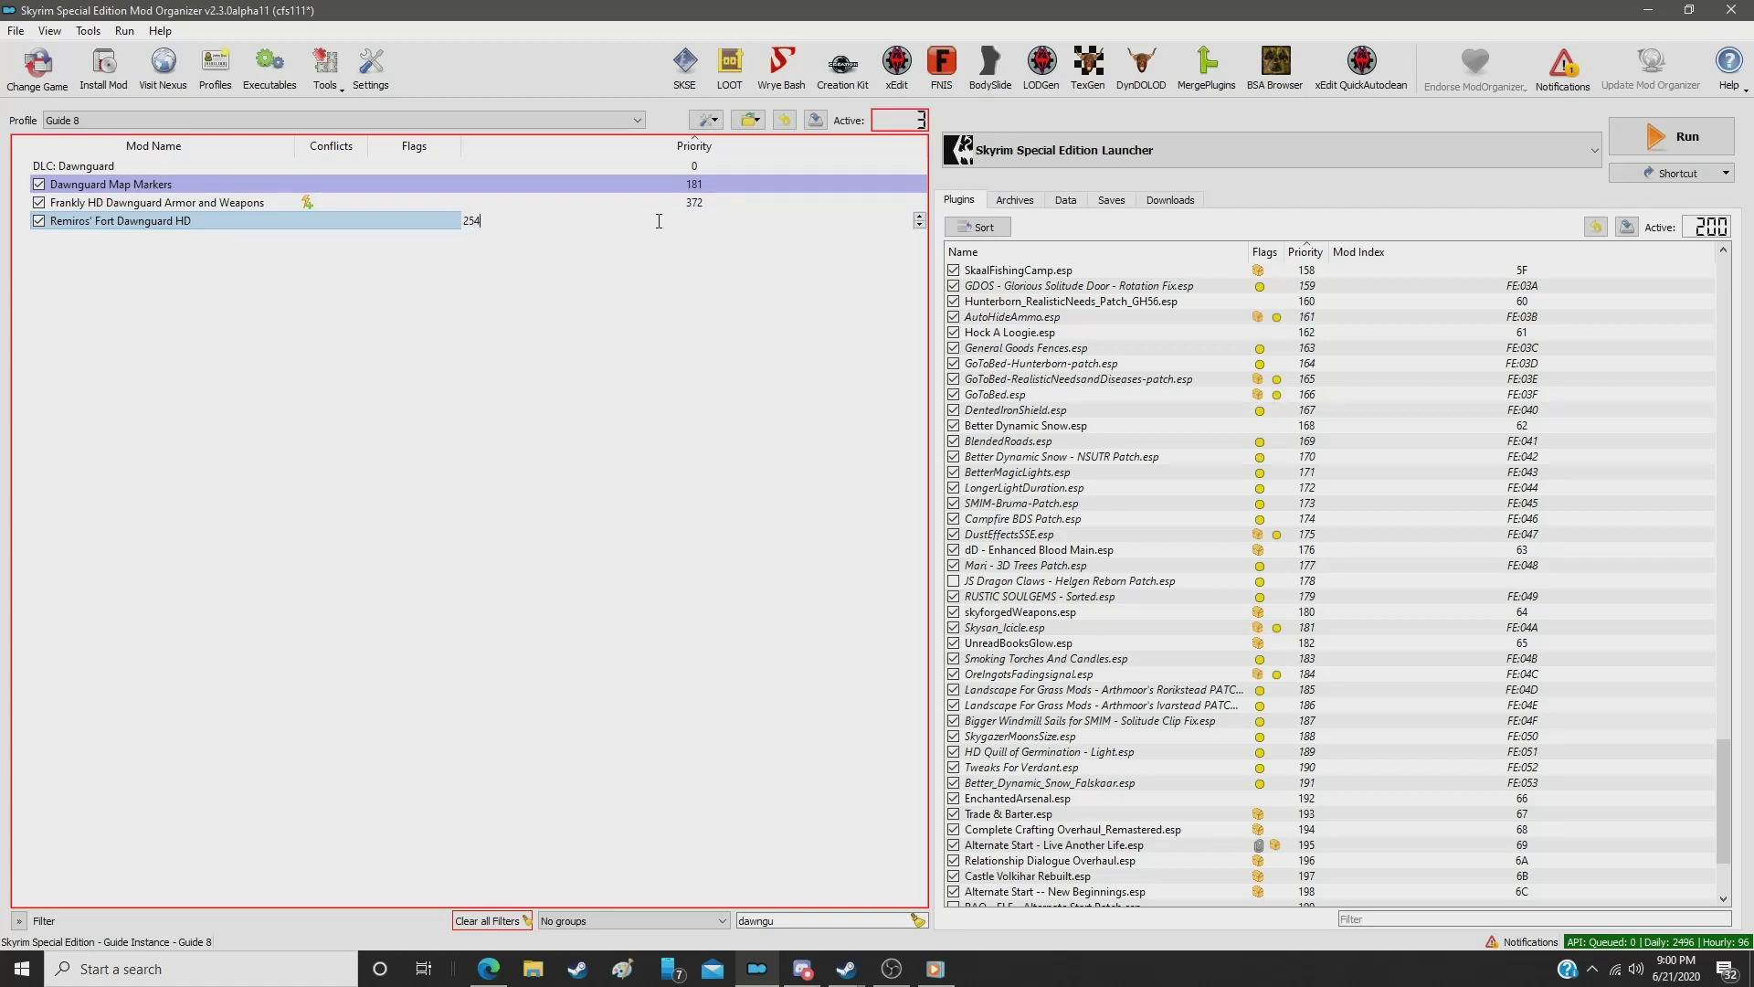
{"action": "key", "text": "Return"}
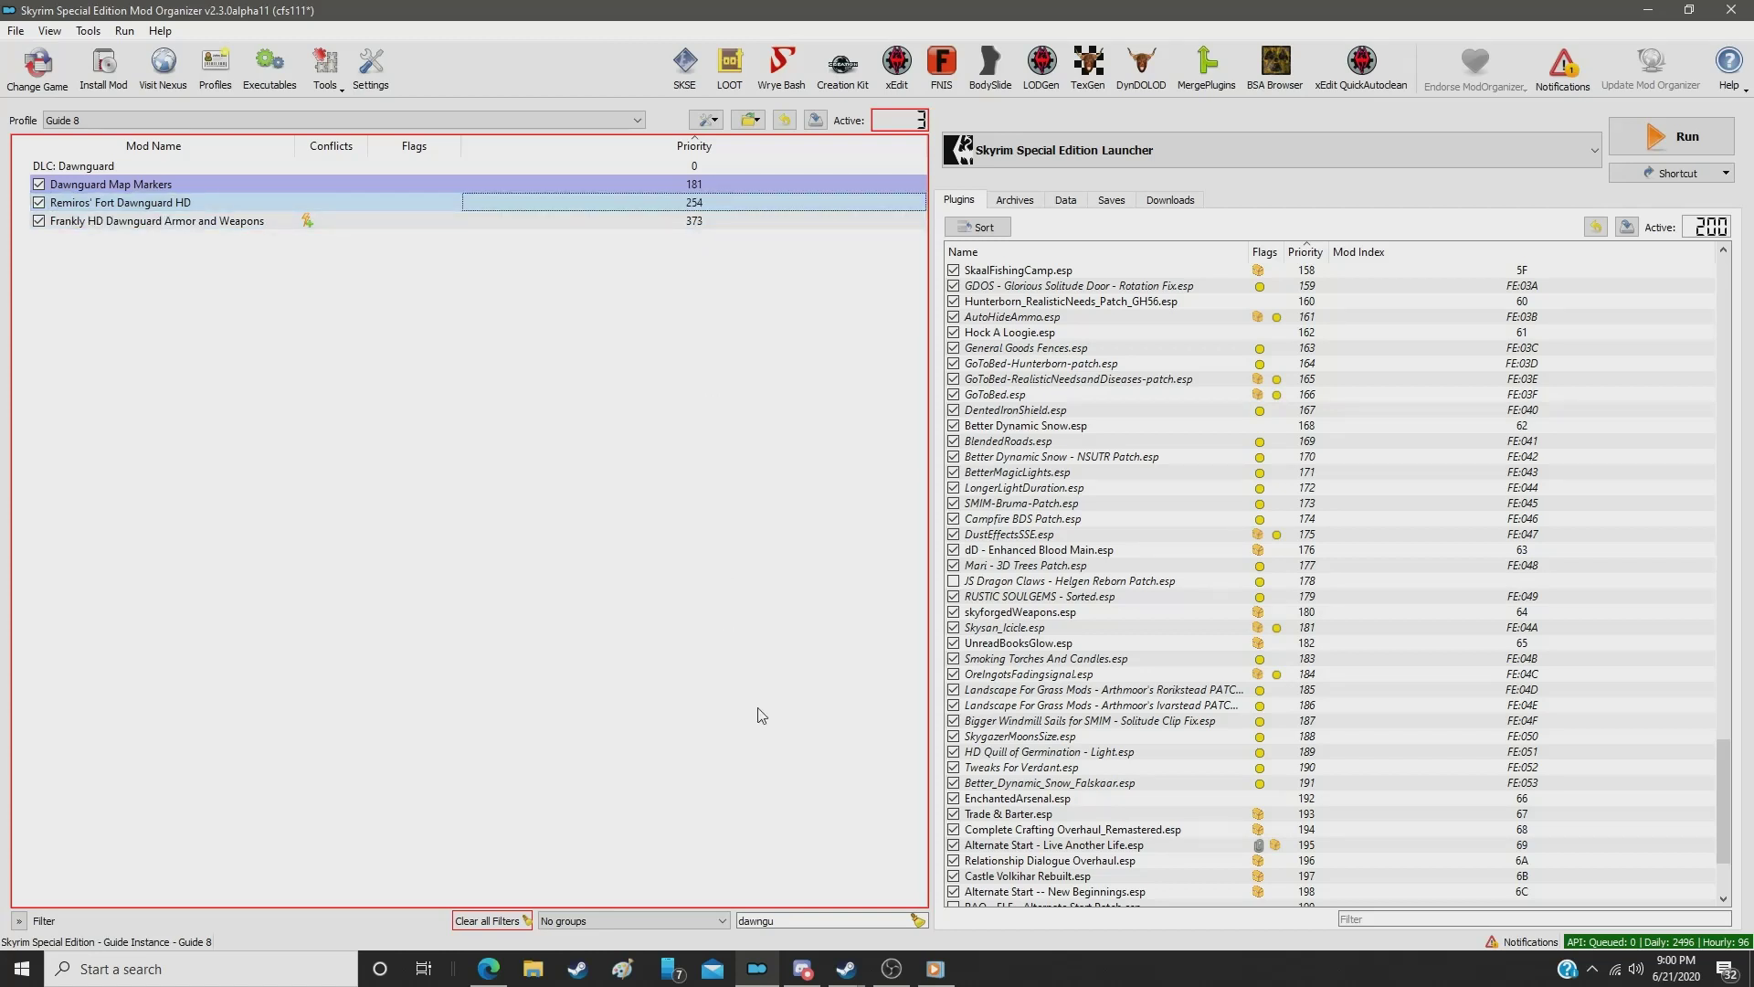
Step: Find Castle Volkihar HD by filtering the mod list for "volk" and set its priority to 255
{"action": "double_click", "coordinate": [755, 922]}
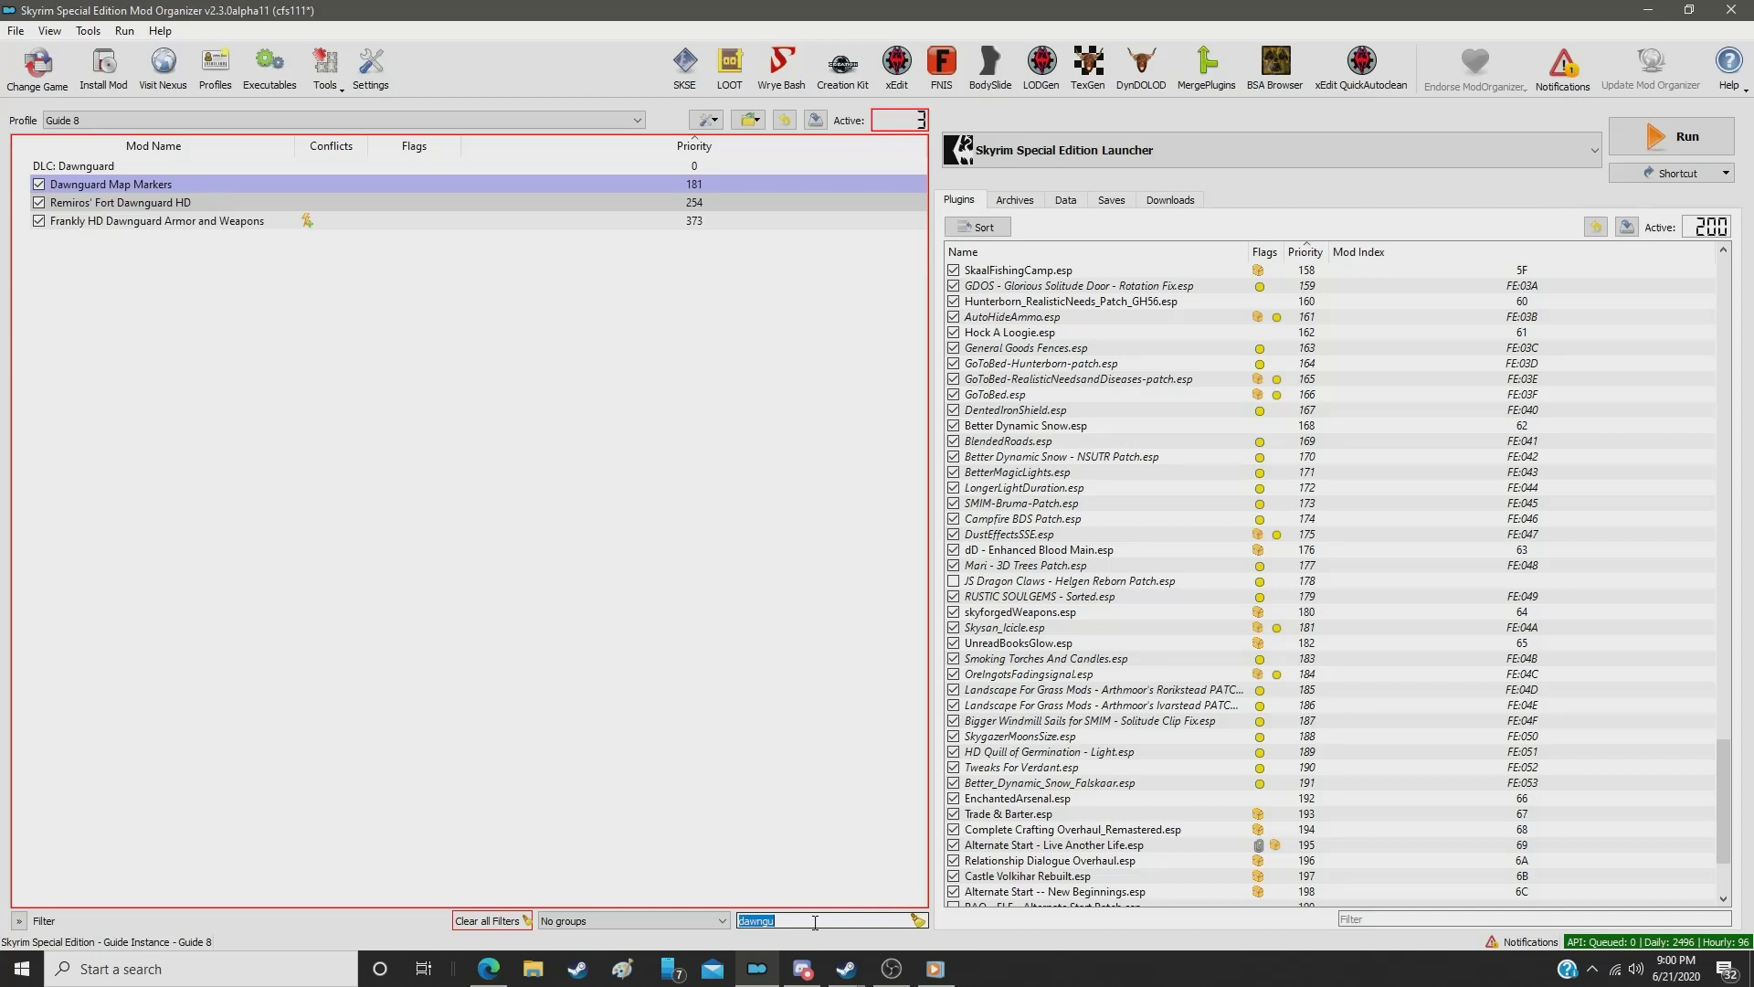
{"action": "type", "text": "volk"}
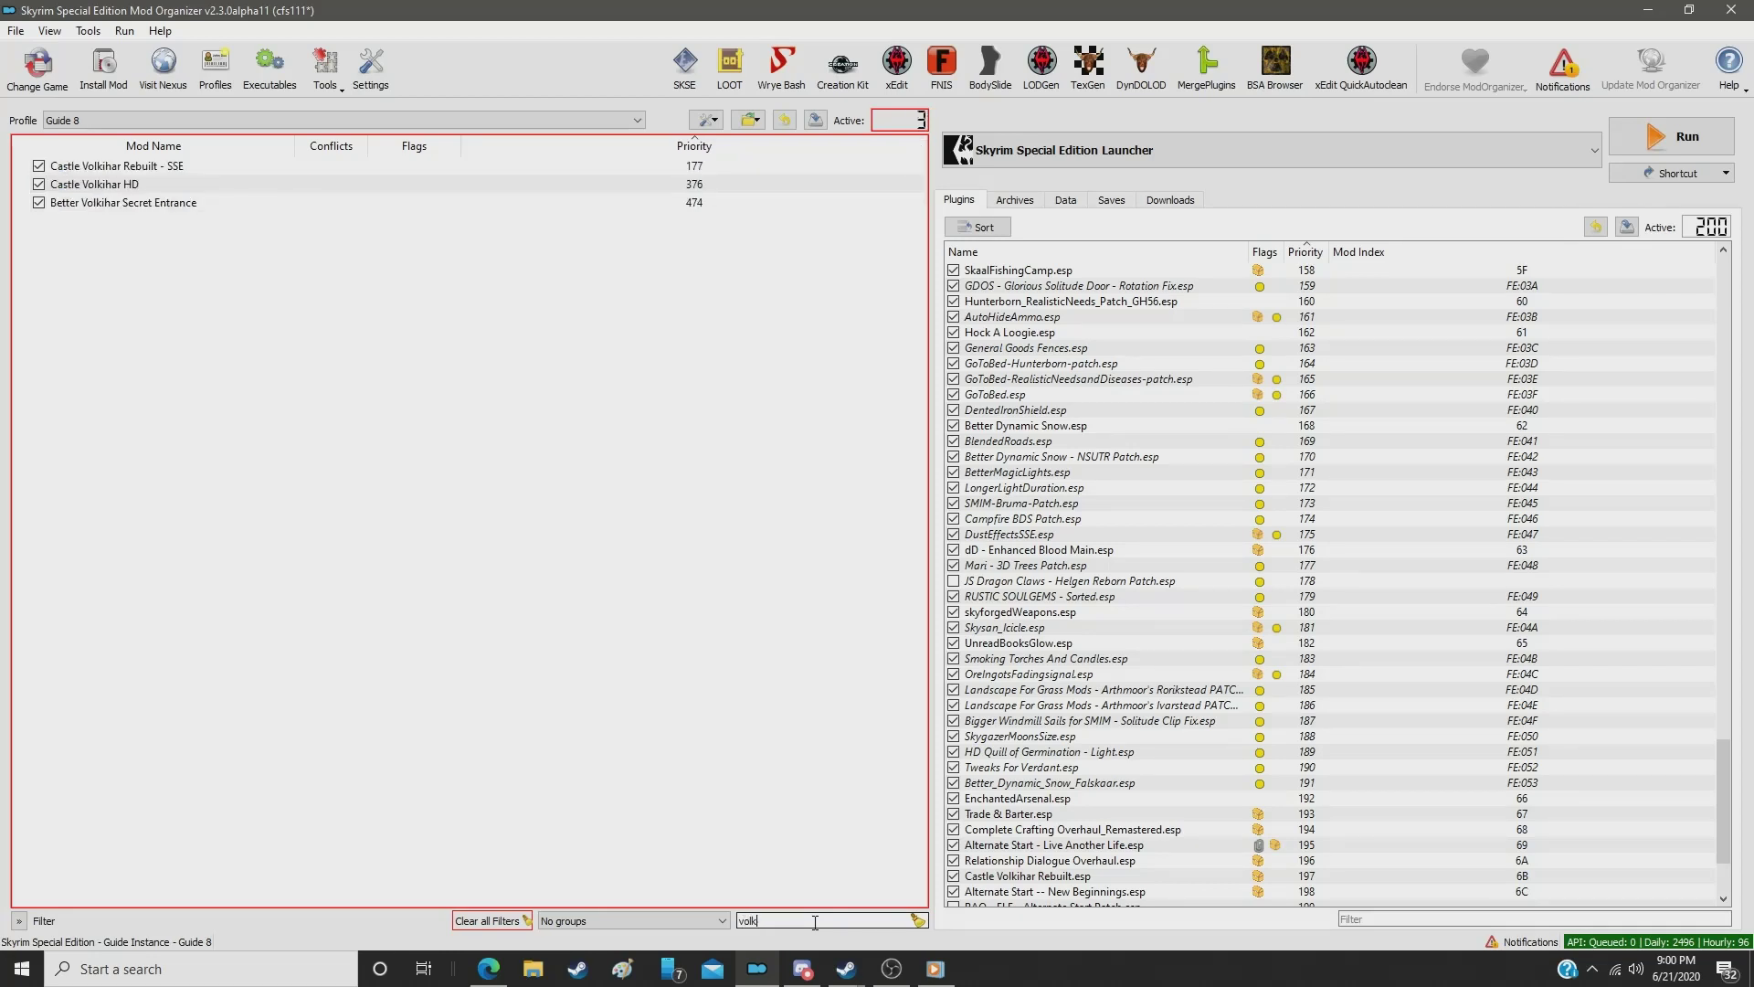
{"action": "left_click", "coordinate": [701, 186]}
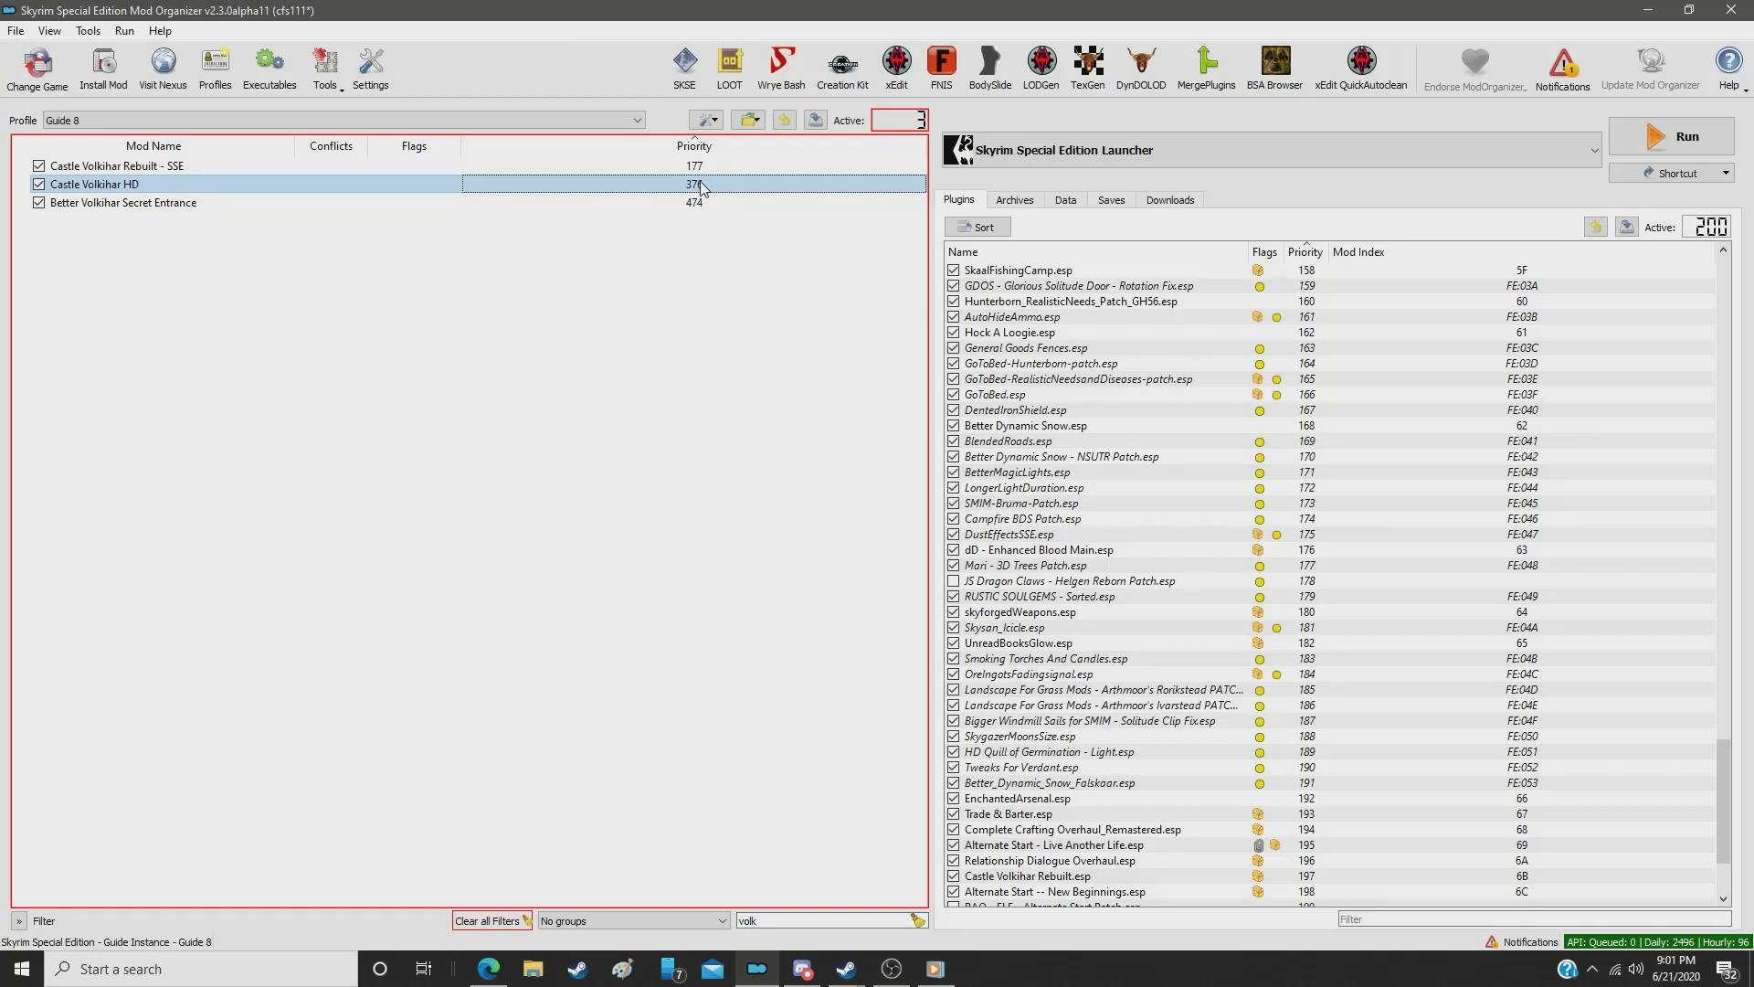
{"action": "double_click", "coordinate": [694, 184]}
{"action": "type", "text": "255"}
{"action": "key", "text": "Return"}
Step: Find Awesome Apiaries - Retextured Beehives by filtering the mod list for "apia" and set its priority to 256
{"action": "double_click", "coordinate": [771, 918]}
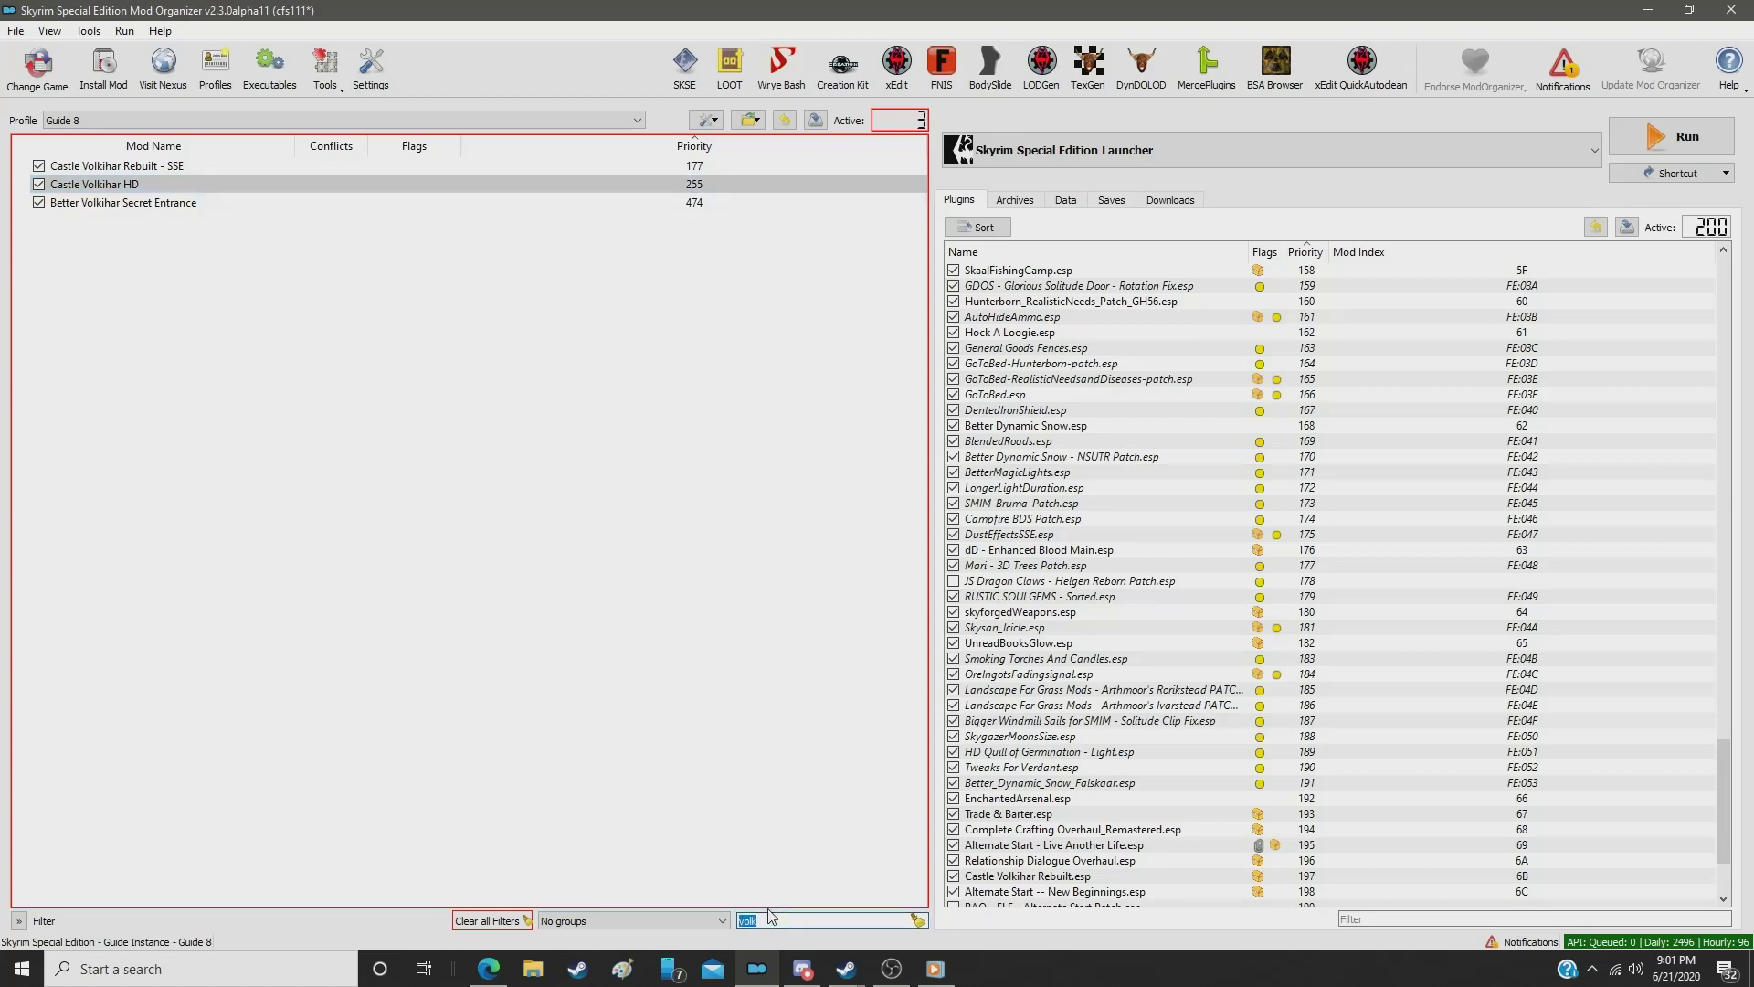
{"action": "type", "text": "apia"}
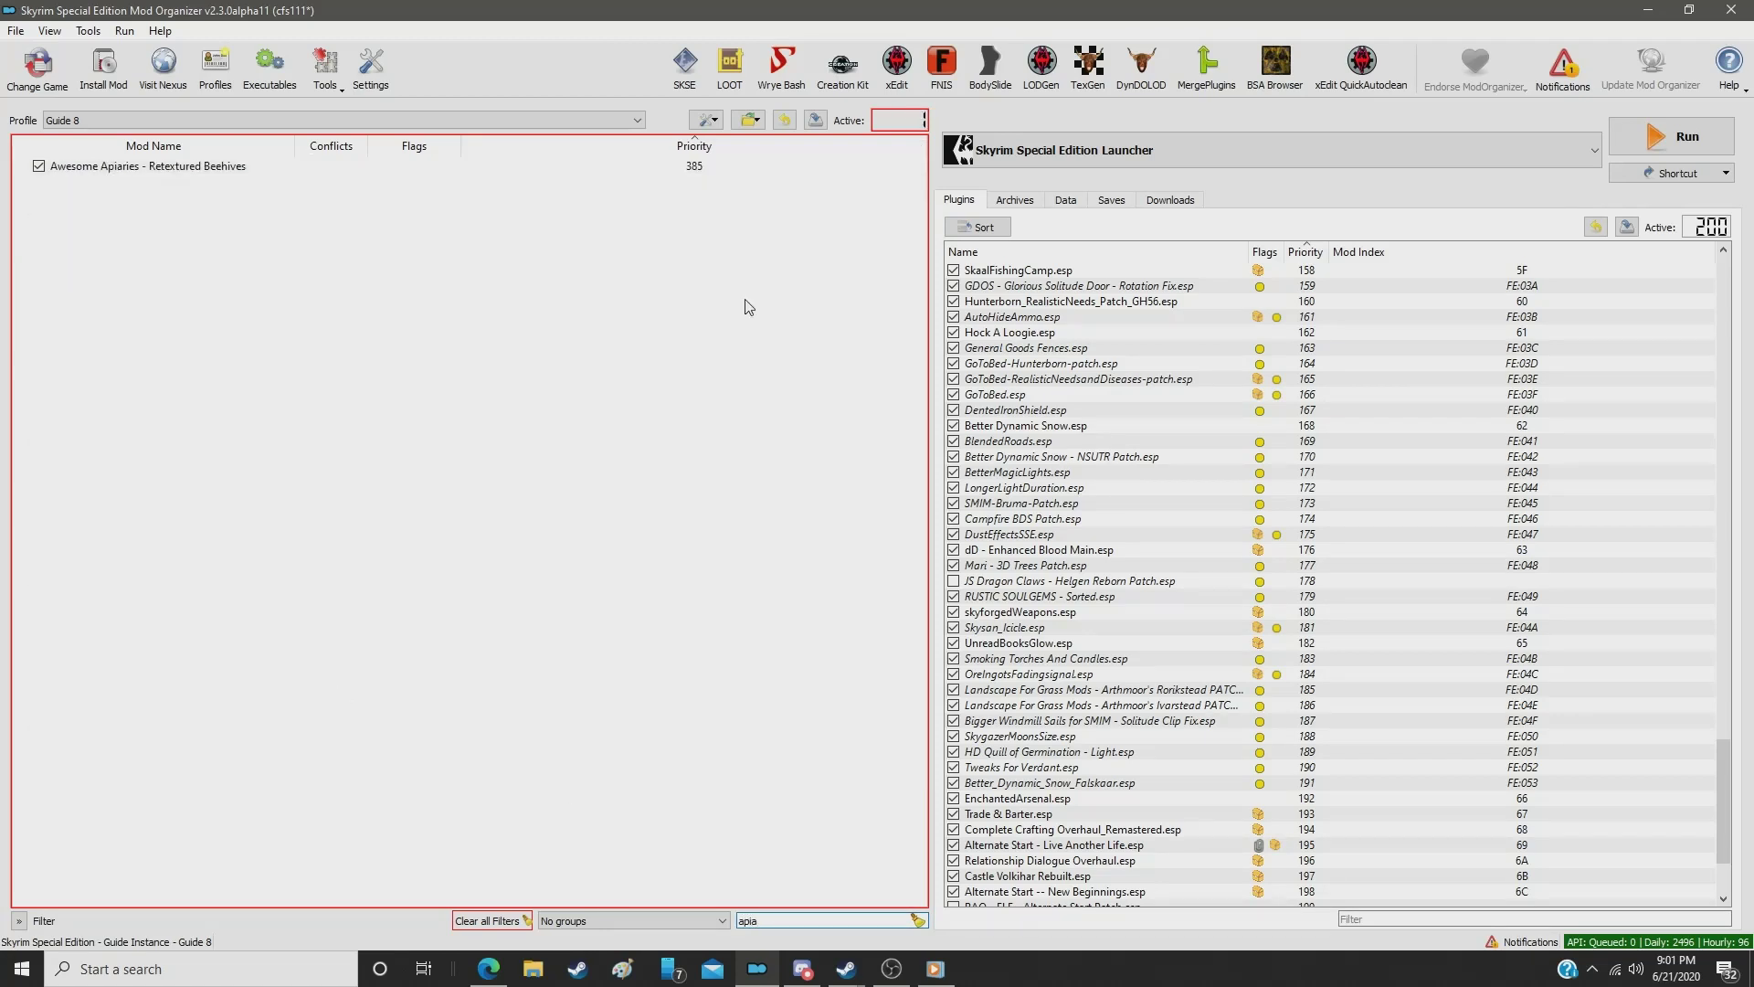
{"action": "left_click", "coordinate": [703, 167]}
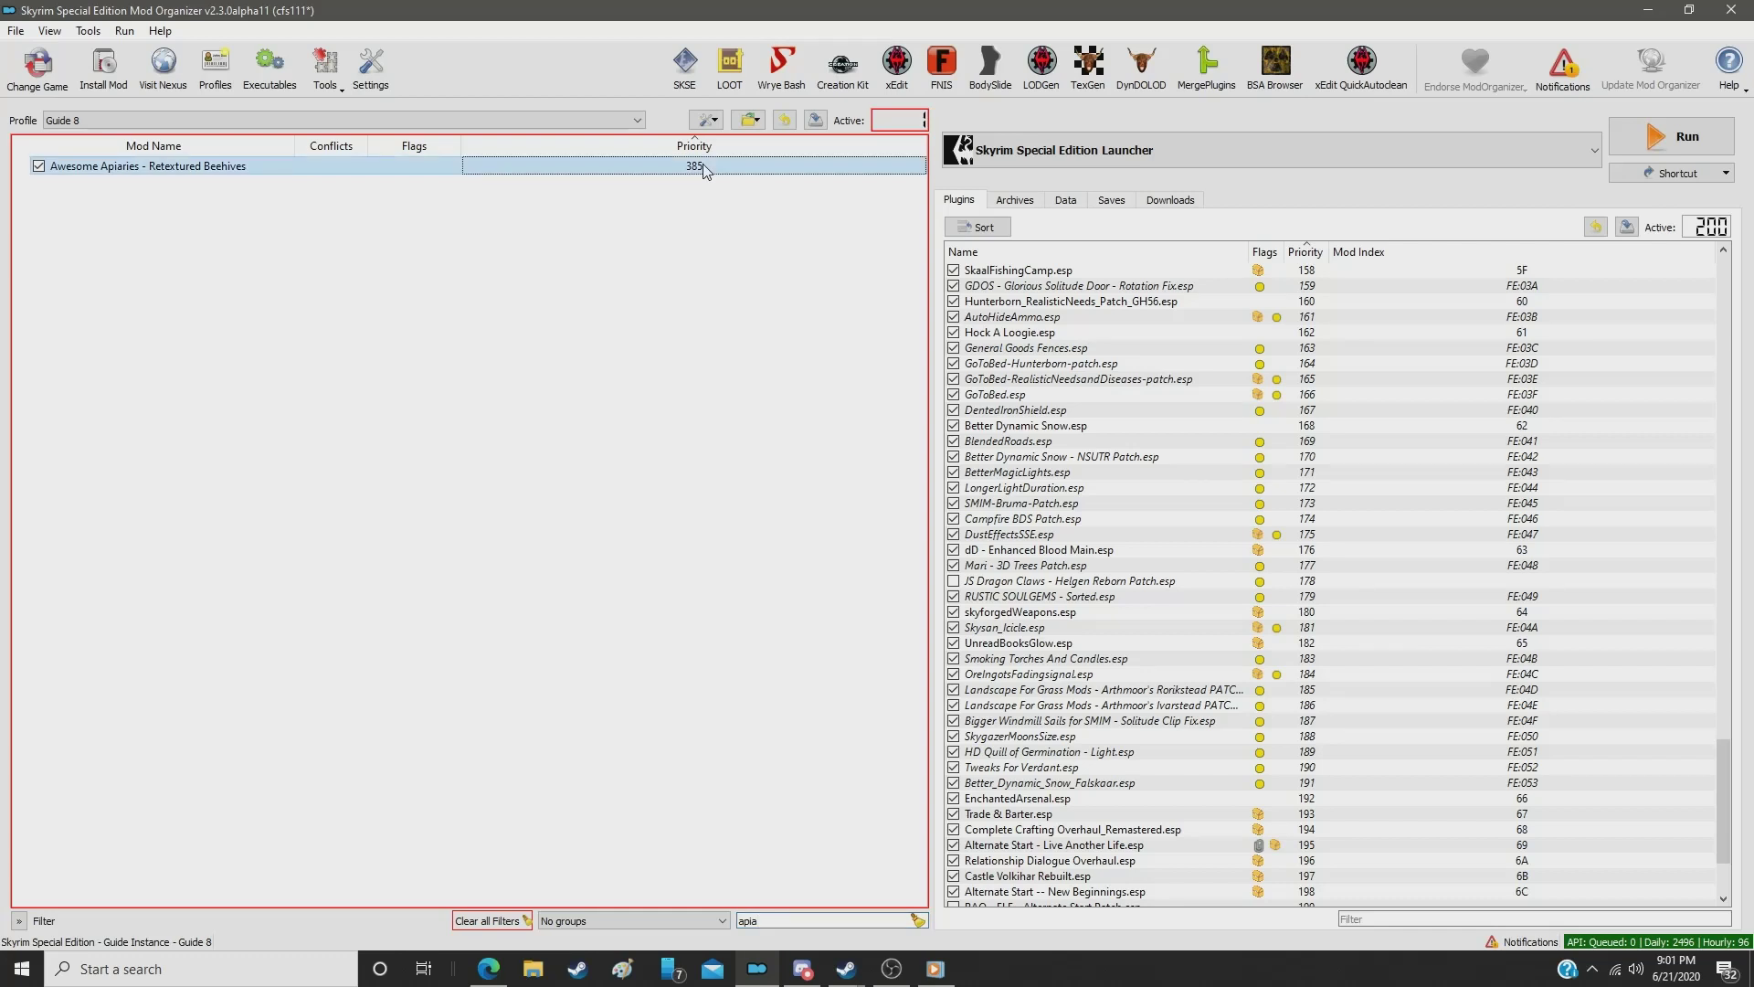
{"action": "double_click", "coordinate": [703, 167]}
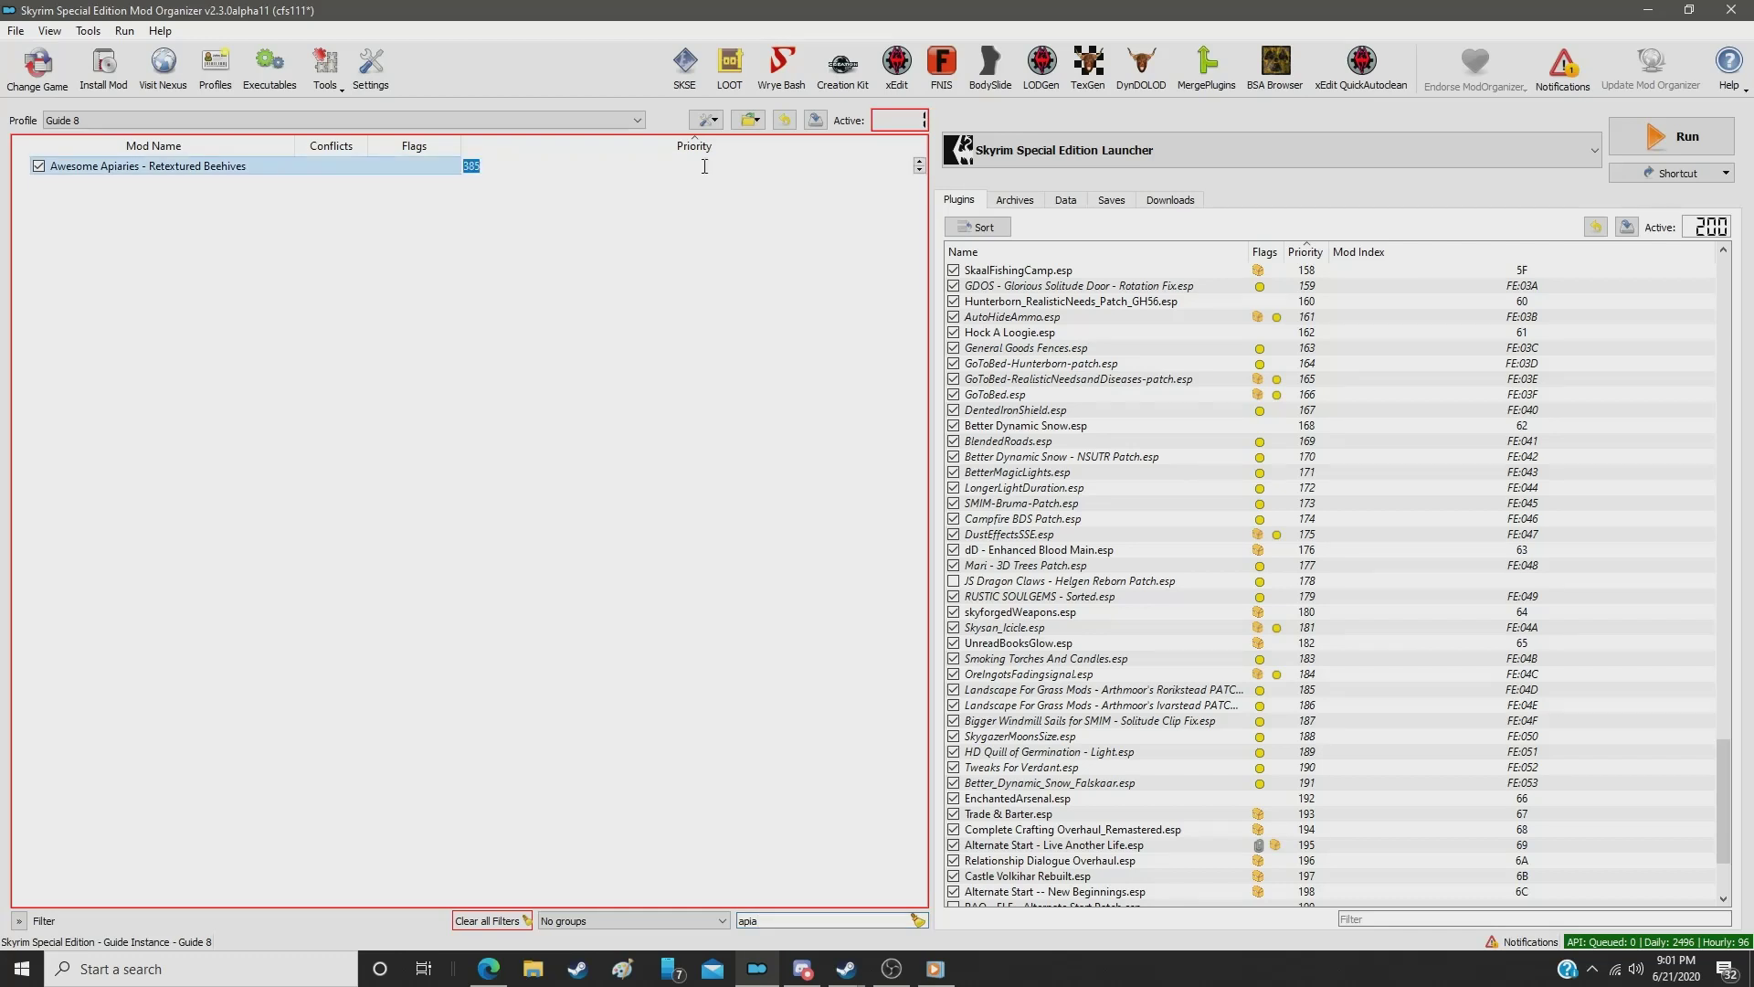
{"action": "type", "text": "256"}
{"action": "key", "text": "Return"}
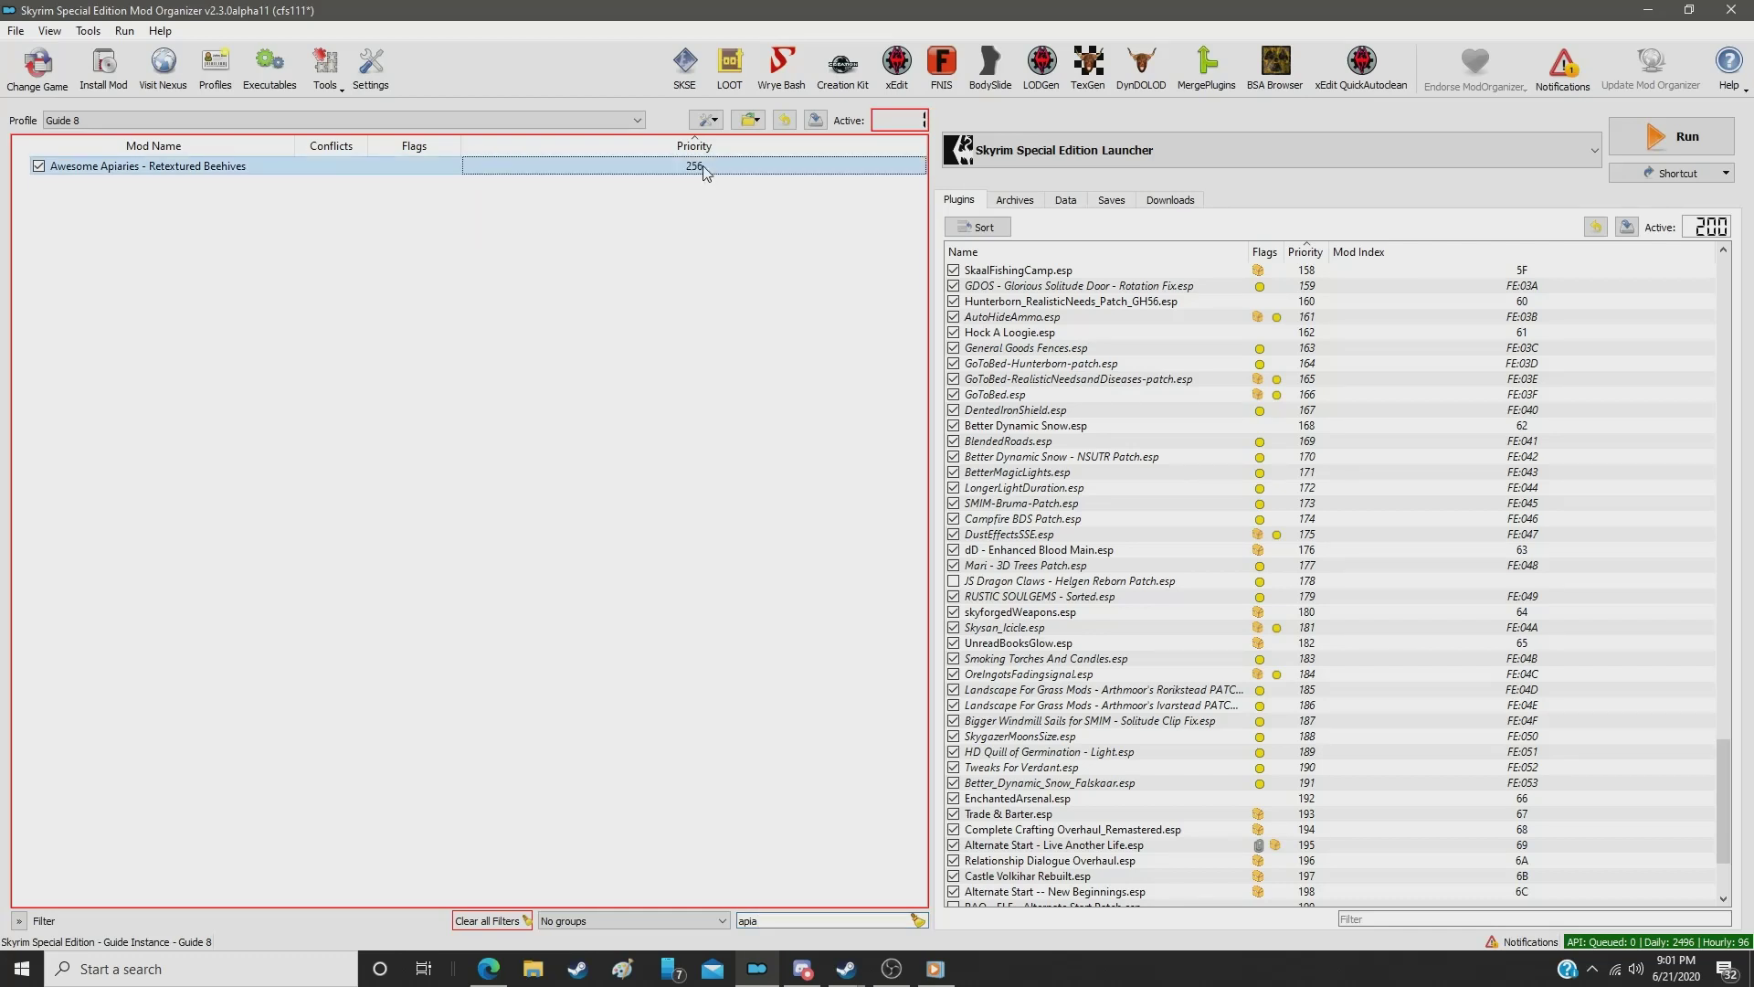
Step: Find Soul Cairn HD by filtering the mod list for "soul" and set its priority to 257
{"action": "double_click", "coordinate": [773, 921]}
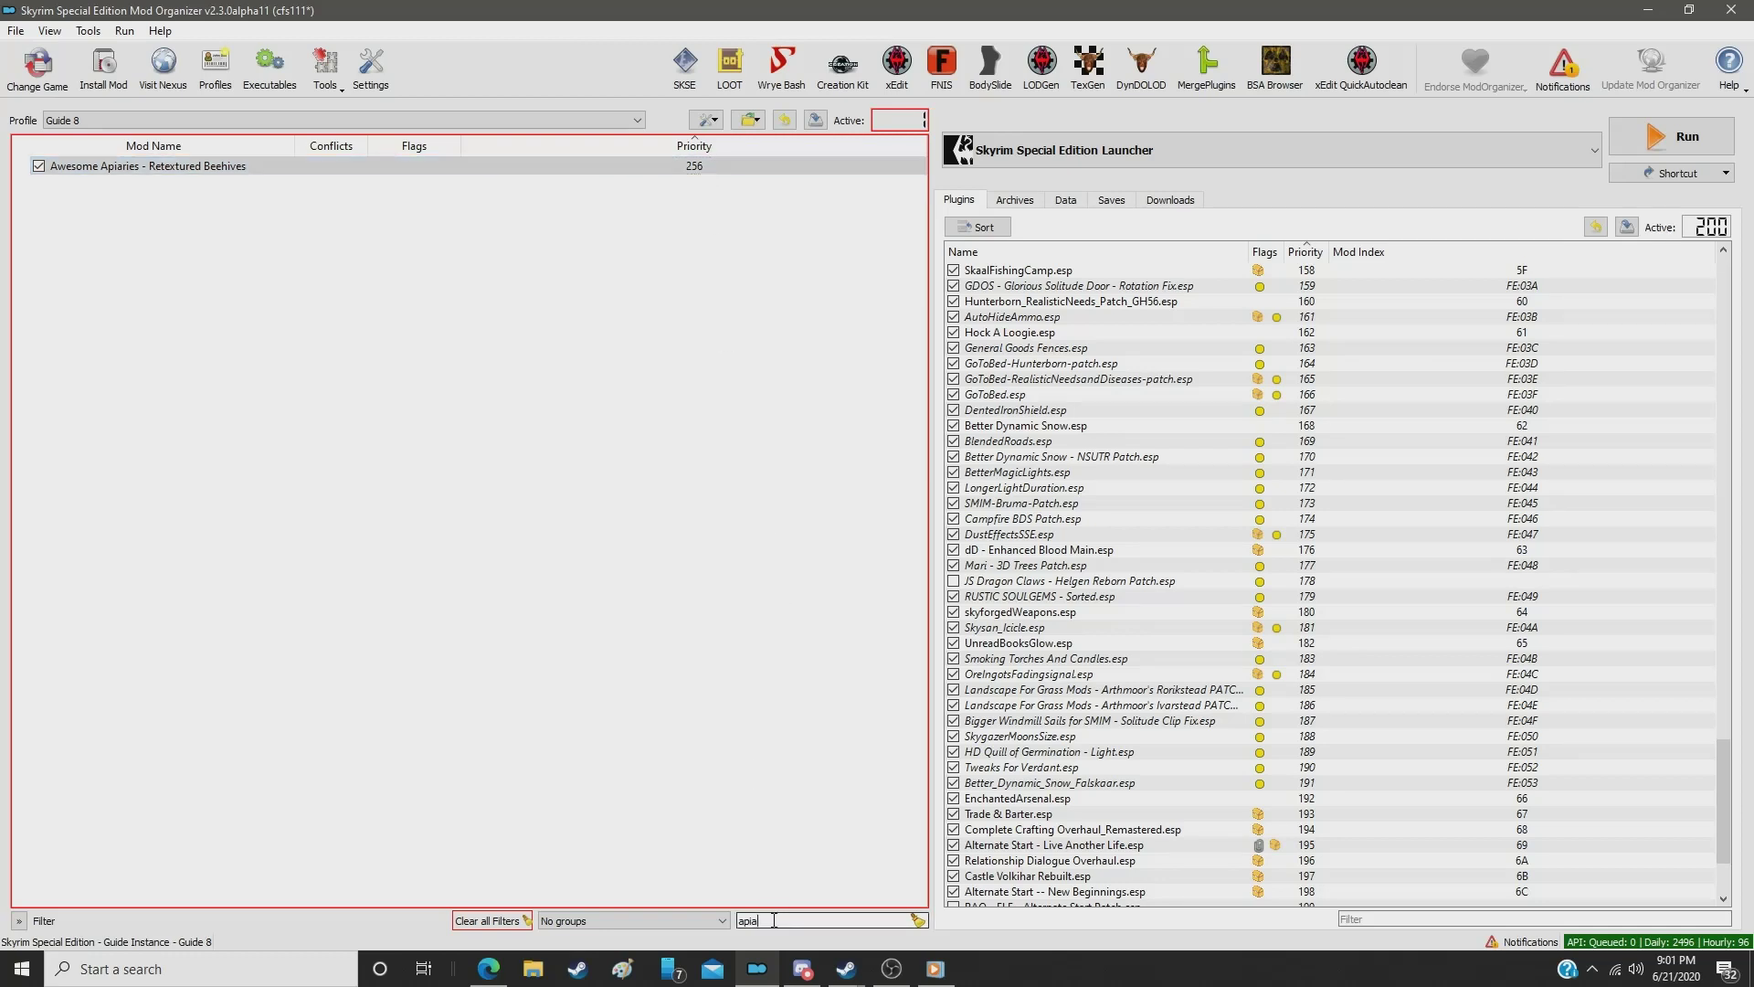
{"action": "type", "text": "soul"}
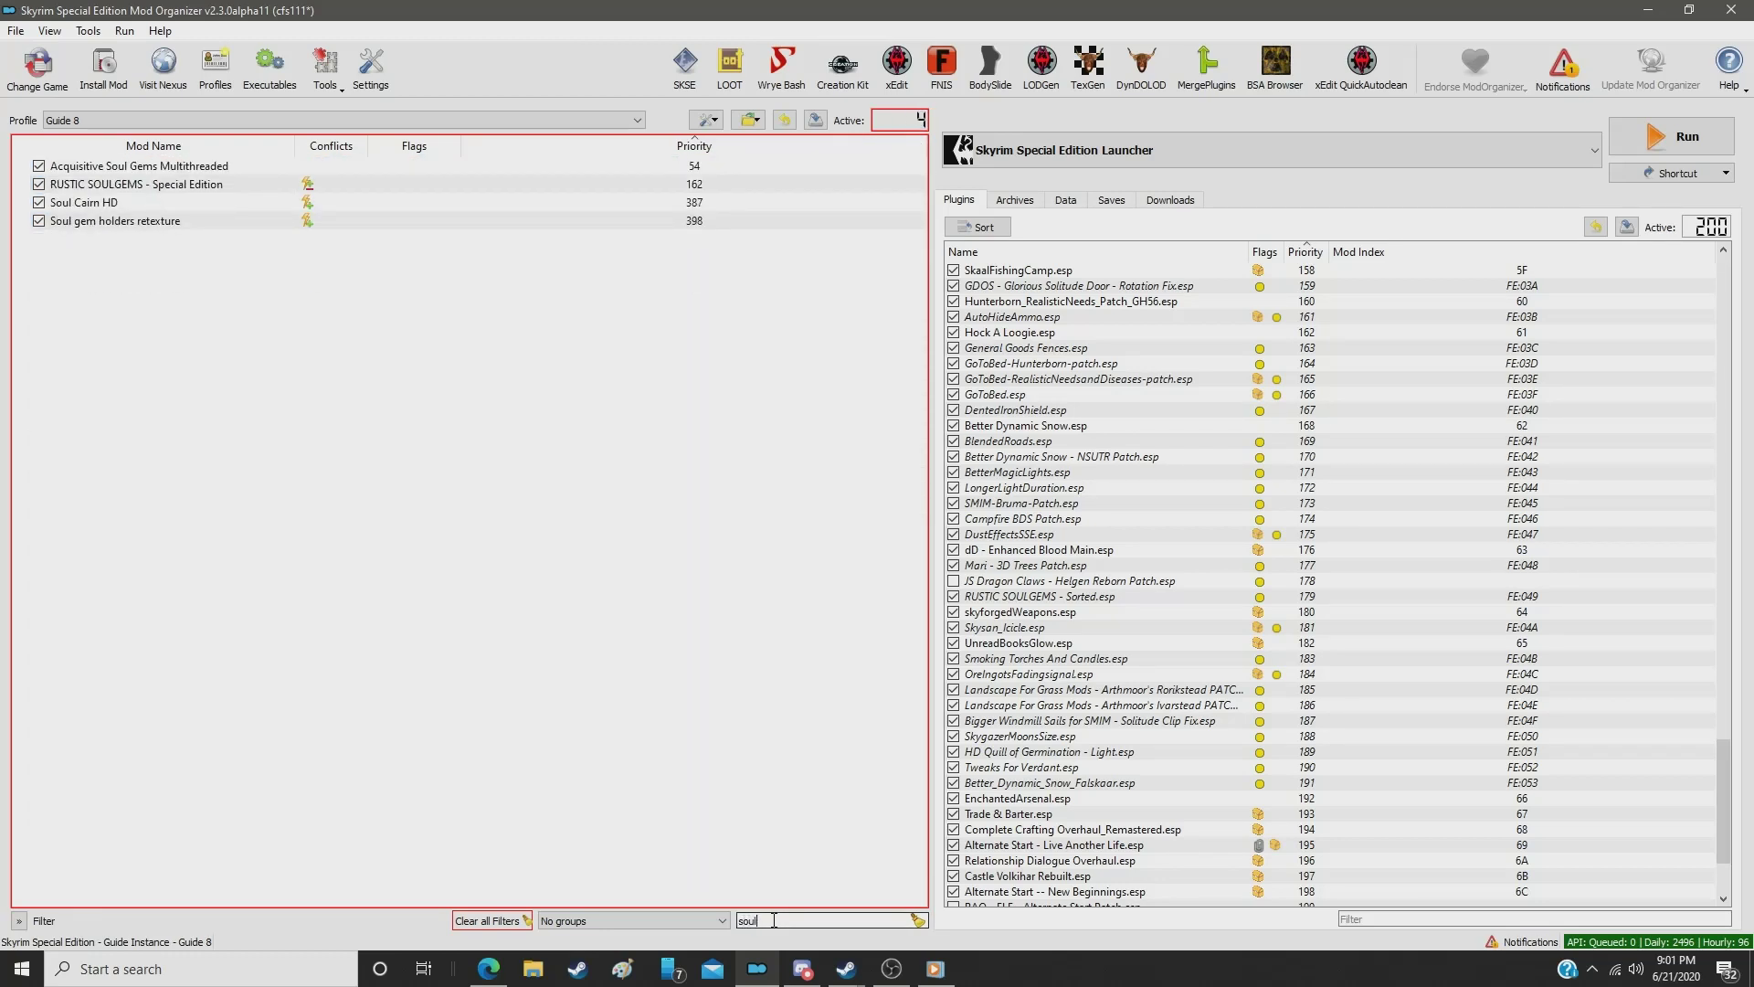
{"action": "left_click", "coordinate": [692, 203]}
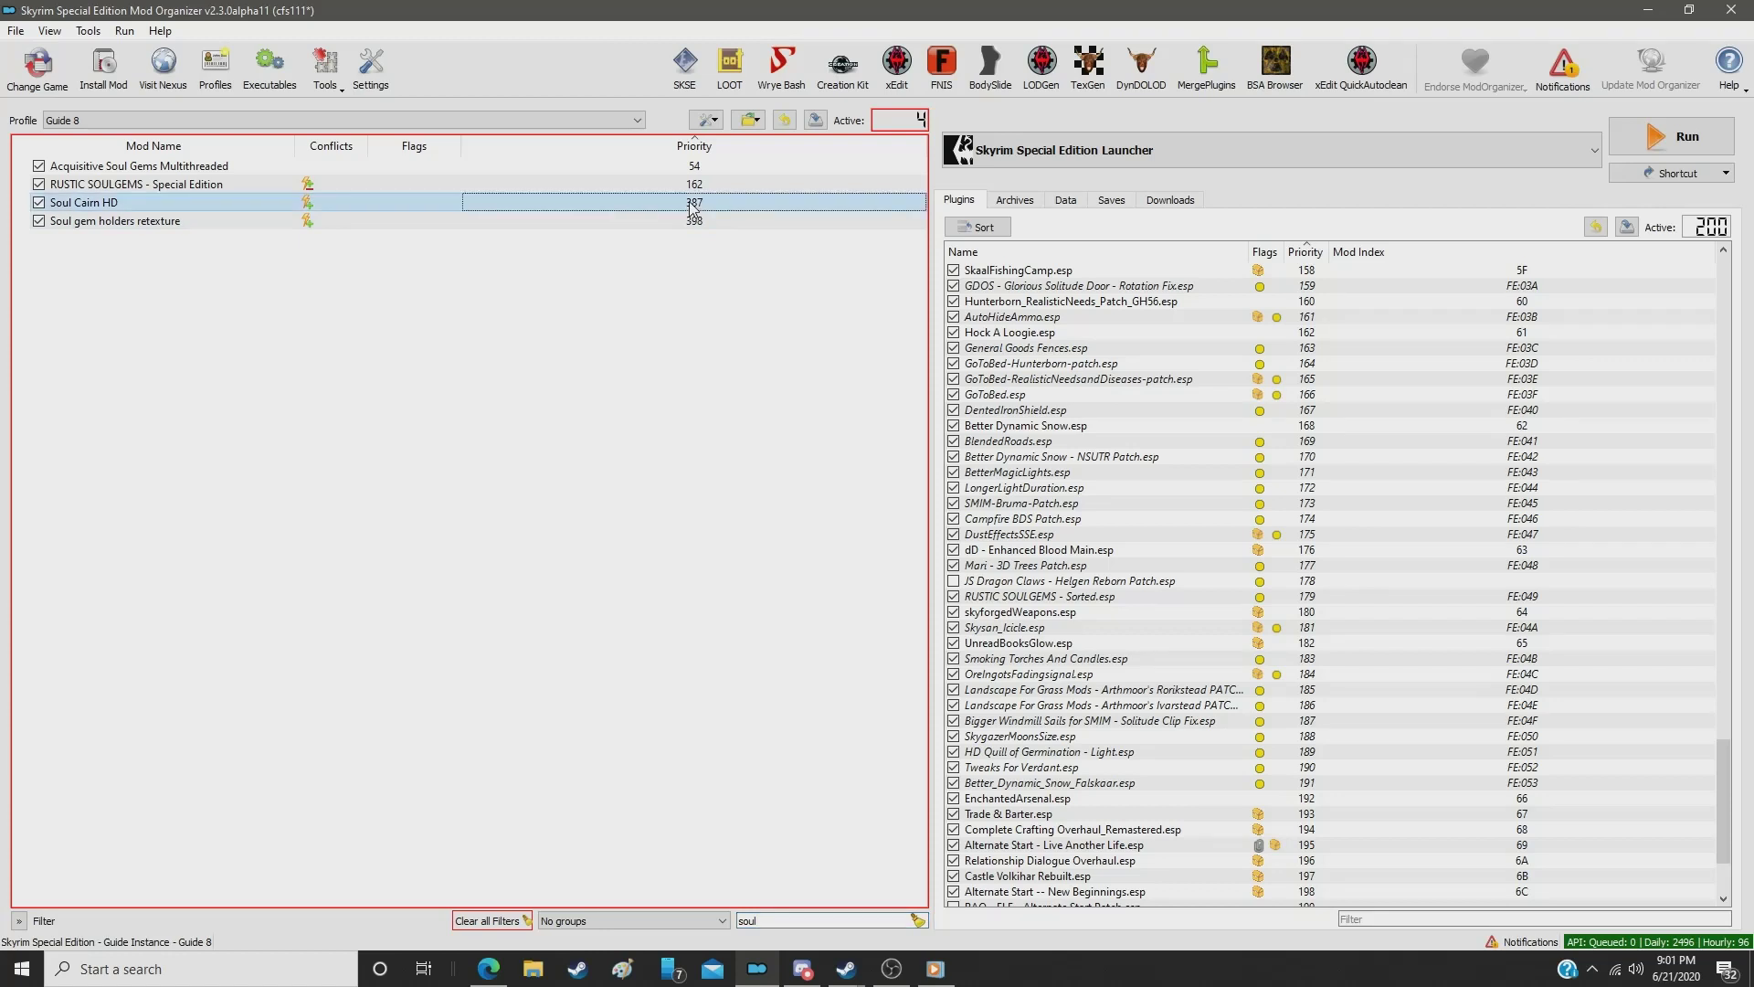
{"action": "double_click", "coordinate": [692, 205]}
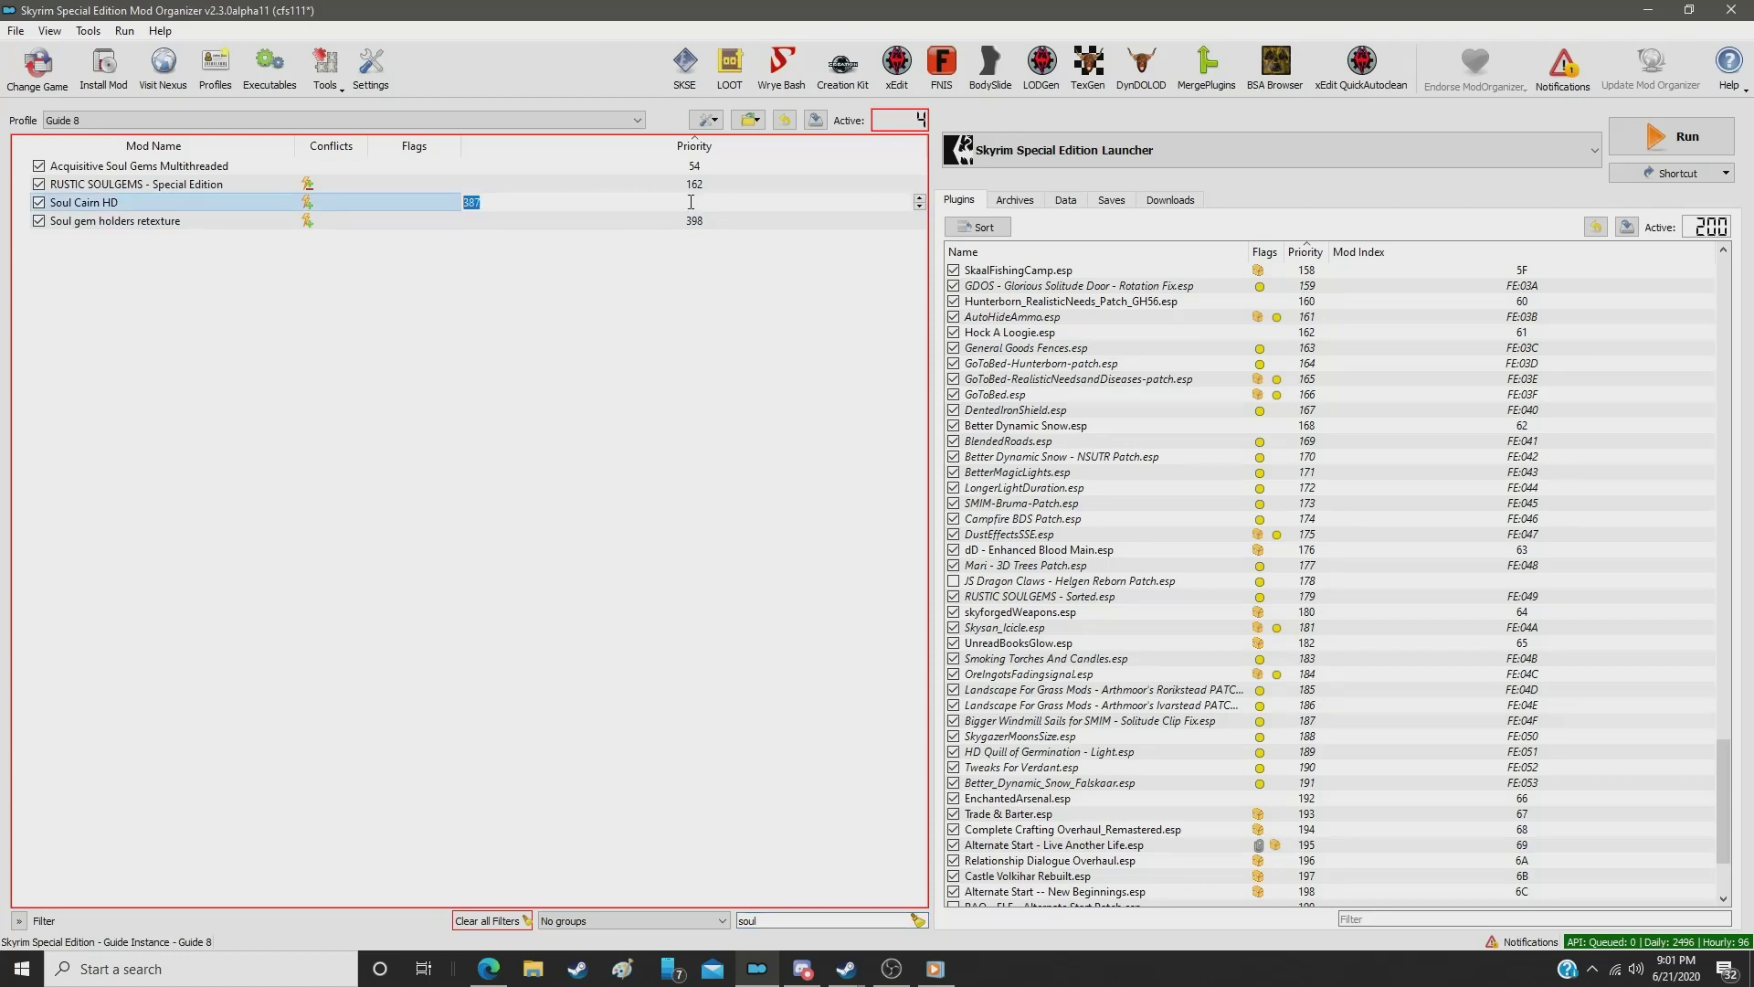
{"action": "type", "text": "357"}
{"action": "key", "text": "Return"}
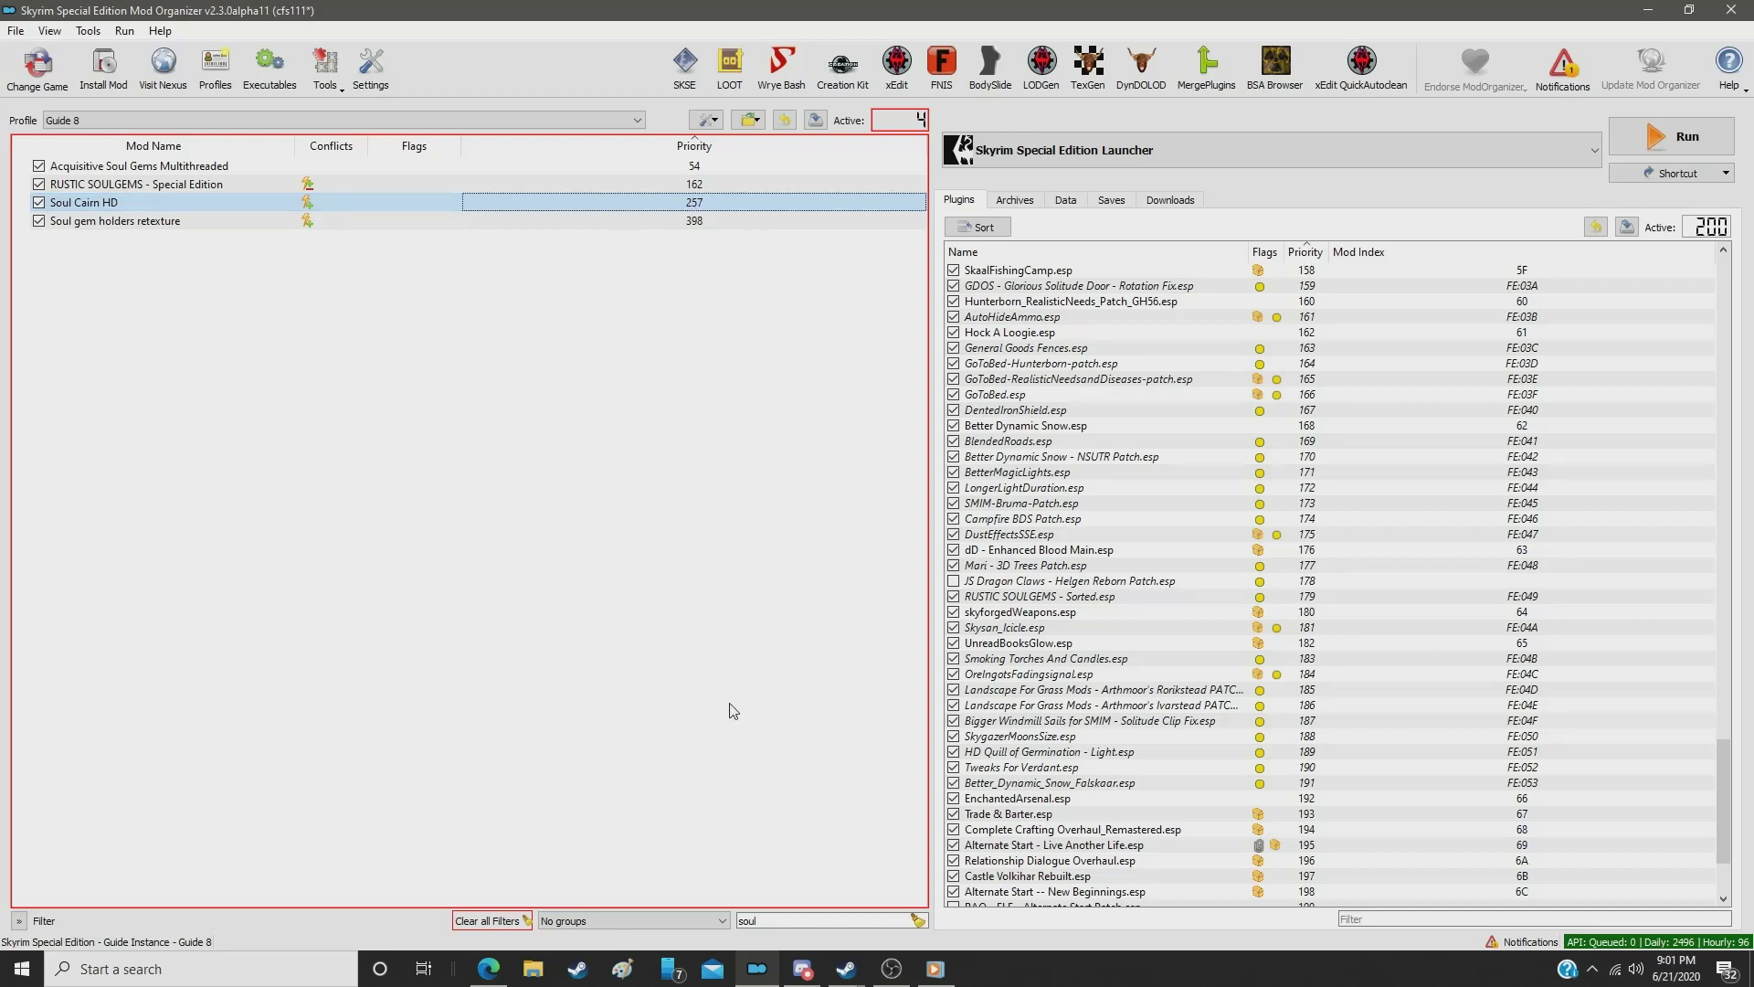
Step: Find Skyrim 3D StoneWalls by filtering the mod list for "stonew" and set its priority to 258
{"action": "double_click", "coordinate": [780, 920]}
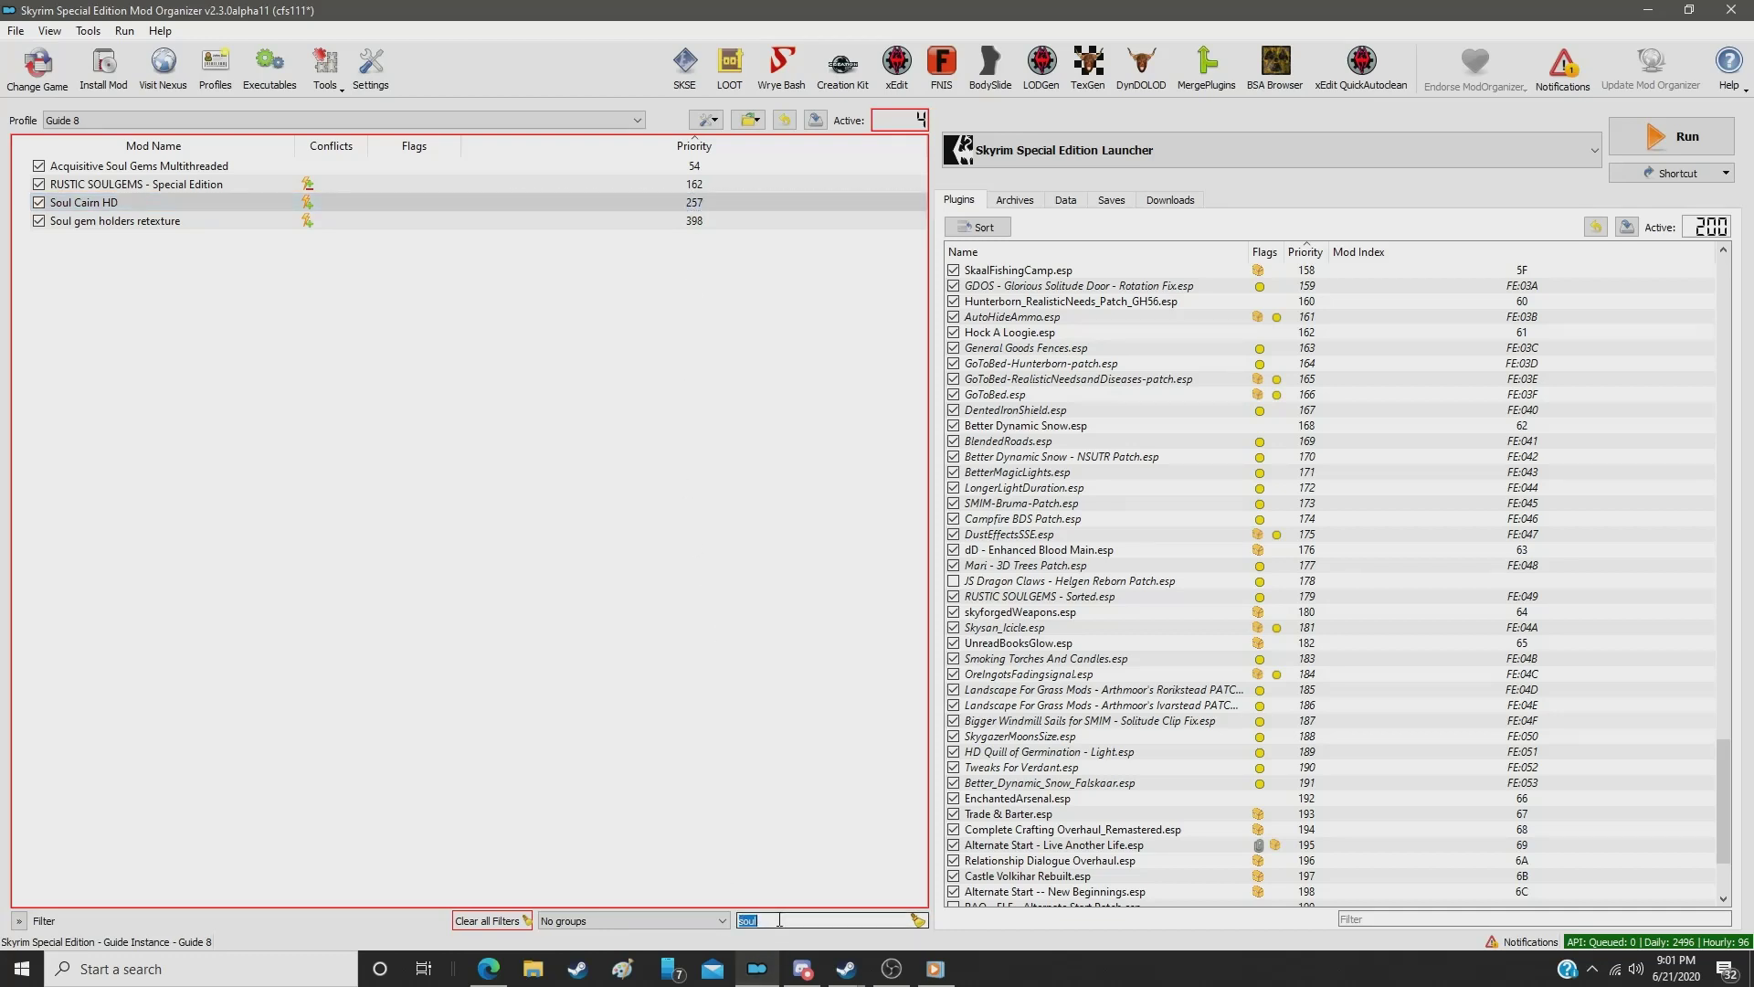
{"action": "type", "text": "stonew"}
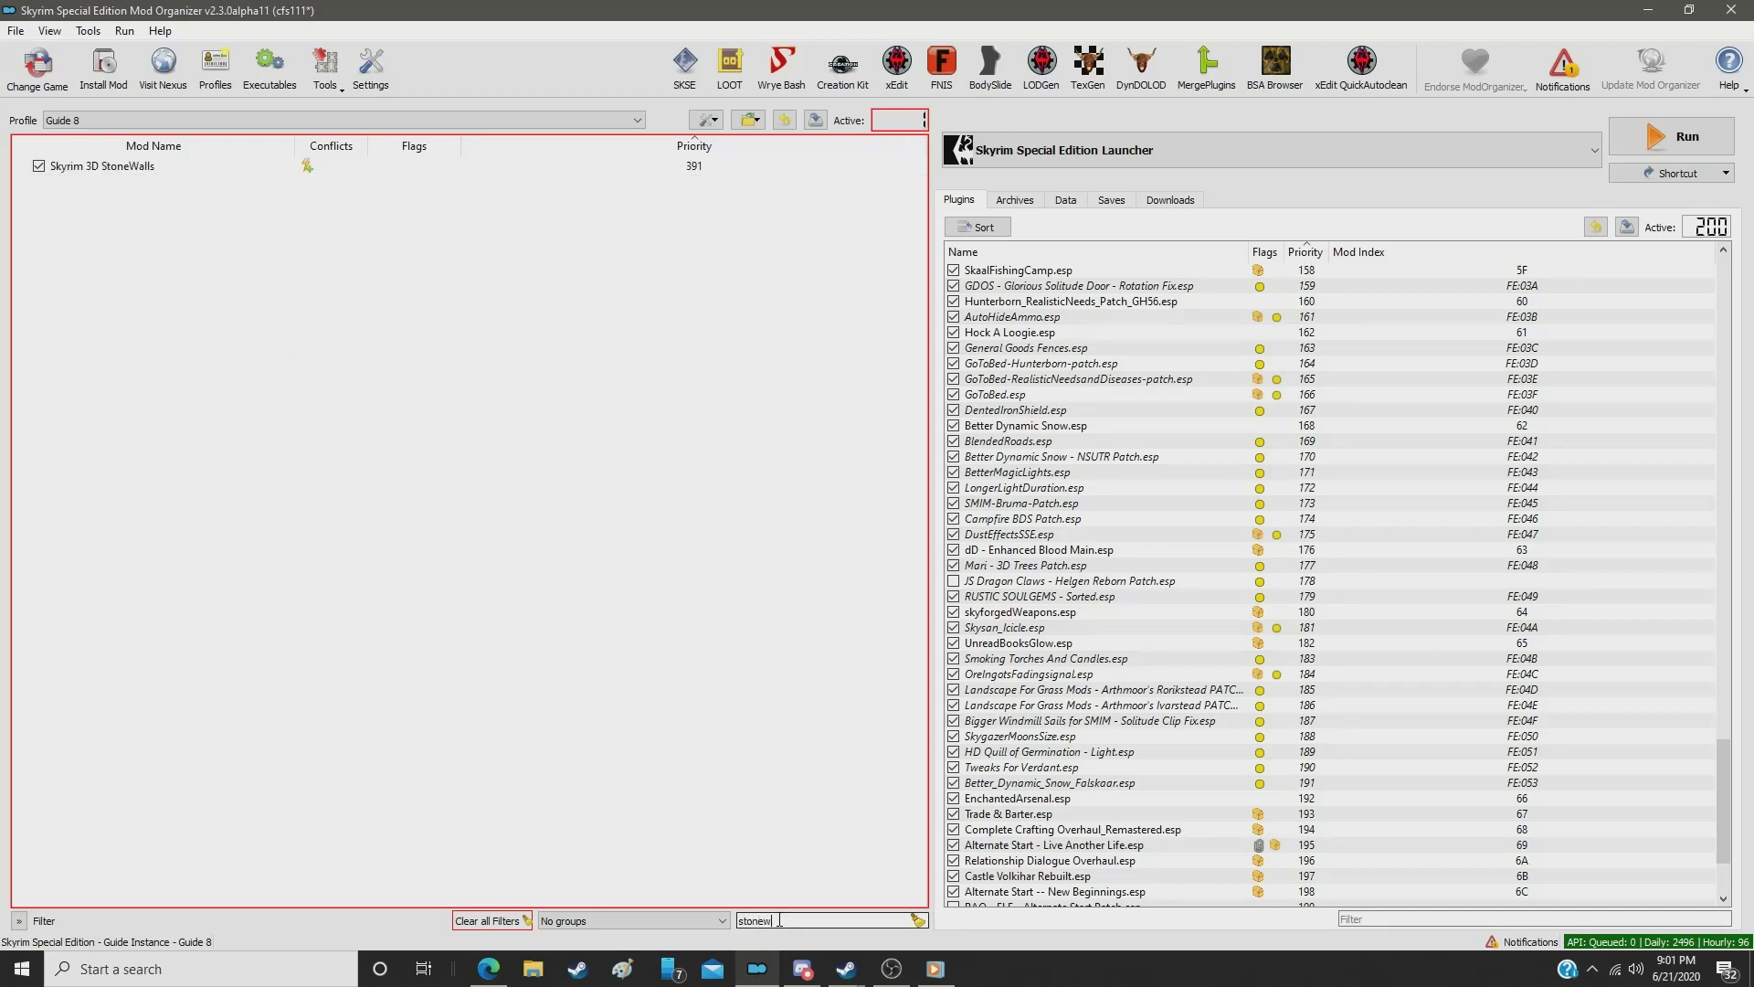
{"action": "left_click", "coordinate": [677, 170]}
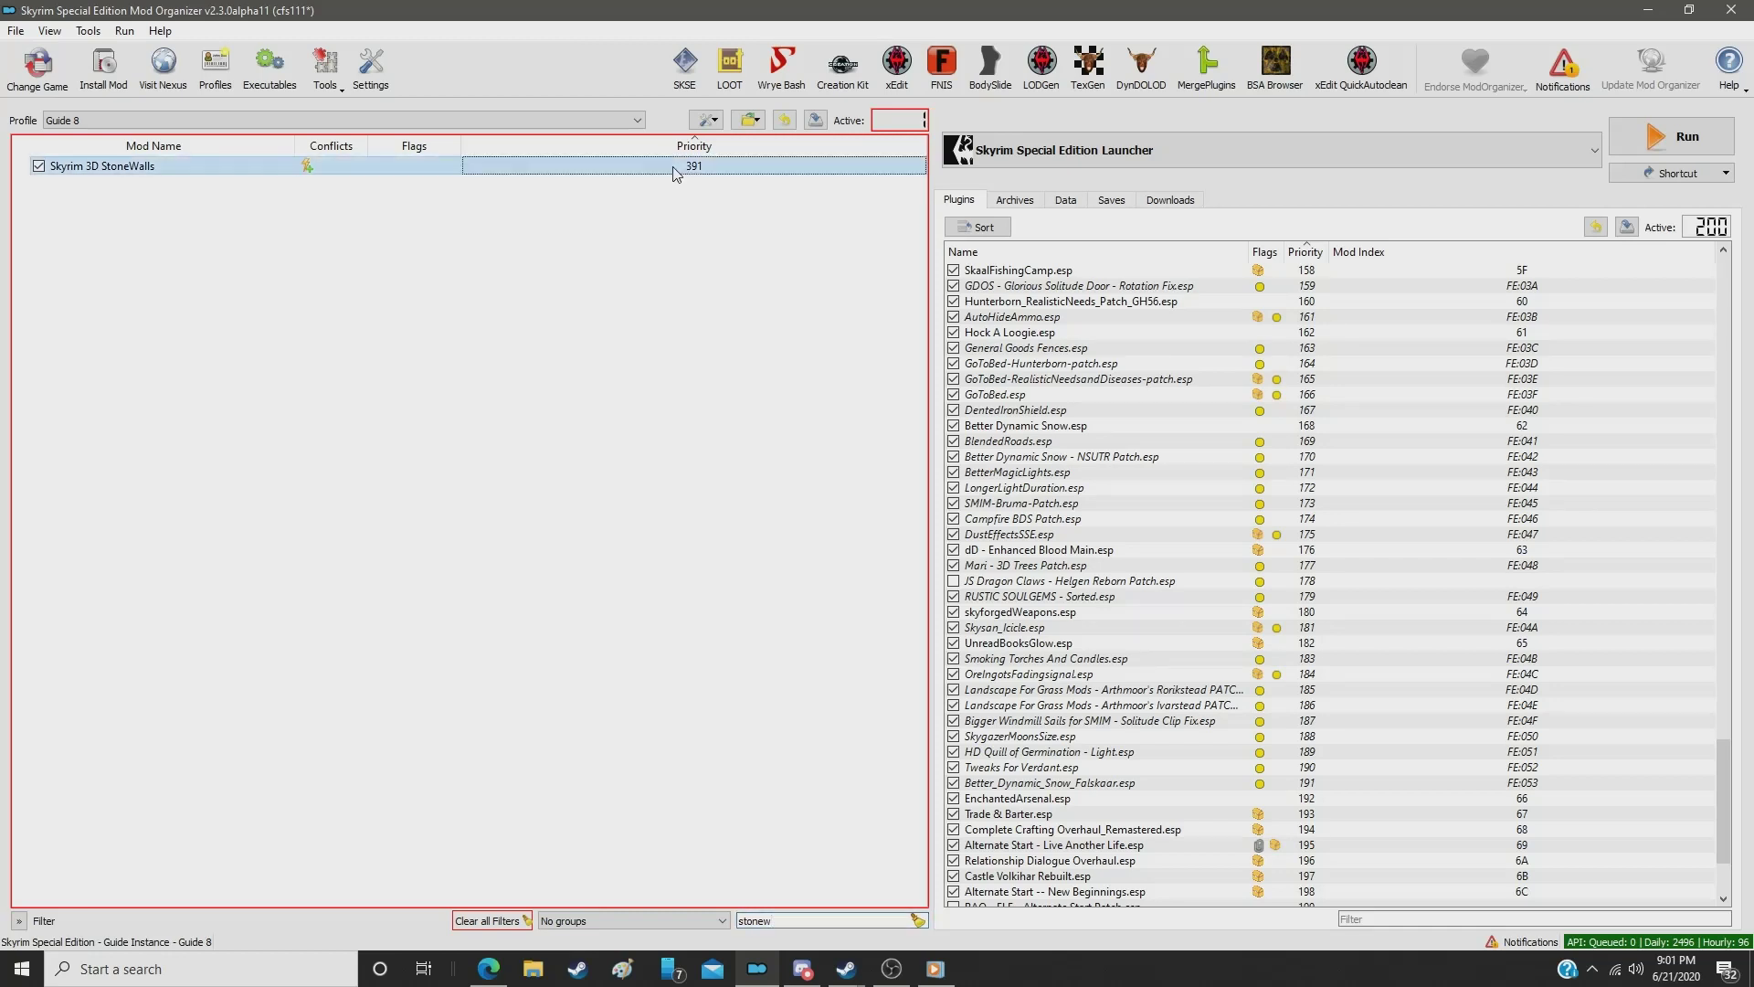
{"action": "left_click", "coordinate": [677, 173]}
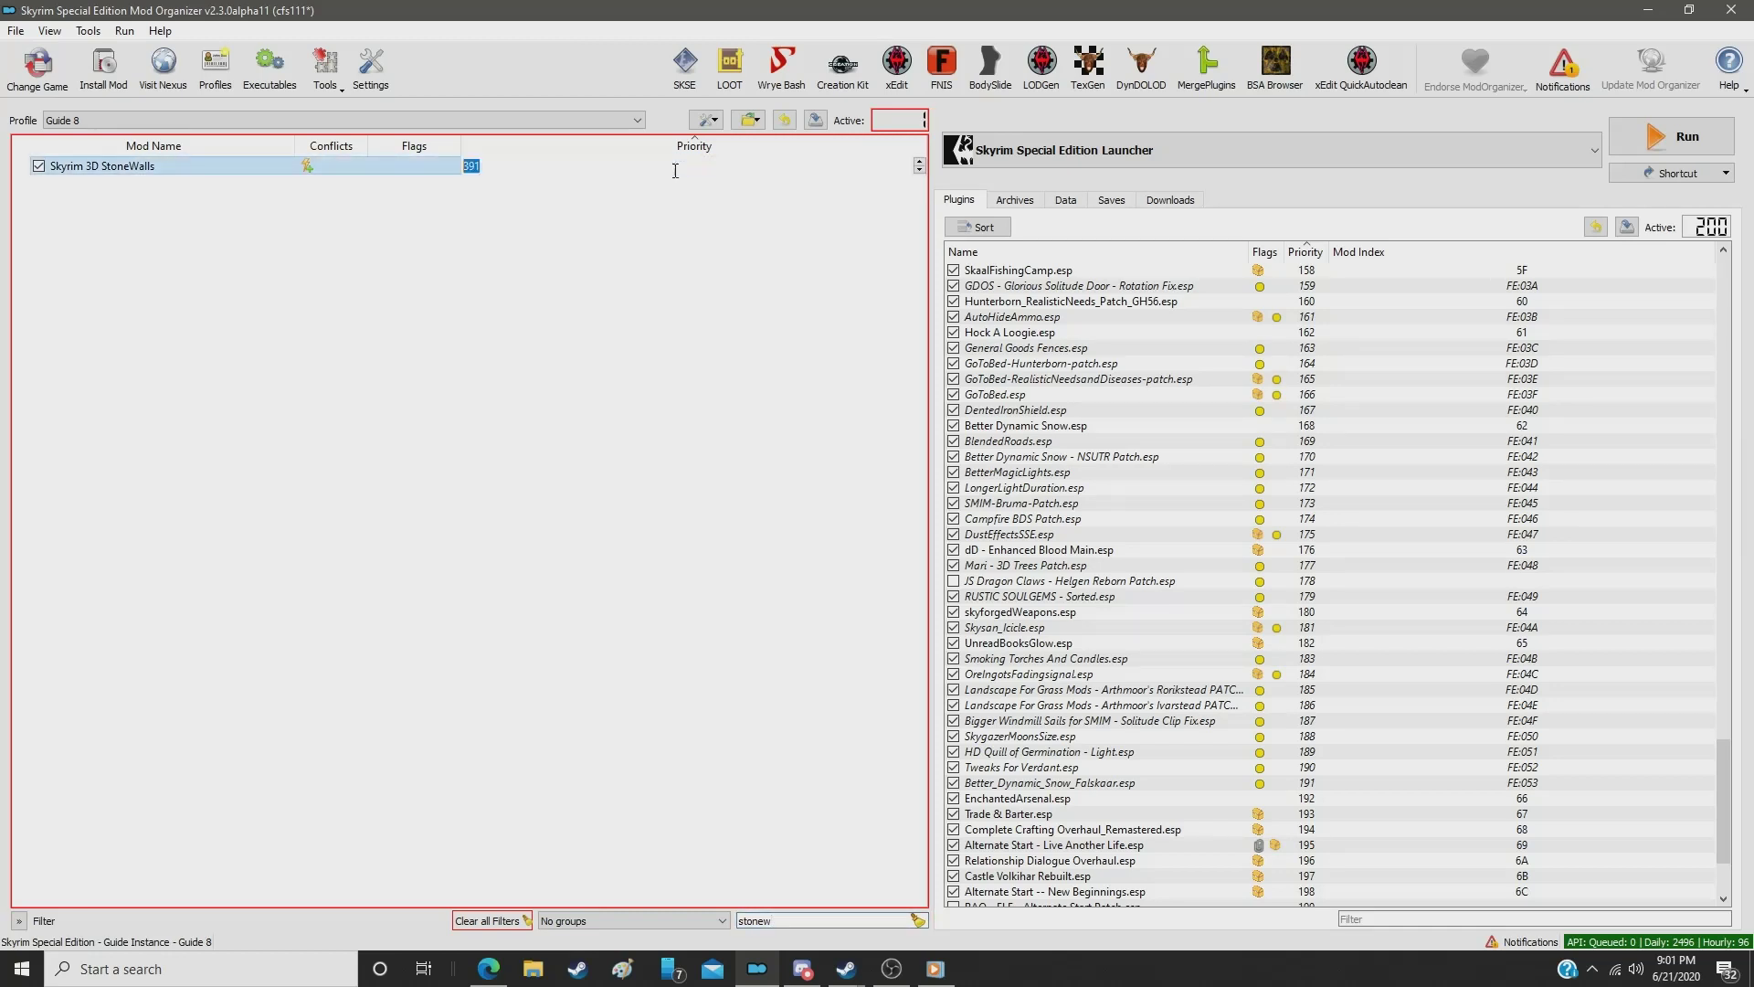
{"action": "type", "text": "258"}
{"action": "key", "text": "Return"}
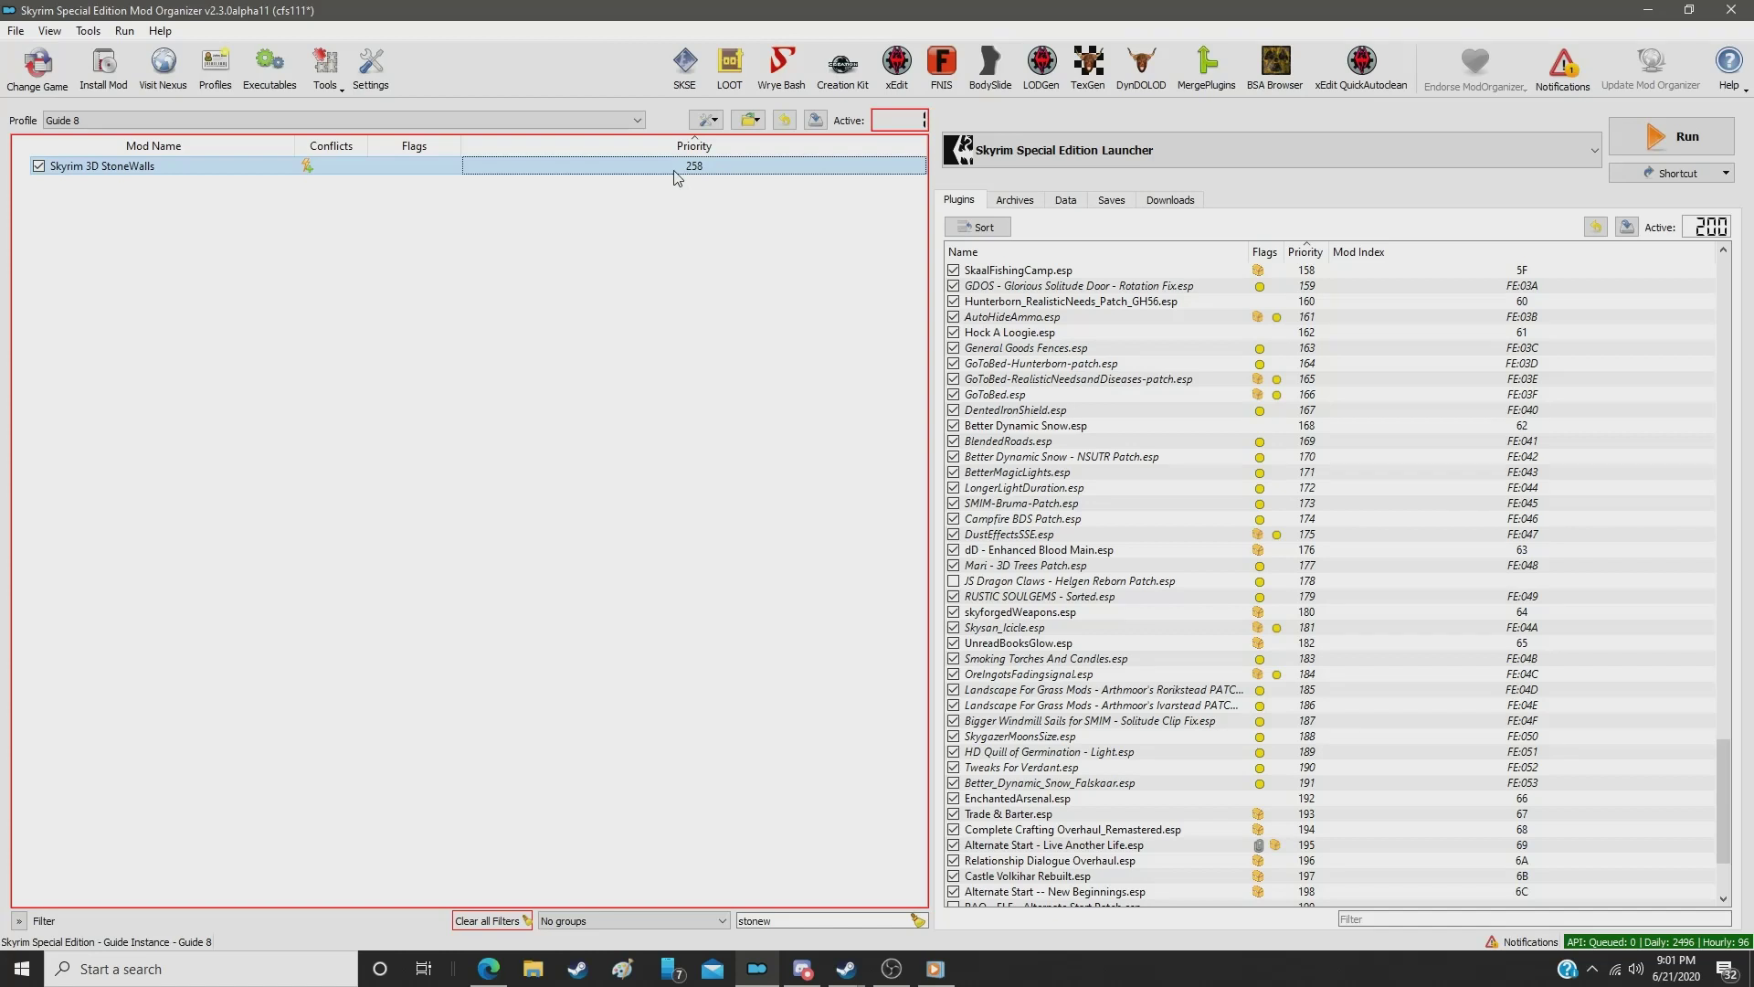
Step: Find 4K Nordic Murals by filtering the mod list for "mural" and set its priority to 259
{"action": "double_click", "coordinate": [791, 919]}
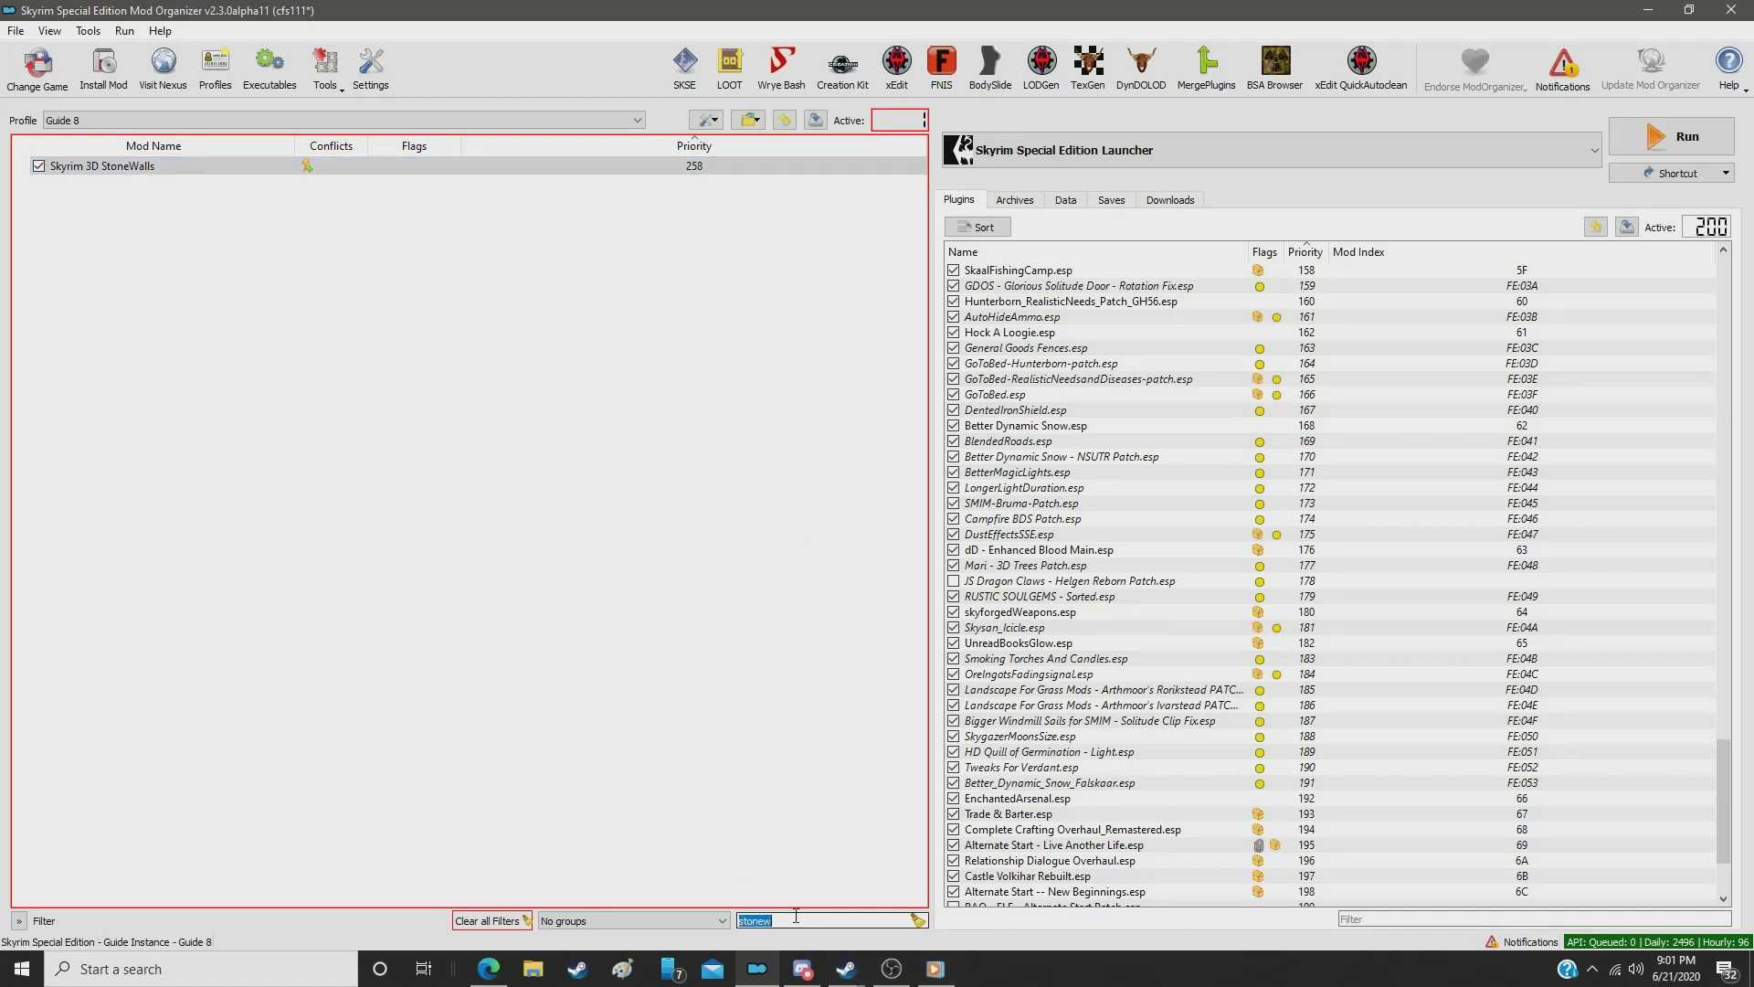
{"action": "key", "text": "BackSpace"}
{"action": "type", "text": "mural"}
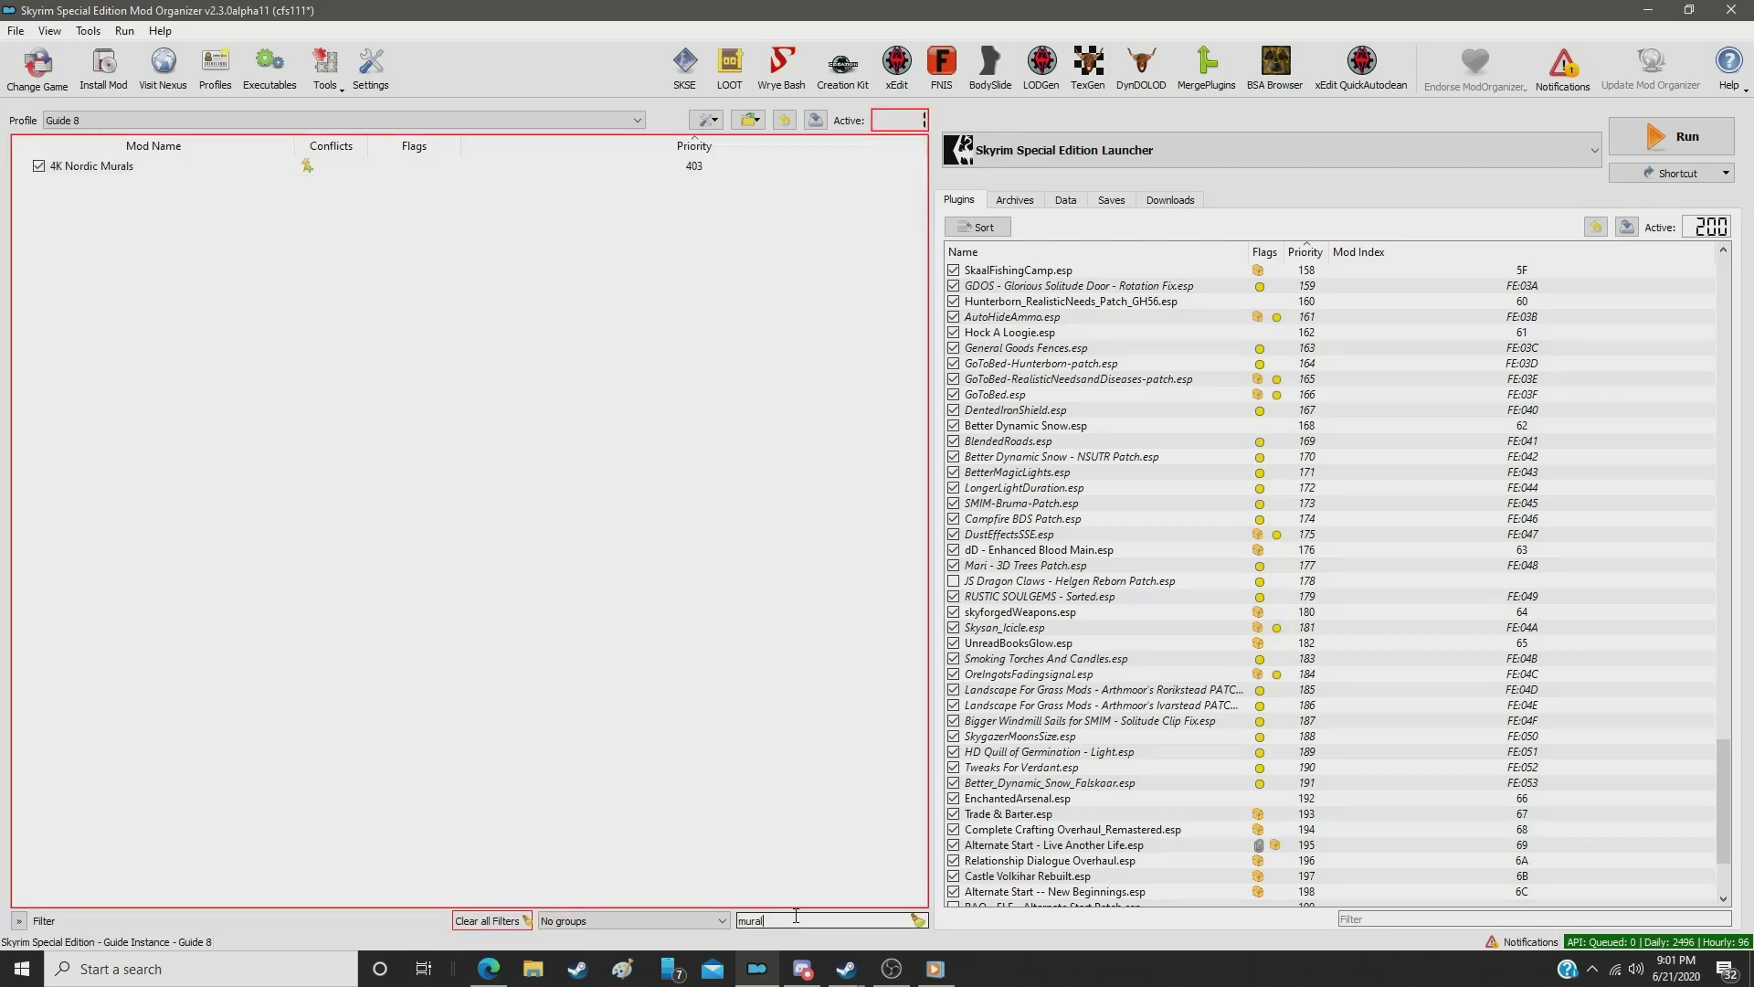
{"action": "left_click", "coordinate": [679, 168]}
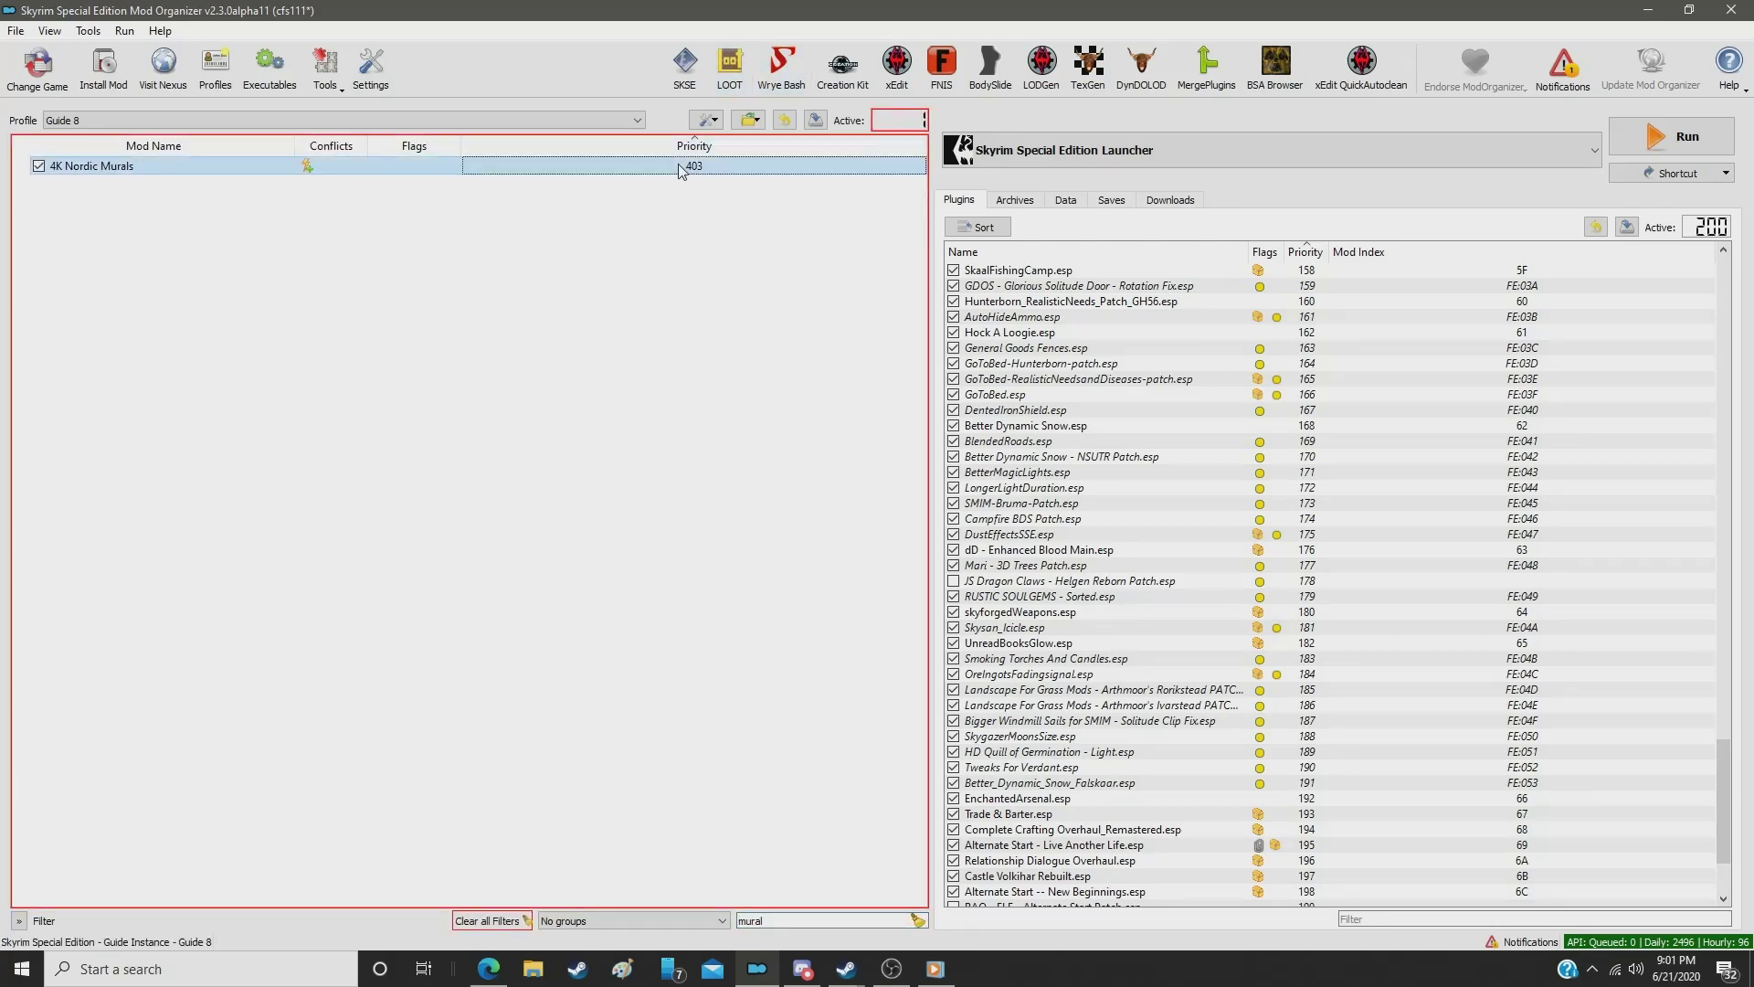
{"action": "double_click", "coordinate": [678, 167]}
{"action": "type", "text": "259"}
{"action": "key", "text": "Return"}
Step: Find LH's Riften's Ratway HD 2K by filtering the mod list for "riften" and set its priority to 260
{"action": "left_click", "coordinate": [790, 920]}
{"action": "double_click", "coordinate": [791, 921]}
{"action": "type", "text": "riften"}
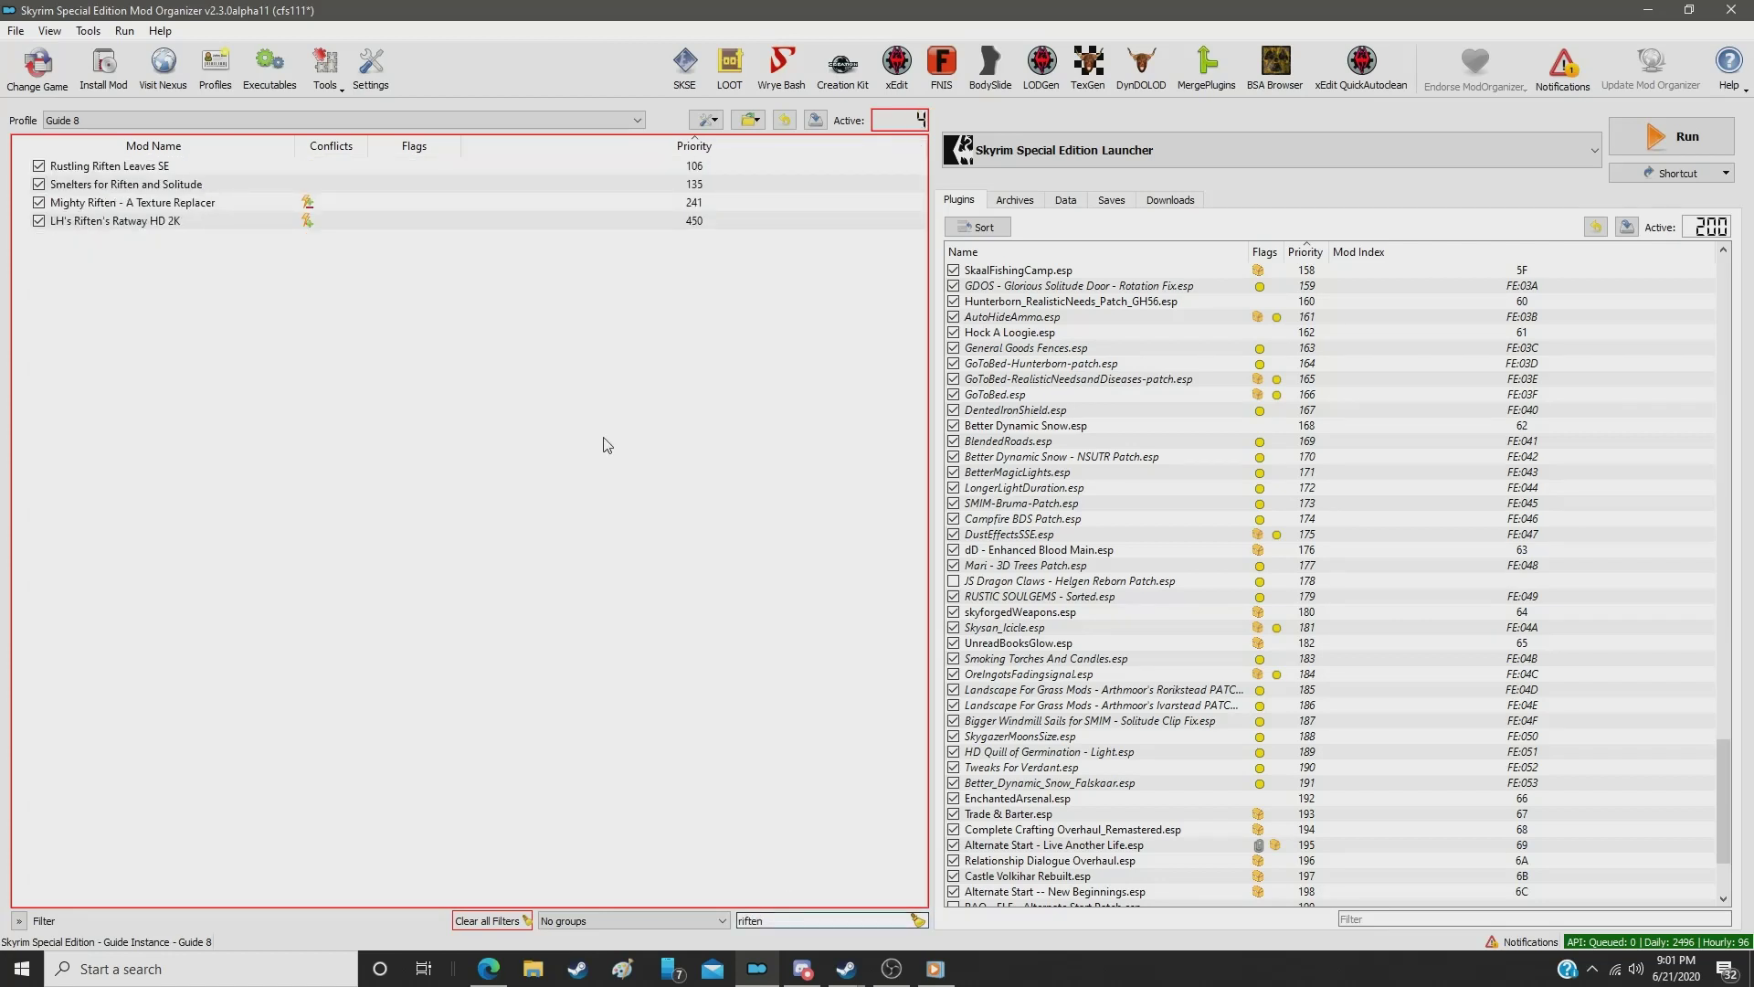
{"action": "left_click", "coordinate": [695, 222]}
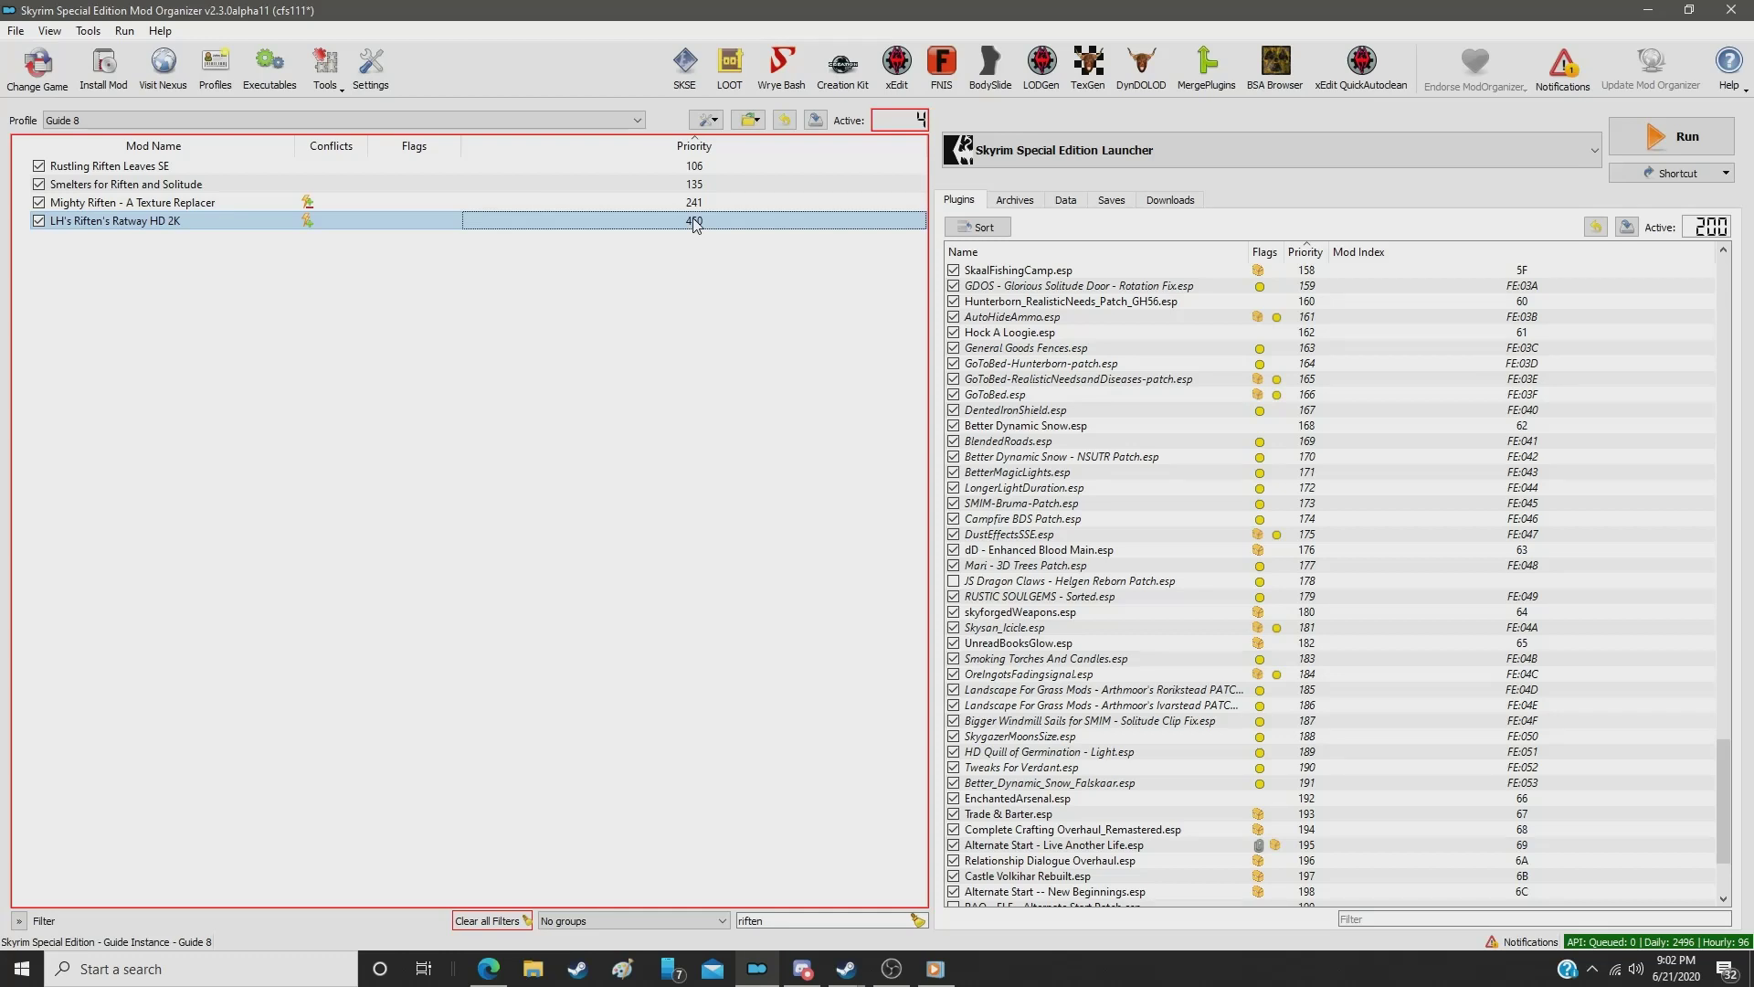
{"action": "double_click", "coordinate": [694, 222]}
{"action": "type", "text": "260"}
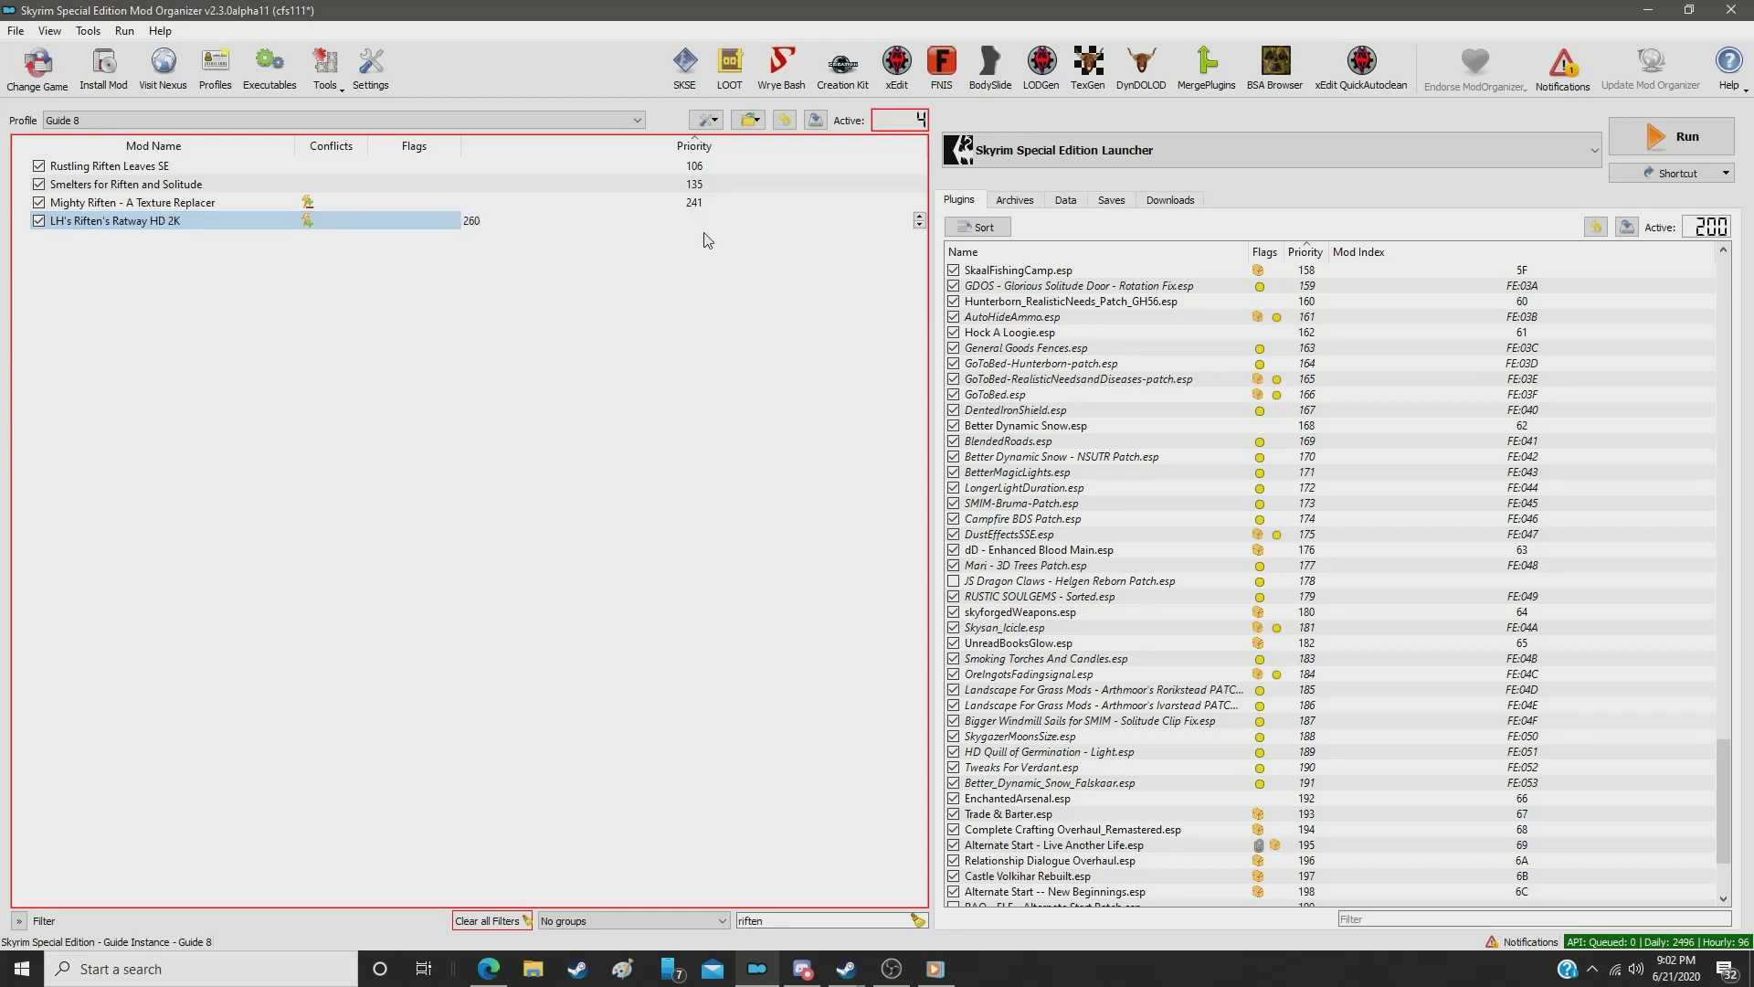
{"action": "key", "text": "Return"}
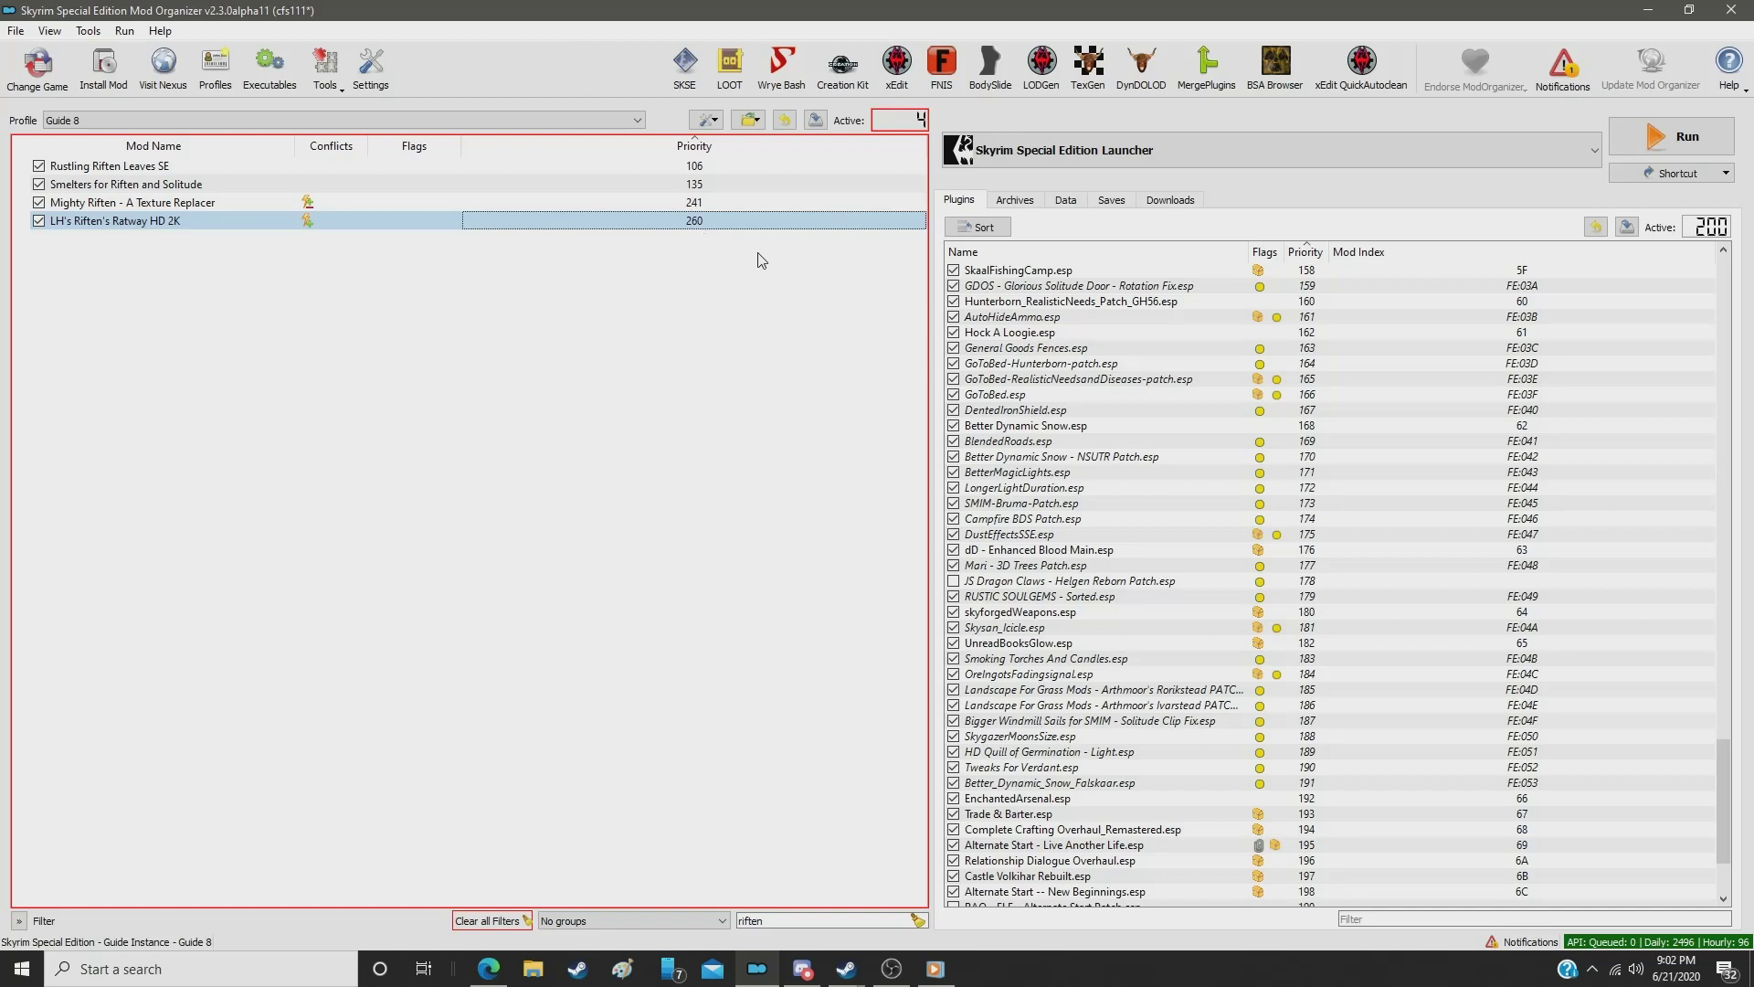
Step: Find HD Oil Puddle_More Blue by filtering the mod list for "oil" and set its priority to 261
{"action": "double_click", "coordinate": [762, 921]}
{"action": "type", "text": "oil"}
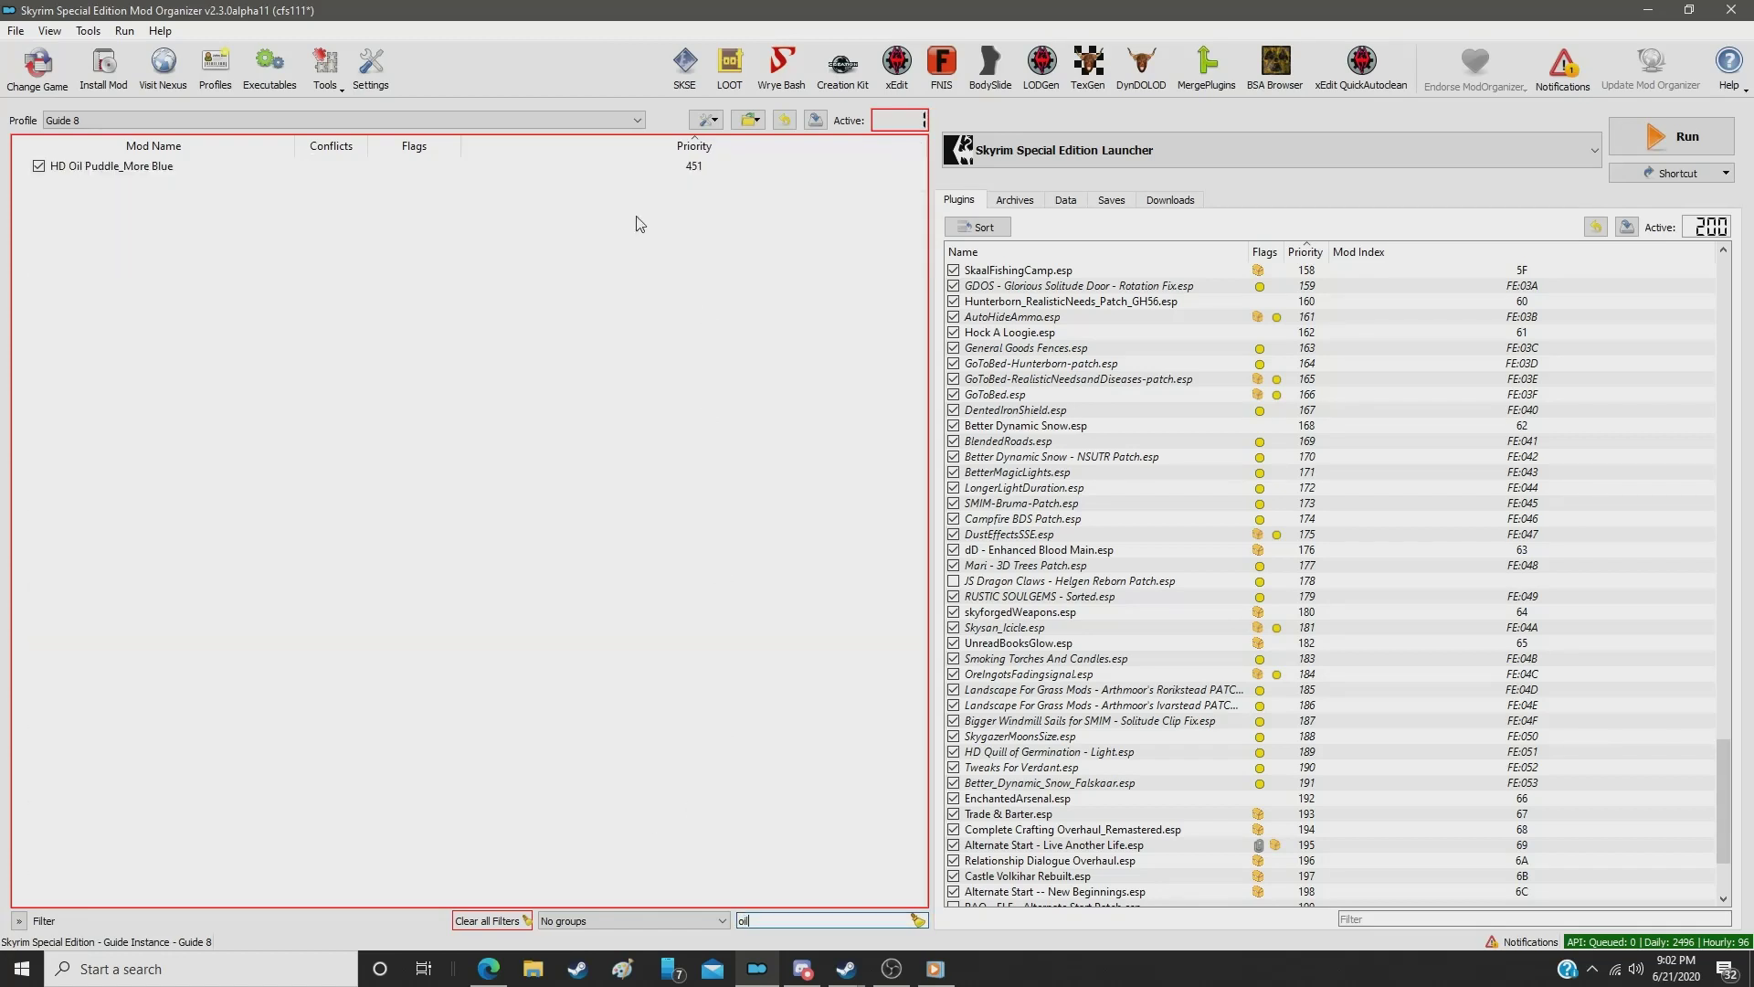
{"action": "left_click", "coordinate": [695, 168]}
{"action": "double_click", "coordinate": [694, 167]}
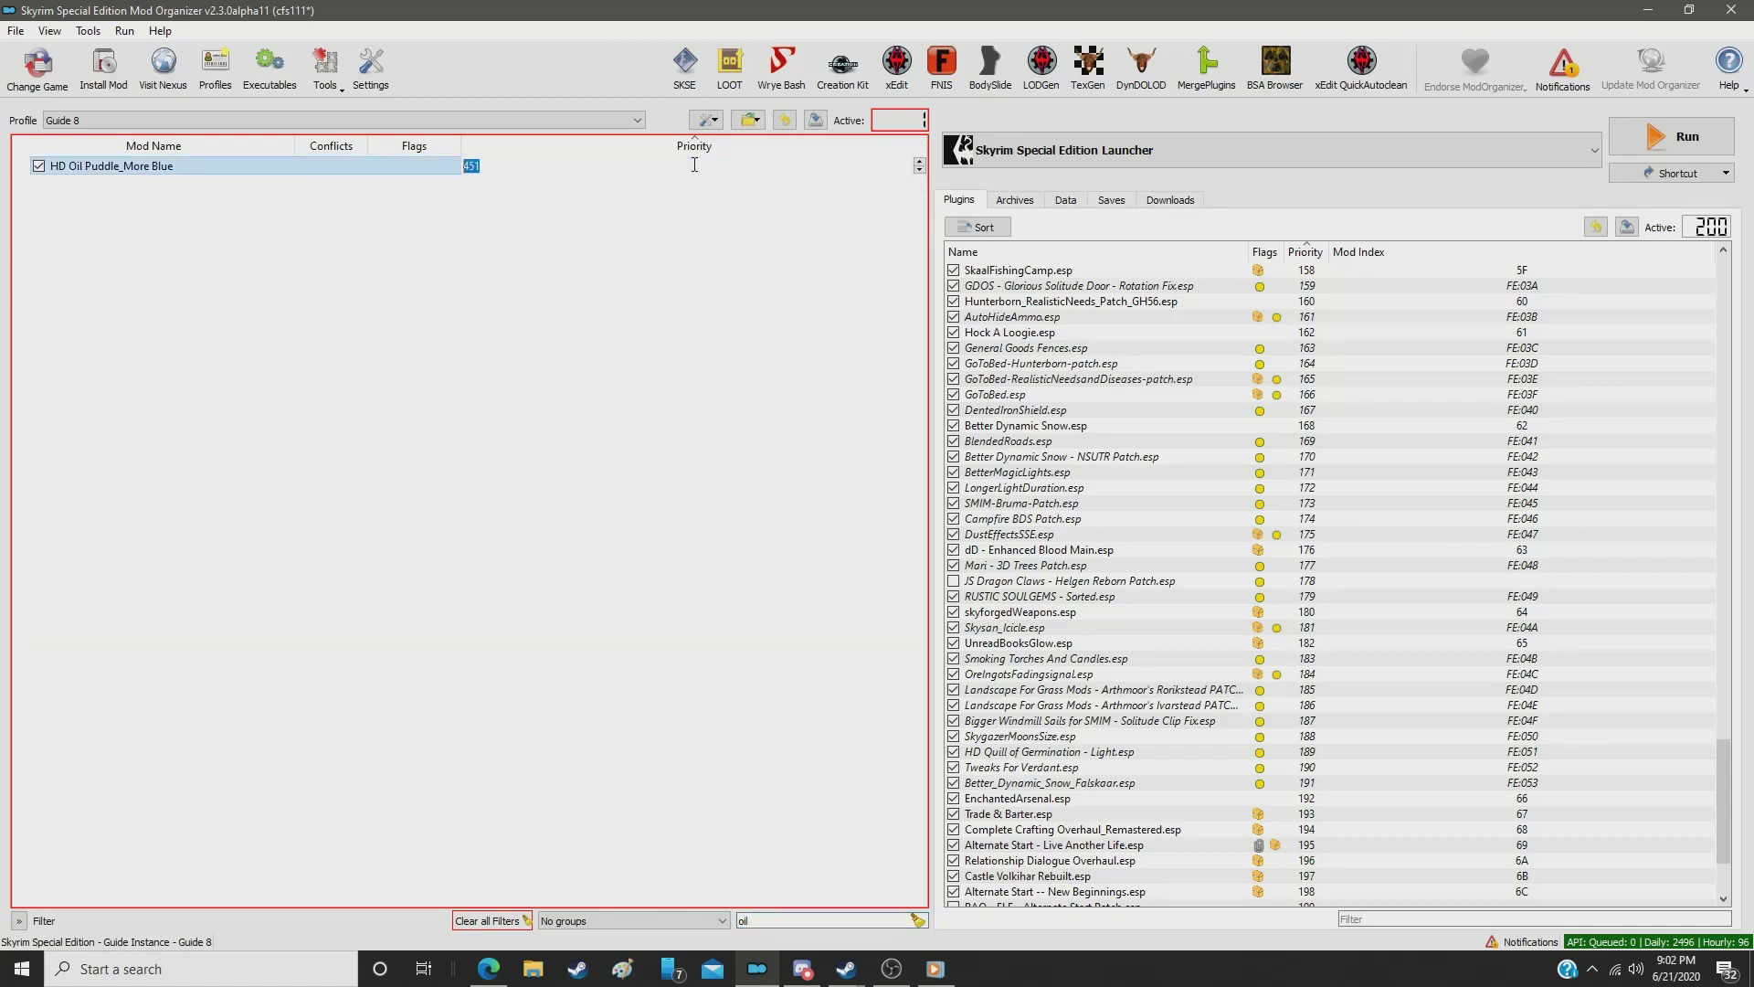
{"action": "type", "text": "261"}
{"action": "key", "text": "Return"}
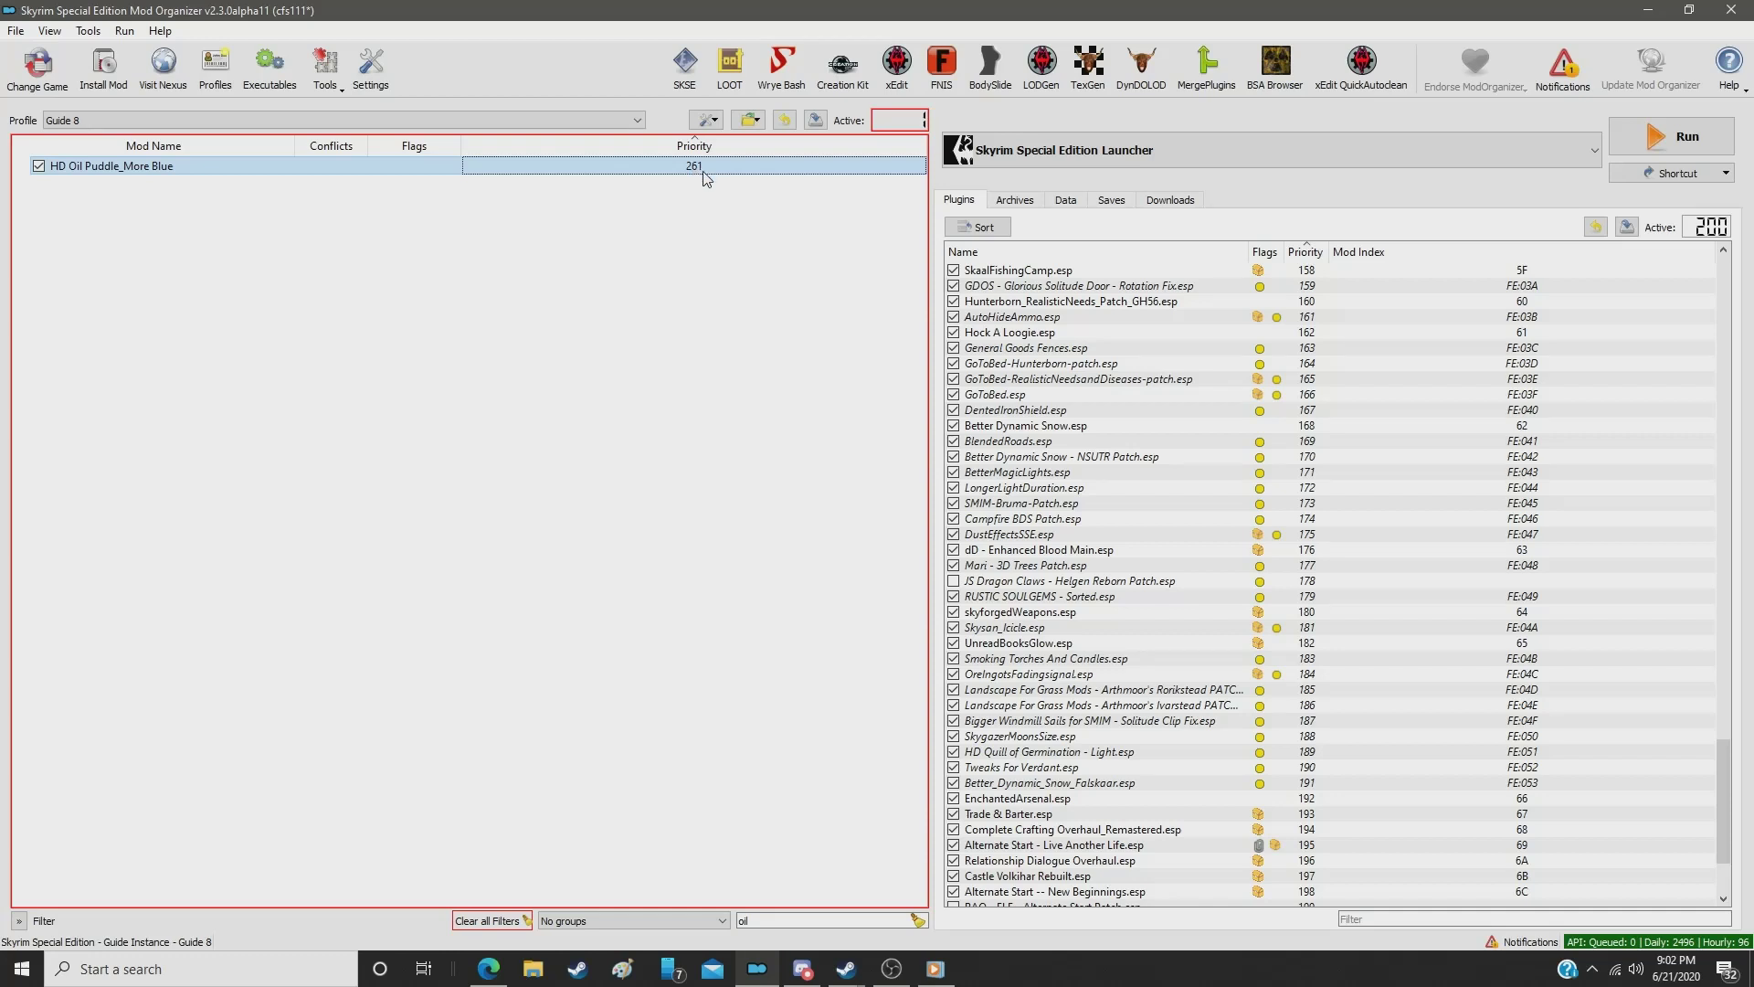
Step: Find LH's Realistic Field Grass HD_ver.02_2K by filtering the mod list for "realist" and set its priority to 262
{"action": "double_click", "coordinate": [771, 920]}
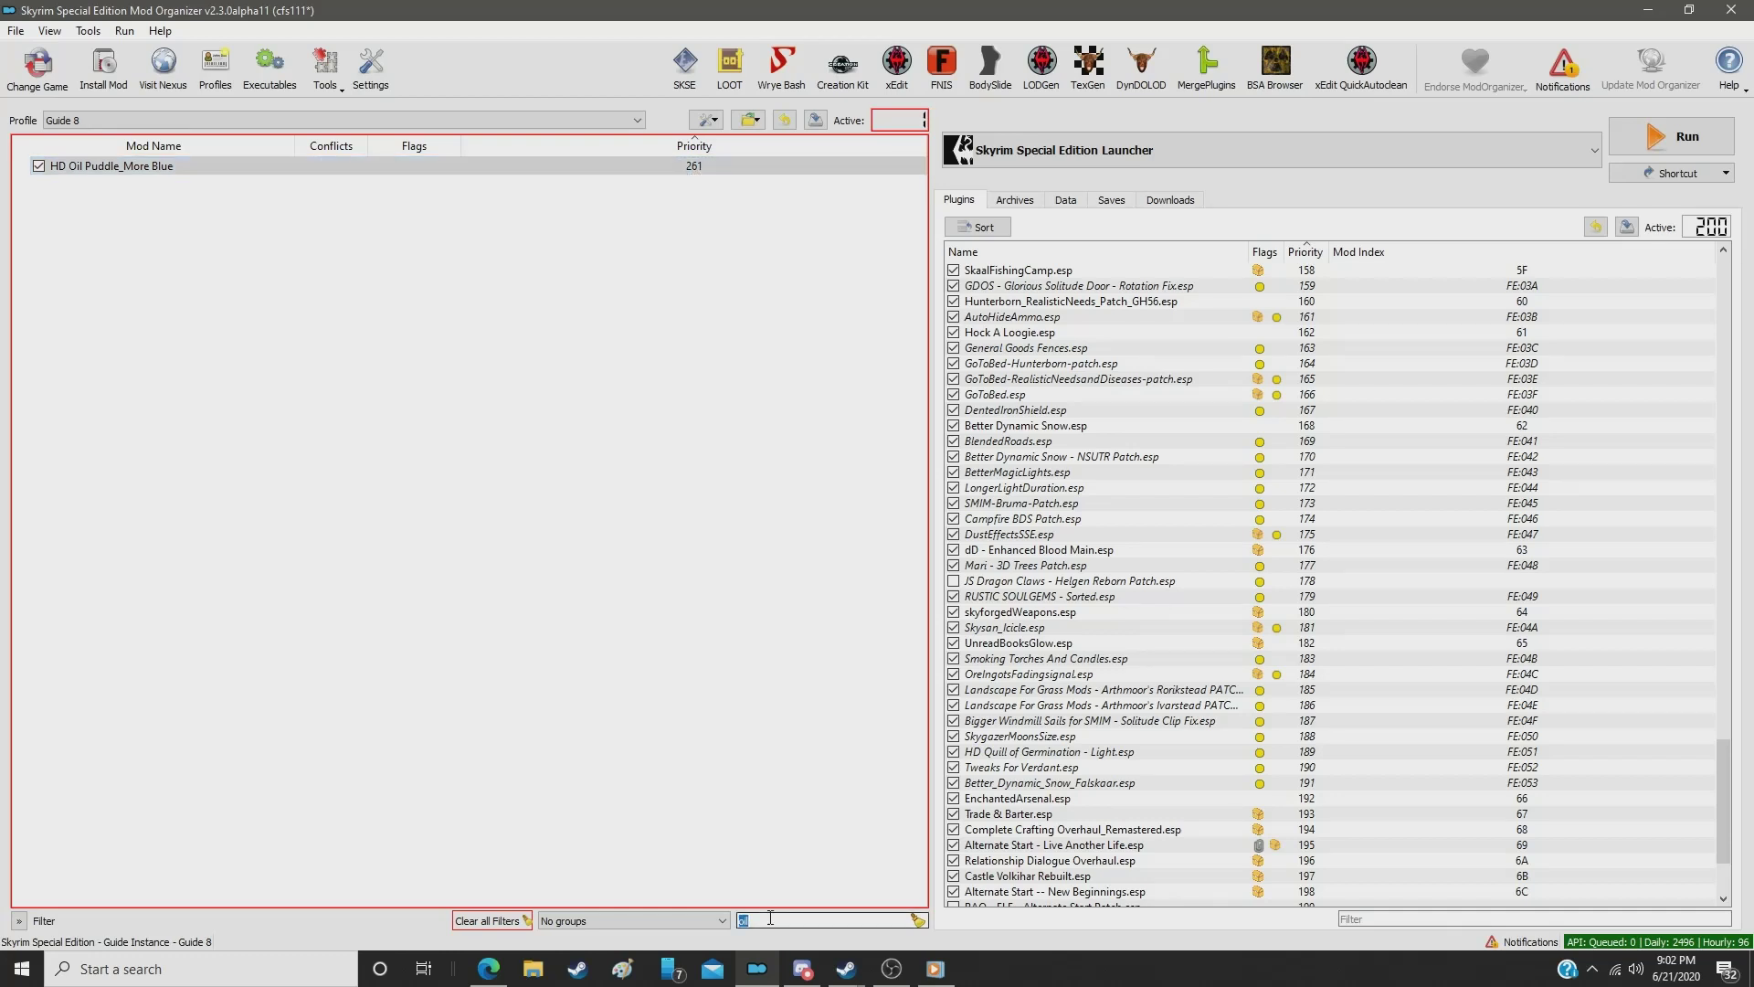
{"action": "type", "text": "realist"}
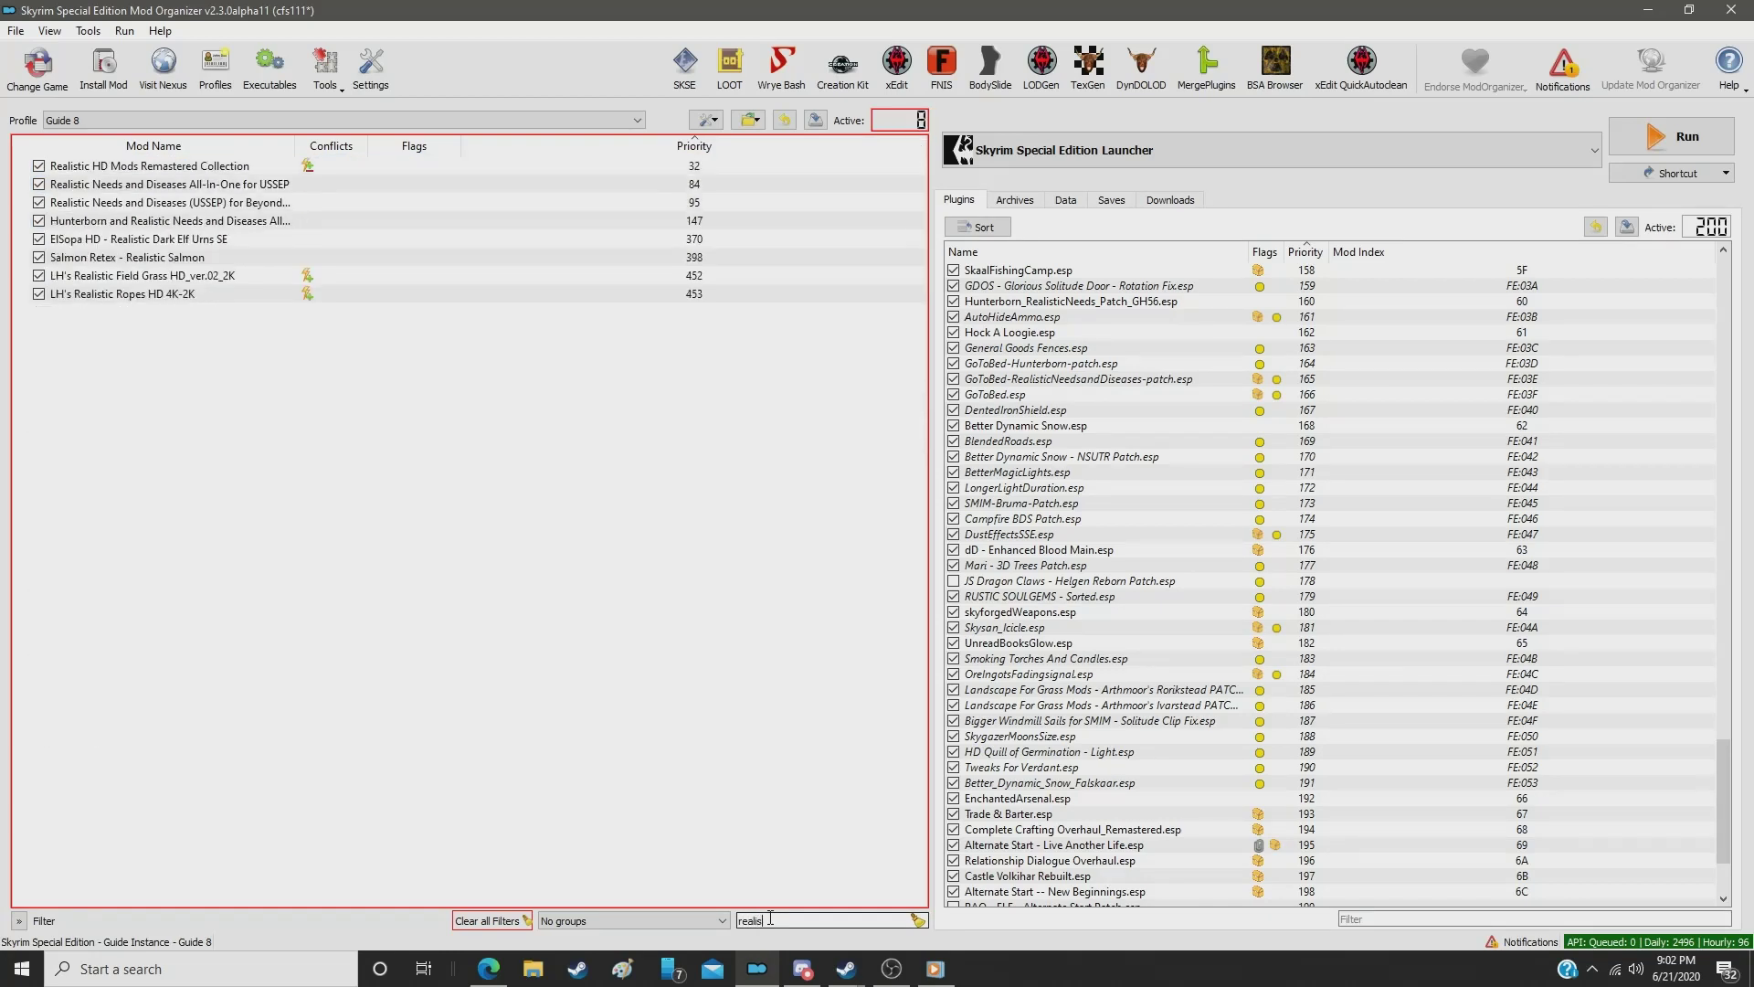
{"action": "left_click", "coordinate": [662, 276]}
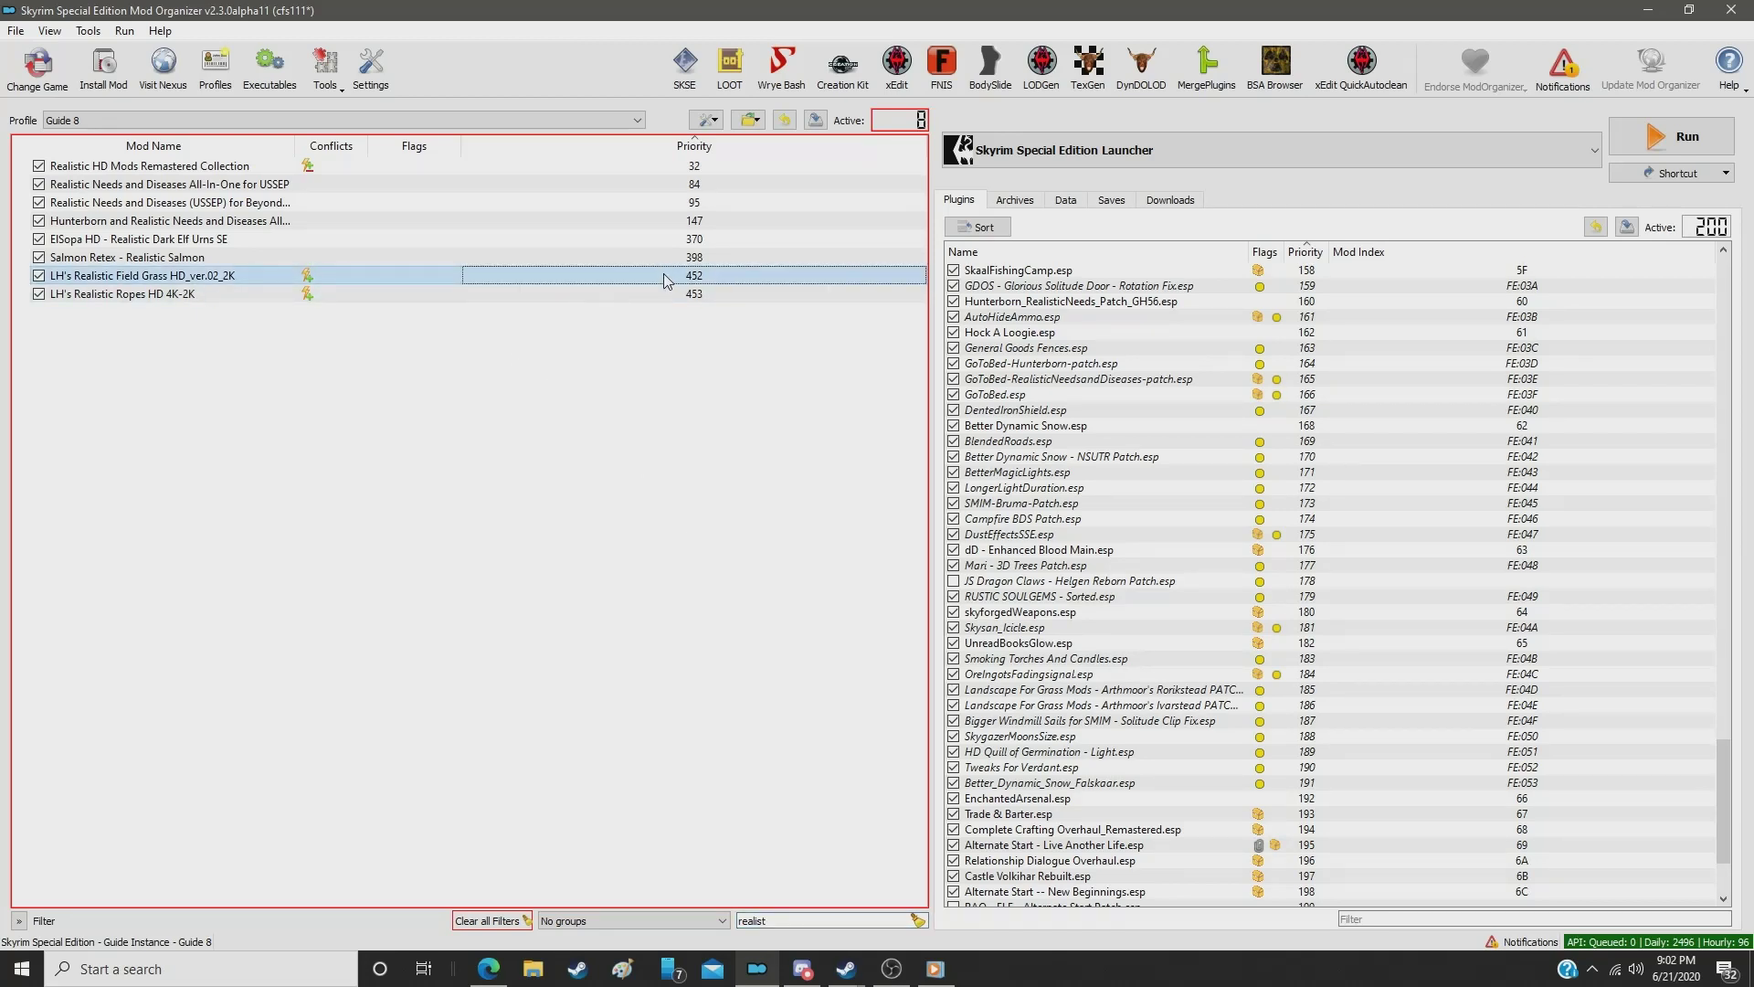
{"action": "double_click", "coordinate": [664, 276]}
{"action": "type", "text": "262"}
{"action": "key", "text": "Return"}
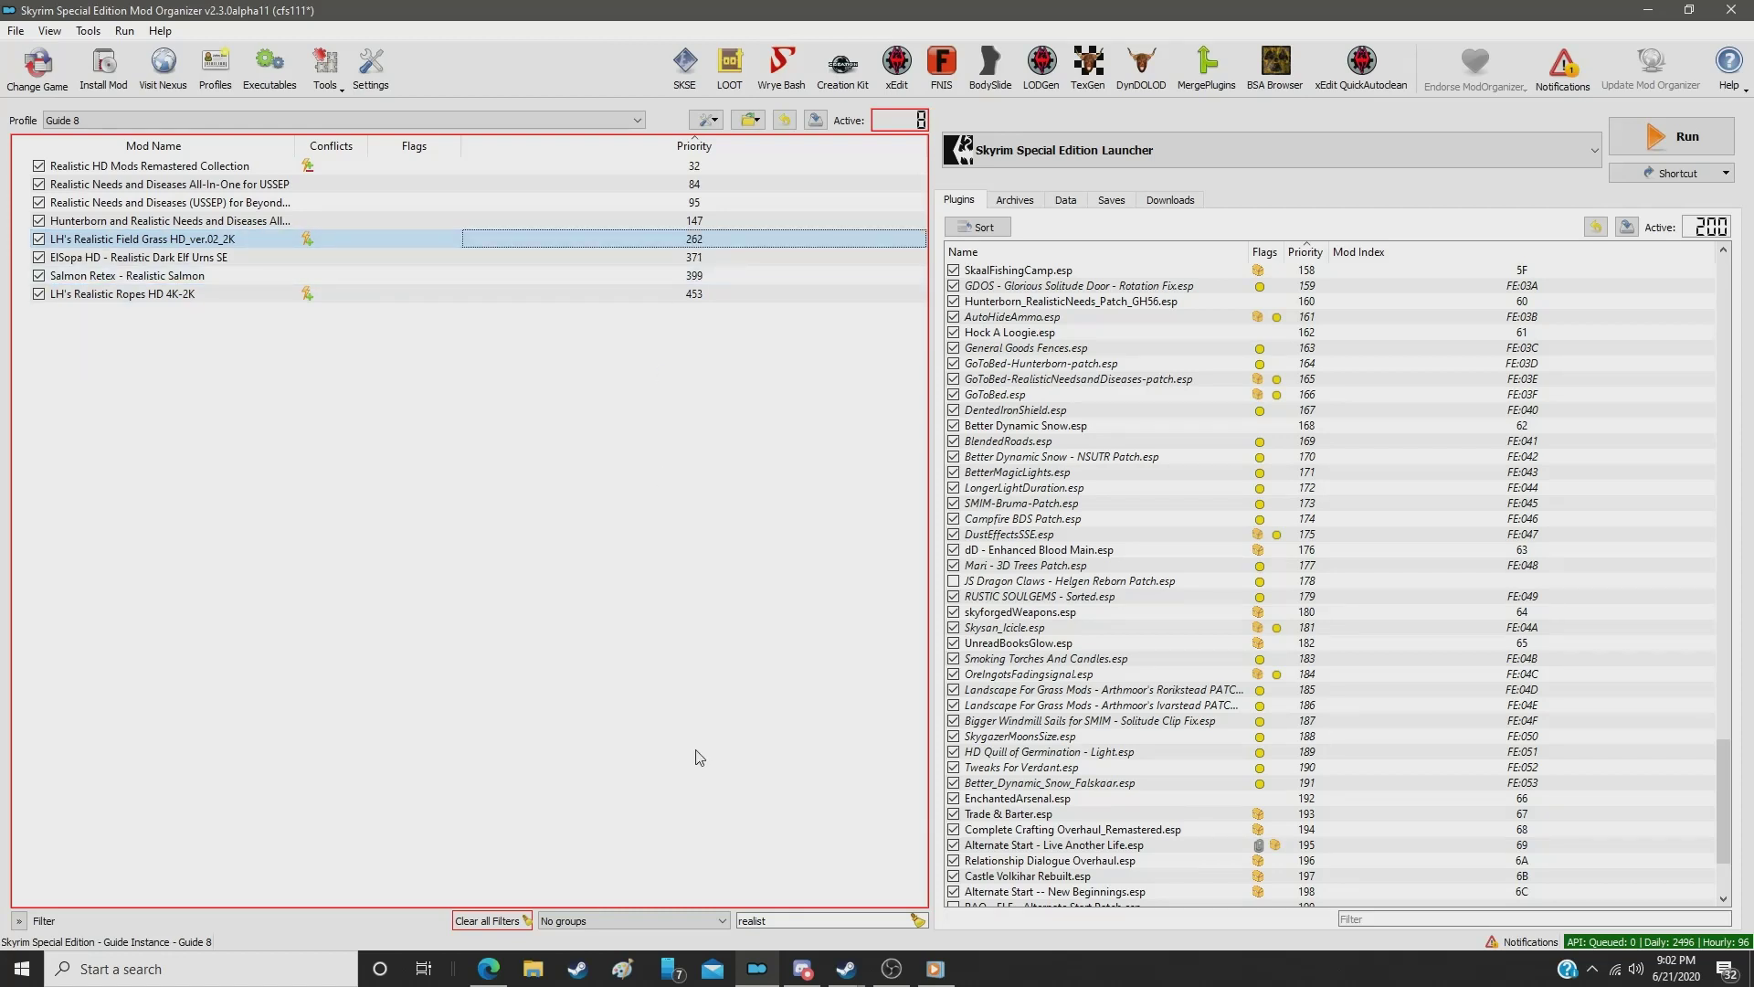
Step: Find LH's Realistic Ropes HD 4K-2K by filtering the mod list for "ropes" and set its priority to 263
{"action": "left_click", "coordinate": [788, 921]}
{"action": "double_click", "coordinate": [788, 921]}
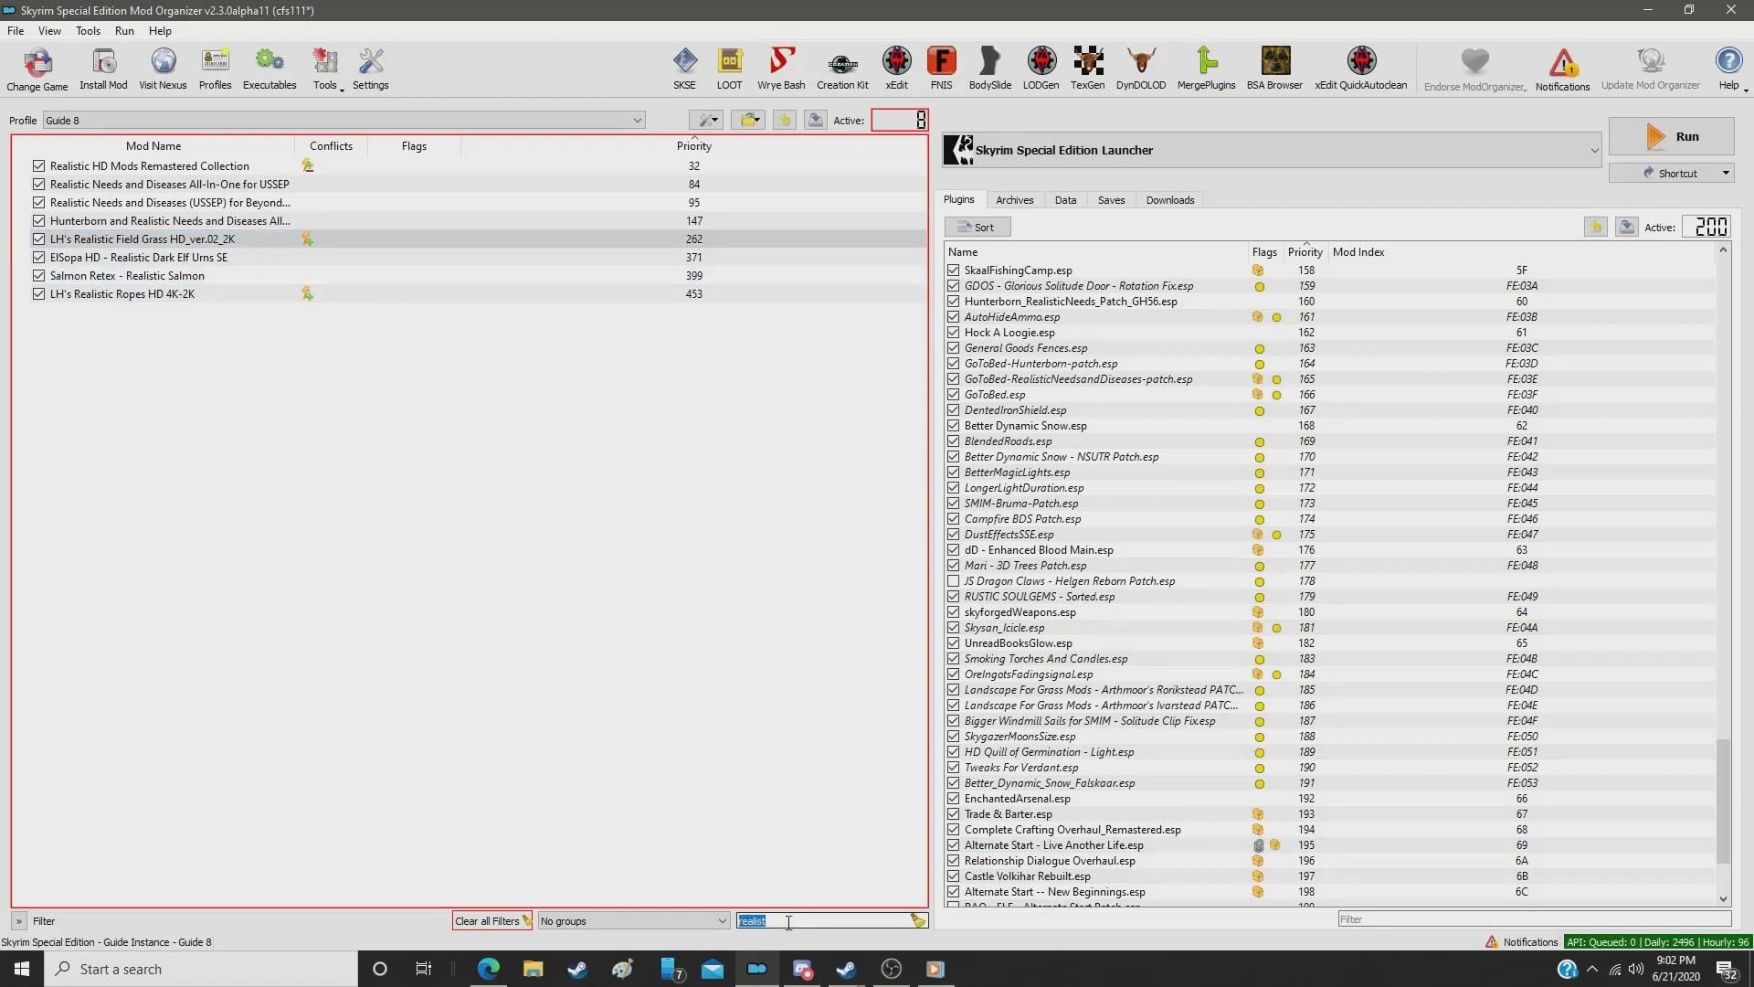
{"action": "type", "text": "ropes"}
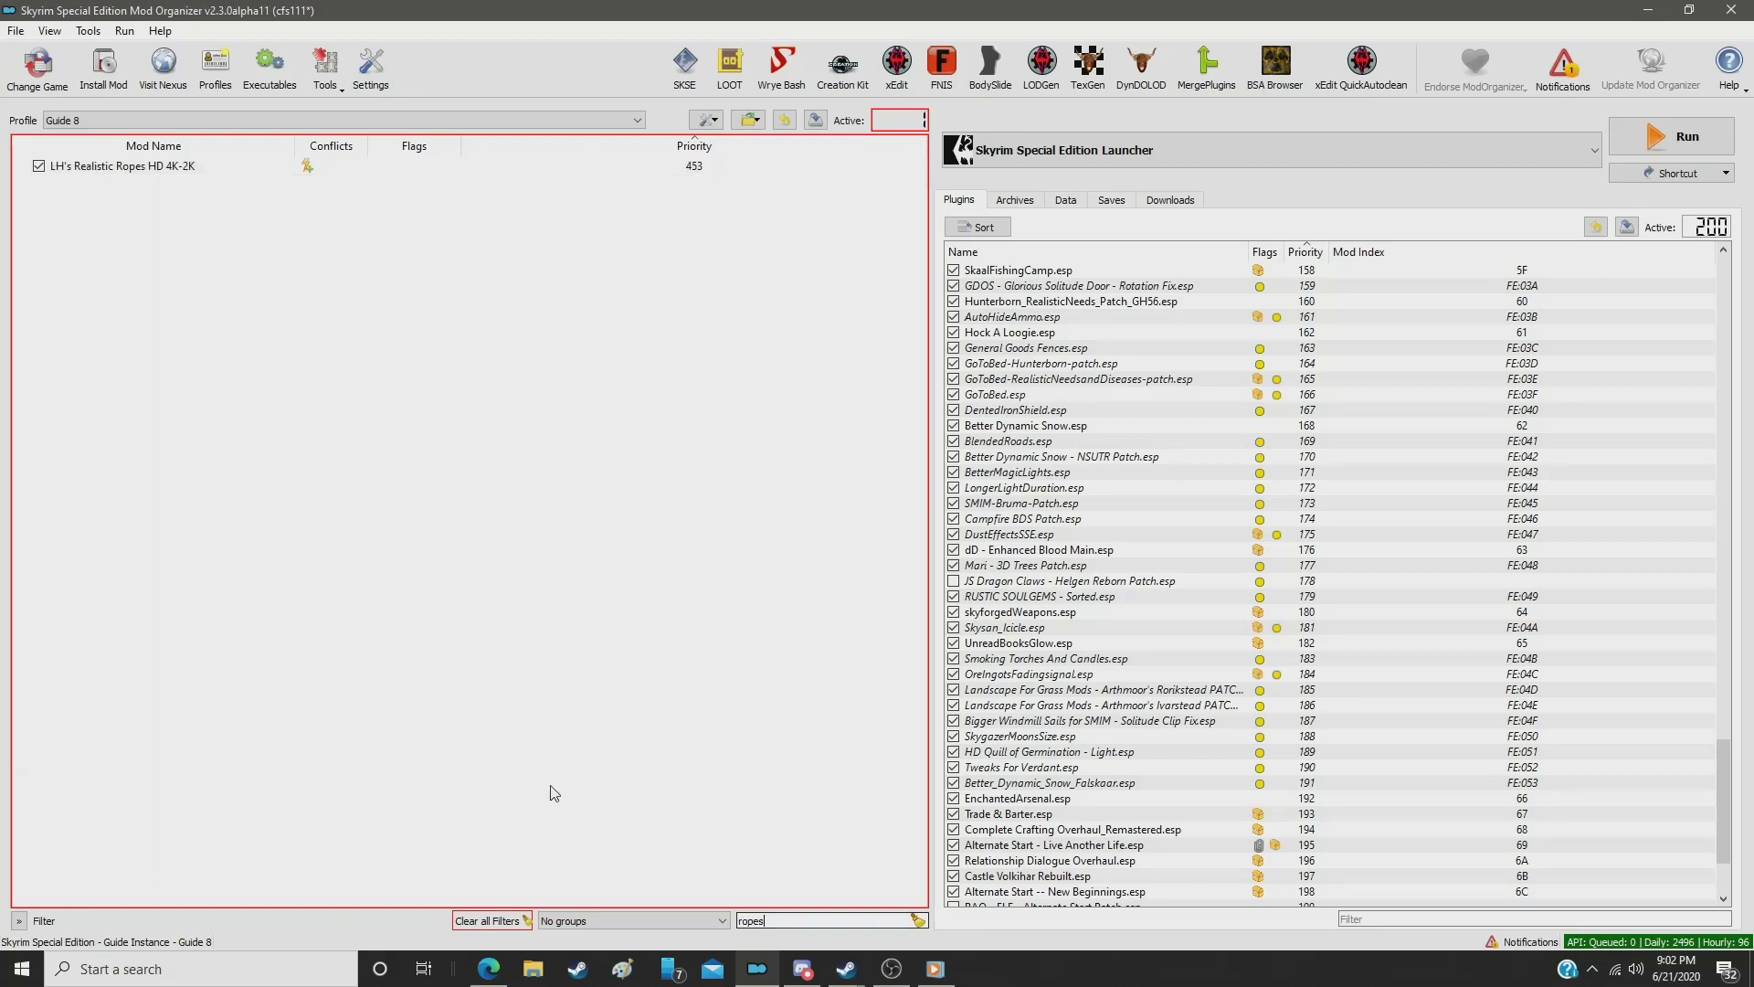
{"action": "double_click", "coordinate": [731, 166]}
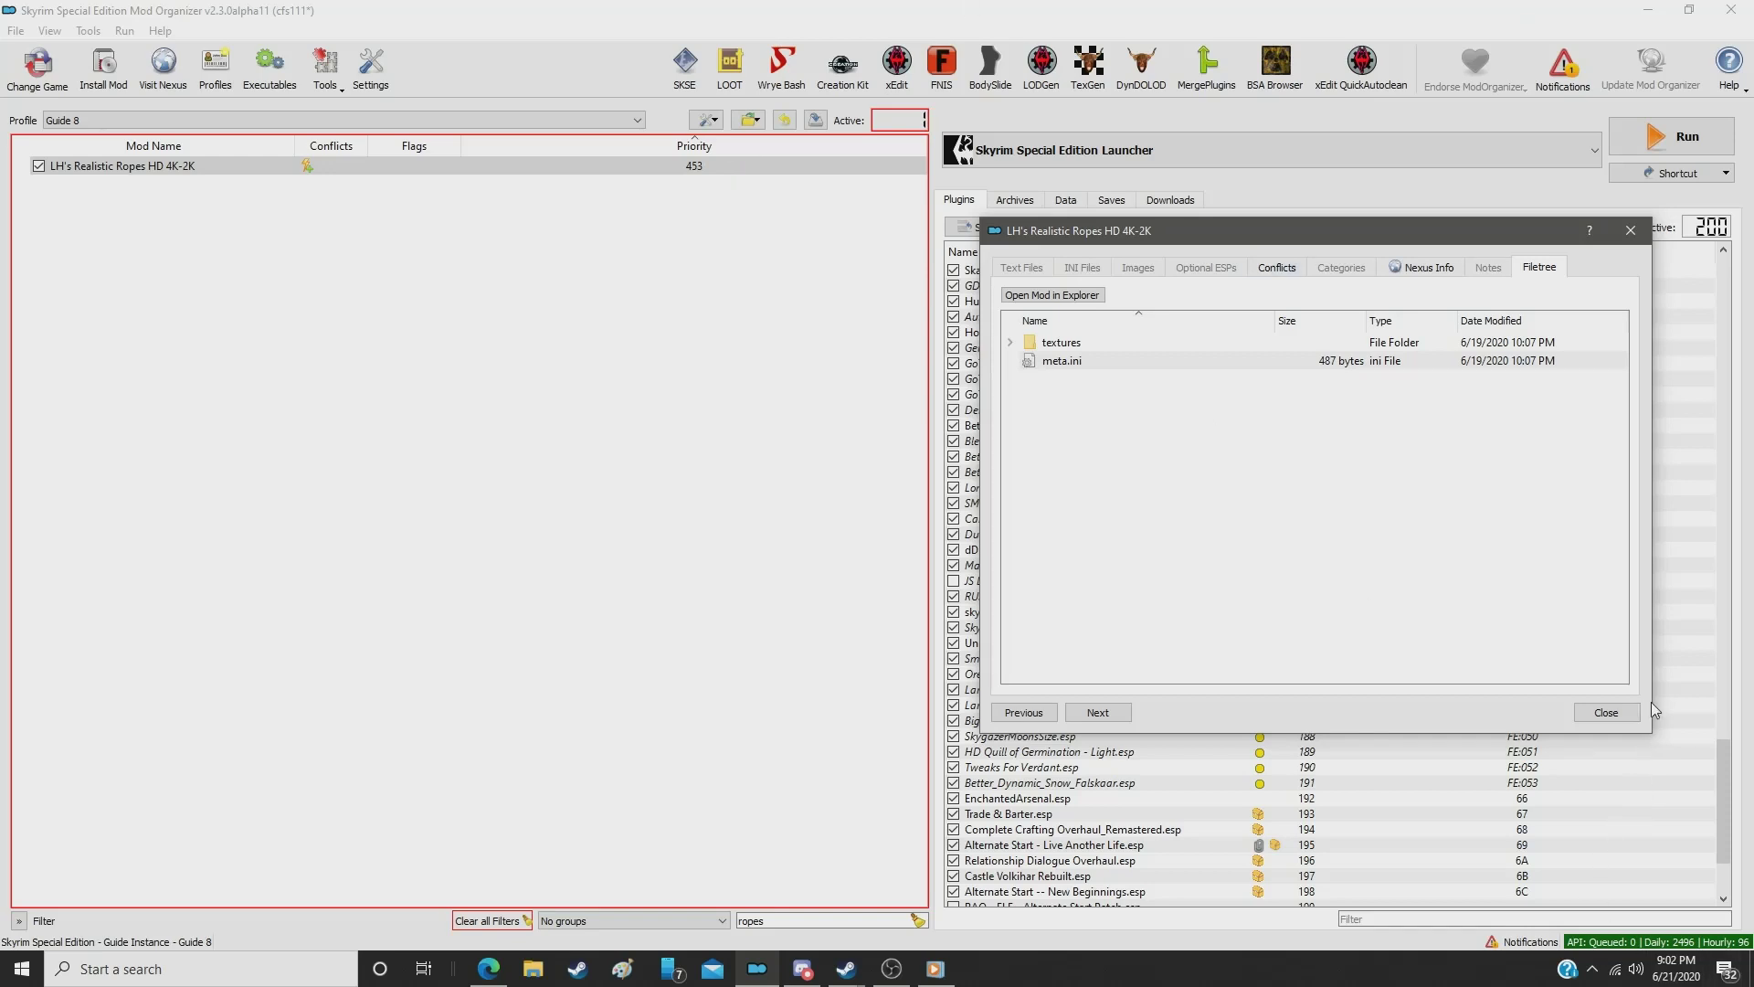
{"action": "left_click", "coordinate": [1606, 712]}
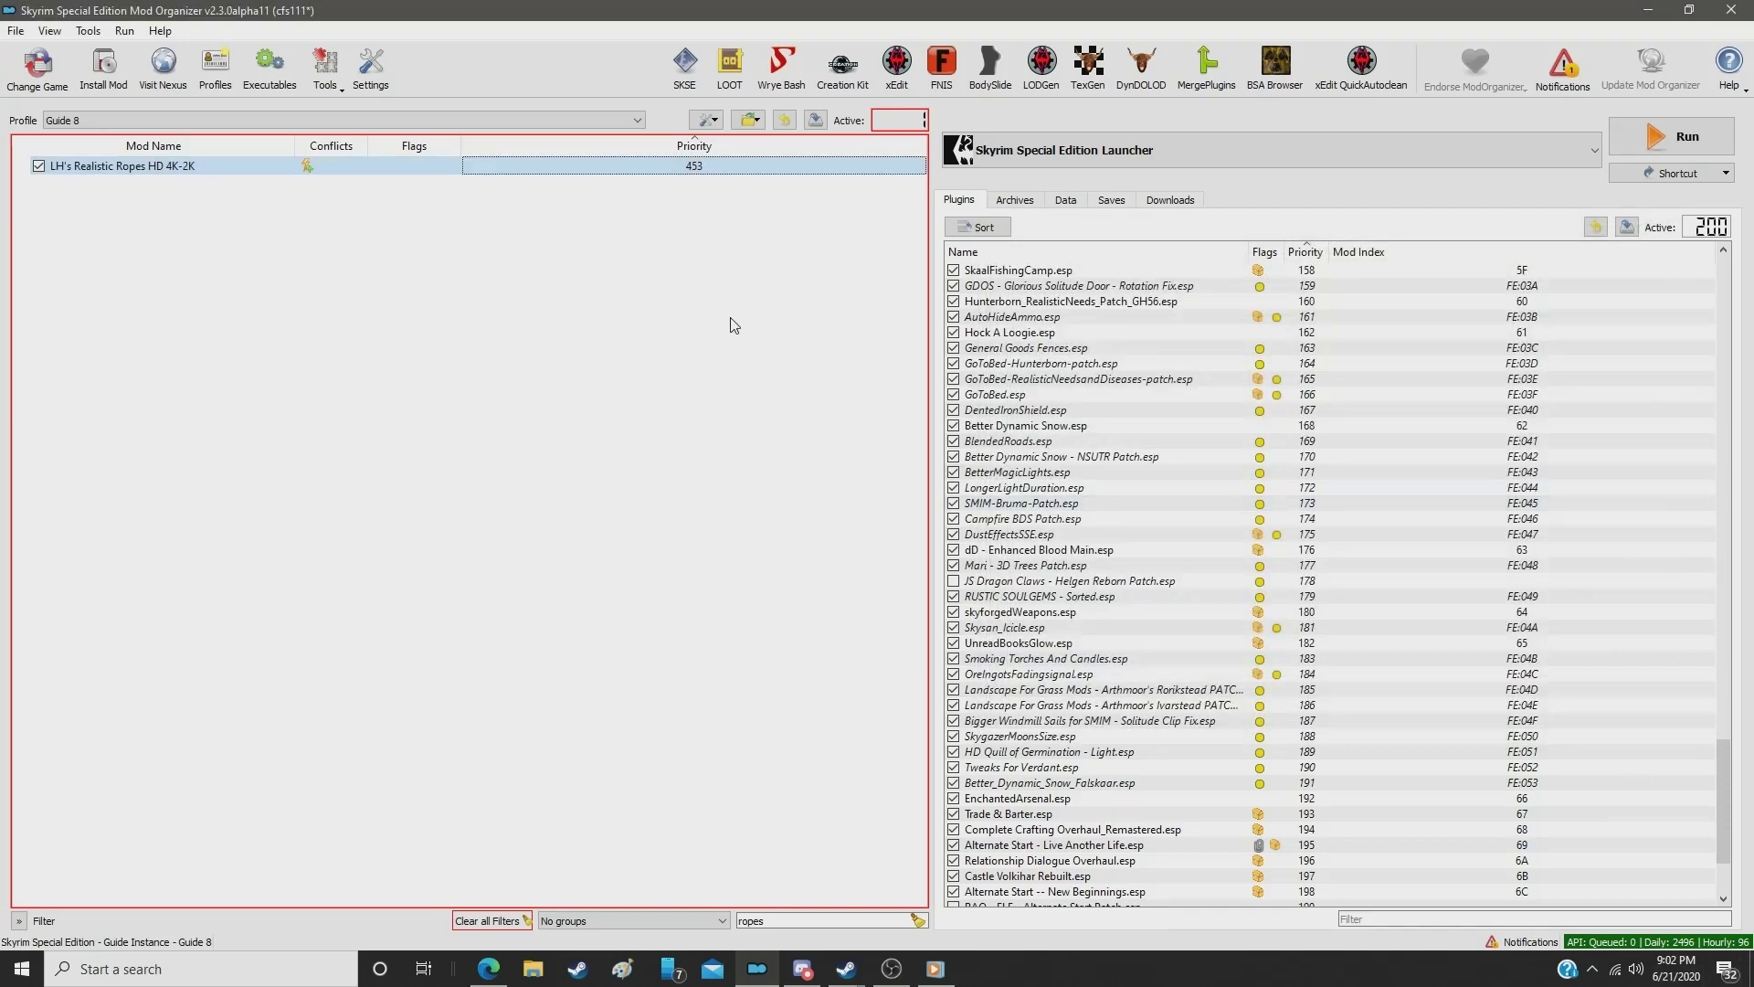
{"action": "double_click", "coordinate": [723, 167]}
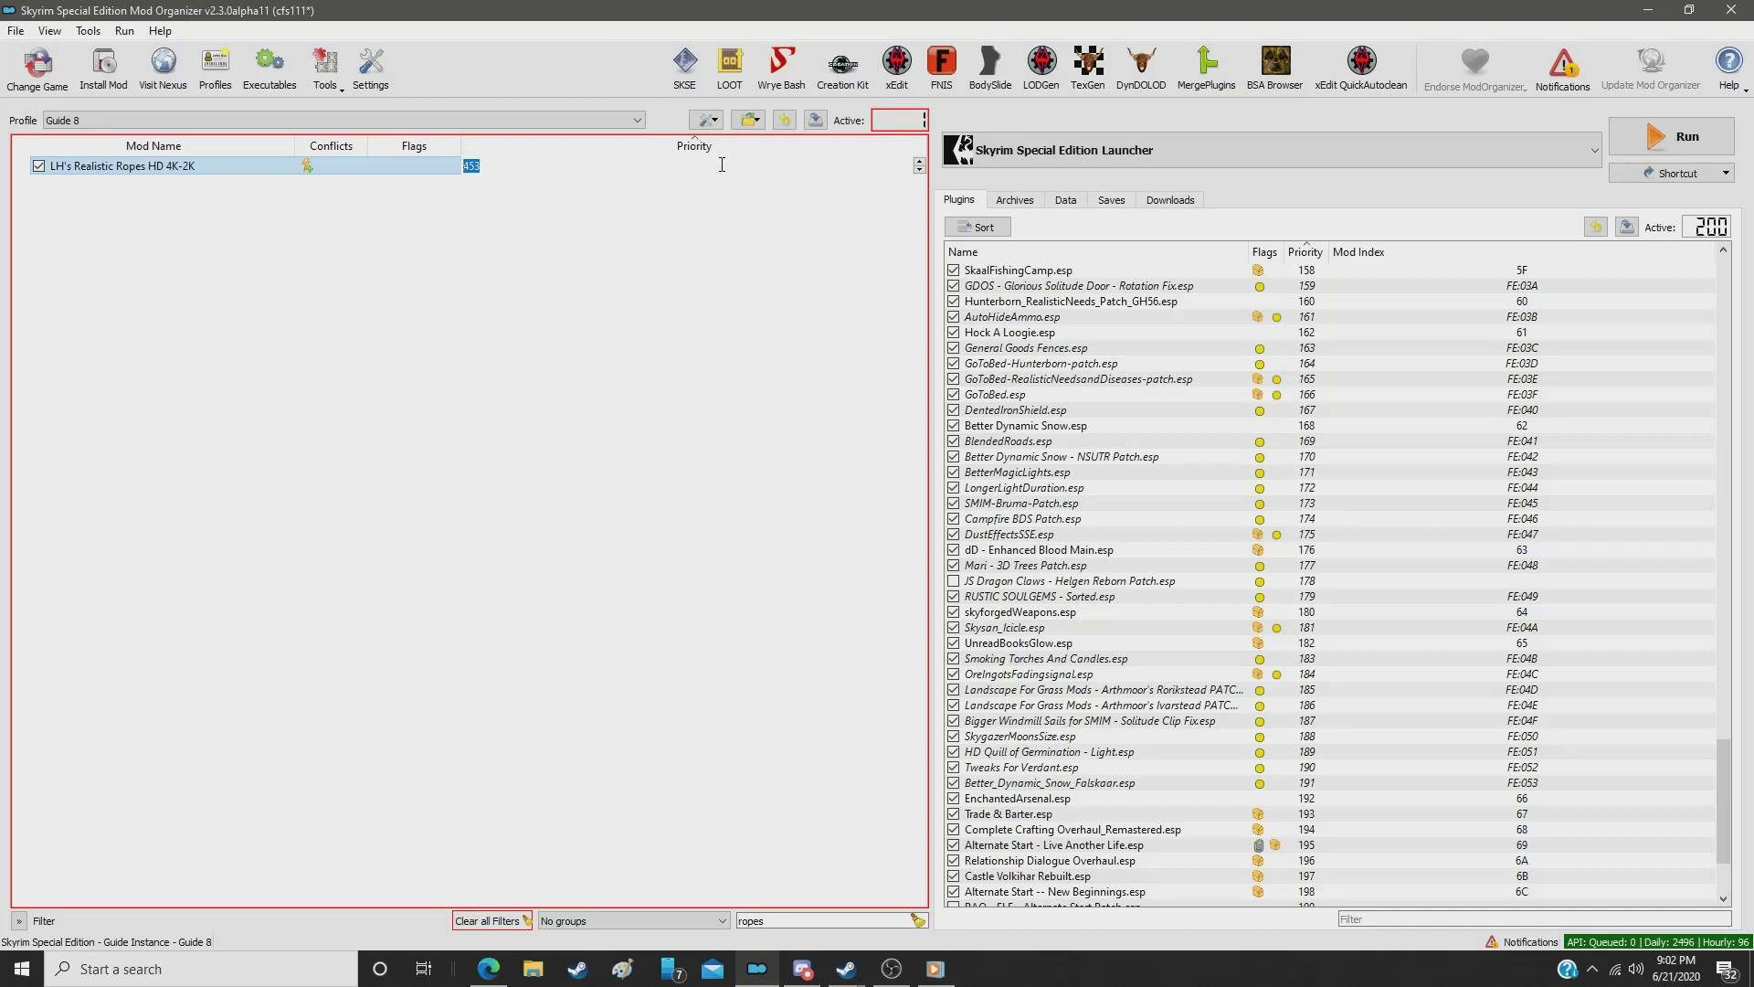
{"action": "type", "text": "263"}
{"action": "key", "text": "Return"}
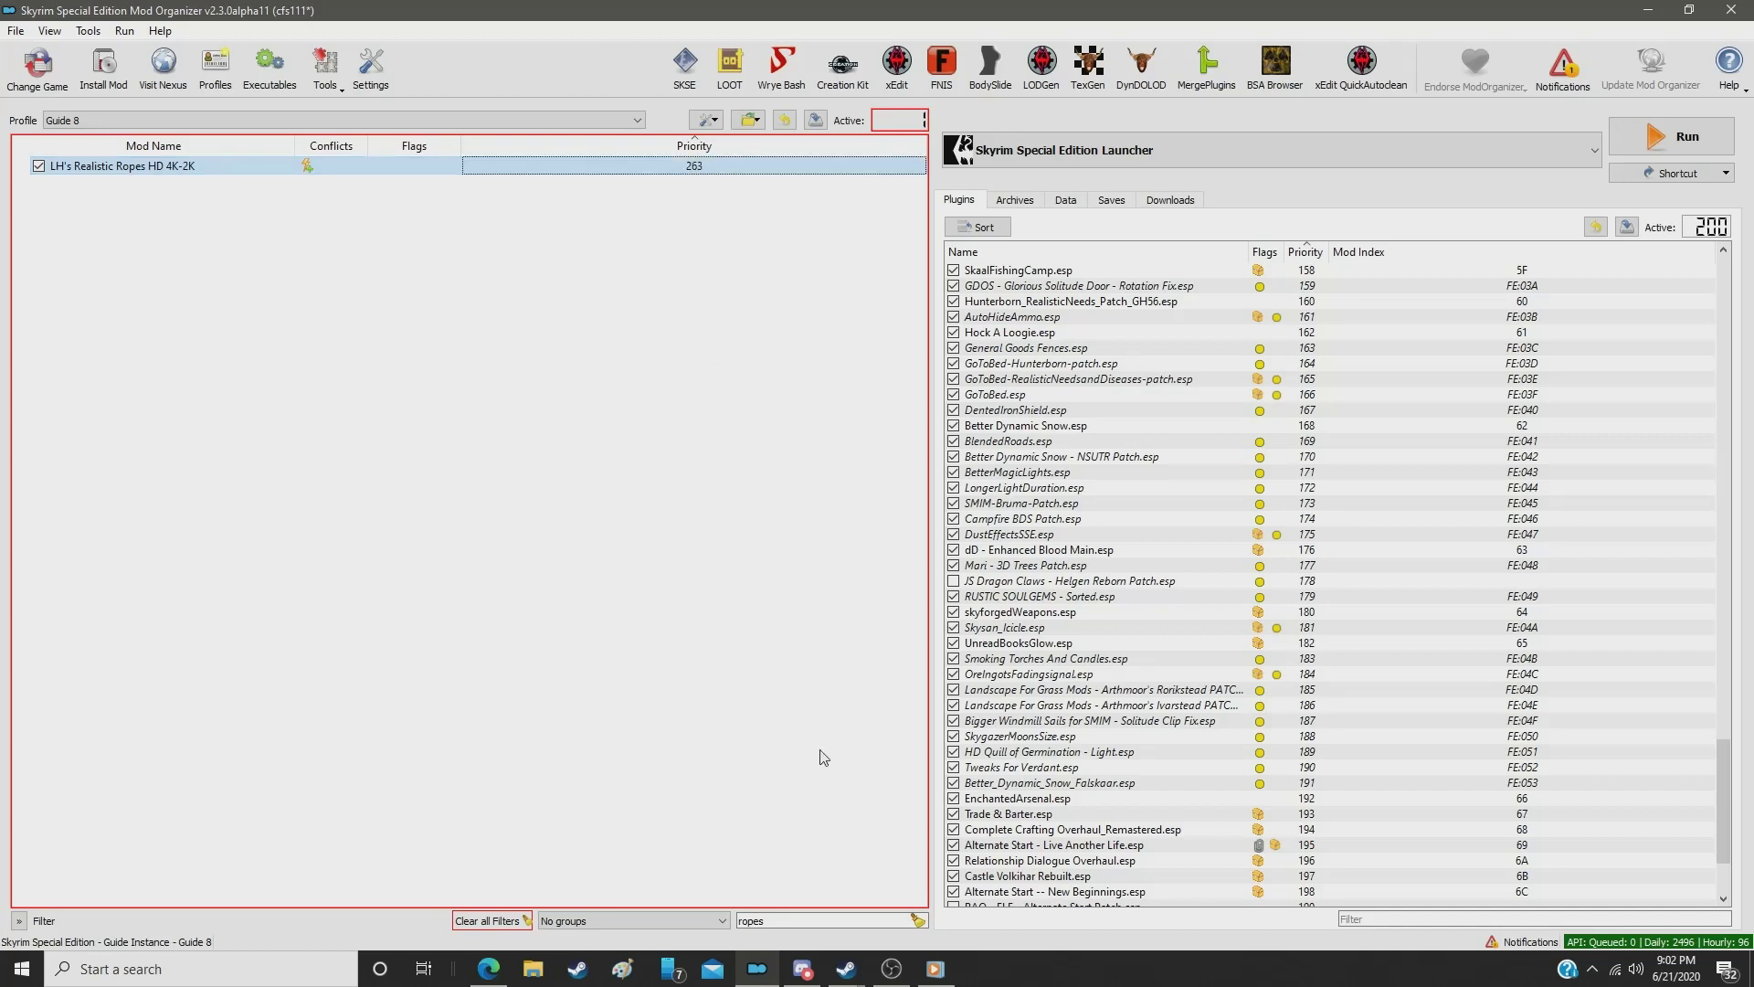
Step: Find HD High Hrothgar Shrines Signs_Dovah by filtering the mod list for "shrines" and set its priority to 264
{"action": "double_click", "coordinate": [786, 920]}
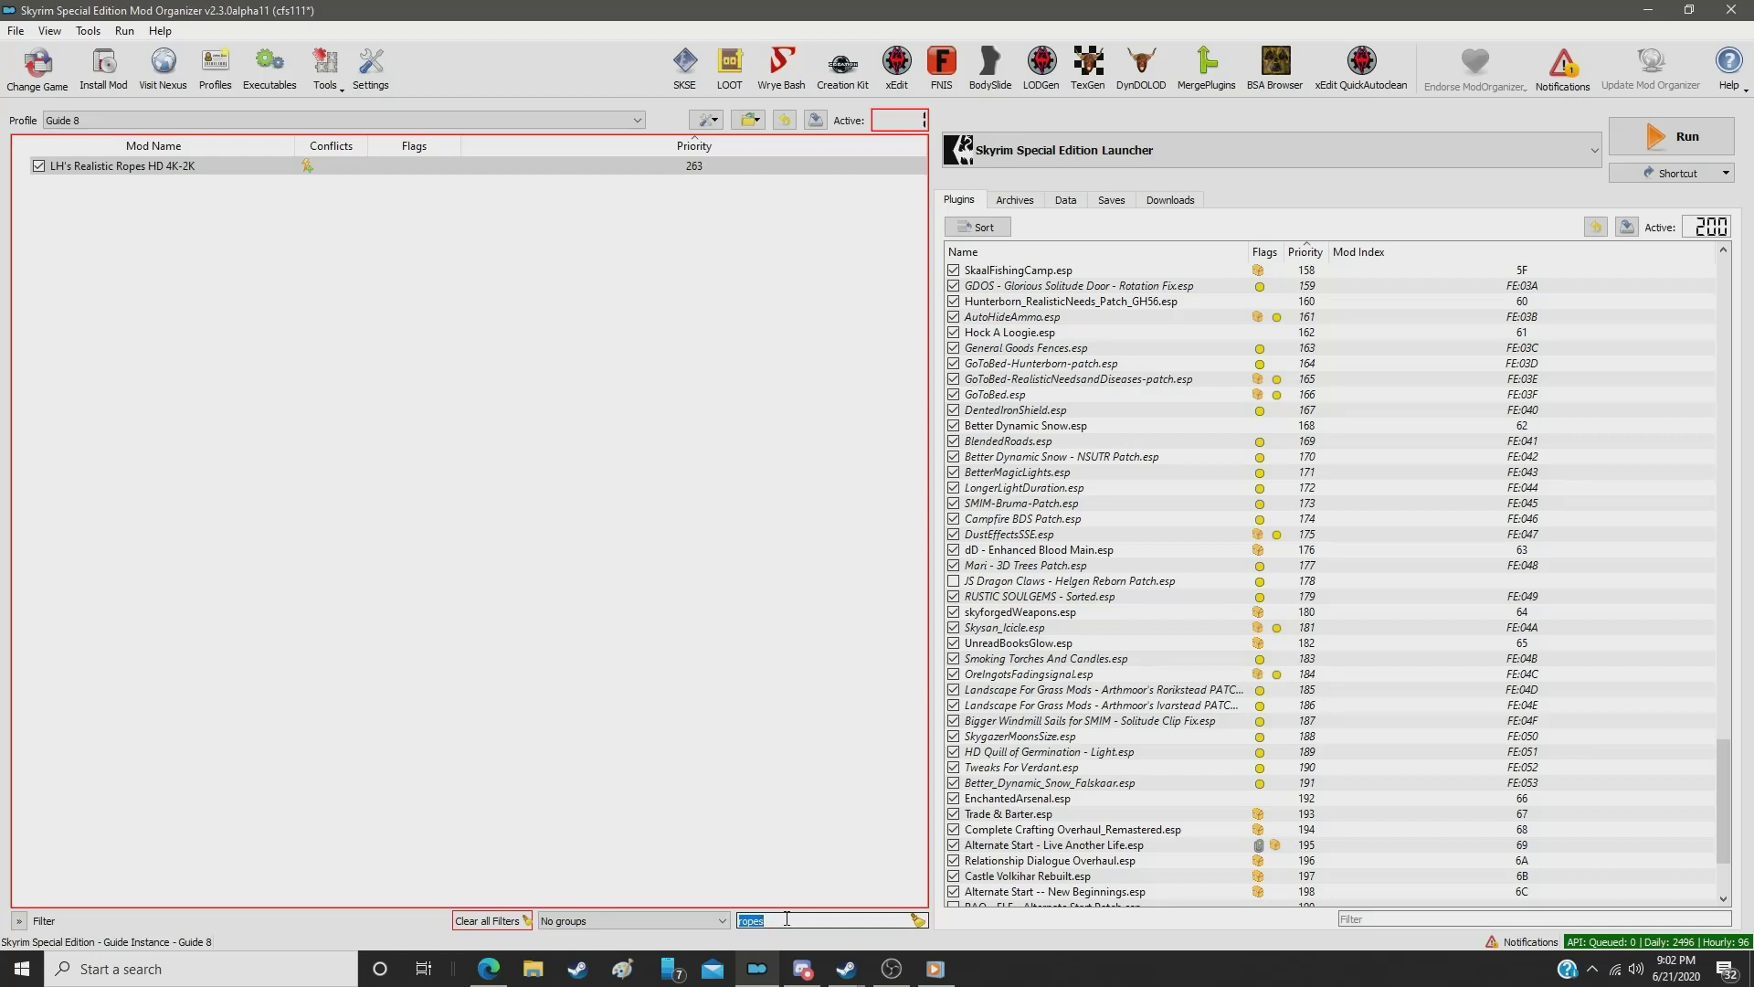
{"action": "type", "text": "shrines"}
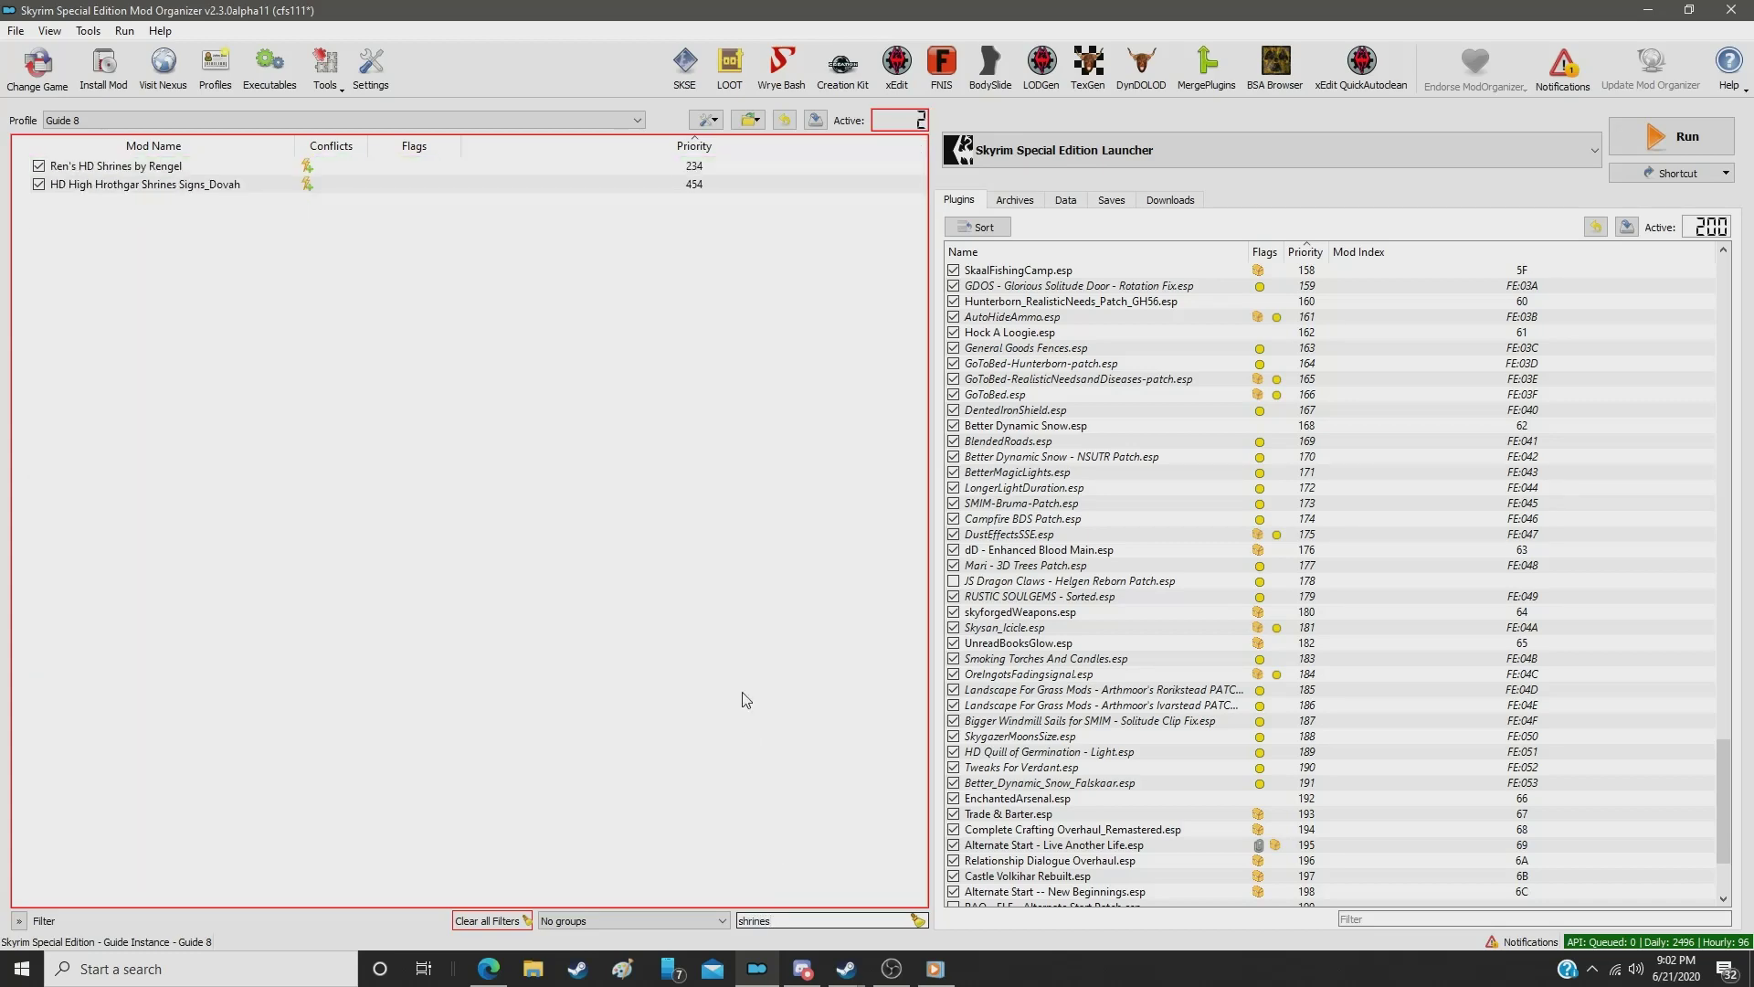
{"action": "left_click", "coordinate": [677, 183]}
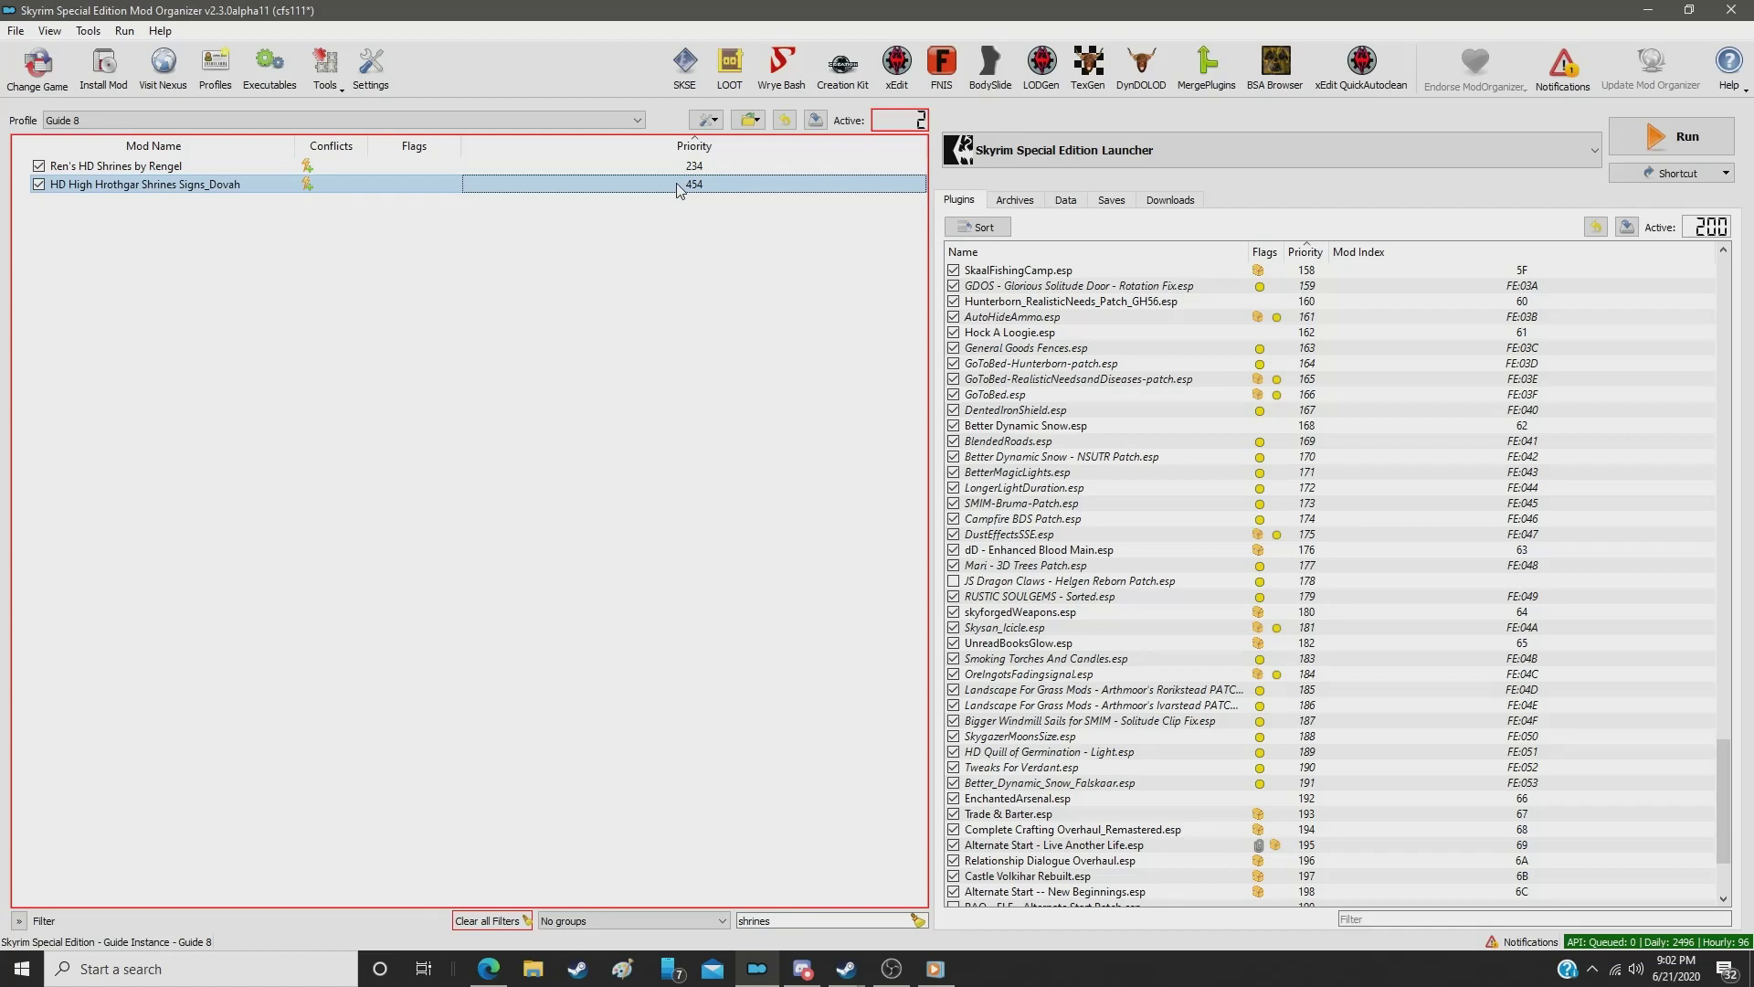
{"action": "double_click", "coordinate": [677, 184]}
{"action": "type", "text": "264"}
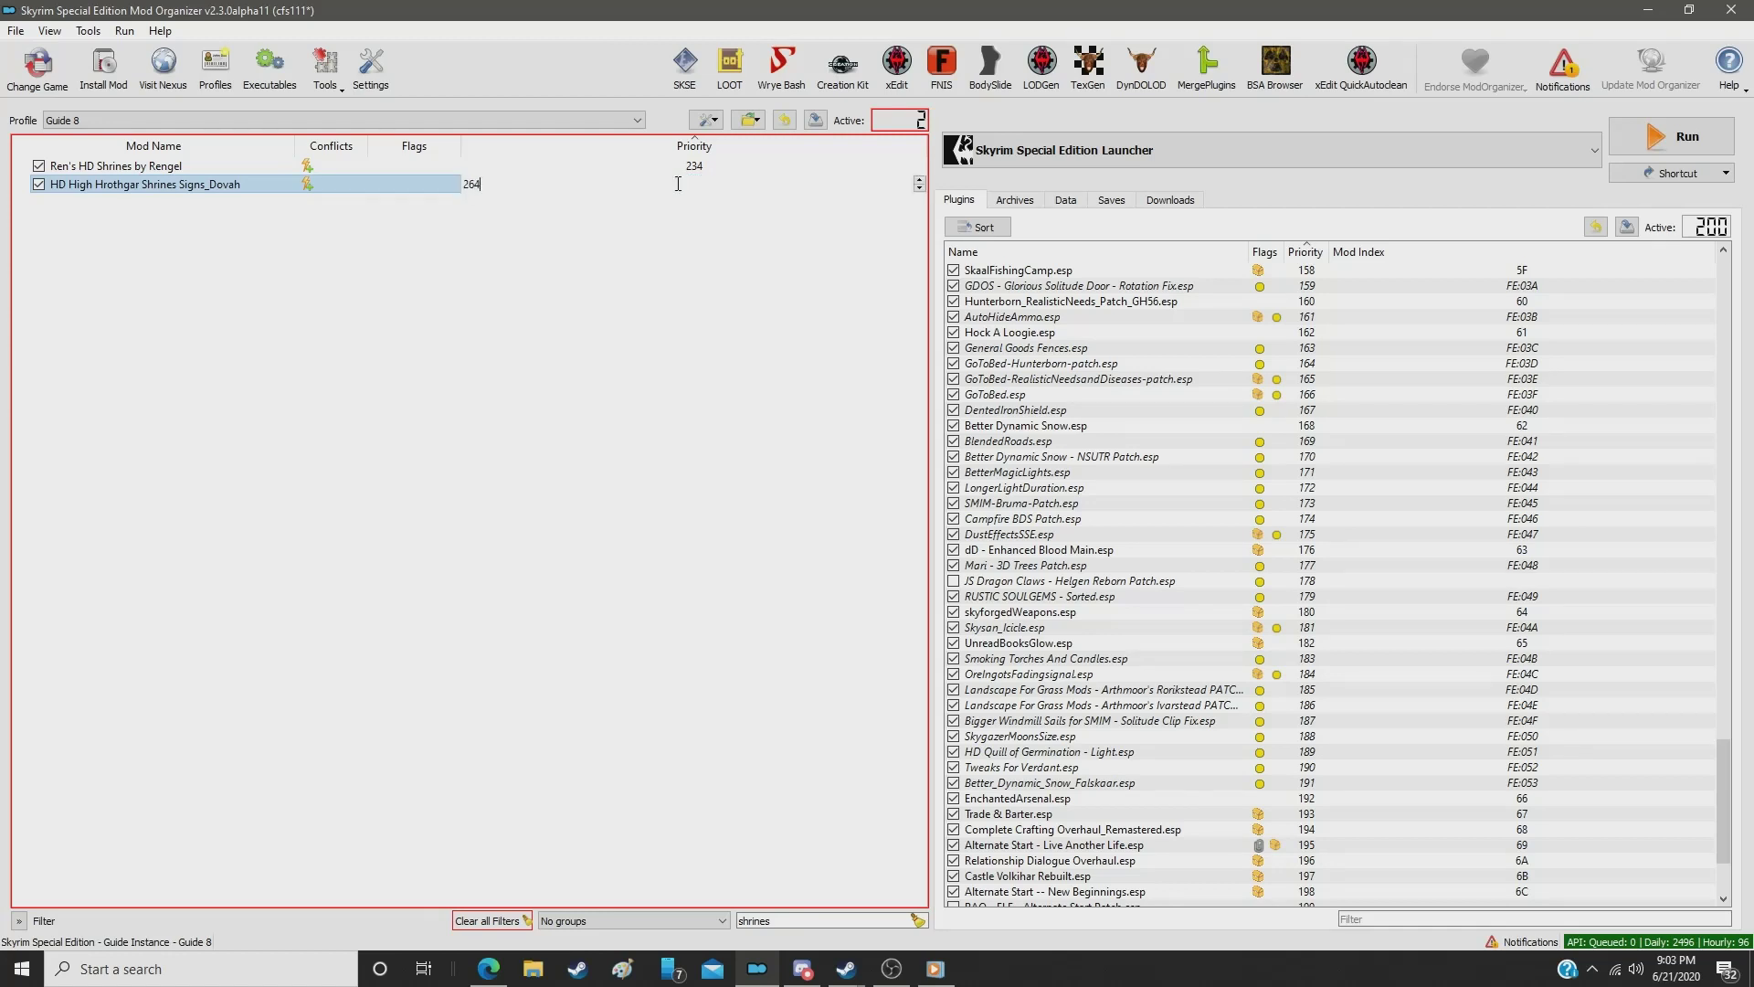
{"action": "key", "text": "Return"}
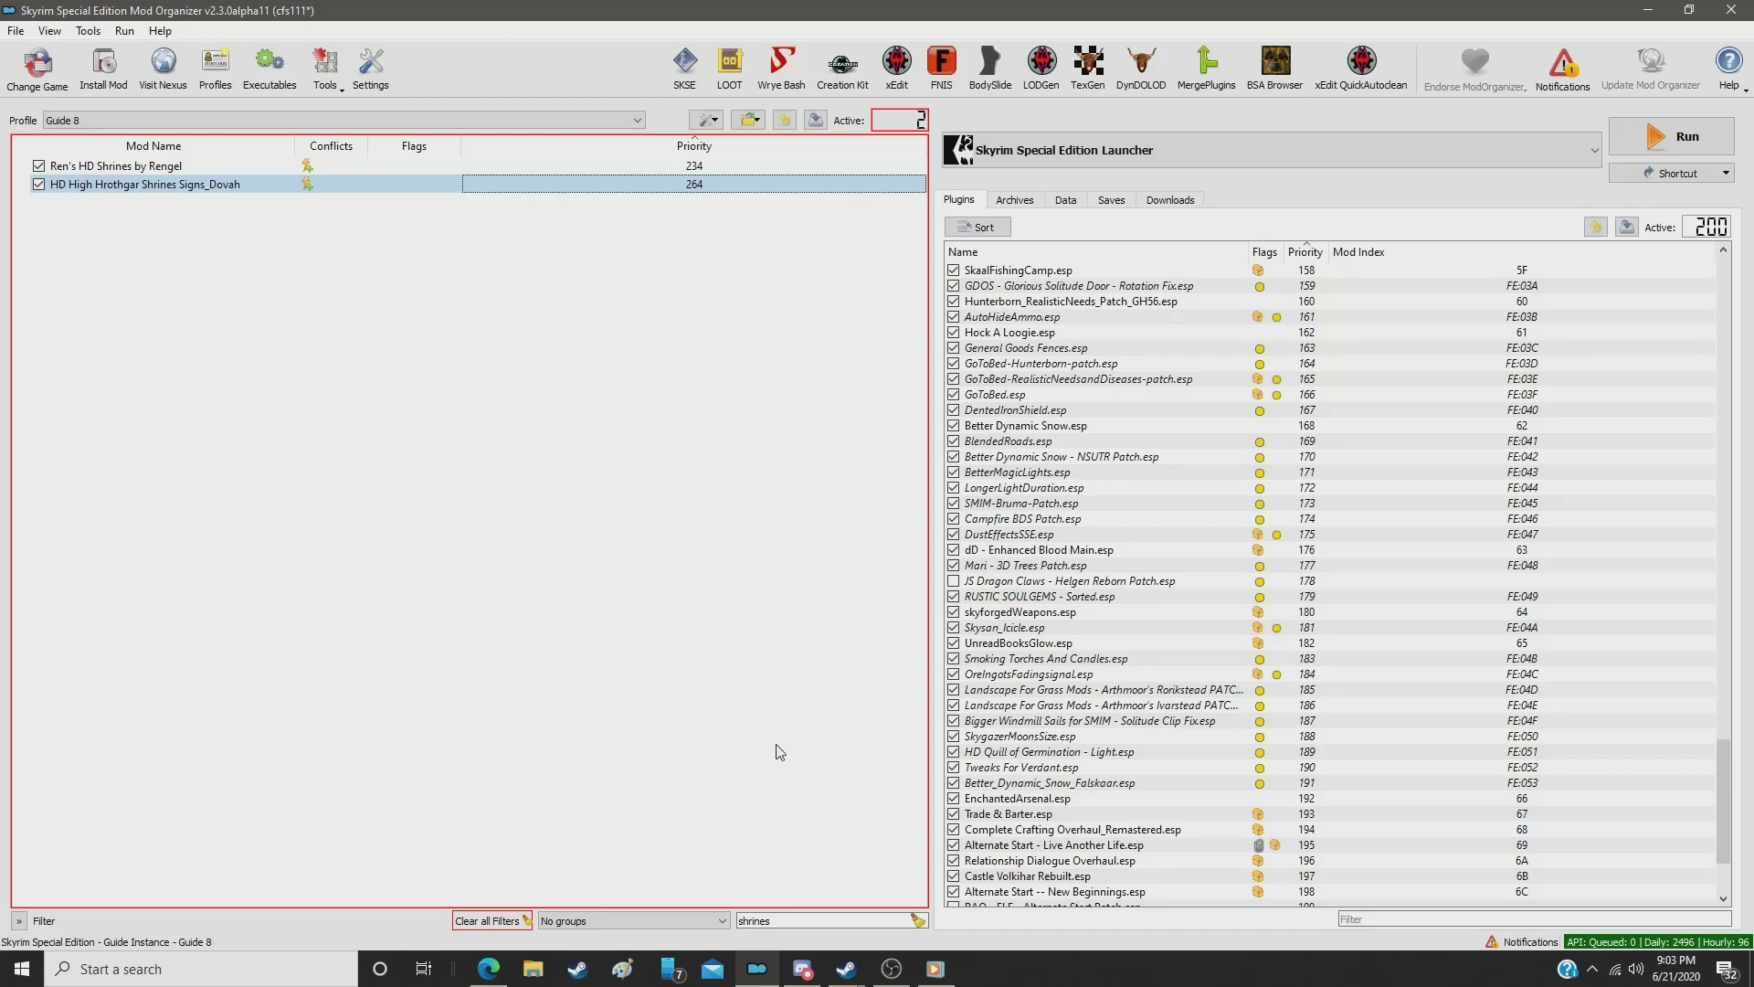
Step: Find Rally's Wall of Kings by filtering the mod list for "wall" and set its priority to 265
{"action": "double_click", "coordinate": [802, 920]}
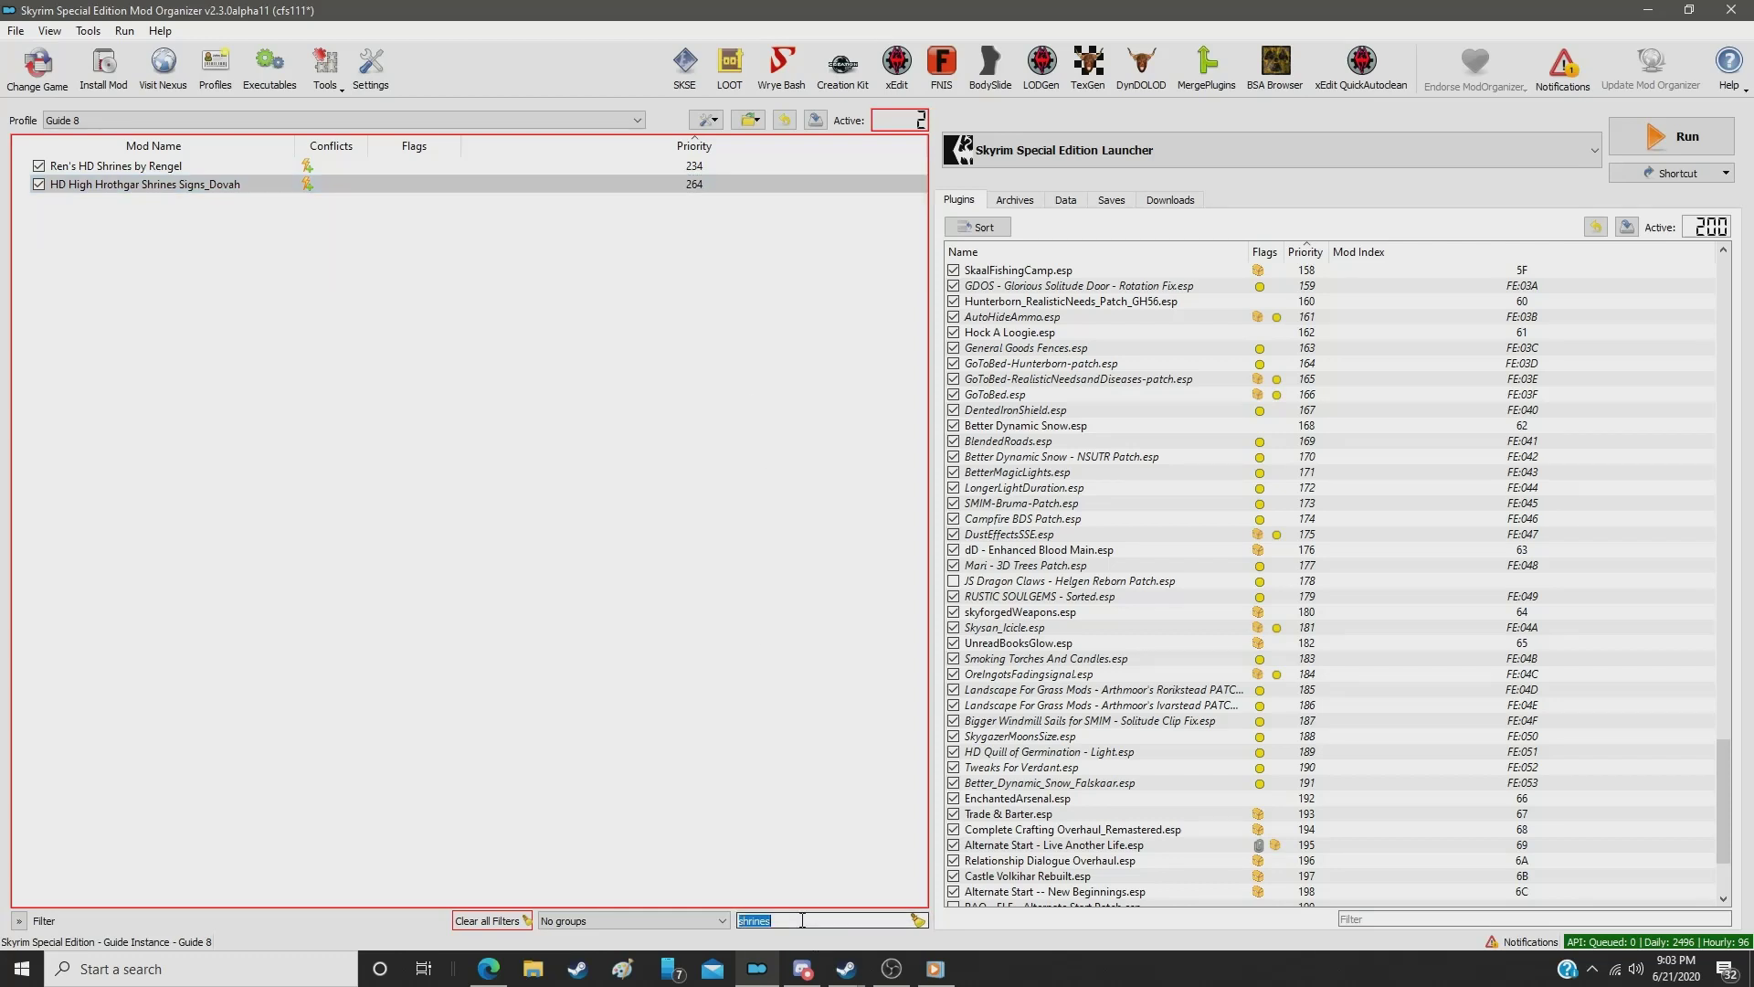
{"action": "type", "text": "wall"}
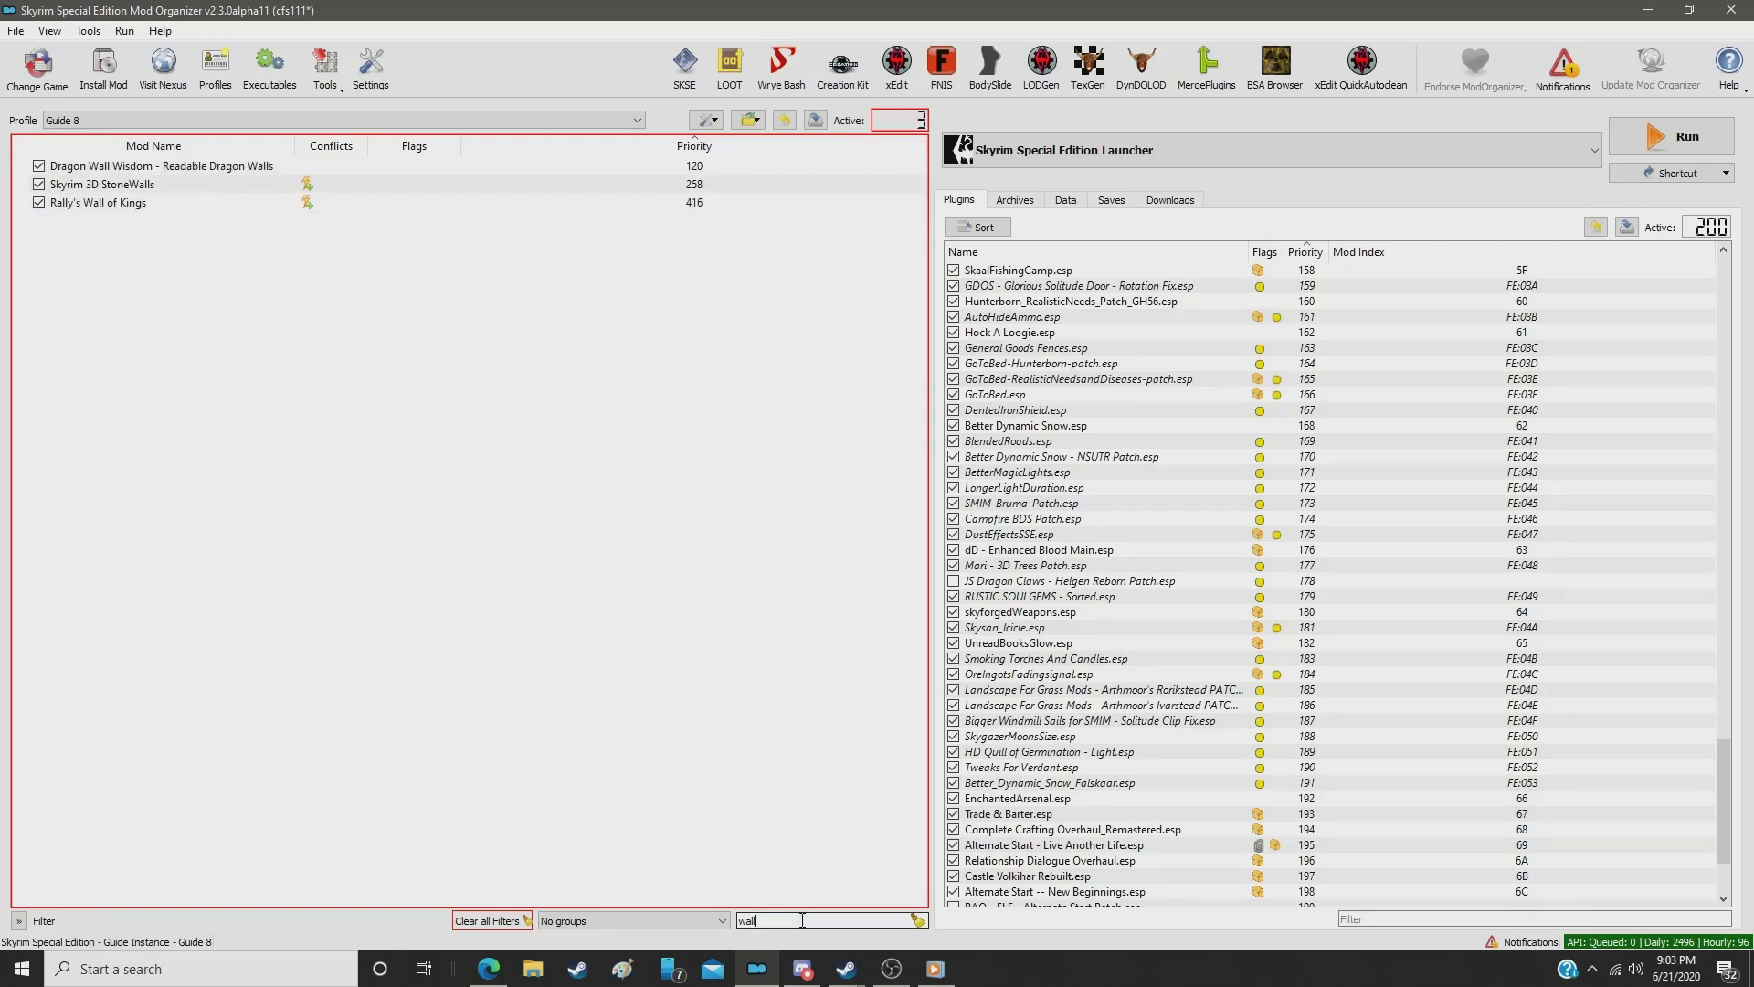
{"action": "left_click", "coordinate": [696, 205]}
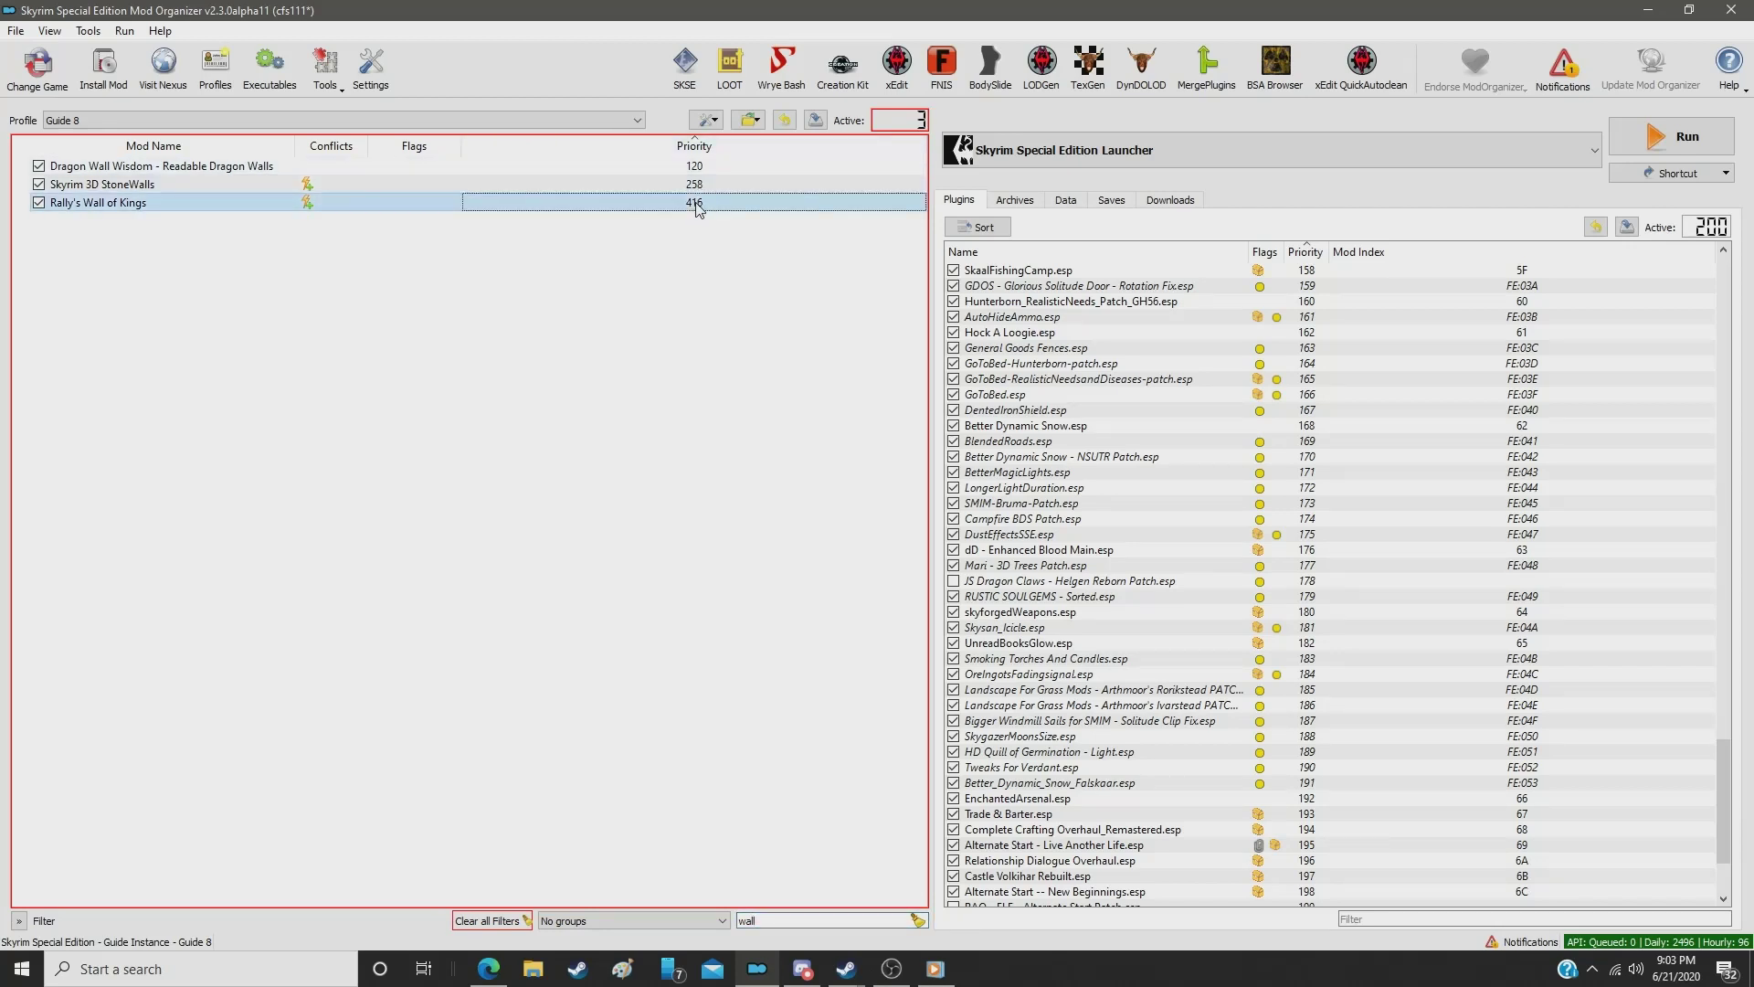
{"action": "double_click", "coordinate": [696, 205]}
{"action": "type", "text": "265"}
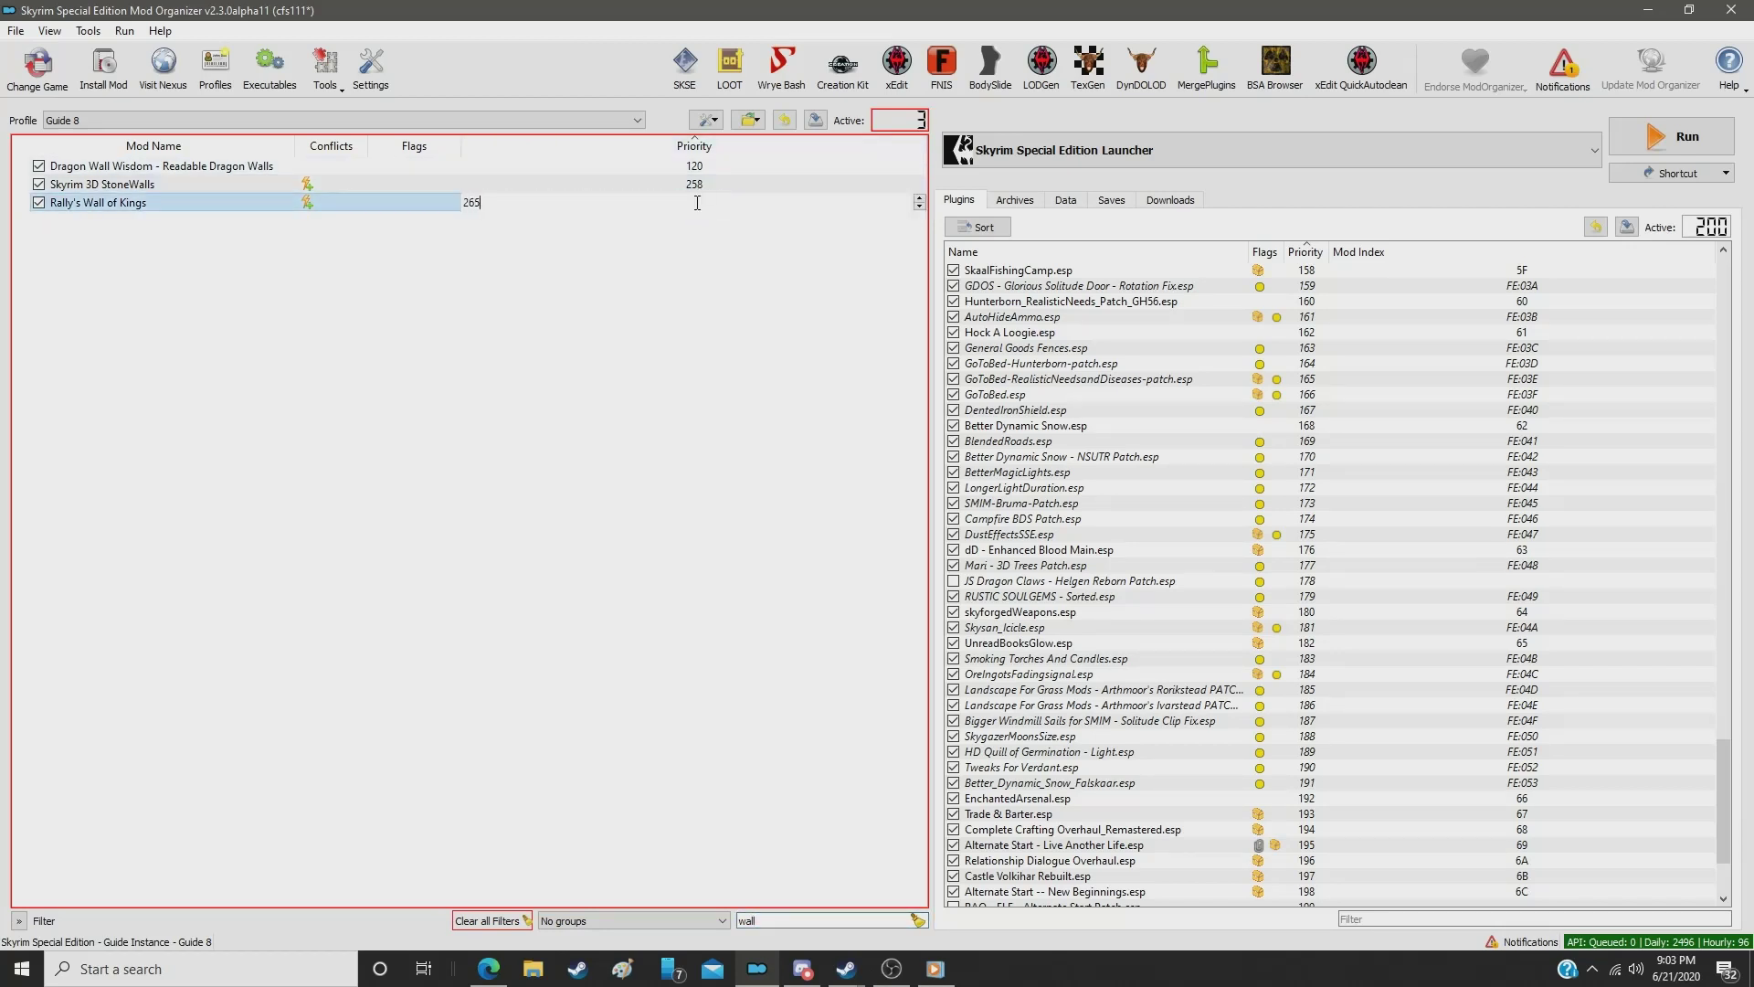
{"action": "key", "text": "Return"}
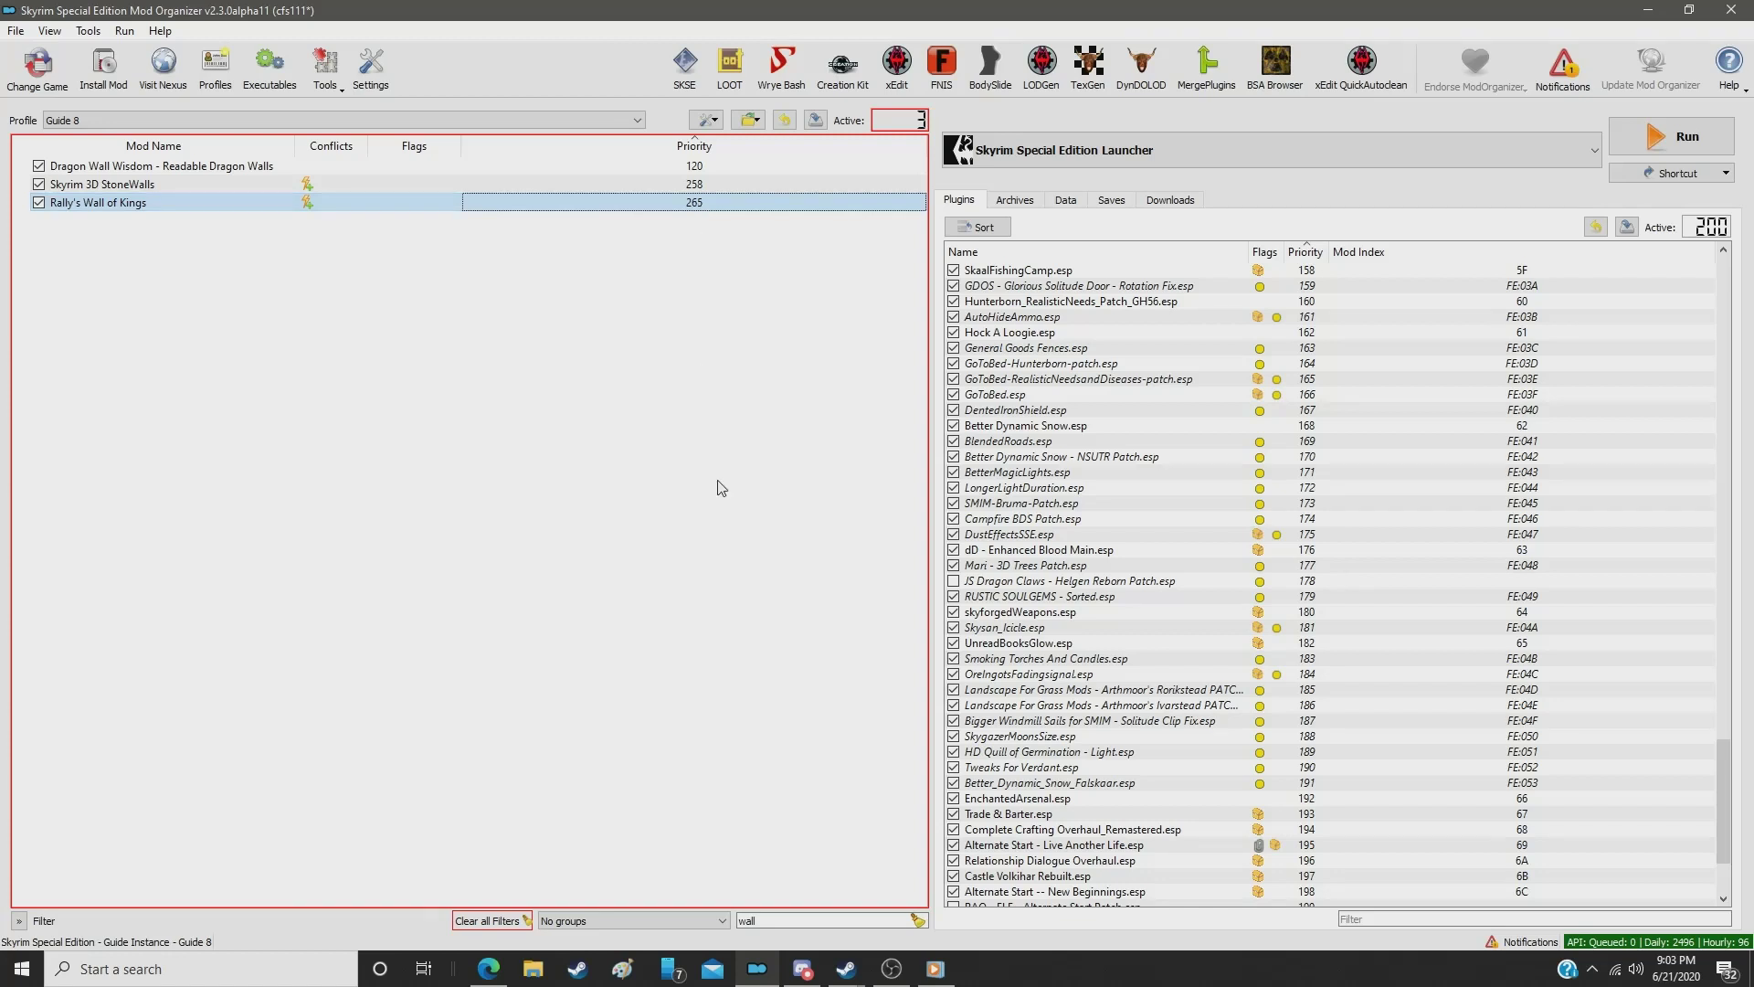
Step: Find Astral Aspect - 4K Standing Stones by filtering the mod list for "aspect" and set its priority to 266
{"action": "double_click", "coordinate": [778, 919]}
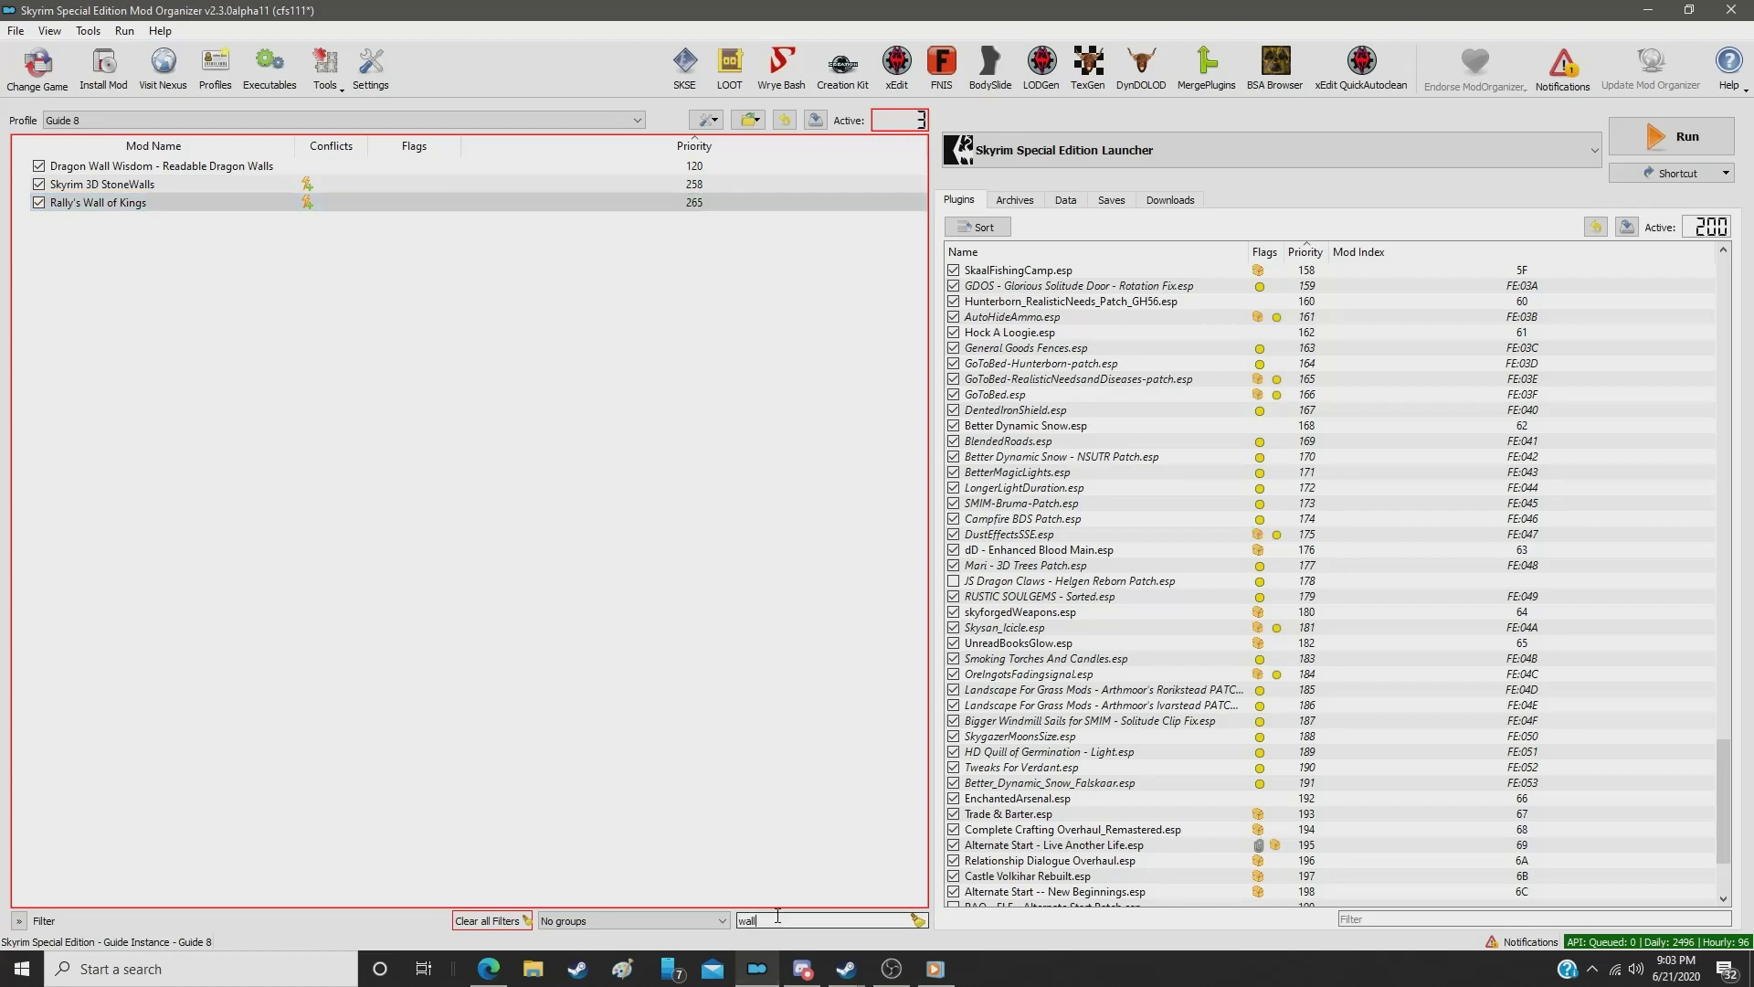
{"action": "type", "text": "aspe"}
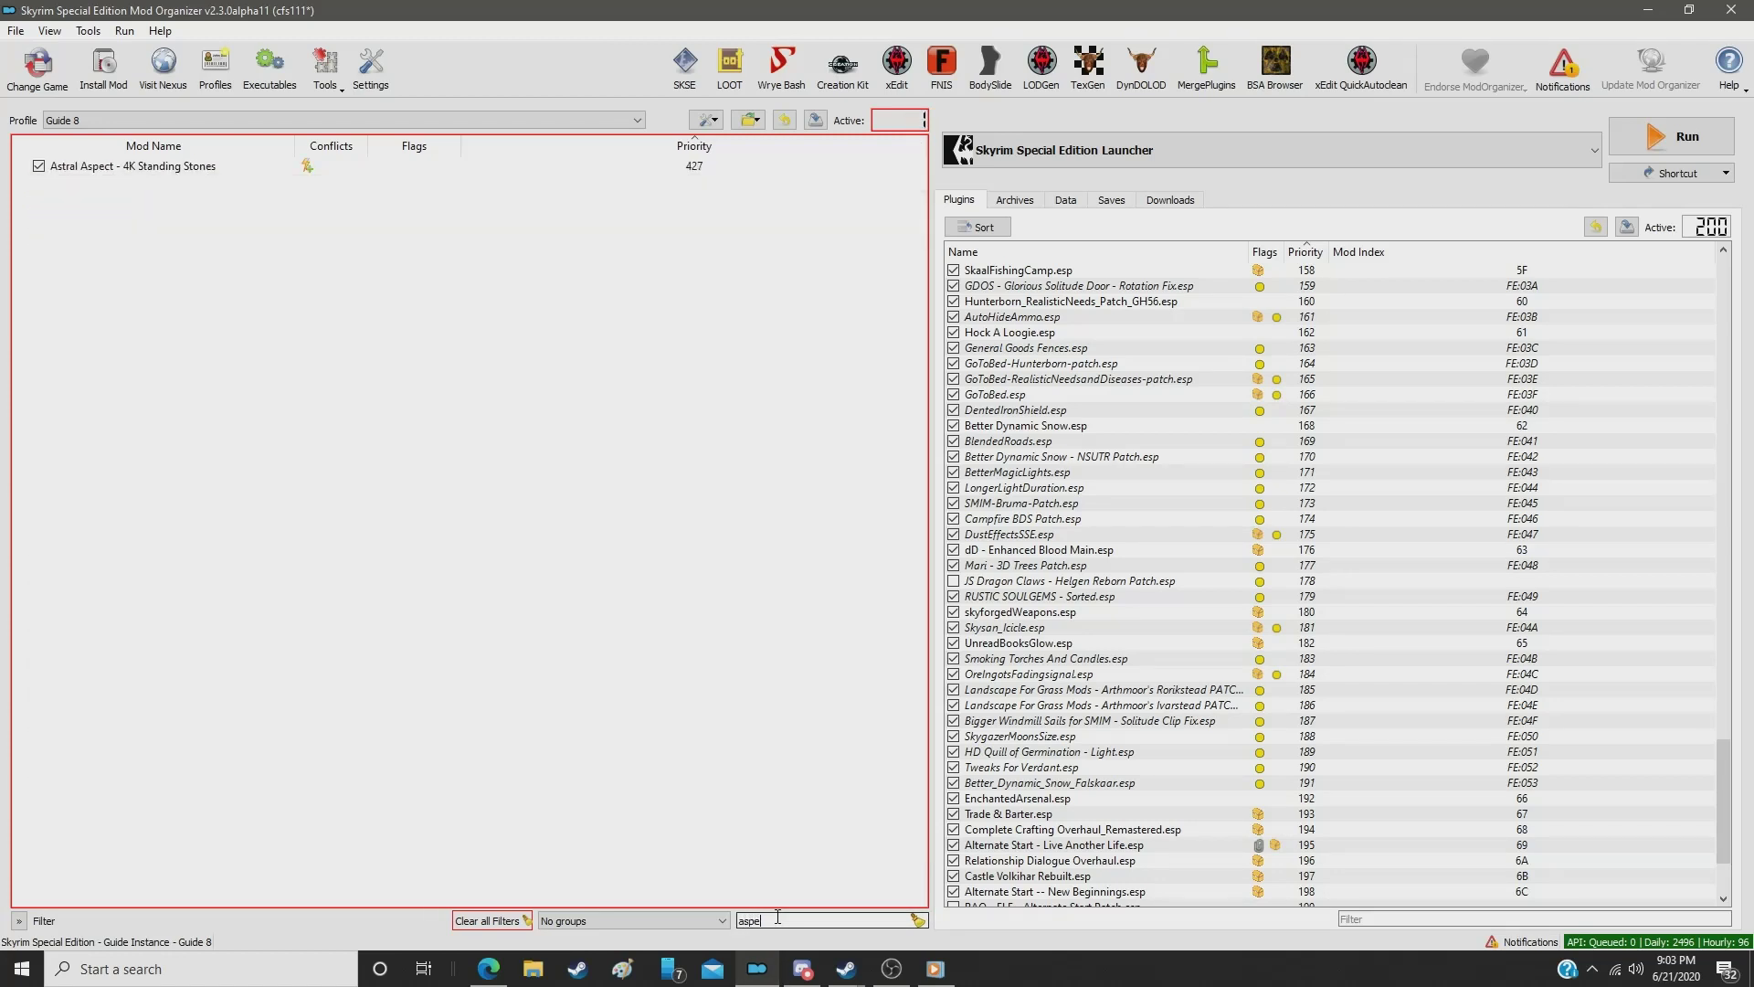
{"action": "type", "text": "ct"}
{"action": "left_click", "coordinate": [678, 170]}
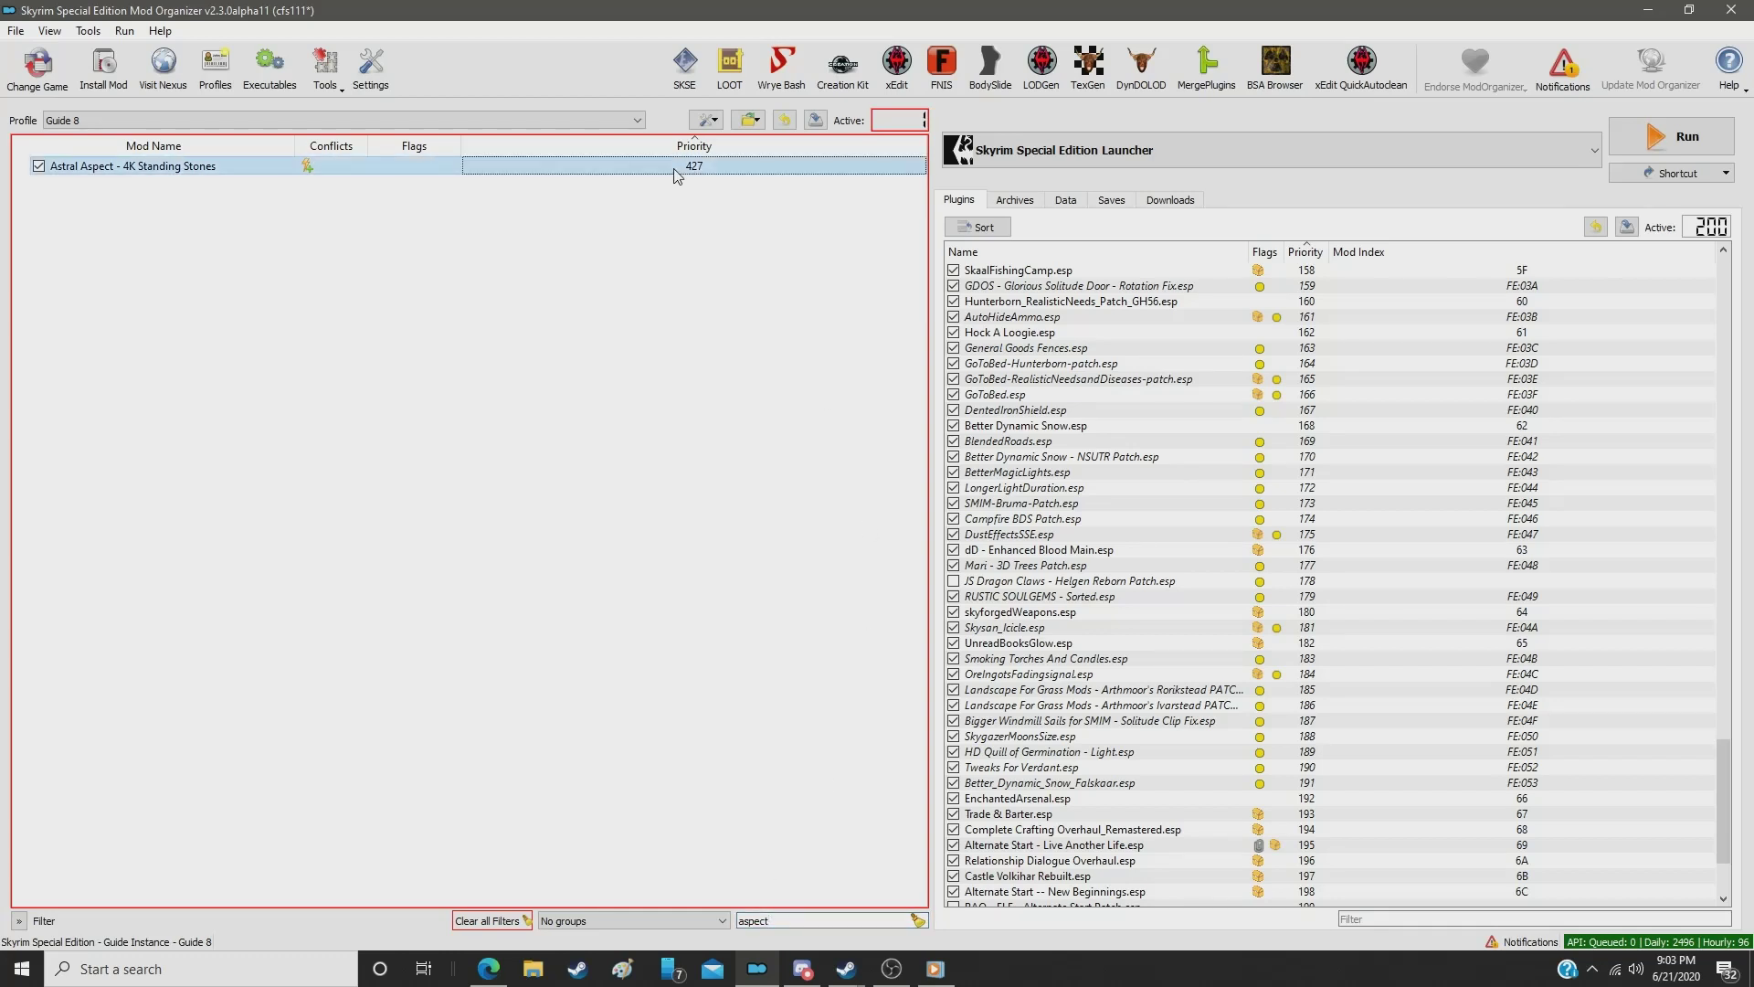
{"action": "double_click", "coordinate": [674, 175]}
{"action": "type", "text": "266"}
{"action": "key", "text": "Return"}
Step: Find Orc Strongholds by CleverCharff by filtering the mod list for "orc" and set its priority to 267
{"action": "double_click", "coordinate": [802, 920]}
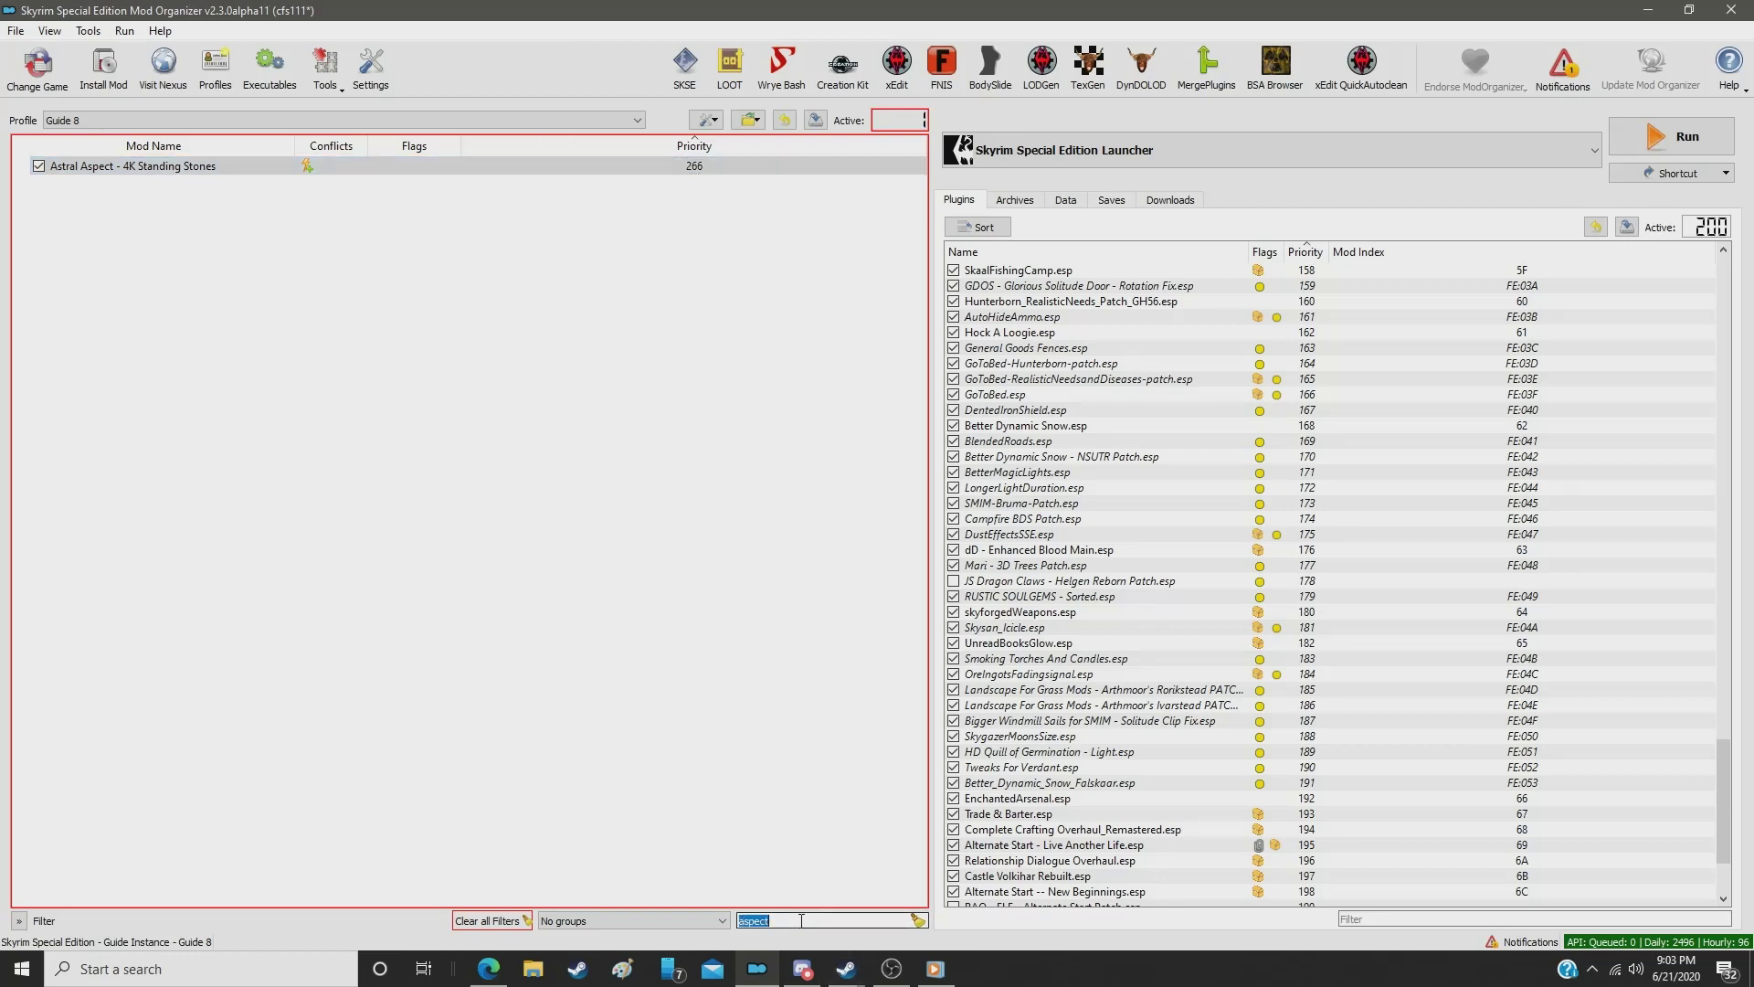
{"action": "type", "text": "orc"}
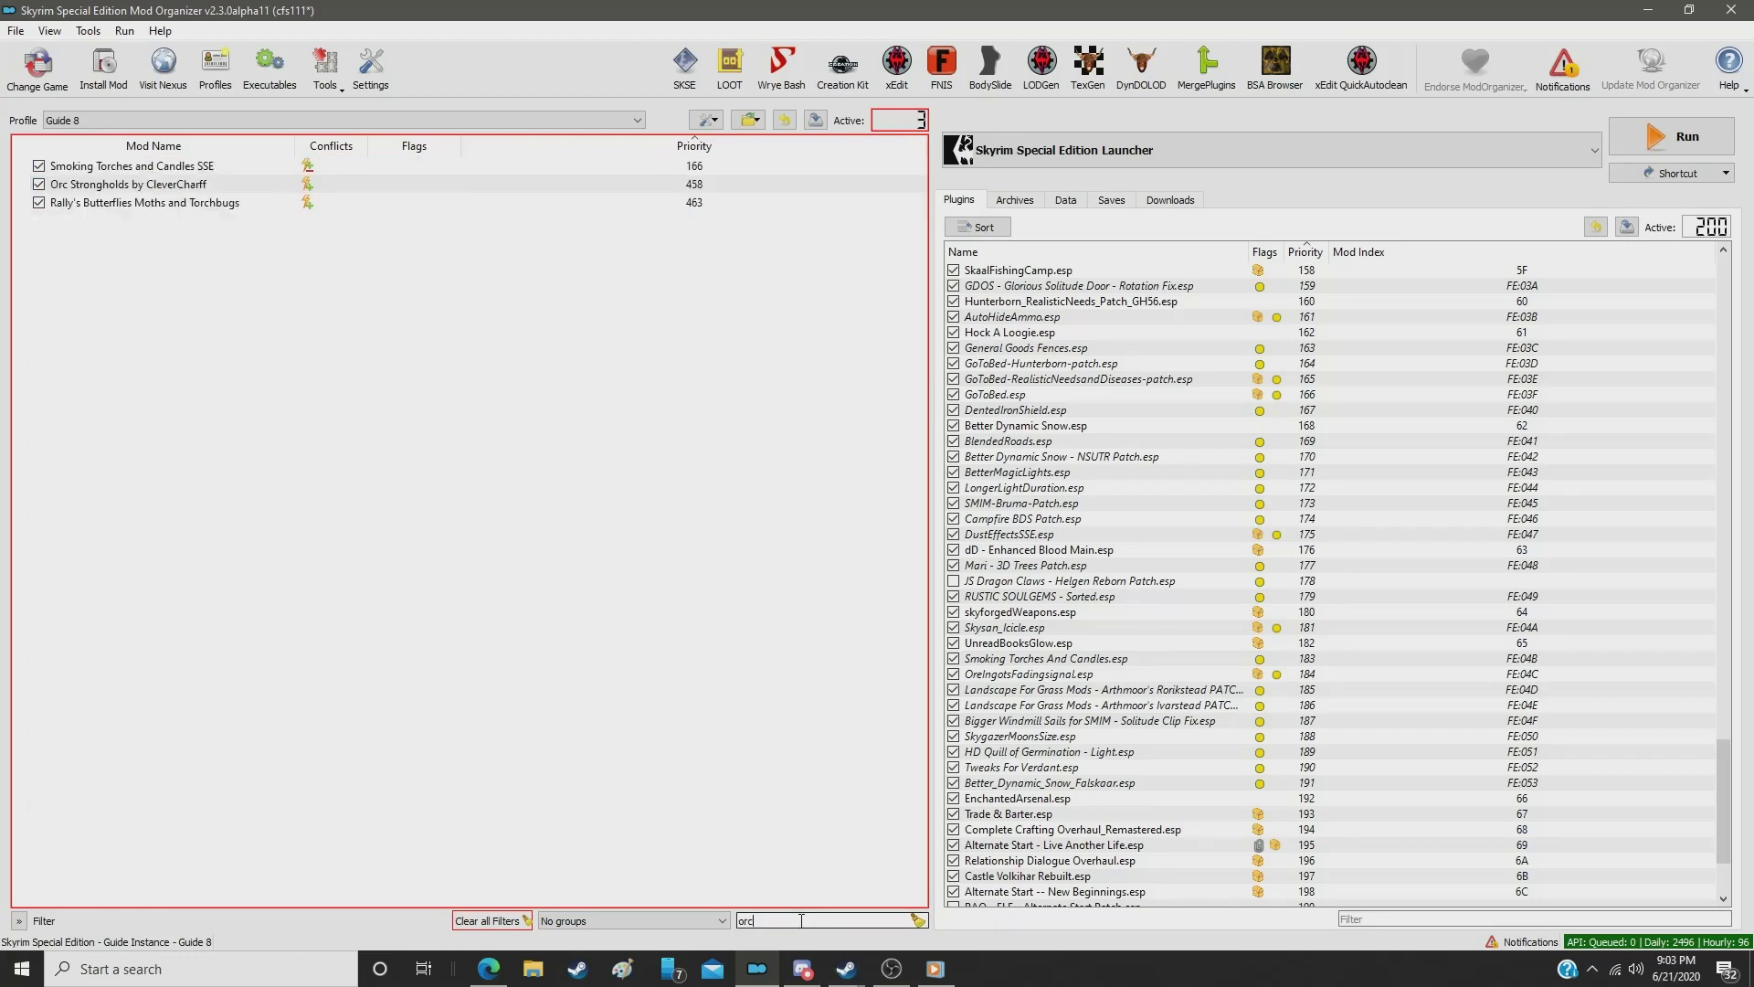
{"action": "left_click", "coordinate": [672, 185]}
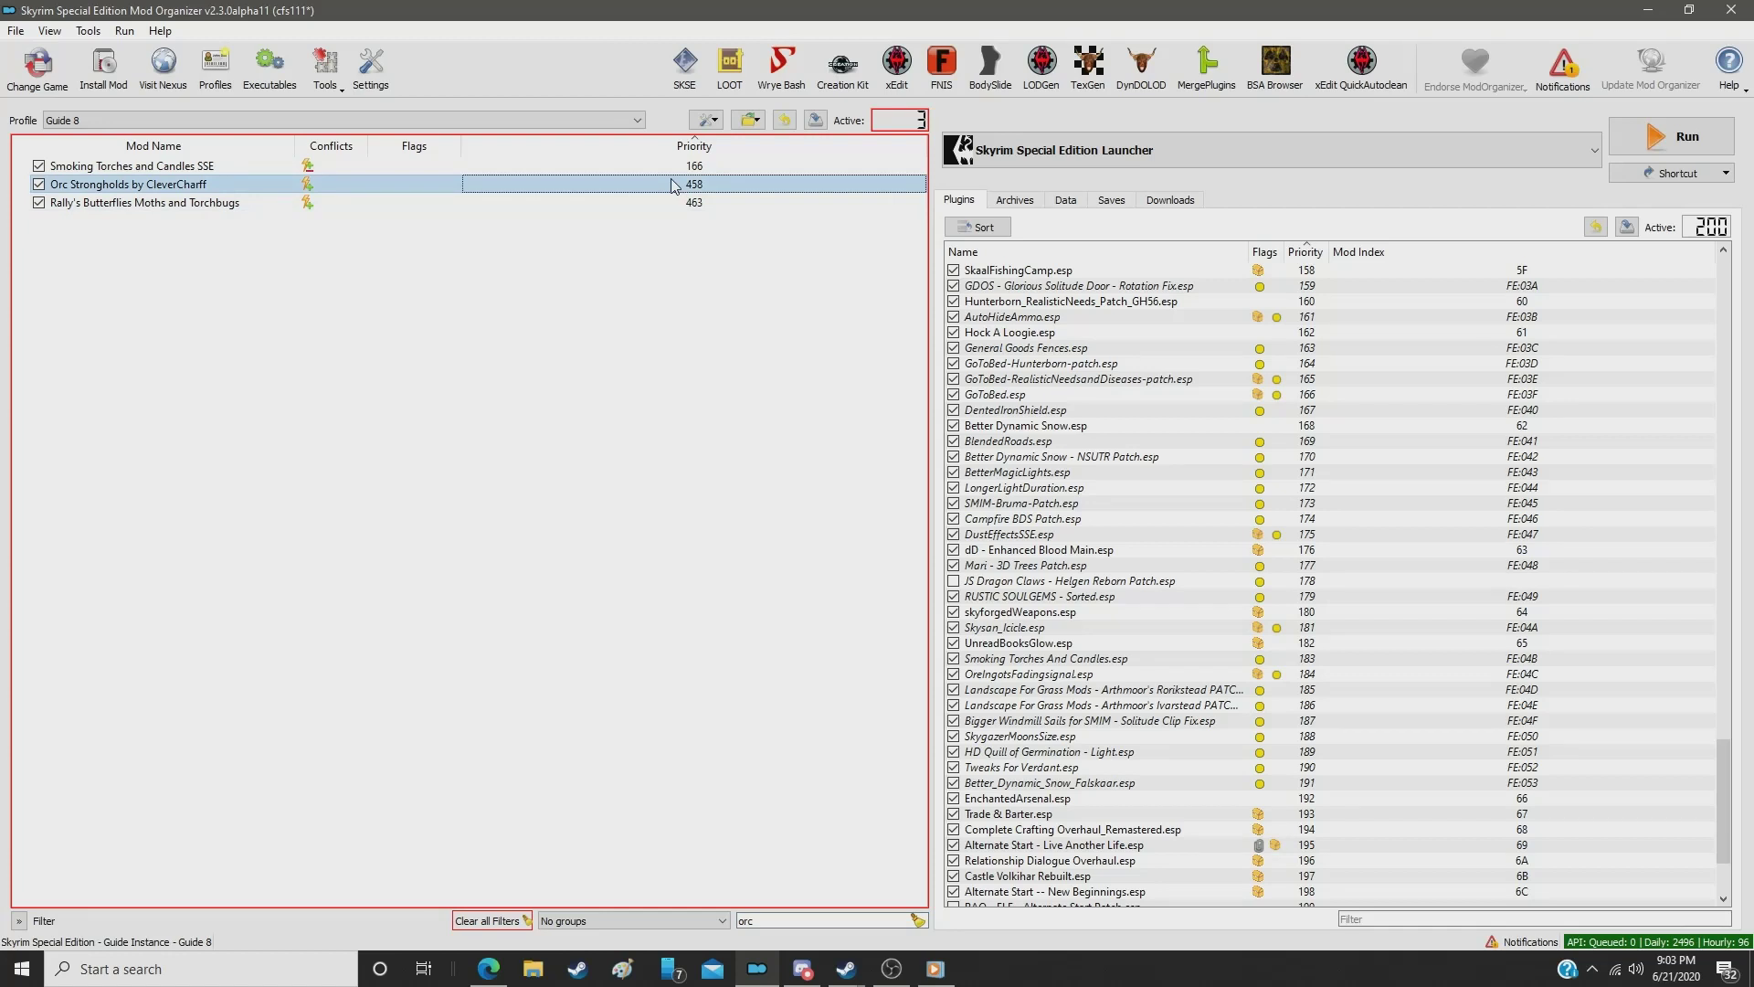
{"action": "double_click", "coordinate": [671, 186]}
{"action": "type", "text": "267"}
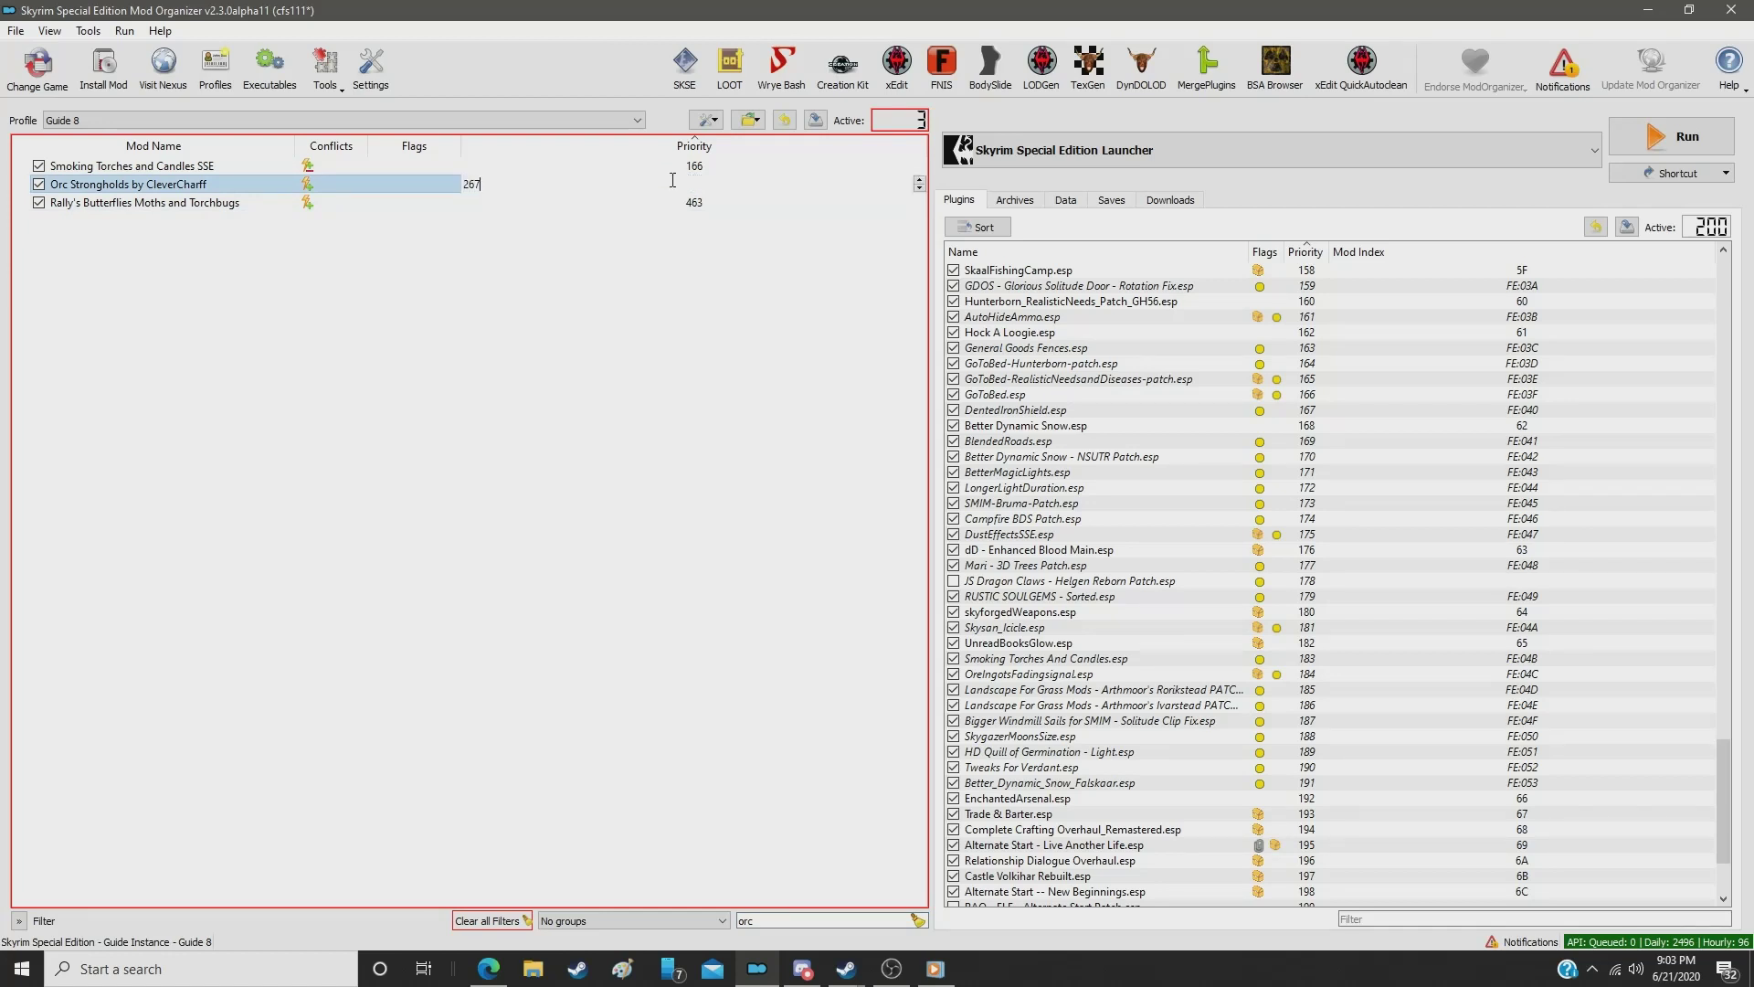
{"action": "key", "text": "Return"}
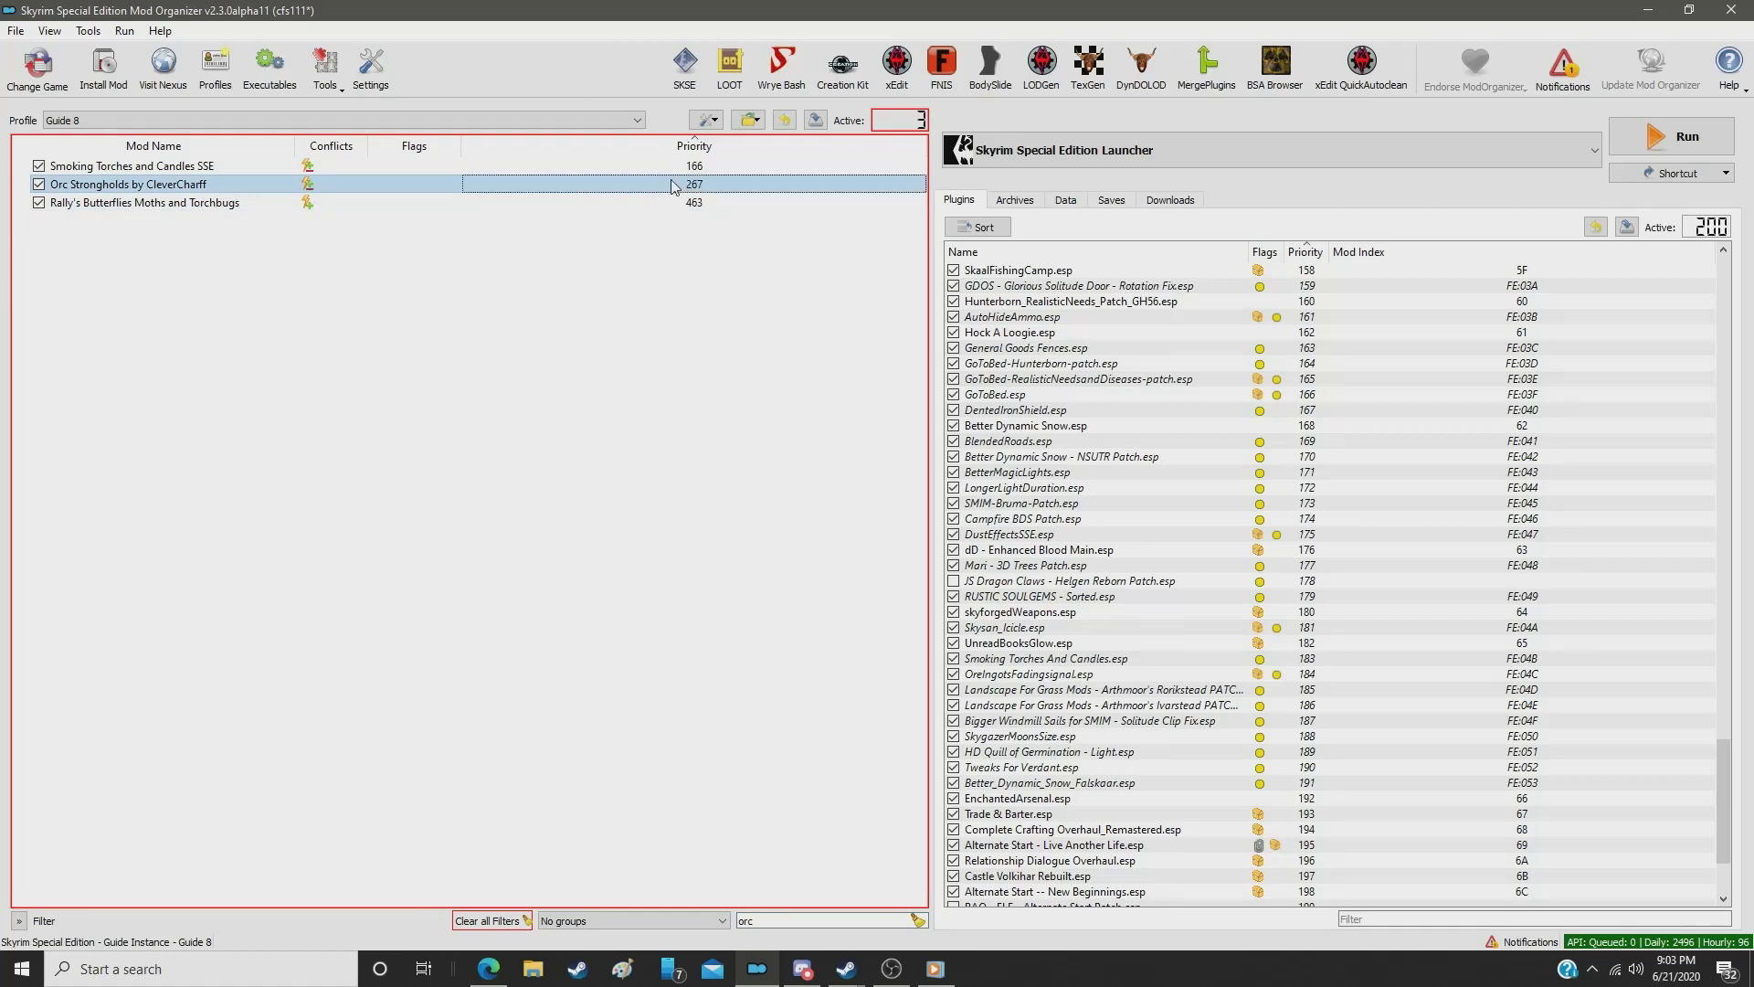
Step: Find 4K Stockade by filtering the mod list for "stock" and set its priority to 268
{"action": "left_click", "coordinate": [790, 916]}
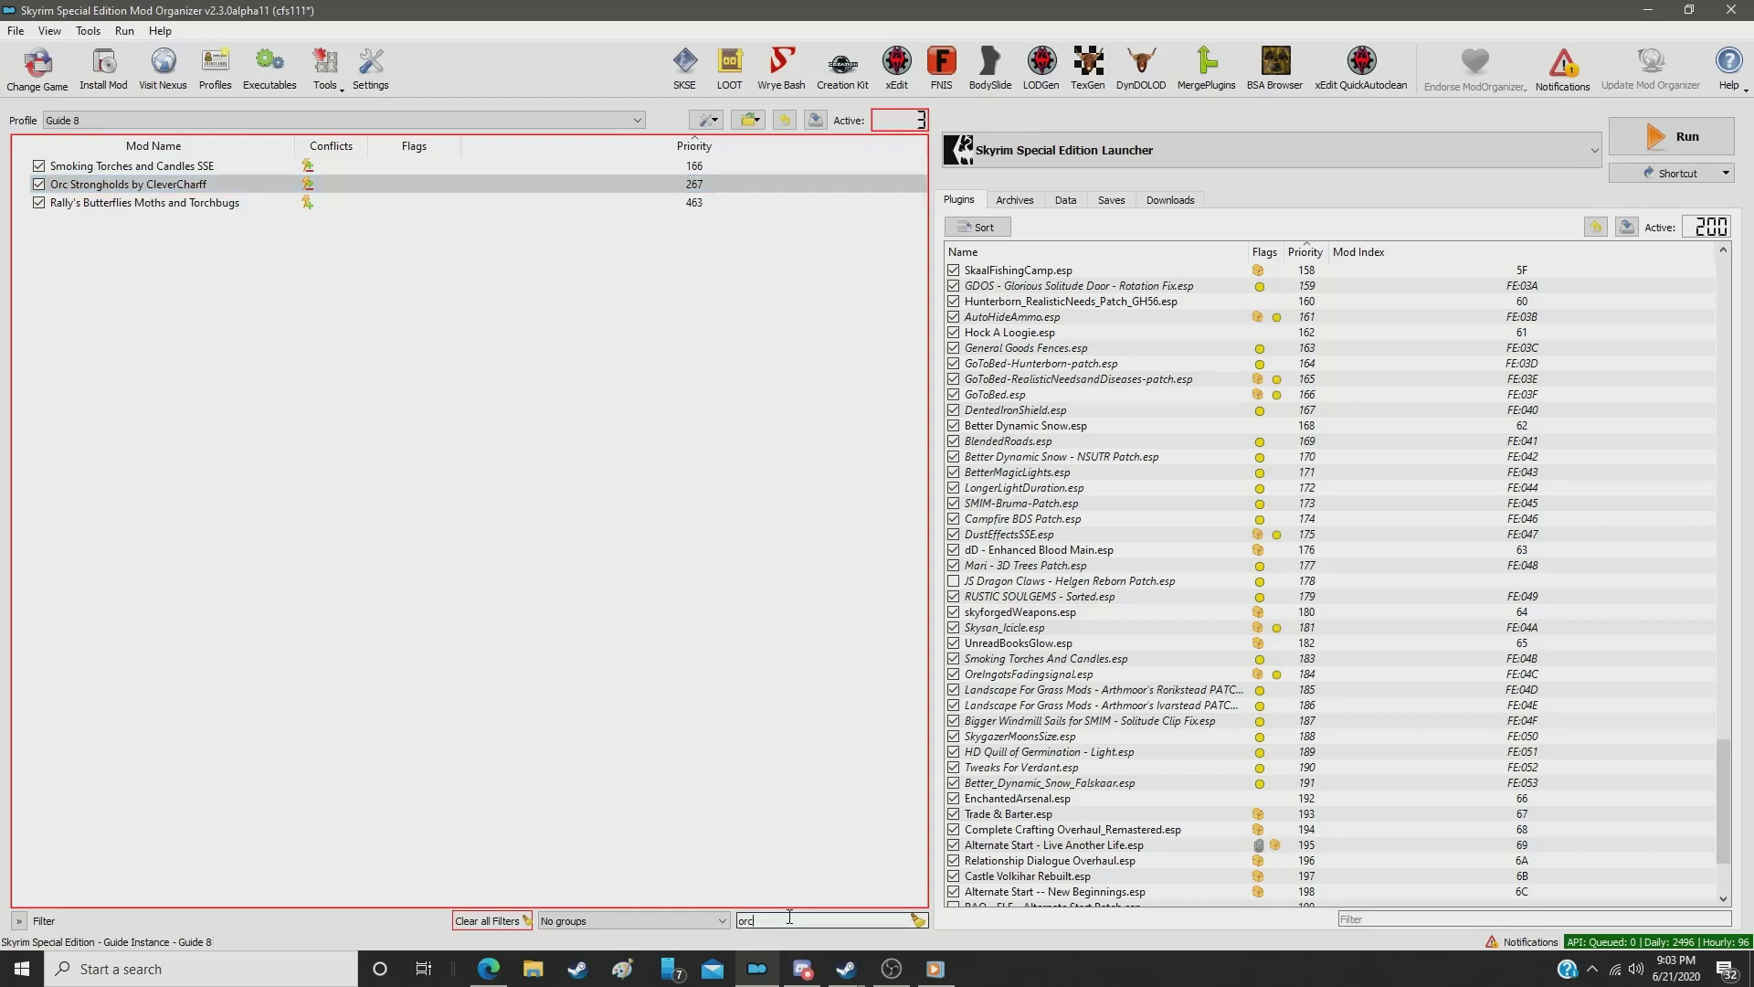
{"action": "double_click", "coordinate": [789, 916]}
{"action": "type", "text": "stock"}
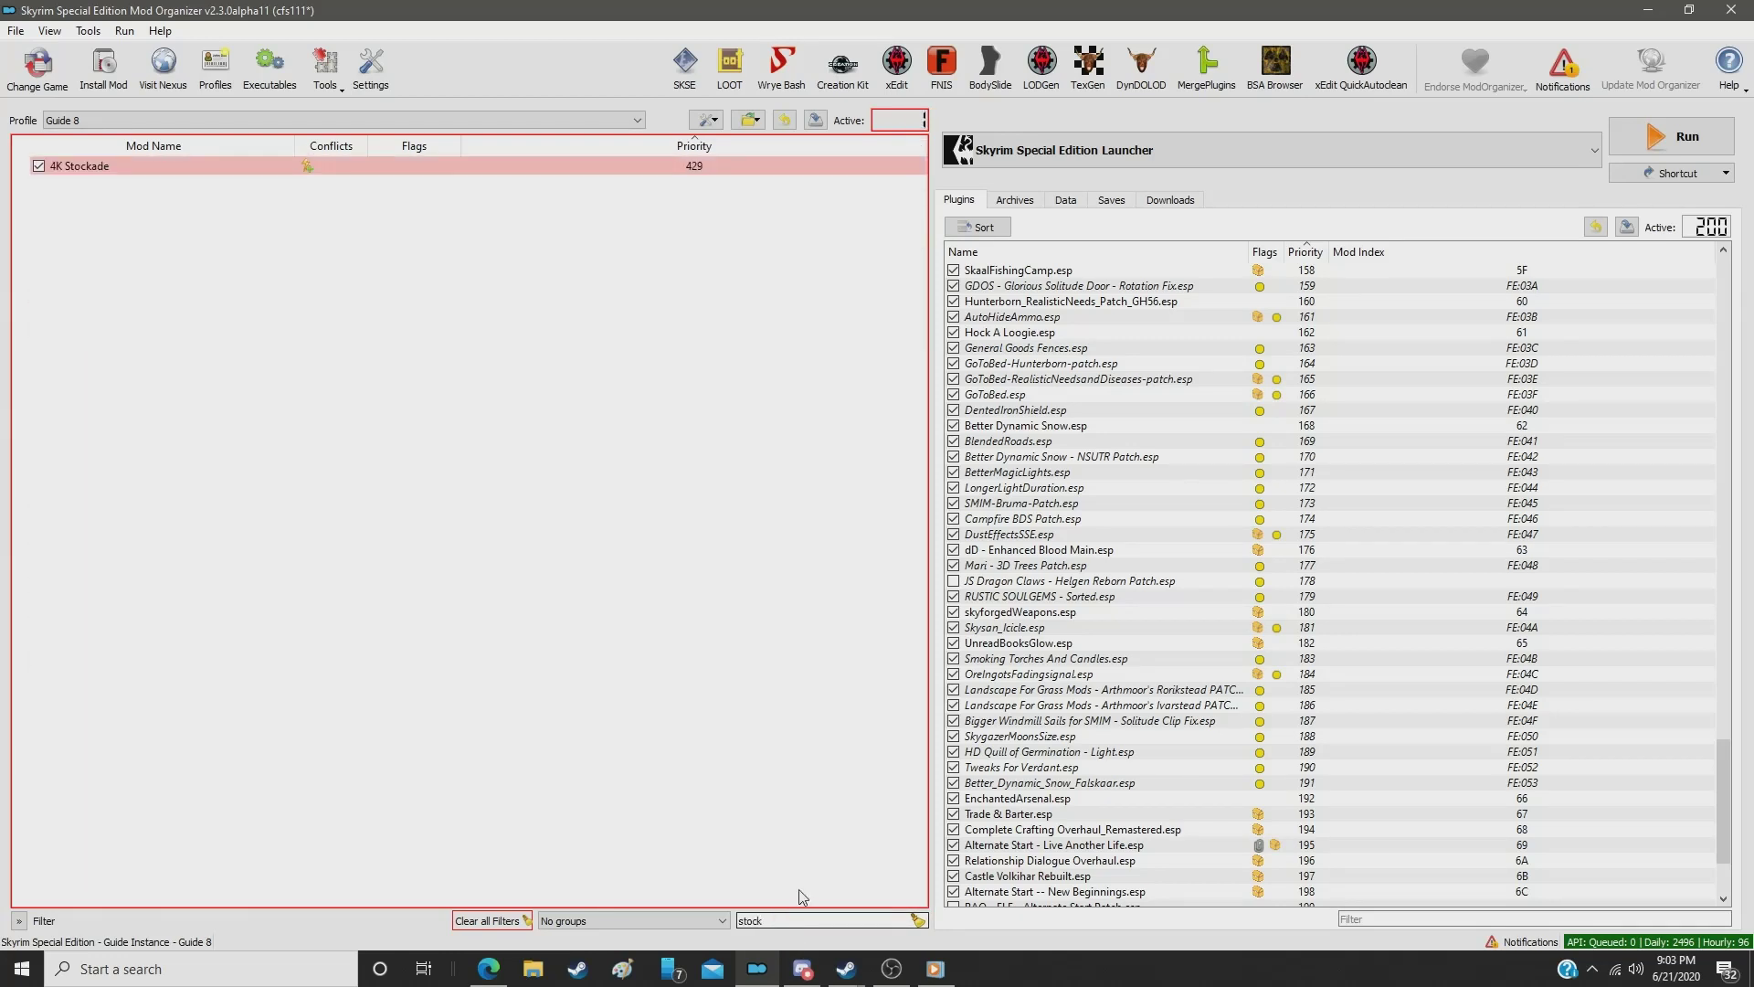
{"action": "left_click", "coordinate": [688, 169]}
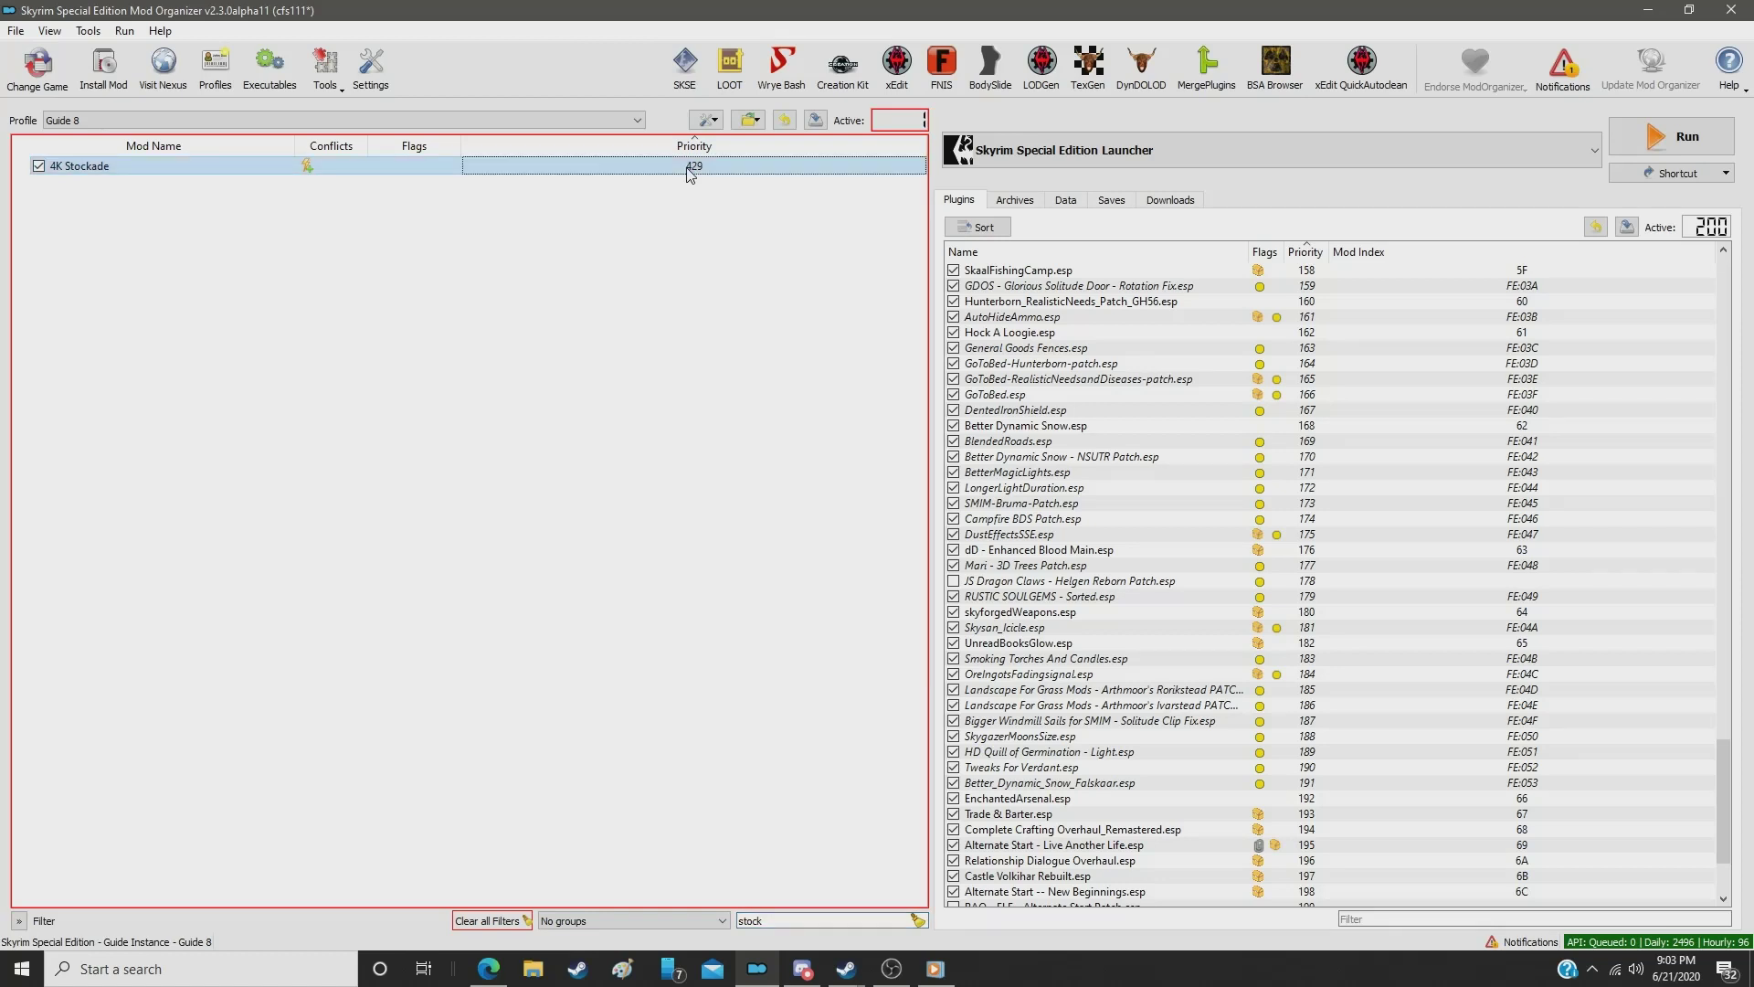
{"action": "double_click", "coordinate": [690, 170]}
{"action": "type", "text": "268"}
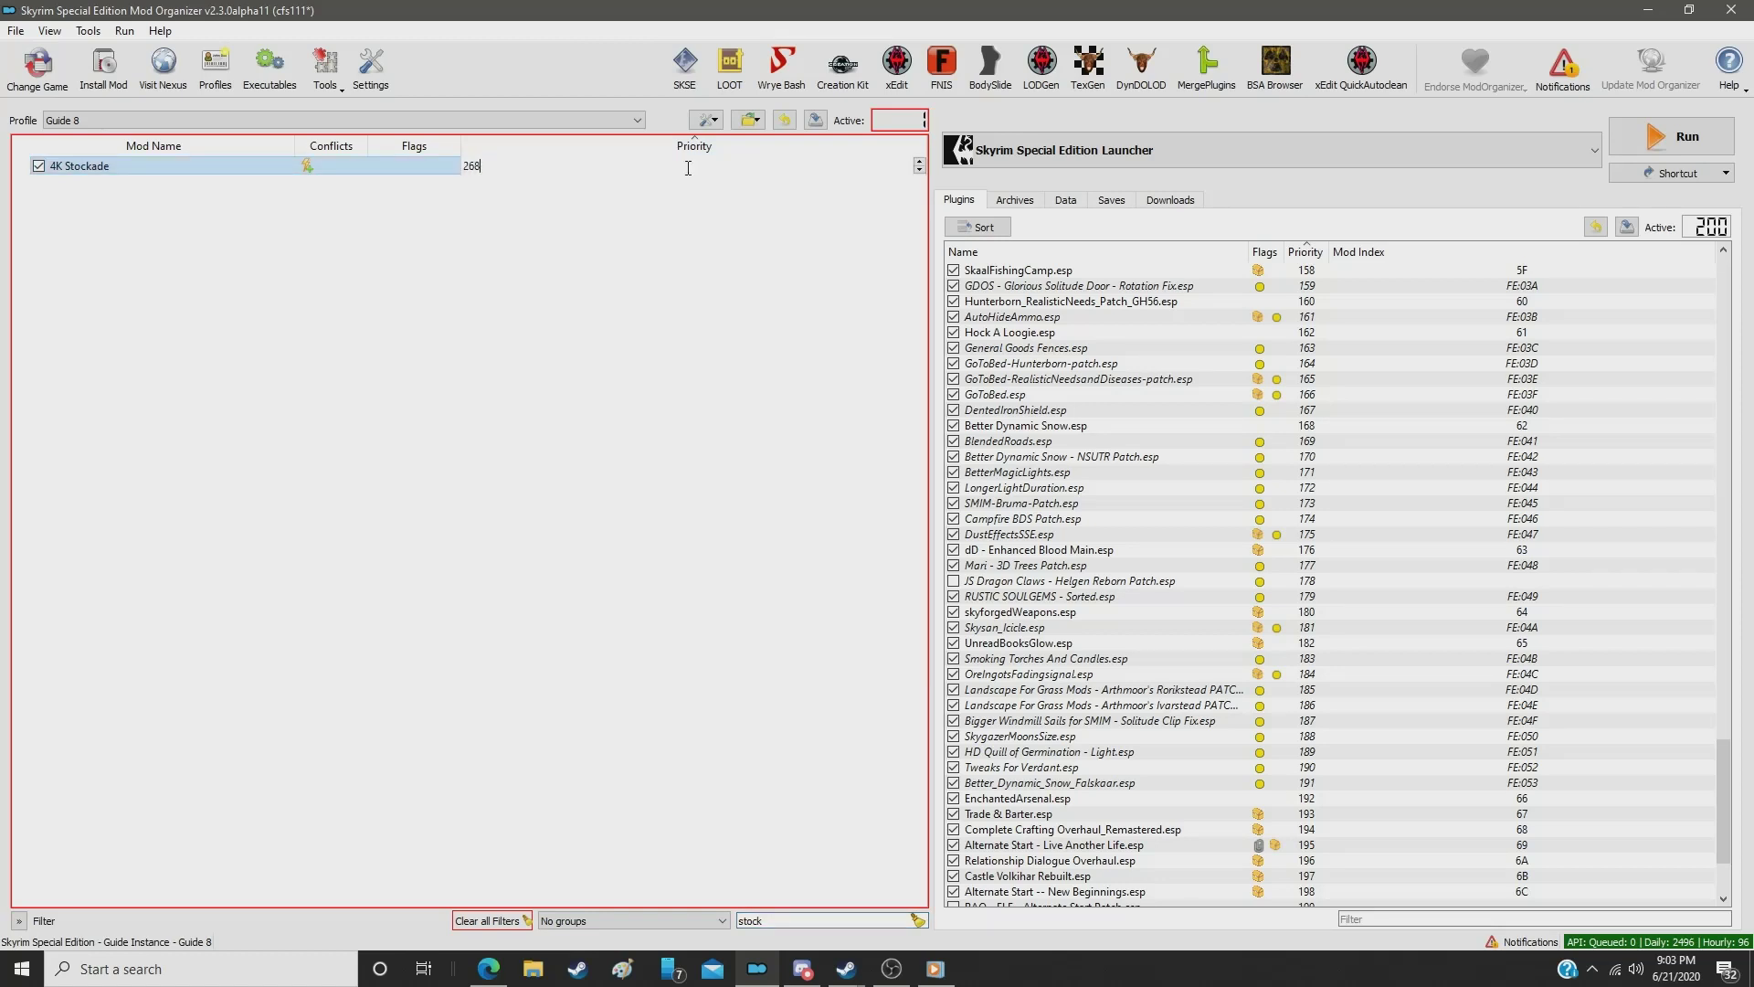
{"action": "key", "text": "Return"}
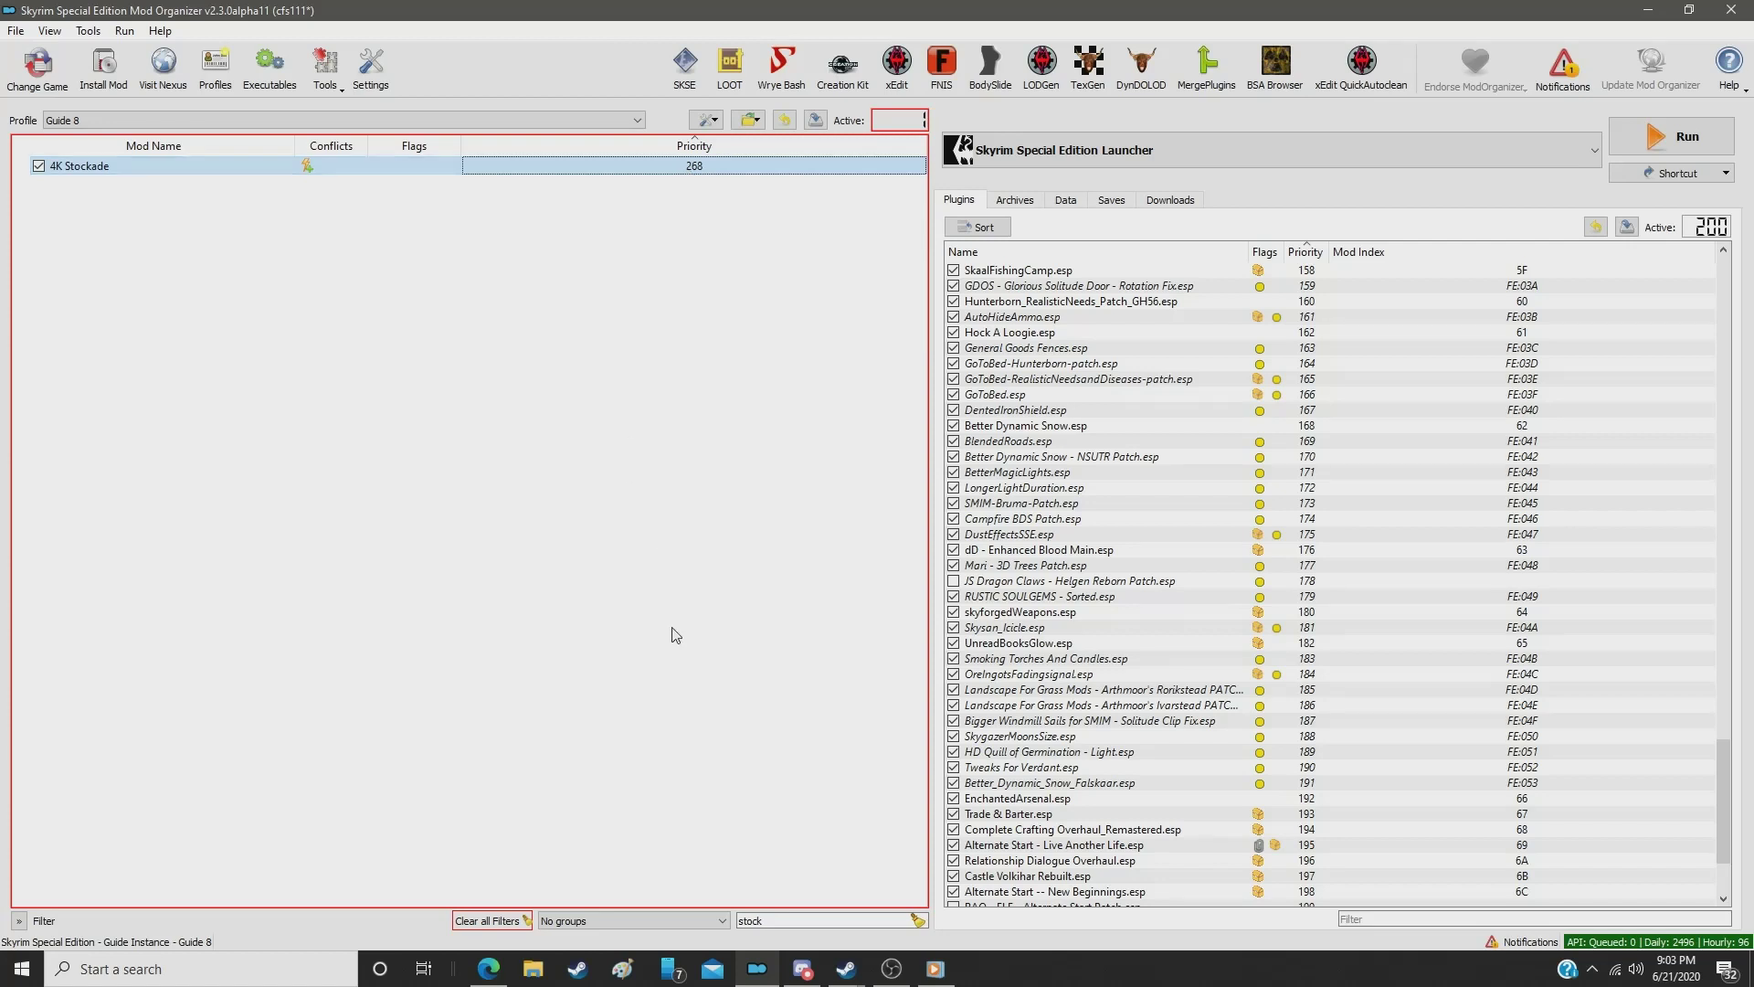
Step: Check 4K Notice Board's priority by filtering for "notic", and set 4K Hagraven House, found with the filter "hagra", to priority 270
{"action": "double_click", "coordinate": [779, 921]}
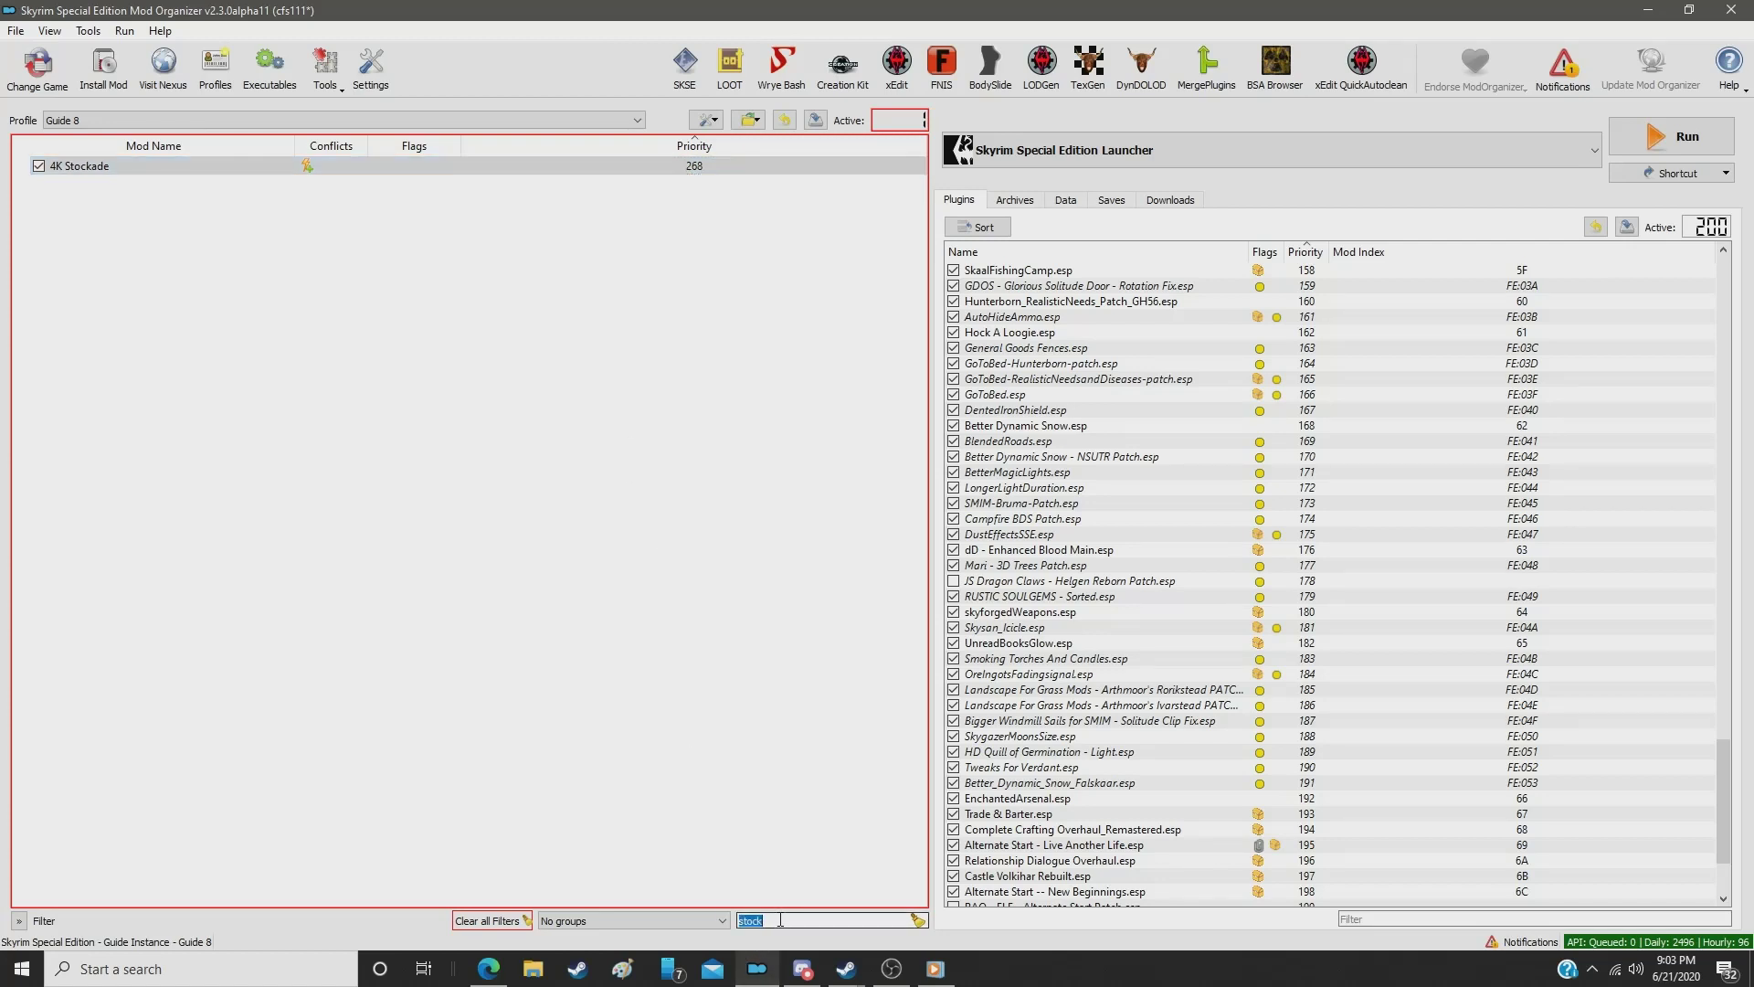
{"action": "type", "text": "notic"}
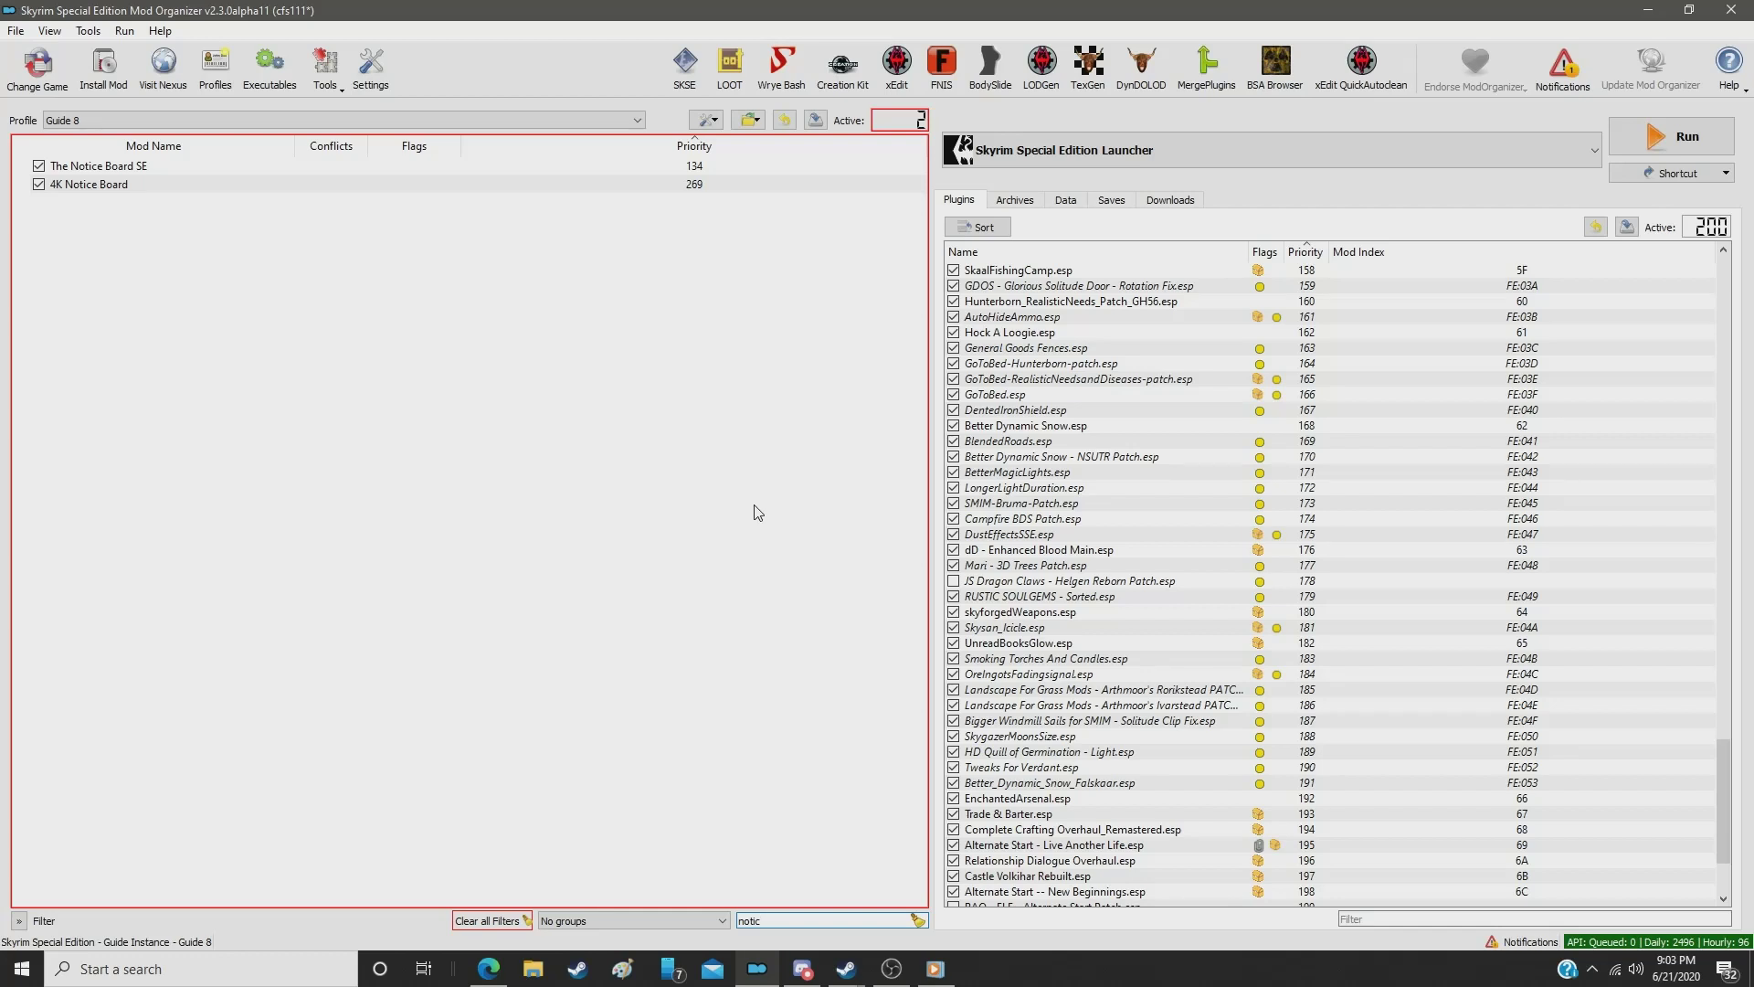
{"action": "double_click", "coordinate": [798, 921]}
{"action": "type", "text": "hagra"}
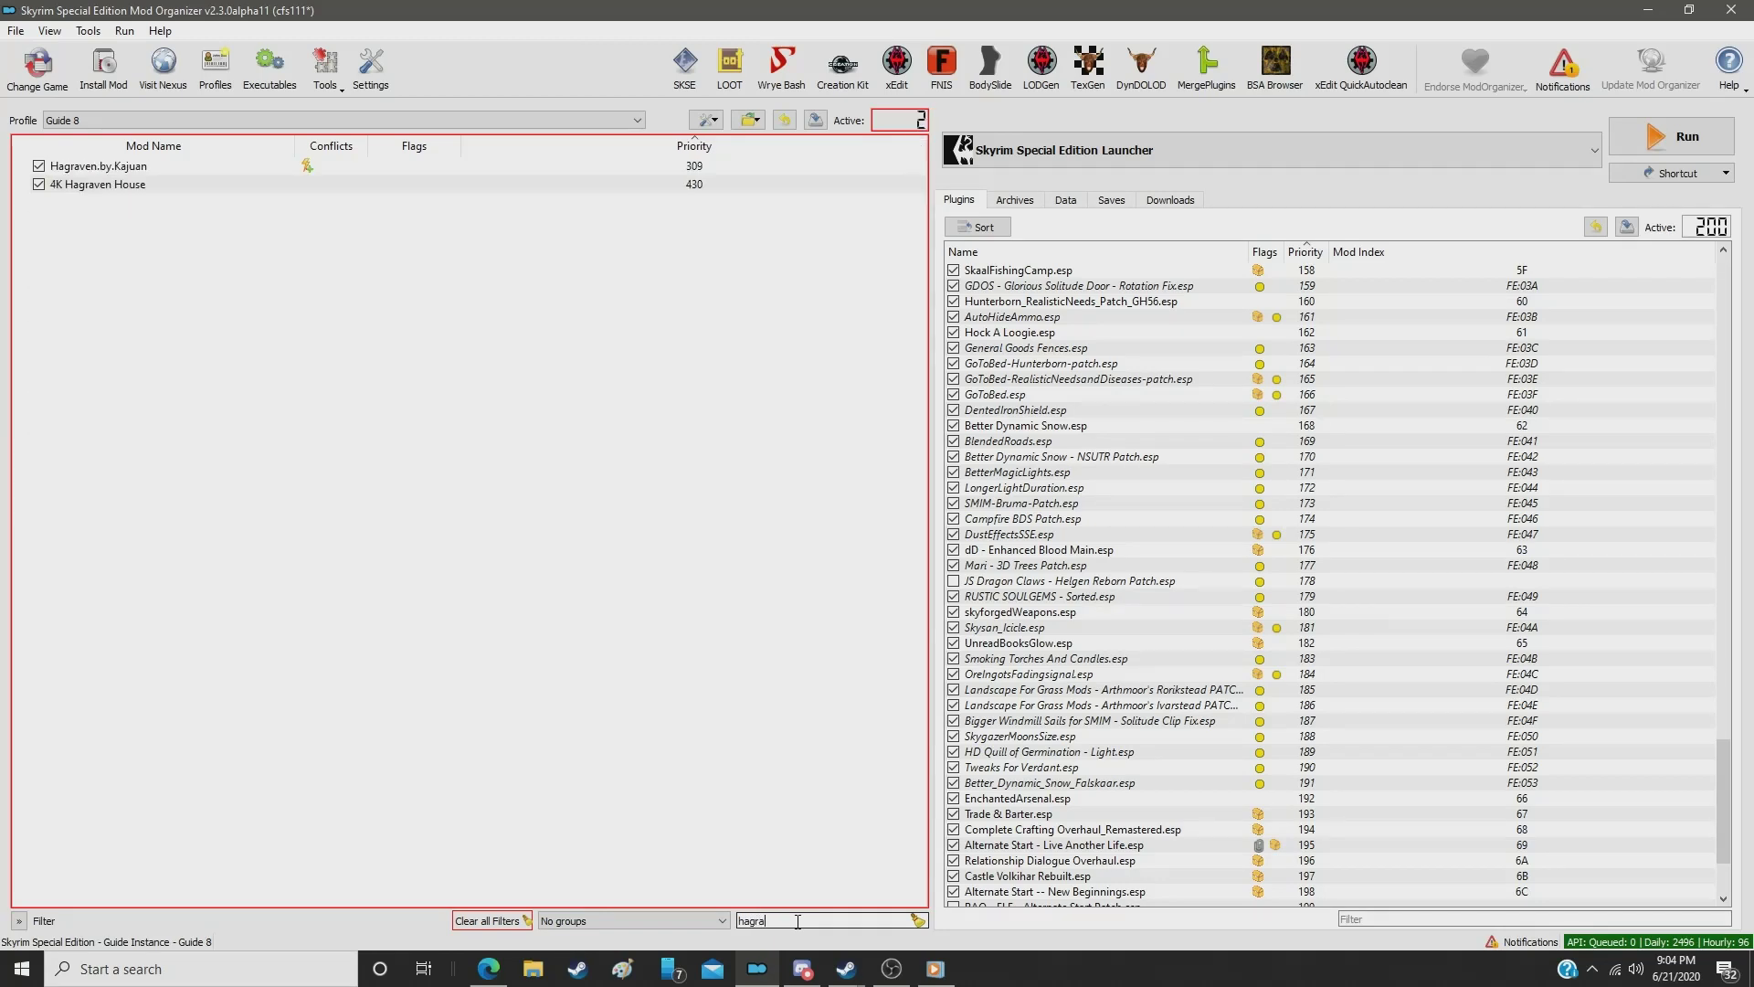
{"action": "left_click", "coordinate": [653, 185]}
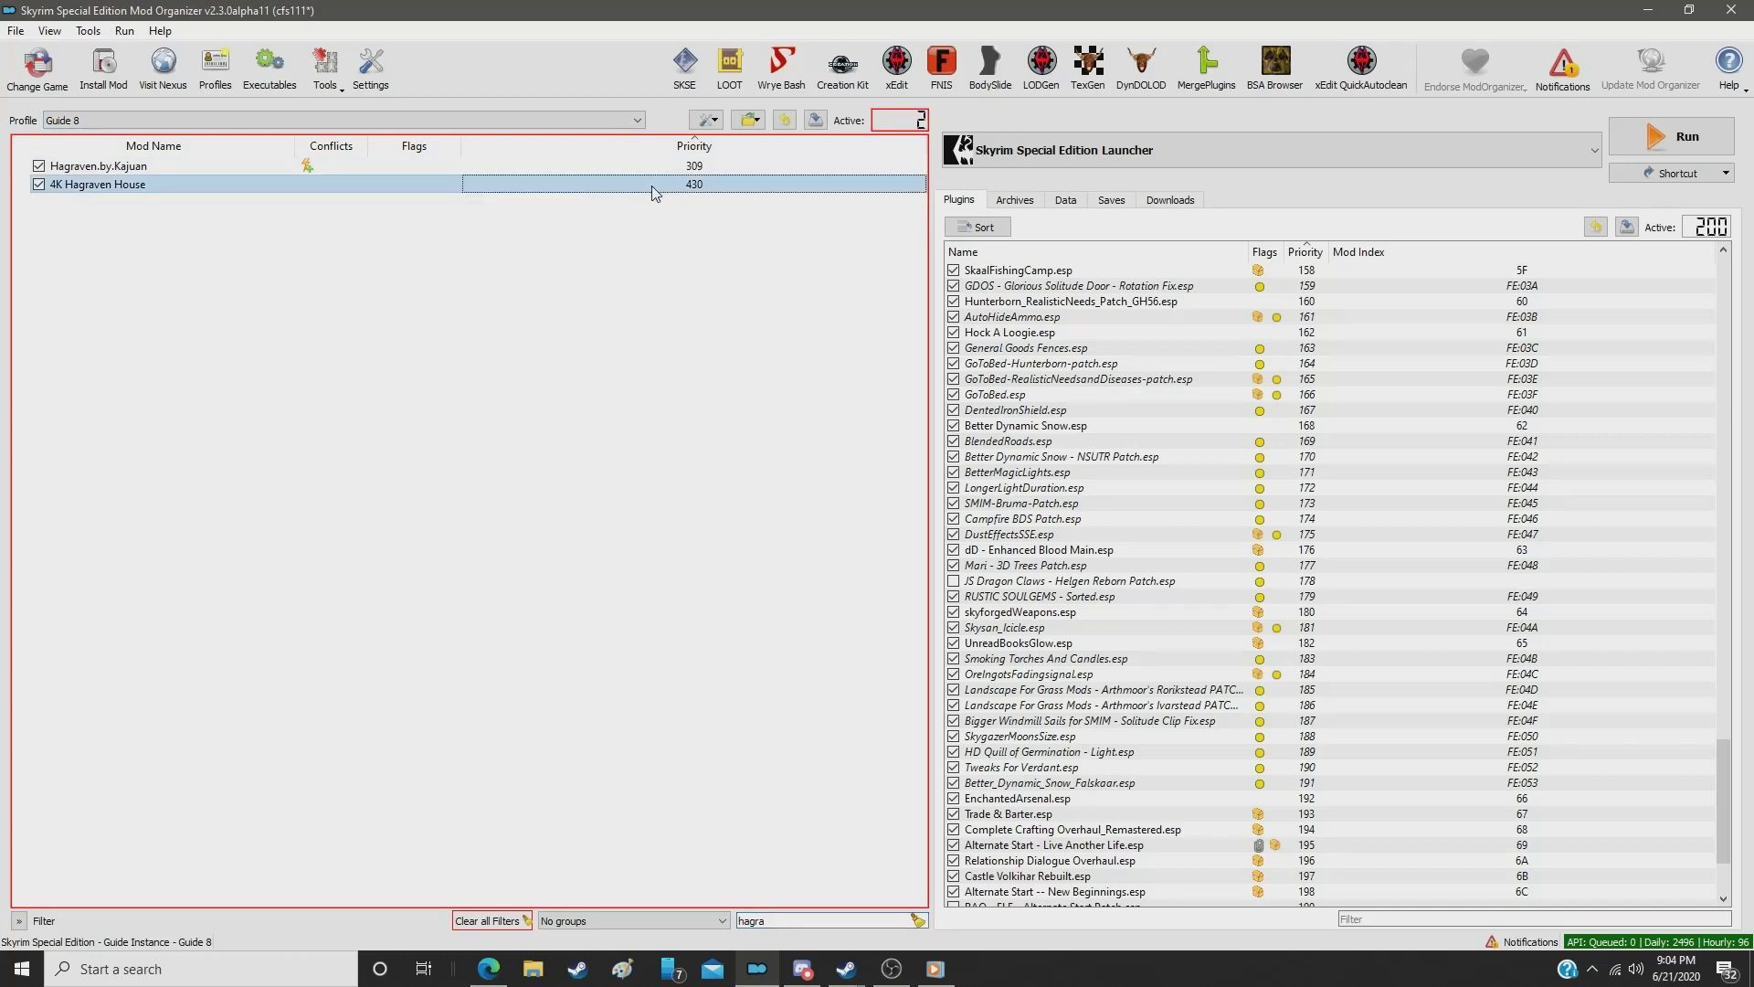
{"action": "double_click", "coordinate": [654, 186]}
{"action": "type", "text": "270"}
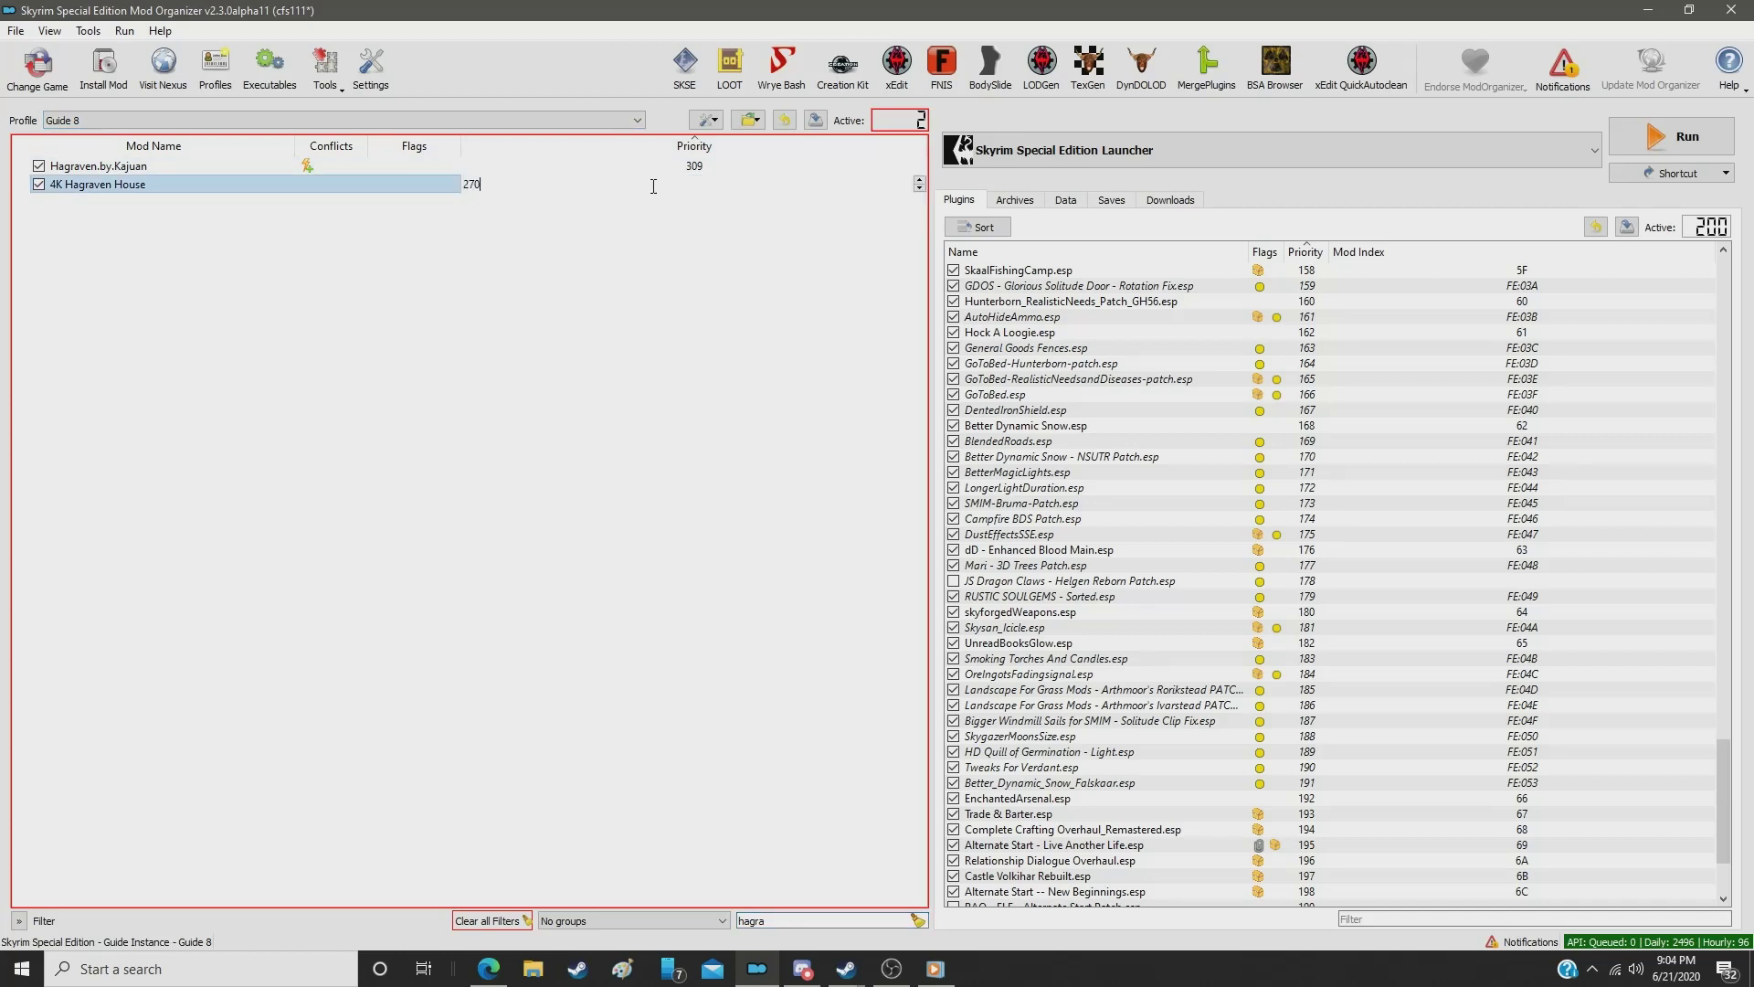
{"action": "key", "text": "Return"}
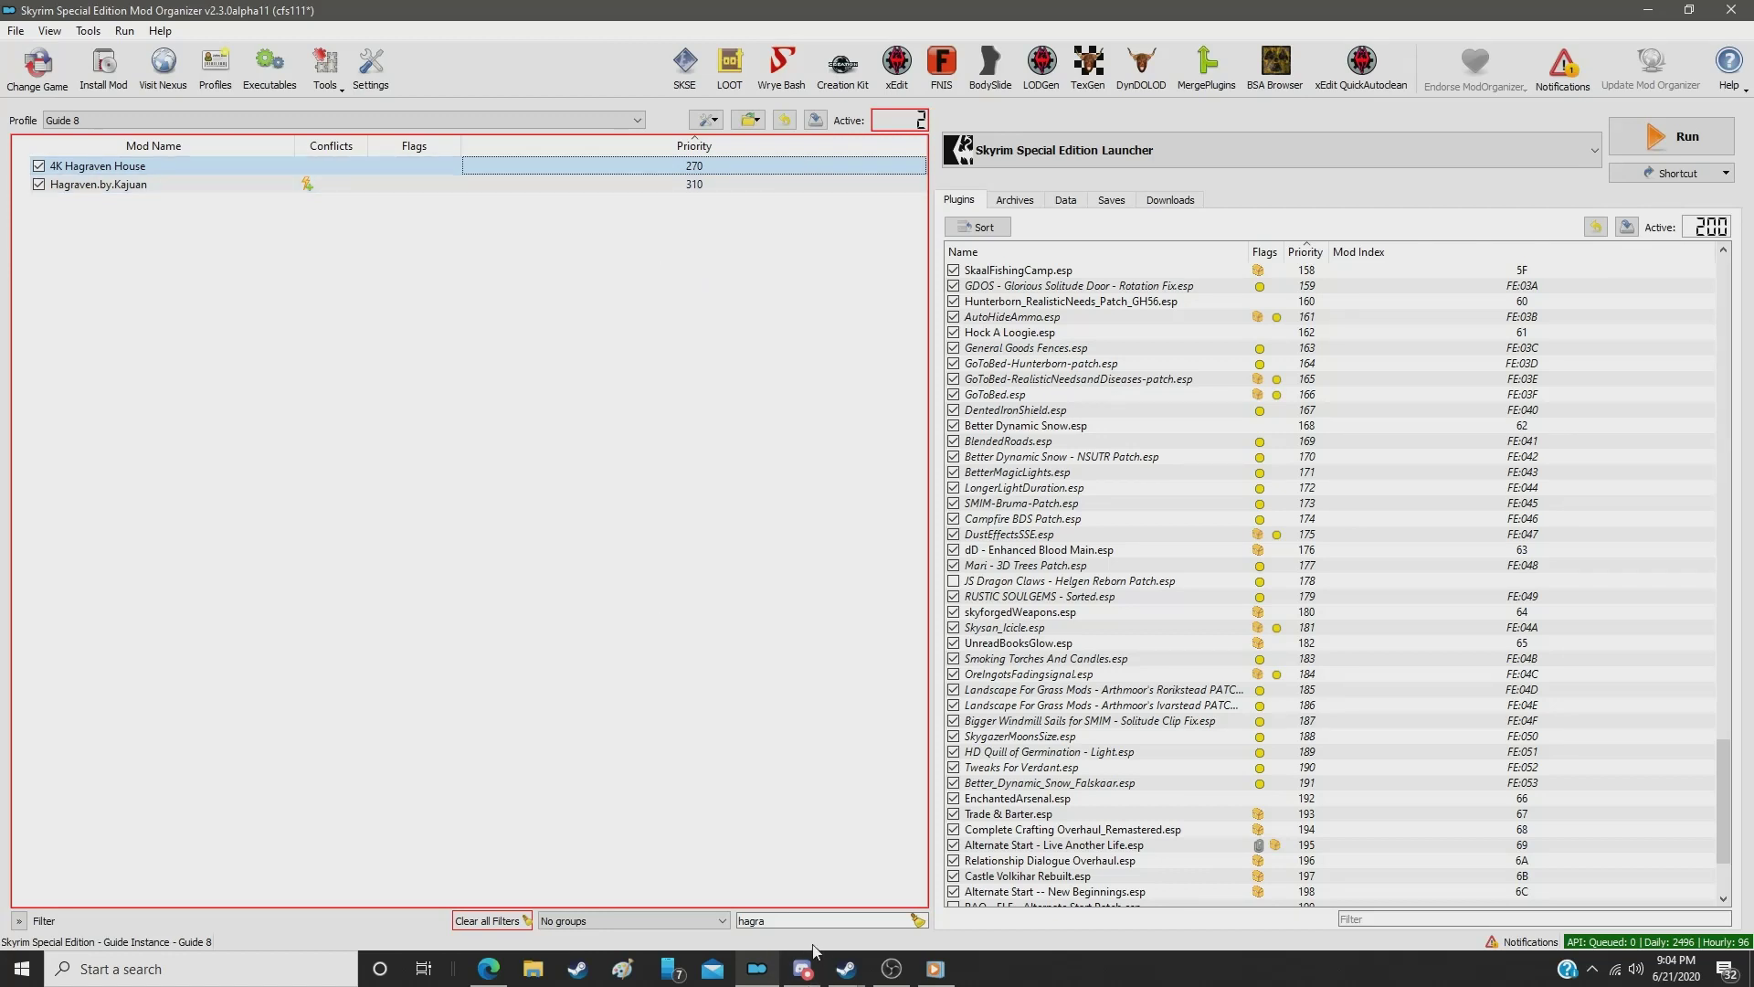
Step: Find 2K Nordic Tents Retexture by filtering the mod list for "tents" and set its priority to 271
{"action": "double_click", "coordinate": [791, 921]}
{"action": "type", "text": "tents"}
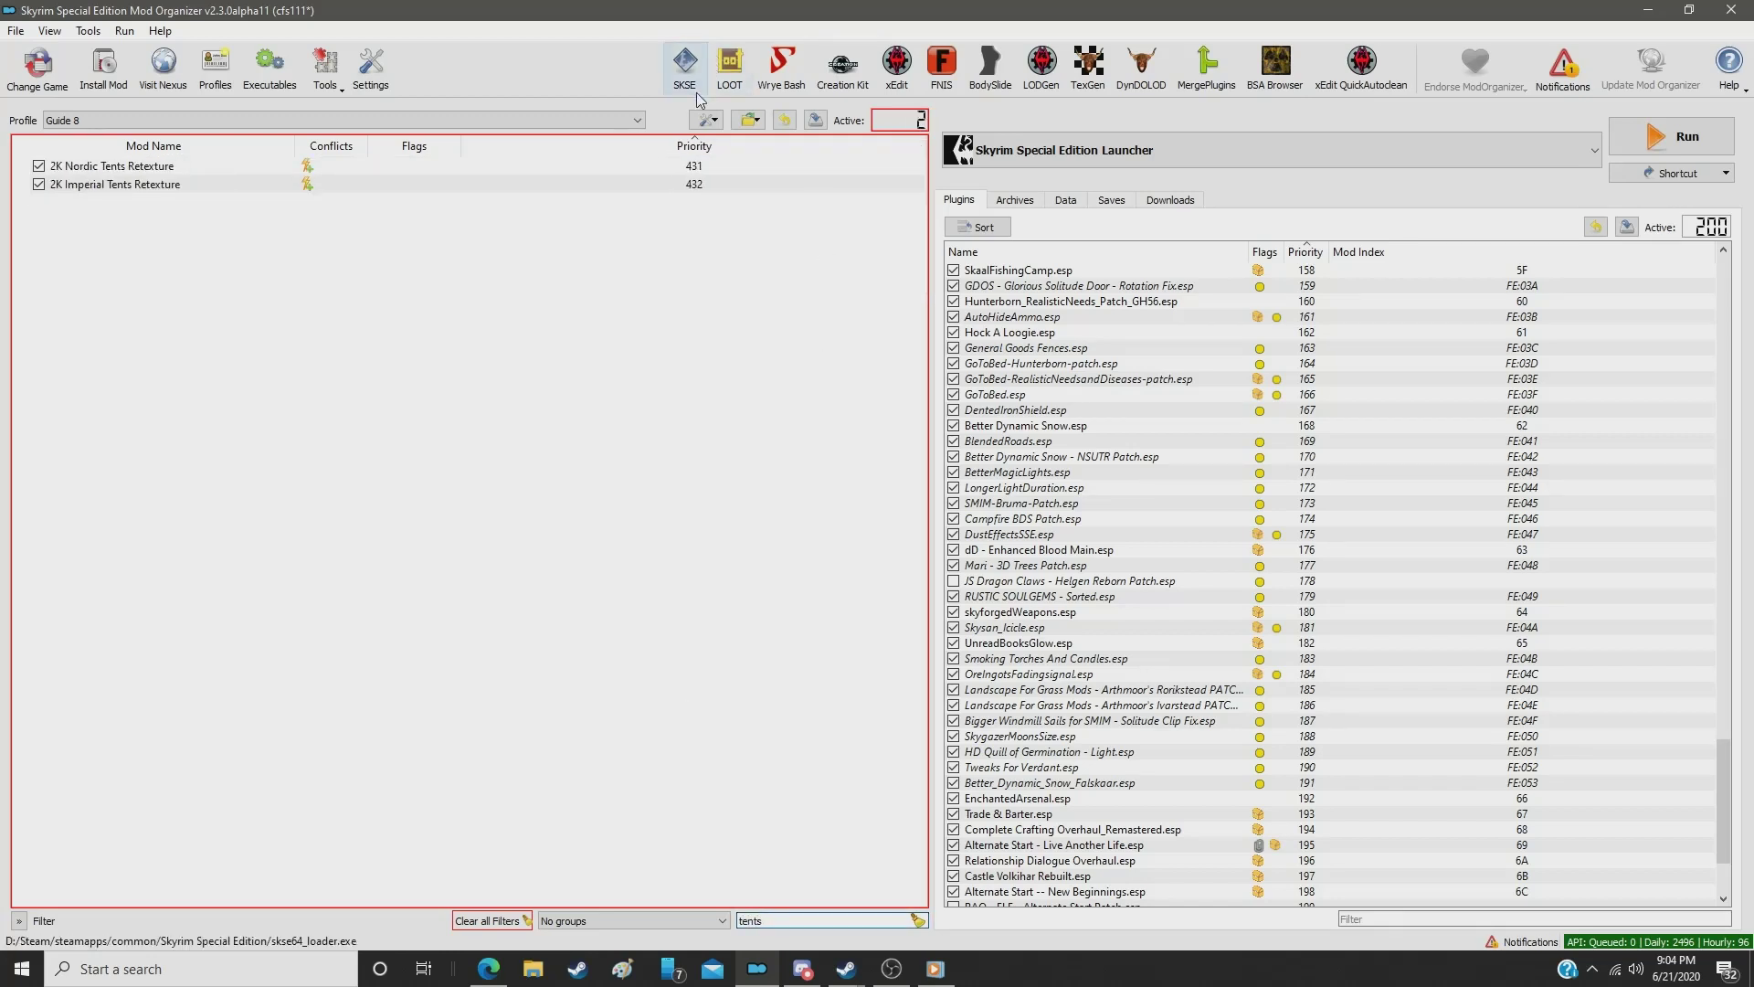
{"action": "left_click", "coordinate": [709, 170]}
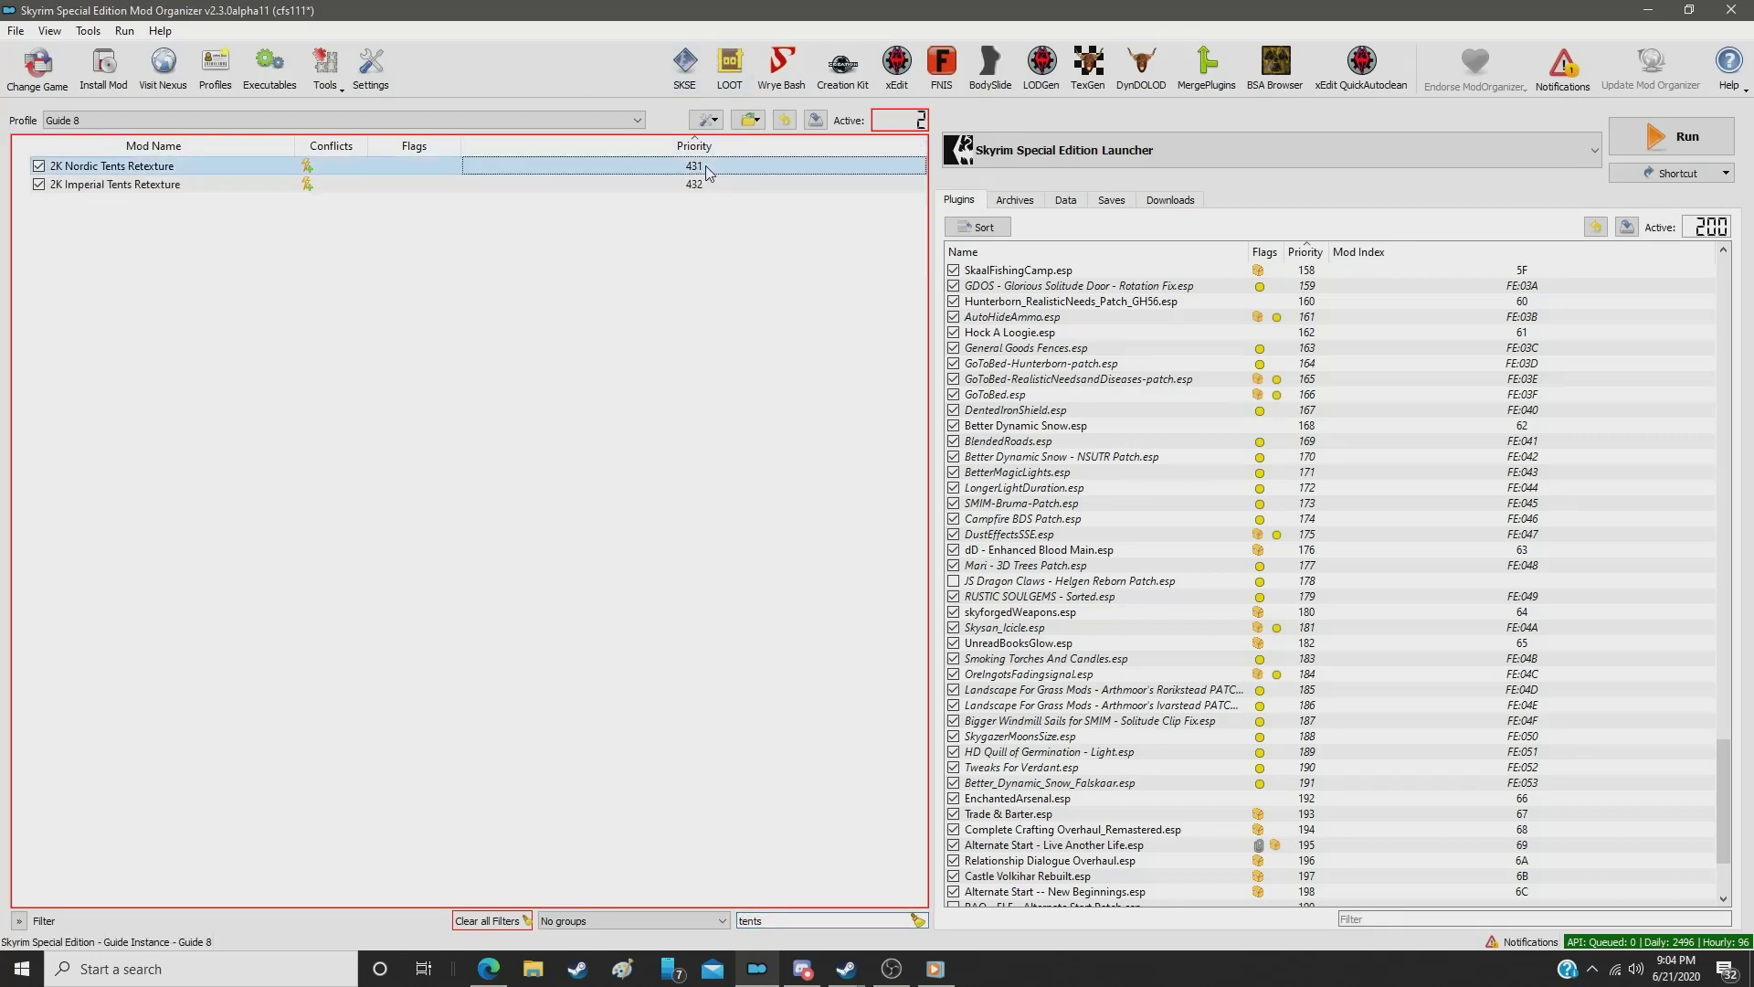
{"action": "double_click", "coordinate": [709, 167]}
{"action": "type", "text": "271"}
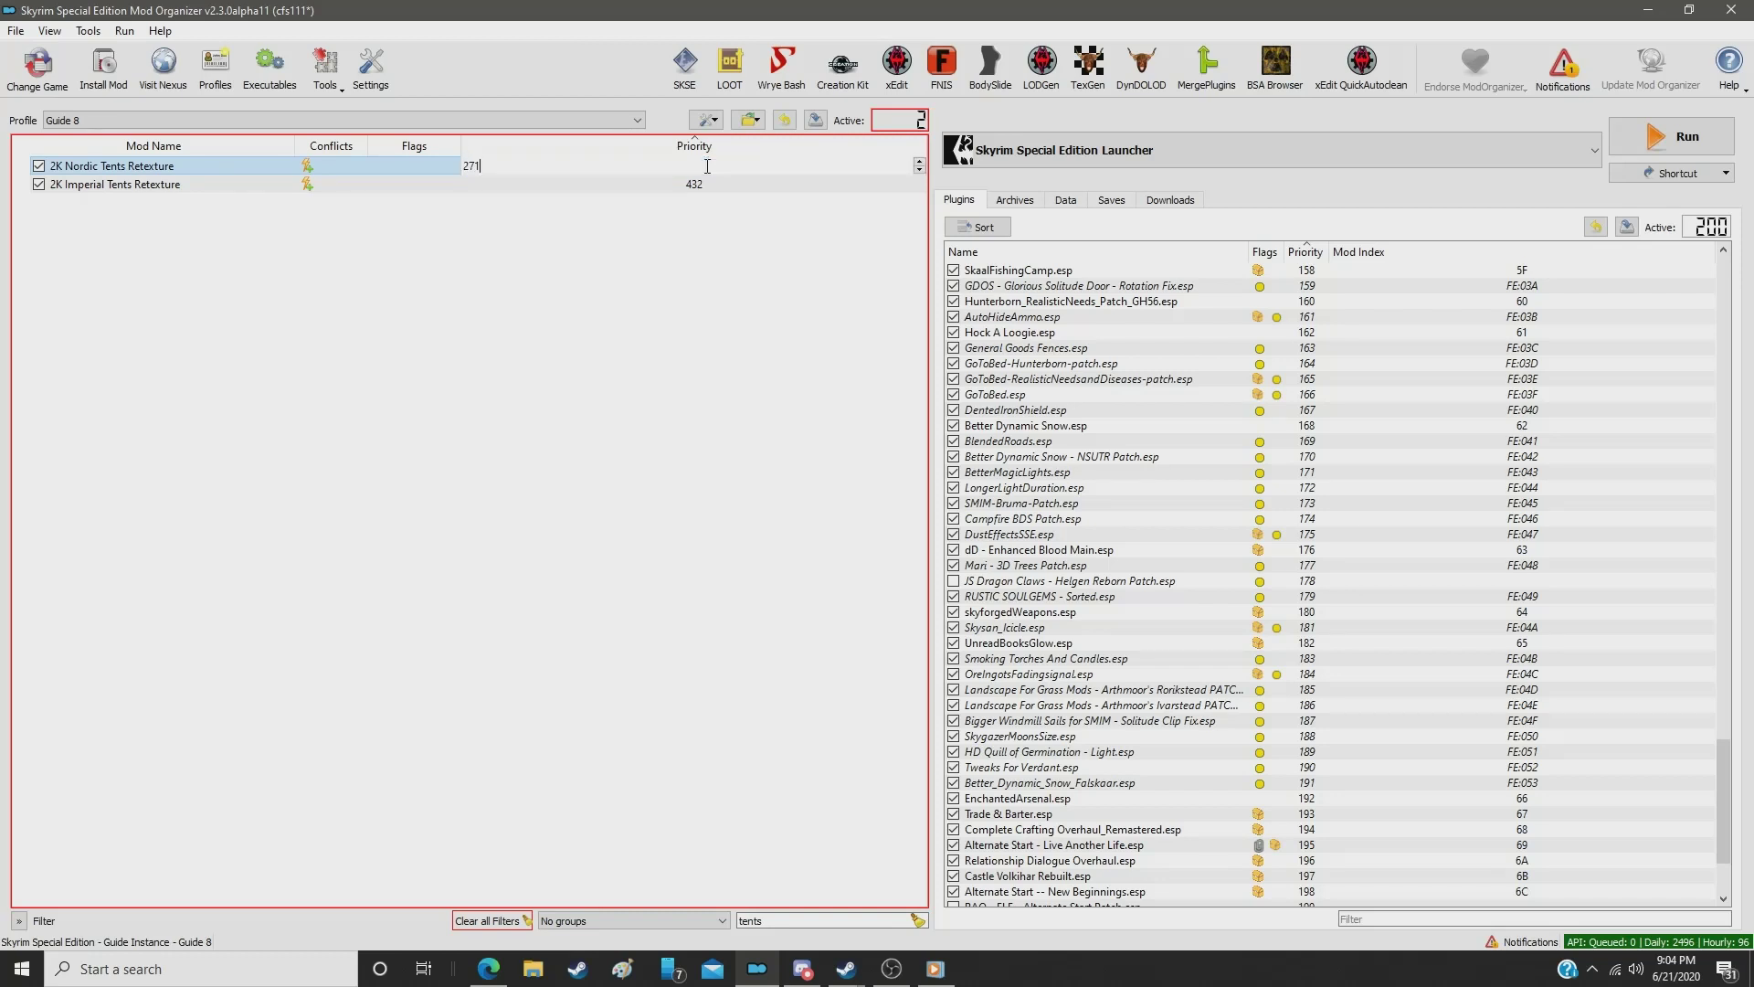
{"action": "key", "text": "Return"}
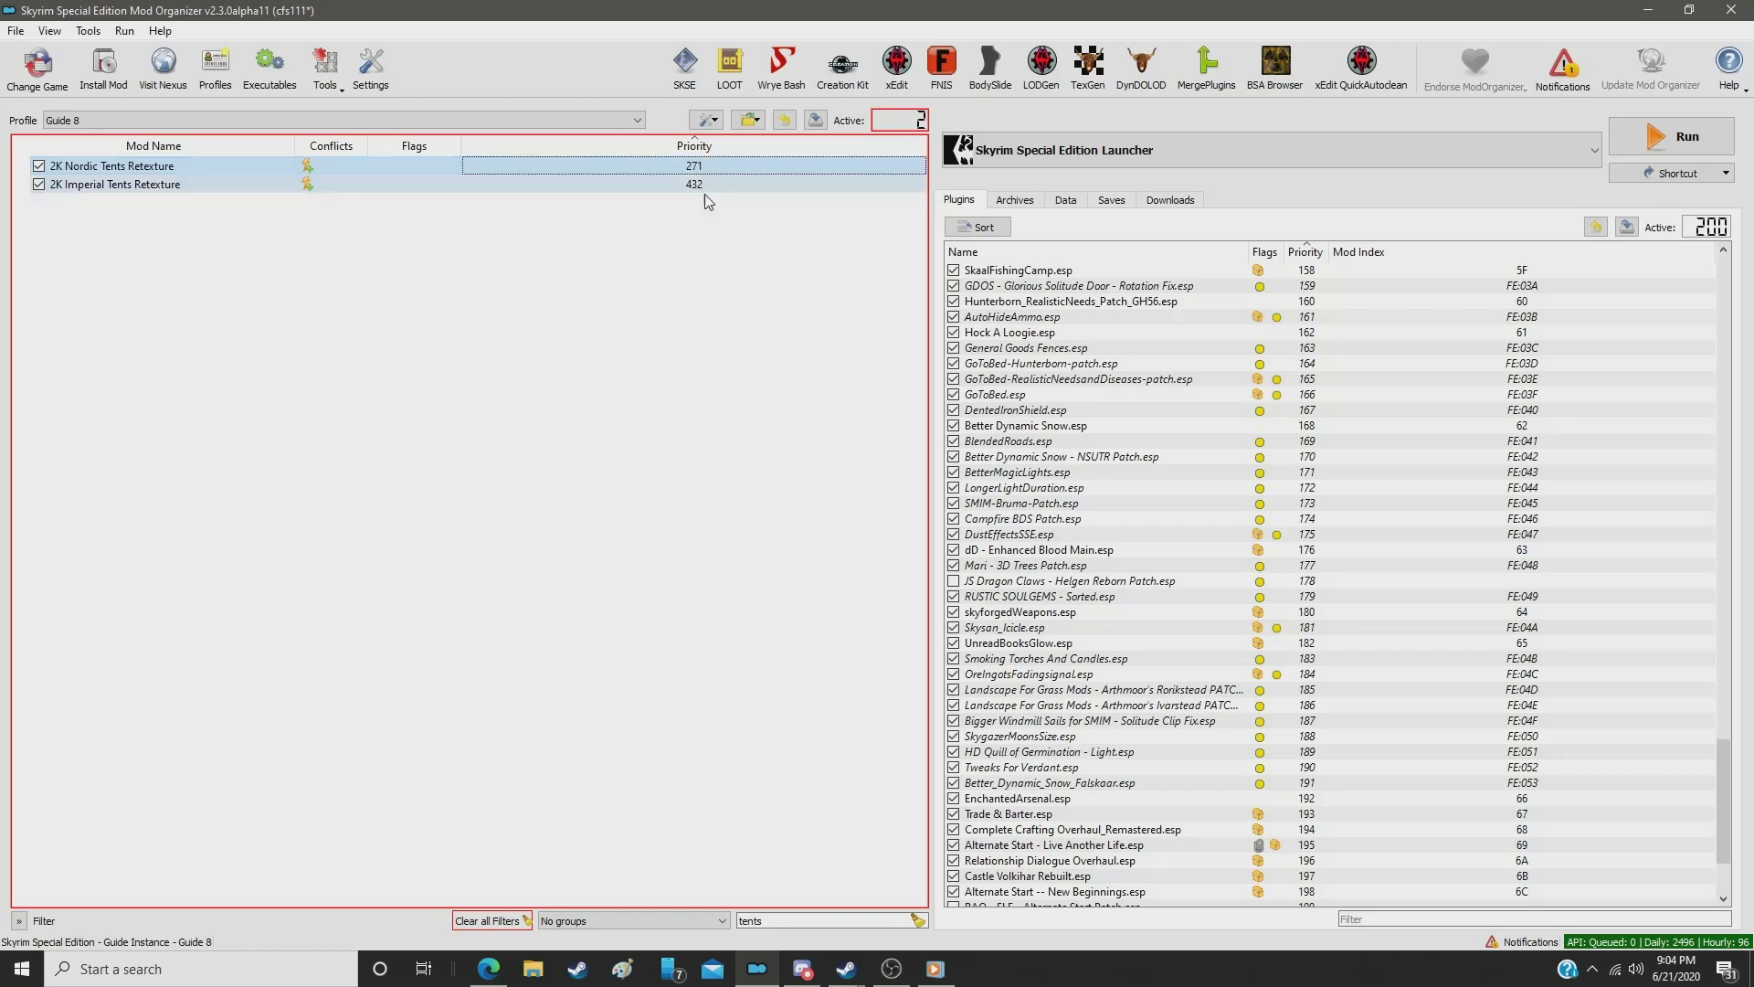
Step: Set the priority of 2K Imperial Tents Retexture to 272
{"action": "left_click", "coordinate": [700, 186]}
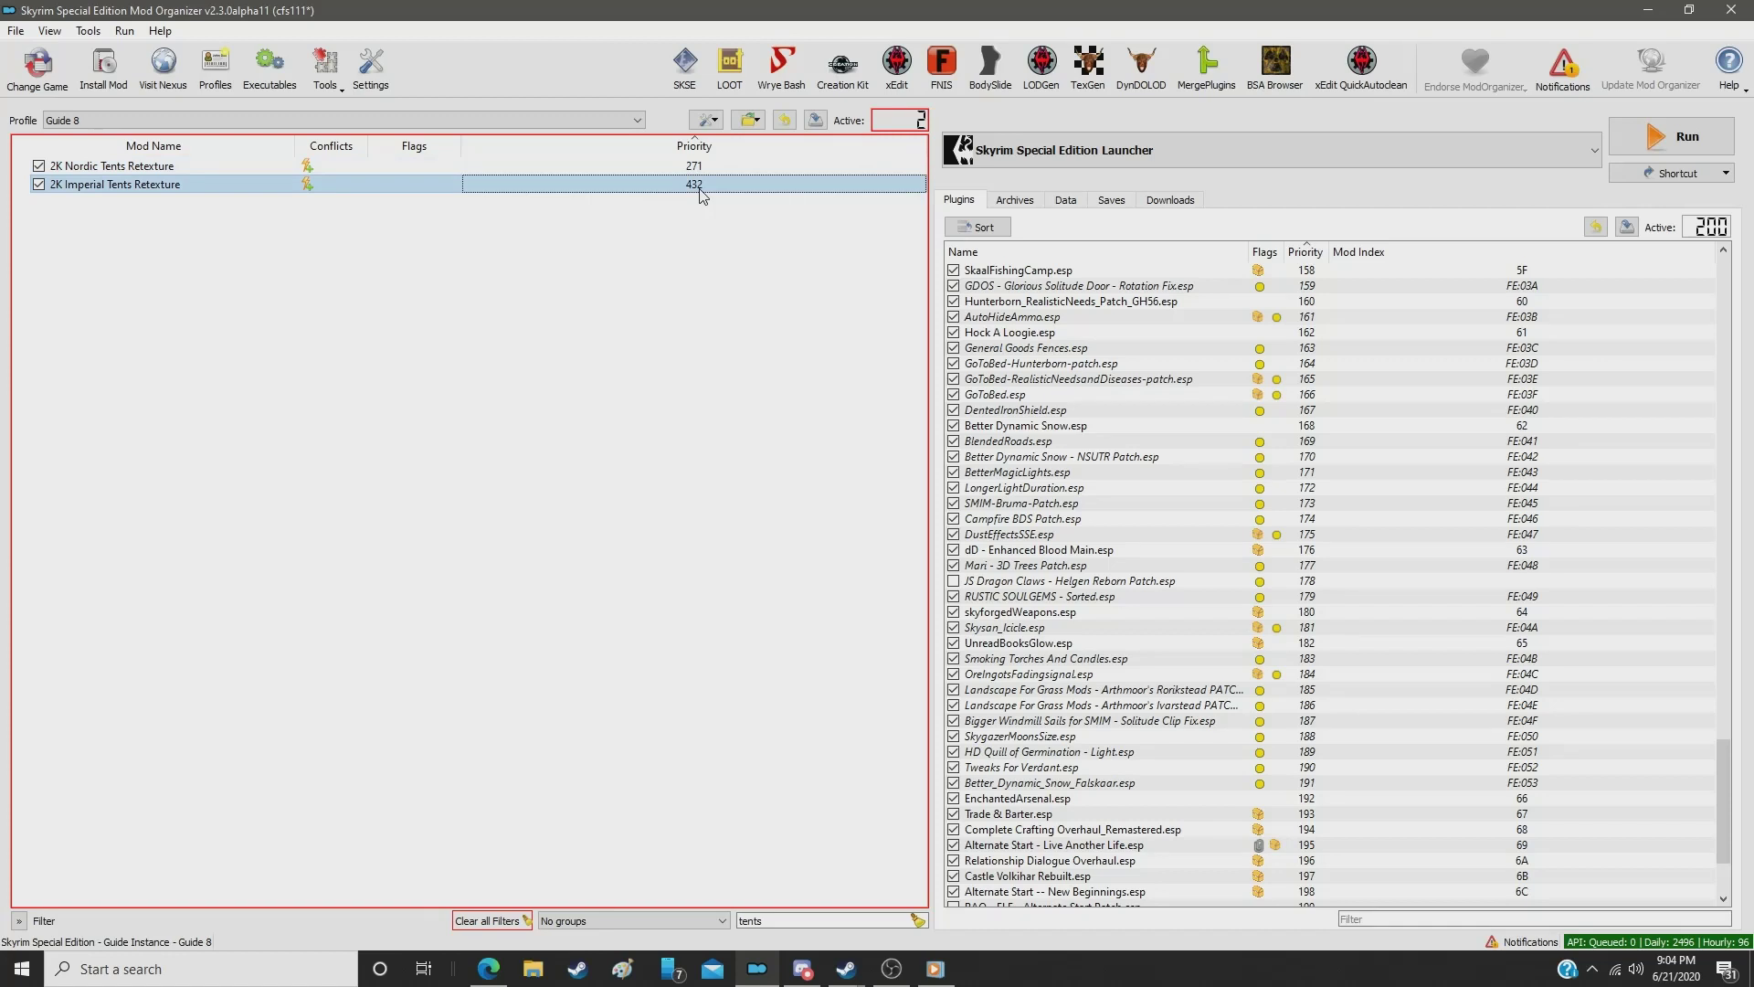
{"action": "double_click", "coordinate": [700, 189]}
{"action": "type", "text": "272"}
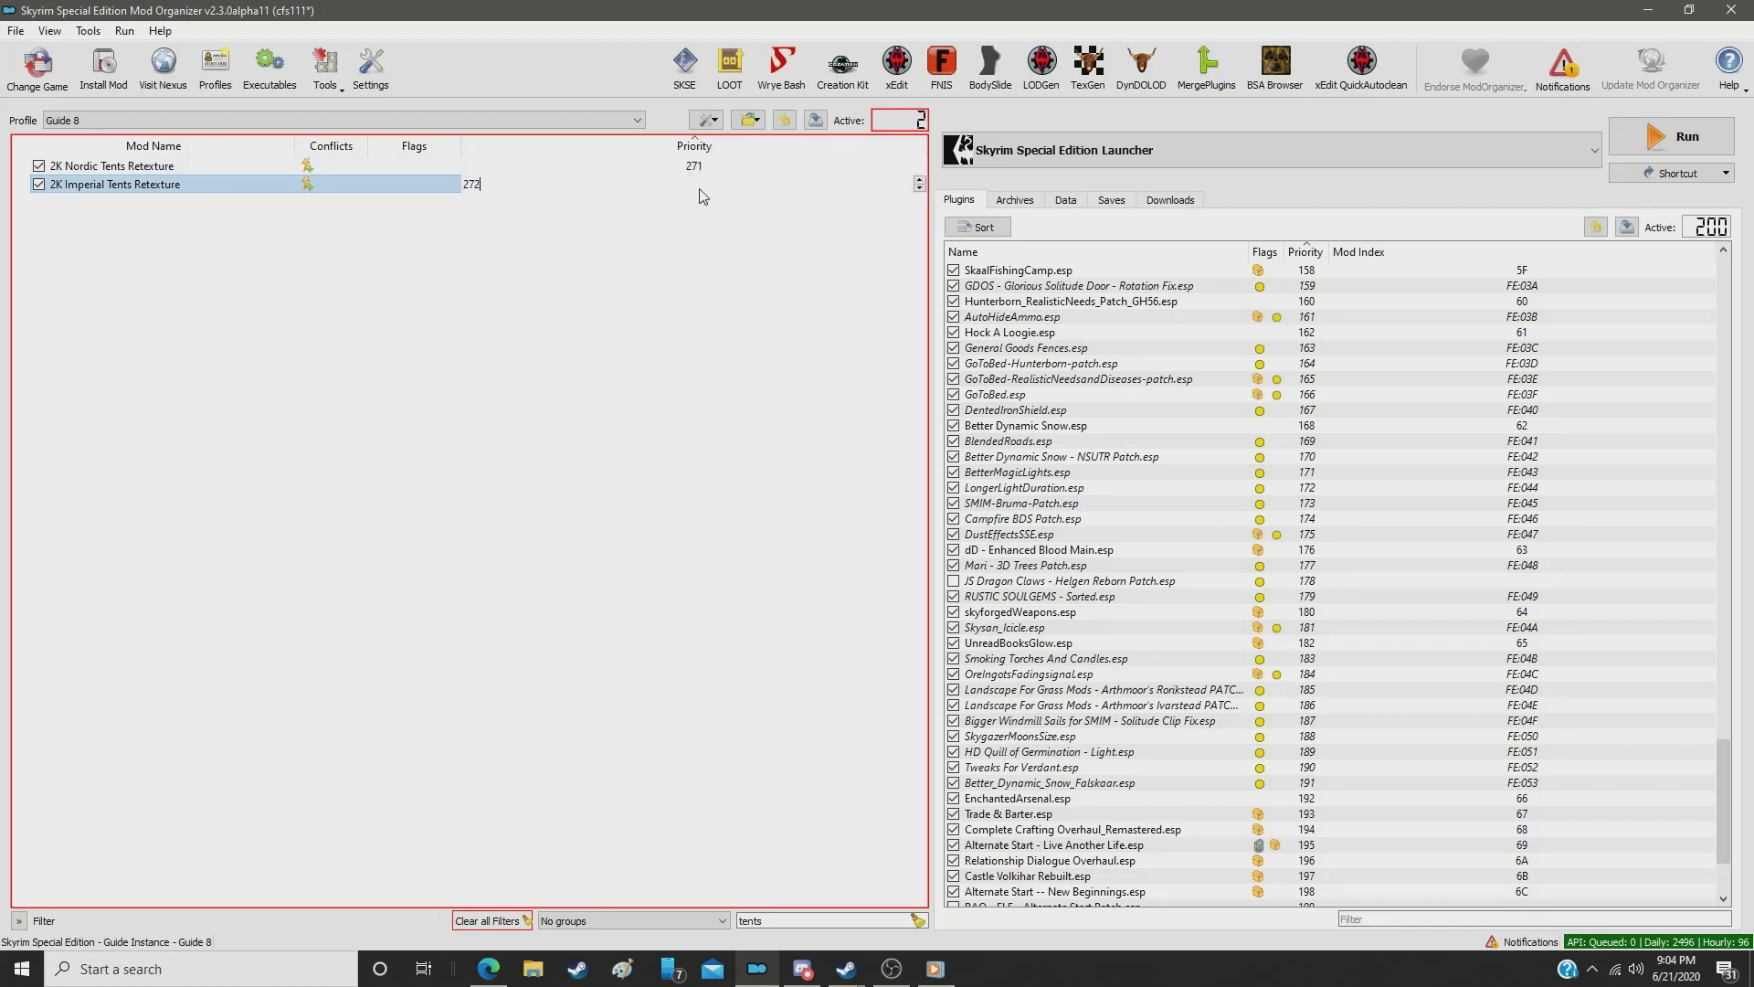
{"action": "key", "text": "Return"}
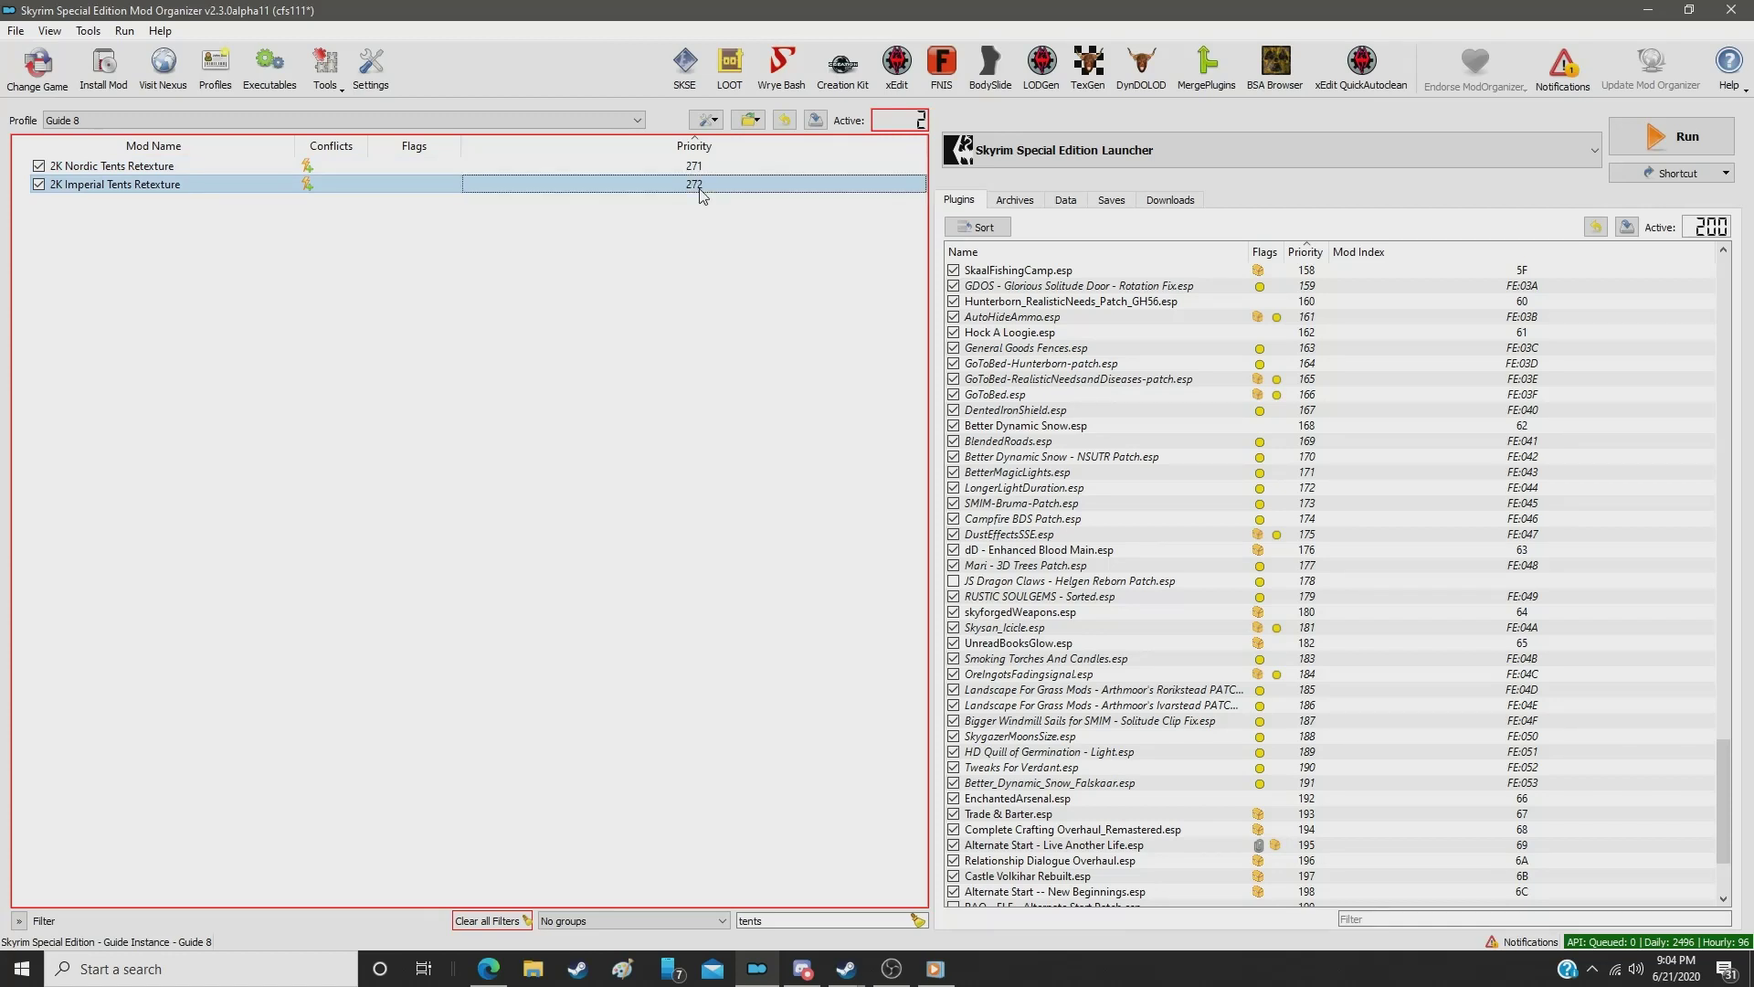
Step: Find Rally's Lava by filtering the mod list for "lava" and set its priority to 273
{"action": "left_click", "coordinate": [784, 925]}
{"action": "key", "text": "ctrl+a"}
{"action": "type", "text": "la"}
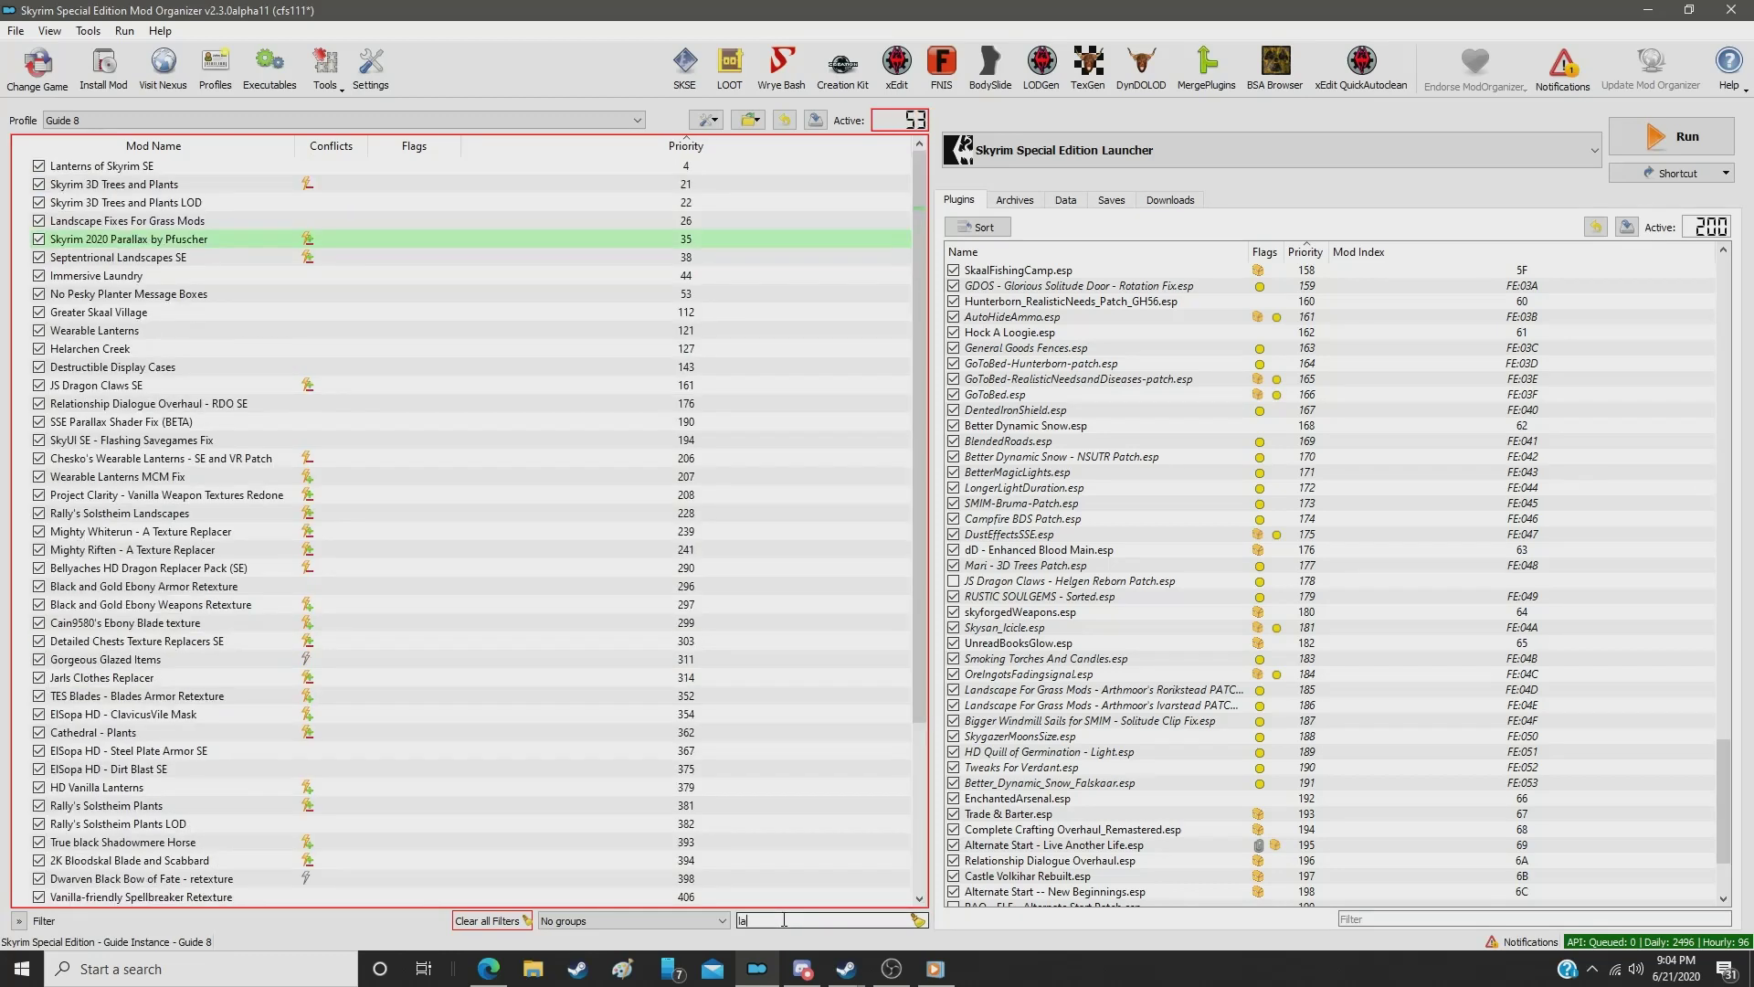
{"action": "type", "text": "va"}
{"action": "left_click", "coordinate": [697, 167]}
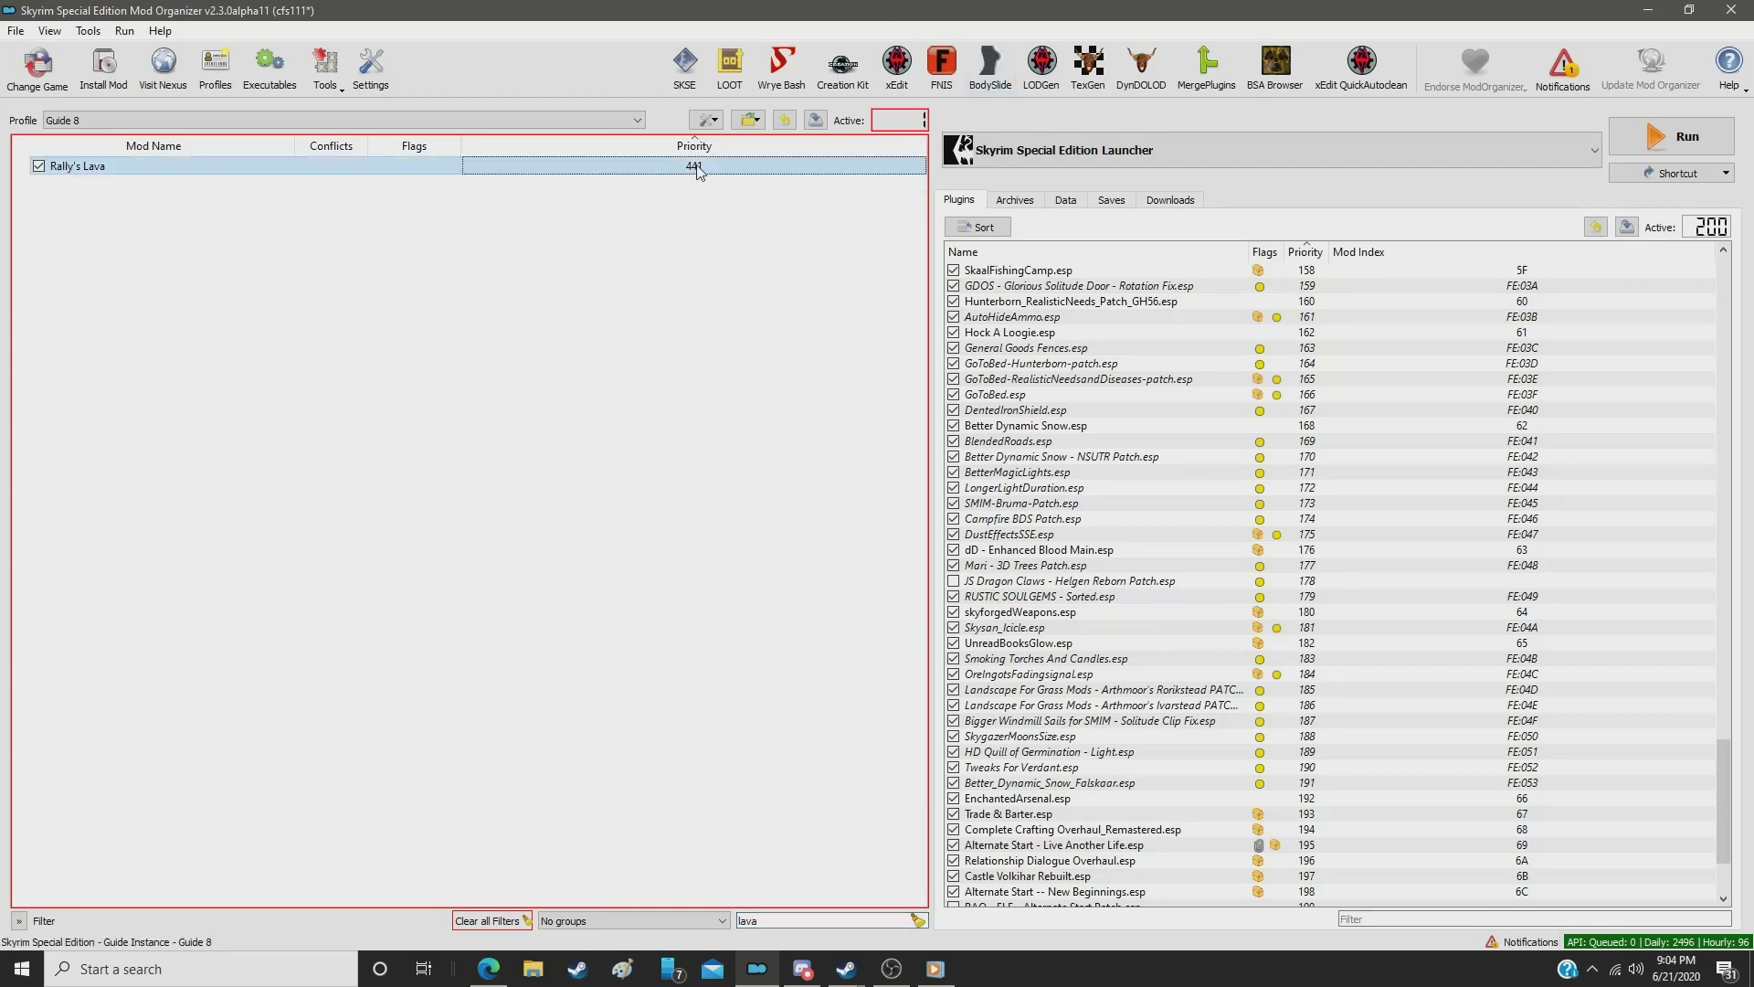
{"action": "double_click", "coordinate": [697, 167]}
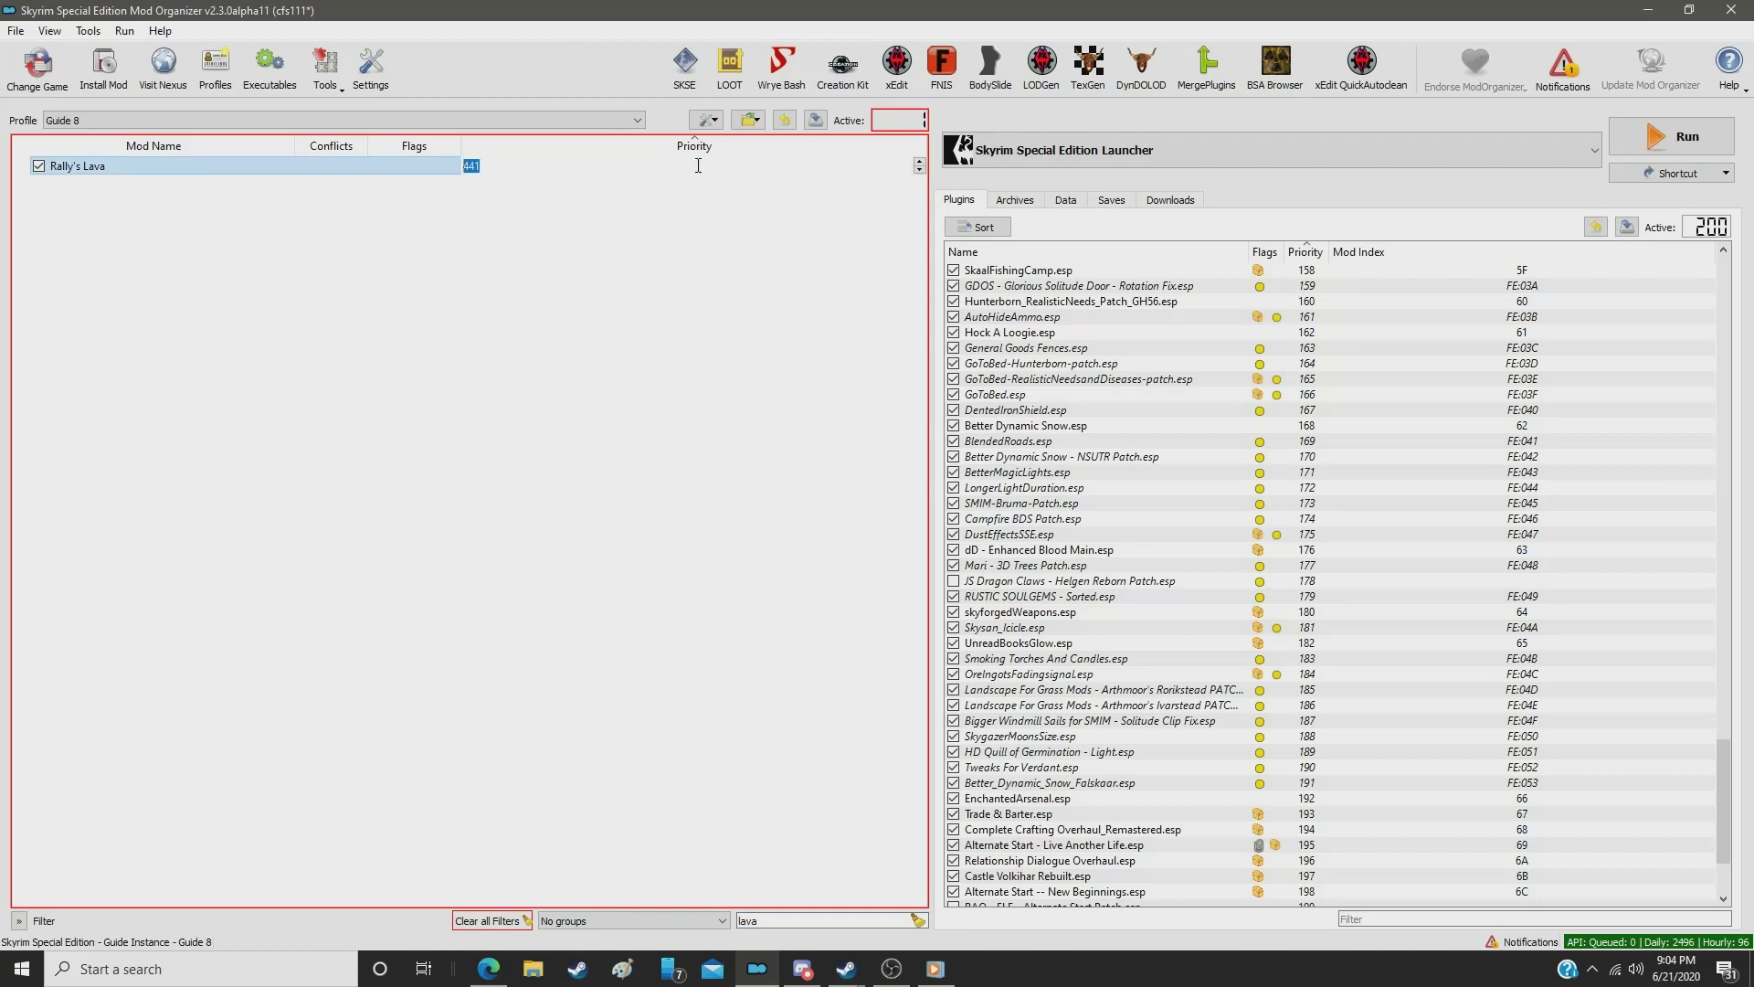
{"action": "type", "text": "273"}
{"action": "key", "text": "Return"}
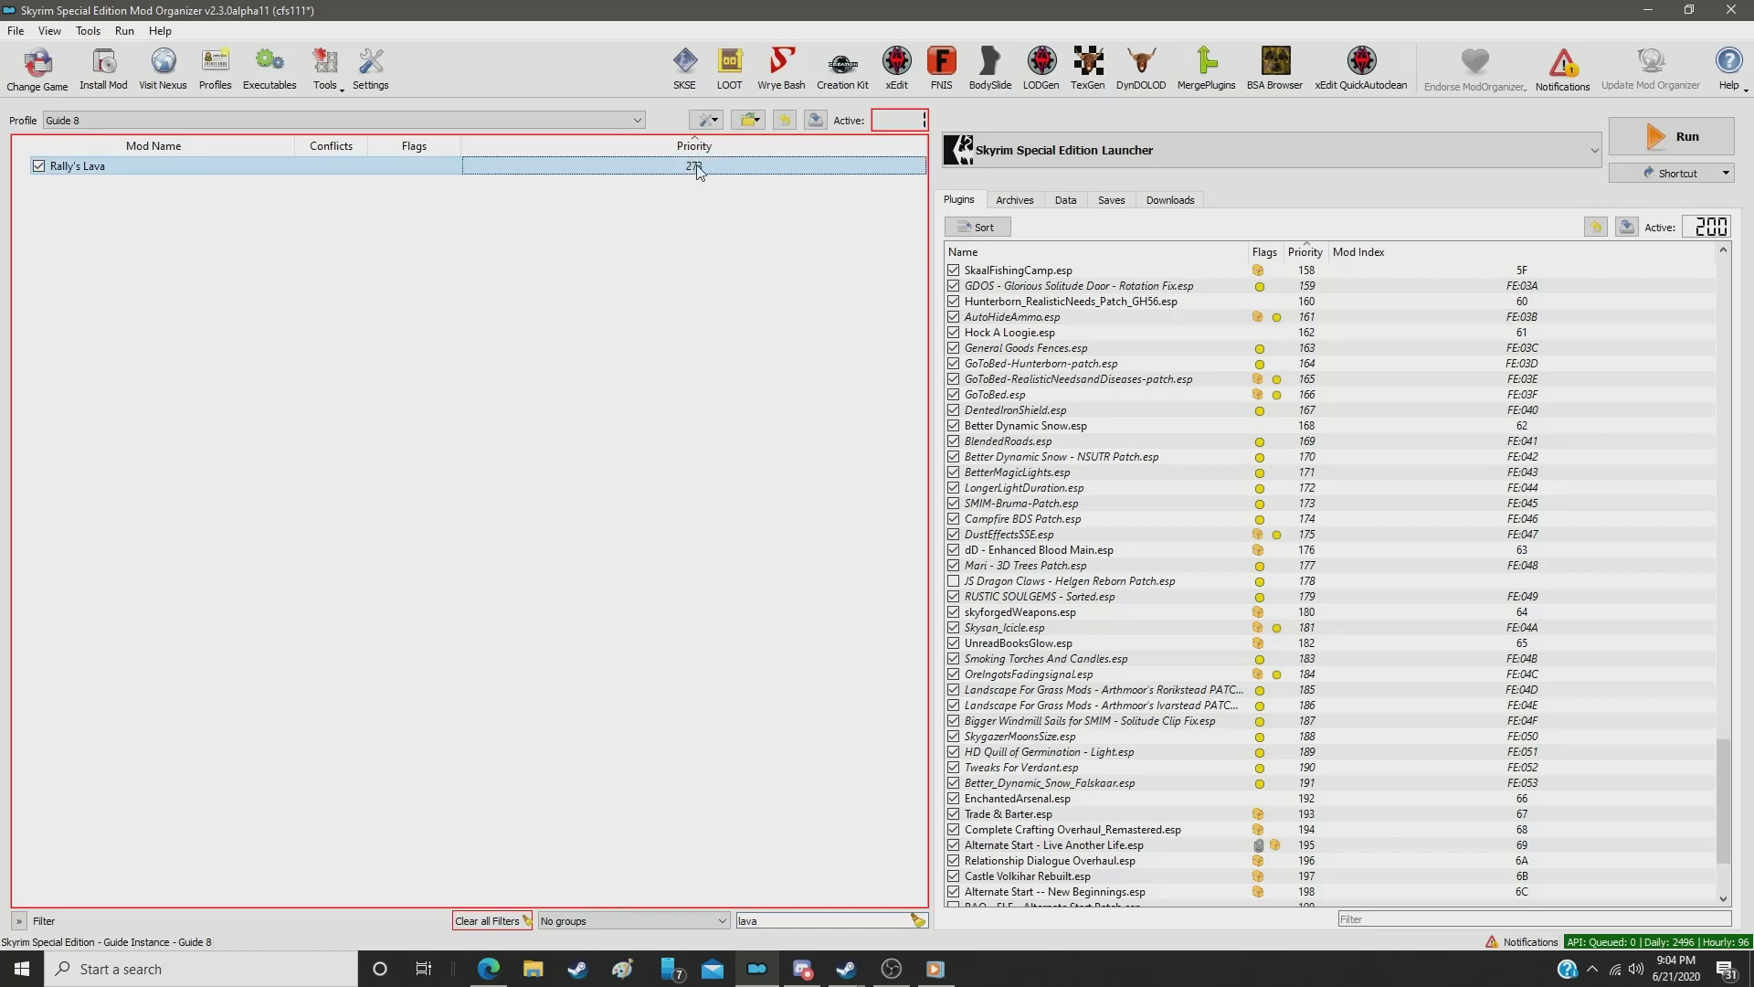
Step: Find Rally's Riekling Outposts by filtering the mod list for "rally" and set its priority to 274
{"action": "double_click", "coordinate": [766, 918]}
{"action": "type", "text": "rally"}
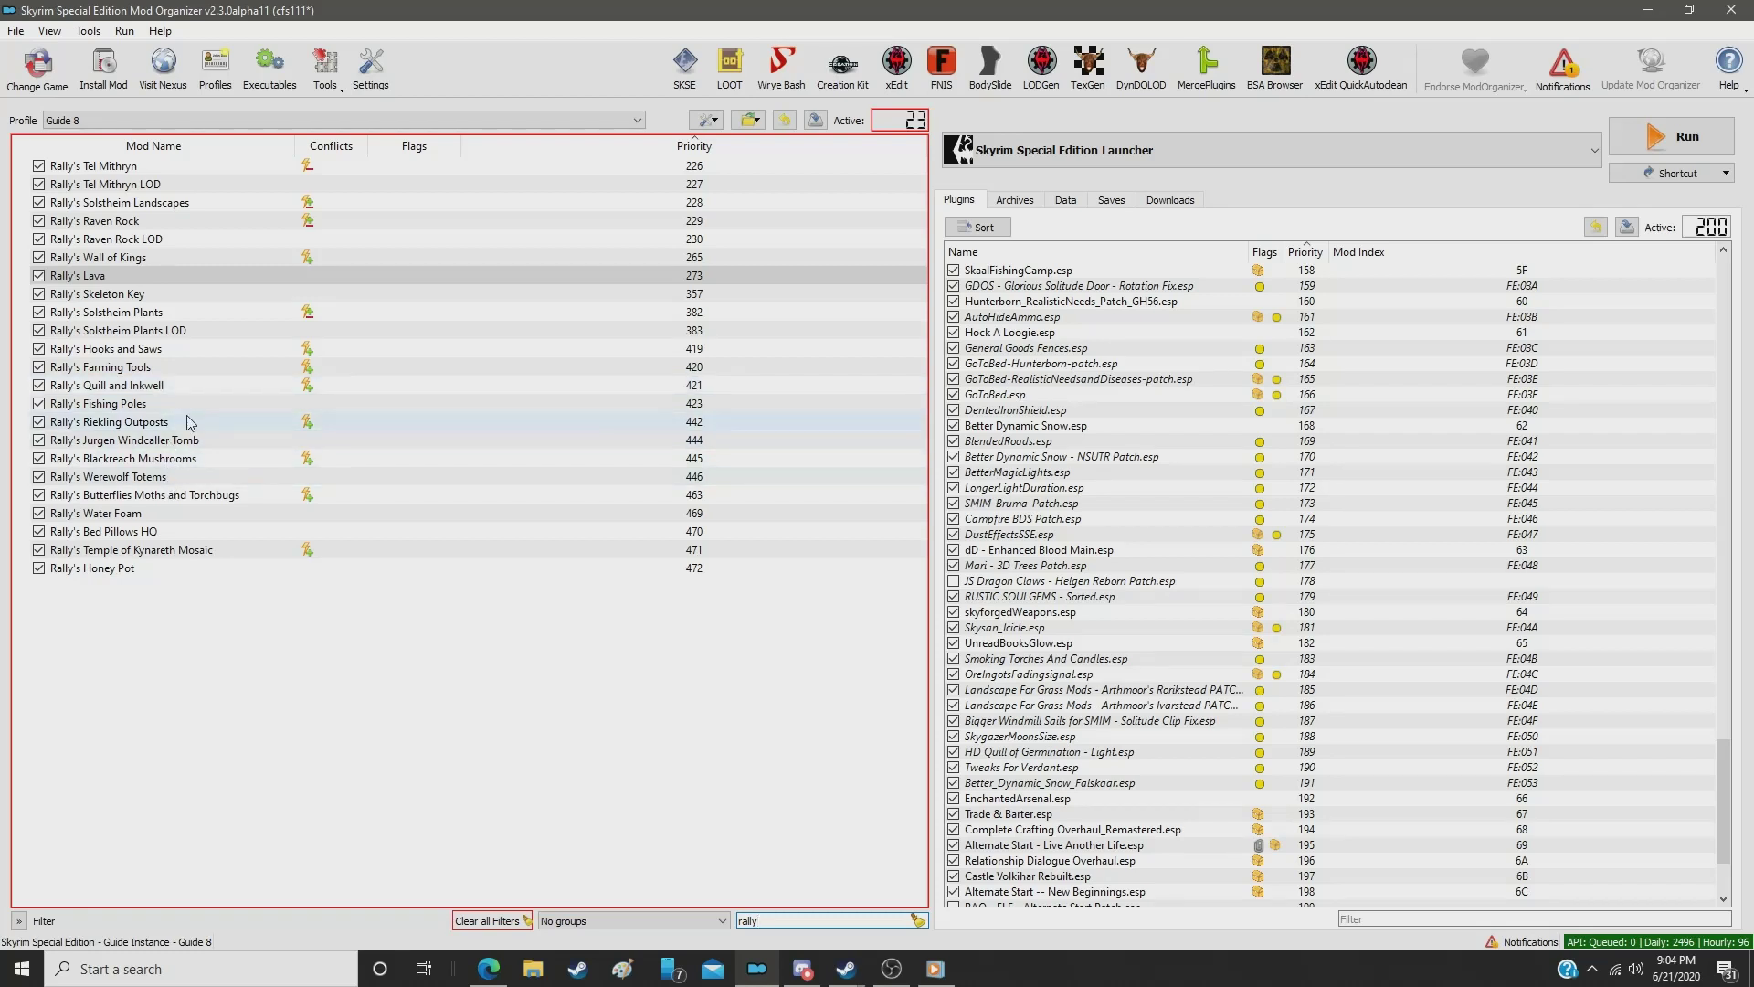
{"action": "left_click", "coordinate": [695, 423]}
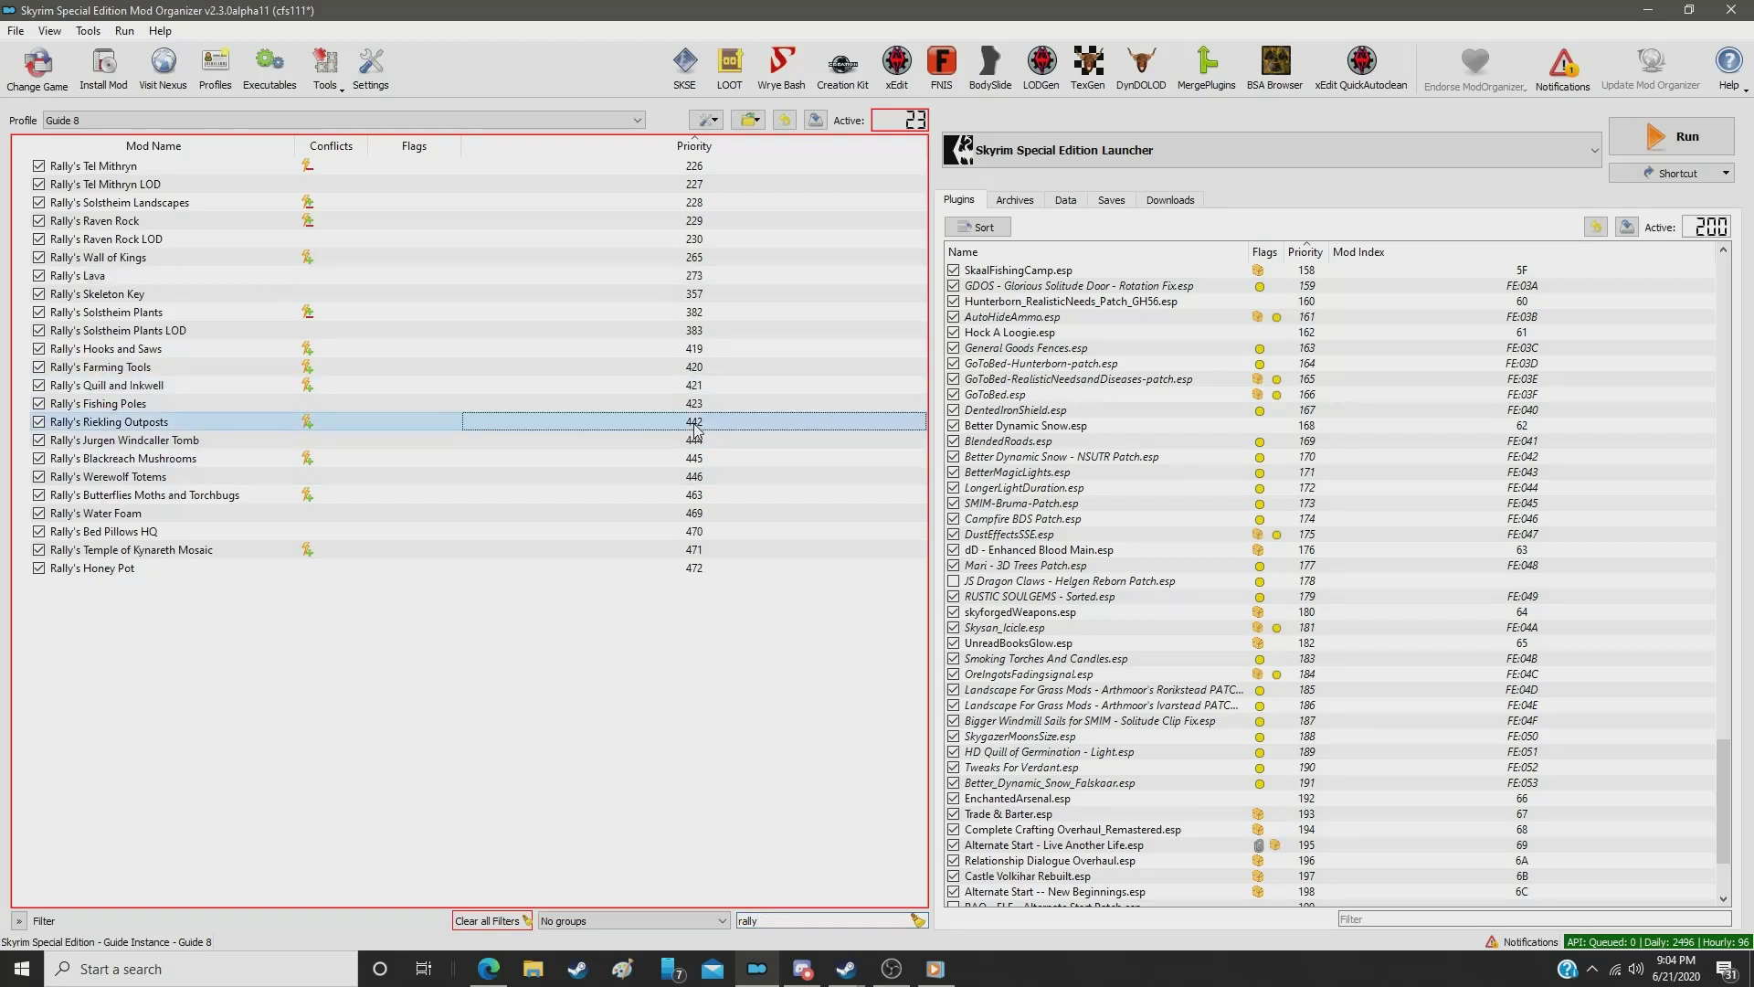
{"action": "left_click", "coordinate": [695, 423]}
{"action": "type", "text": "274"}
{"action": "key", "text": "Return"}
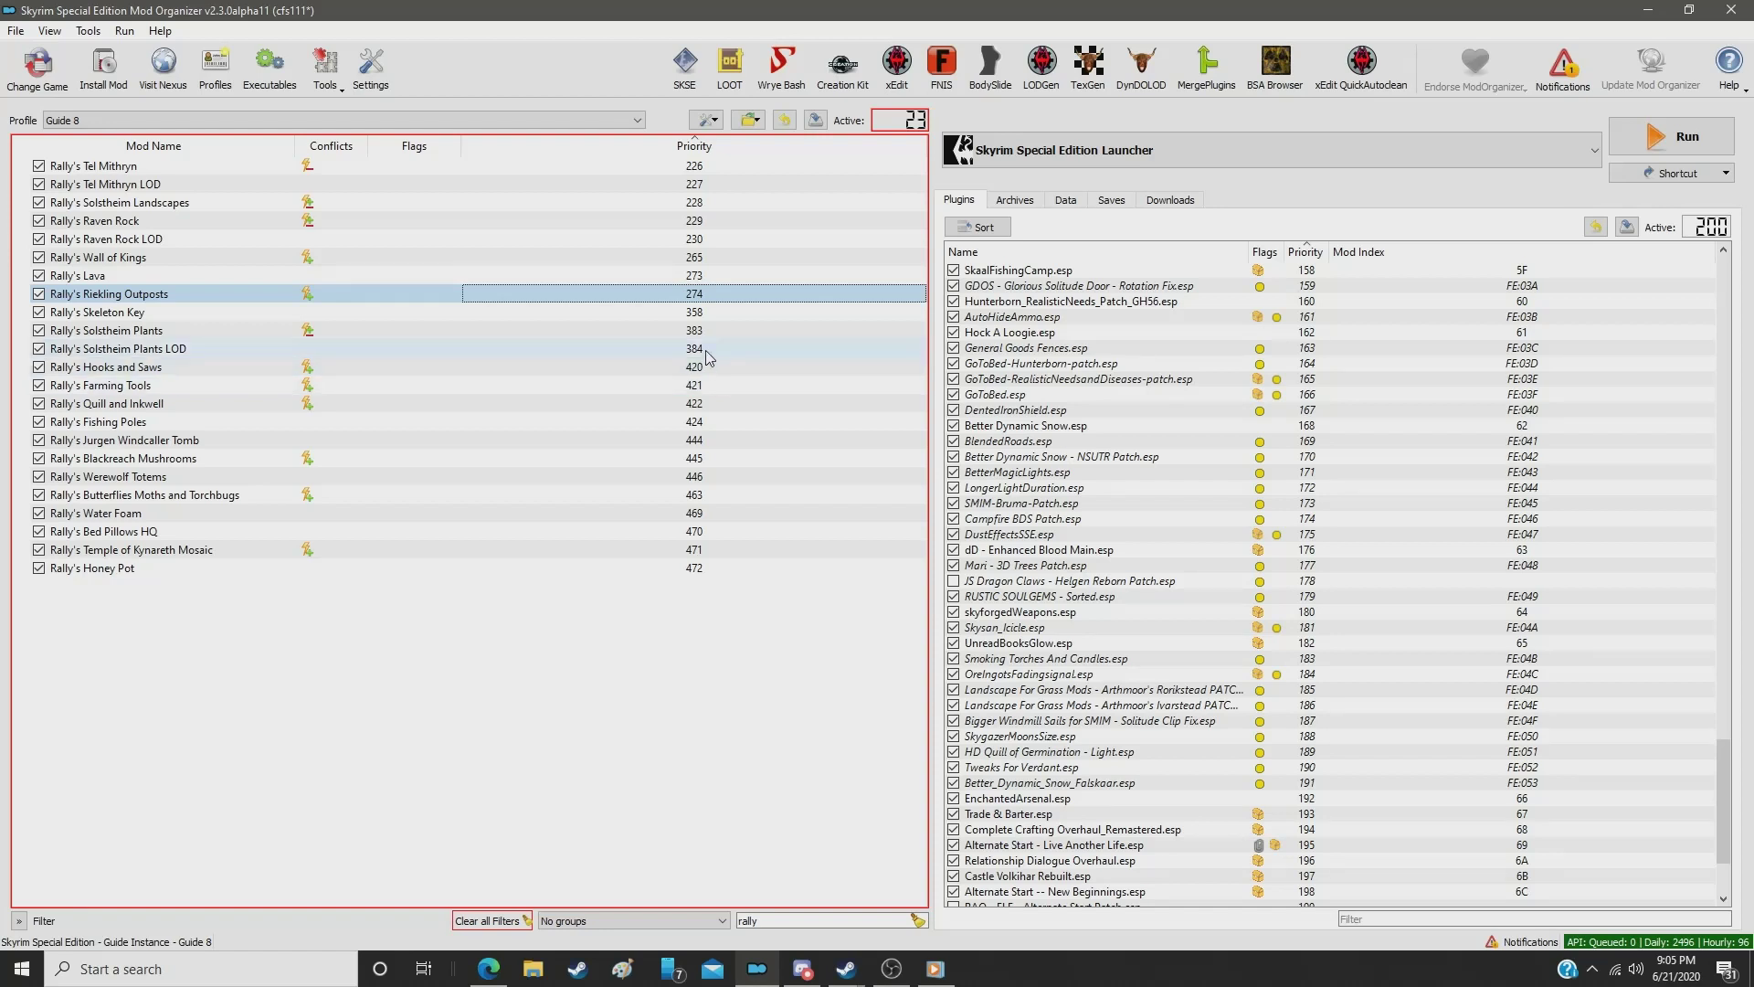
Step: Set the priority of Rally's Jurgen Windcaller Tomb to 275
{"action": "left_click", "coordinate": [705, 442]}
{"action": "left_click", "coordinate": [695, 439]}
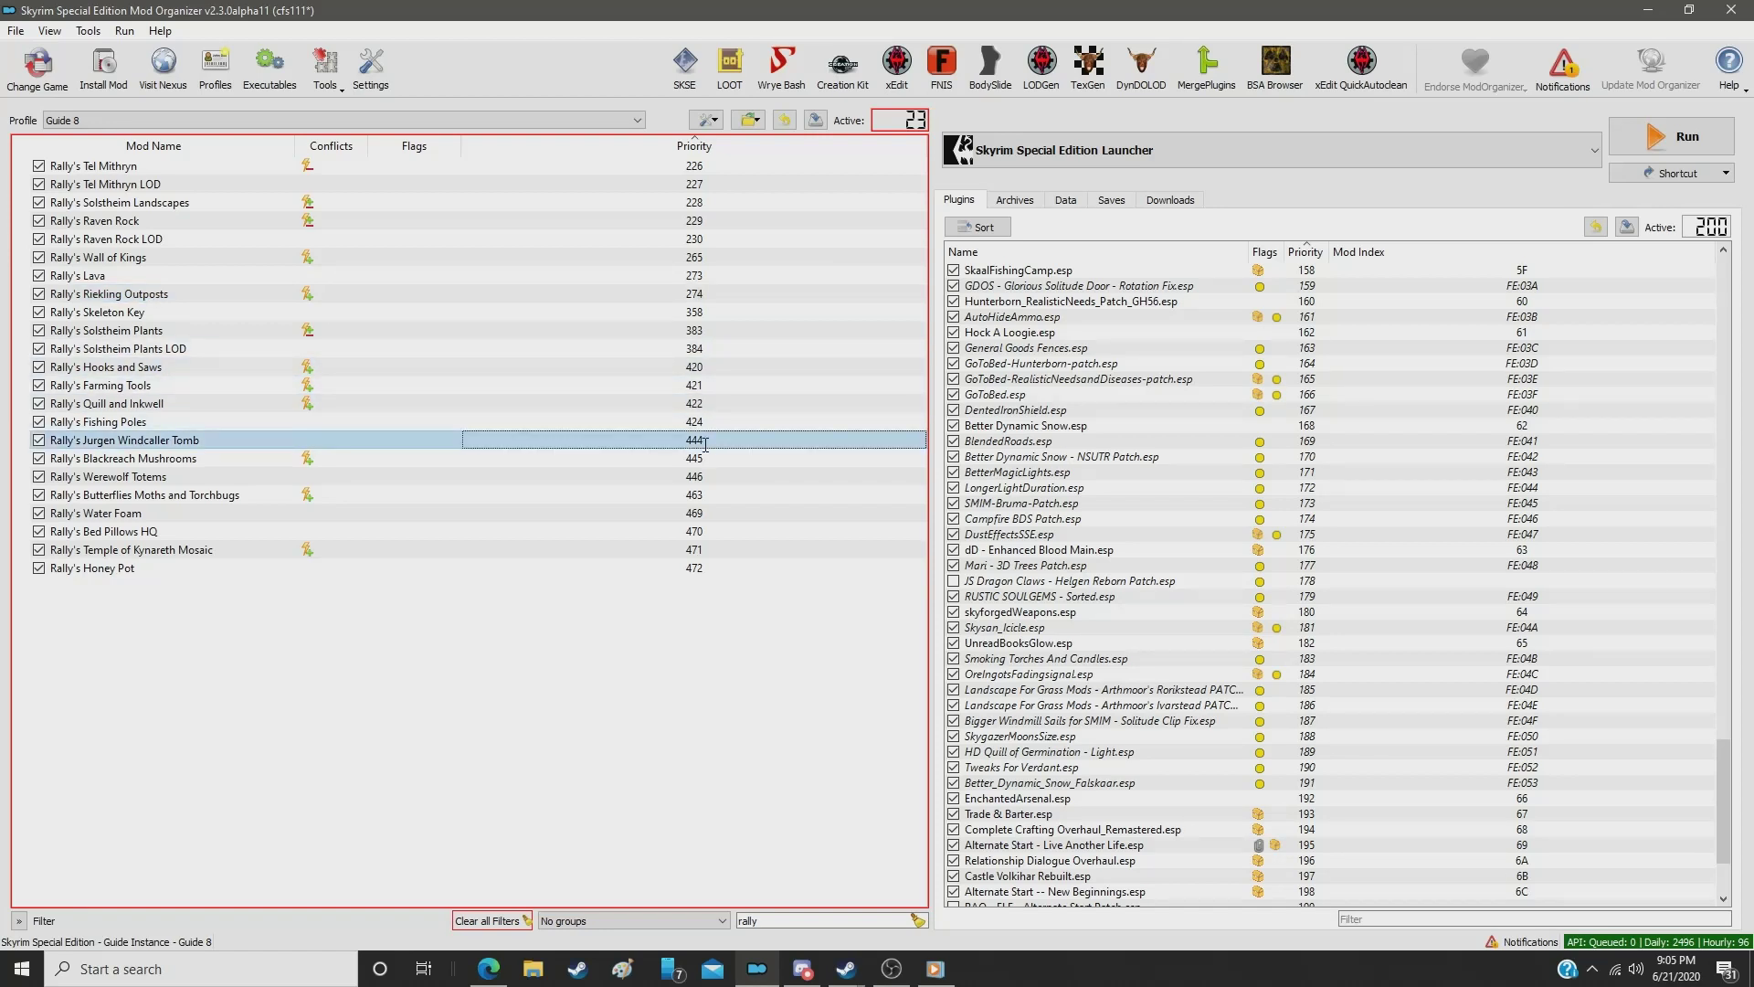
{"action": "type", "text": "275"}
{"action": "key", "text": "Return"}
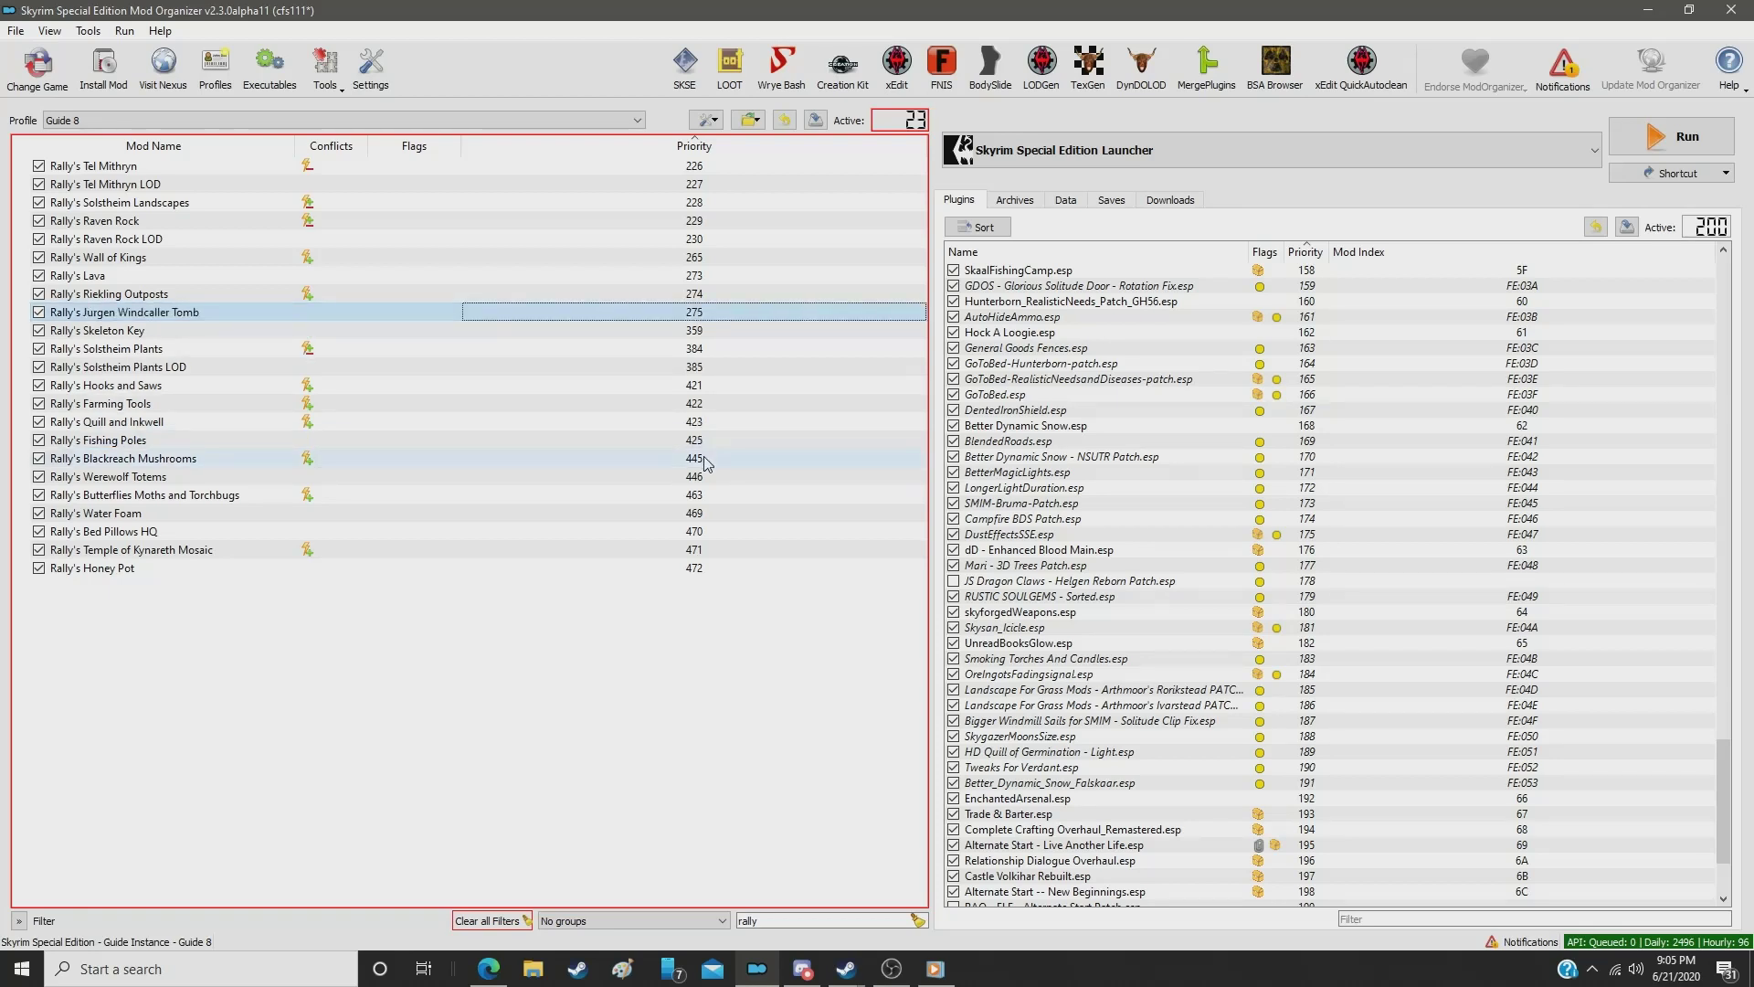
Step: Find All-Maker Stones HD Retexture by filtering the mod list for "all ma" and set its priority to 276
{"action": "double_click", "coordinate": [787, 921]}
{"action": "type", "text": "allma"}
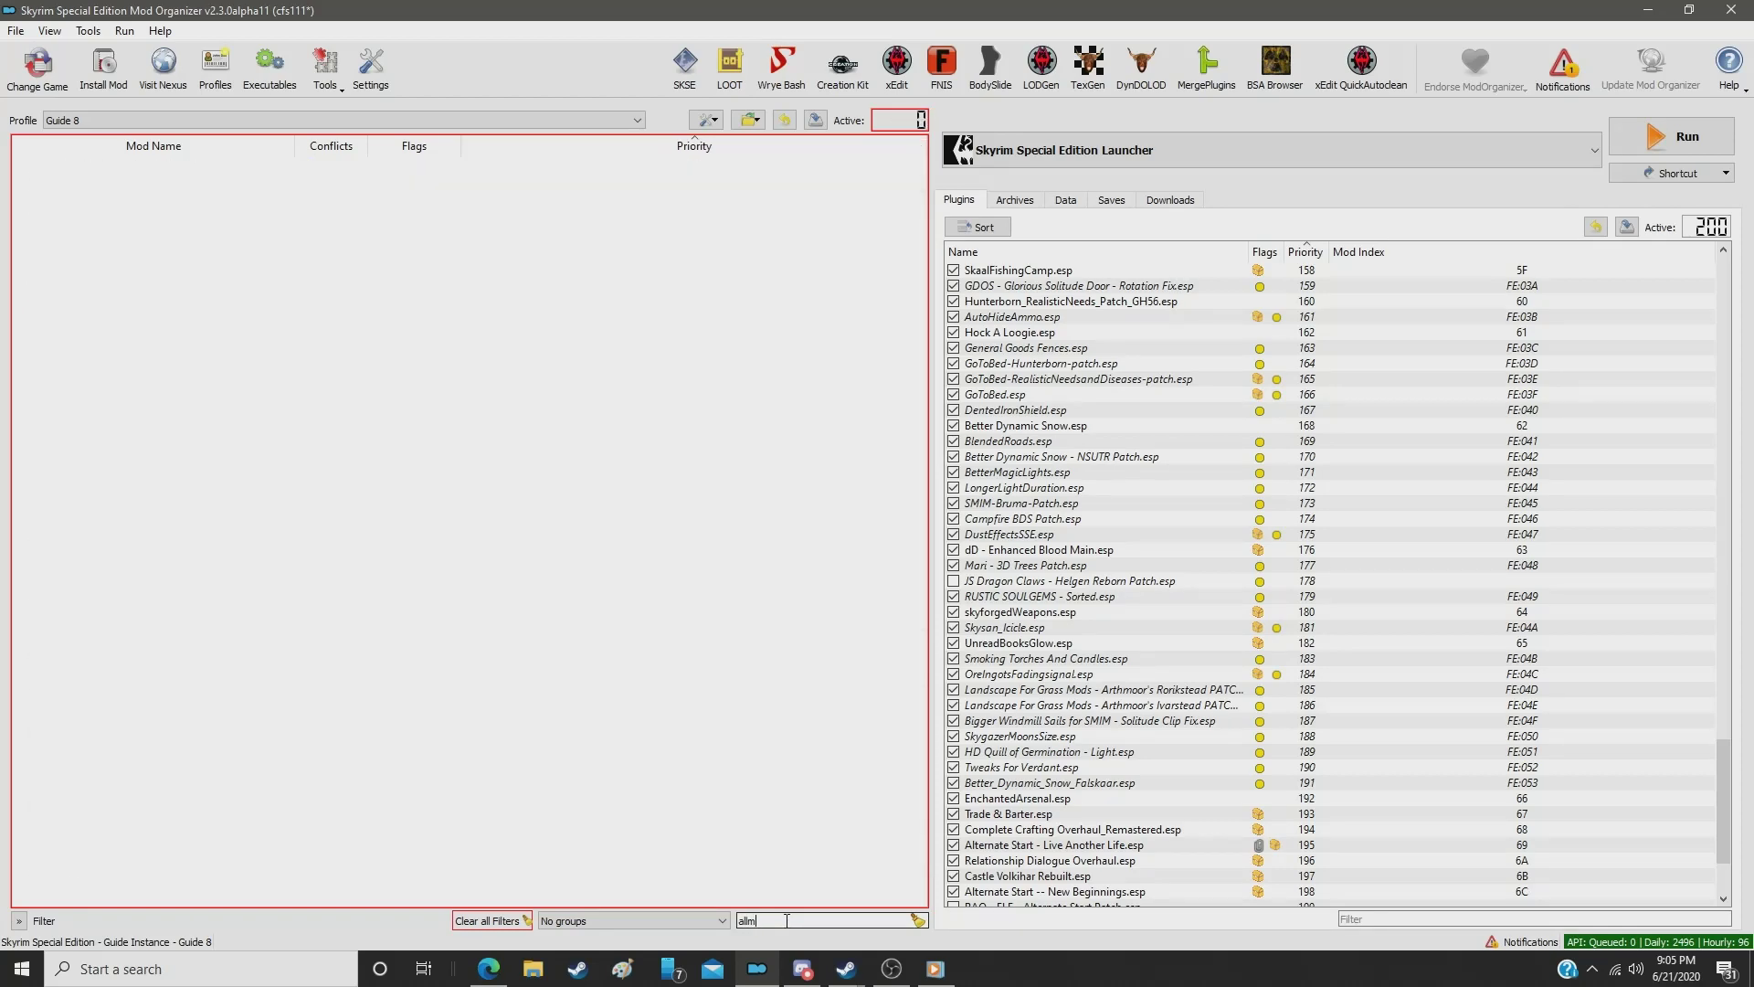
{"action": "key", "text": "BackSpace"}
{"action": "key", "text": "BackSpace"}
{"action": "key", "text": "BackSpace"}
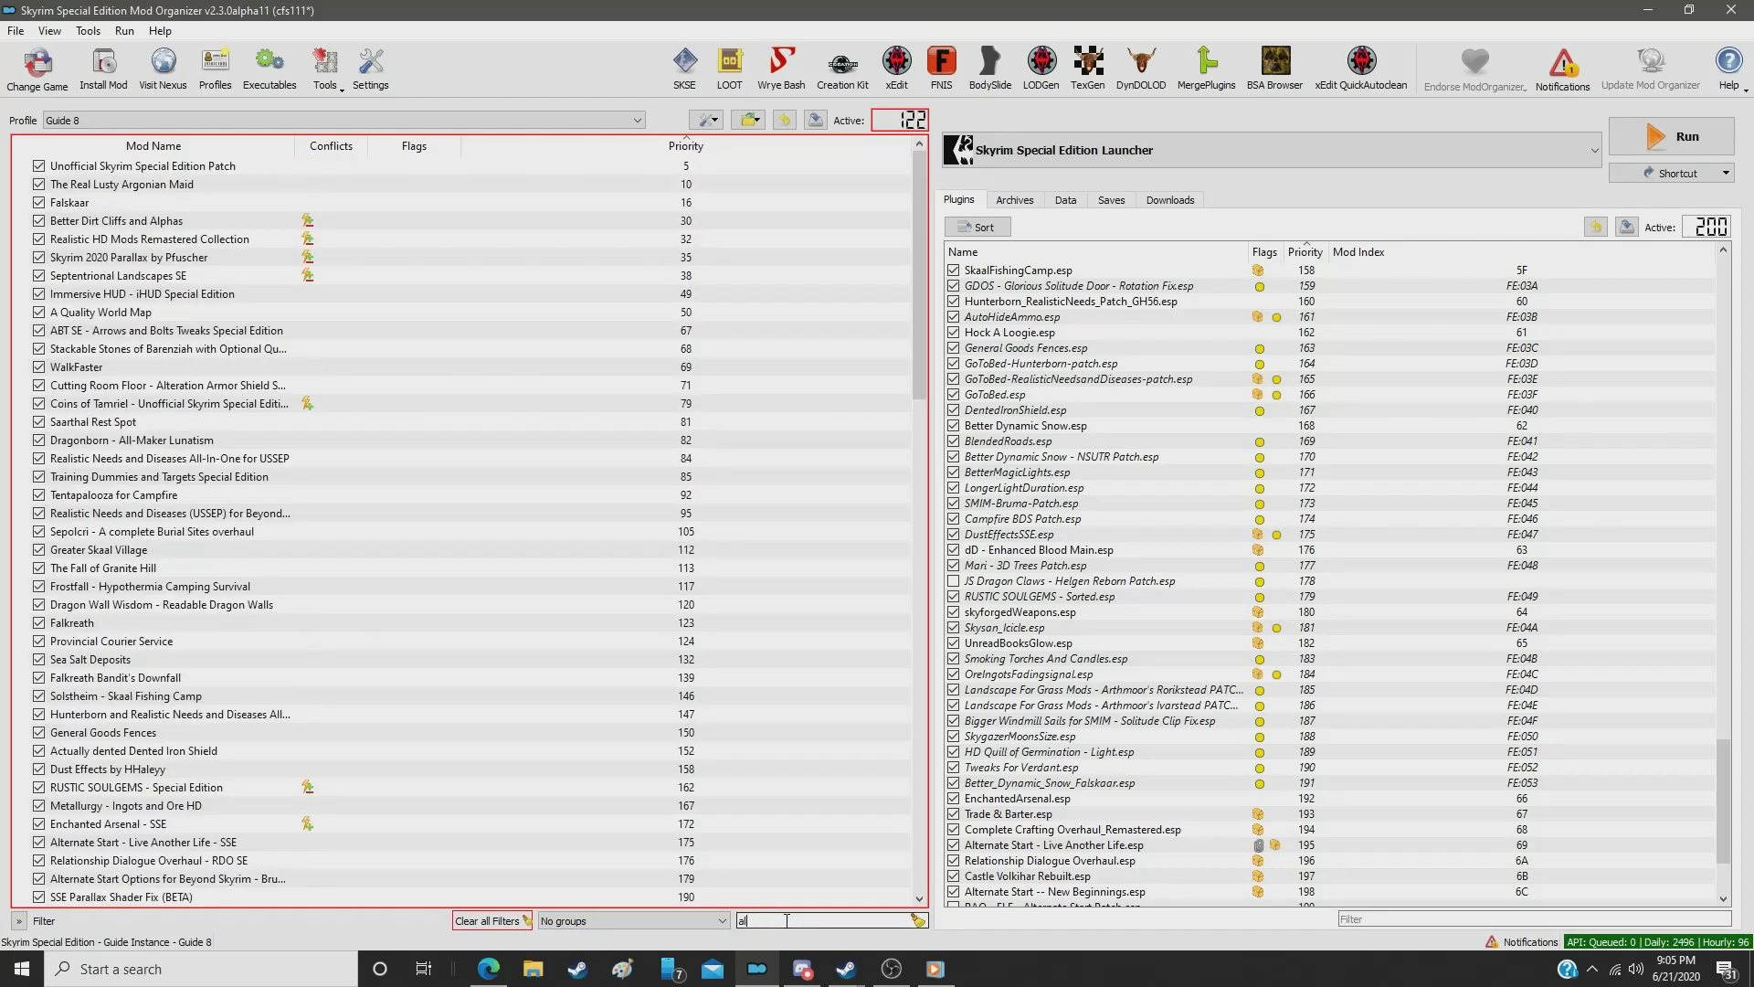
{"action": "type", "text": "l"}
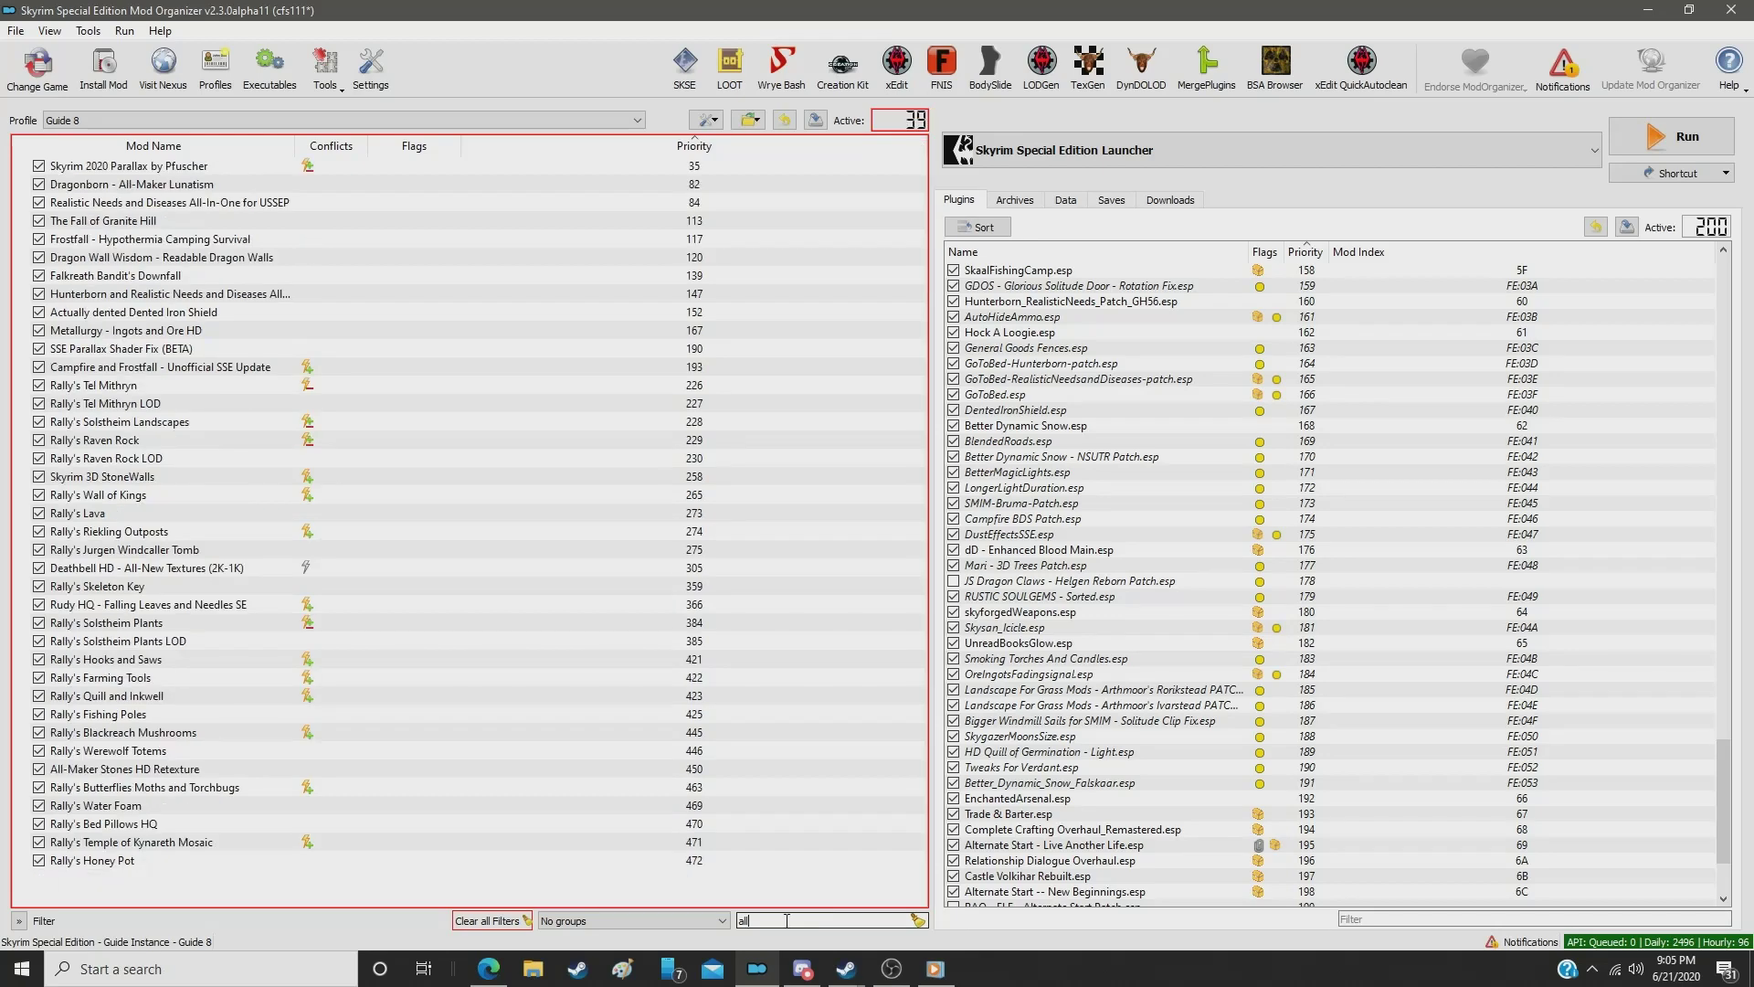
{"action": "type", "text": " m"}
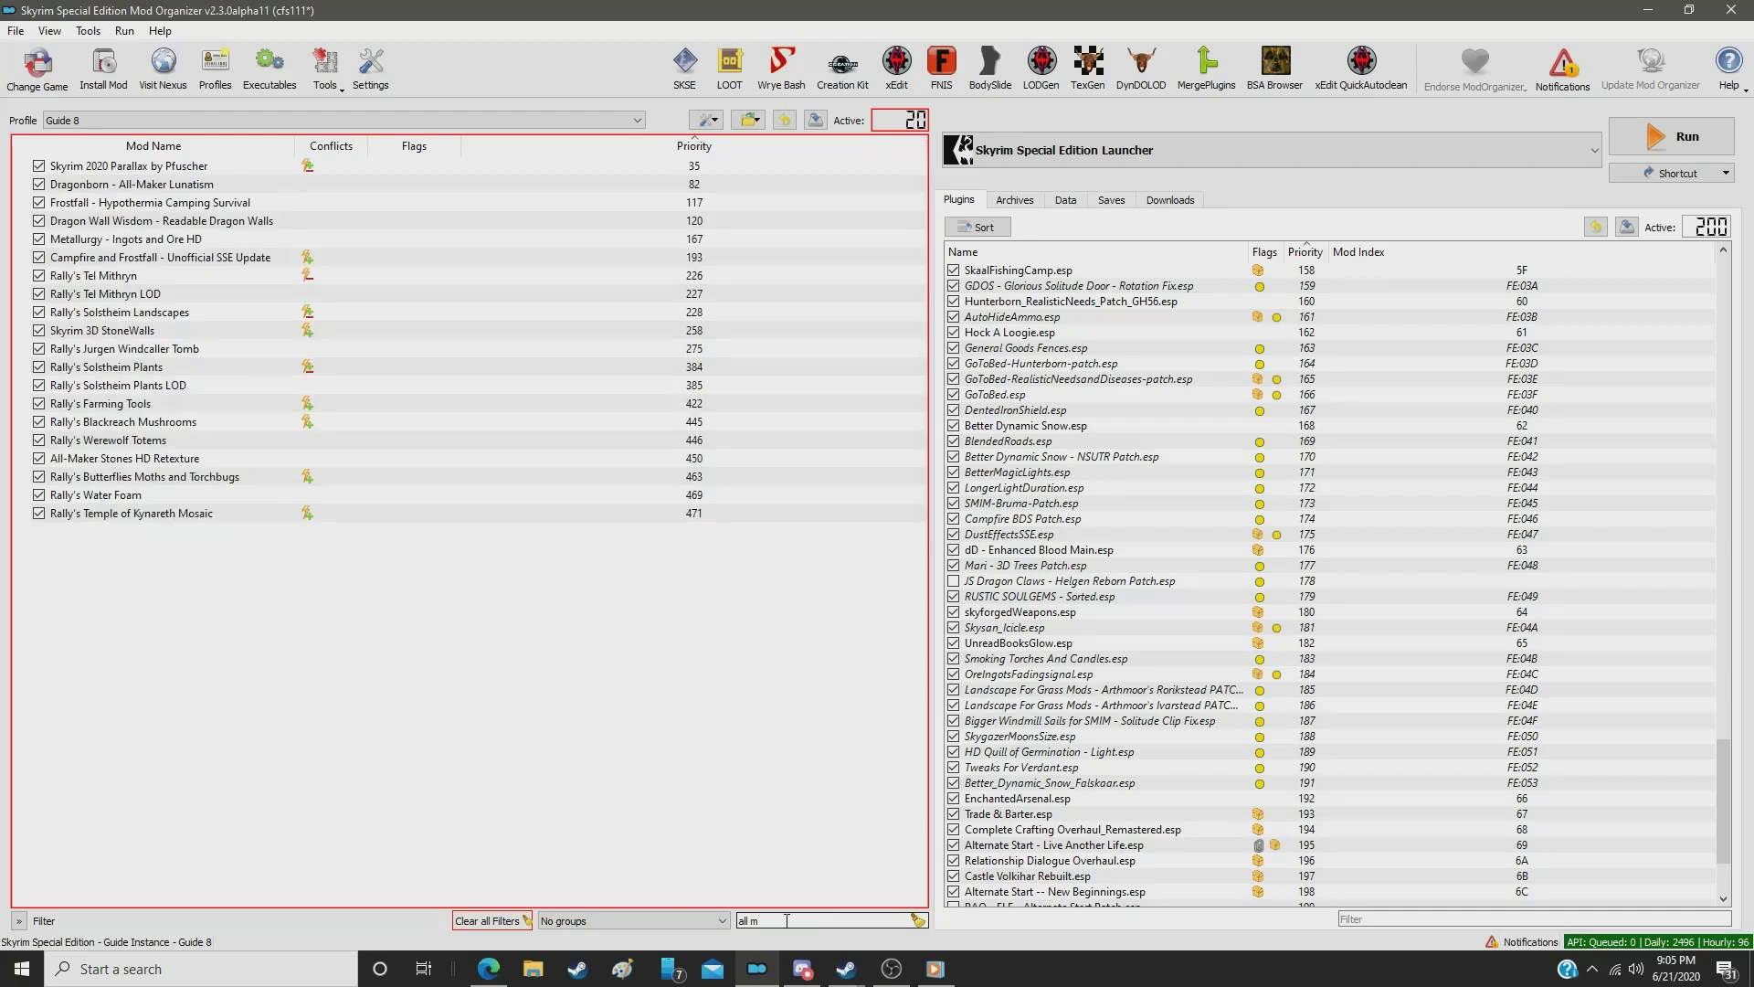
{"action": "type", "text": "a"}
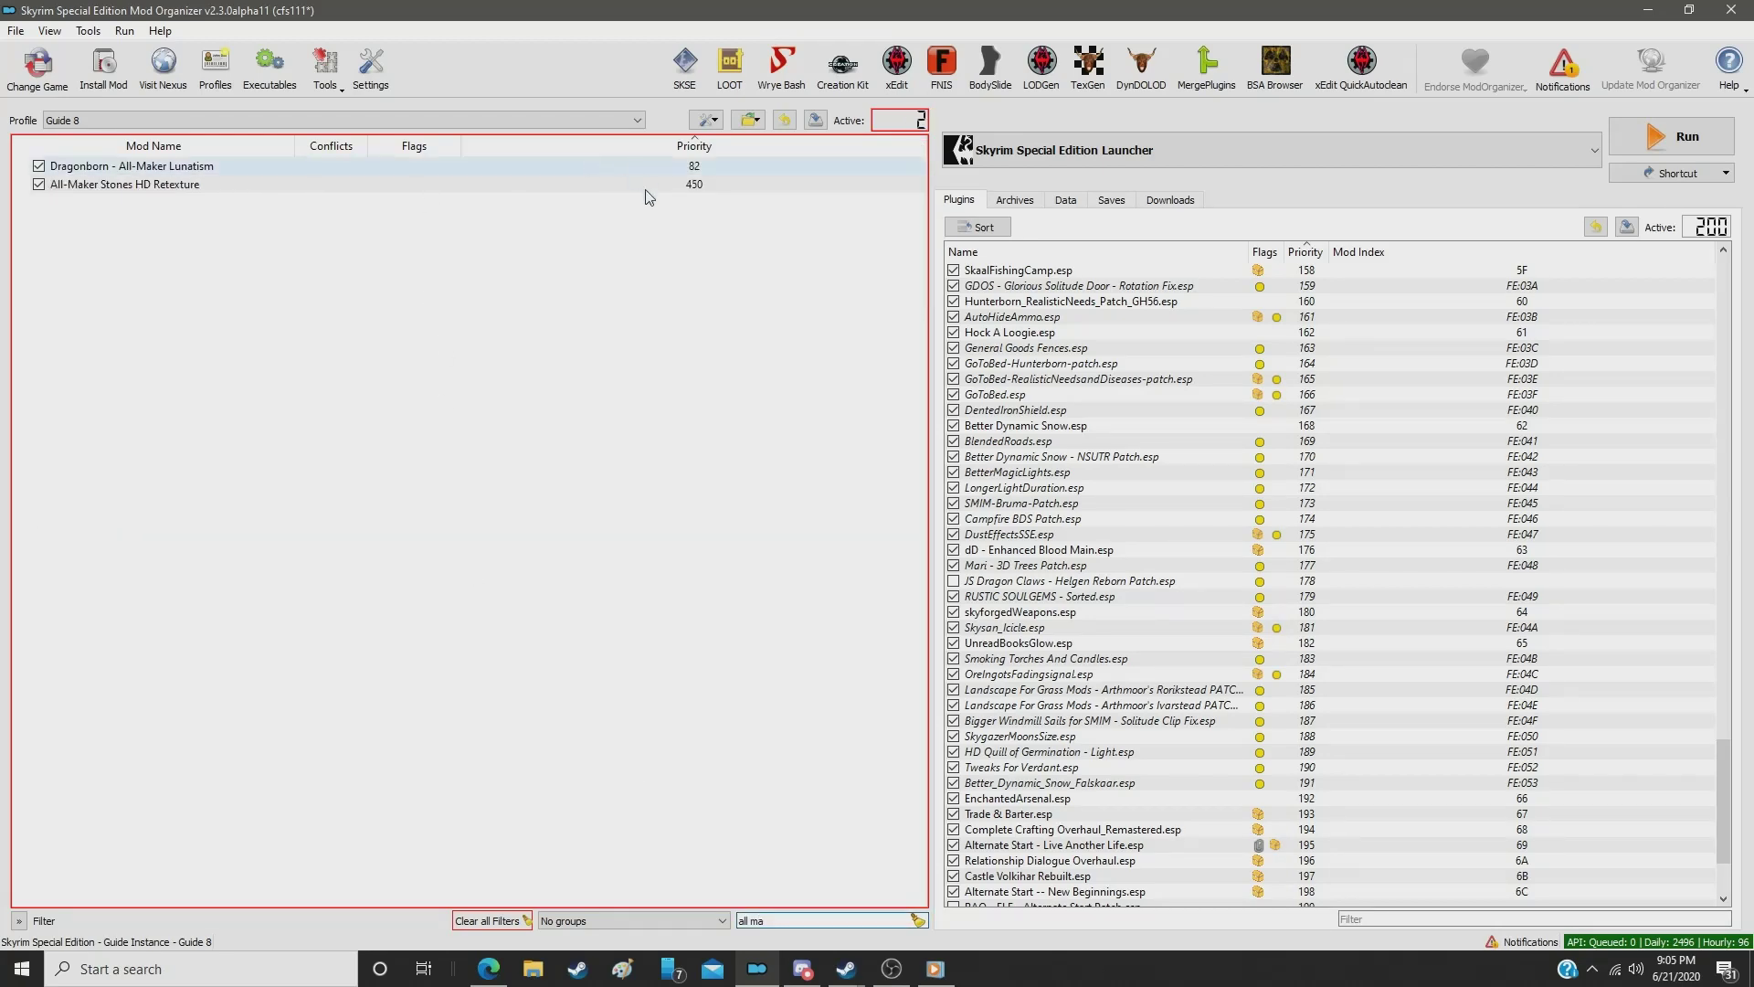
{"action": "left_click", "coordinate": [676, 189]}
{"action": "left_click", "coordinate": [676, 189]}
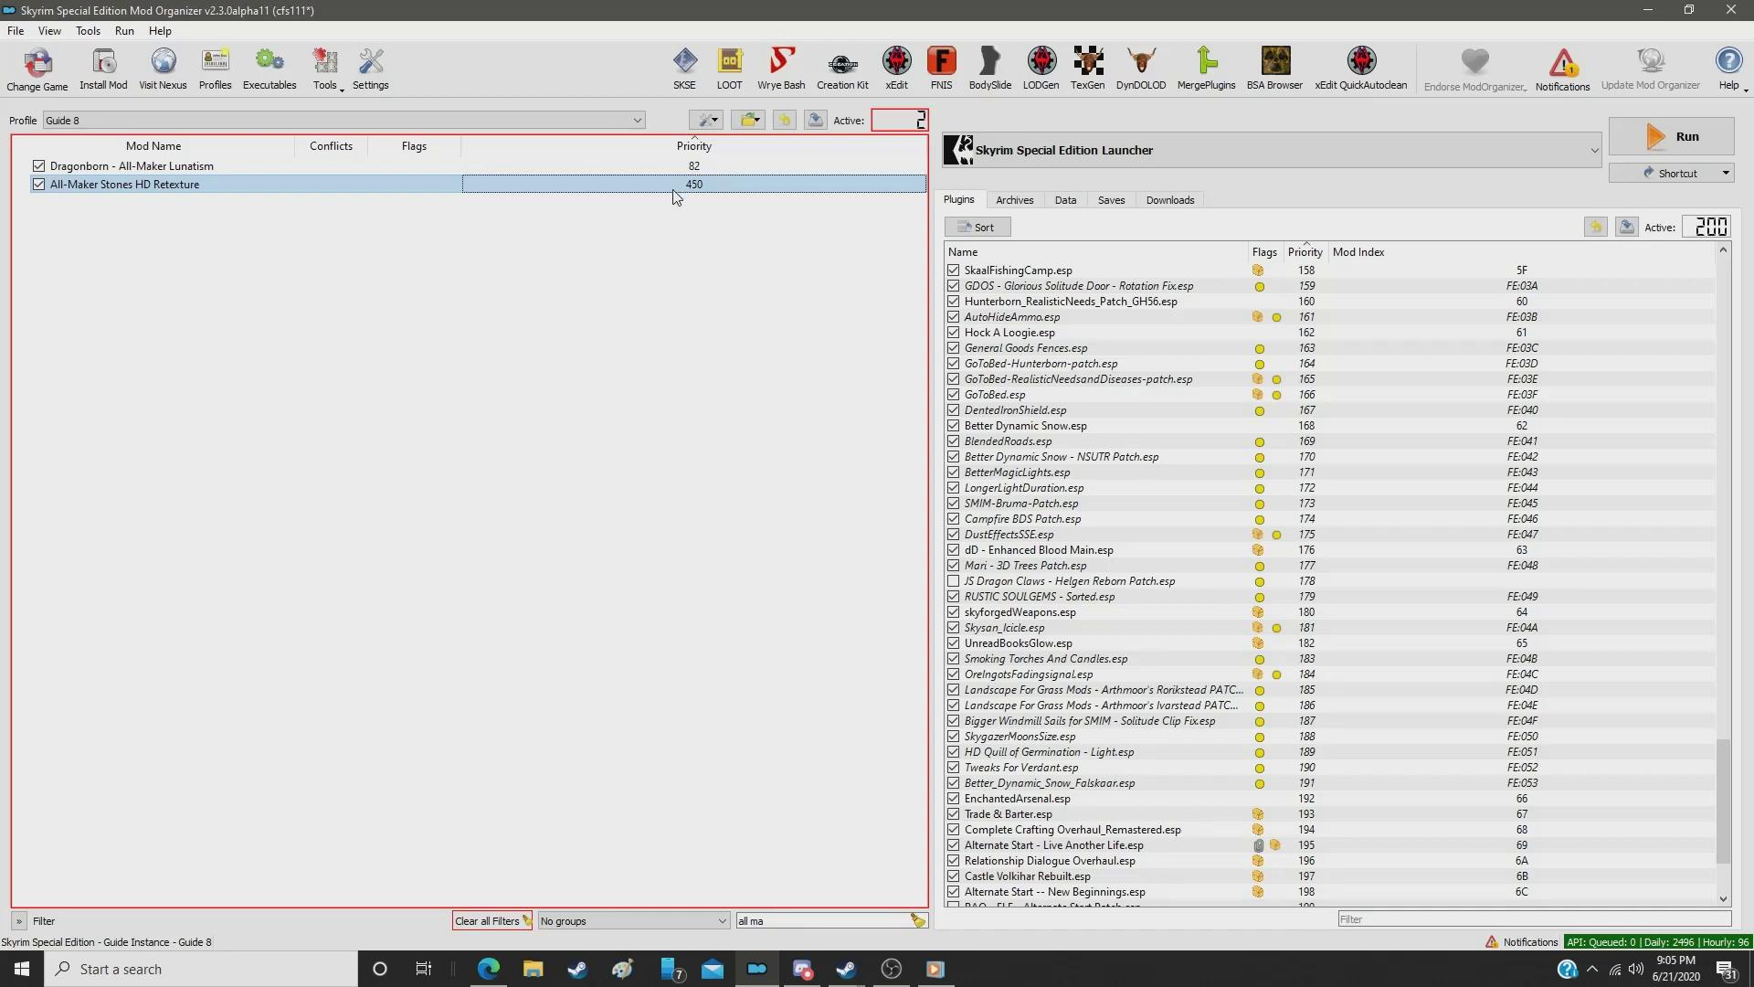
{"action": "type", "text": "276"}
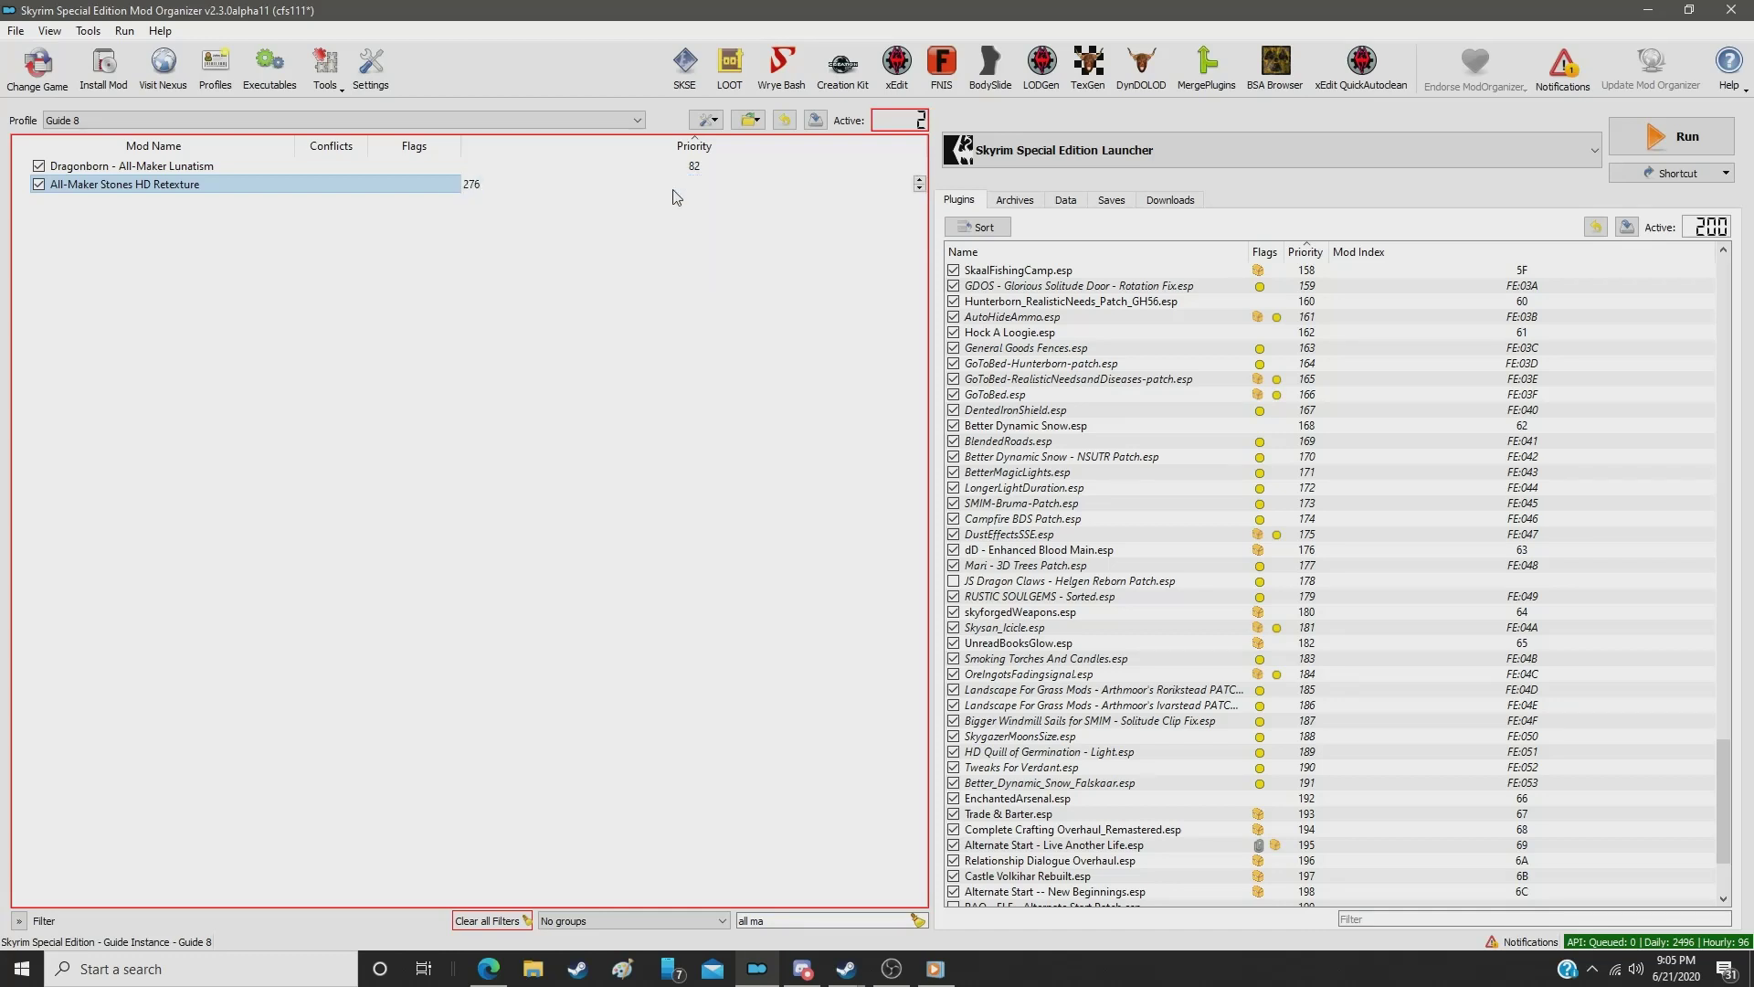
{"action": "key", "text": "Return"}
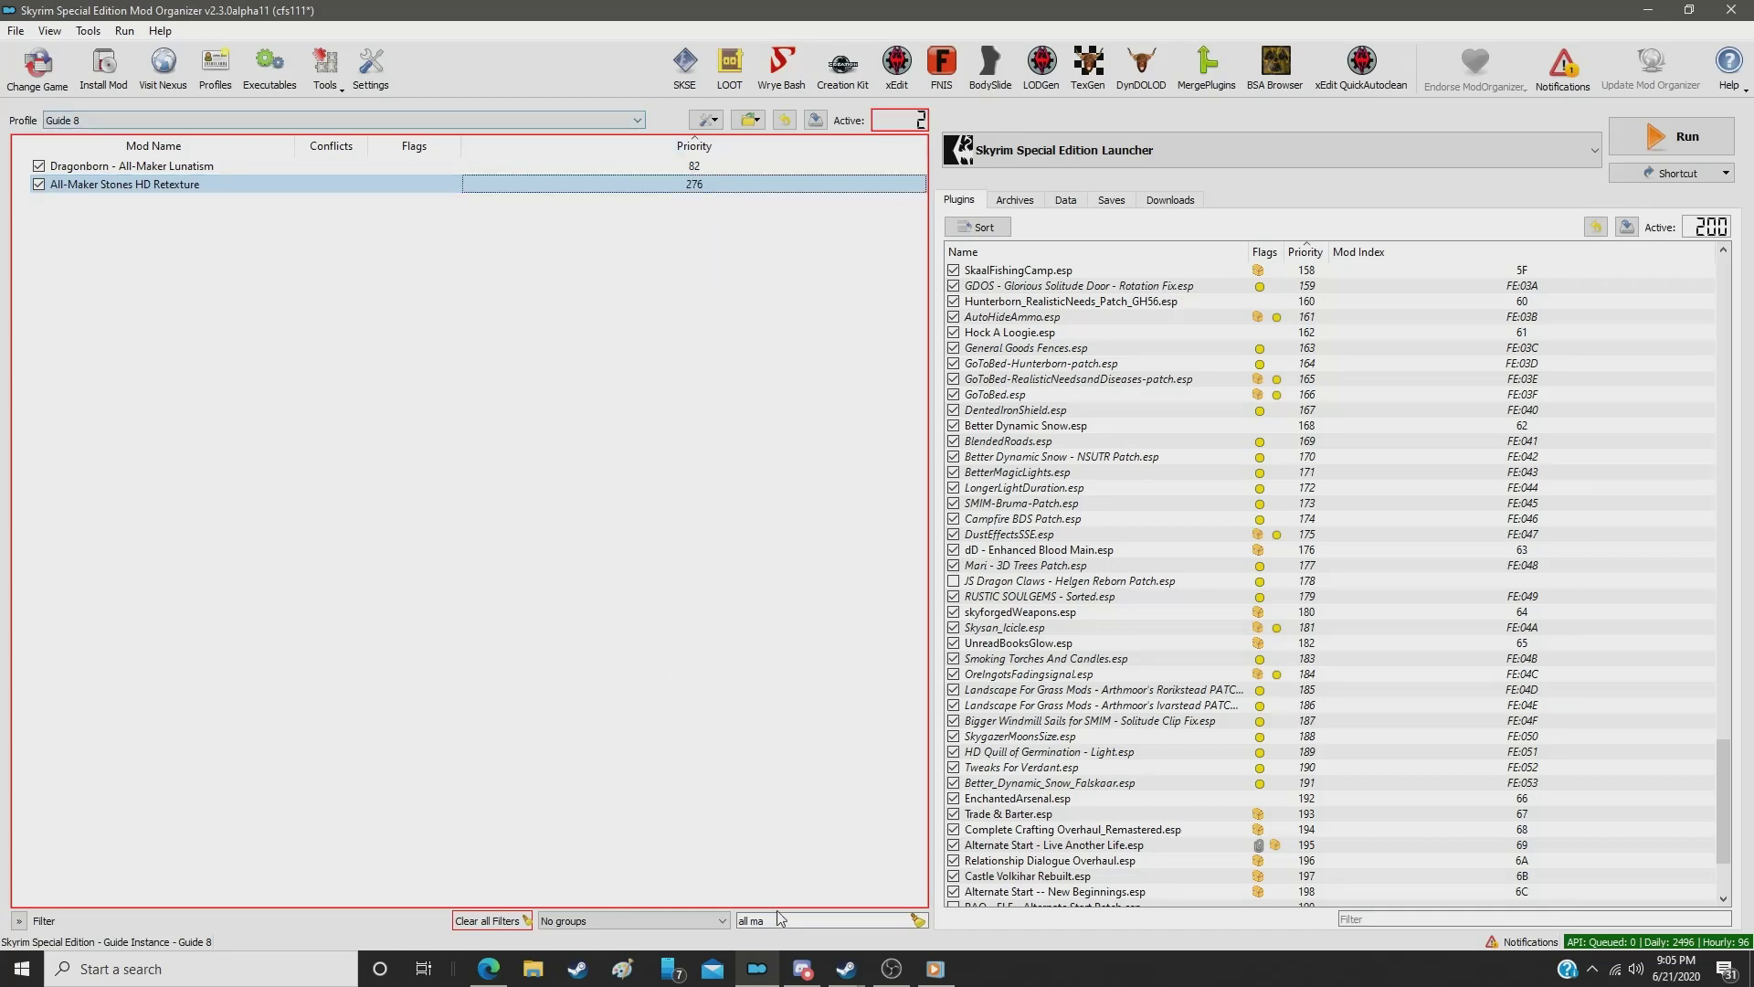
Step: Find Remove Ash Pebbles by filtering the mod list for "ash" and set its priority to 276
{"action": "double_click", "coordinate": [792, 921]}
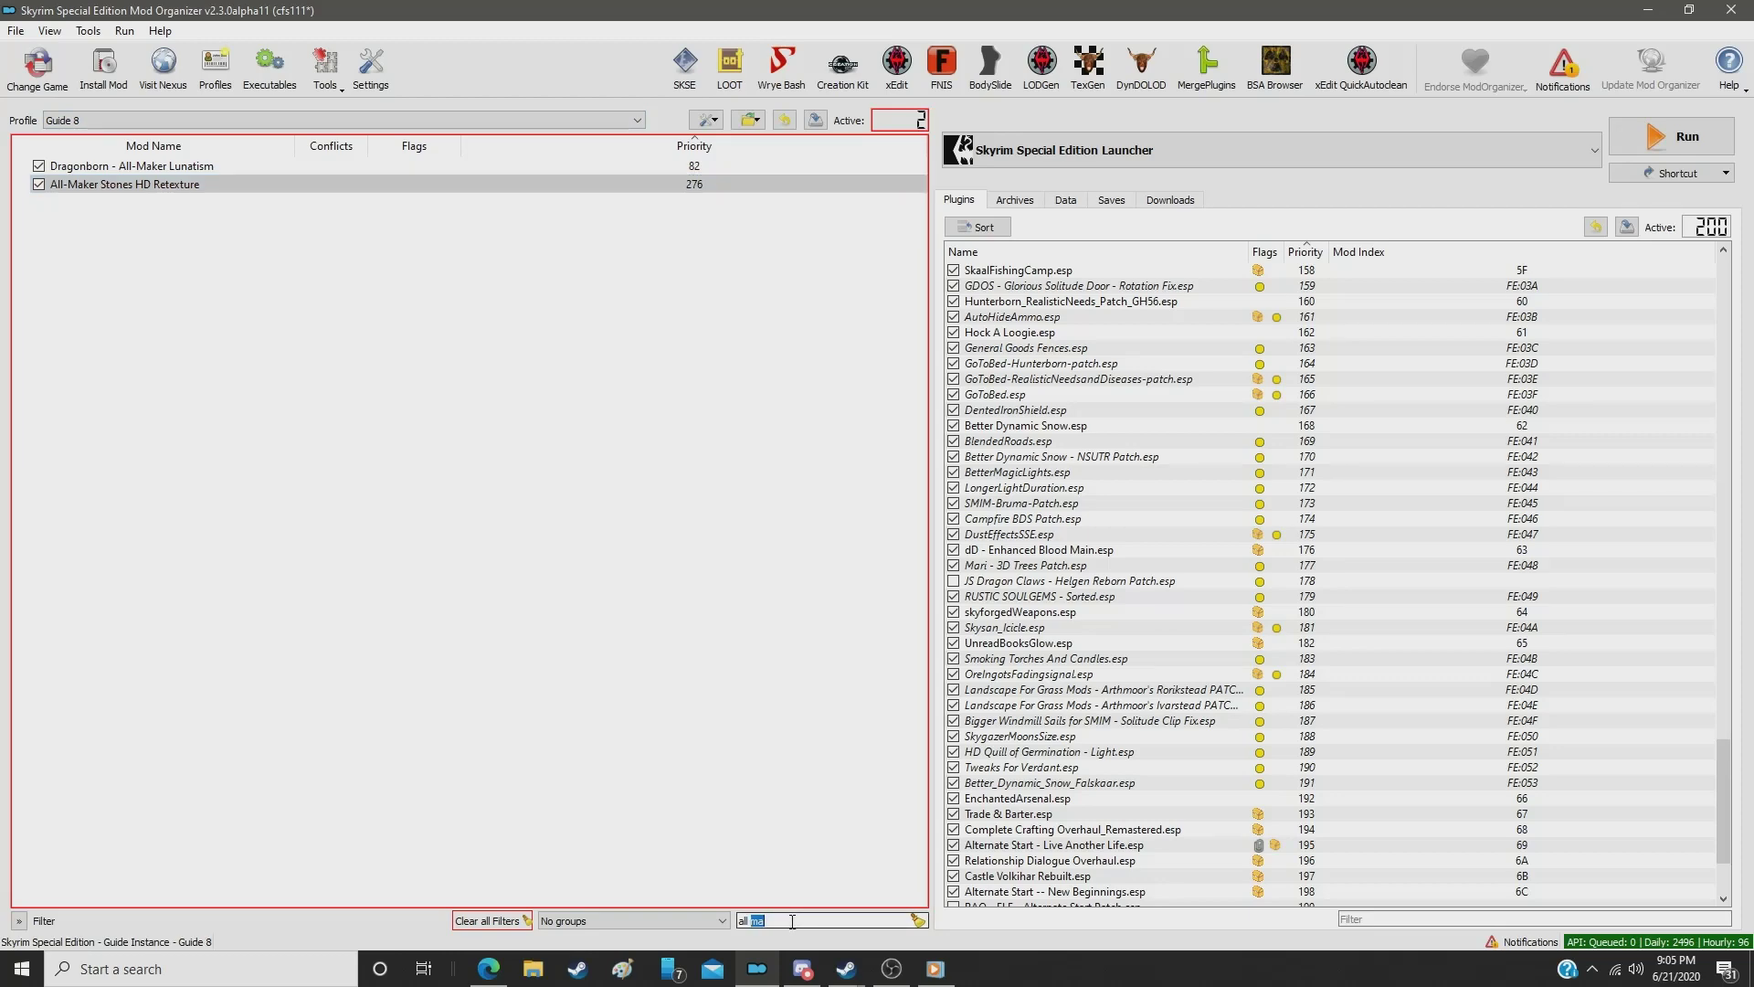
{"action": "key", "text": "ctrl+a"}
{"action": "type", "text": "ash"}
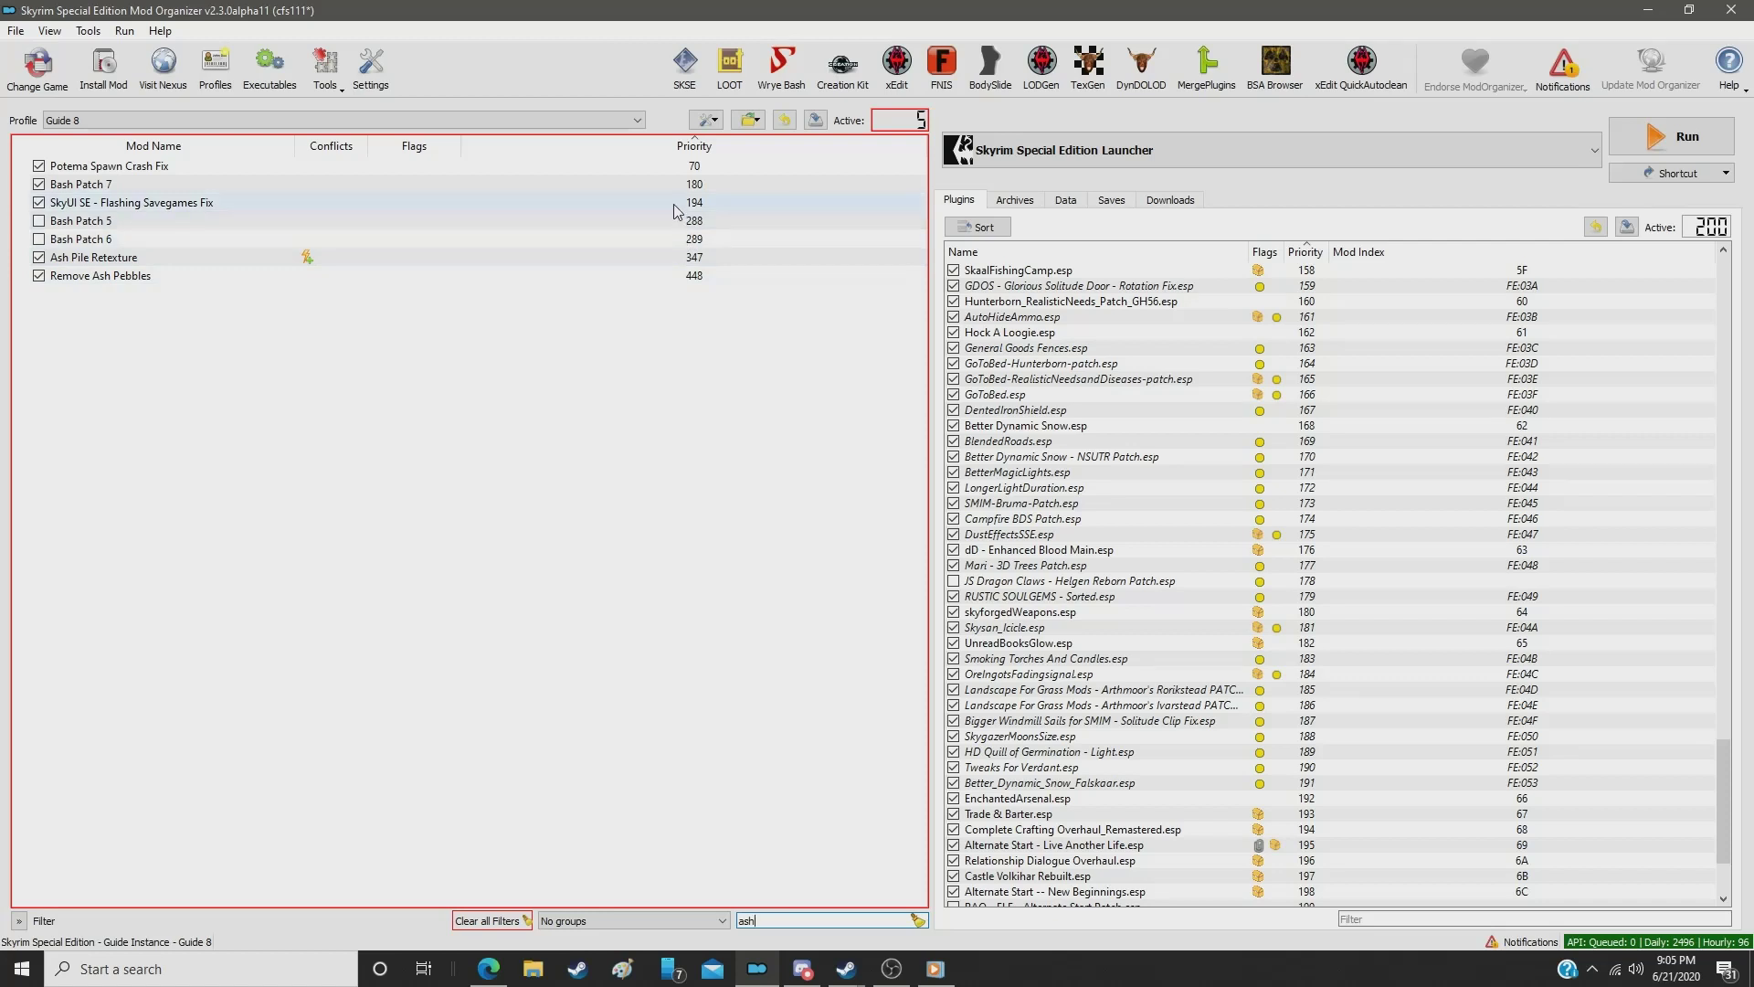
{"action": "left_click", "coordinate": [698, 276]}
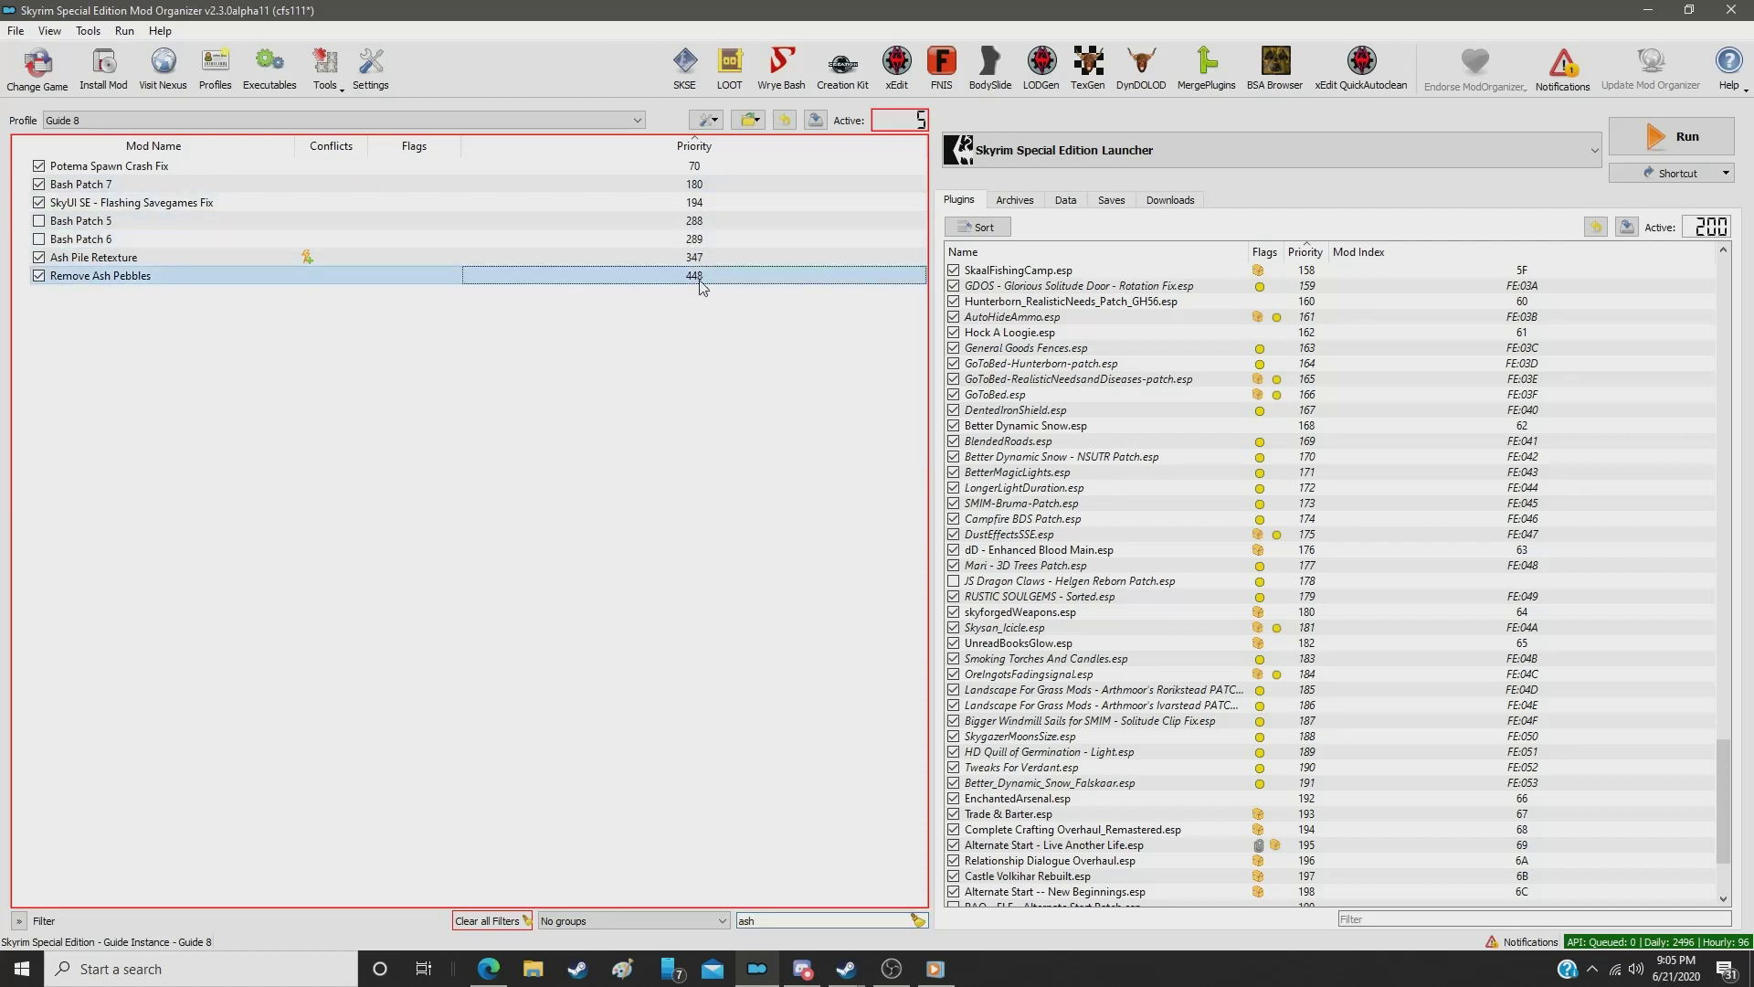
{"action": "double_click", "coordinate": [700, 279]}
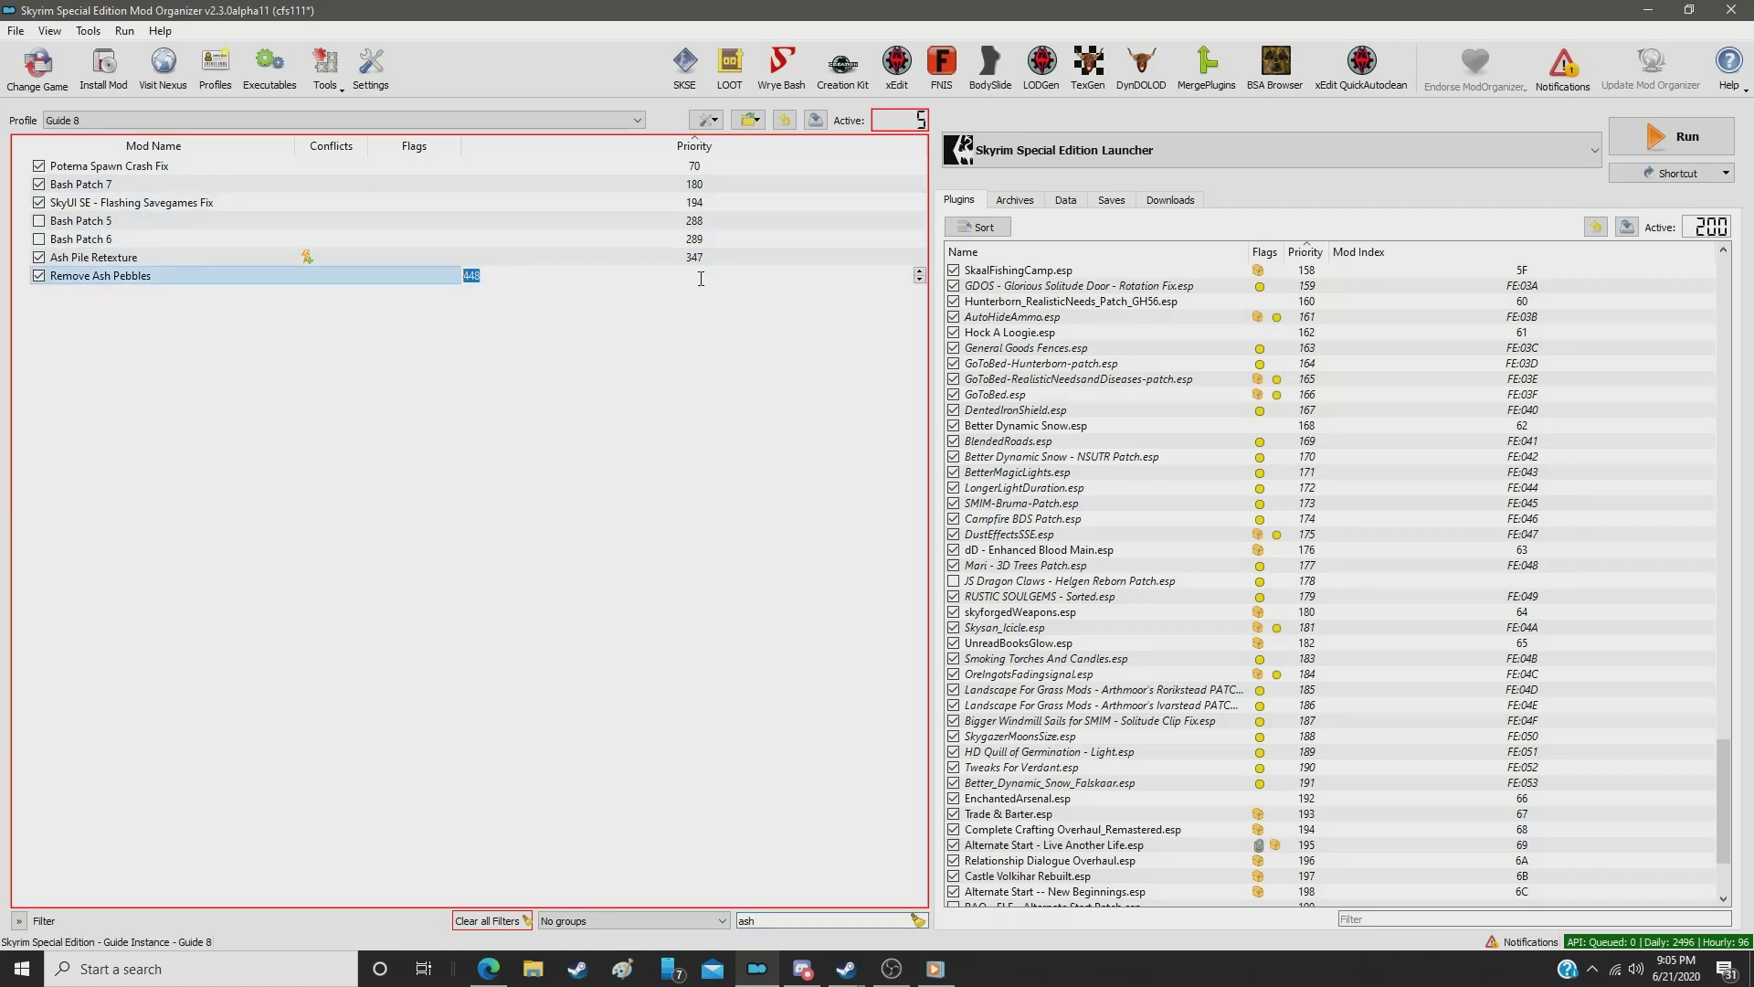
{"action": "type", "text": "276"}
{"action": "key", "text": "Return"}
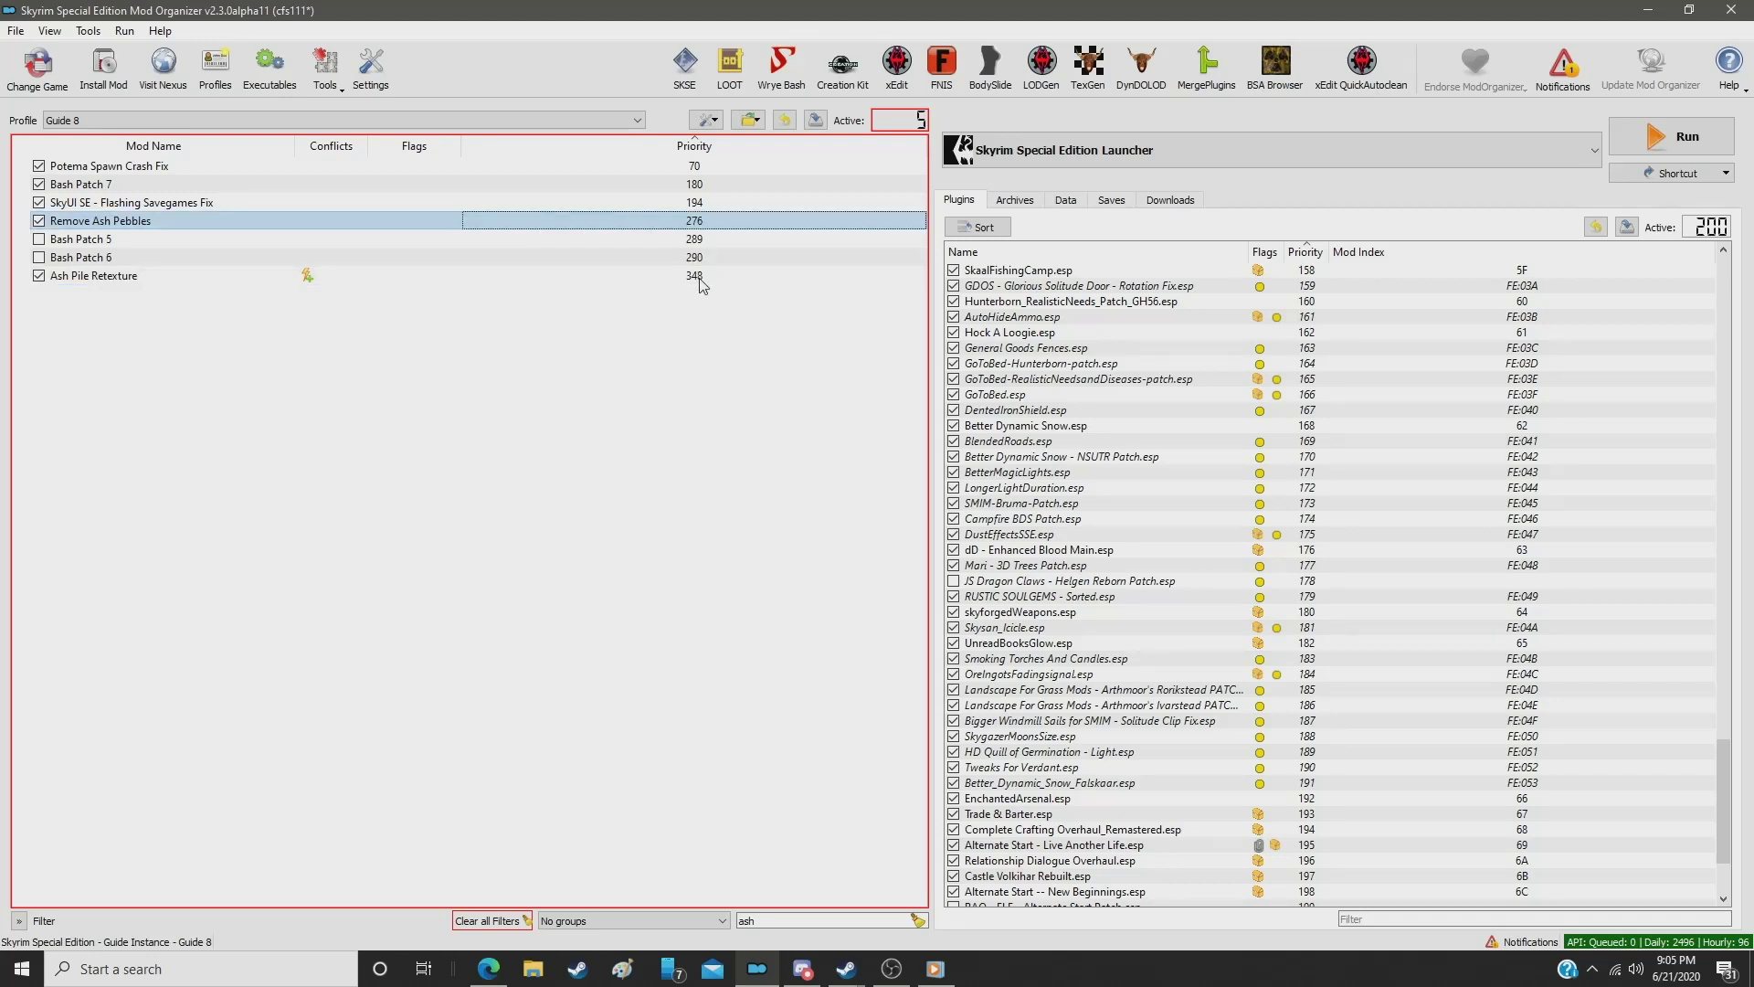
Step: Find Rowboats of skyrim by filtering the mod list for "row" and set its priority to 277
{"action": "double_click", "coordinate": [802, 919]}
{"action": "type", "text": "row"}
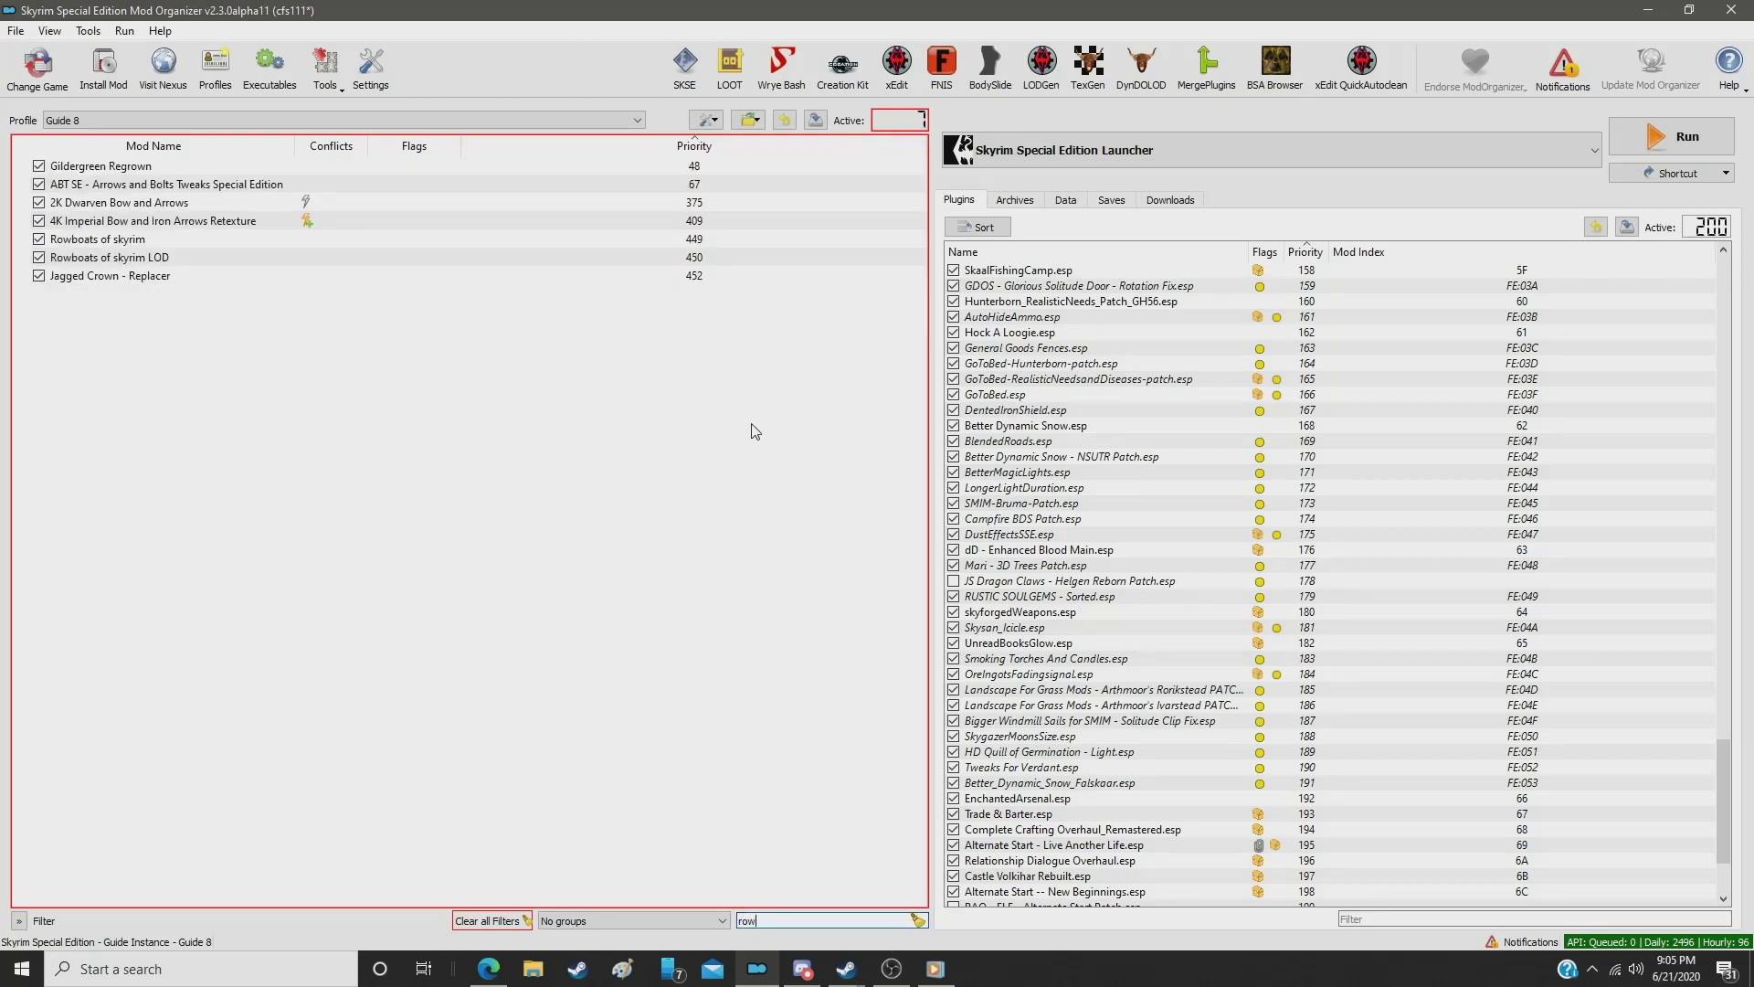
{"action": "left_click", "coordinate": [676, 240]}
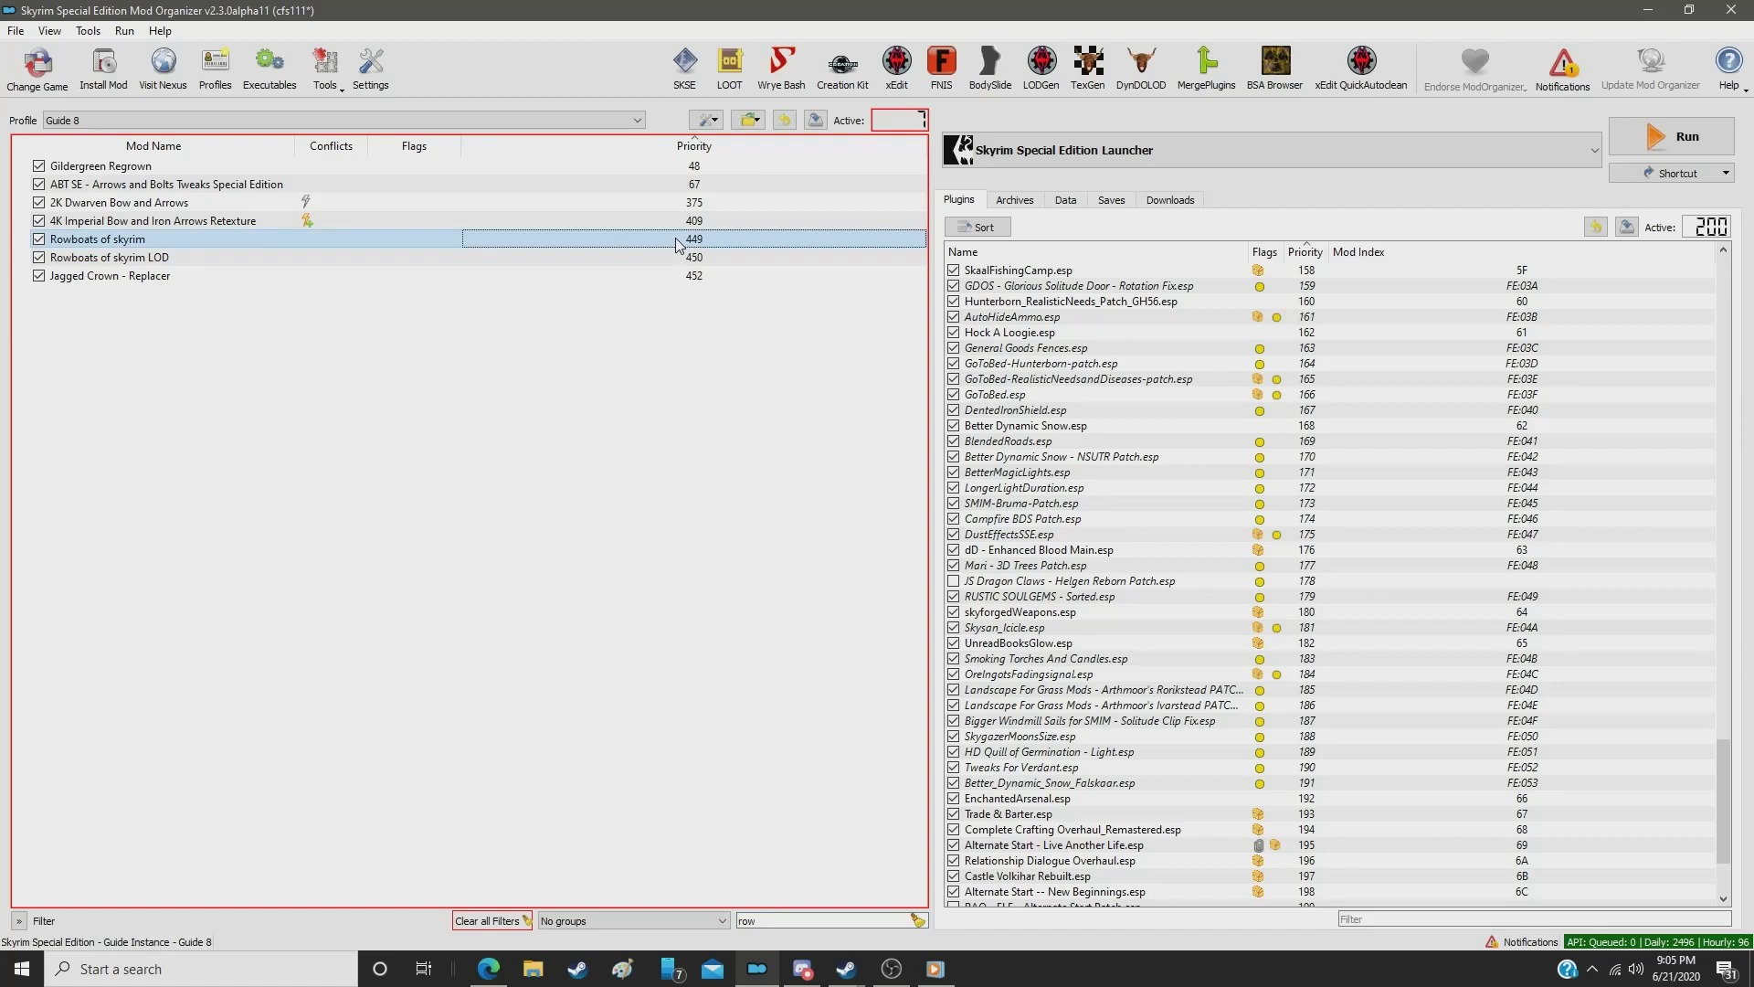
{"action": "double_click", "coordinate": [677, 238]}
{"action": "type", "text": "277"}
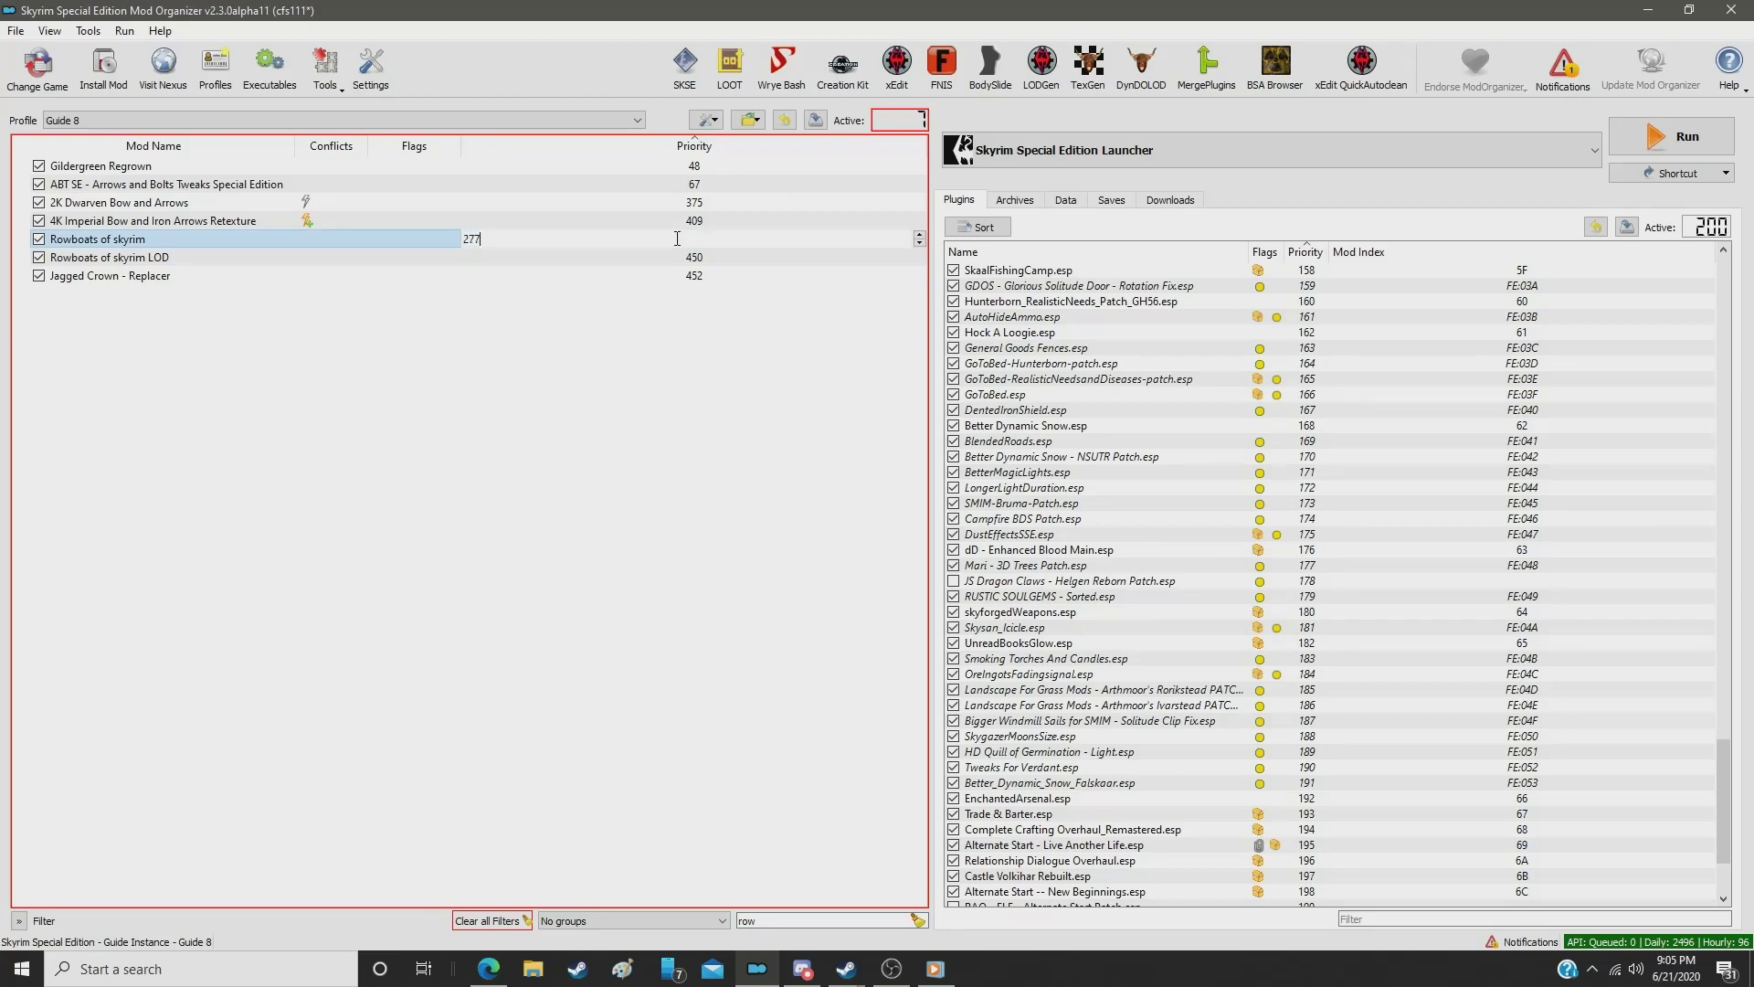
{"action": "key", "text": "Return"}
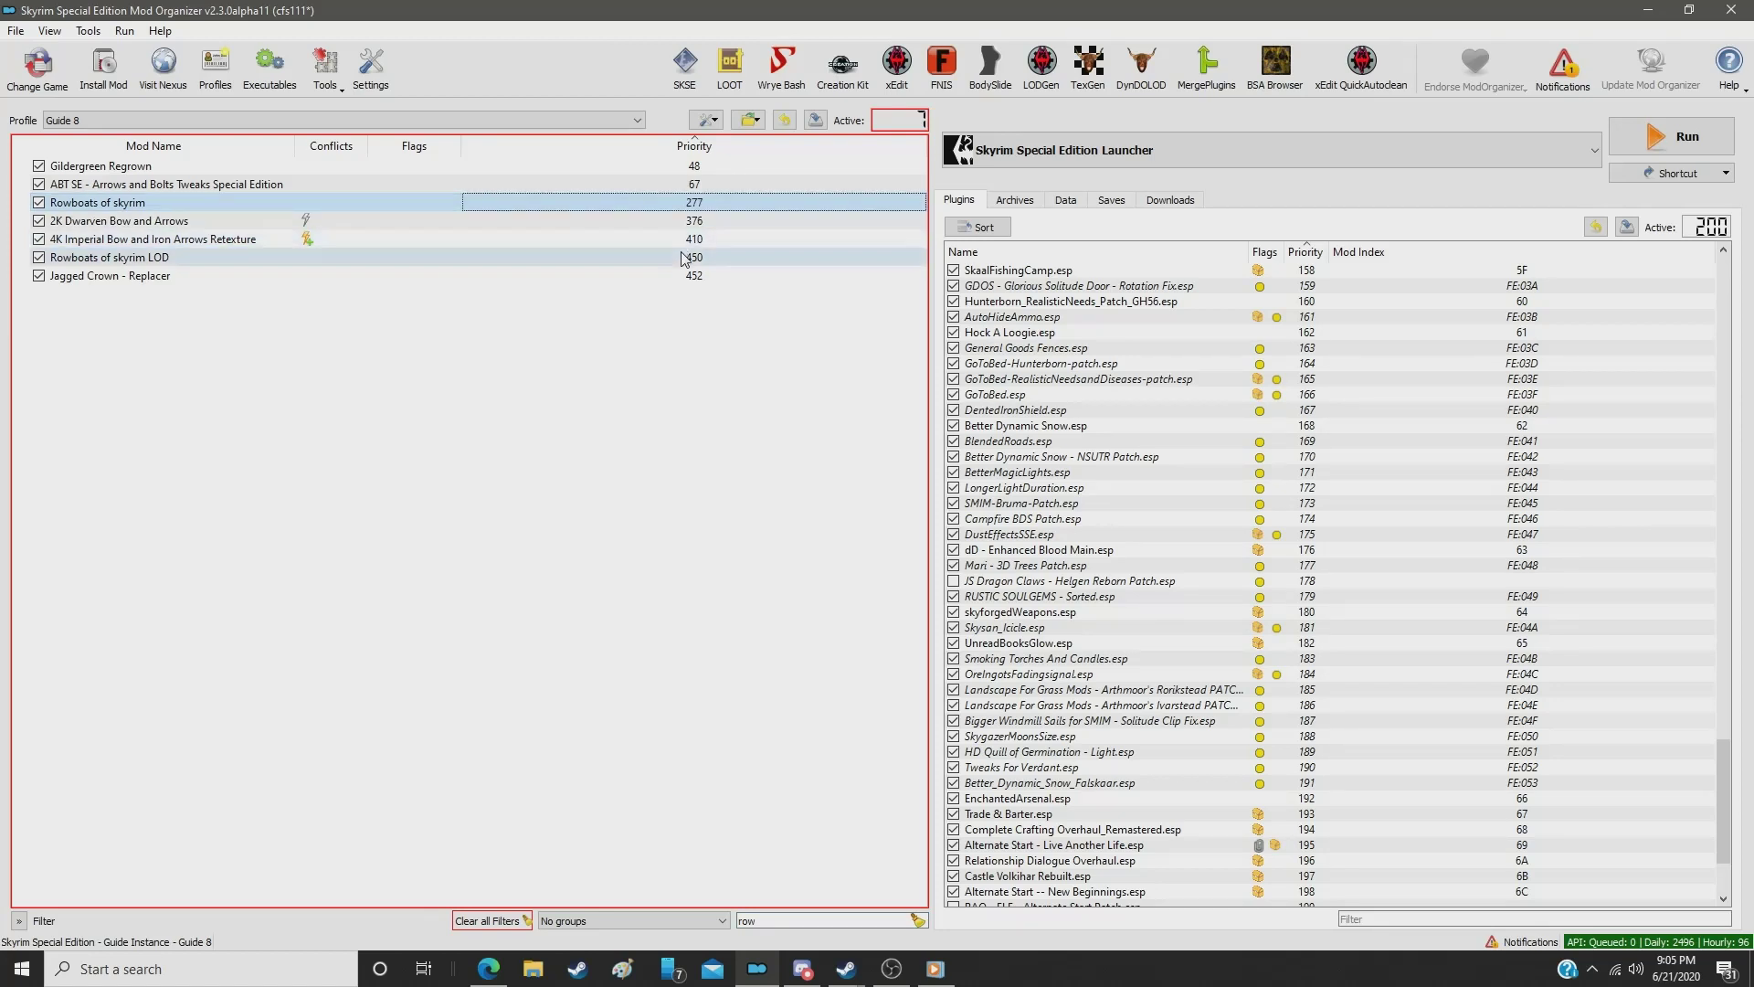
Step: Set the priority of Rowboats of skyrim LOD to 278
{"action": "left_click", "coordinate": [683, 258]}
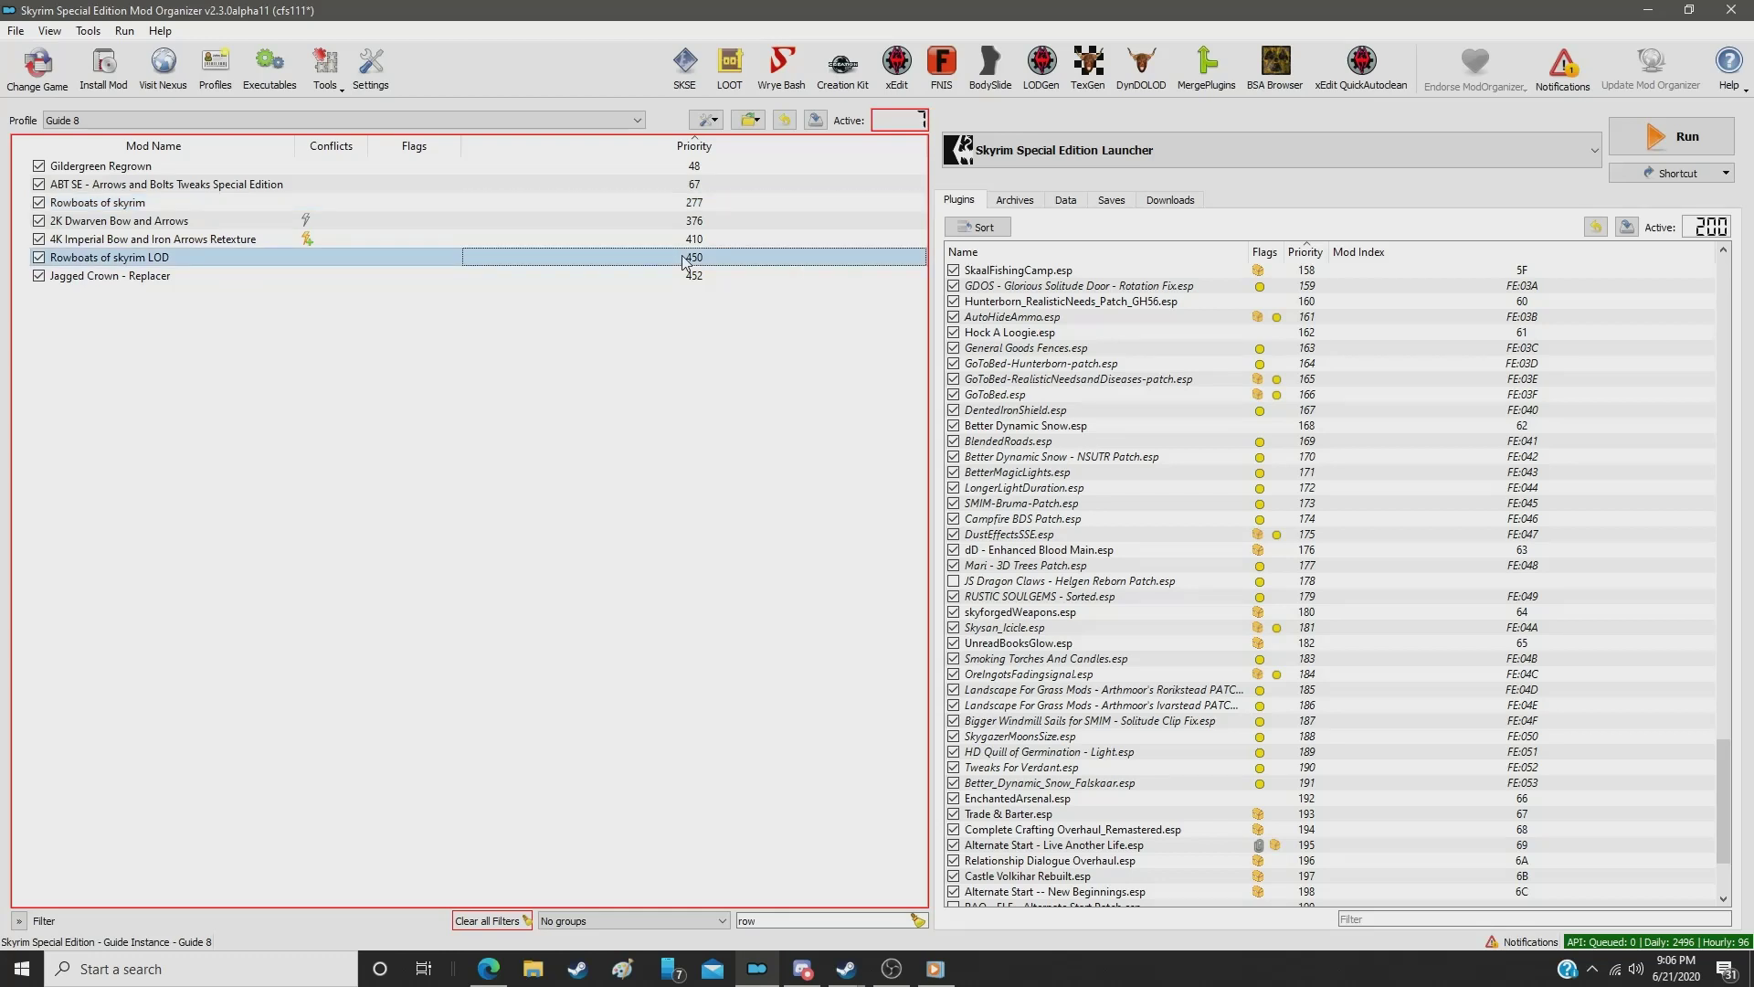
{"action": "double_click", "coordinate": [685, 260]}
{"action": "type", "text": "278"}
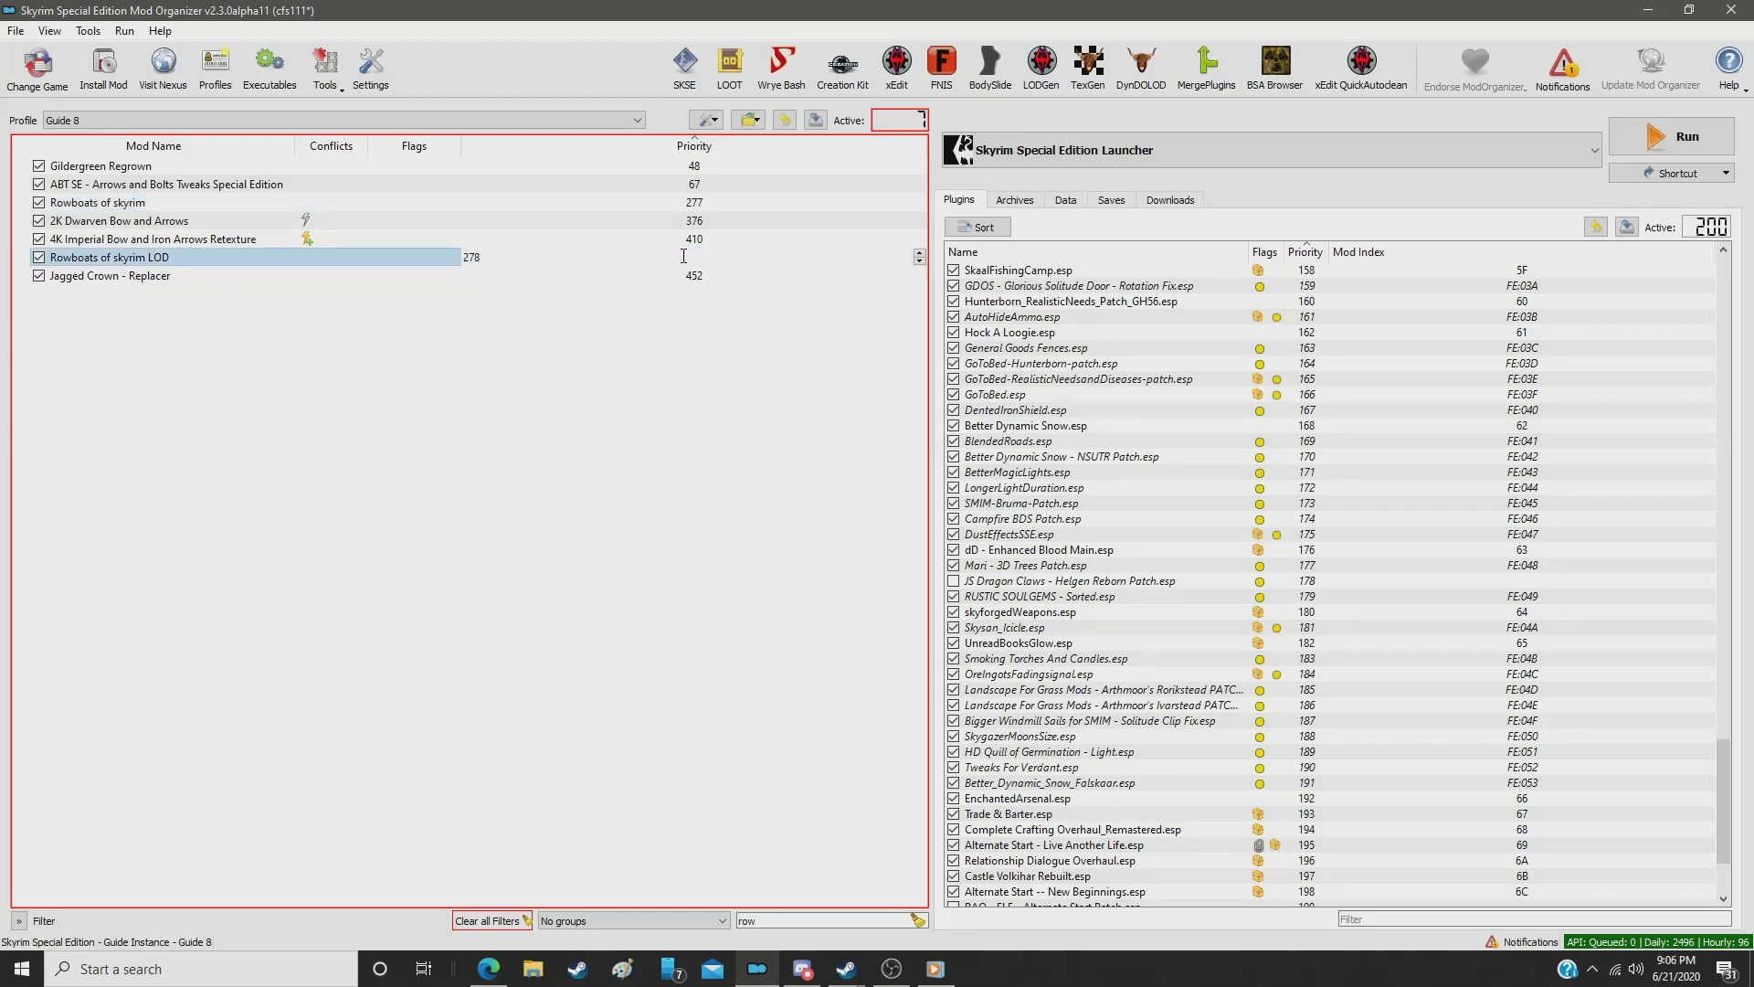
{"action": "key", "text": "Return"}
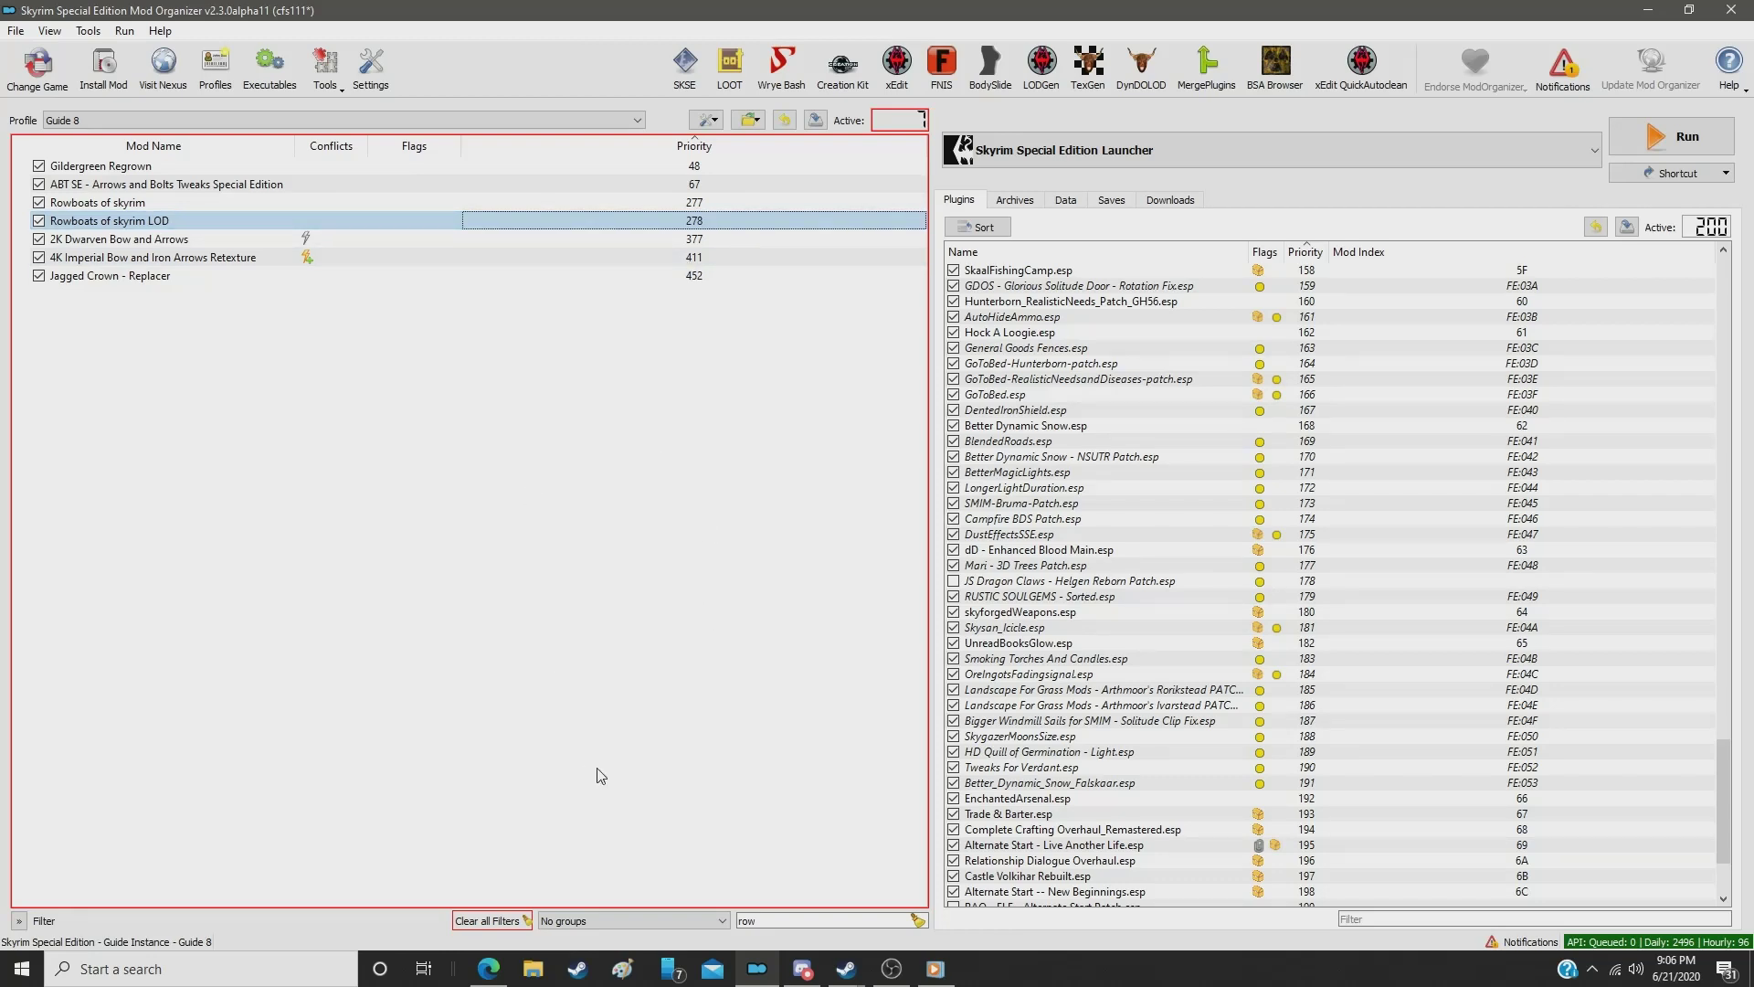
Step: Find Rally's Water Foam by filtering the mod list for "foa" and set its priority to 279
{"action": "left_click", "coordinate": [775, 920]}
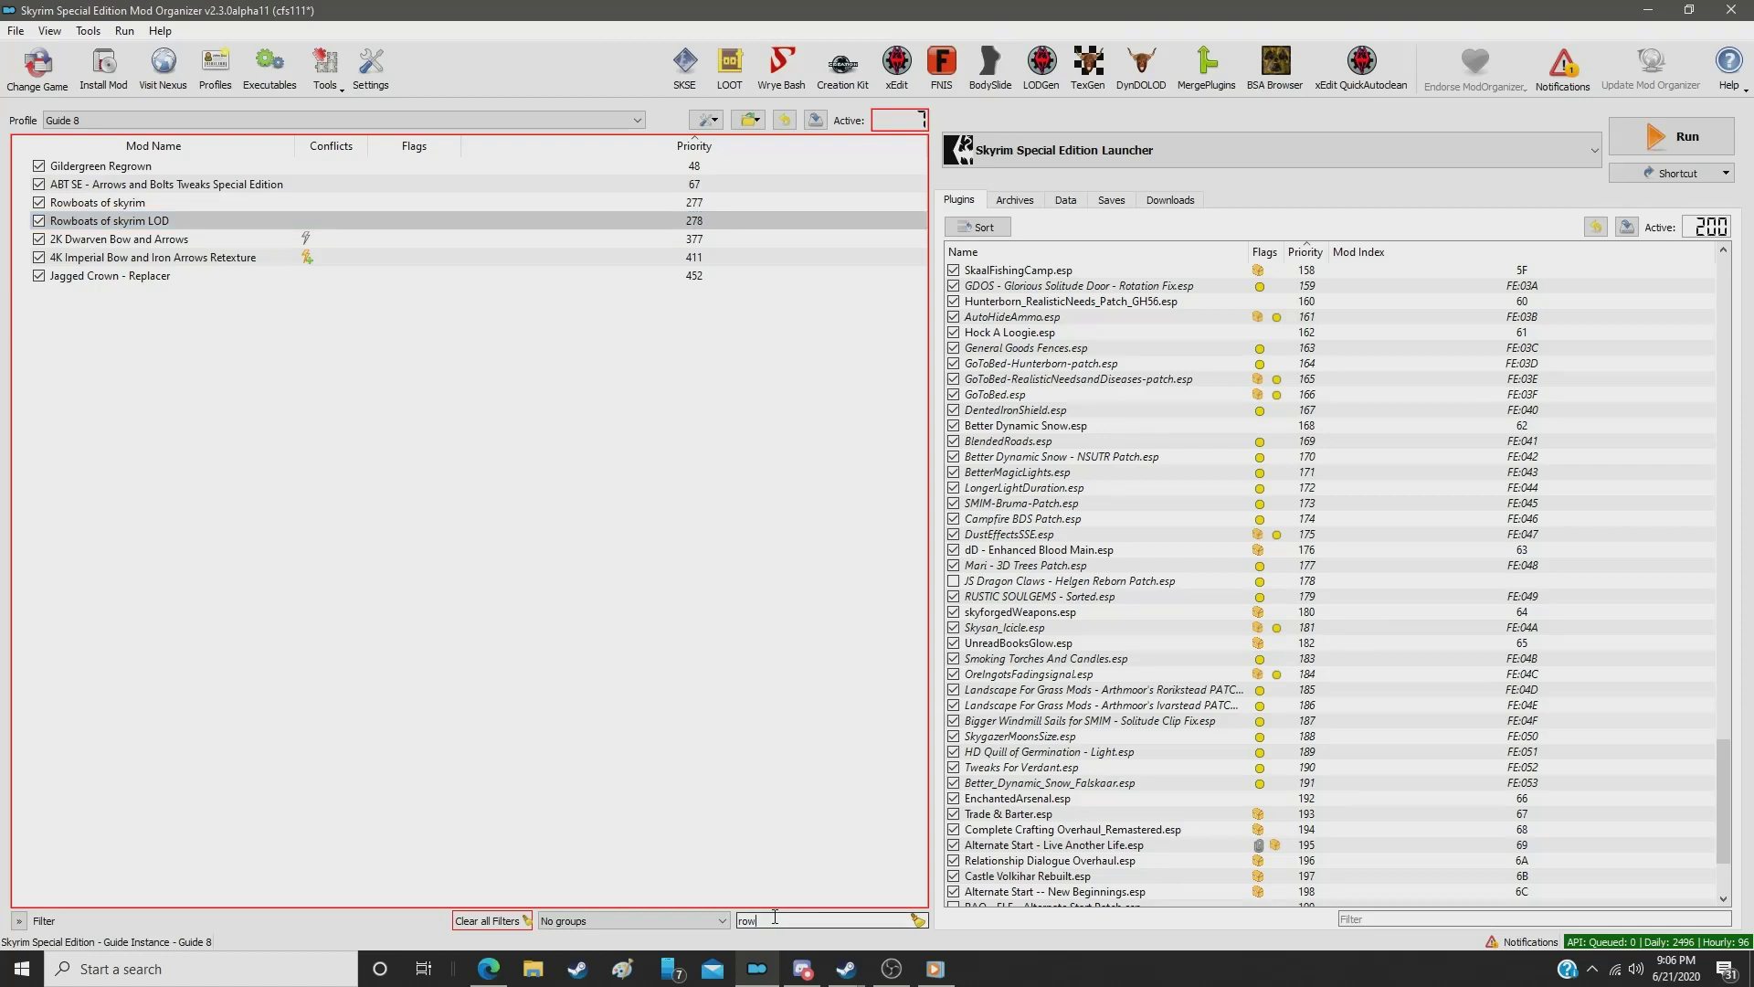
{"action": "double_click", "coordinate": [775, 918]}
{"action": "type", "text": "foa"}
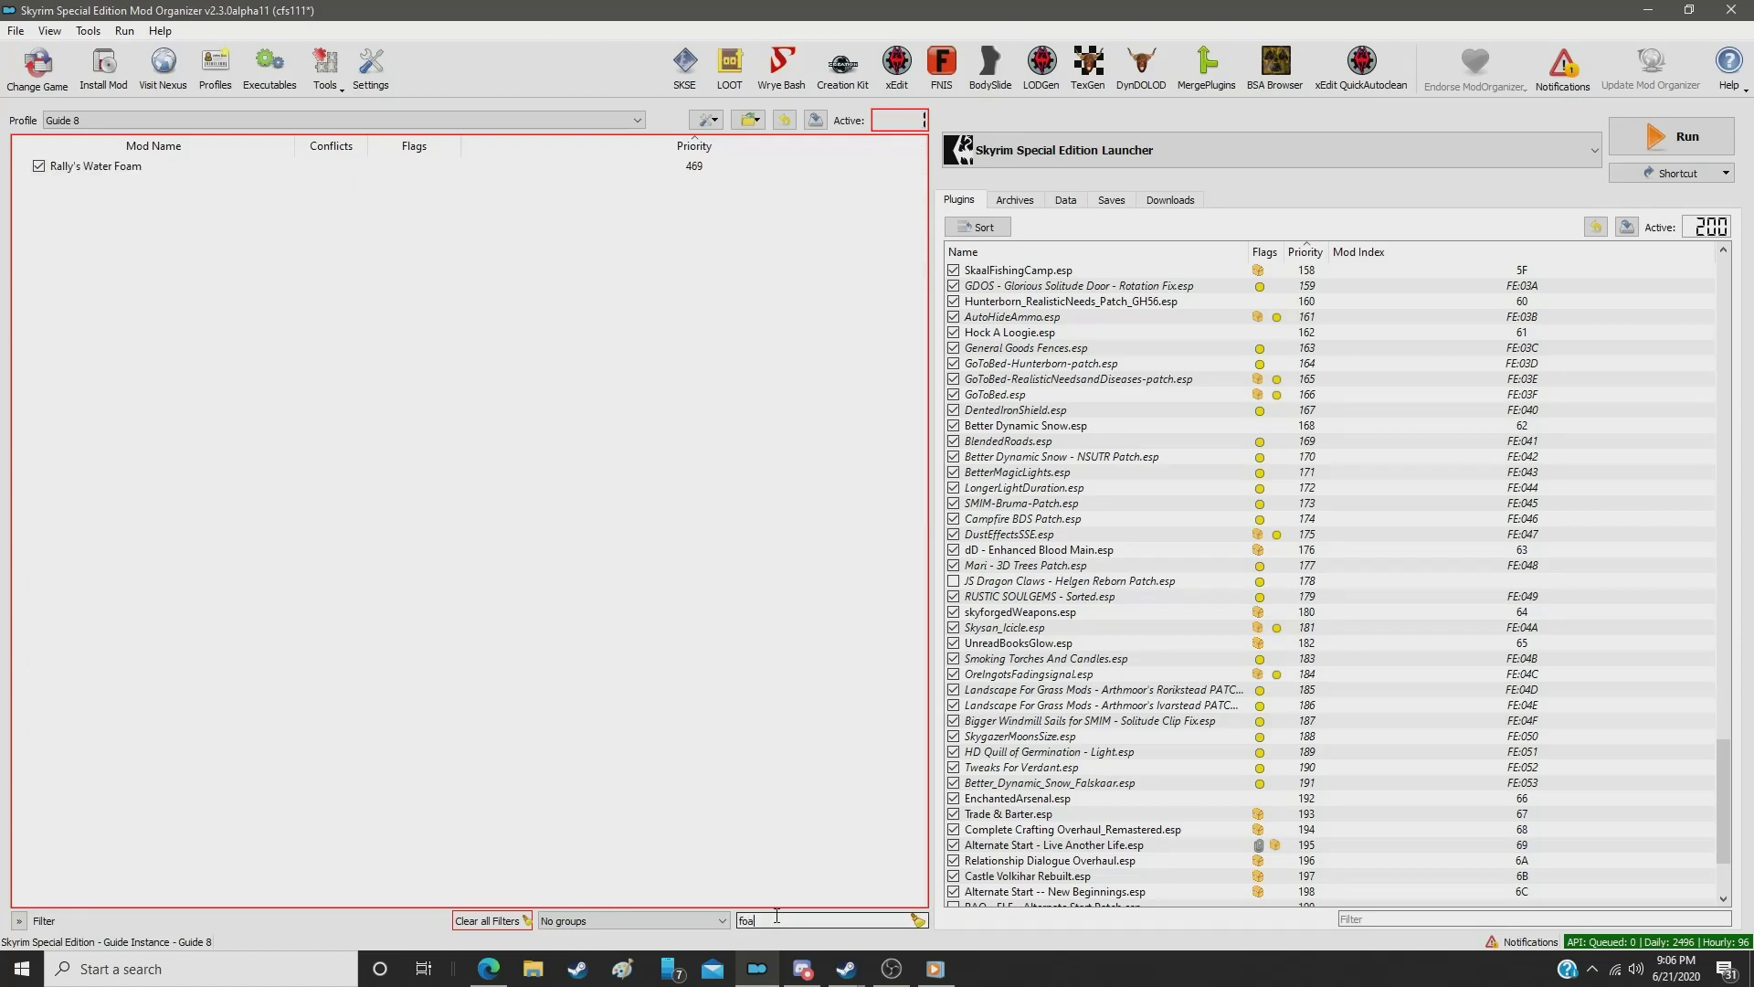
{"action": "left_click", "coordinate": [702, 168]}
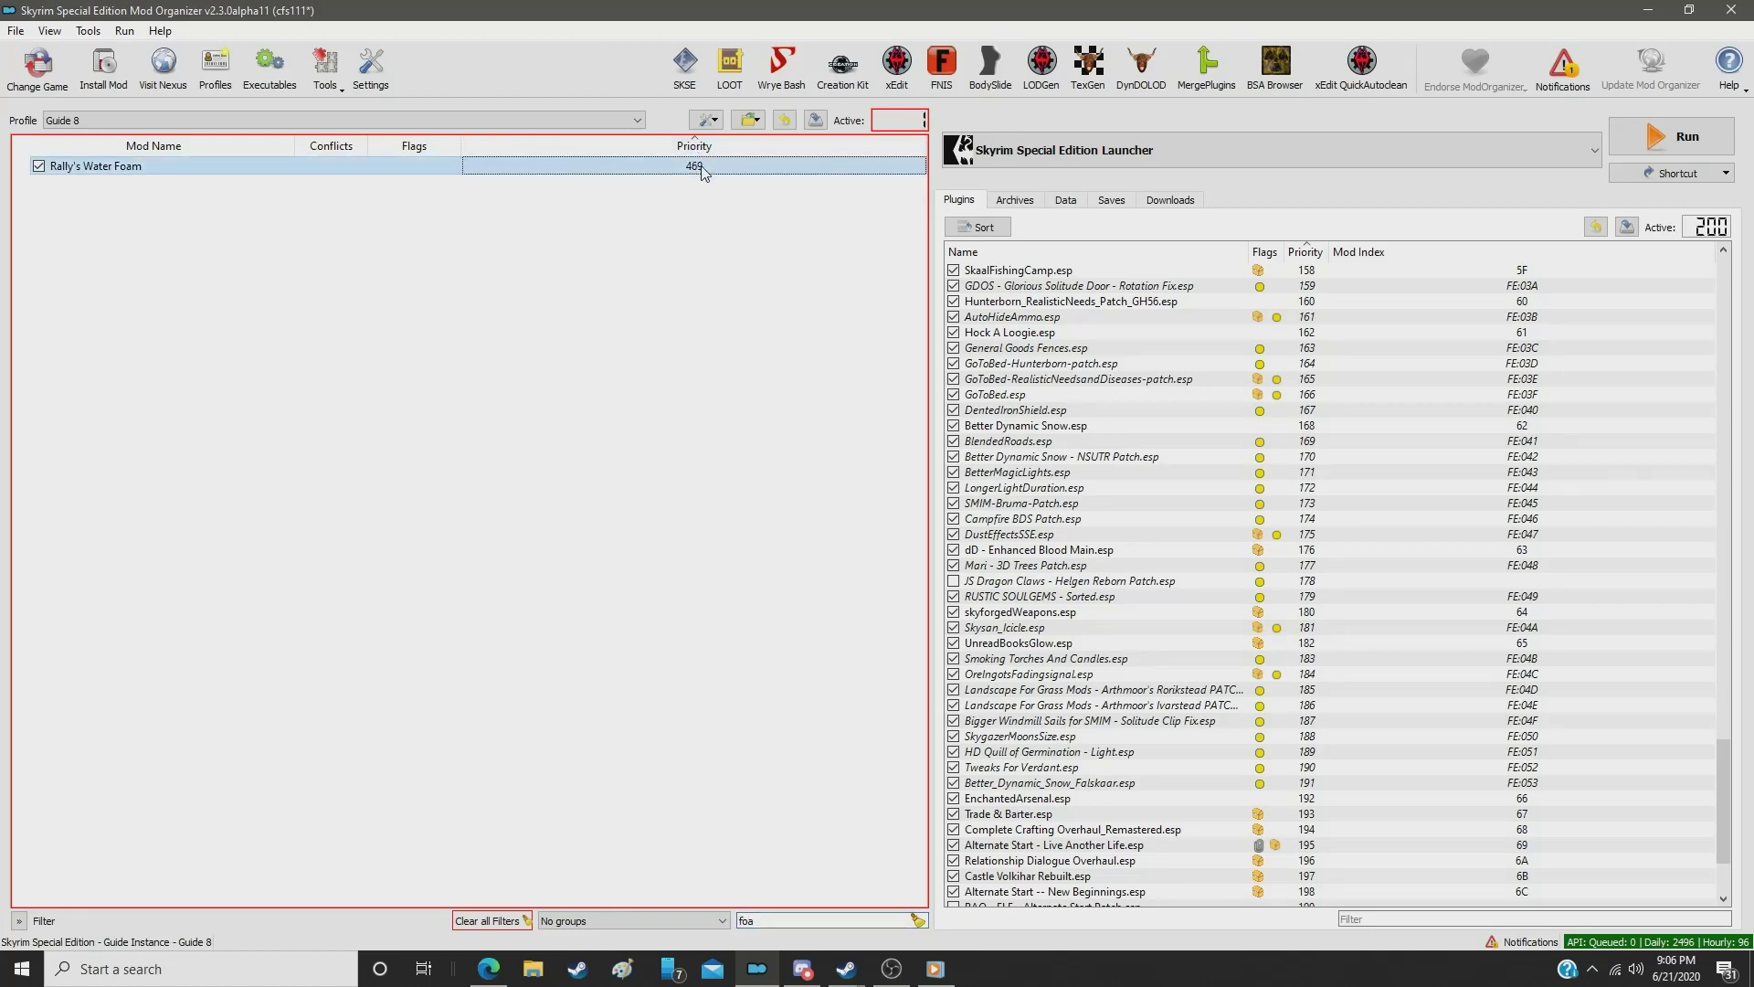
{"action": "double_click", "coordinate": [694, 166]}
{"action": "type", "text": "279"}
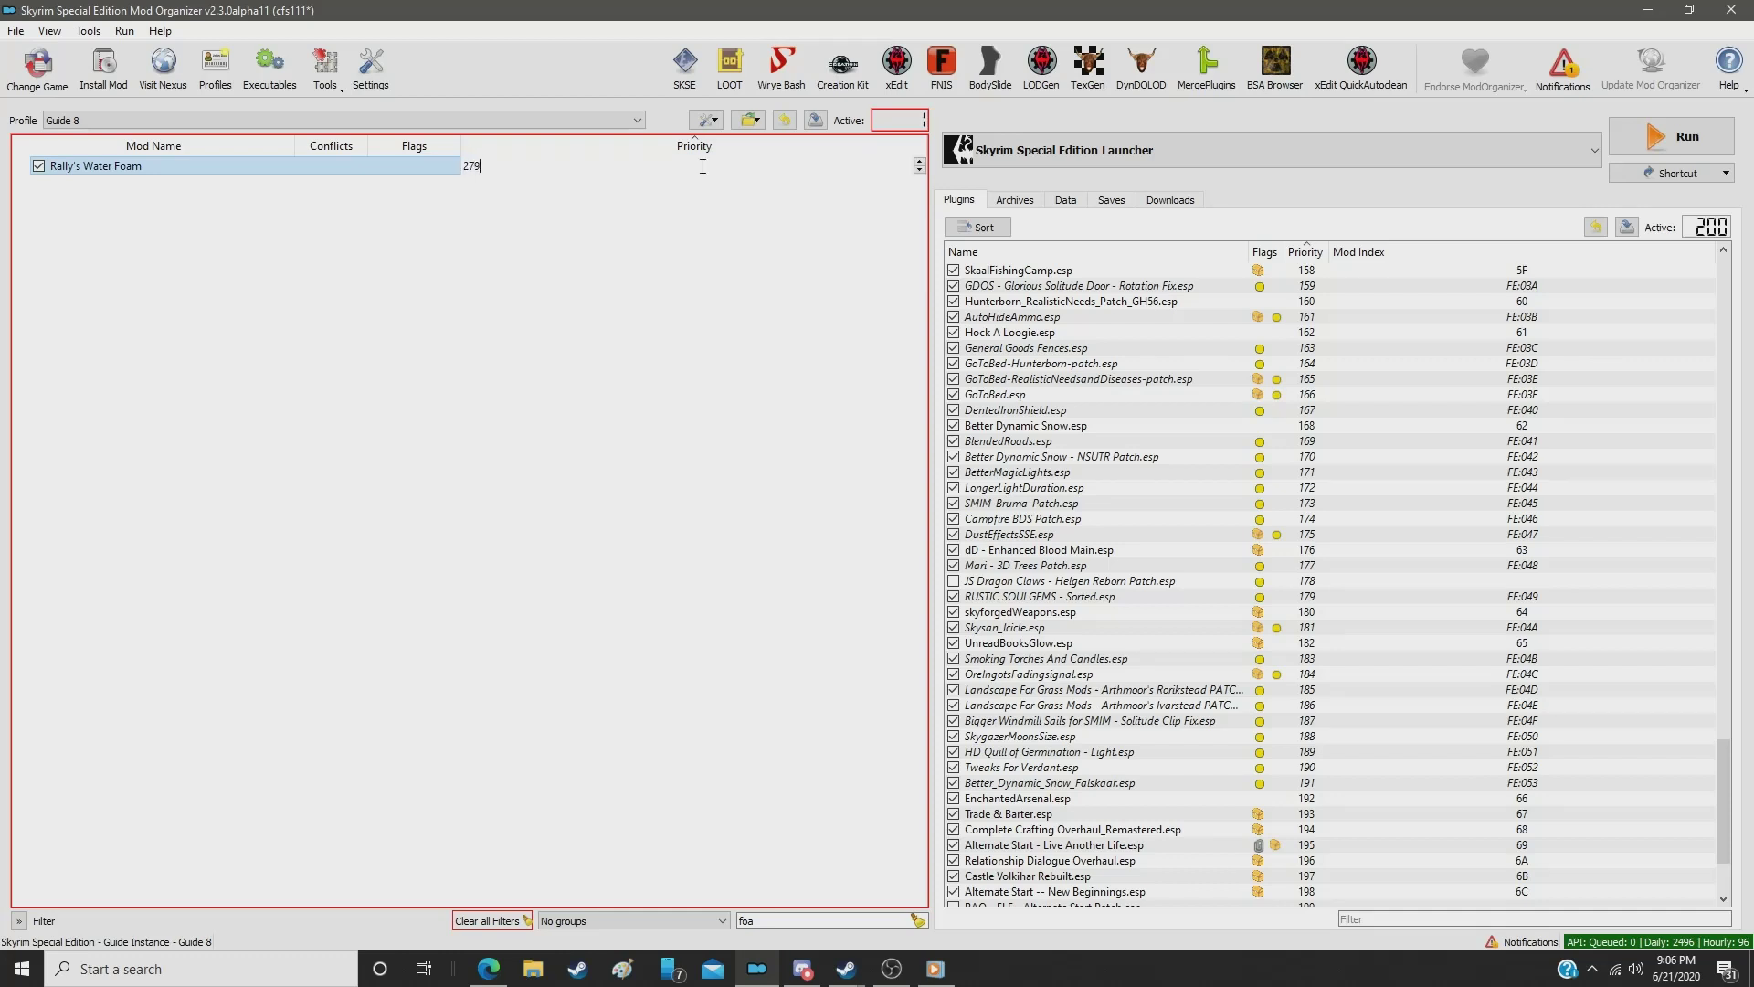
{"action": "key", "text": "Return"}
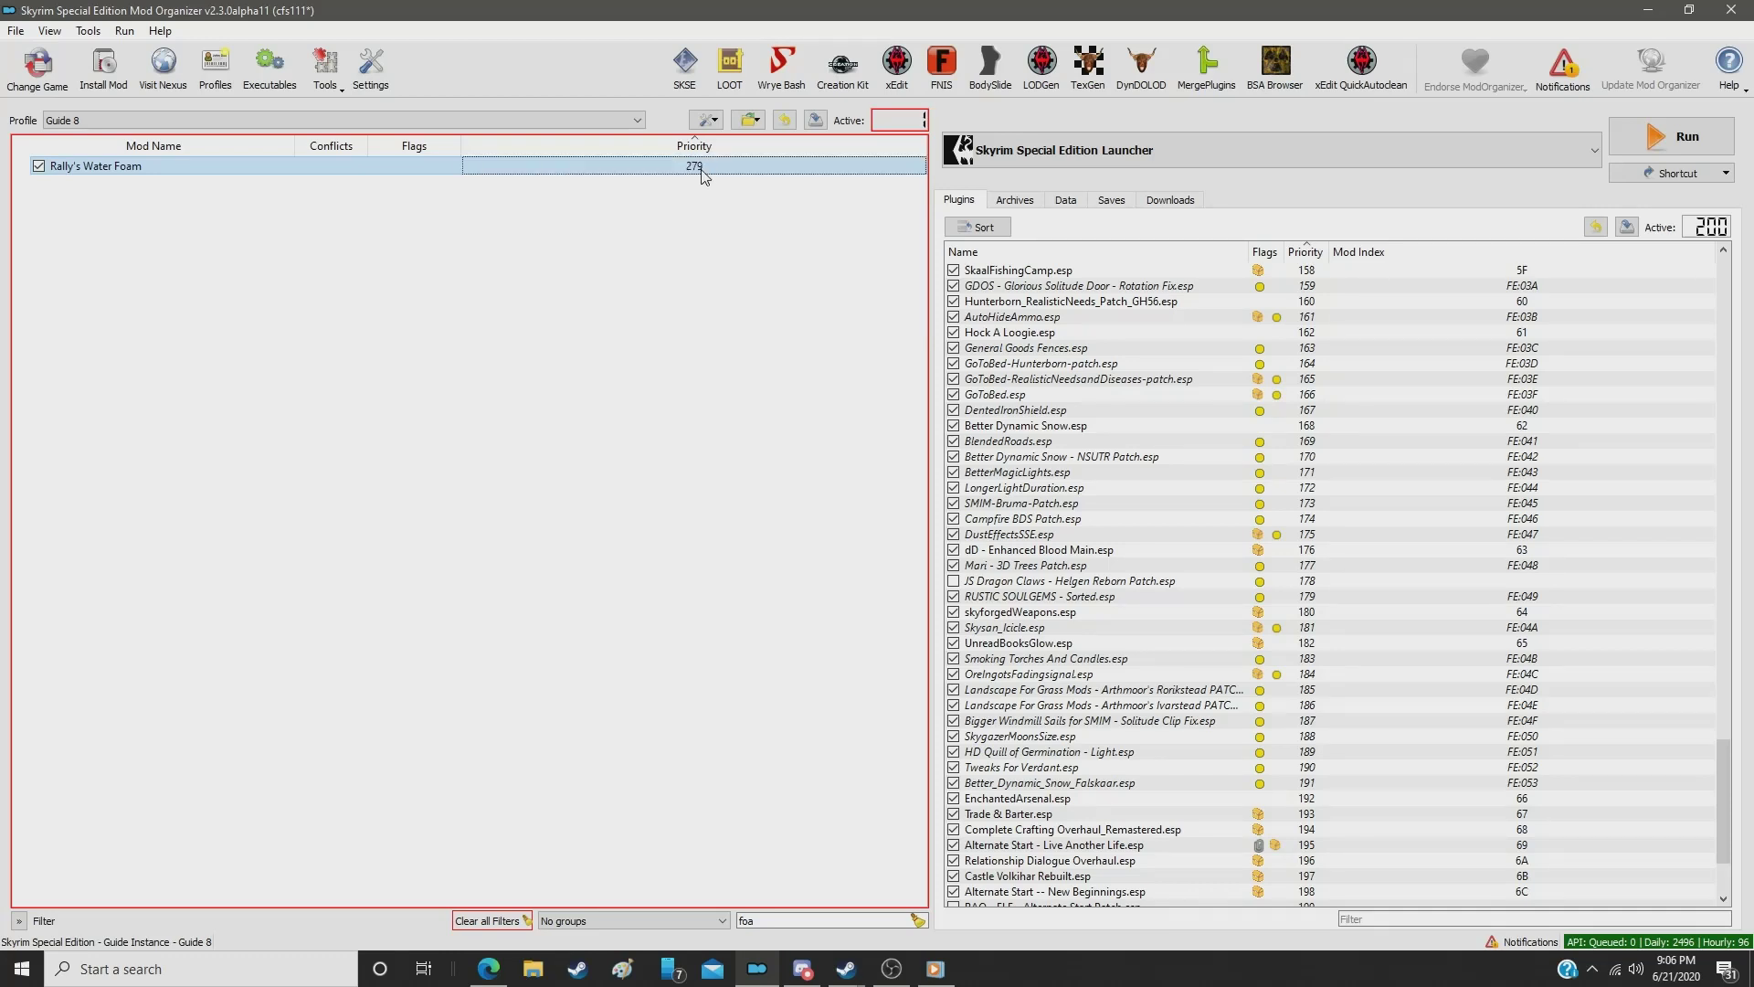
Step: Find Rally's Temple of Kynareth Mosaic by filtering the mod list for "temple" and set its priority to 280
{"action": "double_click", "coordinate": [775, 922]}
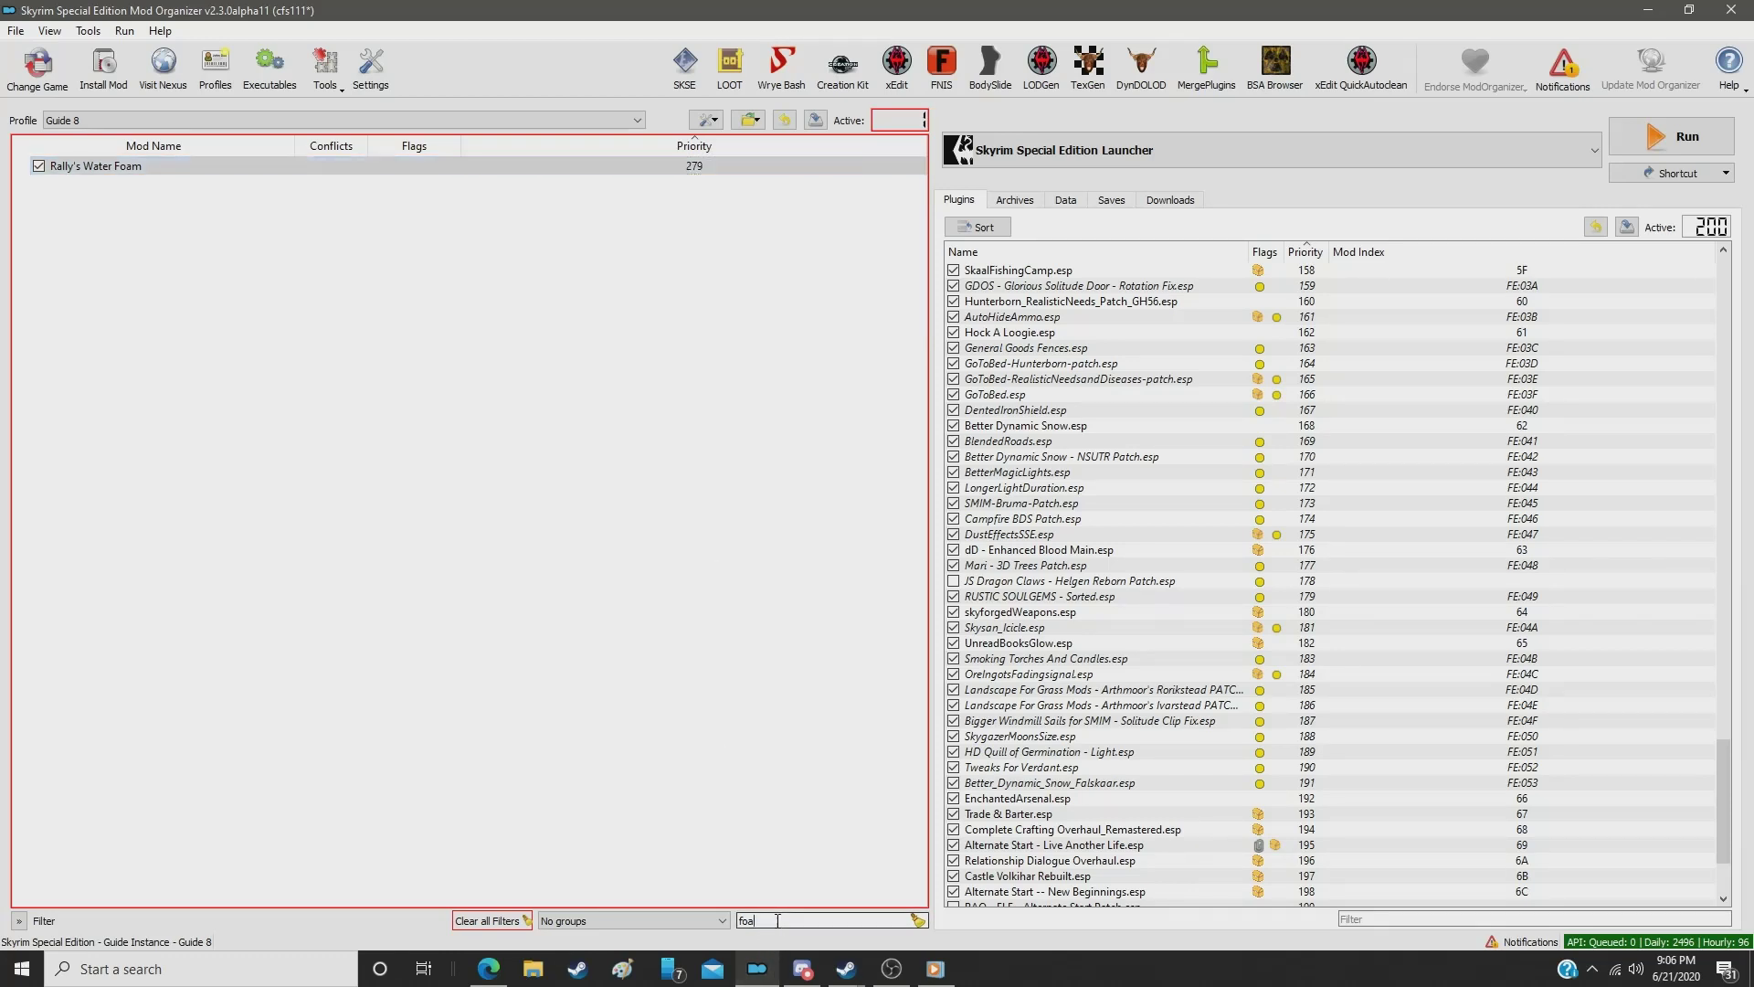
{"action": "type", "text": "temple"}
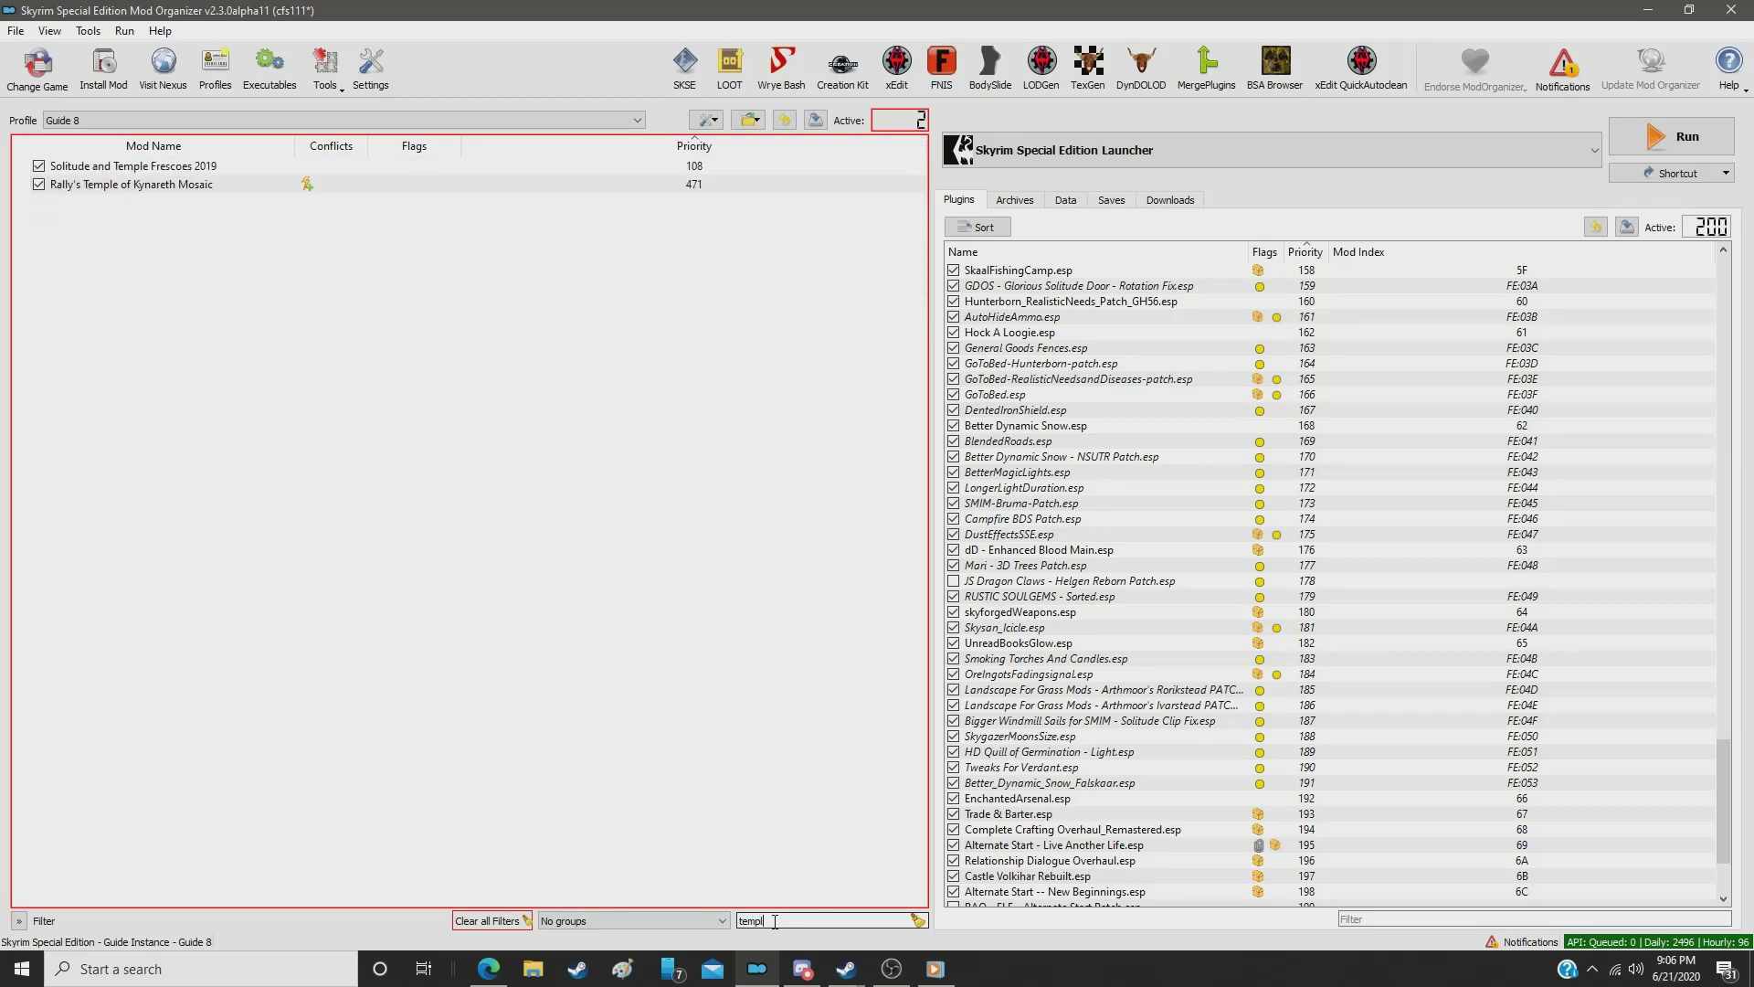
{"action": "left_click", "coordinate": [677, 189]}
{"action": "double_click", "coordinate": [678, 189]}
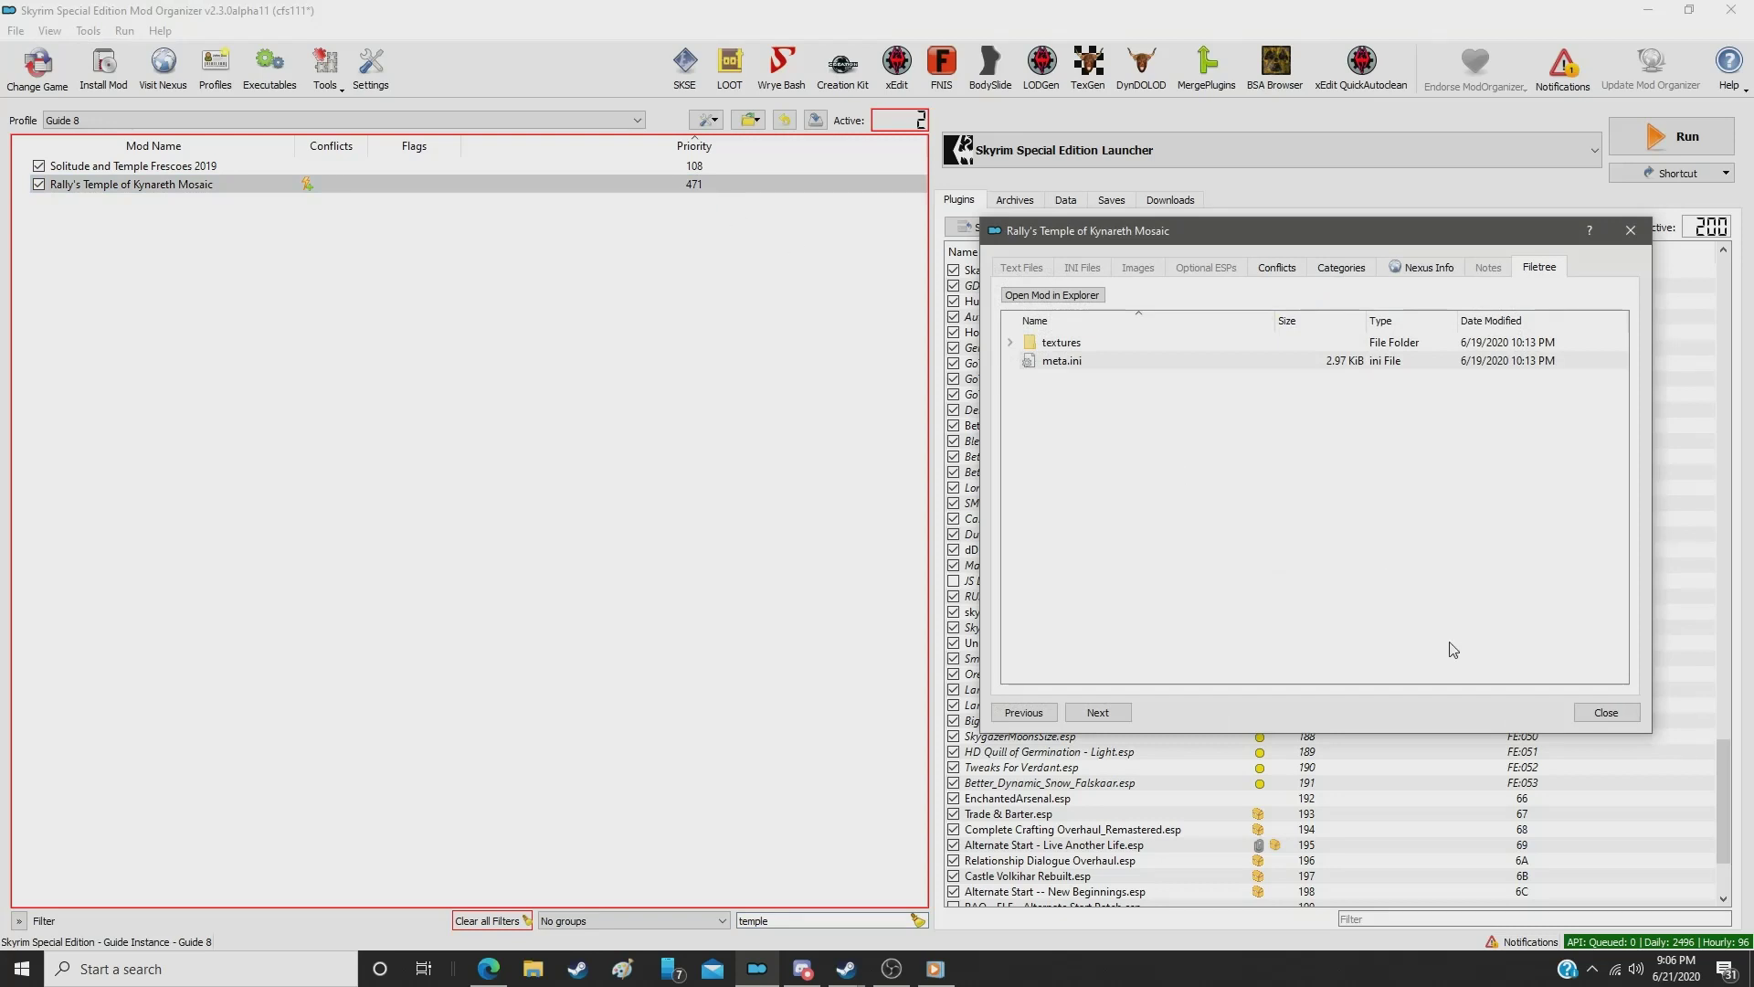
{"action": "left_click", "coordinate": [1605, 712]}
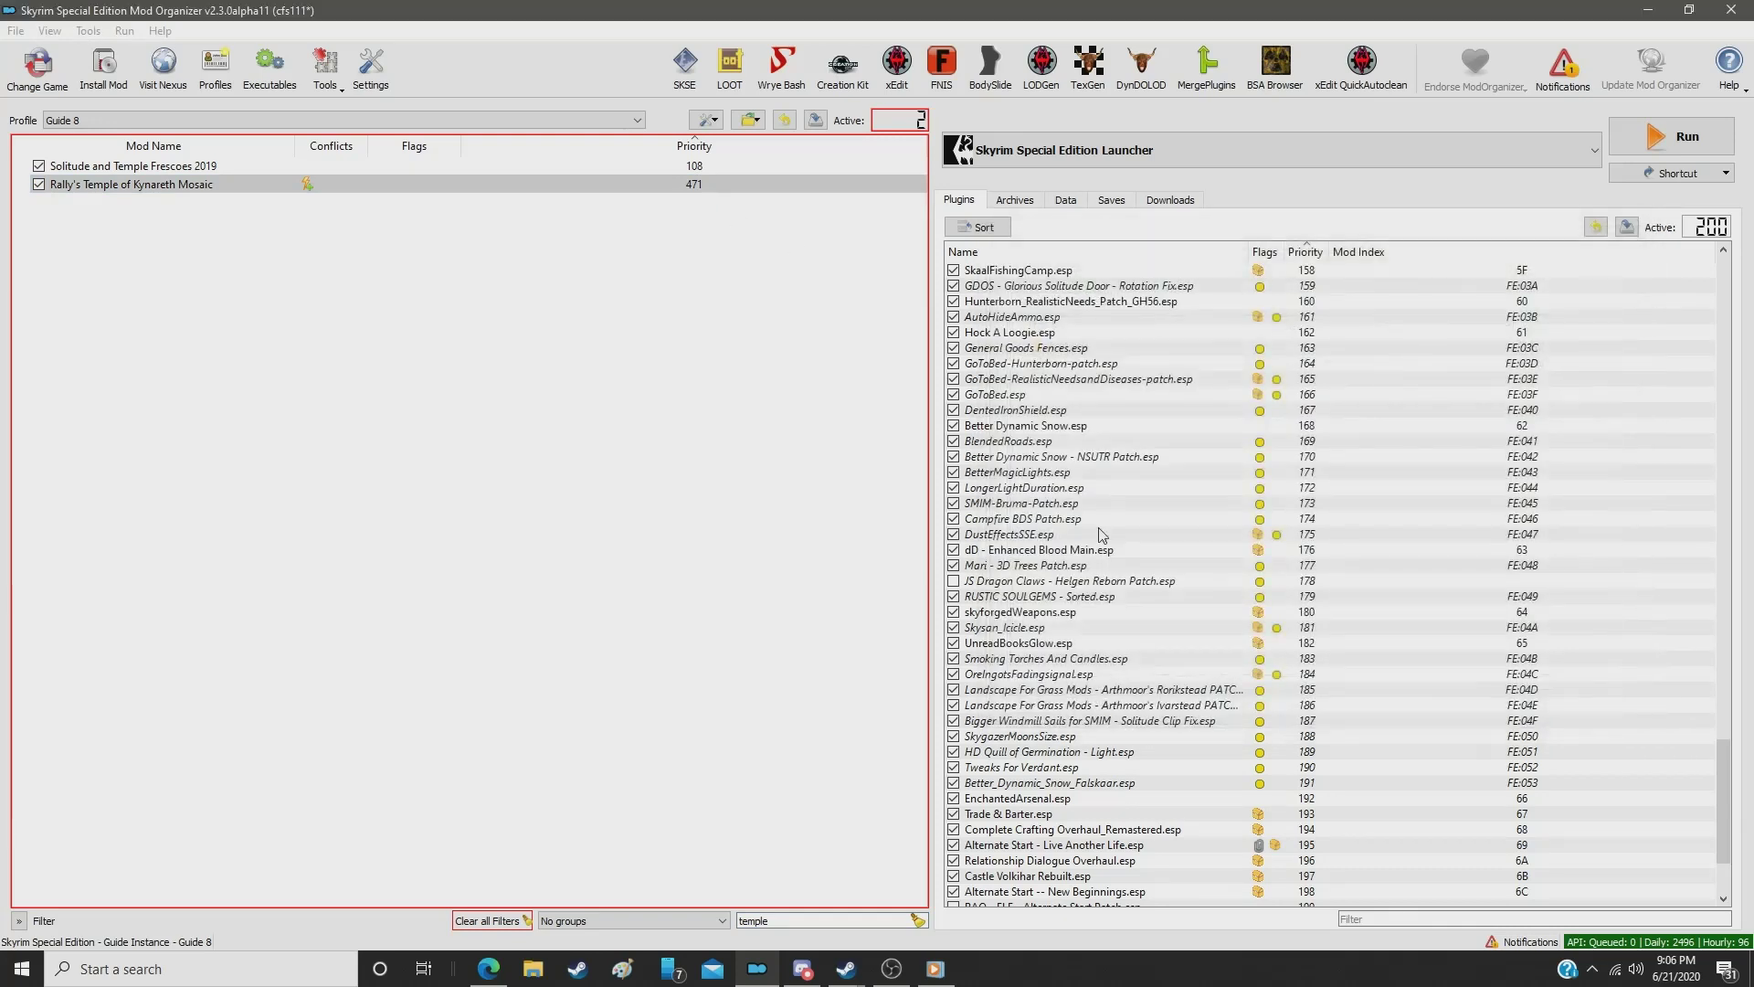
{"action": "double_click", "coordinate": [697, 185]}
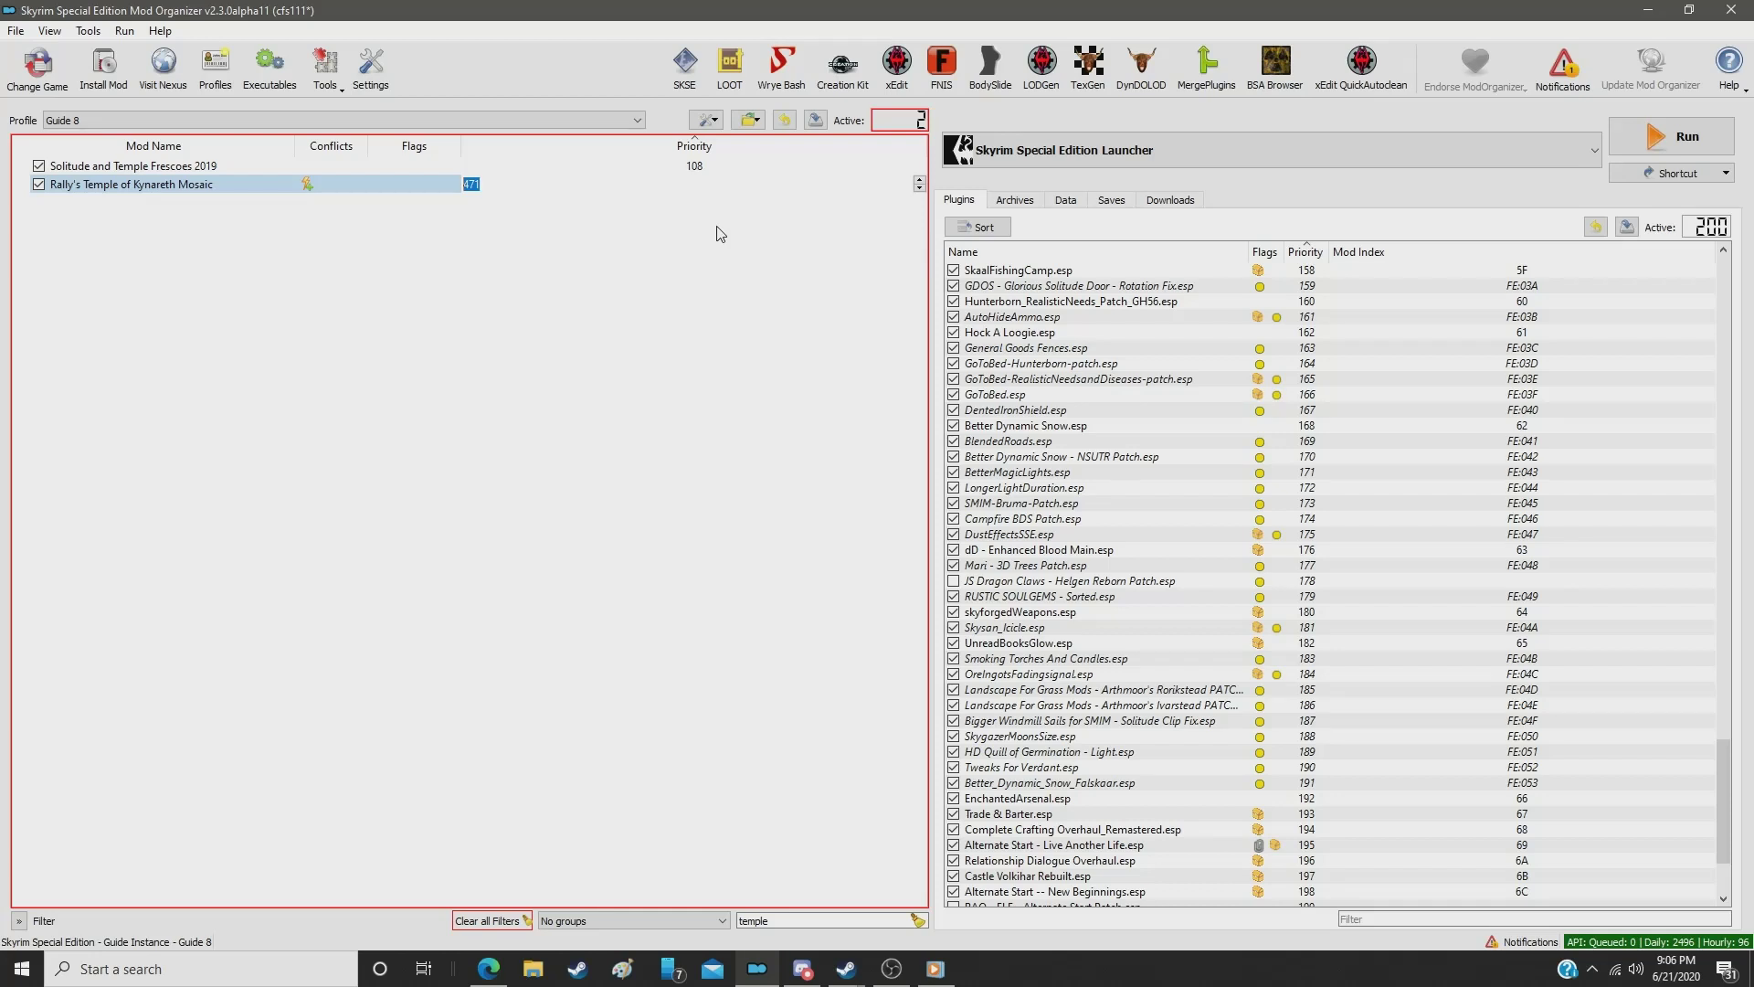
{"action": "type", "text": "280"}
{"action": "key", "text": "Return"}
Step: Find Better Volkihar Secret Entrance by filtering the mod list for "volk" and set its priority to 281
{"action": "double_click", "coordinate": [790, 921]}
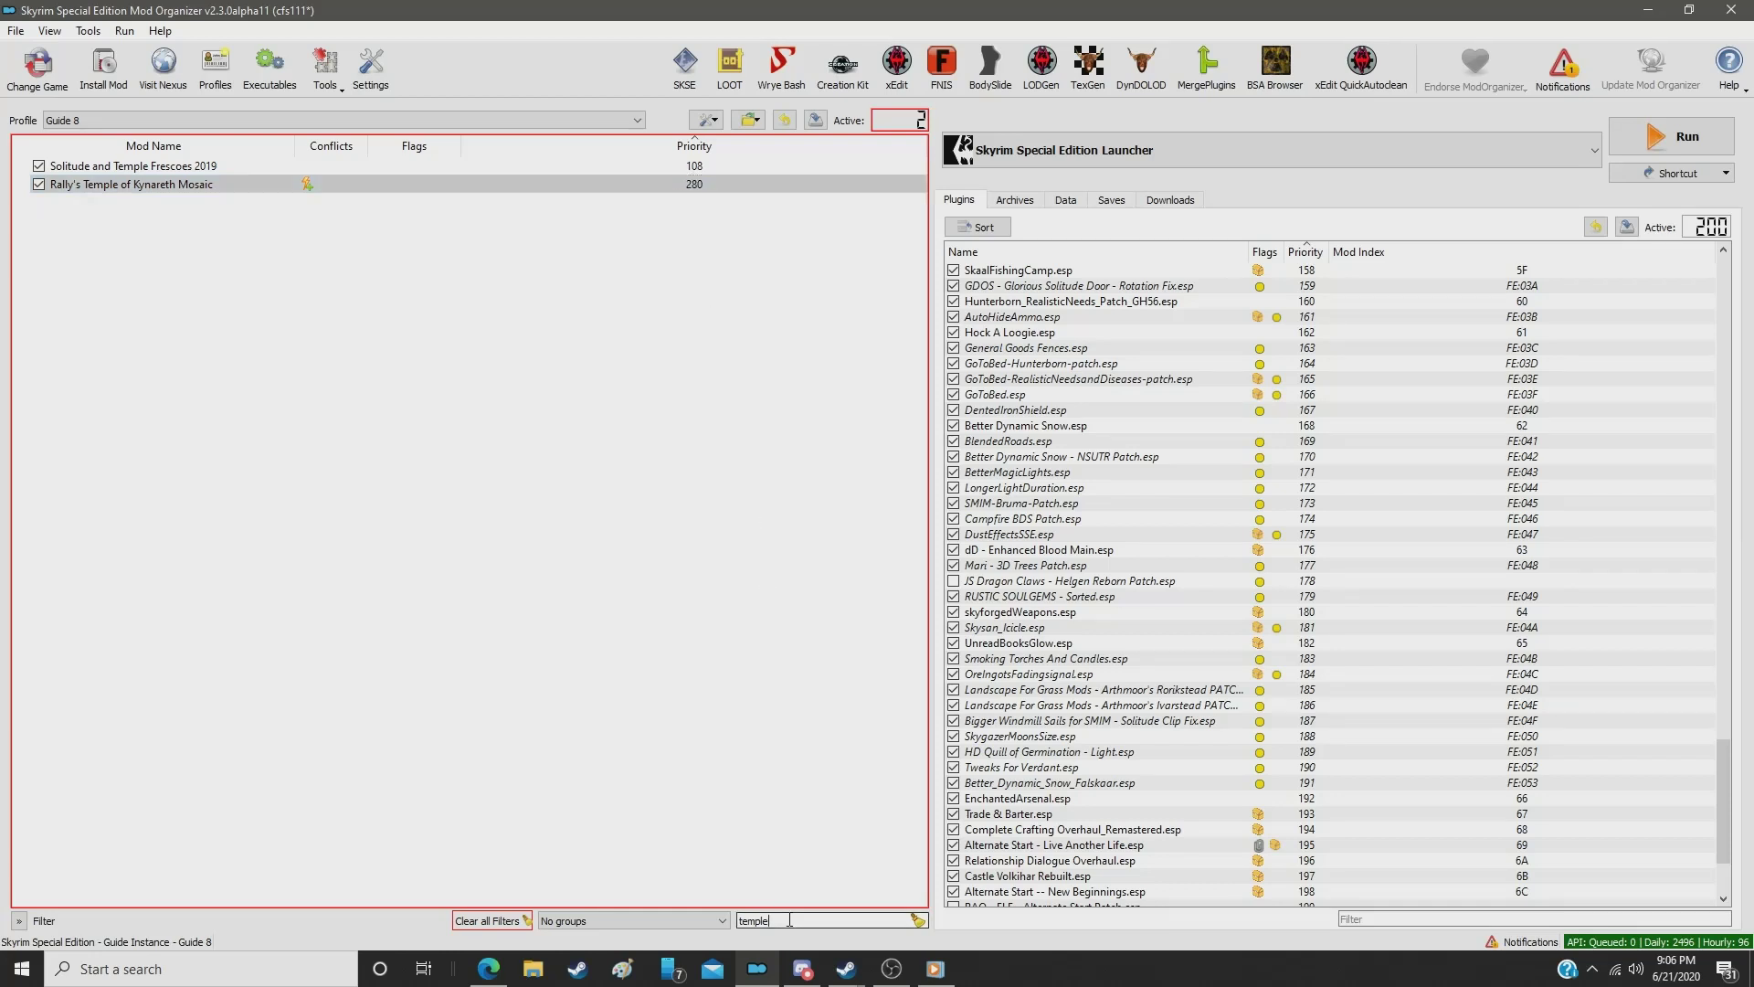
{"action": "type", "text": "volk"}
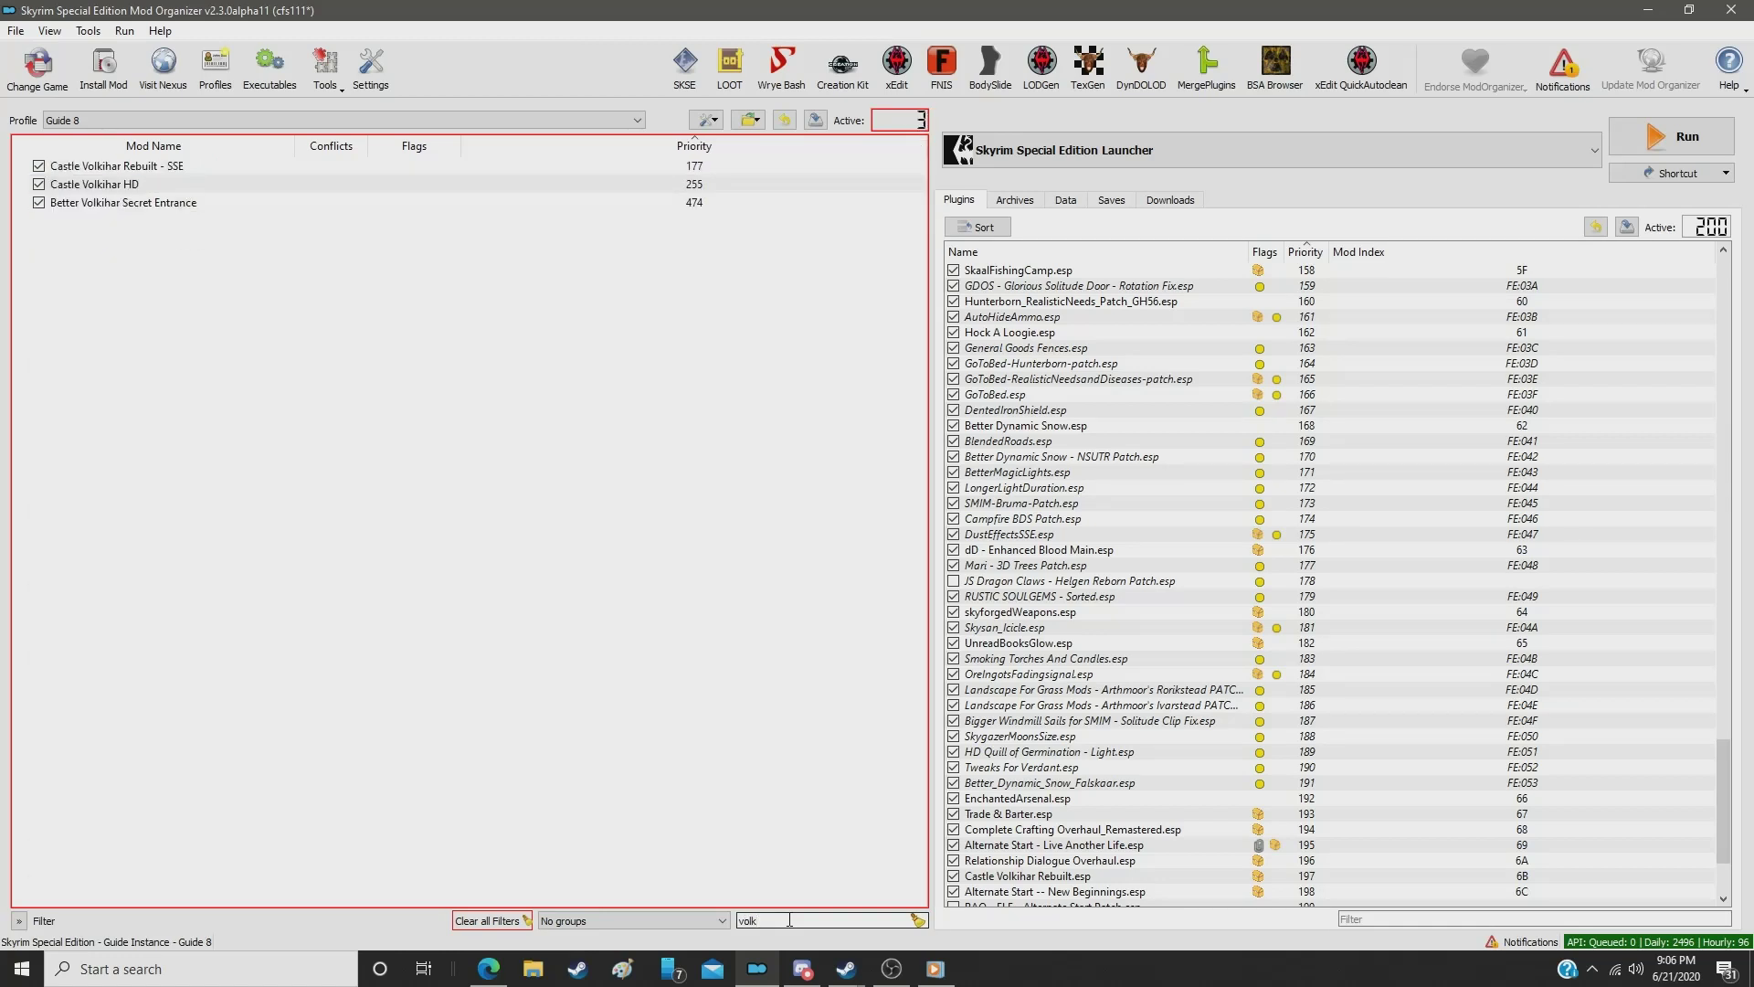
{"action": "left_click", "coordinate": [692, 204]}
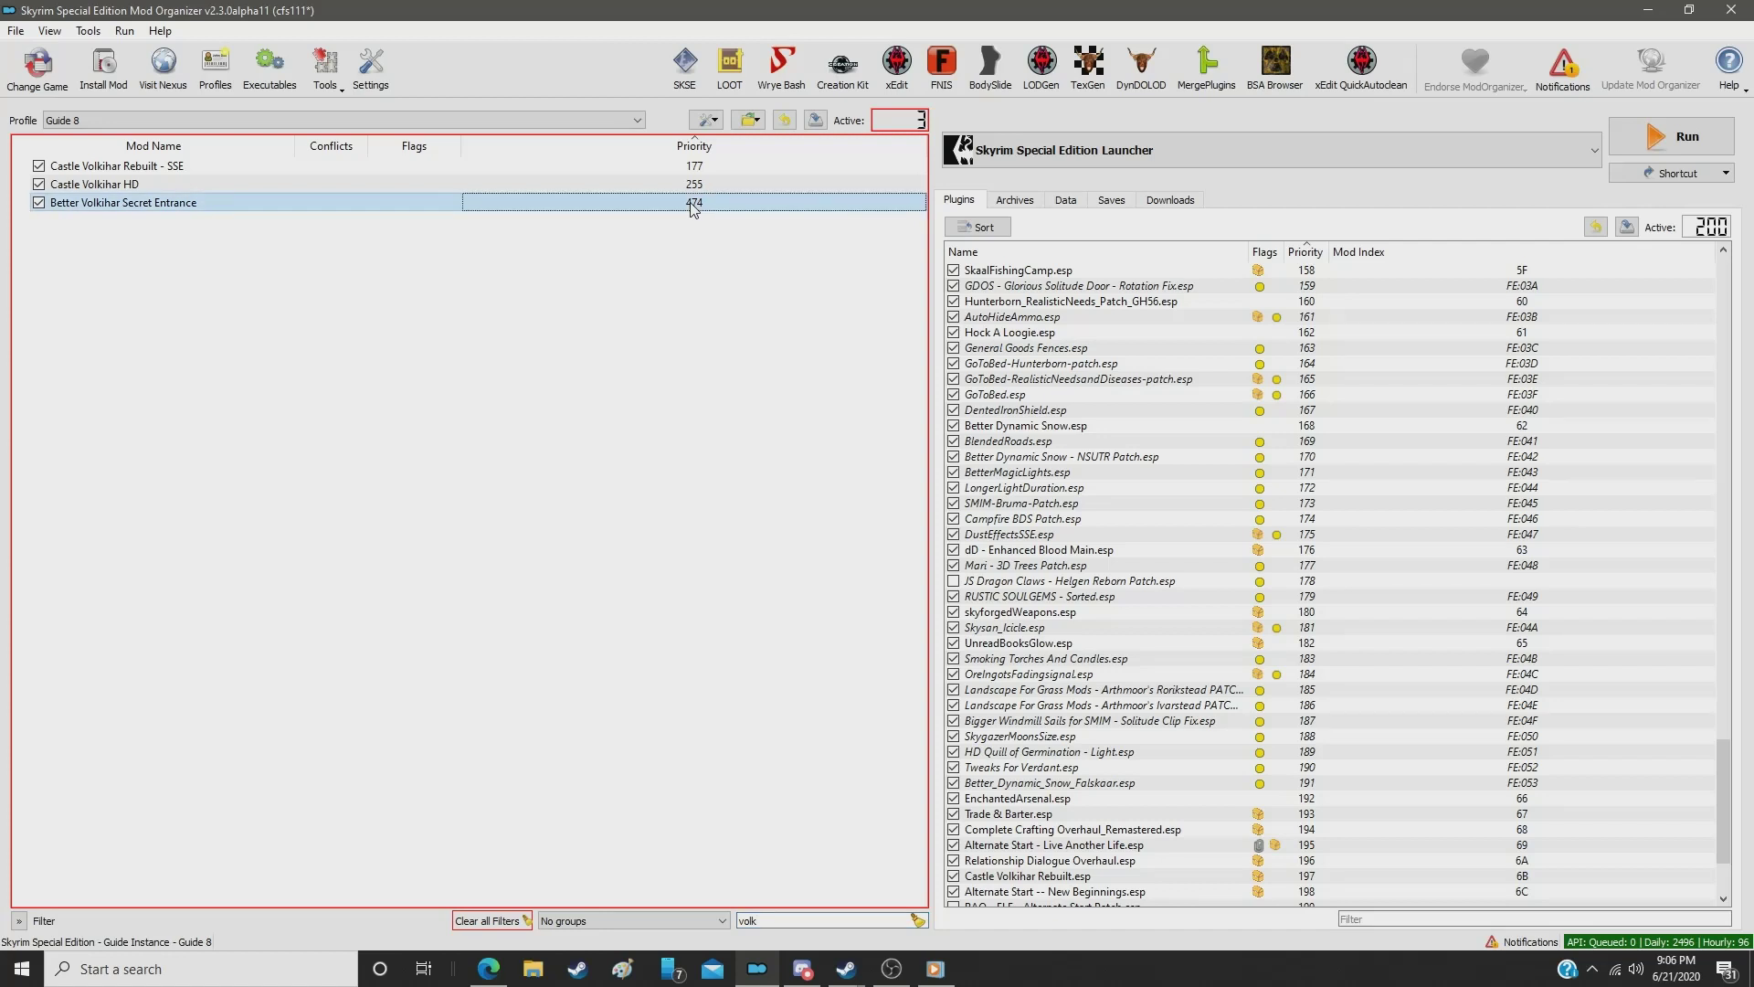
{"action": "type", "text": "381"}
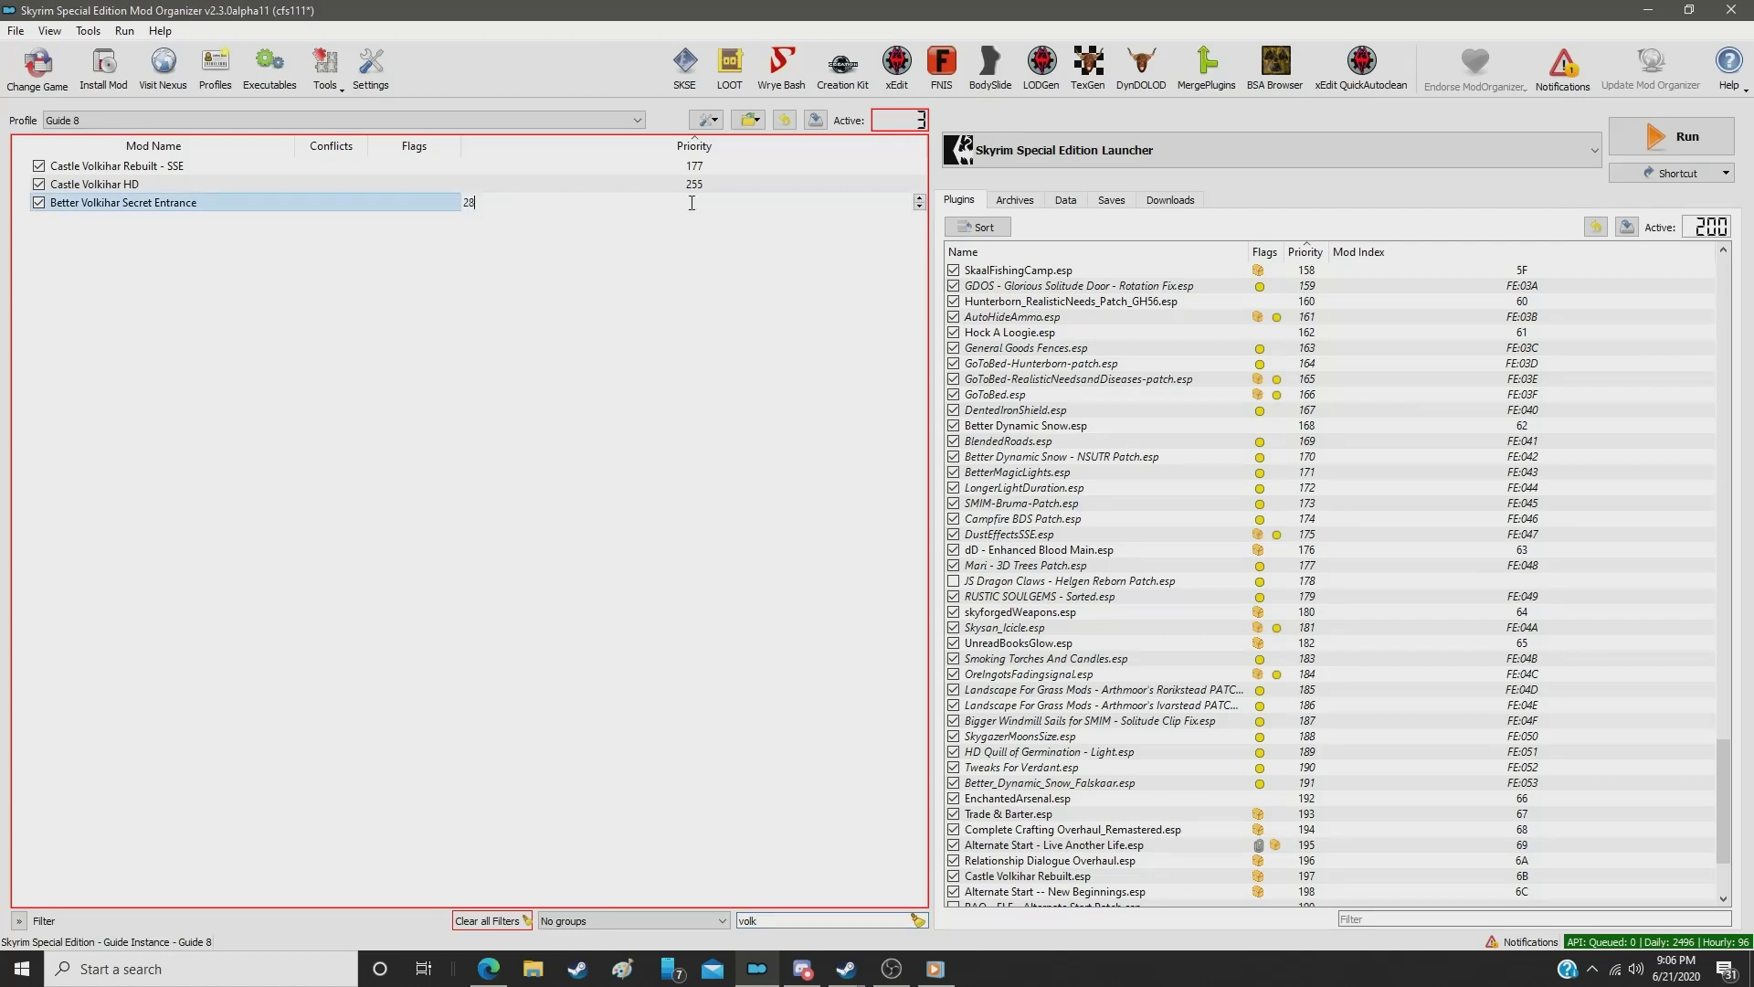
{"action": "key", "text": "Return"}
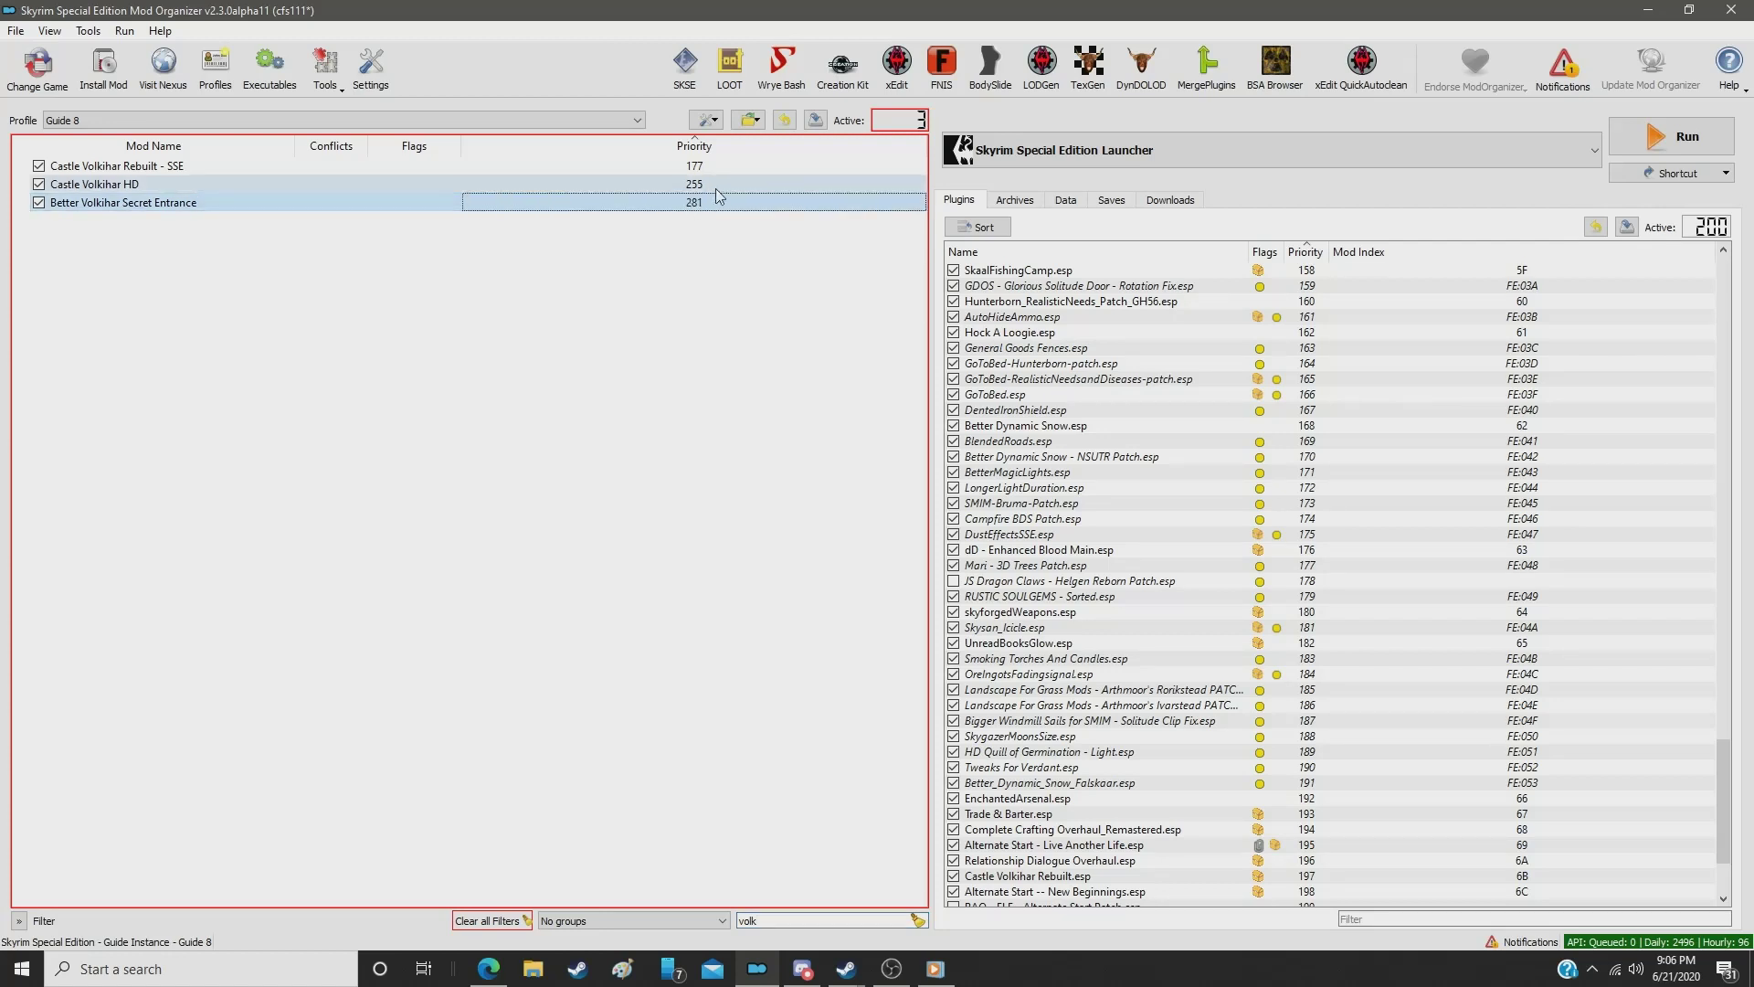
Step: Clear the mod list filter and move All-Maker Stones HD Retexture between Rally's Jurgen Windcaller Tomb and Remove Ash Pebbles
{"action": "double_click", "coordinate": [798, 919]}
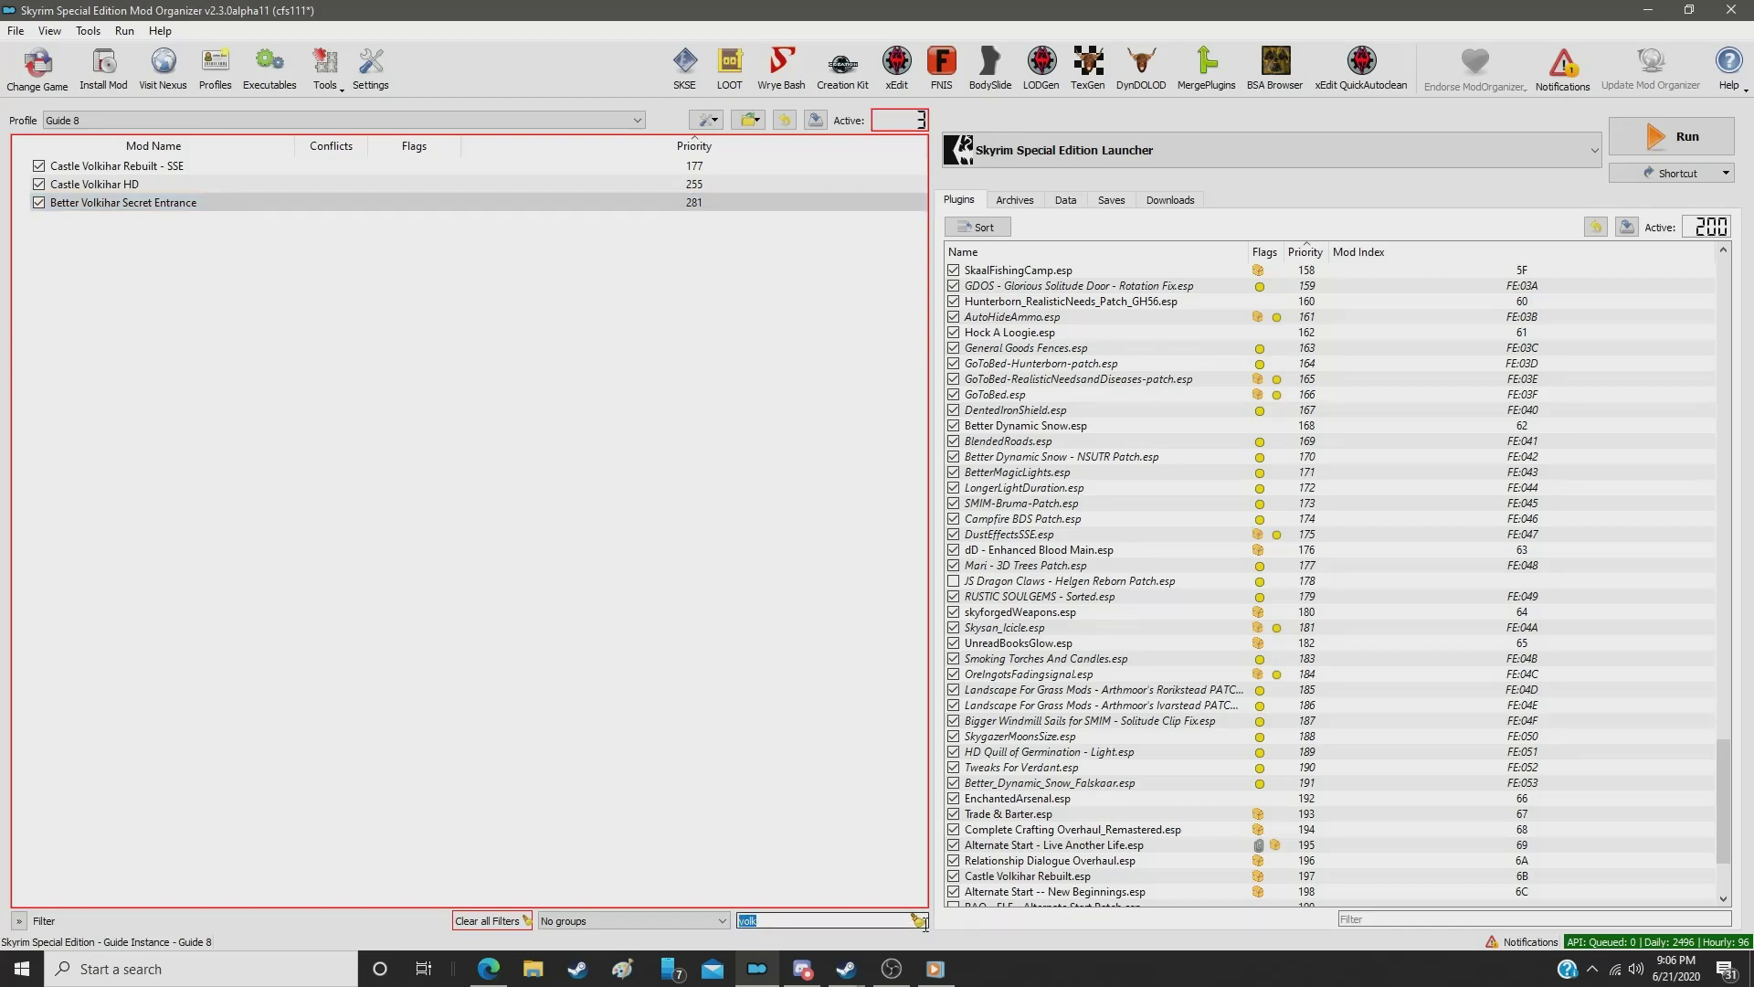
{"action": "left_click", "coordinate": [918, 920]}
{"action": "left_click_drag", "start_coordinate": [920, 192], "coordinate": [925, 556]}
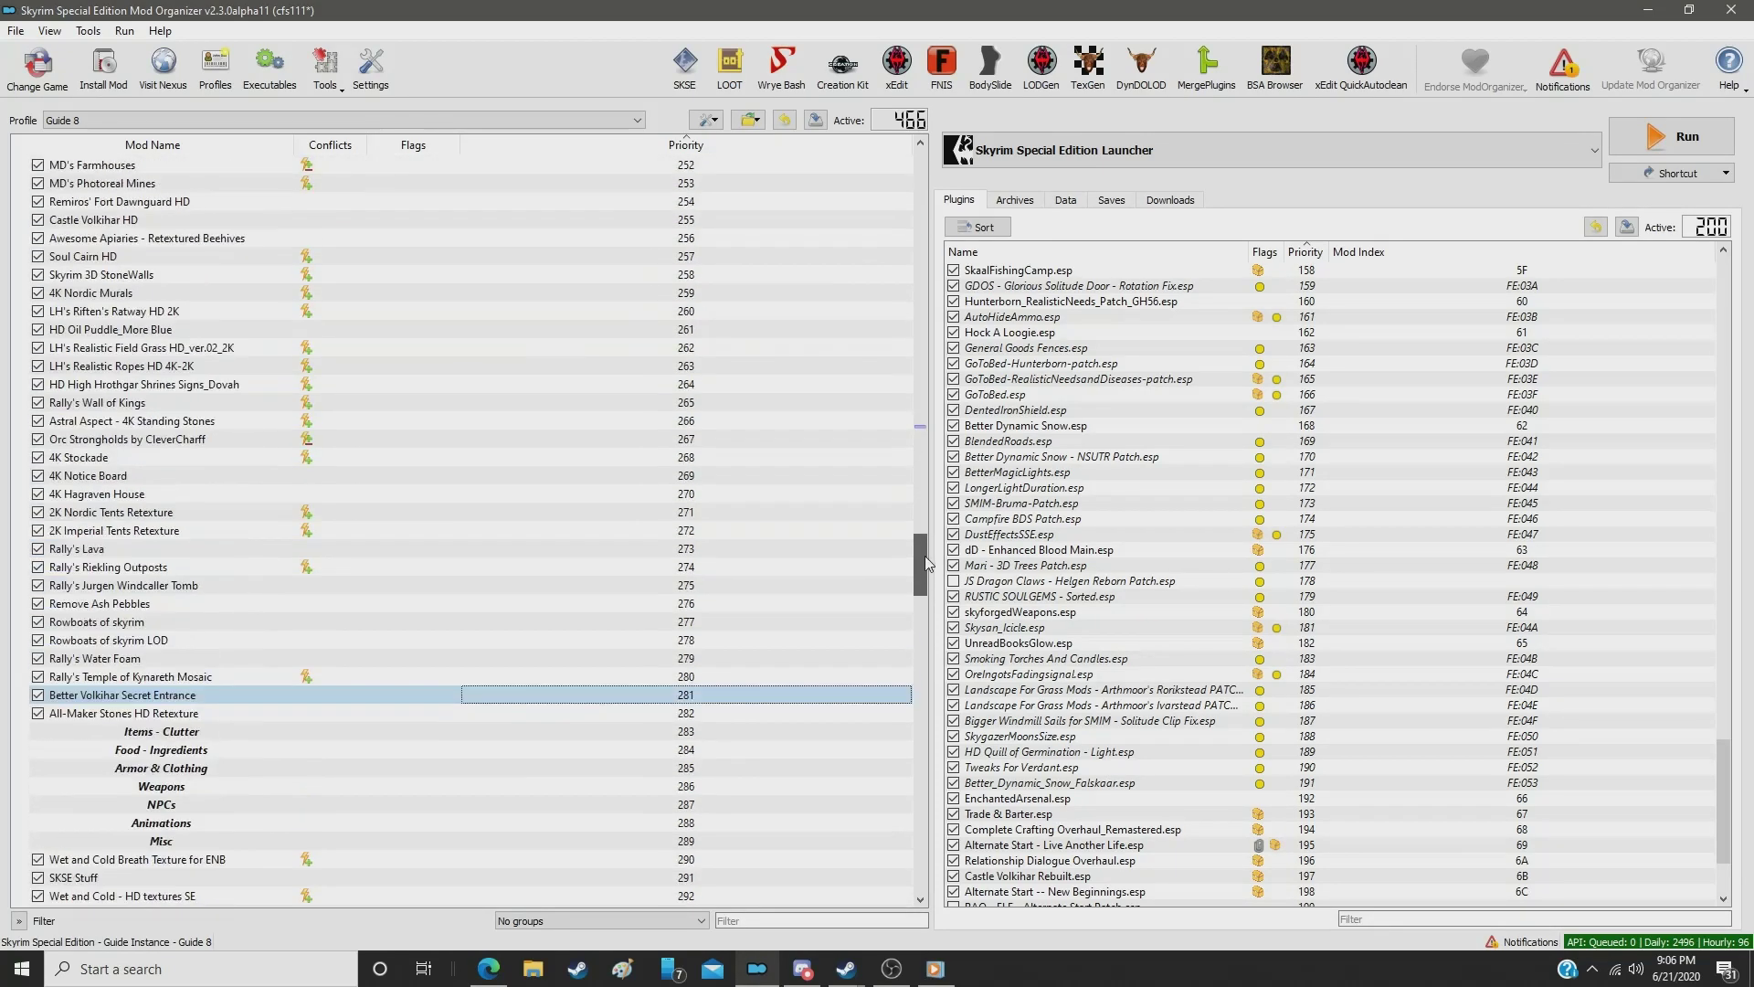
{"action": "left_click", "coordinate": [474, 734]}
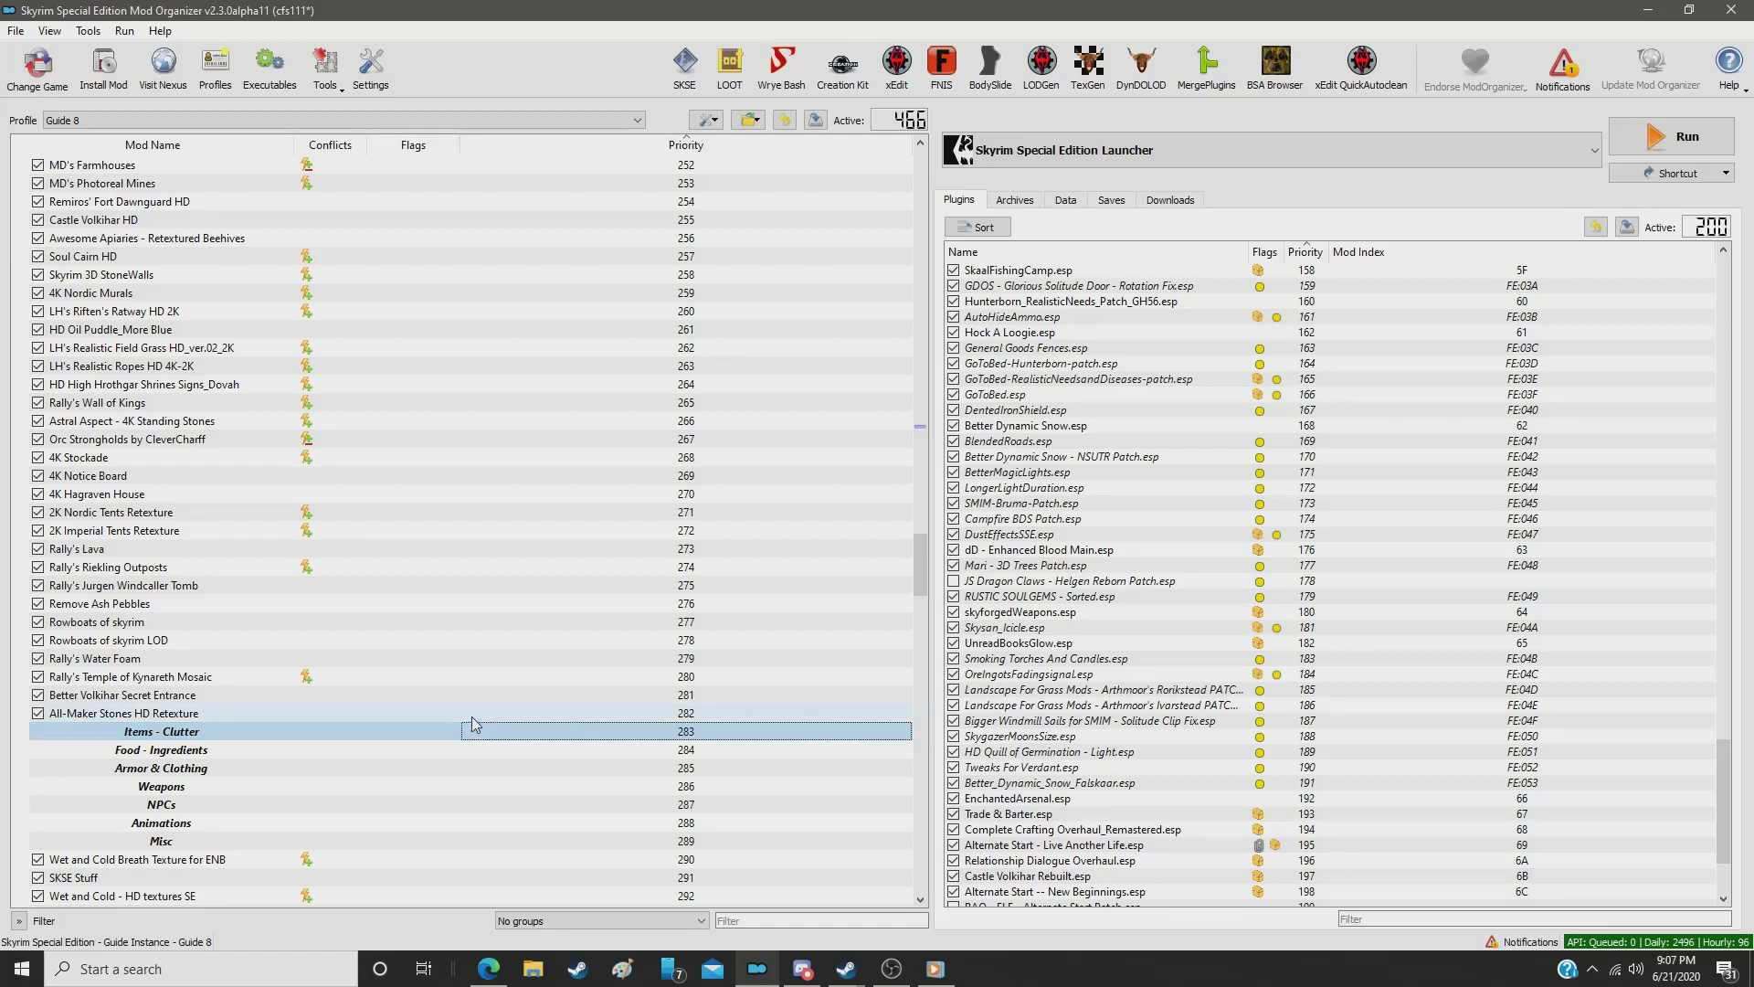
{"action": "scroll", "coordinate": [461, 718], "scroll_direction": "down", "scroll_amount": 2}
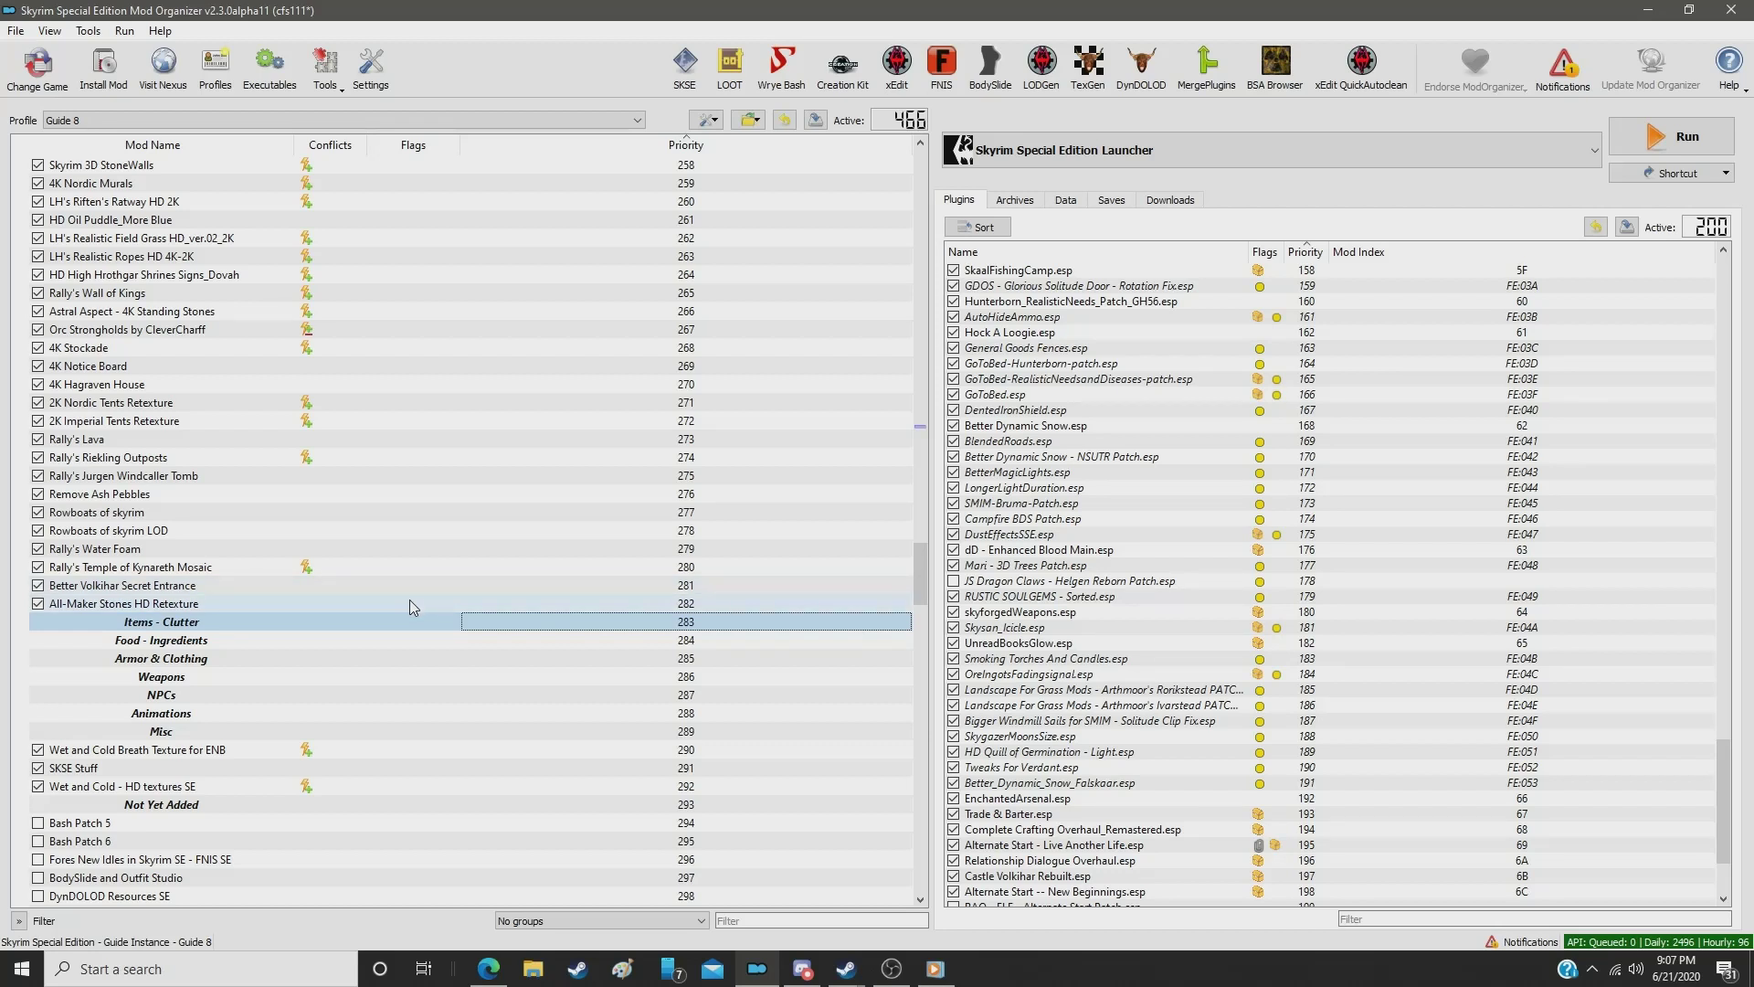
{"action": "left_click_drag", "start_coordinate": [409, 599], "coordinate": [402, 485]}
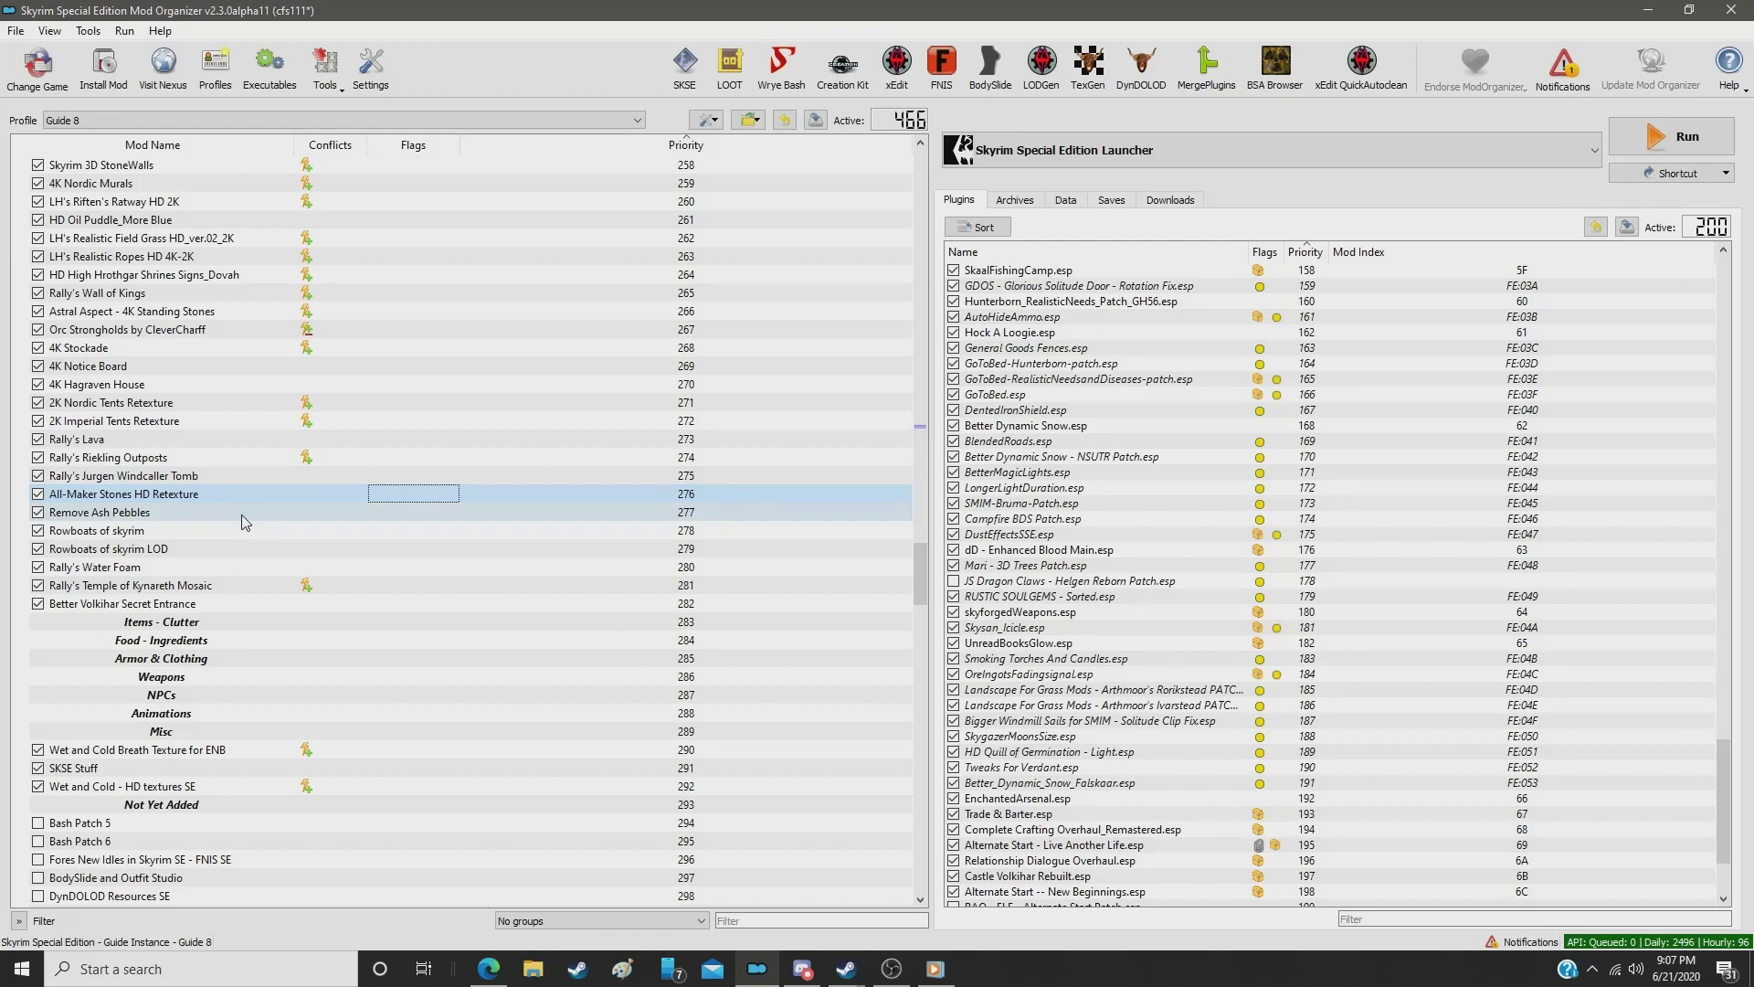
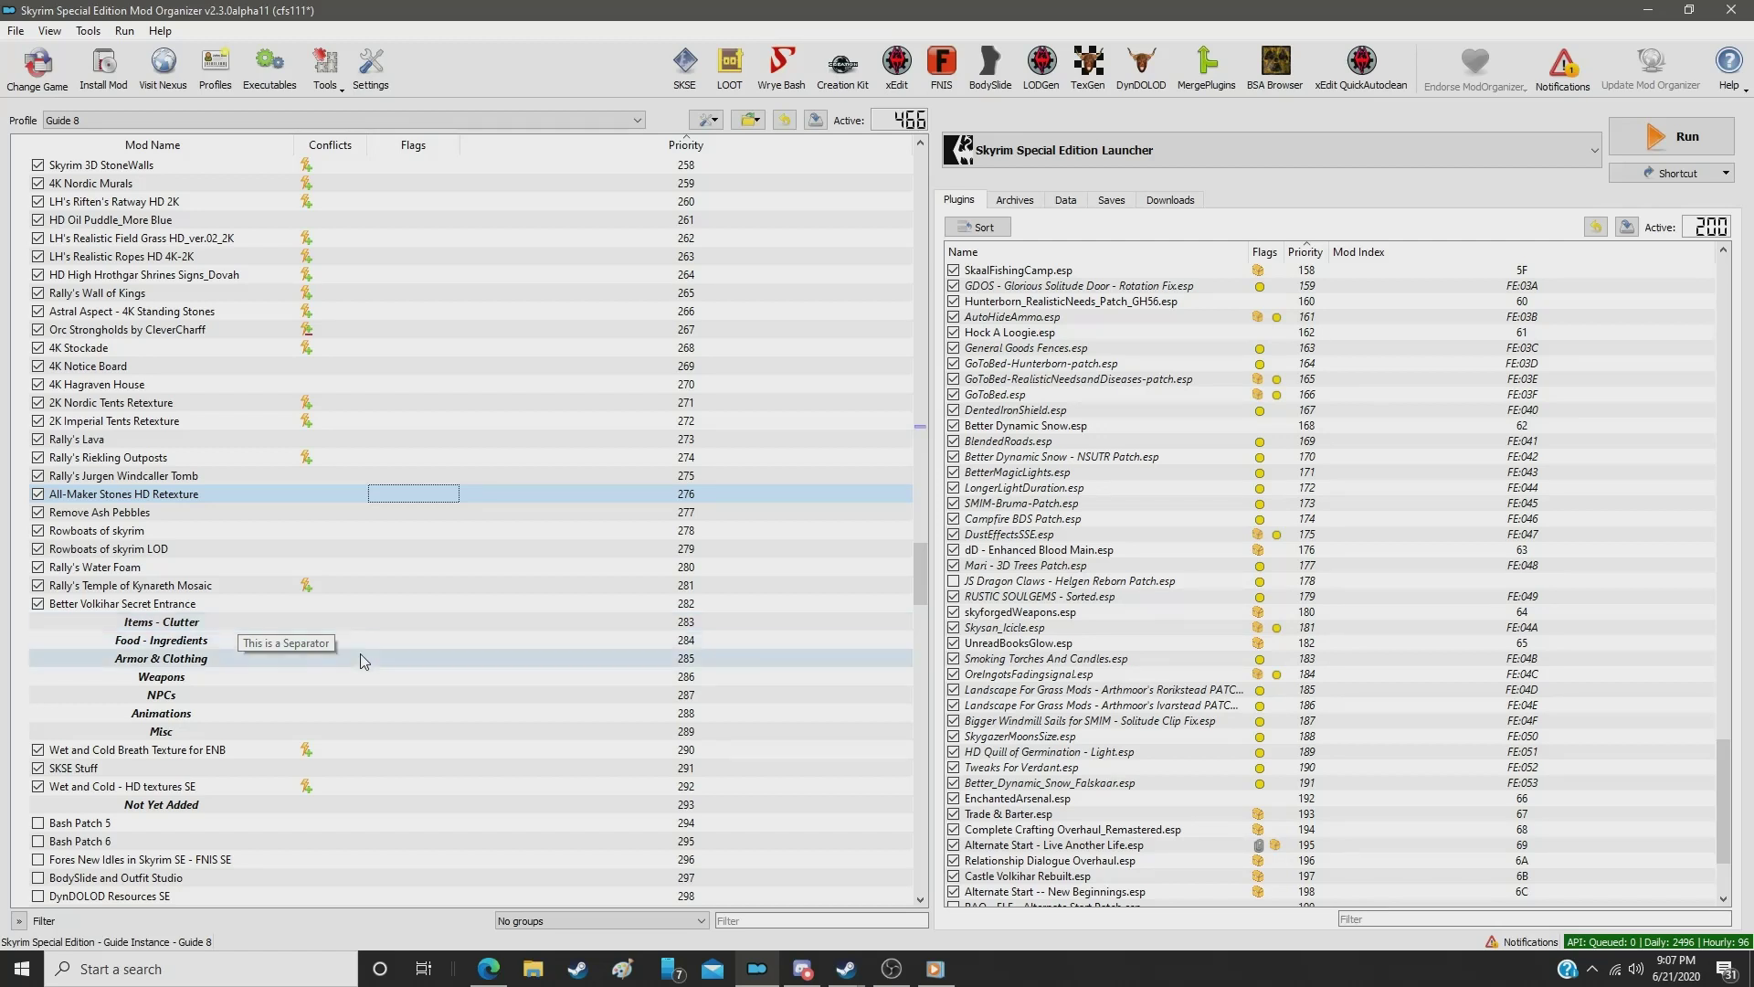
Step: Find RUSTIC FURNITURE - SPECIAL EDITION by filtering the mod list for "furnitu" and set its priority to 284
{"action": "left_click", "coordinate": [788, 926]}
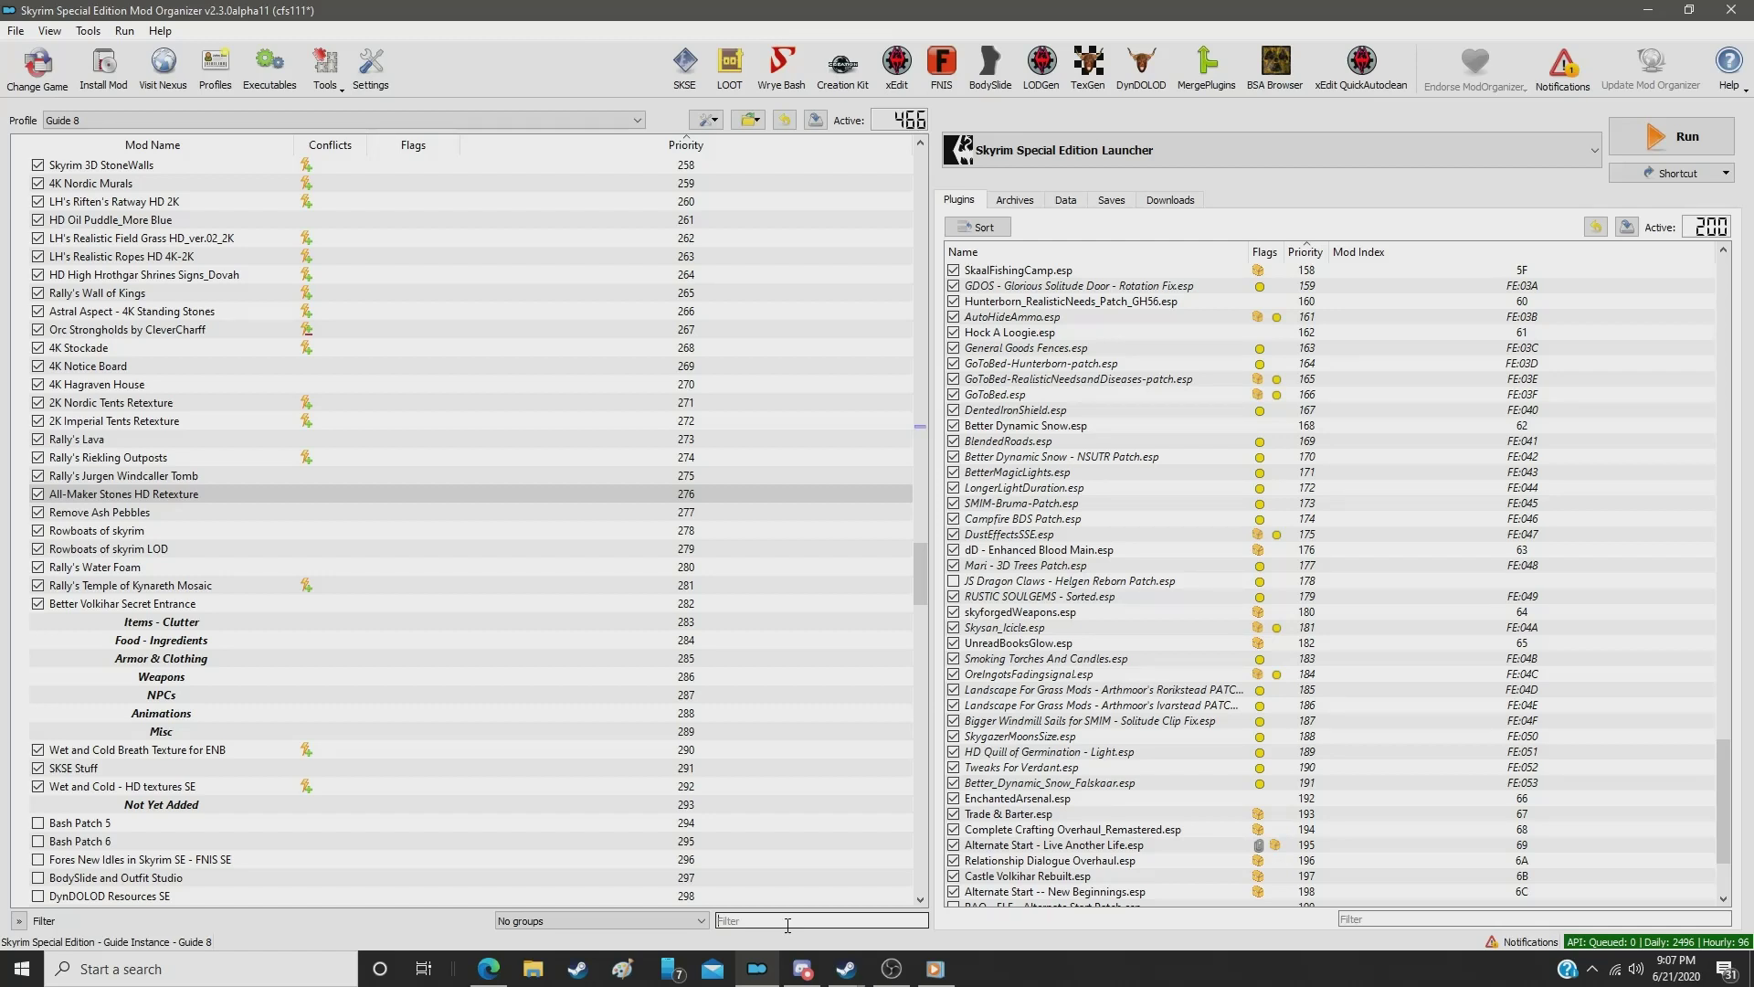
{"action": "type", "text": "furnitu"}
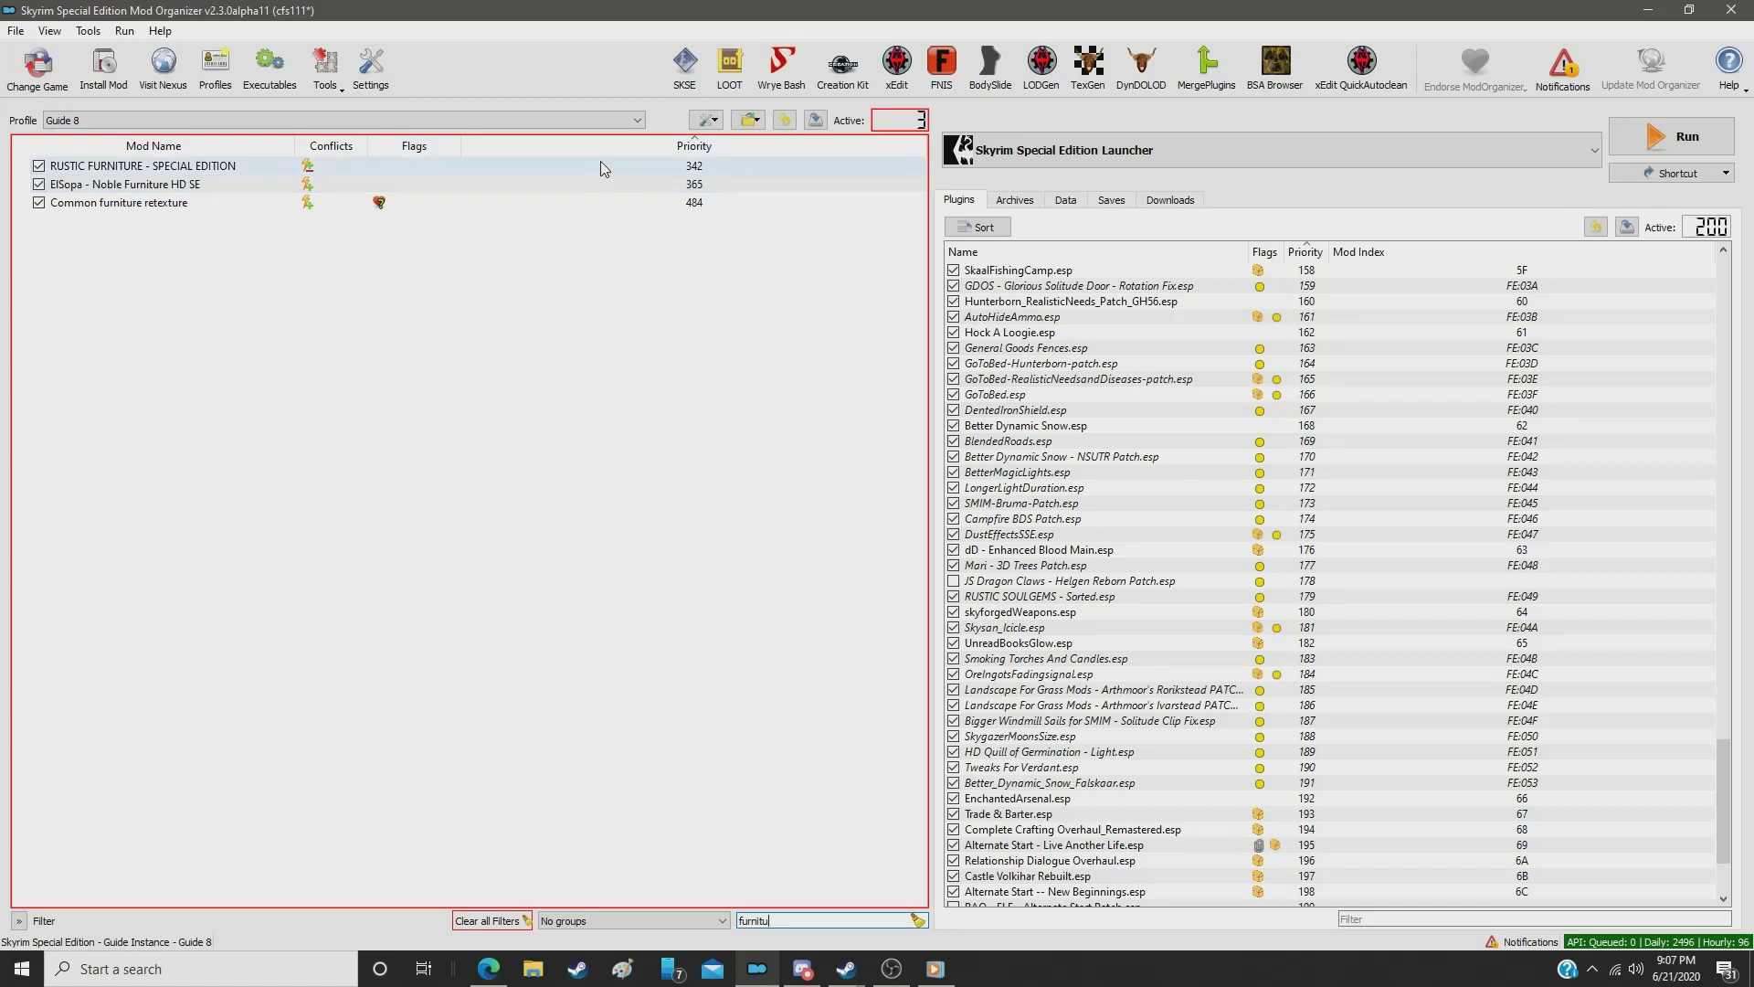
{"action": "left_click", "coordinate": [694, 169]}
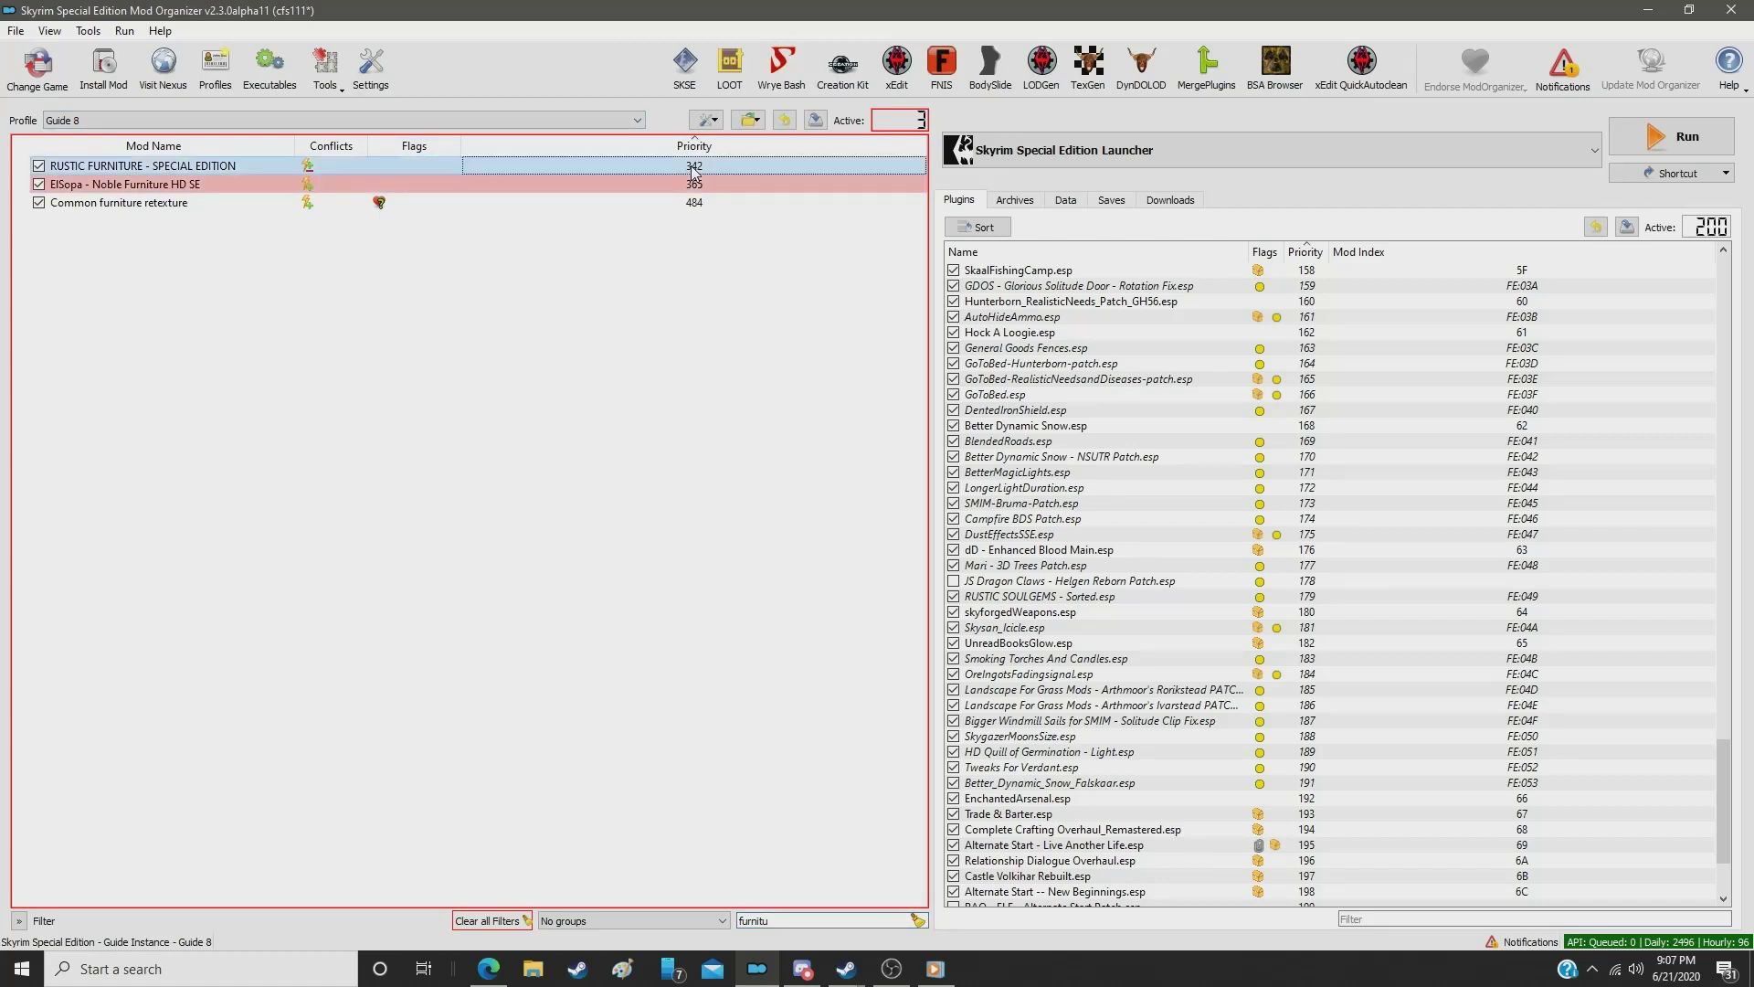
{"action": "left_click", "coordinate": [694, 167]}
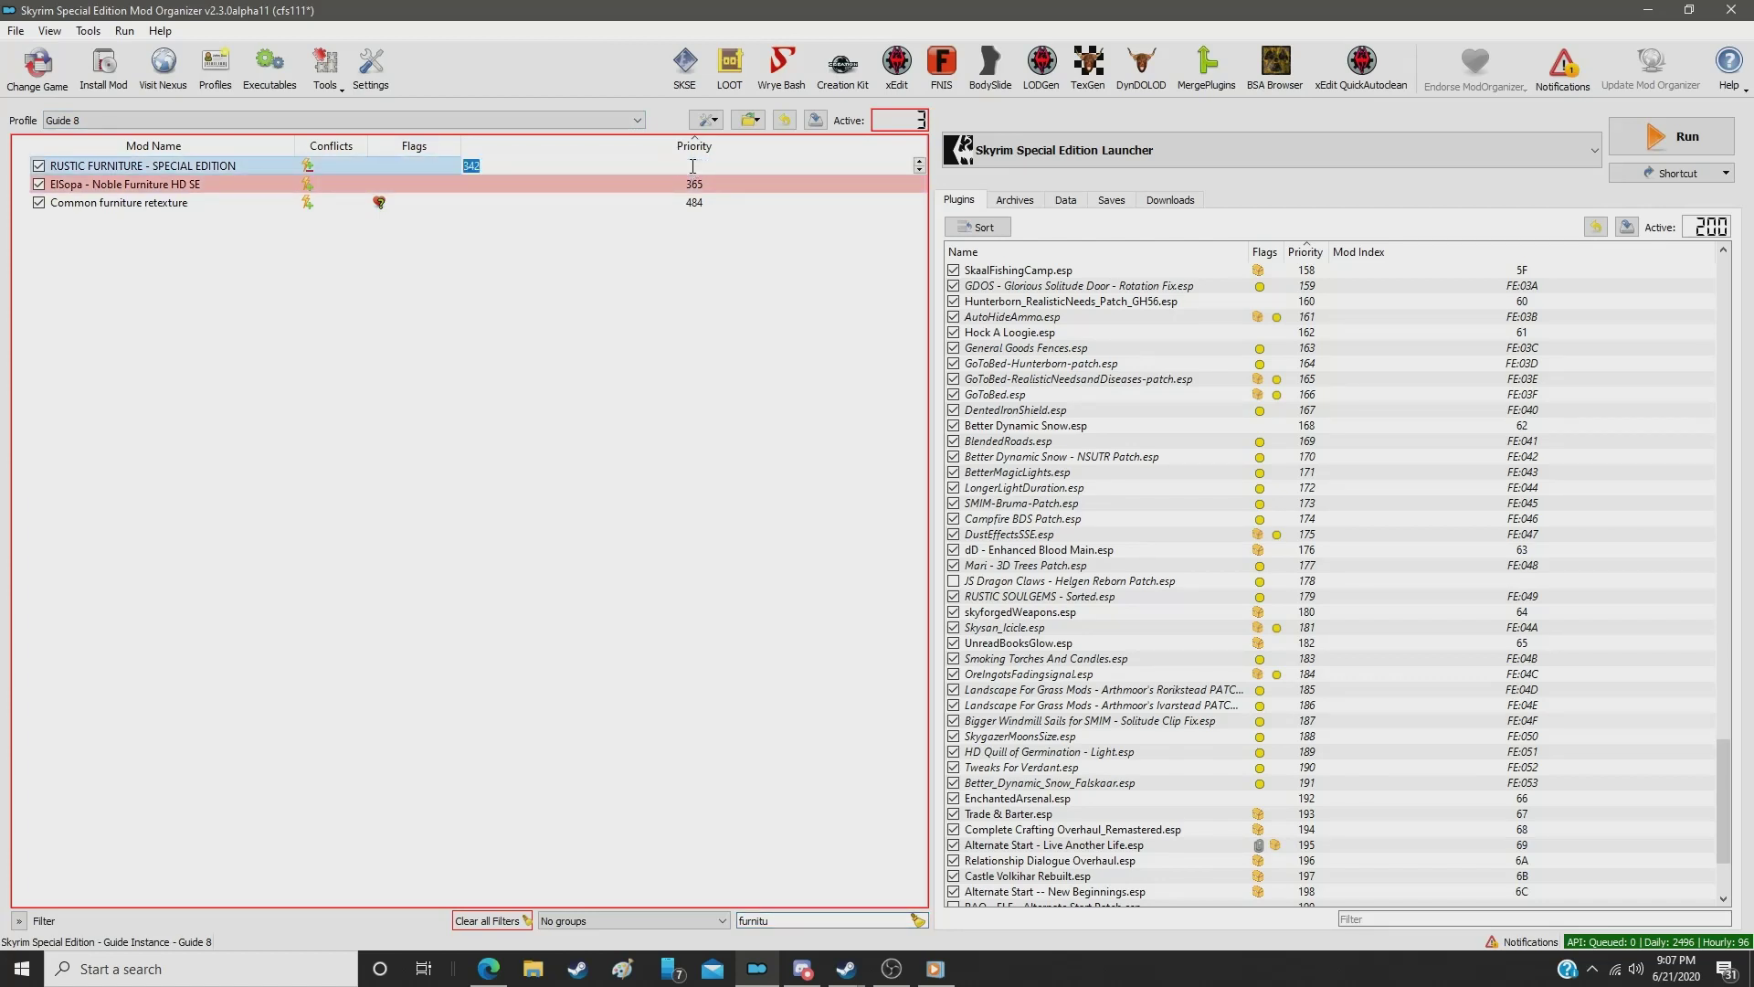
{"action": "type", "text": "284"}
{"action": "key", "text": "Return"}
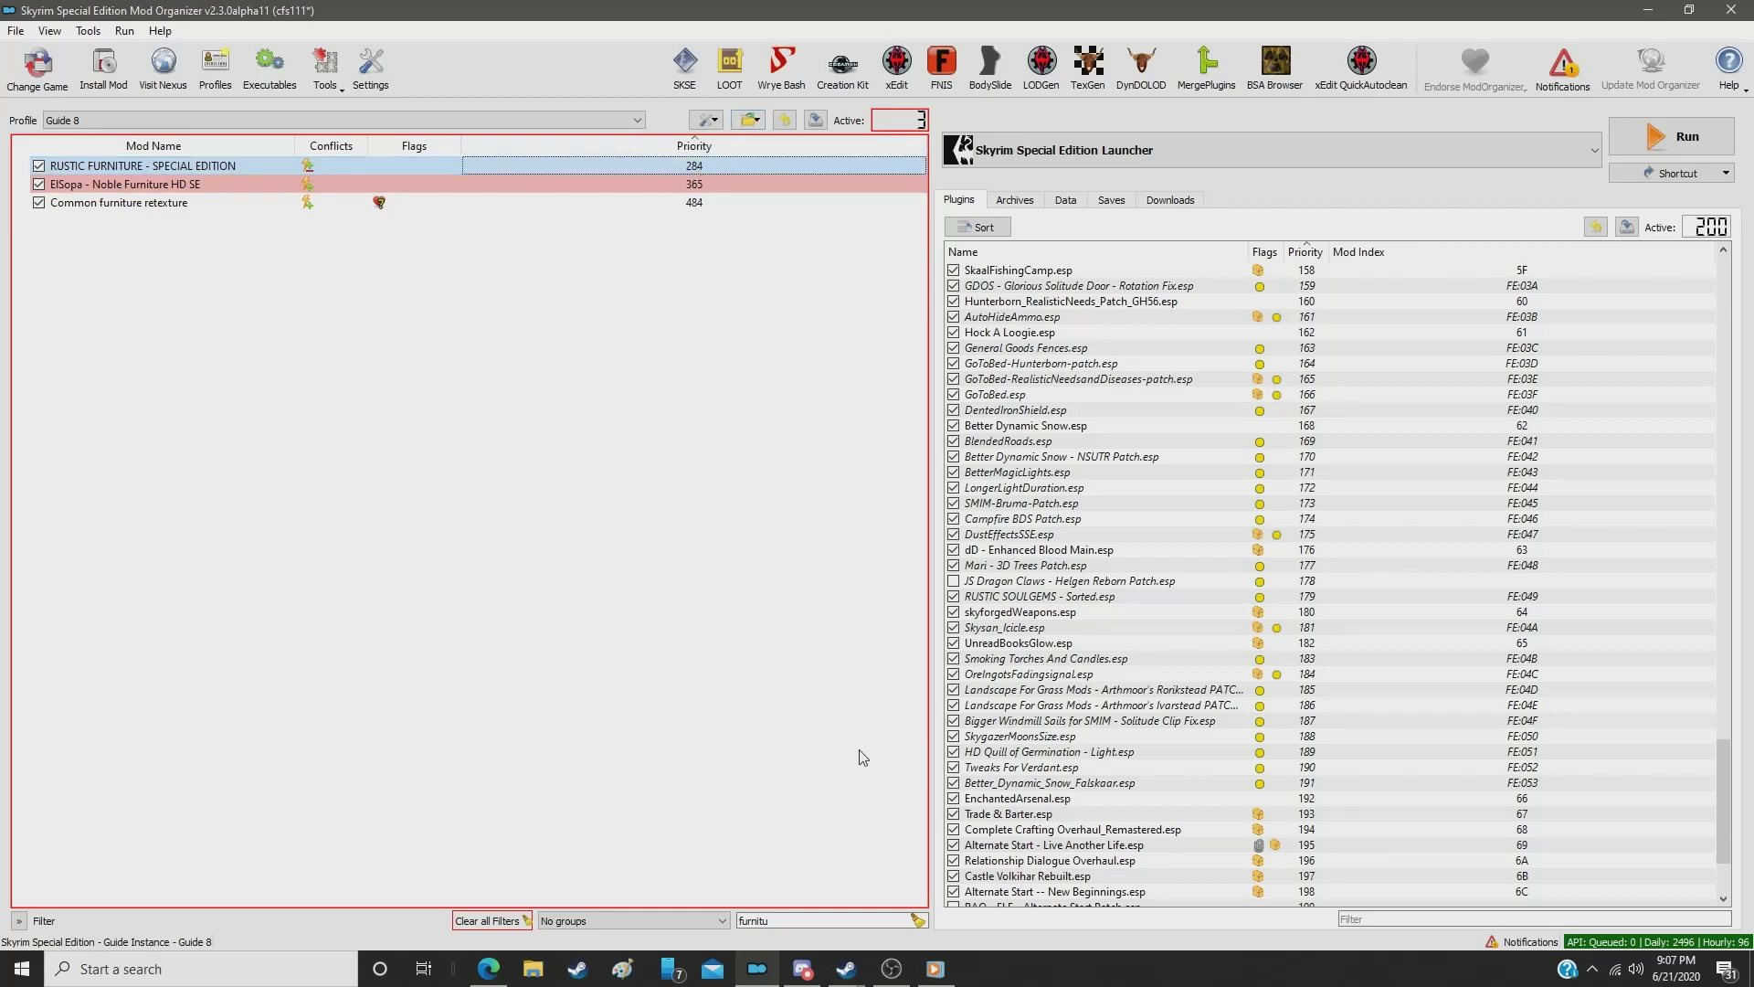
Step: Set the priority of ElSopa - Noble Furniture HD SE to 285
{"action": "double_click", "coordinate": [854, 918]}
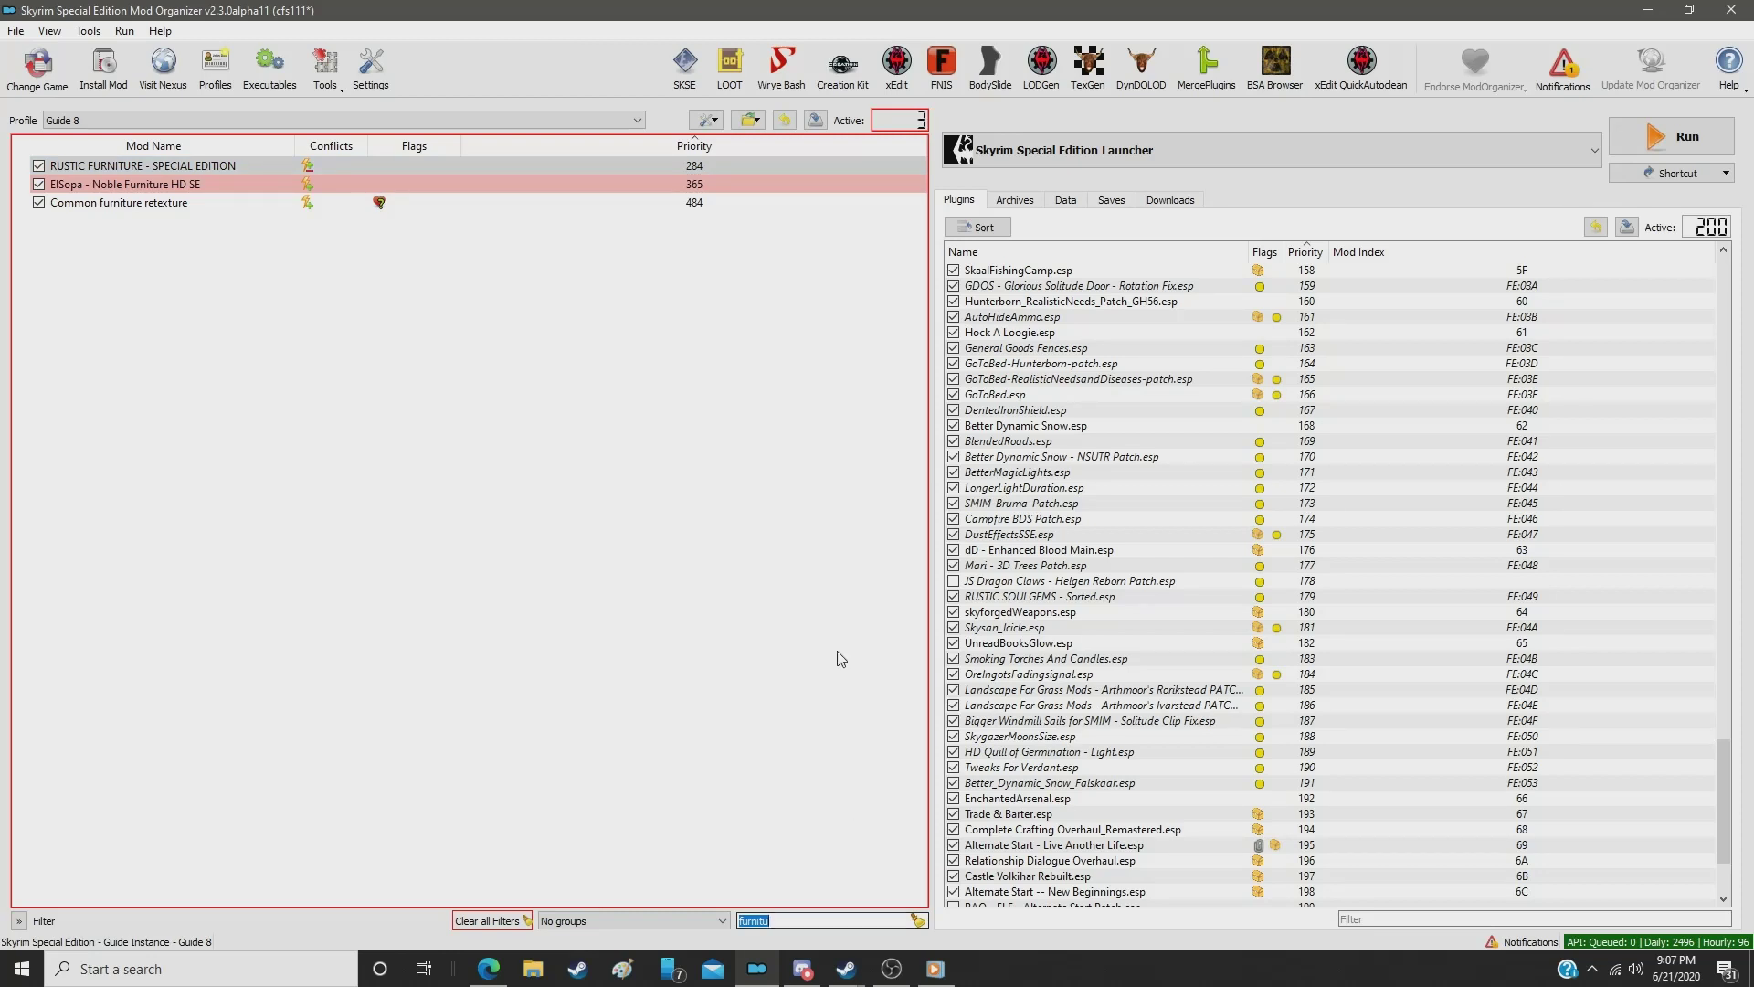
{"action": "left_click", "coordinate": [694, 186]}
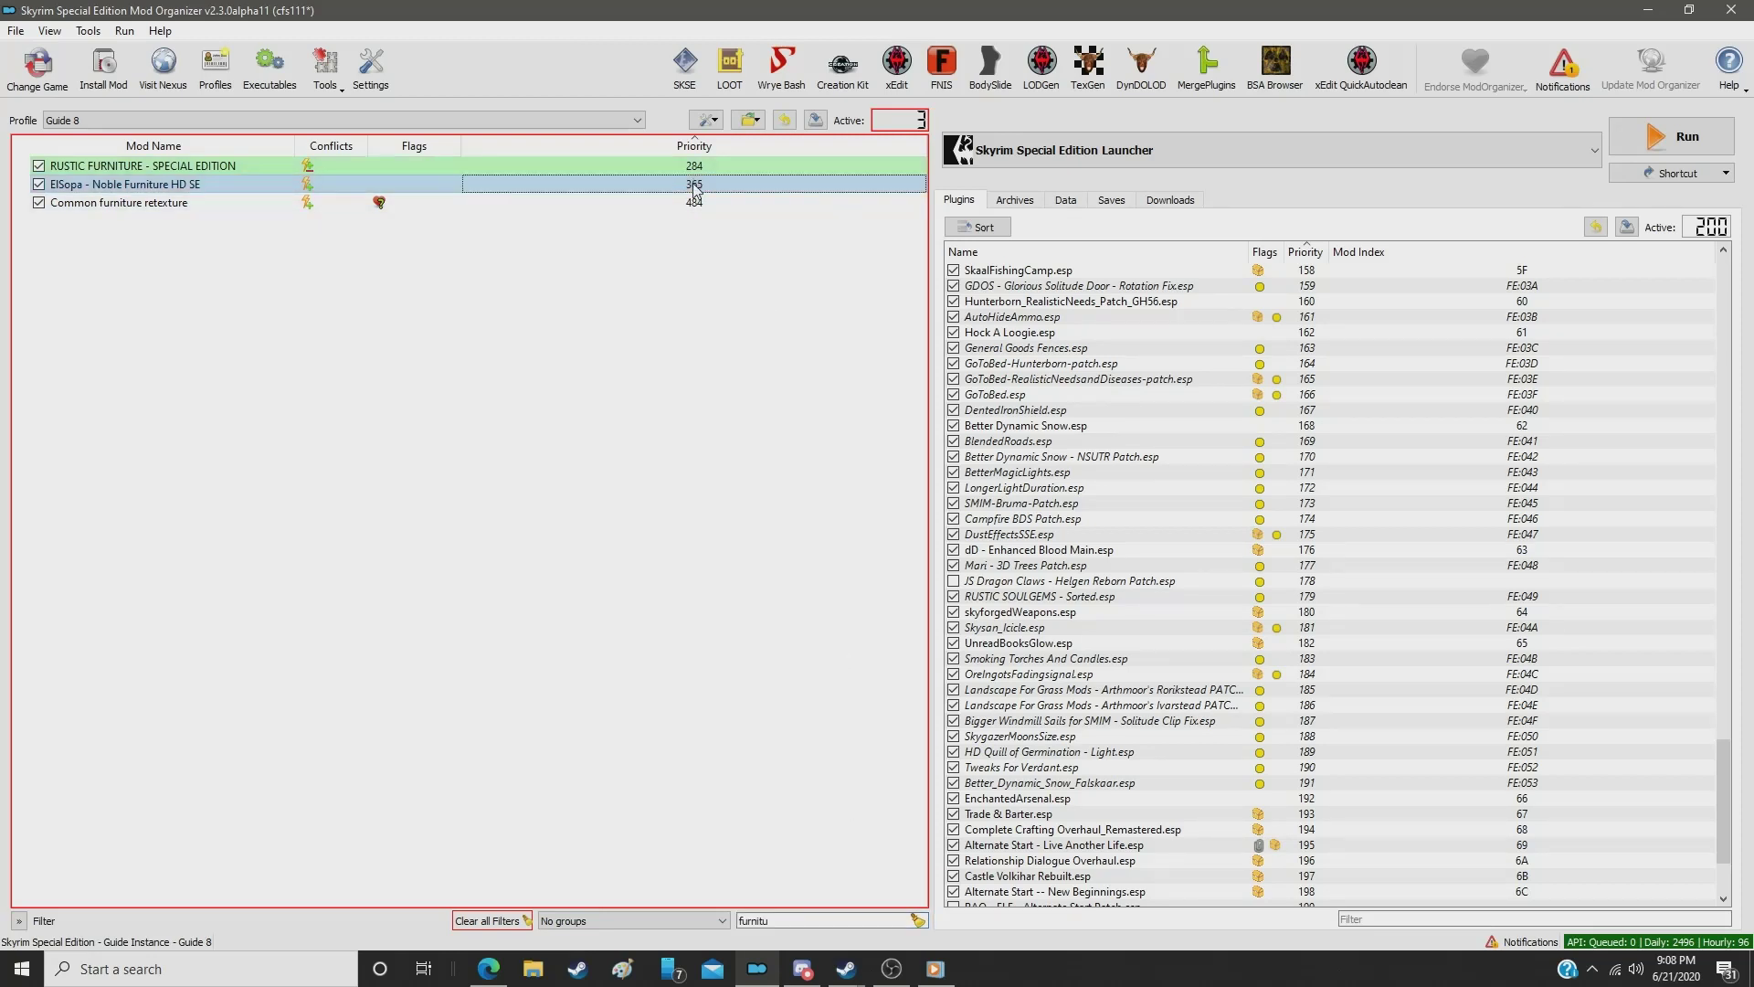
{"action": "left_click", "coordinate": [695, 185]}
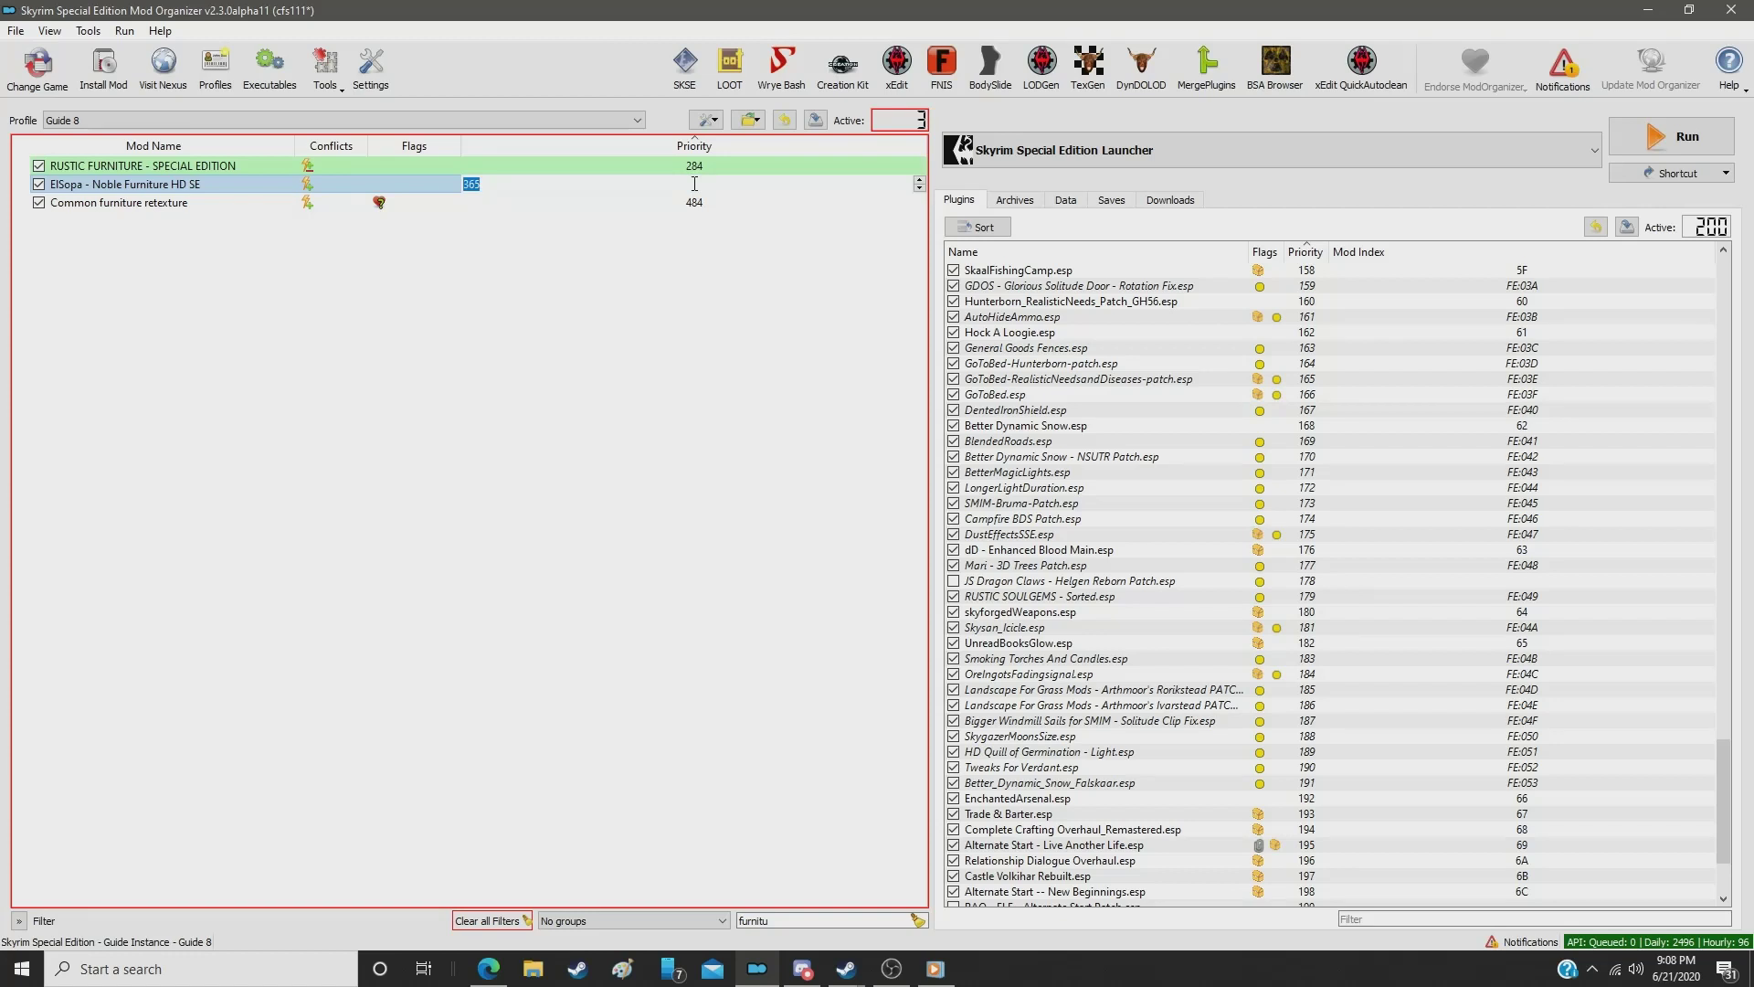
{"action": "type", "text": "1"}
{"action": "type", "text": "285"}
{"action": "key", "text": "Return"}
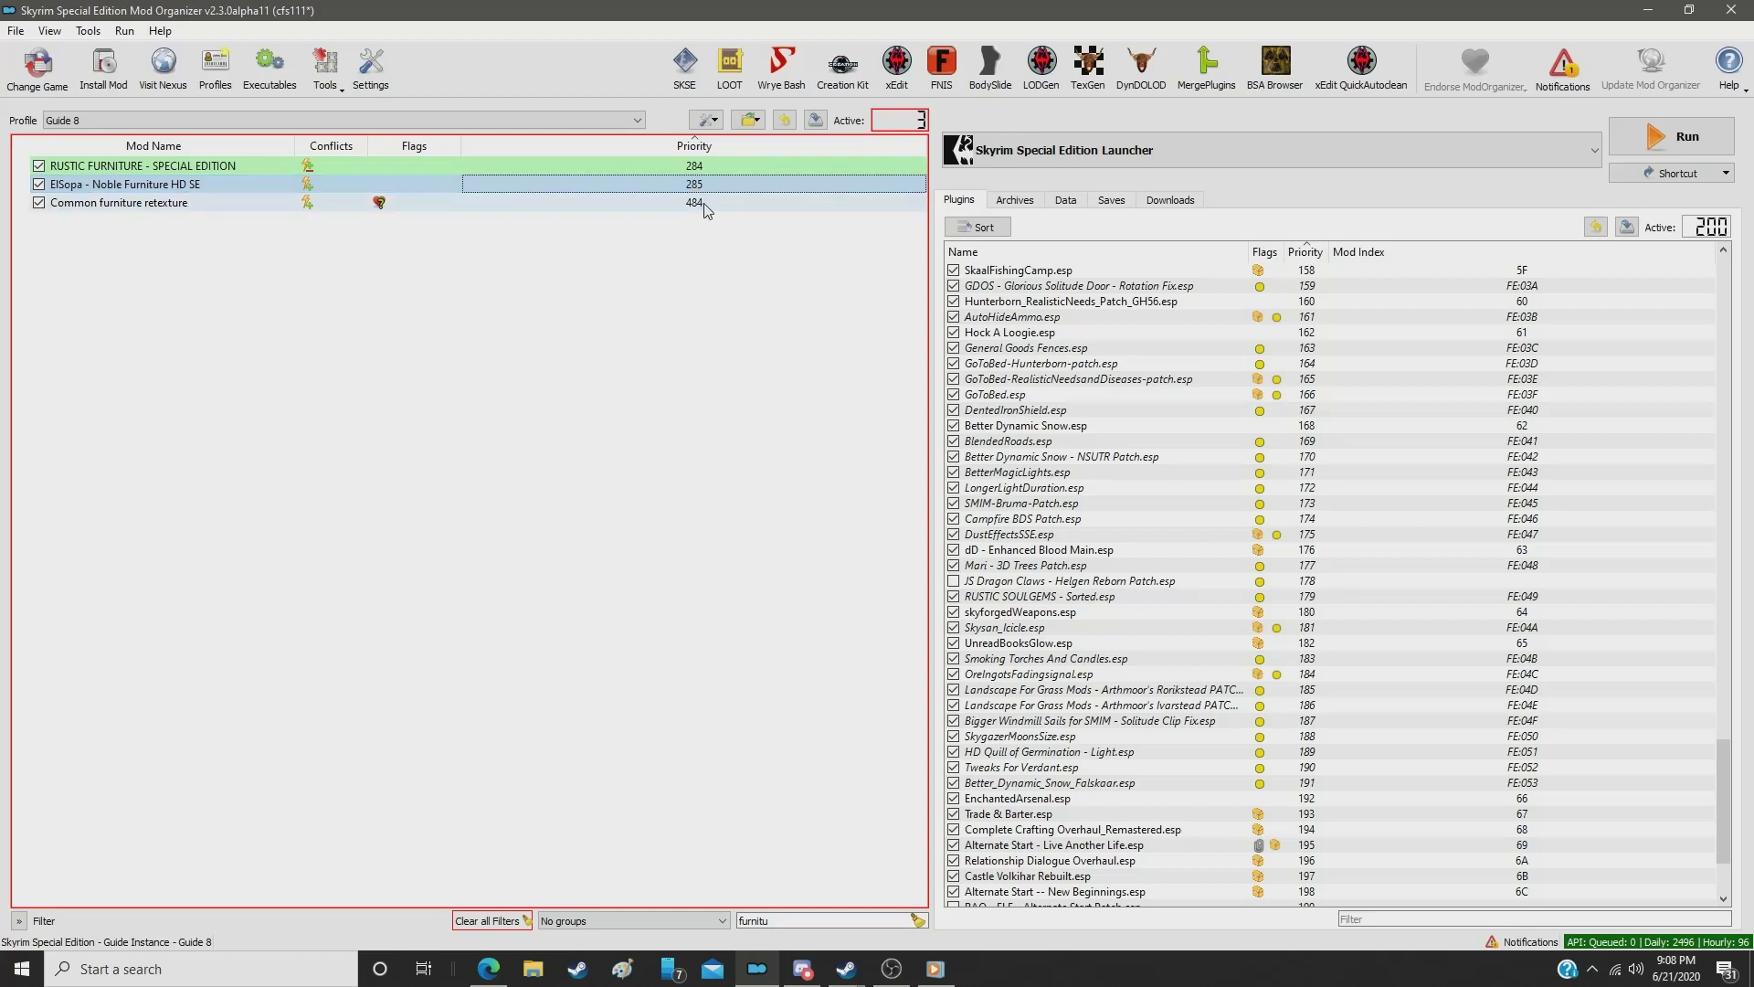
Step: Find RUSTIC CLUTTER COLLECTION - Special Edition by filtering the mod list for "clutter" and set its priority to 286
{"action": "double_click", "coordinate": [784, 919]}
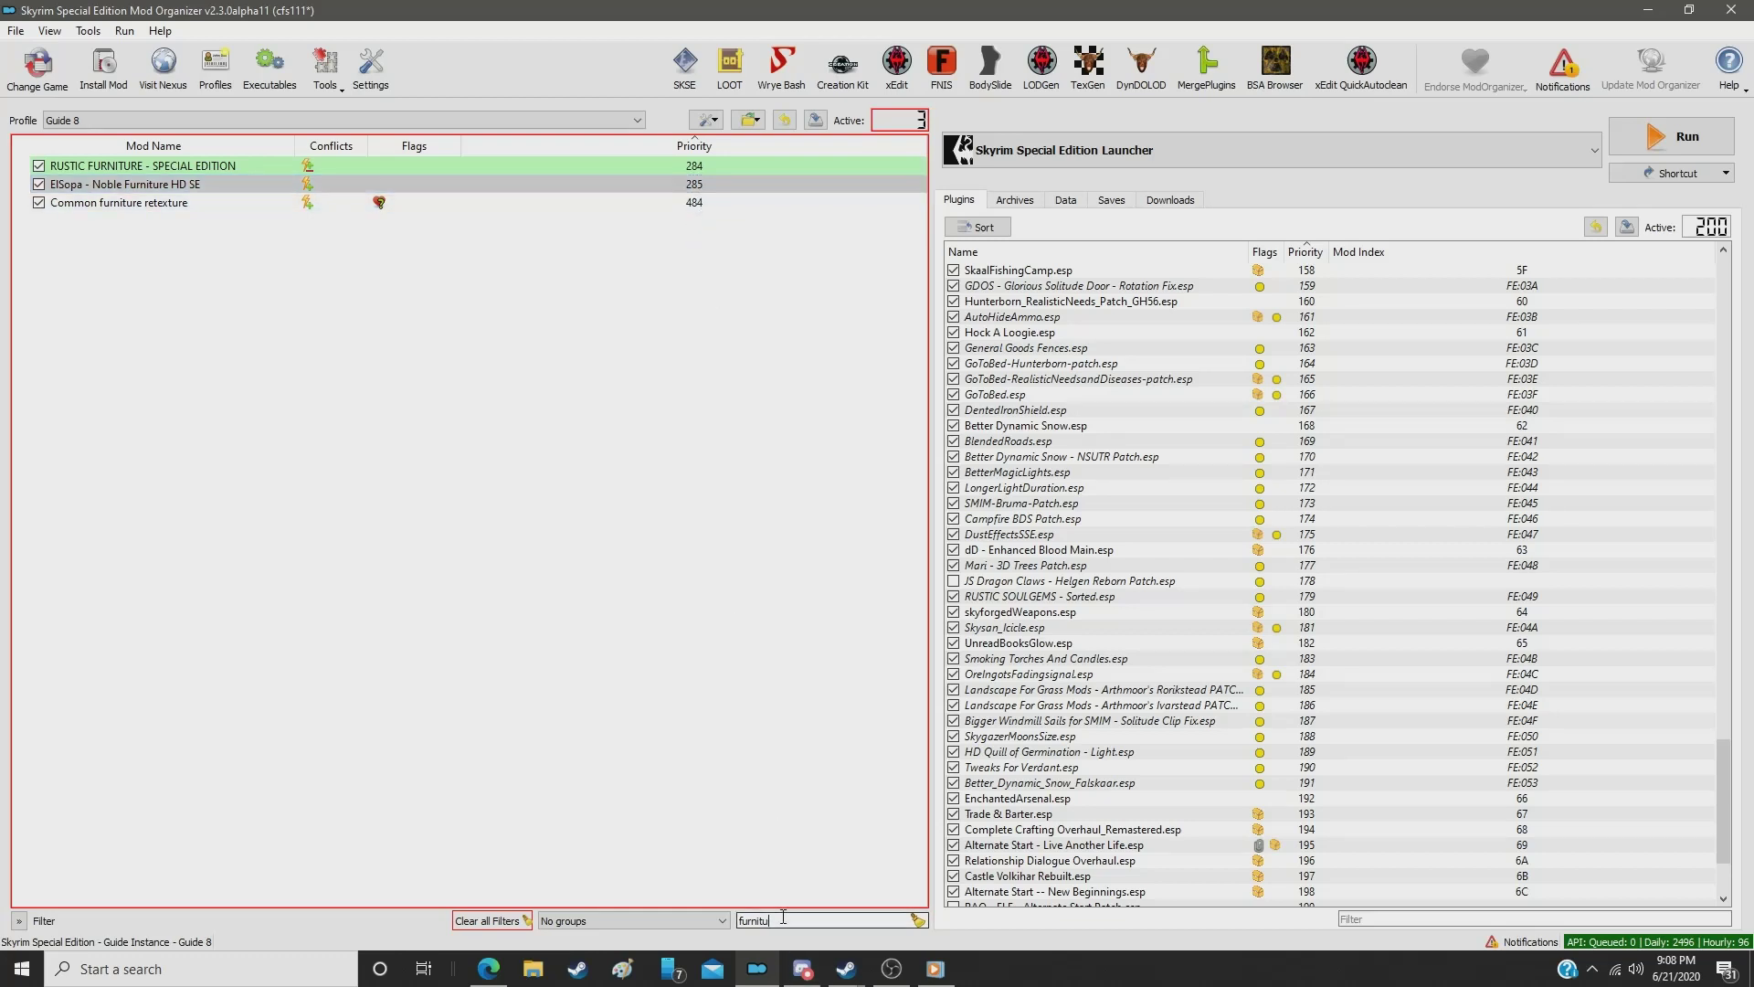
{"action": "type", "text": "clut"}
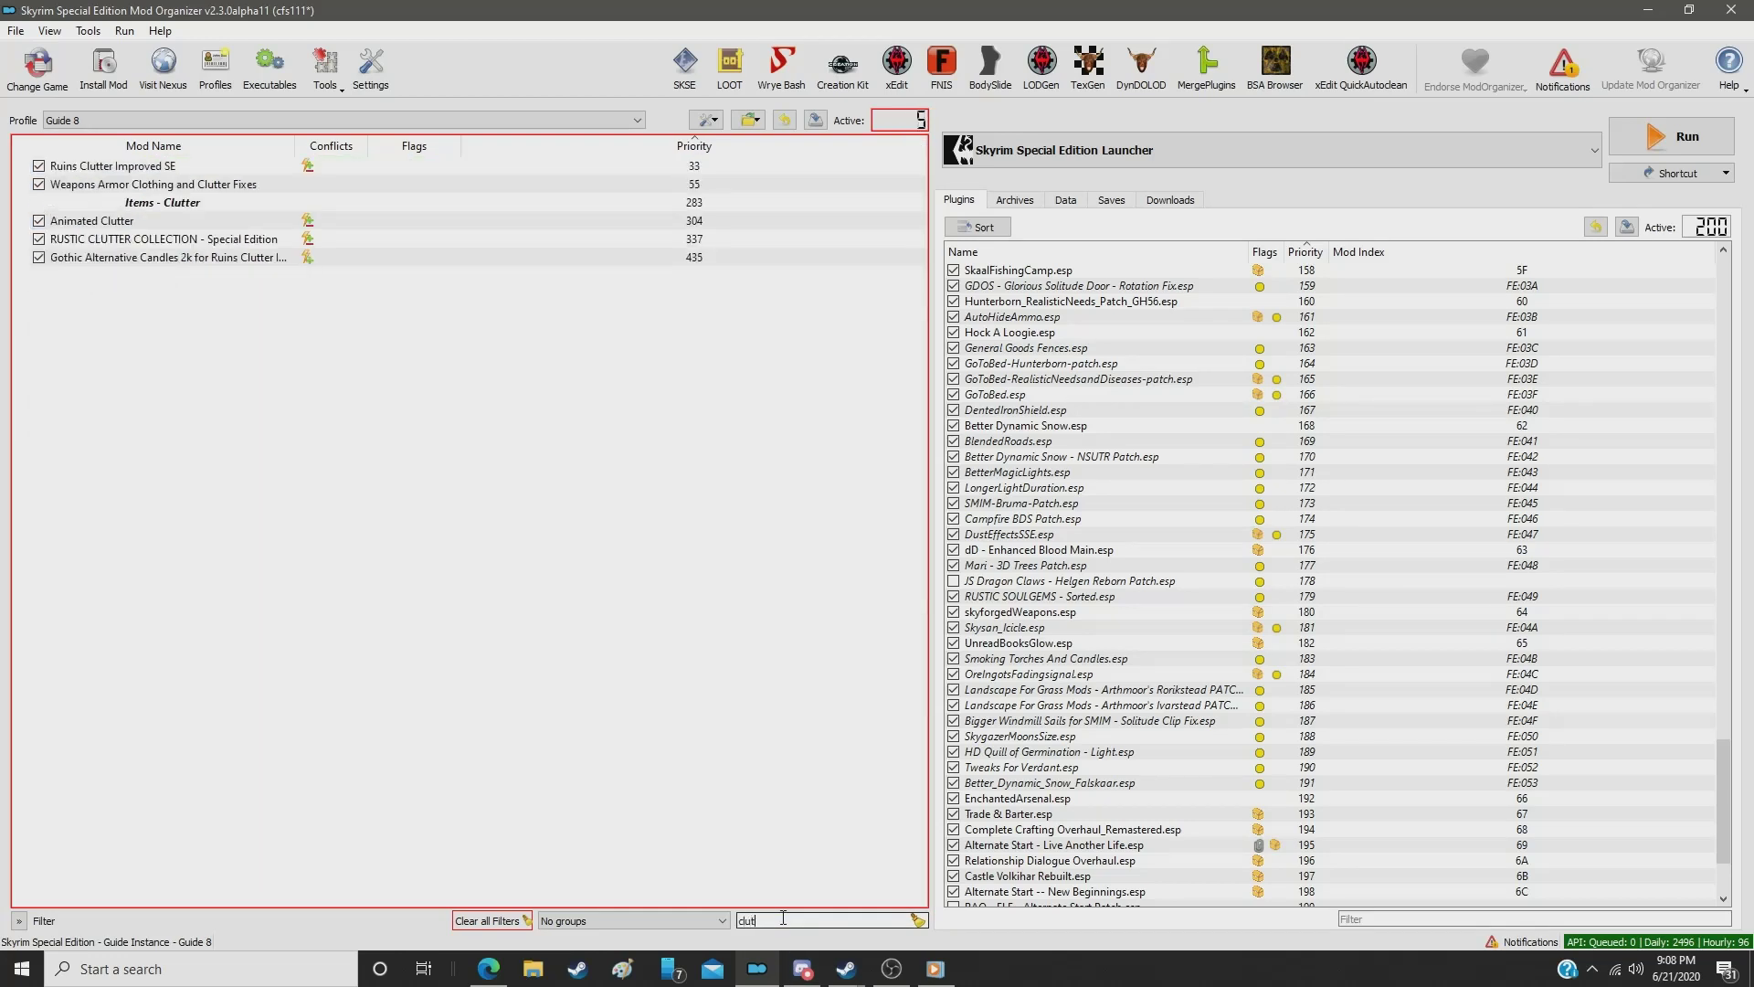
{"action": "type", "text": "ter"}
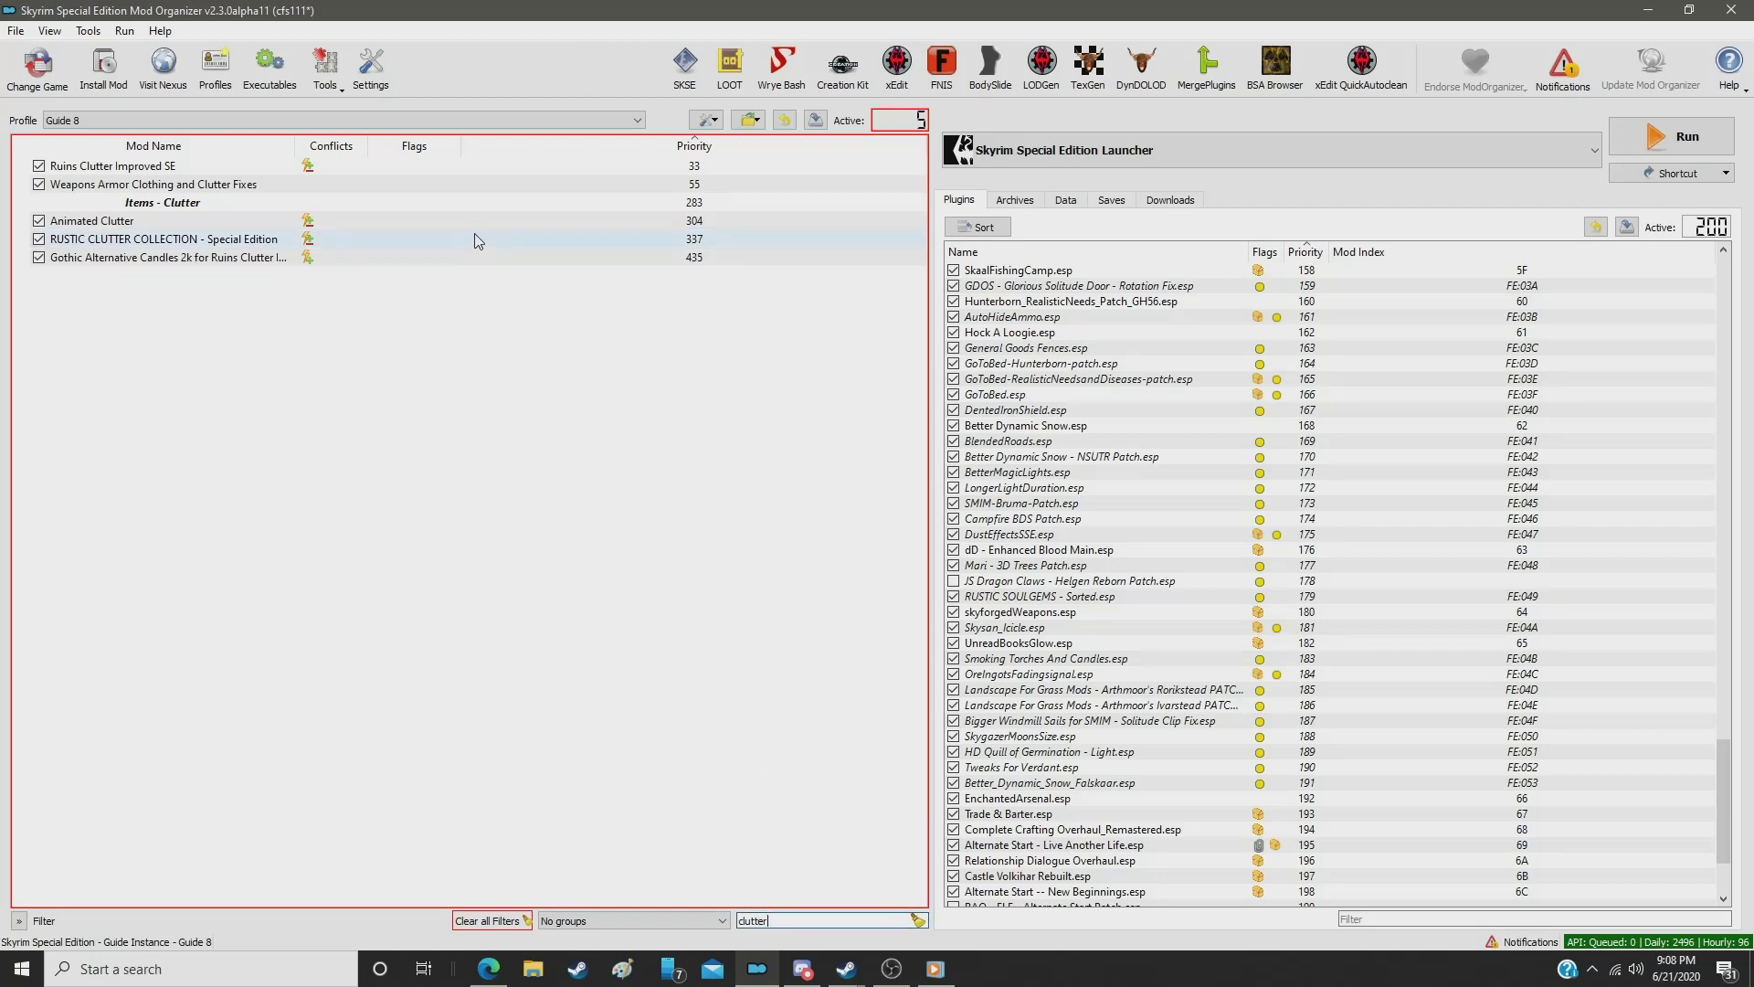
{"action": "left_click", "coordinate": [694, 243]}
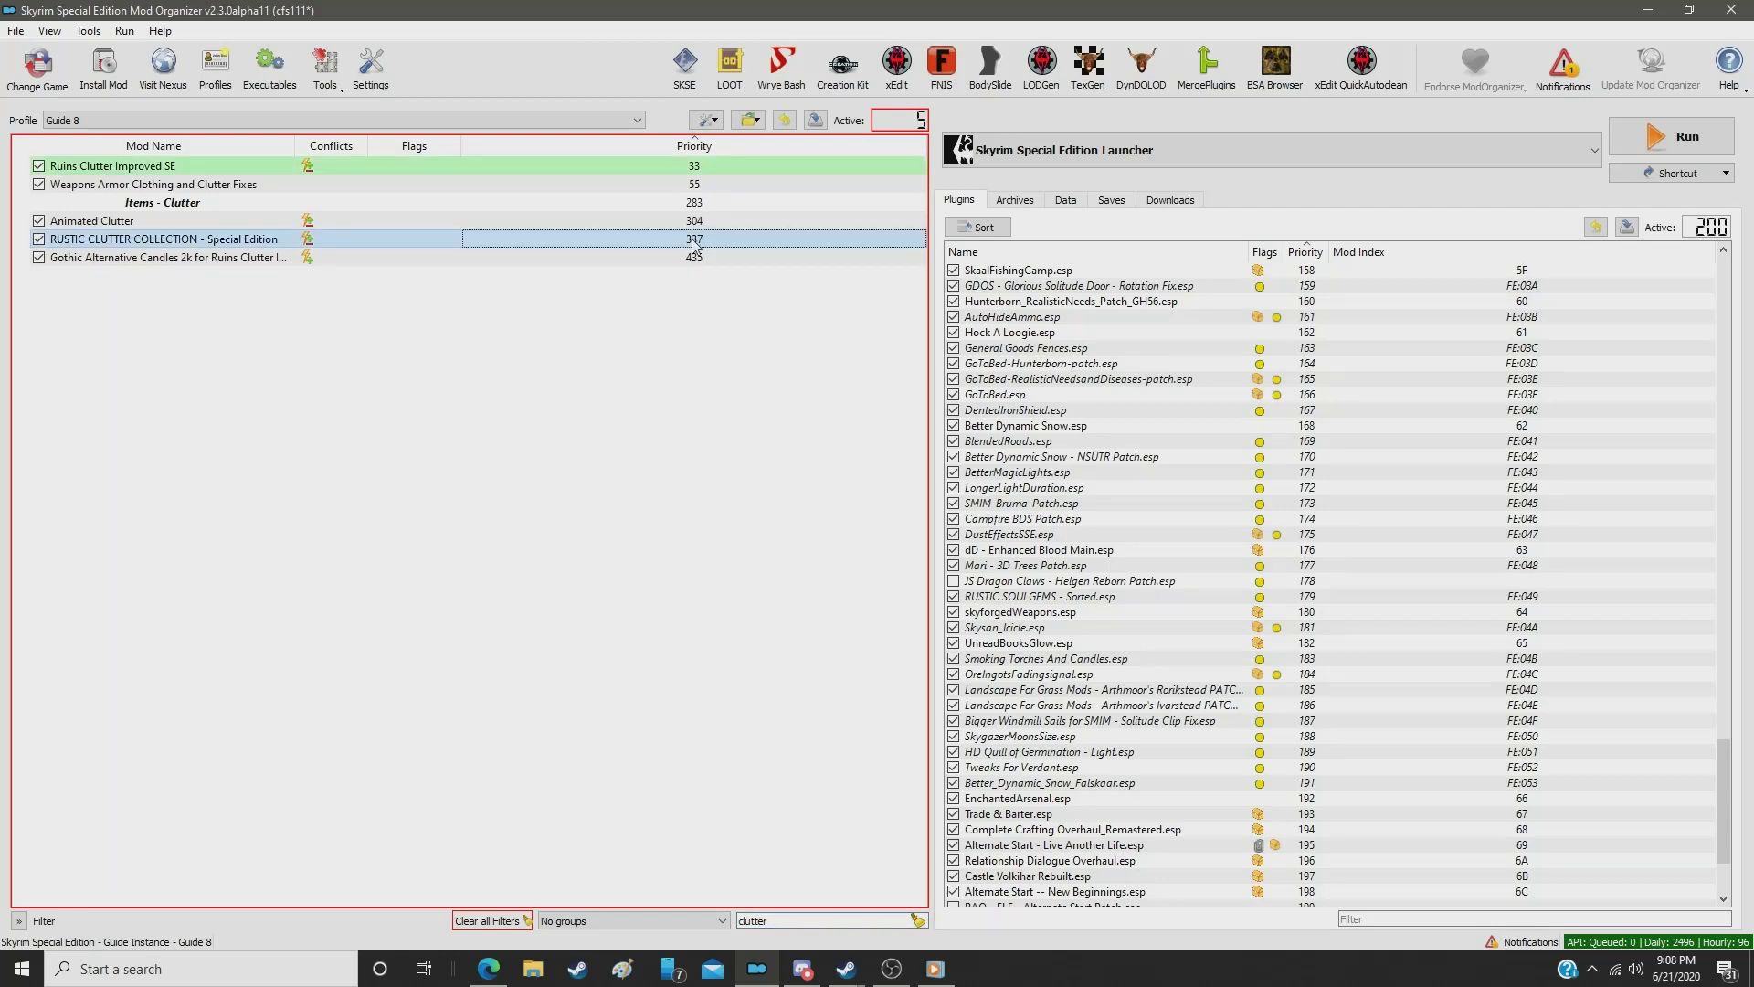
{"action": "double_click", "coordinate": [694, 240]}
{"action": "type", "text": "286"}
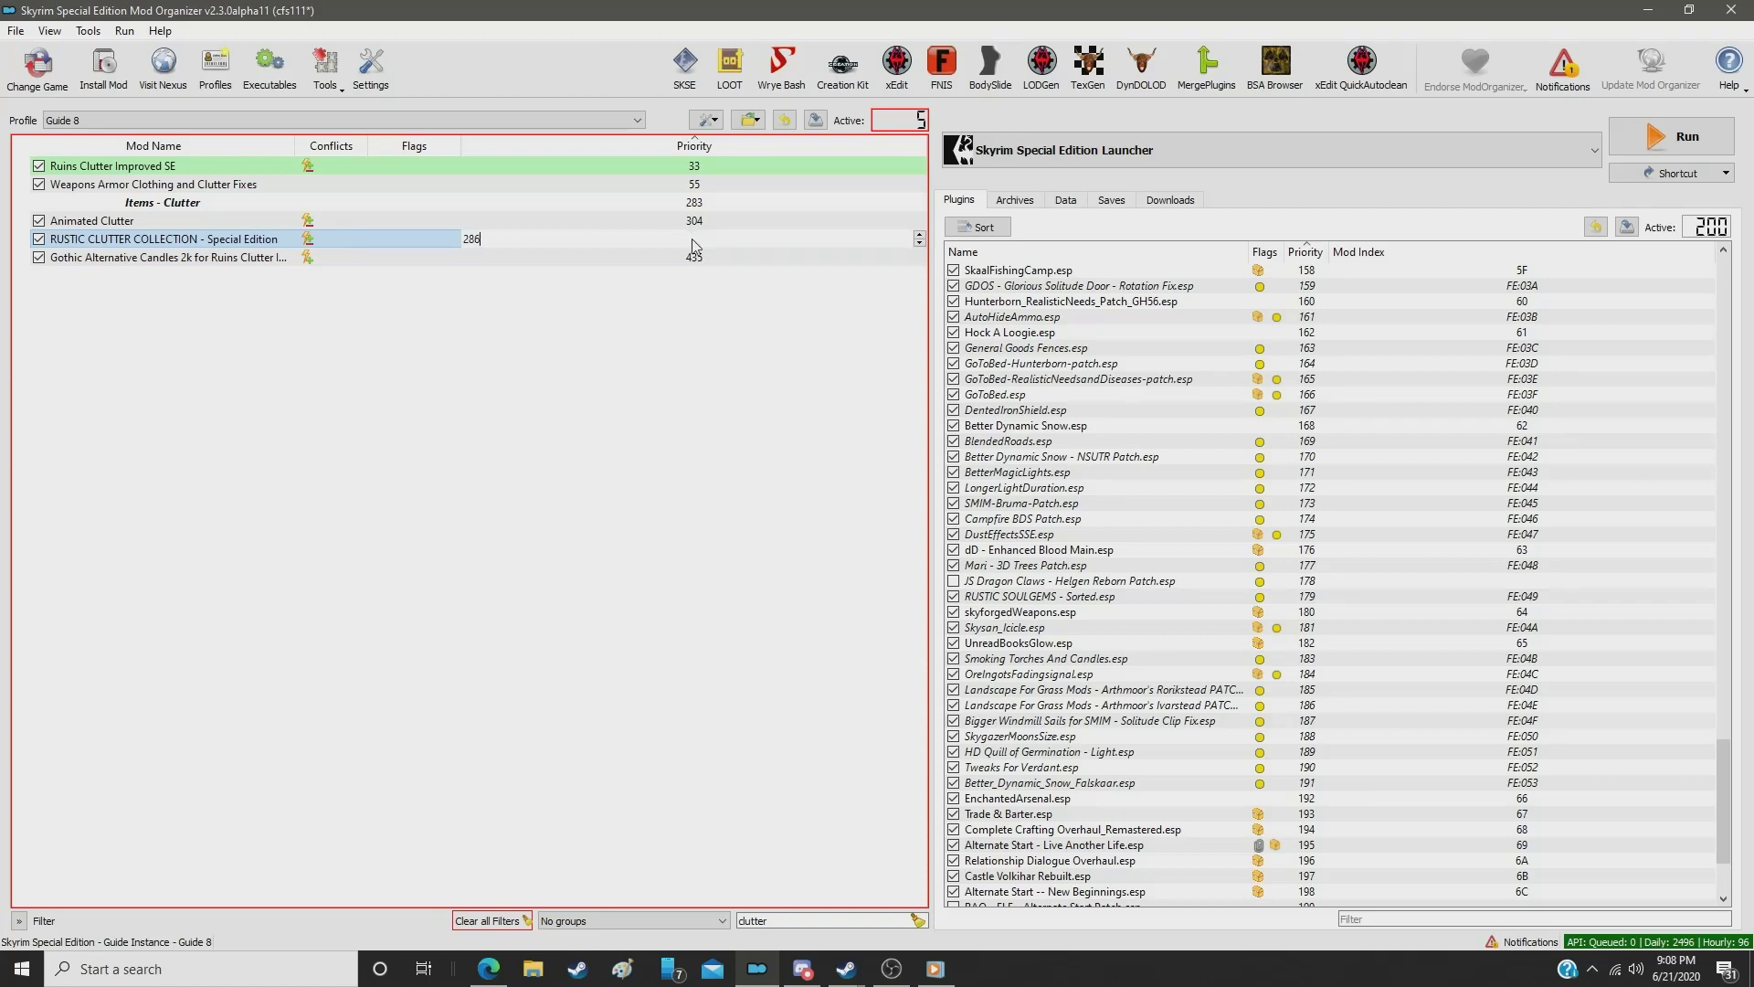
{"action": "key", "text": "Return"}
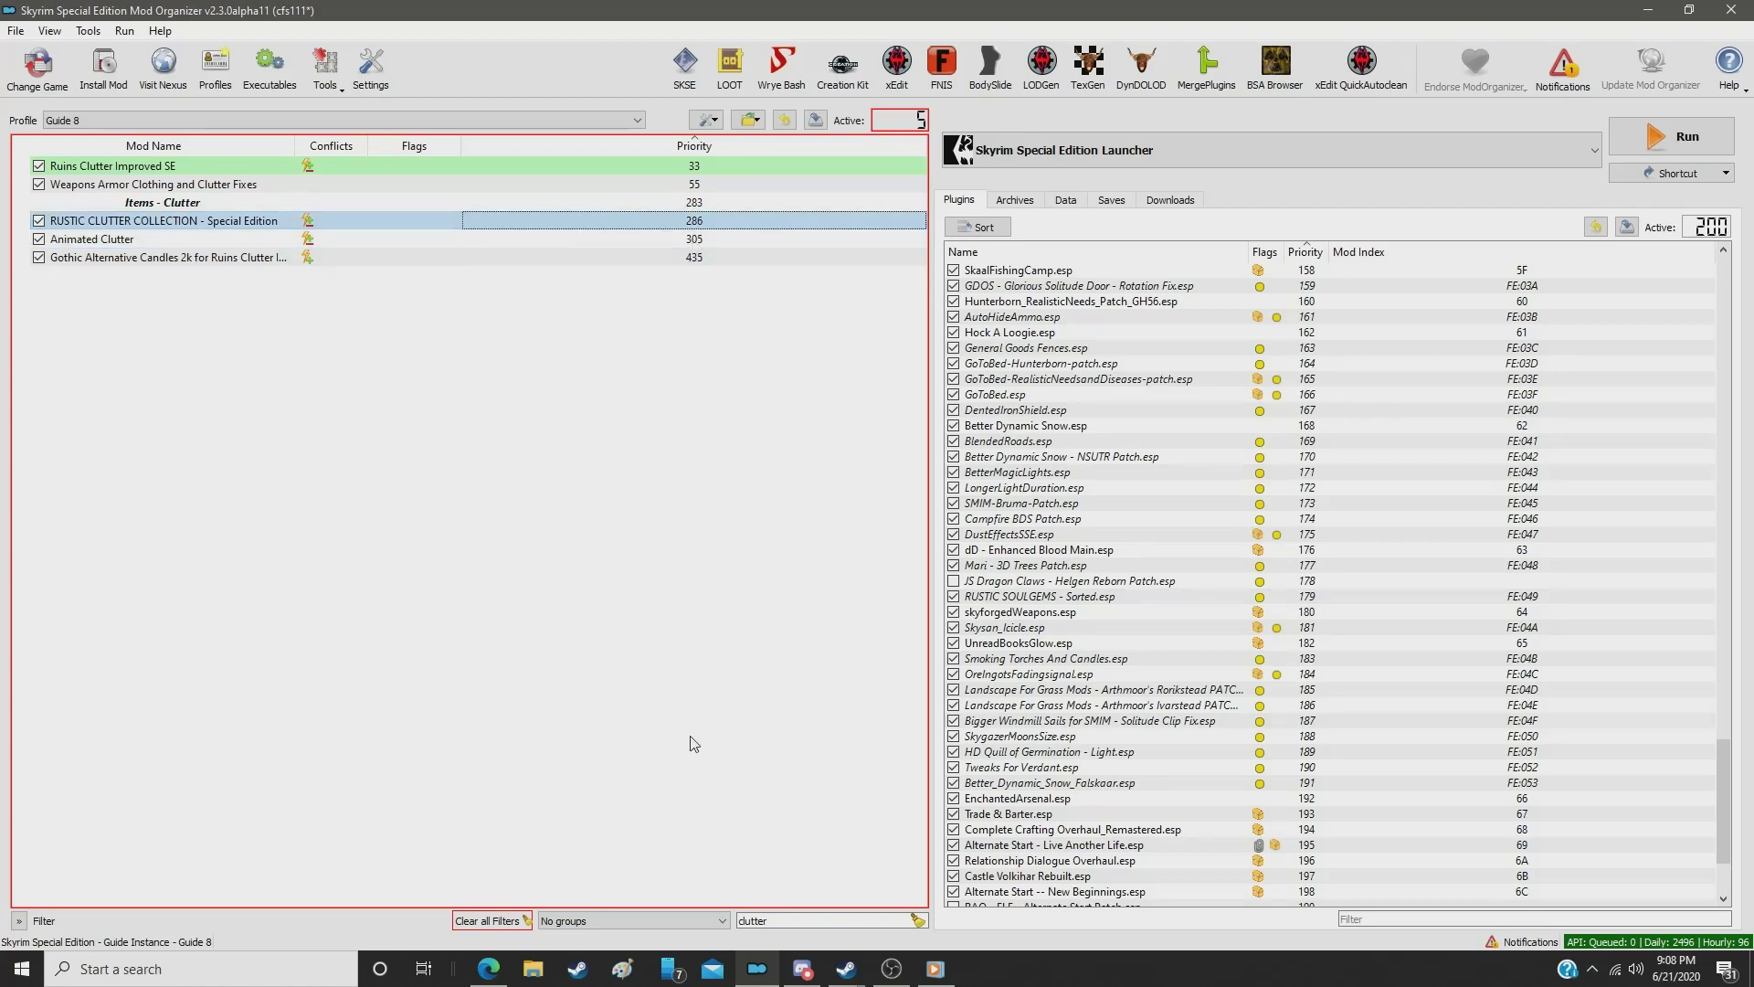
Step: Find Pretty Gemstones SSE by filtering the mod list for "gem" and set its priority to 287
{"action": "double_click", "coordinate": [774, 921]}
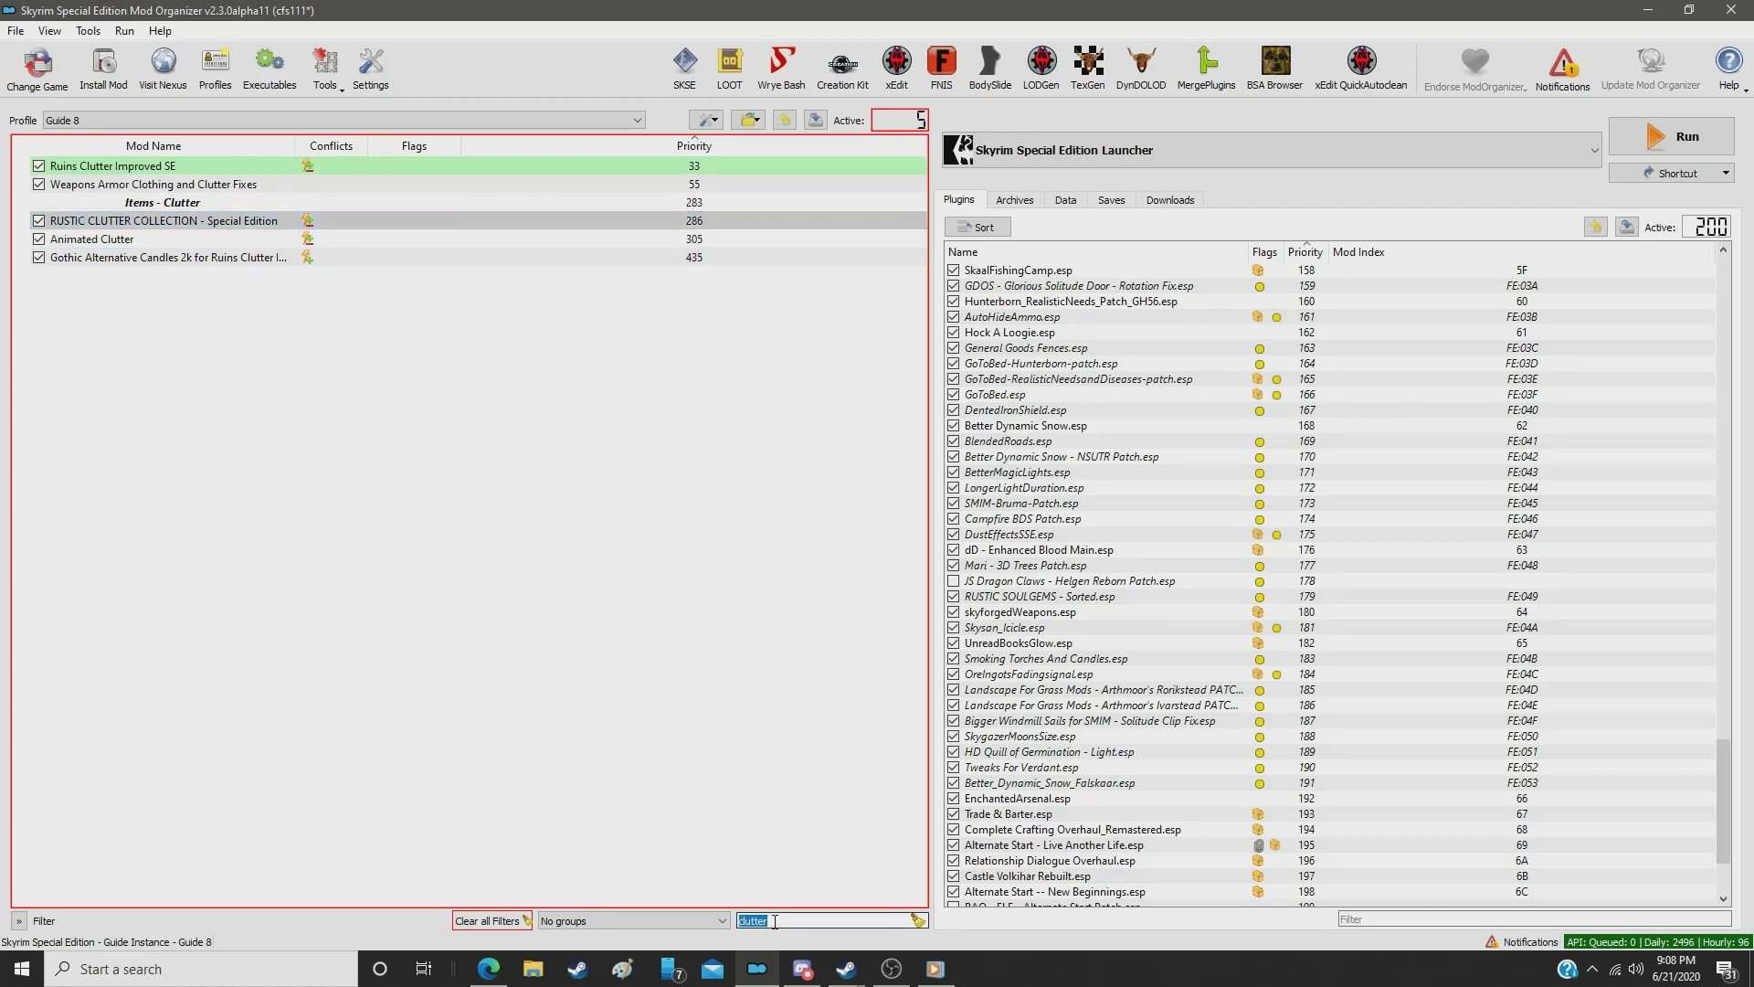
{"action": "type", "text": "gem"}
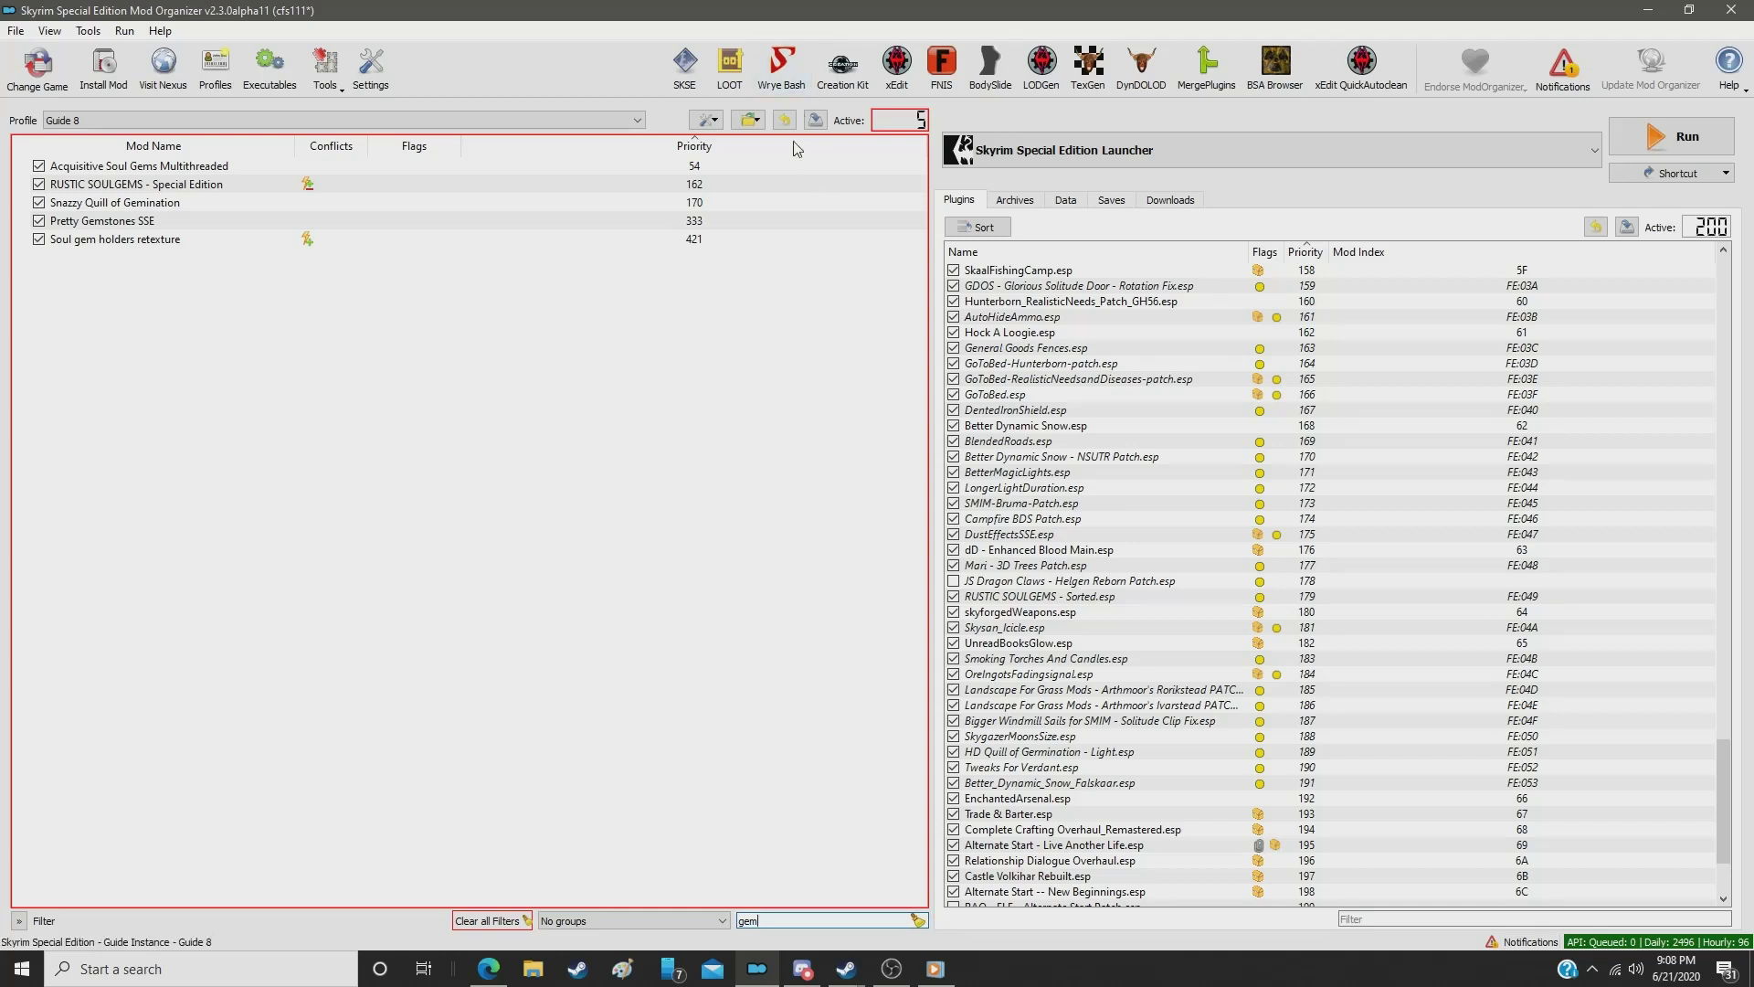
{"action": "left_click", "coordinate": [692, 221]}
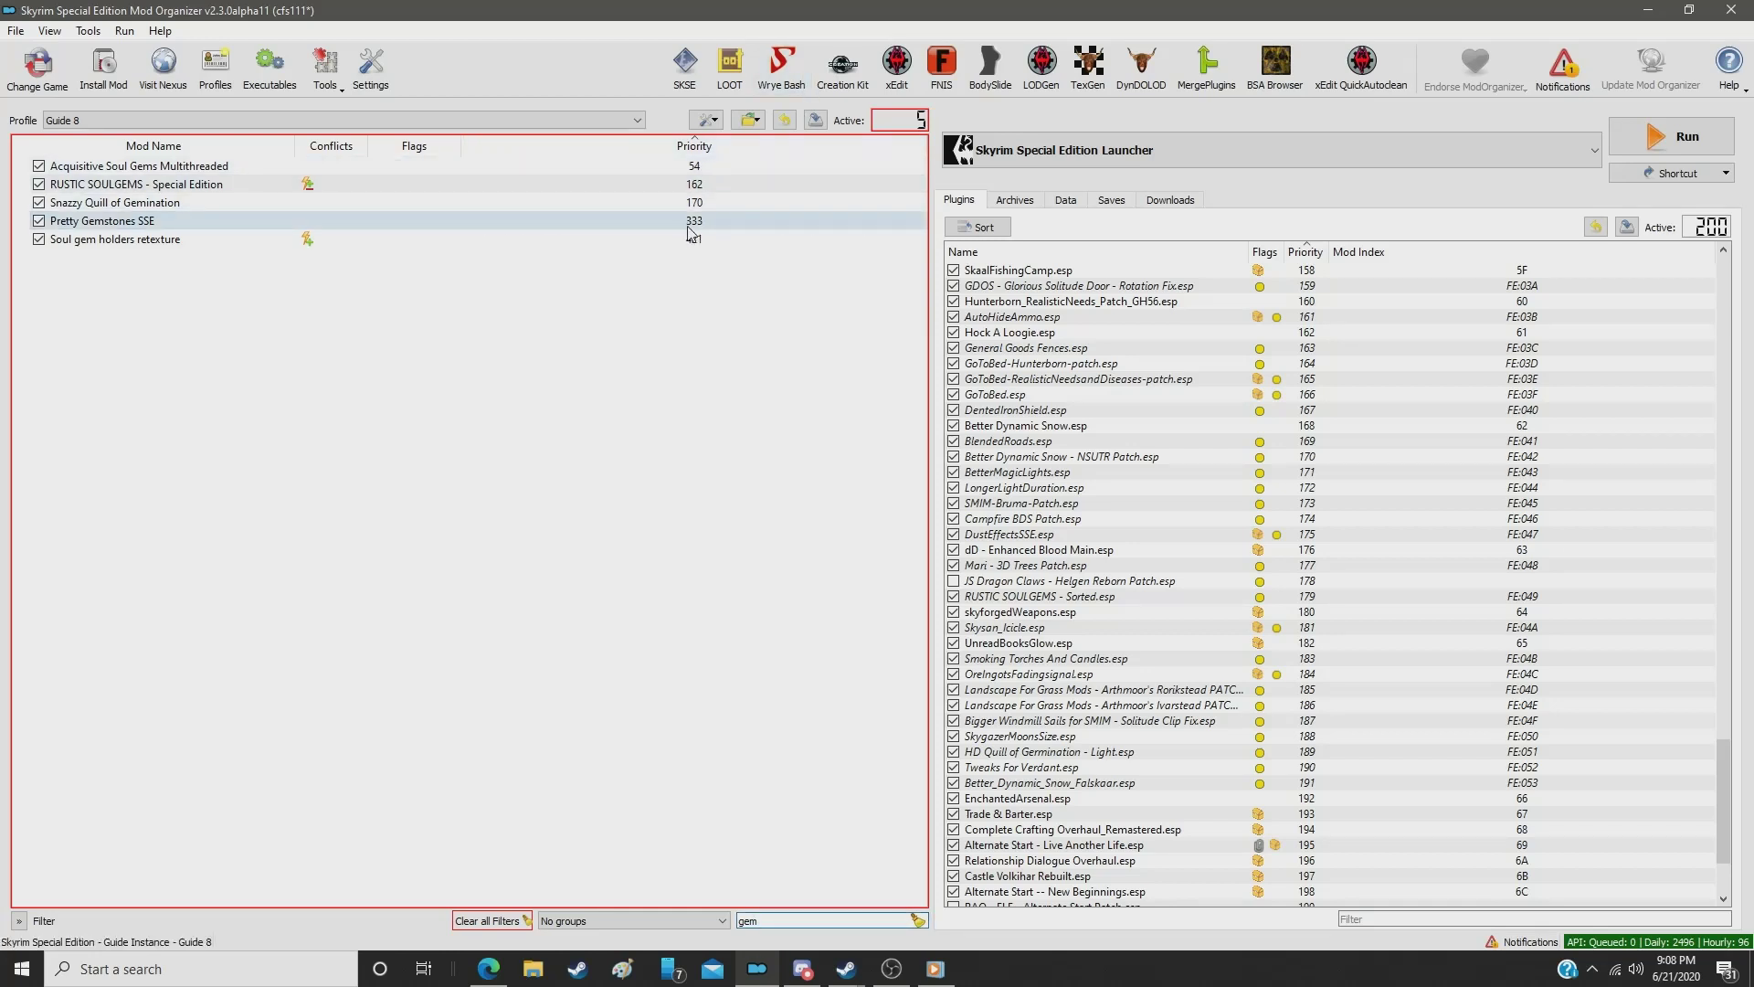
{"action": "left_click", "coordinate": [688, 226]}
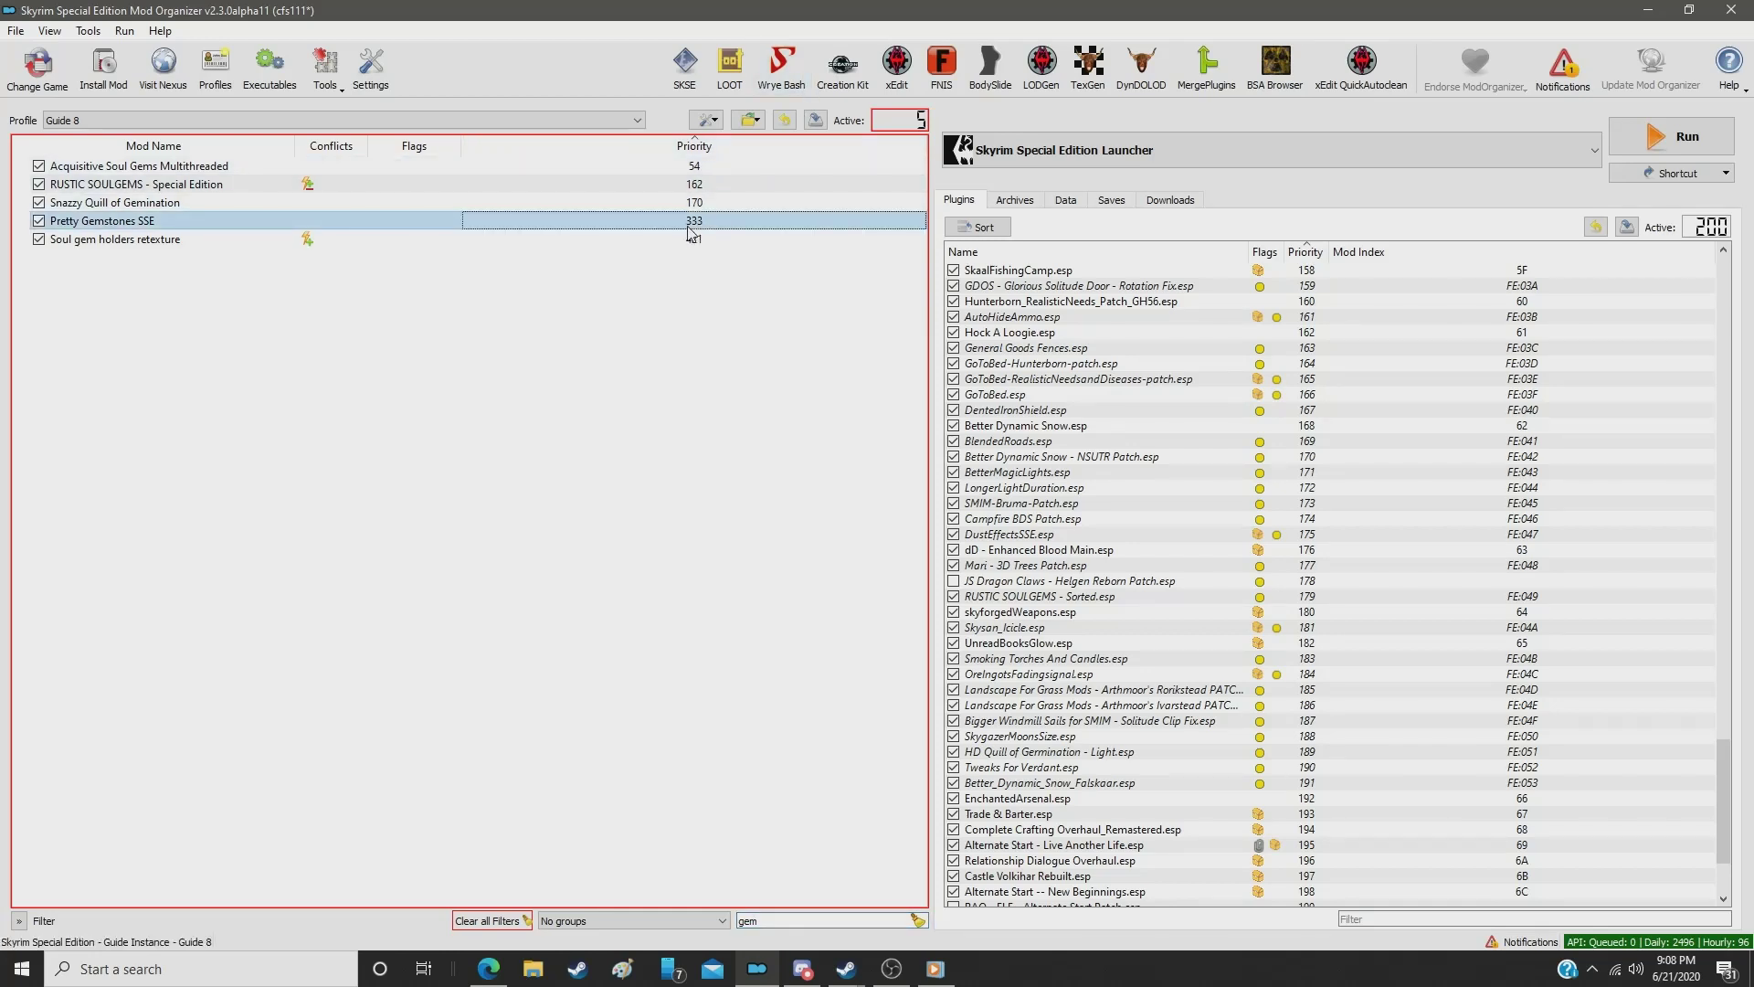
{"action": "double_click", "coordinate": [688, 229]}
{"action": "type", "text": "287"}
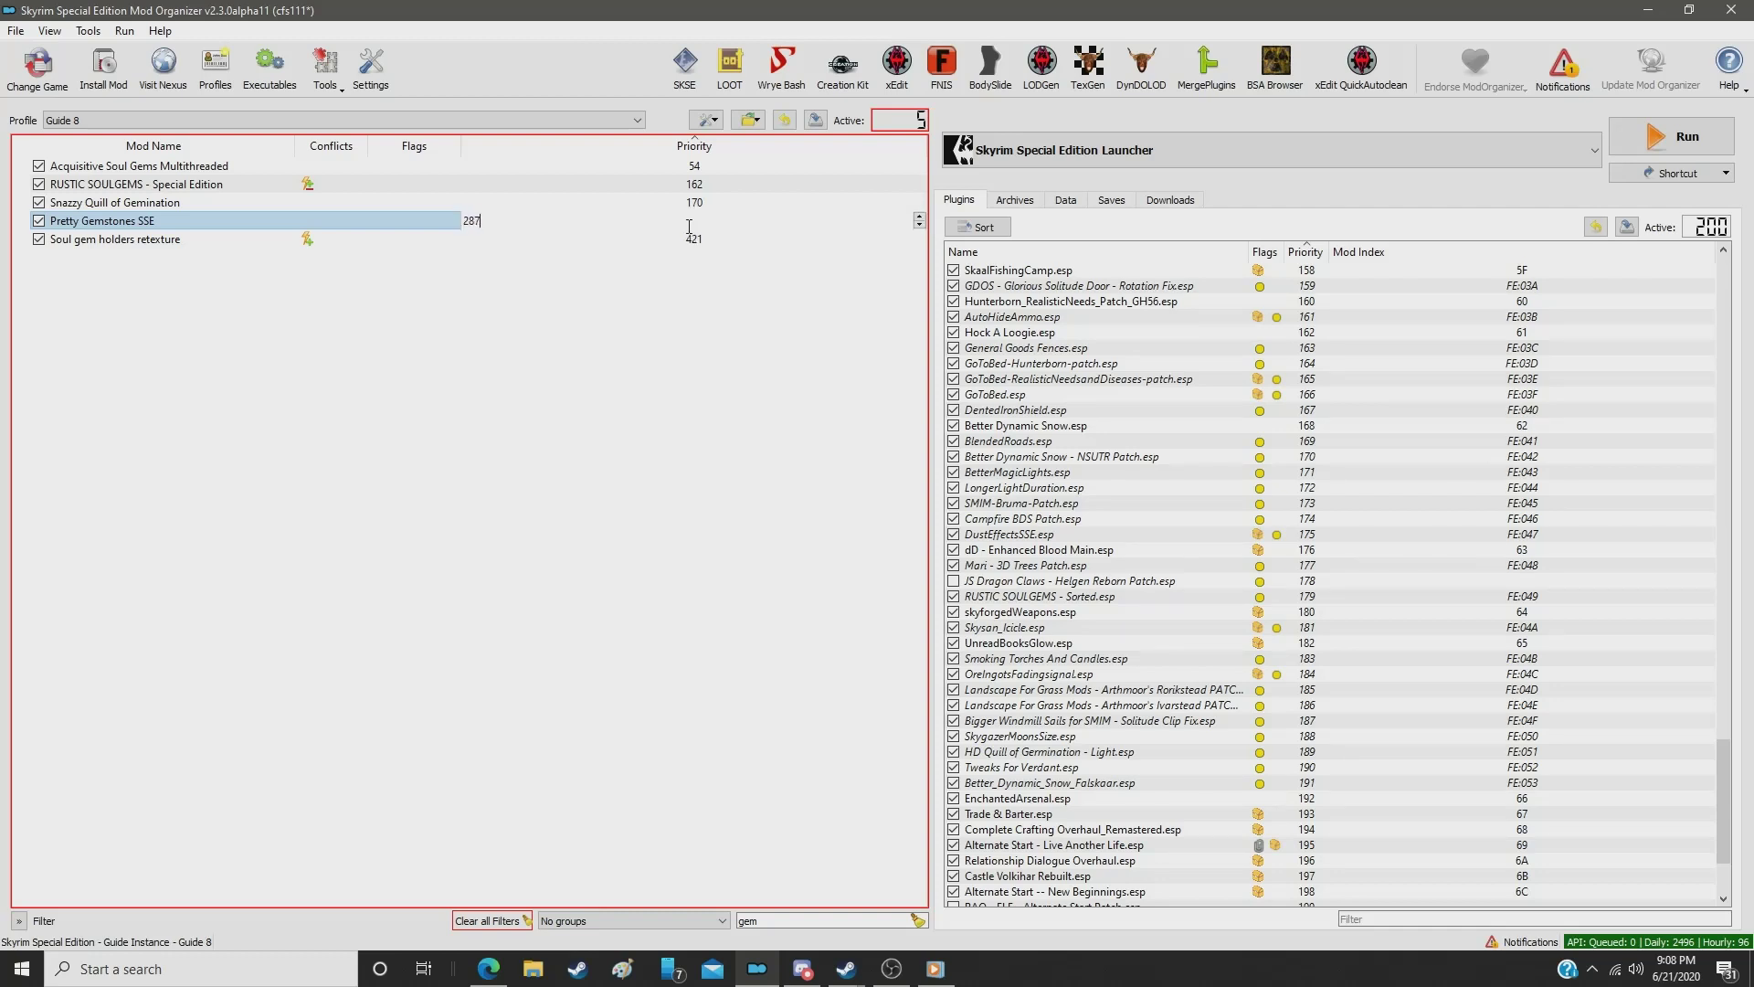
{"action": "key", "text": "Return"}
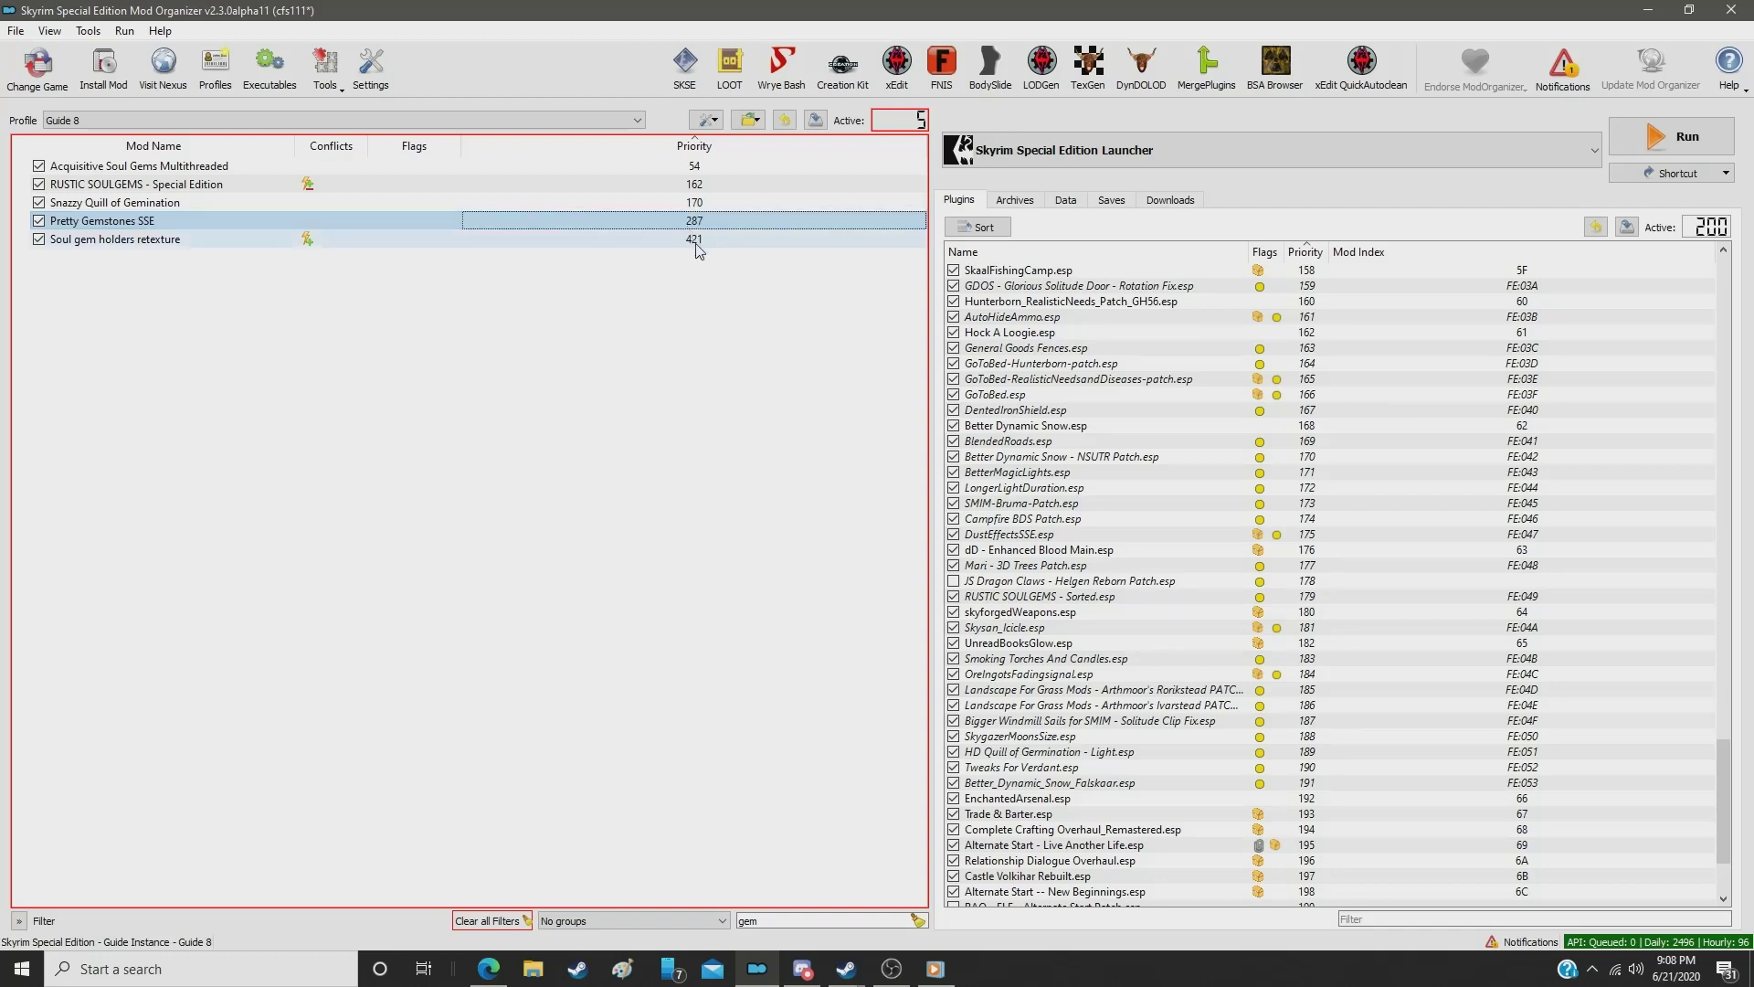
Step: Find Detailed Chests Texture Replacers SE by filtering the mod list for "chest" and set its priority to 288
{"action": "double_click", "coordinate": [792, 918]}
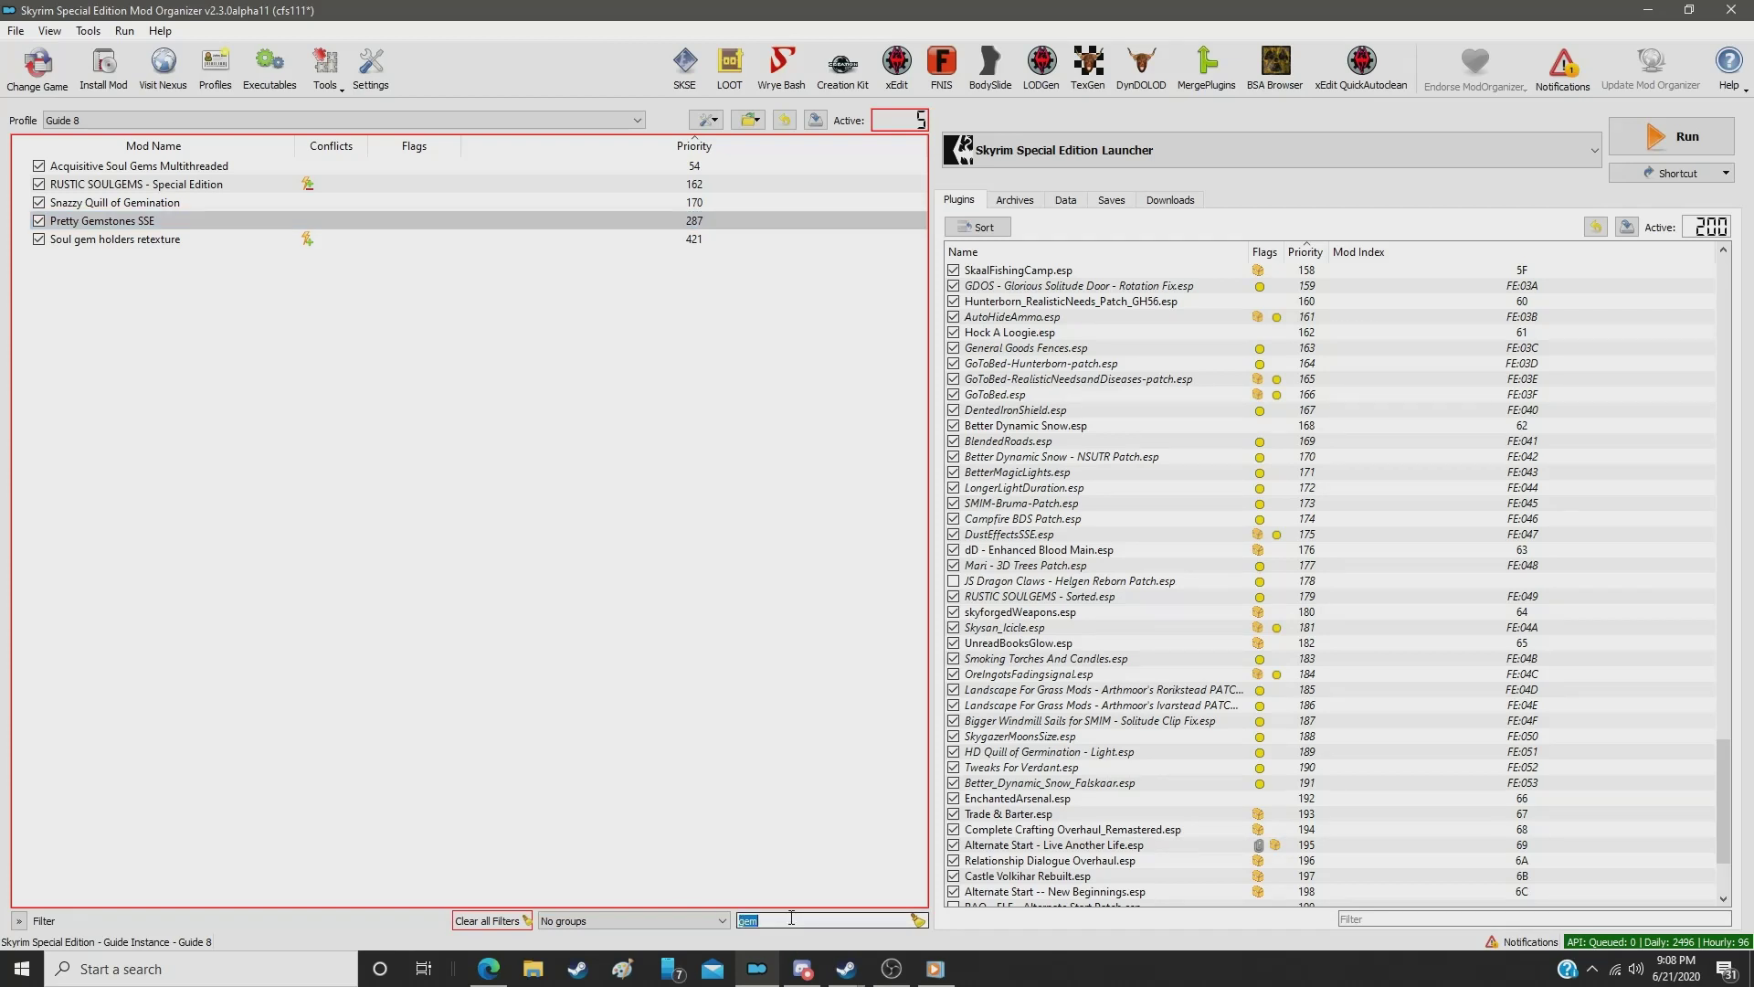
{"action": "type", "text": "chest"}
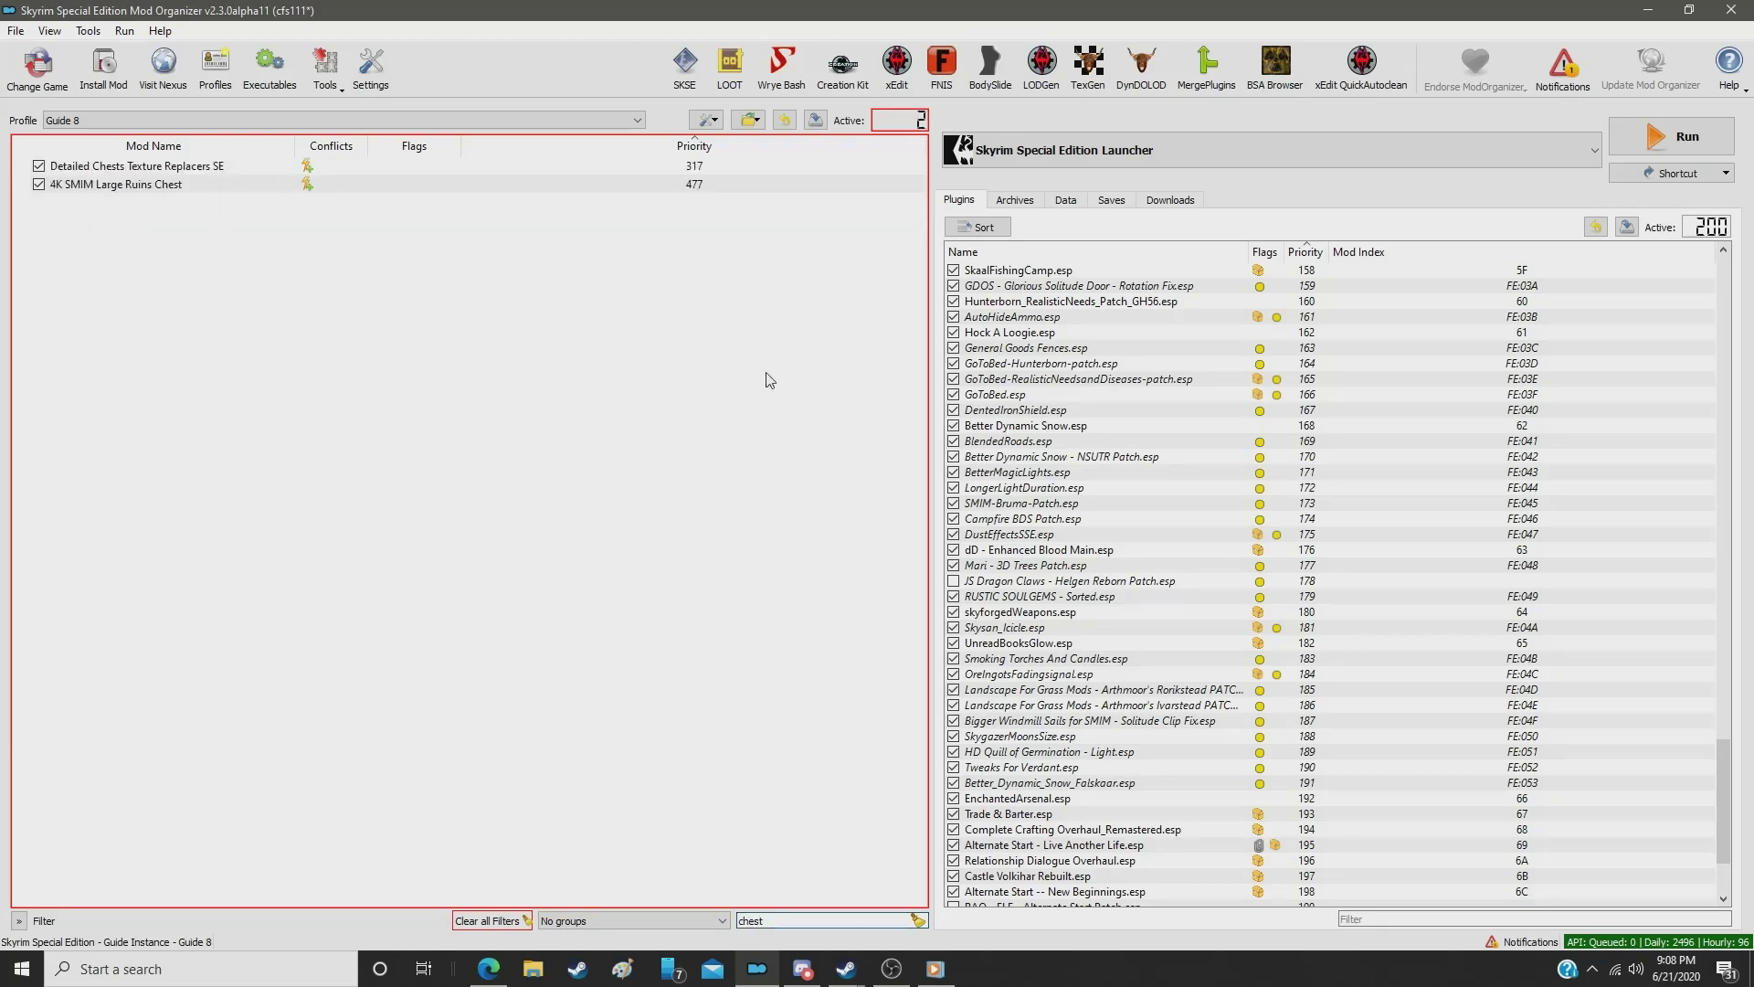
{"action": "left_click", "coordinate": [678, 167]}
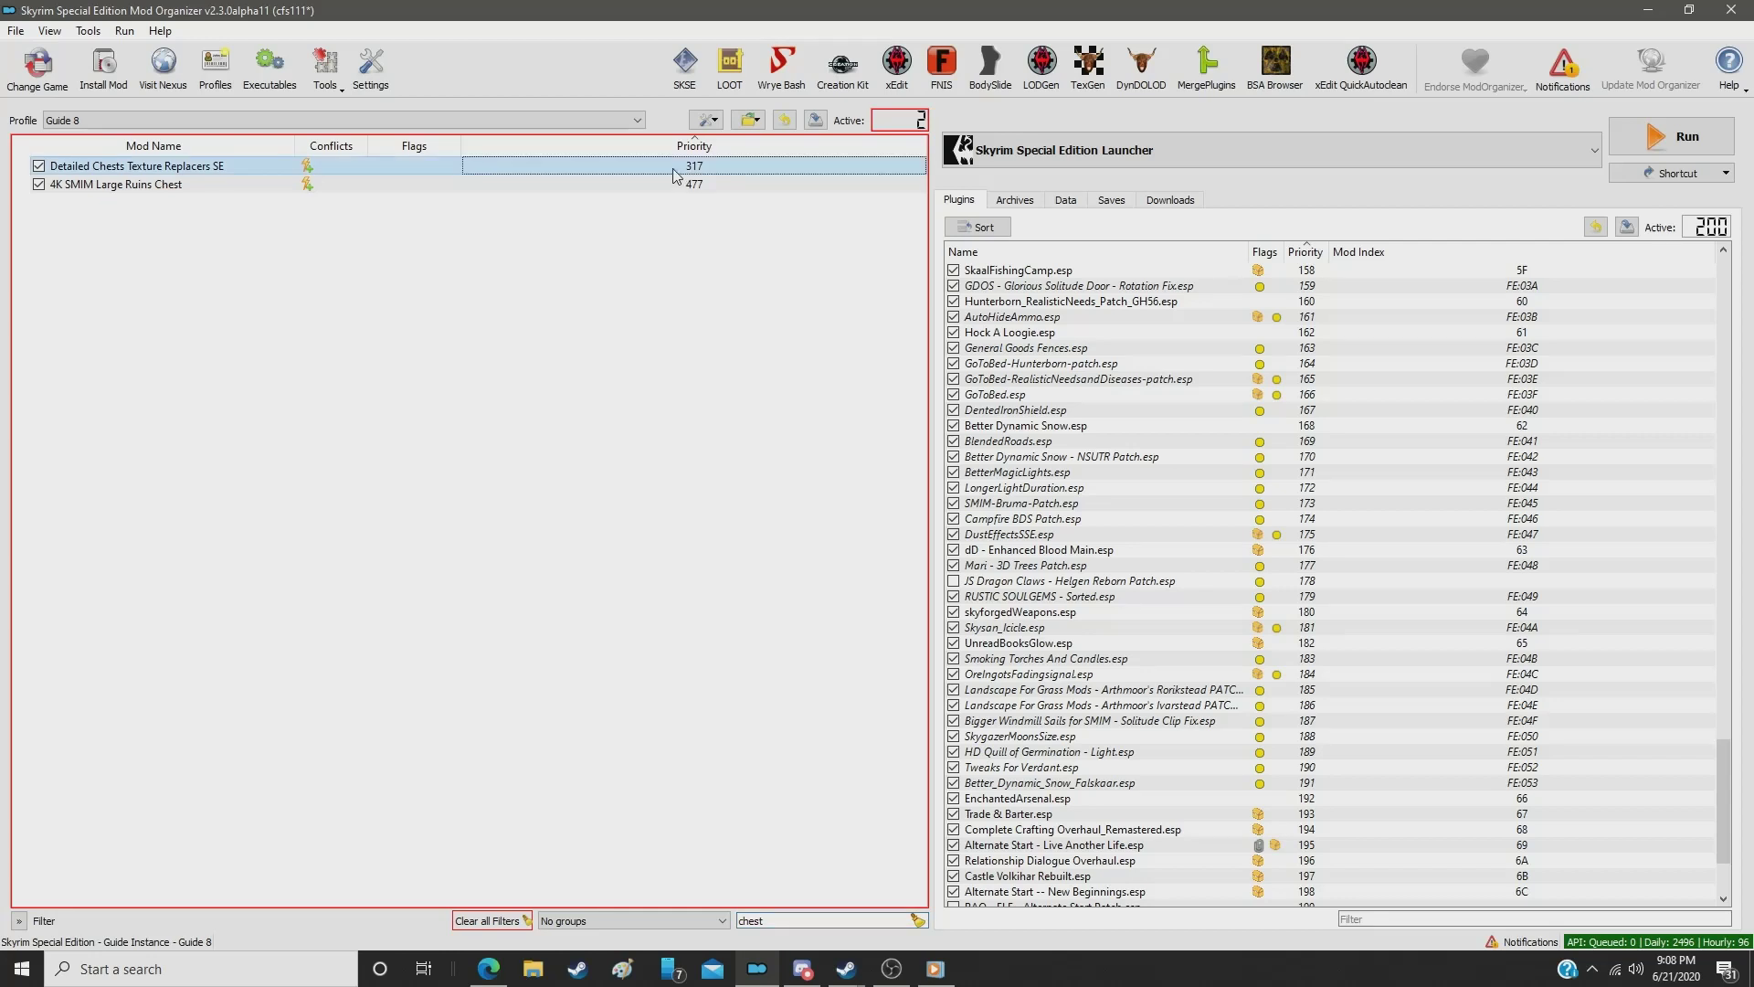
{"action": "double_click", "coordinate": [676, 168]}
{"action": "type", "text": "2"}
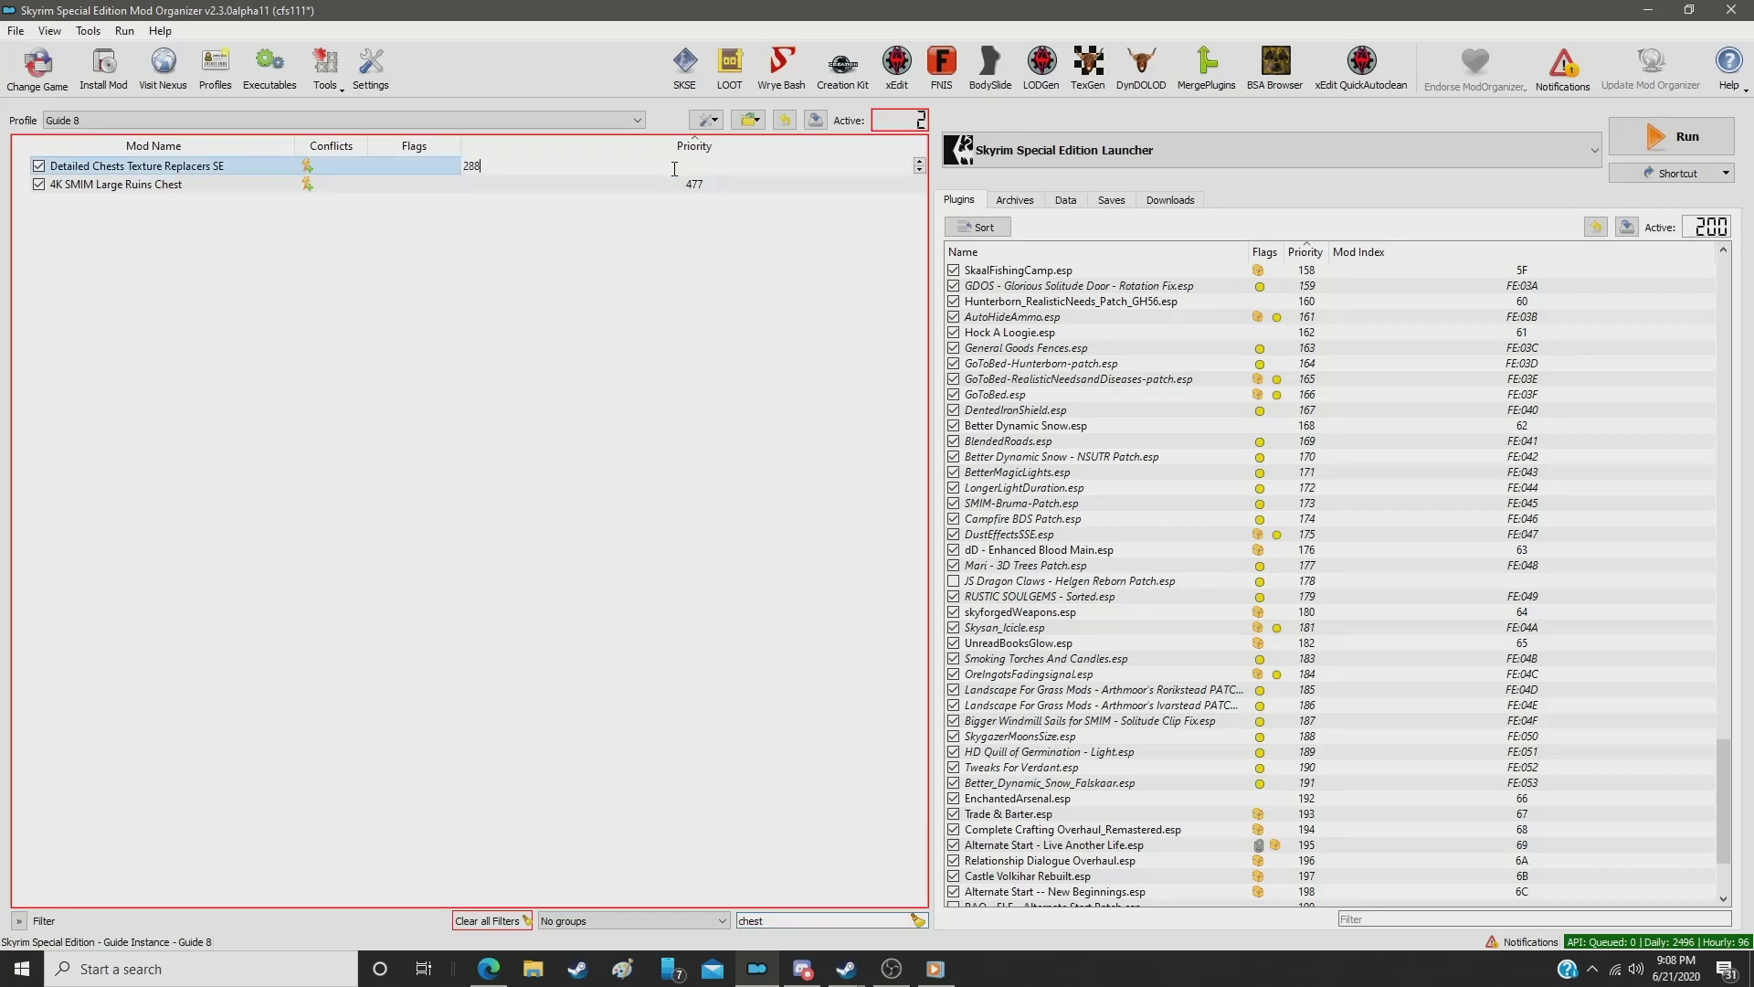
{"action": "type", "text": "88"}
{"action": "key", "text": "Return"}
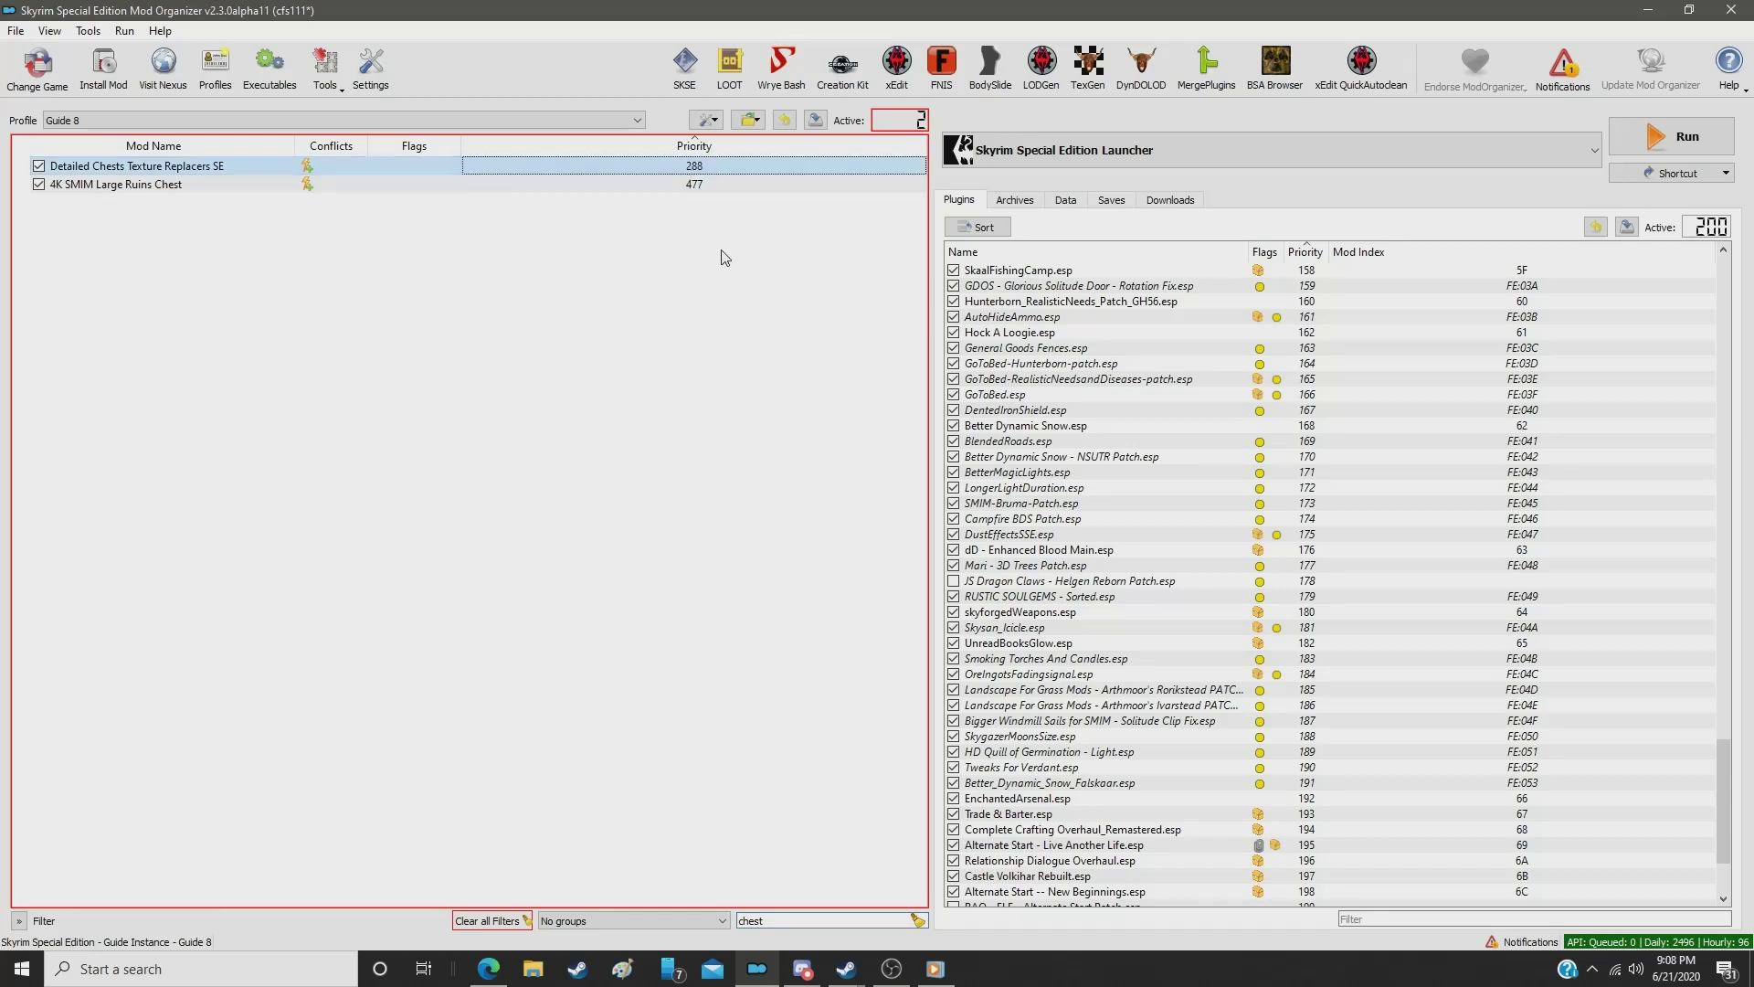
Step: Find Barenziah's Glory SE by filtering the mod list for "baren" and set its priority to 289
{"action": "left_click", "coordinate": [782, 921]}
{"action": "double_click", "coordinate": [782, 921]}
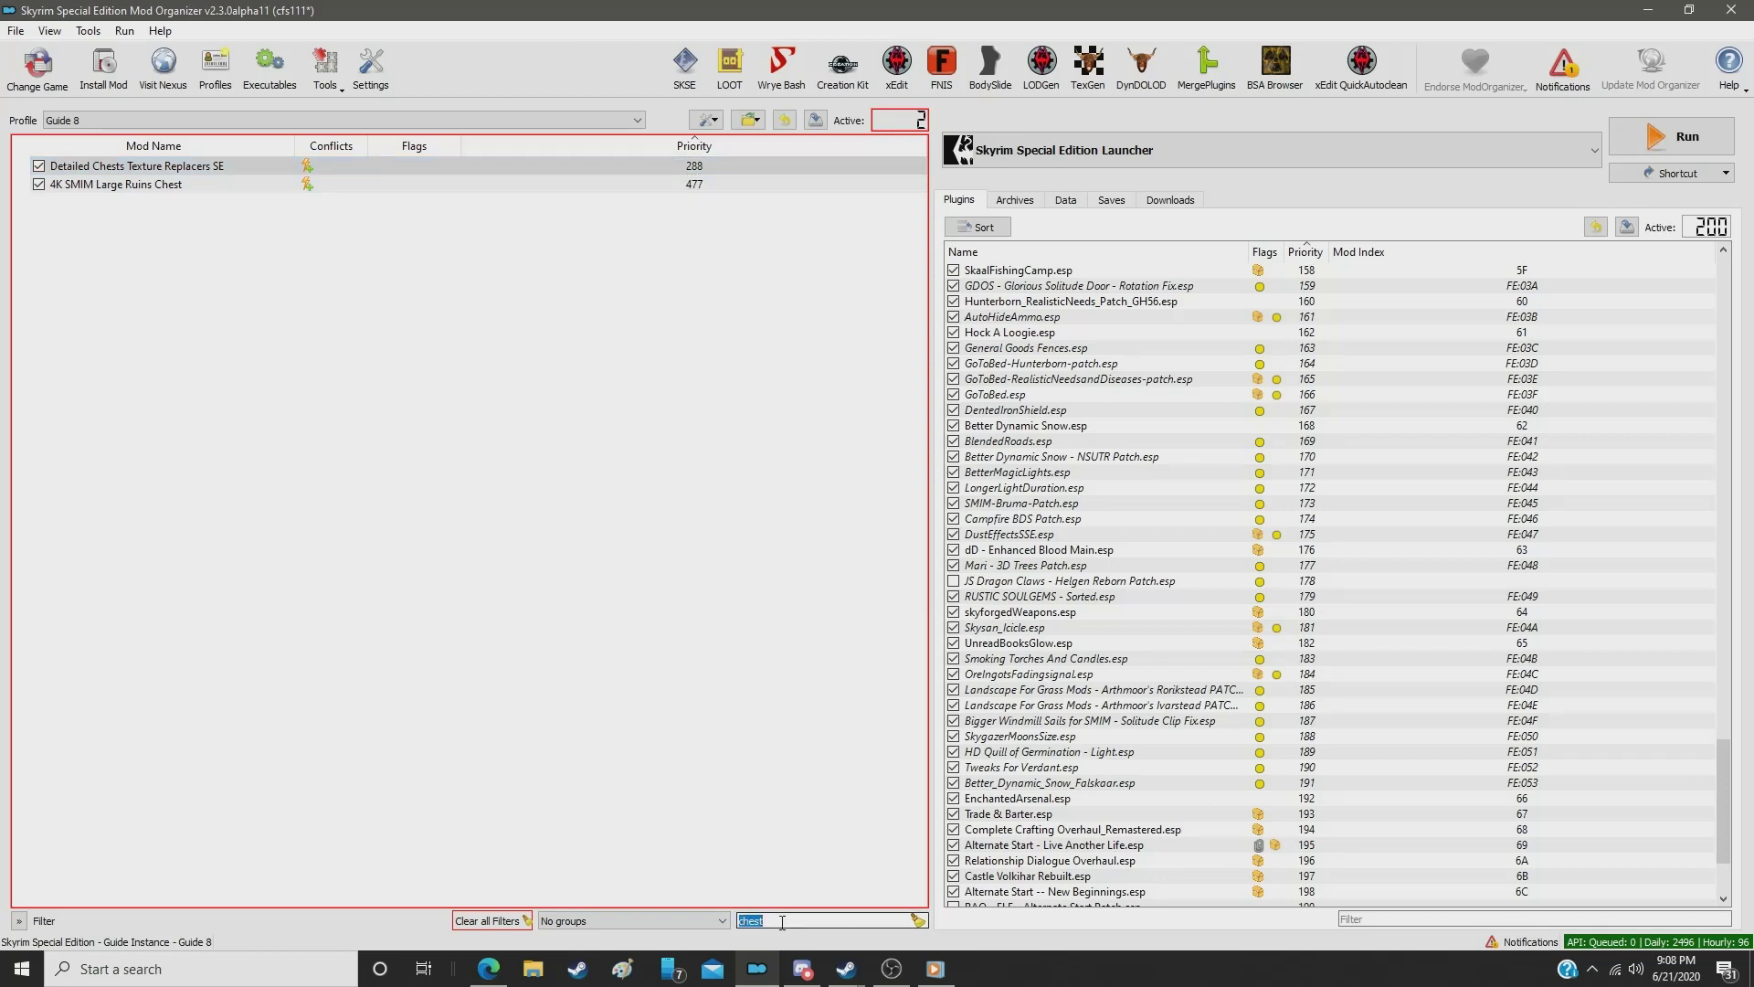
{"action": "type", "text": "baren"}
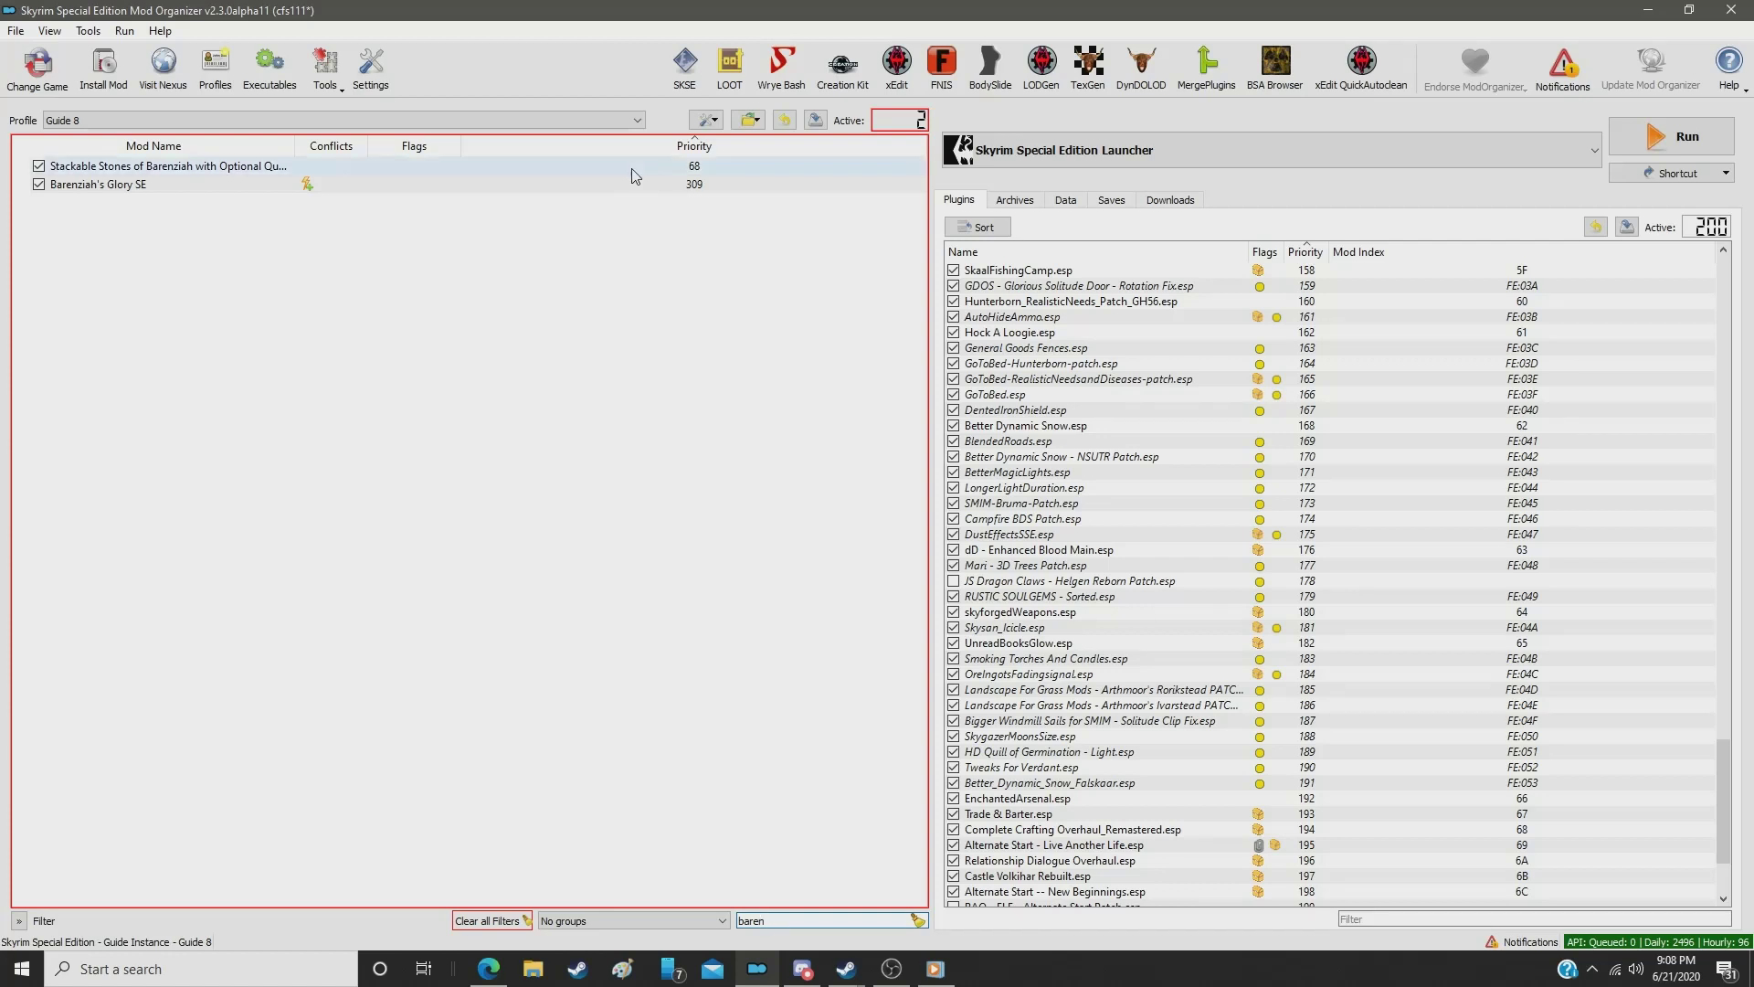
{"action": "left_click", "coordinate": [679, 185]}
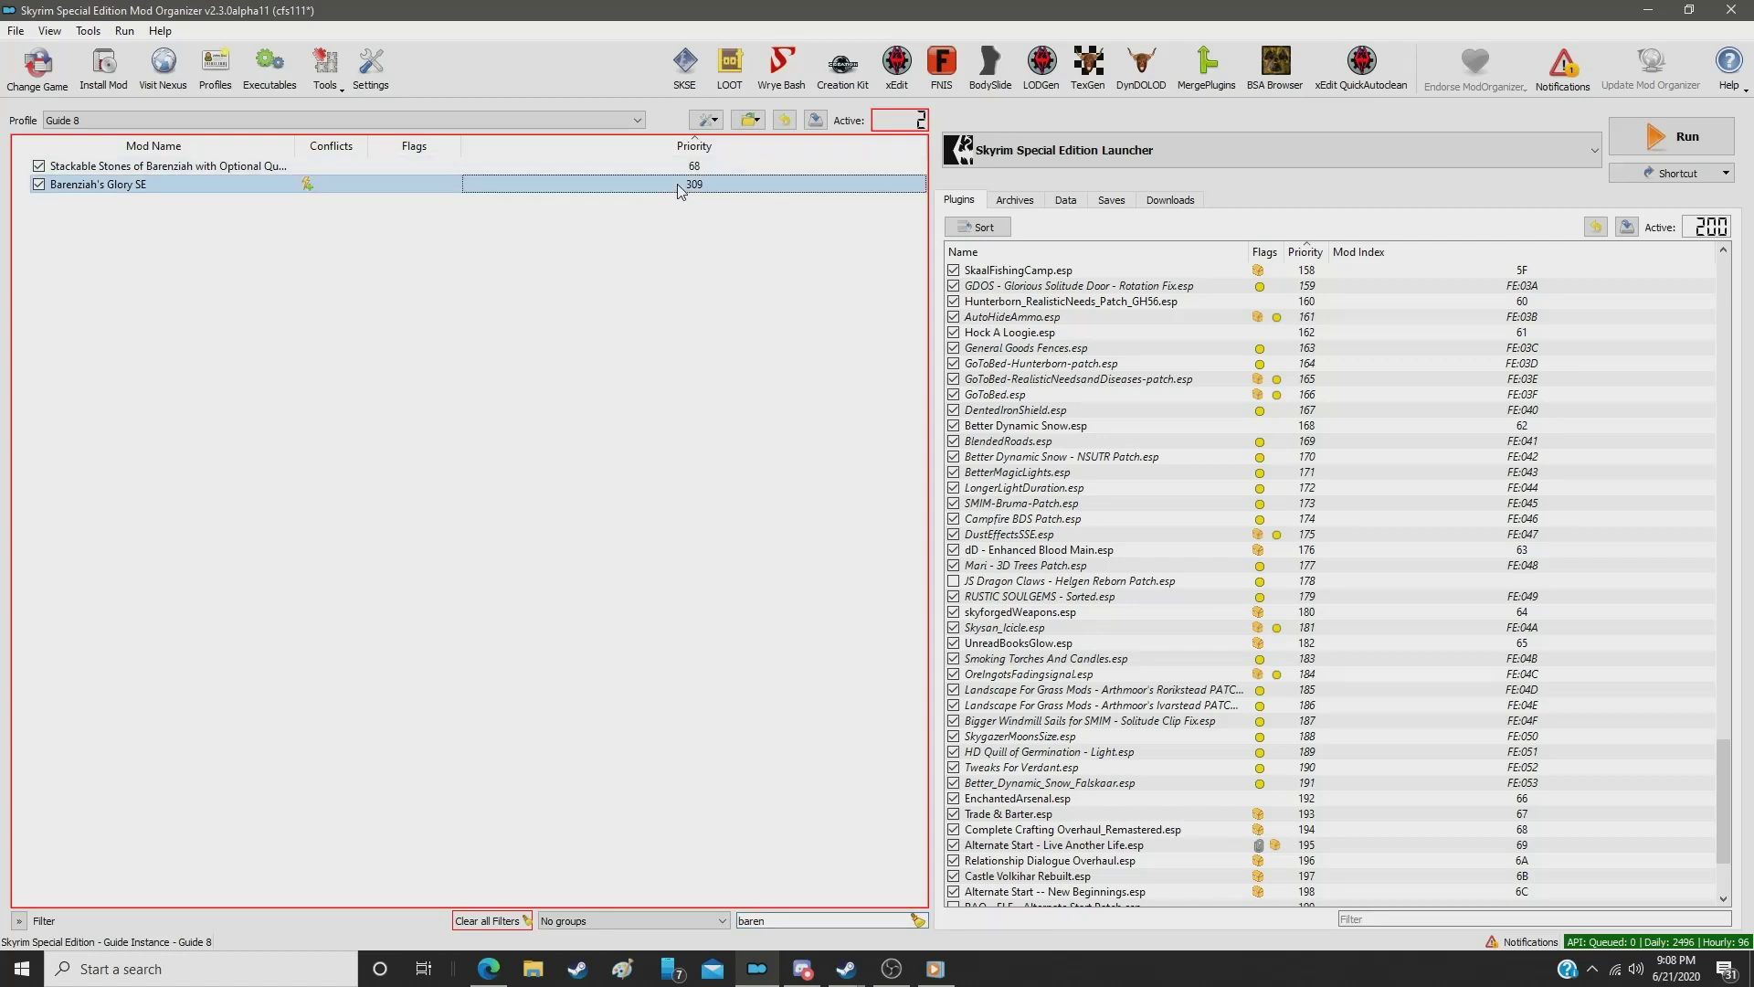
{"action": "left_click", "coordinate": [678, 185]}
{"action": "type", "text": "289"}
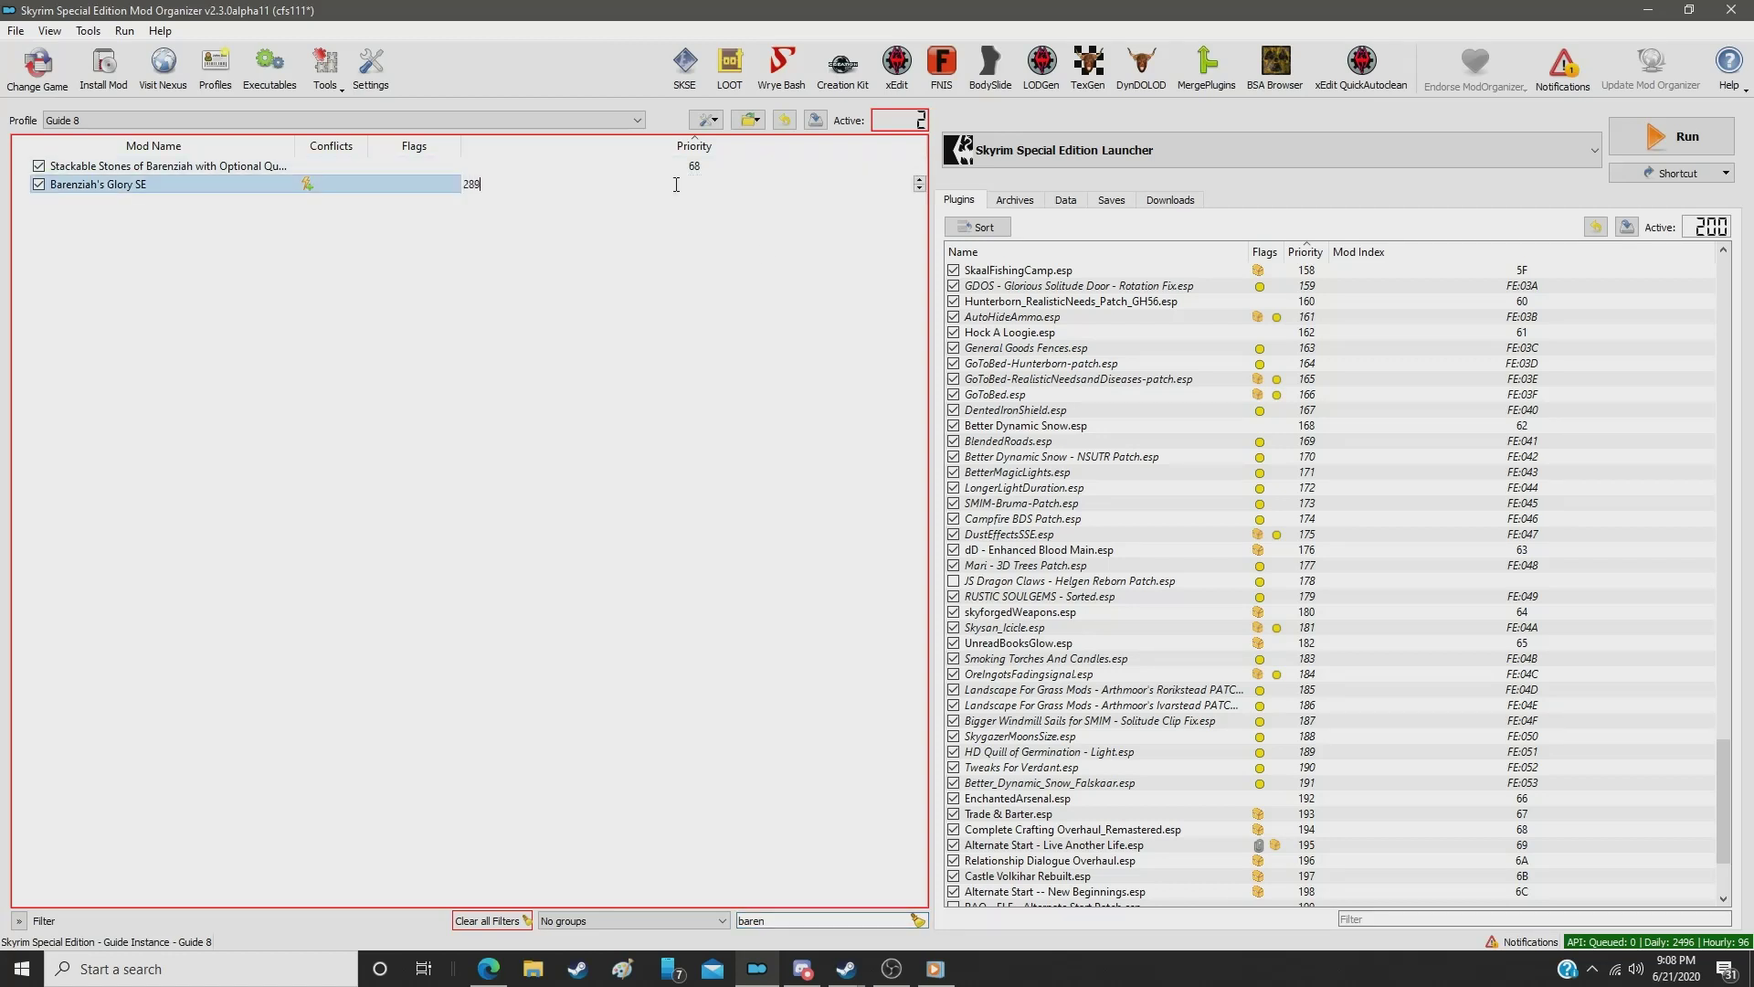
{"action": "key", "text": "Return"}
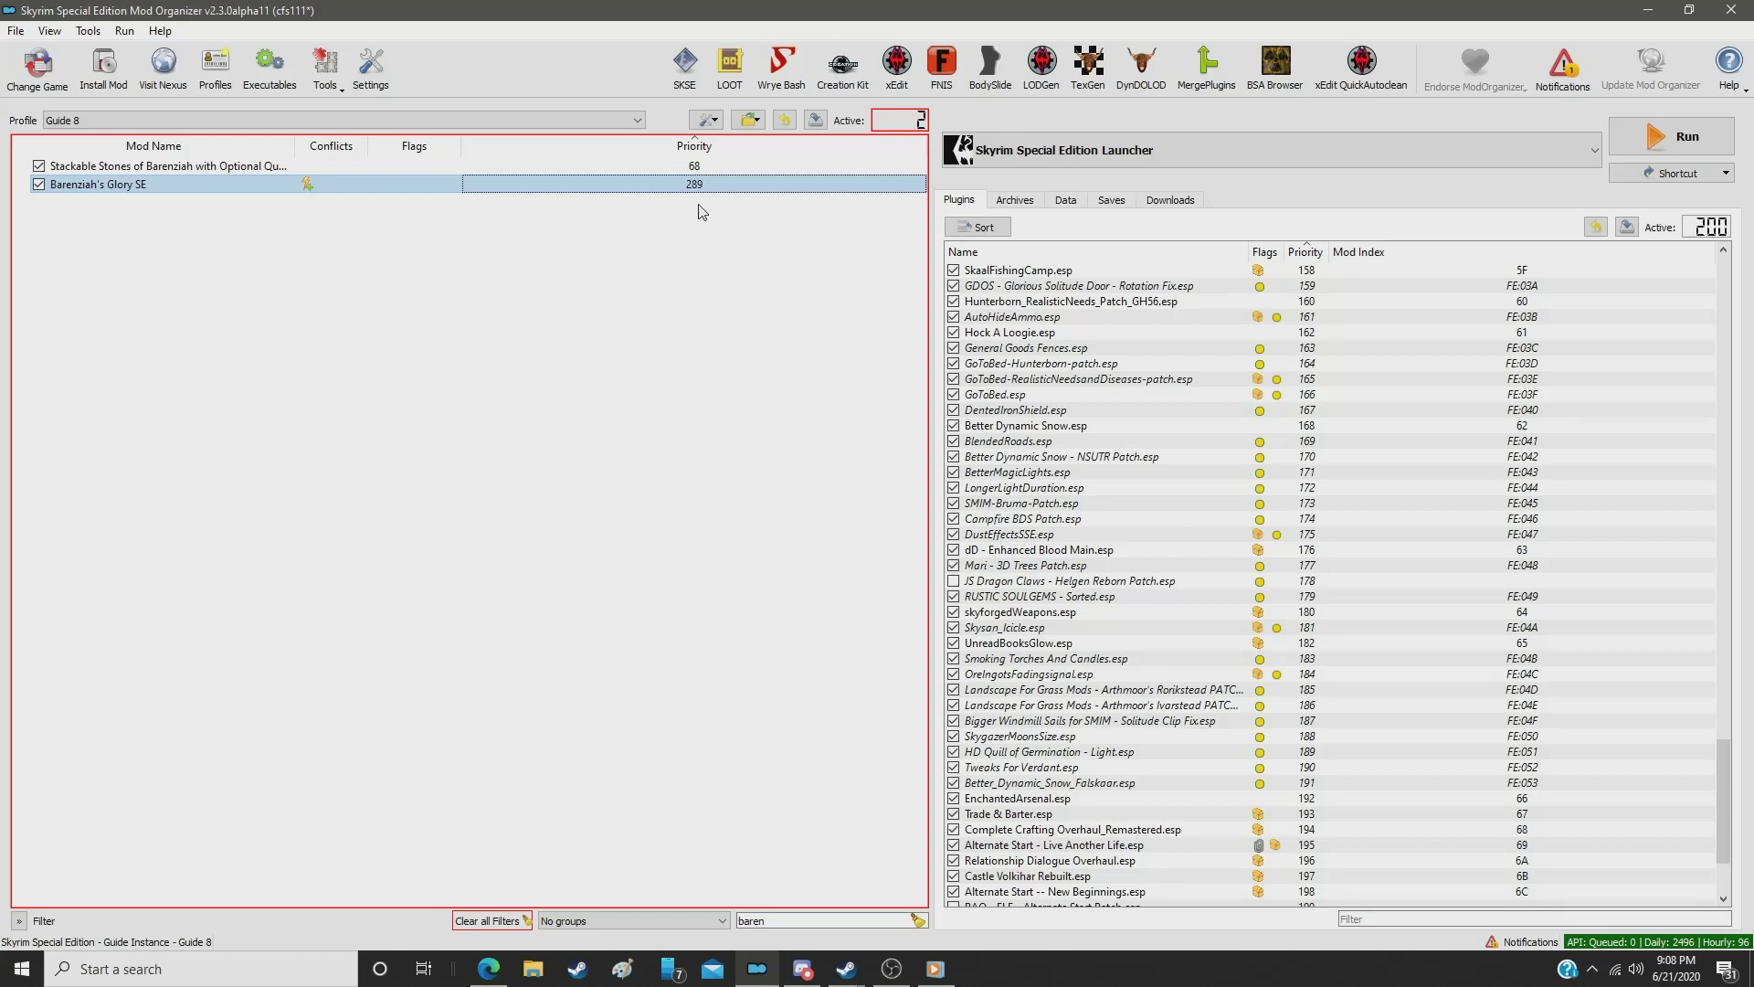
Step: Find Awesome HD Barrels by filtering the mod list for "aweso" and set its priority to 290
{"action": "double_click", "coordinate": [770, 921]}
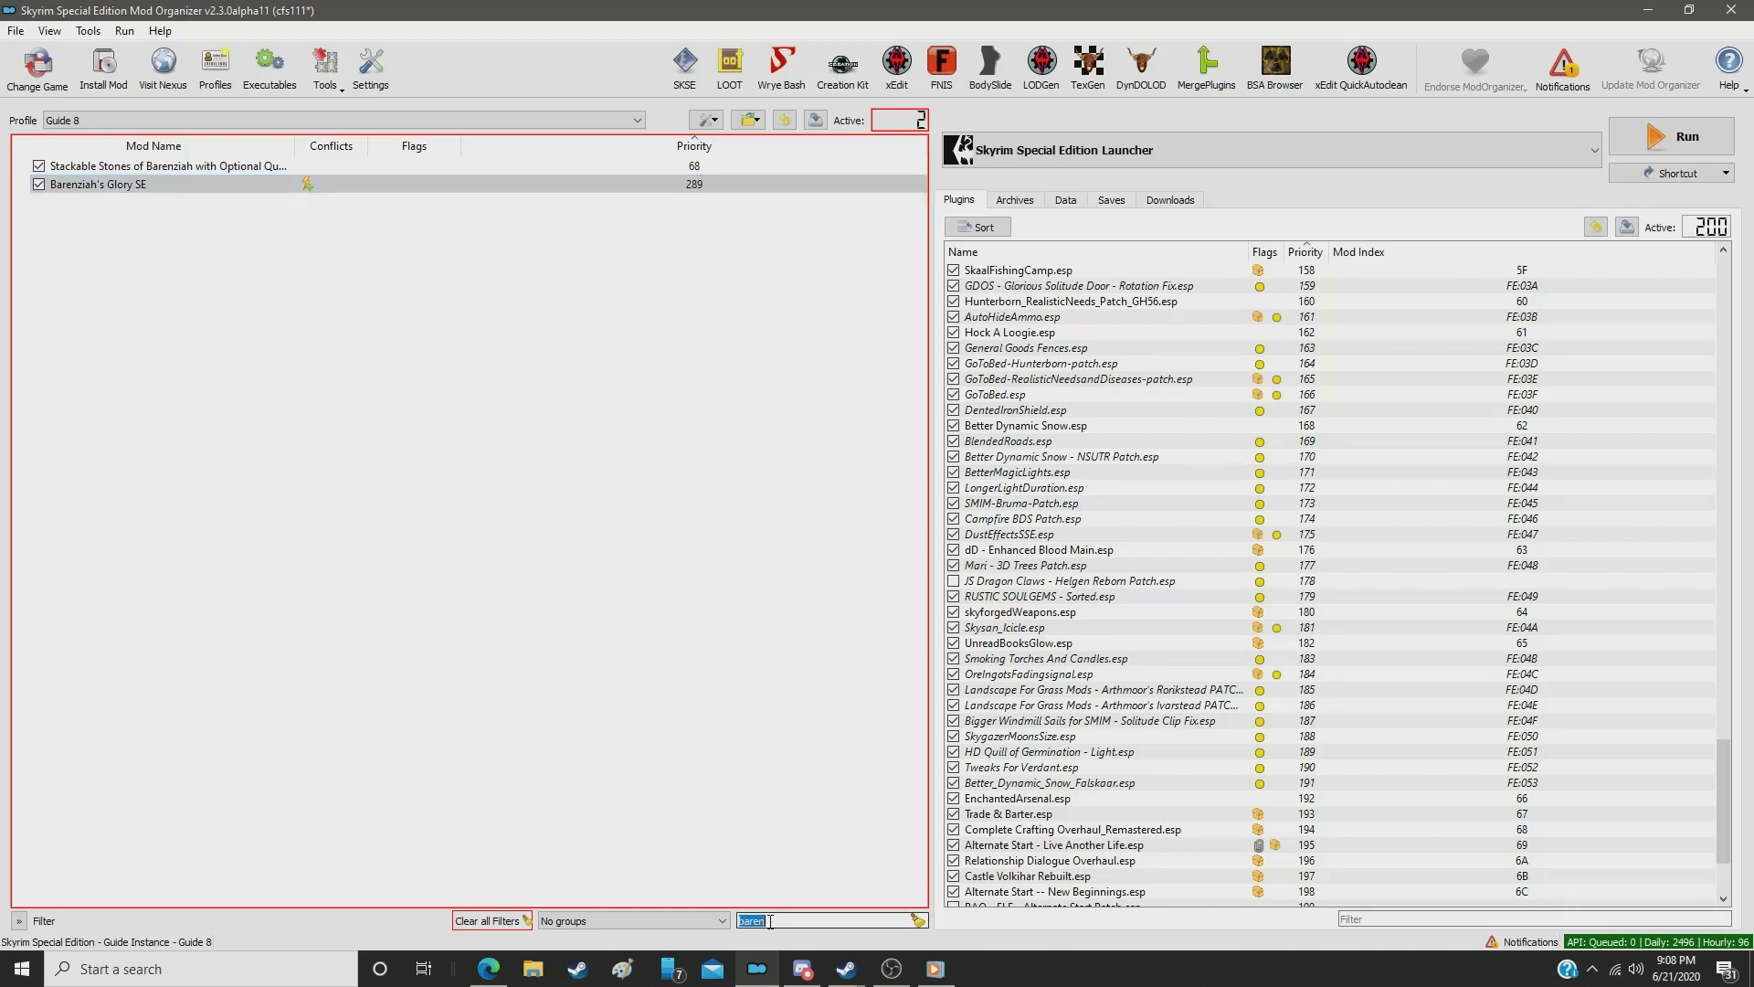
{"action": "type", "text": "aweso"}
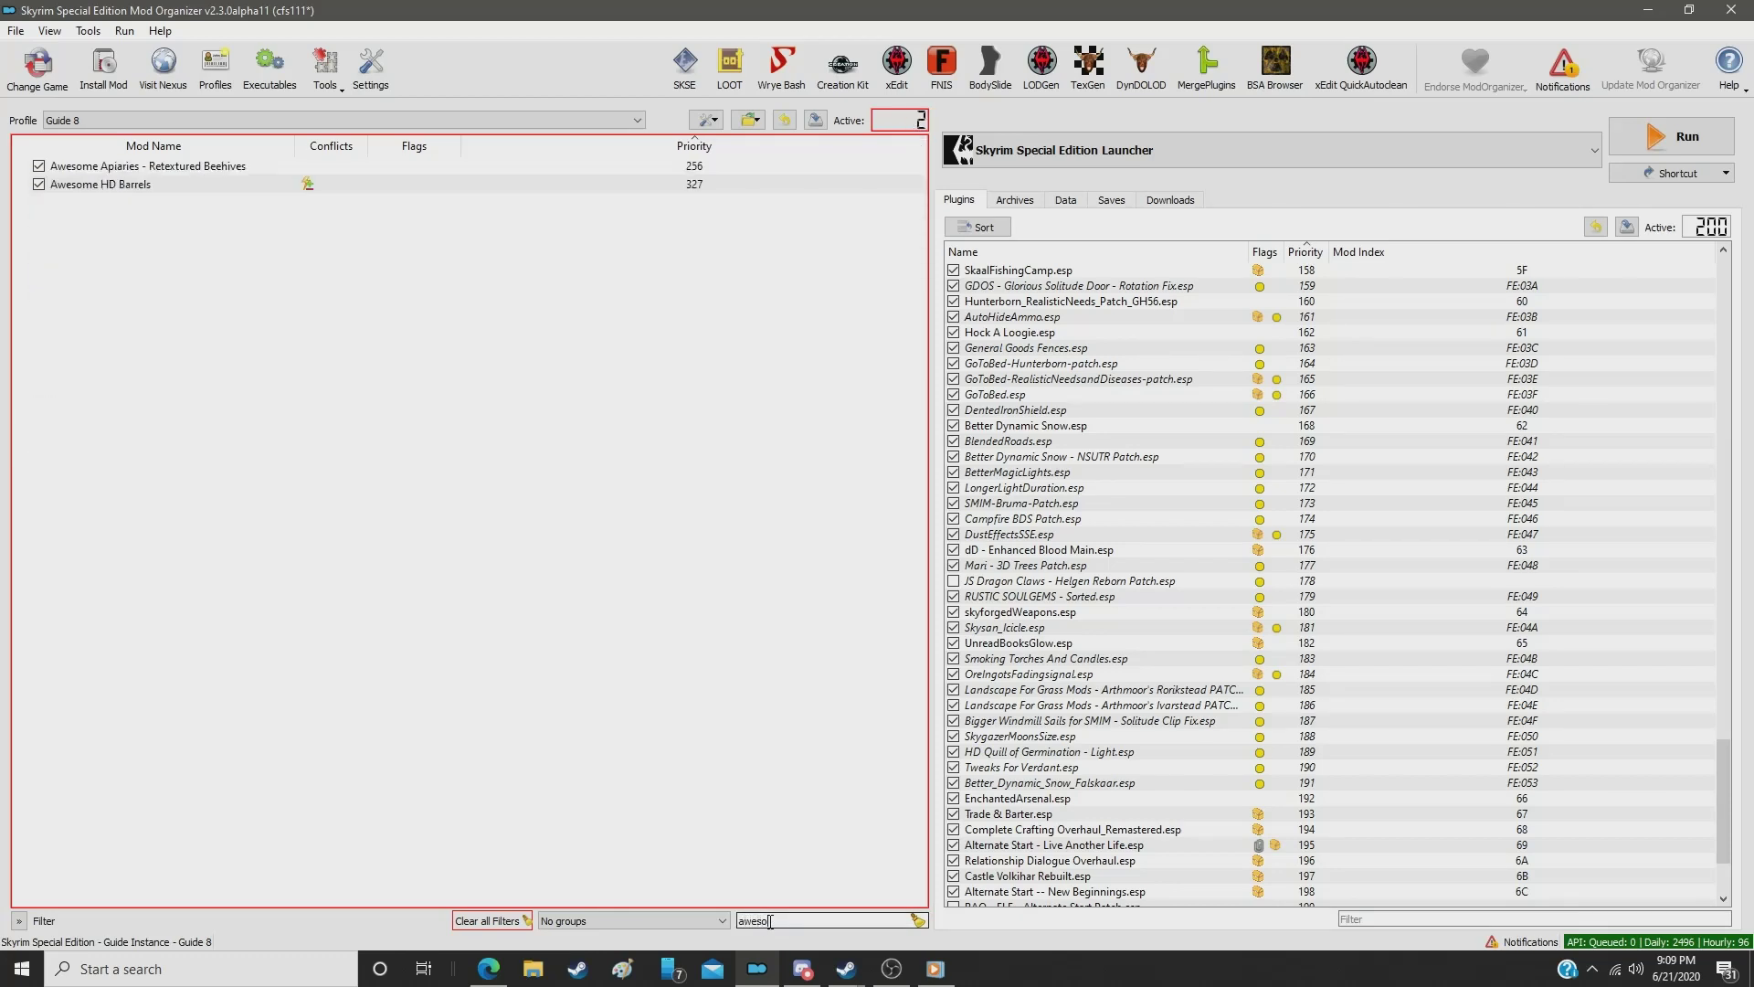
{"action": "left_click", "coordinate": [697, 186]}
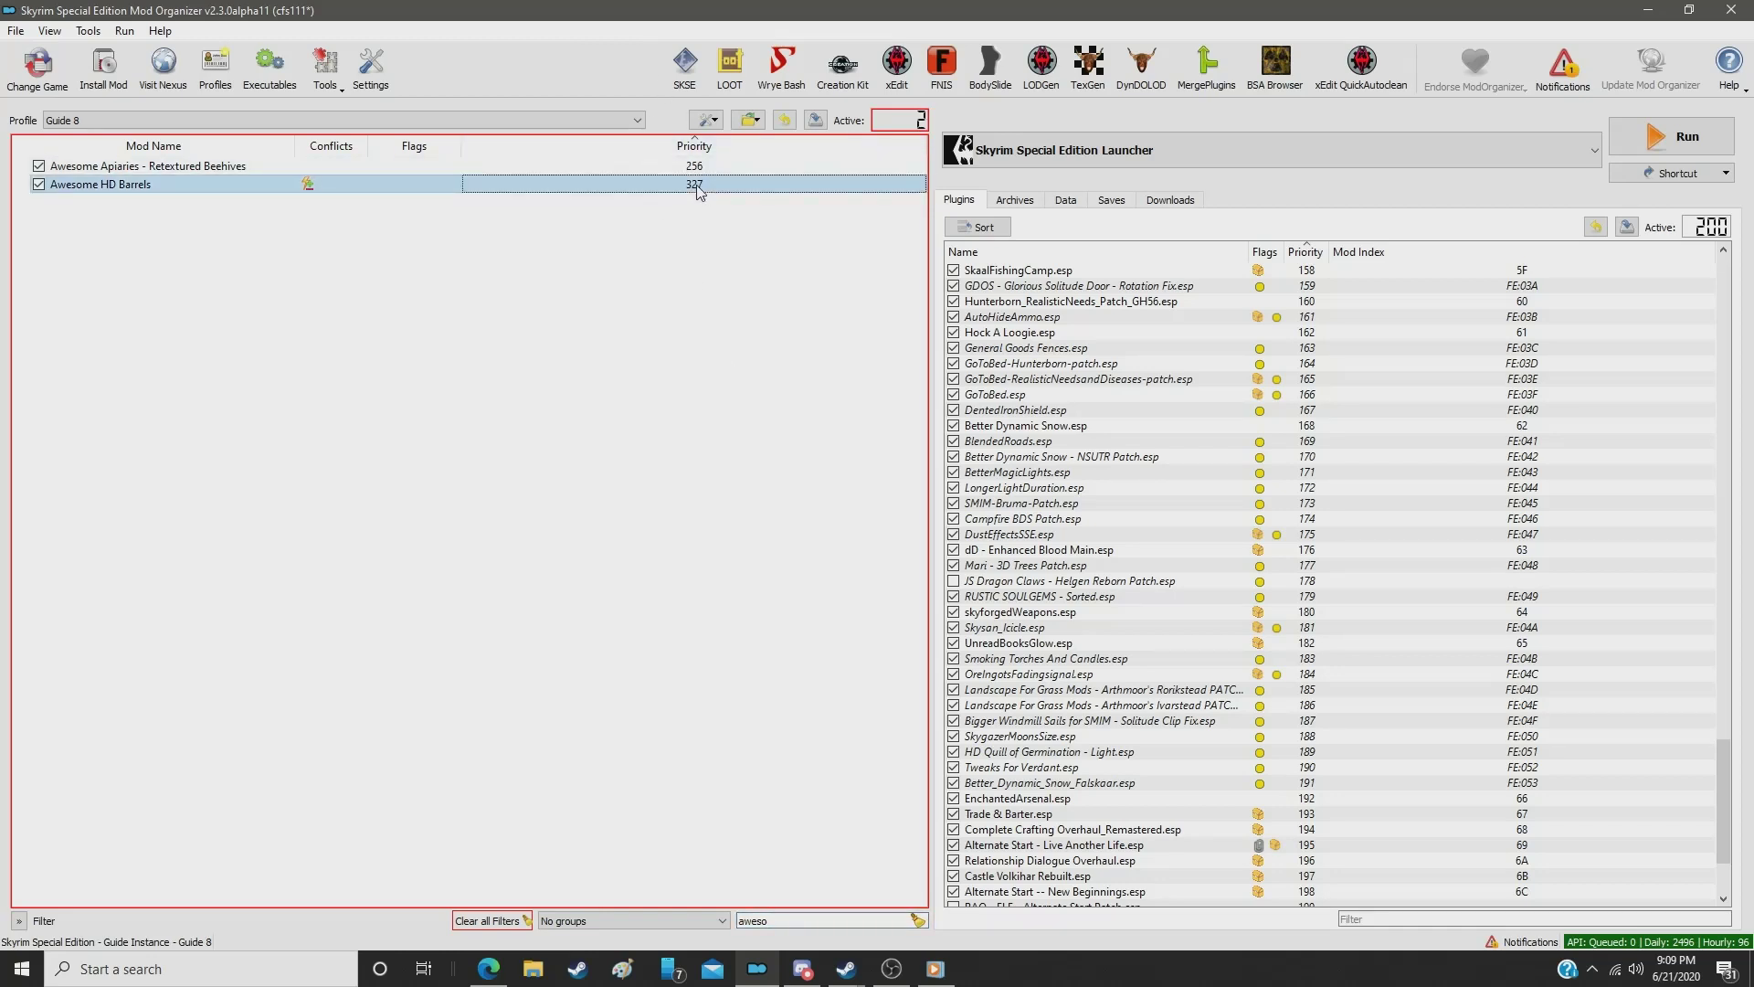
{"action": "double_click", "coordinate": [694, 185]}
{"action": "type", "text": "290"}
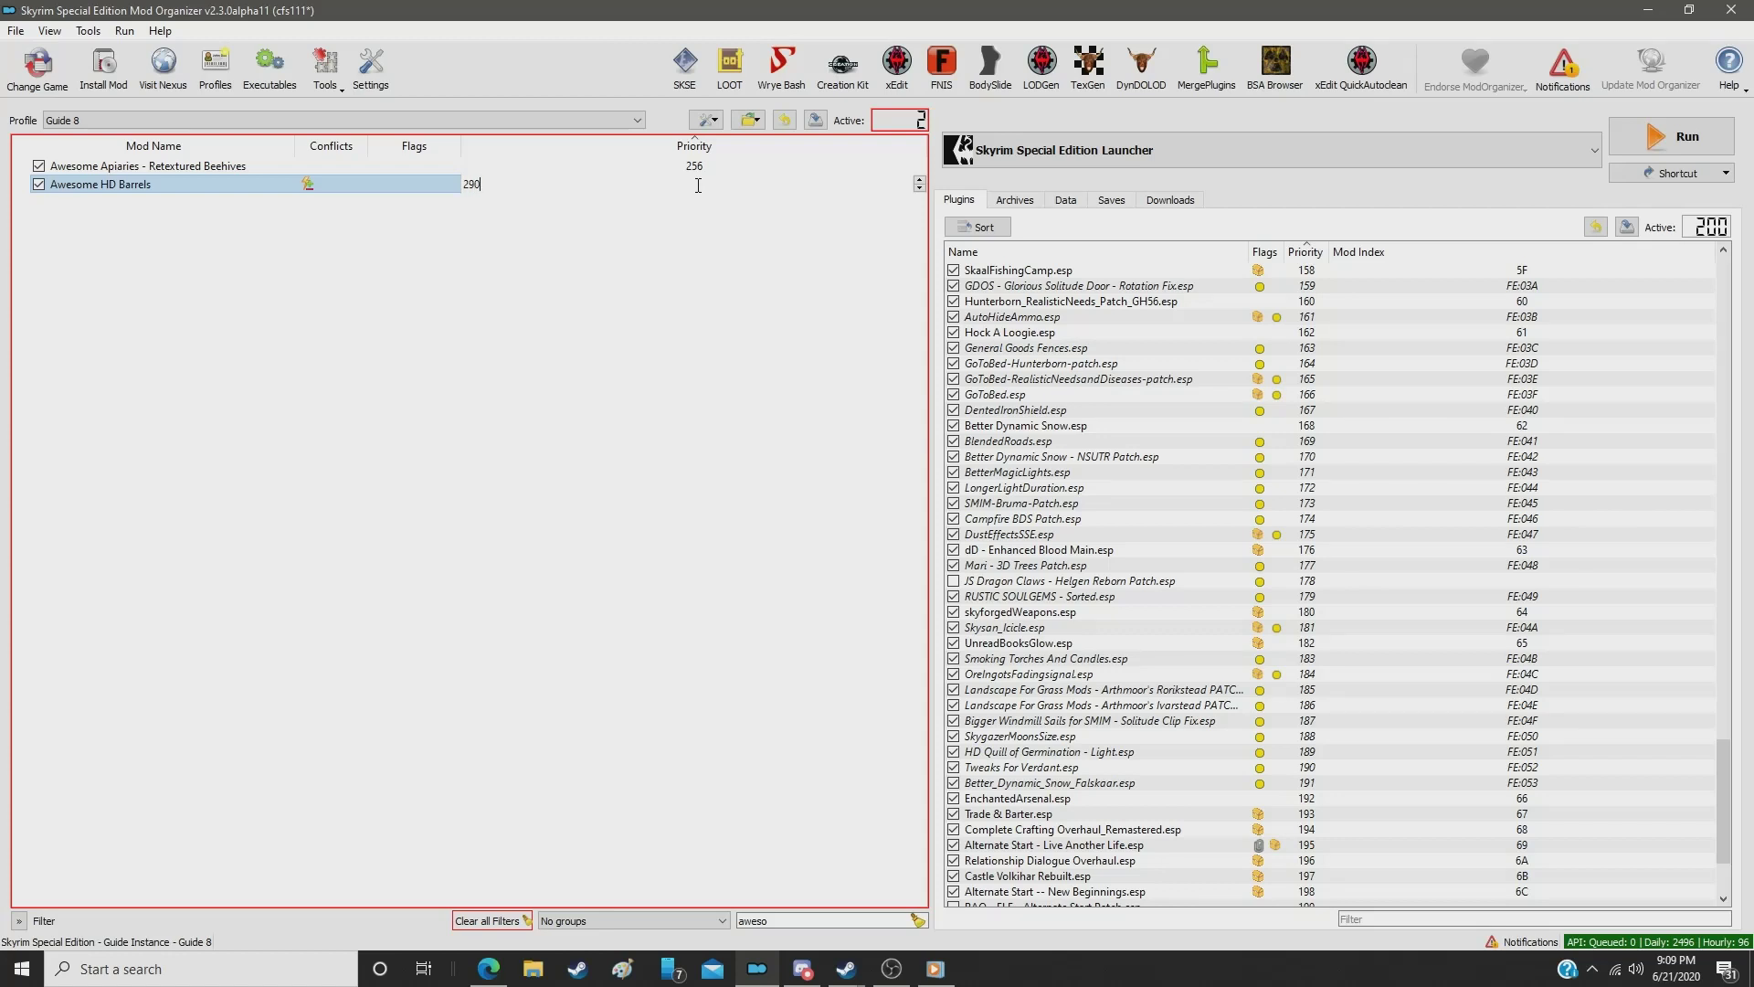
Step: Apply priority 290 to Awesome HD Barrels, and filter the mod list for "clutt" to set Animated Clutter's priority to 291
{"action": "key", "text": "Return"}
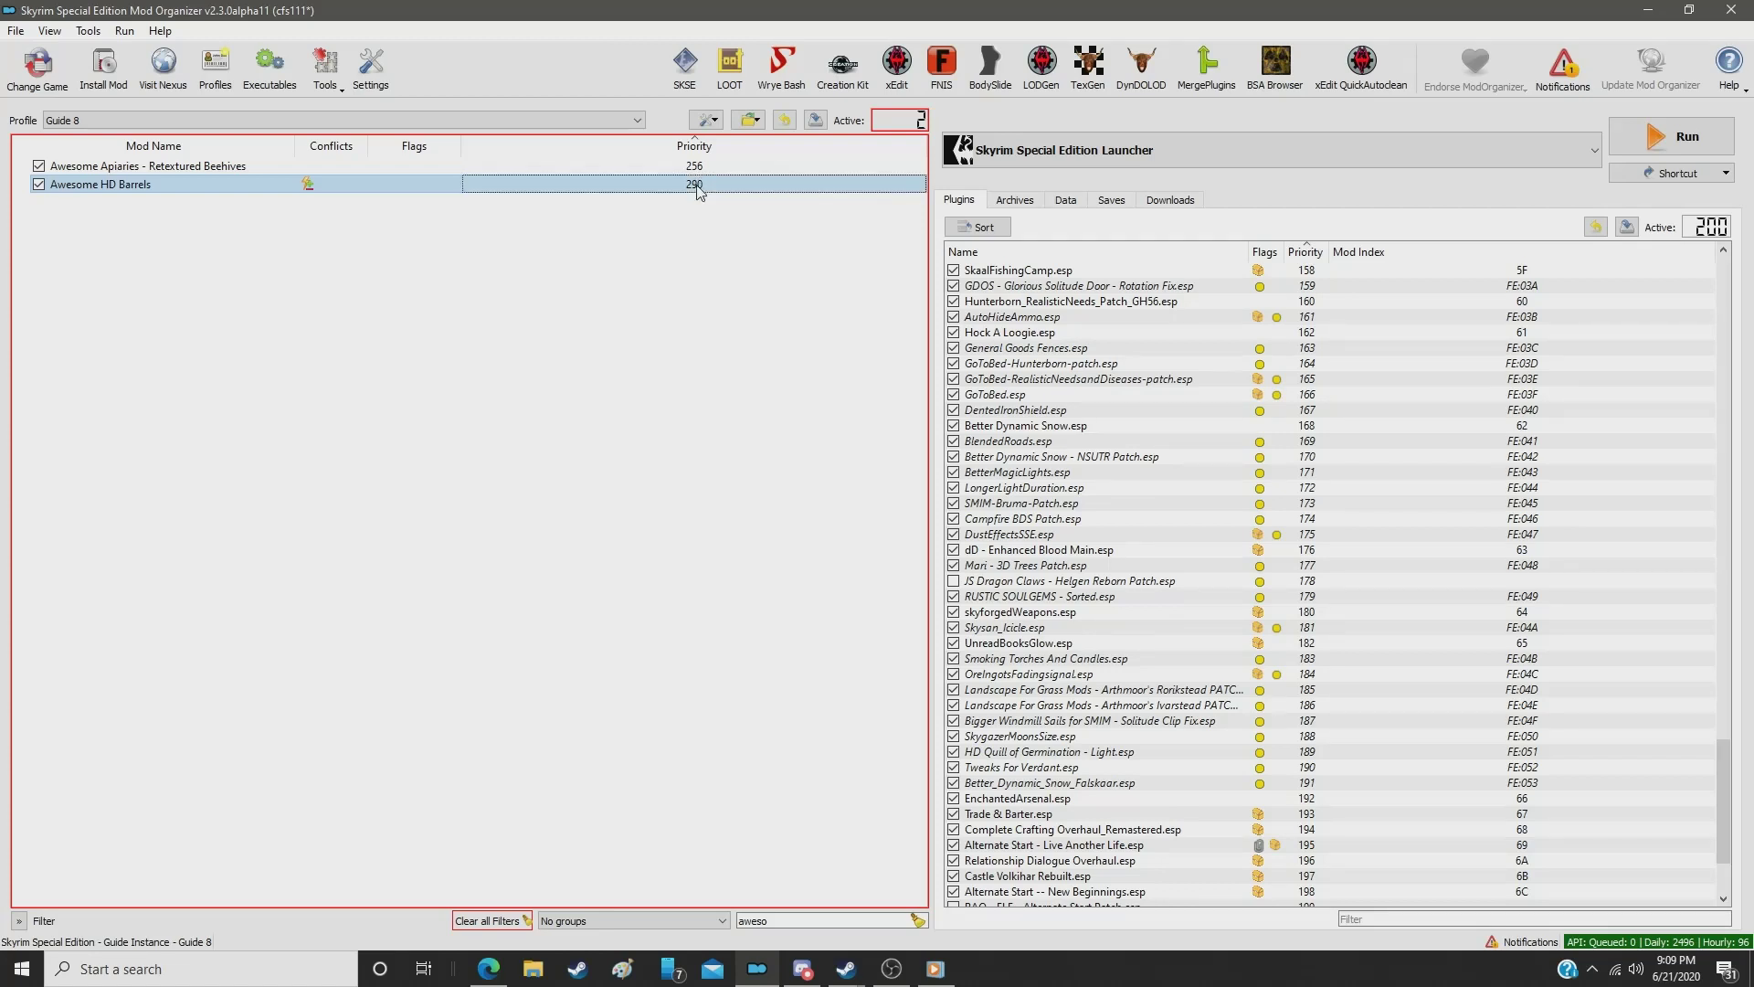
{"action": "double_click", "coordinate": [787, 921]}
{"action": "type", "text": "clutt"}
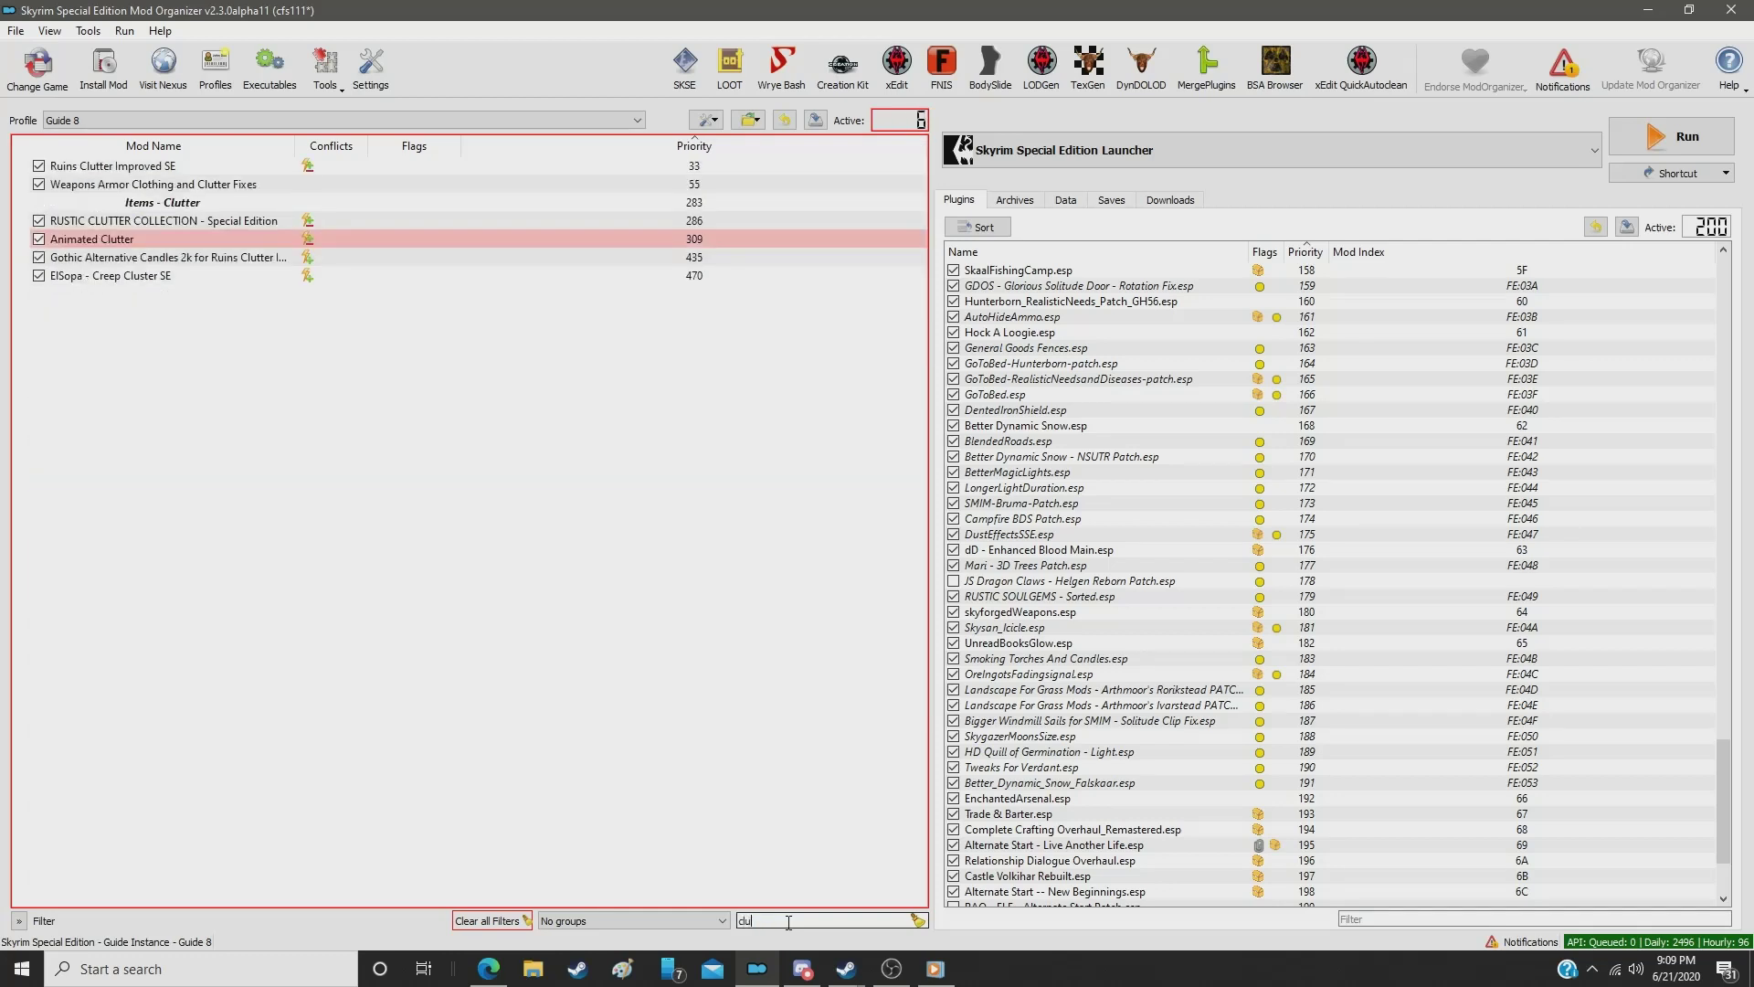
{"action": "left_click", "coordinate": [704, 238]}
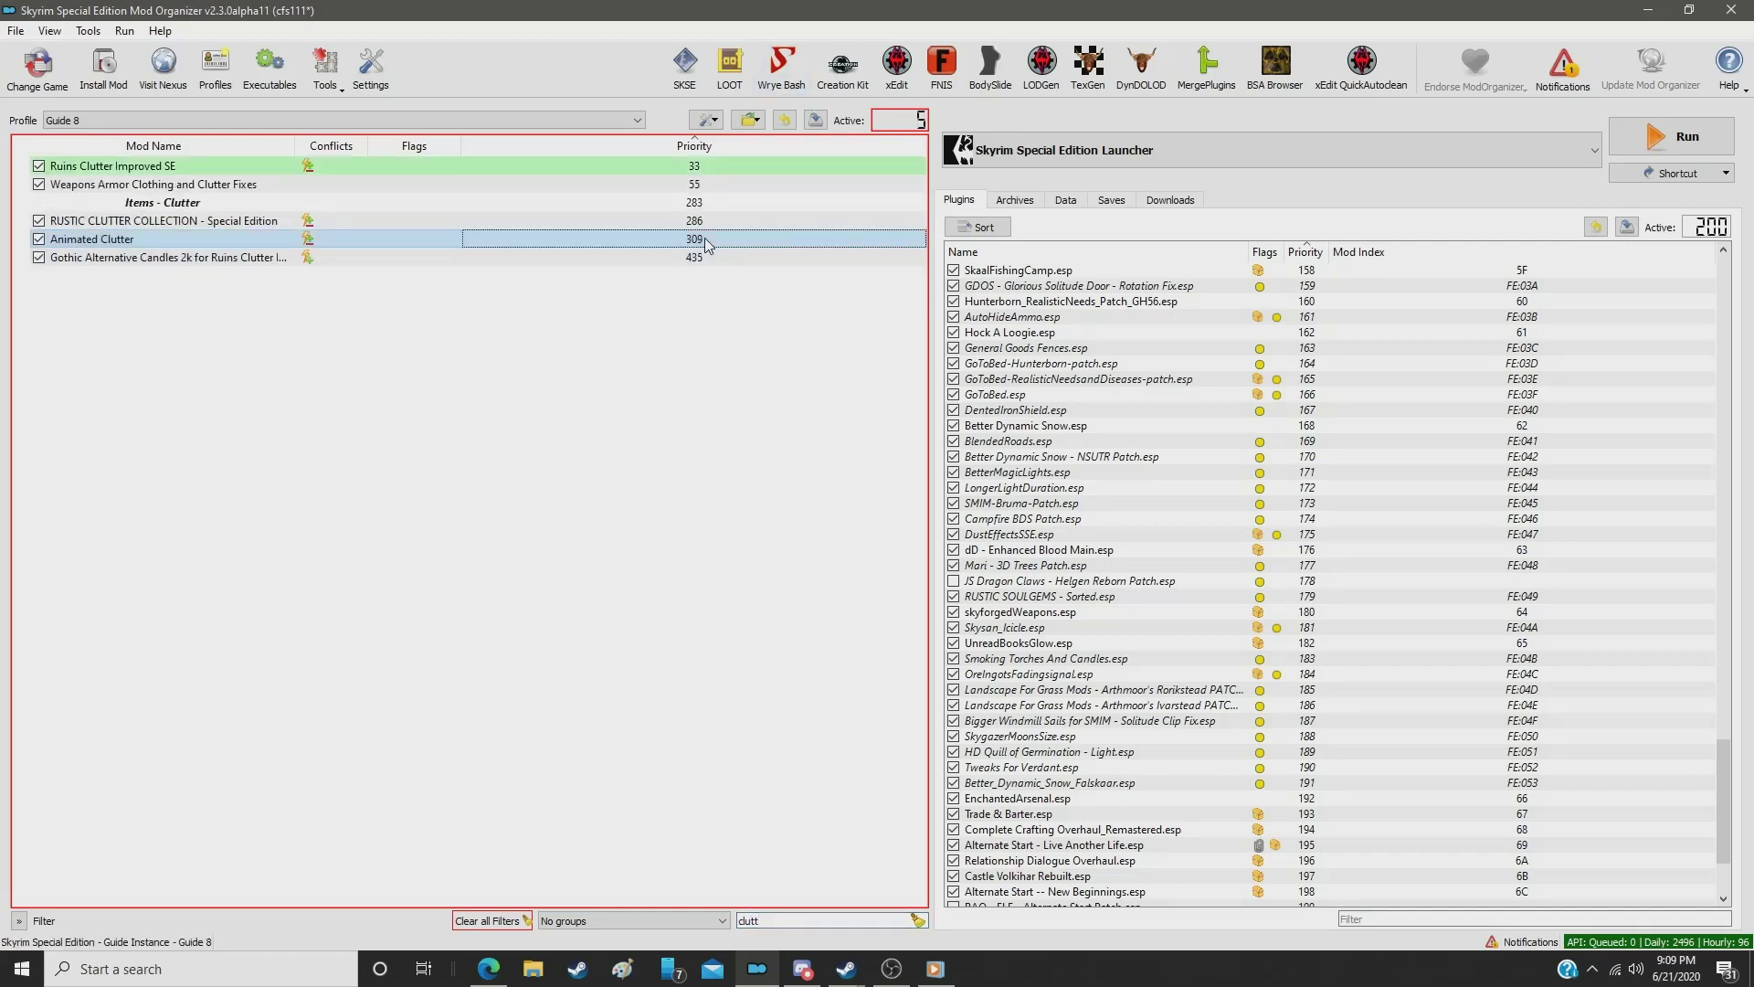
{"action": "type", "text": "291"}
{"action": "key", "text": "Return"}
Step: Filter the mod list for "doll" and set the priority of Dressed Hearthfire Doll to 292
{"action": "double_click", "coordinate": [816, 926]}
{"action": "type", "text": "doll"}
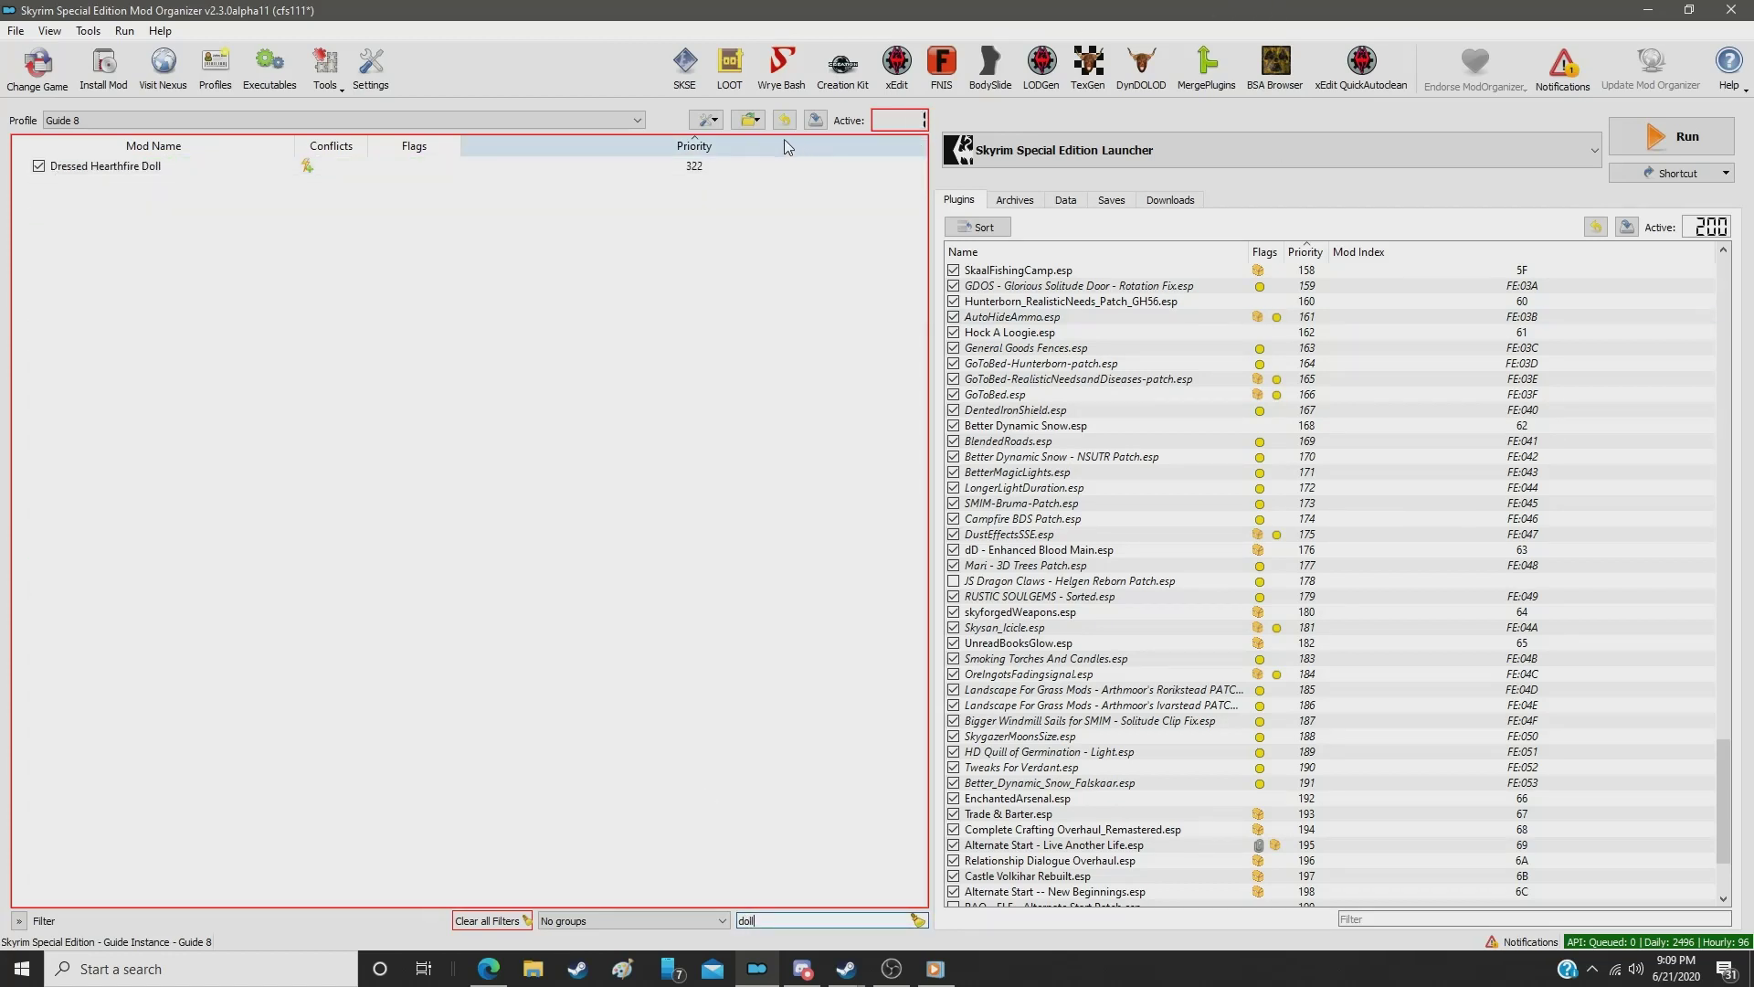
{"action": "left_click", "coordinate": [724, 167]}
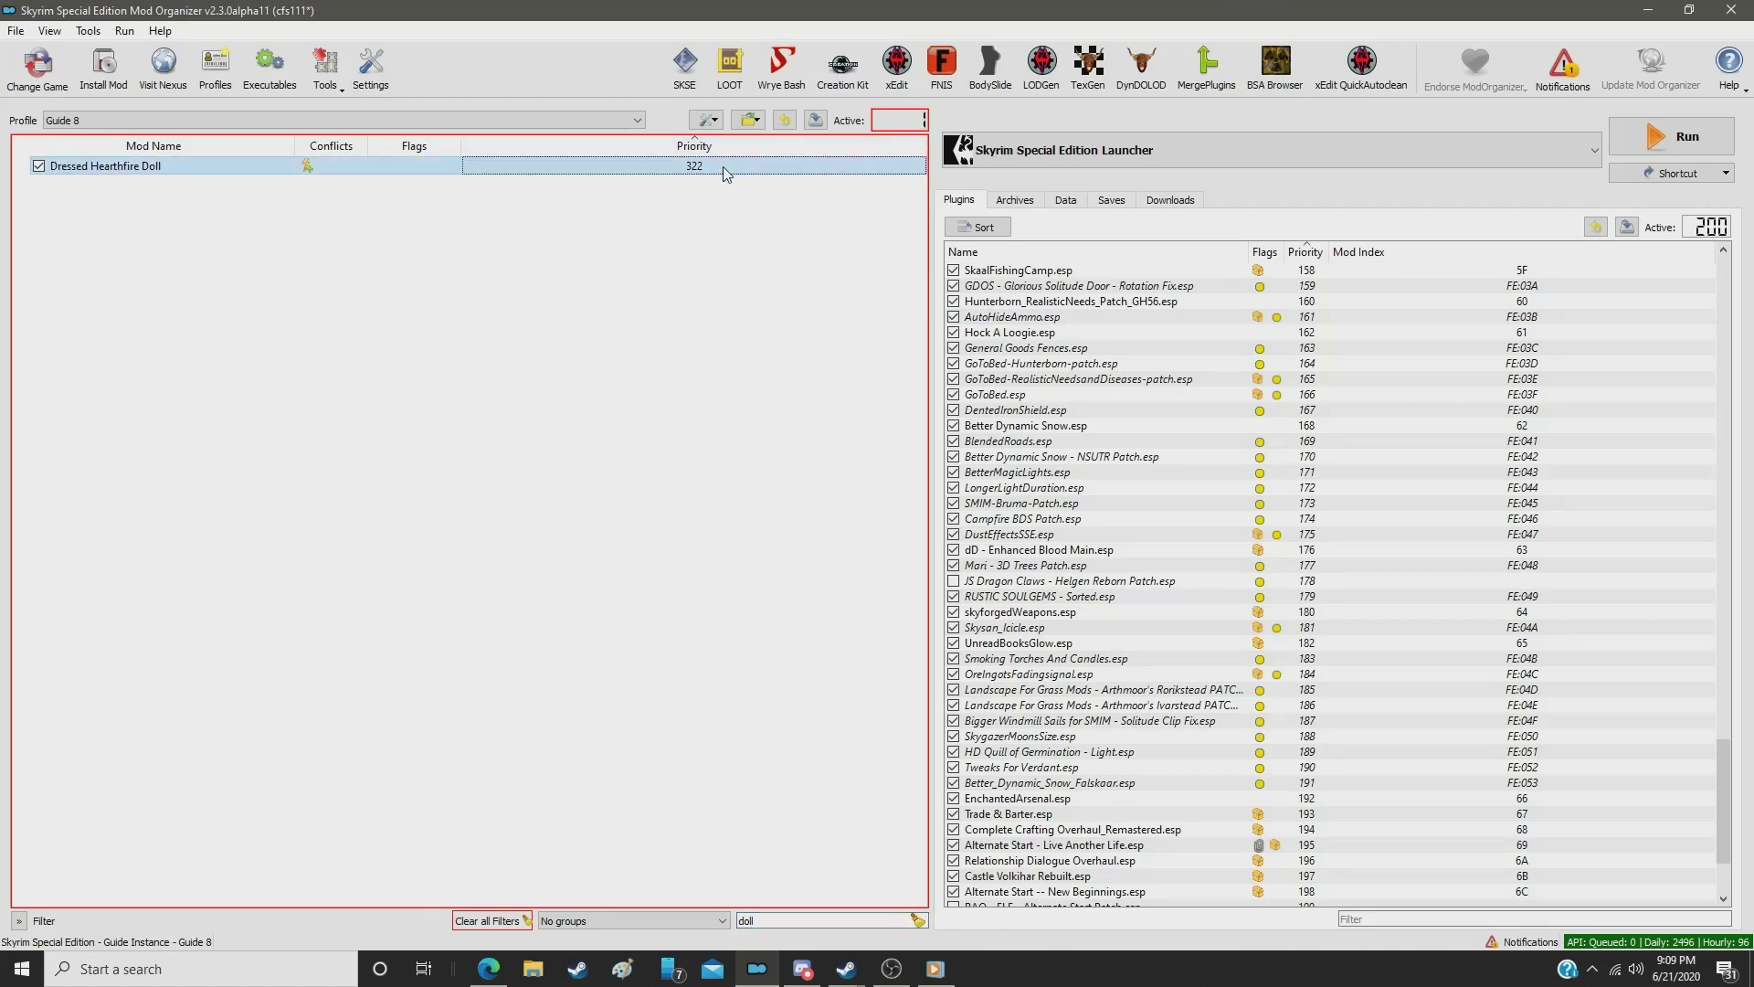
{"action": "double_click", "coordinate": [726, 174]}
{"action": "type", "text": "292"}
{"action": "key", "text": "Return"}
Step: Filter the mod list for "glazed" and set the priority of Gorgeous Glazed Items to 283
{"action": "double_click", "coordinate": [762, 923]}
{"action": "type", "text": "glazed"}
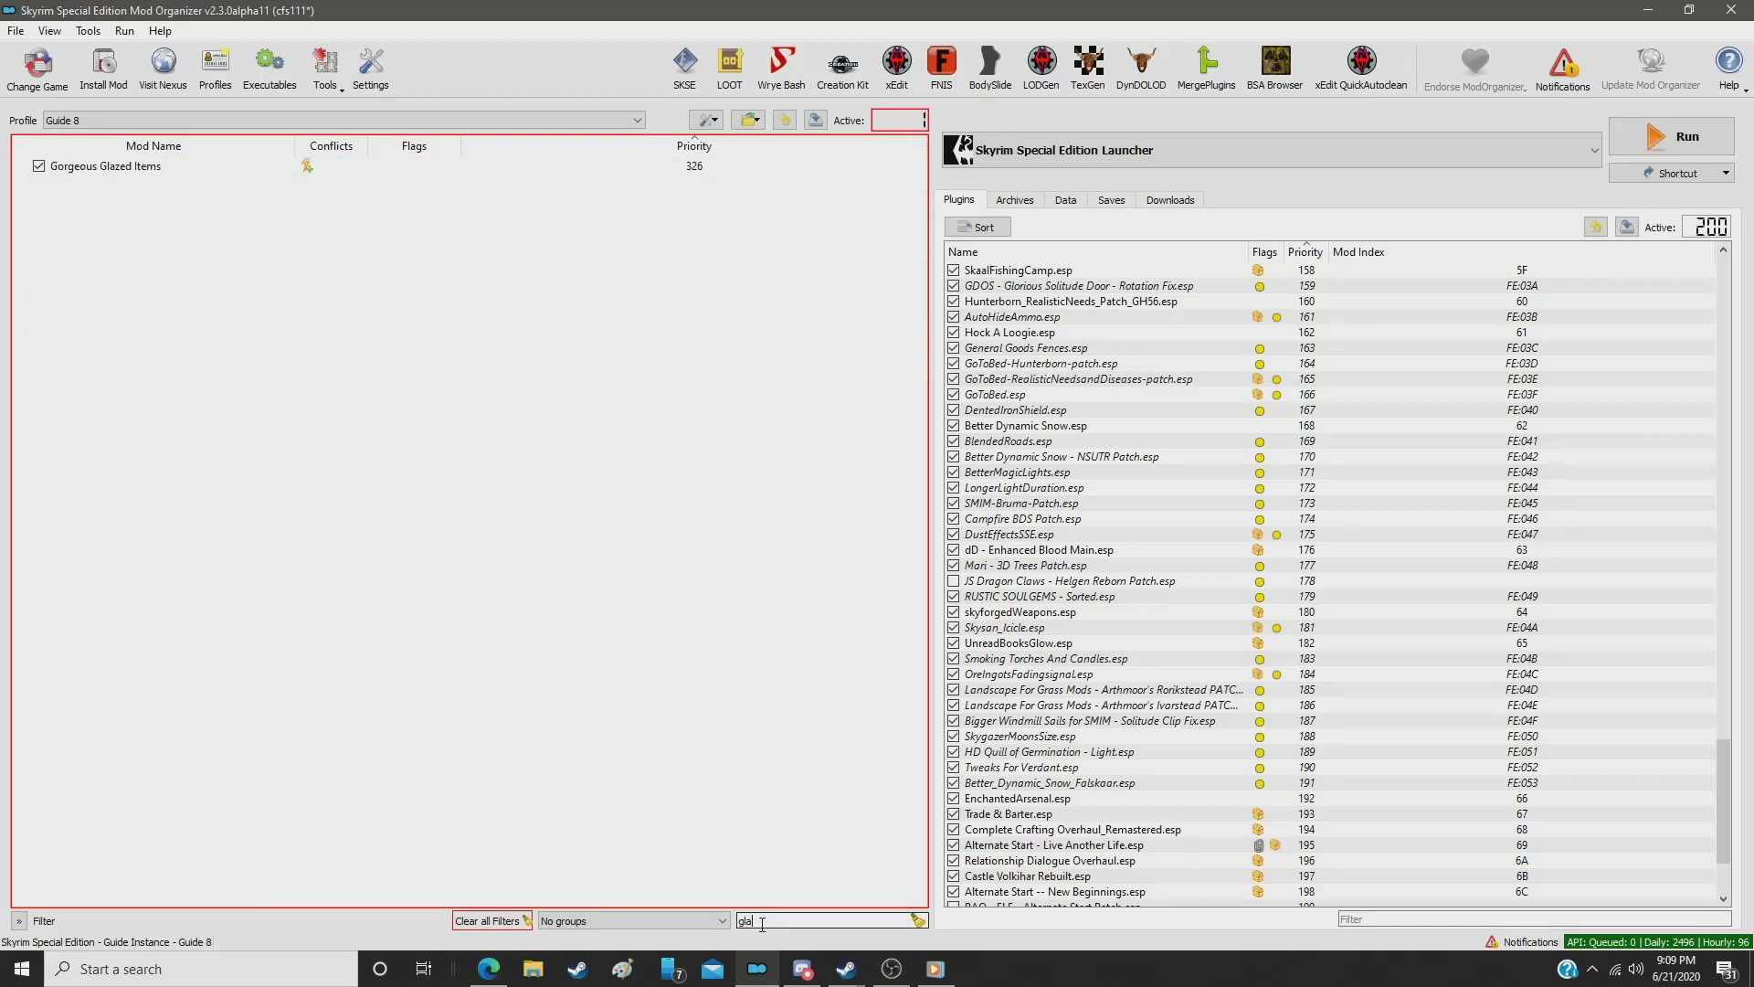
{"action": "left_click", "coordinate": [674, 169]}
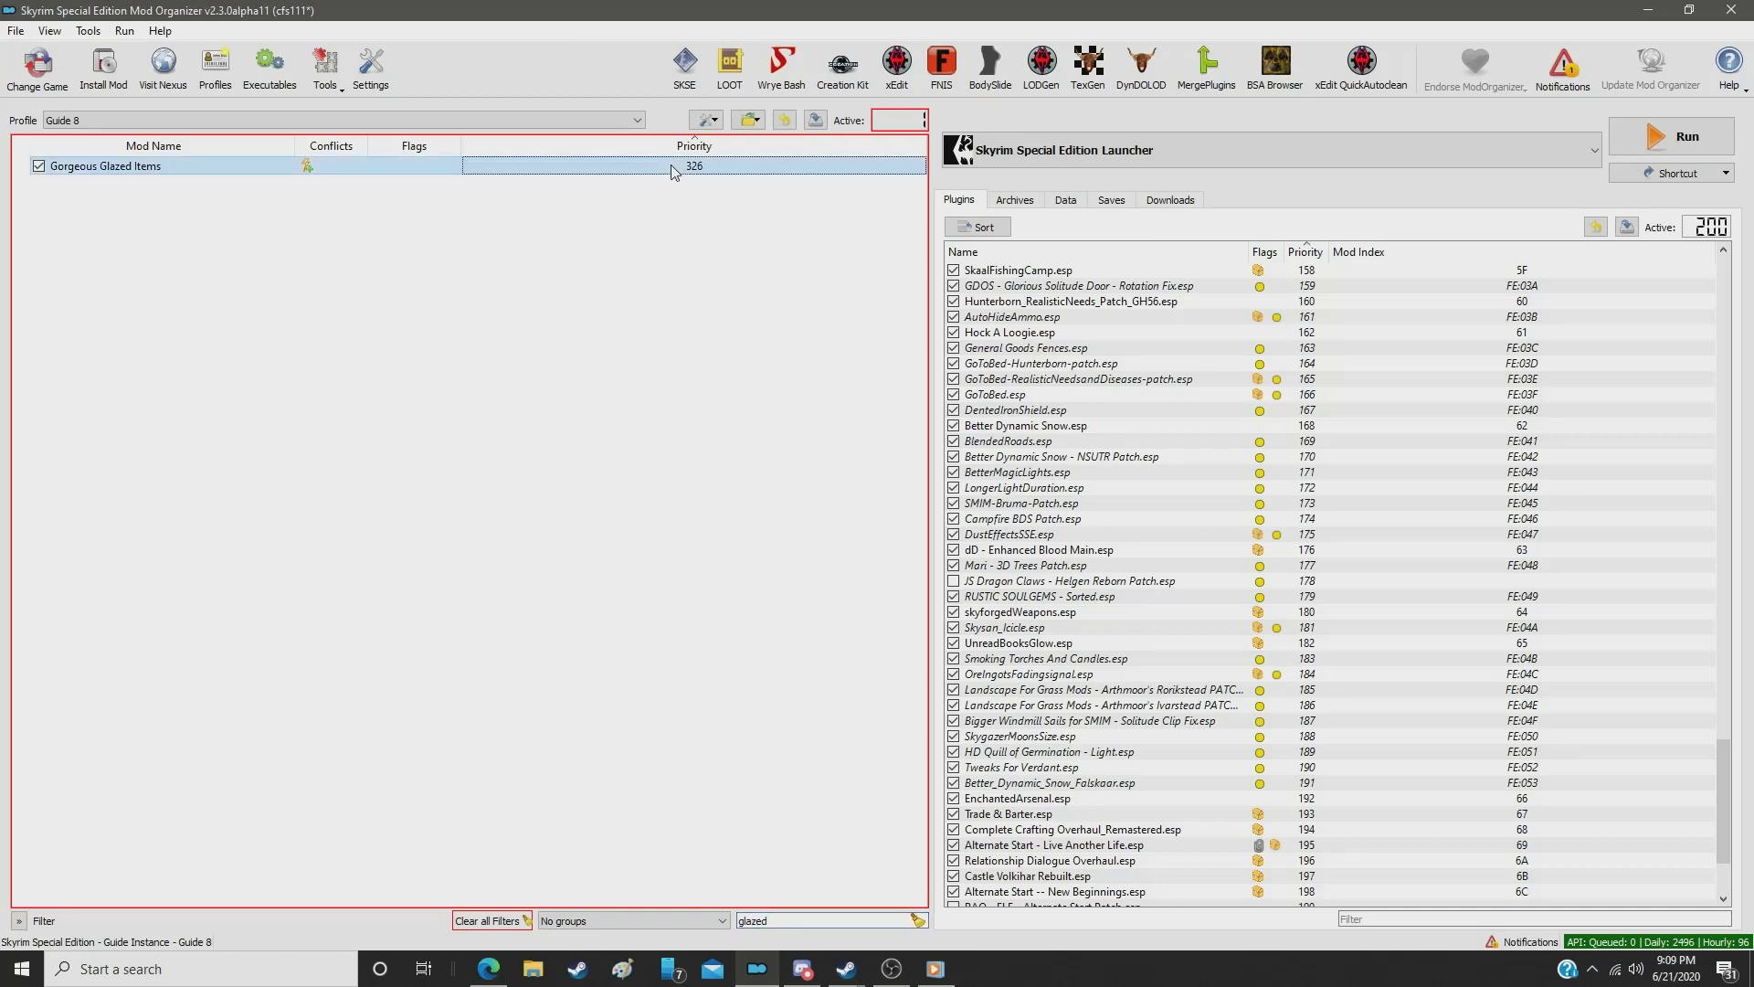
{"action": "double_click", "coordinate": [673, 169]}
{"action": "type", "text": "283"}
{"action": "key", "text": "Return"}
Step: Filter the mod list for "elder" and set the priority of RUSTIC ELDERSCROLL - Special Edition to 284
{"action": "double_click", "coordinate": [799, 921]}
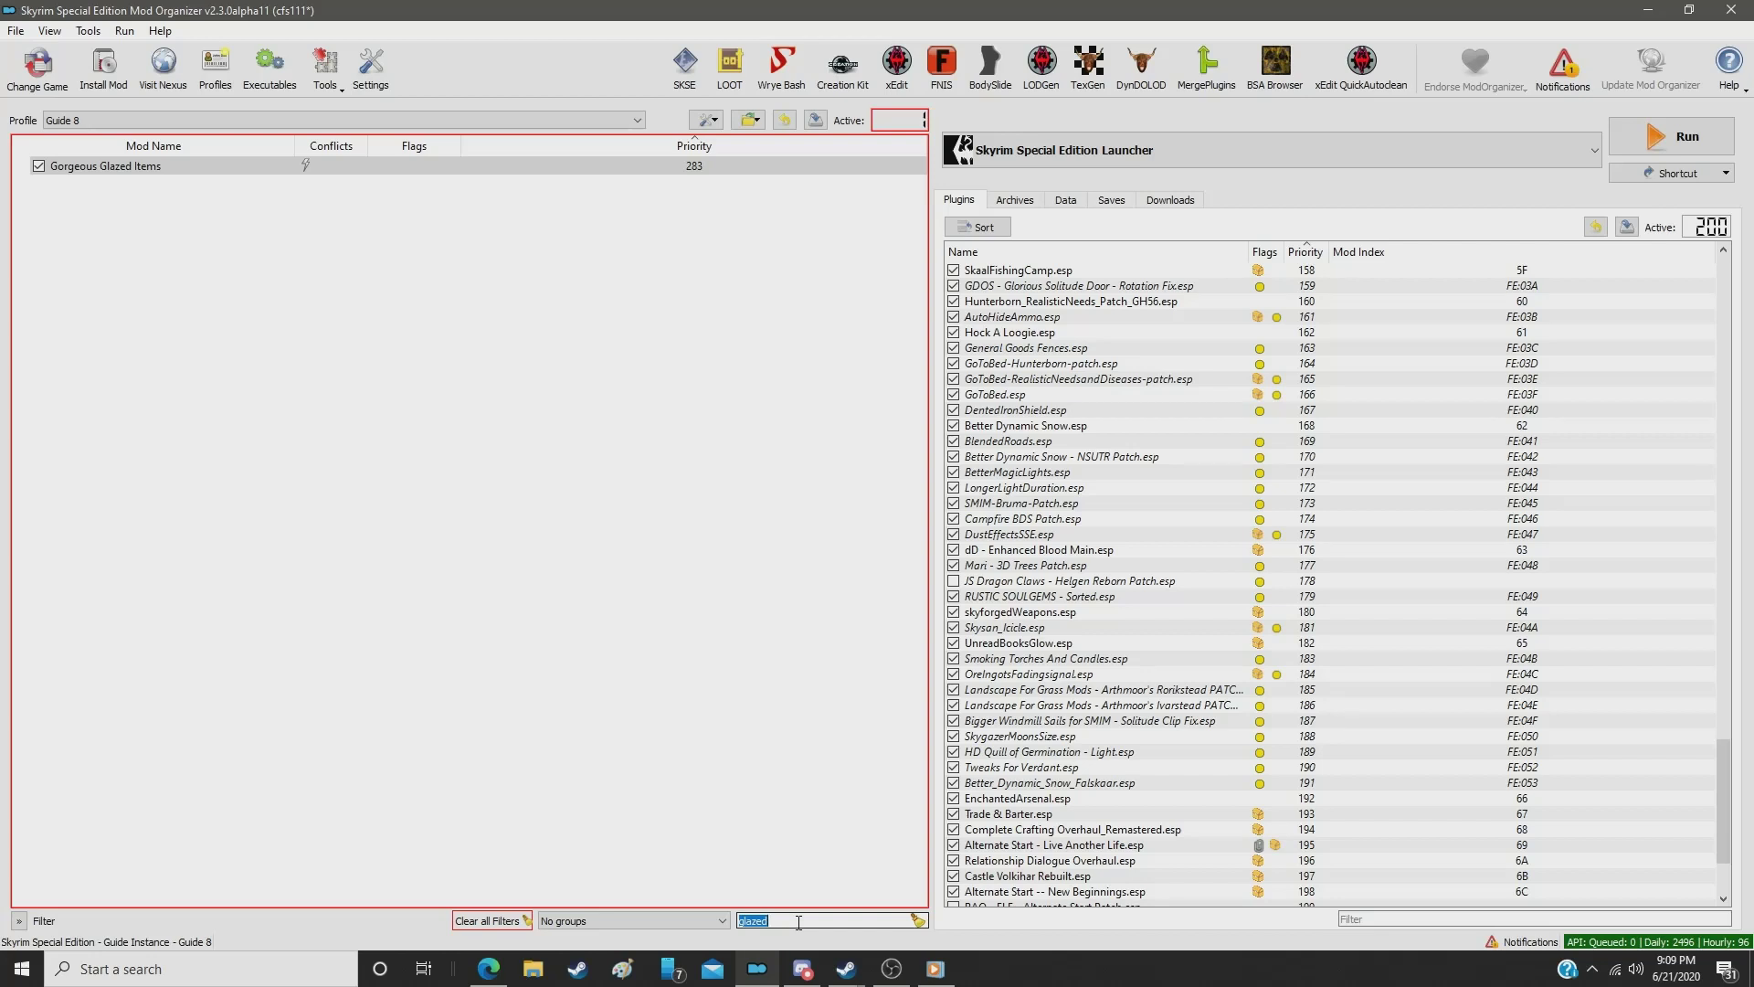
{"action": "type", "text": "elder"}
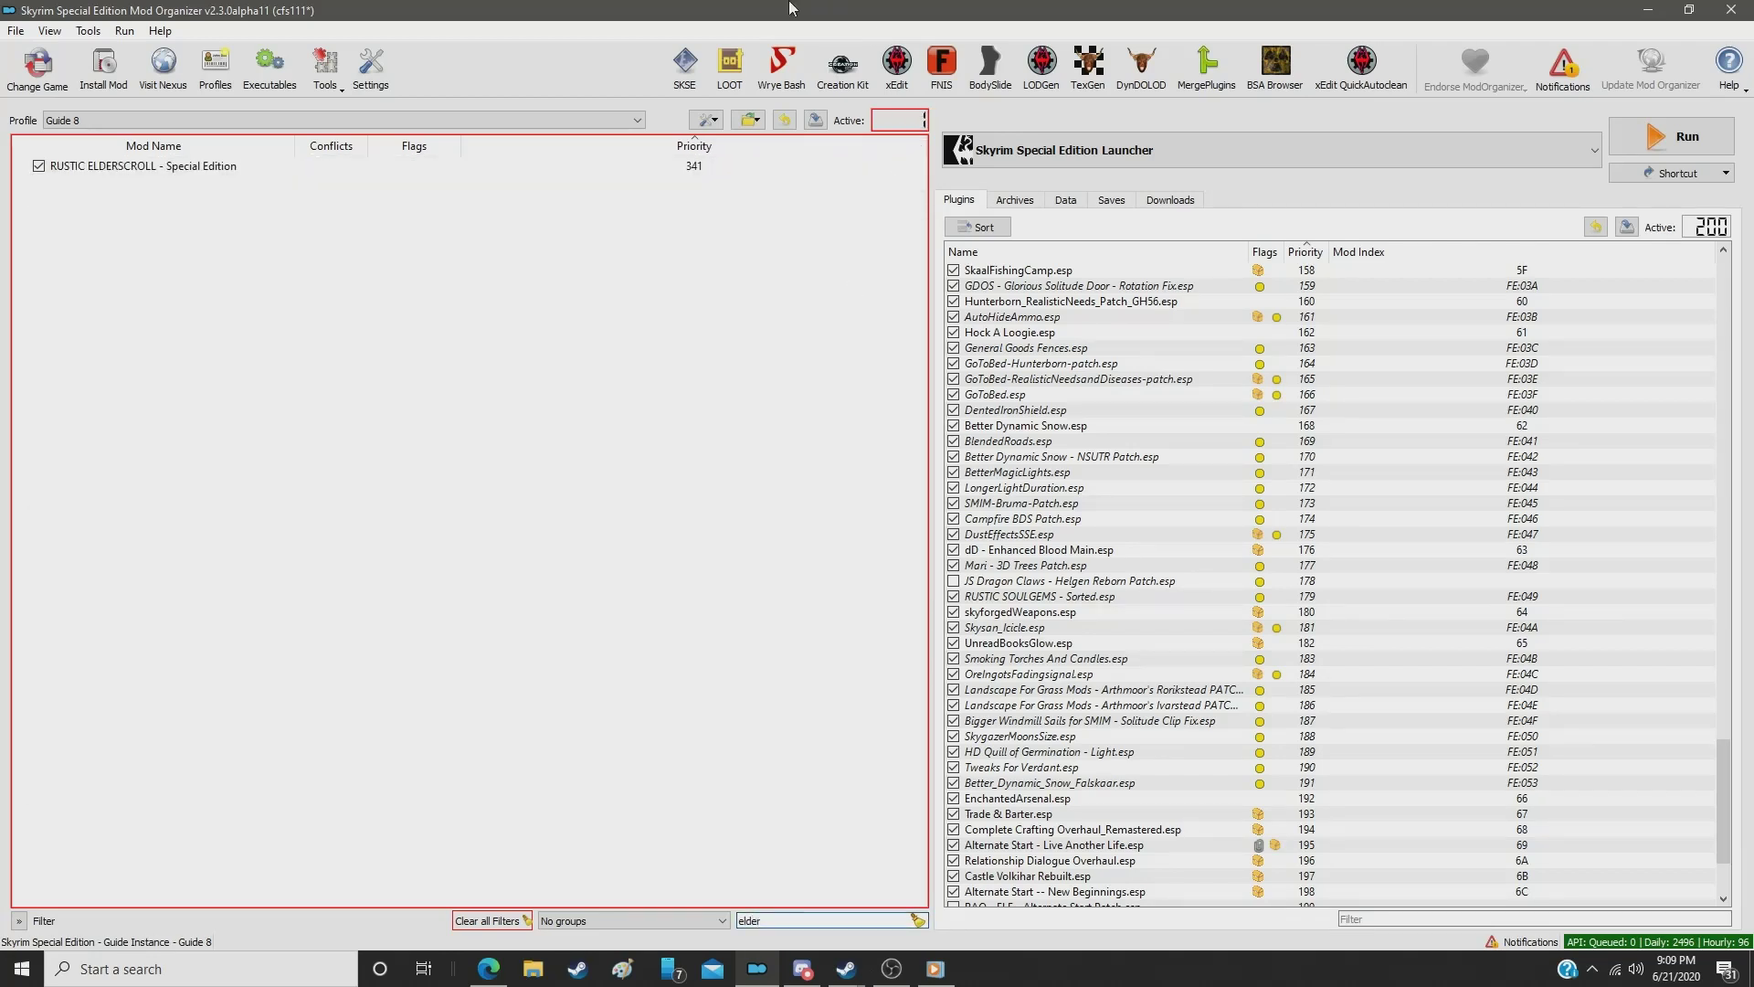
{"action": "left_click", "coordinate": [673, 172]}
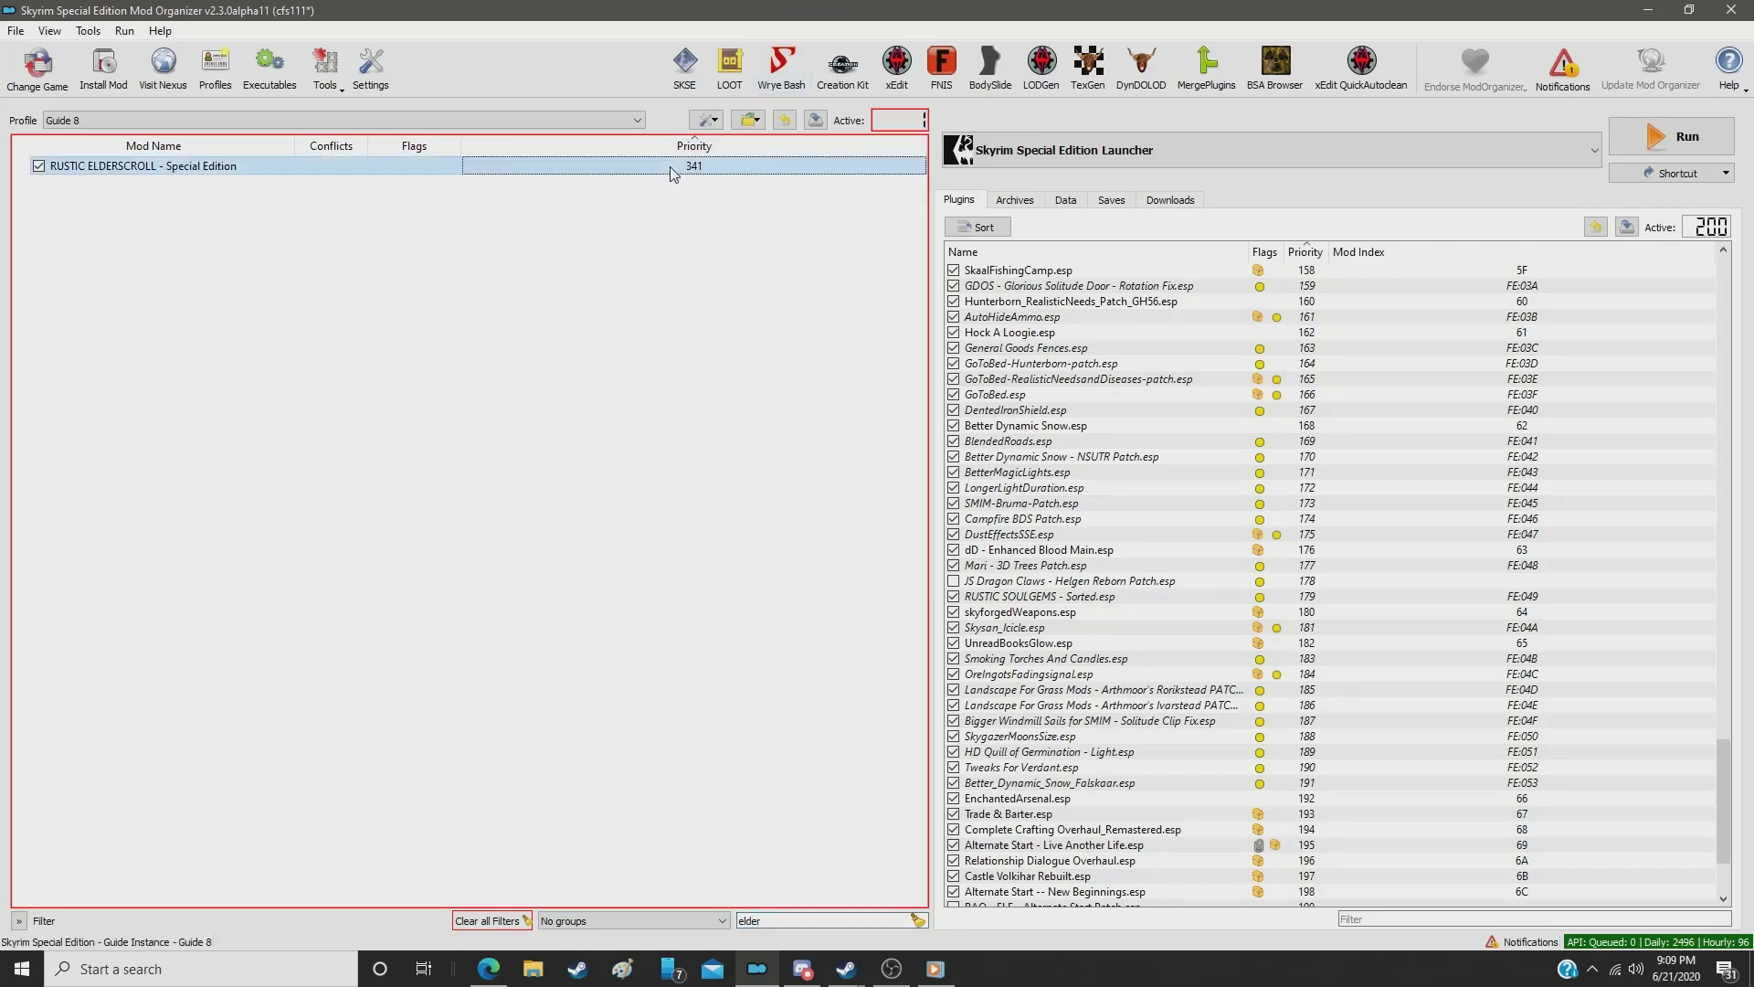
{"action": "double_click", "coordinate": [674, 170]}
{"action": "type", "text": "284"}
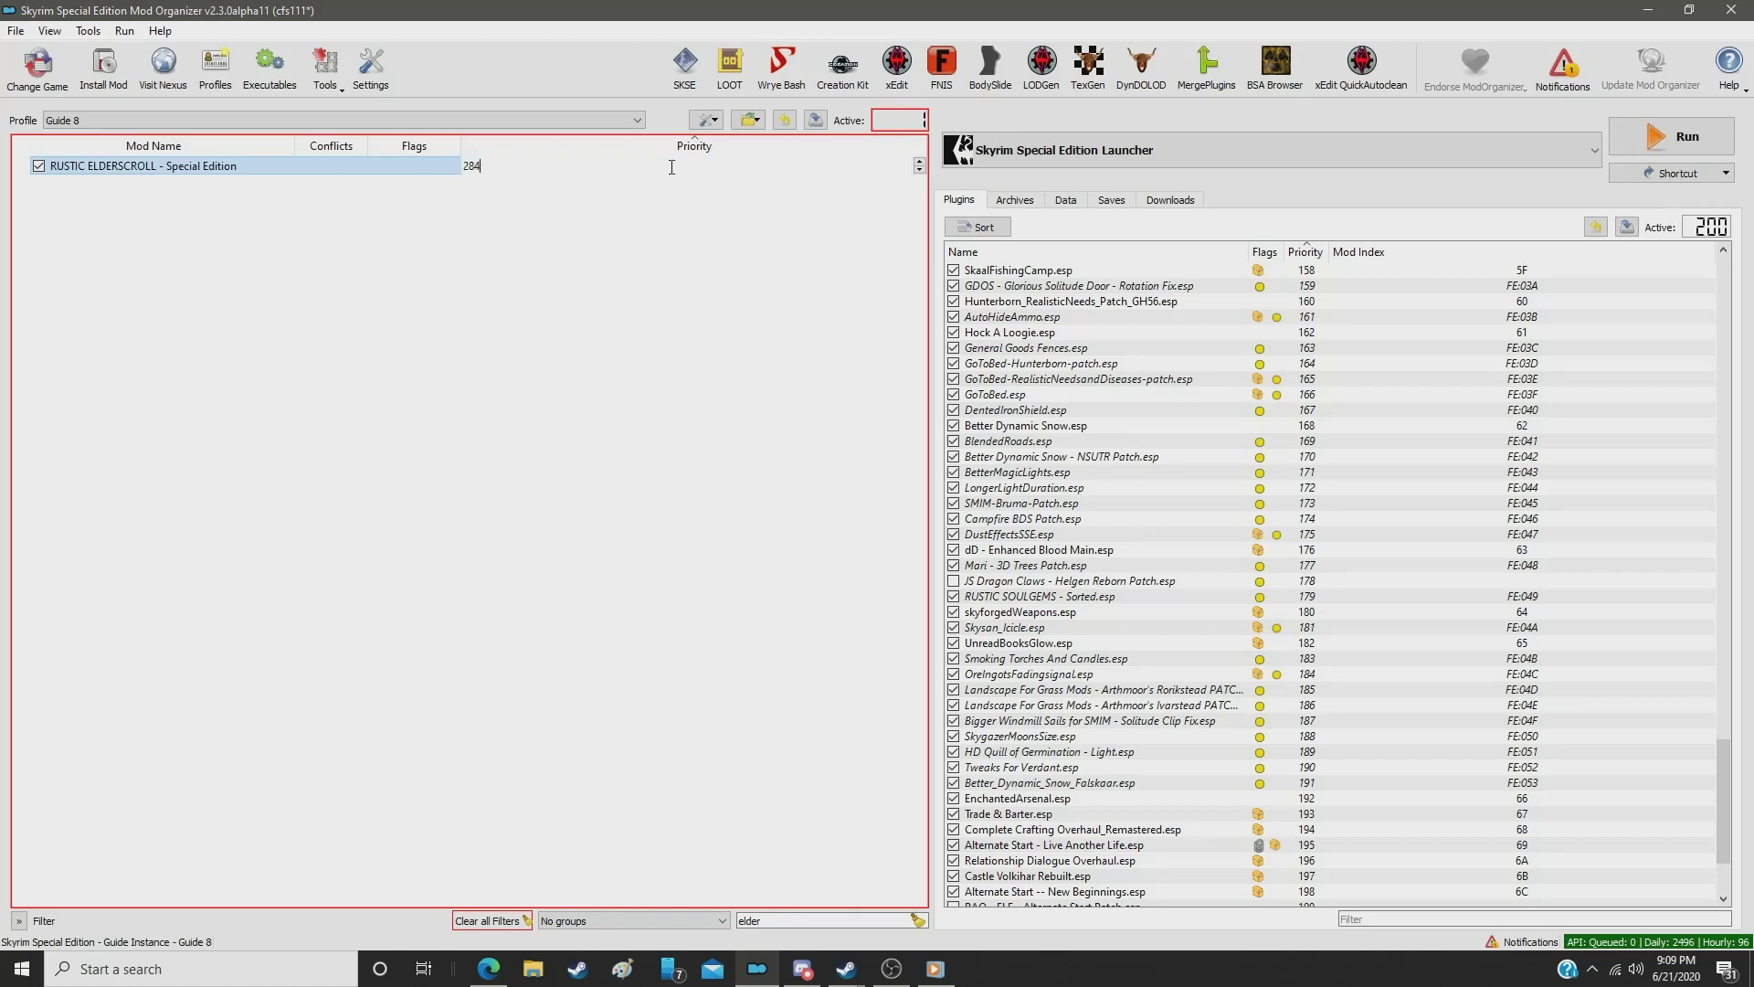
{"action": "key", "text": "Return"}
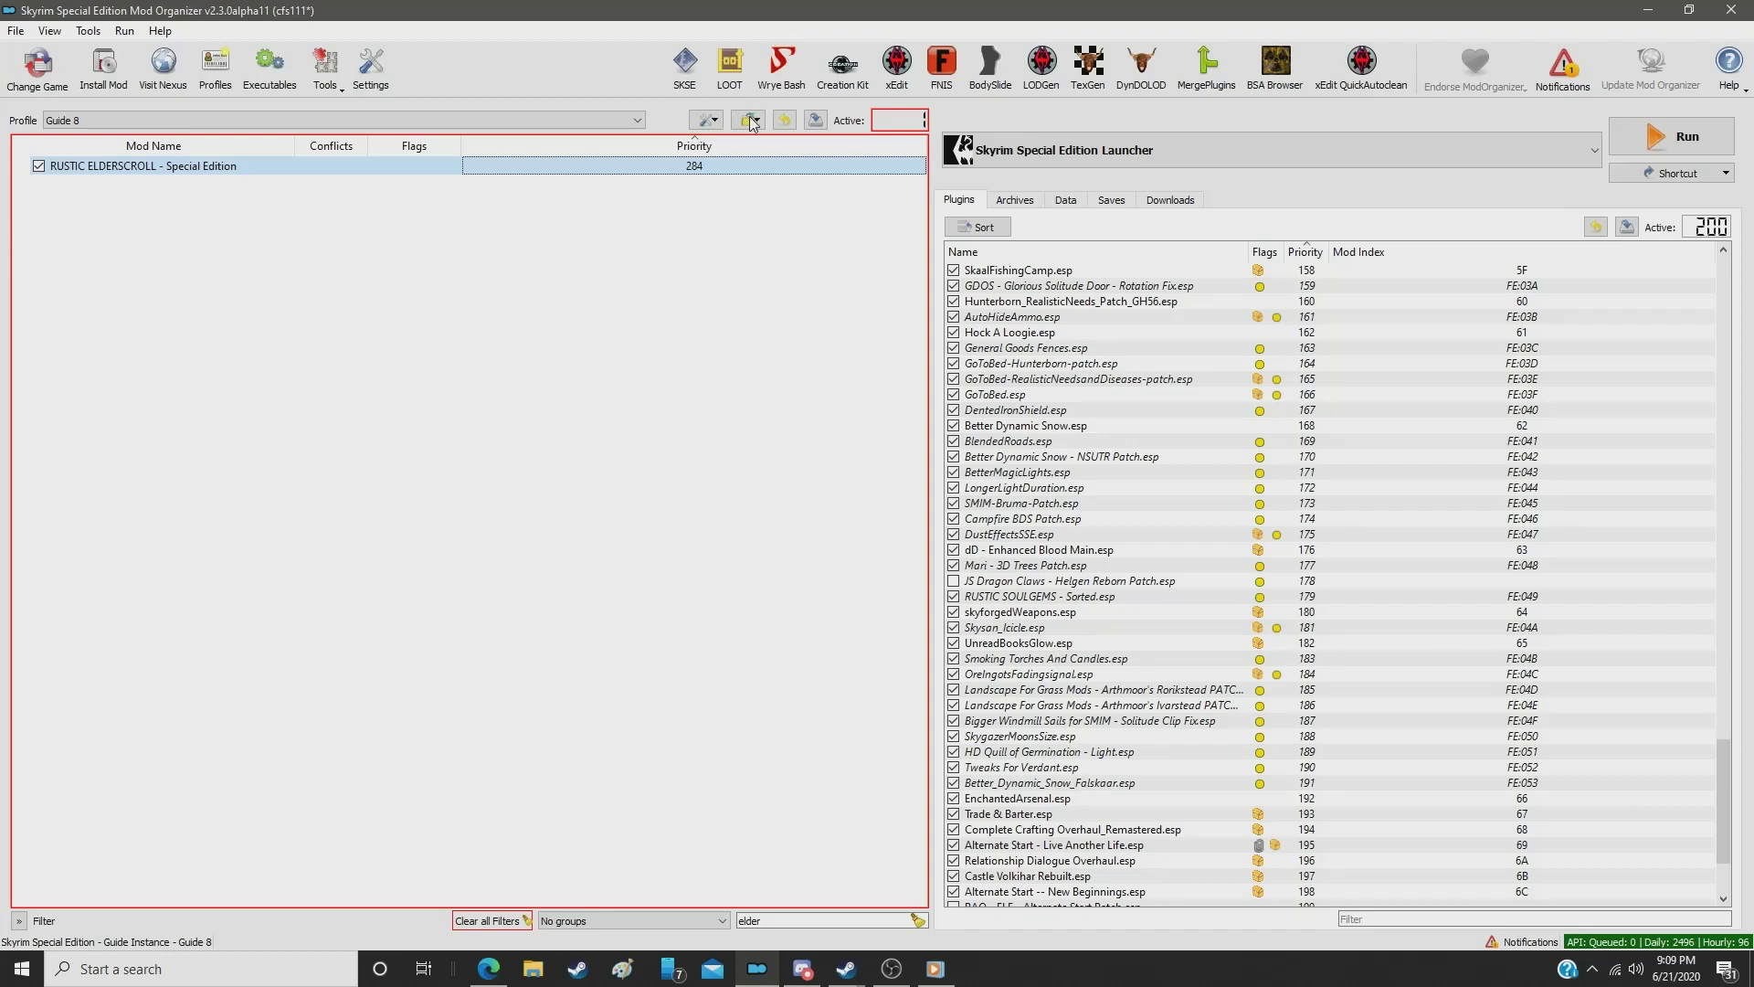
Step: Correct the priority of RUSTIC ELDERSCROLL - Special Edition to 294
{"action": "double_click", "coordinate": [695, 170]}
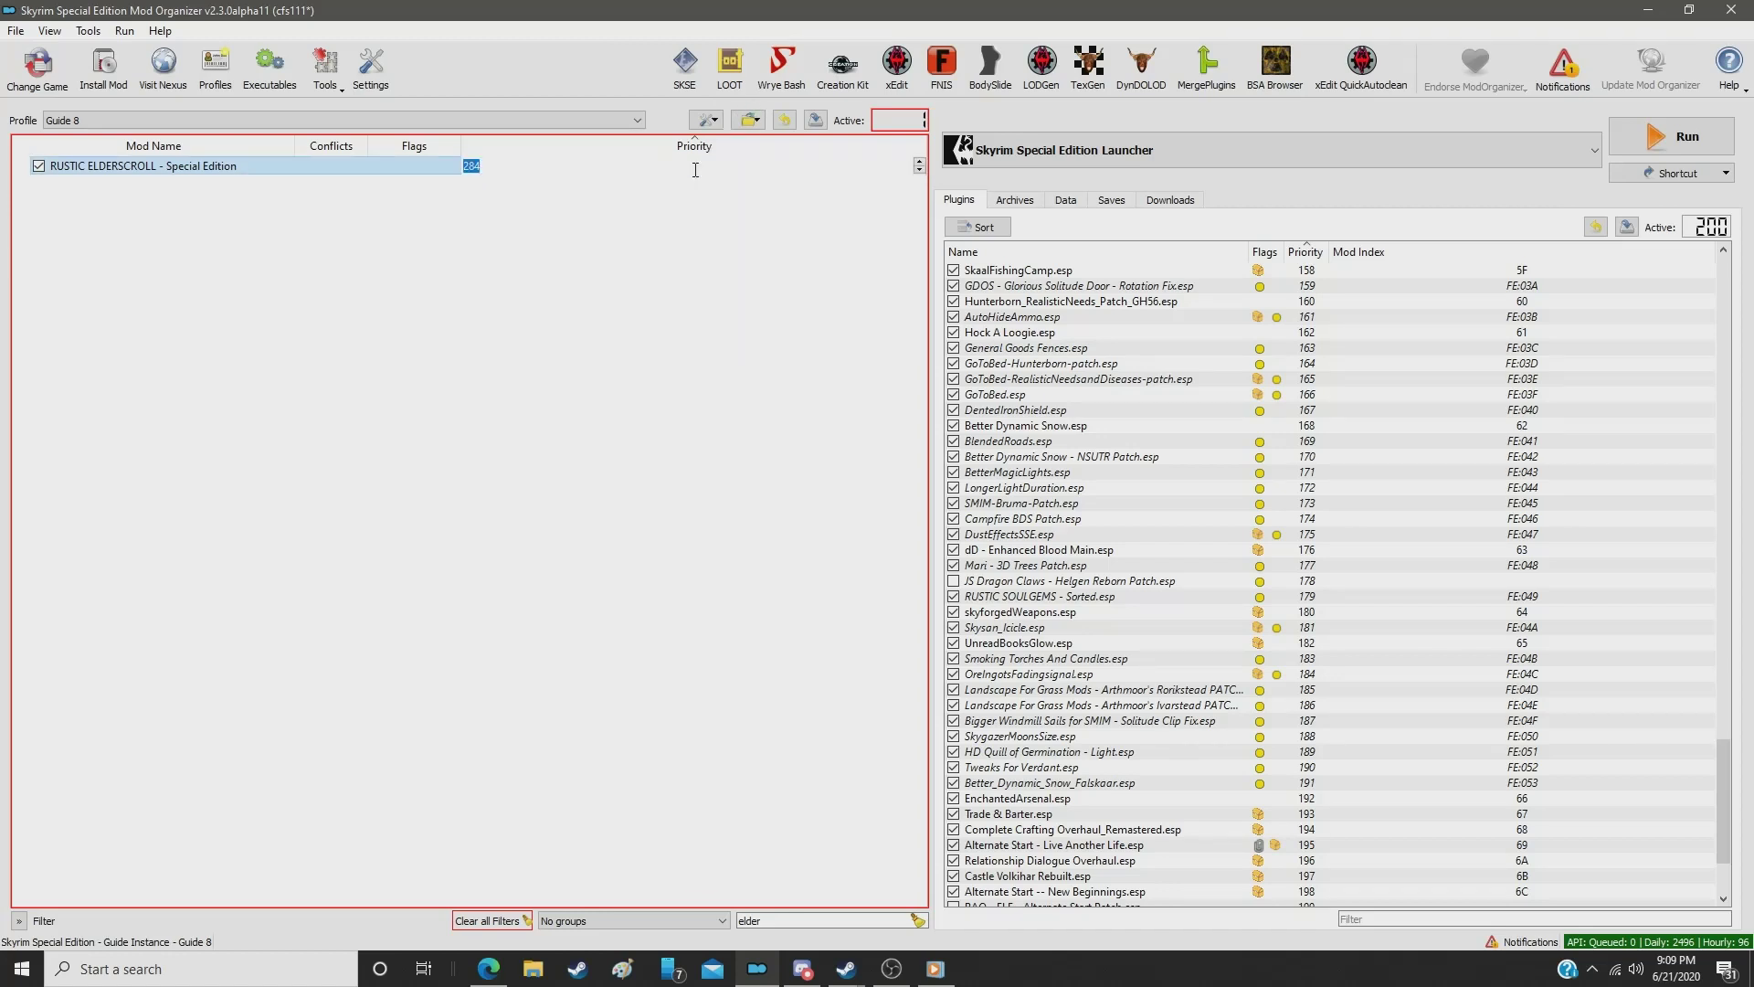
{"action": "type", "text": "294"}
{"action": "key", "text": "Return"}
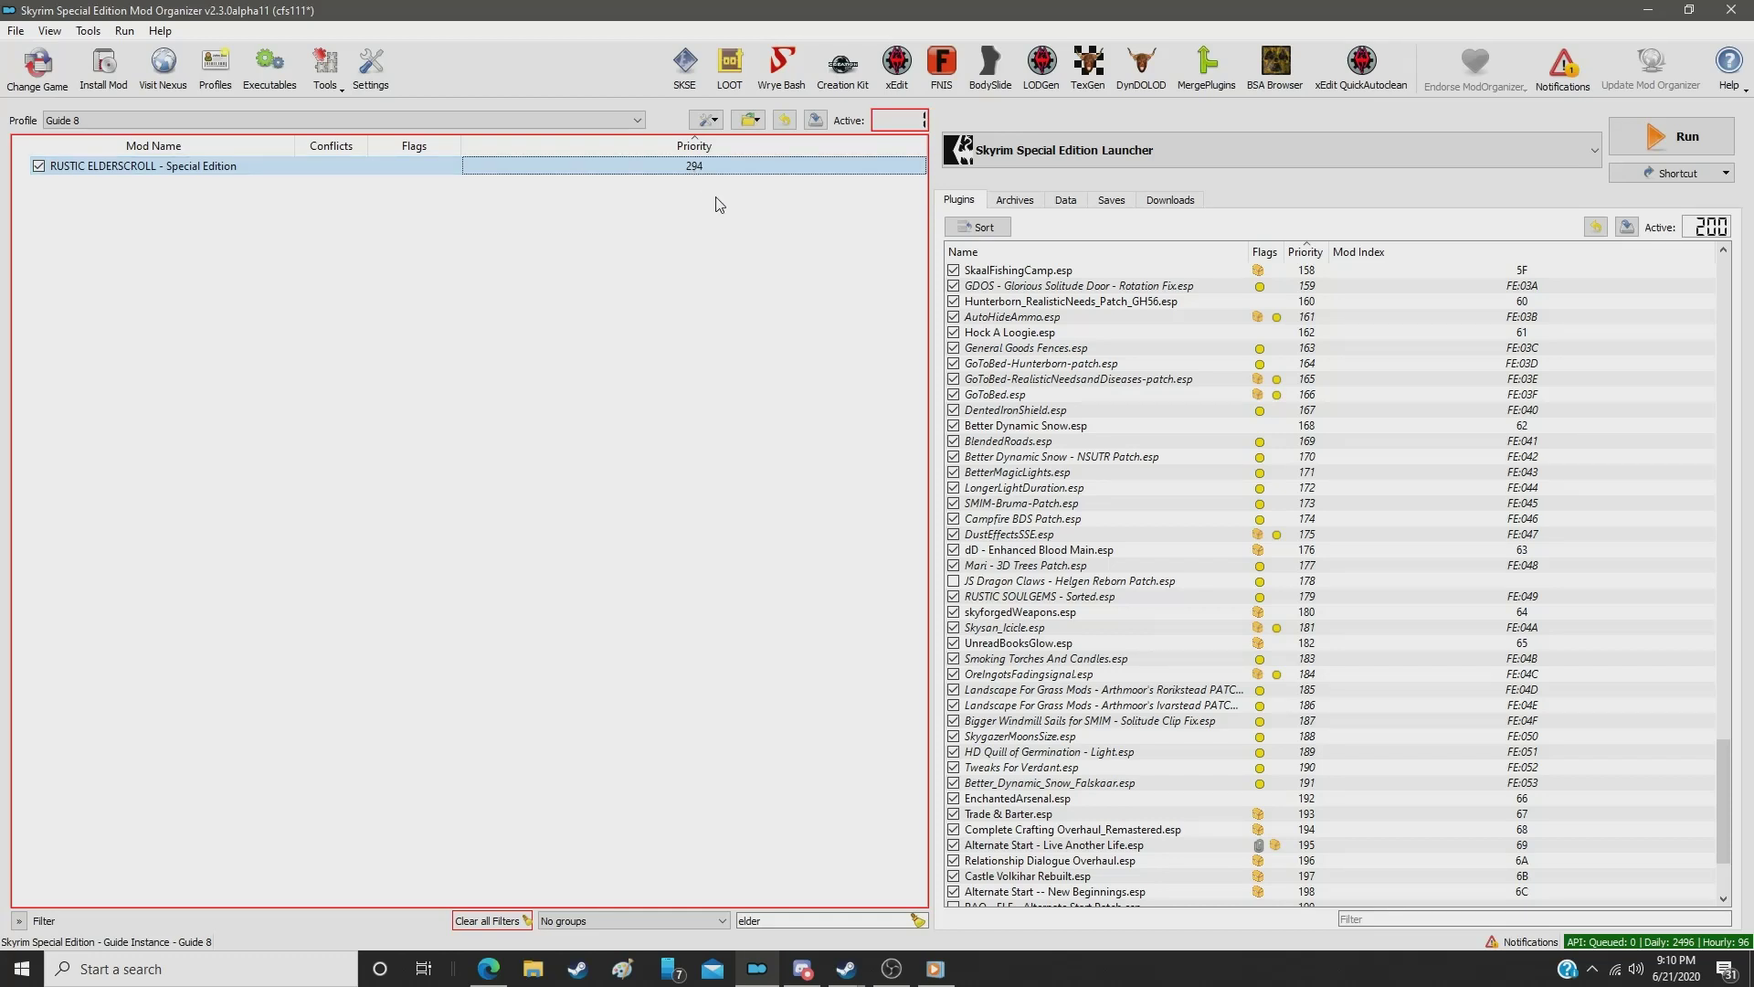
Step: Filter the mod list for "azur" and set the priority of RUSTIC AZURA'S STAR - Special Edition to 295
{"action": "double_click", "coordinate": [790, 923]}
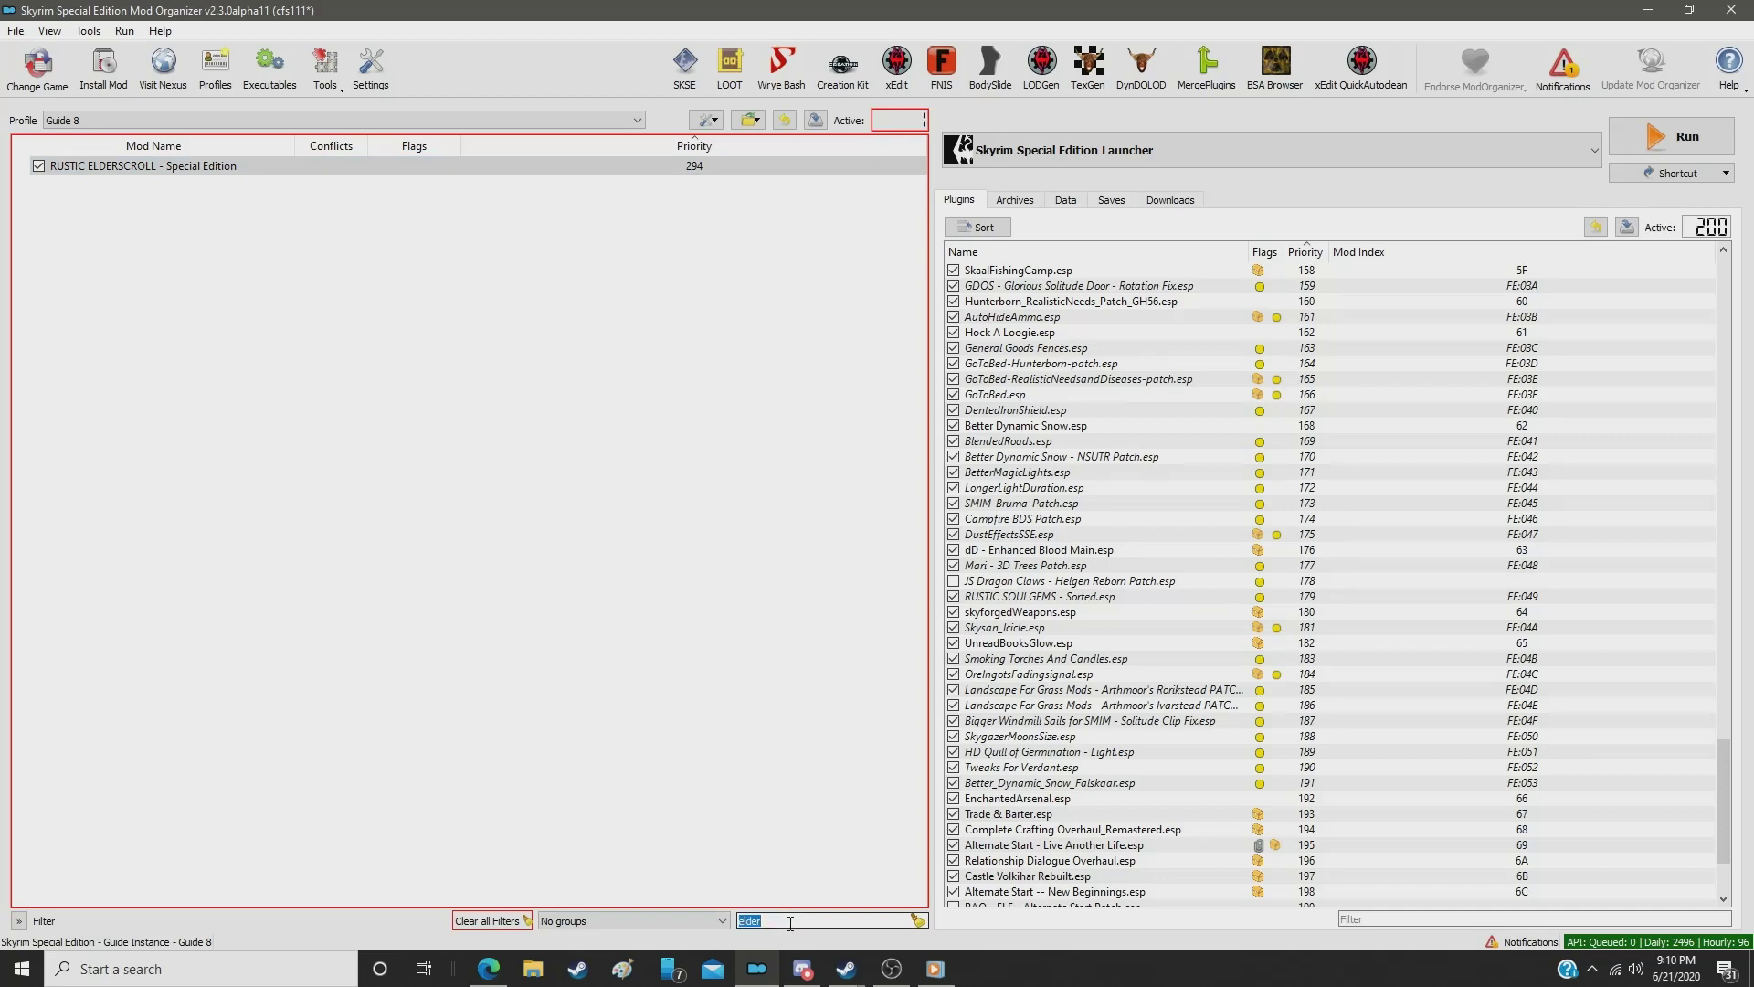
{"action": "type", "text": "azur"}
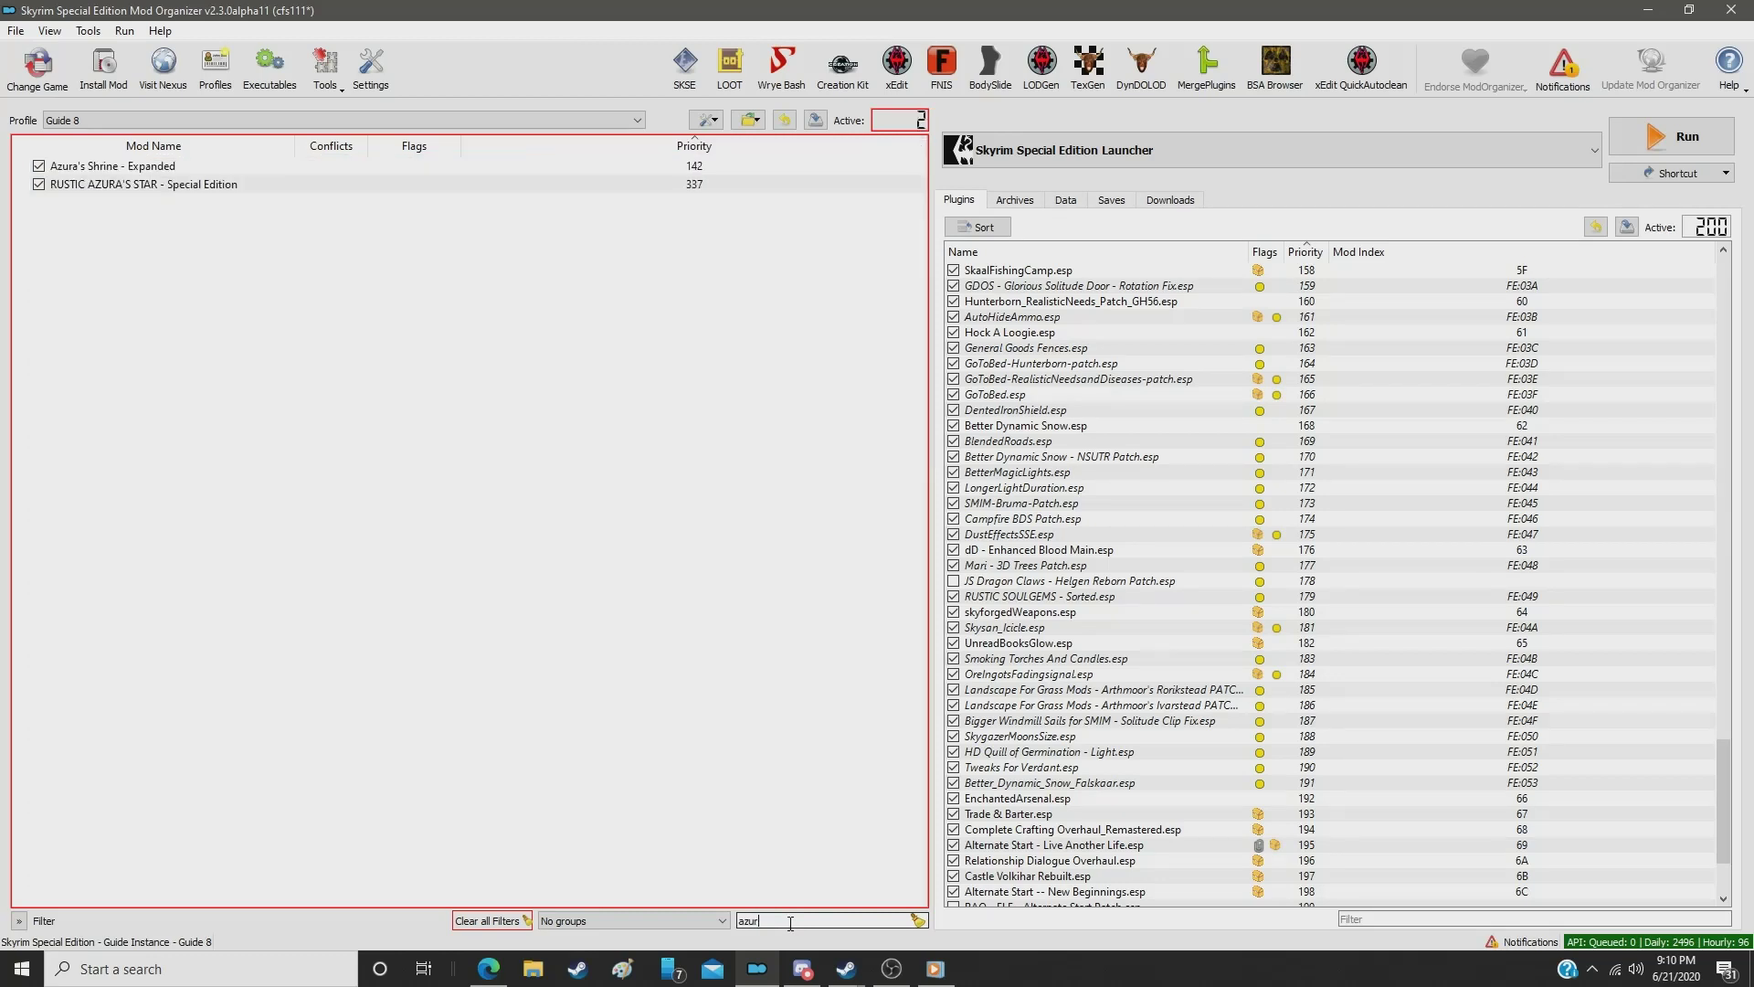
{"action": "left_click", "coordinate": [707, 182]}
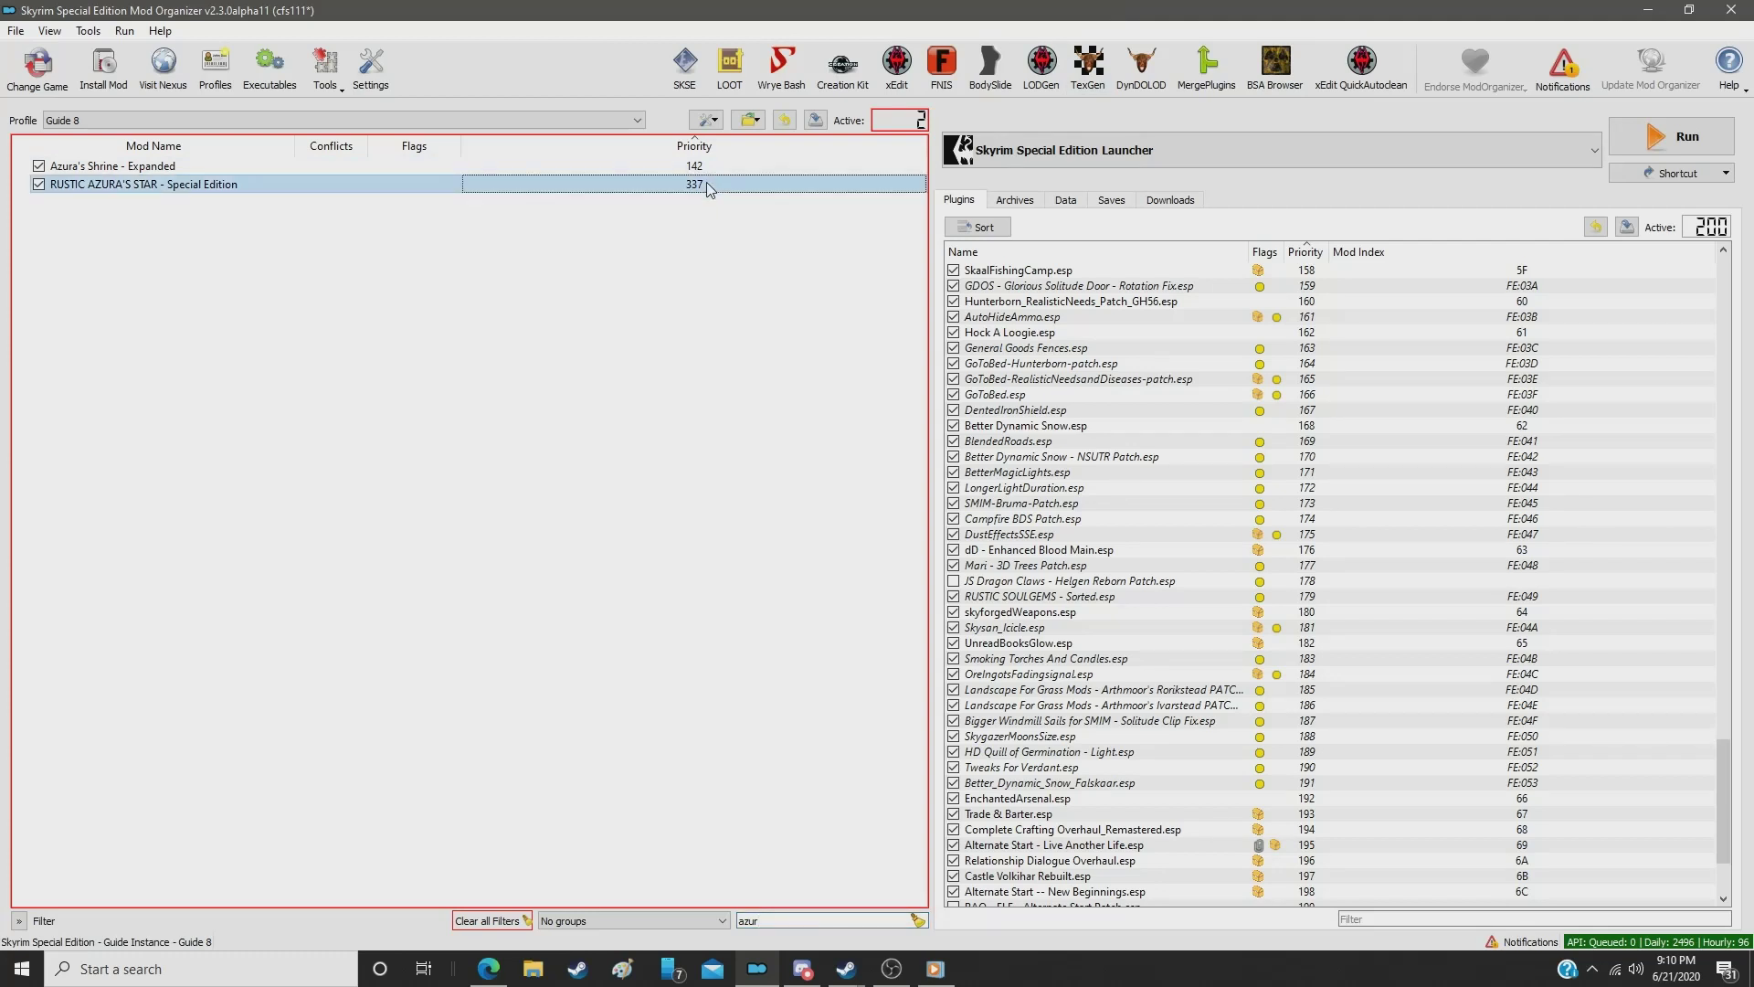
{"action": "double_click", "coordinate": [706, 182]}
{"action": "type", "text": "295"}
{"action": "key", "text": "Return"}
Step: Filter the mod list for "hay" and set the priority of Iconic's Real Hay to 296
{"action": "left_click", "coordinate": [766, 920]}
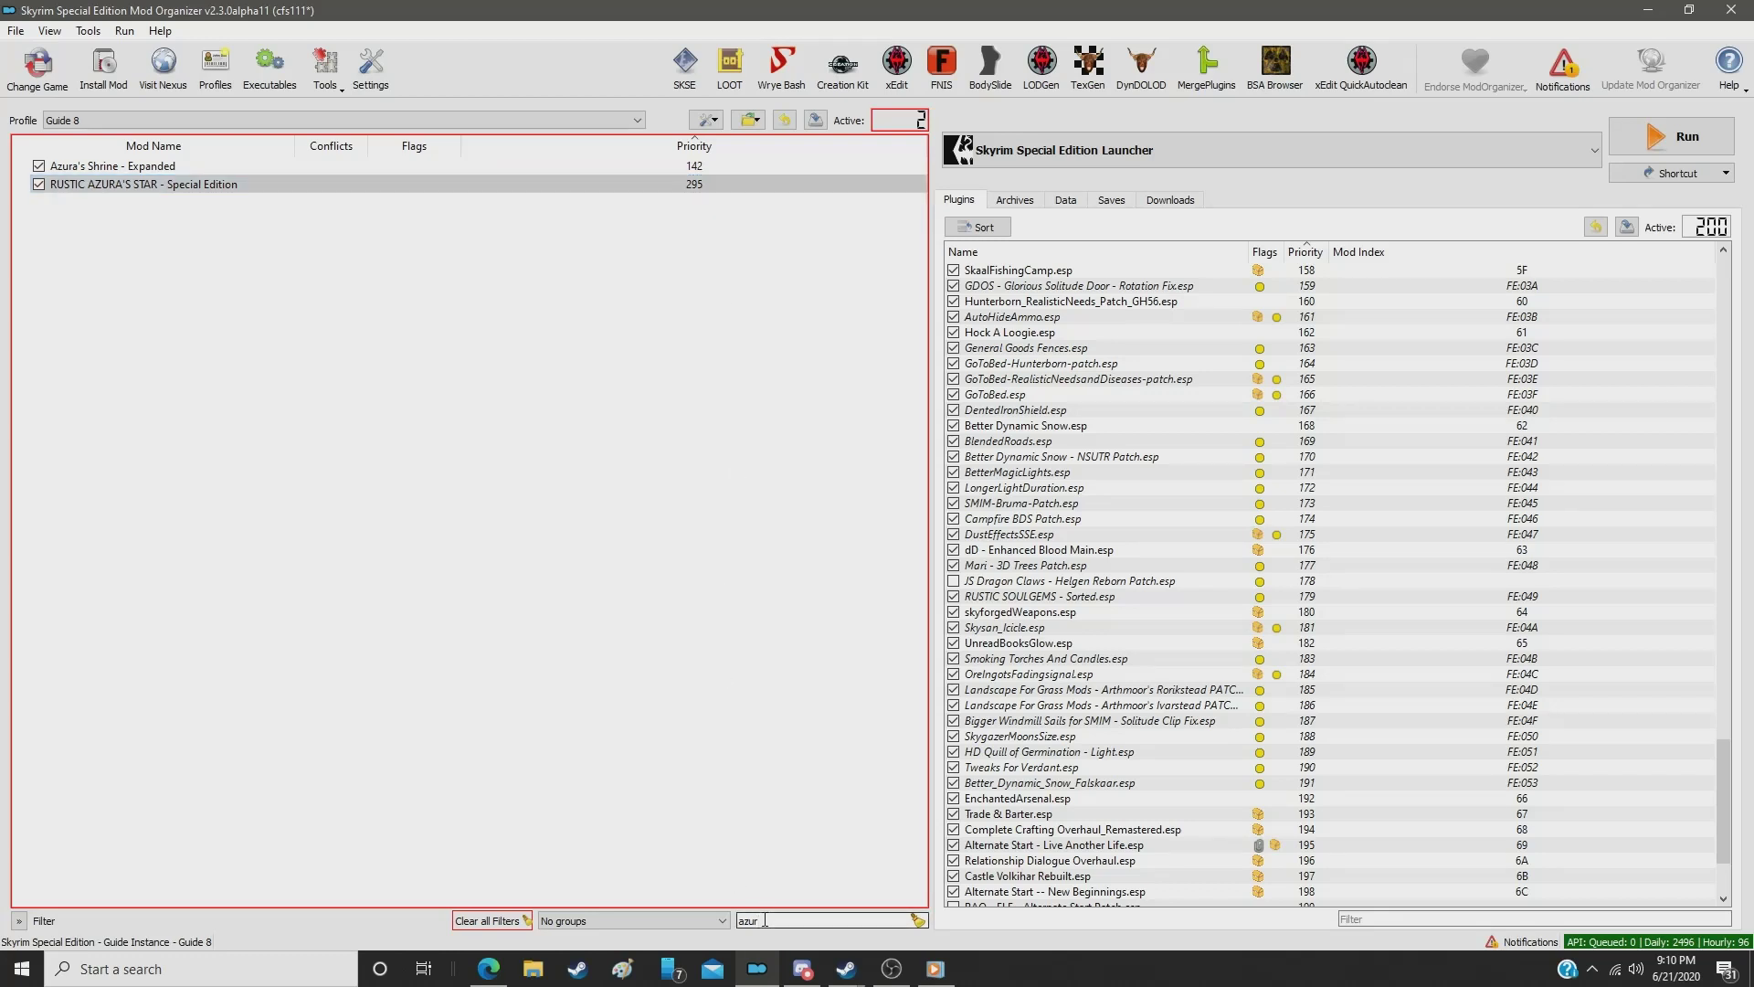
{"action": "double_click", "coordinate": [766, 920]}
{"action": "type", "text": "hay"}
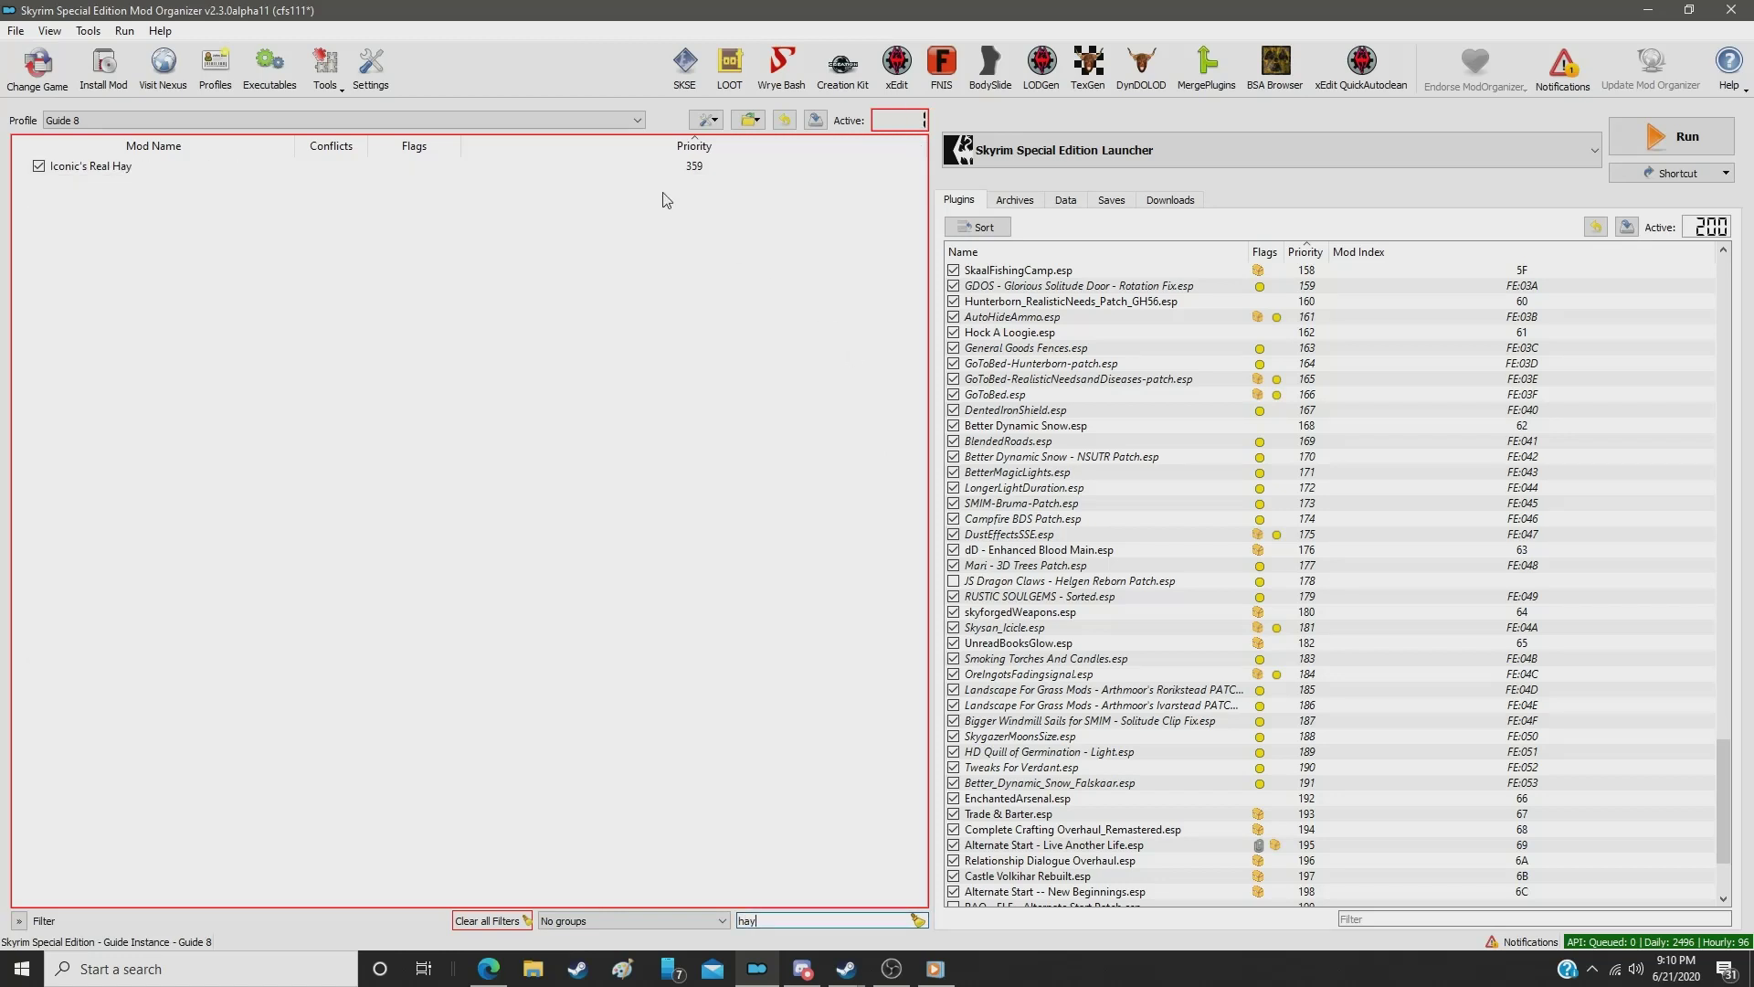
{"action": "left_click", "coordinate": [688, 167]}
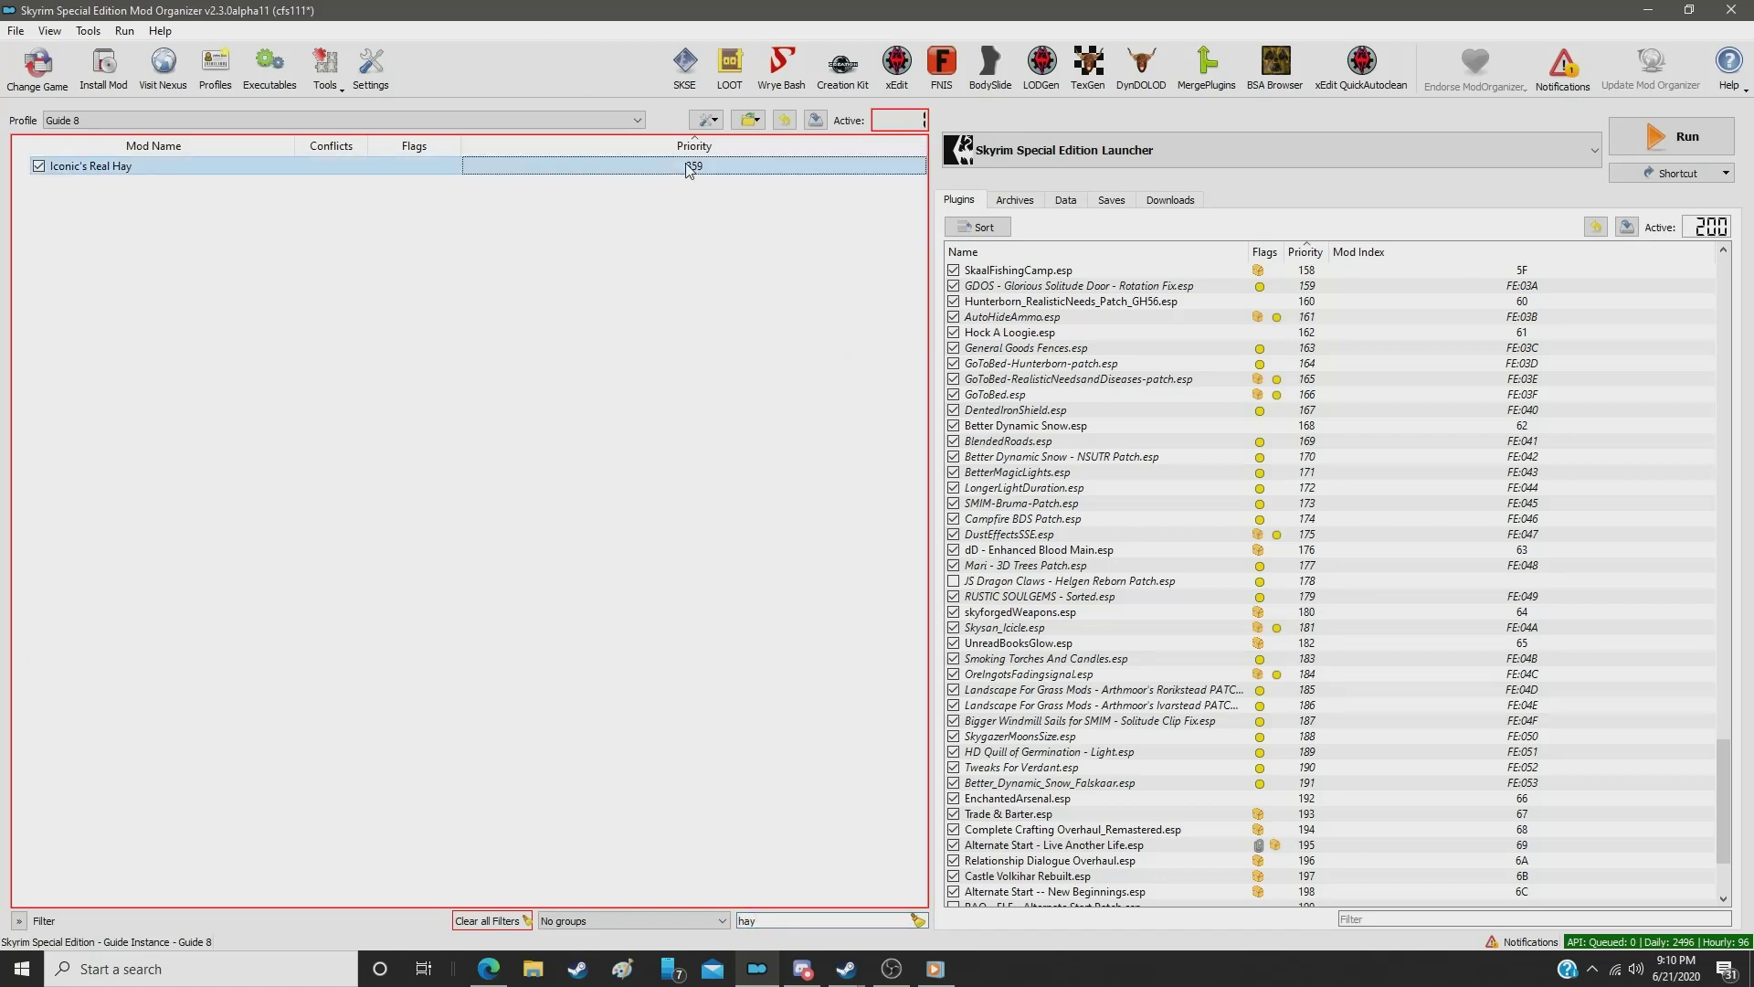
{"action": "double_click", "coordinate": [688, 167]}
{"action": "type", "text": "2"}
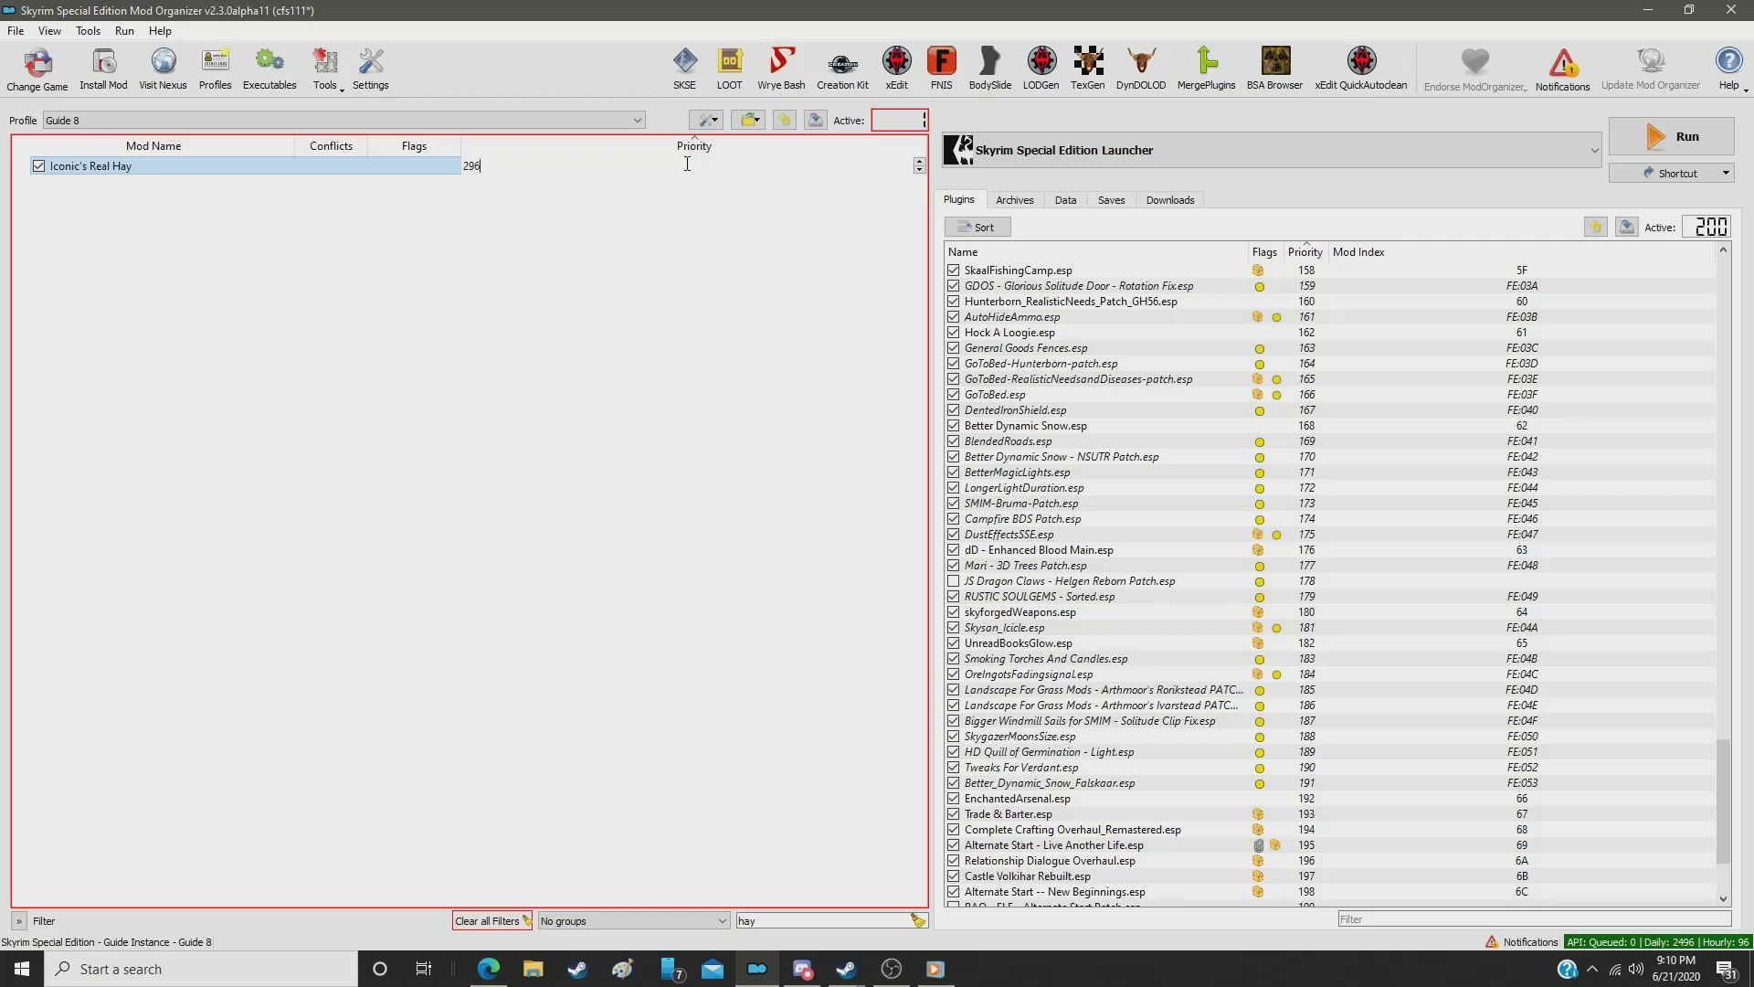
{"action": "type", "text": "96"}
{"action": "key", "text": "Return"}
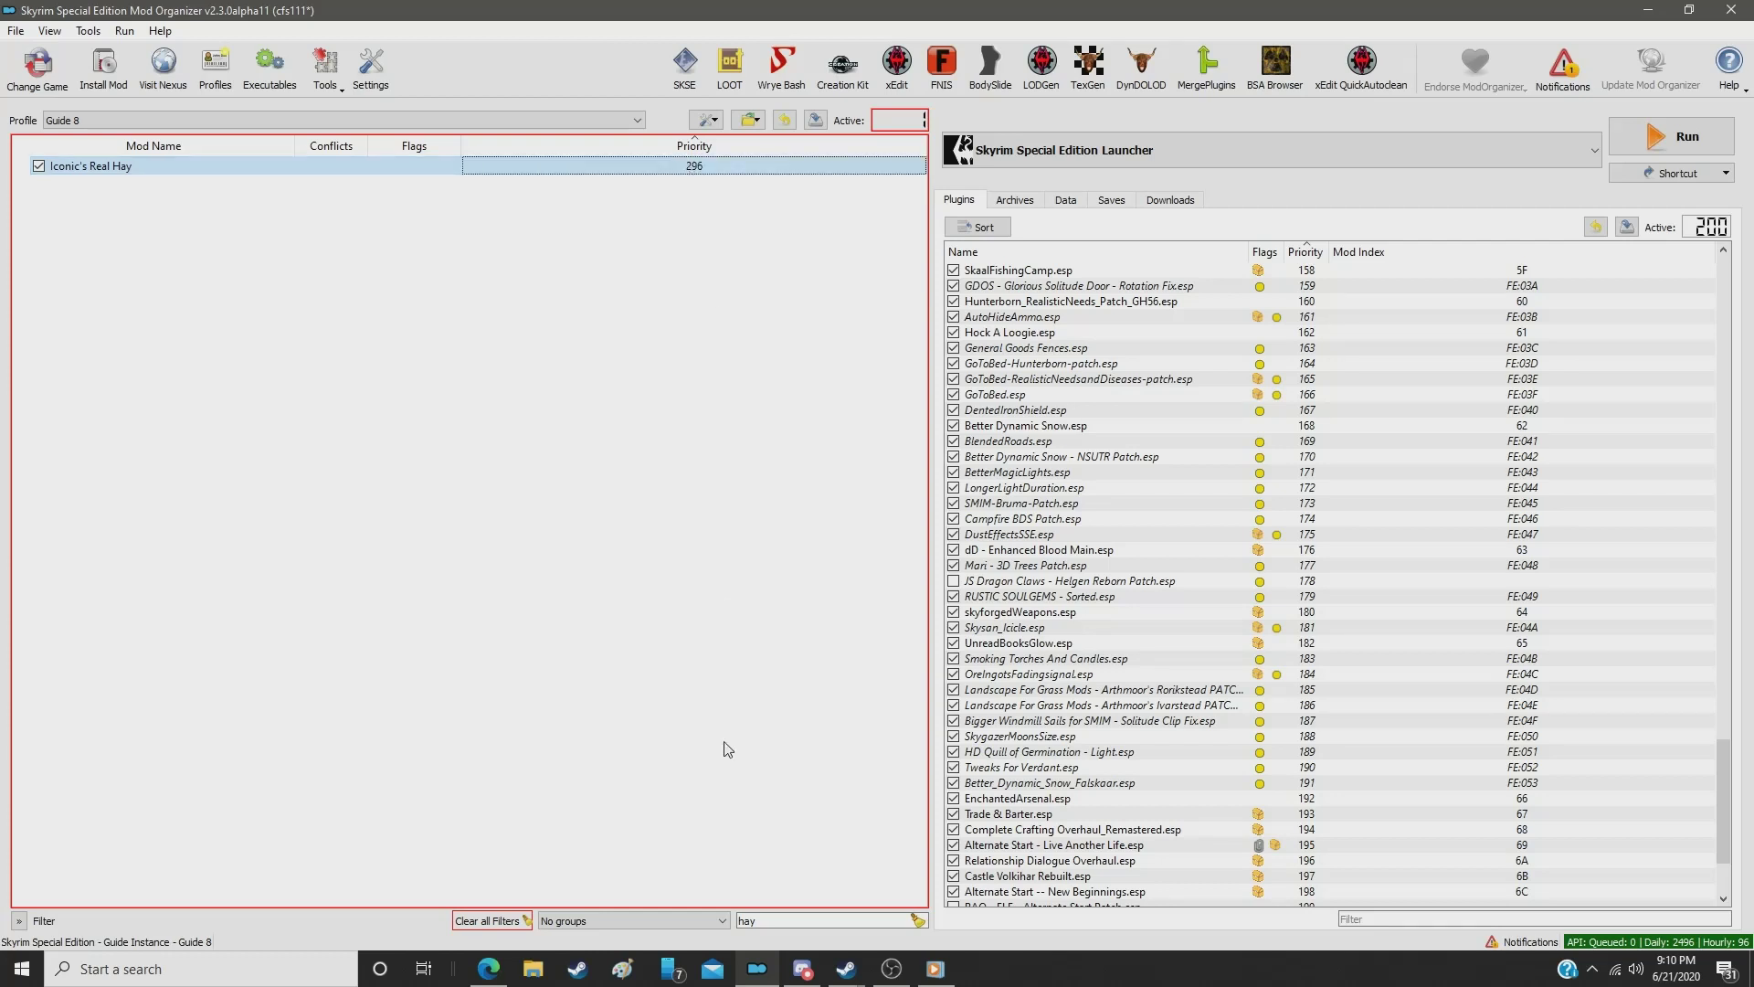
Step: Filter the mod list for "bars" and set the priority of CC's HQ Barset to 297
{"action": "left_click", "coordinate": [790, 920]}
{"action": "double_click", "coordinate": [790, 920]}
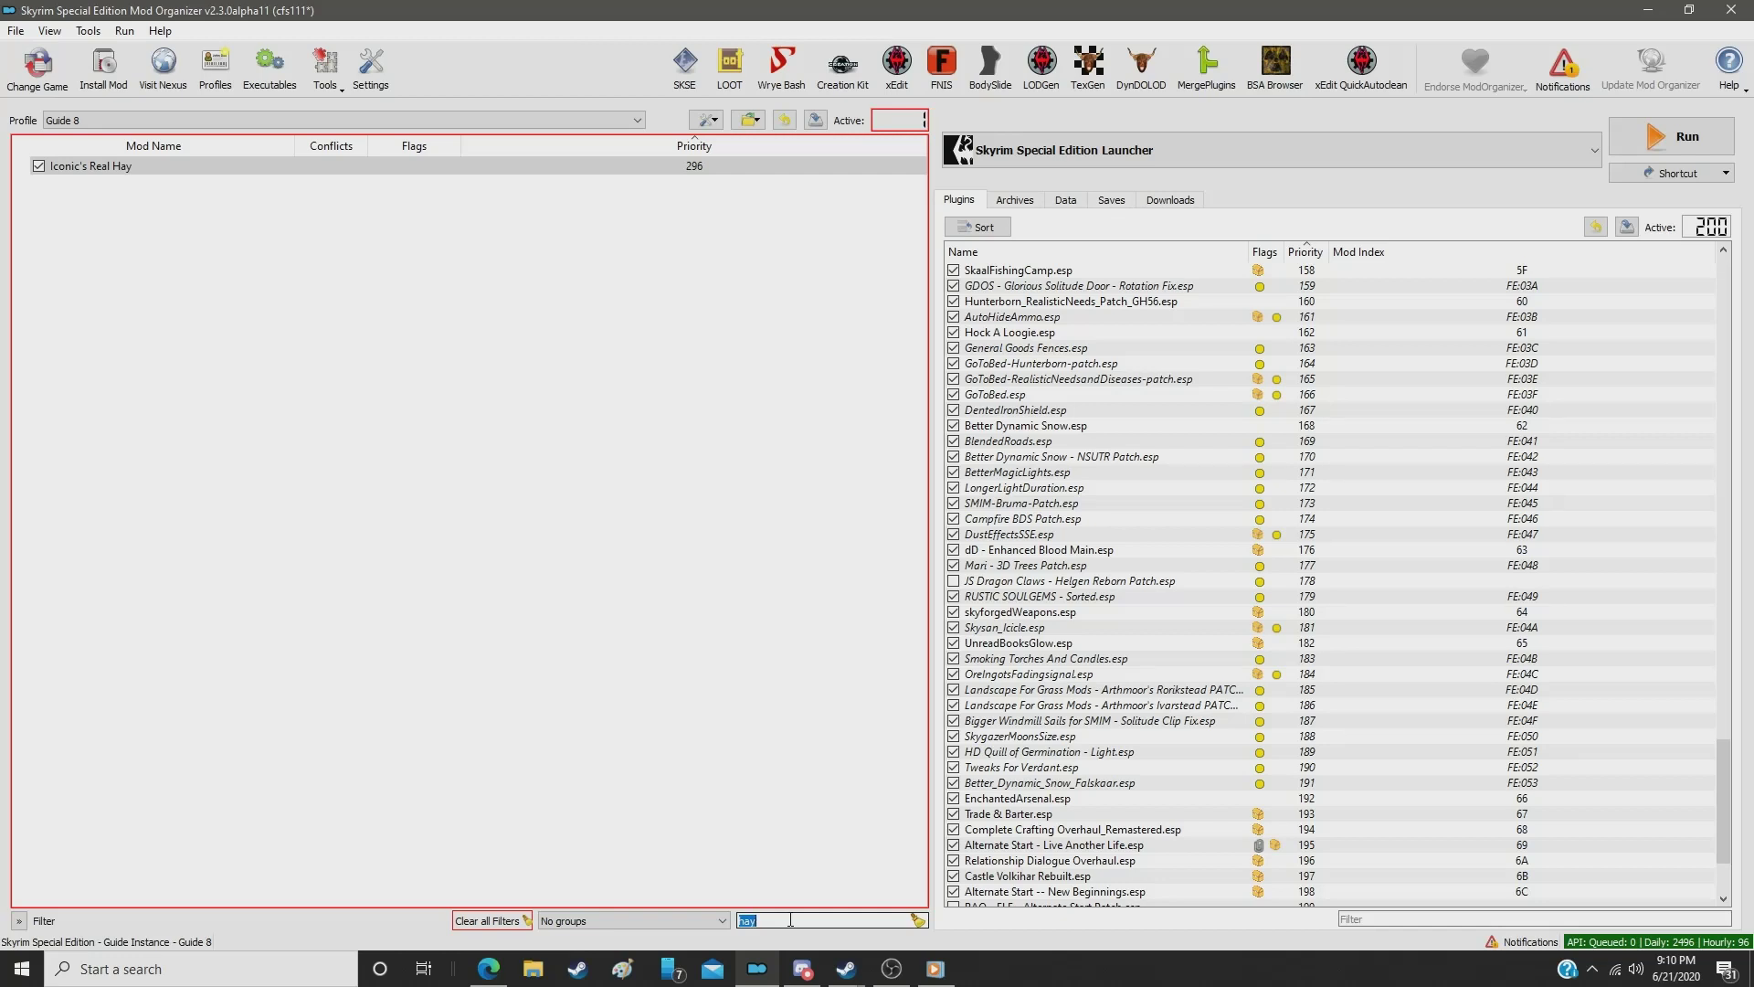
{"action": "type", "text": "bars"}
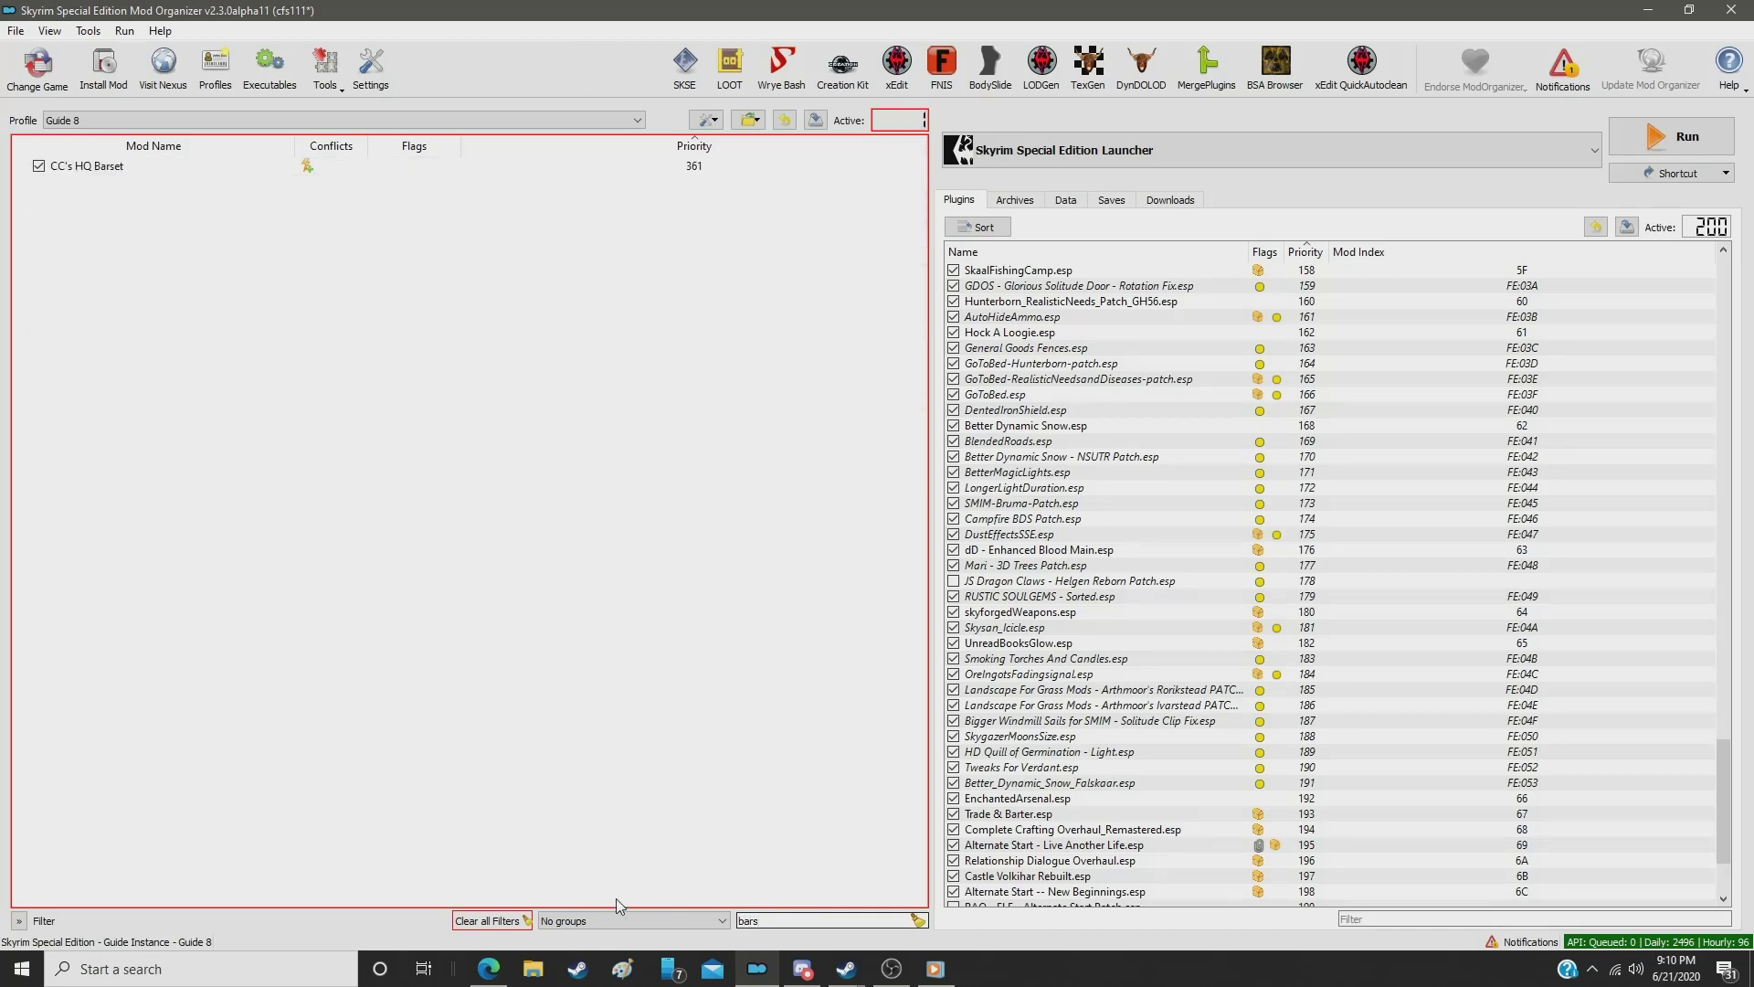
{"action": "left_click", "coordinate": [695, 170]}
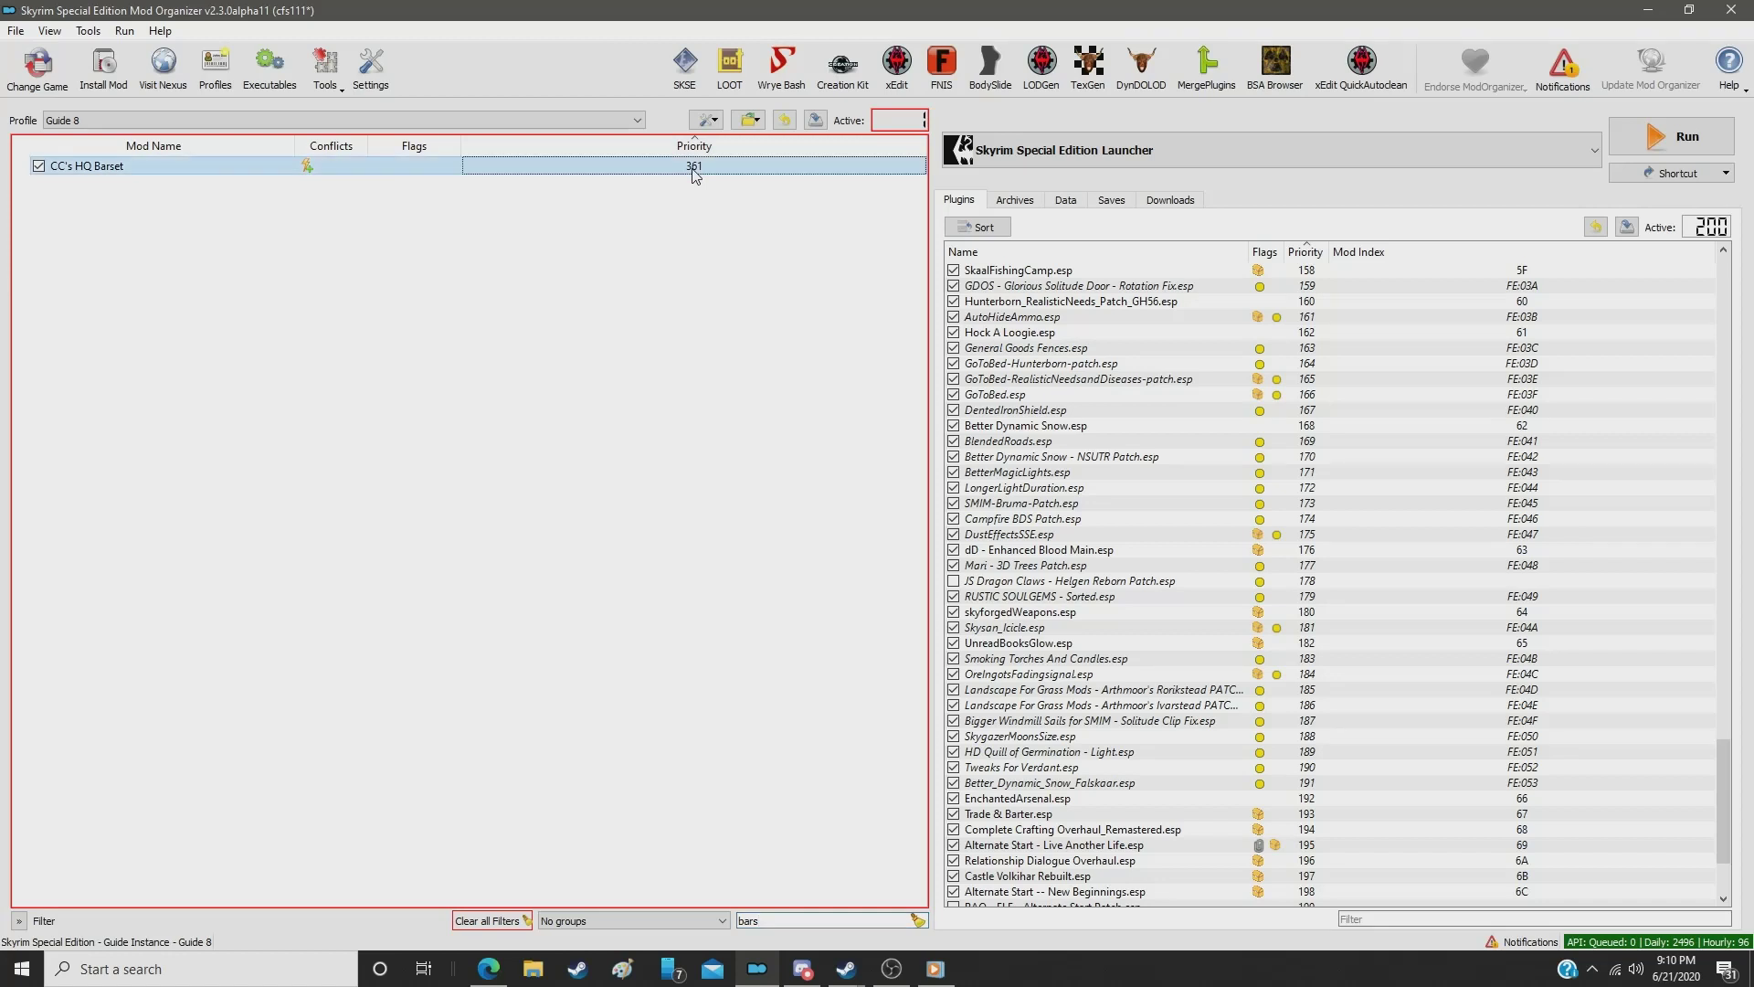
{"action": "left_click", "coordinate": [694, 170]}
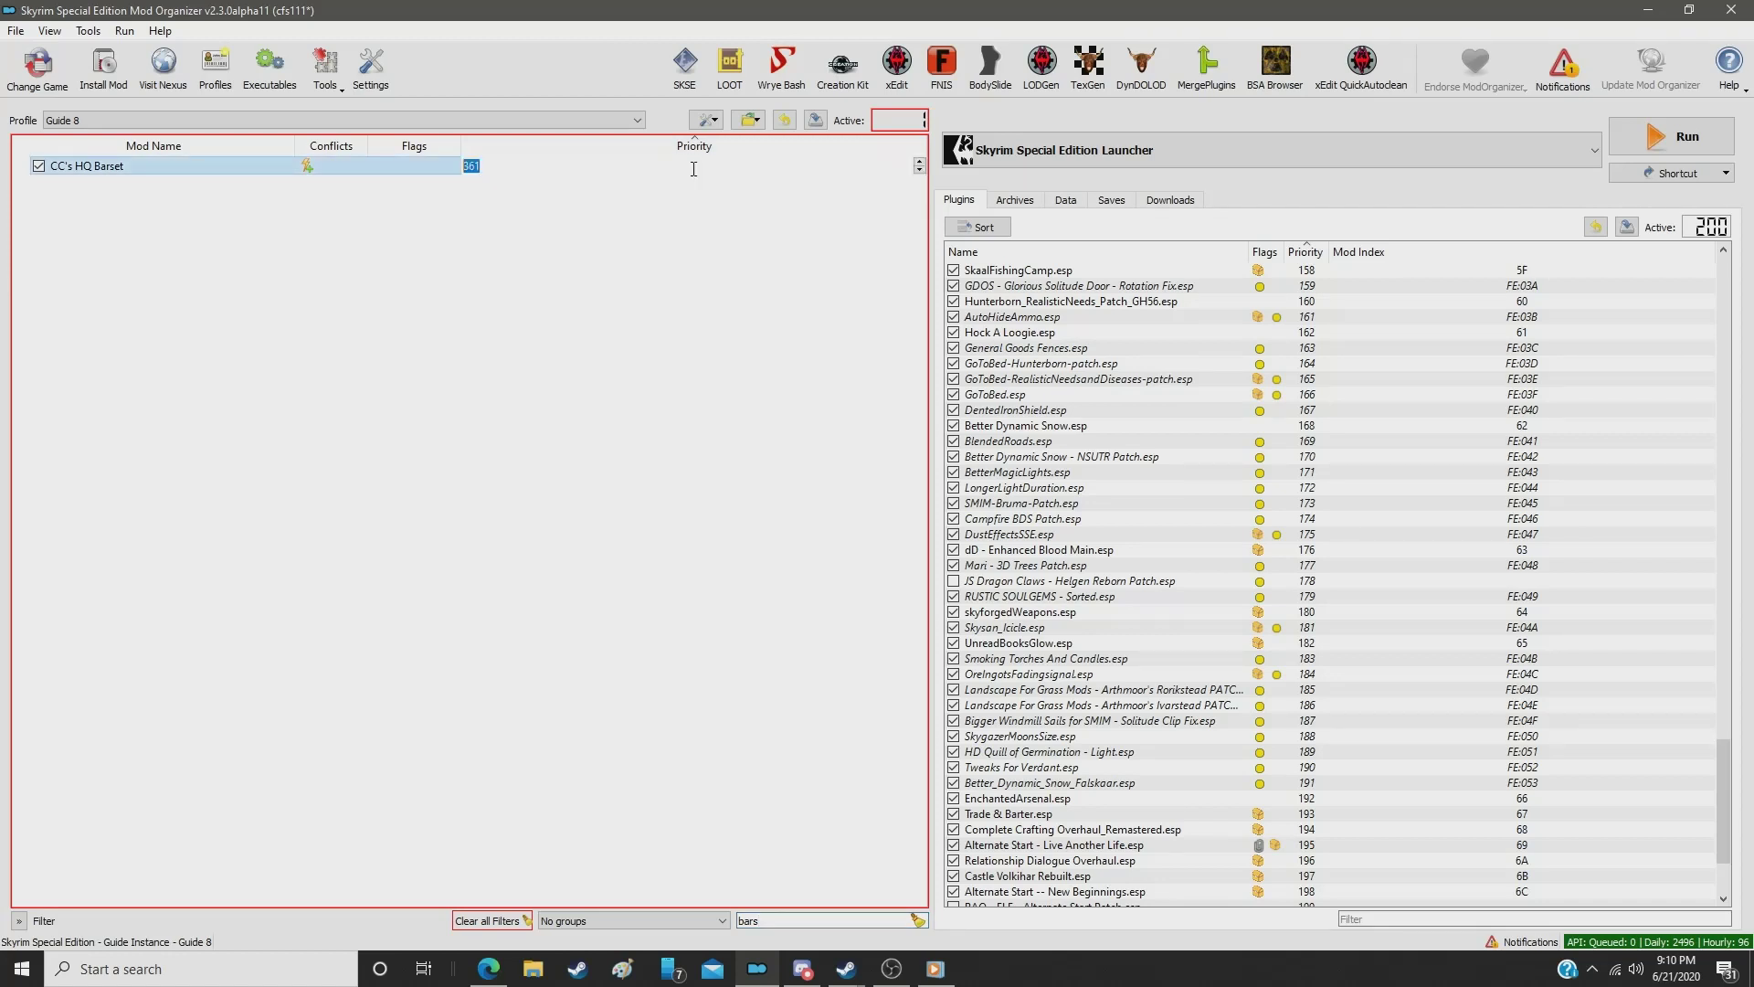
{"action": "type", "text": "297"}
{"action": "key", "text": "Return"}
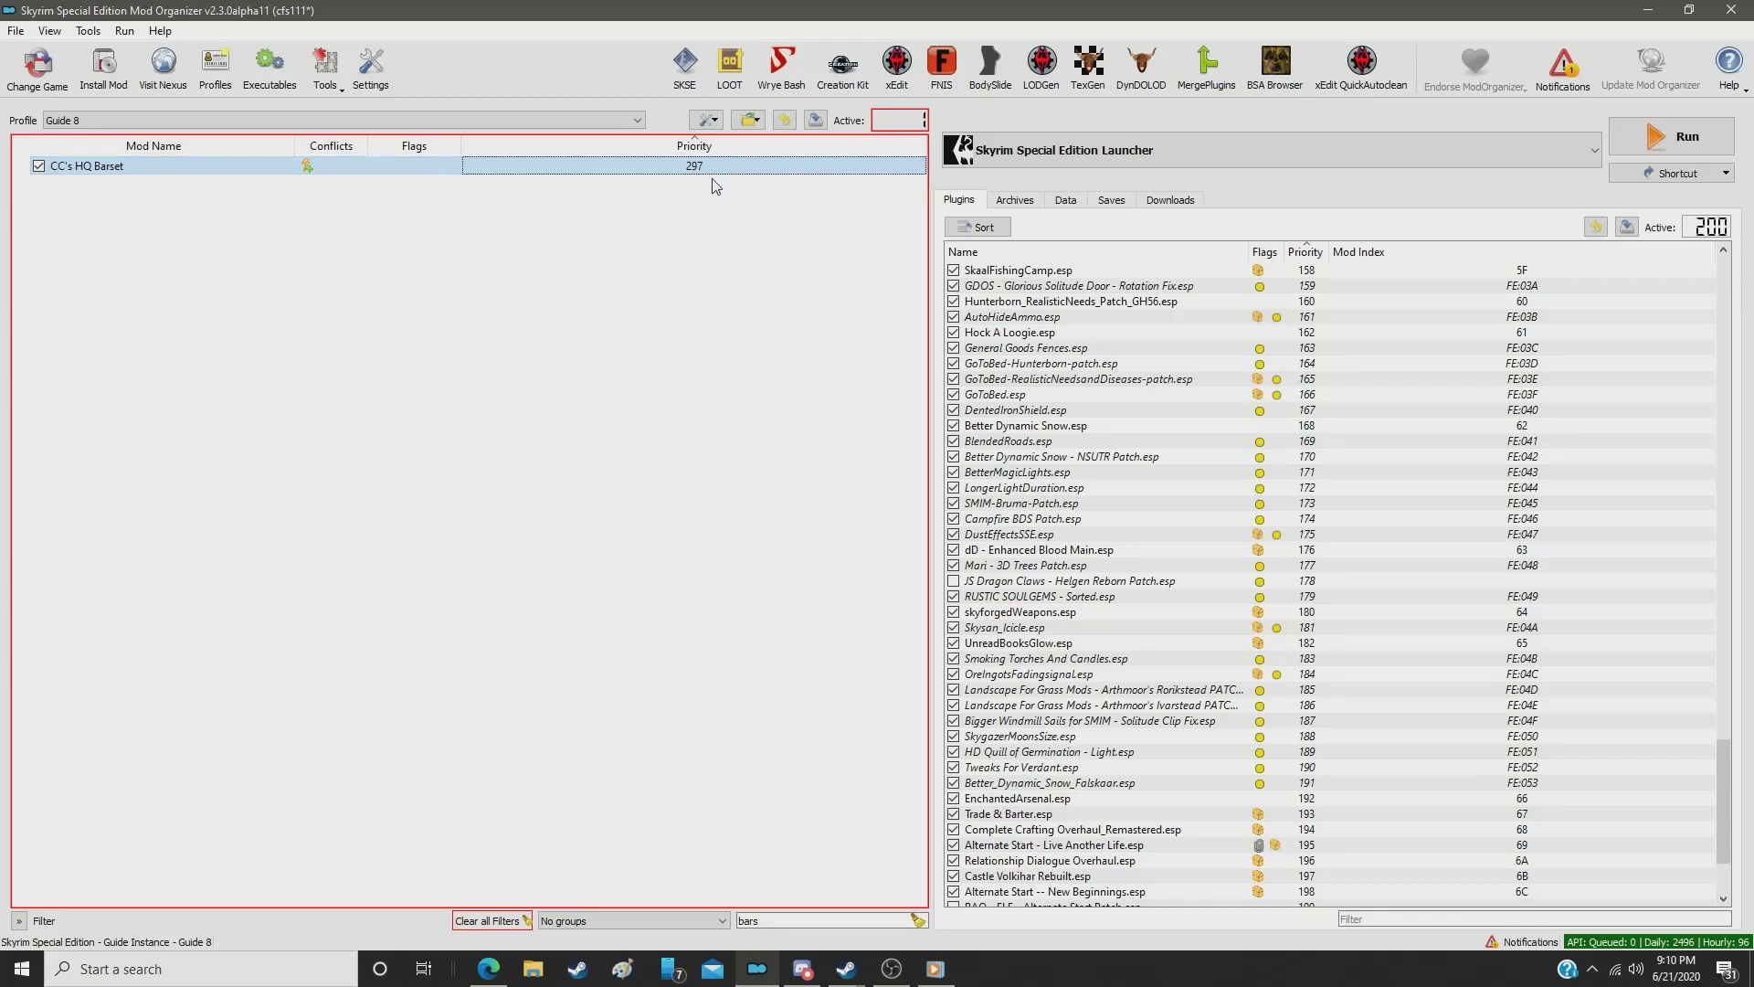
Step: Filter the mod list for "lean" and set the priority of LeanWolf's Improved Enchanter Candle Meshes to 298
{"action": "double_click", "coordinate": [769, 925]}
{"action": "type", "text": "lean"}
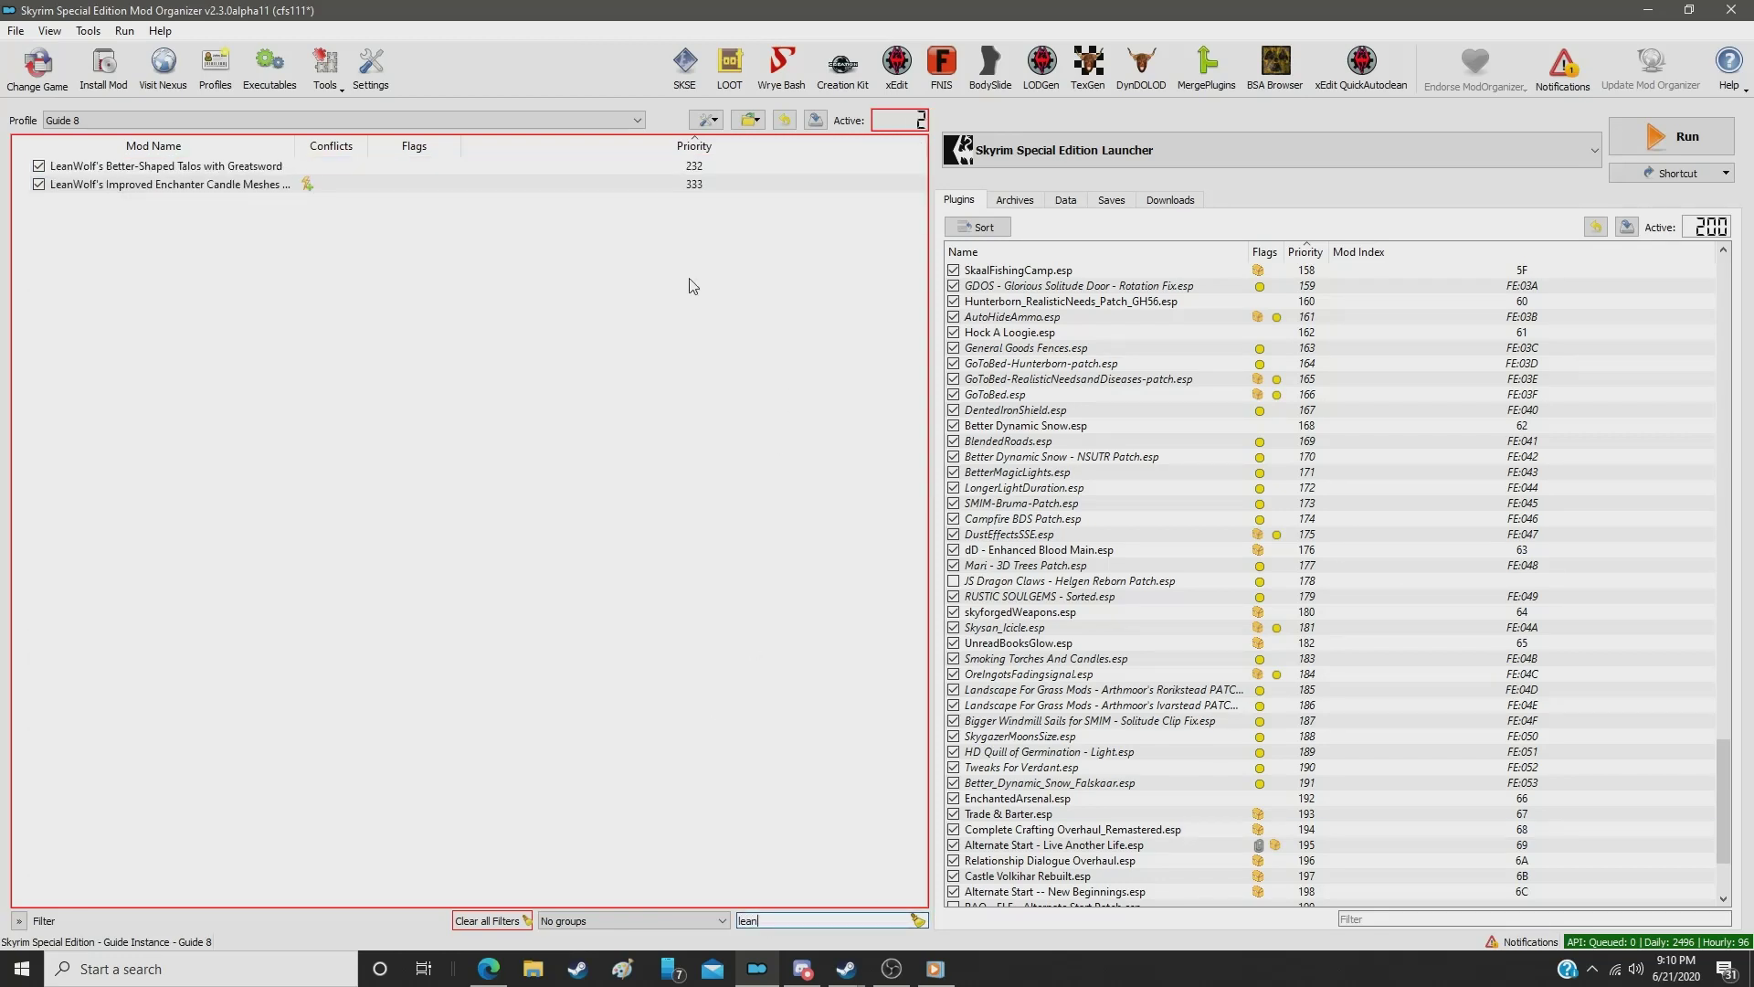
{"action": "left_click", "coordinate": [700, 186]}
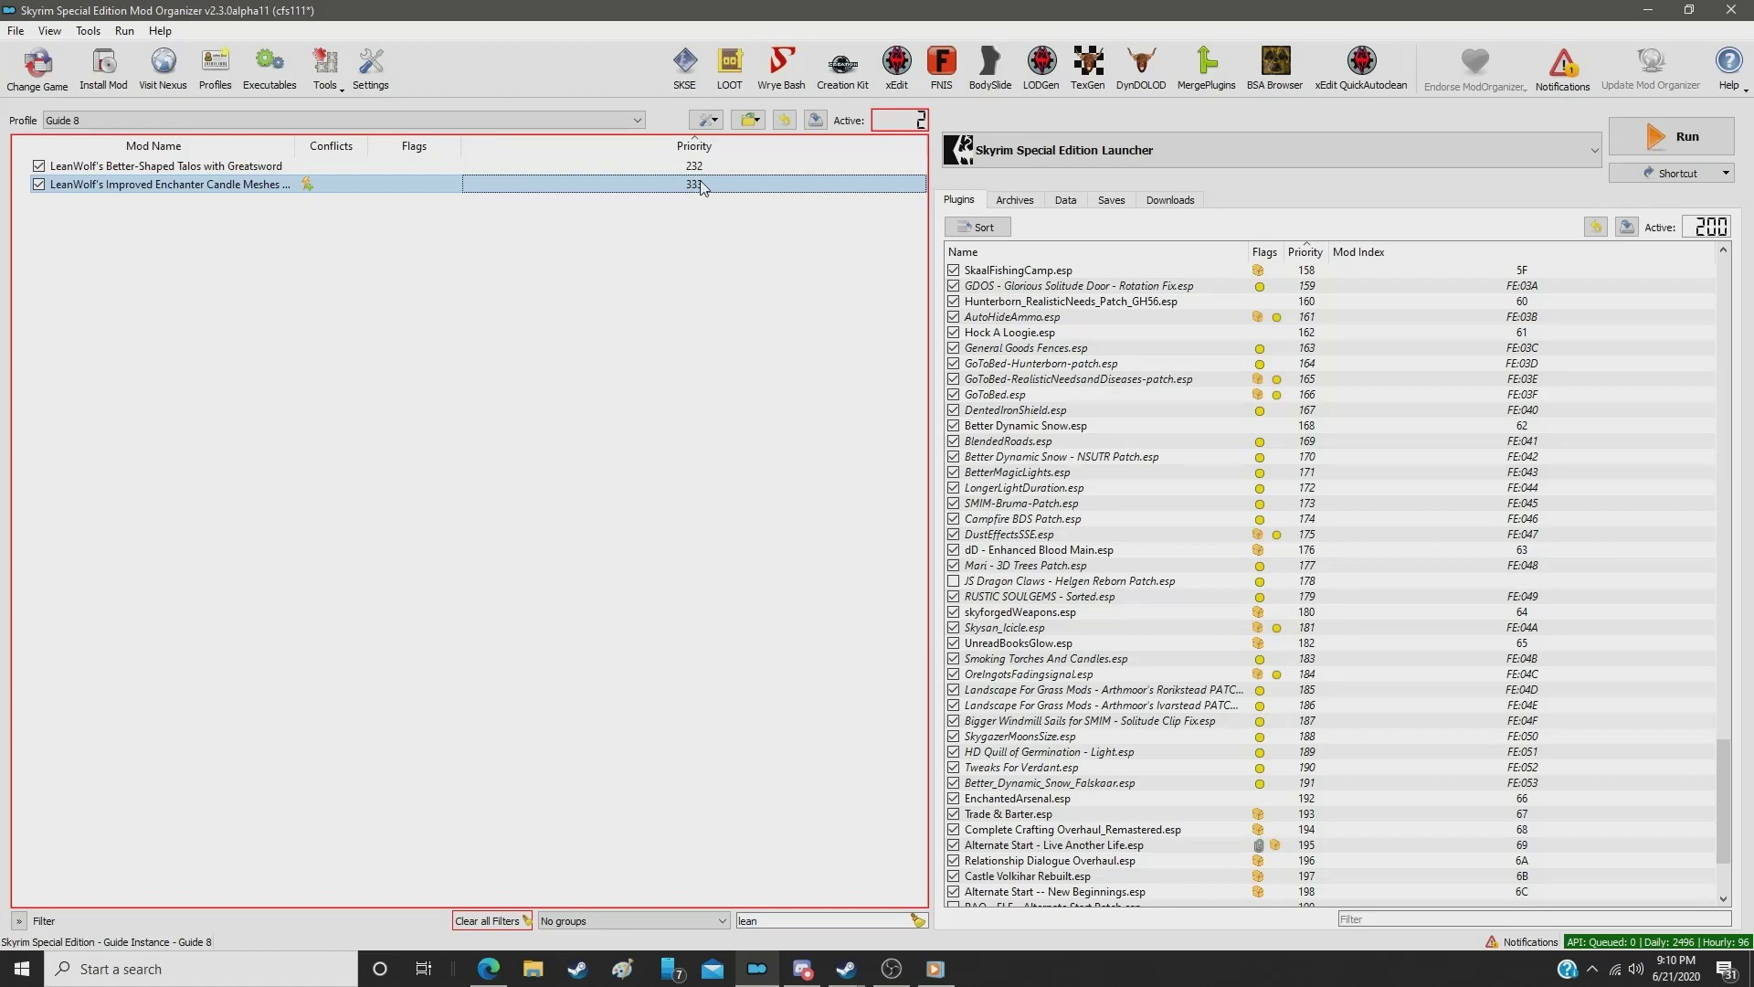
{"action": "double_click", "coordinate": [701, 185]}
{"action": "type", "text": "298"}
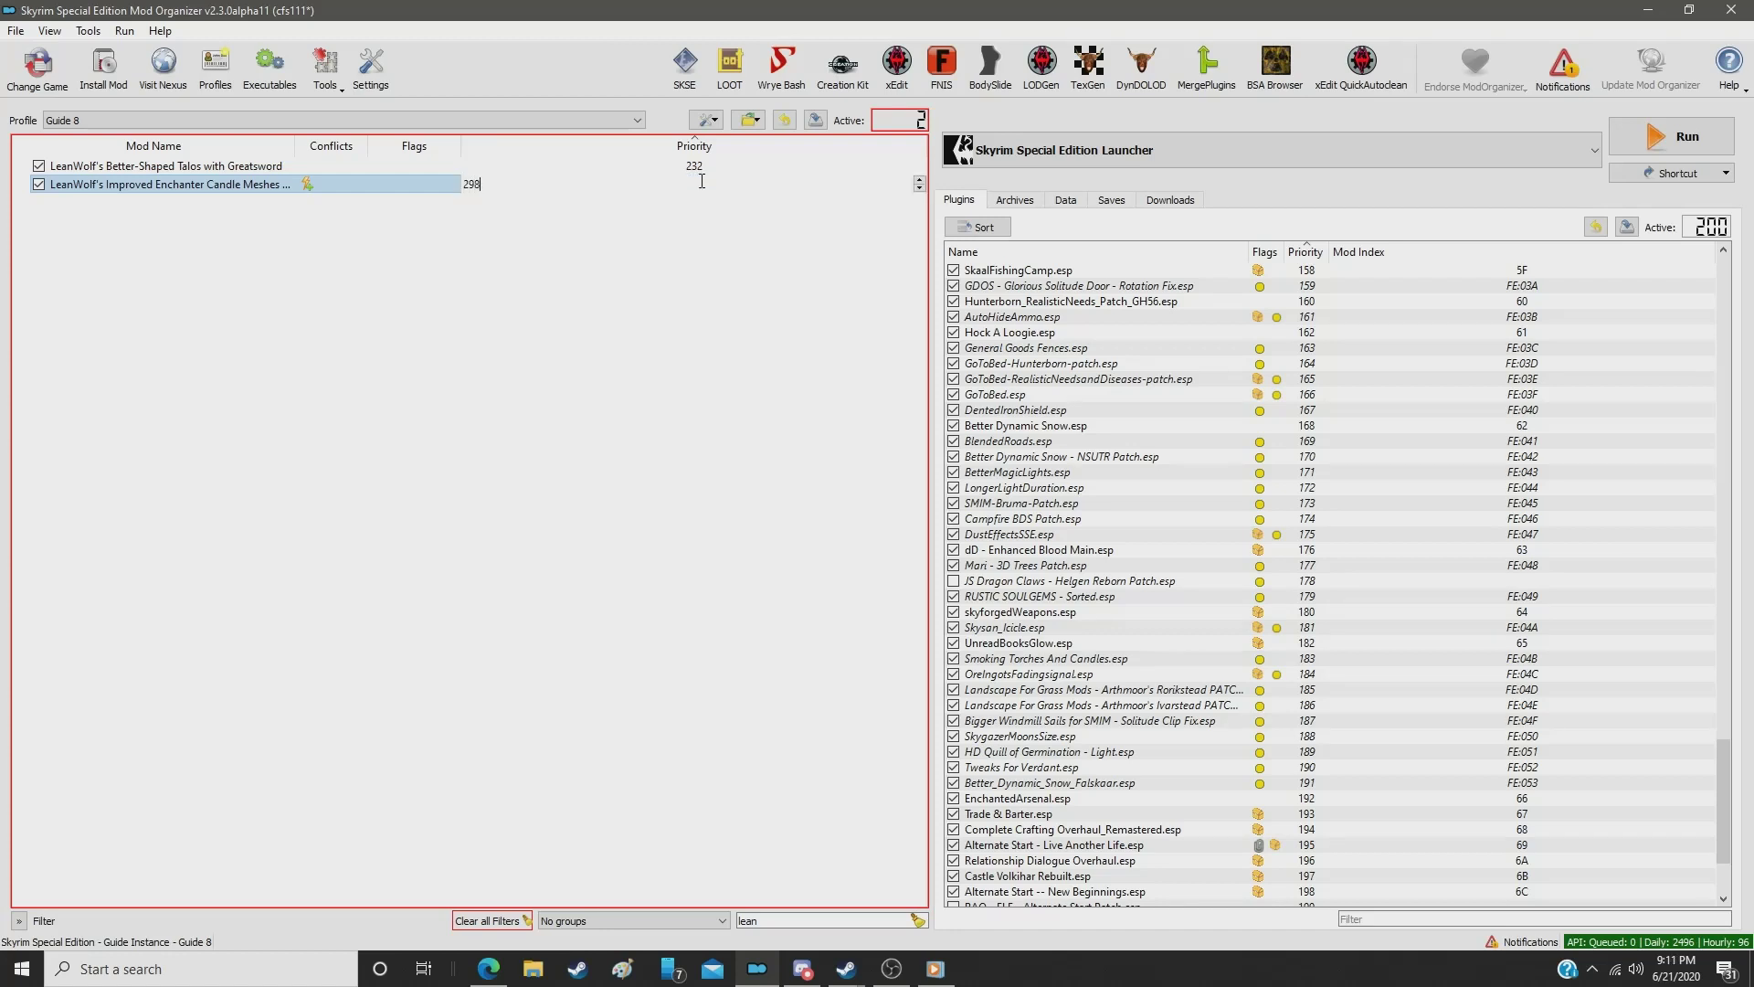
{"action": "key", "text": "Return"}
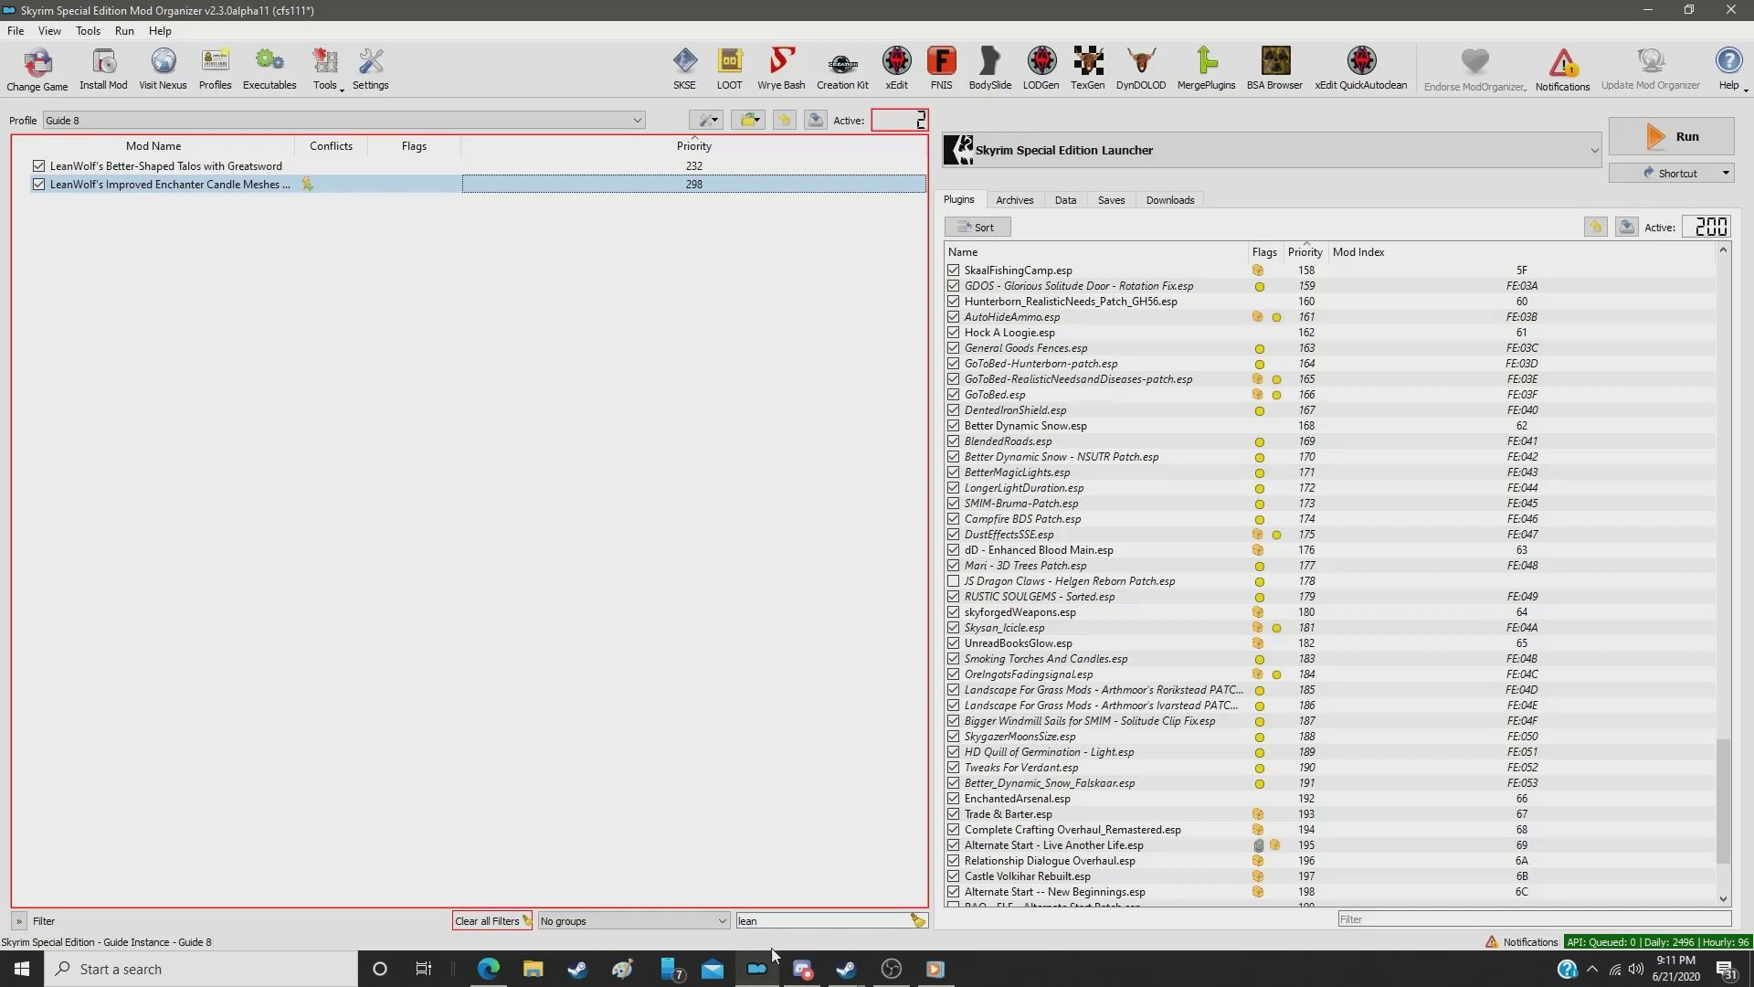
Step: Filter the mod list for "pelt" and set the priority of PELTAPALOOZA - Special Edition to 299
{"action": "double_click", "coordinate": [774, 921]}
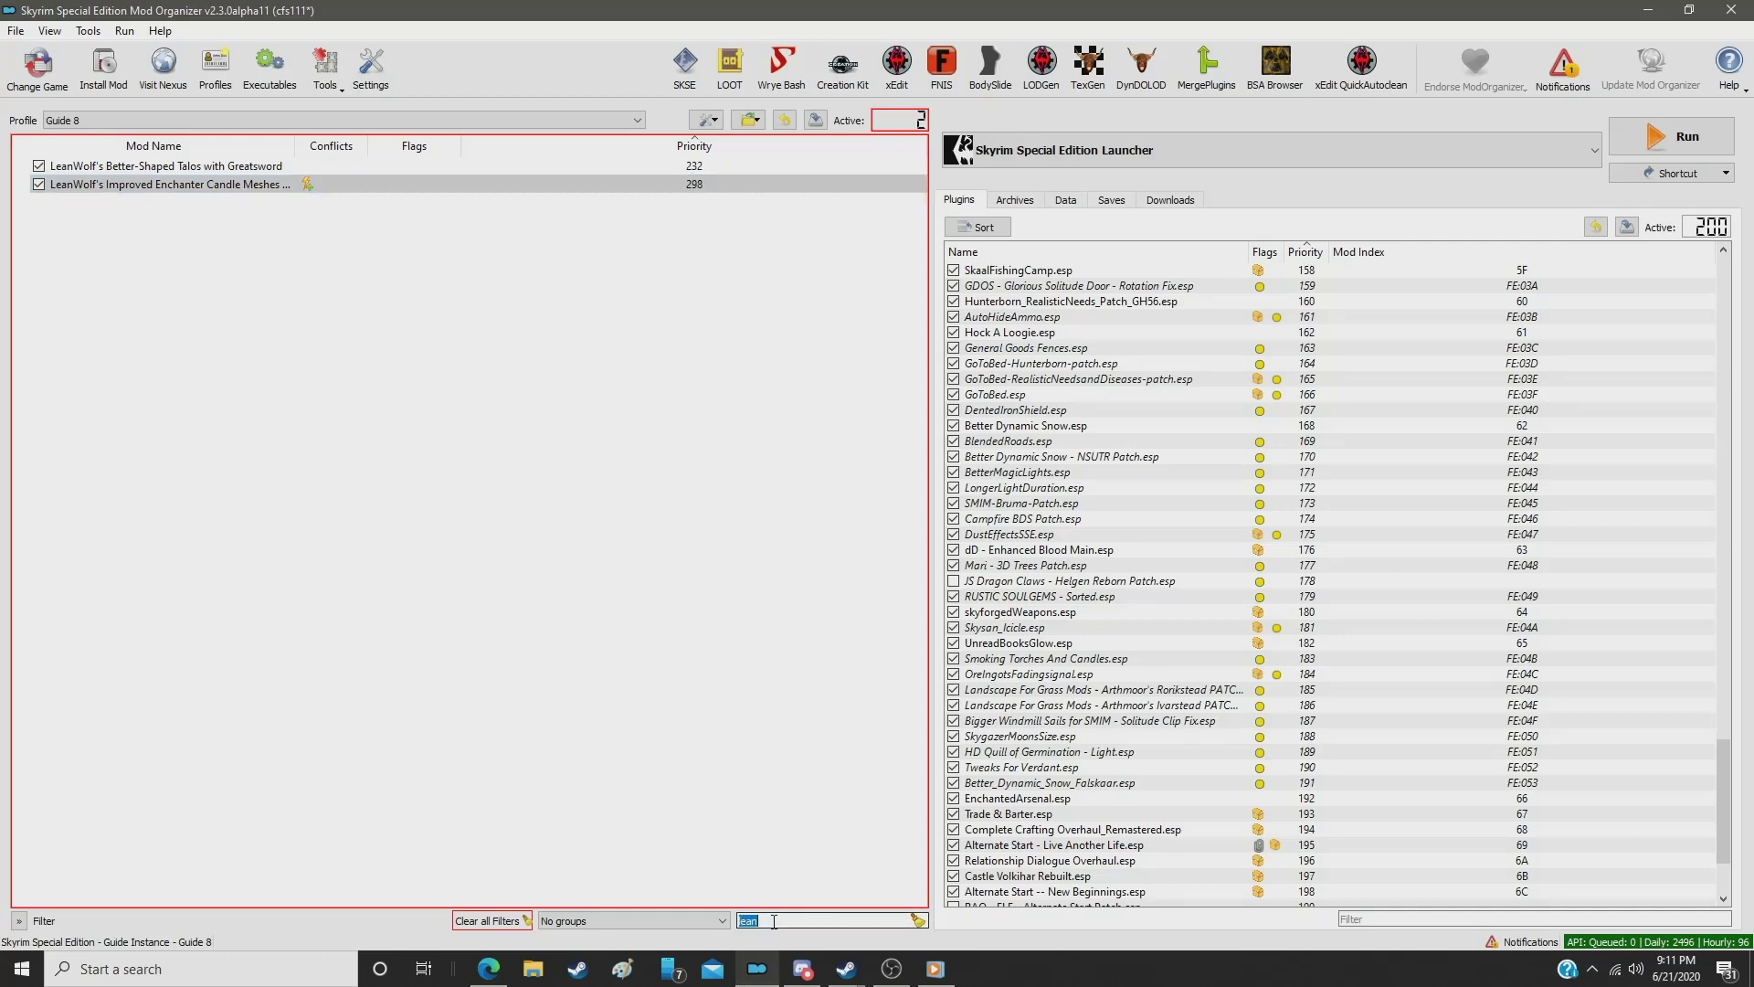
{"action": "type", "text": "pelt"}
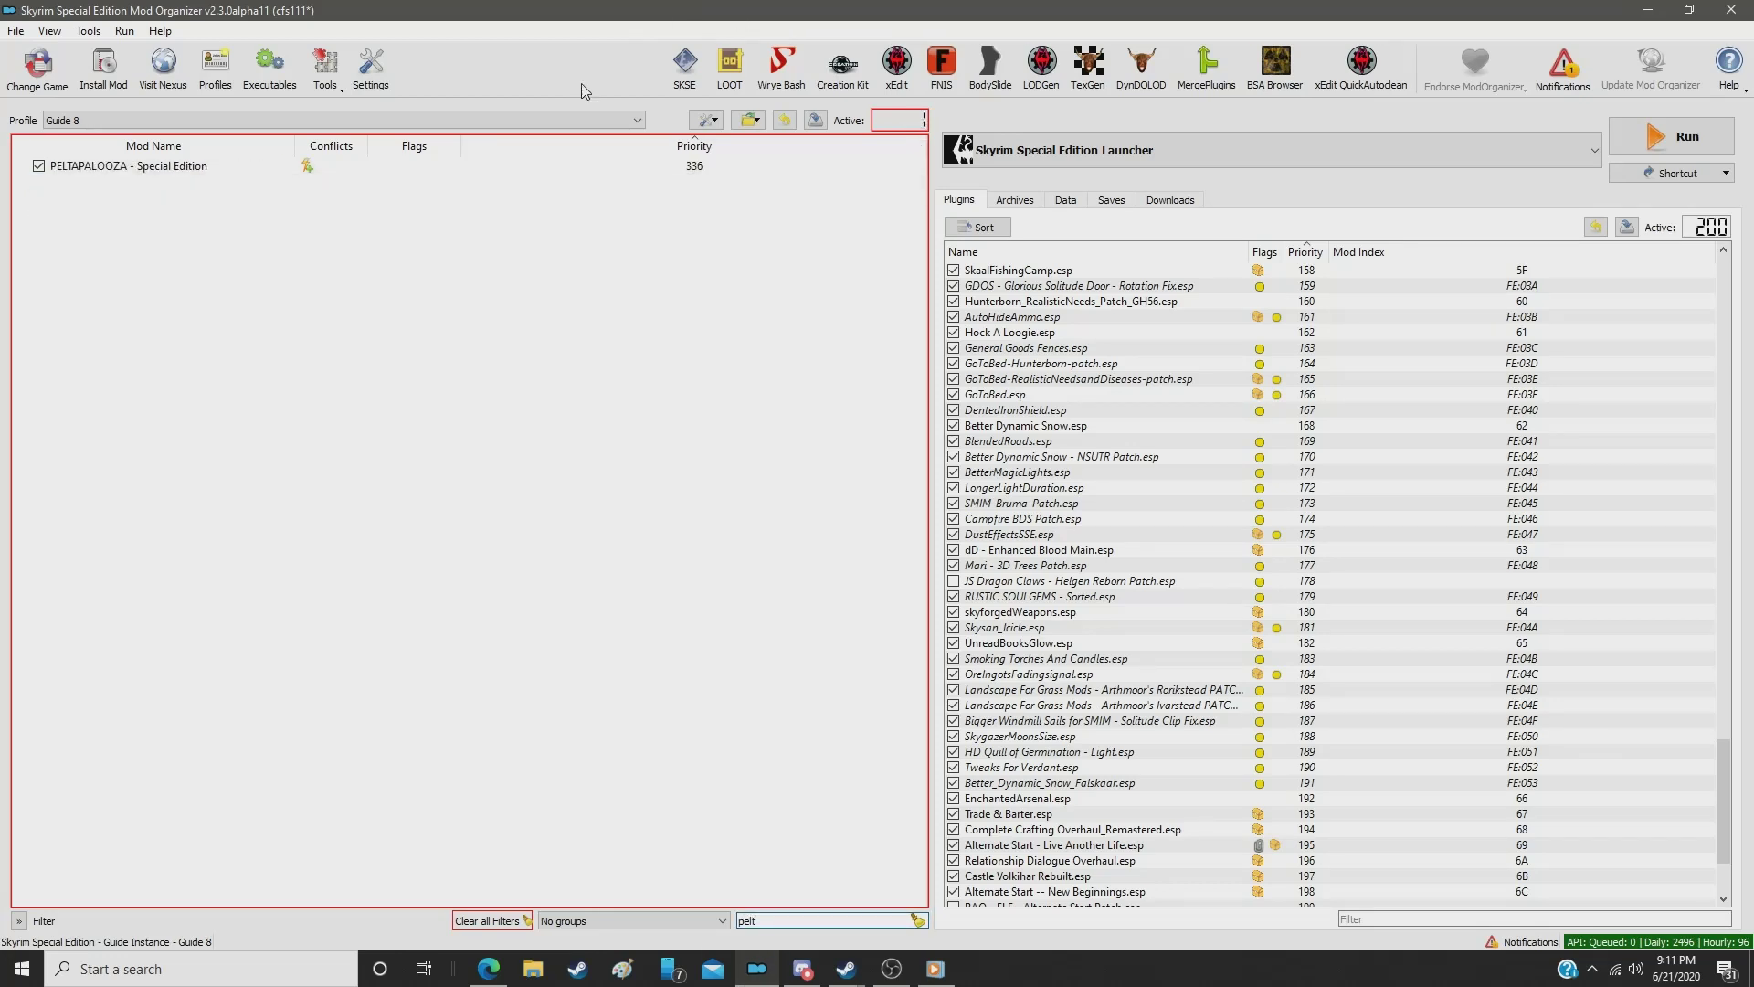
{"action": "left_click", "coordinate": [683, 167]}
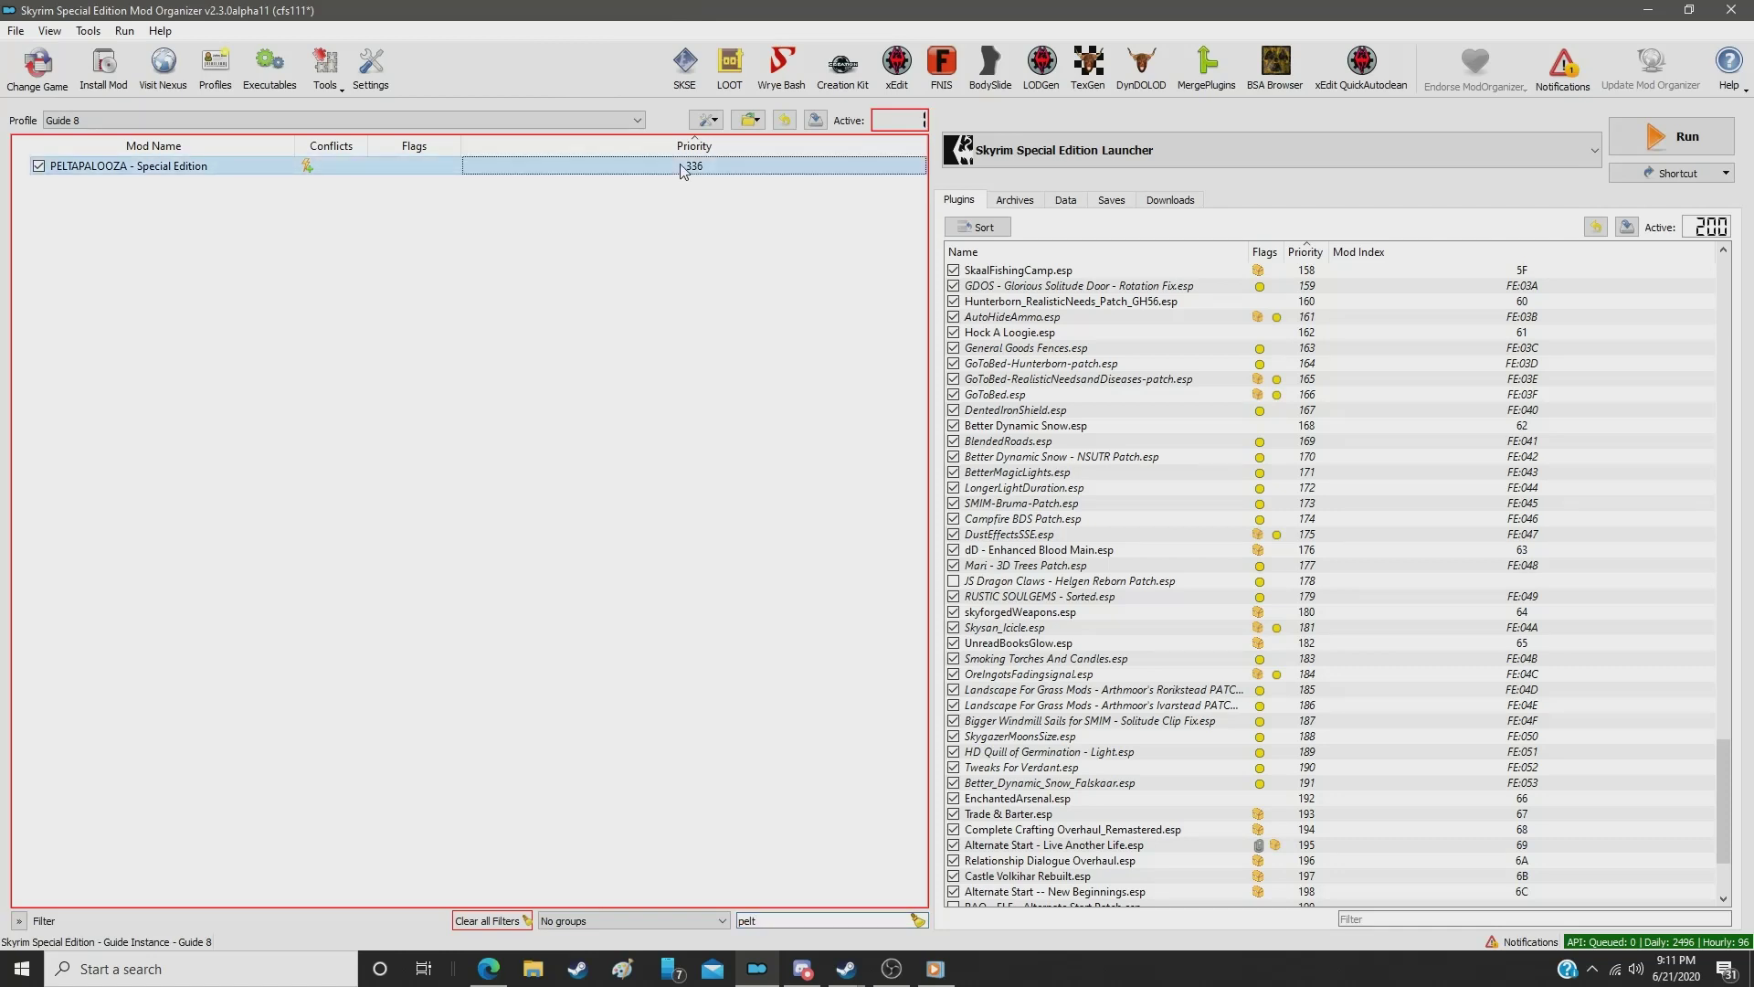
{"action": "double_click", "coordinate": [683, 167]}
{"action": "type", "text": "299"}
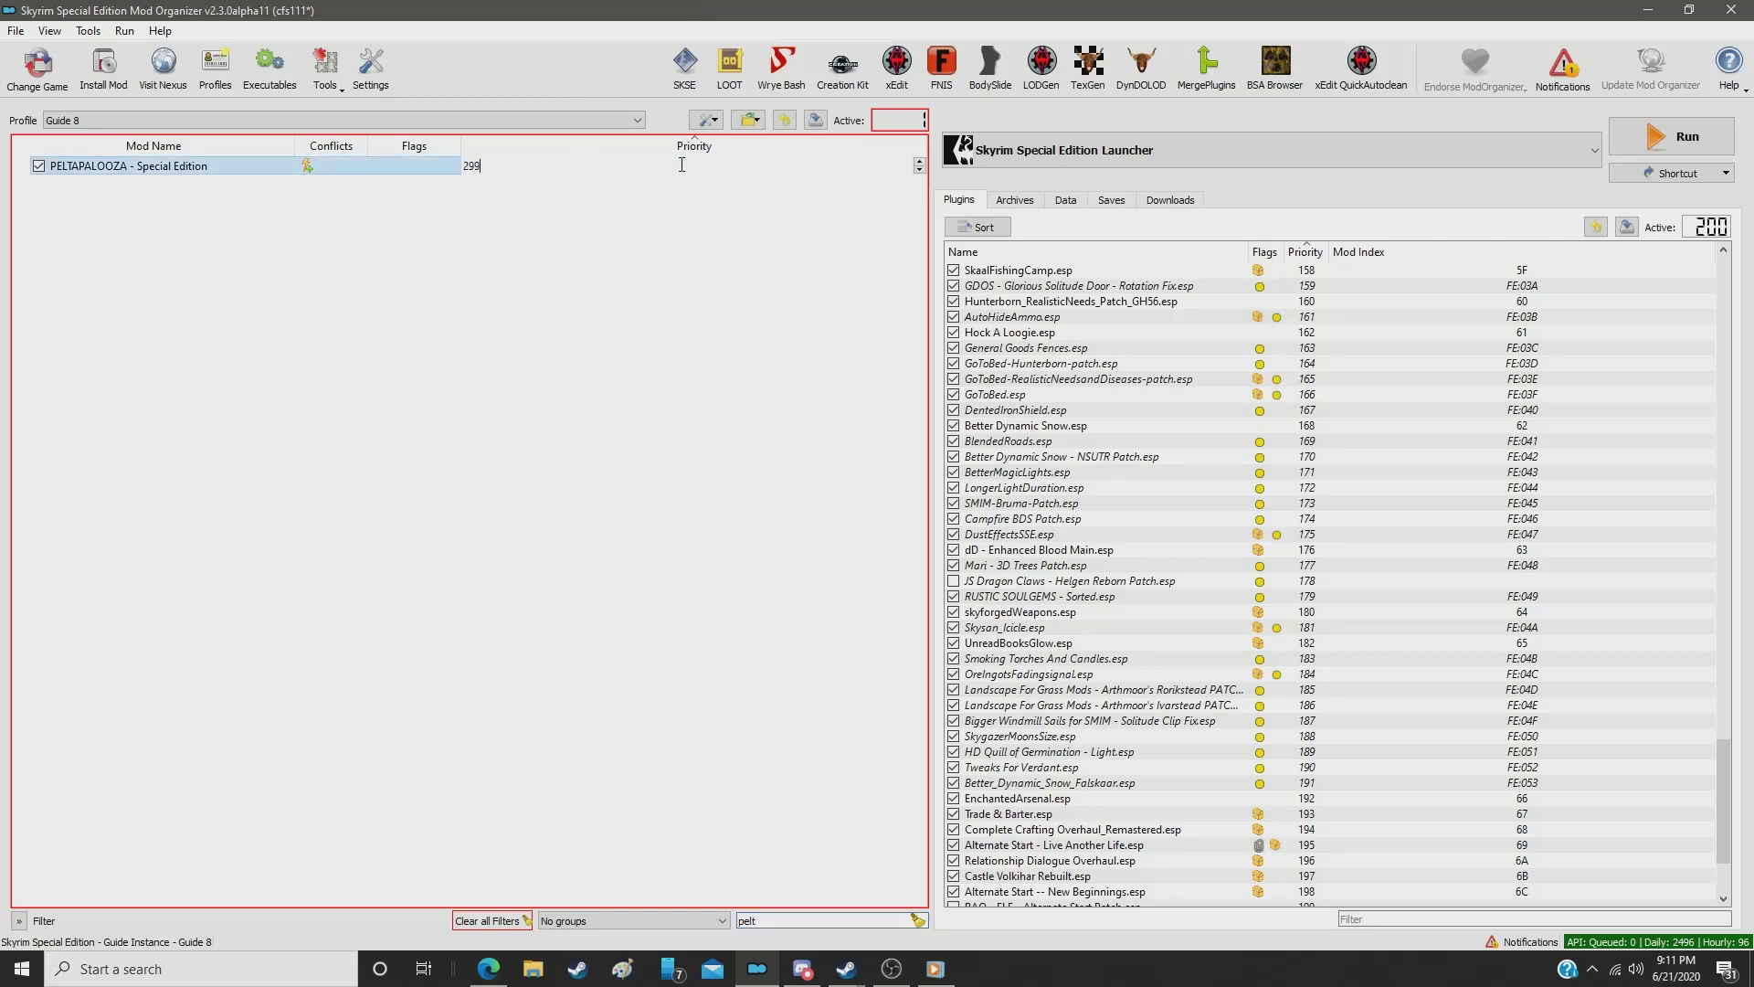
{"action": "key", "text": "Return"}
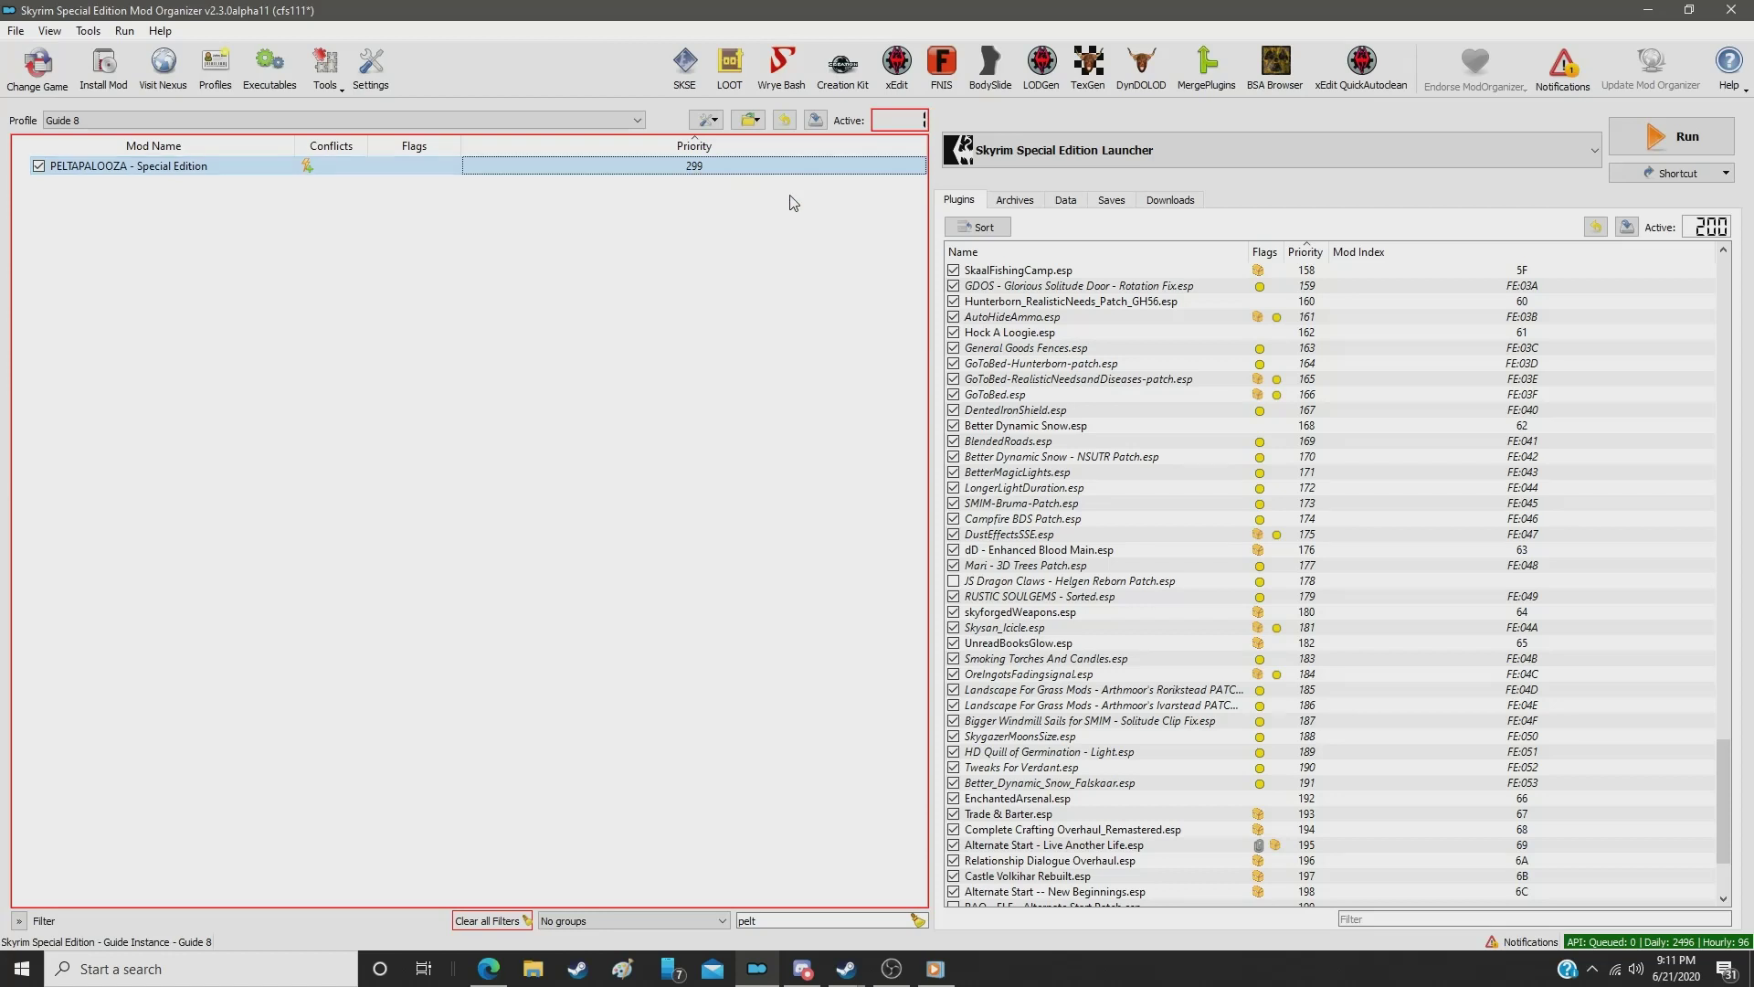
Step: Filter the mod list for "ash" and set the priority of Ash Pile Retexture to 300
{"action": "double_click", "coordinate": [790, 923]}
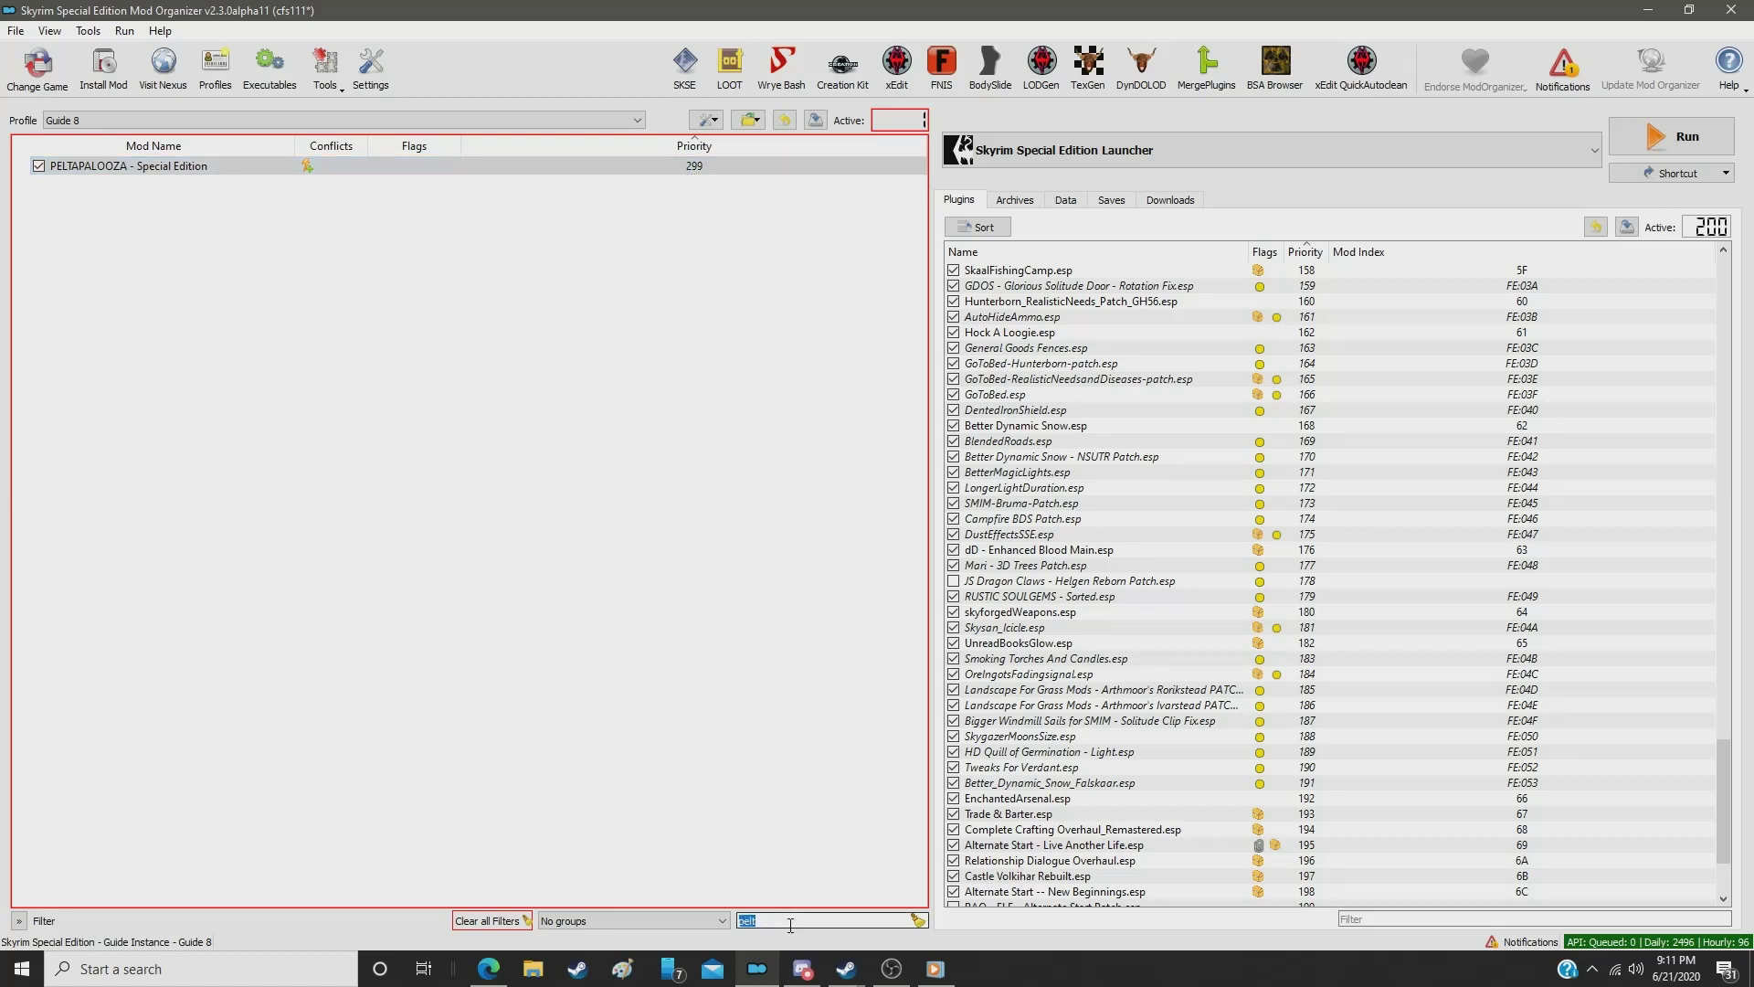
{"action": "type", "text": "ash"}
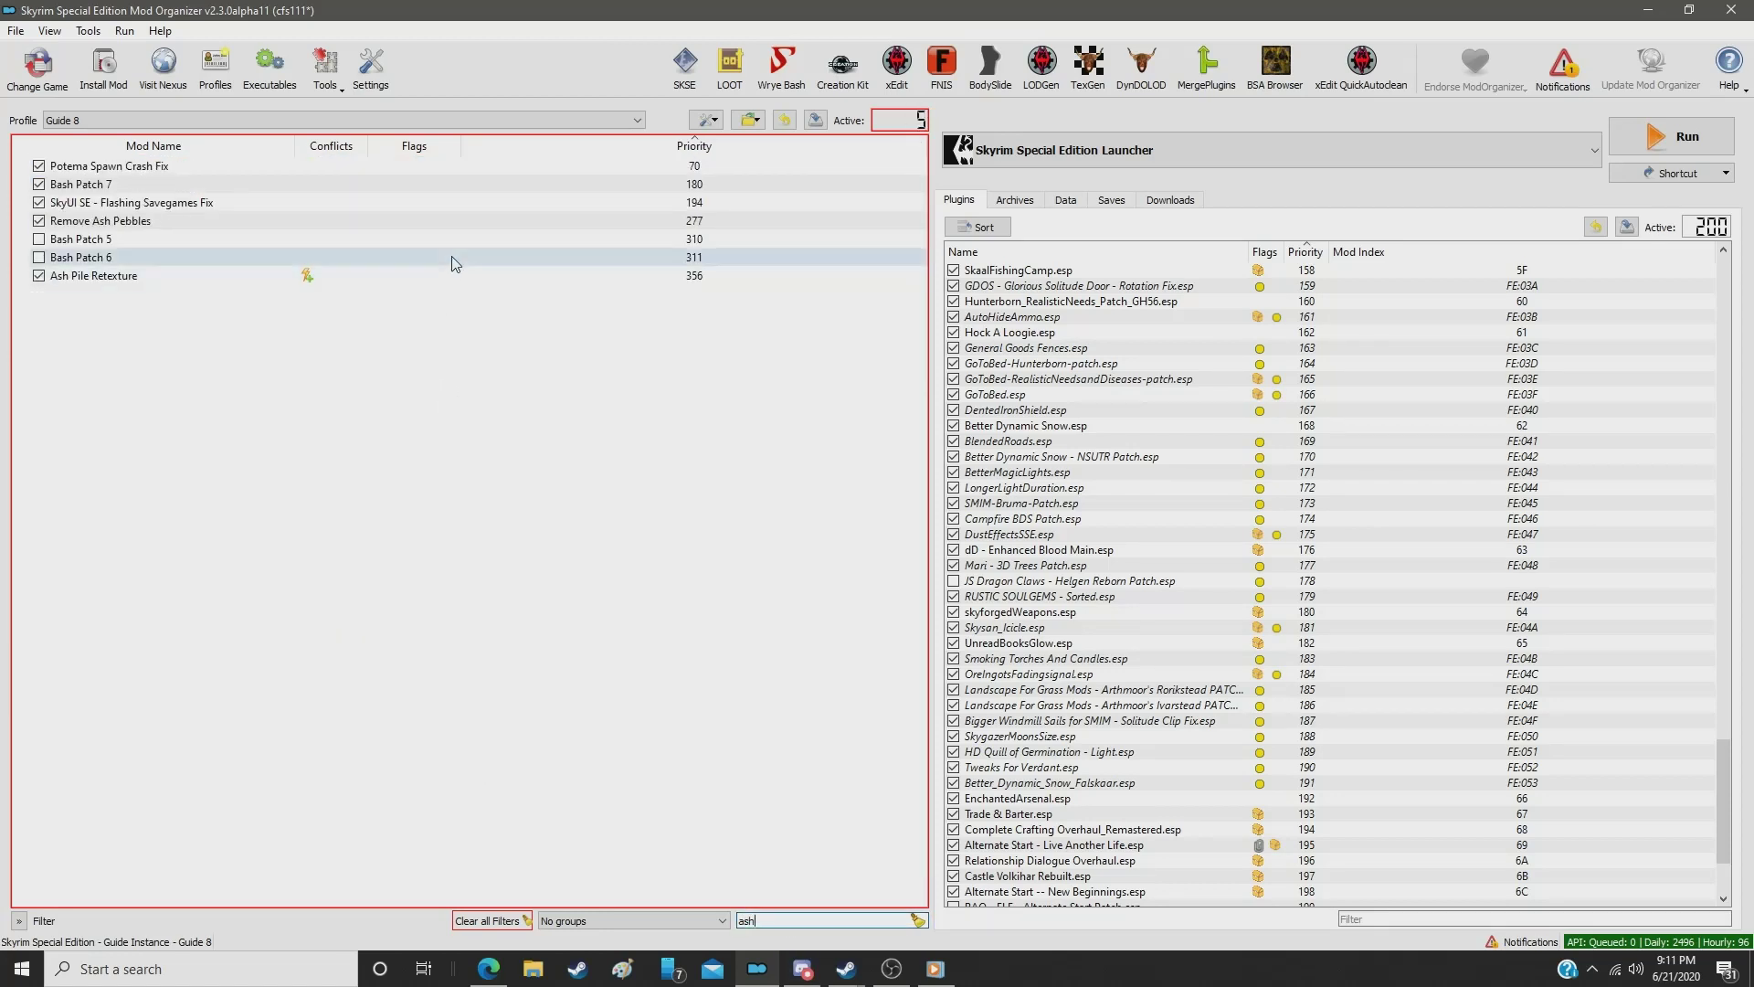
{"action": "left_click", "coordinate": [671, 280]}
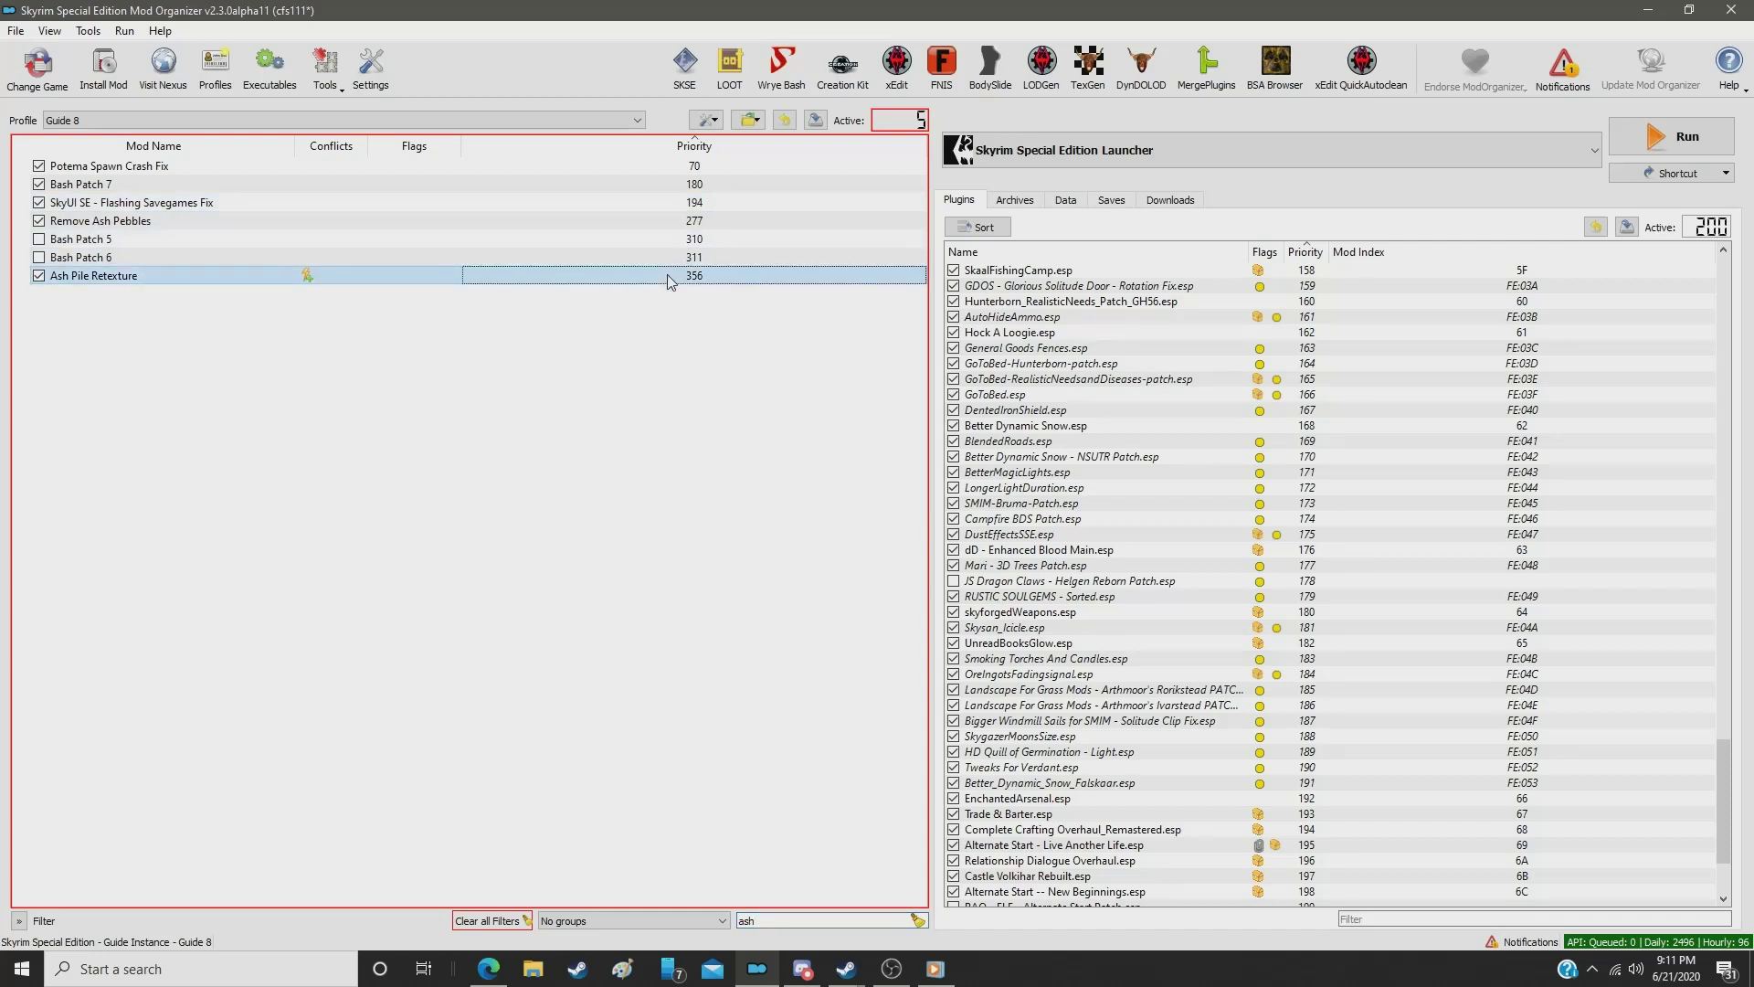
{"action": "left_click", "coordinate": [669, 277]}
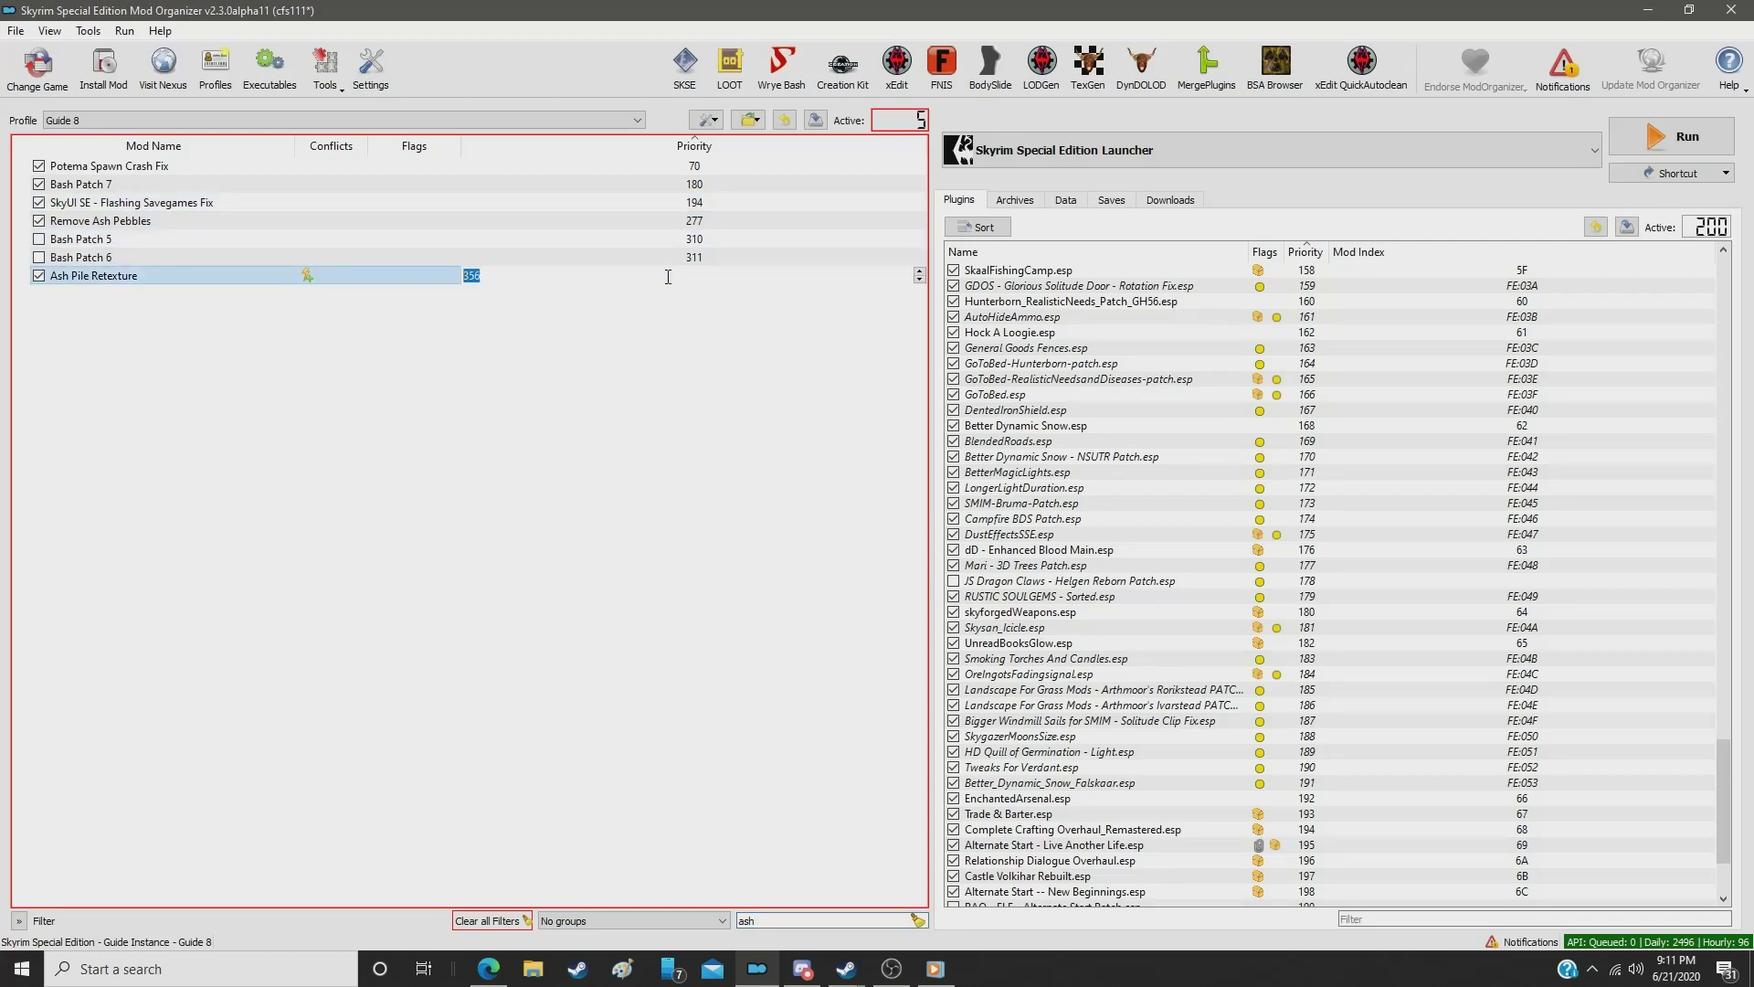
{"action": "type", "text": "300"}
{"action": "key", "text": "Return"}
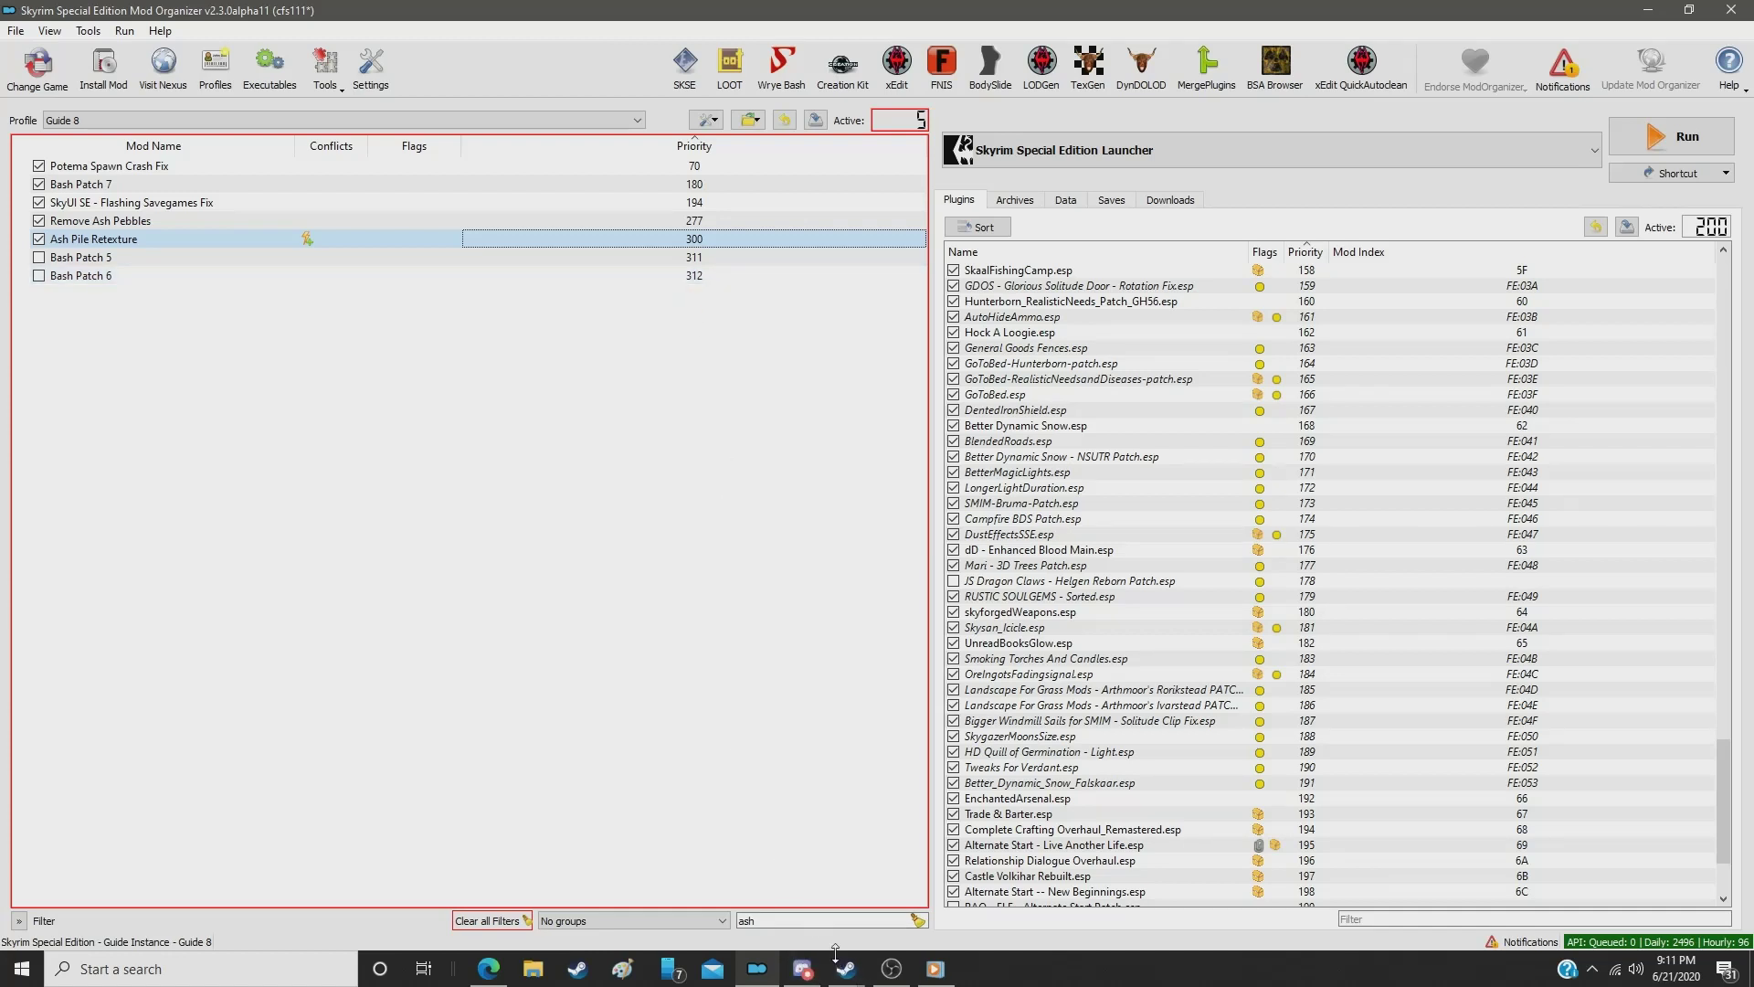
Step: Filter the mod list for "boat" and set the priority of Beautiful Boats of Skyrim to 301
{"action": "double_click", "coordinate": [810, 917]}
{"action": "type", "text": "boat"}
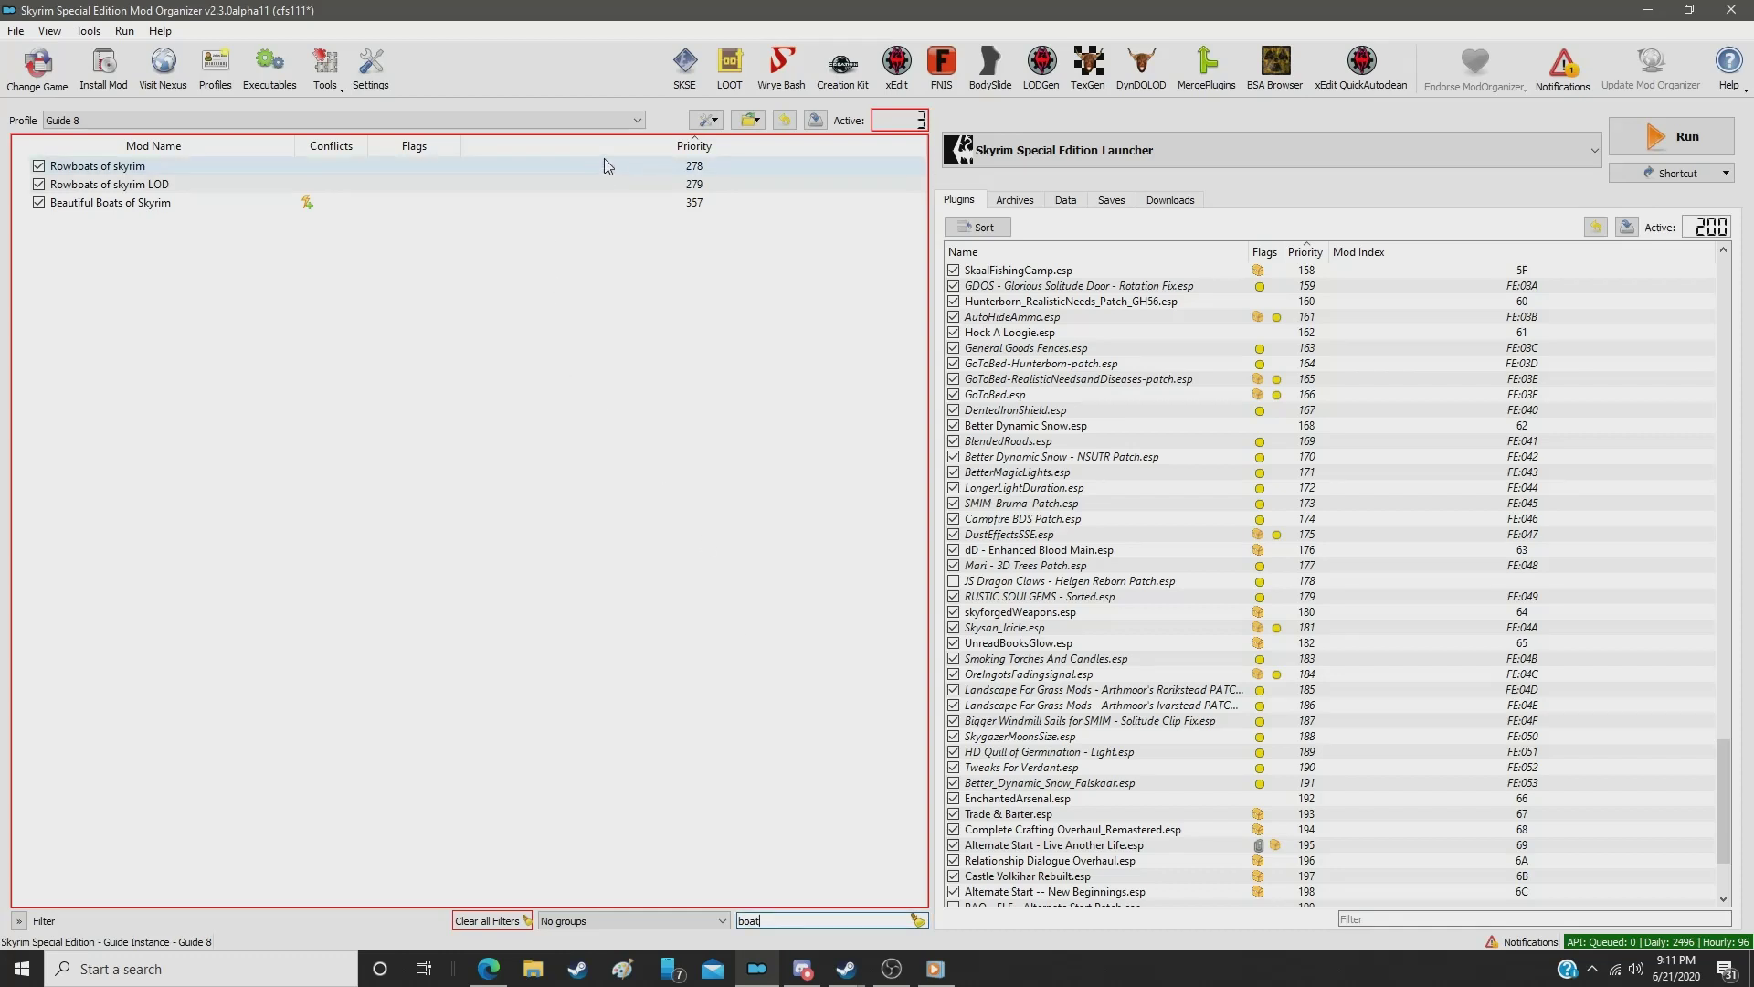
{"action": "left_click", "coordinate": [691, 205]}
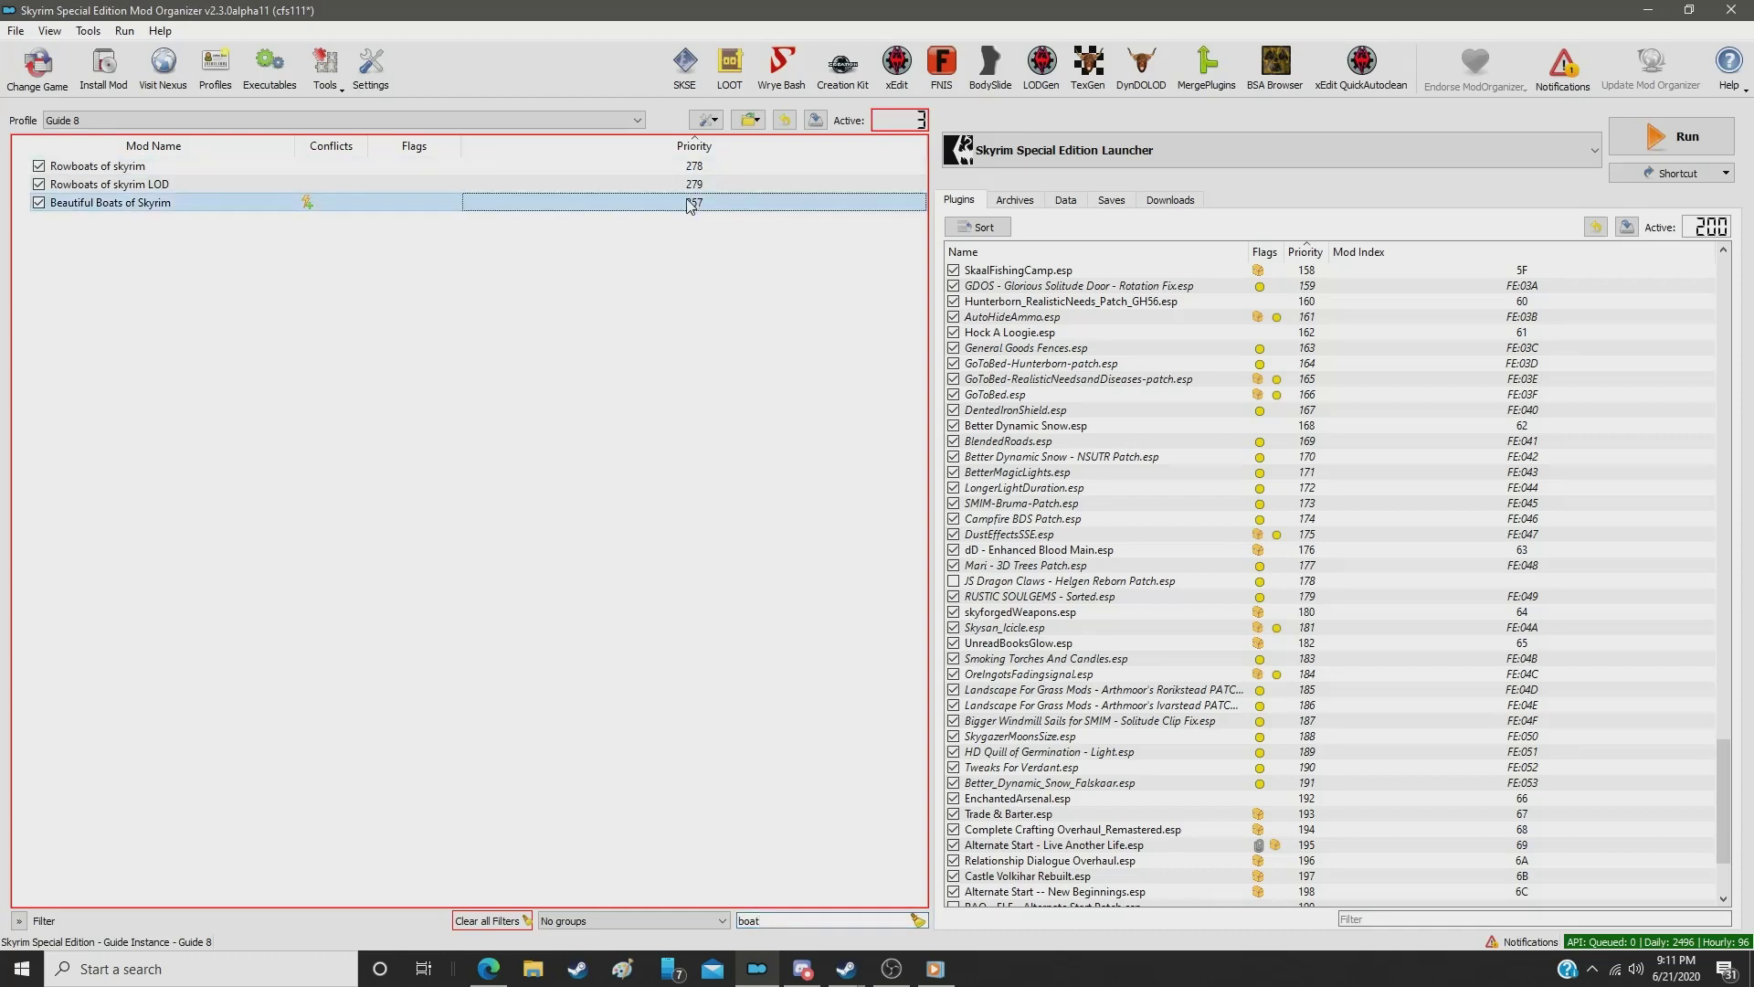
{"action": "double_click", "coordinate": [691, 204]}
{"action": "type", "text": "301"}
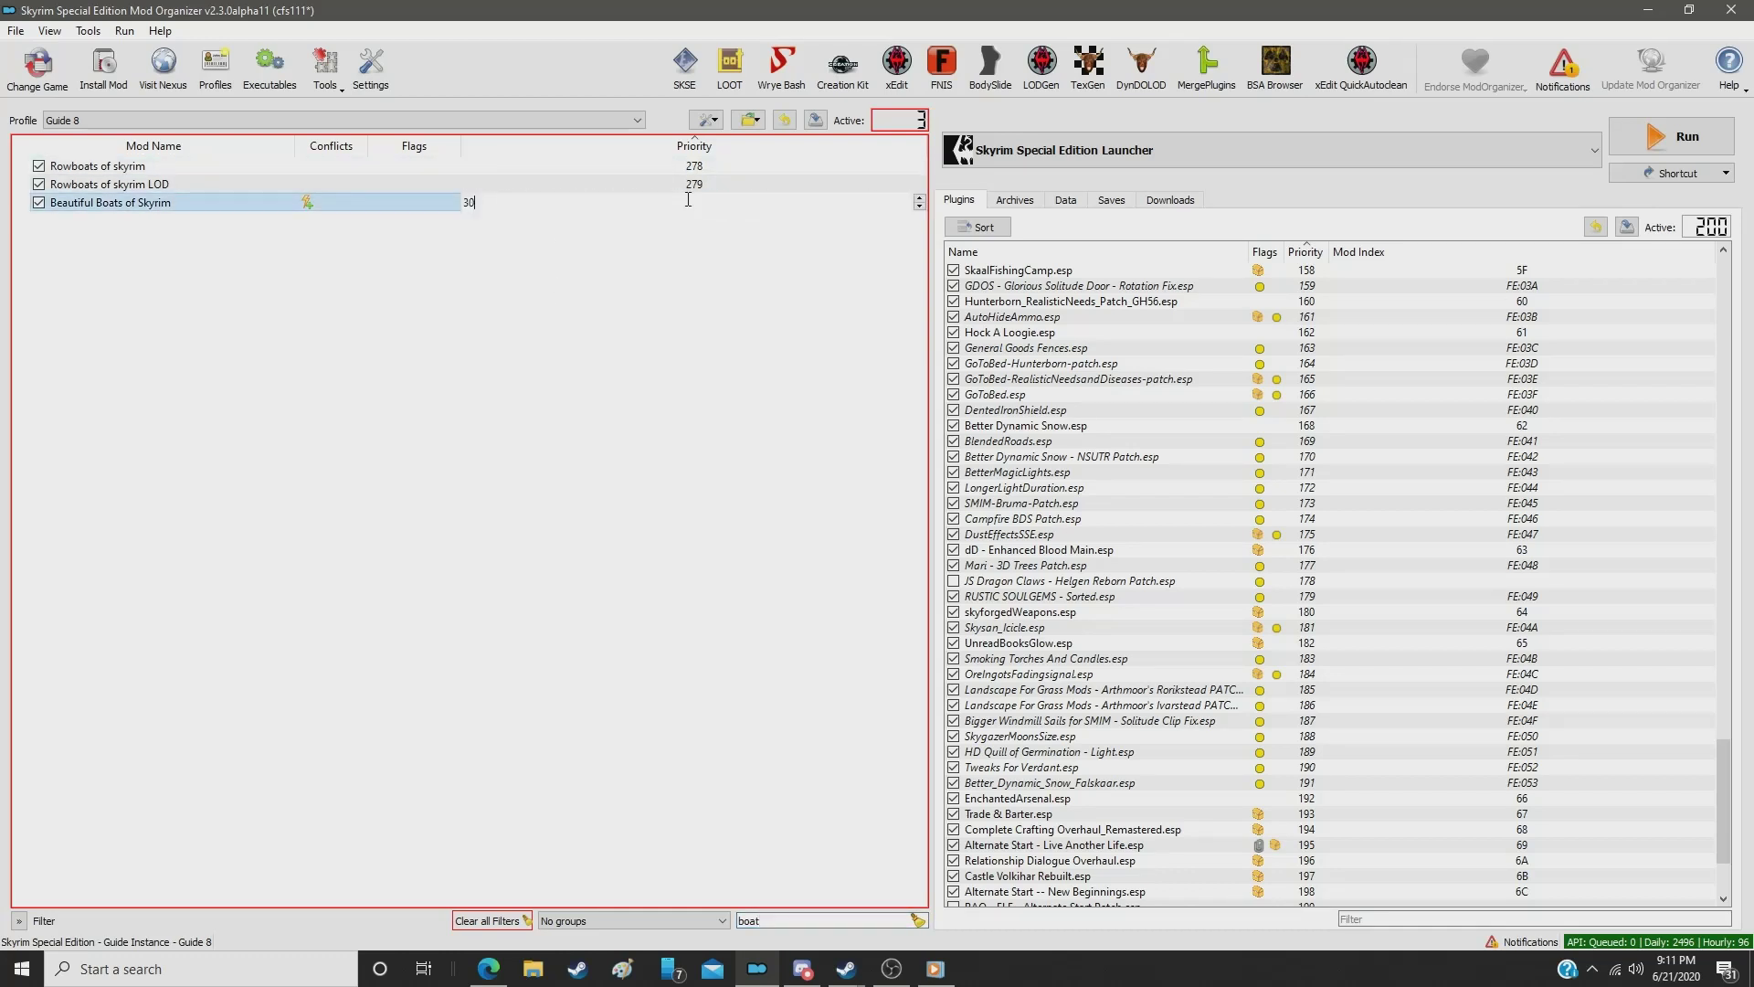
{"action": "key", "text": "Return"}
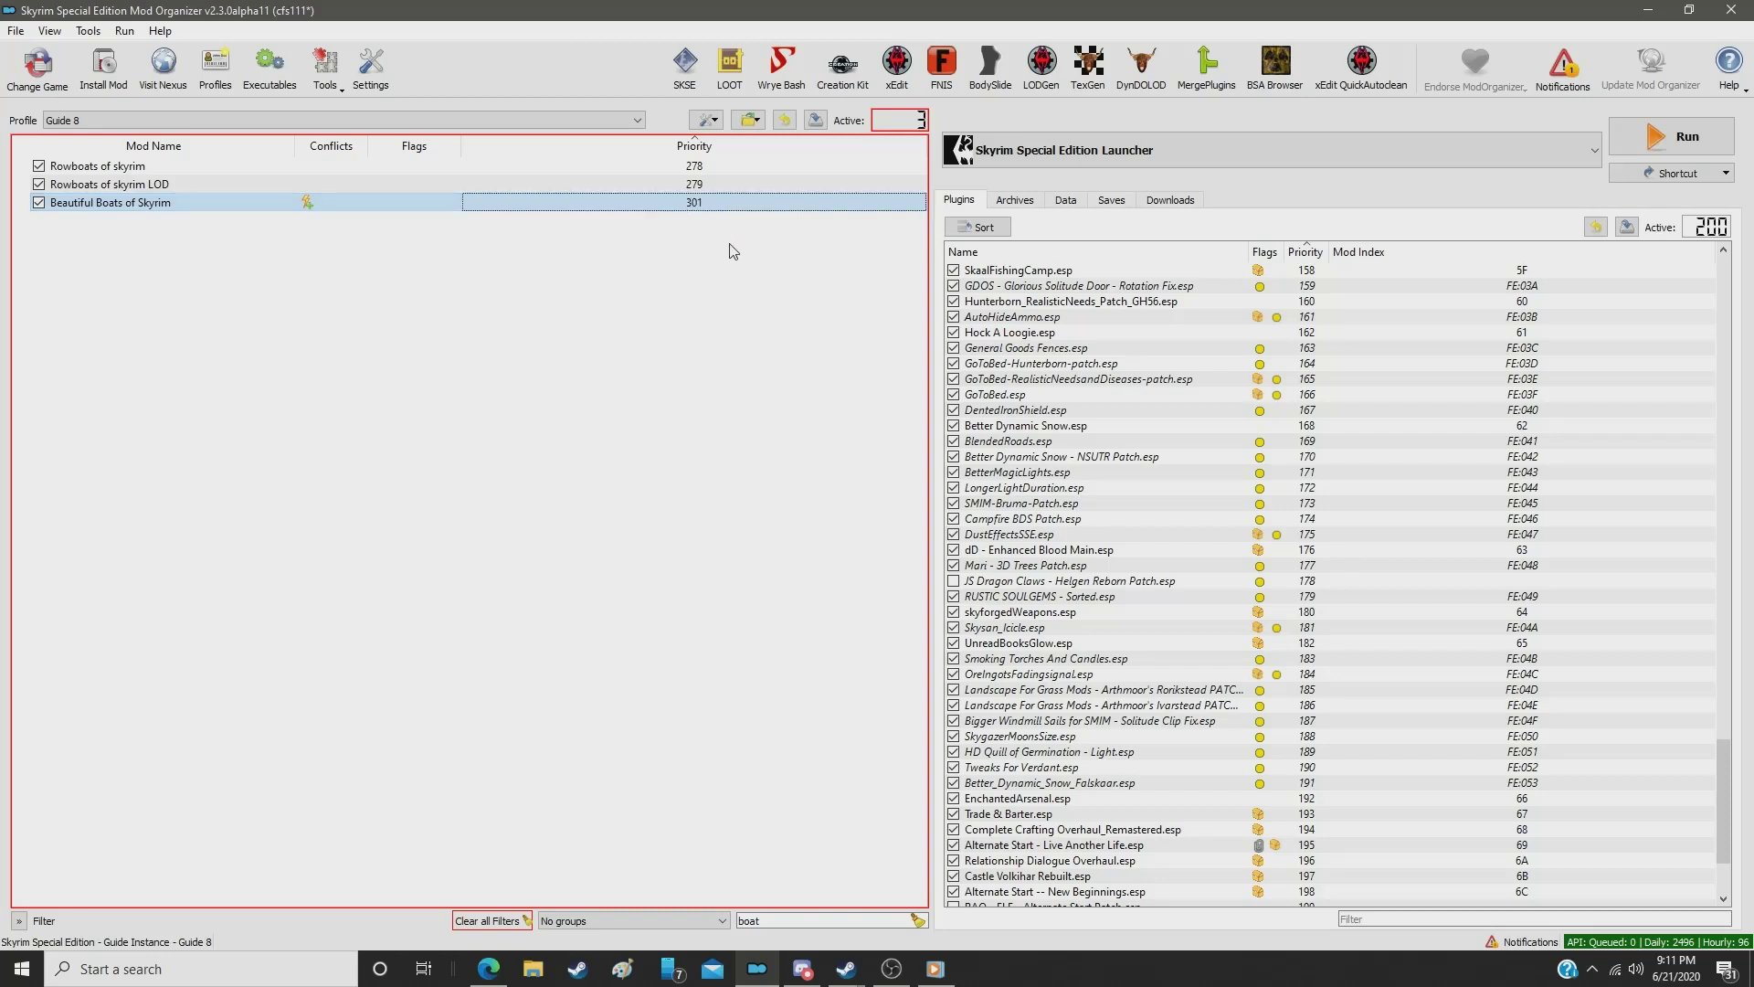
Step: Filter the mod list for "pott" and set the priority of Ancient Pottery to 302
{"action": "left_click", "coordinate": [812, 918]}
{"action": "key", "text": "ctrl+a"}
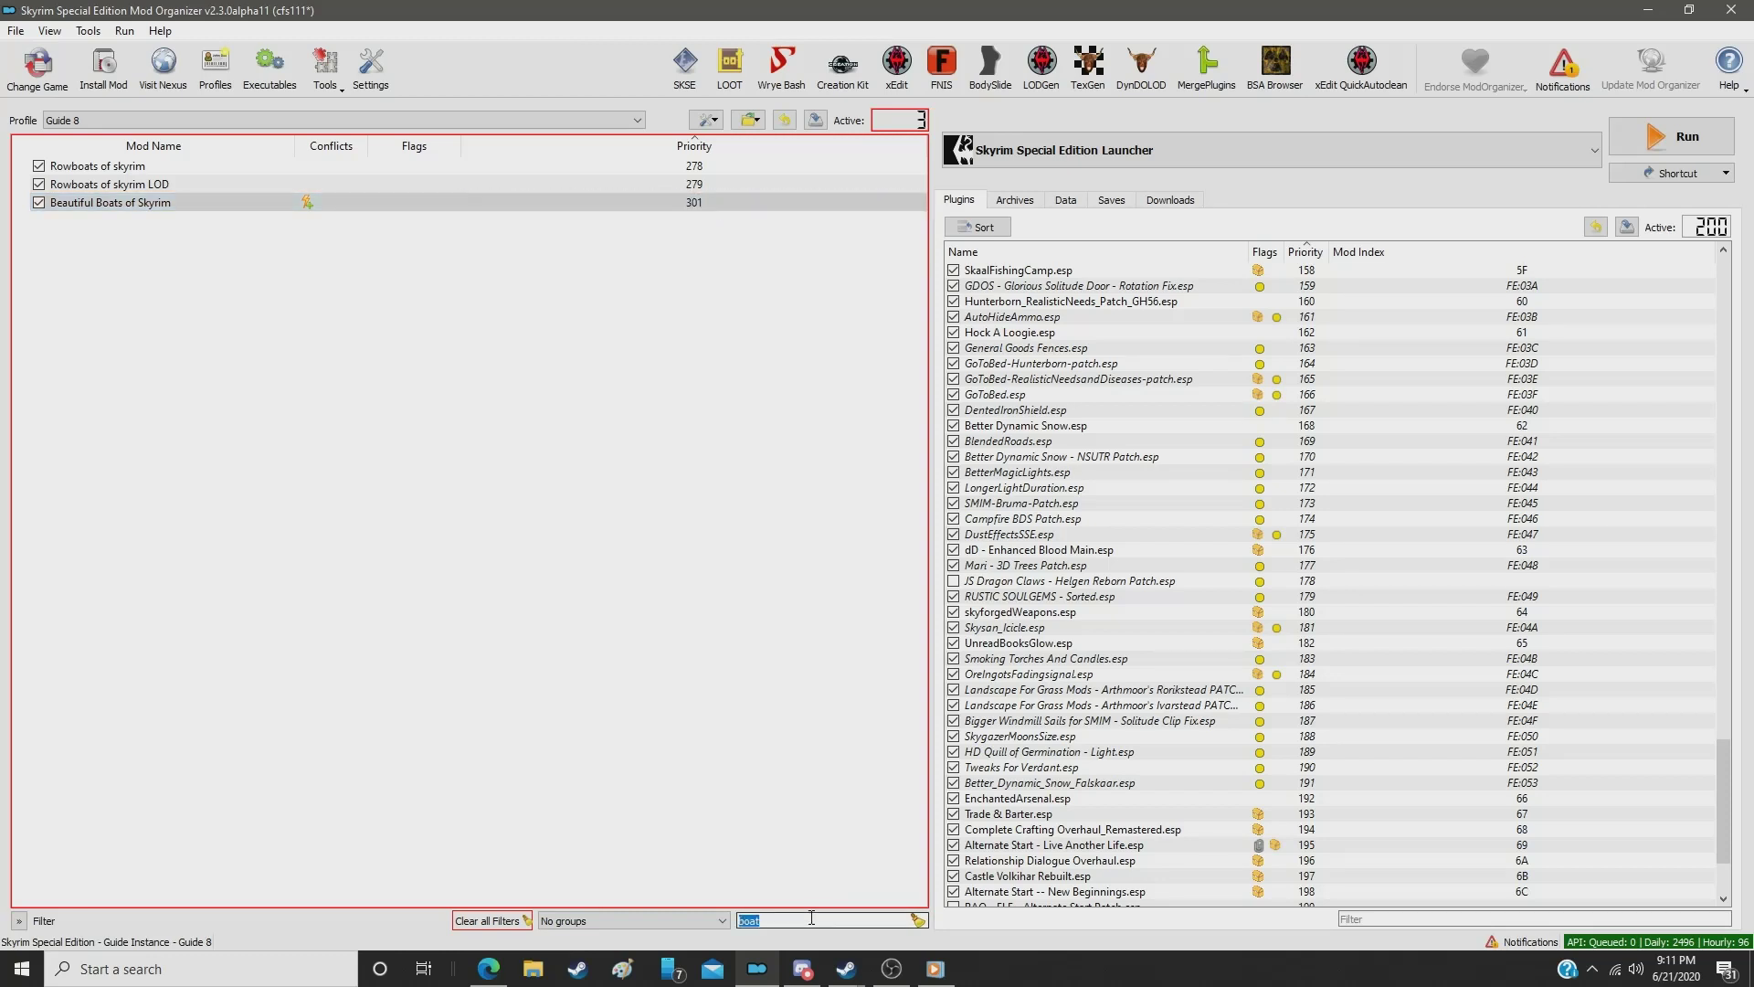
{"action": "type", "text": "pott"}
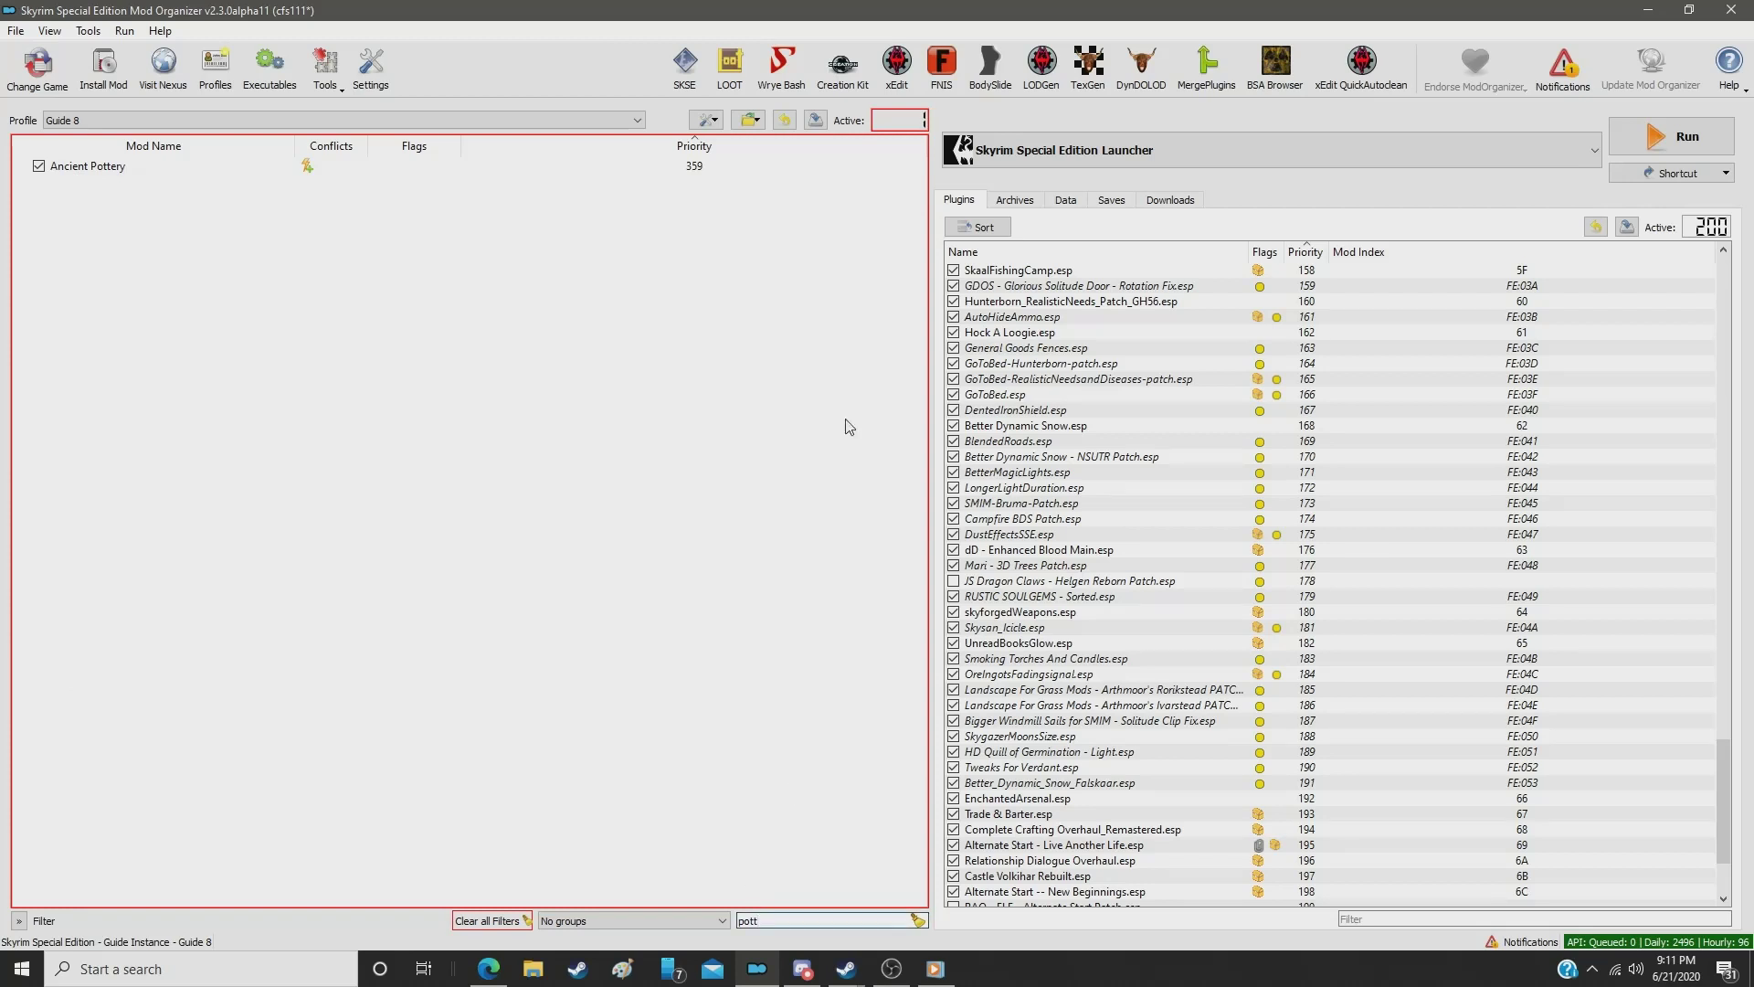
{"action": "left_click", "coordinate": [700, 168]}
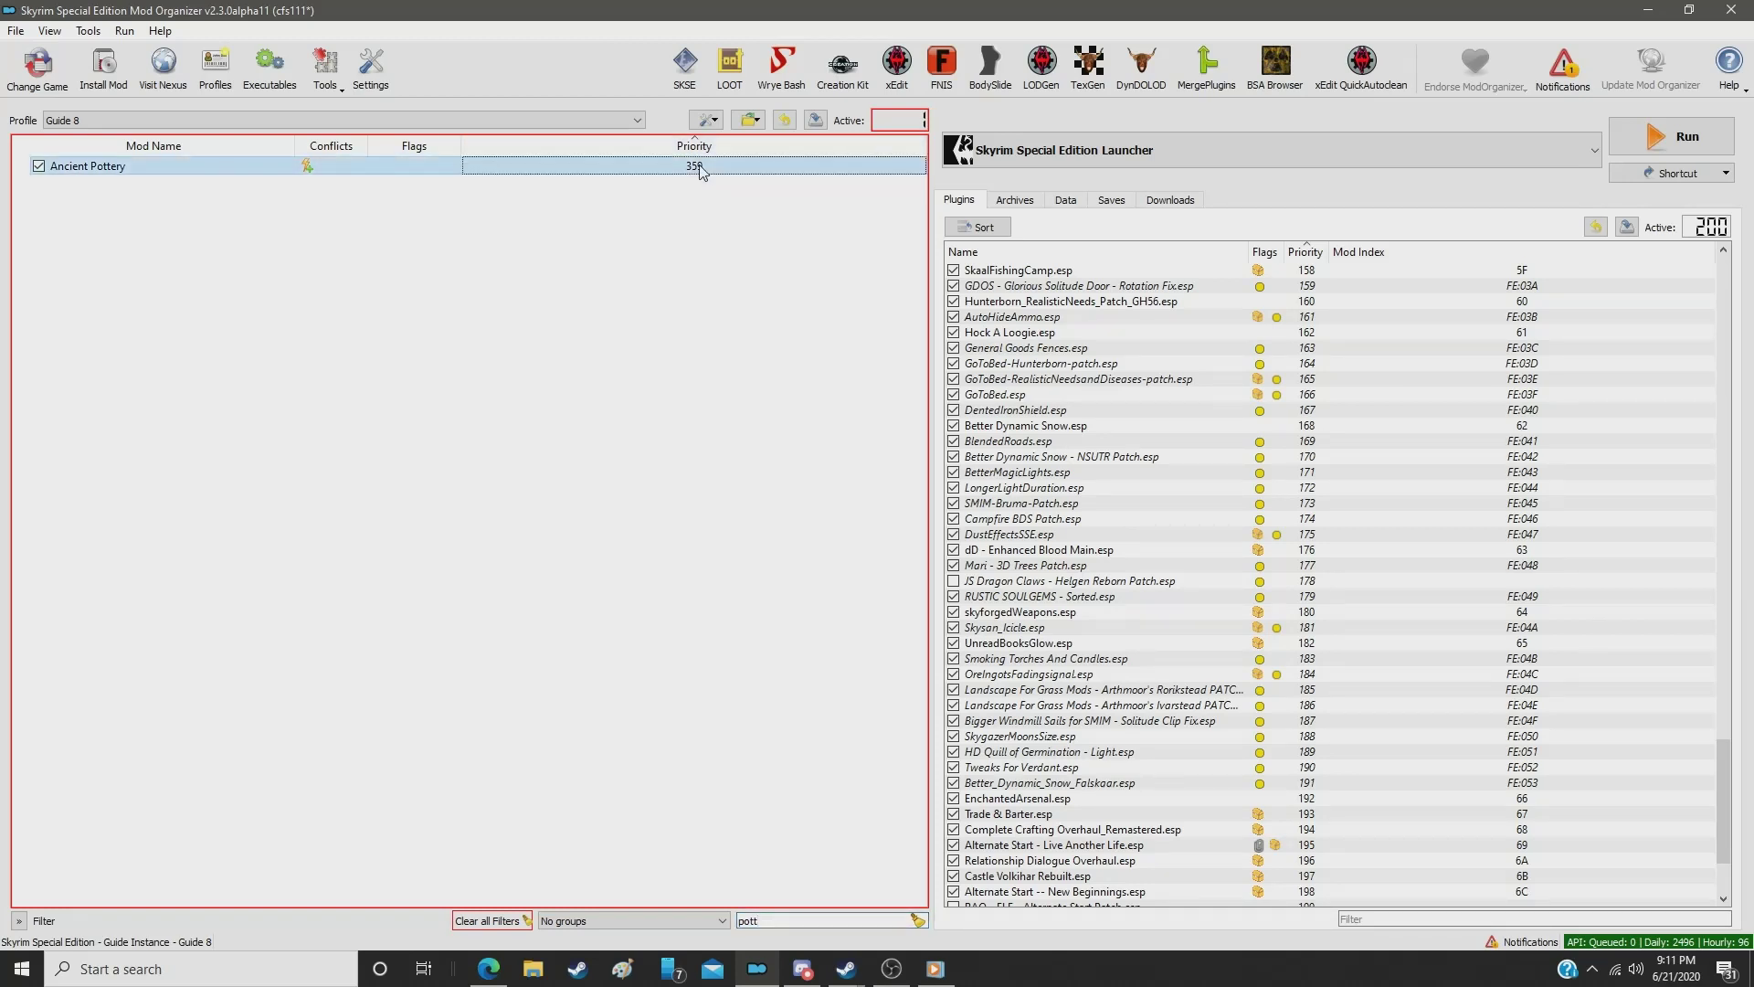
{"action": "double_click", "coordinate": [700, 168]}
{"action": "type", "text": "303"}
{"action": "key", "text": "Return"}
Step: Filter the mod list for "instr" and set the priority of HD Better Instruments 4K to 303
{"action": "left_click", "coordinate": [768, 918]}
{"action": "double_click", "coordinate": [768, 919]}
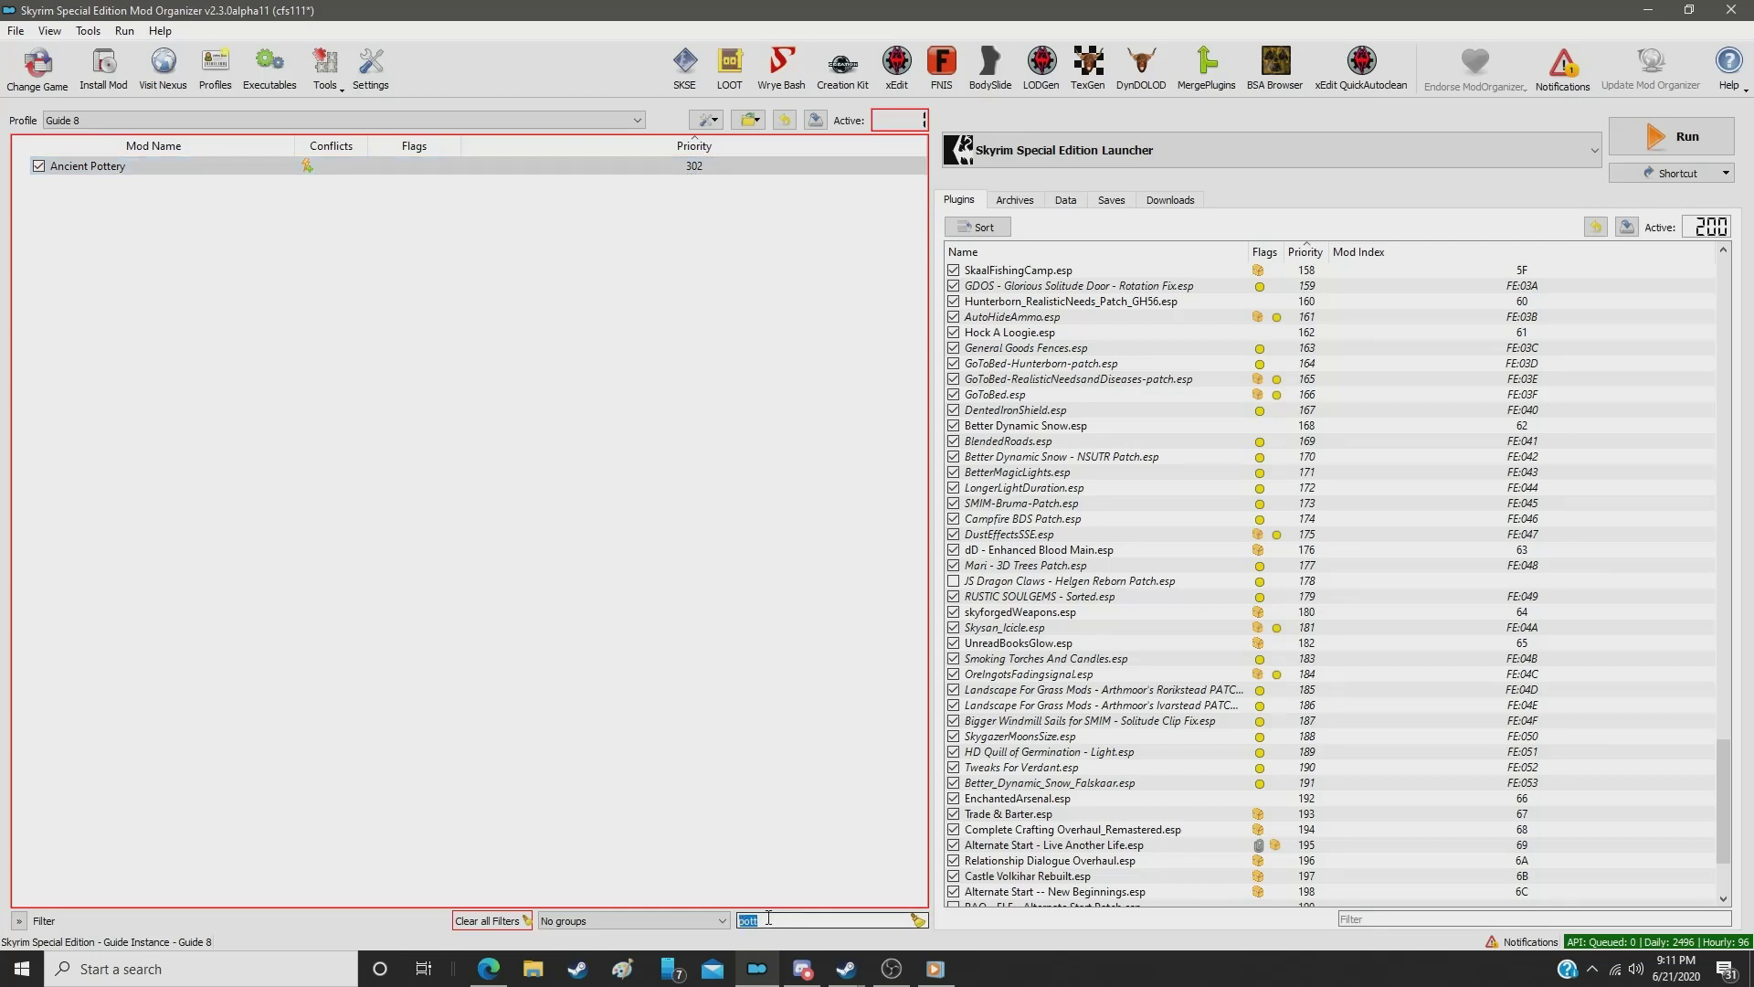
{"action": "type", "text": "ibns"}
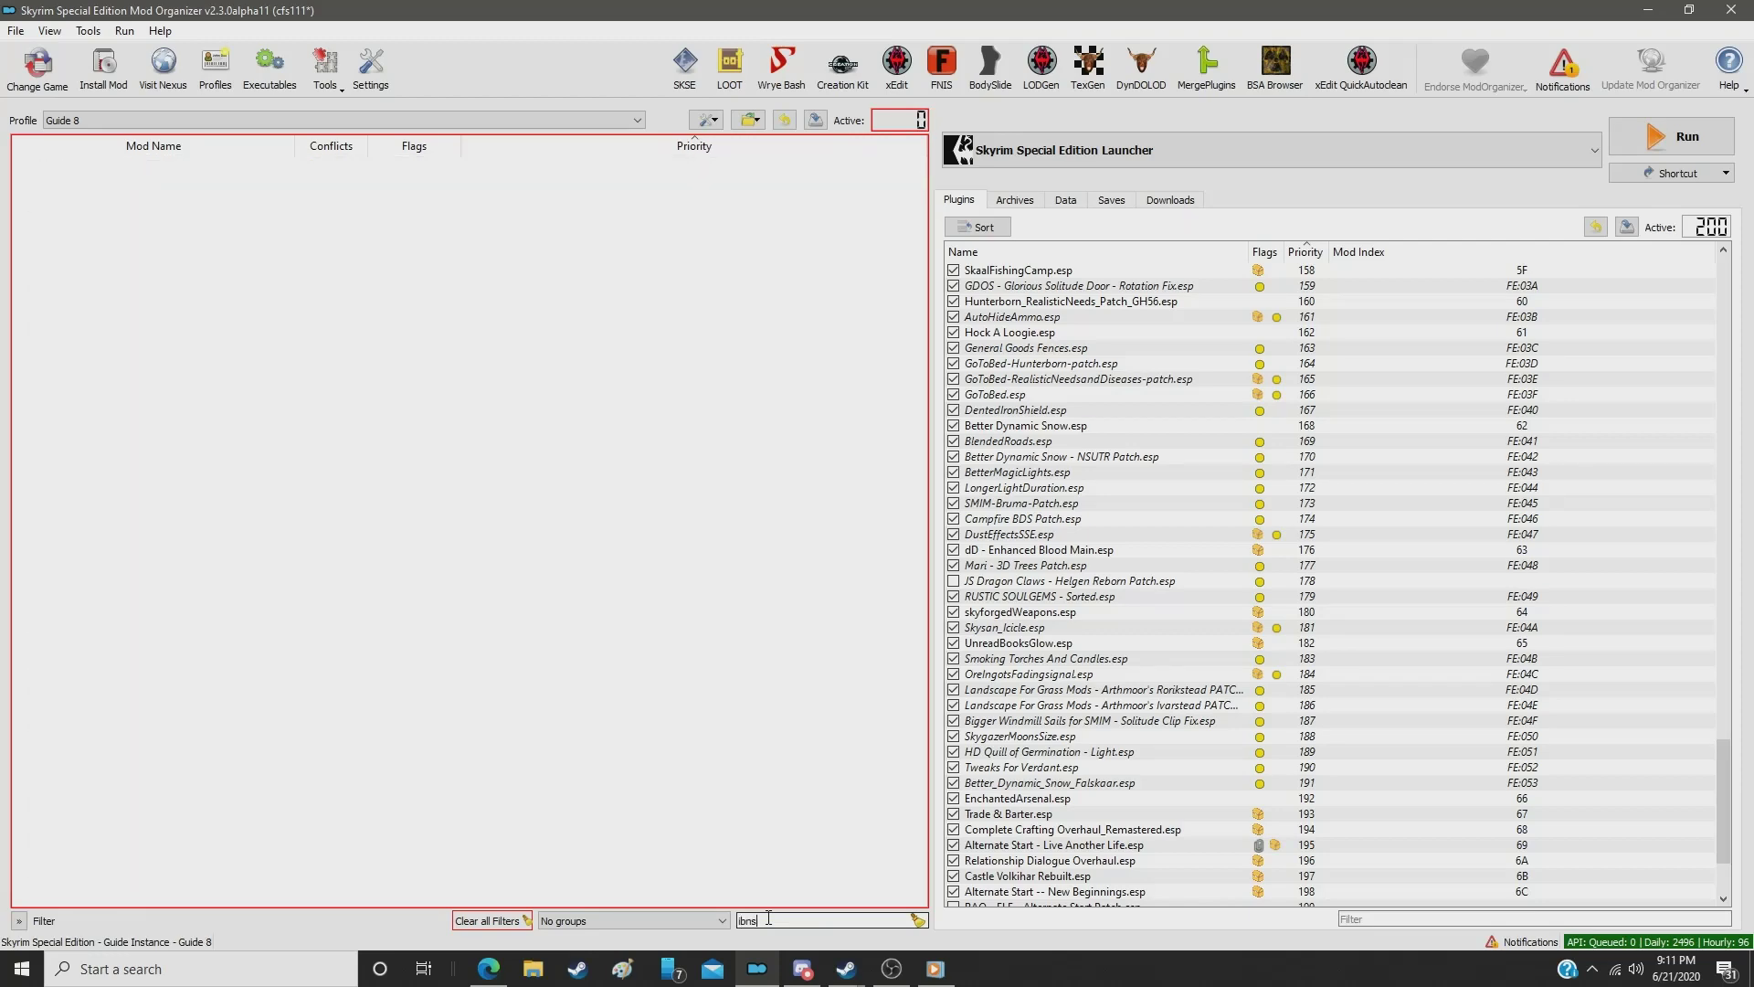
{"action": "key", "text": "BackSpace"}
{"action": "key", "text": "BackSpace"}
{"action": "key", "text": "BackSpace"}
{"action": "key", "text": "BackSpace"}
{"action": "key", "text": "BackSpace"}
{"action": "key", "text": "BackSpace"}
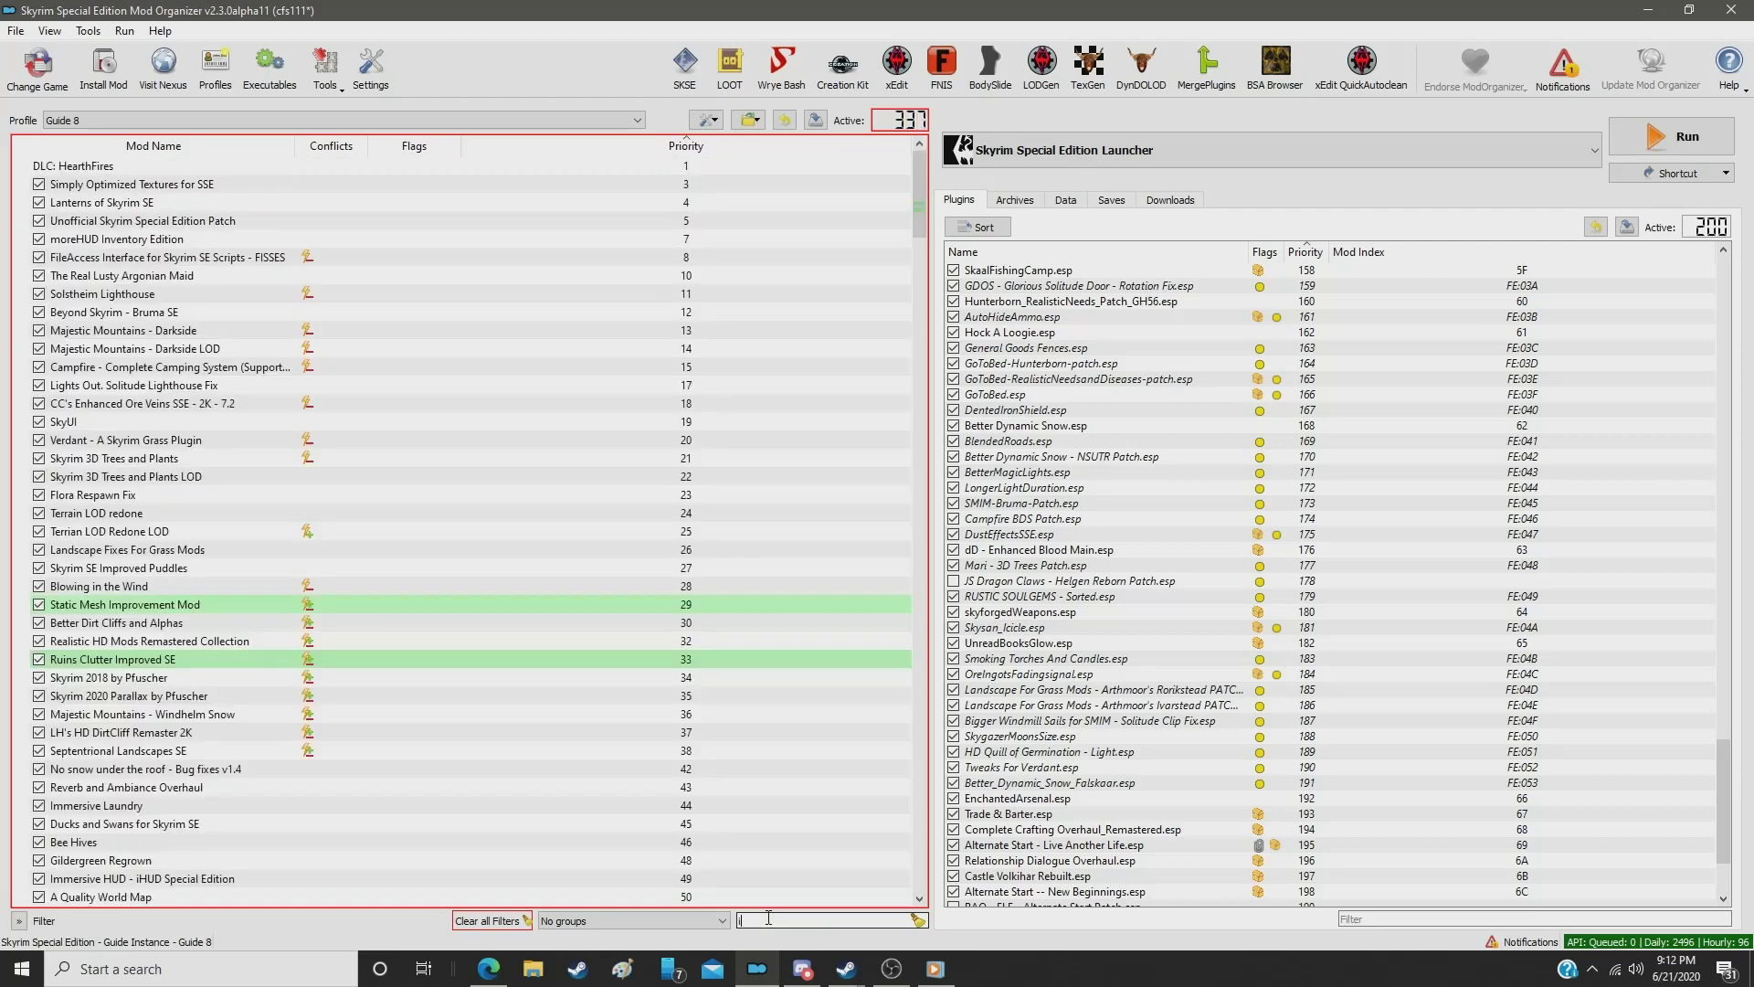
{"action": "type", "text": "instr"}
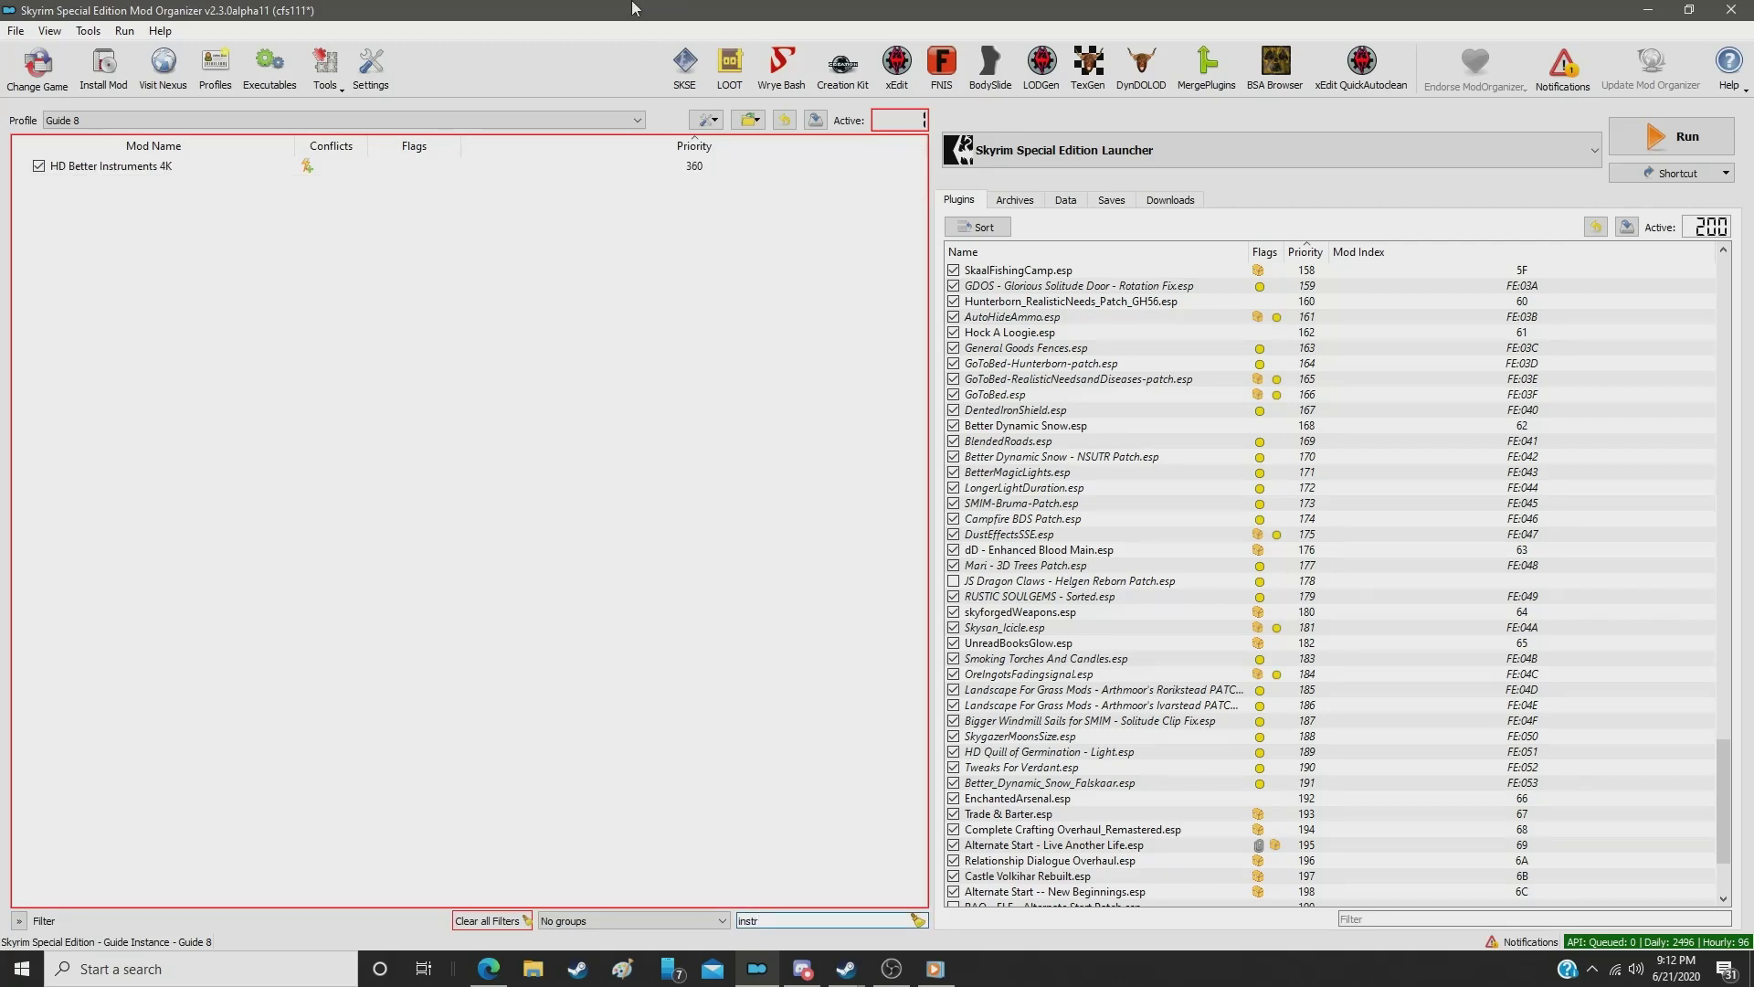
{"action": "left_click", "coordinate": [694, 171]}
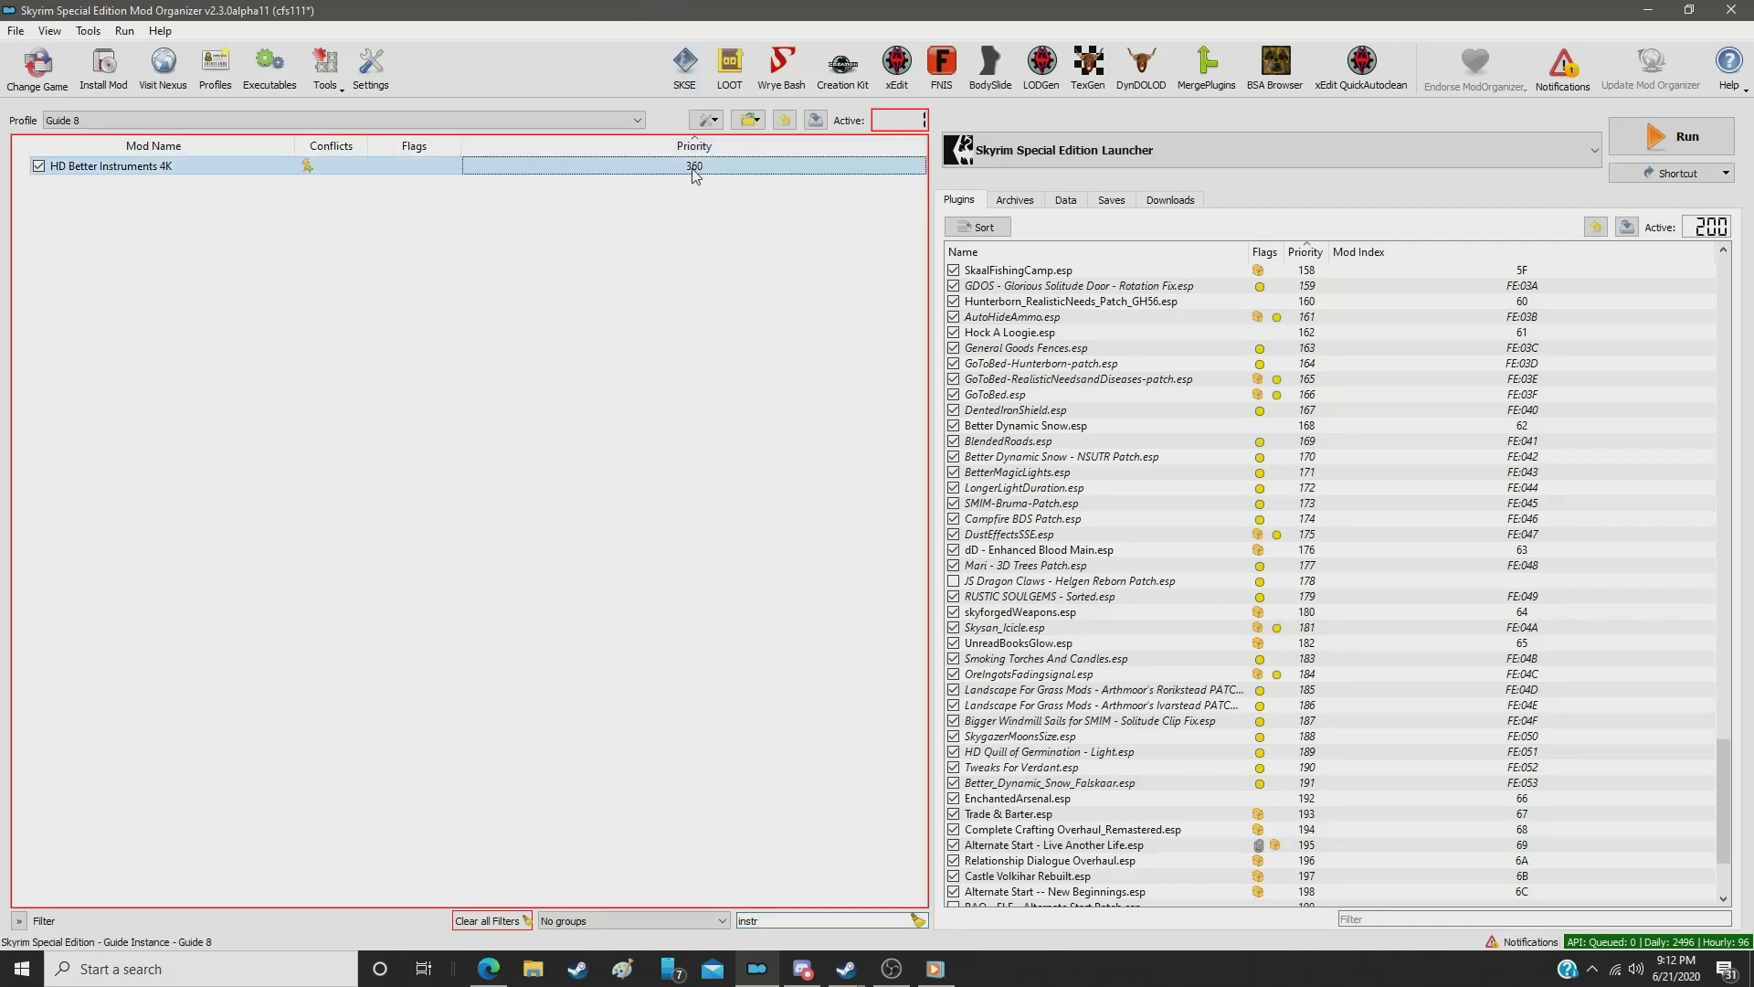
{"action": "double_click", "coordinate": [694, 168]}
{"action": "type", "text": "303"}
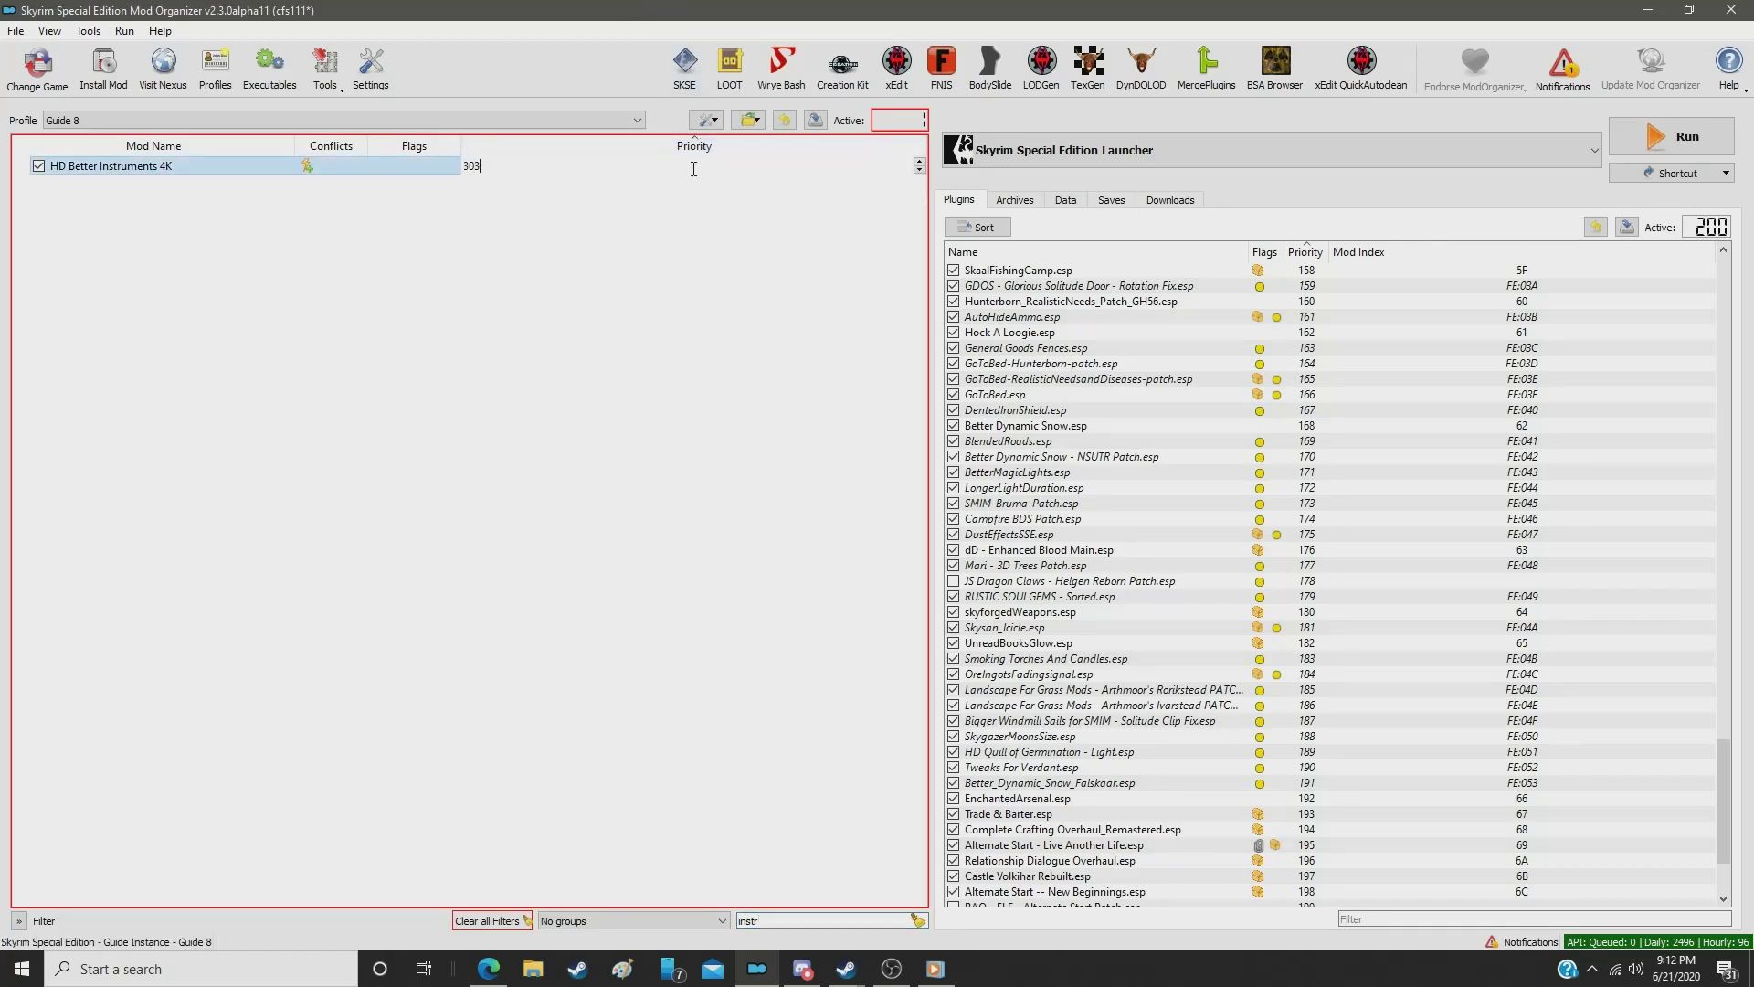
{"action": "key", "text": "Return"}
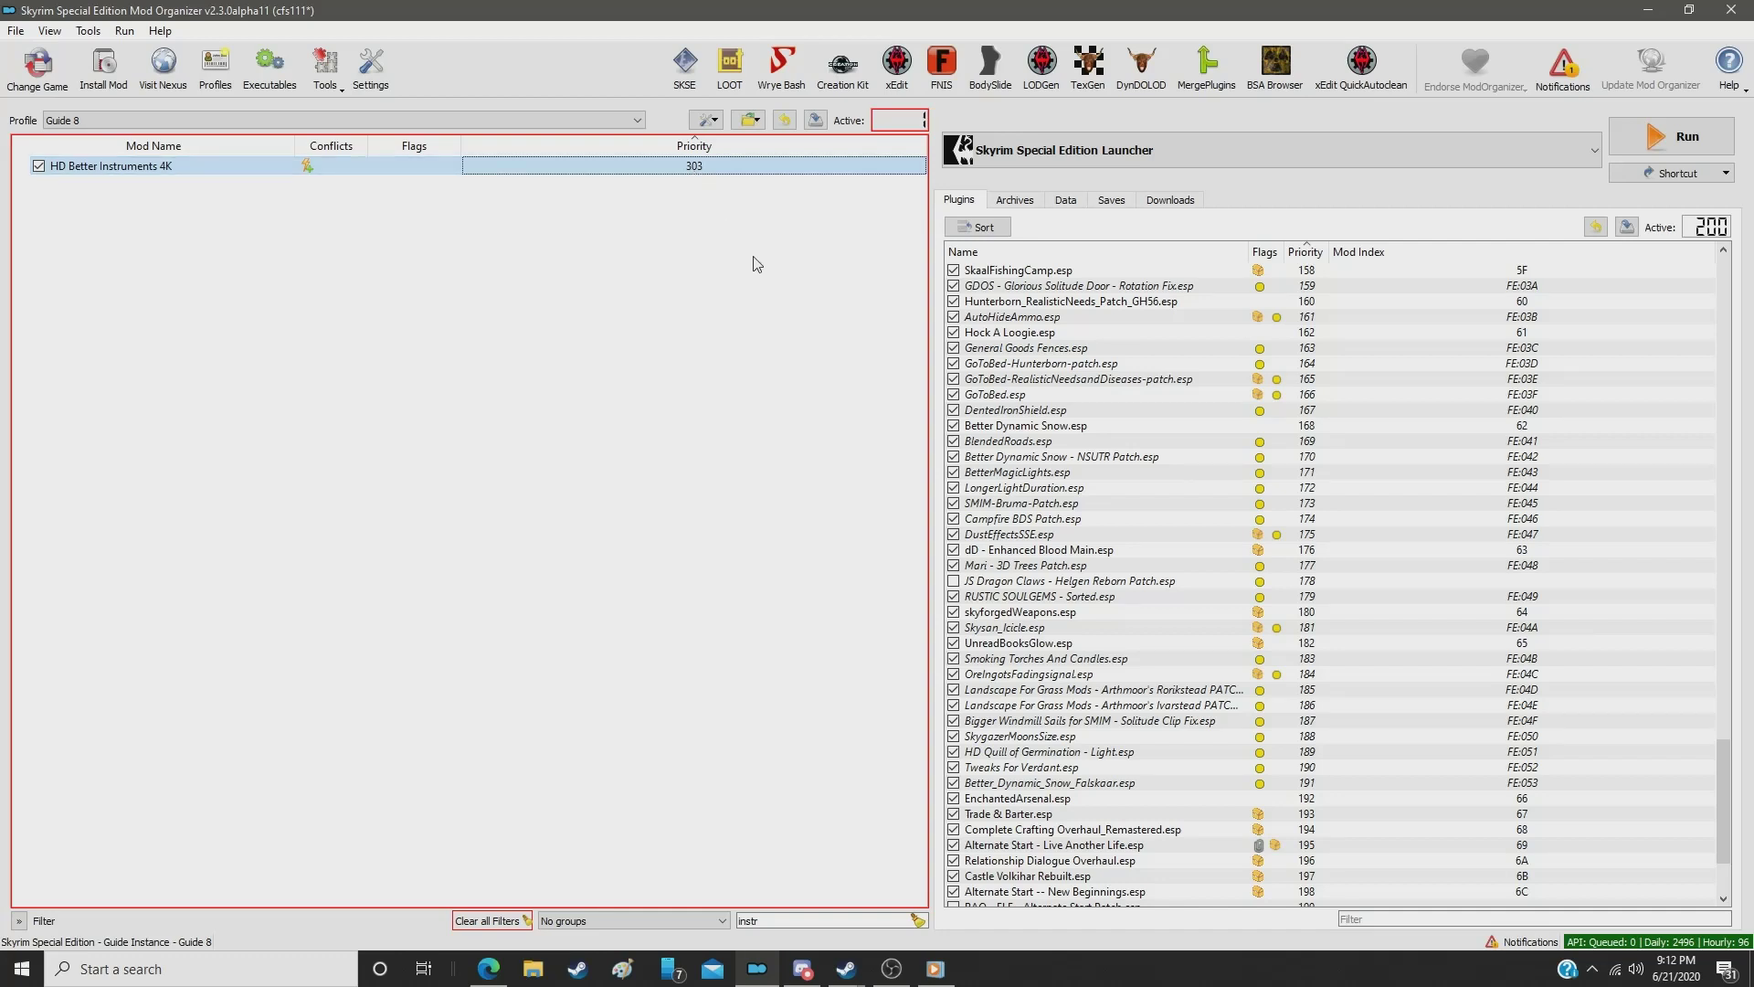
Step: Filter the mod list for "skele" and set the priority of Rally's Skeleton Key to 304
{"action": "double_click", "coordinate": [776, 923]}
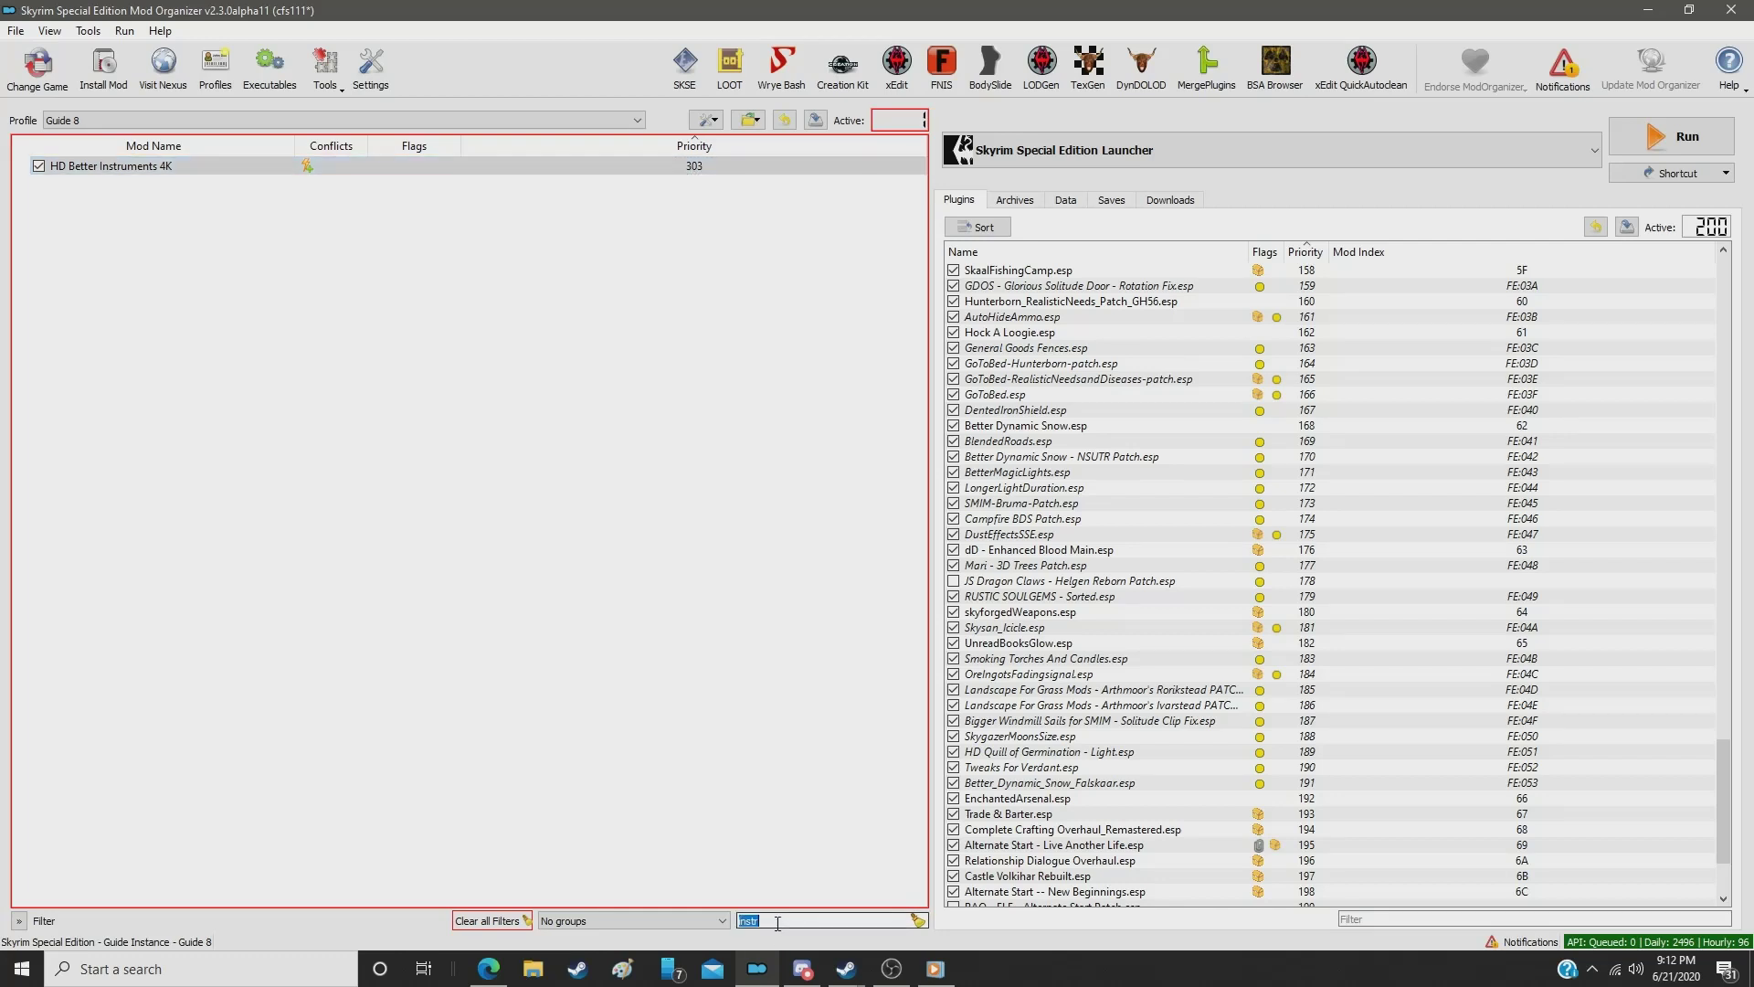
{"action": "type", "text": "skr"}
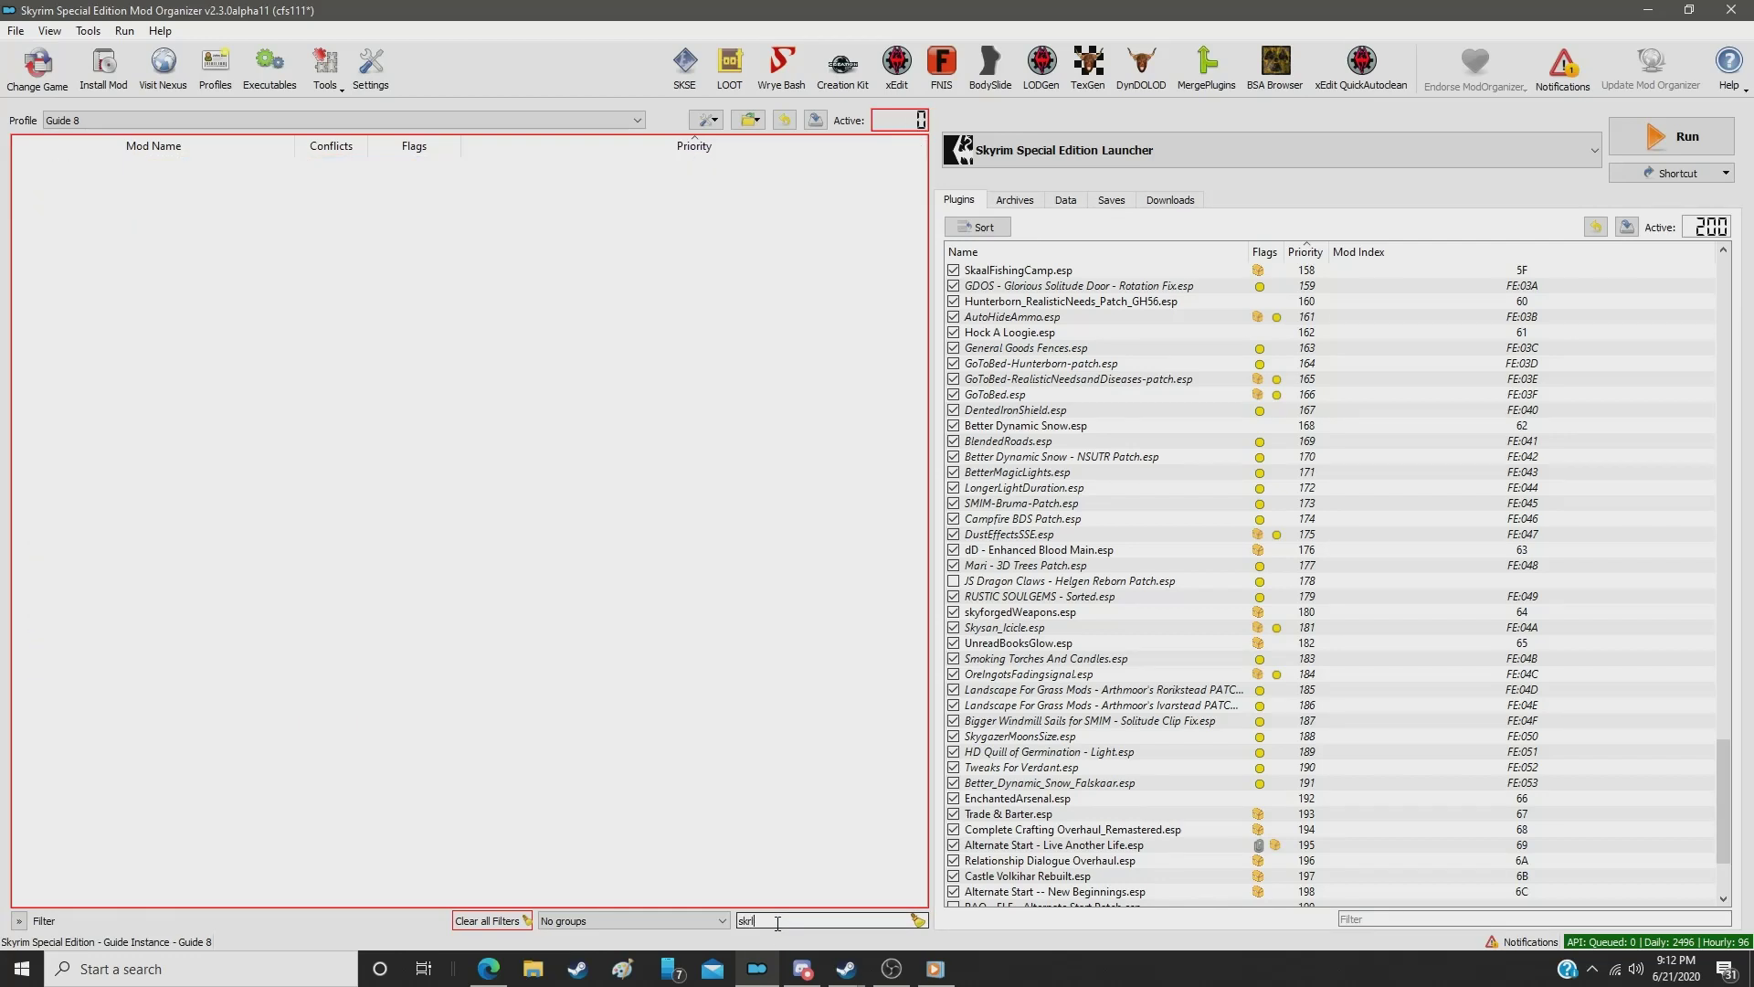
{"action": "key", "text": "BackSpace"}
{"action": "key", "text": "BackSpace"}
{"action": "key", "text": "BackSpace"}
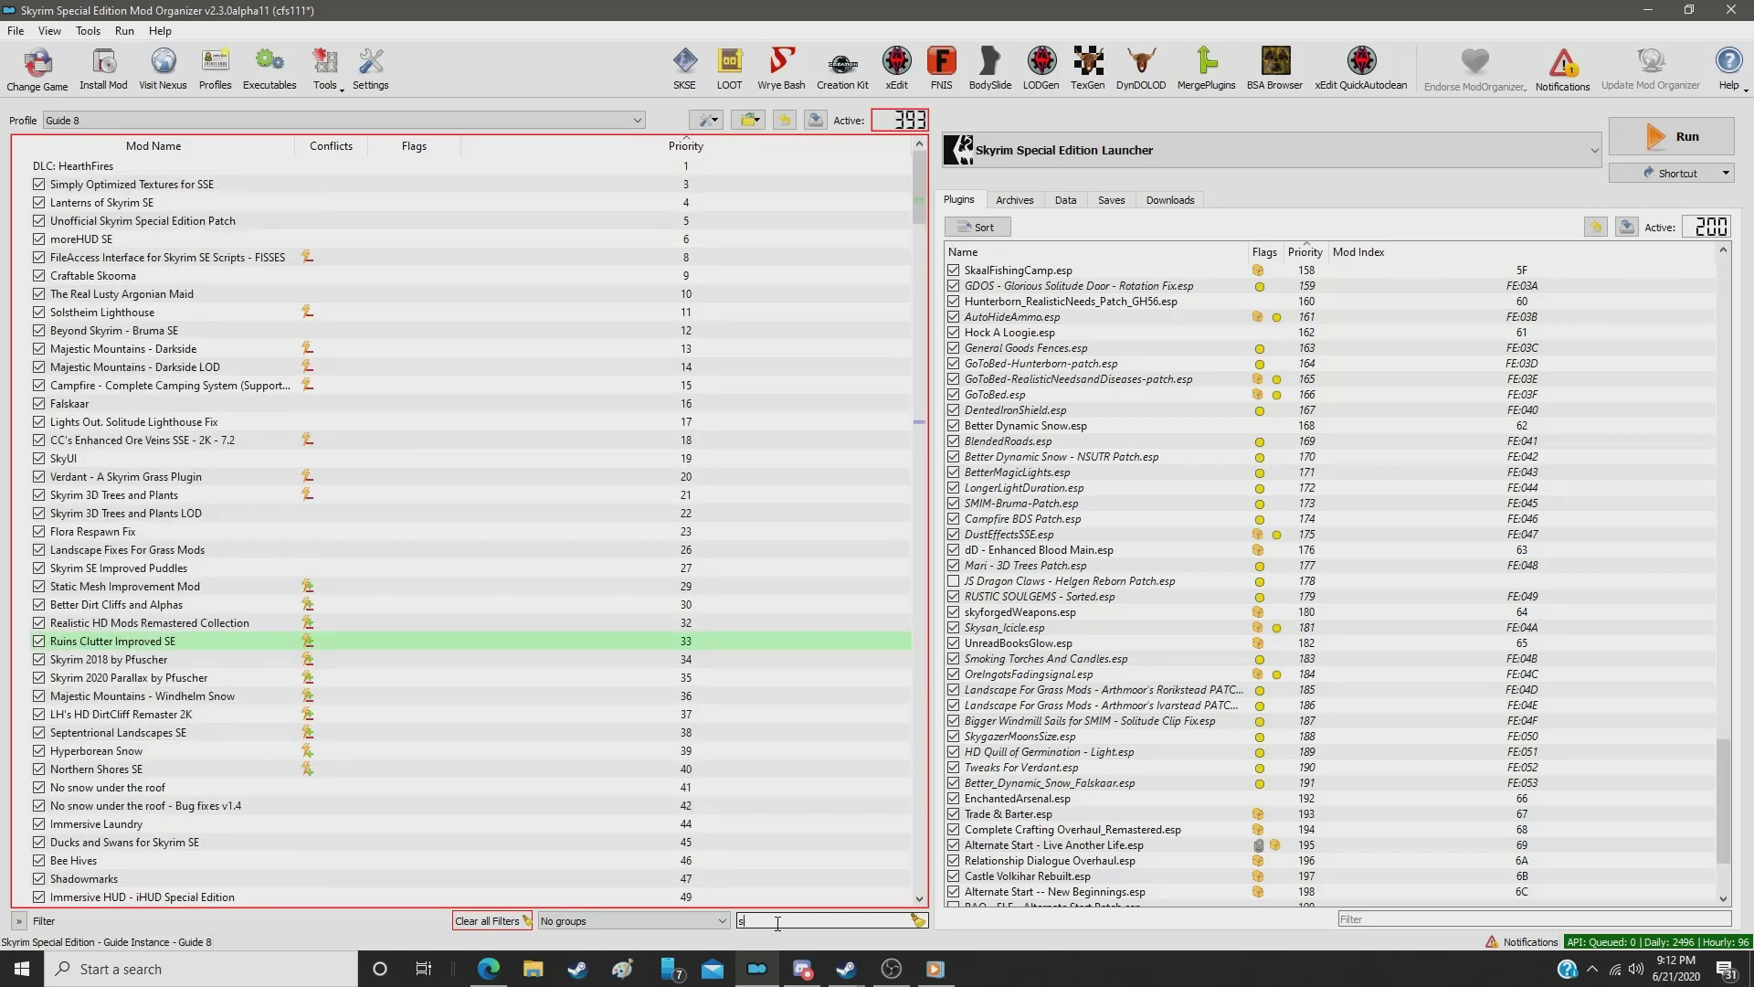
{"action": "type", "text": "kele"}
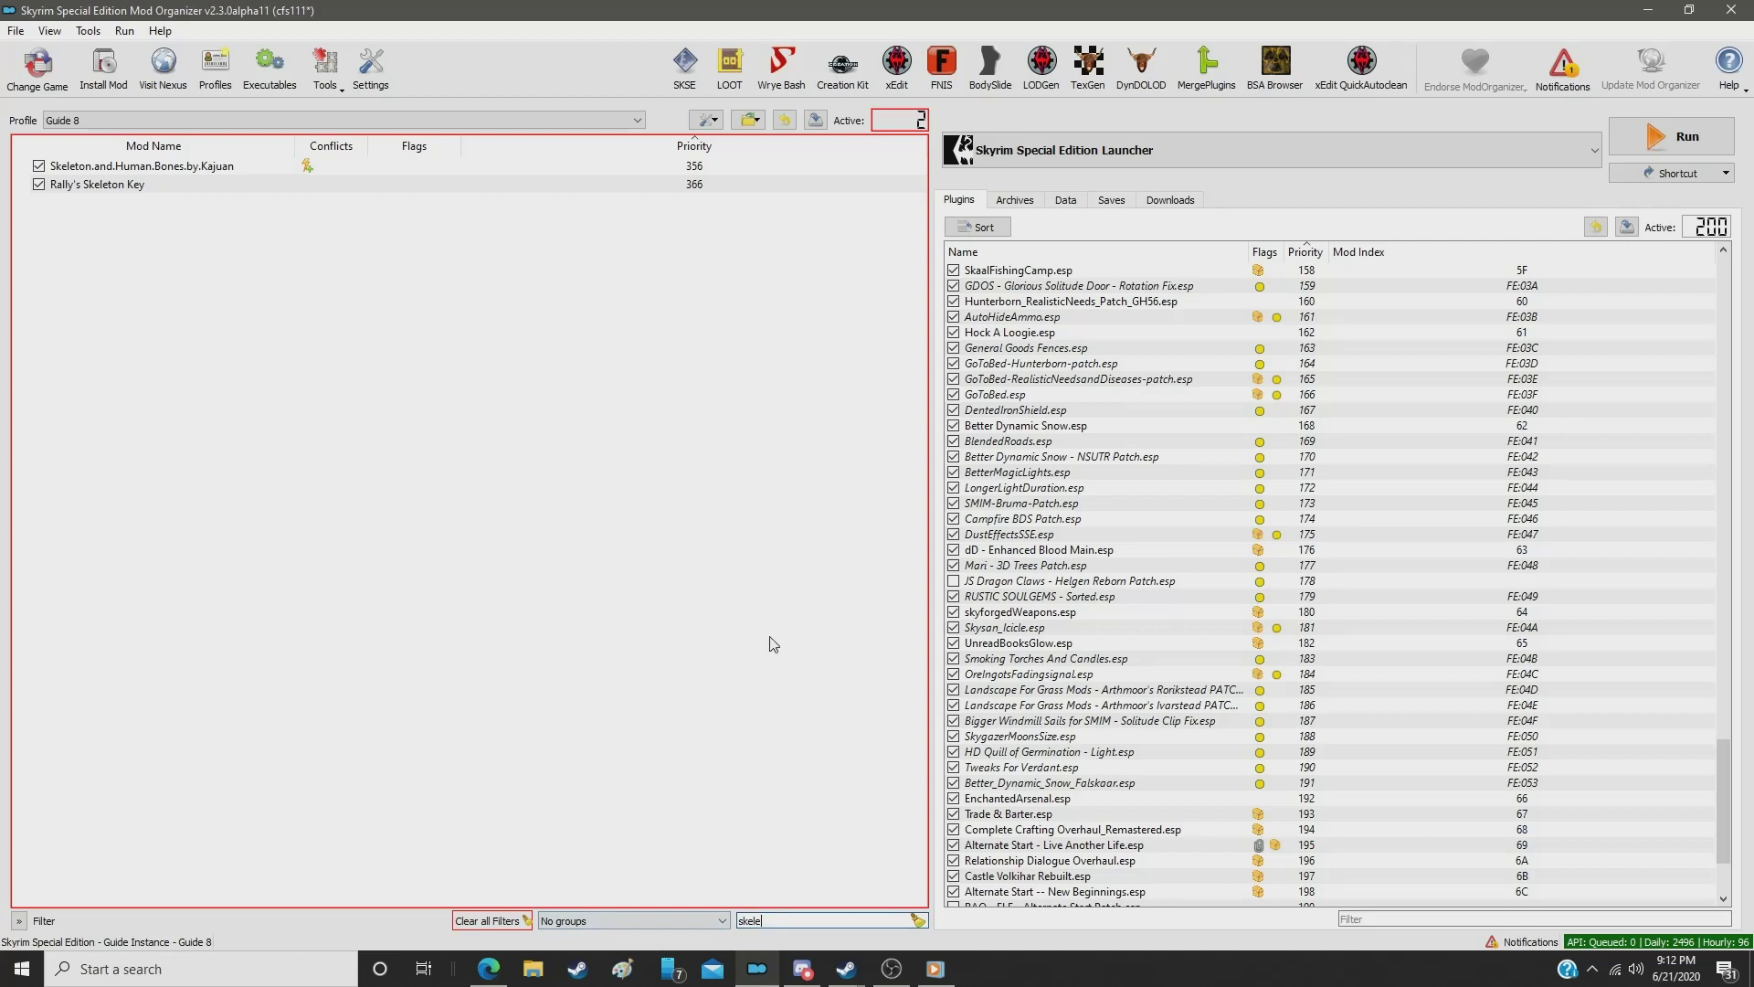
{"action": "left_click", "coordinate": [695, 185]}
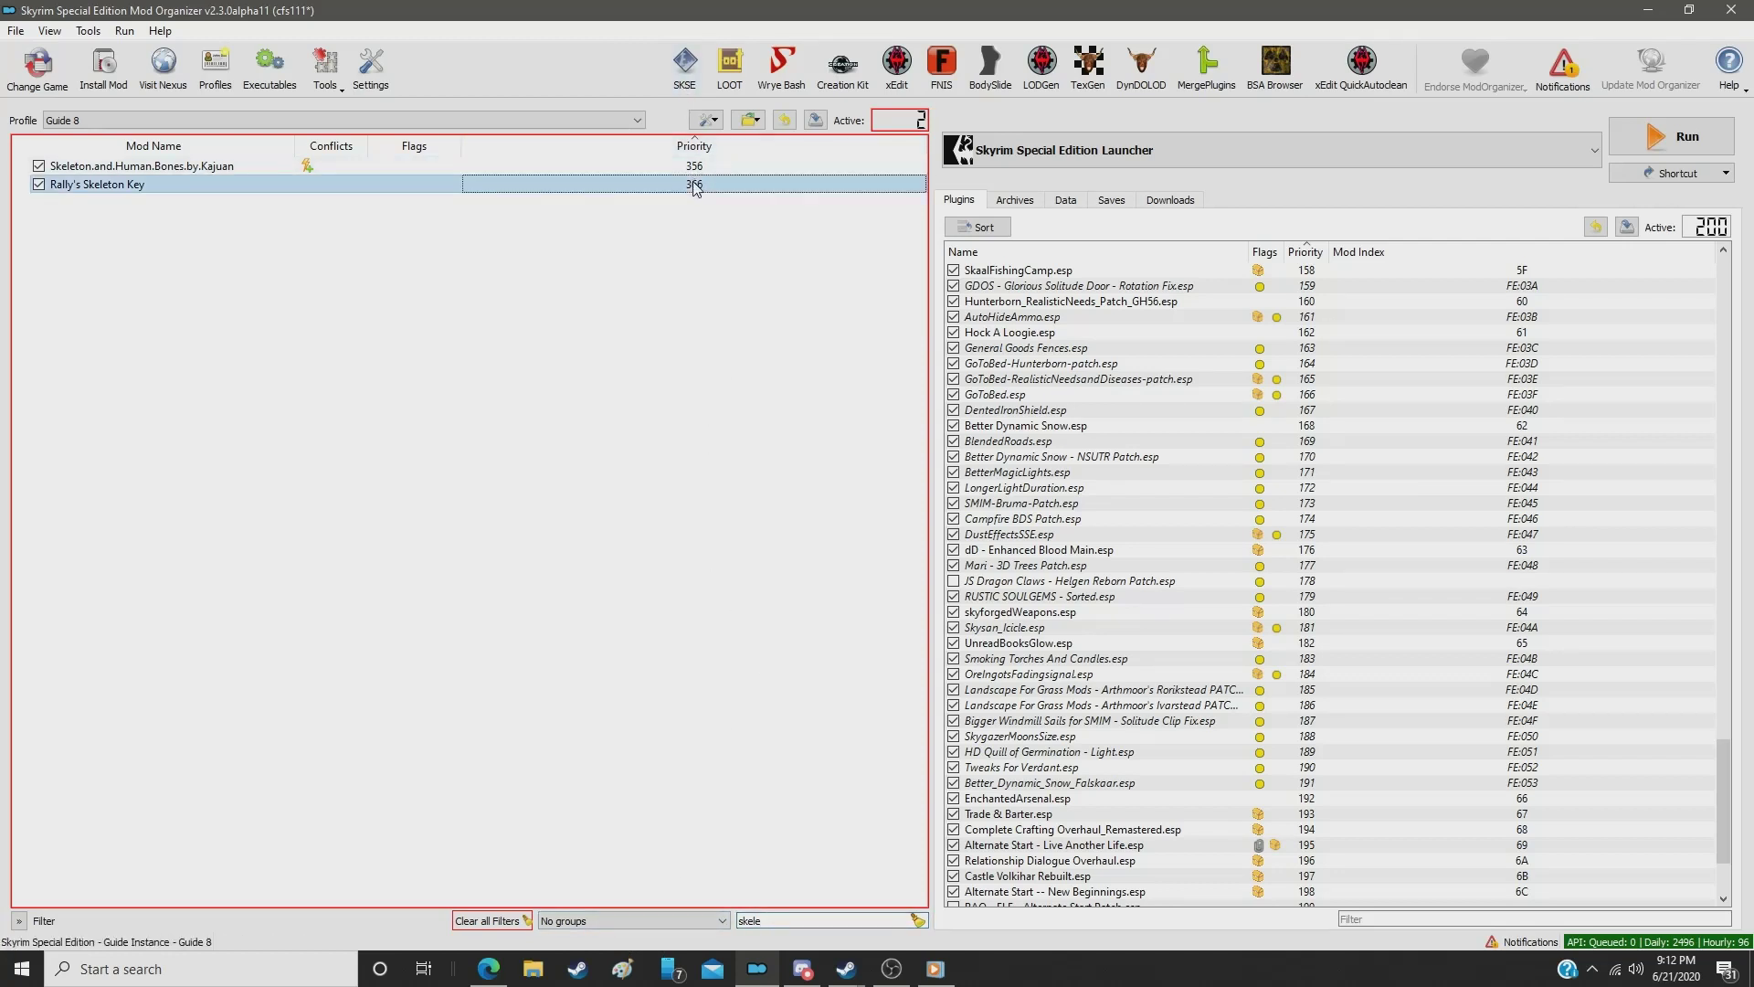
{"action": "double_click", "coordinate": [695, 186]}
{"action": "type", "text": "304"}
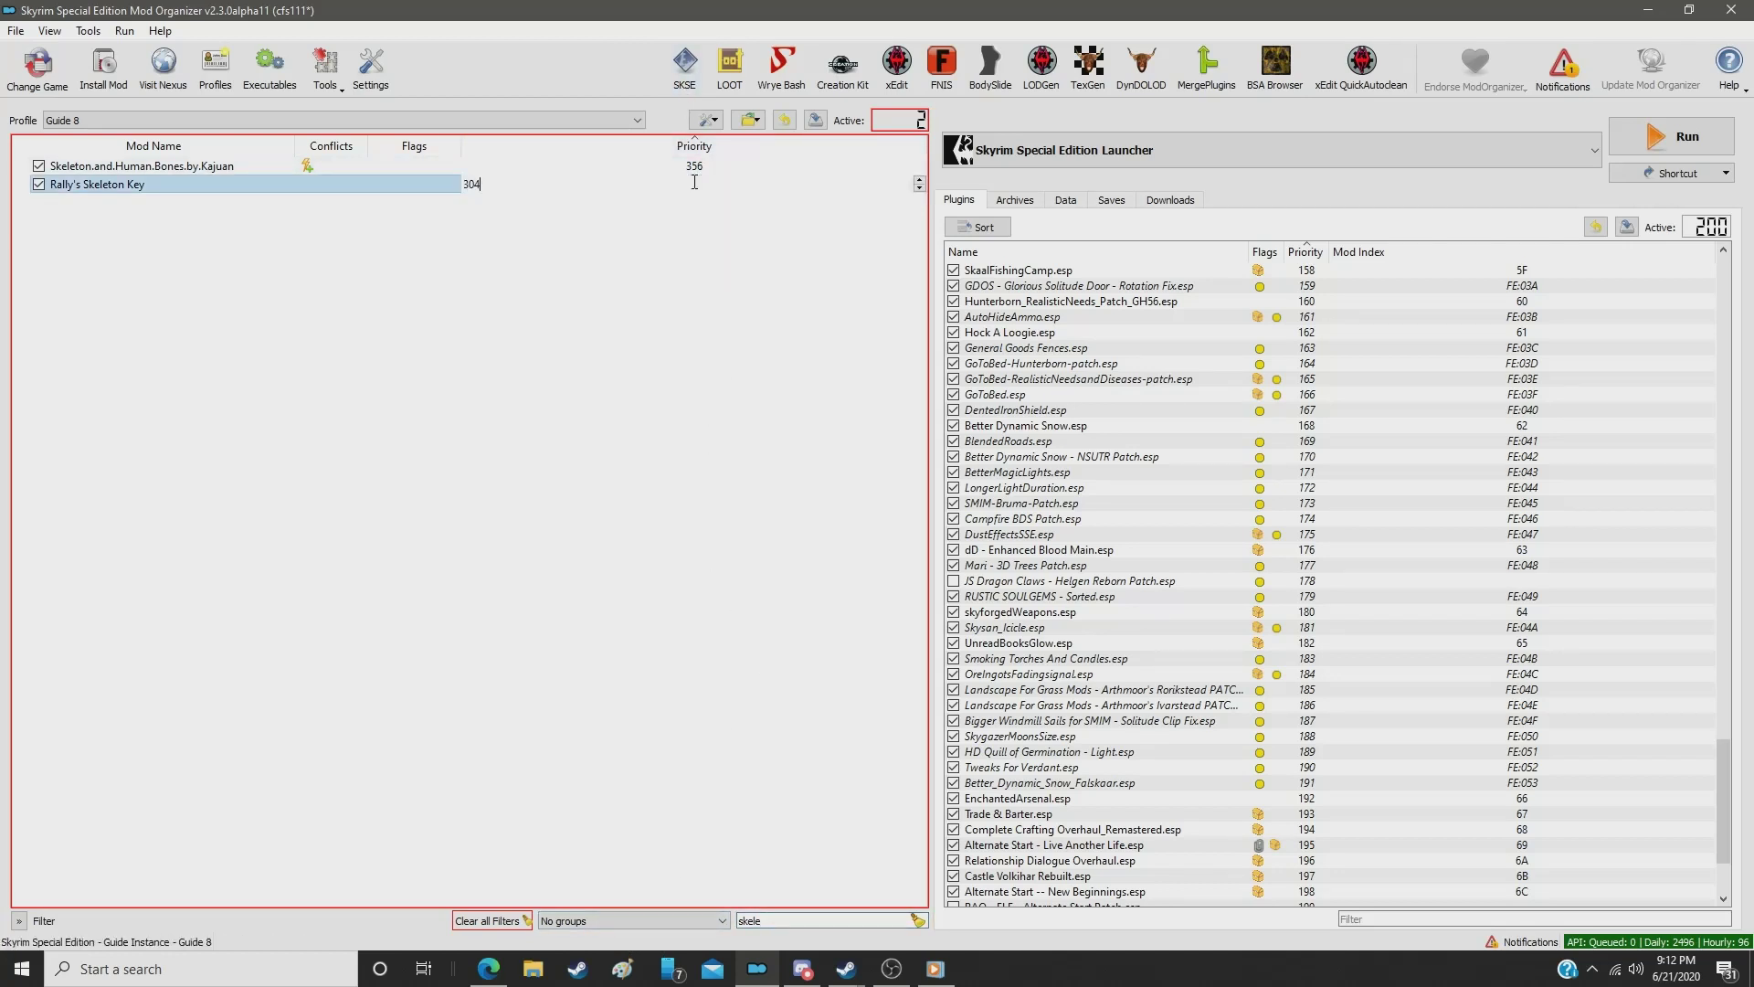
{"action": "key", "text": "Return"}
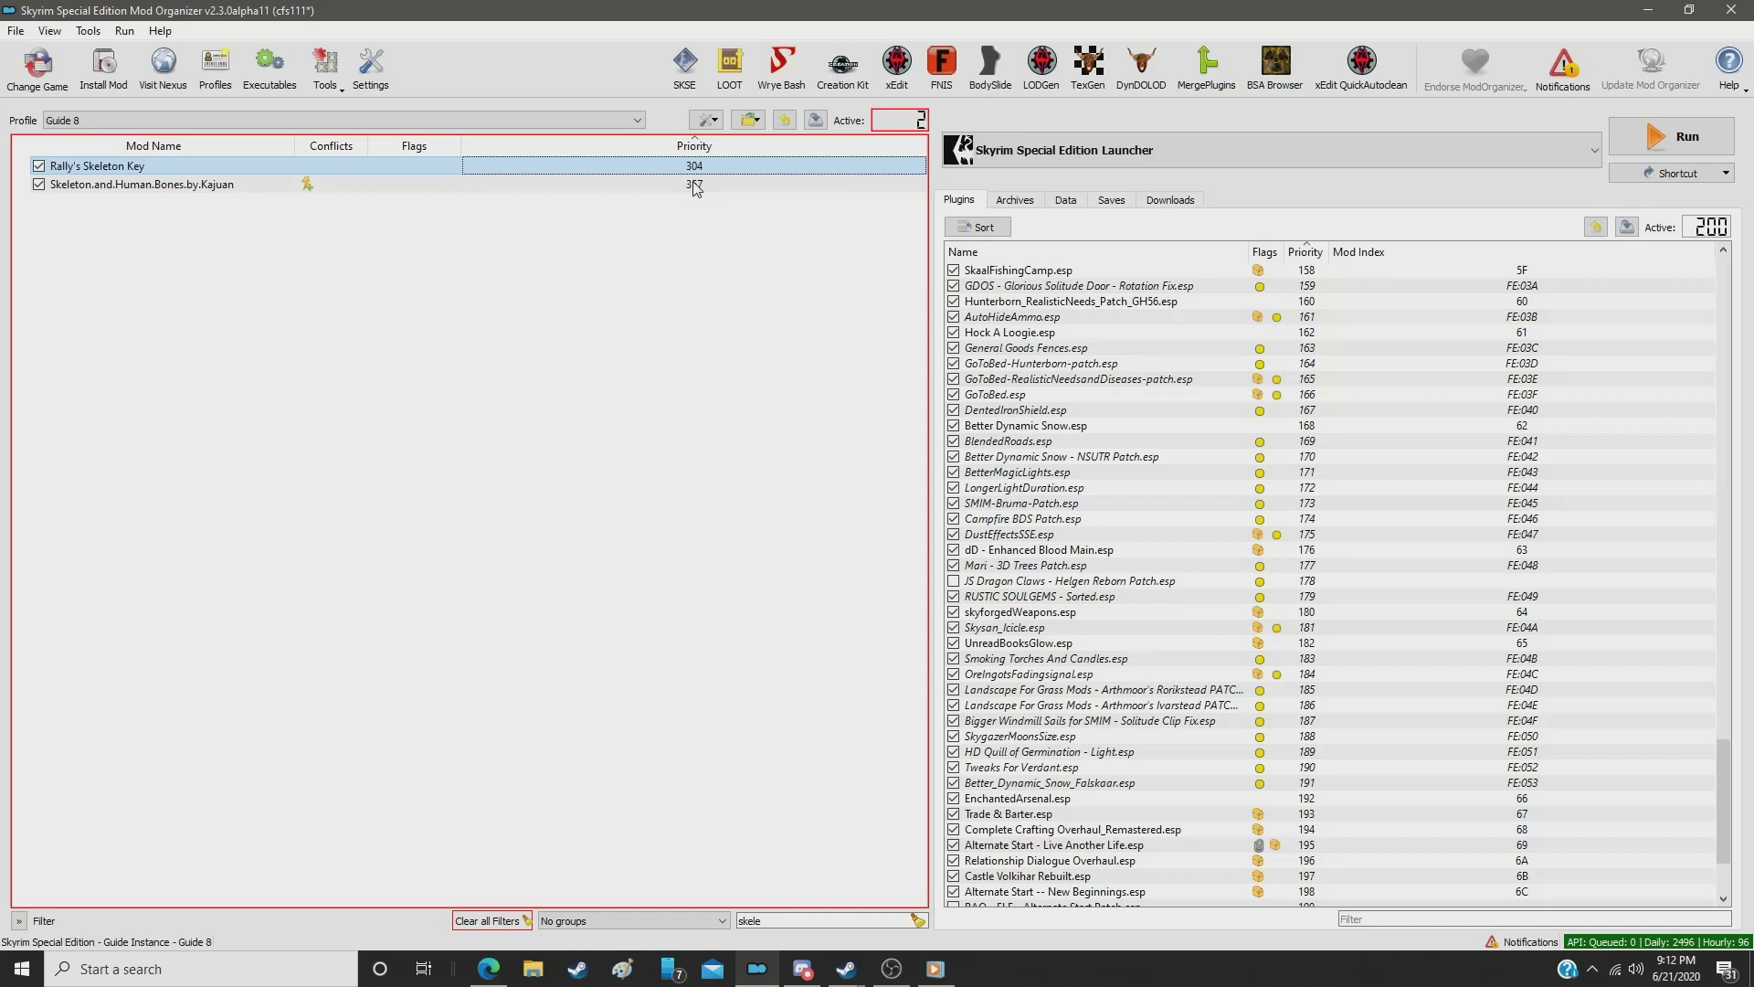
Step: Filter the mod list for "wheel" and set the priority of Sharpening Wheel HD to 305
{"action": "double_click", "coordinate": [768, 919]}
{"action": "type", "text": "wheel"}
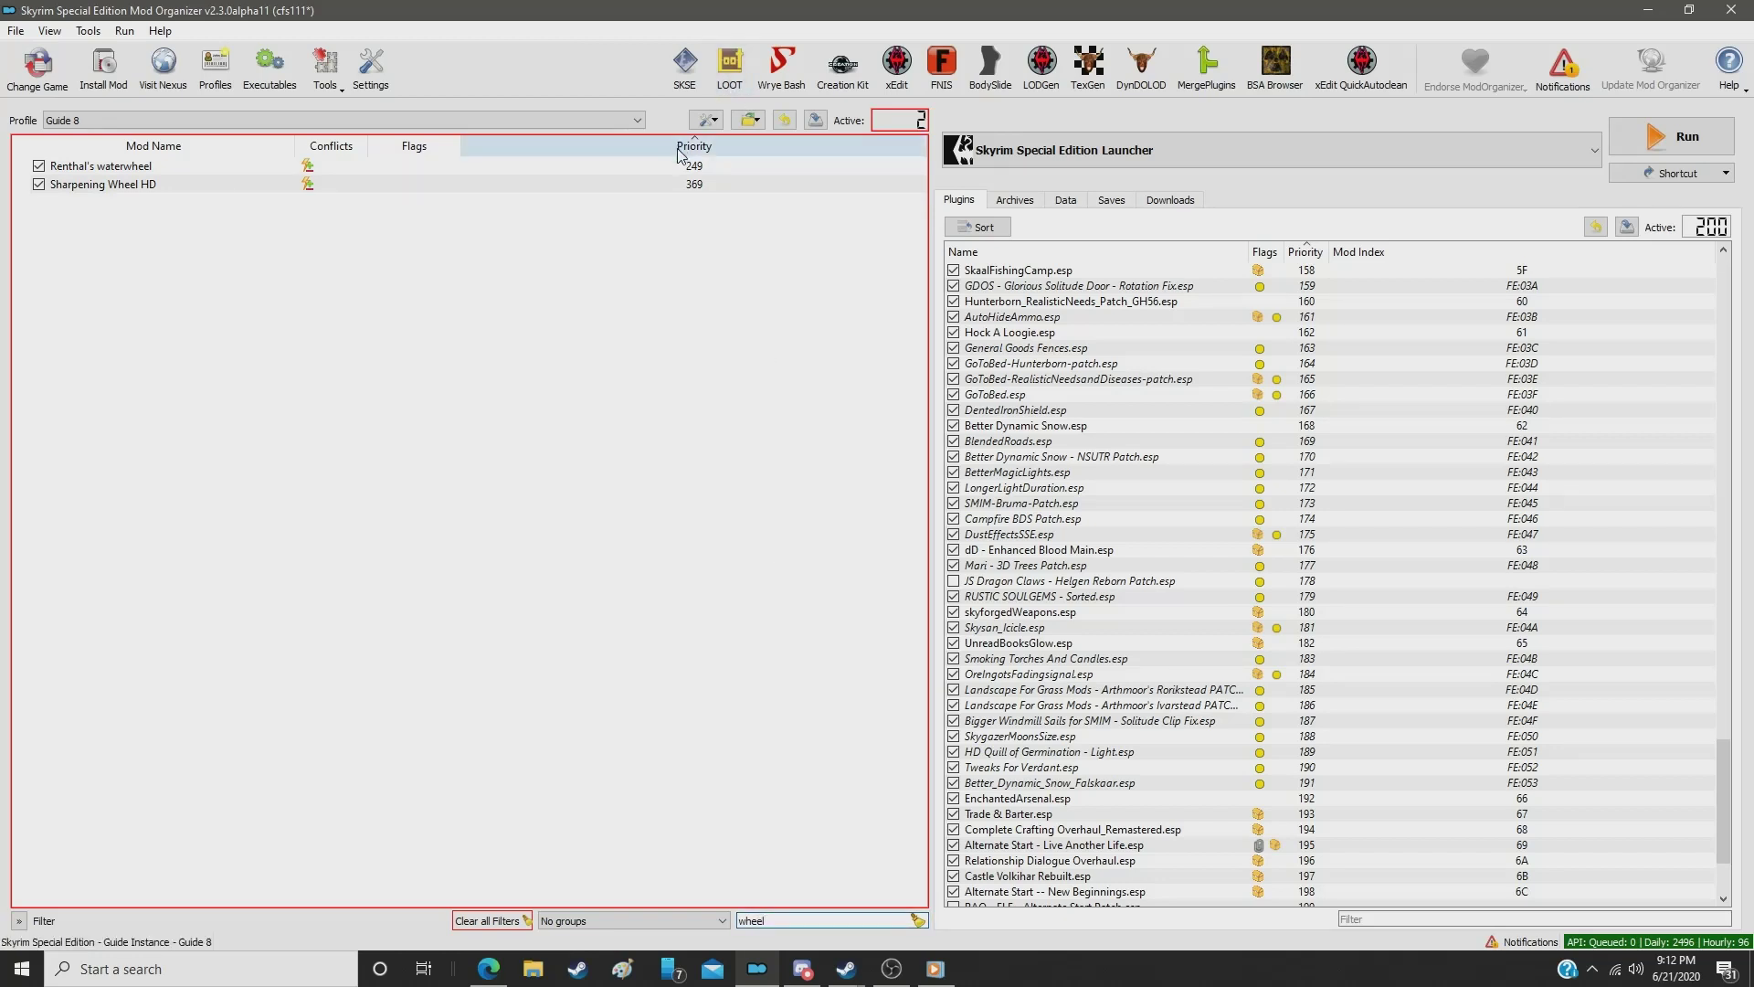
{"action": "left_click", "coordinate": [705, 185]}
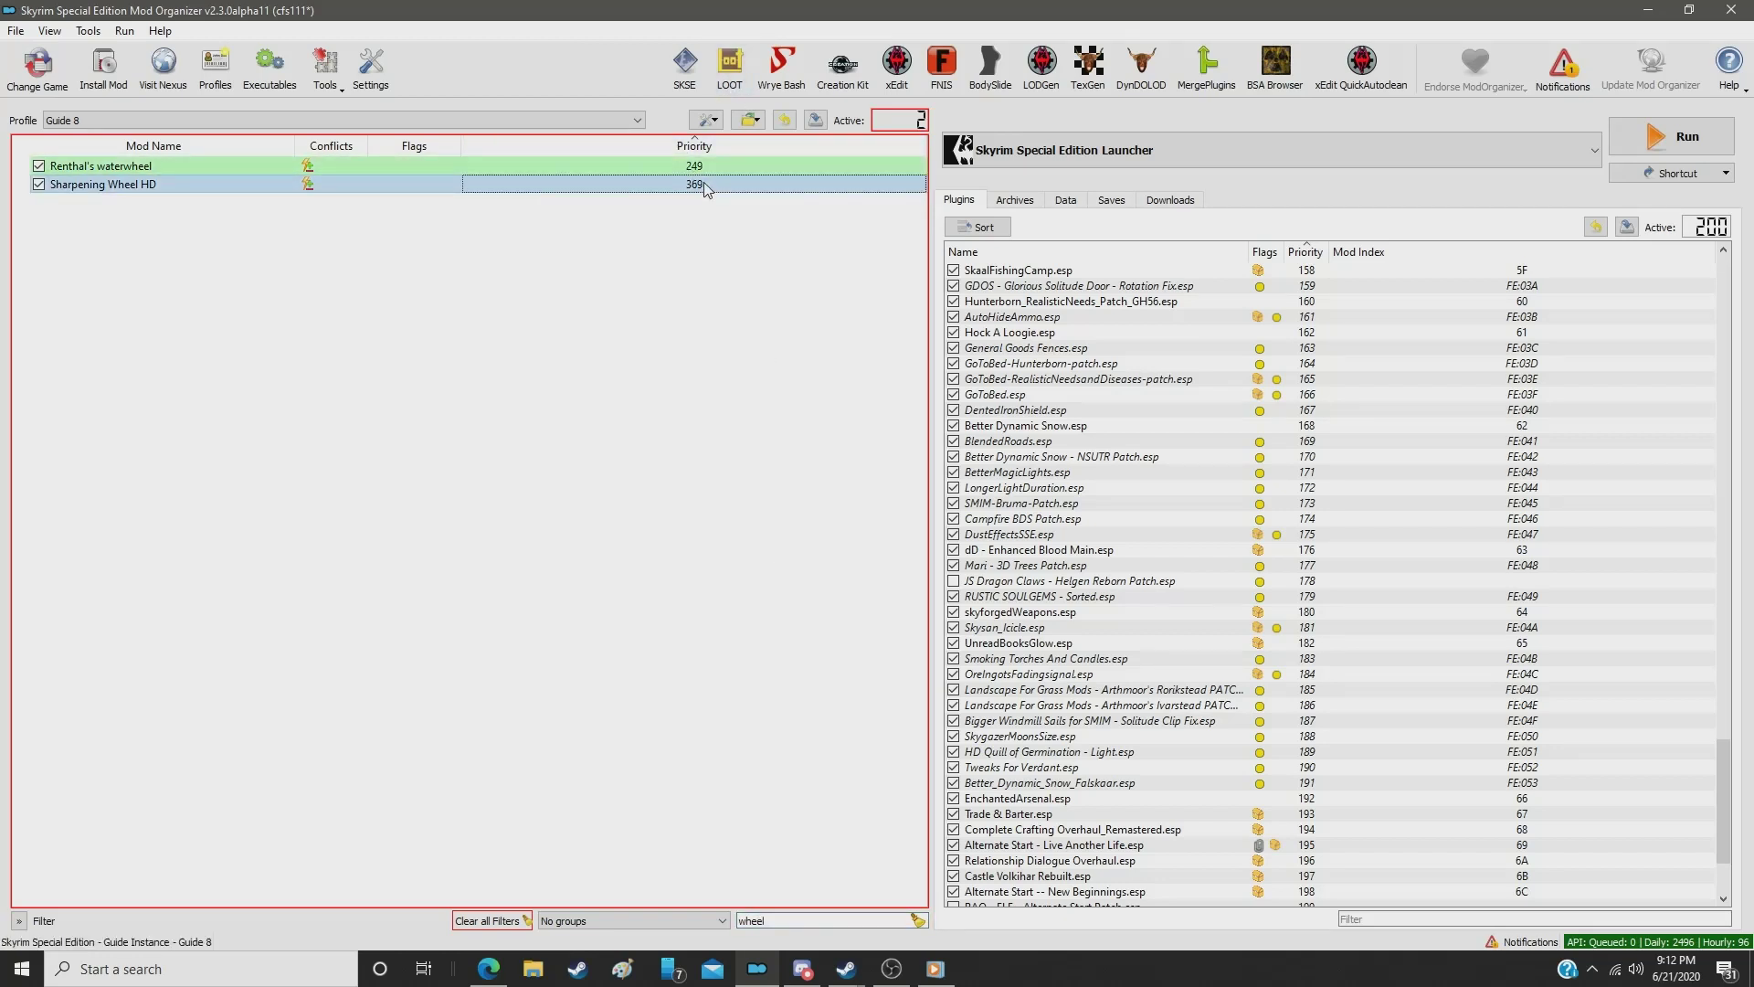
{"action": "double_click", "coordinate": [706, 186]}
{"action": "type", "text": "305"}
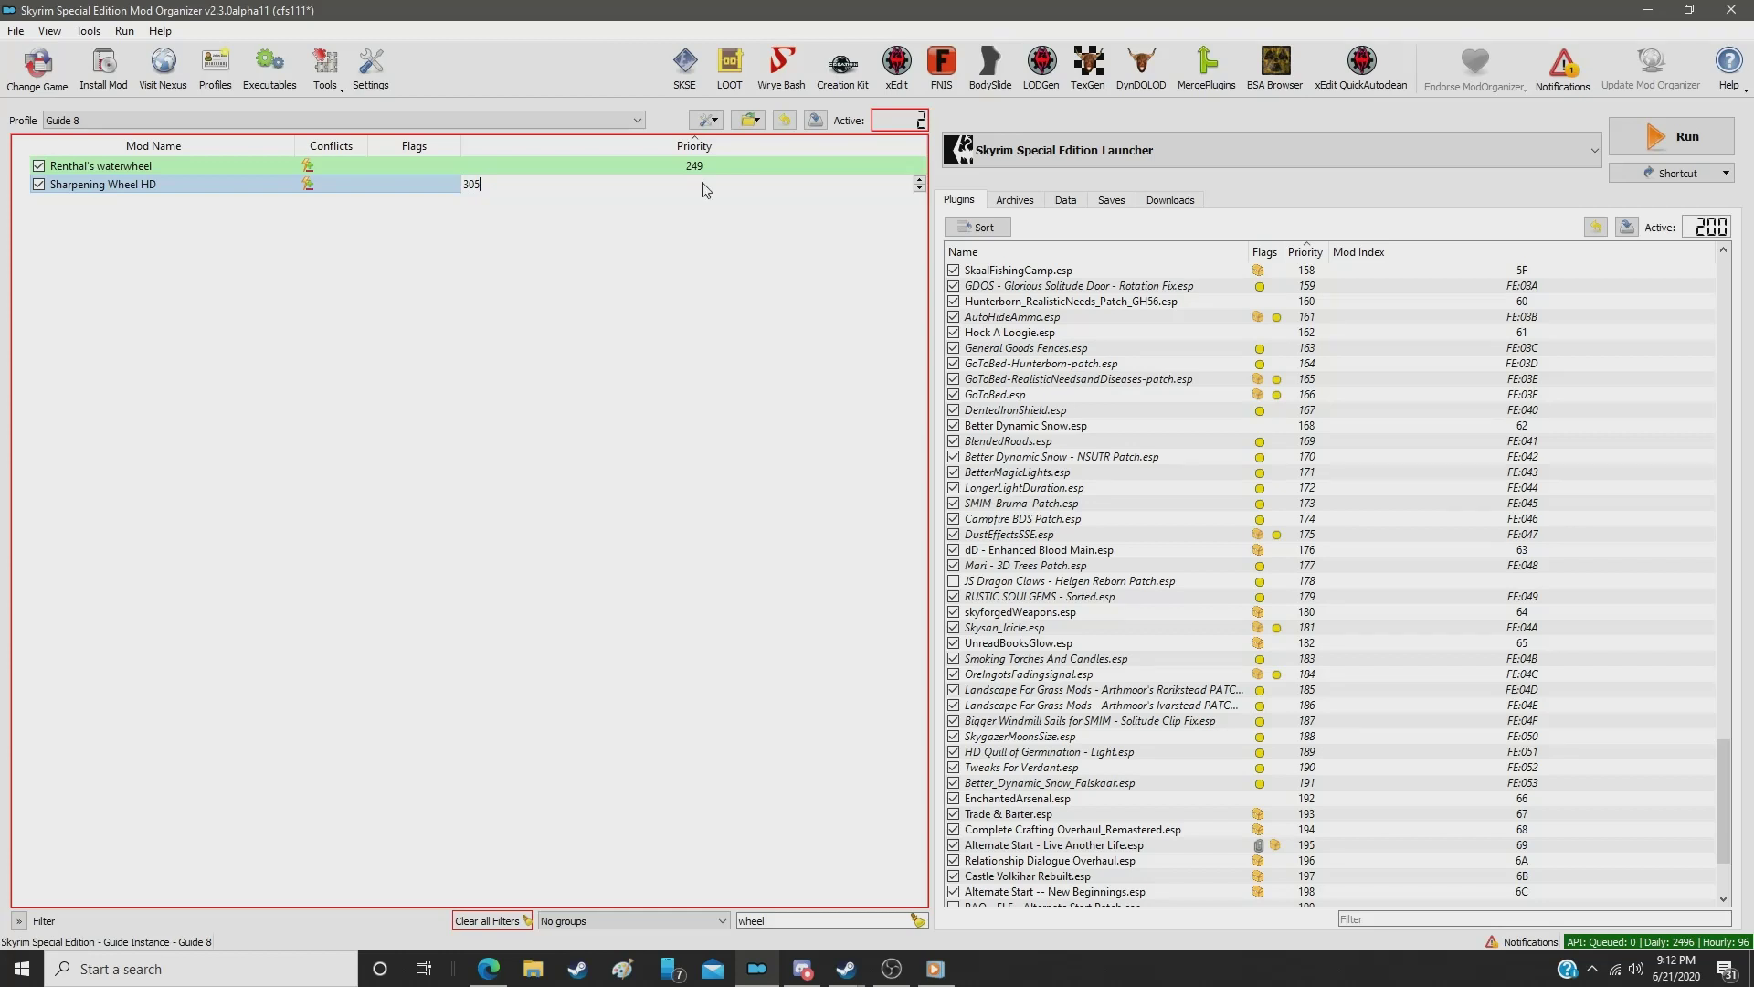
{"action": "key", "text": "Return"}
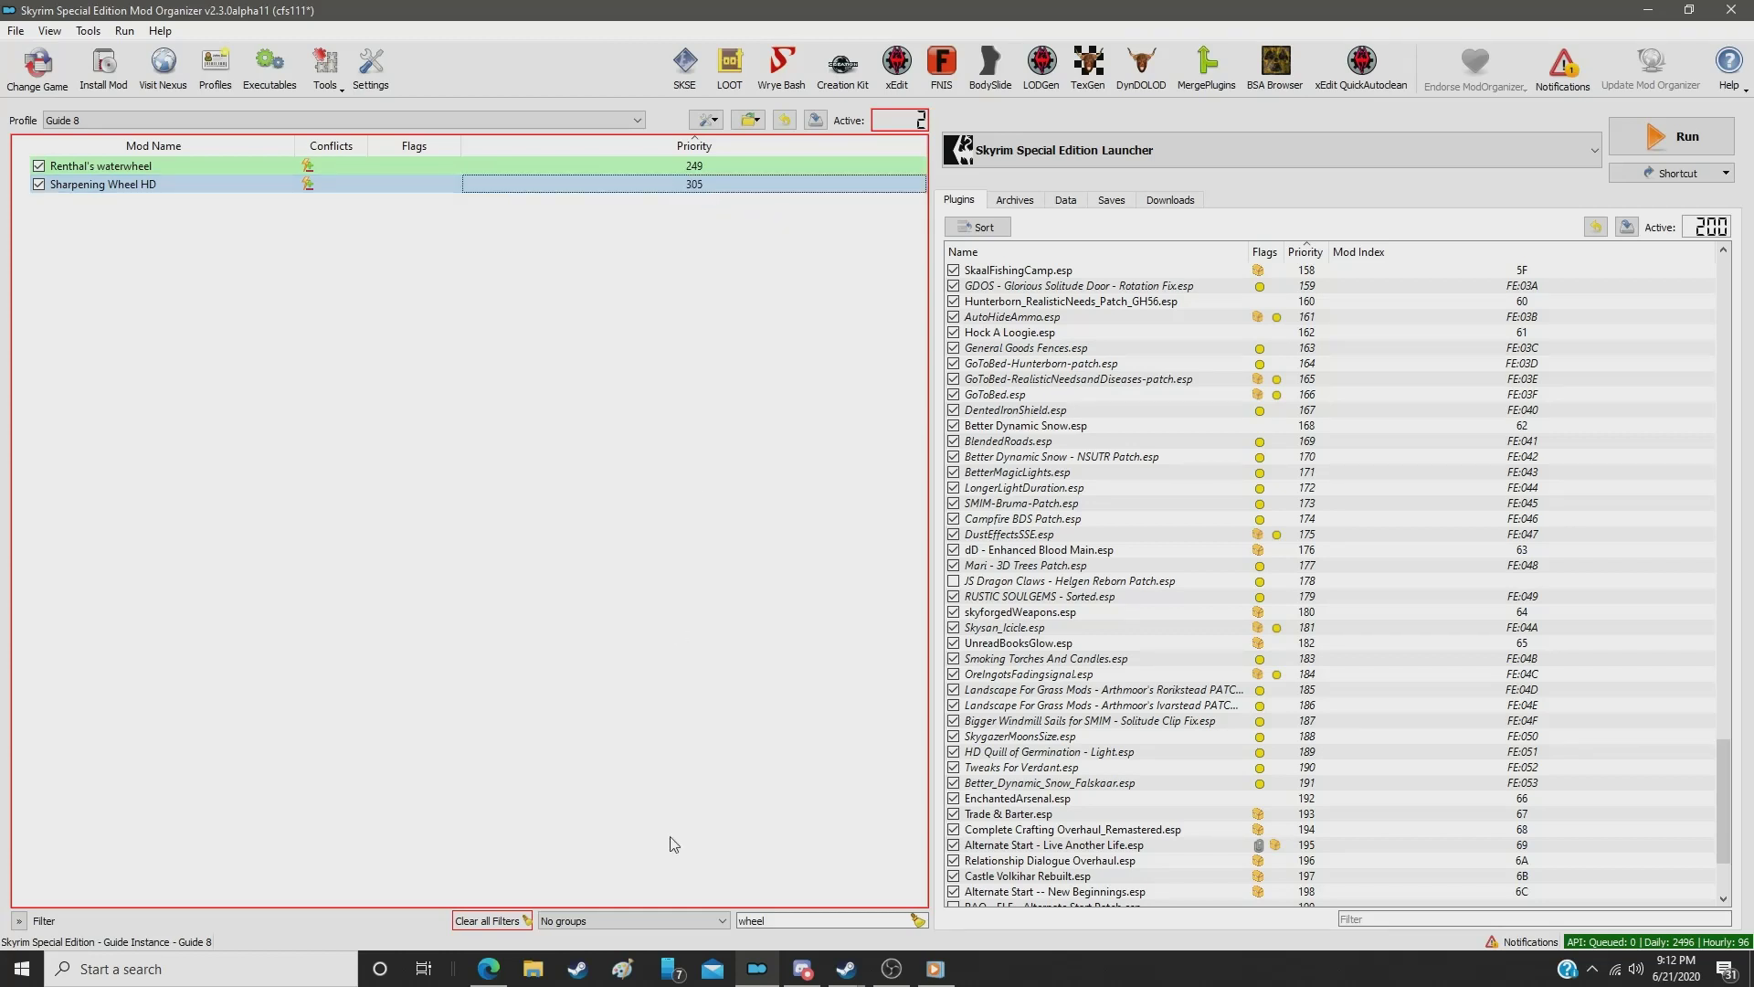
Step: Filter the mod list for "urn" and set the priority of ElSopa HD - Organic Burial Urns SE to 306
{"action": "double_click", "coordinate": [777, 920]}
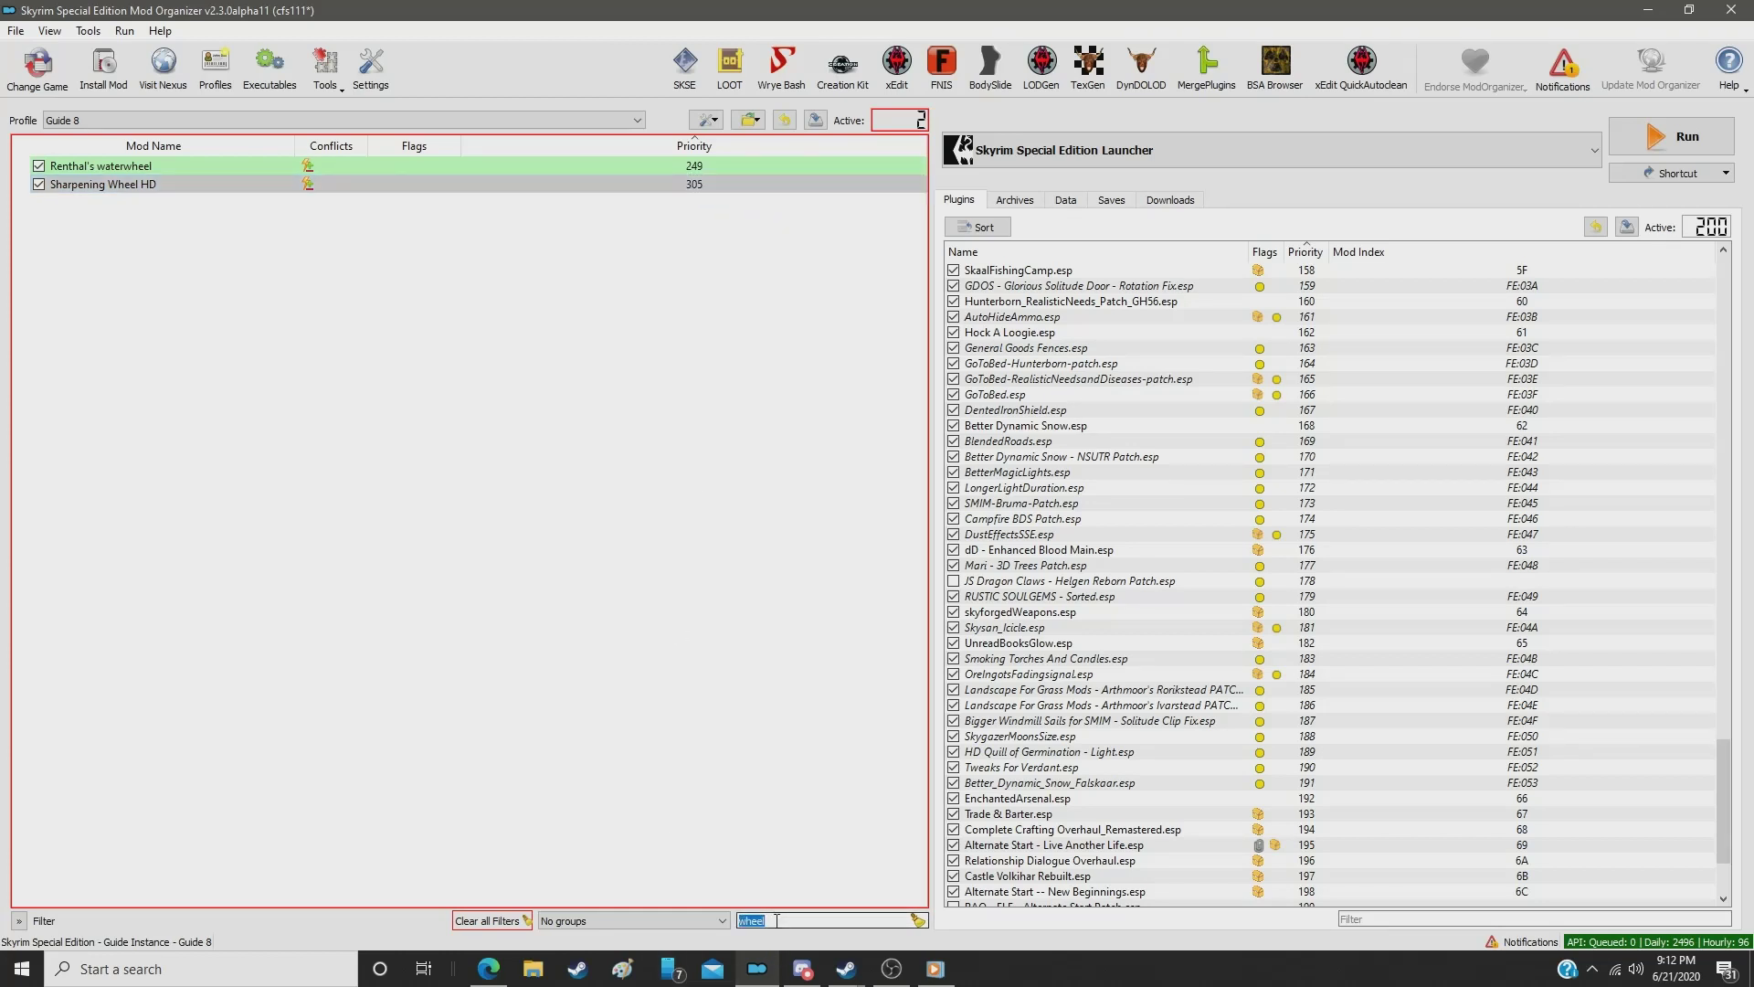
{"action": "type", "text": "urn"}
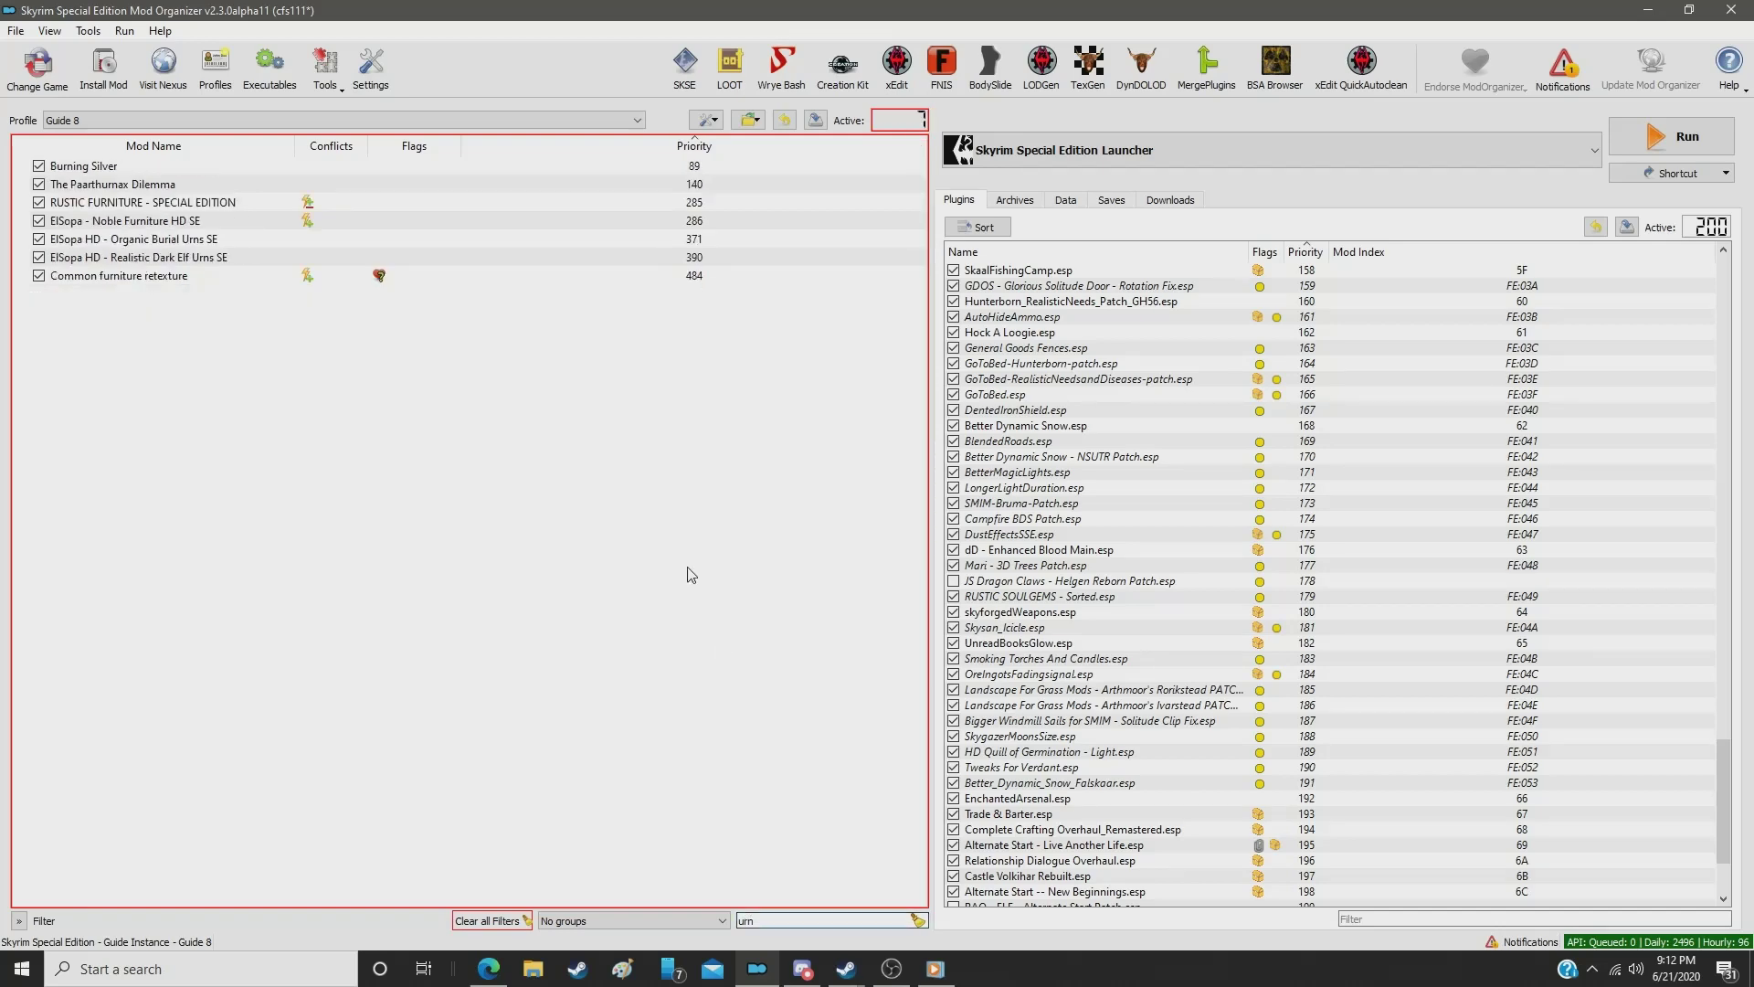
{"action": "left_click", "coordinate": [674, 240]}
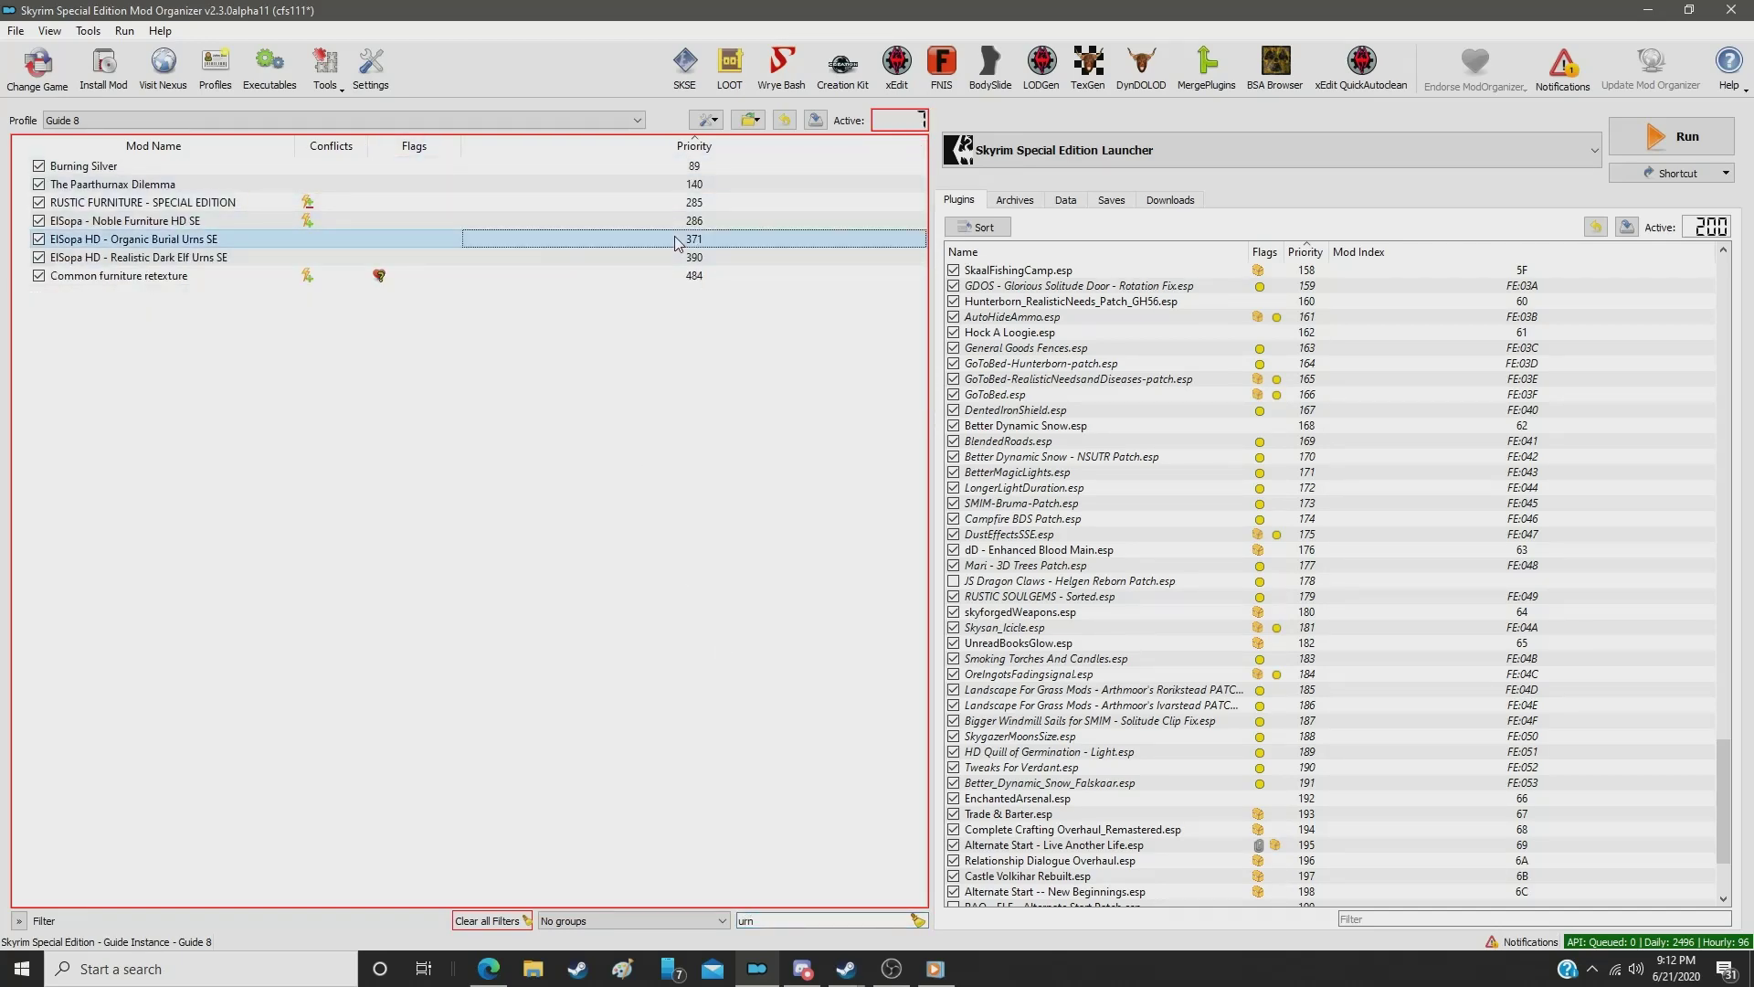
{"action": "double_click", "coordinate": [676, 239]}
{"action": "type", "text": "306"}
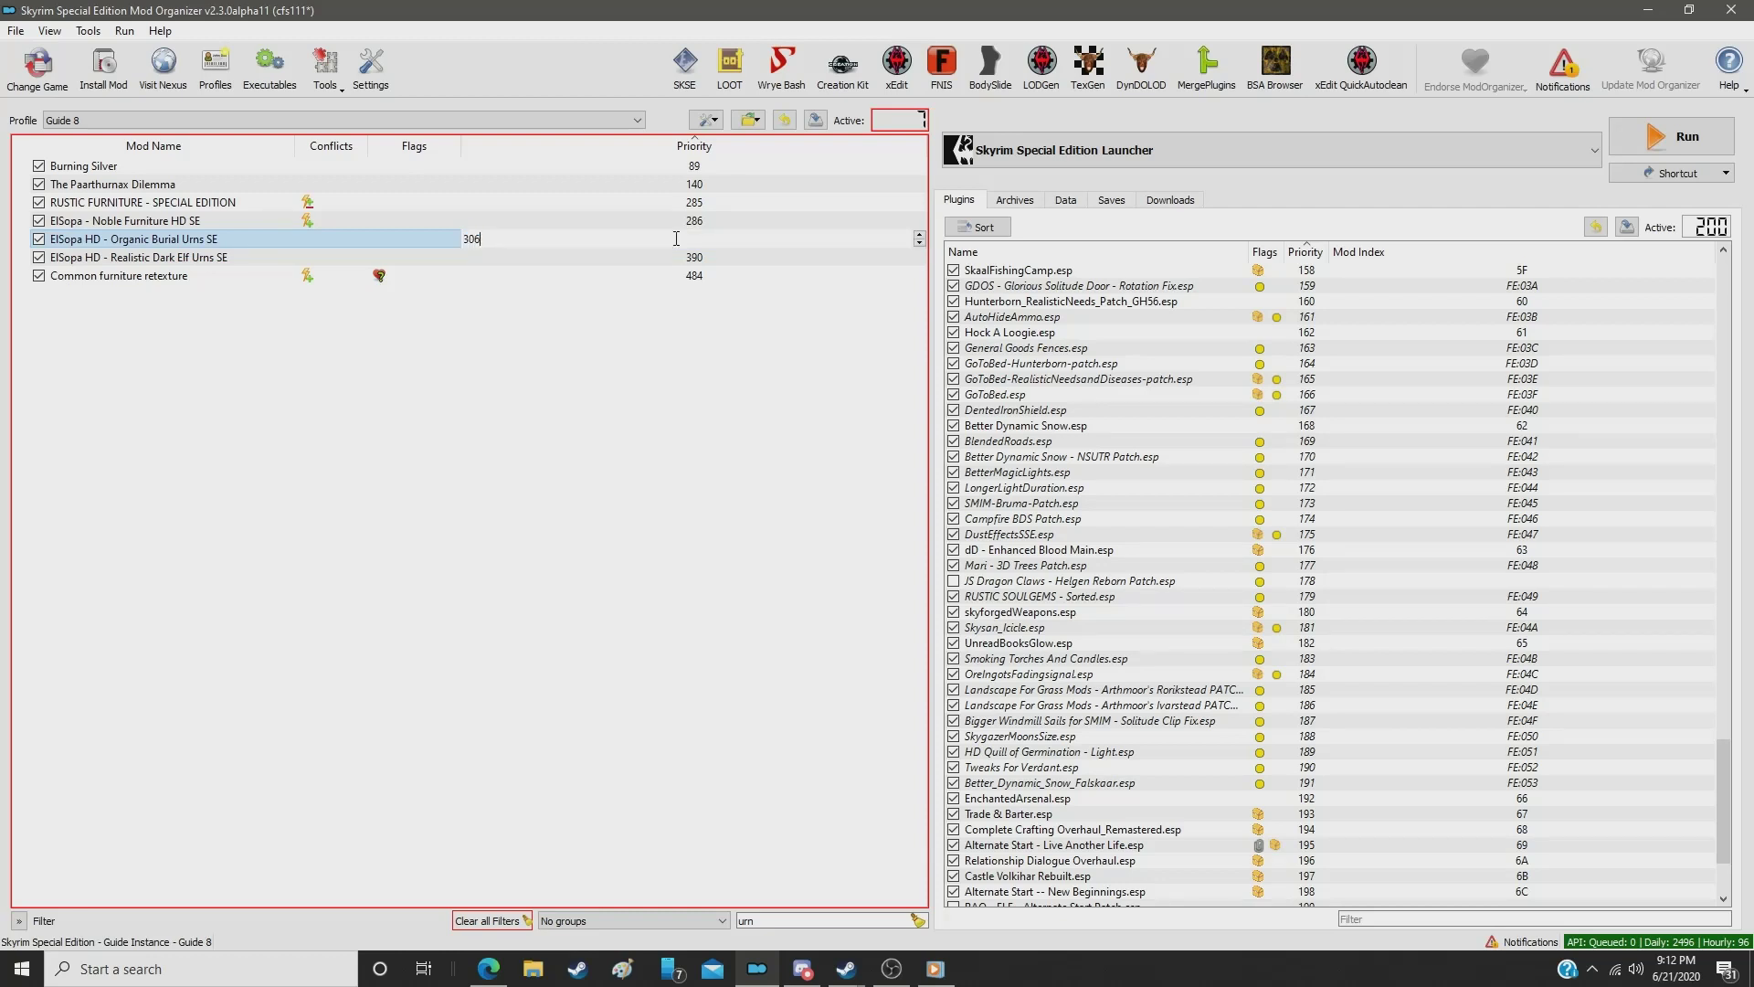
{"action": "key", "text": "Return"}
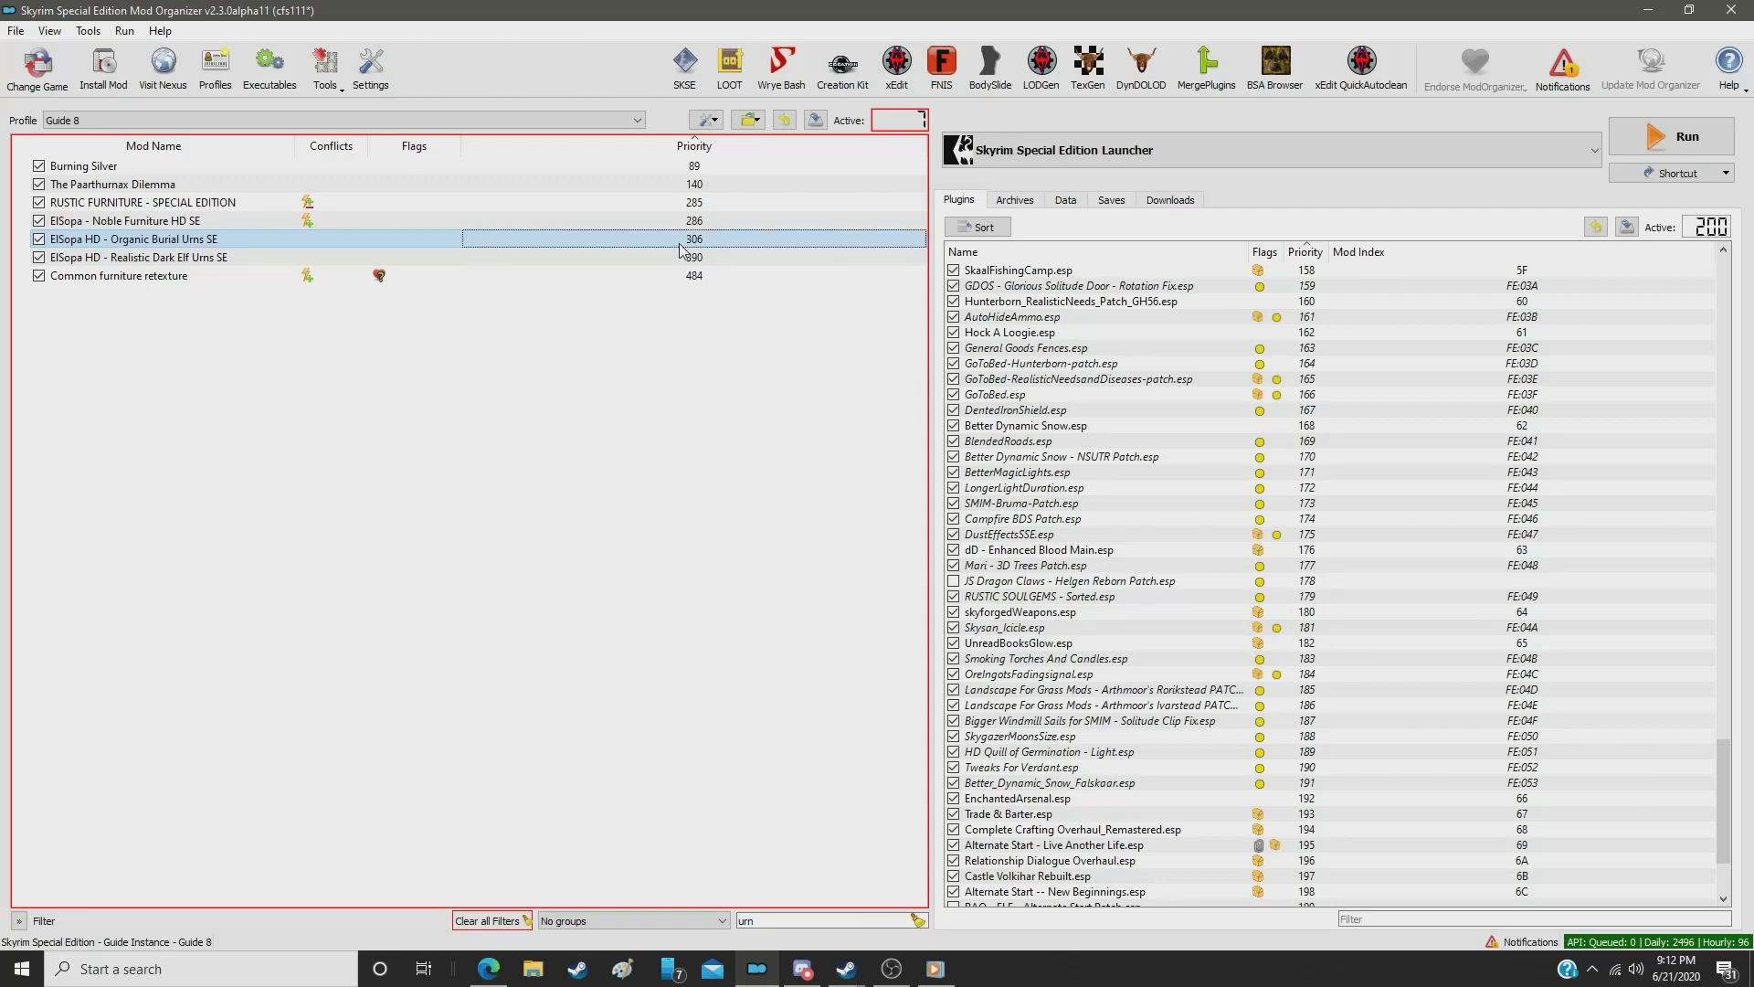
Step: Filter the mod list for "bench" and set the priority of 4K SMIM Whiterun Bench to 307
{"action": "double_click", "coordinate": [763, 916]}
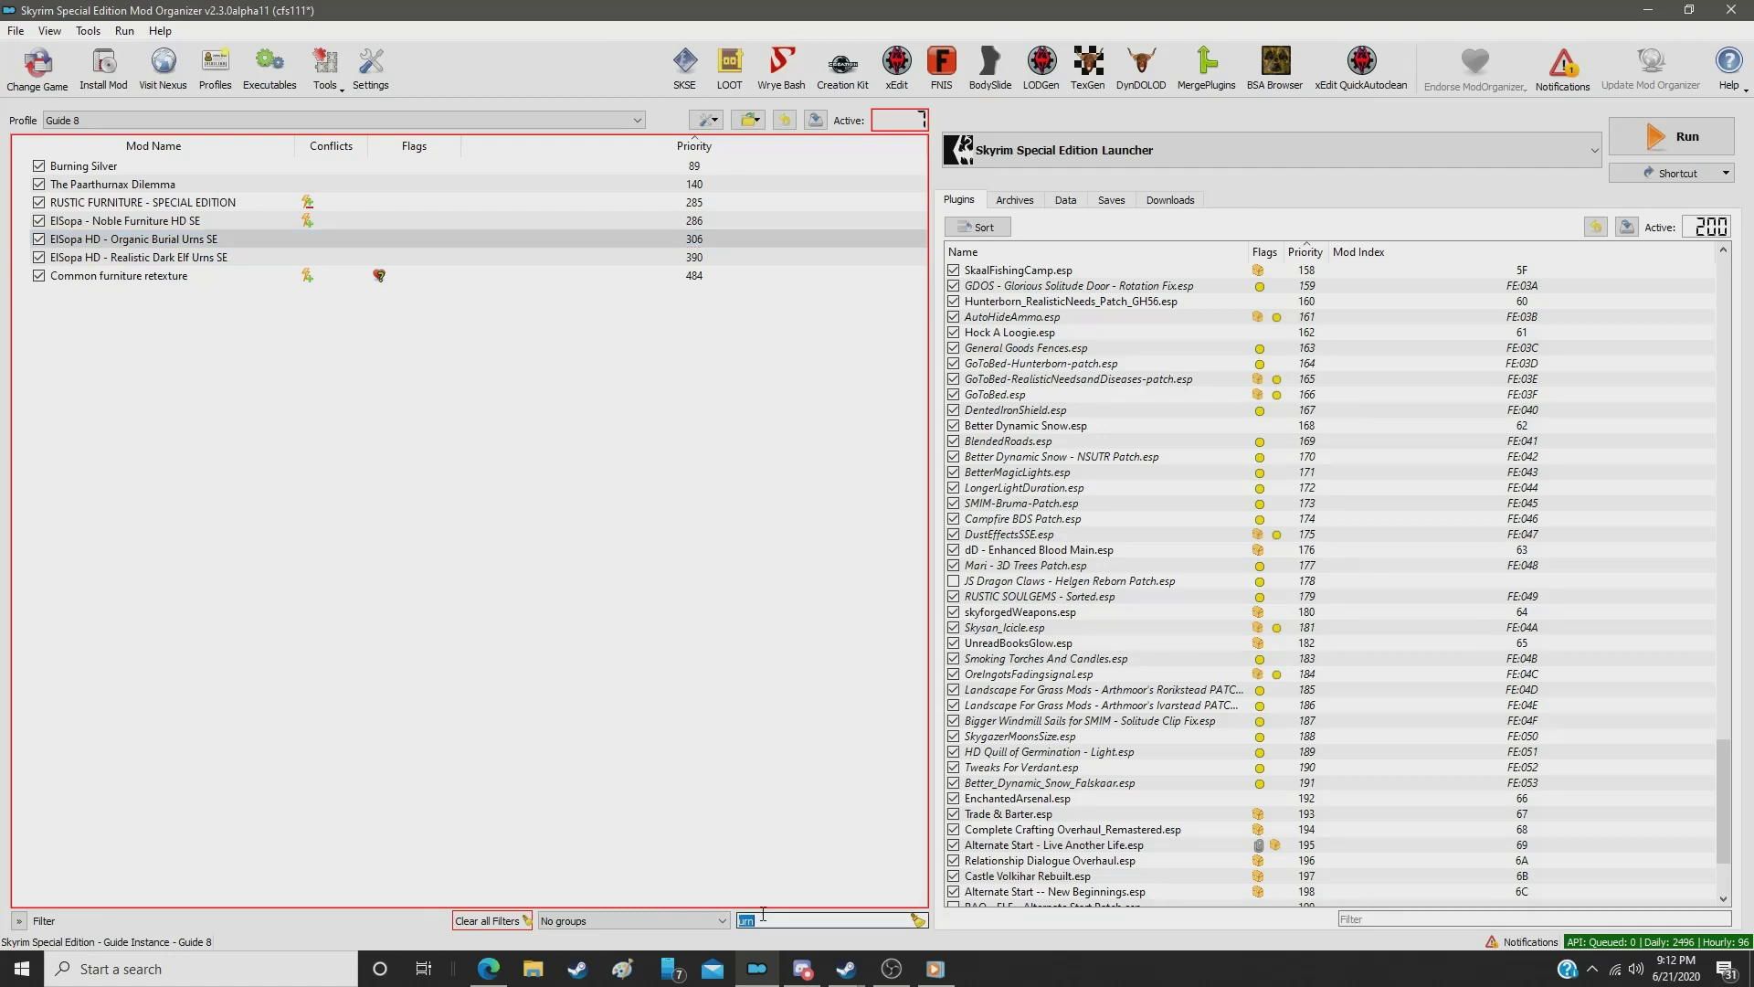
{"action": "type", "text": "bench"}
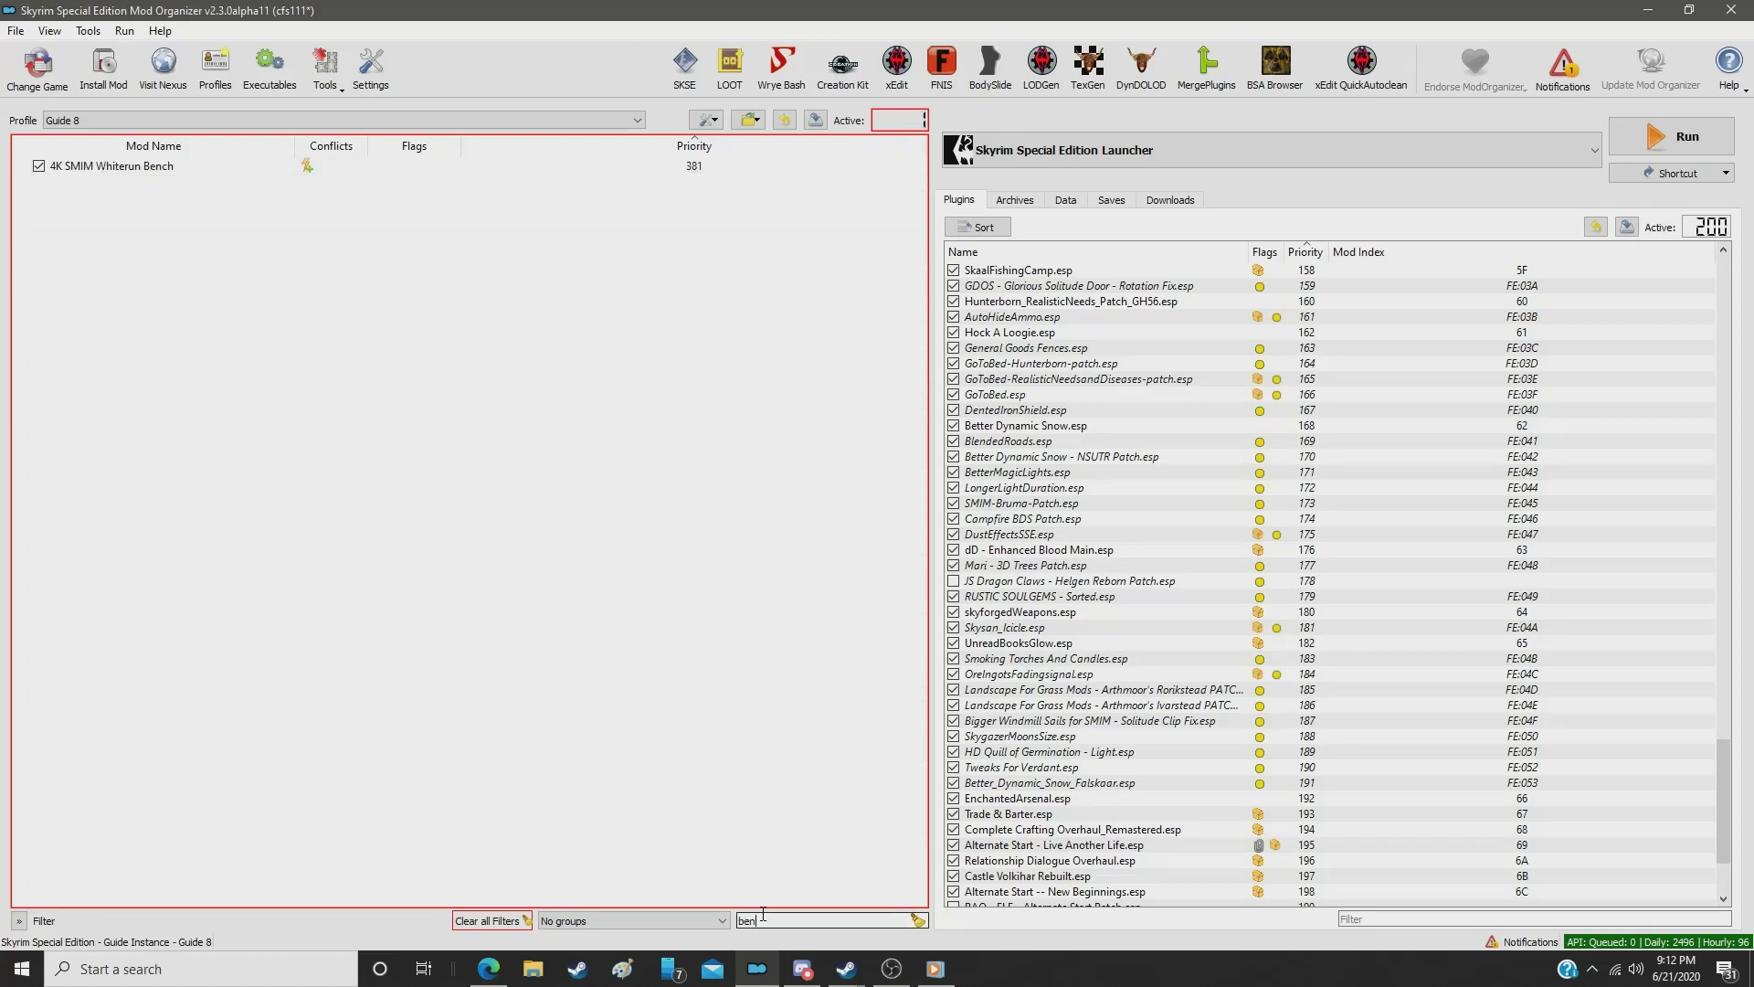
{"action": "left_click", "coordinate": [697, 168]}
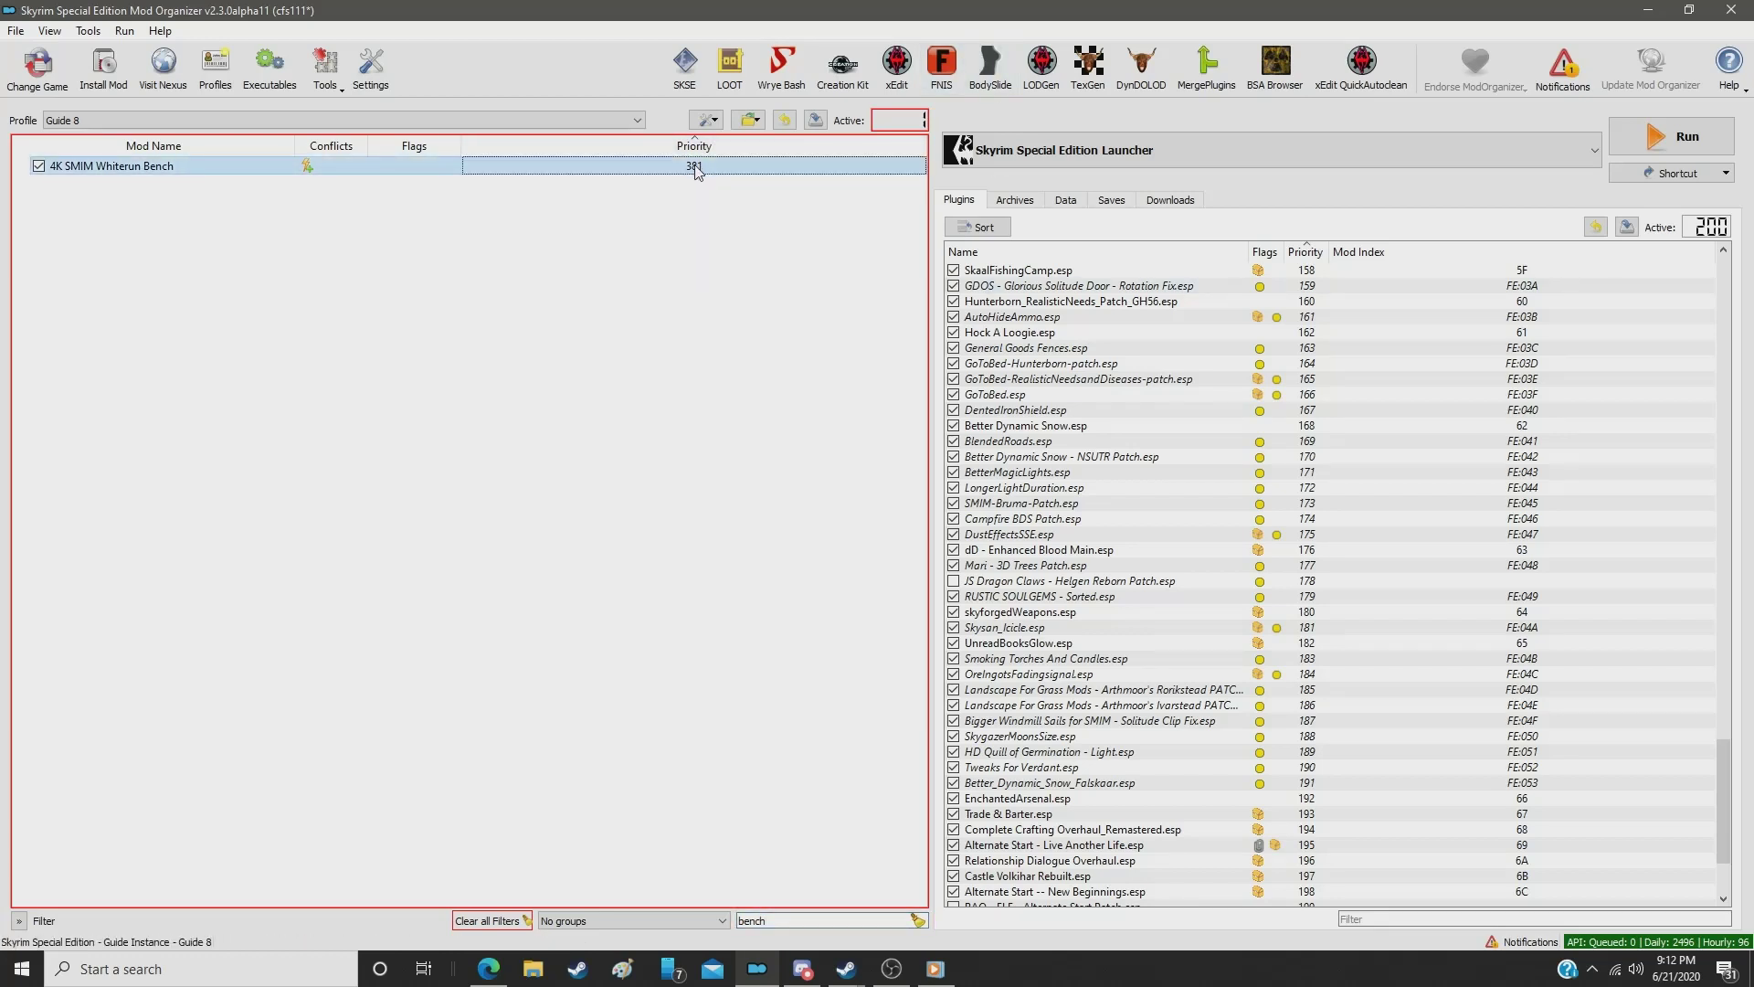
{"action": "double_click", "coordinate": [696, 167]}
{"action": "type", "text": "307"}
{"action": "key", "text": "Return"}
Step: Filter the mod list for "smelt" and set the priority of ElSopa HD - The Smelter SE to 308
{"action": "left_click", "coordinate": [787, 919]}
{"action": "double_click", "coordinate": [787, 918]}
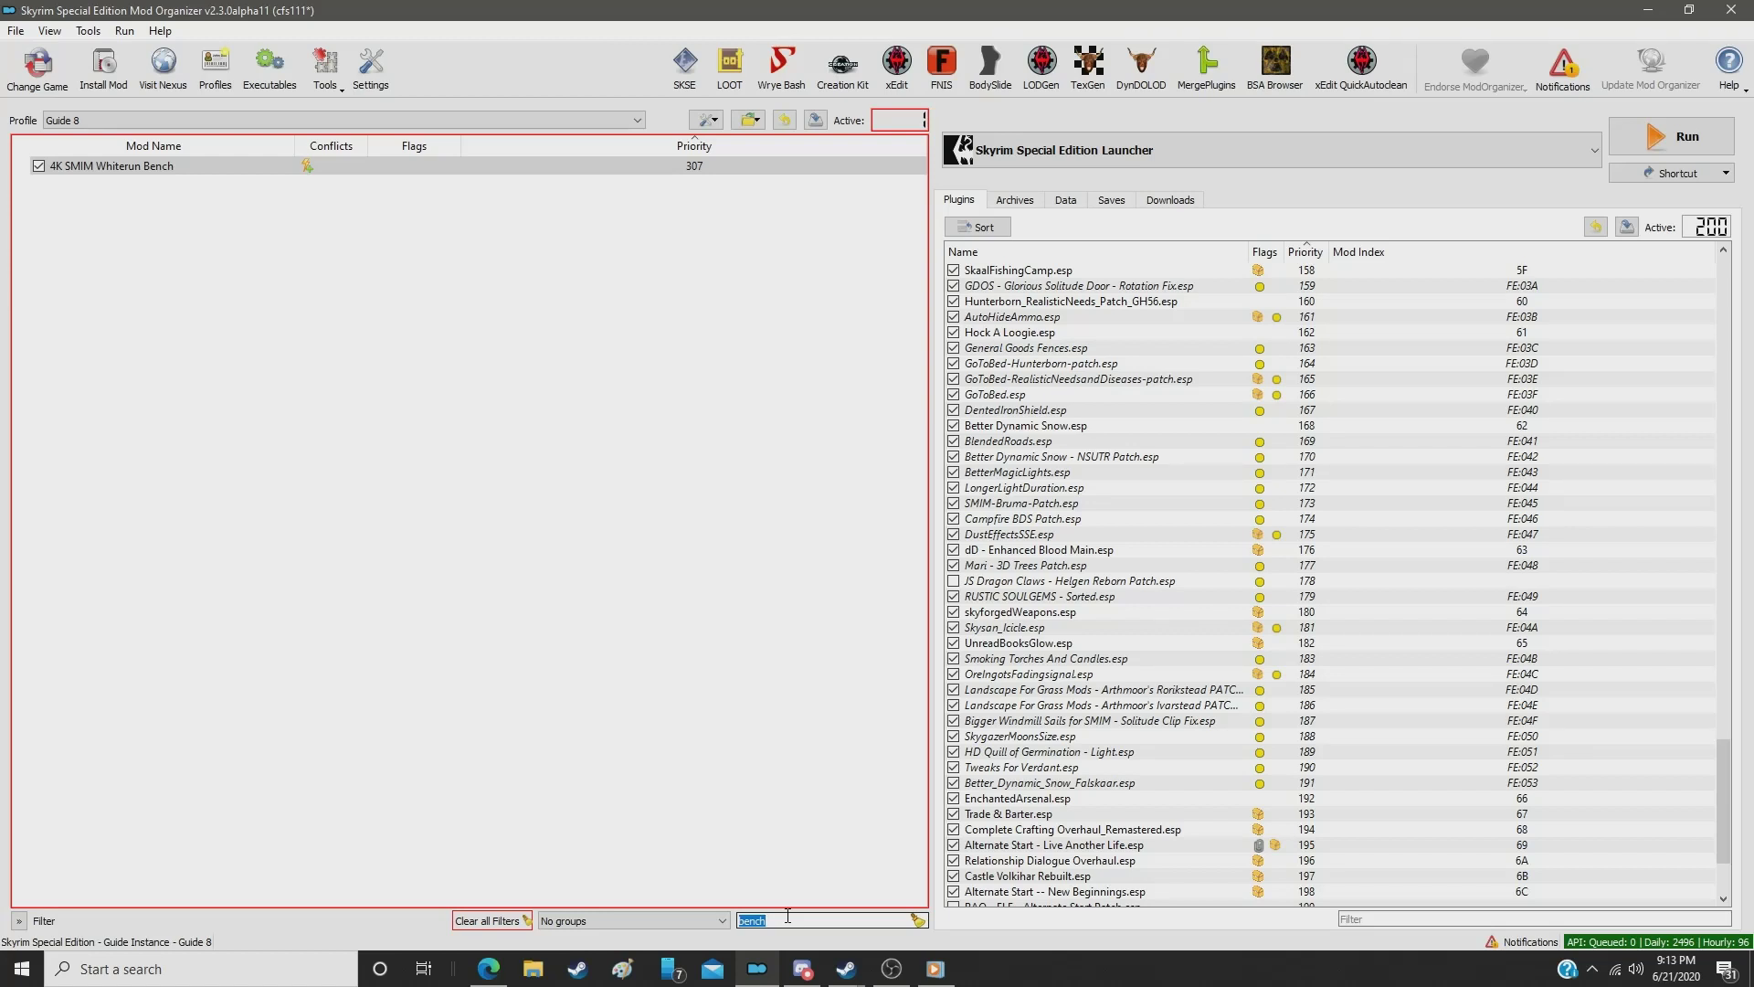
{"action": "type", "text": "smelt"}
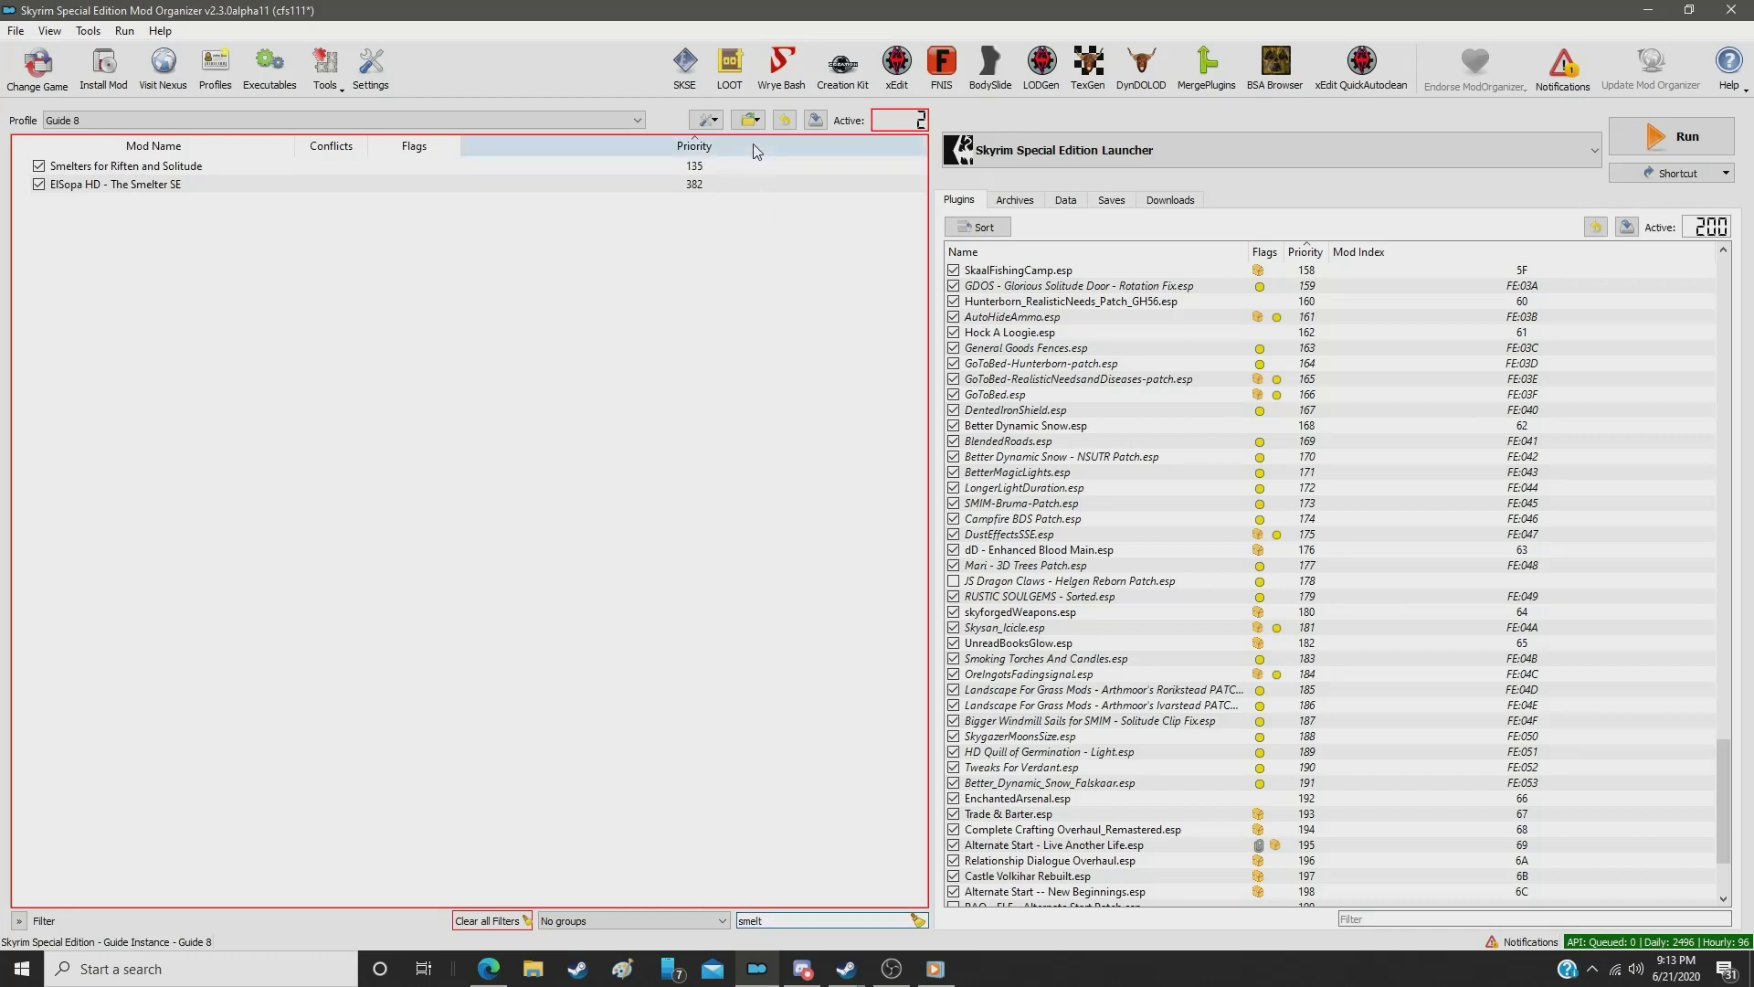
{"action": "left_click", "coordinate": [688, 185]}
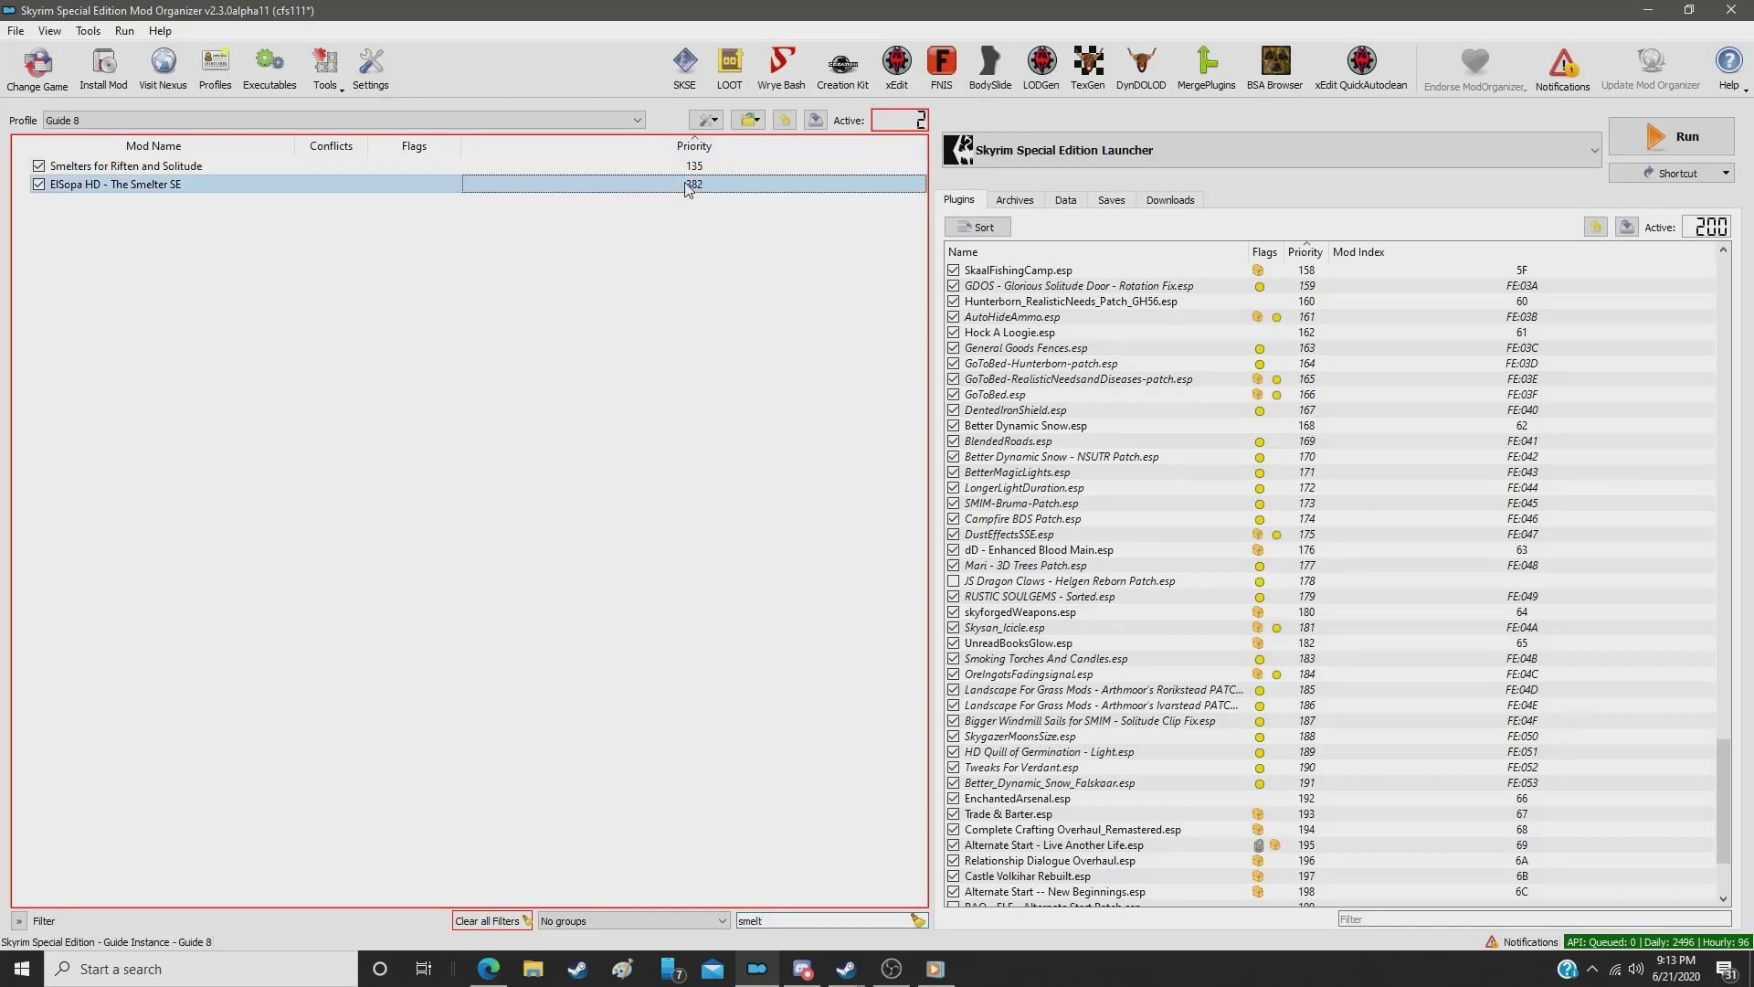
{"action": "left_click", "coordinate": [688, 185]}
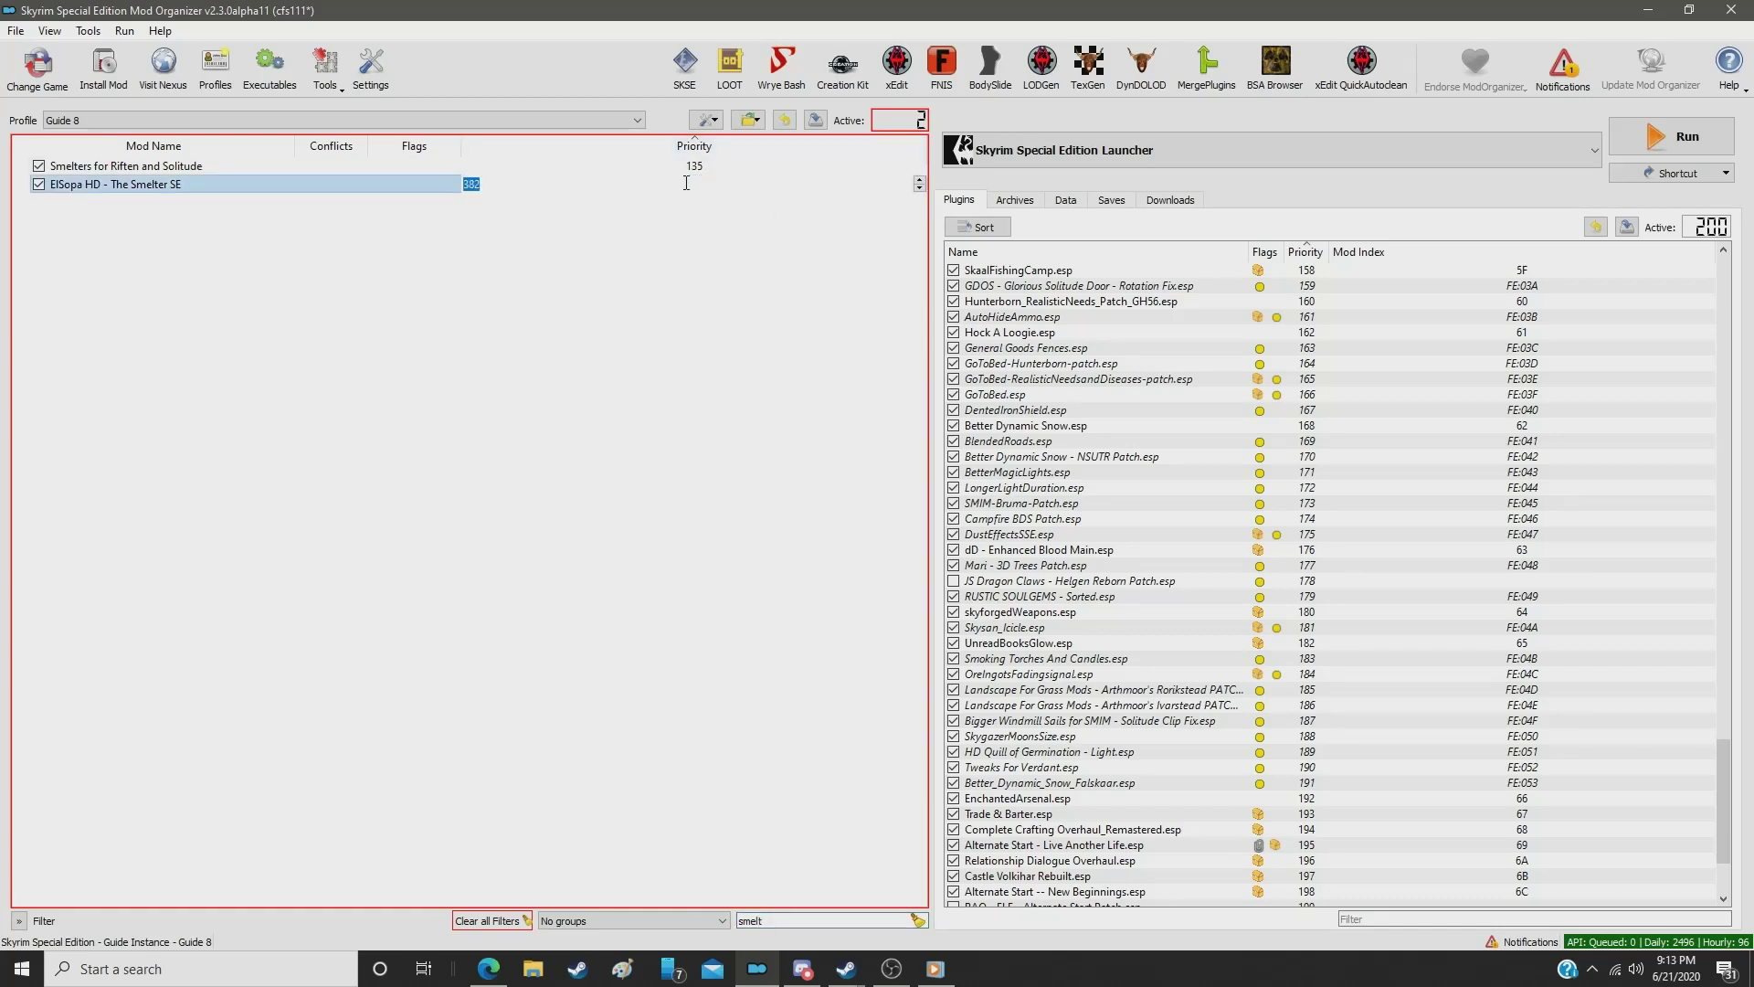
{"action": "type", "text": "108"}
{"action": "key", "text": "Return"}
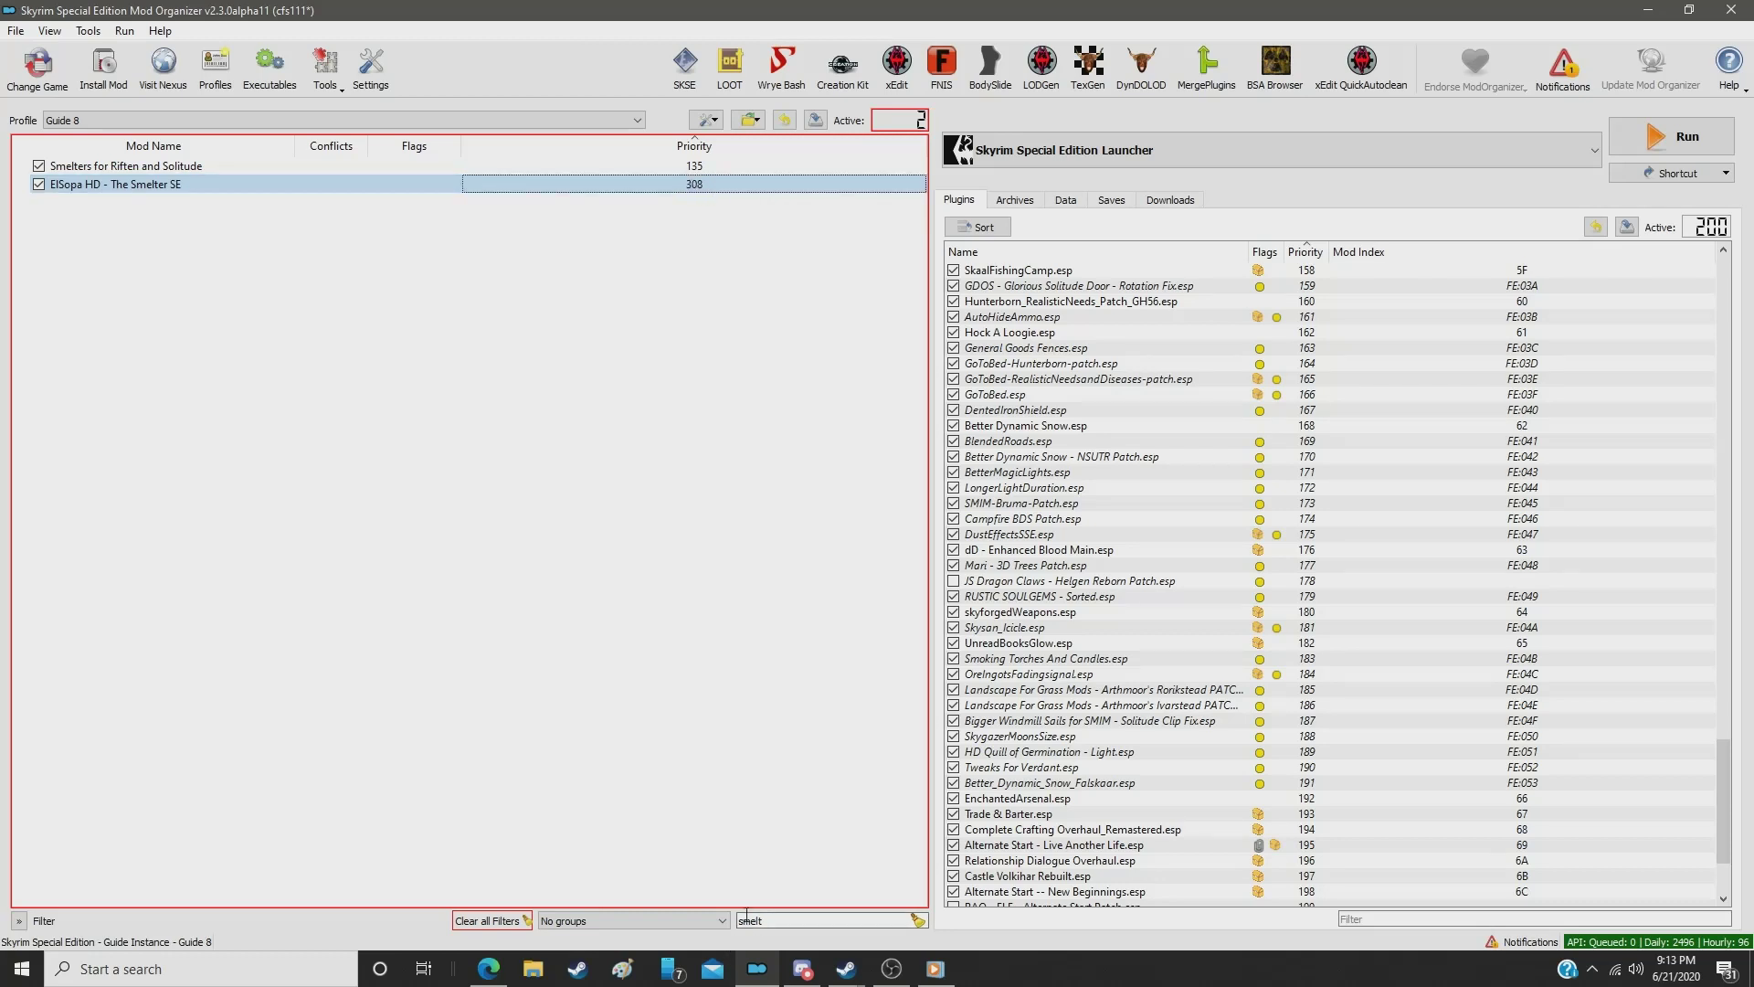
Step: Filter the mod list for "bear" and set the priority of HD Bear Traps 2k and 4k to 309
{"action": "double_click", "coordinate": [781, 920]}
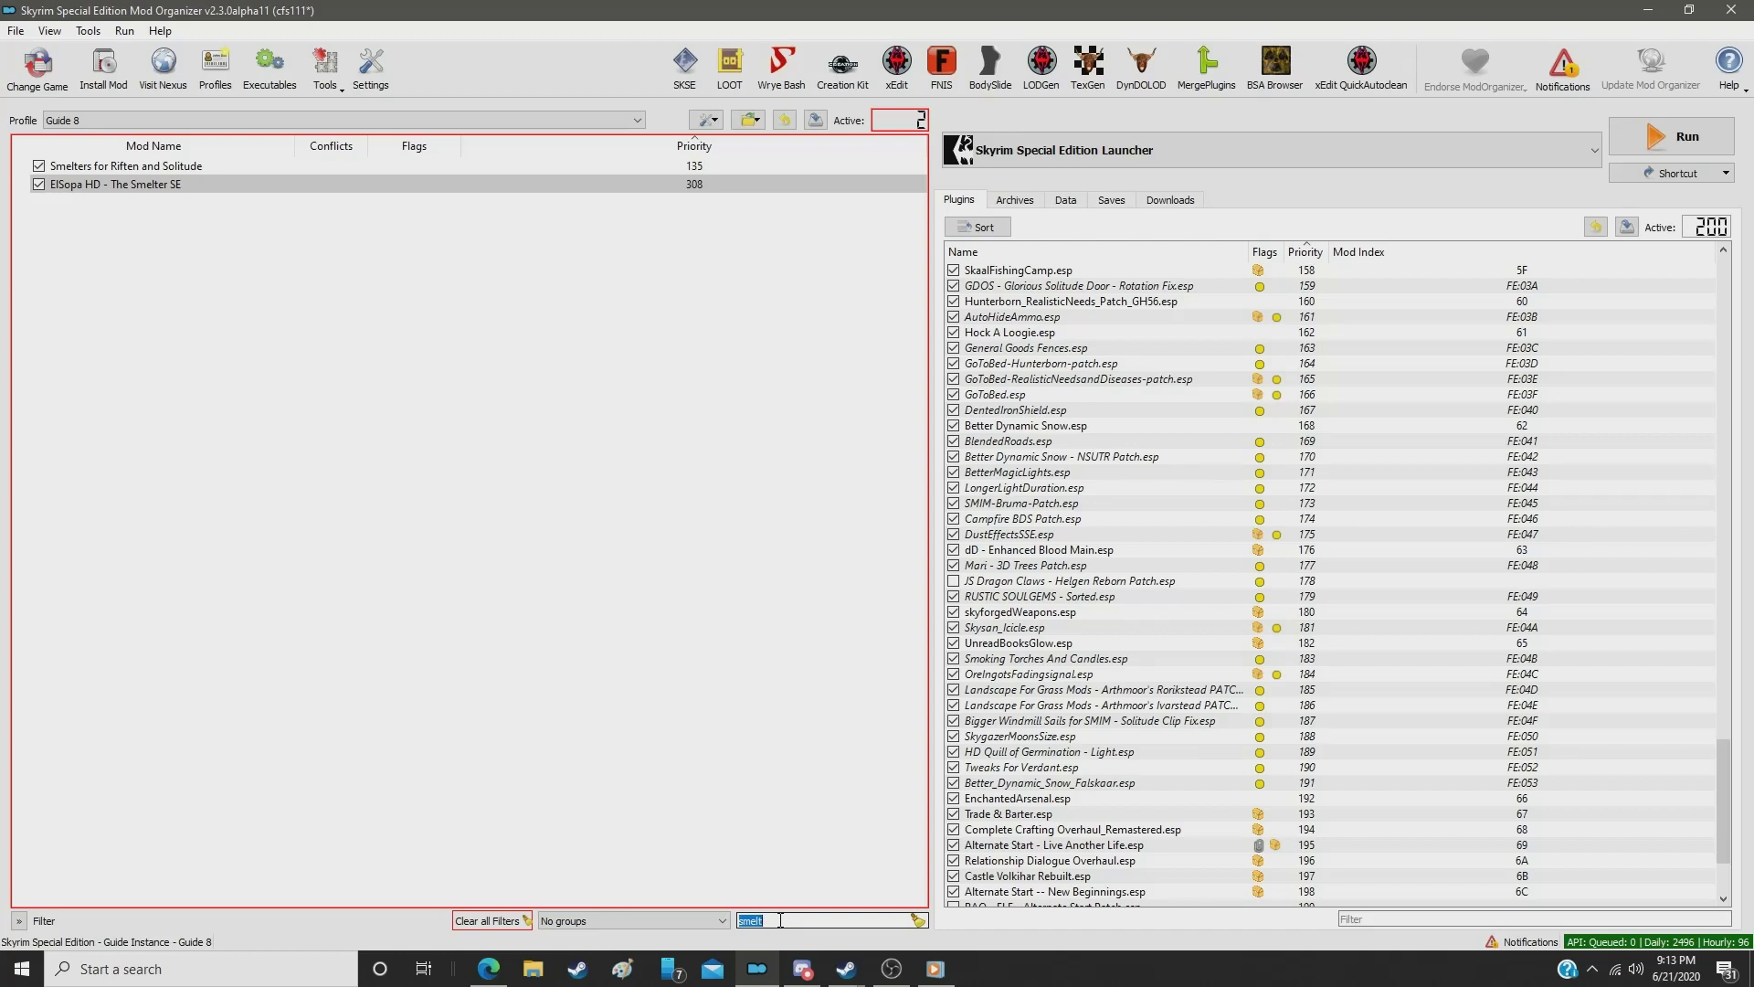
{"action": "type", "text": "bear"}
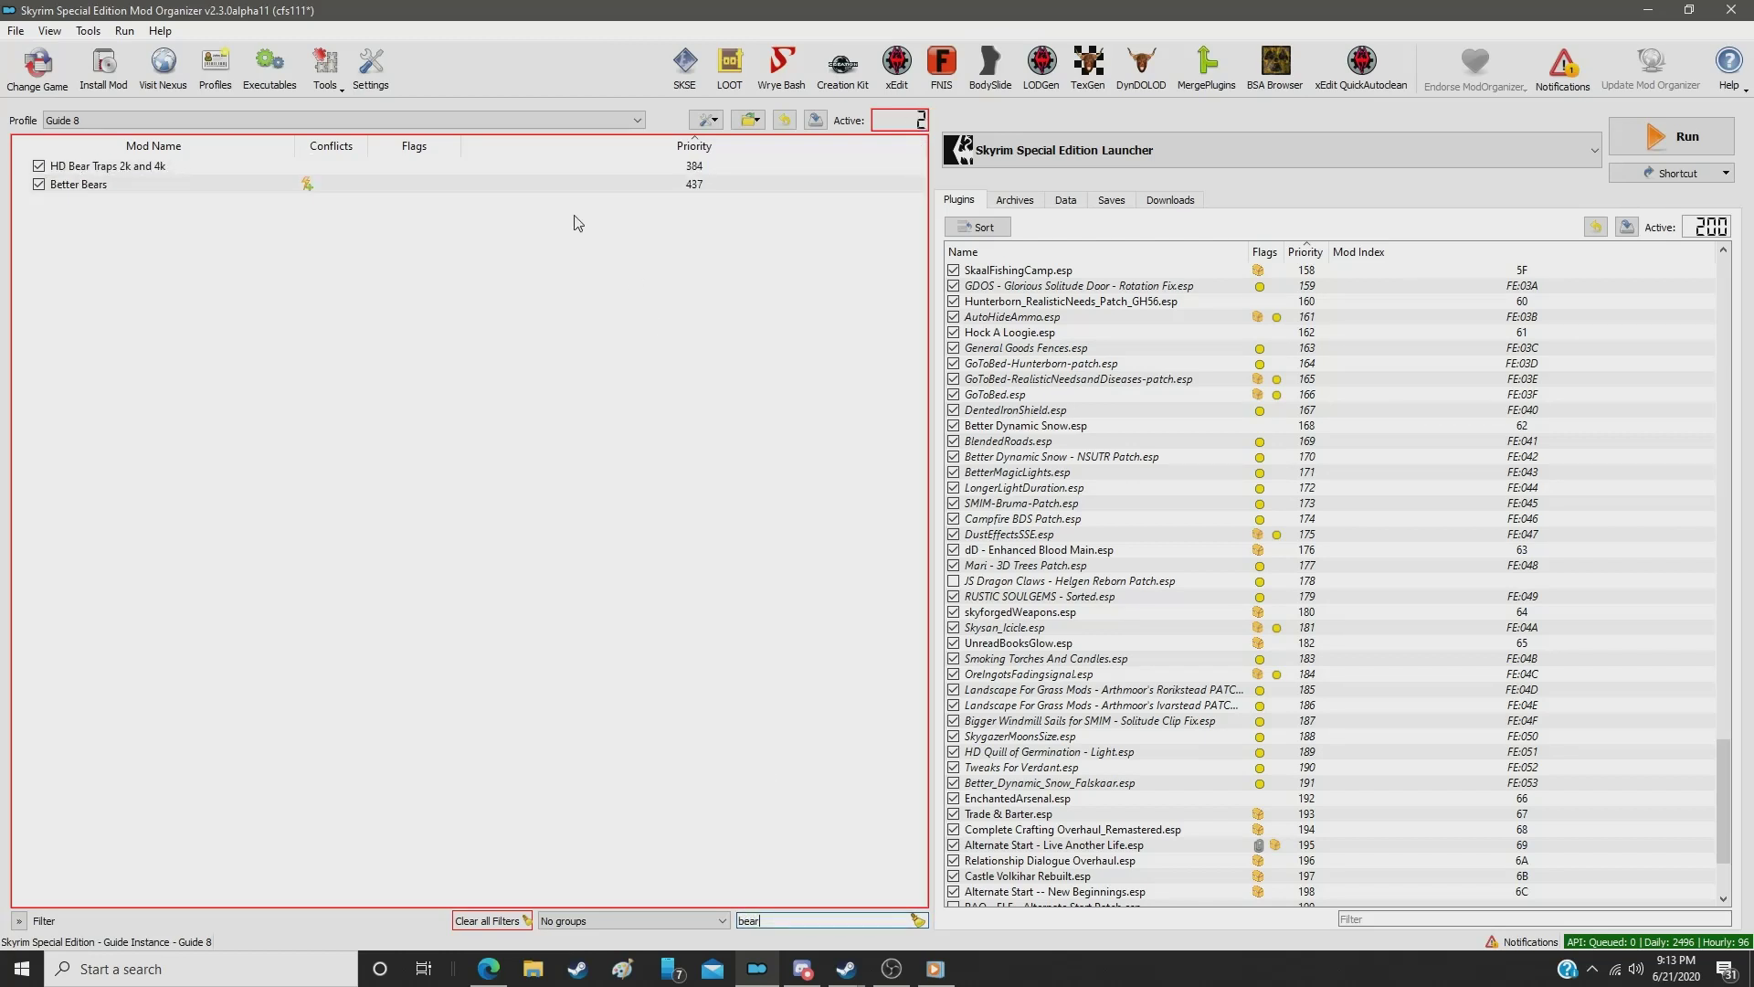
{"action": "left_click", "coordinate": [684, 170]}
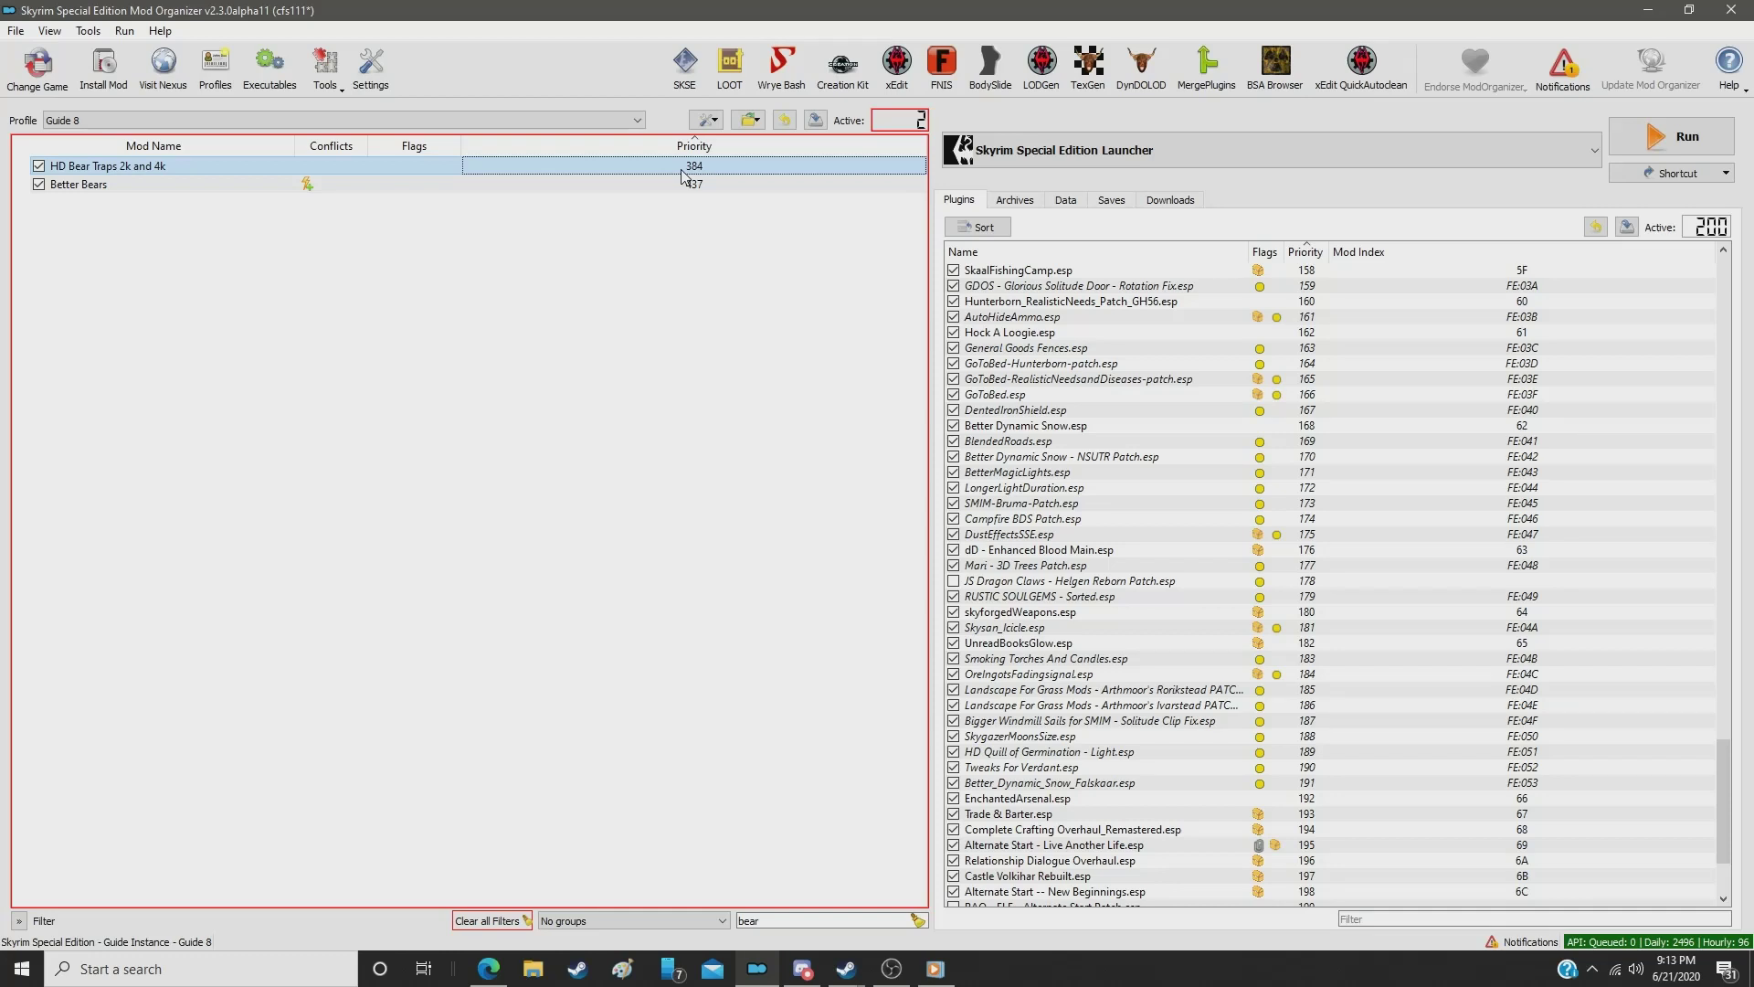
{"action": "type", "text": "309"}
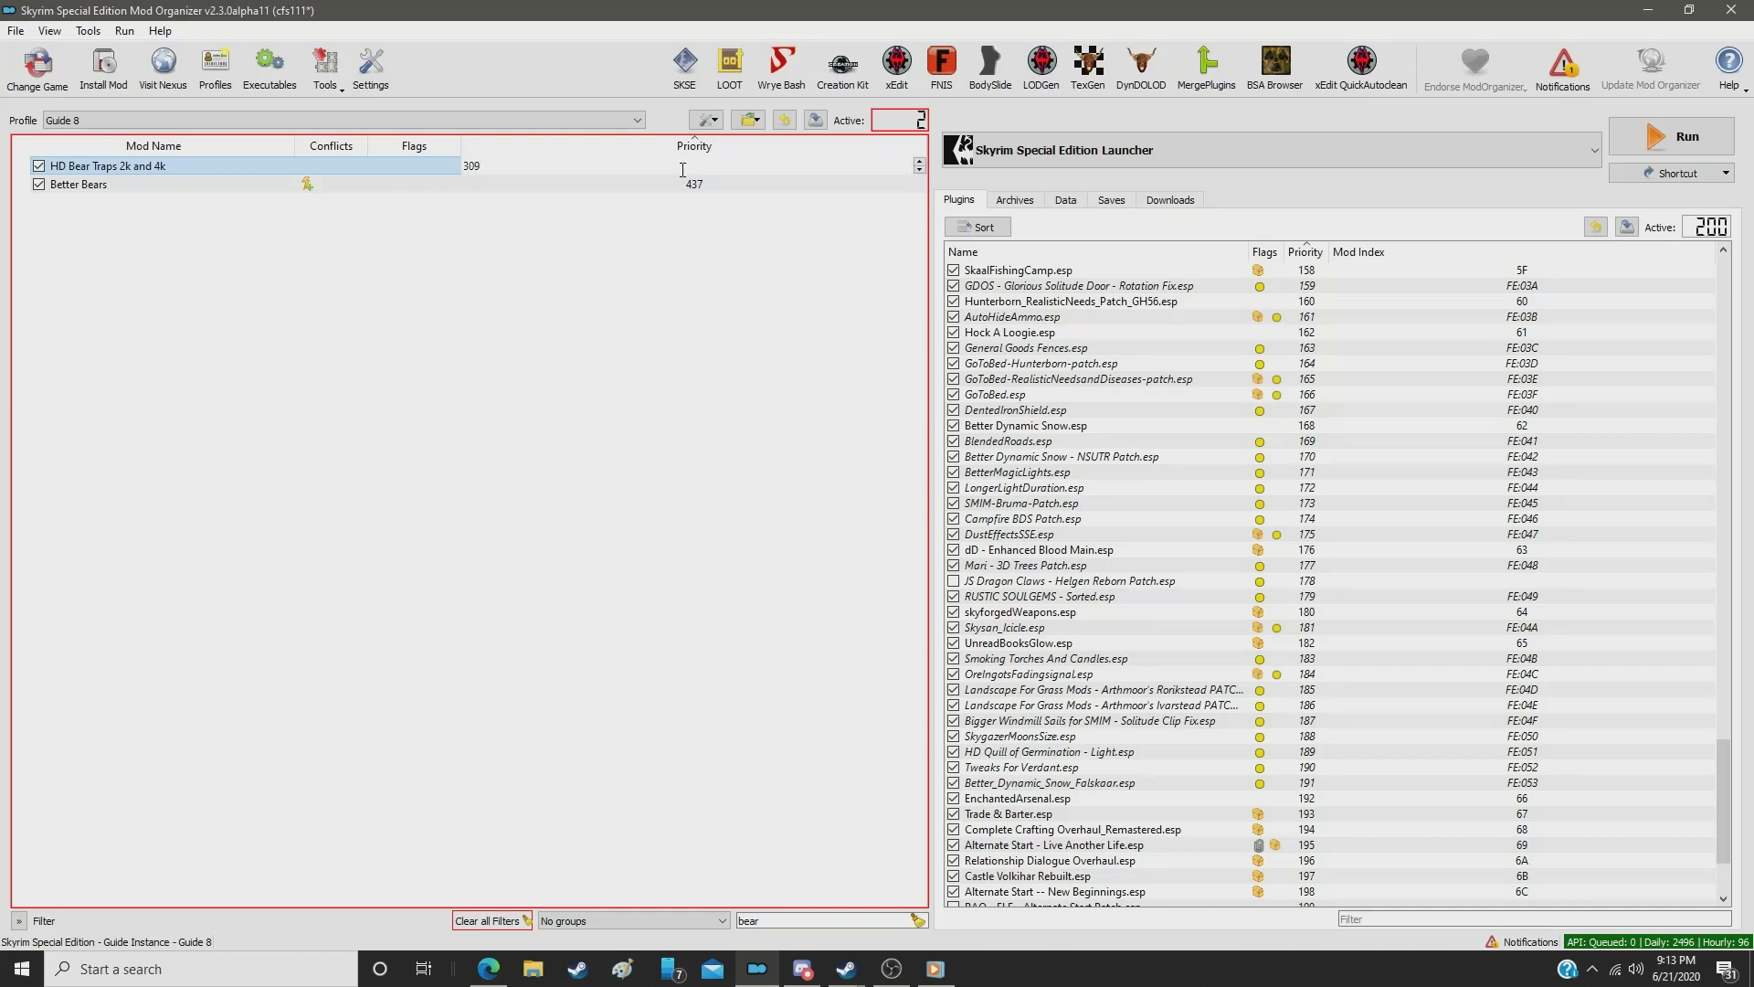
{"action": "key", "text": "Return"}
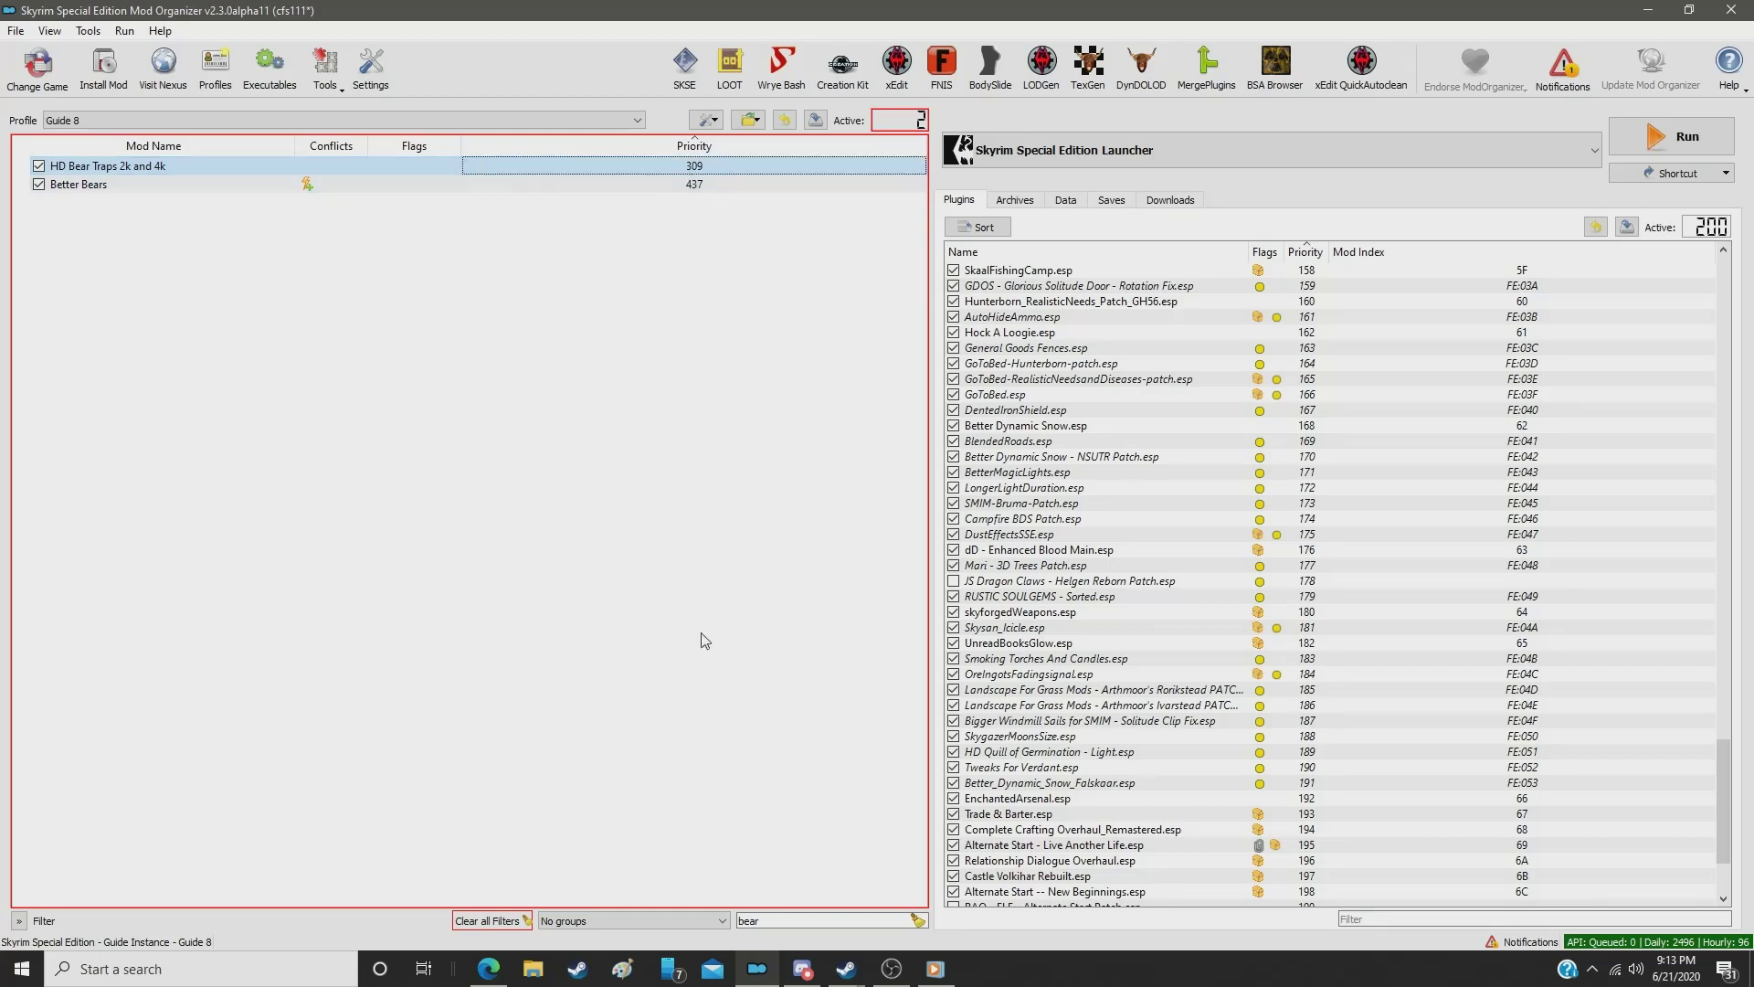
Step: Filter the mod list for "lanter" and set the priority of HD Vanilla Lanterns to 310
{"action": "double_click", "coordinate": [777, 925]}
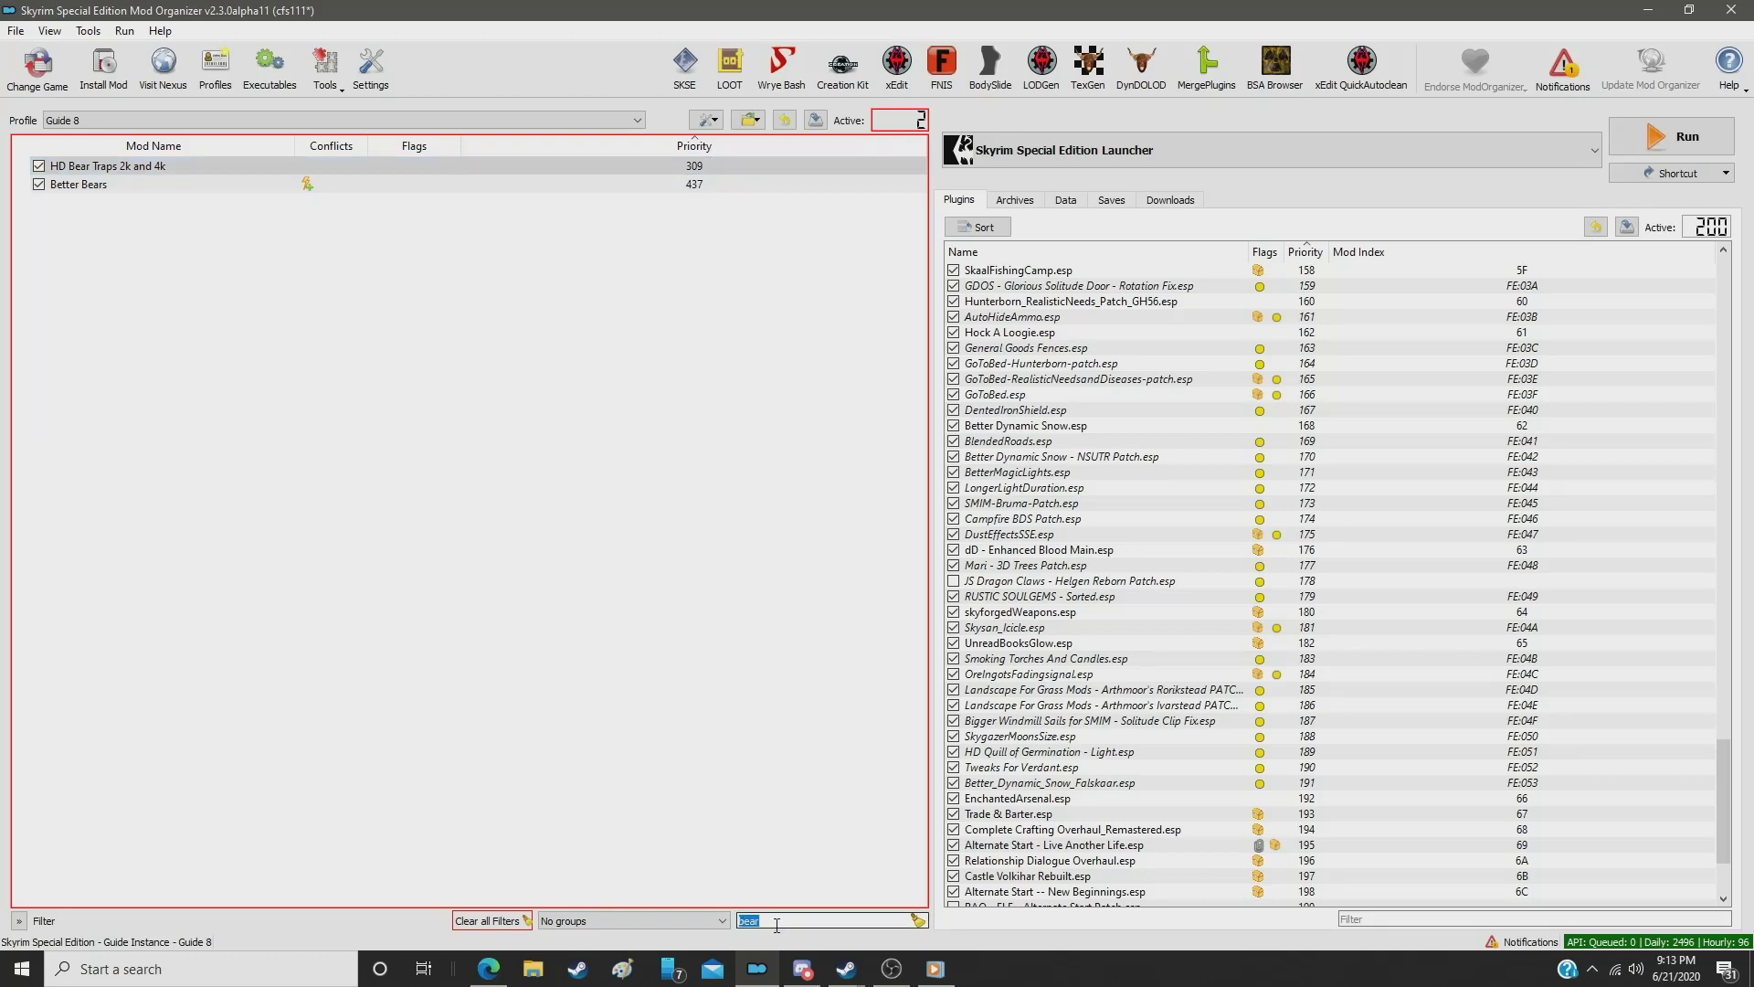
{"action": "type", "text": "lante"}
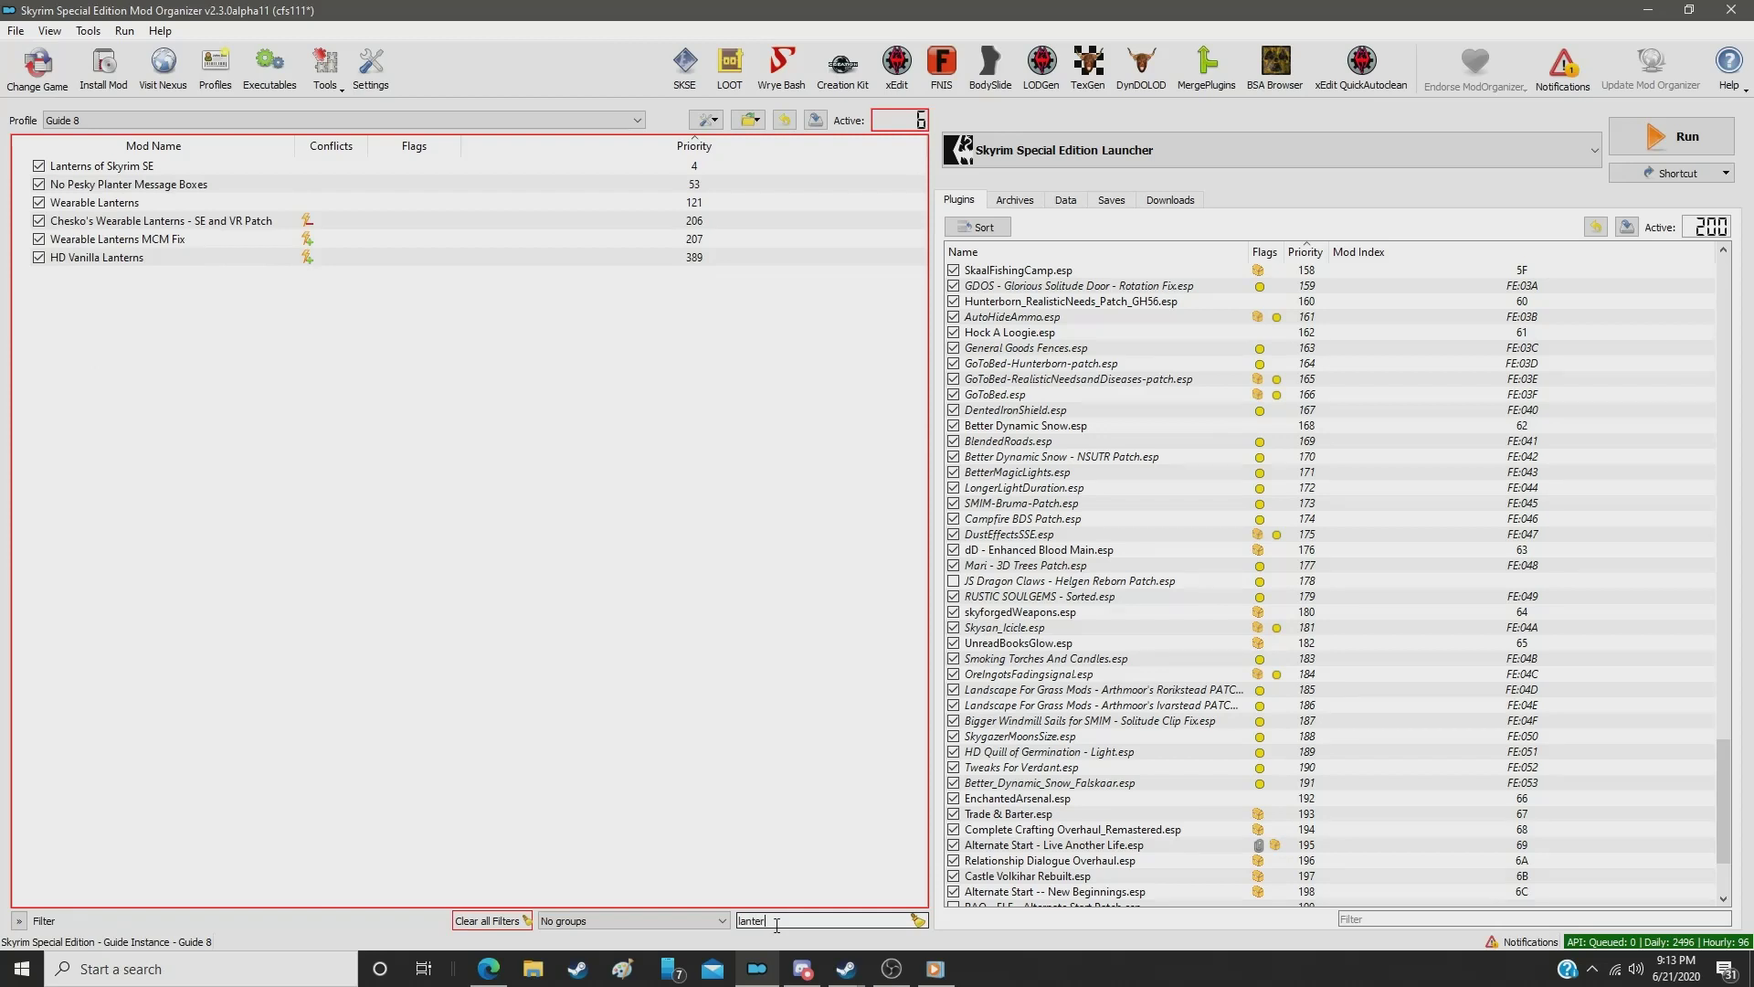
{"action": "left_click", "coordinate": [709, 257]}
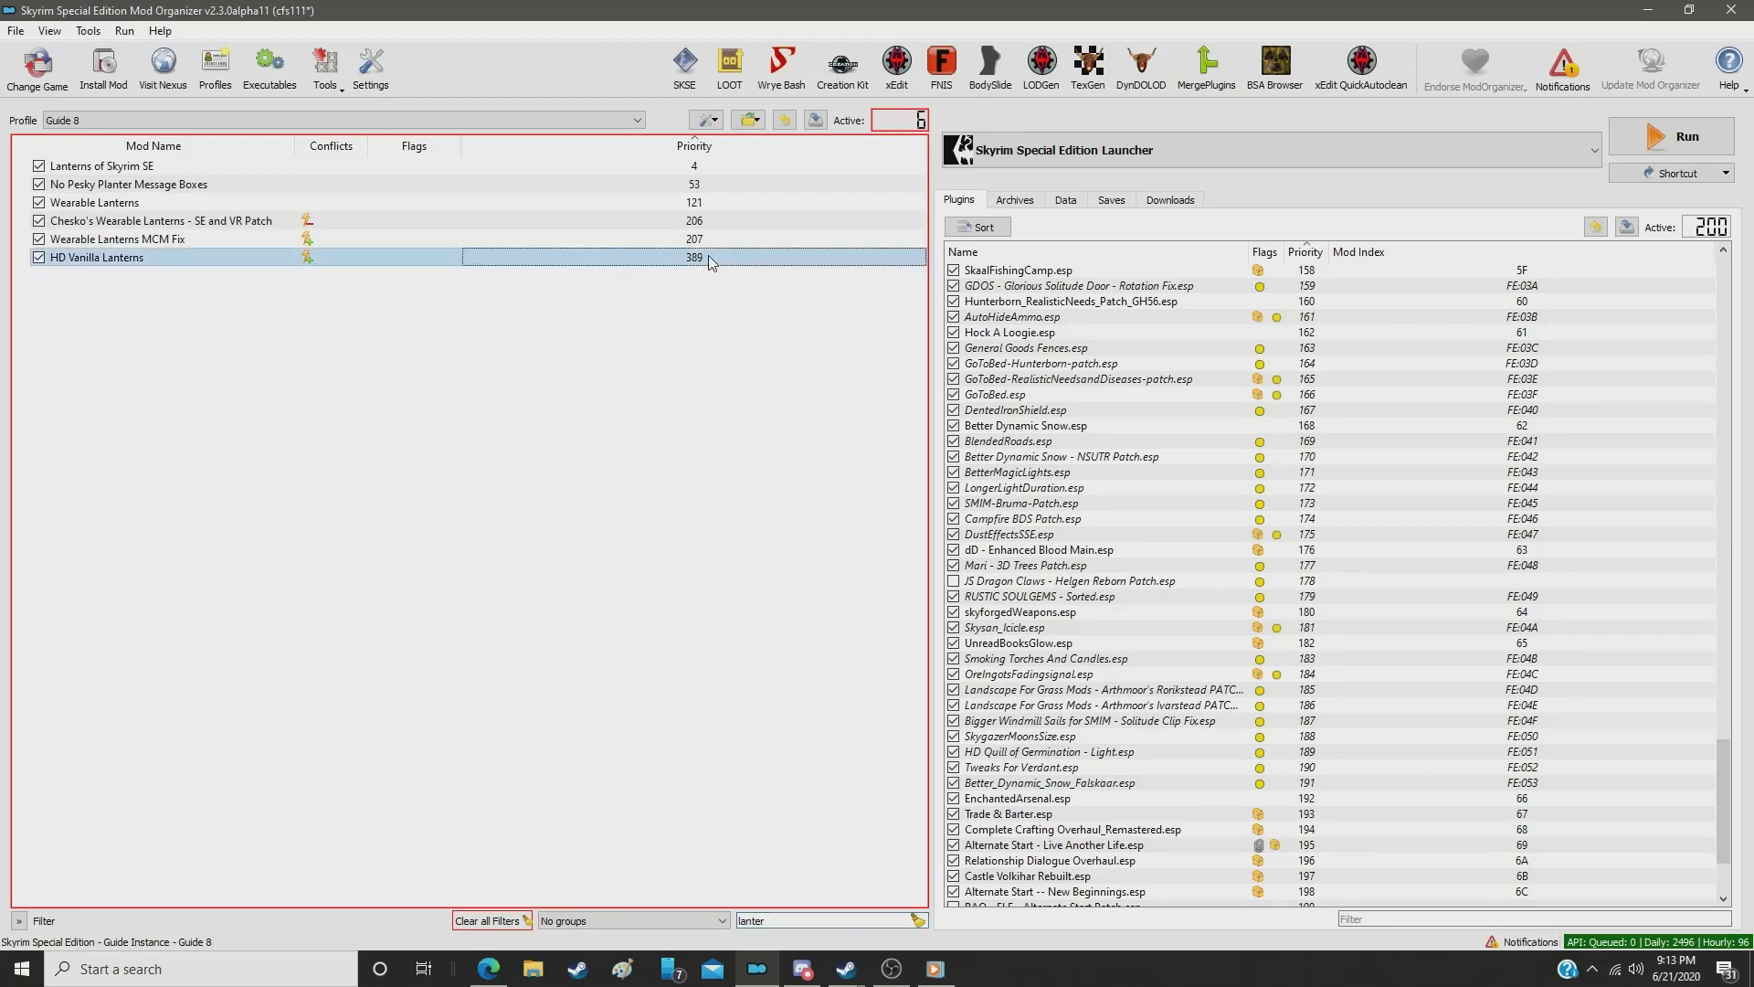
{"action": "double_click", "coordinate": [709, 256]}
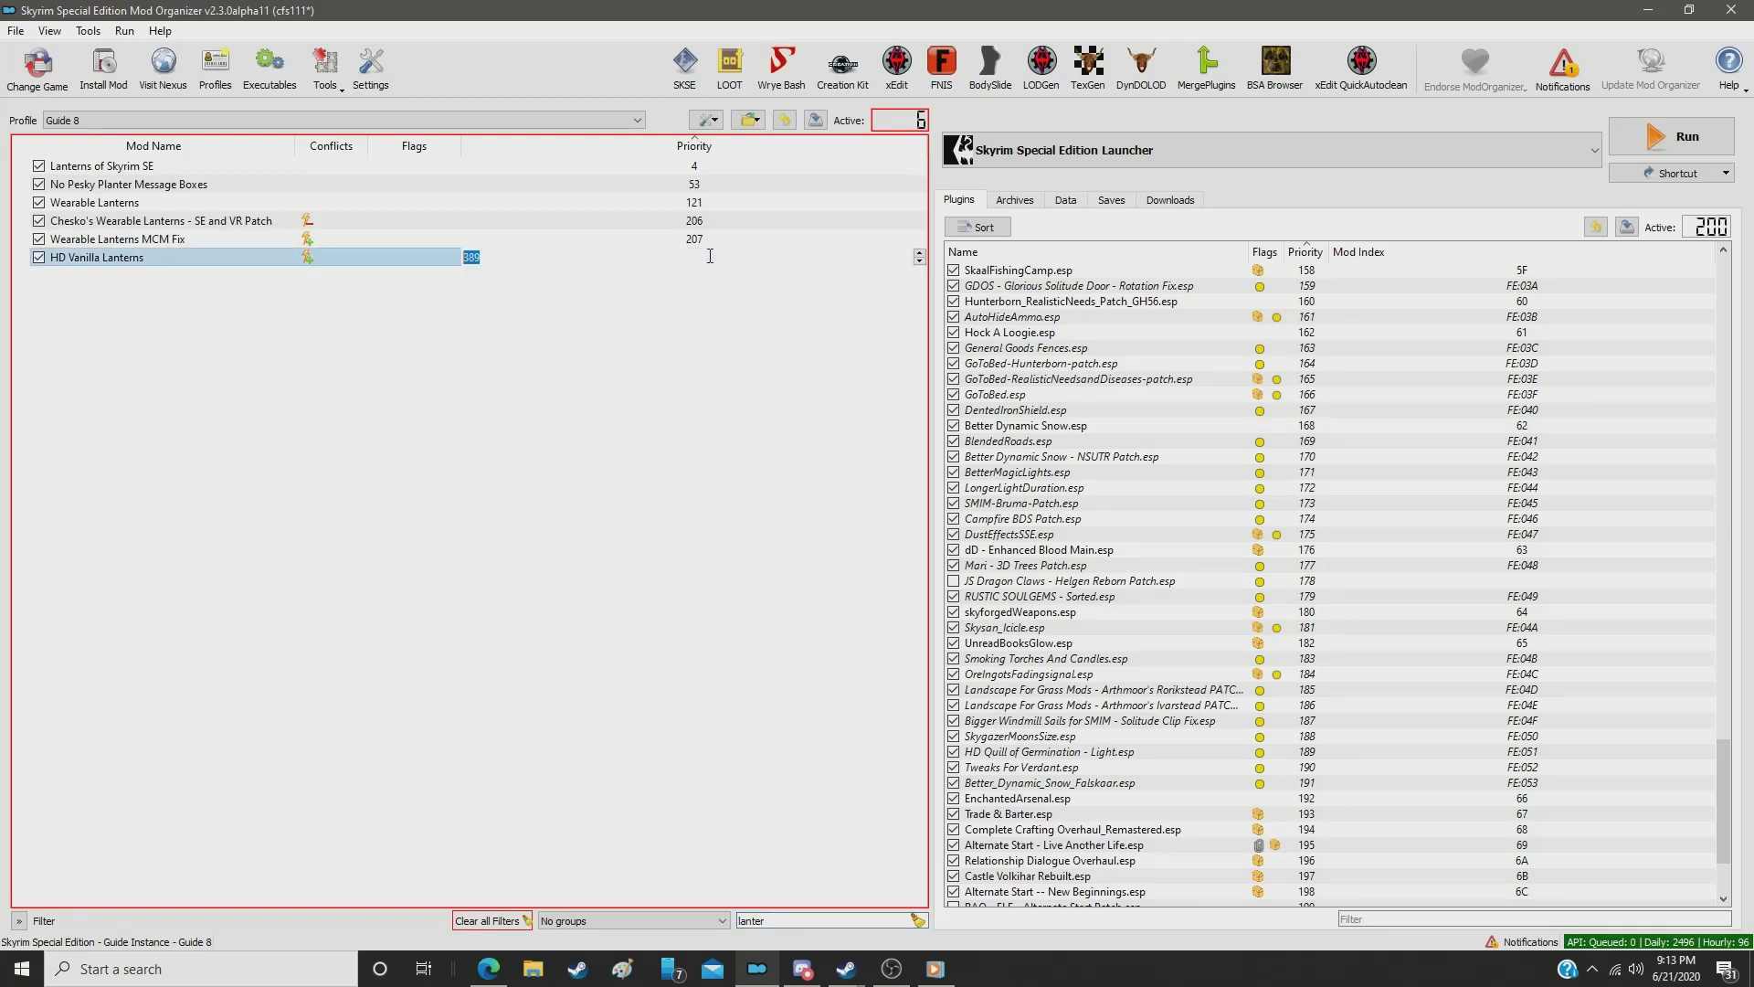
{"action": "type", "text": "310"}
{"action": "key", "text": "Return"}
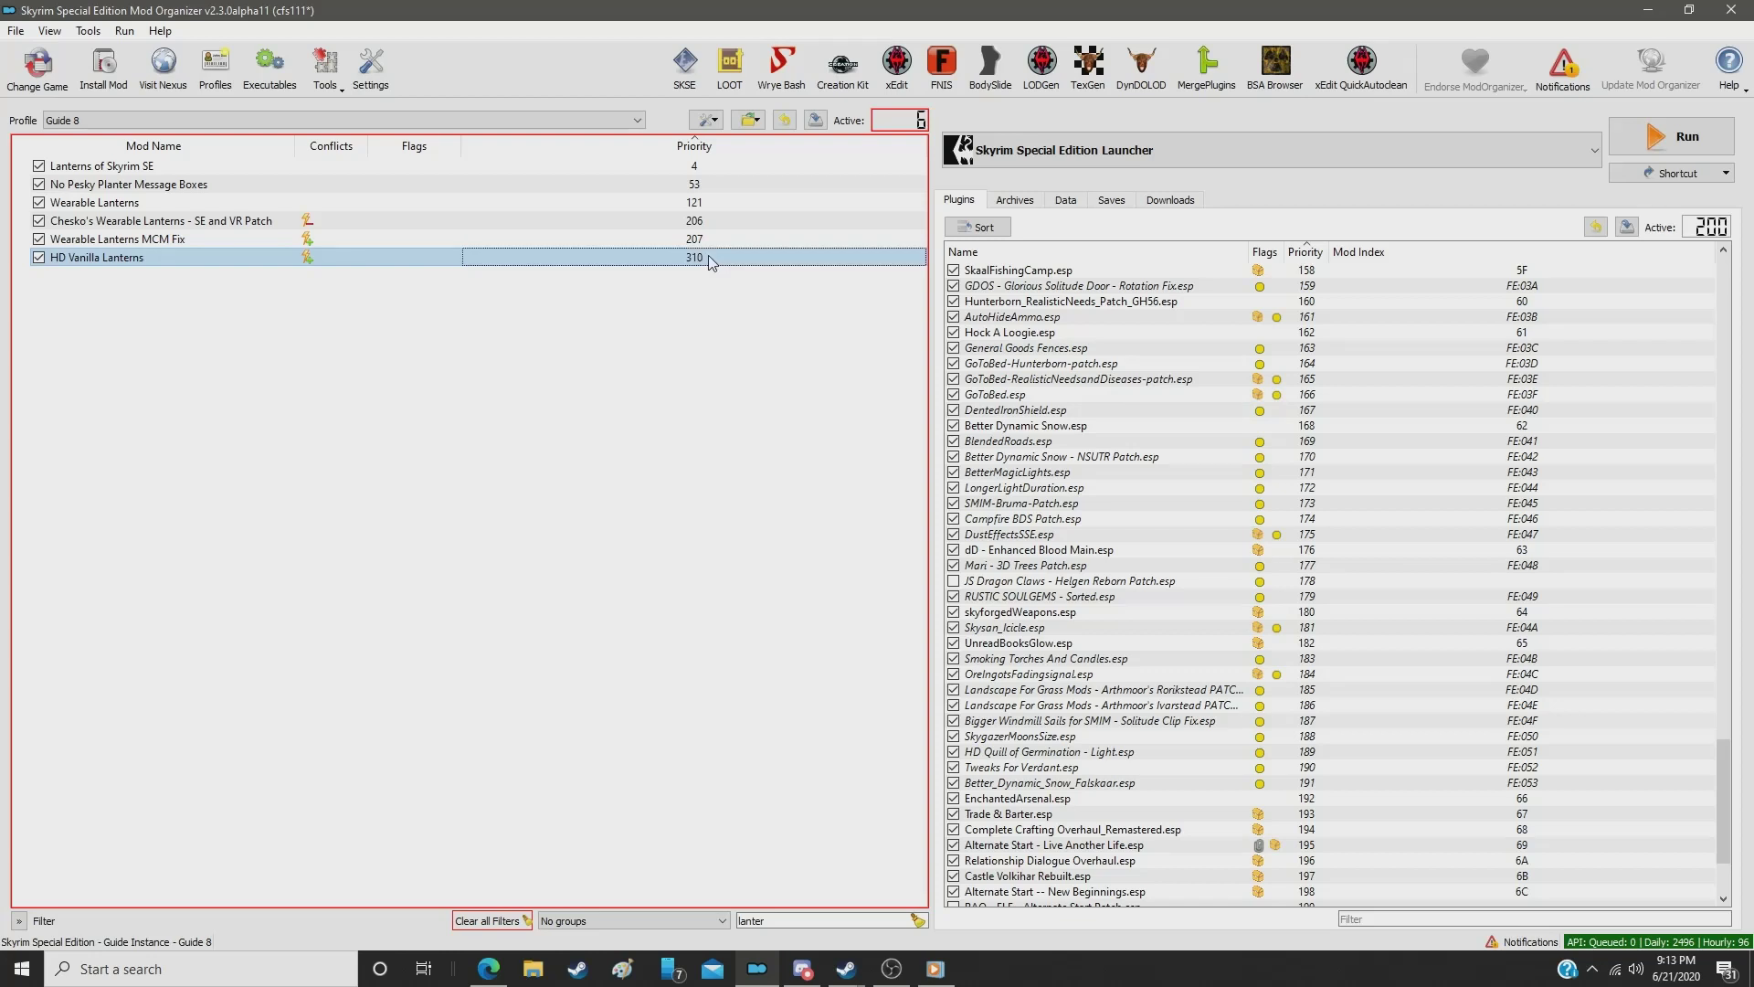
Step: Filter the mod list for "urn" and set the priority of ElSopa HD - Realistic Dark Elf Urns SE to 311
{"action": "double_click", "coordinate": [801, 921]}
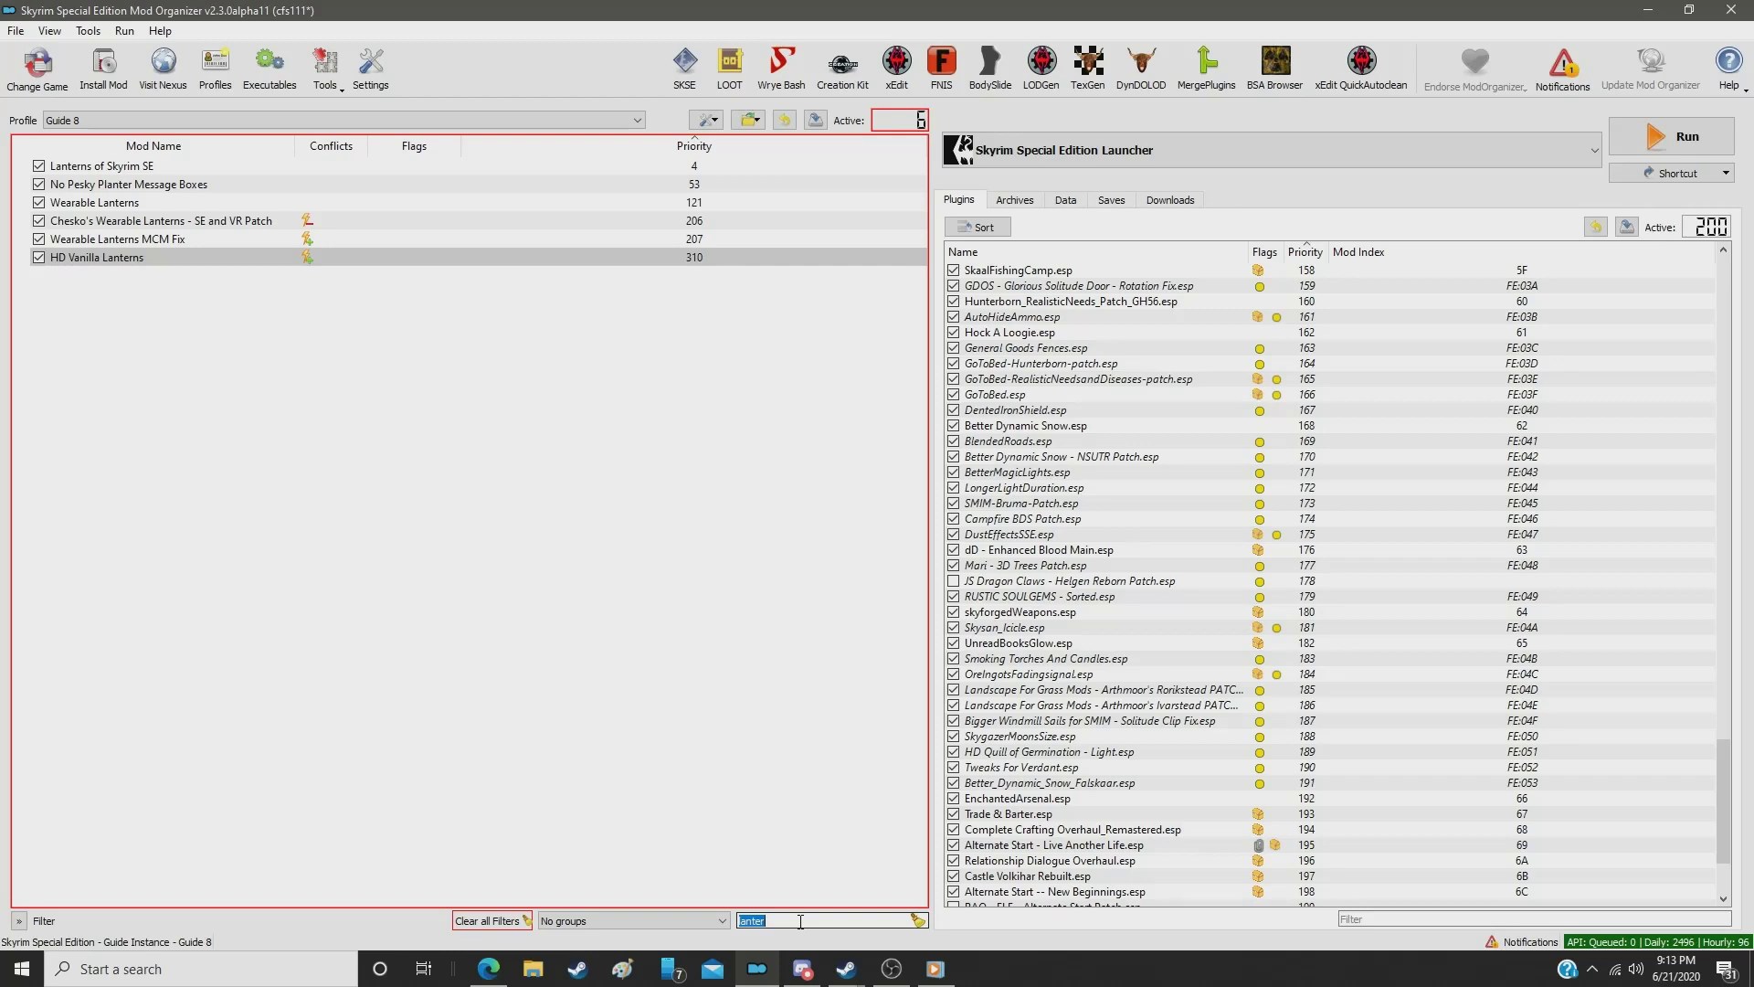
{"action": "type", "text": "urbn"}
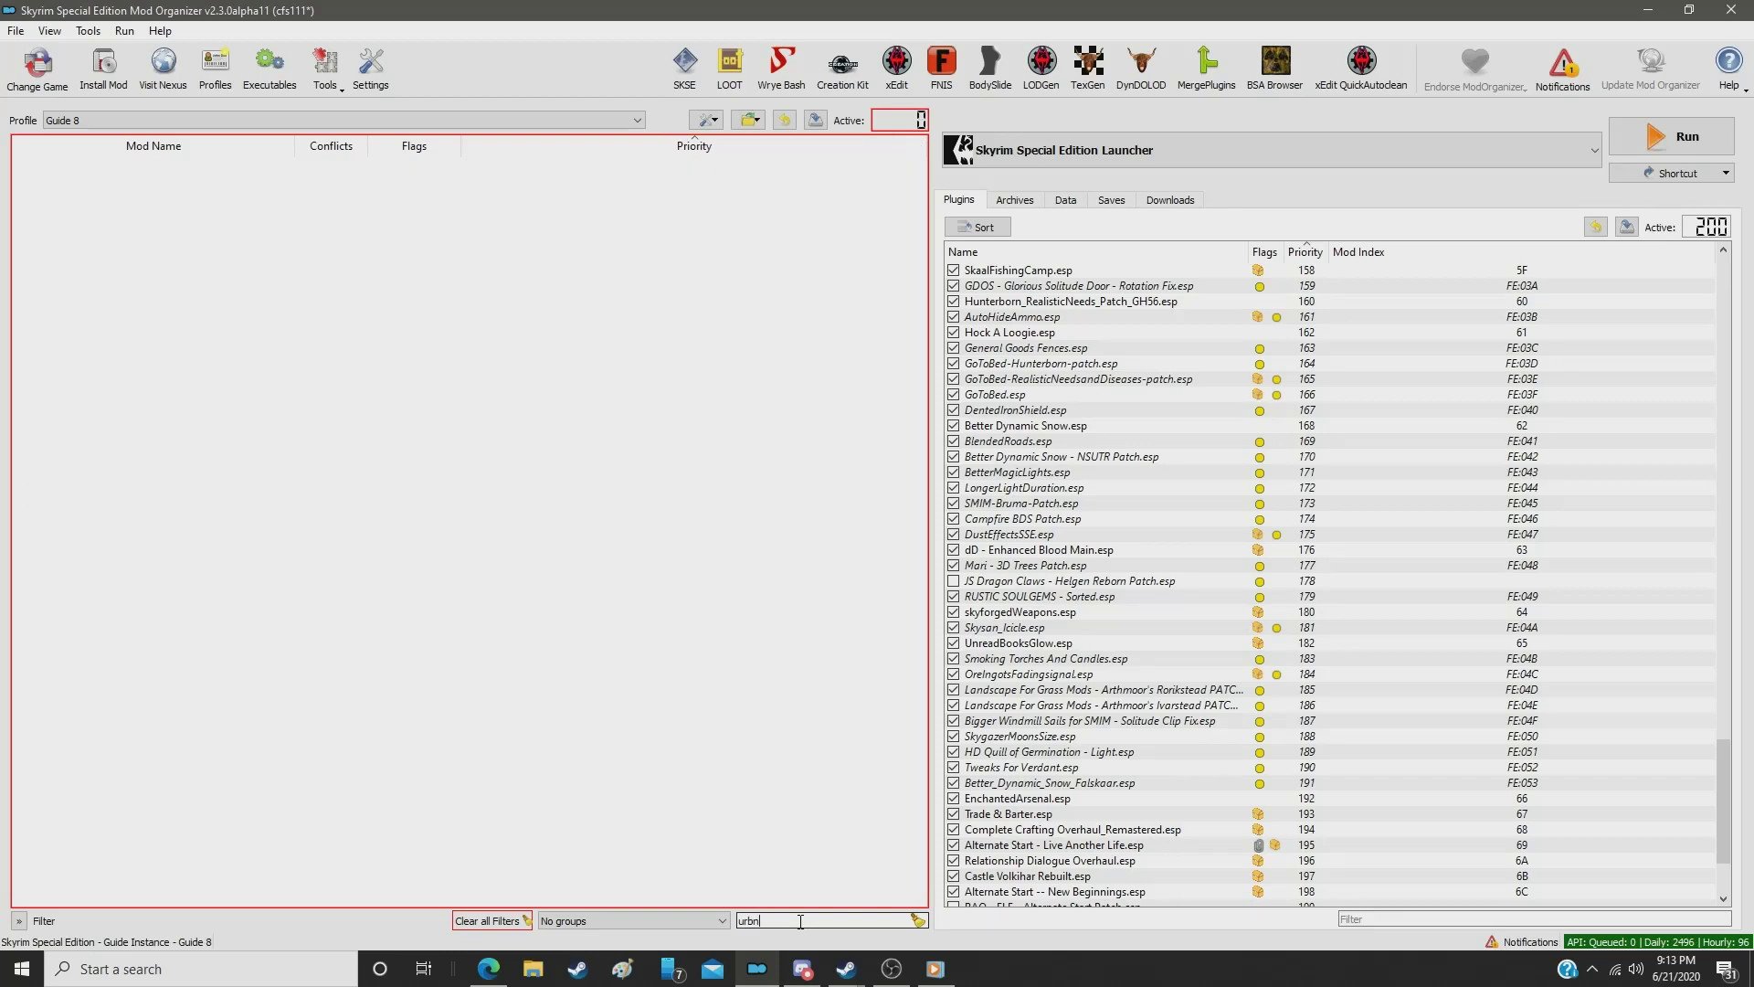
{"action": "key", "text": "BackSpace"}
{"action": "key", "text": "BackSpace"}
{"action": "key", "text": "BackSpace"}
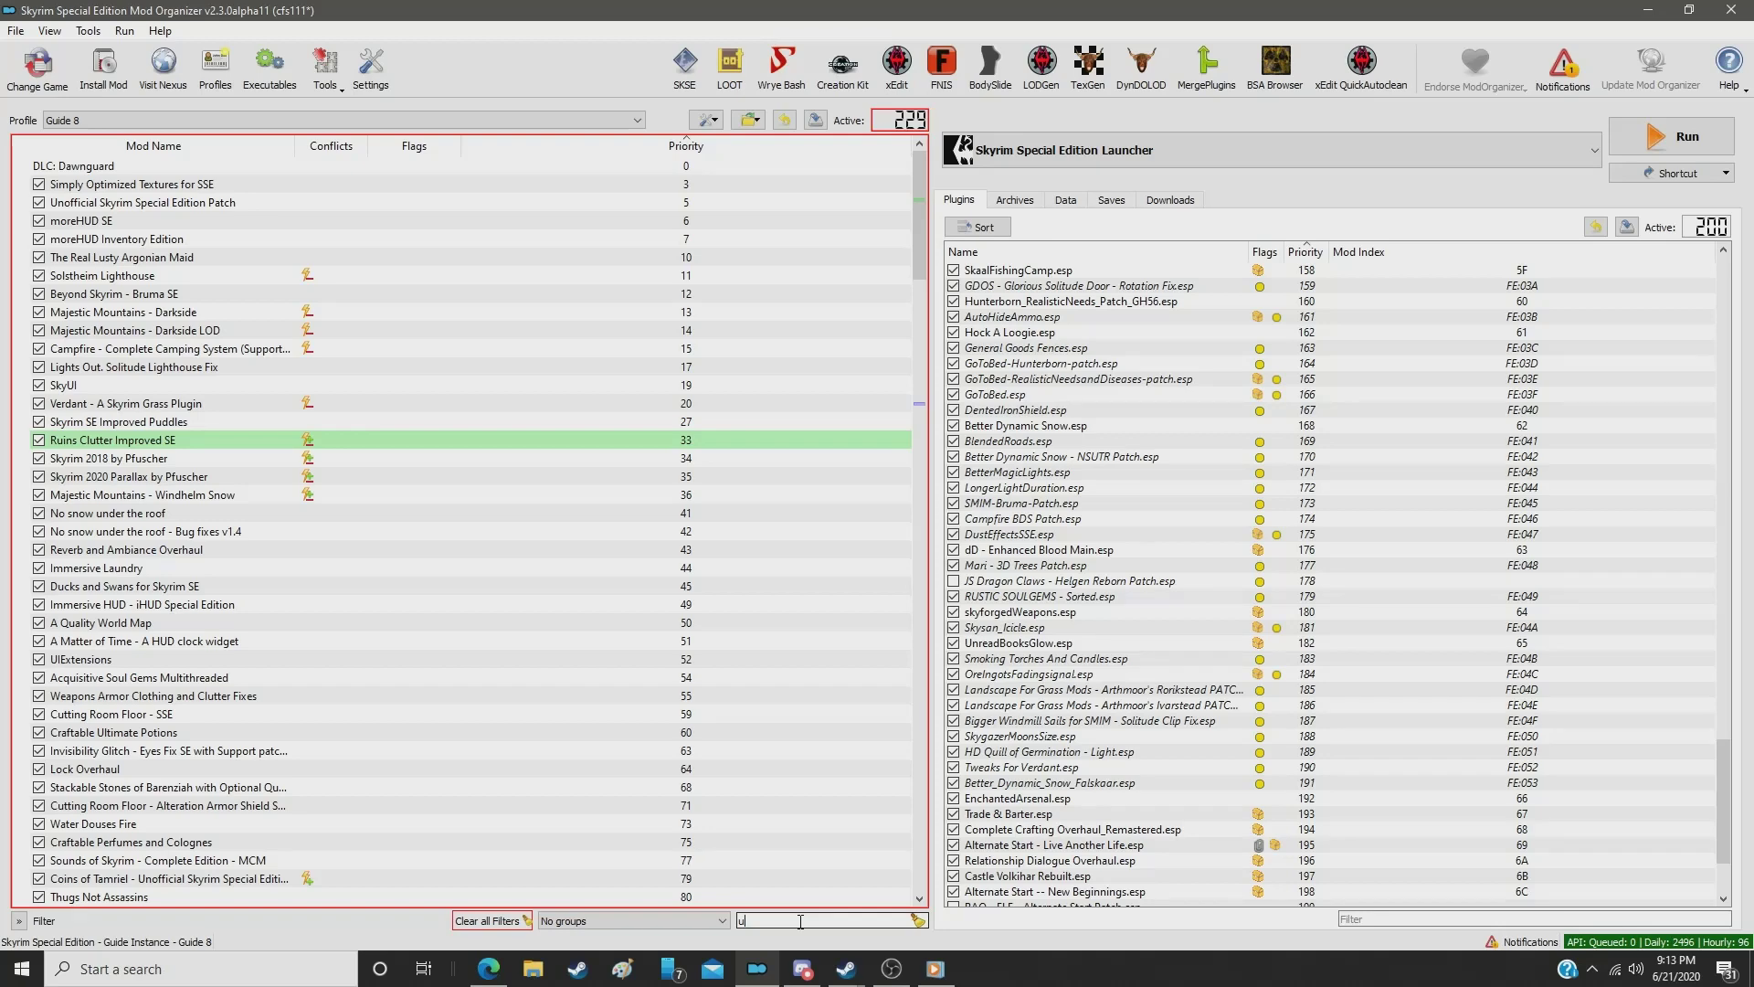
{"action": "type", "text": "rn"}
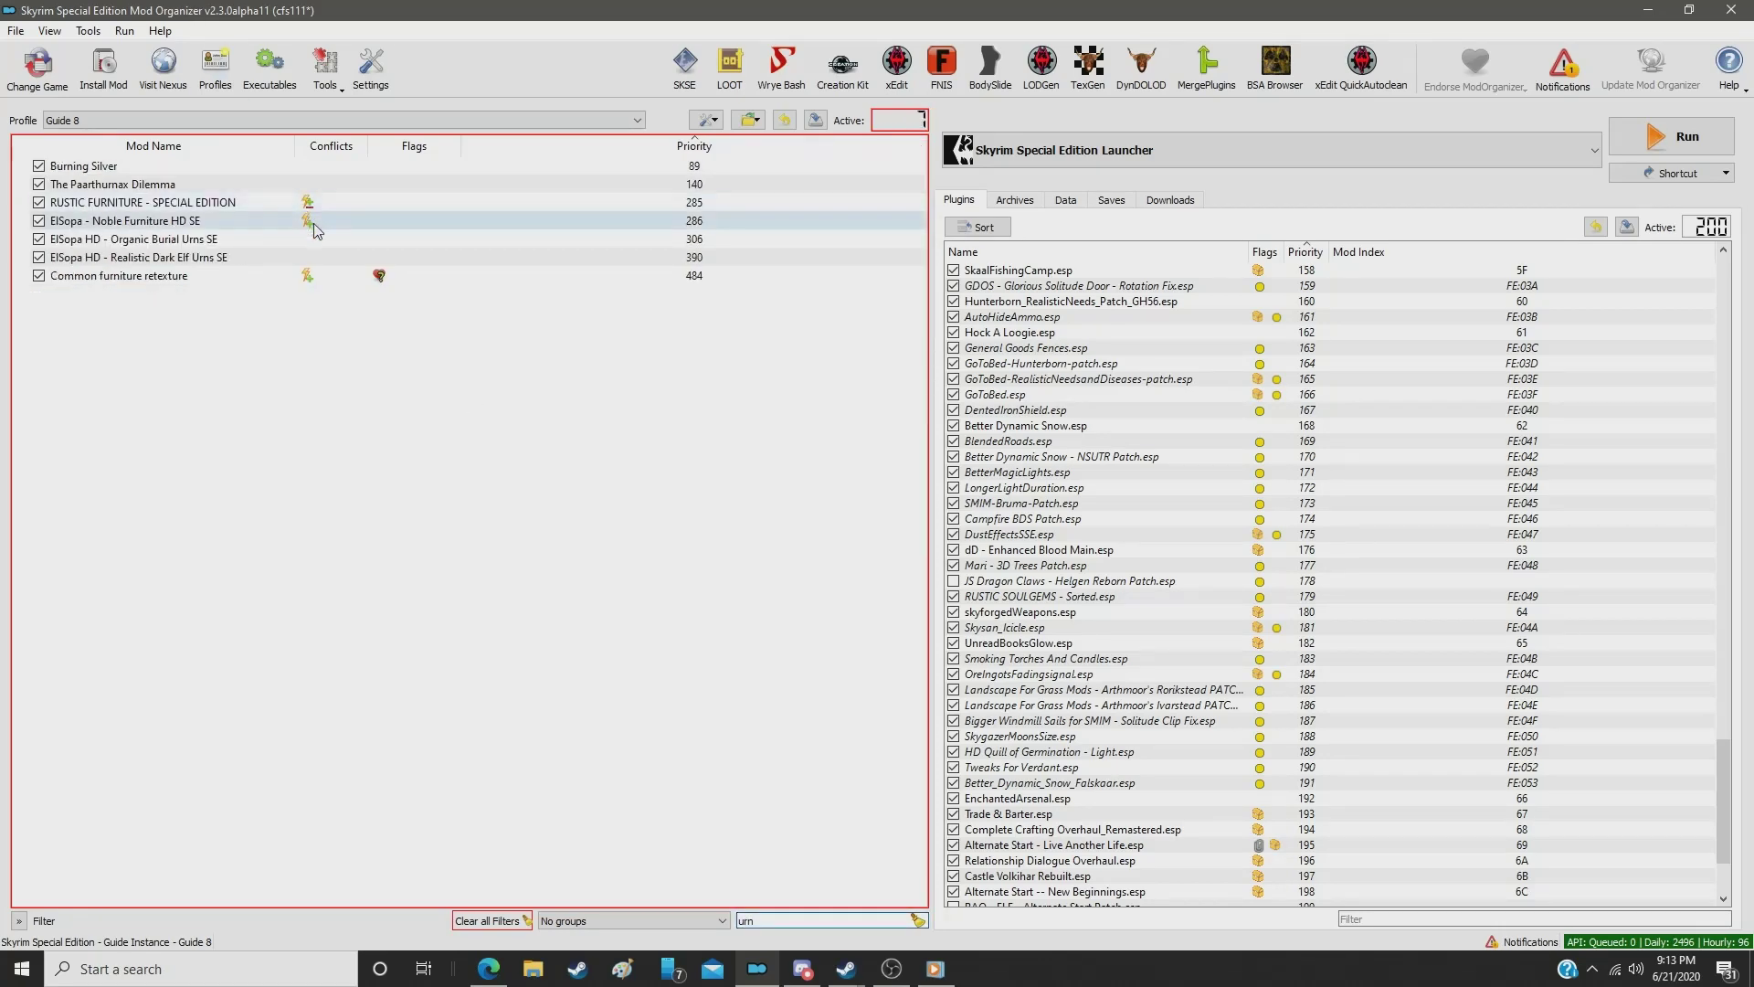
{"action": "left_click", "coordinate": [711, 258]}
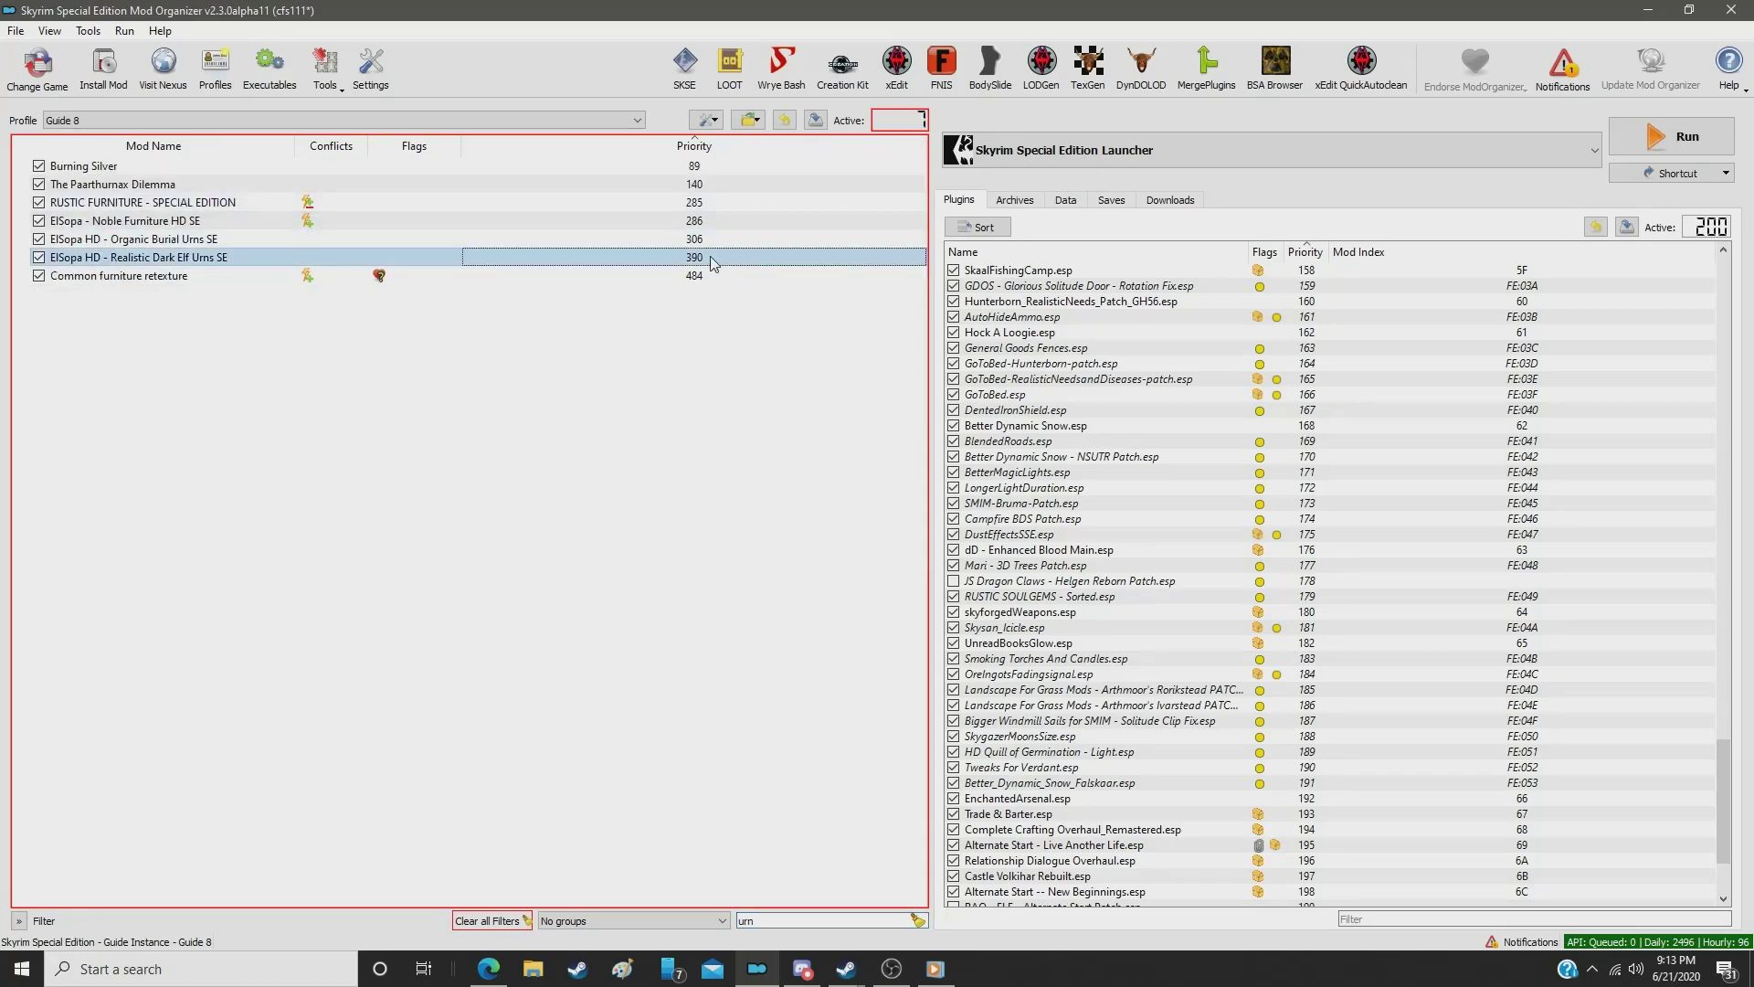
{"action": "double_click", "coordinate": [710, 256]}
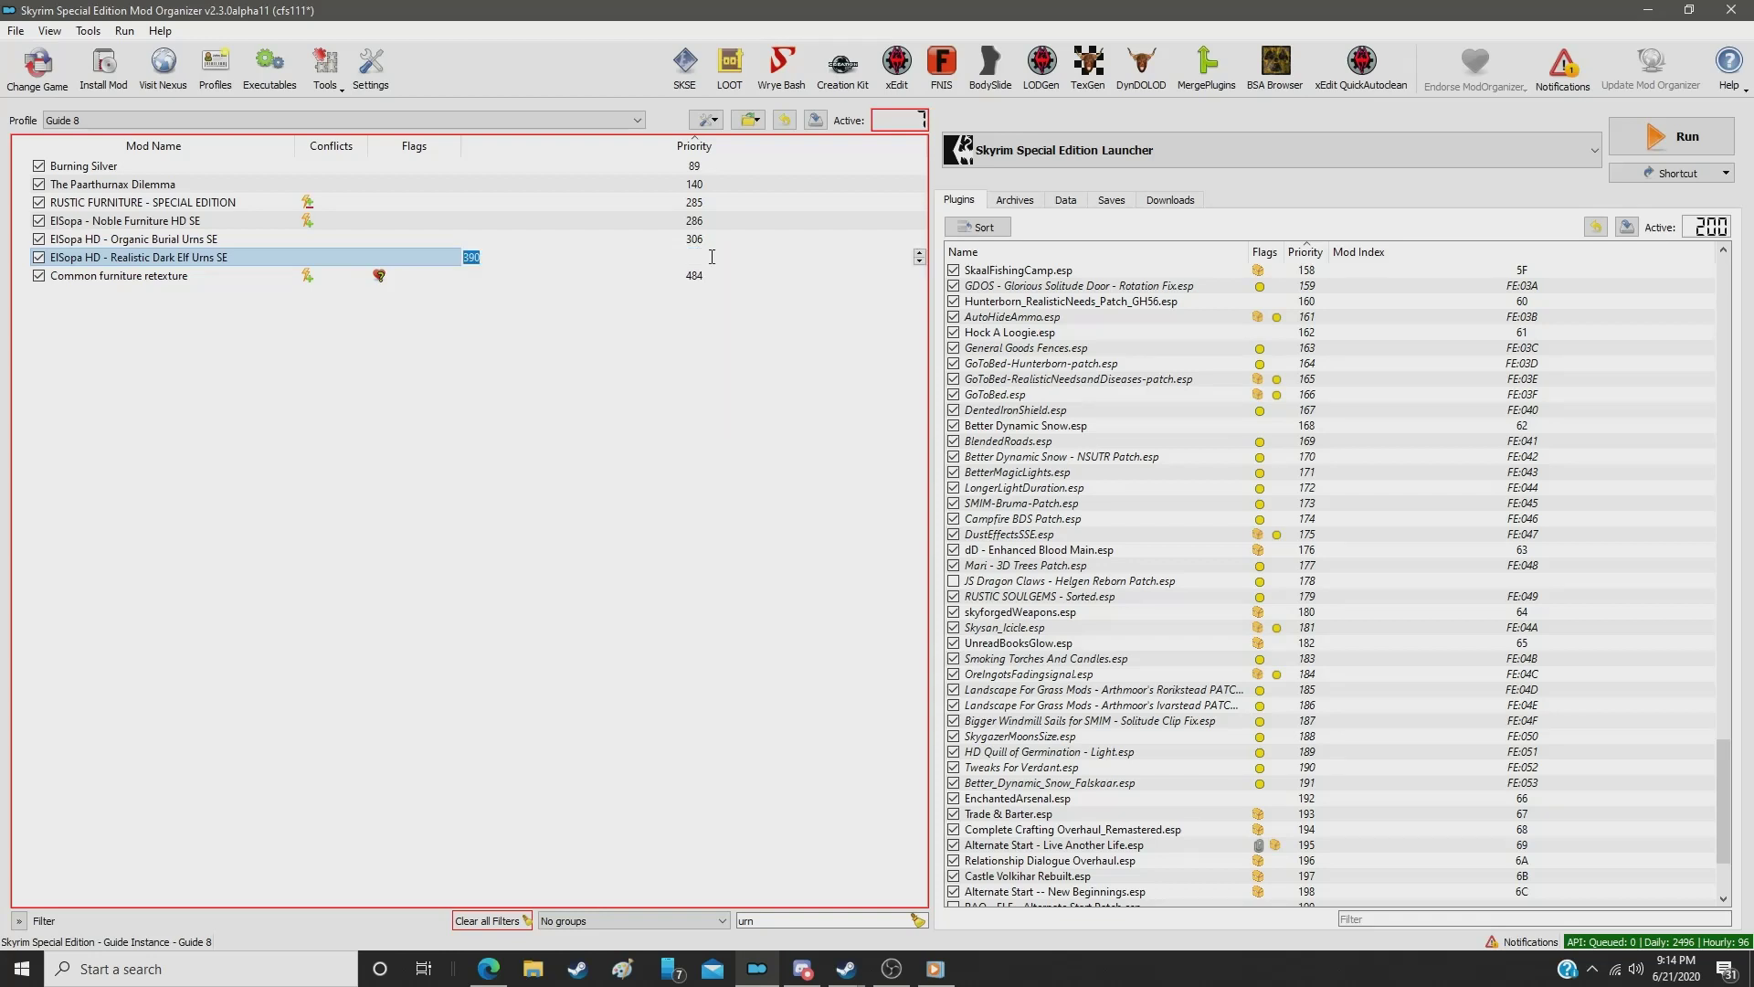
{"action": "type", "text": "311"}
{"action": "key", "text": "Return"}
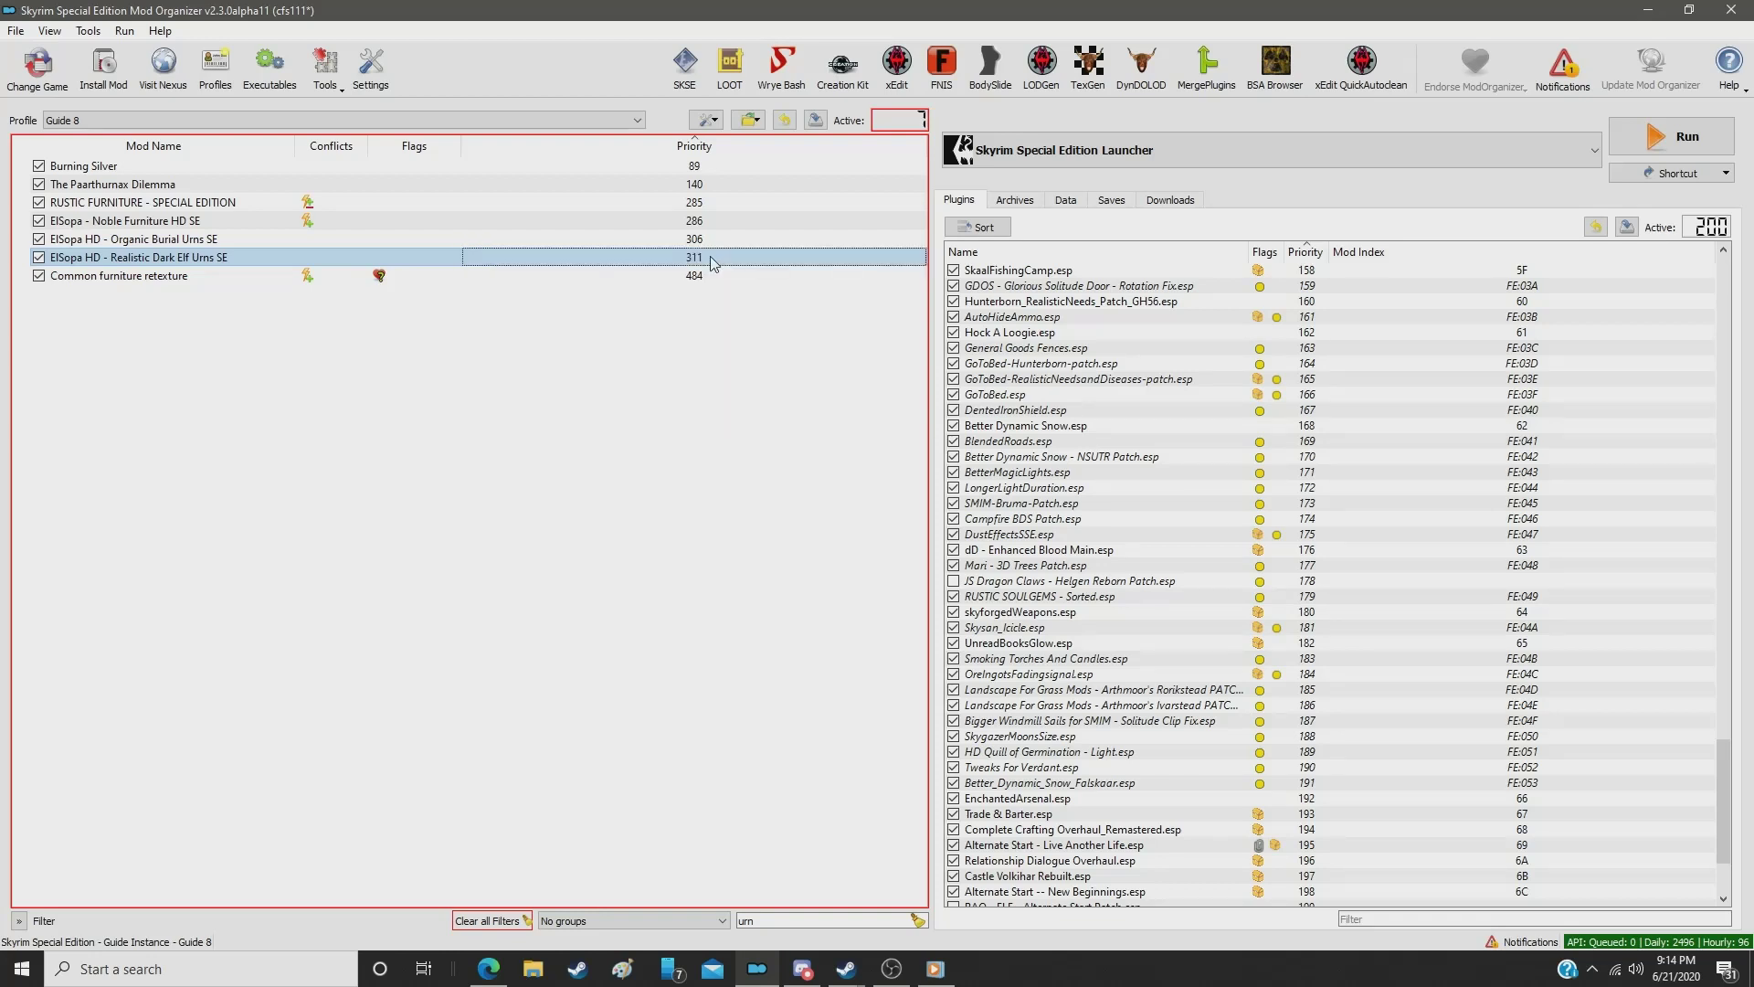
Step: Filter the mod list for "dumm" and set the priority of Glorious Dummies to 312
{"action": "left_click", "coordinate": [768, 921]}
{"action": "double_click", "coordinate": [767, 921]}
{"action": "type", "text": "dumm"}
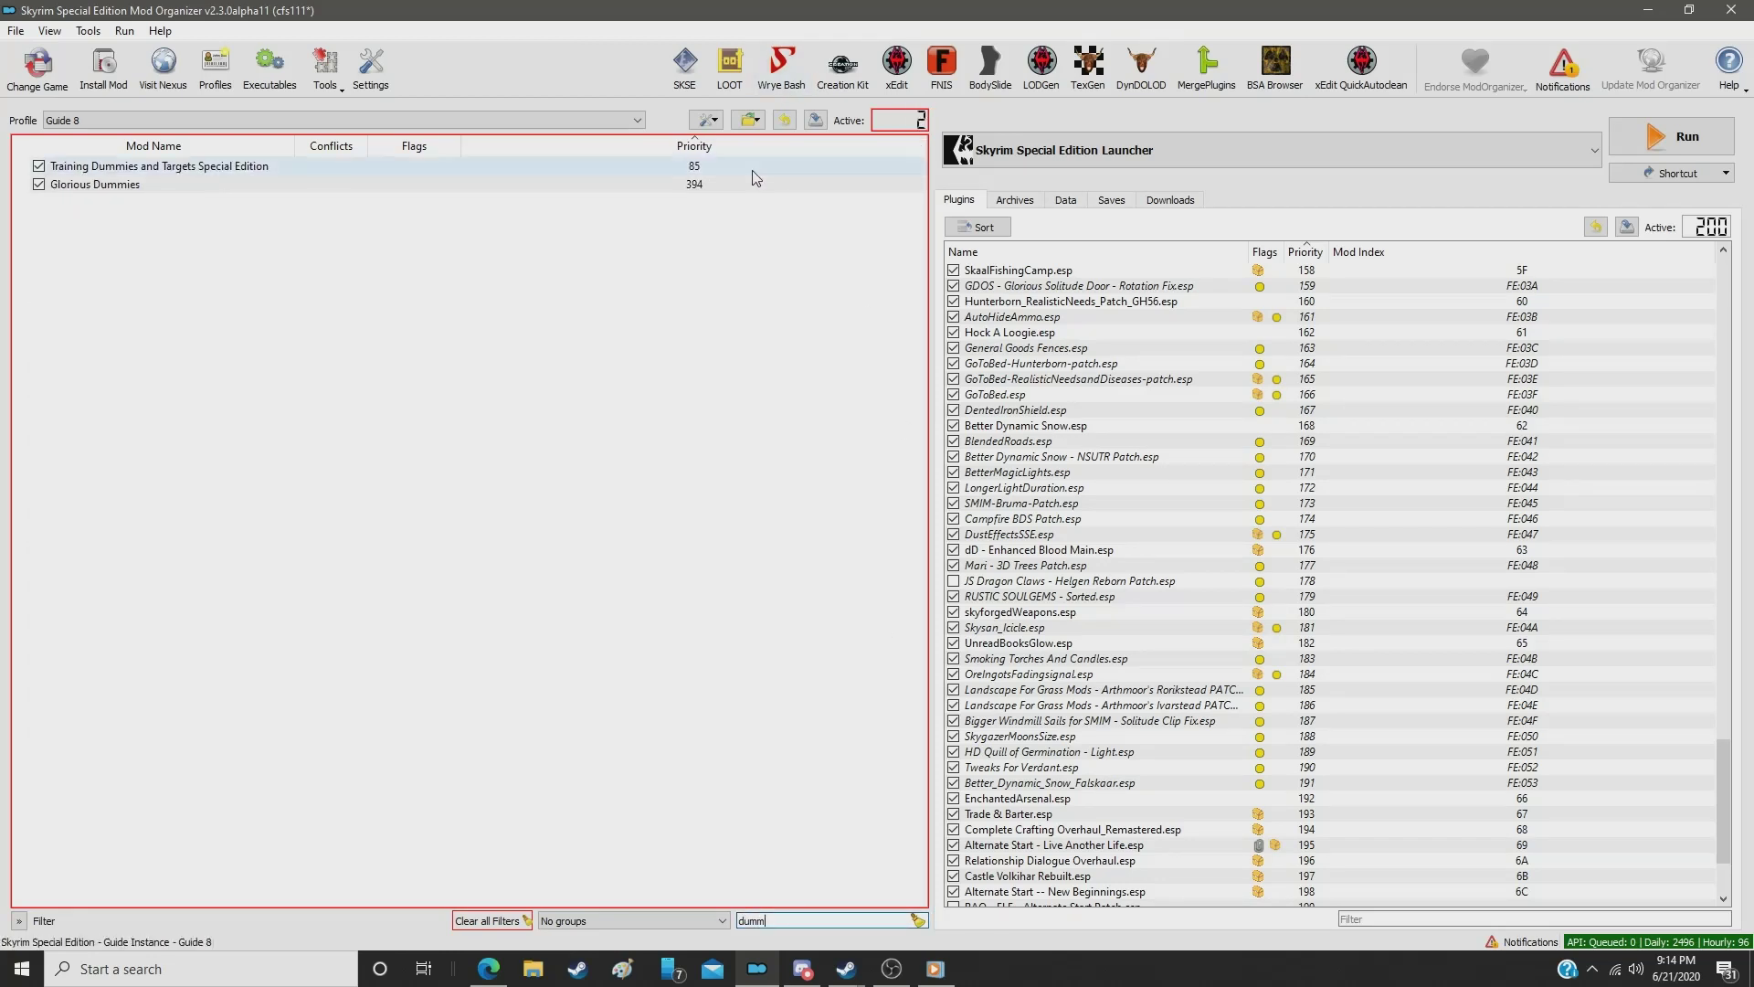
{"action": "left_click", "coordinate": [692, 188]}
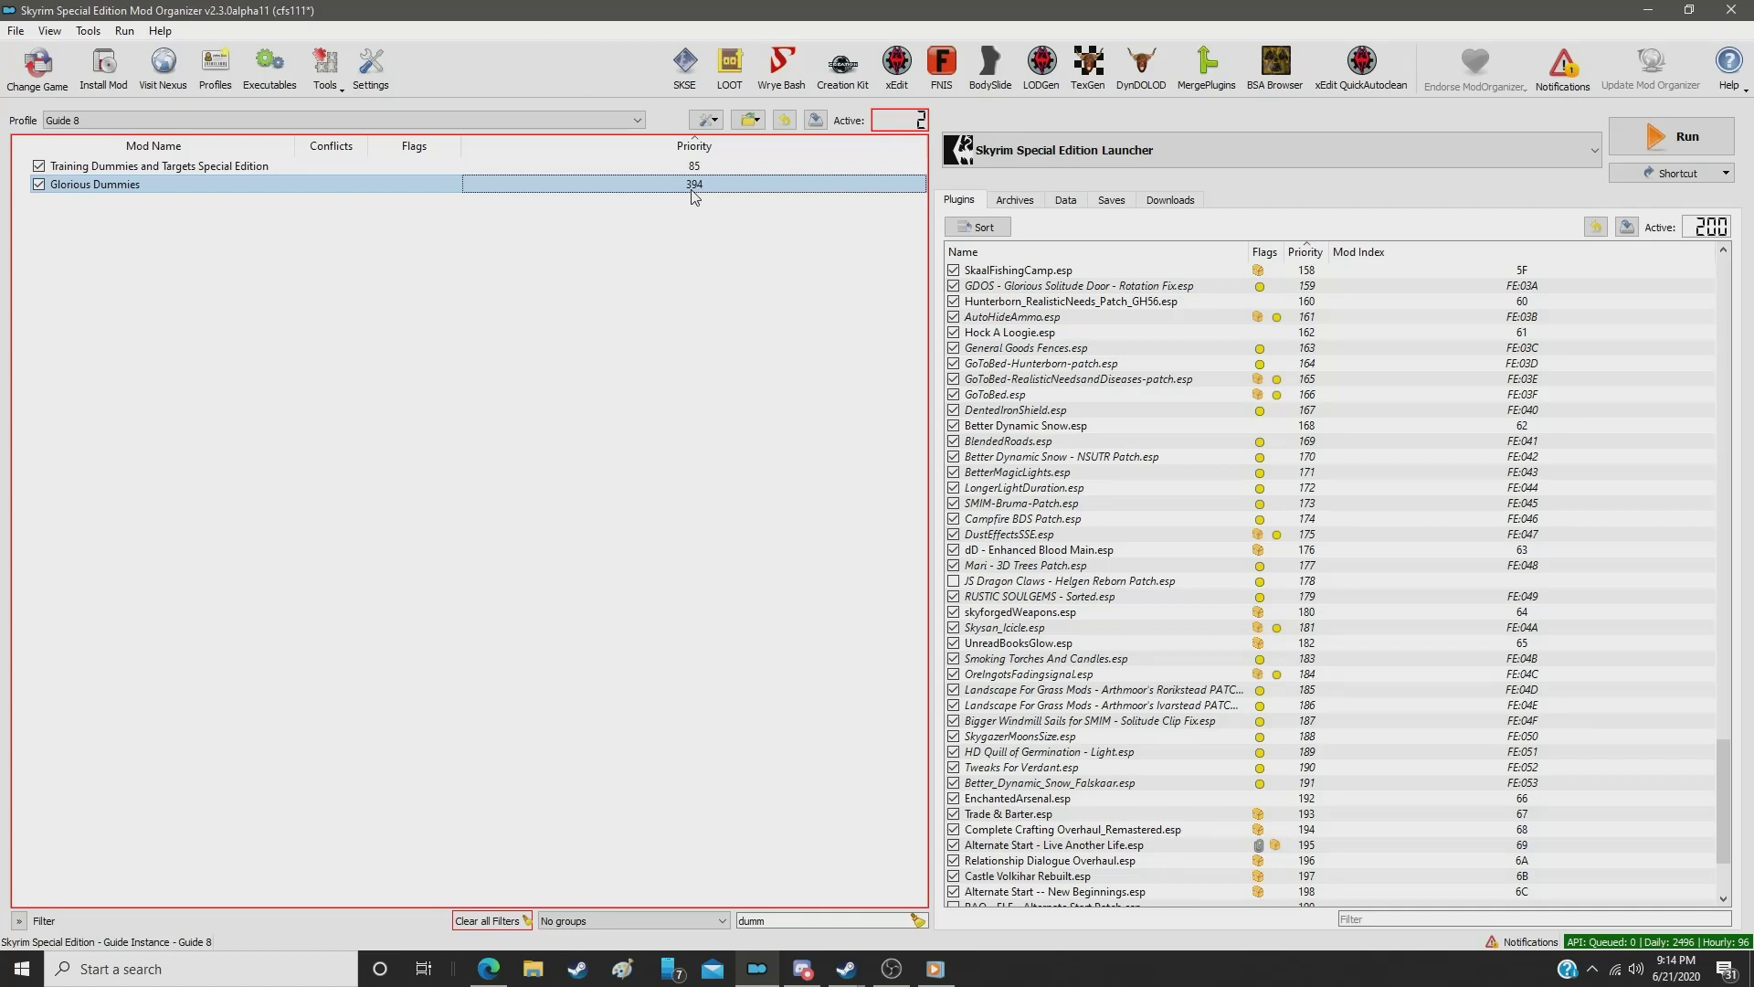
{"action": "left_click", "coordinate": [694, 189]}
{"action": "type", "text": "312"}
{"action": "key", "text": "Return"}
Step: Filter the mod list for "bucket" and set the priority of Buckets SE to 313
{"action": "double_click", "coordinate": [777, 914]}
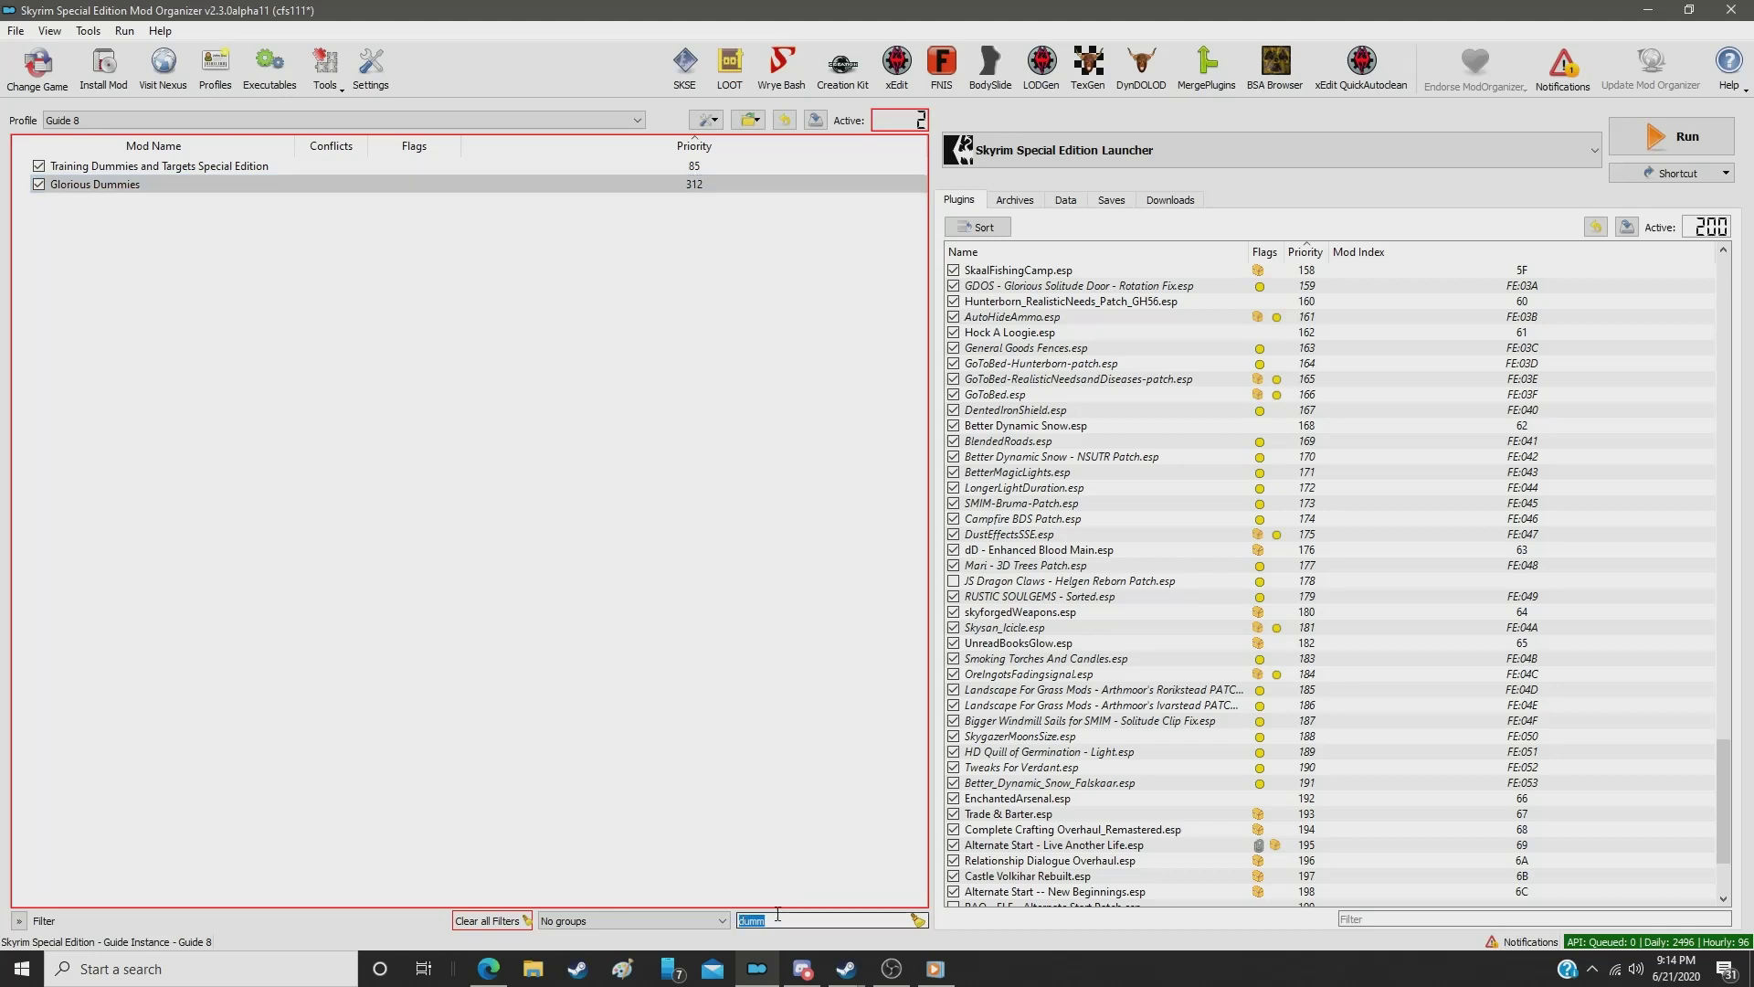
{"action": "type", "text": "bucke"}
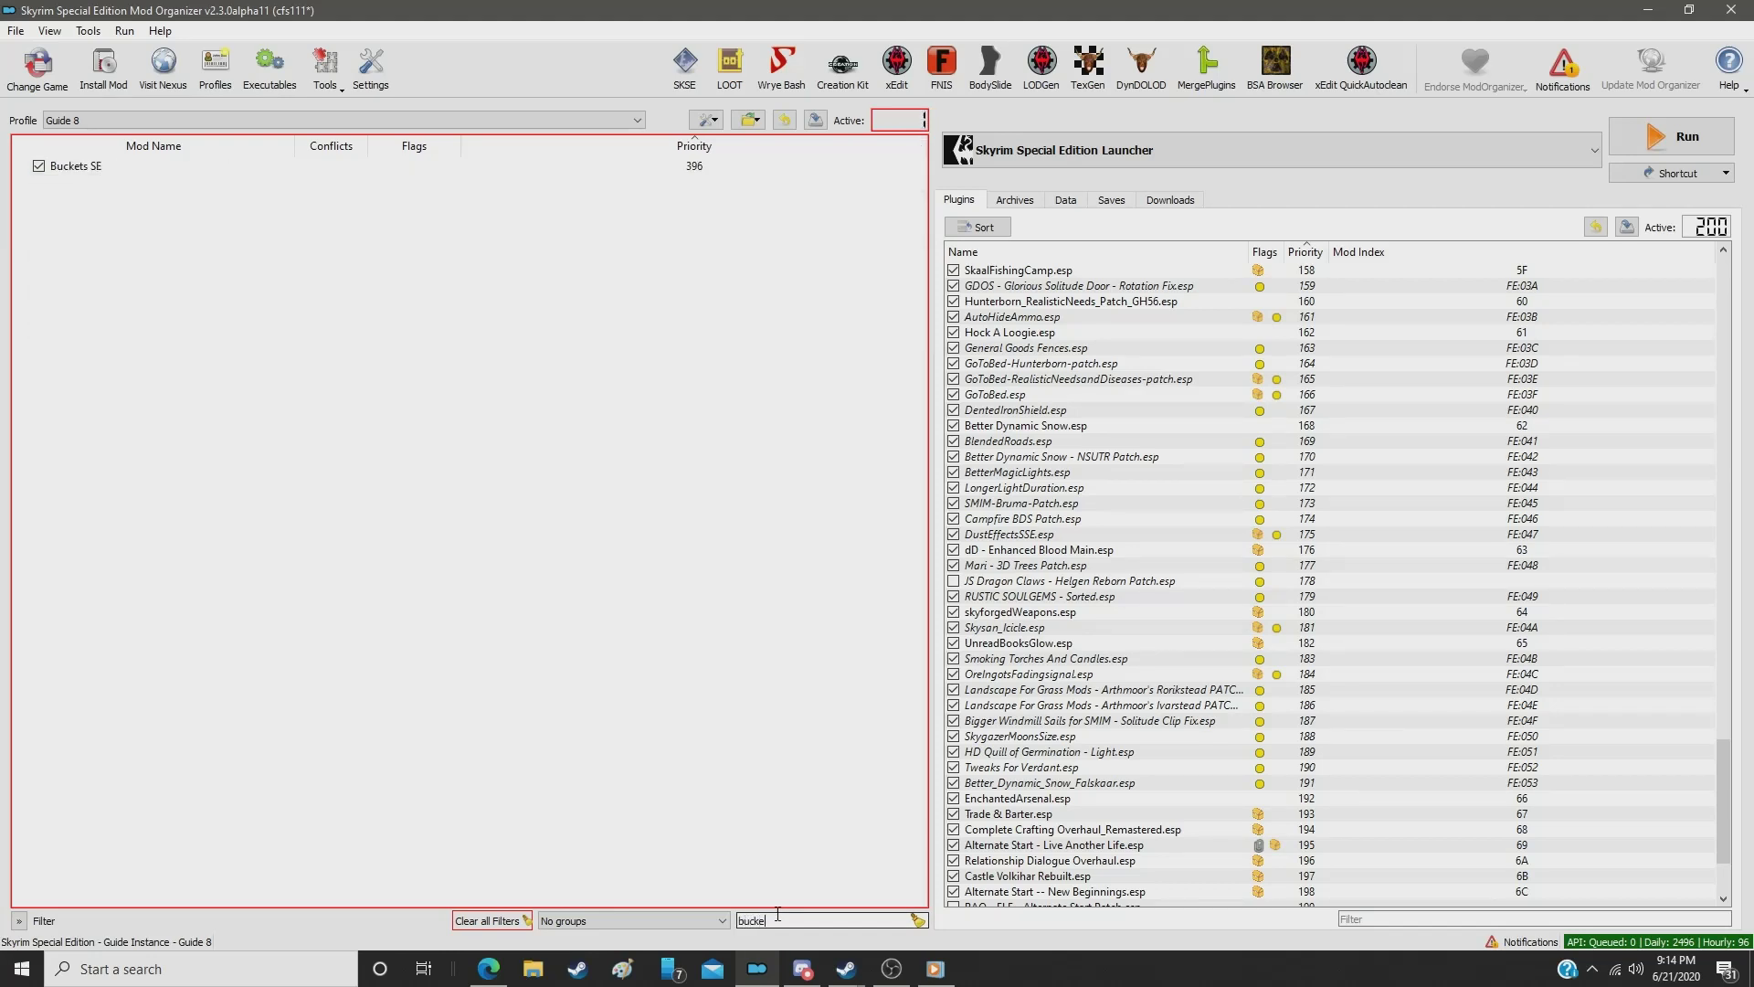
{"action": "type", "text": "t"}
{"action": "left_click", "coordinate": [694, 170]}
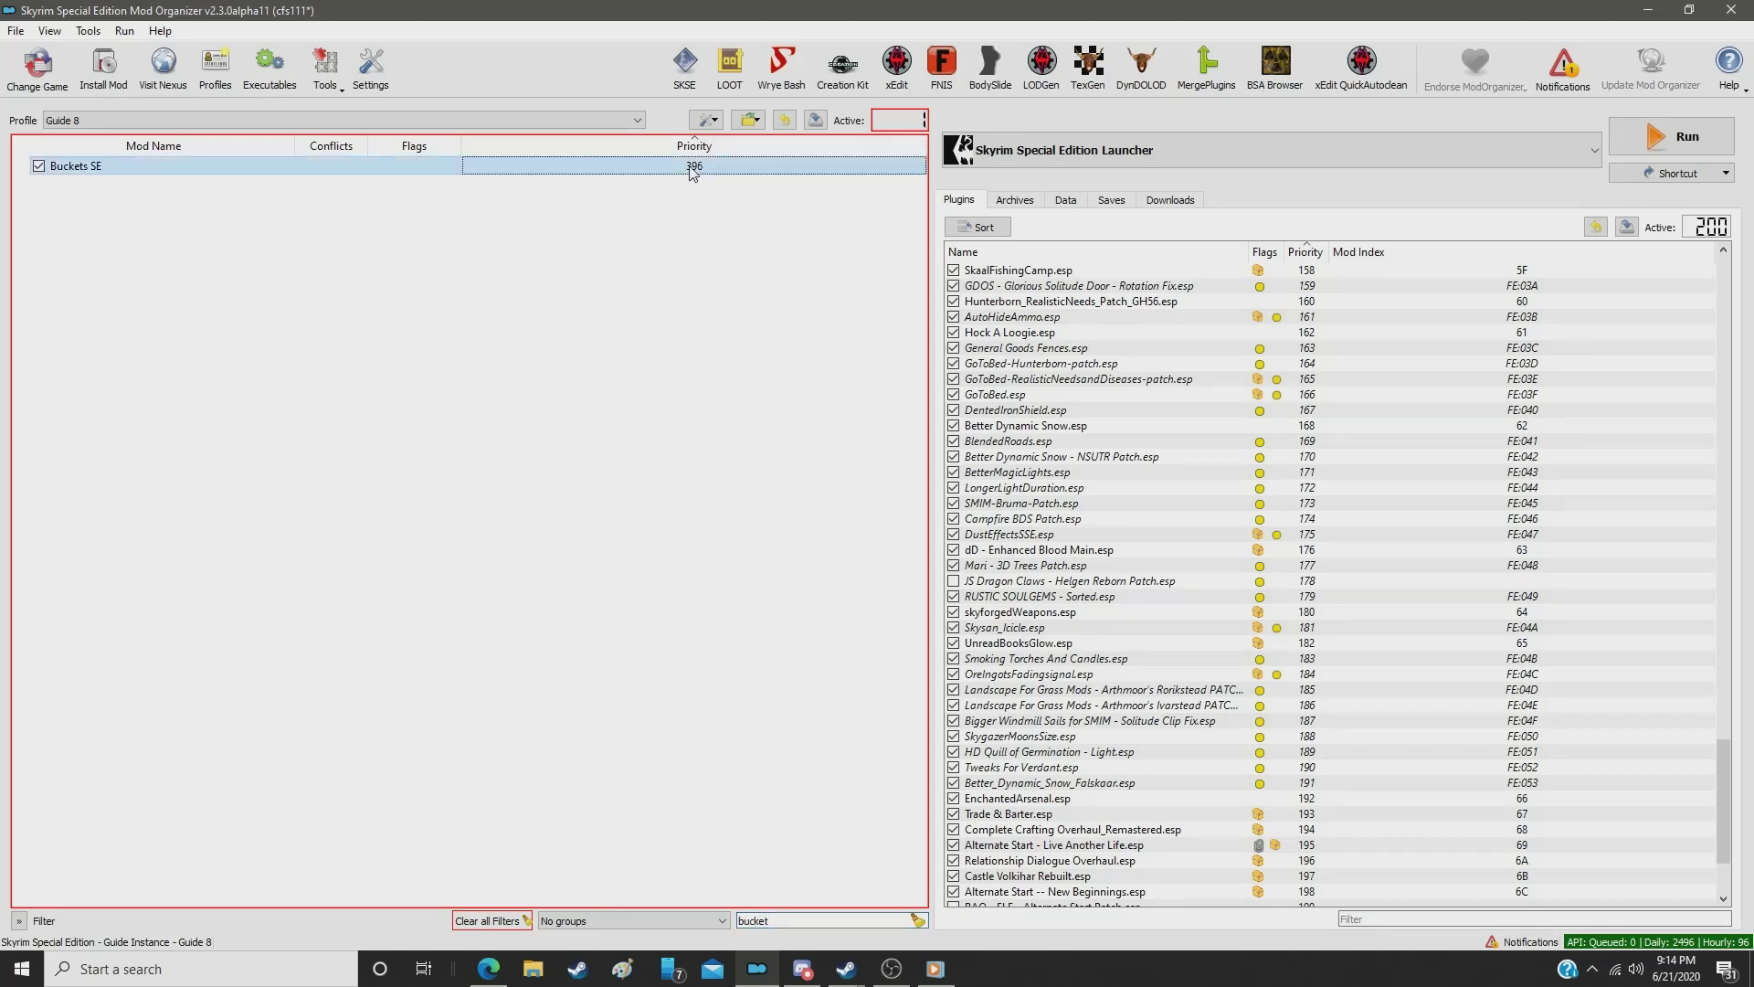
{"action": "type", "text": "313"}
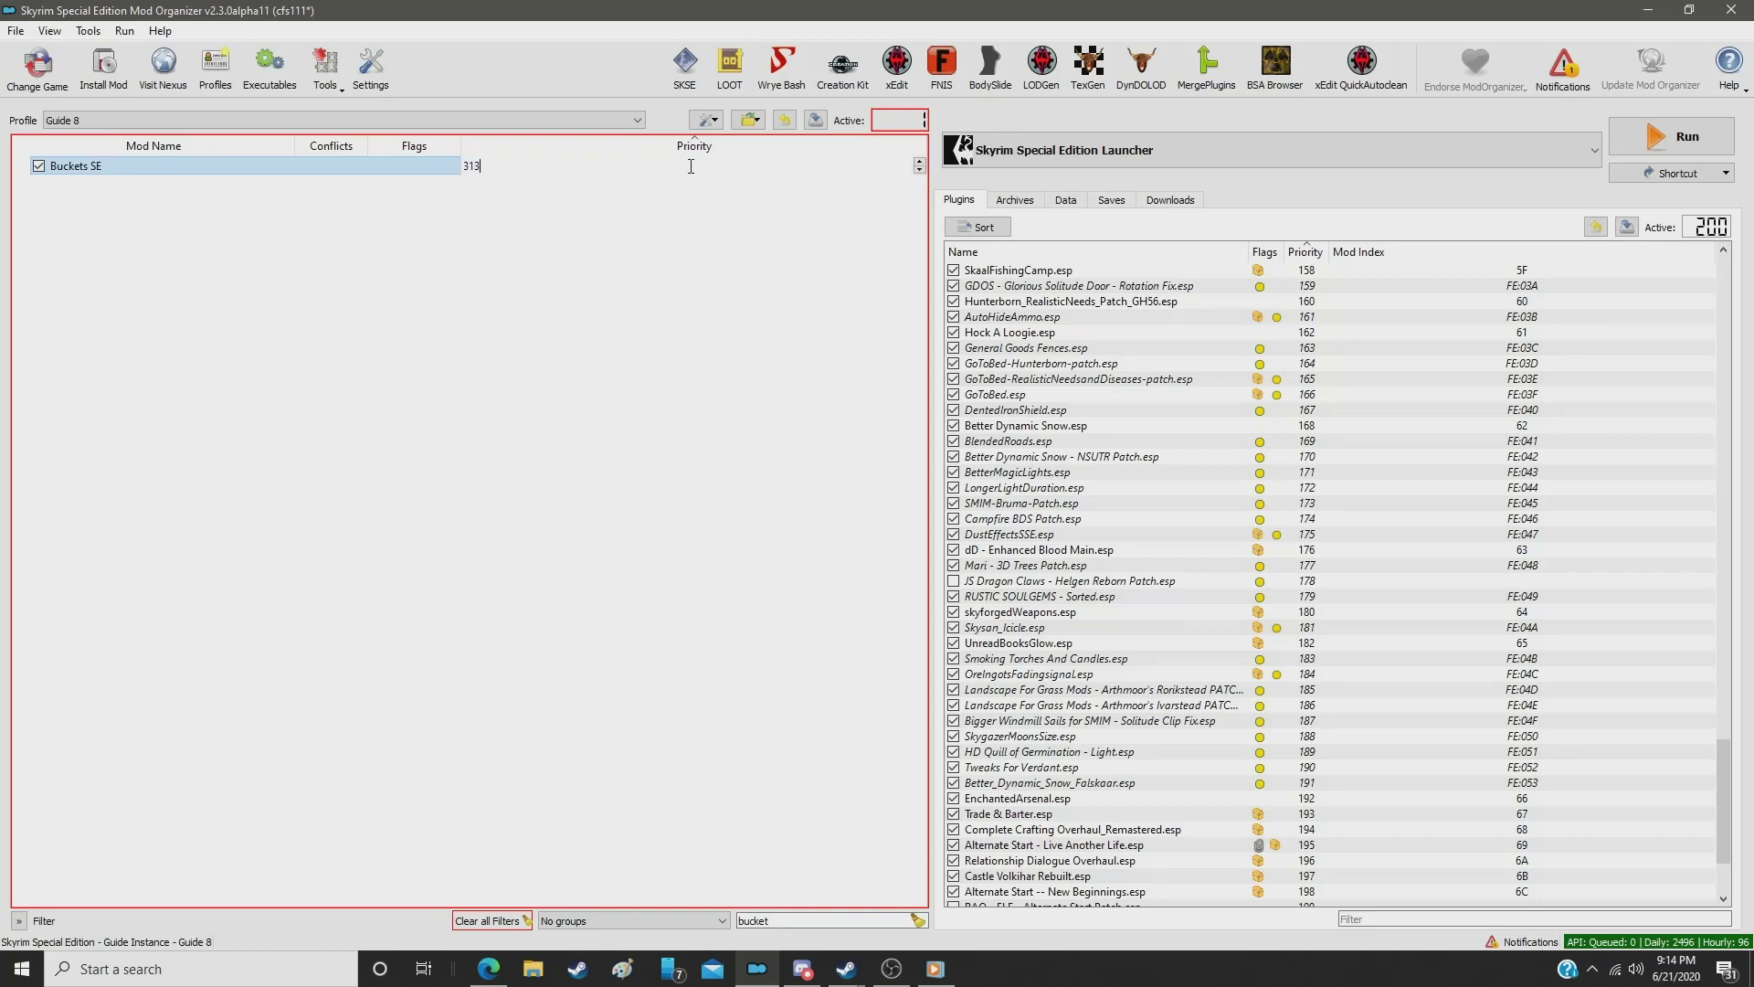
{"action": "key", "text": "Return"}
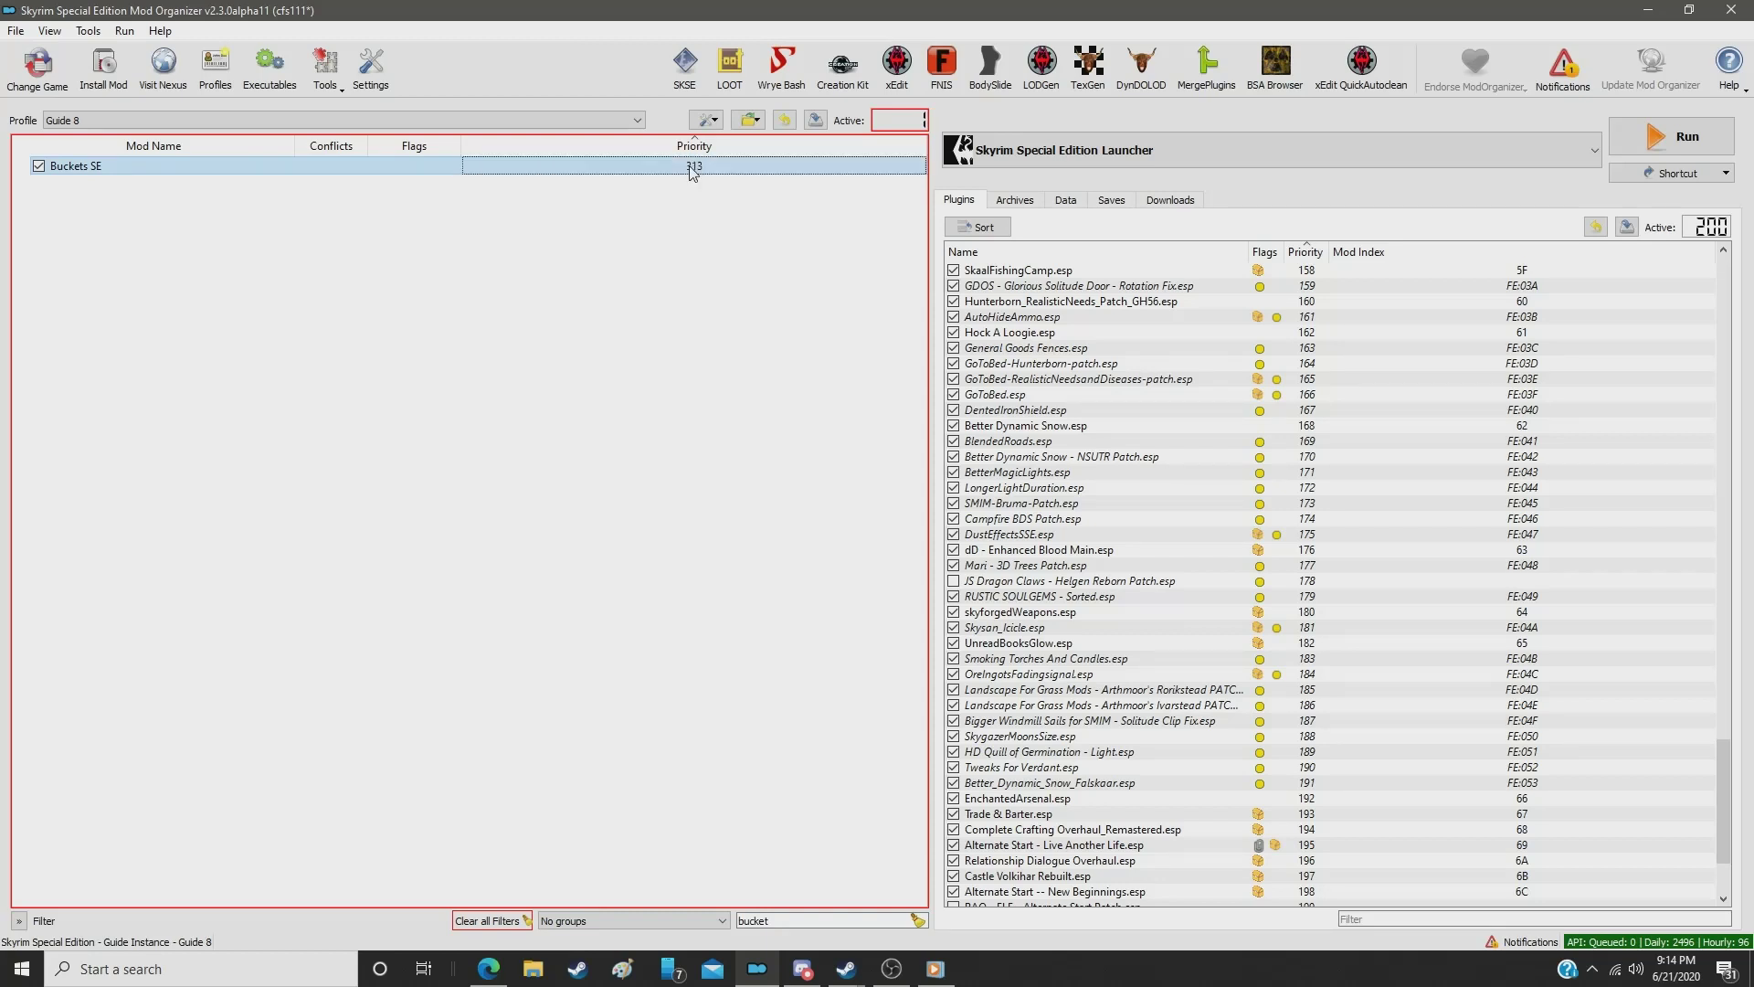
Step: Filter the mod list for "fire" and set the priority of the UHD Firewood mod to 314
{"action": "double_click", "coordinate": [784, 918]}
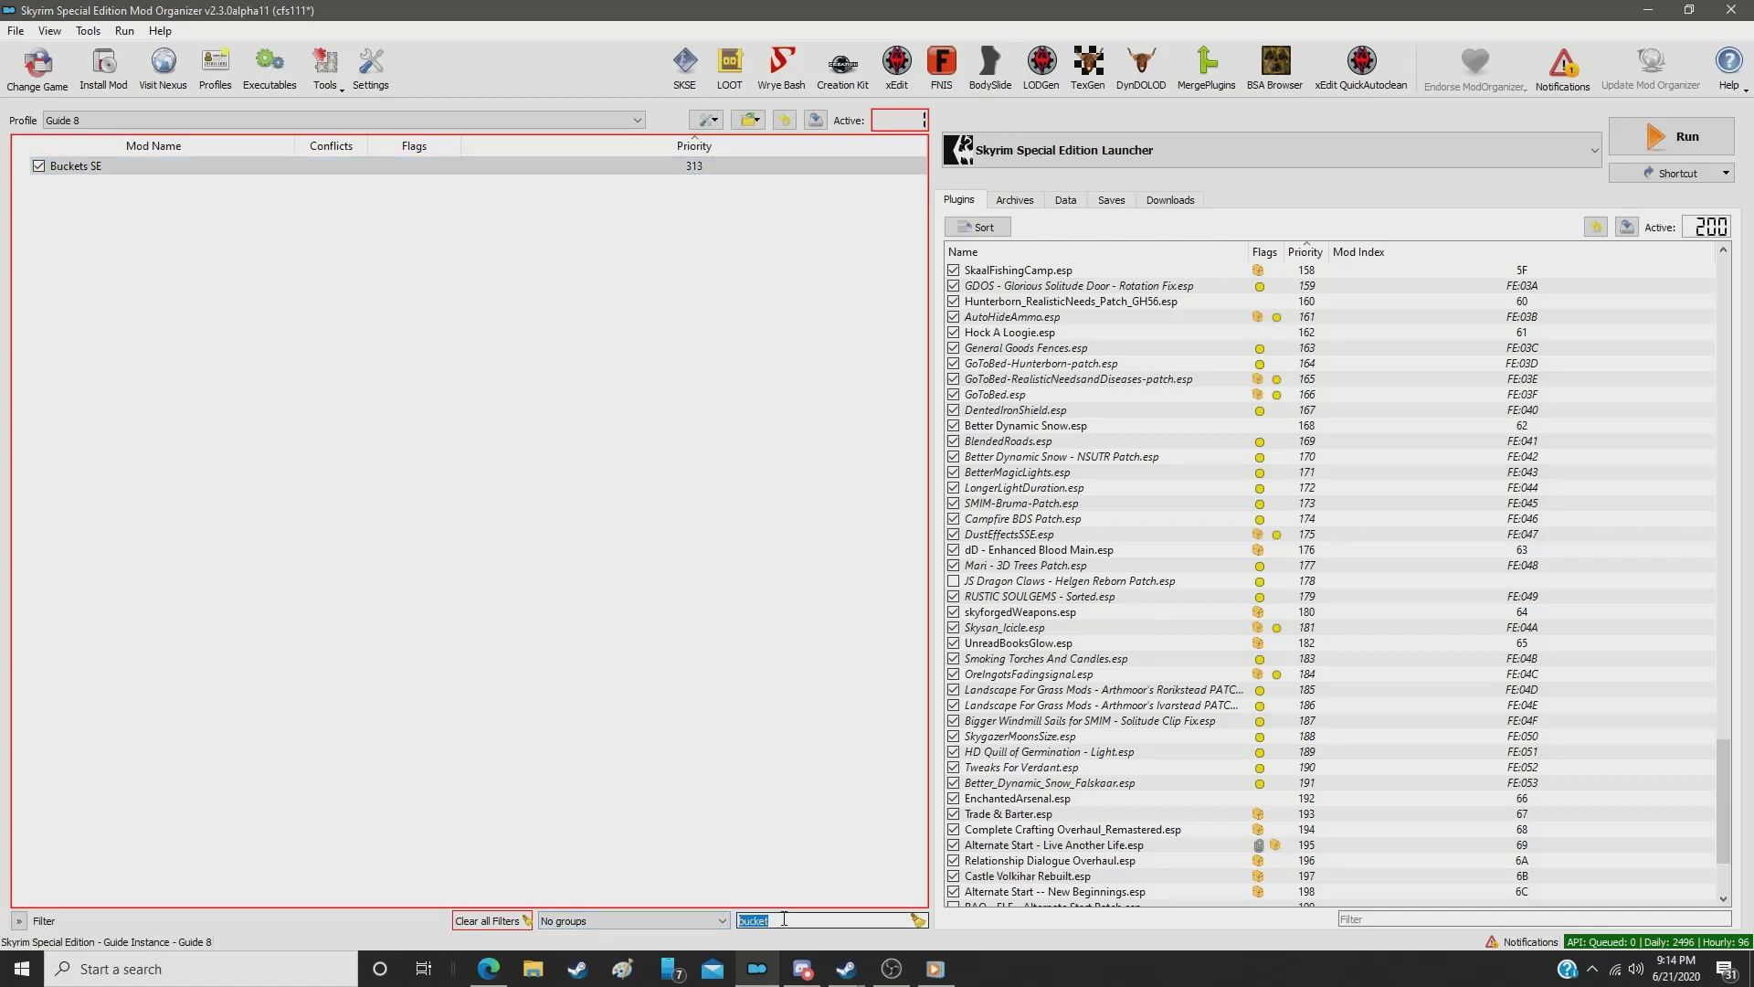
{"action": "type", "text": "fire"}
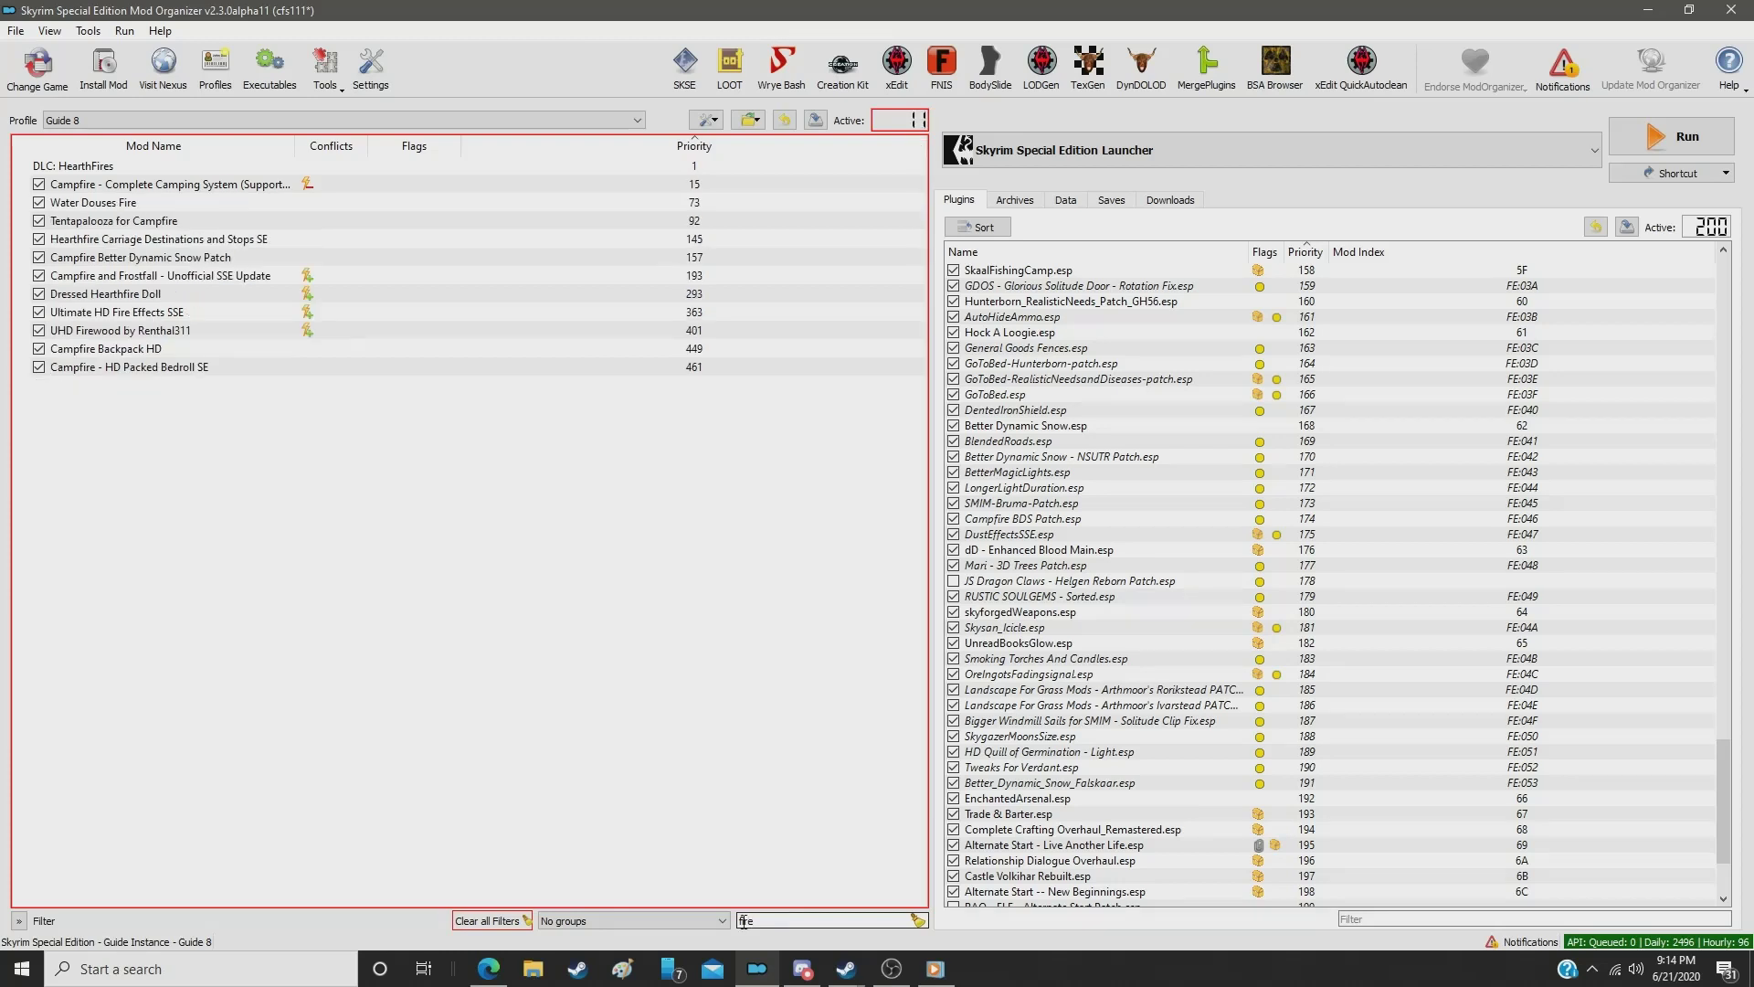
{"action": "left_click", "coordinate": [686, 334]}
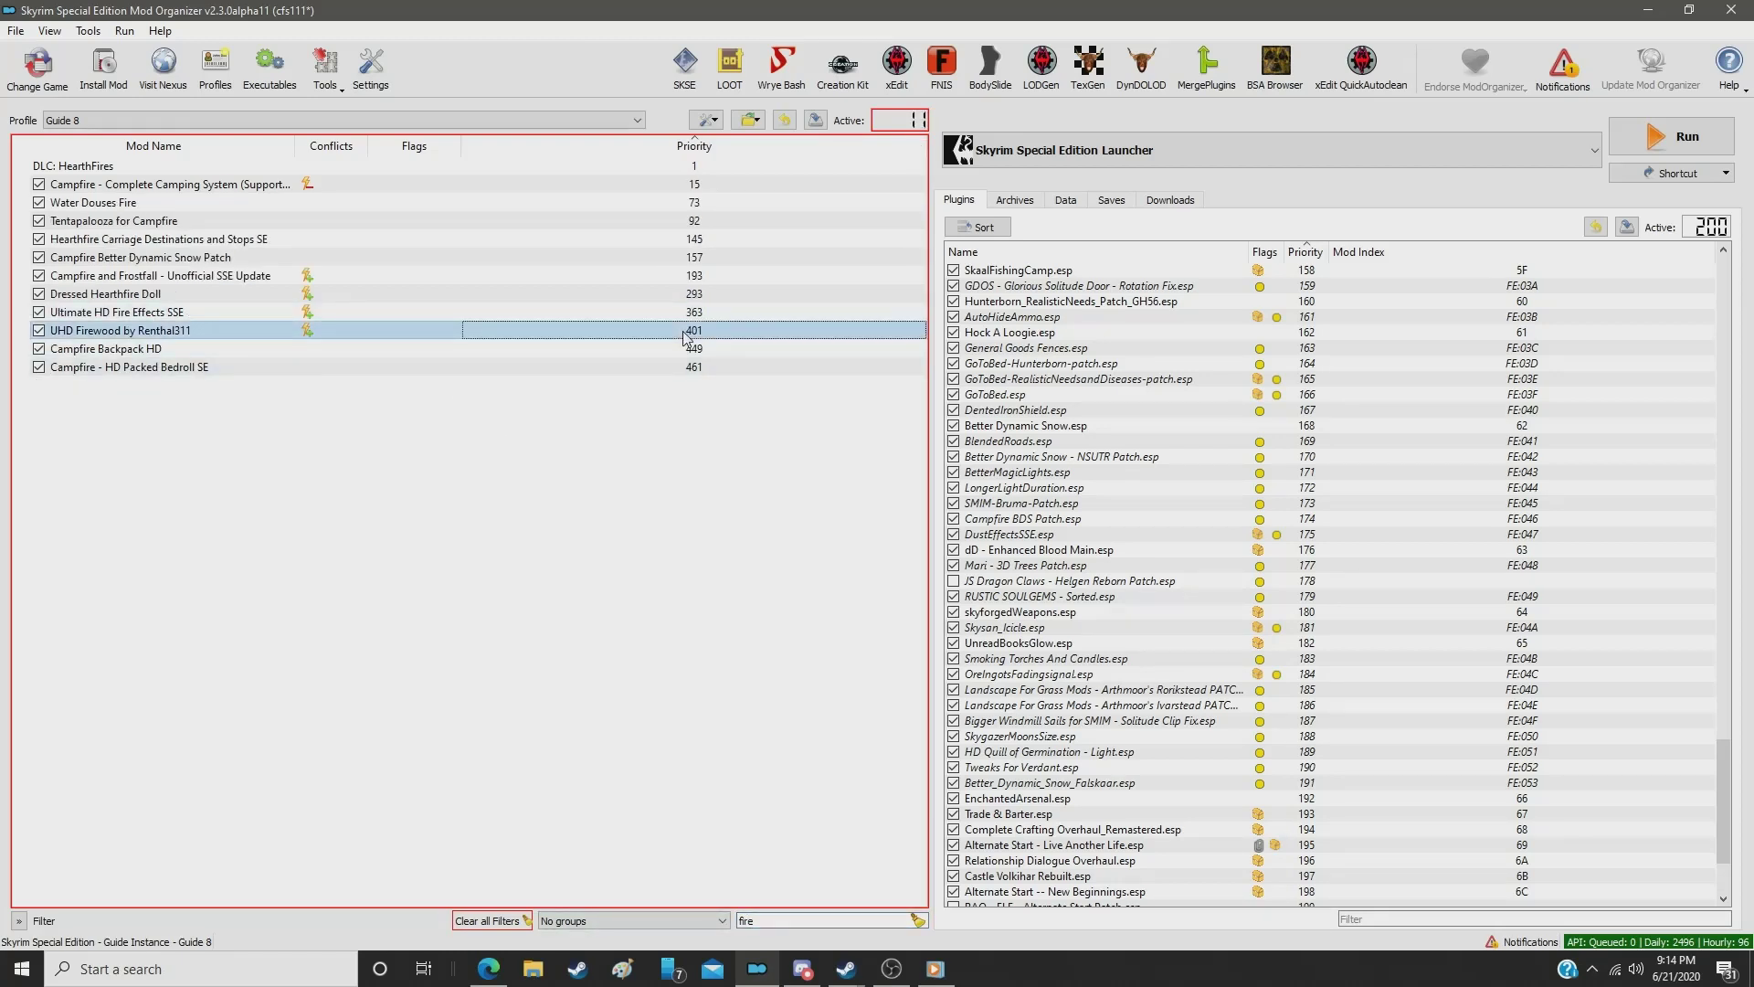
{"action": "left_click", "coordinate": [684, 333]}
{"action": "type", "text": "314"}
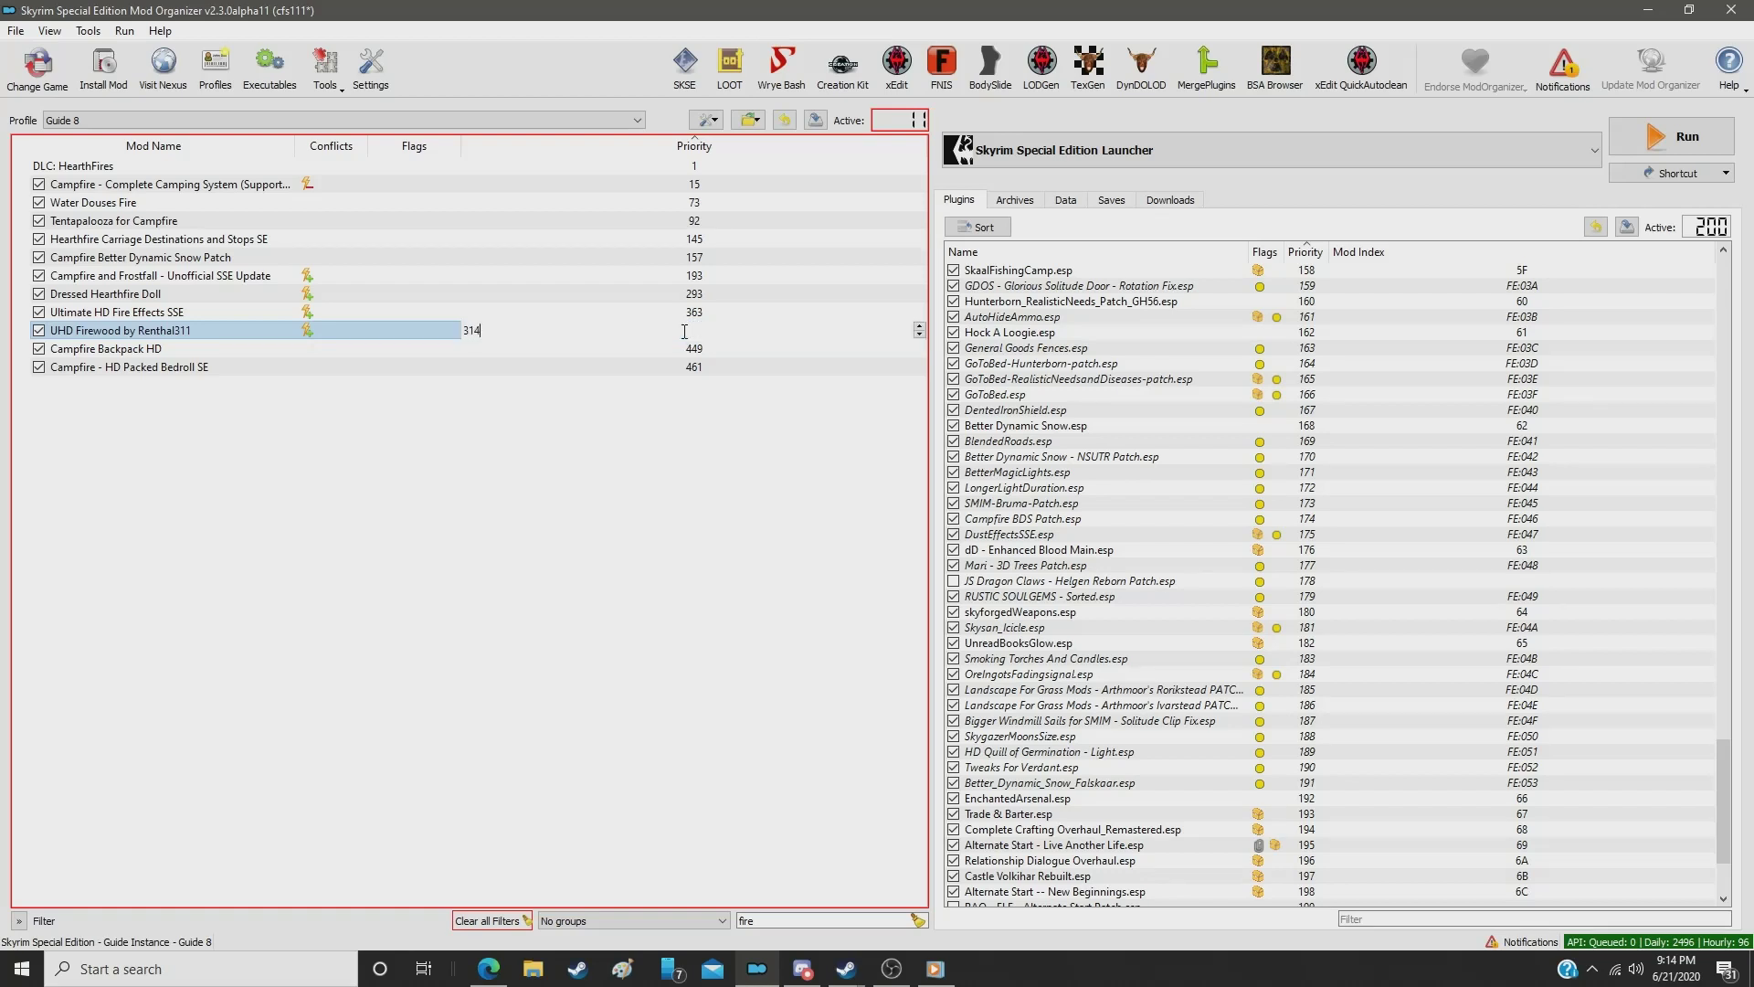
{"action": "key", "text": "Return"}
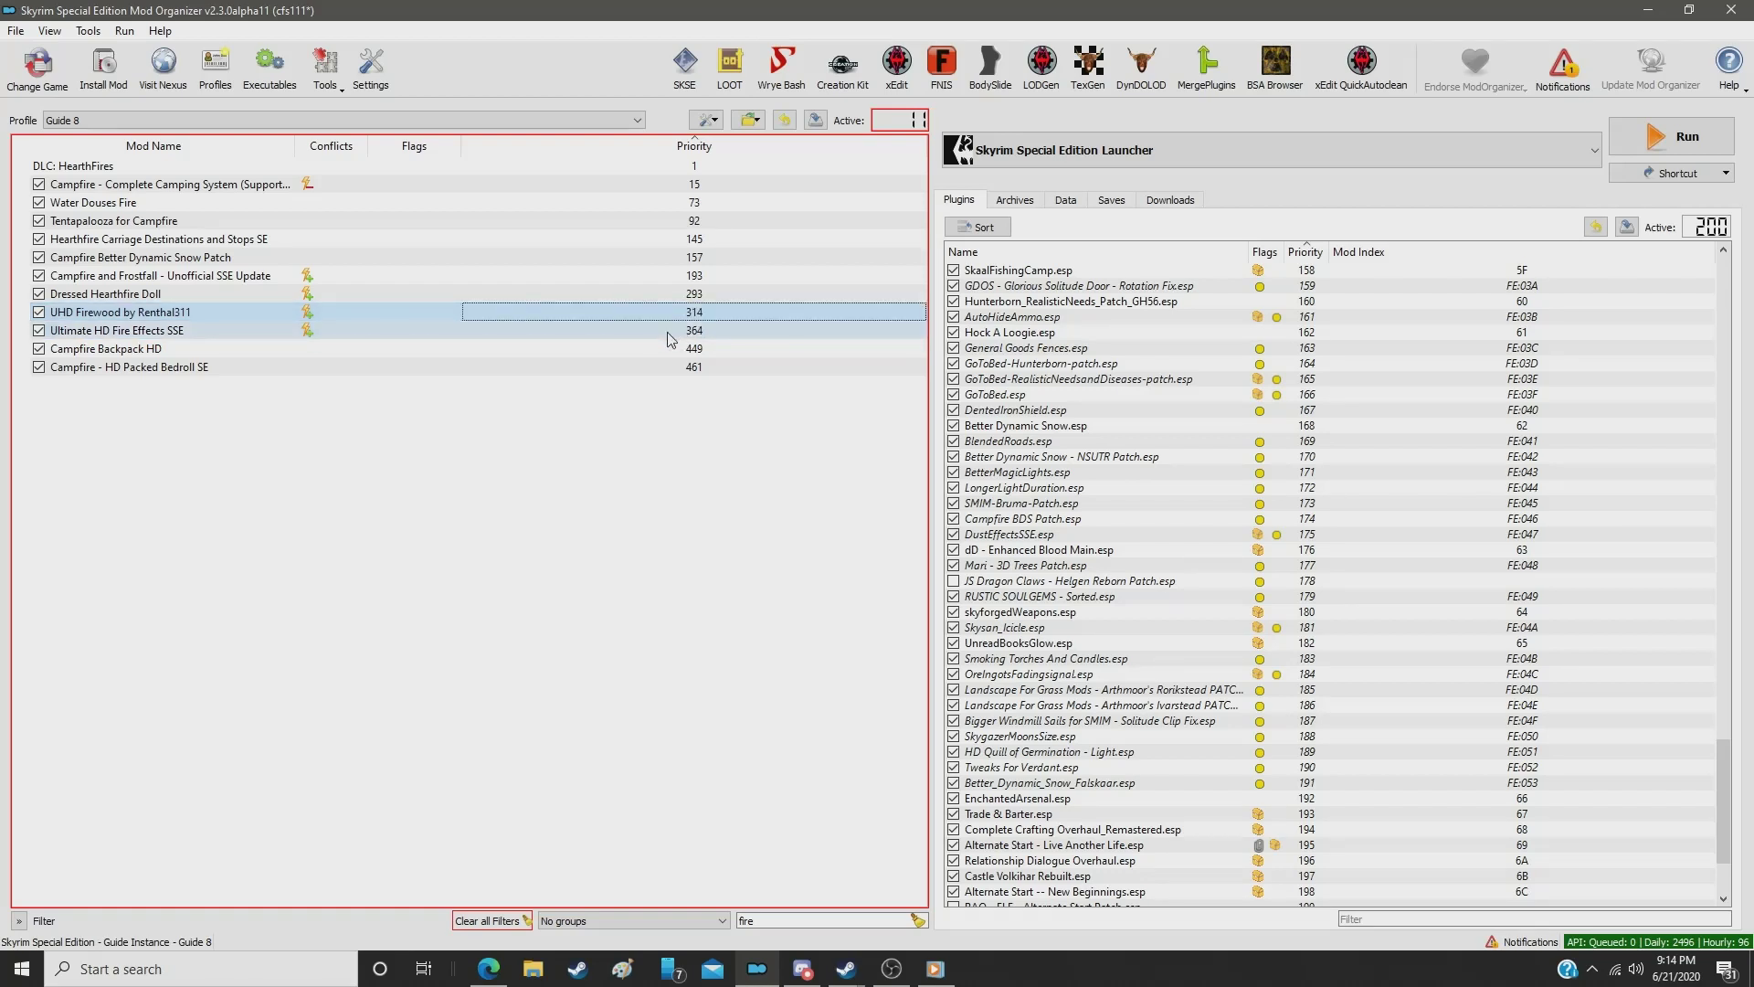
Step: Filter the mod list for "icho" and set the priority of Dwemer Ichor Barrel 2K to 315
{"action": "double_click", "coordinate": [804, 922]}
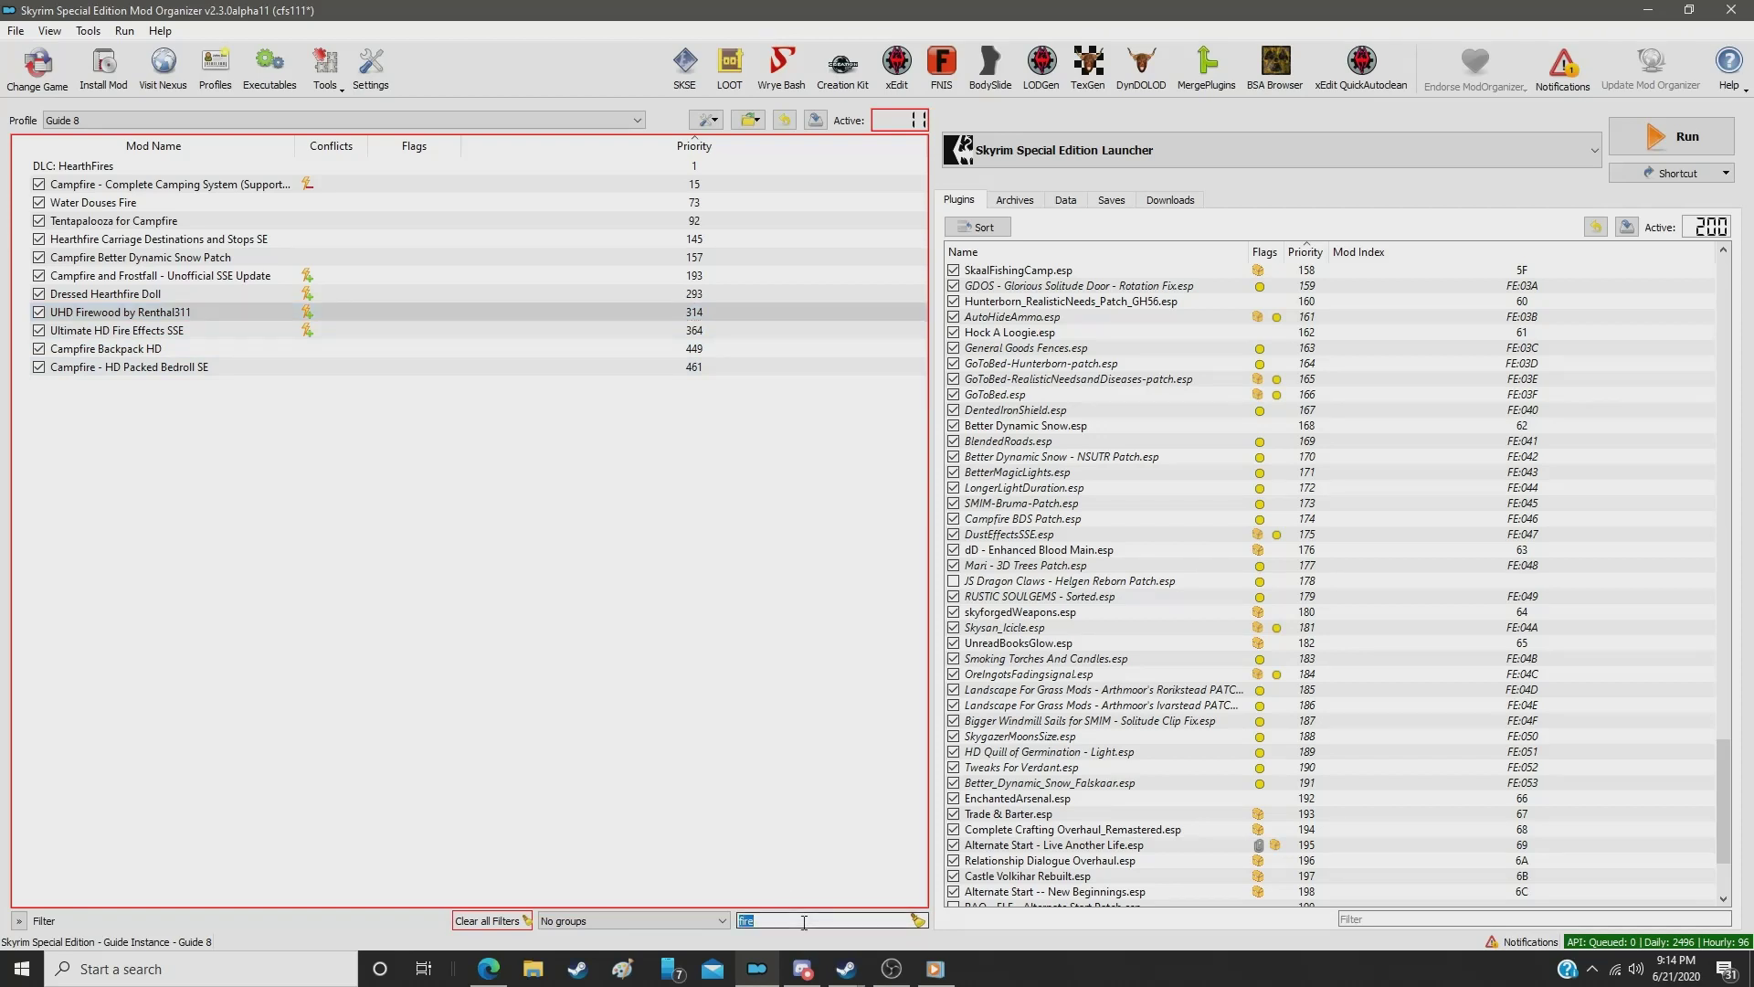
{"action": "type", "text": "icho"}
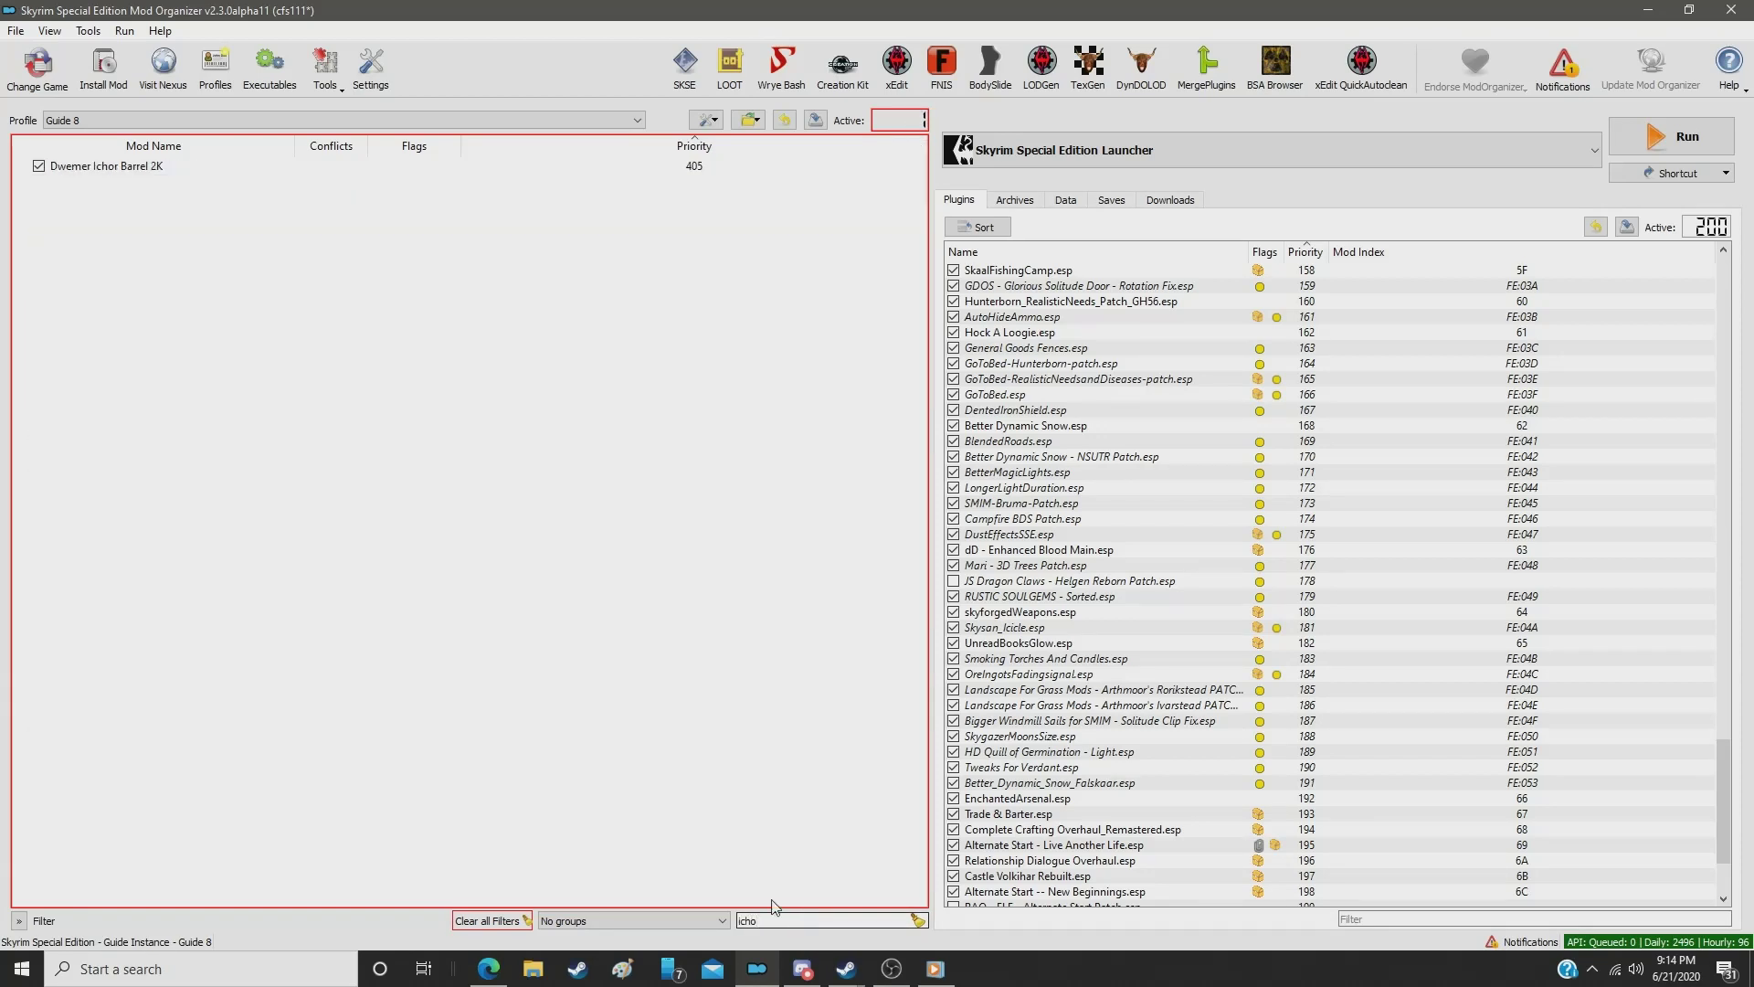
{"action": "left_click", "coordinate": [682, 166]}
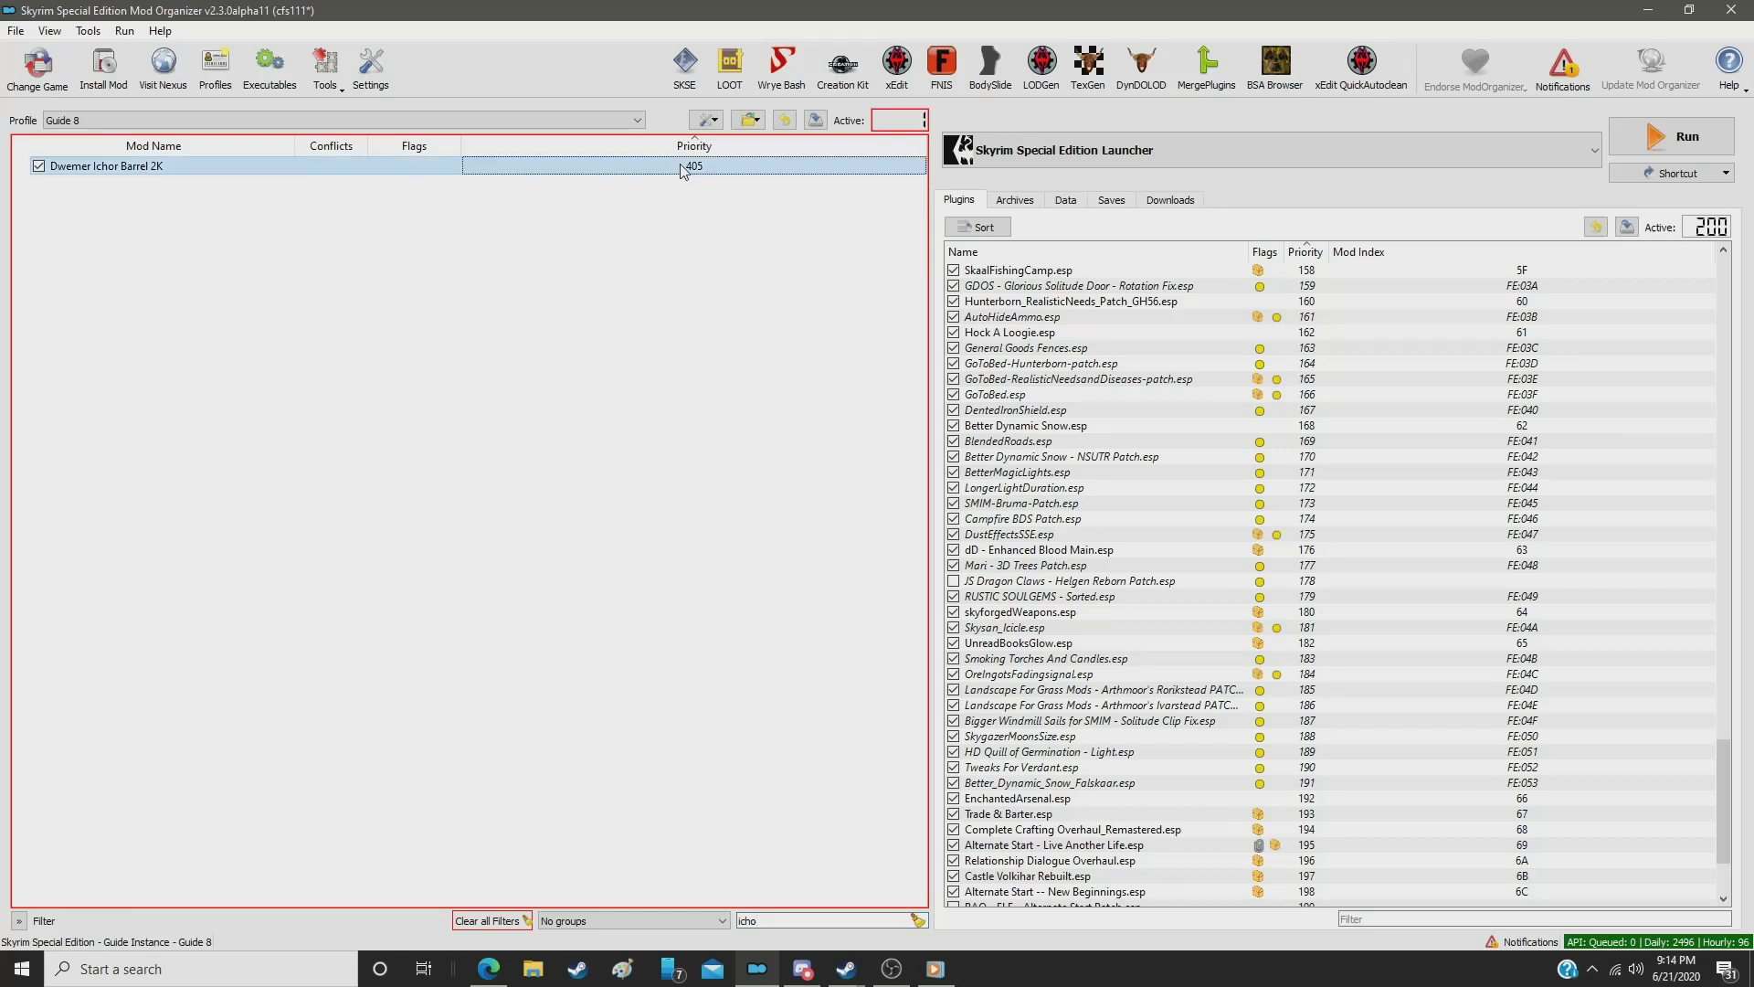
{"action": "double_click", "coordinate": [681, 166]}
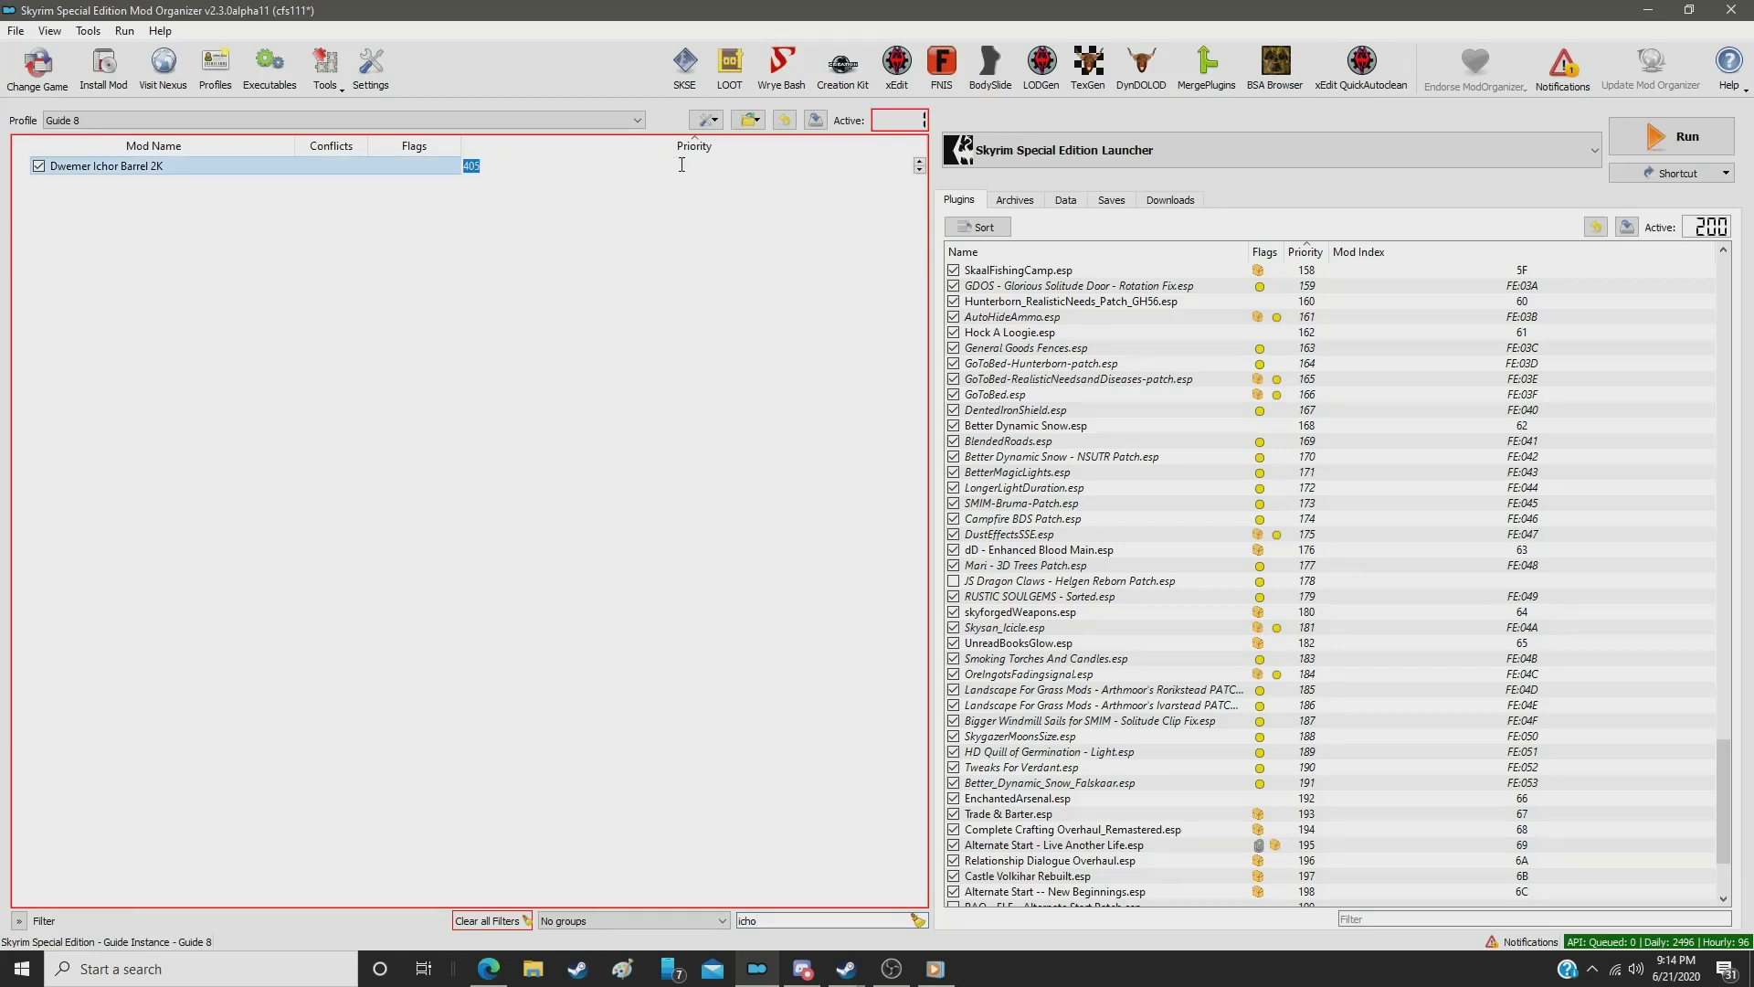
{"action": "type", "text": "315"}
{"action": "key", "text": "Return"}
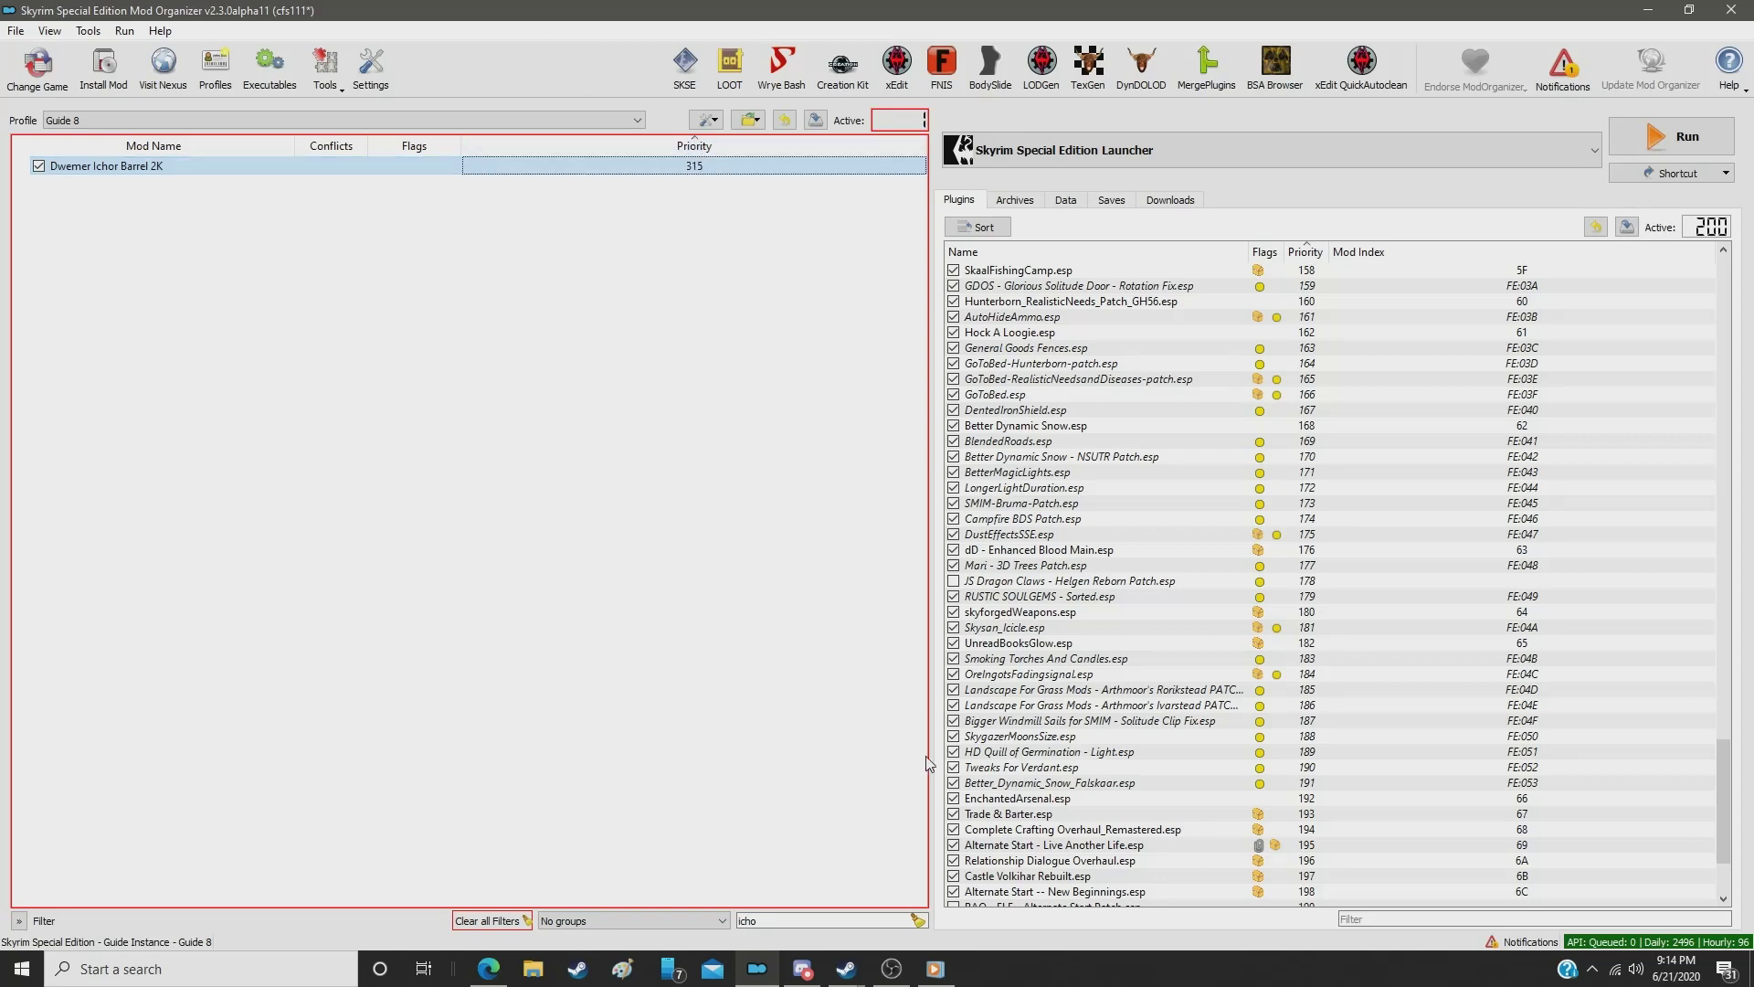
Step: Filter the mod list for "topo" and set the priority of Immersive Topographic War Map to 316
{"action": "double_click", "coordinate": [821, 921]}
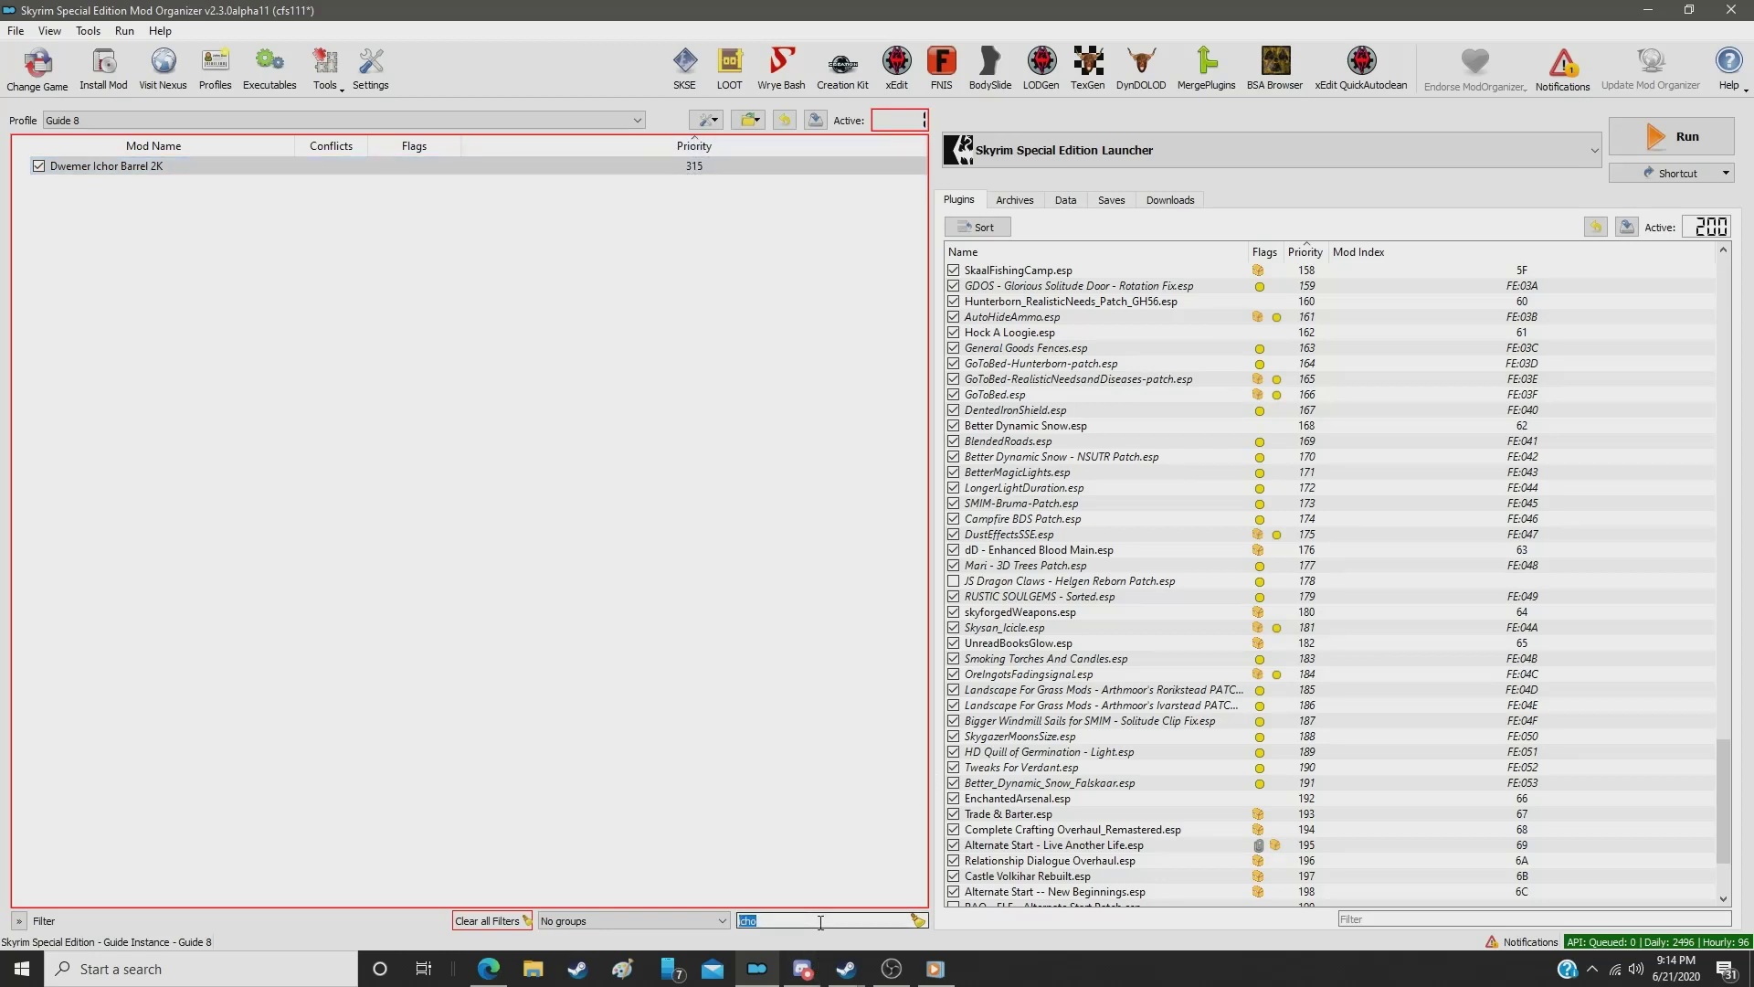
{"action": "type", "text": "topo"}
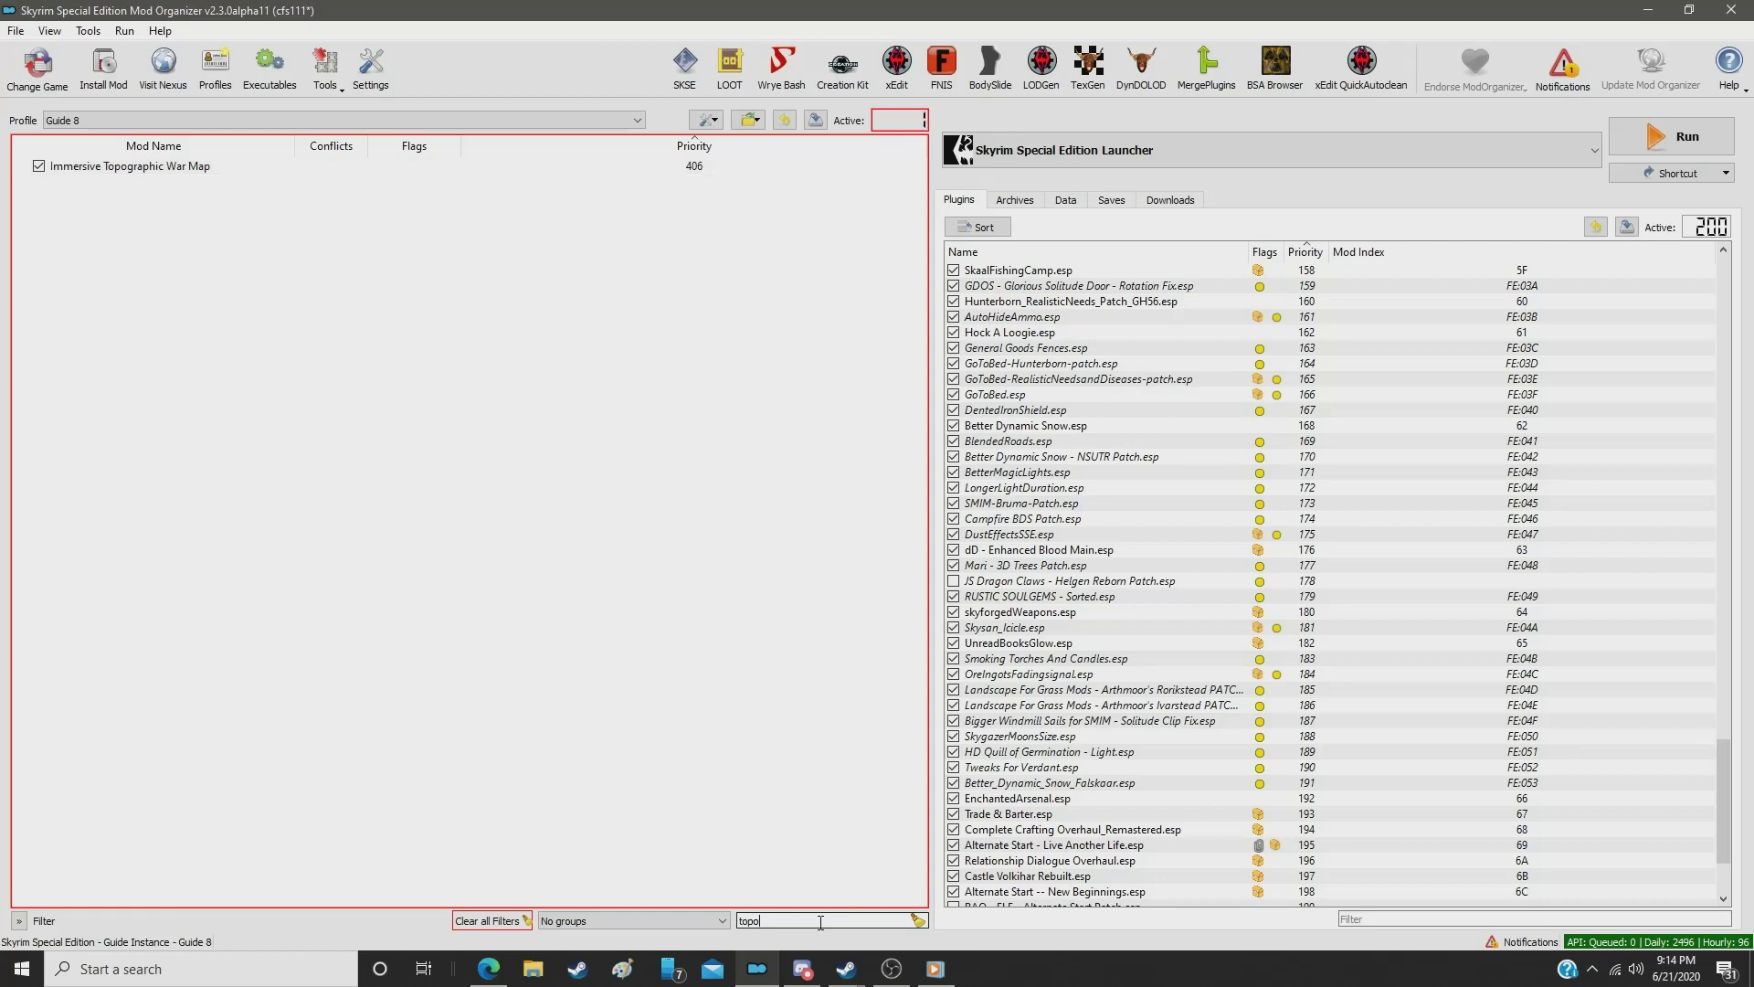
{"action": "left_click", "coordinate": [699, 166]}
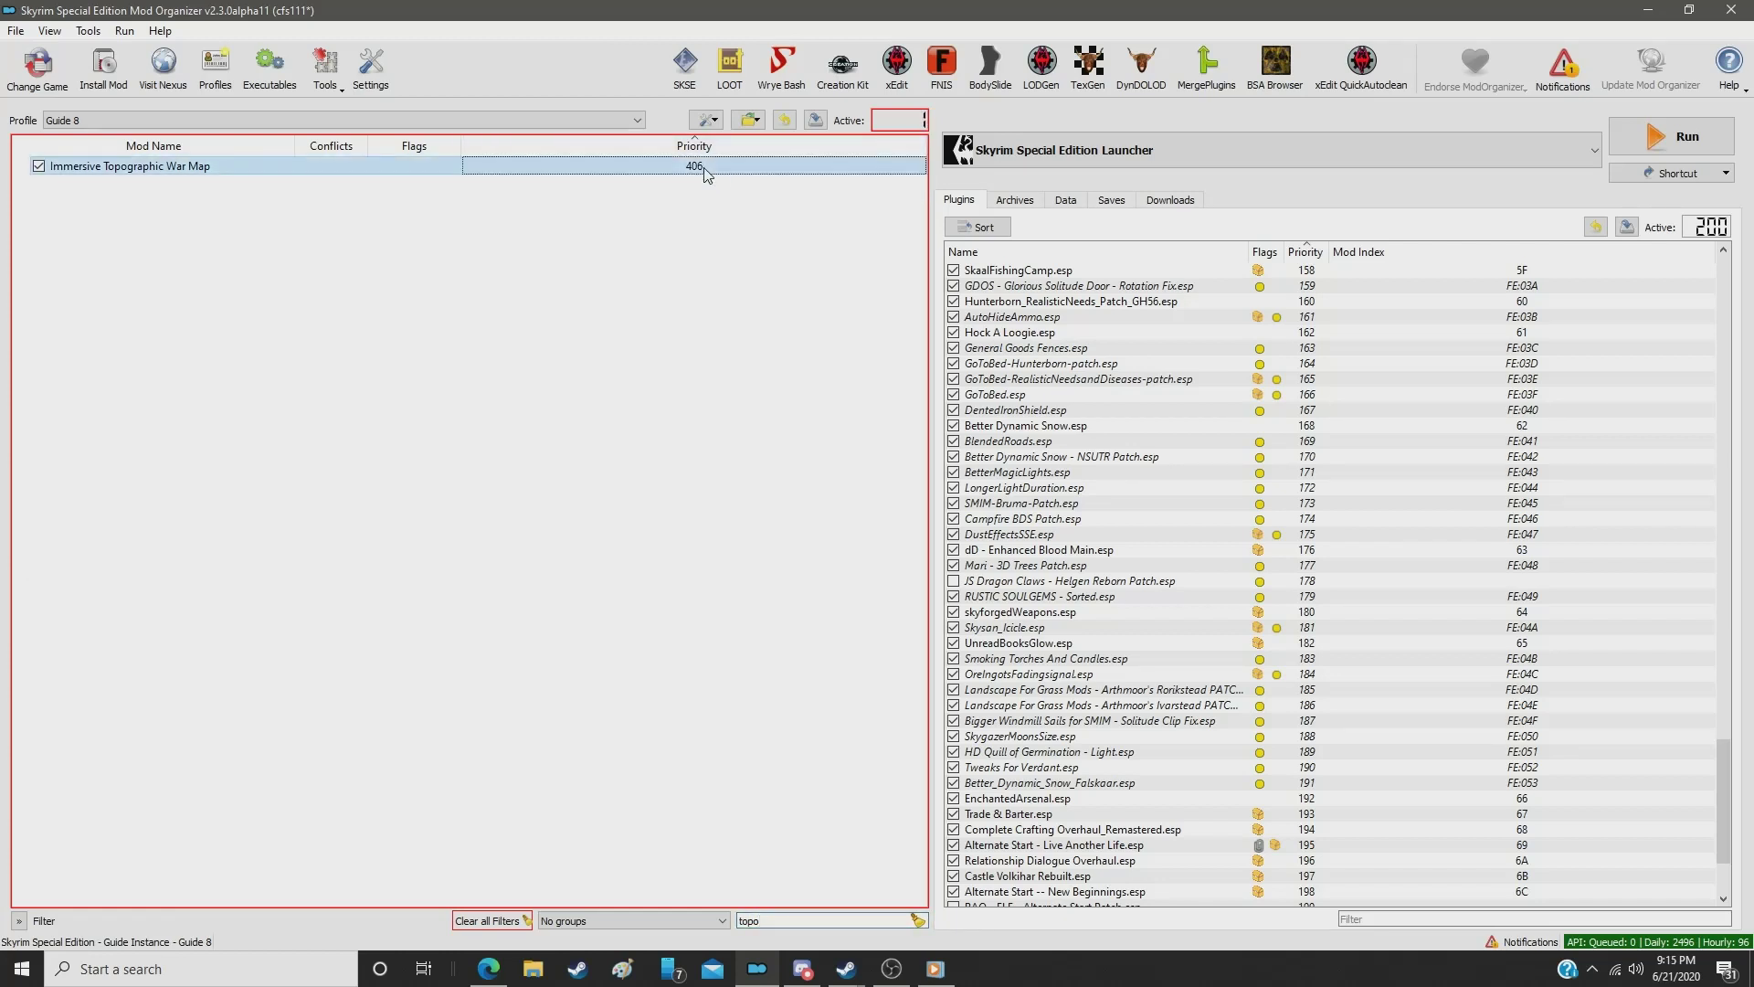
{"action": "double_click", "coordinate": [704, 168]}
{"action": "type", "text": "3"}
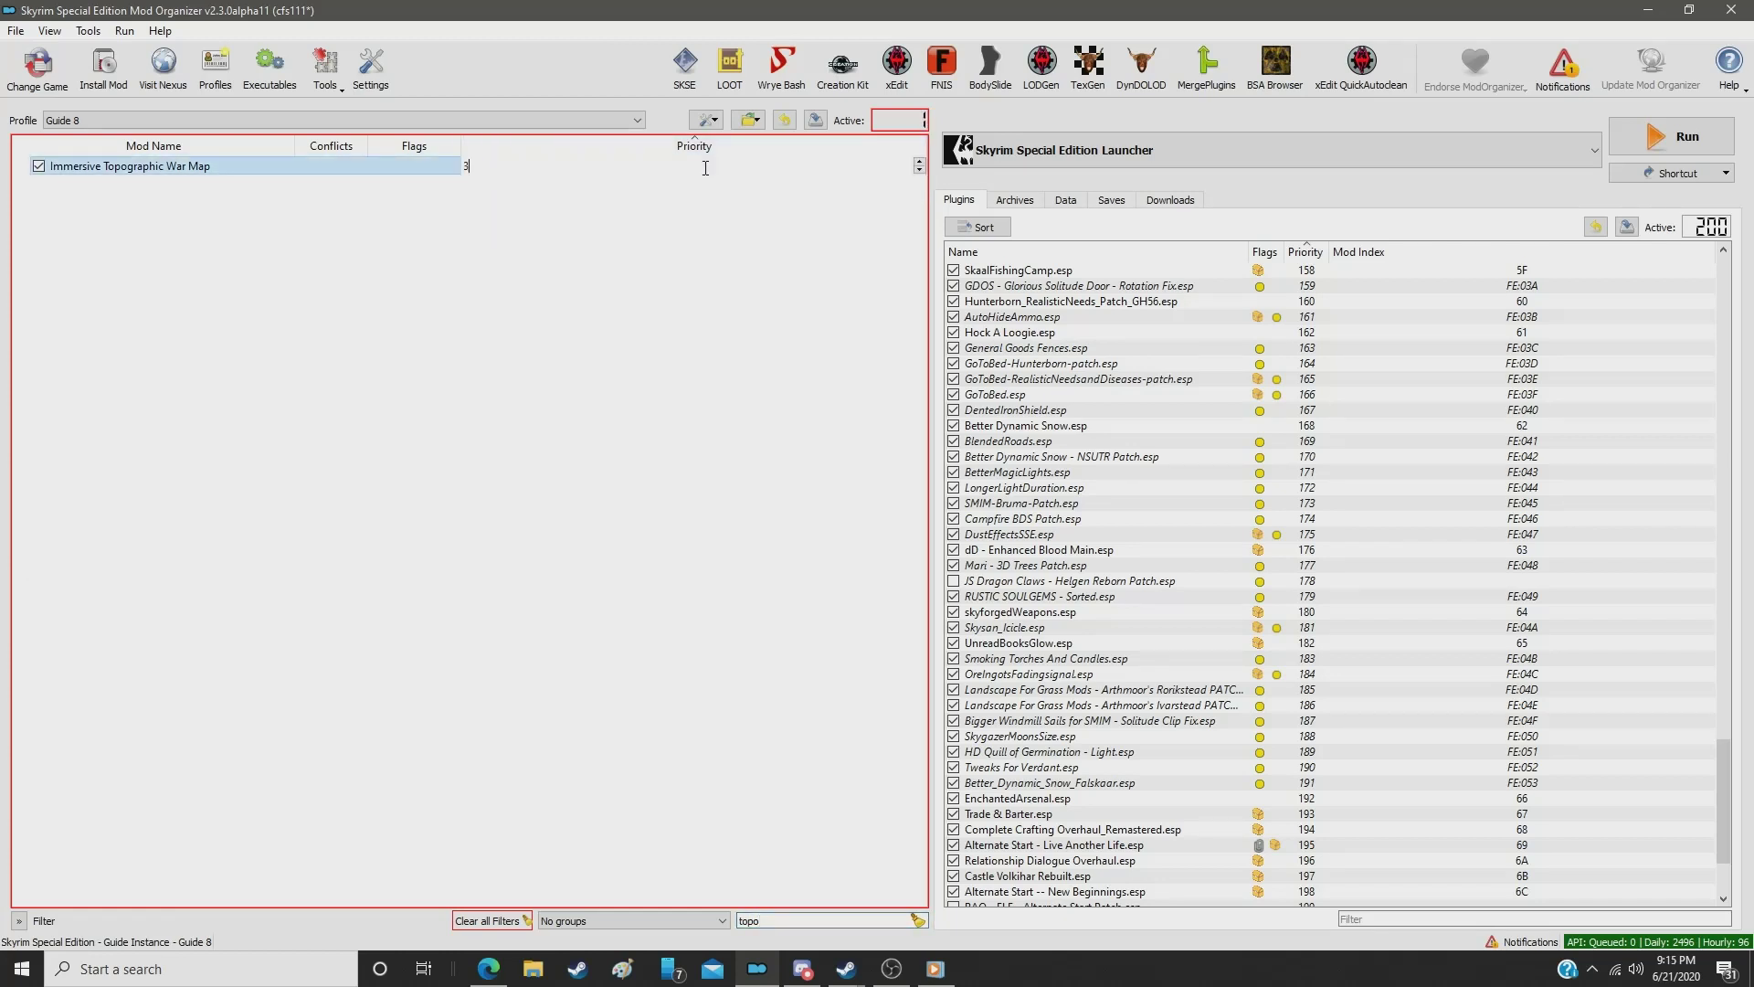
{"action": "key", "text": "Return"}
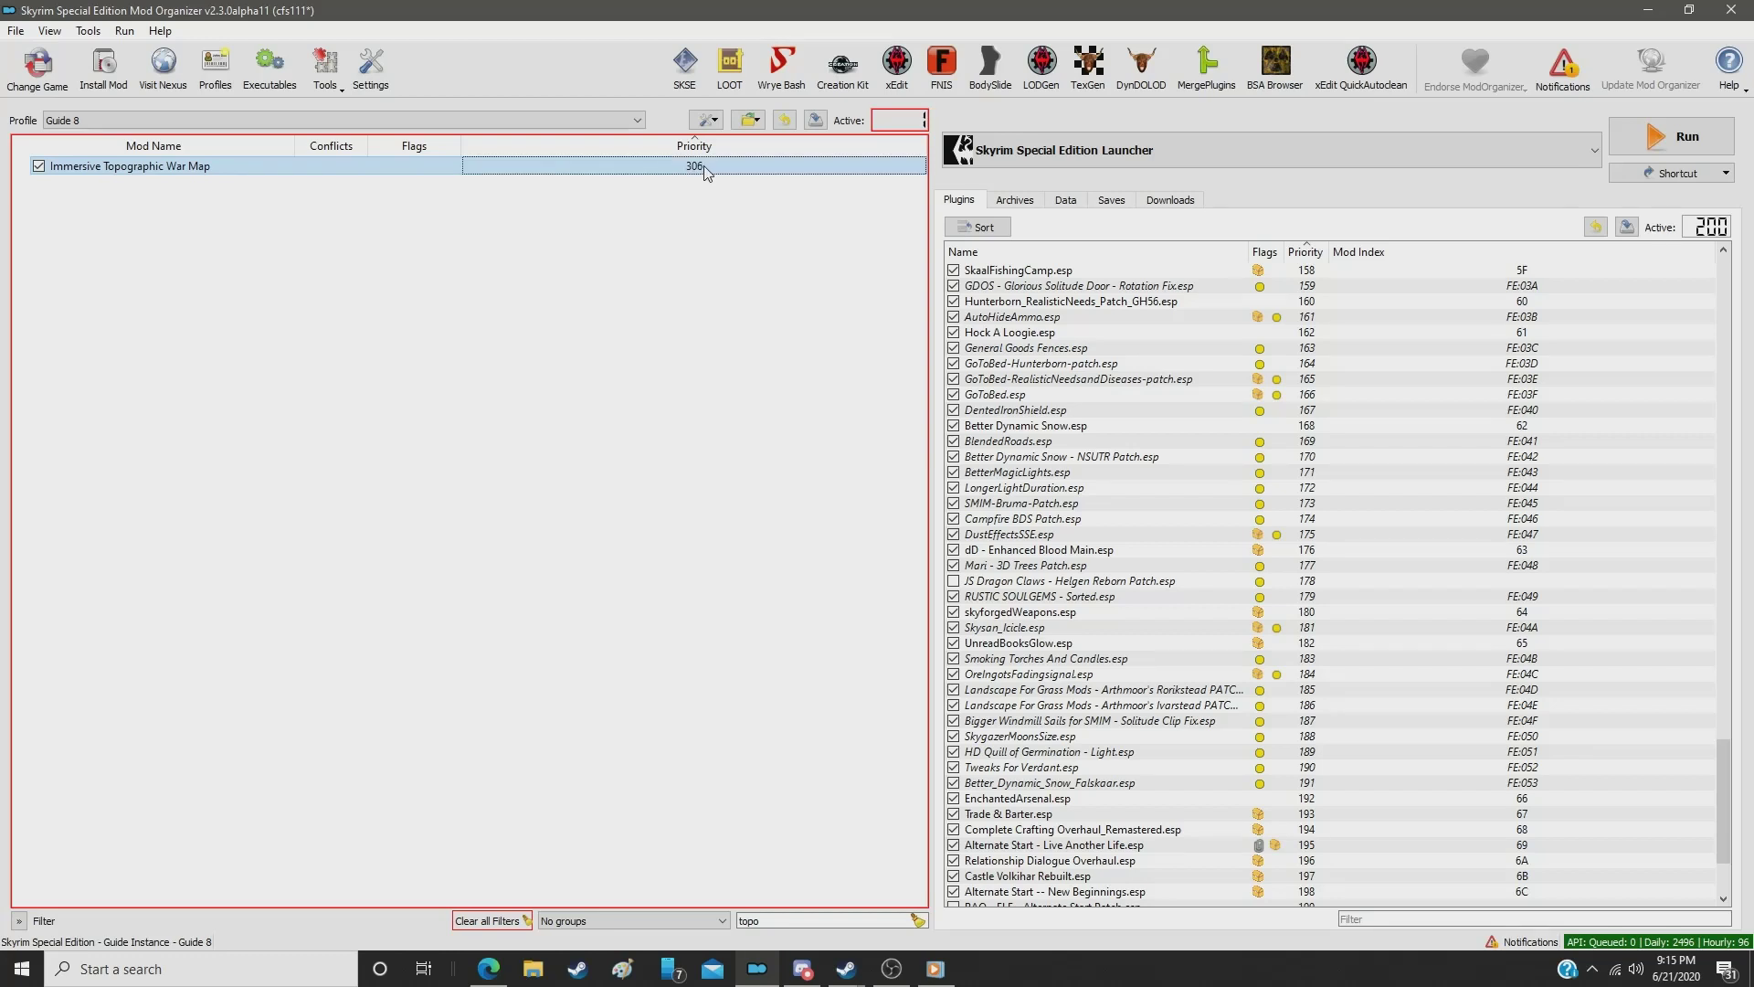
{"action": "double_click", "coordinate": [705, 167]}
{"action": "type", "text": "316"}
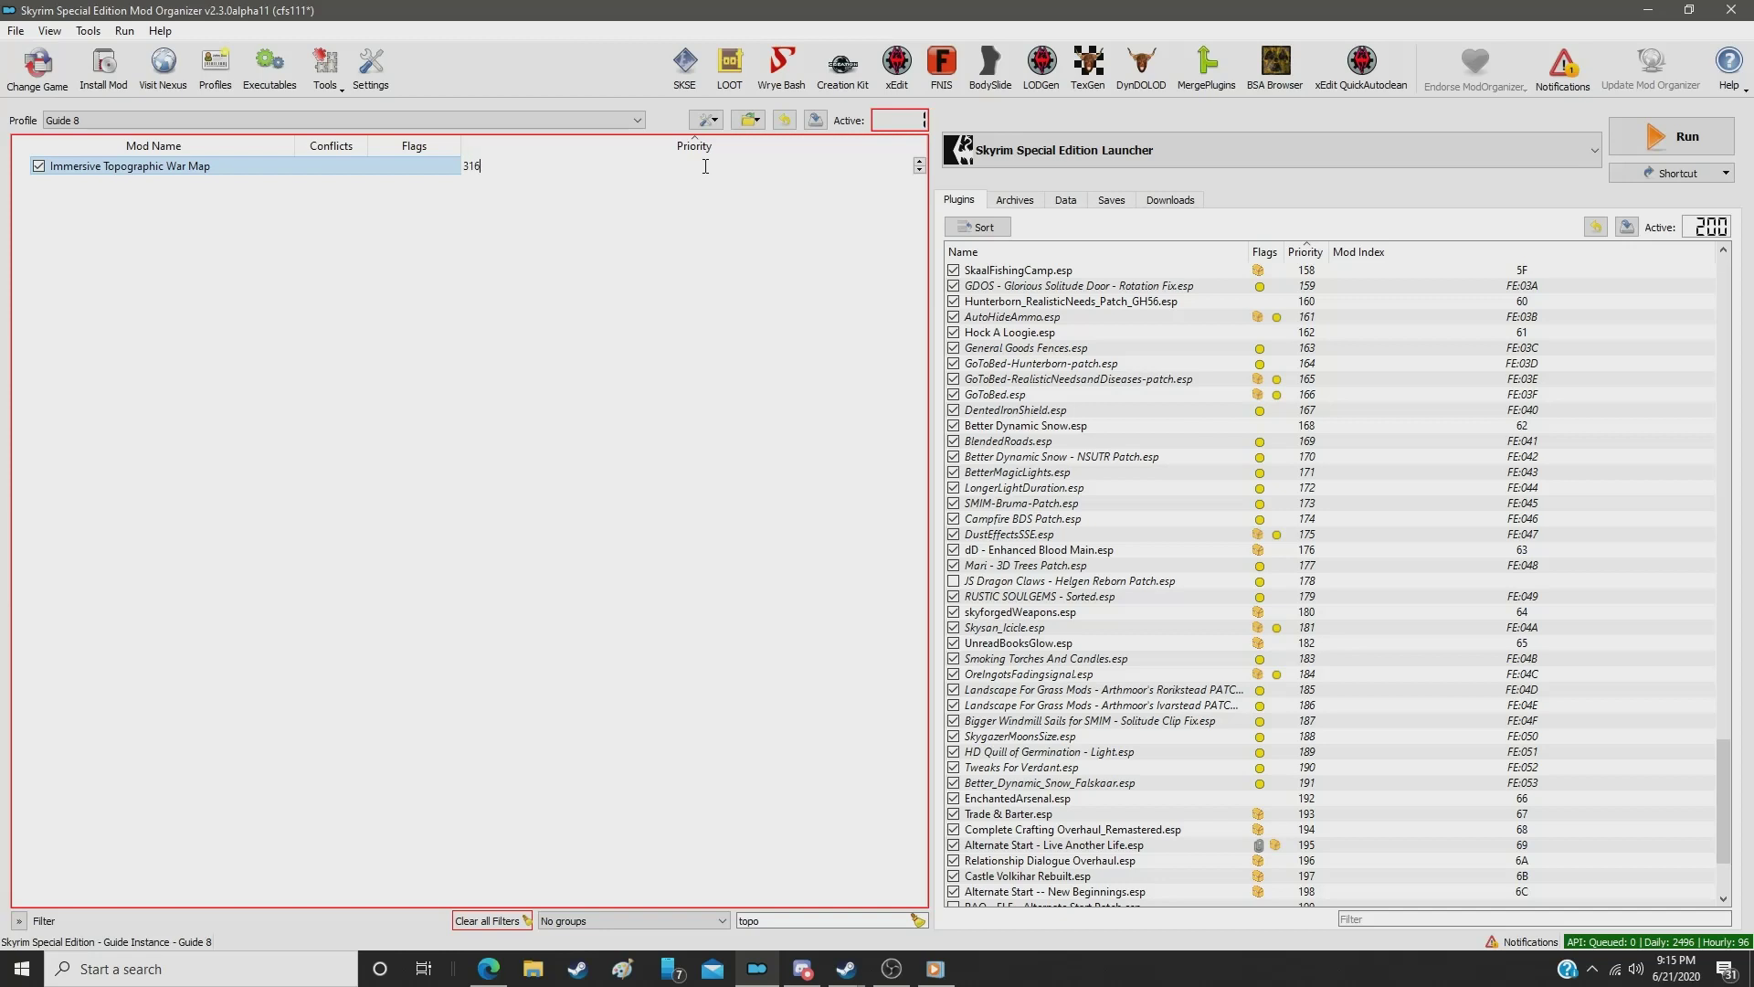
{"action": "key", "text": "Return"}
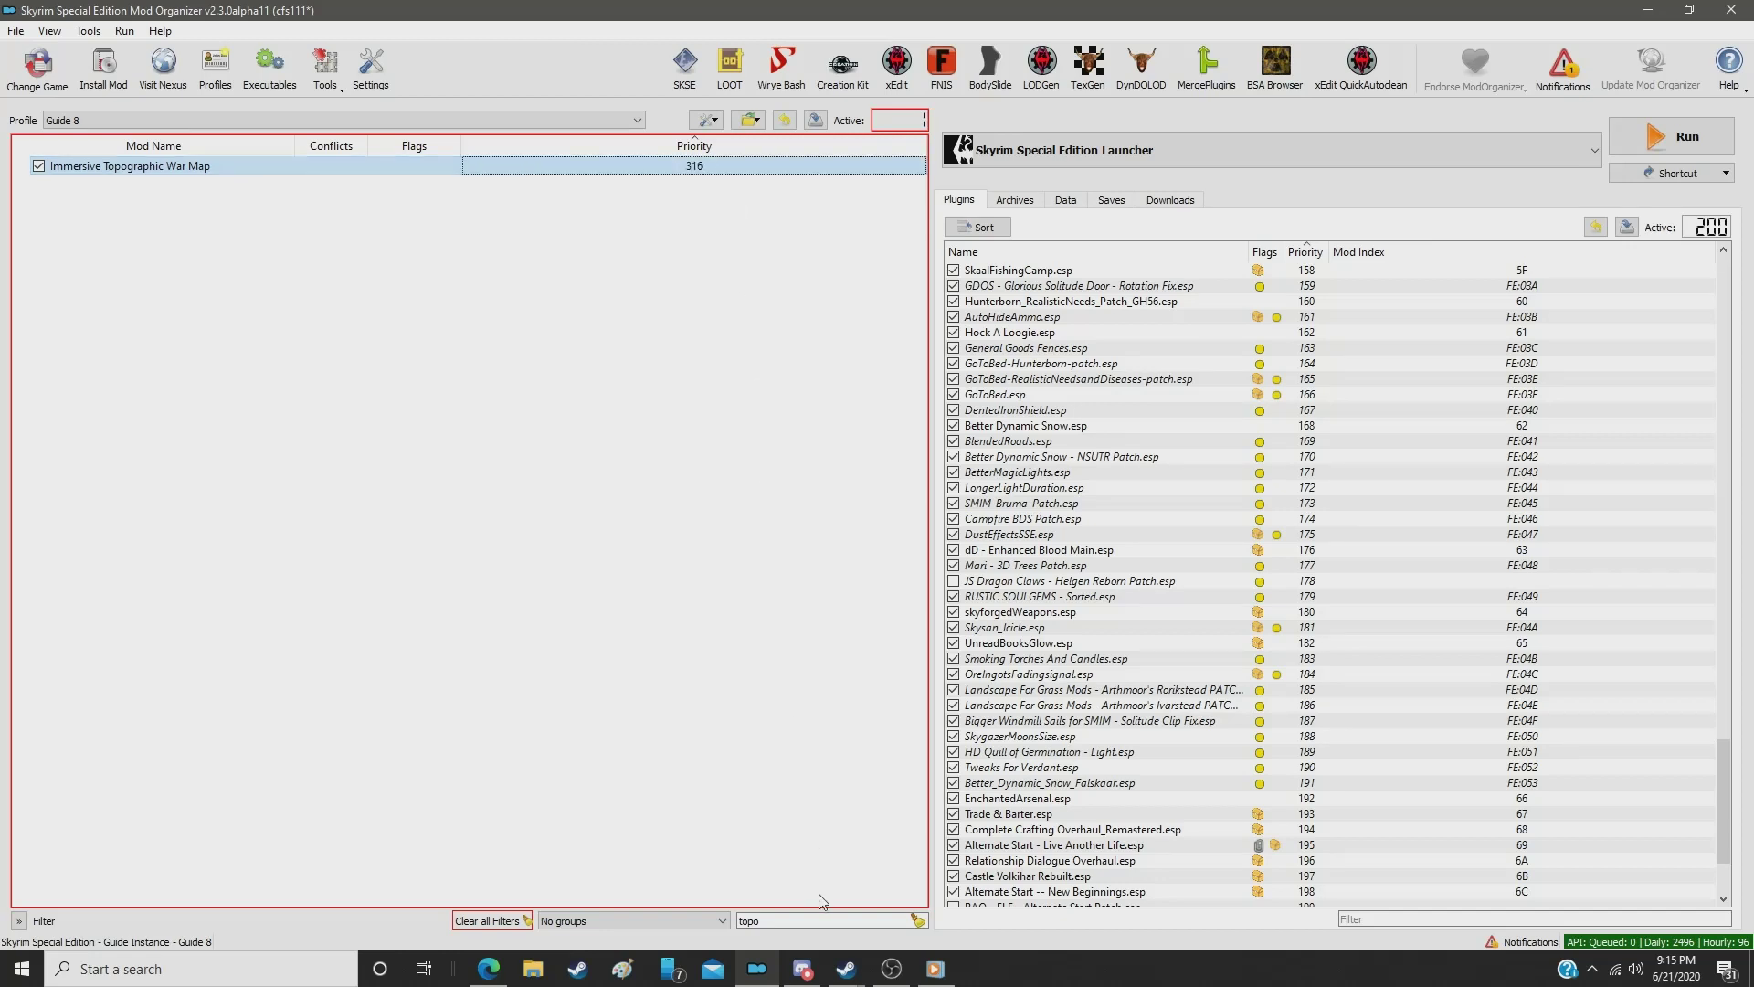
Step: Filter the mod list for "tene" and set the priority of the Dark Brotherhood Tenets mod to 317
{"action": "double_click", "coordinate": [805, 920]}
{"action": "type", "text": "tene"}
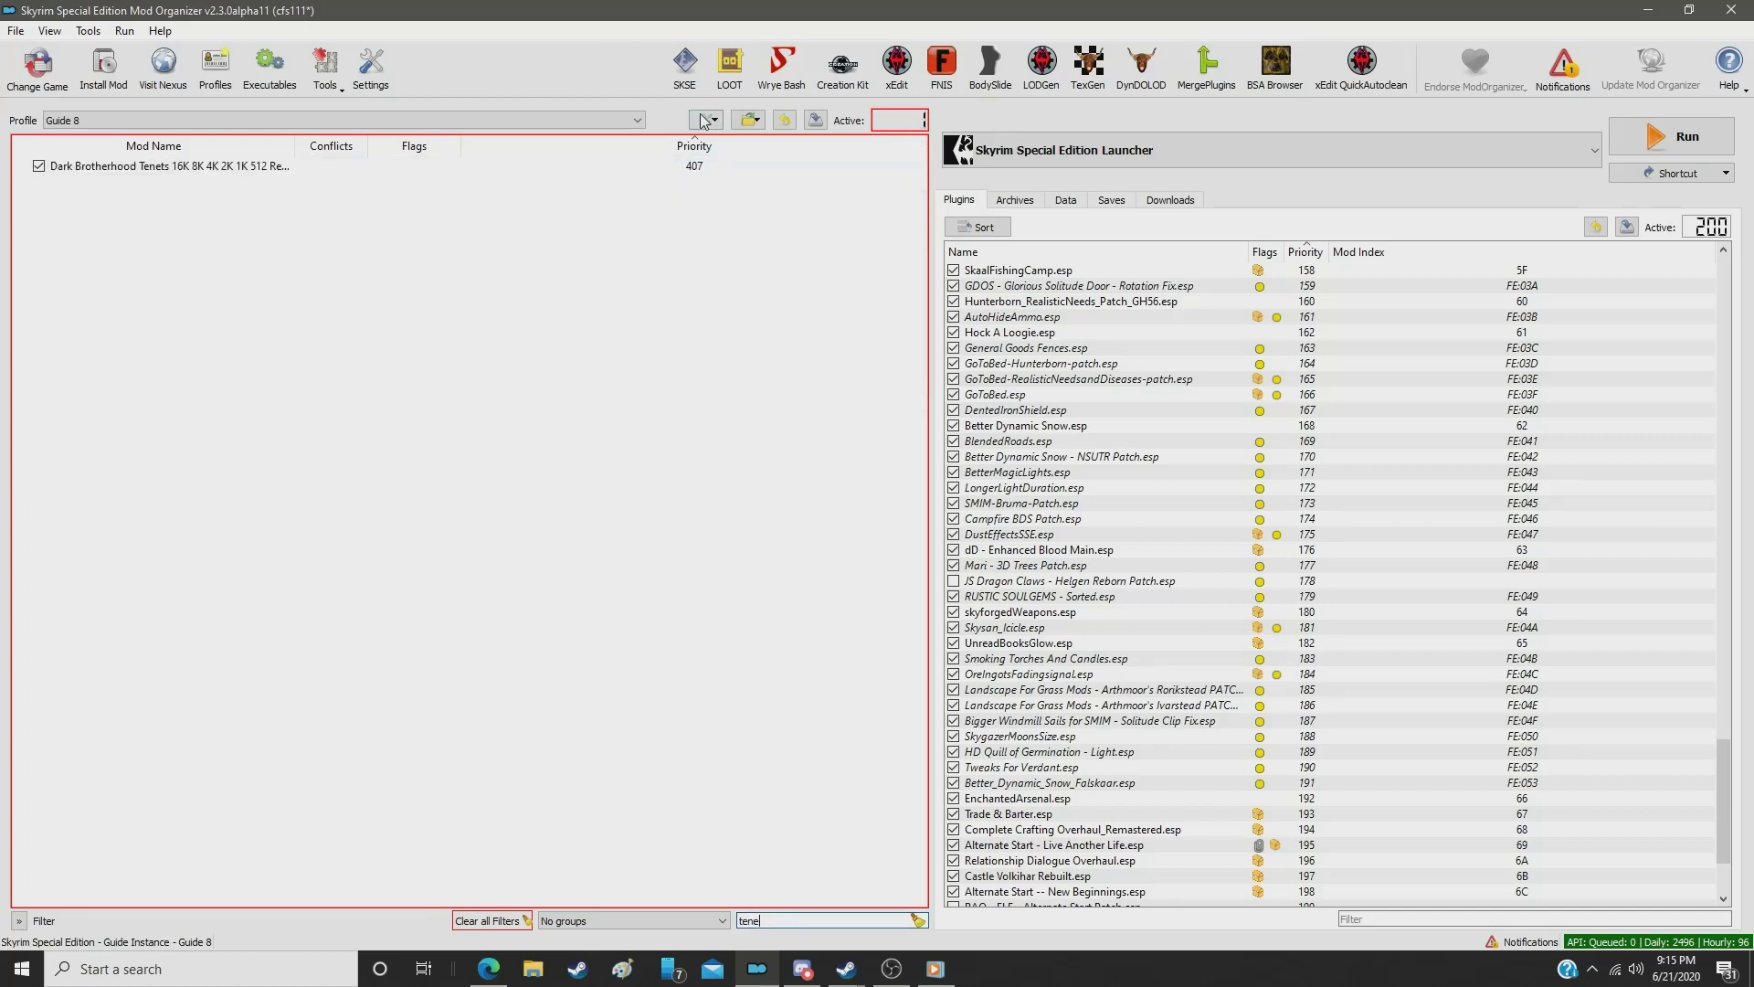
{"action": "left_click", "coordinate": [696, 168]}
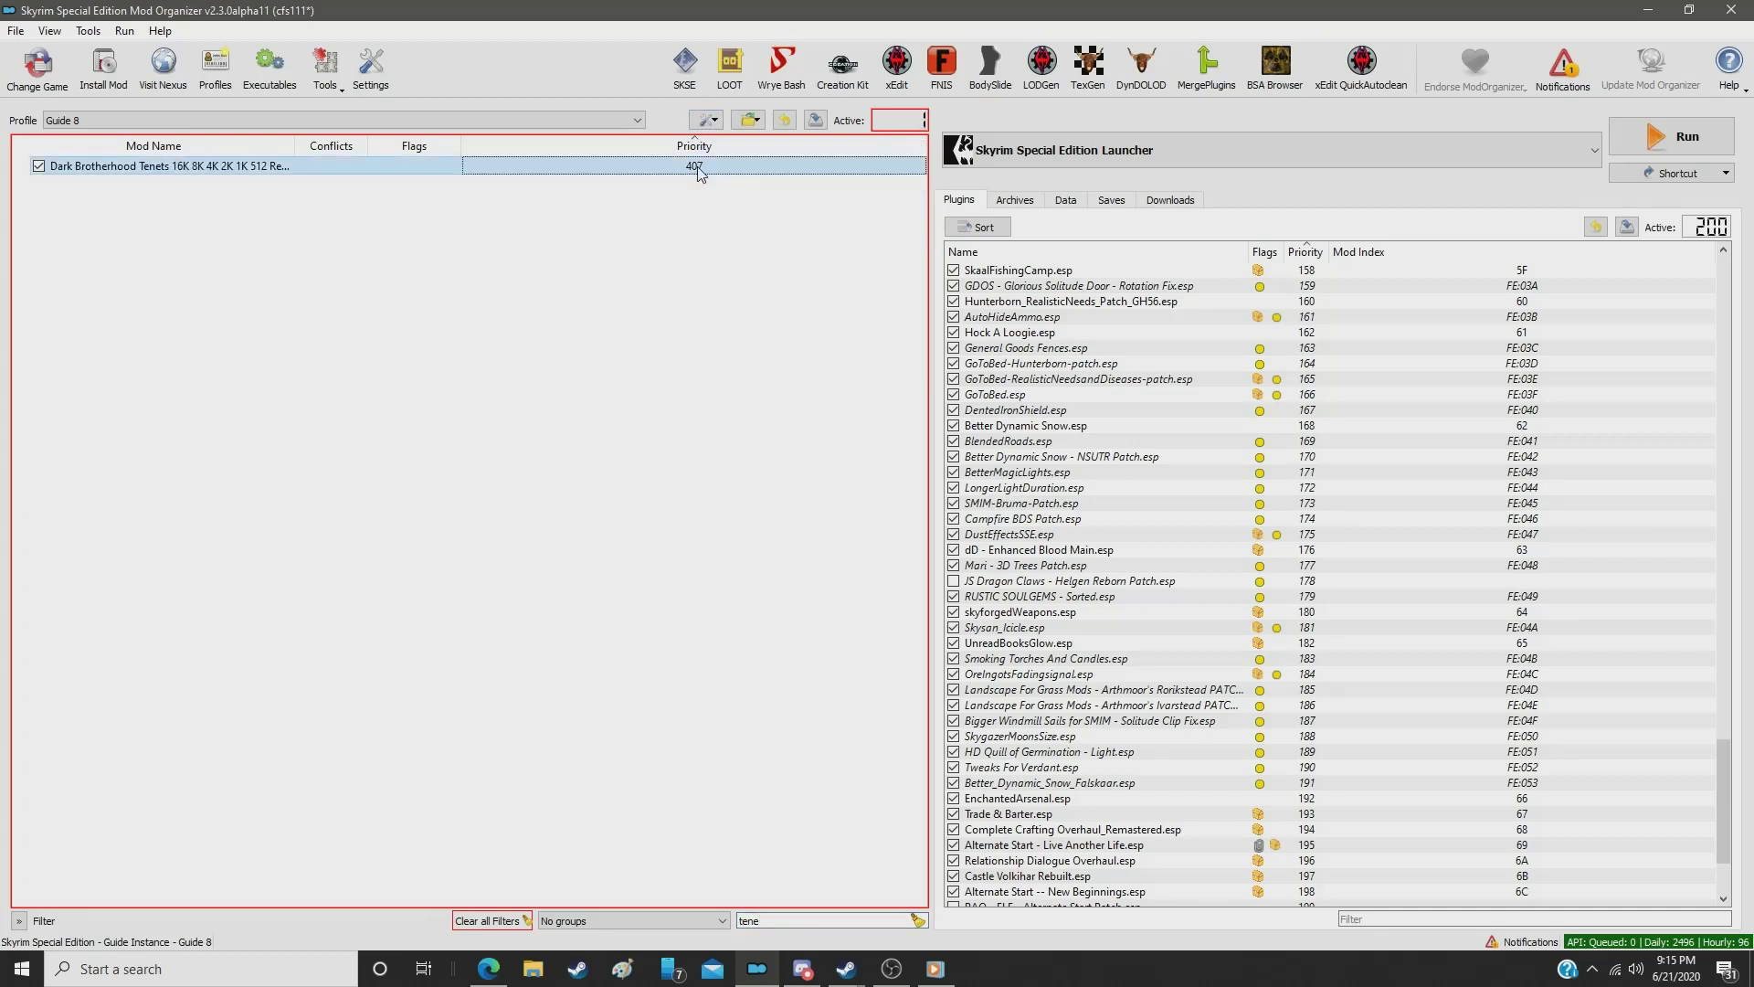
{"action": "double_click", "coordinate": [696, 168]}
{"action": "type", "text": "317"}
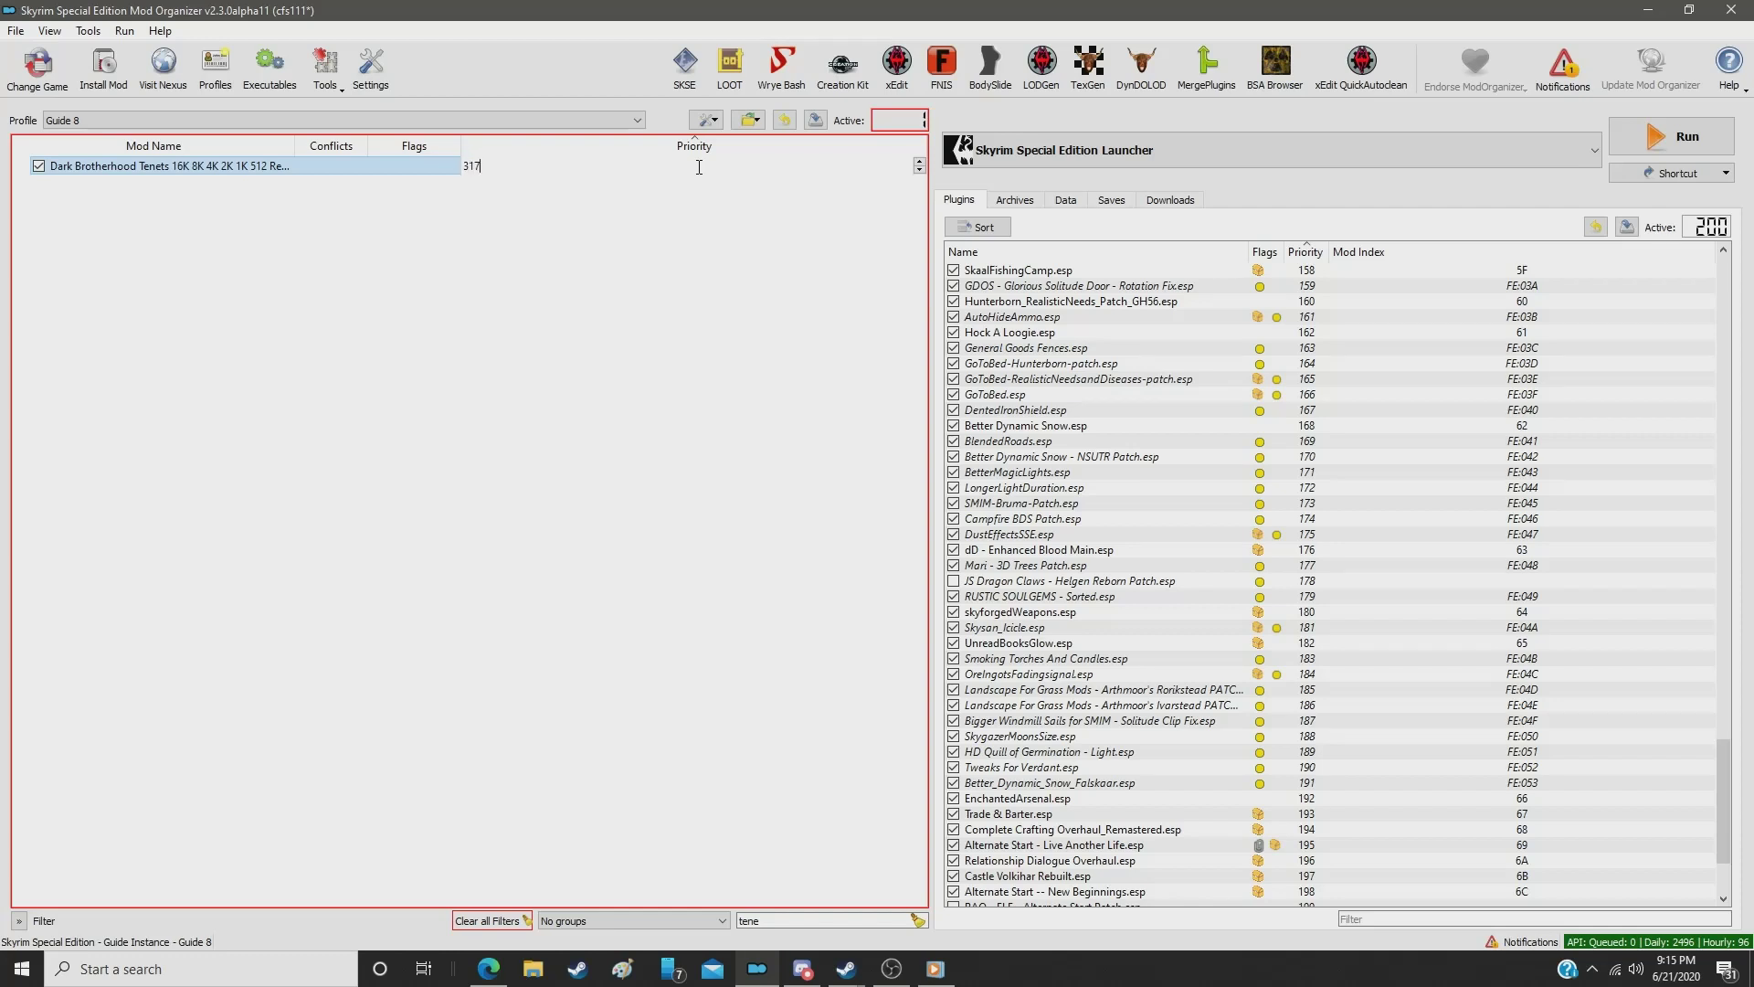
{"action": "key", "text": "Return"}
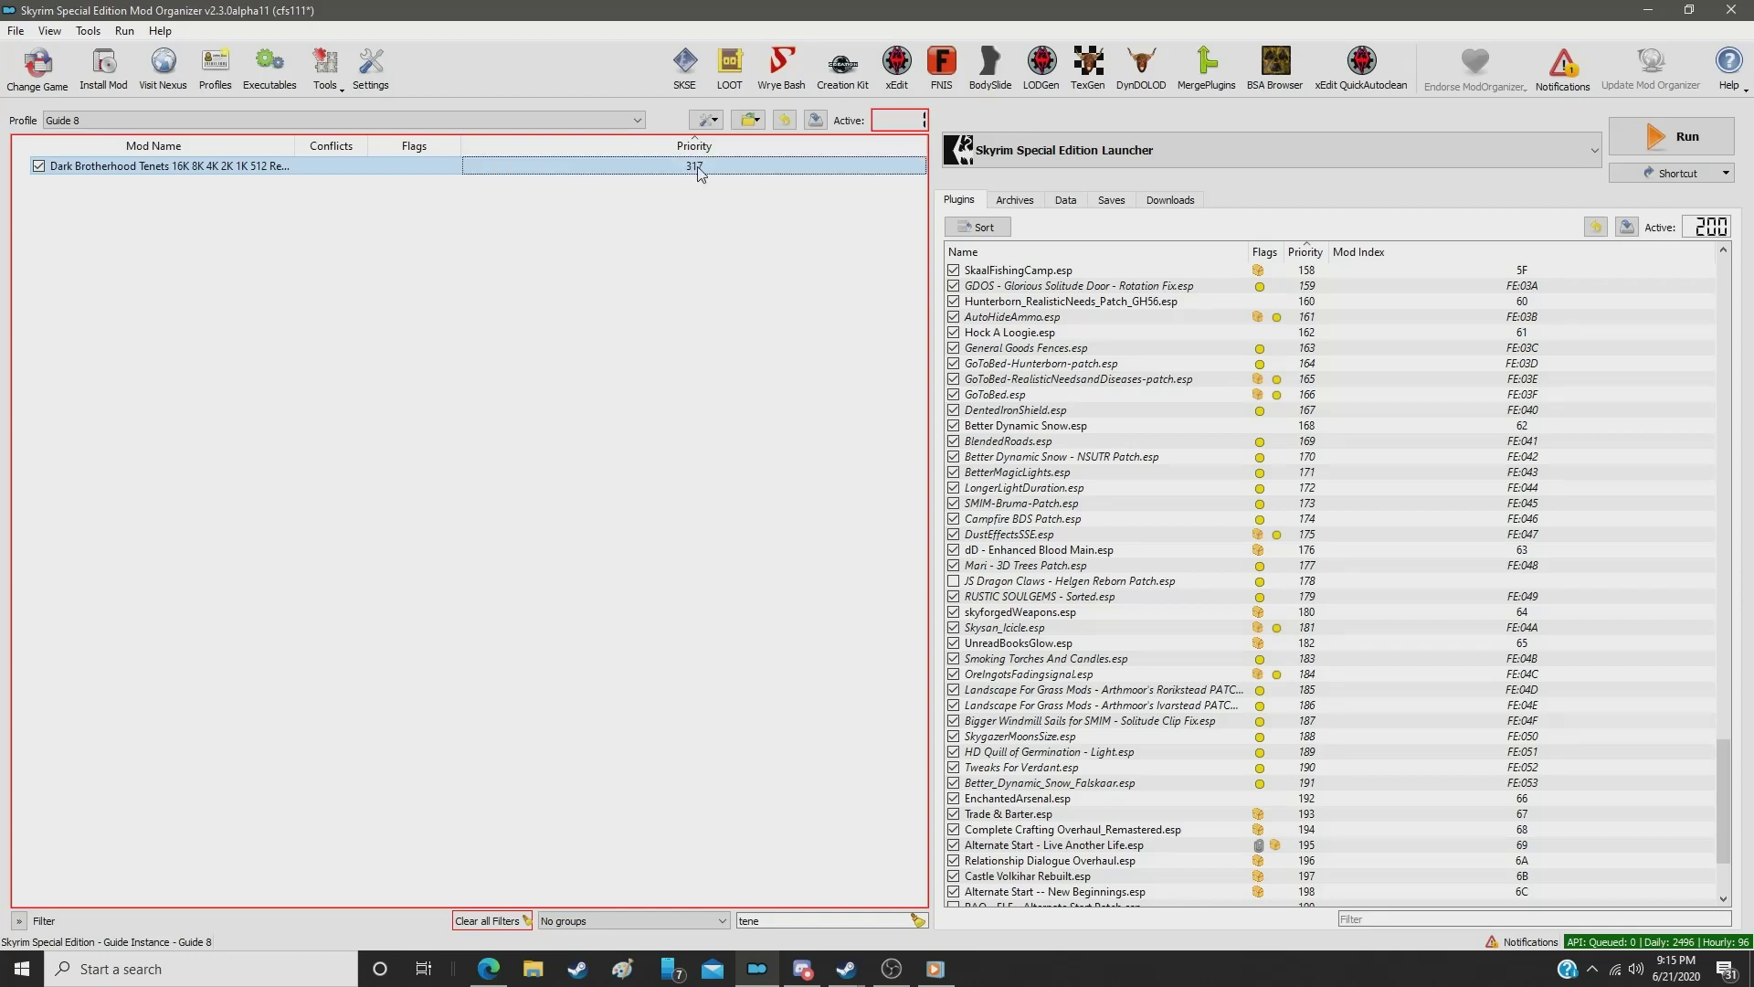
Step: Filter the mod list for "ruined" and set the priority of HD Ruined Book Retexture 4k - 2k to 318
{"action": "double_click", "coordinate": [783, 921]}
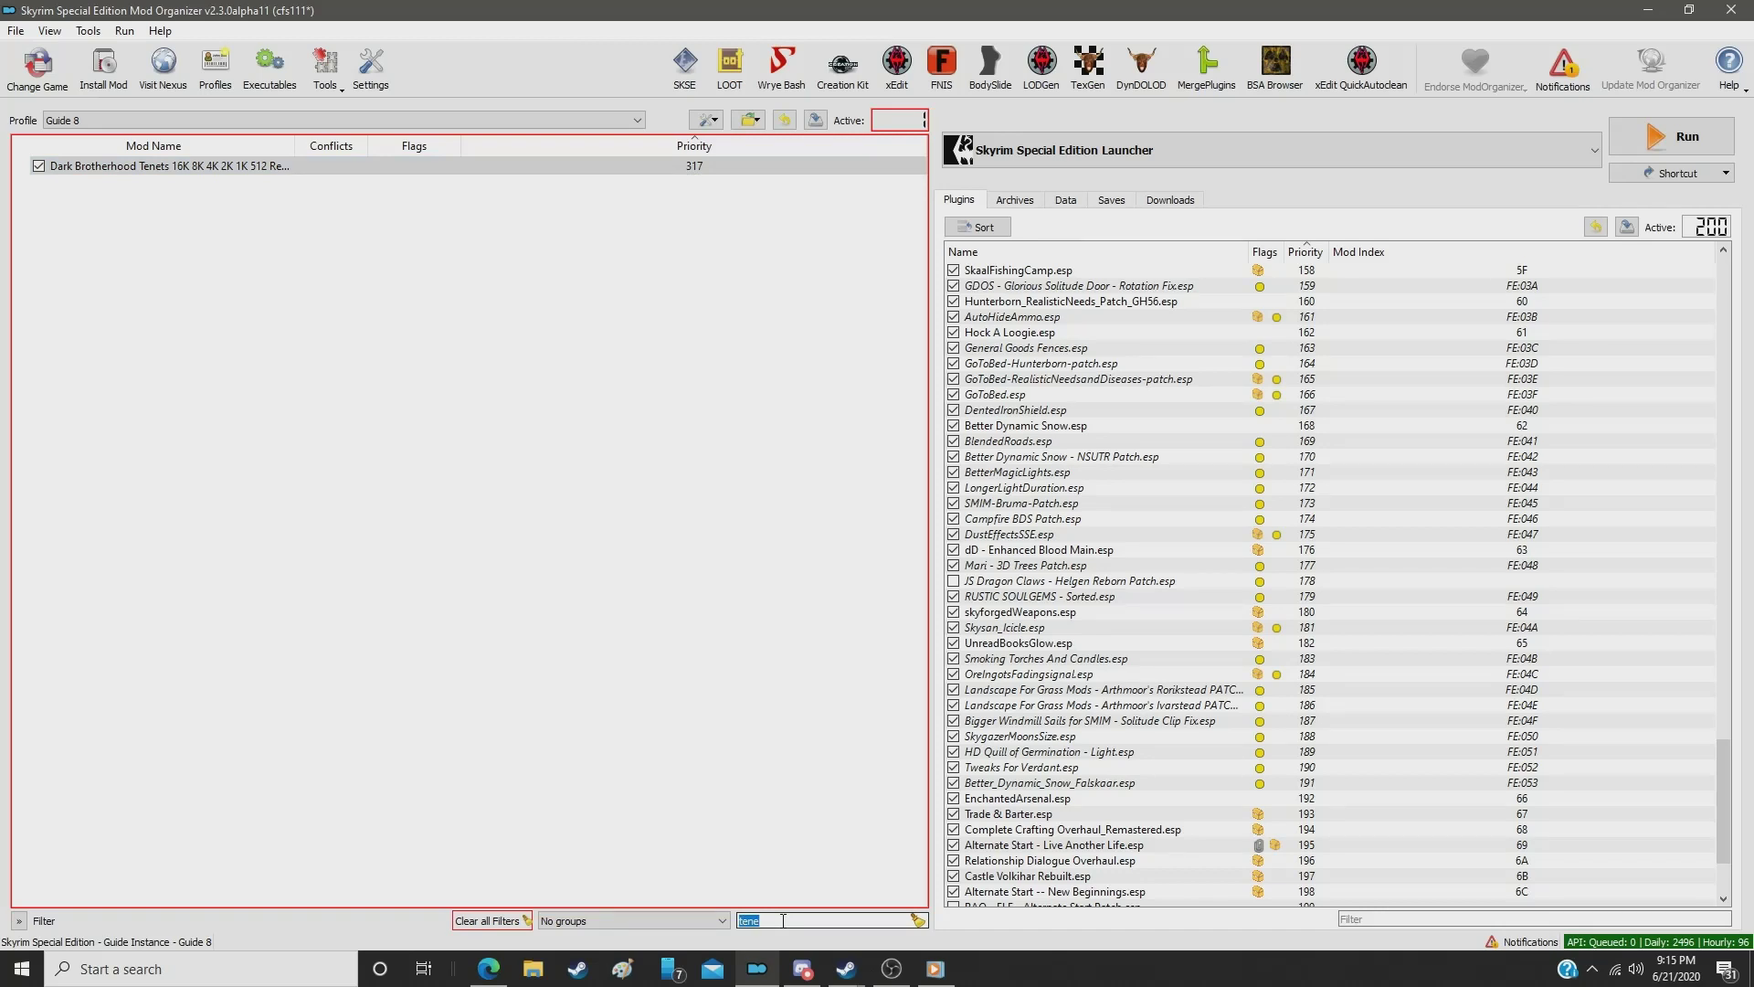
{"action": "type", "text": "ruined"}
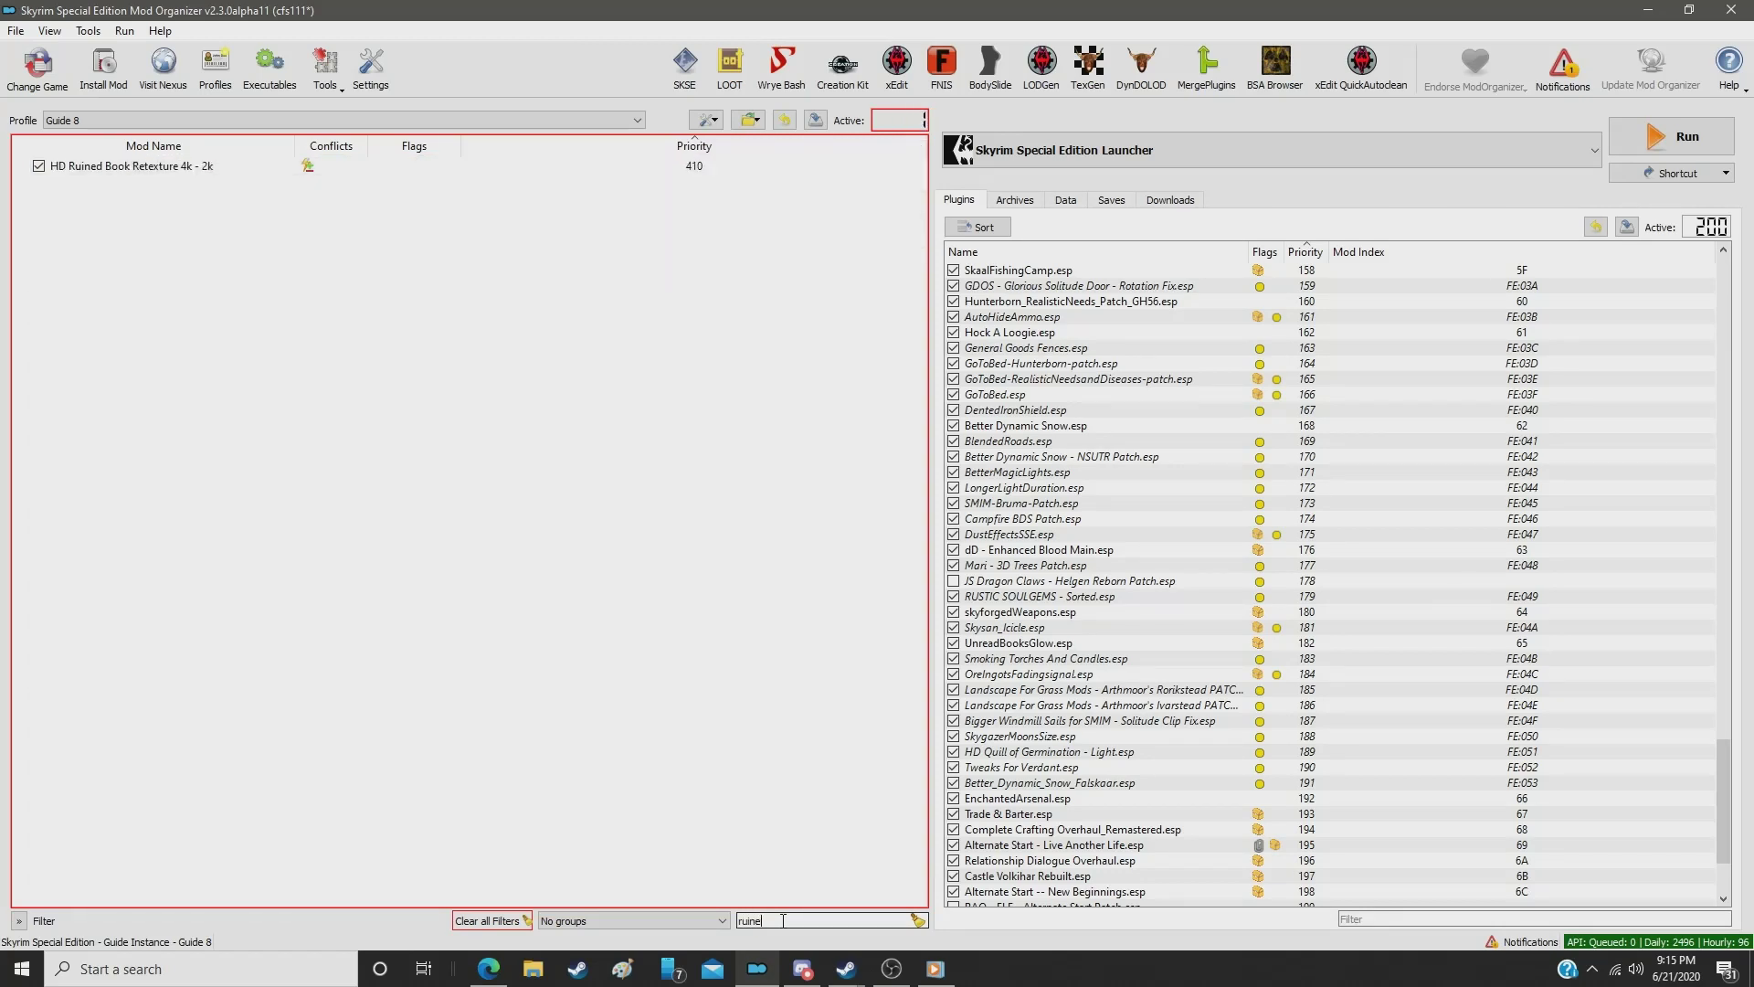
{"action": "left_click", "coordinate": [640, 168]}
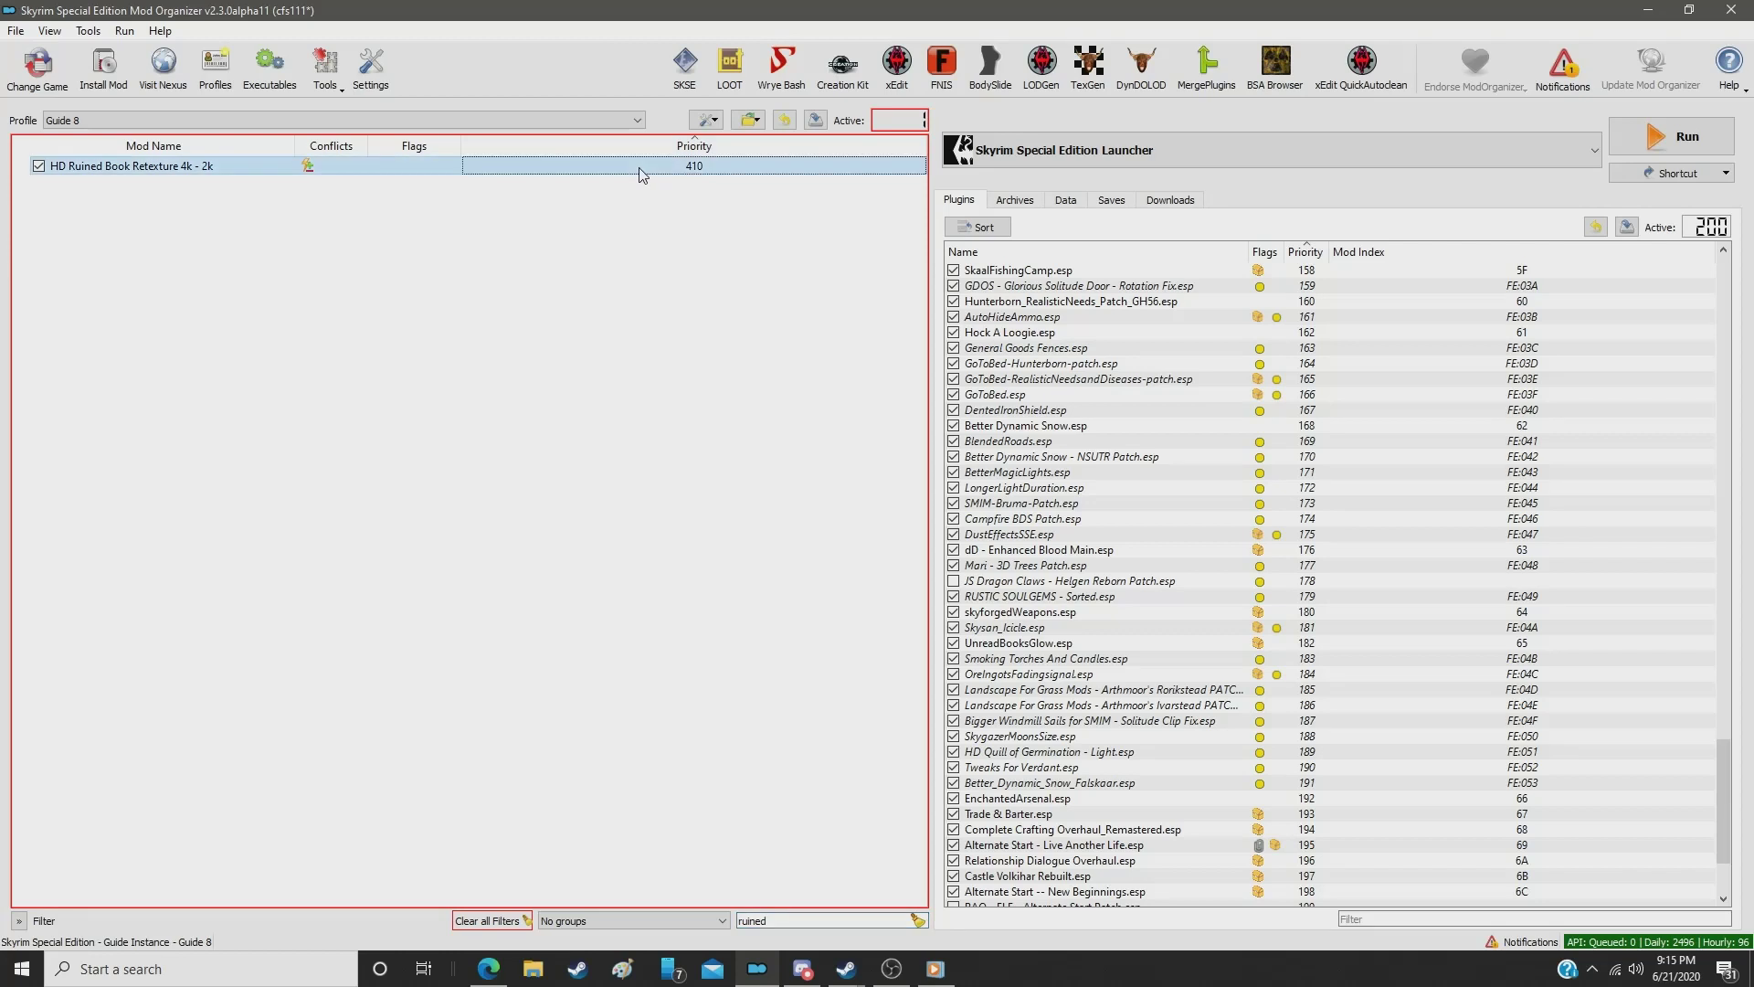
{"action": "double_click", "coordinate": [642, 172]}
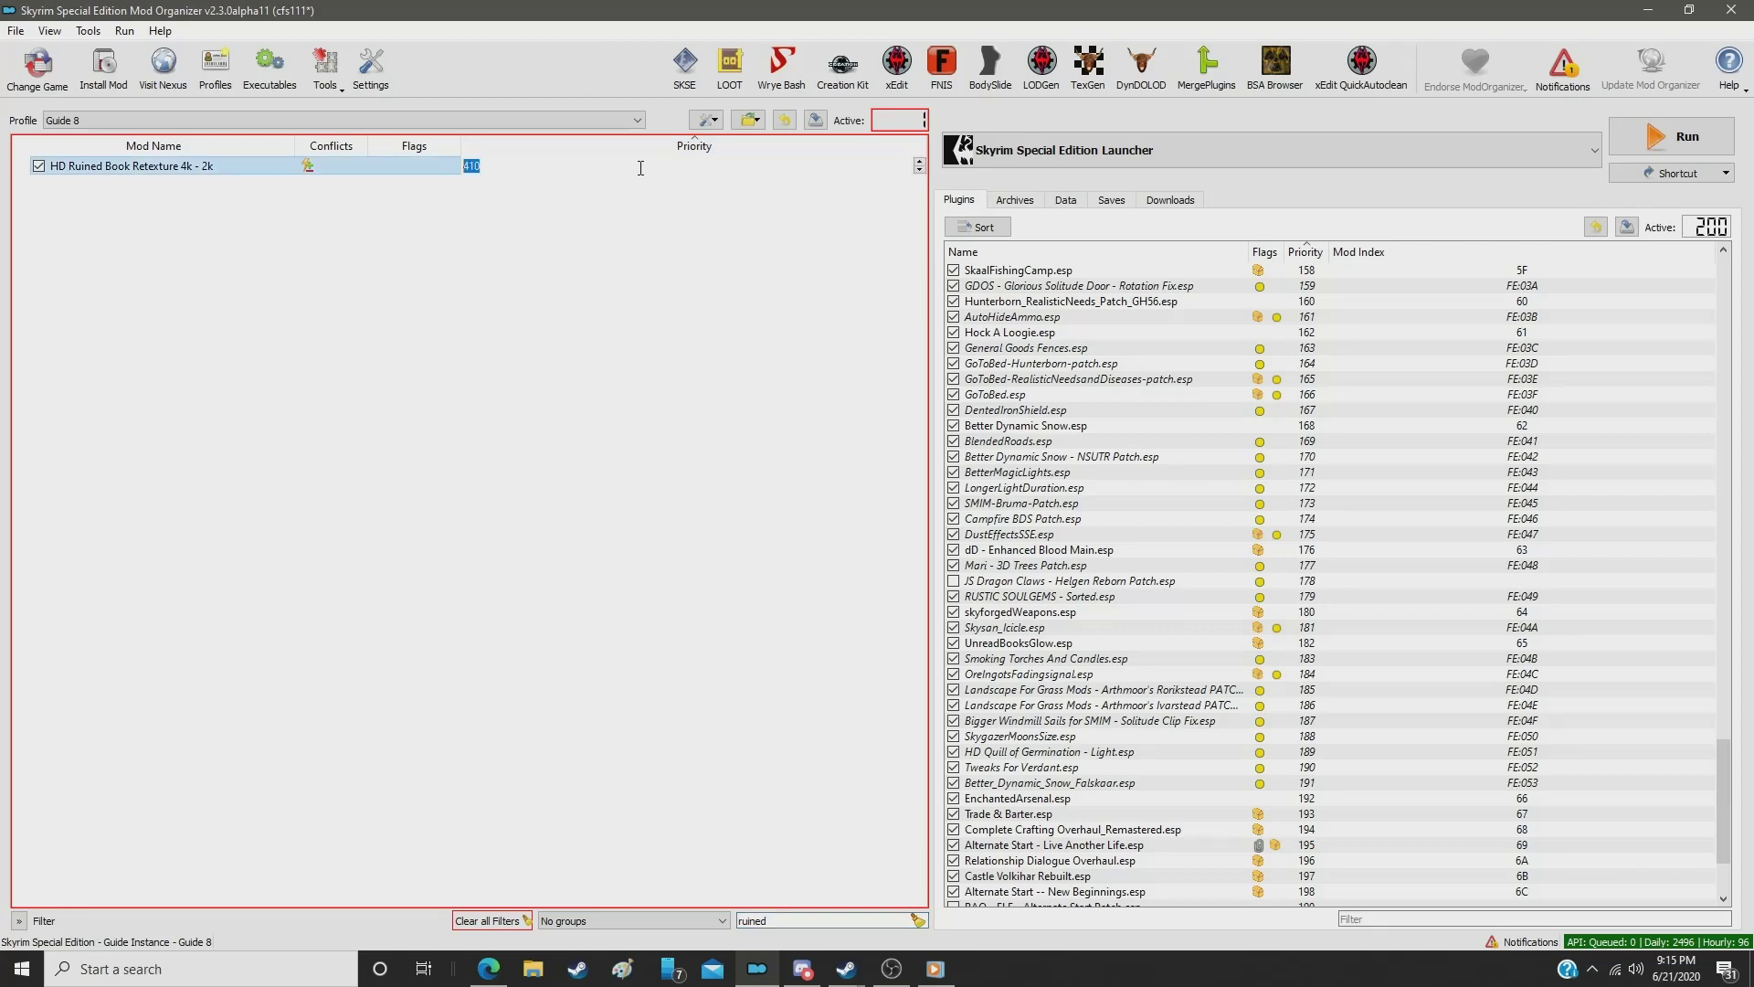
{"action": "type", "text": "318"}
{"action": "key", "text": "Return"}
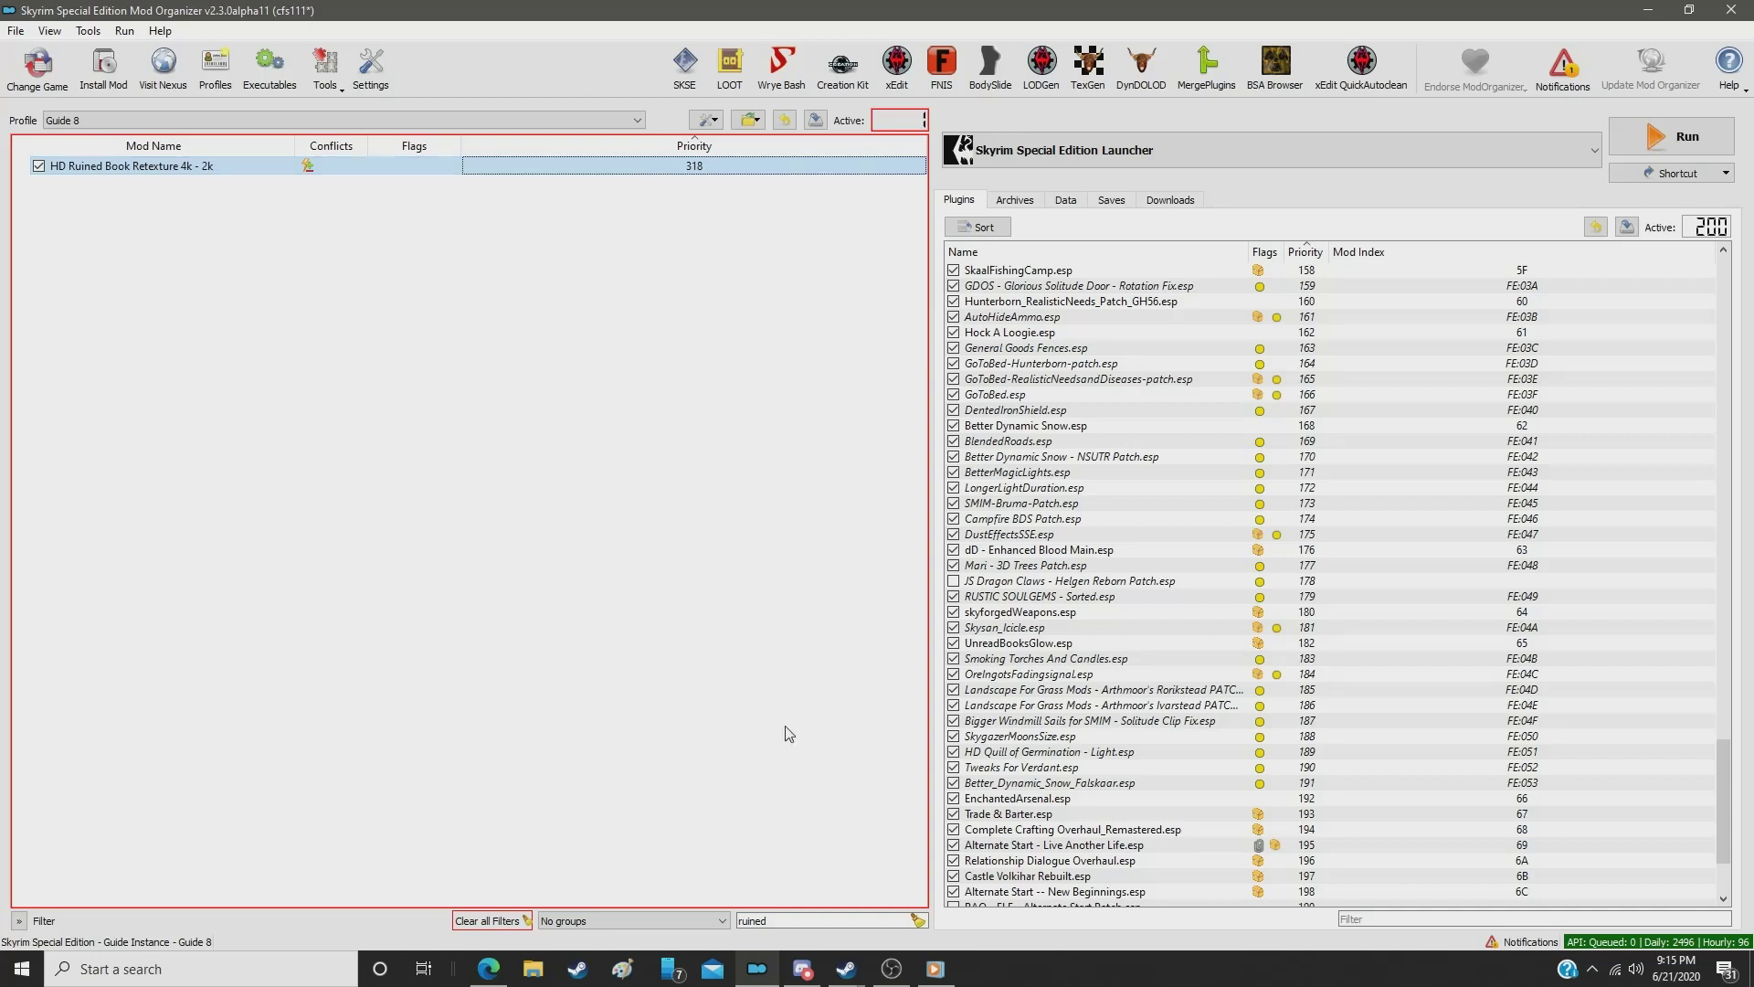
Step: Filter the mod list for "vampir" and set the priority of Vampire Coffins 2k-4k to 319
{"action": "double_click", "coordinate": [810, 917]}
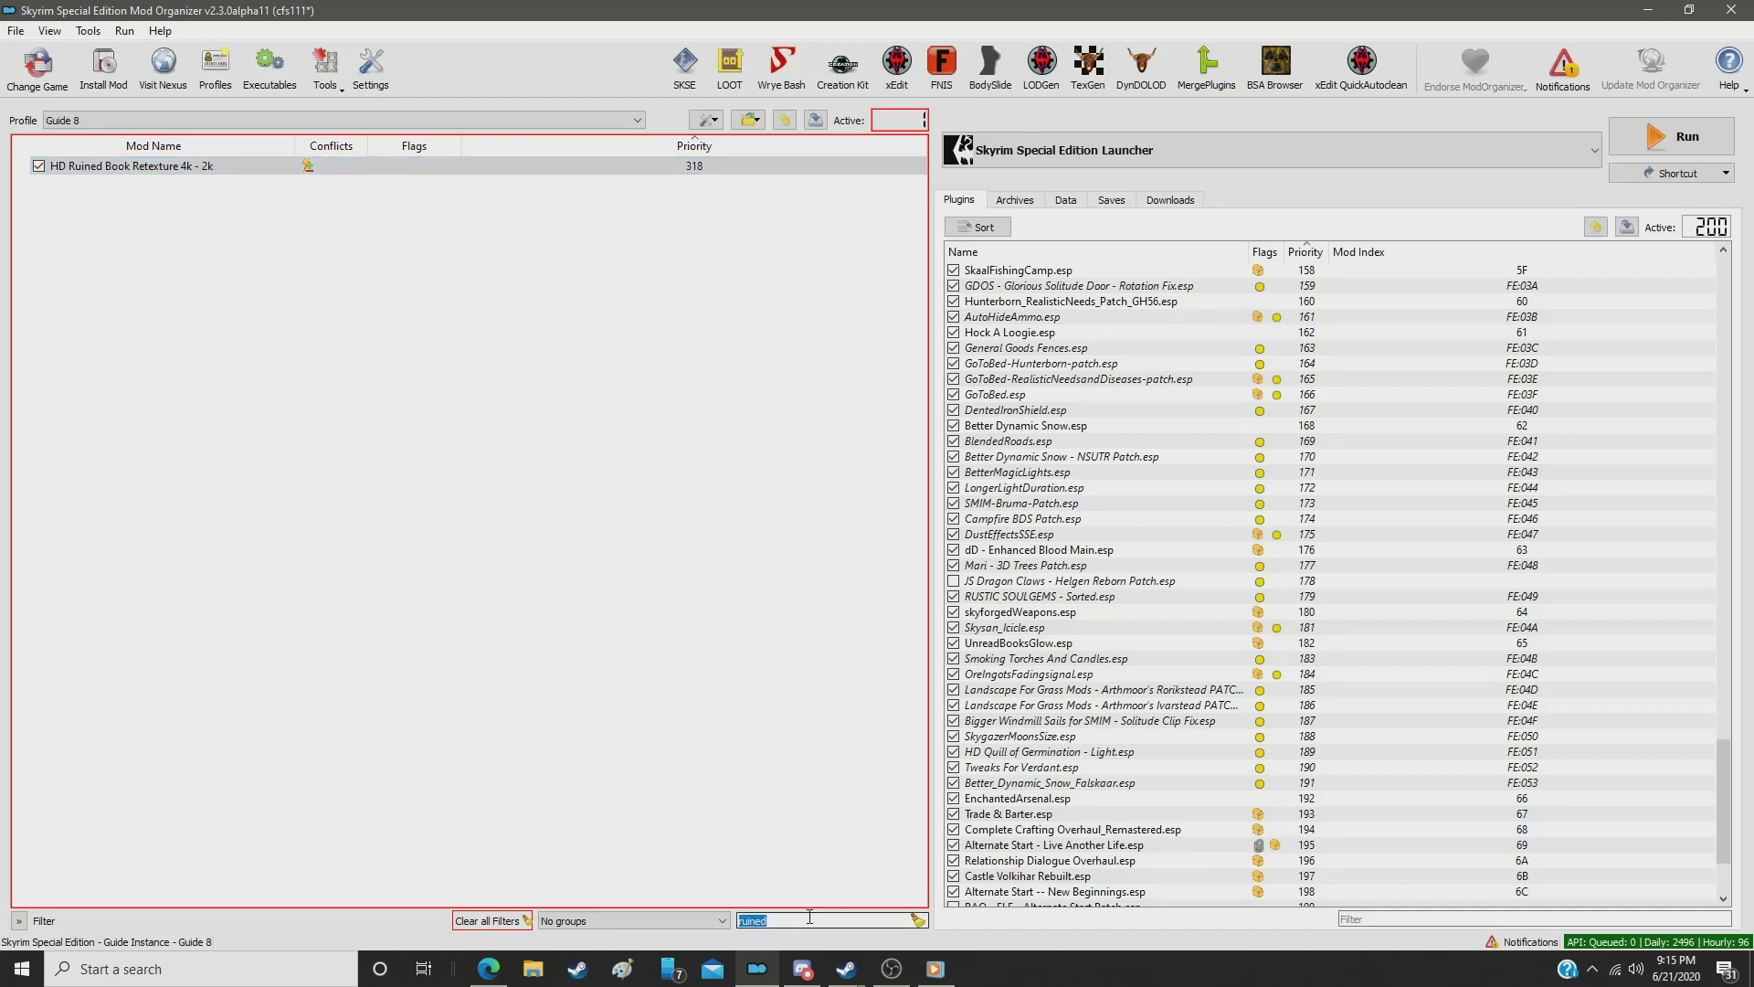
{"action": "type", "text": "vampir"}
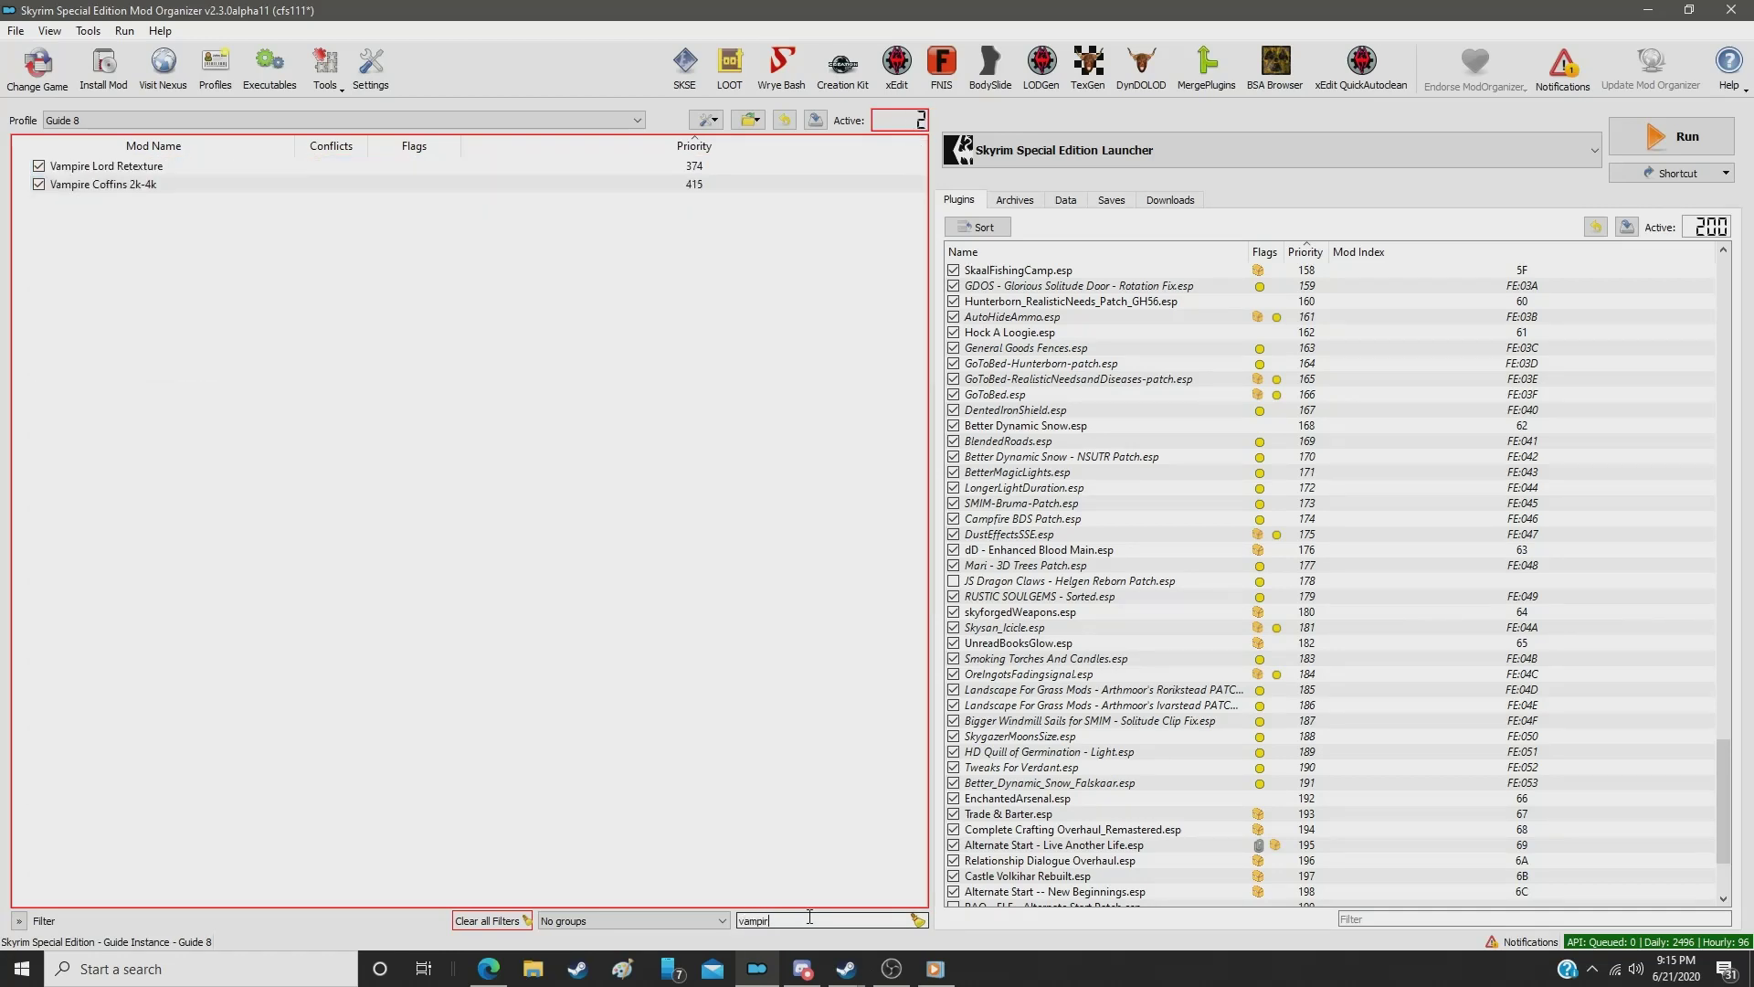
{"action": "left_click", "coordinate": [688, 186]}
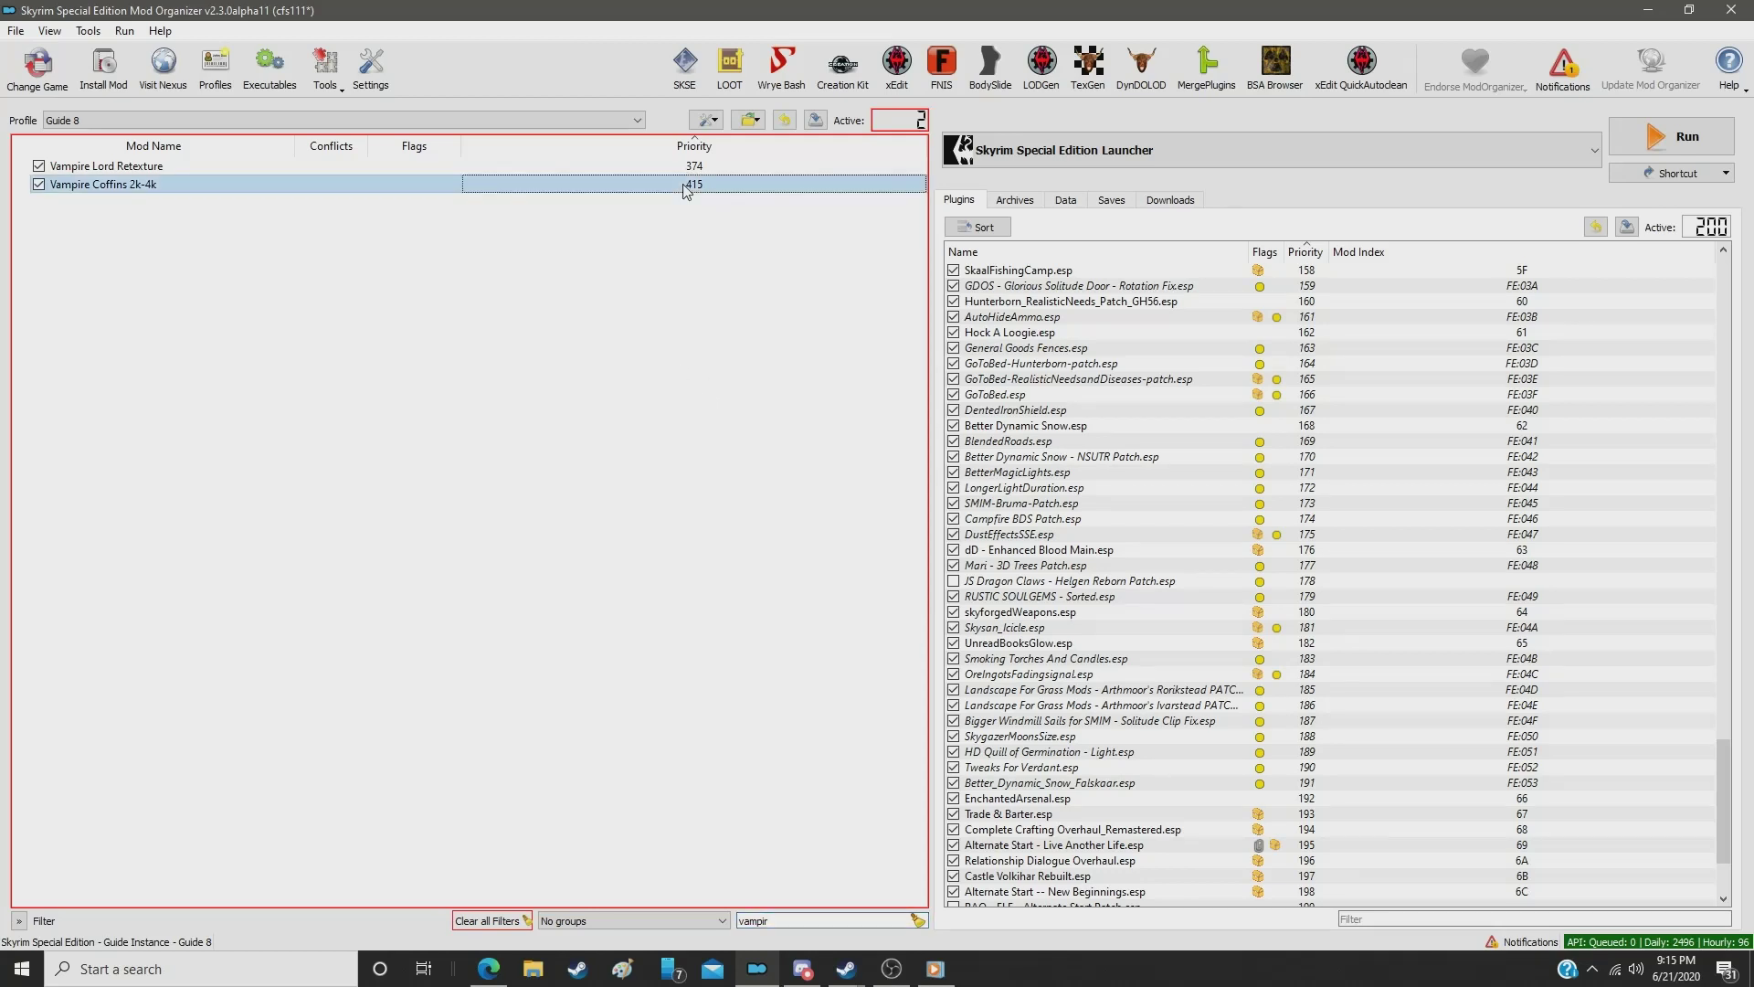
{"action": "double_click", "coordinate": [686, 185]}
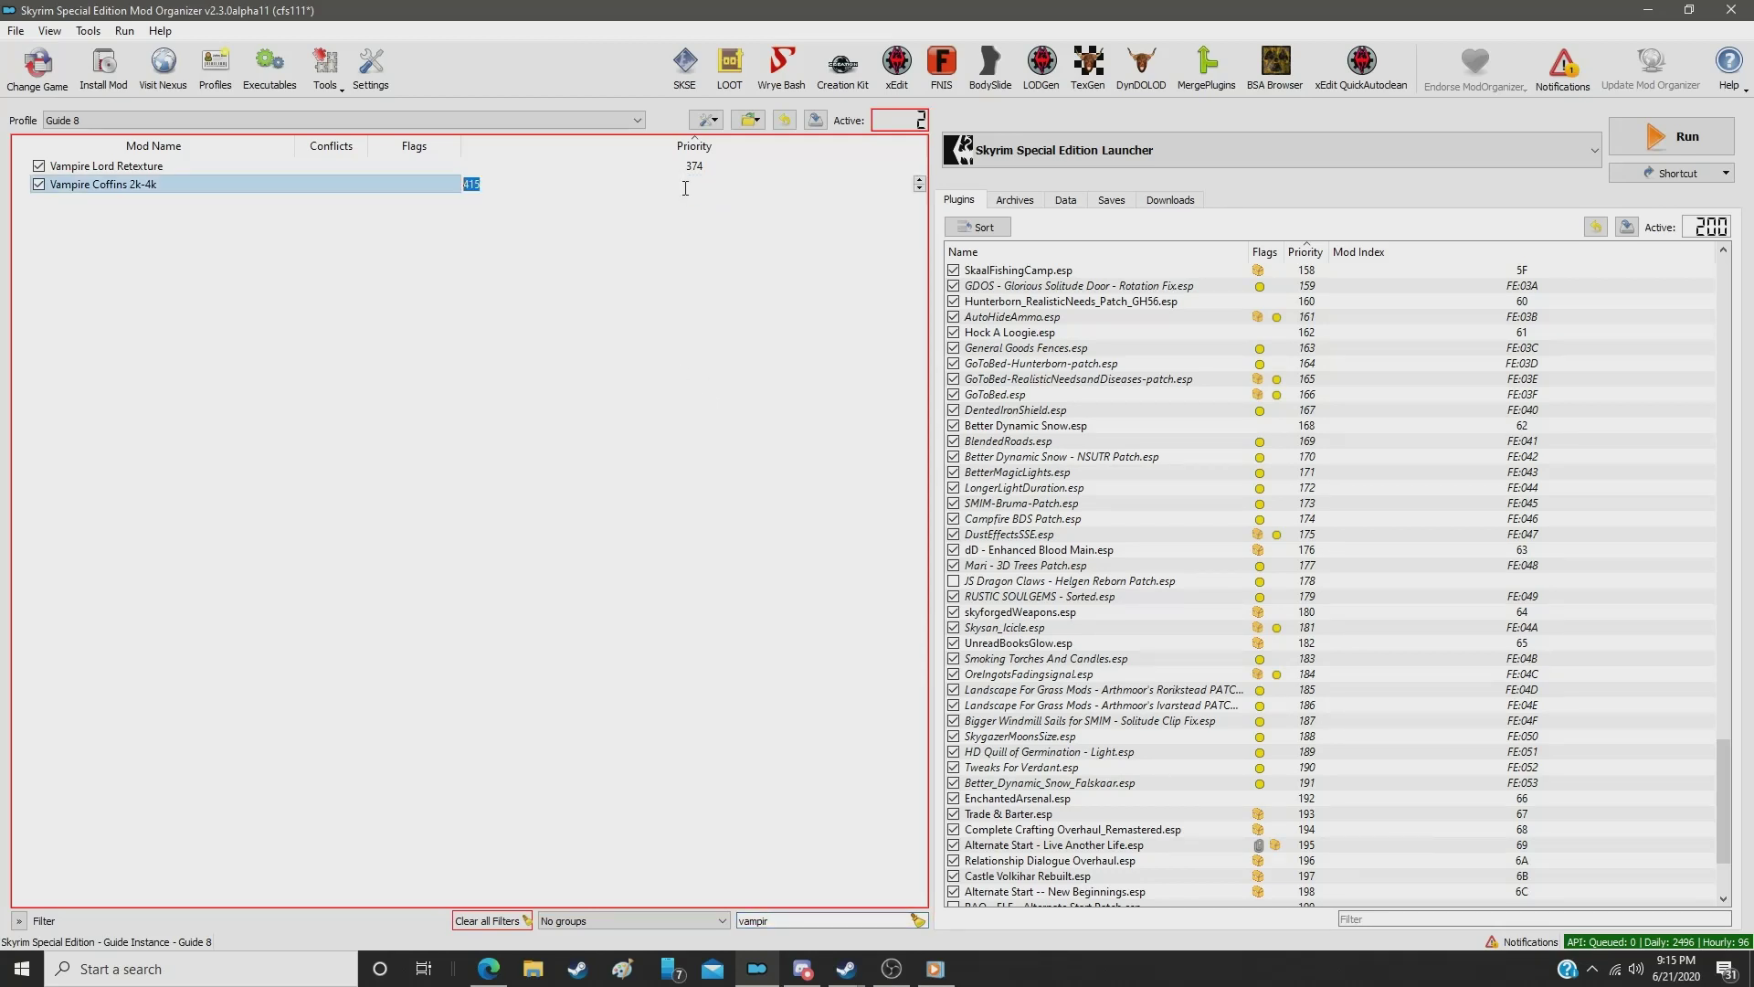
{"action": "type", "text": "319"}
{"action": "key", "text": "Return"}
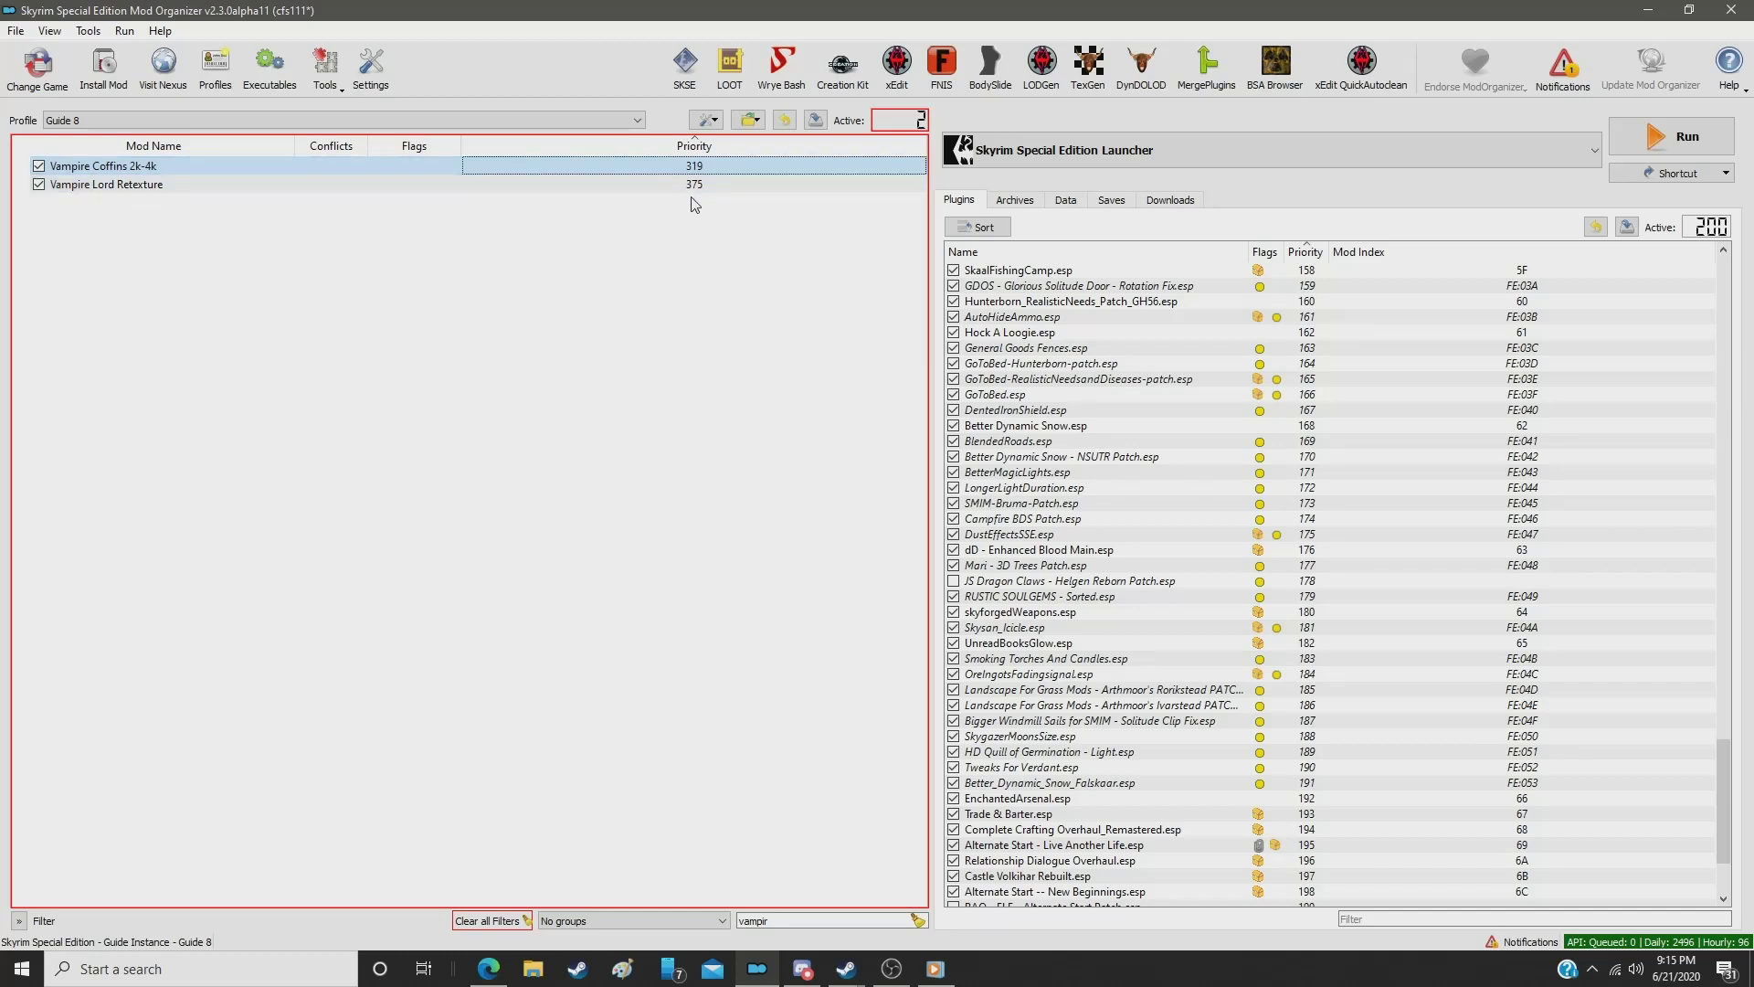
Step: Filter the mod list for "soul" and set the priority of Soul gem holders retexture to 320
{"action": "double_click", "coordinate": [826, 916]}
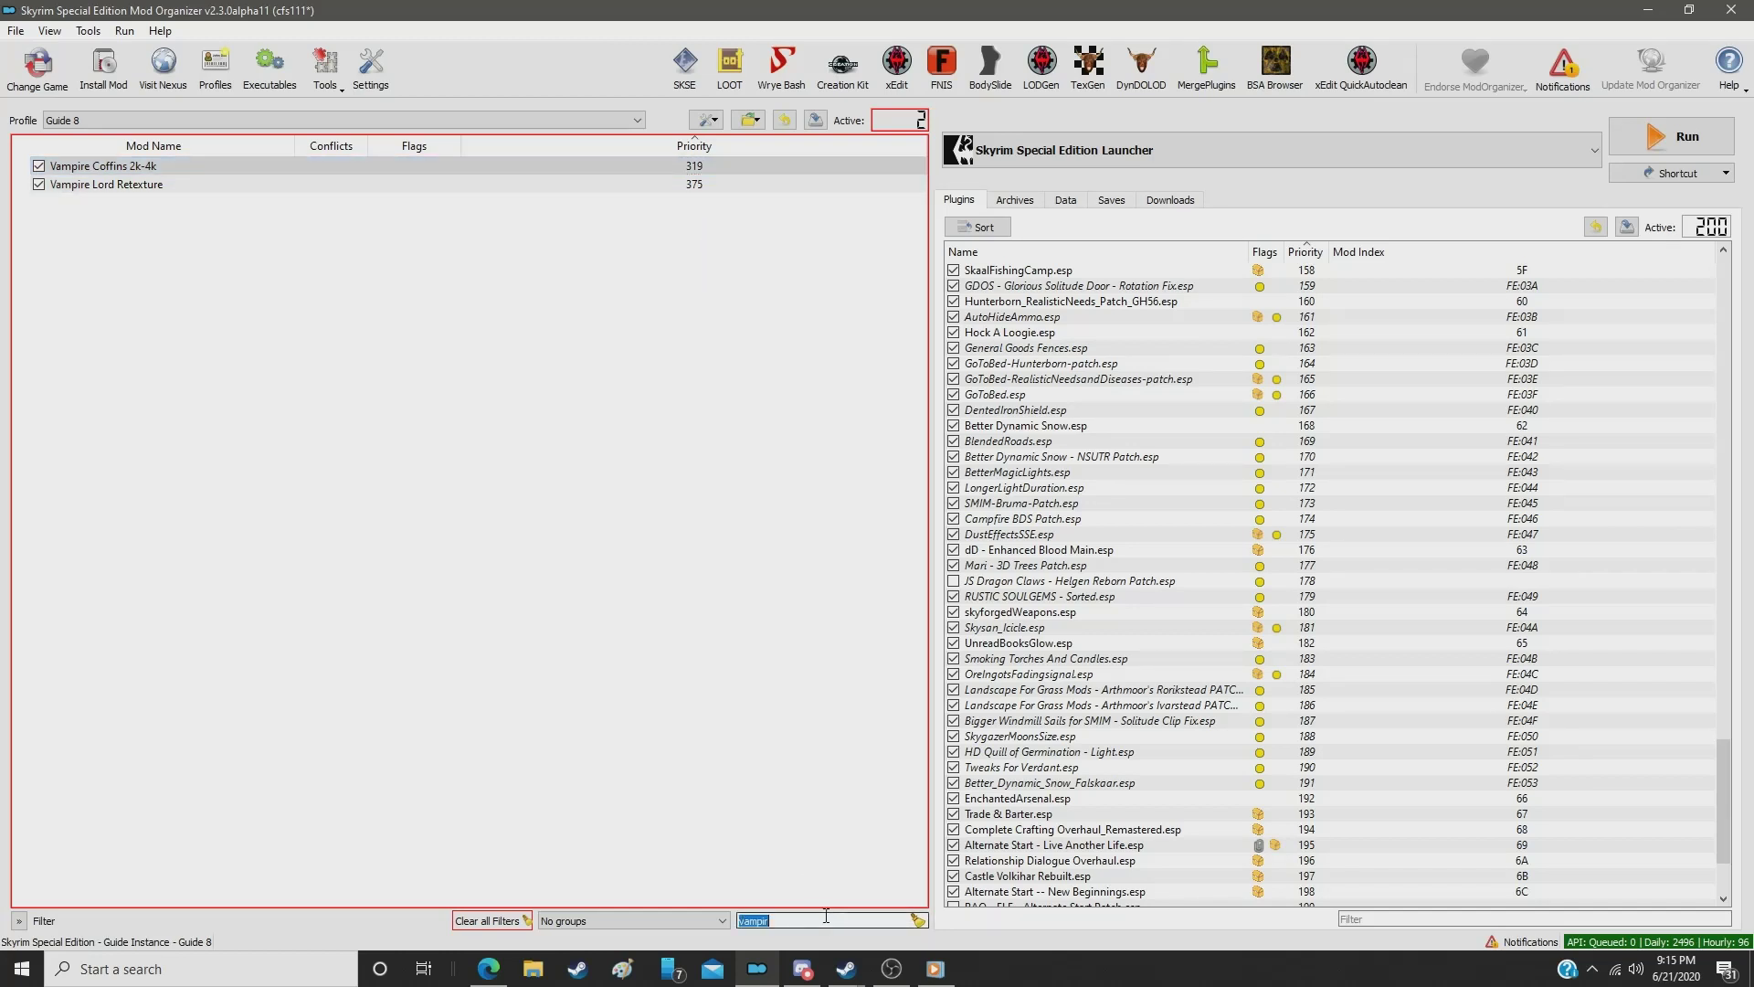
{"action": "type", "text": "soul"}
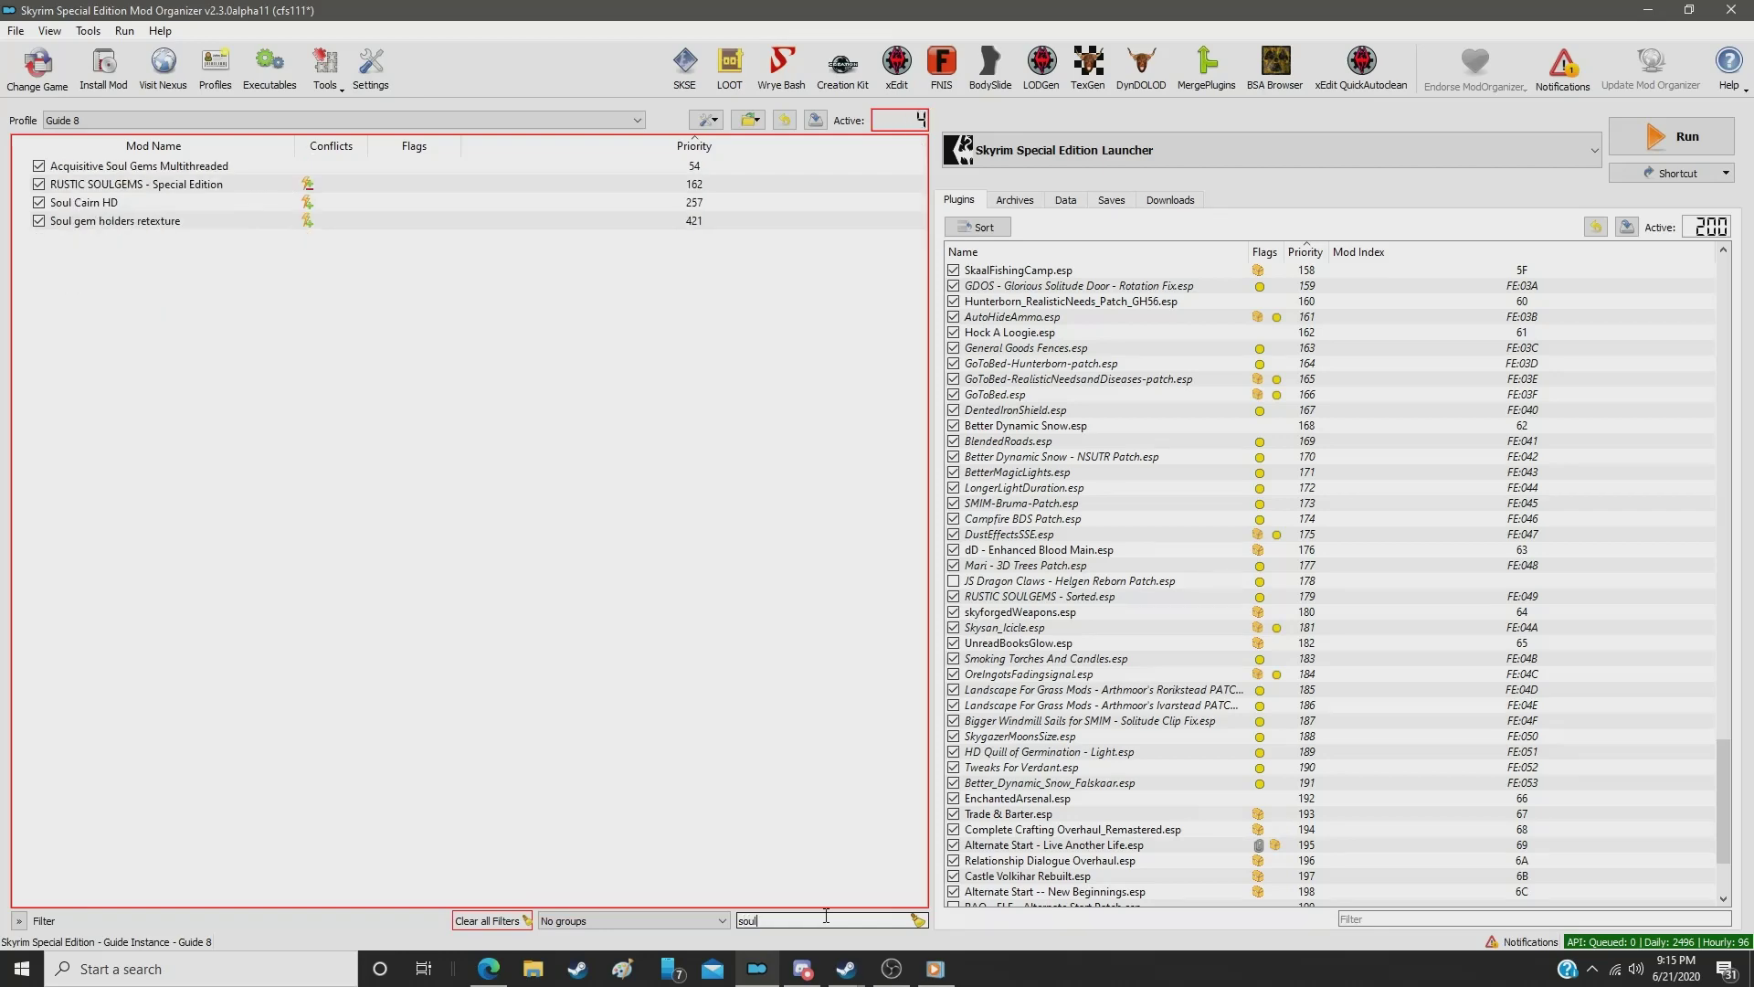
{"action": "left_click", "coordinate": [684, 222]}
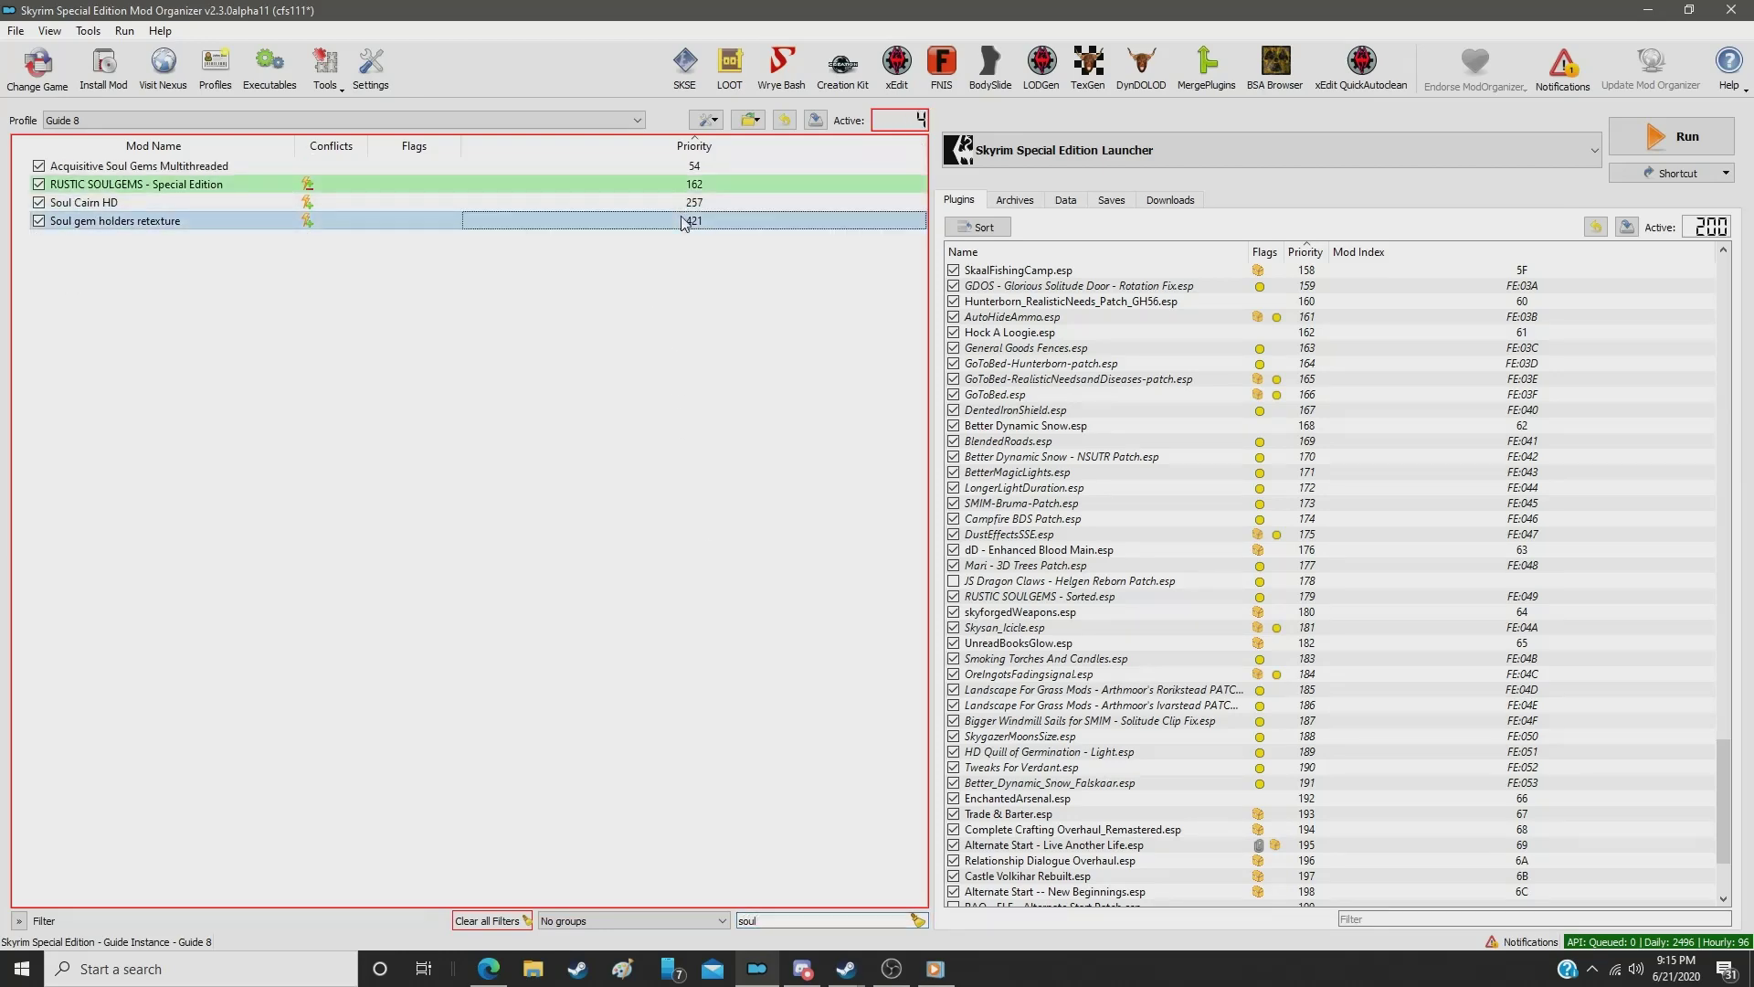
{"action": "double_click", "coordinate": [684, 221]}
{"action": "type", "text": "320"}
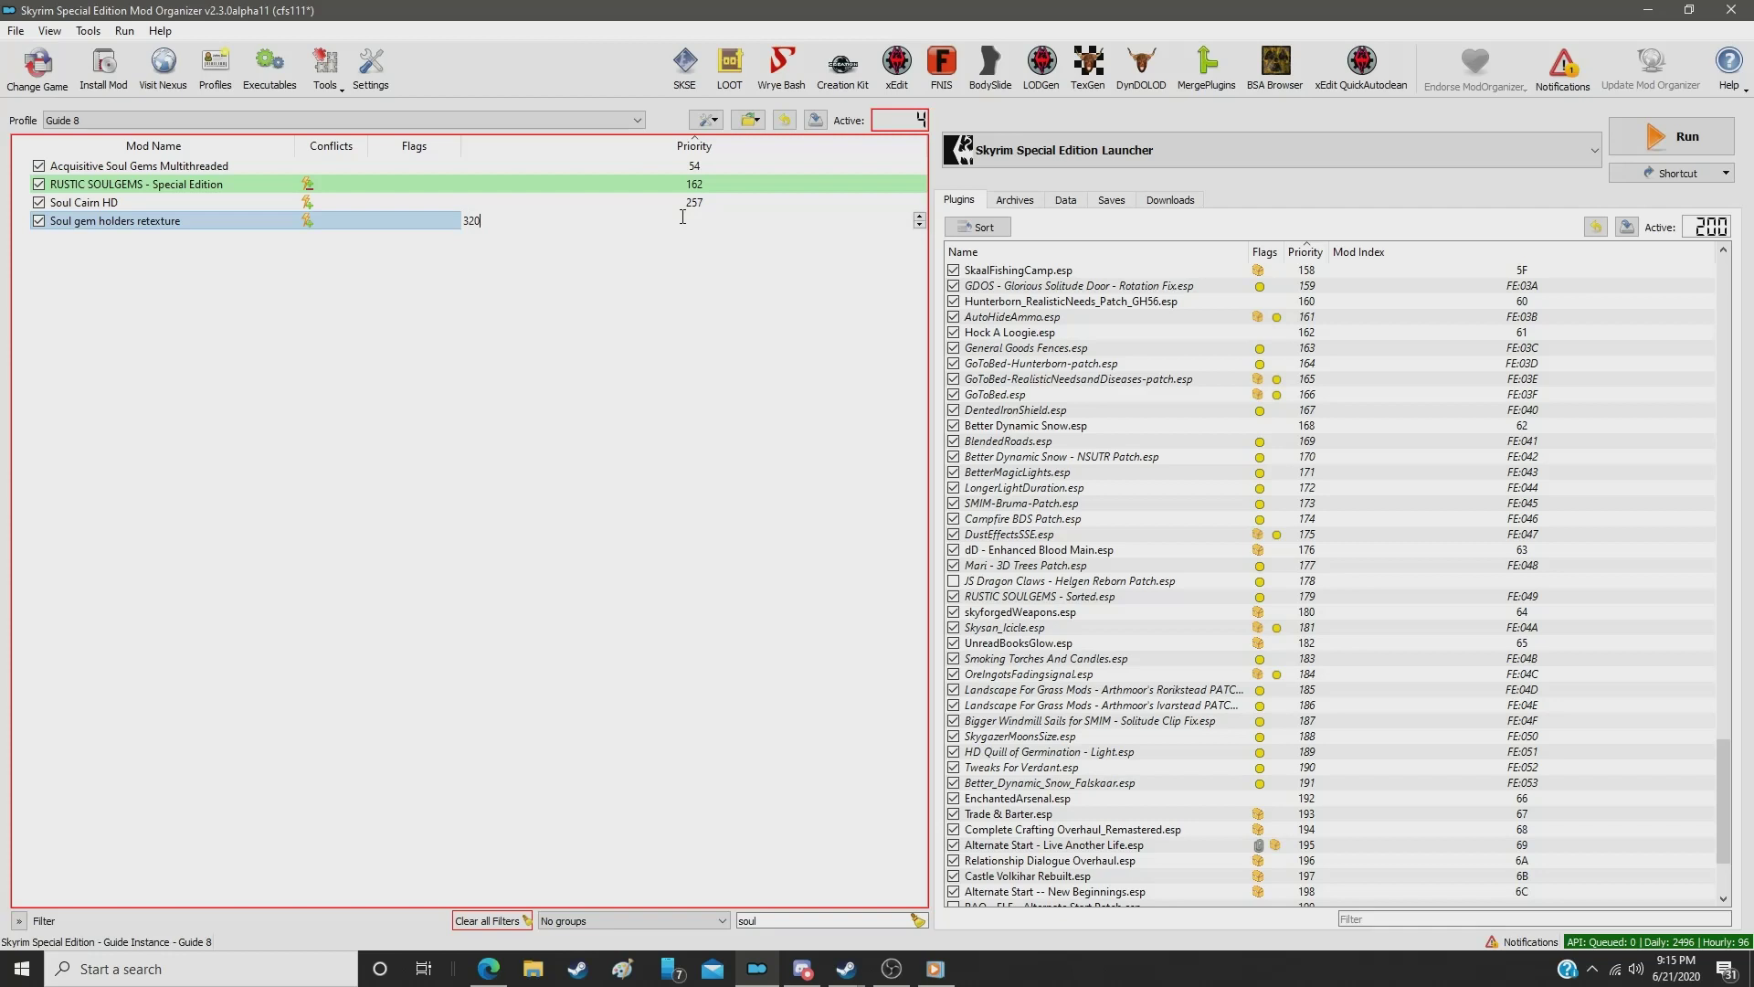
{"action": "key", "text": "Return"}
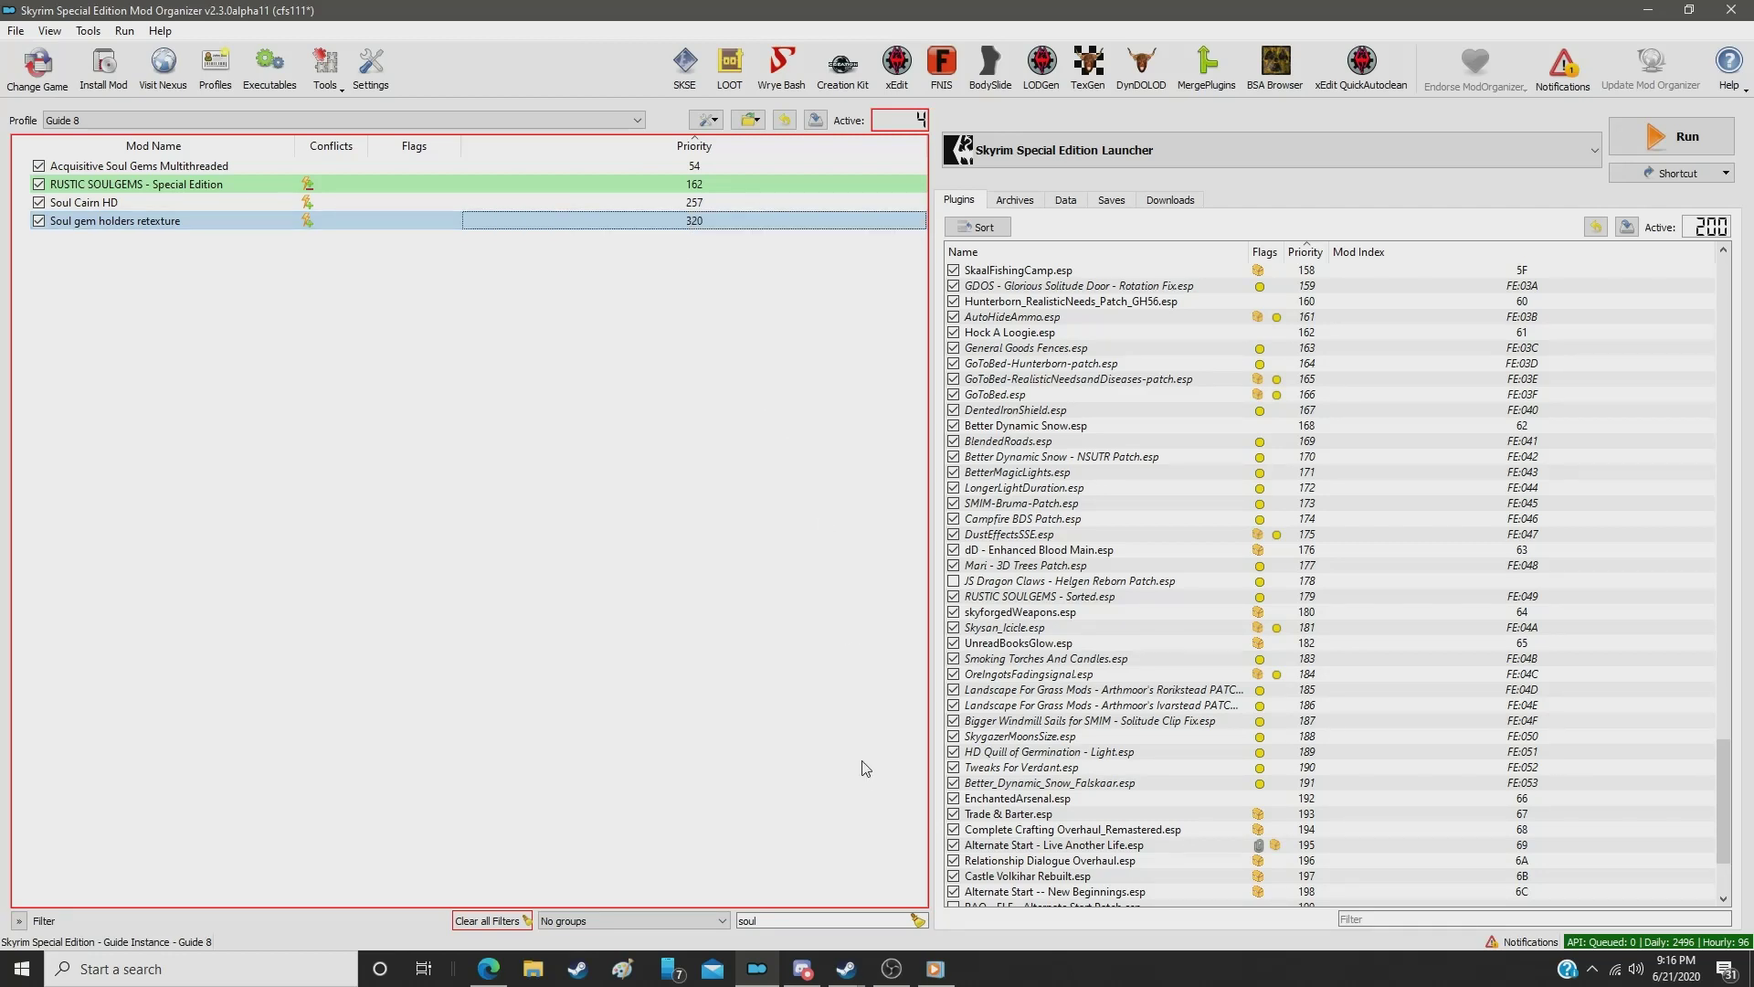
Step: Filter the mod list for "phial" and set the priority of White Phial Replacer SE to 321
{"action": "double_click", "coordinate": [775, 926]}
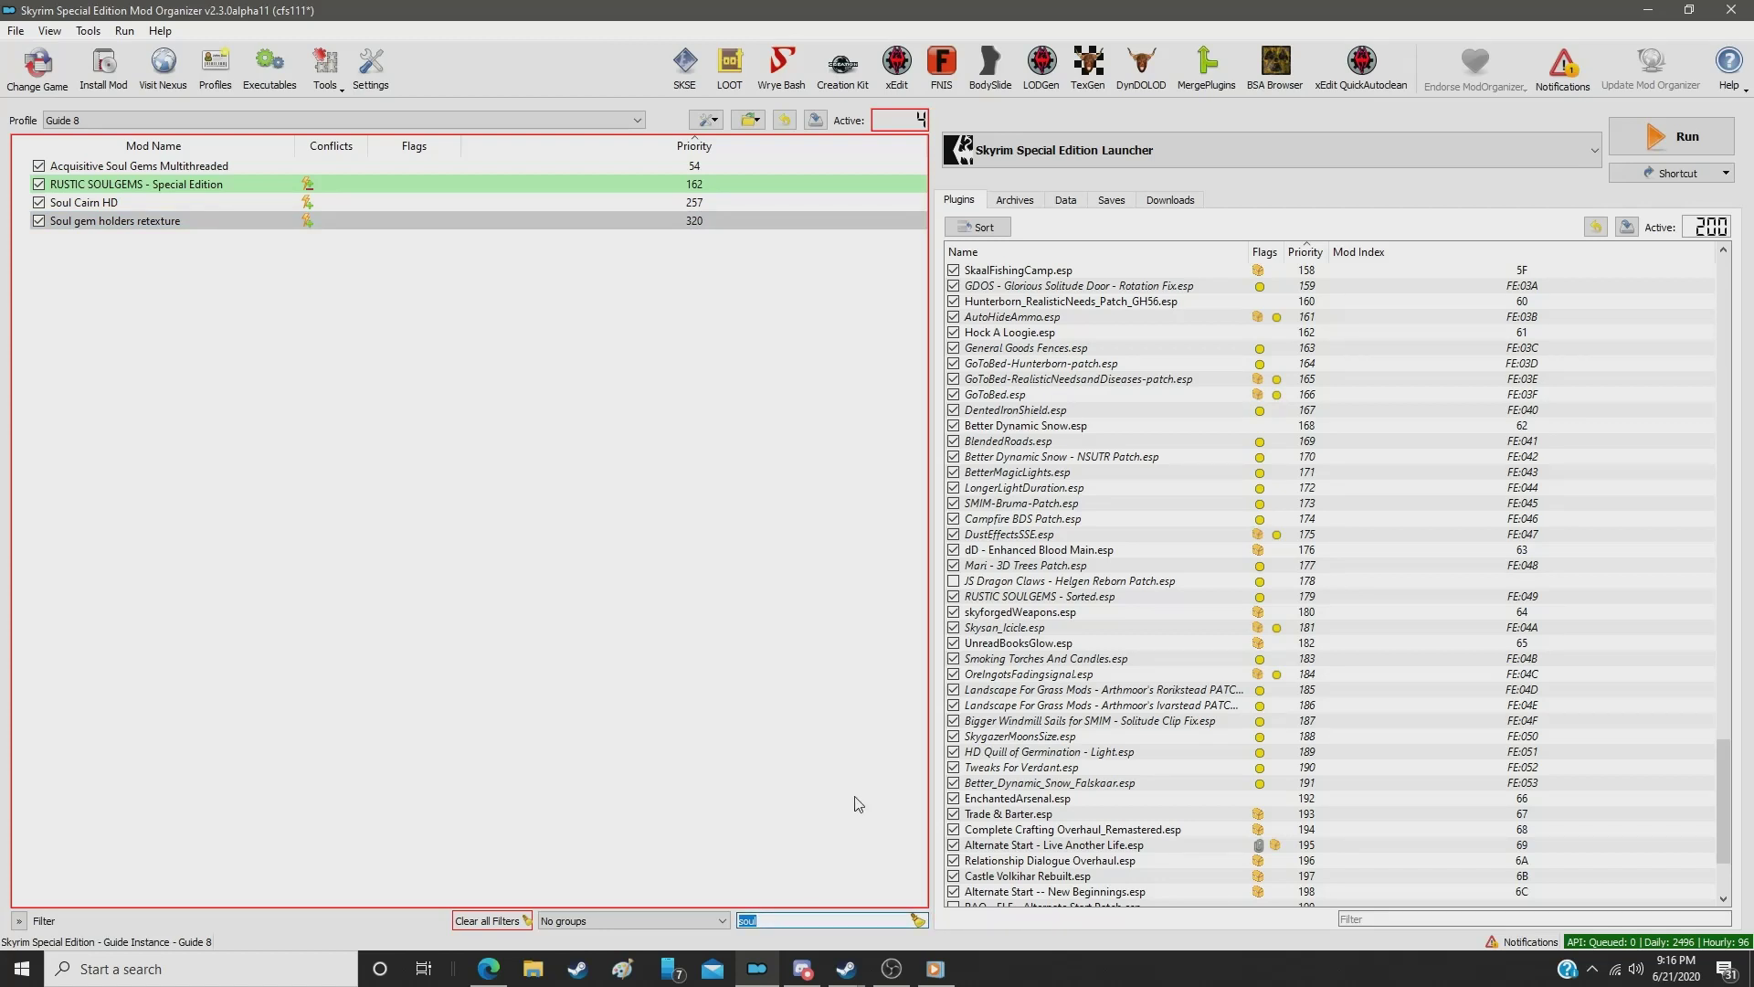
{"action": "type", "text": "ph"}
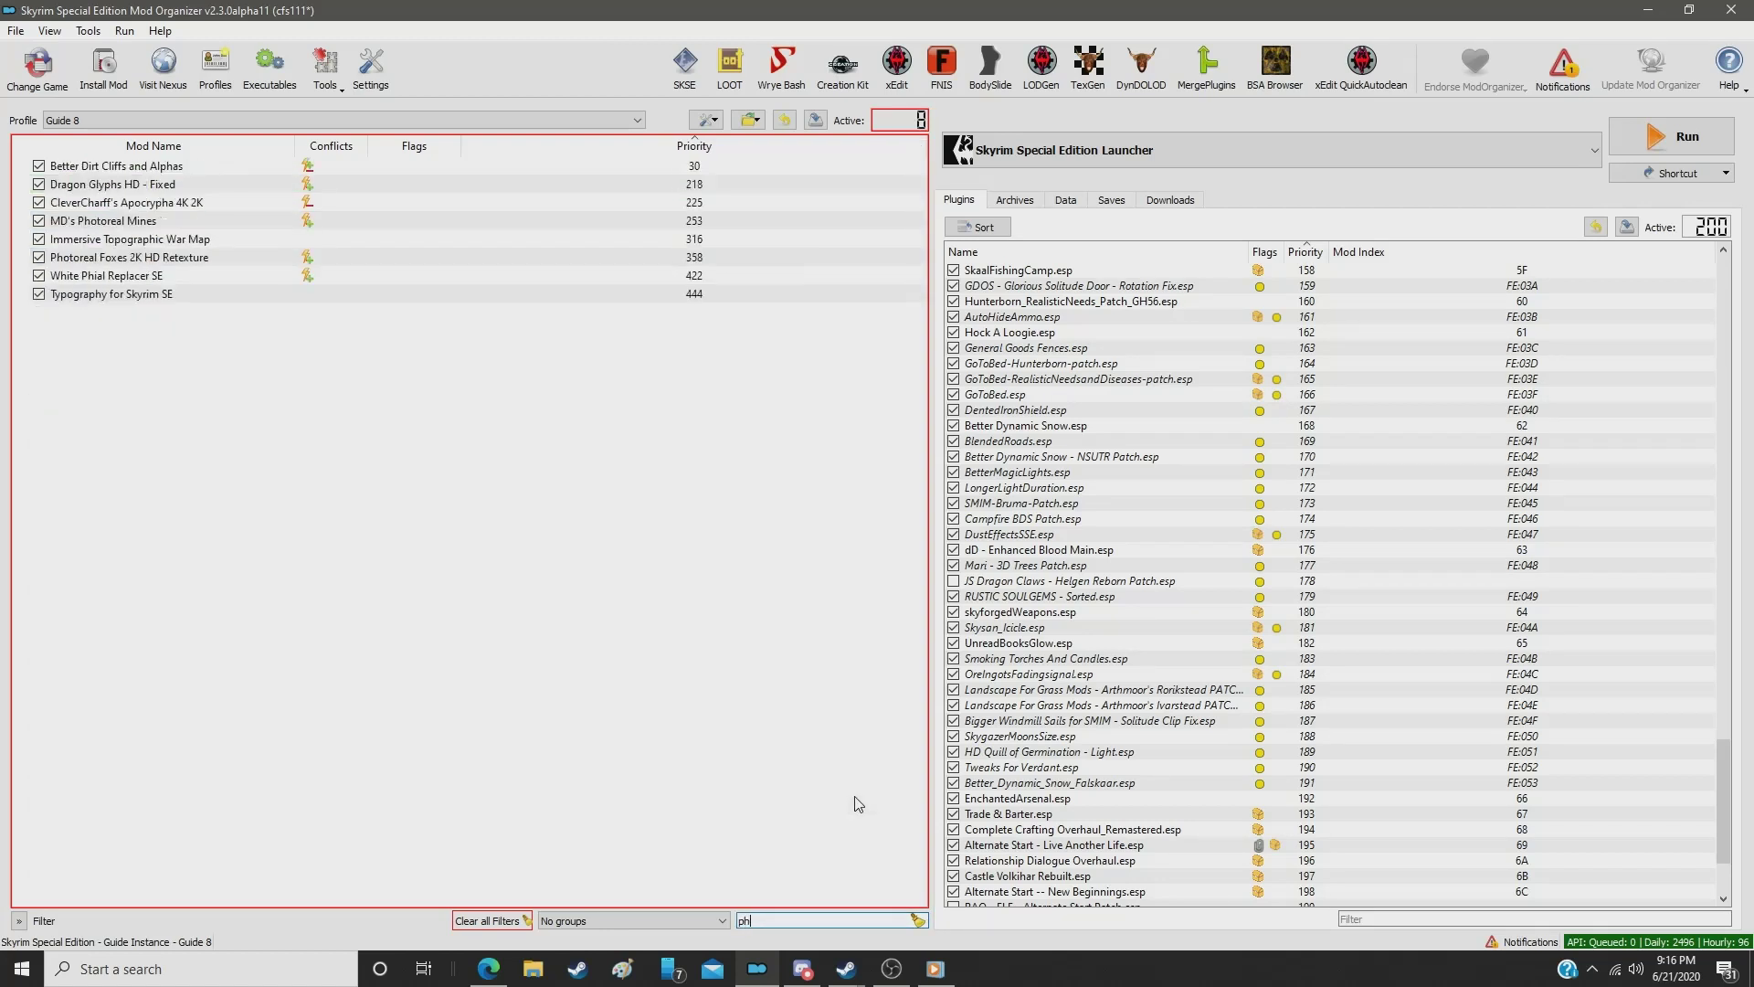
{"action": "type", "text": "ial"}
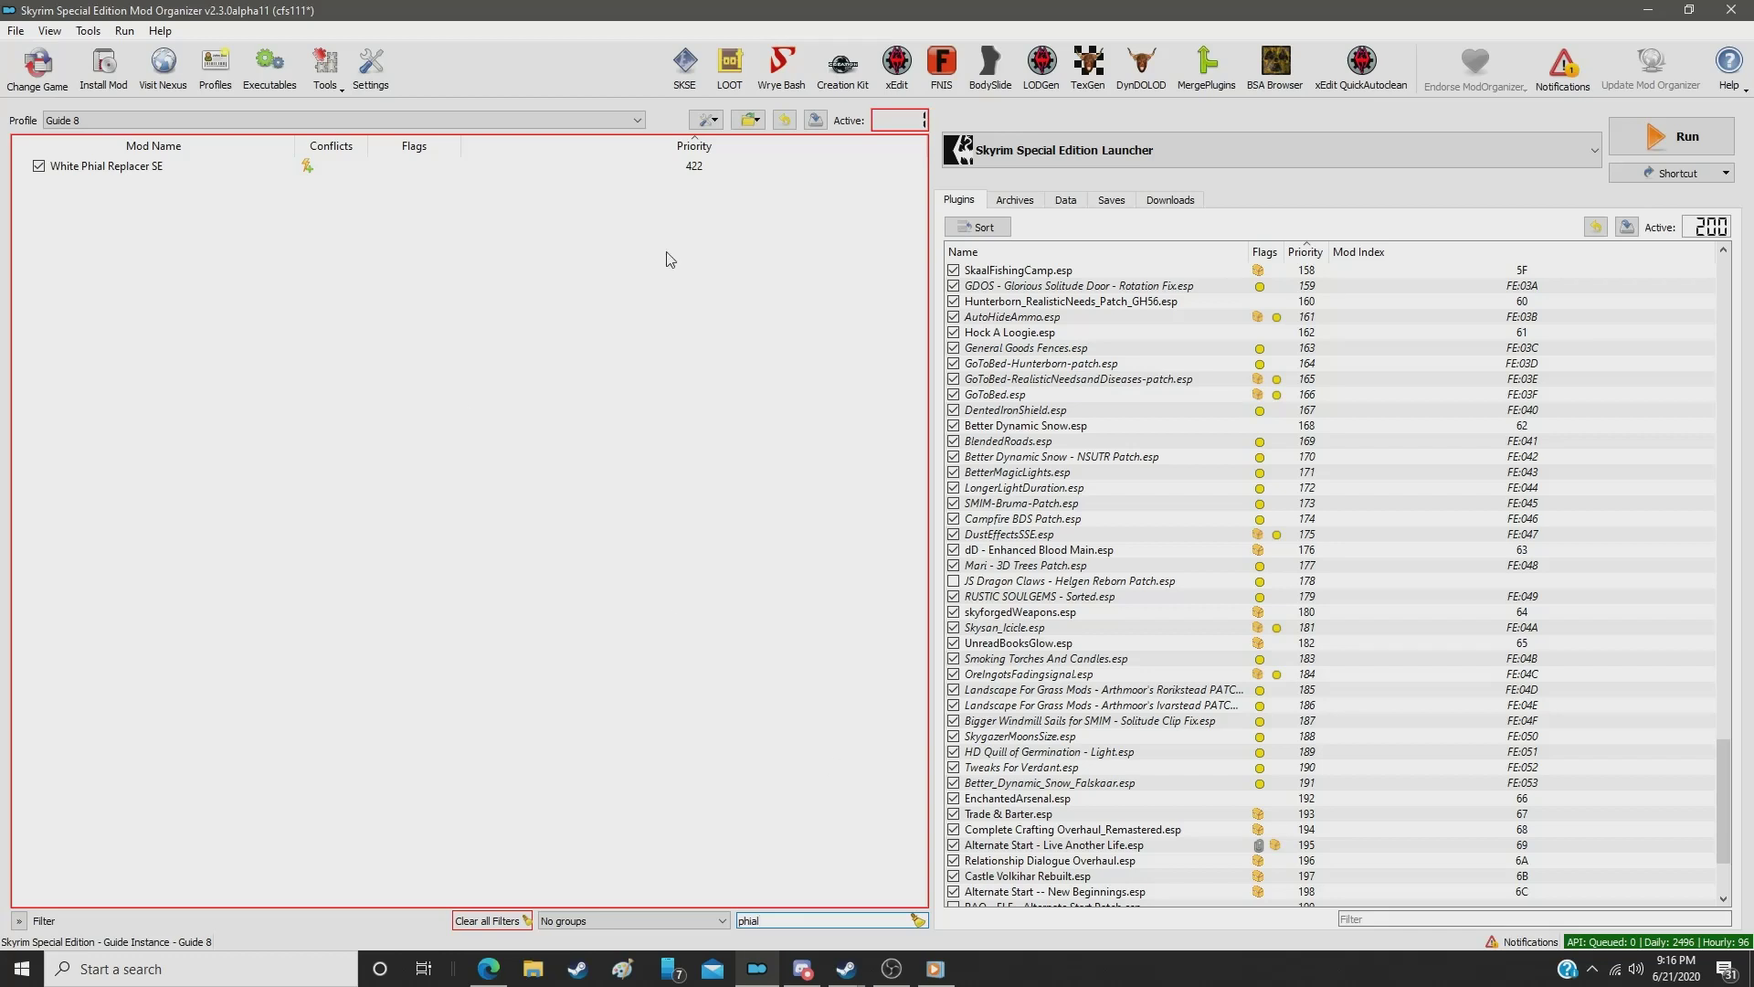
{"action": "left_click", "coordinate": [672, 169]}
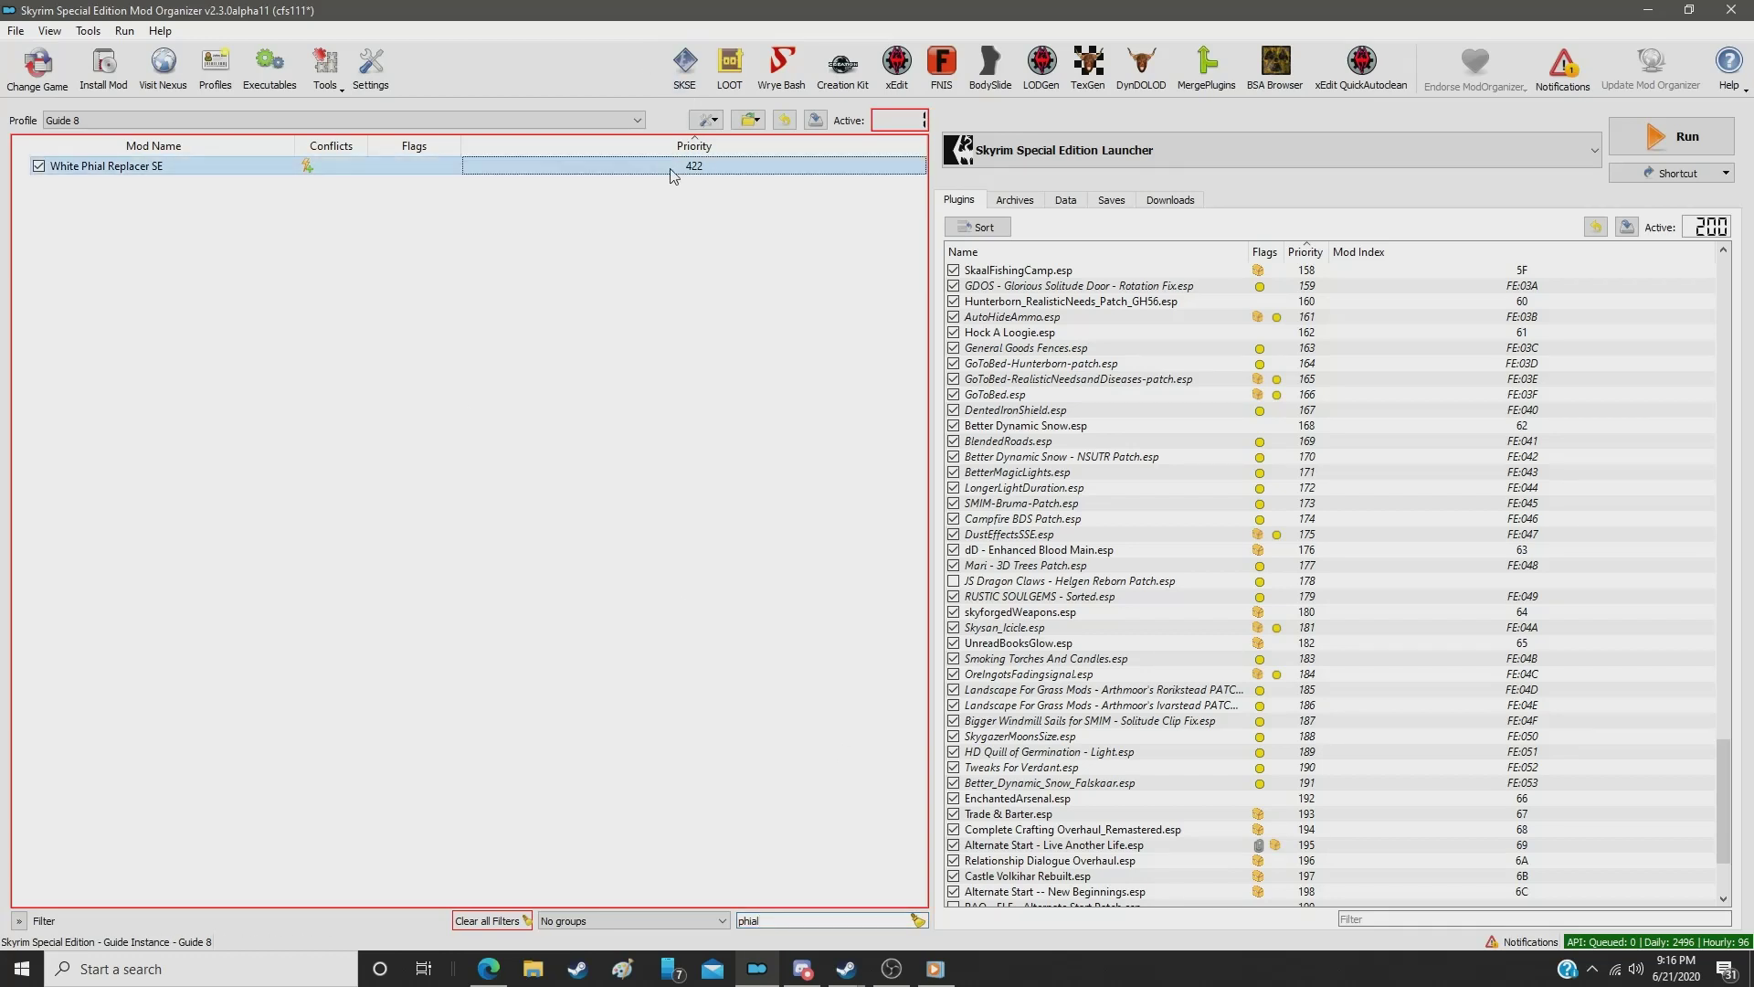
{"action": "double_click", "coordinate": [672, 169]}
{"action": "type", "text": "321"}
{"action": "key", "text": "Return"}
Step: Filter the mod list for "cart" and set the priority of CC's HQ Carts to 322
{"action": "left_click", "coordinate": [806, 920]}
{"action": "double_click", "coordinate": [806, 920]}
{"action": "type", "text": "cart"}
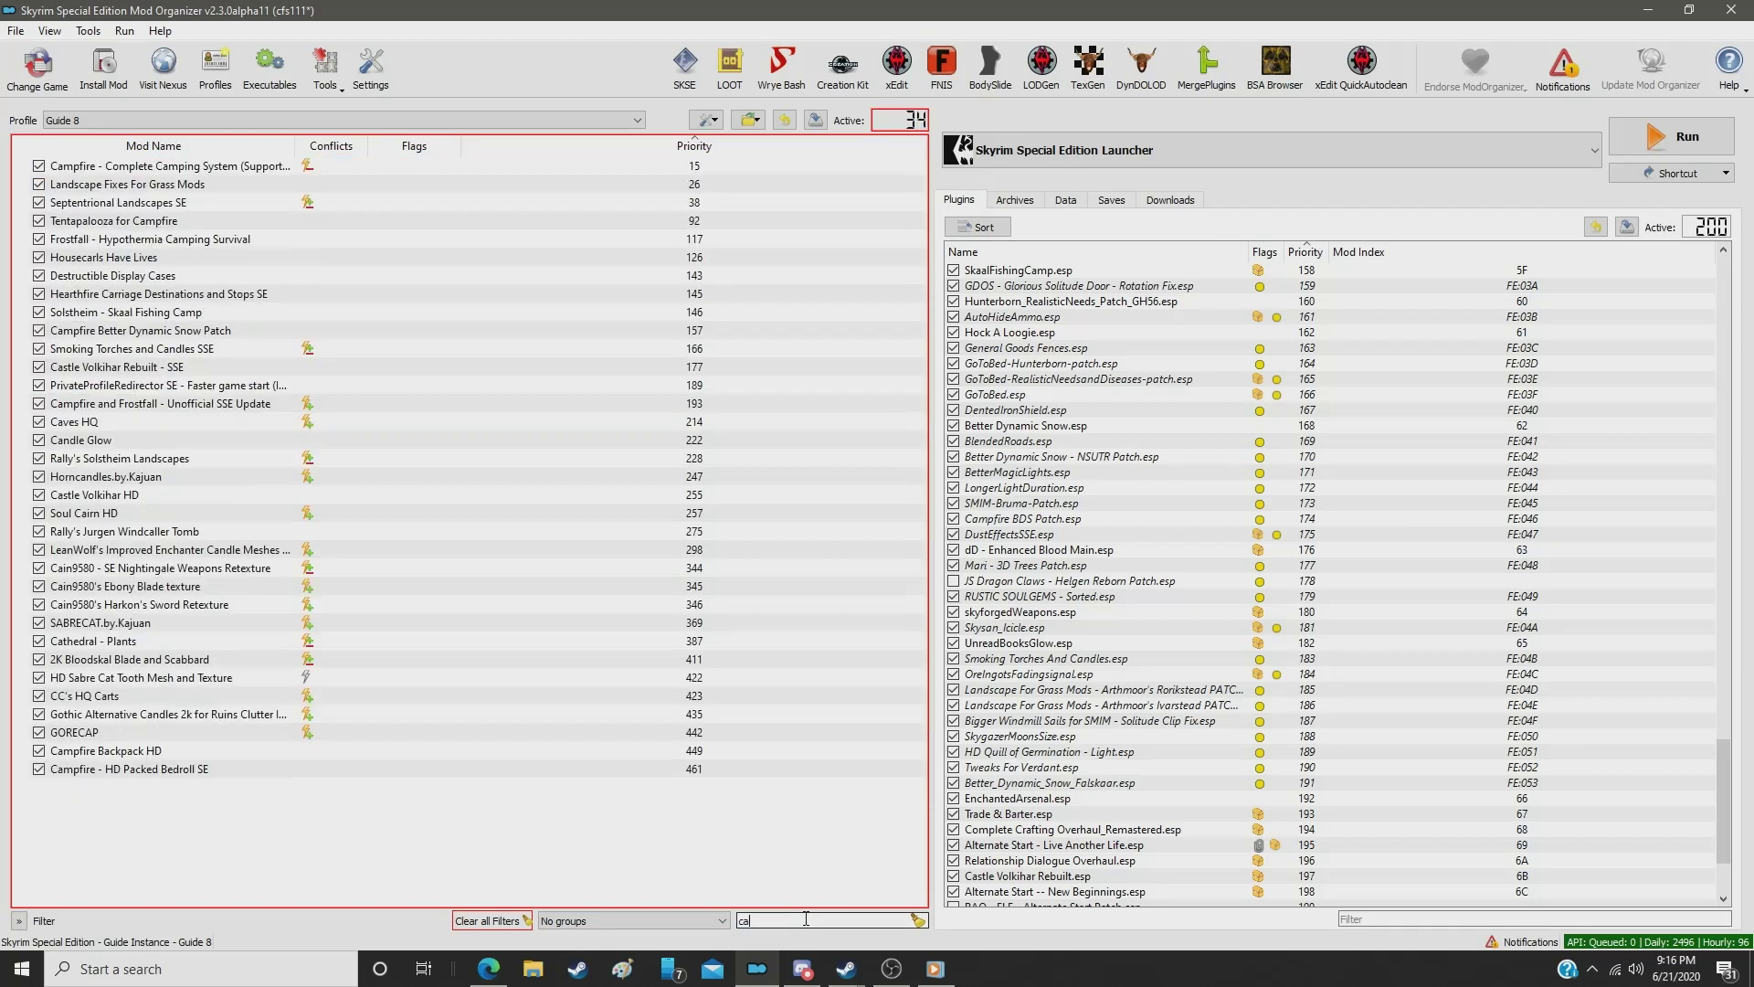
{"action": "left_click", "coordinate": [706, 169]}
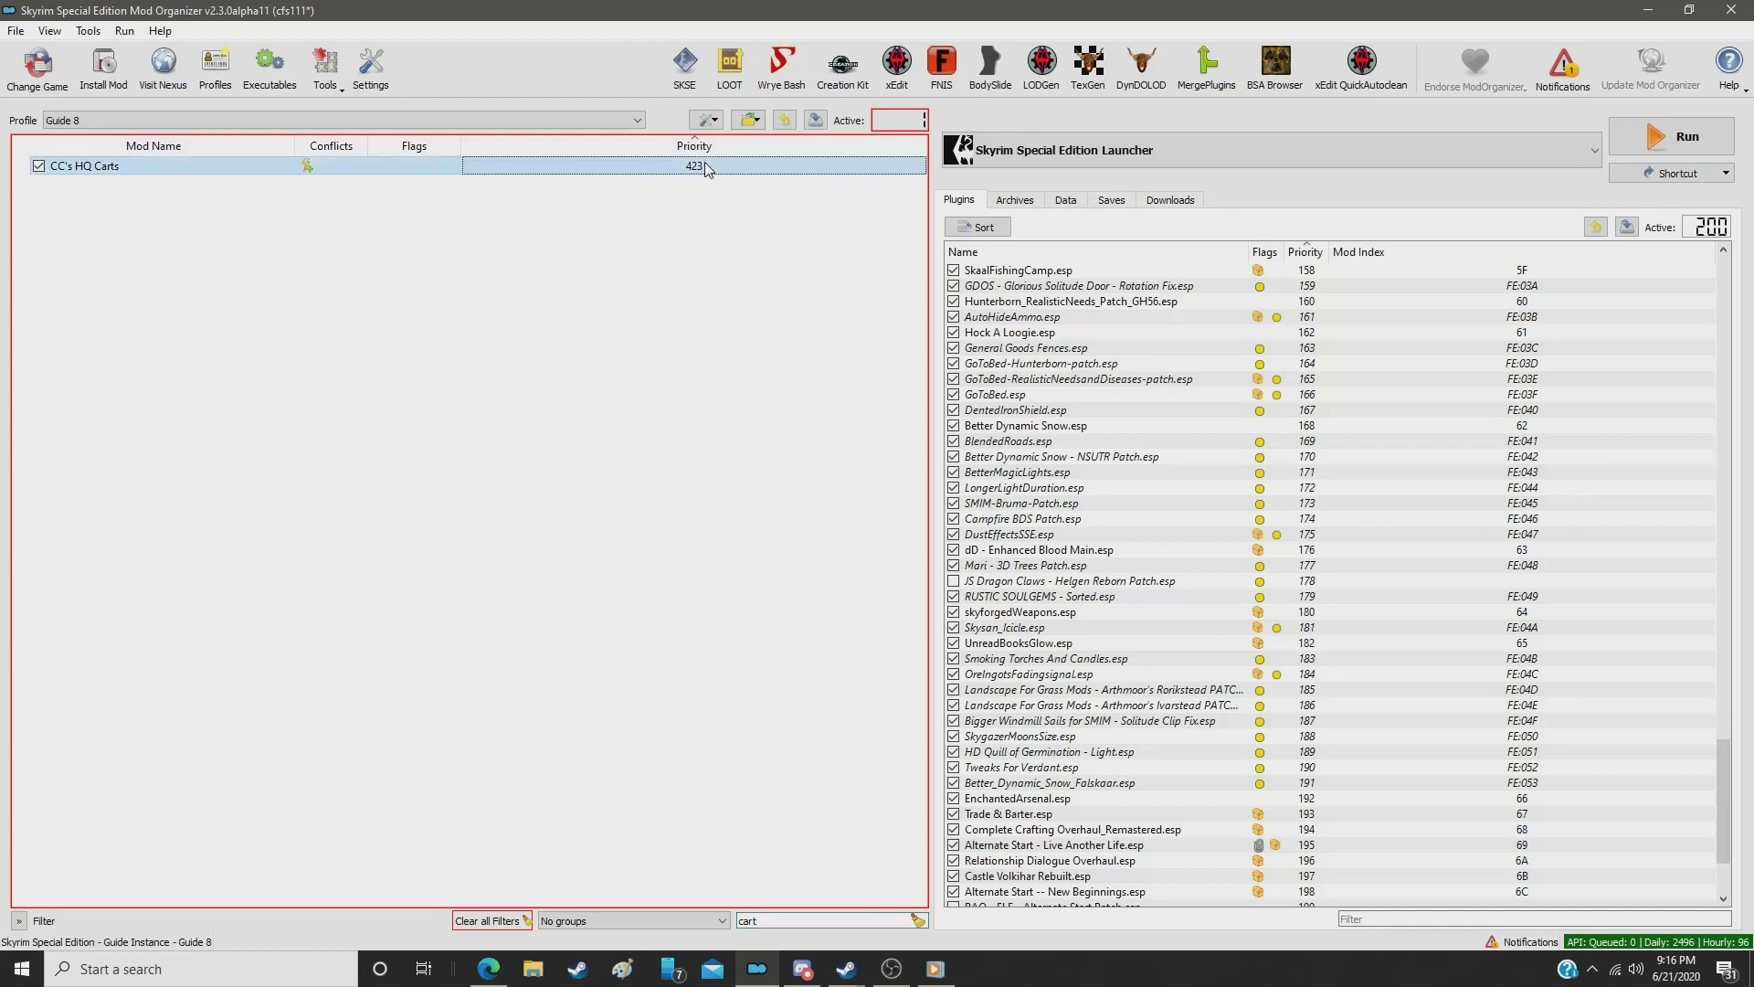
{"action": "double_click", "coordinate": [706, 169]}
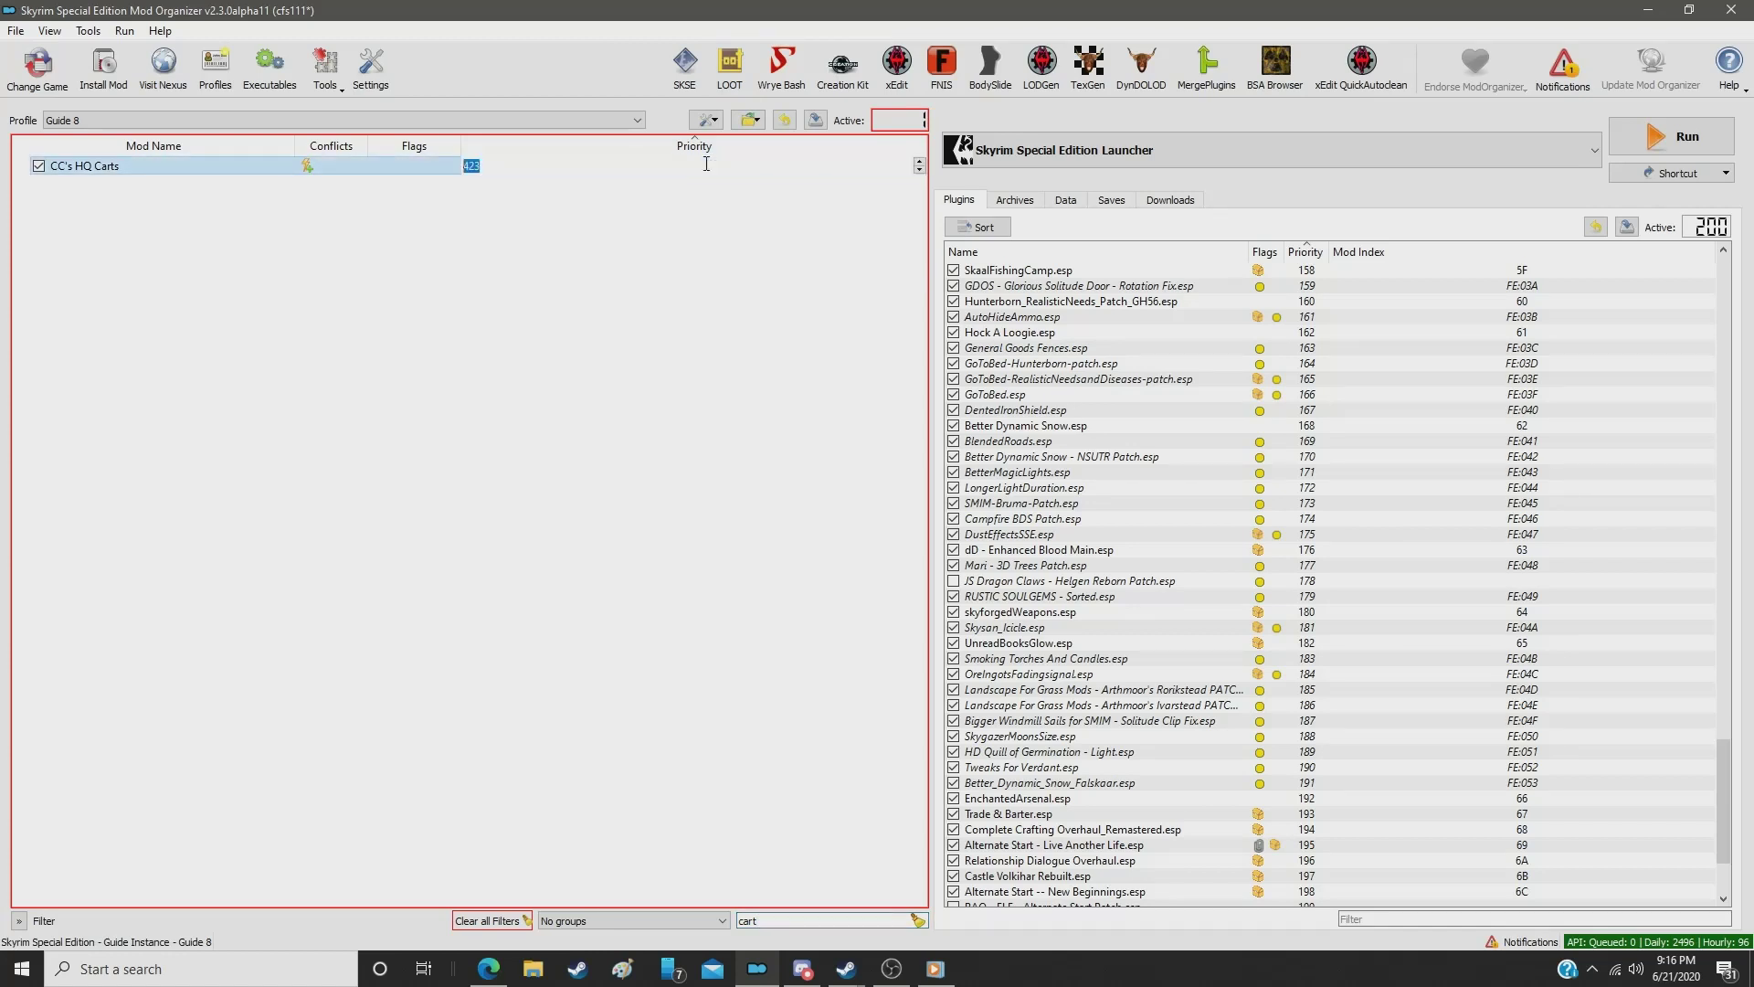
{"action": "type", "text": "322"}
{"action": "key", "text": "Return"}
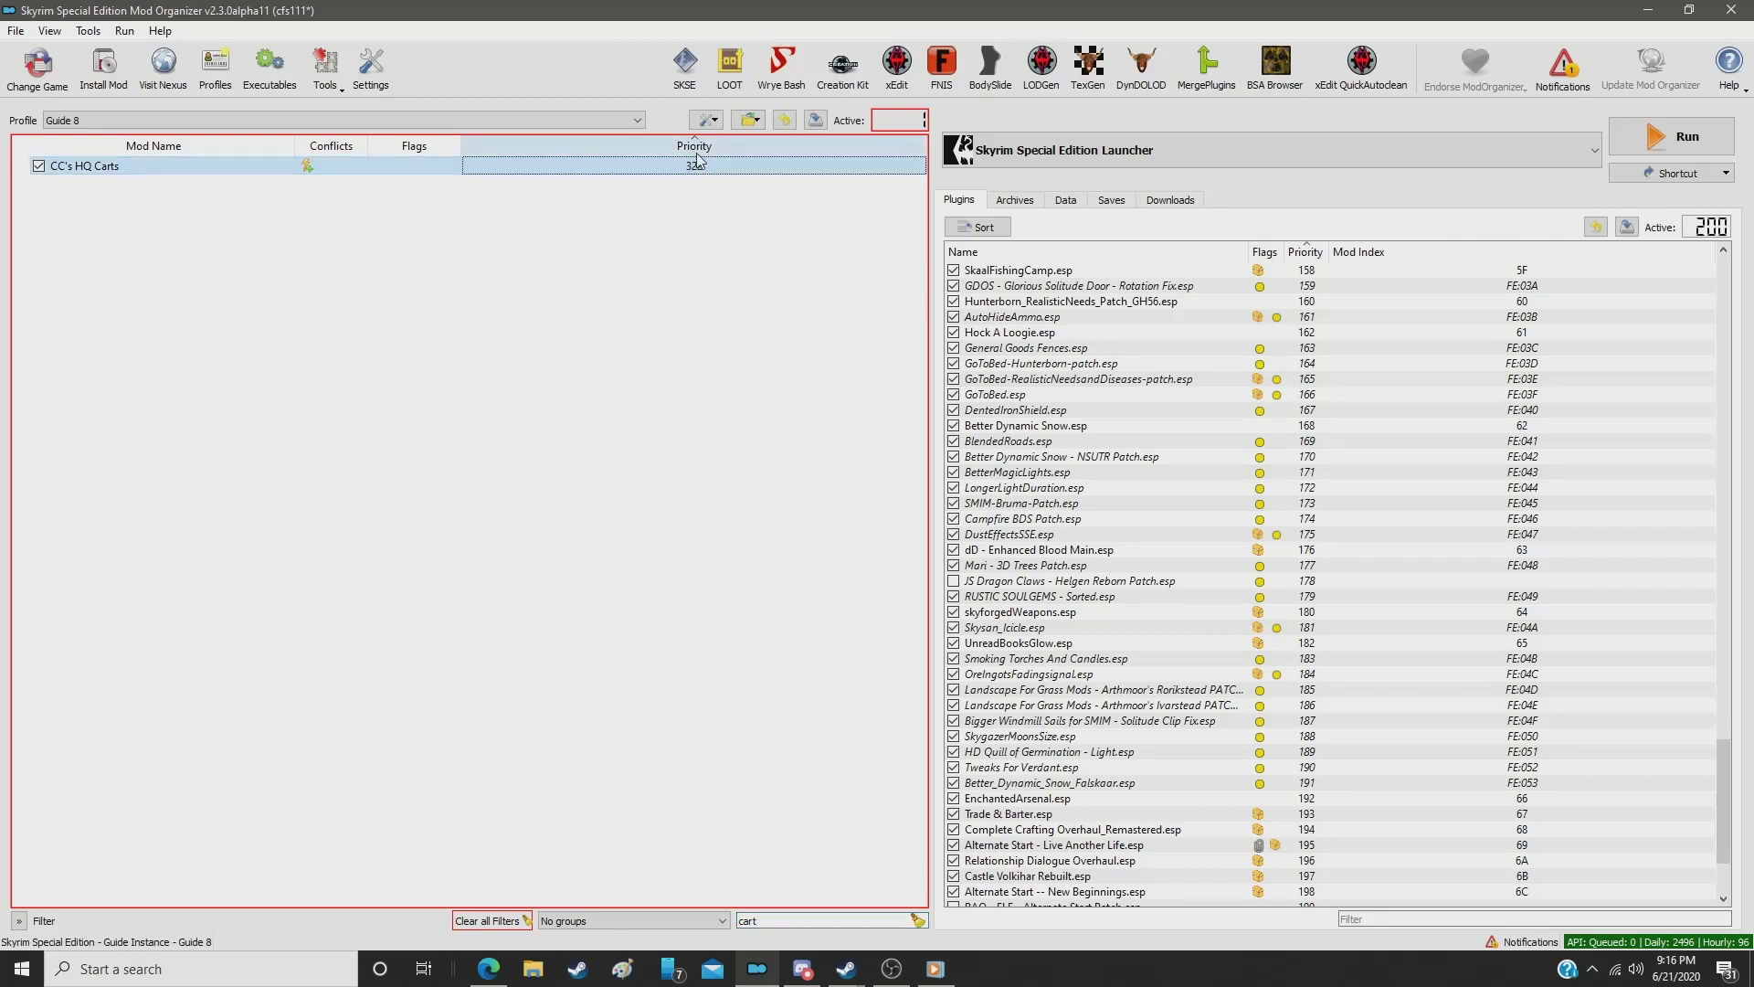
Step: Filter the mod list for "ship" and set the priority of Snazzy Model Ship to 323
{"action": "double_click", "coordinate": [813, 920]}
{"action": "type", "text": "ship"}
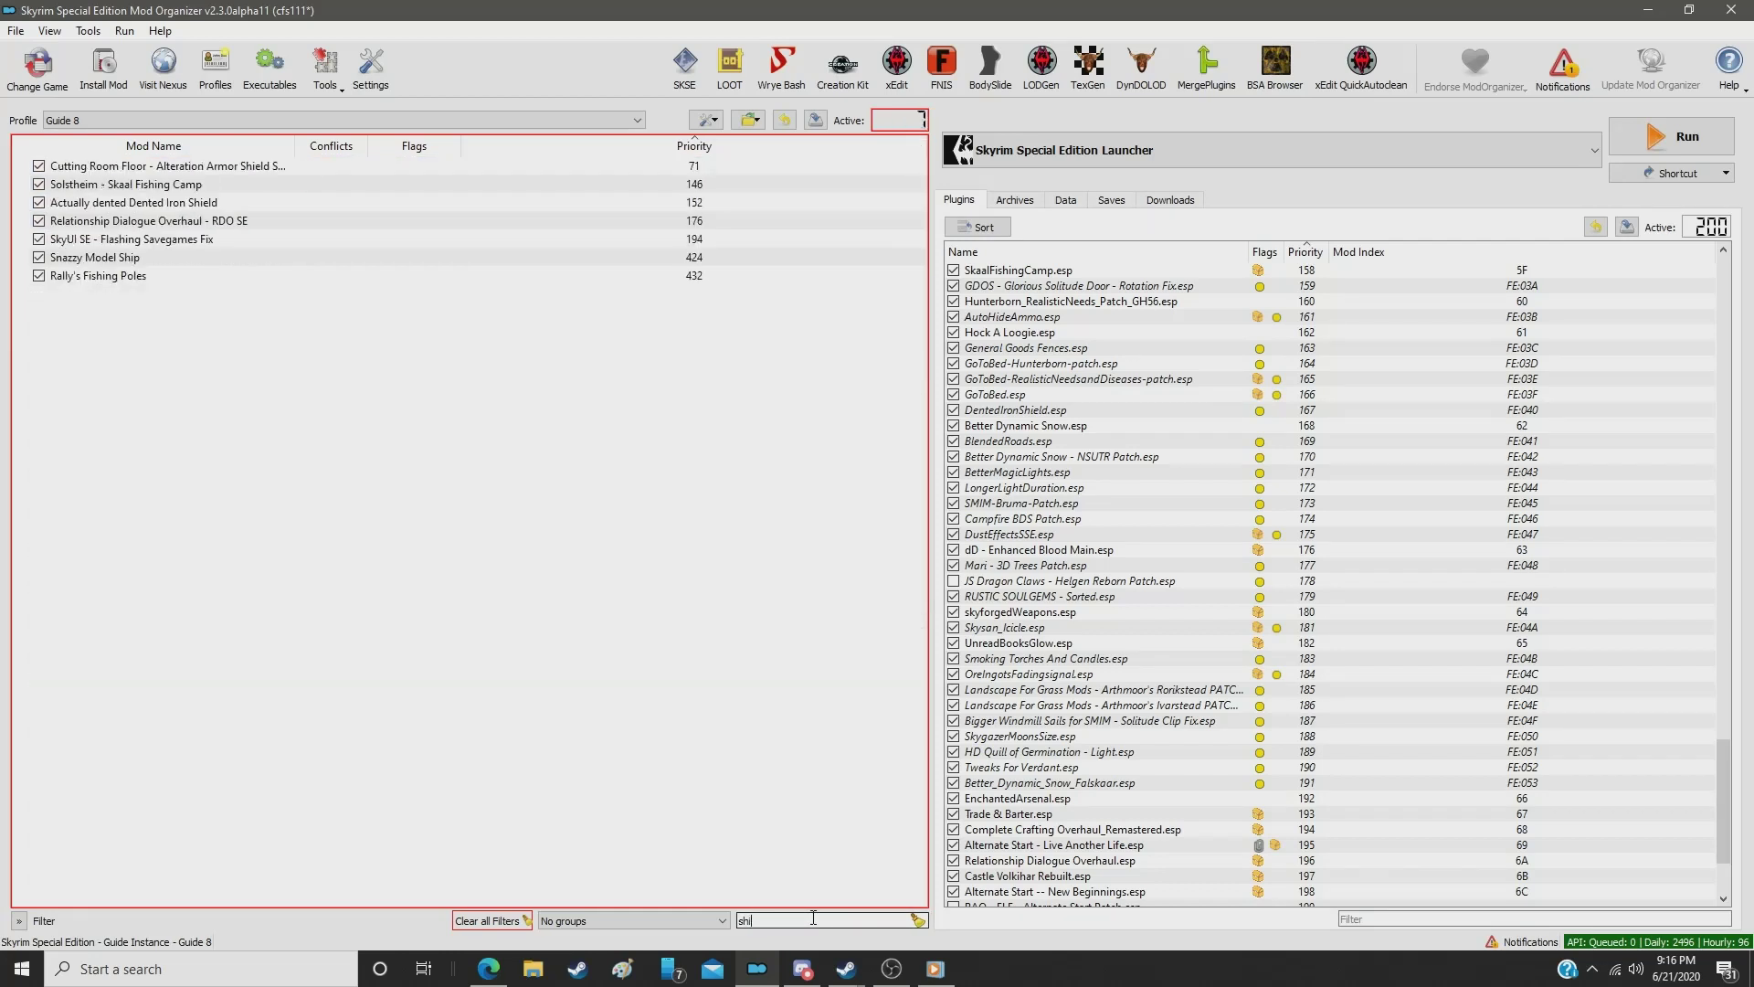
{"action": "left_click", "coordinate": [699, 185]}
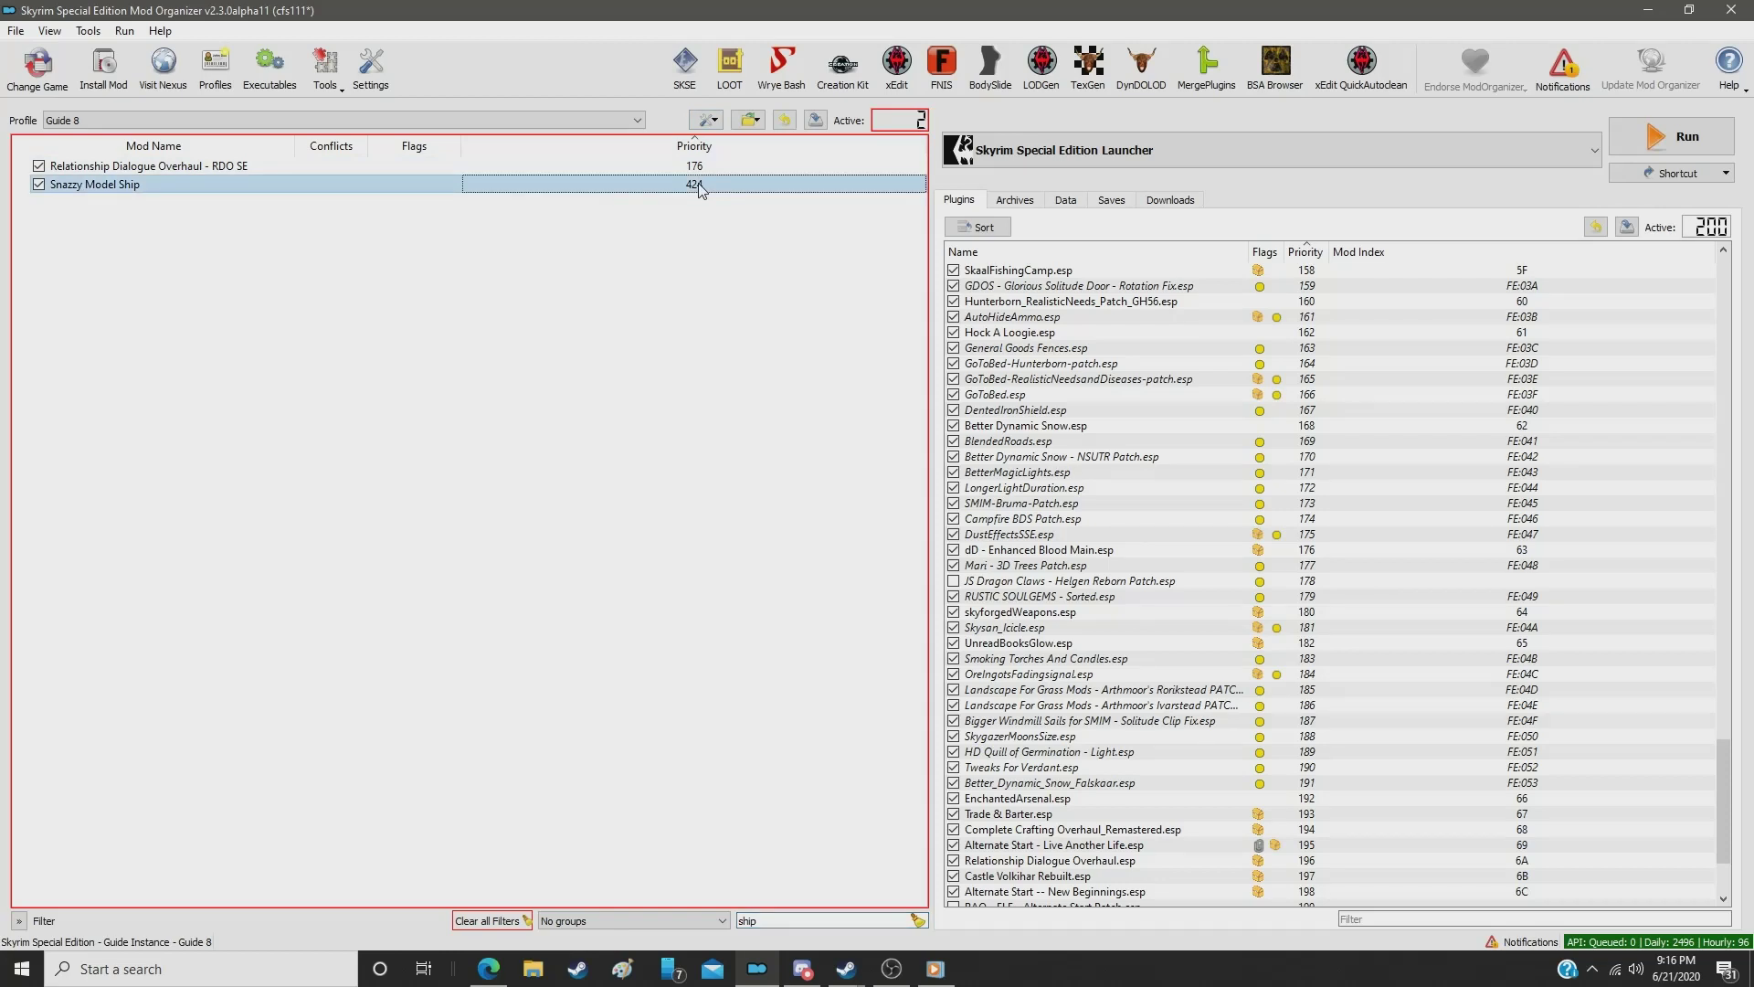
{"action": "double_click", "coordinate": [698, 185]}
{"action": "type", "text": "323"}
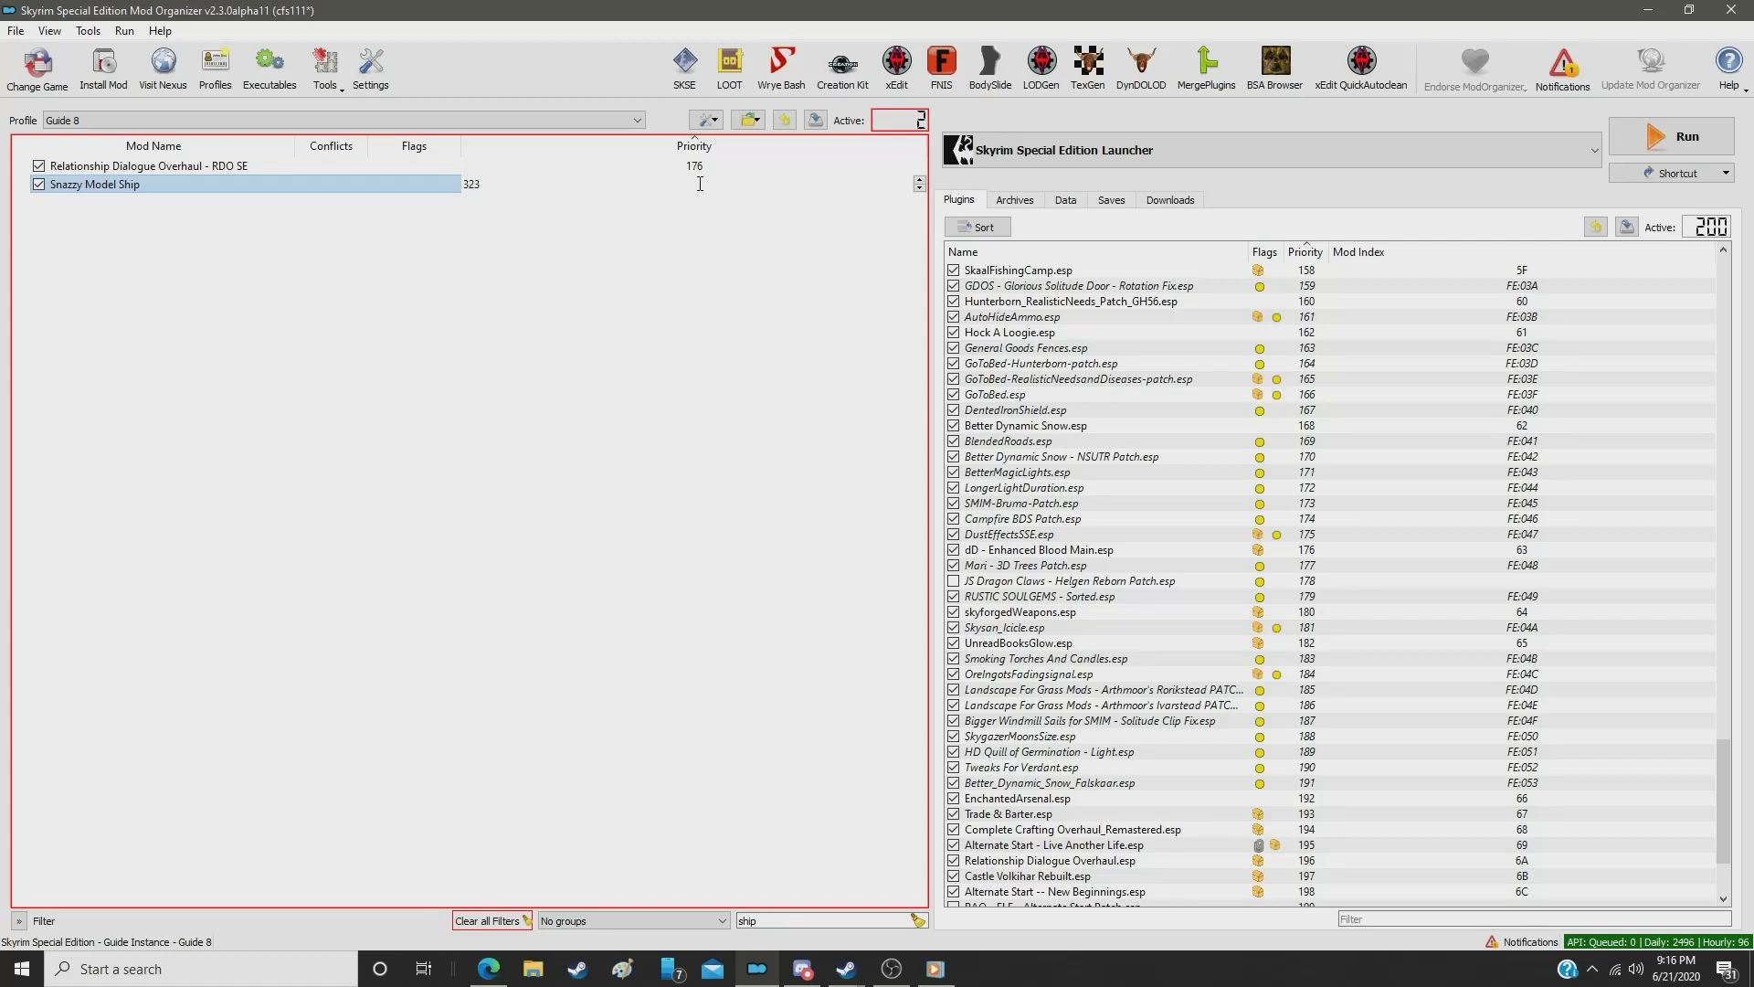
{"action": "key", "text": "Return"}
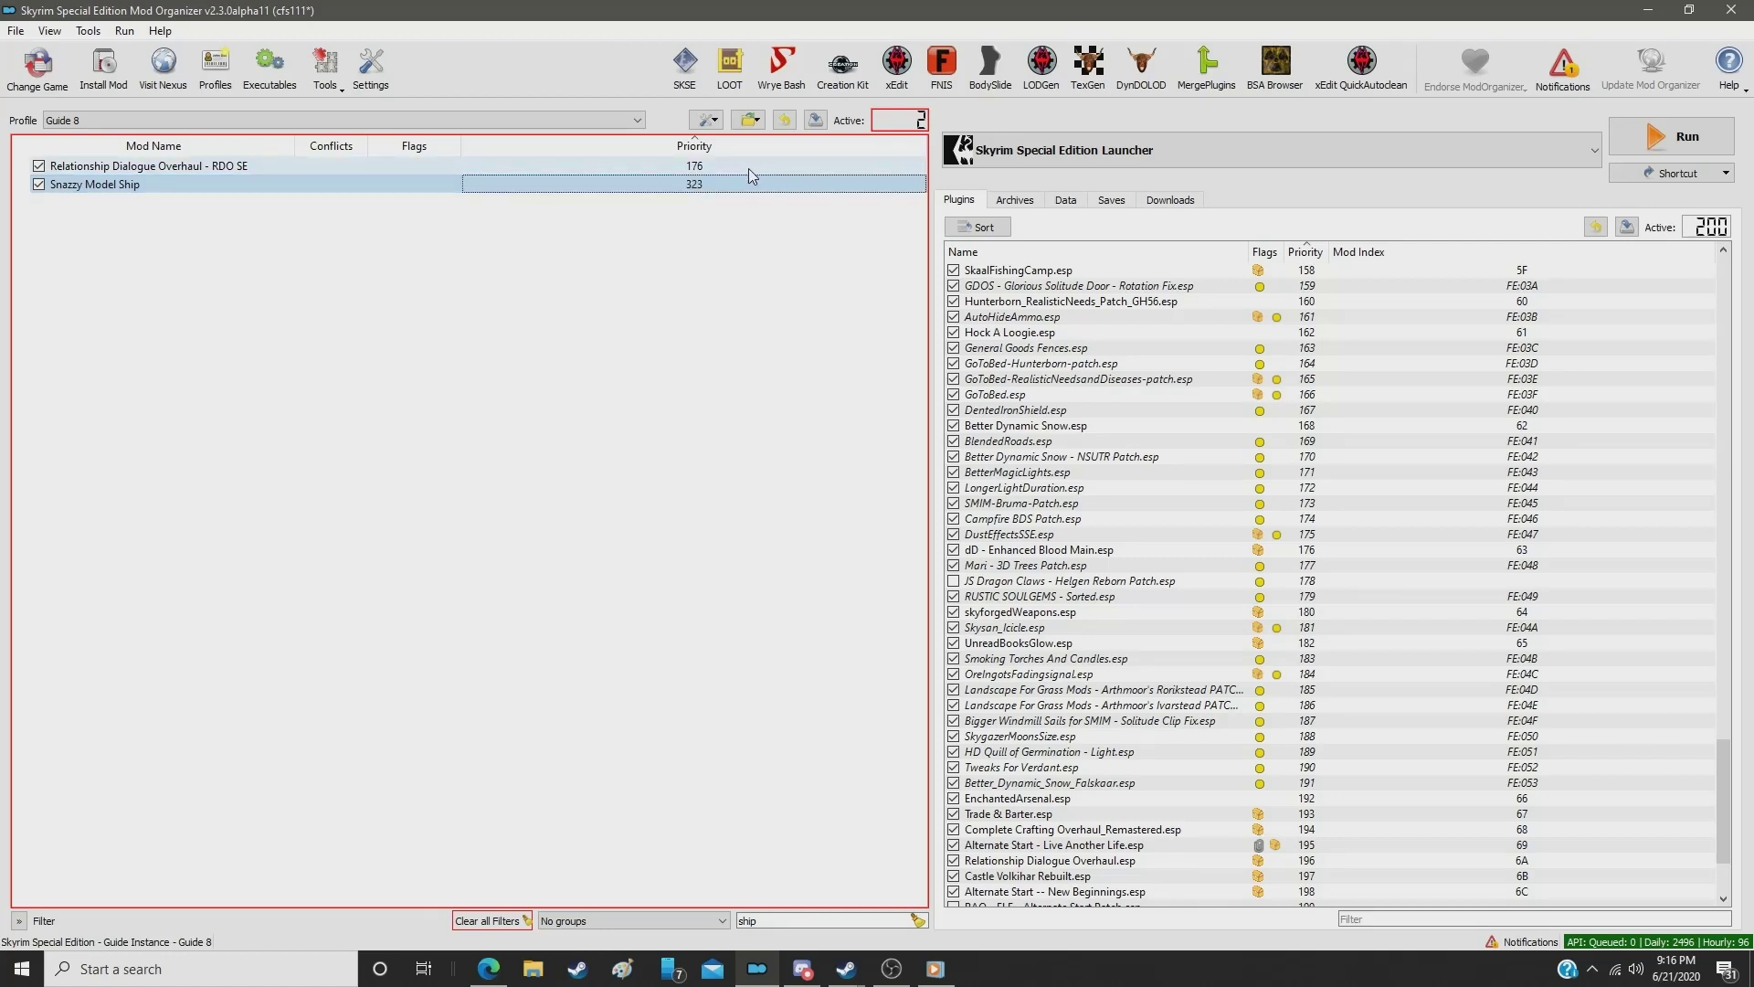
Step: Filter the mod list for "mann" and set the priority of Cloth Mannequins SE to 324
{"action": "left_click", "coordinate": [806, 920]}
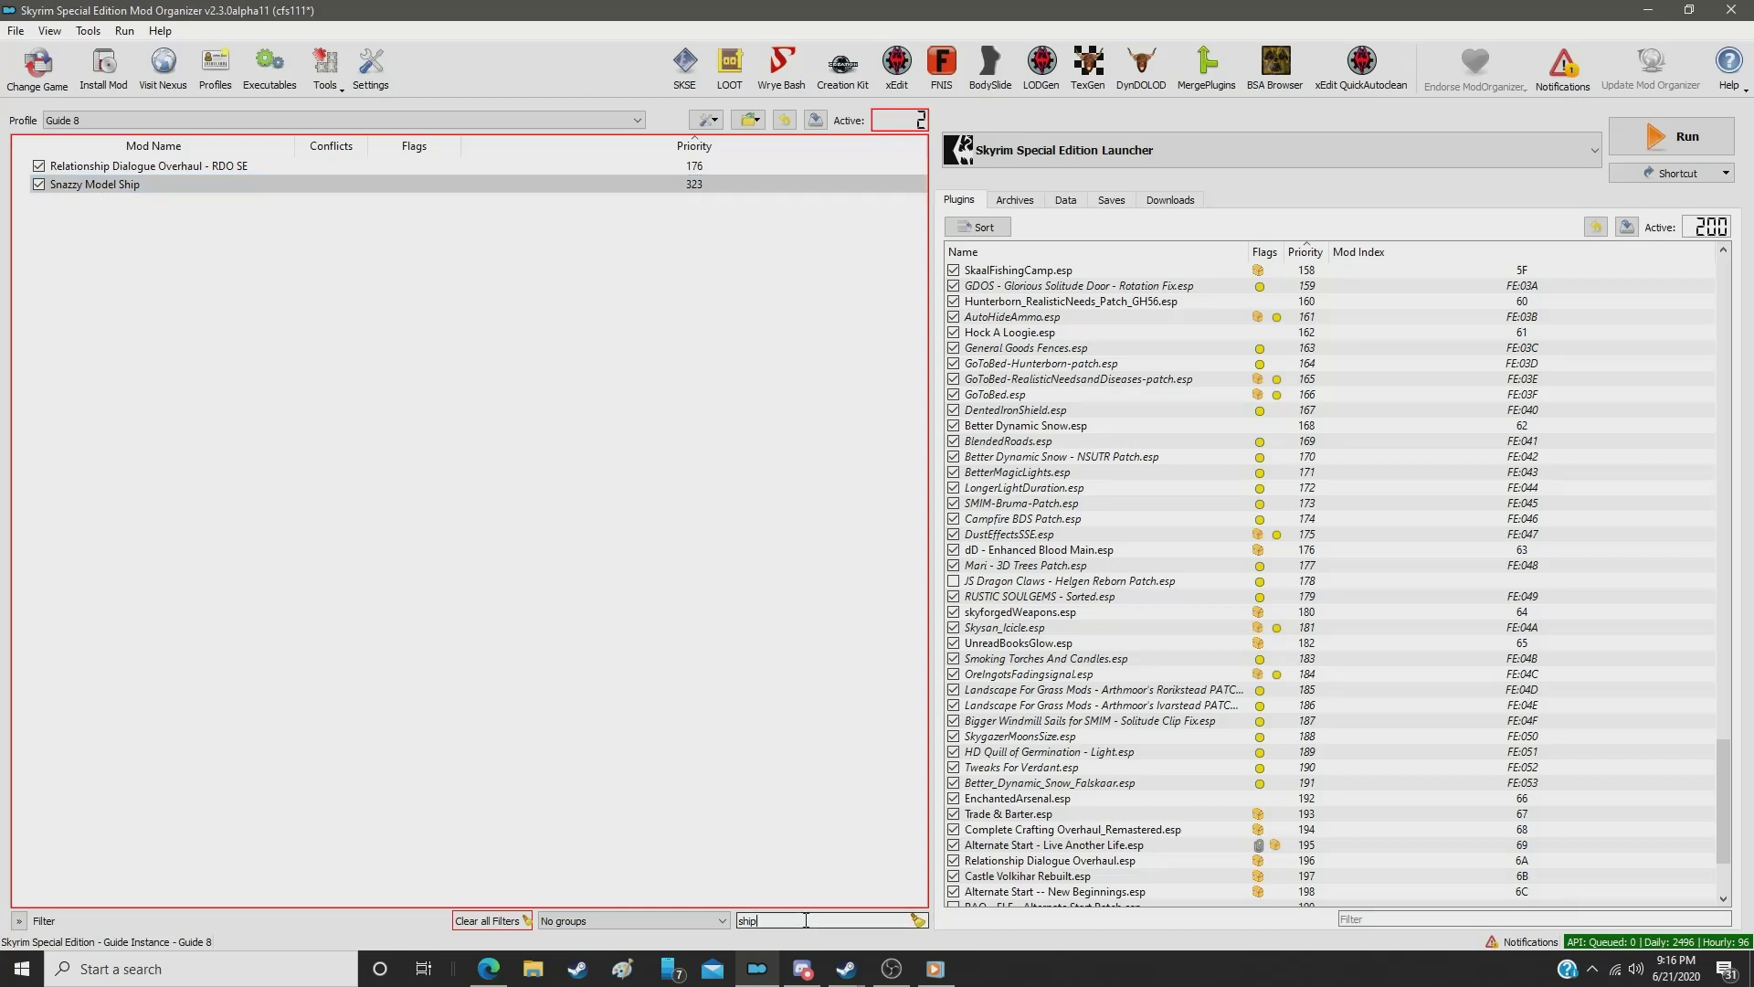
{"action": "double_click", "coordinate": [807, 918]}
{"action": "type", "text": "mann"}
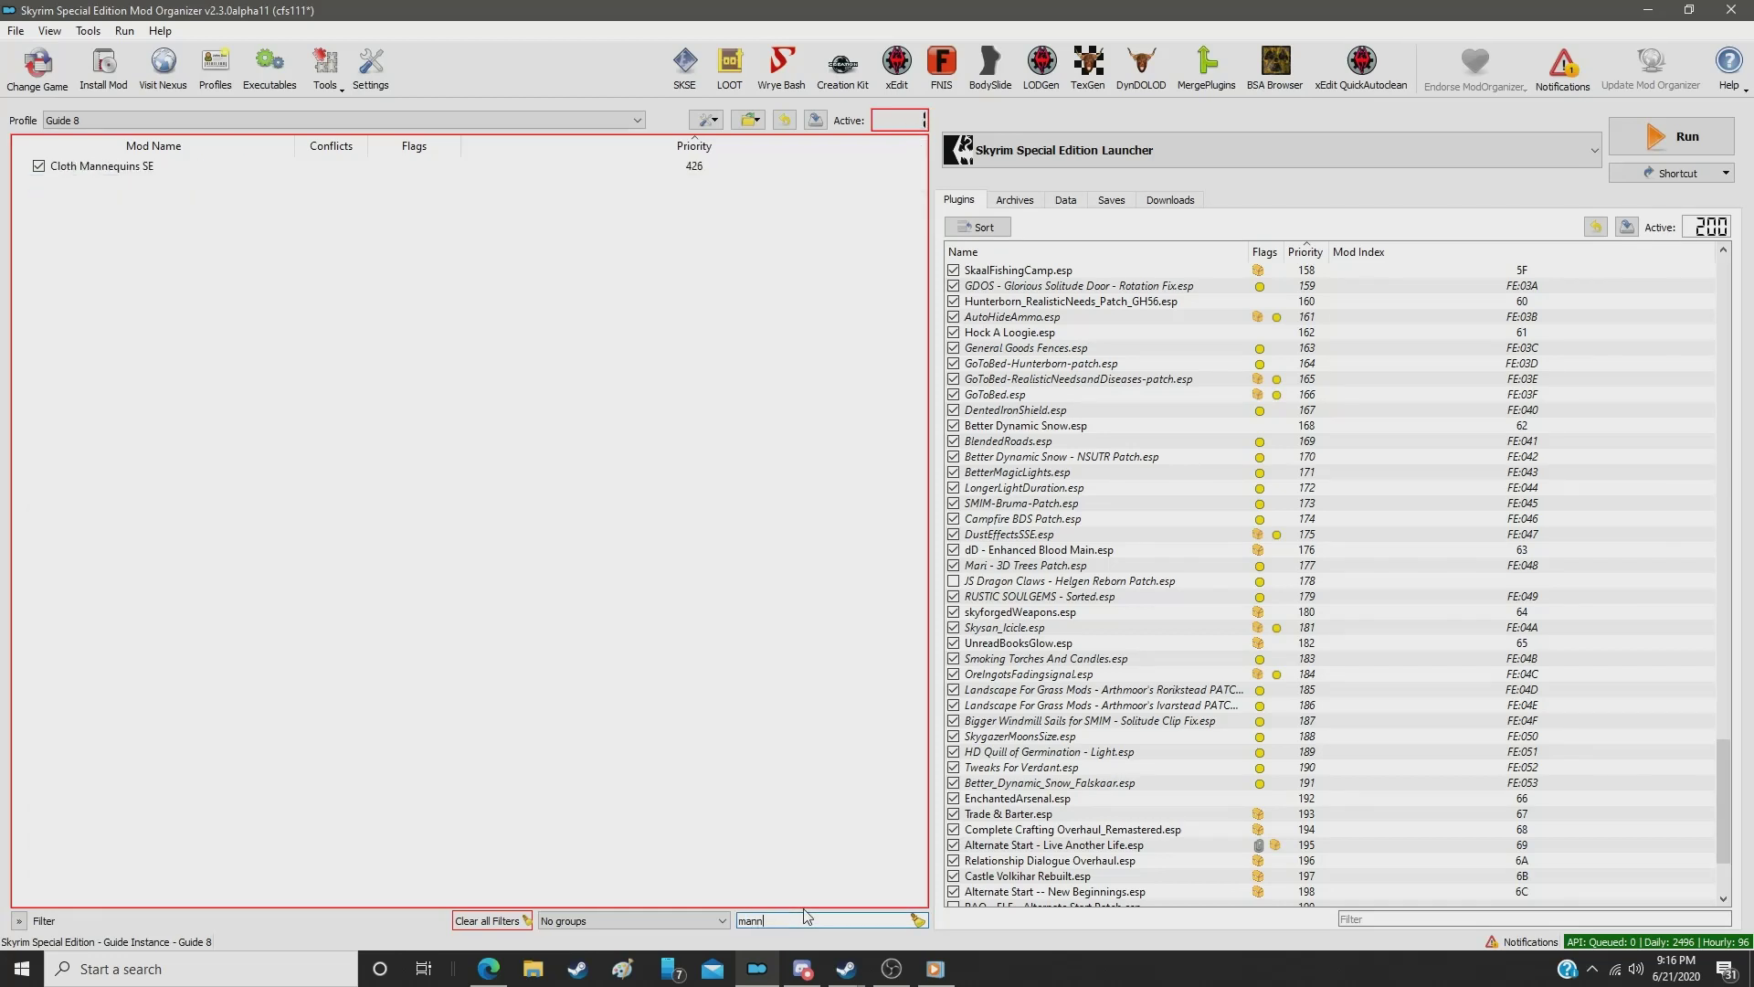
{"action": "left_click", "coordinate": [679, 168]}
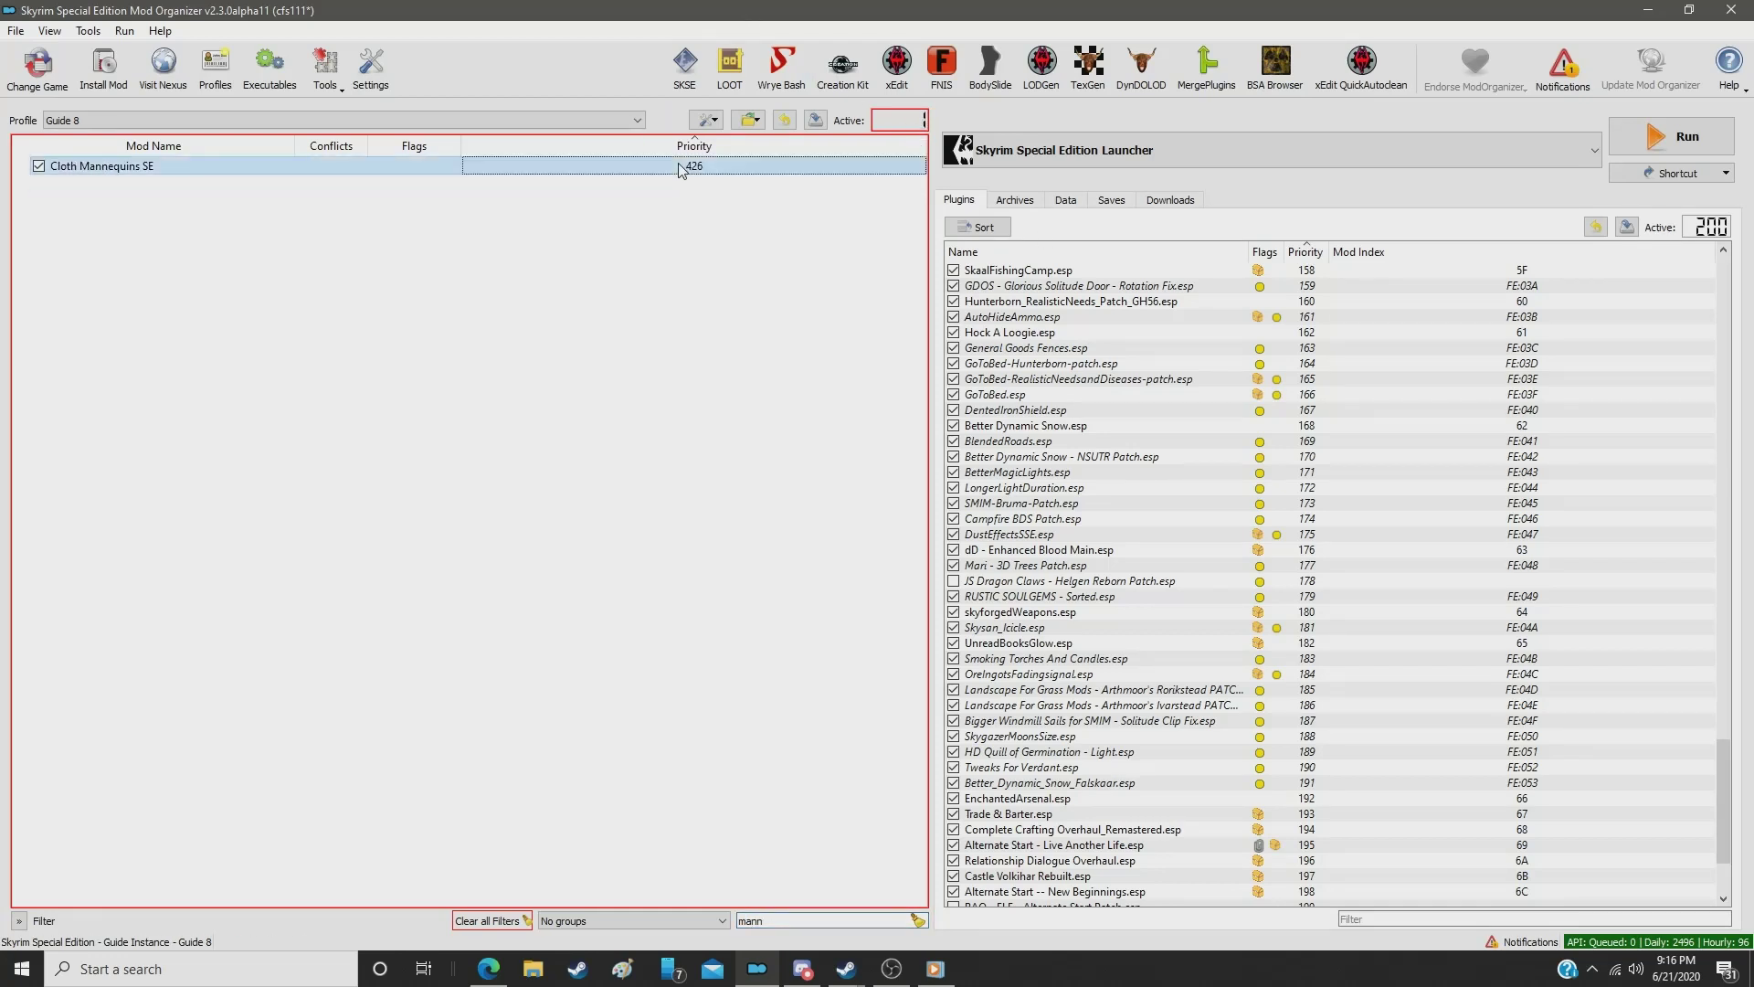
{"action": "left_click", "coordinate": [679, 168]}
{"action": "type", "text": "324"}
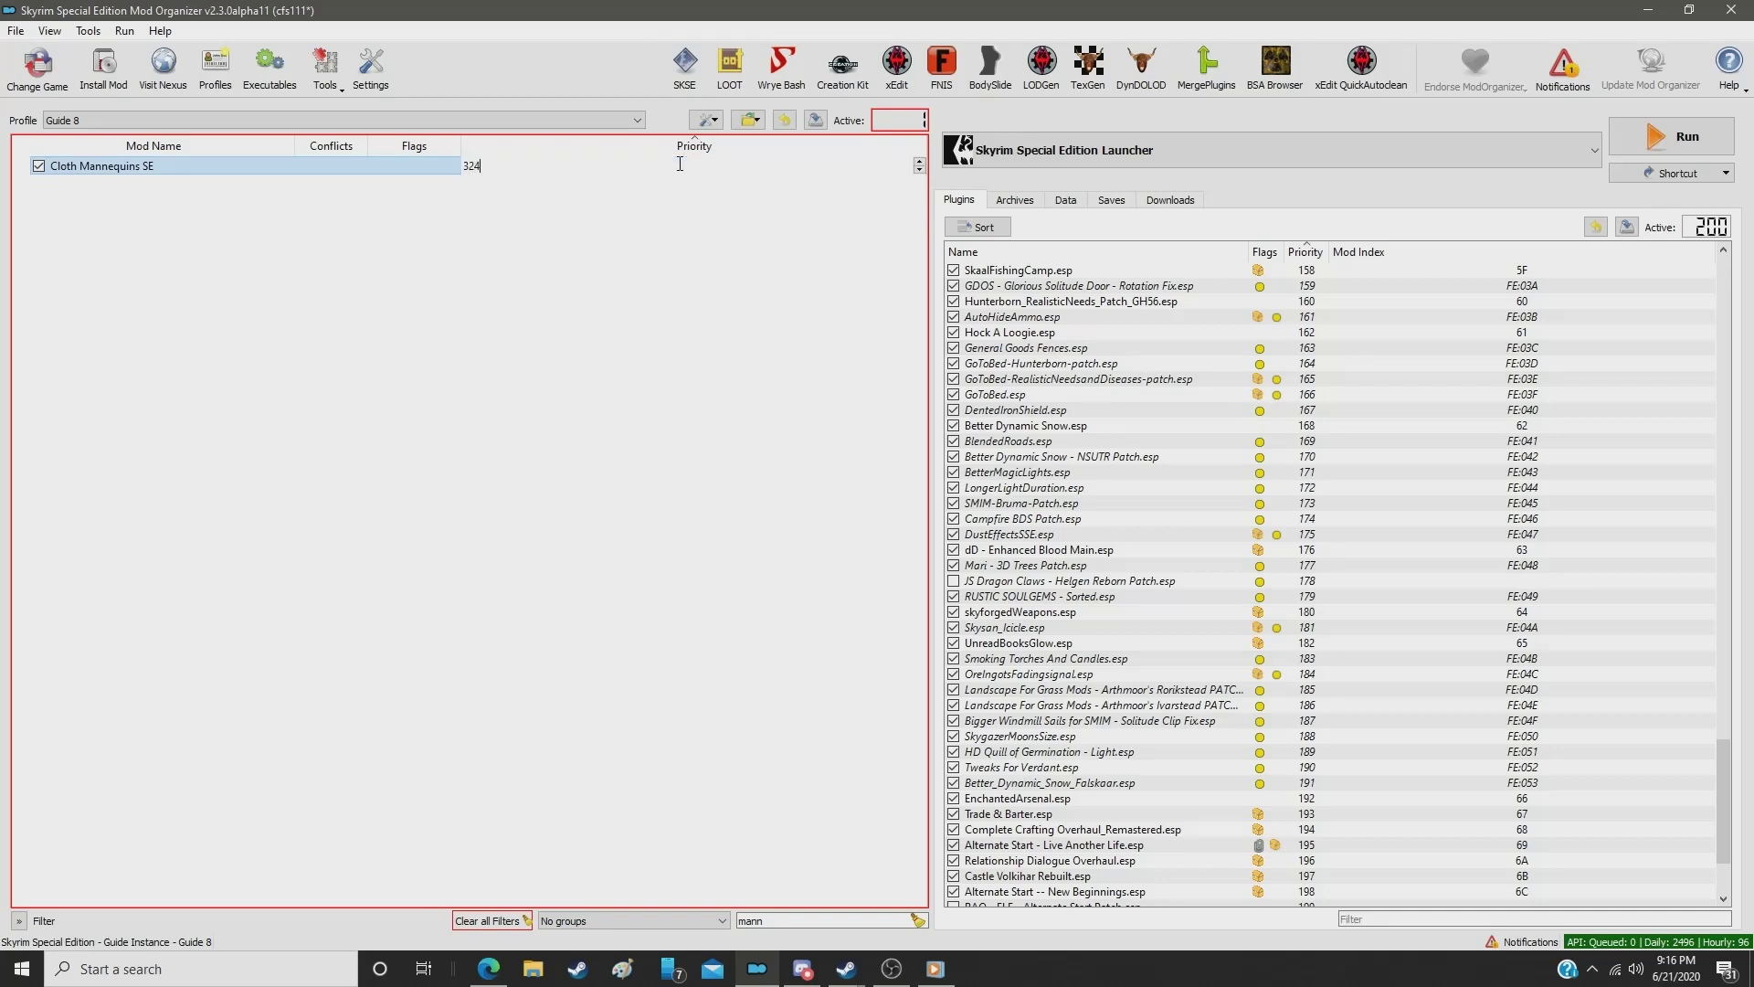
{"action": "key", "text": "Return"}
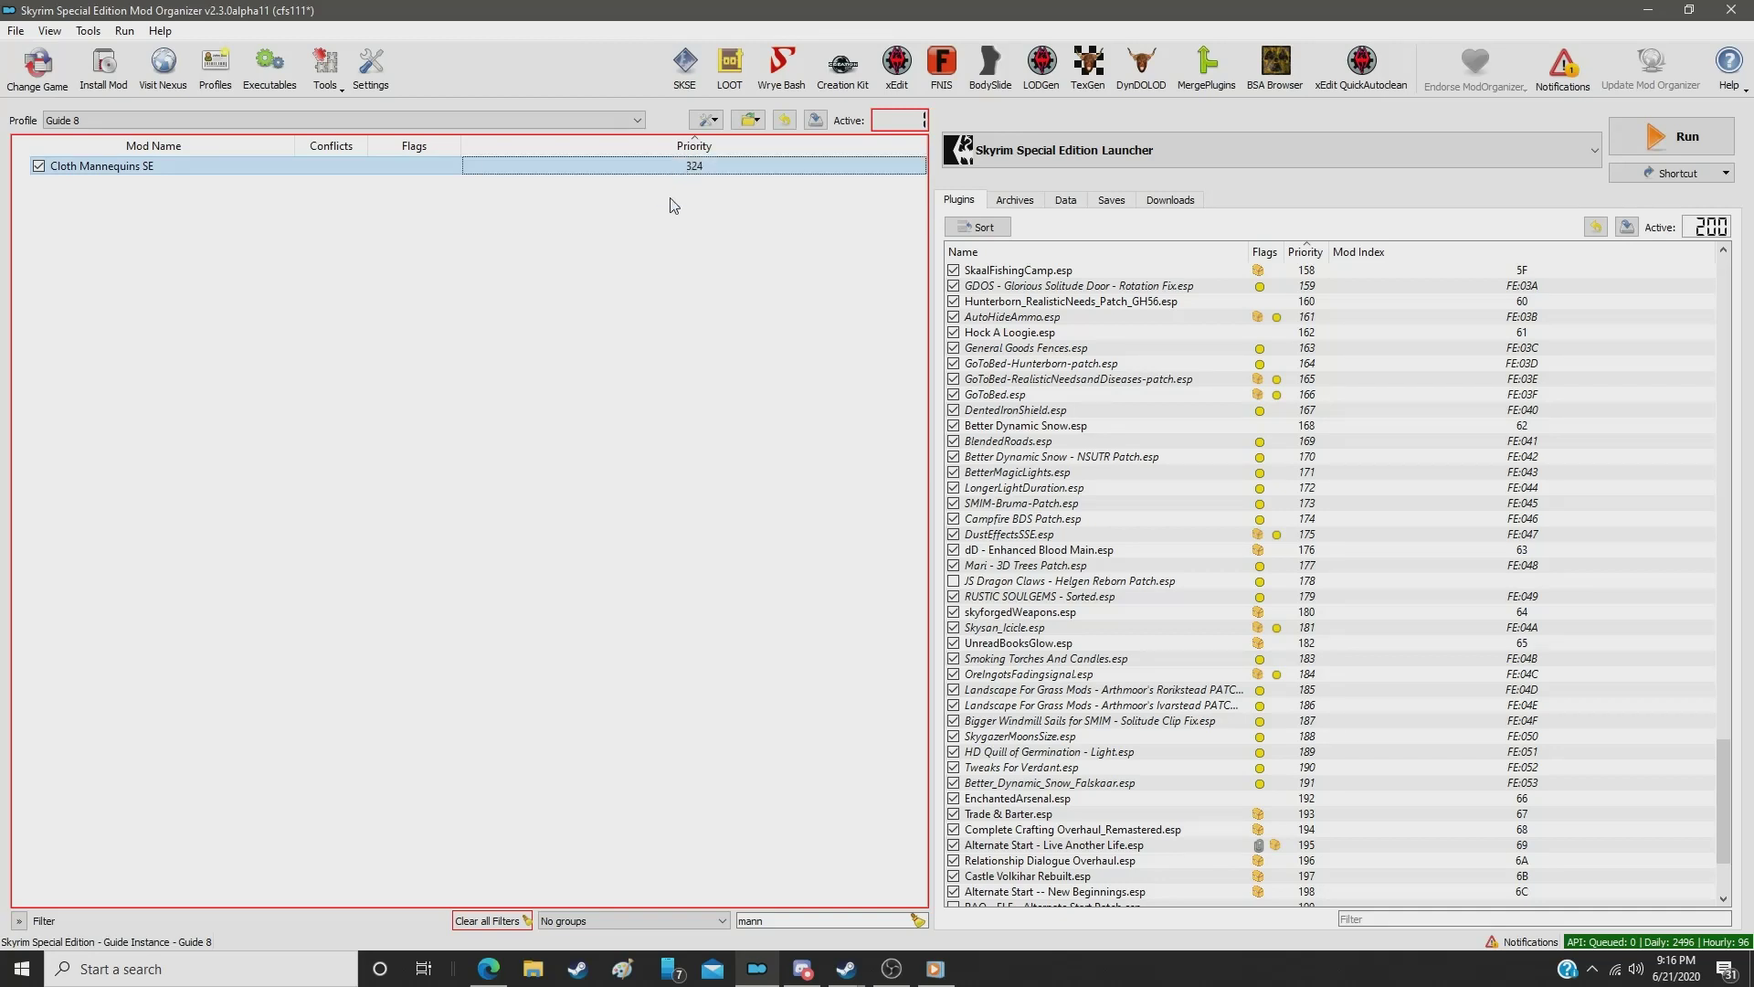
Step: Filter the mod list for "keys" and set the priority of ElSopa - HD Keys SE to 325
{"action": "double_click", "coordinate": [782, 918]}
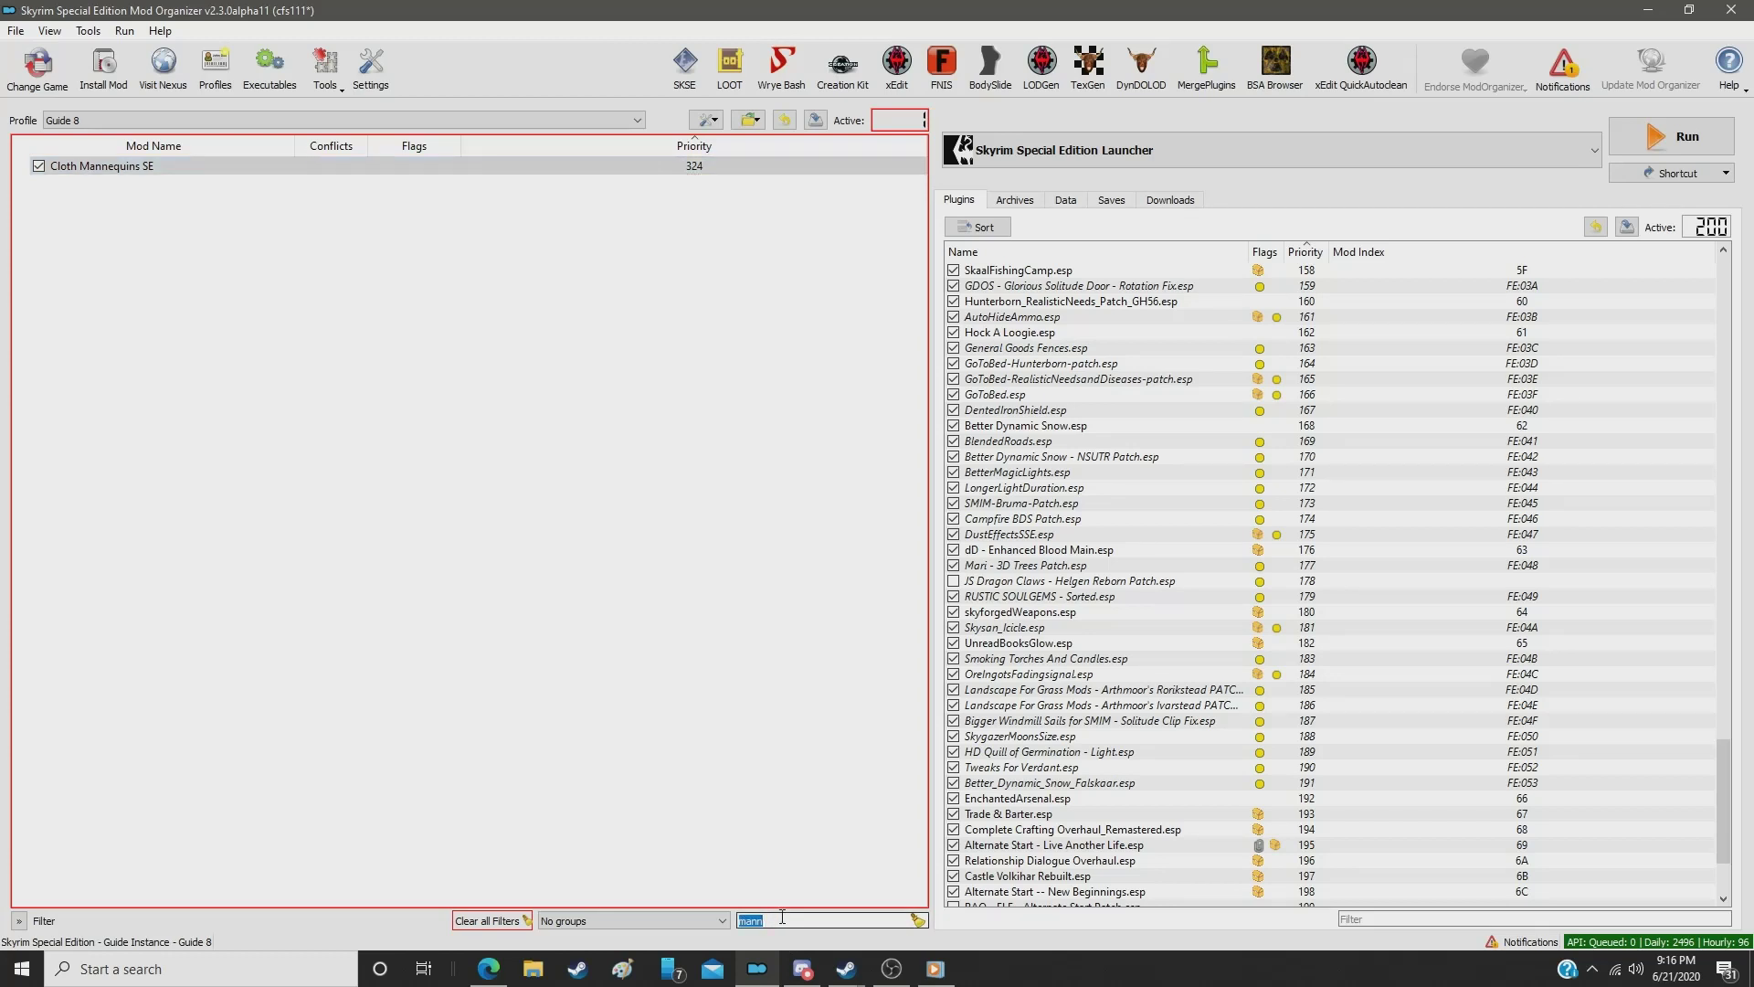
{"action": "type", "text": "keys"}
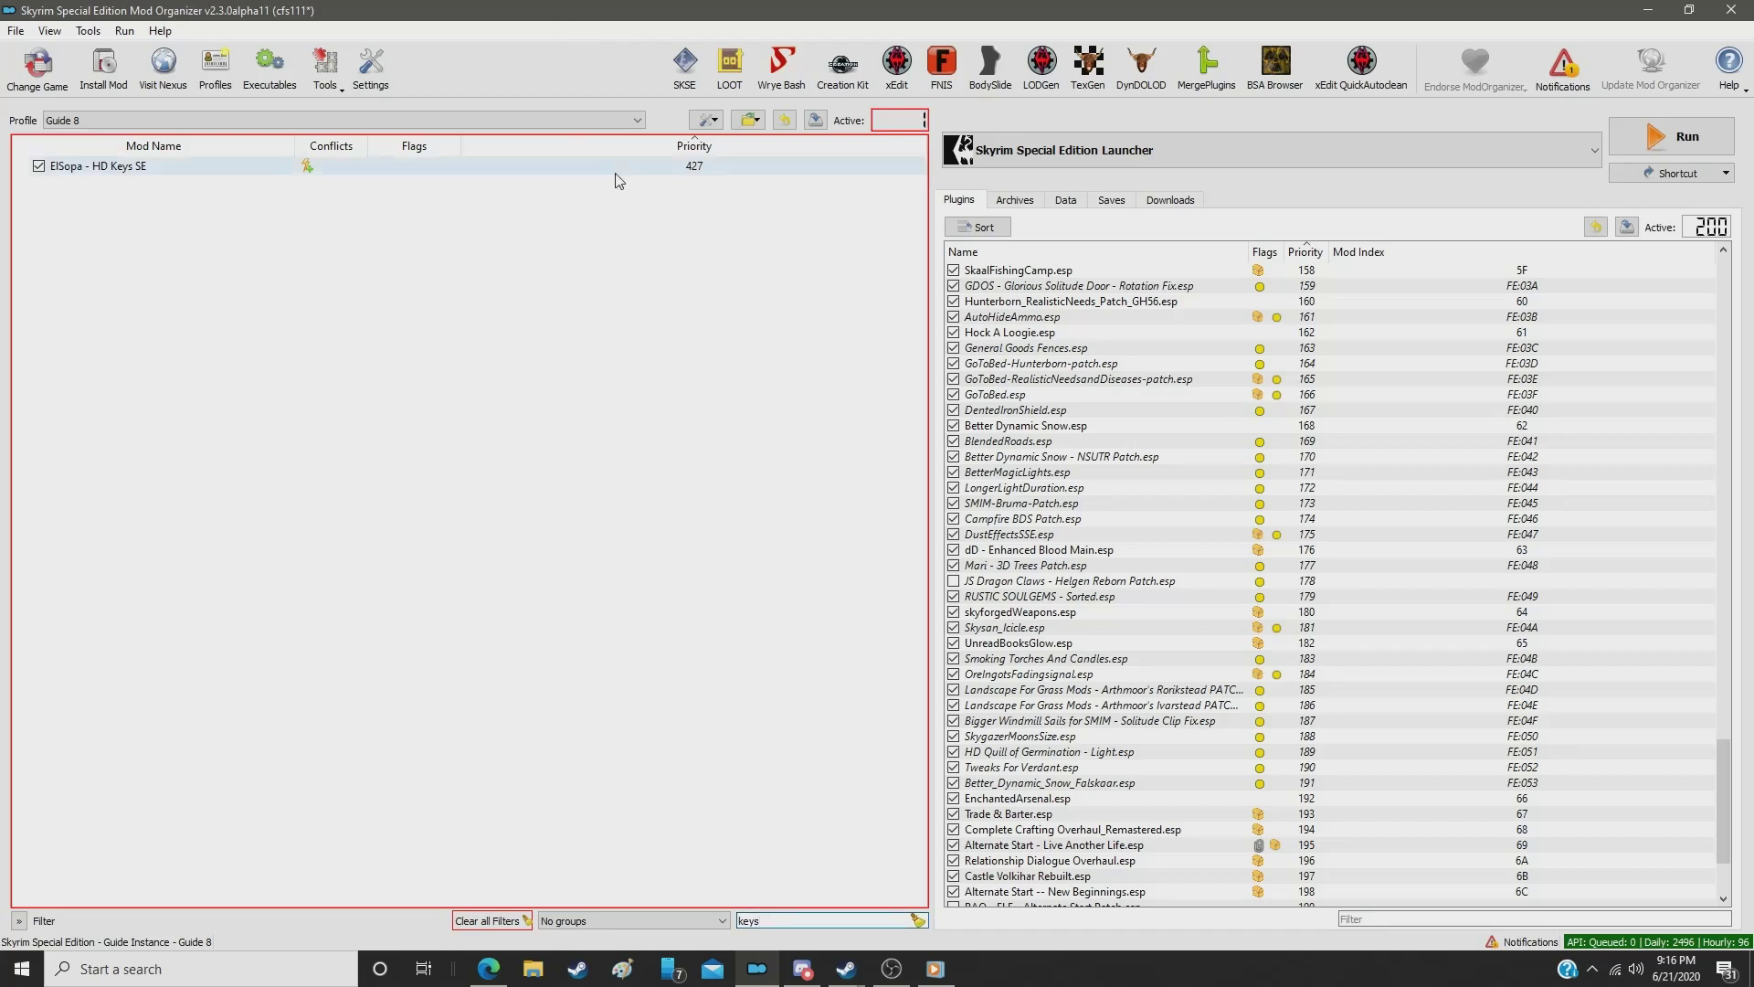
{"action": "left_click", "coordinate": [682, 171]}
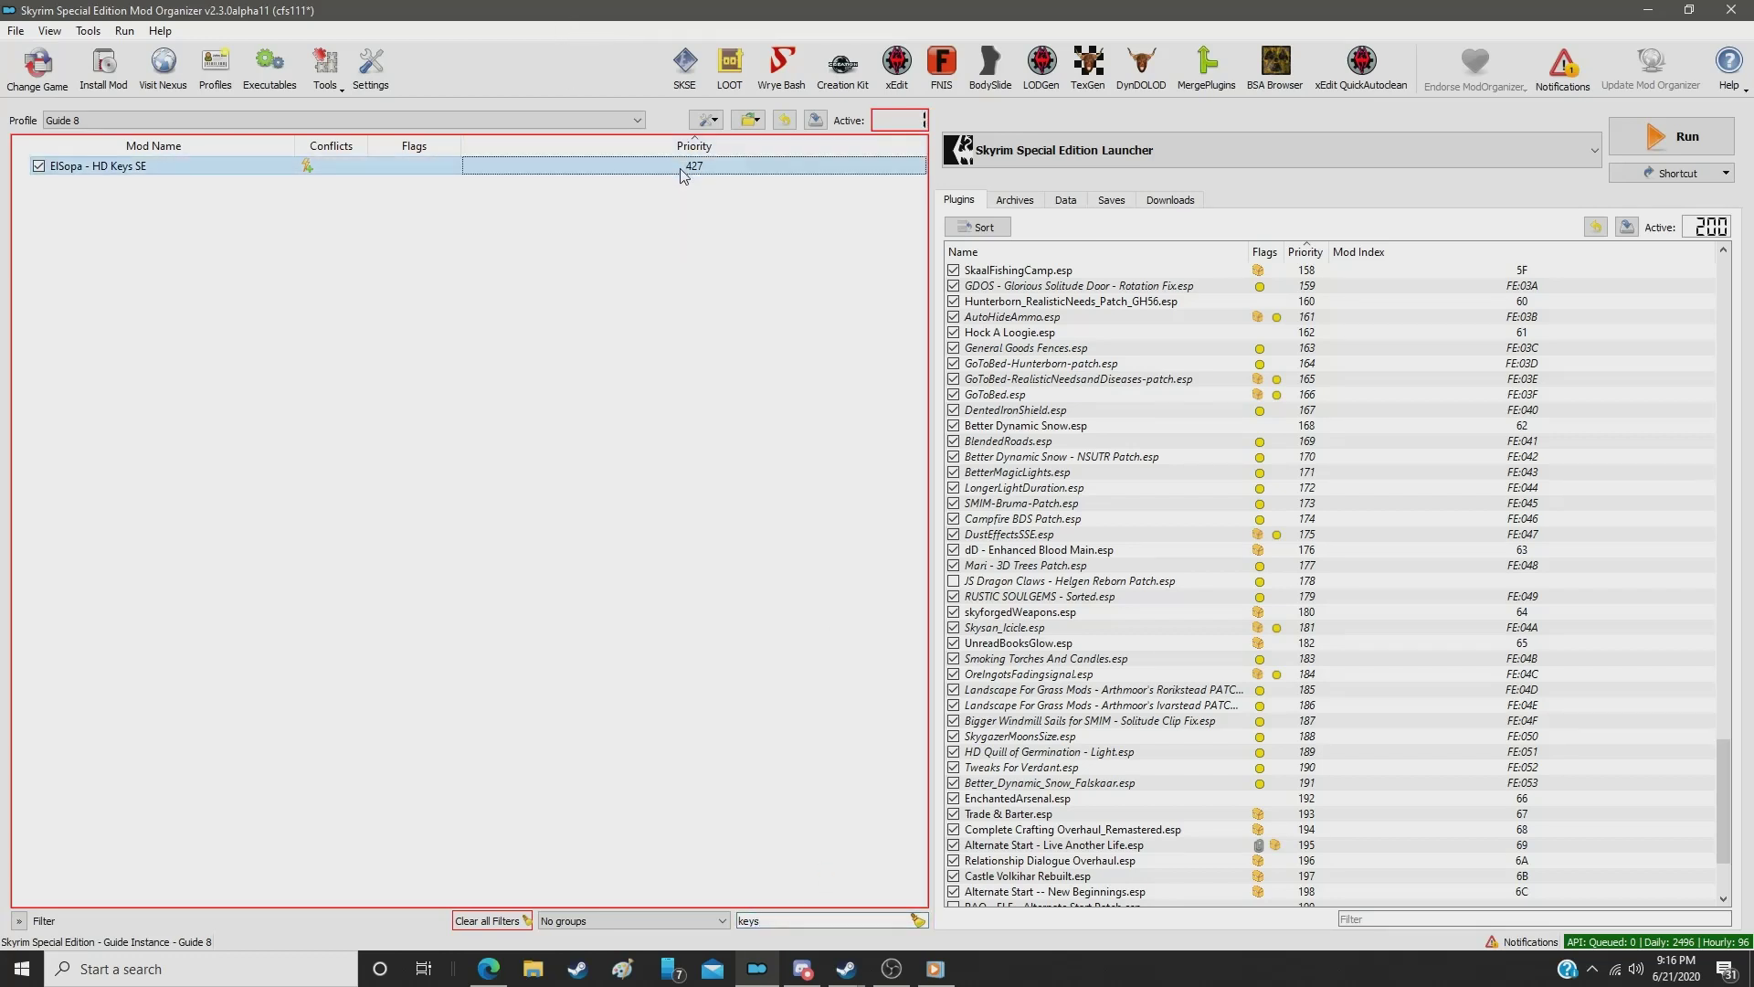
{"action": "left_click", "coordinate": [682, 170]}
{"action": "type", "text": "325"}
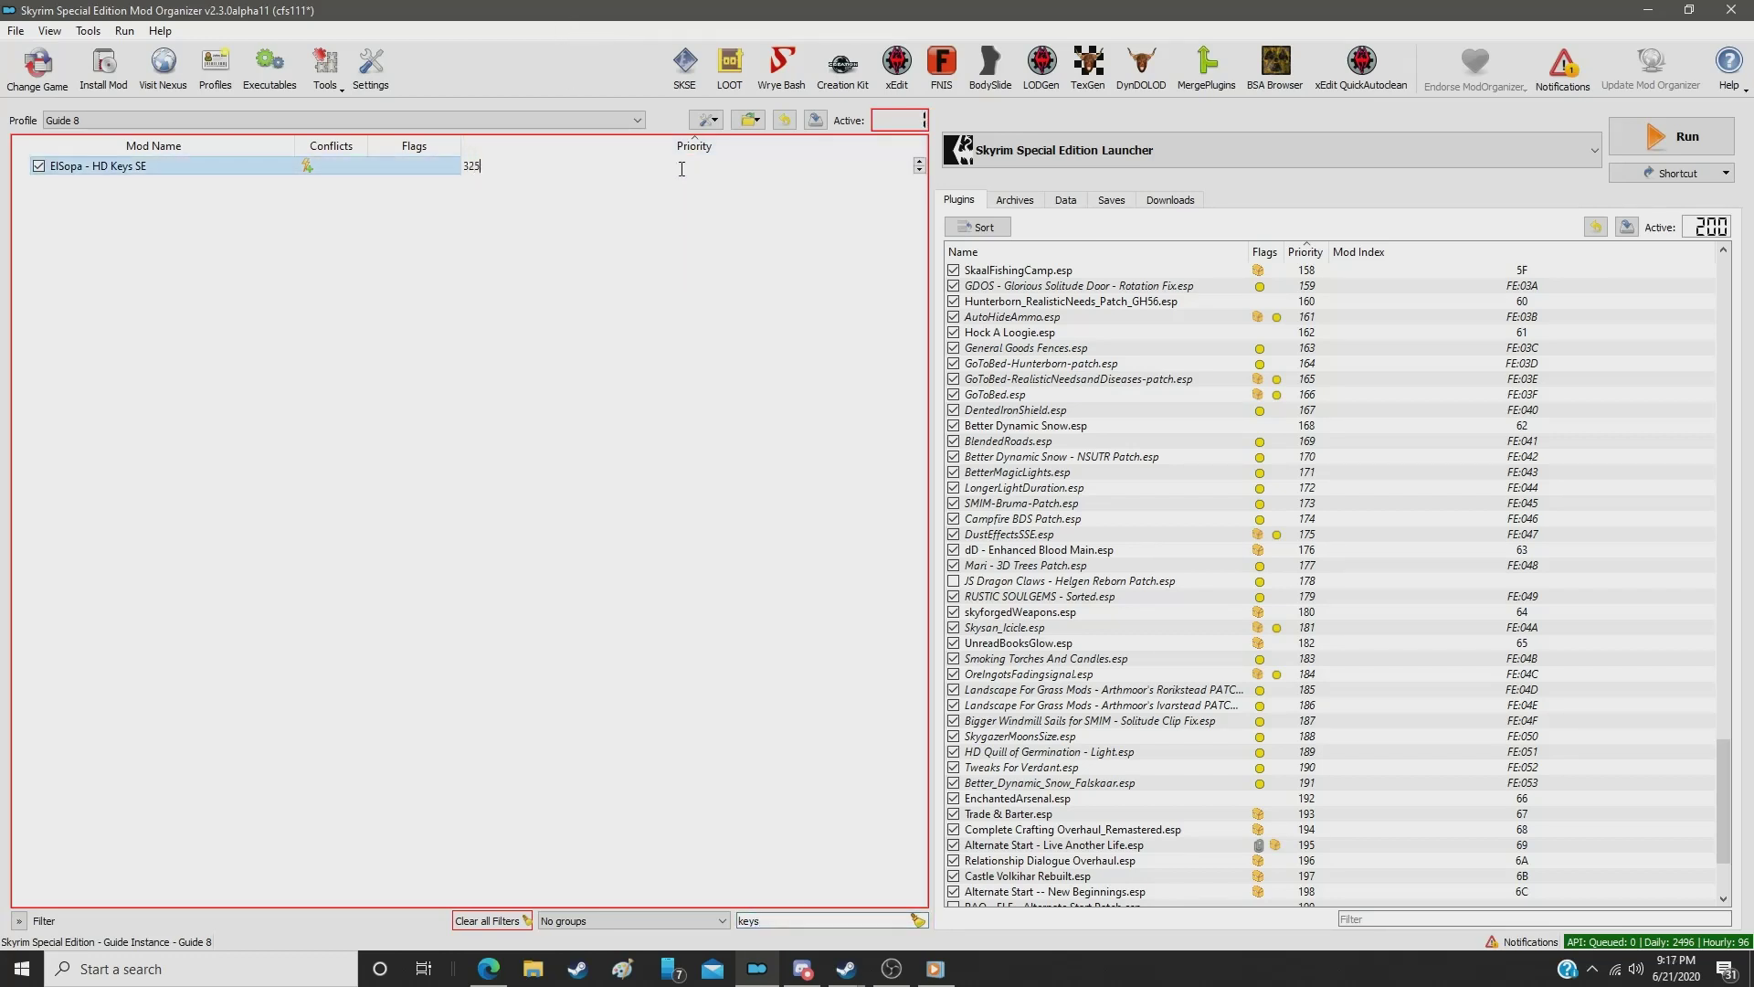
{"action": "key", "text": "Return"}
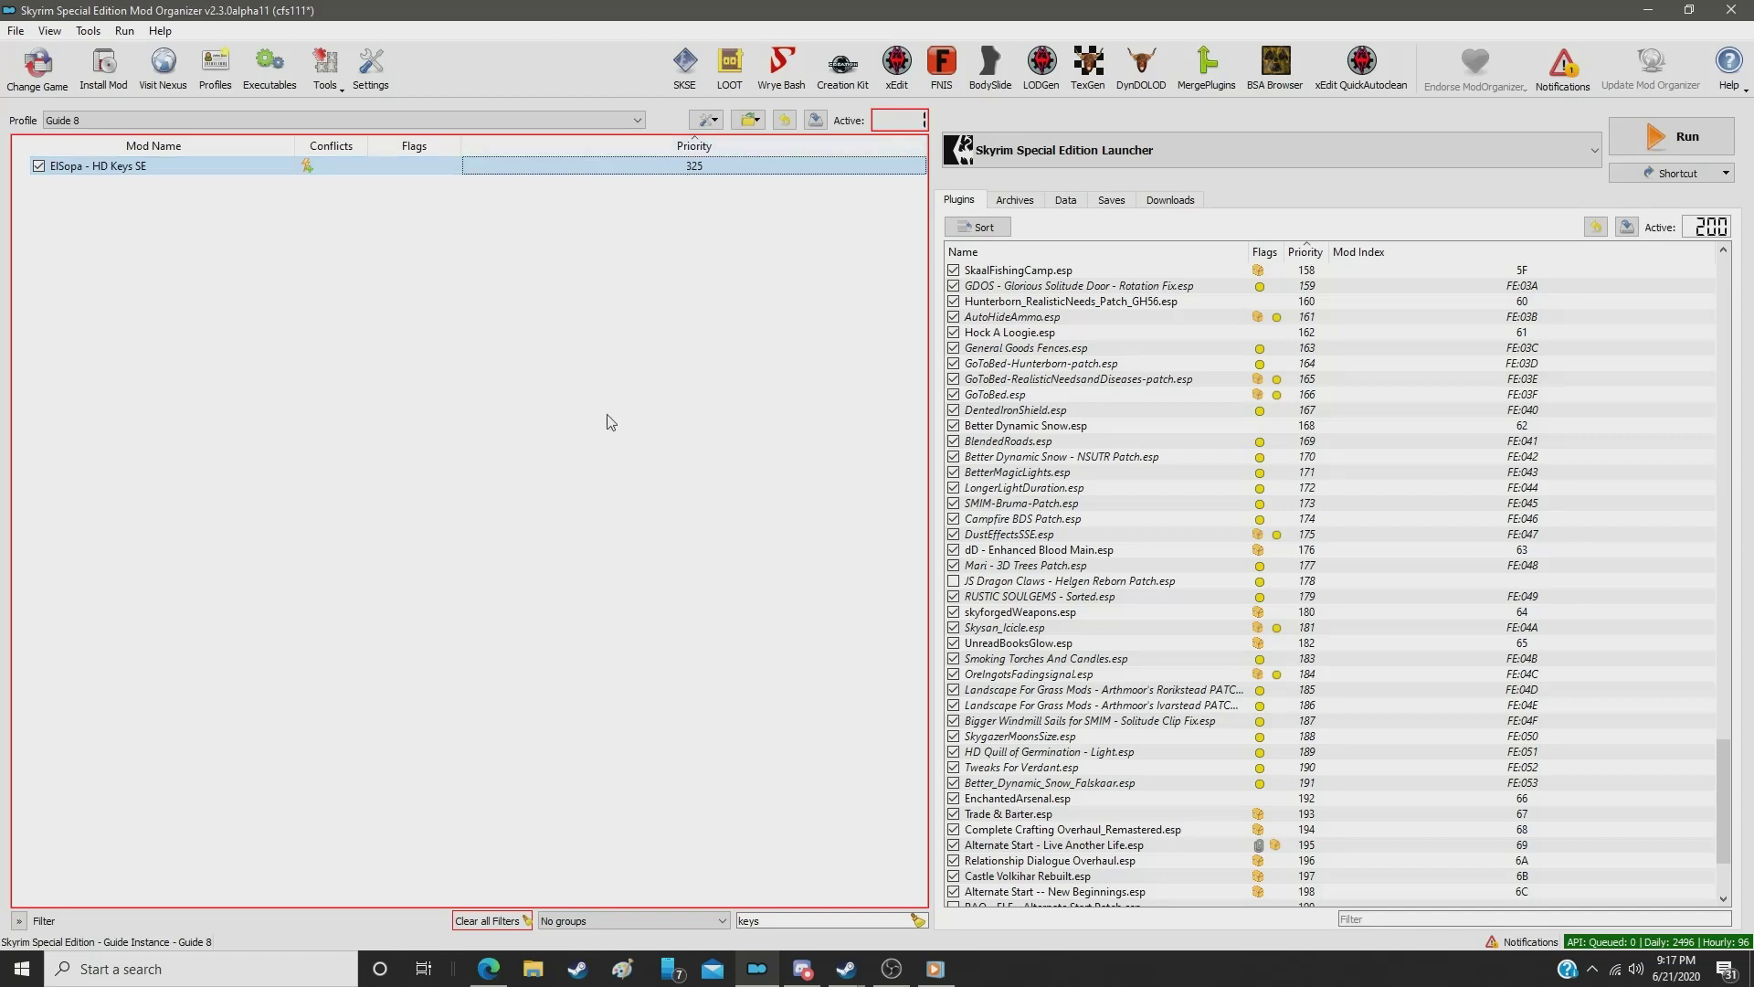
Step: Filter the mod list for "saw" and set the priority of Rally's Hooks and Saws to 326
{"action": "left_click", "coordinate": [788, 912]}
{"action": "key", "text": "ctrl+a"}
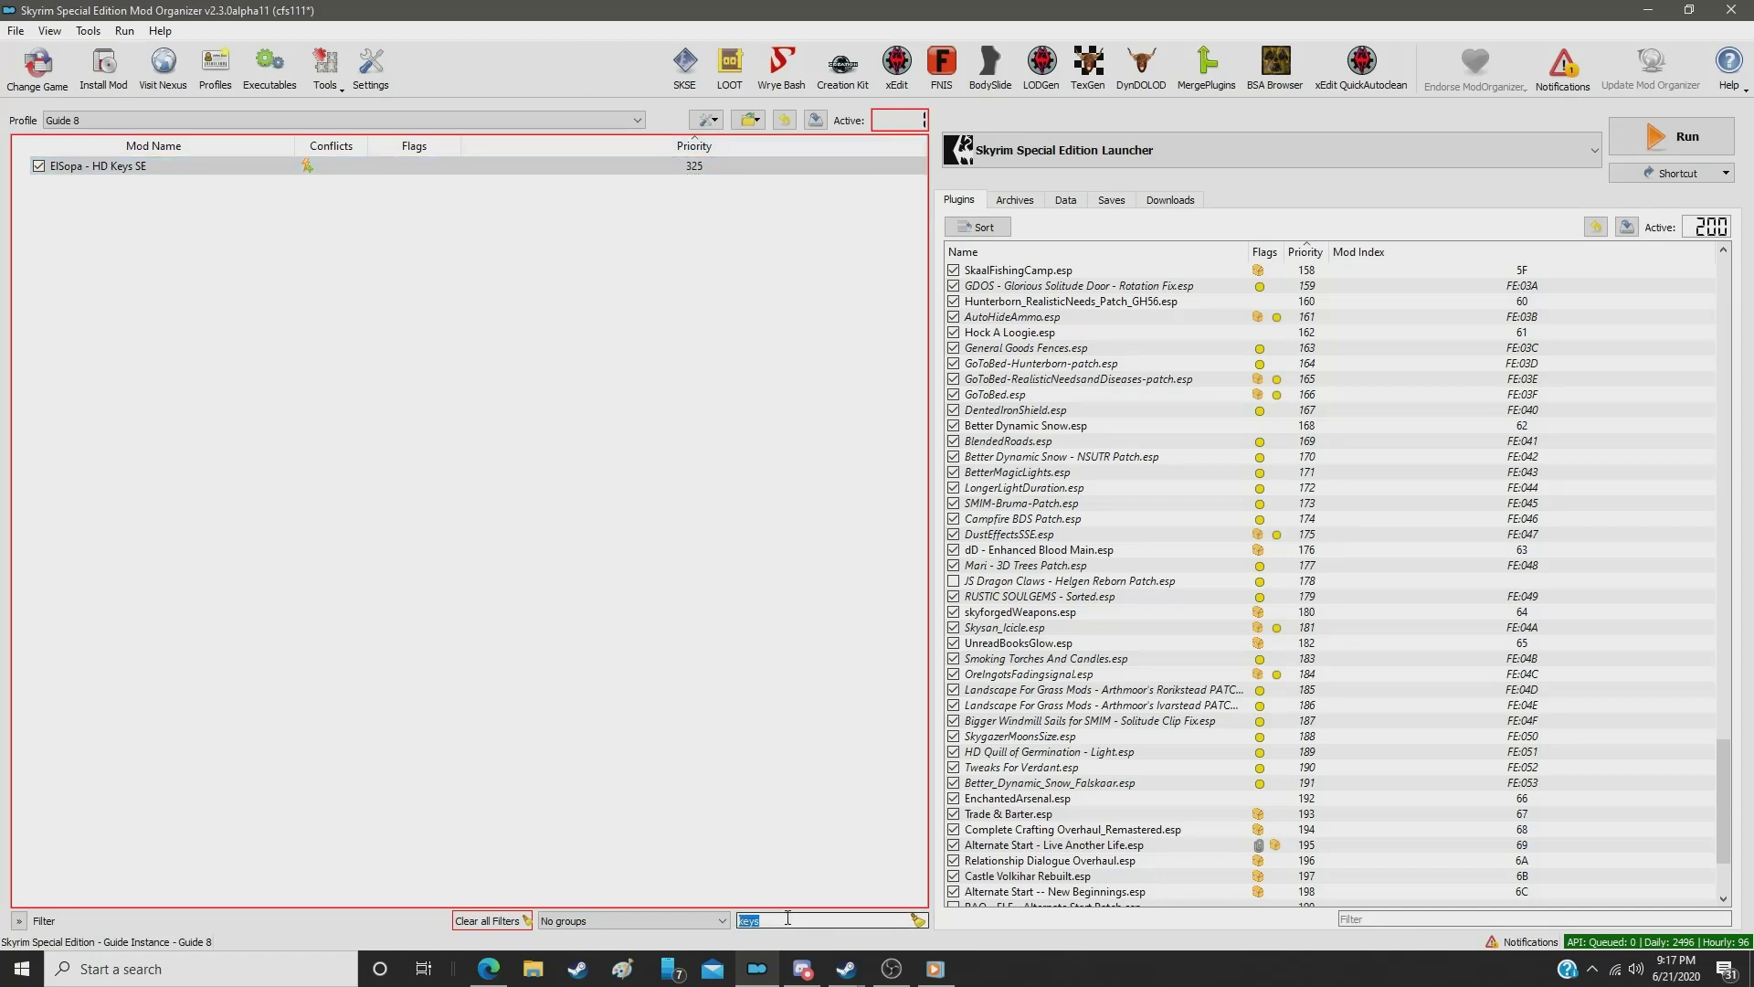
{"action": "type", "text": "saw"}
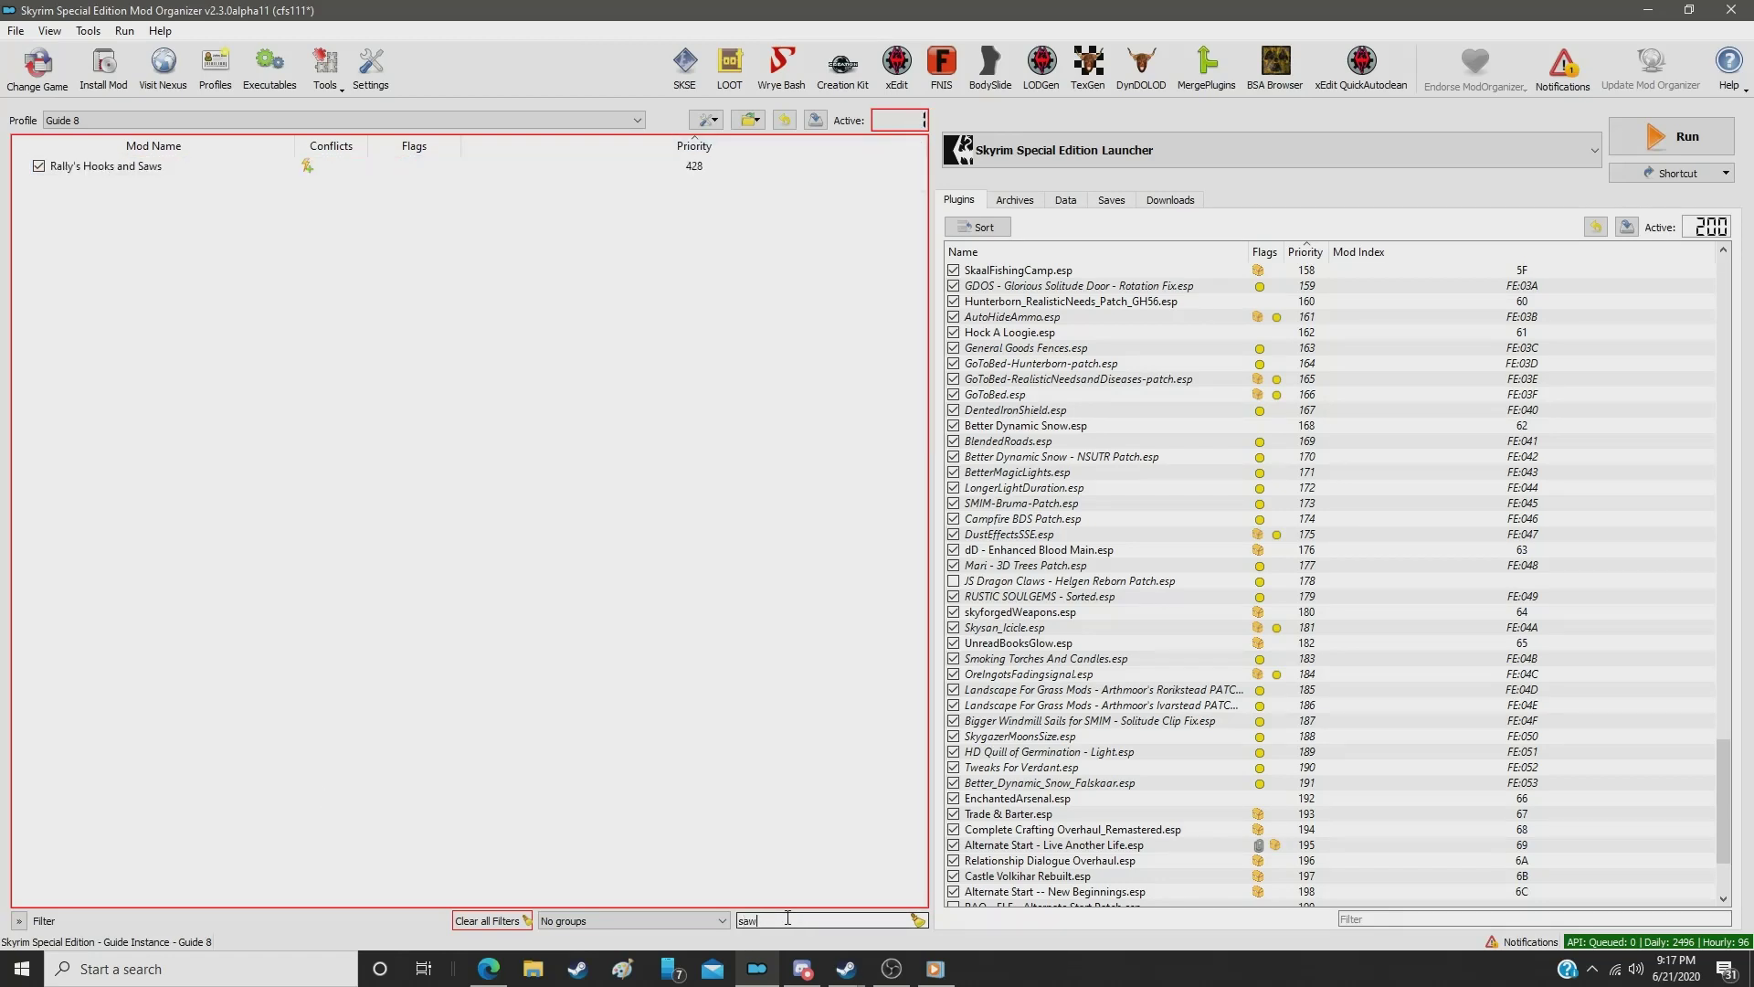
{"action": "left_click", "coordinate": [661, 168]}
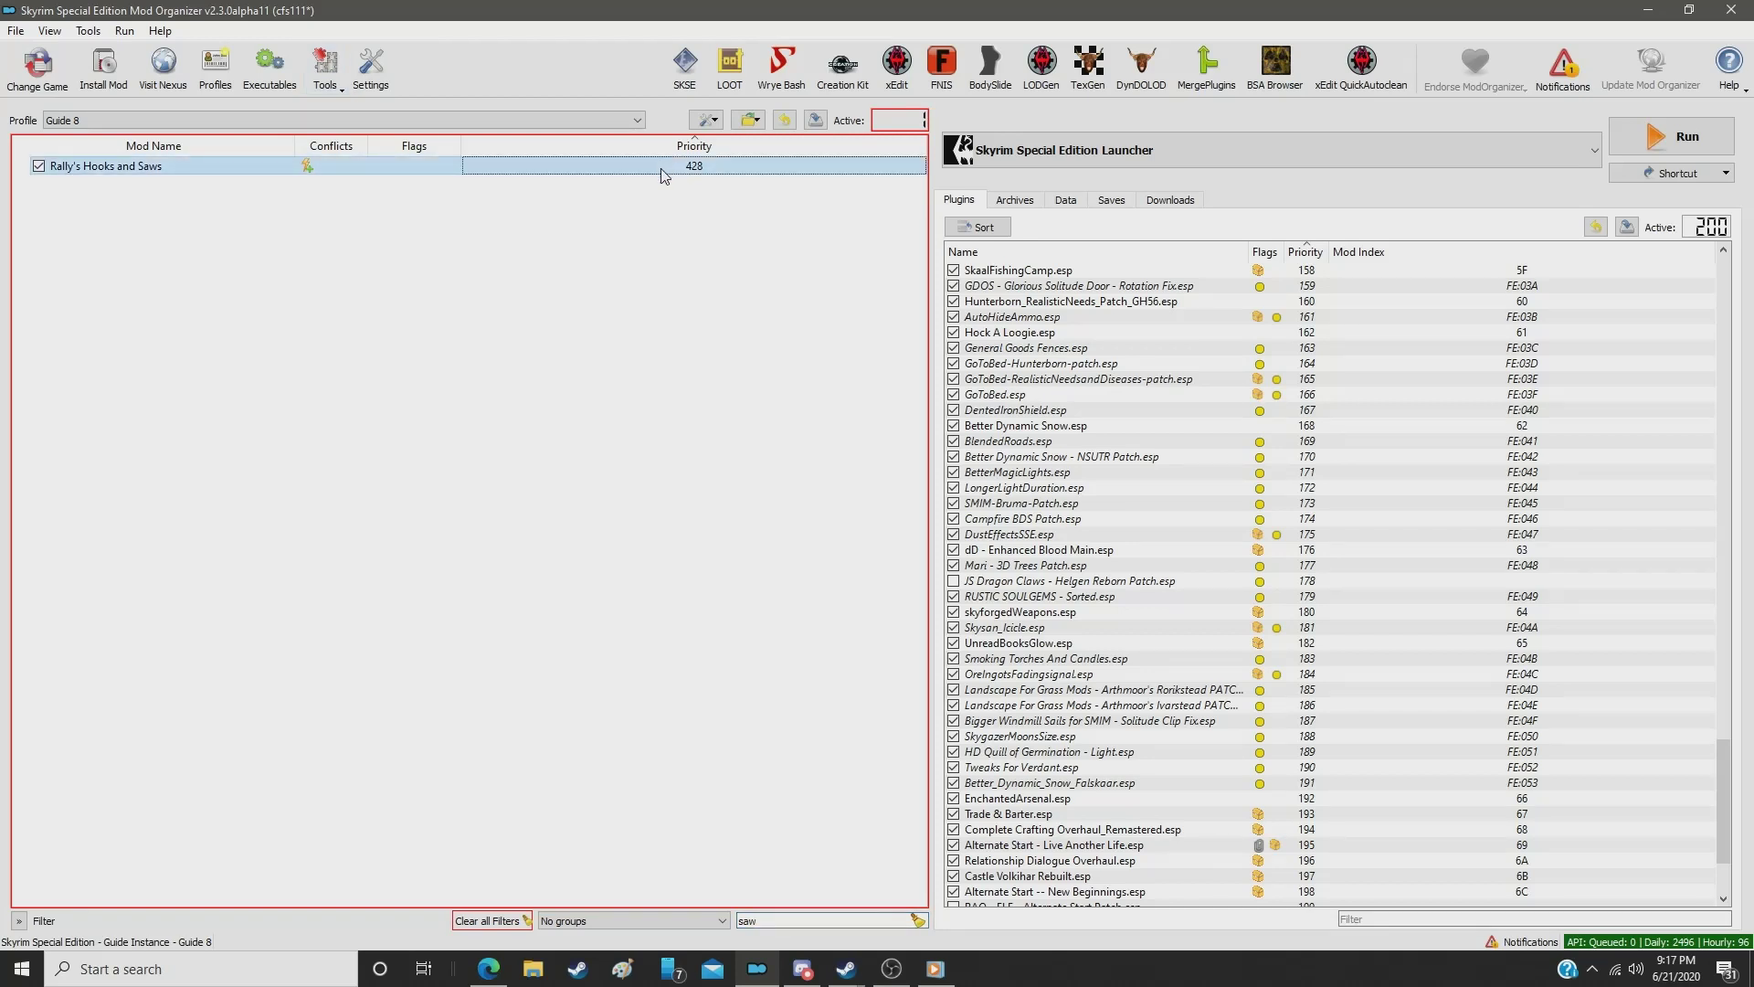
{"action": "double_click", "coordinate": [664, 172]}
{"action": "type", "text": "326"}
{"action": "key", "text": "Return"}
Step: Filter the mod list for "farm" and set the priority of Rally's Farming Tools to 327
{"action": "double_click", "coordinate": [767, 918]}
{"action": "type", "text": "farm"}
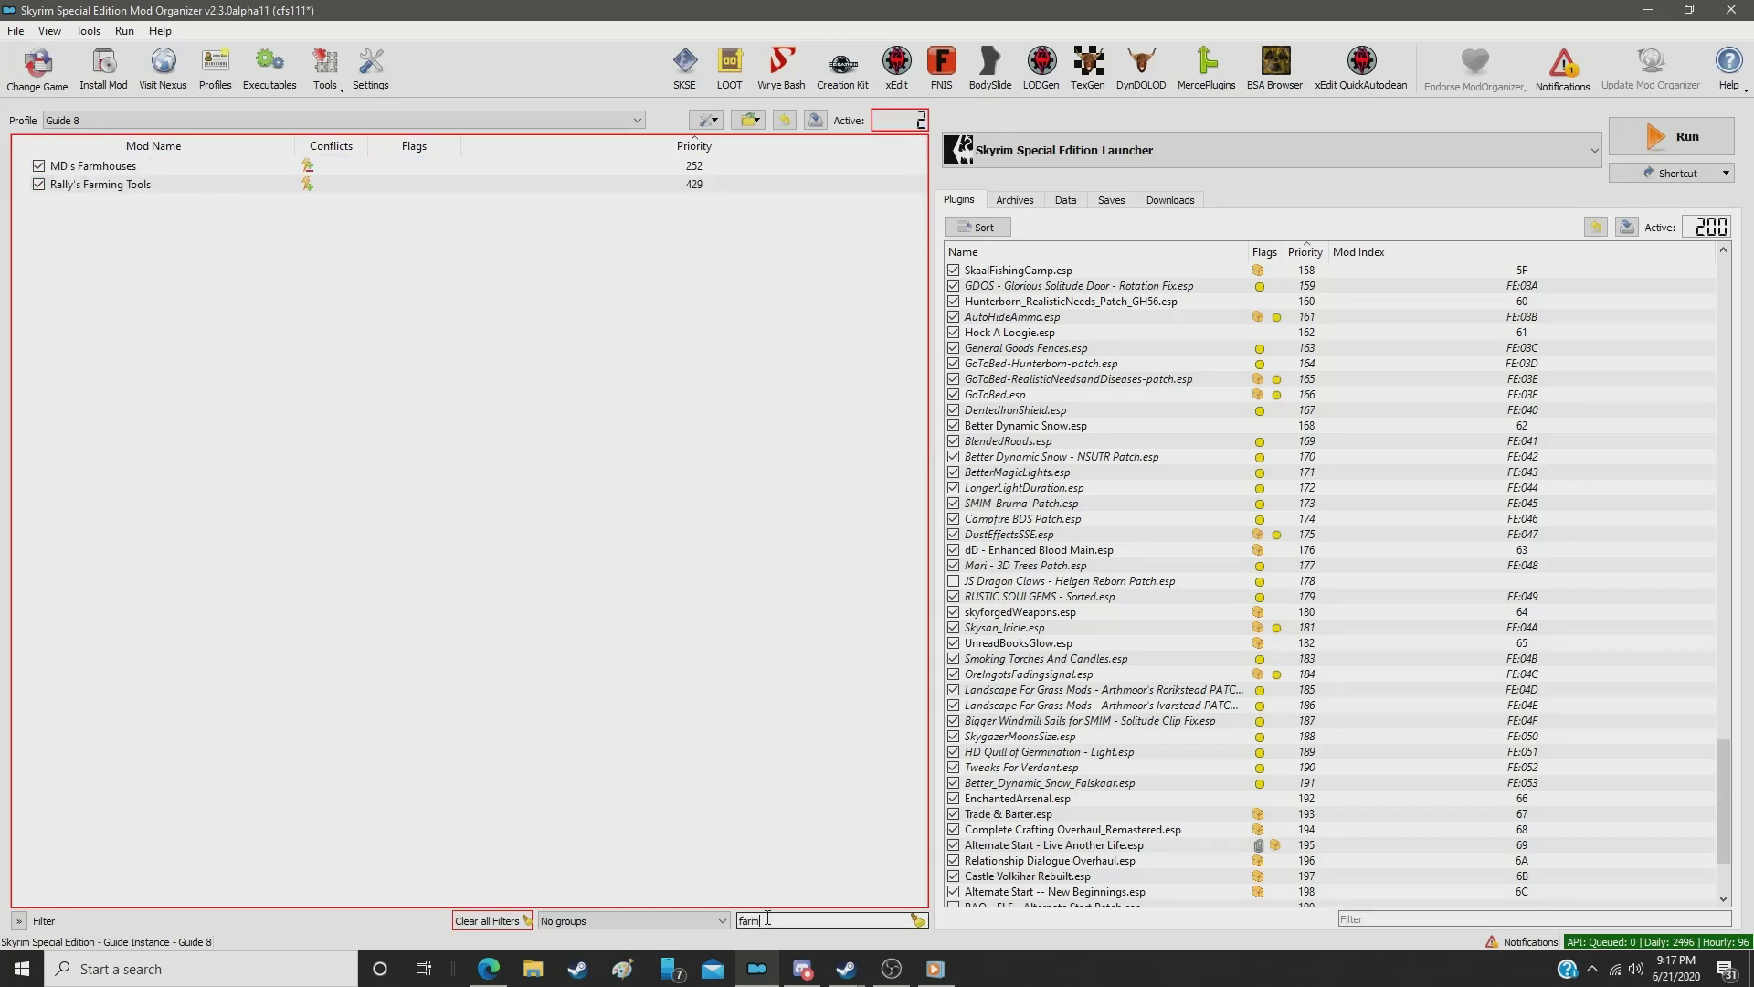
{"action": "left_click", "coordinate": [670, 188]}
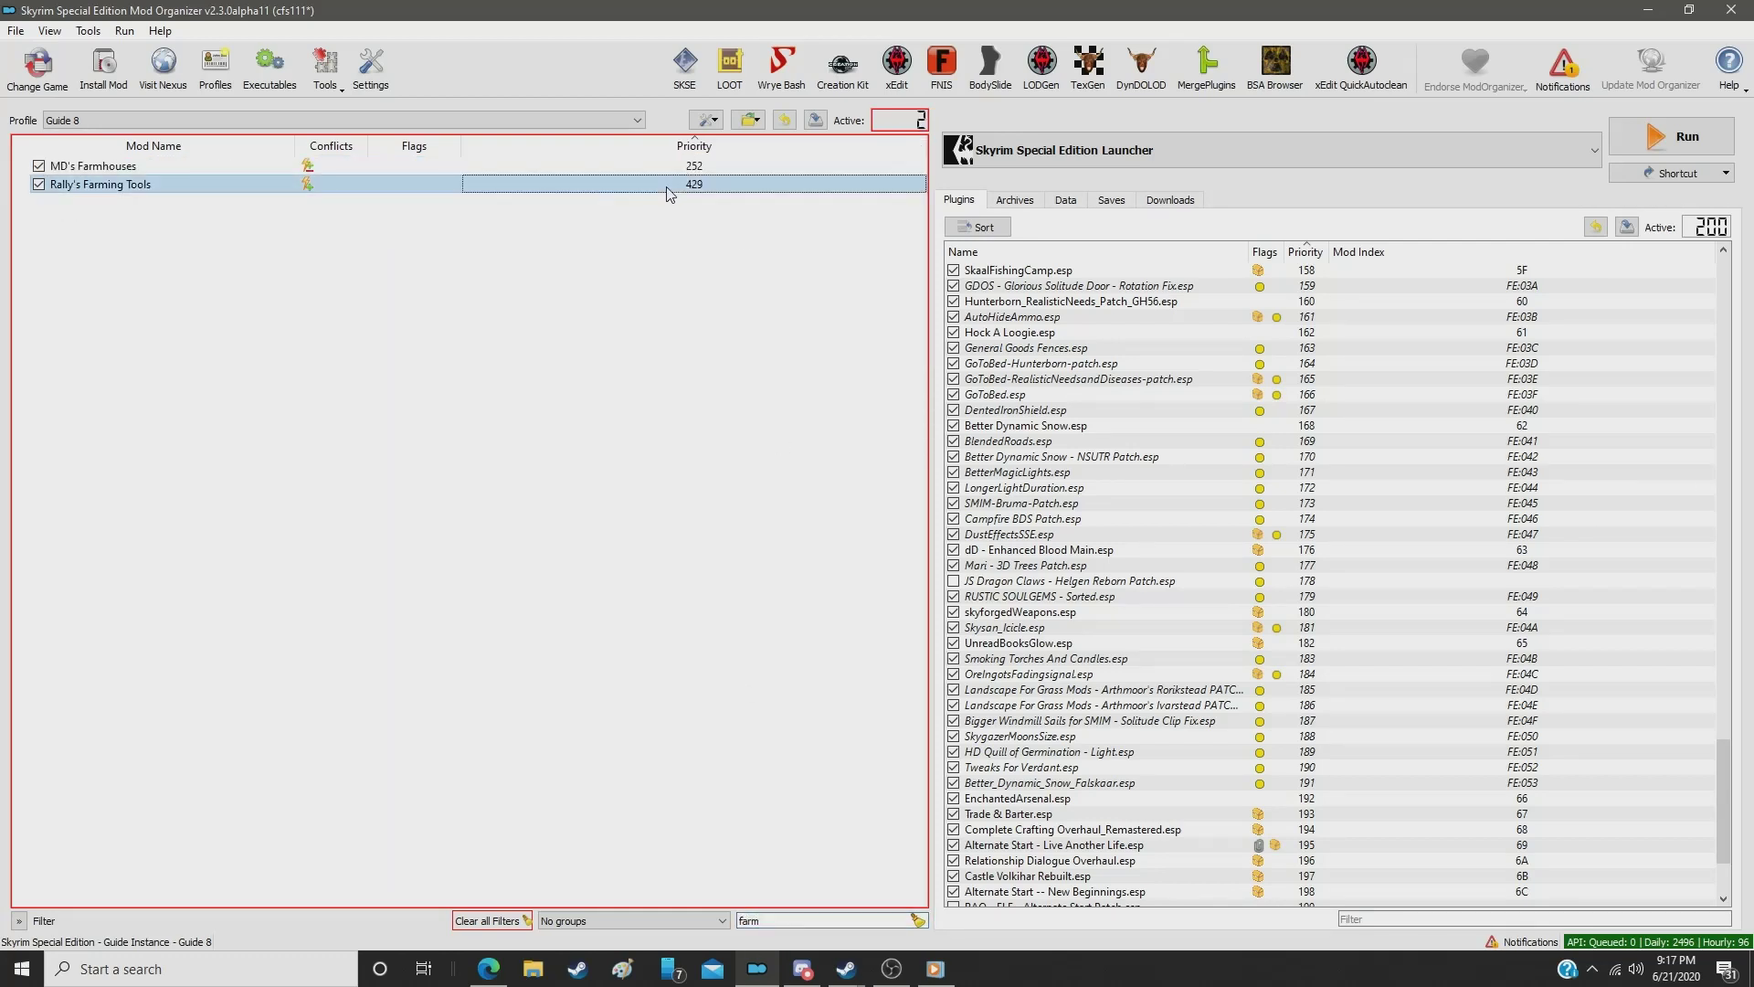
{"action": "left_click", "coordinate": [668, 188]}
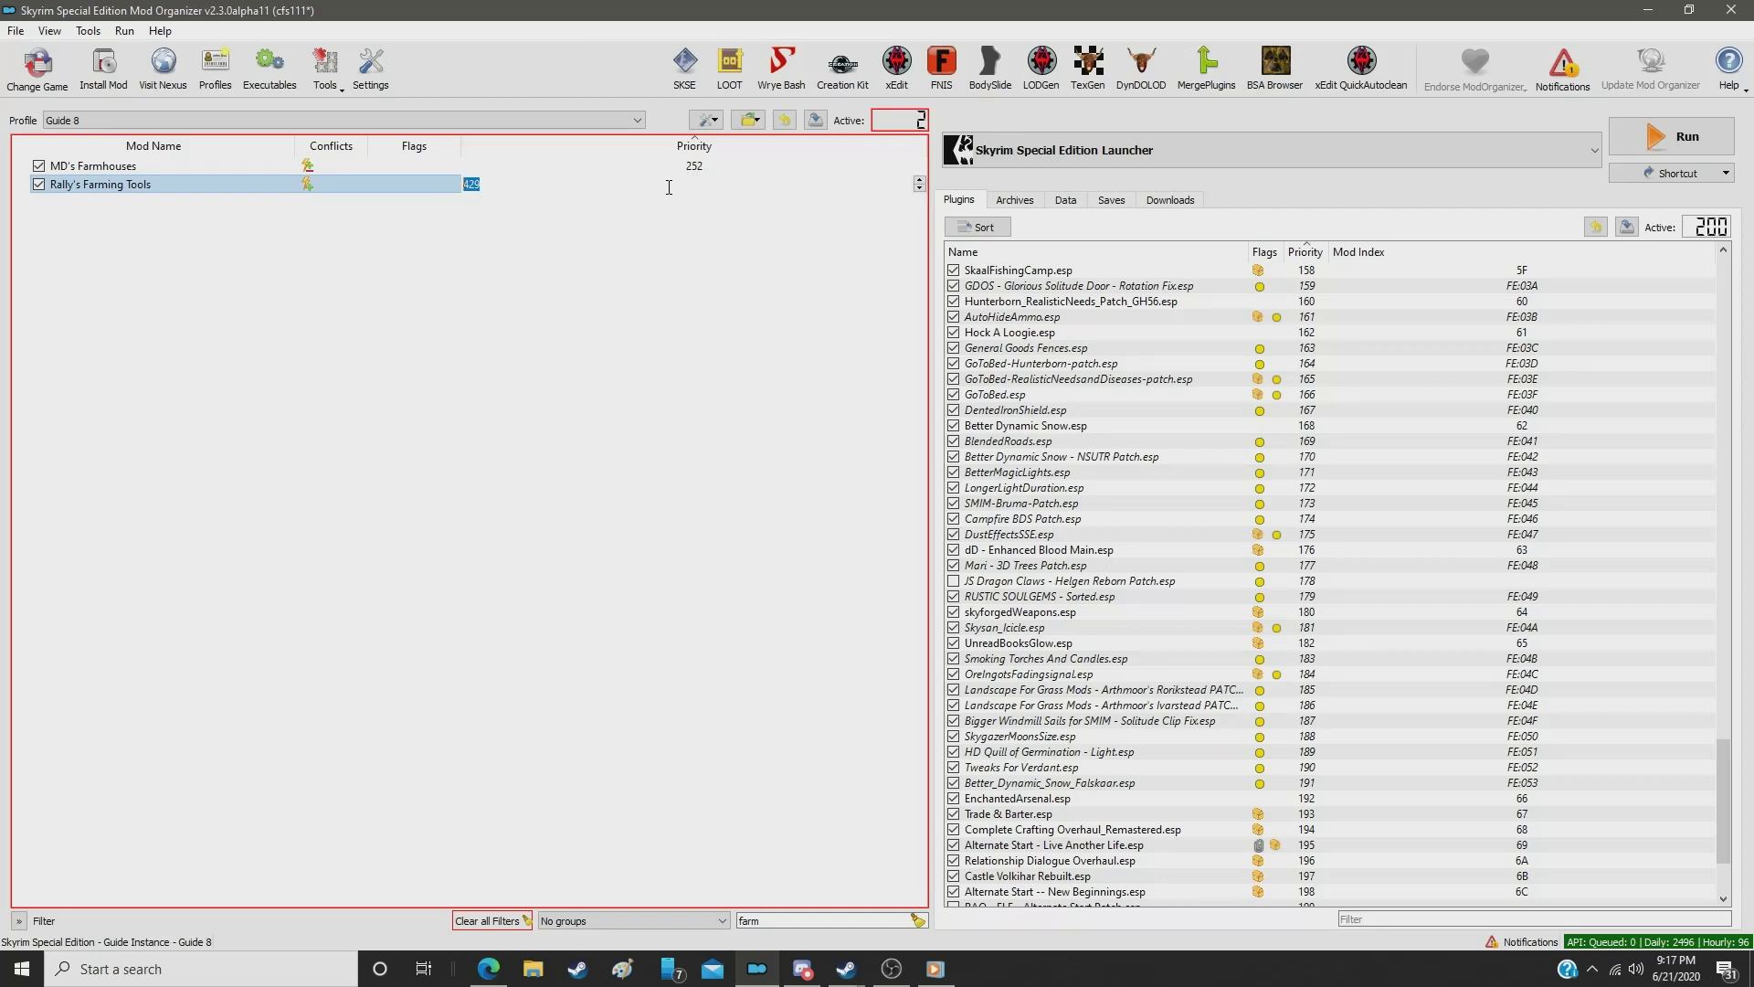
{"action": "type", "text": "327"}
{"action": "key", "text": "Return"}
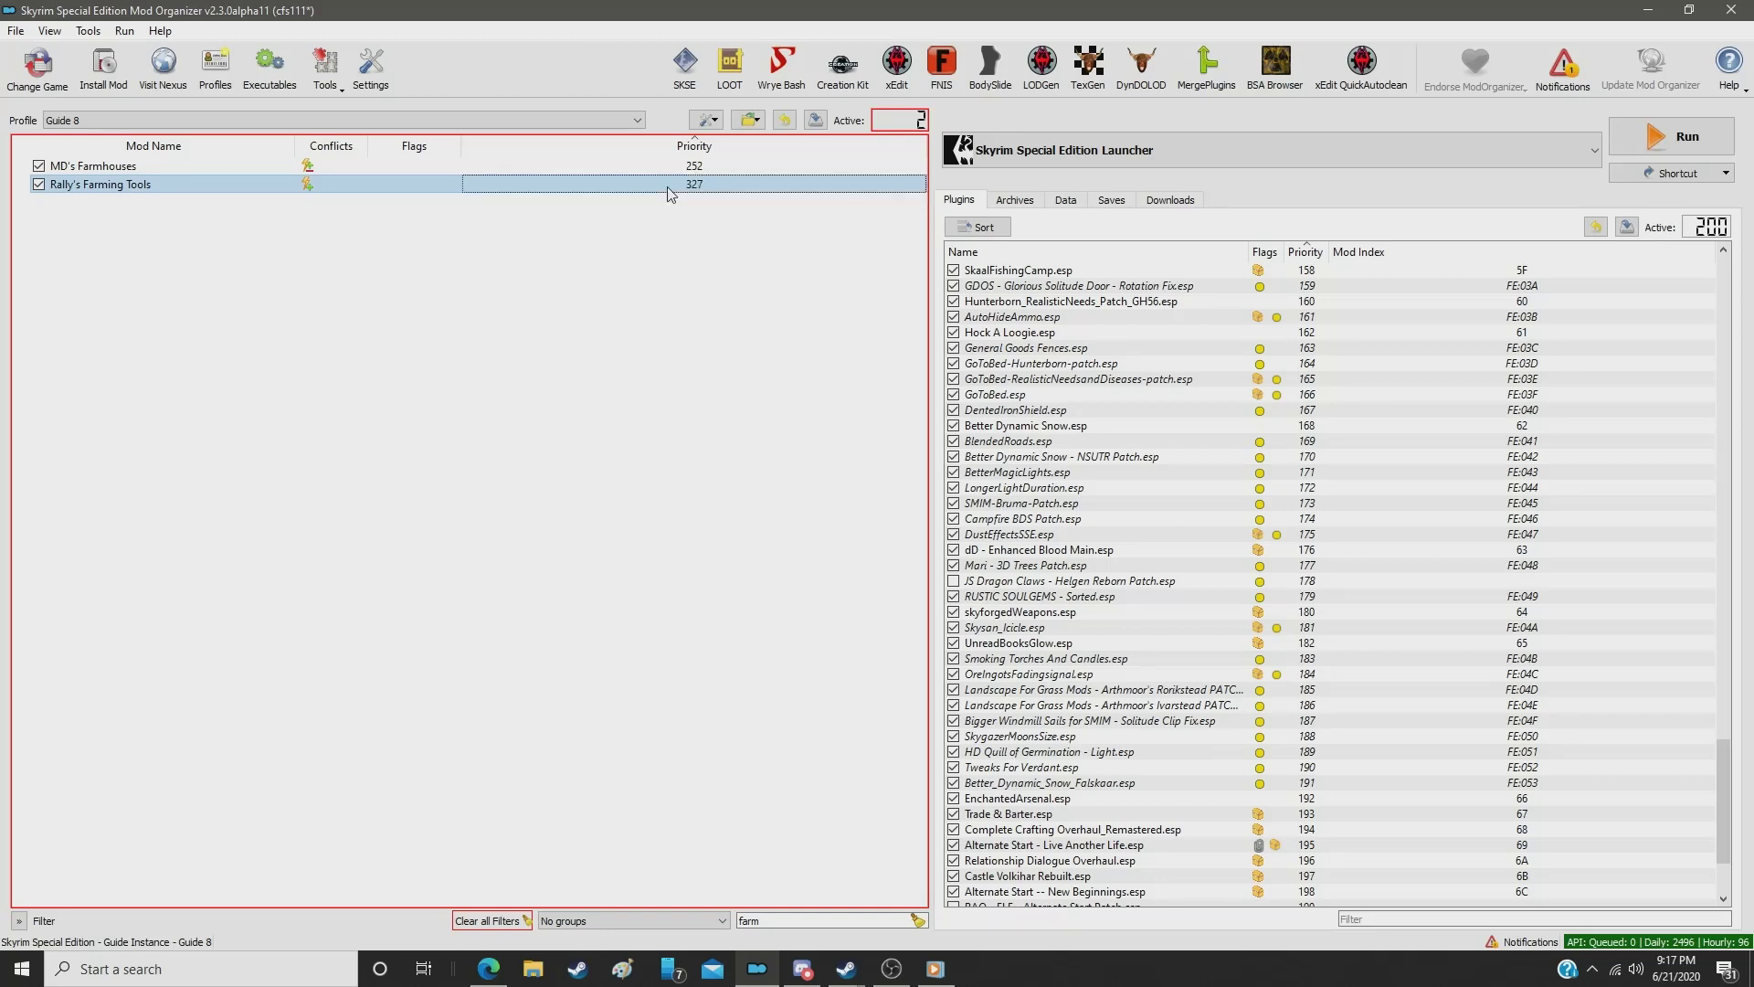
Step: Filter the mod list for "rally" and set the priority of Rally's Quill and Inkwell to 328
{"action": "double_click", "coordinate": [766, 920]}
{"action": "type", "text": "rally"}
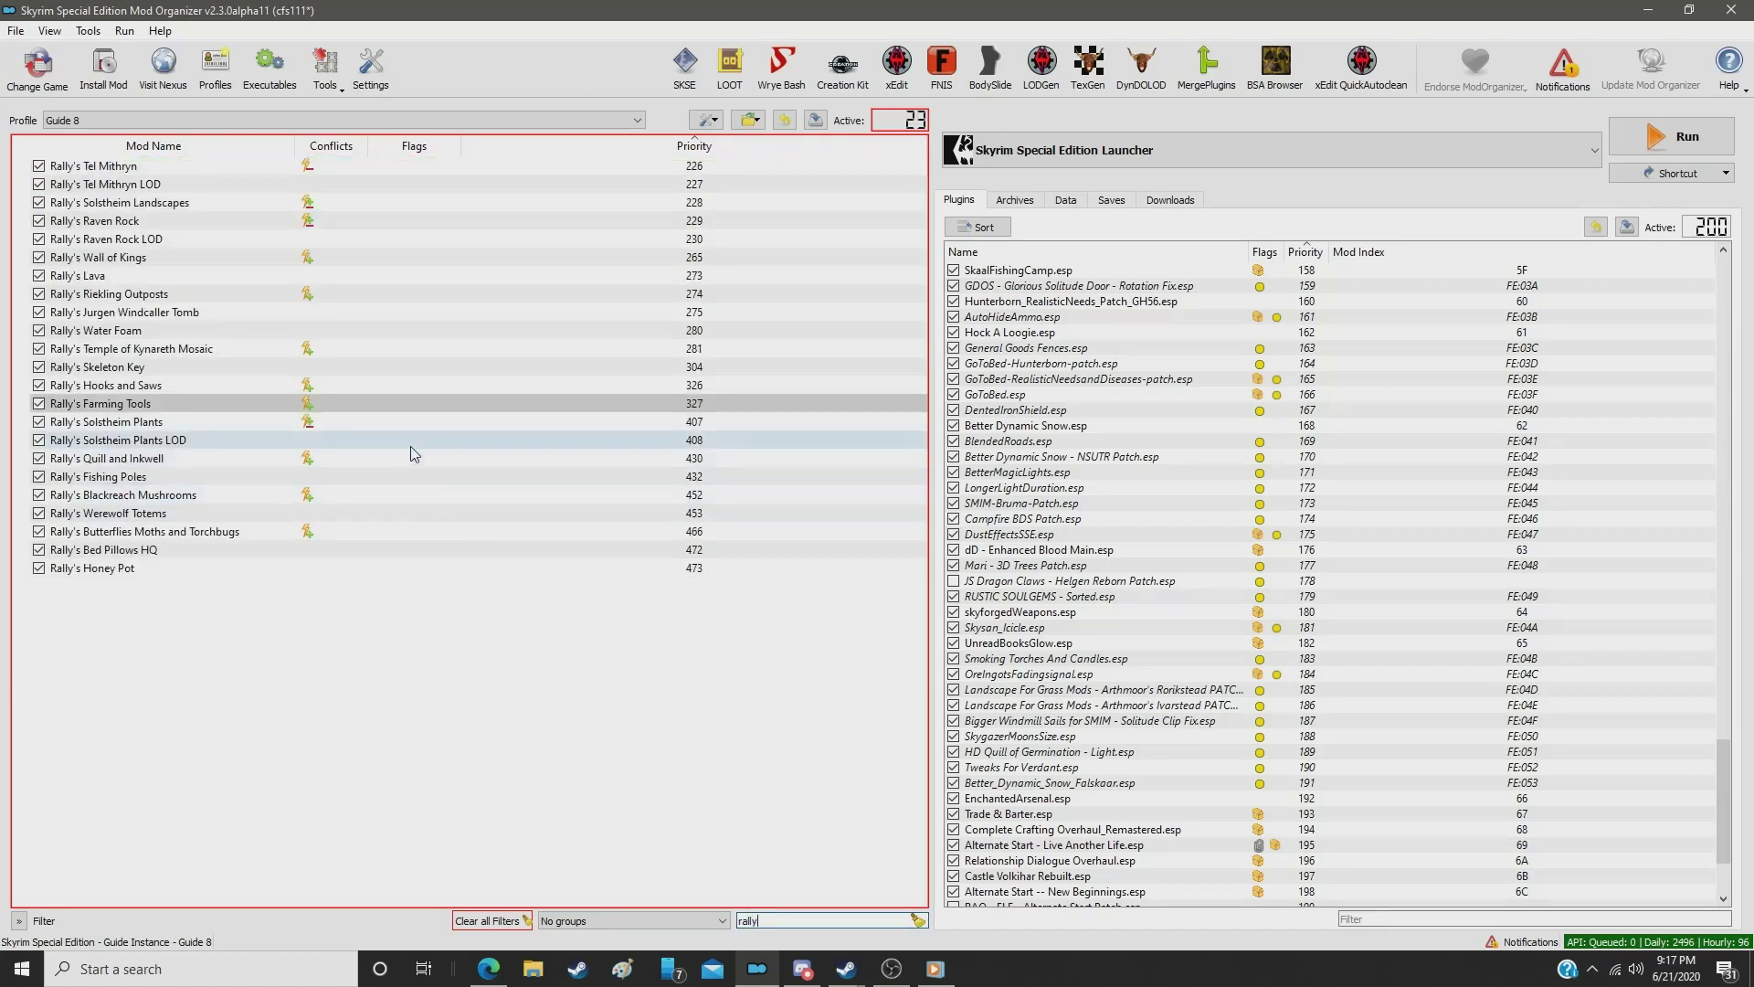
{"action": "left_click", "coordinate": [676, 460]}
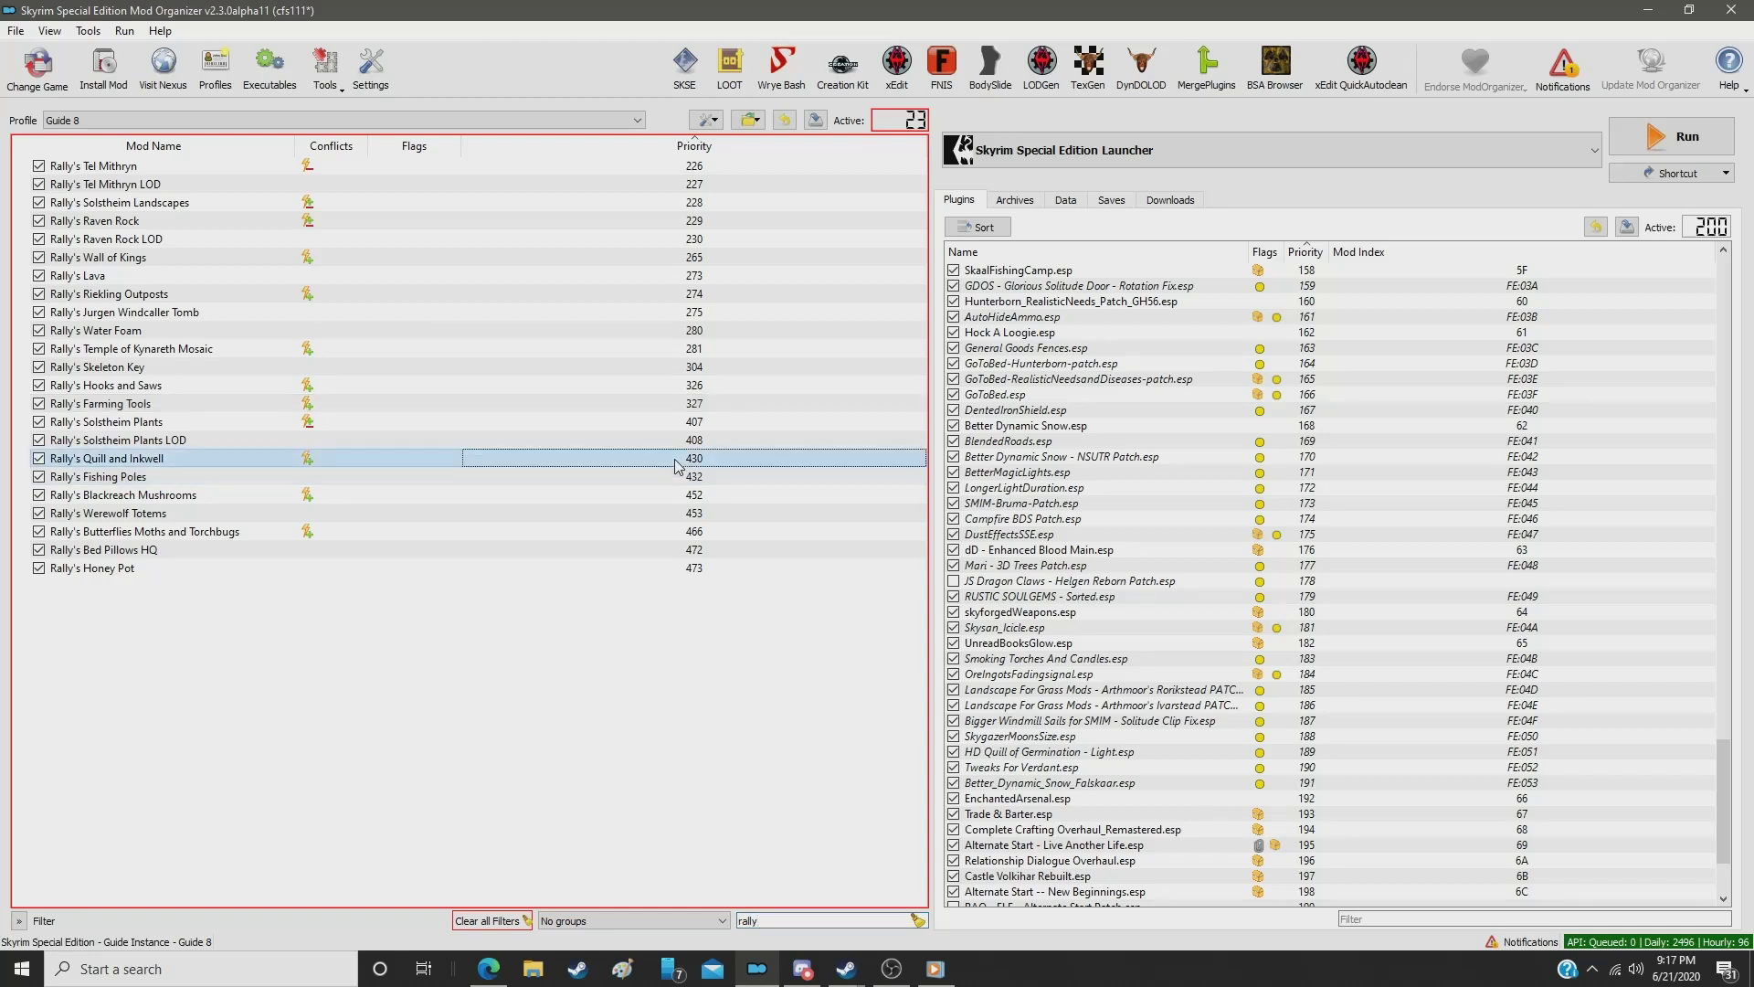
{"action": "double_click", "coordinate": [677, 460]}
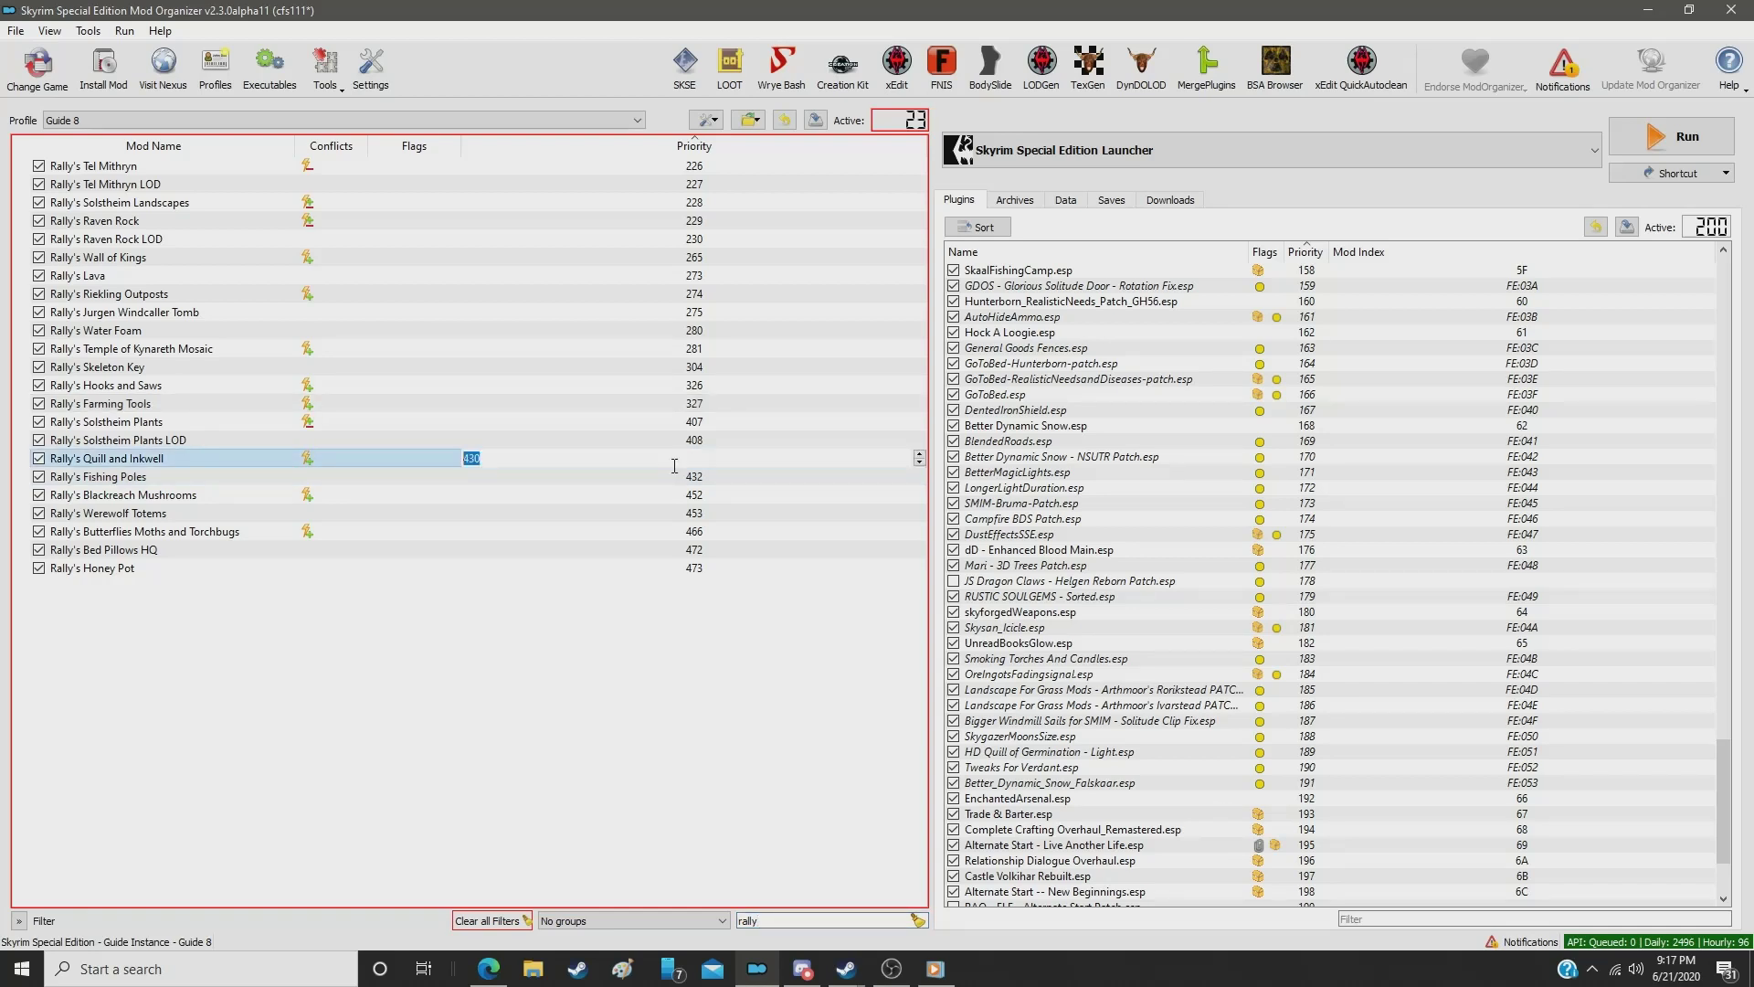
{"action": "type", "text": "328"}
{"action": "key", "text": "Return"}
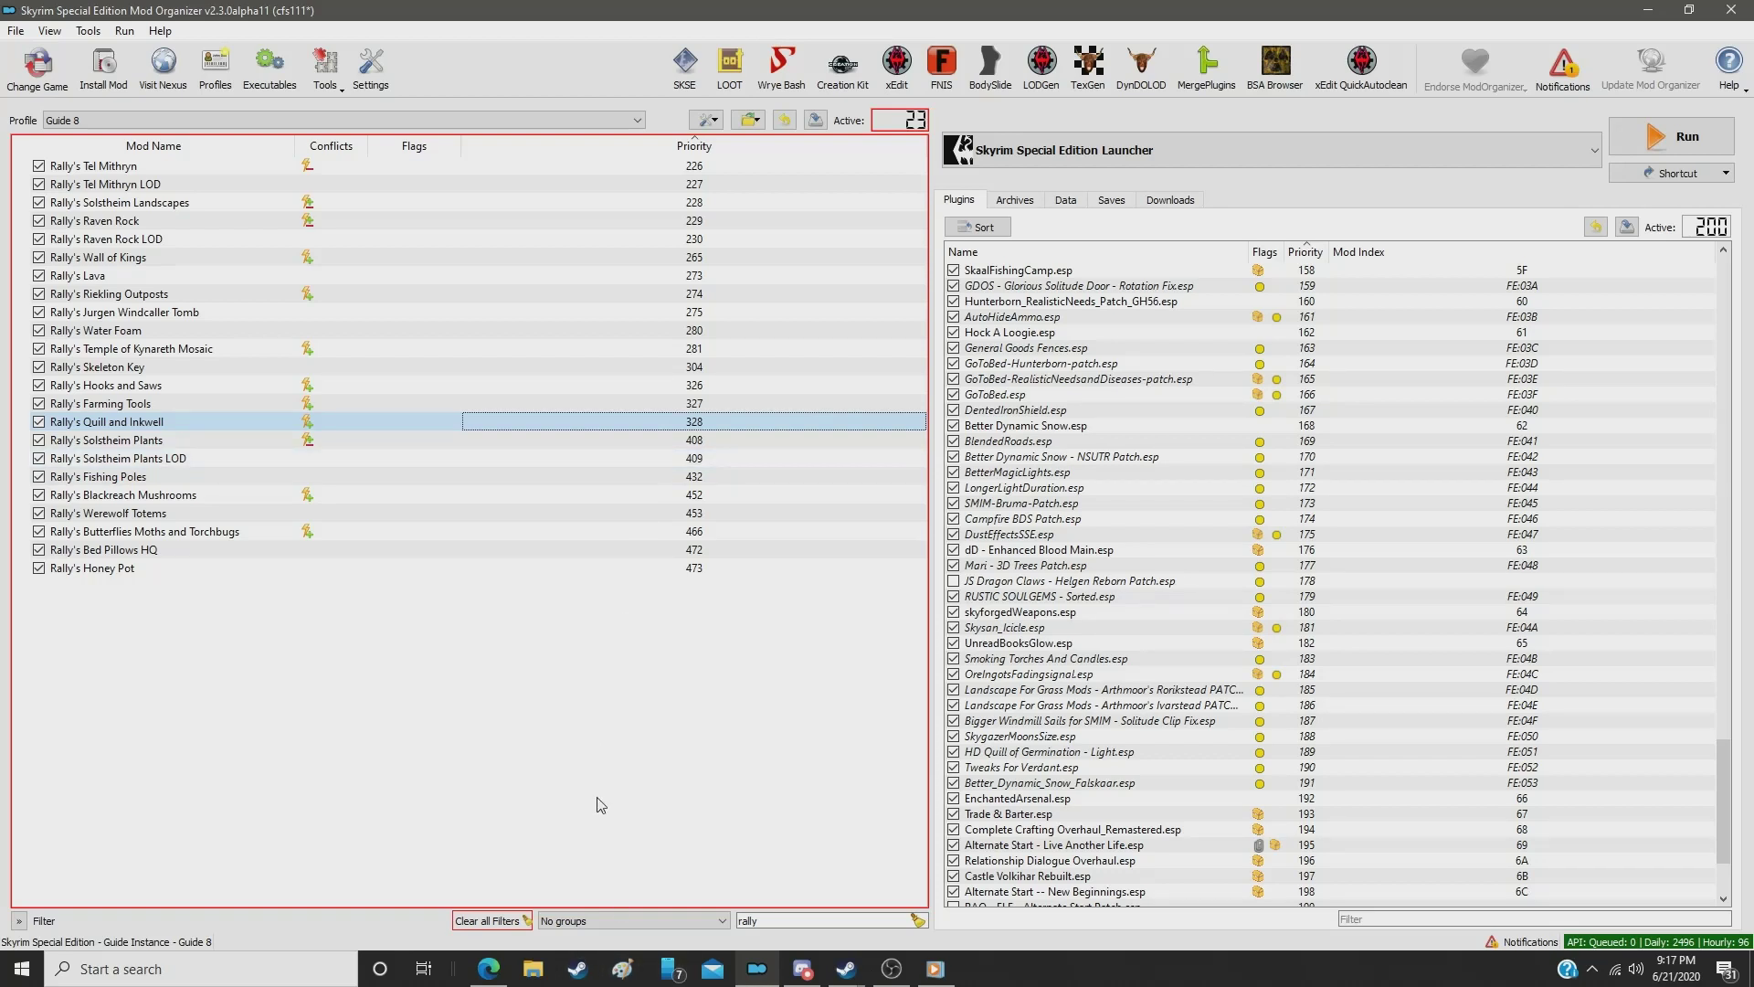
Step: Filter the mod list for "block" and set the priority of Chopping Block Execution_New_improved_ to 329
{"action": "double_click", "coordinate": [781, 914]}
{"action": "type", "text": "block"}
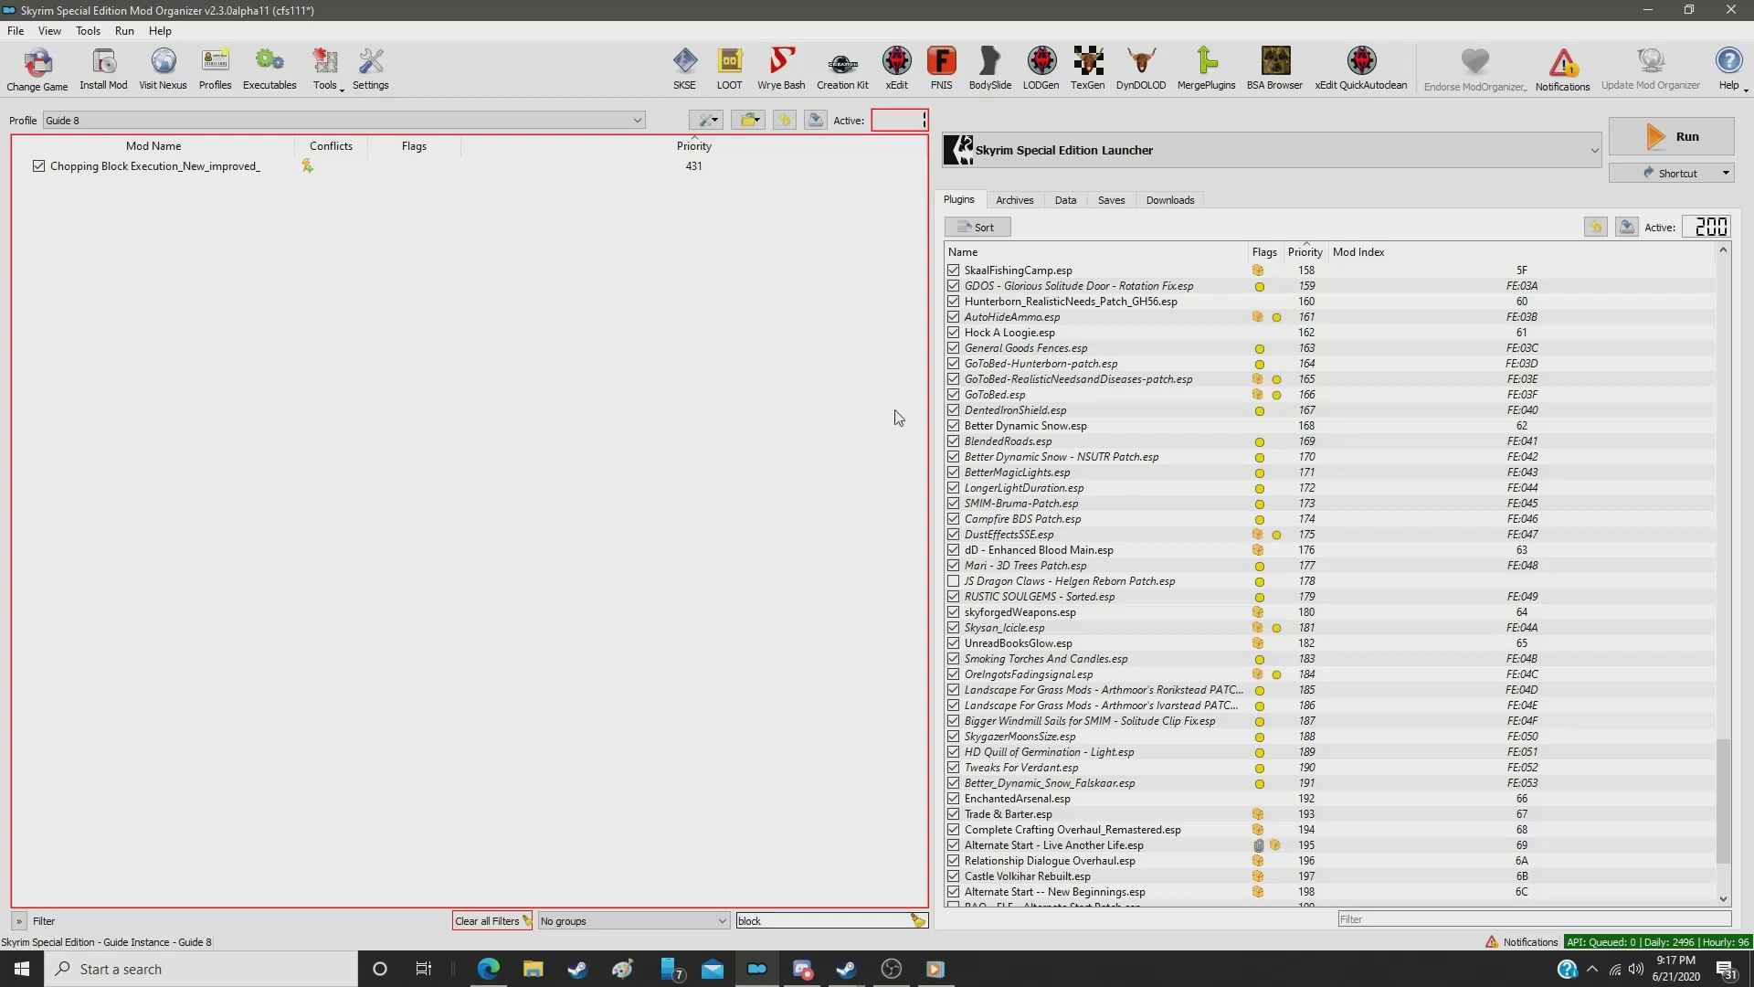
{"action": "left_click", "coordinate": [722, 167]}
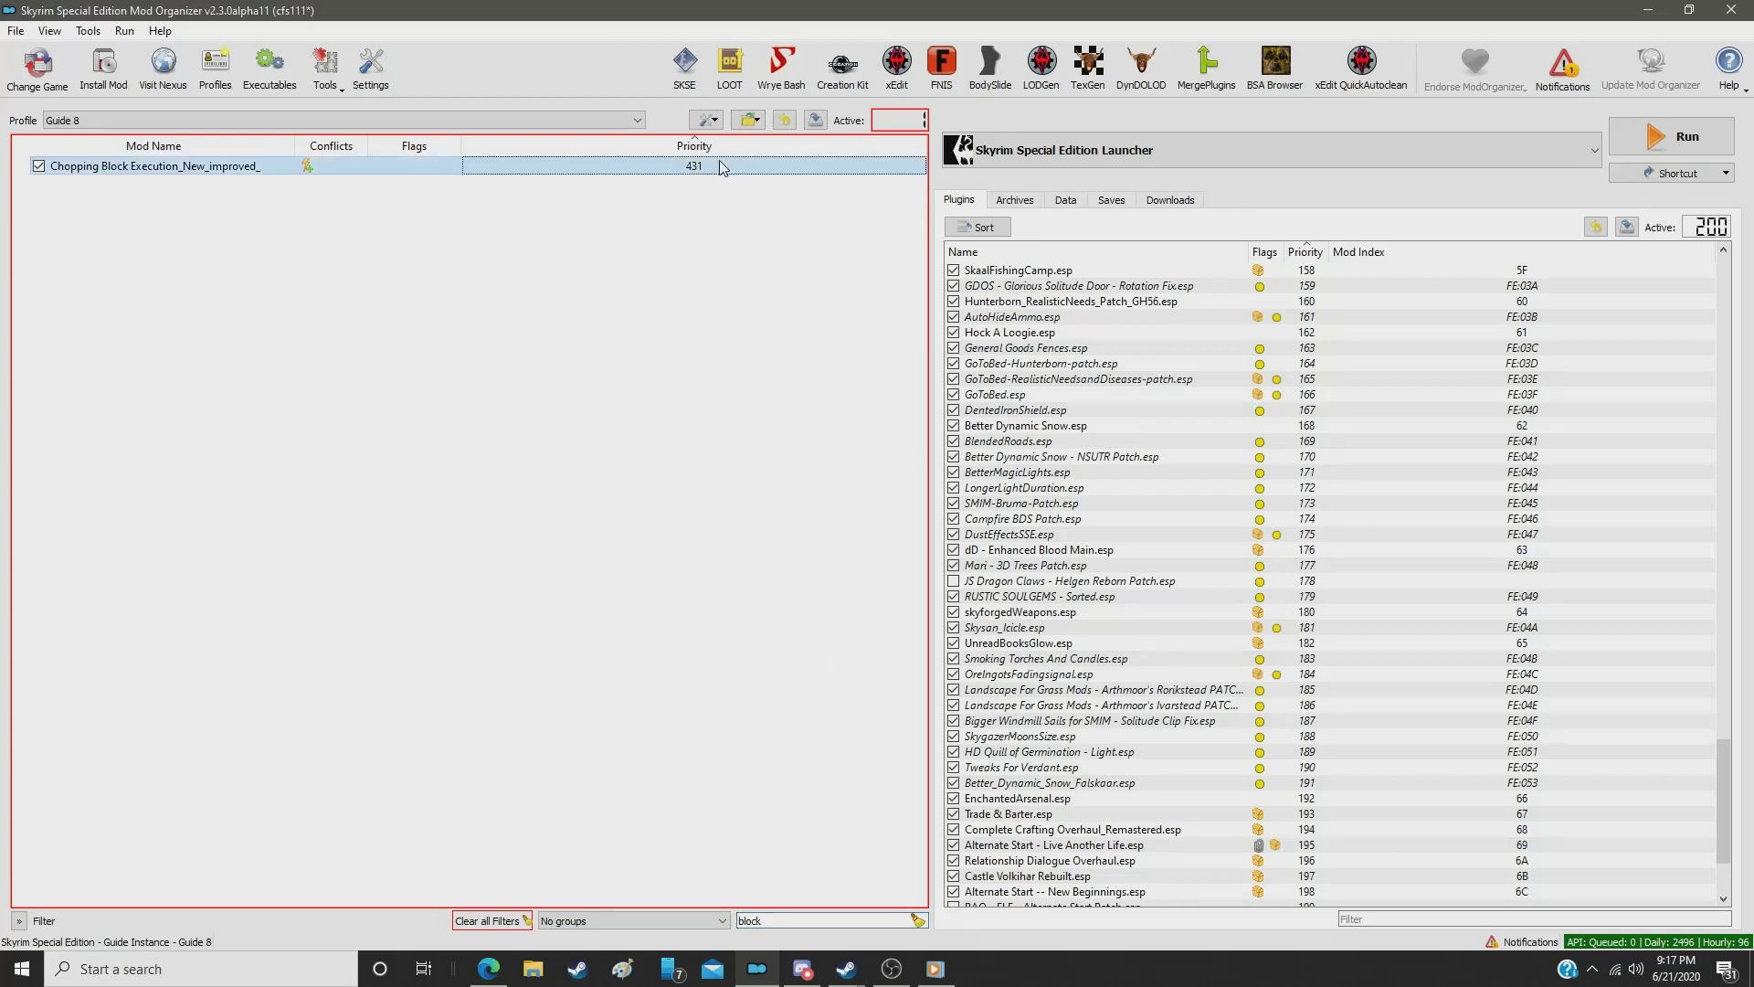
{"action": "double_click", "coordinate": [722, 166]}
{"action": "type", "text": "329"}
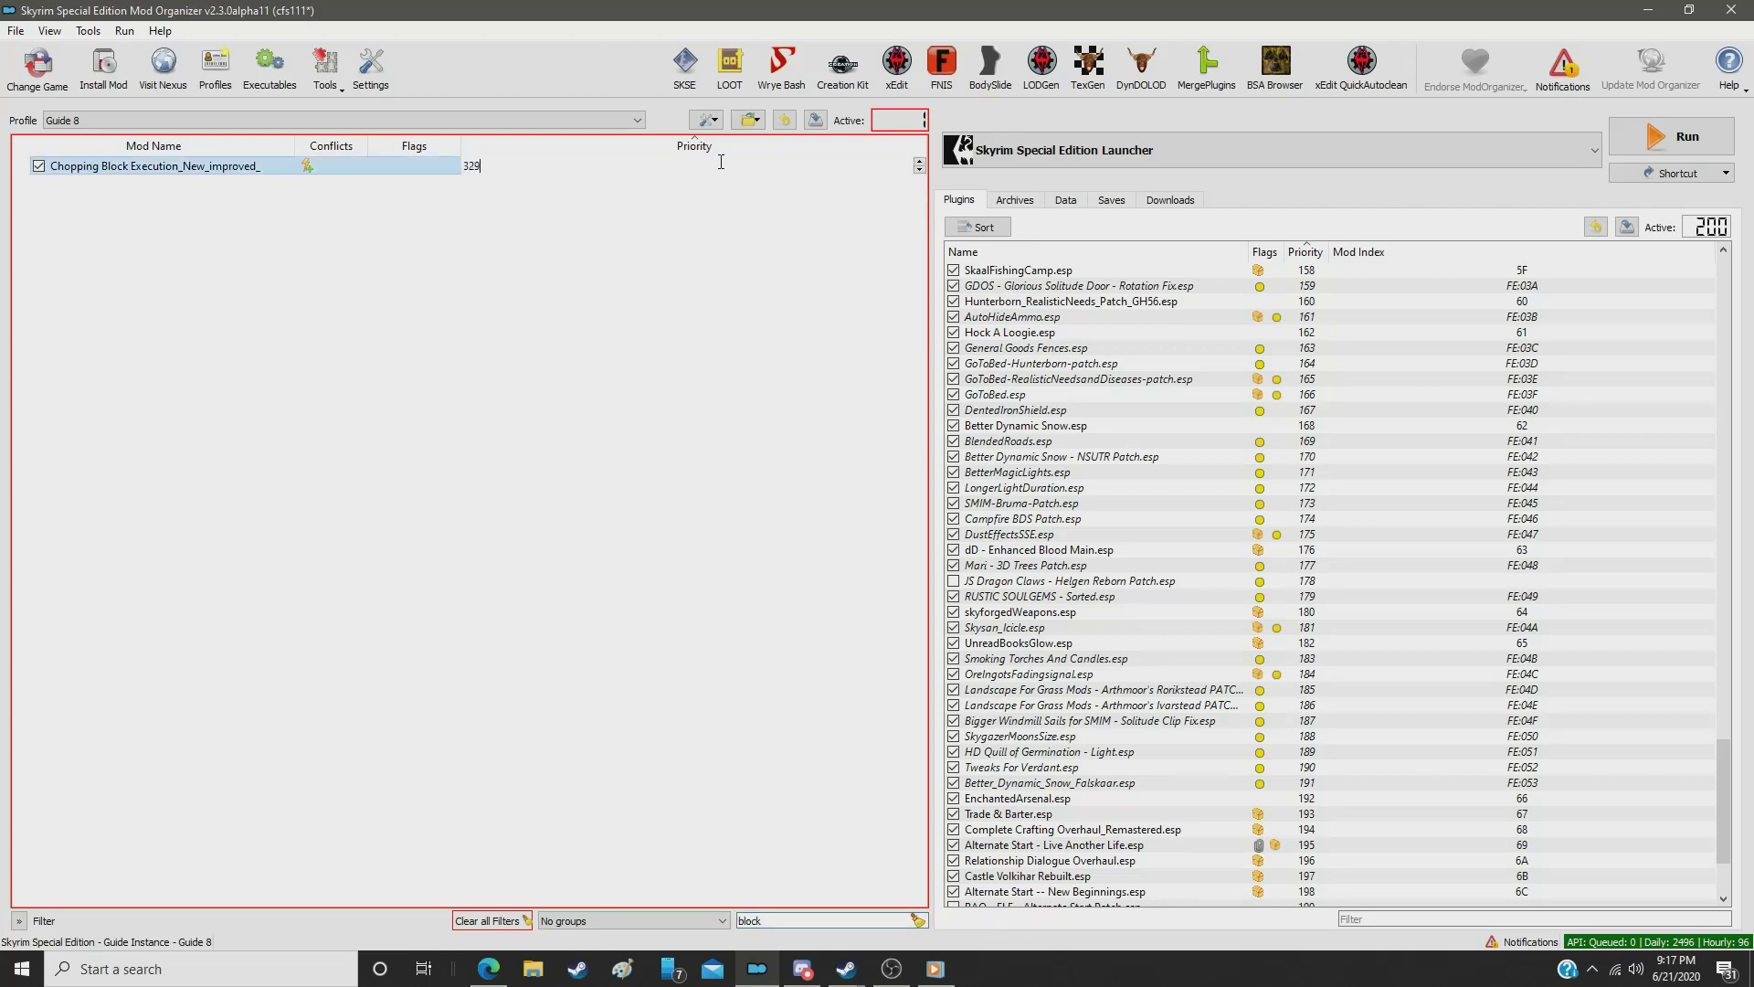
{"action": "key", "text": "Return"}
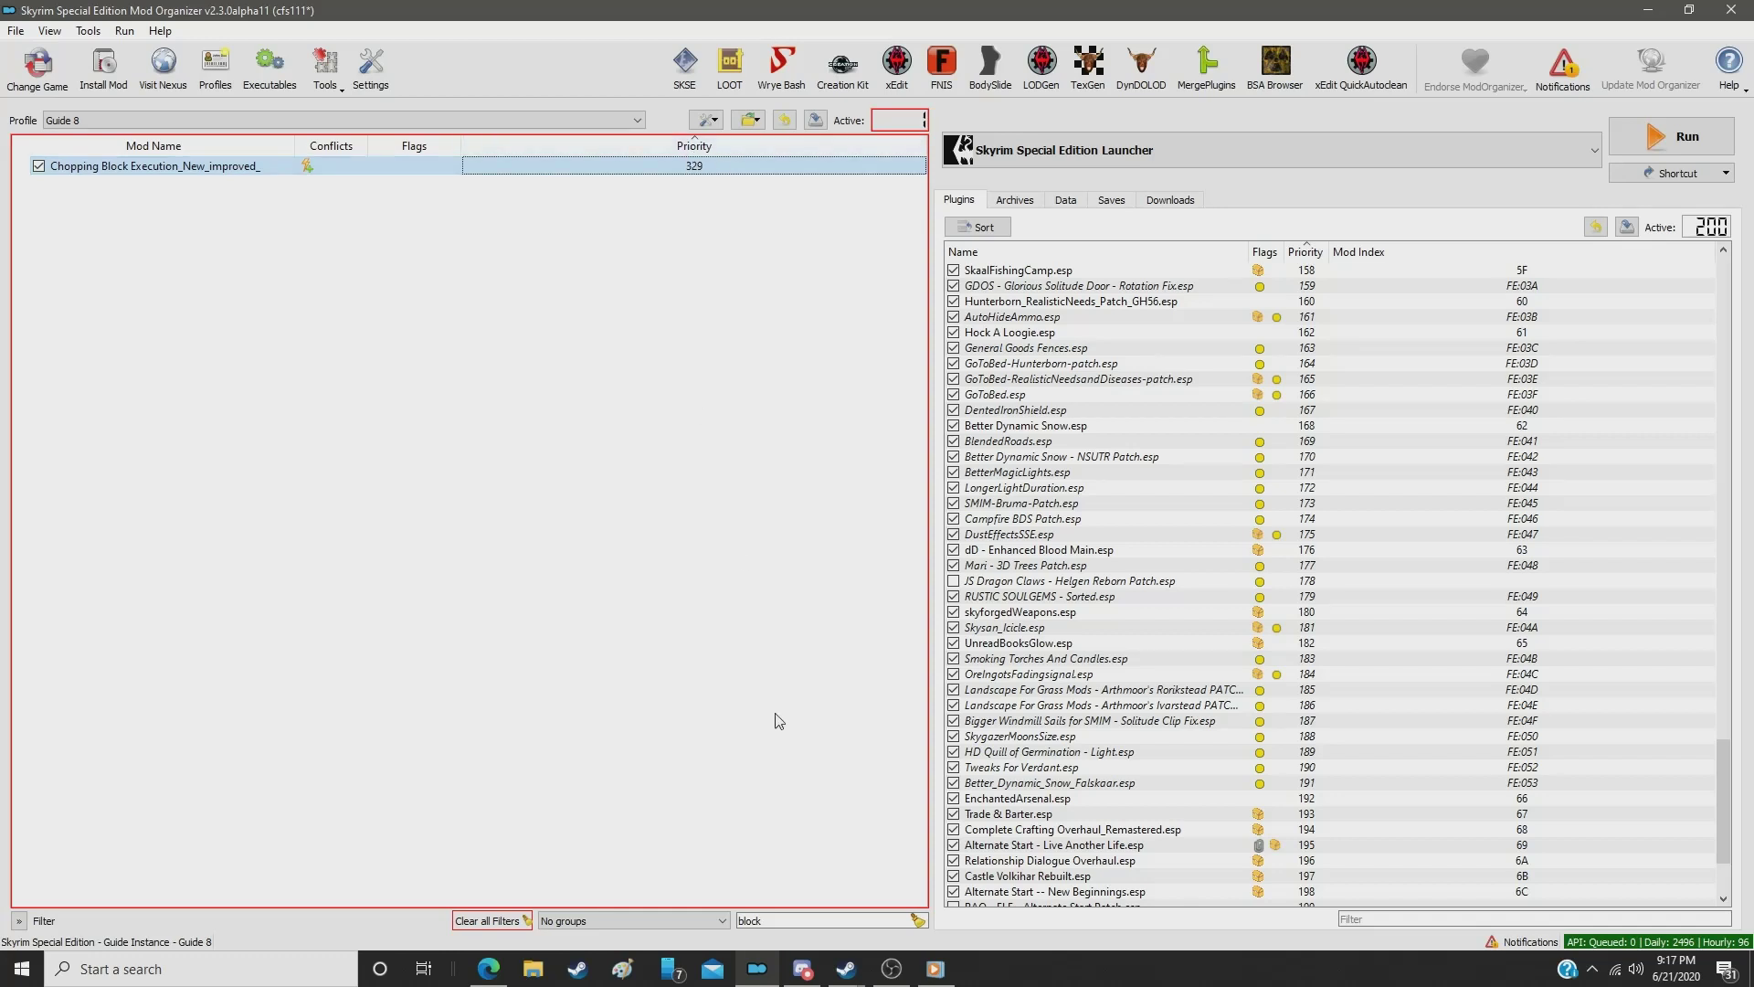
Step: Filter the mod list for "candle" and set the priority of Gothic Alternative Candles 2k for Ruins Clutter to 330
{"action": "double_click", "coordinate": [814, 920]}
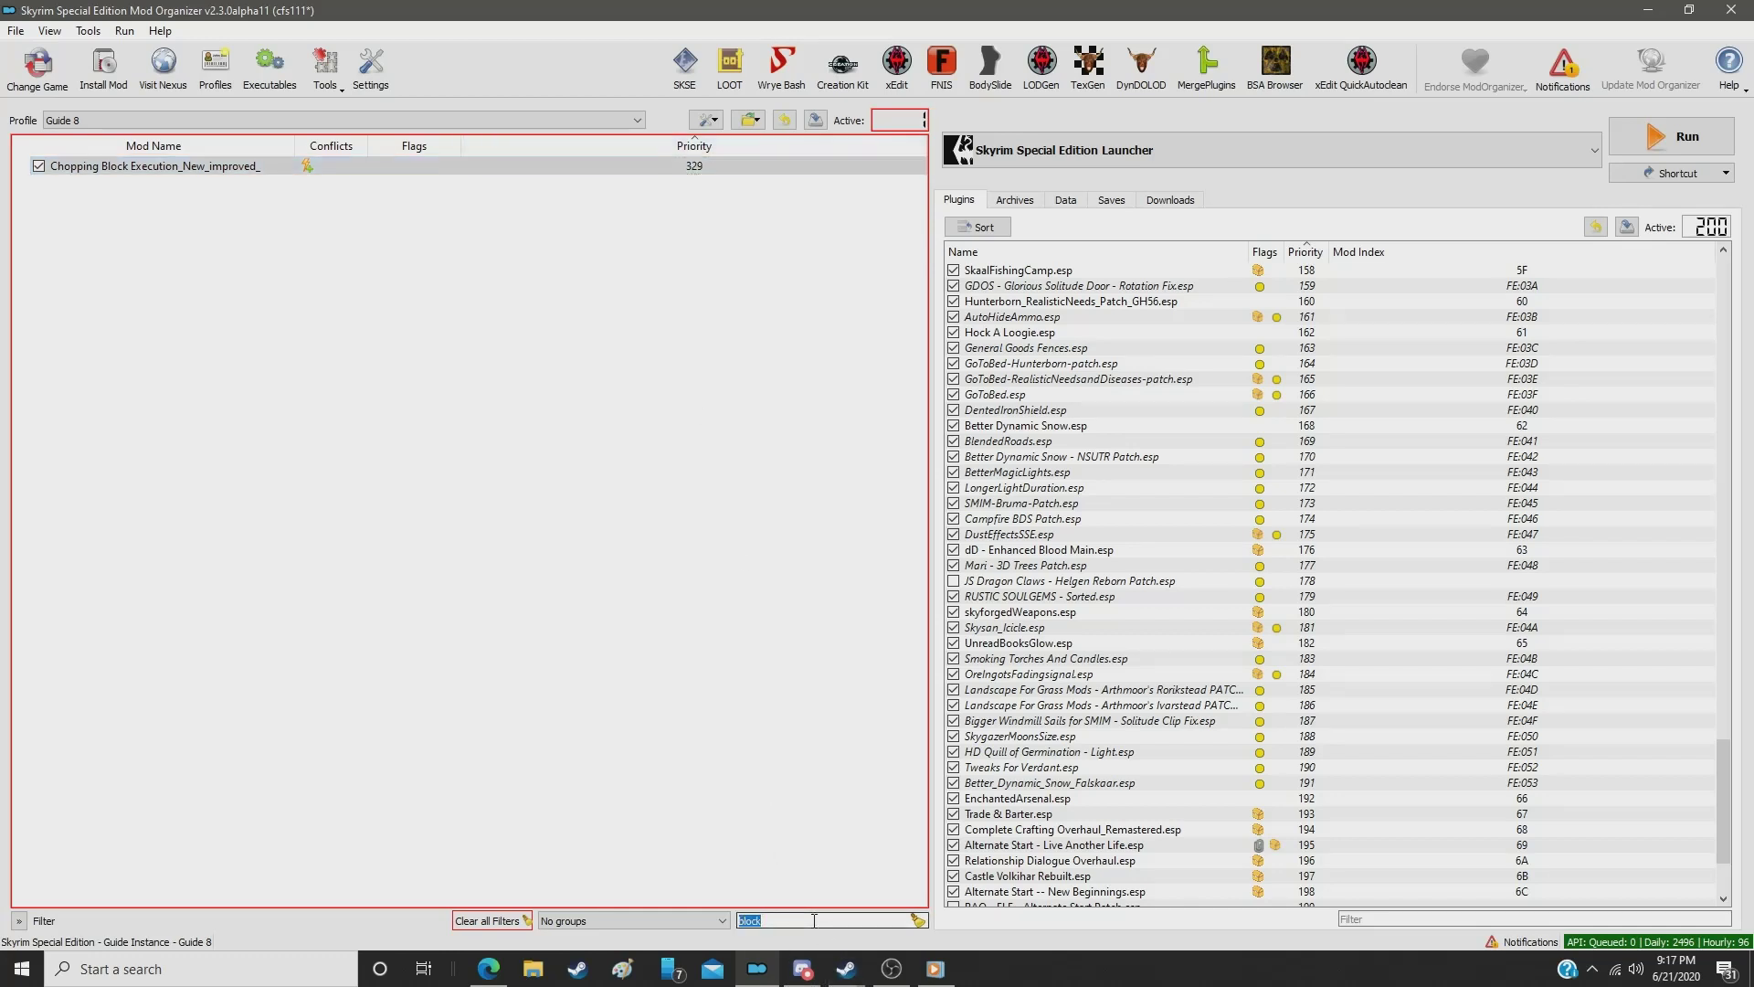
{"action": "type", "text": "candle"}
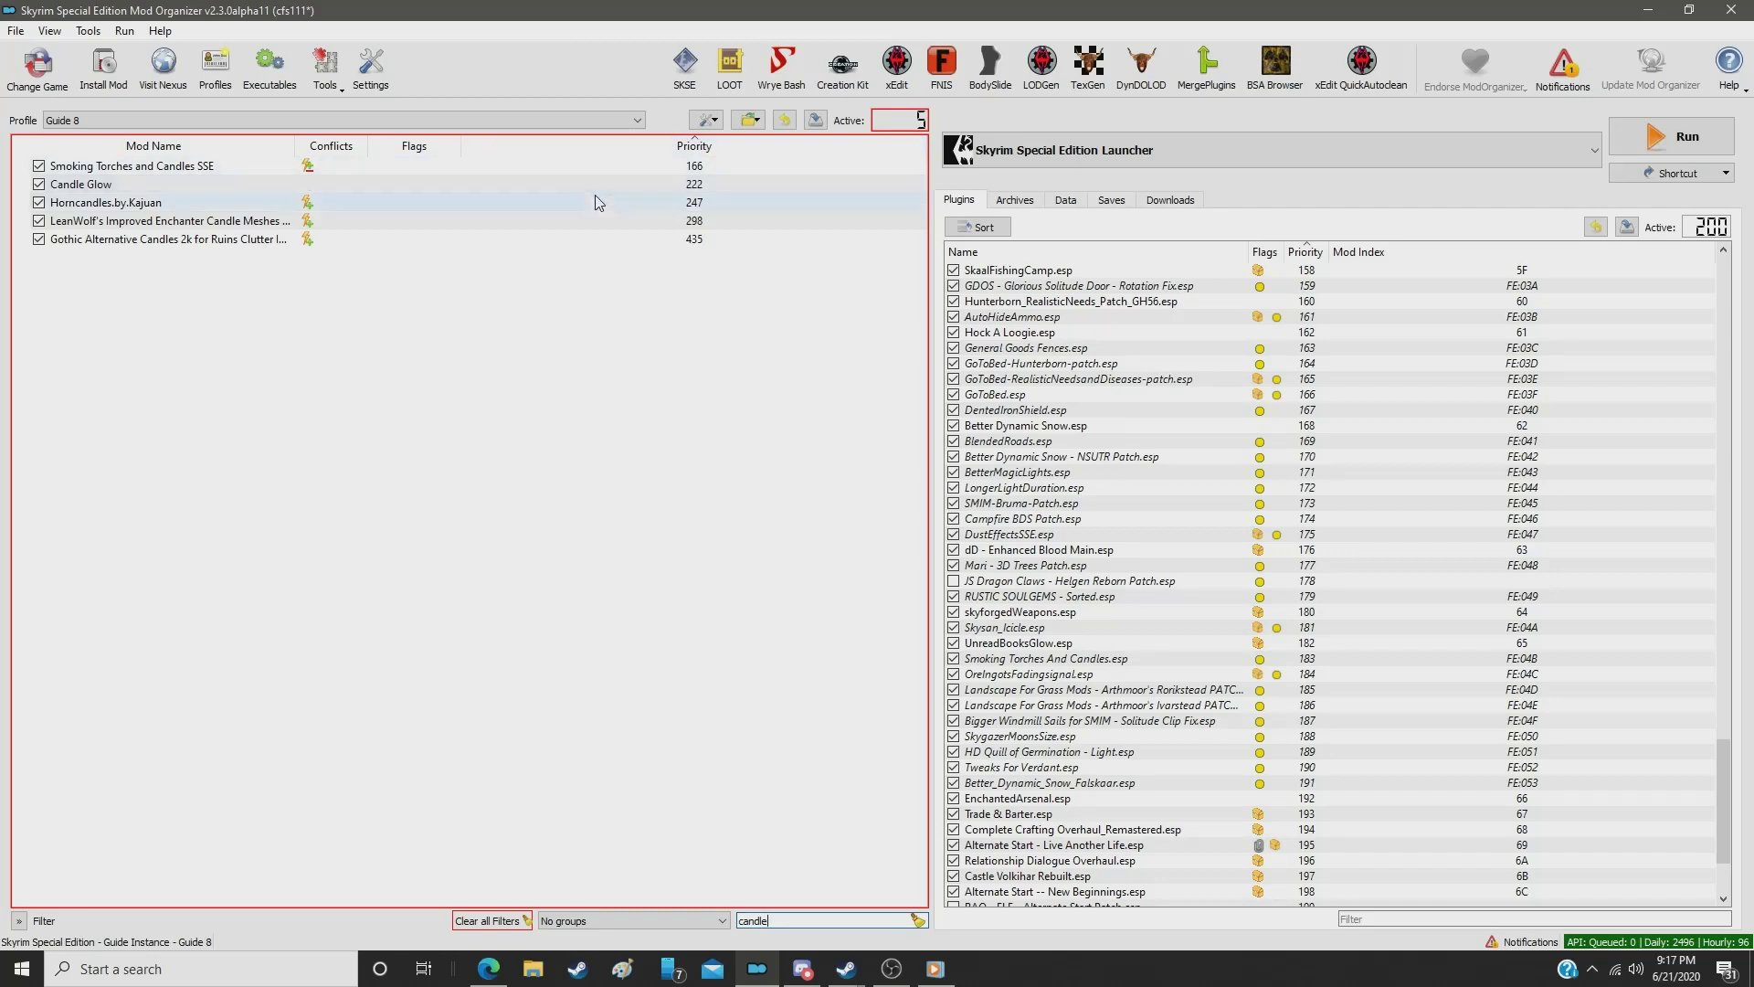
{"action": "left_click", "coordinate": [704, 241]}
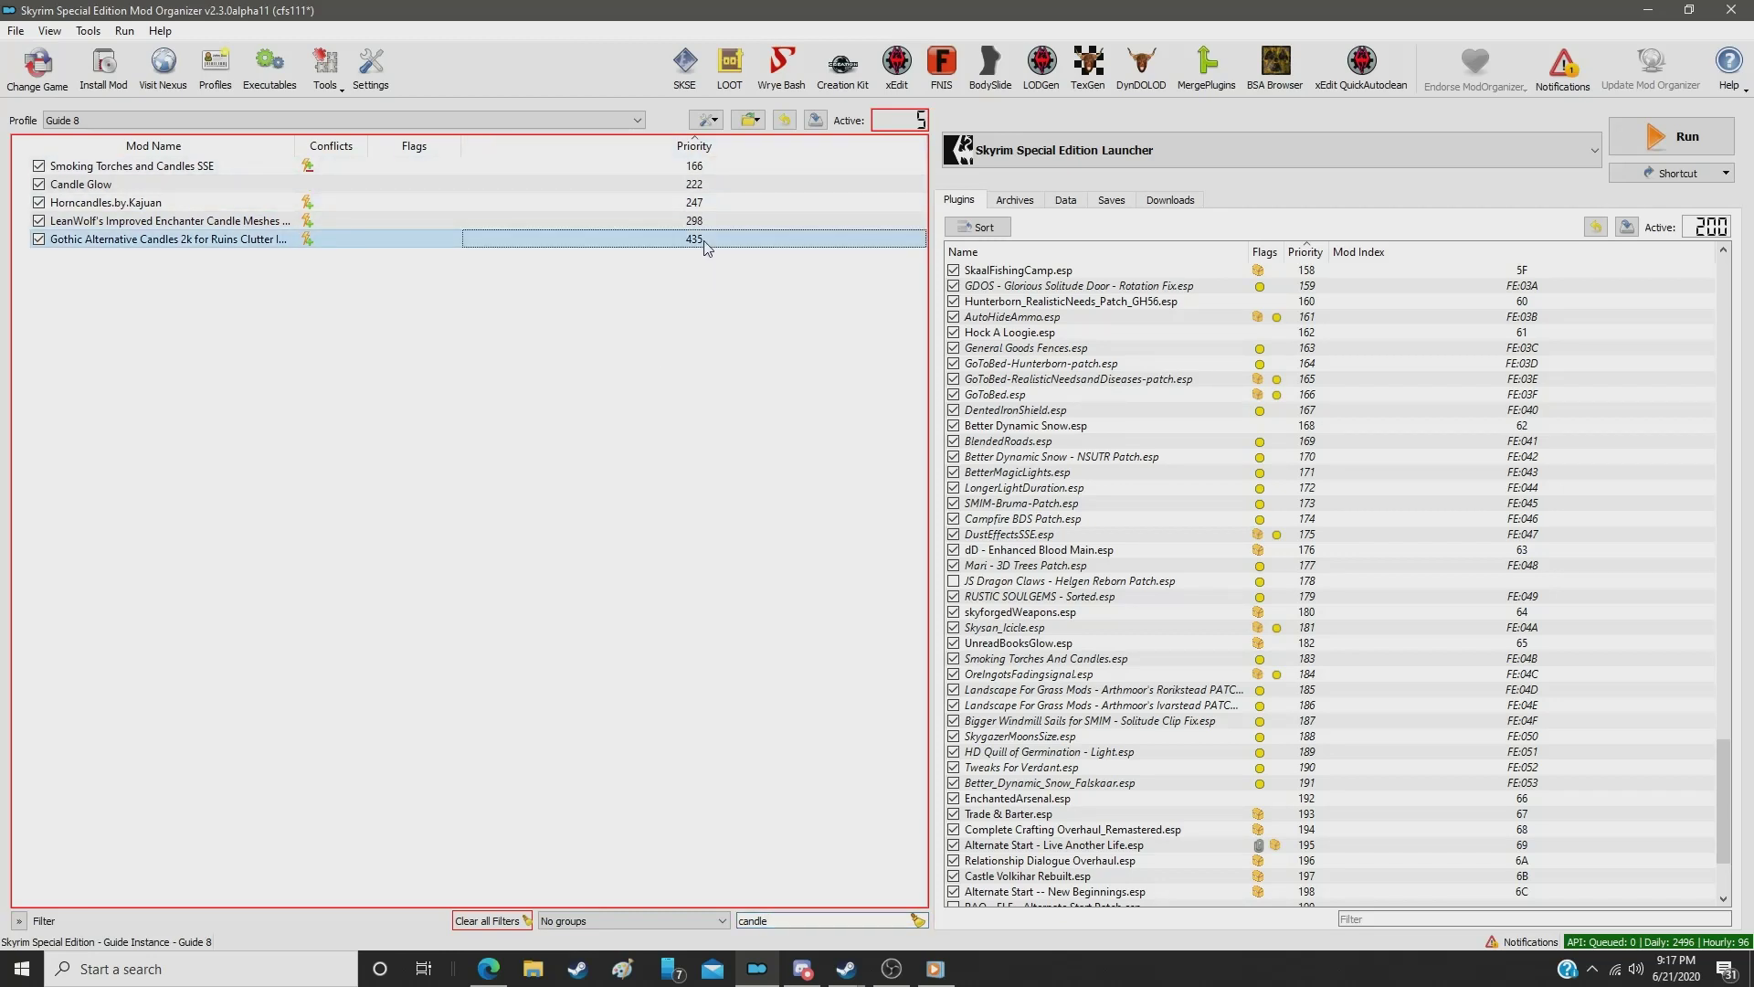
{"action": "double_click", "coordinate": [704, 242]}
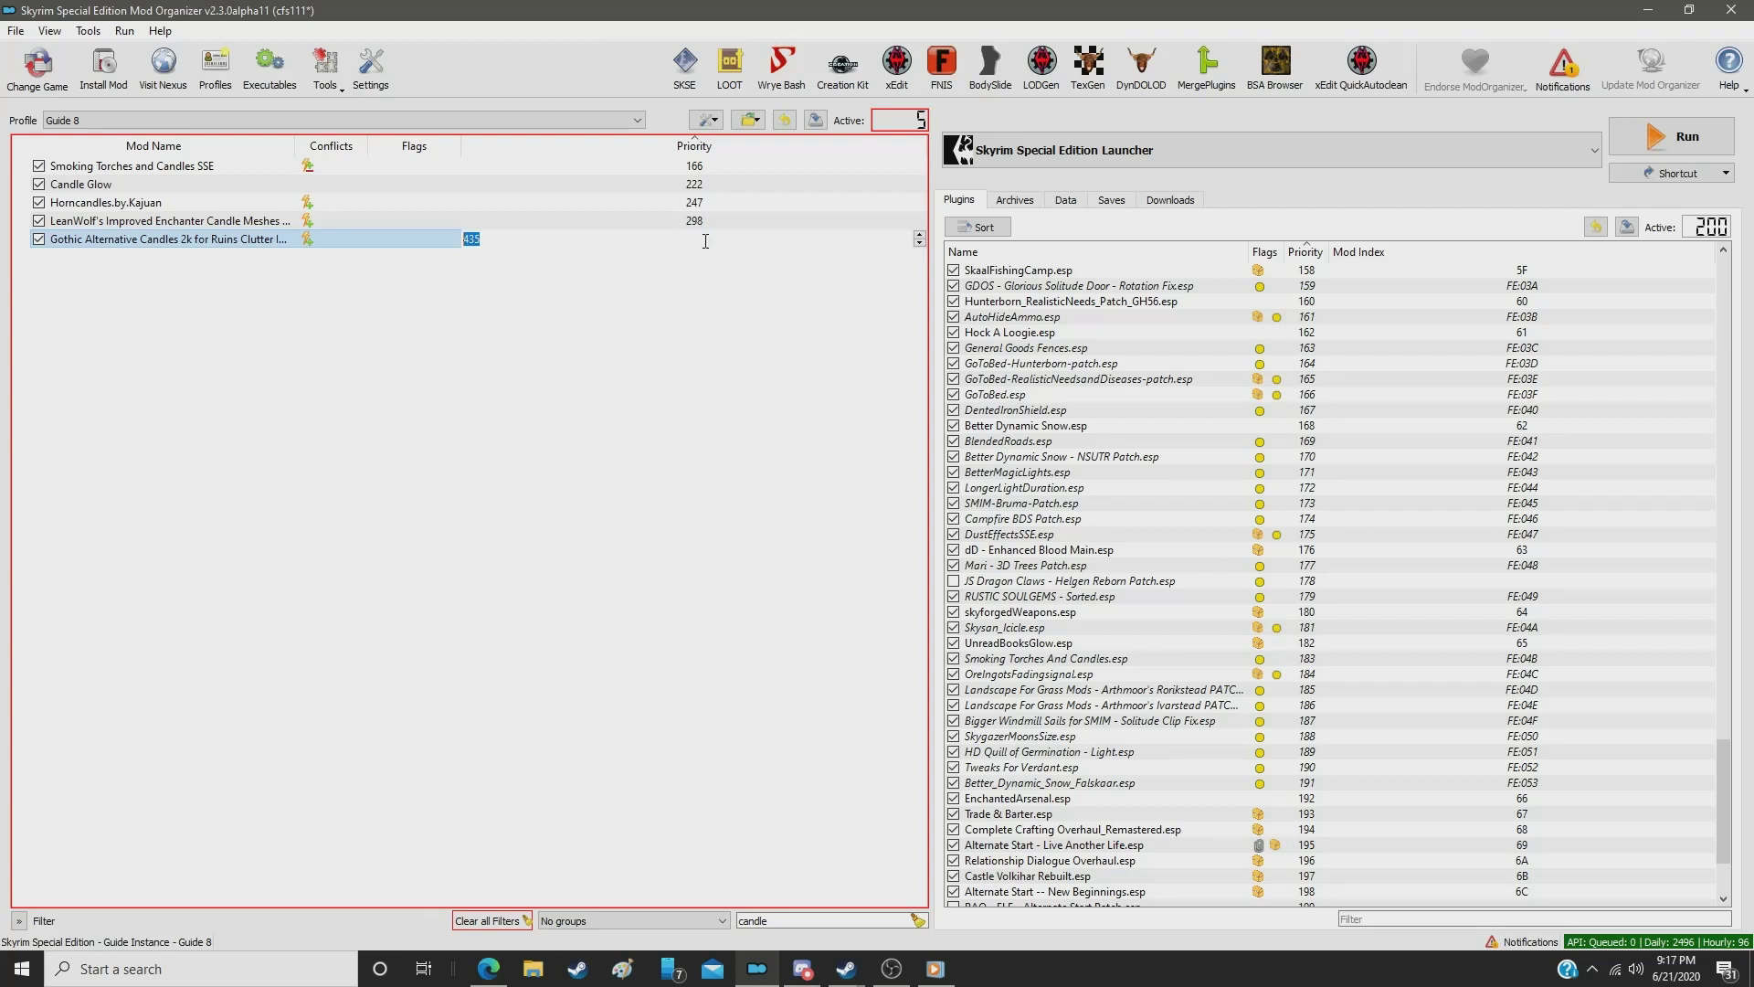
{"action": "type", "text": "330"}
{"action": "key", "text": "Return"}
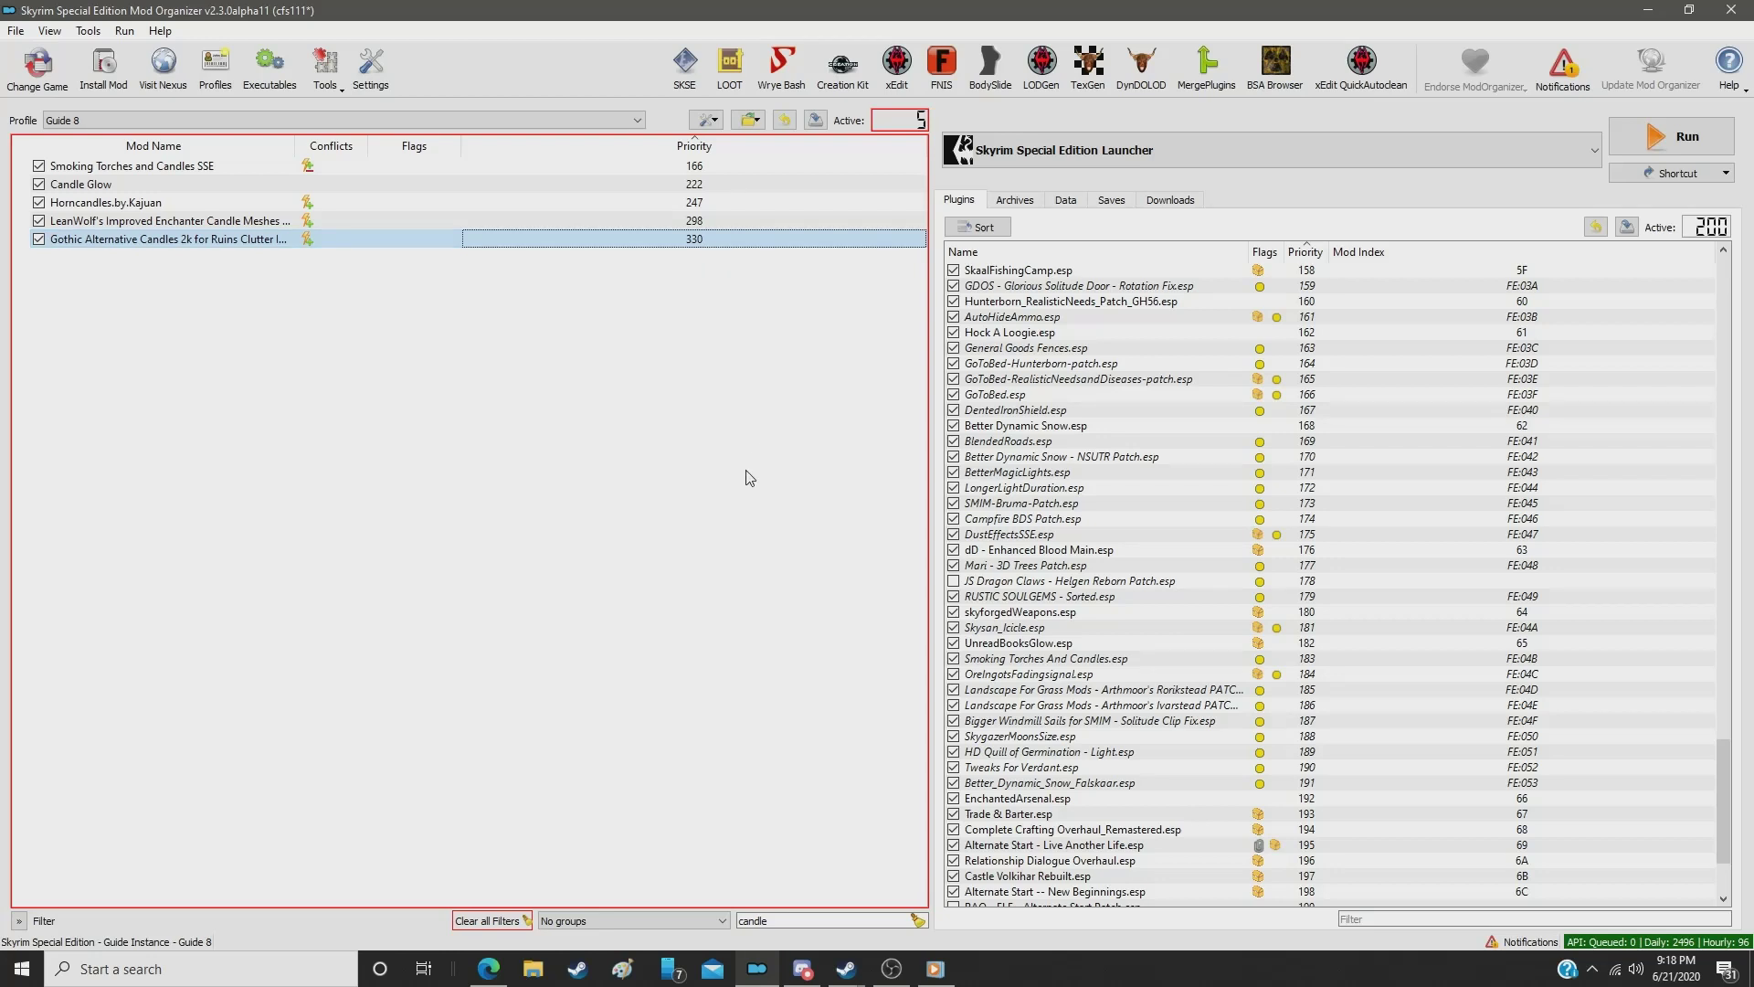
Step: Filter the mod list for "bett" and set the priority of Better Mammoth Tusks to 331
{"action": "double_click", "coordinate": [804, 921]}
{"action": "type", "text": "bett"}
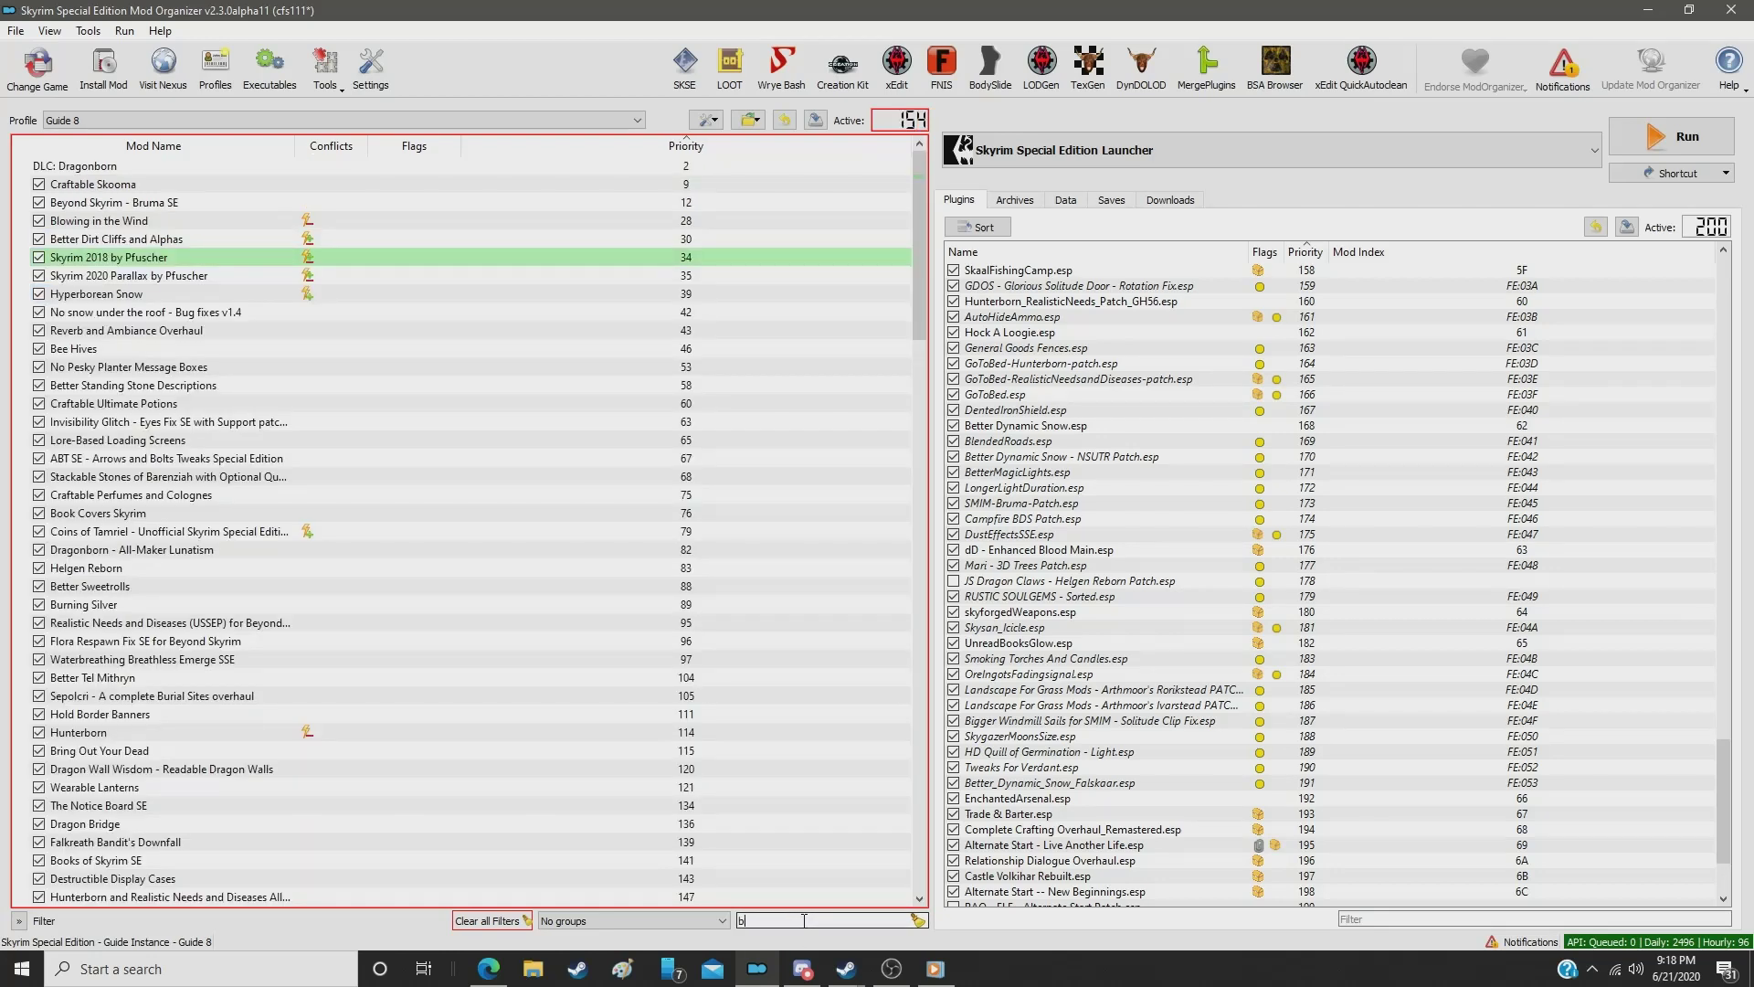
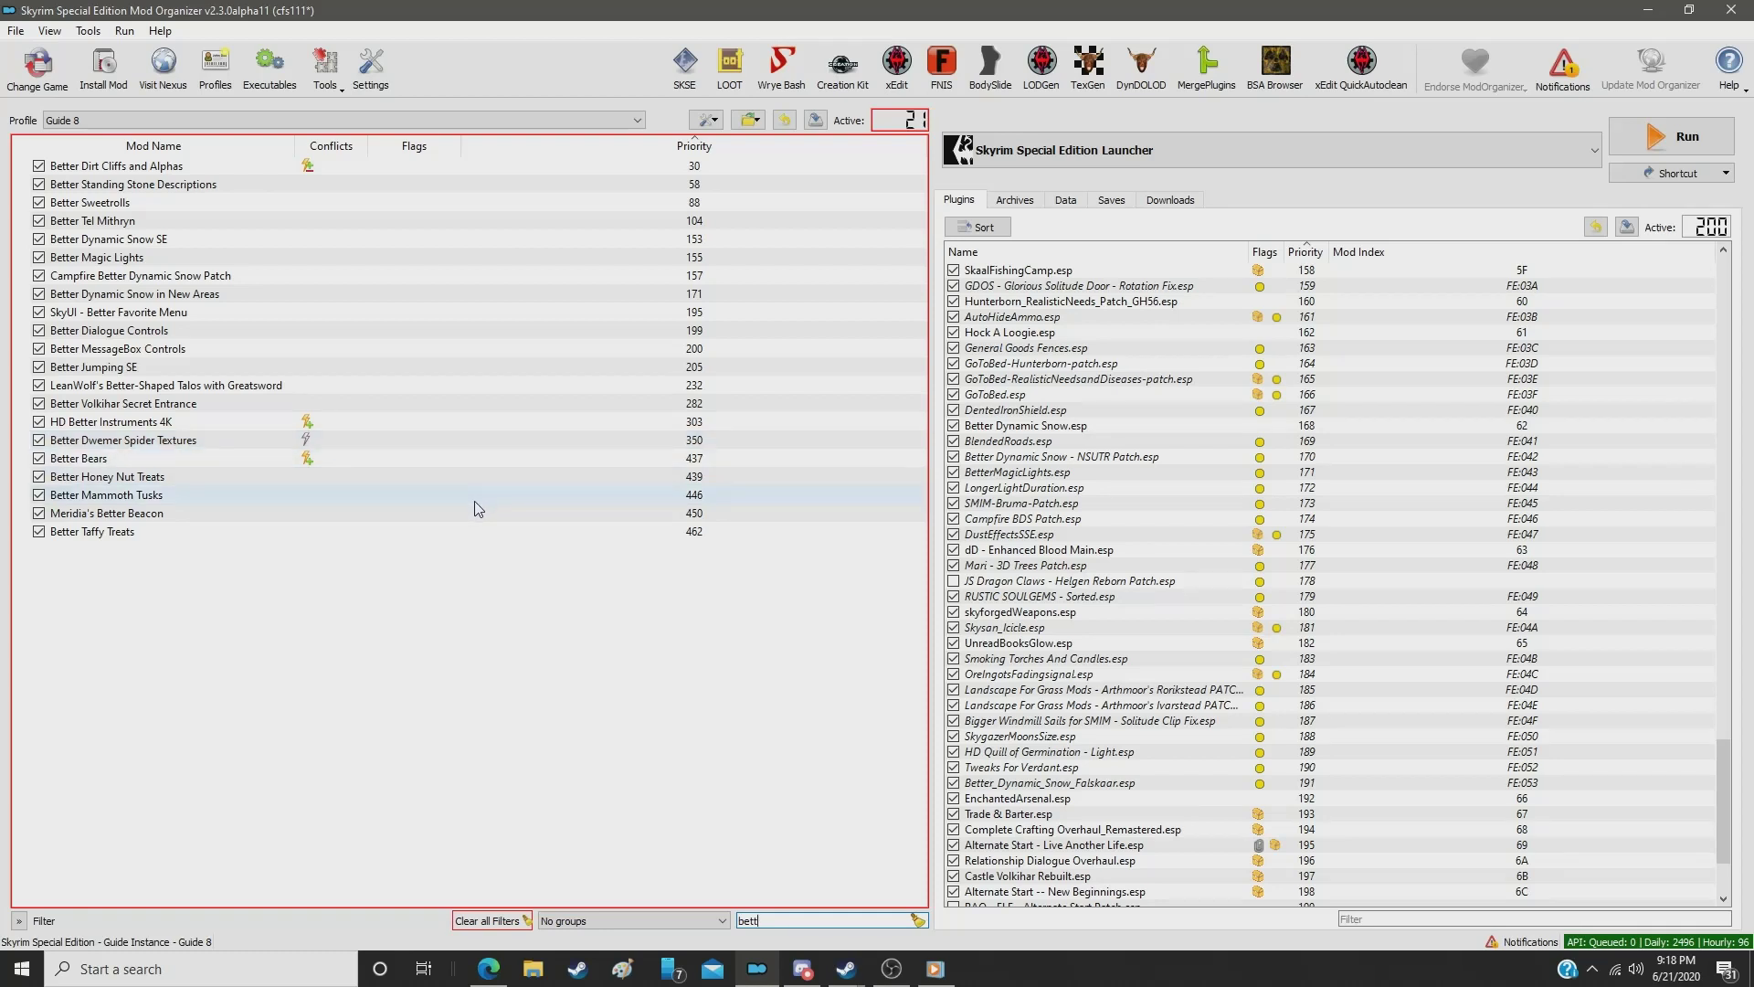
{"action": "left_click", "coordinate": [681, 496]}
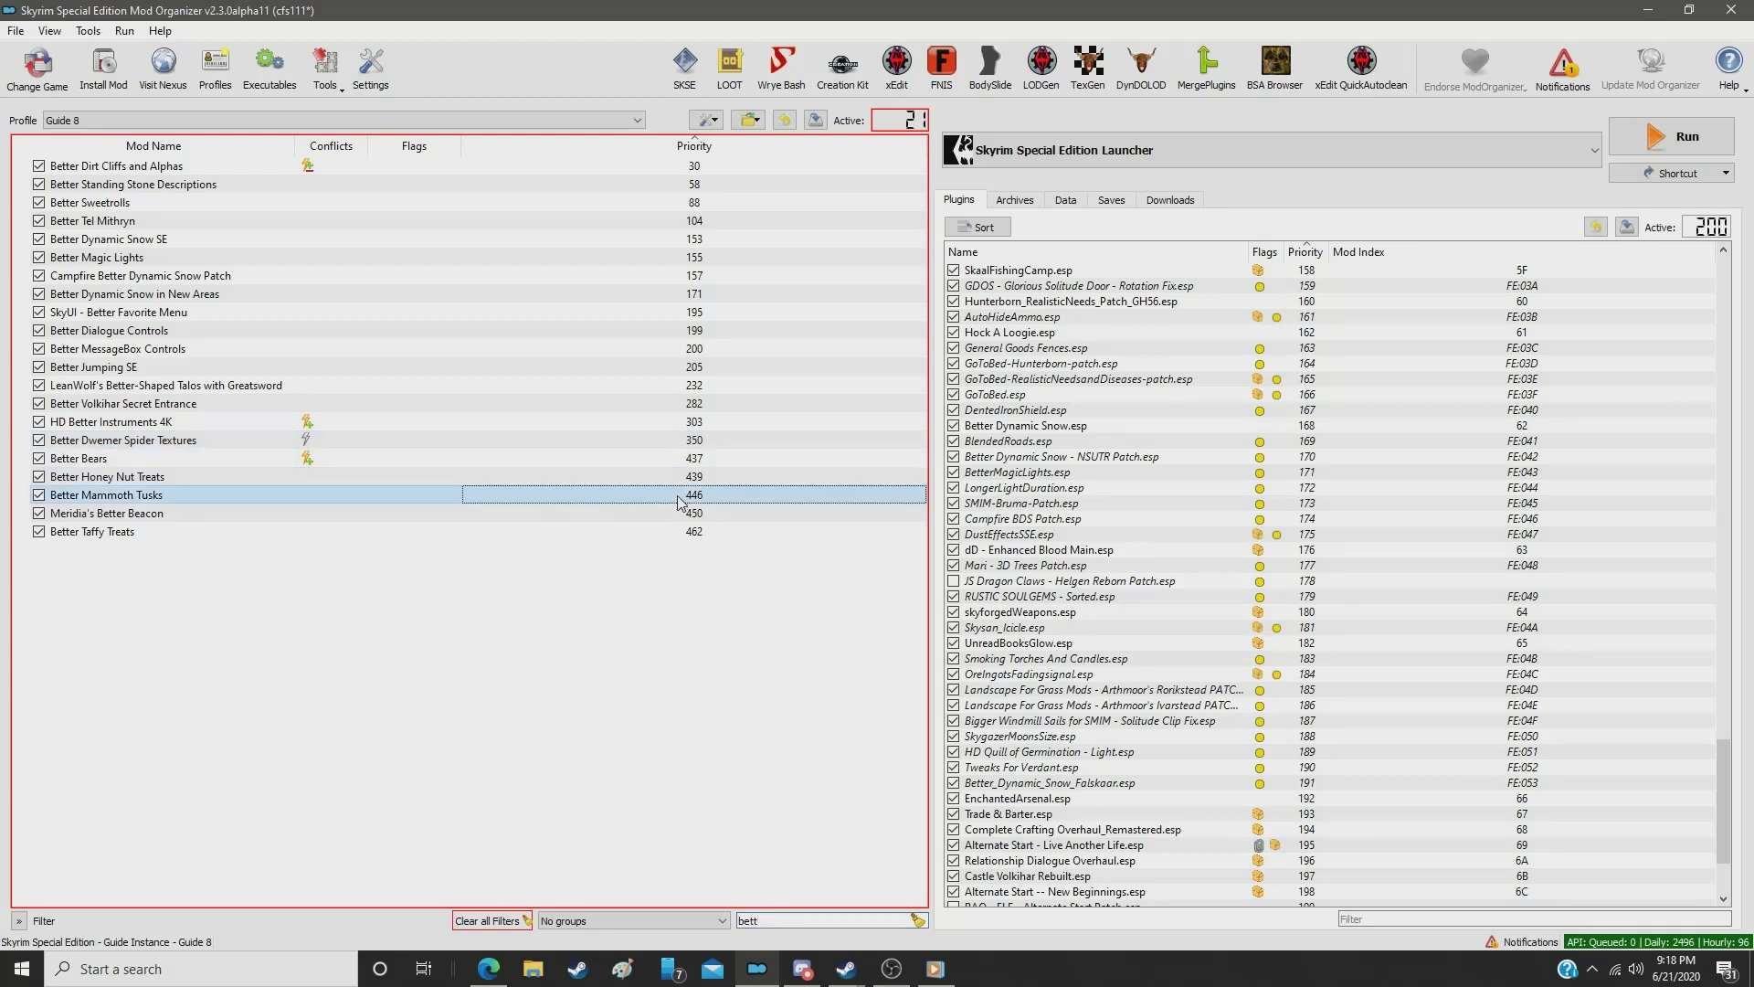
{"action": "left_click", "coordinate": [680, 498]}
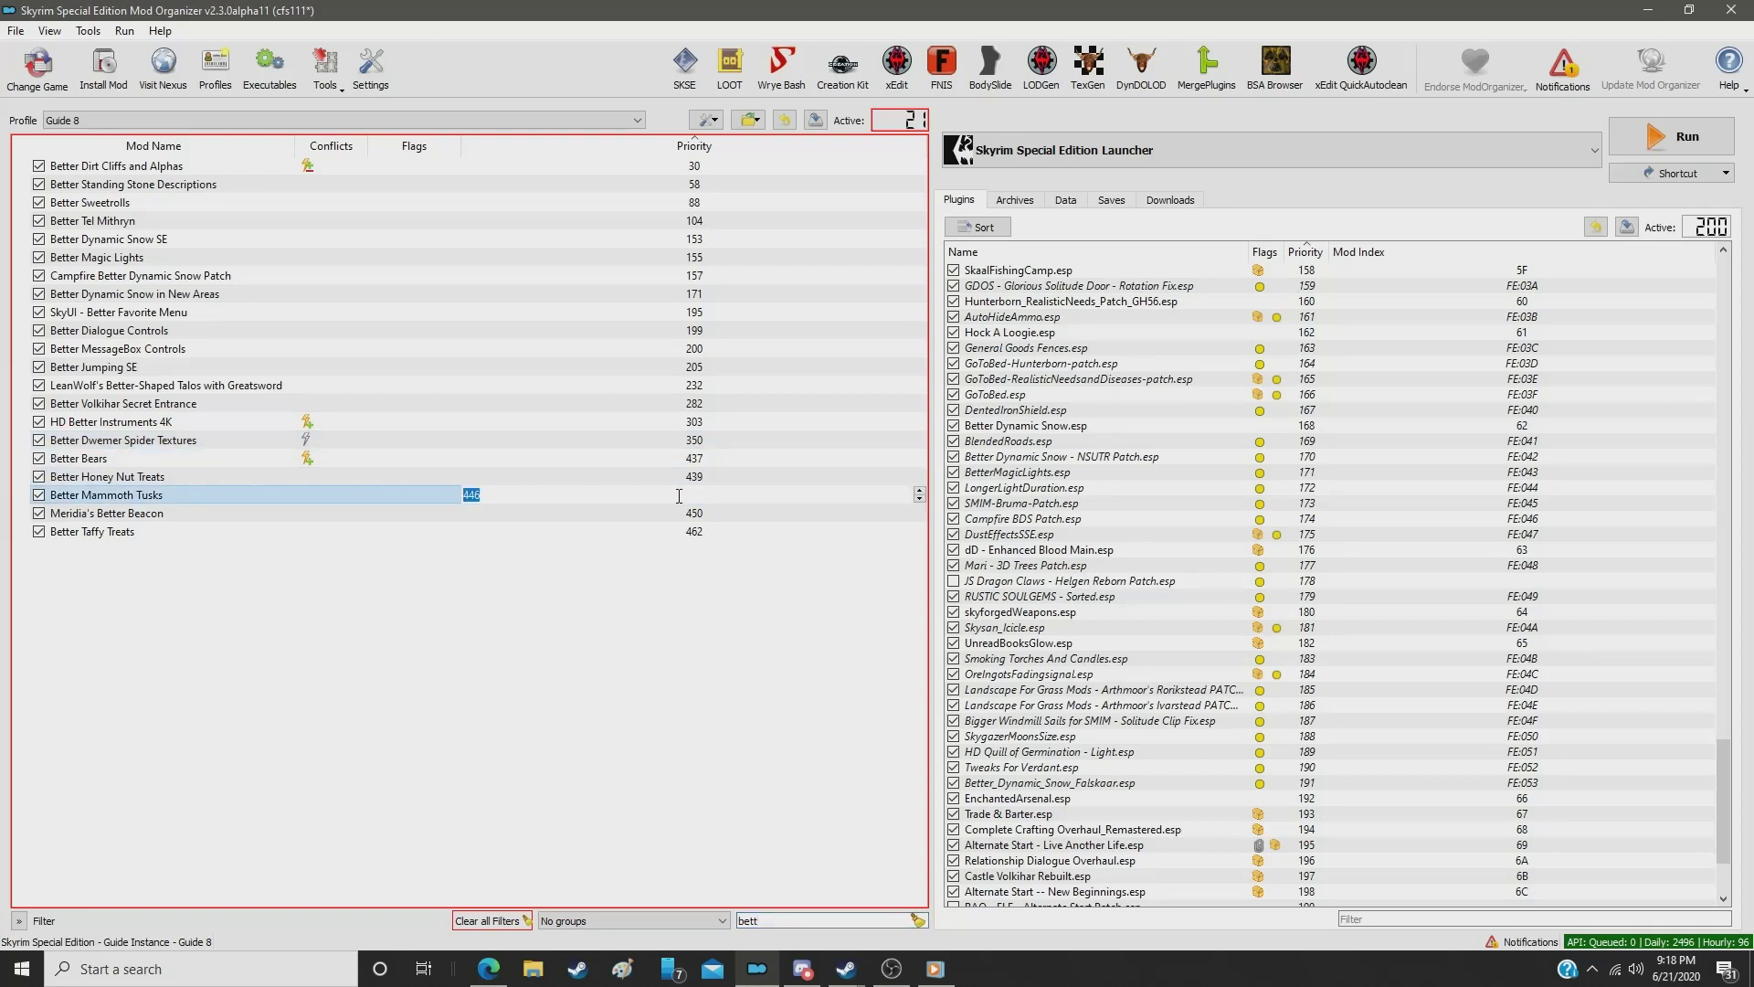
{"action": "type", "text": "331"}
{"action": "key", "text": "Return"}
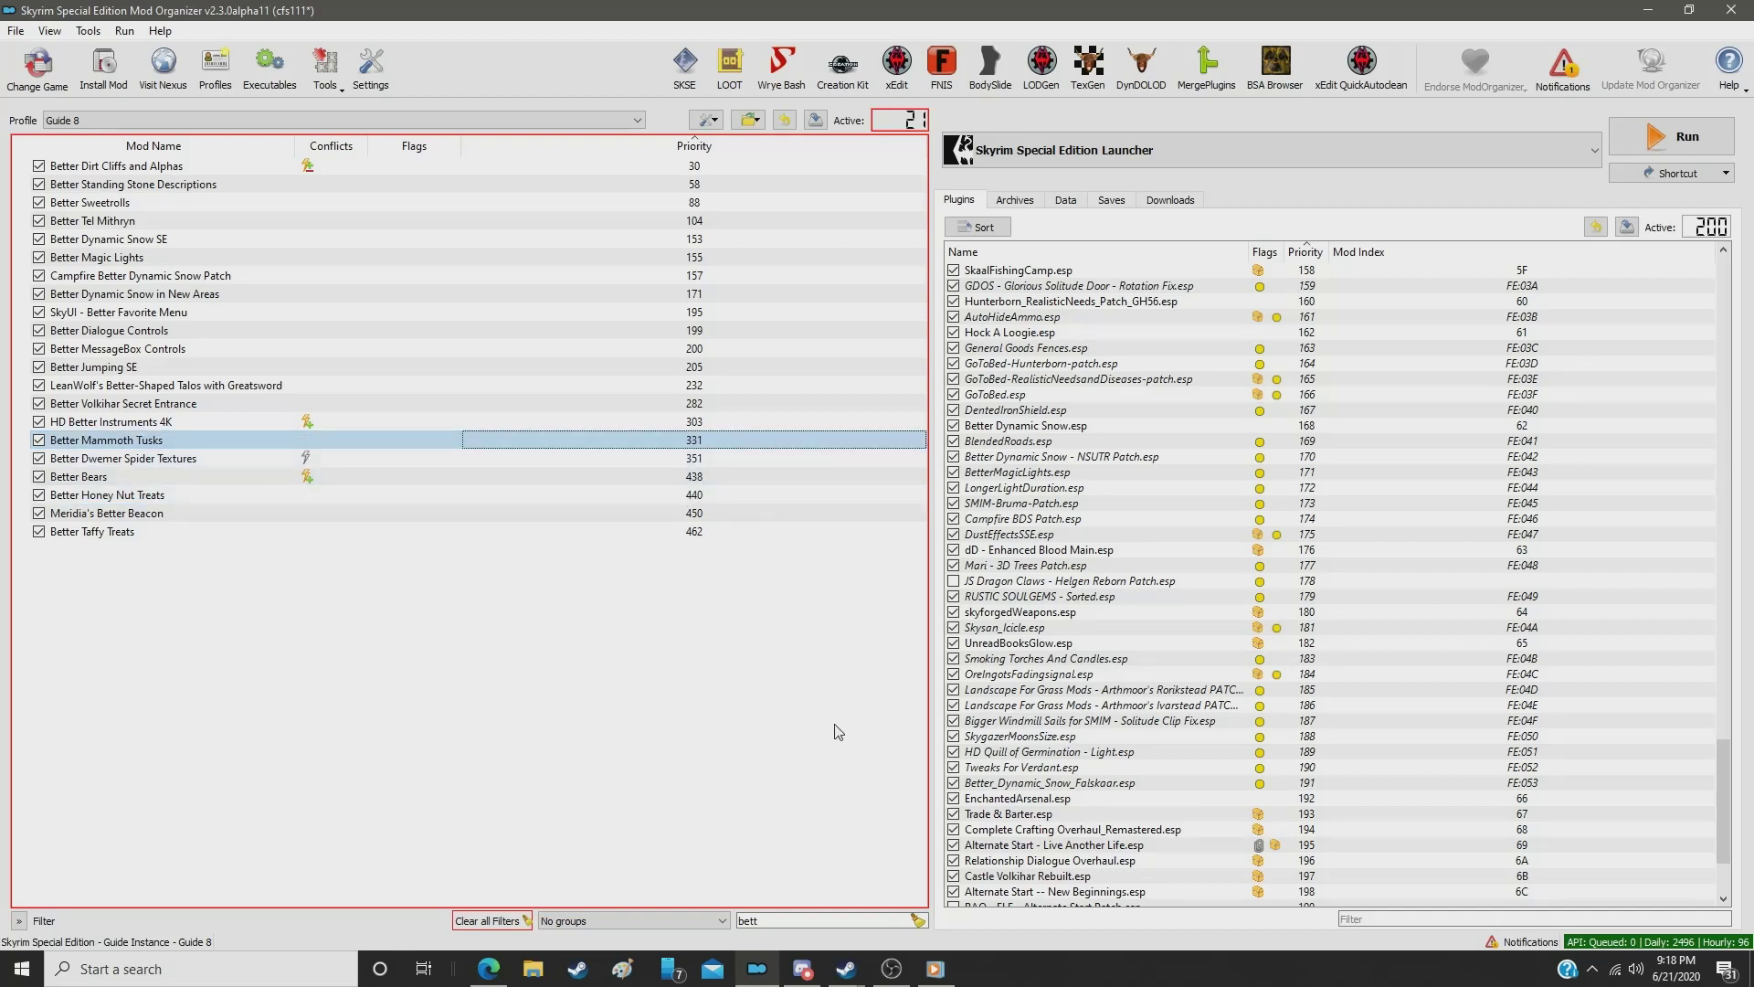
Step: Filter the mod list for "paper" and set the priority of ElSopa - Papers HD SE to 332
{"action": "double_click", "coordinate": [815, 918]}
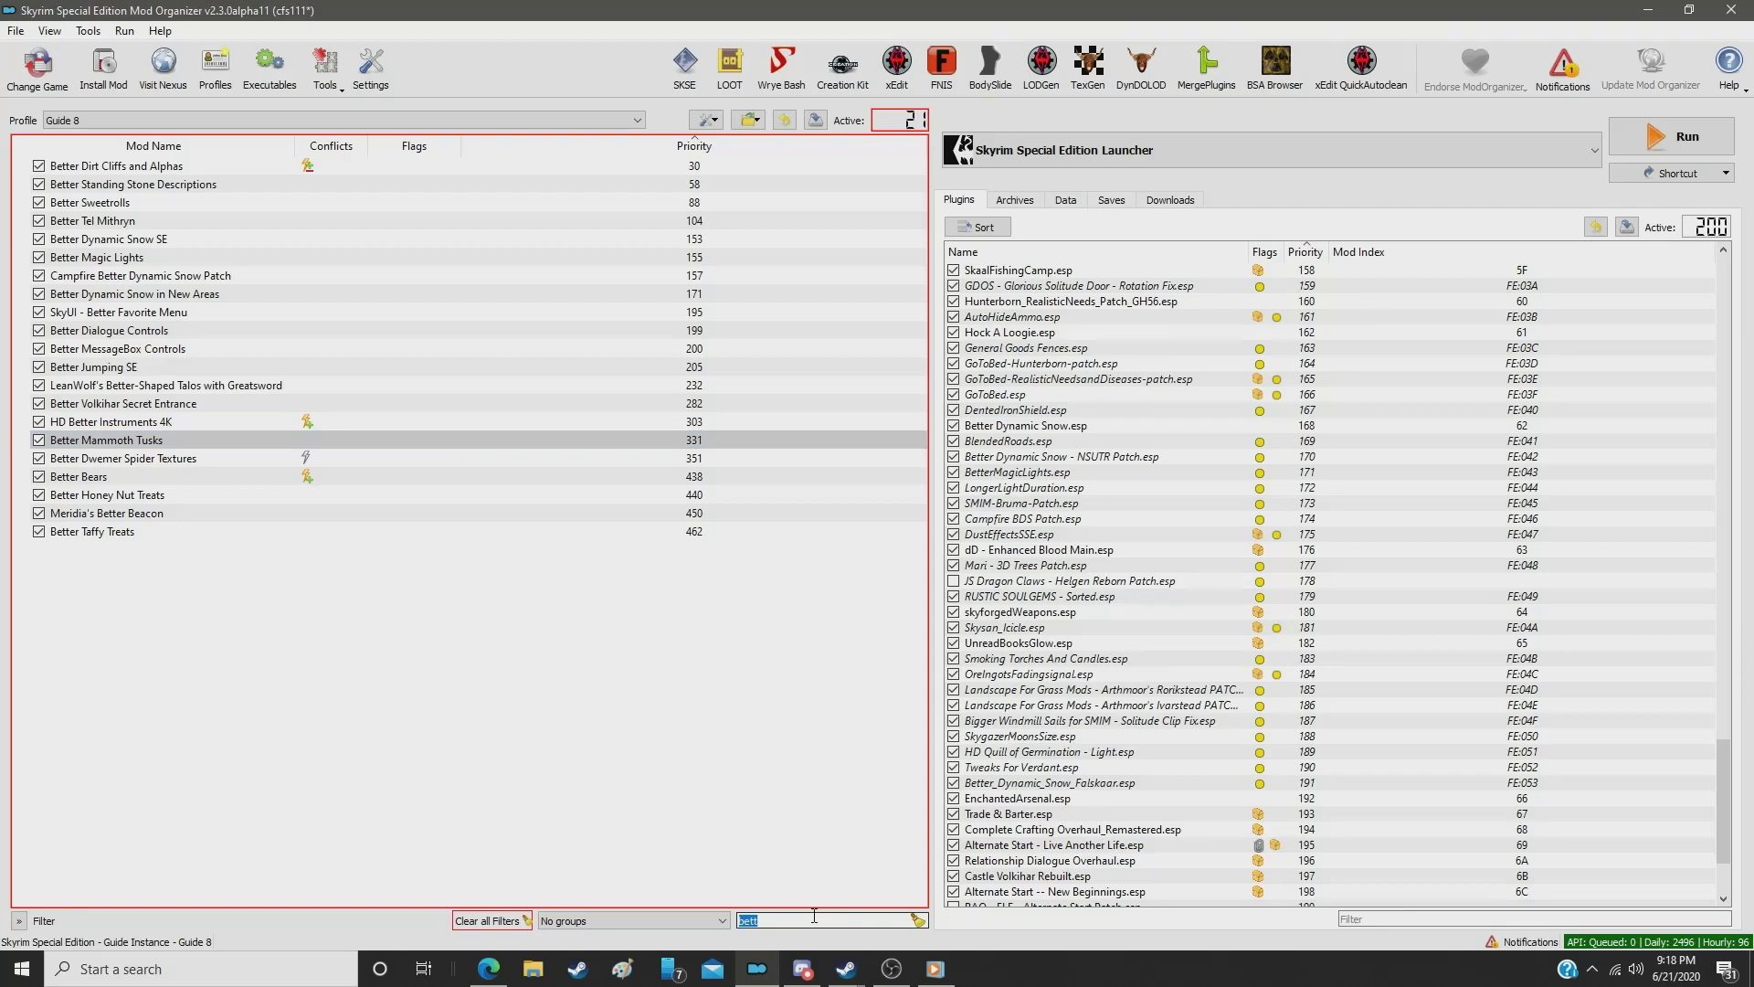
{"action": "type", "text": "paper"}
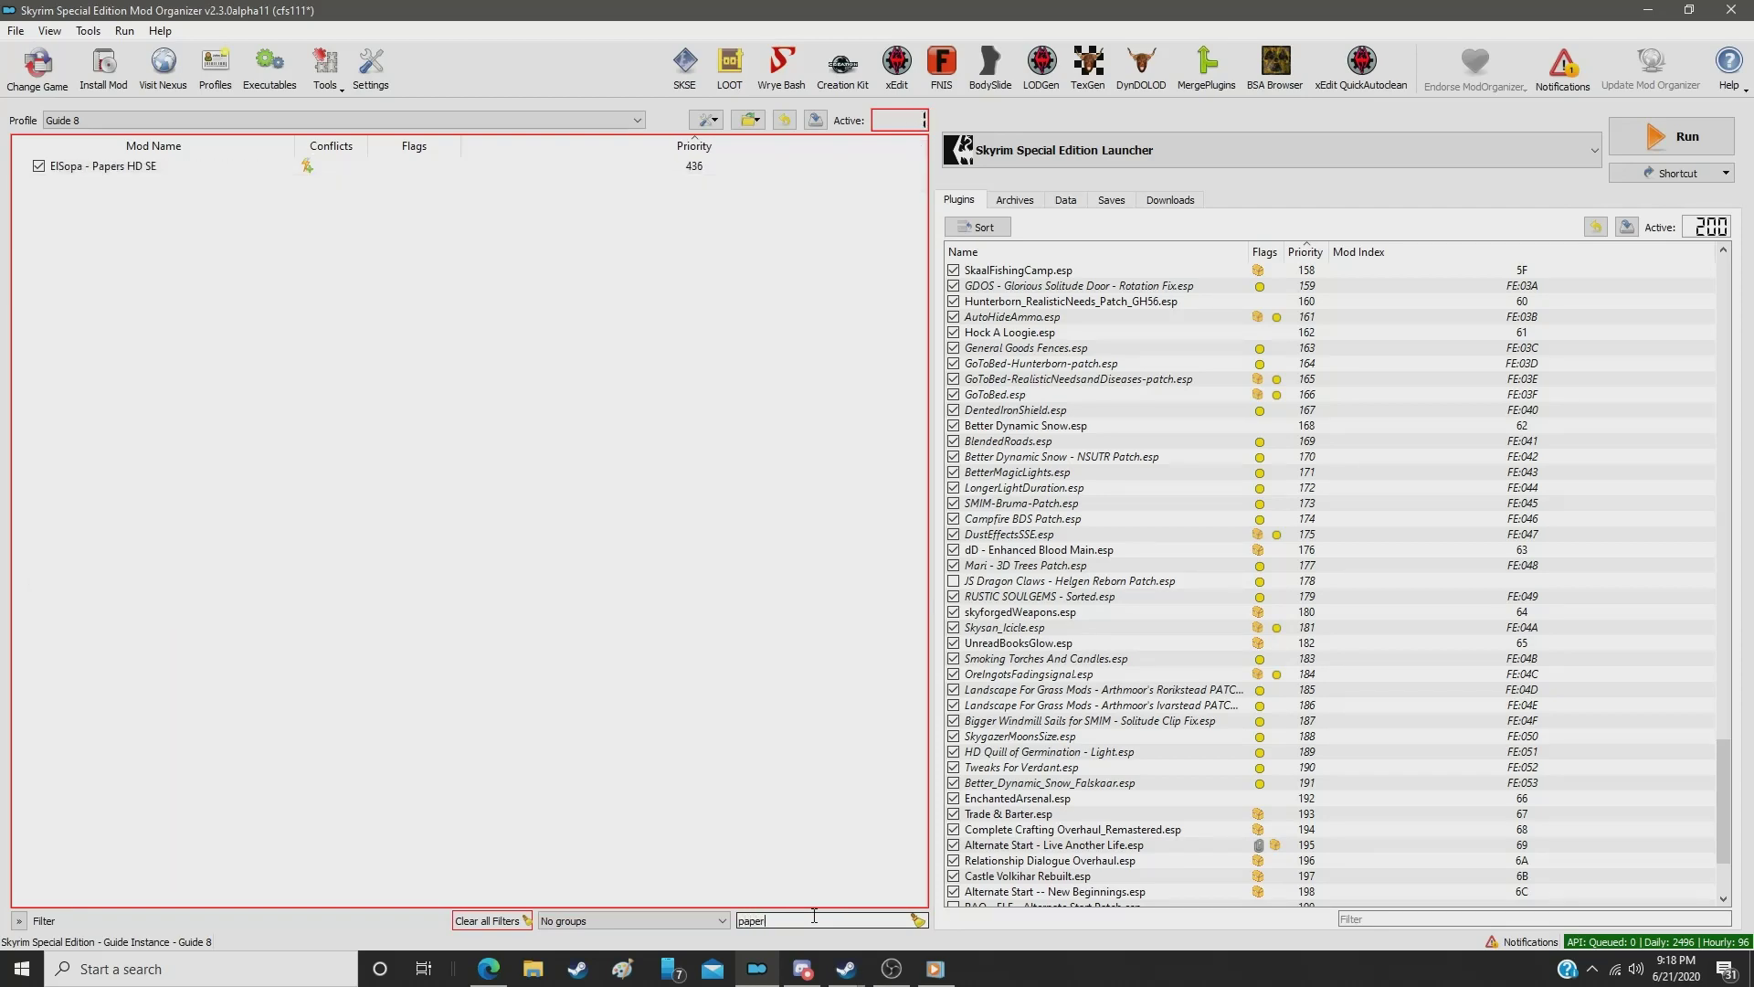
{"action": "left_click", "coordinate": [716, 167]}
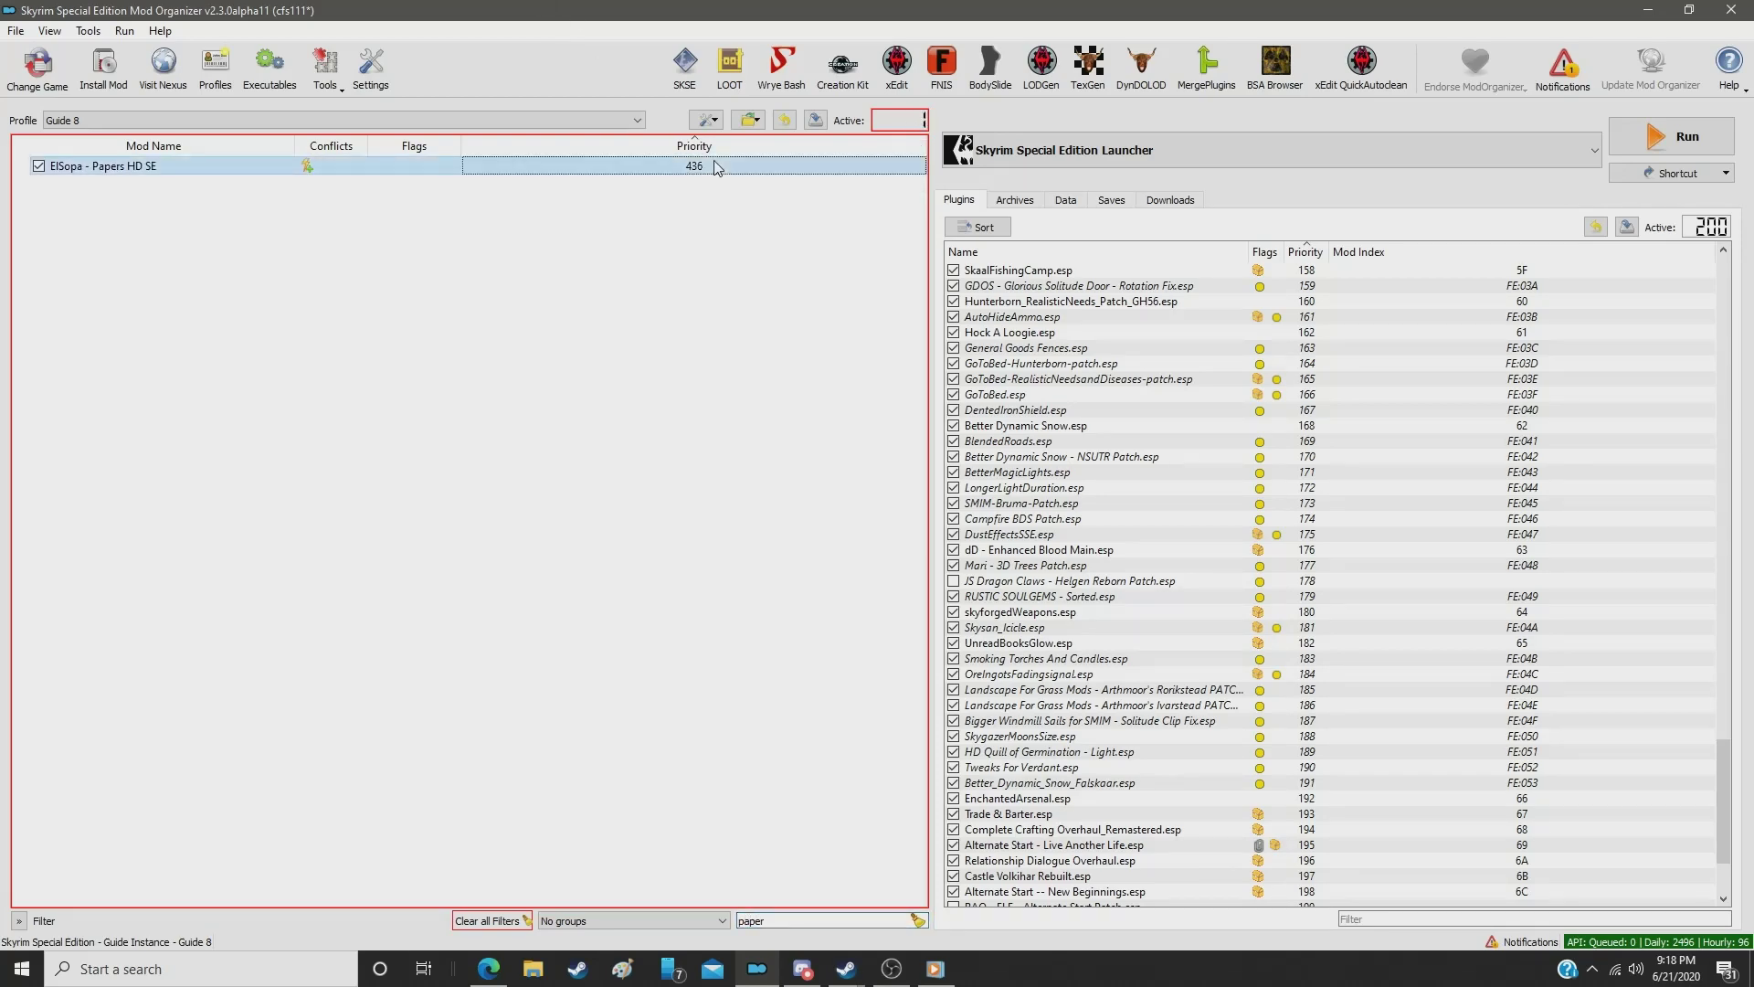
{"action": "double_click", "coordinate": [716, 167]}
{"action": "type", "text": "332"}
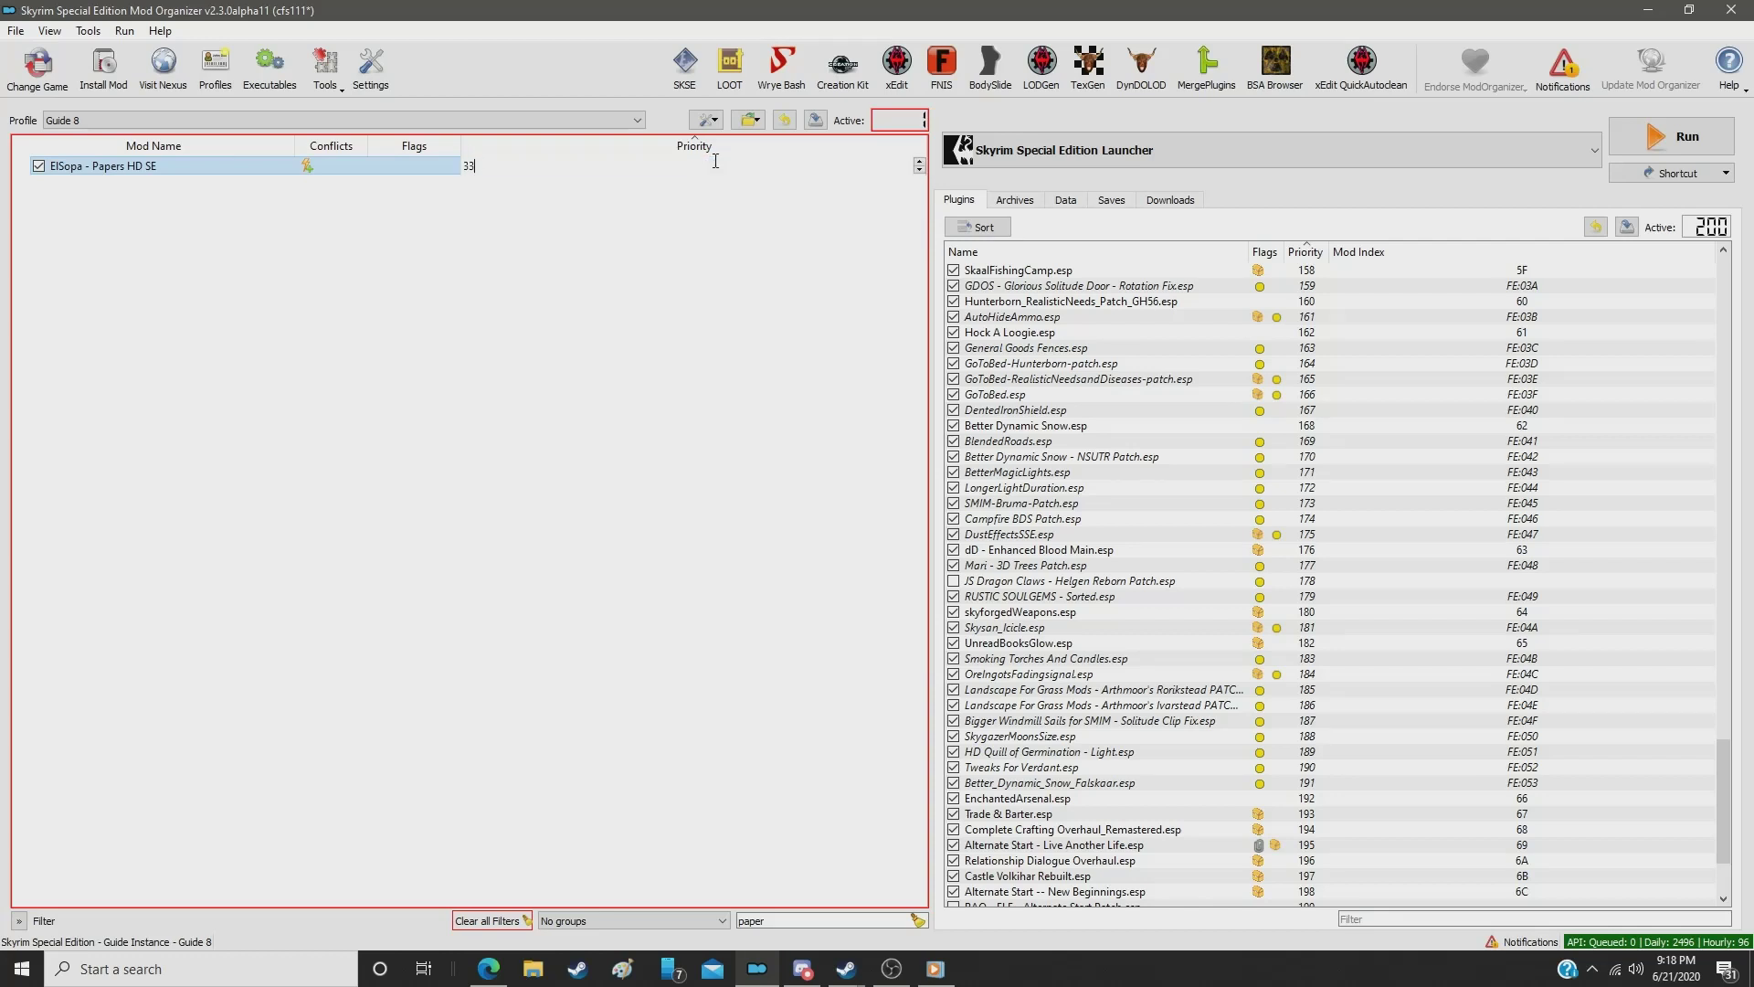
{"action": "key", "text": "Return"}
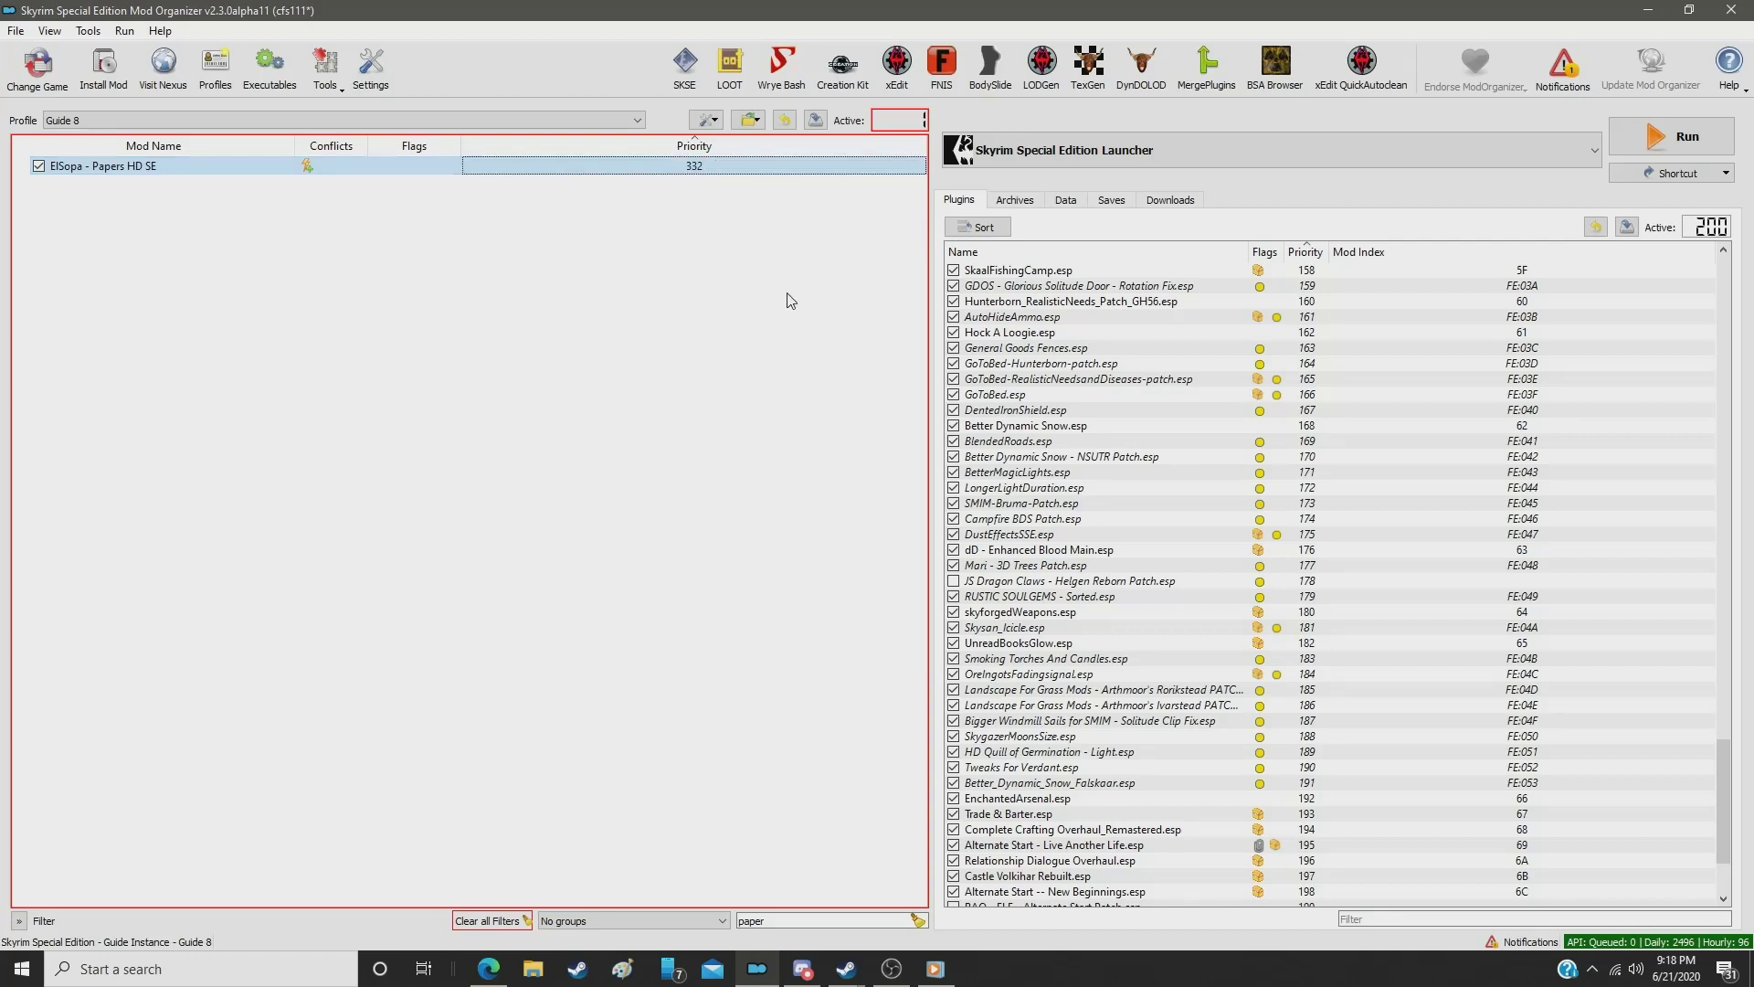
Step: Filter the mod list for "bea" and set the priority of Meridia's Better Beacon to 333
{"action": "double_click", "coordinate": [808, 919]}
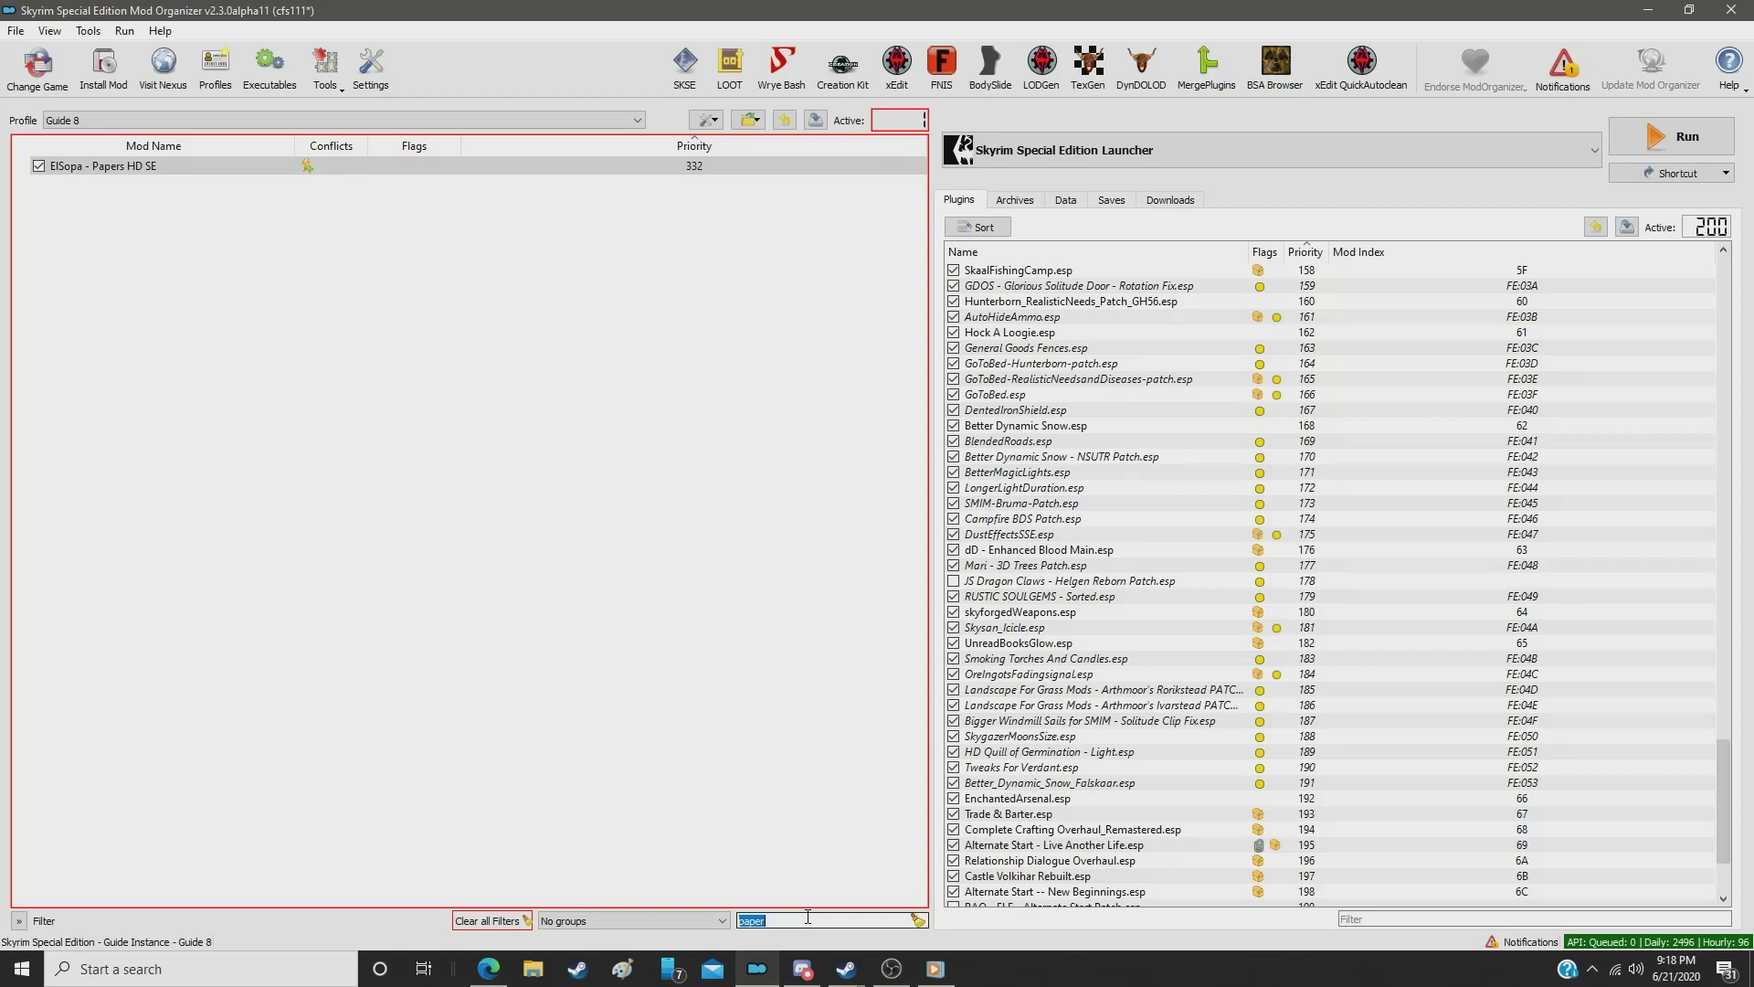
{"action": "type", "text": "bea"}
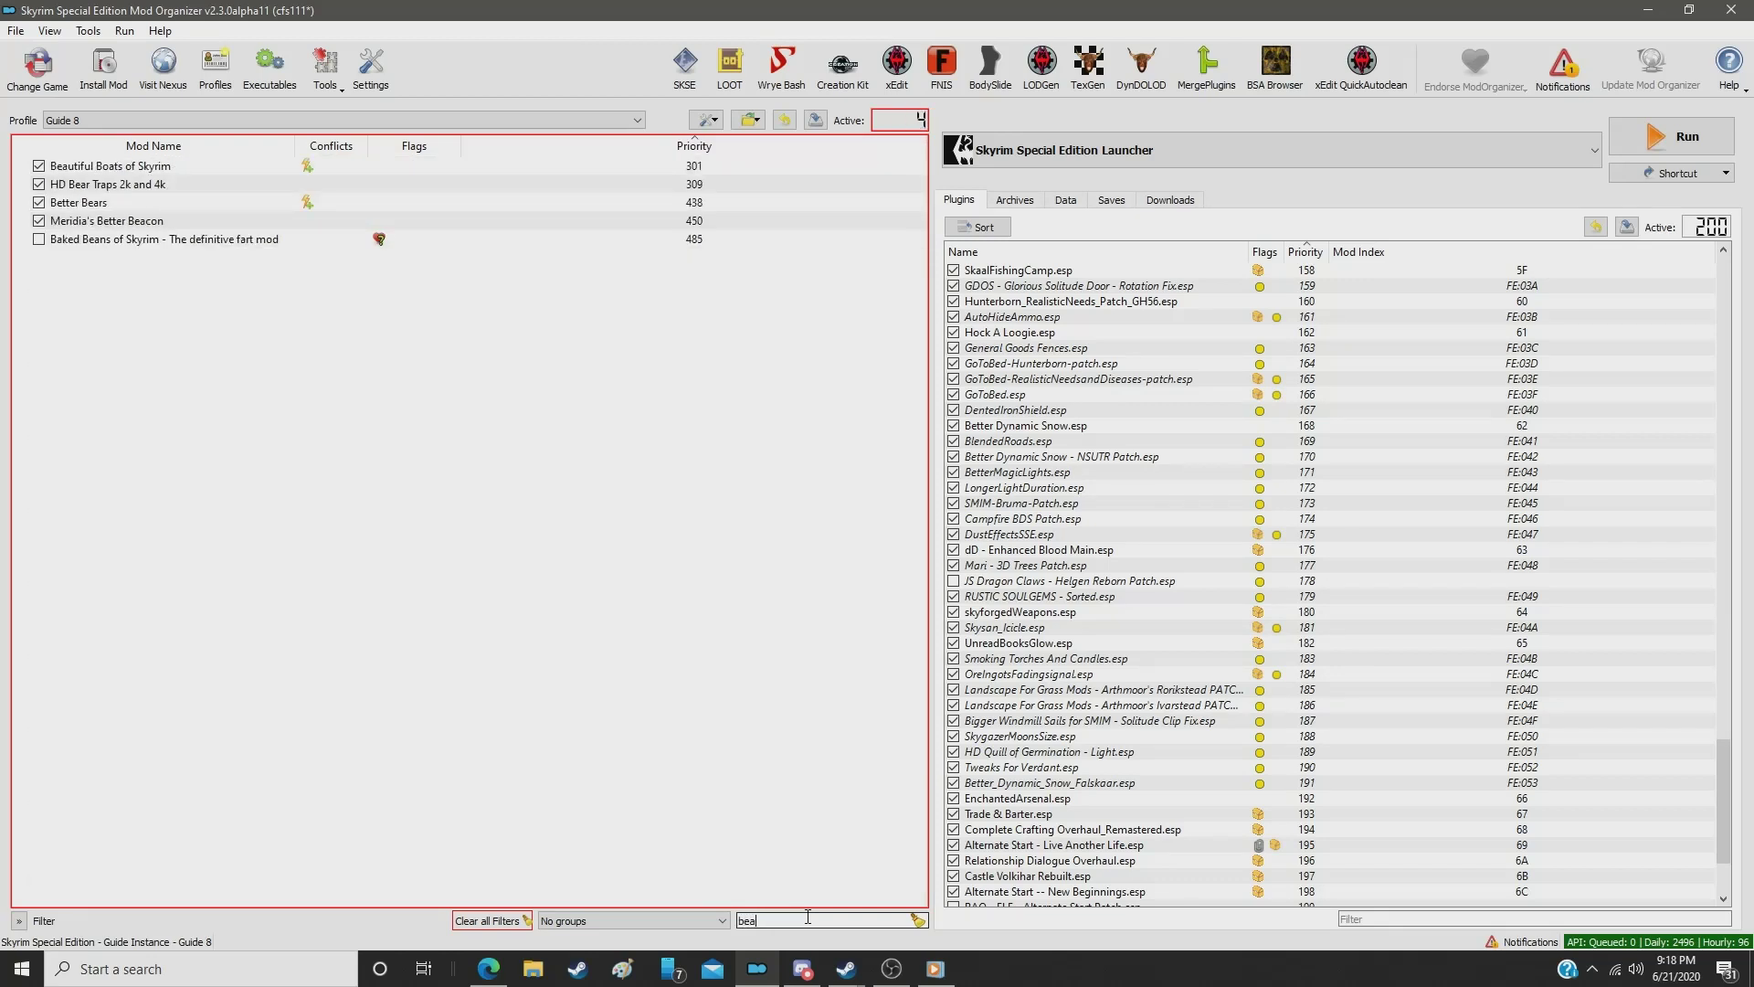
{"action": "left_click", "coordinate": [668, 223]}
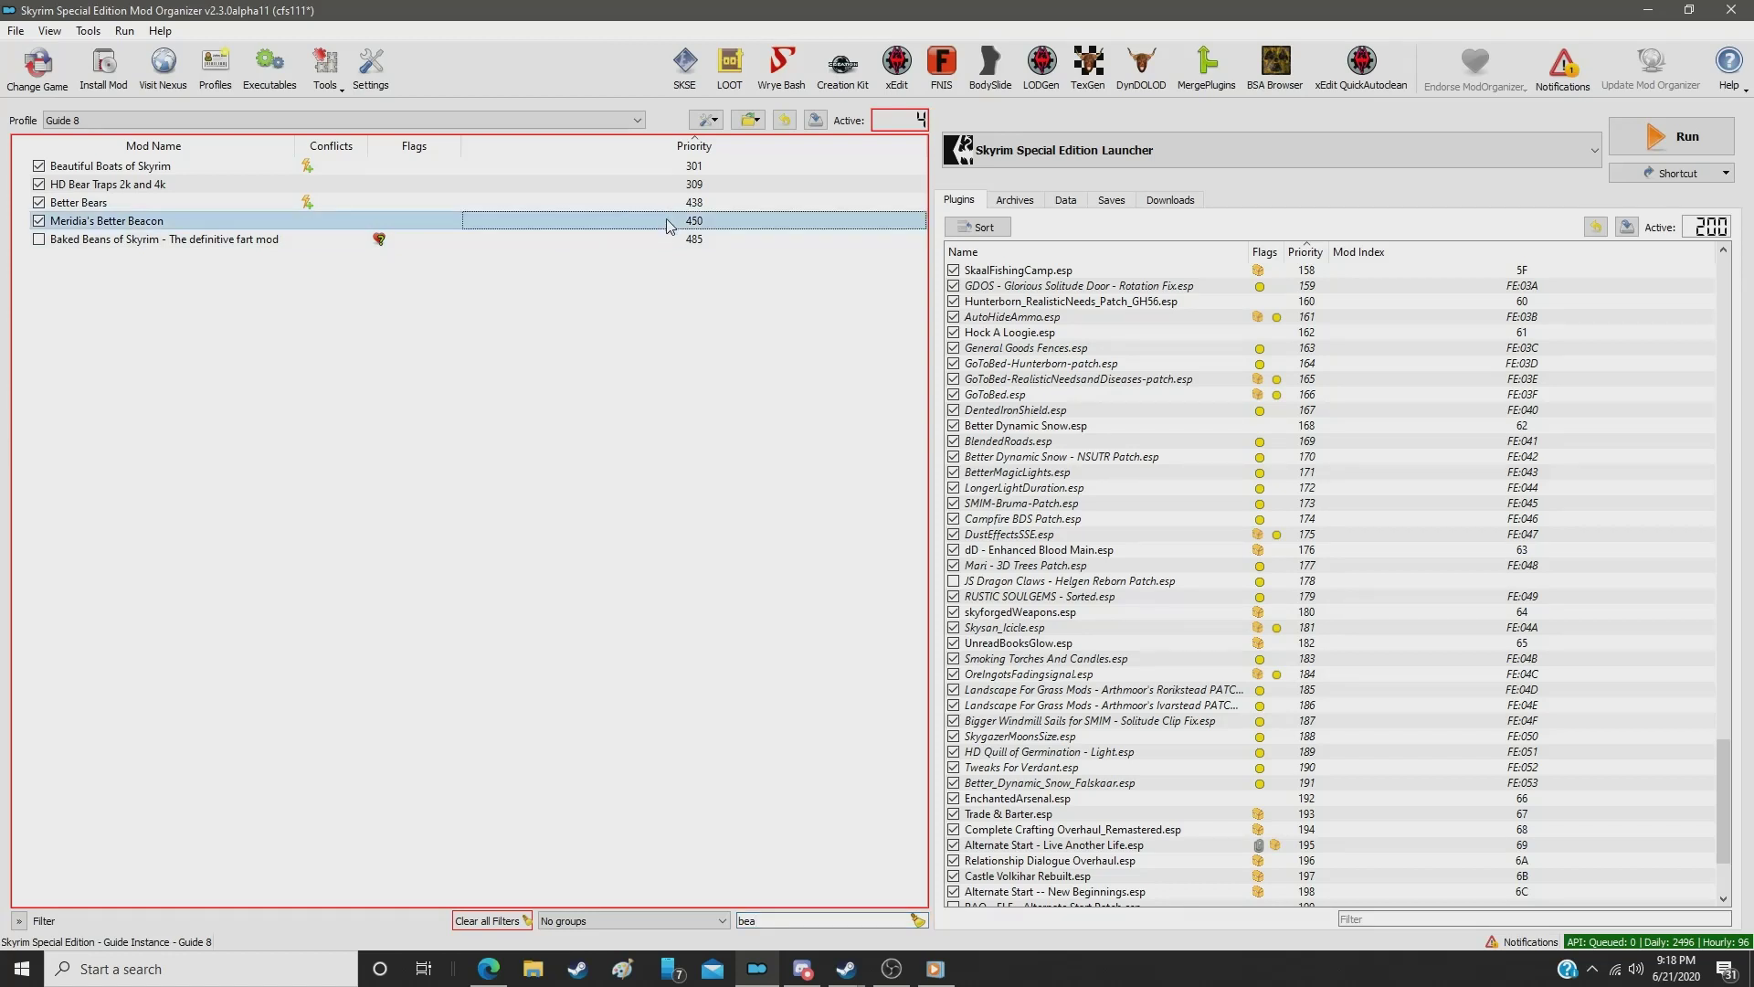
{"action": "double_click", "coordinate": [666, 220]}
{"action": "type", "text": "333"}
{"action": "key", "text": "Return"}
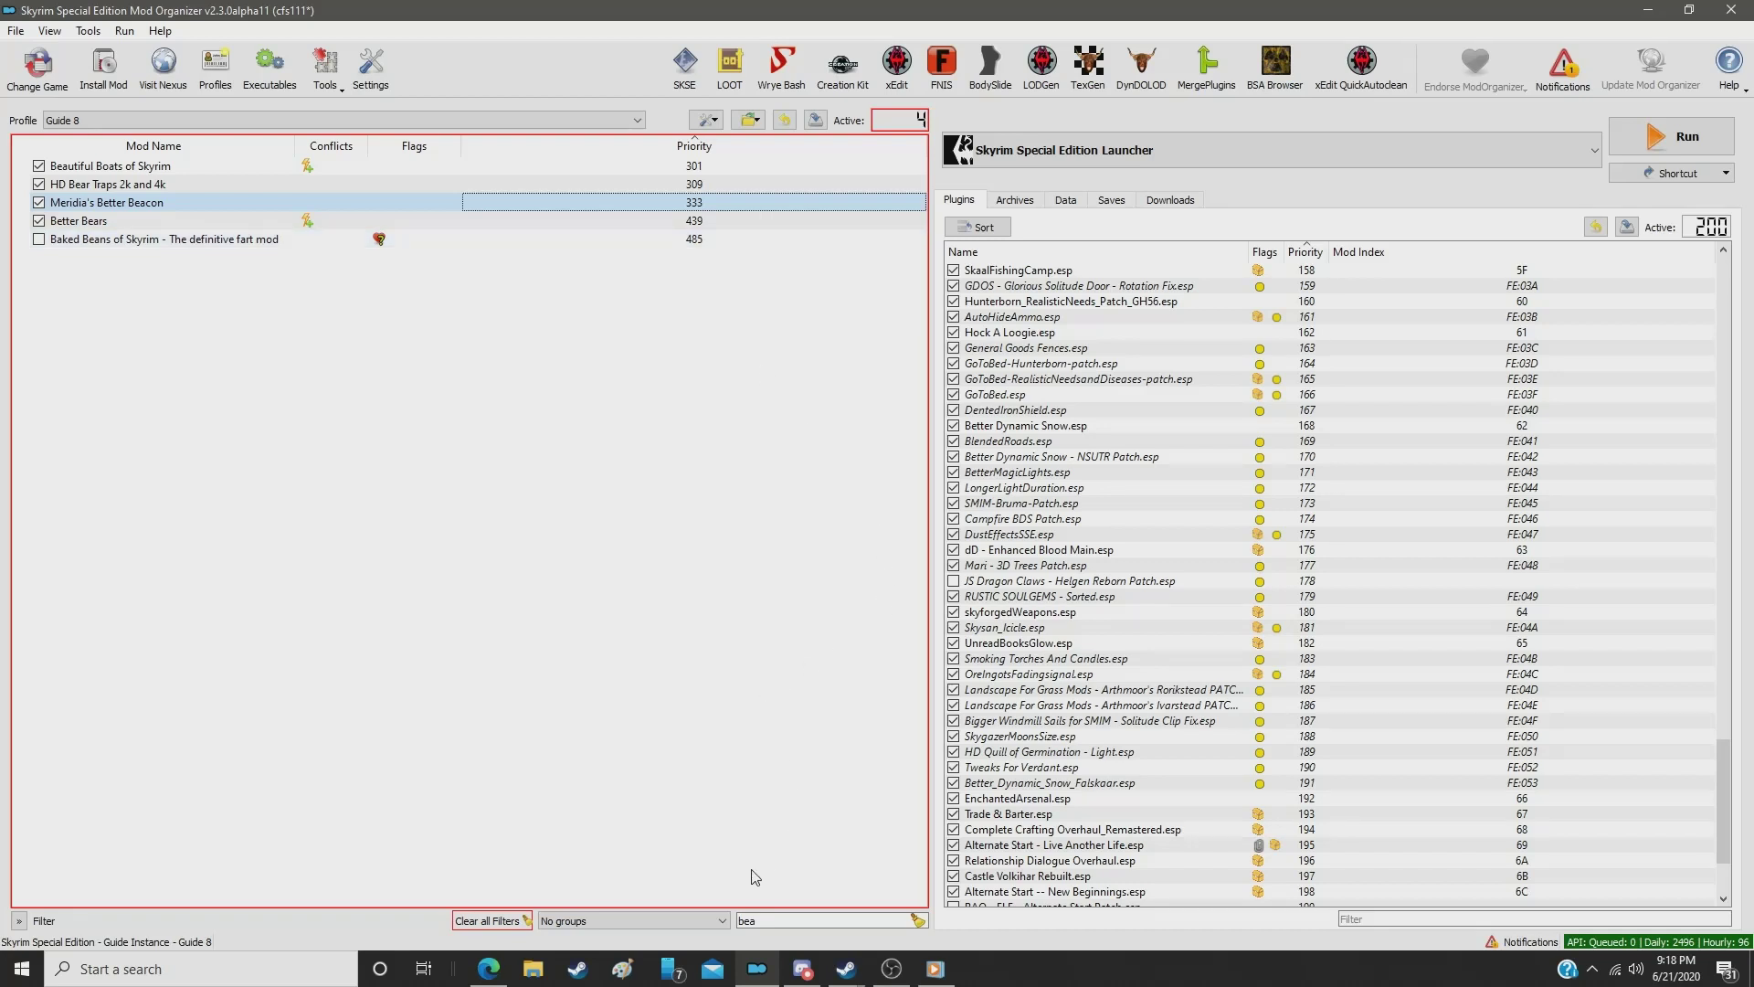
Step: Filter the mod list for "tot" and set the priority of Rally's Werewolf Totems to 334
{"action": "double_click", "coordinate": [770, 917]}
{"action": "type", "text": "tot"}
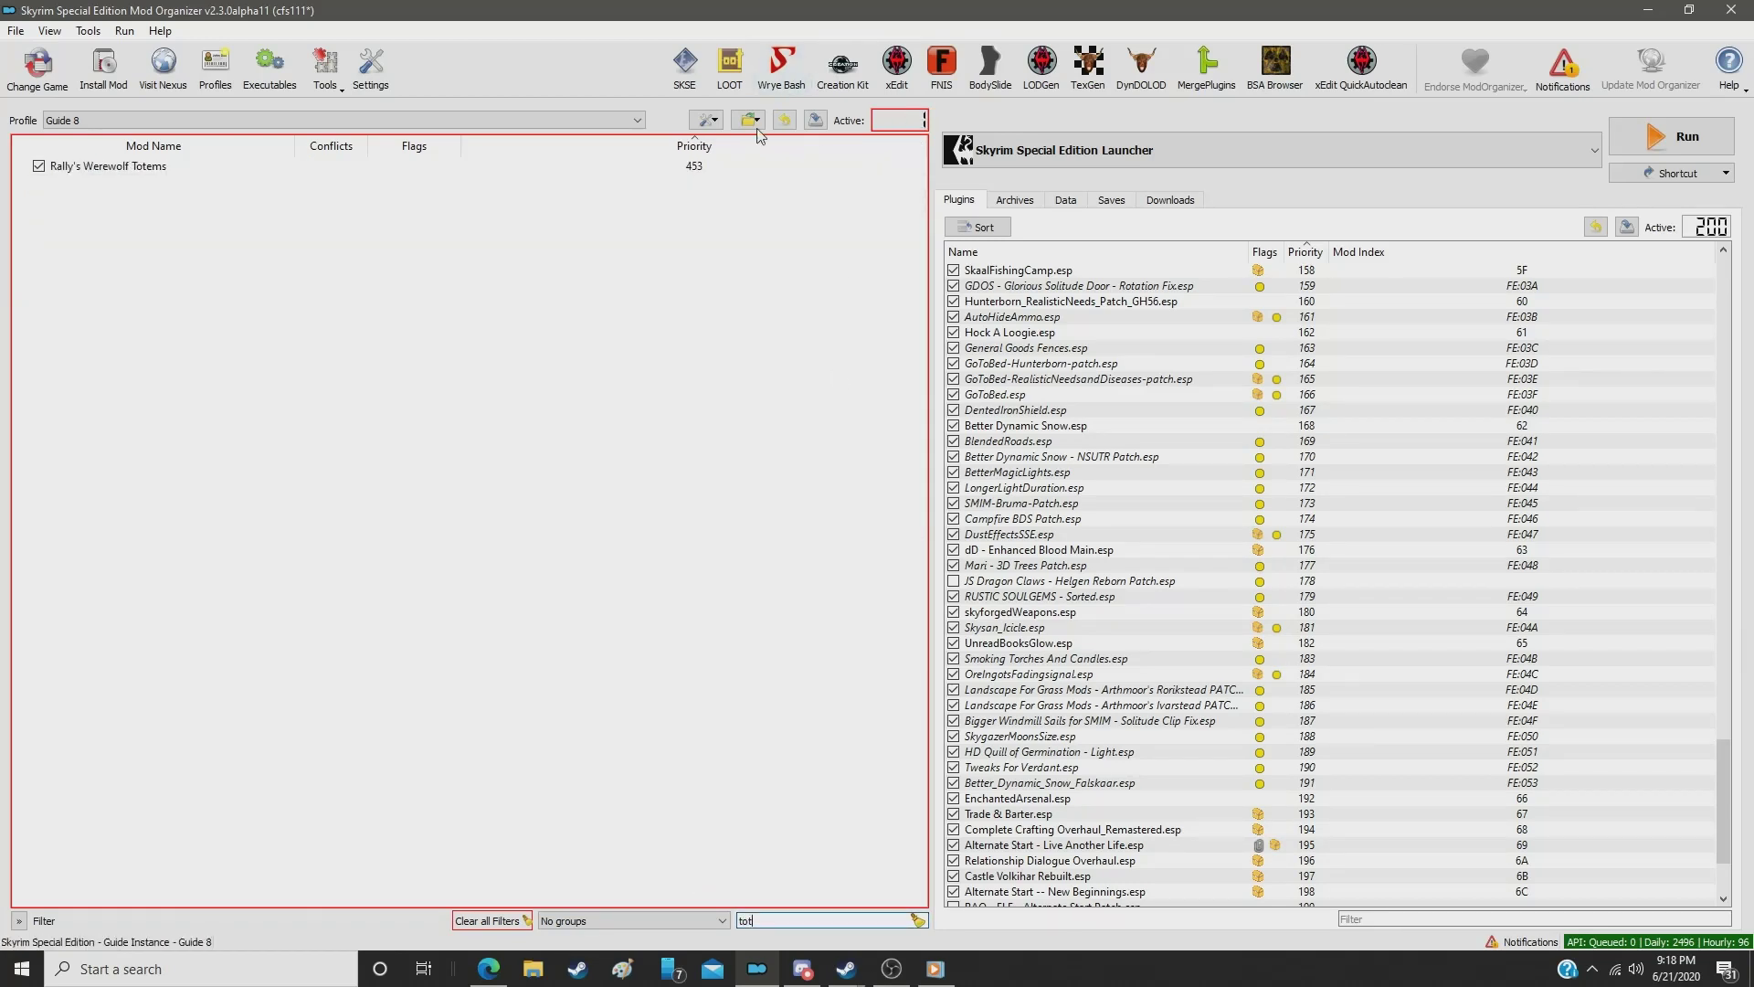
{"action": "left_click", "coordinate": [702, 168]}
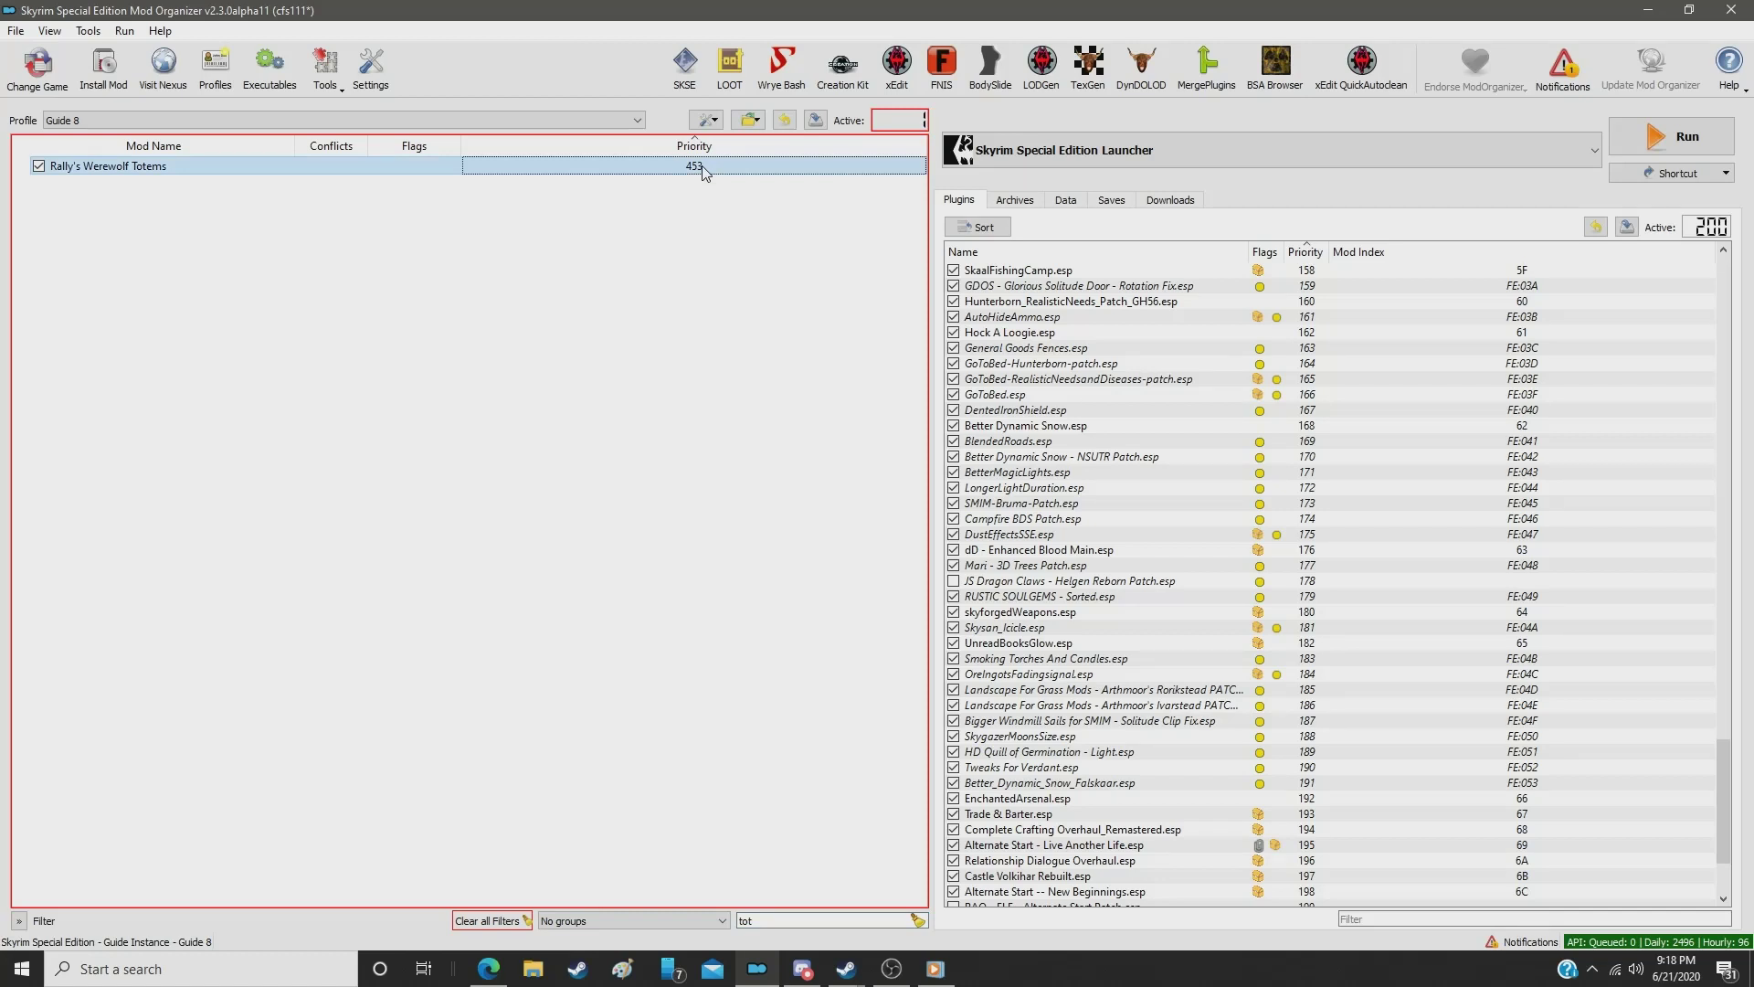
{"action": "double_click", "coordinate": [702, 168]}
{"action": "type", "text": "334"}
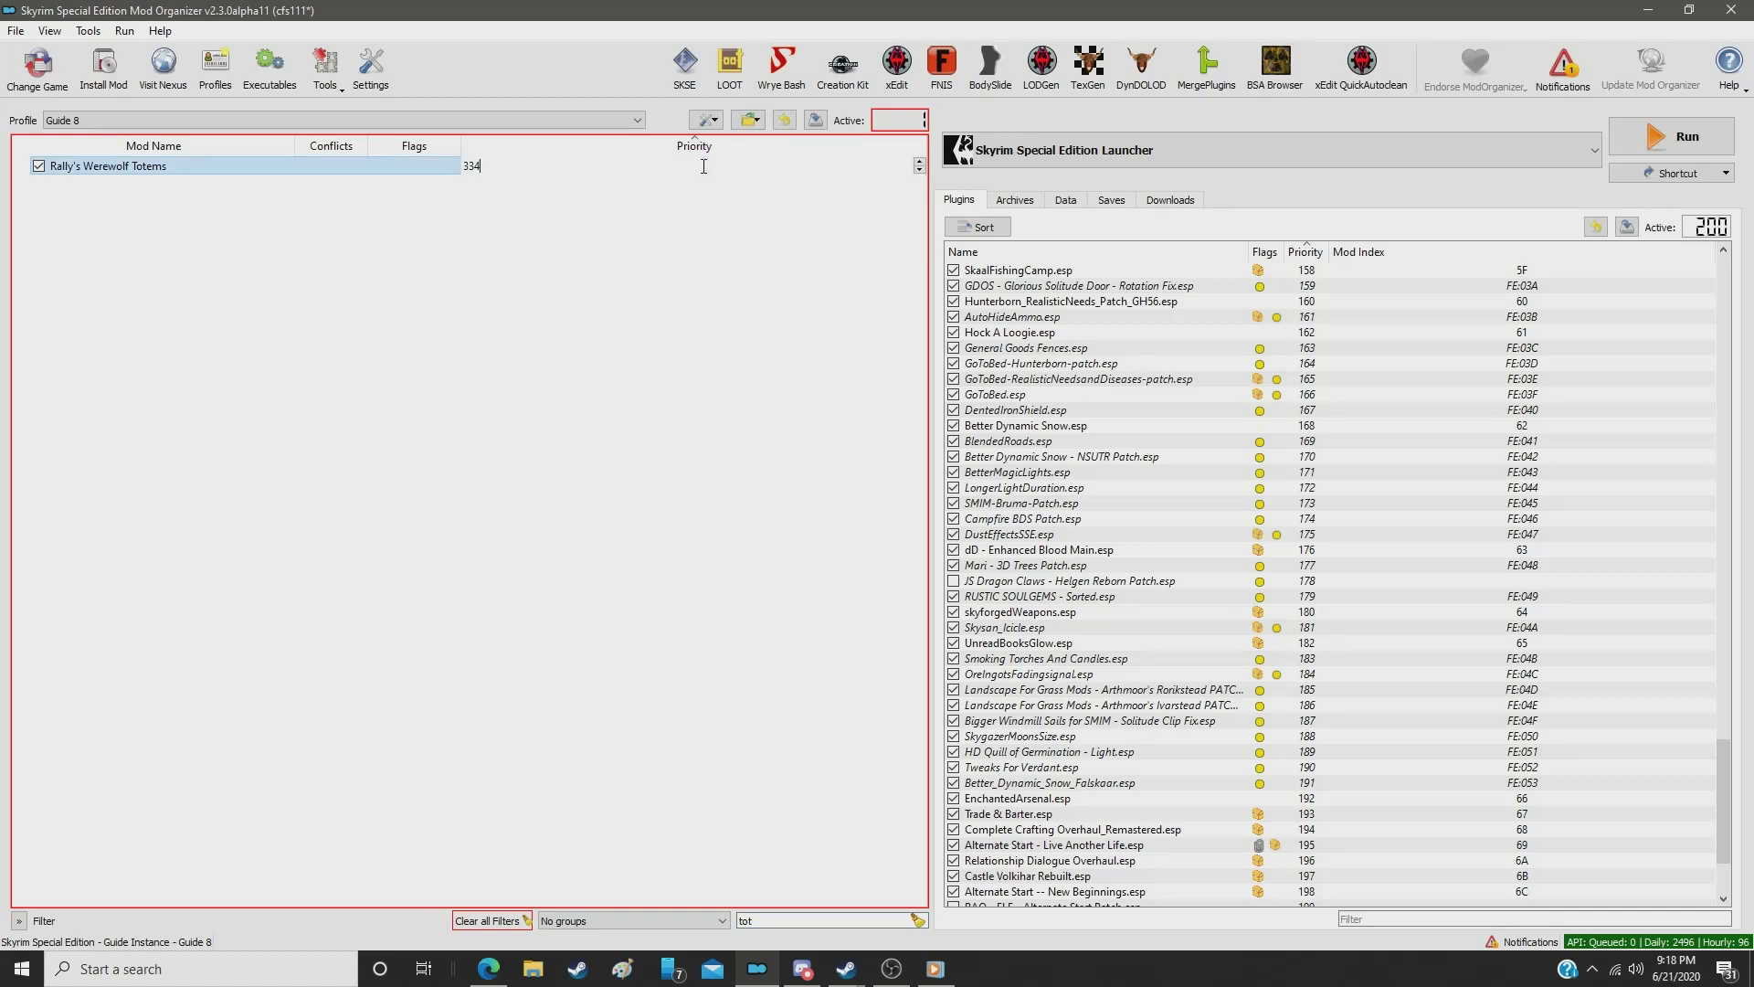
{"action": "key", "text": "Return"}
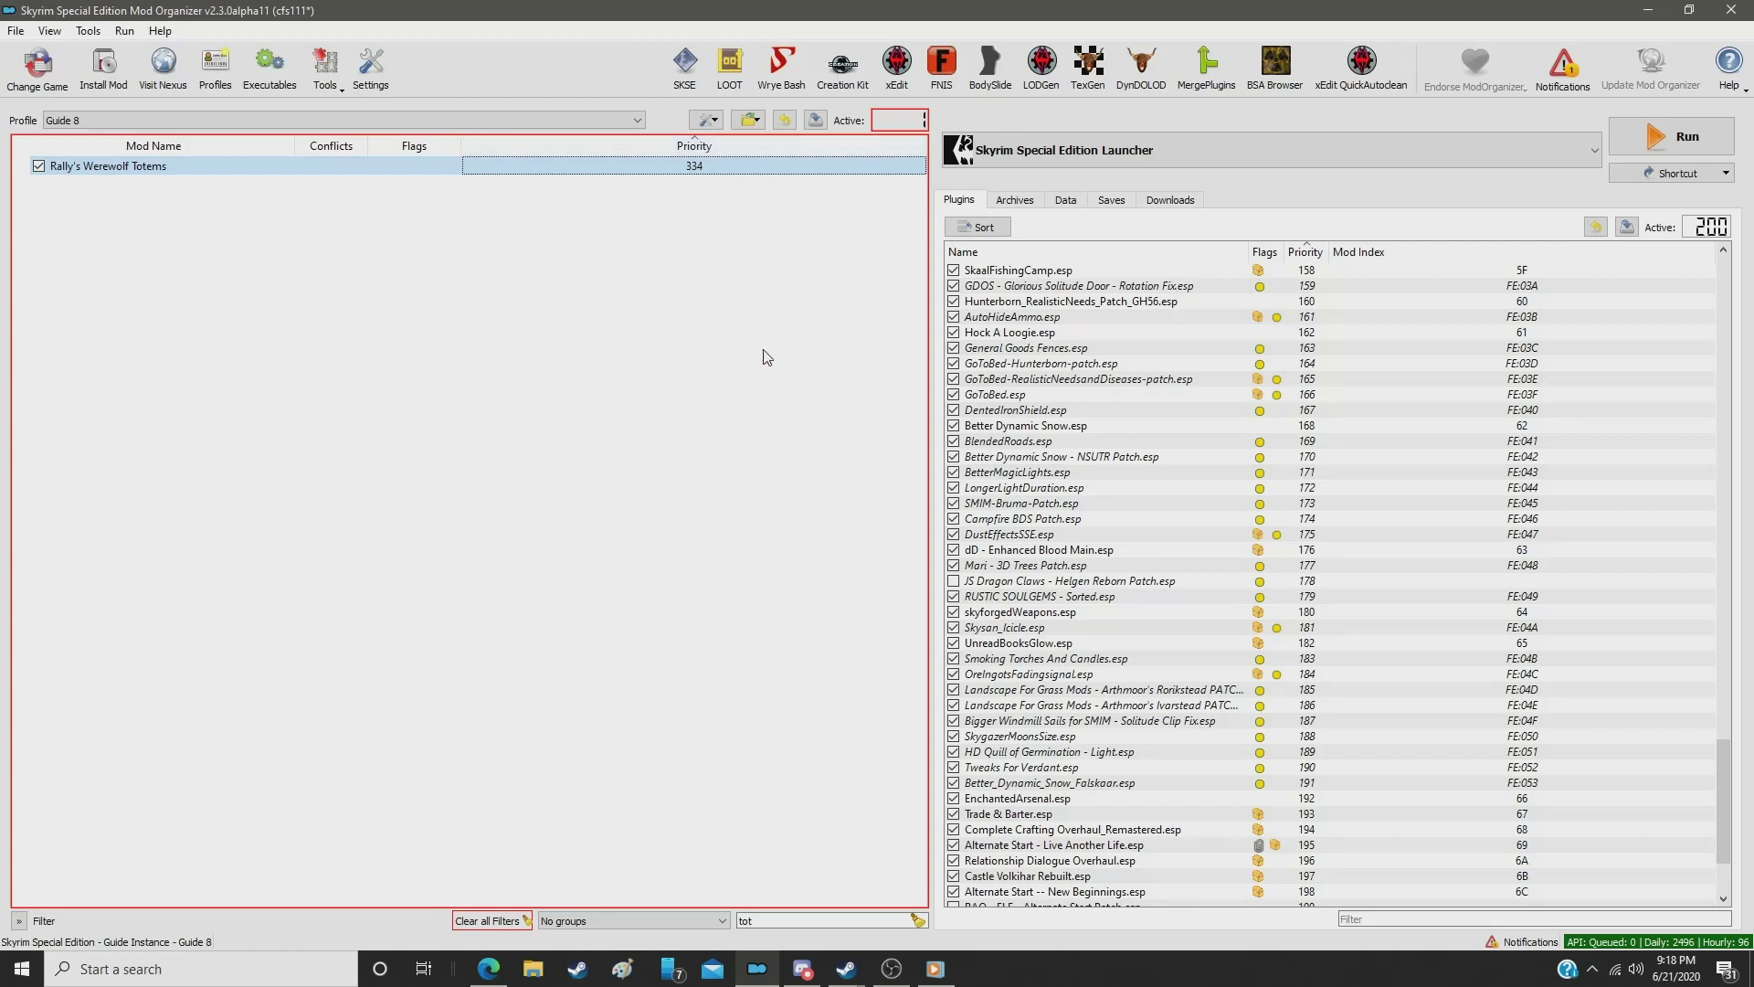
Step: Filter the mod list for "pack" and set the priority of Campfire - HD Packed Bedroll SE to 335
{"action": "double_click", "coordinate": [775, 918]}
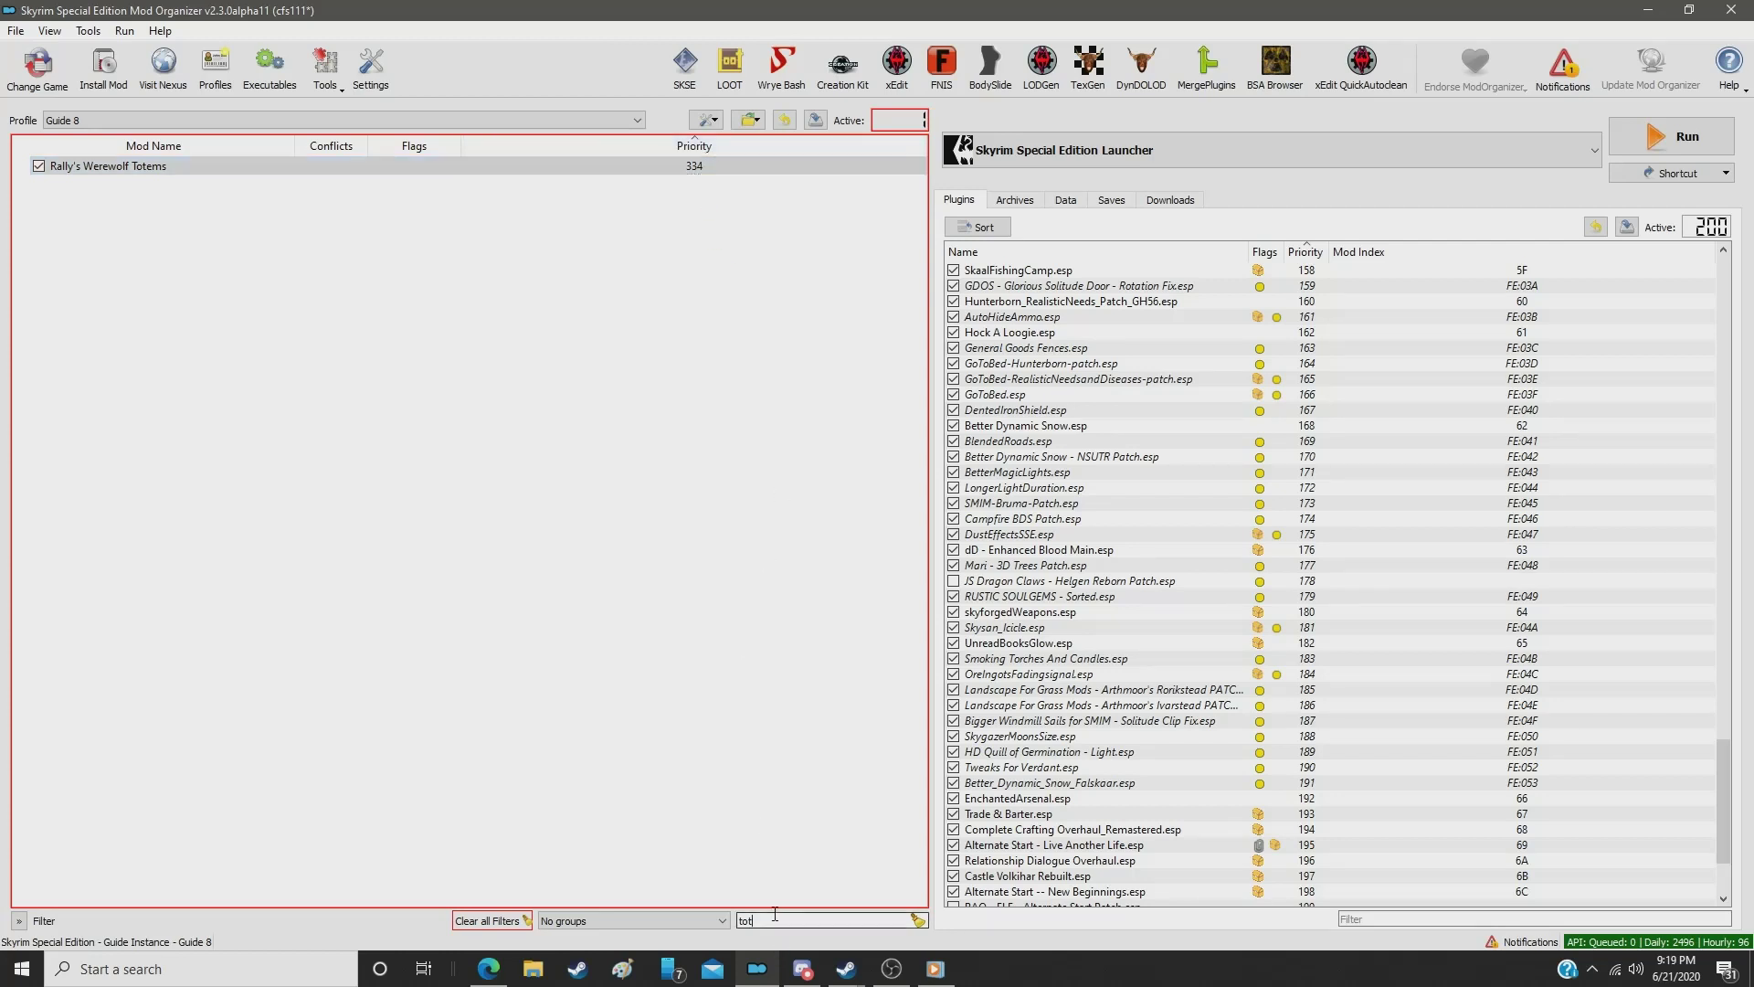
{"action": "type", "text": "pack"}
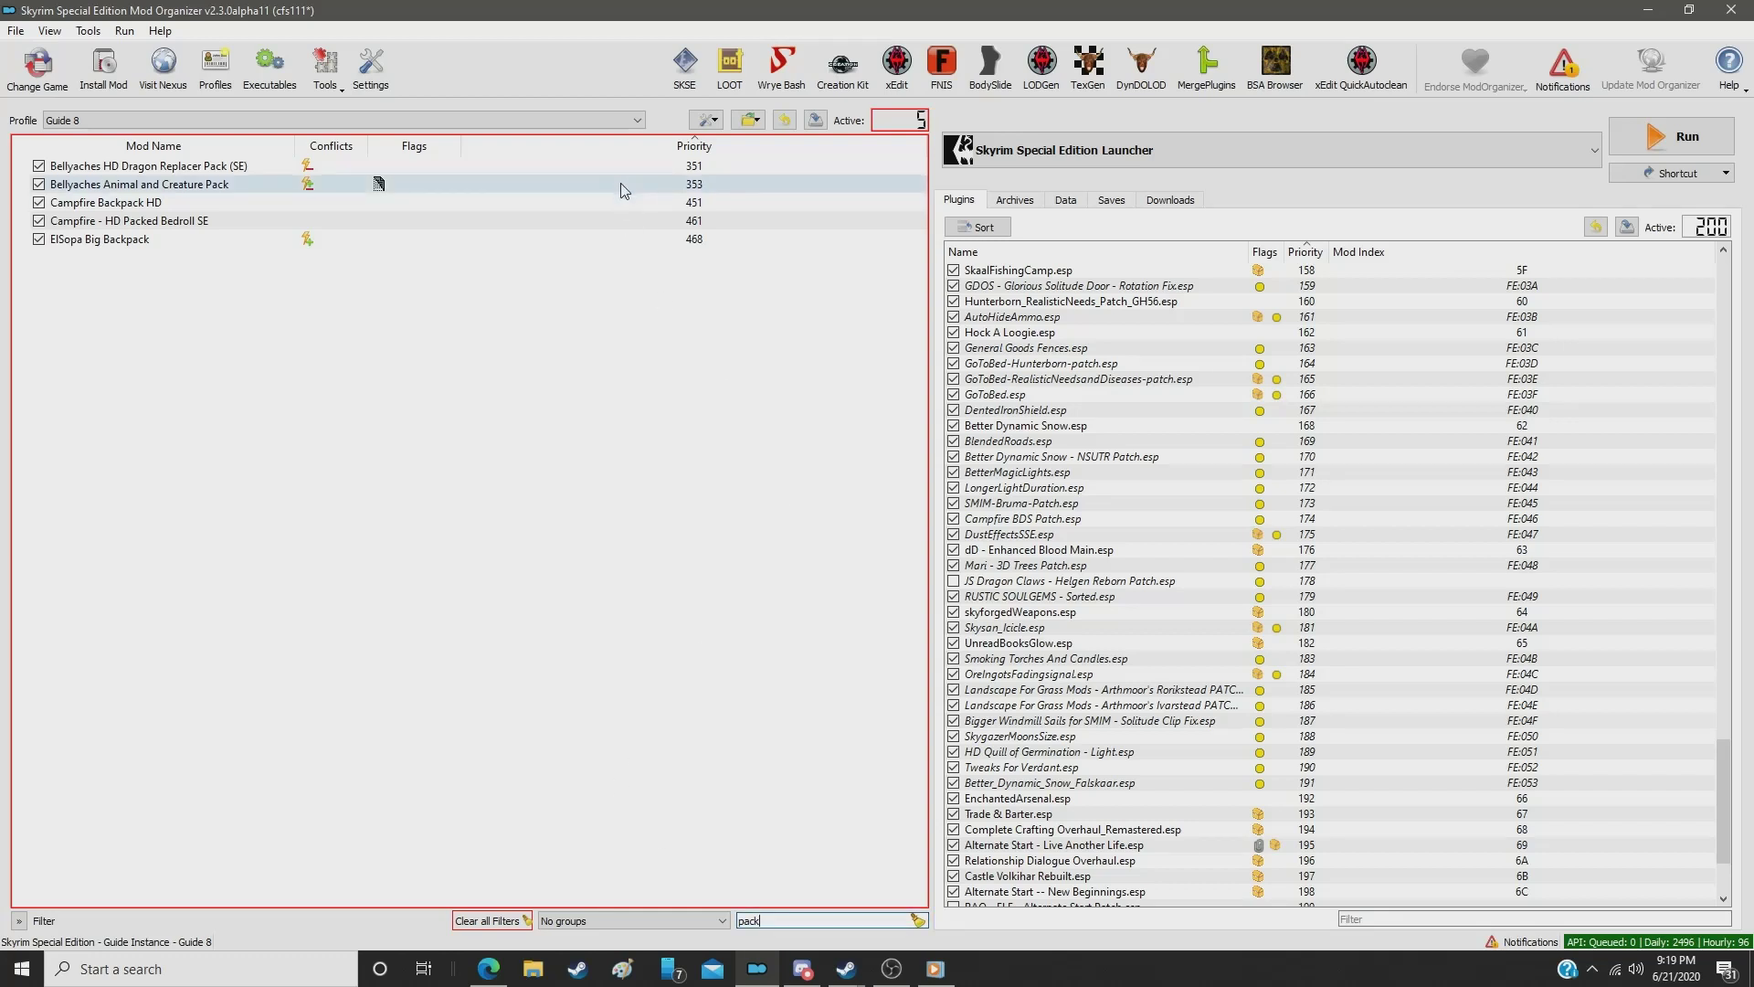
{"action": "left_click", "coordinate": [644, 228]}
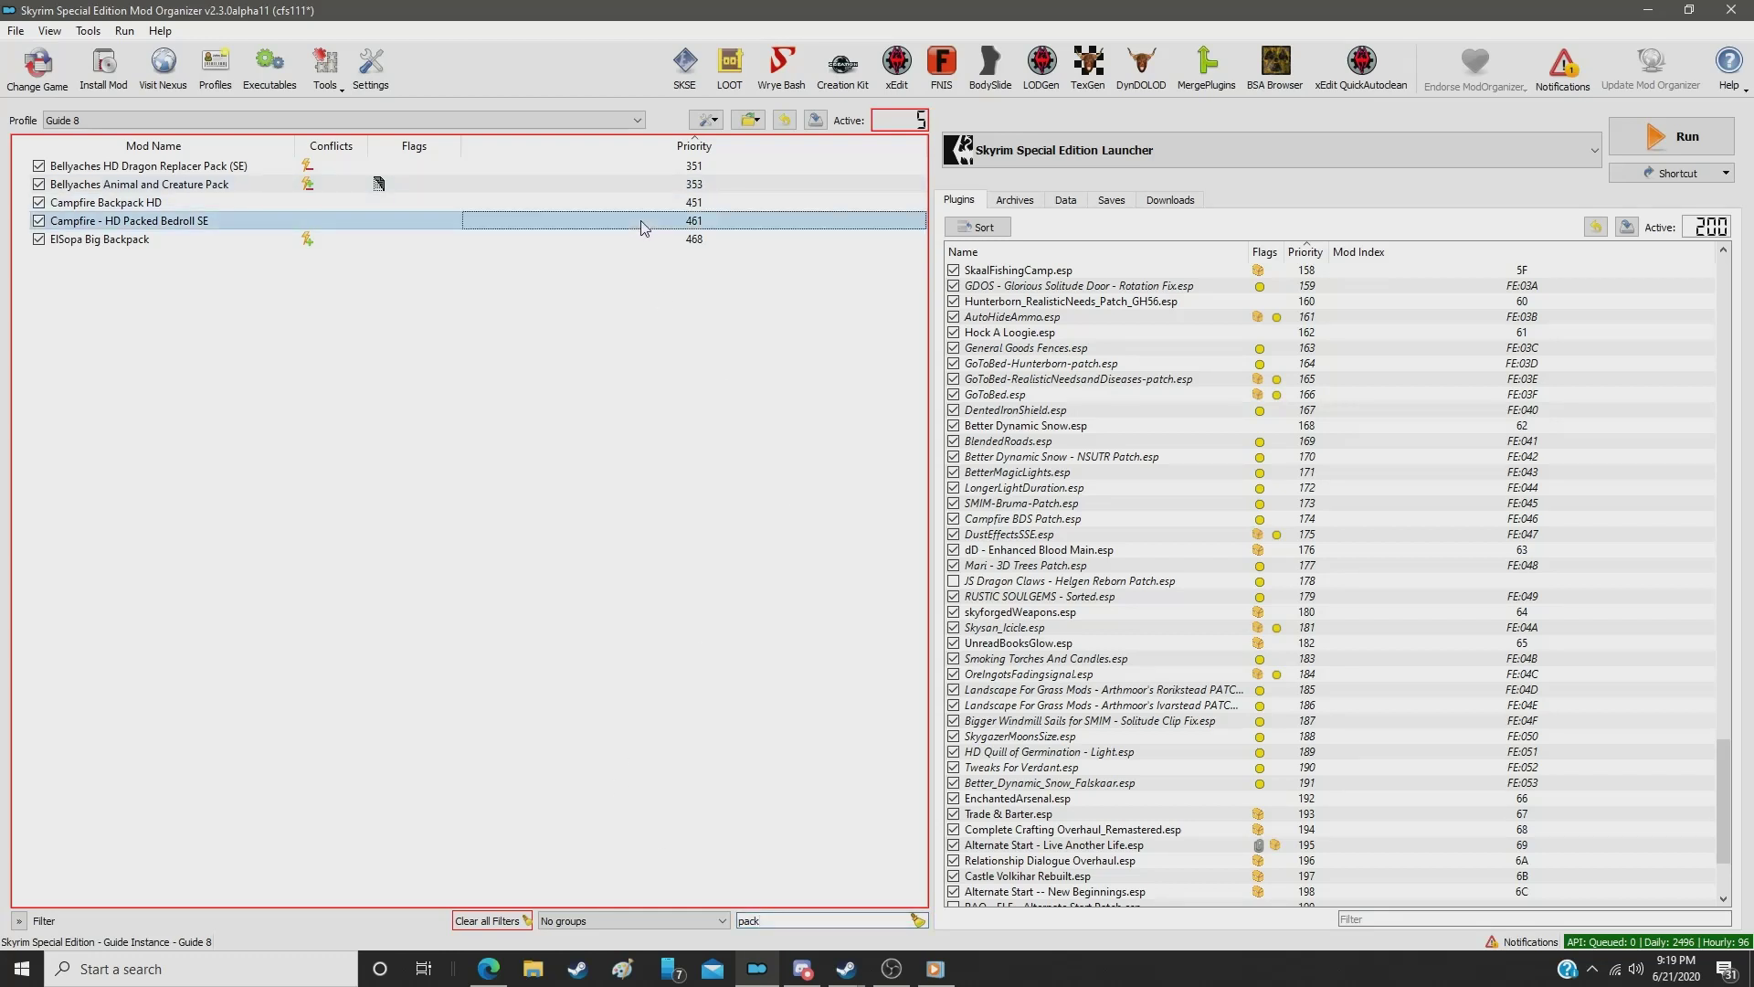
{"action": "double_click", "coordinate": [643, 225]}
{"action": "type", "text": "335"}
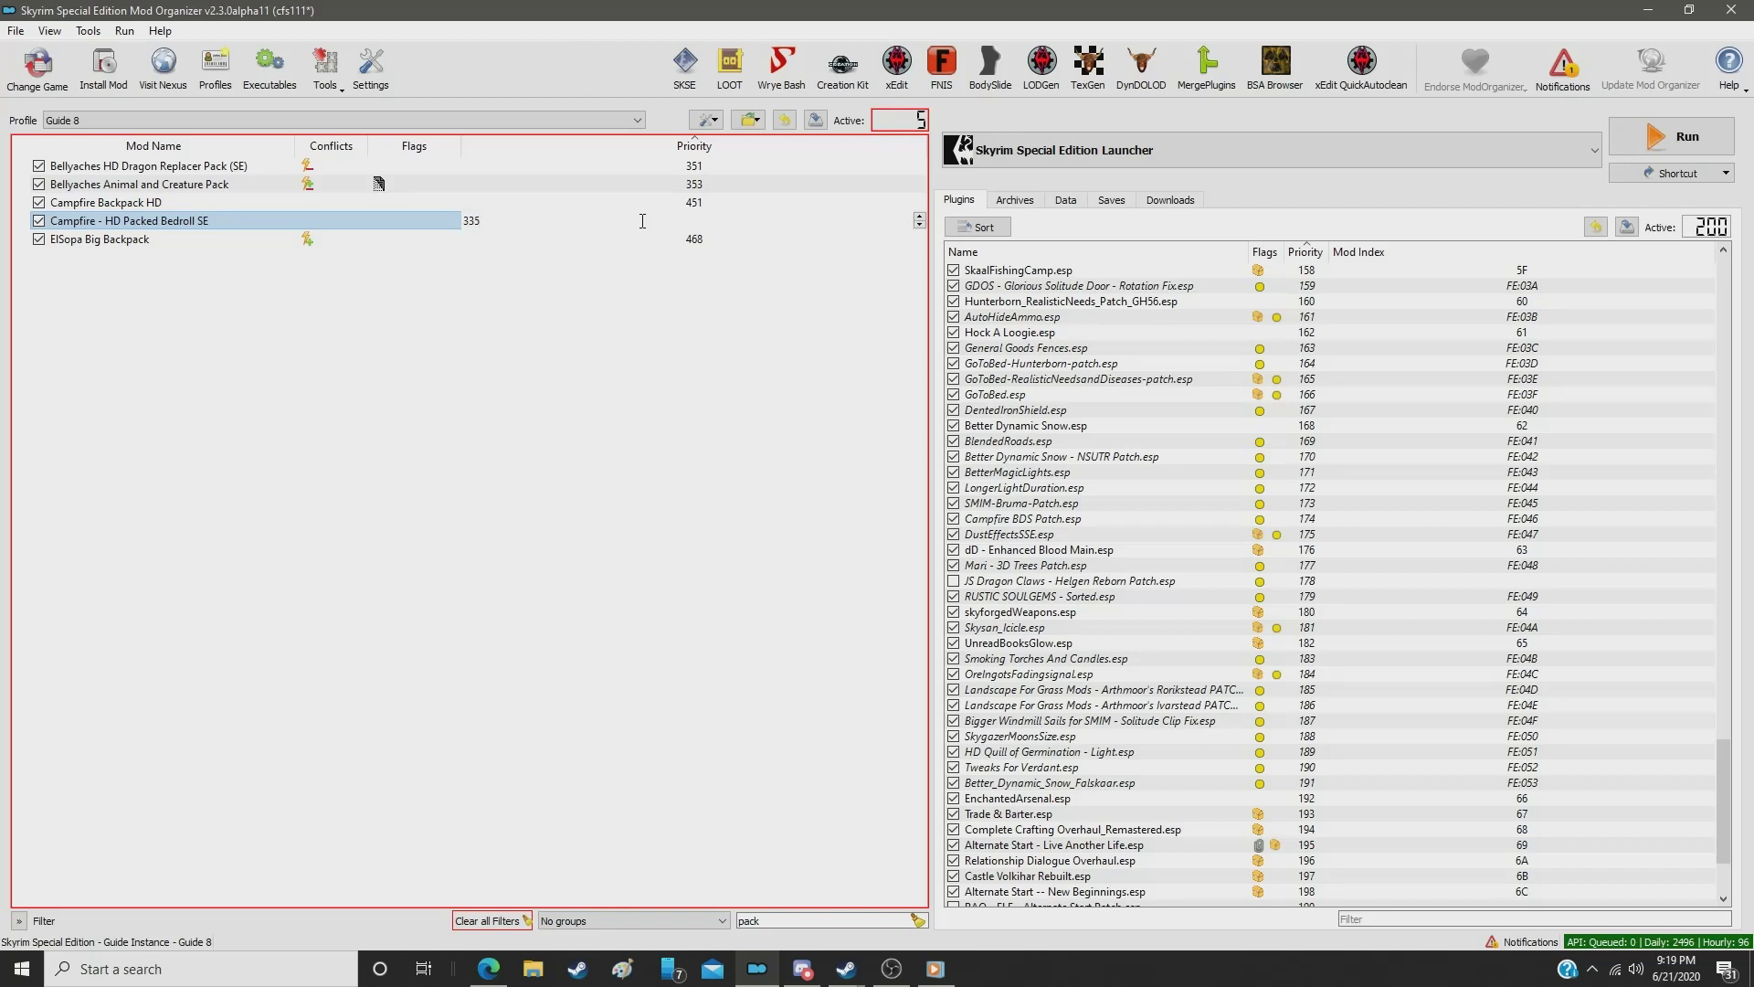
{"action": "key", "text": "Return"}
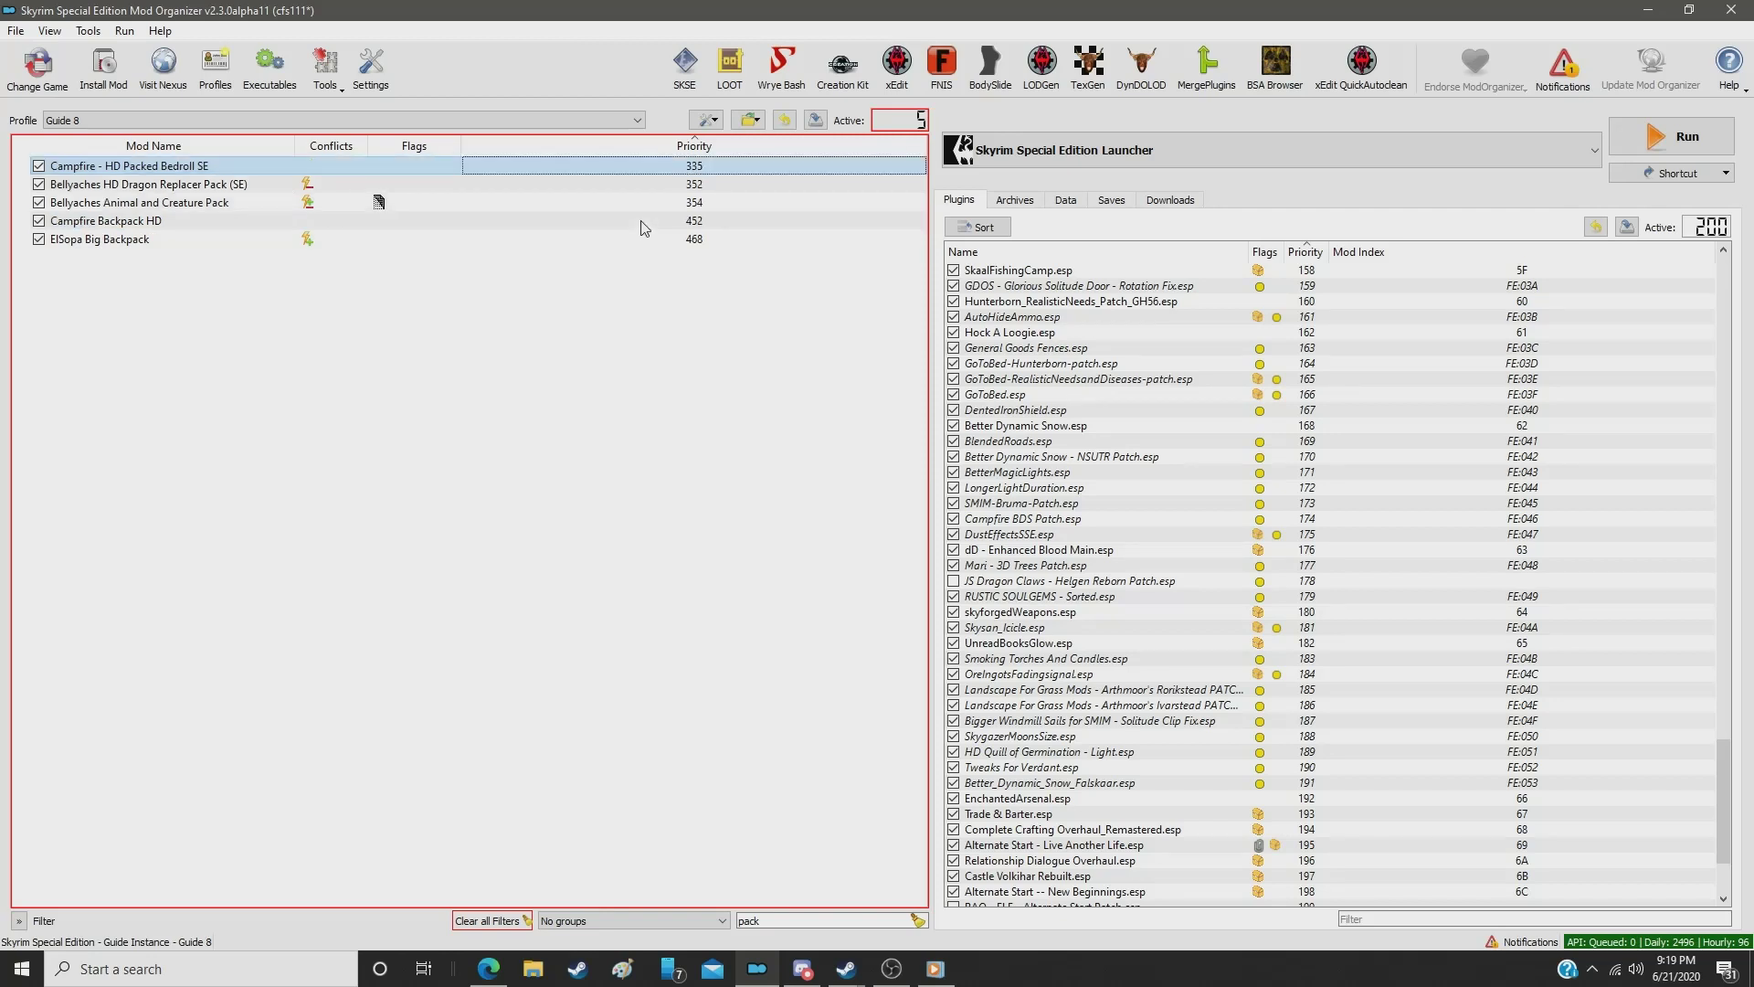
Step: Filter the mod list for "kett" and set the priority of ElSopa - Kettle to 336
{"action": "double_click", "coordinate": [774, 920]}
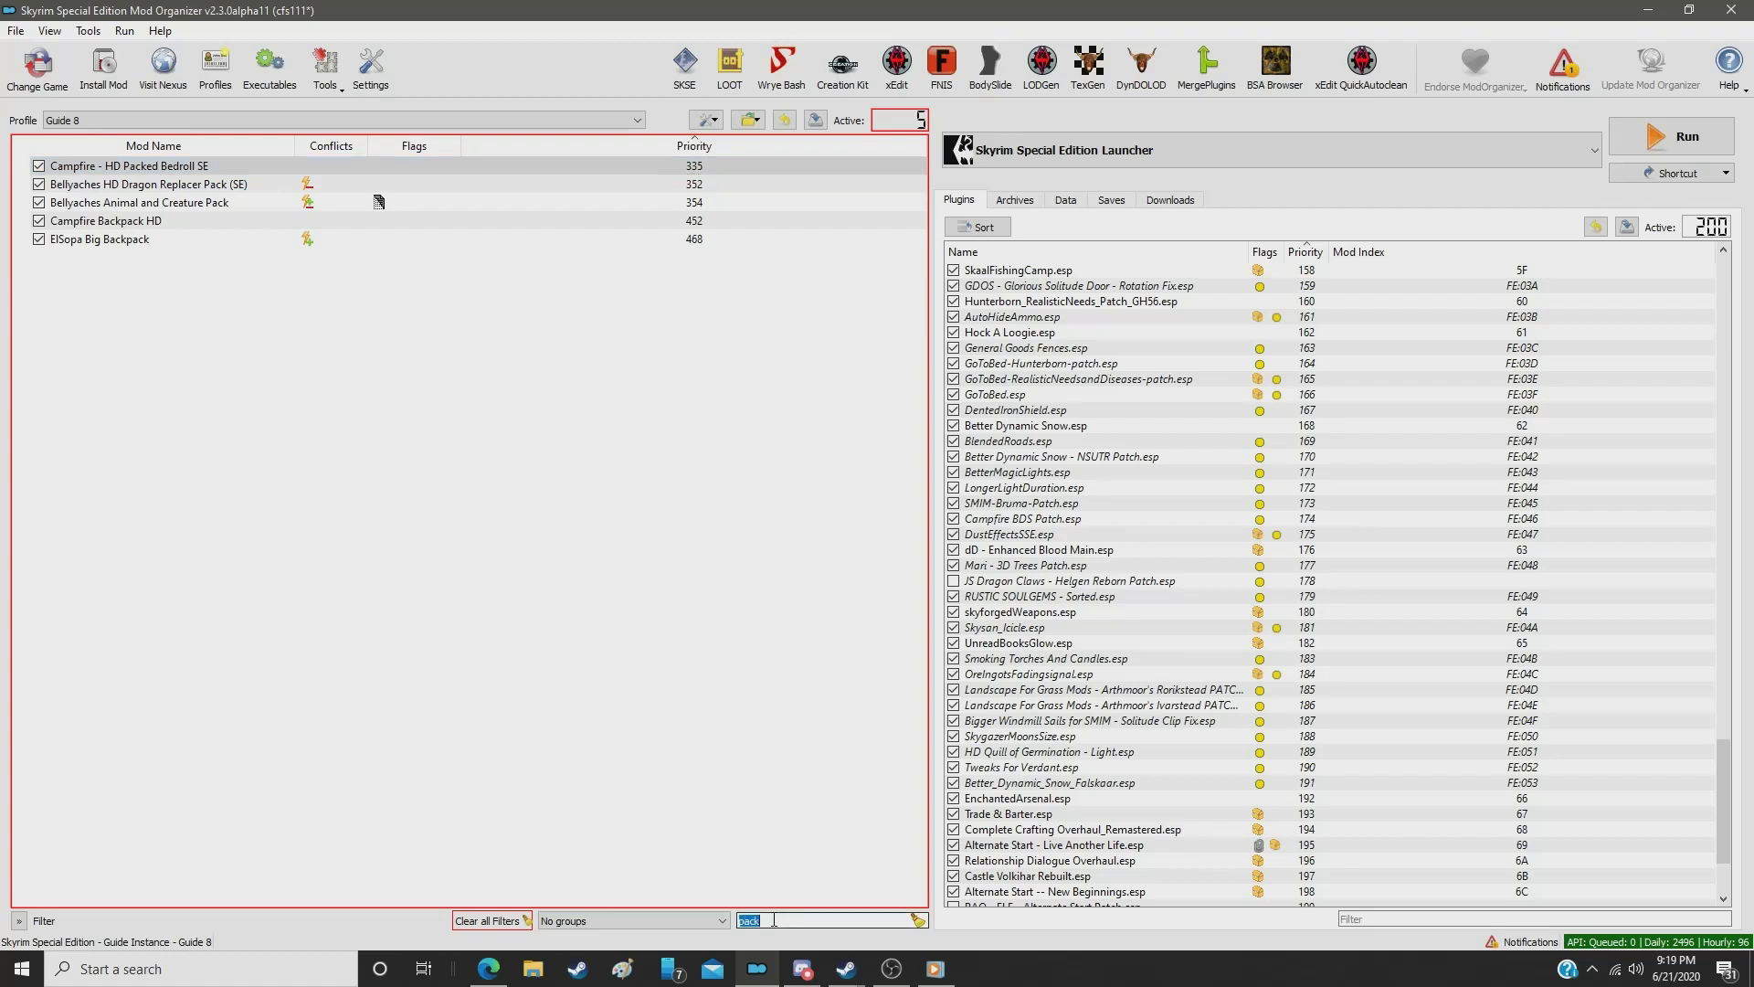
{"action": "type", "text": "kett"}
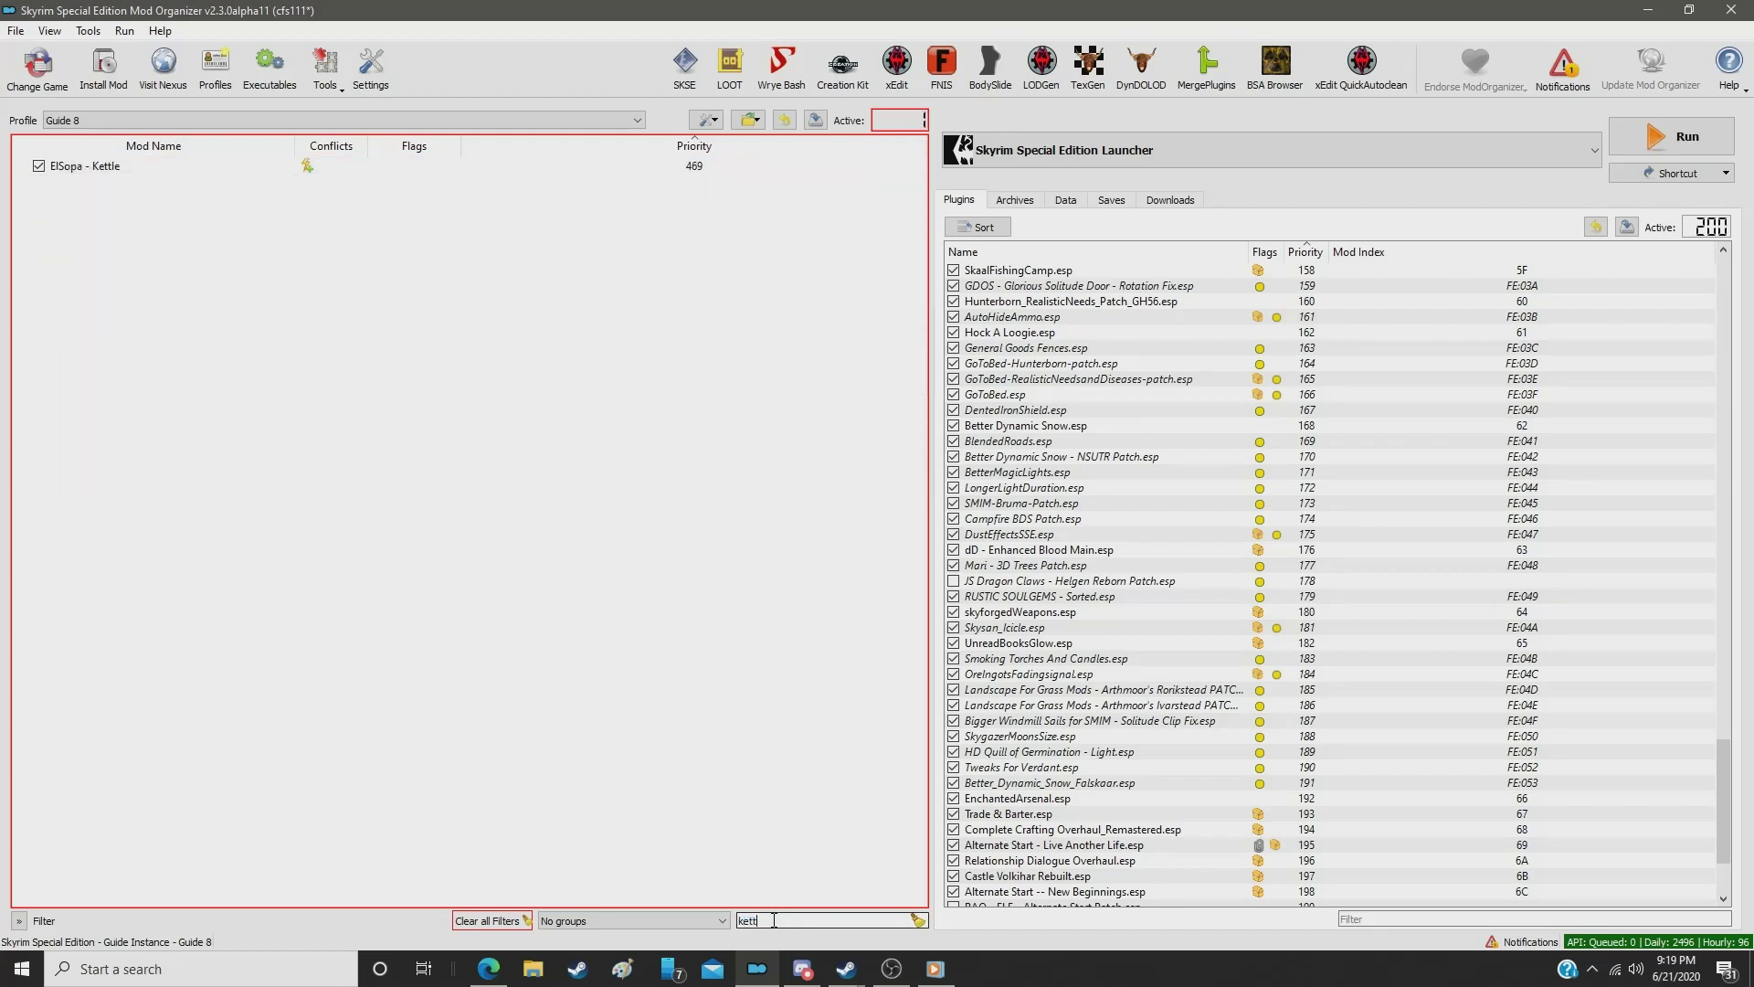
{"action": "left_click", "coordinate": [689, 173]}
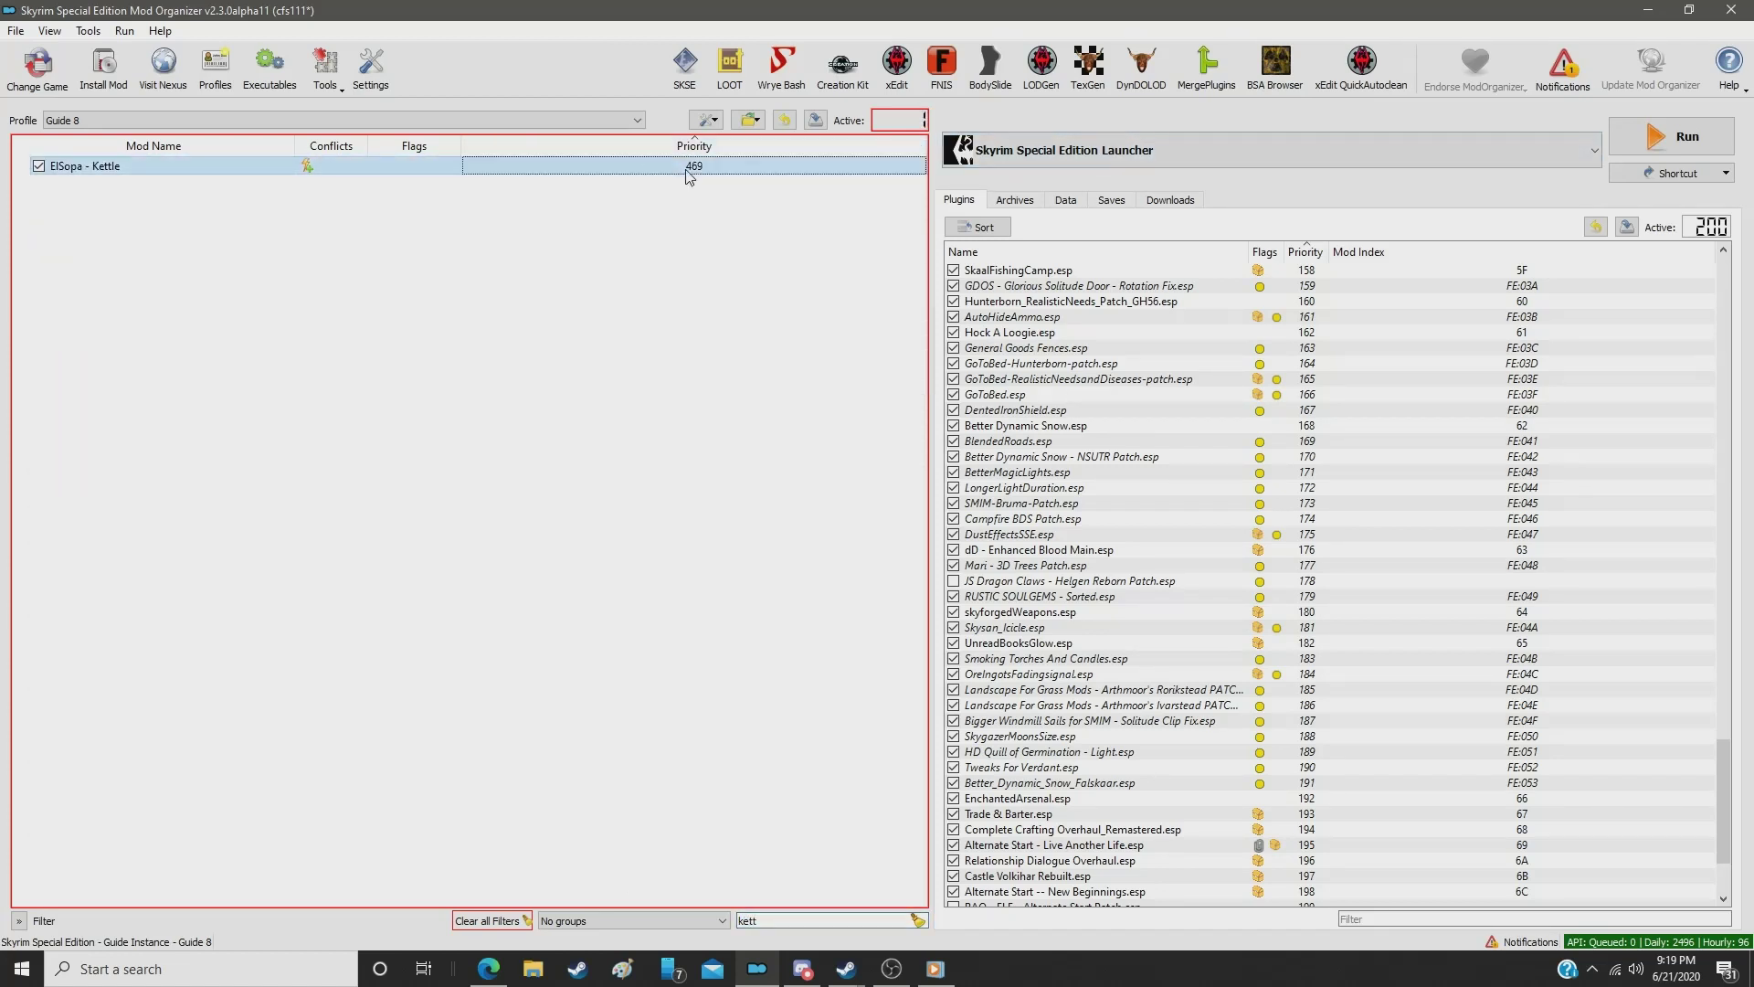
{"action": "double_click", "coordinate": [689, 174]}
{"action": "type", "text": "336"}
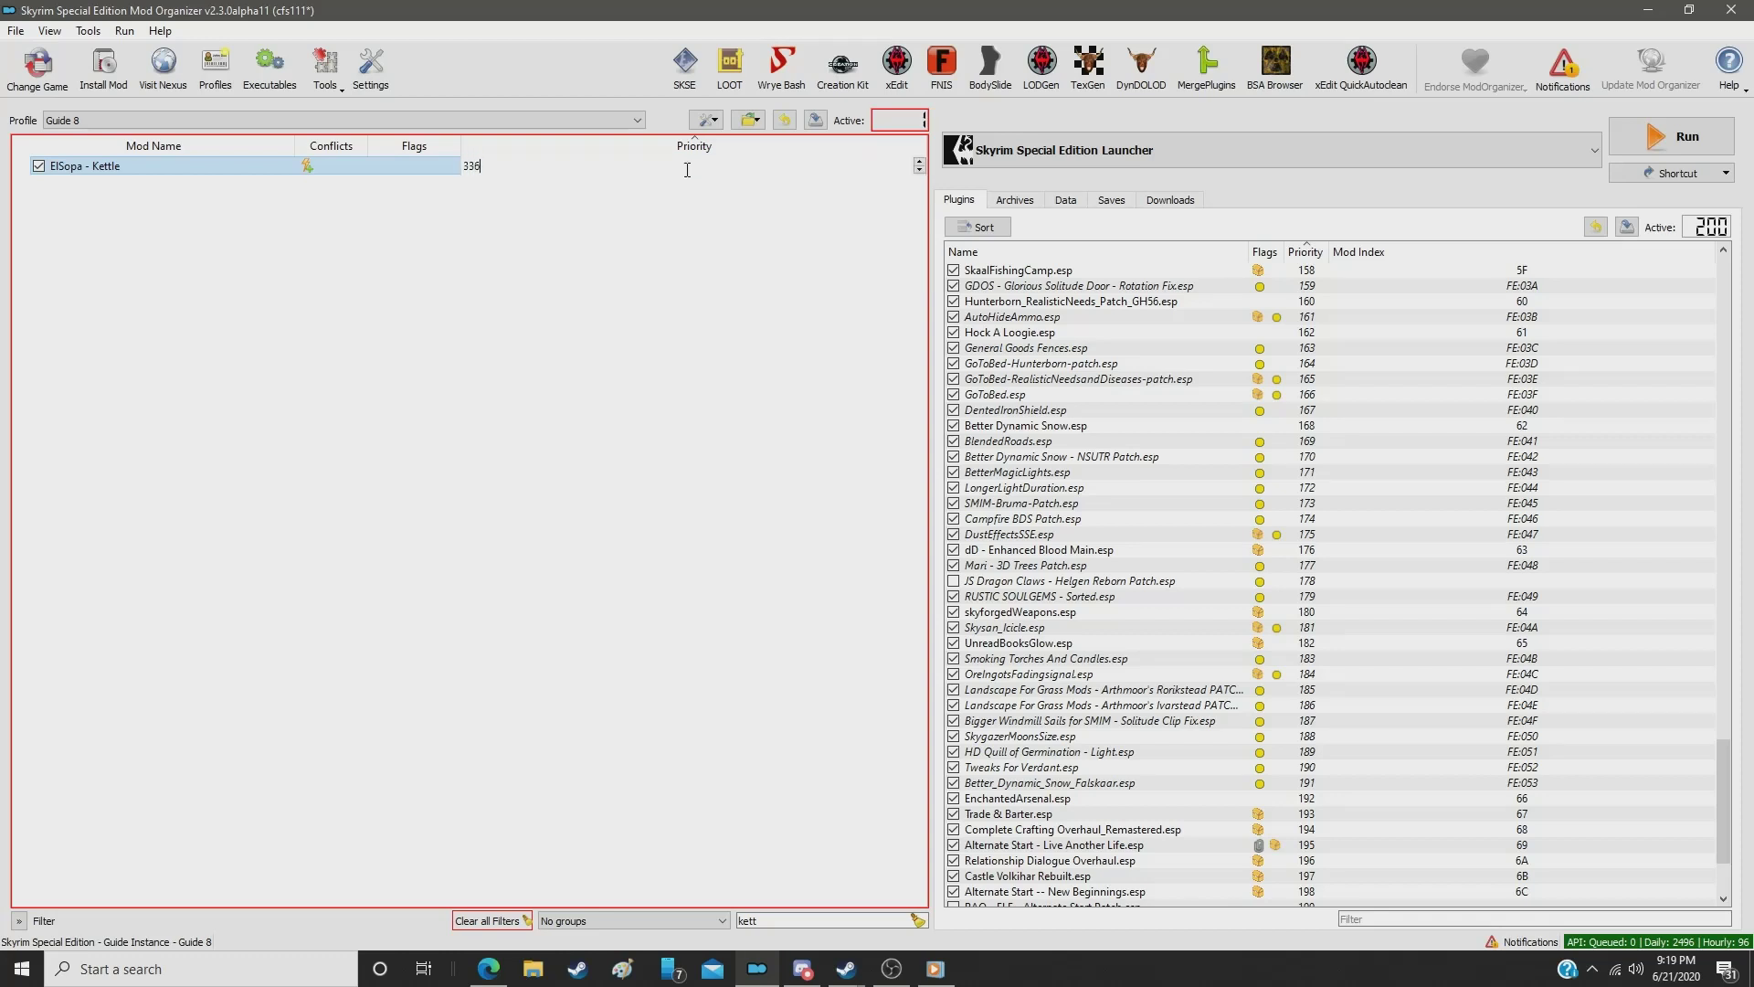
{"action": "key", "text": "Return"}
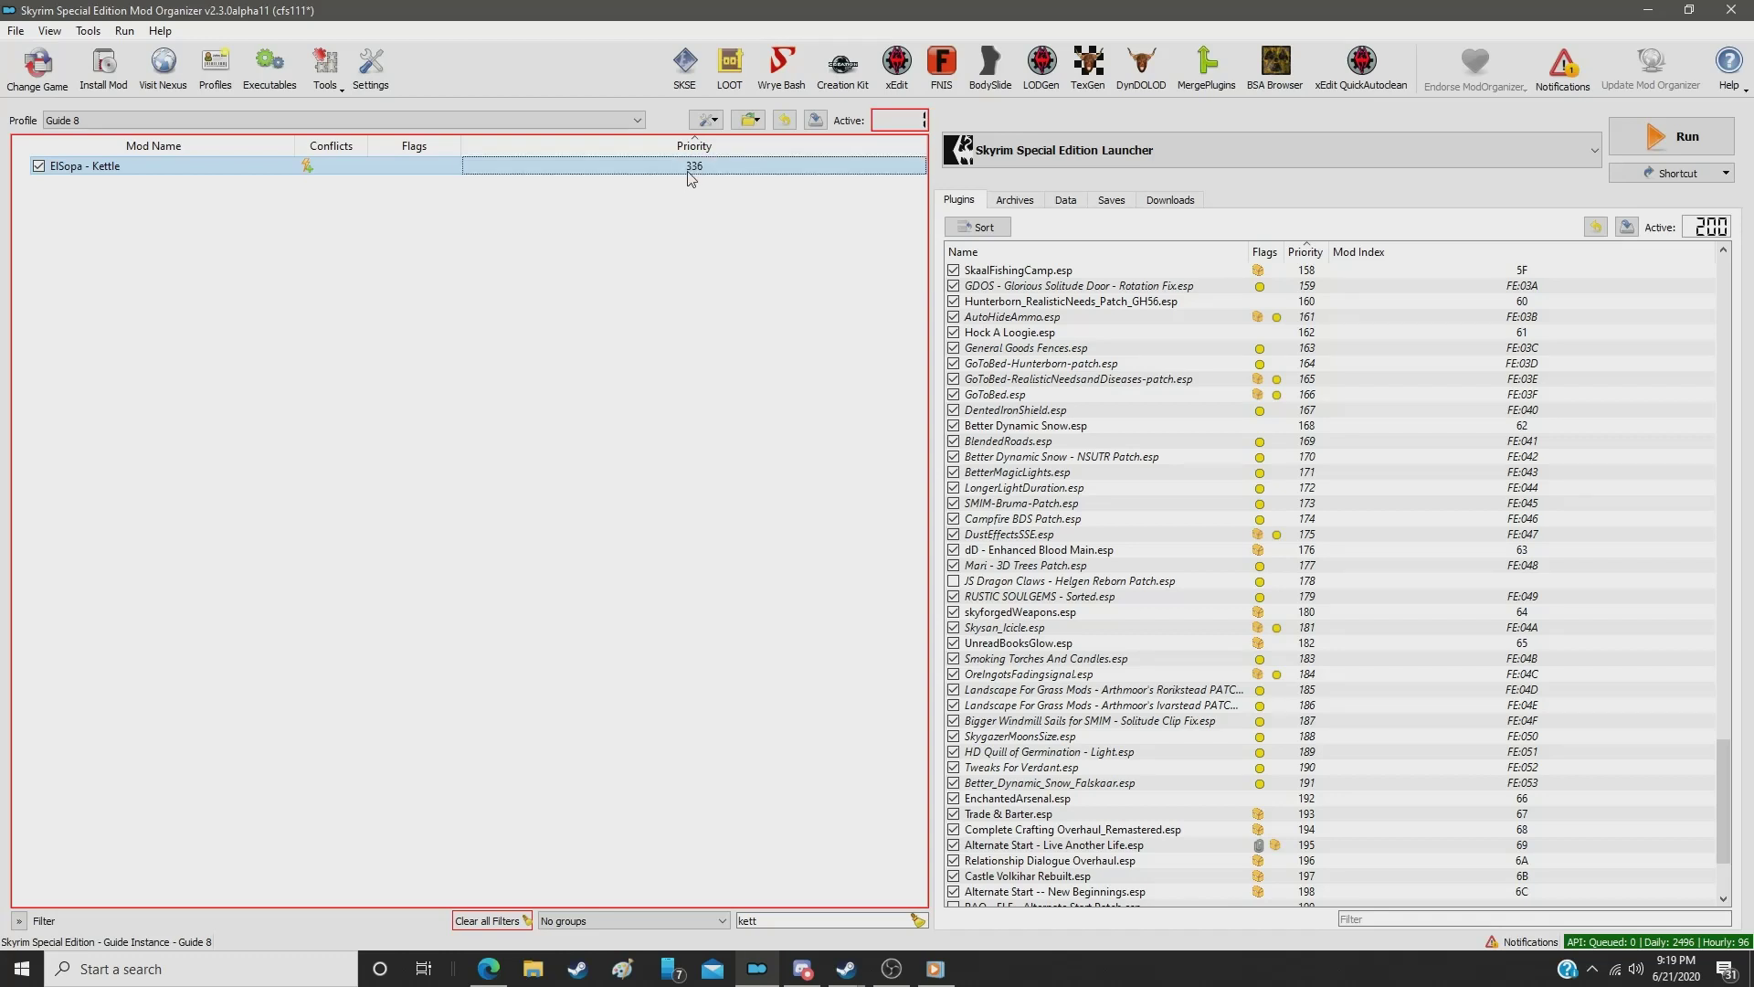
{"action": "left_click", "coordinate": [606, 522]}
Step: Filter the mod list for "pillo" and set the priority of Rally's Bed Pillows HQ to 337
{"action": "double_click", "coordinate": [757, 919]}
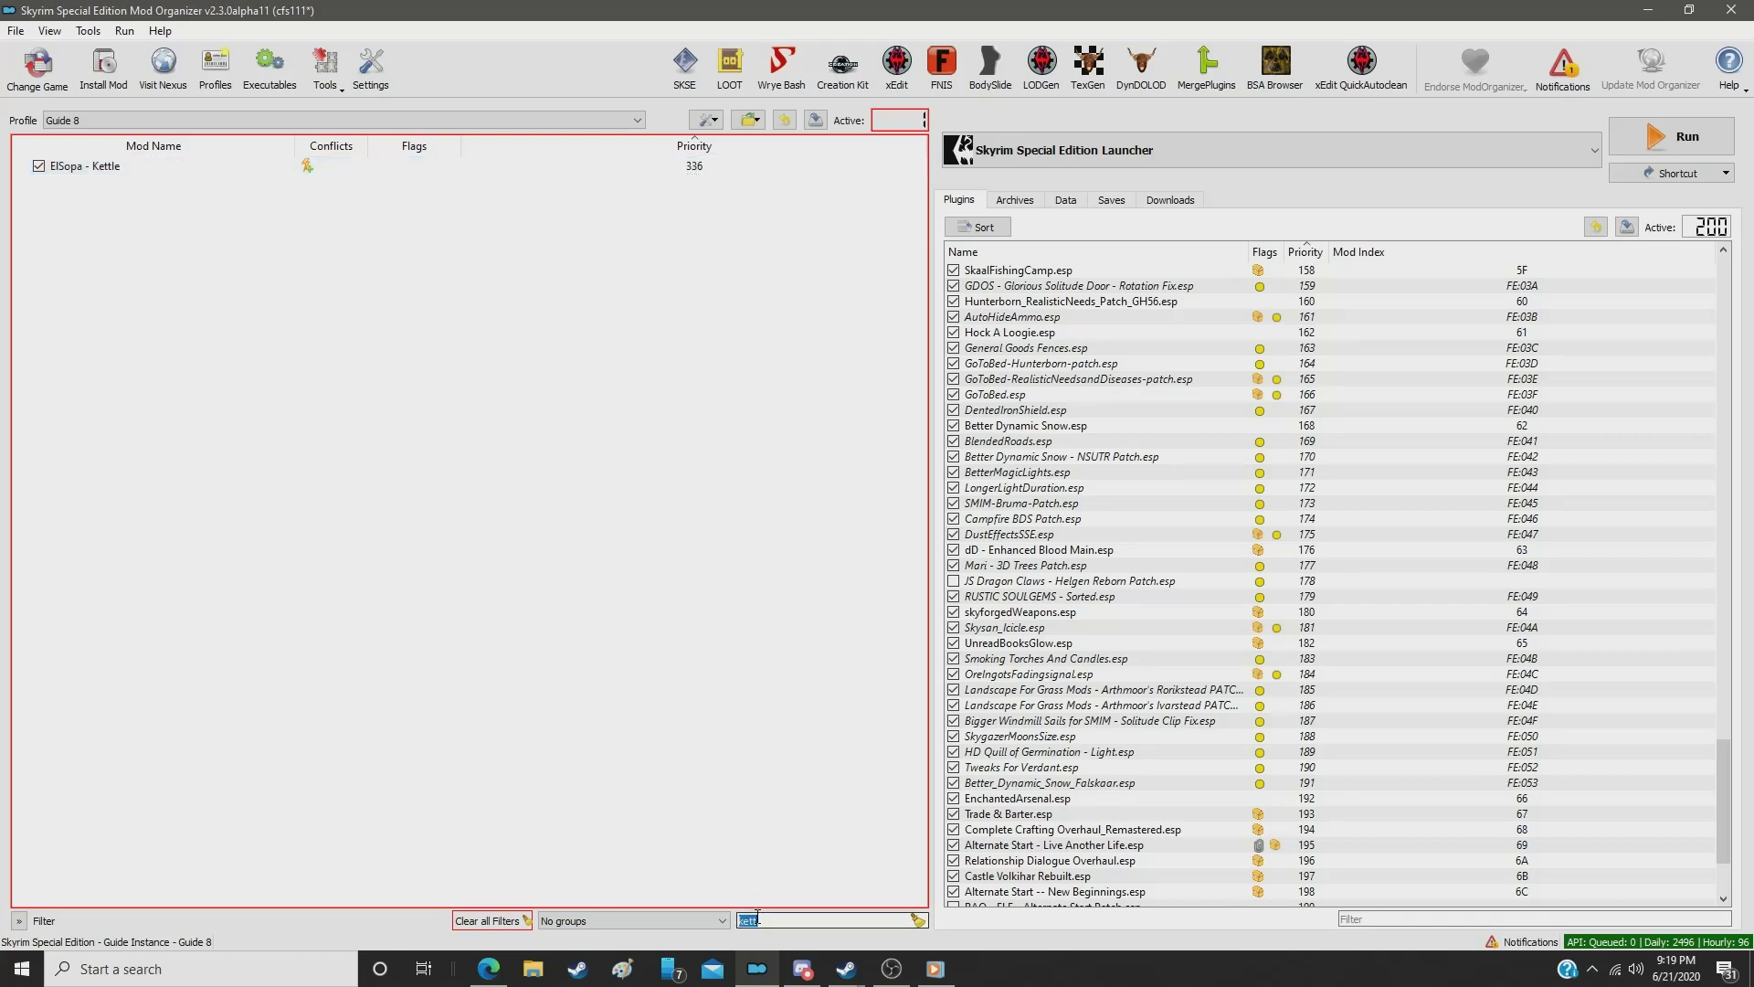
{"action": "type", "text": "pillo"}
{"action": "left_click", "coordinate": [684, 167]}
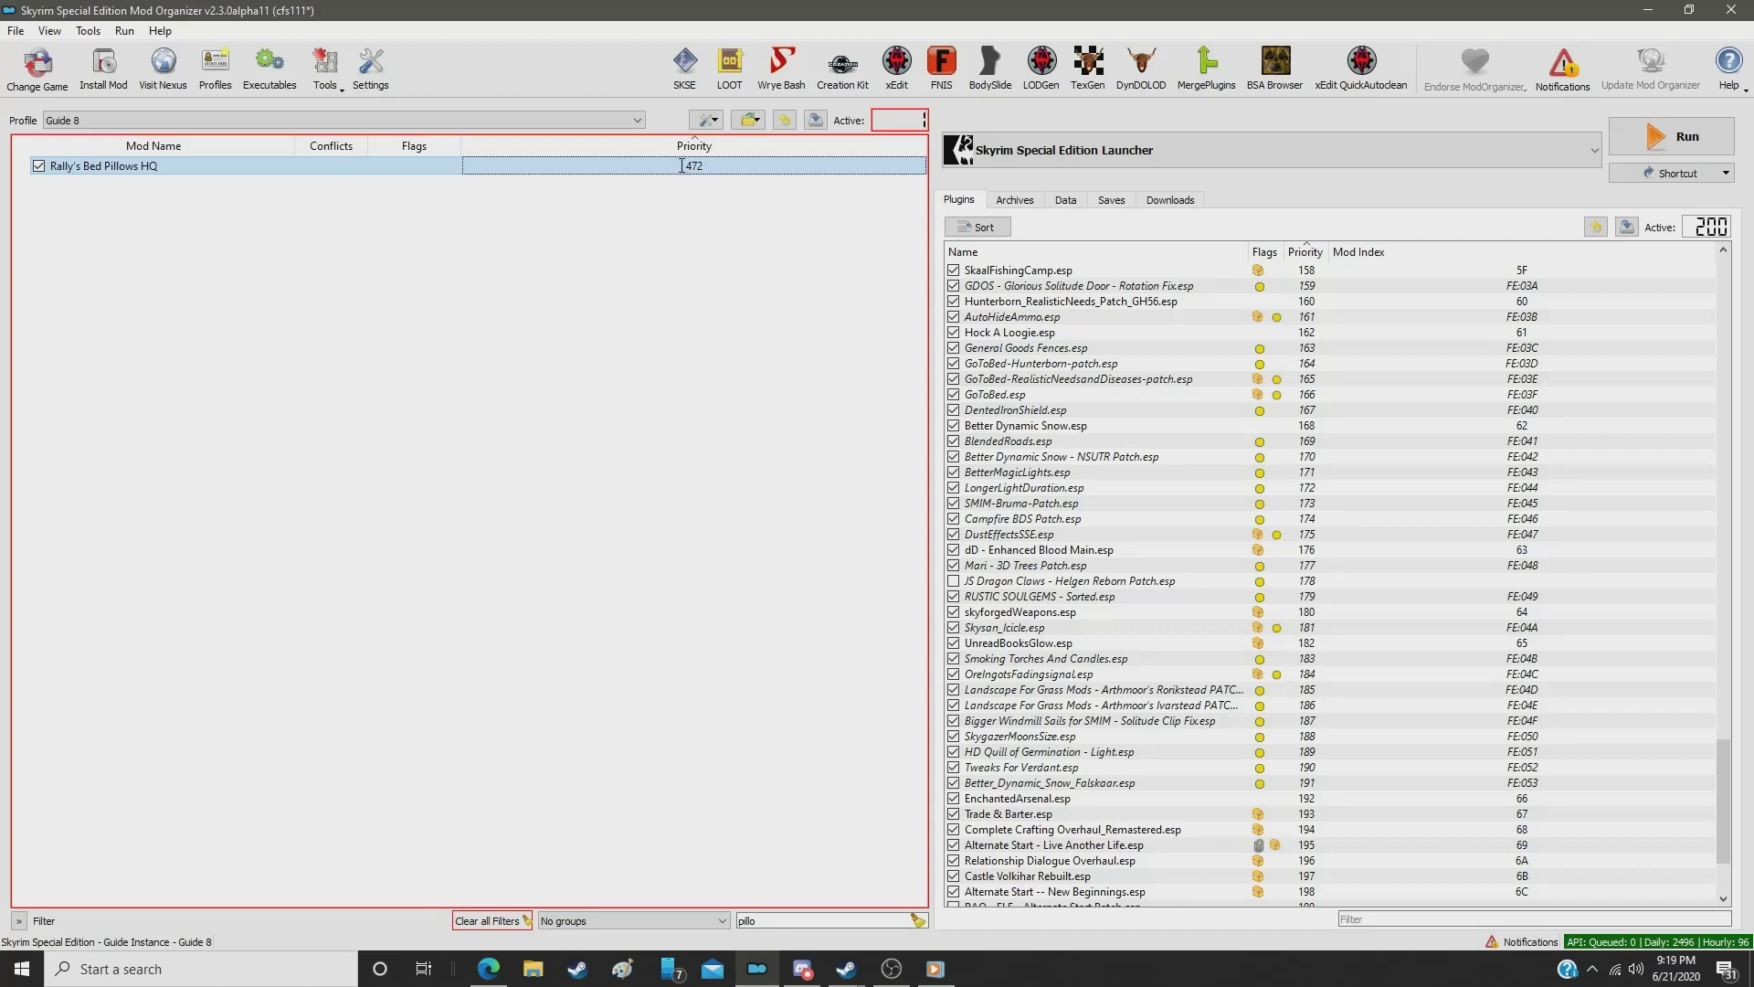
{"action": "double_click", "coordinate": [684, 167]}
{"action": "type", "text": "33"}
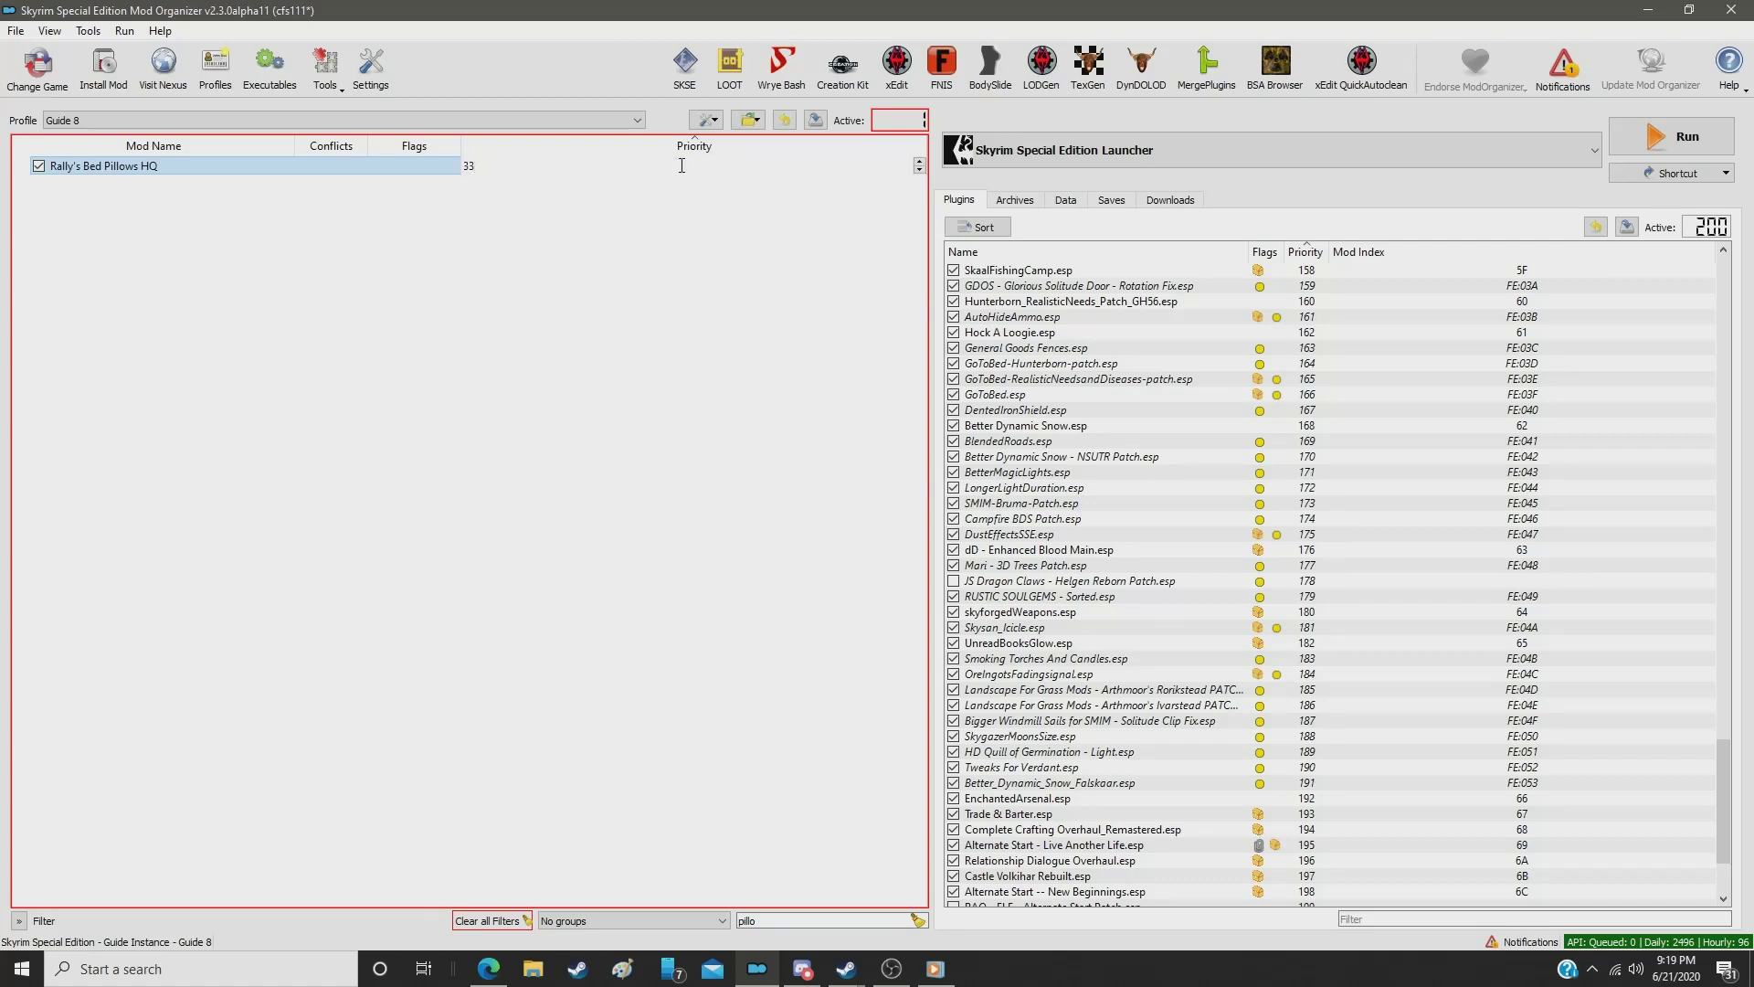
{"action": "type", "text": "7"}
{"action": "key", "text": "Return"}
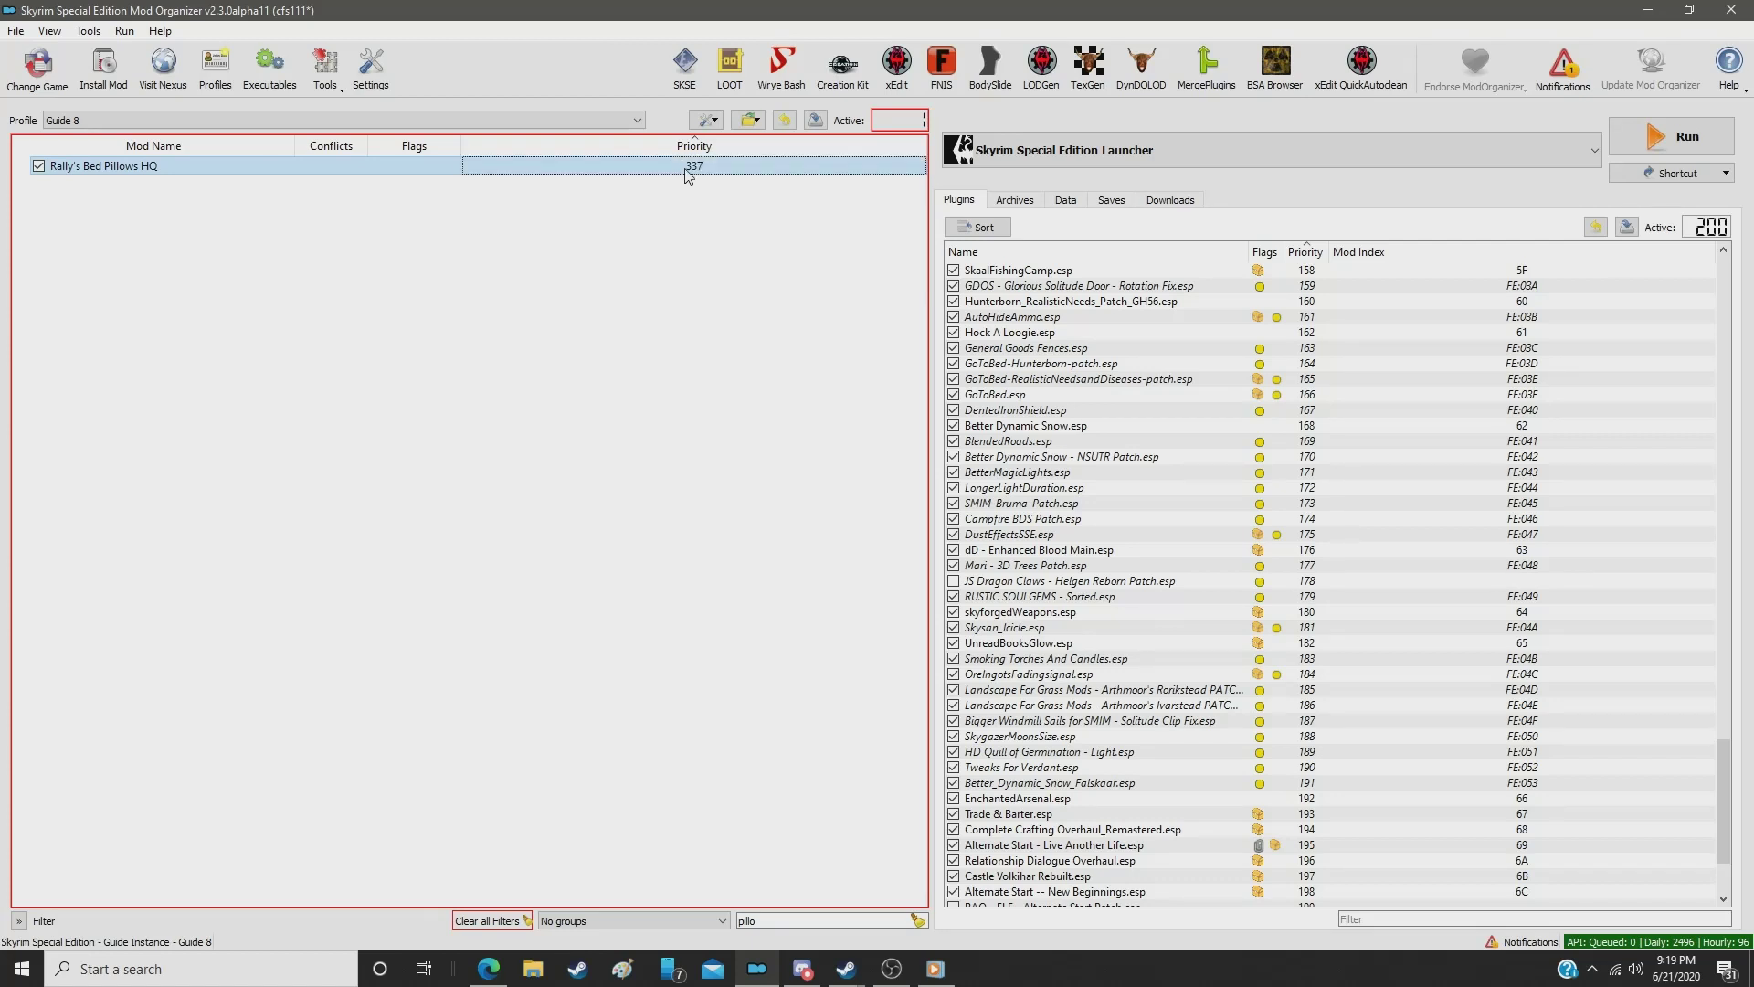
Step: Filter the mod list for "chest" and set the priority of 4K SMIM Large Ruins Chest to 238
{"action": "double_click", "coordinate": [788, 921]}
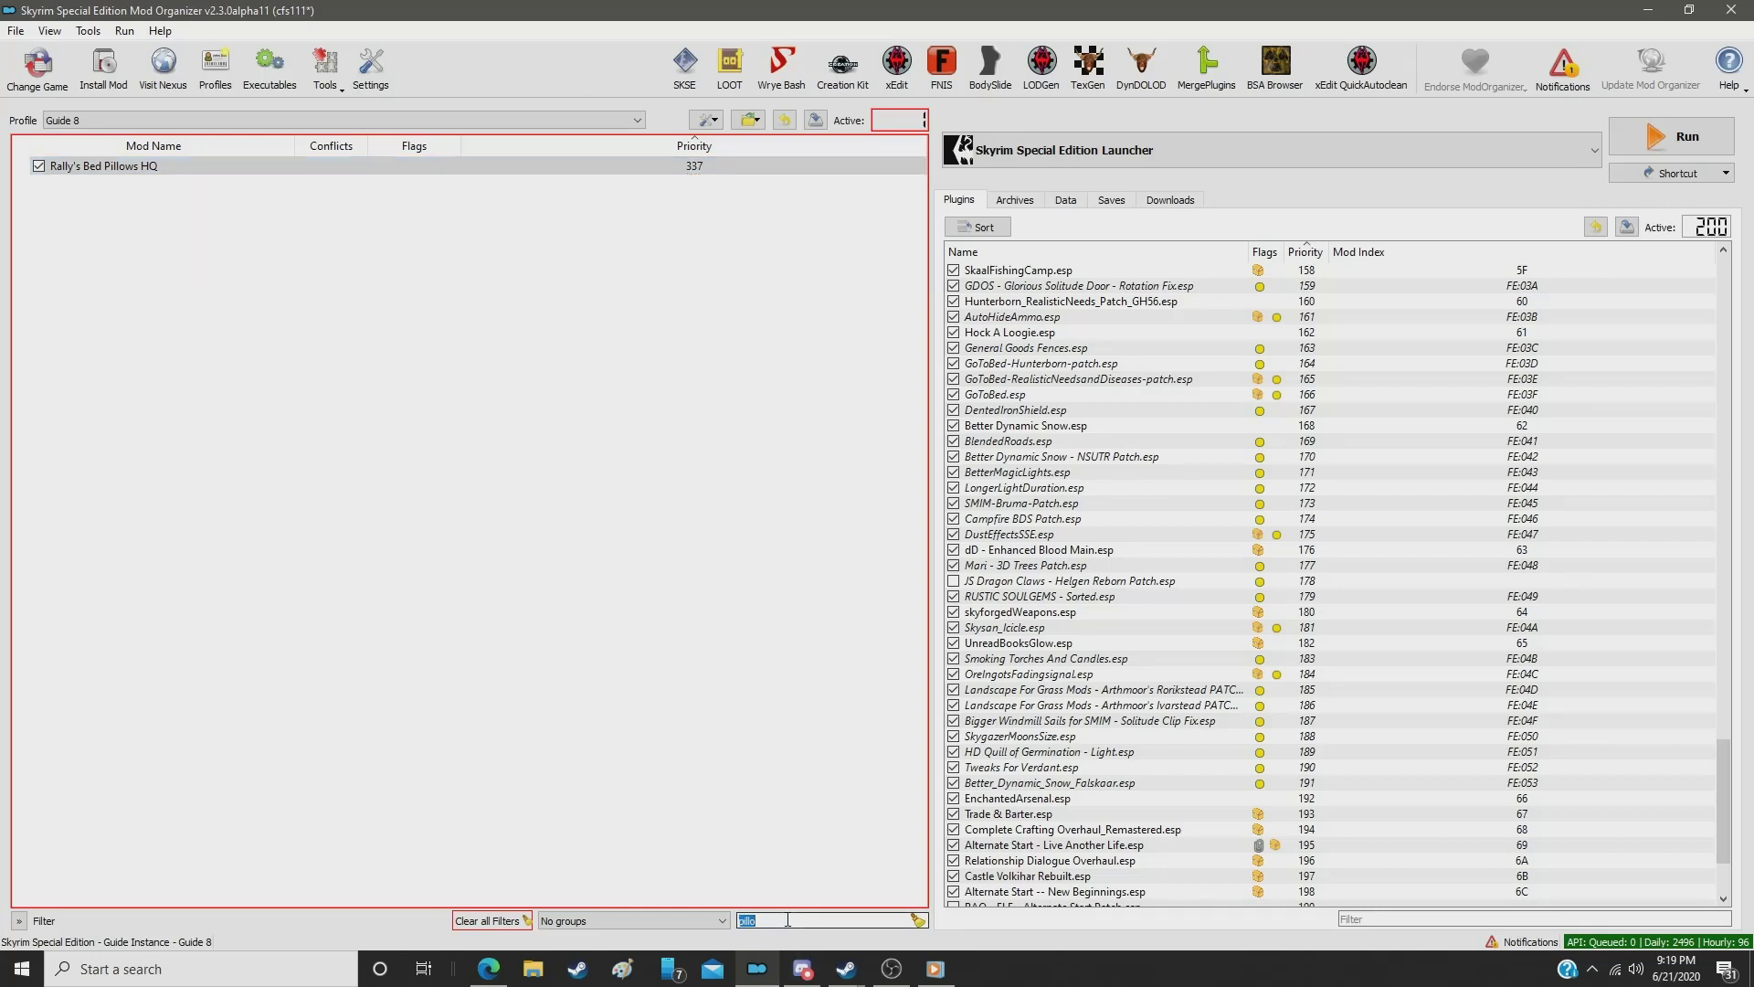
{"action": "type", "text": "chest"}
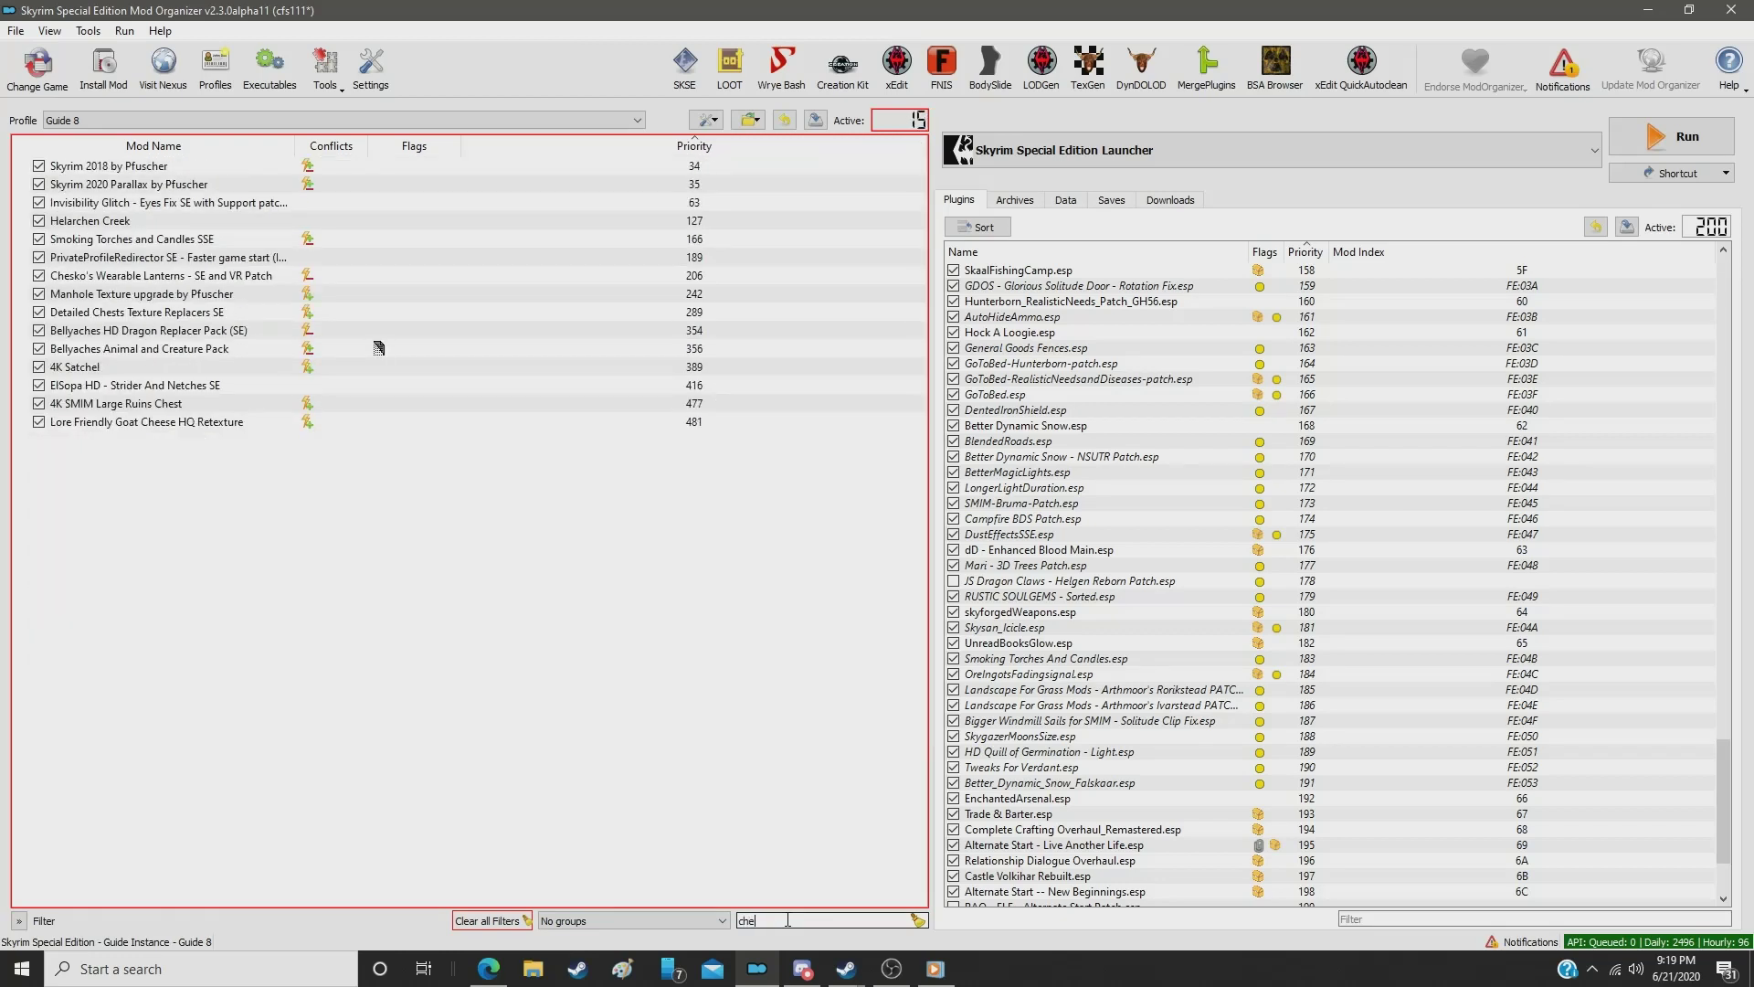
{"action": "left_click", "coordinate": [698, 186]}
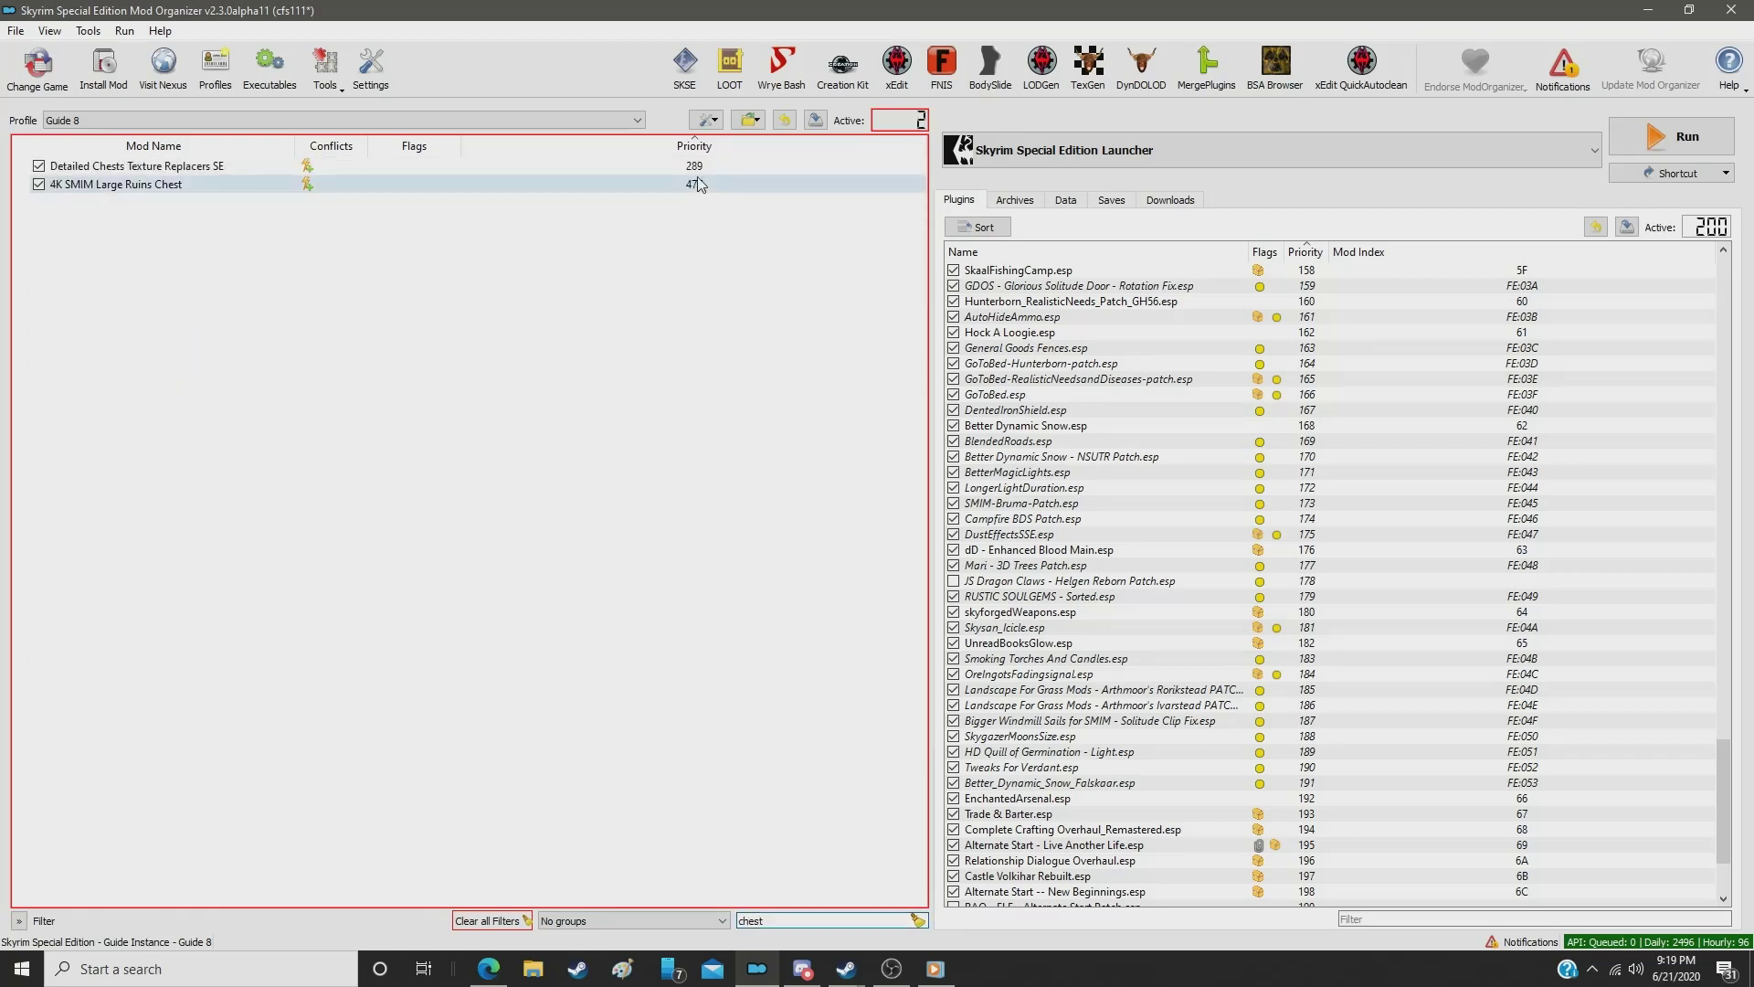
{"action": "left_click", "coordinate": [698, 186]}
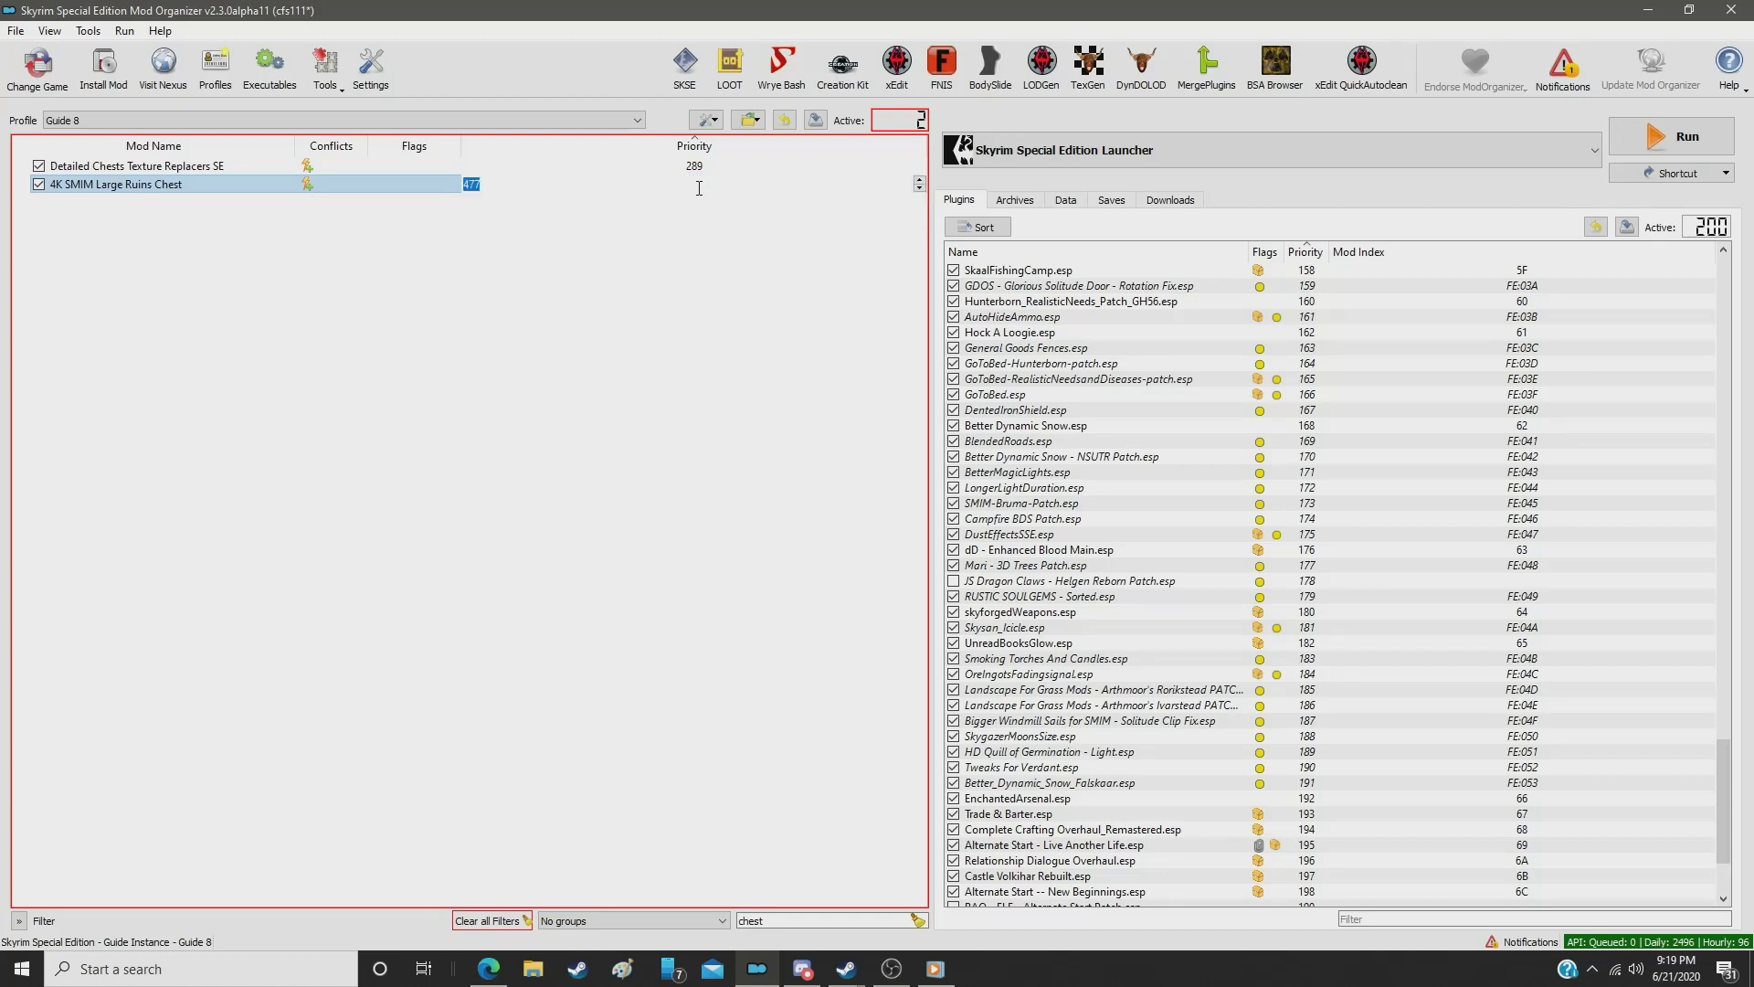
{"action": "type", "text": "238"}
{"action": "key", "text": "Return"}
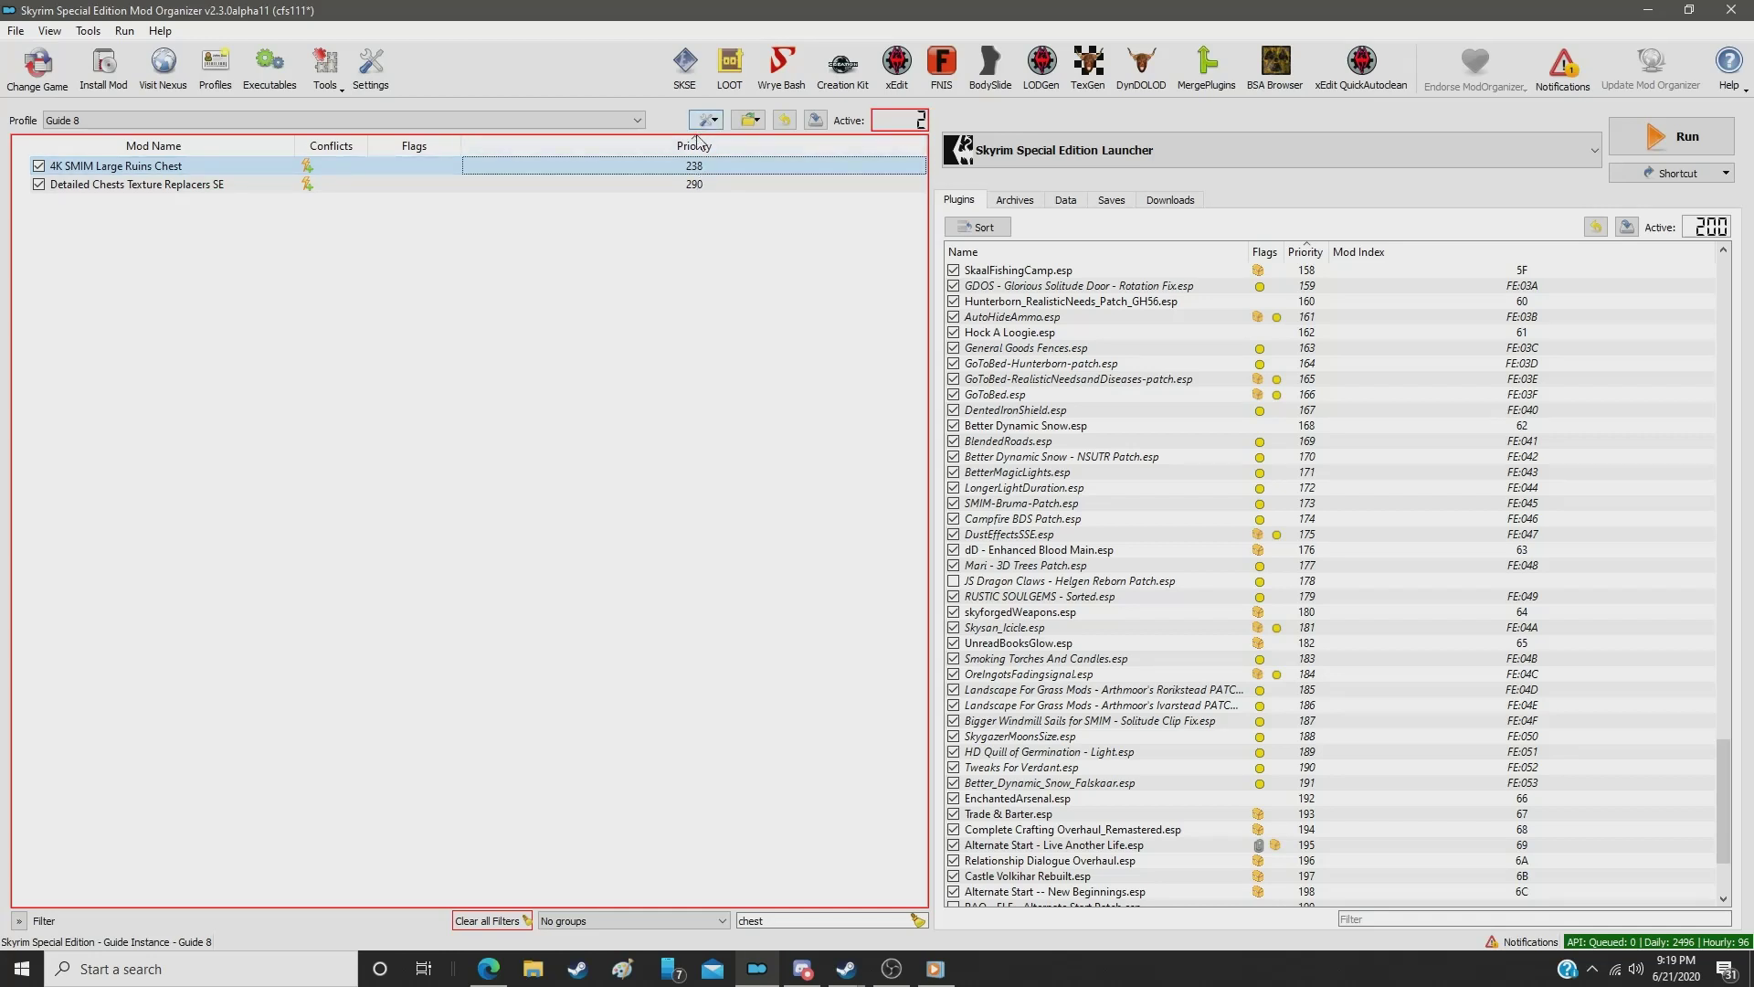
Step: Correct the priority of 4K SMIM Large Ruins Chest to 338
{"action": "double_click", "coordinate": [695, 168]}
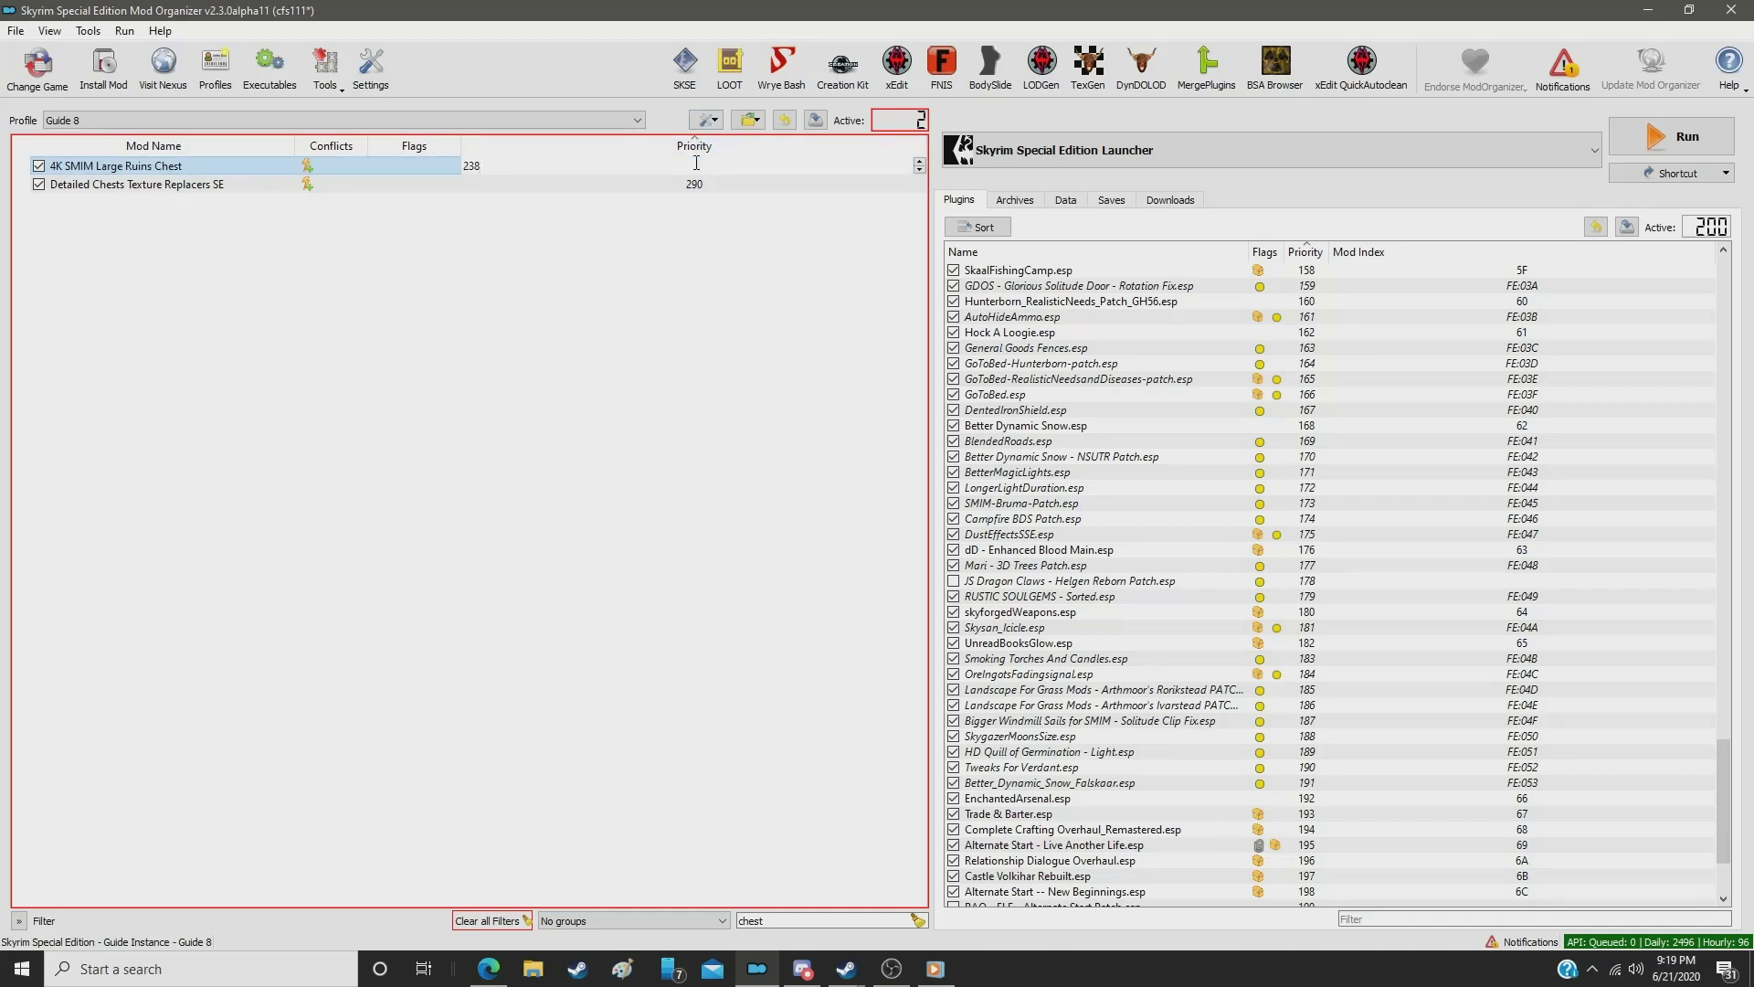
{"action": "key", "text": "BackSpace"}
{"action": "key", "text": "BackSpace"}
{"action": "key", "text": "BackSpace"}
{"action": "type", "text": "33"}
{"action": "key", "text": "Return"}
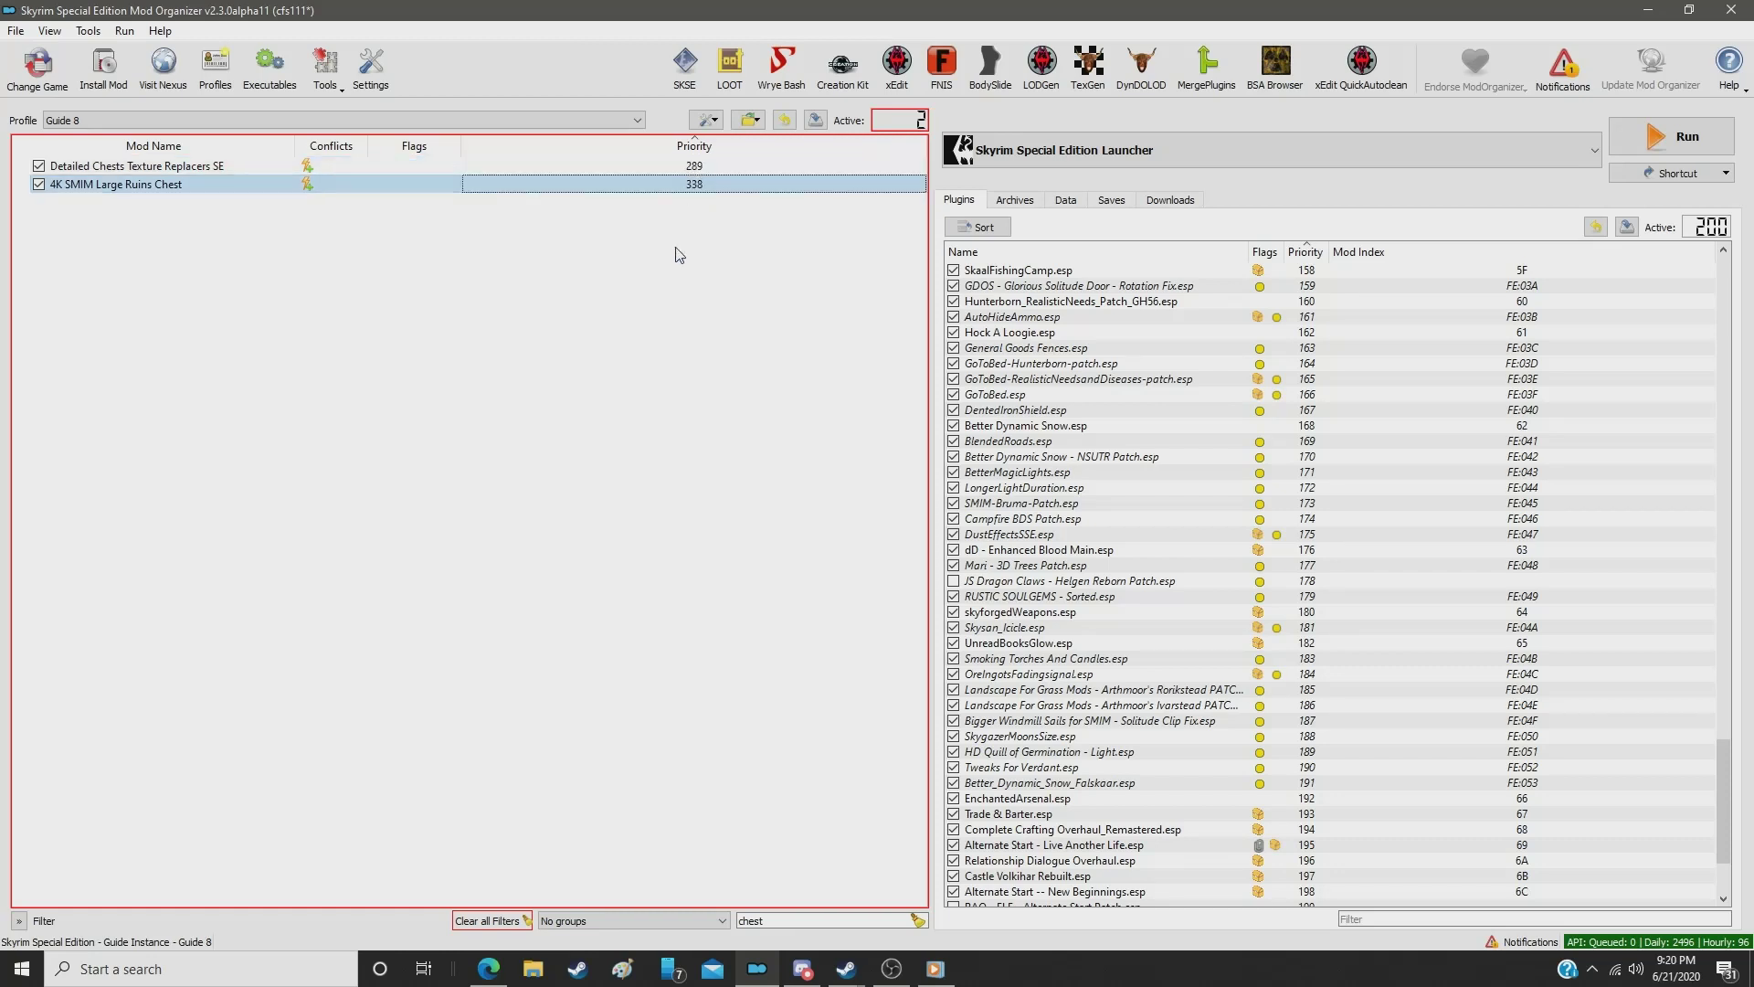
Step: Filter the mod list for "tortur" and set the priority of 4K Torture Rack to 339
{"action": "double_click", "coordinate": [749, 920]}
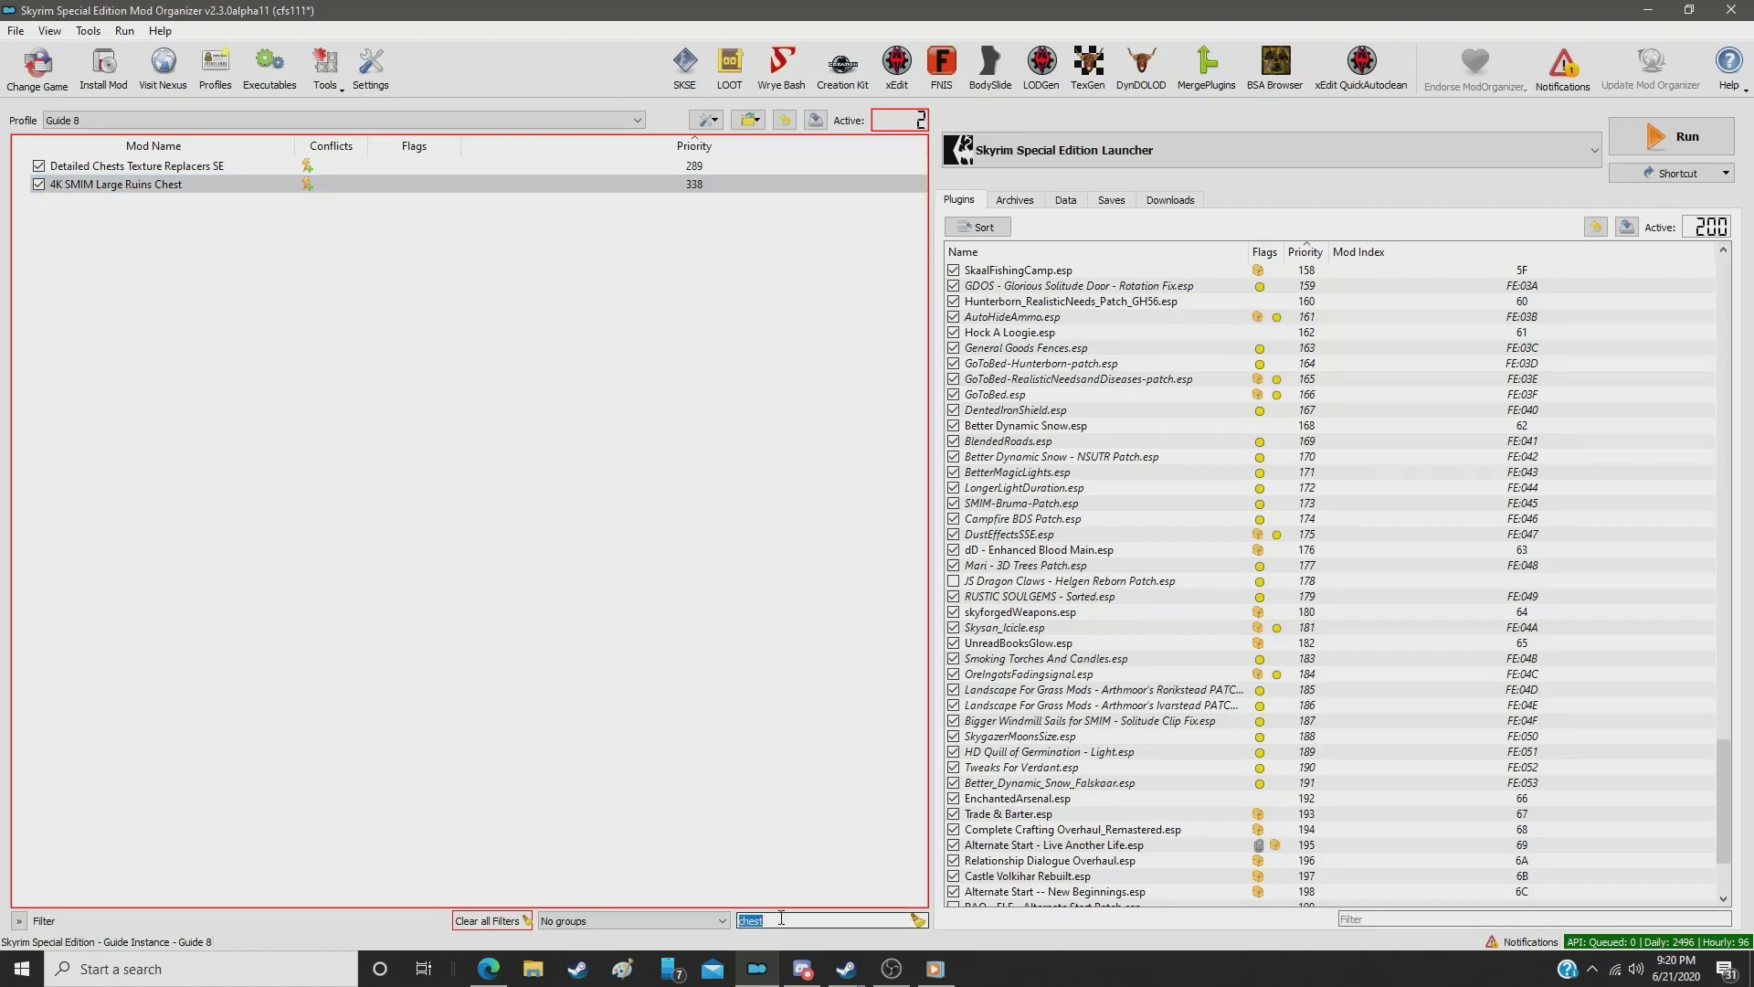
{"action": "type", "text": "tortu"}
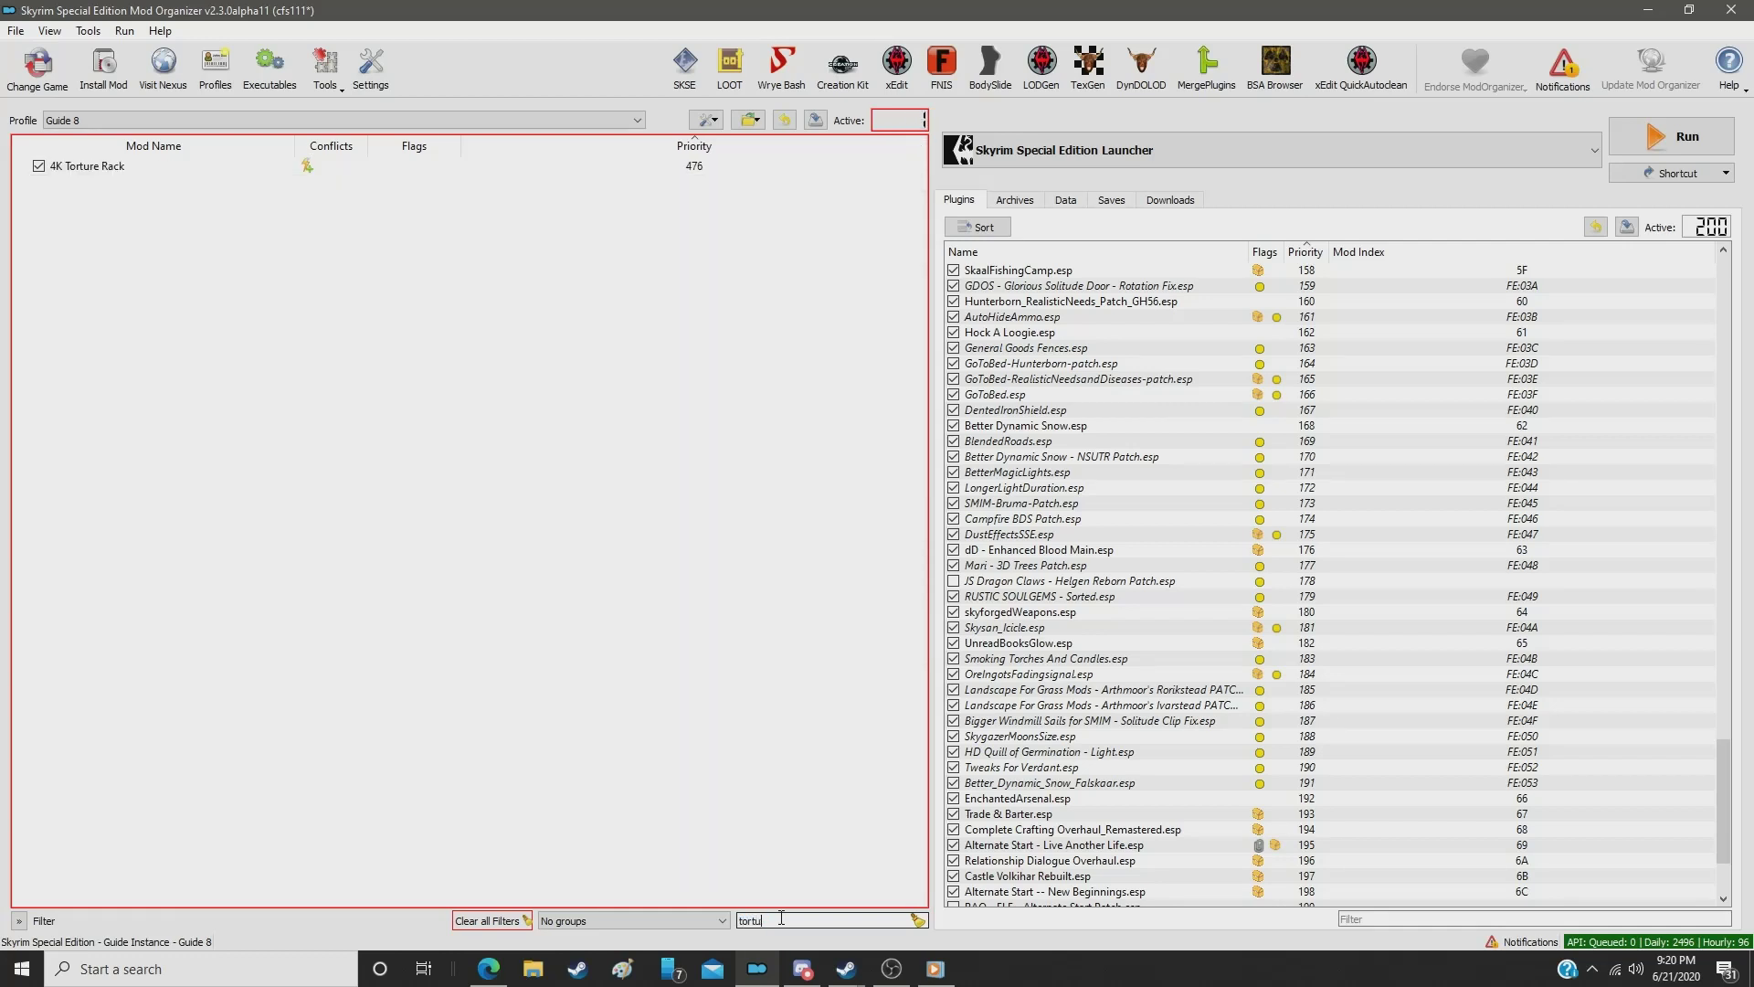
{"action": "type", "text": "r"}
{"action": "left_click", "coordinate": [693, 168]}
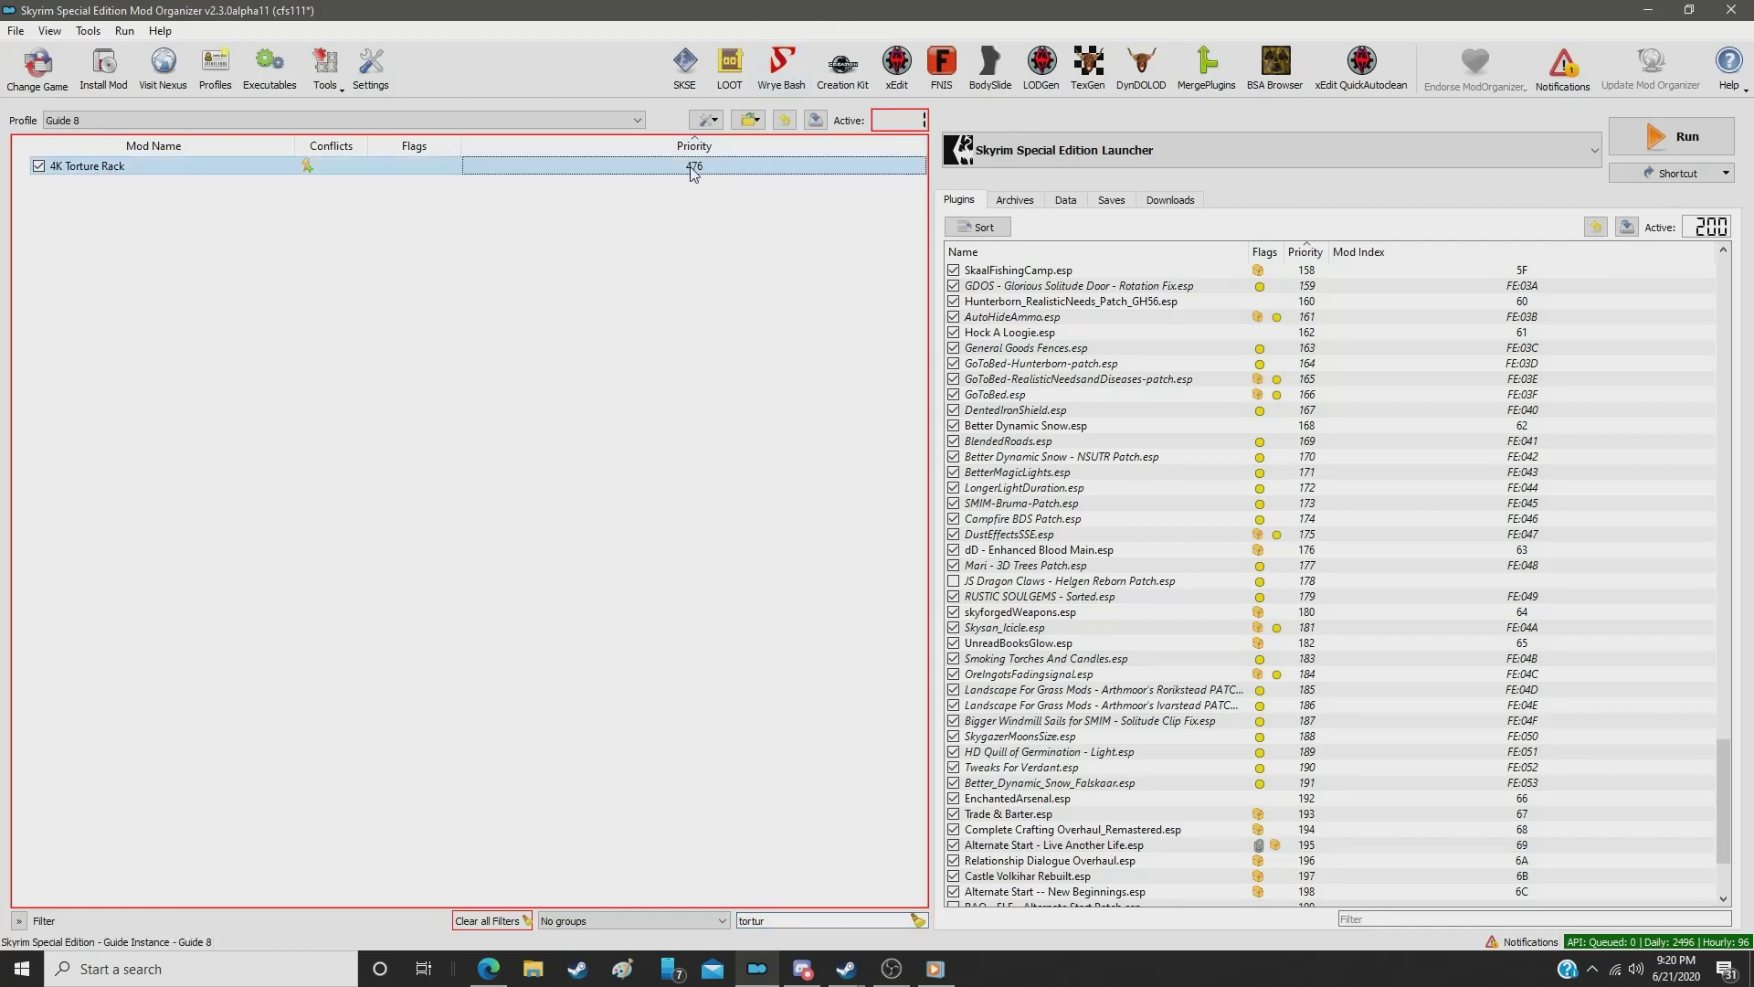
{"action": "double_click", "coordinate": [693, 169]}
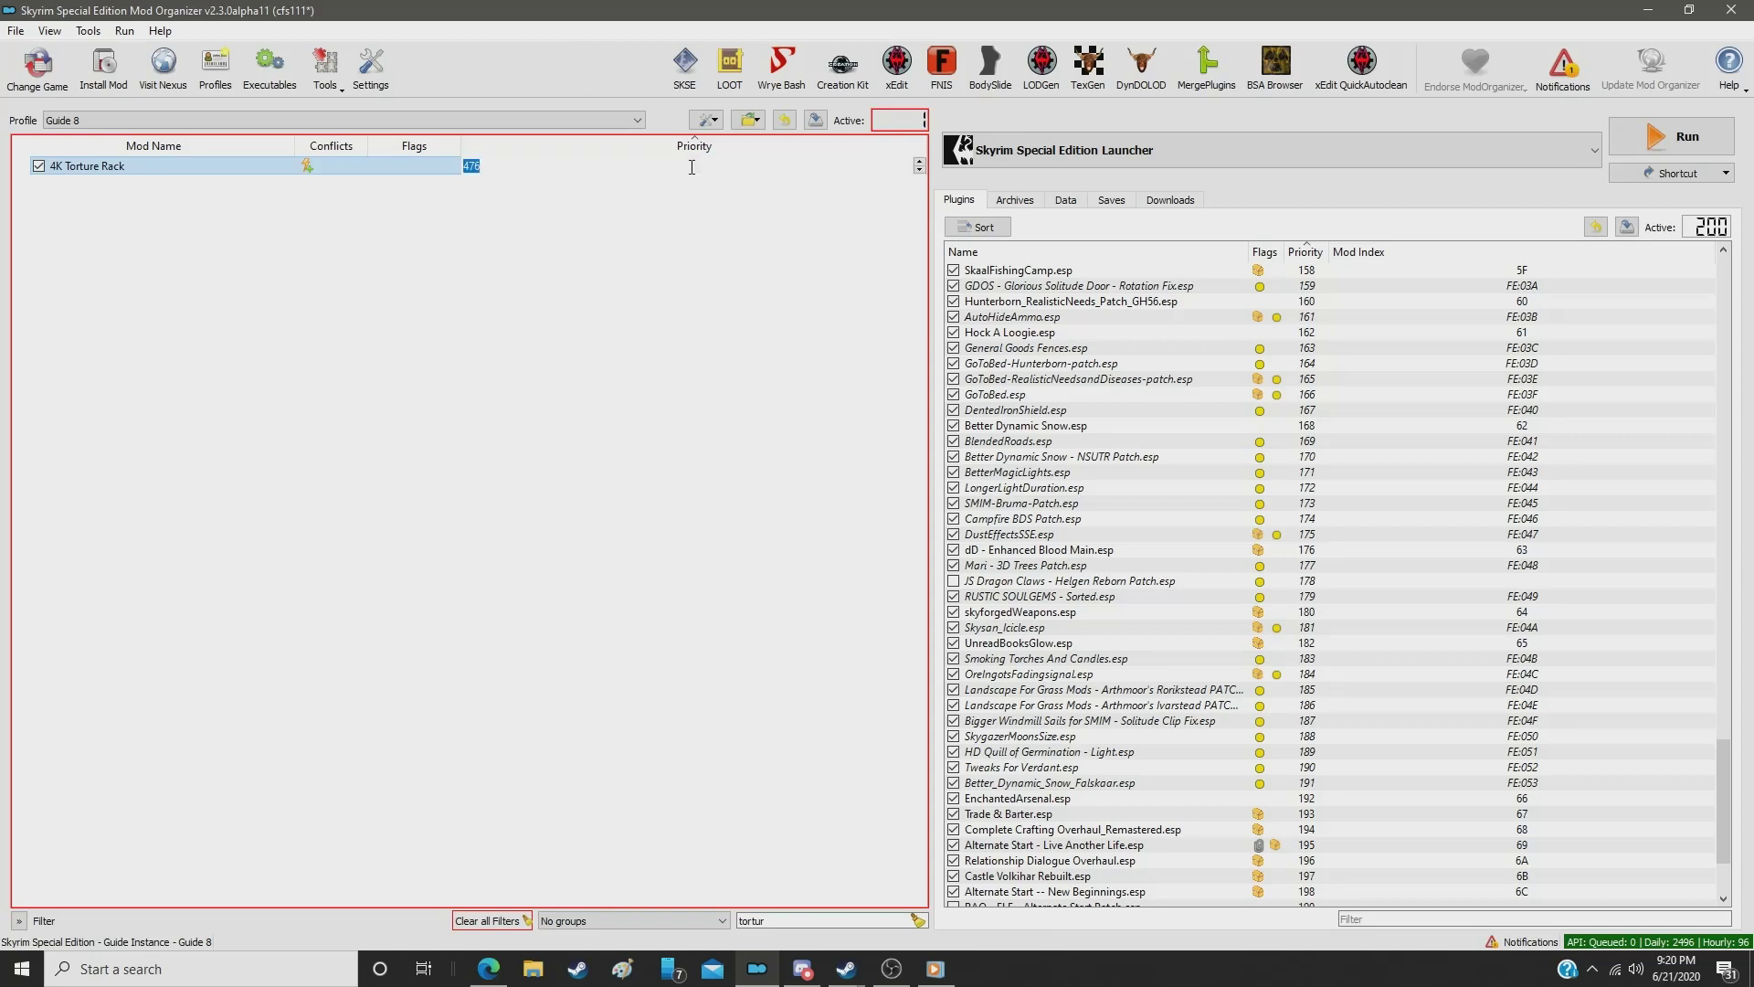
{"action": "type", "text": "339"}
{"action": "key", "text": "Return"}
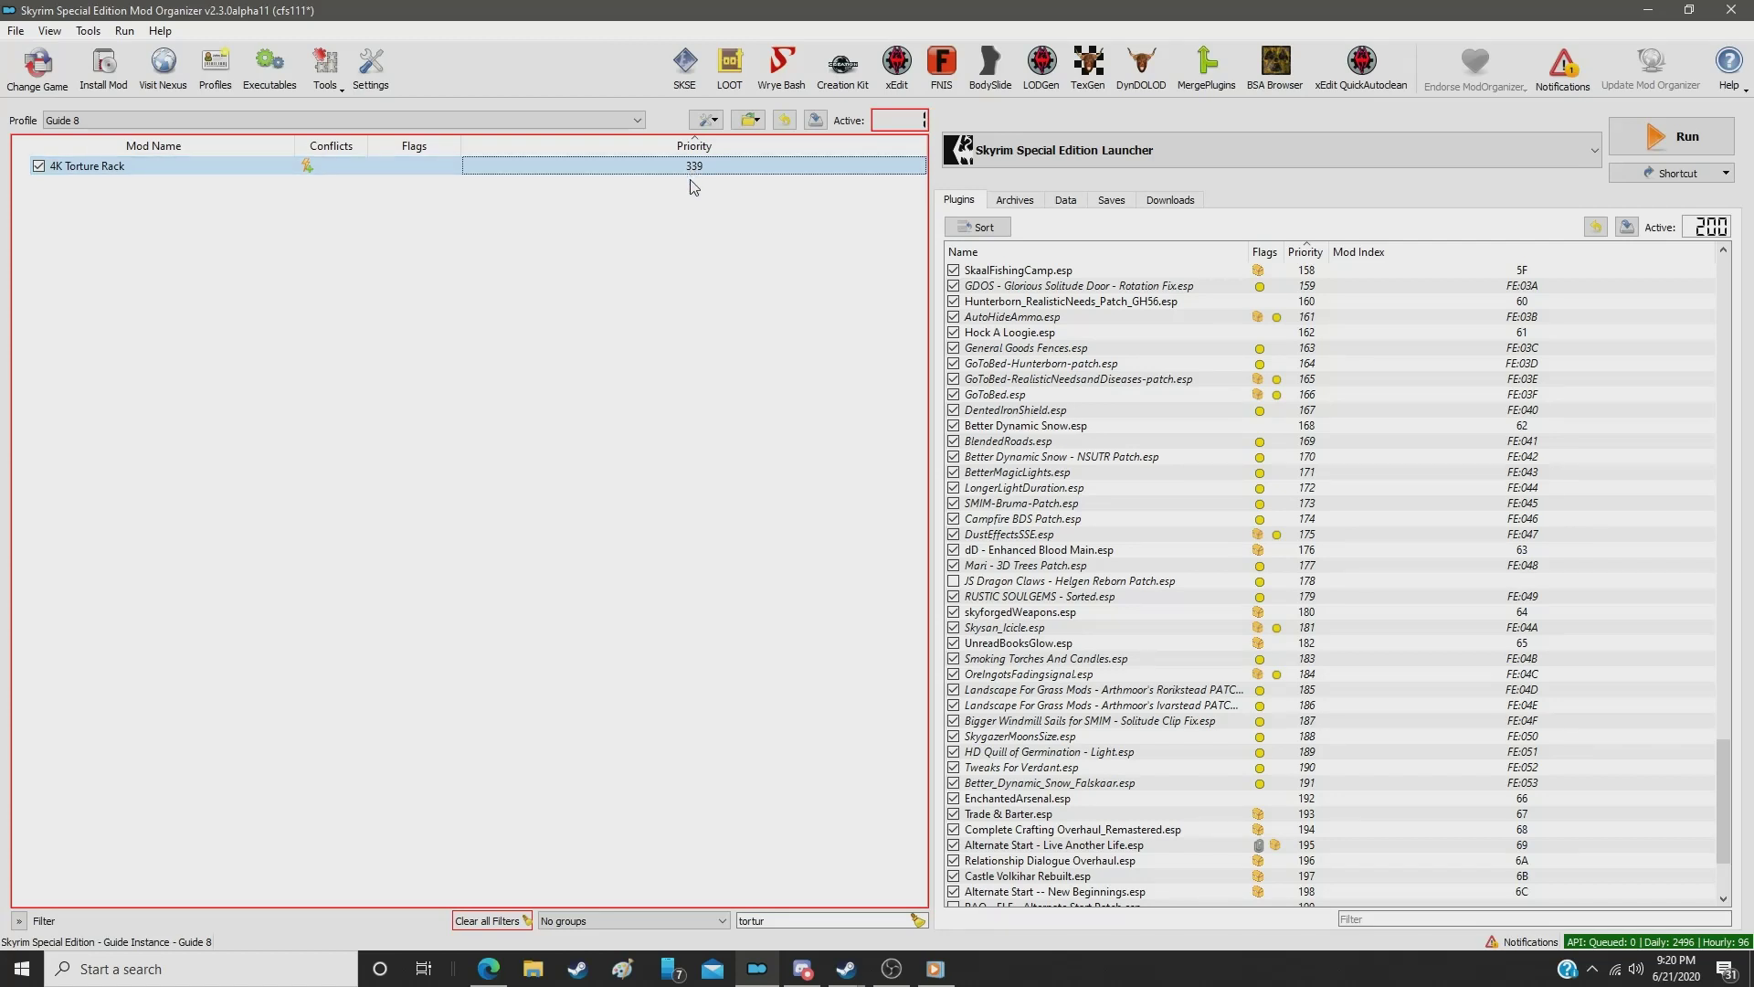
Step: Filter the mod list for "furni" and set the priority of Common furniture retexture to 340
{"action": "double_click", "coordinate": [773, 920]}
{"action": "type", "text": "furni"}
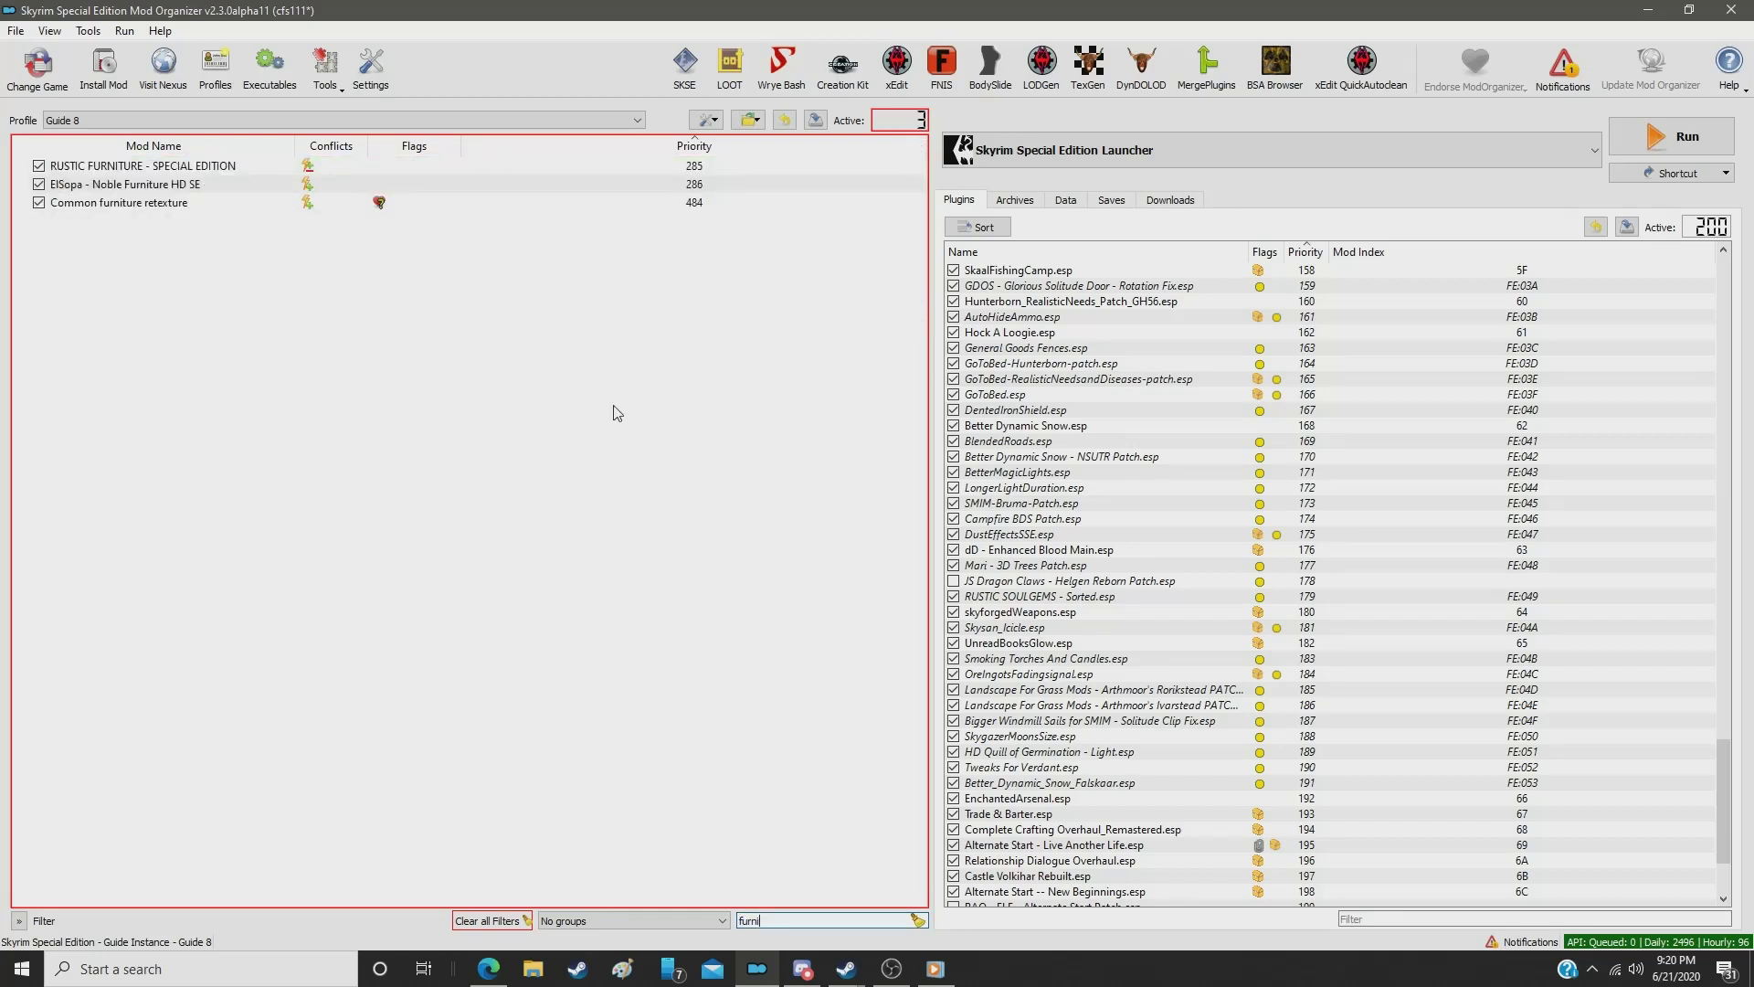
{"action": "left_click", "coordinate": [703, 205]}
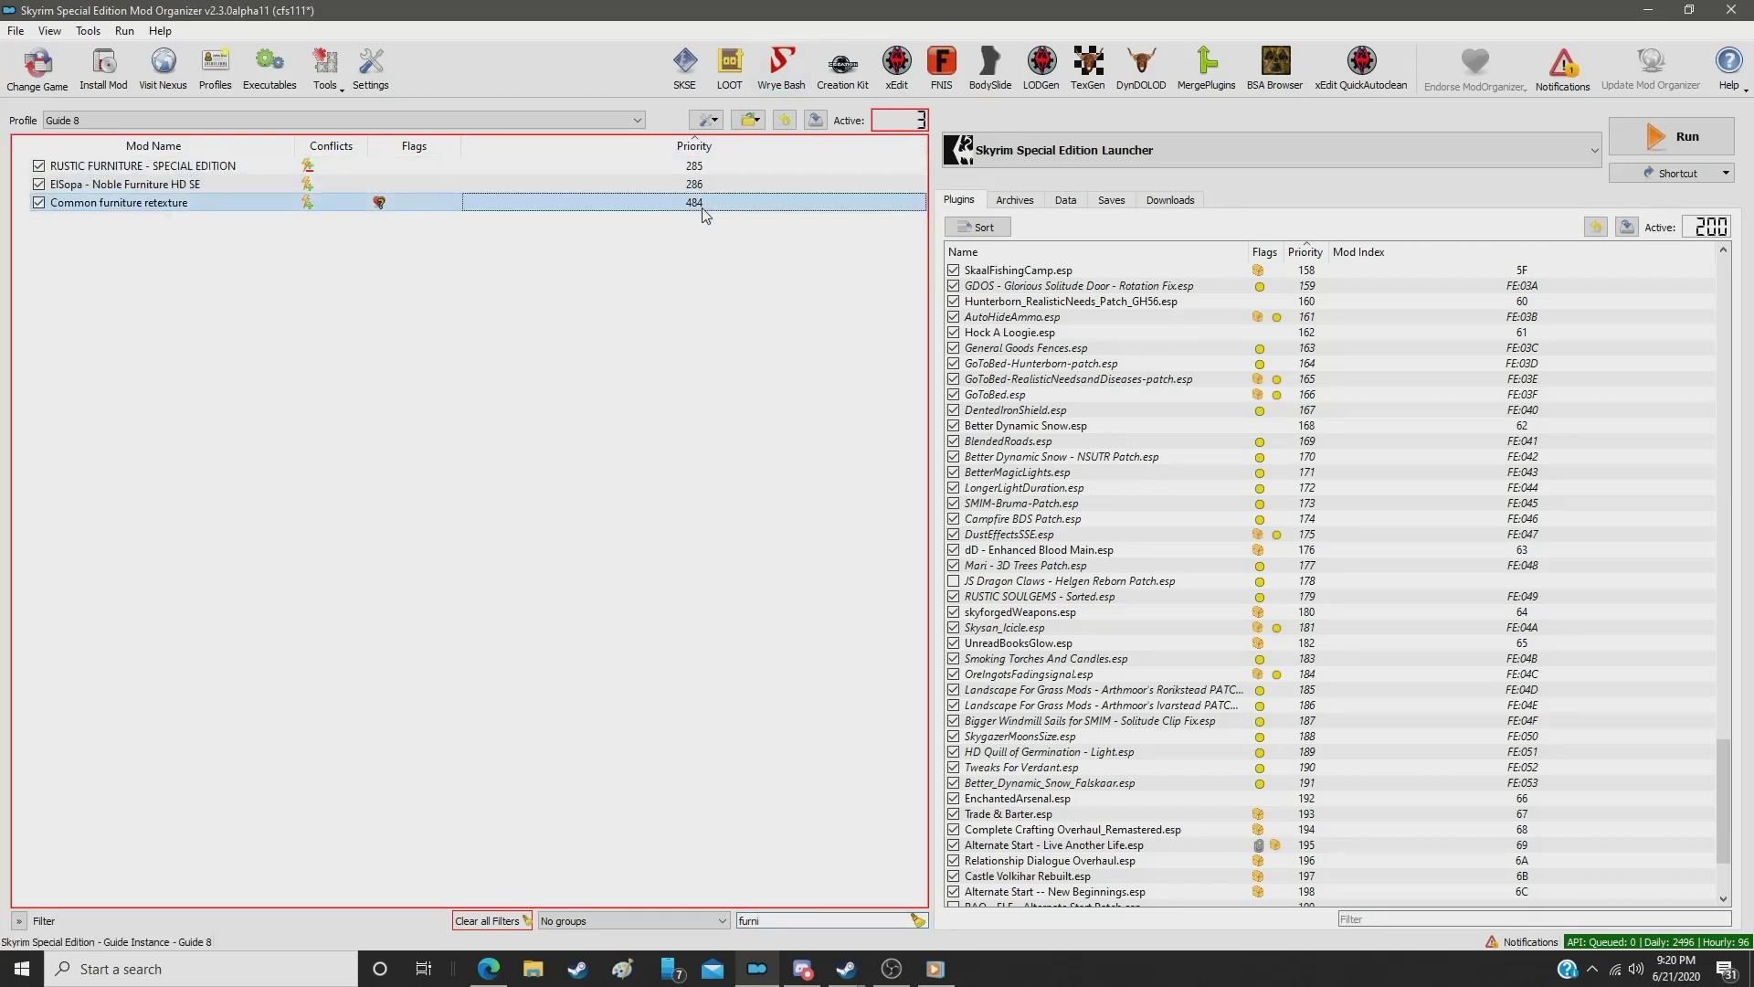
{"action": "double_click", "coordinate": [703, 208]}
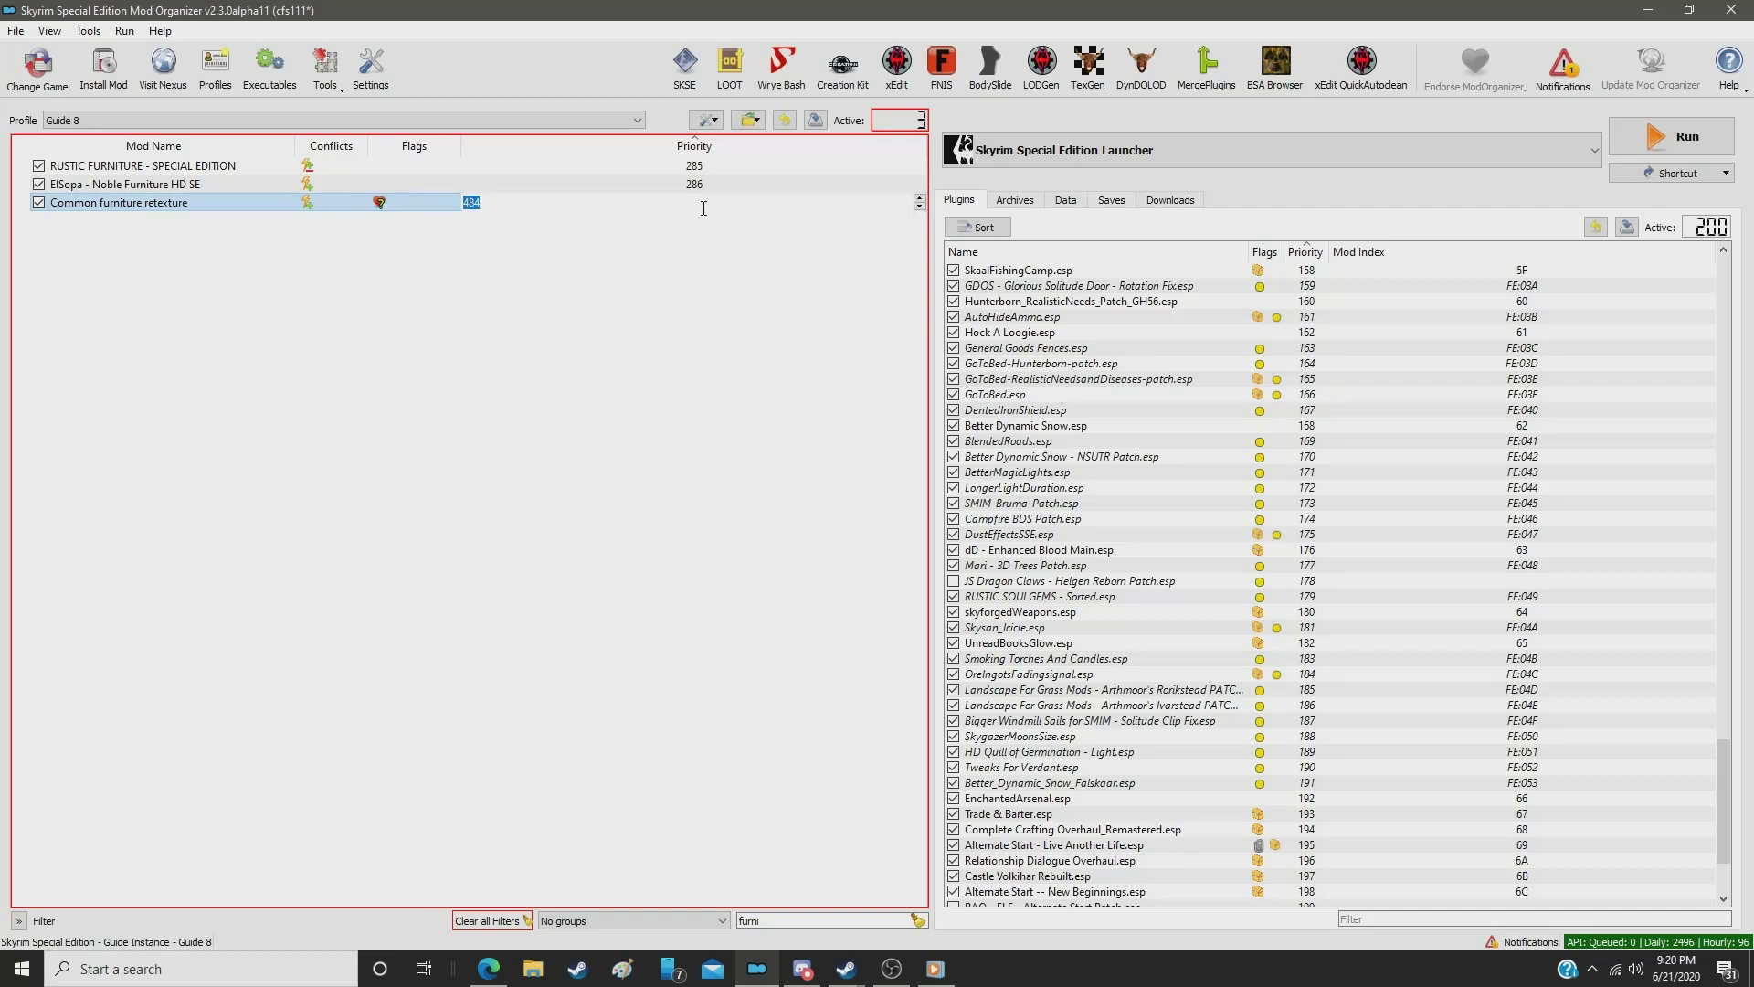
{"action": "type", "text": "340"}
{"action": "key", "text": "Return"}
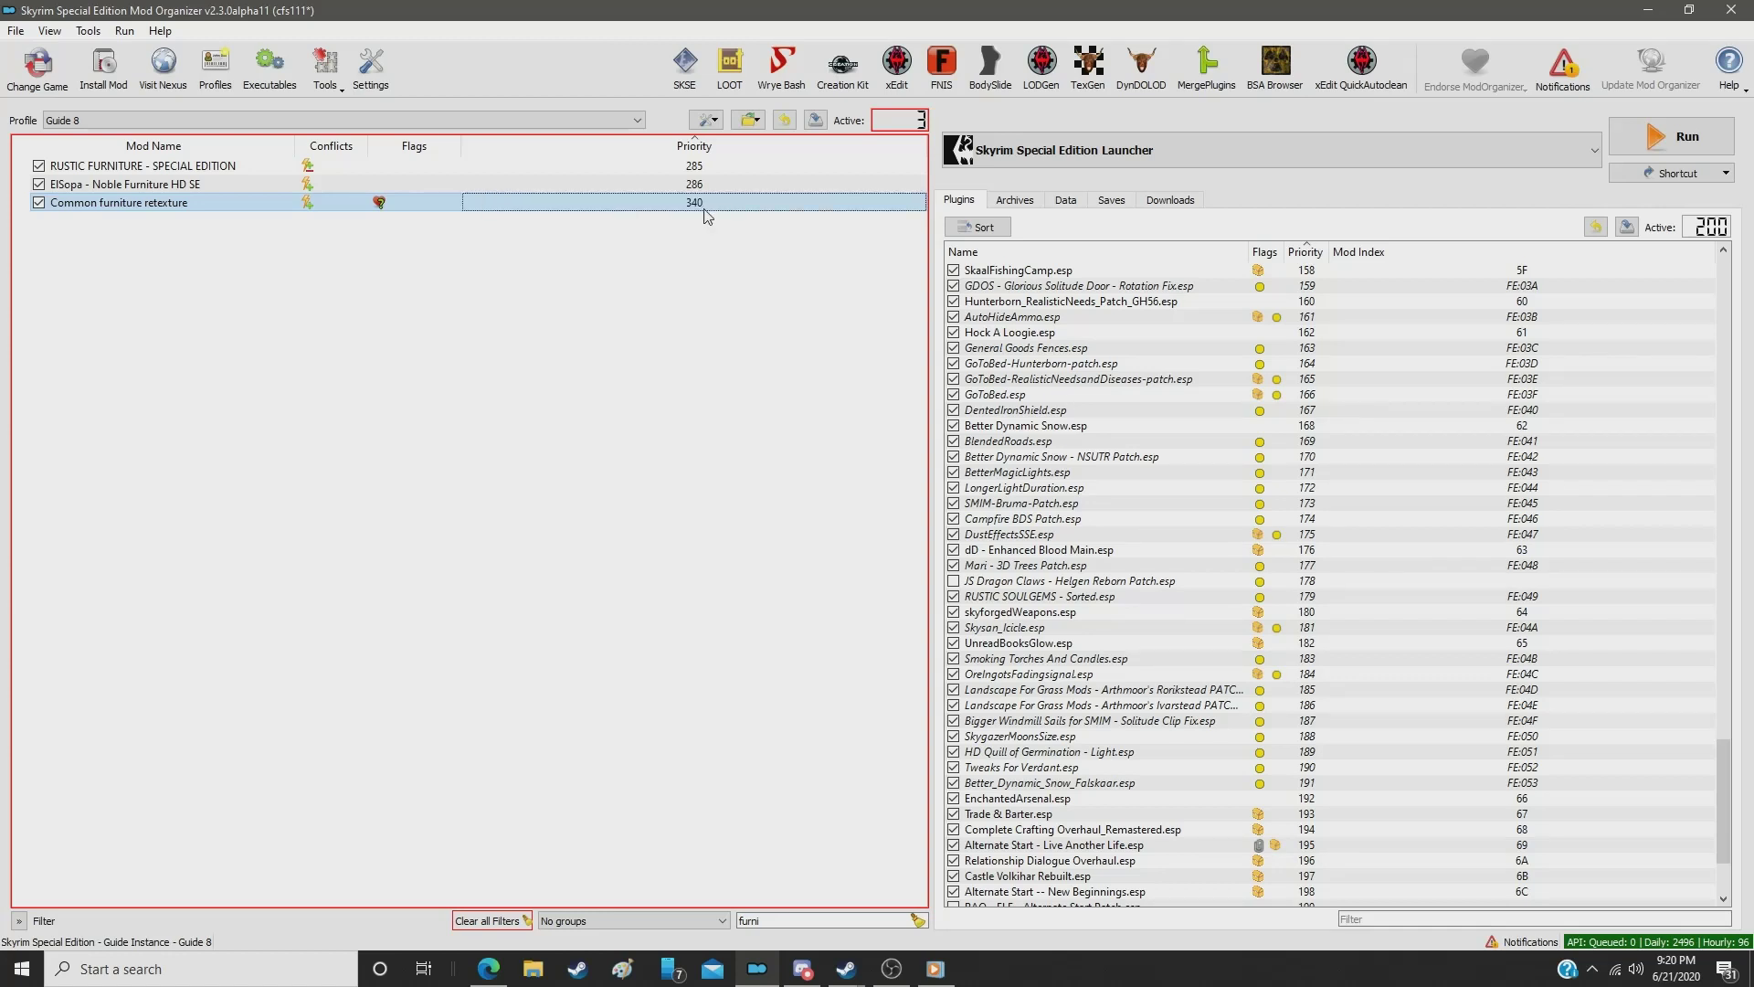
Step: Filter the mod list for "anima" and set the priority of RUSTIC ANIMATED POTIONS and POISONS to 342, directly after the Food - Ingredients separator
{"action": "double_click", "coordinate": [789, 921]}
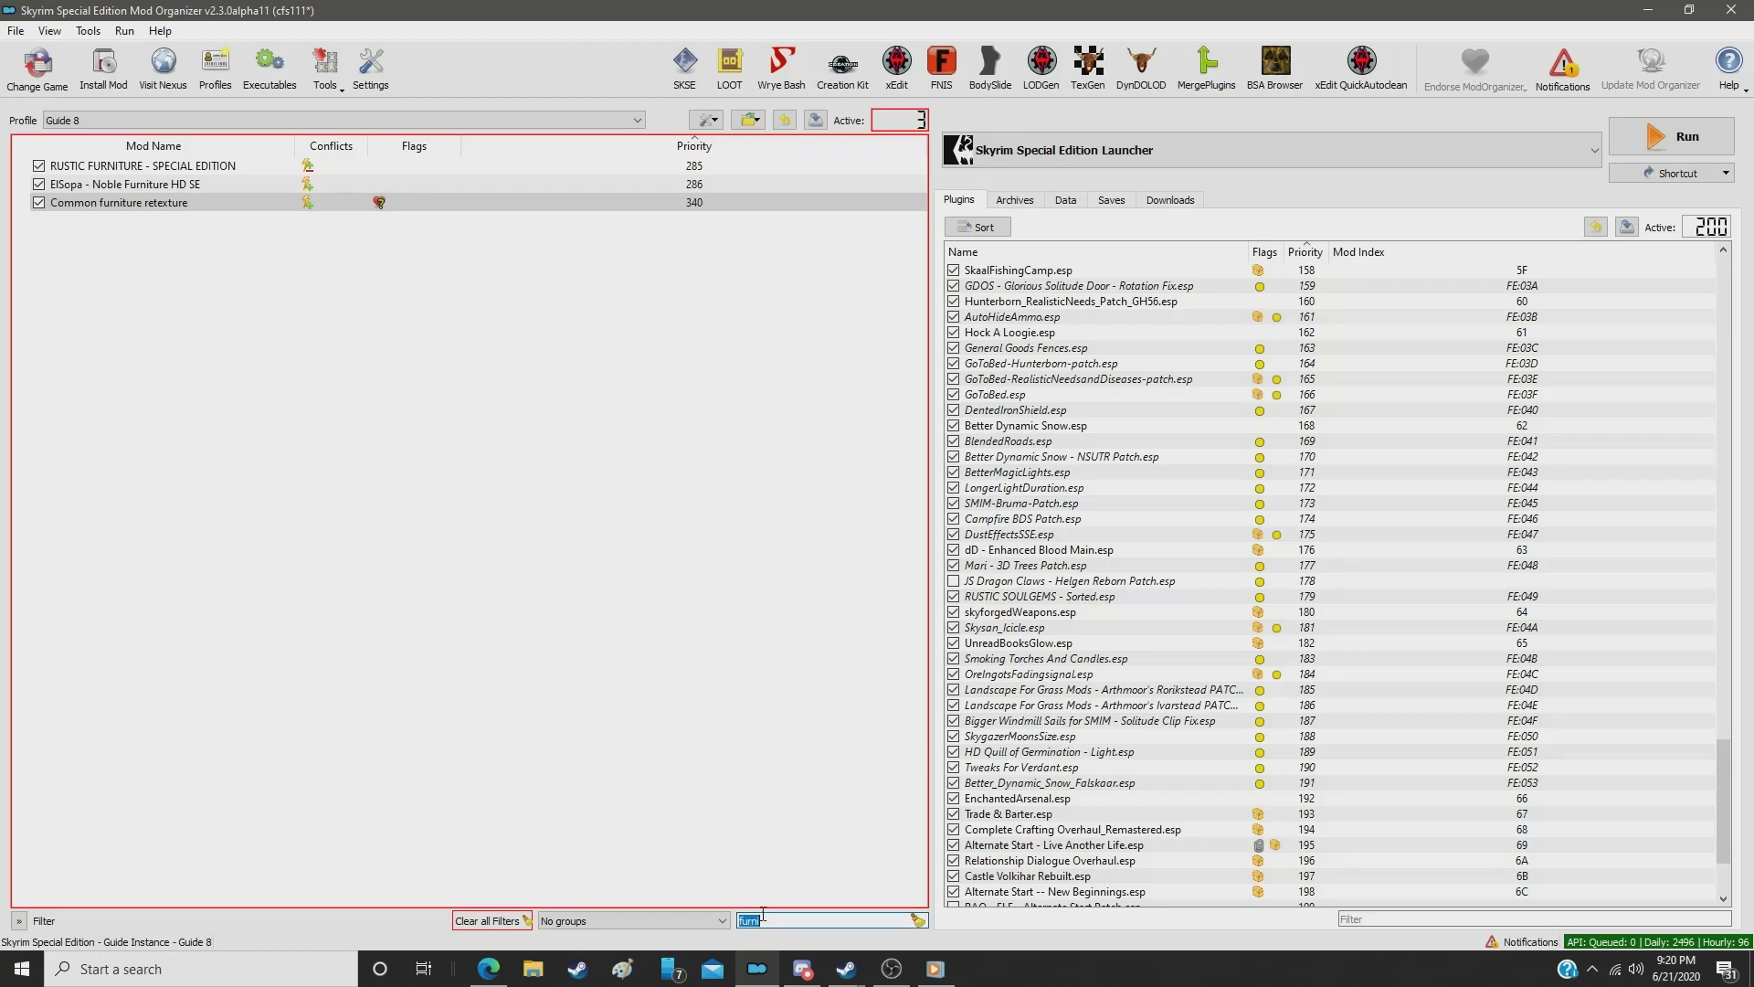
{"action": "left_click", "coordinate": [917, 921]}
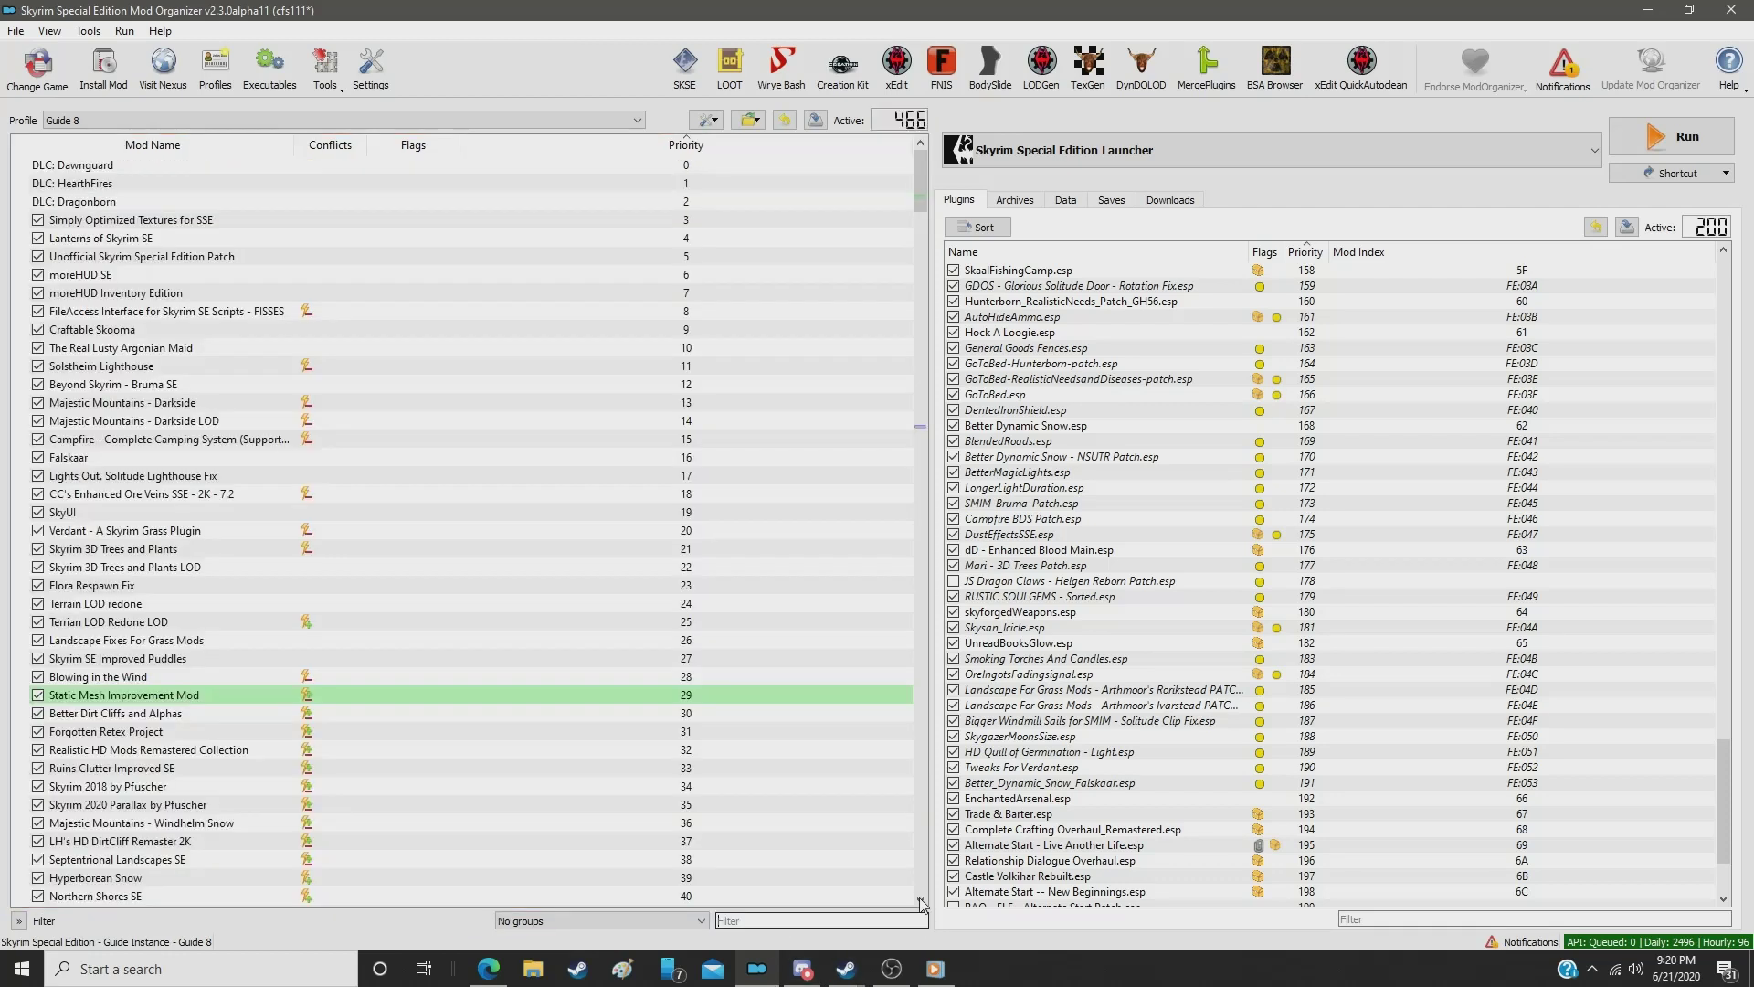
{"action": "left_click_drag", "start_coordinate": [923, 160], "coordinate": [922, 658]}
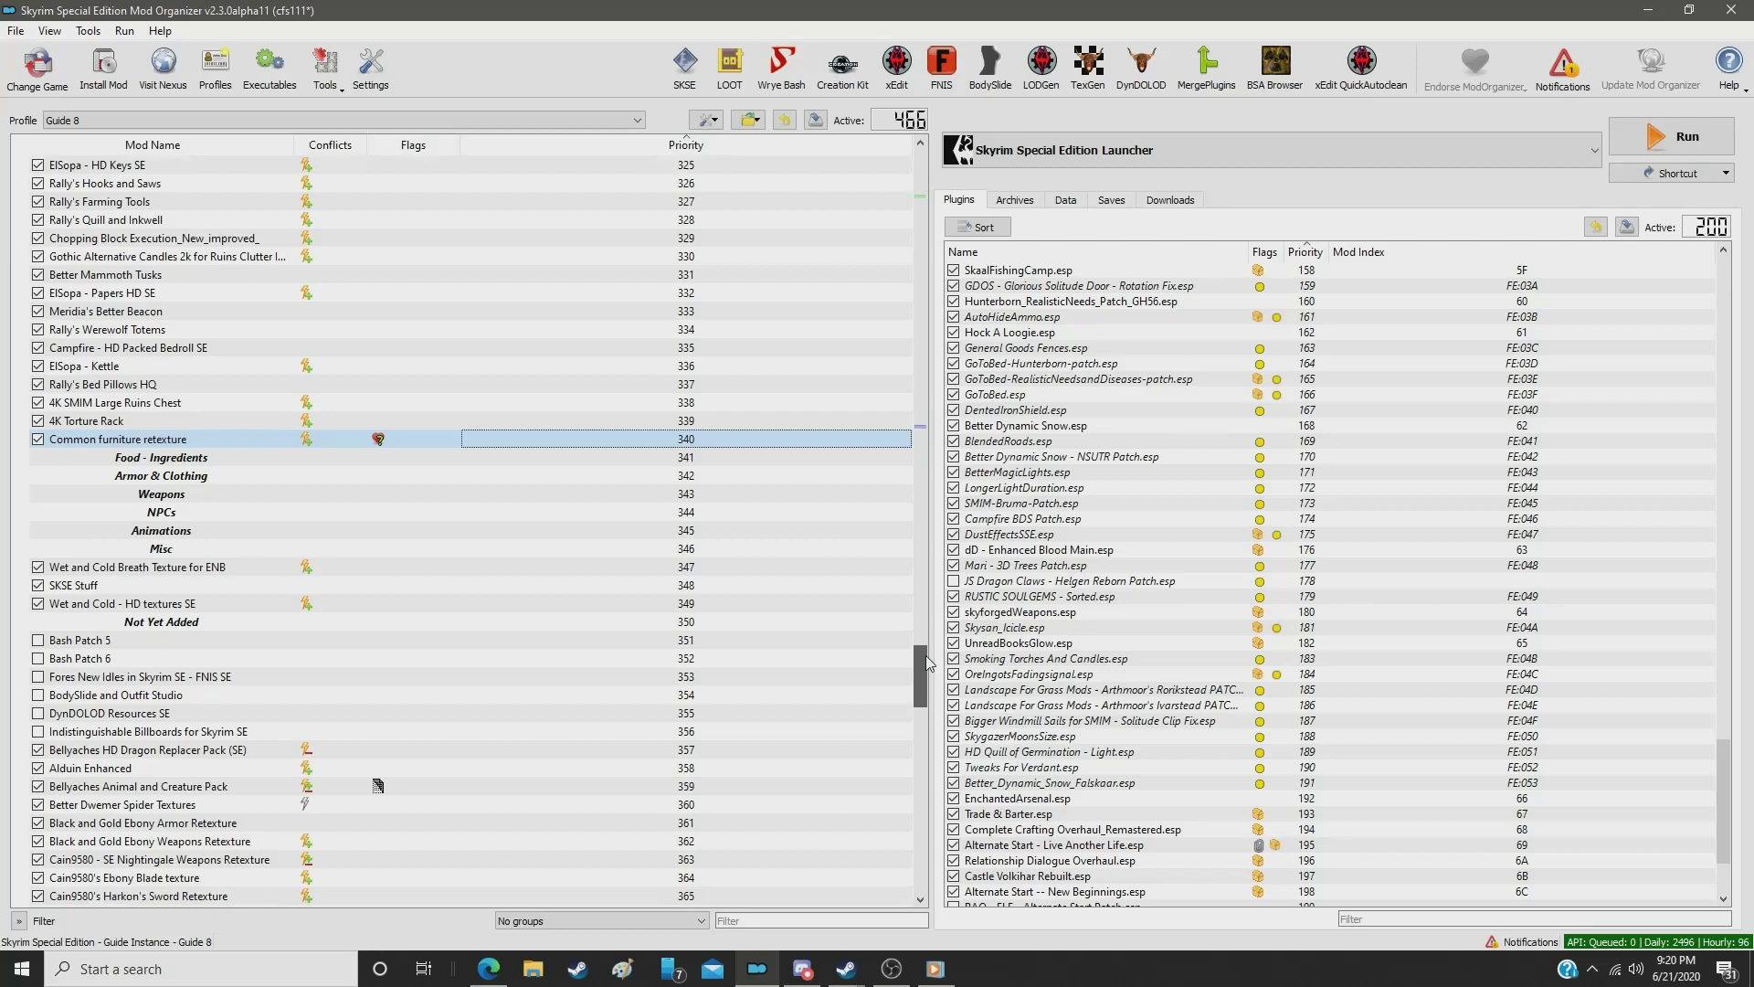
{"action": "left_click", "coordinate": [578, 460]}
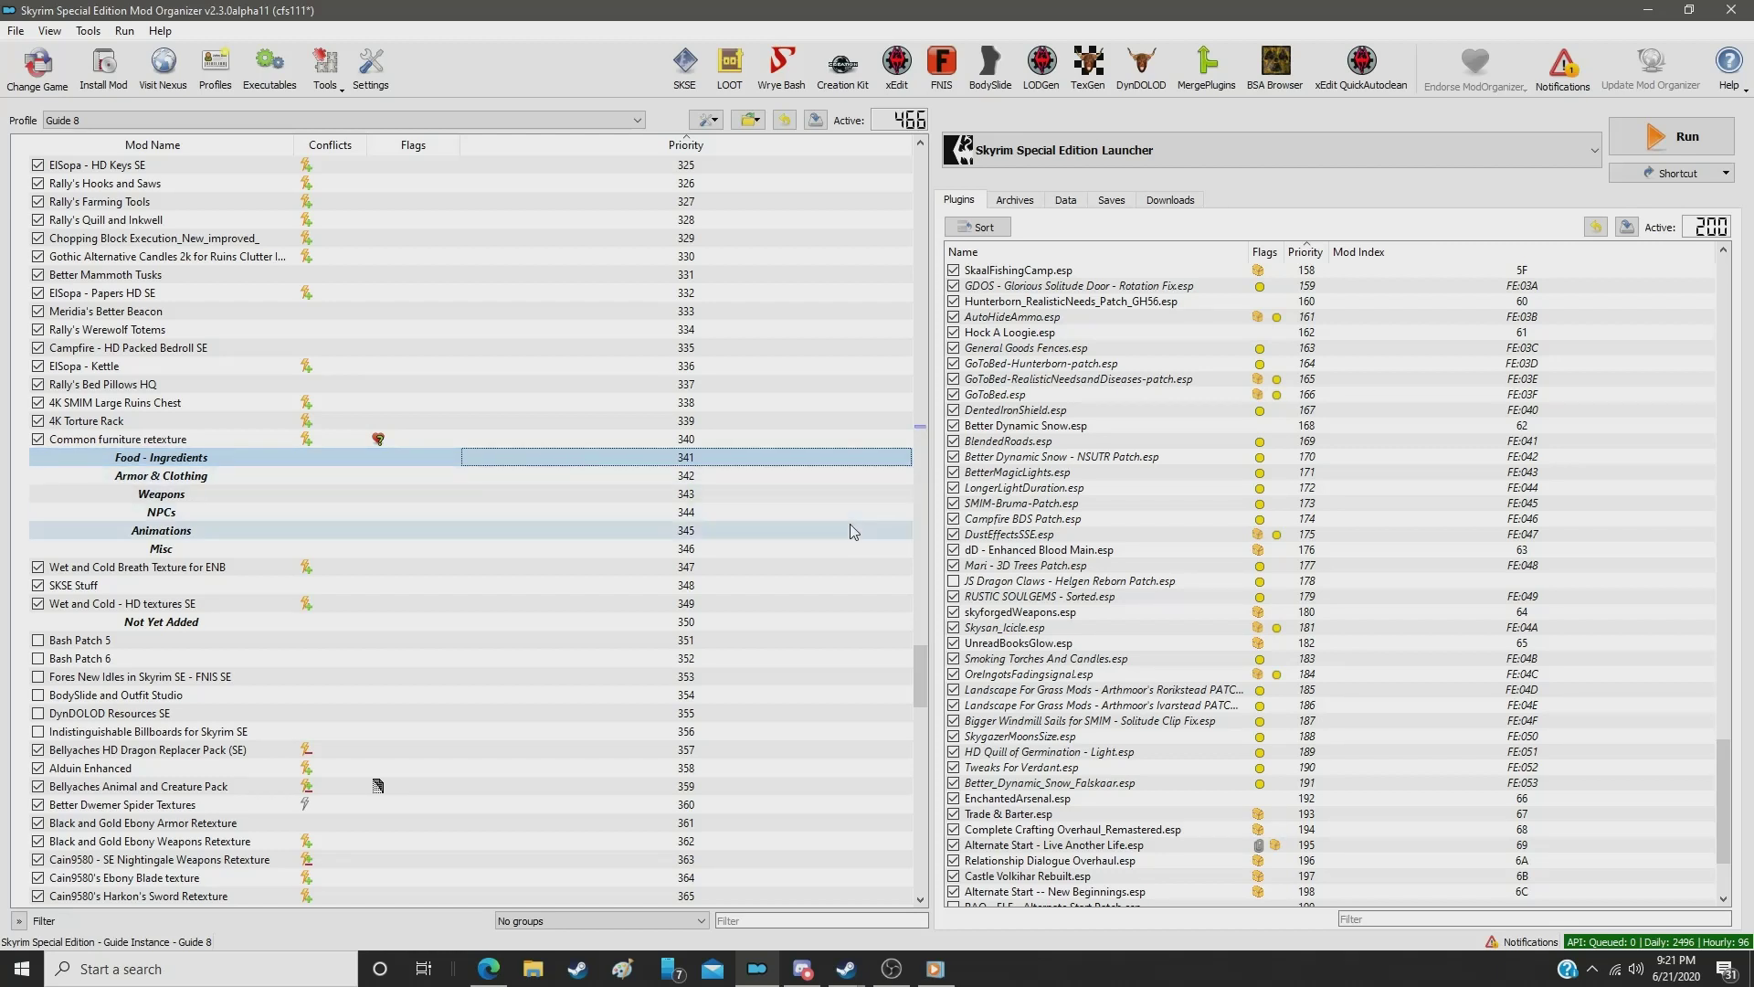
{"action": "left_click", "coordinate": [759, 920]}
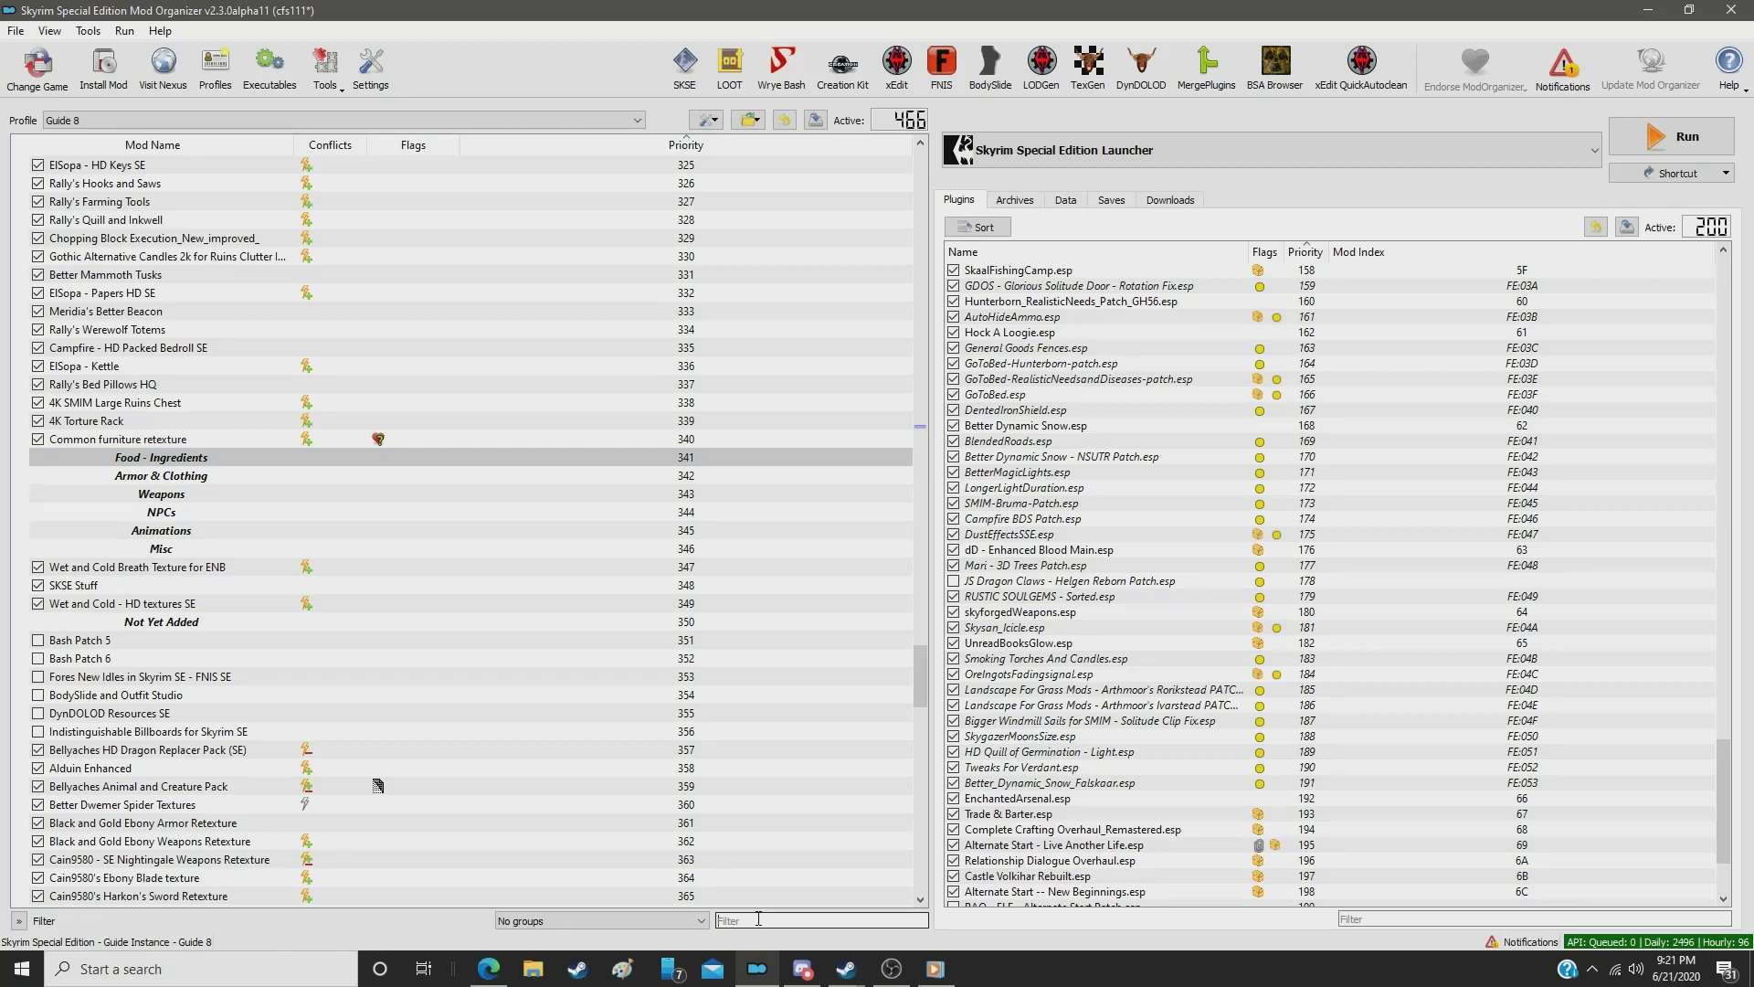
{"action": "type", "text": "anima"}
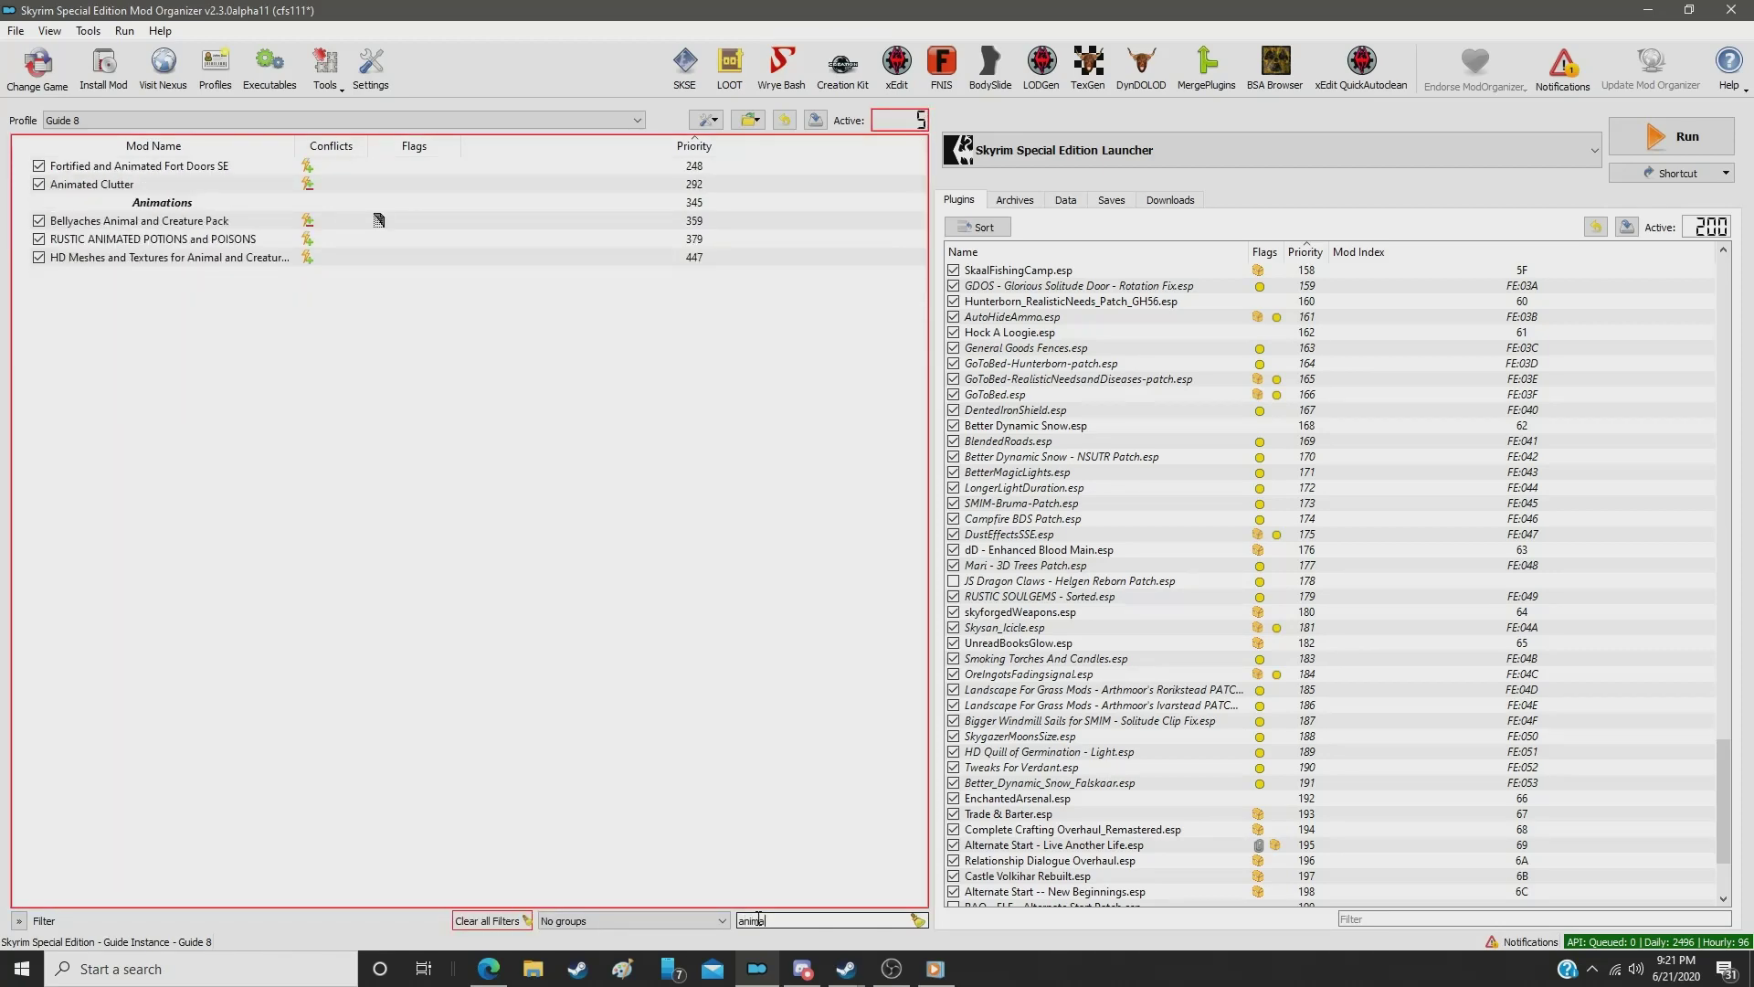
{"action": "left_click", "coordinate": [687, 242]}
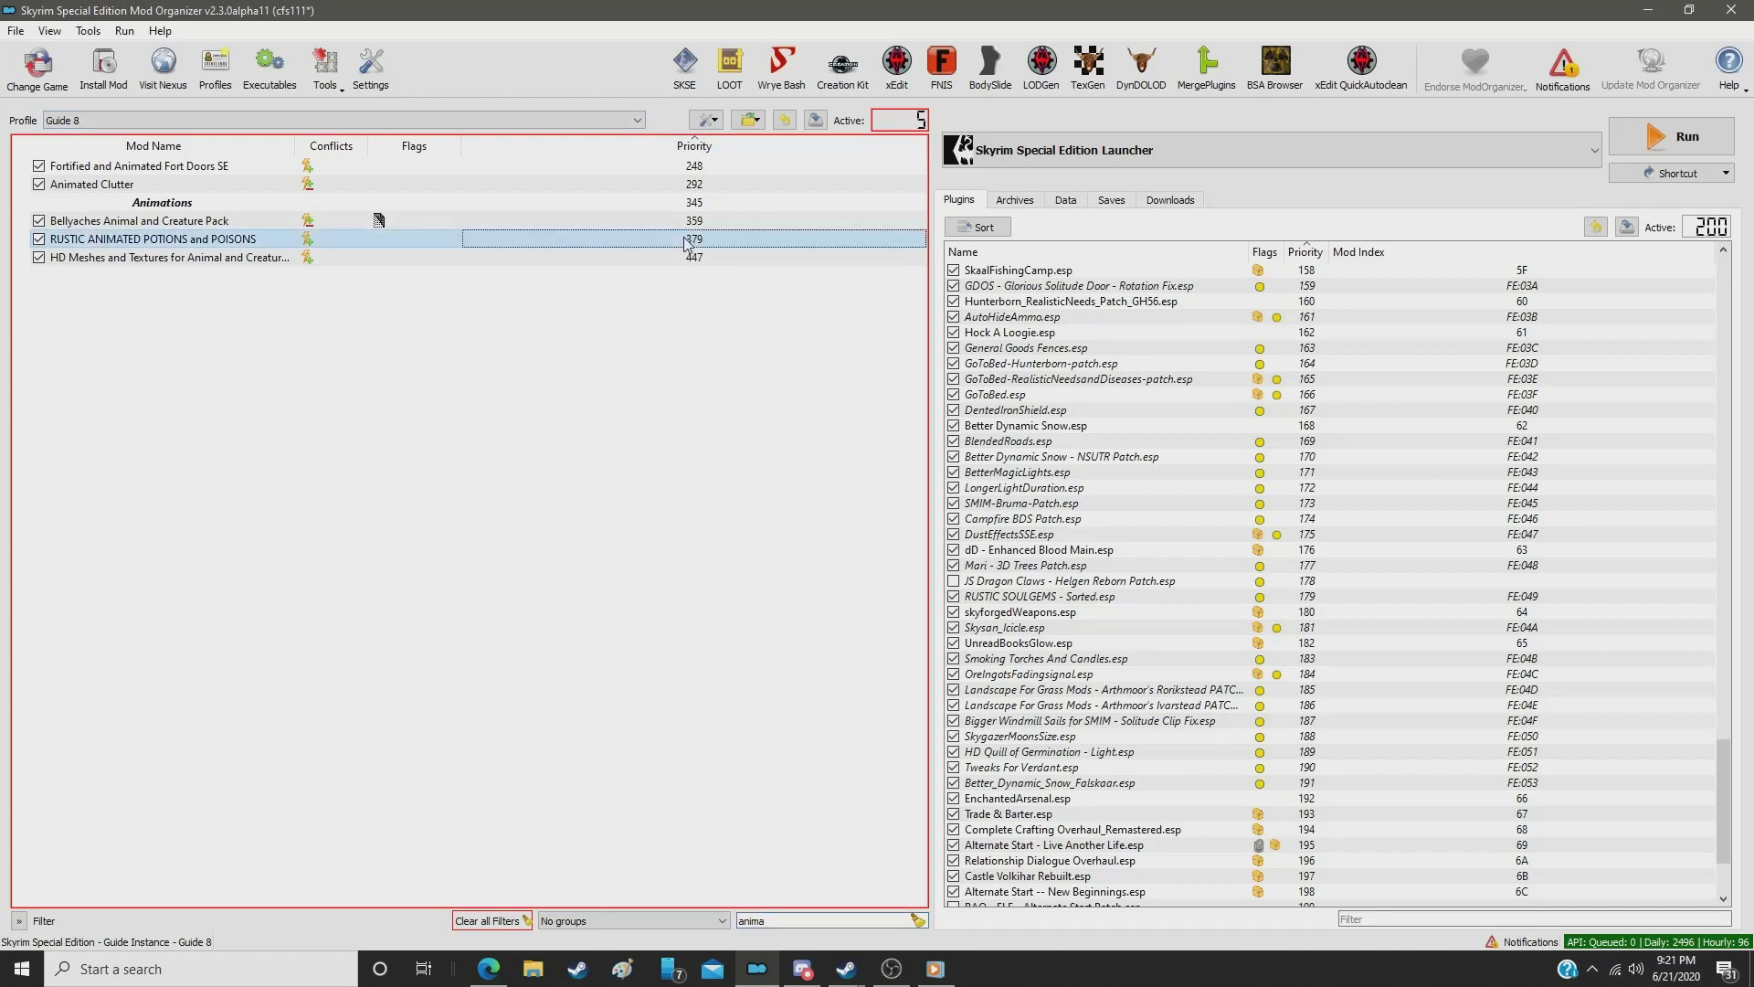
{"action": "double_click", "coordinate": [687, 241]}
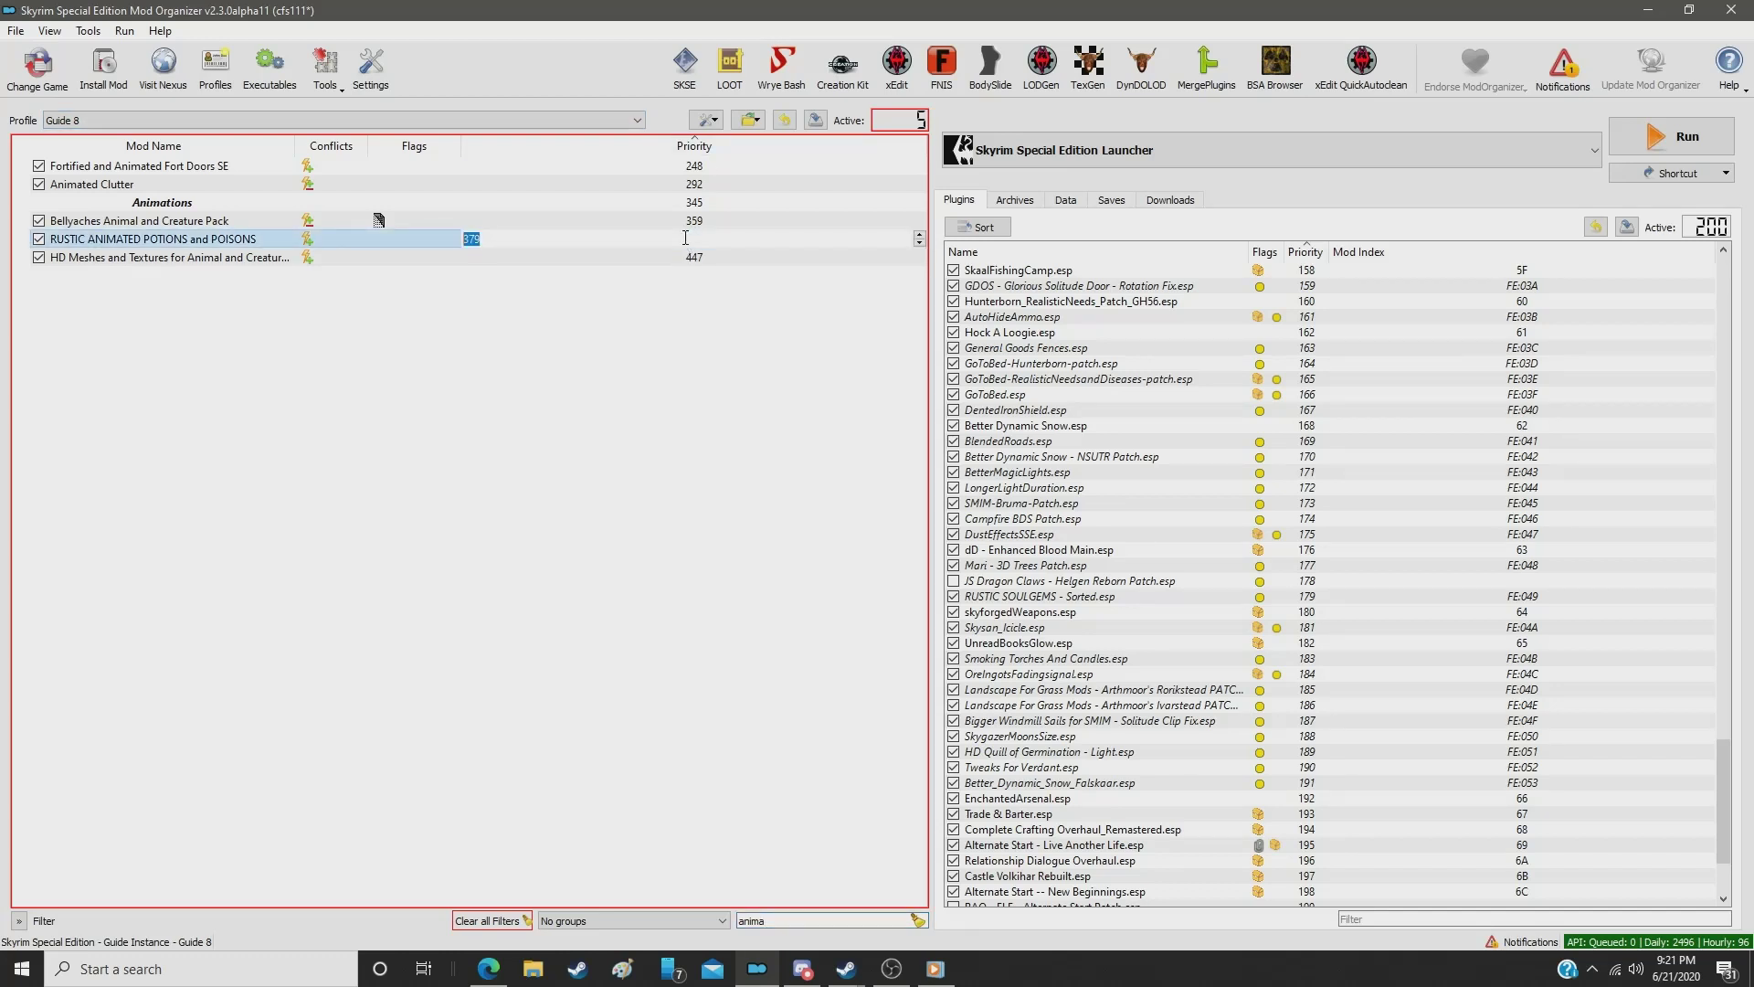
{"action": "type", "text": "342"}
{"action": "key", "text": "Return"}
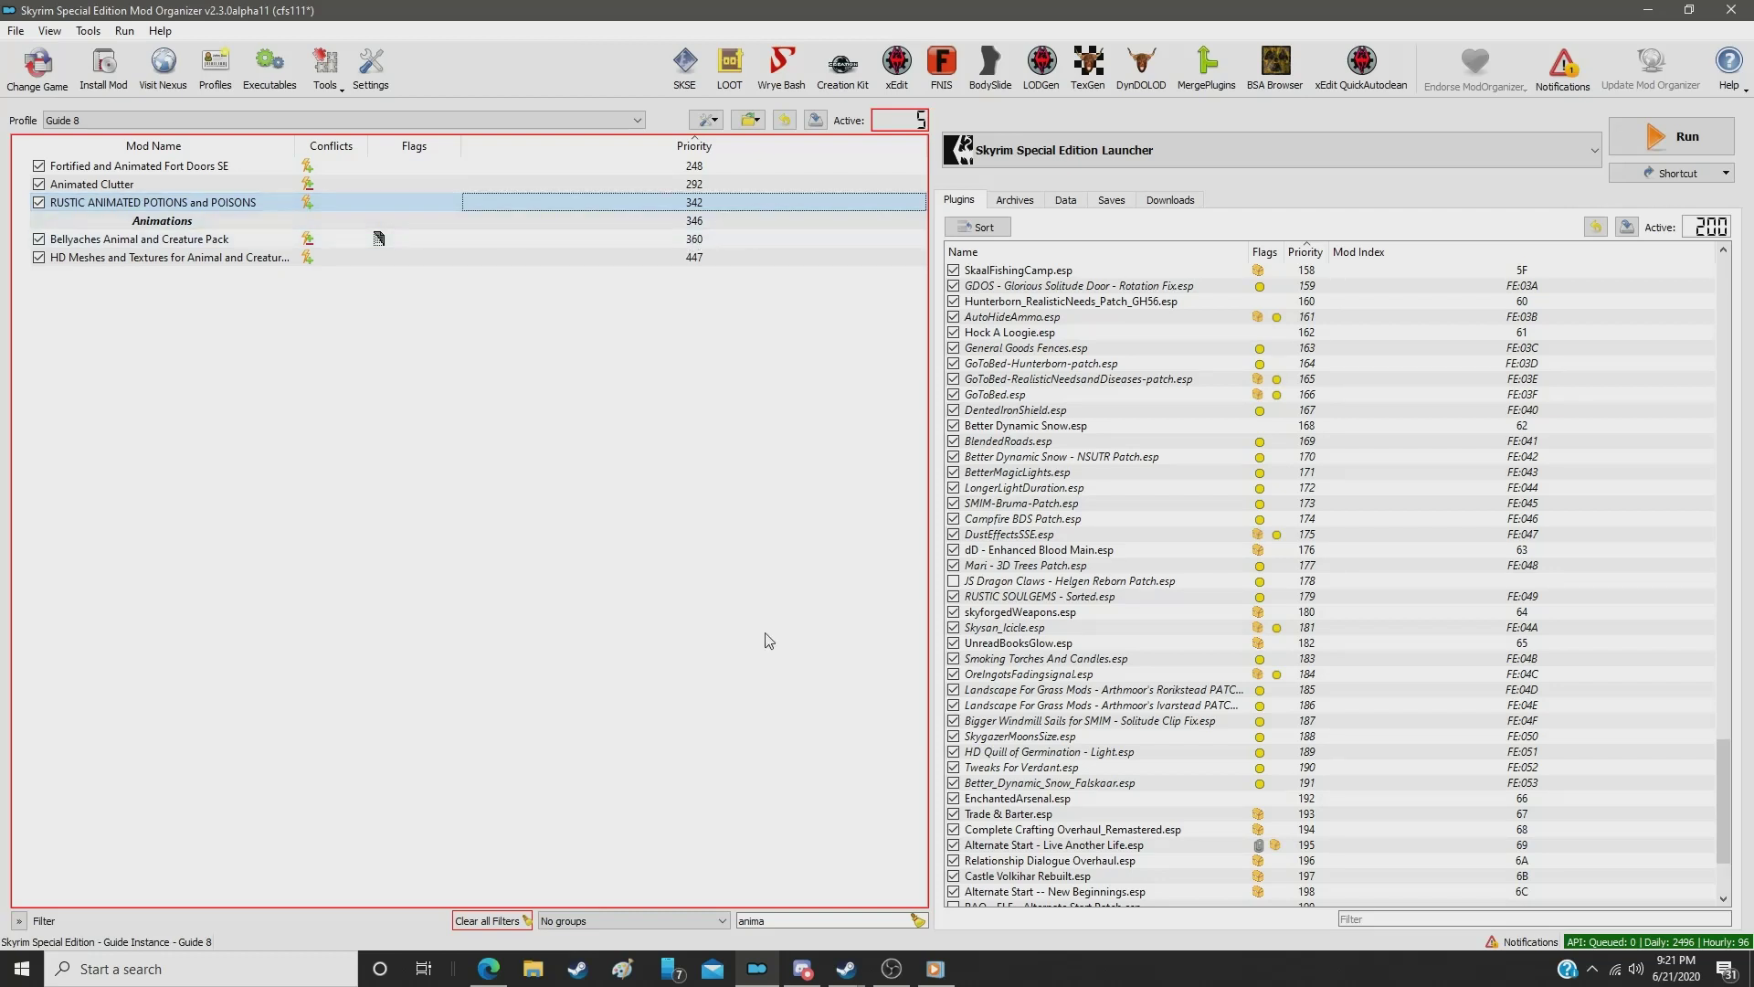
Step: Filter the mod list for "plant" and set the priority of Cathedral - Plants to 343
{"action": "left_click", "coordinate": [793, 918]}
{"action": "double_click", "coordinate": [793, 918]}
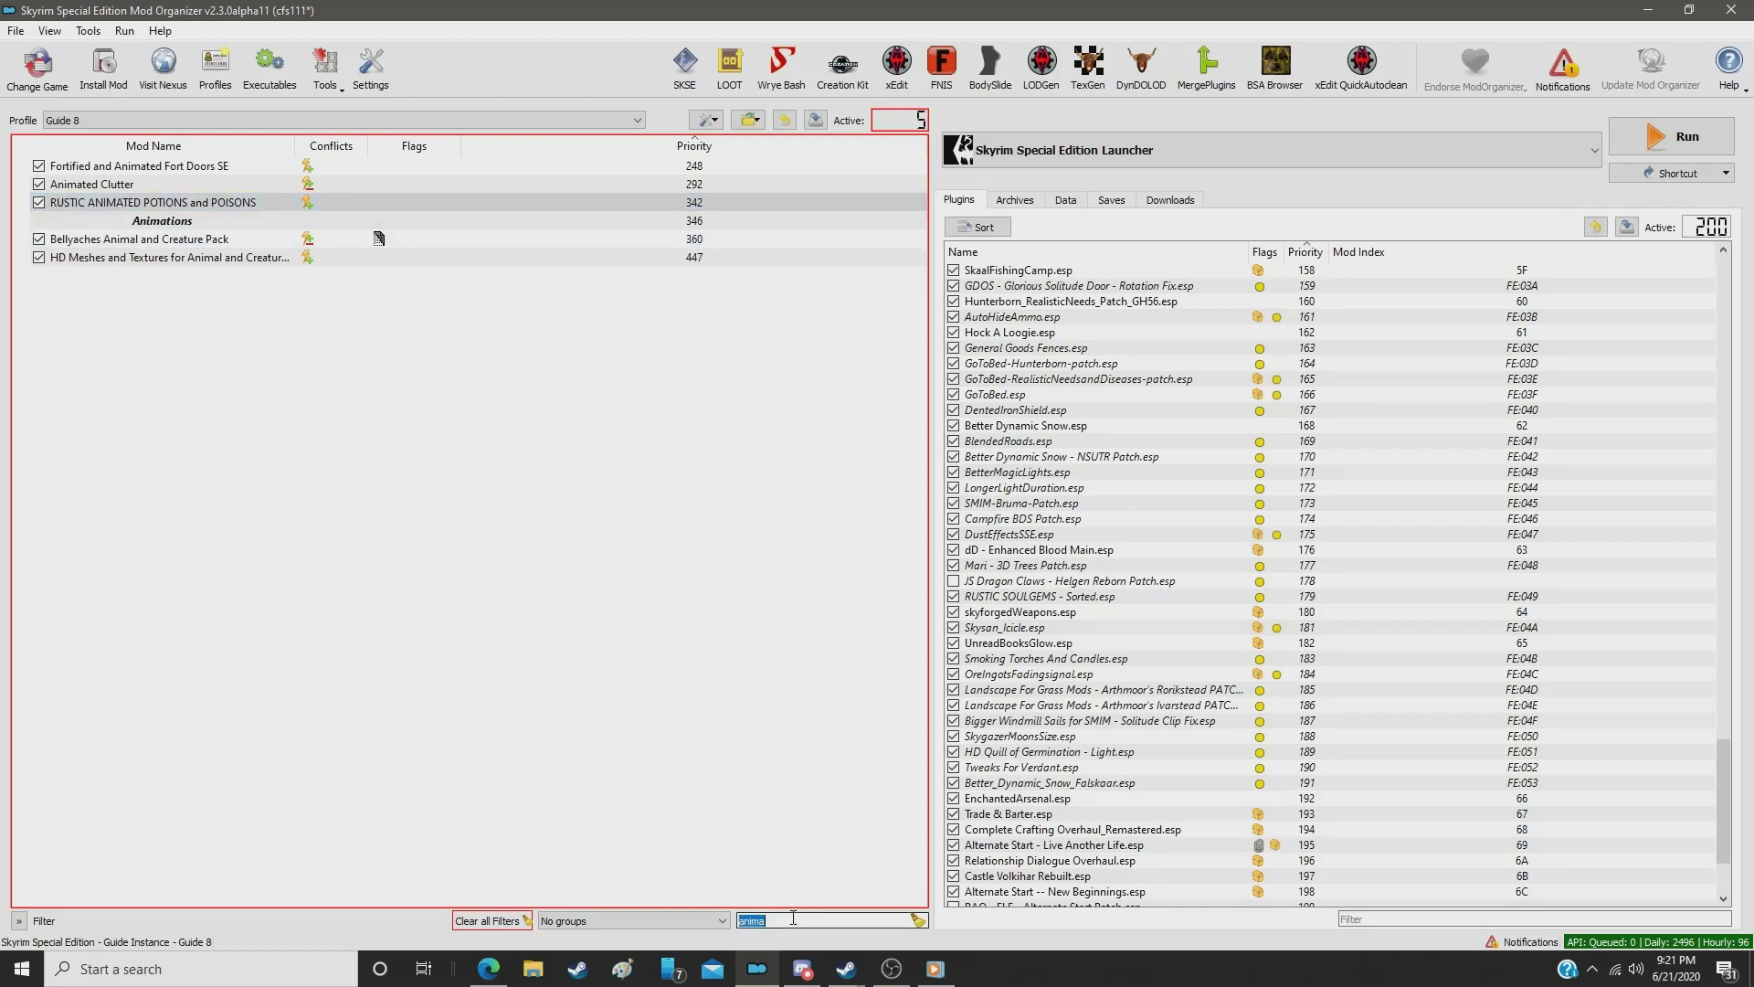
{"action": "type", "text": "plant"}
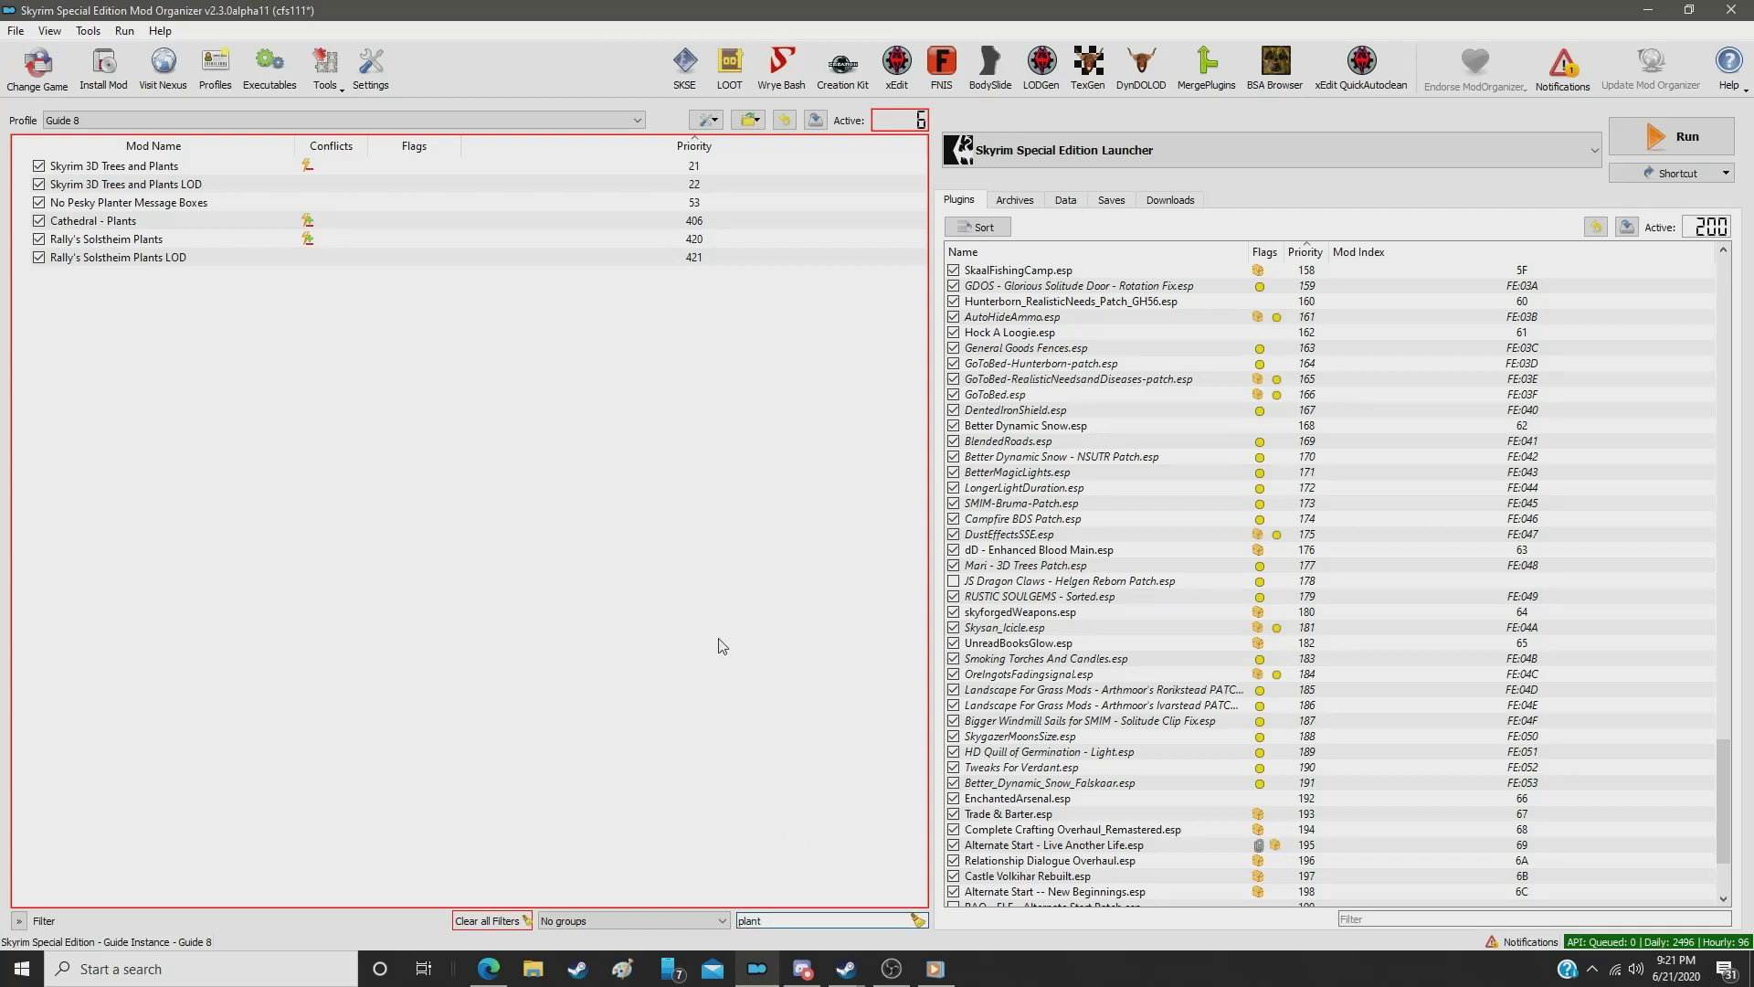
{"action": "left_click", "coordinate": [667, 220]}
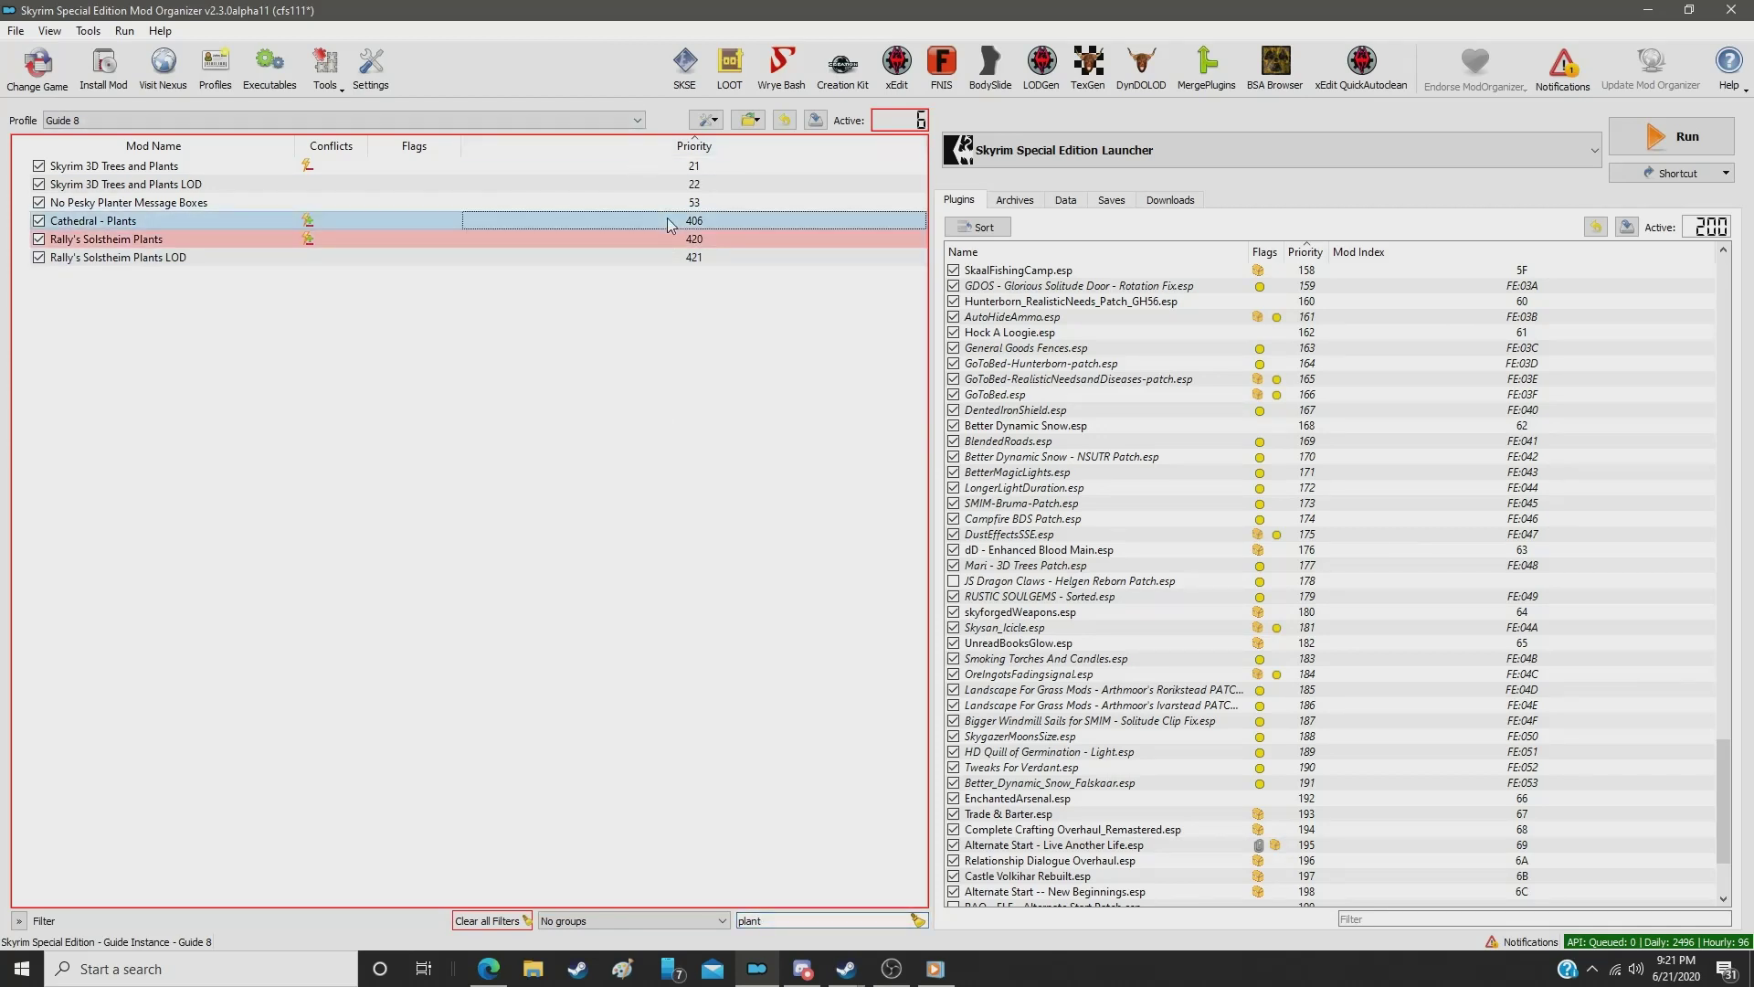
{"action": "left_click", "coordinate": [667, 220]}
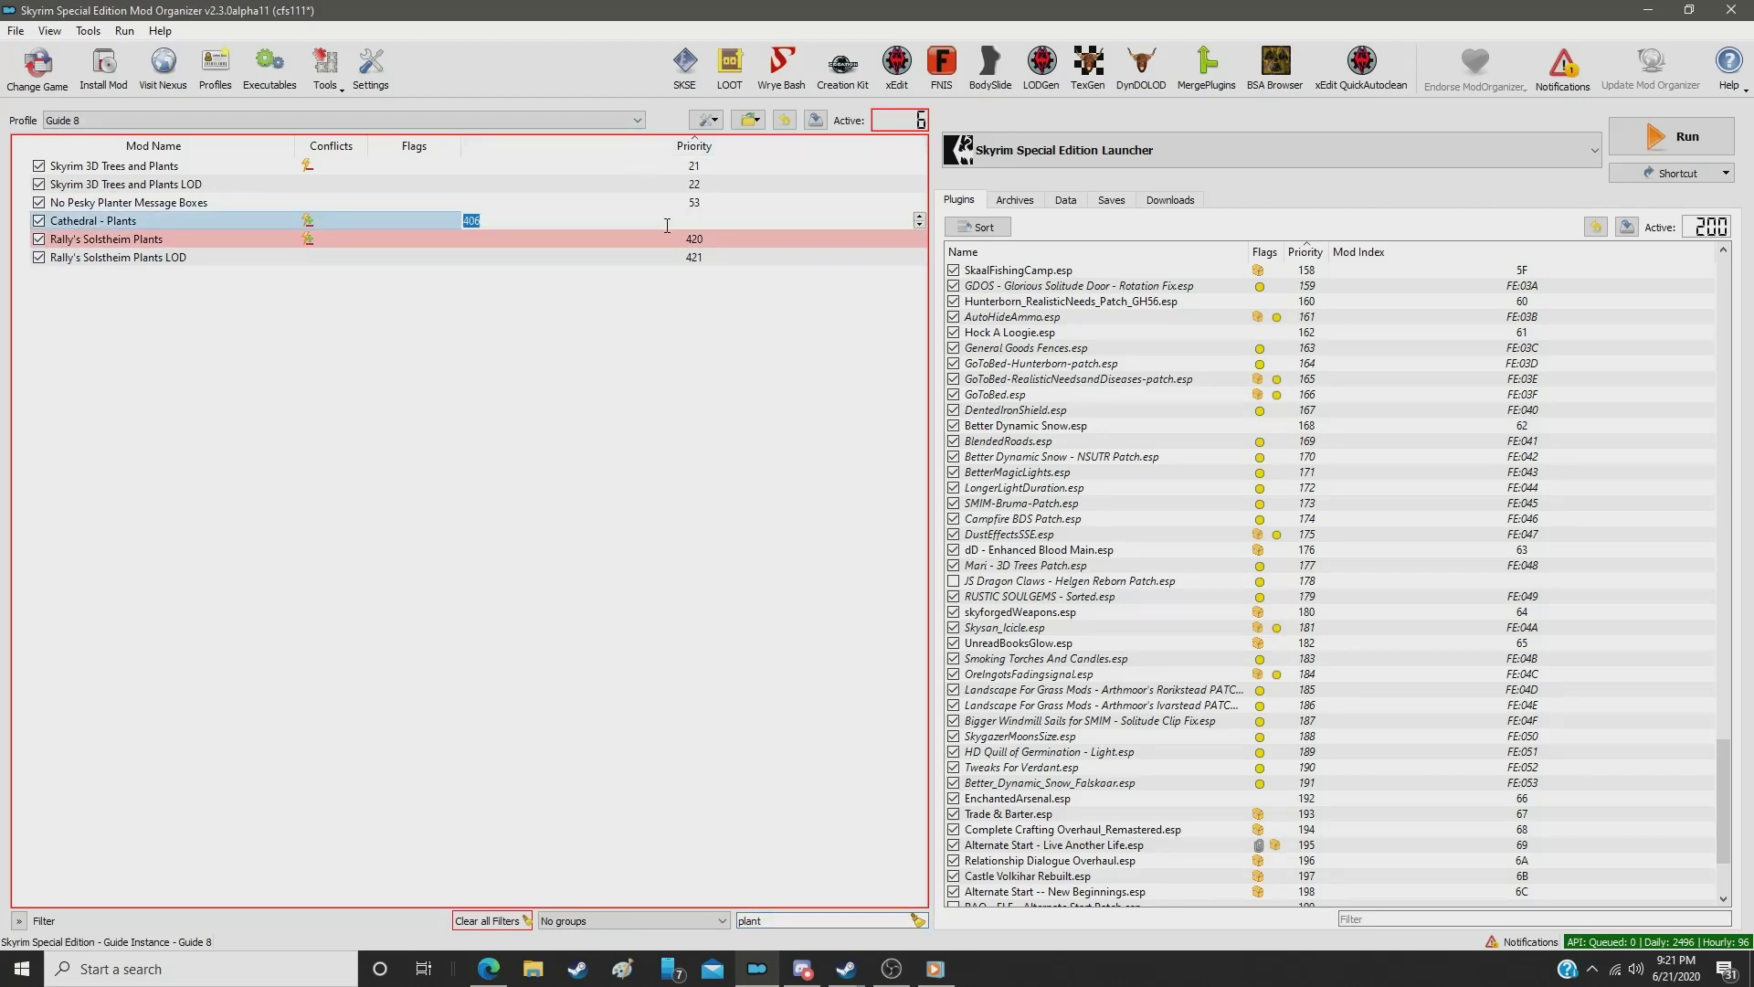
{"action": "type", "text": "343"}
{"action": "key", "text": "Return"}
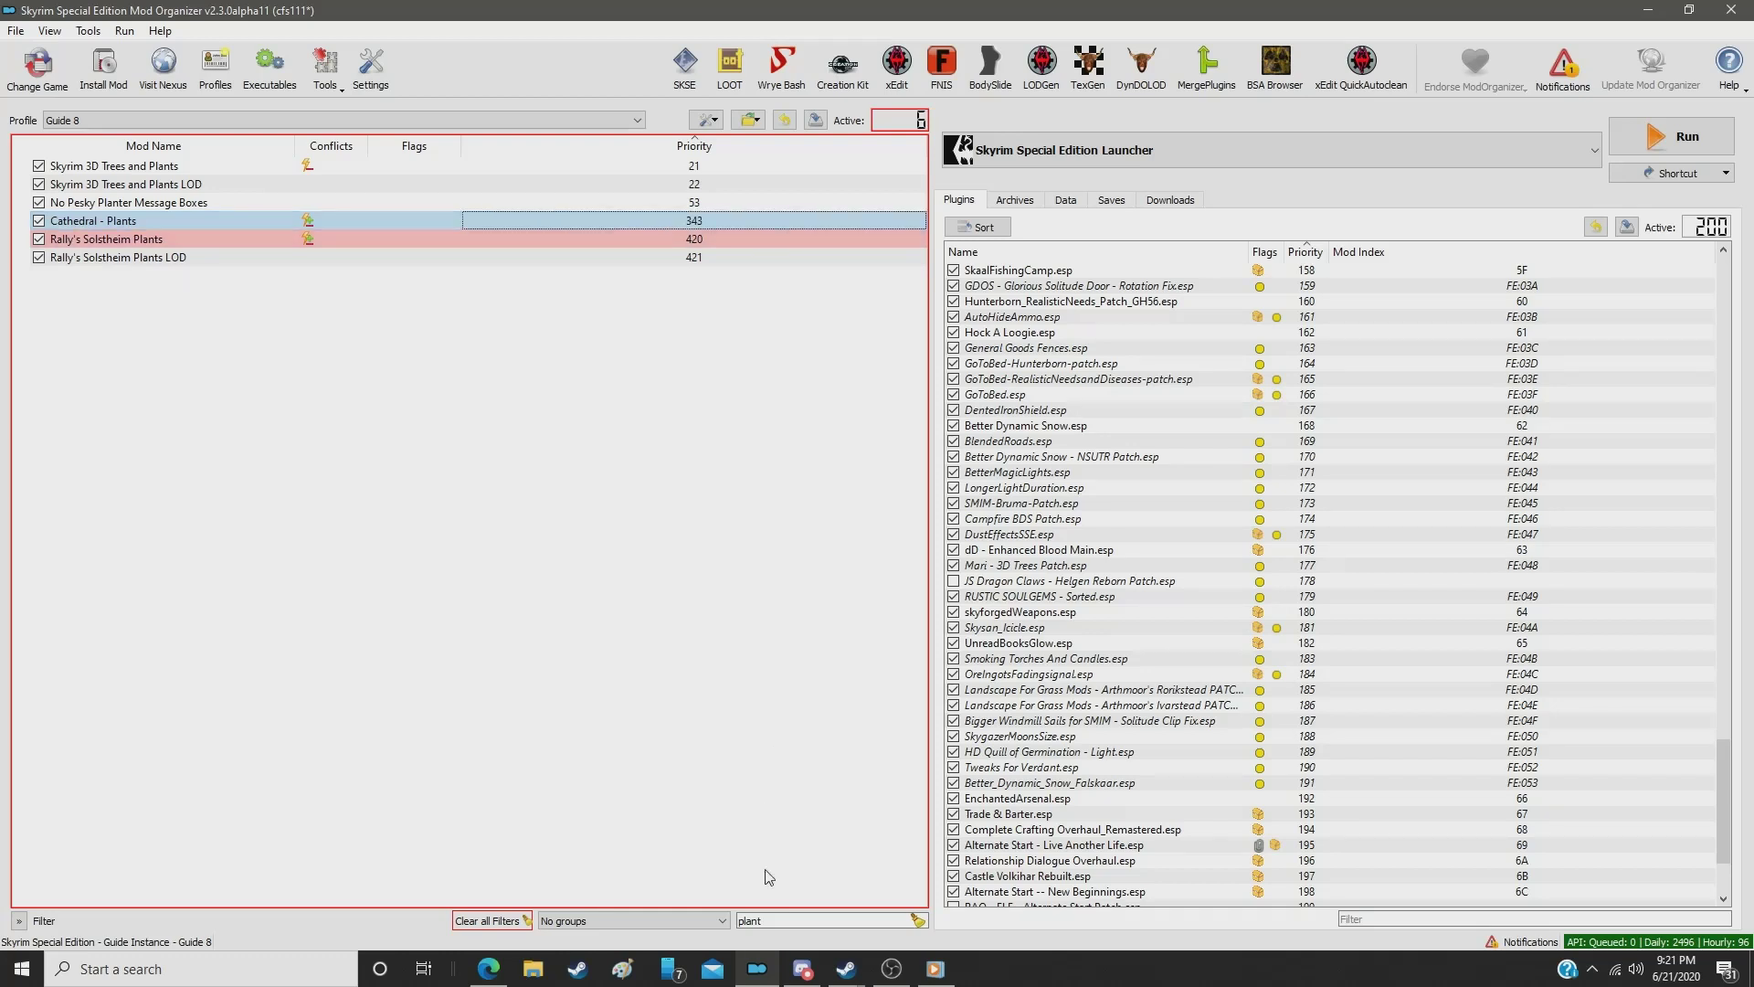
Step: Set the priority of the Rally's Solstheim Plants mod to 344
{"action": "double_click", "coordinate": [772, 920]}
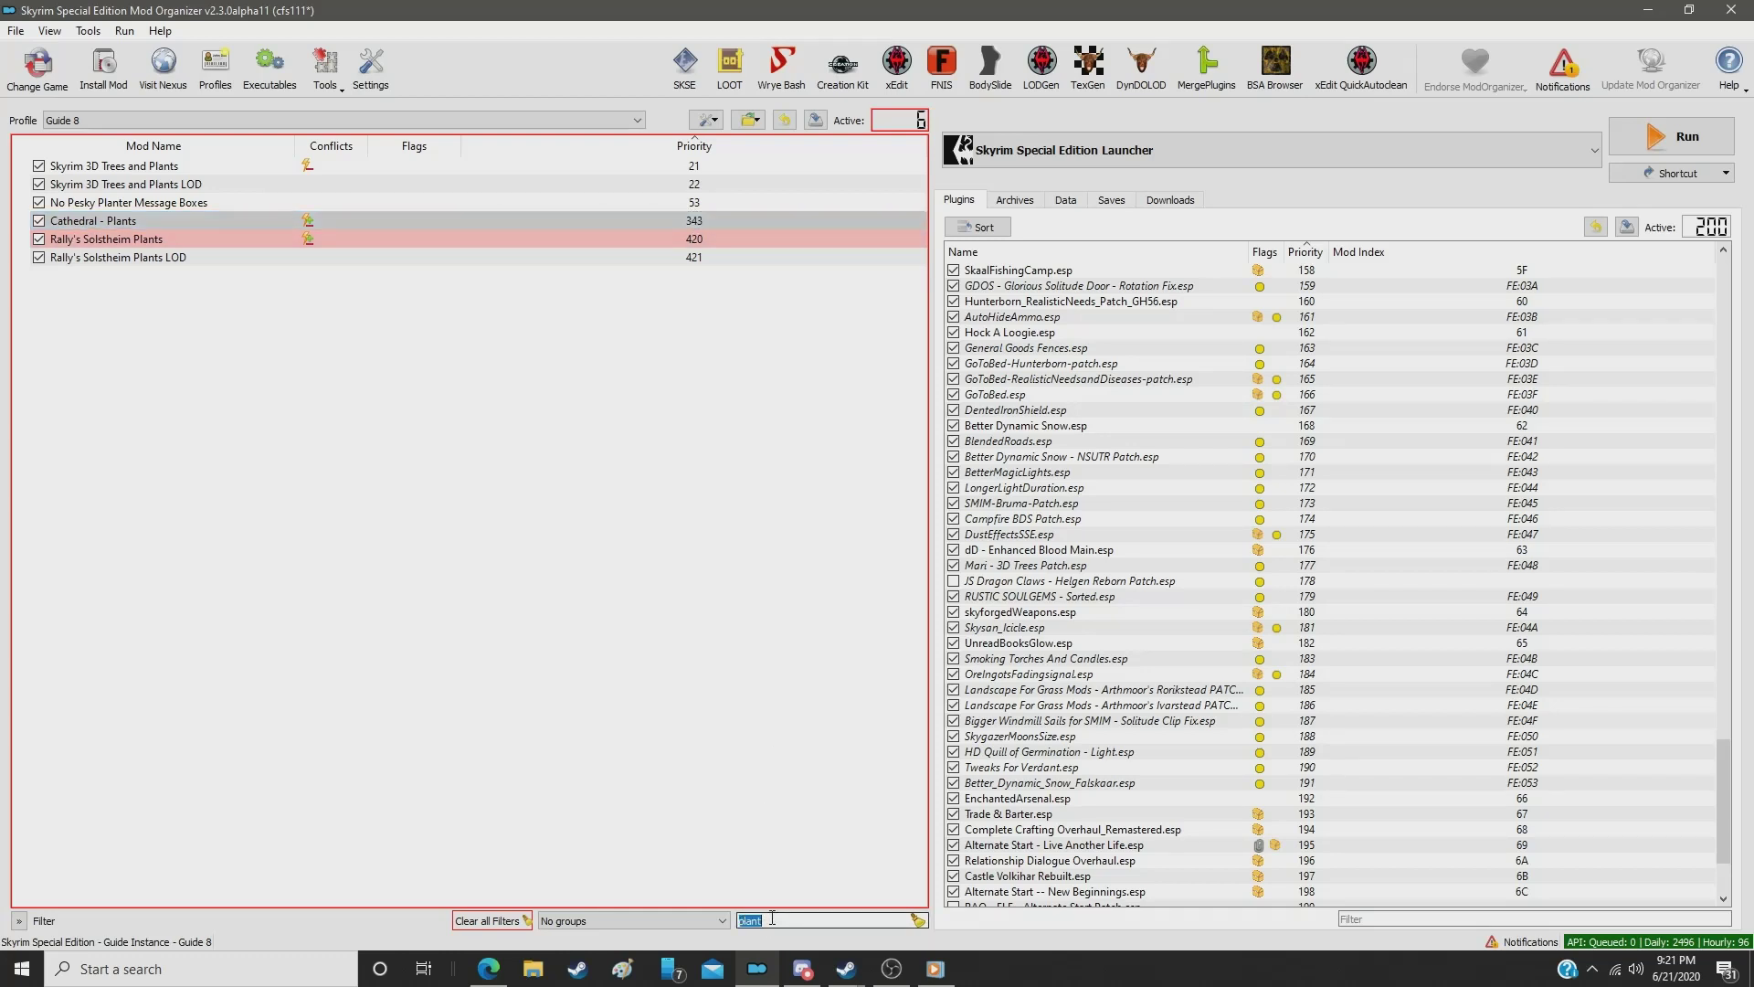
{"action": "left_click", "coordinate": [701, 242]}
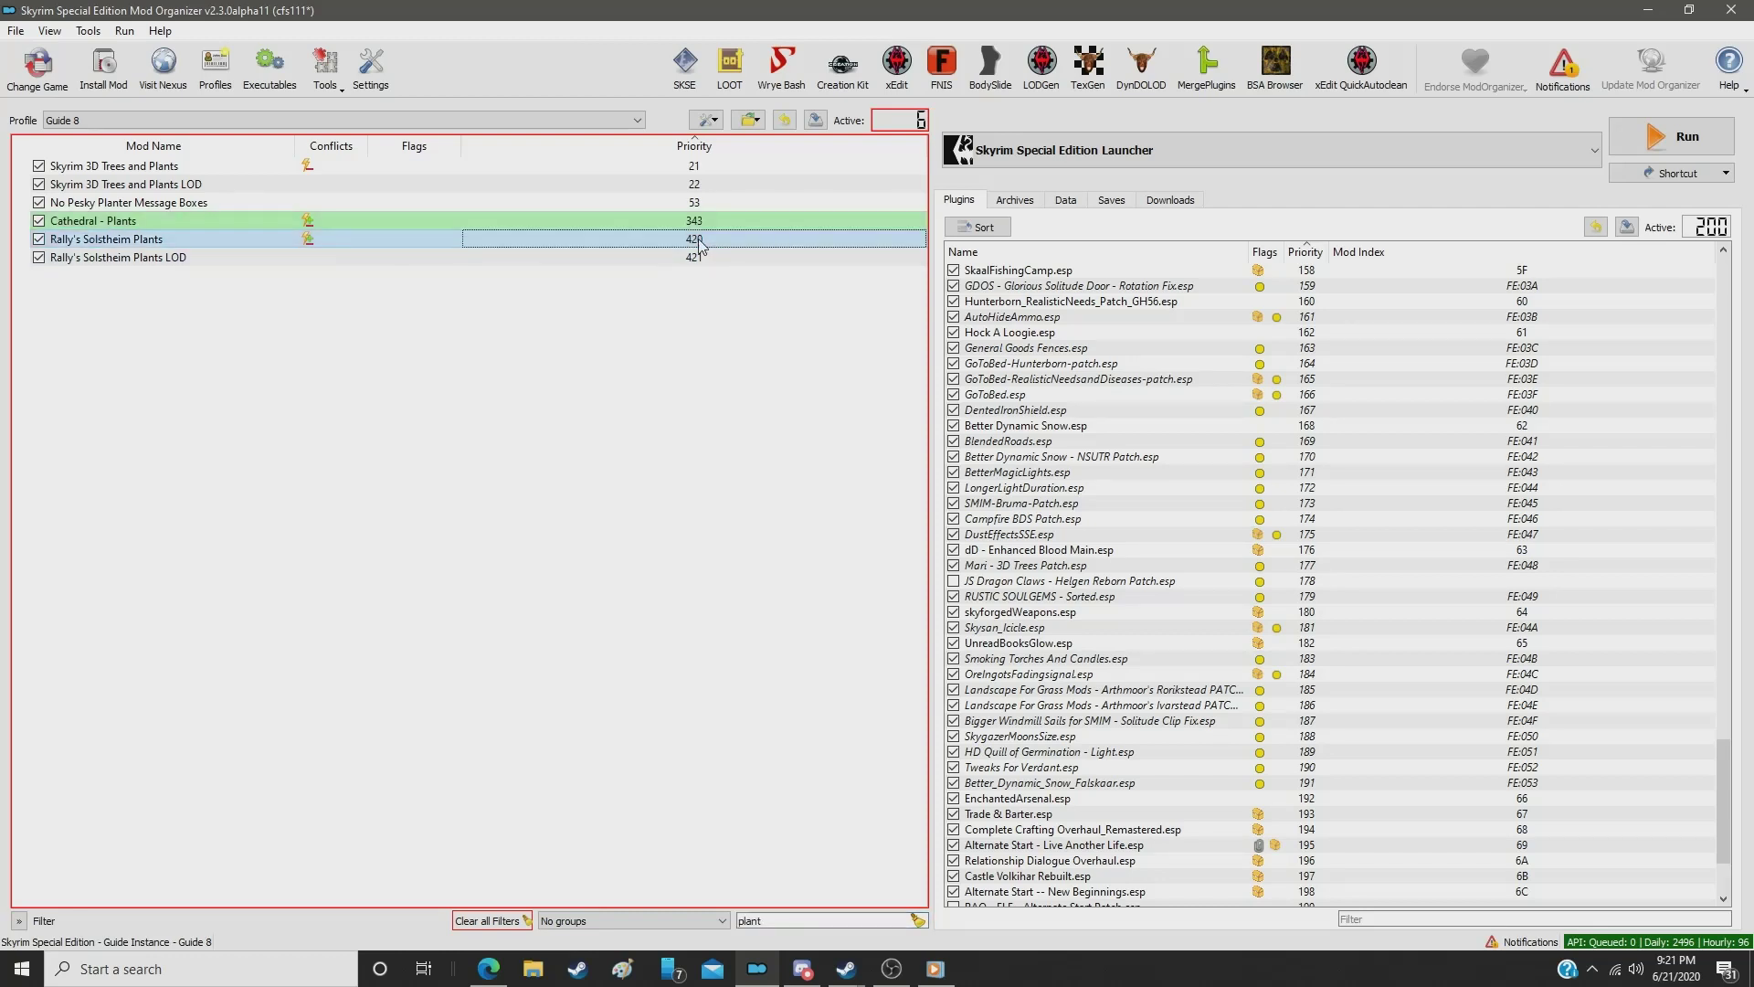
{"action": "double_click", "coordinate": [701, 242]}
{"action": "type", "text": "344"}
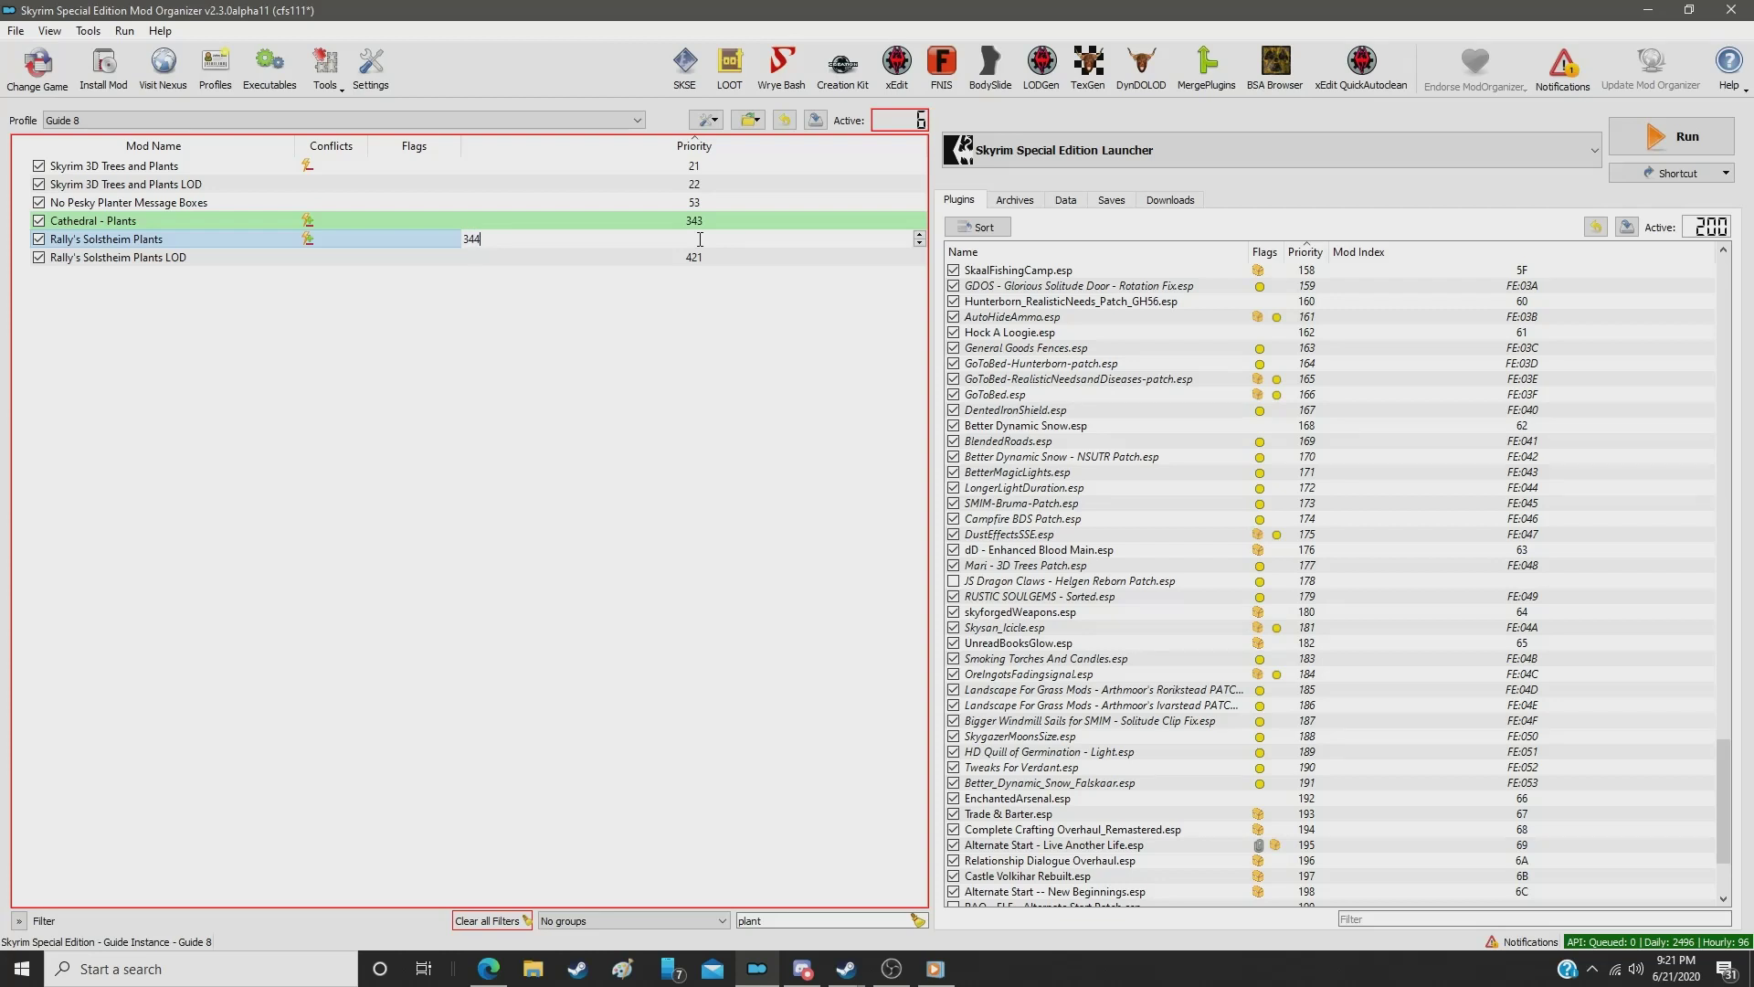
{"action": "key", "text": "Return"}
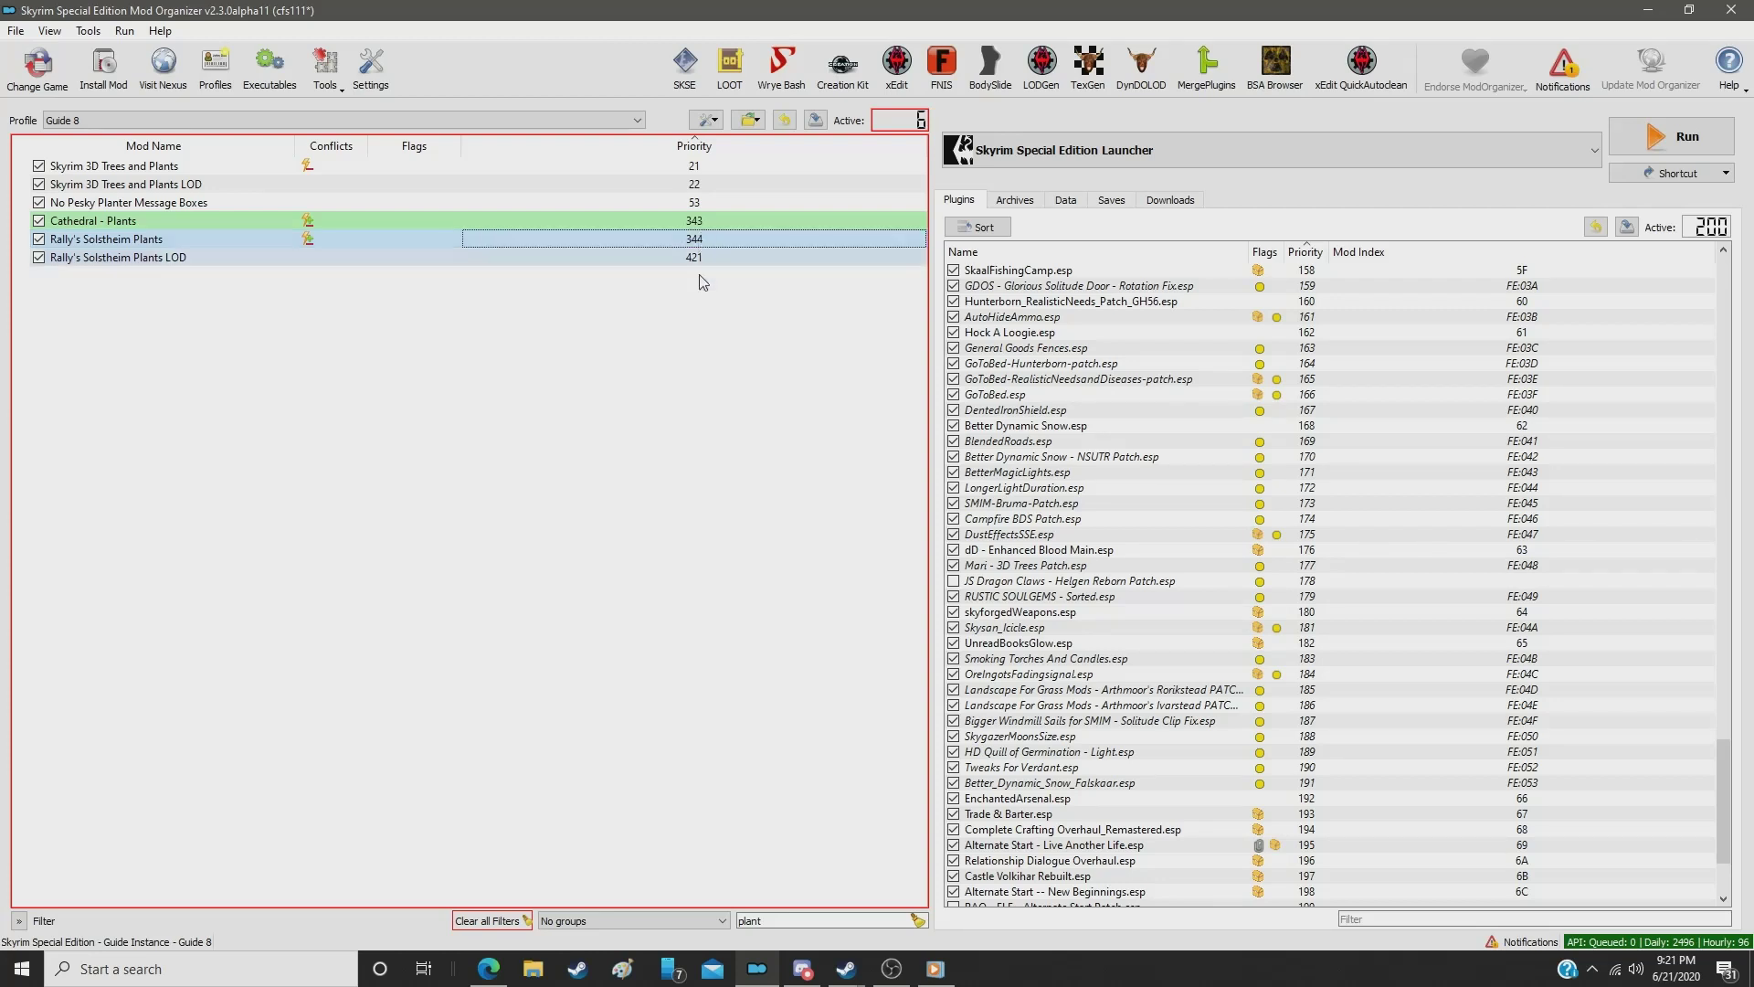
Step: Set the priority of the Rally's Solstheim Plants LOD mod to 345
{"action": "left_click", "coordinate": [698, 259]}
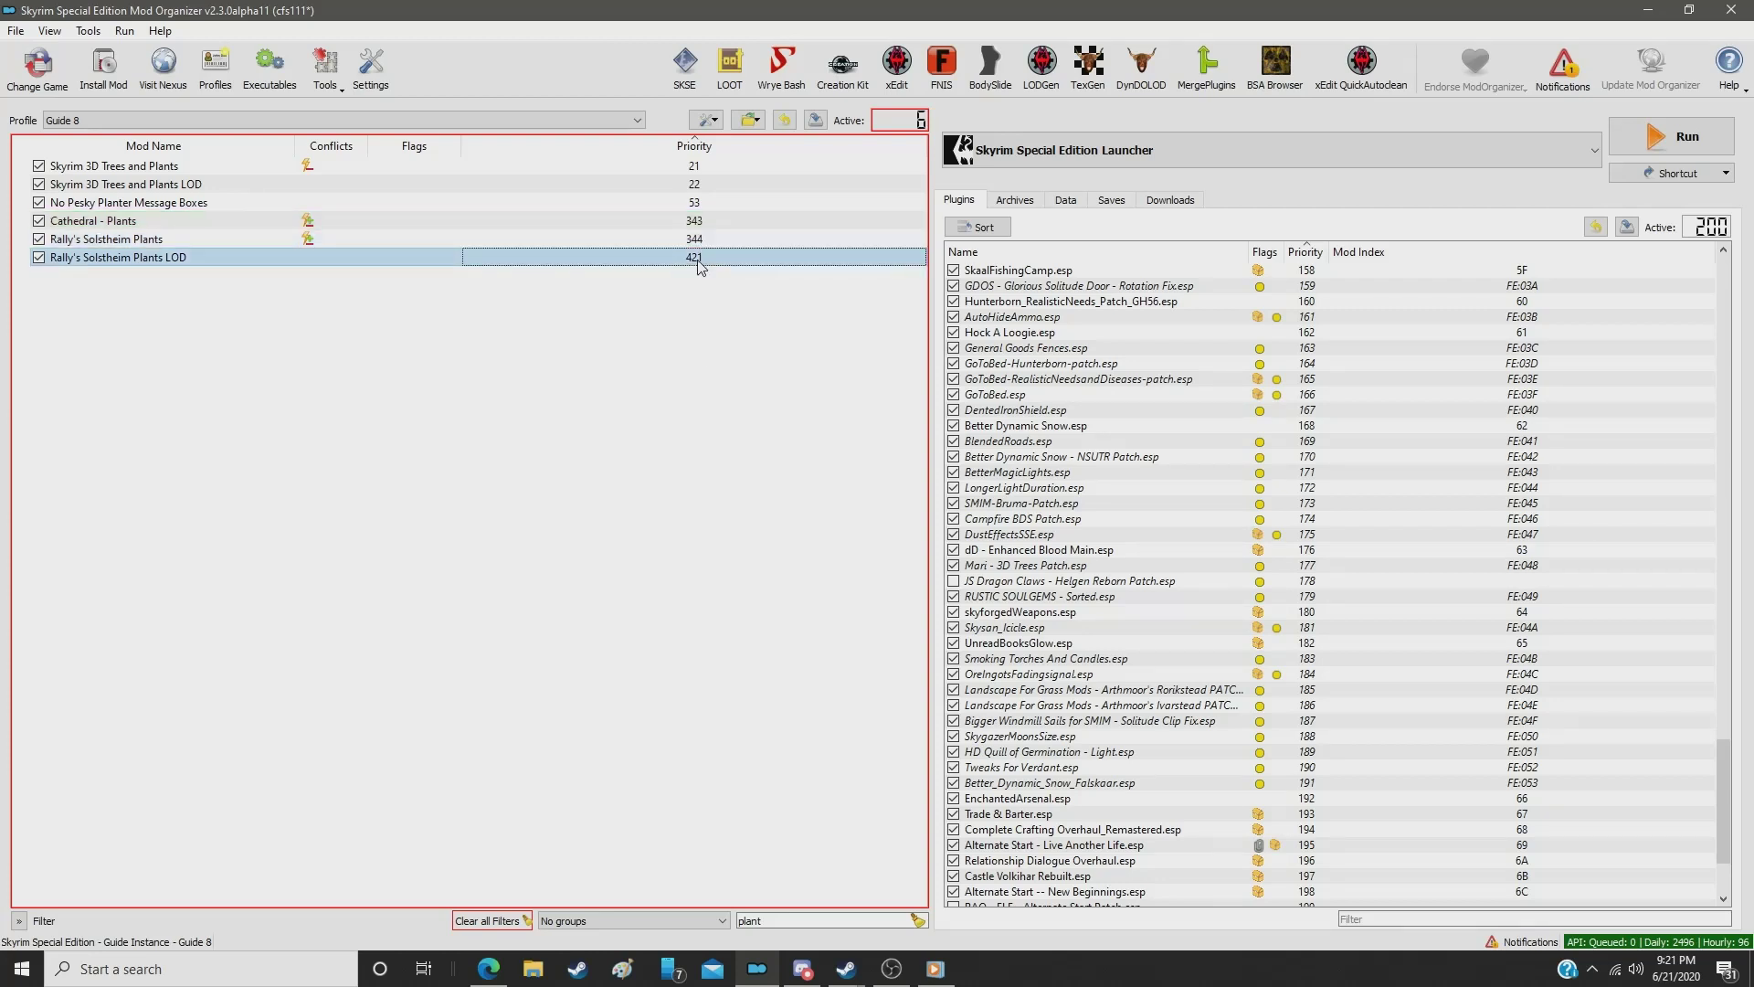
{"action": "double_click", "coordinate": [698, 263]}
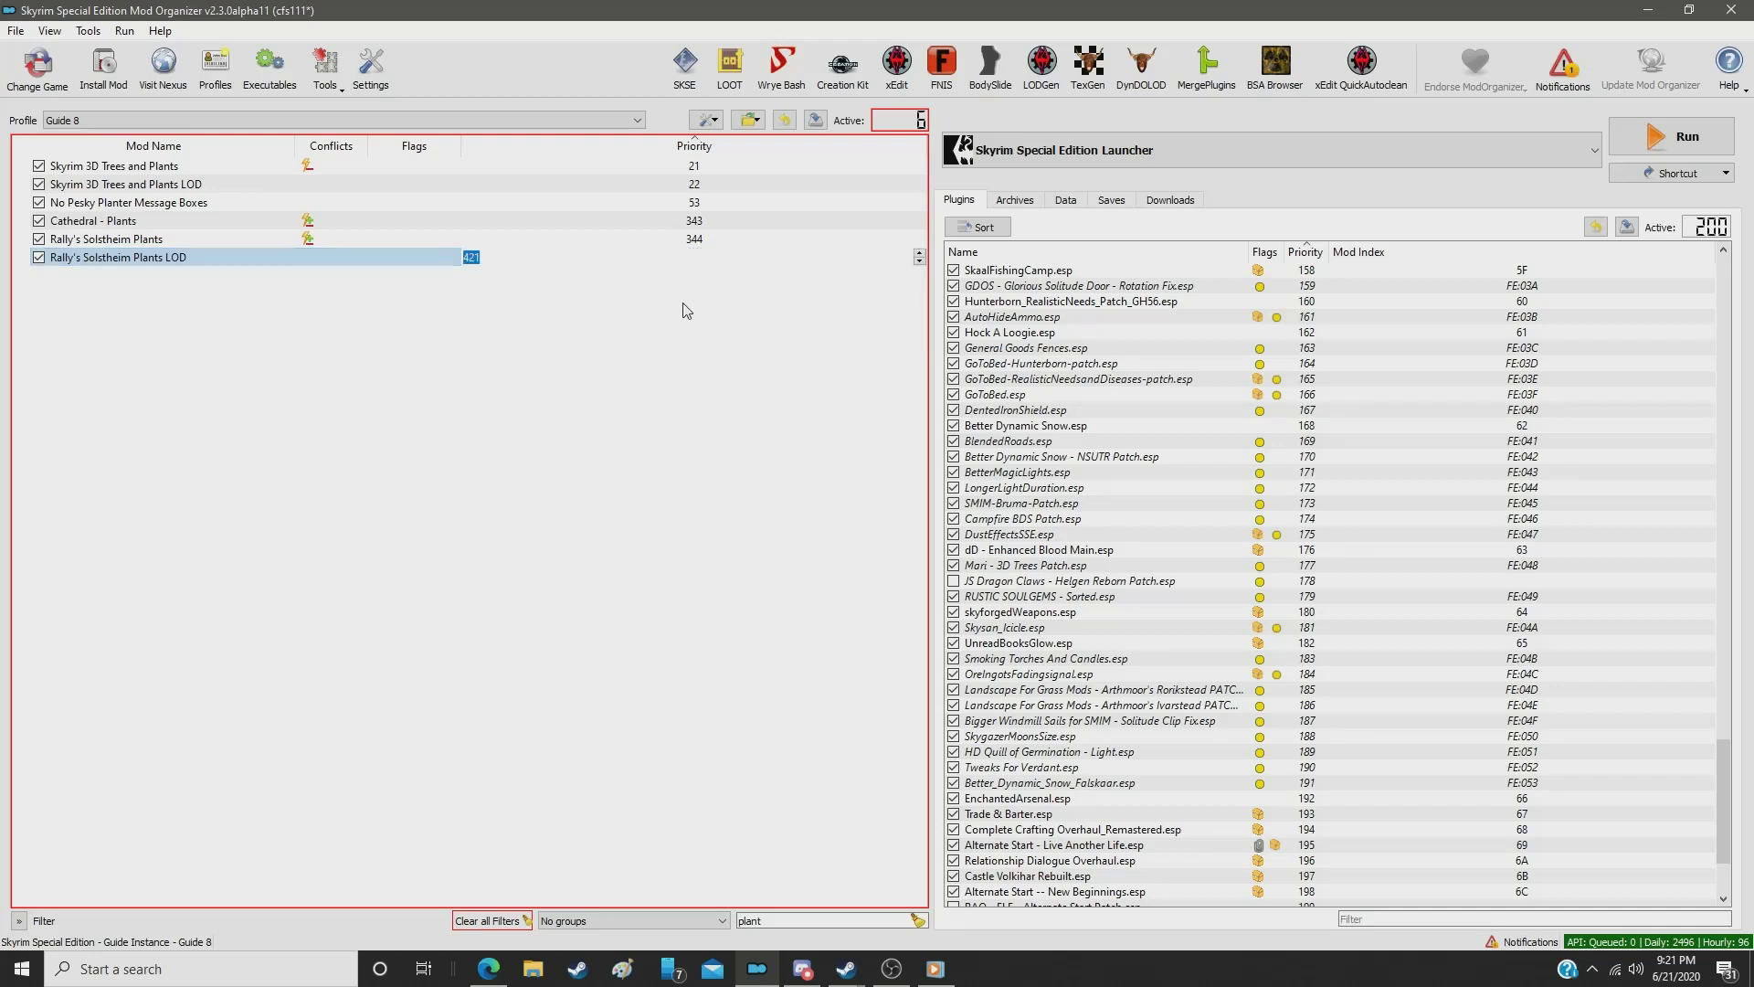
{"action": "type", "text": "345"}
{"action": "key", "text": "Return"}
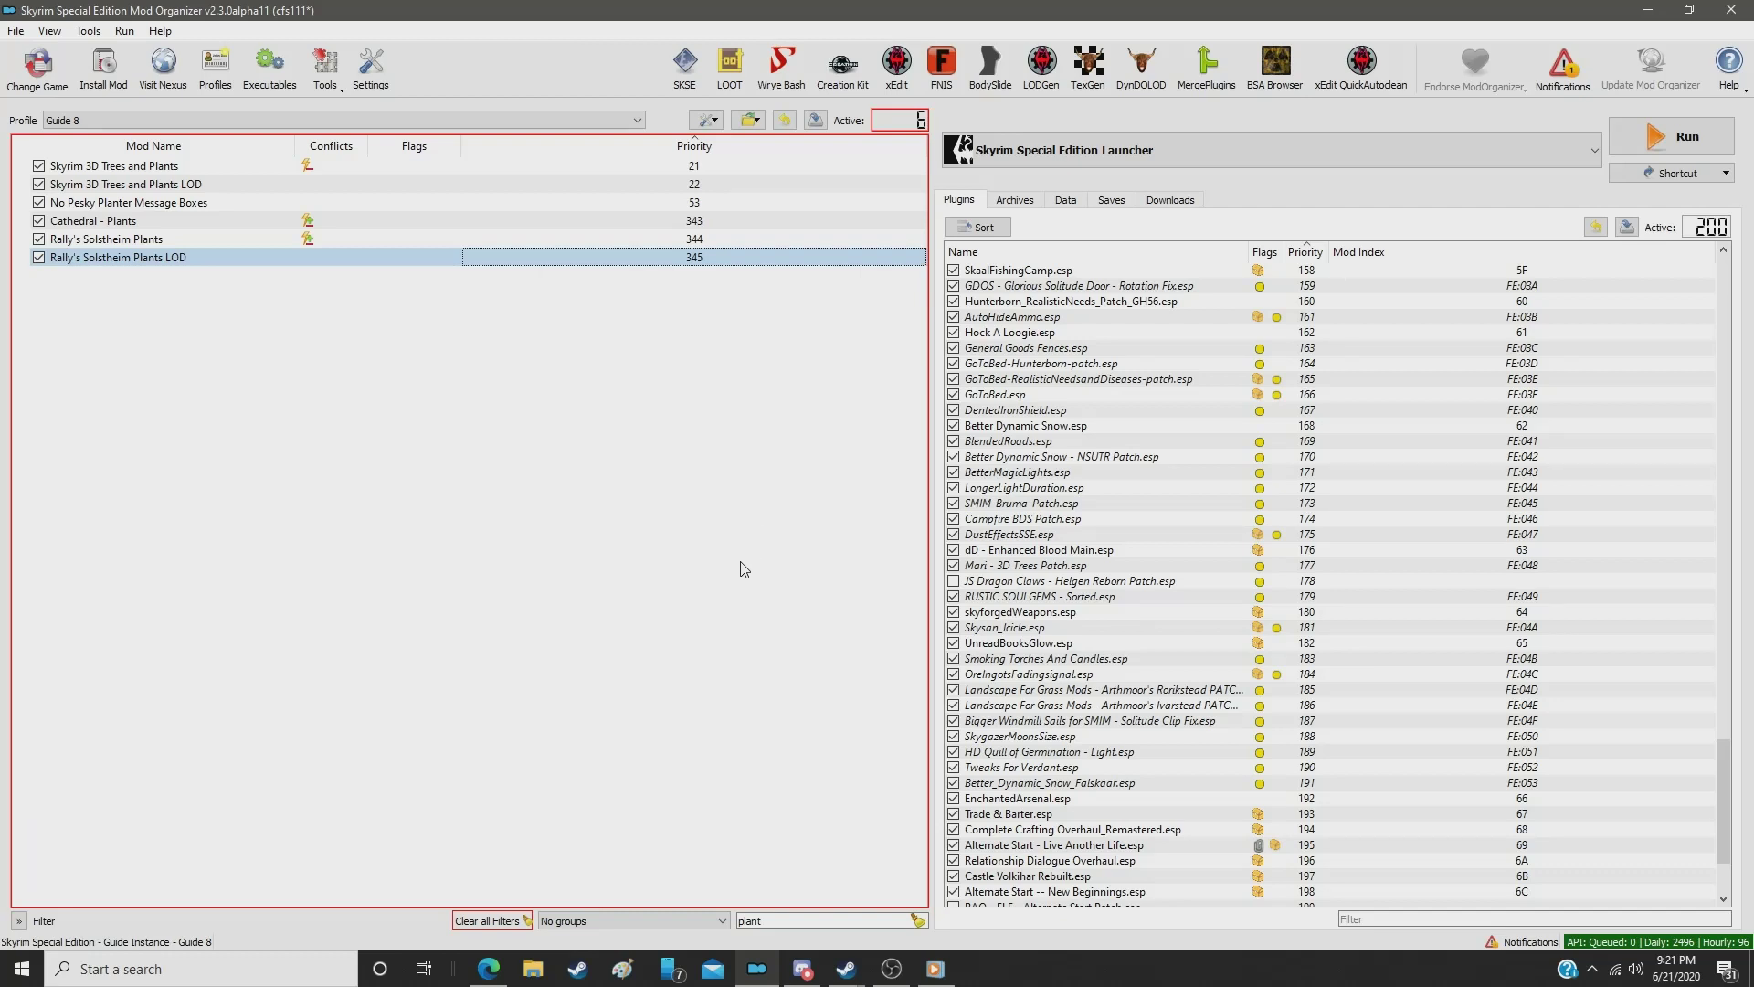
Step: Filter the mod list for "eek" and set the priority of EEKs Renthal Flora Collection to 346
{"action": "double_click", "coordinate": [812, 914]}
{"action": "type", "text": "eek"}
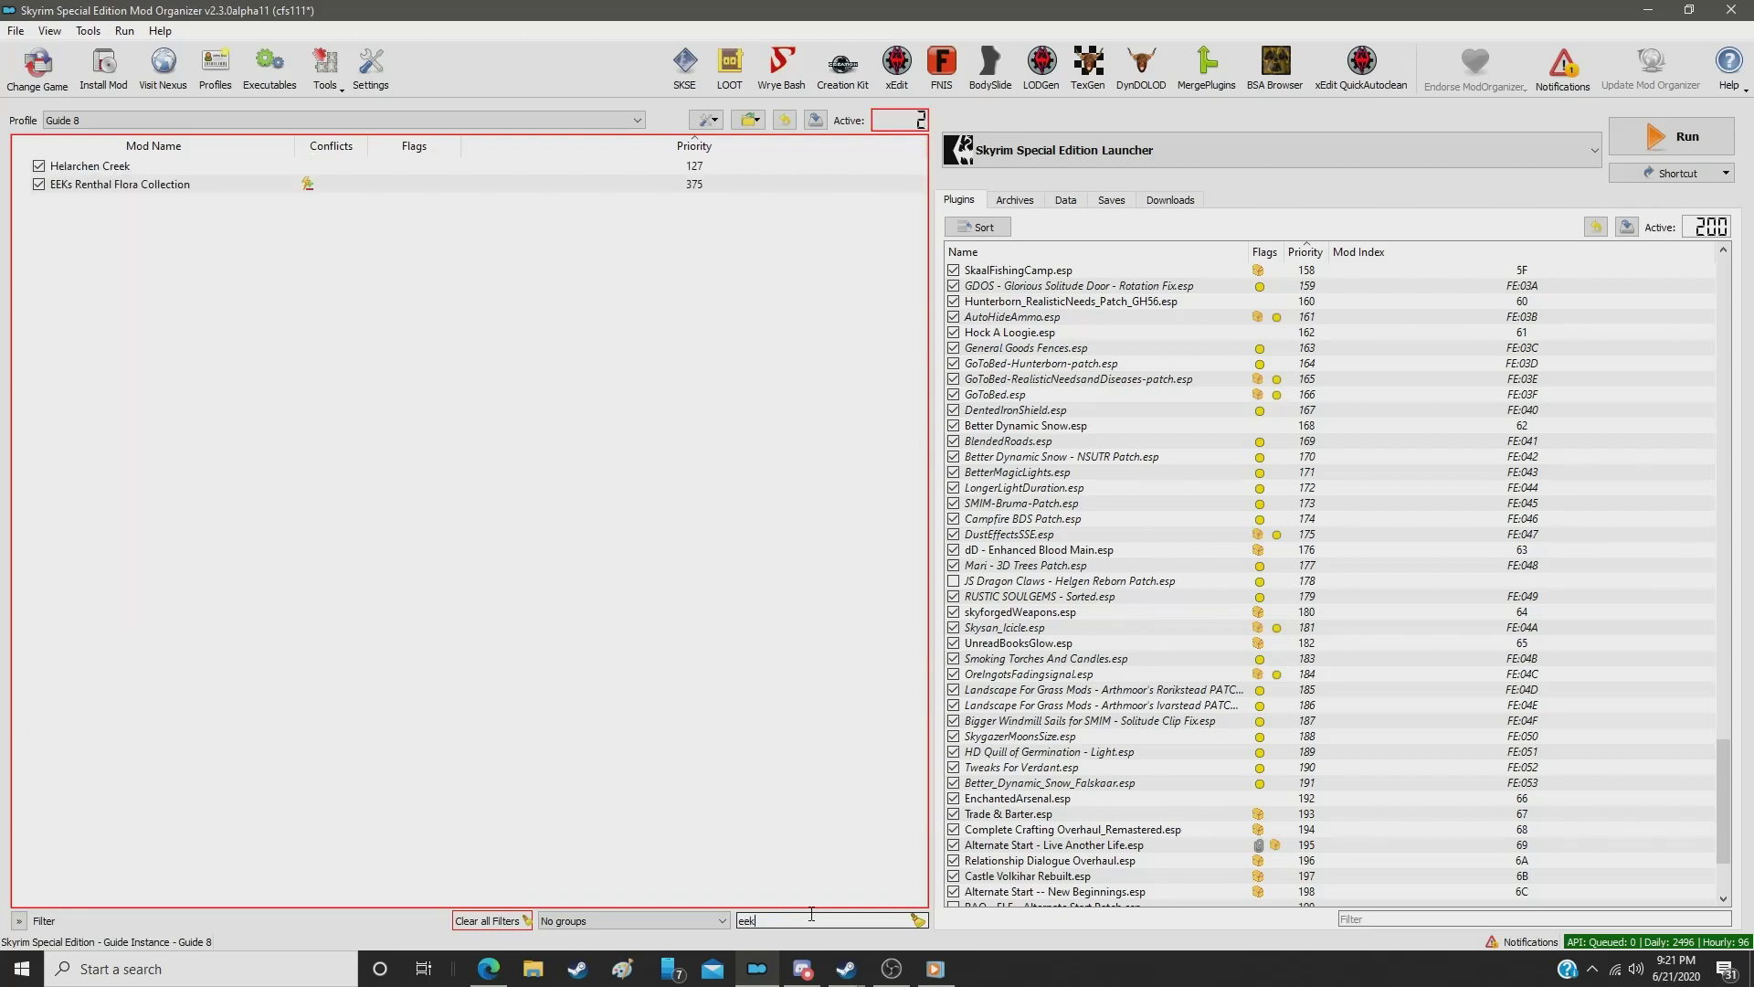
{"action": "left_click", "coordinate": [698, 185]}
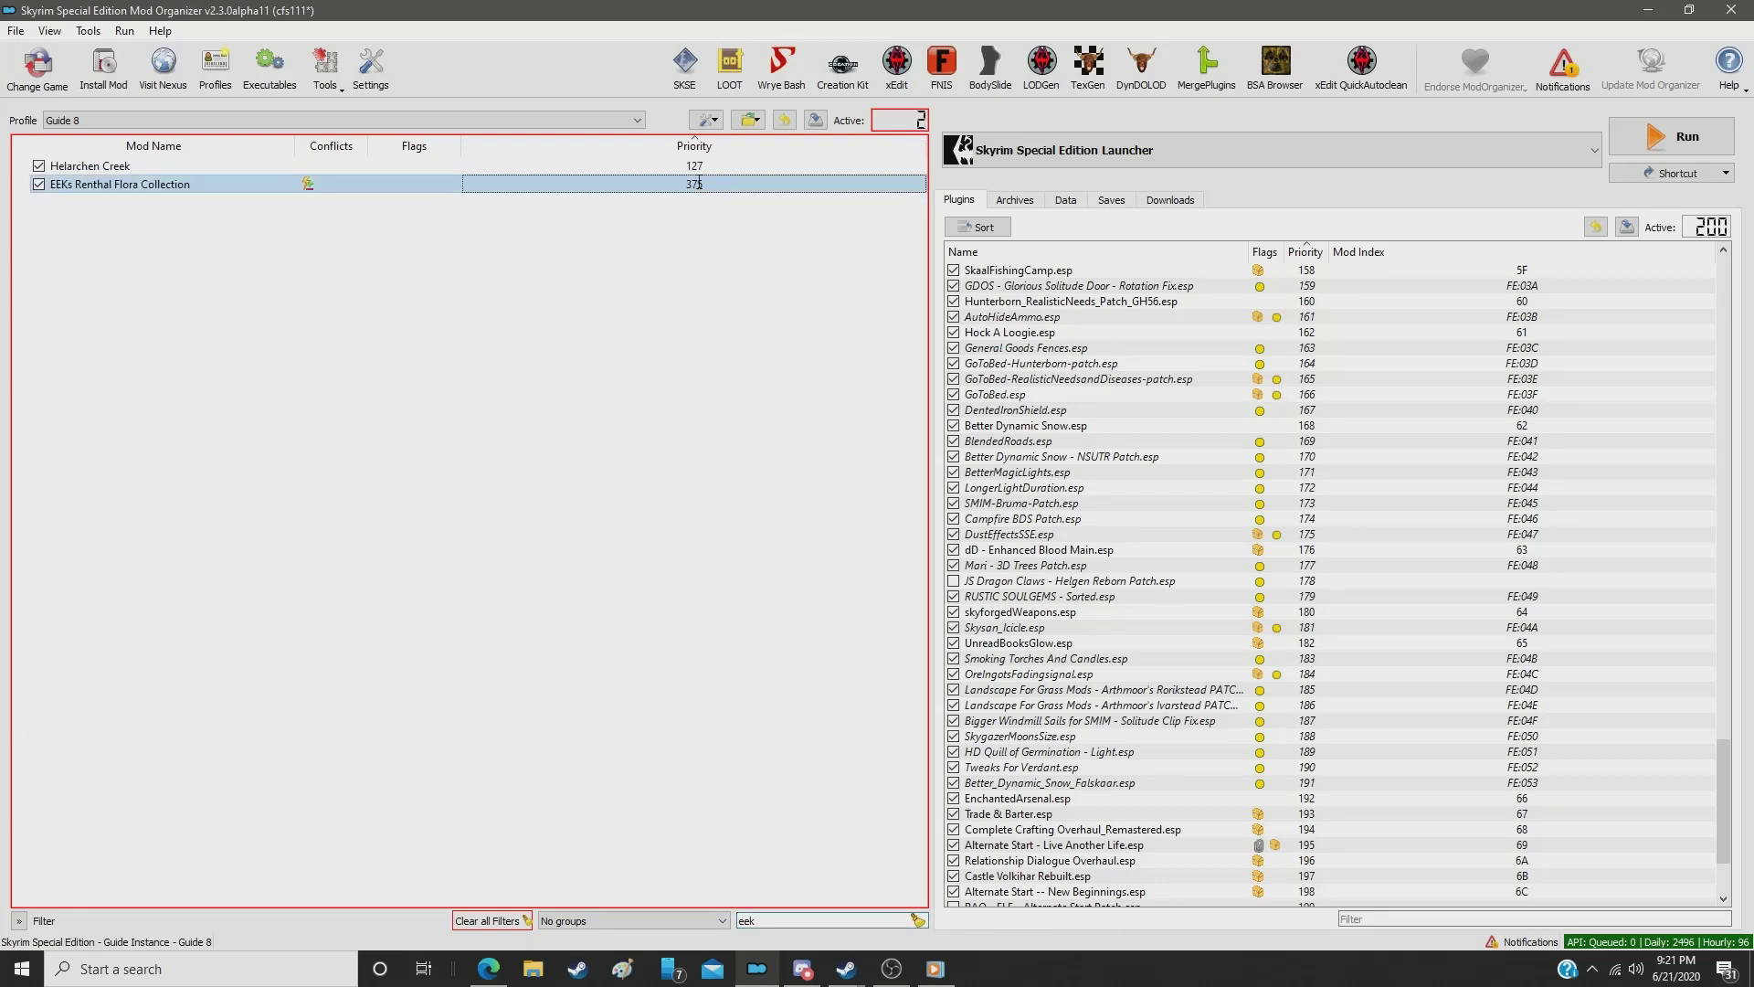
{"action": "double_click", "coordinate": [699, 184]}
{"action": "type", "text": "34"}
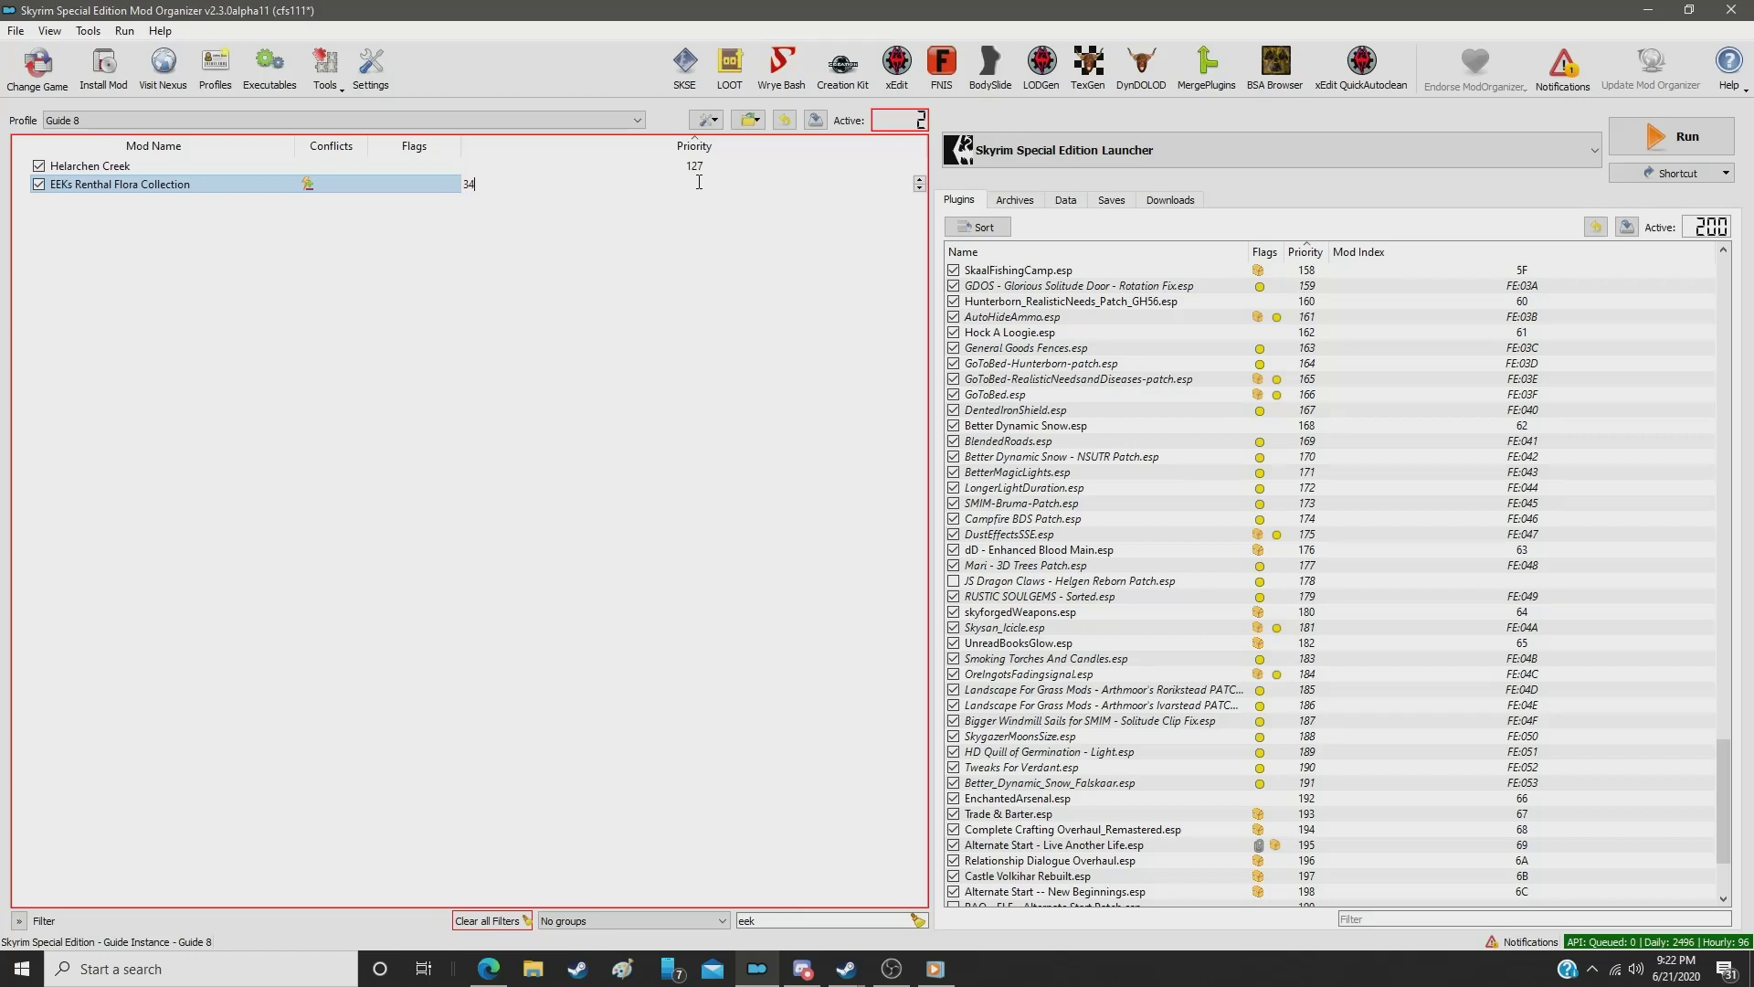
{"action": "type", "text": "6"}
{"action": "key", "text": "Return"}
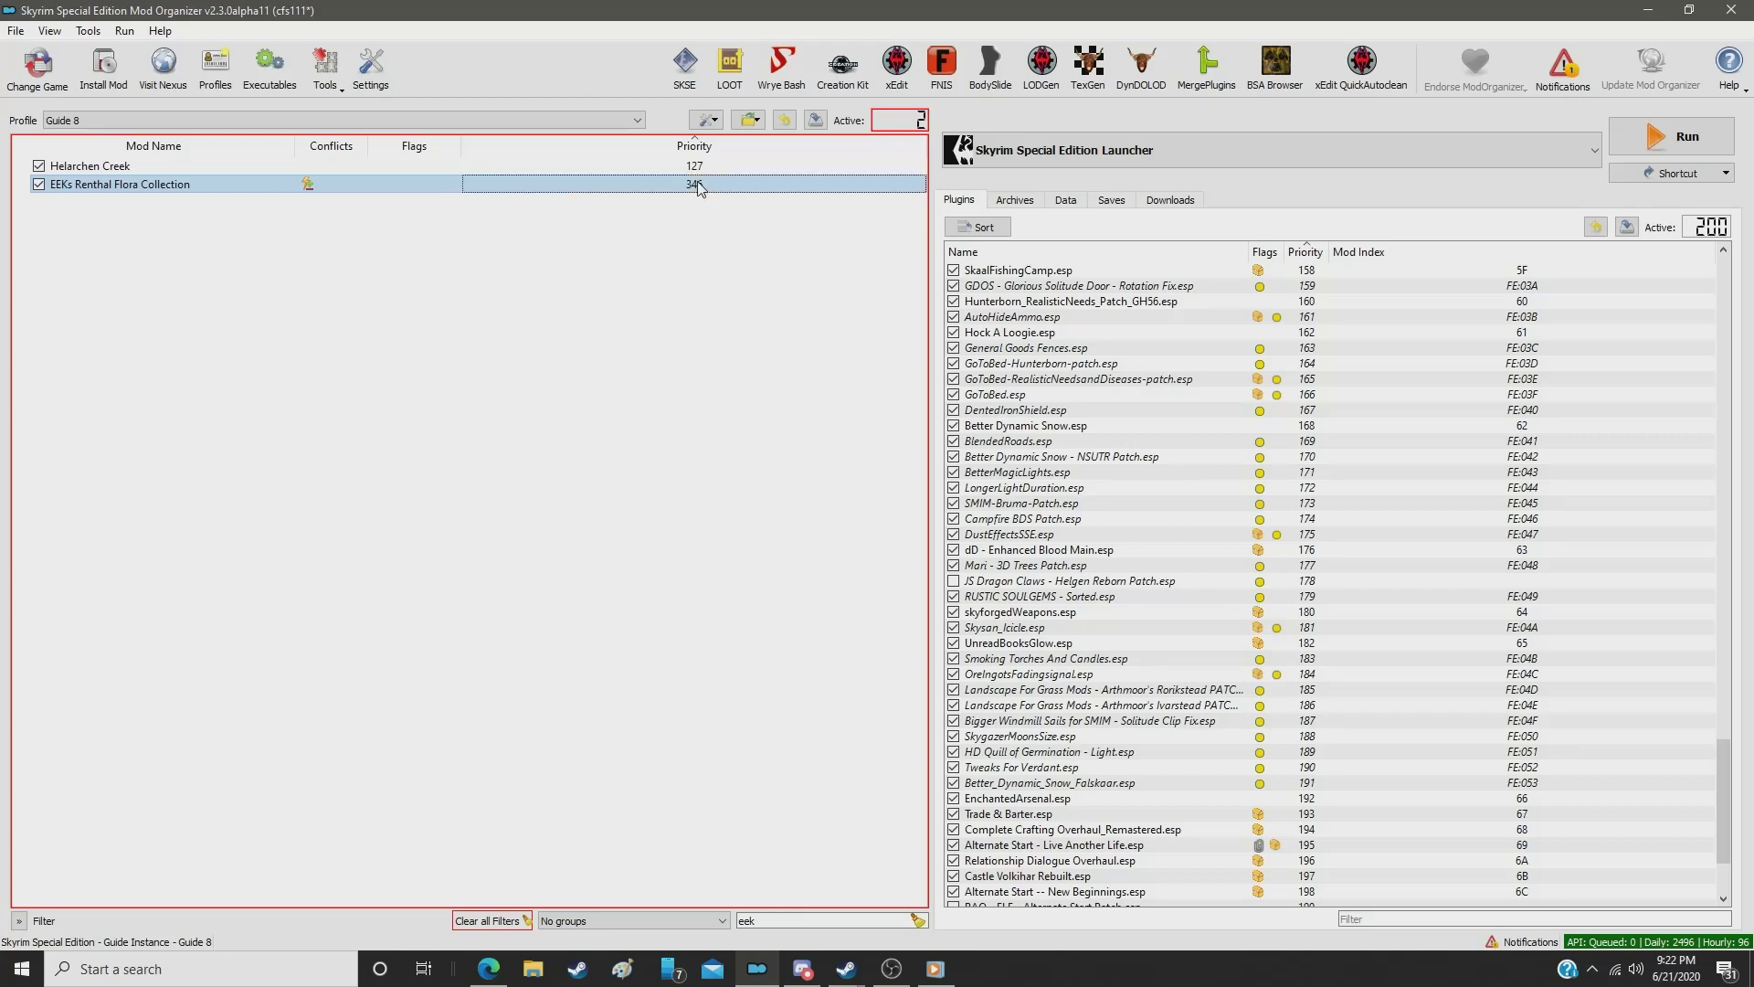
Step: Filter the mod list for "death" and set the priority of Deathbell HD - All-New Textures (2K-1K) to 347
{"action": "double_click", "coordinate": [783, 918]}
{"action": "type", "text": "death"}
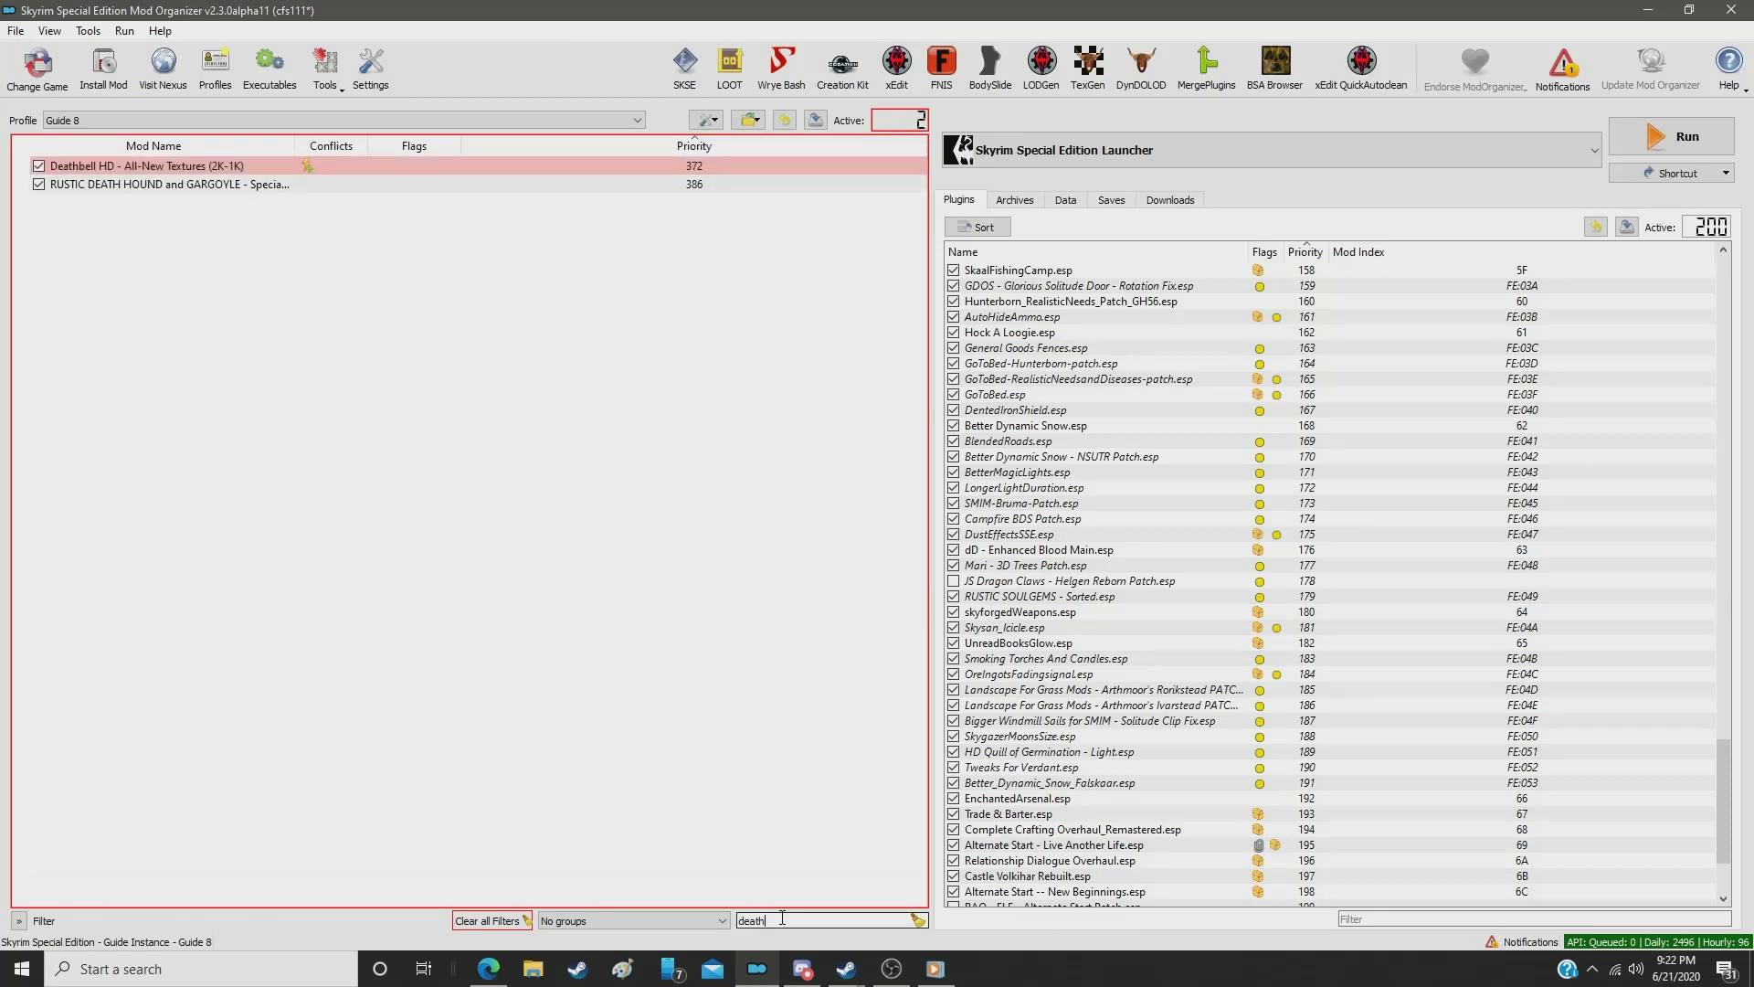
{"action": "left_click", "coordinate": [673, 167]}
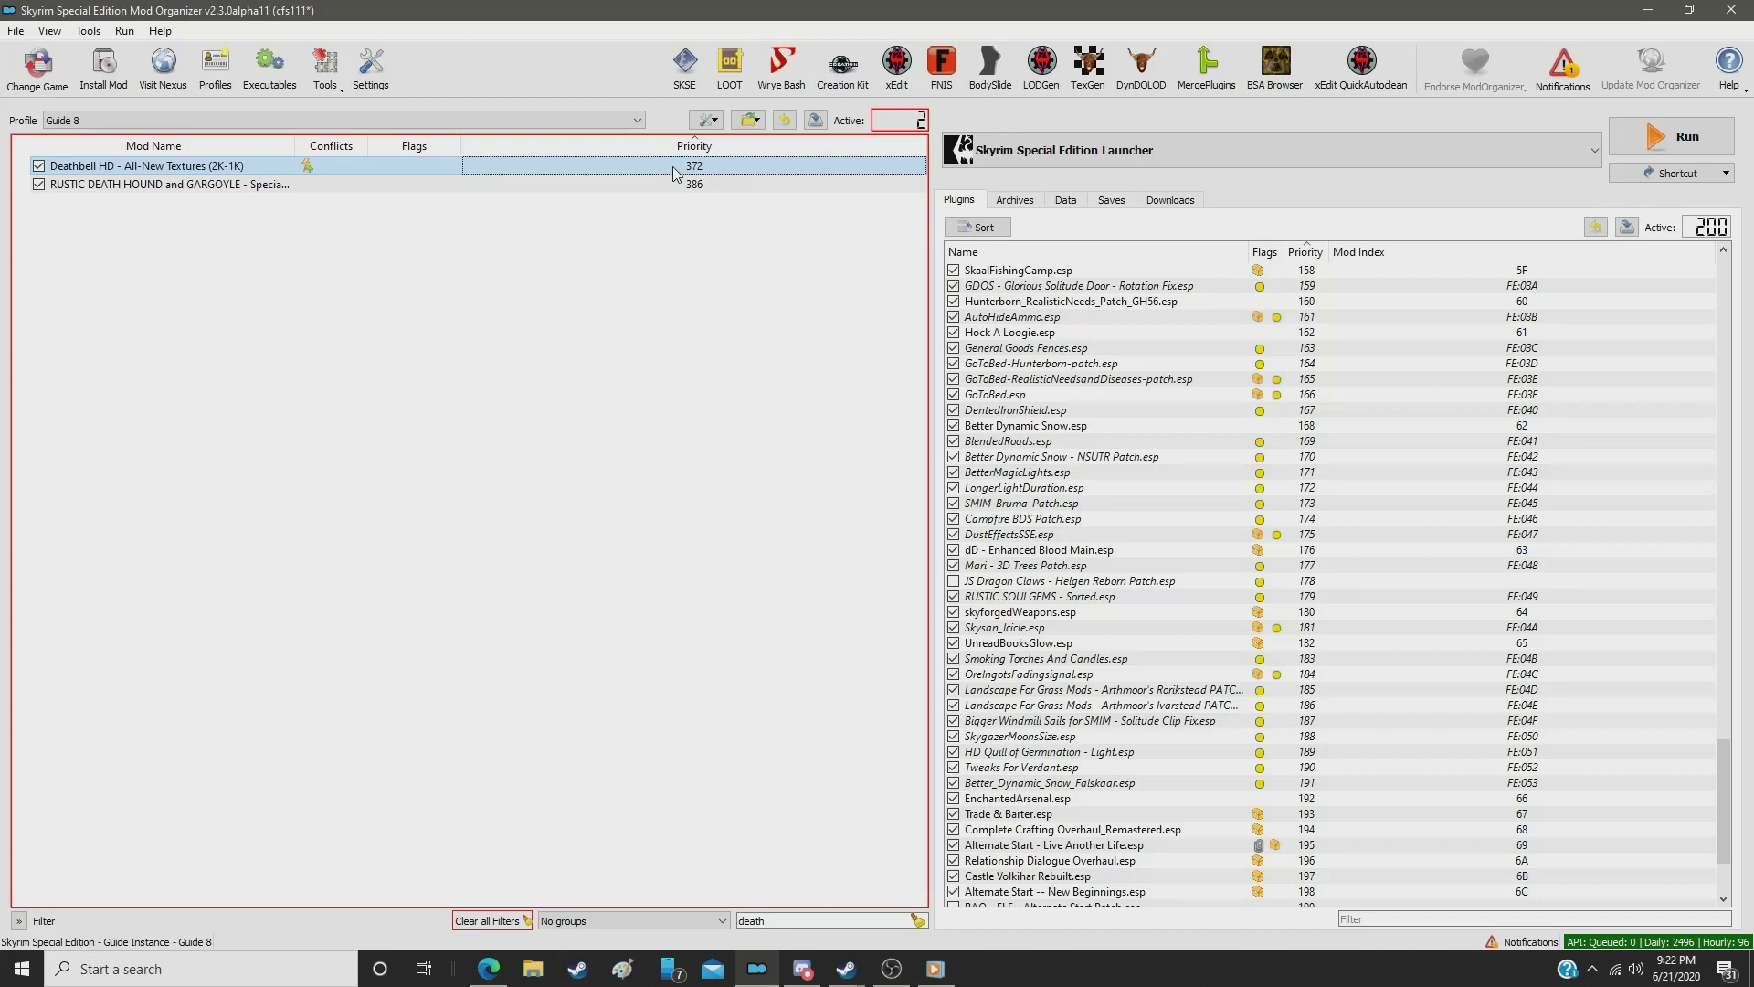
{"action": "double_click", "coordinate": [674, 168]}
{"action": "type", "text": "347"}
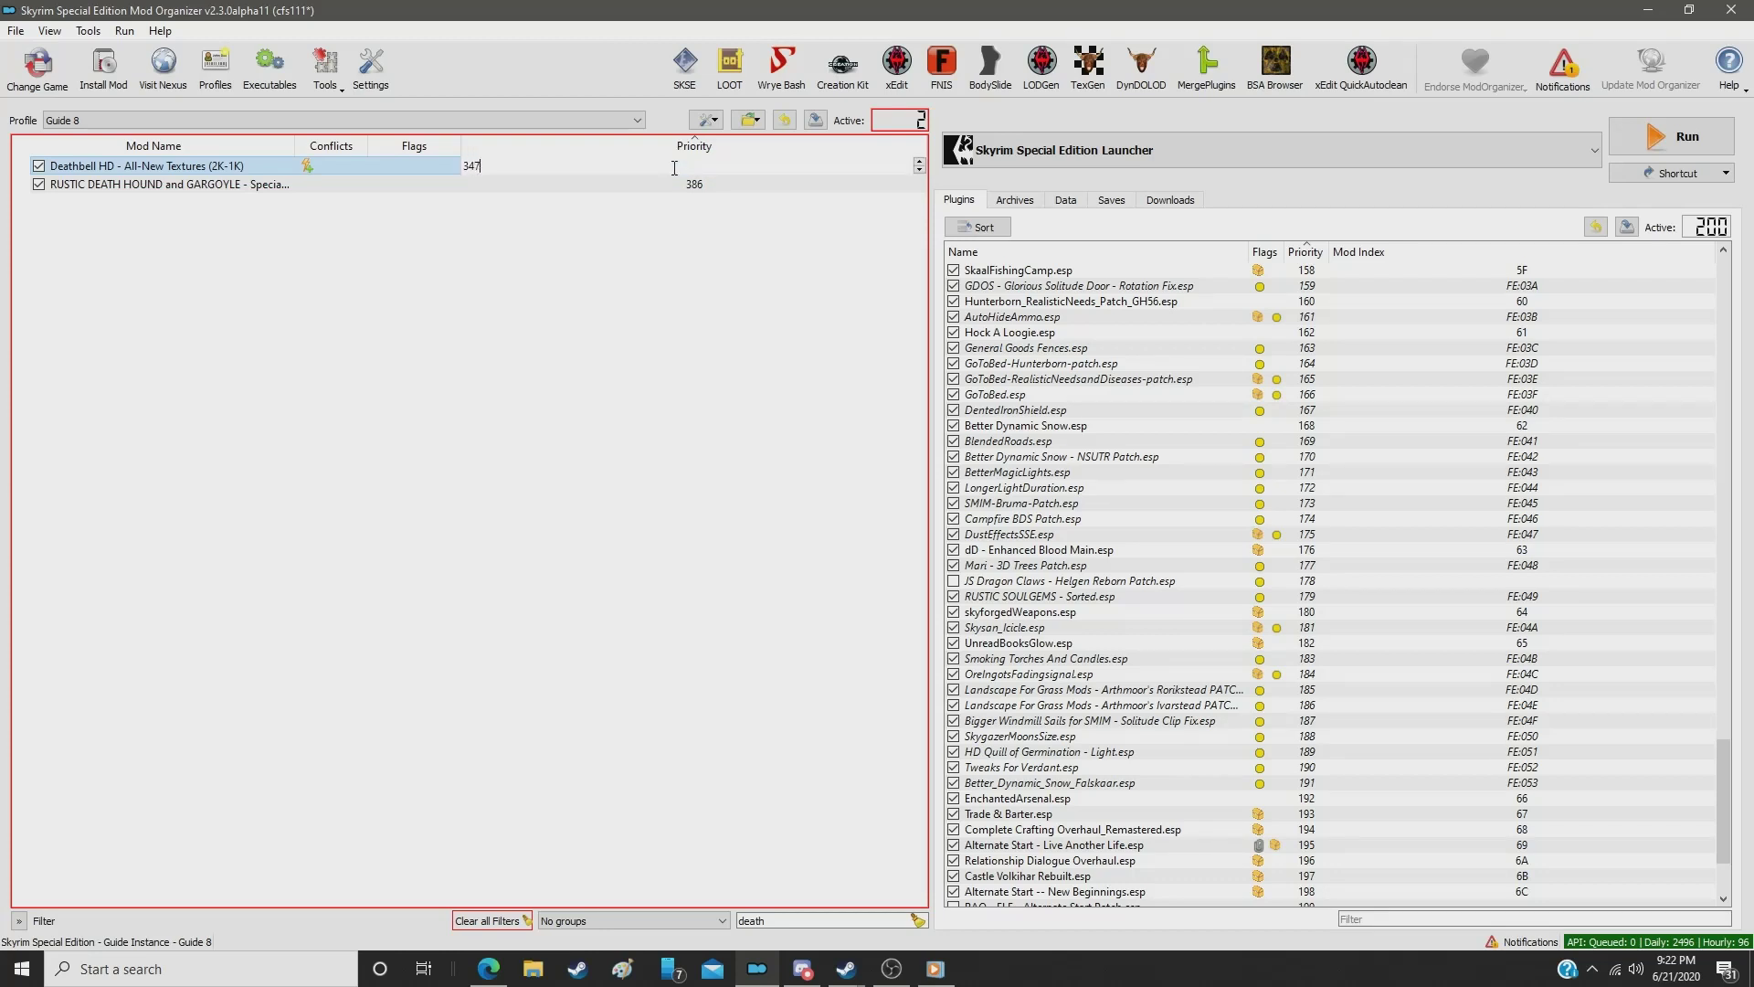
{"action": "key", "text": "Return"}
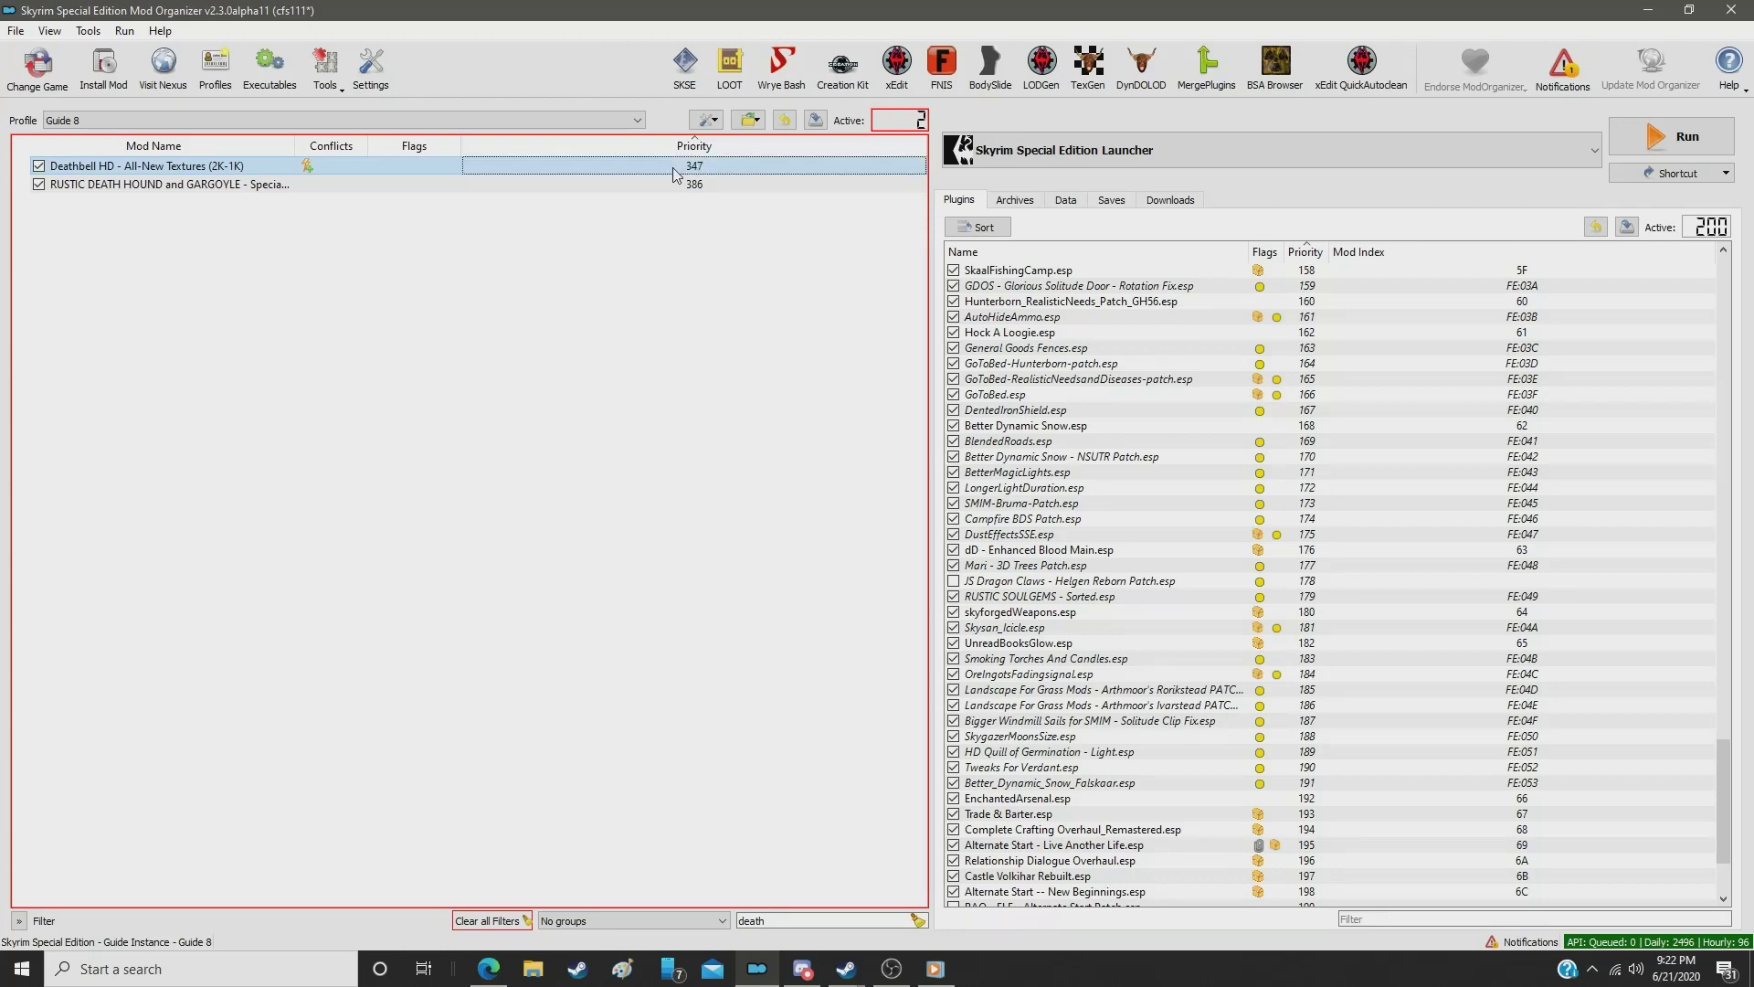
Step: Filter the mod list for "cooki" and set the priority of RUSTIC COOKING - Special Edition to 348
{"action": "double_click", "coordinate": [798, 920]}
{"action": "type", "text": "cooki"}
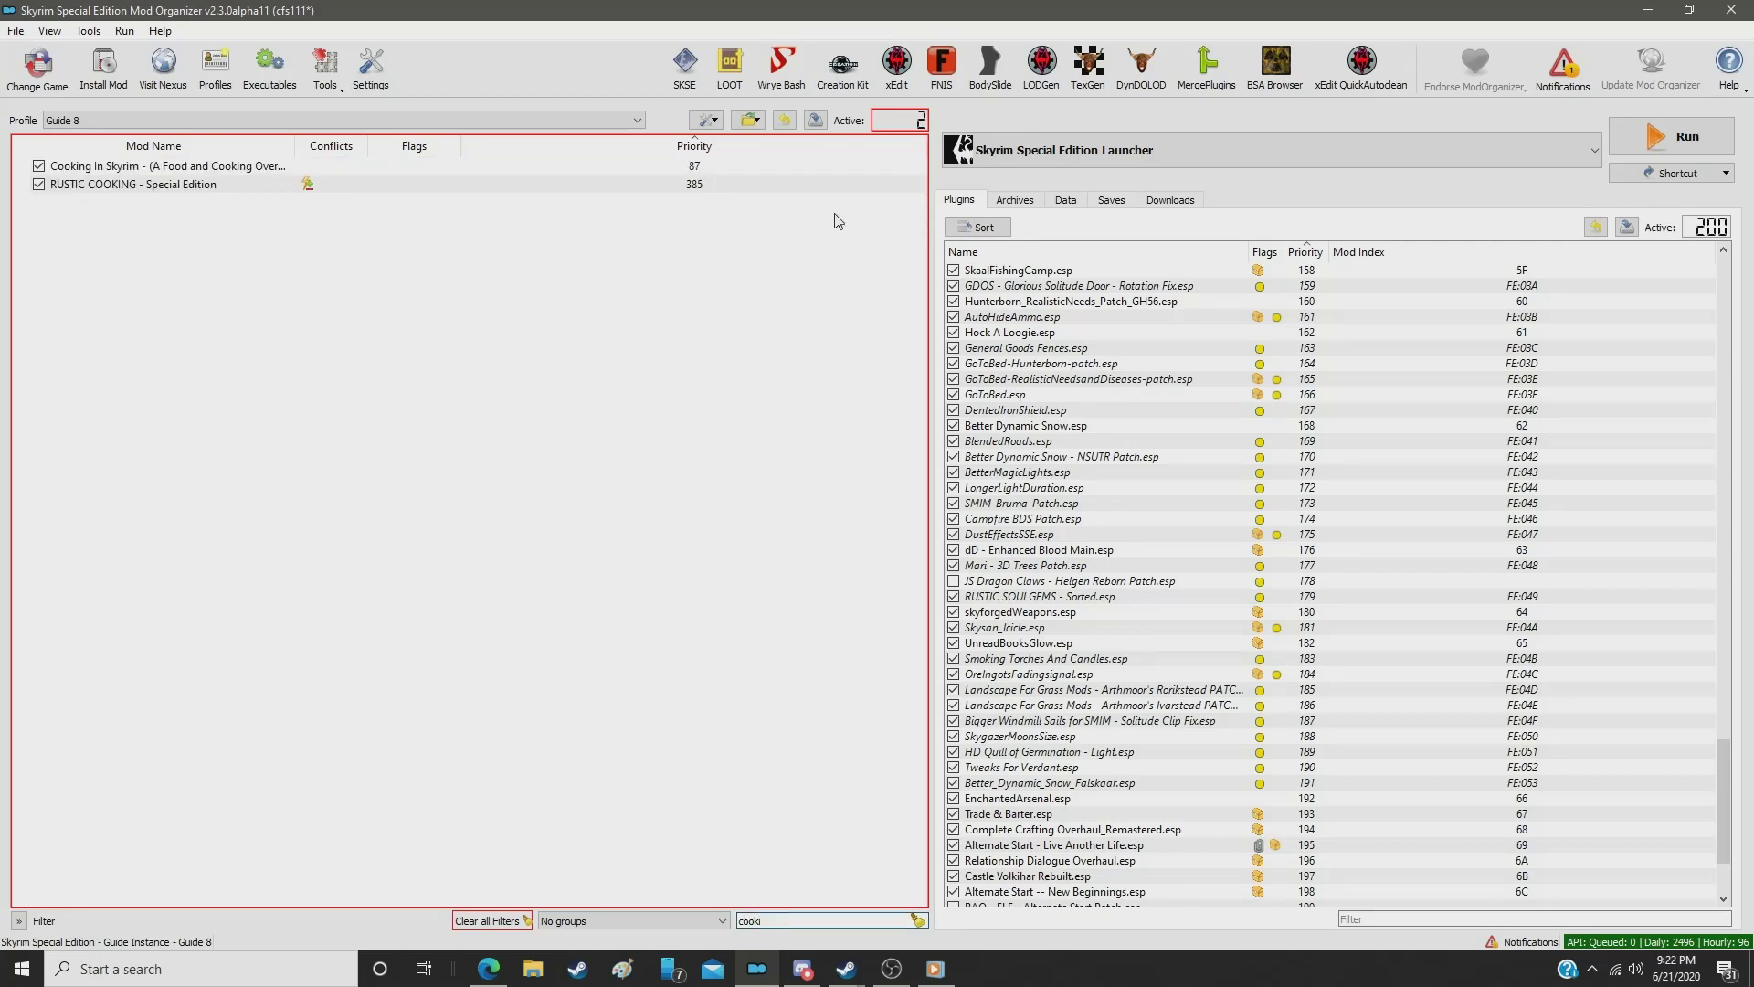
{"action": "left_click", "coordinate": [683, 186]}
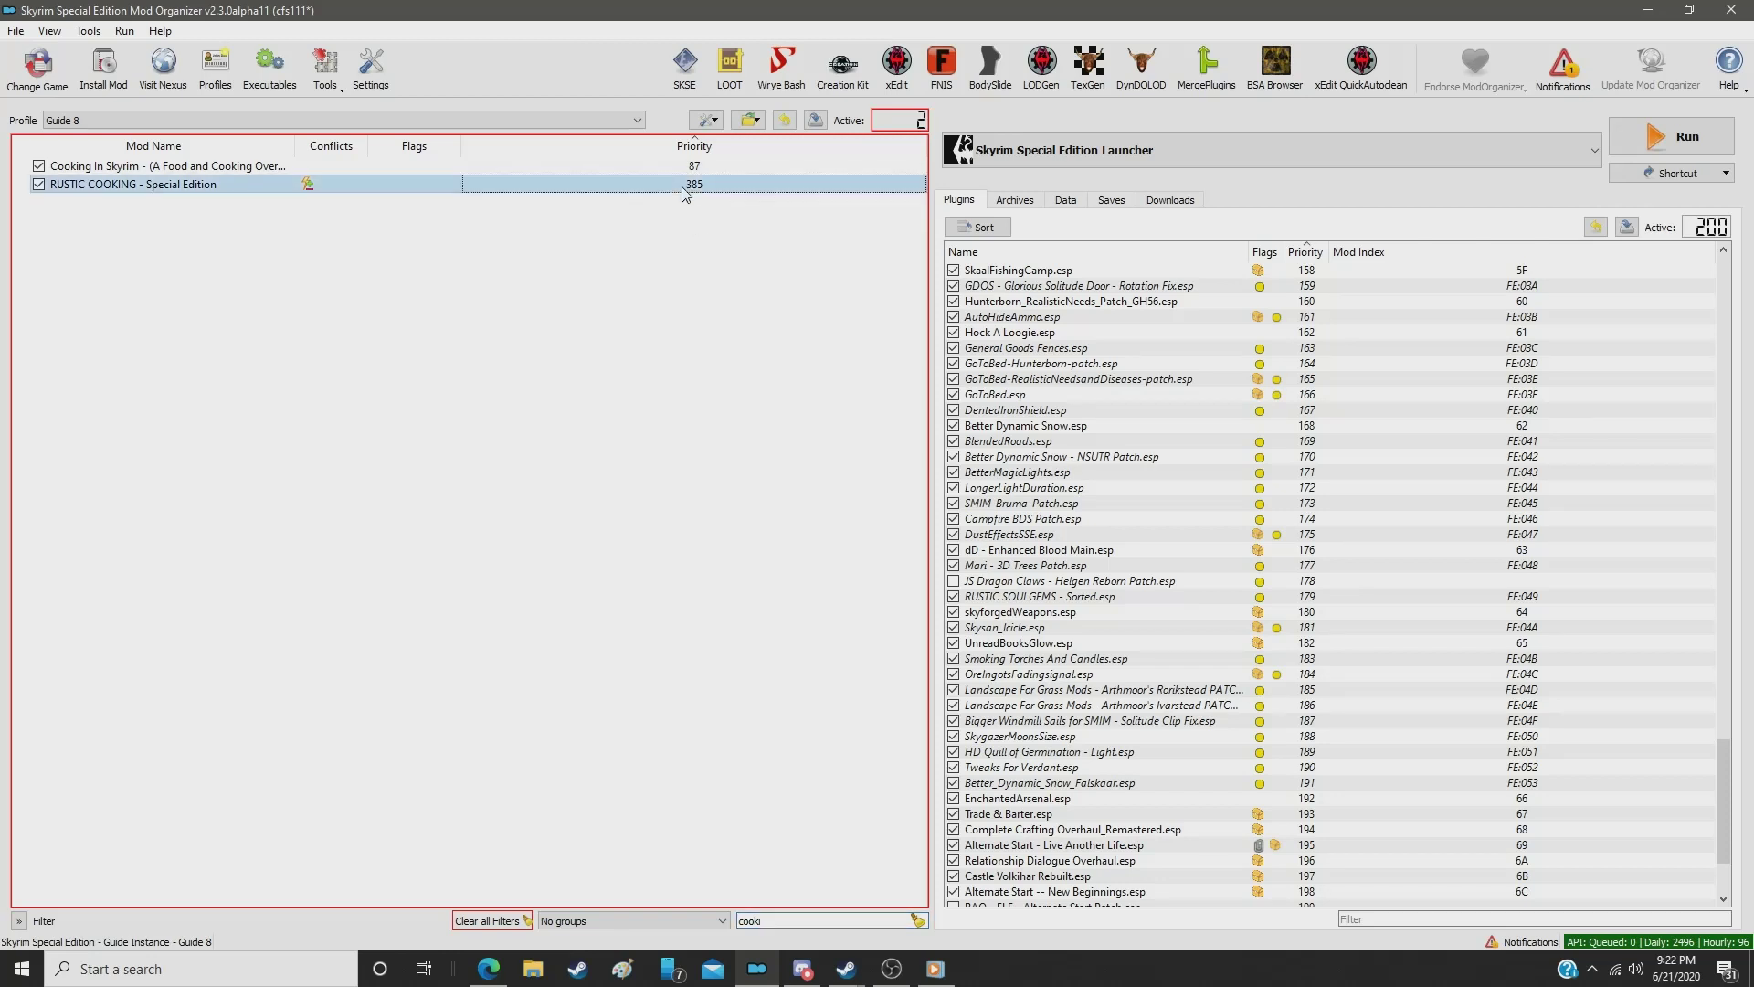
{"action": "double_click", "coordinate": [683, 186]}
{"action": "type", "text": "348"}
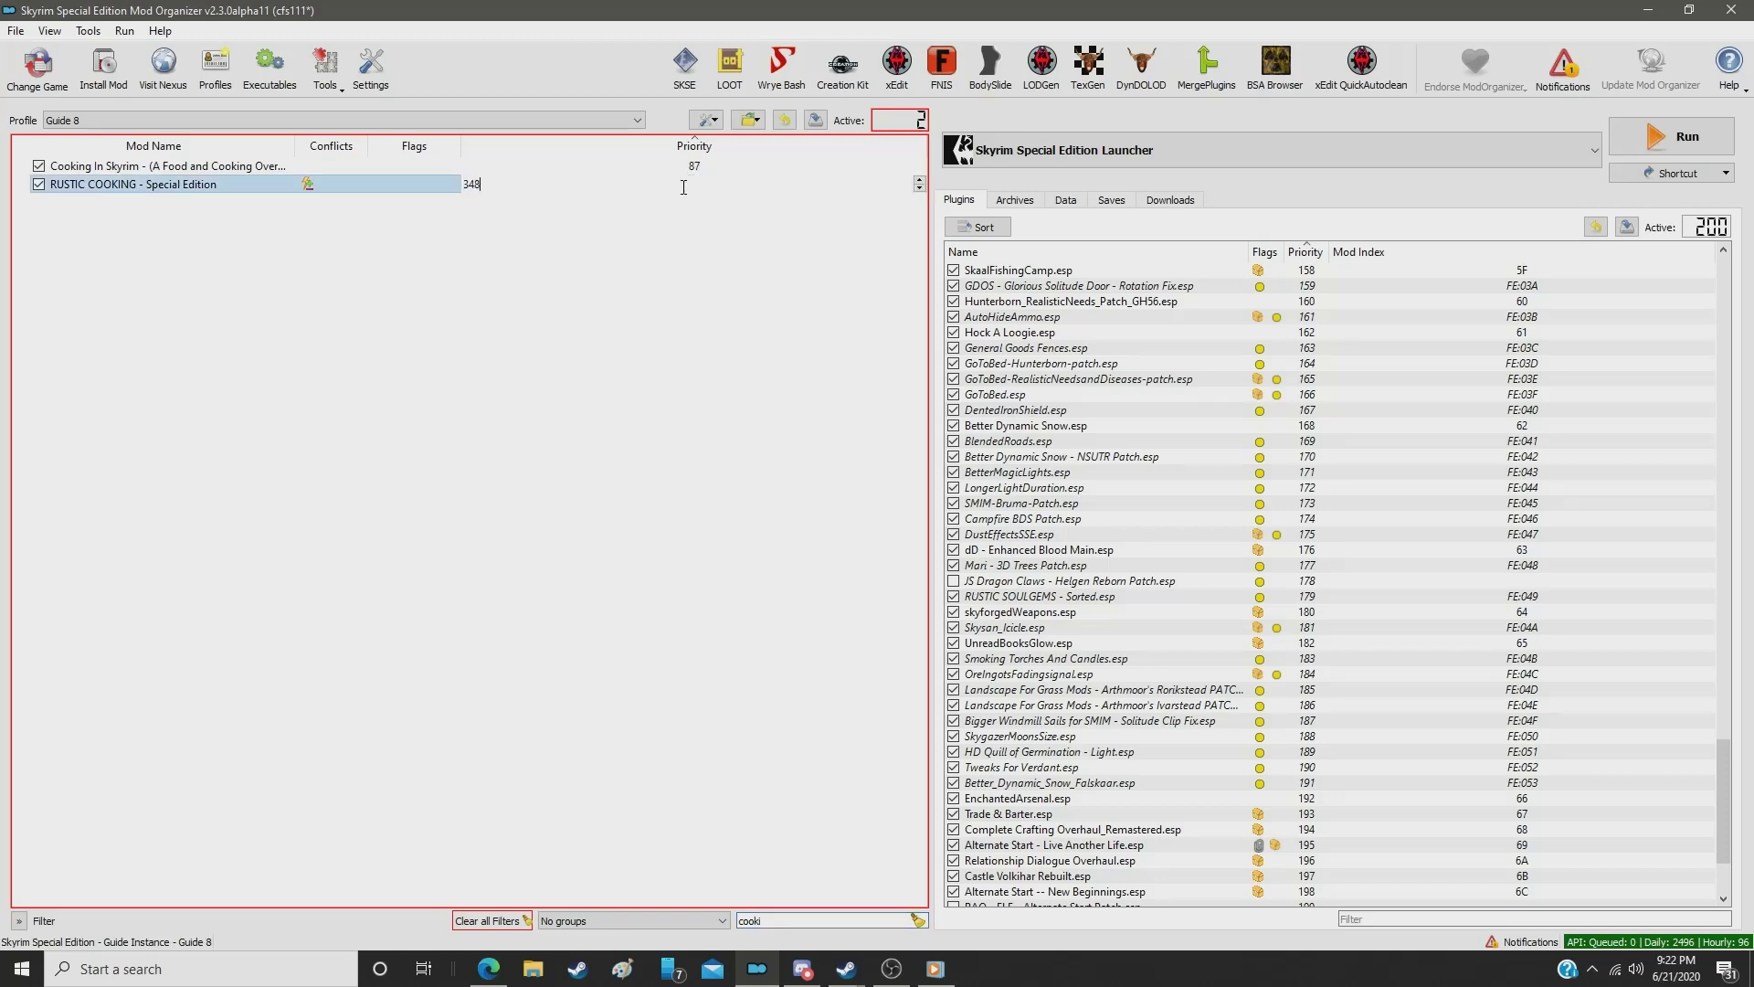
{"action": "key", "text": "Return"}
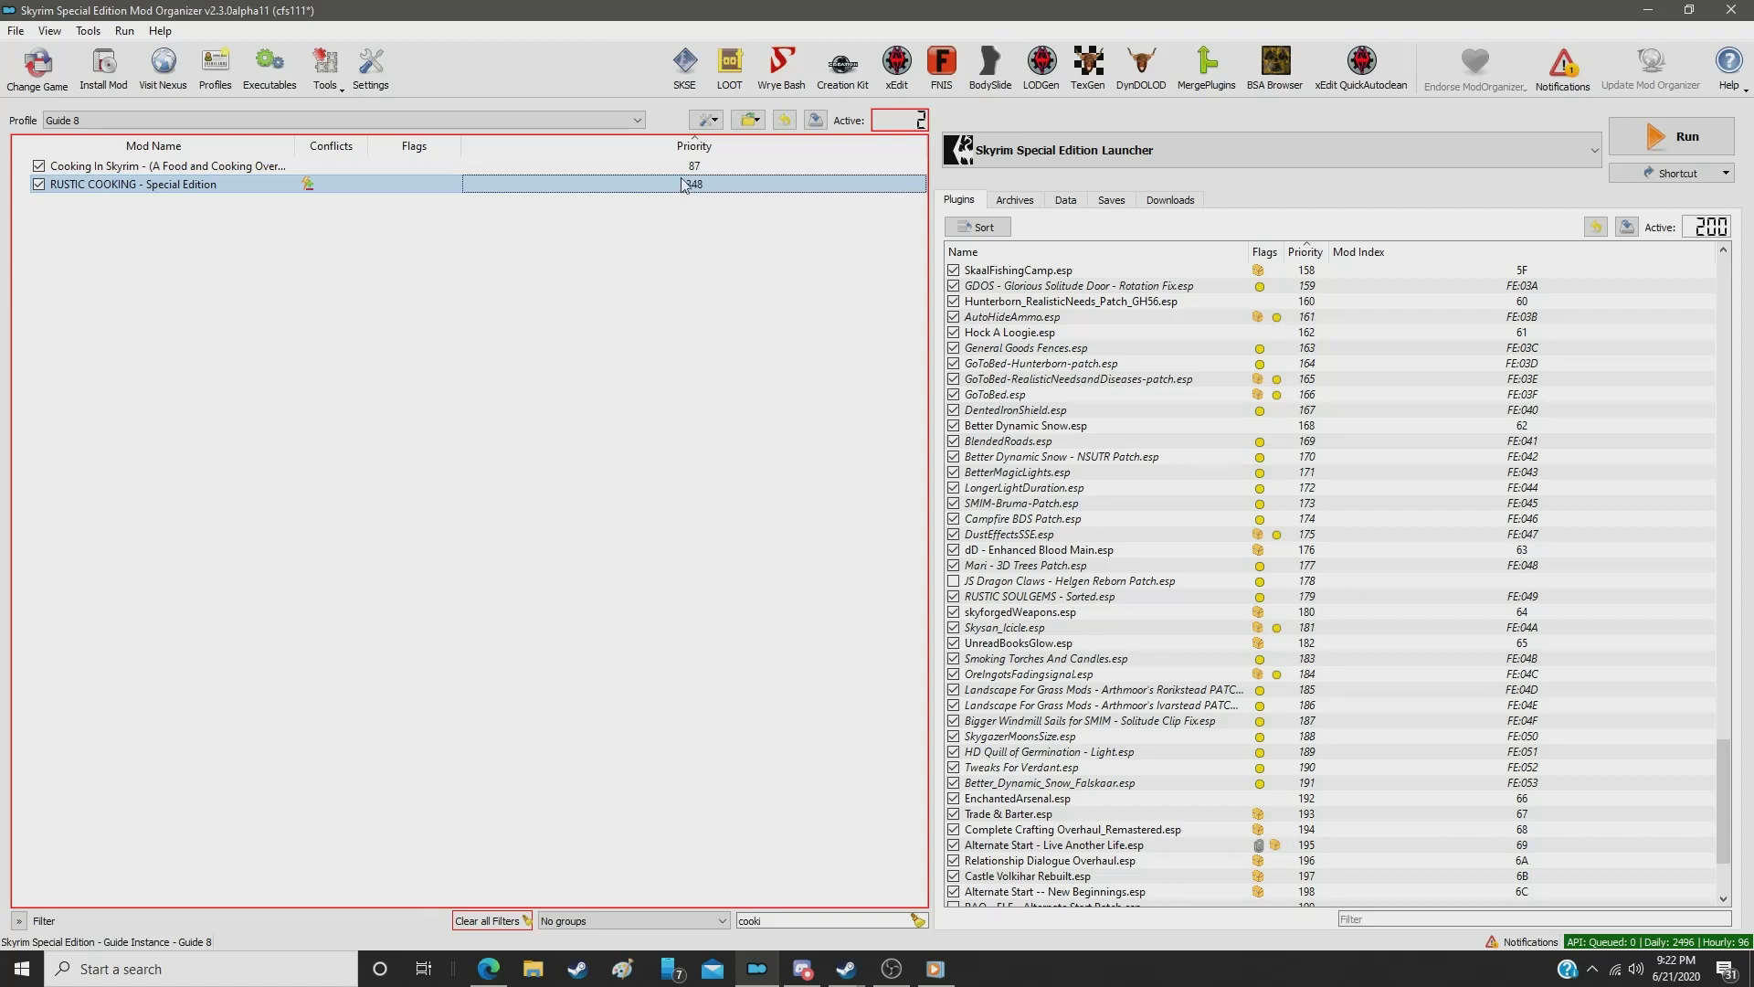
Step: Filter the mod list for "spiri" and set the priority of Medieval Spirits to 349
{"action": "double_click", "coordinate": [808, 920]}
{"action": "type", "text": "spiri"}
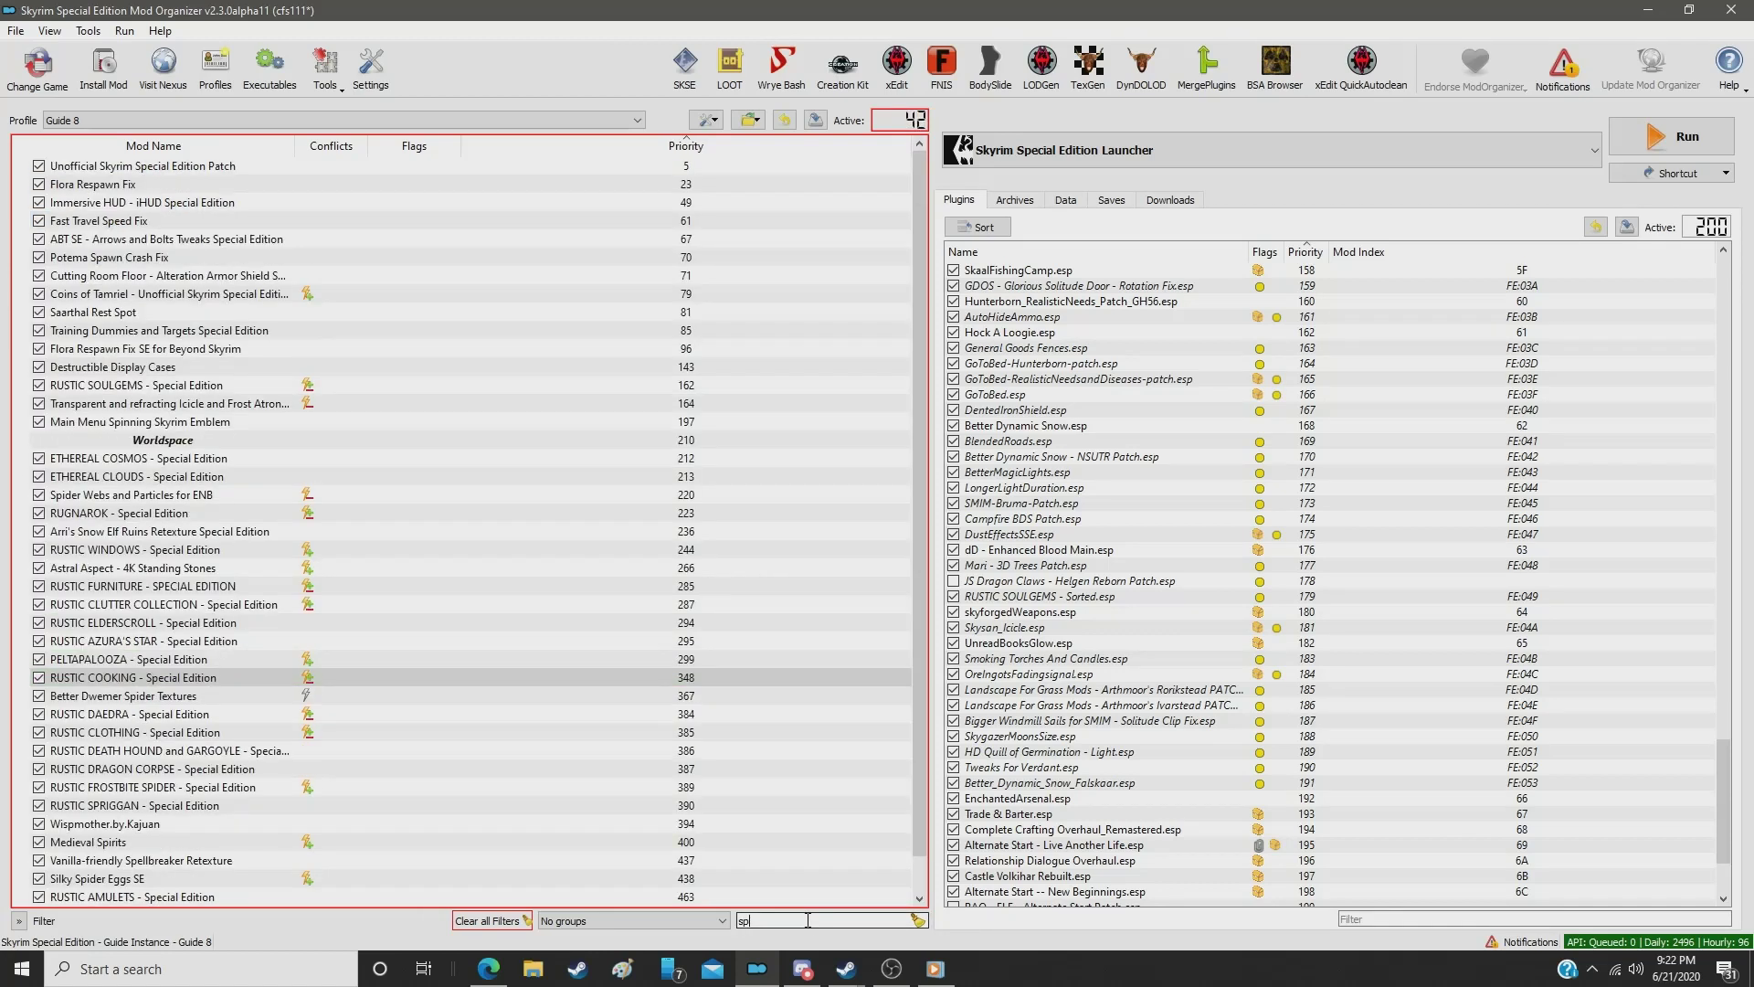
{"action": "left_click", "coordinate": [671, 170]}
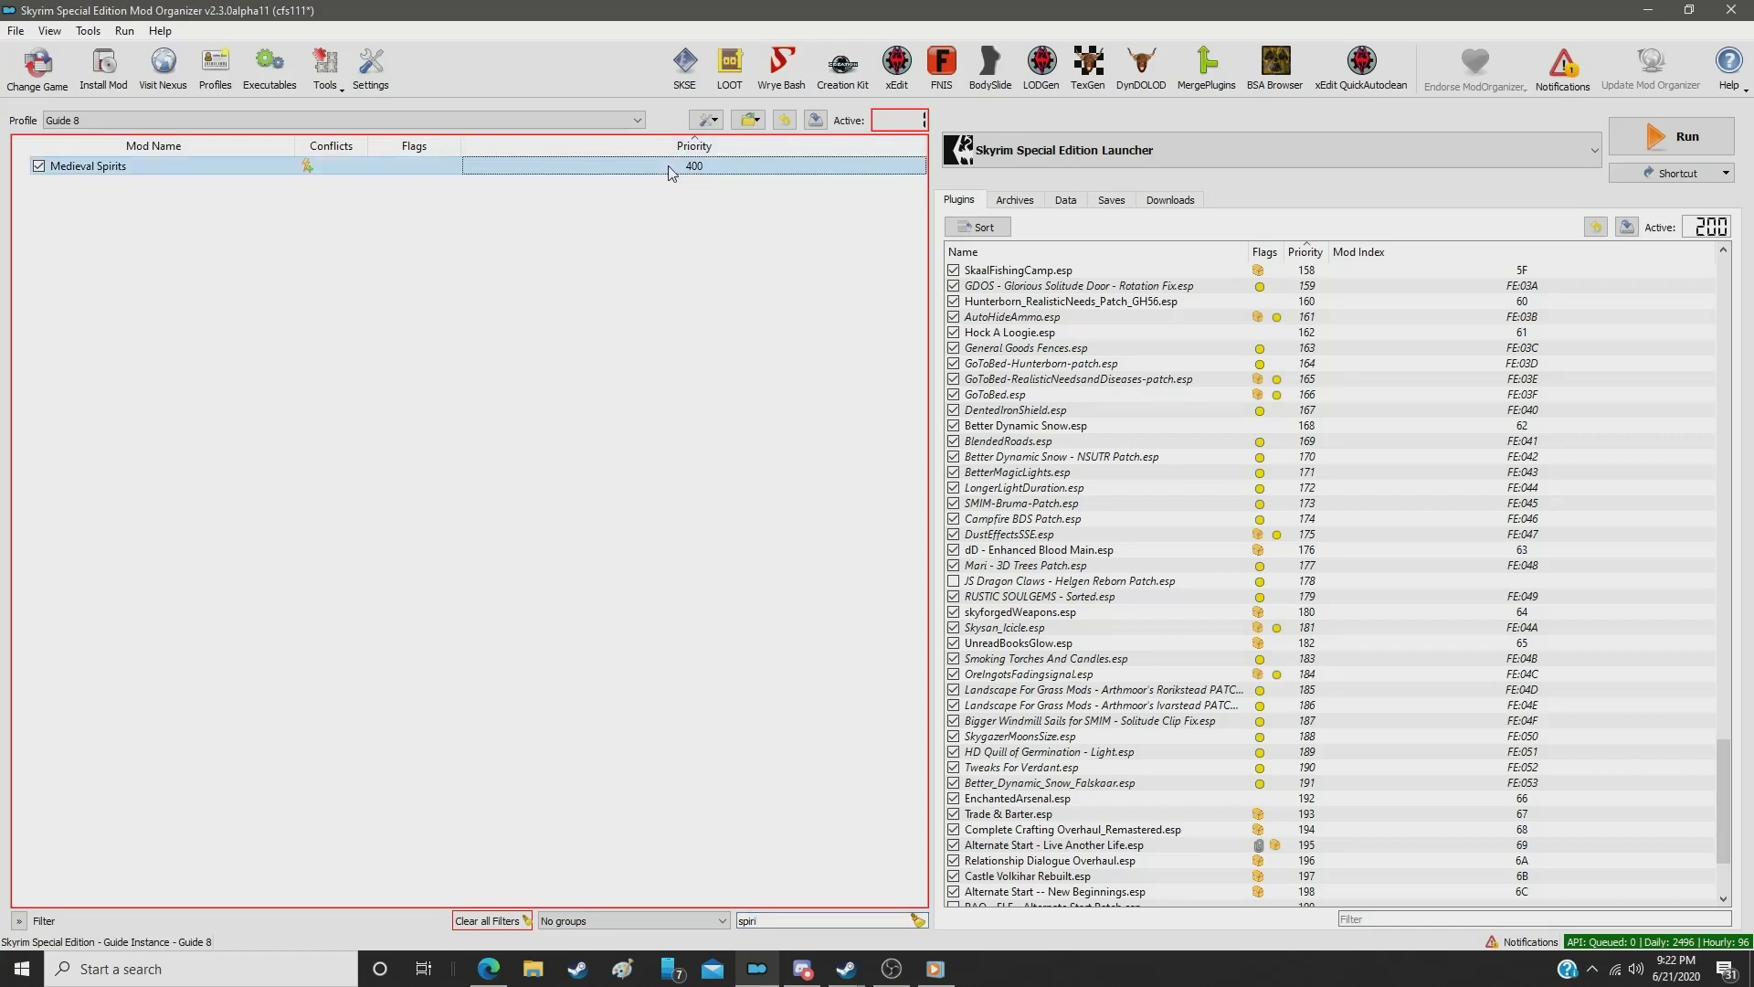
{"action": "double_click", "coordinate": [671, 168]}
{"action": "type", "text": "34"}
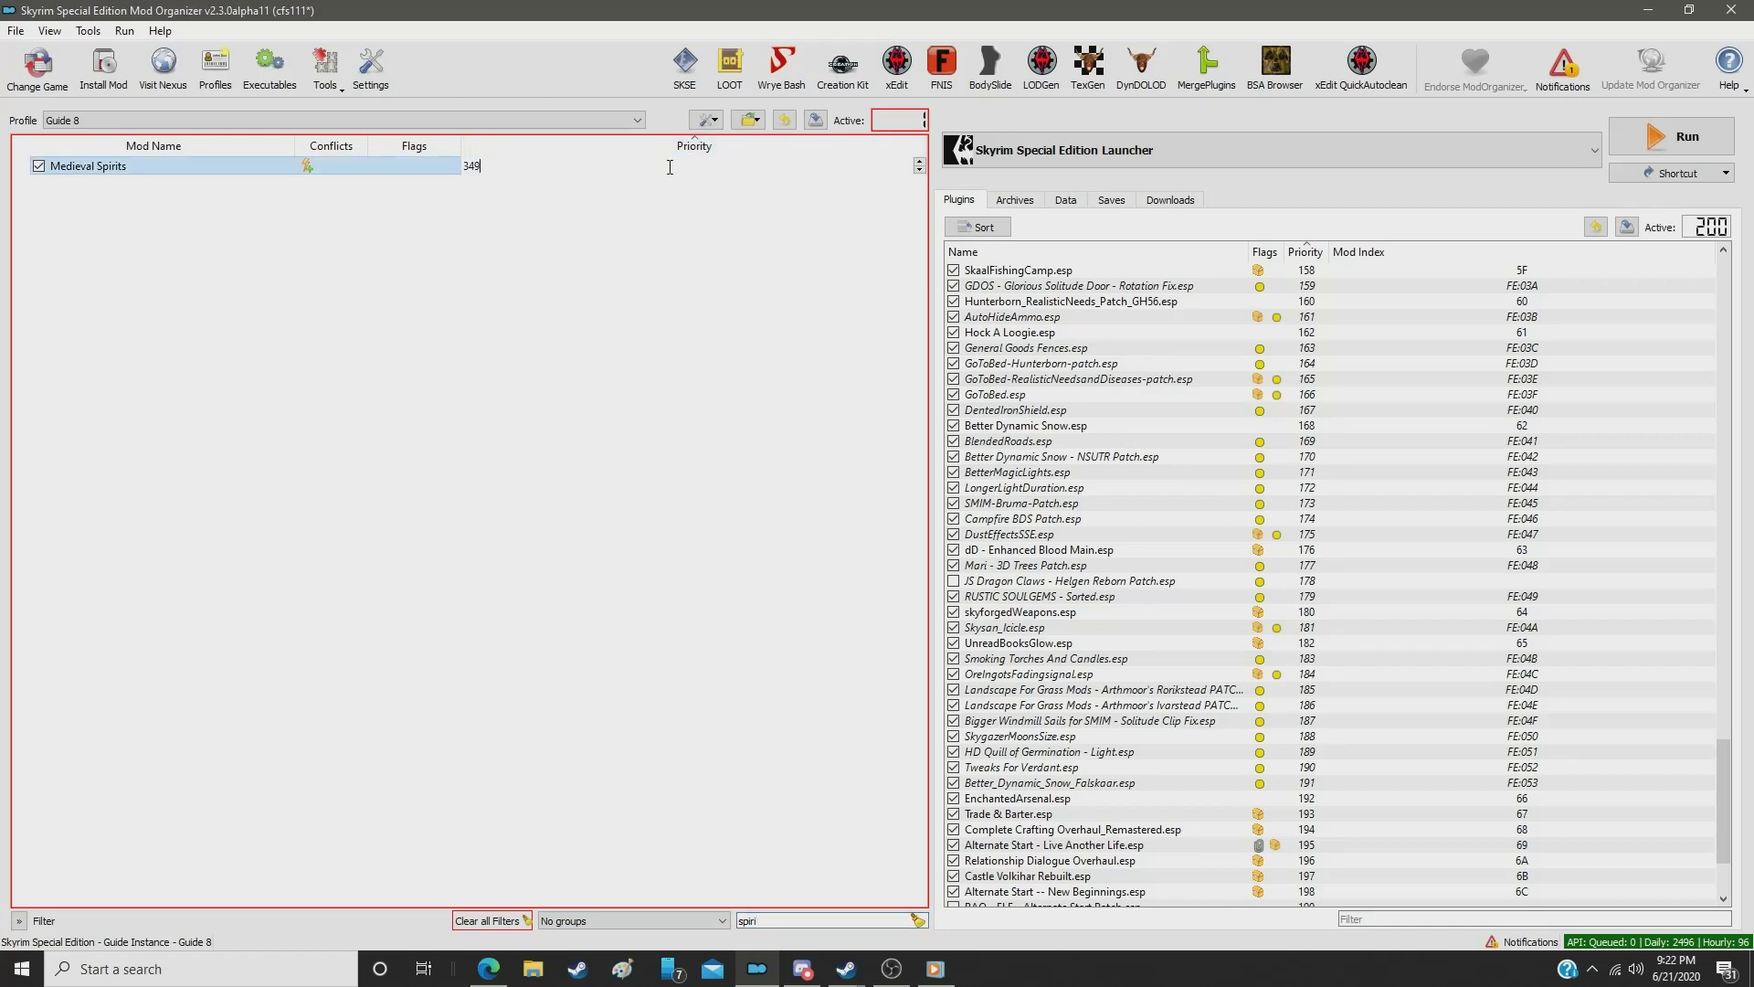
{"action": "type", "text": "9"}
{"action": "key", "text": "Return"}
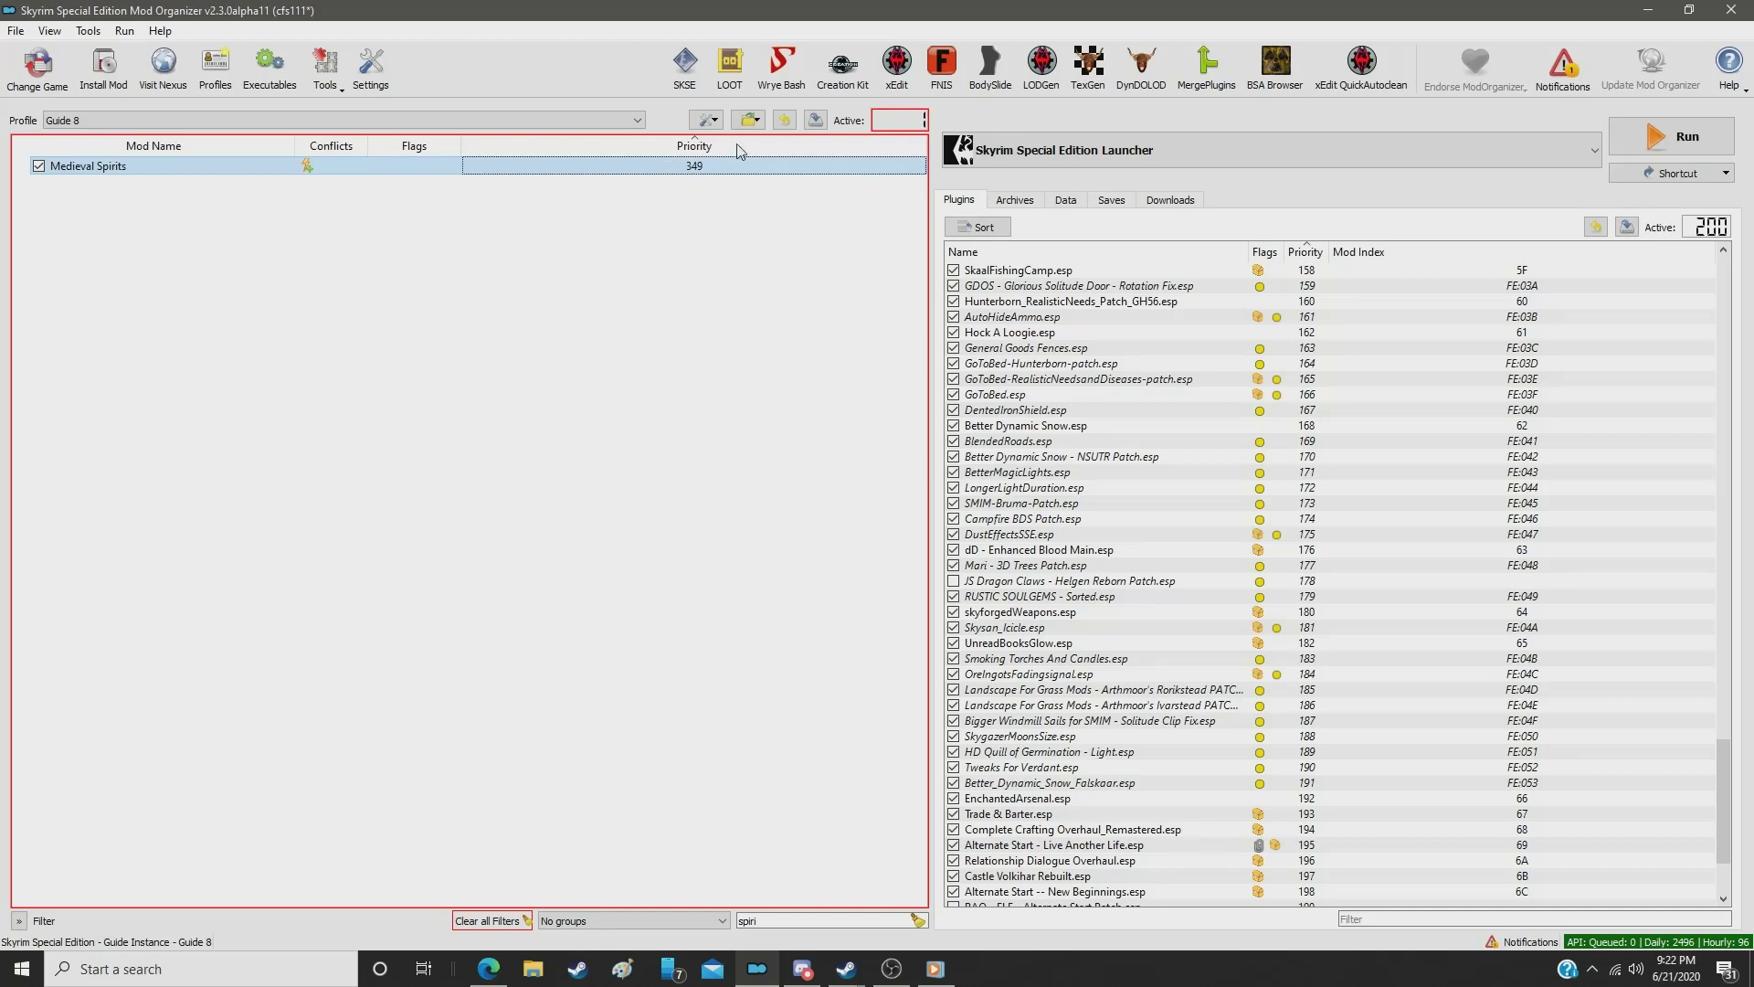
Step: Filter the mod list for "briar" and set the priority of ElSopa HD - Briar Heart to 350
{"action": "double_click", "coordinate": [805, 924]}
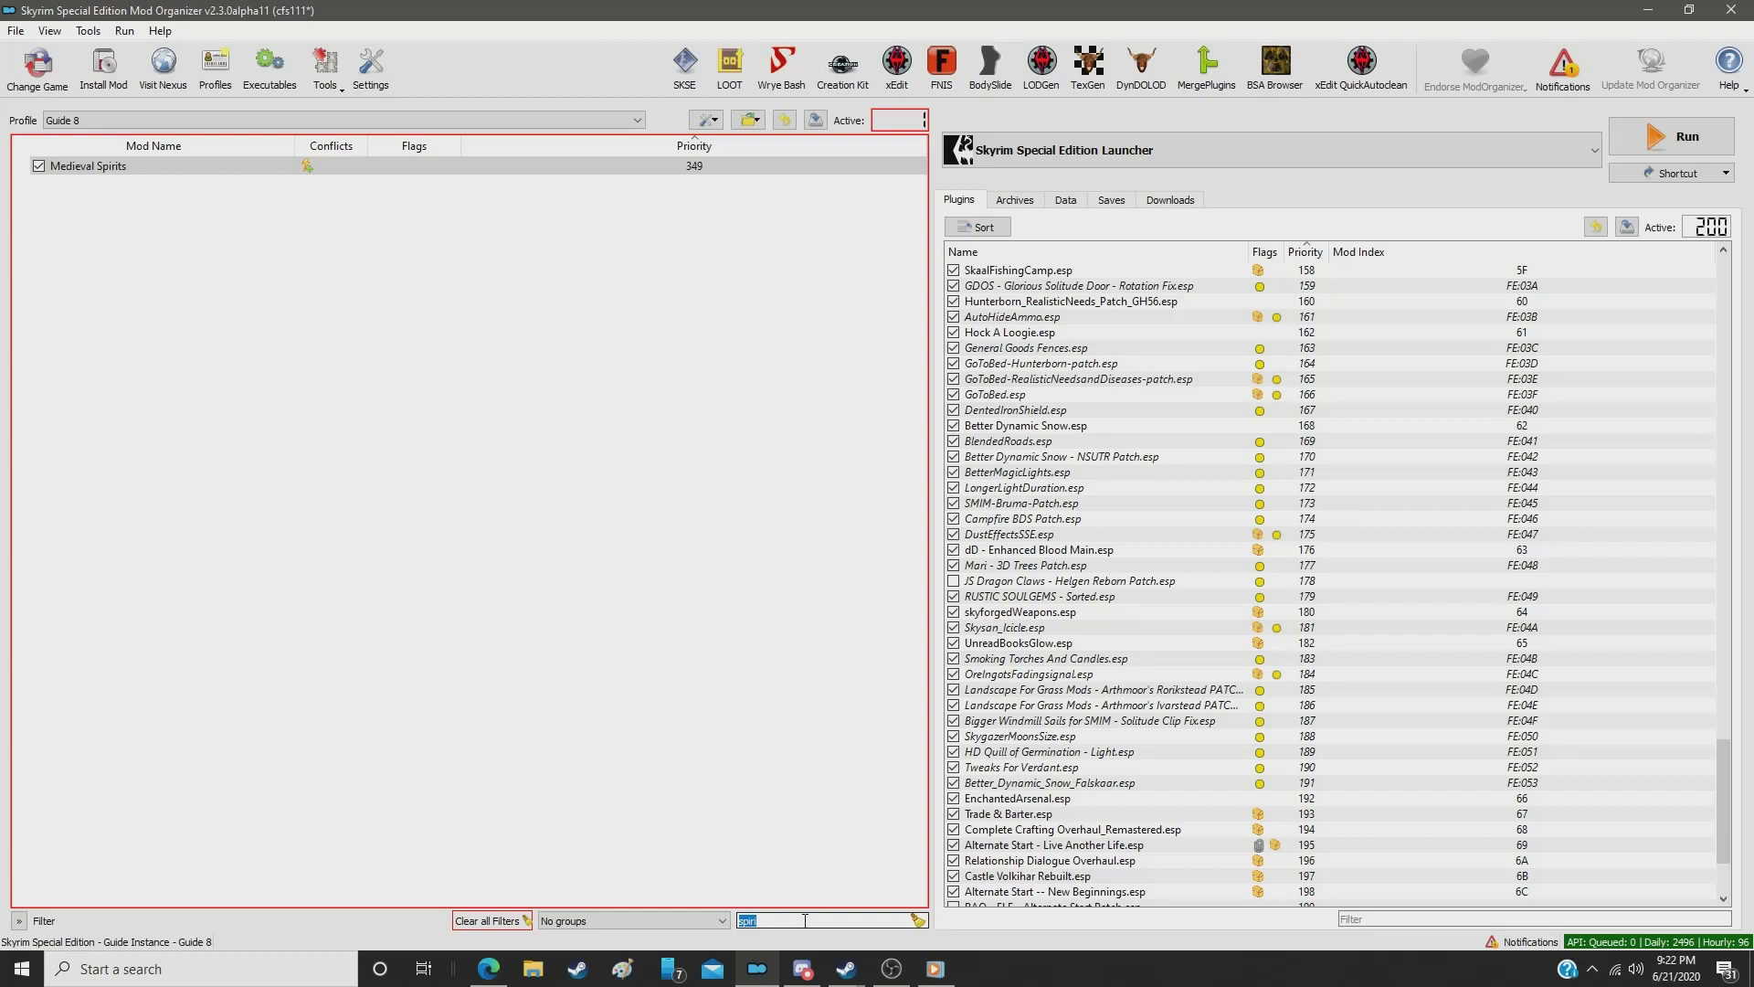
{"action": "type", "text": "briar"}
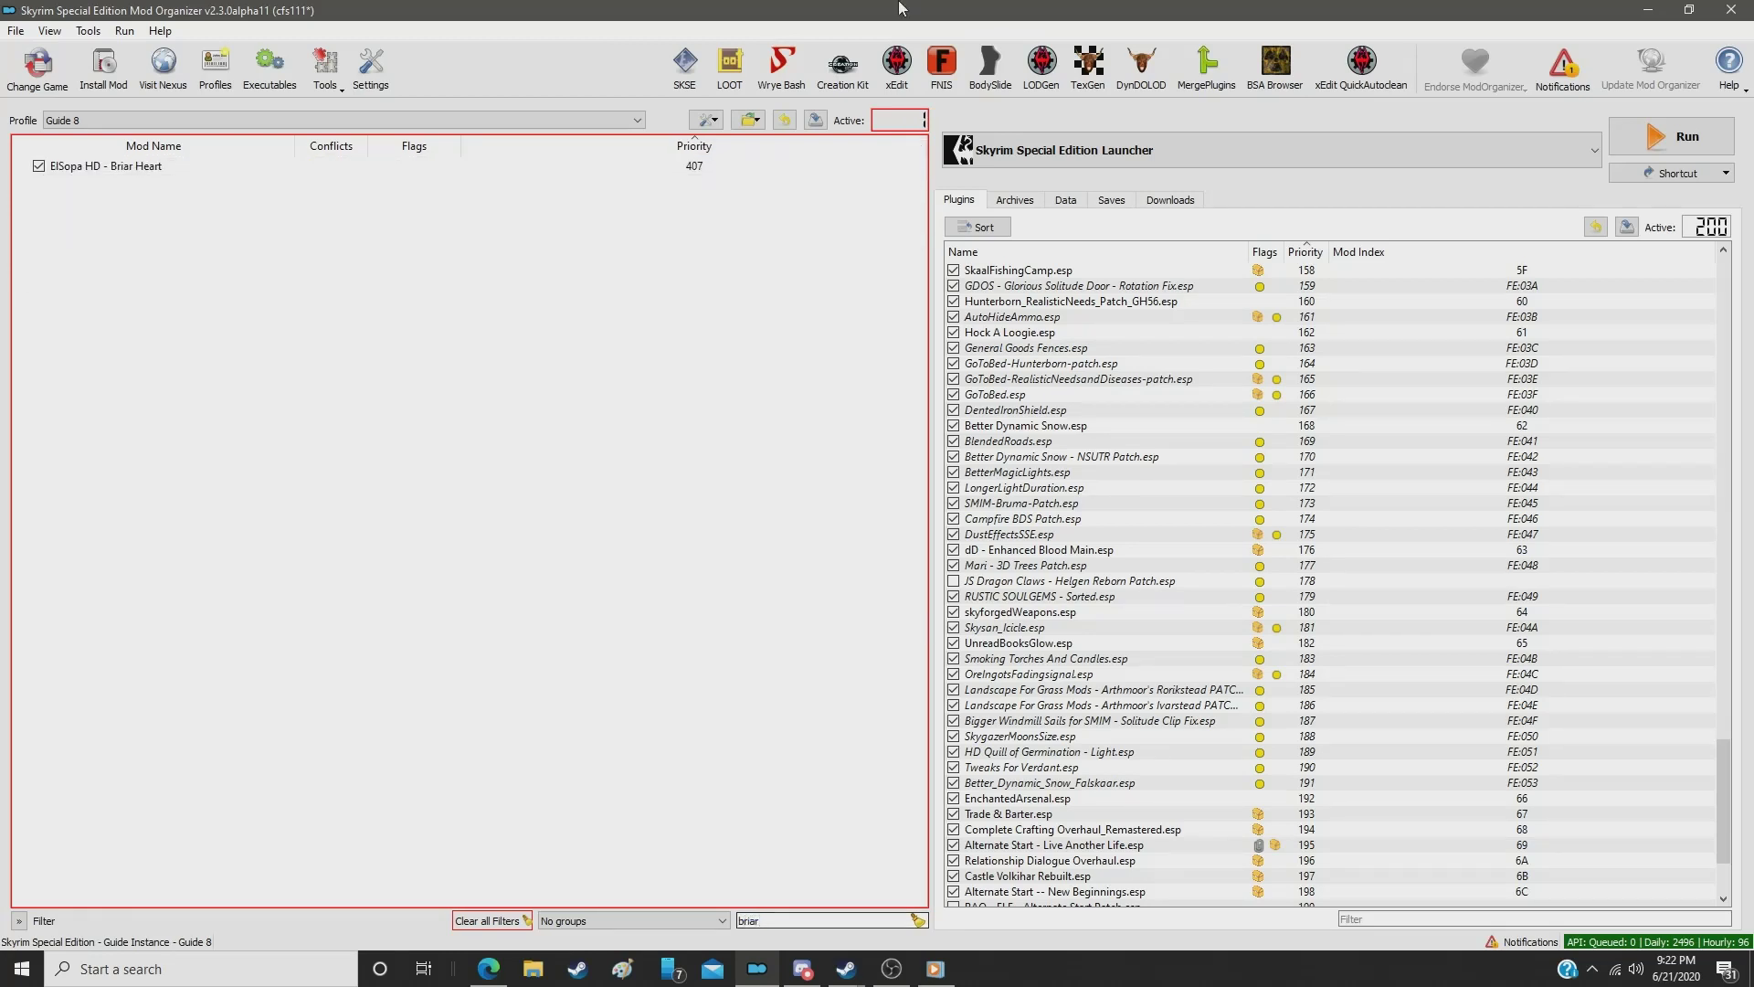
{"action": "left_click", "coordinate": [678, 168]}
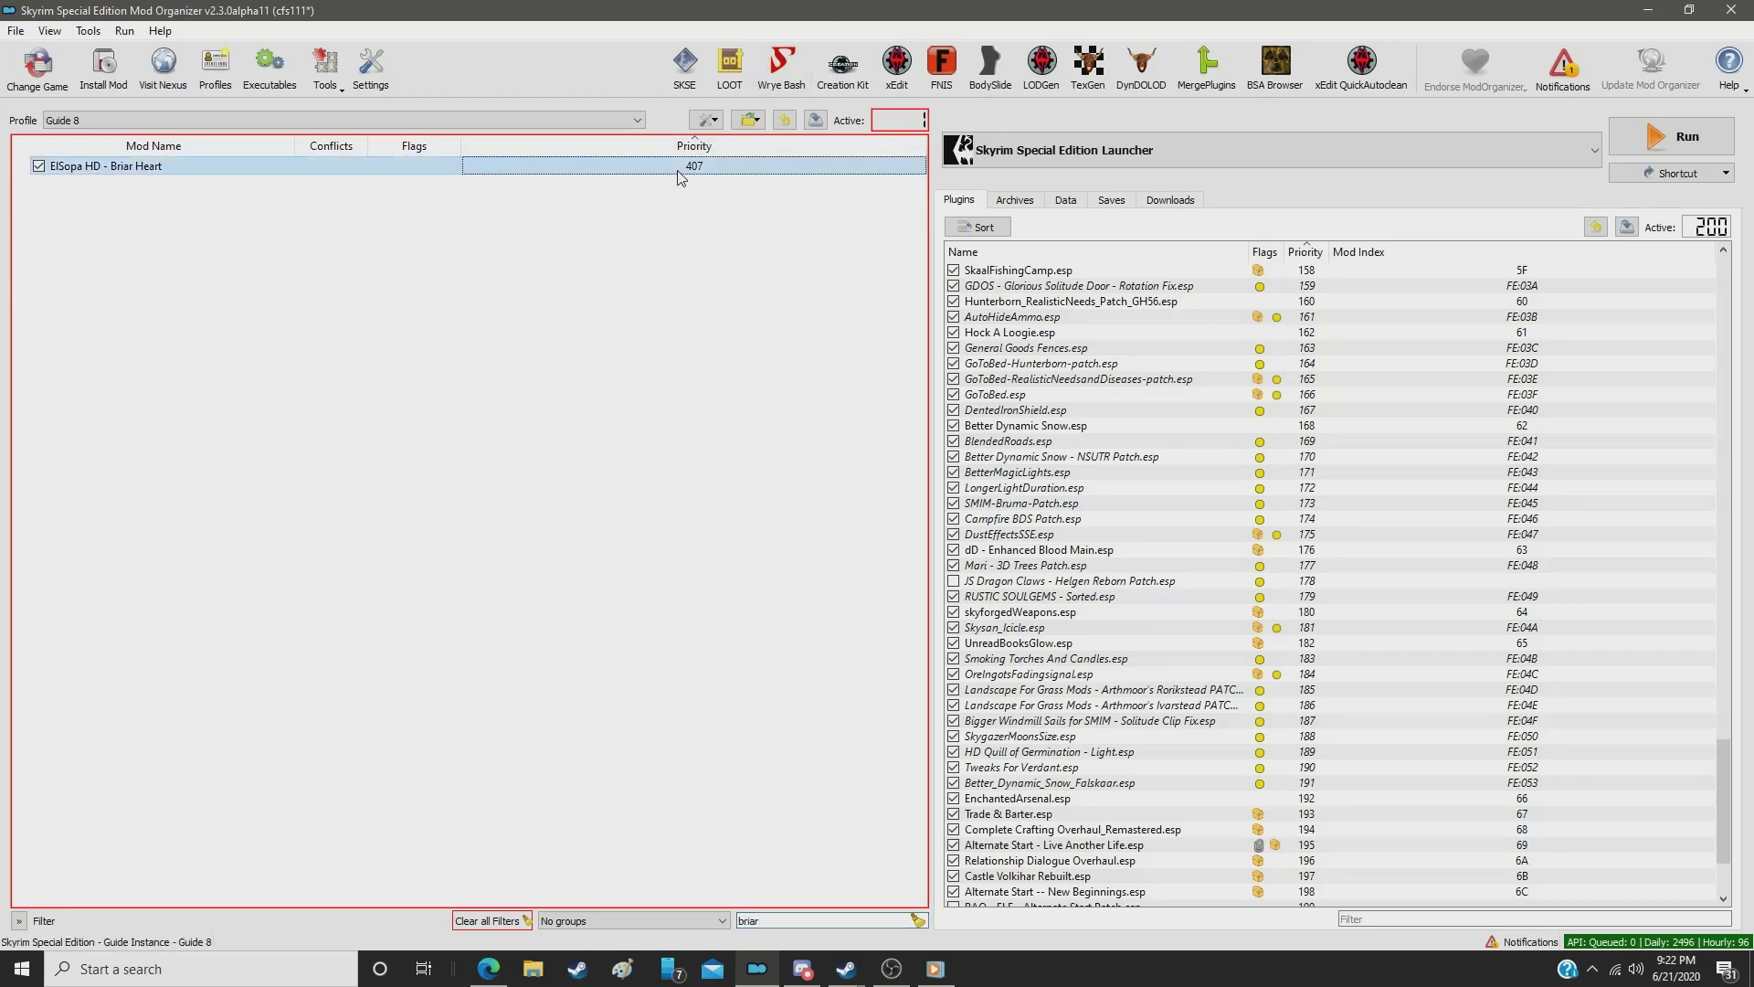
{"action": "double_click", "coordinate": [678, 168]}
{"action": "type", "text": "350"}
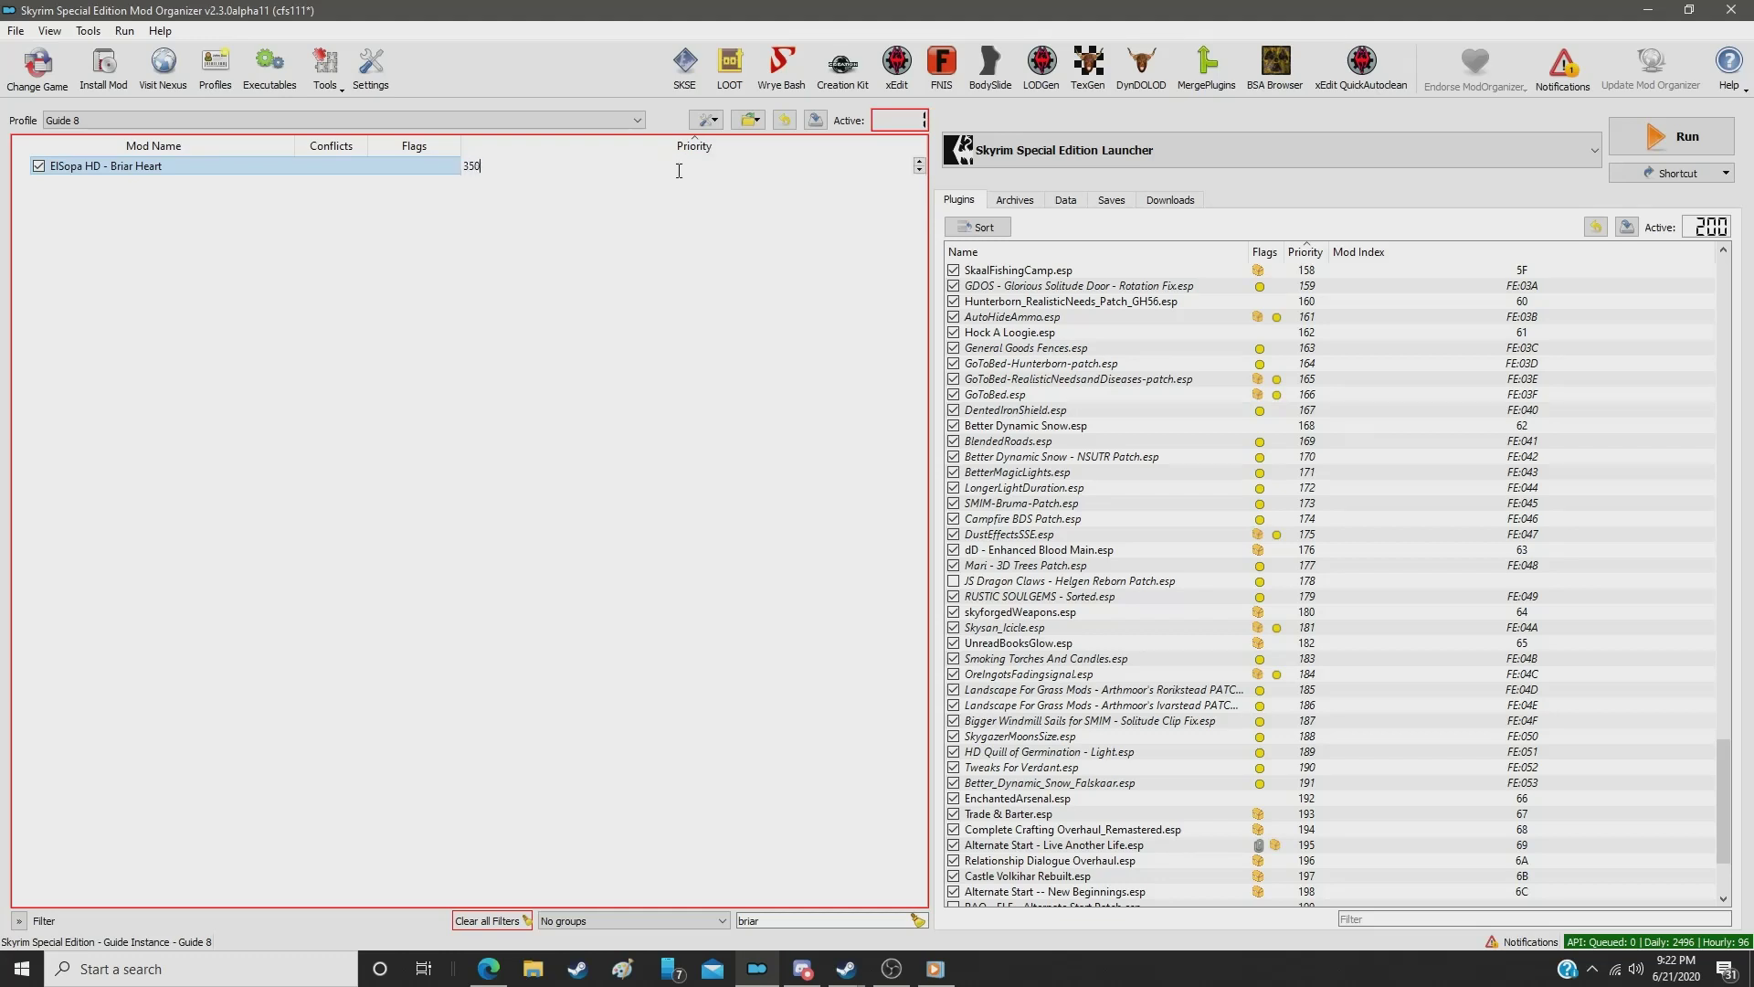
{"action": "key", "text": "Return"}
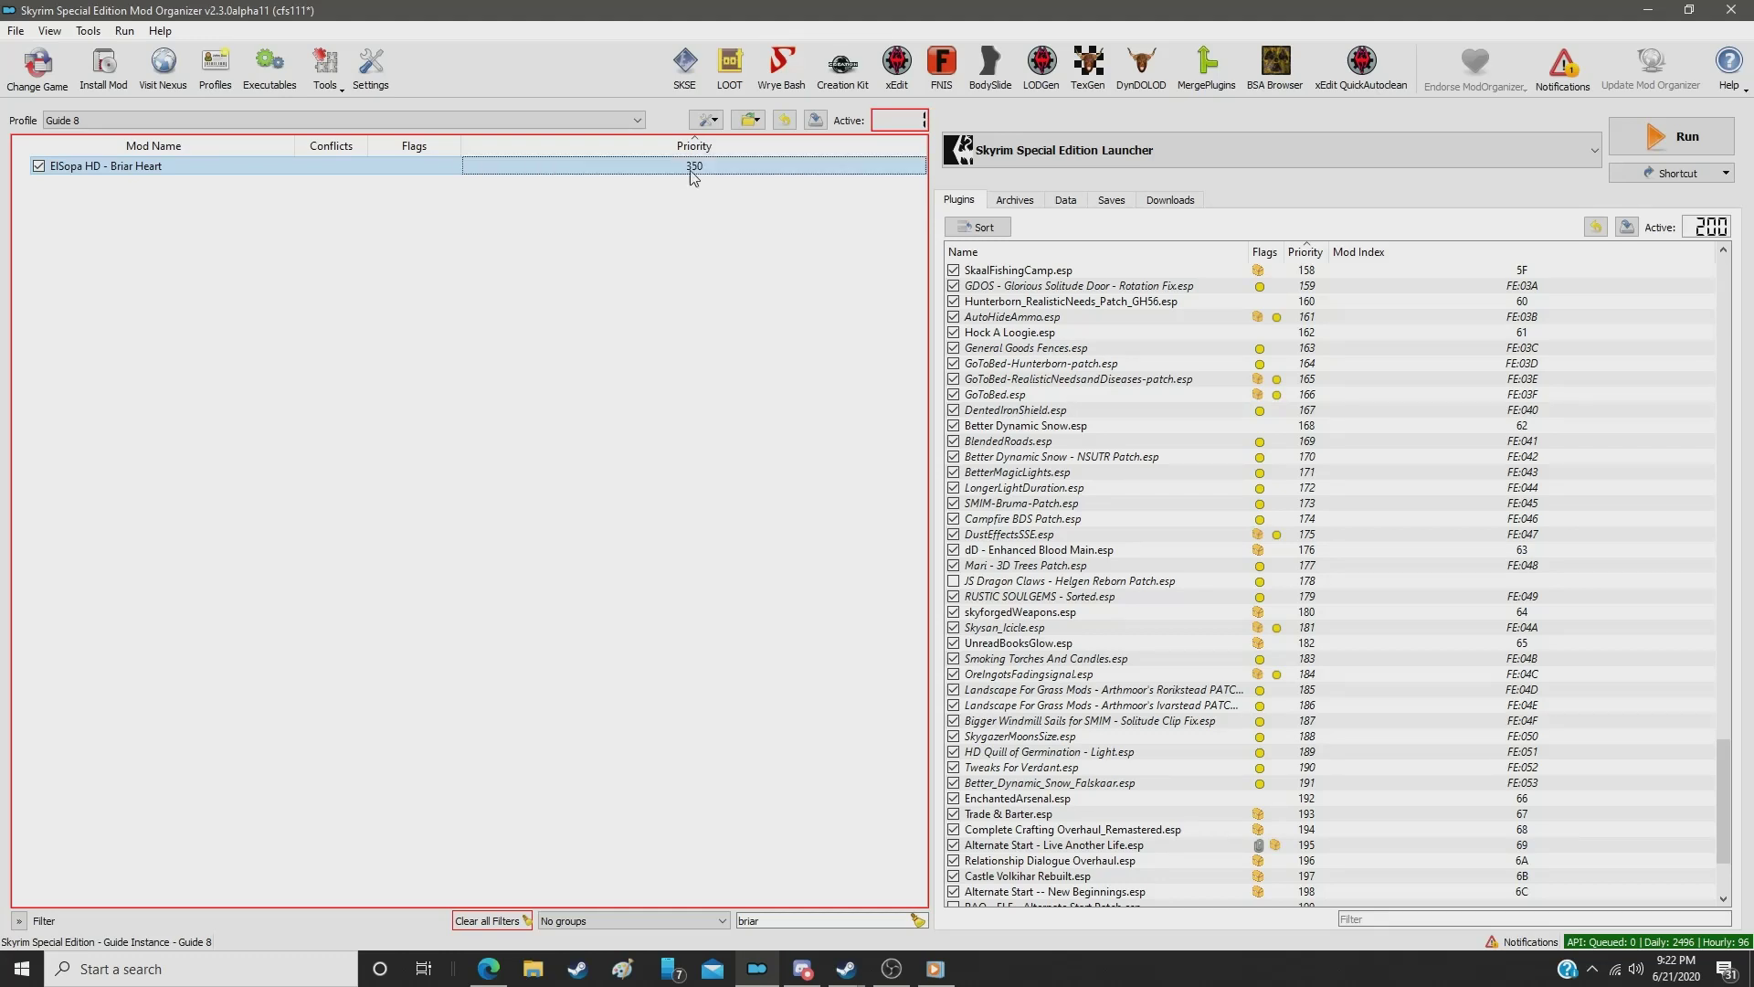
Step: Filter the mod list for "cut" and set the priority of Cut Treepine Retexture to 351
{"action": "left_click", "coordinate": [792, 920]}
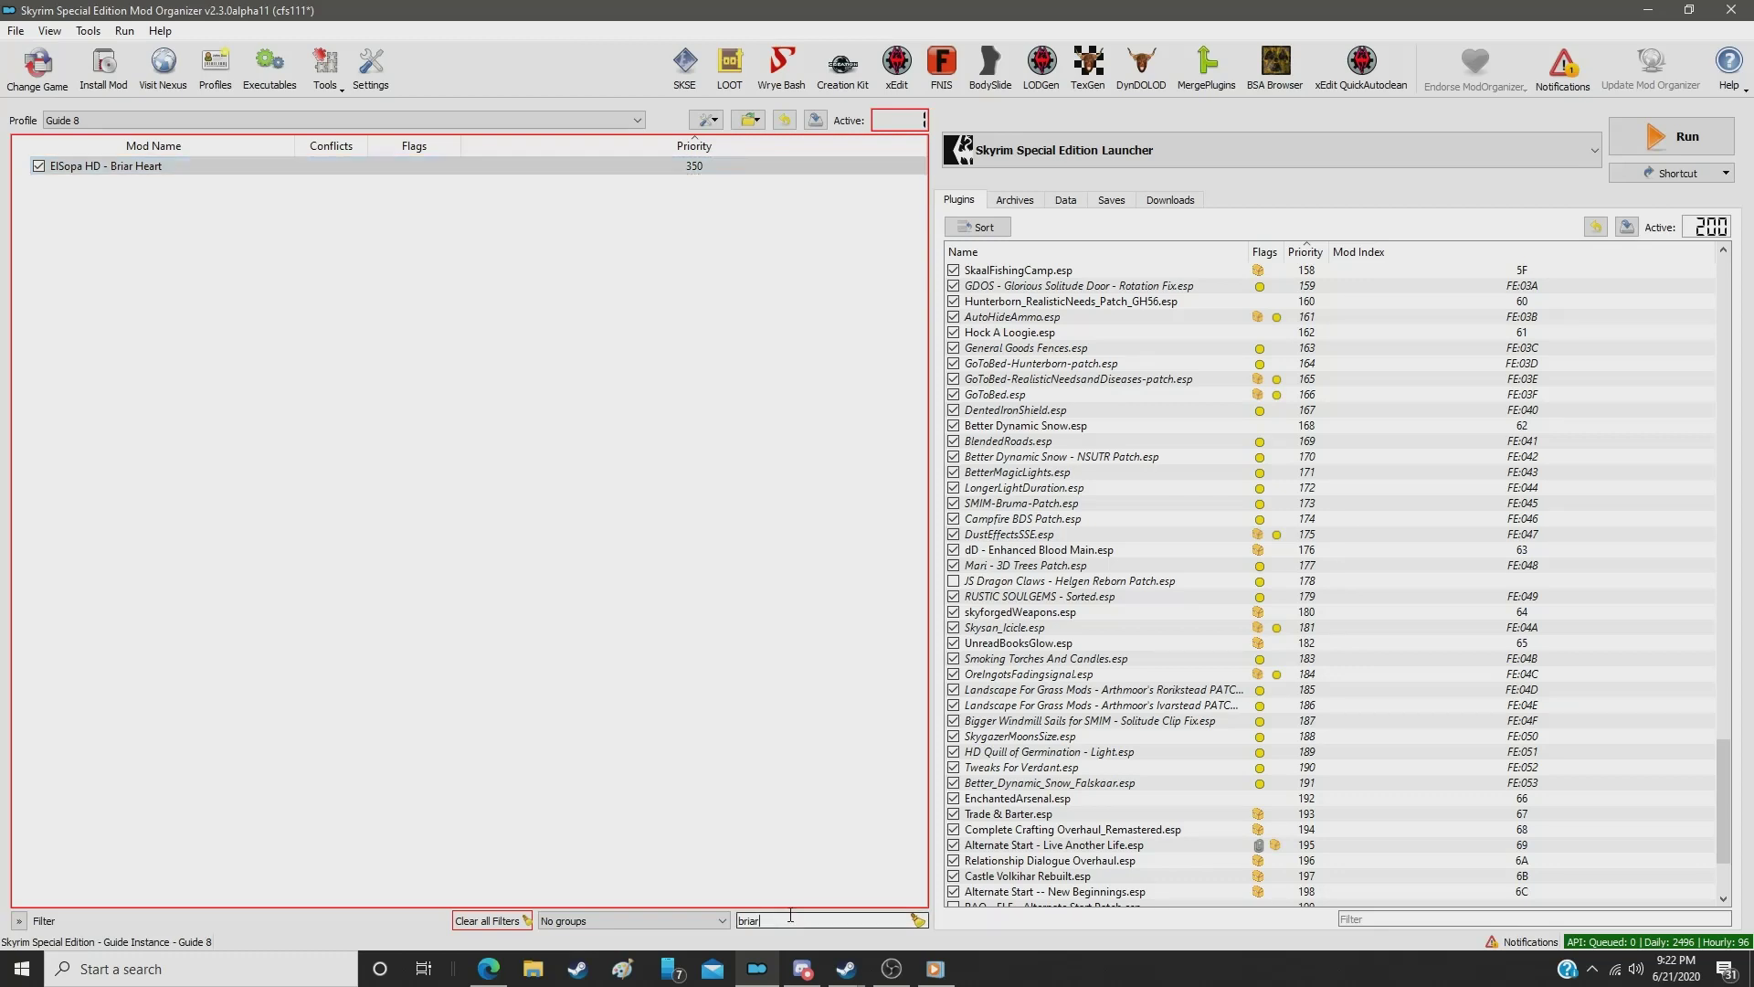
{"action": "double_click", "coordinate": [792, 919]}
{"action": "type", "text": "cut"}
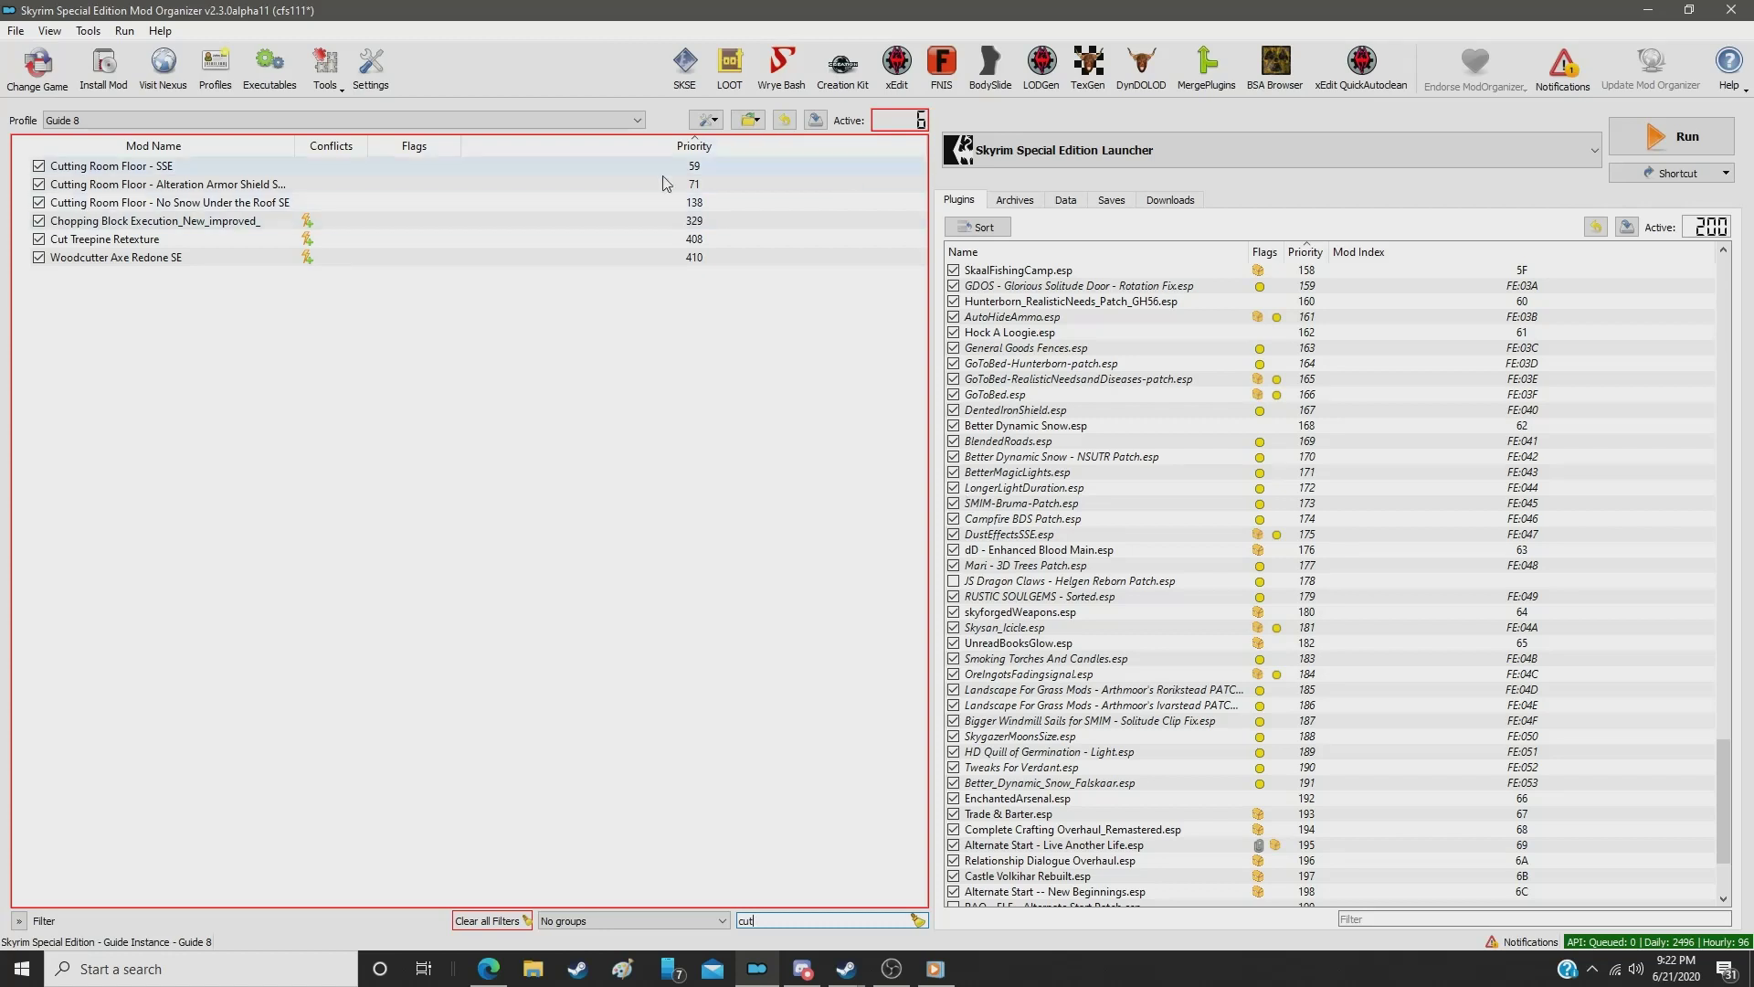
{"action": "left_click", "coordinate": [688, 241]}
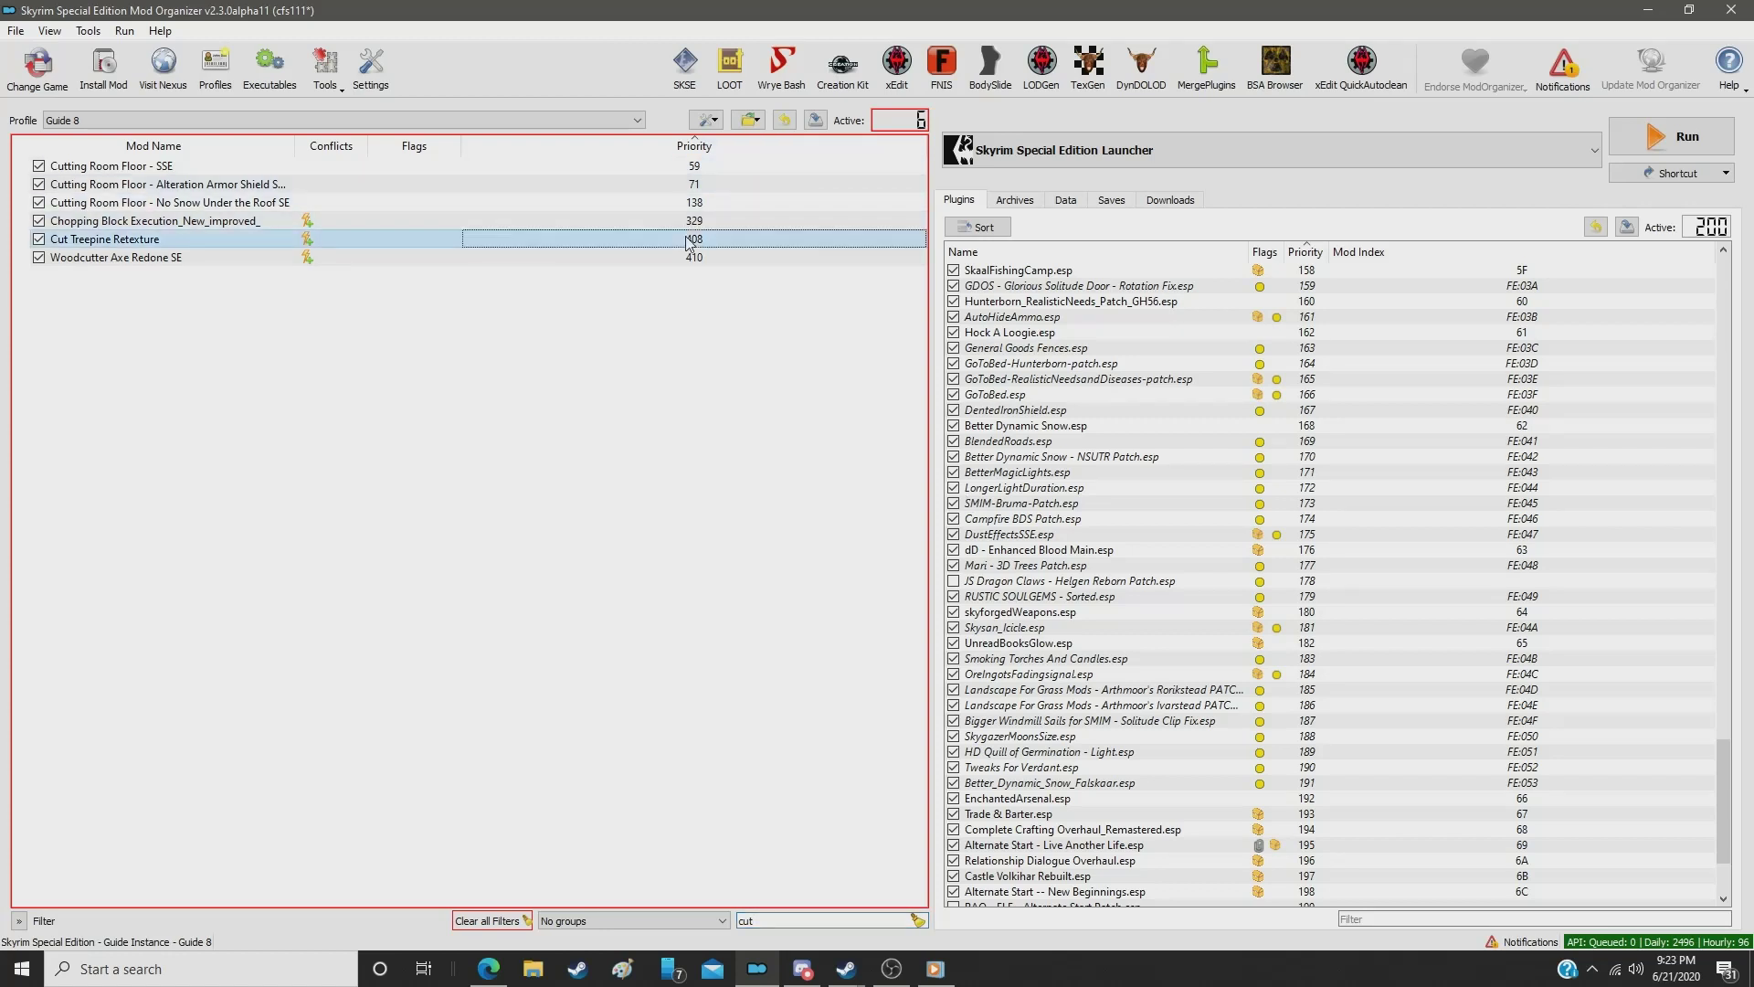
{"action": "double_click", "coordinate": [688, 241]}
{"action": "type", "text": "451"}
{"action": "key", "text": "Return"}
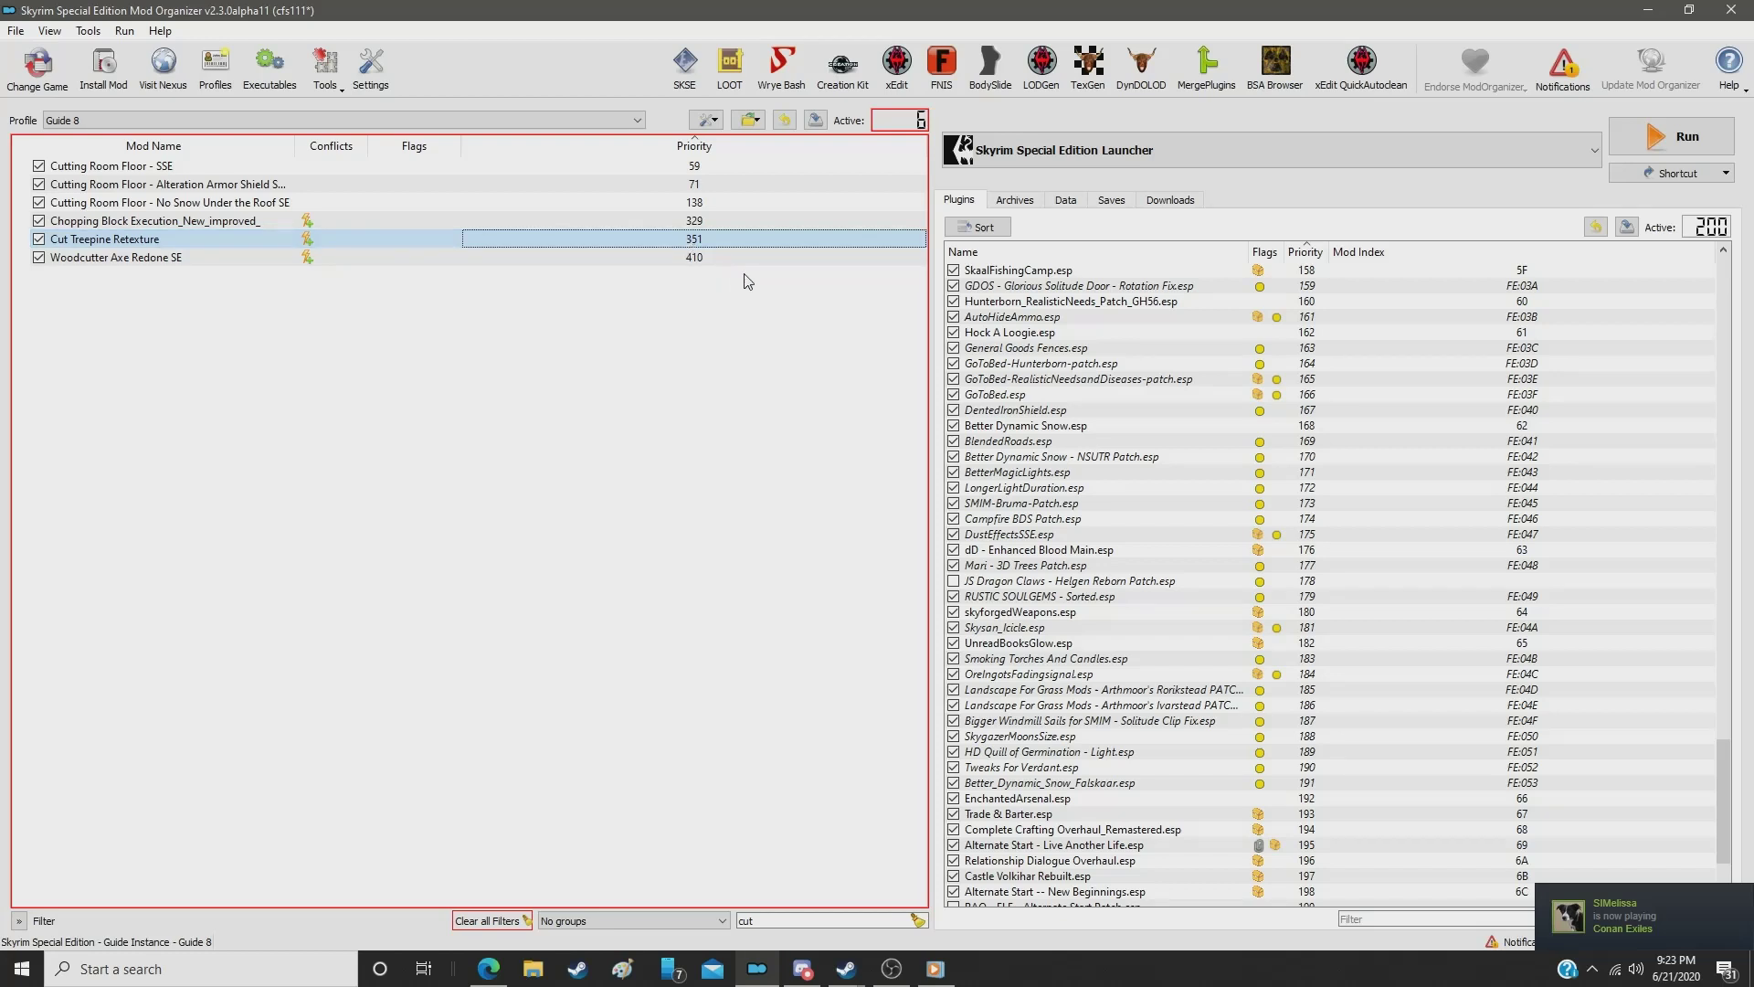
Step: Filter the mod list for "skee" and set the priority of Skeever Tail HD to 352
{"action": "double_click", "coordinate": [813, 920]}
{"action": "type", "text": "skee"}
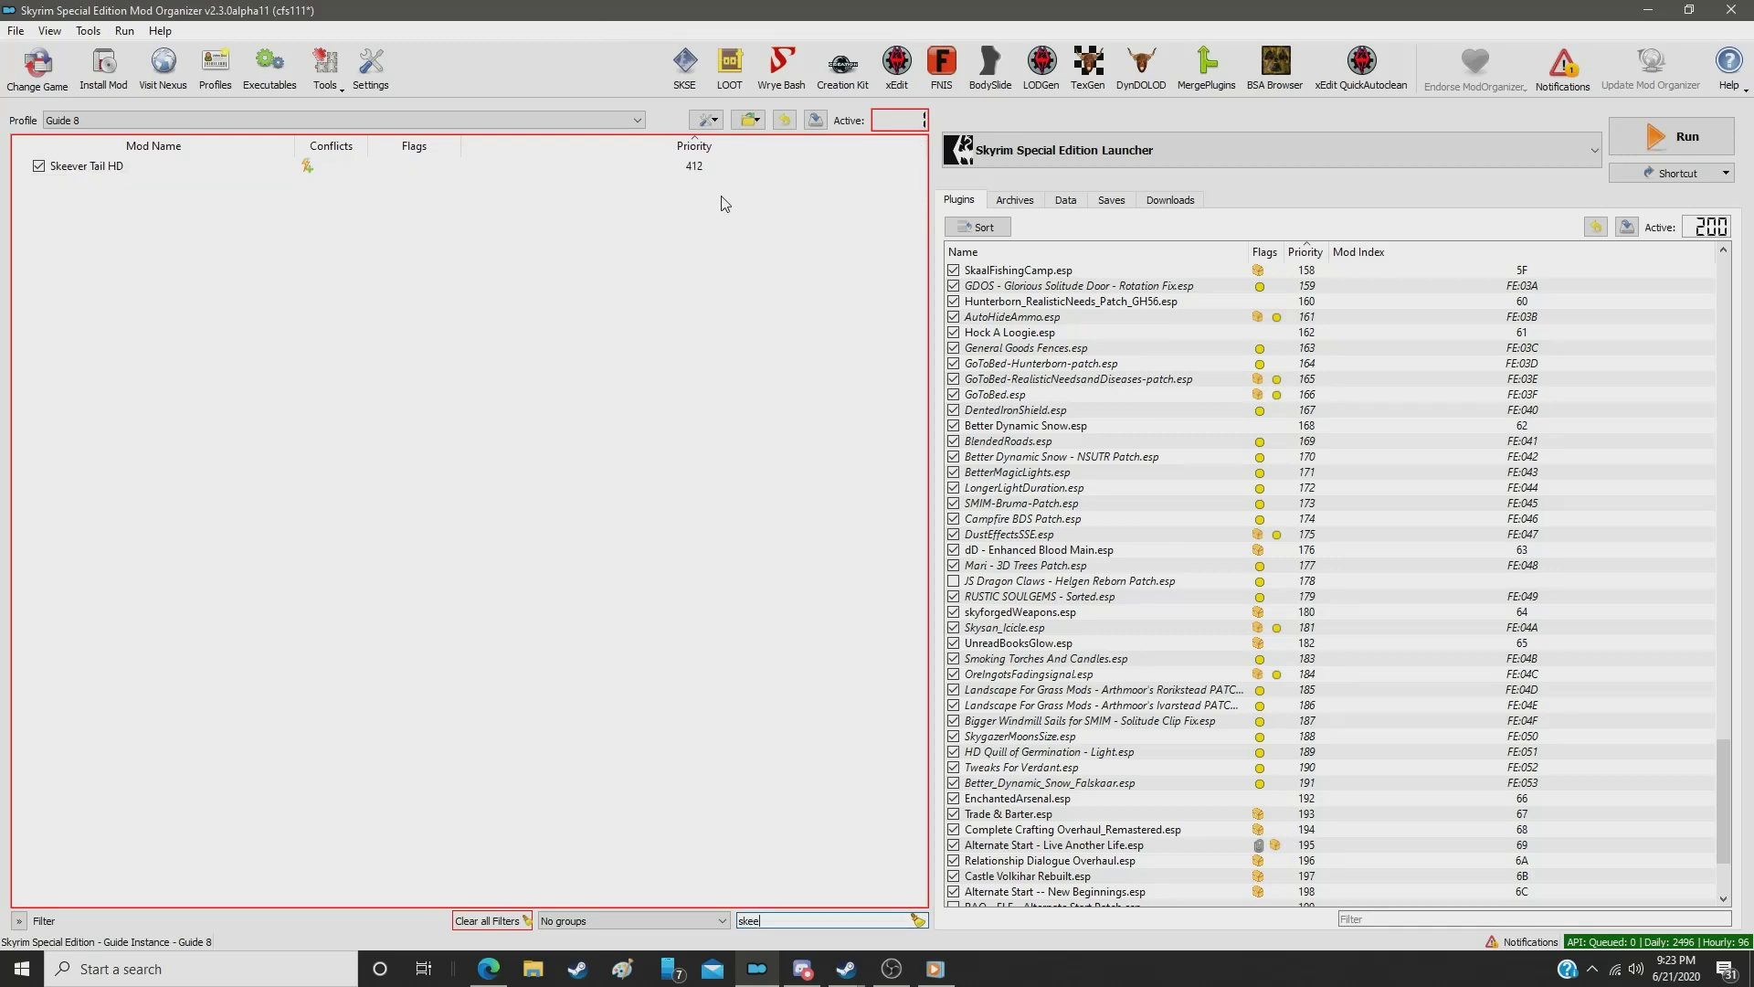
{"action": "left_click", "coordinate": [706, 172]}
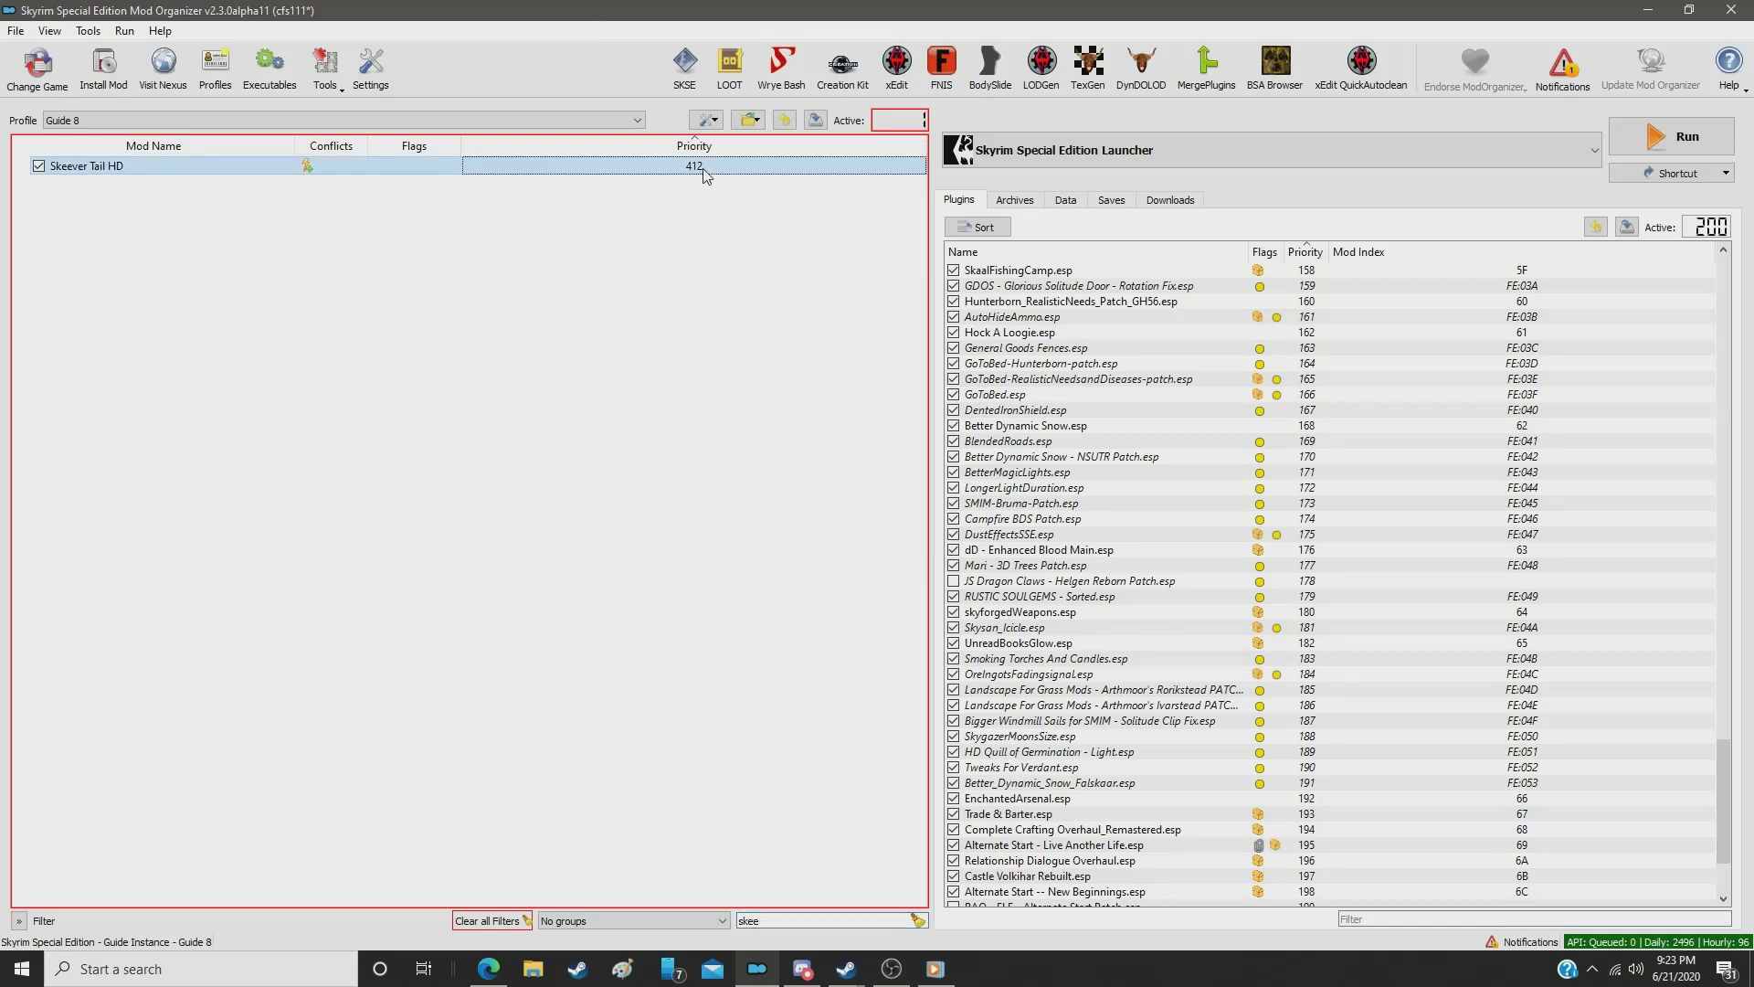
{"action": "double_click", "coordinate": [703, 167]}
{"action": "type", "text": "352"}
{"action": "key", "text": "Return"}
Step: Filter the mod list for "creep" and set the priority of Creepy Chaurus Eggs SE to 353
{"action": "left_click", "coordinate": [770, 923]}
{"action": "double_click", "coordinate": [769, 923]}
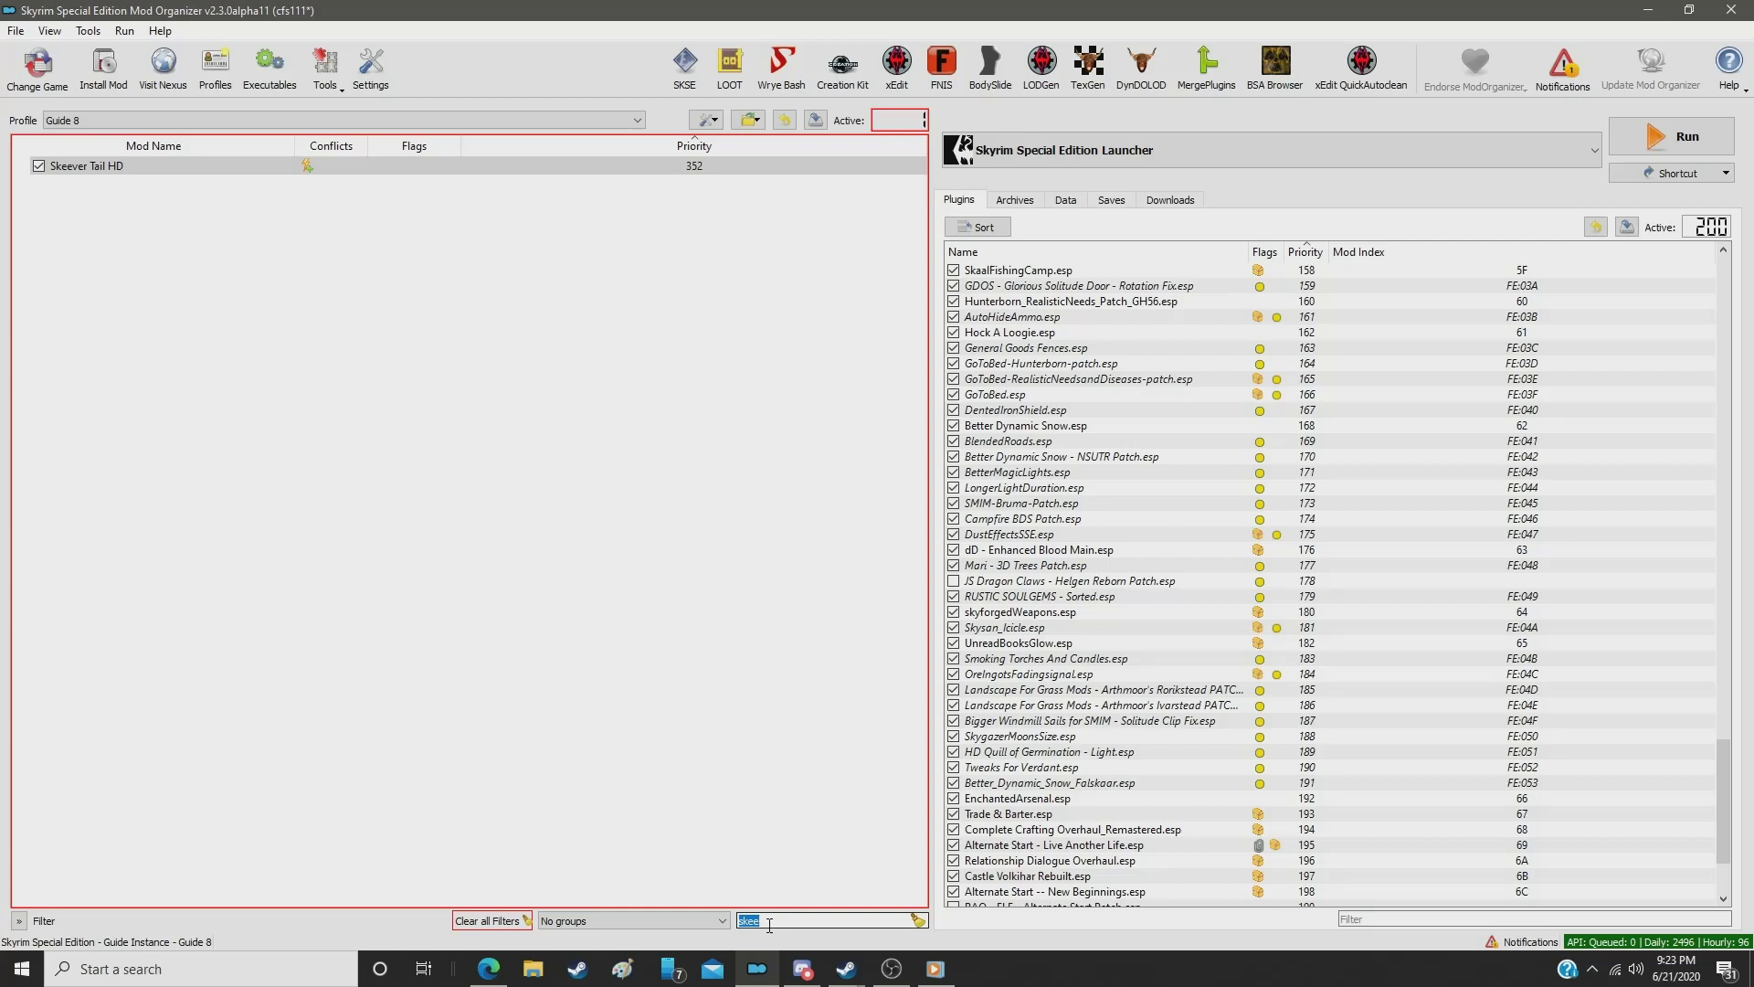
{"action": "type", "text": "creep"}
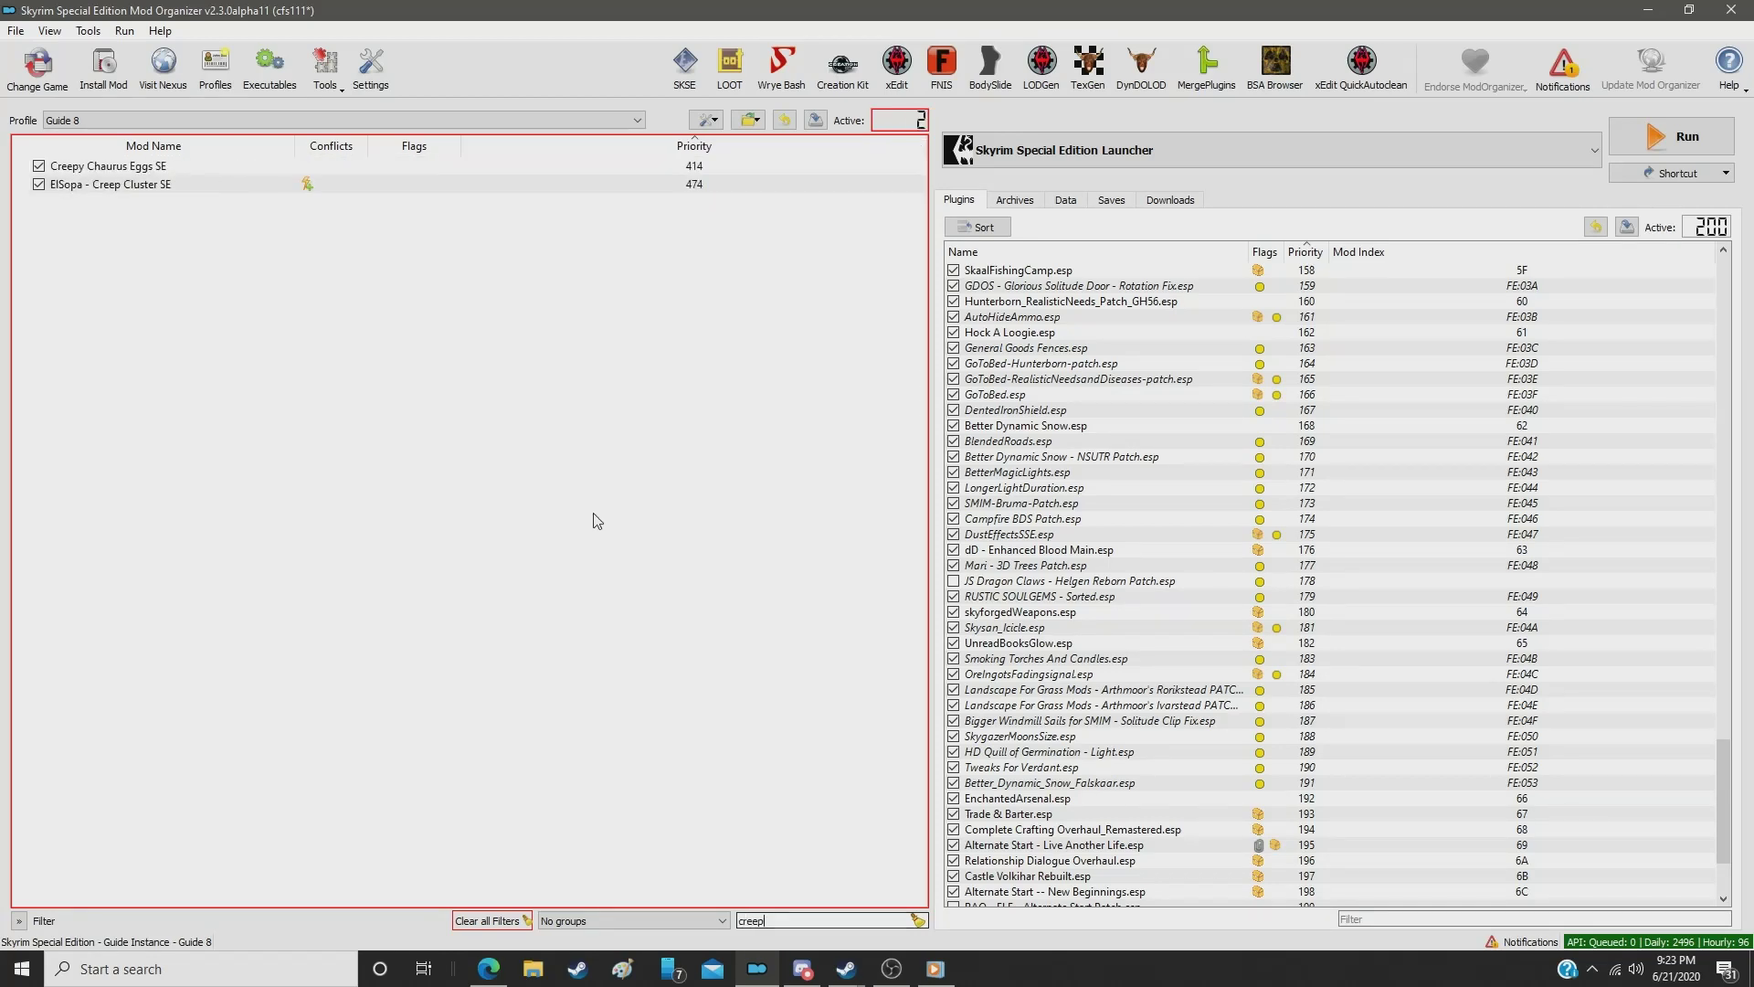
{"action": "double_click", "coordinate": [694, 167]}
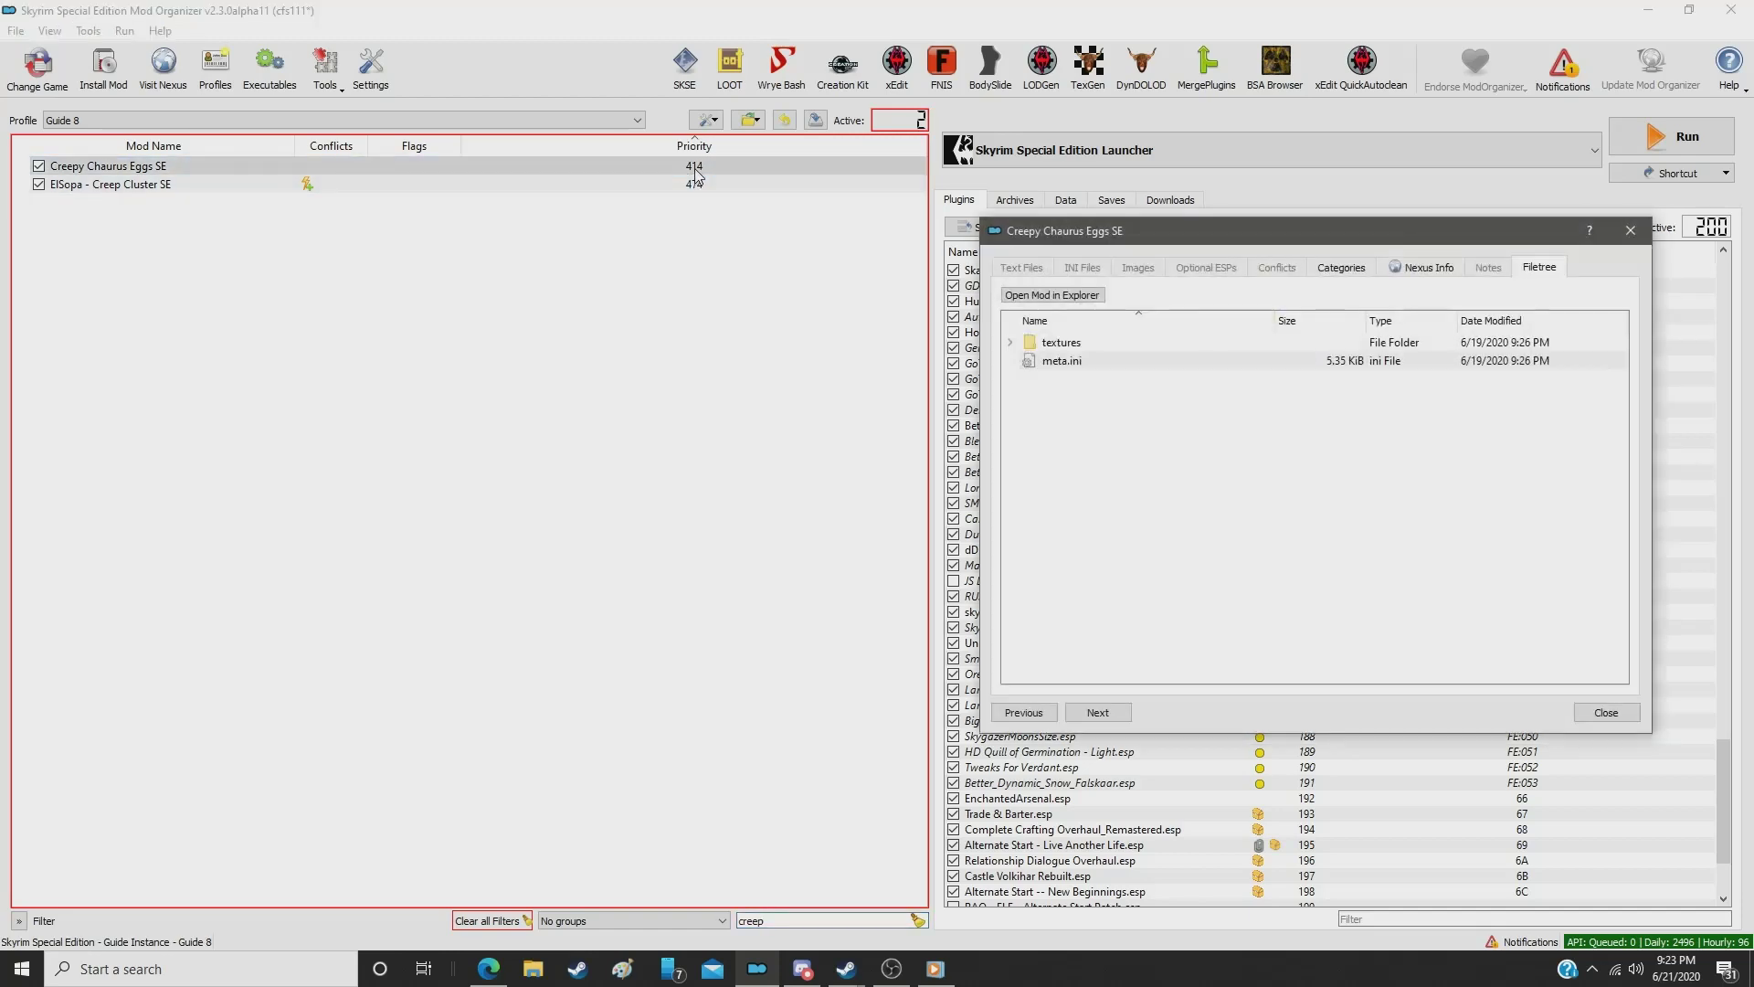
{"action": "left_click", "coordinate": [1606, 724]}
{"action": "left_click", "coordinate": [767, 166]}
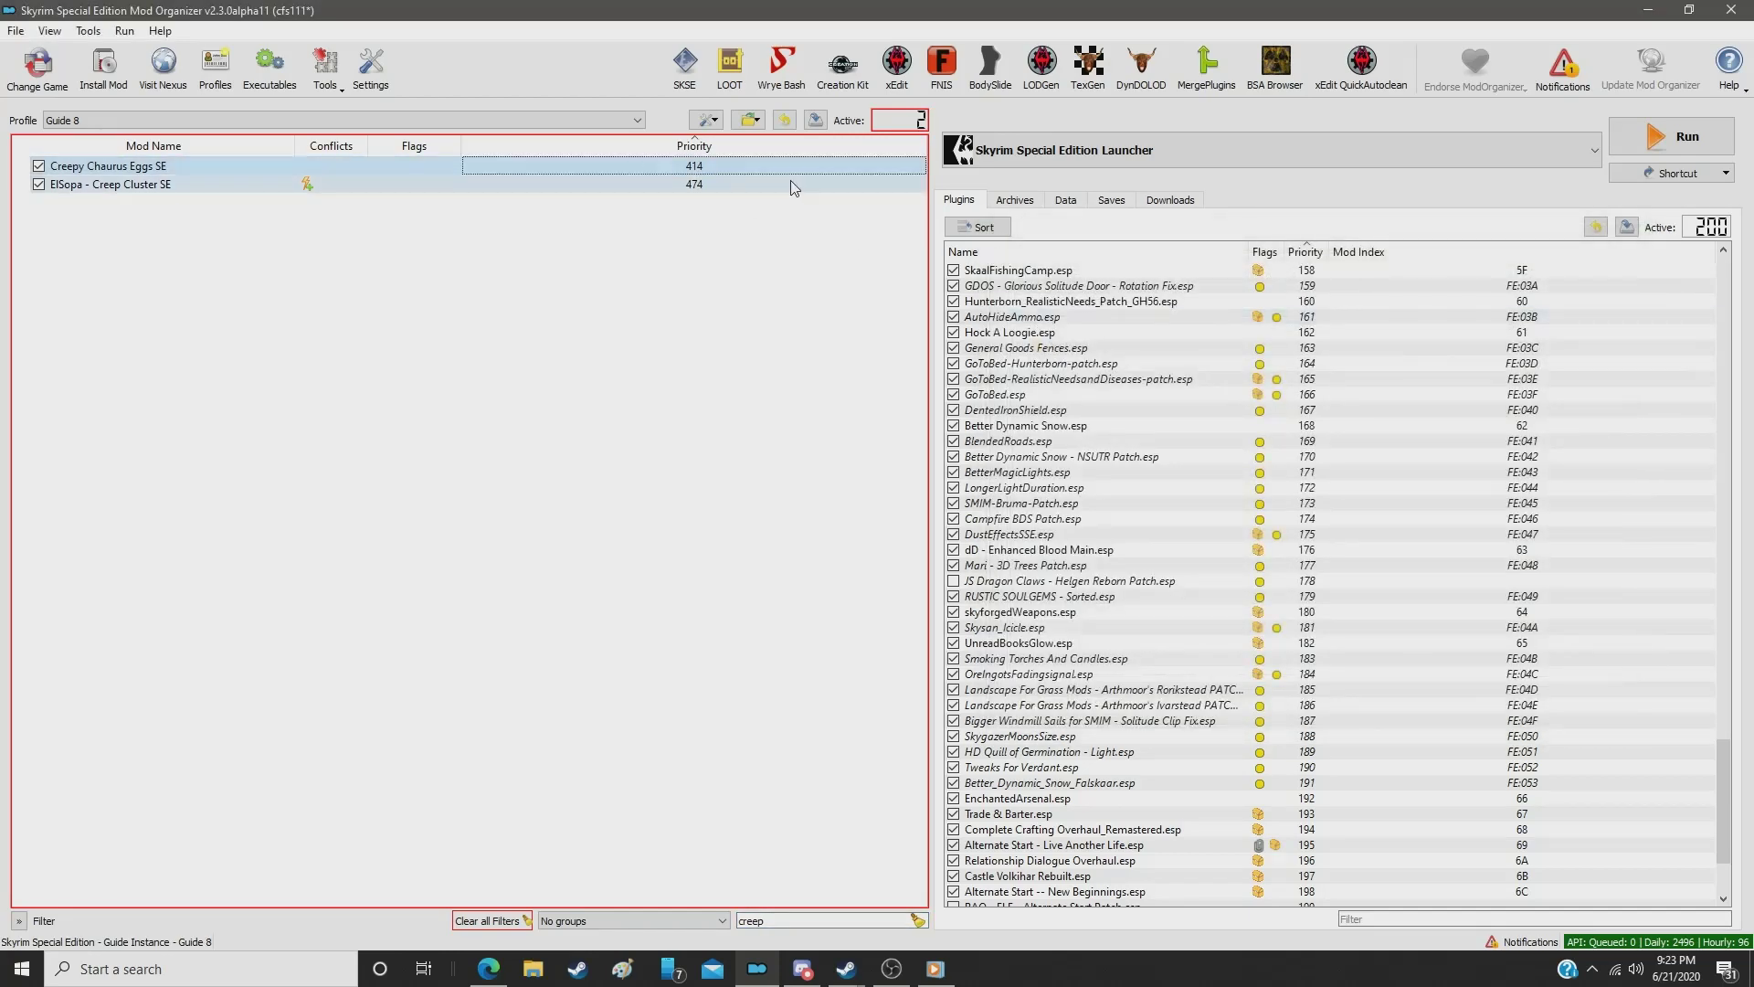
{"action": "left_click", "coordinate": [729, 164]}
{"action": "type", "text": "3"}
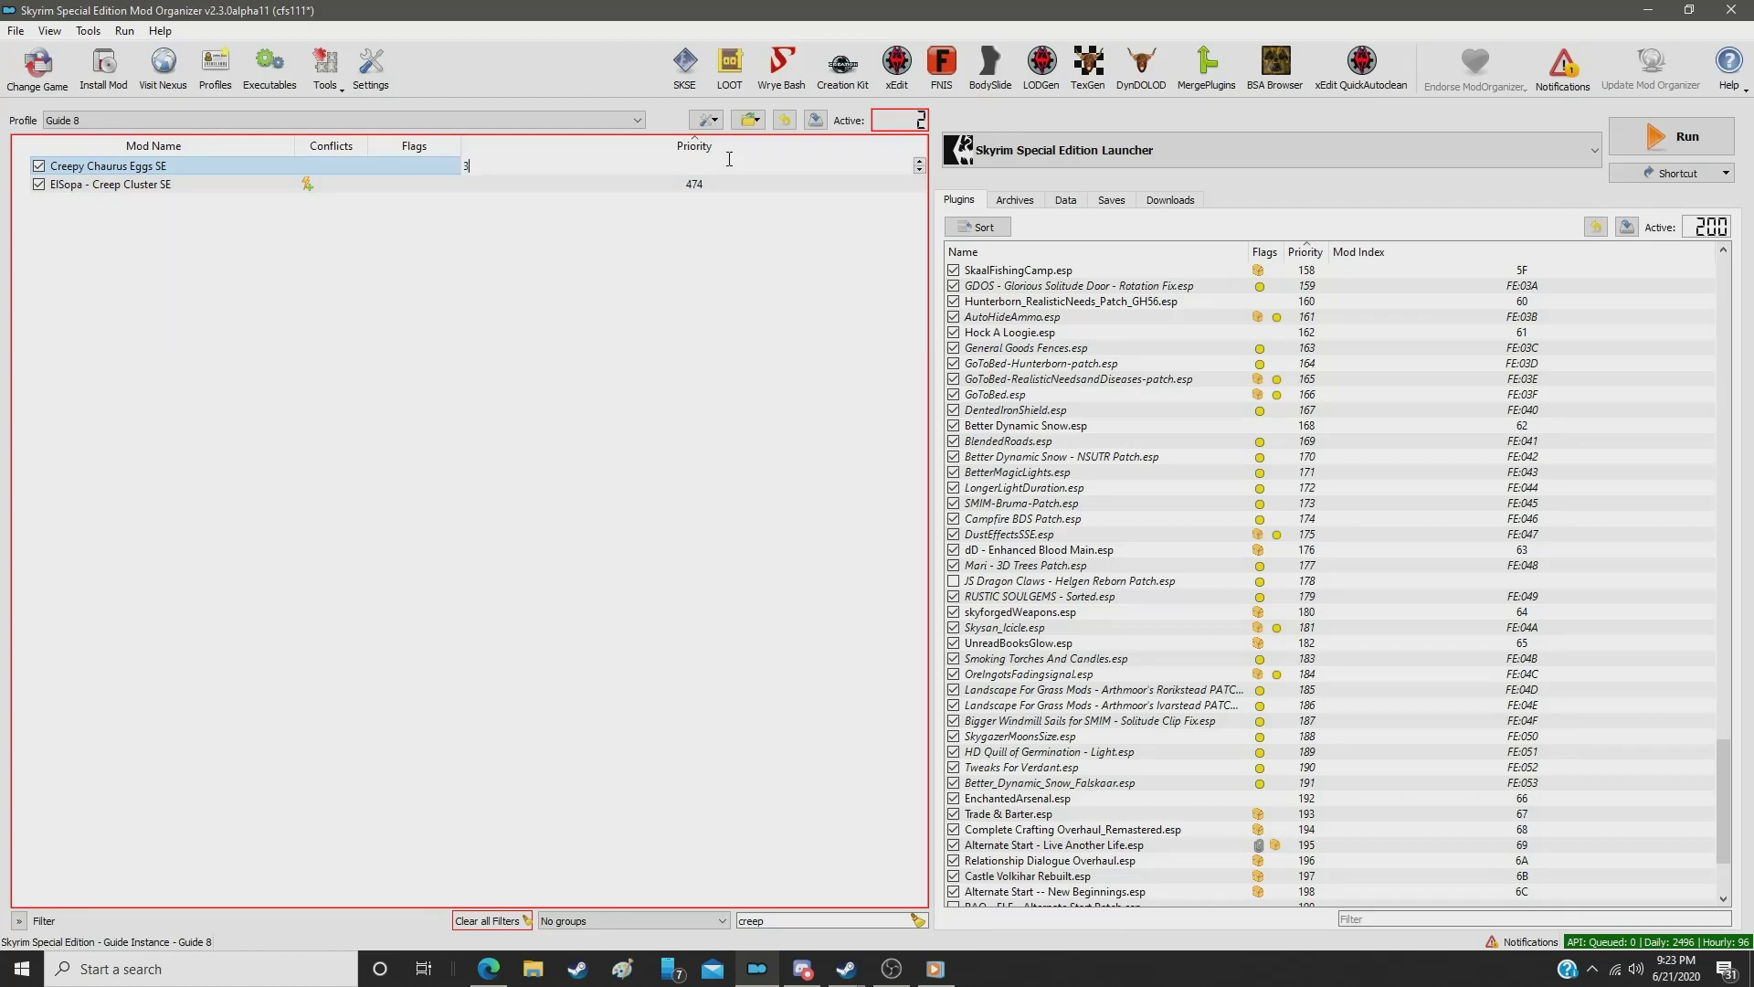
{"action": "type", "text": "53"}
{"action": "key", "text": "Return"}
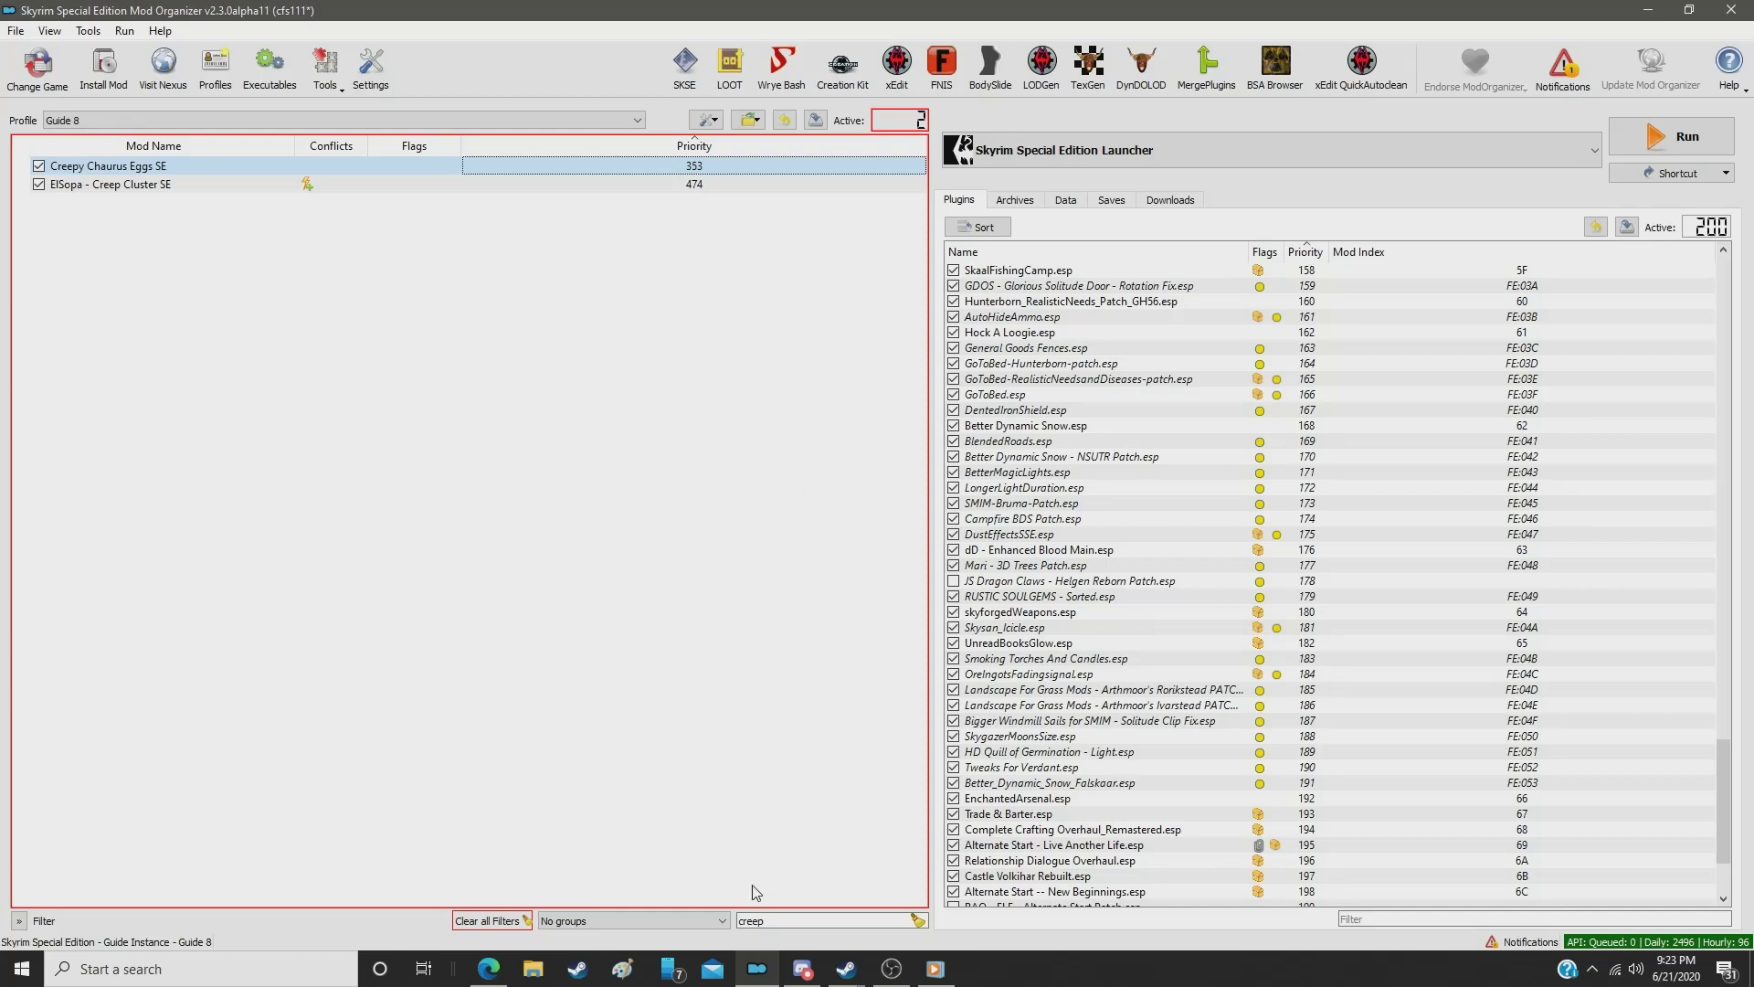
Step: Filter the mod list for "silky" and set the priority of Silky Spider Eggs SE to 354
{"action": "double_click", "coordinate": [773, 921]}
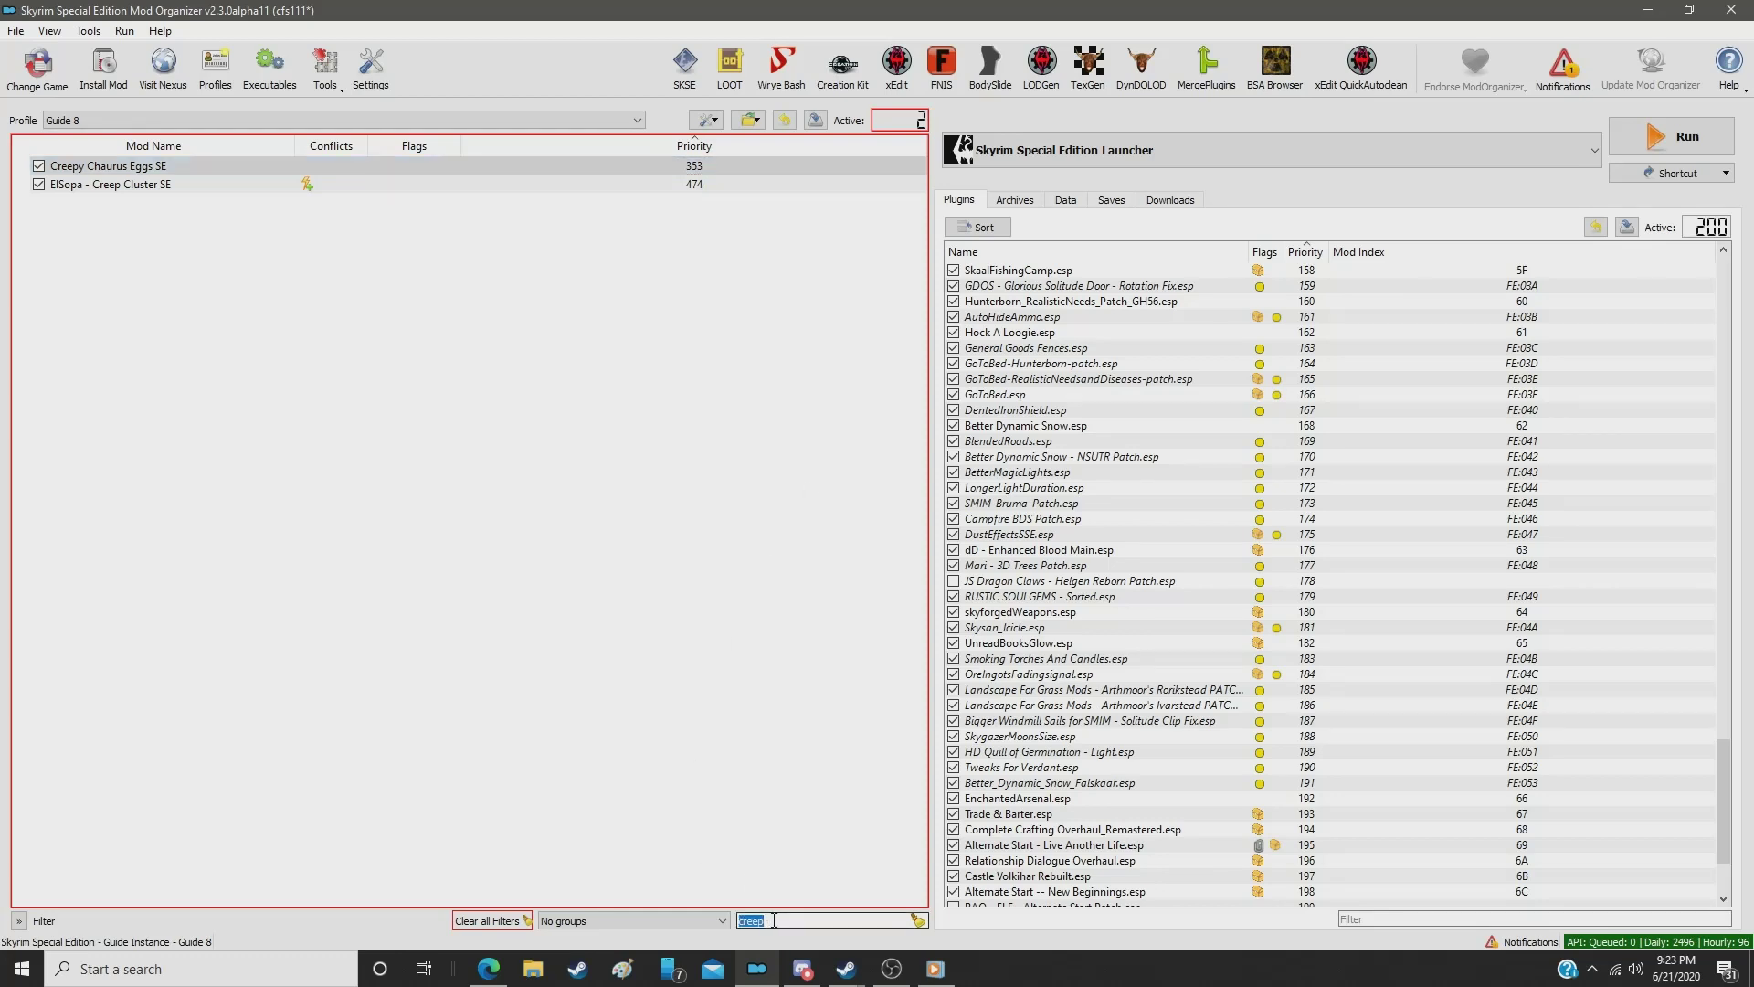
{"action": "type", "text": "silky"}
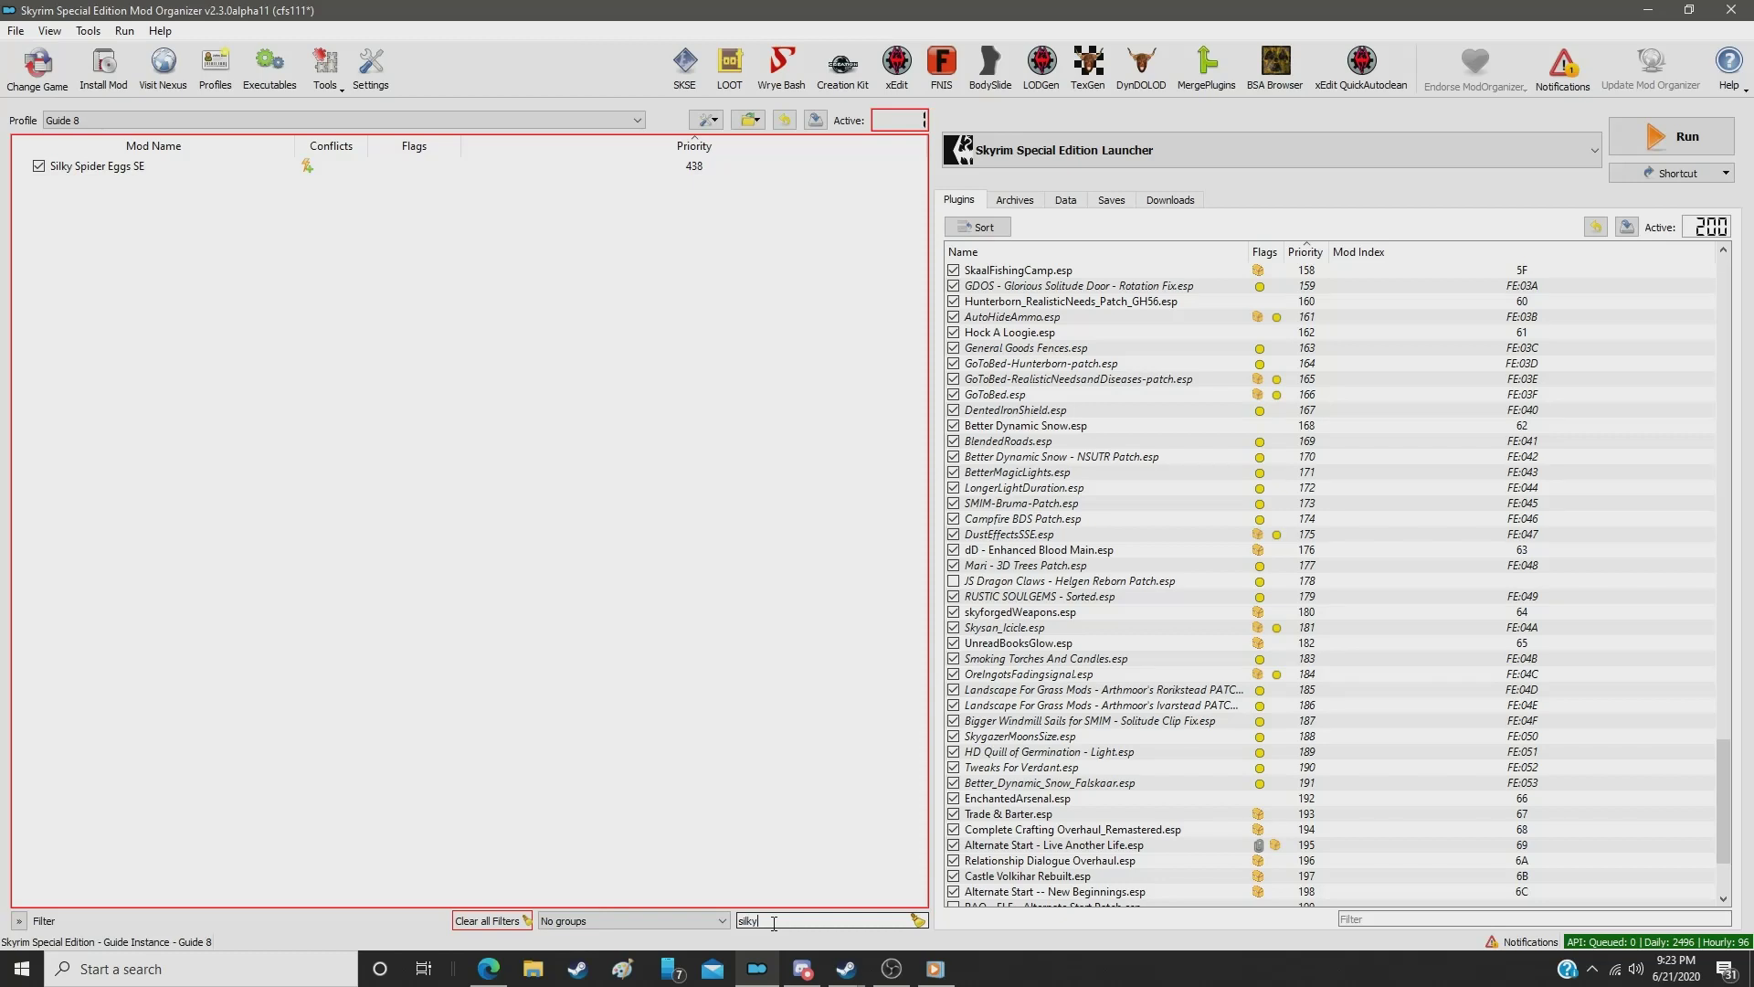
{"action": "left_click", "coordinate": [695, 171]}
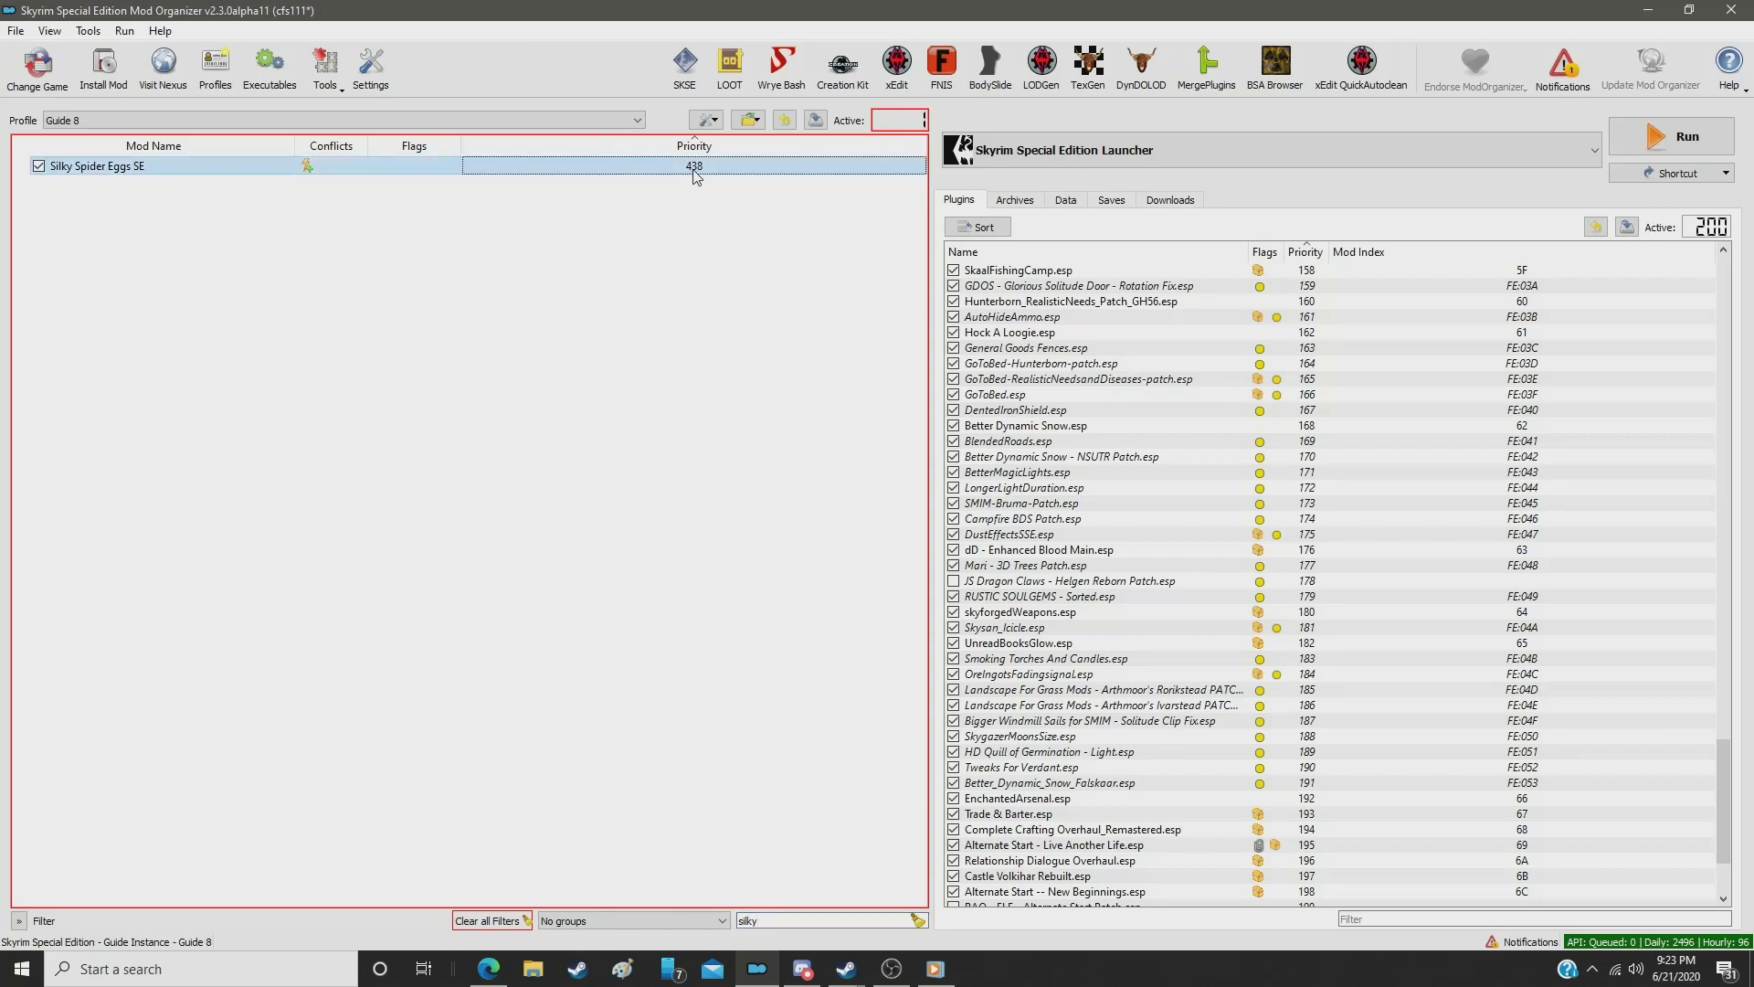
{"action": "double_click", "coordinate": [695, 171]}
{"action": "type", "text": "354"}
{"action": "key", "text": "Return"}
Step: Filter the mod list for "salm" and set the priority of Salmon Retex - Realistic Salmon to 355
{"action": "double_click", "coordinate": [819, 918]}
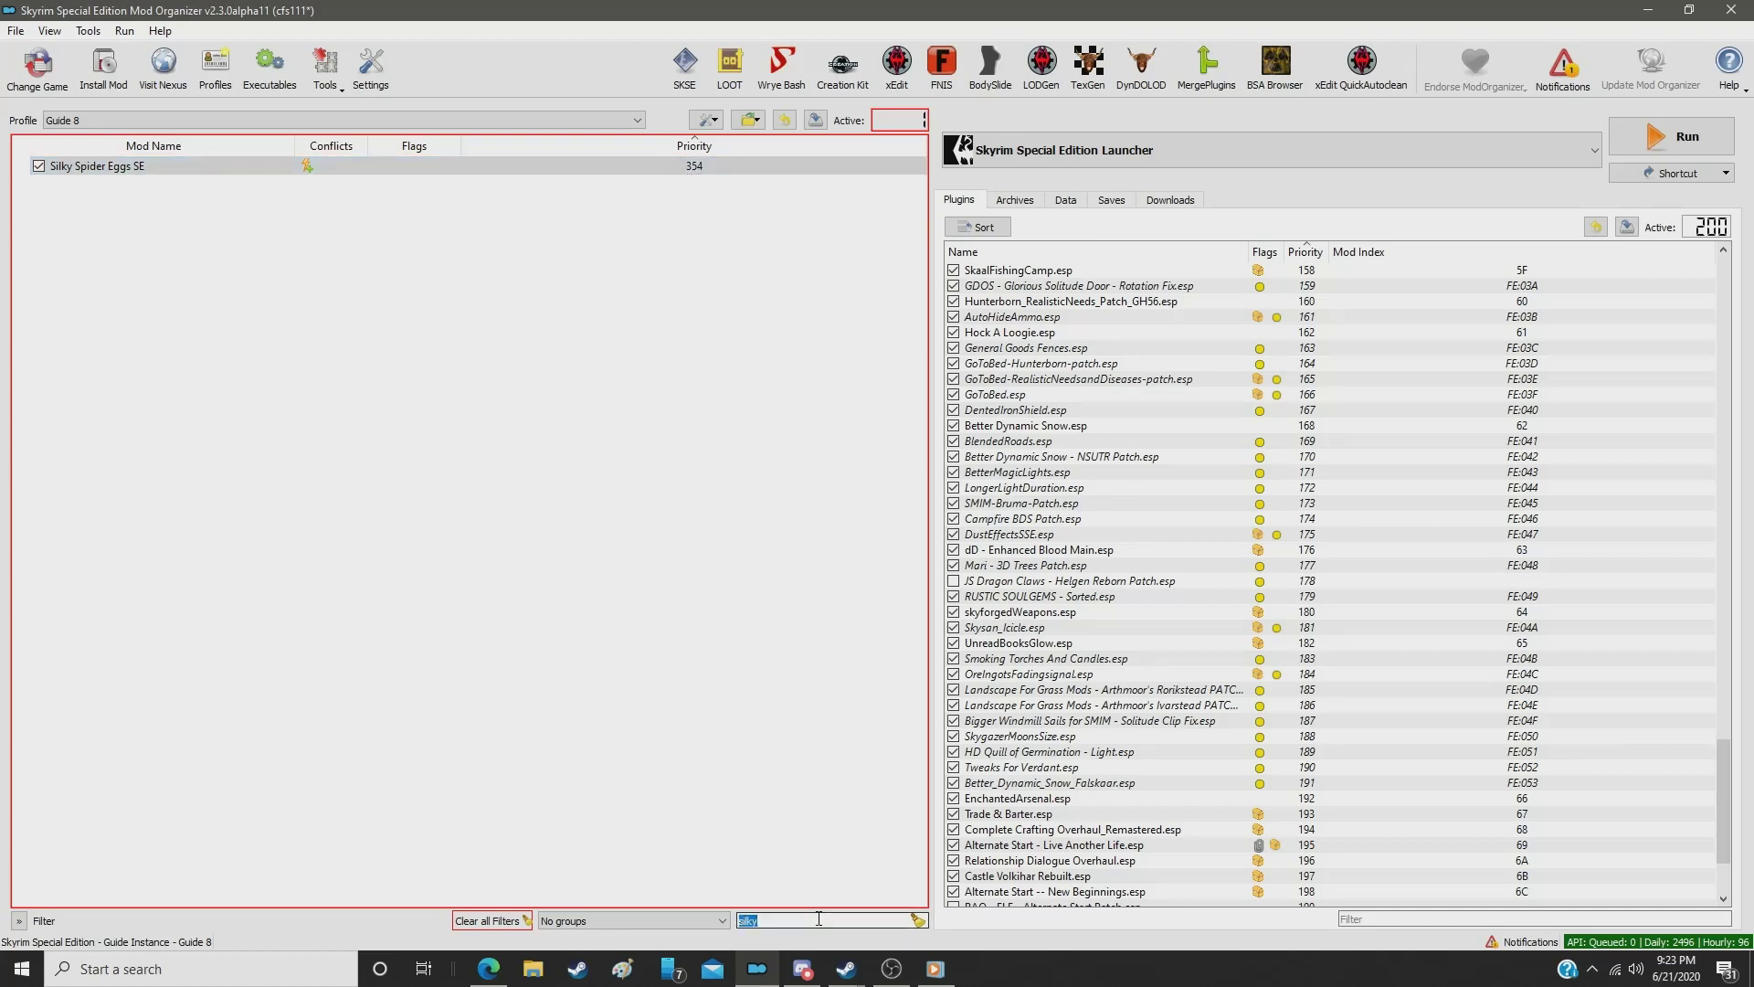
{"action": "type", "text": "salm"}
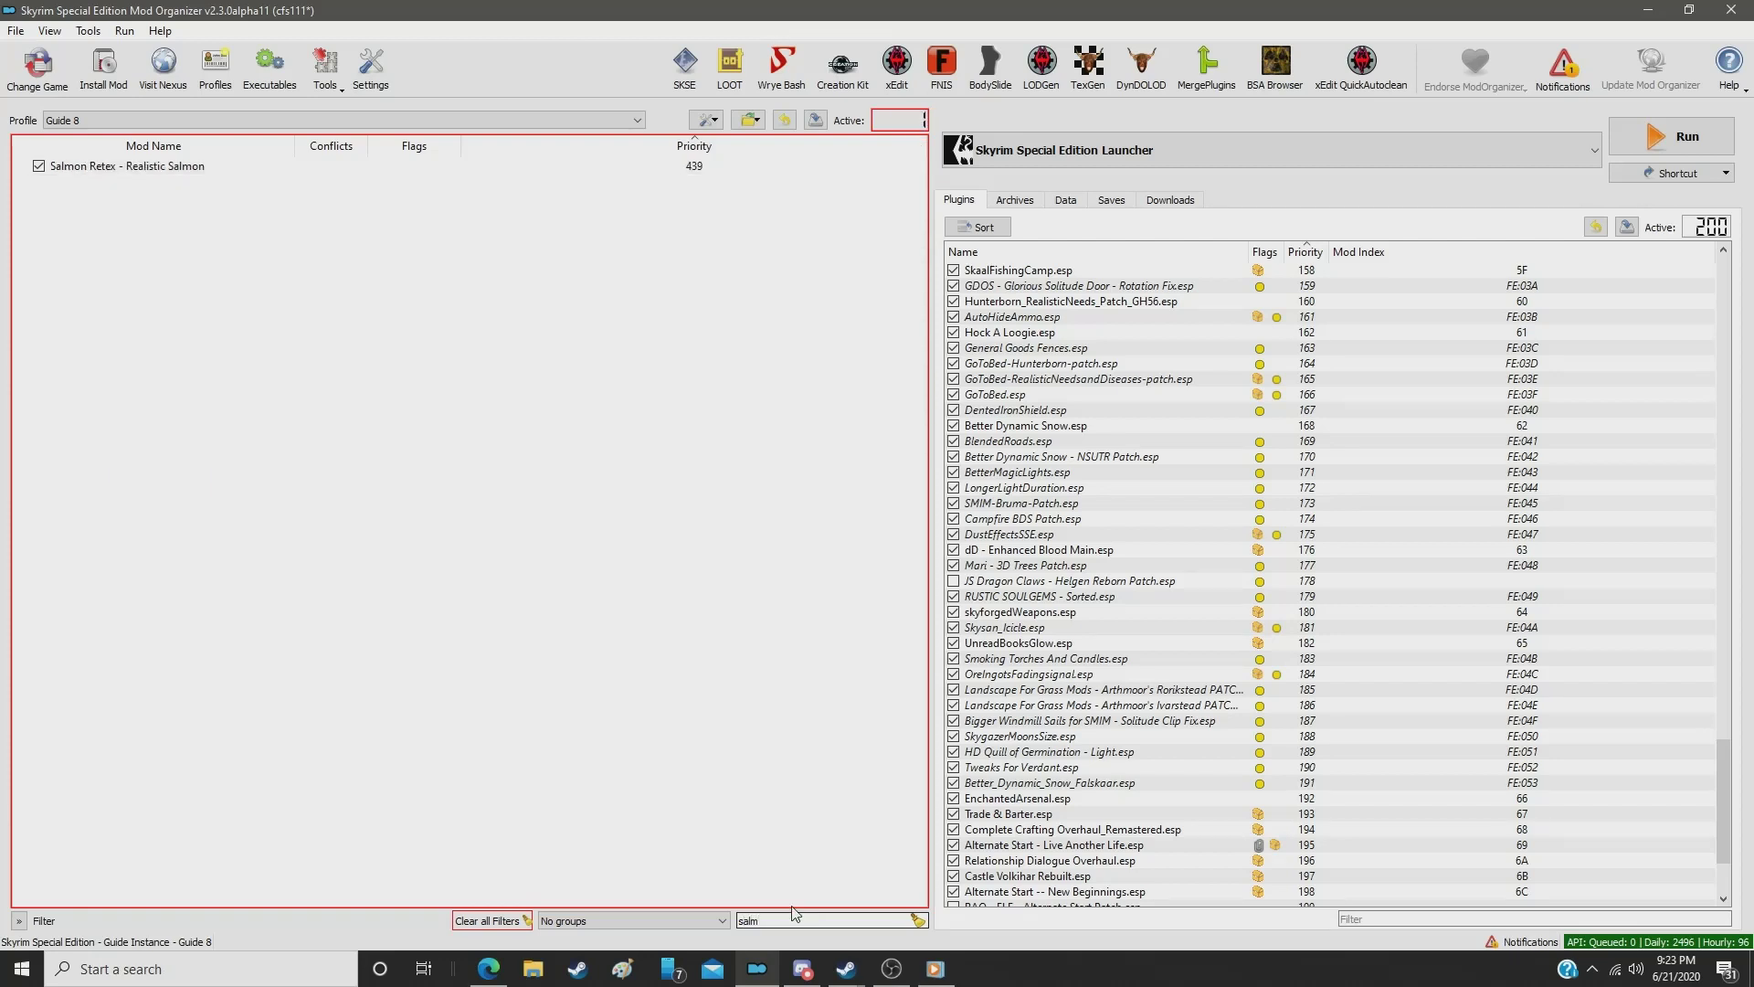
{"action": "left_click", "coordinate": [722, 166]}
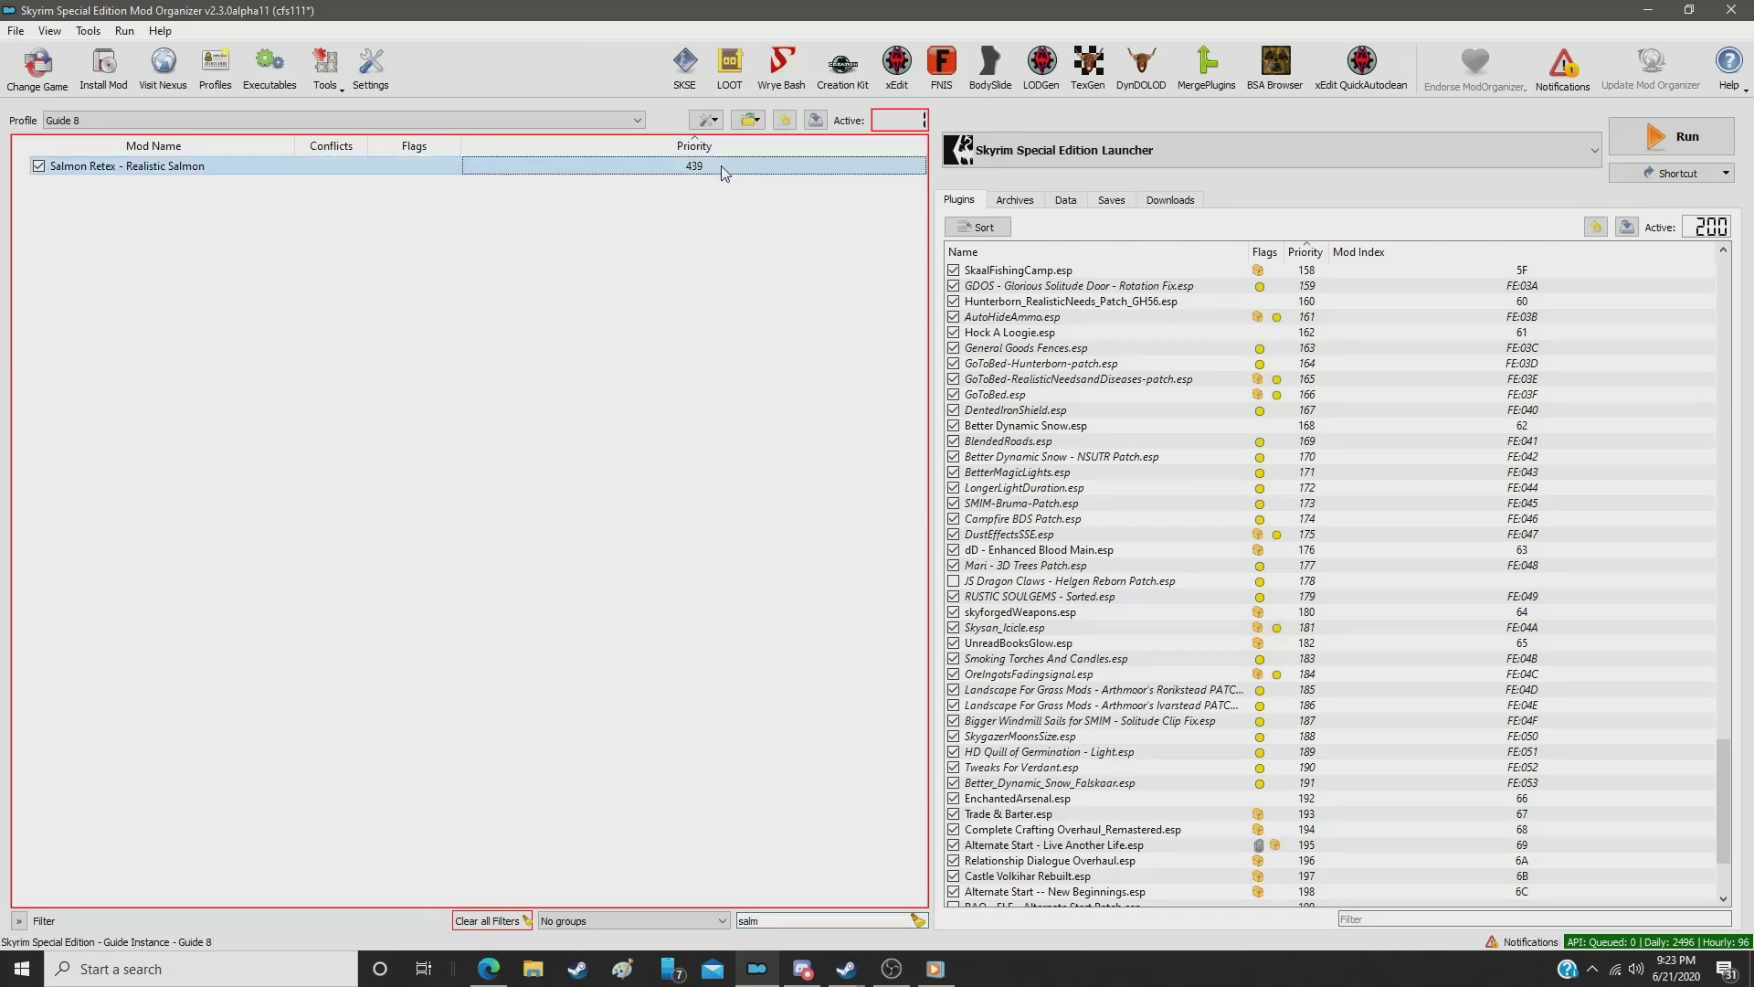
{"action": "double_click", "coordinate": [723, 167]}
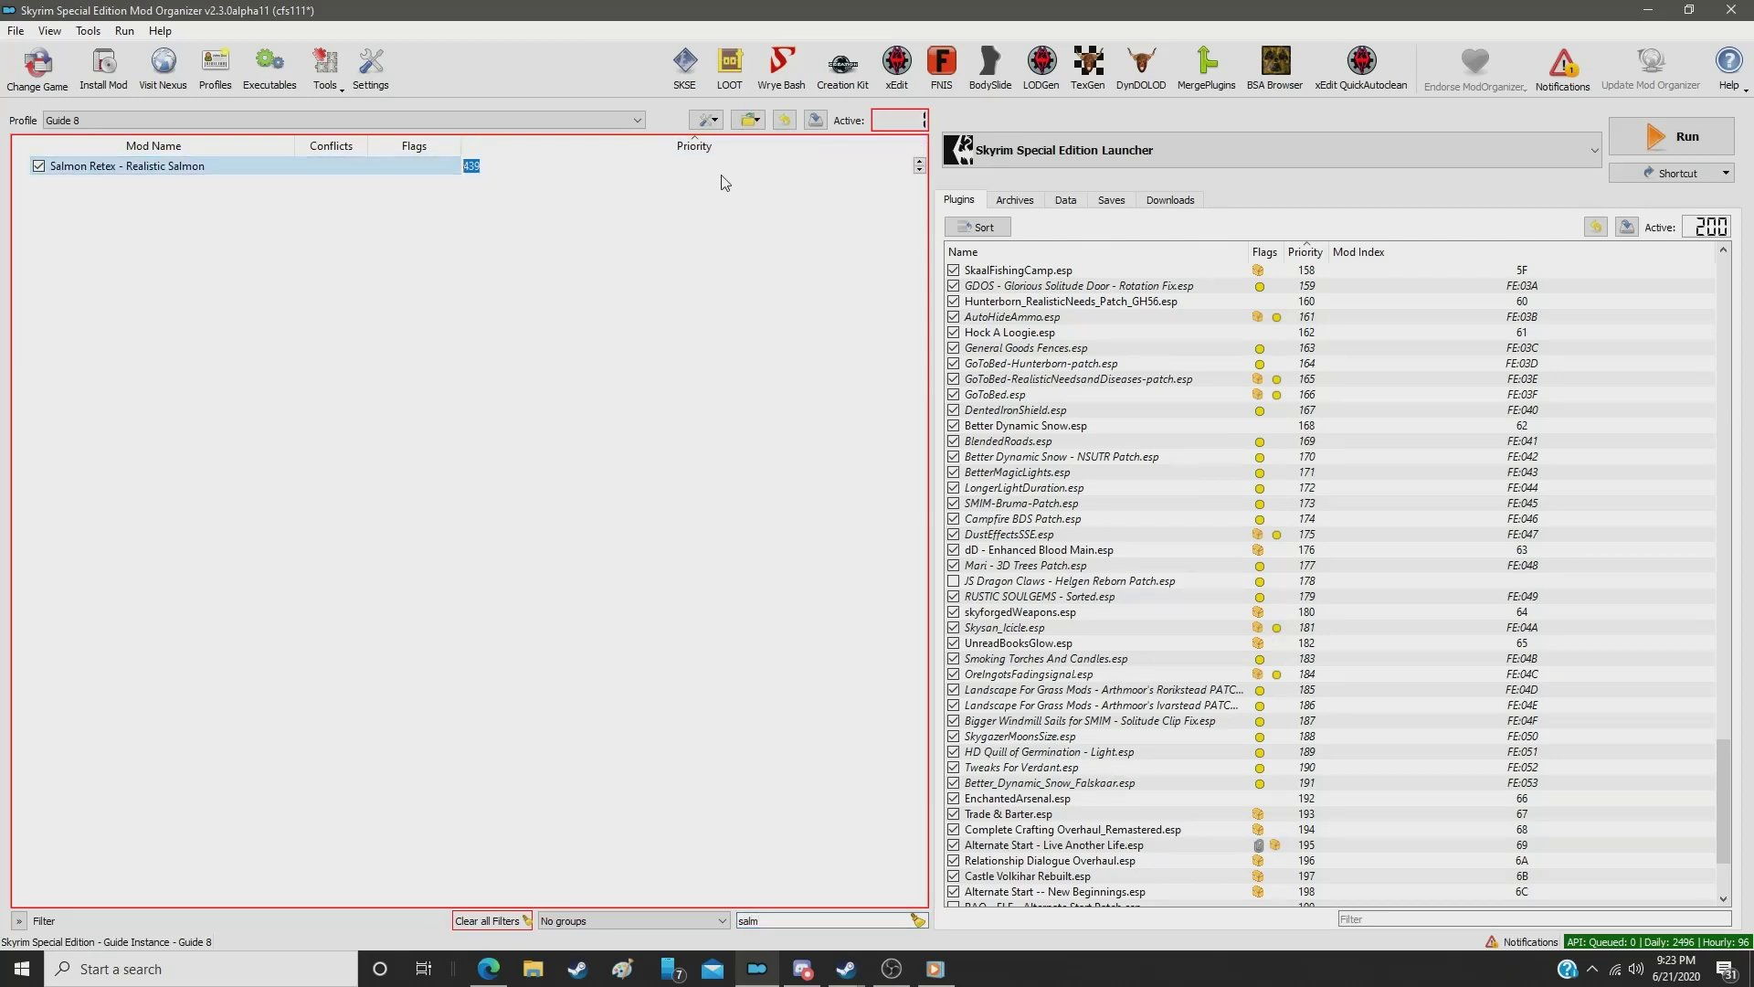
{"action": "type", "text": "355"}
{"action": "key", "text": "Return"}
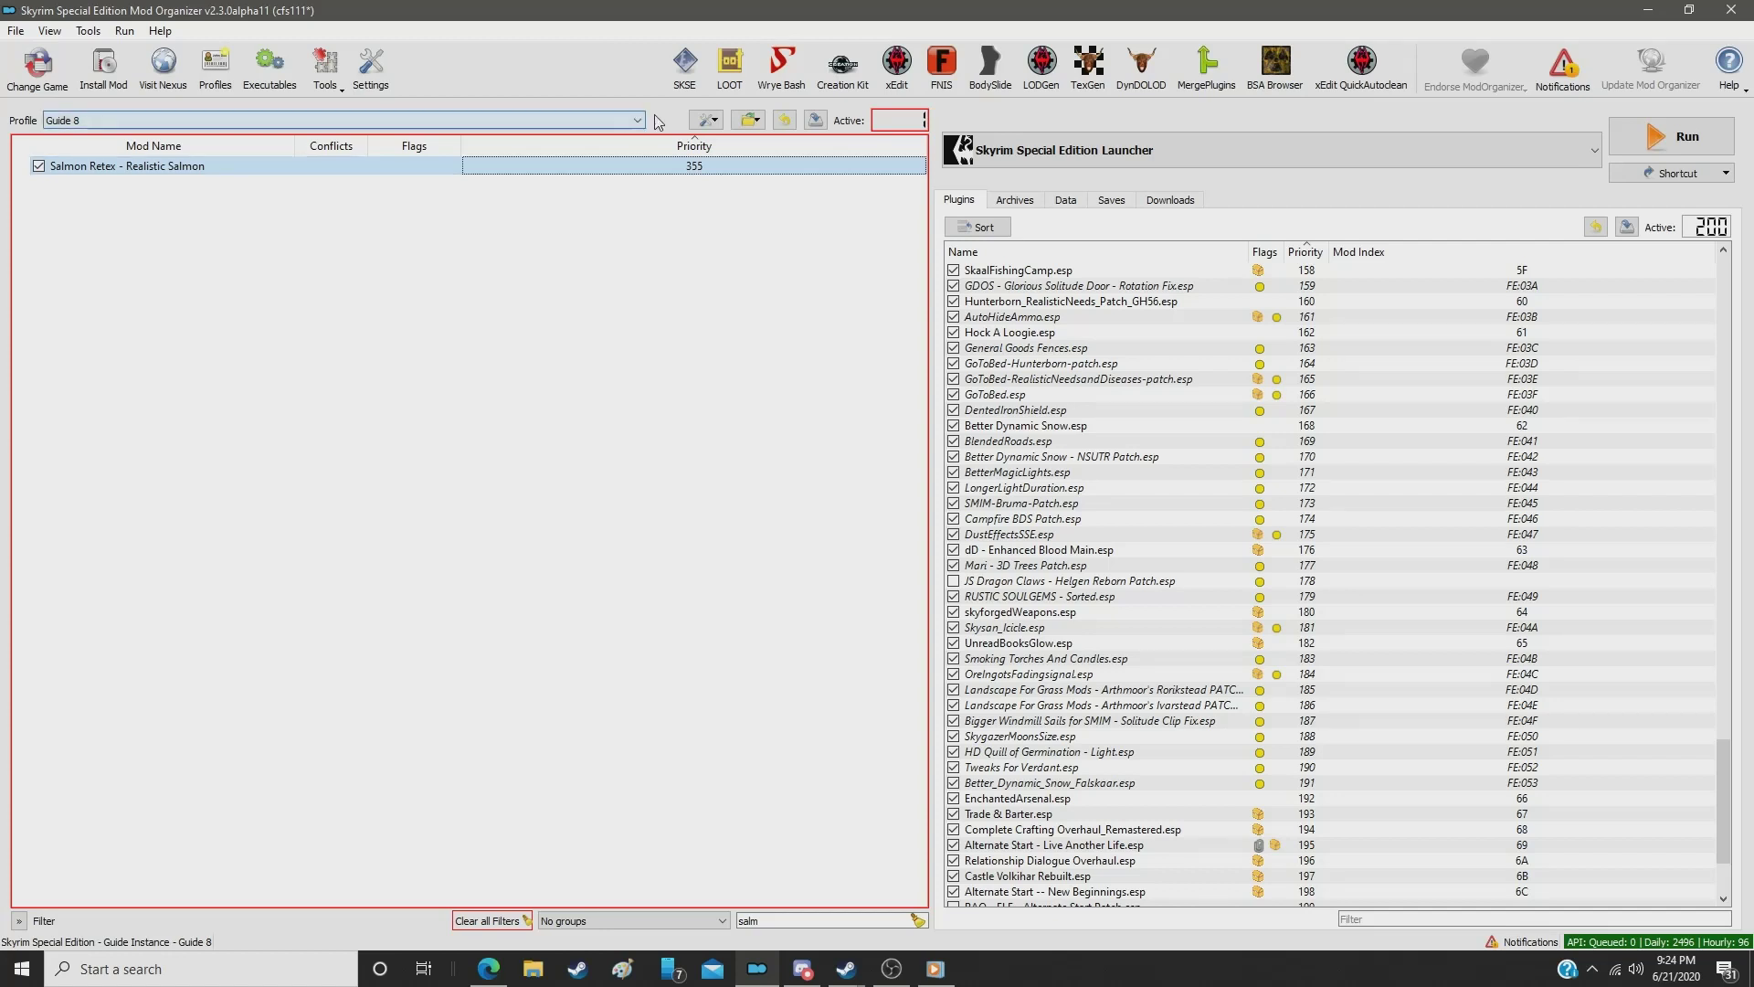
Step: Filter the mod list for "chick", set the priority of Chicken Butthurt Minimizer AKA Immersive Eggs to 356, and clear the filter
{"action": "double_click", "coordinate": [776, 917]}
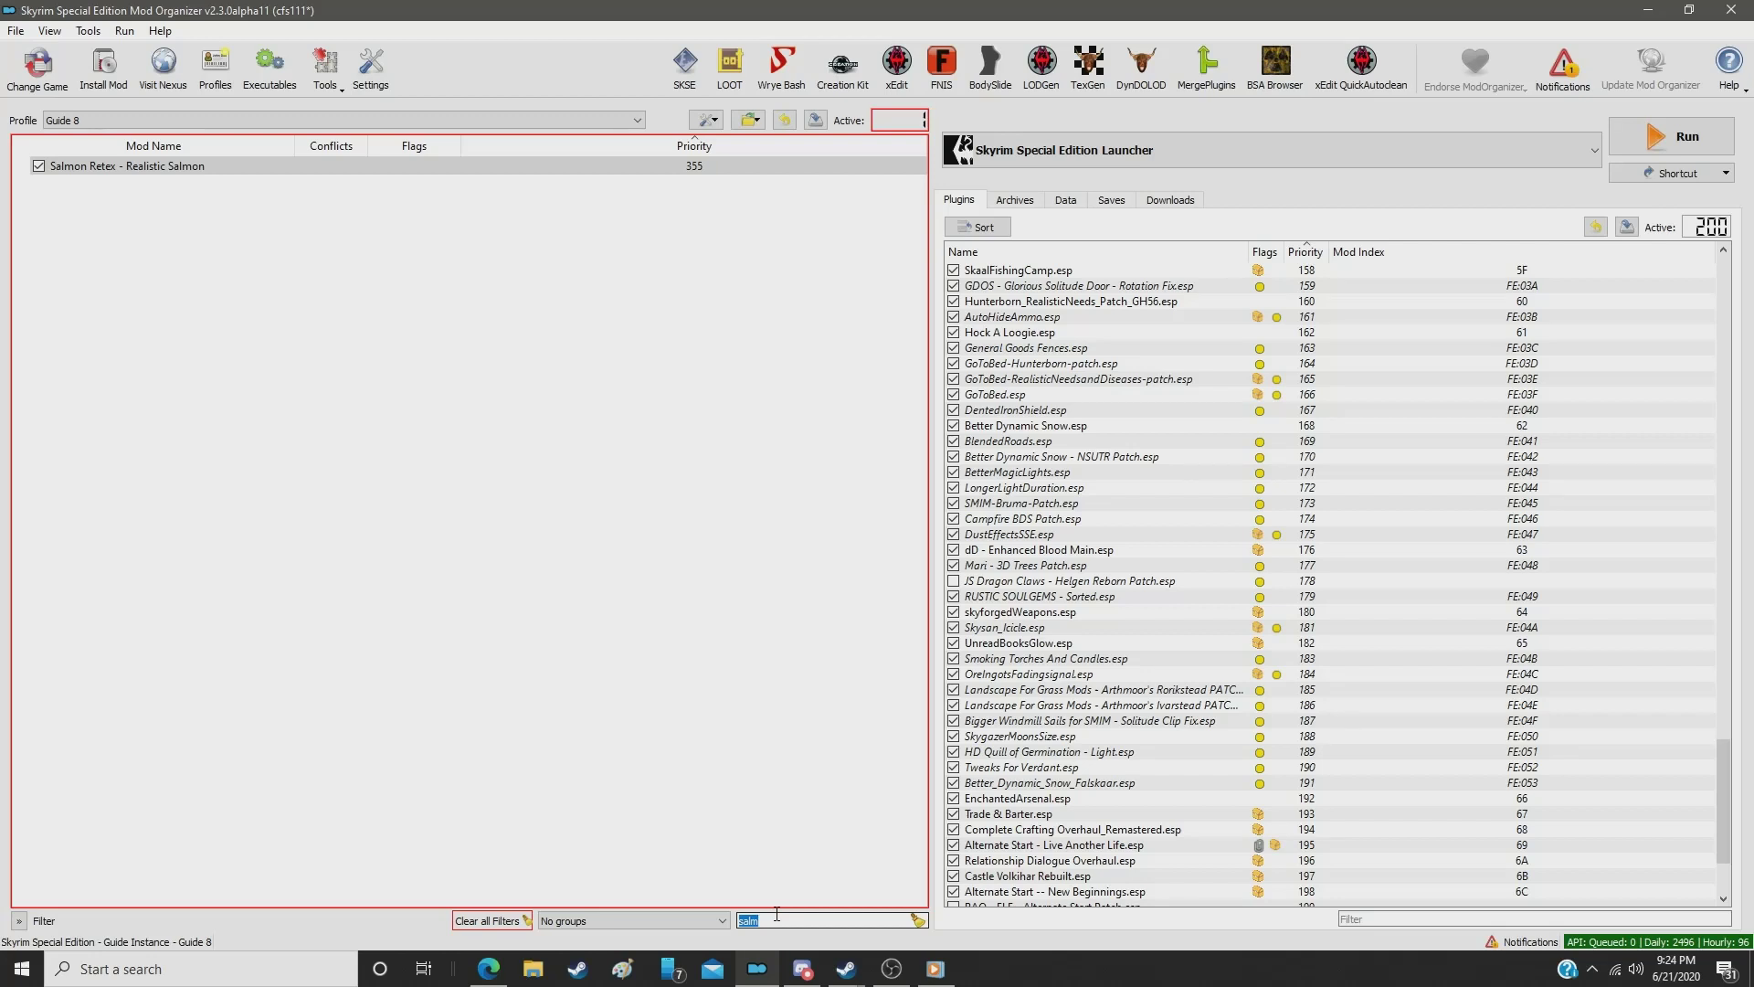
{"action": "type", "text": "chick"}
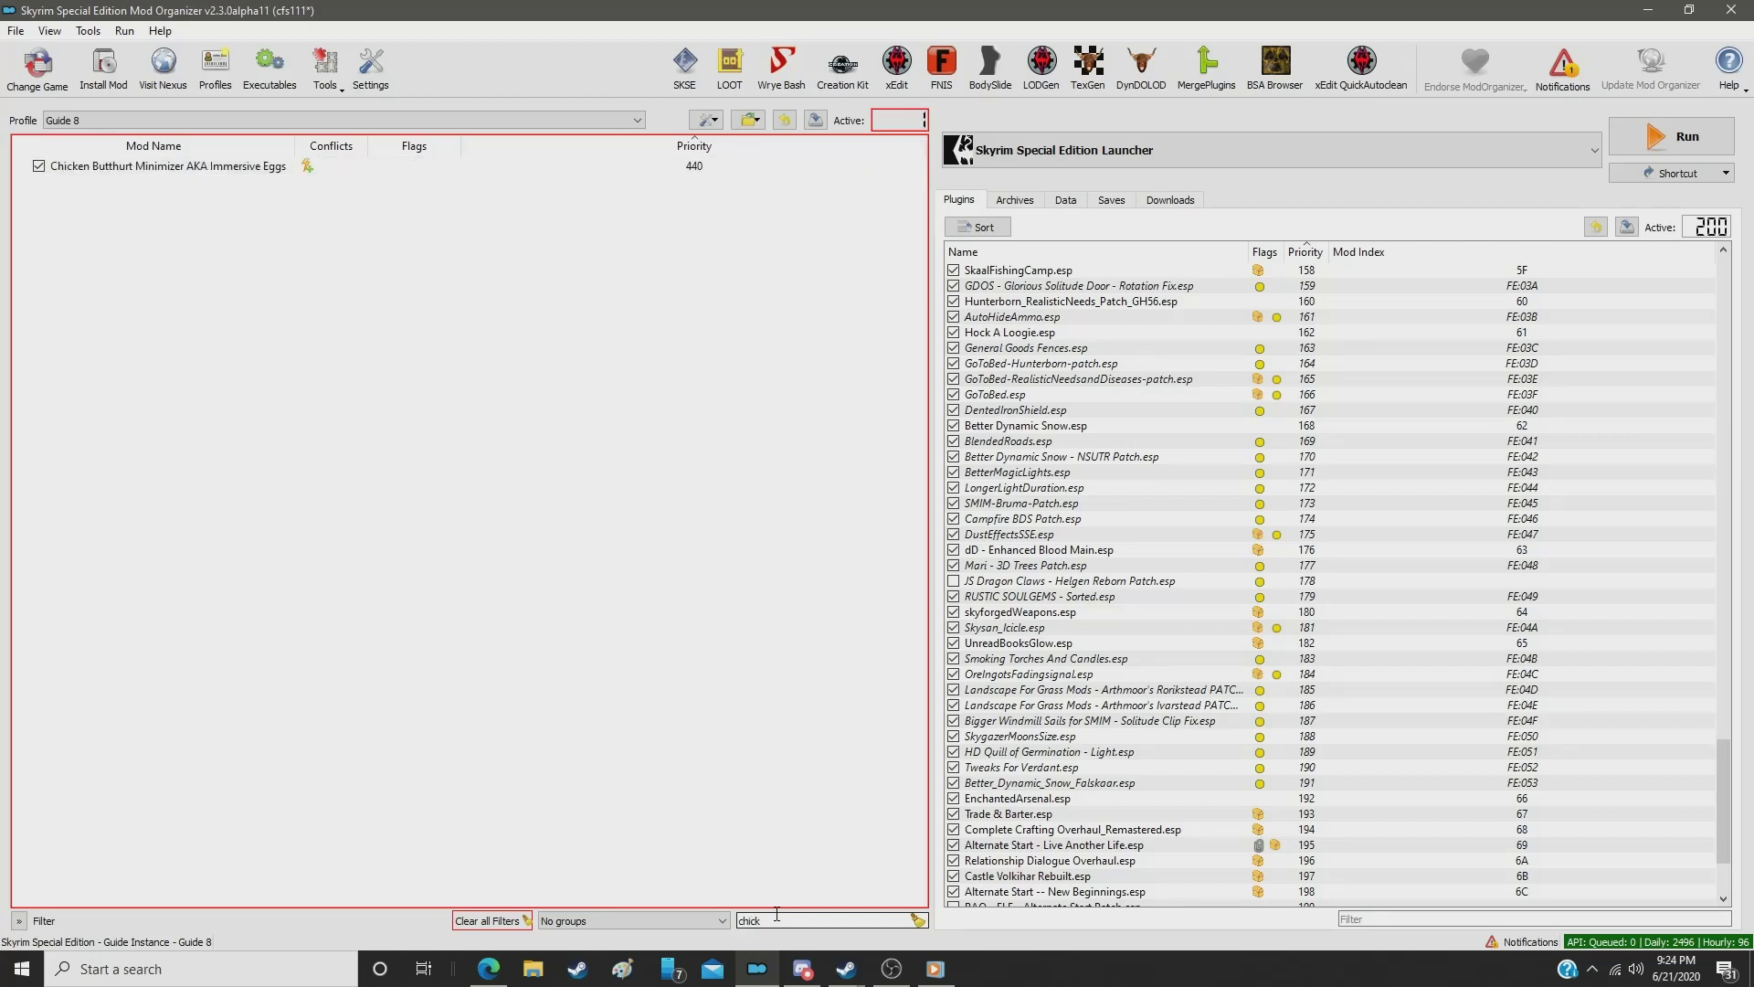
{"action": "left_click", "coordinate": [697, 168]}
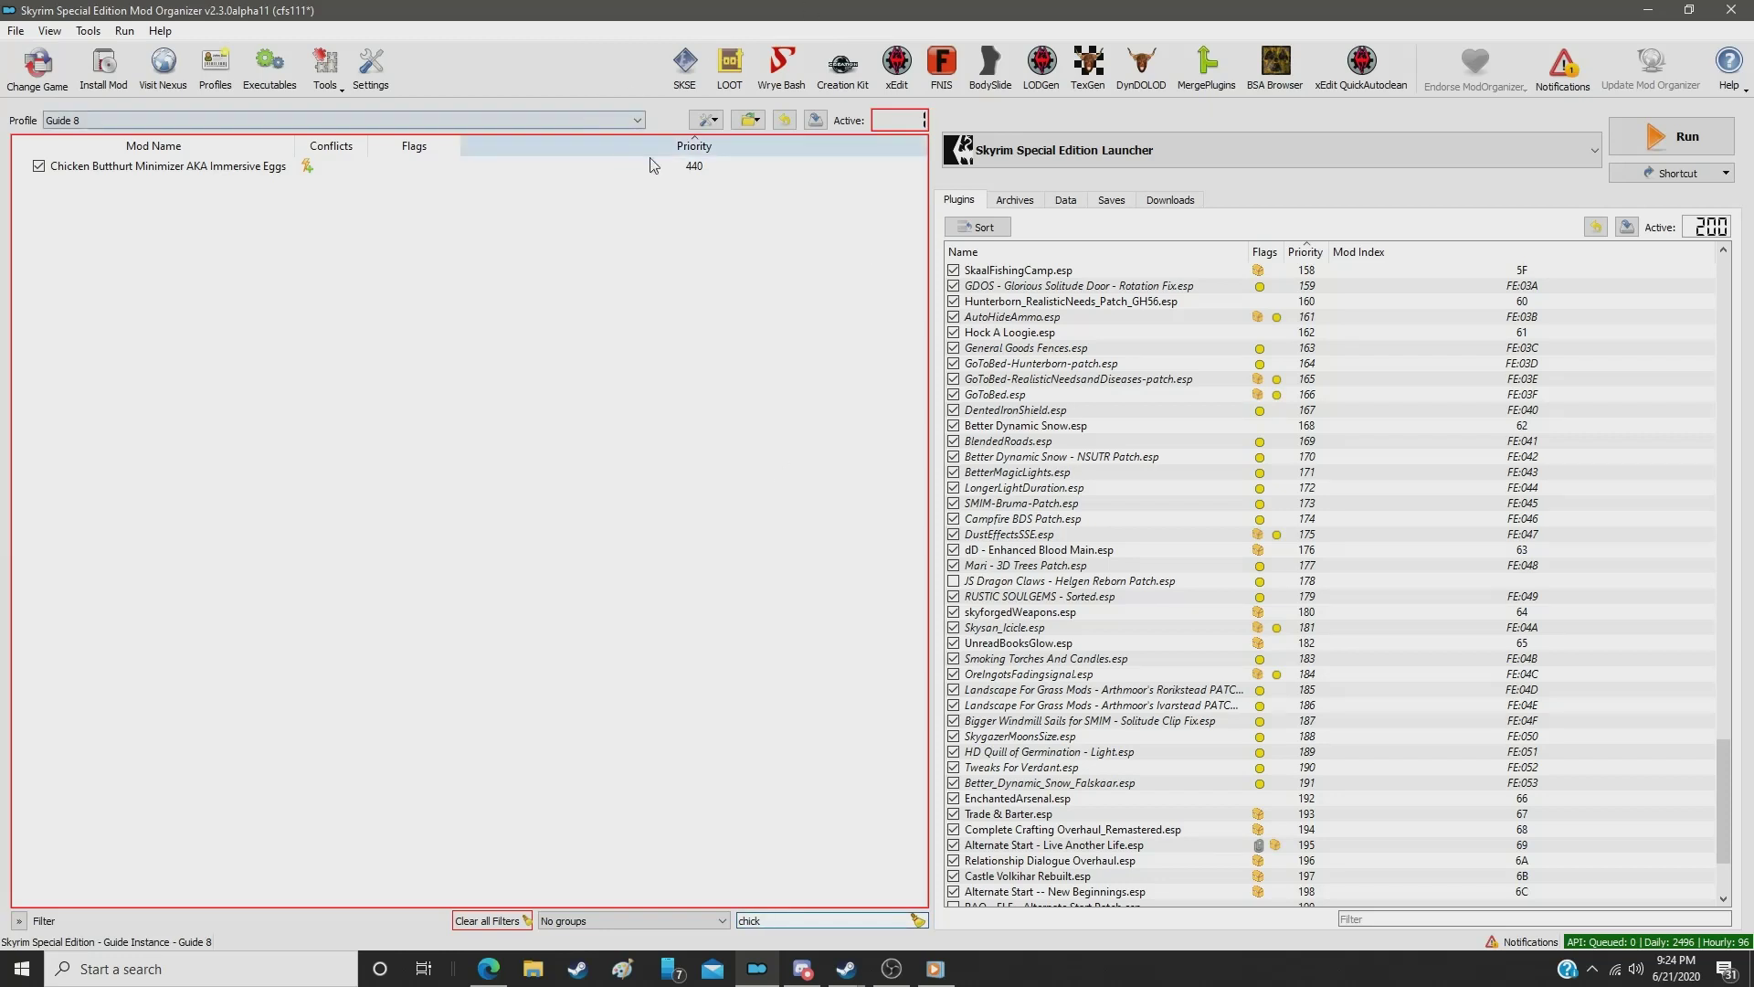
{"action": "double_click", "coordinate": [697, 167]}
{"action": "type", "text": "356"}
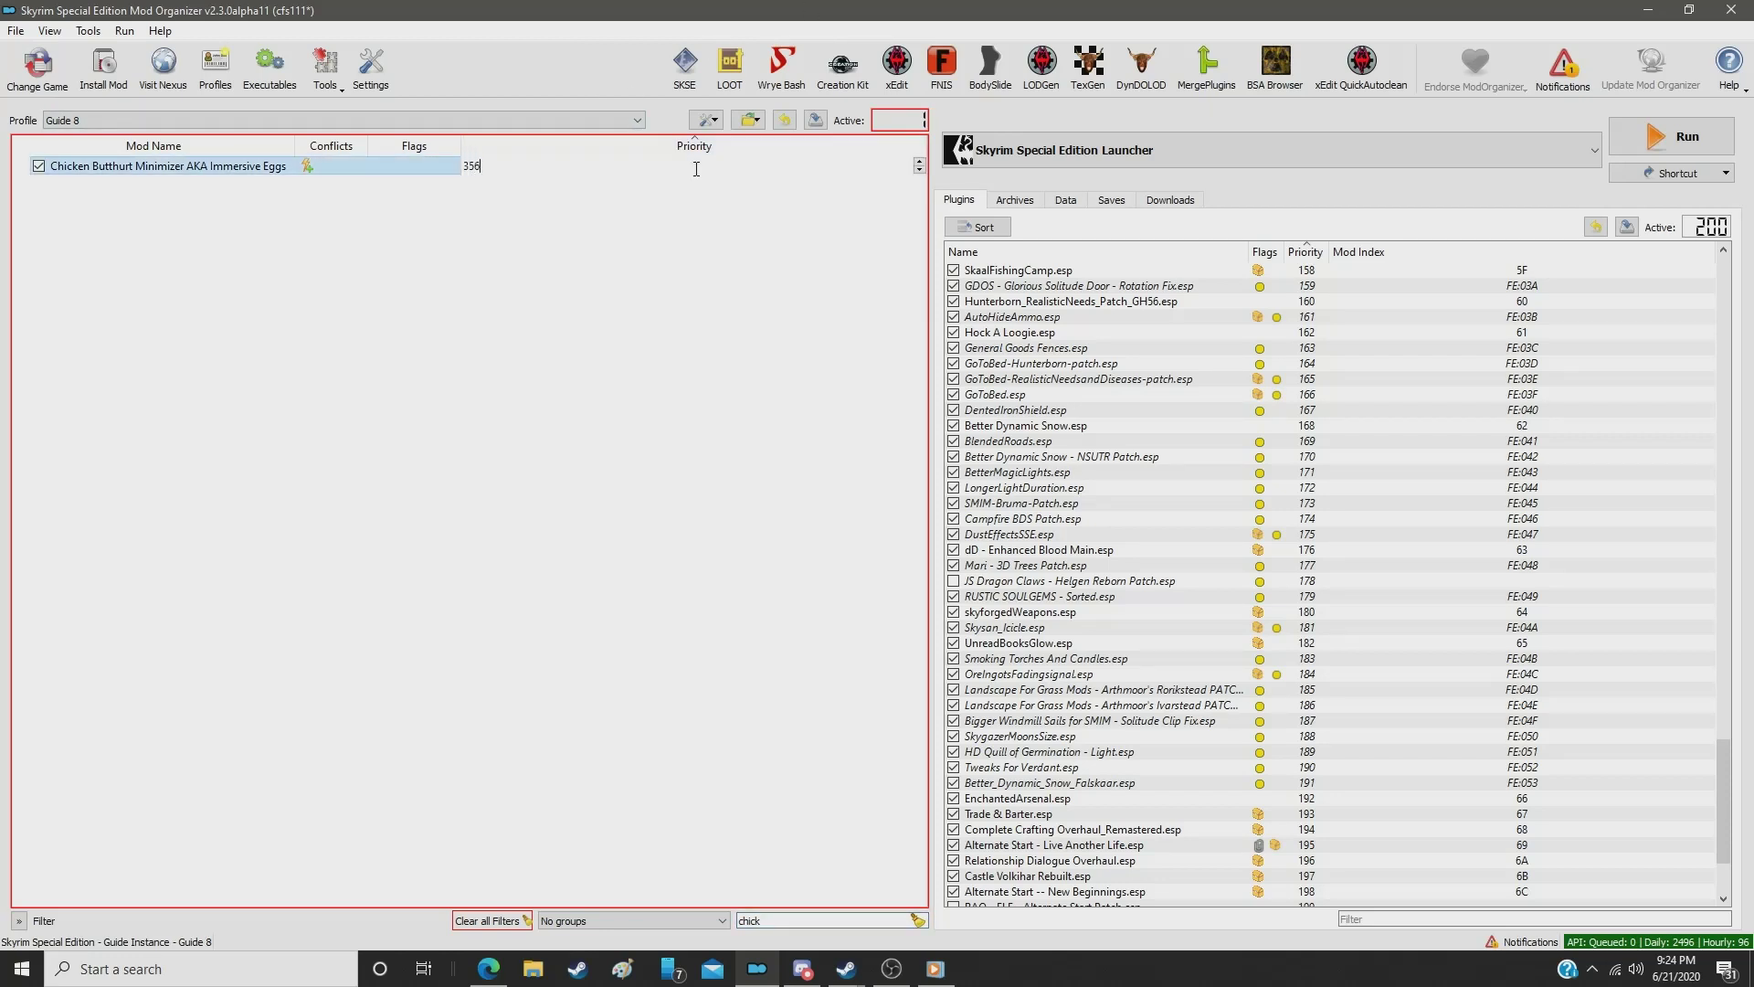
{"action": "key", "text": "Return"}
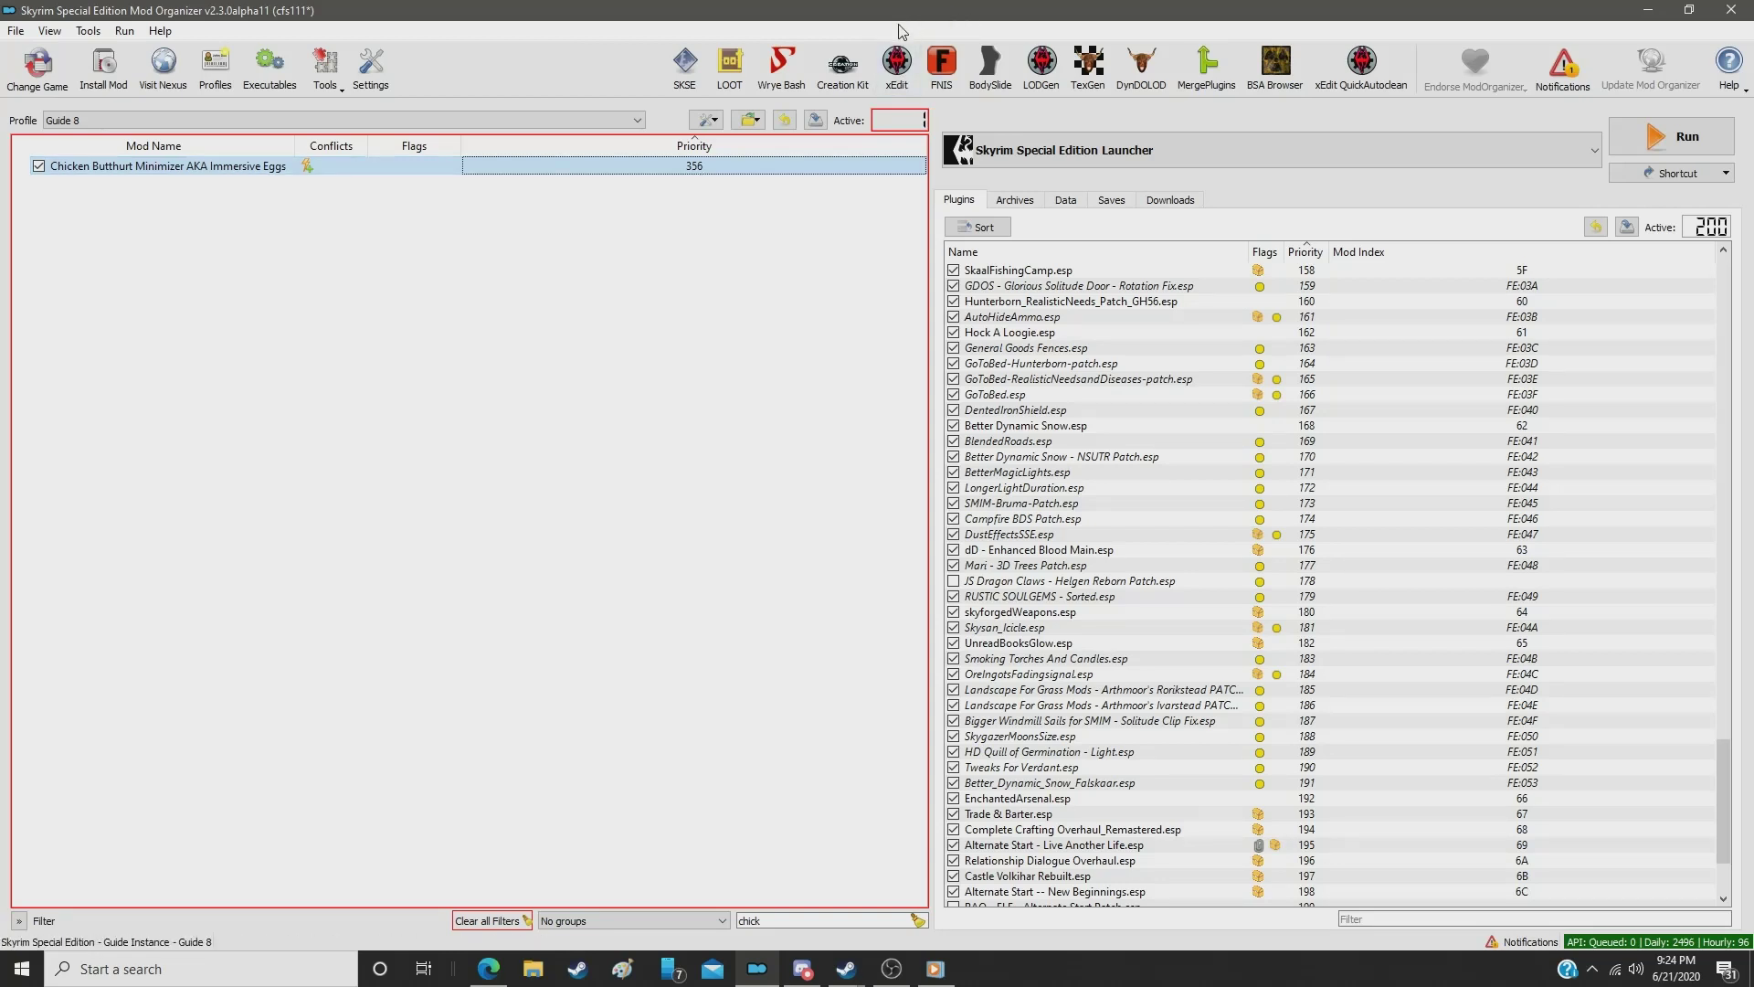
{"action": "left_click", "coordinate": [917, 921]}
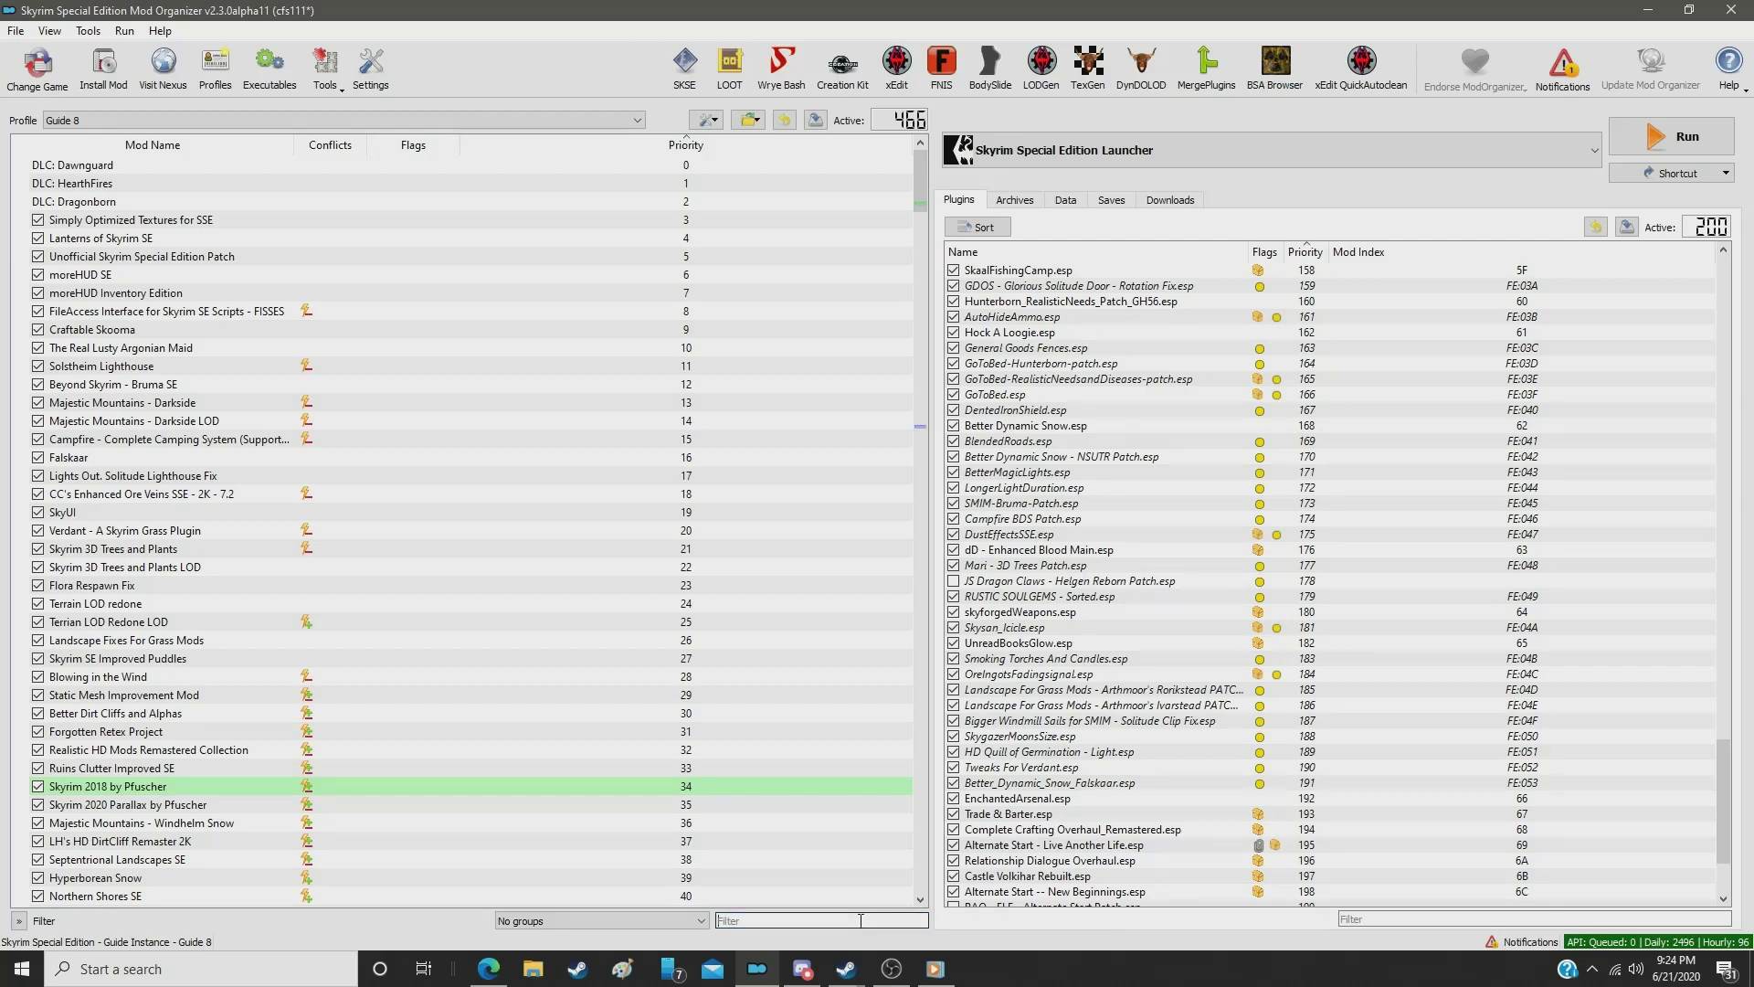
Step: Filter the mod list for "animal" and set the priority of the HD Meshes and Textures for Animal and Creature mod to 357
{"action": "type", "text": "animal"}
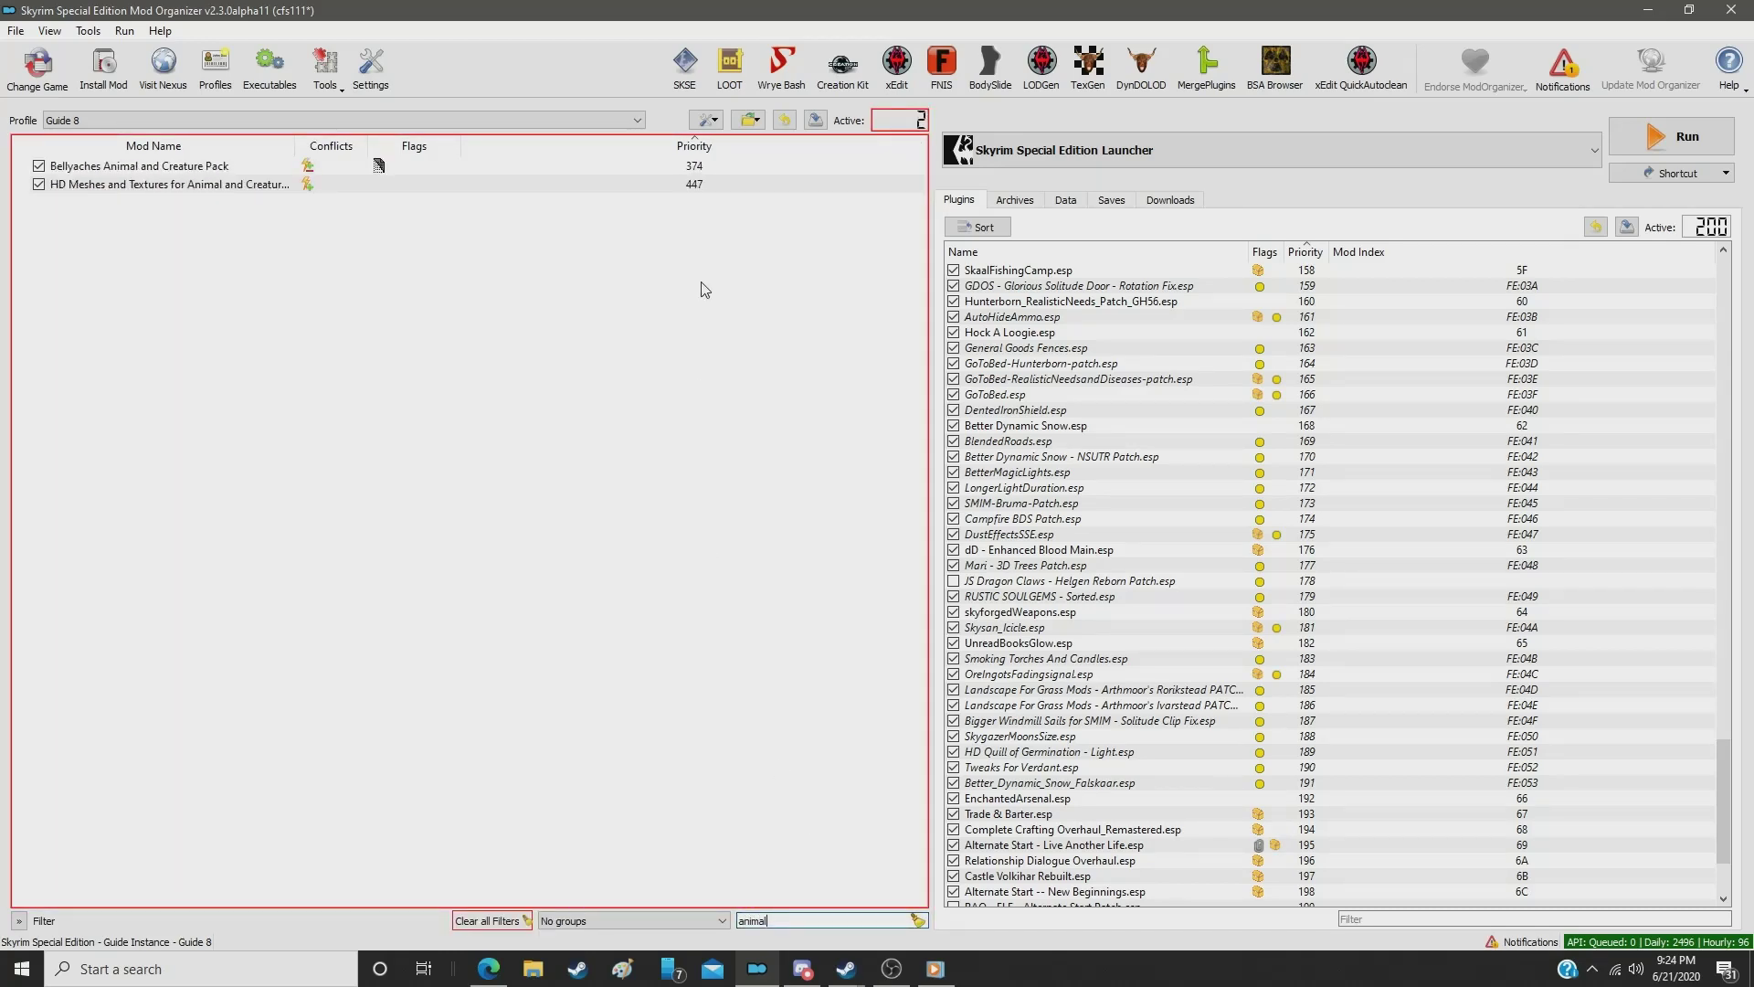
{"action": "left_click", "coordinate": [687, 187]}
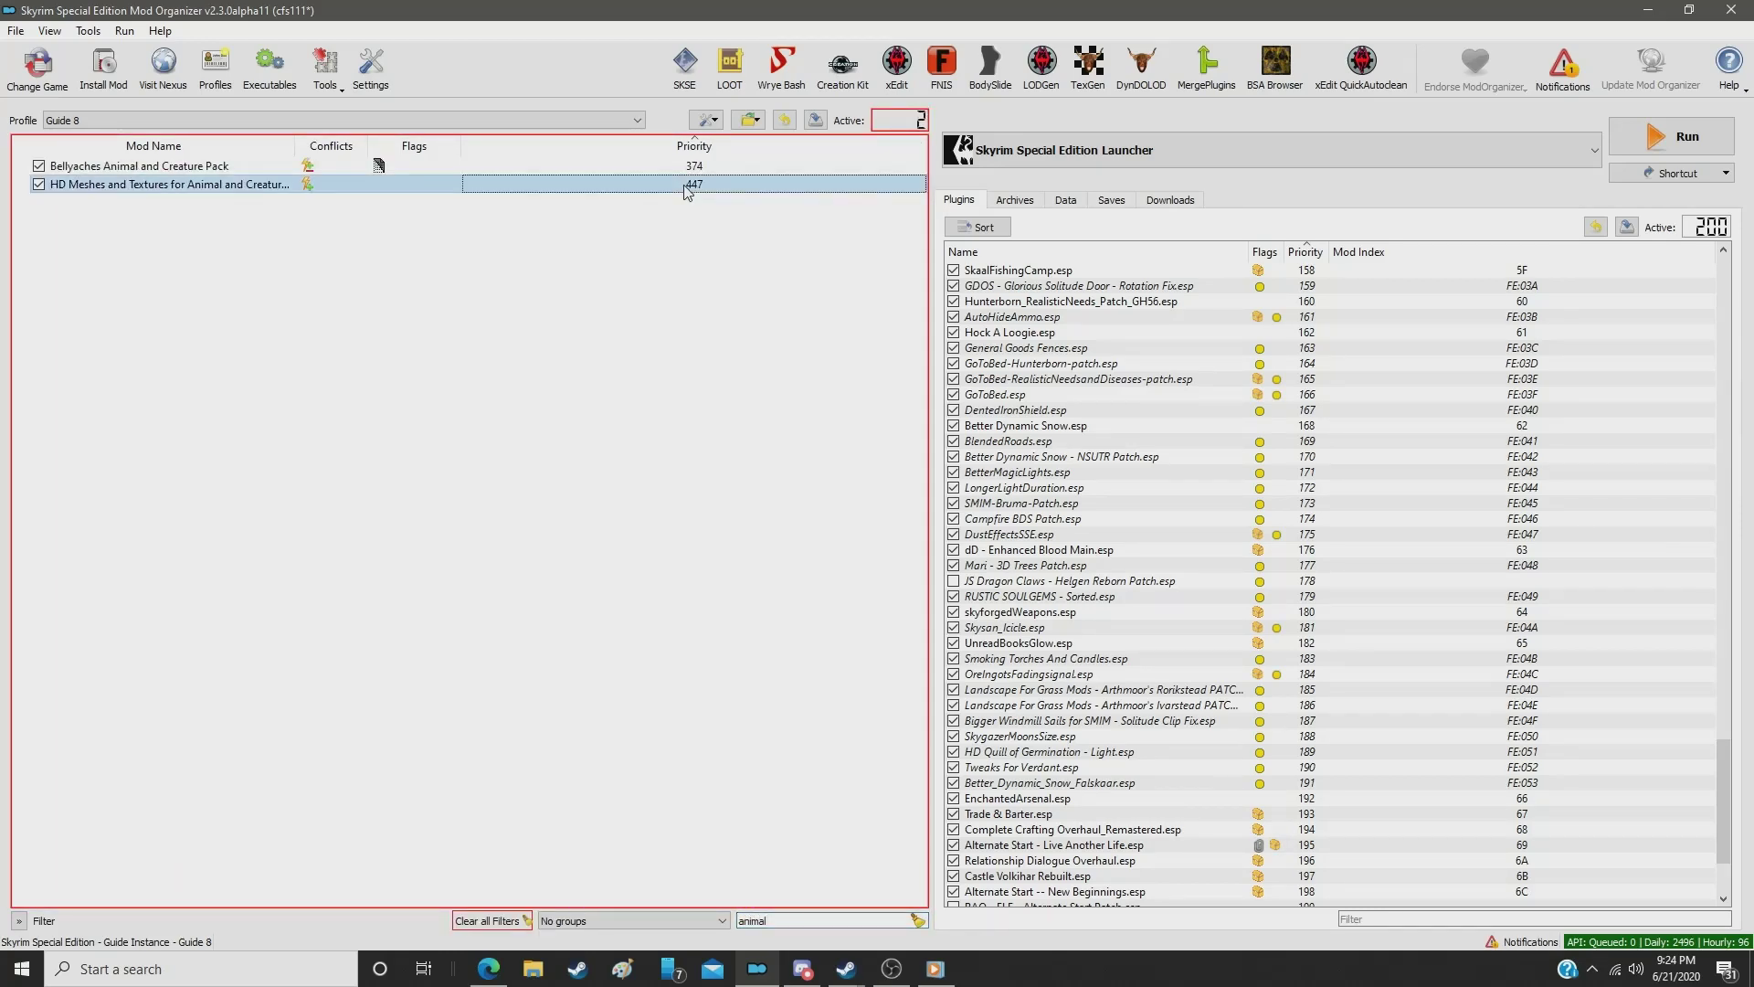
{"action": "double_click", "coordinate": [687, 187]}
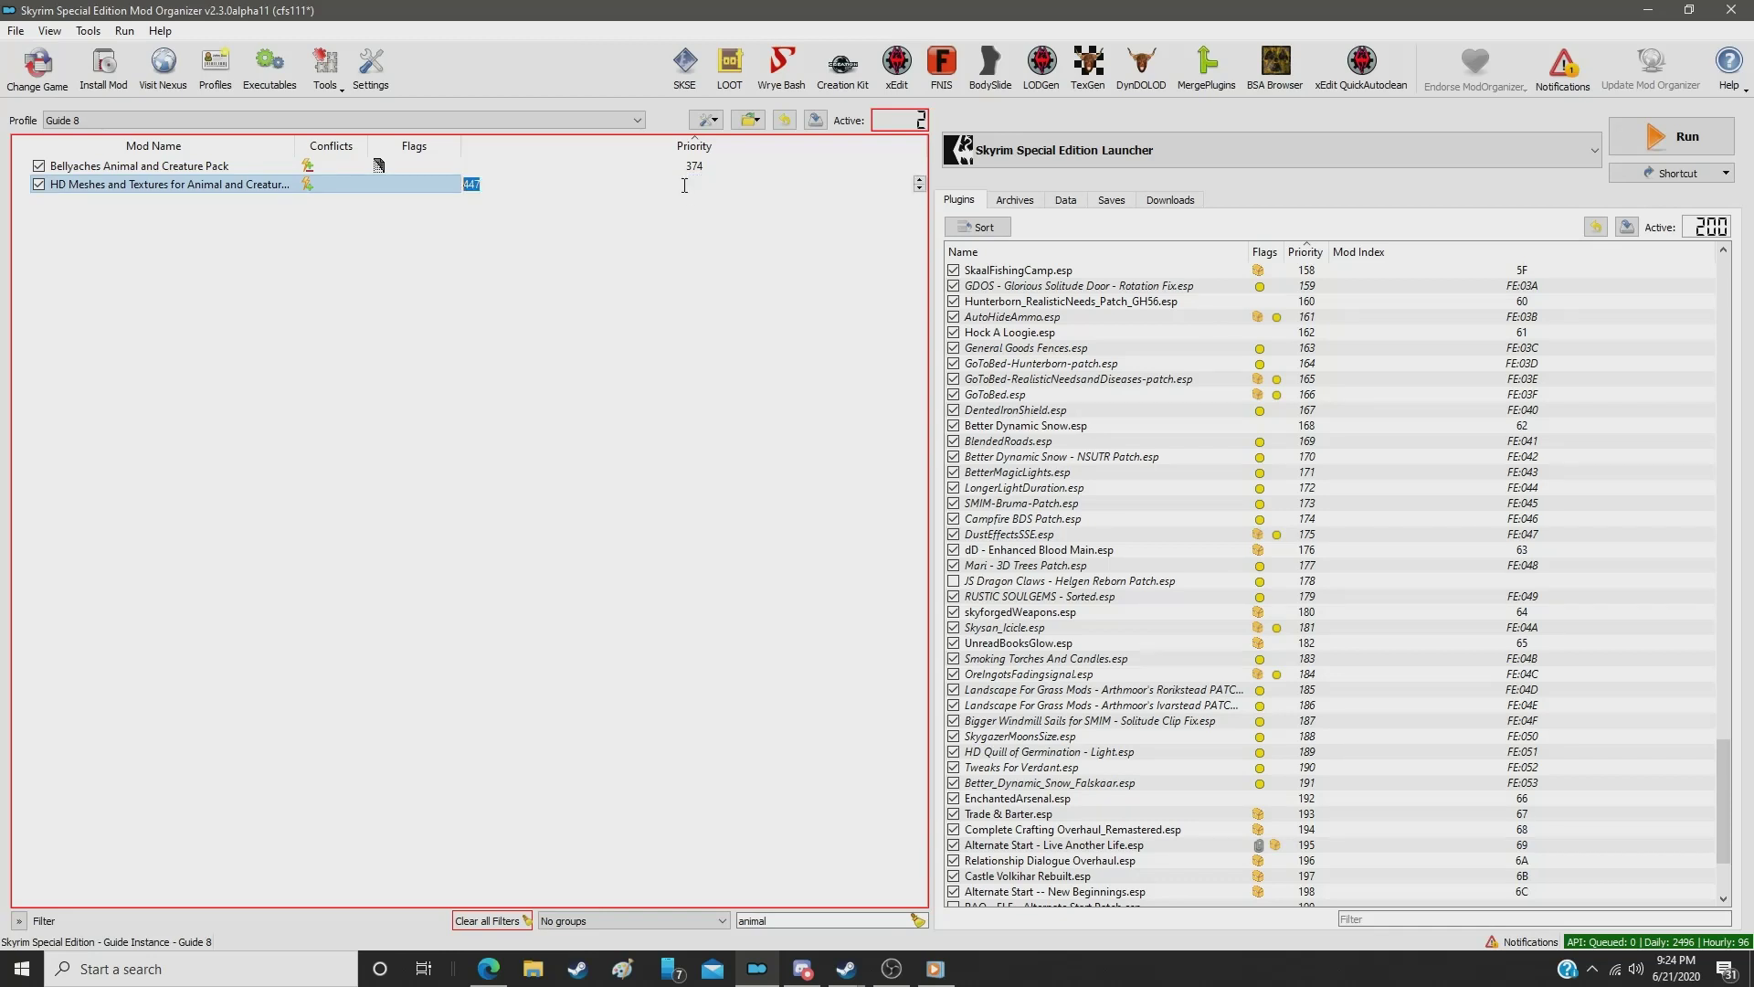
{"action": "type", "text": "357"}
{"action": "key", "text": "Return"}
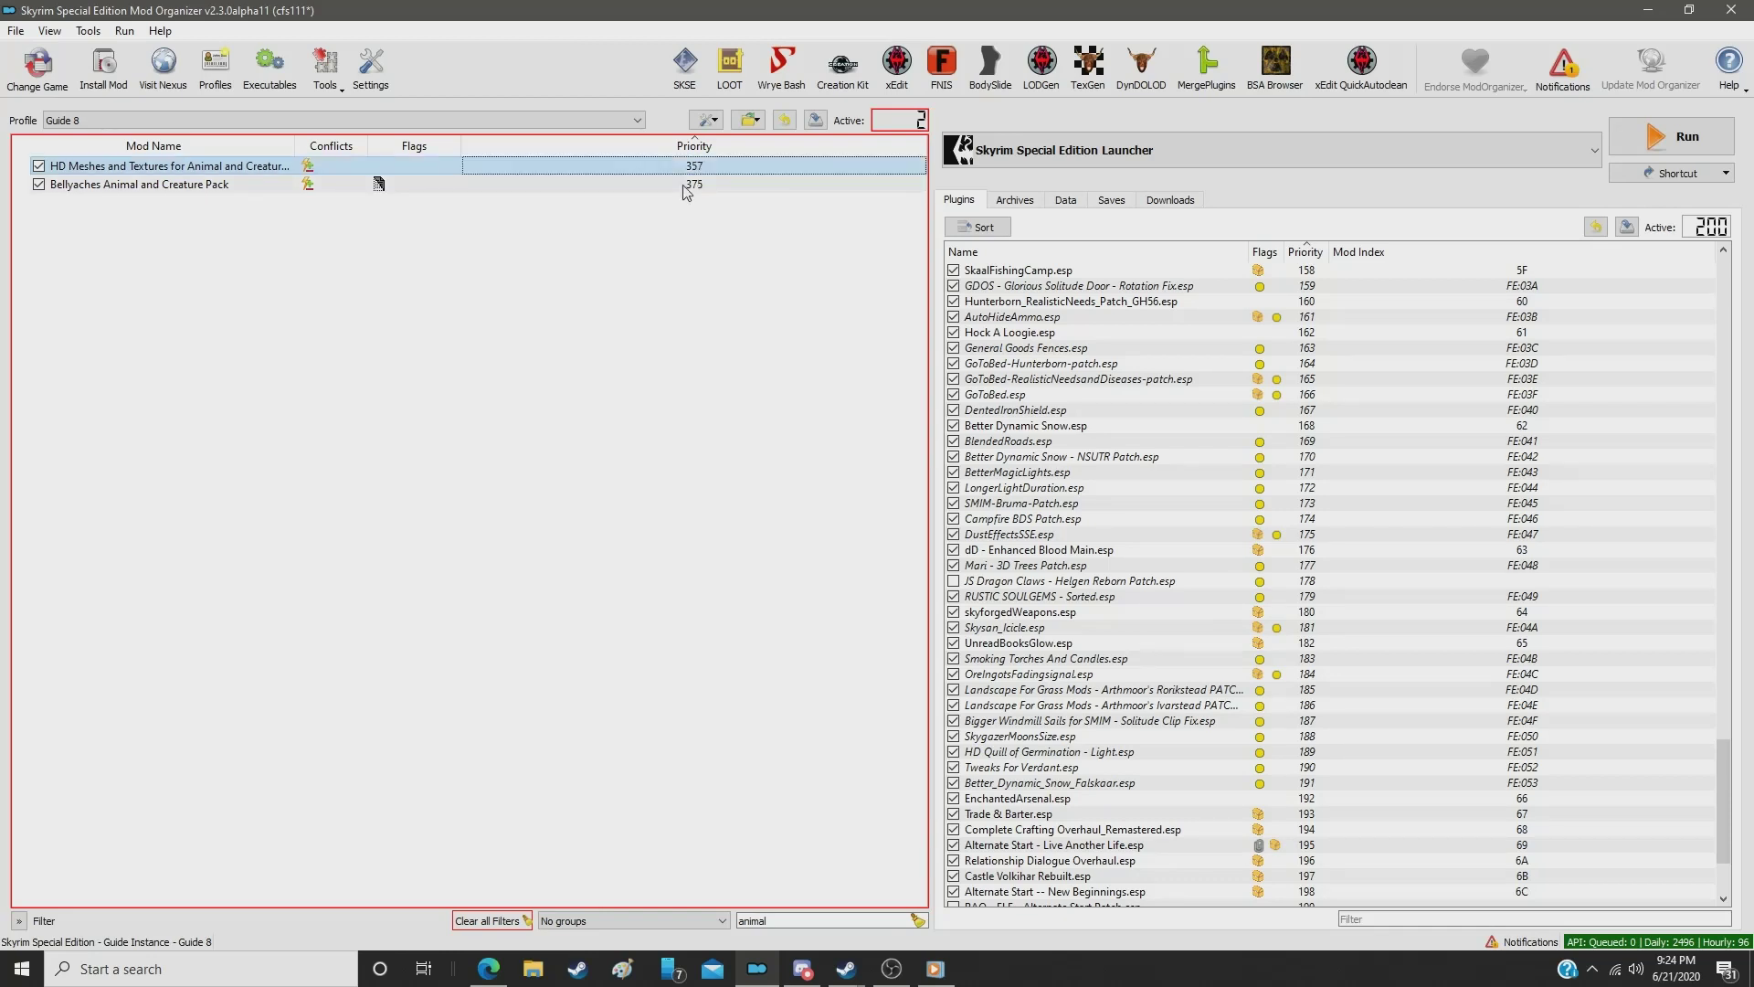
Step: Filter the mod list for "sabre" and set the priority of HD Sabre Cat Tooth Mesh and Texture to 358
{"action": "left_click", "coordinate": [779, 922]}
{"action": "double_click", "coordinate": [780, 922]}
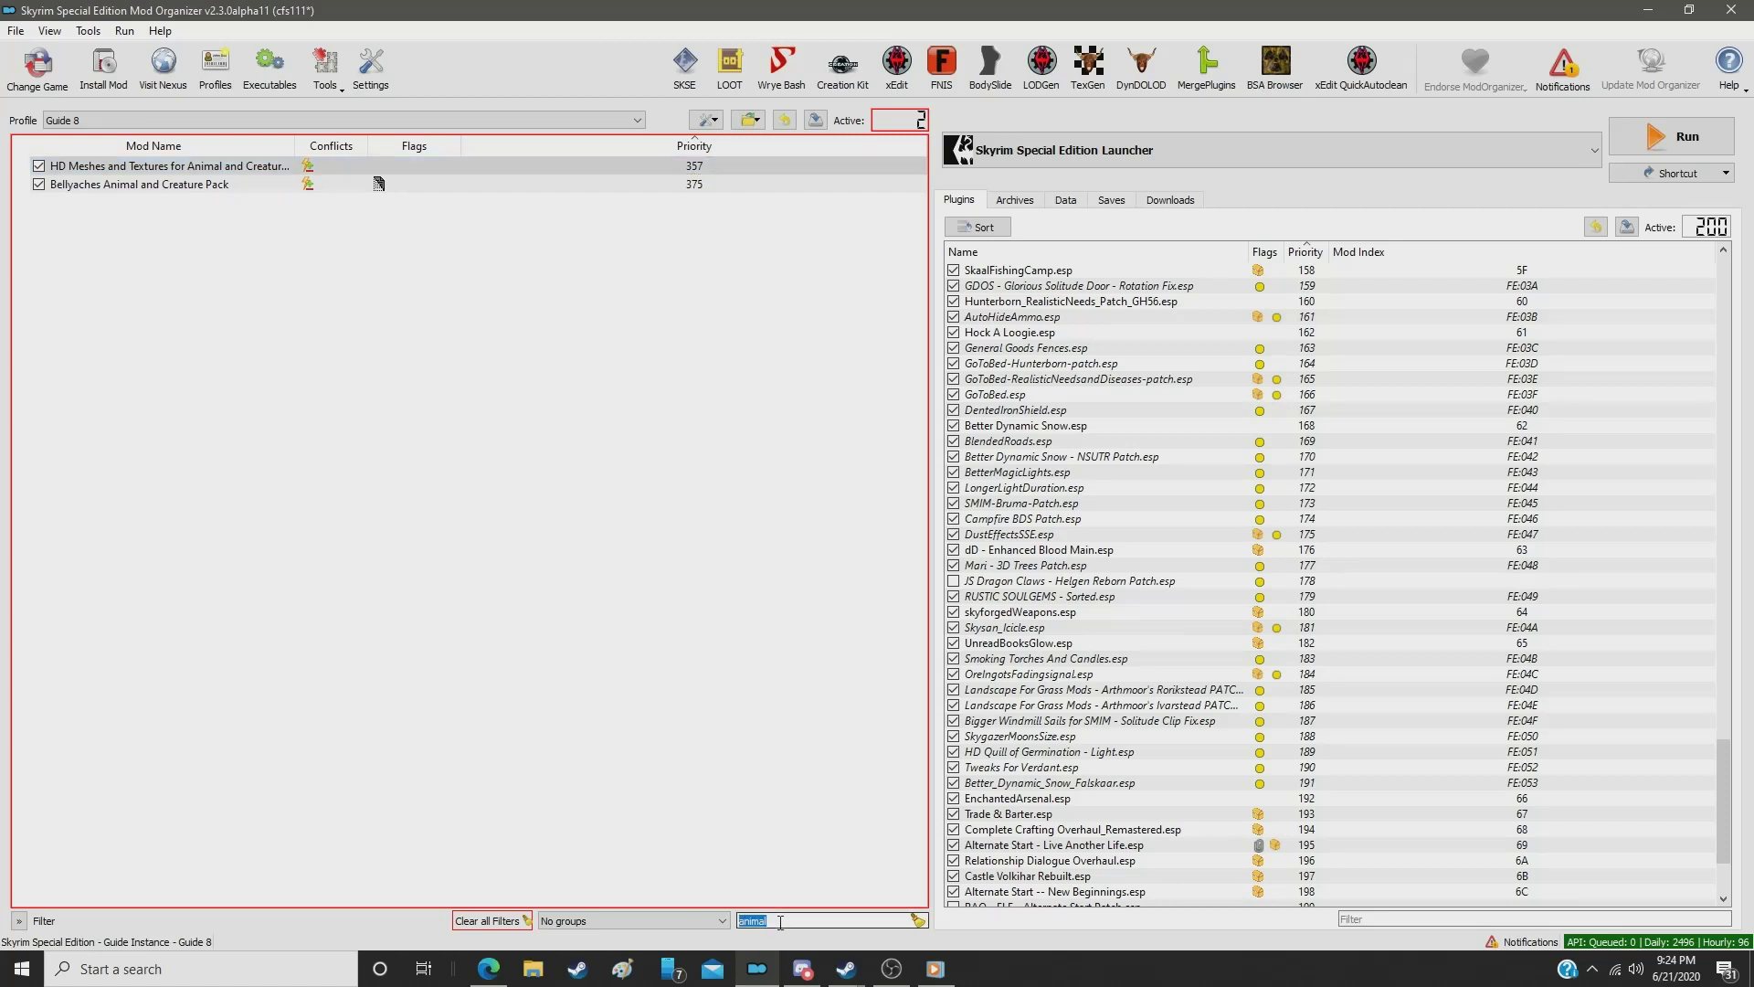
{"action": "type", "text": "sabre"}
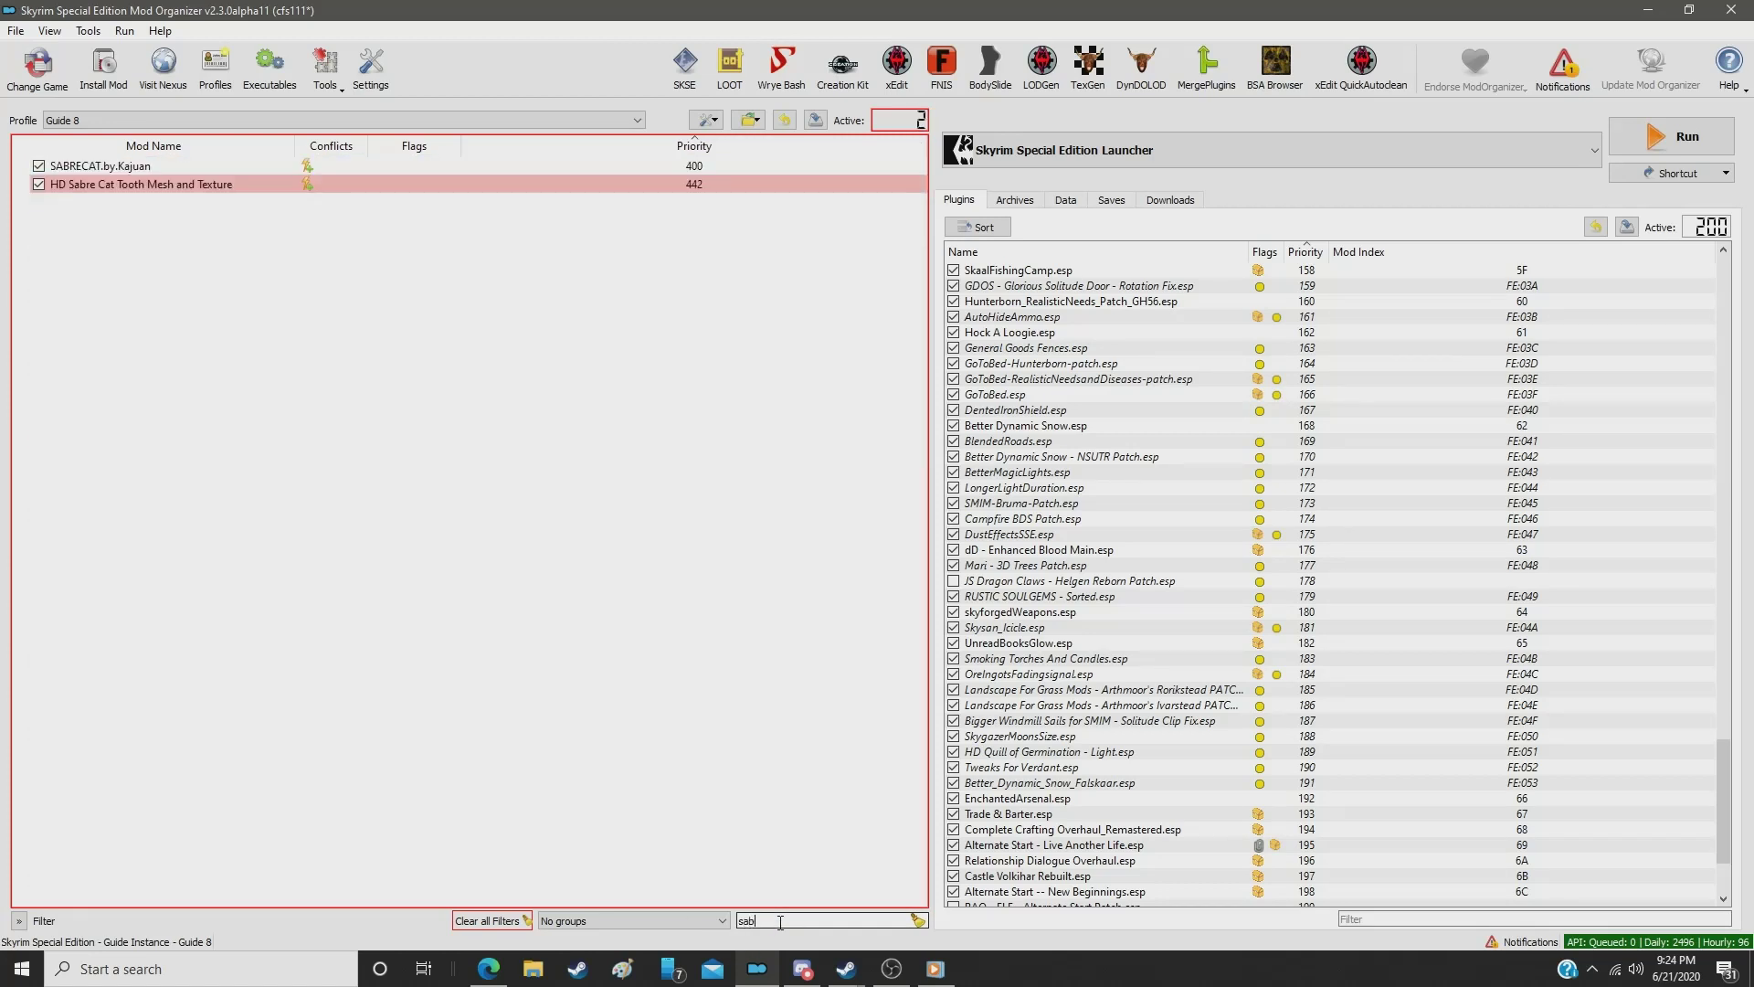
{"action": "left_click", "coordinate": [692, 187]}
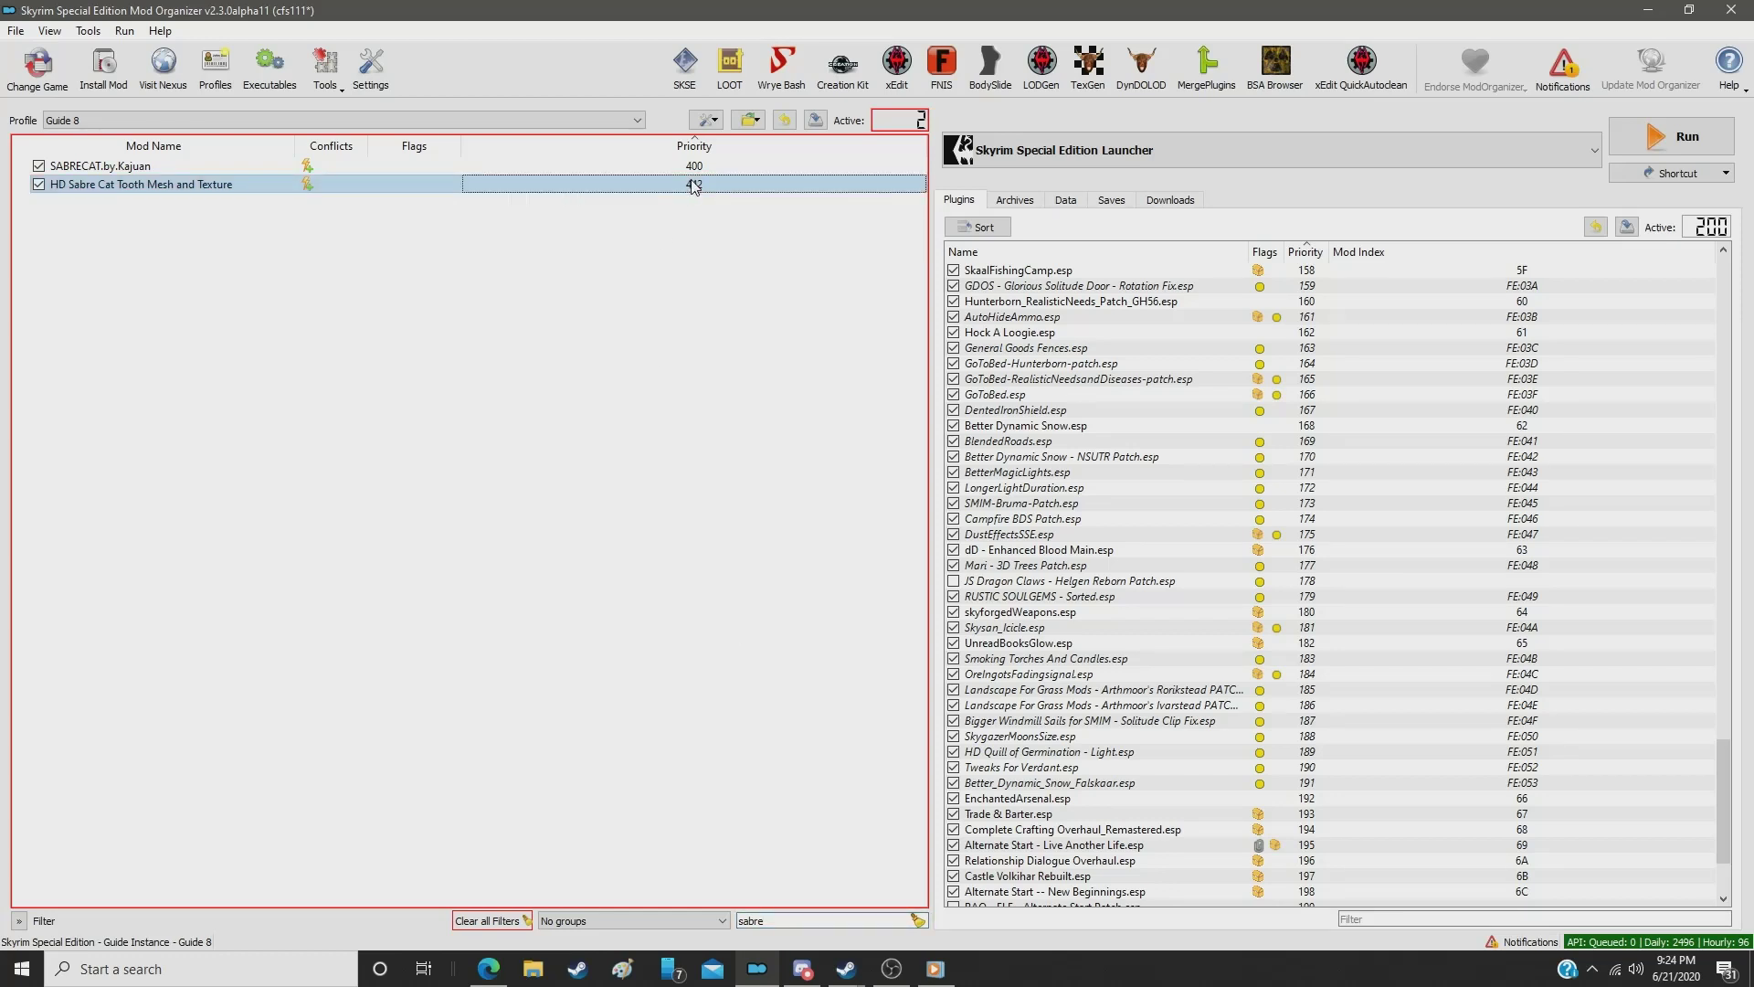
{"action": "left_click", "coordinate": [691, 187]}
{"action": "type", "text": "358"}
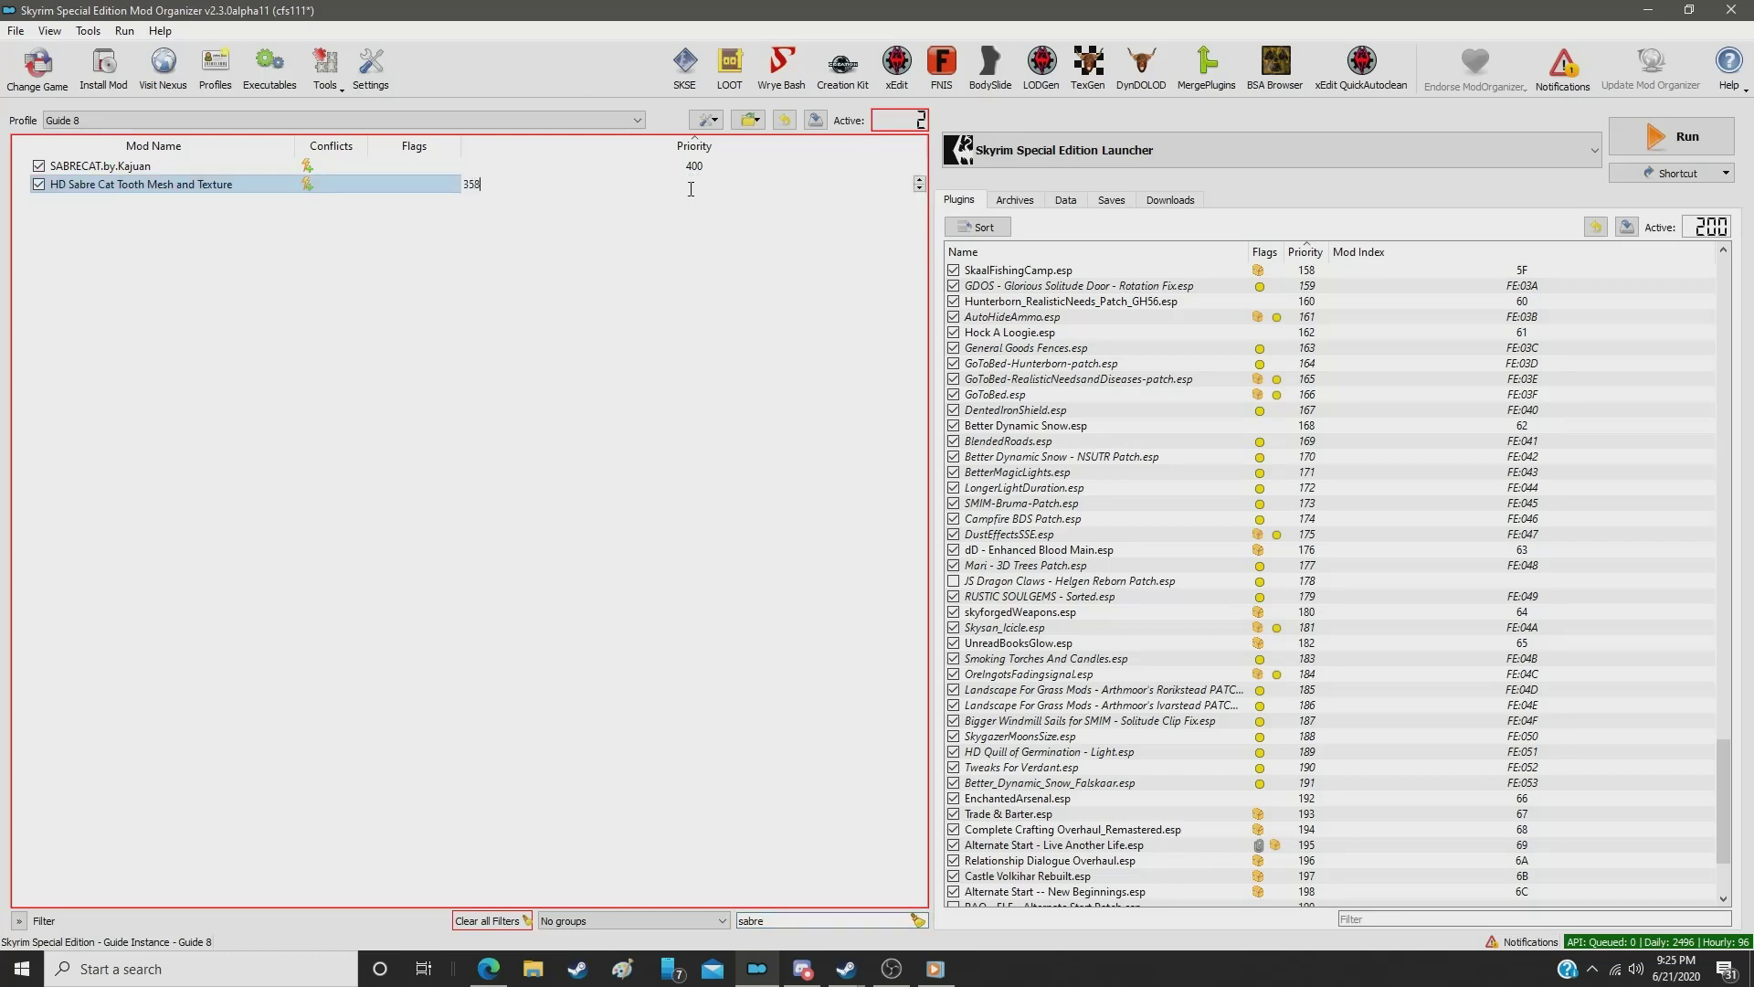
{"action": "key", "text": "Return"}
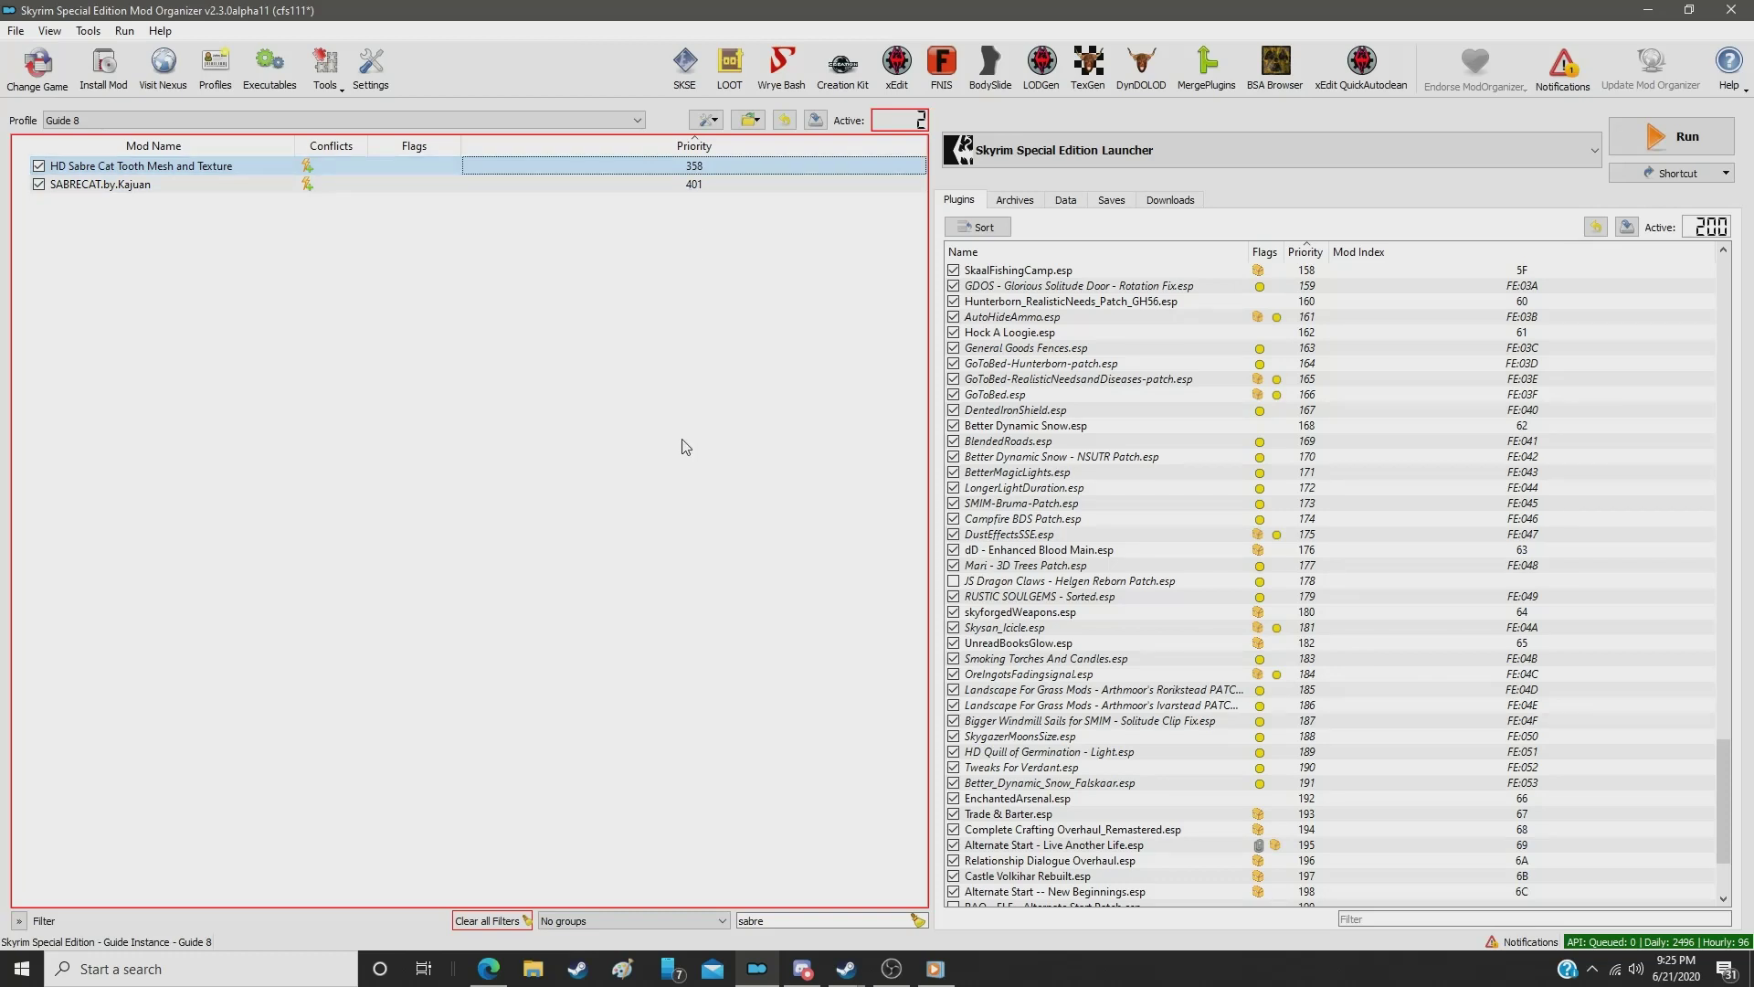
Step: Filter the mod list for "appl" and set the priority of Apple Retextures for SMIM SE to 359
{"action": "left_click", "coordinate": [768, 921]}
{"action": "double_click", "coordinate": [769, 922]}
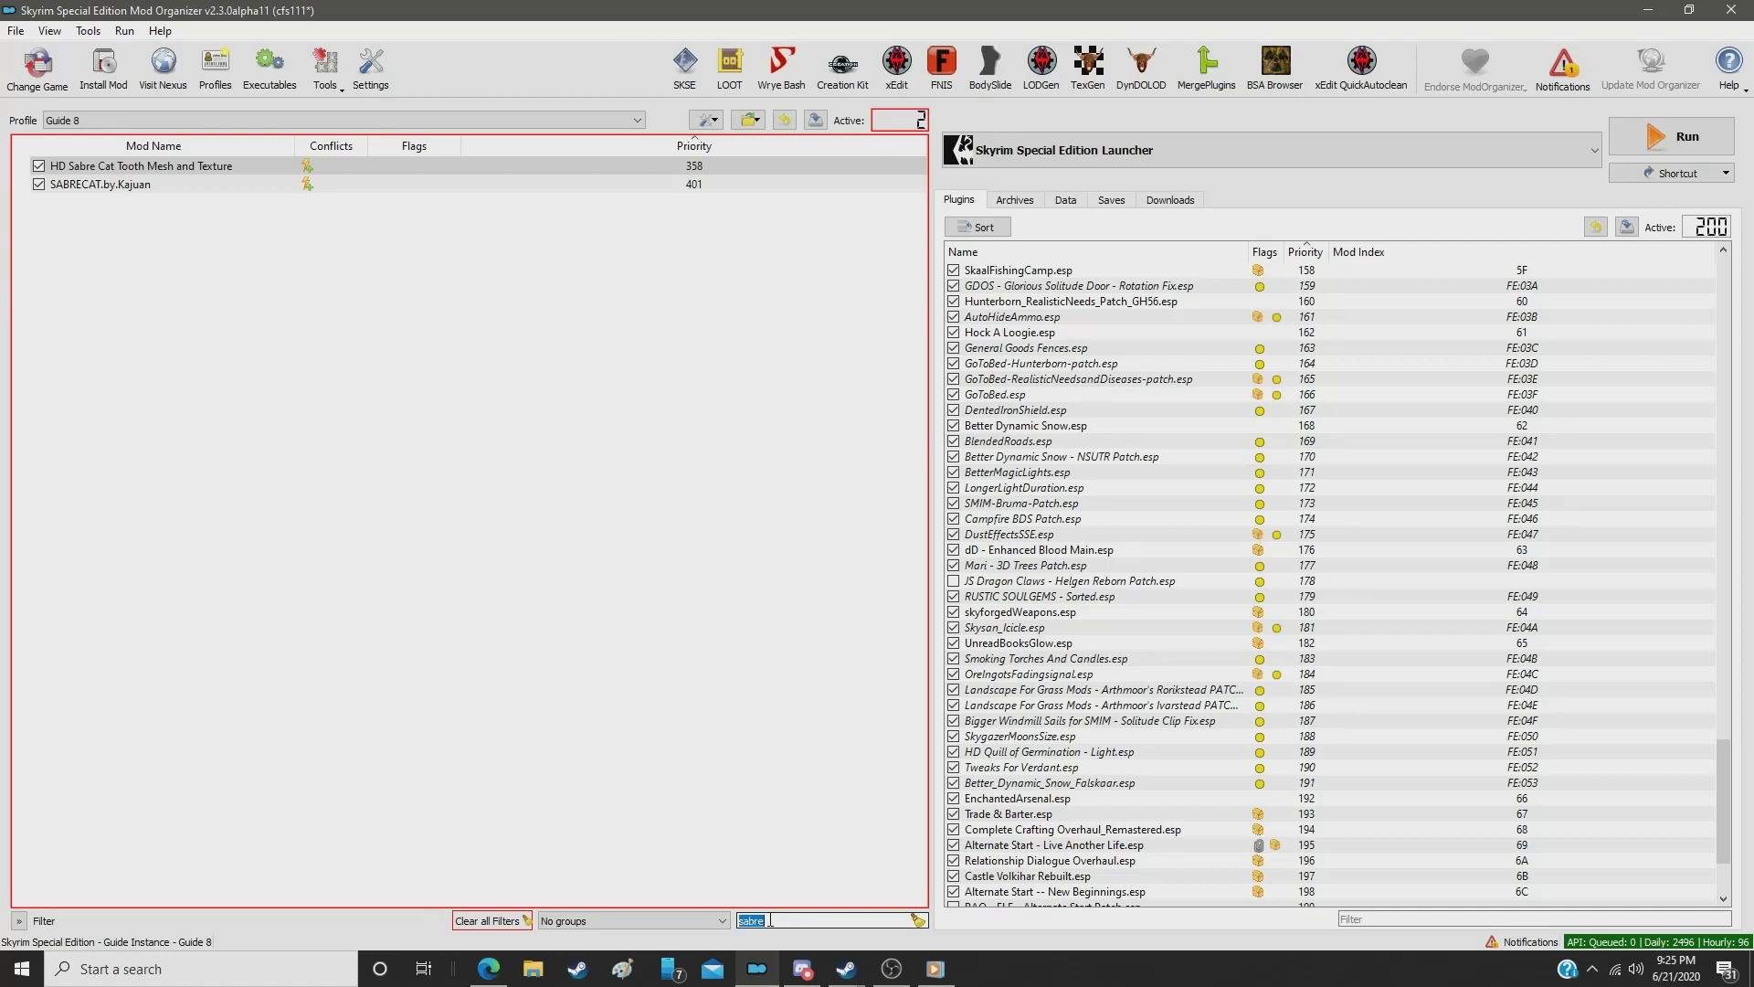
{"action": "type", "text": "appl"}
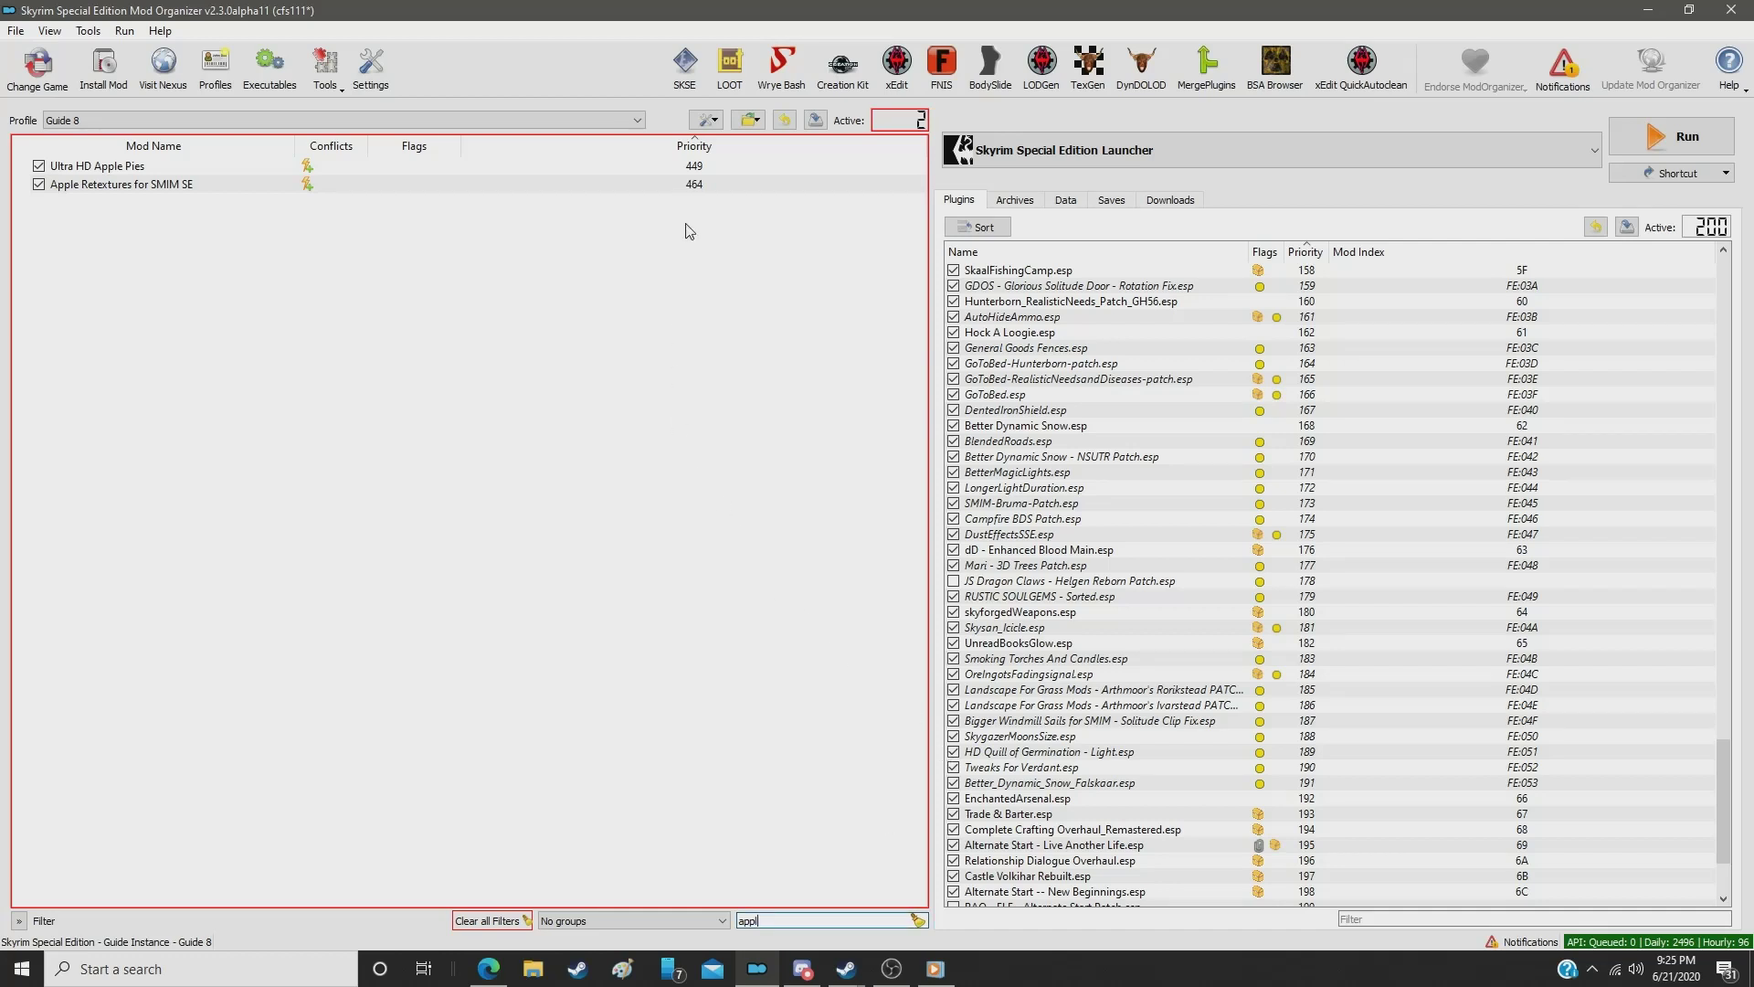
{"action": "left_click", "coordinate": [694, 184]}
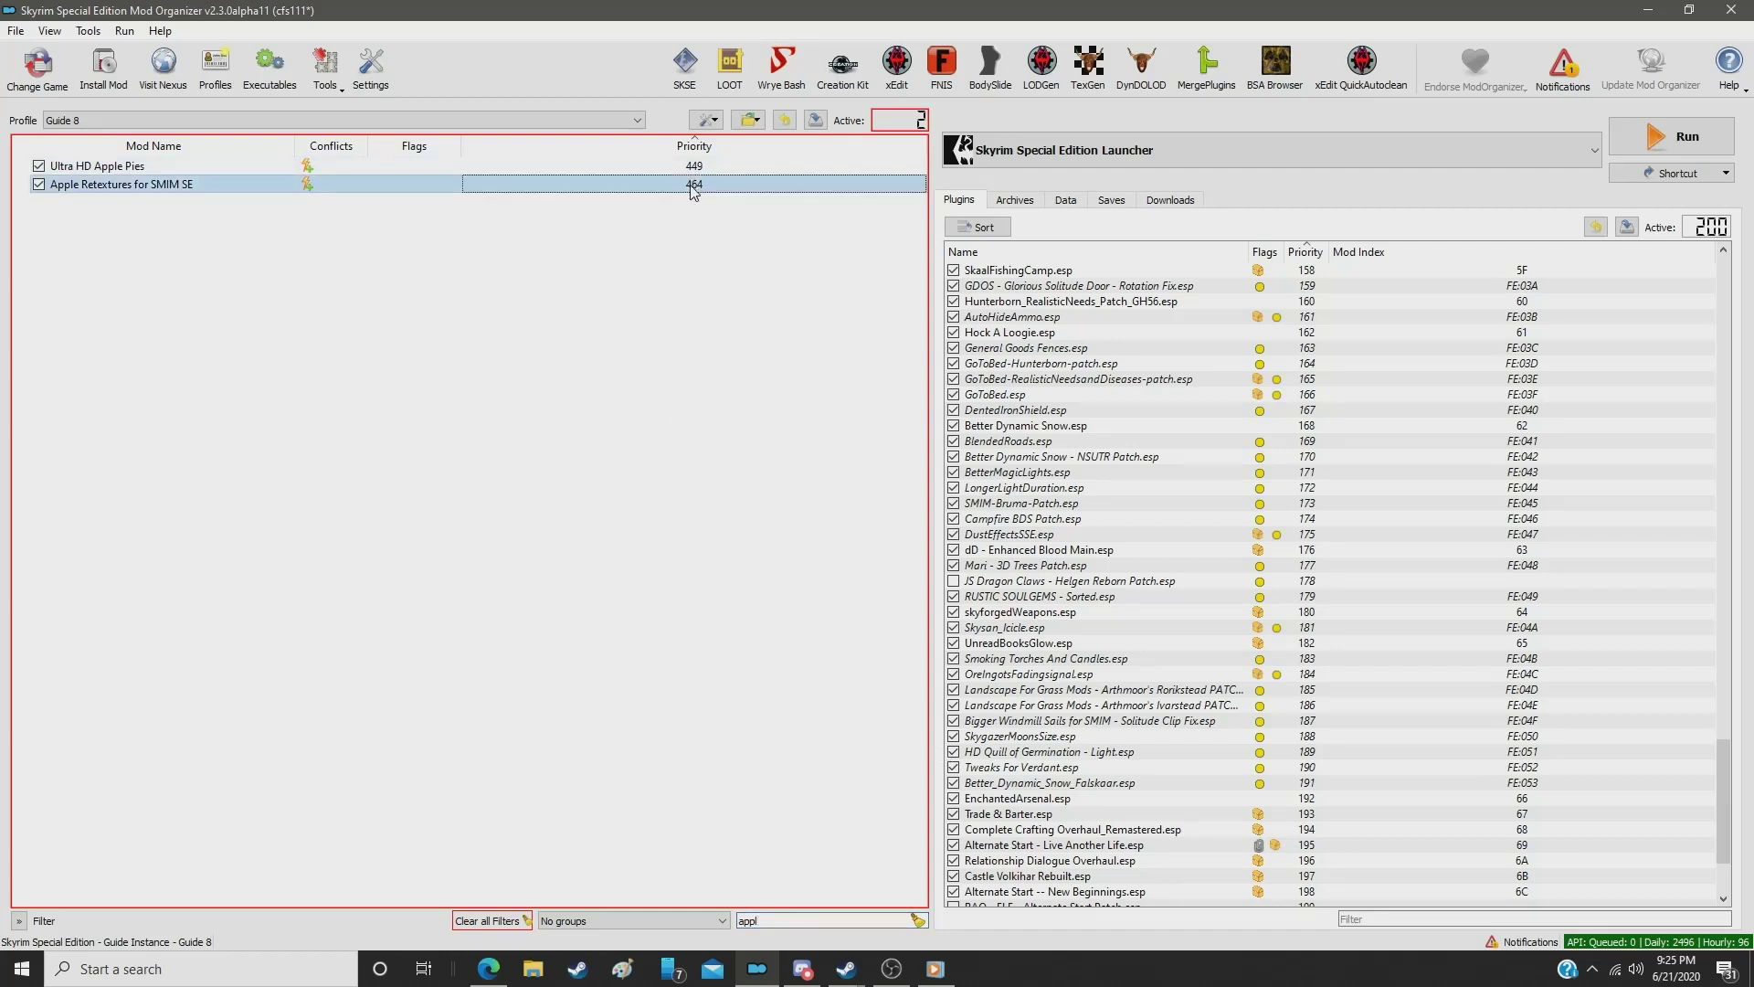
{"action": "double_click", "coordinate": [692, 184]}
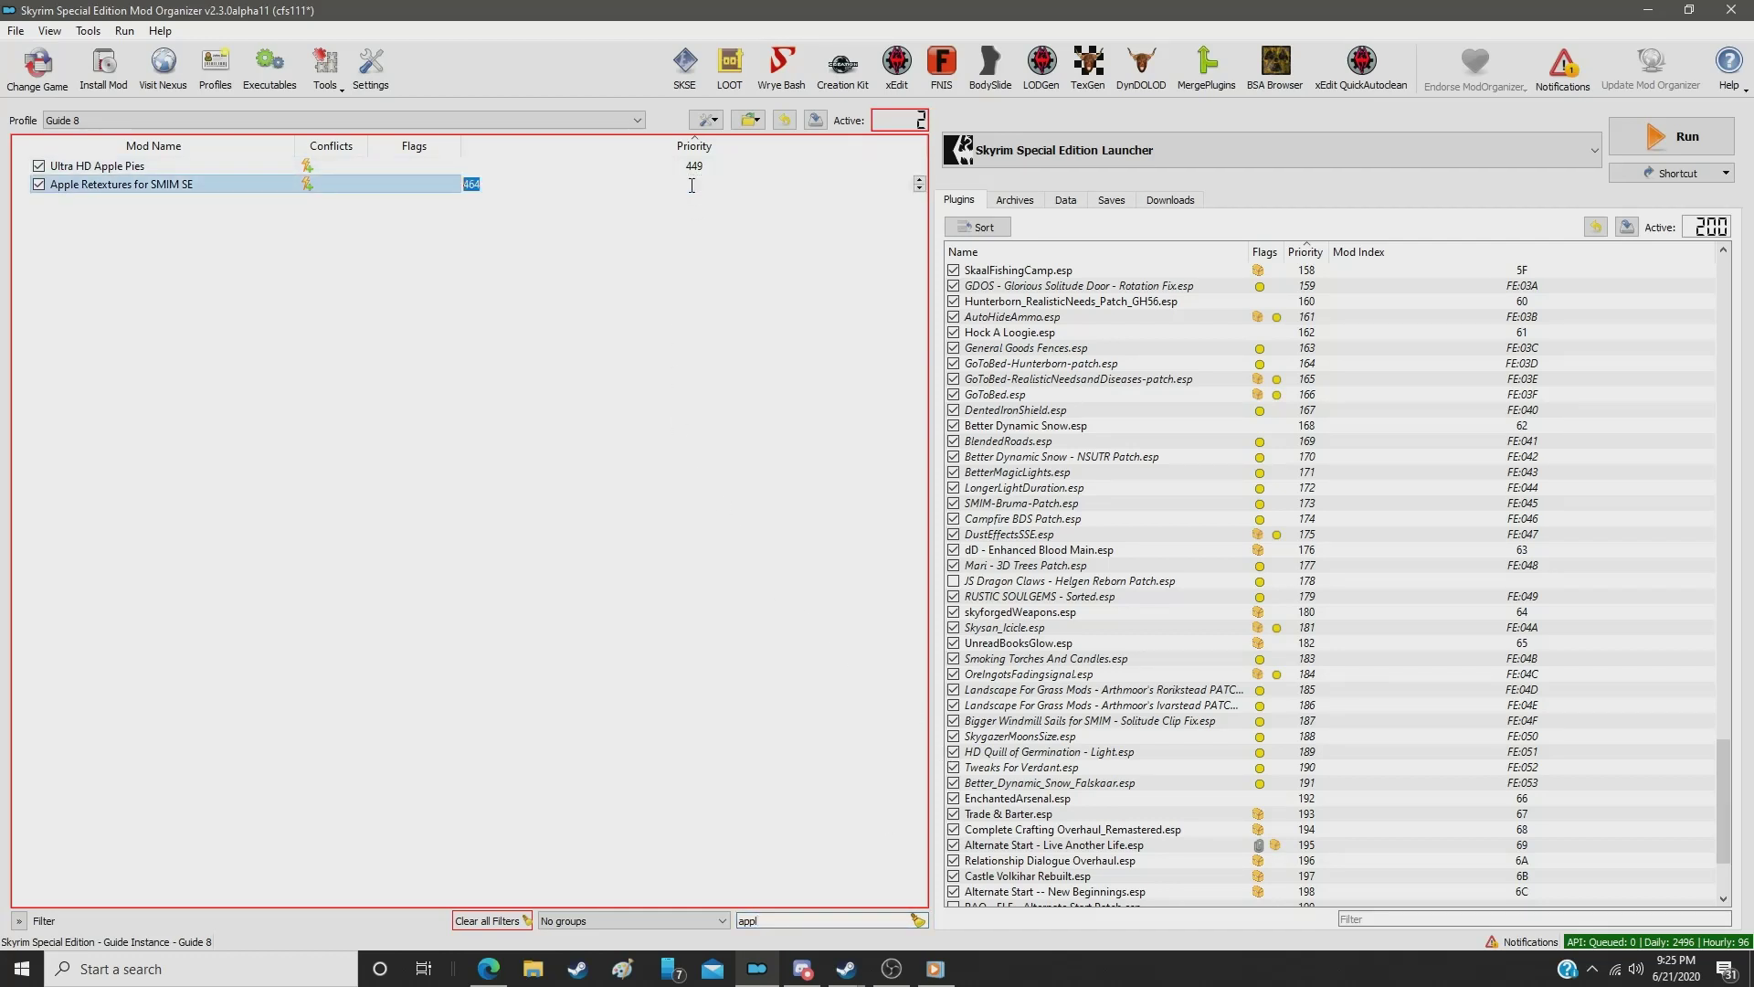
{"action": "type", "text": "359"}
{"action": "key", "text": "Return"}
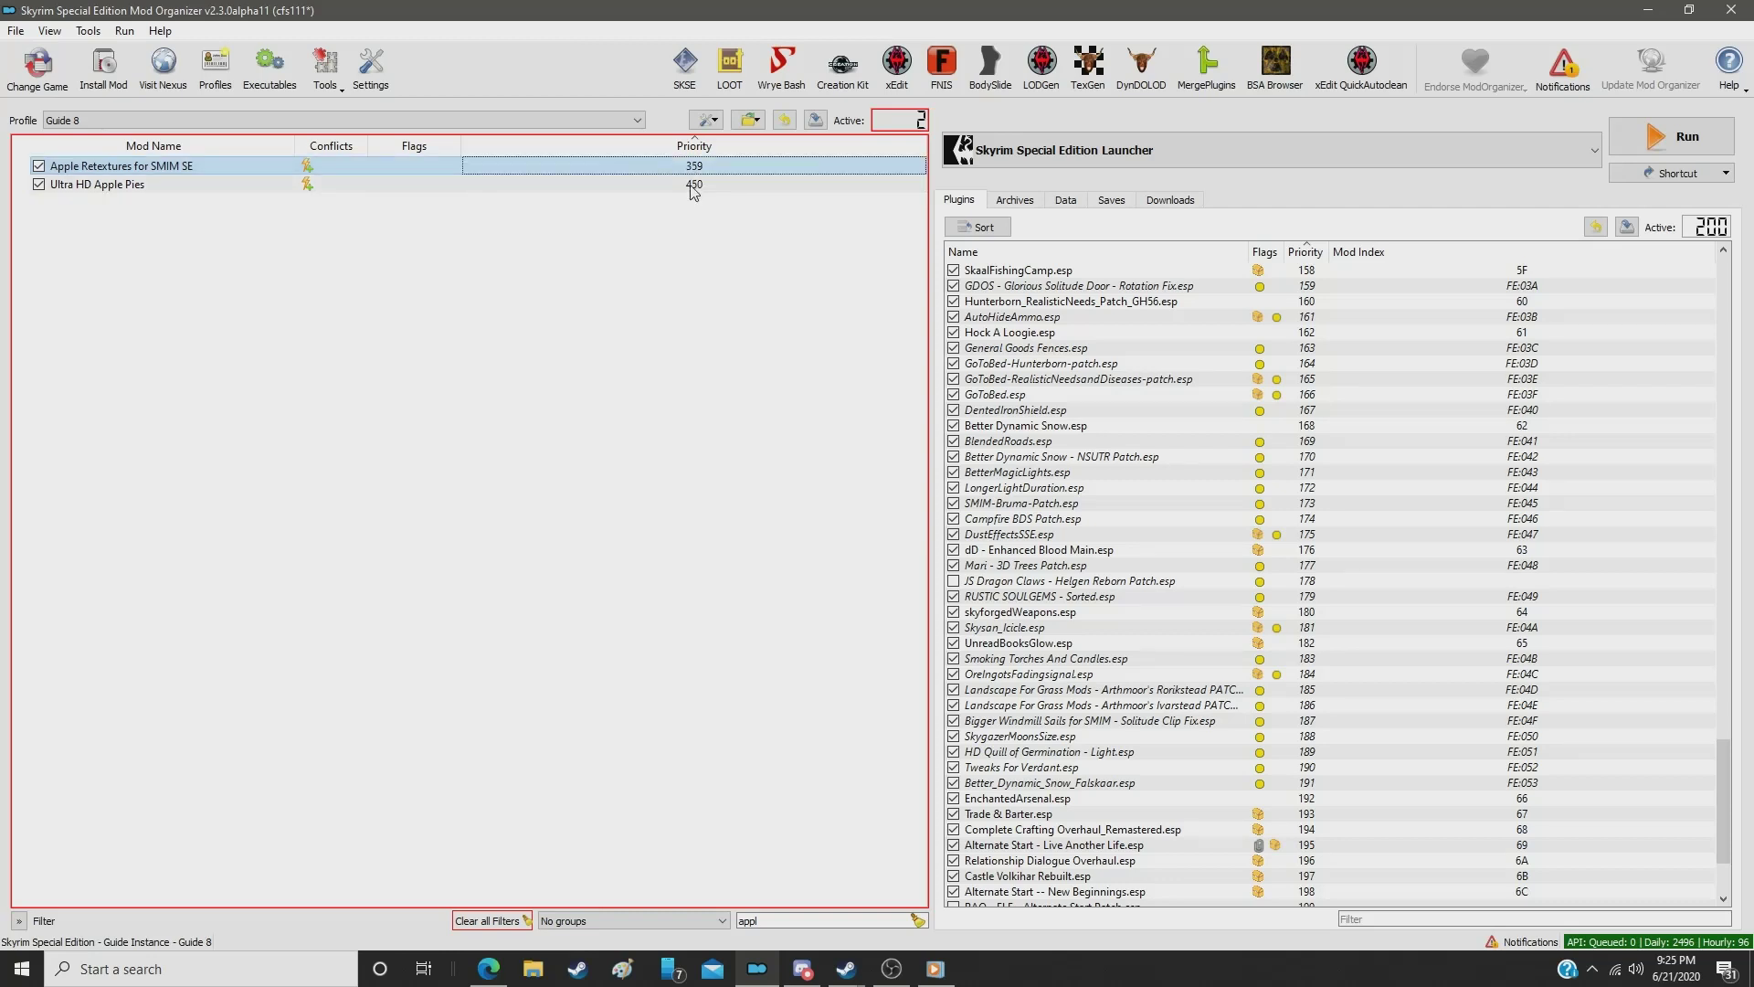
Step: Filter the mod list for "renth" and set the priority of Renthal Nettle SSE to 360
{"action": "double_click", "coordinate": [803, 923]}
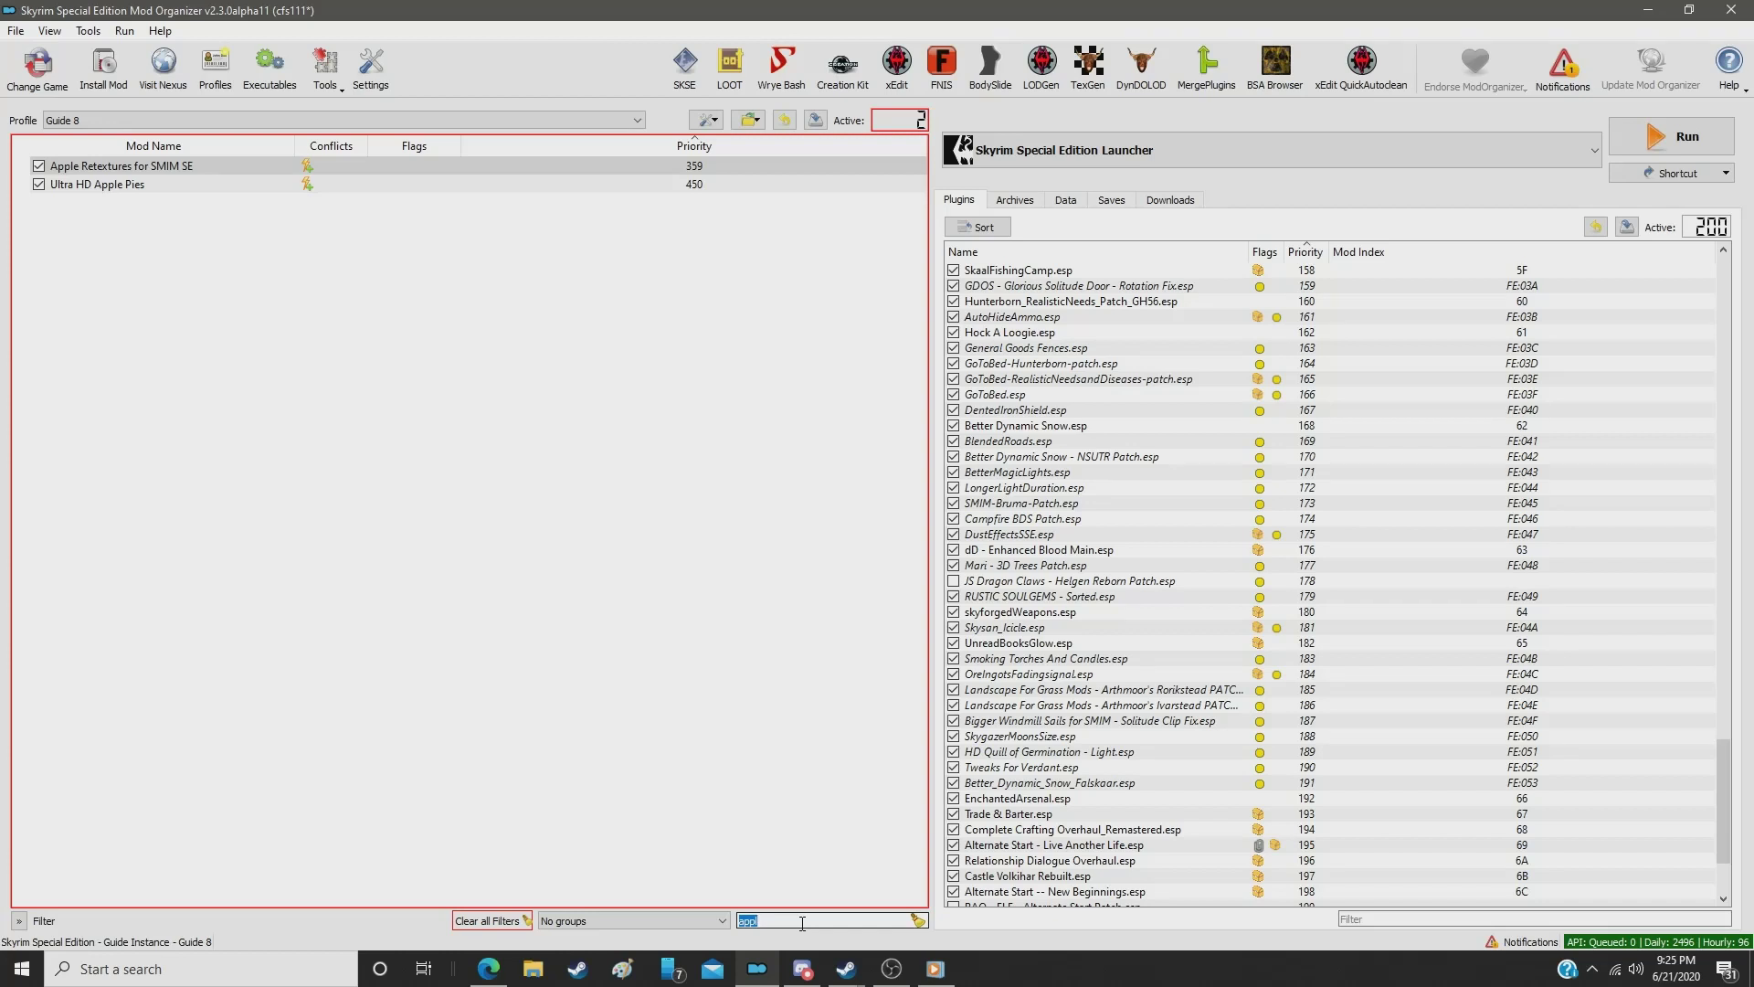
{"action": "type", "text": "renth"}
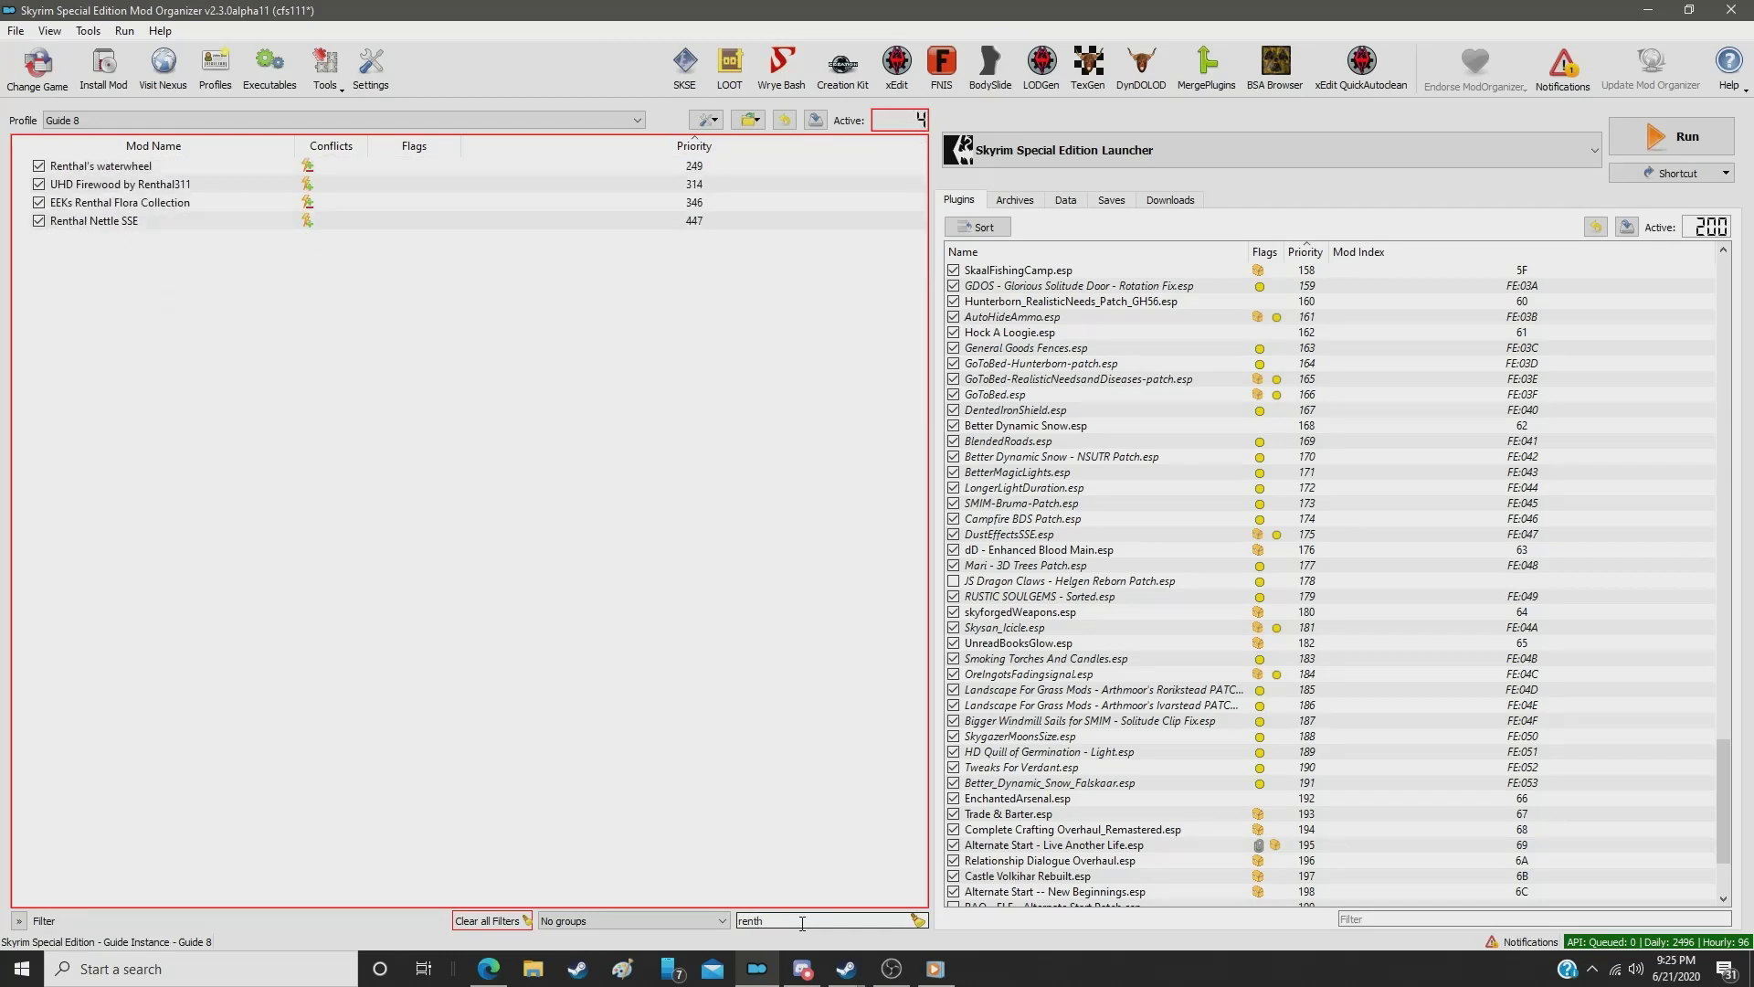
{"action": "left_click", "coordinate": [694, 220]}
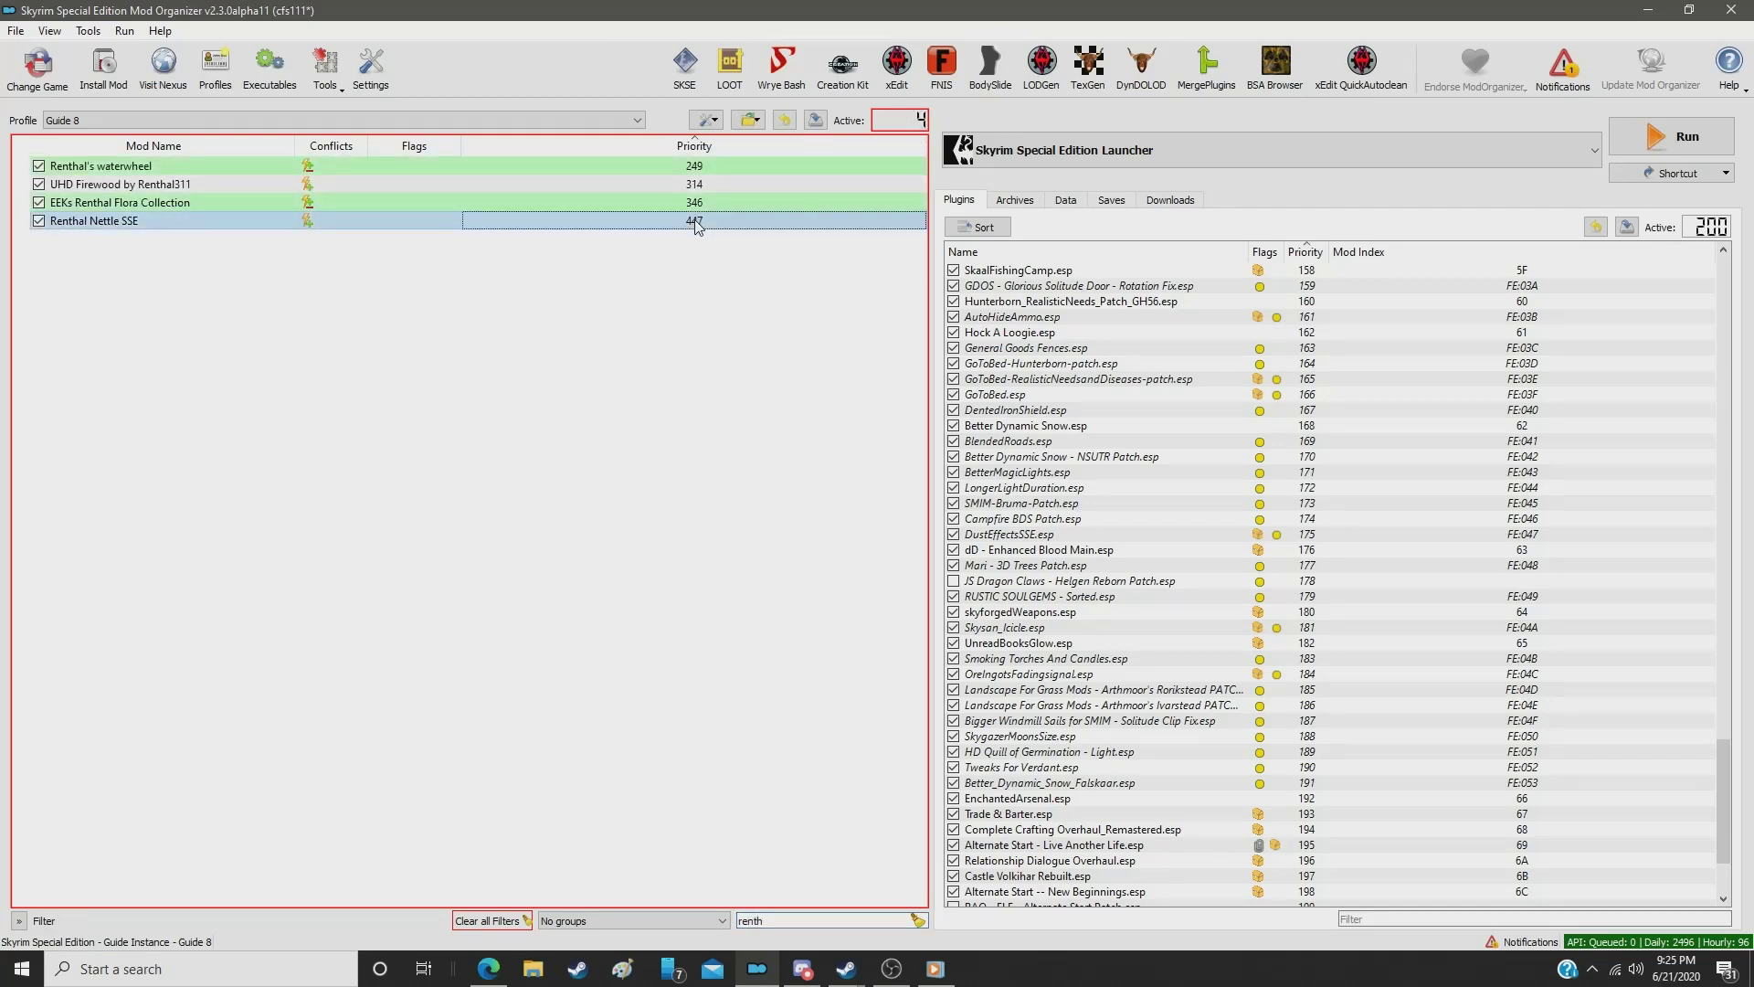
{"action": "double_click", "coordinate": [695, 224]}
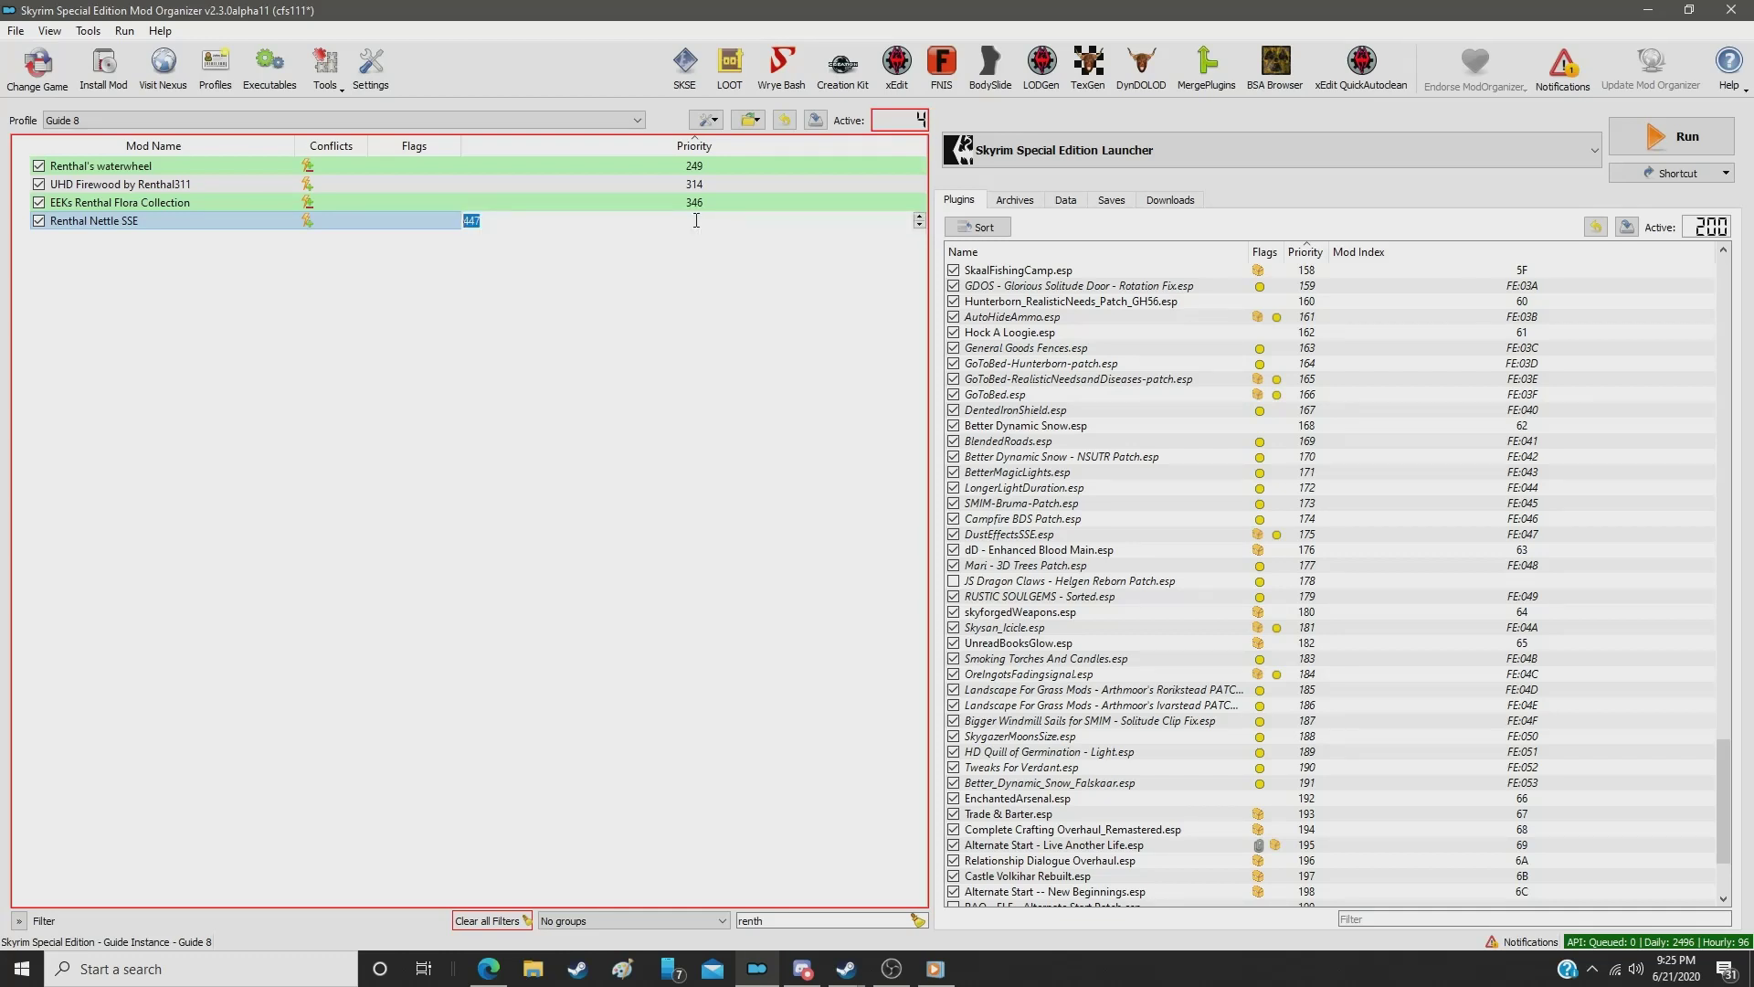
{"action": "type", "text": "360"}
{"action": "key", "text": "Return"}
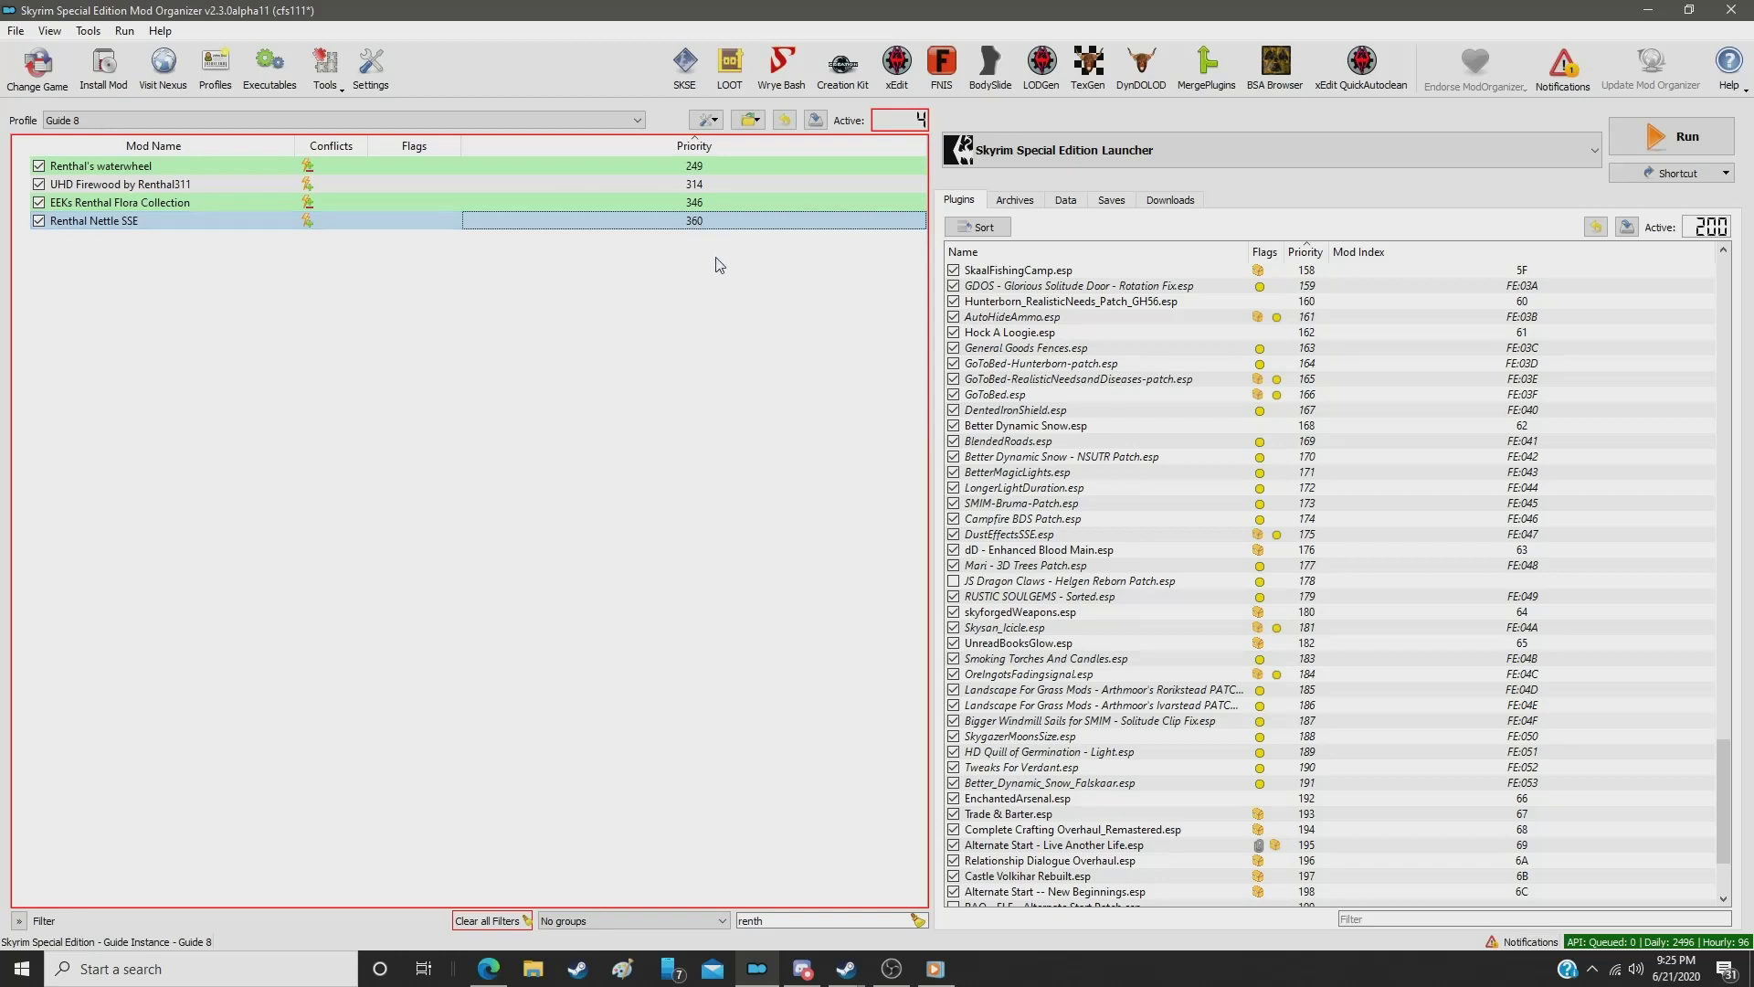
Step: Filter the mod list for "honey" and set the priority of Better Honey Nut Treats to 361
{"action": "double_click", "coordinate": [775, 922]}
{"action": "type", "text": "honme"}
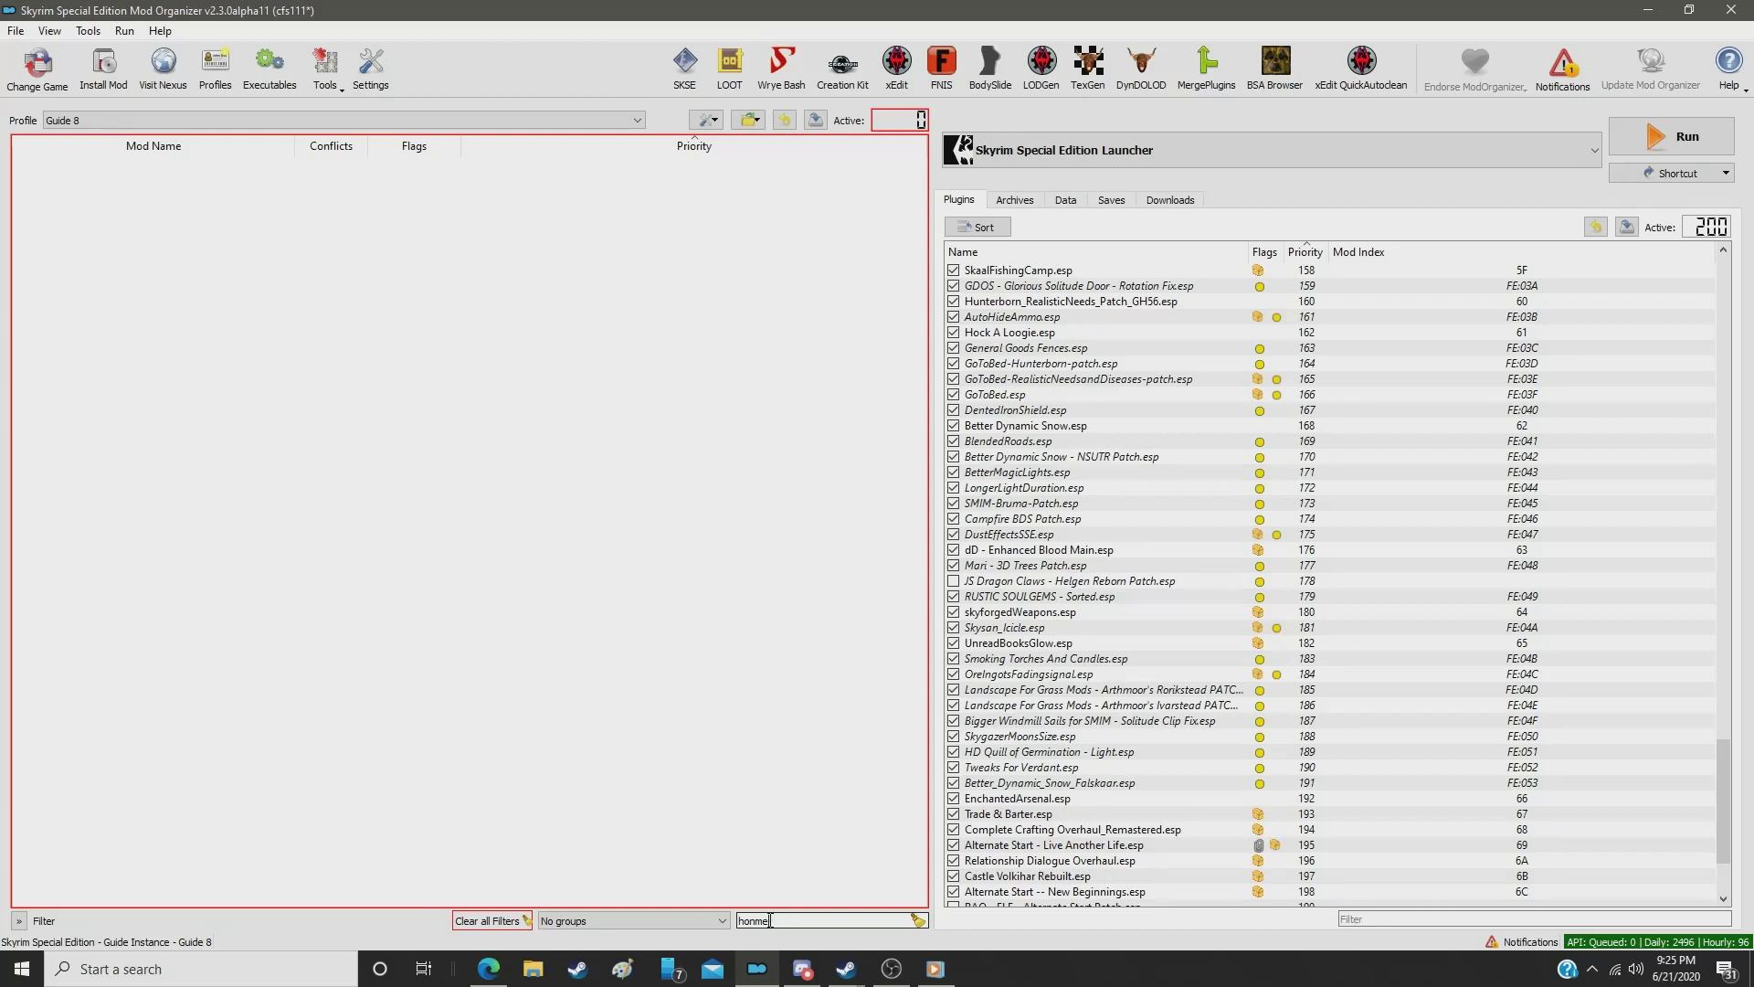
{"action": "key", "text": "BackSpace"}
{"action": "key", "text": "BackSpace"}
{"action": "type", "text": "e"}
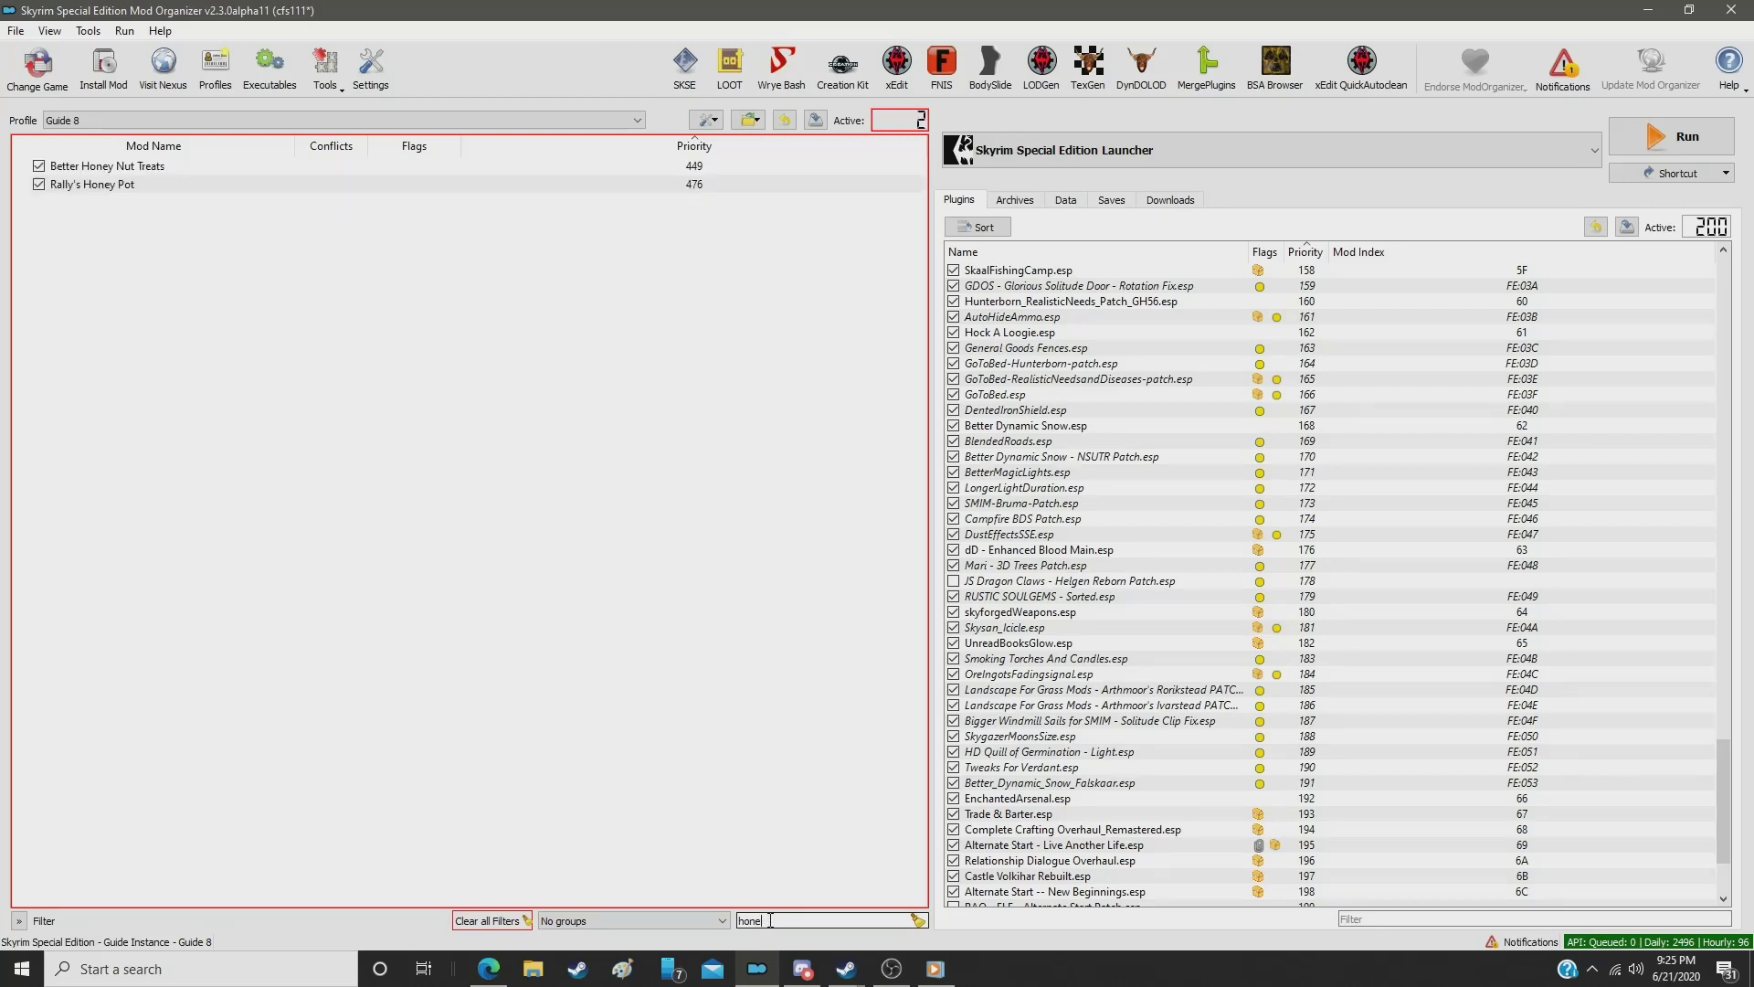
{"action": "type", "text": "y"}
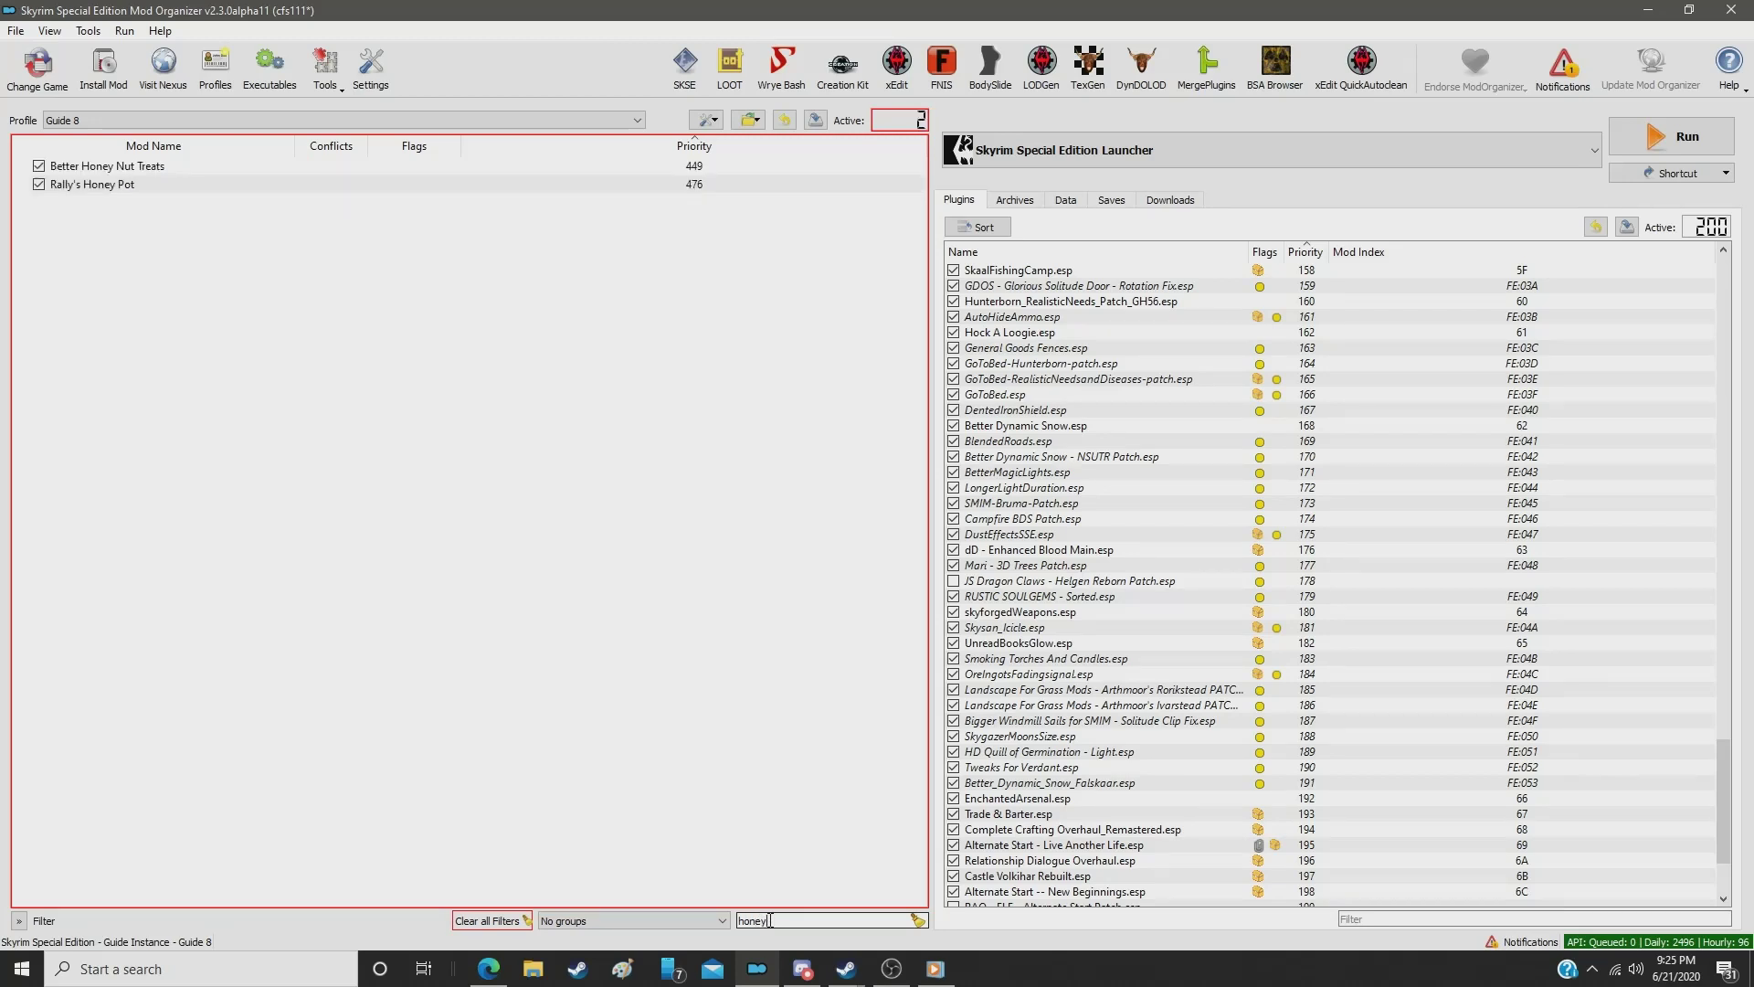
{"action": "left_click", "coordinate": [704, 172]}
{"action": "double_click", "coordinate": [702, 167]}
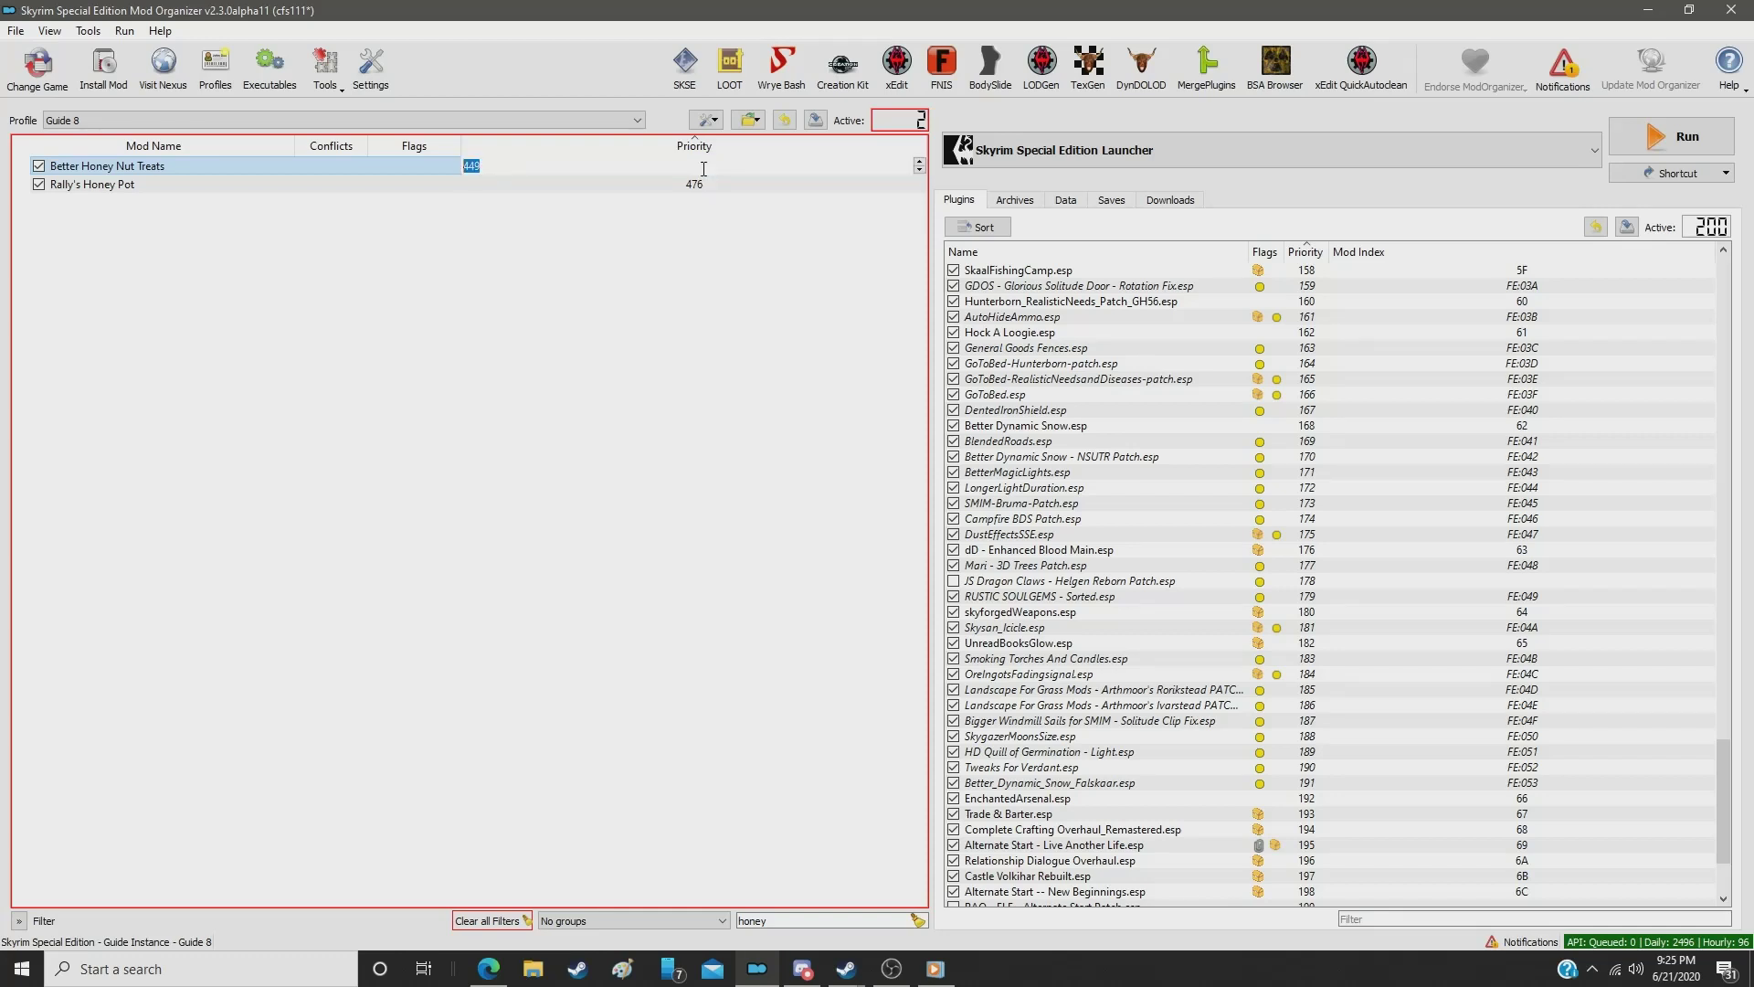
{"action": "type", "text": "361"}
{"action": "key", "text": "Return"}
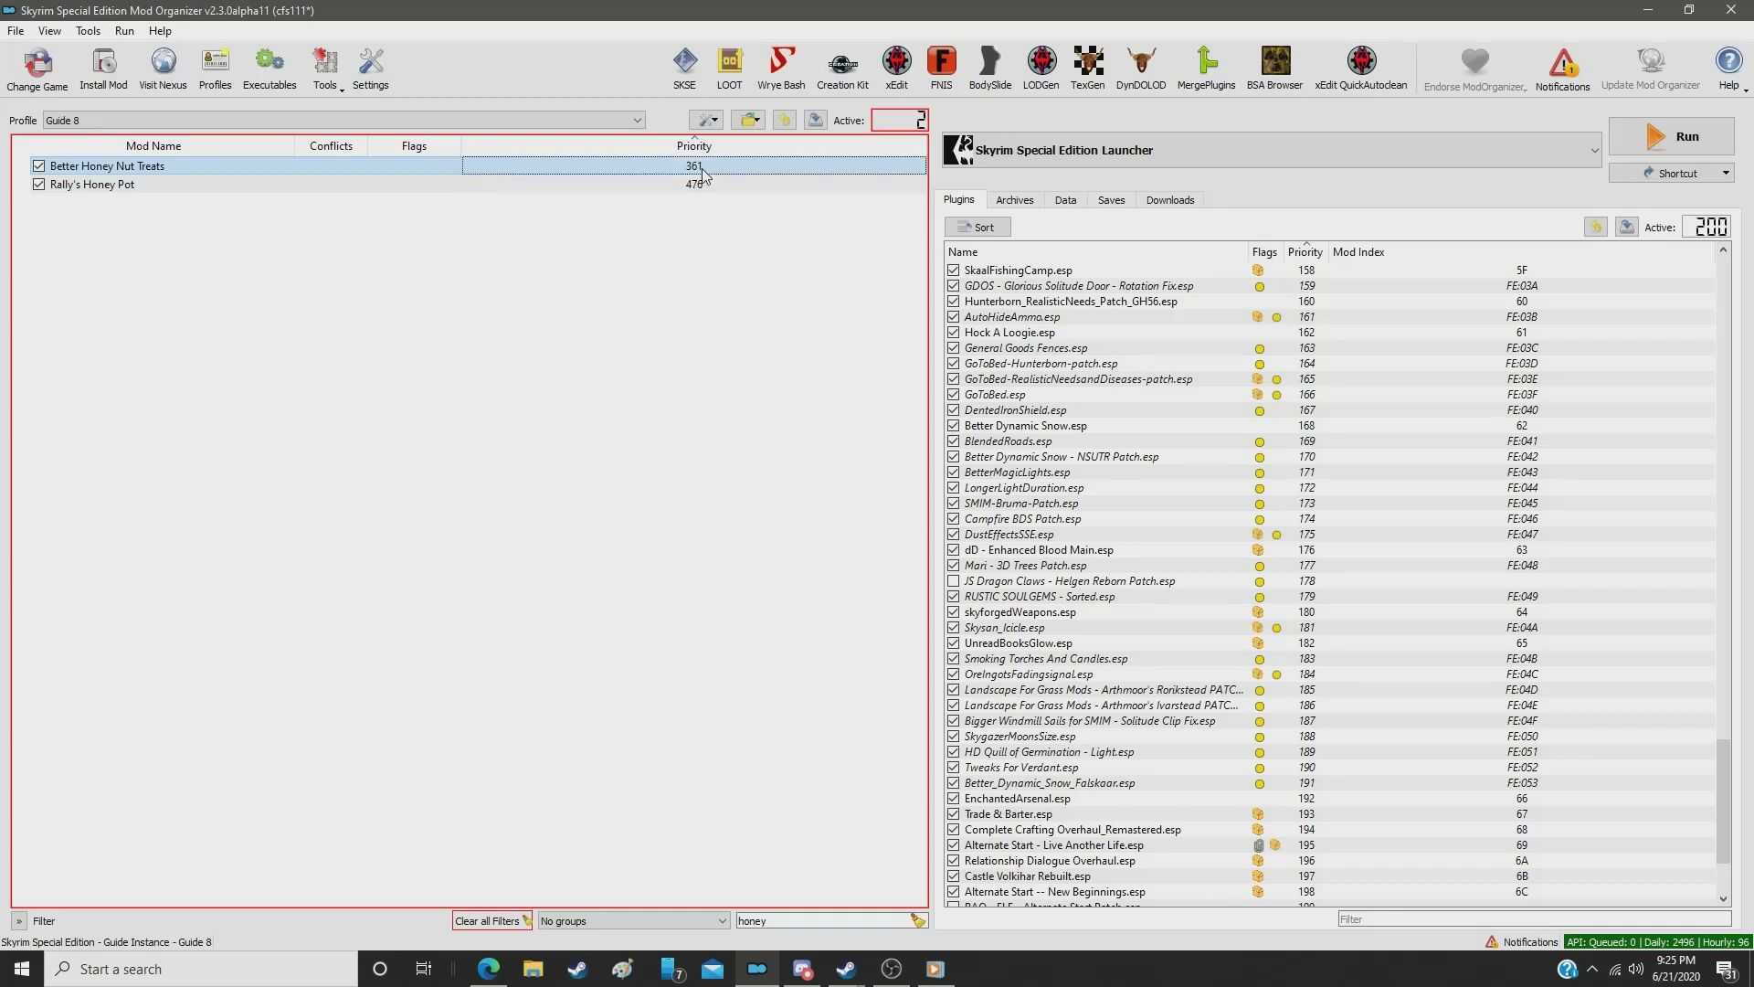
Step: Filter the mod list for "apple" and set the priority of Ultra HD Apple Pies to 362
{"action": "double_click", "coordinate": [774, 919]}
{"action": "type", "text": "apple"}
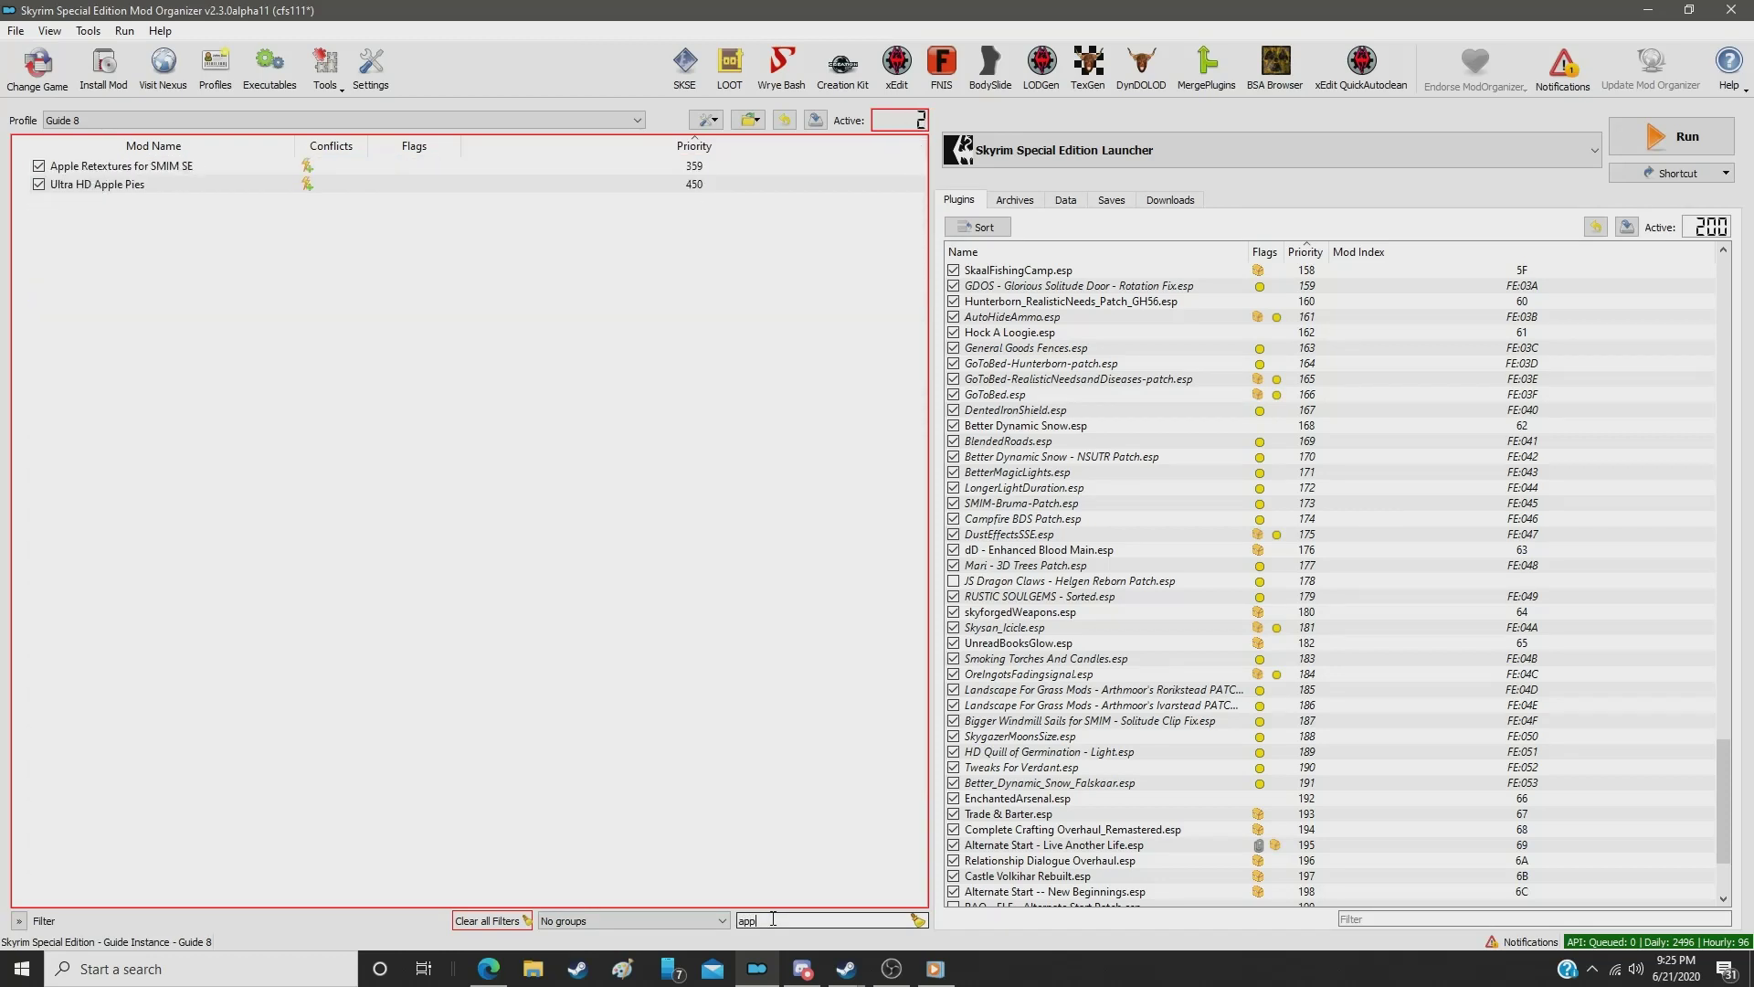
{"action": "left_click", "coordinate": [685, 185]}
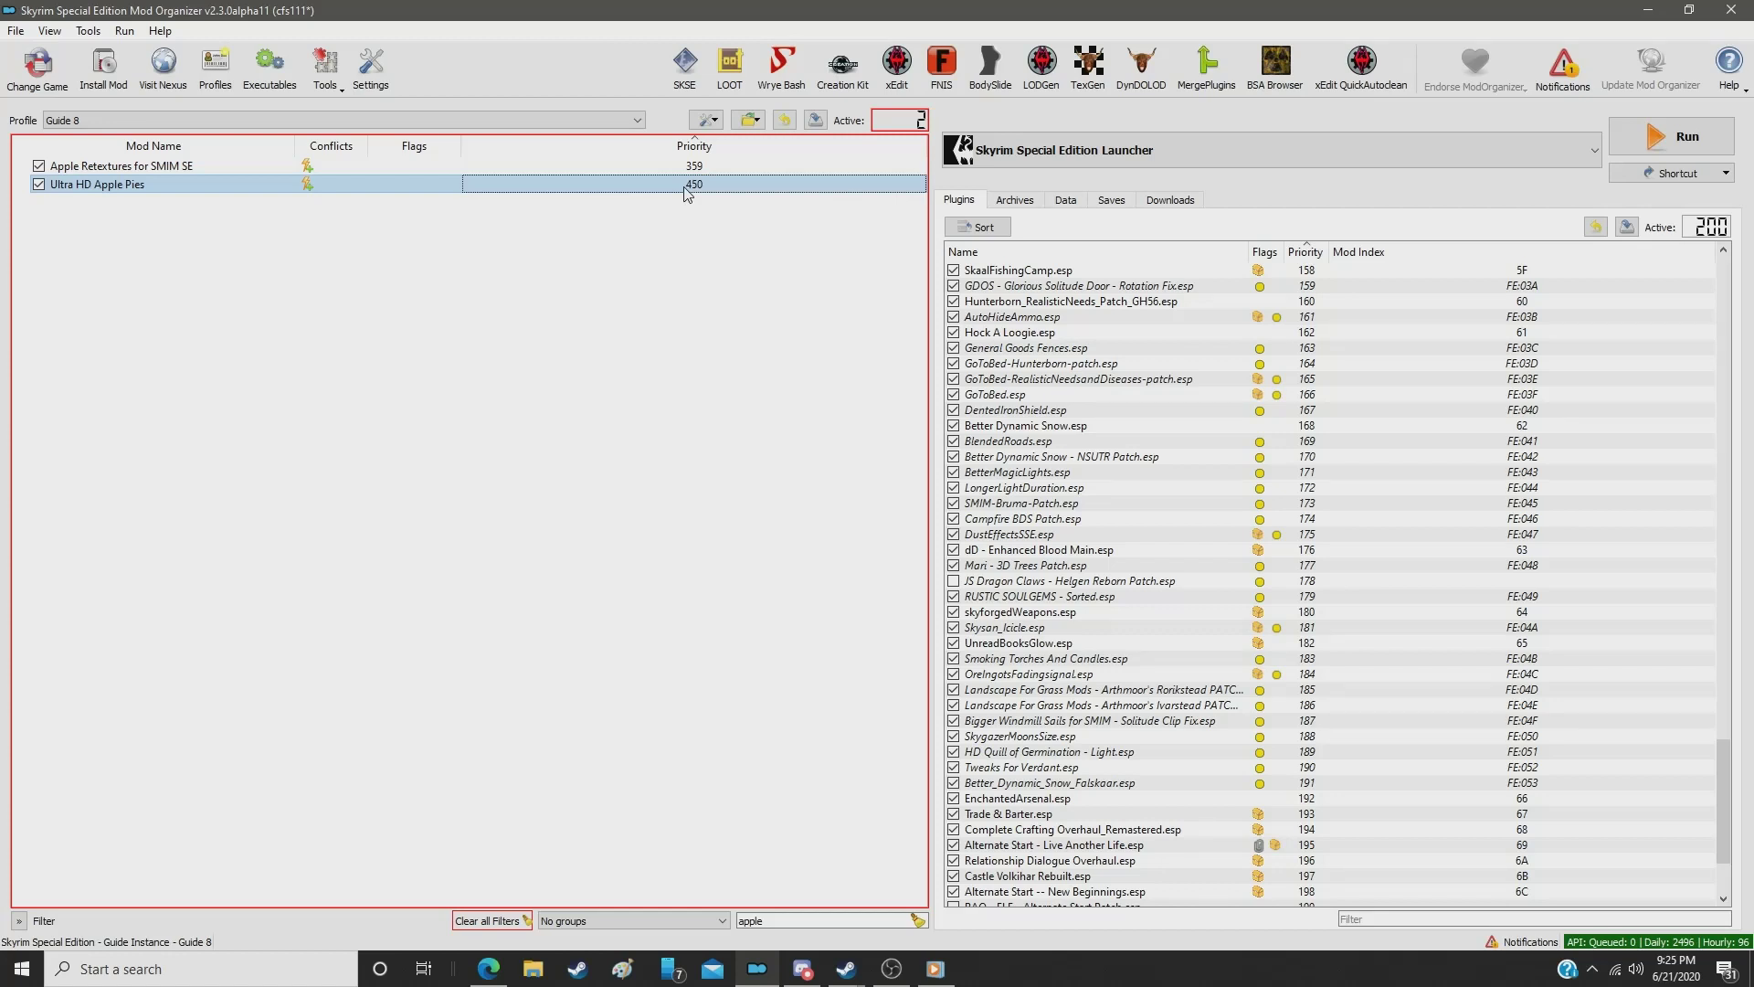
{"action": "double_click", "coordinate": [694, 184]}
{"action": "type", "text": "362"}
{"action": "key", "text": "Return"}
Step: Filter the mod list for "mora" and set the priority of Mora Tapinella 2k to 363
{"action": "double_click", "coordinate": [788, 919]}
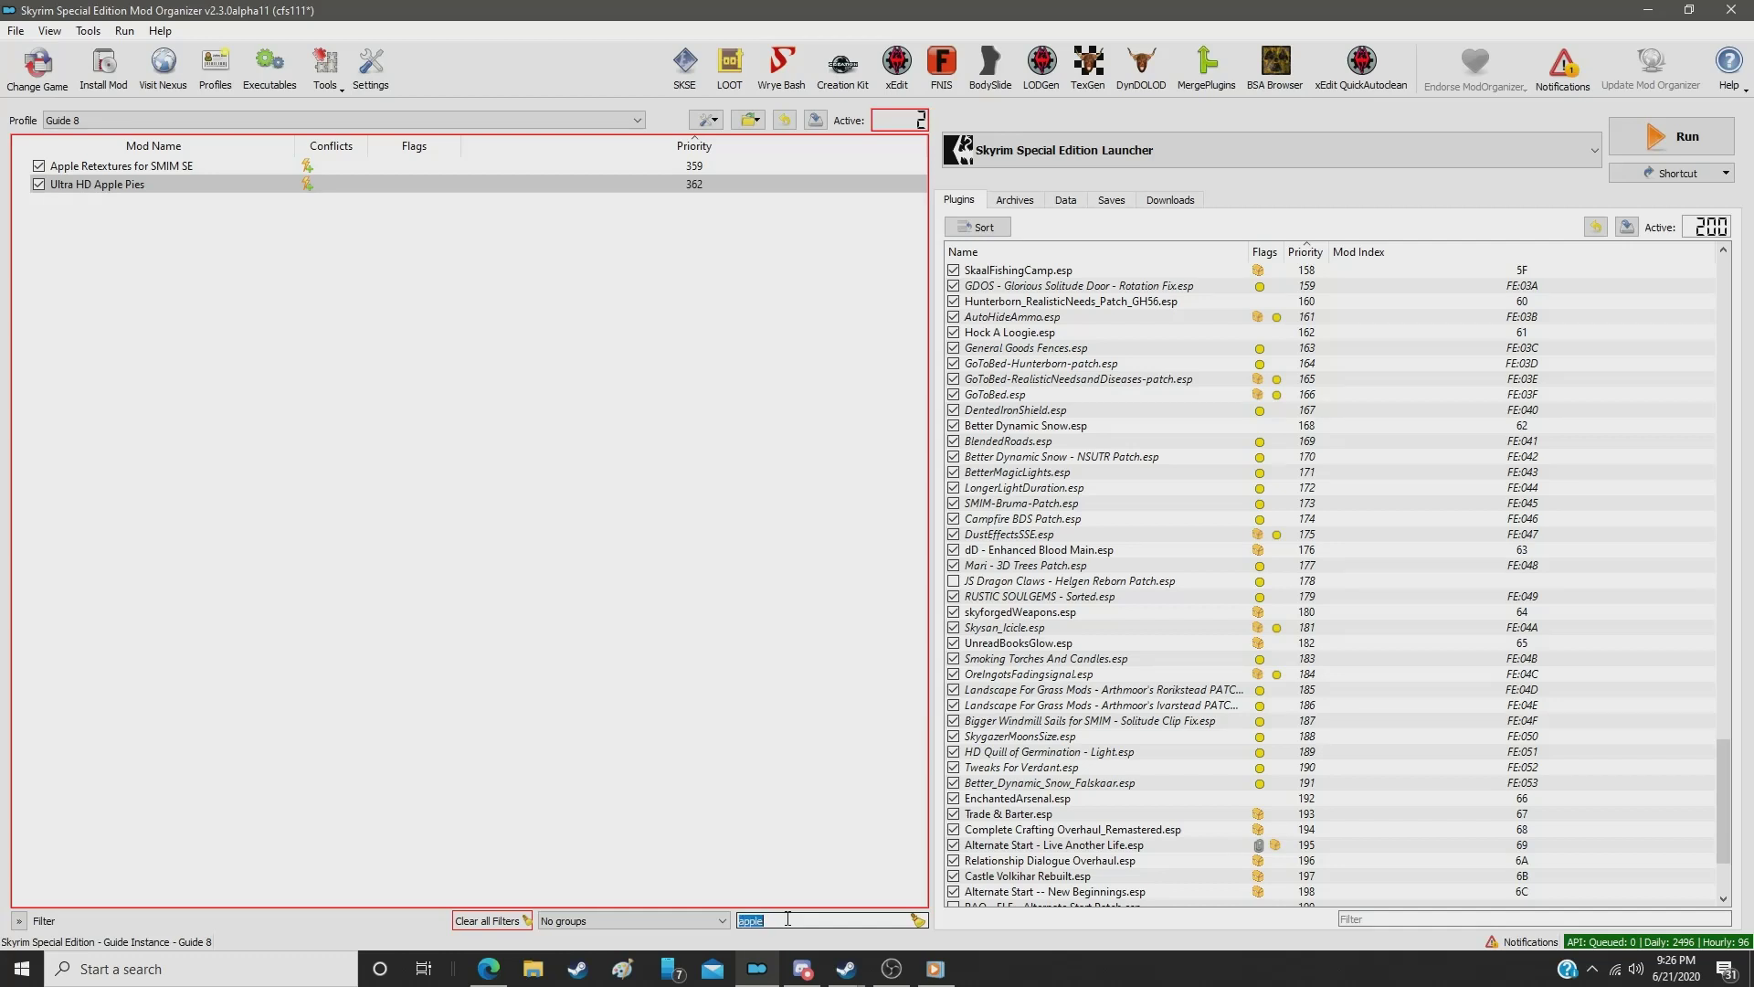
{"action": "type", "text": "m"}
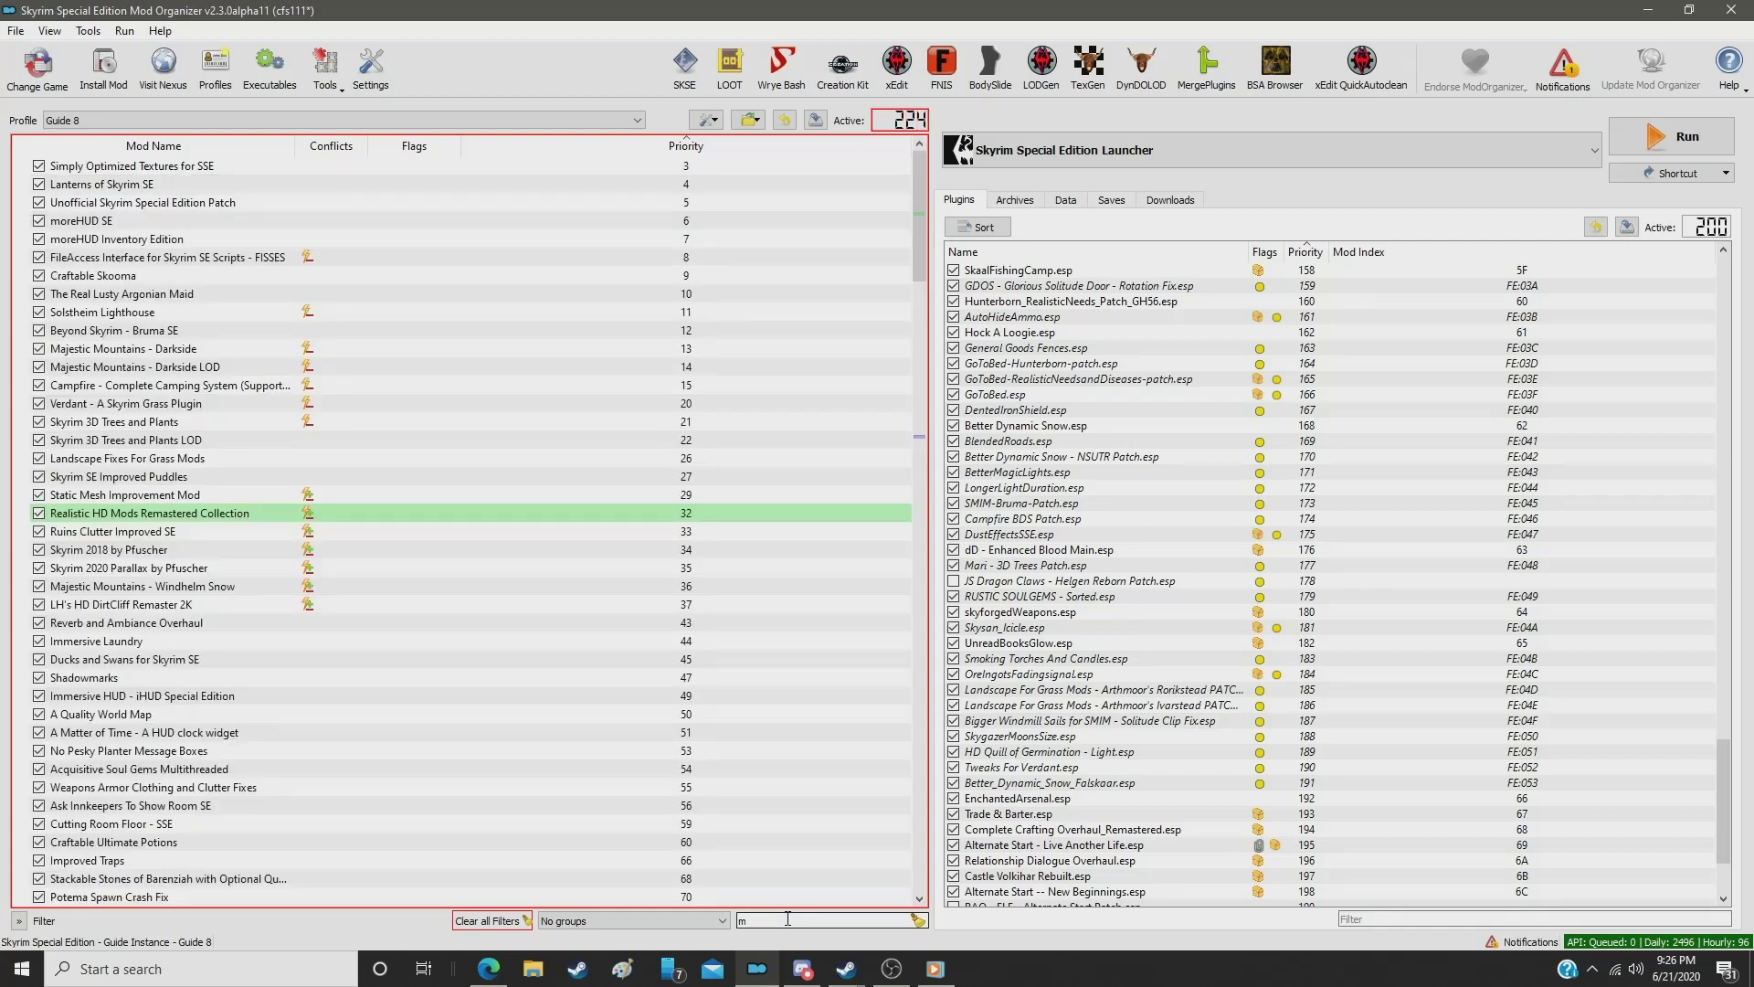
{"action": "type", "text": "ora"}
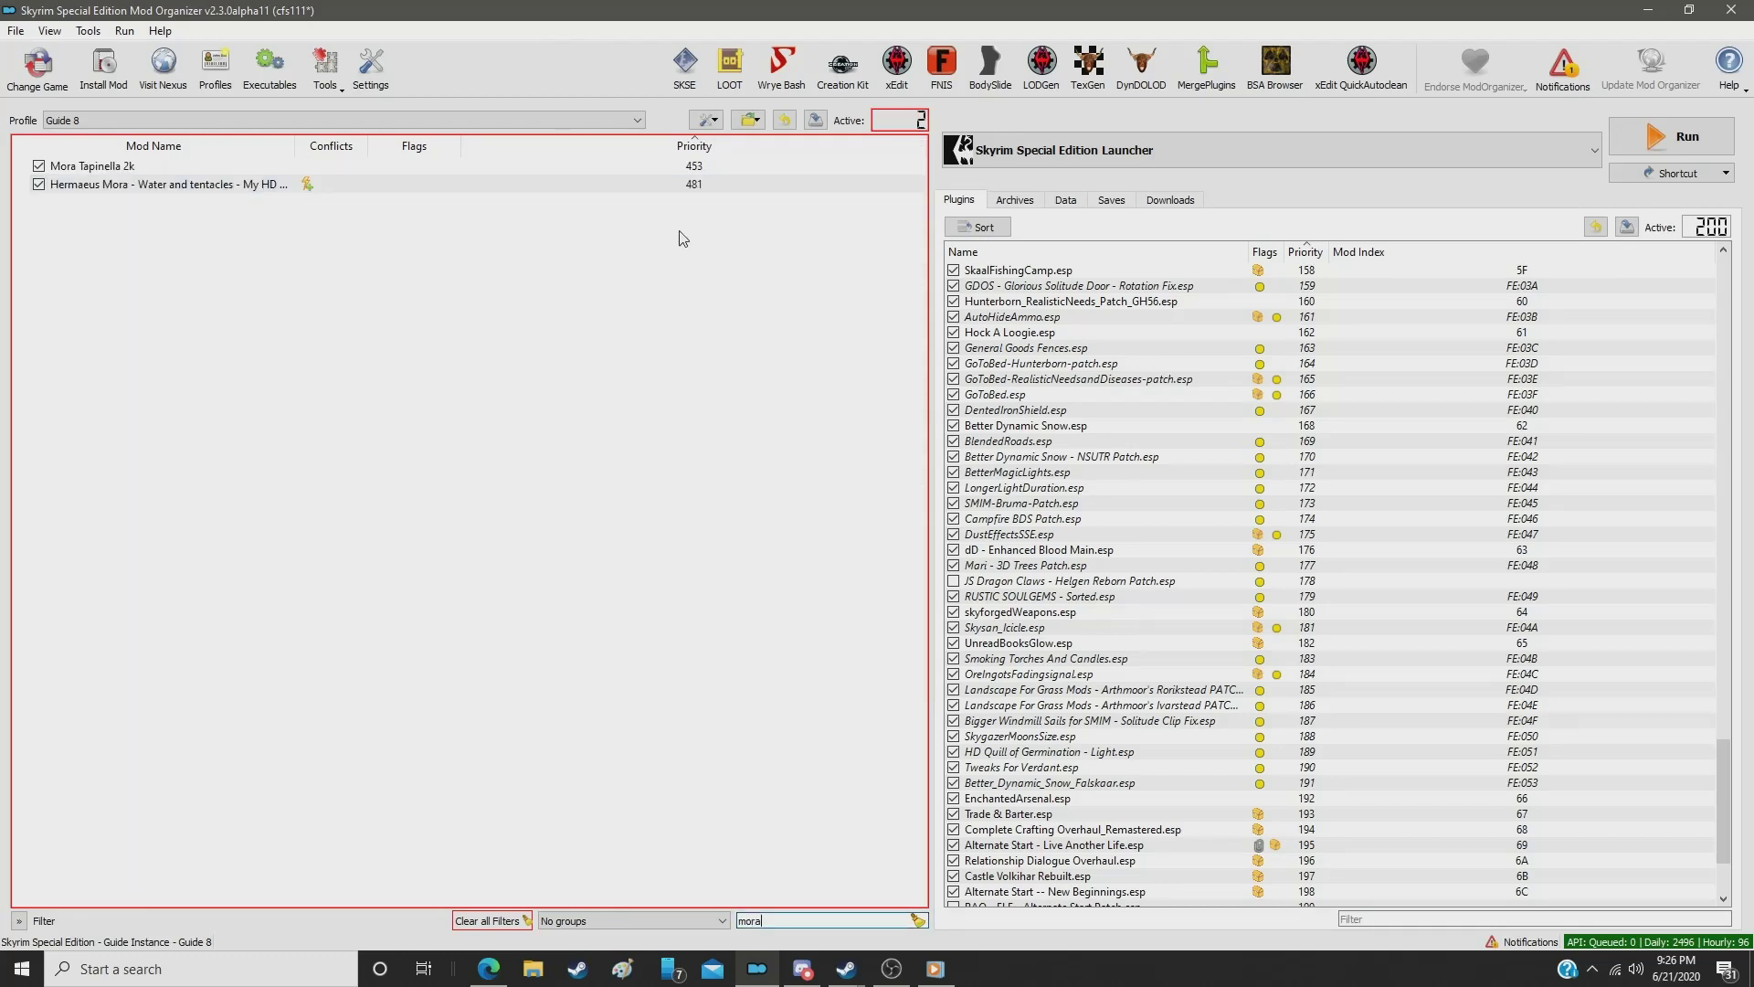
{"action": "left_click", "coordinate": [683, 167]}
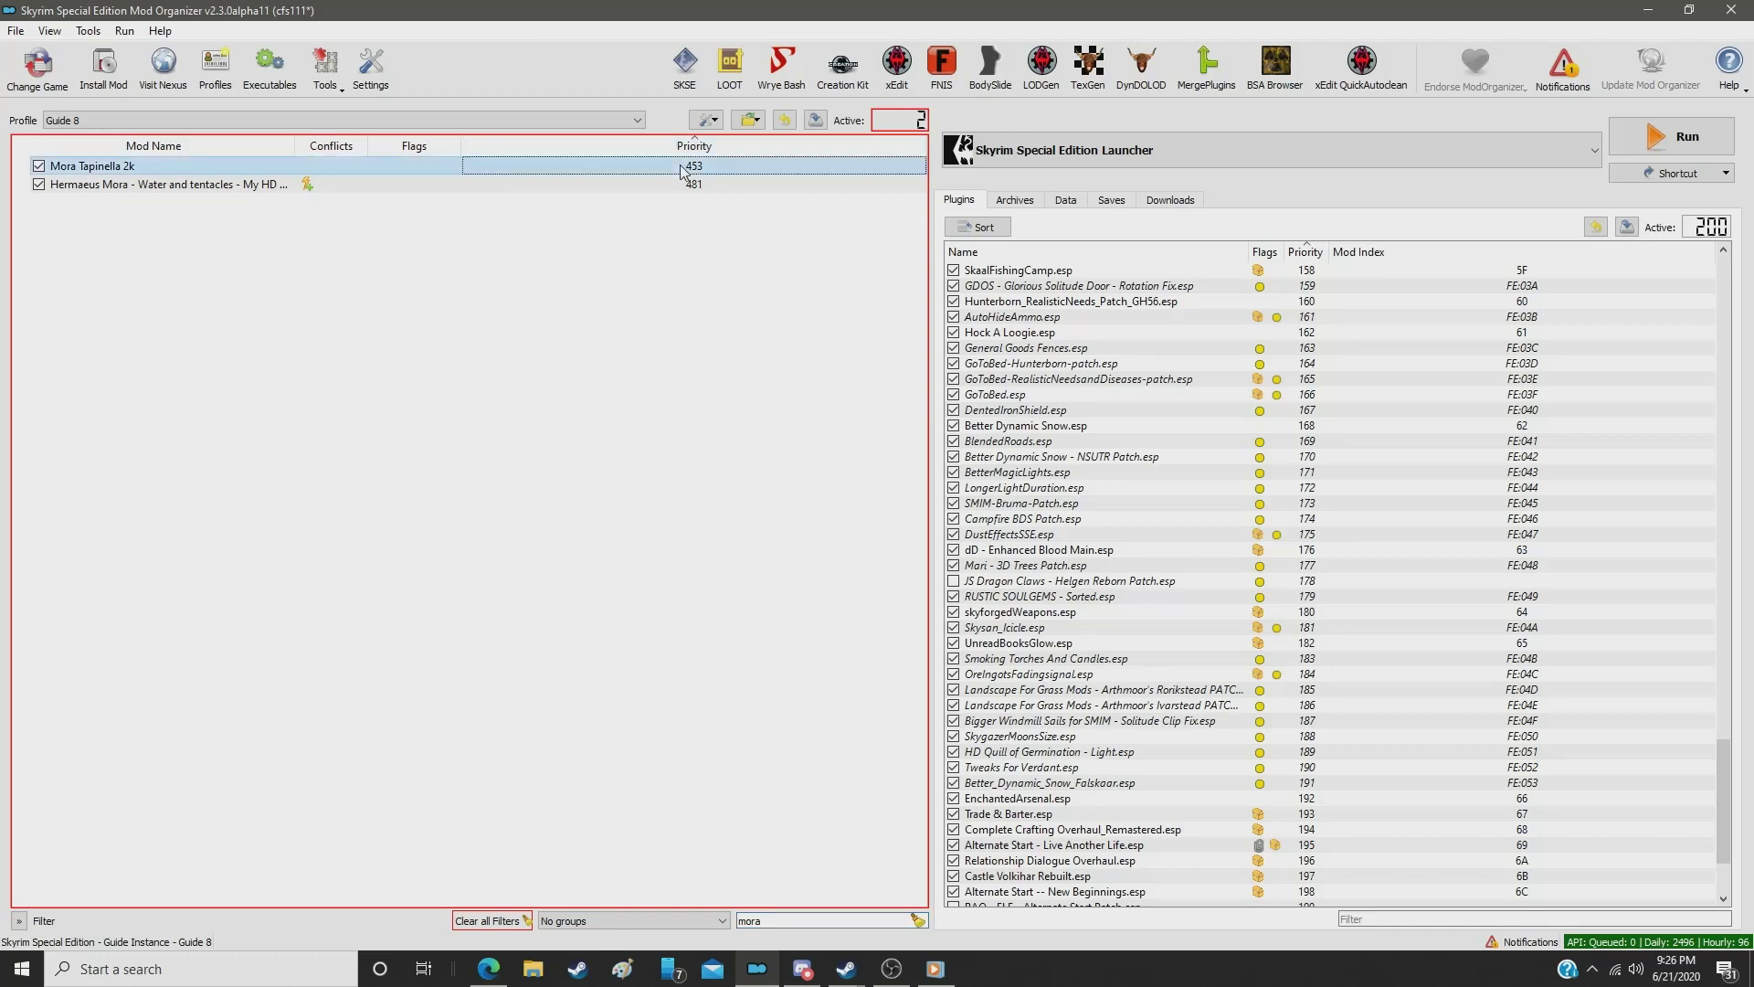
{"action": "double_click", "coordinate": [682, 167]}
{"action": "type", "text": "363"}
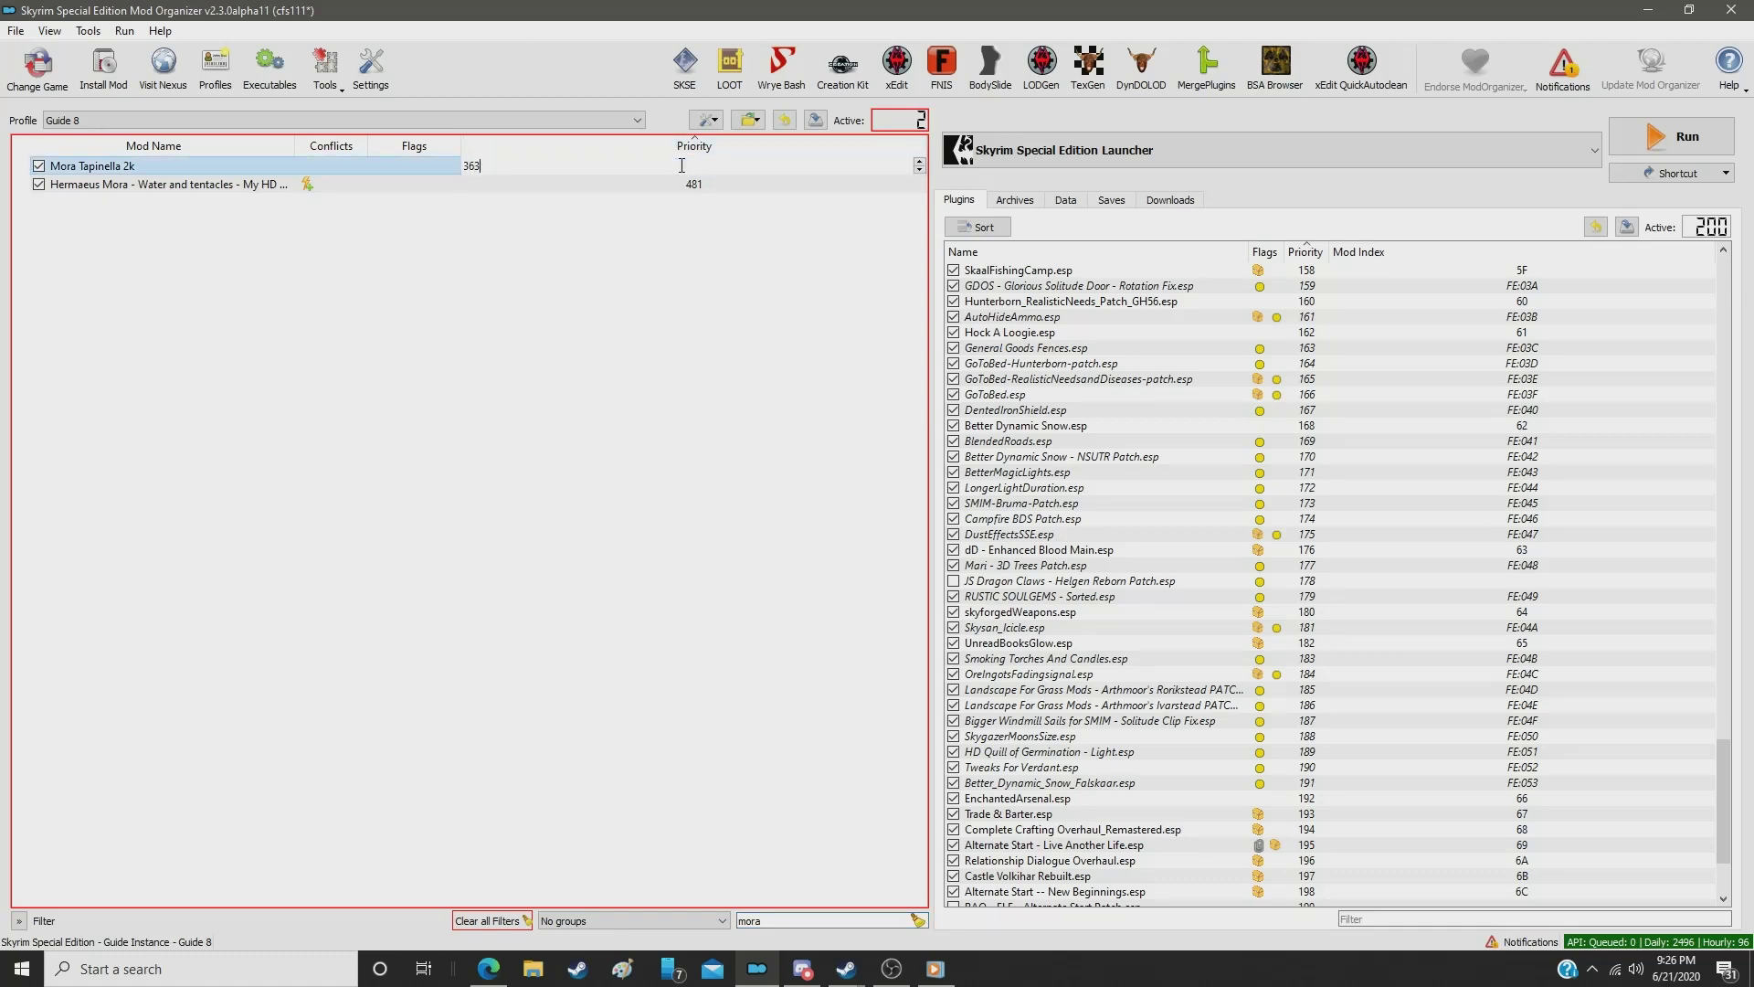
{"action": "key", "text": "Return"}
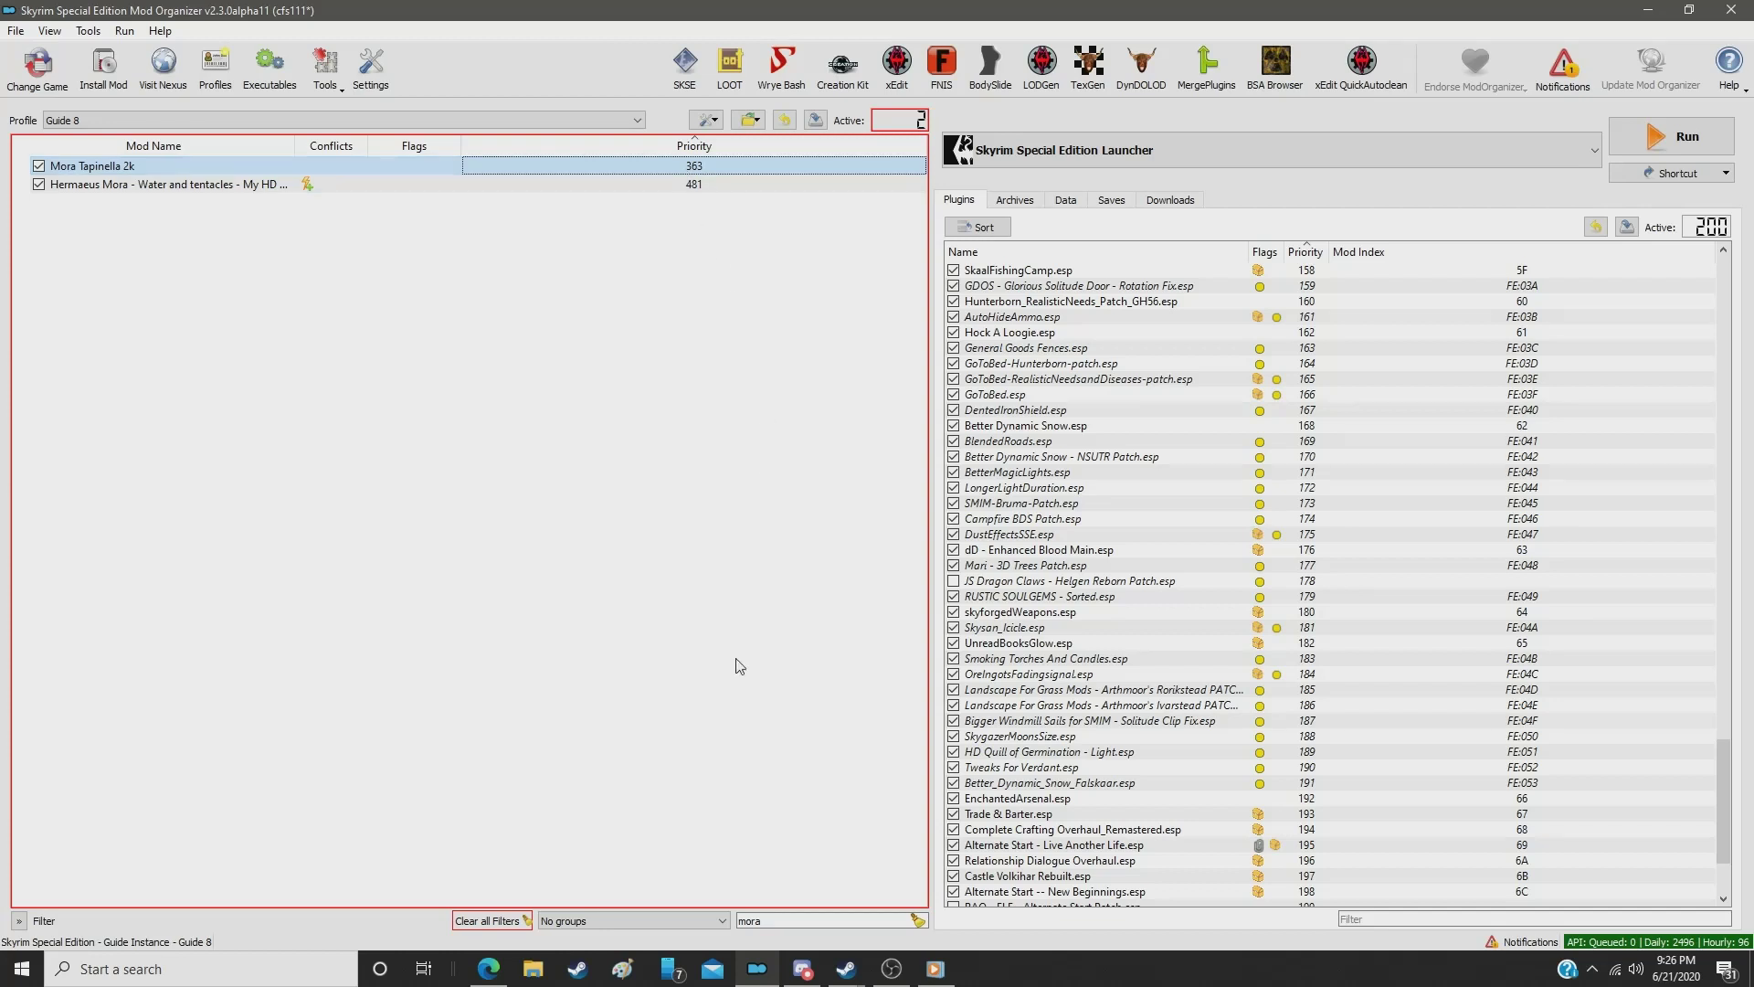
Step: Filter the mod list for "laven" and set the priority of Lavender by Mari SE to 364
{"action": "double_click", "coordinate": [788, 925]}
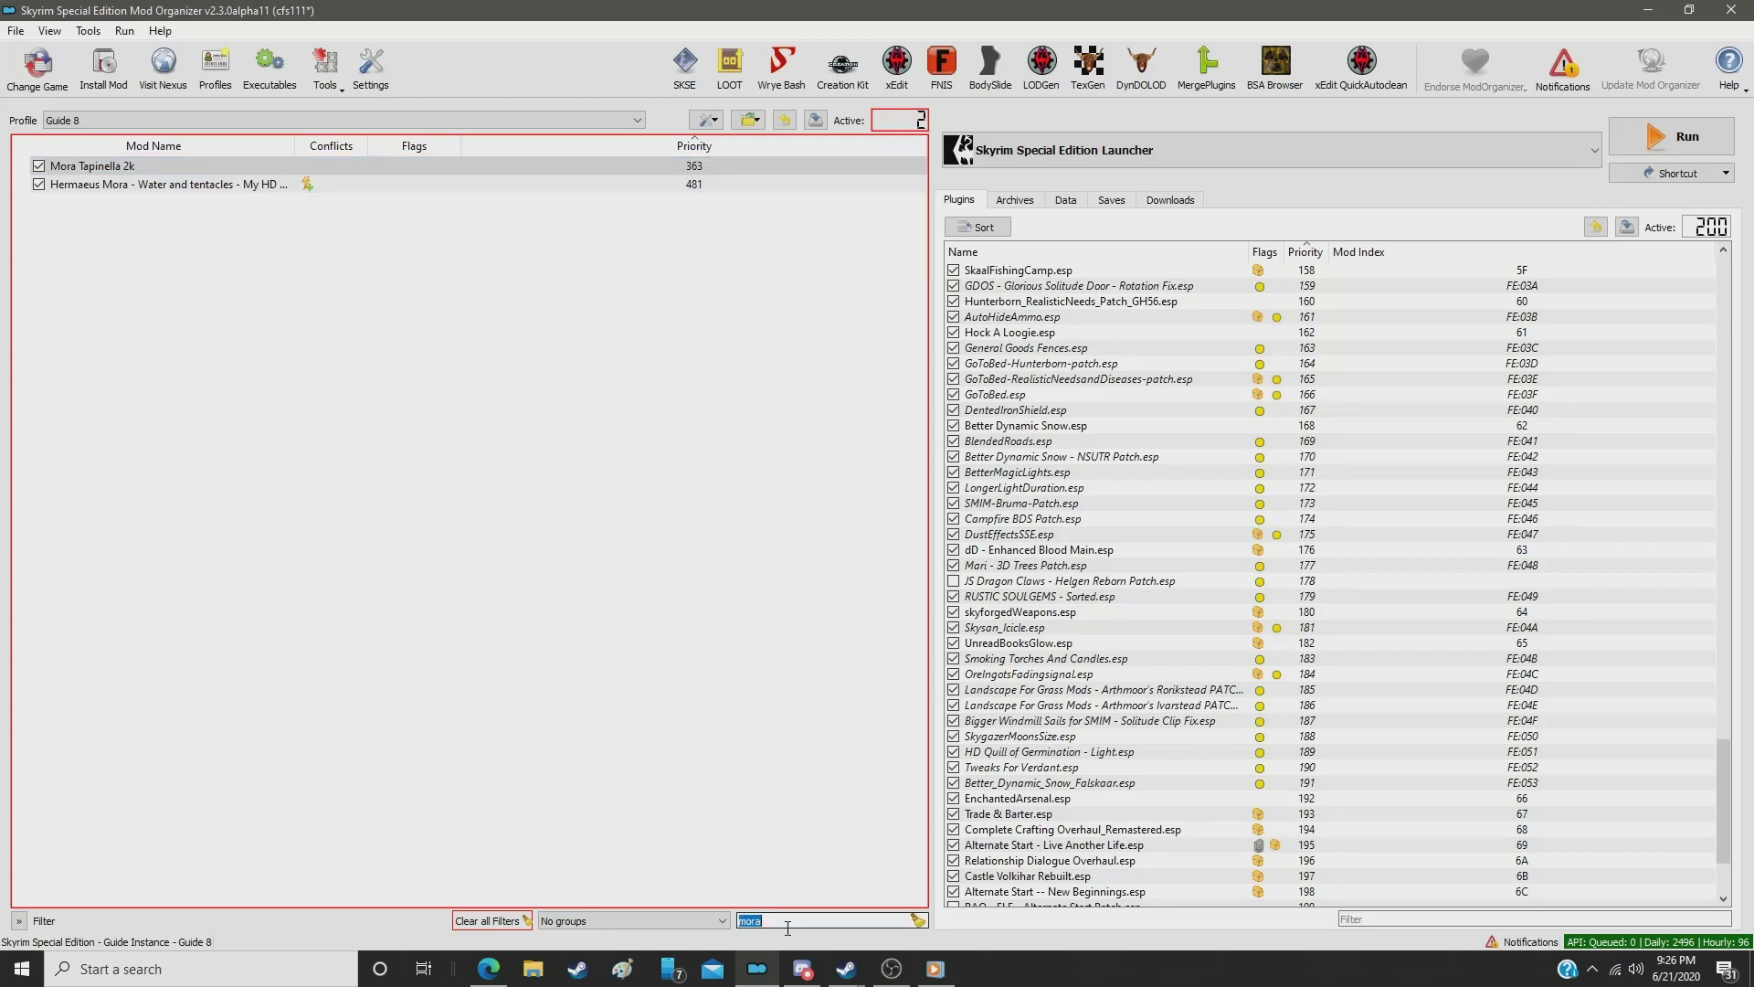
{"action": "type", "text": "laven"}
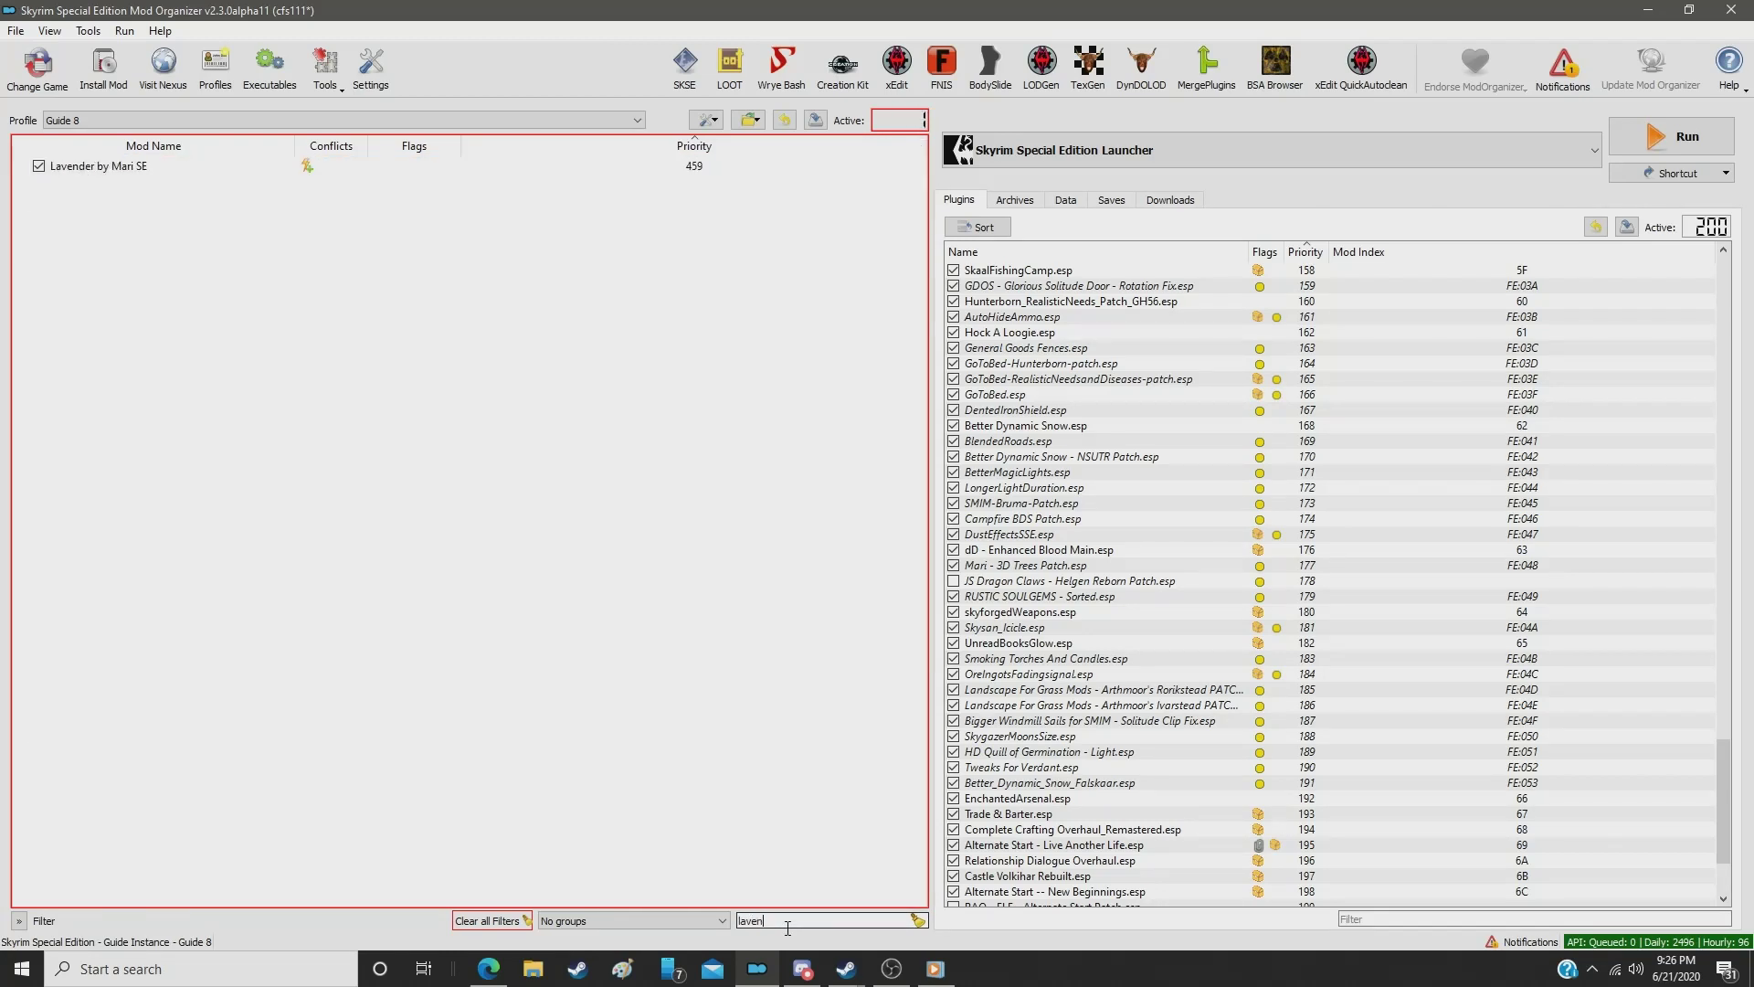
{"action": "left_click", "coordinate": [723, 167]}
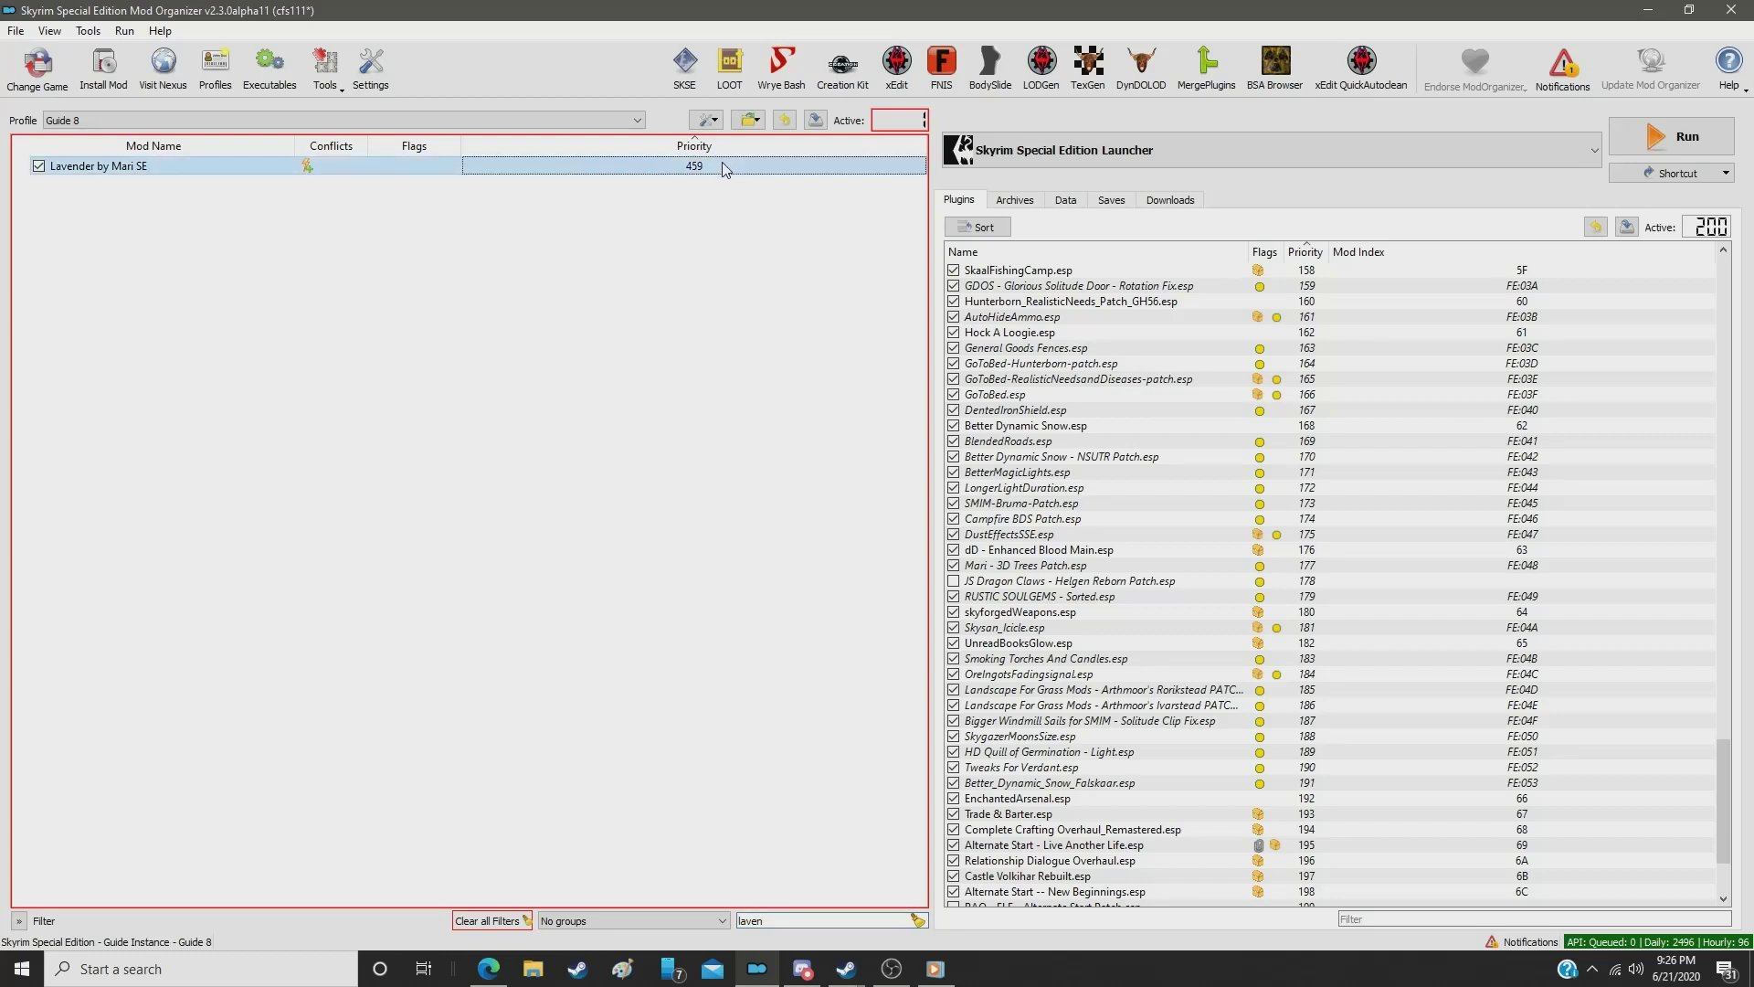
{"action": "double_click", "coordinate": [723, 167]}
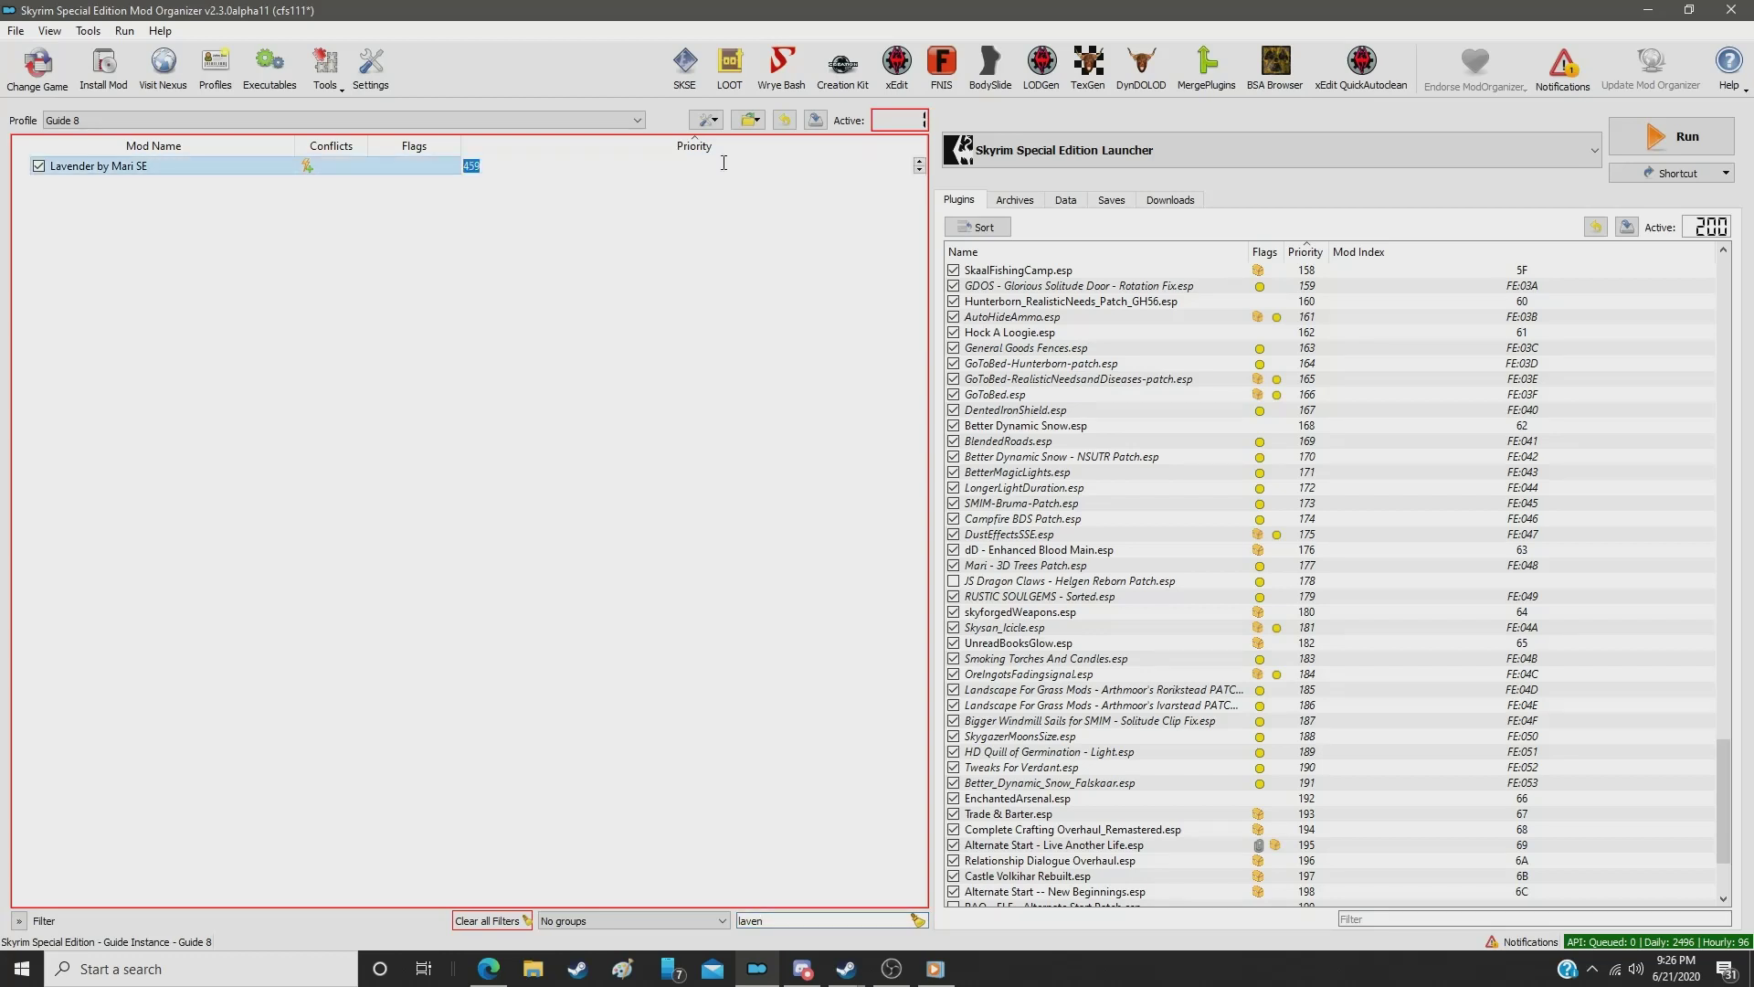
{"action": "type", "text": "364"}
{"action": "key", "text": "Return"}
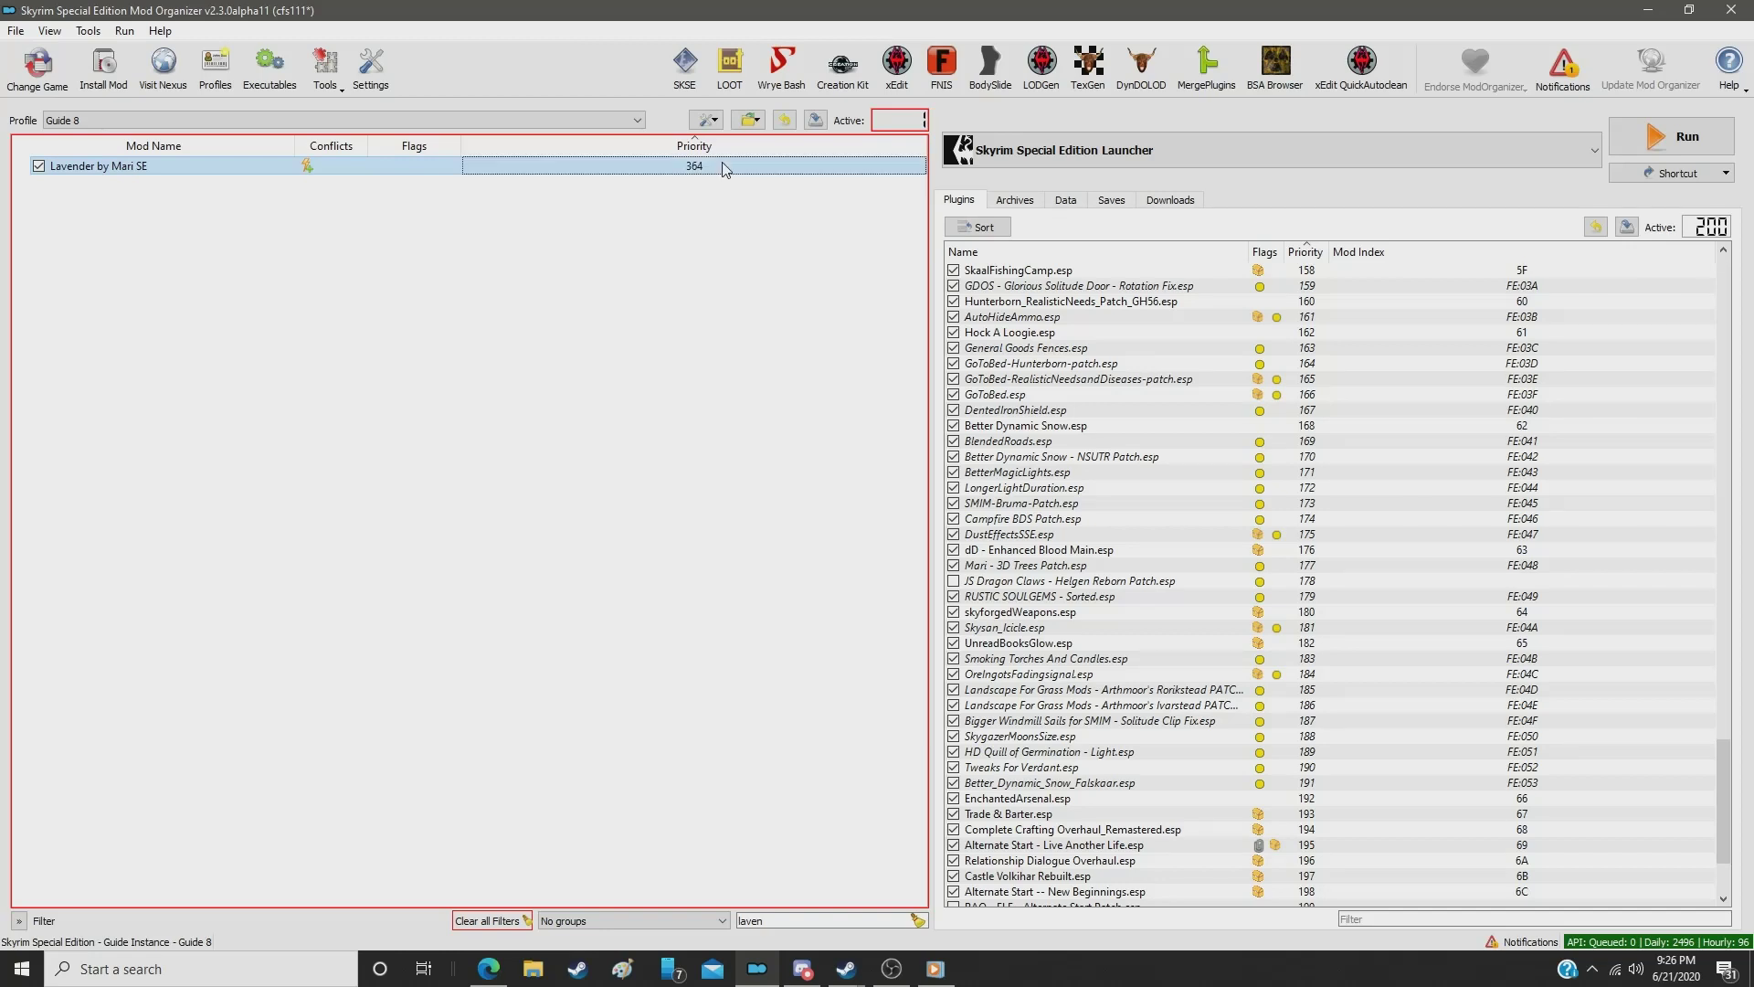
Step: Filter the mod list for "black" and set the priority of Rally's Blackreach Mushrooms to 365
{"action": "left_click", "coordinate": [796, 920]}
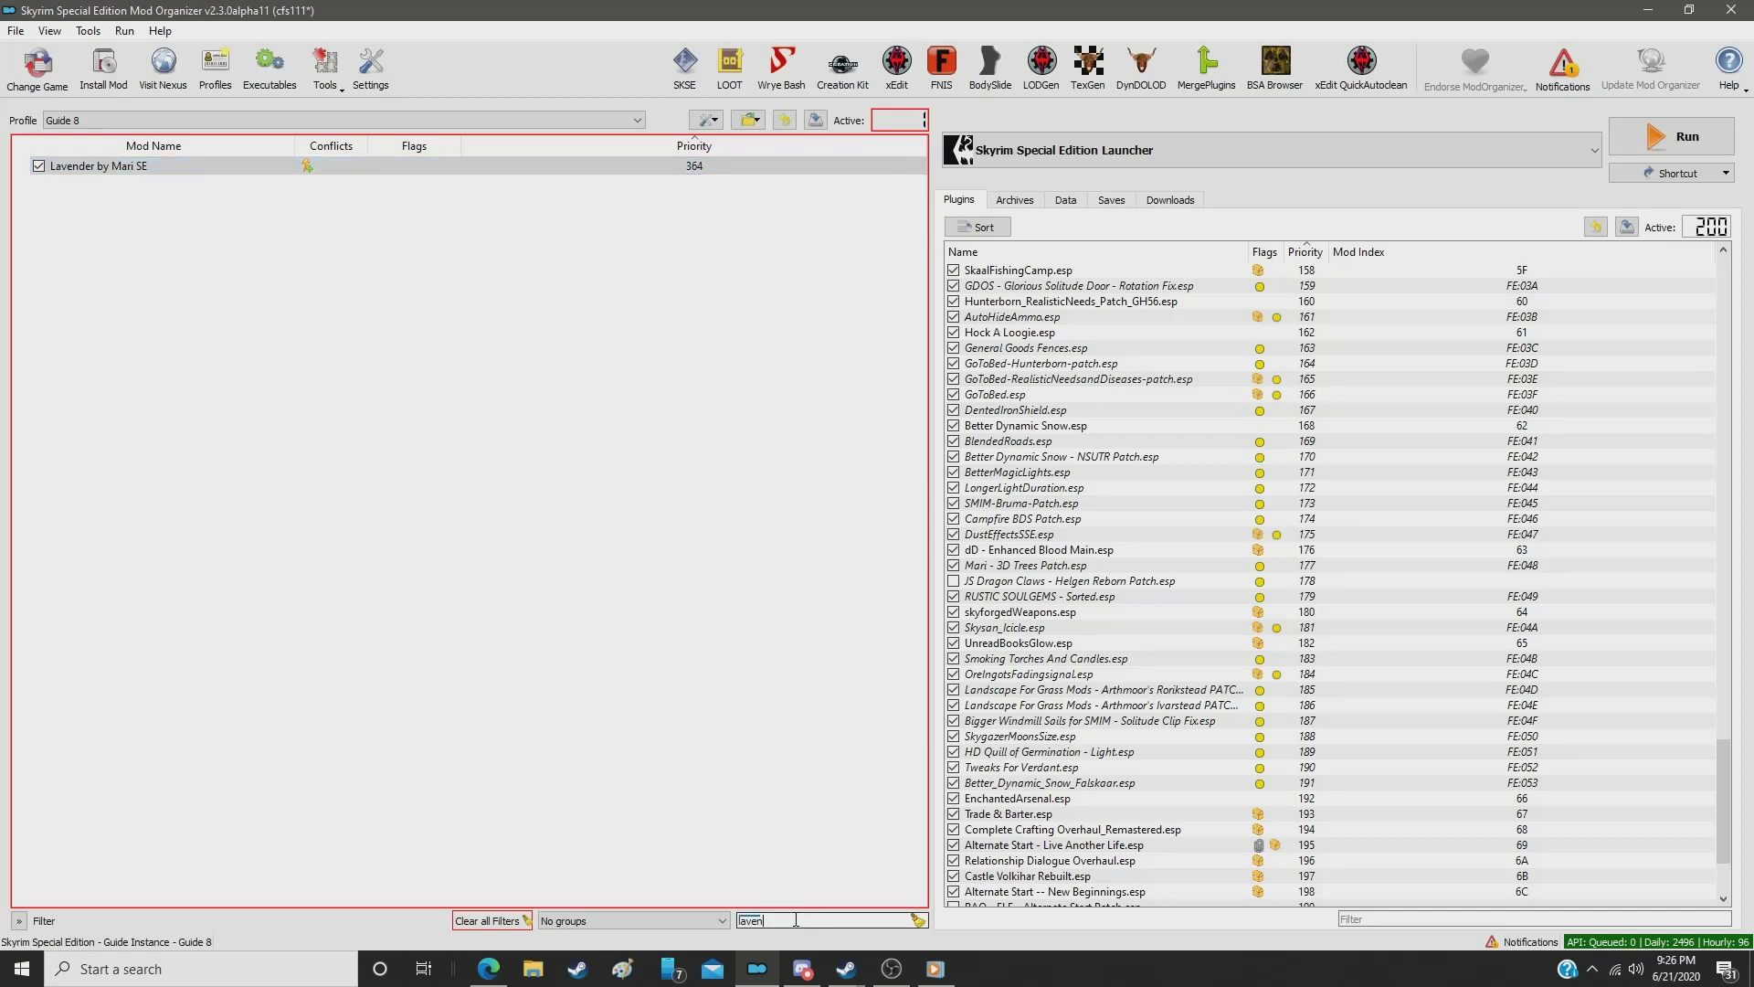
{"action": "key", "text": "ctrl+a"}
{"action": "type", "text": "black"}
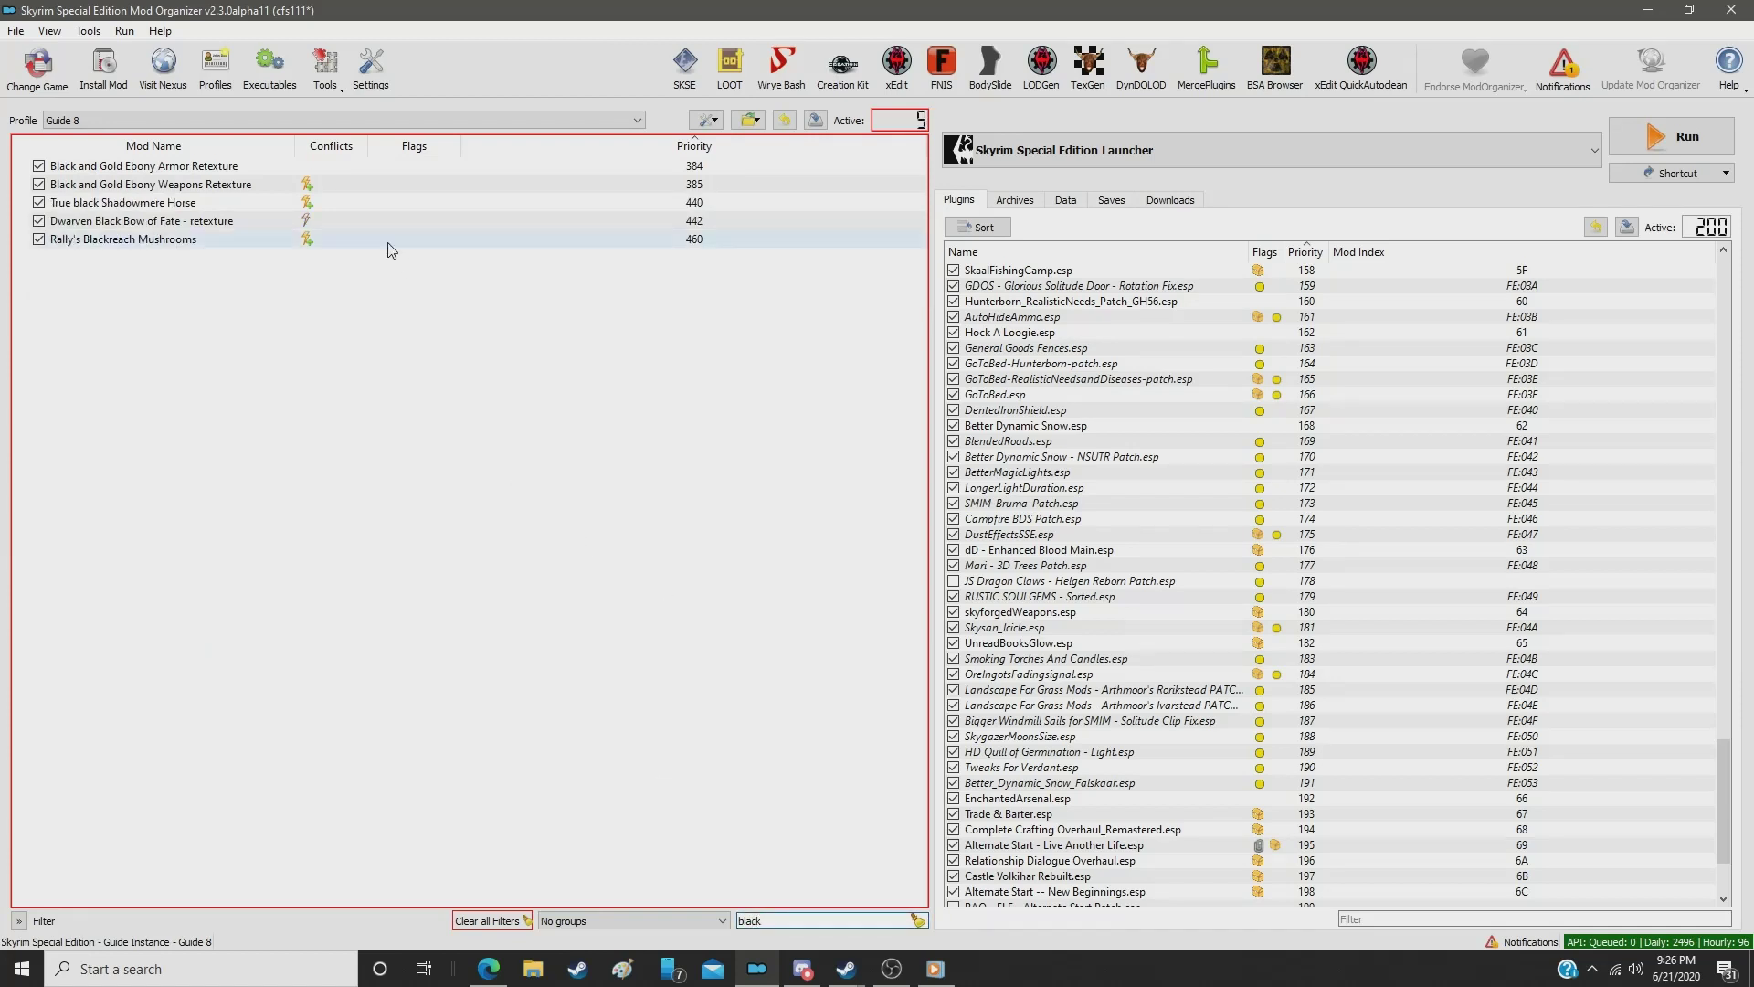
{"action": "left_click", "coordinate": [712, 241]}
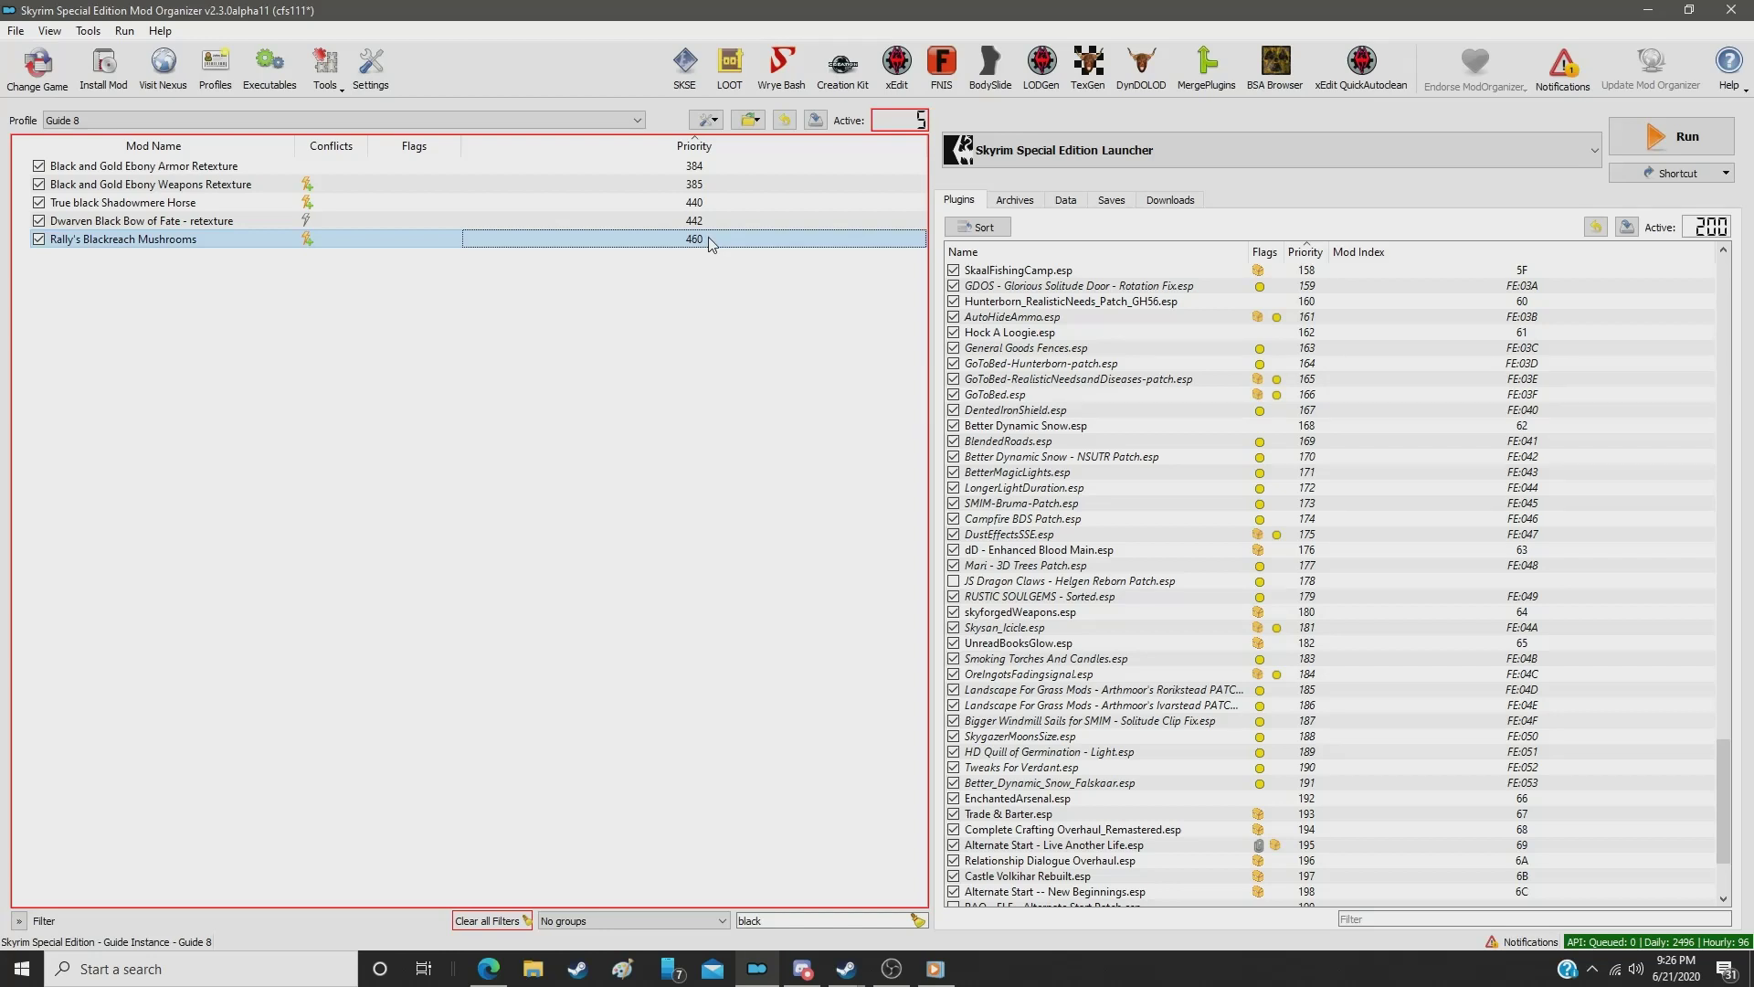
{"action": "double_click", "coordinate": [709, 238]}
{"action": "type", "text": "365"}
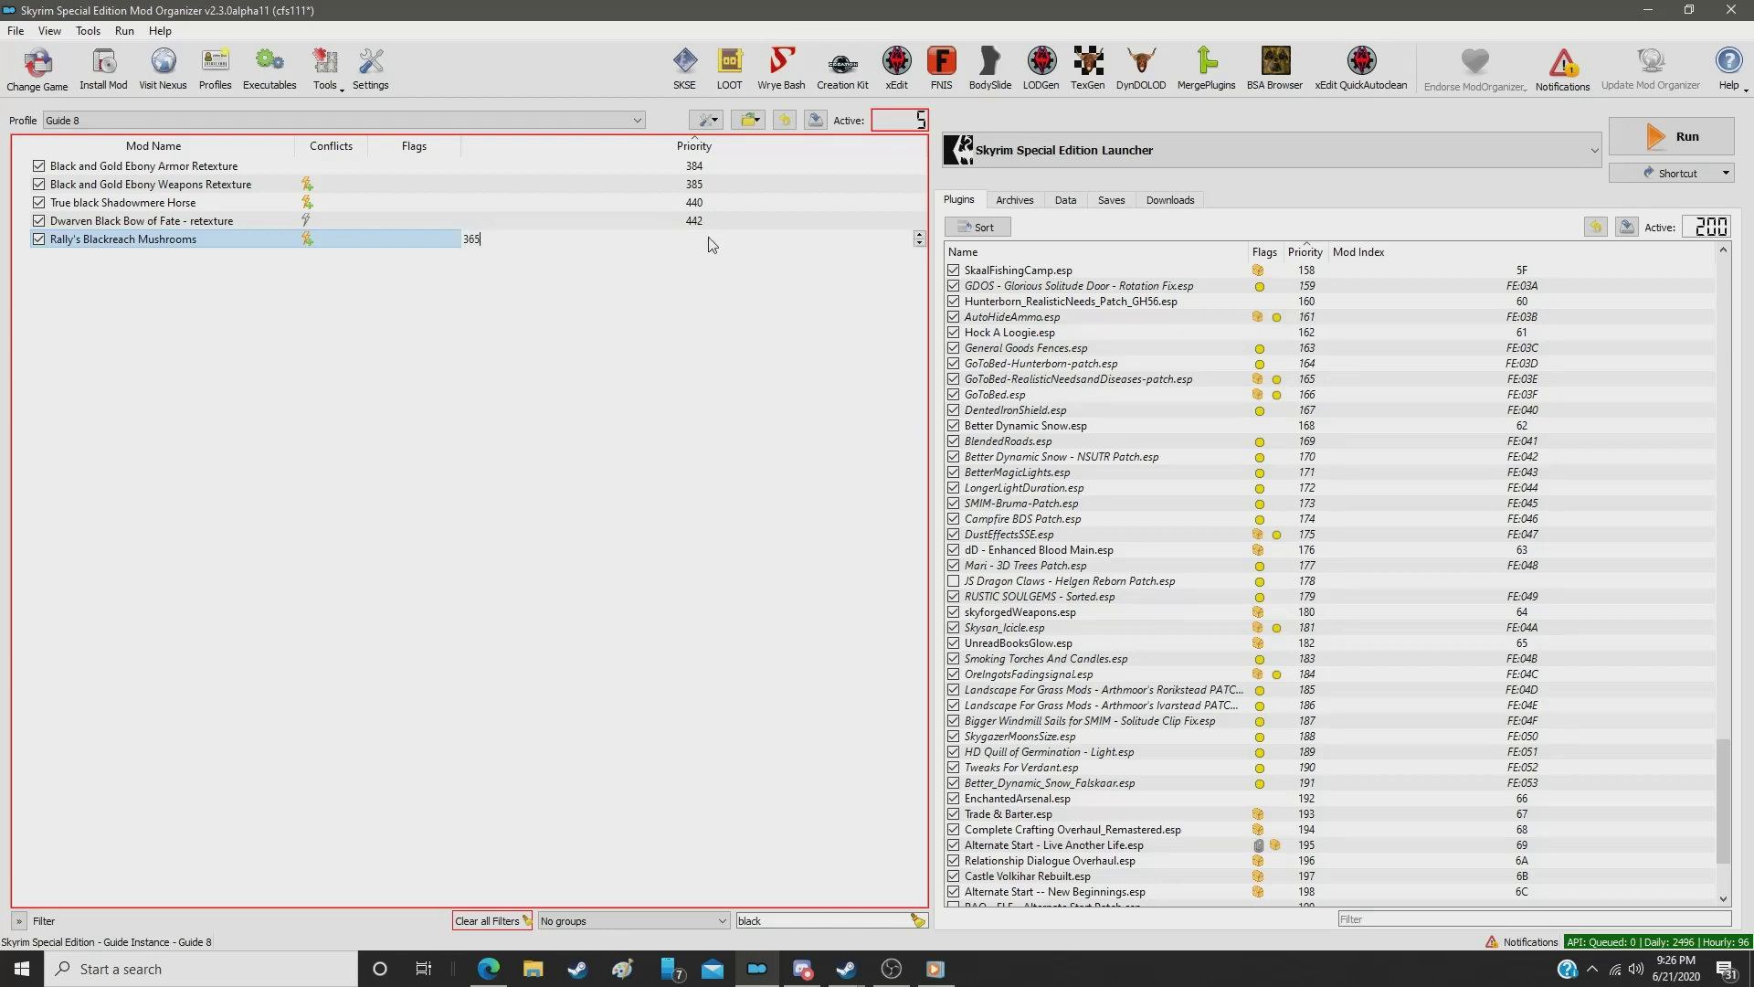
{"action": "key", "text": "Return"}
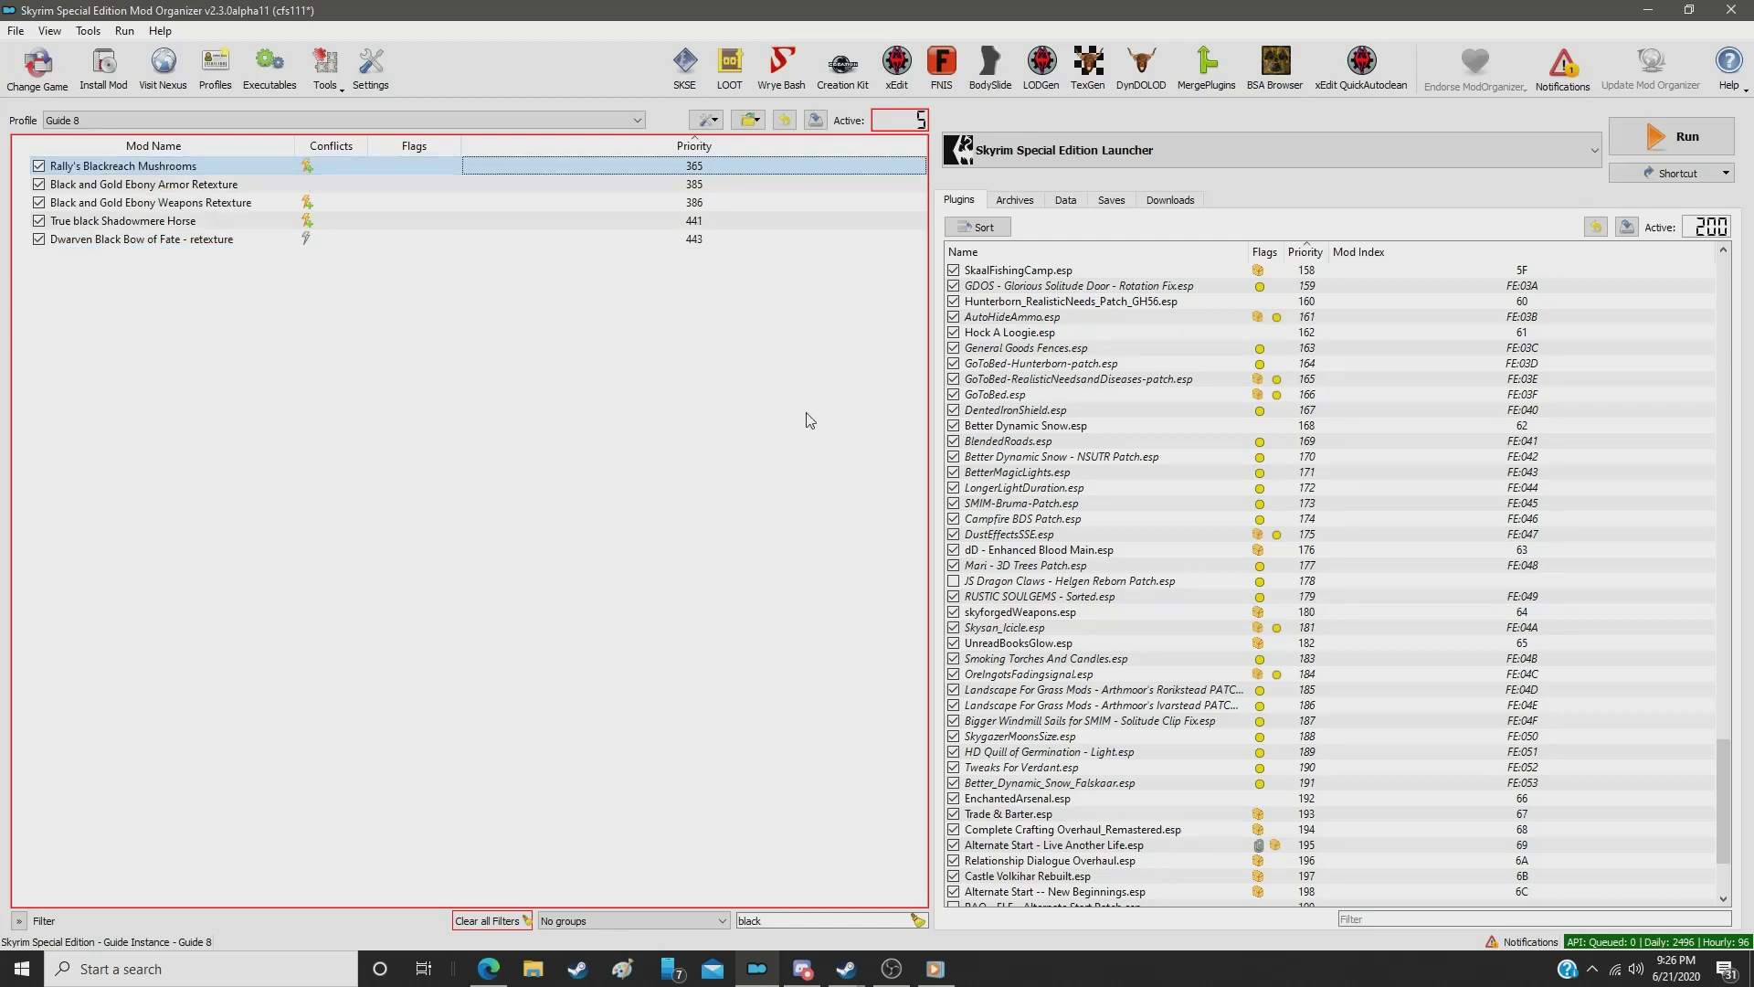
Step: Filter the mod list for "mount" and set the priority of Mountain flower by Mari SE to 366
{"action": "left_click", "coordinate": [788, 923]}
{"action": "key", "text": "ctrl+a"}
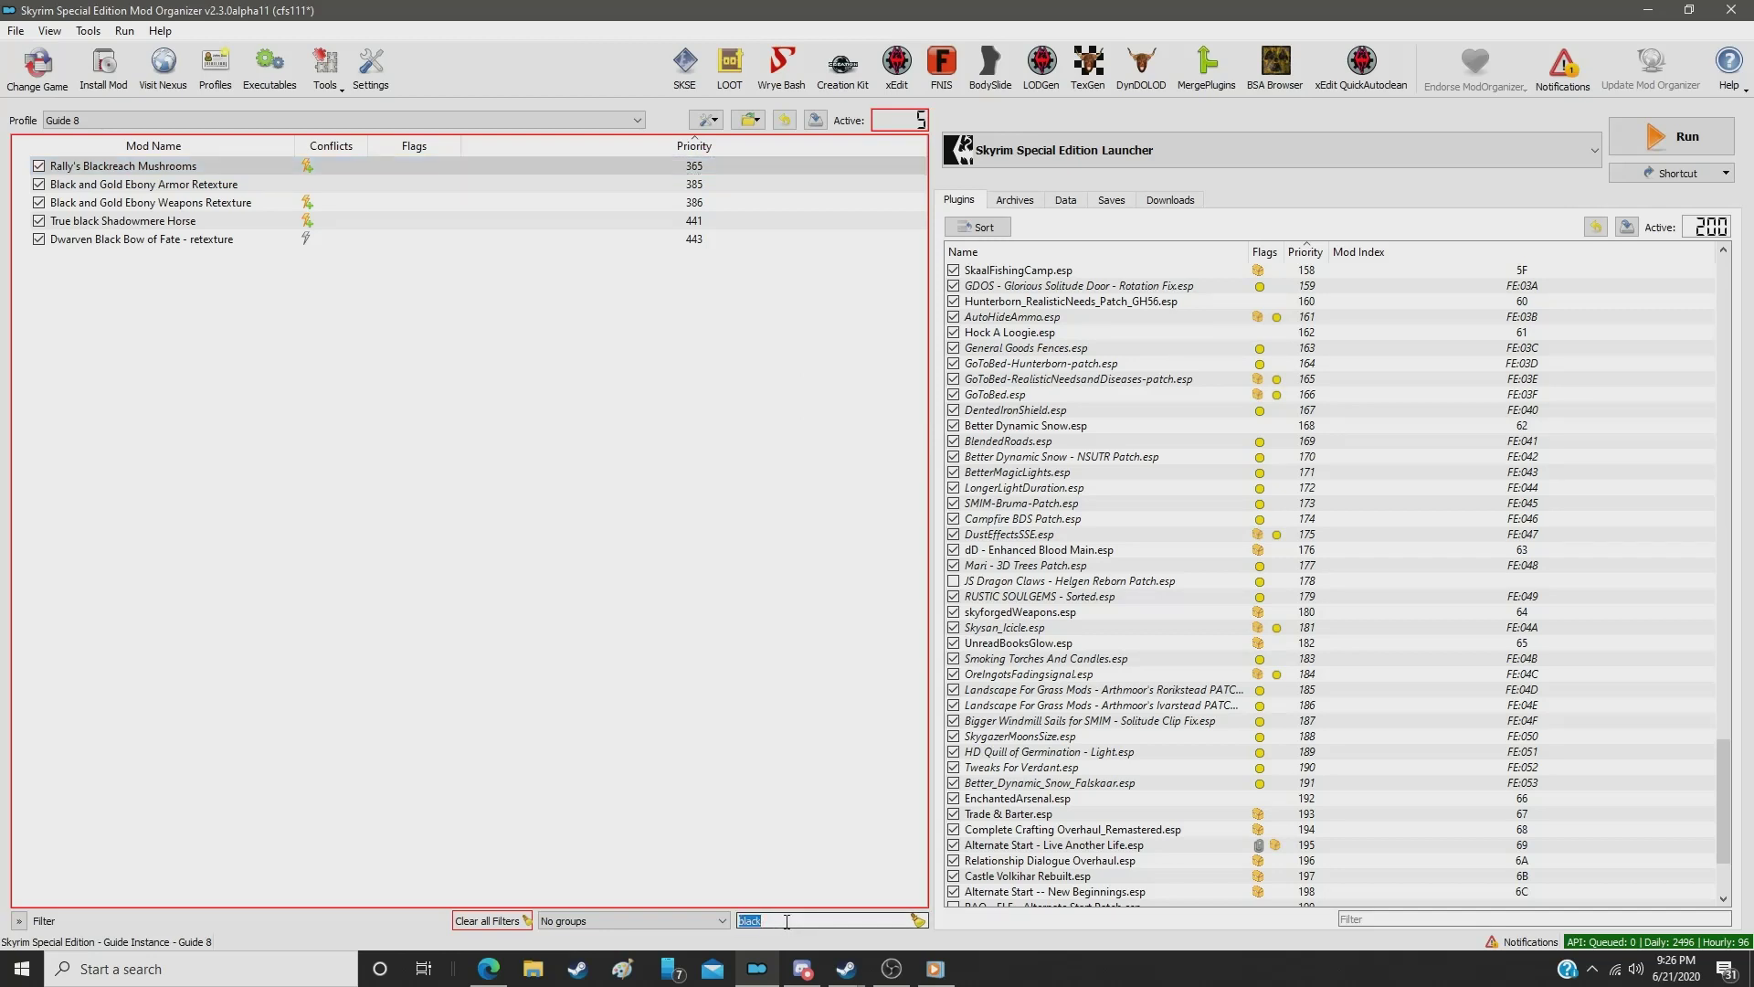
{"action": "type", "text": "mounti"}
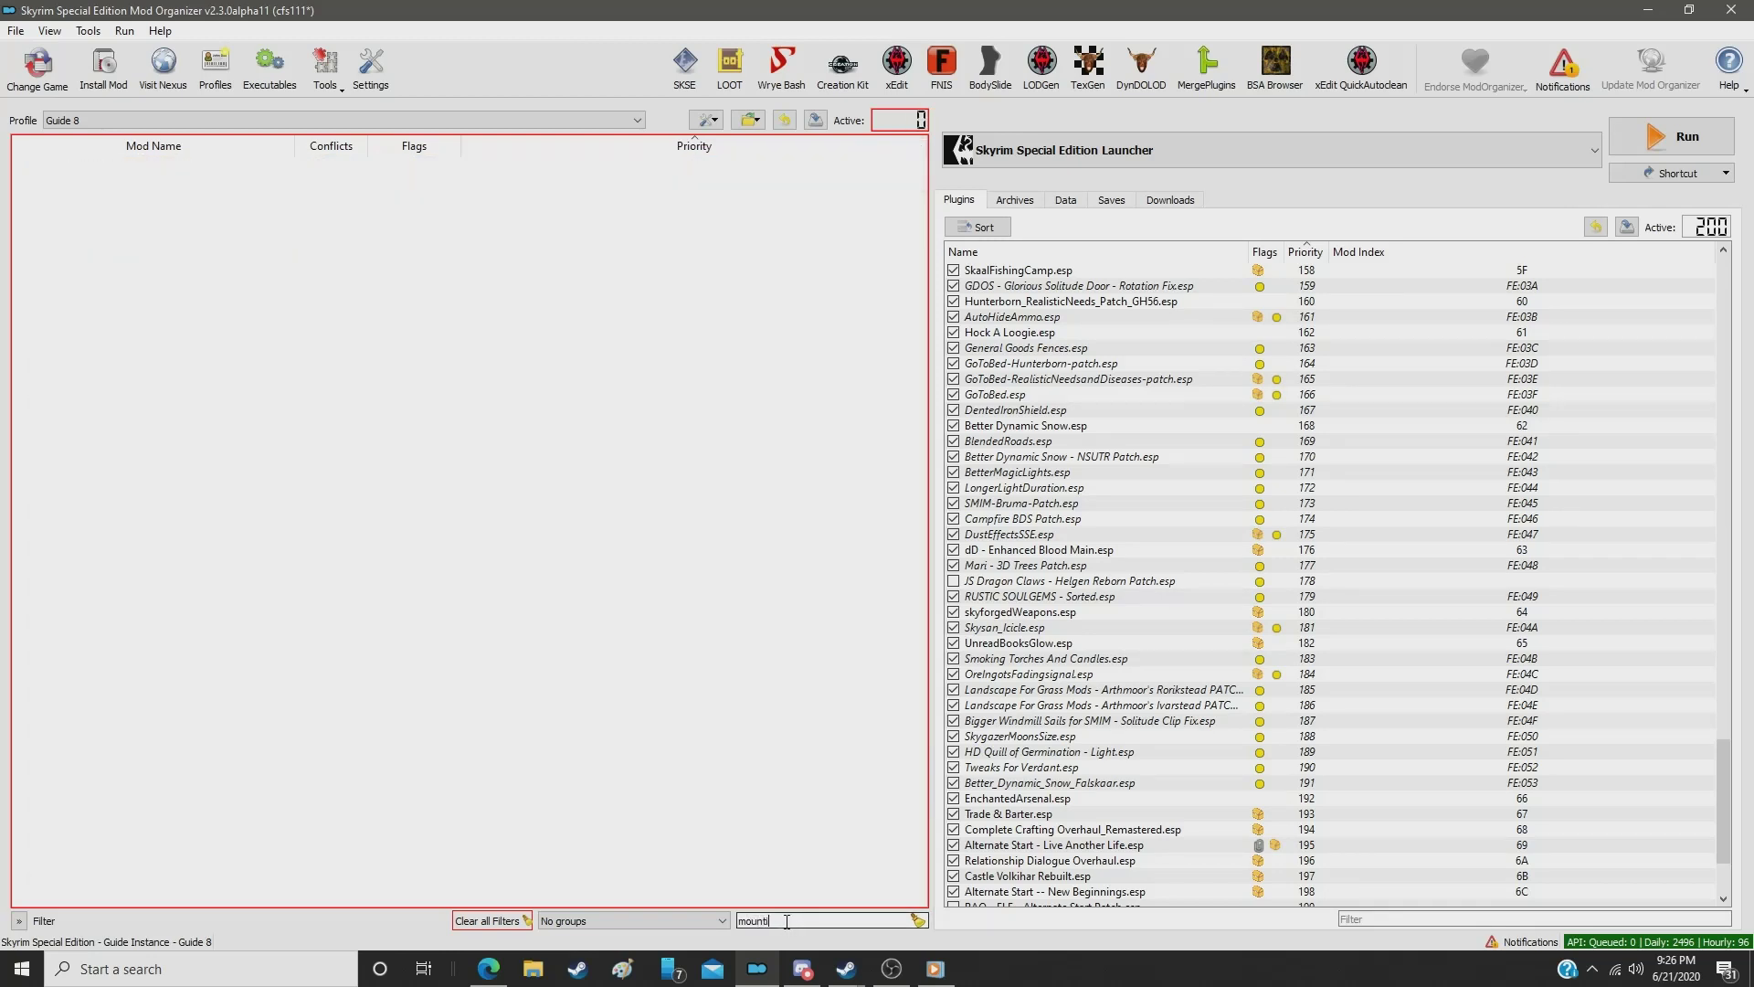
{"action": "key", "text": "BackSpace"}
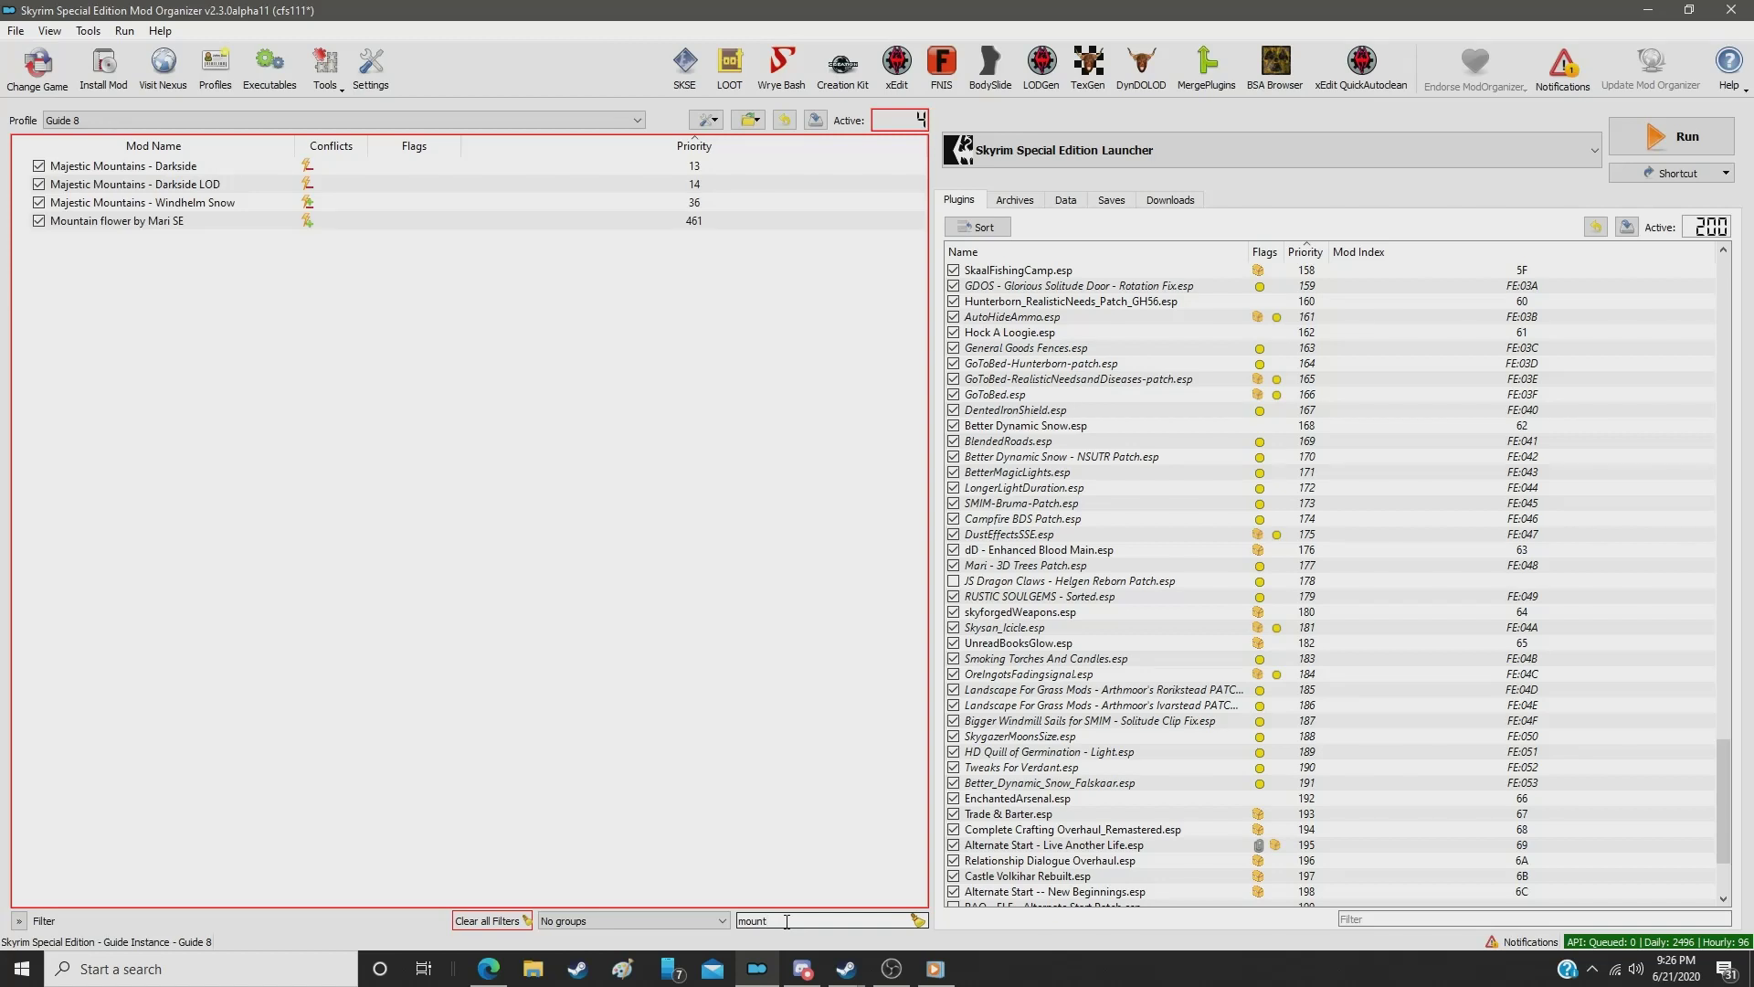
{"action": "left_click", "coordinate": [690, 224]}
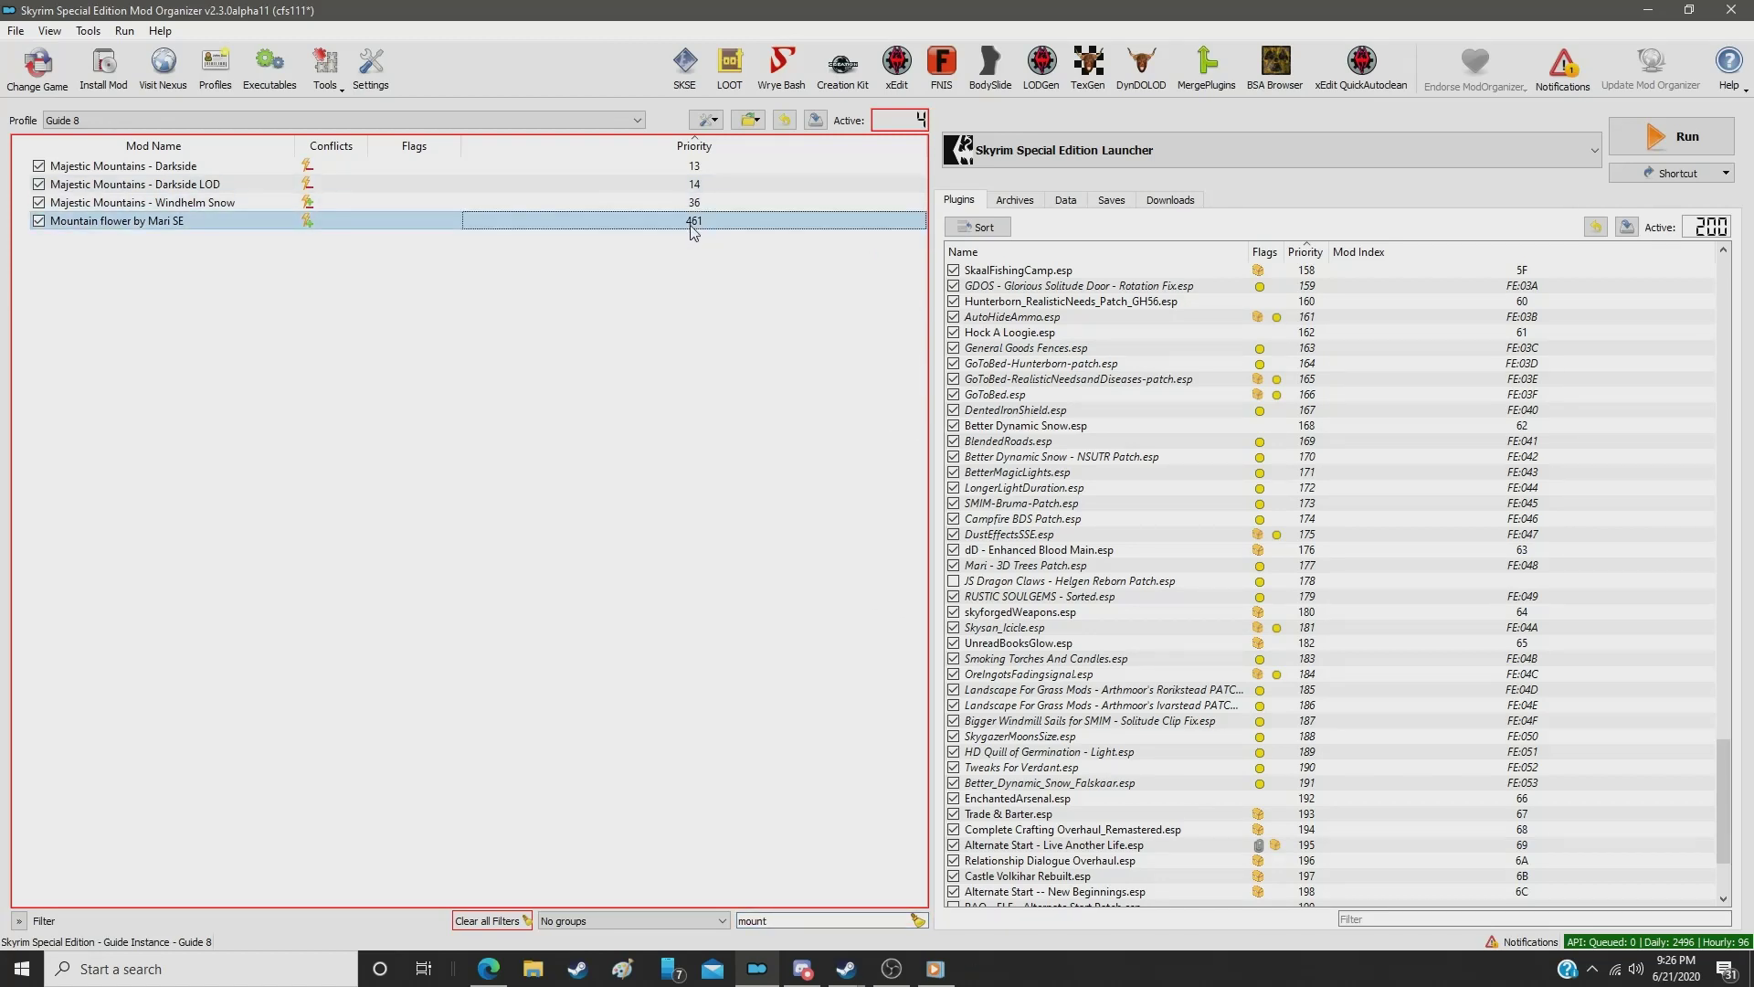
{"action": "double_click", "coordinate": [693, 224]}
{"action": "type", "text": "366"}
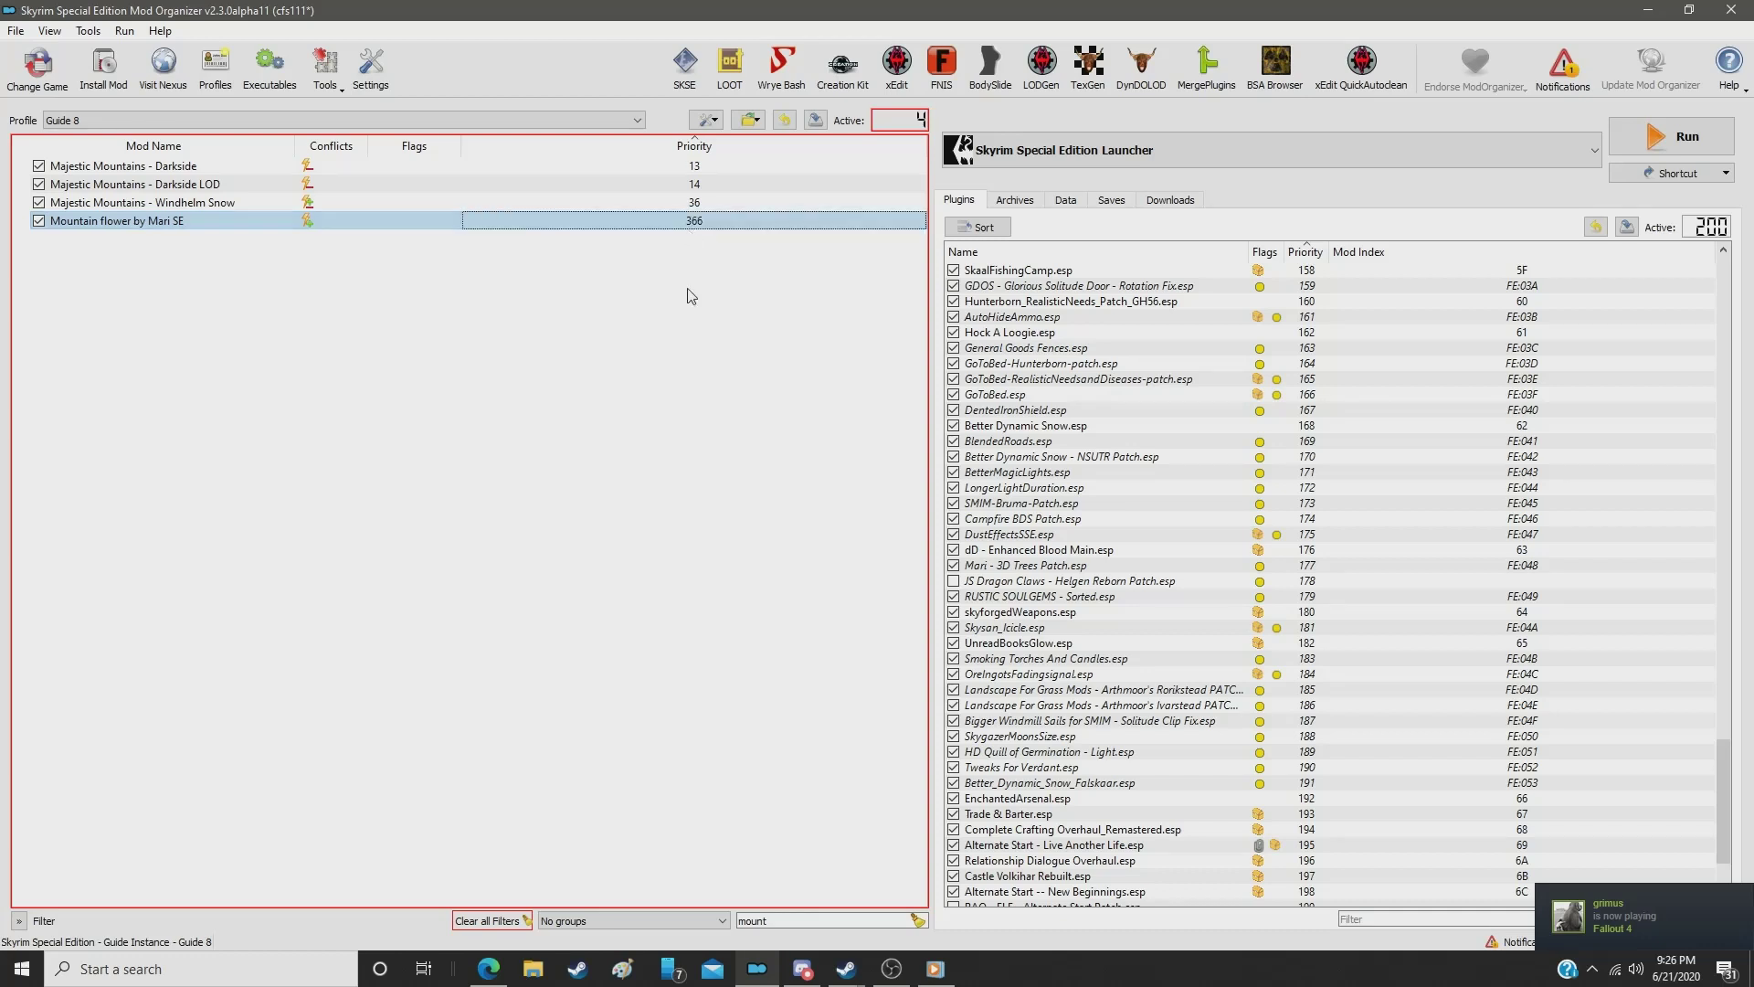
Step: Filter the mod list for "thistl" and set the priority of Thistle by Mari SE to 367
{"action": "left_click", "coordinate": [772, 921]}
{"action": "double_click", "coordinate": [772, 921]}
{"action": "type", "text": "thist"}
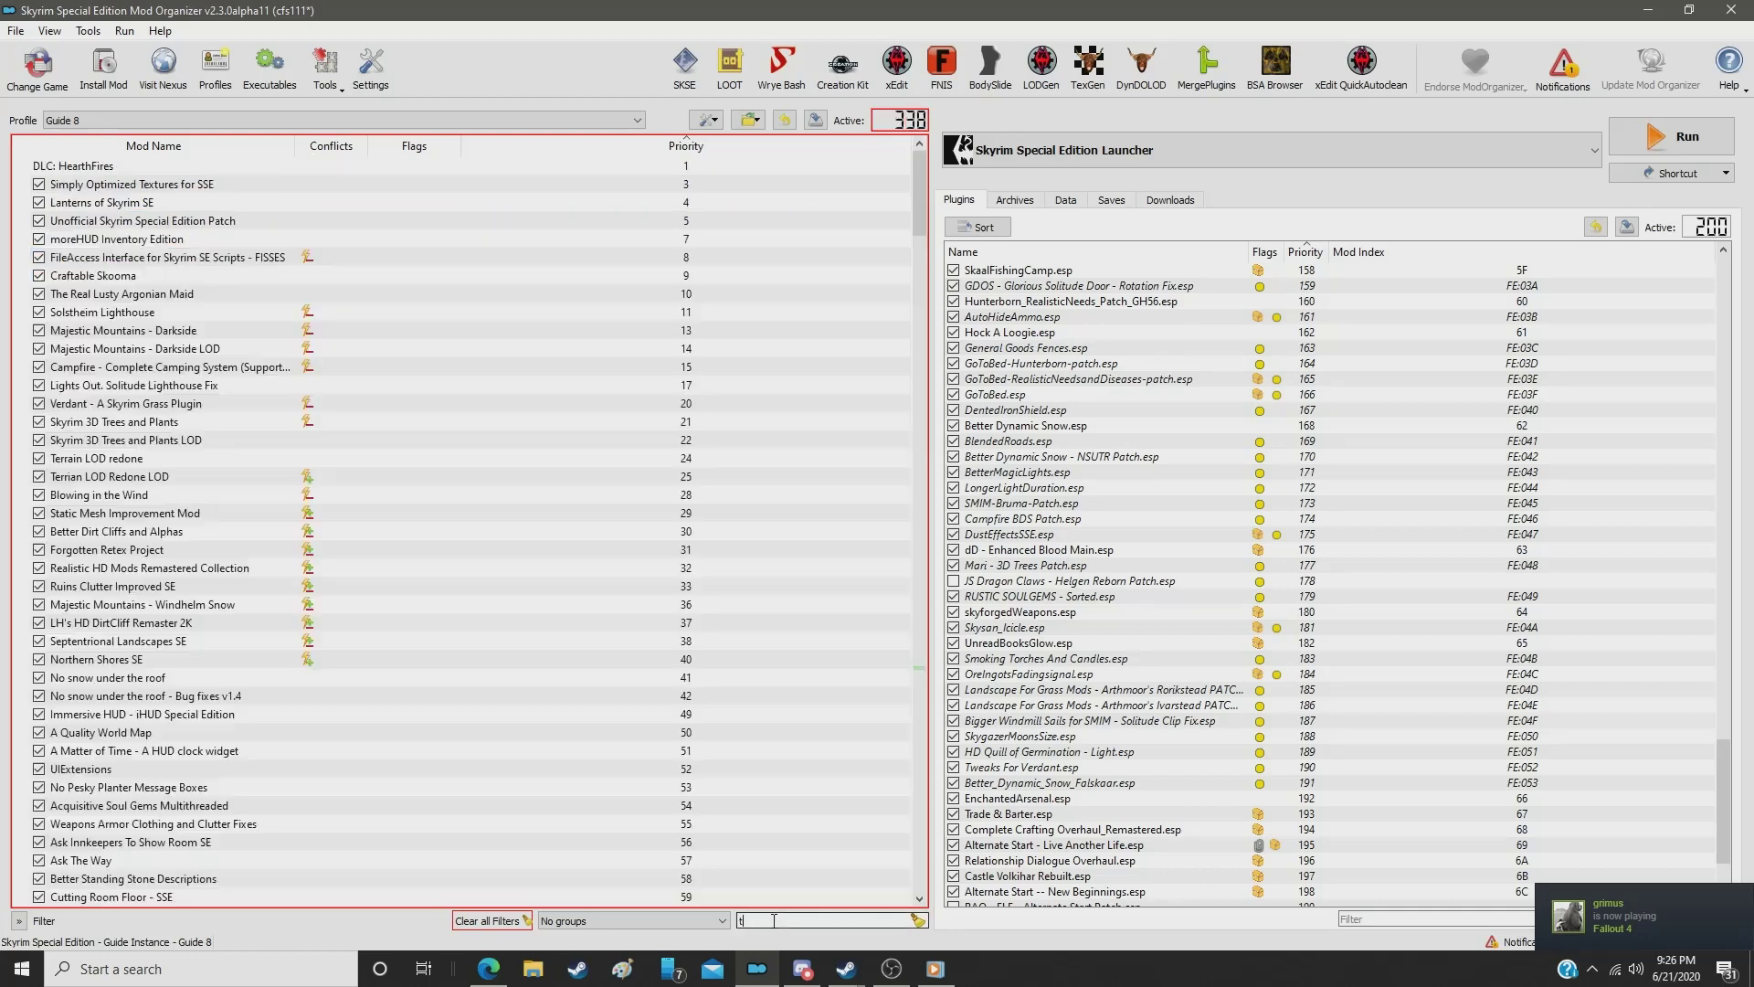
{"action": "type", "text": "l"}
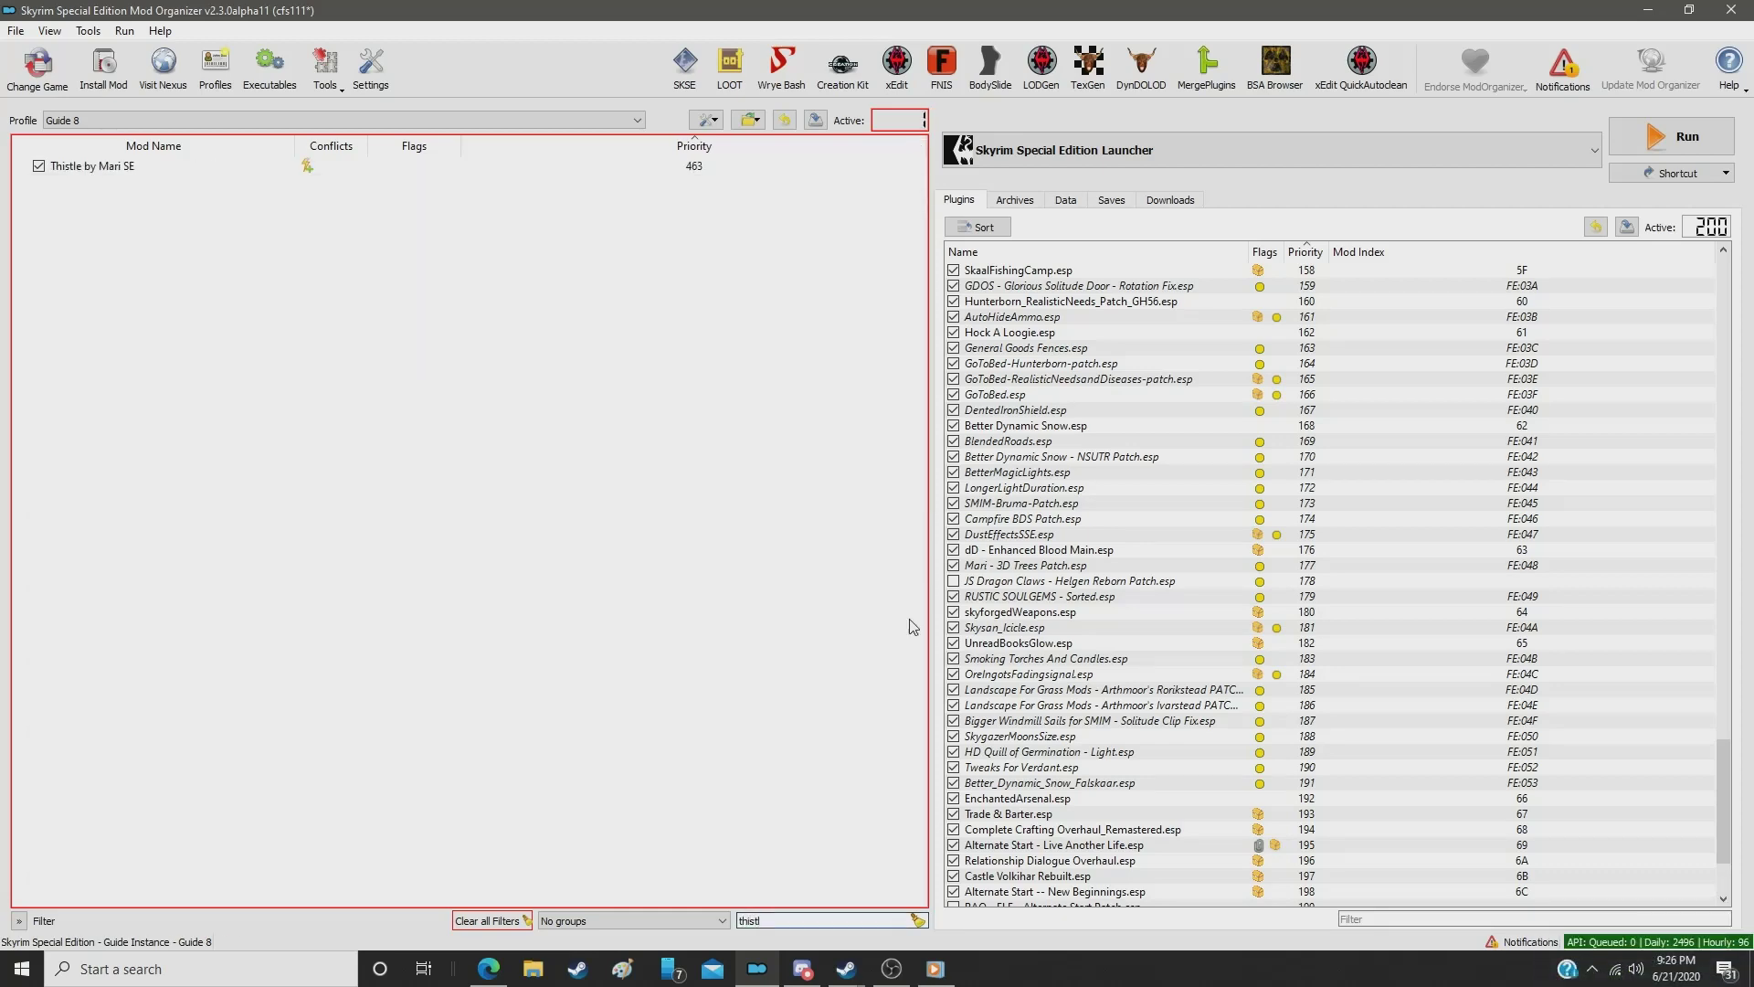
{"action": "left_click", "coordinate": [693, 173]}
{"action": "double_click", "coordinate": [693, 174]}
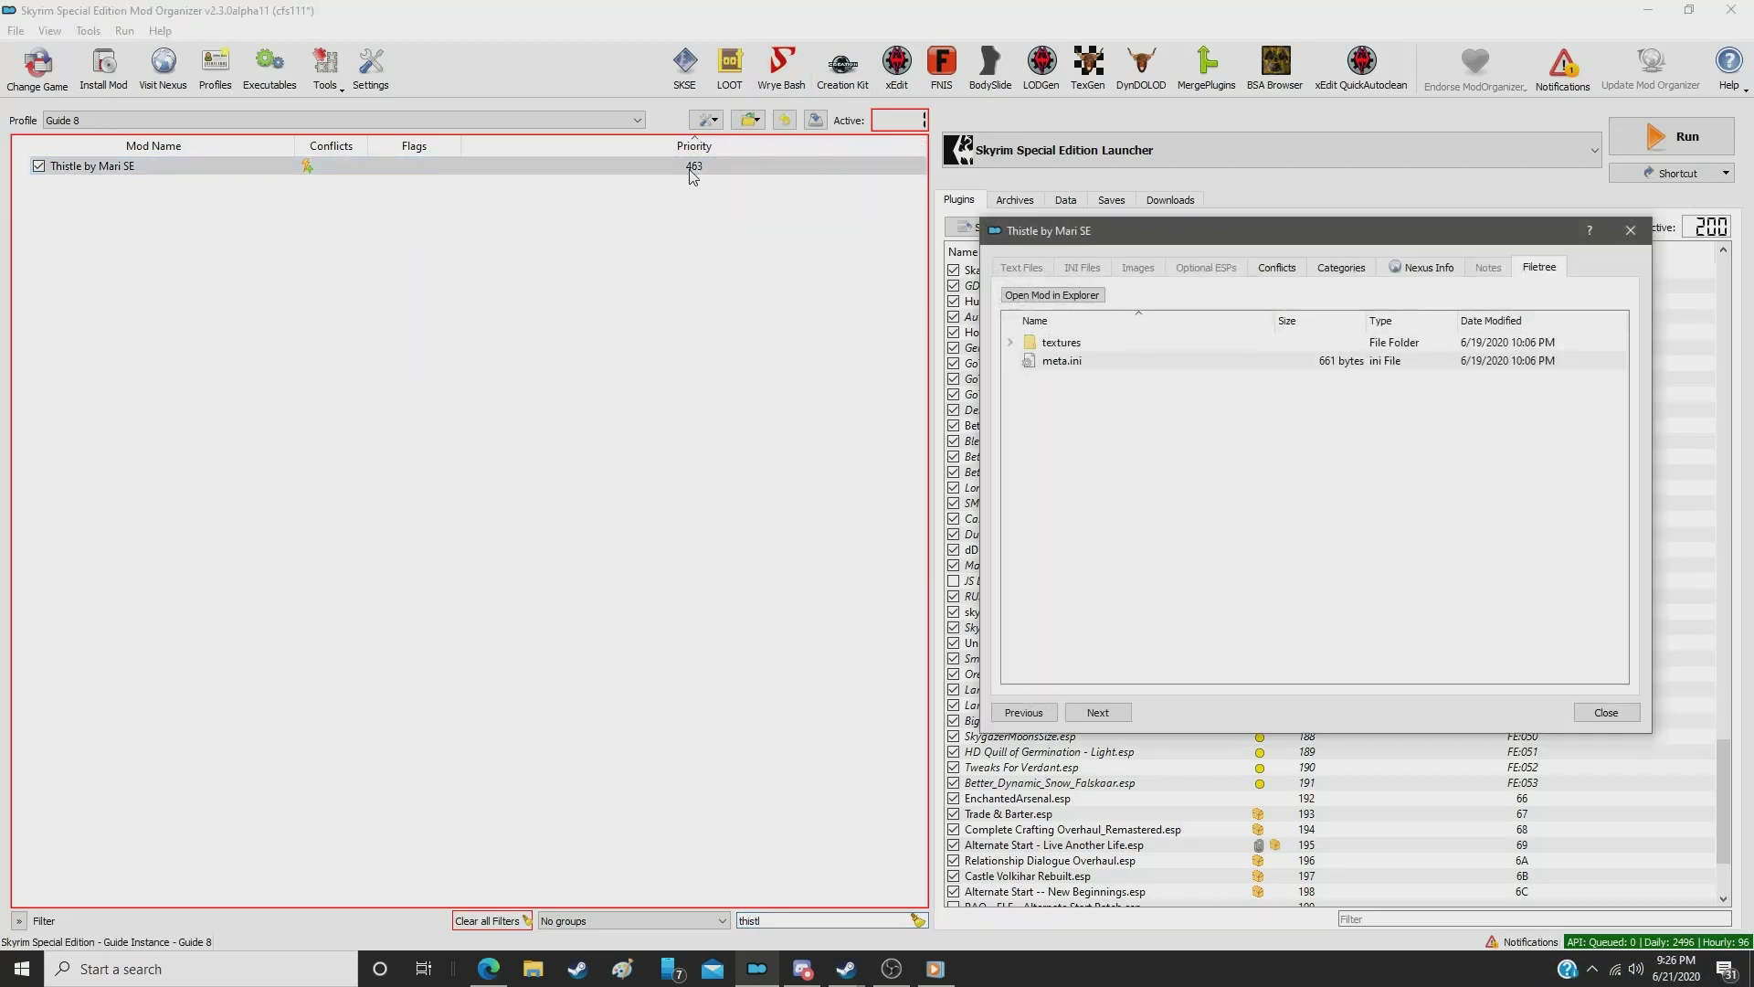
{"action": "left_click", "coordinate": [1595, 704]}
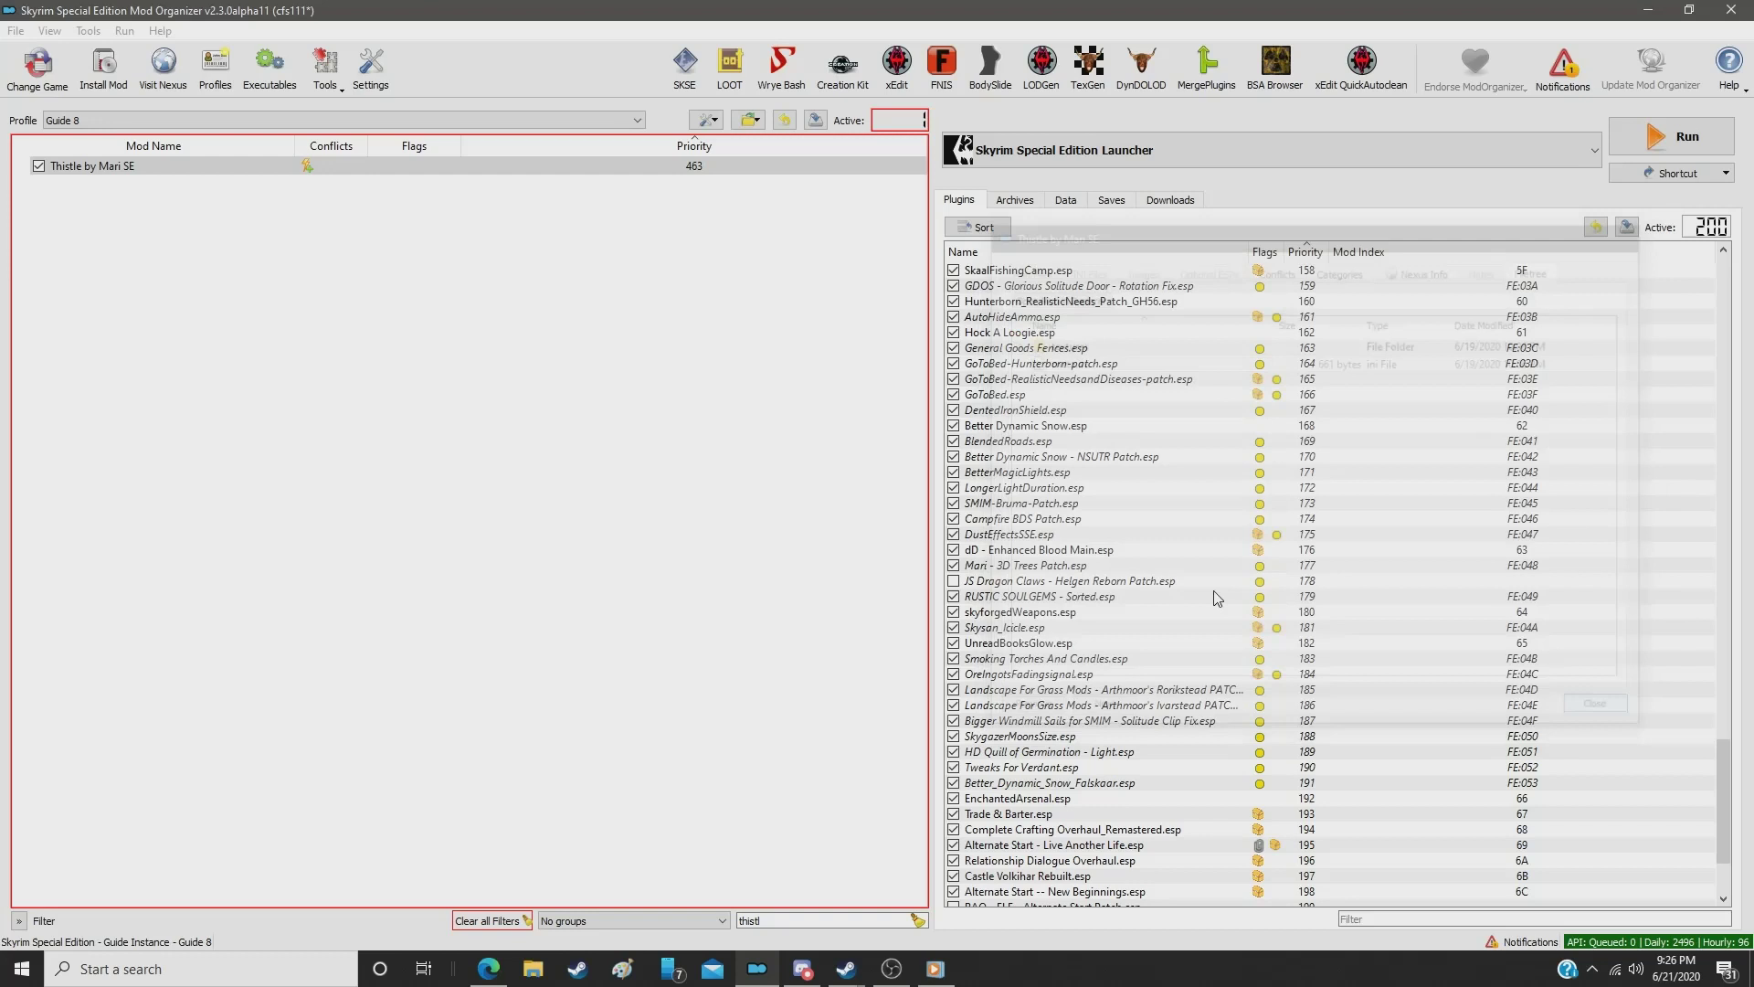
{"action": "left_click", "coordinate": [724, 168]}
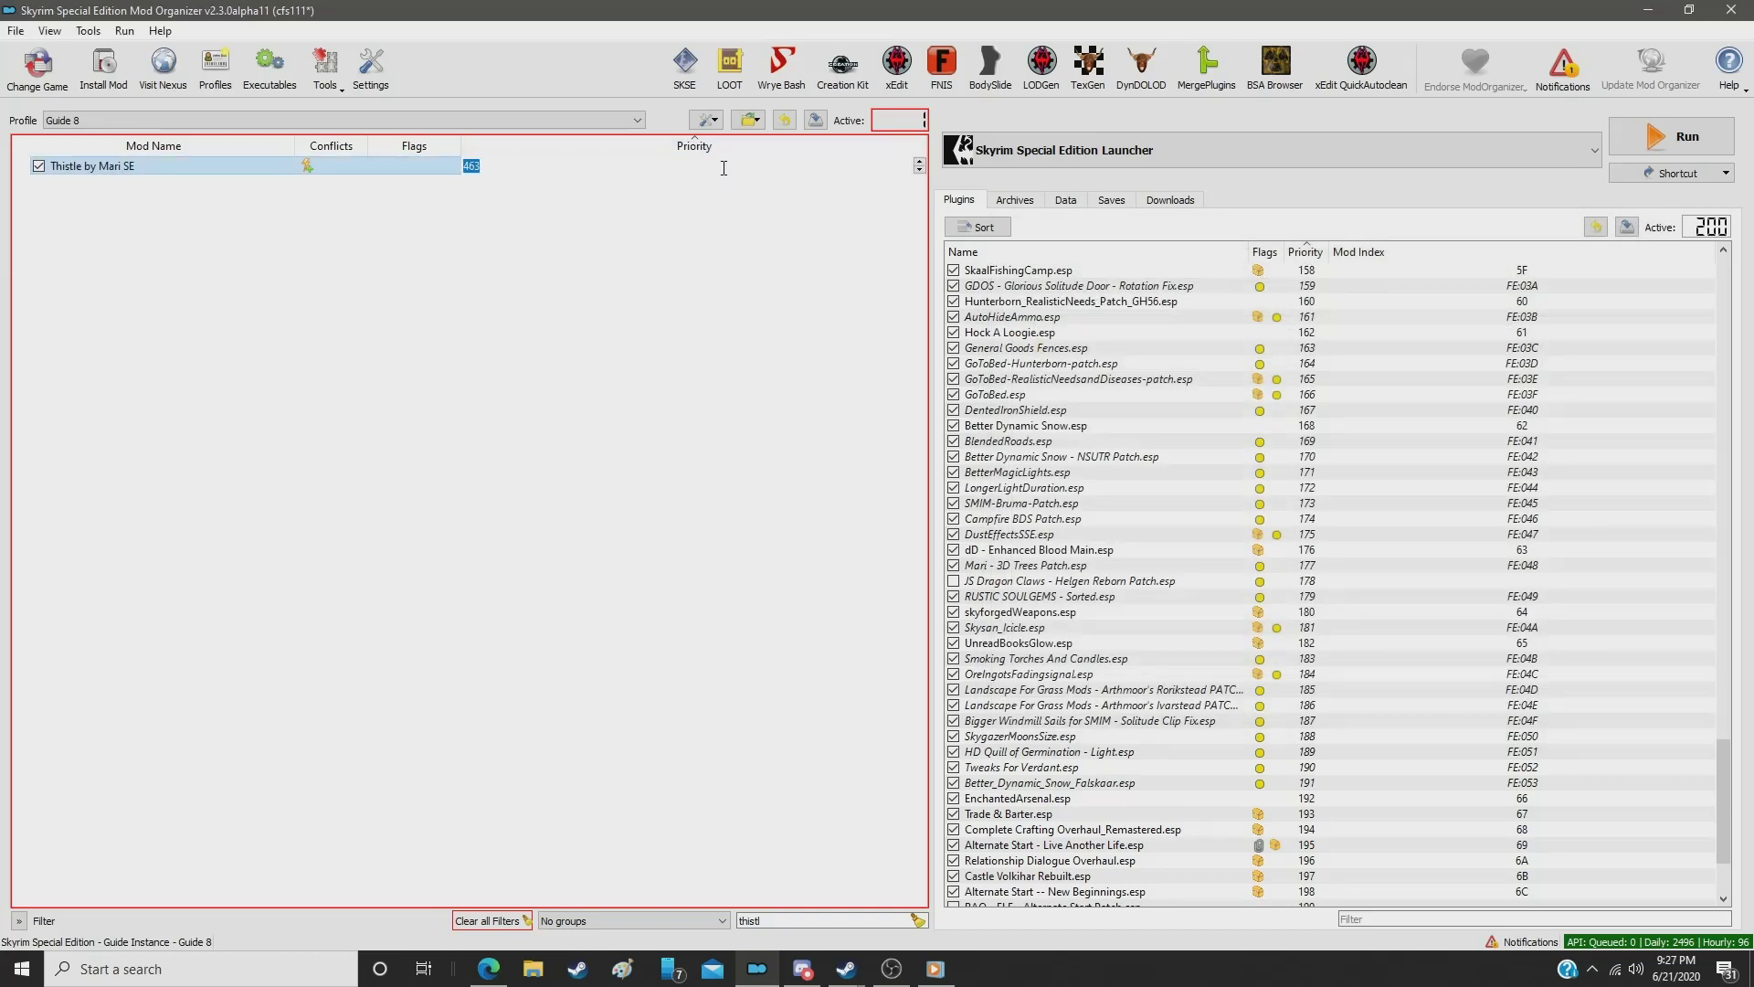
{"action": "type", "text": "367"}
{"action": "key", "text": "Return"}
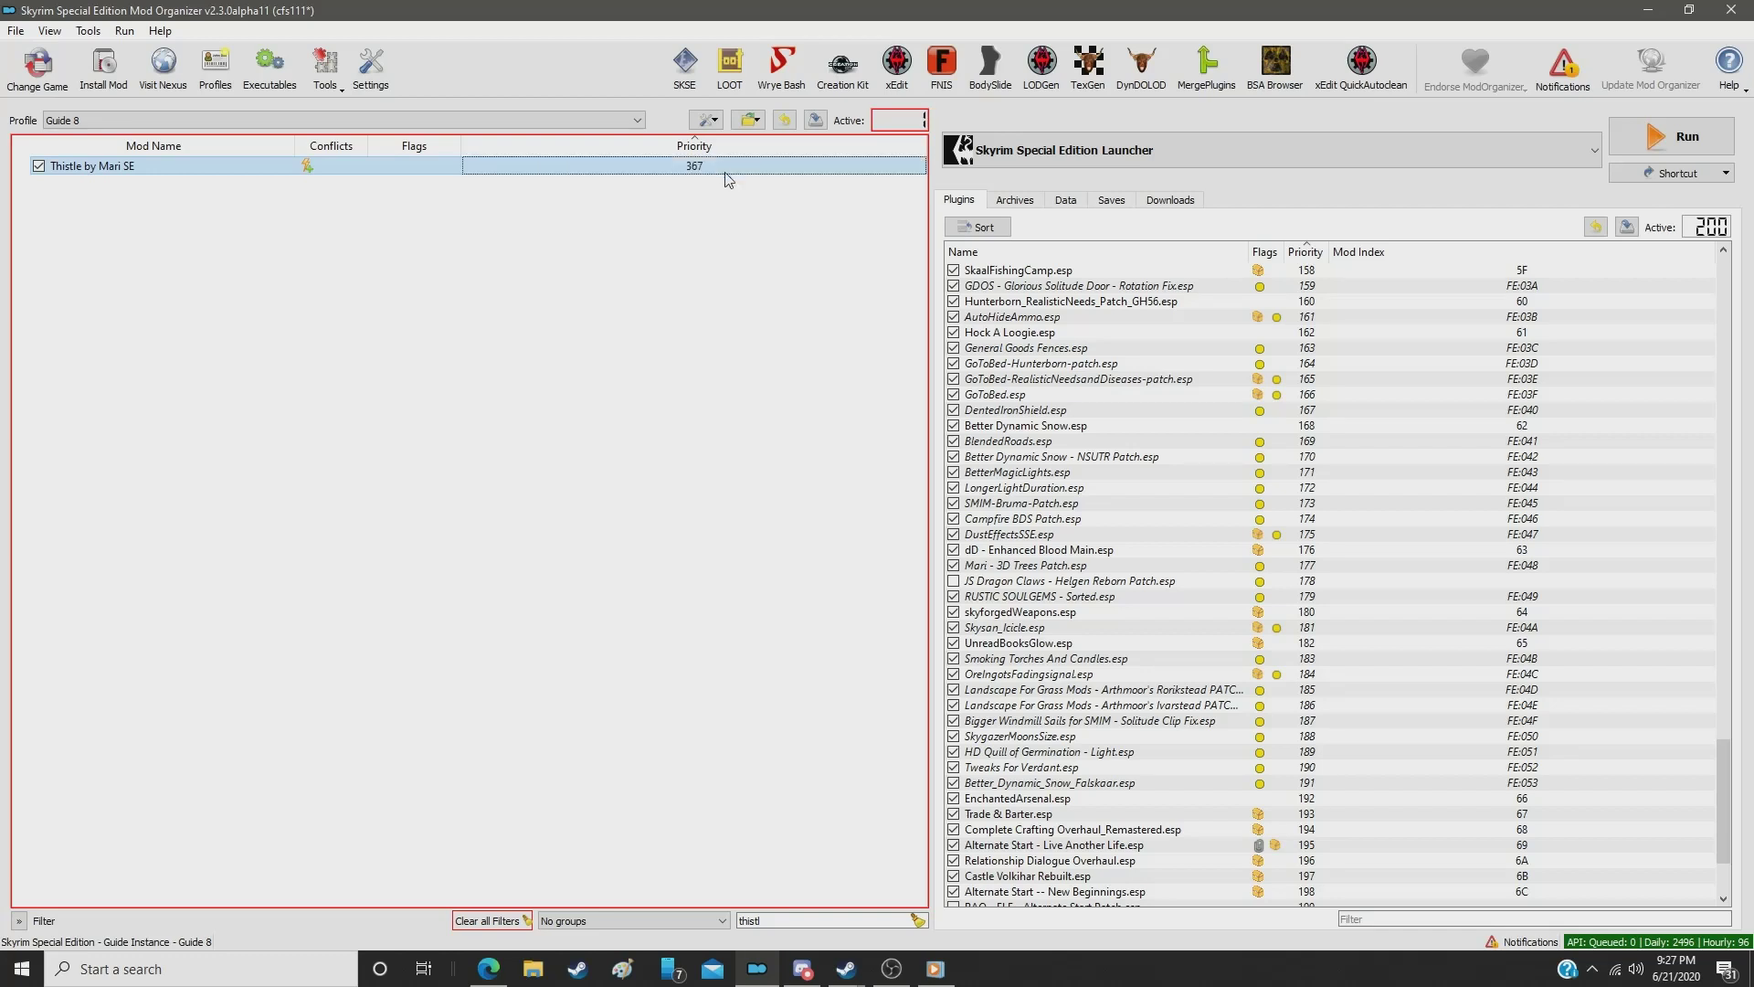
Step: Clear the filter to check the full mod order, filter for "taff" and set the priority of Better Taffy Treats to 368
{"action": "left_click", "coordinate": [920, 922]}
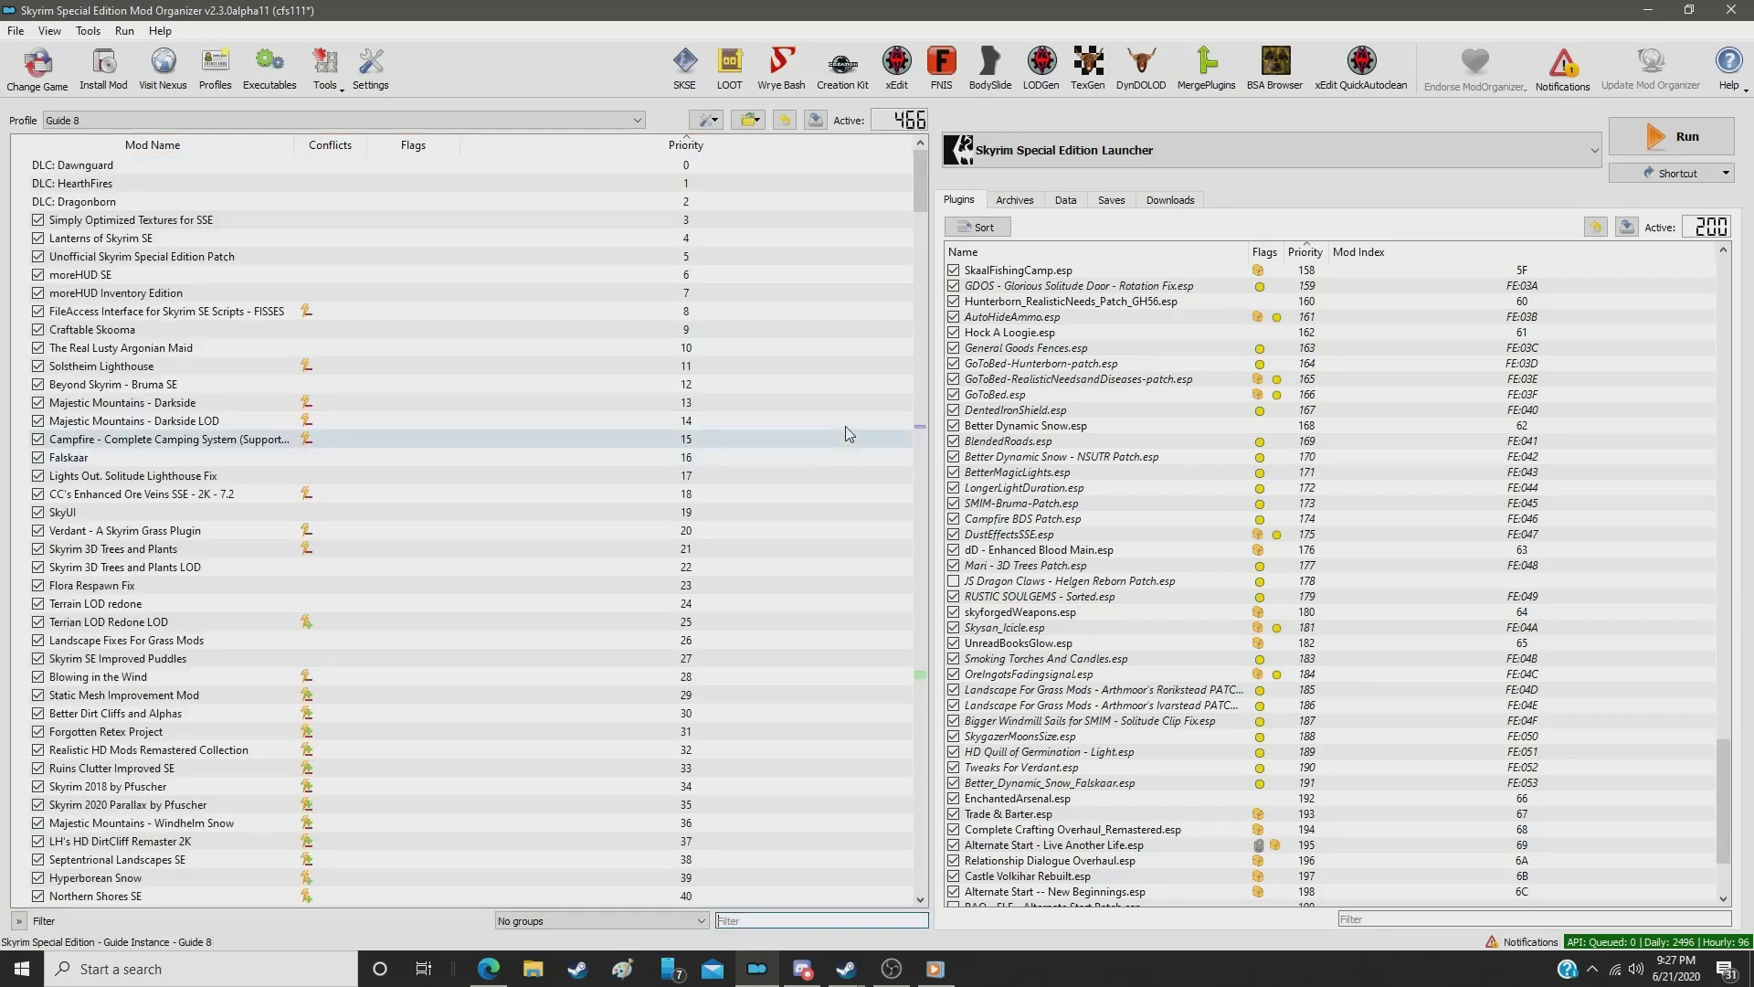
{"action": "left_click_drag", "start_coordinate": [923, 267], "coordinate": [923, 715]}
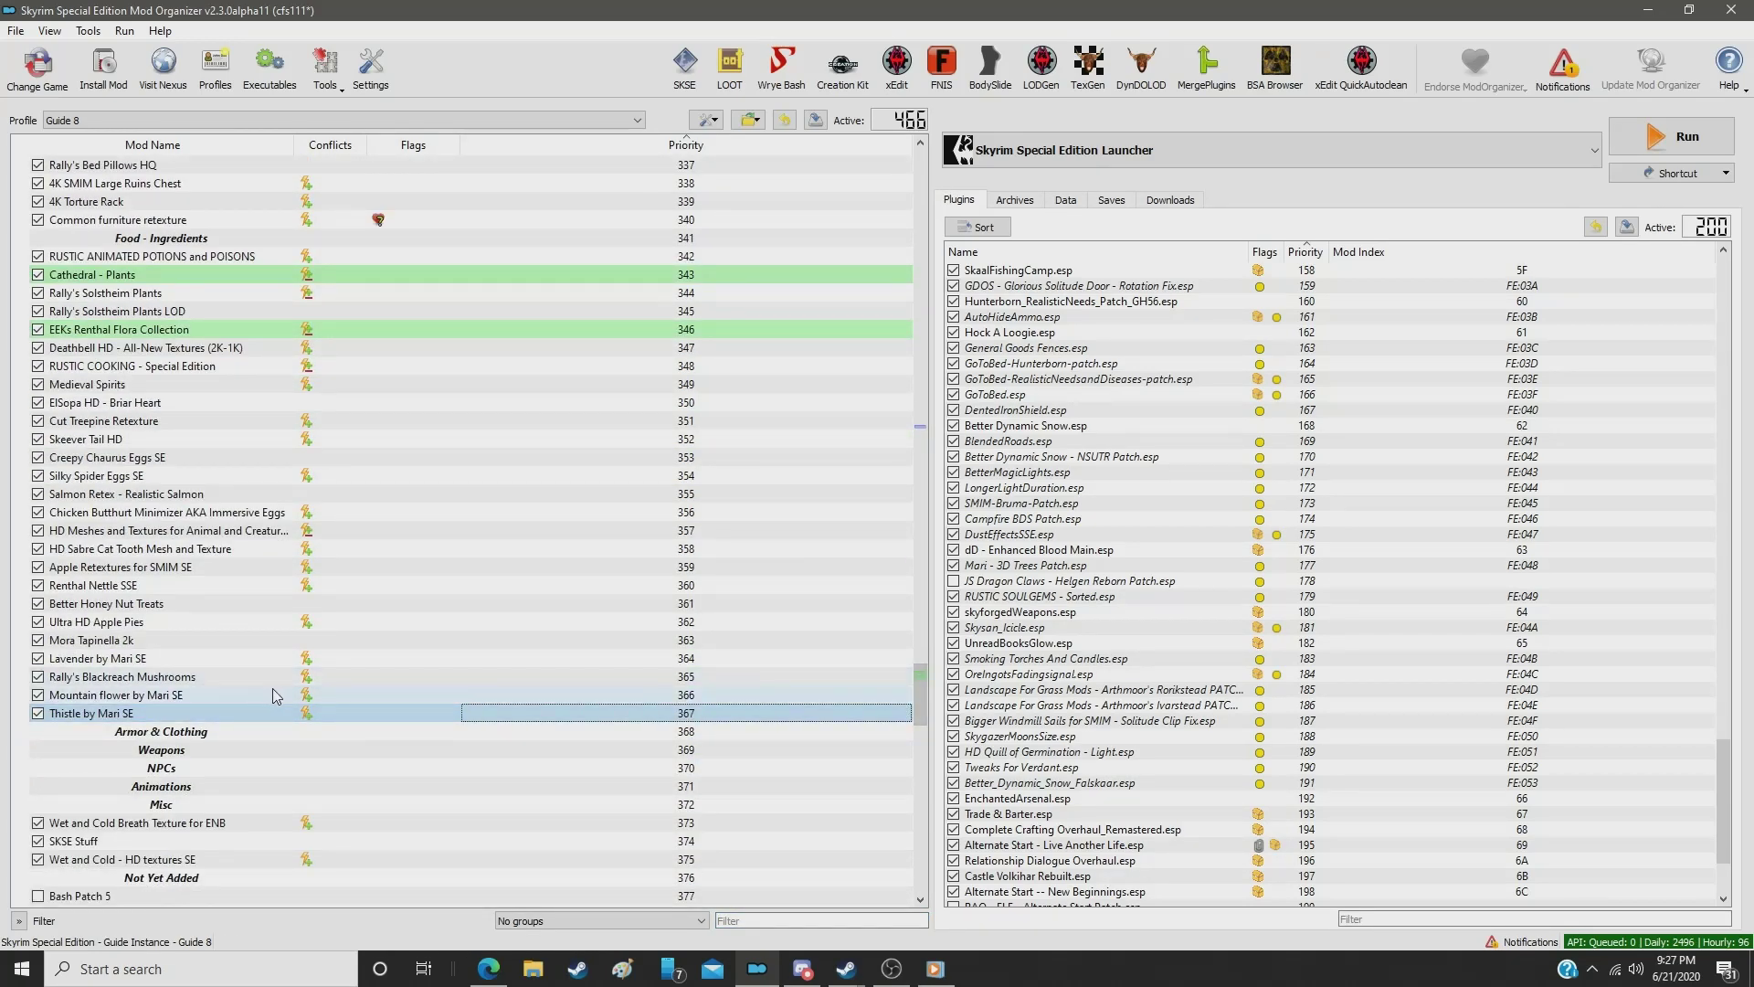
{"action": "scroll", "coordinate": [288, 728], "scroll_direction": "down", "scroll_amount": 1}
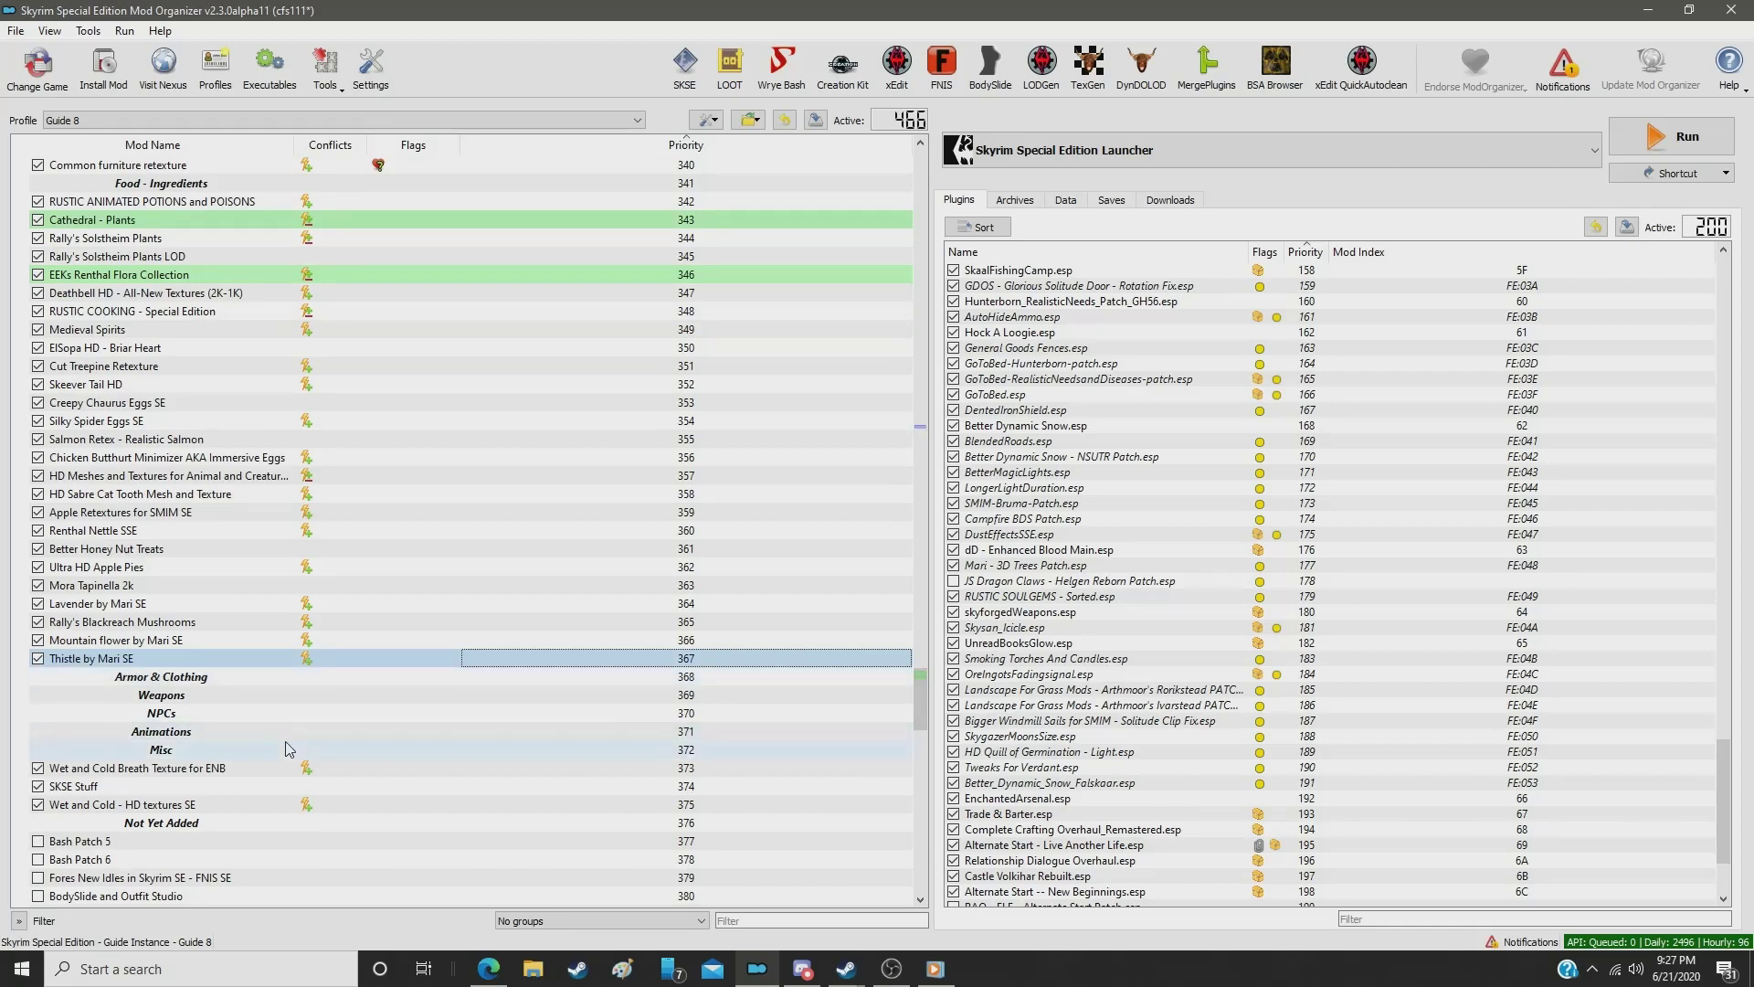
{"action": "scroll", "coordinate": [639, 731], "scroll_direction": "down", "scroll_amount": 4}
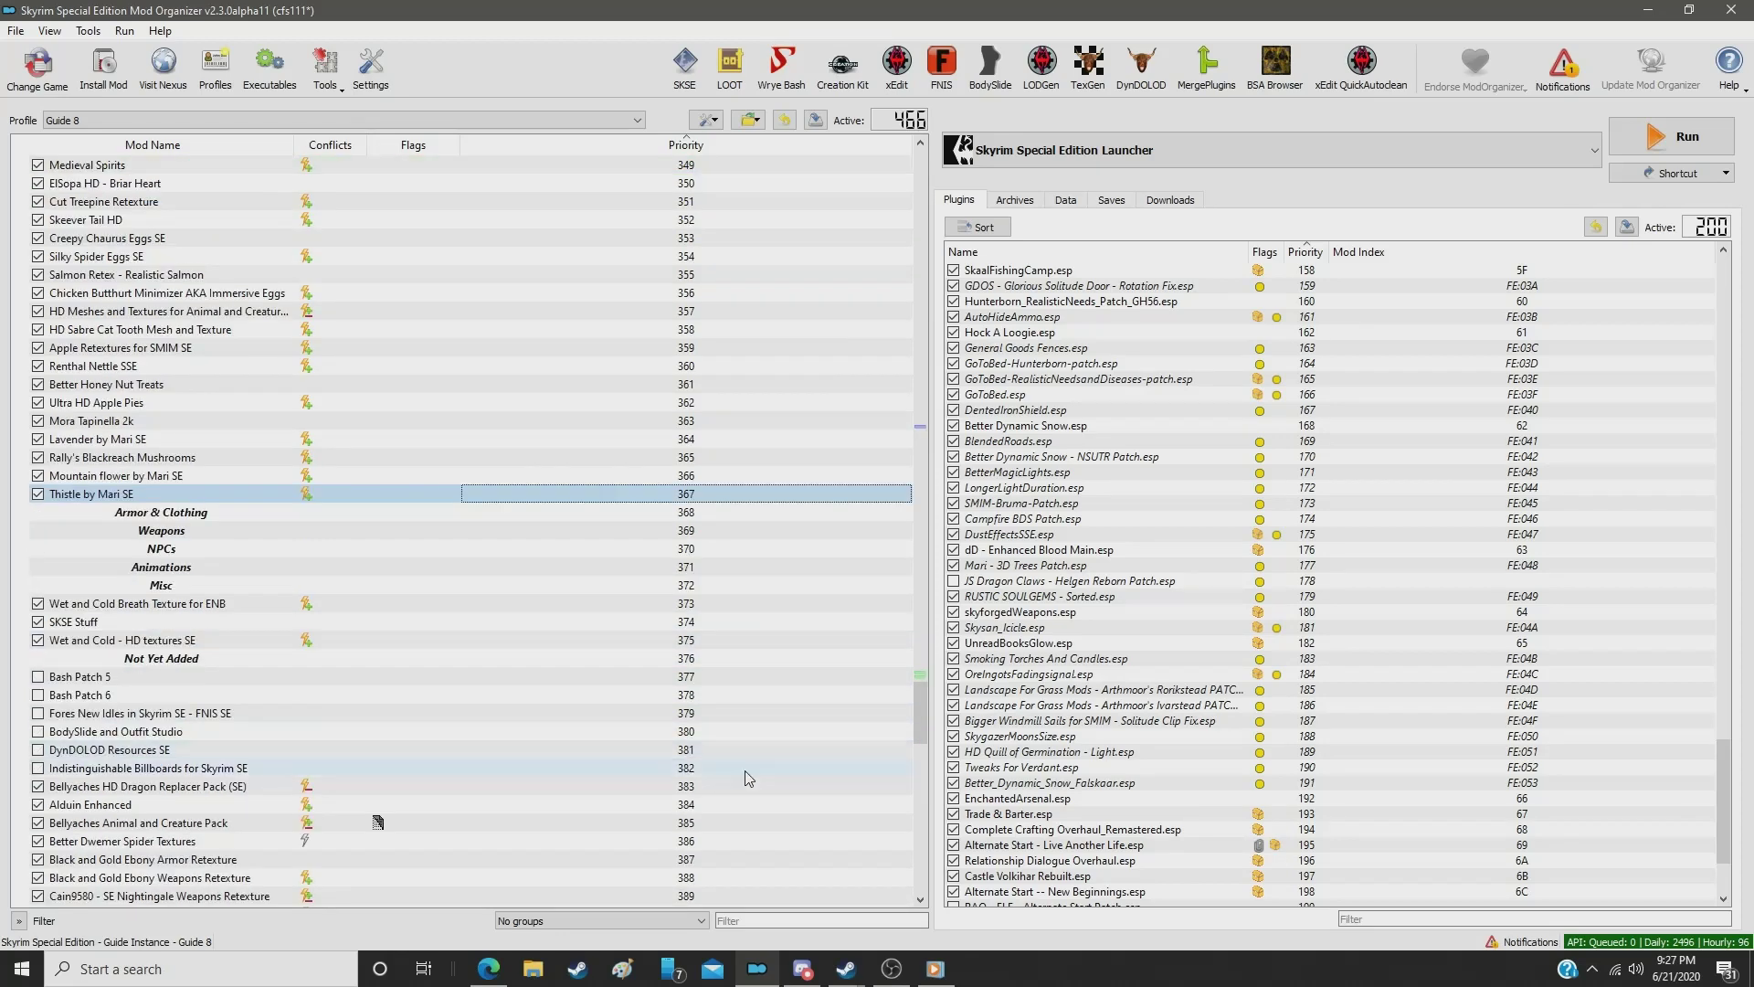
{"action": "left_click", "coordinate": [746, 921]}
{"action": "type", "text": "taff"}
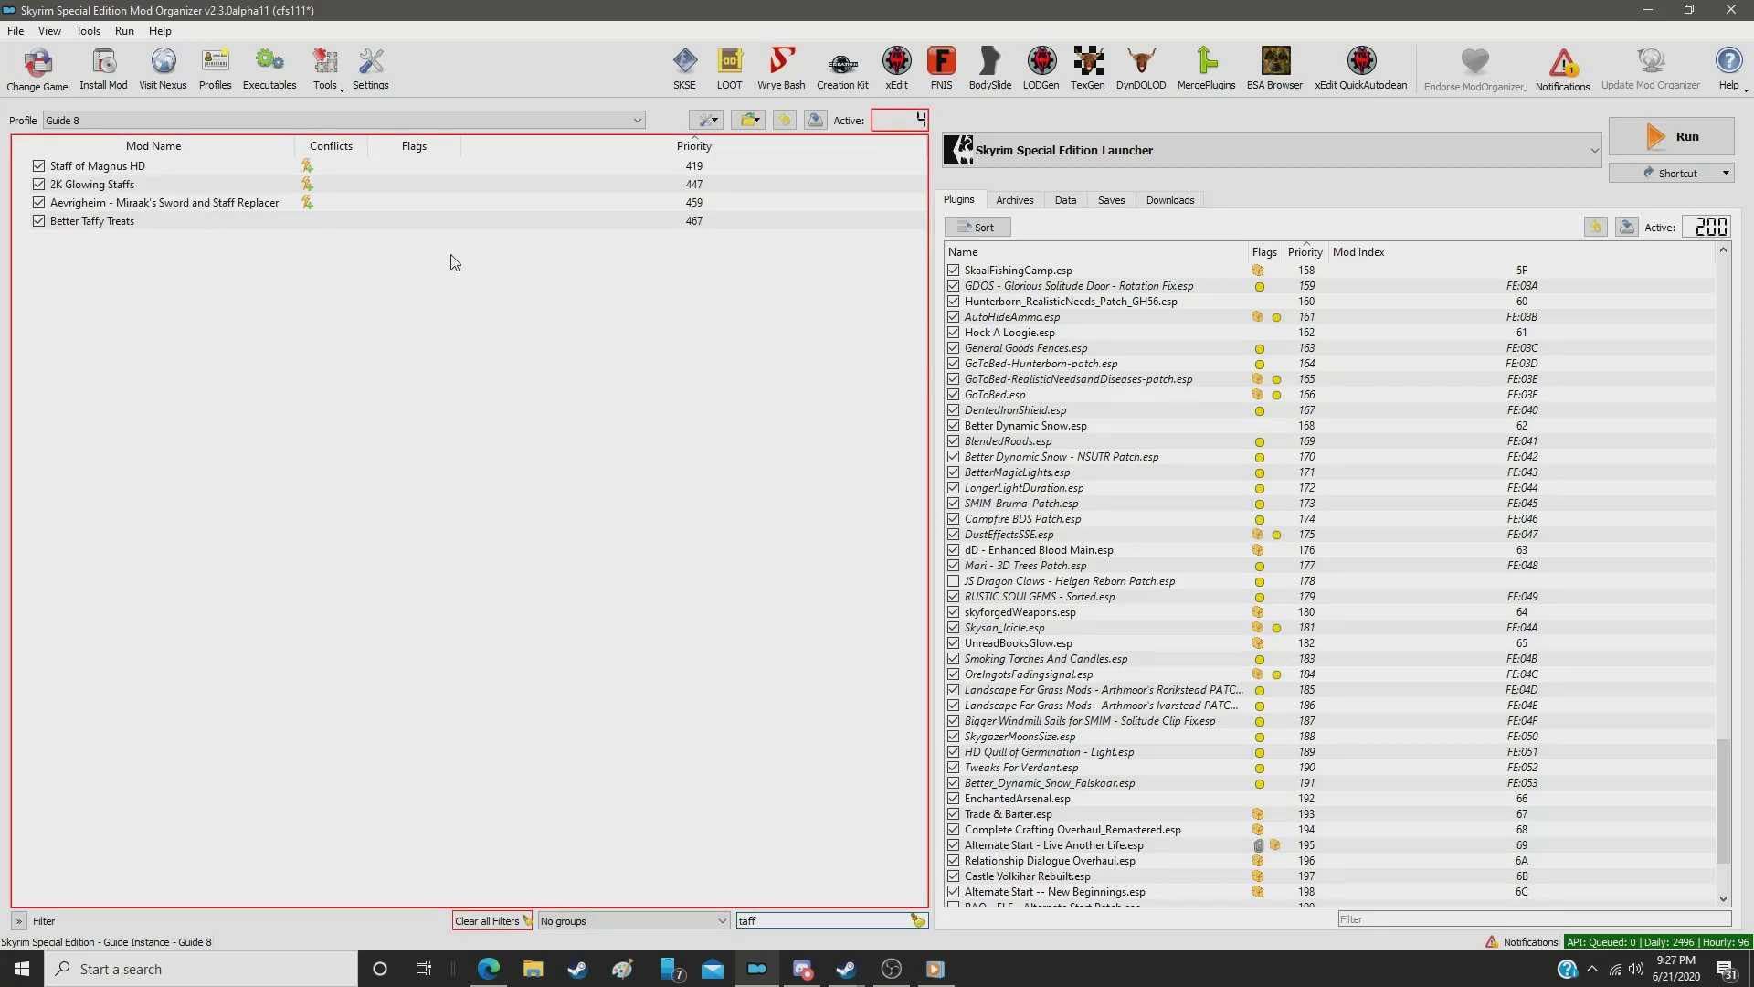
{"action": "left_click", "coordinate": [668, 223]}
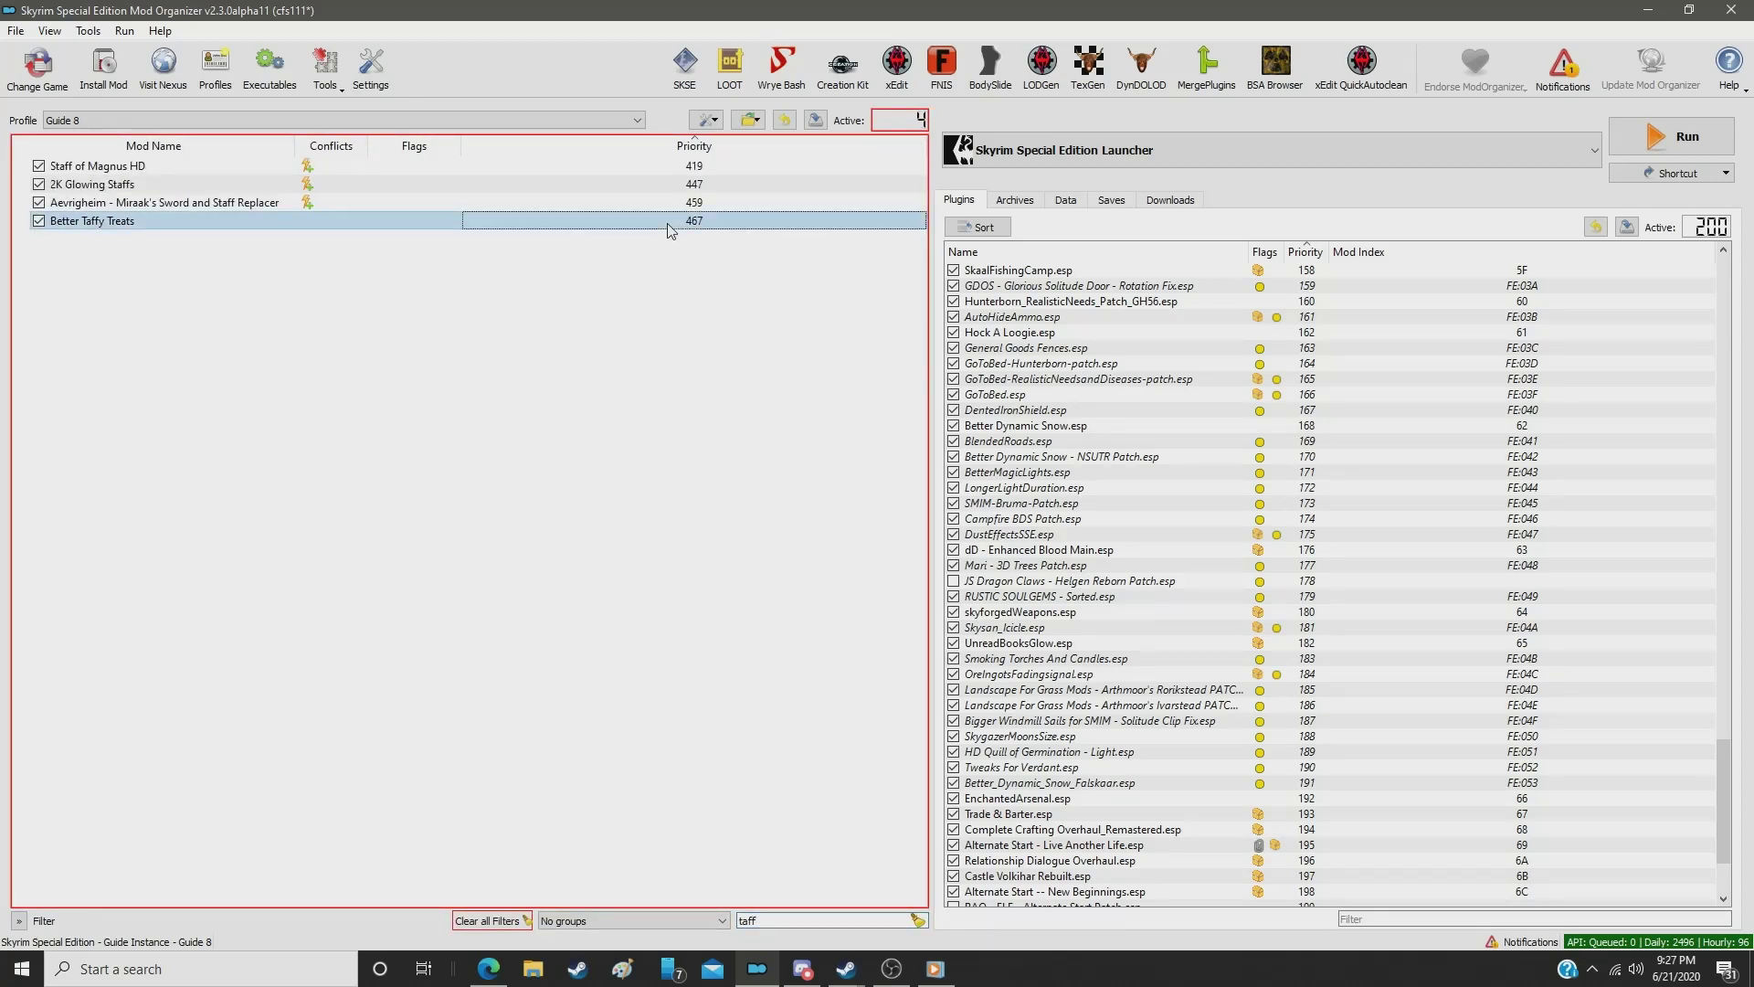
{"action": "double_click", "coordinate": [668, 223]}
{"action": "type", "text": "3"}
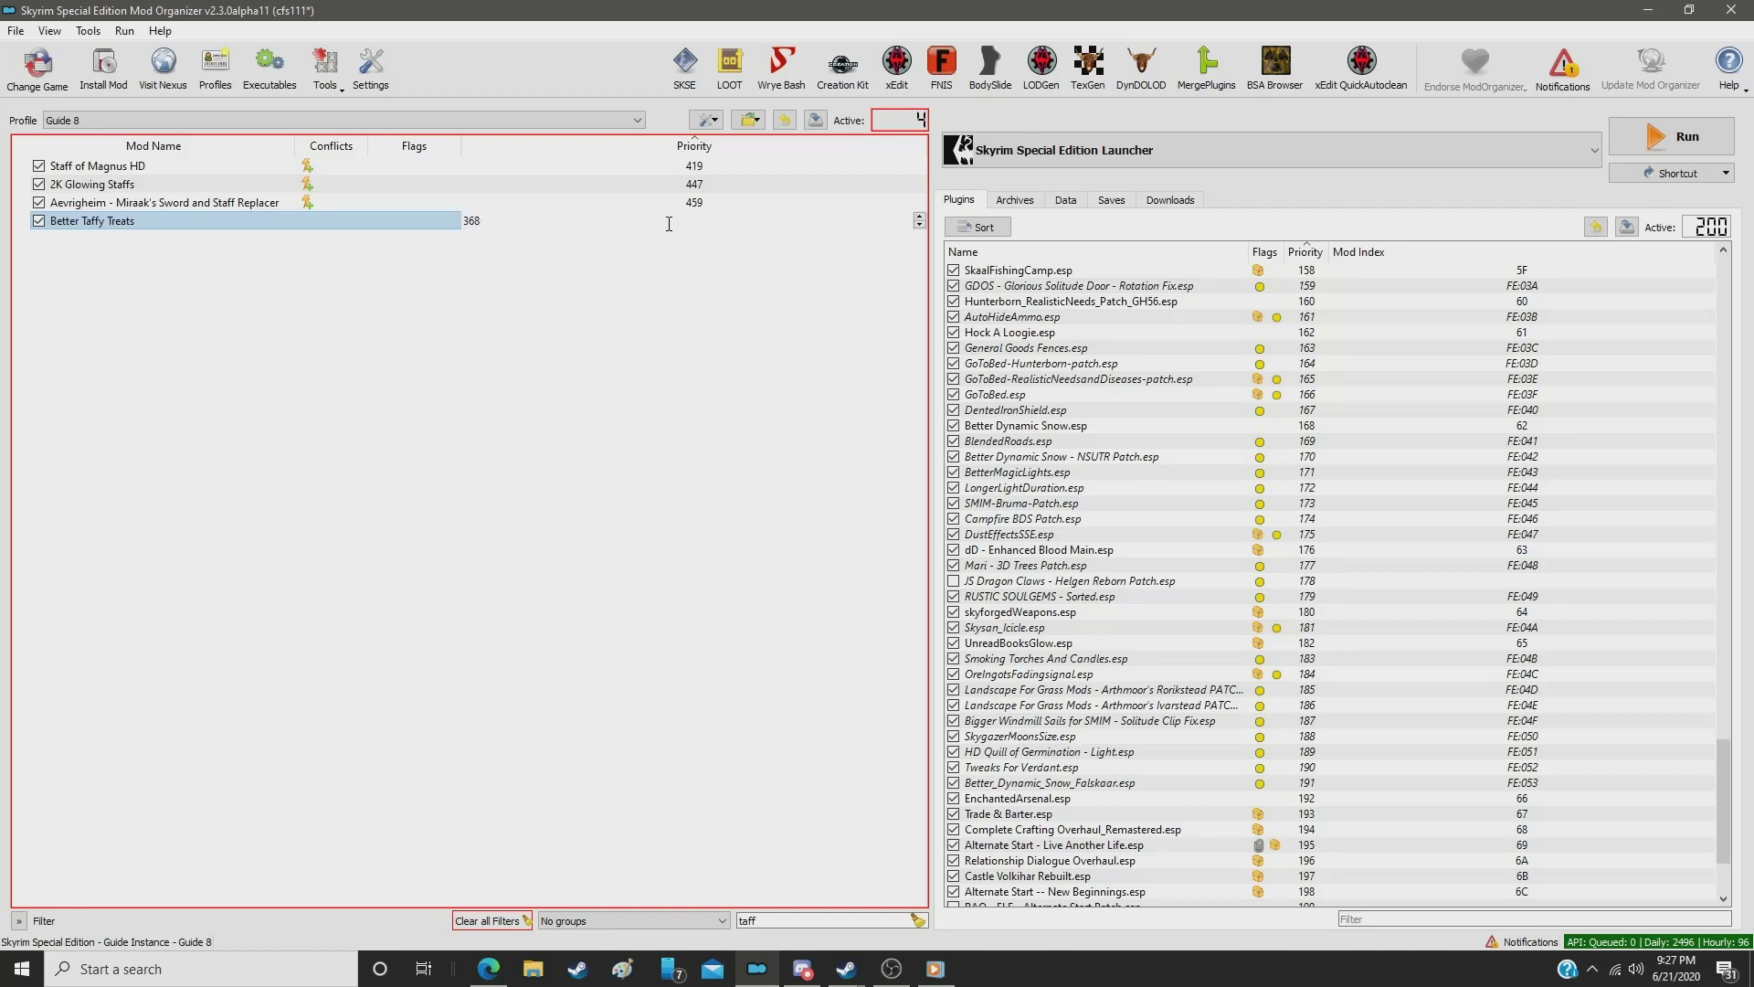
{"action": "type", "text": "68"}
{"action": "key", "text": "Return"}
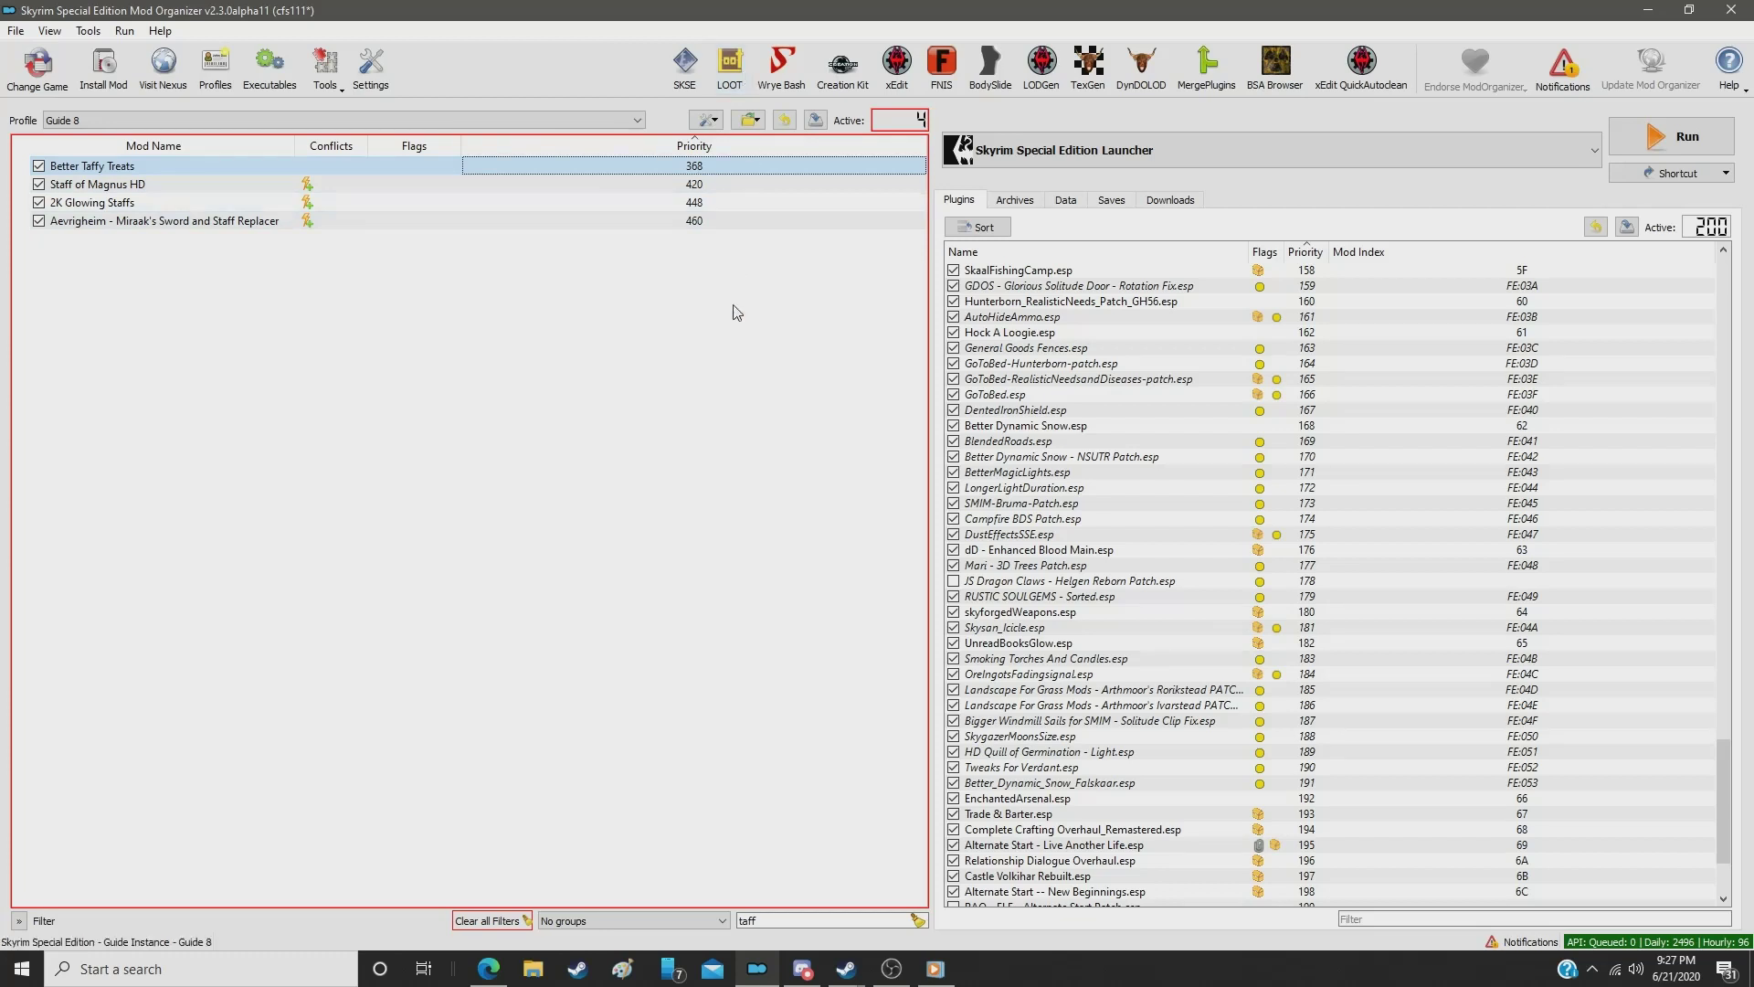
Step: Filter the mod list for "tong" and set the priority of Dragons tongue by Mari to 369
{"action": "double_click", "coordinate": [788, 920]}
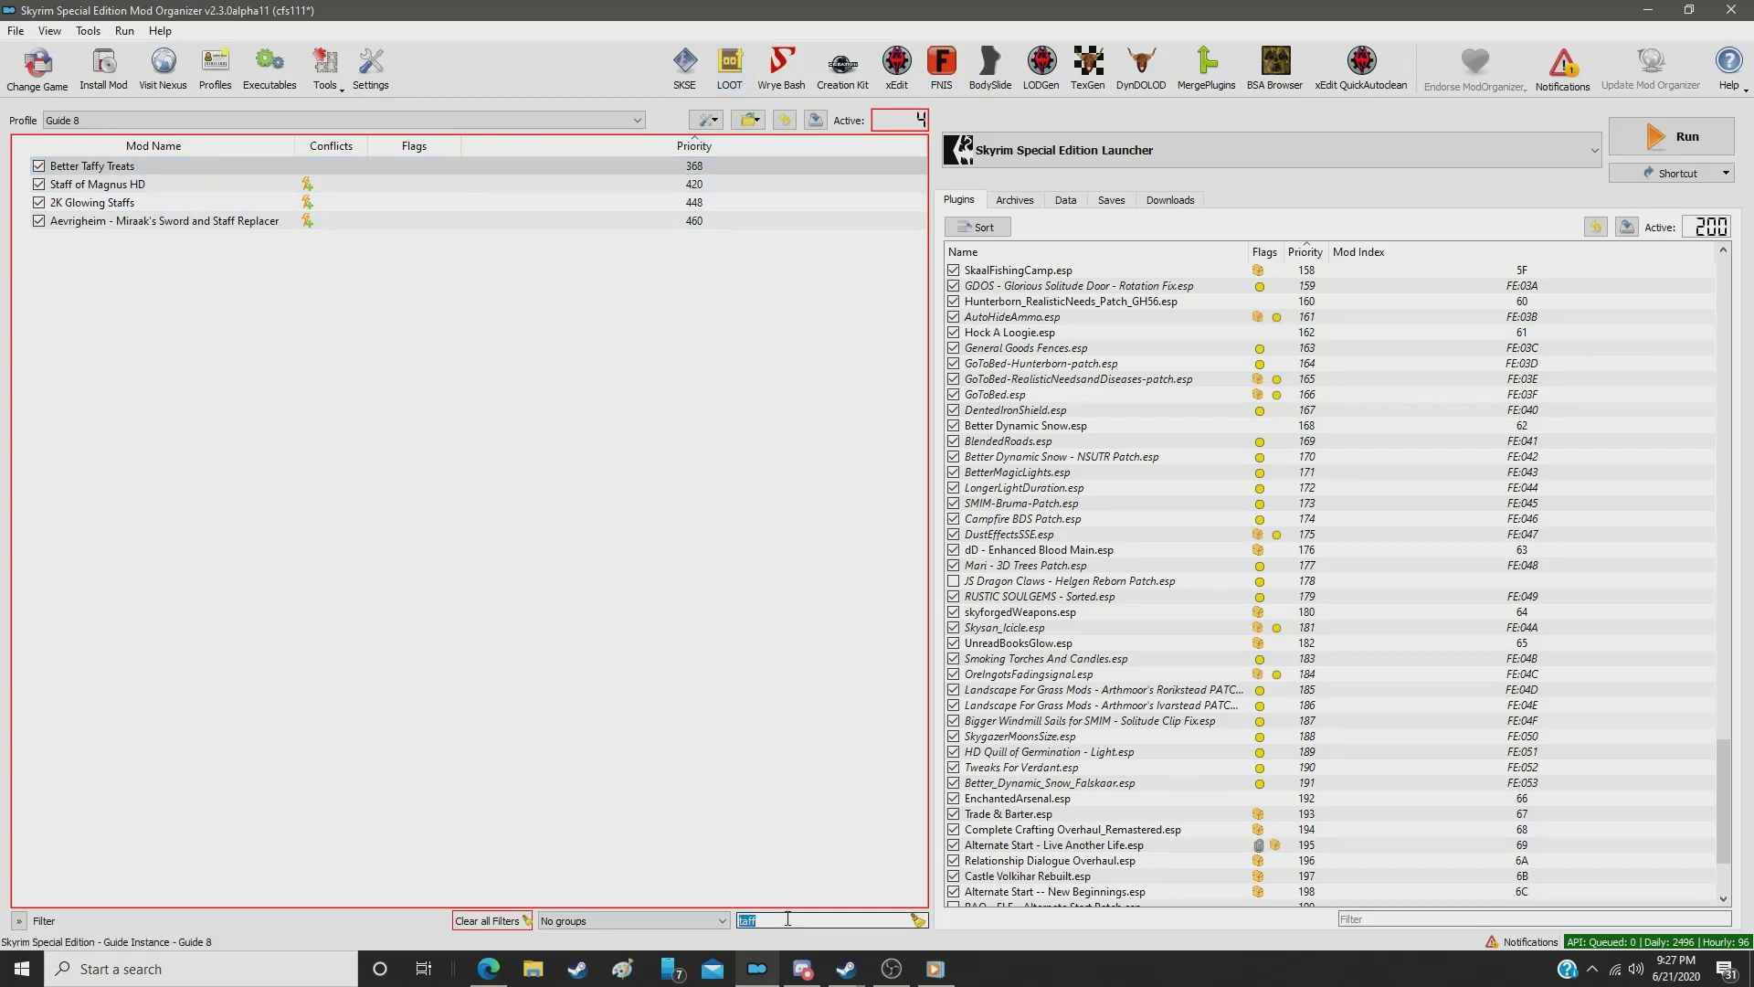
{"action": "type", "text": "toung"}
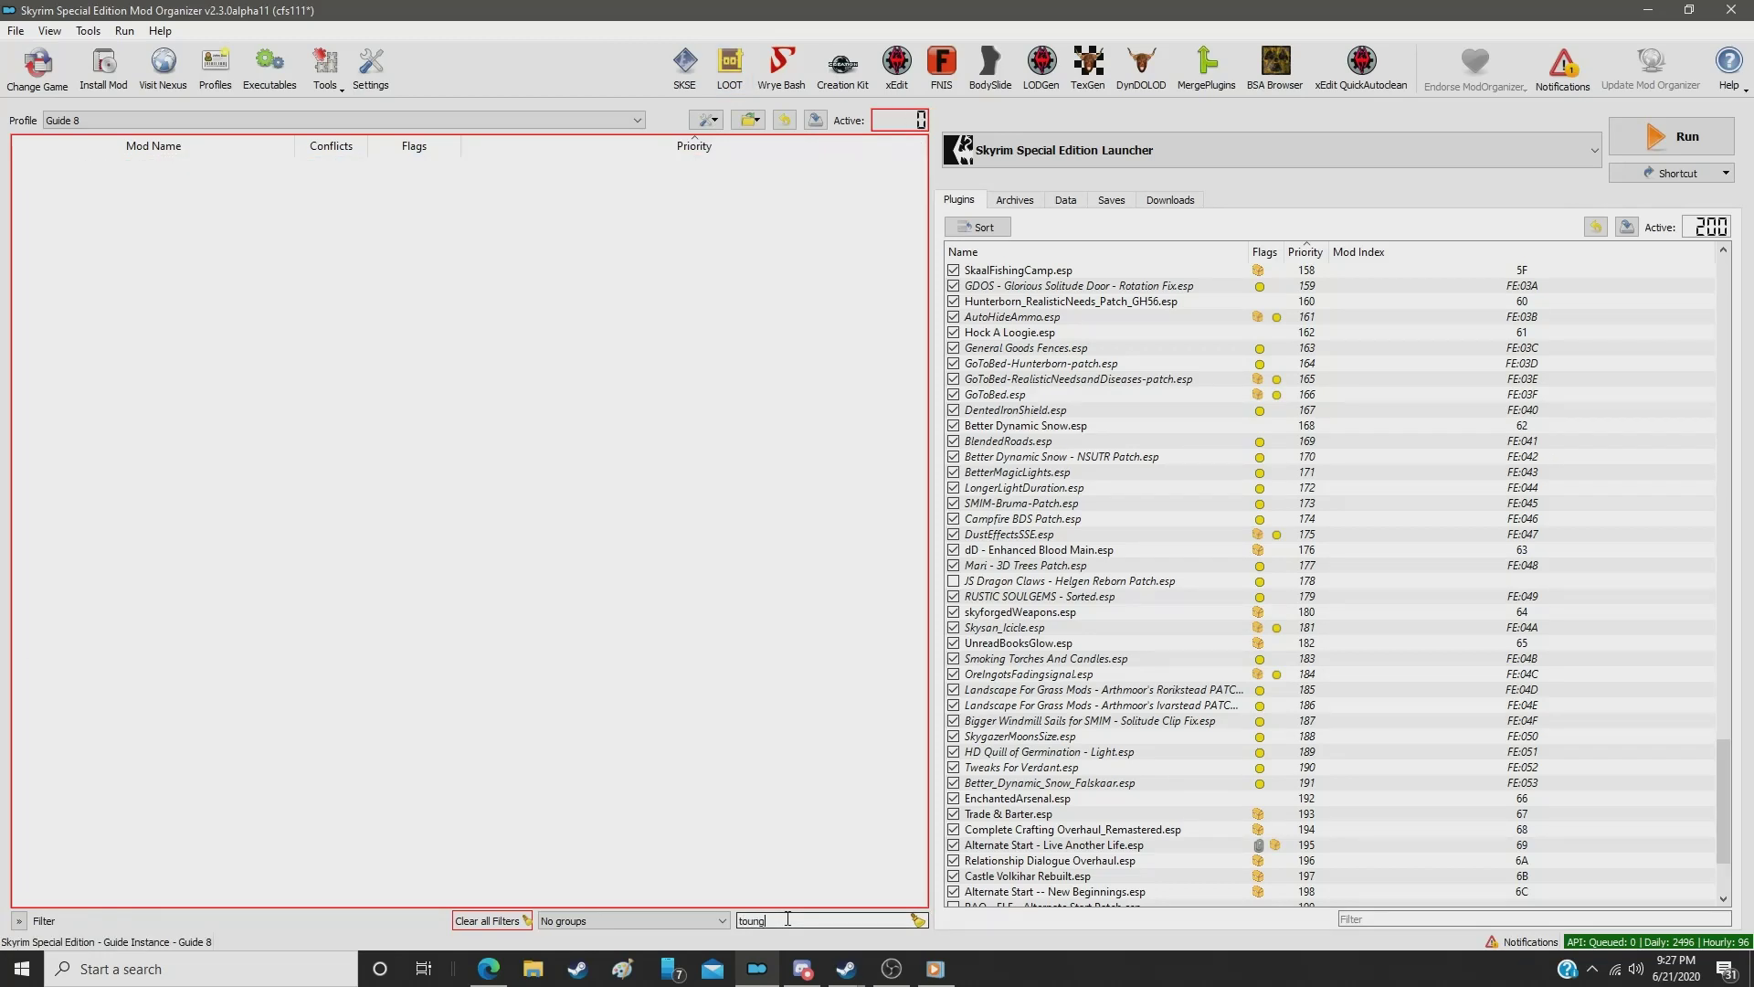
{"action": "key", "text": "BackSpace"}
{"action": "key", "text": "BackSpace"}
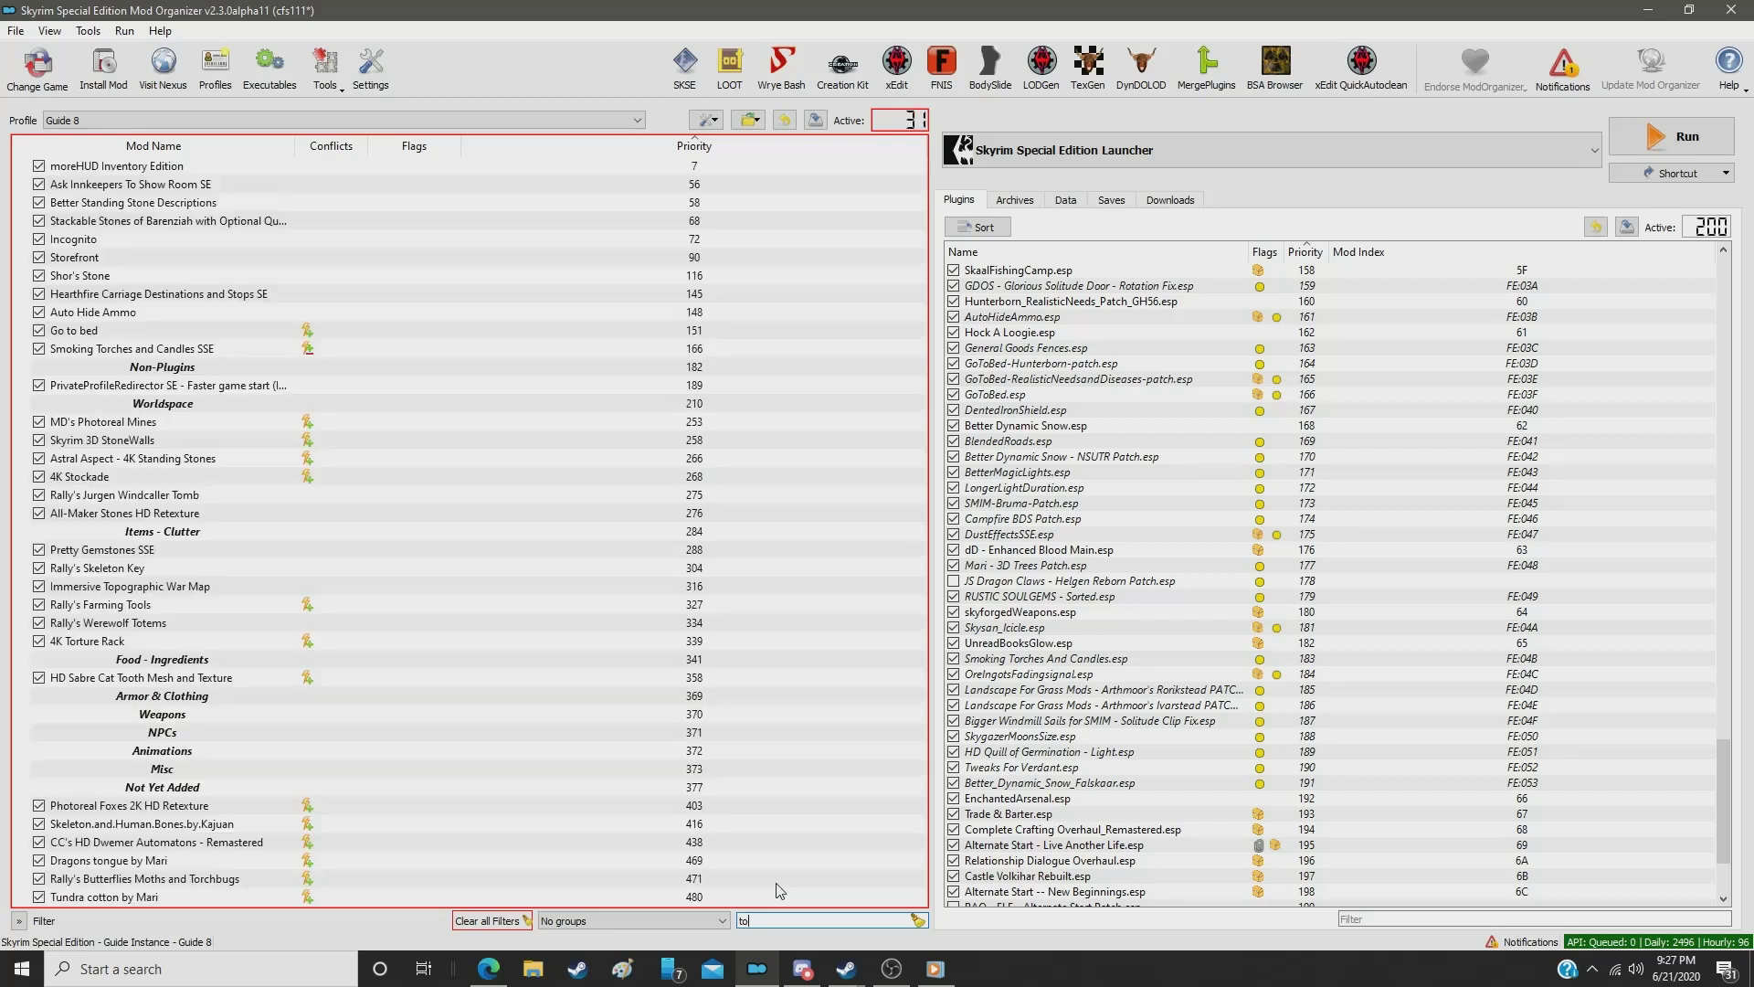
{"action": "type", "text": "ng"}
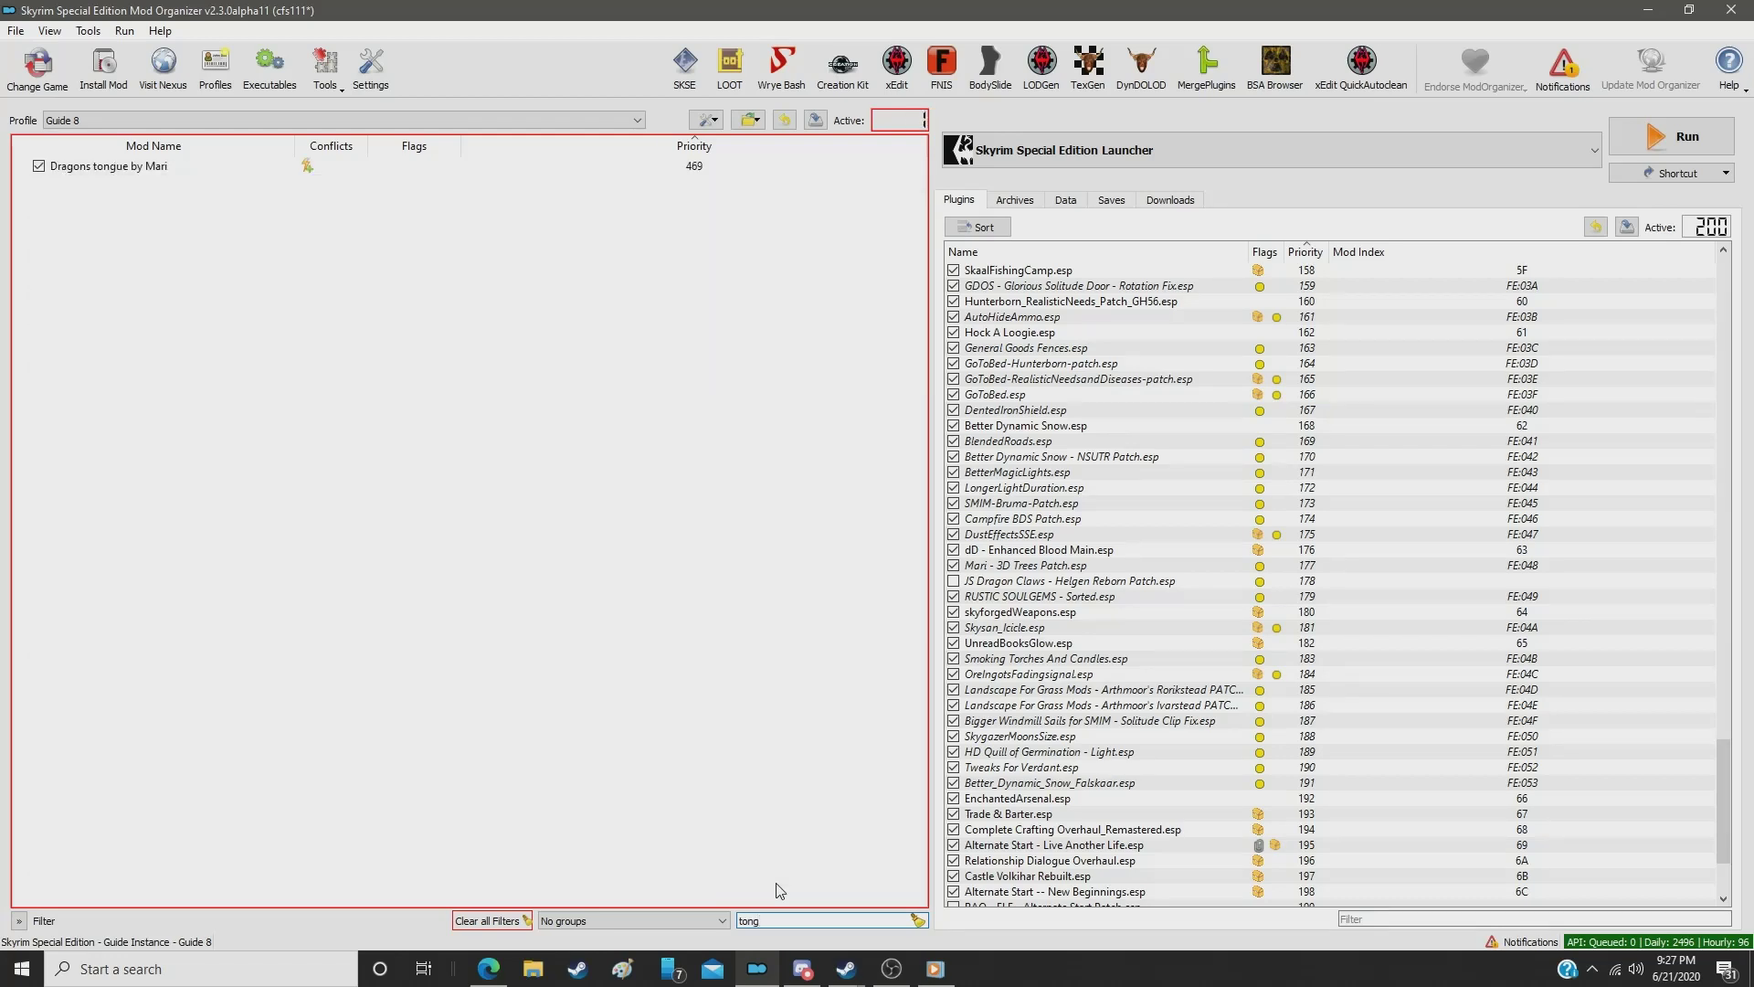
{"action": "left_click", "coordinate": [694, 169]}
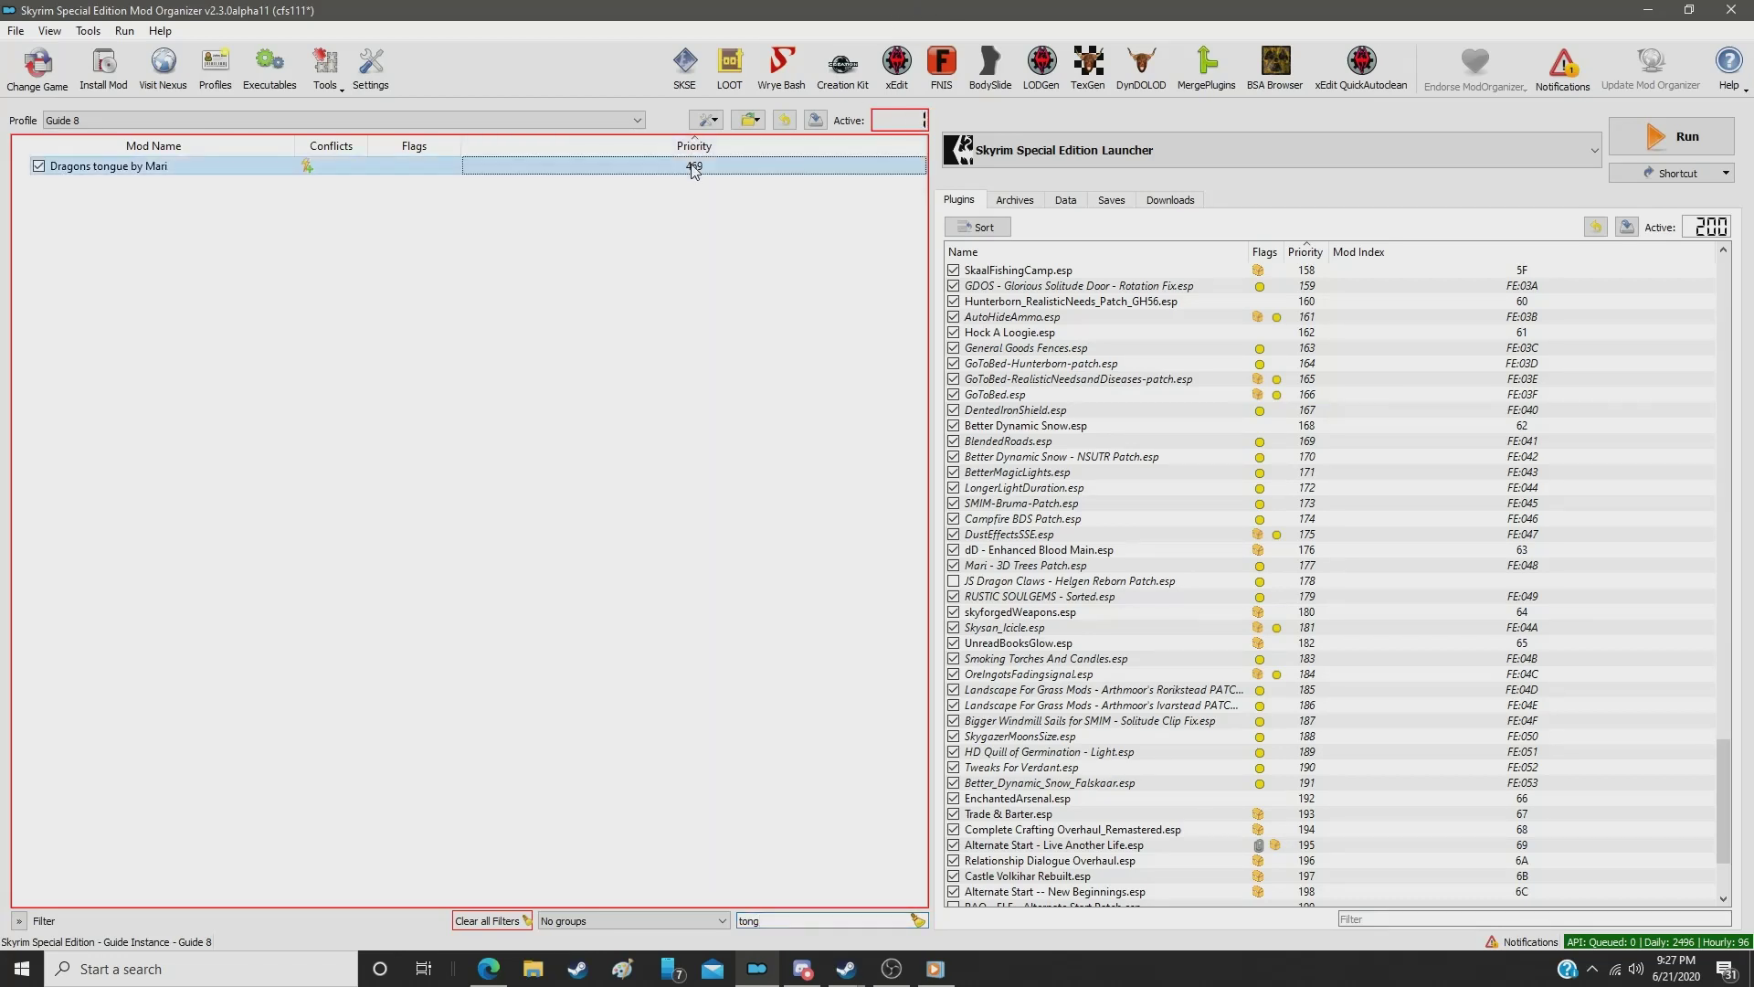
{"action": "double_click", "coordinate": [694, 170]}
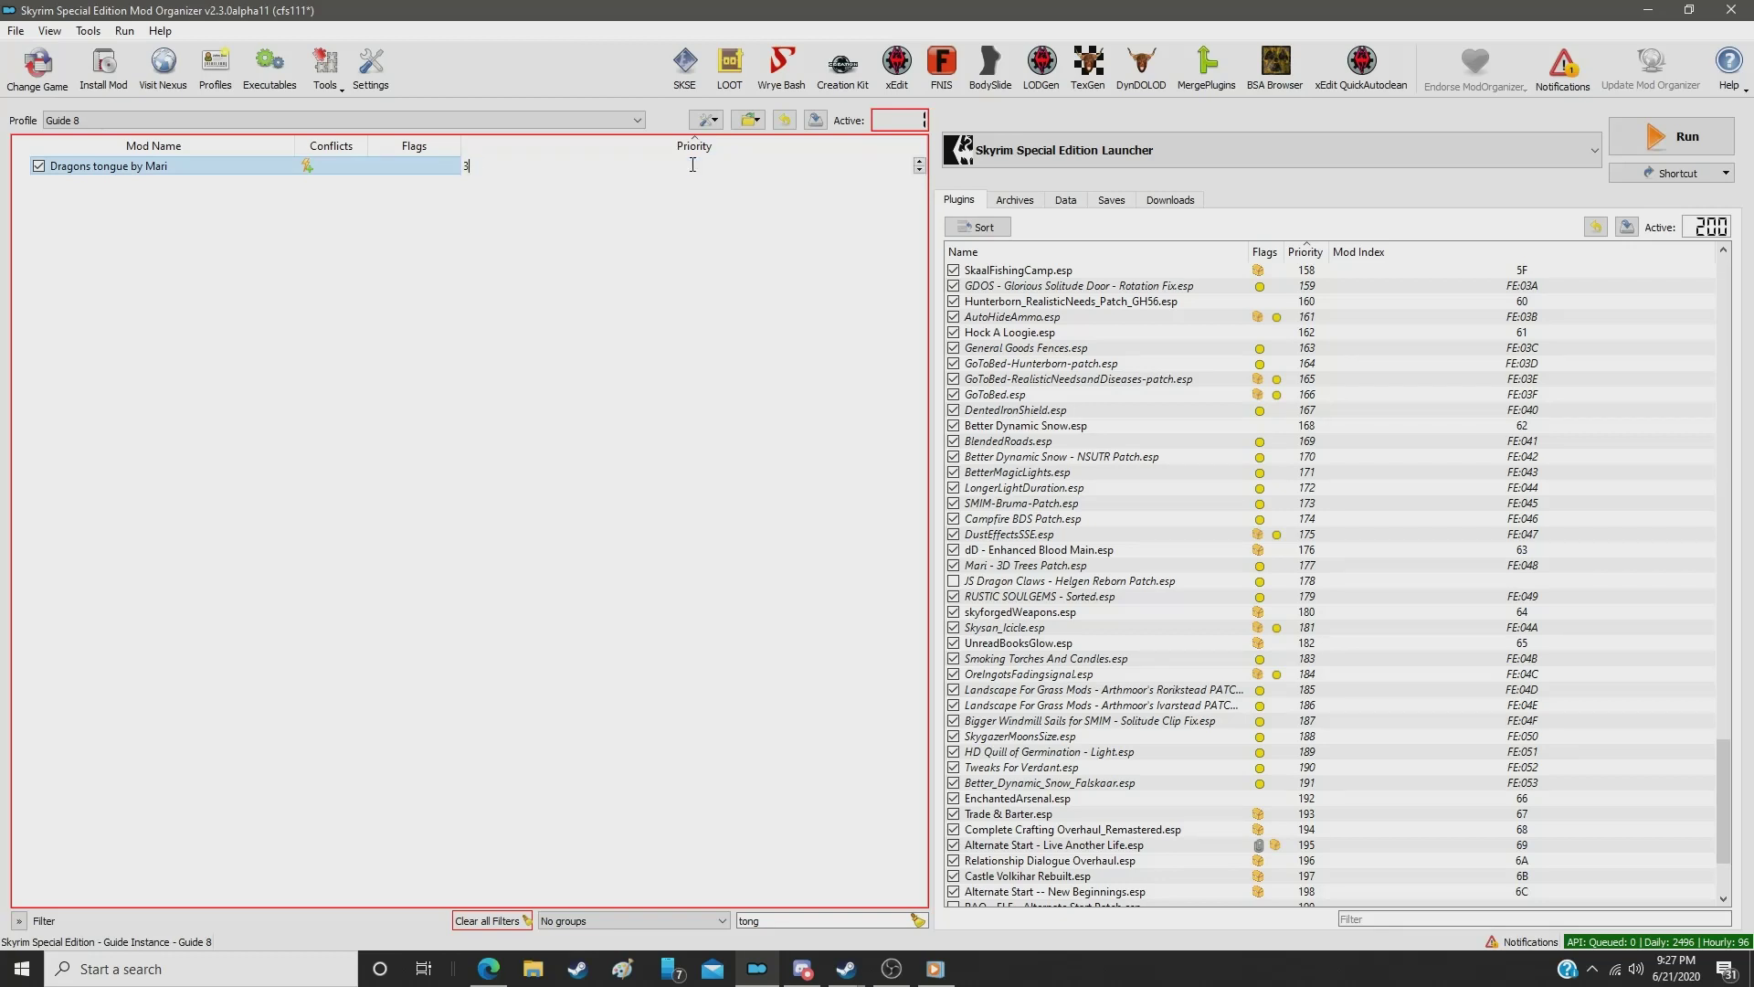
{"action": "type", "text": "369"}
{"action": "key", "text": "Return"}
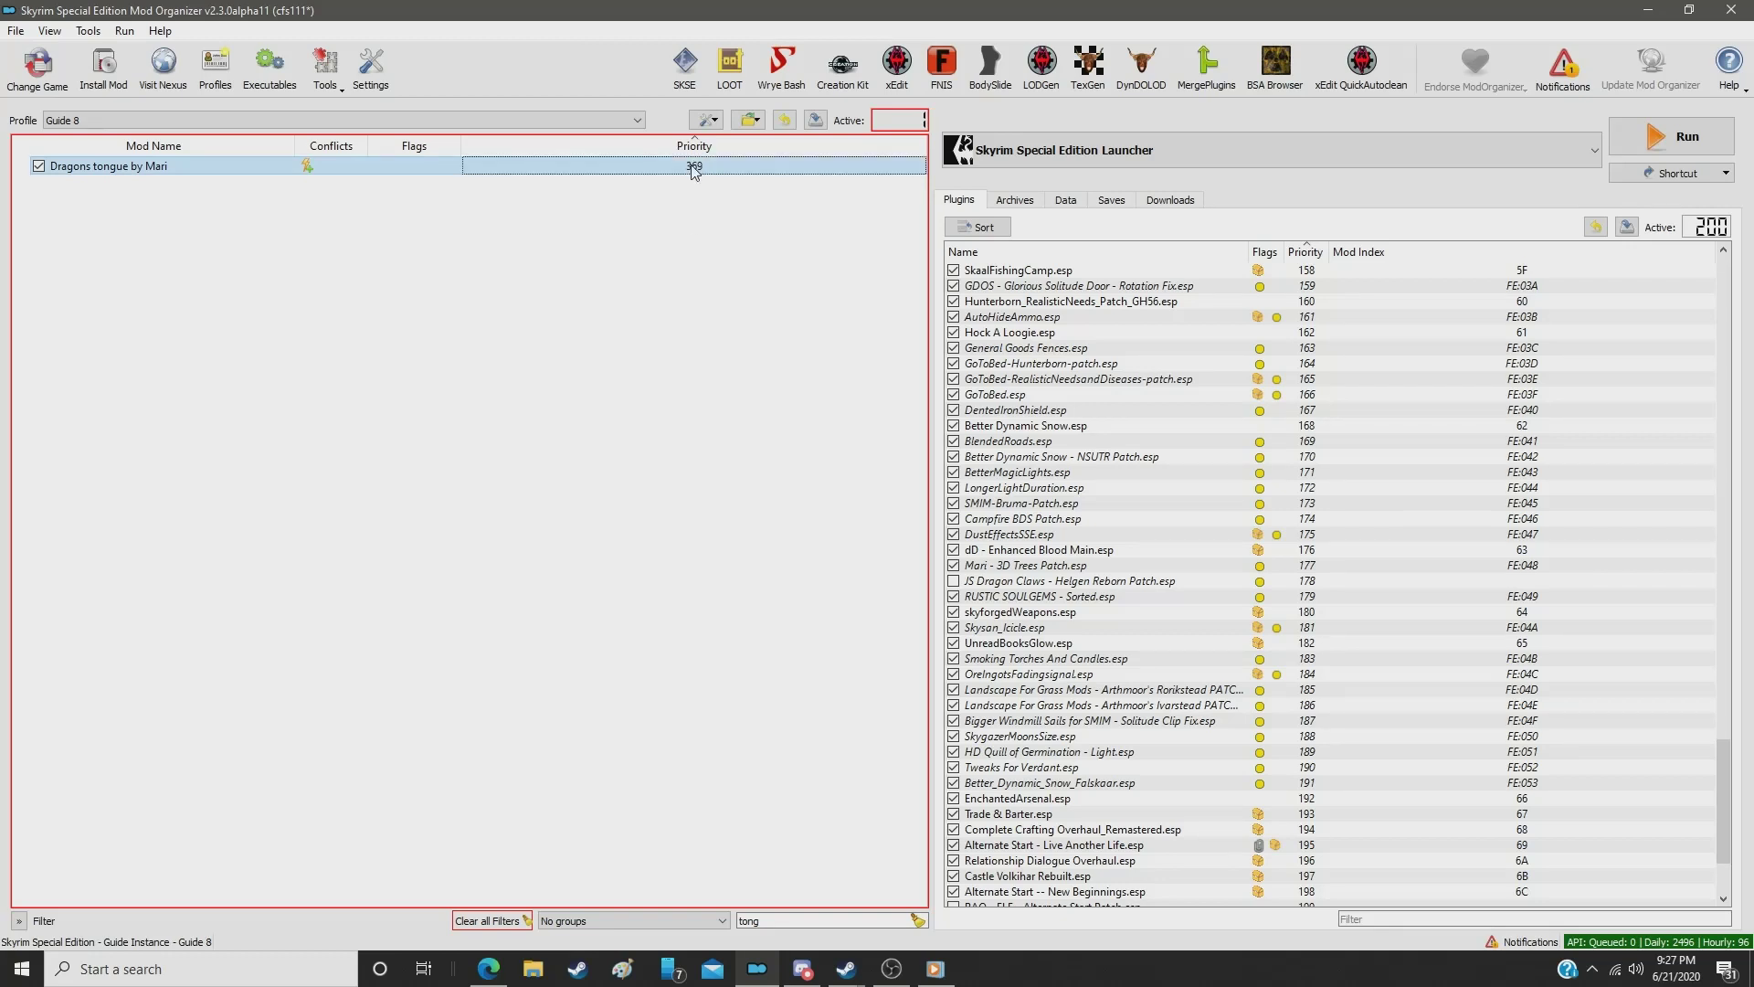
Step: Filter the mod list for "spik" and set the priority of Spiky grass by Mari to 369
{"action": "double_click", "coordinate": [792, 923]}
{"action": "type", "text": "spik"}
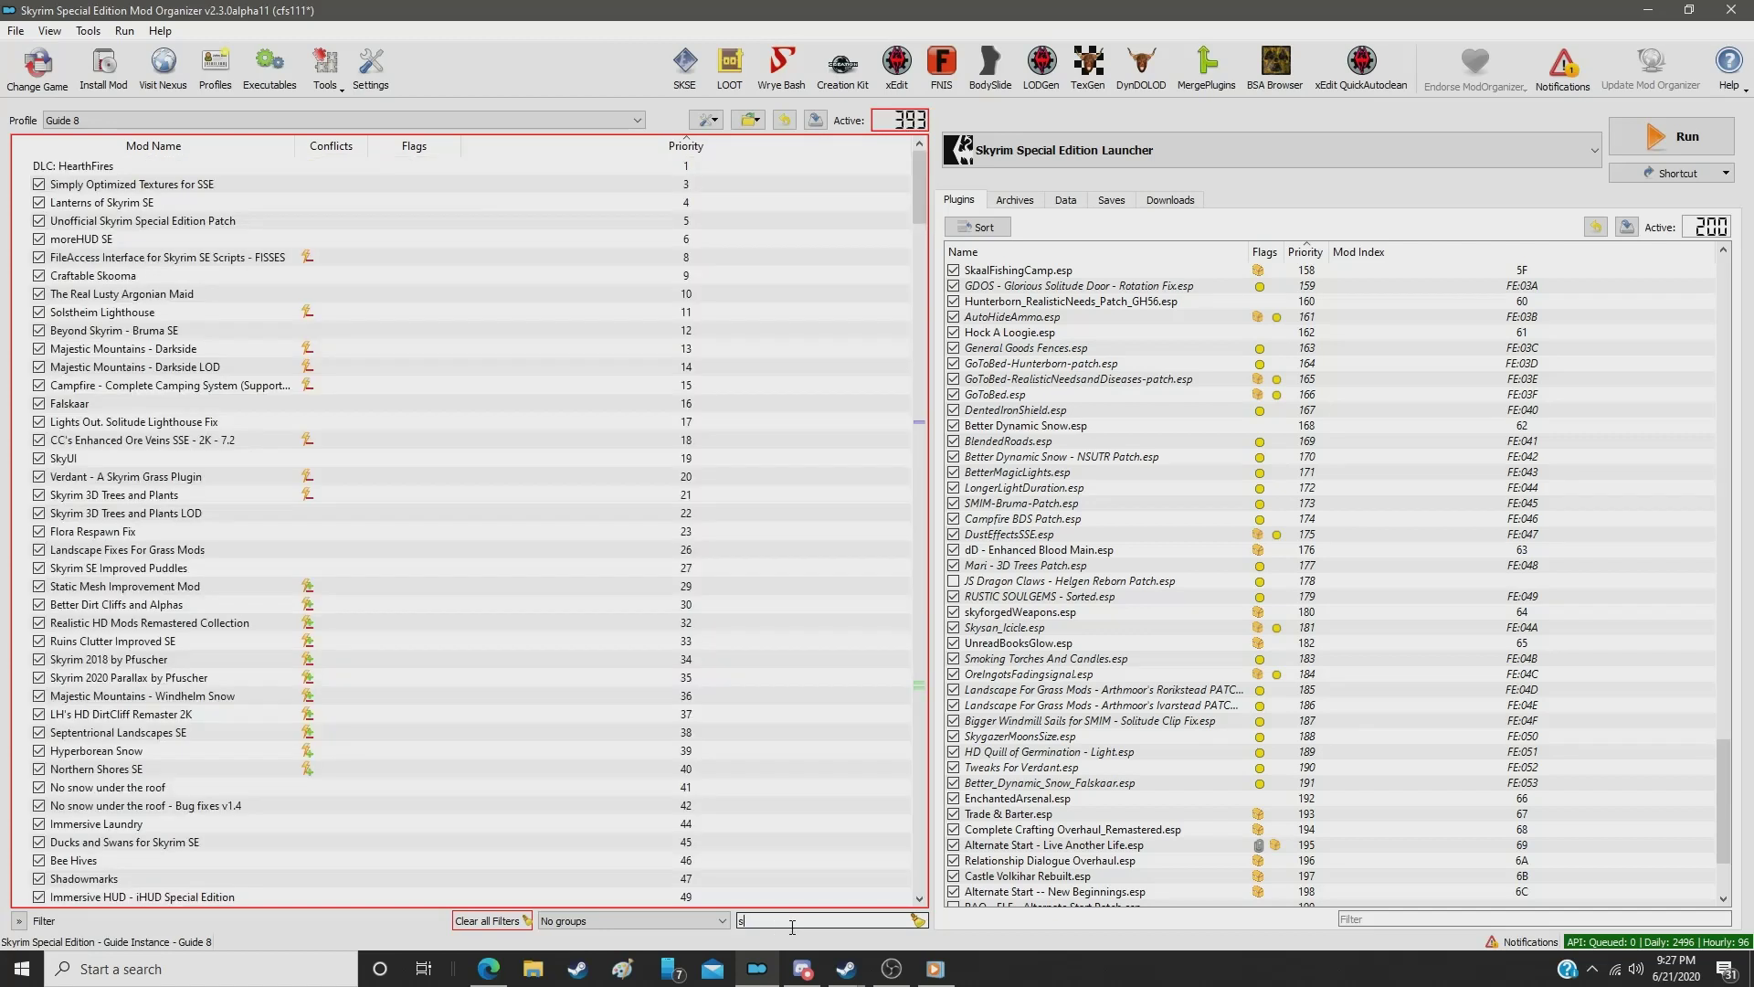
{"action": "left_click", "coordinate": [679, 171]}
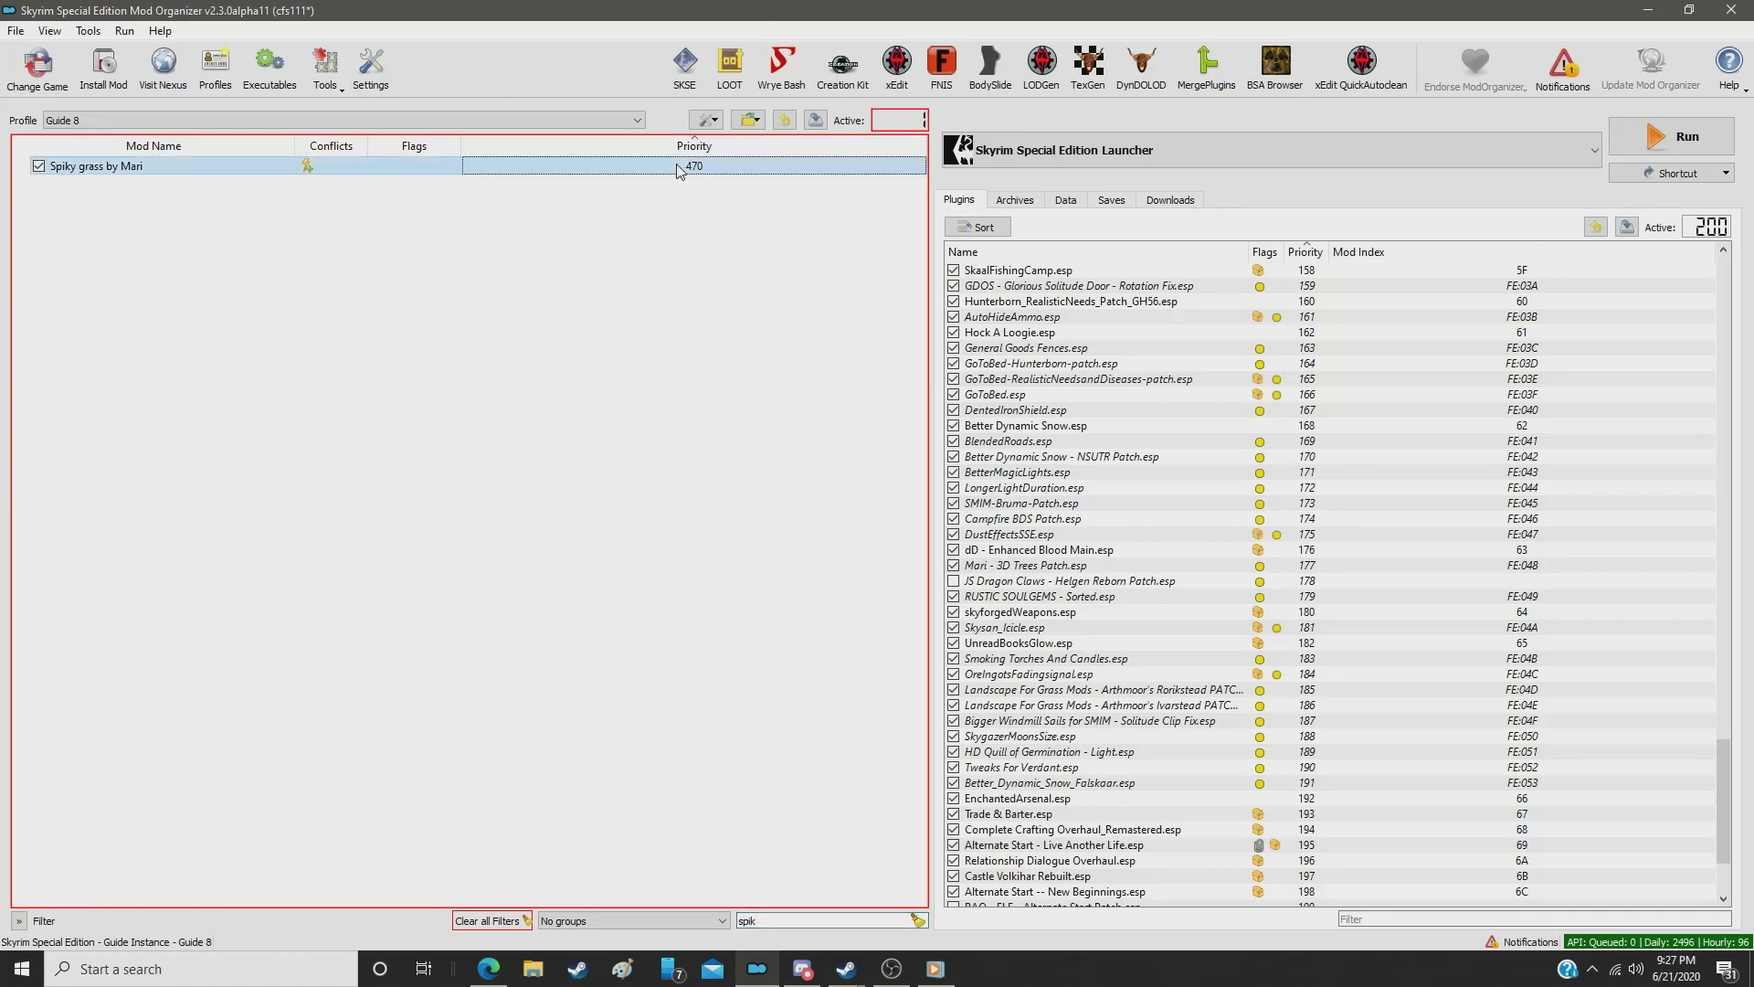
{"action": "double_click", "coordinate": [679, 168]}
{"action": "type", "text": "369"}
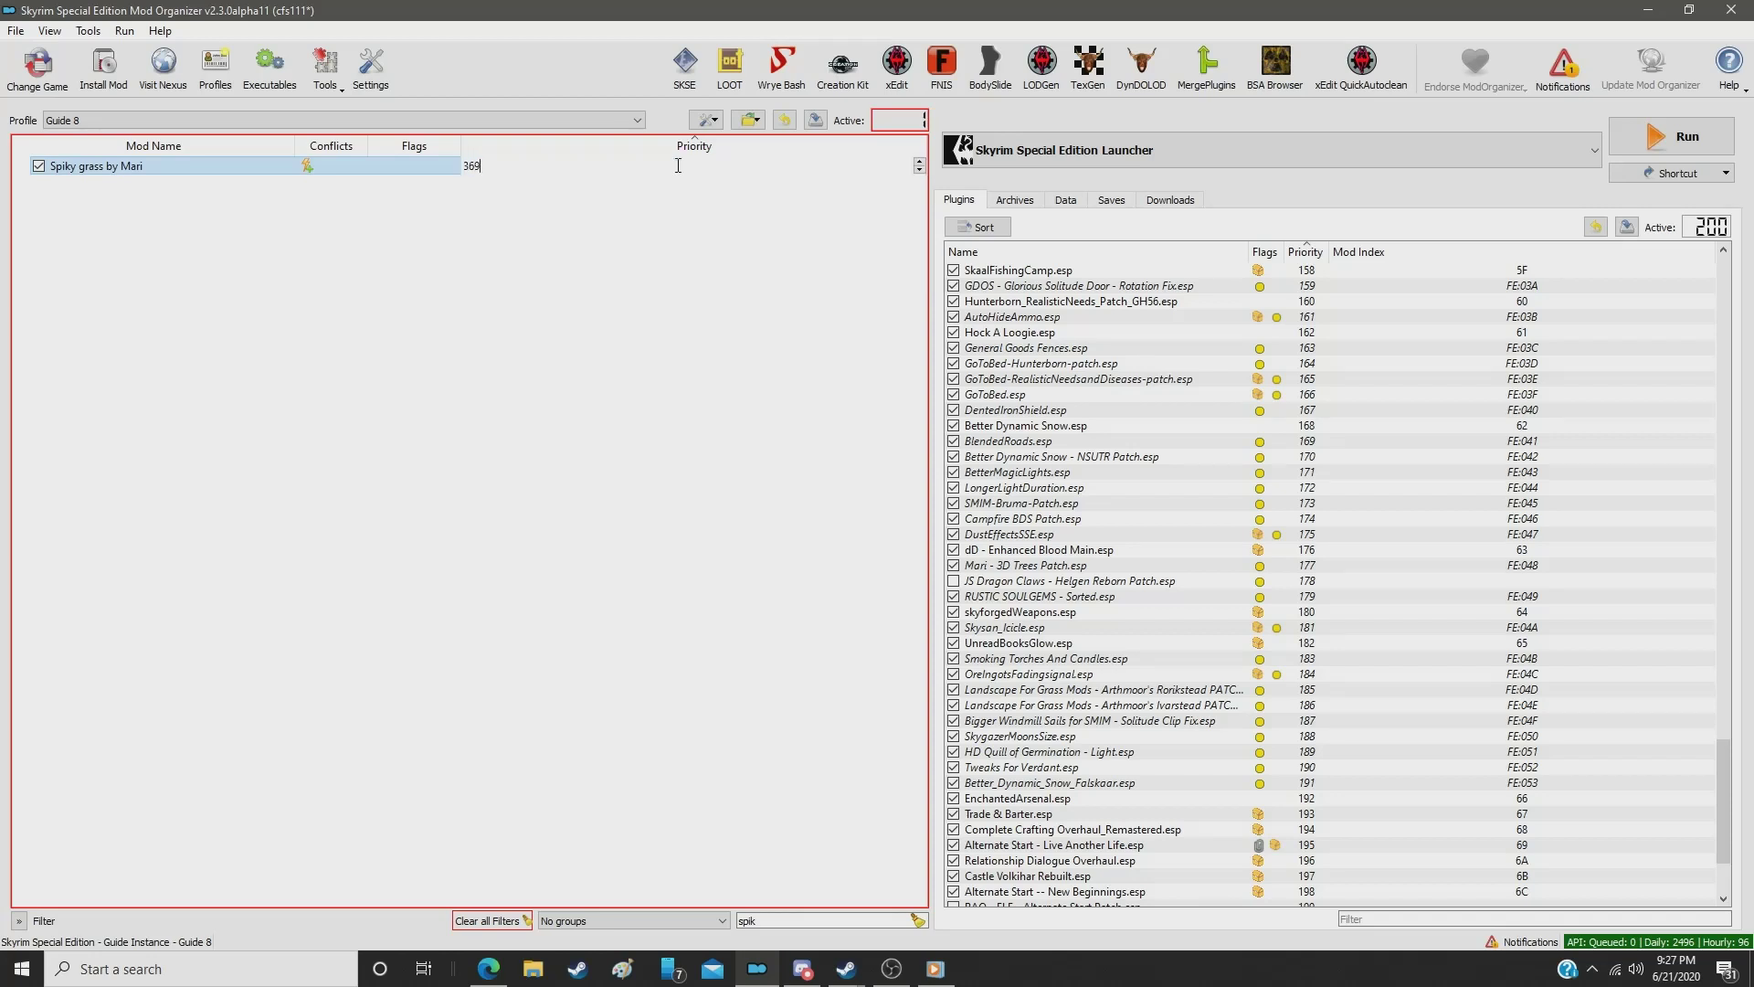
{"action": "key", "text": "Return"}
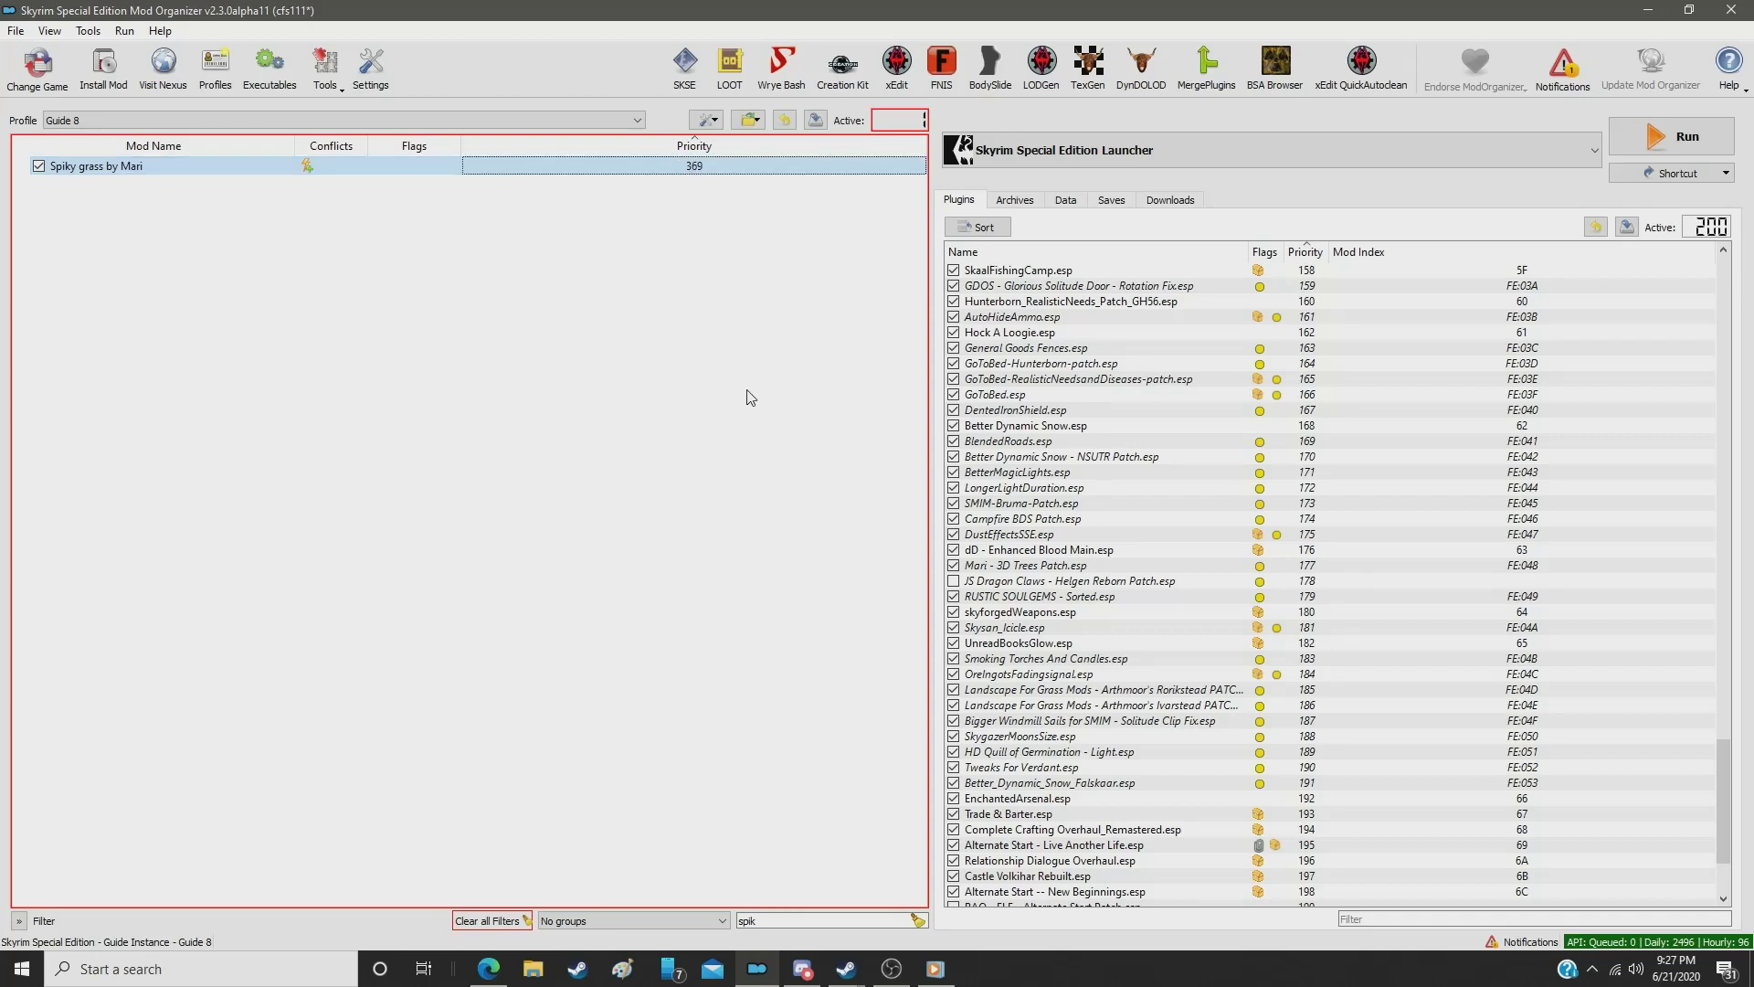
Step: Filter the mod list for "nirn" and set the priority of Nirnroot by Mari to 370
{"action": "double_click", "coordinate": [784, 924]}
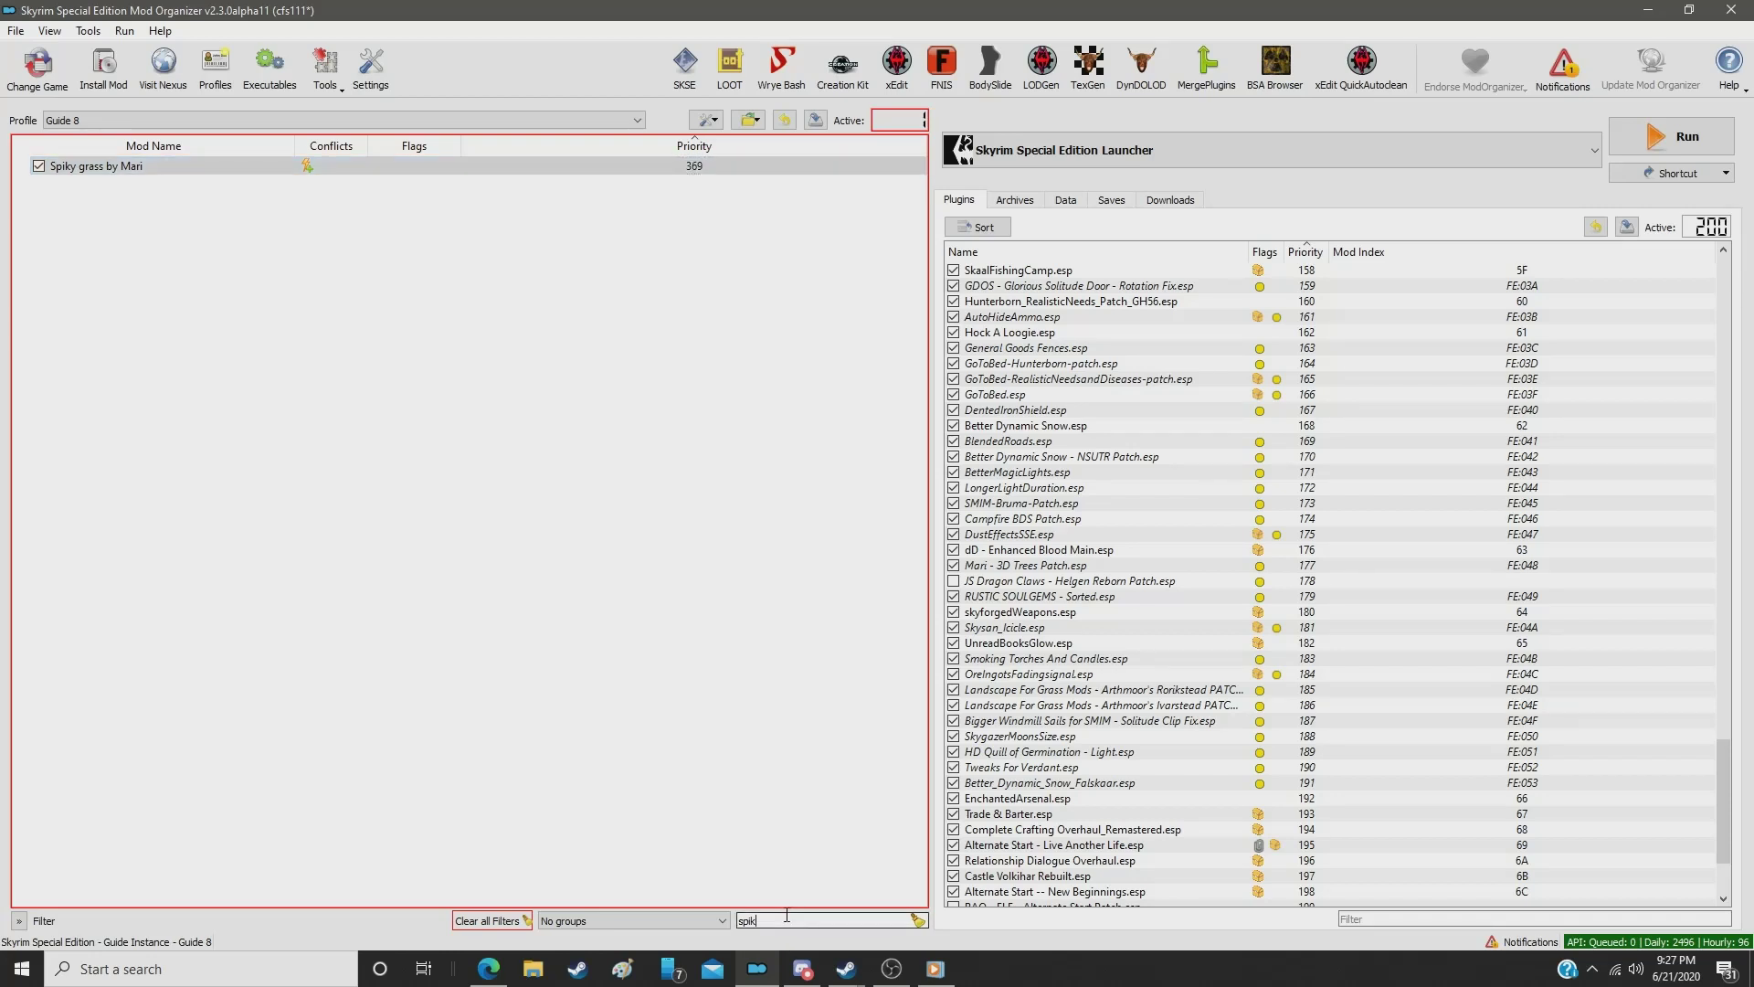
{"action": "type", "text": "nirn"}
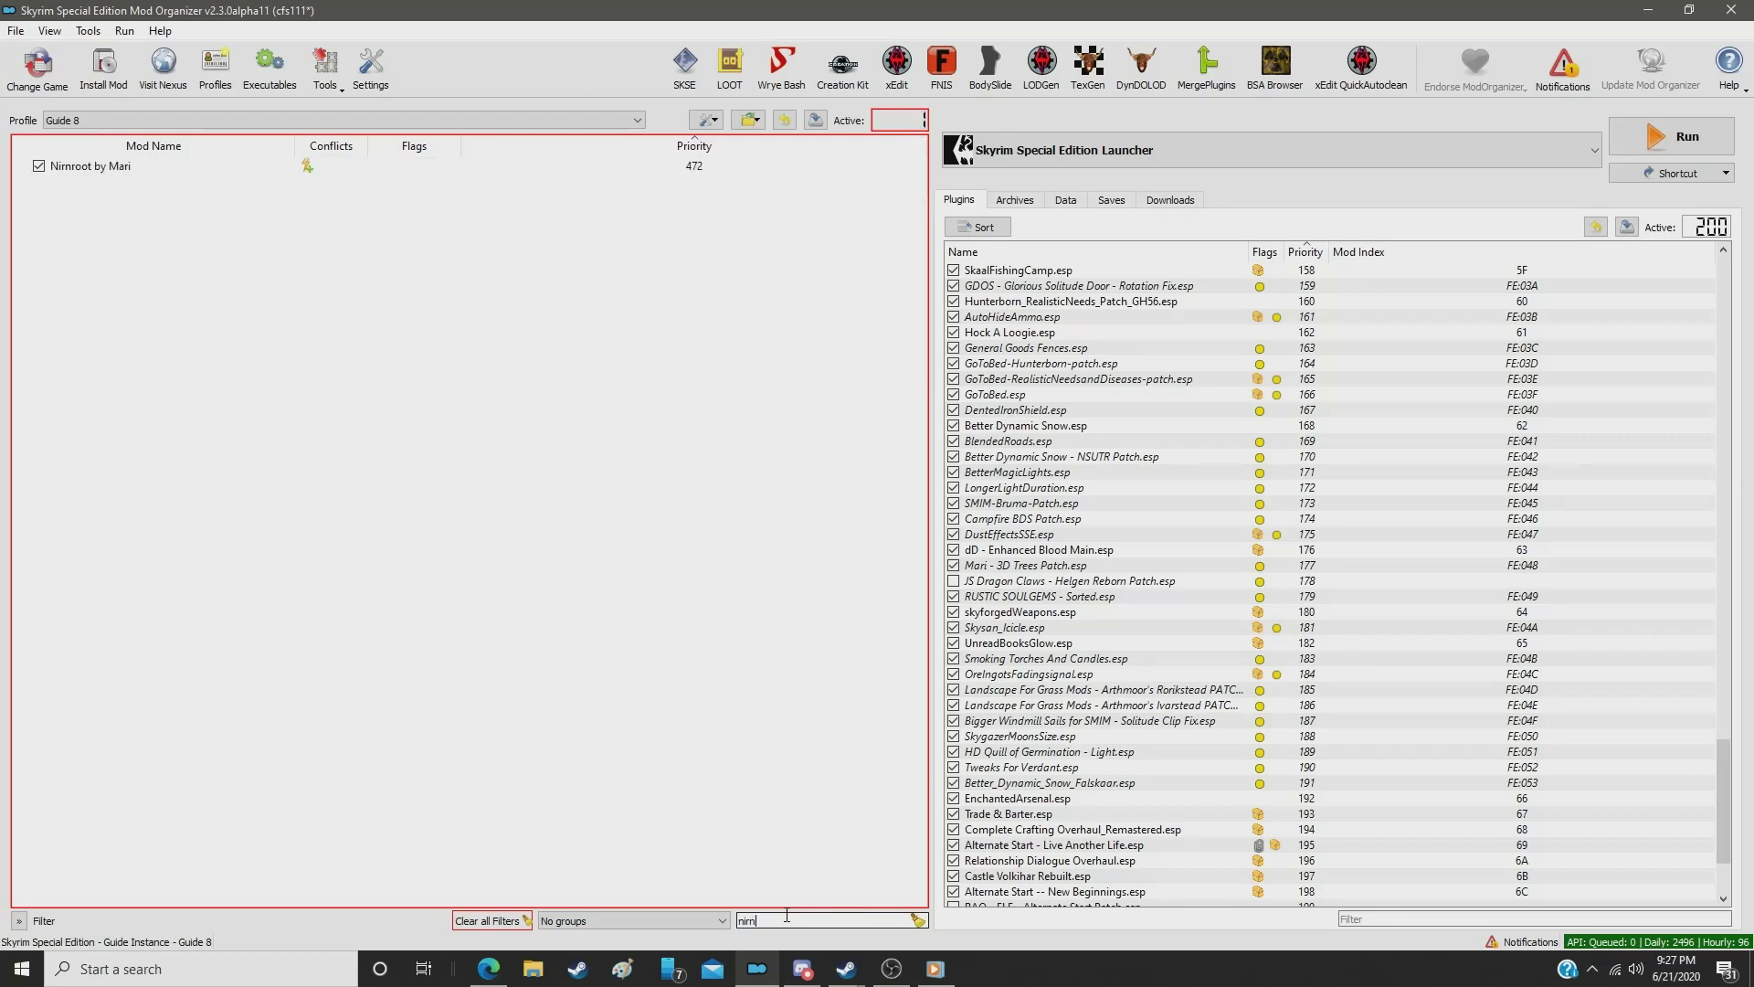
{"action": "left_click", "coordinate": [682, 169]}
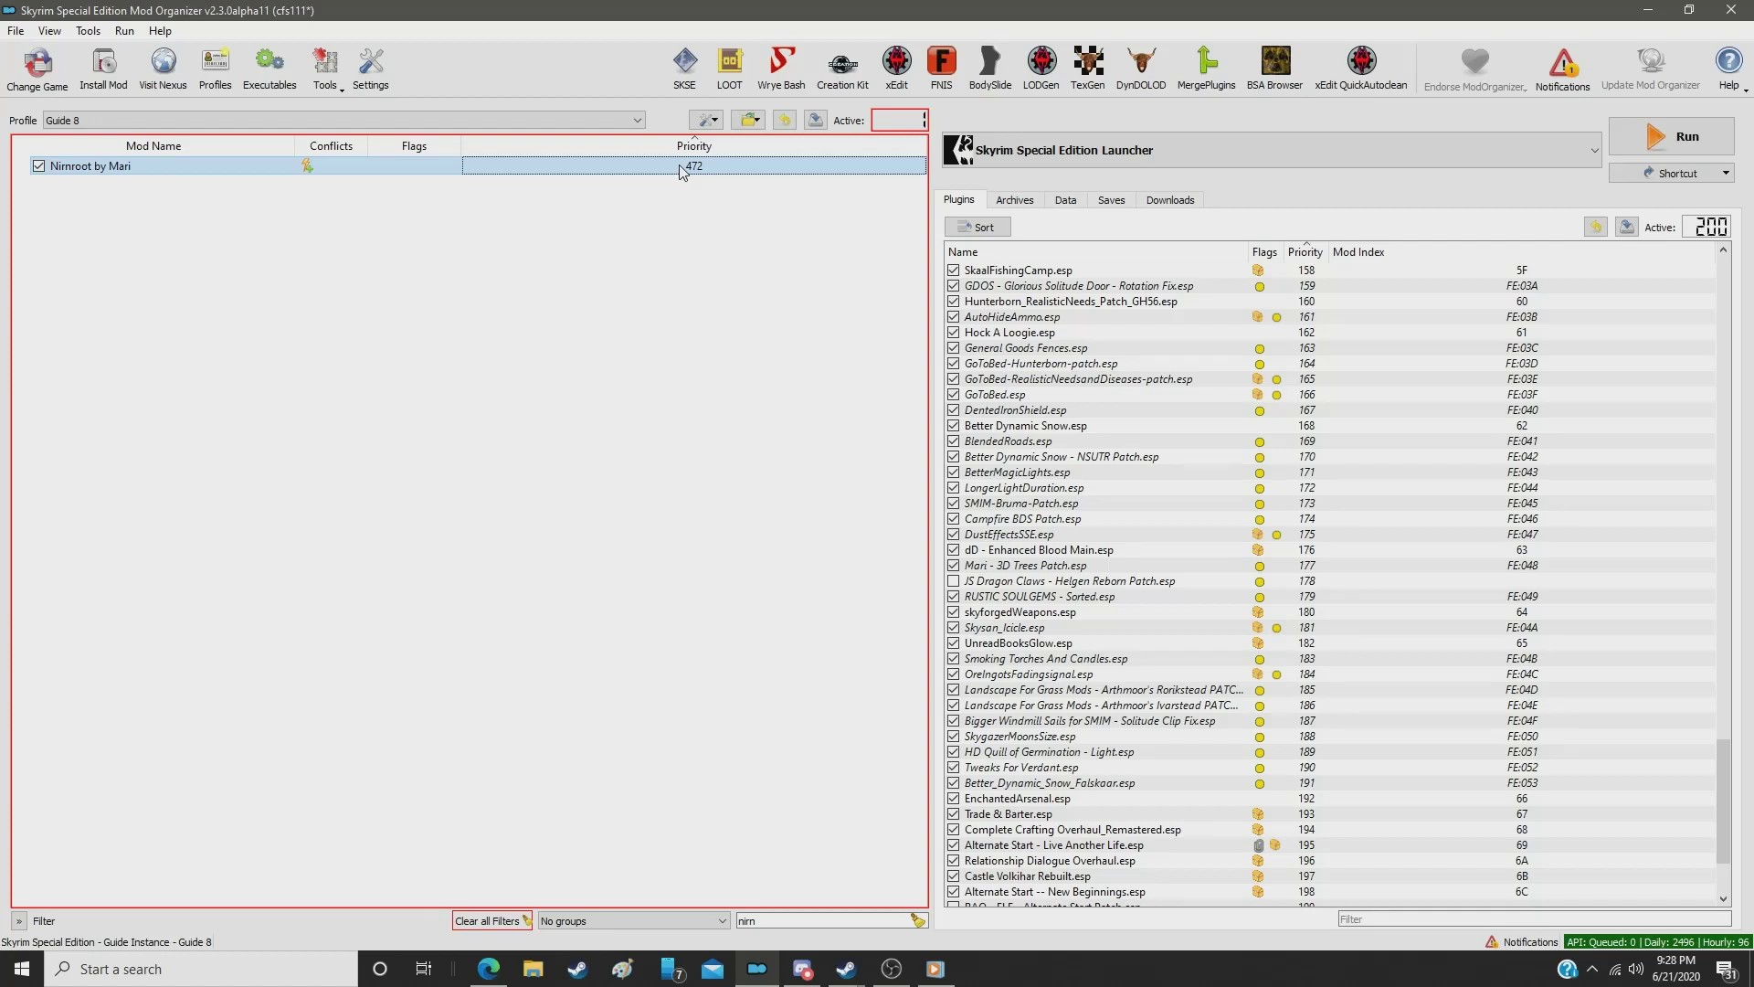
{"action": "left_click", "coordinate": [682, 169]}
{"action": "type", "text": "37"}
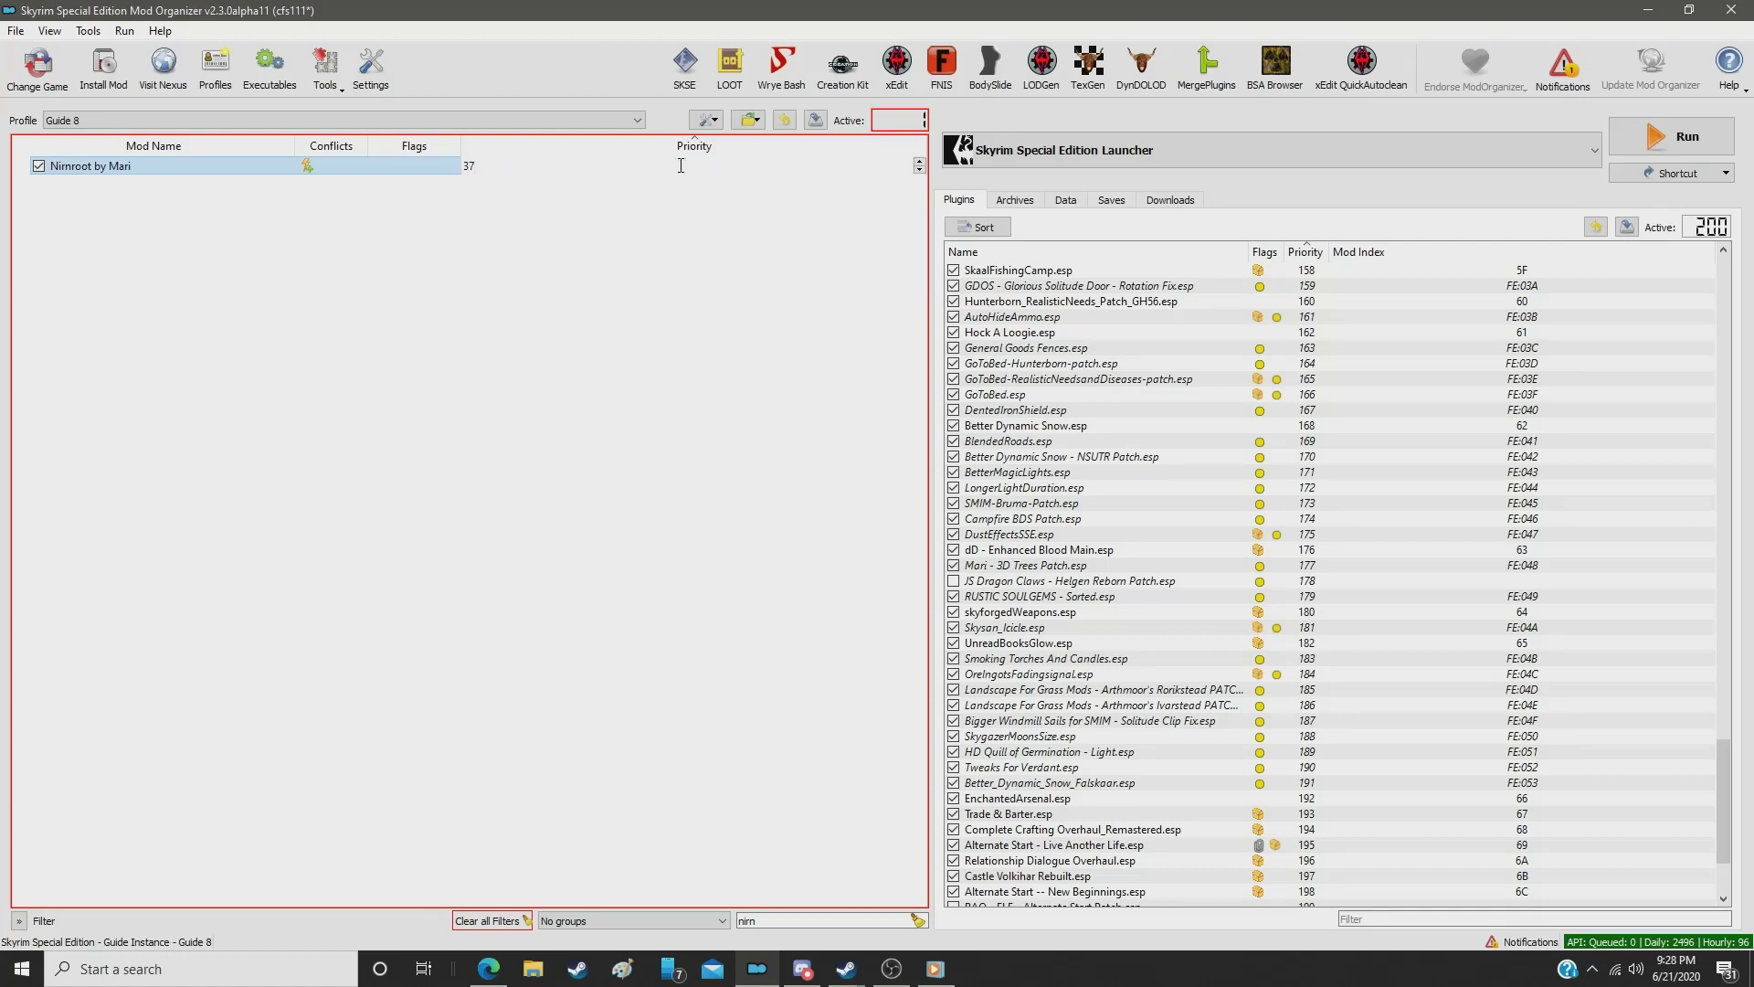
{"action": "type", "text": "0"}
{"action": "key", "text": "Return"}
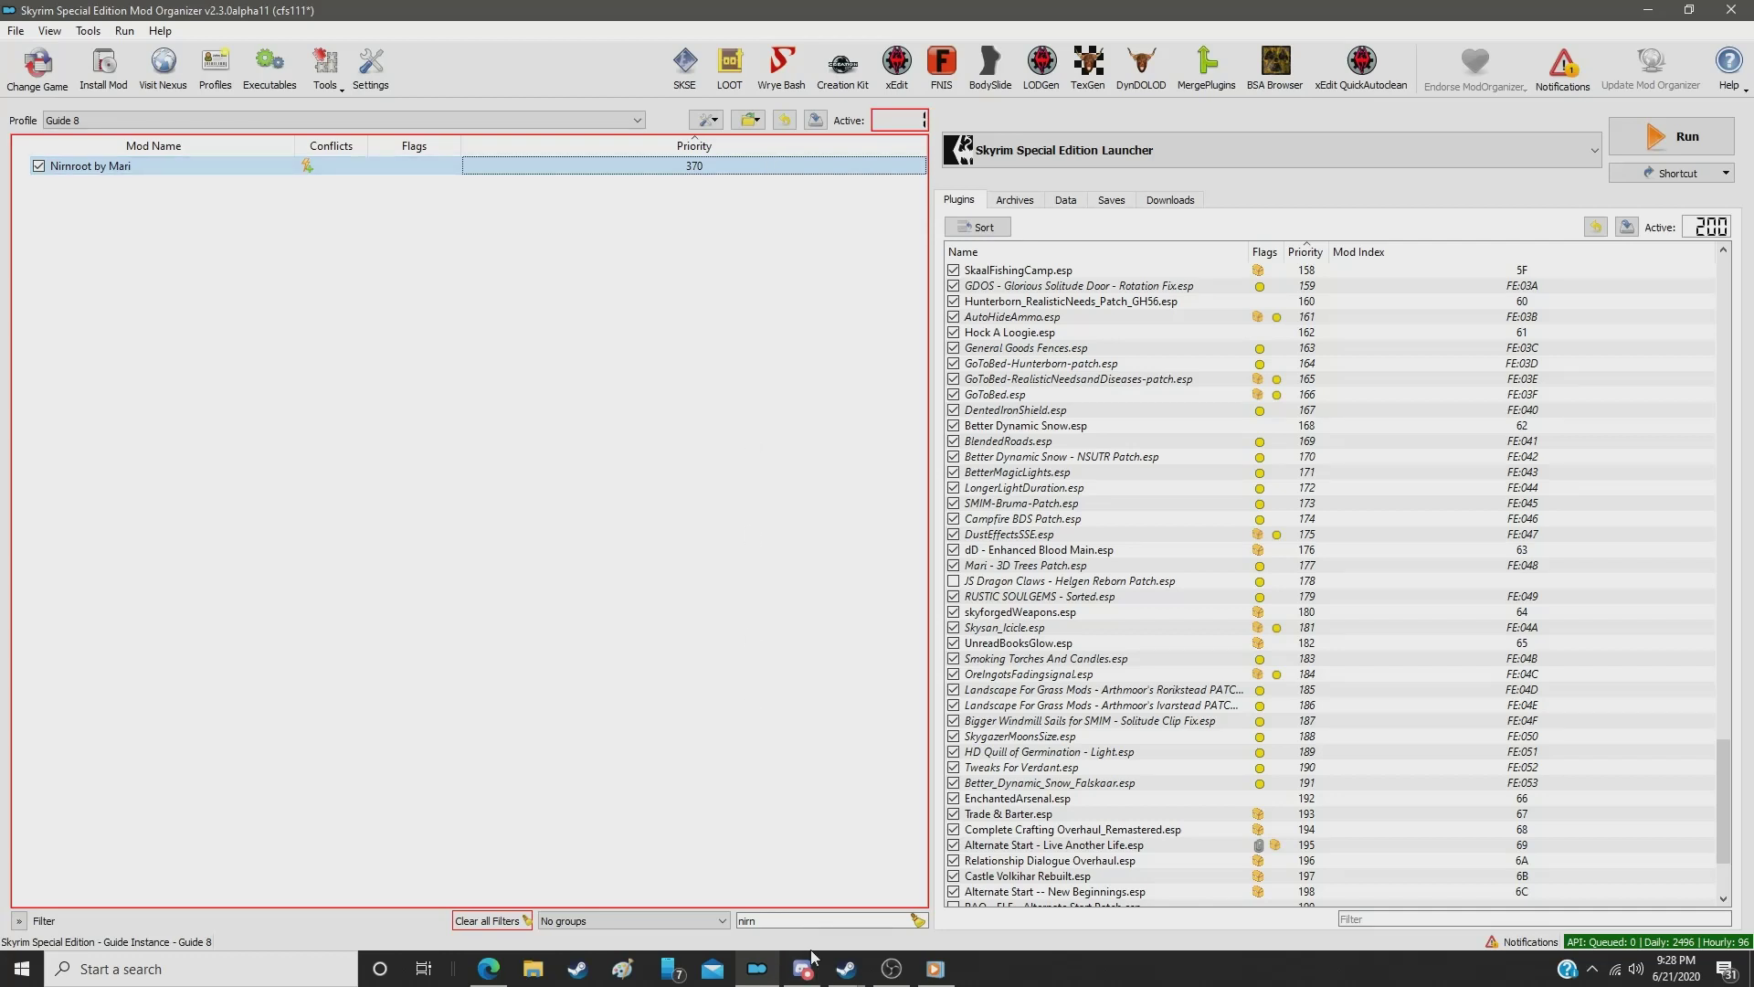
Step: Filter the mod list for "clus" and set the priority of ElSopa - Creep Cluster SE to 371
{"action": "double_click", "coordinate": [778, 917]}
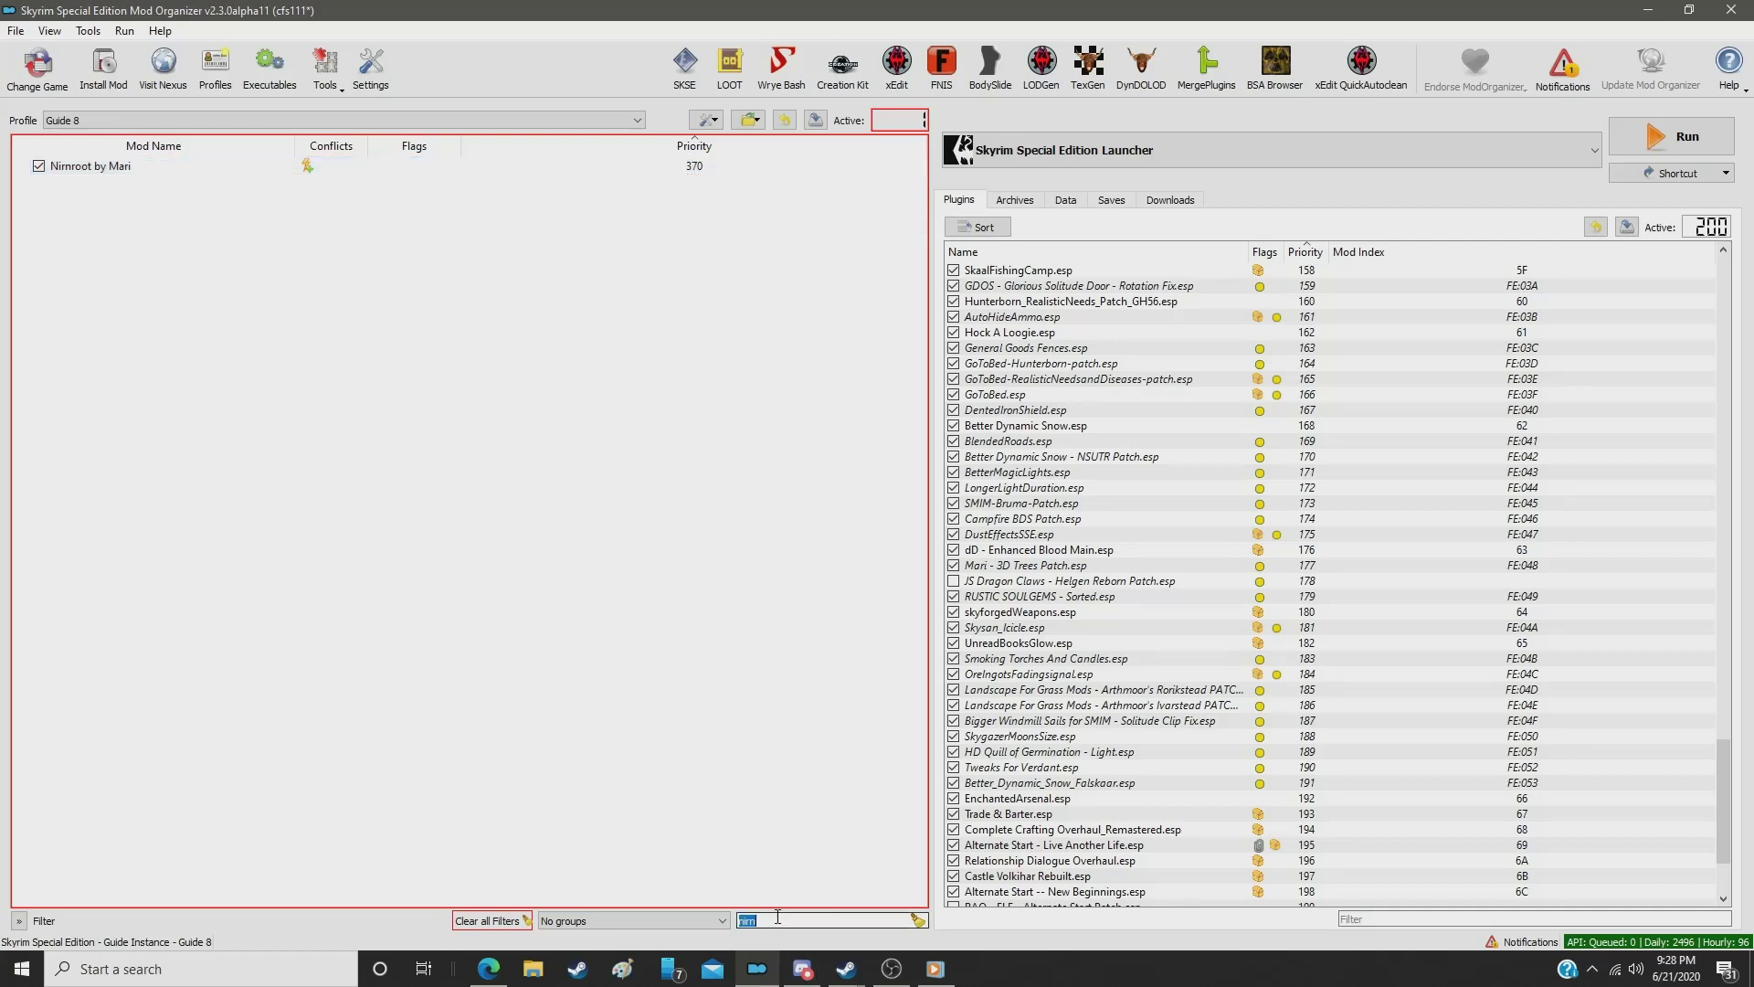
{"action": "type", "text": "clus"}
{"action": "left_click", "coordinate": [694, 167]}
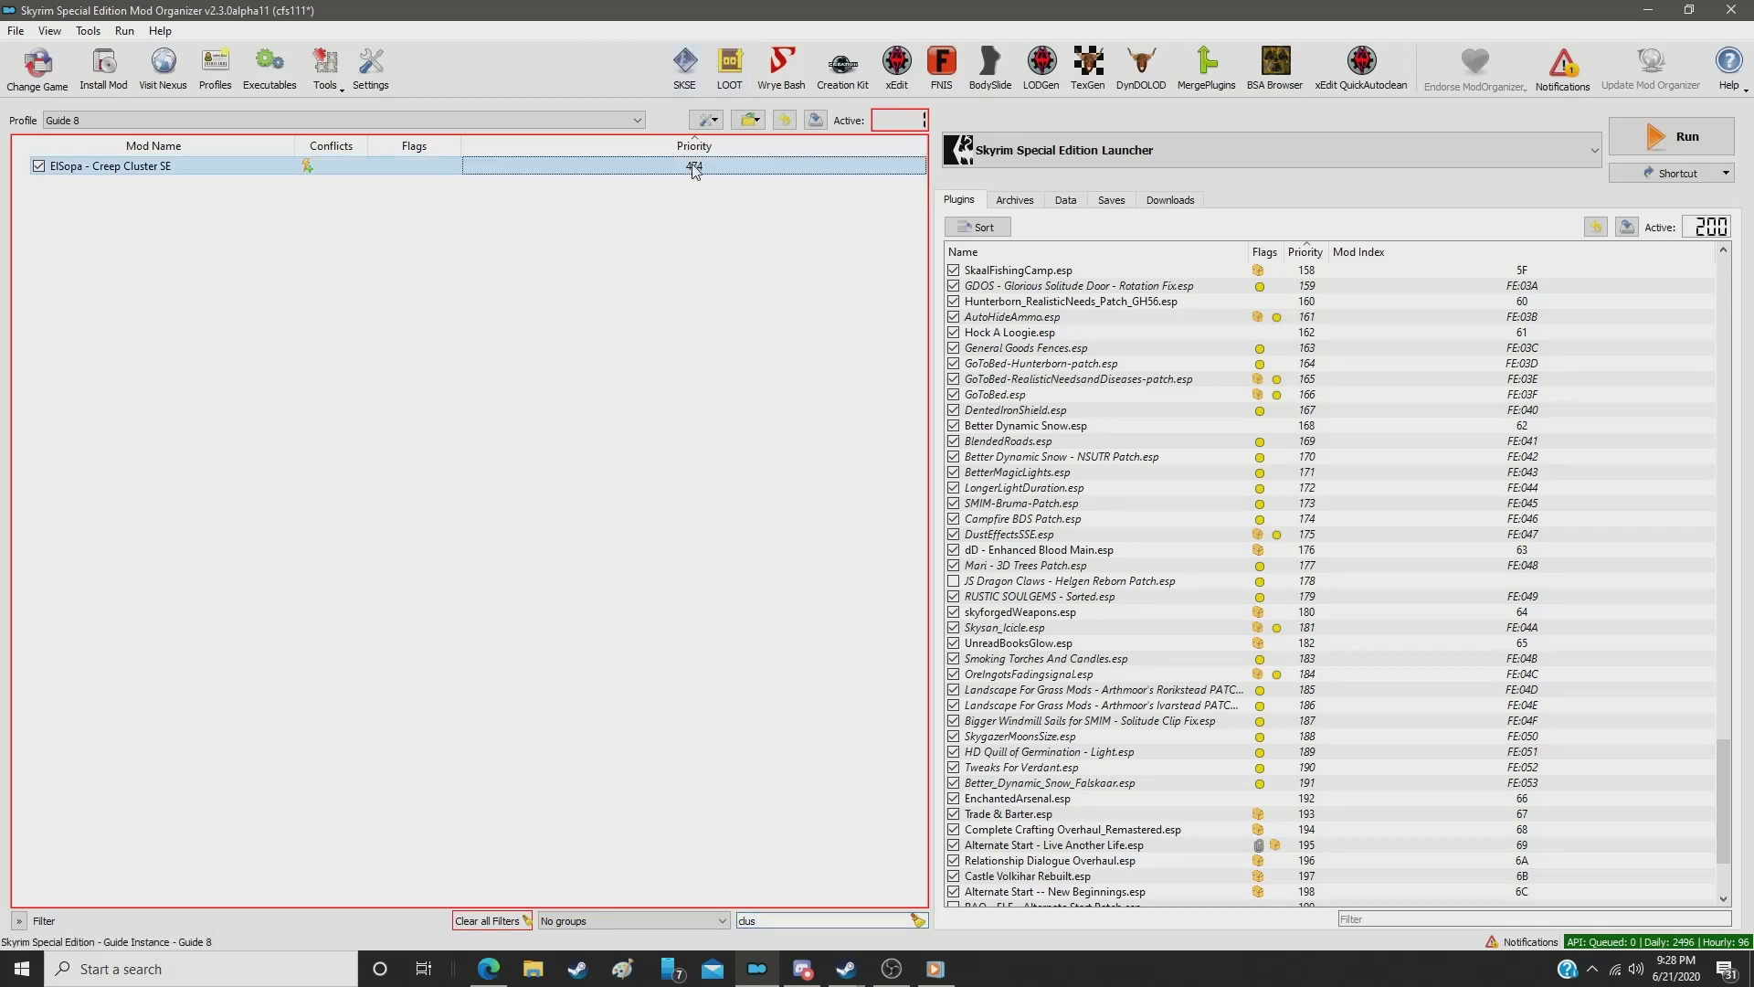
{"action": "double_click", "coordinate": [695, 167]}
{"action": "type", "text": "371"}
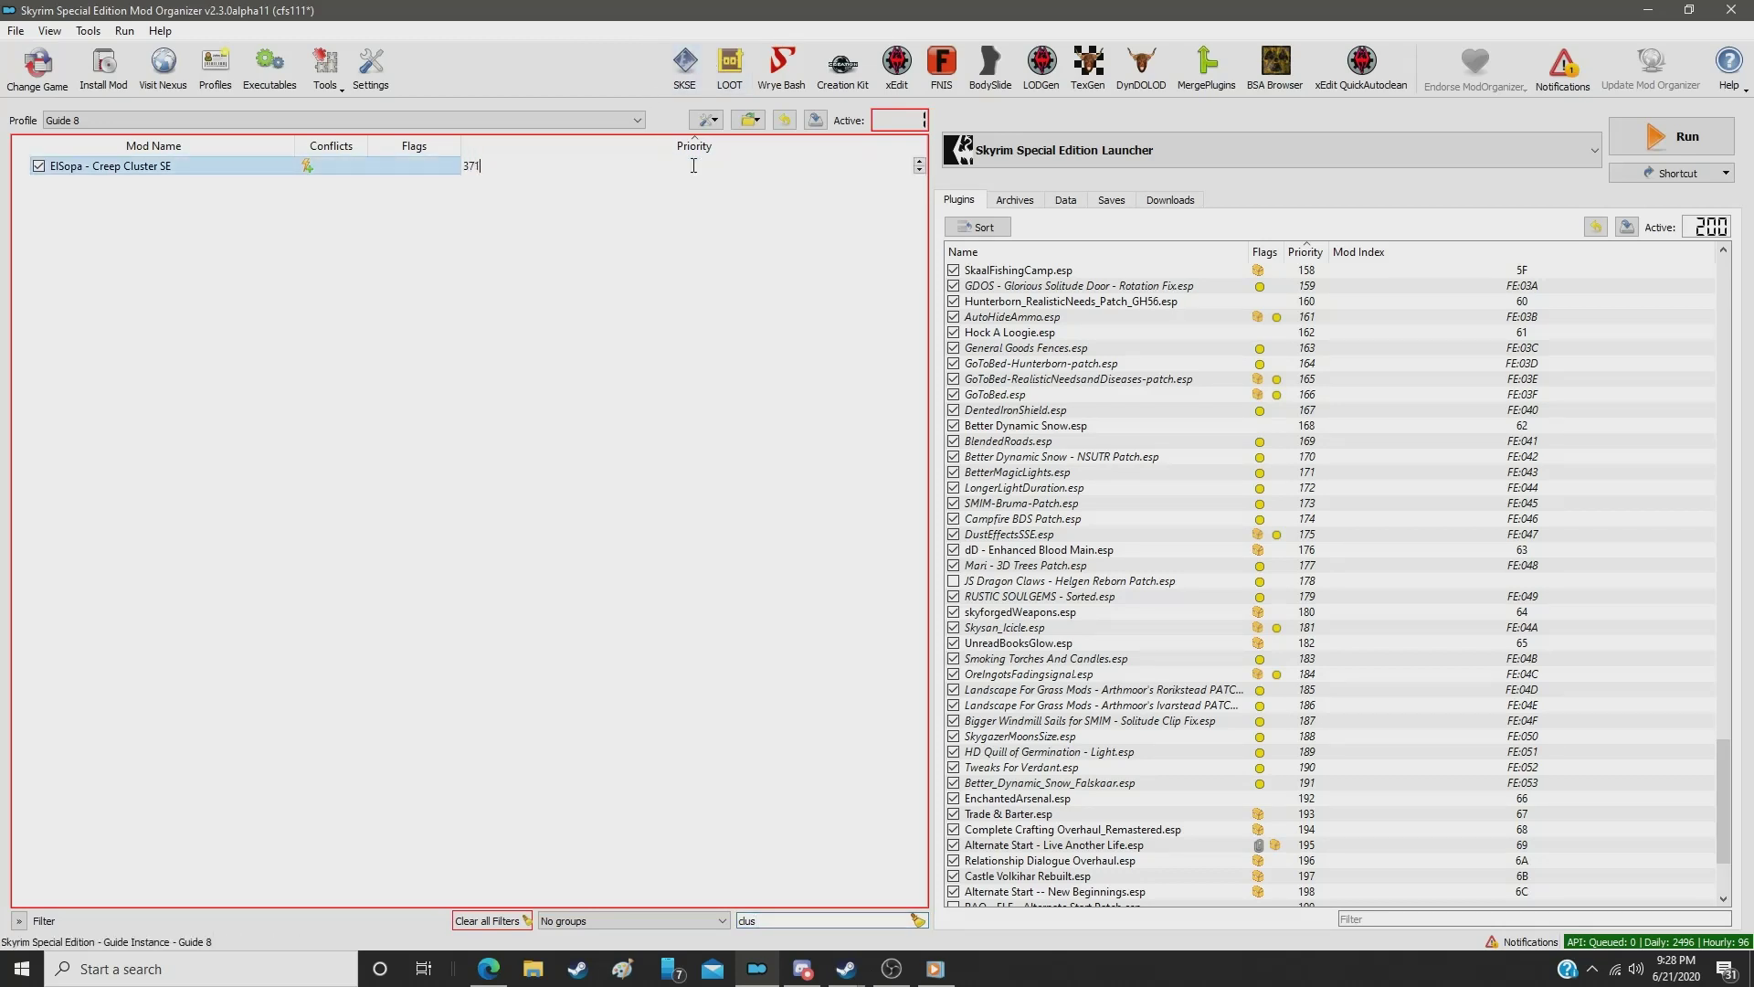
{"action": "key", "text": "Return"}
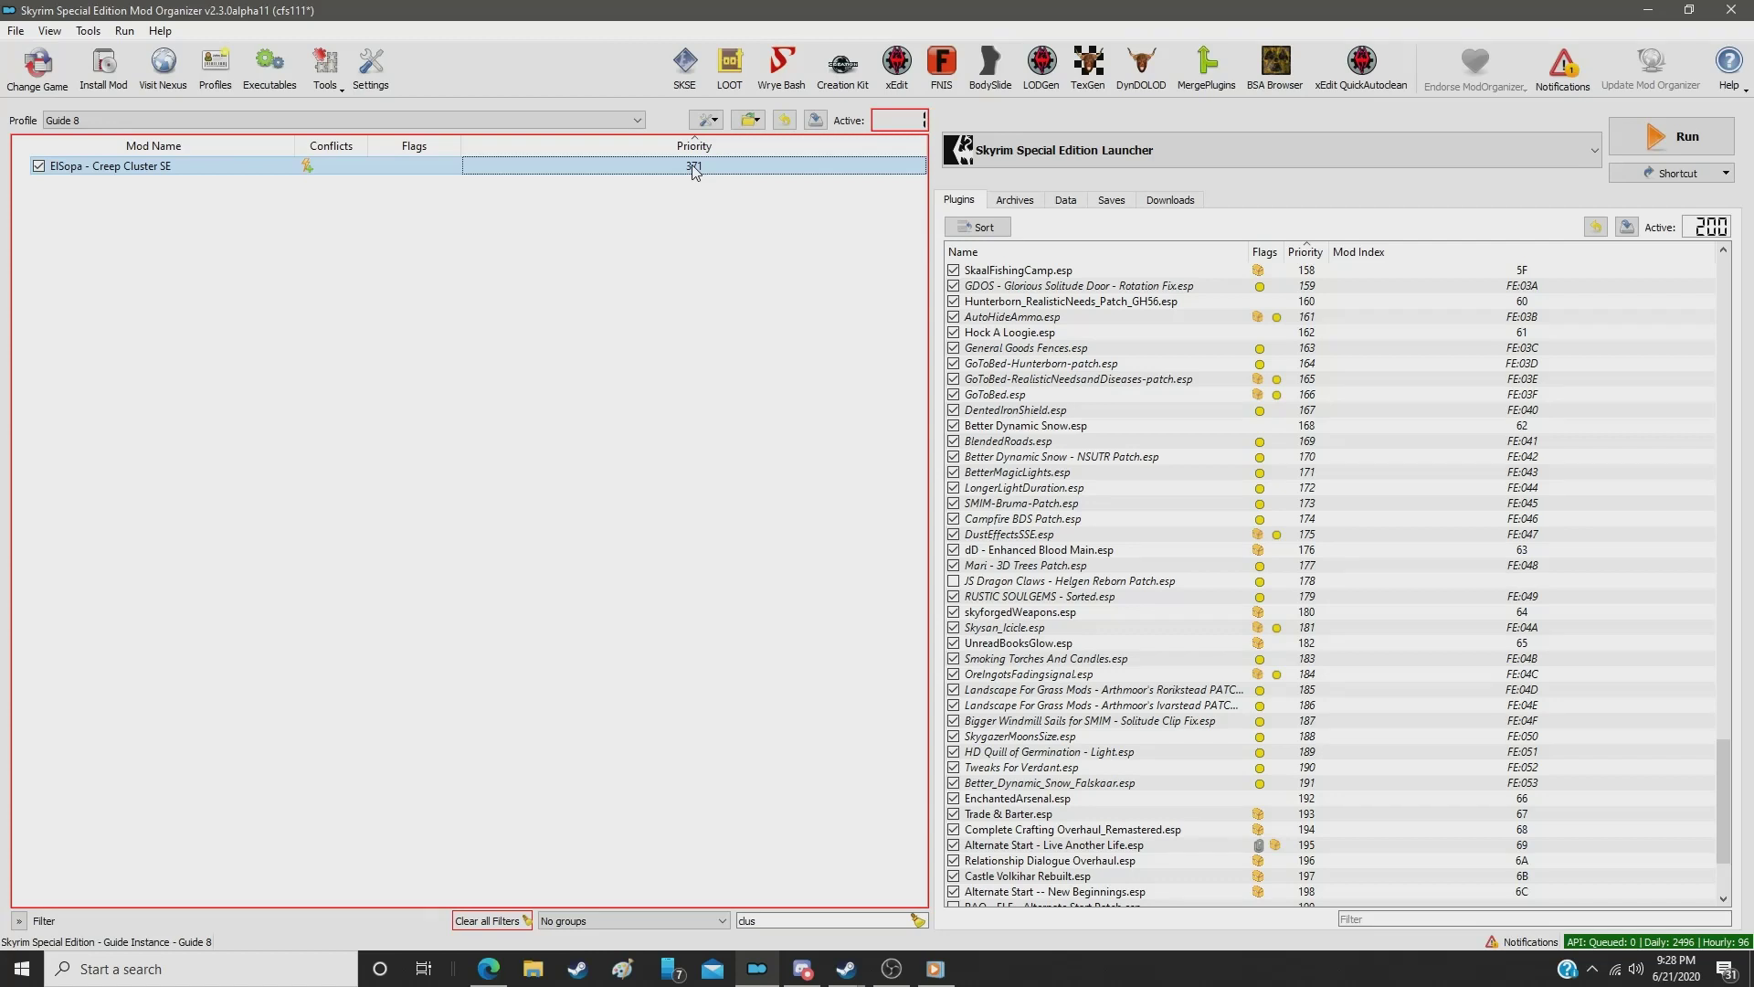
Step: Filter the mod list for "moss" and set the priority of Hanging moss by Mari SE to 372
{"action": "double_click", "coordinate": [822, 921]}
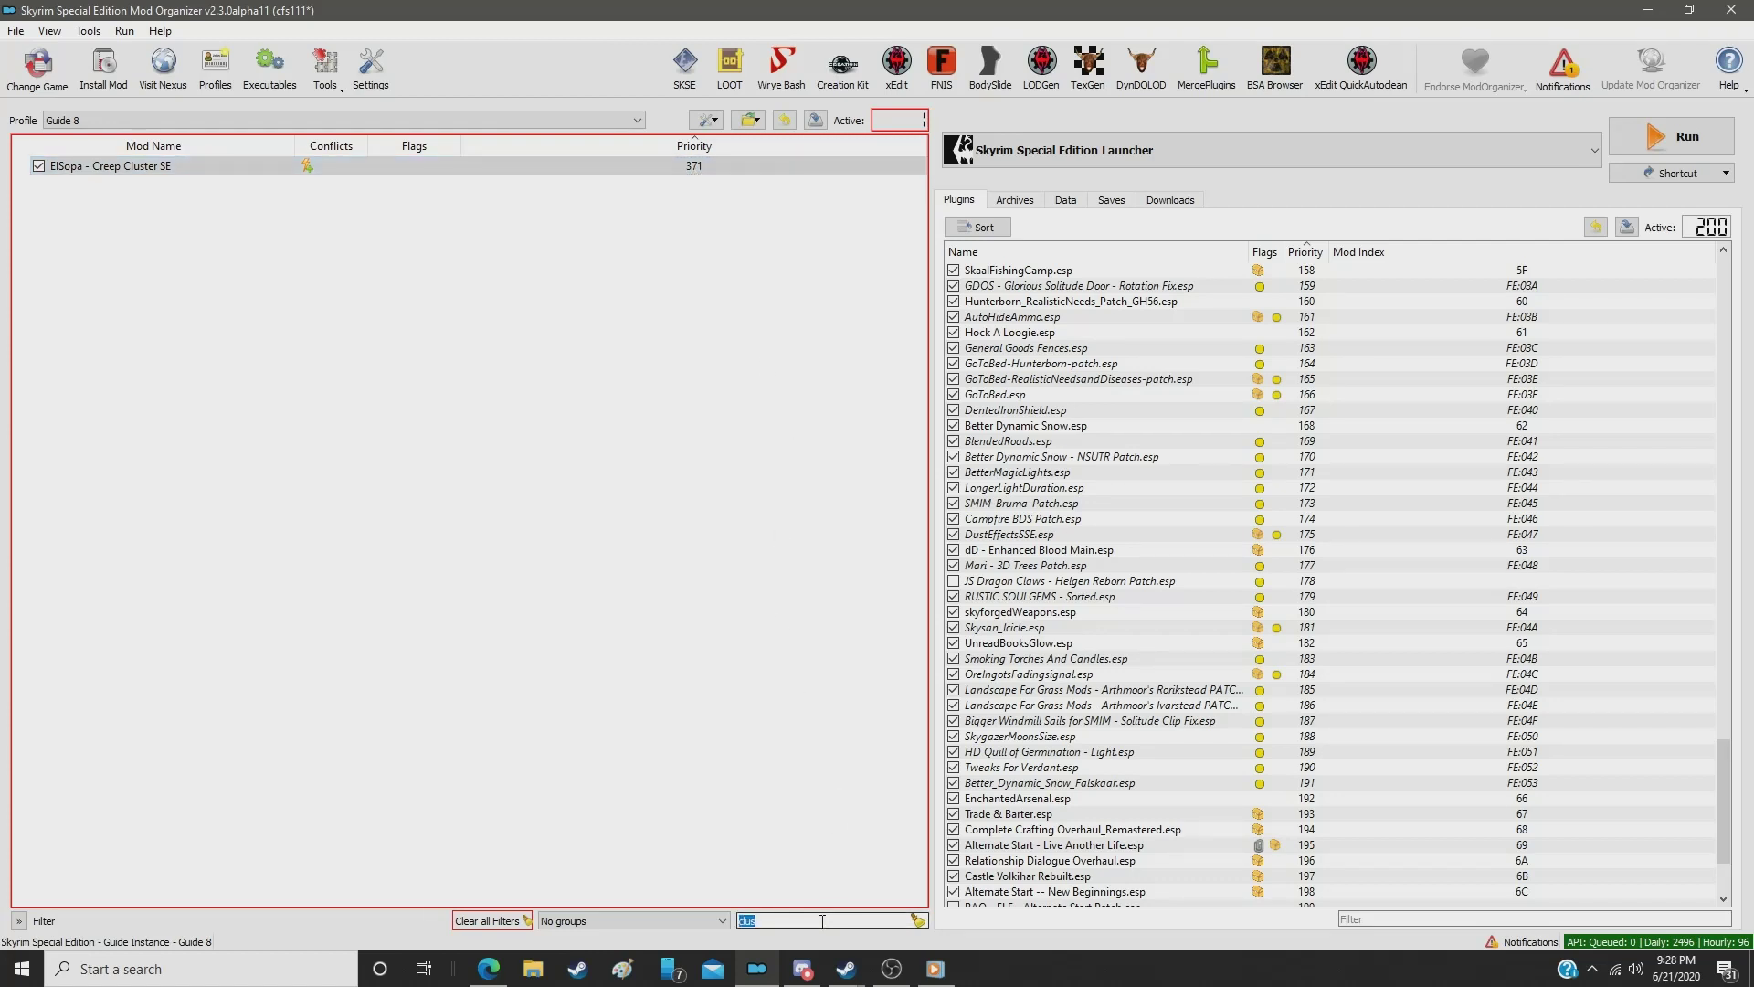
{"action": "type", "text": "moss"}
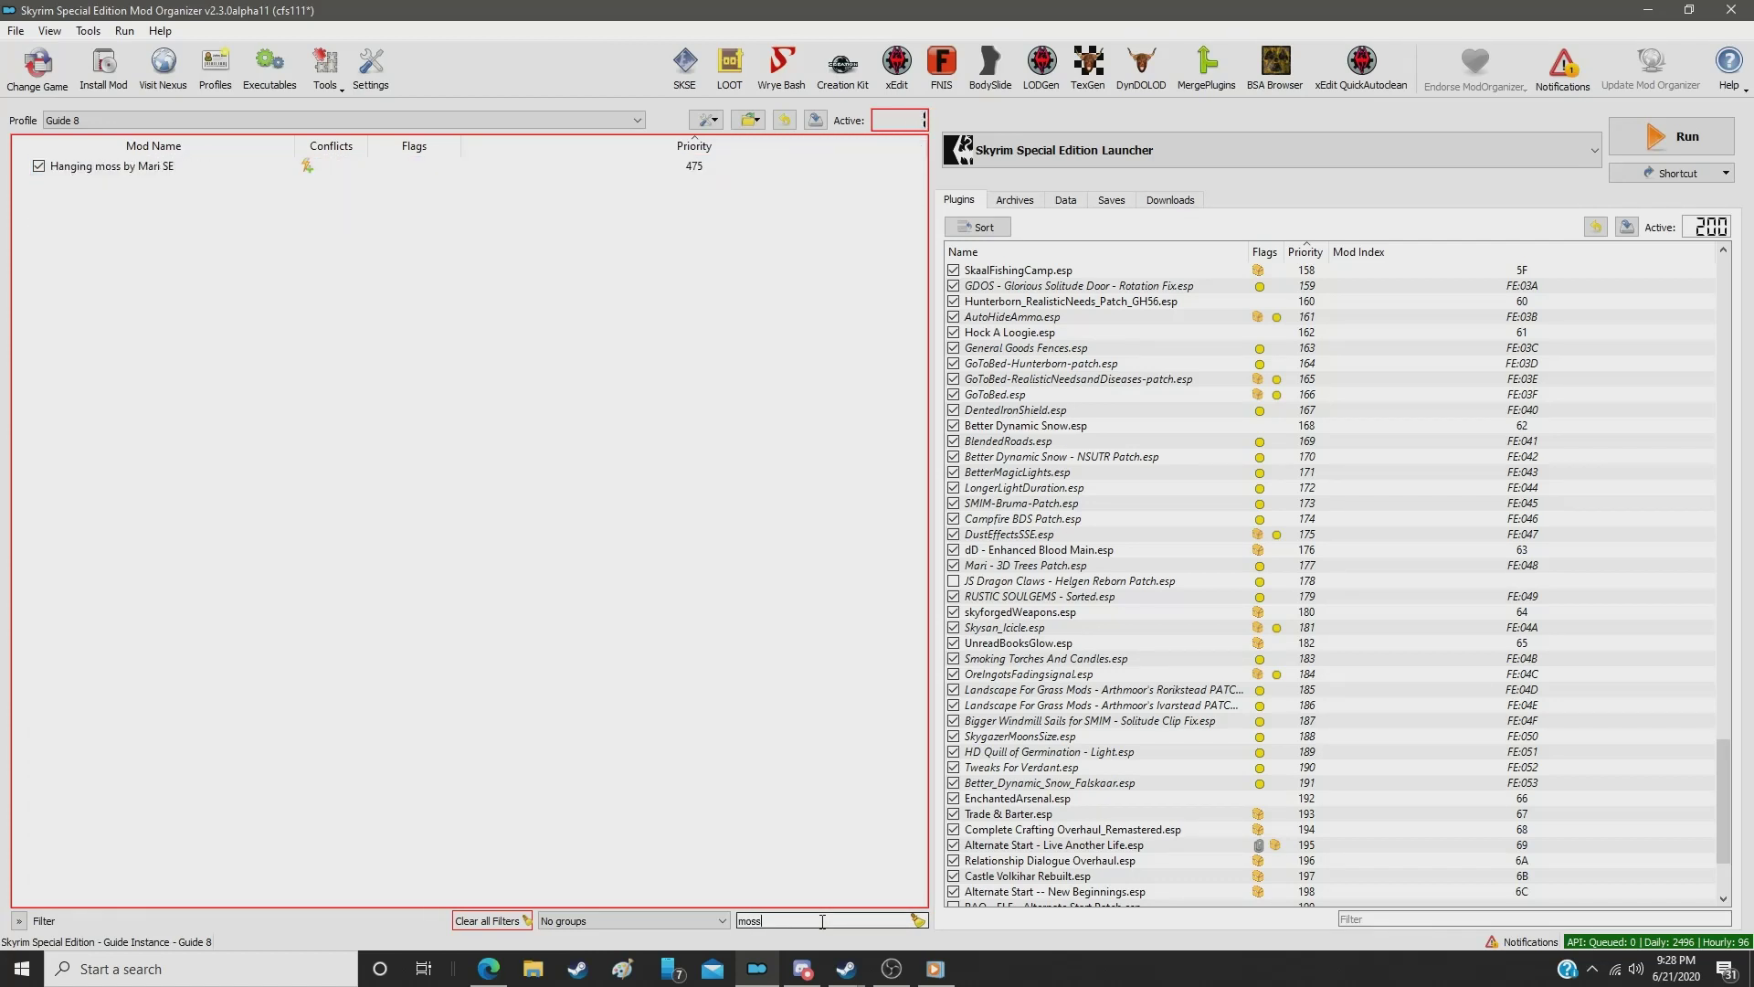
{"action": "left_click", "coordinate": [674, 168]}
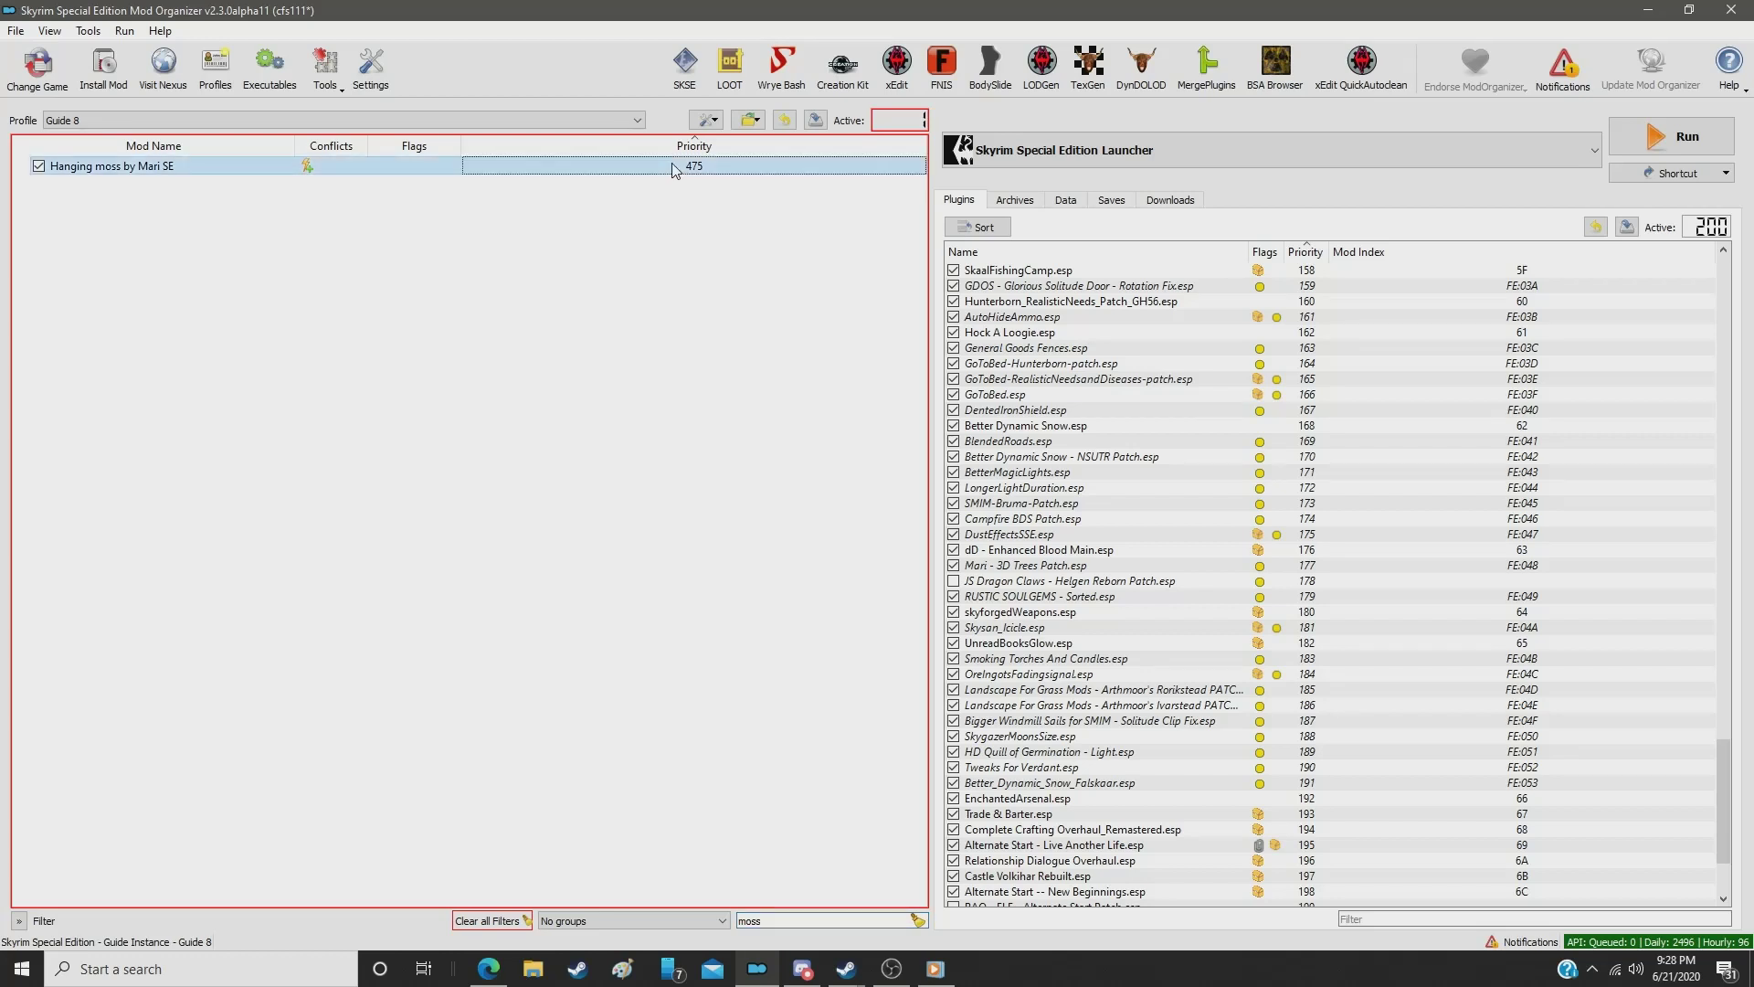
{"action": "double_click", "coordinate": [674, 168]}
{"action": "type", "text": "372"}
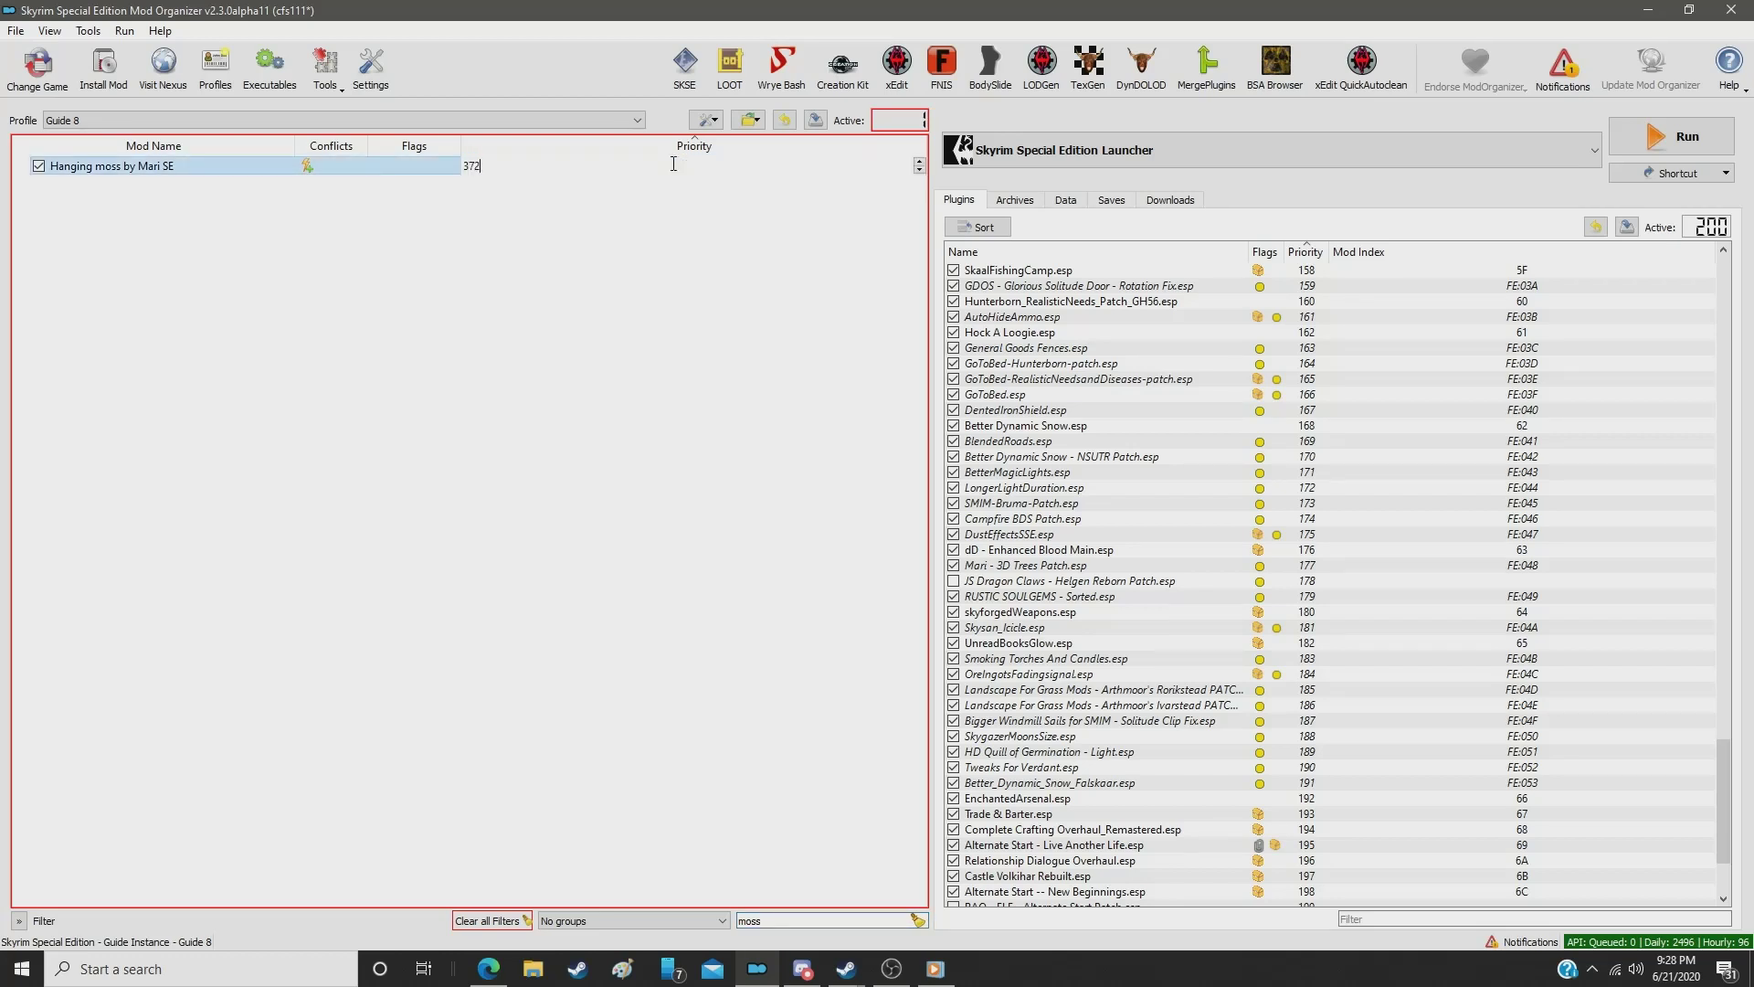
{"action": "key", "text": "Return"}
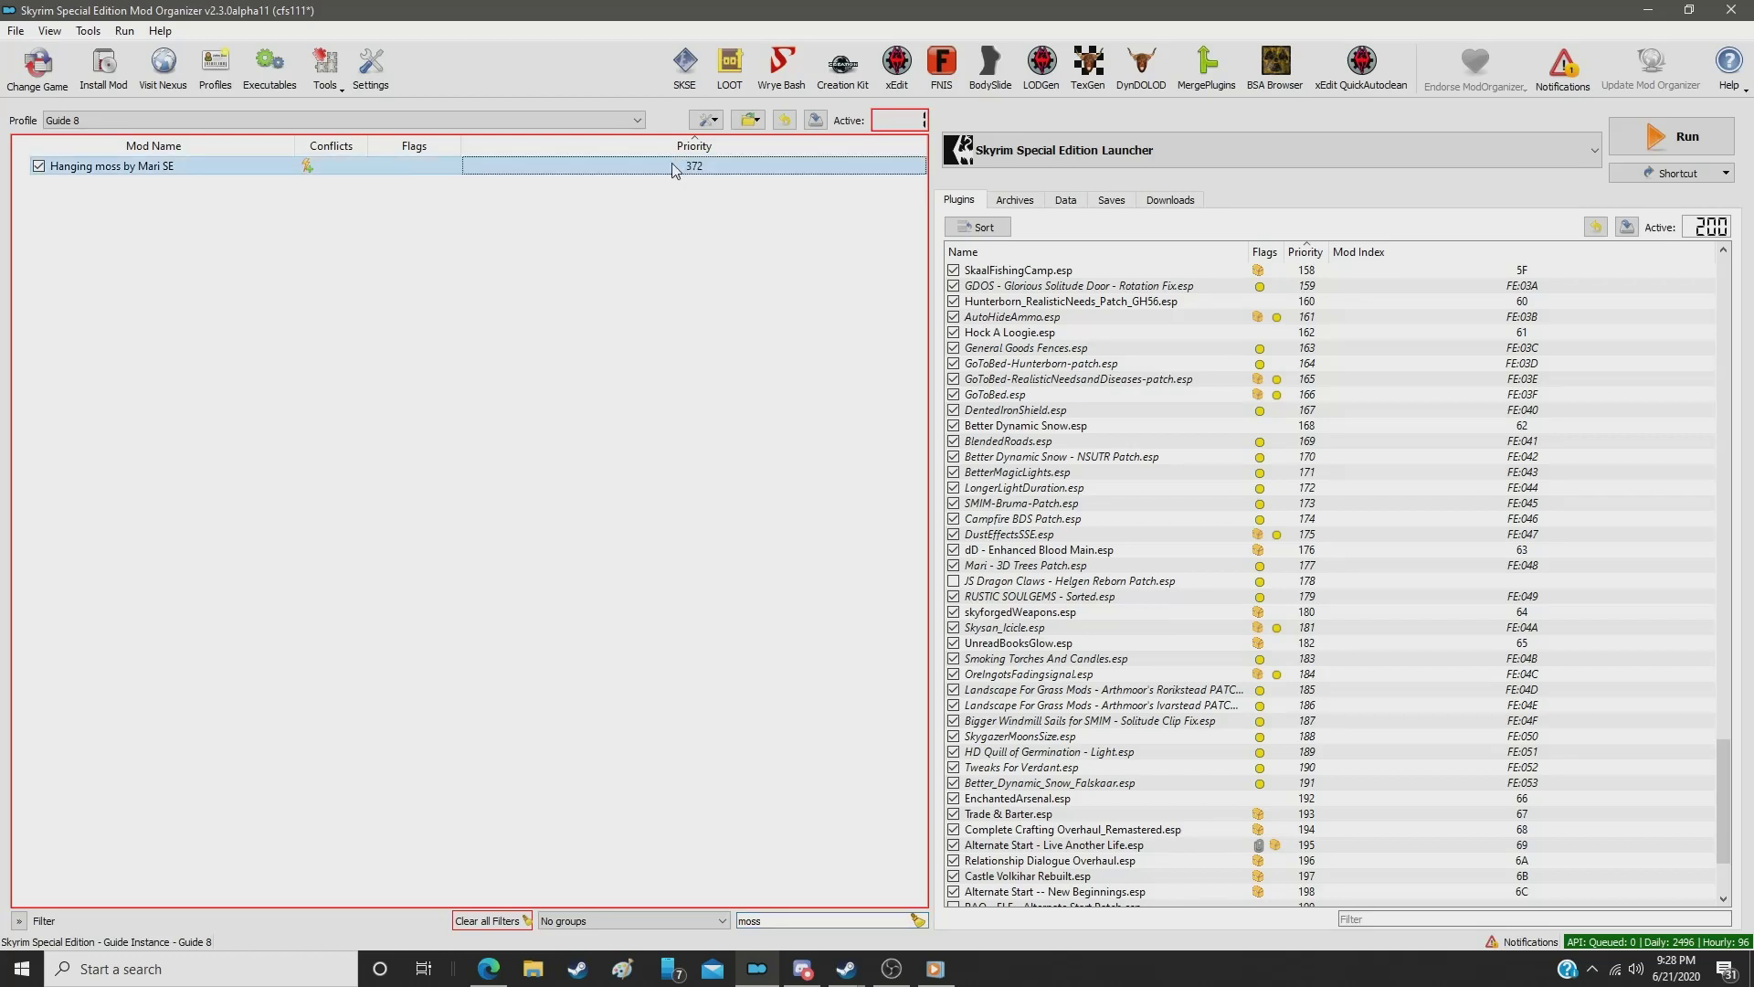
Step: Filter the mod list for "honey" and set the priority of Rally's Honey Pot to 373
{"action": "double_click", "coordinate": [803, 926]}
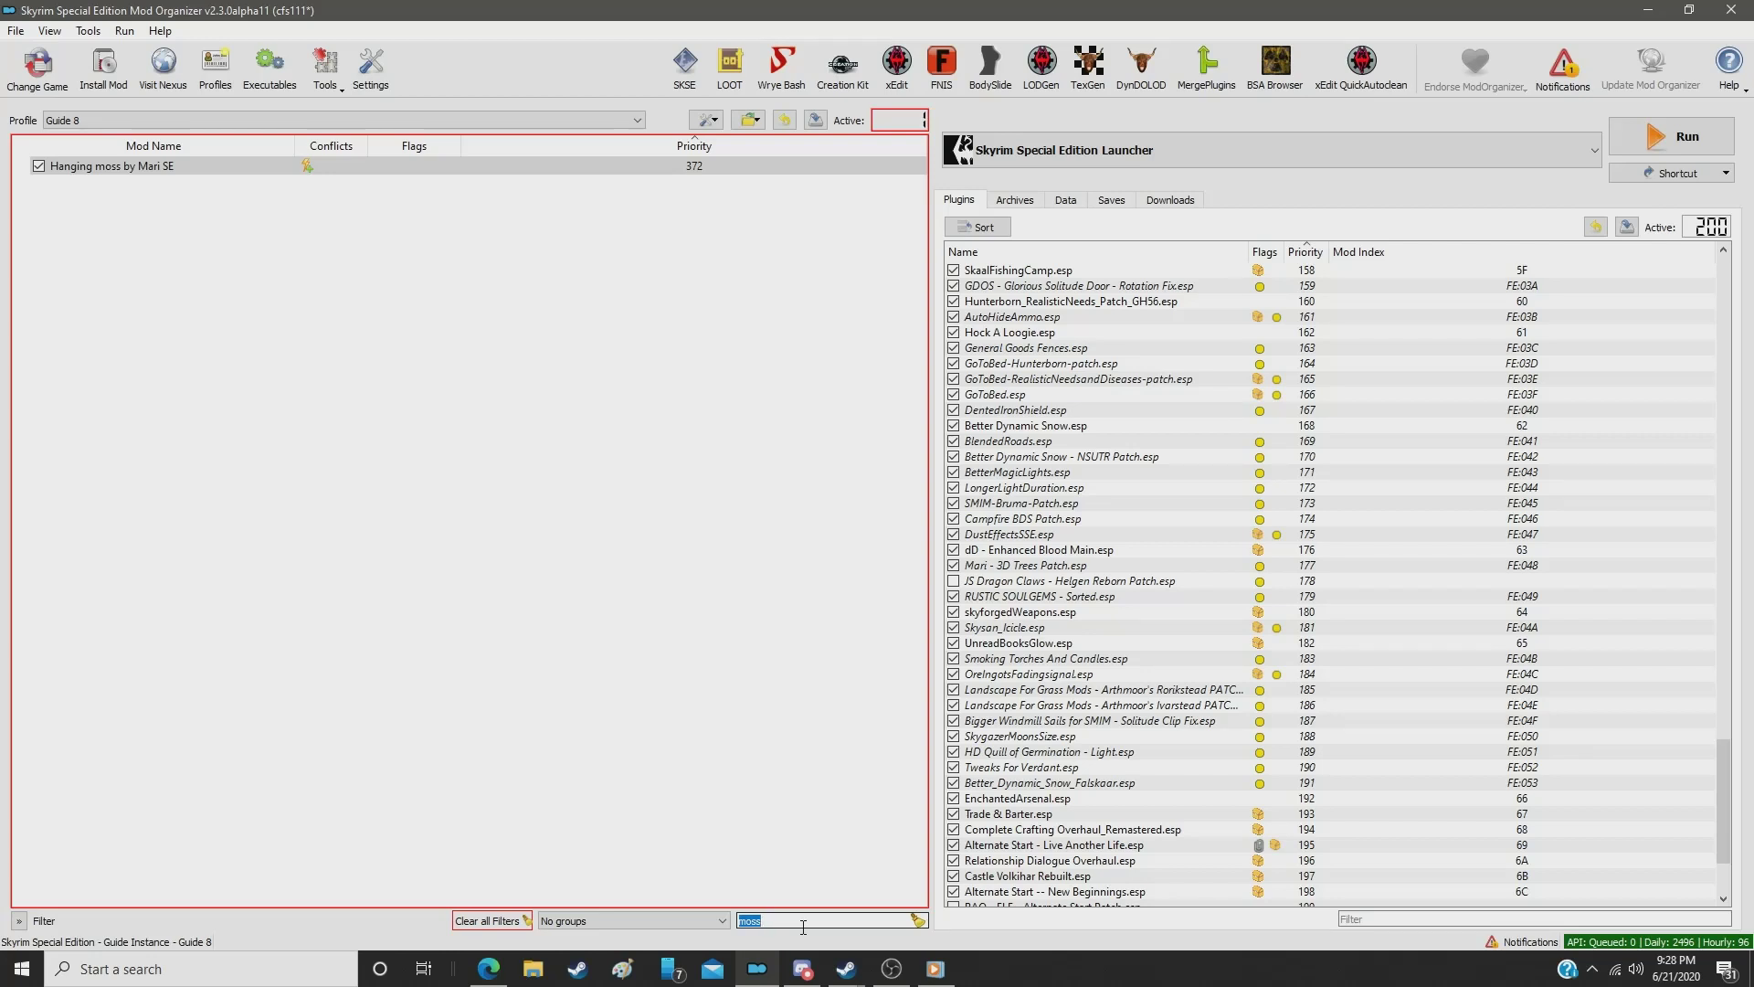
{"action": "type", "text": "honey"}
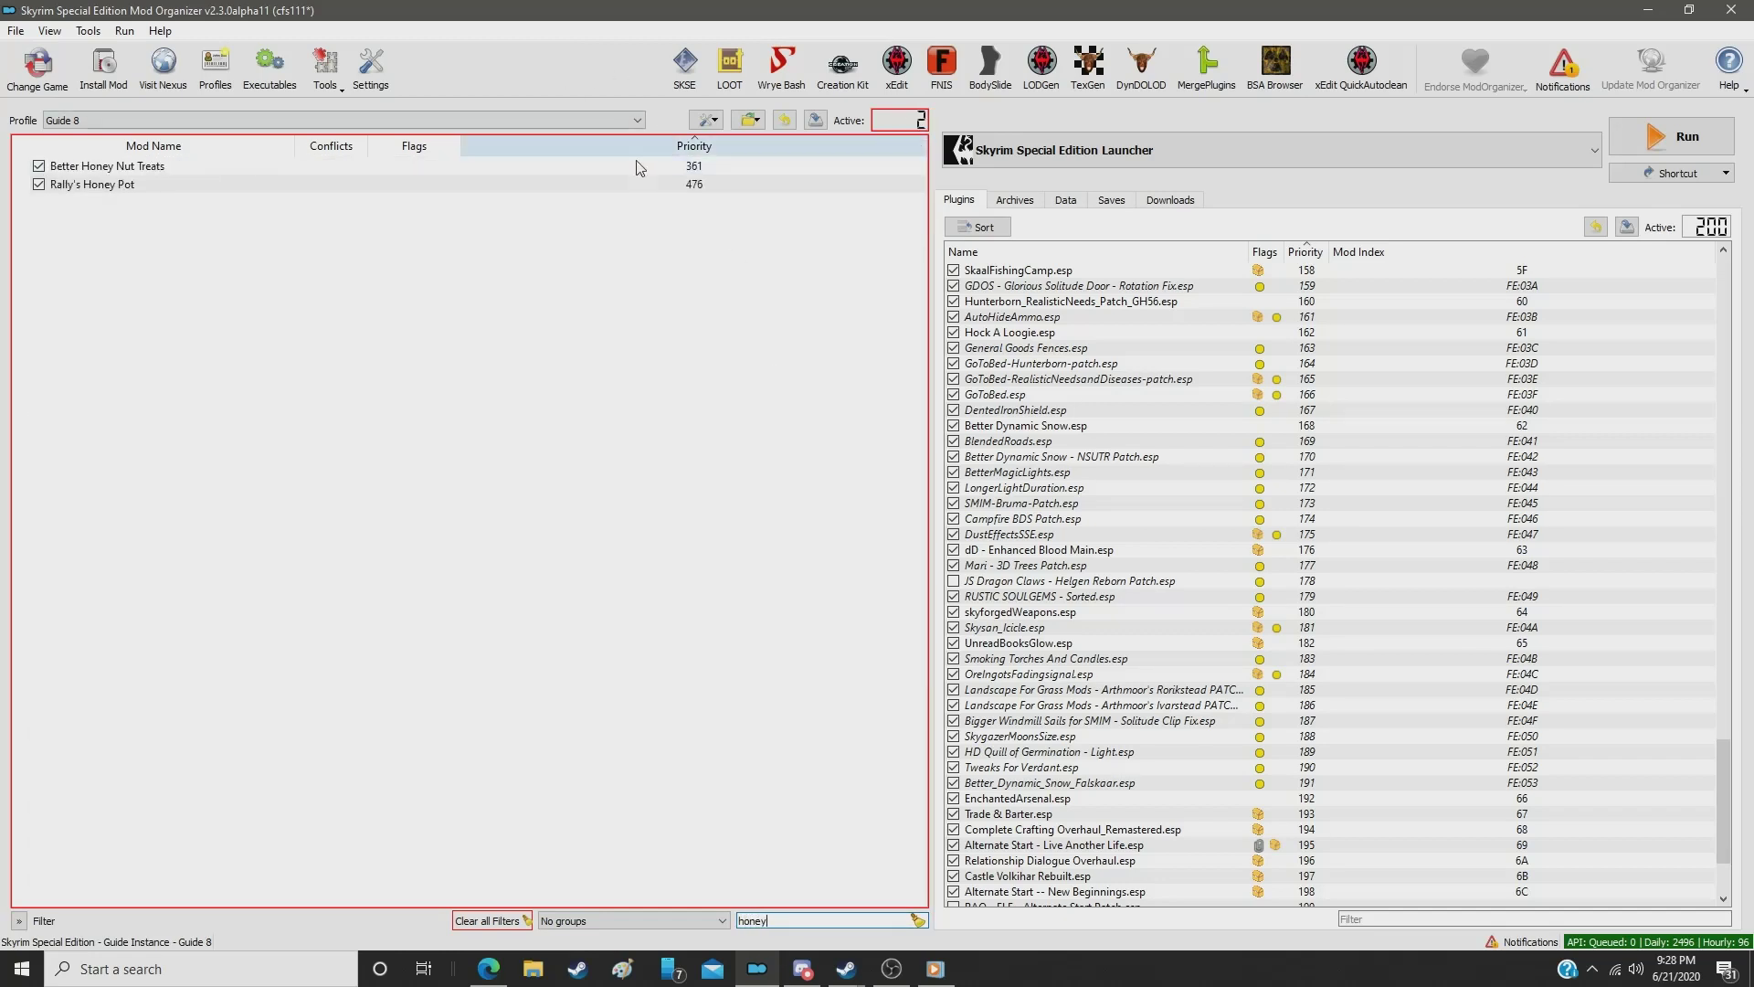
{"action": "left_click", "coordinate": [665, 184]}
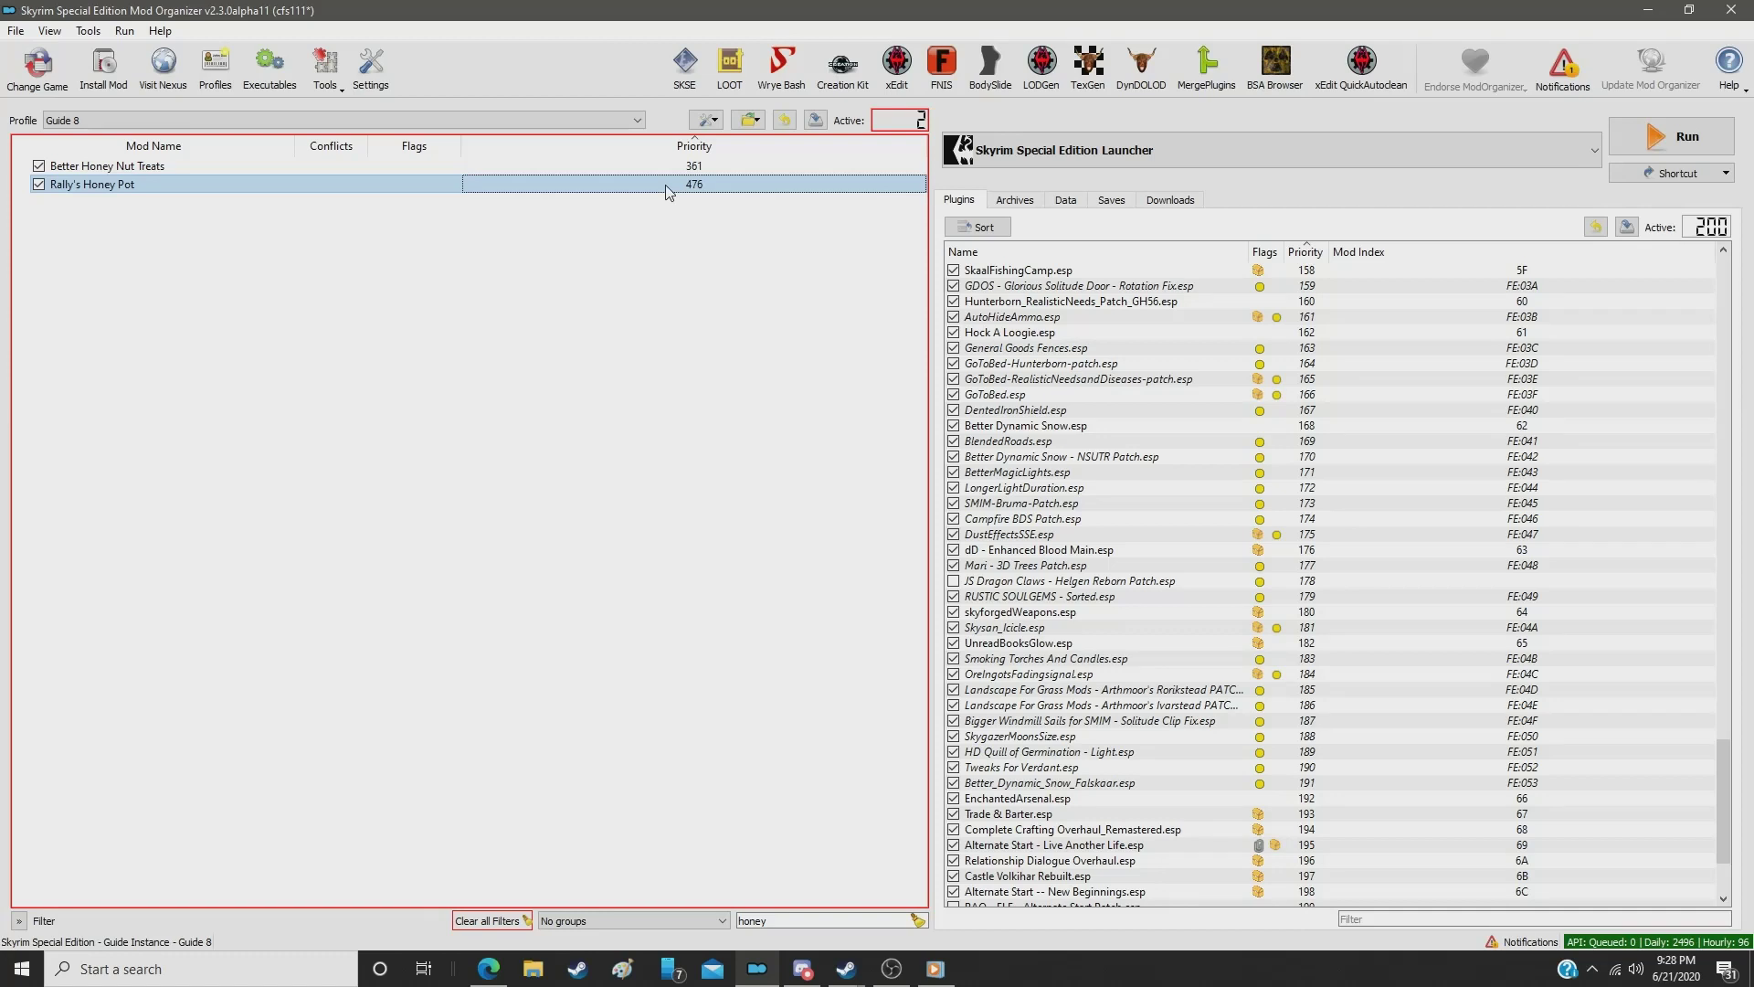
{"action": "double_click", "coordinate": [666, 187]}
{"action": "type", "text": "373"}
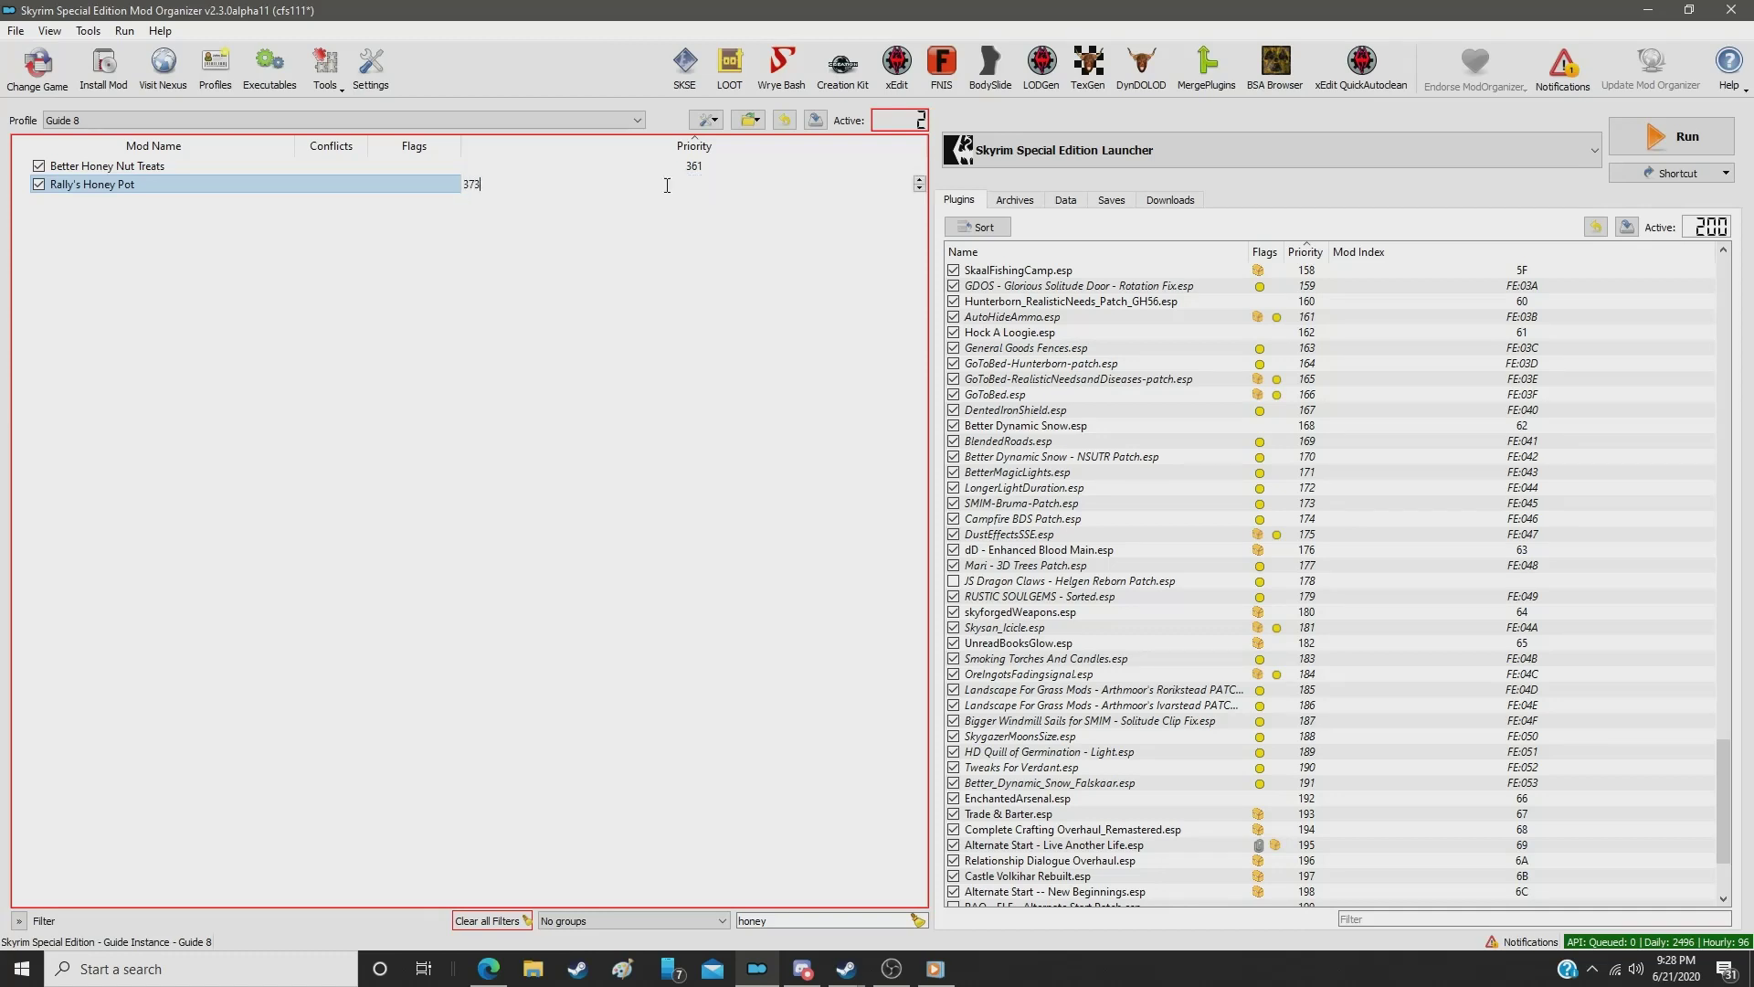
{"action": "key", "text": "Return"}
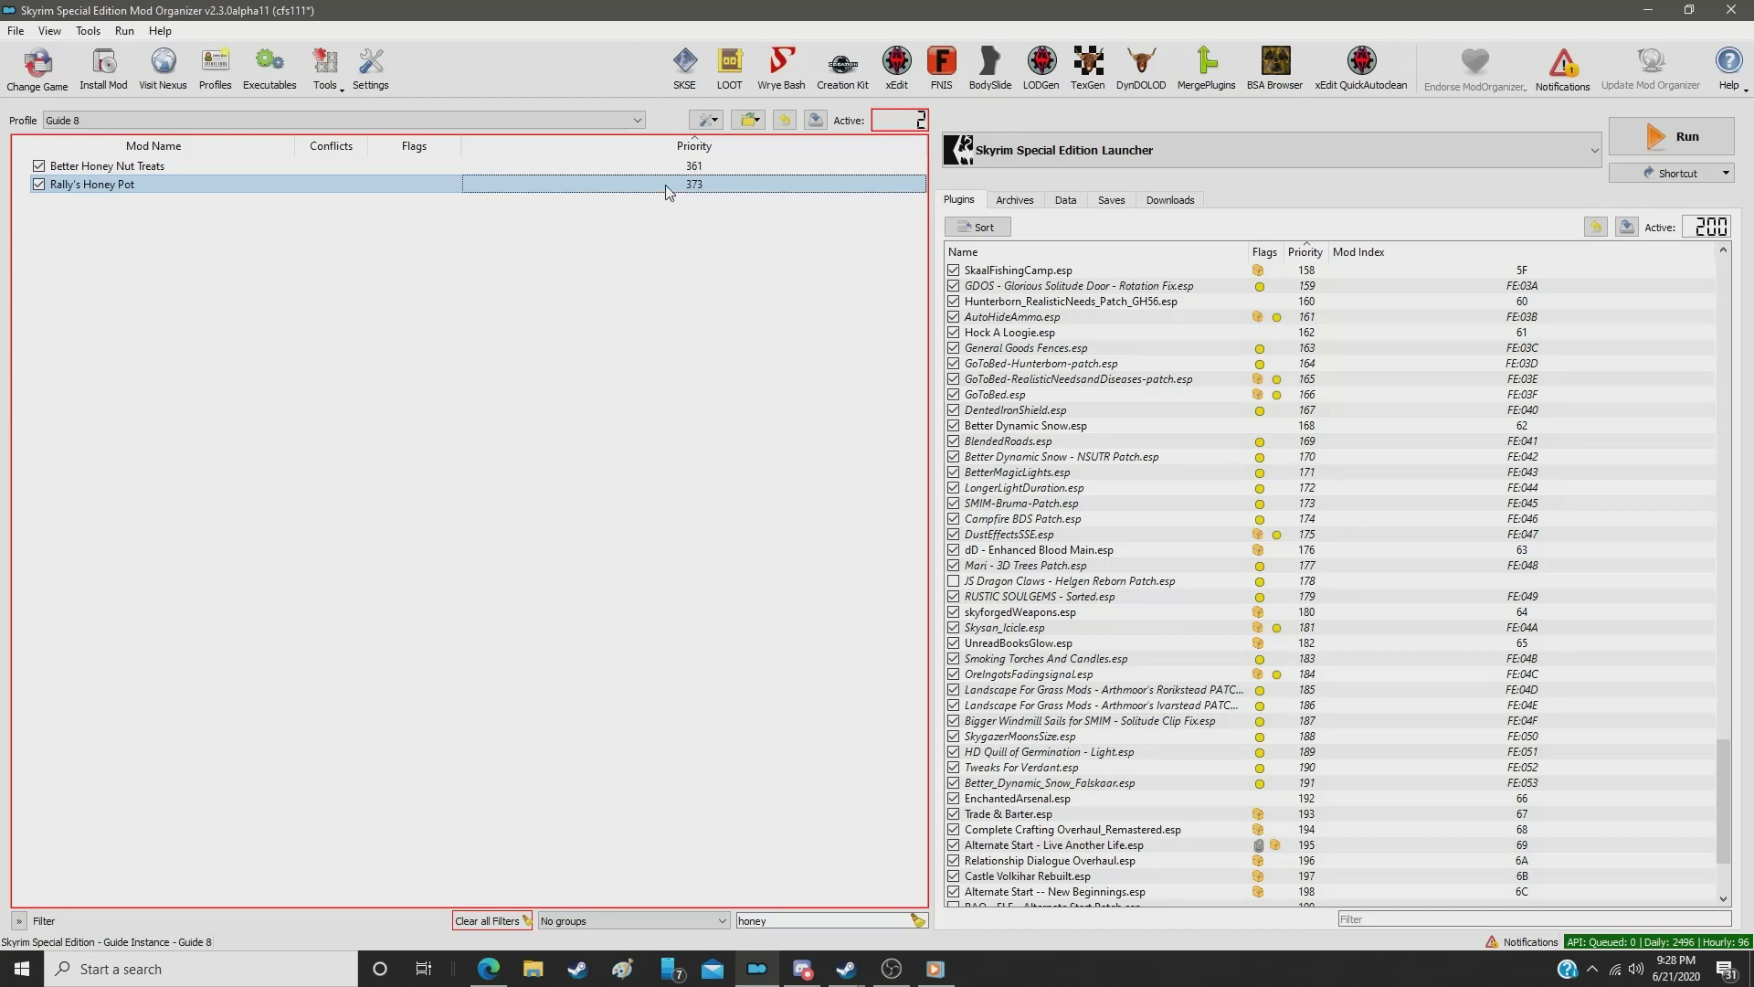
Step: Filter the mod list for "dog" and set the priority of 2K Dog Meat to 374
{"action": "double_click", "coordinate": [767, 924]}
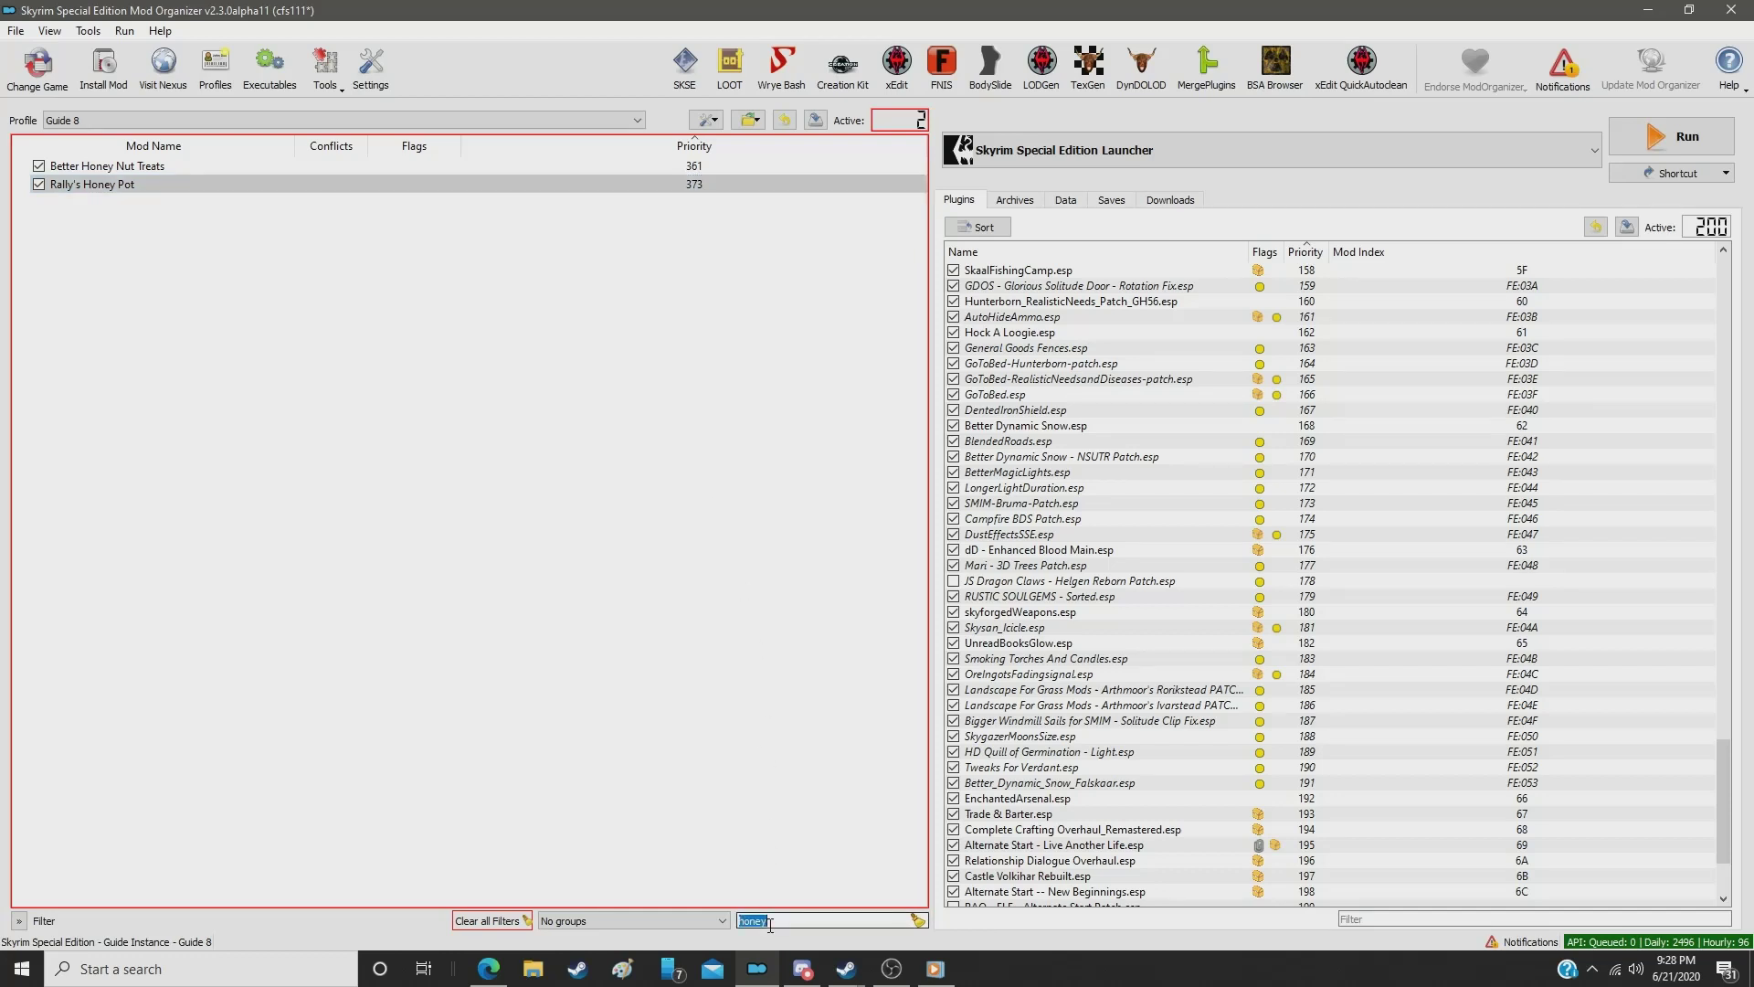
{"action": "type", "text": "dog"}
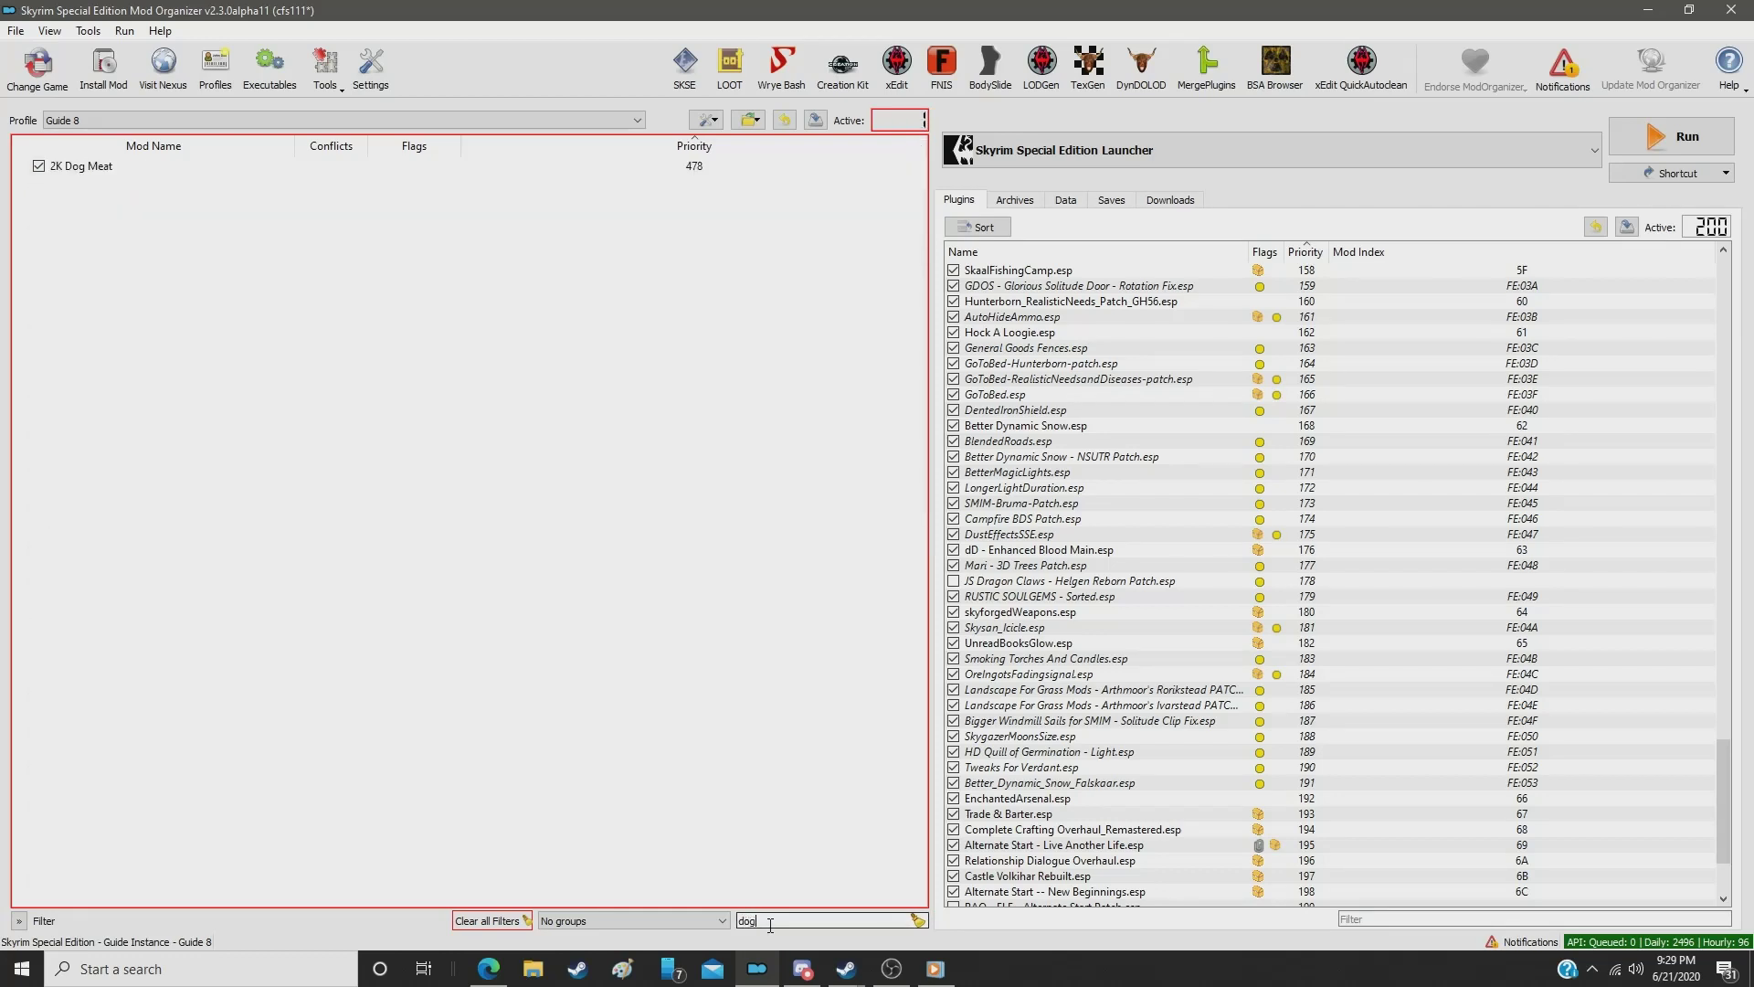
{"action": "left_click", "coordinate": [706, 167]}
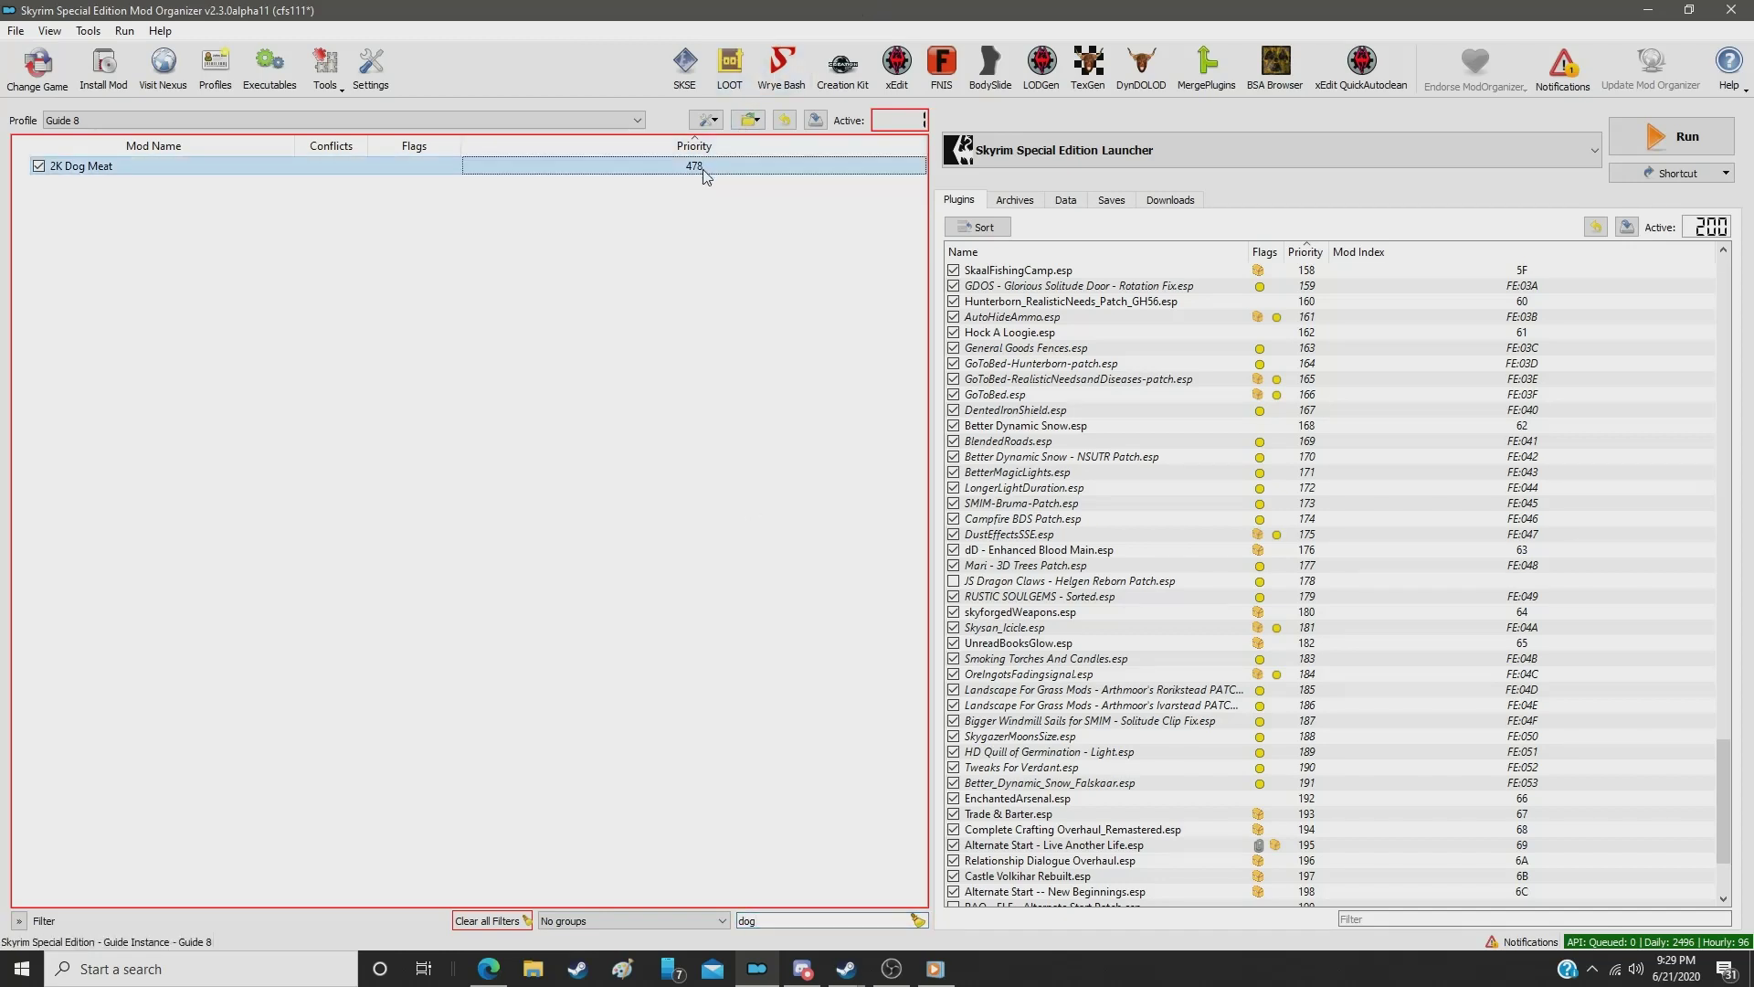
{"action": "double_click", "coordinate": [703, 172]}
{"action": "type", "text": "374"}
{"action": "key", "text": "Return"}
Step: Filter the mod list for "cott" and set the priority of Tundra cotton by Mari to 375
{"action": "left_click", "coordinate": [781, 919]}
{"action": "double_click", "coordinate": [780, 918]}
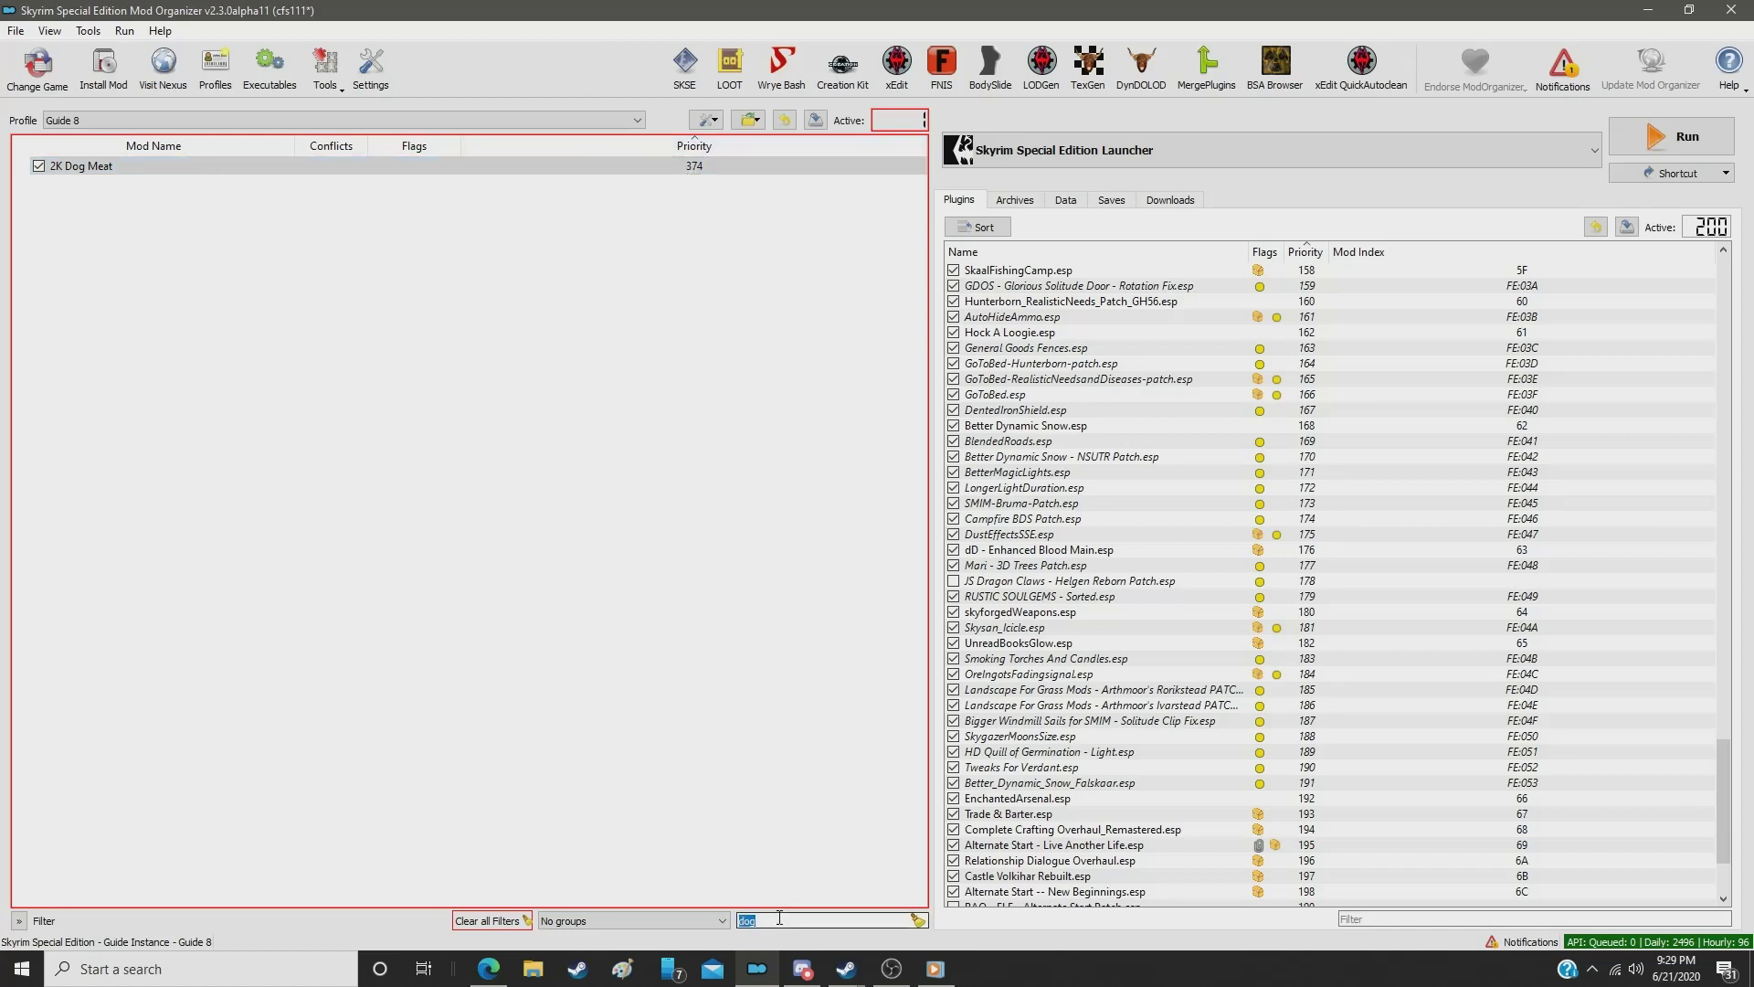
{"action": "type", "text": "cott"}
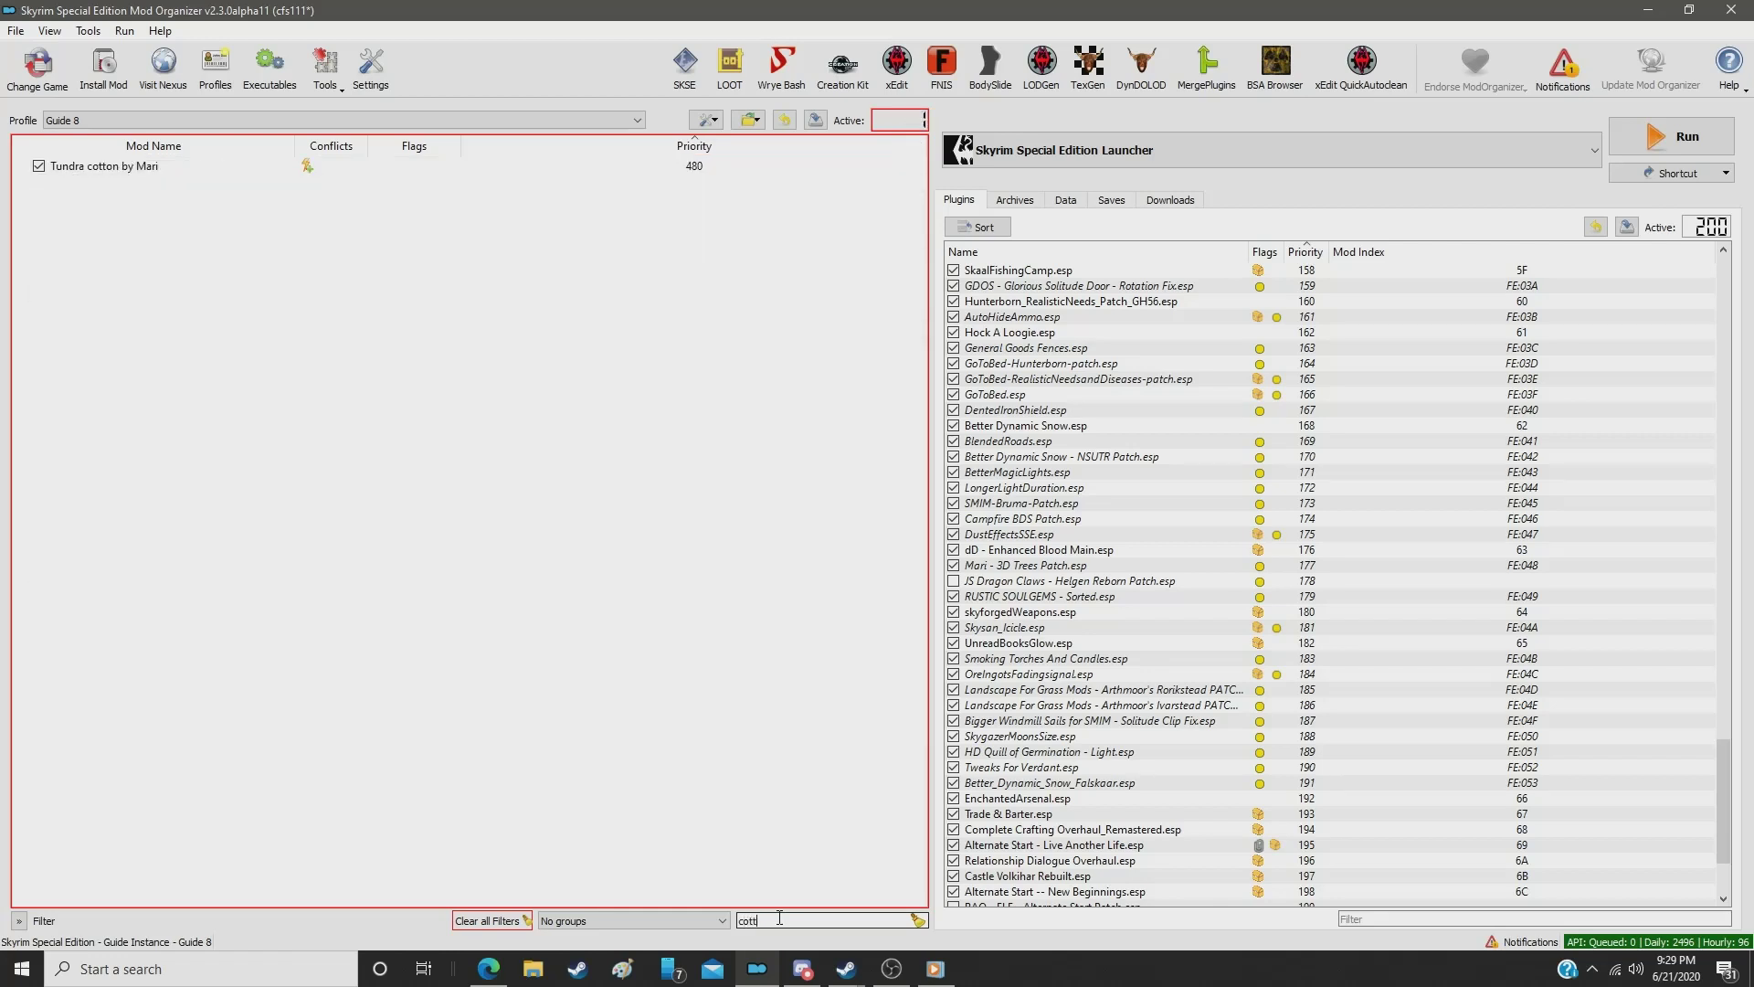
{"action": "left_click", "coordinate": [692, 171]}
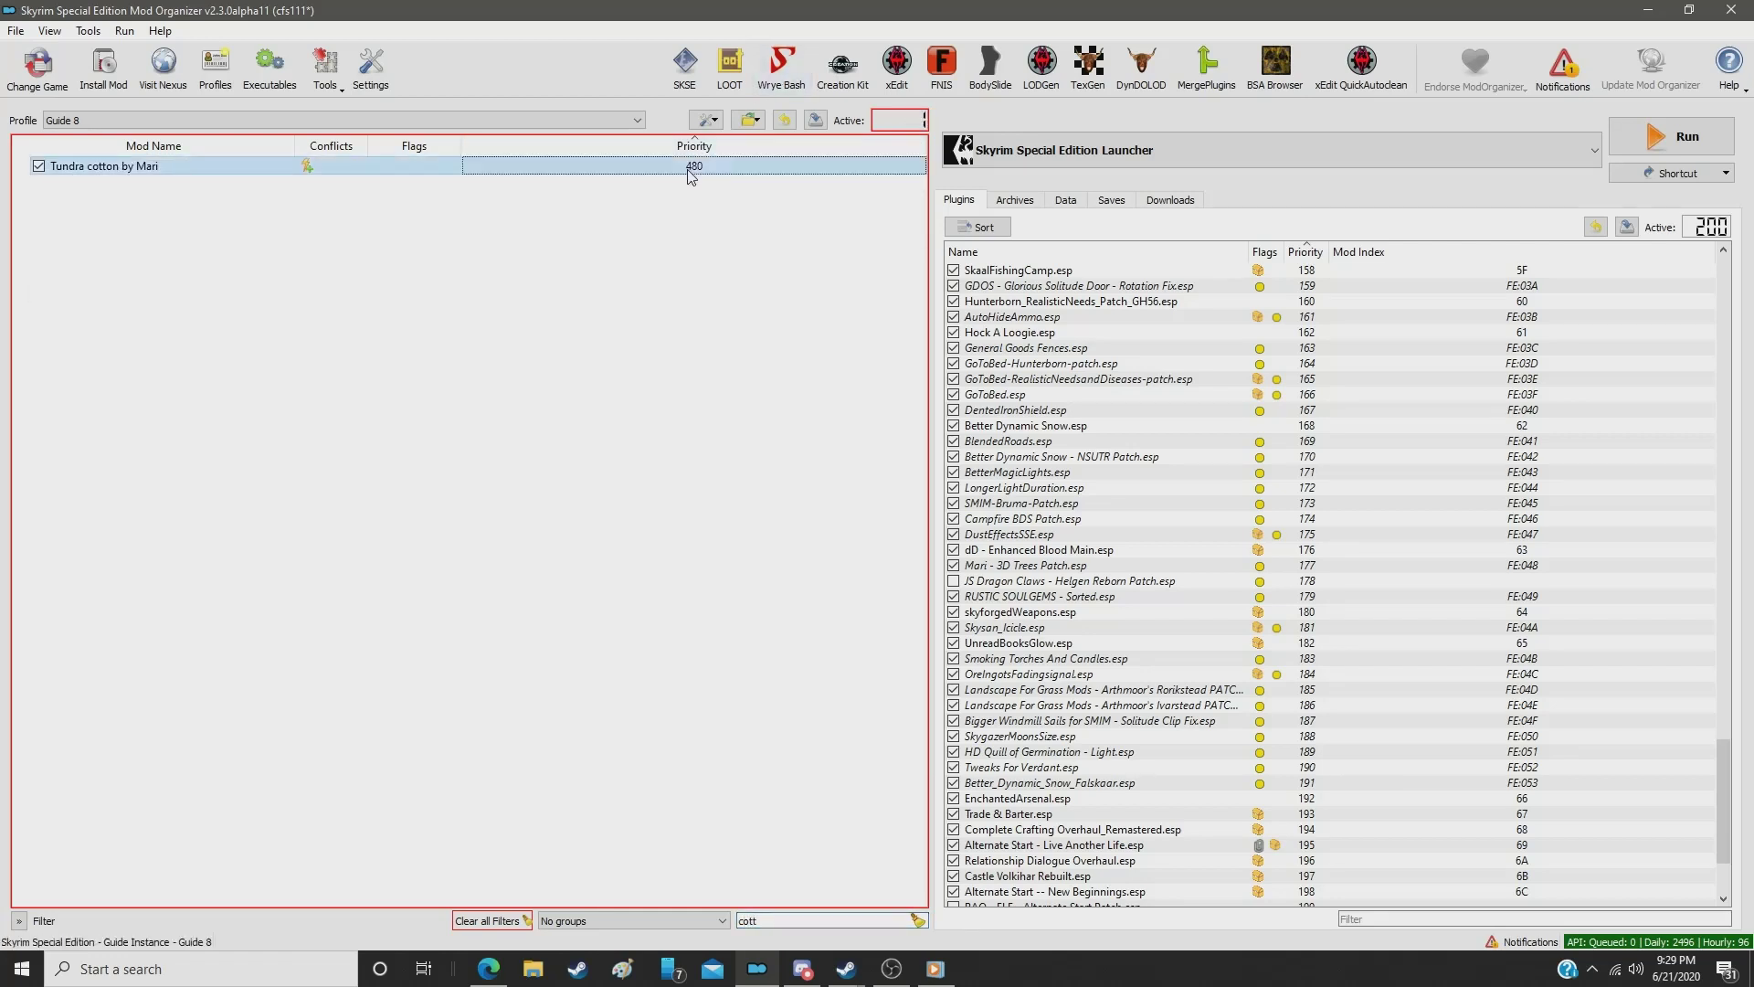
{"action": "double_click", "coordinate": [692, 172]}
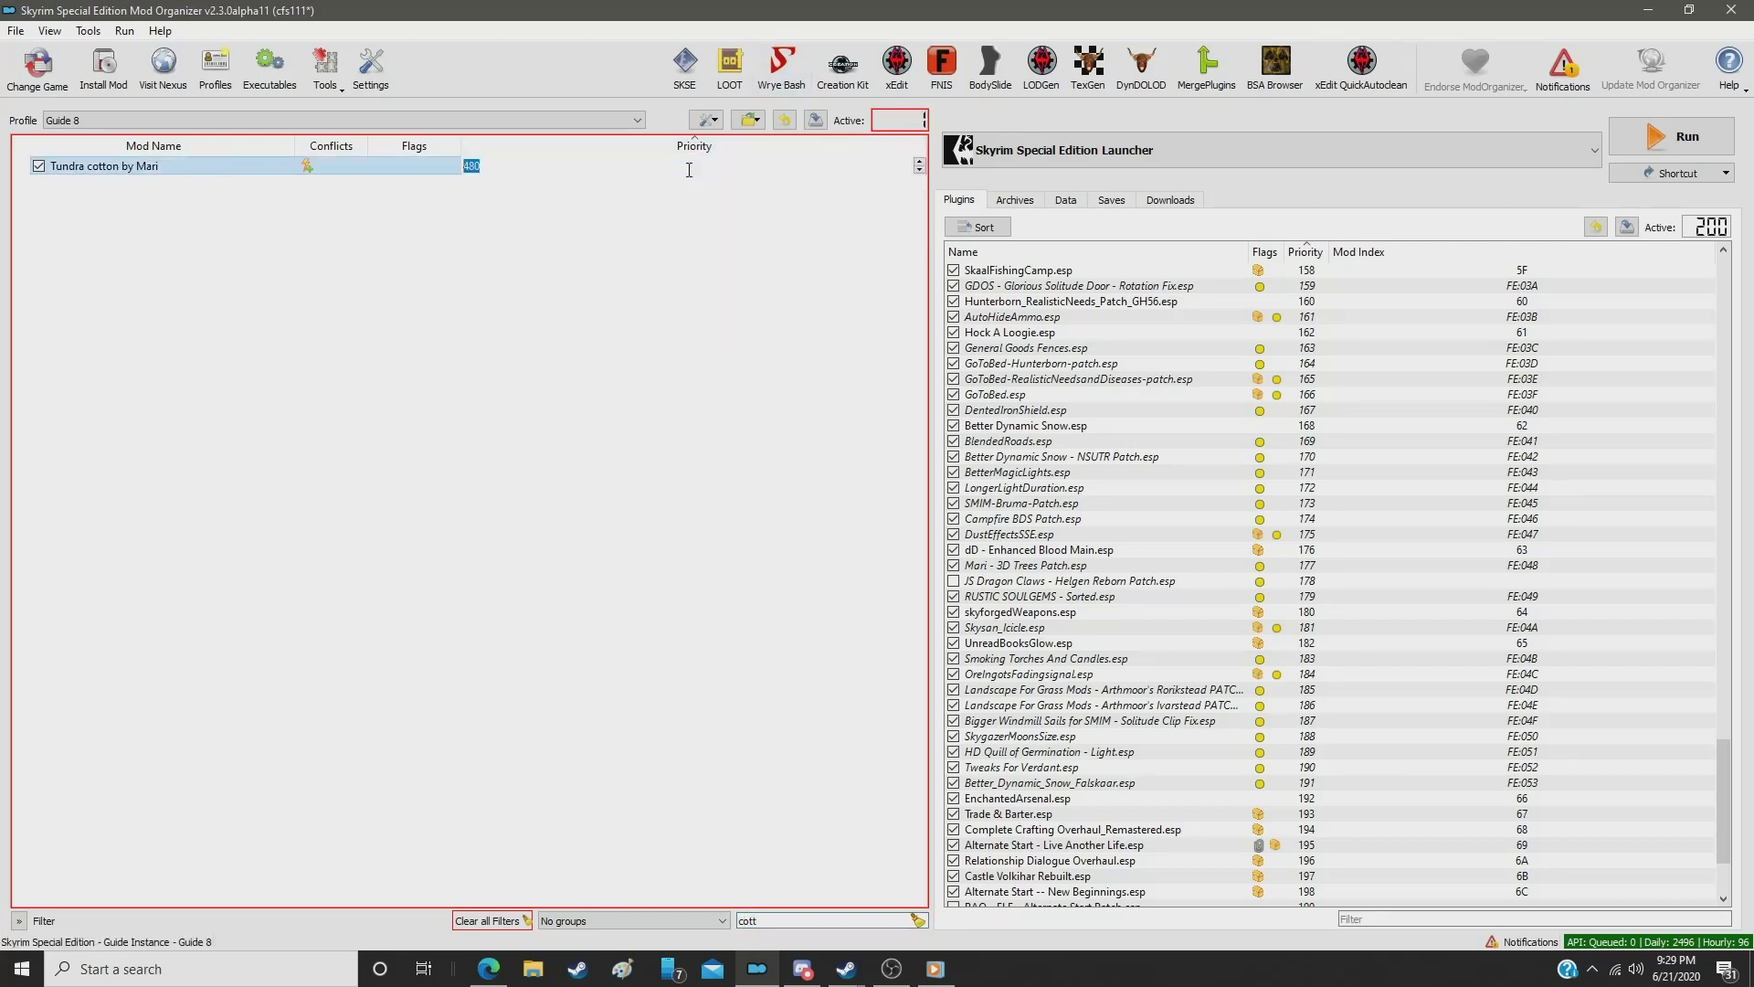
{"action": "type", "text": "375"}
{"action": "key", "text": "Return"}
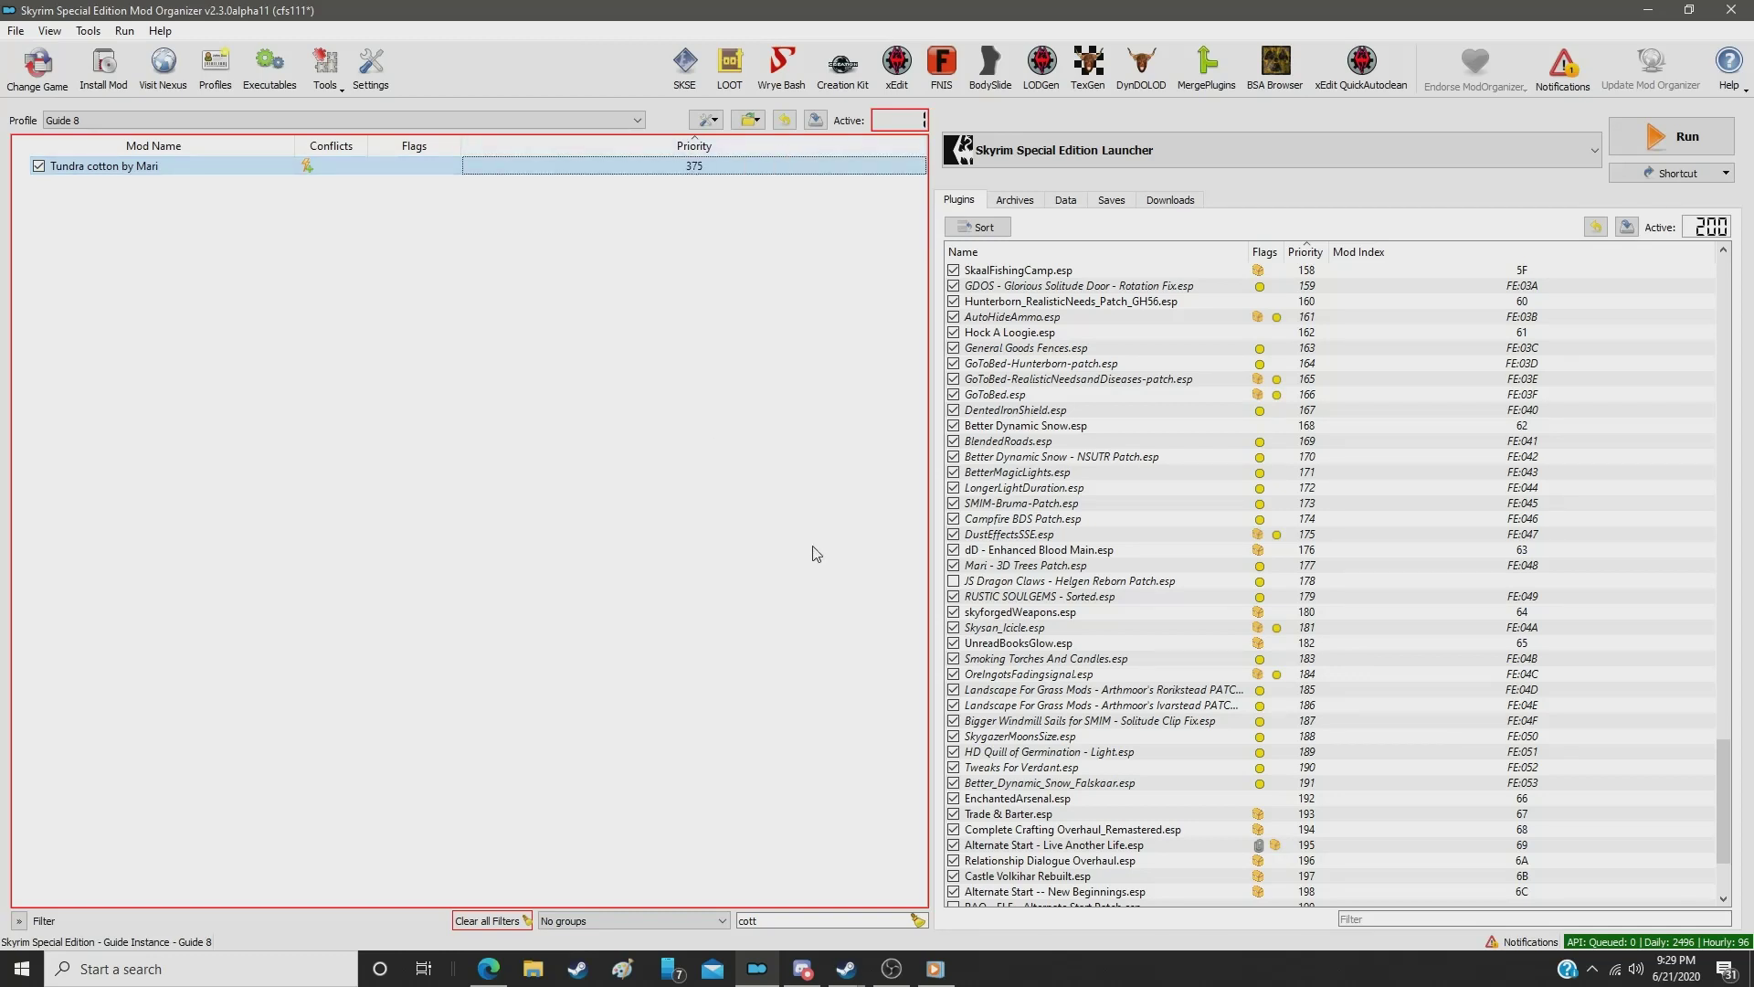
{"action": "double_click", "coordinate": [829, 924]}
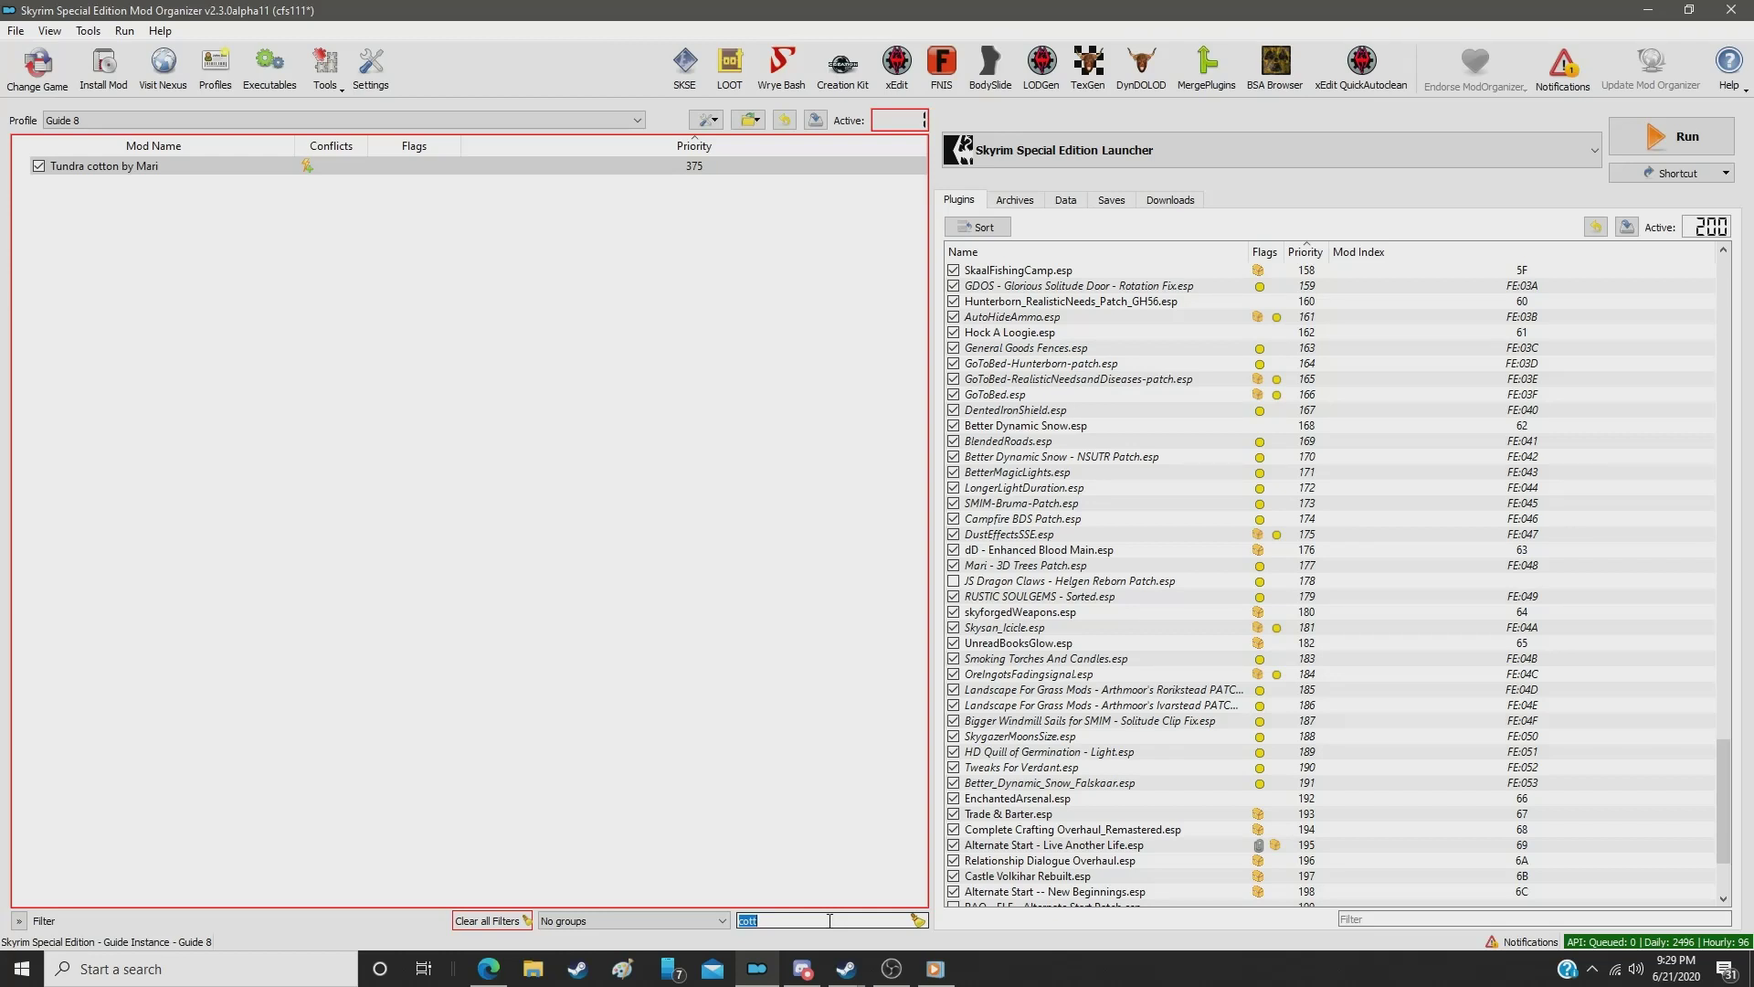
Step: Filter the mod list for "goat" and set the Lore Friendly Goat Cheese HQ Retexture priority to 376
{"action": "type", "text": "goat"}
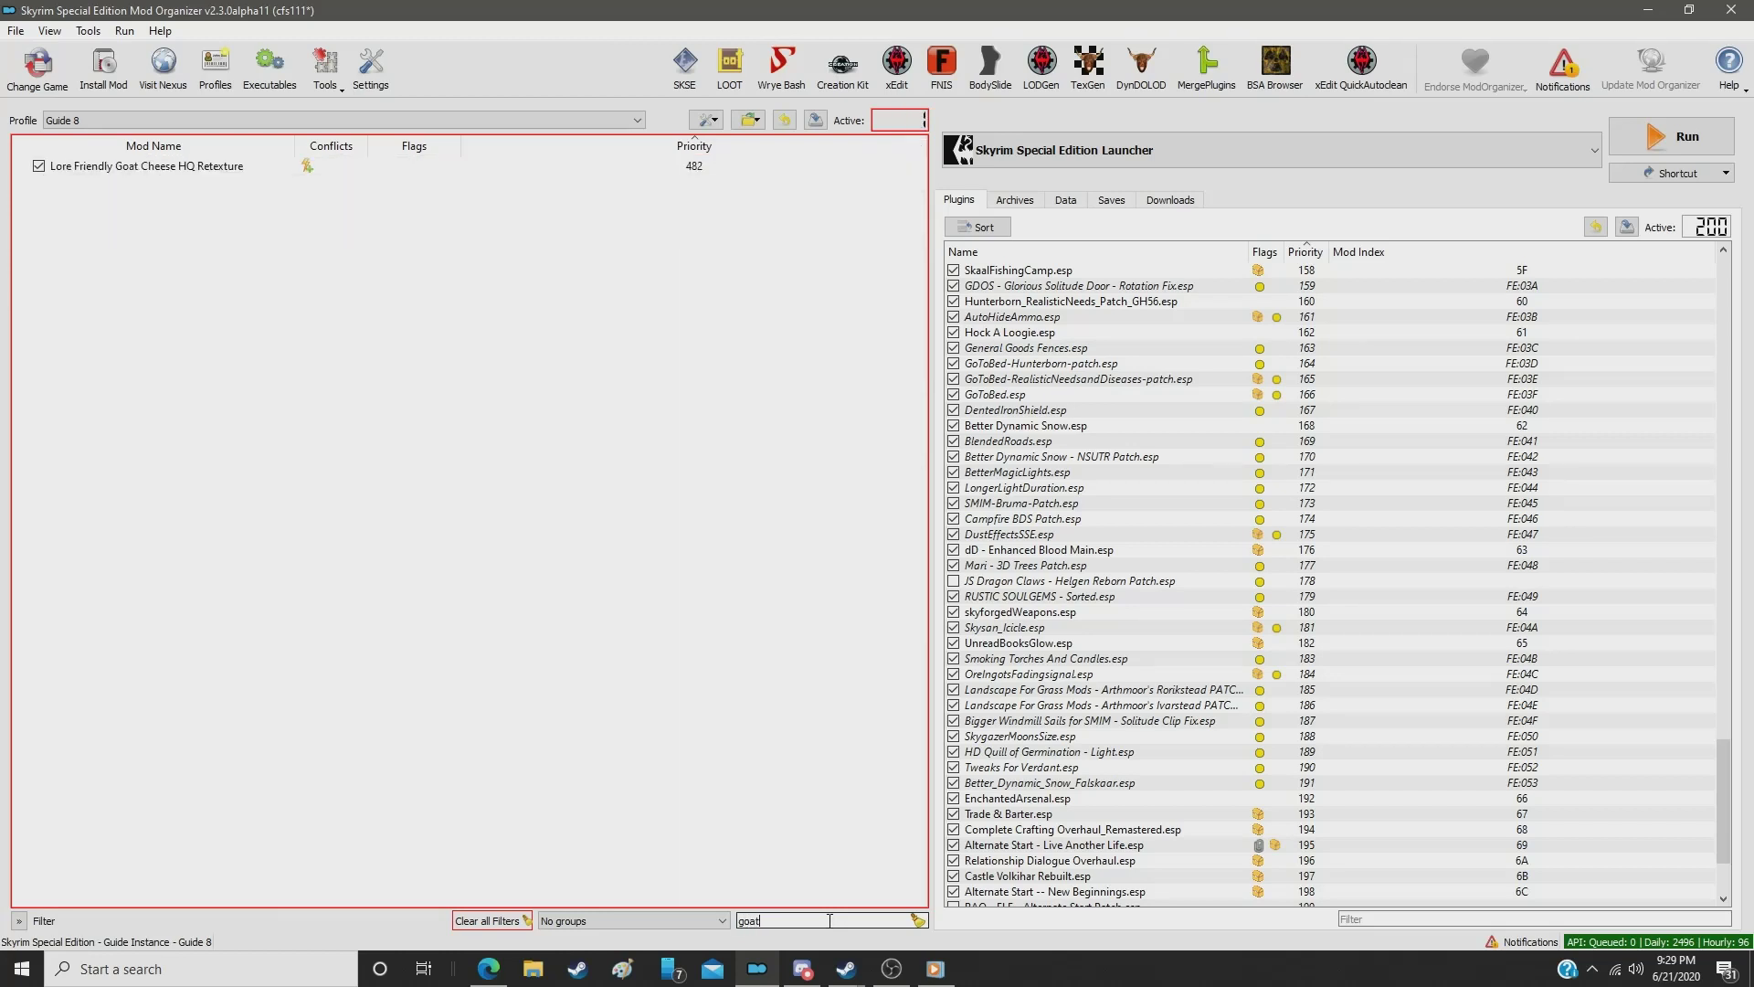
{"action": "left_click", "coordinate": [696, 170]}
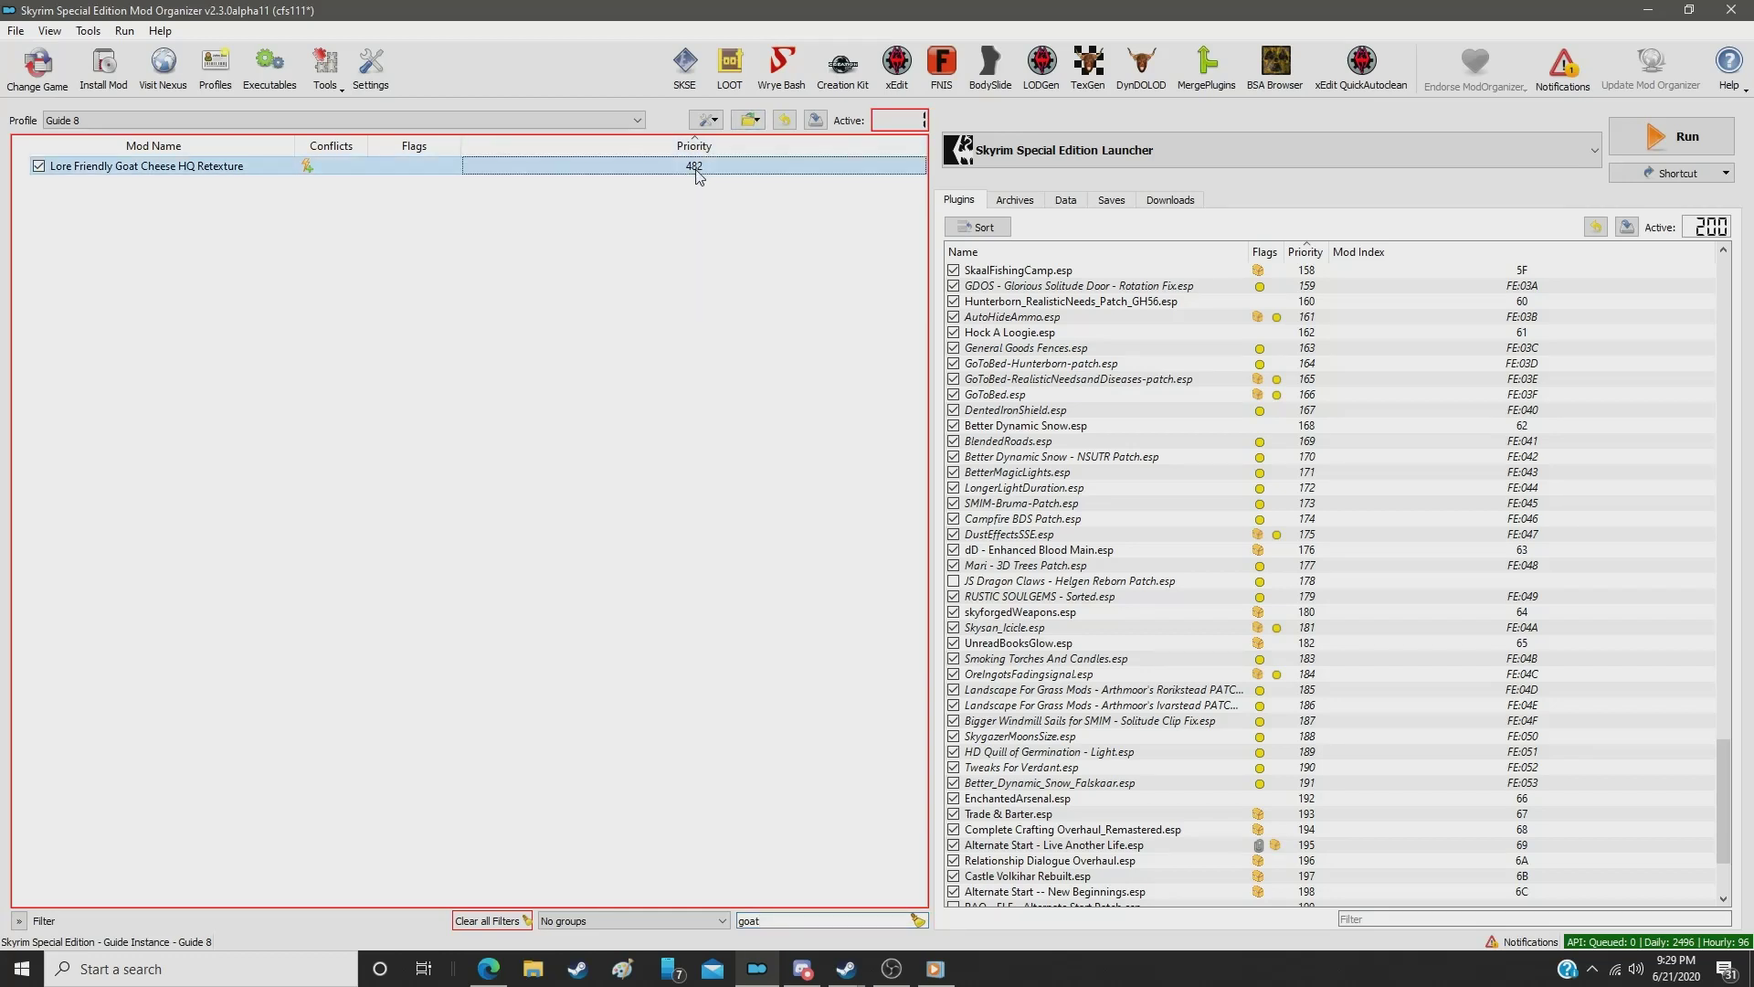
{"action": "double_click", "coordinate": [696, 170]}
{"action": "type", "text": "376"}
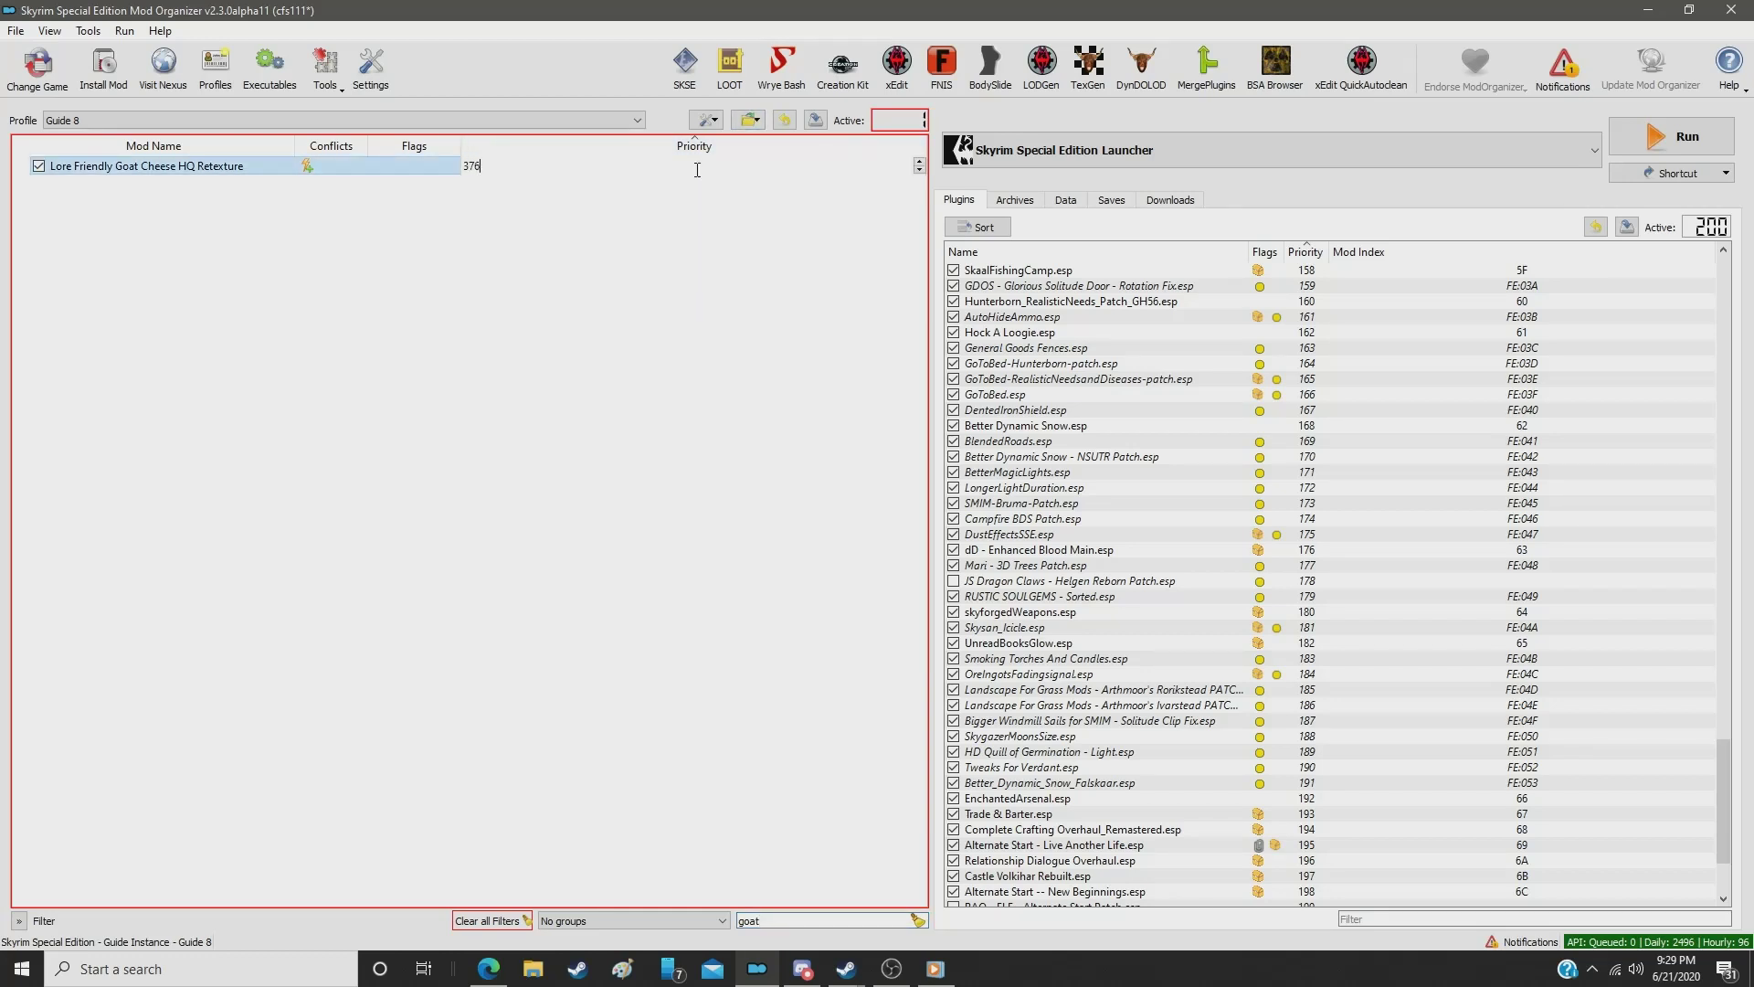
{"action": "key", "text": "Return"}
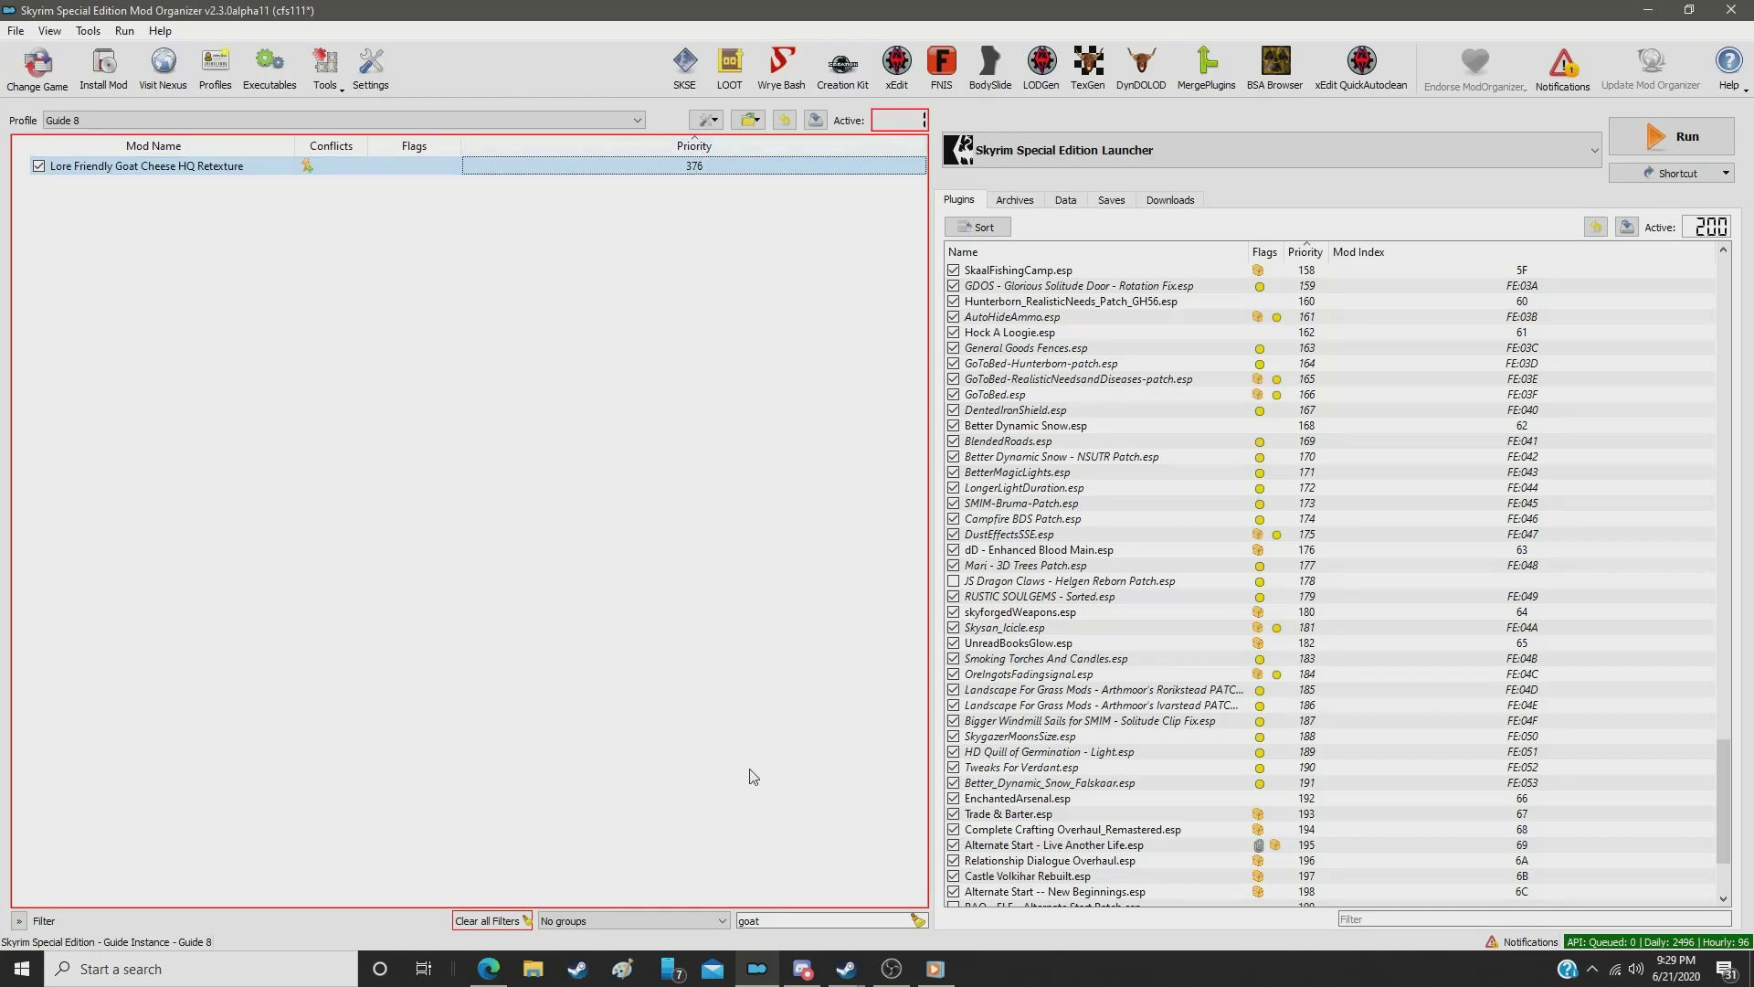
Step: Clear the mod filter and move the Dragons tongue mod between Better Taffy Treats and Spiky grass, at priority 369
{"action": "double_click", "coordinate": [784, 921]}
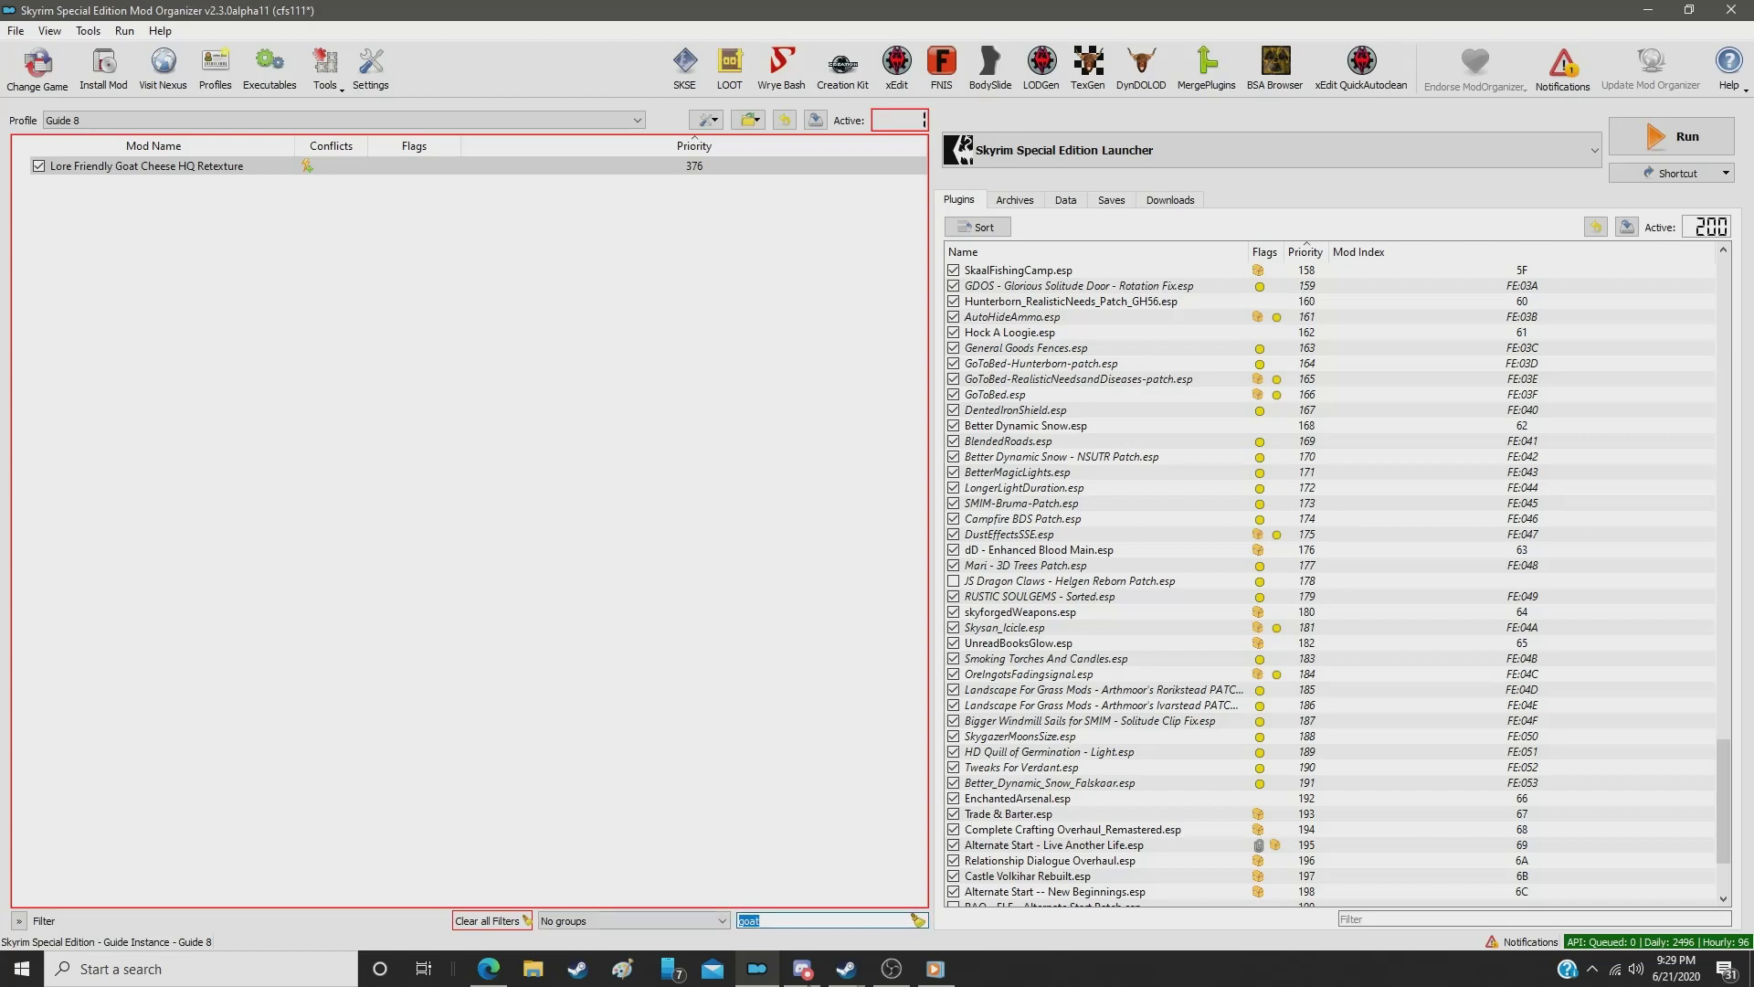
{"action": "left_click", "coordinate": [917, 921]}
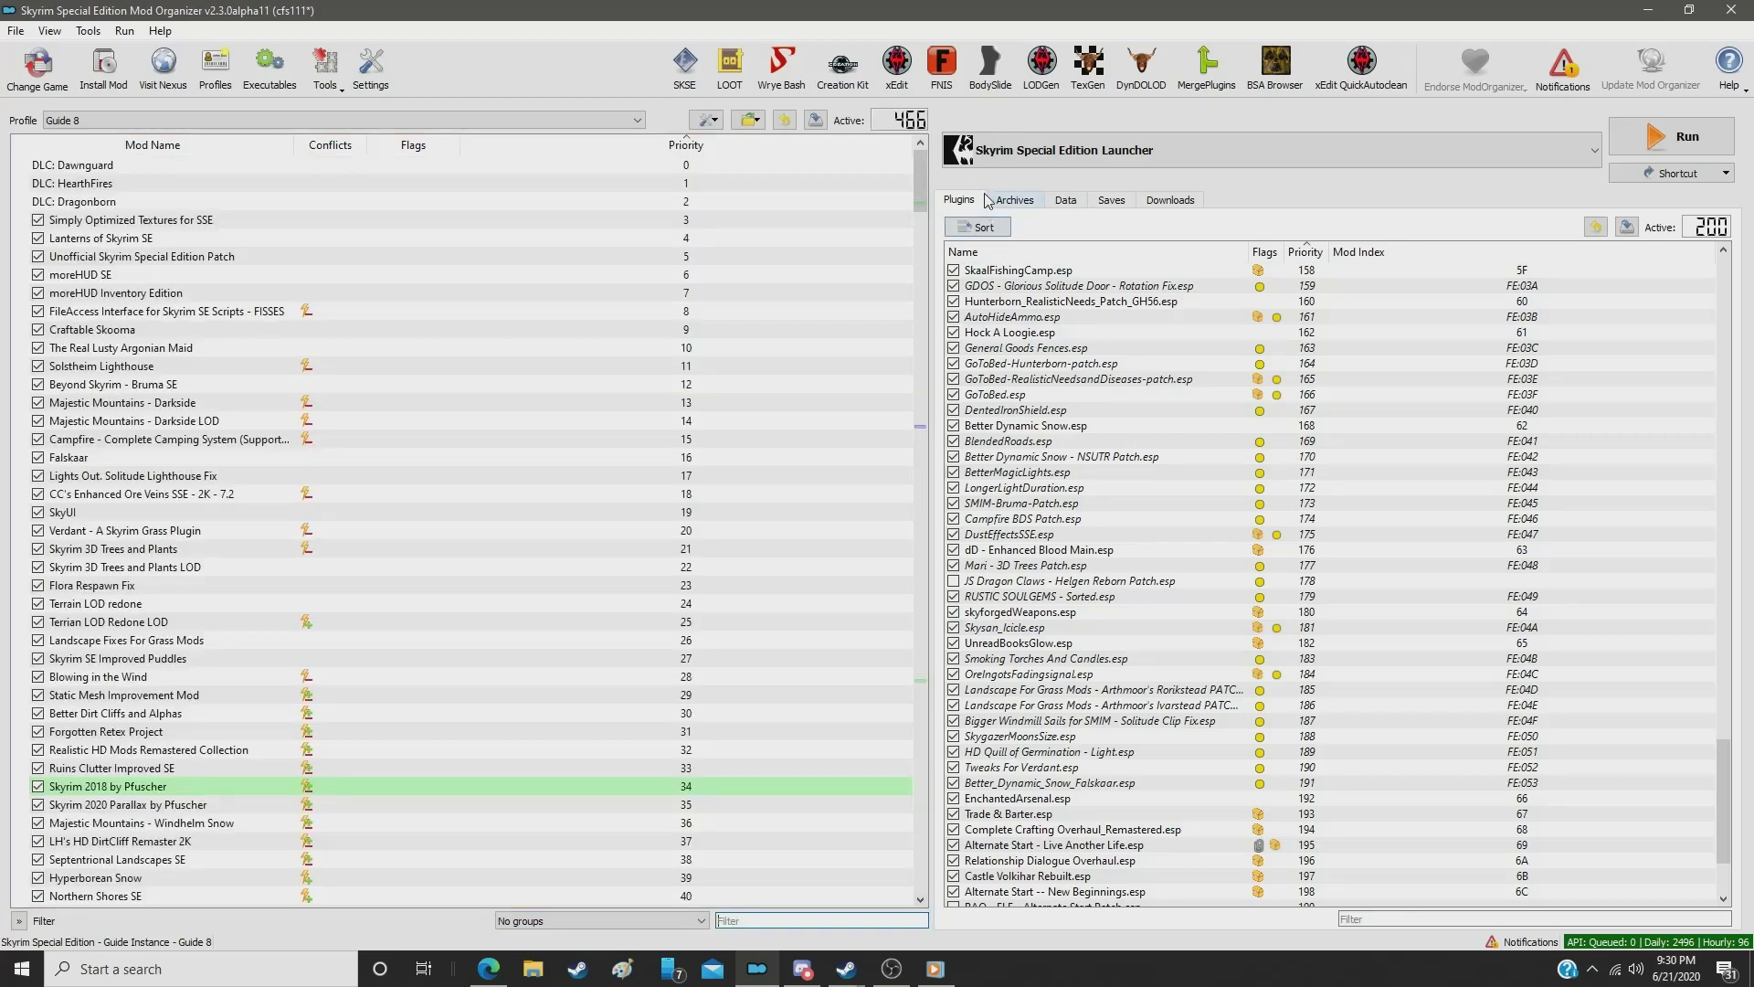
{"action": "left_click_drag", "start_coordinate": [924, 203], "coordinate": [857, 761]}
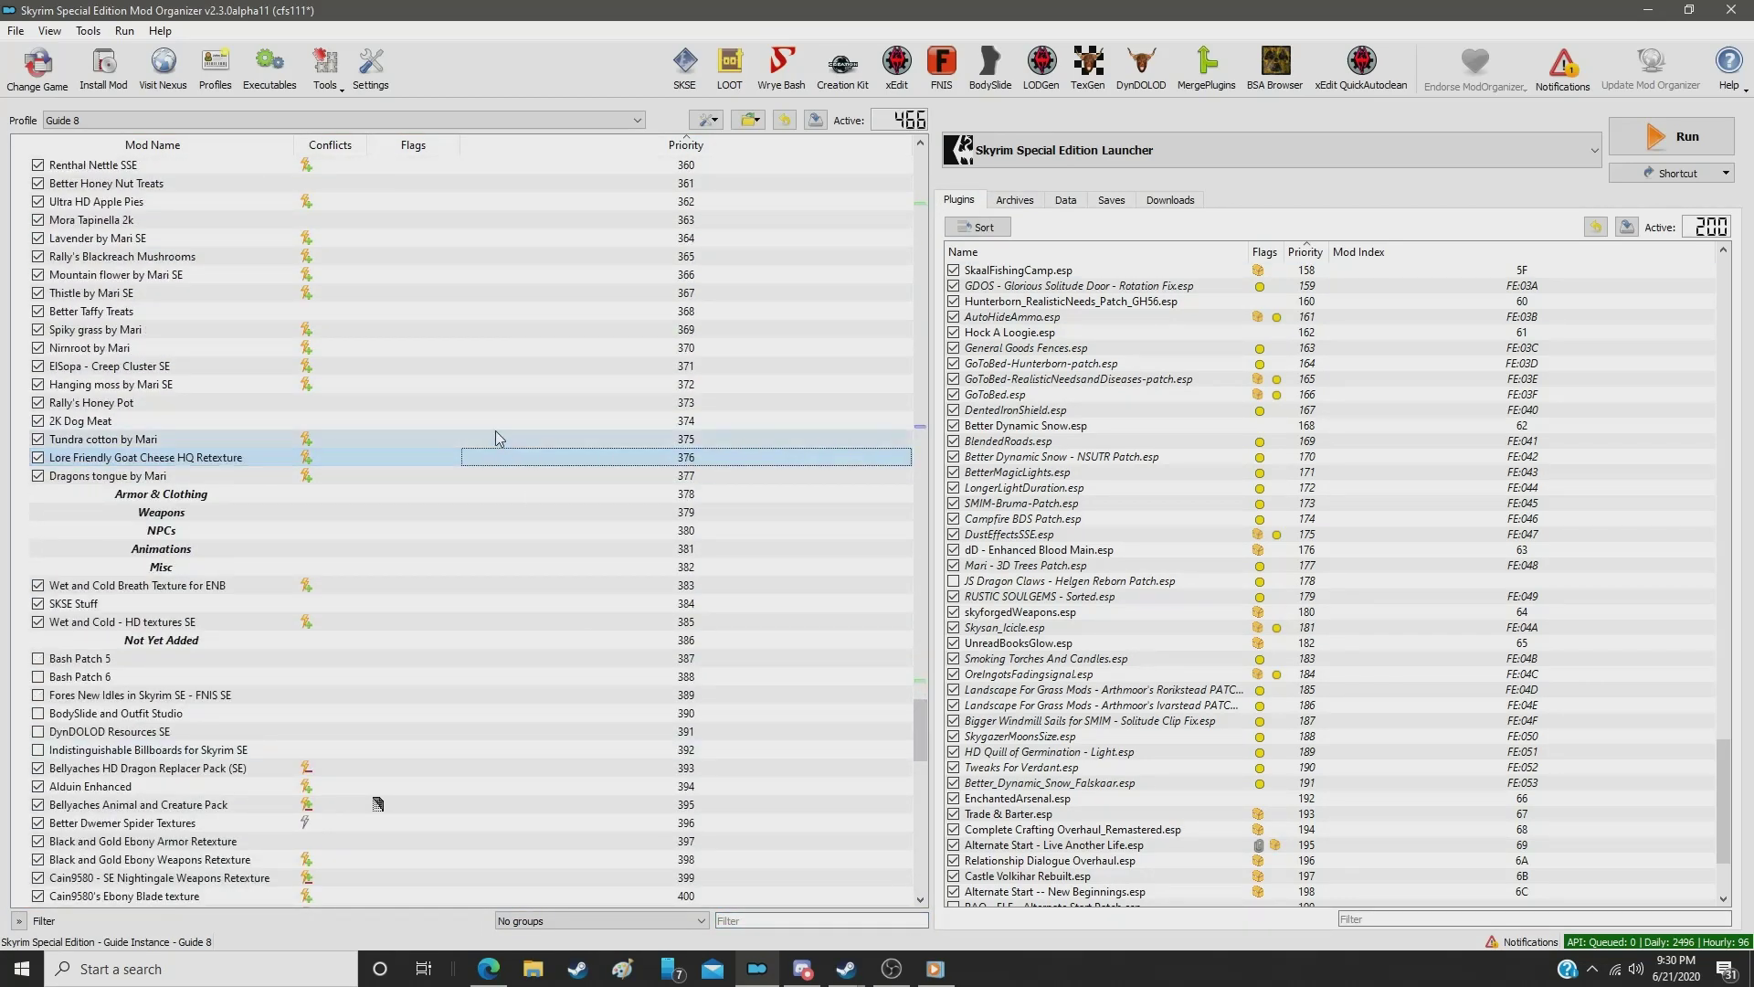
{"action": "left_click_drag", "start_coordinate": [268, 477], "coordinate": [267, 431]}
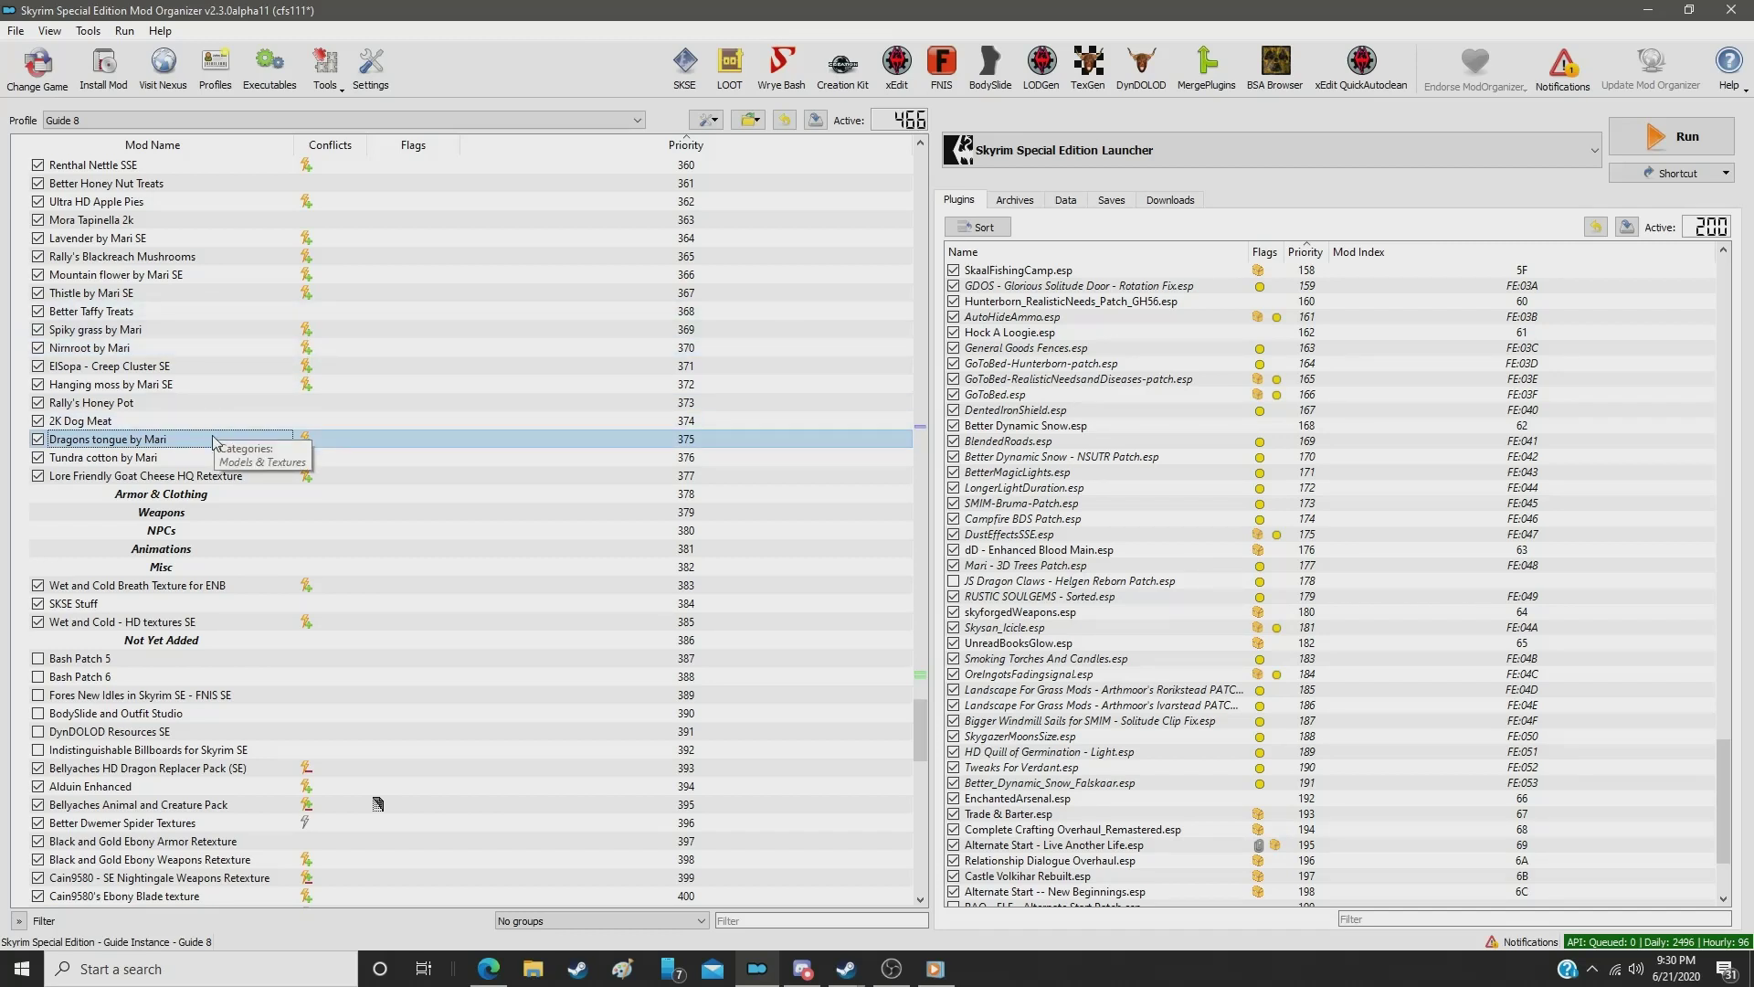
{"action": "mouse_move", "coordinate": [214, 441]}
{"action": "left_mouse_down"}
{"action": "mouse_move", "coordinate": [226, 483]}
{"action": "mouse_move", "coordinate": [215, 461]}
{"action": "left_mouse_up"}
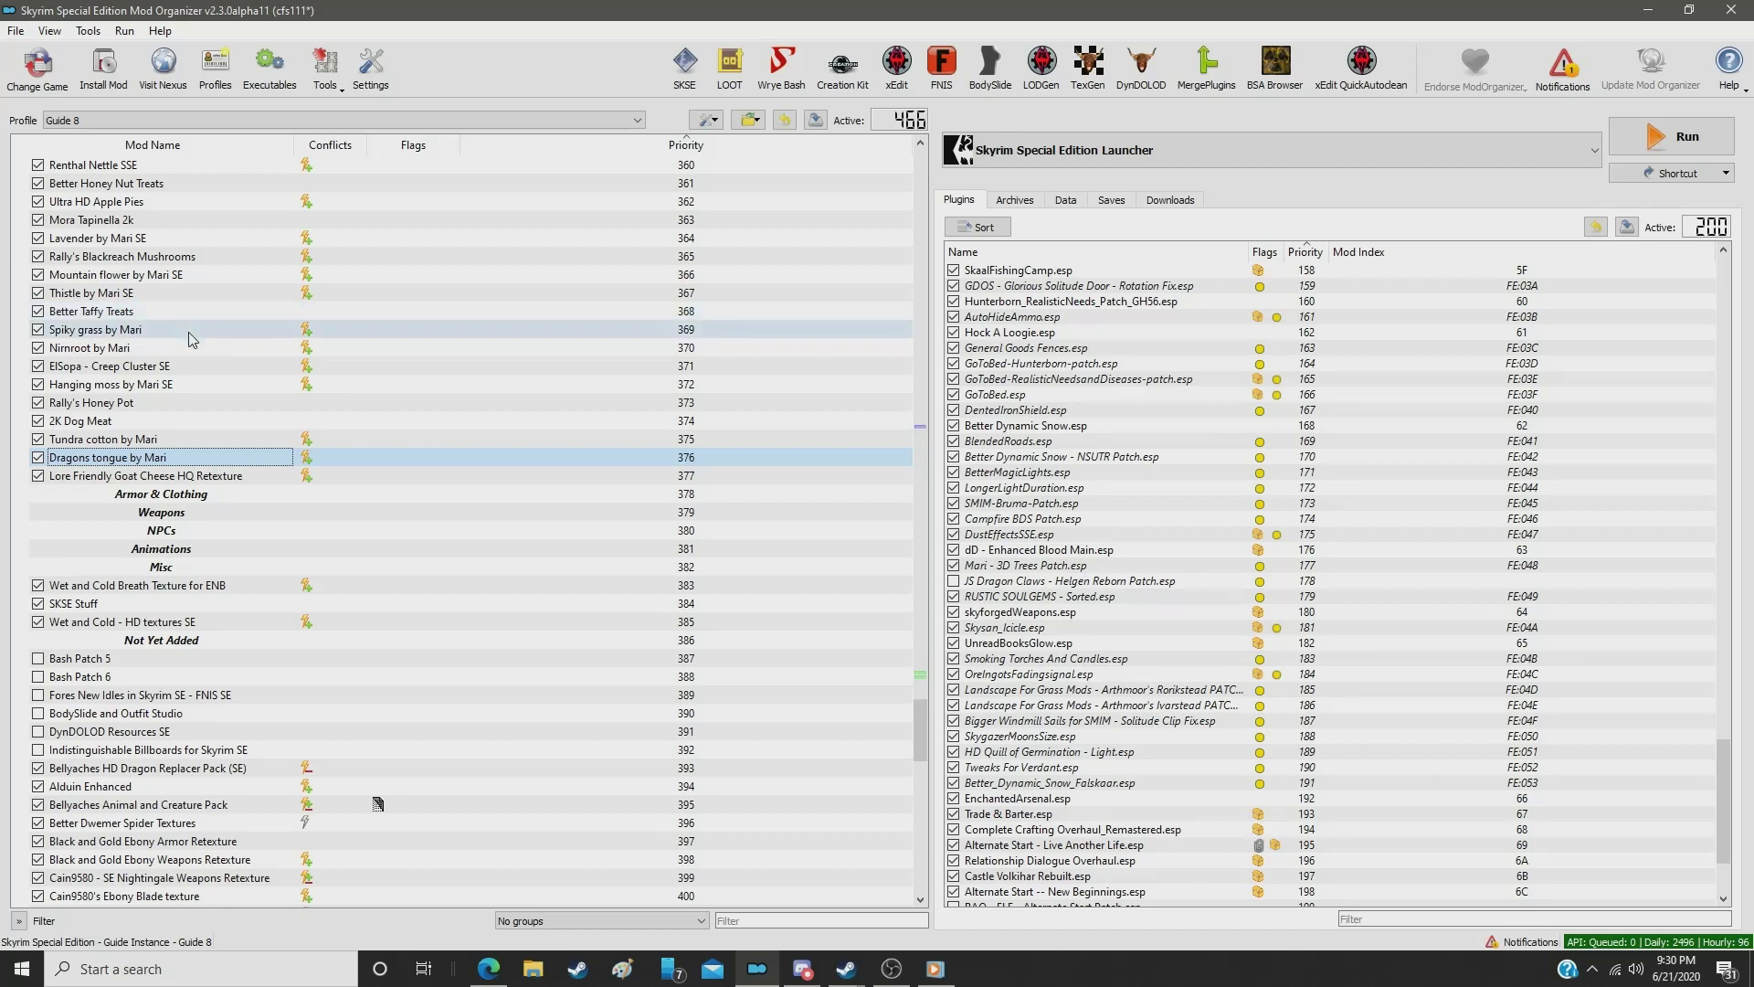
{"action": "left_click_drag", "start_coordinate": [199, 457], "coordinate": [194, 316]}
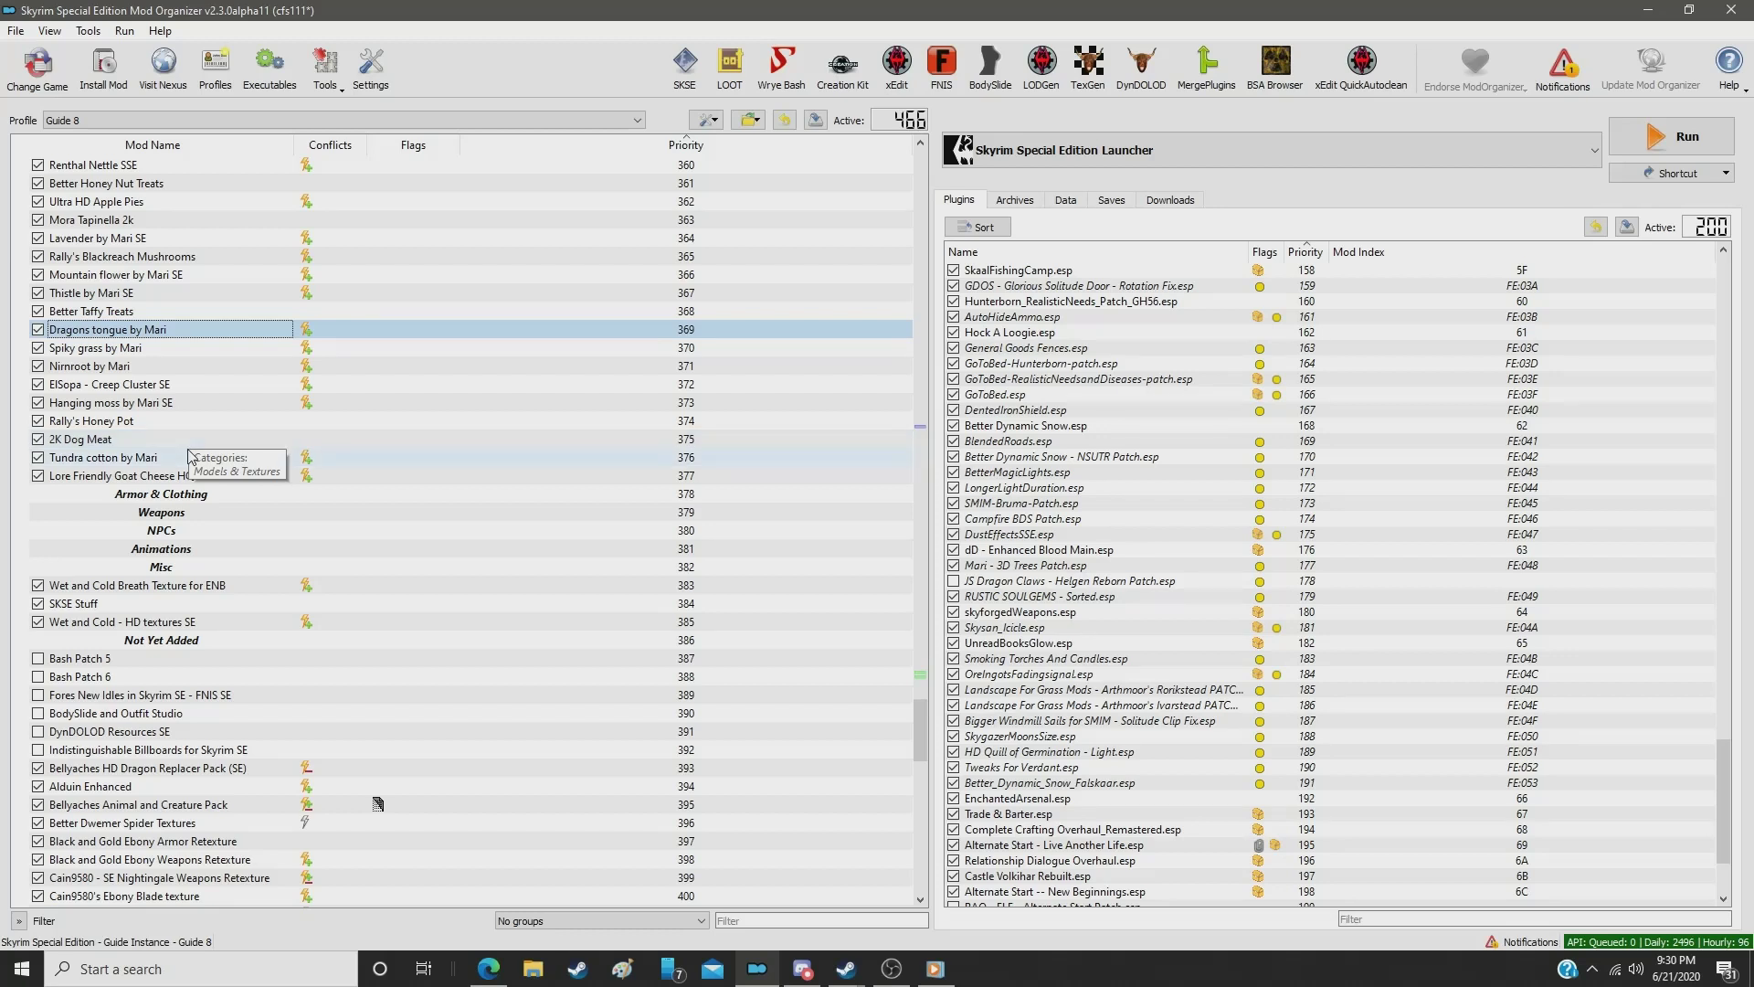
Step: Filter the mod list for "rusti" and set the RUSTIC ARMOR and WEAPONS SE priority to 379, just below the Armor & Clothing separator
{"action": "left_click", "coordinate": [189, 503]}
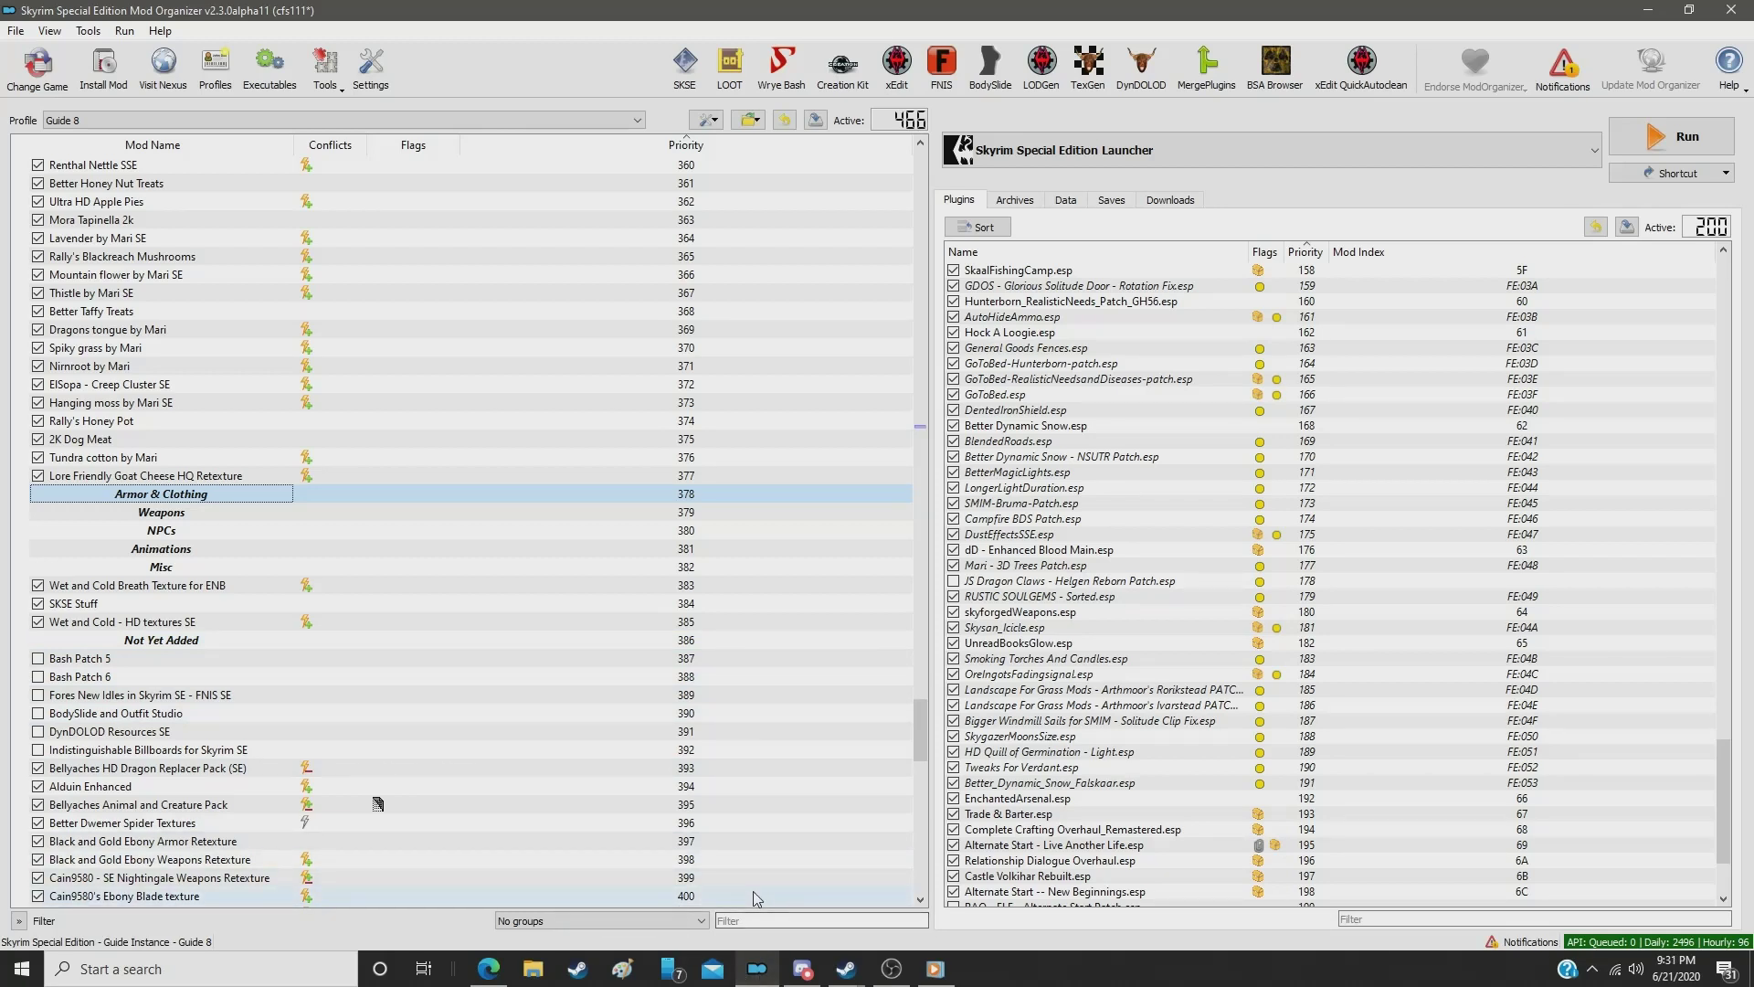
{"action": "left_click", "coordinate": [750, 921]}
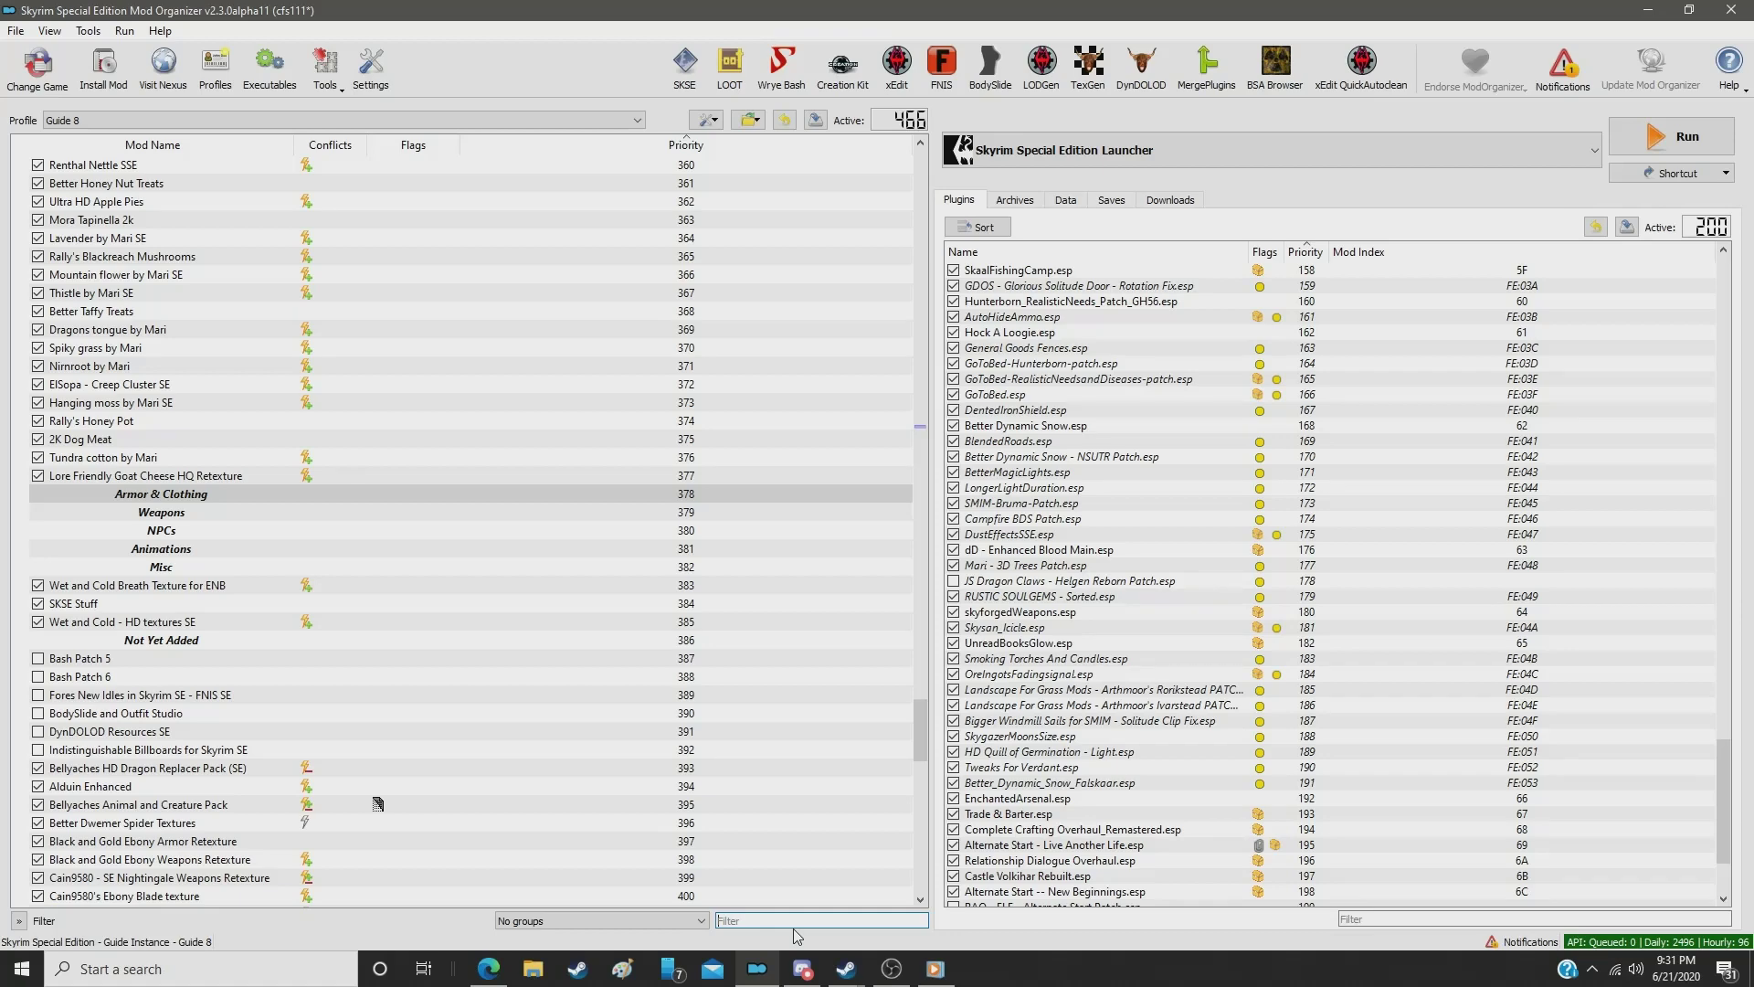
{"action": "type", "text": "rusti"}
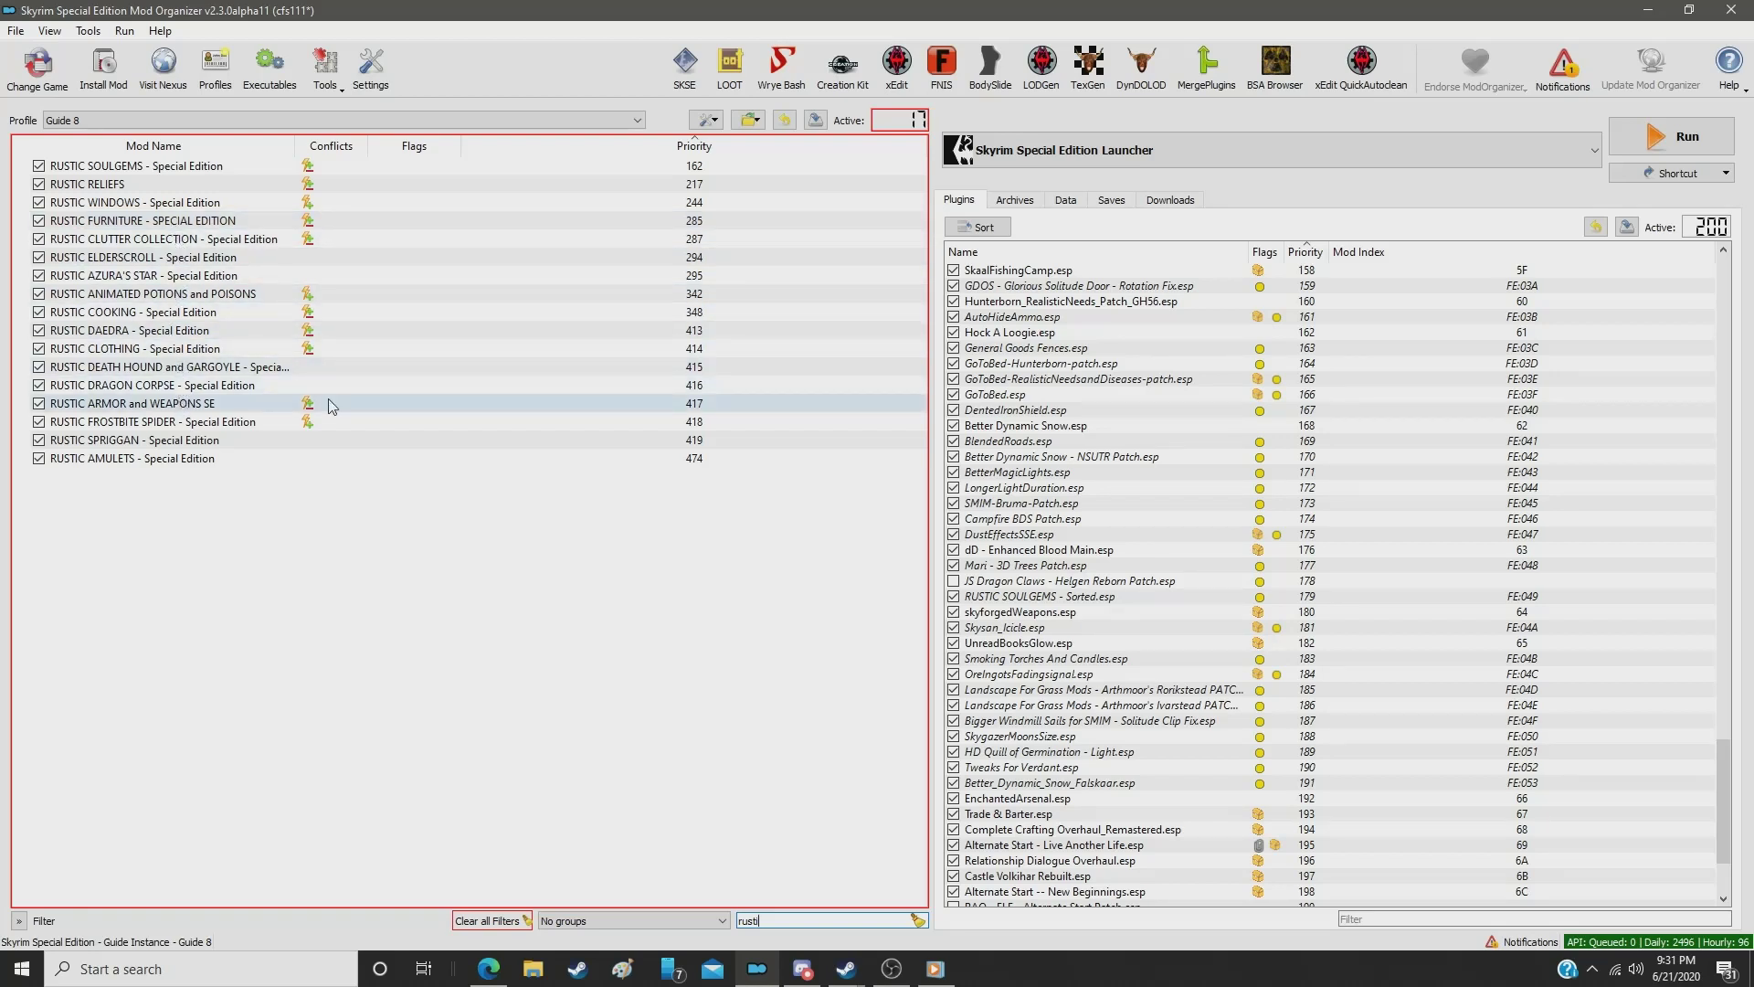
{"action": "left_click", "coordinate": [705, 411]}
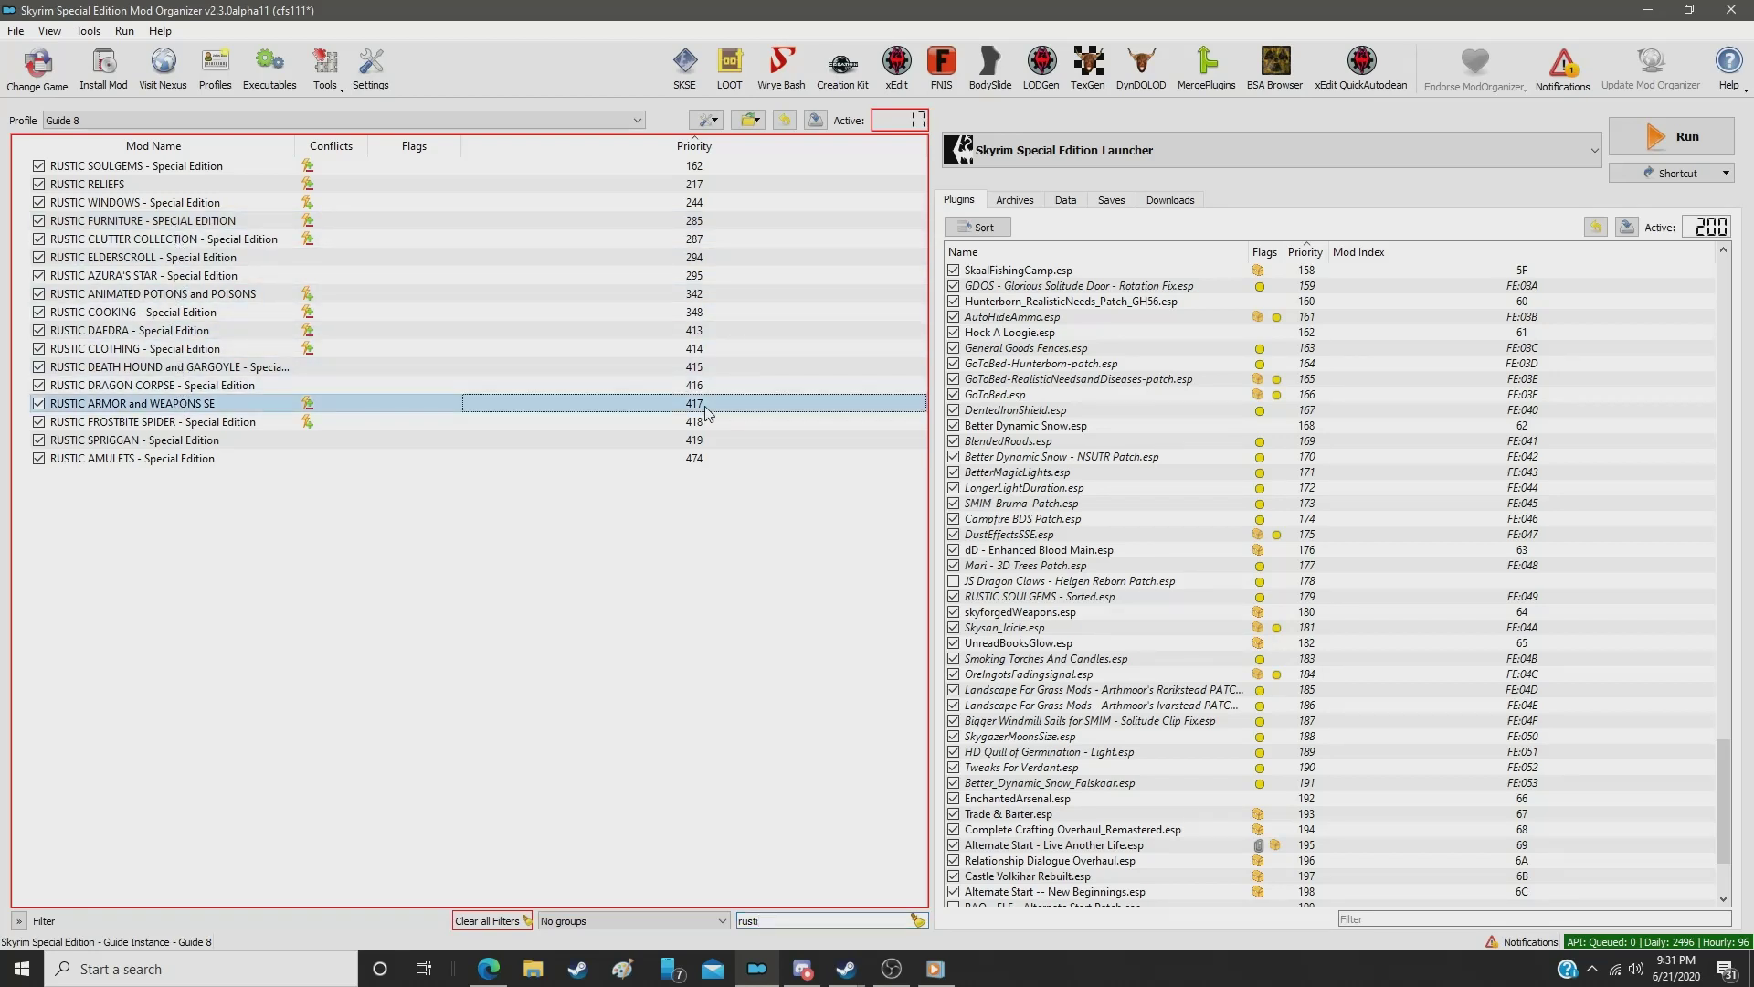
{"action": "double_click", "coordinate": [705, 411]}
{"action": "type", "text": "379"}
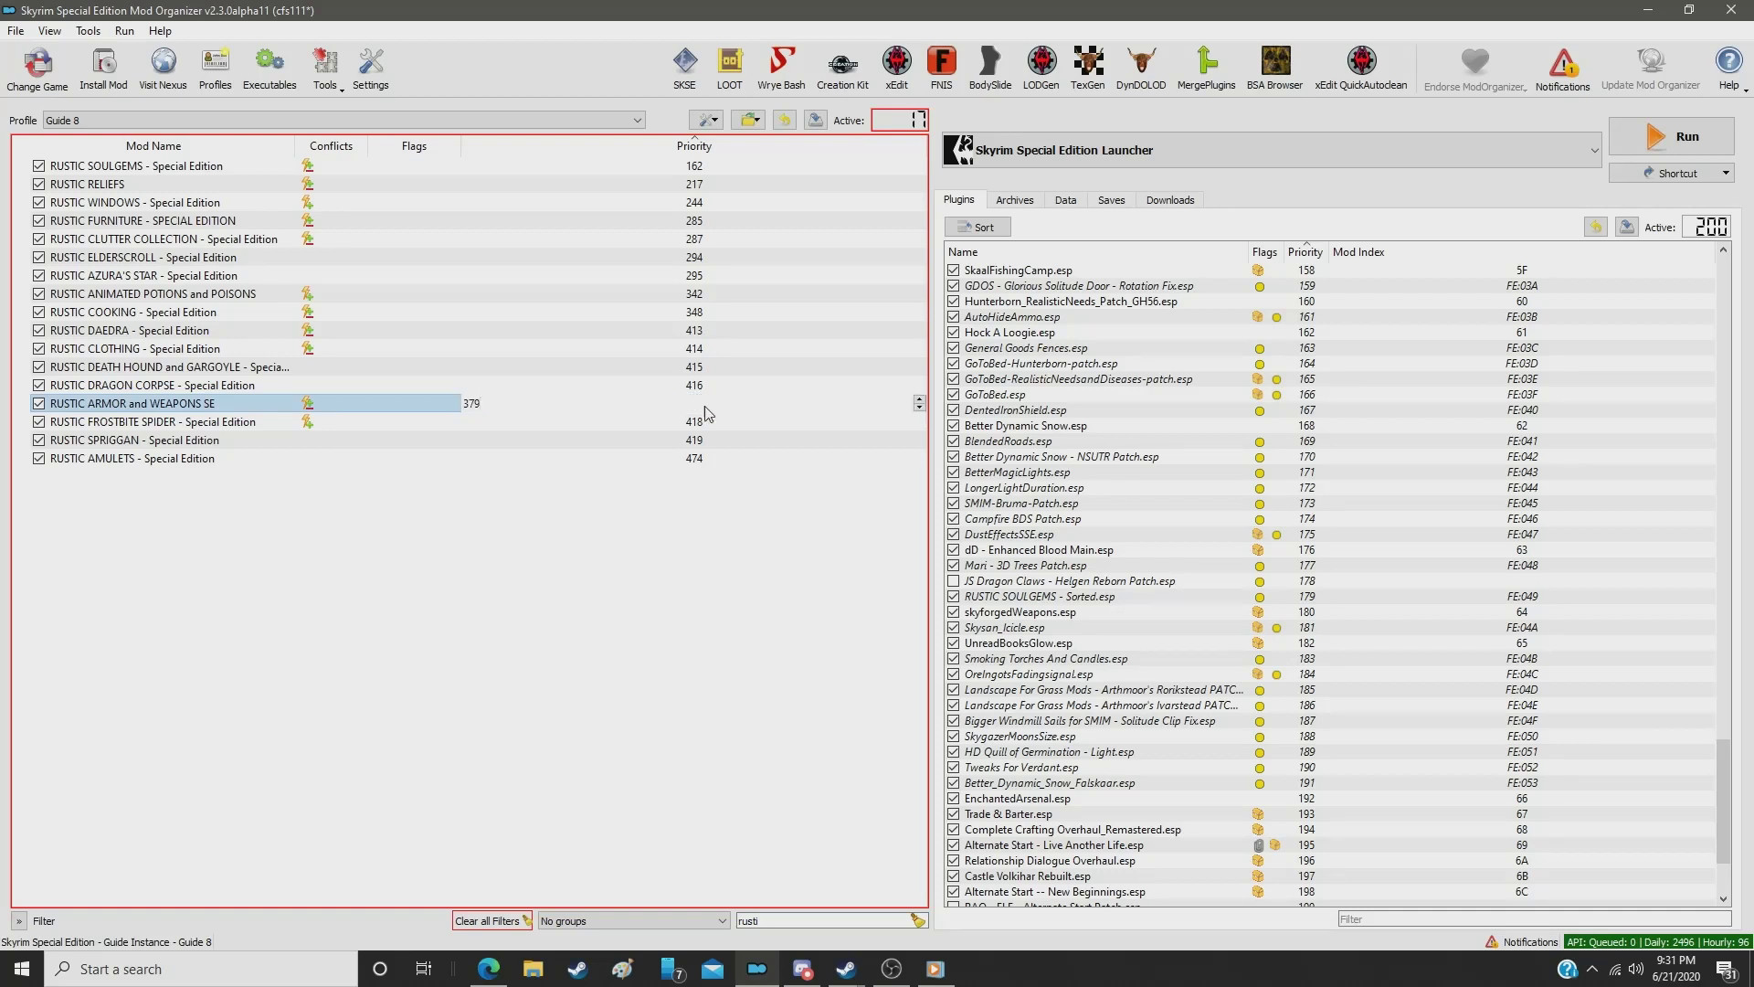
{"action": "key", "text": "Return"}
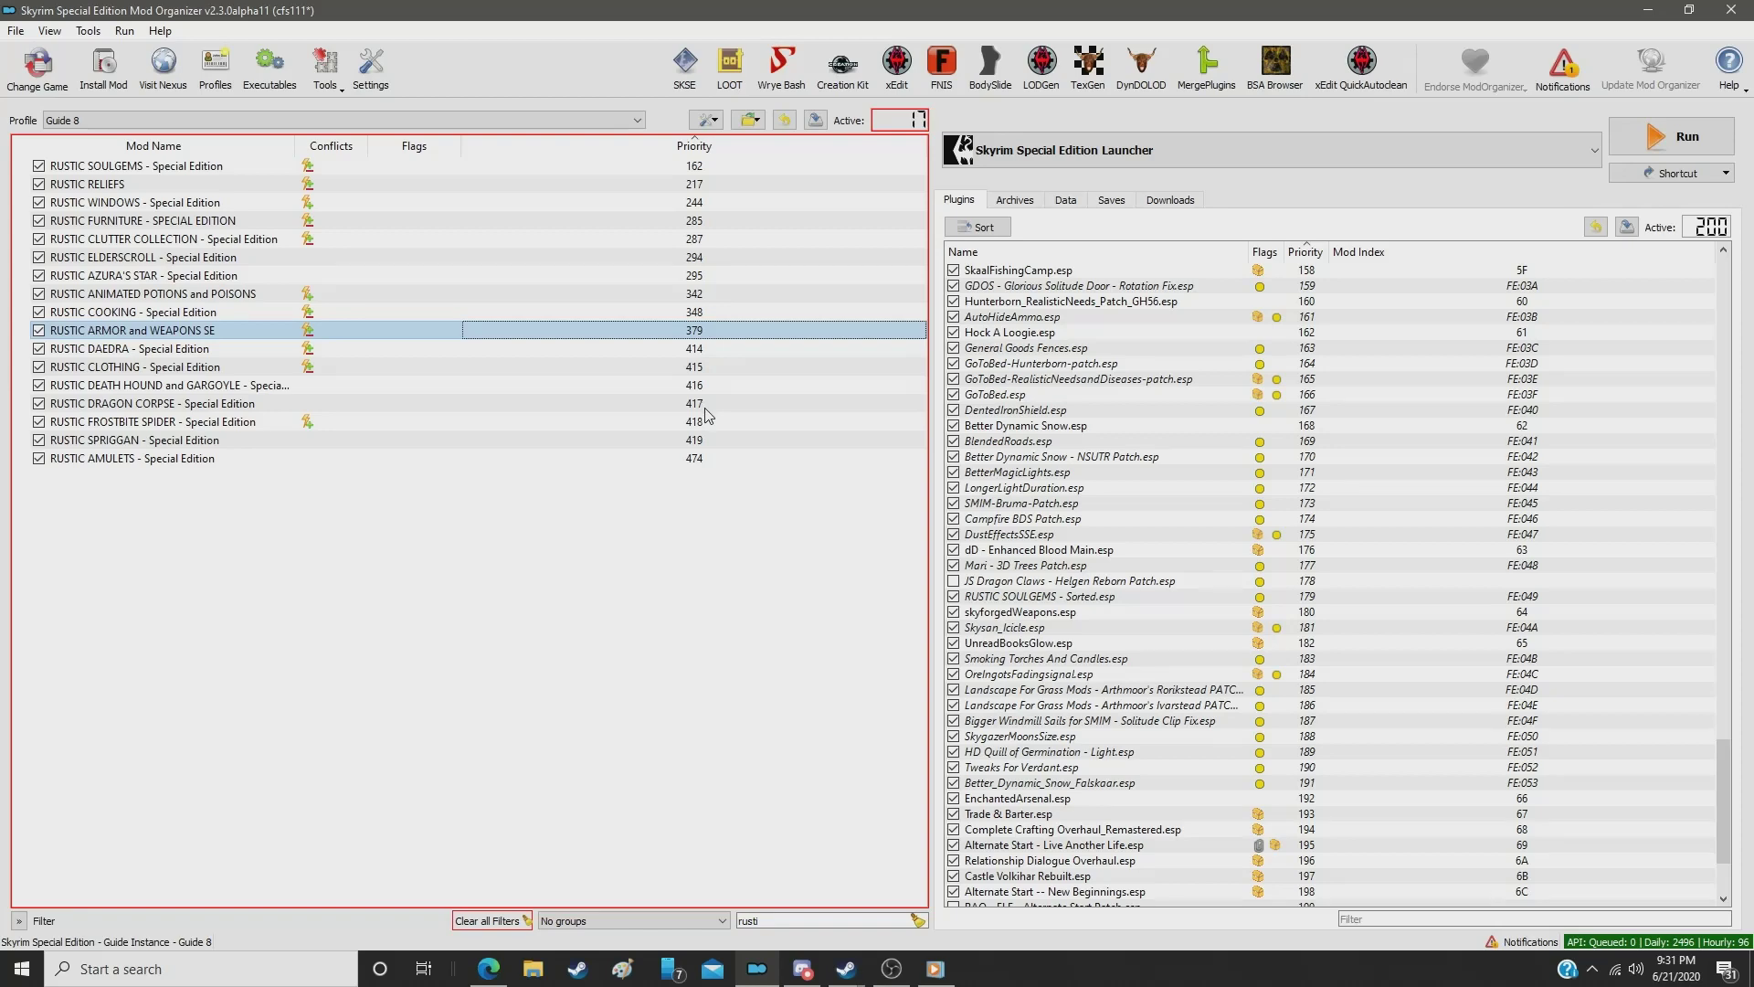
Step: Filter the mod list for "armor" and set the Daedric_Armor_without_Pauldrons priority to 380
{"action": "double_click", "coordinate": [765, 925]}
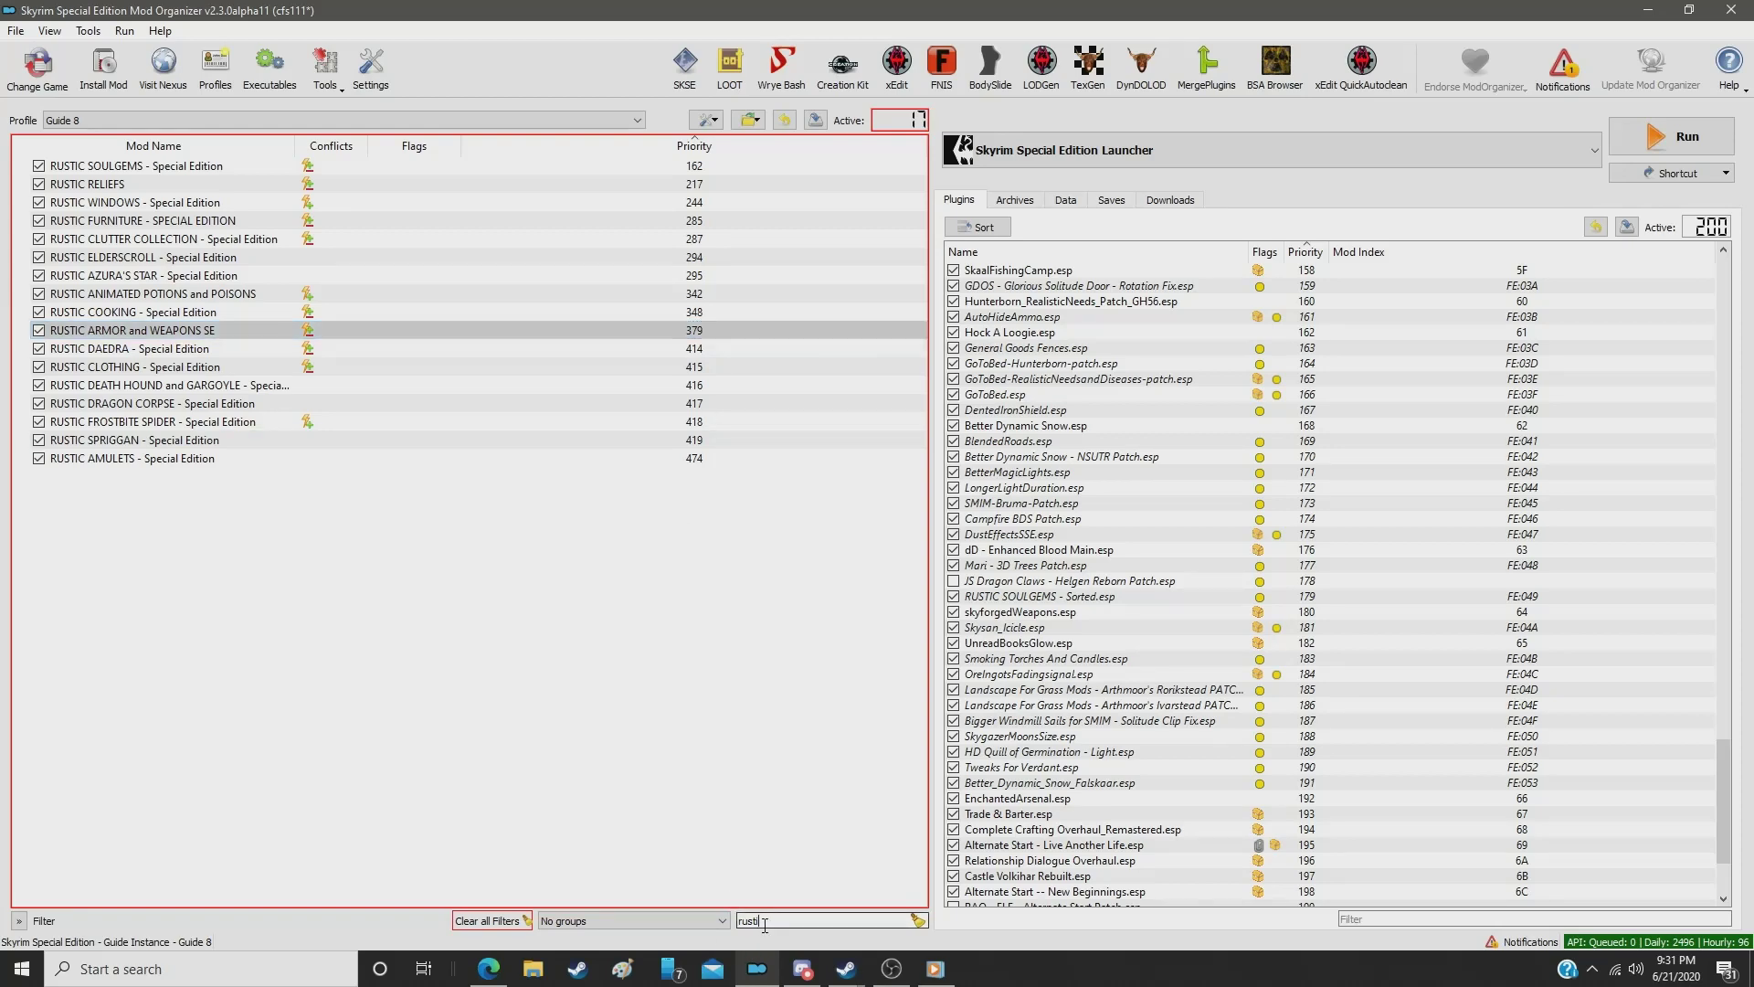
{"action": "type", "text": "armor"}
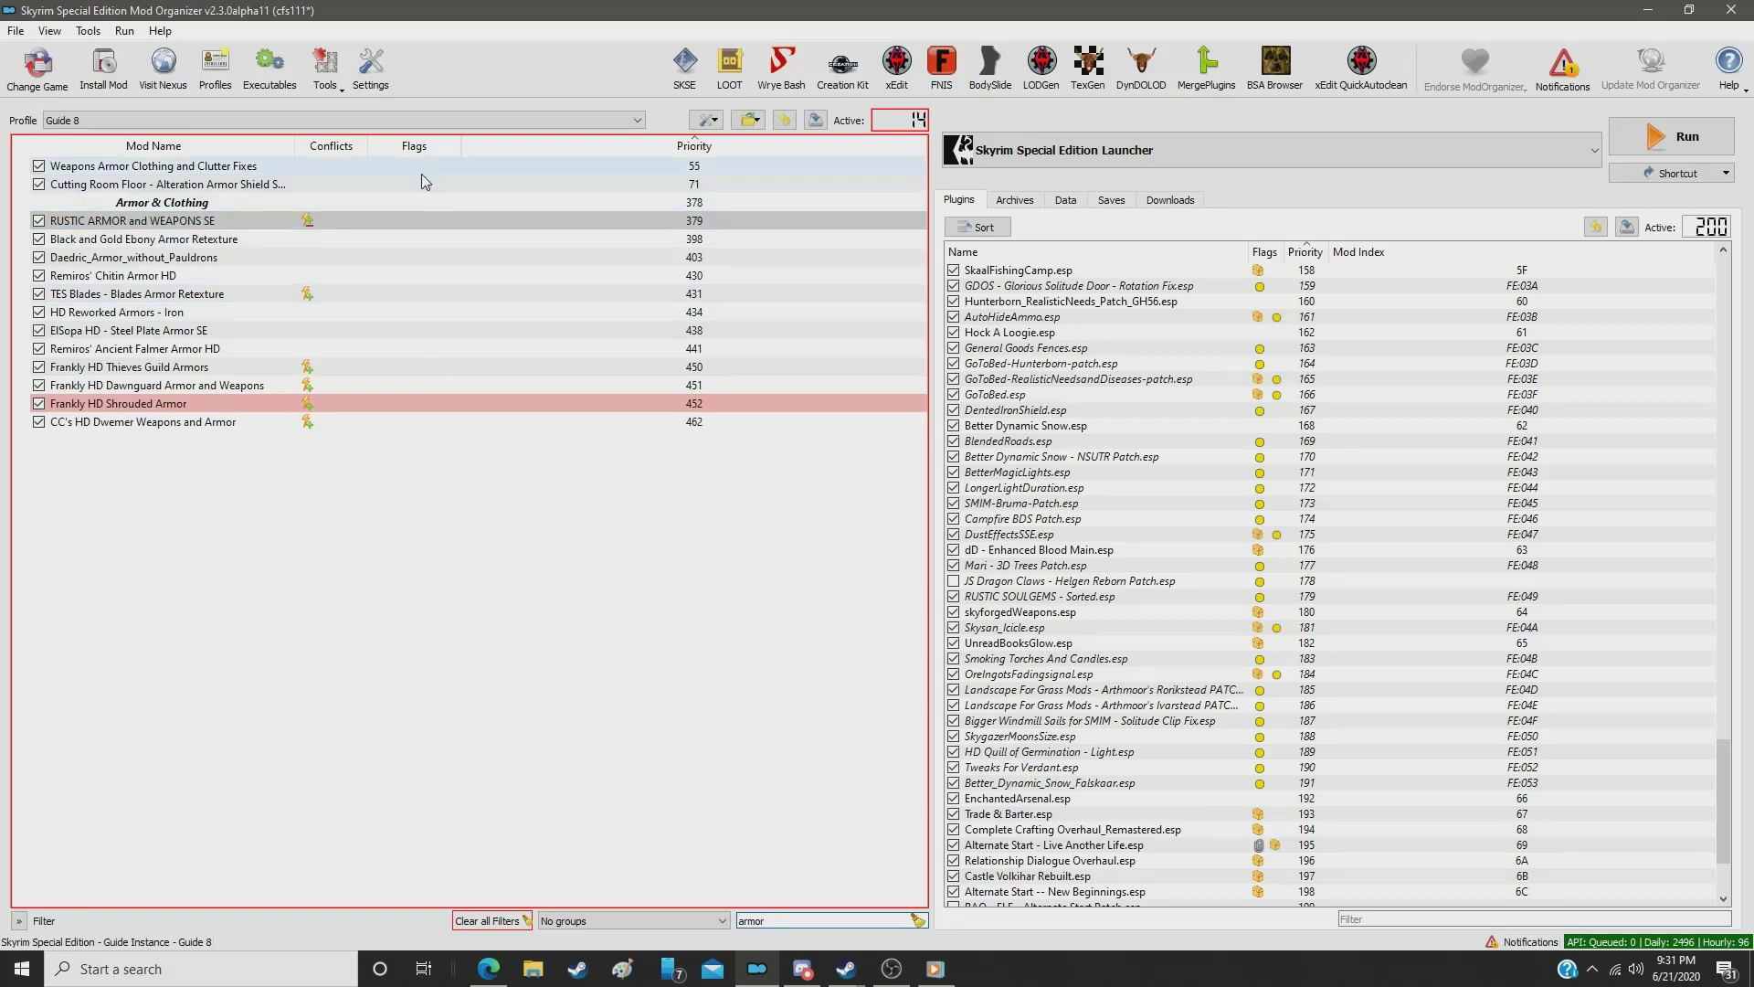
{"action": "left_click", "coordinate": [675, 261]}
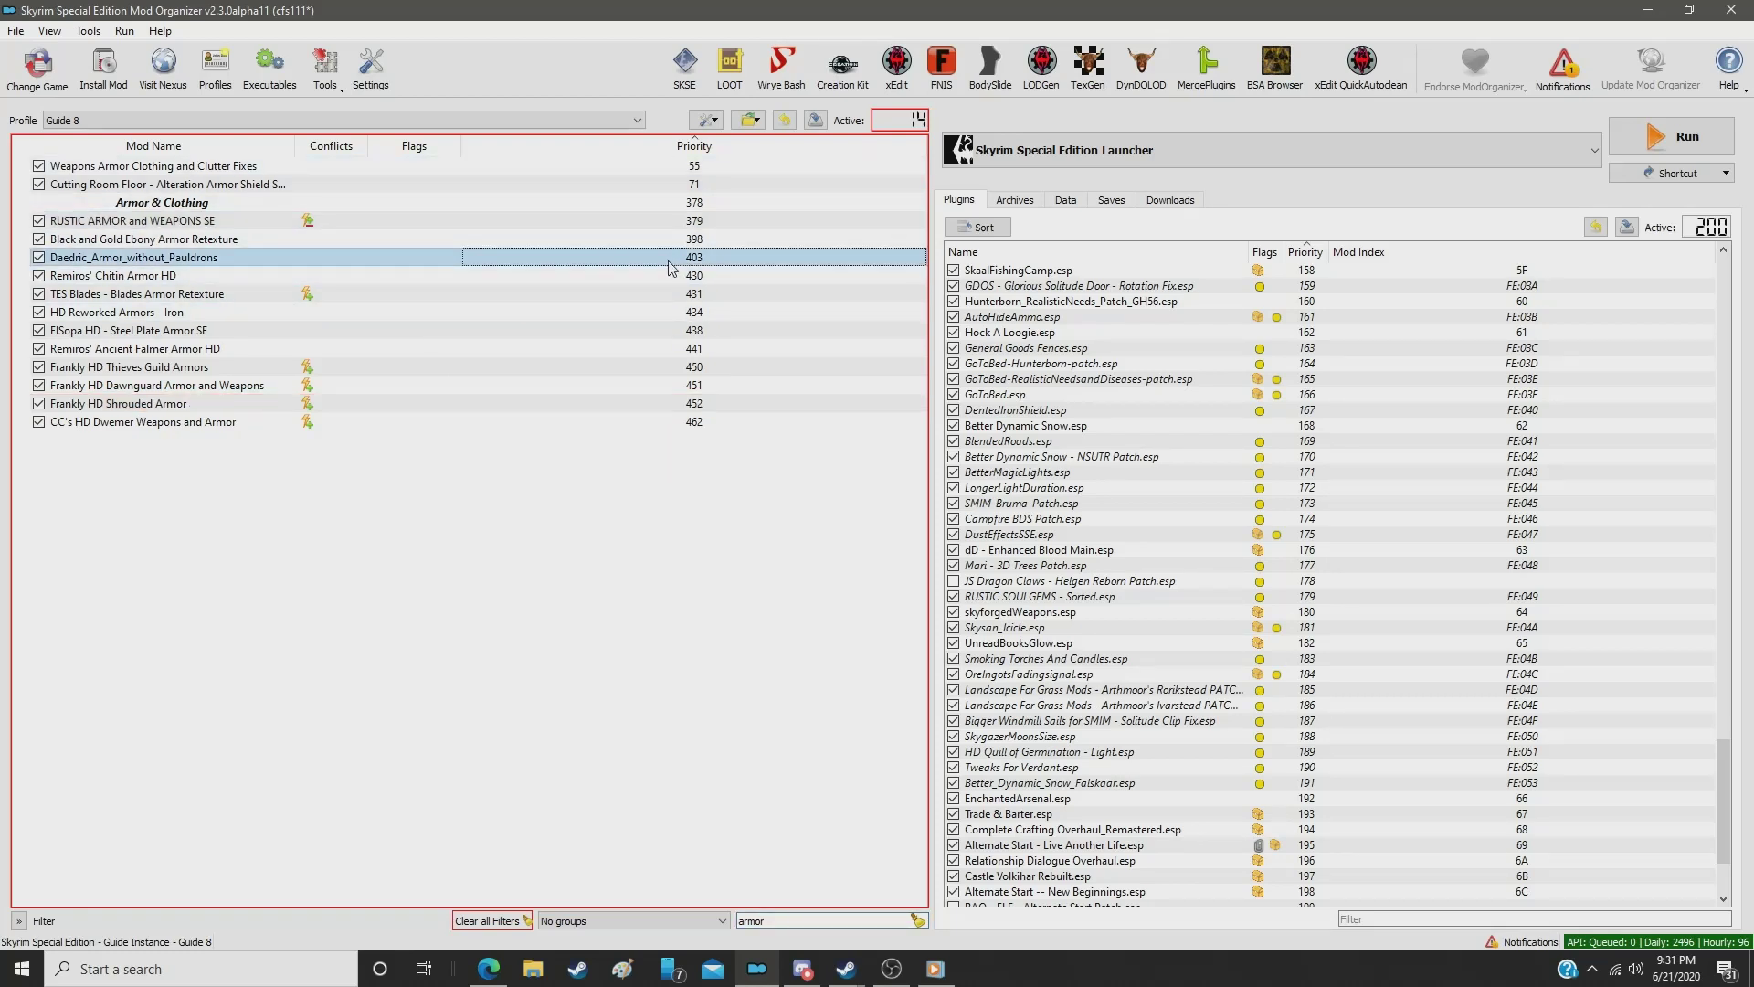
{"action": "double_click", "coordinate": [670, 261]}
{"action": "type", "text": "380"}
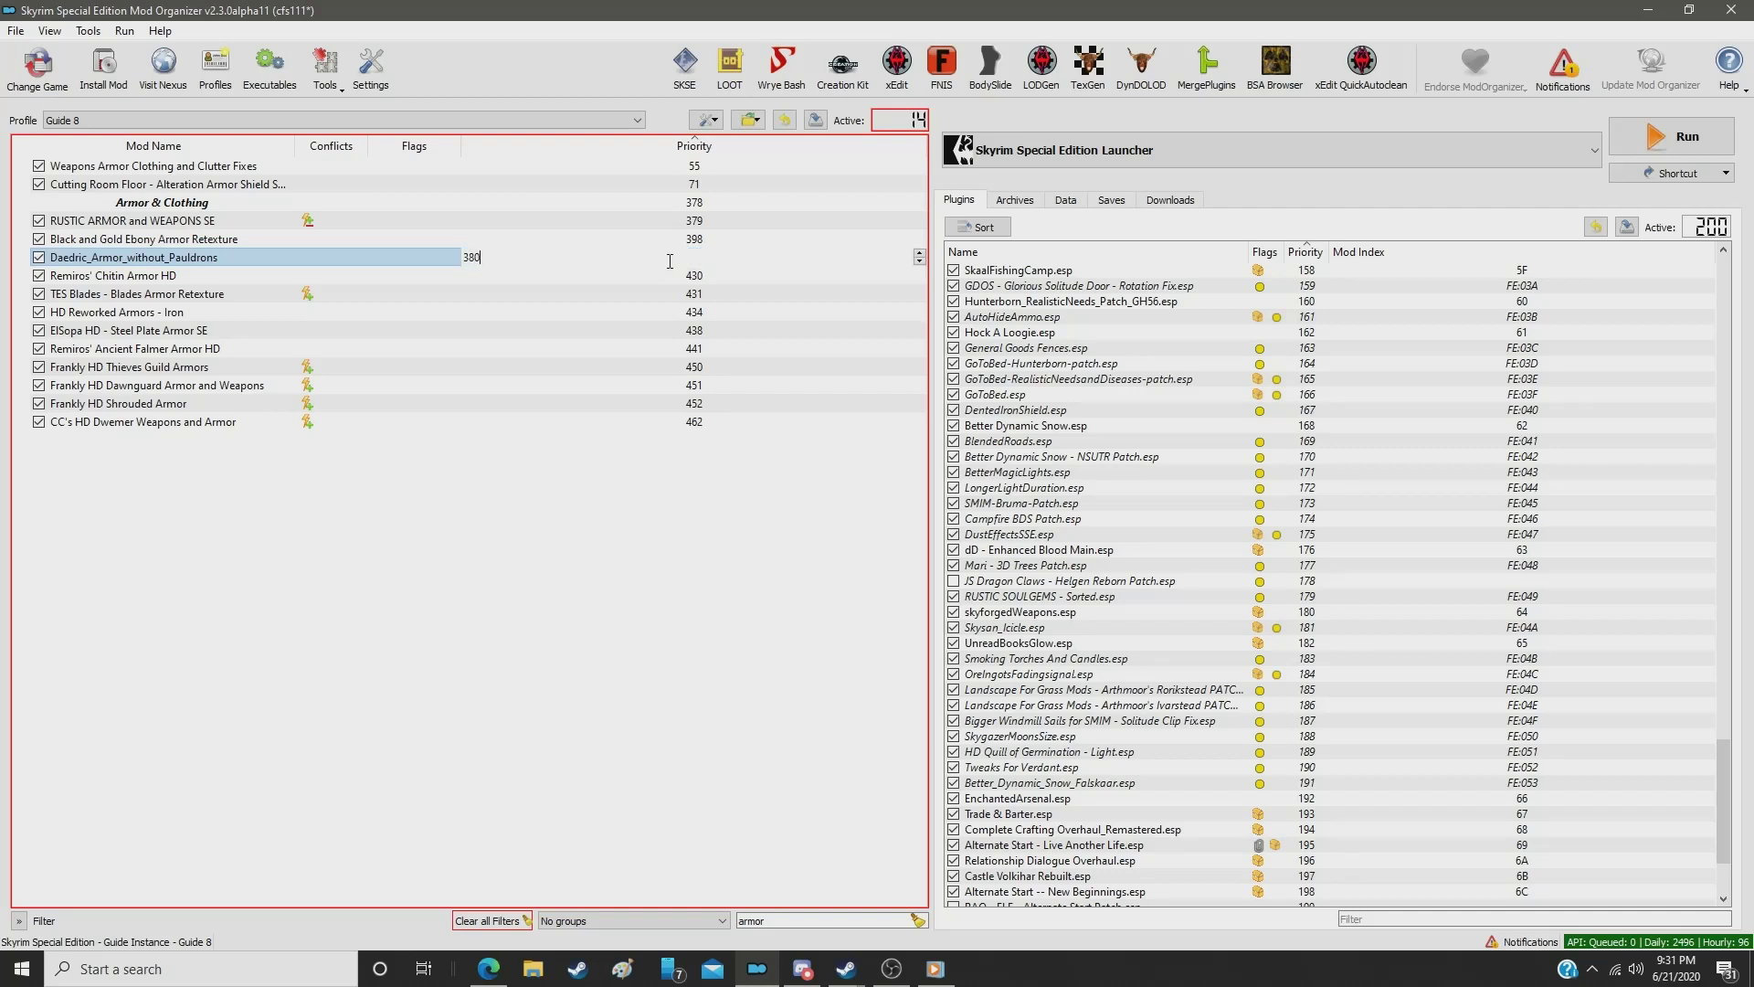
{"action": "key", "text": "Return"}
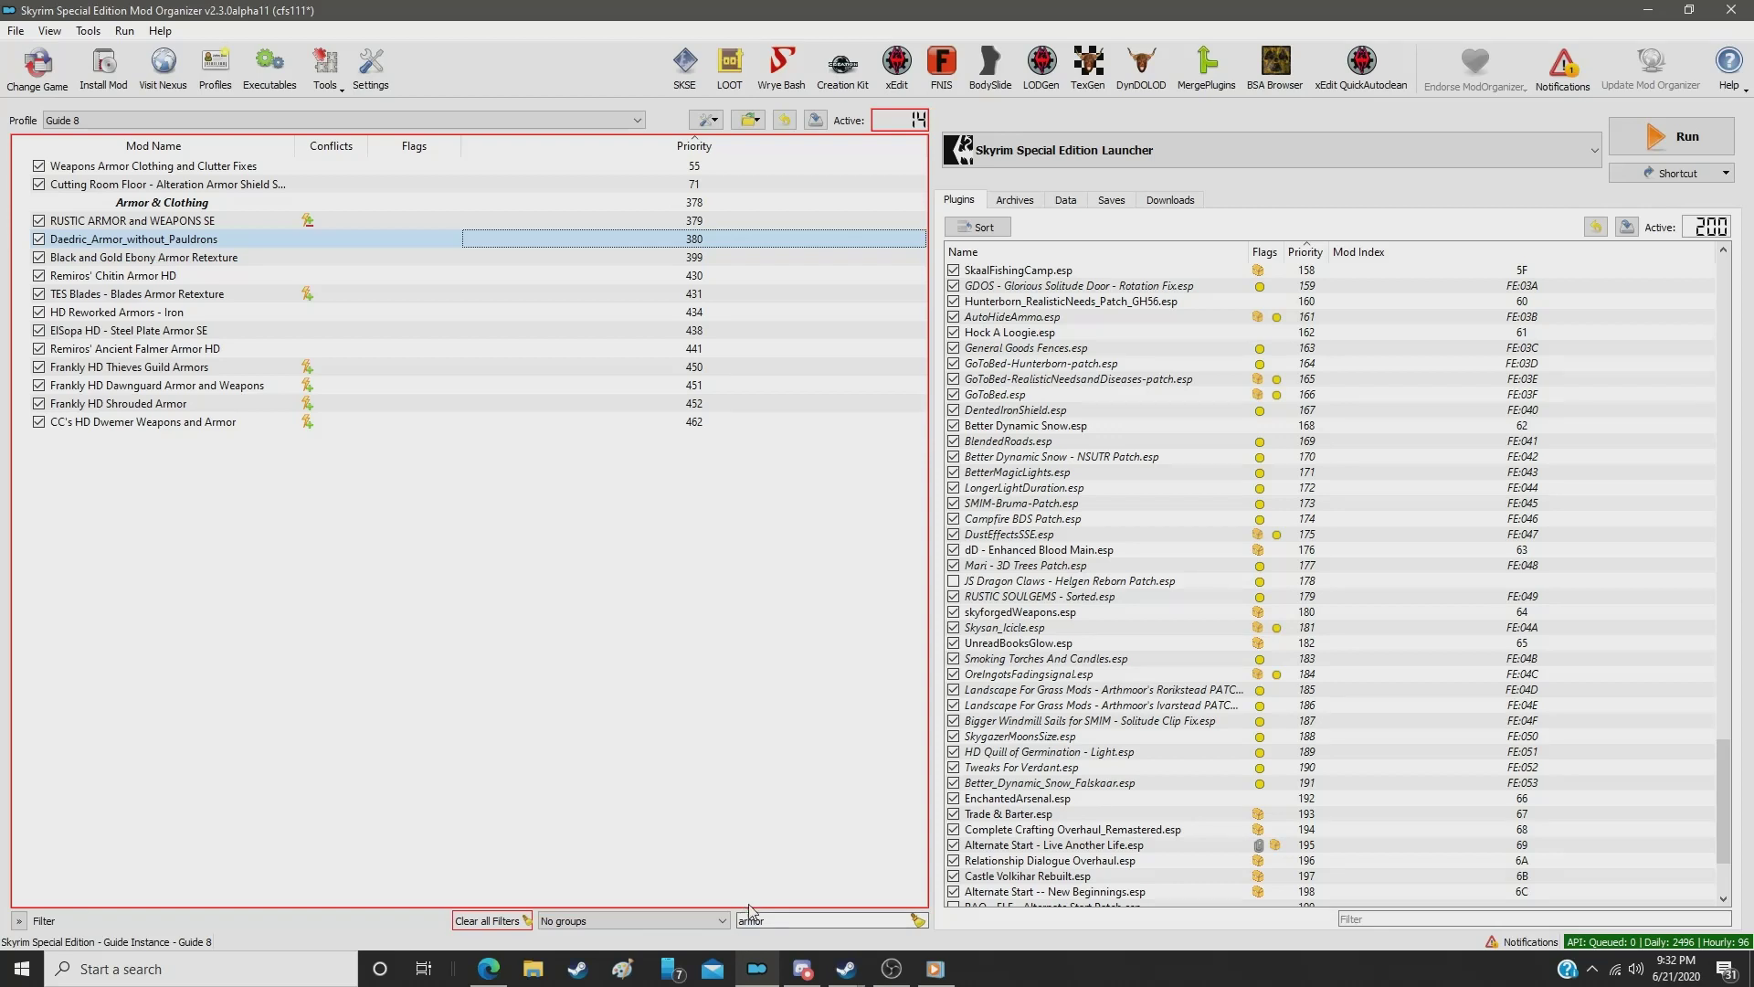
Step: Set the priority of the Black and Gold Ebony Armor Retexture mod to 381
{"action": "left_click", "coordinate": [682, 260]}
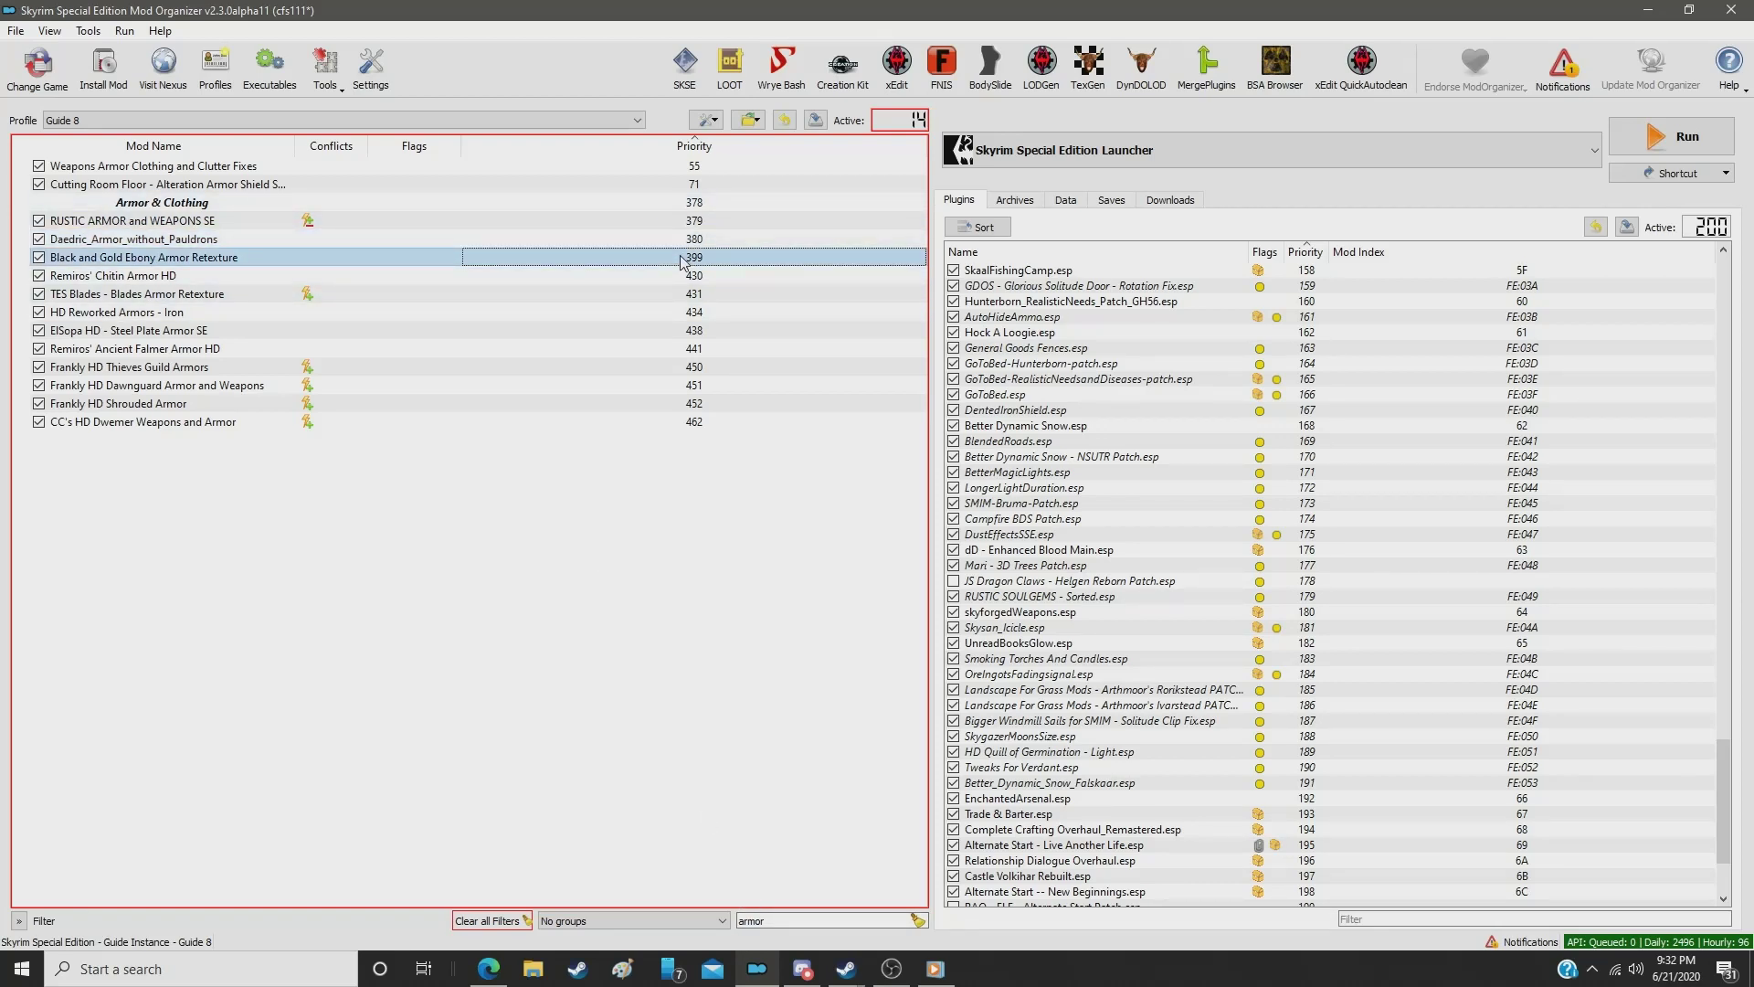
{"action": "double_click", "coordinate": [683, 258]}
{"action": "type", "text": "2"}
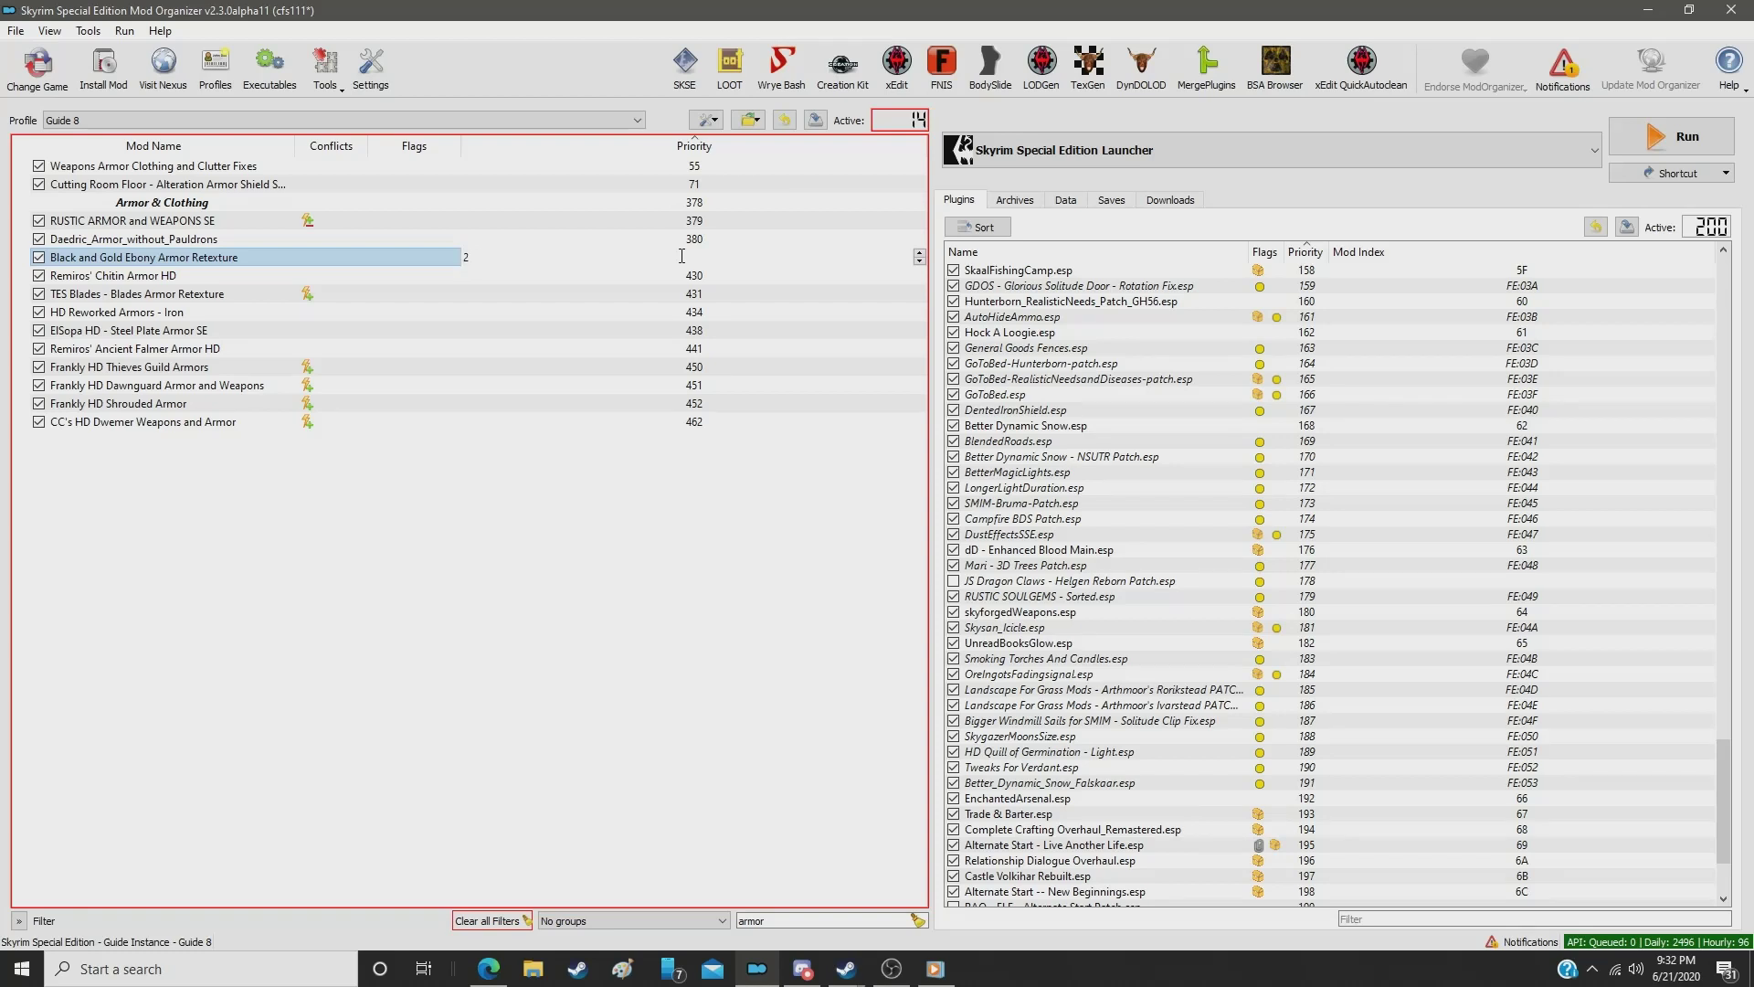
{"action": "type", "text": "381"}
{"action": "key", "text": "Return"}
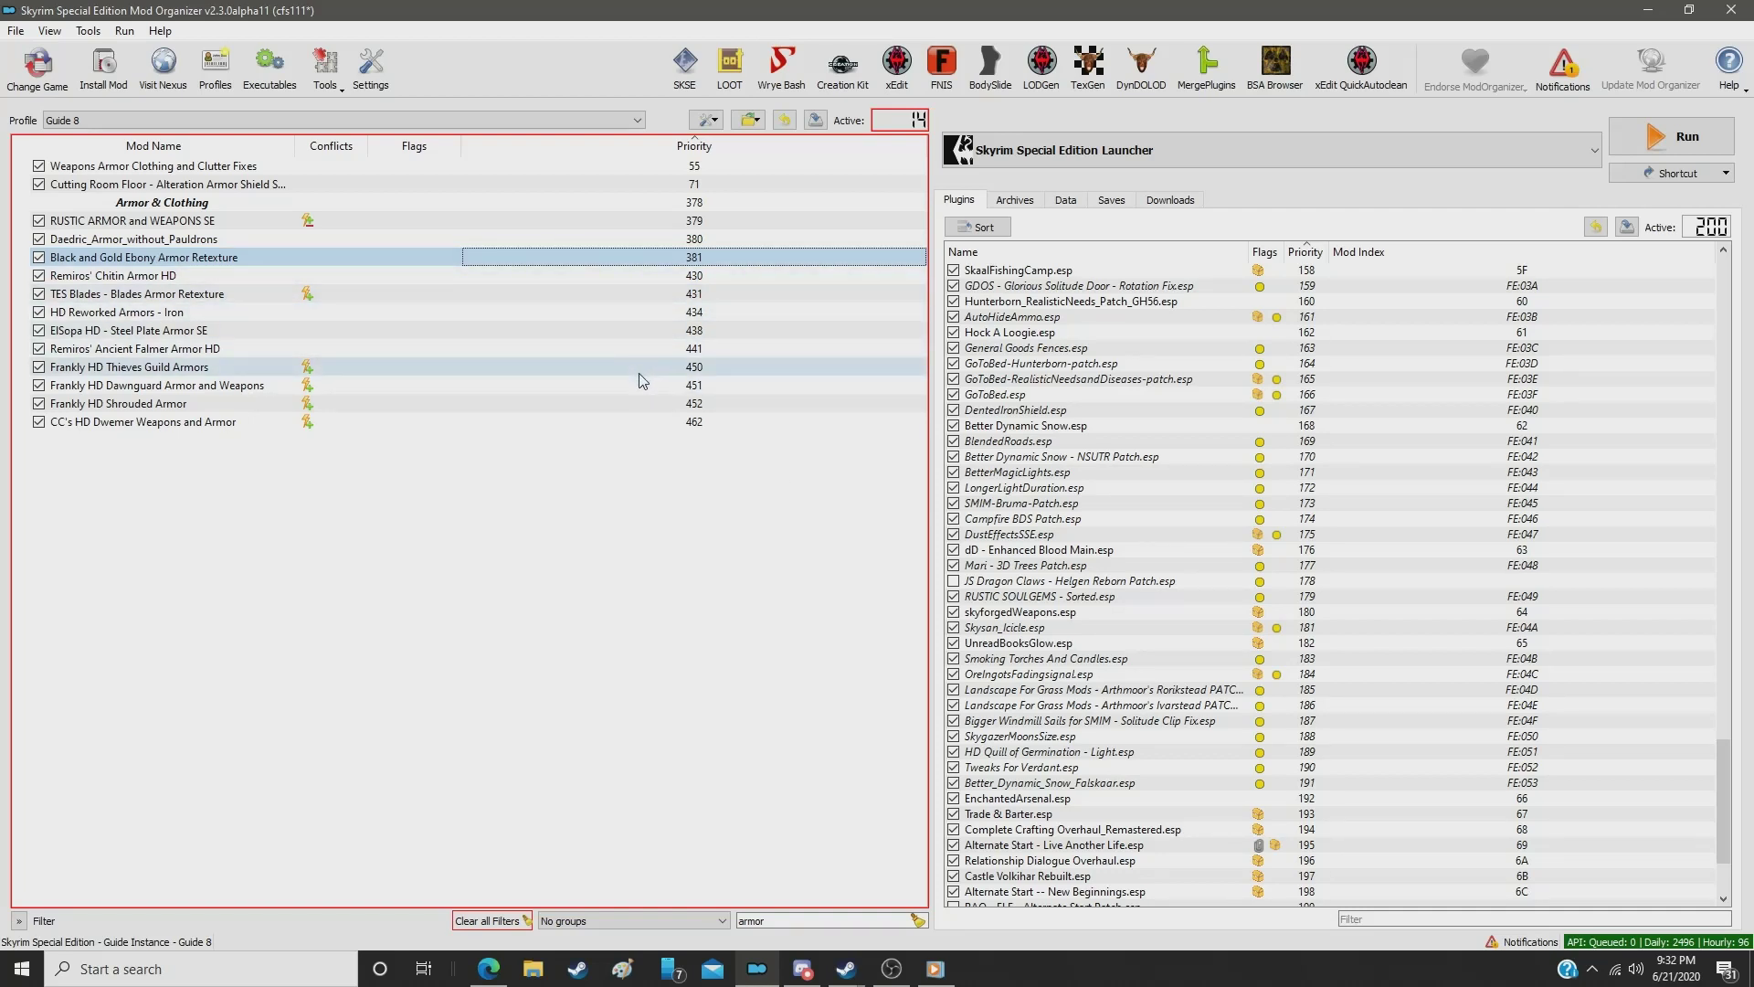
Step: Filter the mod list for "elve" and set the Ethereal Elven Equipment SSE priority to 382
{"action": "double_click", "coordinate": [797, 921]}
{"action": "type", "text": "elve"}
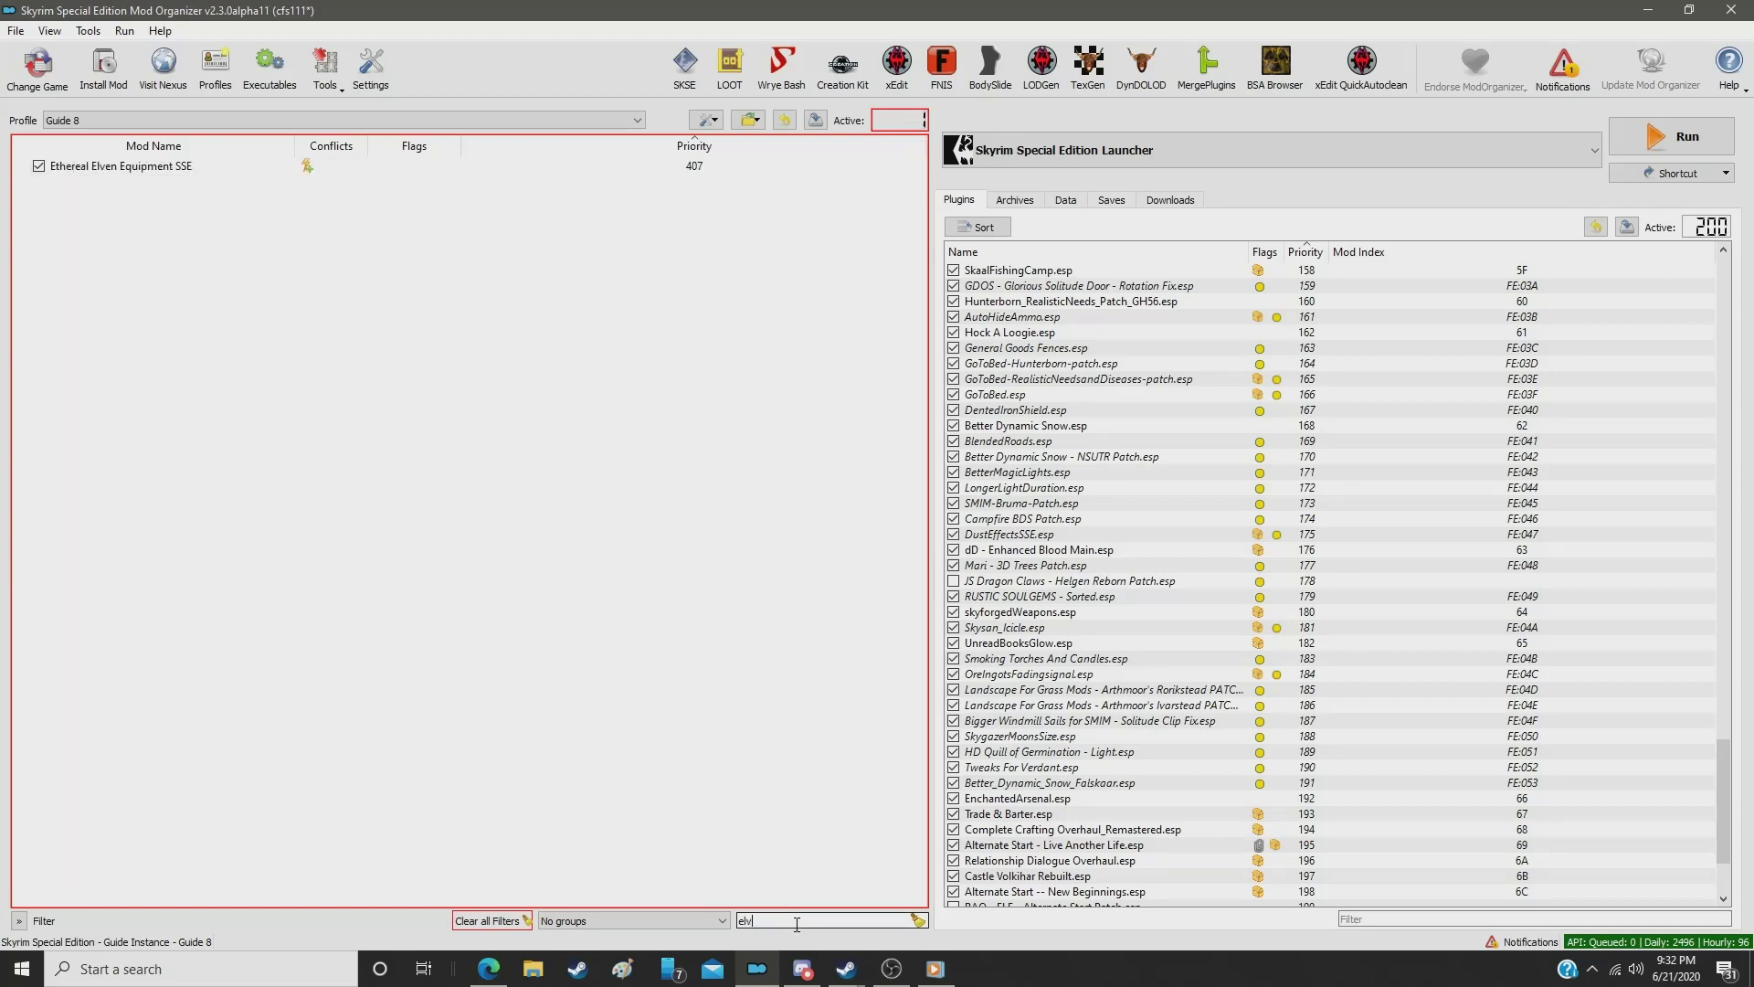
{"action": "left_click", "coordinate": [688, 171]}
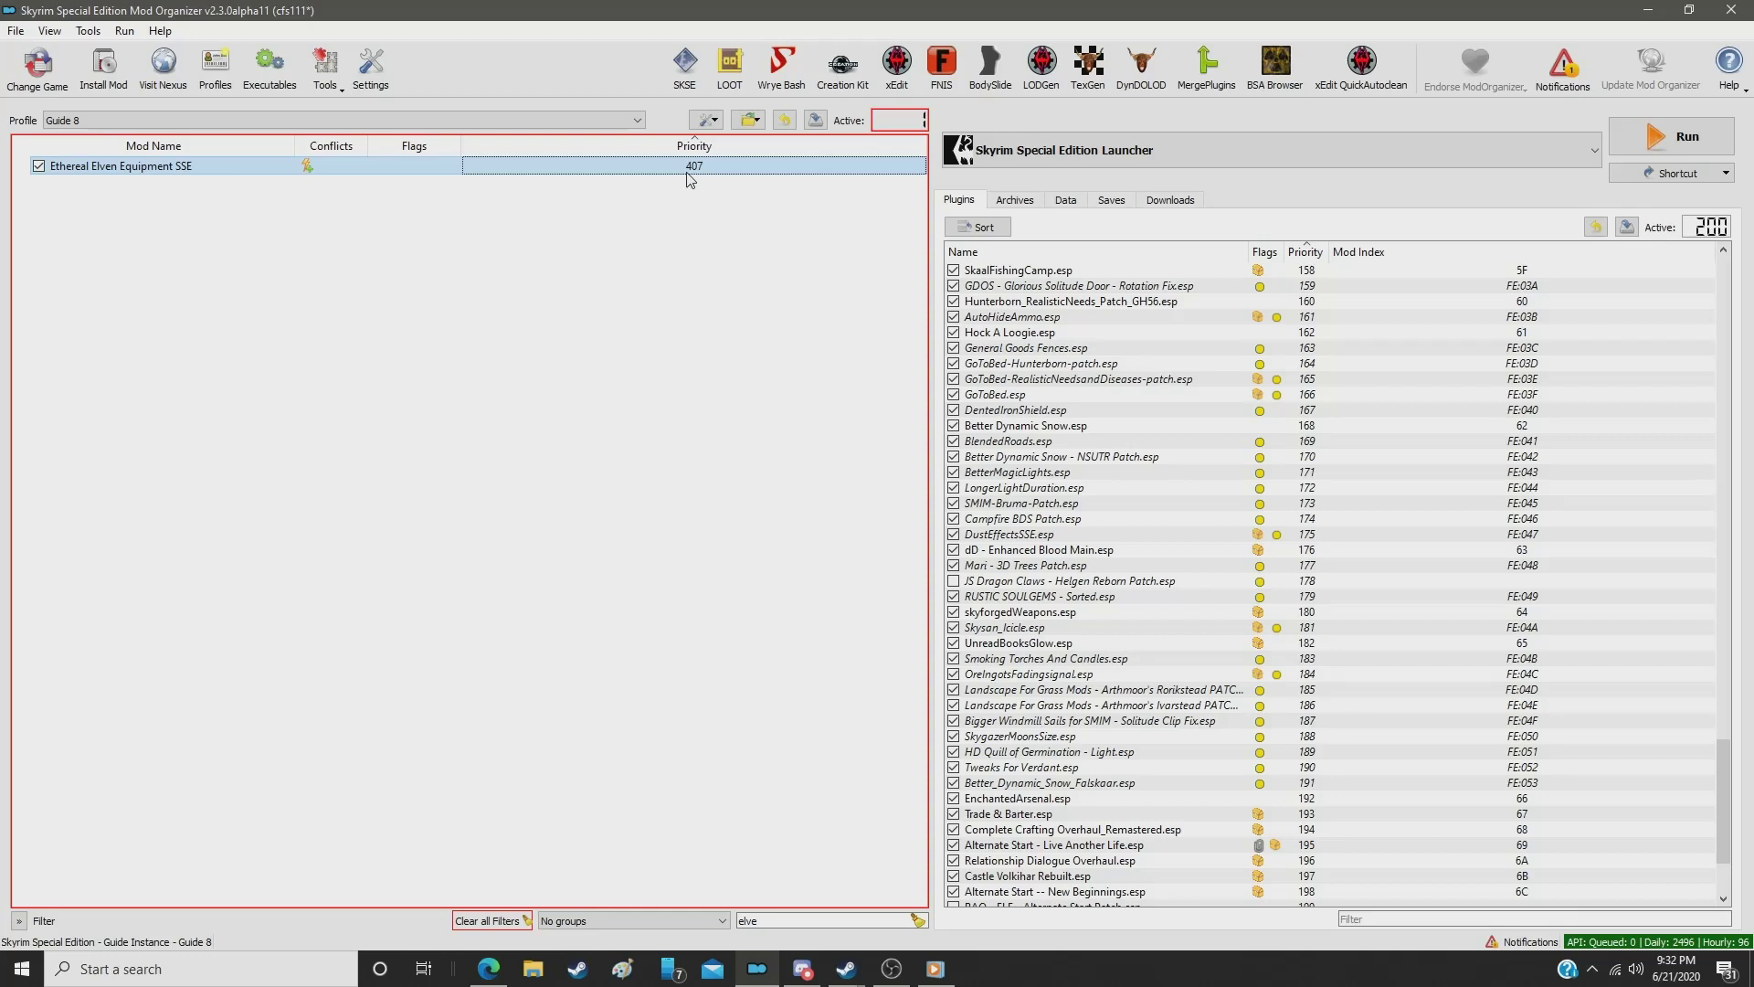
{"action": "left_click", "coordinate": [689, 173]}
{"action": "type", "text": "382"}
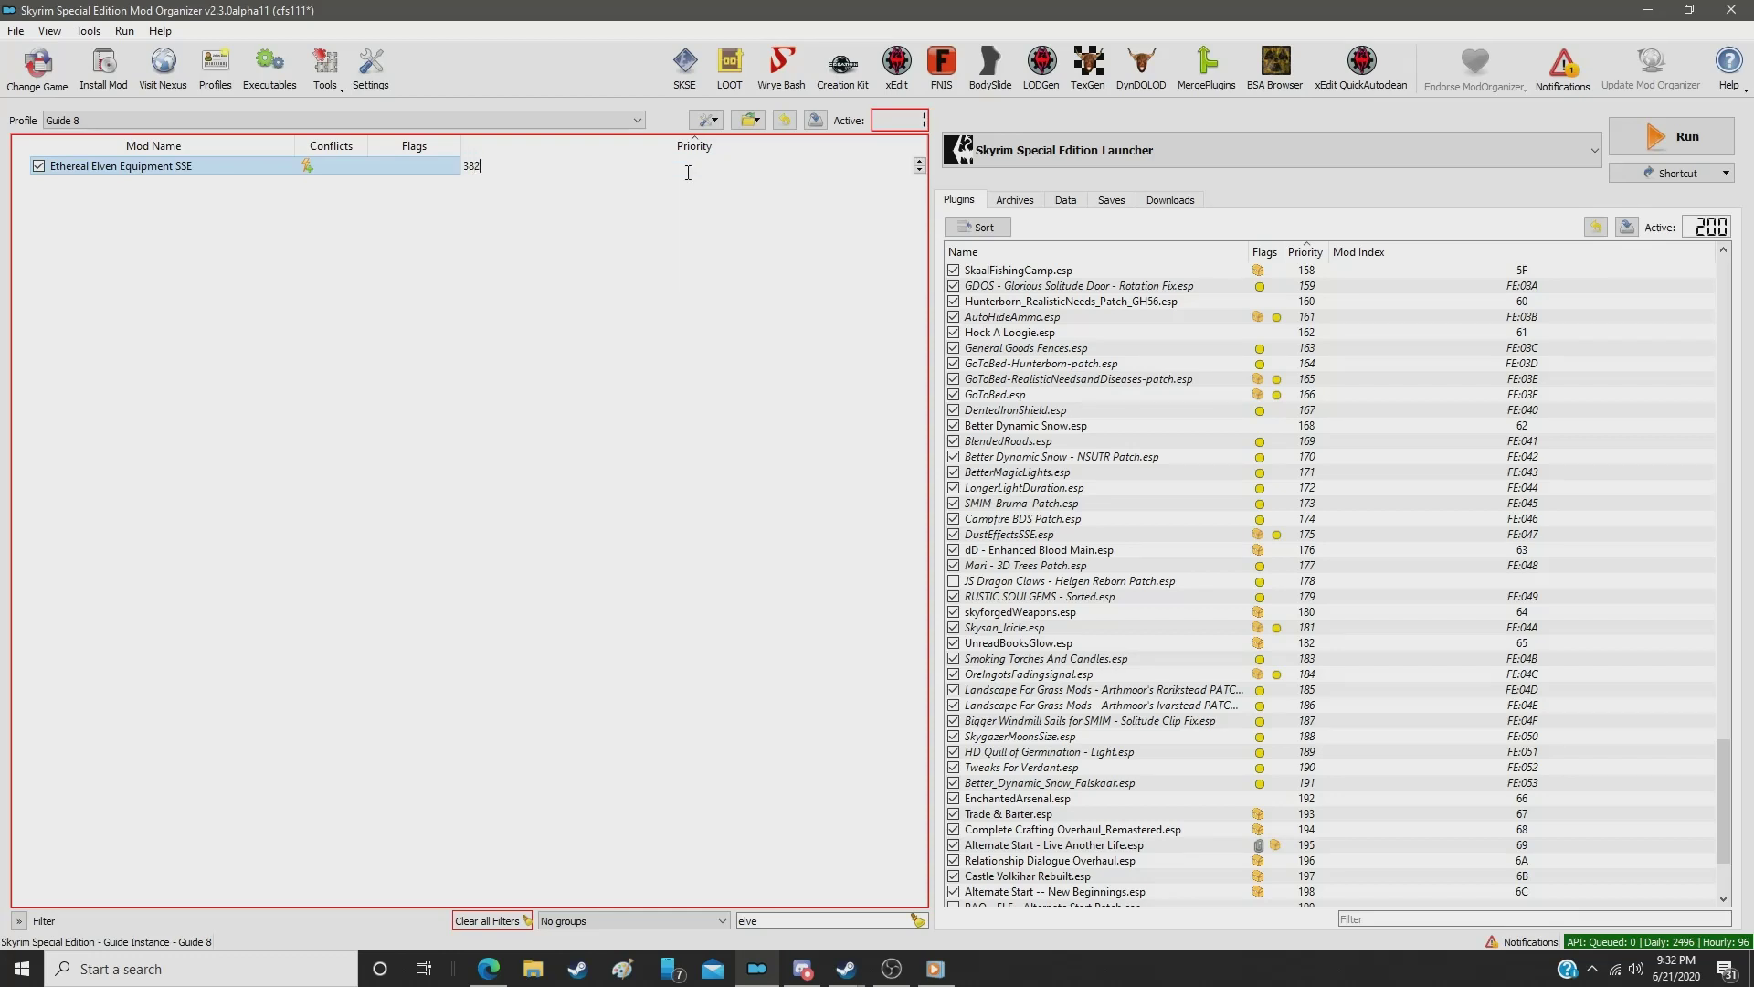
{"action": "key", "text": "Return"}
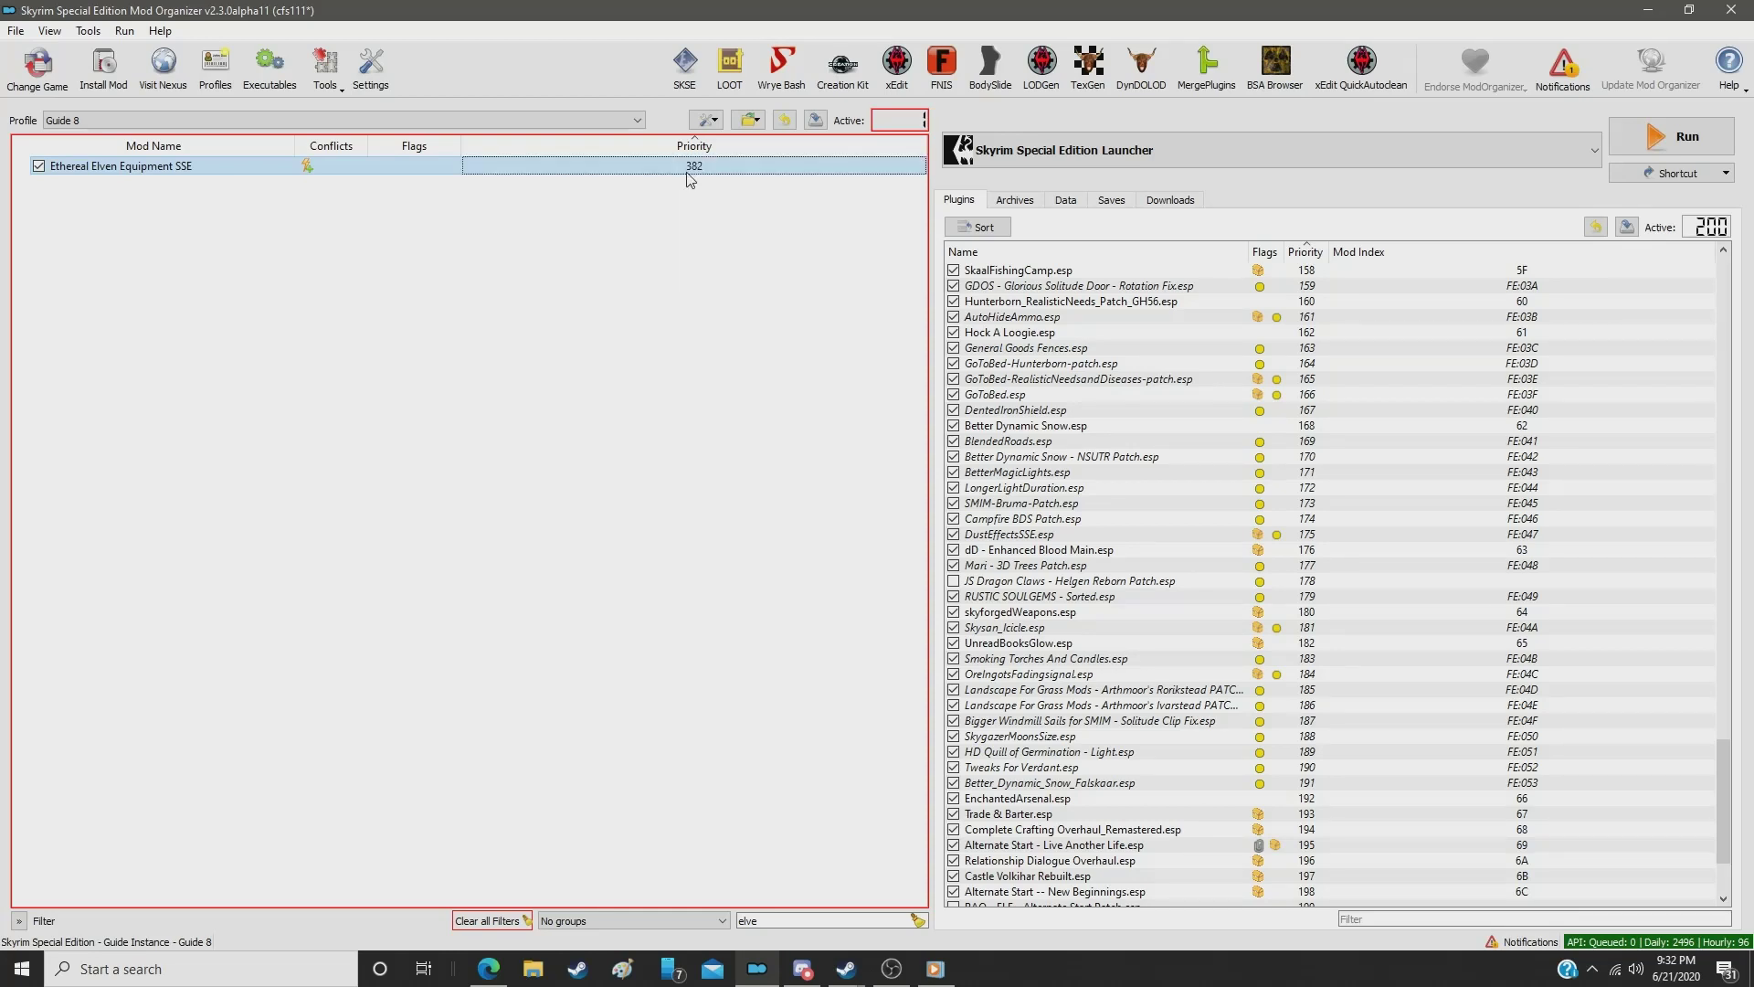
Step: Replace the mod filter with "clothin" and set the RUSTIC CLOTHING - Special Edition priority to 383
{"action": "left_click", "coordinate": [782, 923]}
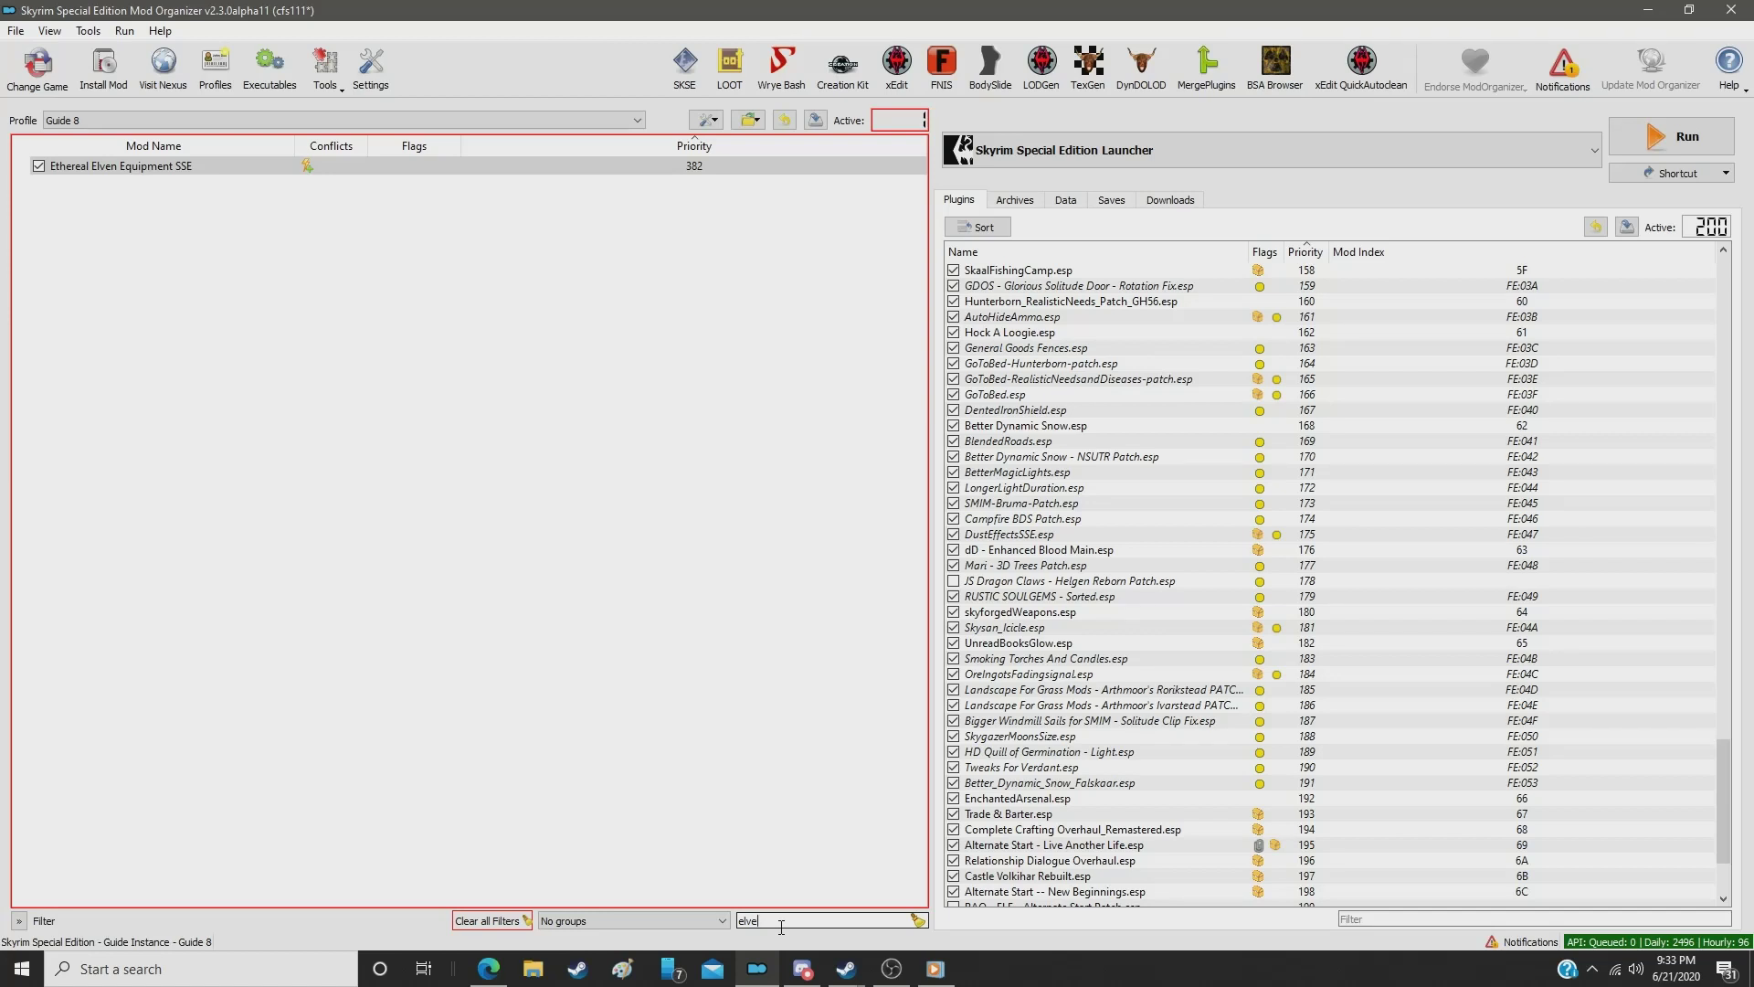
{"action": "key", "text": "BackSpace"}
{"action": "key", "text": "BackSpace"}
{"action": "key", "text": "BackSpace"}
{"action": "key", "text": "BackSpace"}
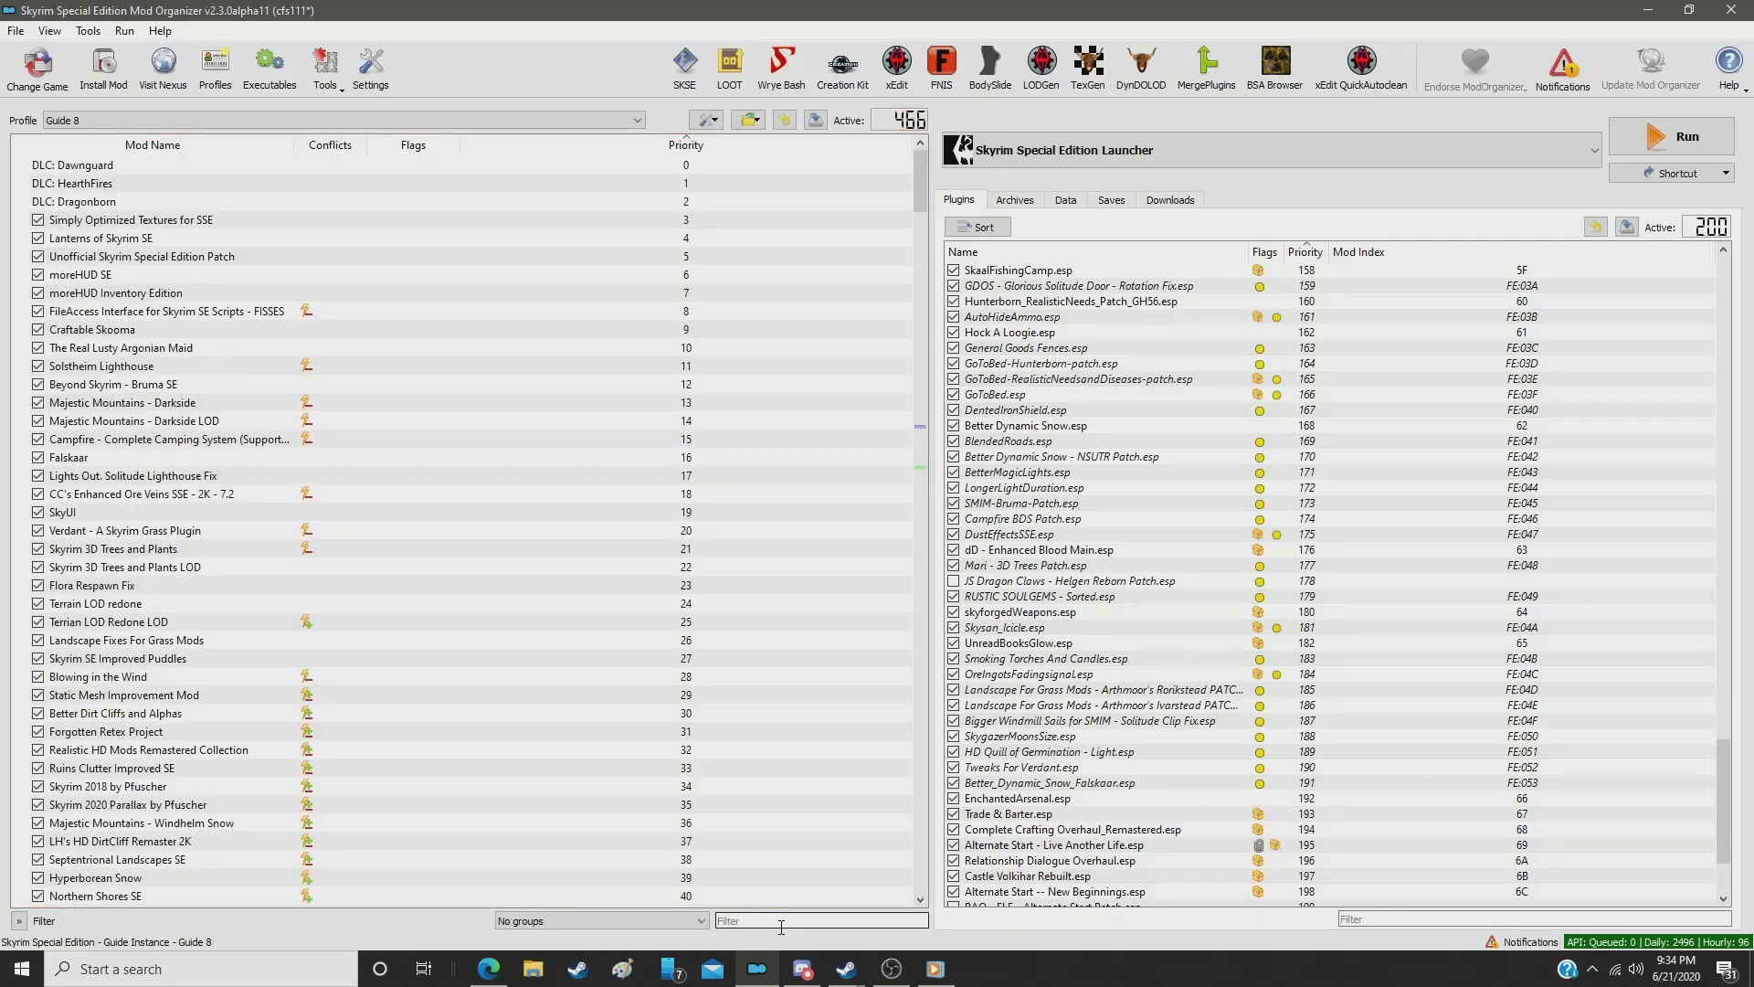
{"action": "type", "text": "clothin"}
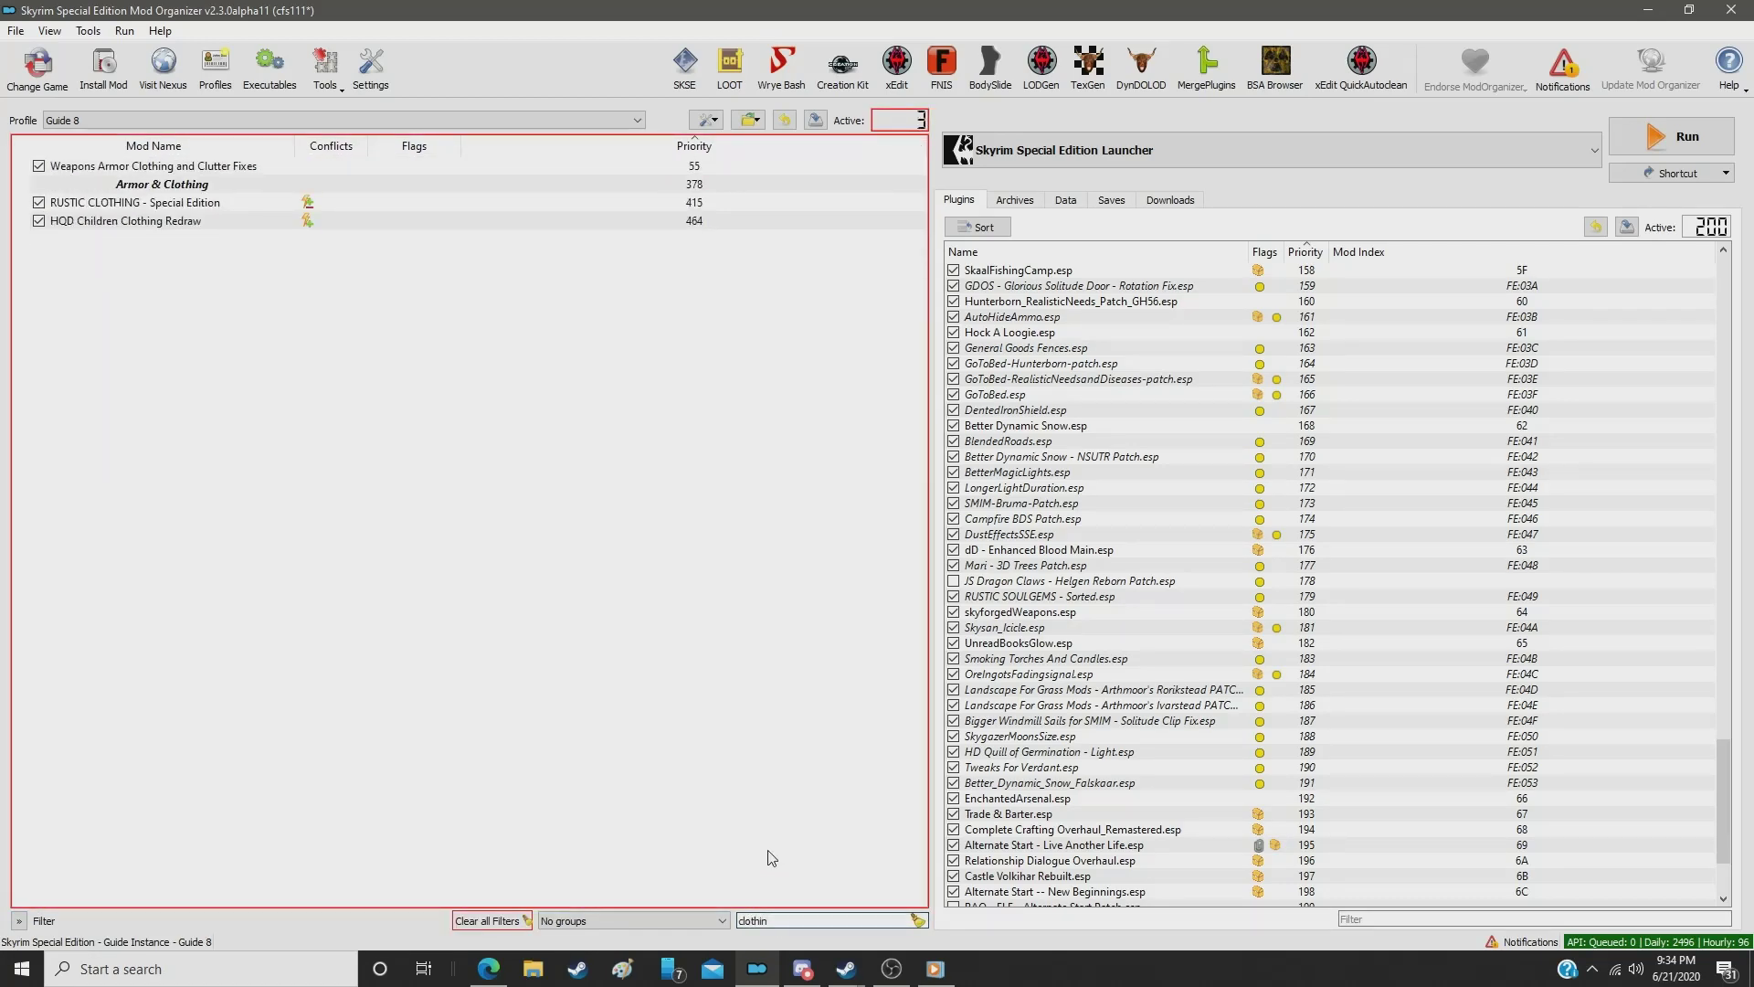
{"action": "left_click", "coordinate": [657, 203]}
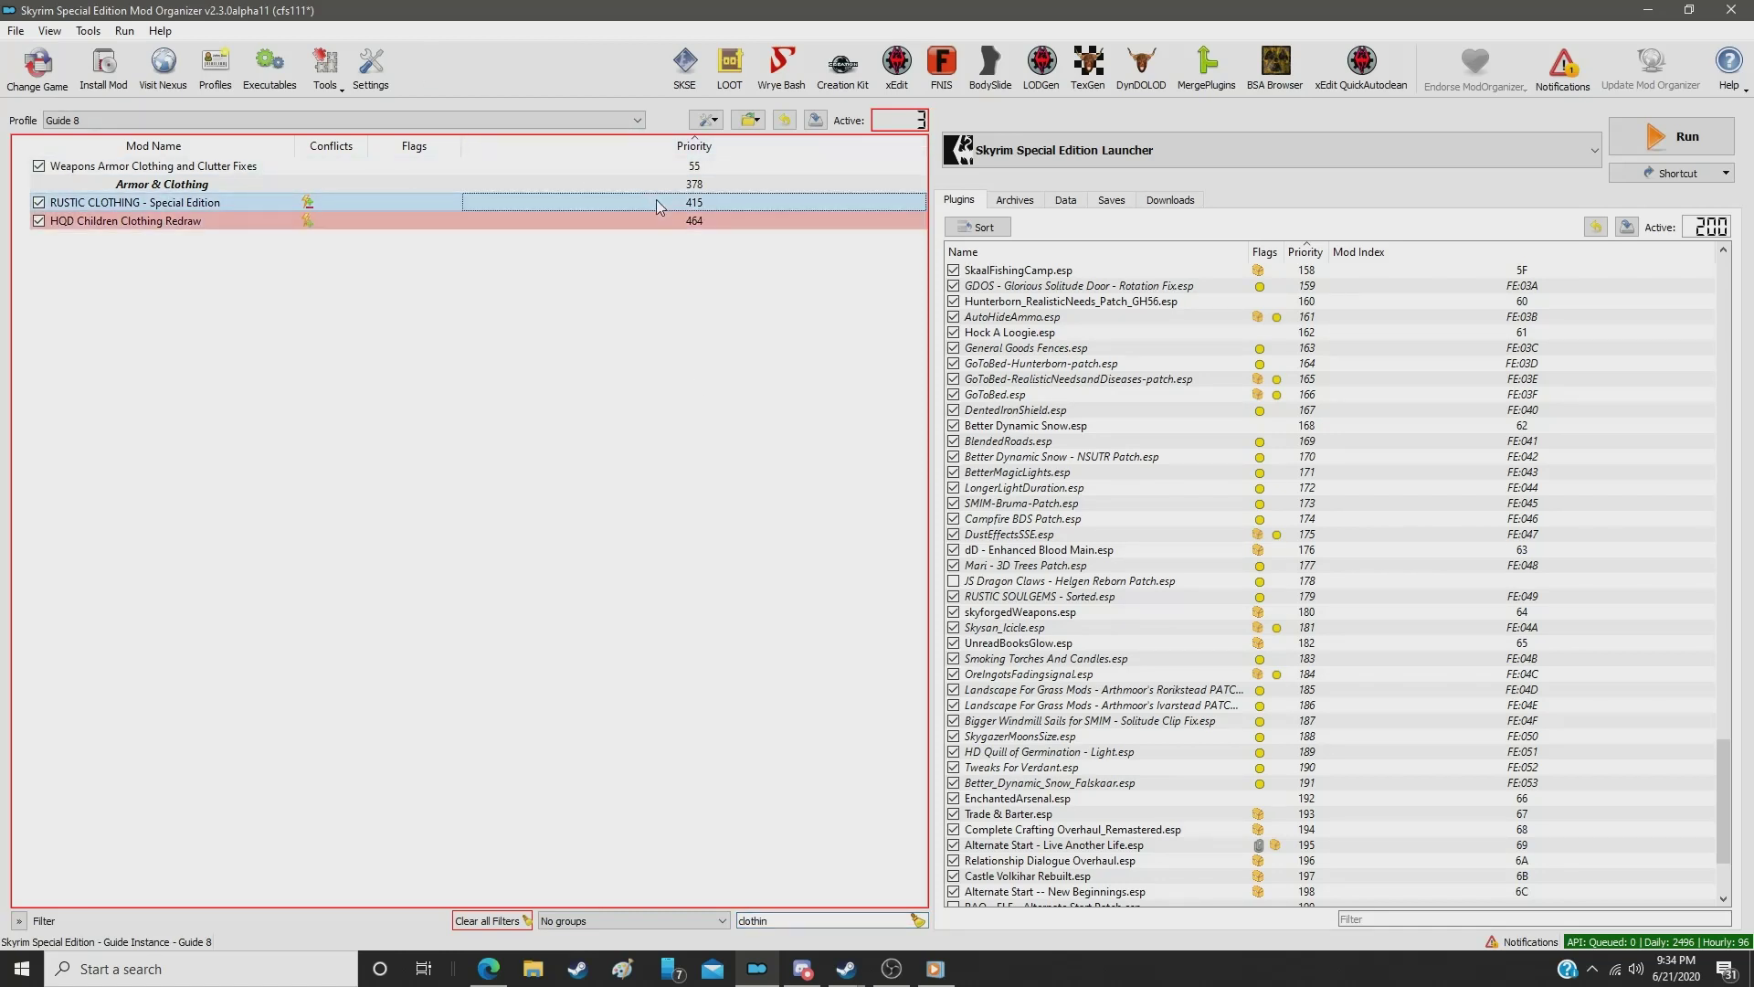
{"action": "double_click", "coordinate": [657, 203]}
{"action": "type", "text": "383"}
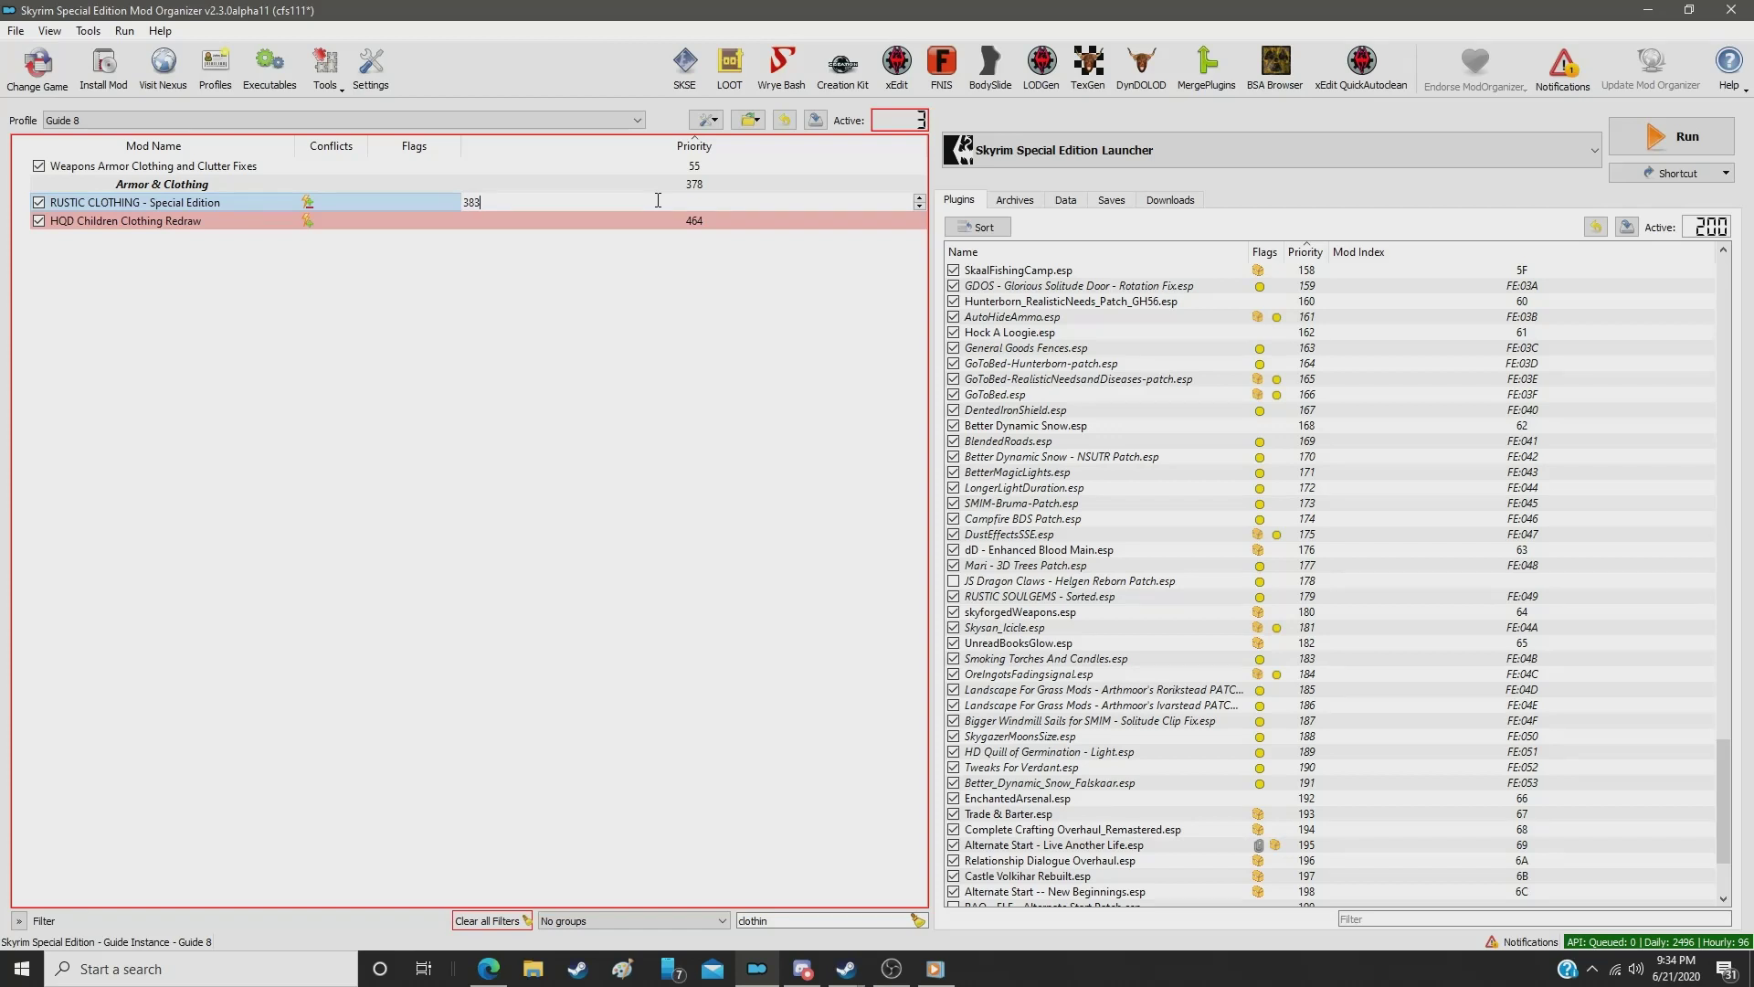
{"action": "key", "text": "Return"}
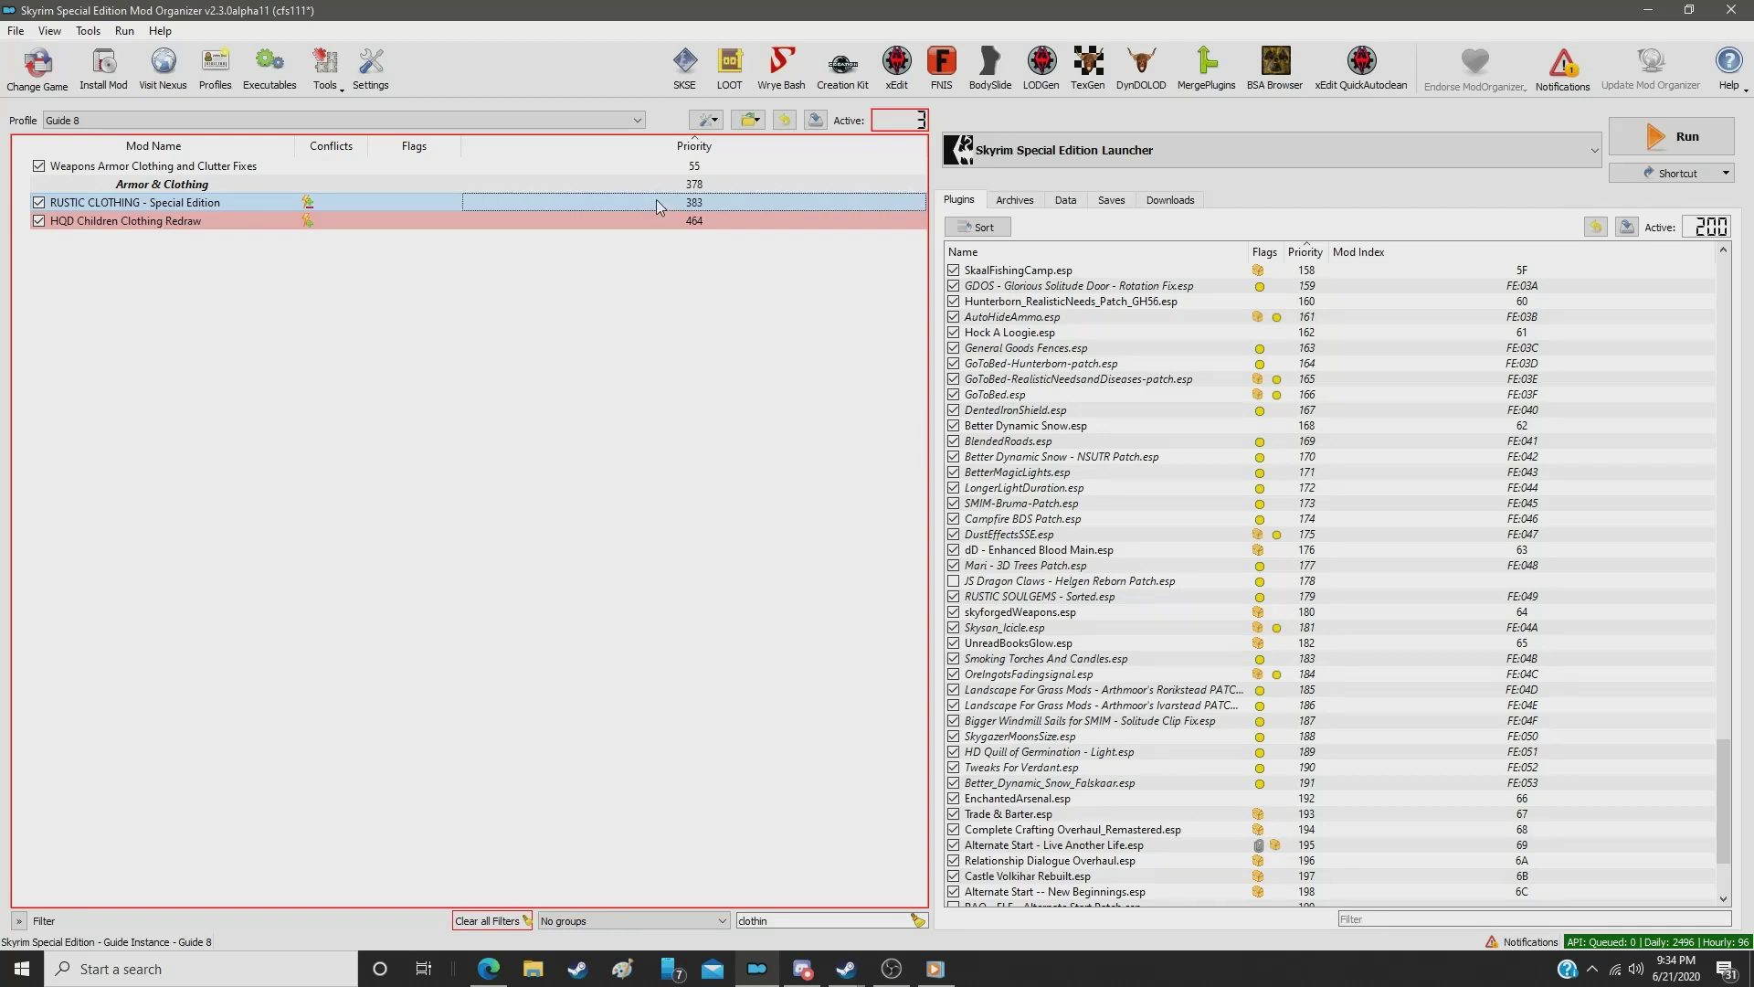
Step: Filter the mod list for "jarl" and set the Jarls Clothes Replacer priority to 384
{"action": "double_click", "coordinate": [772, 923]}
{"action": "type", "text": "jarl;"}
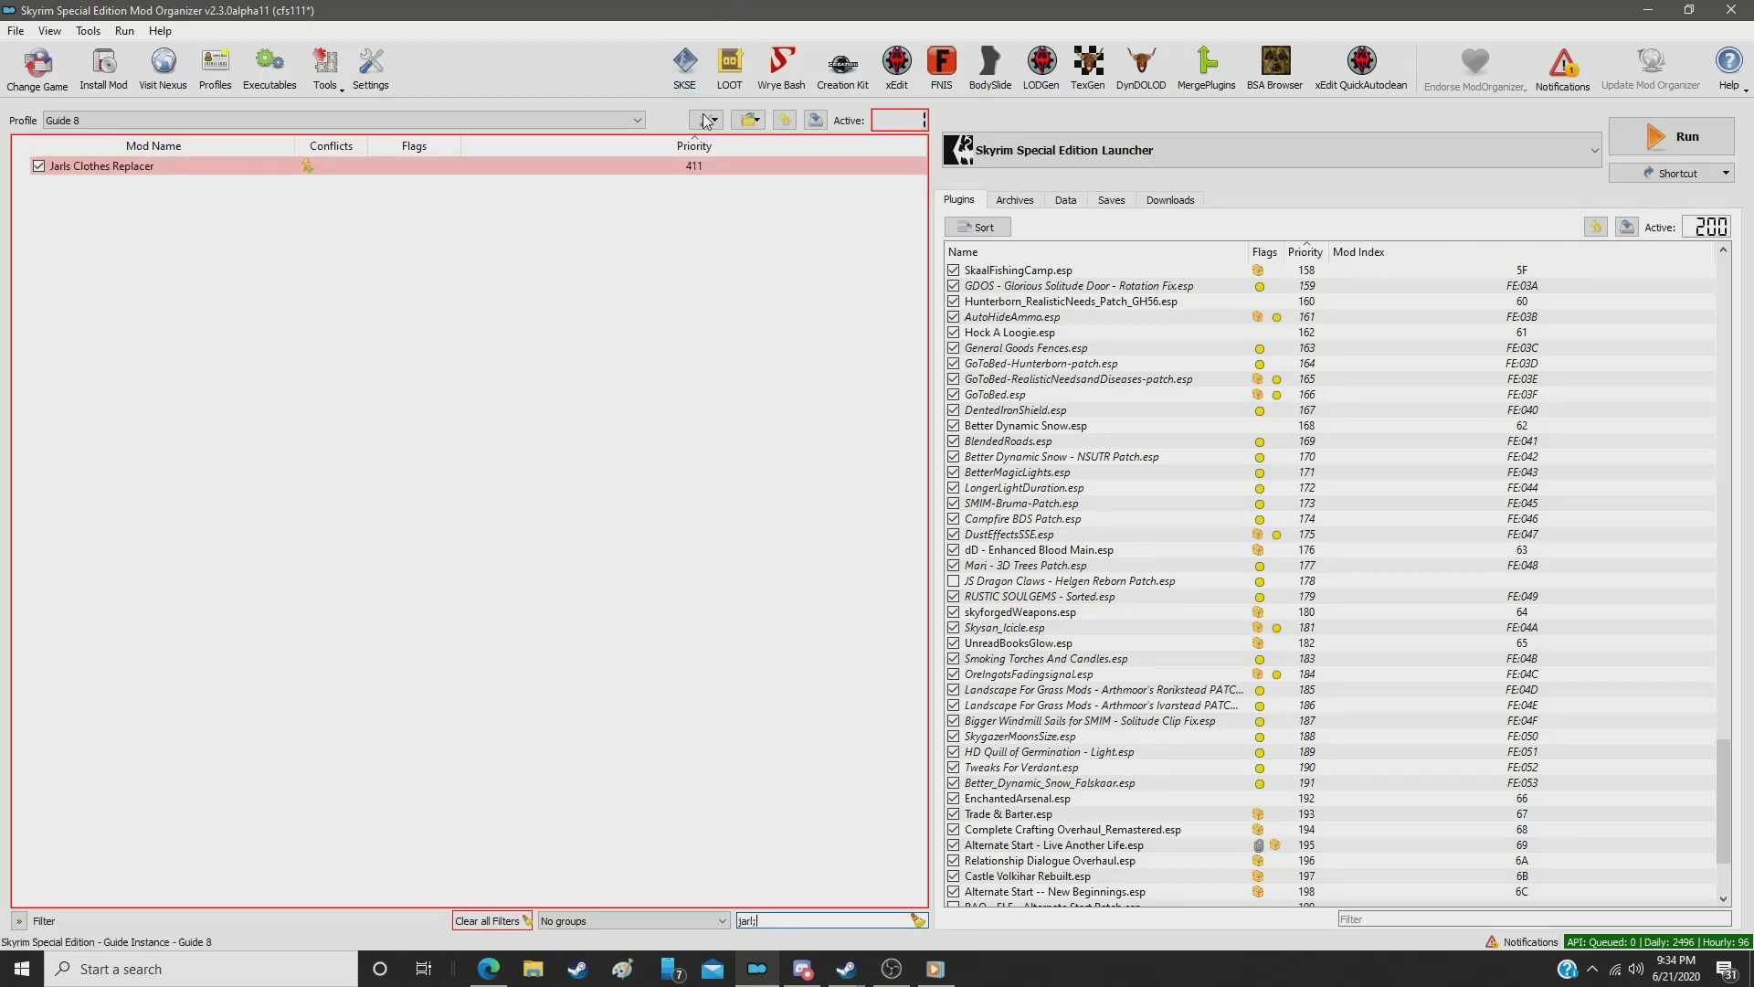
{"action": "left_click", "coordinate": [674, 170]}
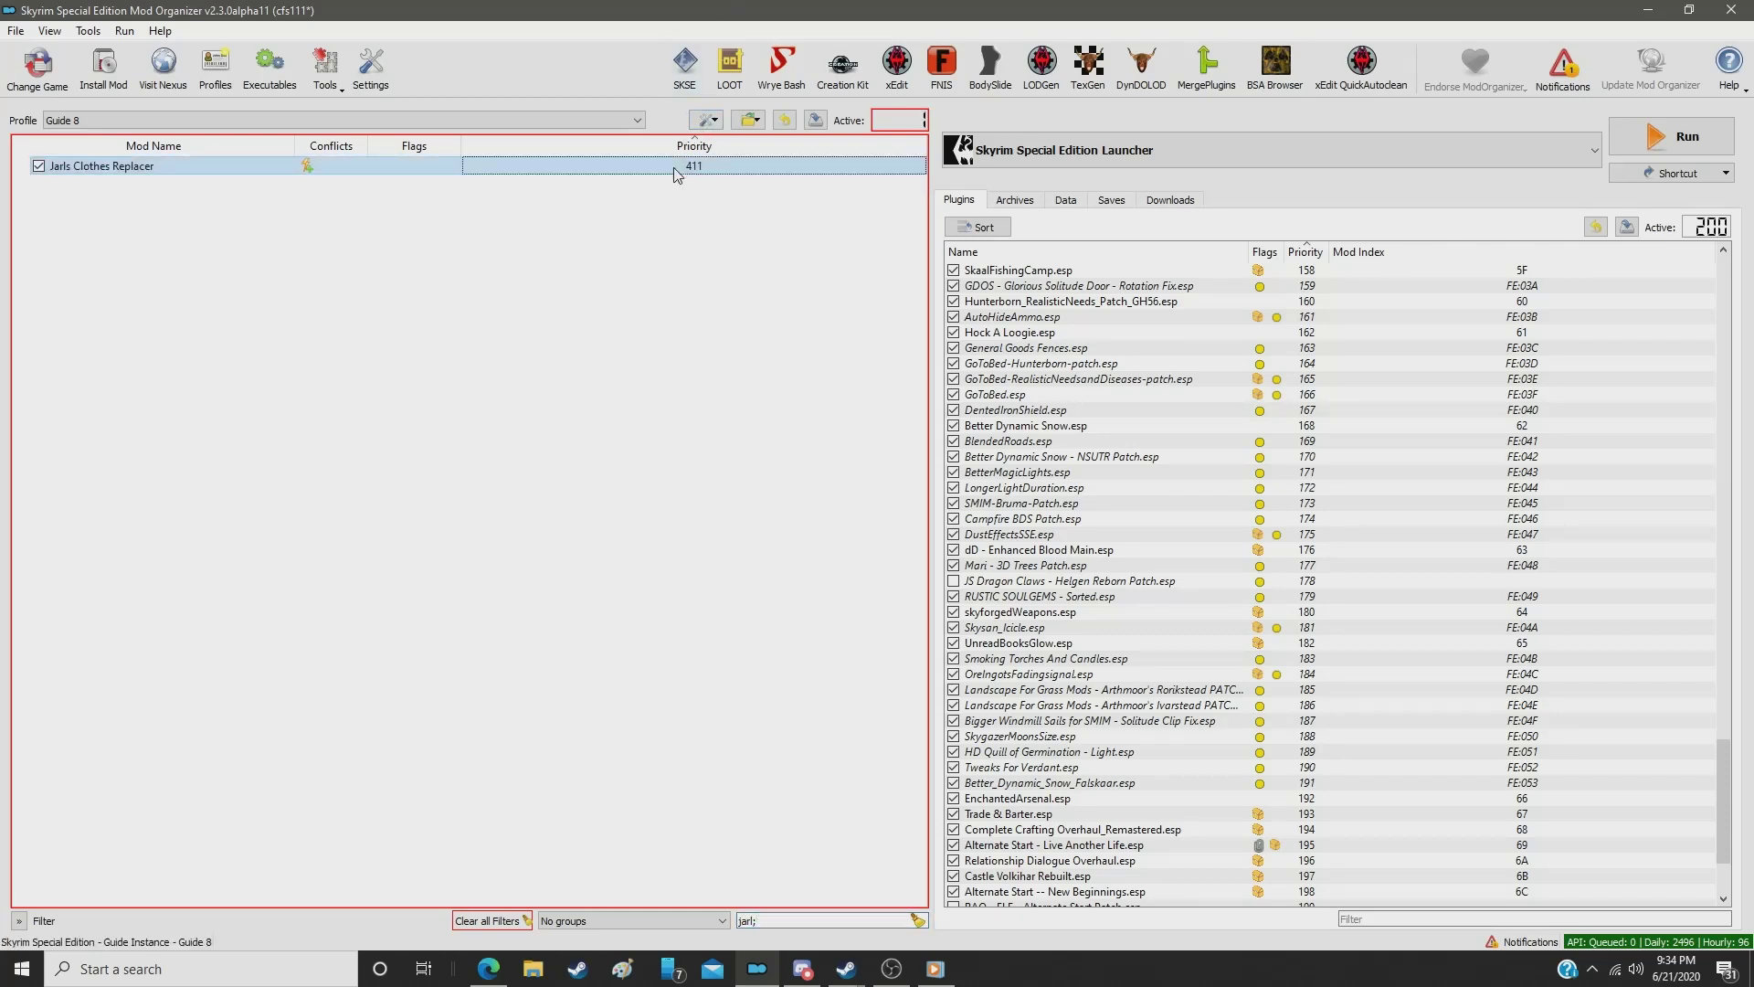
{"action": "left_click", "coordinate": [675, 170]}
{"action": "type", "text": "384"}
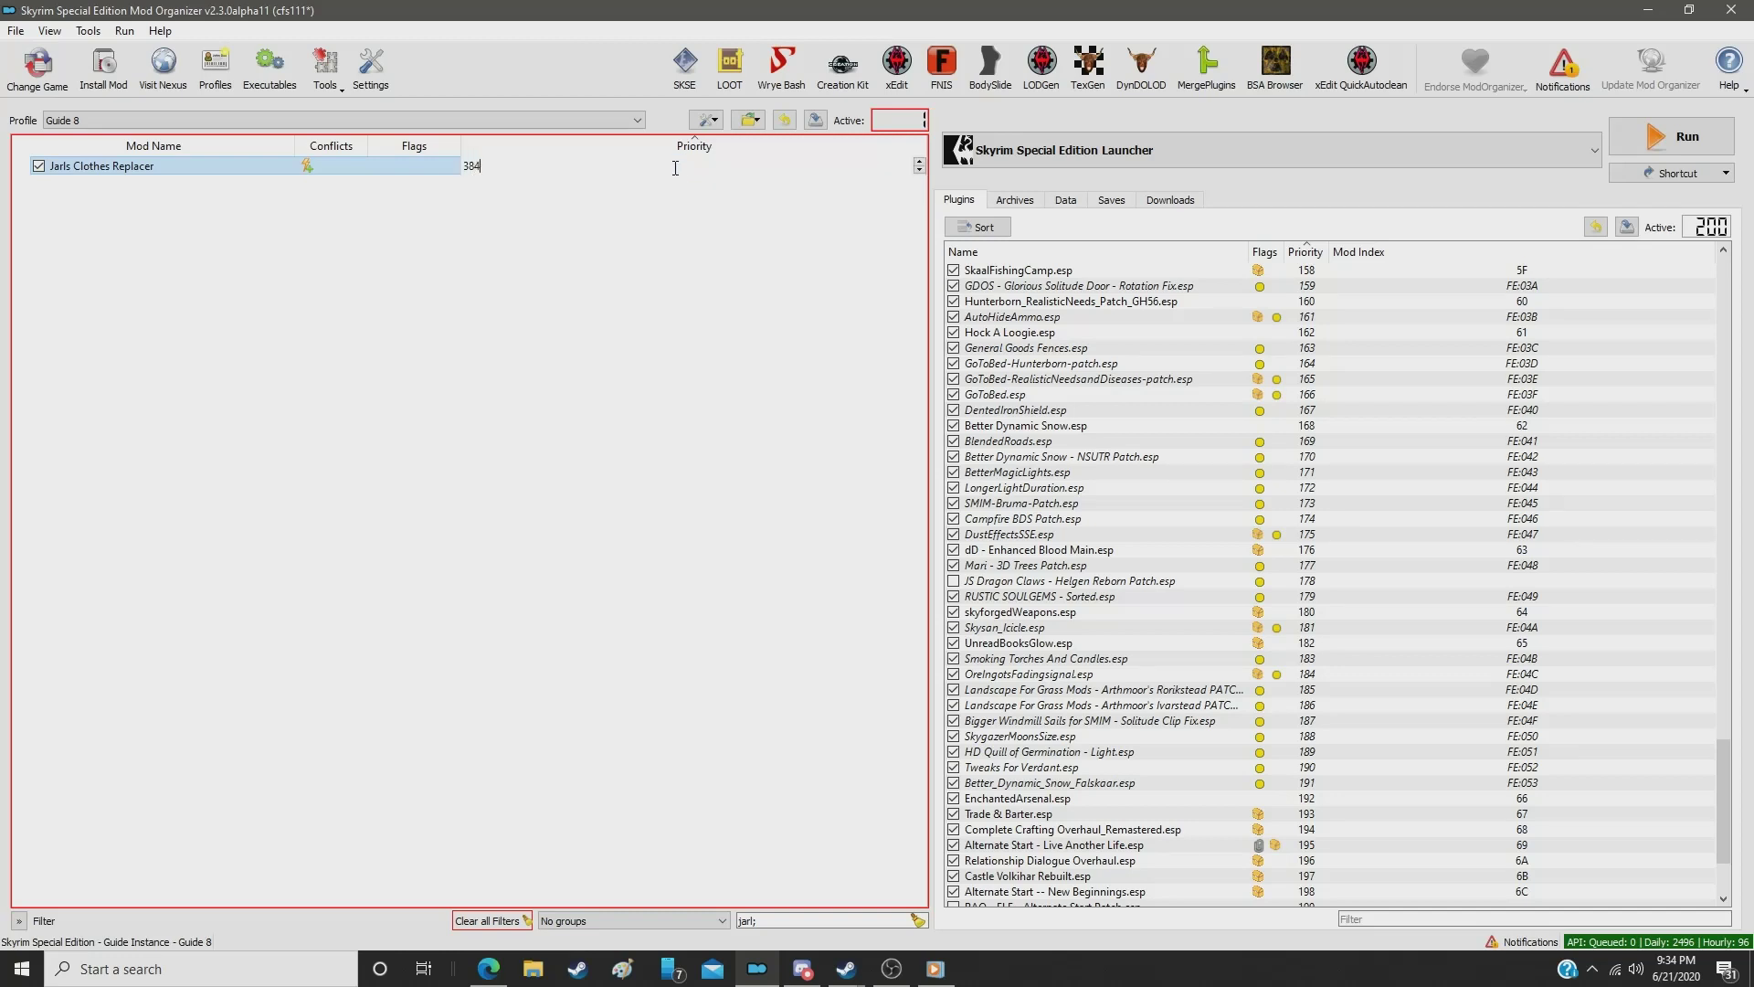
{"action": "key", "text": "Return"}
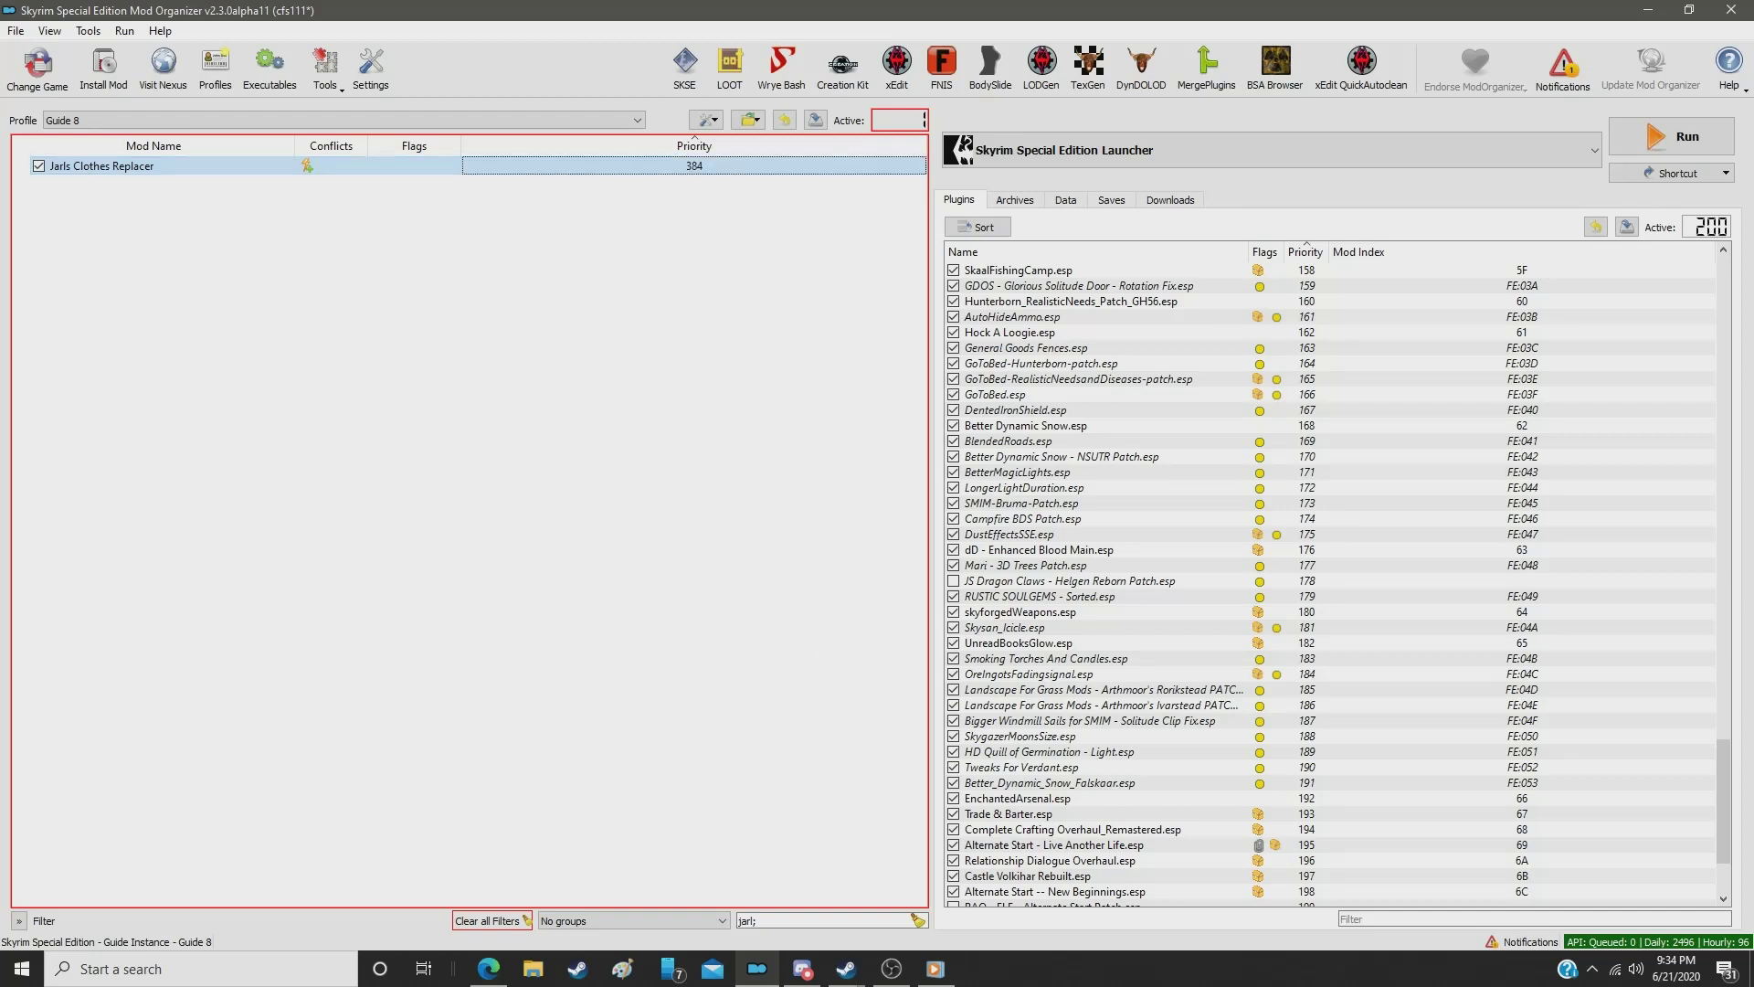
Step: Filter the mod list for "chitin" and set the Remiros' Chitin Armor HD priority to 385
{"action": "left_click", "coordinate": [810, 917]}
{"action": "key", "text": "ctrl+a"}
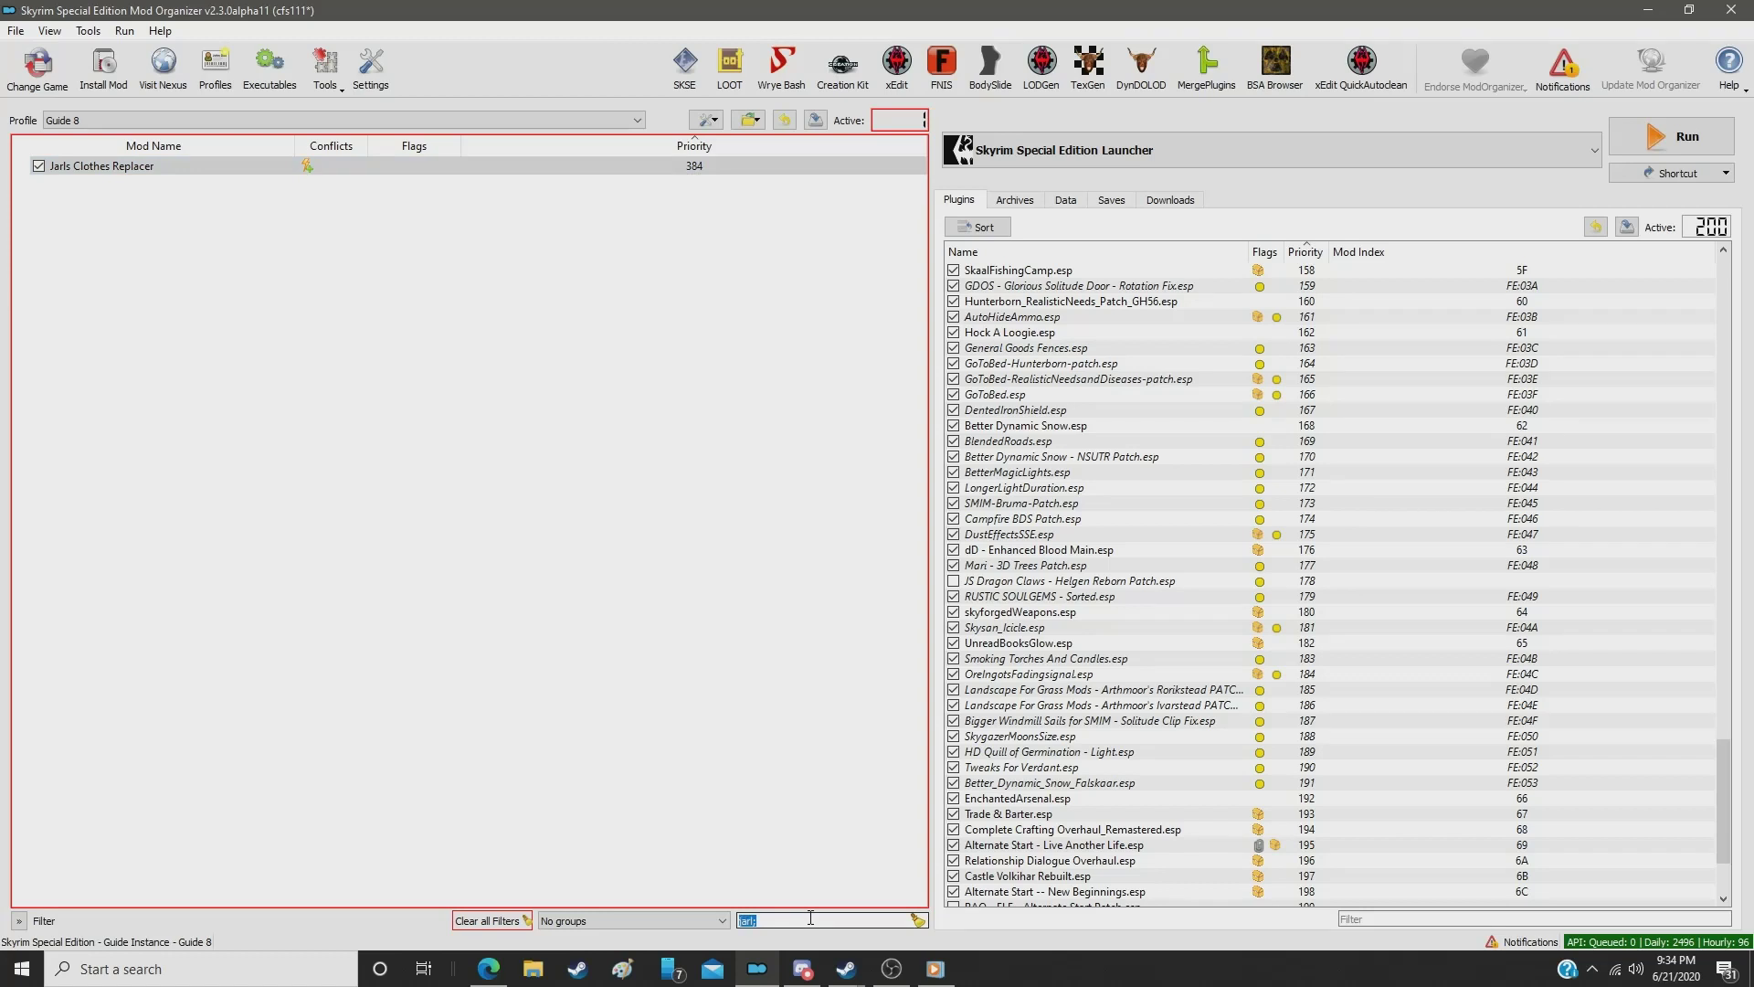
{"action": "type", "text": "chitin"}
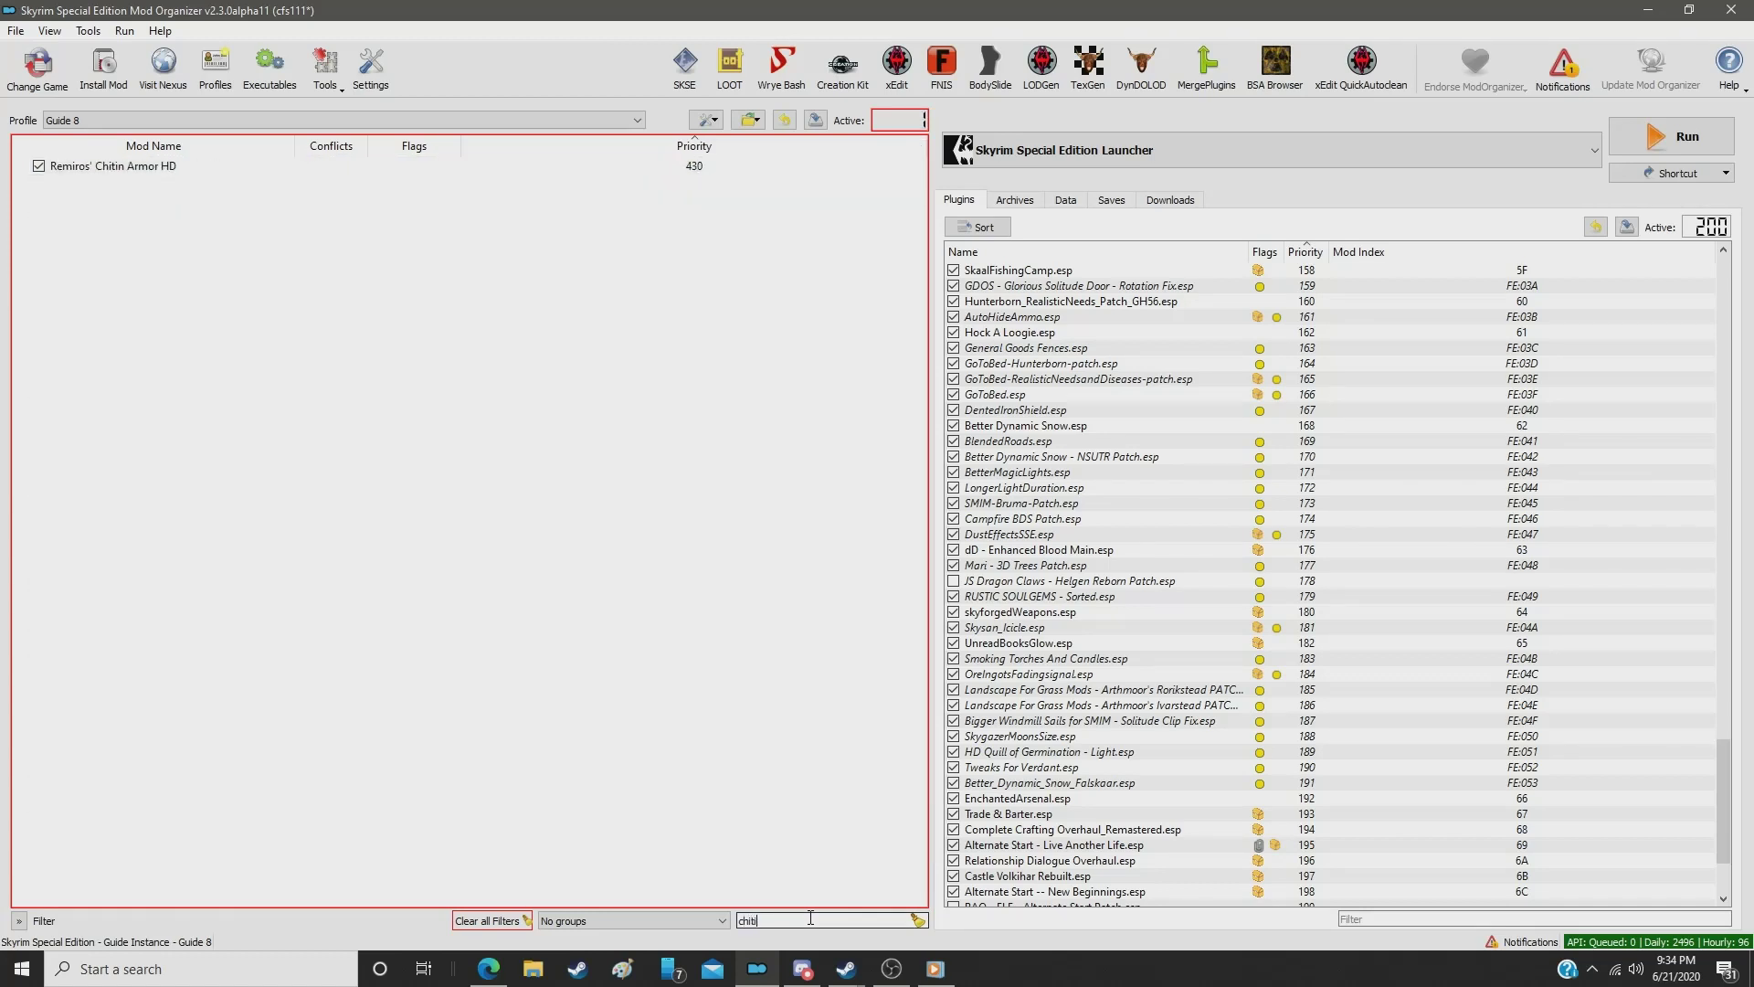
{"action": "left_click", "coordinate": [697, 169]}
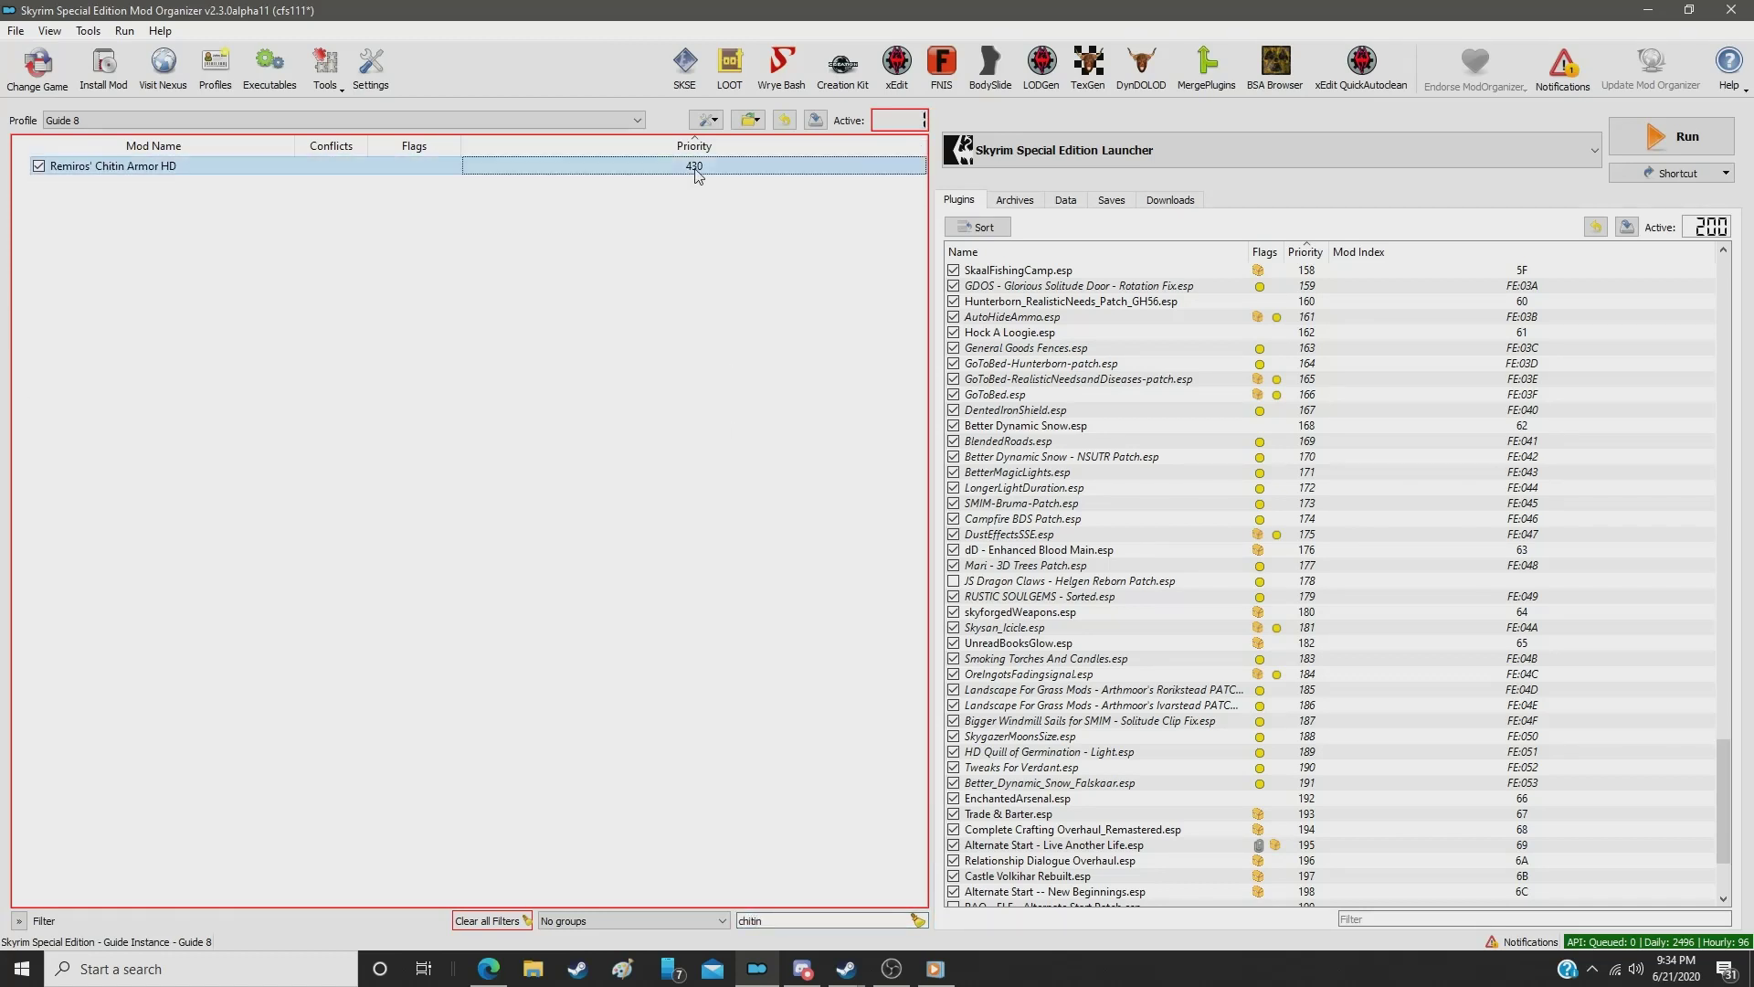
{"action": "double_click", "coordinate": [697, 170]}
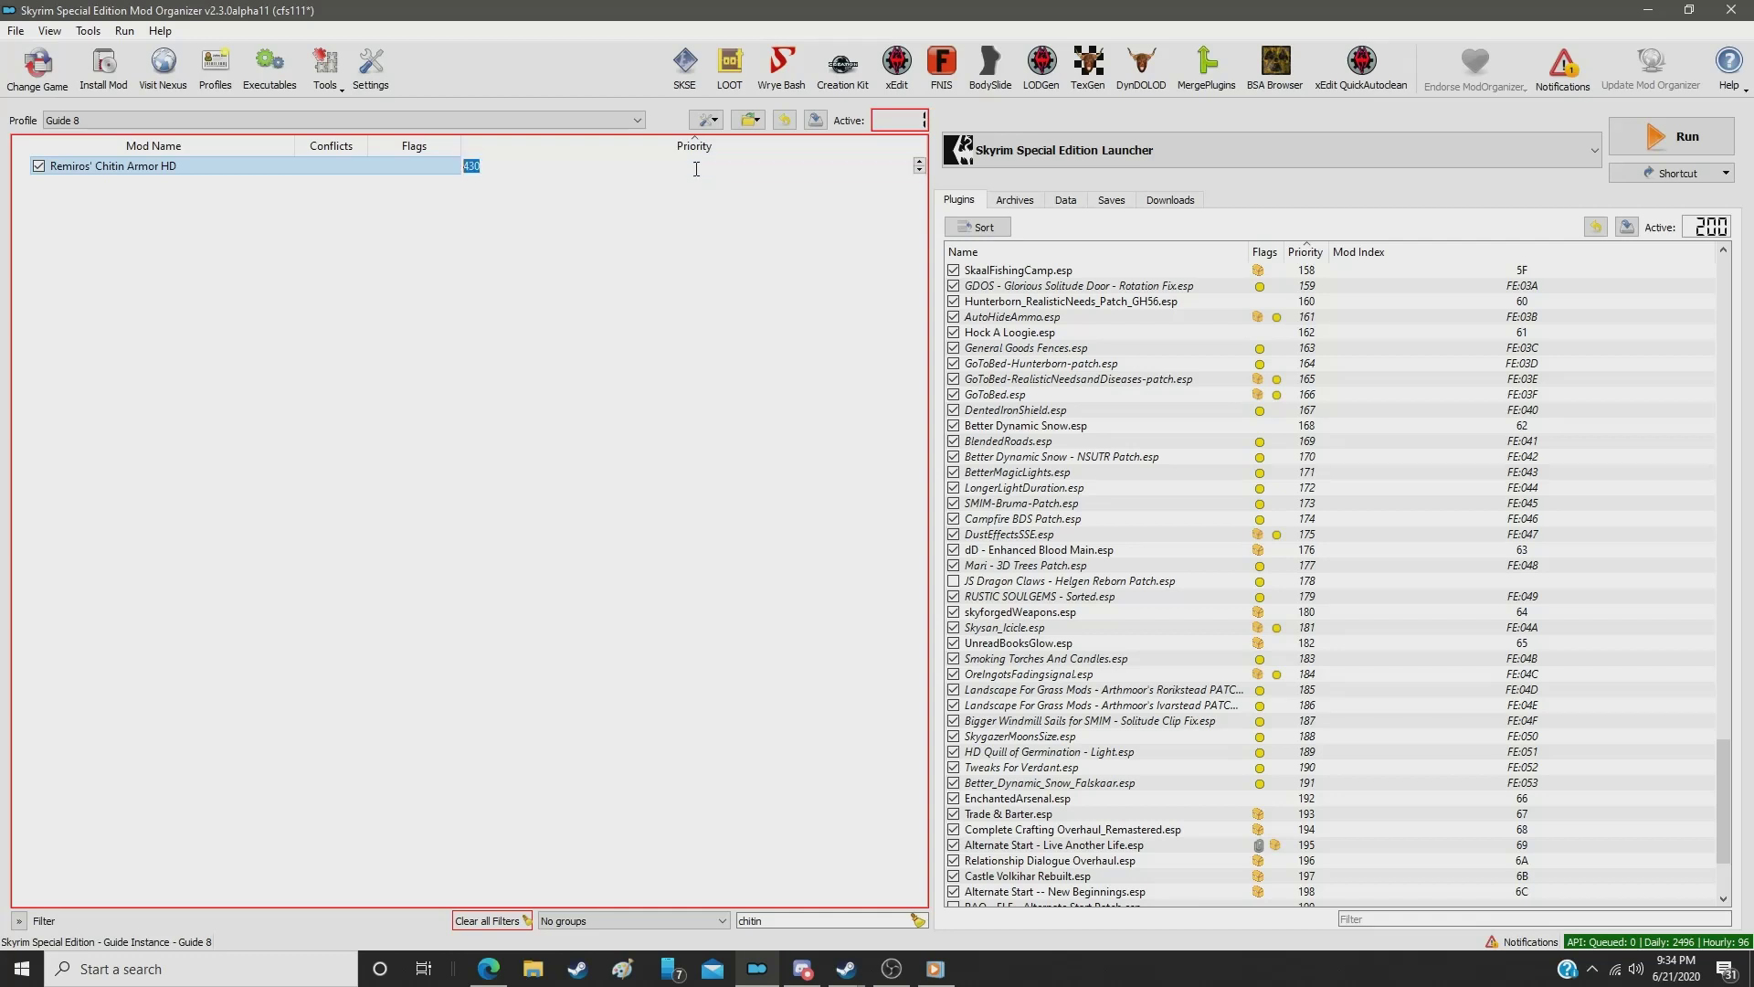
{"action": "type", "text": "385"}
Step: Filter the mod list for "blades" and set the TES Blades - Blades Armor Retexture priority to 386
{"action": "double_click", "coordinate": [778, 920]}
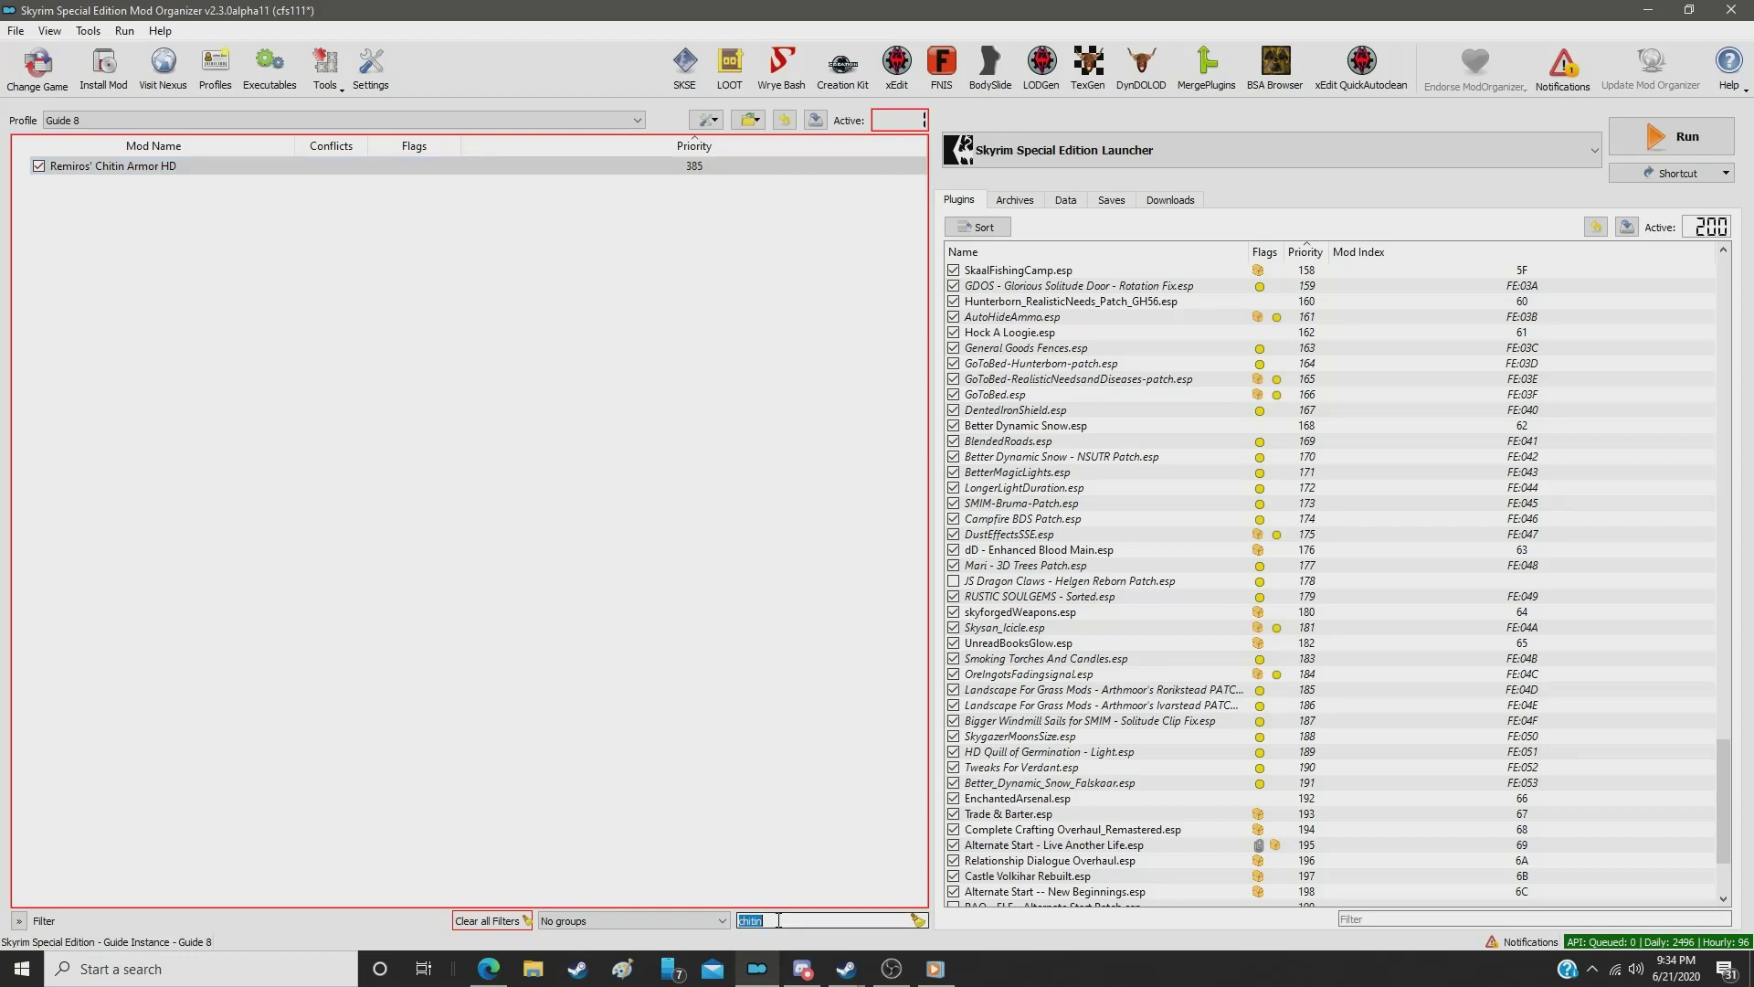
{"action": "type", "text": "blades"}
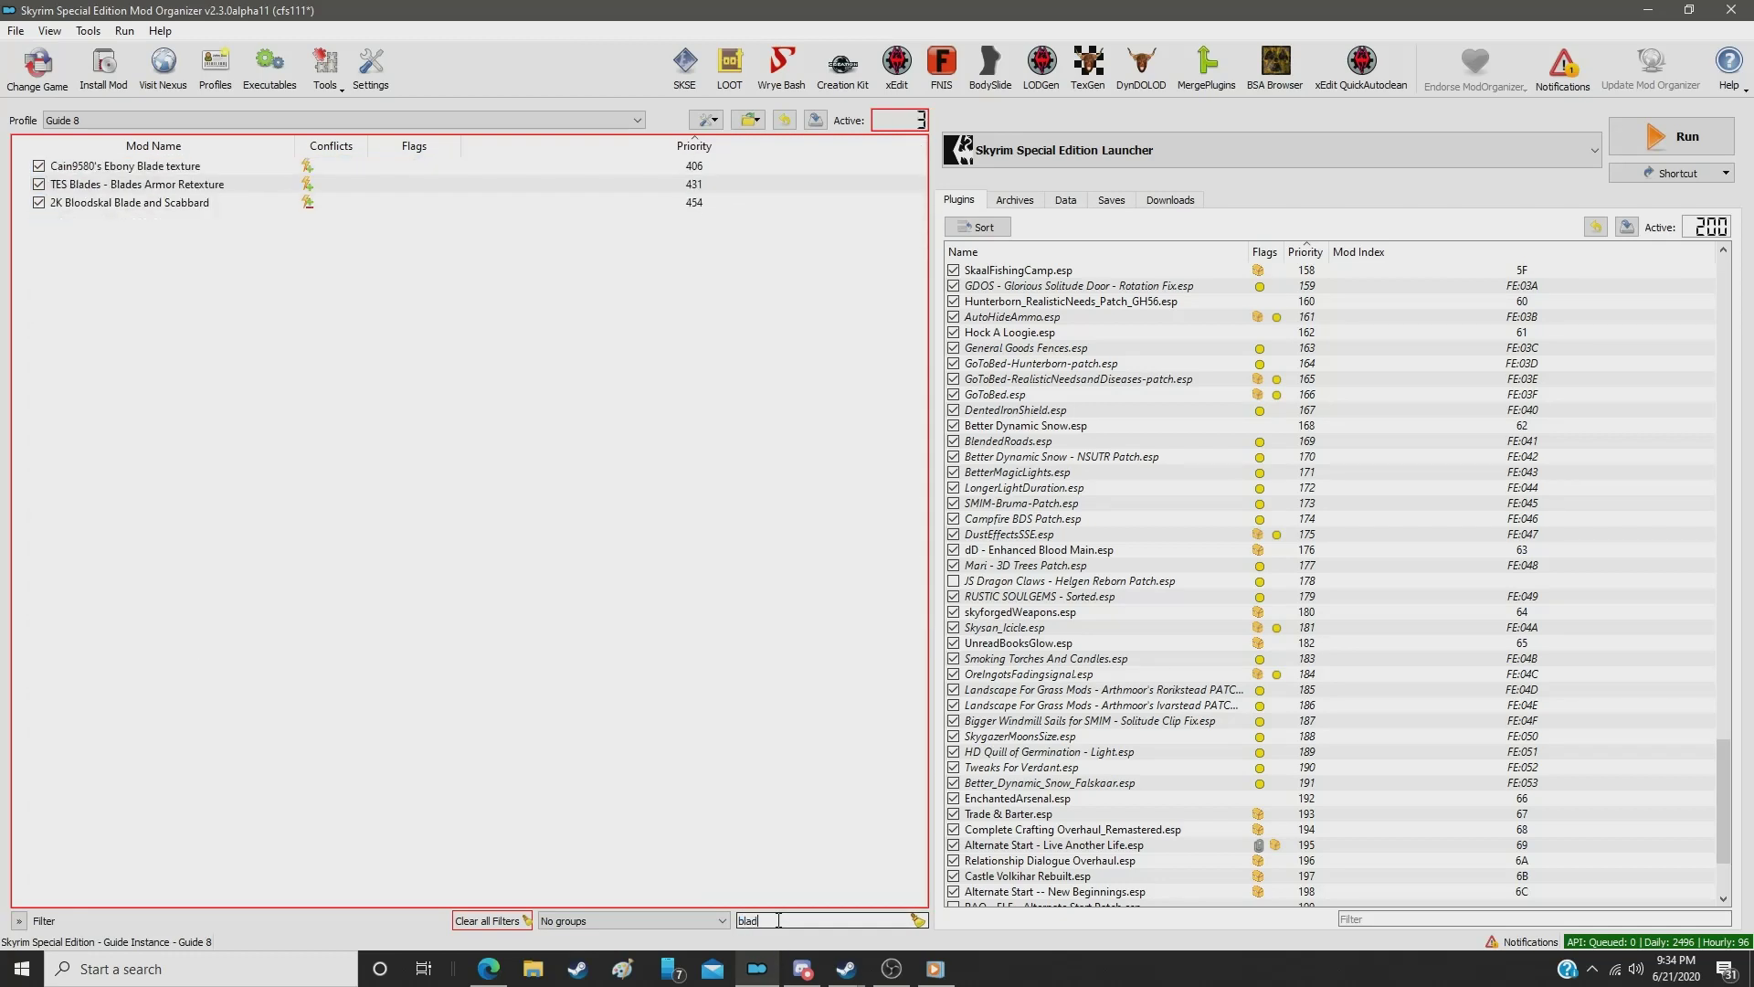
{"action": "left_click", "coordinate": [698, 172]}
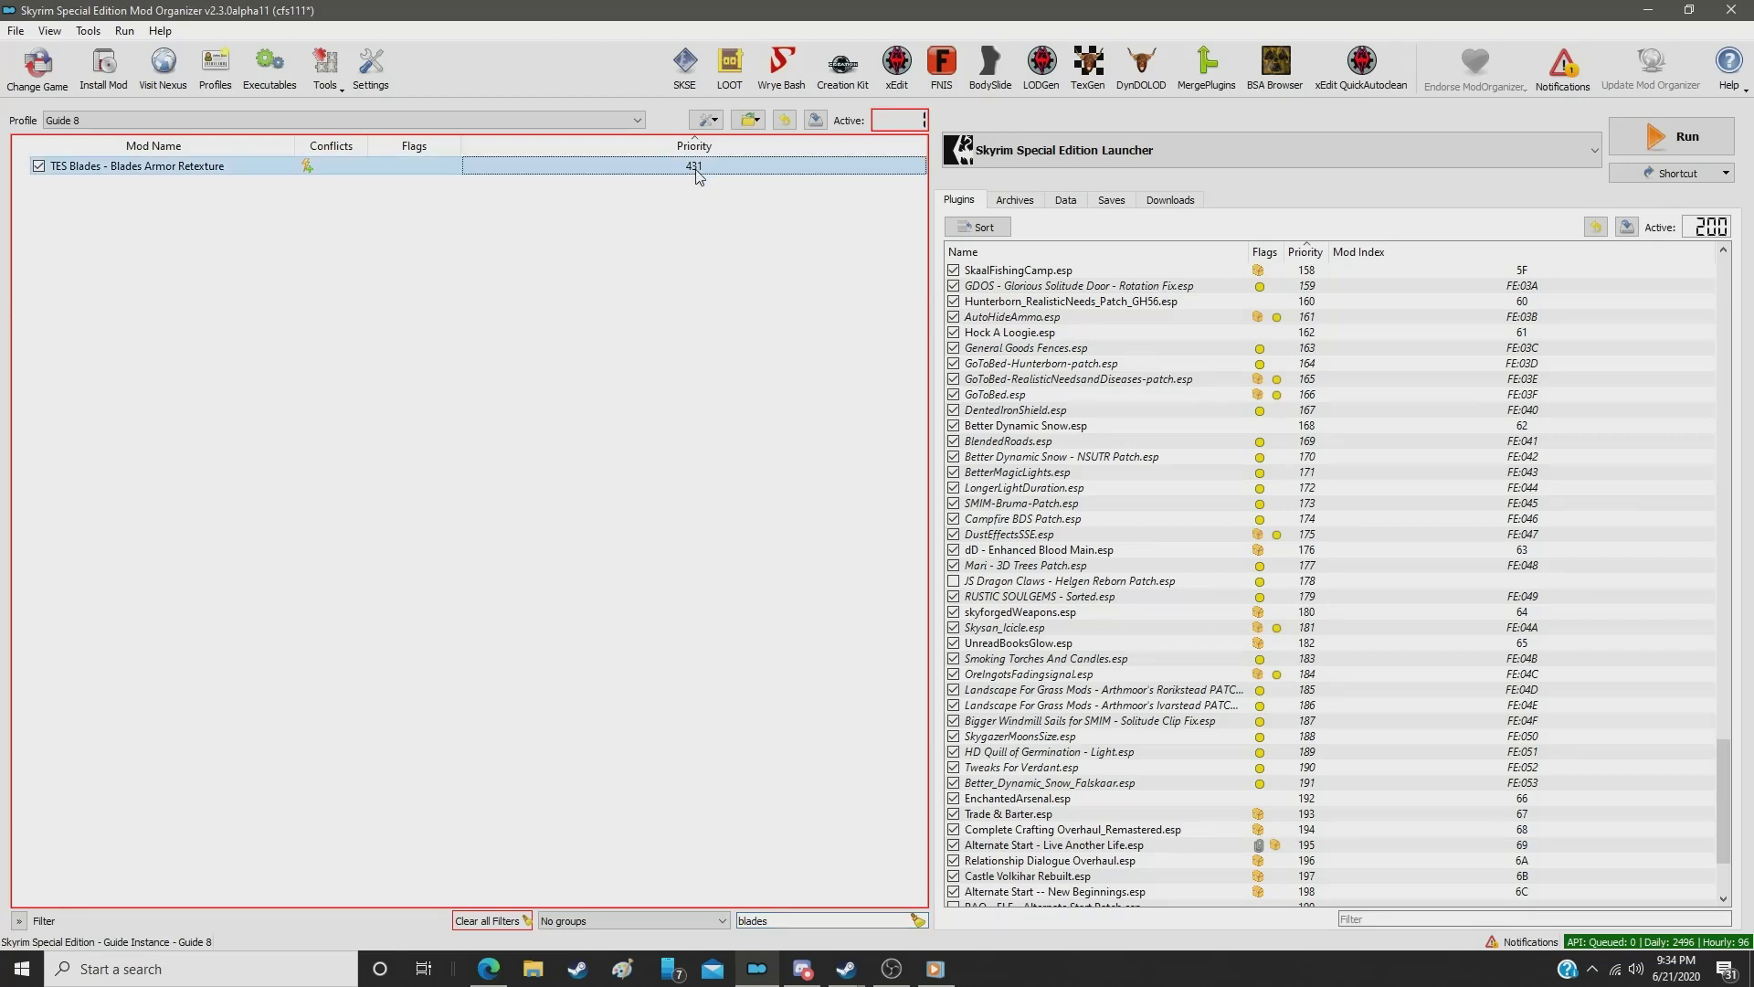
{"action": "double_click", "coordinate": [697, 170]}
{"action": "type", "text": "386"}
{"action": "key", "text": "Return"}
Step: Filter the mod list for "clavi" and set the ElSopa HD - ClavicusVile Mask priority to 387
{"action": "left_click", "coordinate": [776, 923]}
{"action": "double_click", "coordinate": [776, 923]}
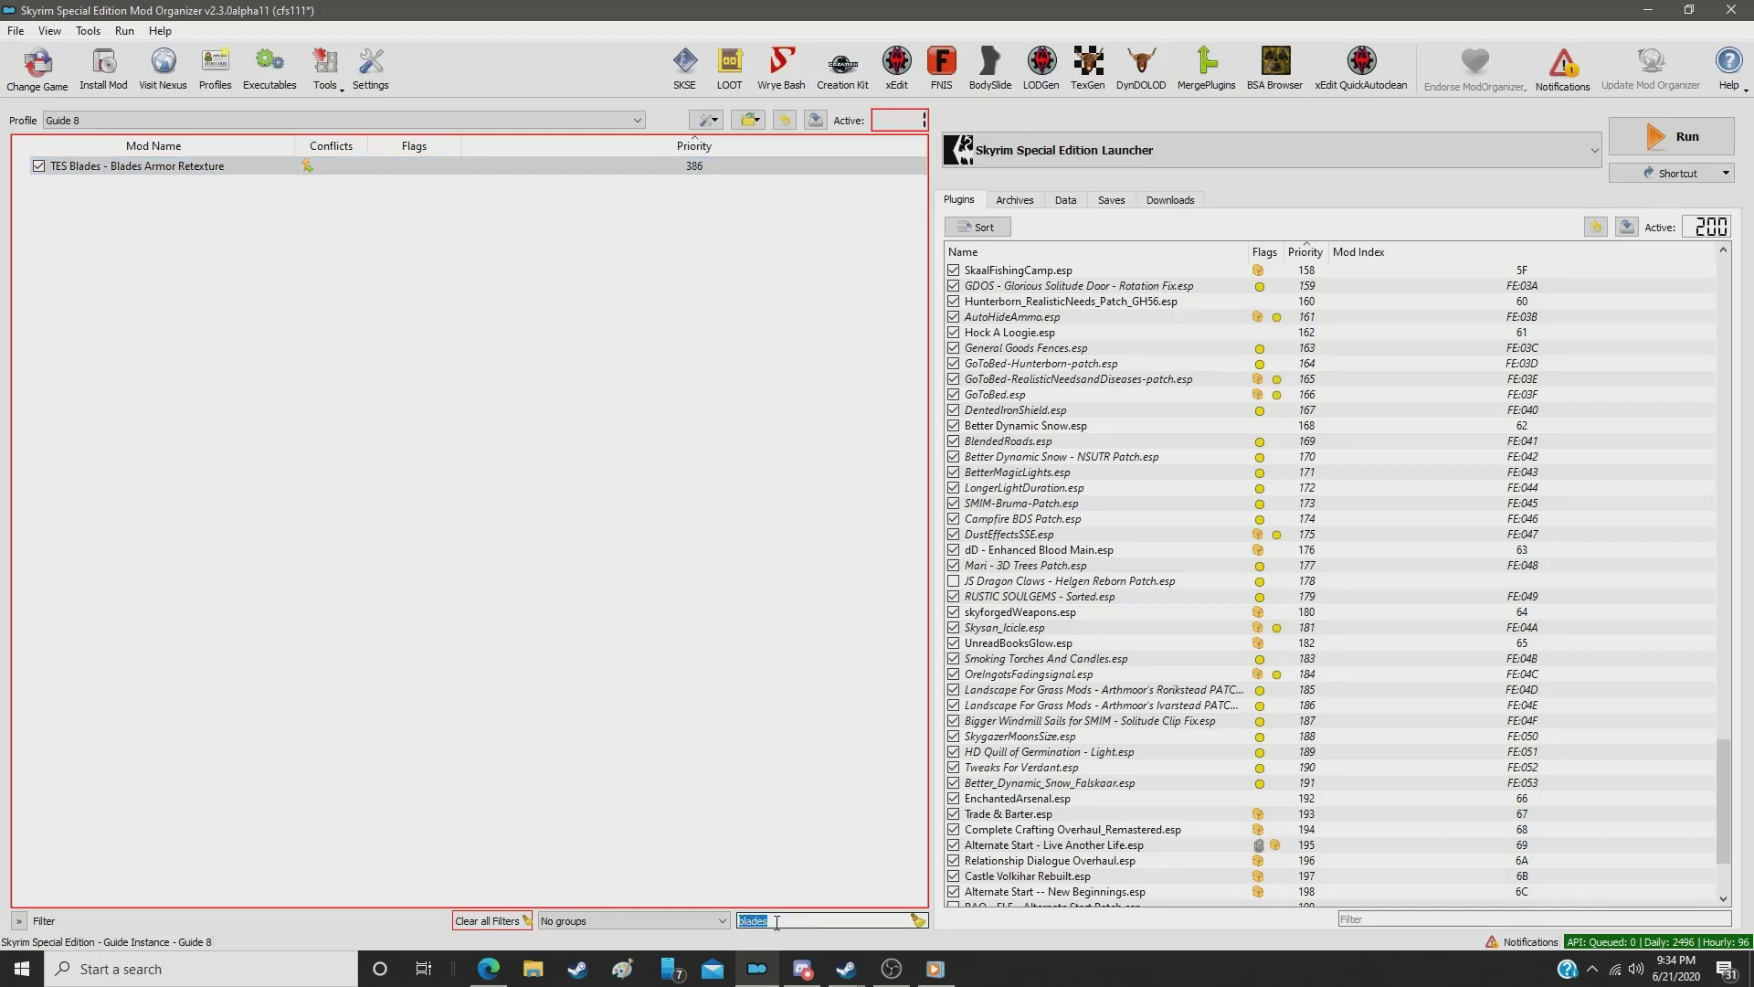
{"action": "type", "text": "clavi"}
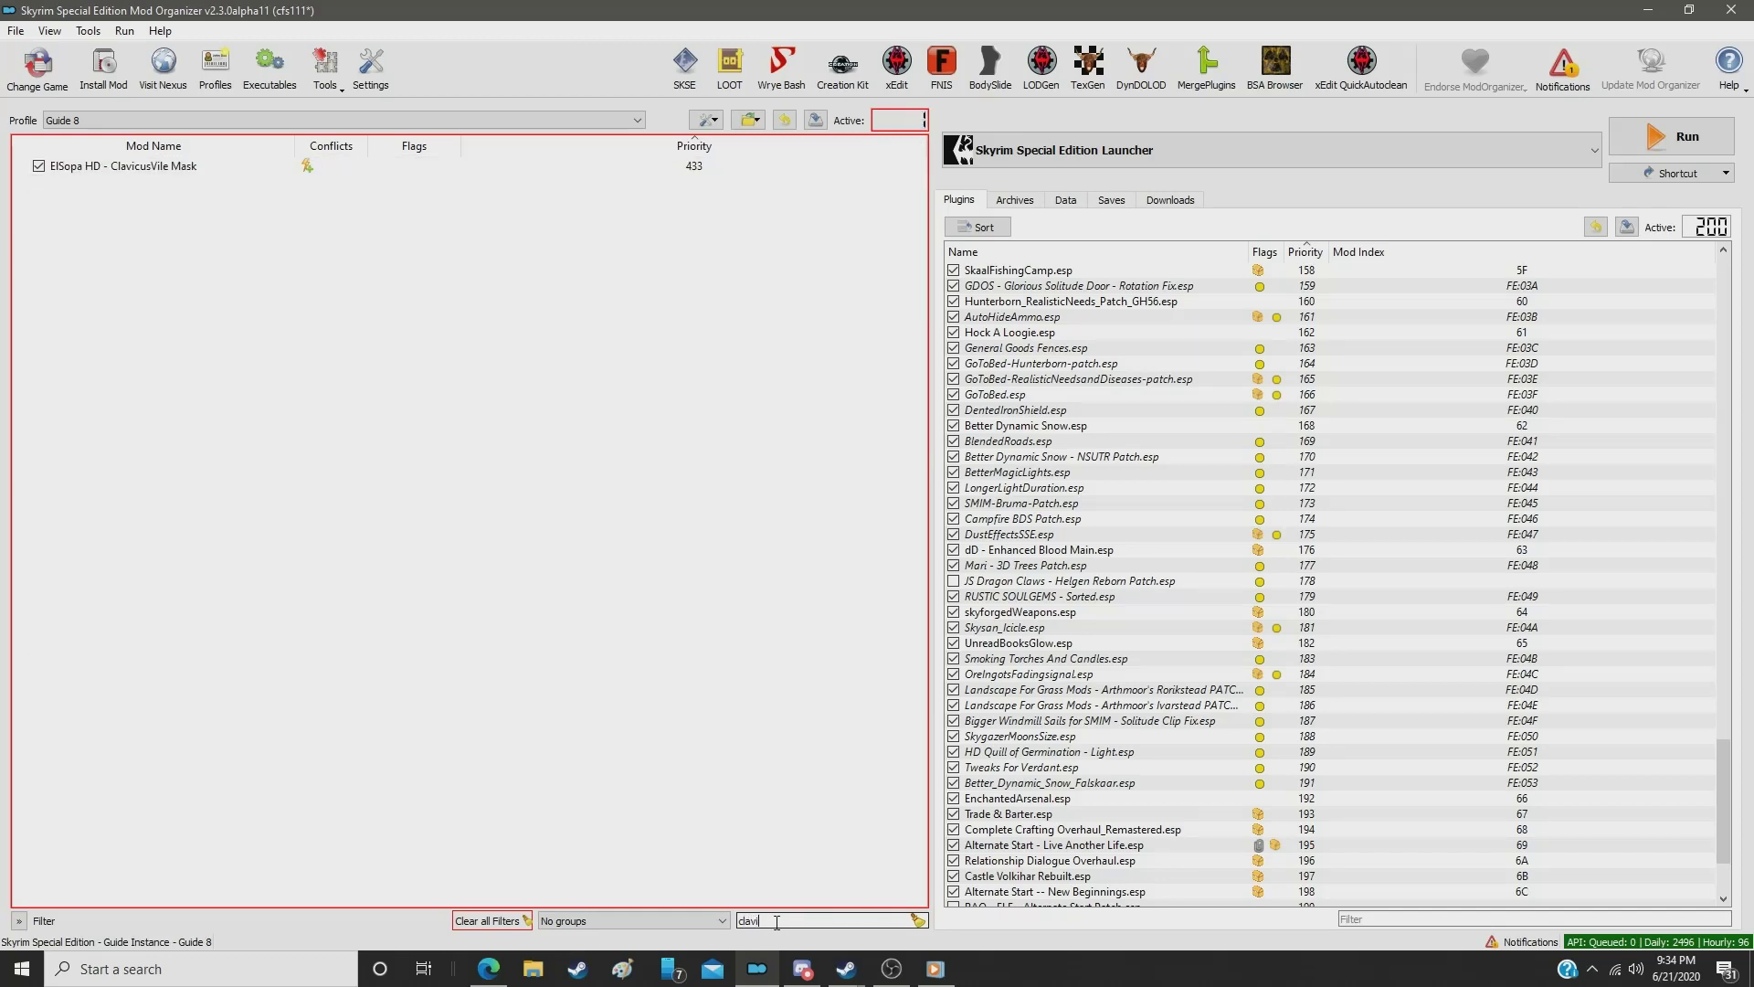
{"action": "left_click", "coordinate": [681, 169]}
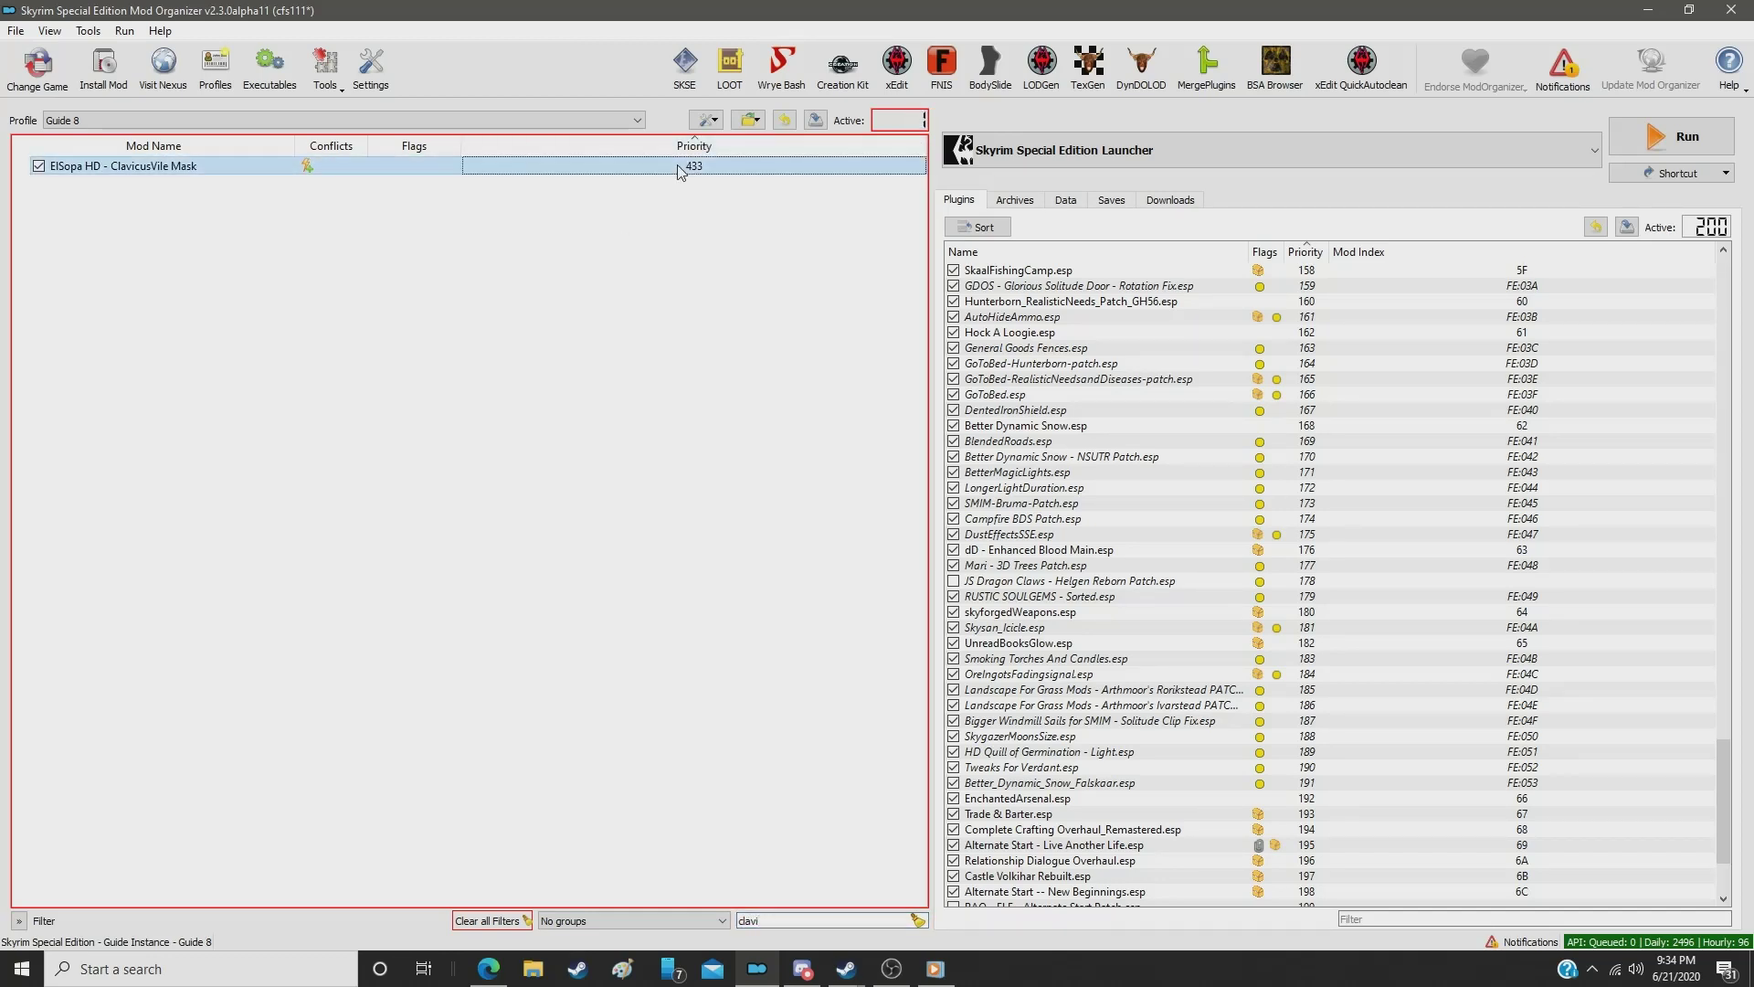
{"action": "double_click", "coordinate": [677, 168]}
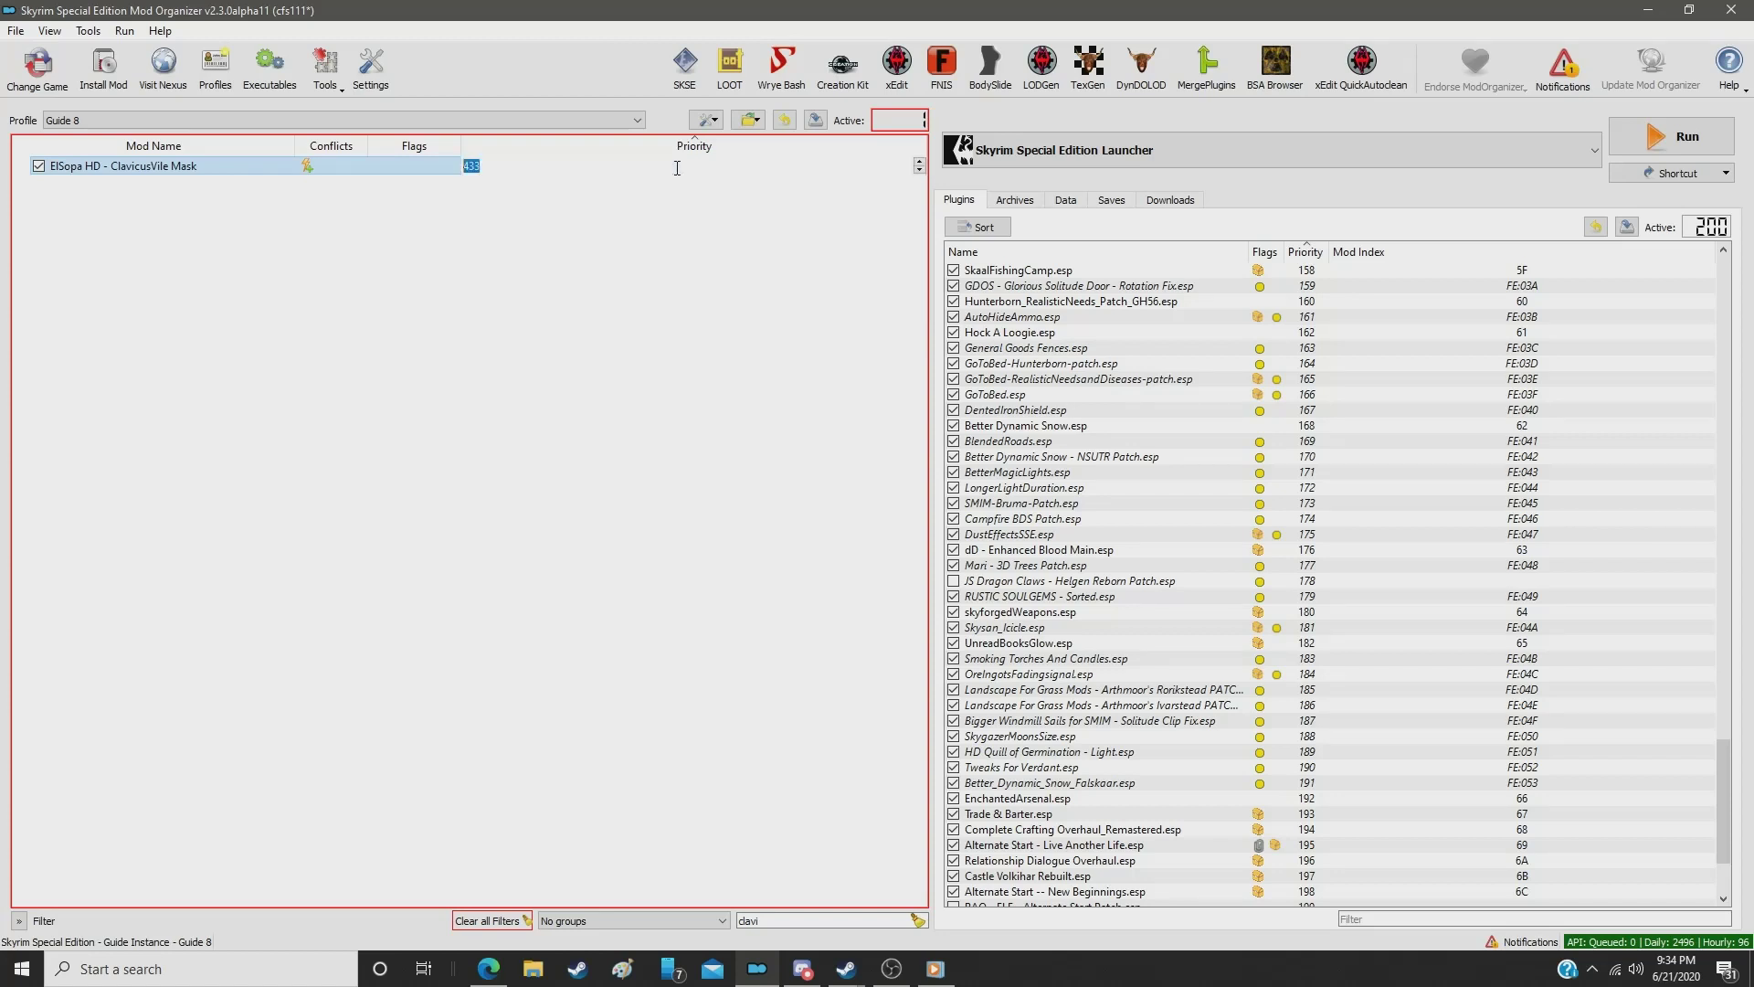
{"action": "type", "text": "387"}
{"action": "key", "text": "Return"}
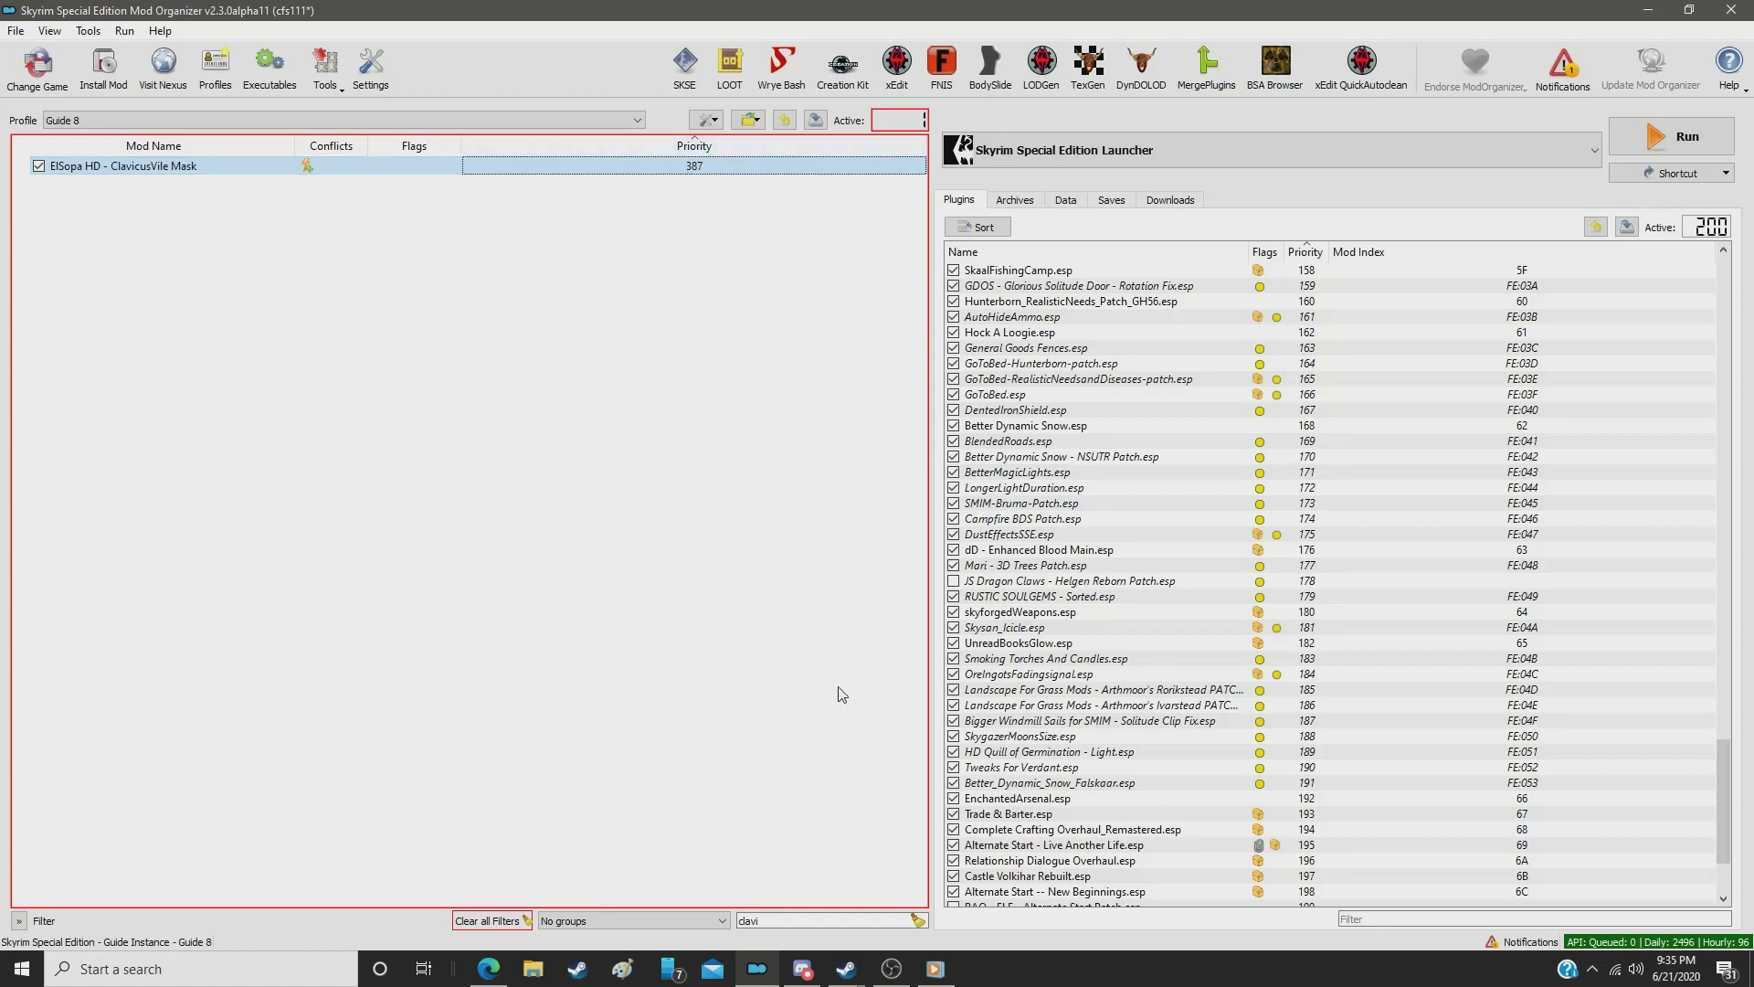
Step: Filter the mod list for "rewo" and set the HD Reworked Armors - Iron priority to 388
{"action": "double_click", "coordinate": [769, 921]}
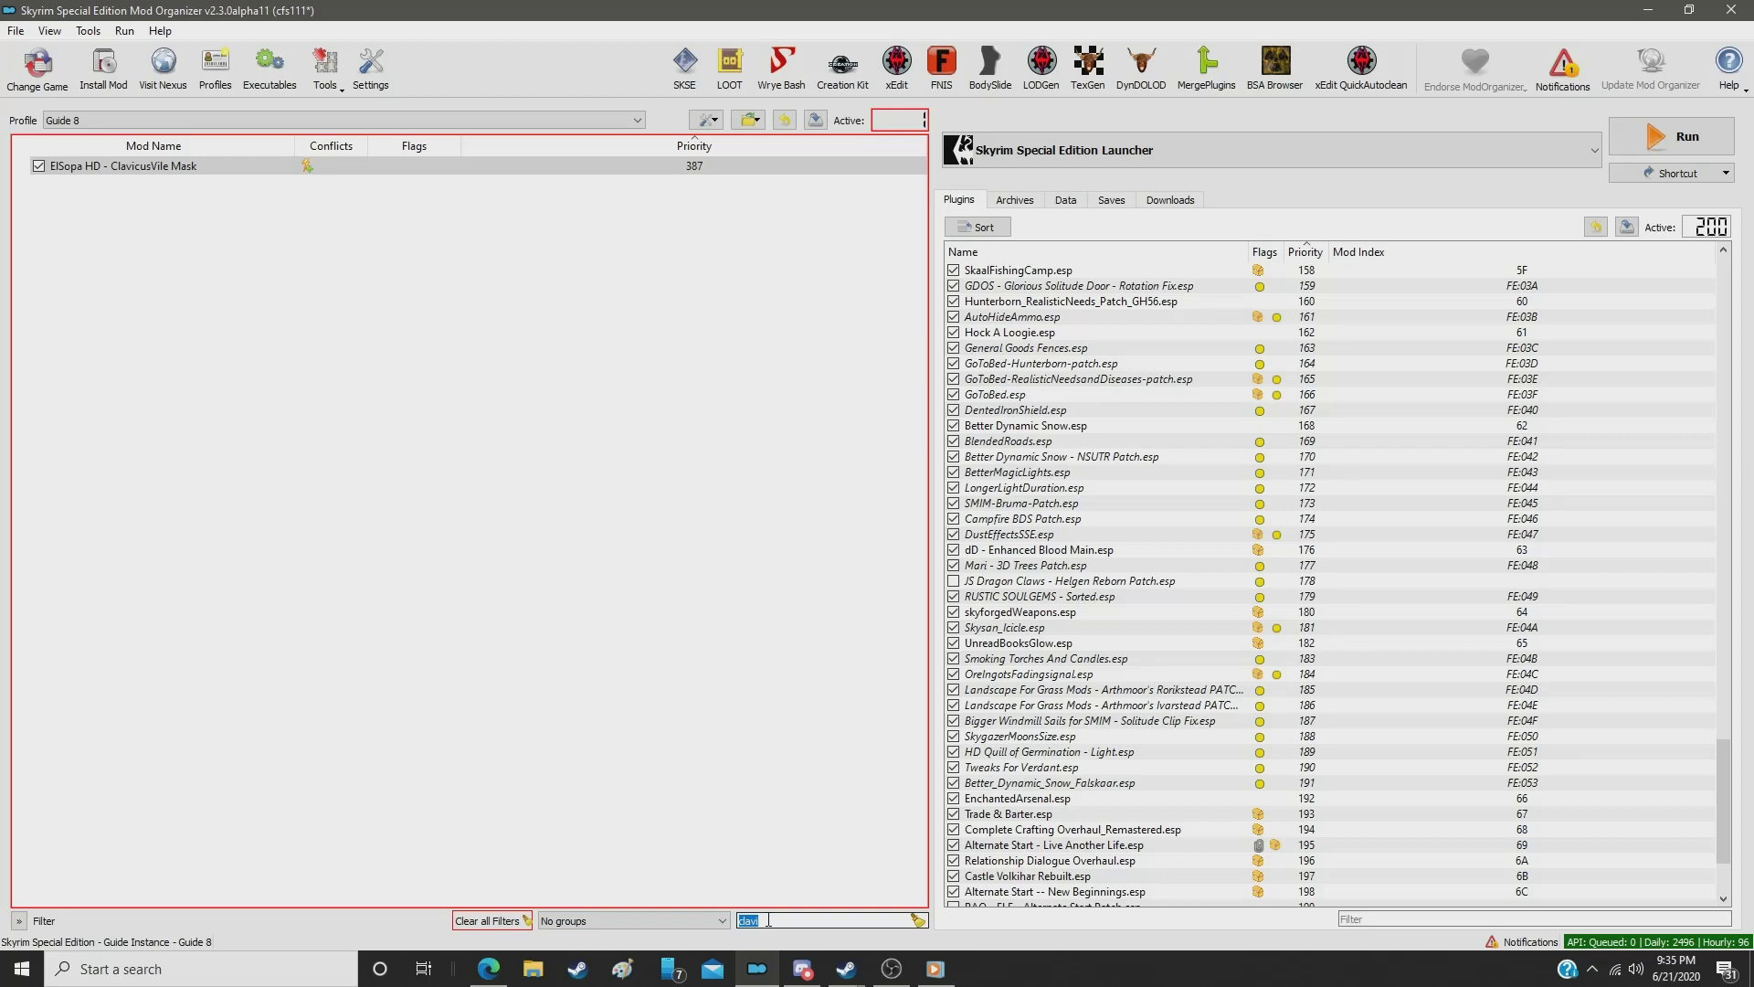
{"action": "type", "text": "rewo"}
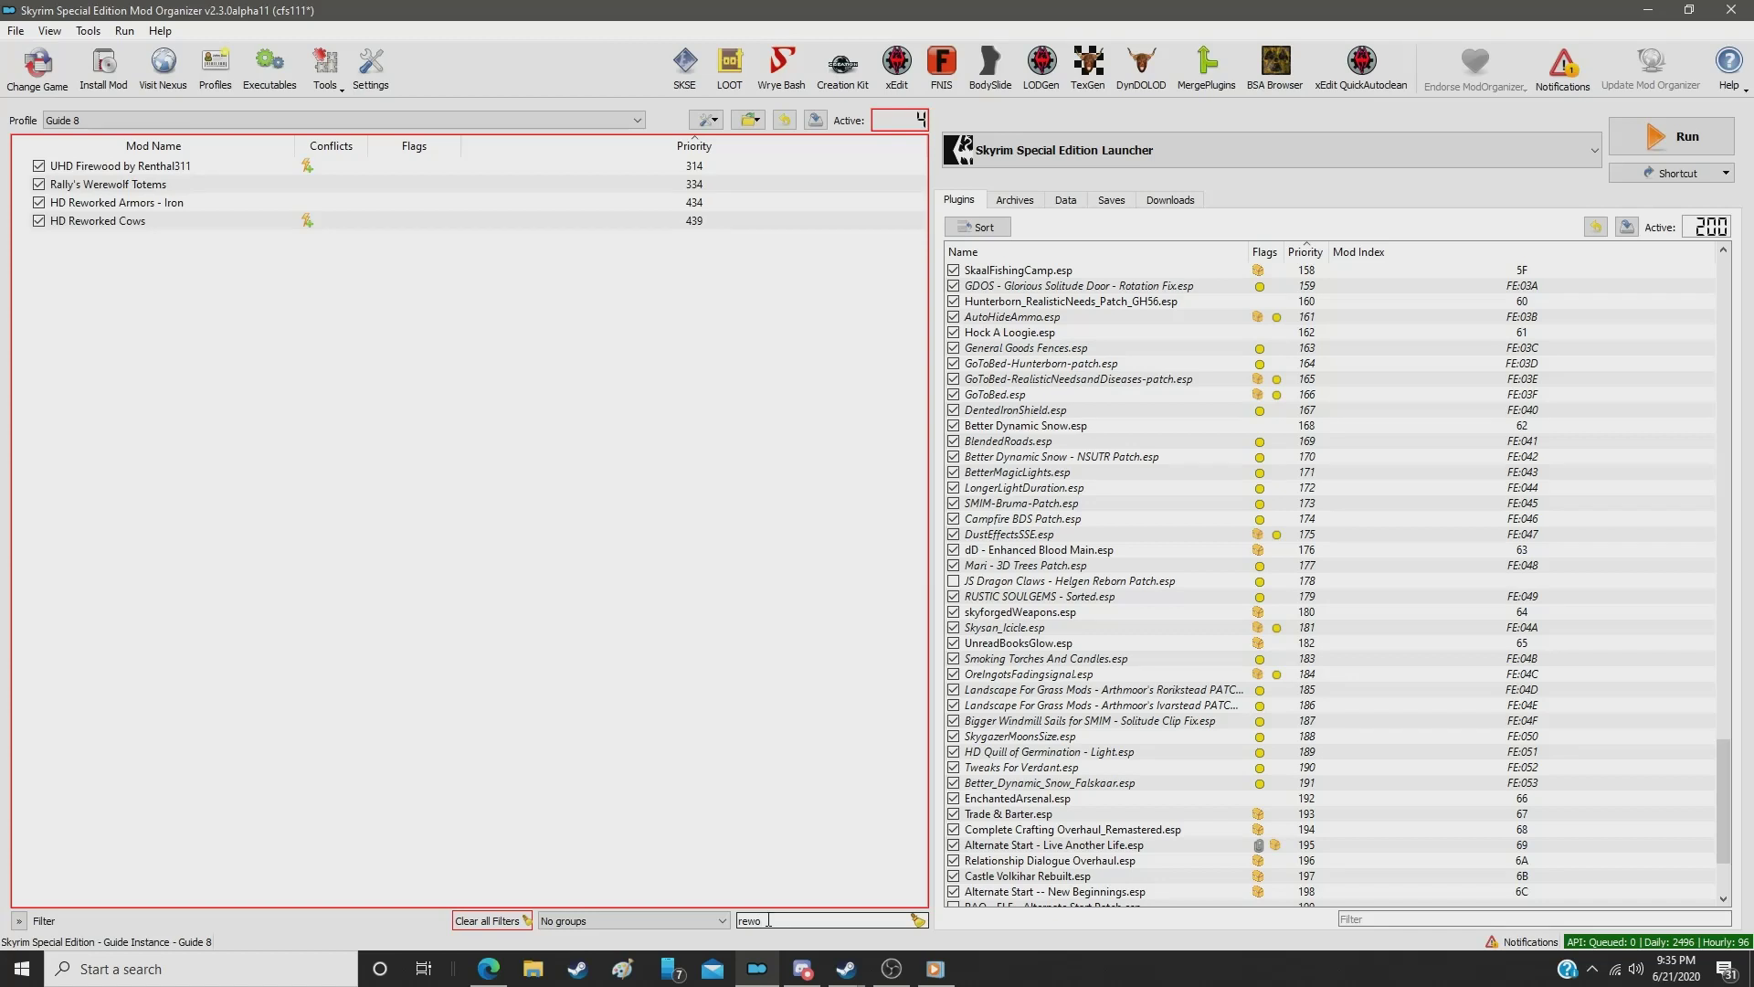
{"action": "left_click", "coordinate": [705, 209]}
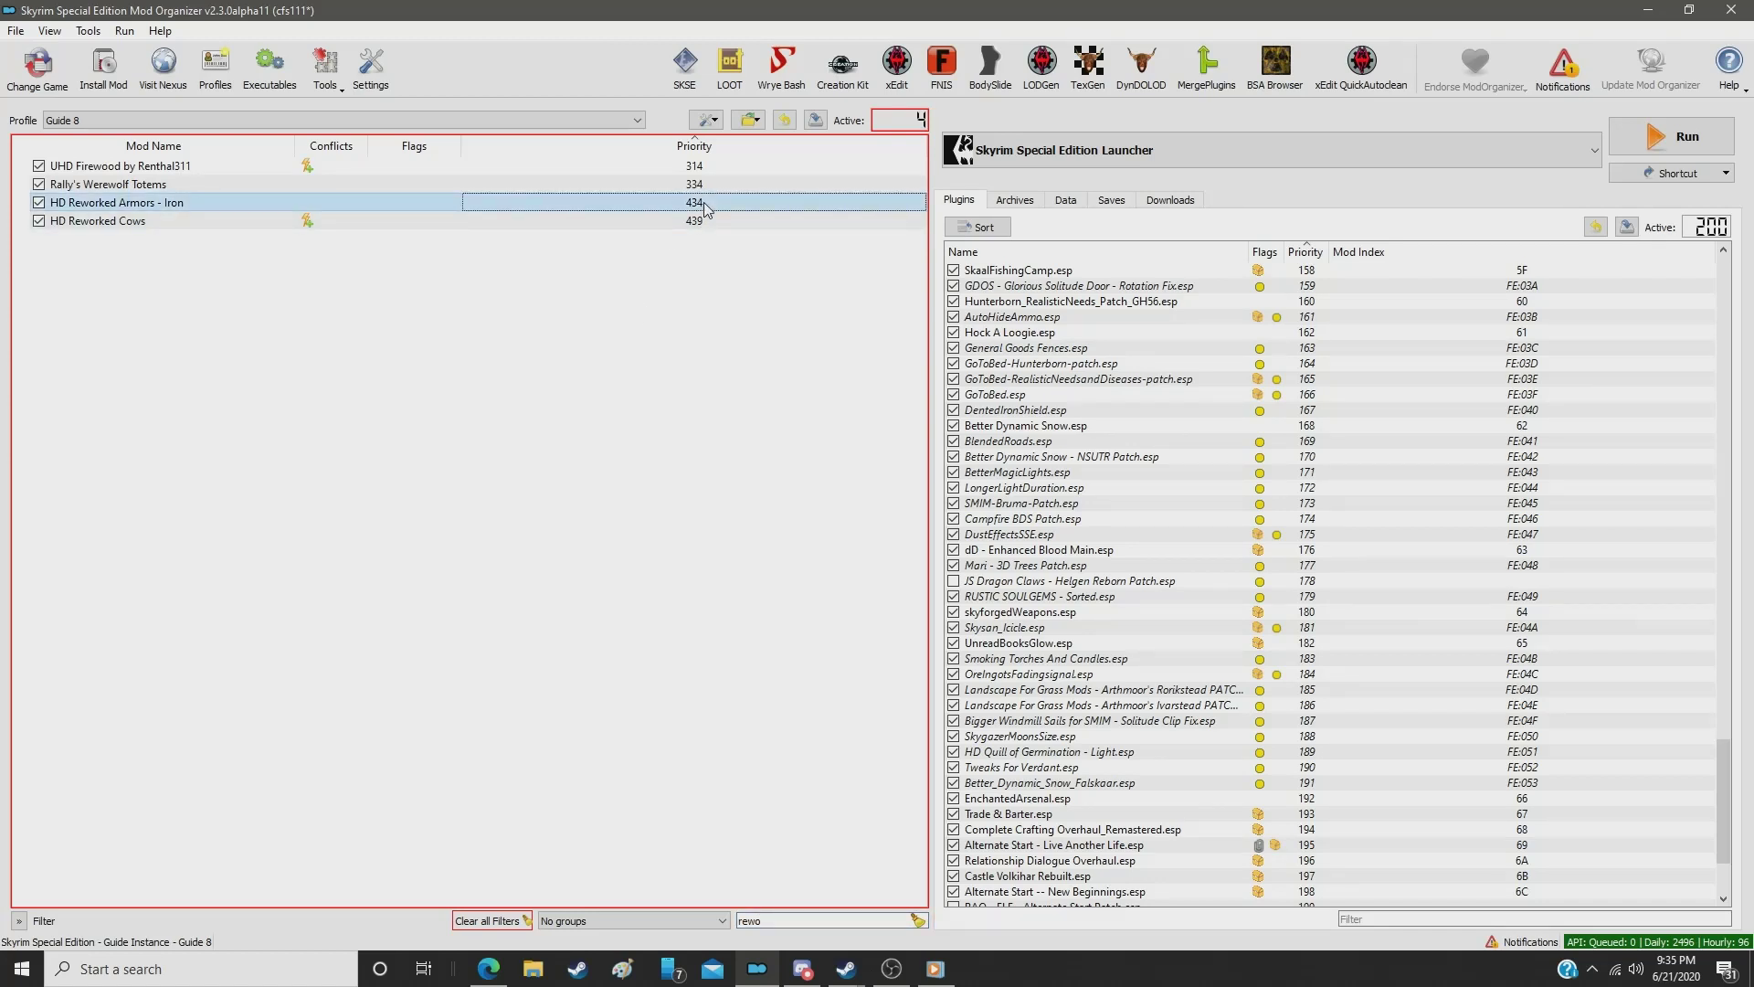
{"action": "double_click", "coordinate": [705, 210]}
{"action": "type", "text": "388"}
{"action": "key", "text": "Return"}
Step: Filter the mod list for "bone" and set the 4K Bonemold Retexture priority to 389
{"action": "left_click", "coordinate": [788, 921]}
{"action": "double_click", "coordinate": [788, 920]}
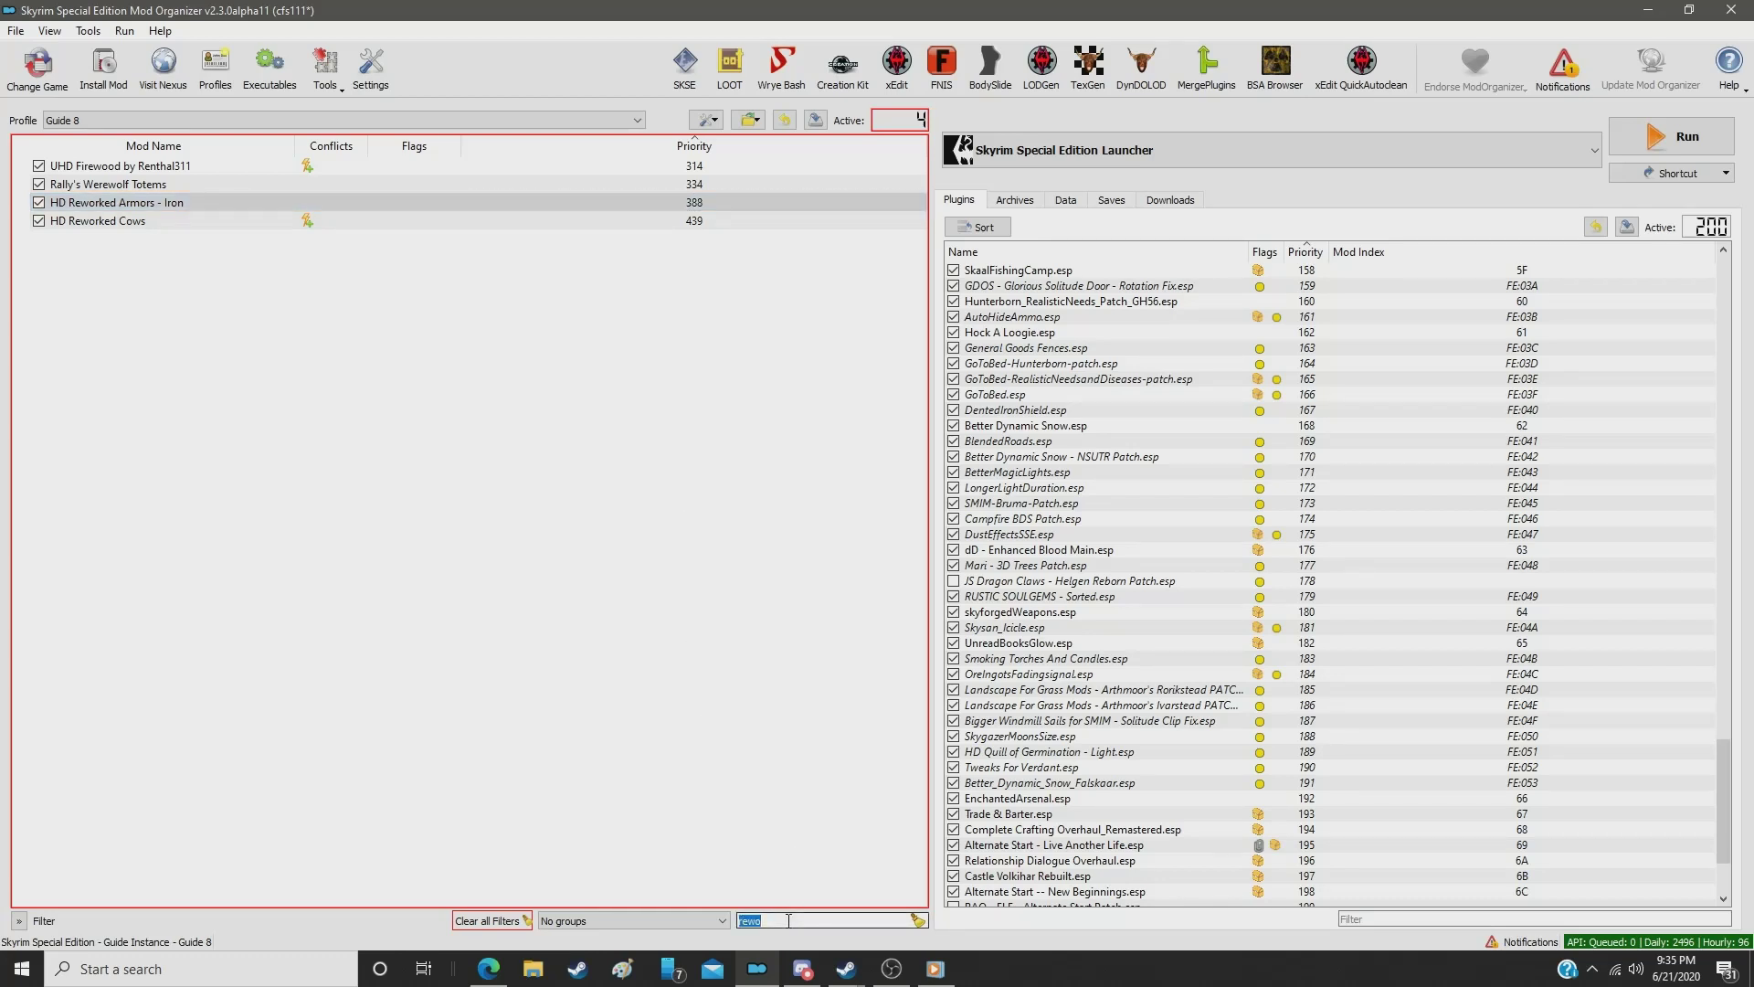
{"action": "type", "text": "bone"}
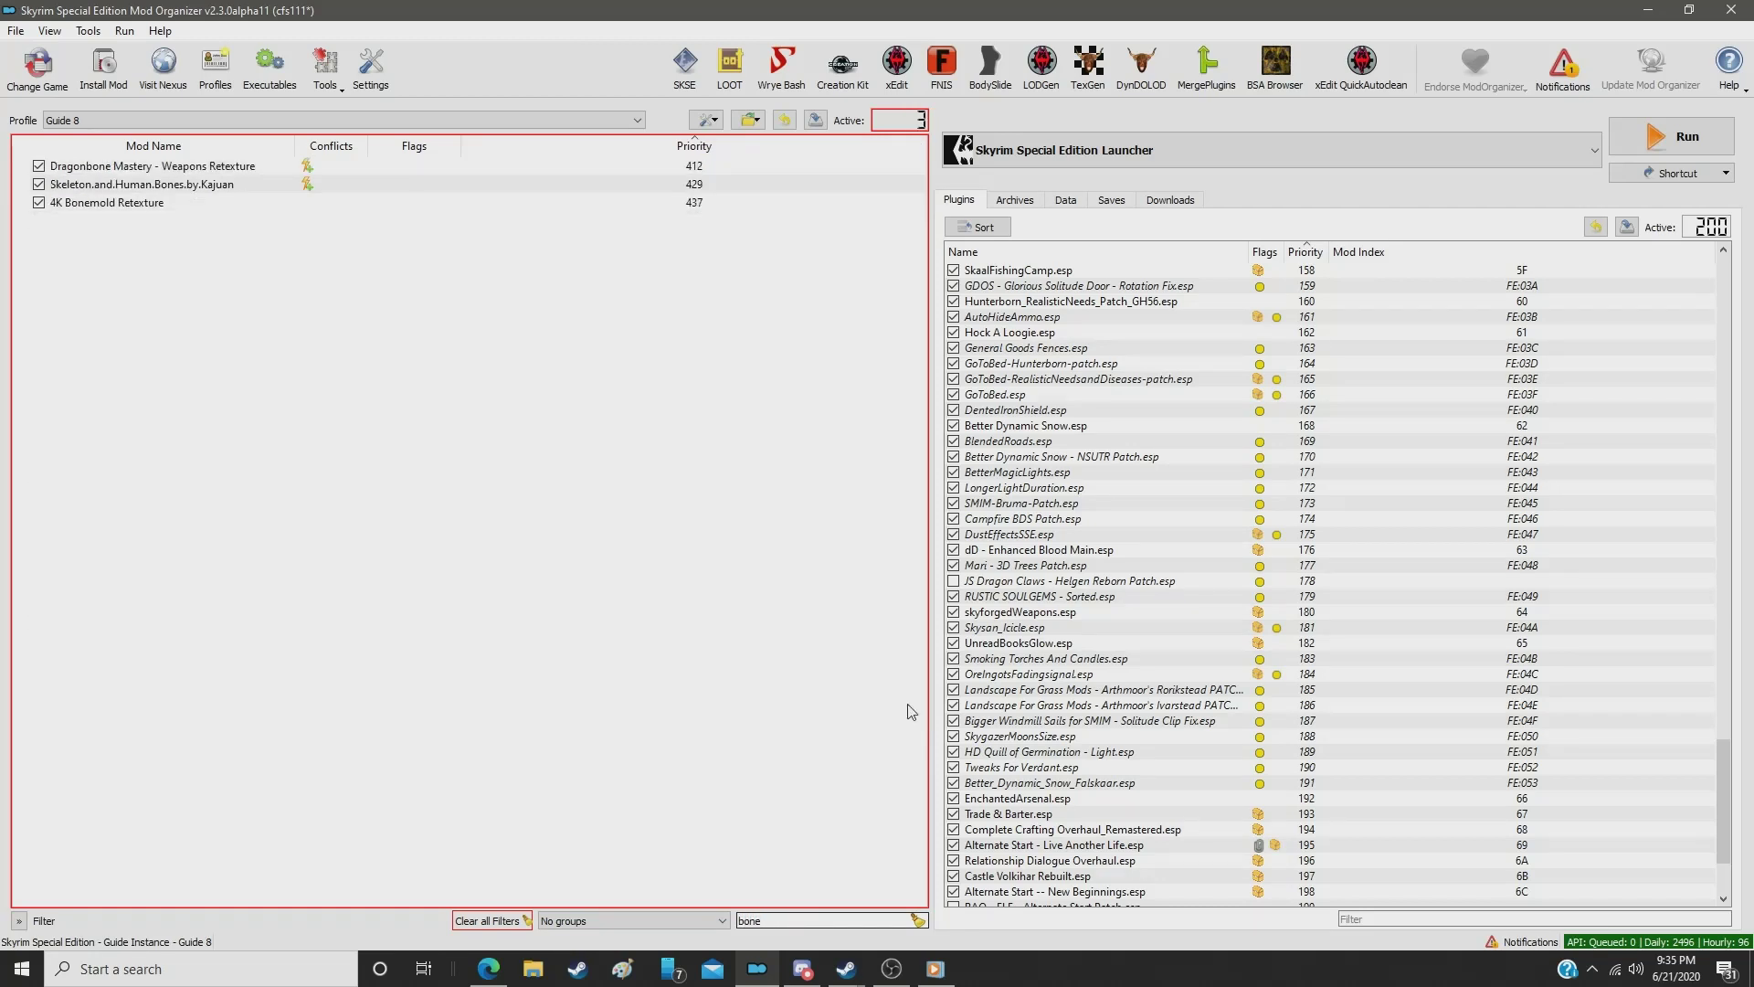
{"action": "left_click", "coordinate": [703, 202]}
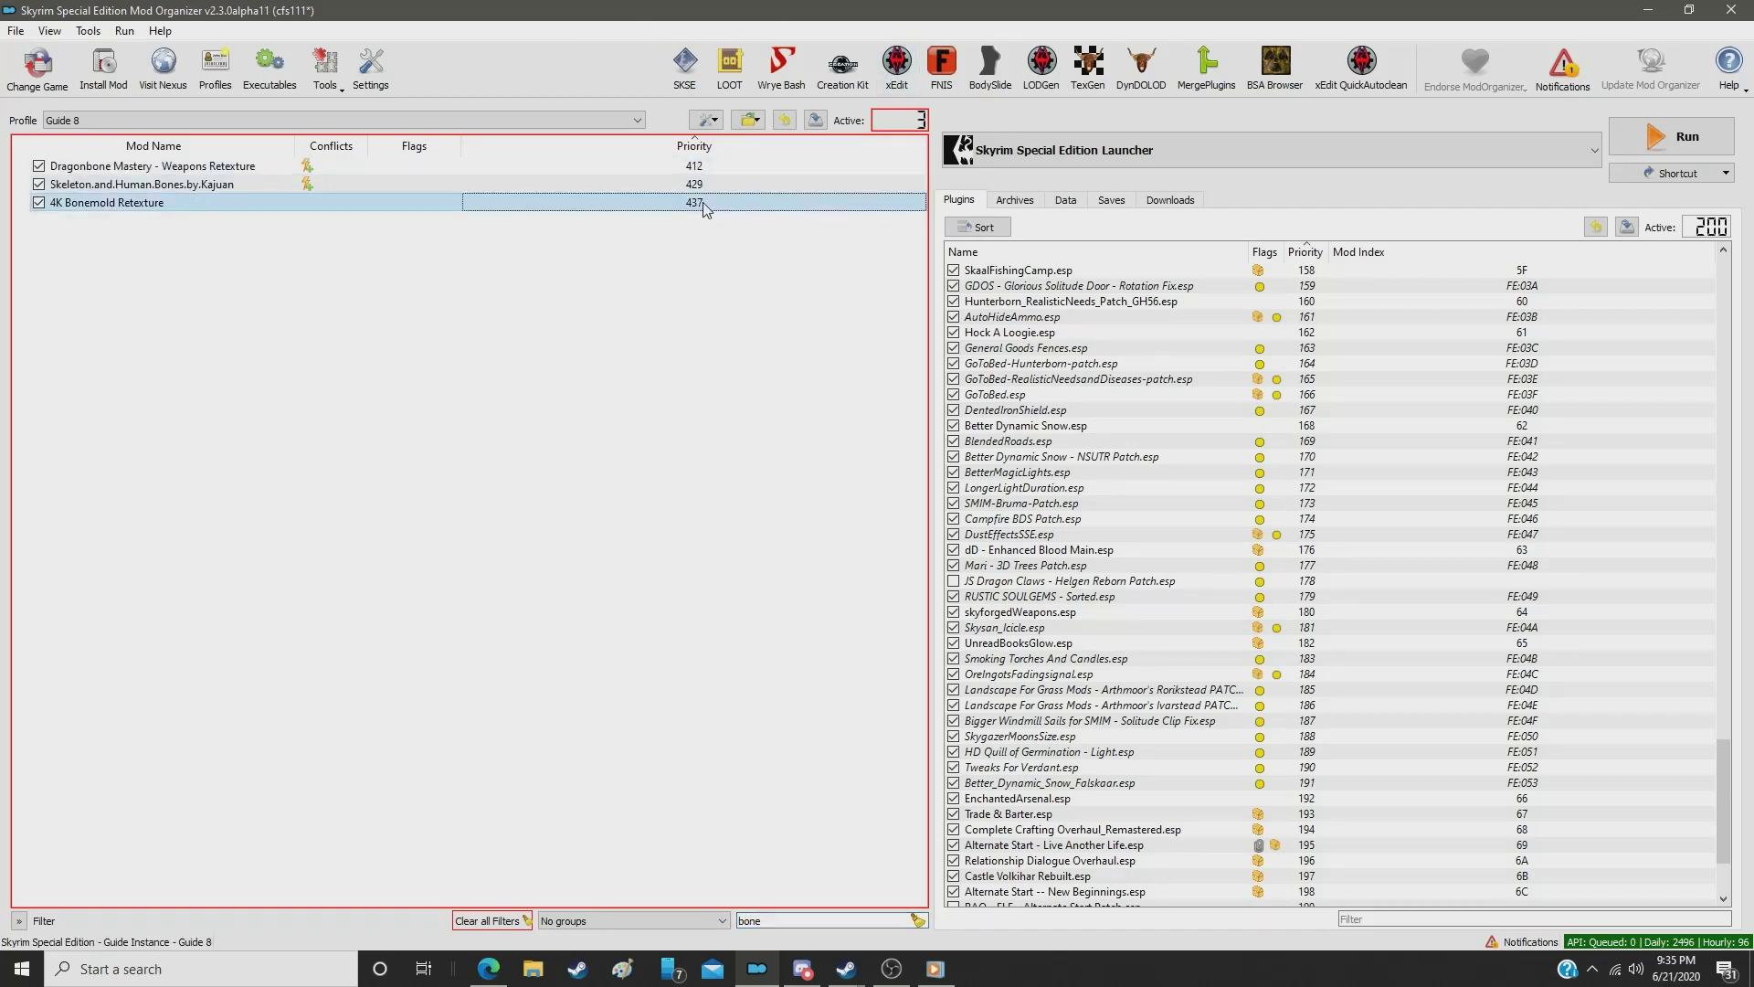
{"action": "left_click", "coordinate": [704, 203]}
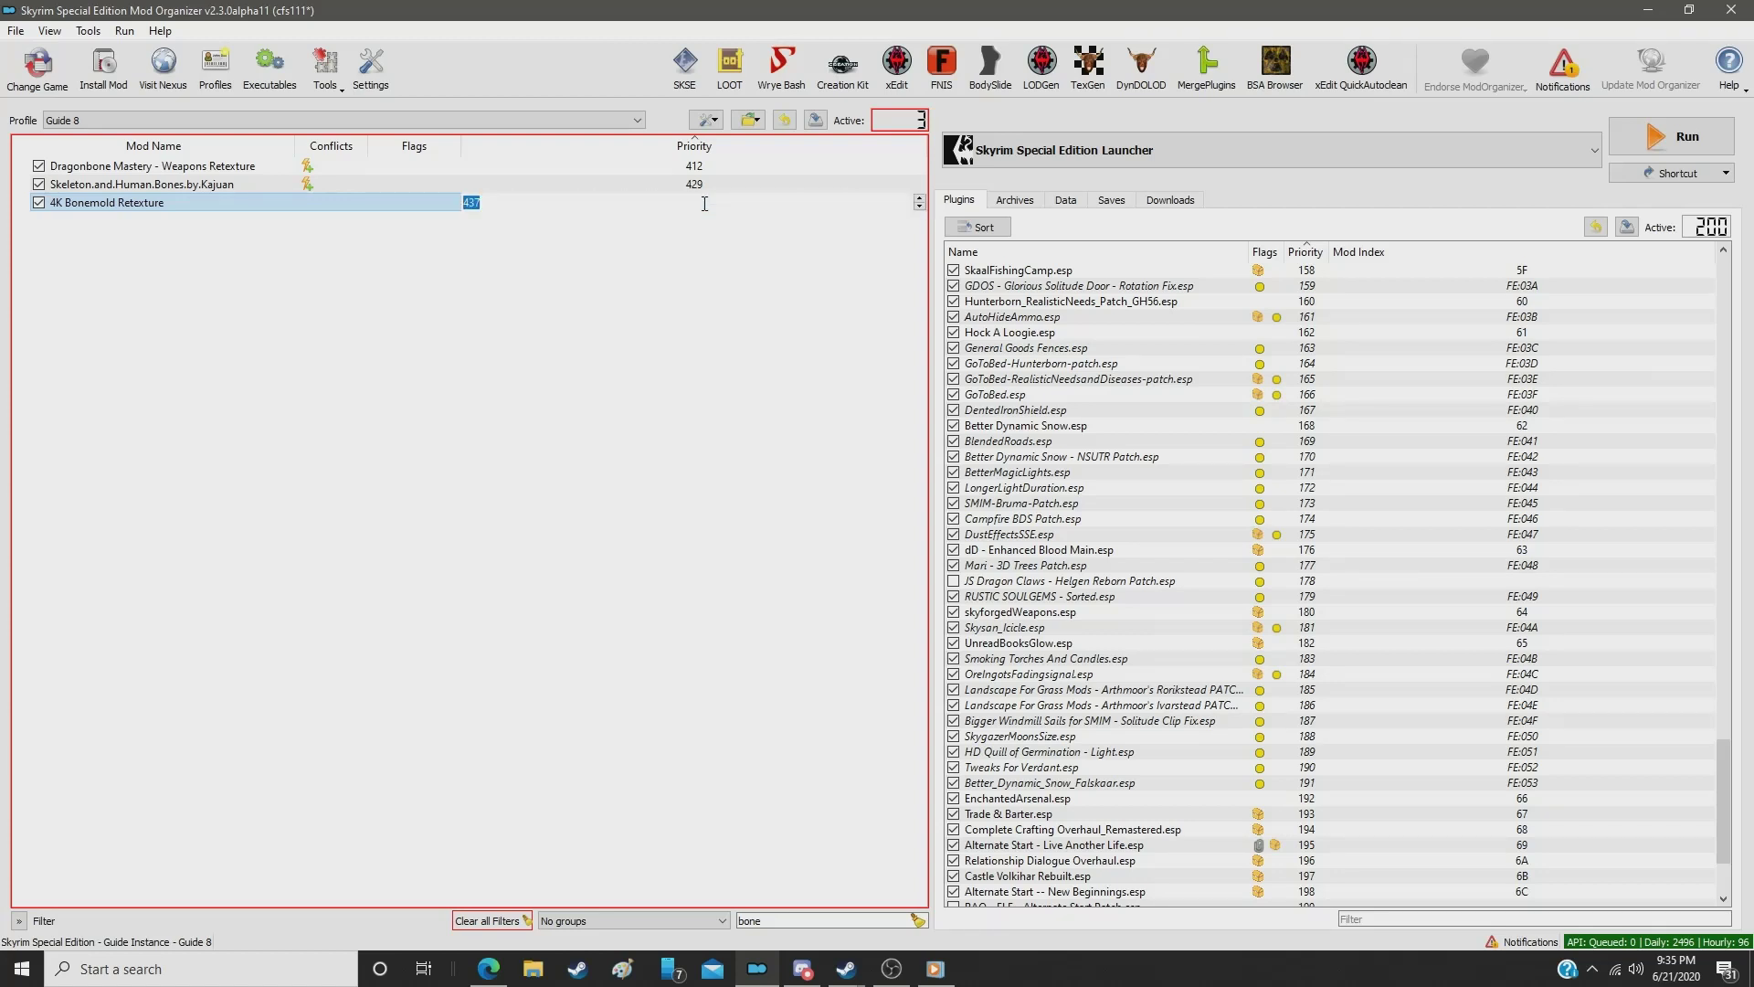
{"action": "type", "text": "389"}
{"action": "key", "text": "Return"}
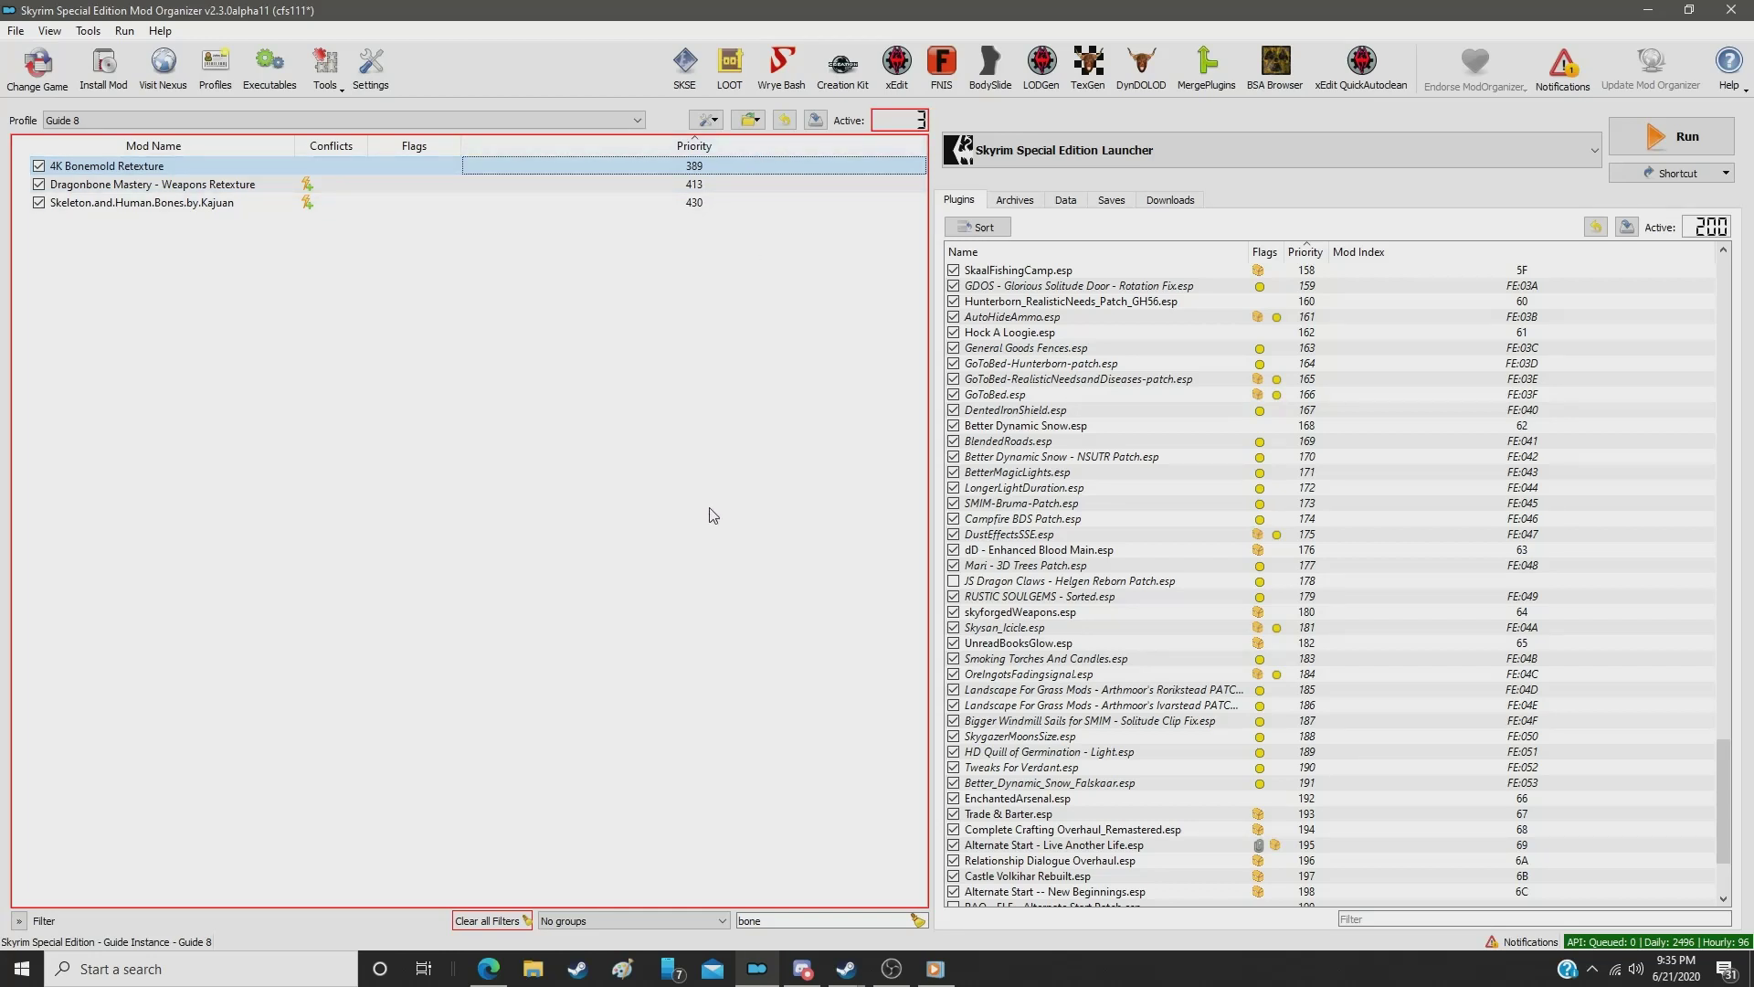
Step: Filter the mod list for "steel" and set the ElSopa HD - Steel Plate Armor SE priority to 390
{"action": "left_click", "coordinate": [781, 919]}
{"action": "double_click", "coordinate": [776, 915]}
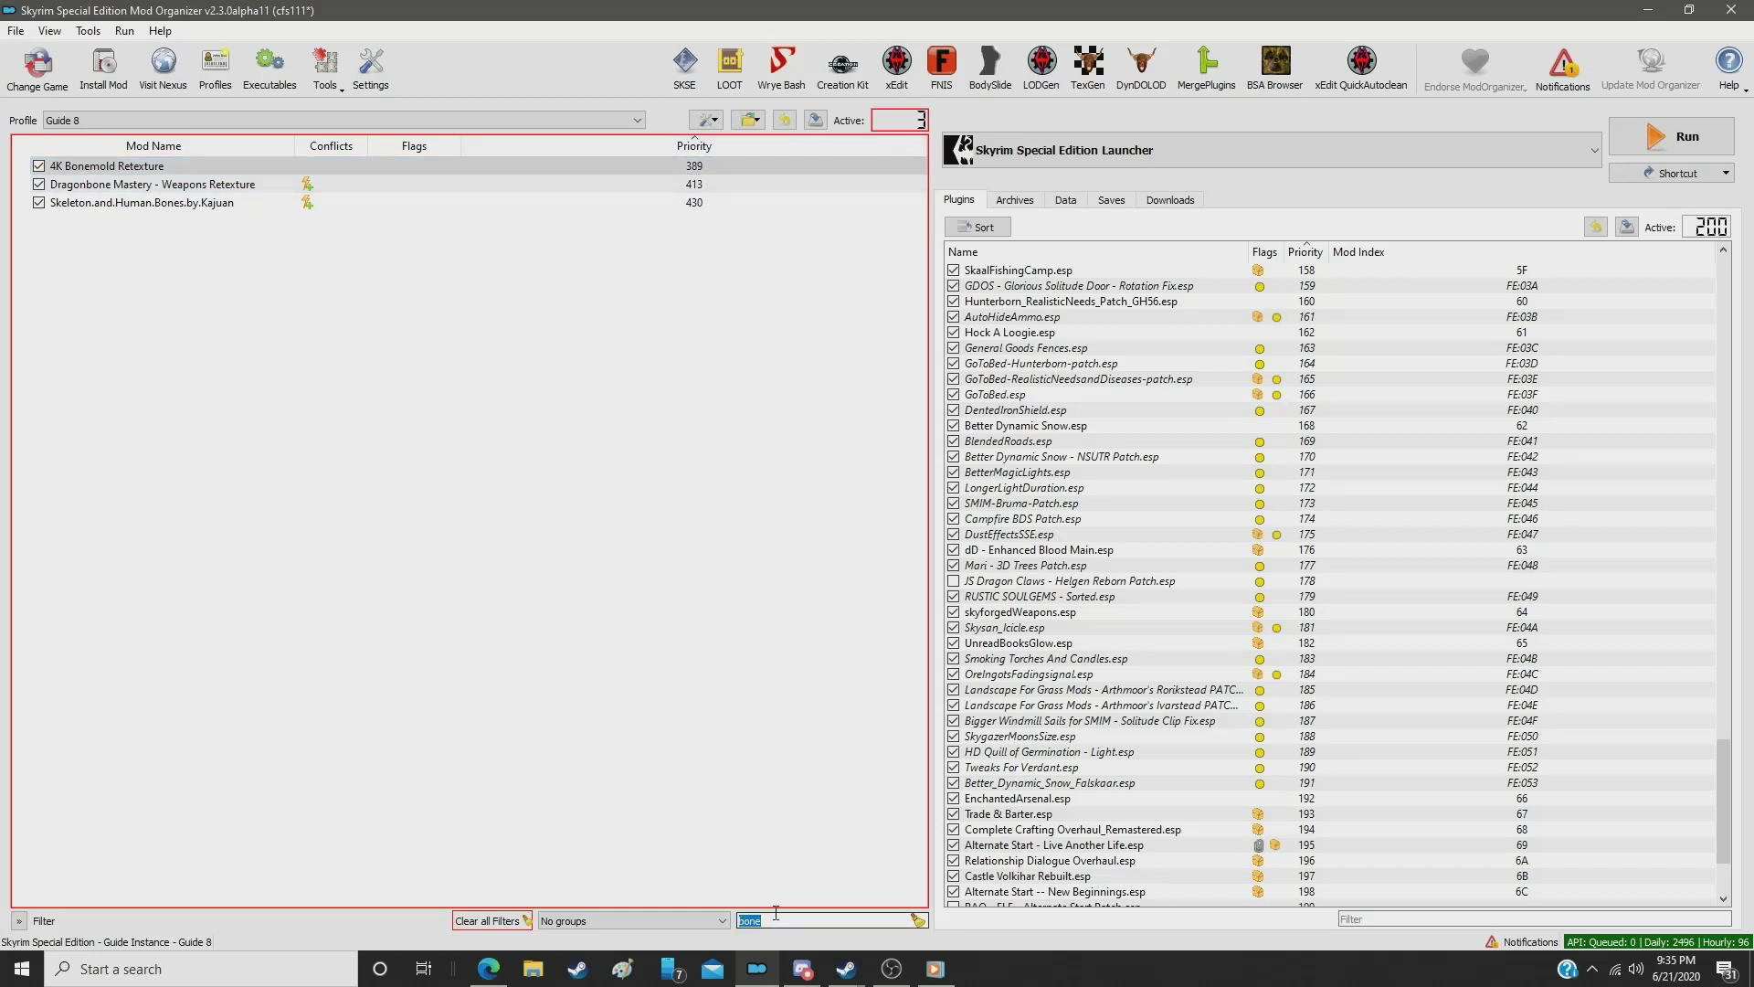
{"action": "type", "text": "steel"}
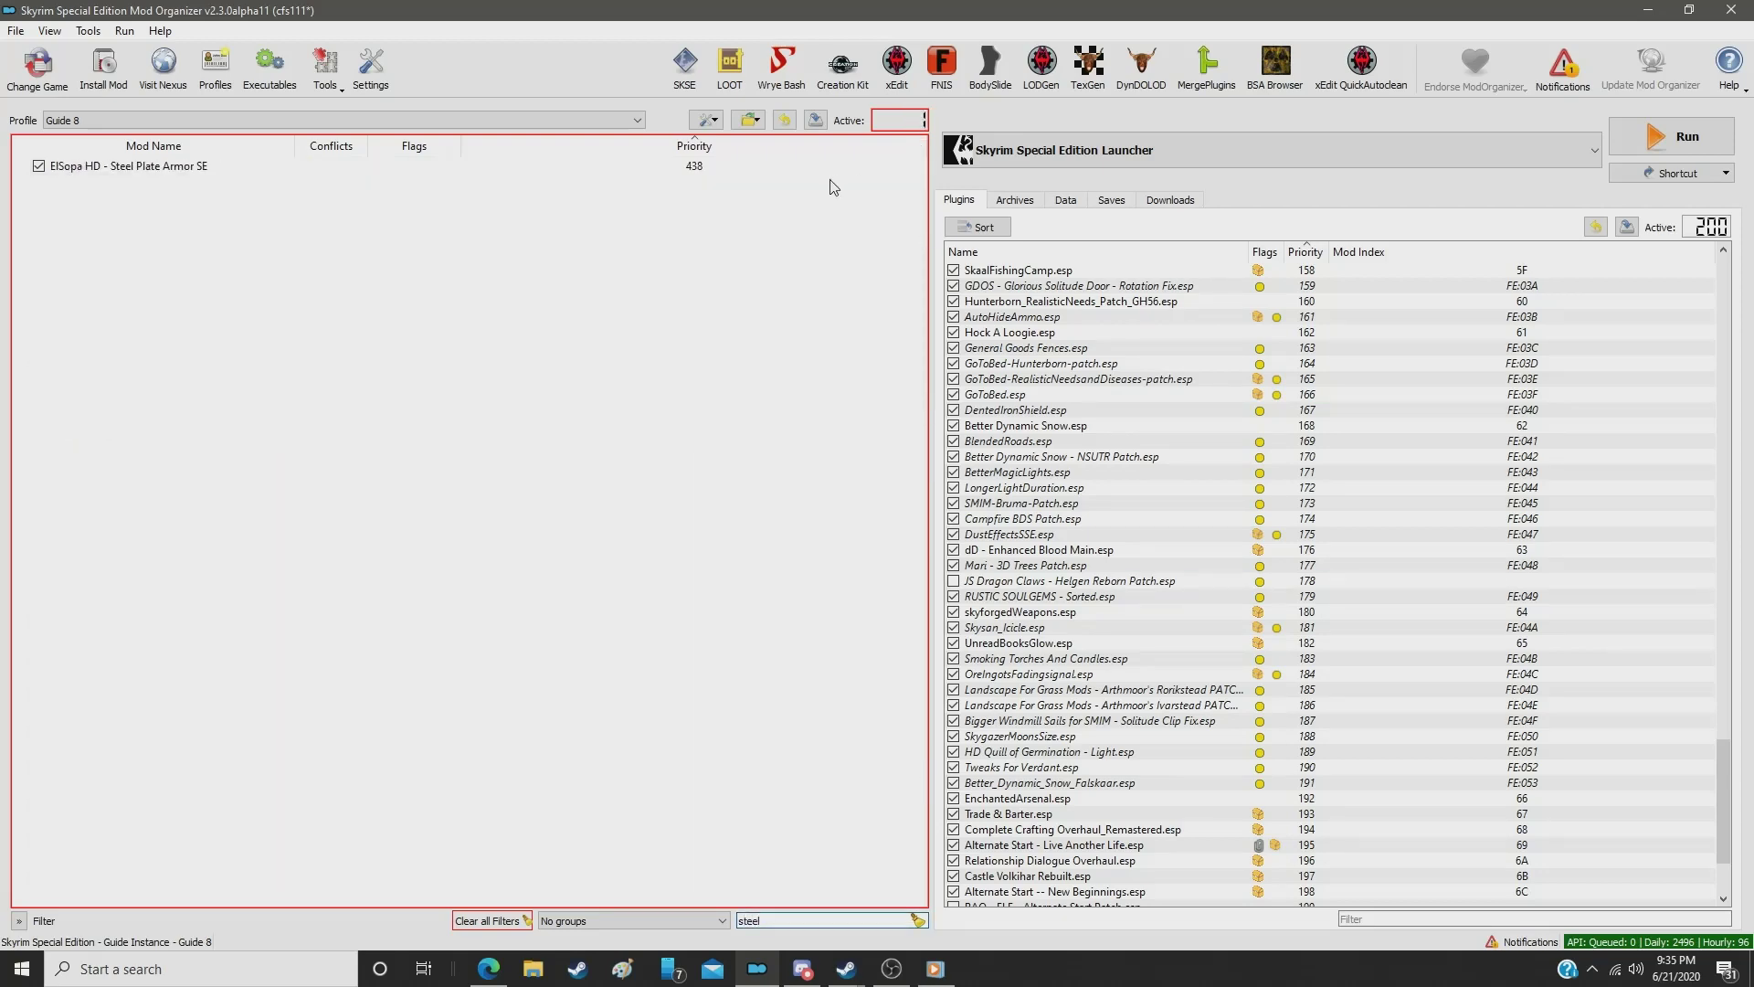
{"action": "left_click", "coordinate": [722, 172]}
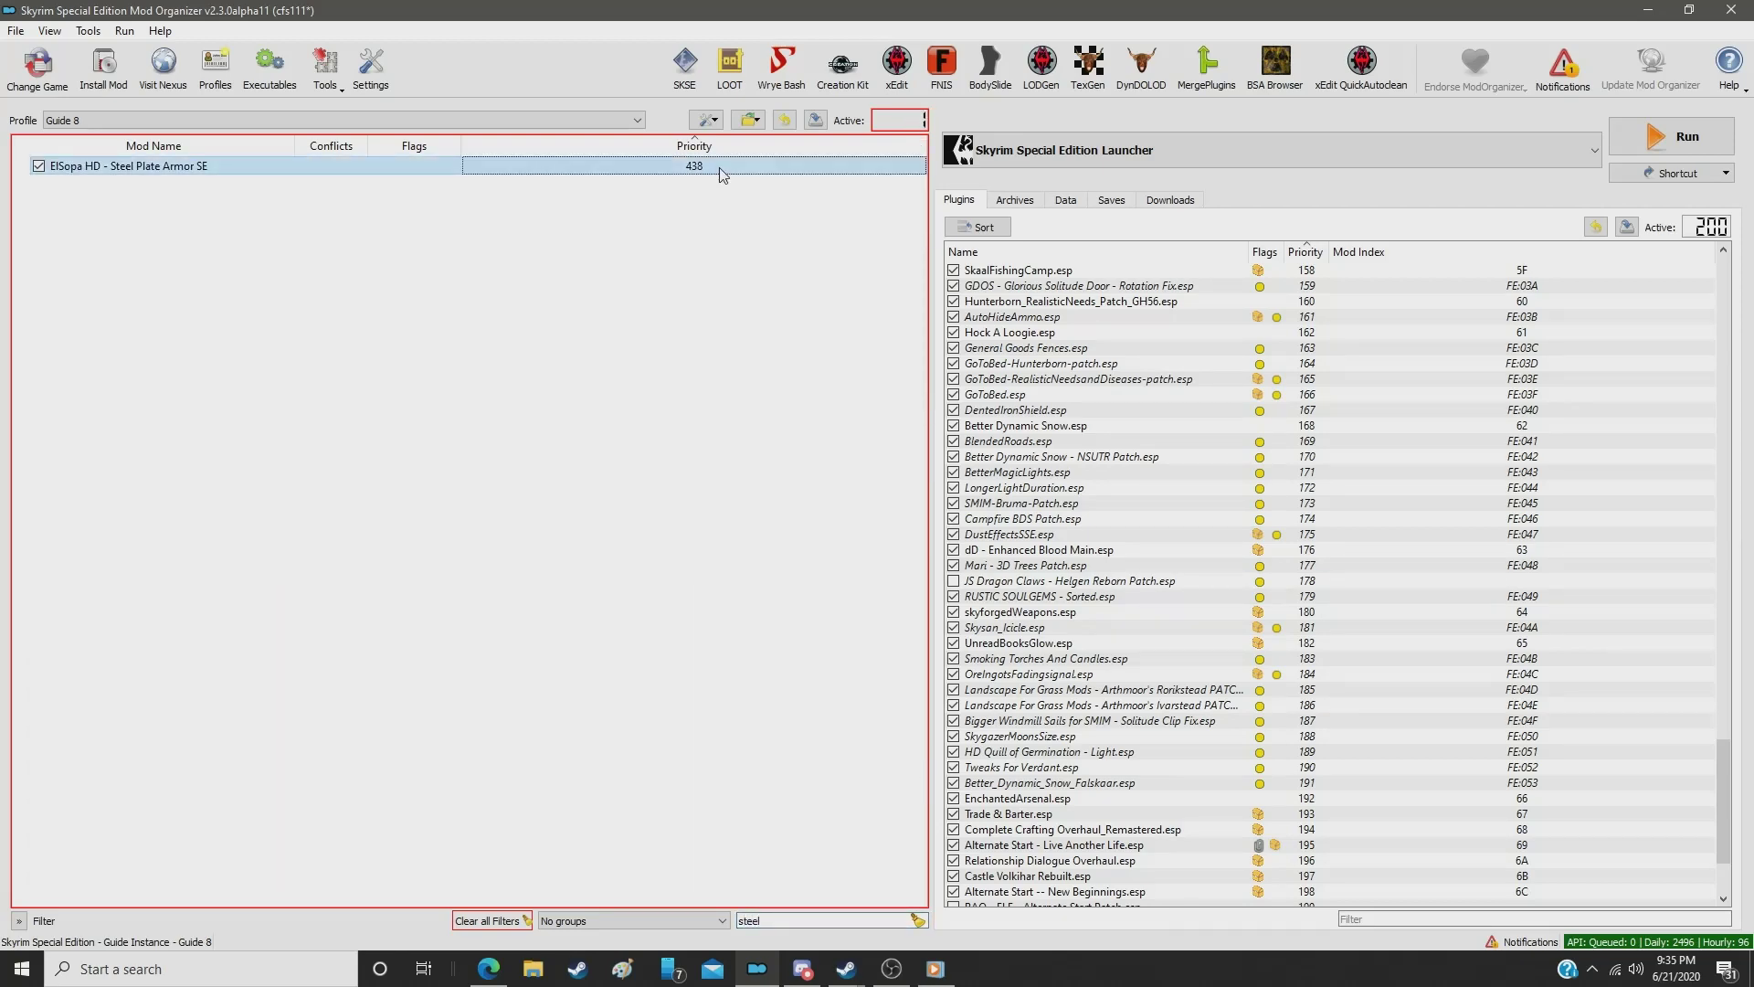
{"action": "double_click", "coordinate": [718, 173]}
{"action": "type", "text": "390"}
{"action": "key", "text": "Return"}
Step: Filter the mod list for "falmer" and set the Remiros' Ancient Falmer Armor HD priority to 391
{"action": "double_click", "coordinate": [804, 921]}
{"action": "type", "text": "falmer"}
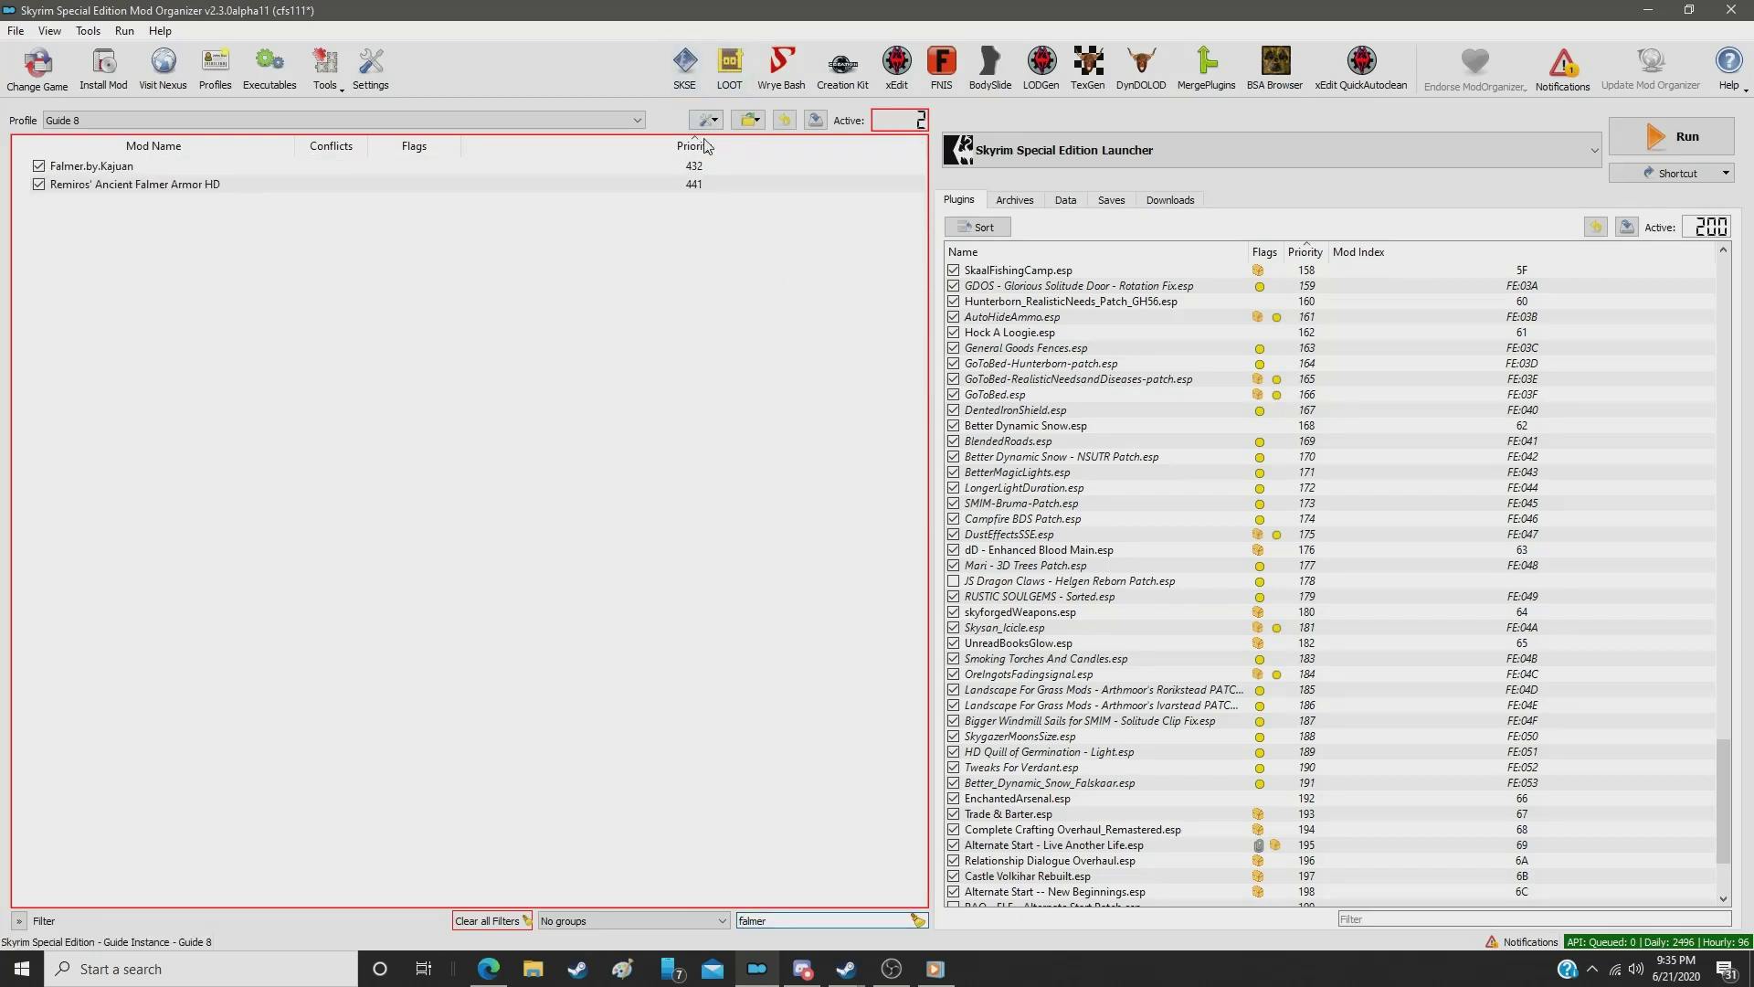
{"action": "left_click", "coordinate": [696, 186]}
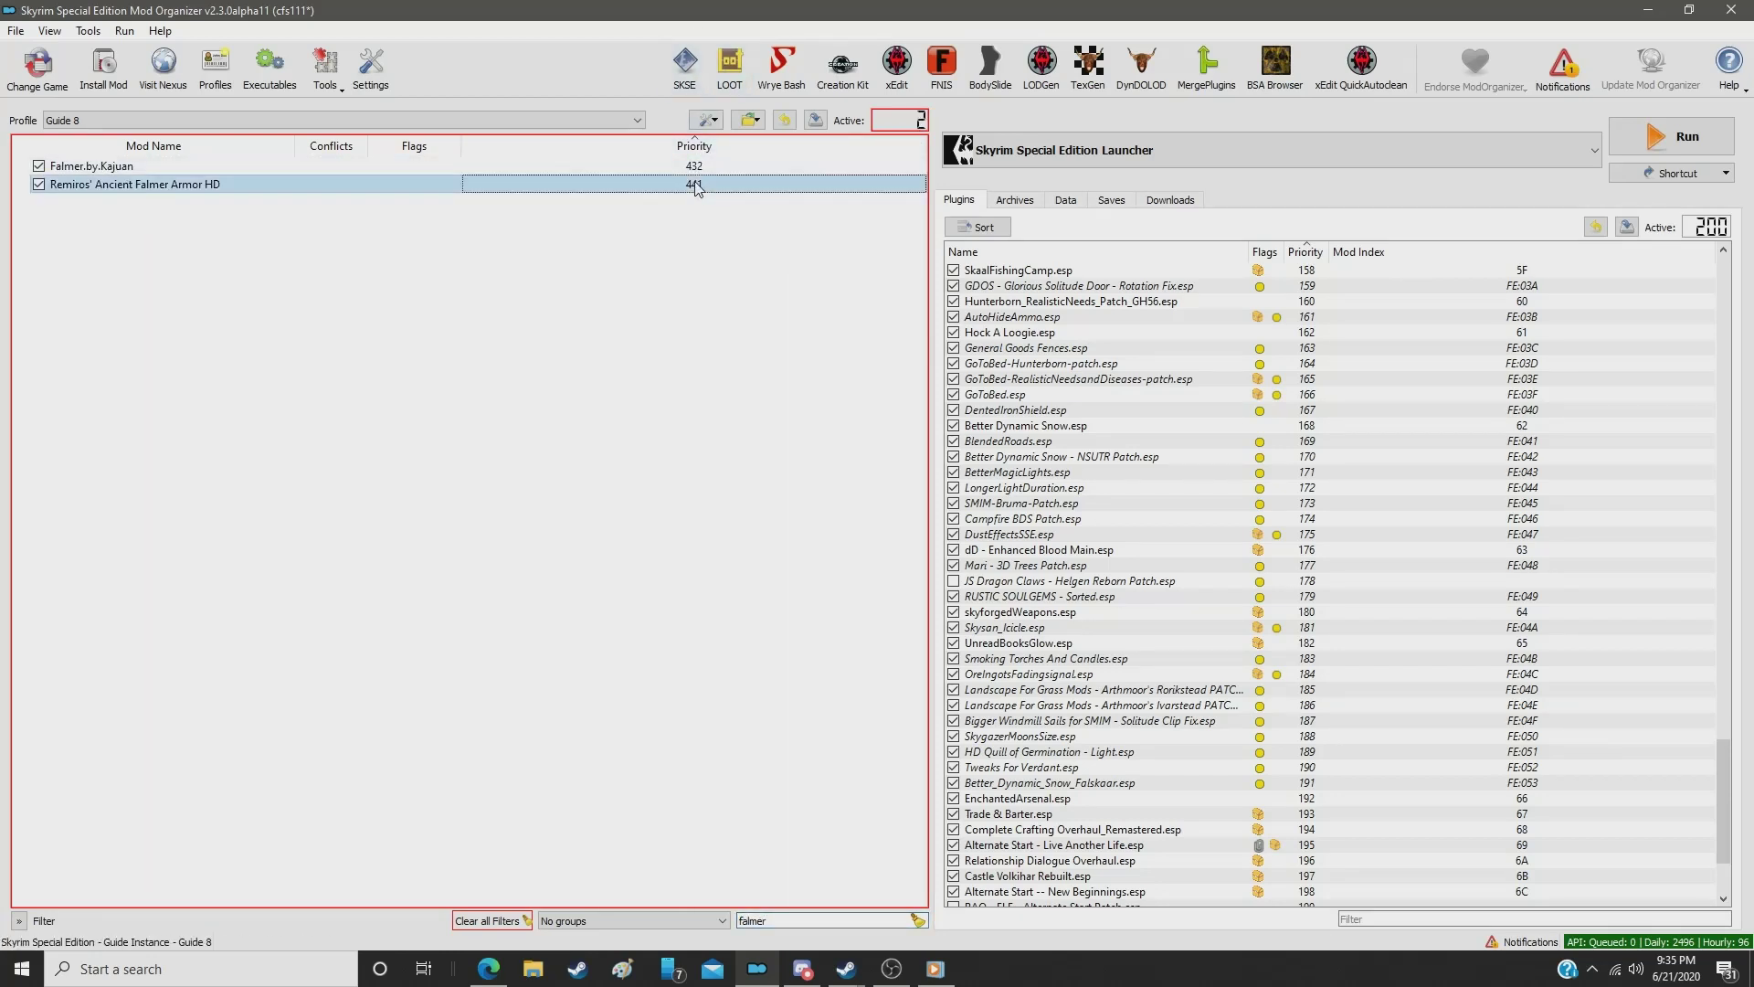
{"action": "double_click", "coordinate": [696, 186]}
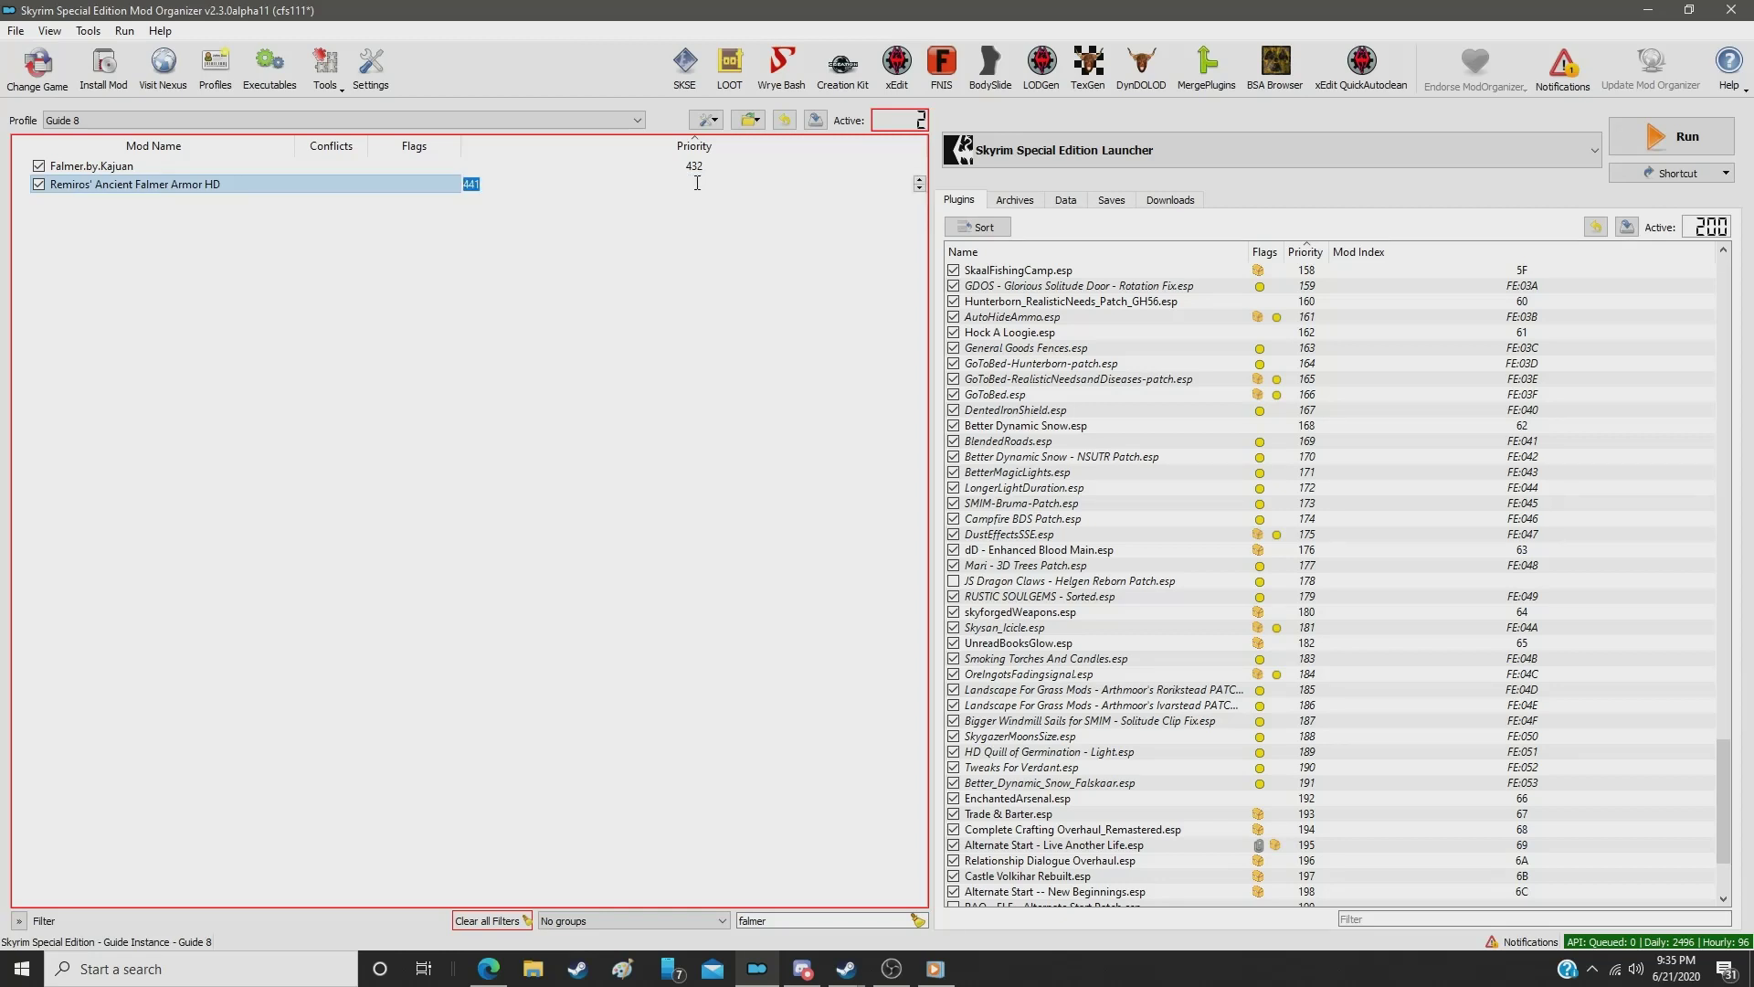
{"action": "type", "text": "391"}
{"action": "key", "text": "Return"}
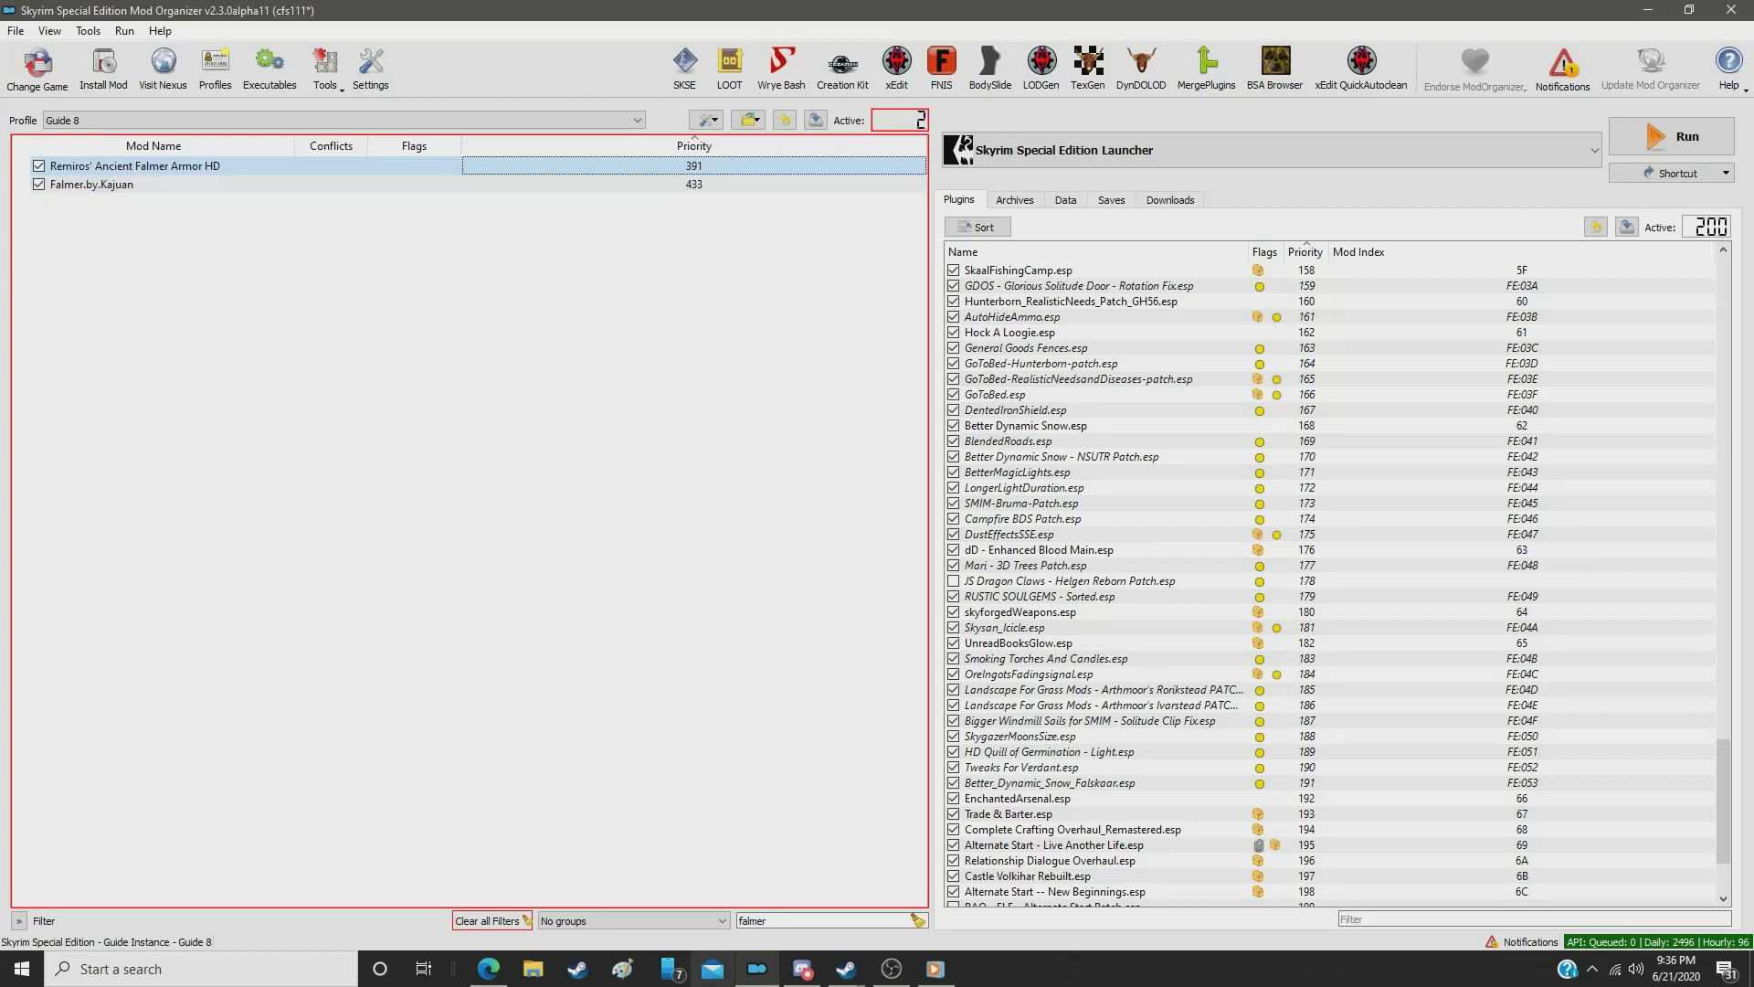
Step: Filter the mod list for "thie" and set the Frankly HD Thieves Guild Armors priority to 392
{"action": "double_click", "coordinate": [791, 921]}
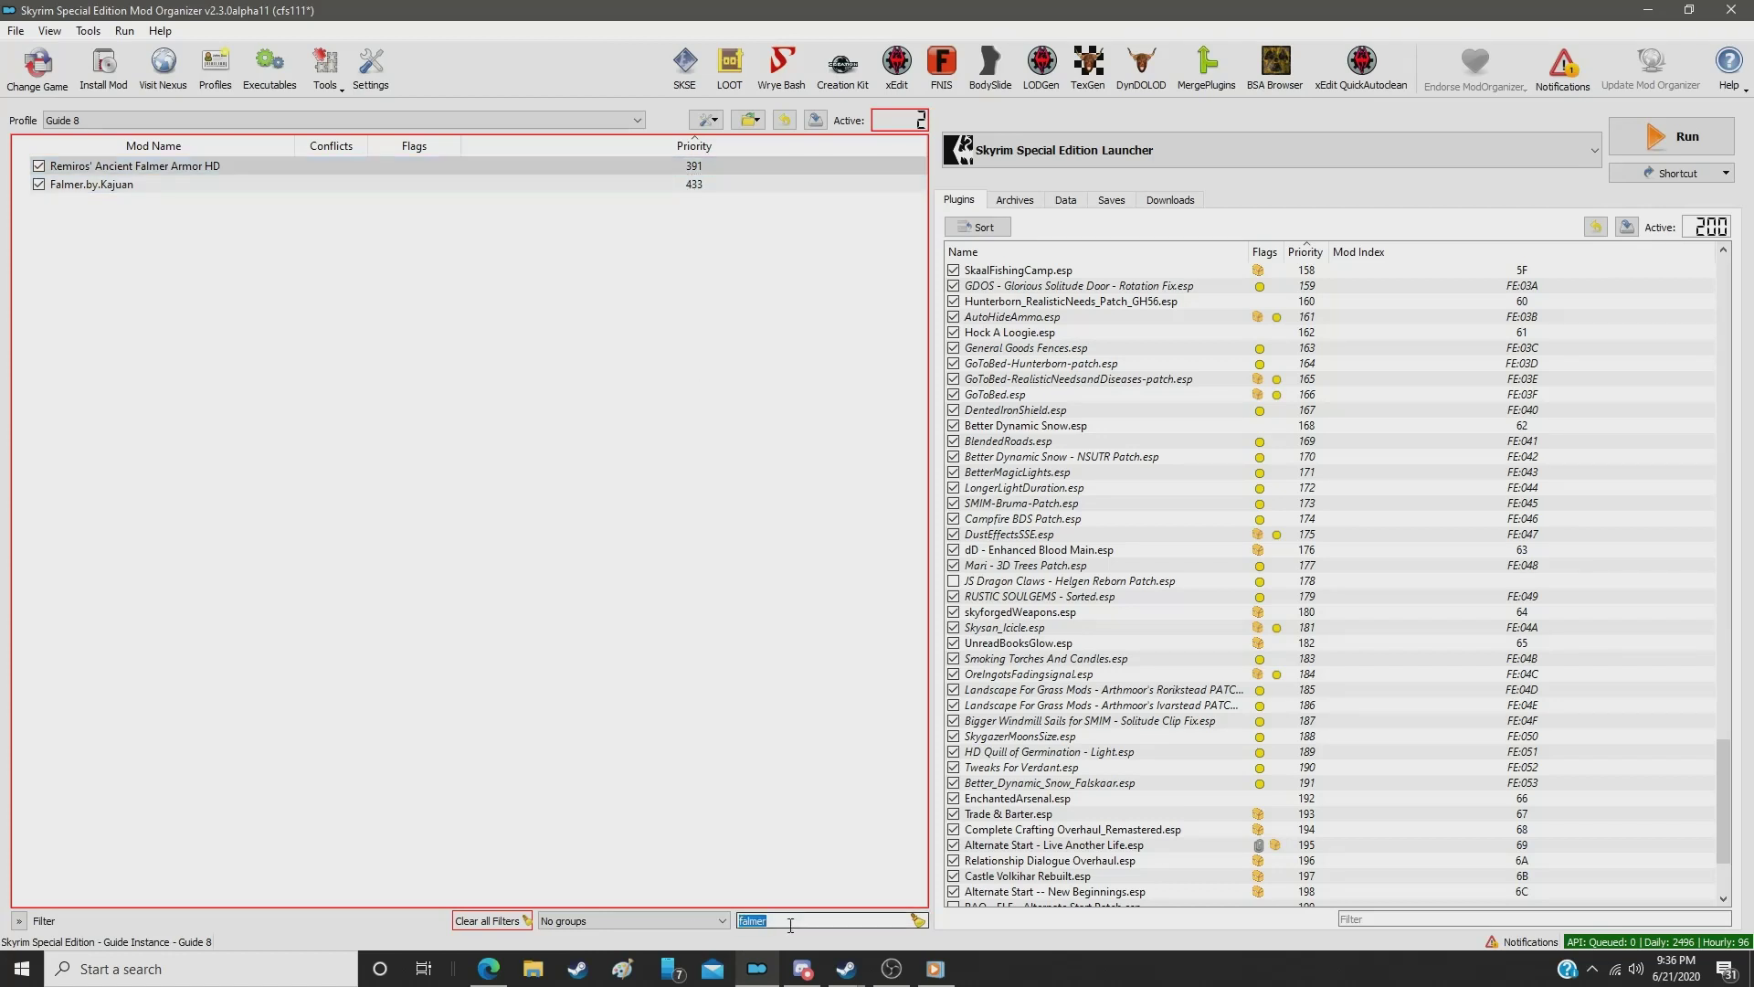
{"action": "type", "text": "thel"}
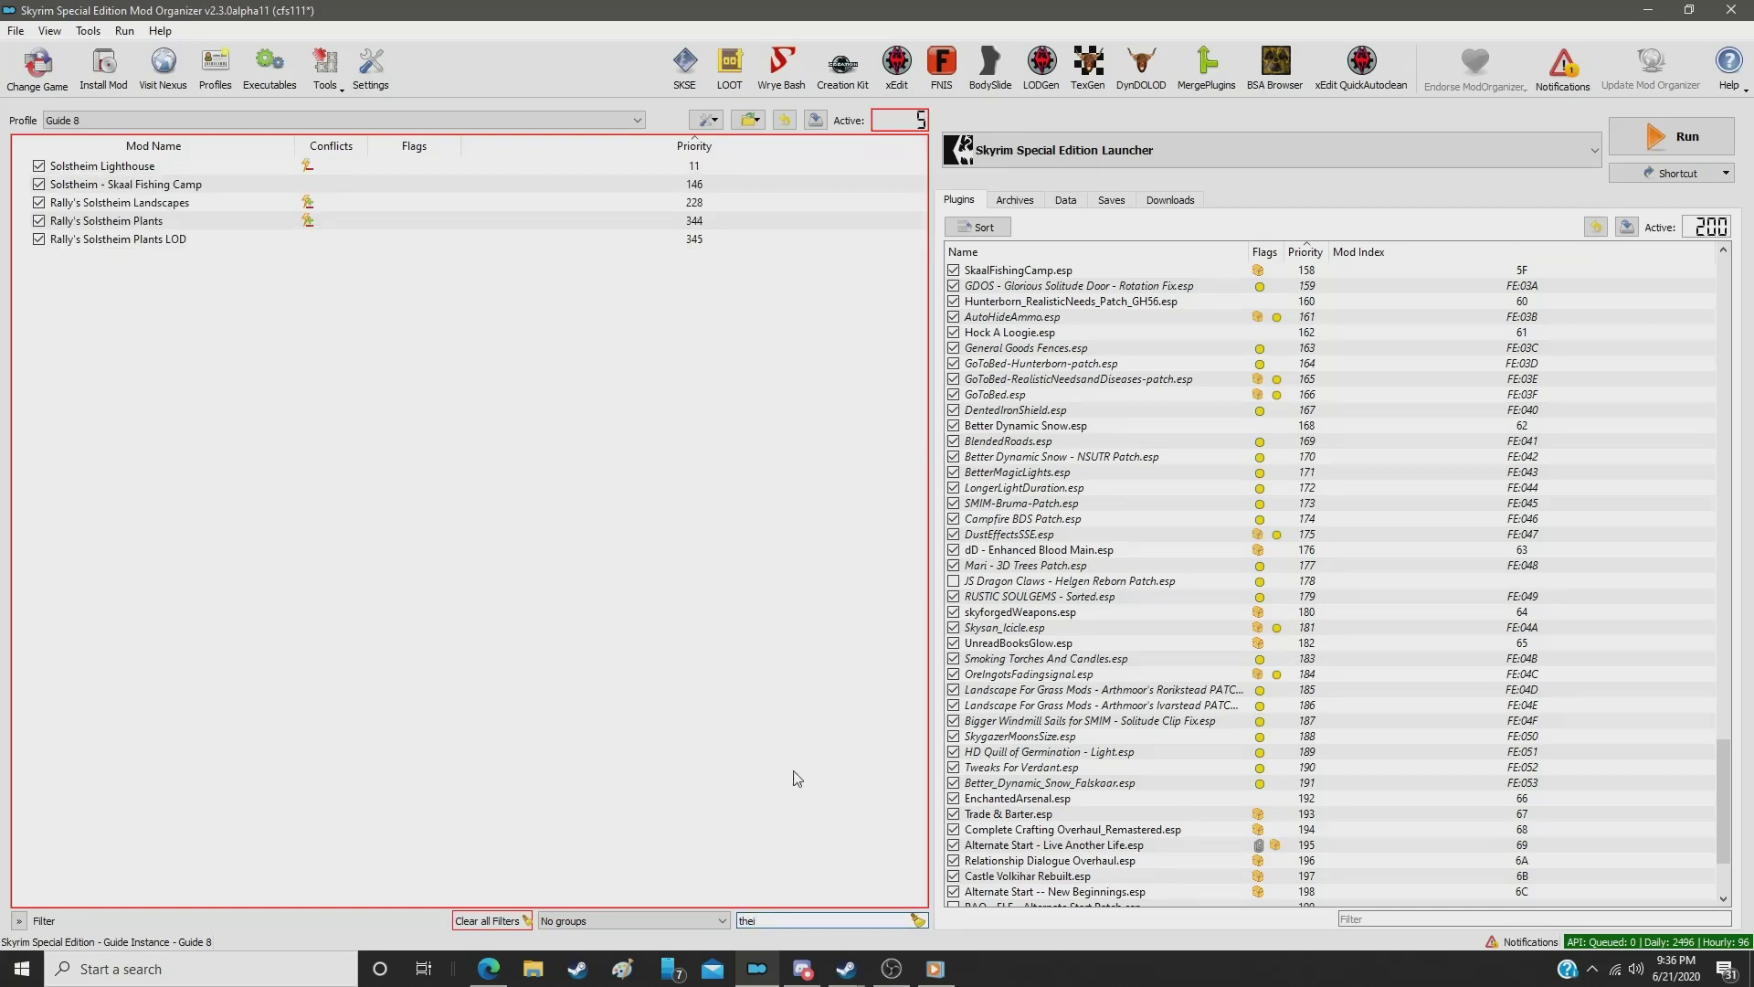
{"action": "key", "text": "BackSpace"}
{"action": "key", "text": "BackSpace"}
{"action": "key", "text": "BackSpace"}
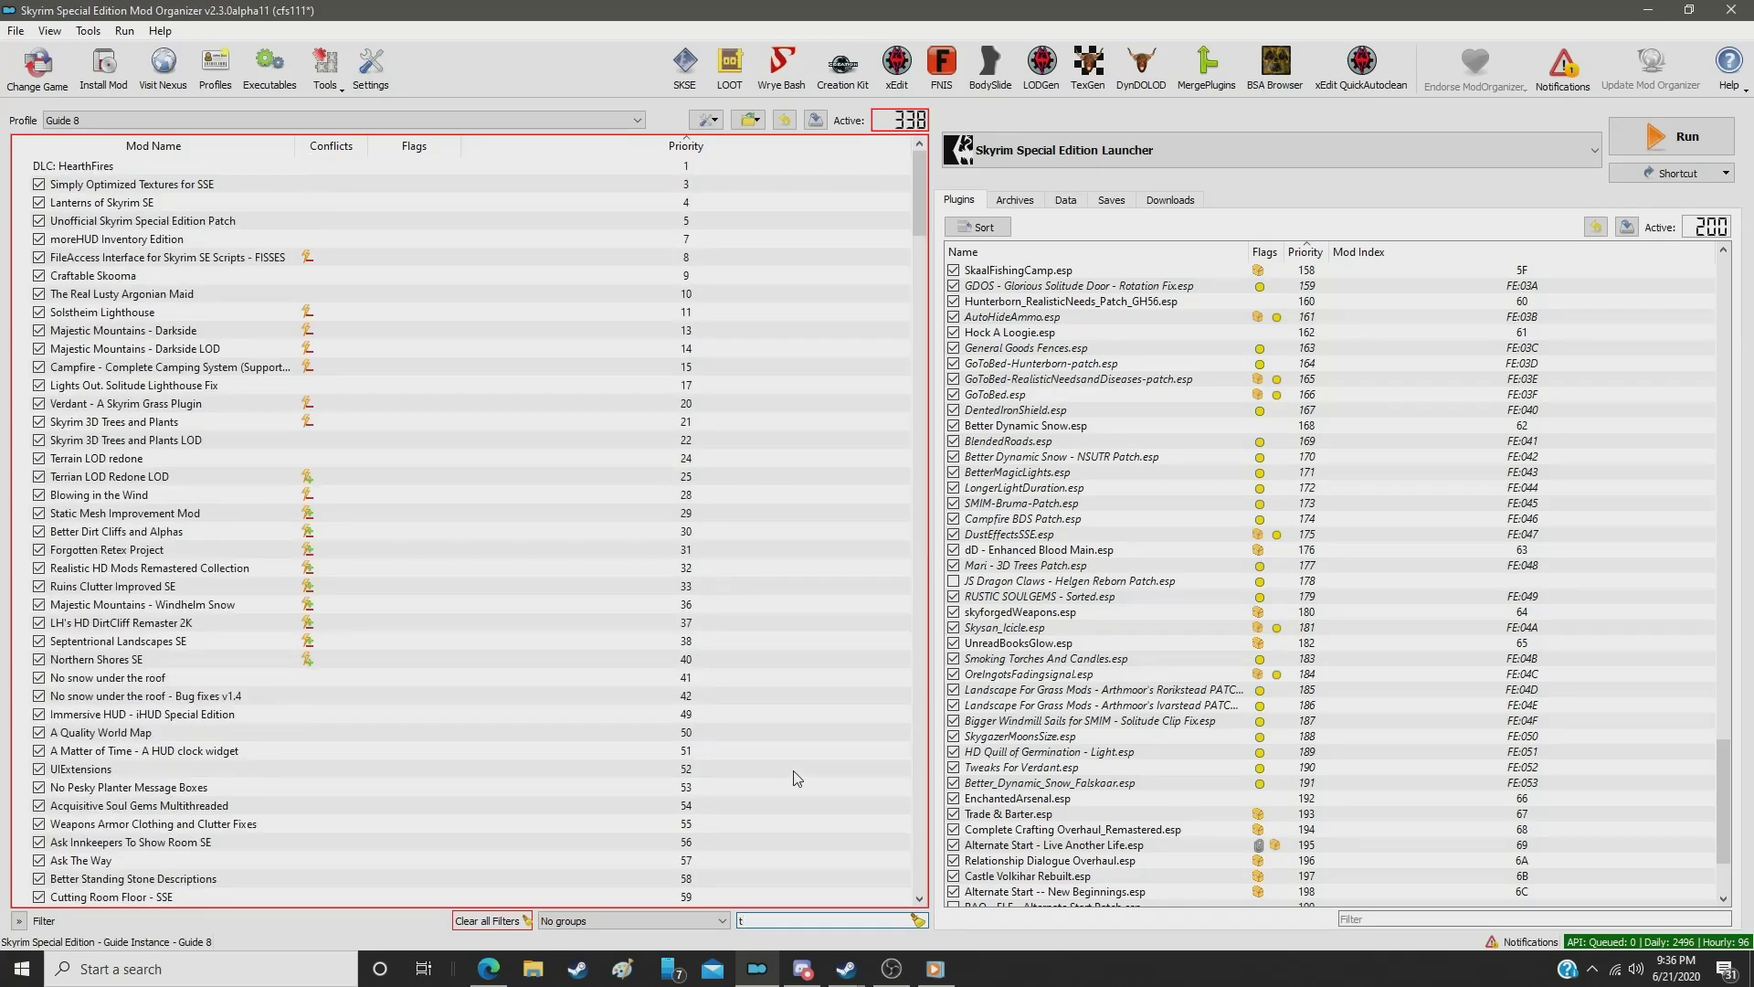
{"action": "type", "text": "hie"}
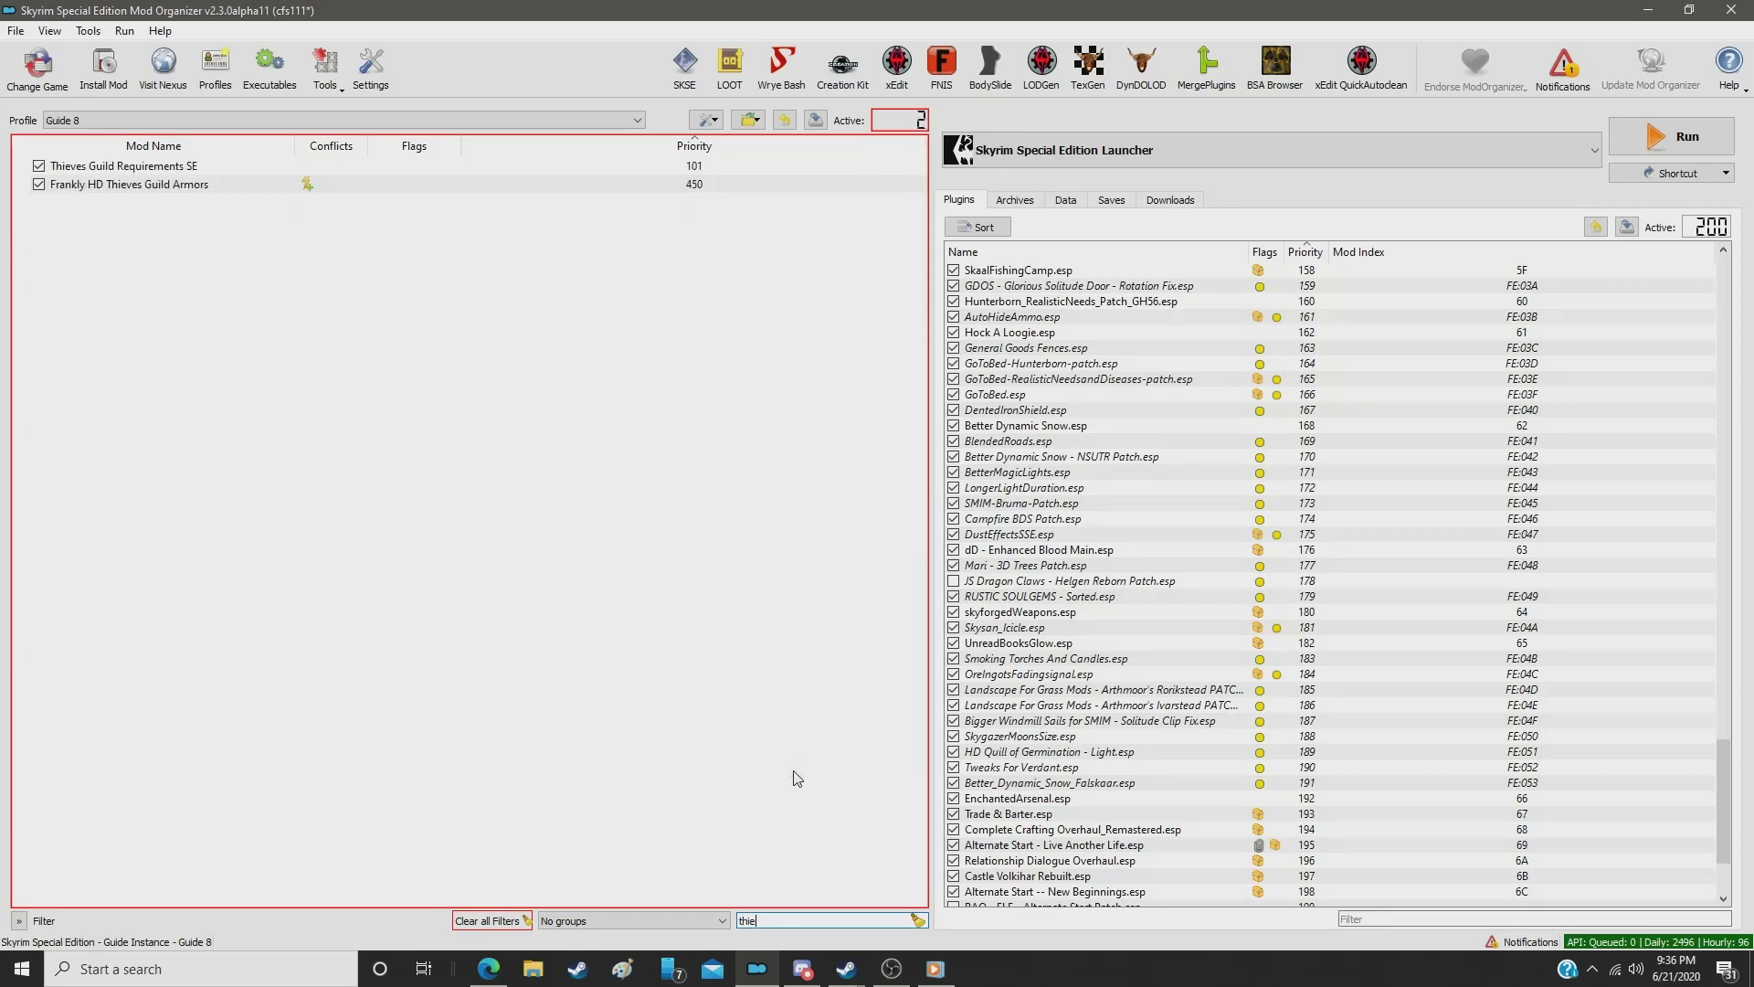
{"action": "left_click", "coordinate": [696, 183]}
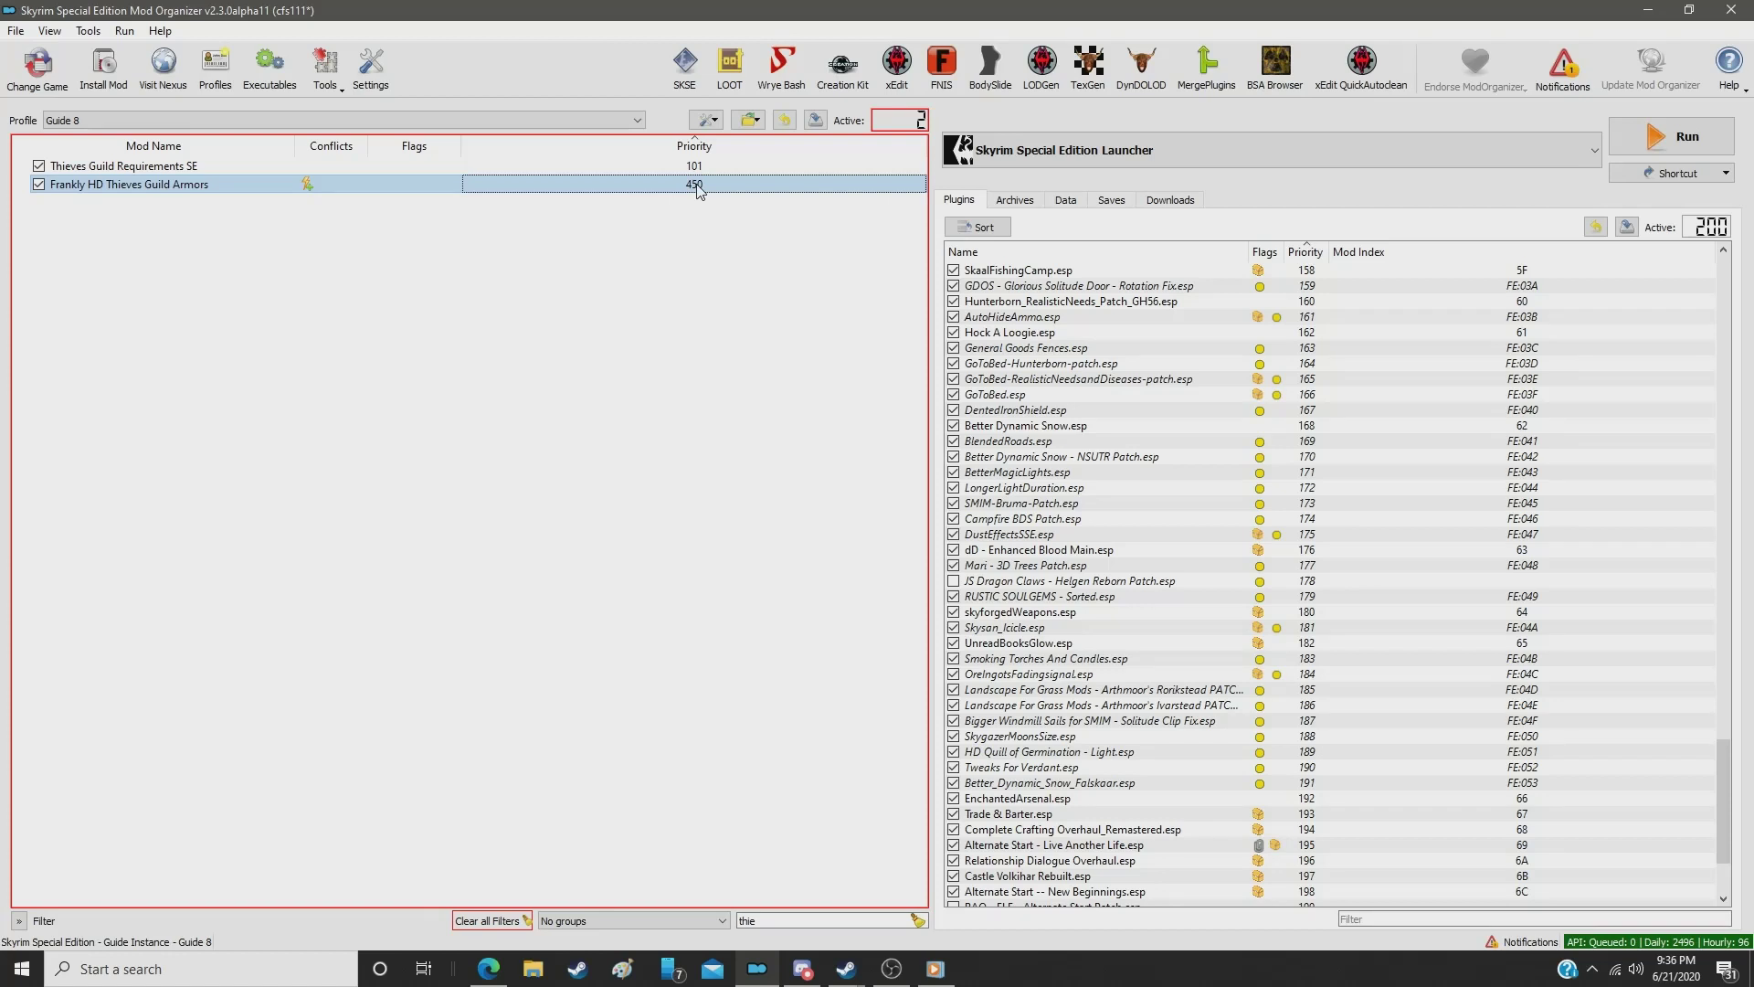
{"action": "double_click", "coordinate": [696, 184]}
{"action": "type", "text": "392"}
{"action": "key", "text": "Return"}
Step: Filter the mod list for "frank" and set the Frankly HD Dawnguard Armor and Weapons priority to 392
{"action": "double_click", "coordinate": [770, 920]}
{"action": "type", "text": "frank"}
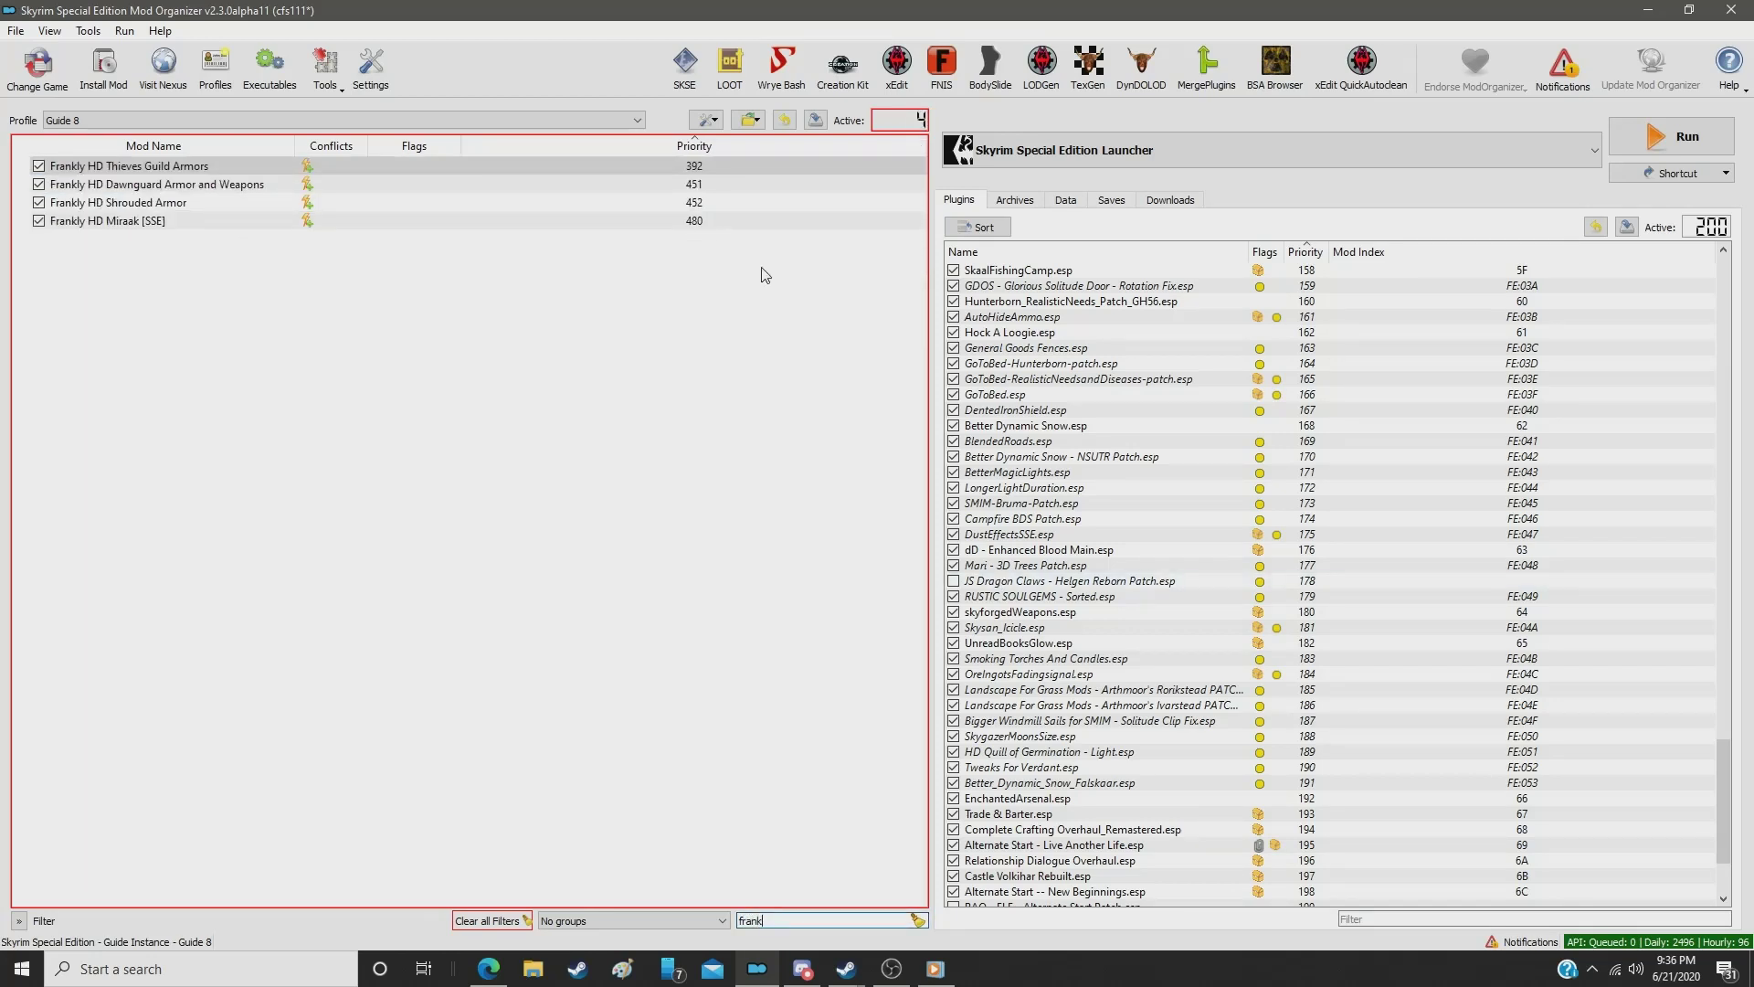
{"action": "left_click", "coordinate": [695, 187]}
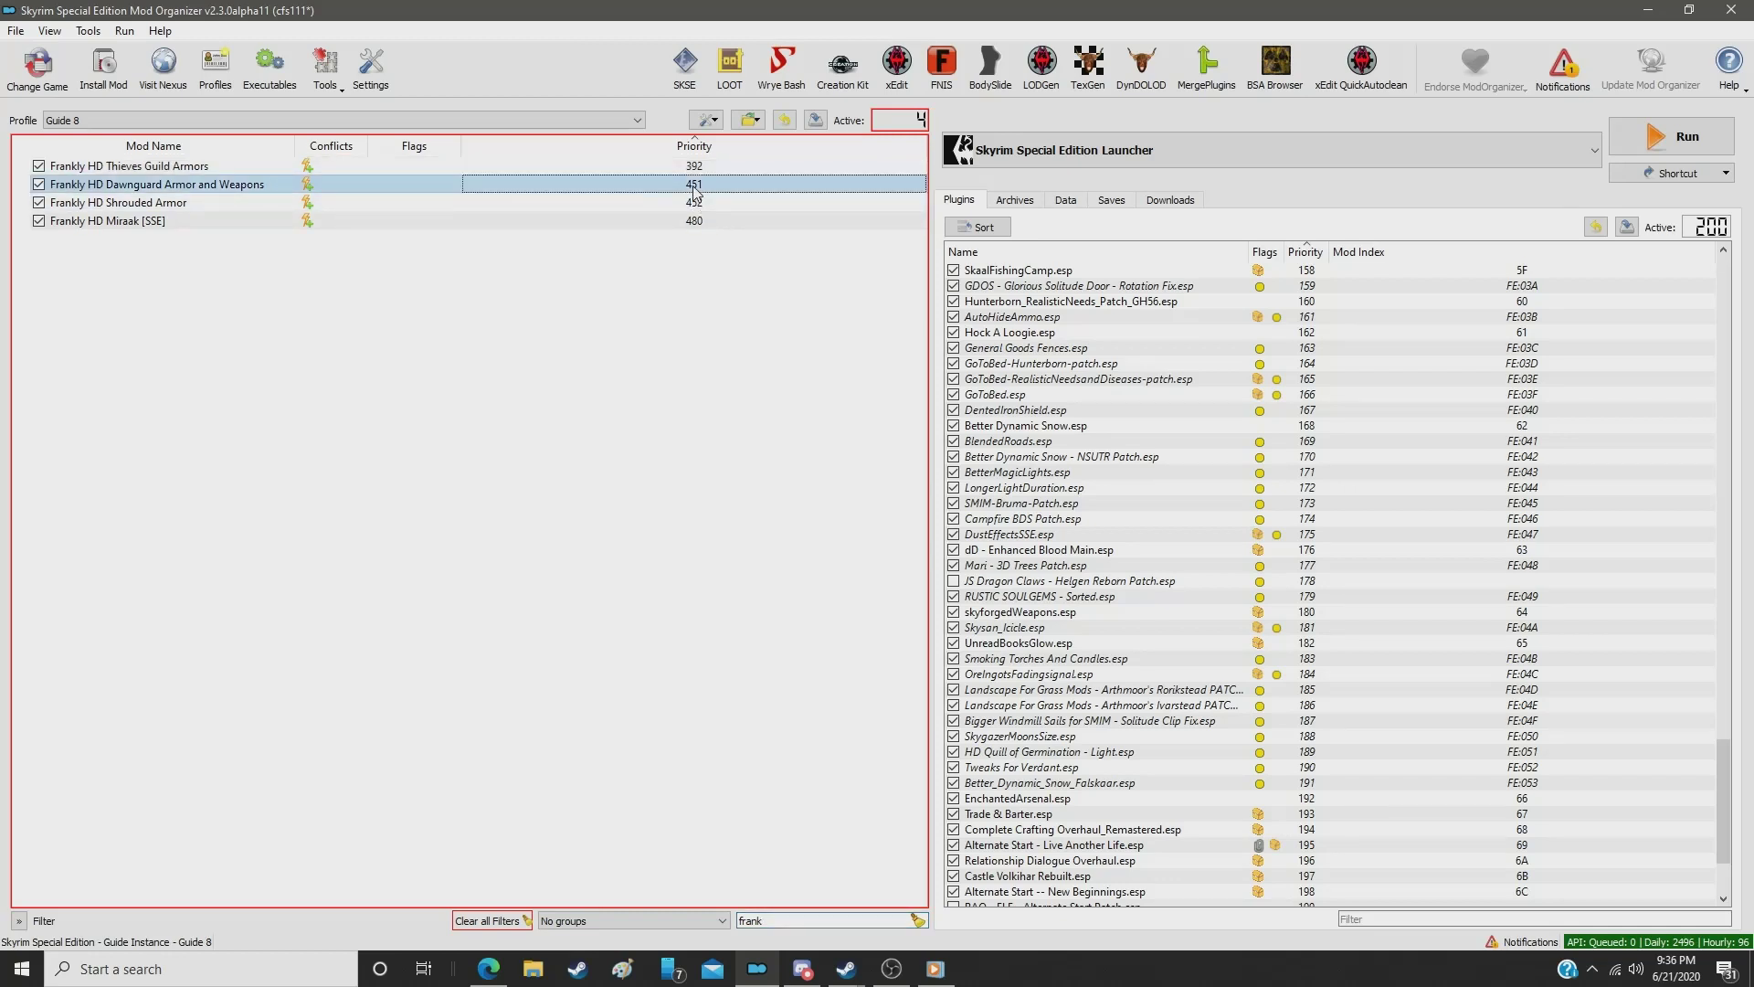
{"action": "left_click", "coordinate": [695, 186]}
{"action": "type", "text": "392"}
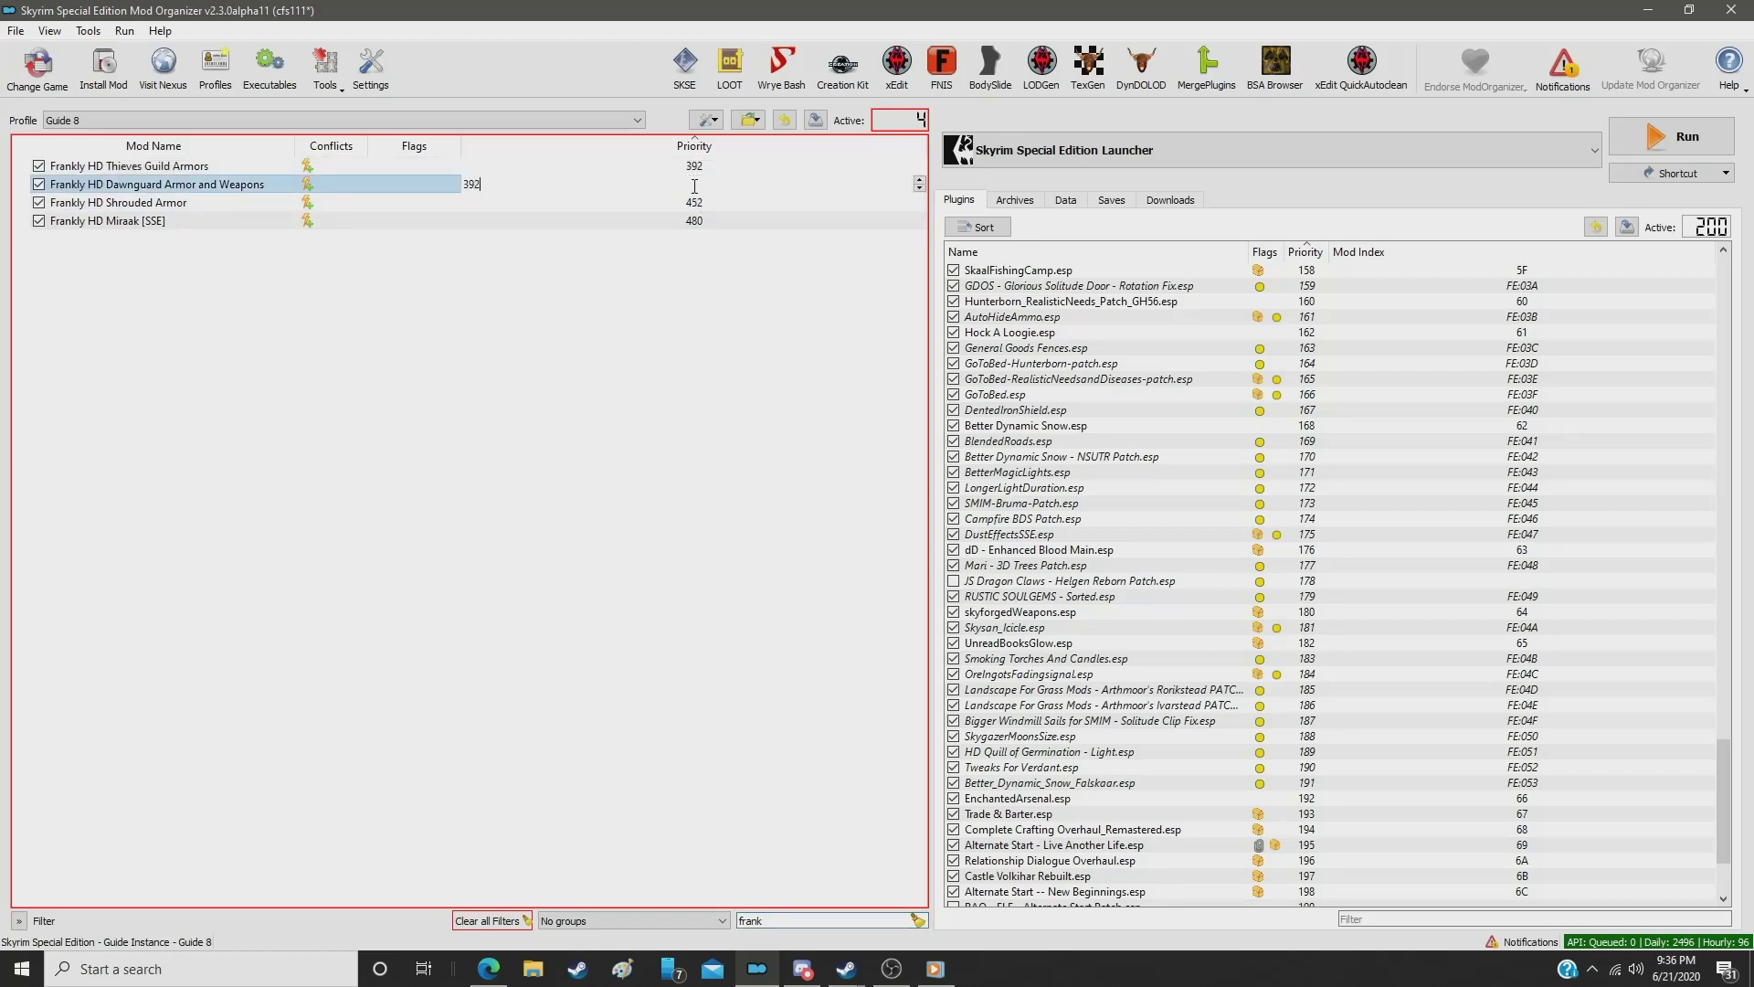
{"action": "key", "text": "Return"}
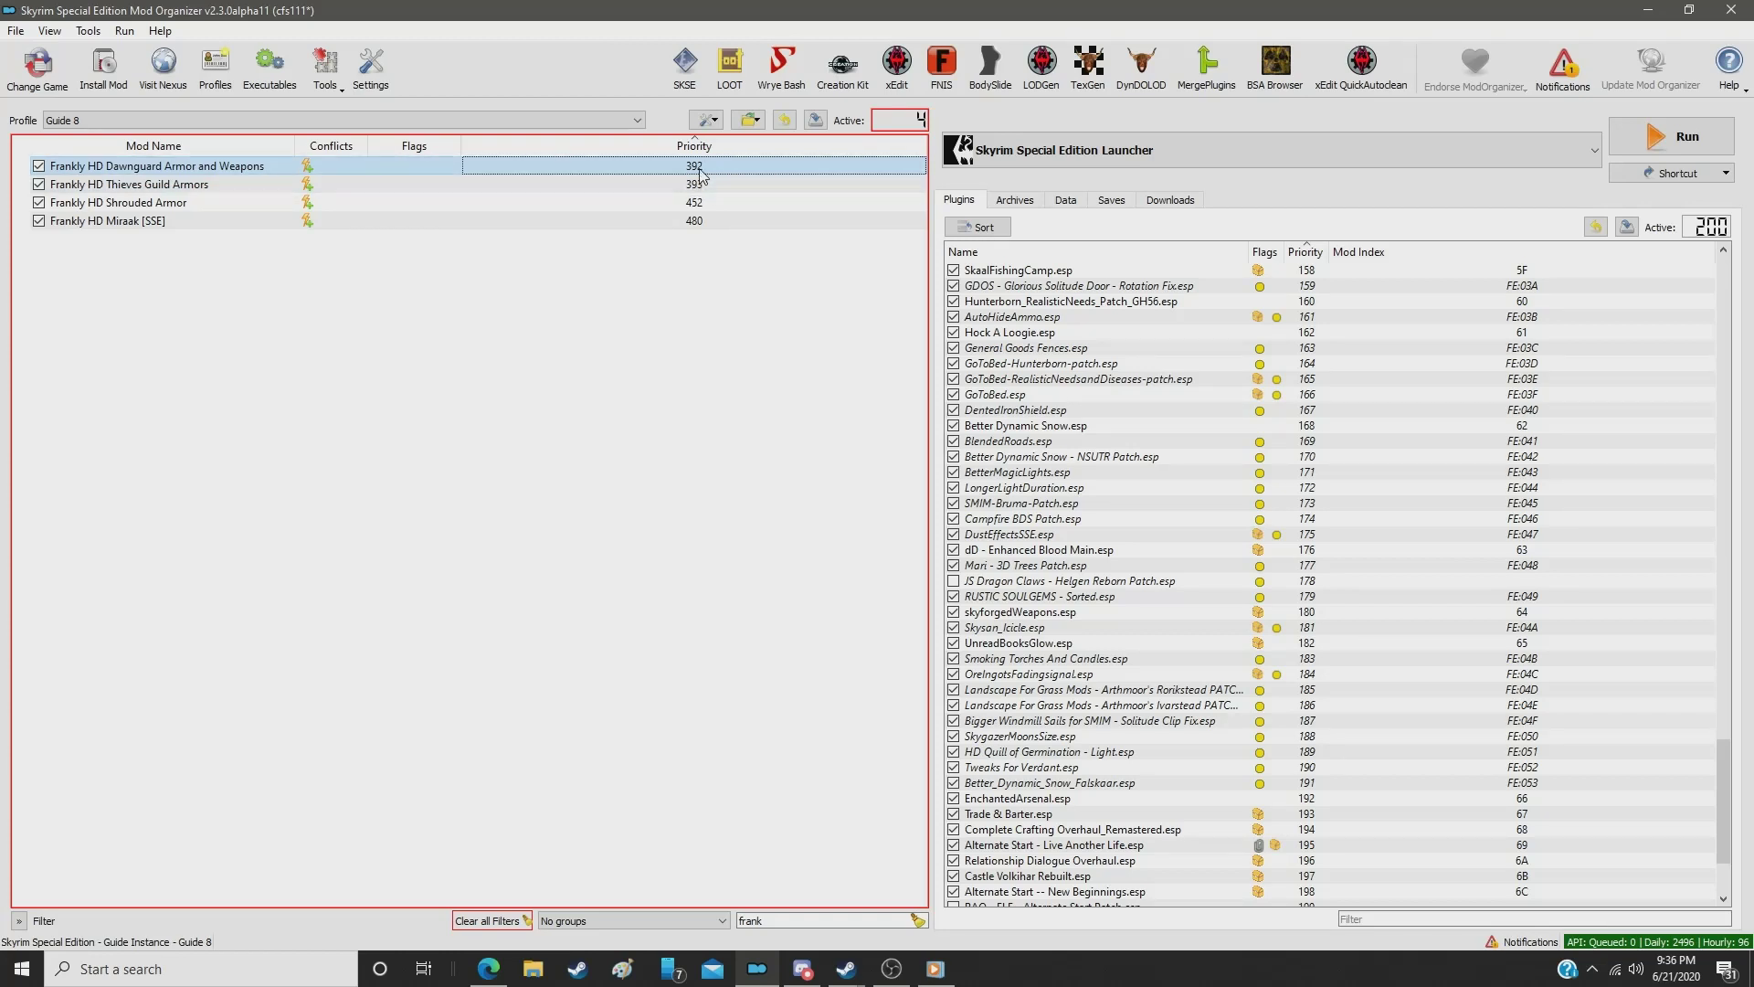
Step: Set the Frankly HD Dawnguard Armor and Weapons priority to 394
{"action": "left_click", "coordinate": [699, 168]}
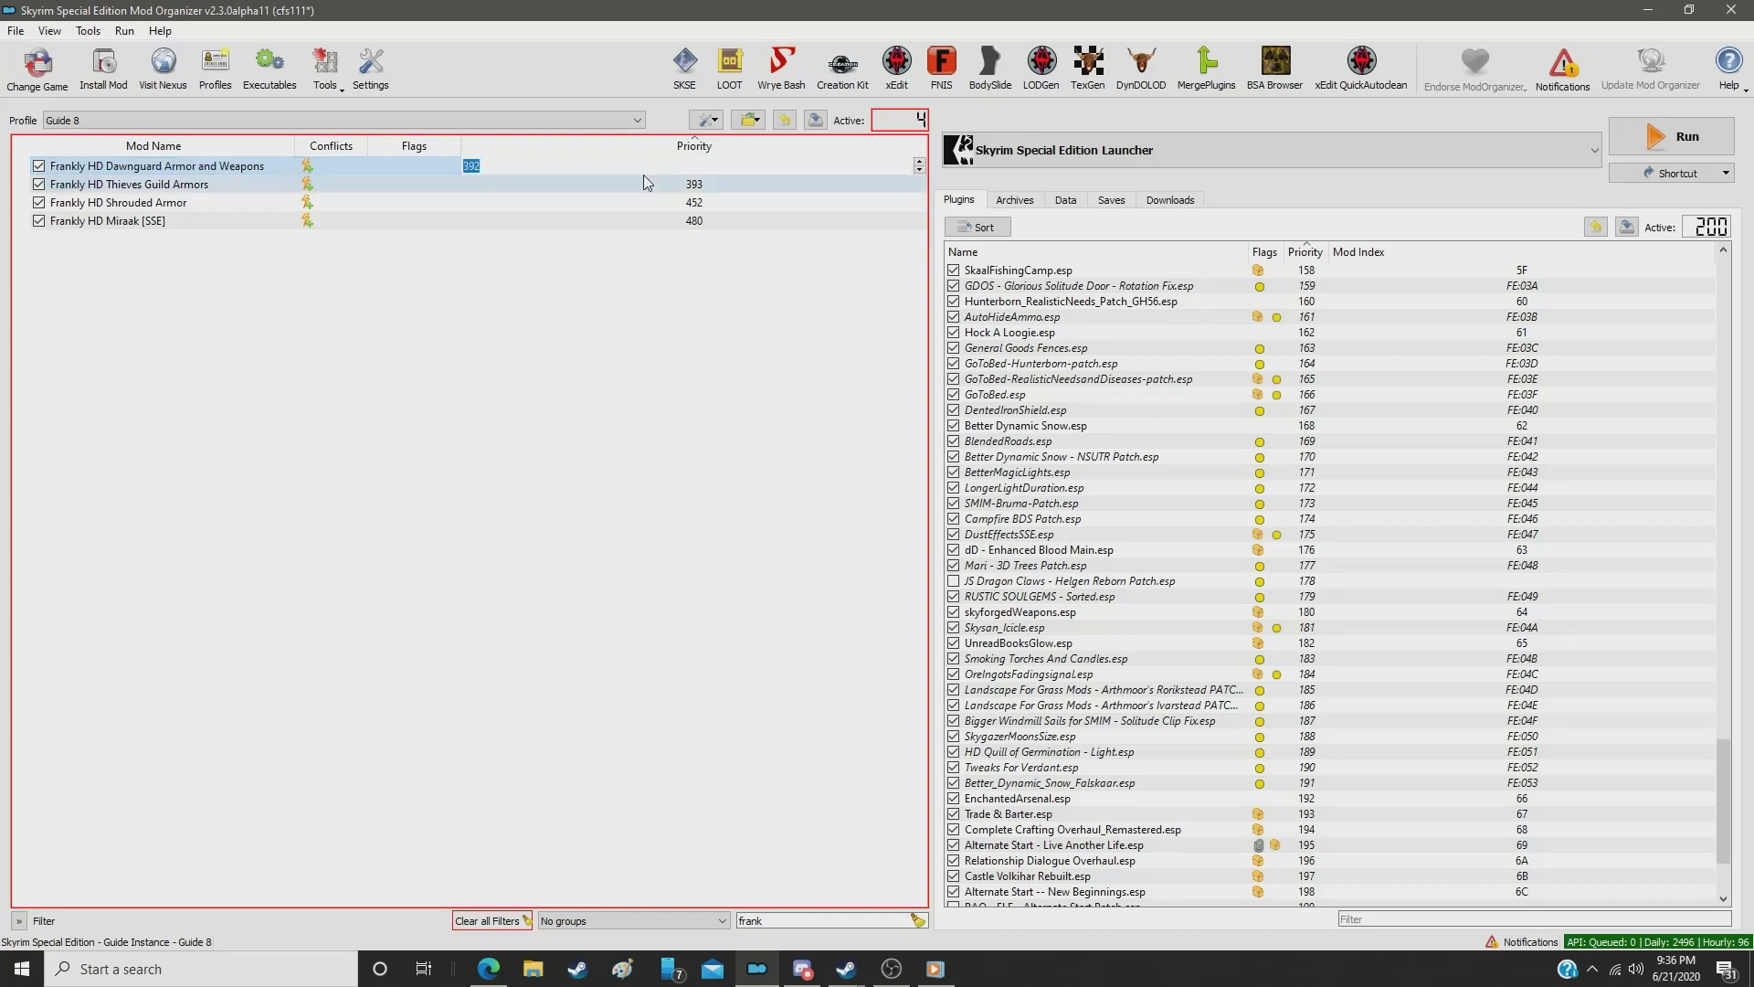
{"action": "type", "text": "3"}
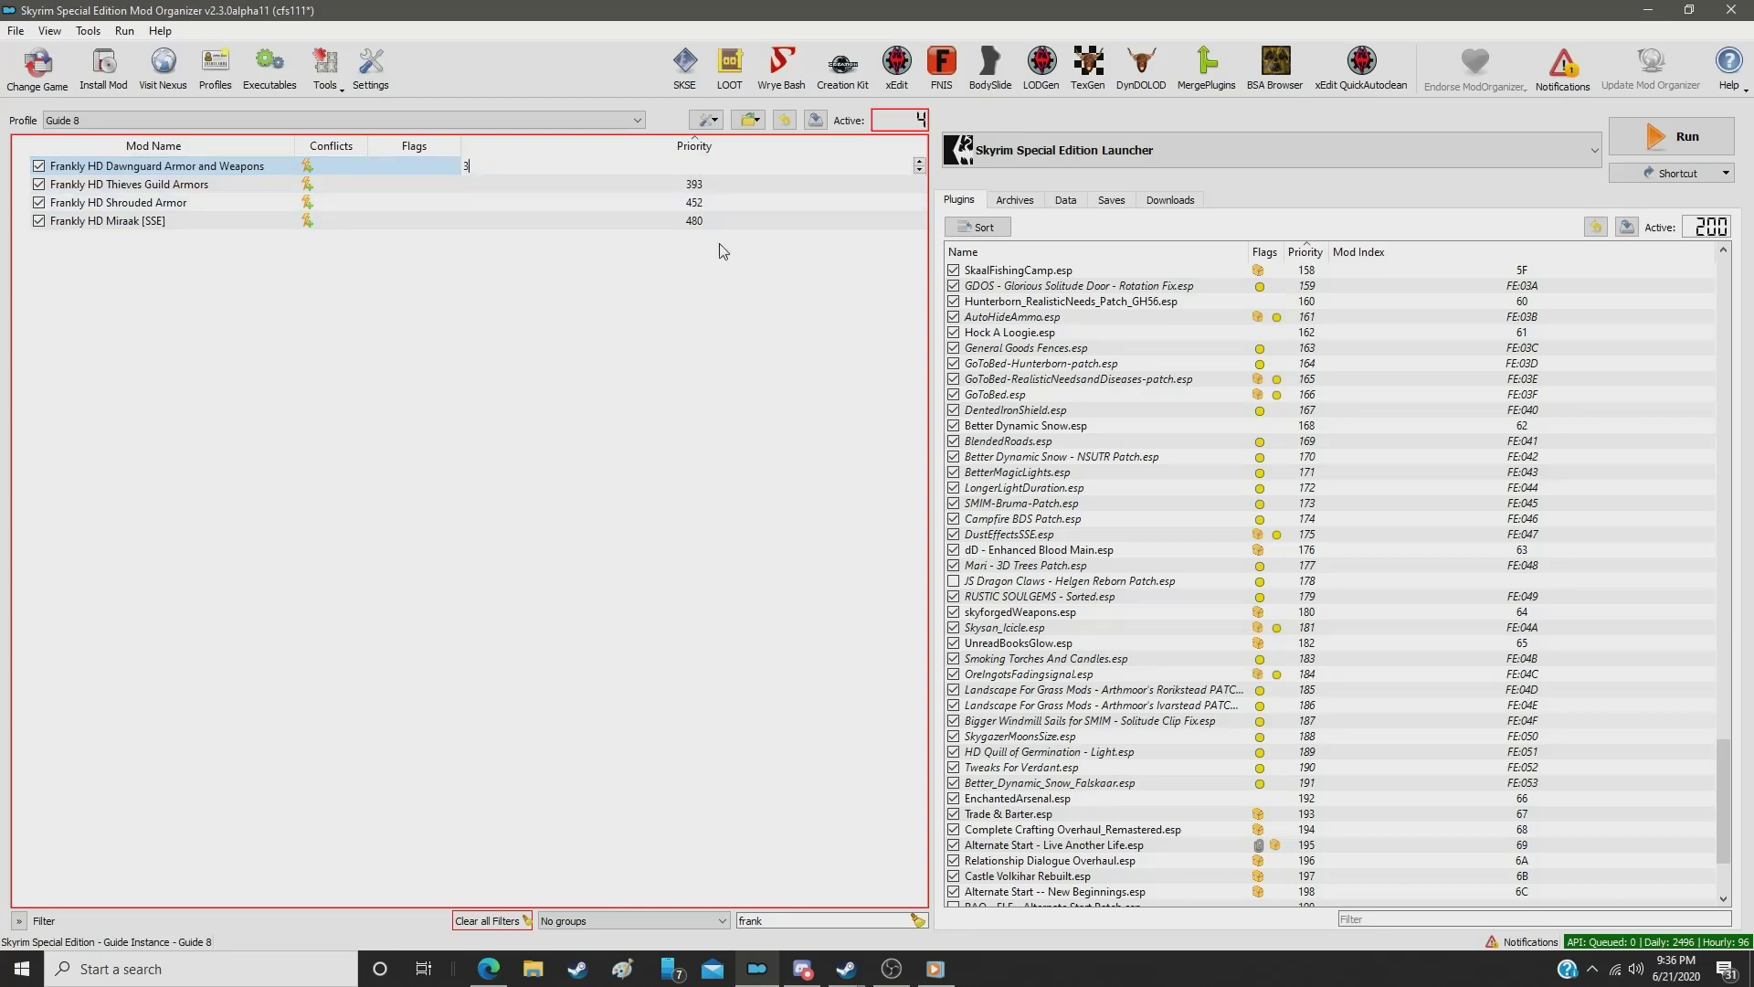
{"action": "key", "text": "Return"}
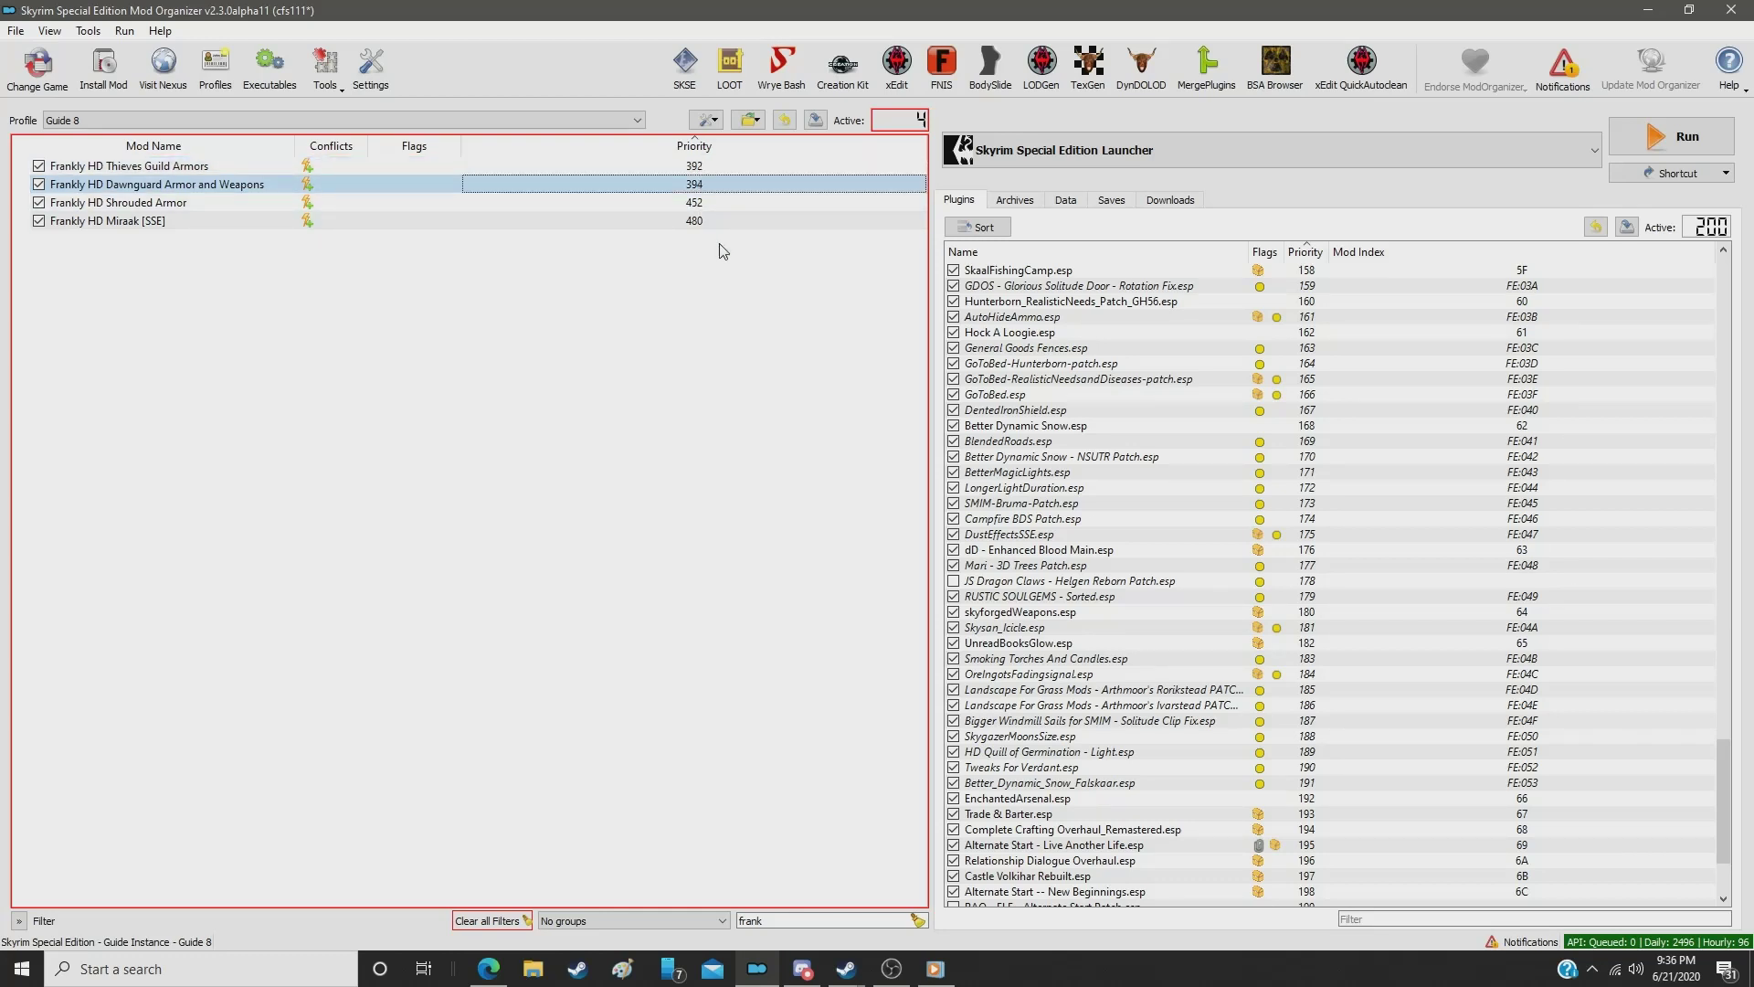
Step: Set the Frankly HD Dawnguard Armor and Weapons priority to 393, directly after the Thieves Guild Armors mod
{"action": "double_click", "coordinate": [703, 192]}
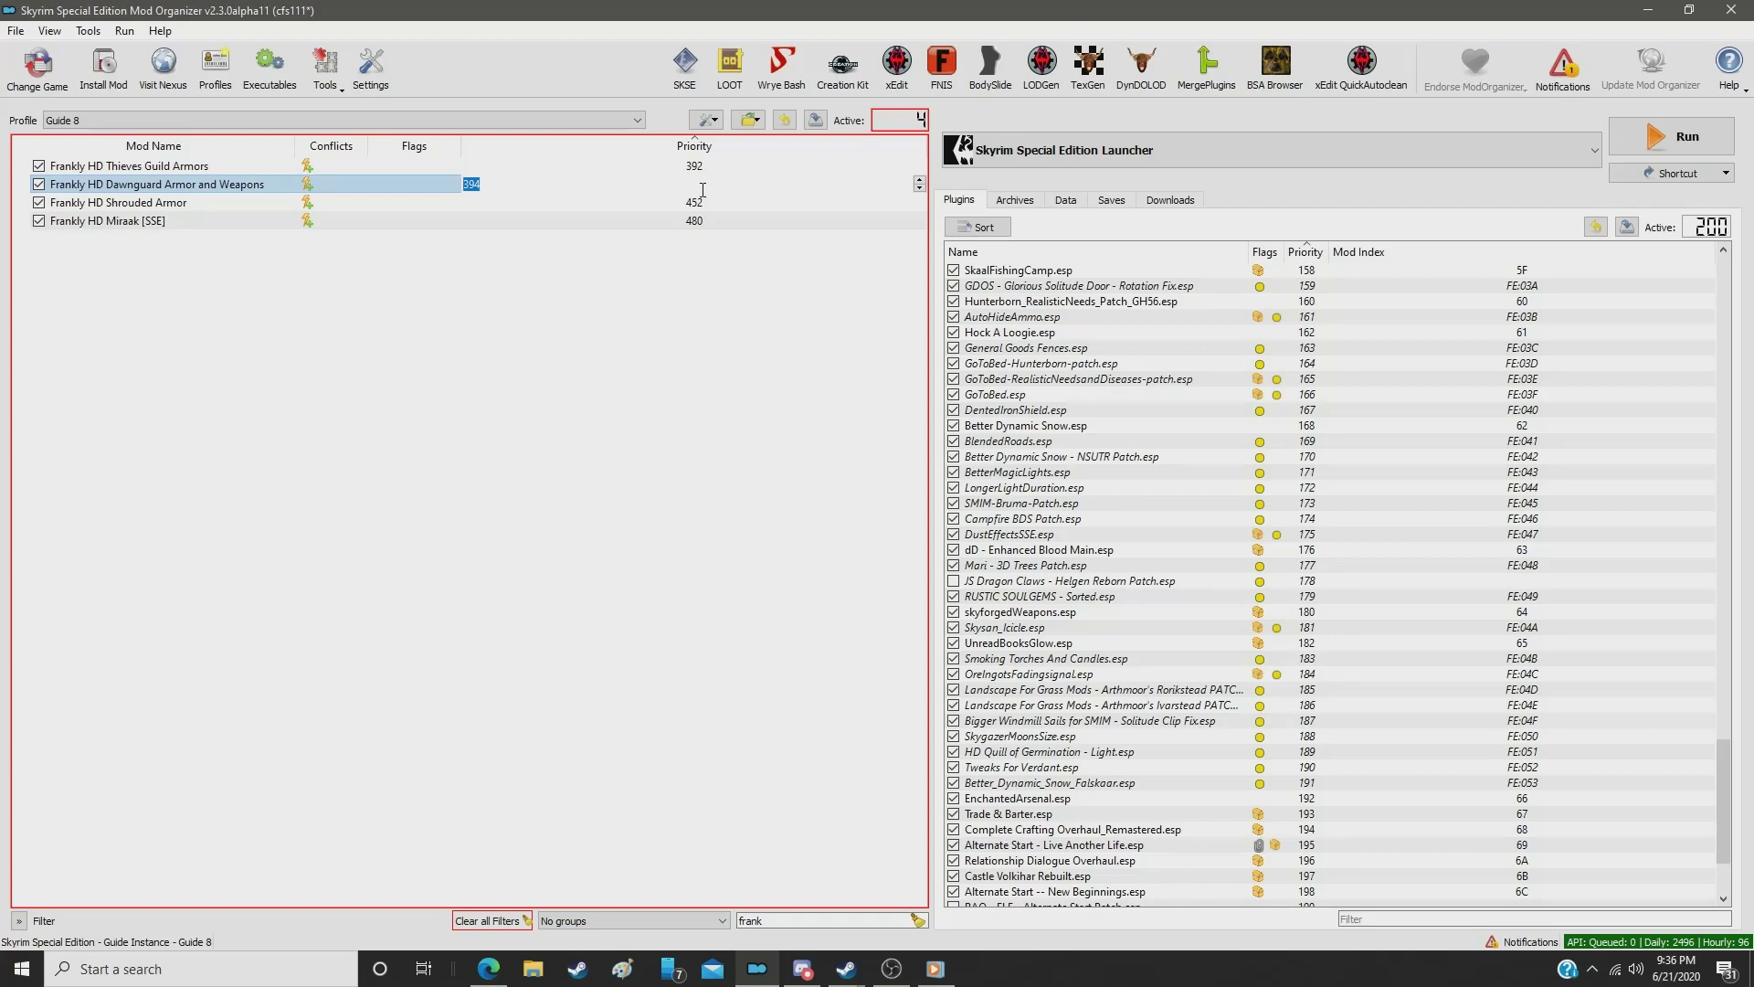
{"action": "type", "text": "393"}
{"action": "key", "text": "Return"}
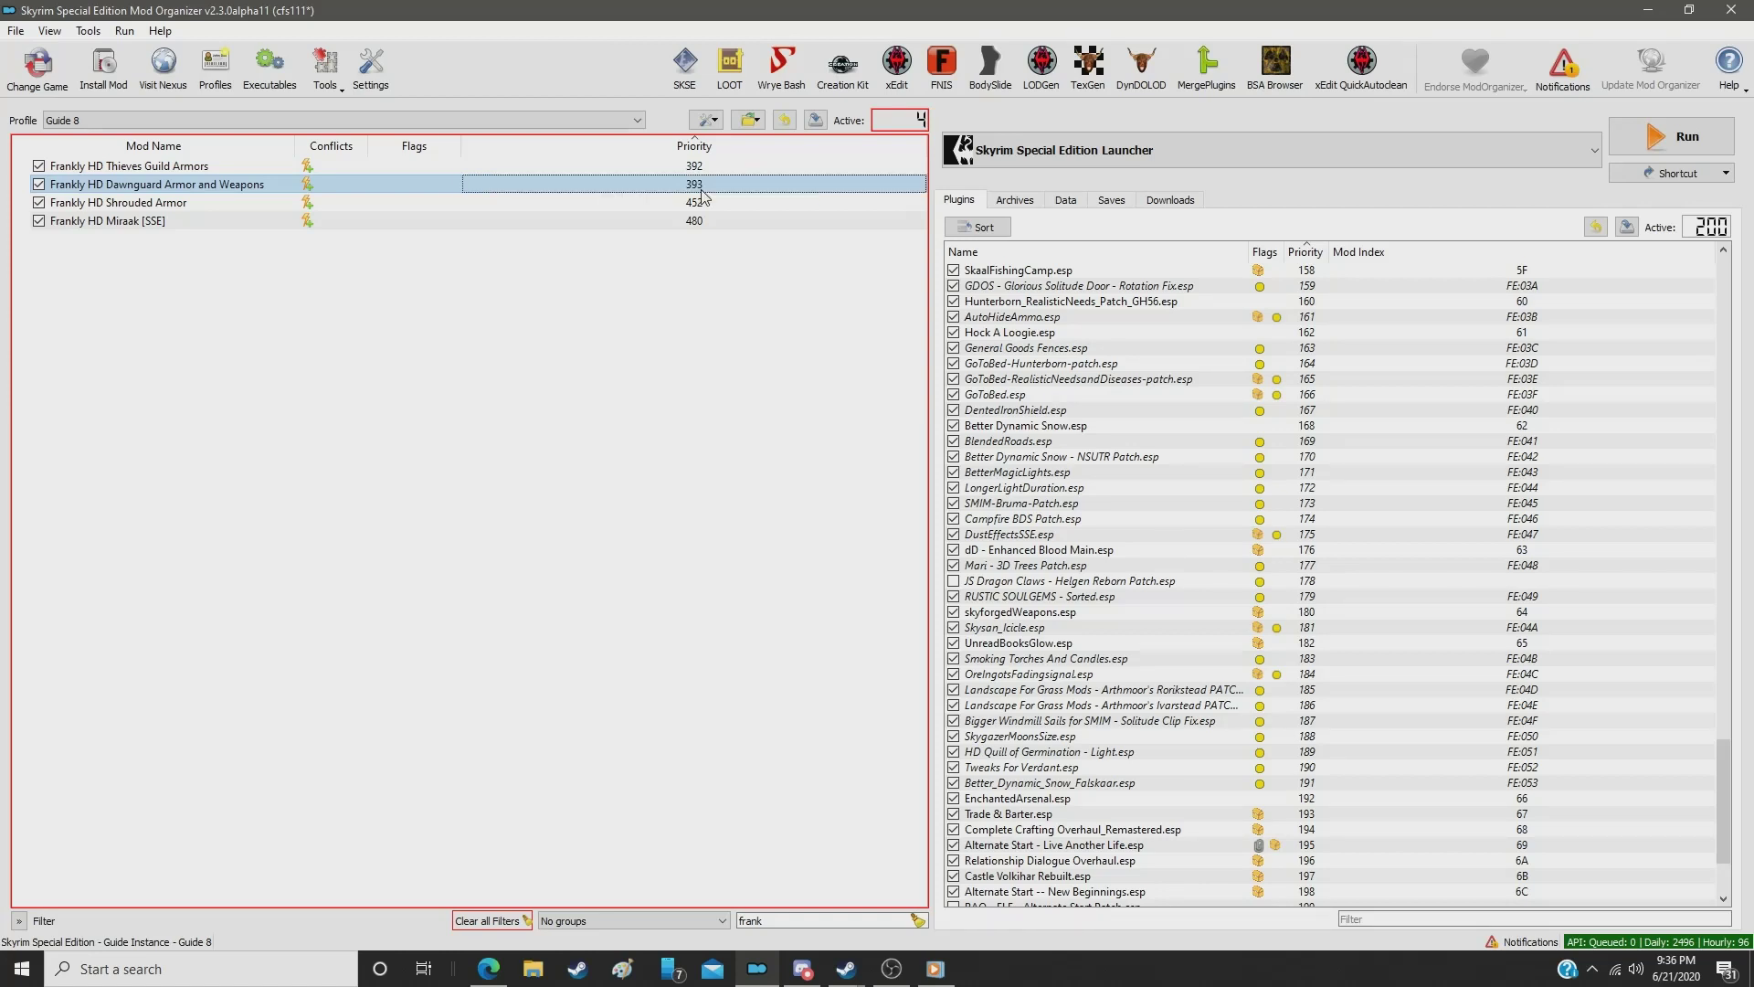
Step: Set the Frankly HD Shrouded Armor priority to 394 in the filtered mod list
{"action": "left_click", "coordinate": [696, 208]}
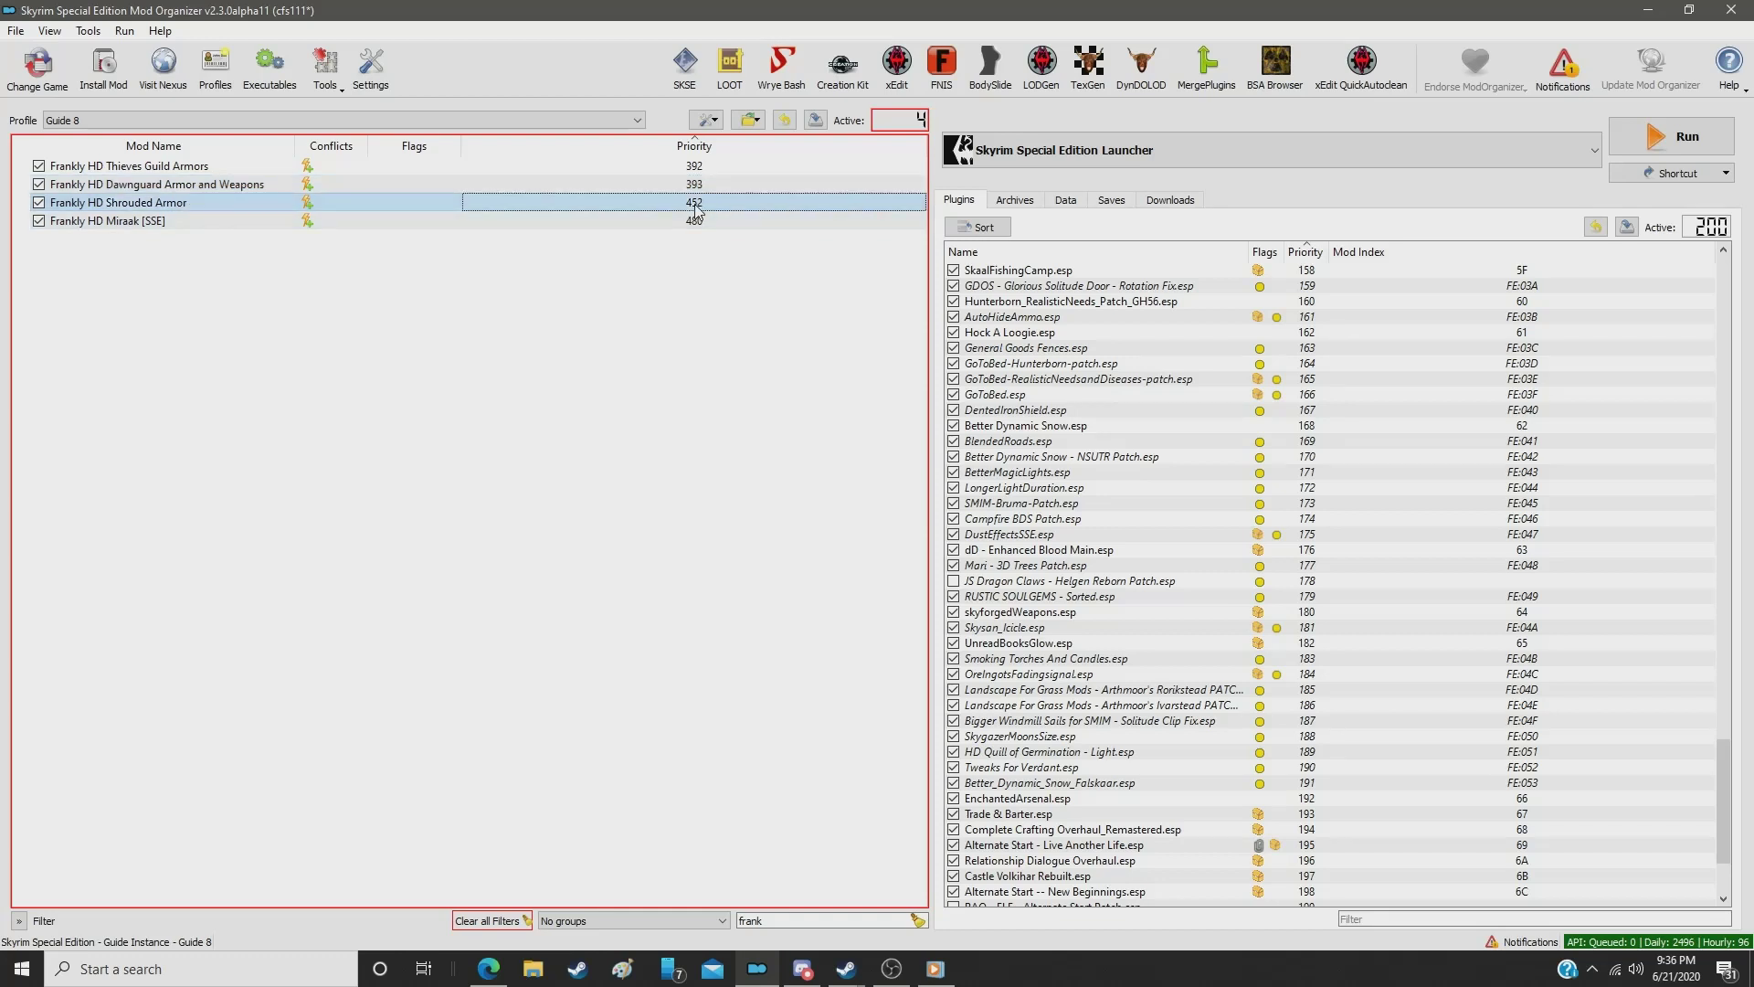
{"action": "double_click", "coordinate": [697, 207]}
{"action": "type", "text": "394"}
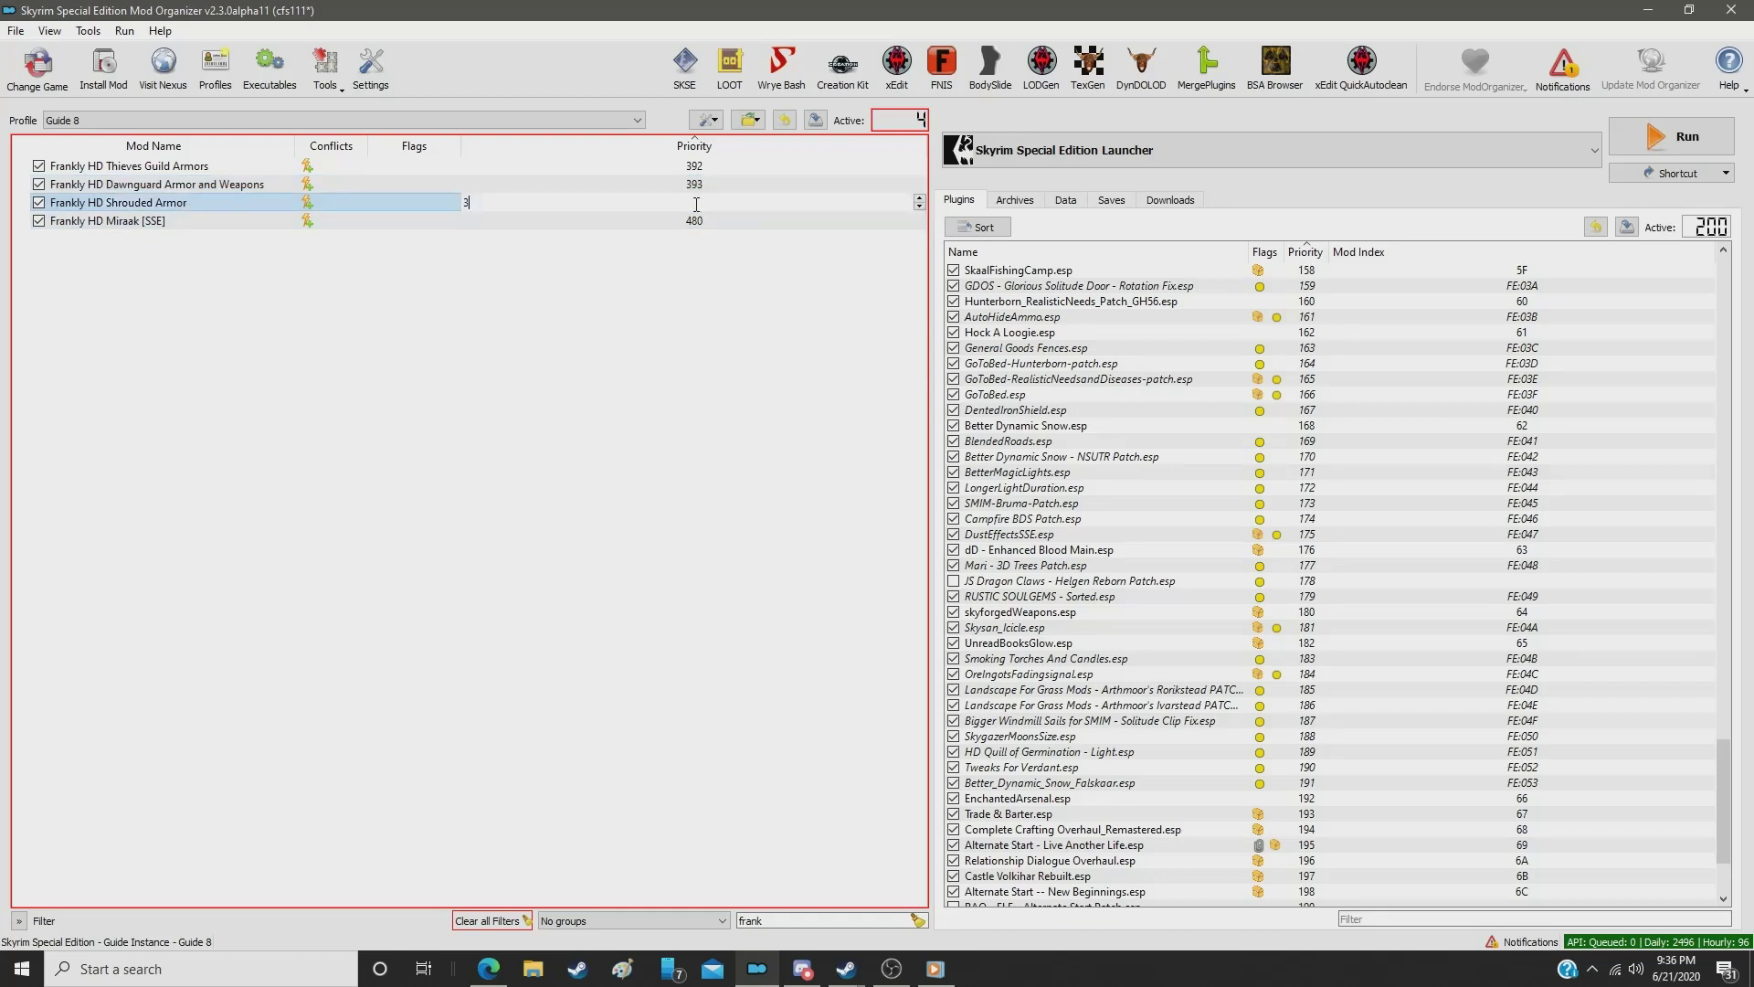
{"action": "key", "text": "Return"}
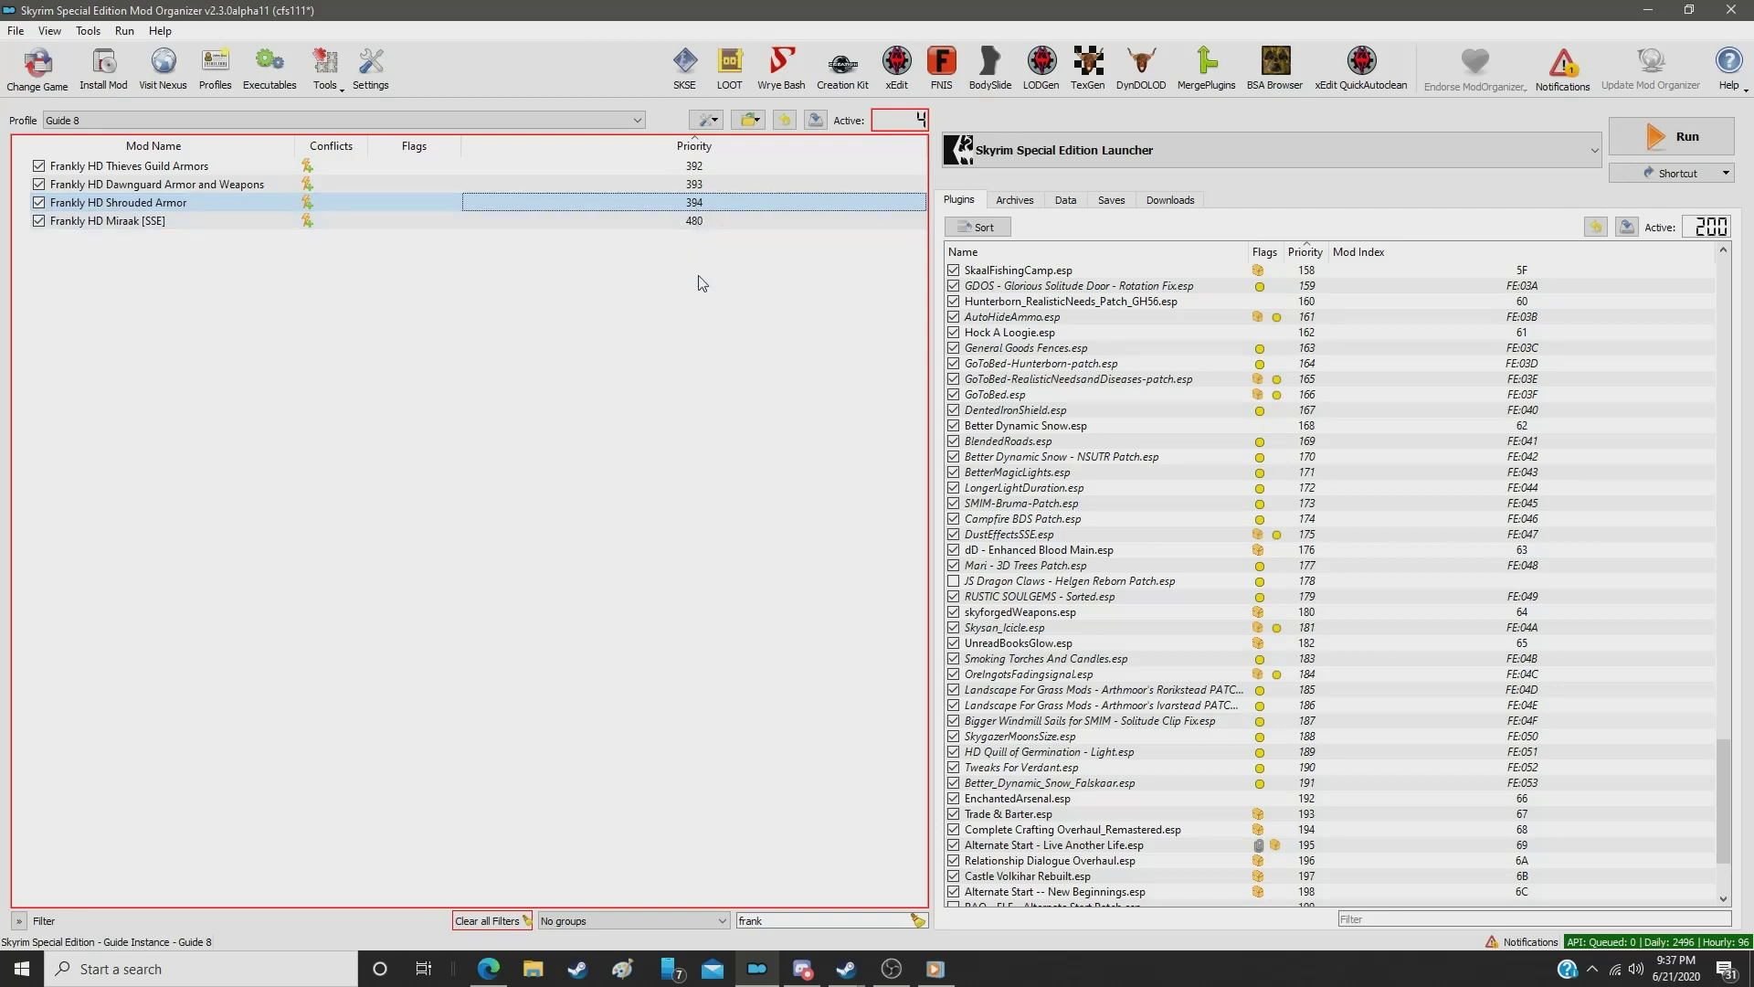
Step: Filter the mod list for "gear" and set the 2K Imperial Gear Overhaul priority to 395
{"action": "double_click", "coordinate": [751, 921]}
{"action": "type", "text": "gear"}
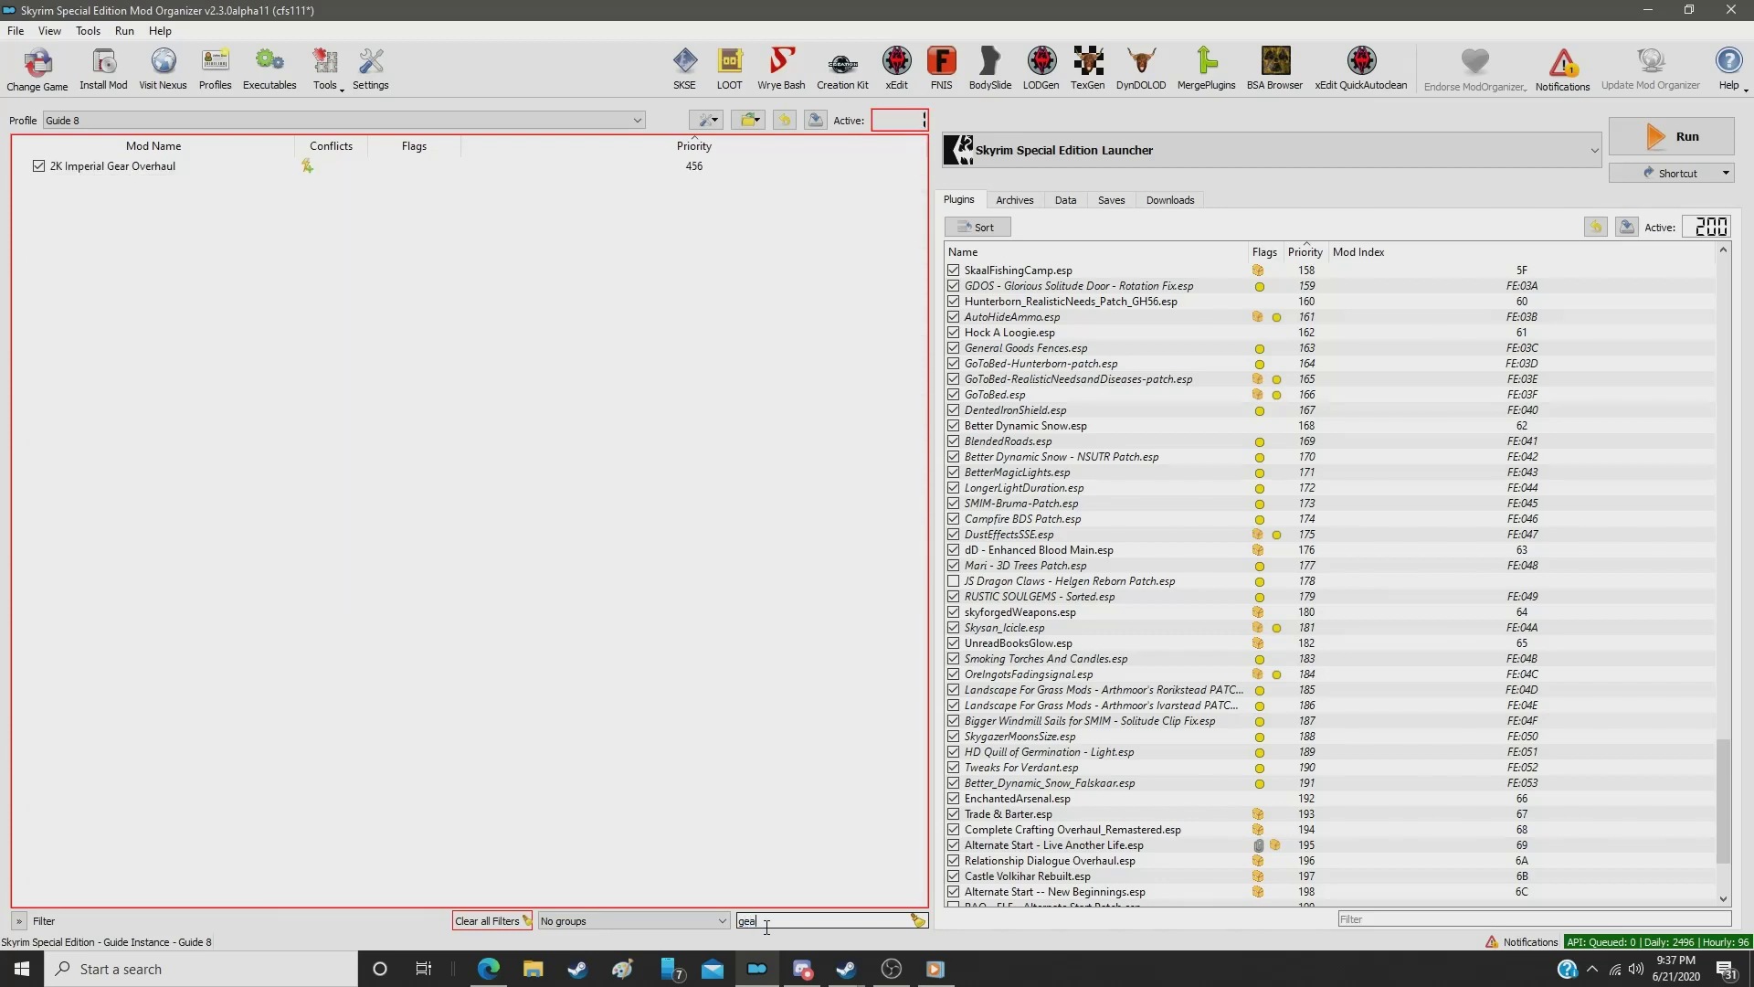
{"action": "left_click", "coordinate": [690, 168]}
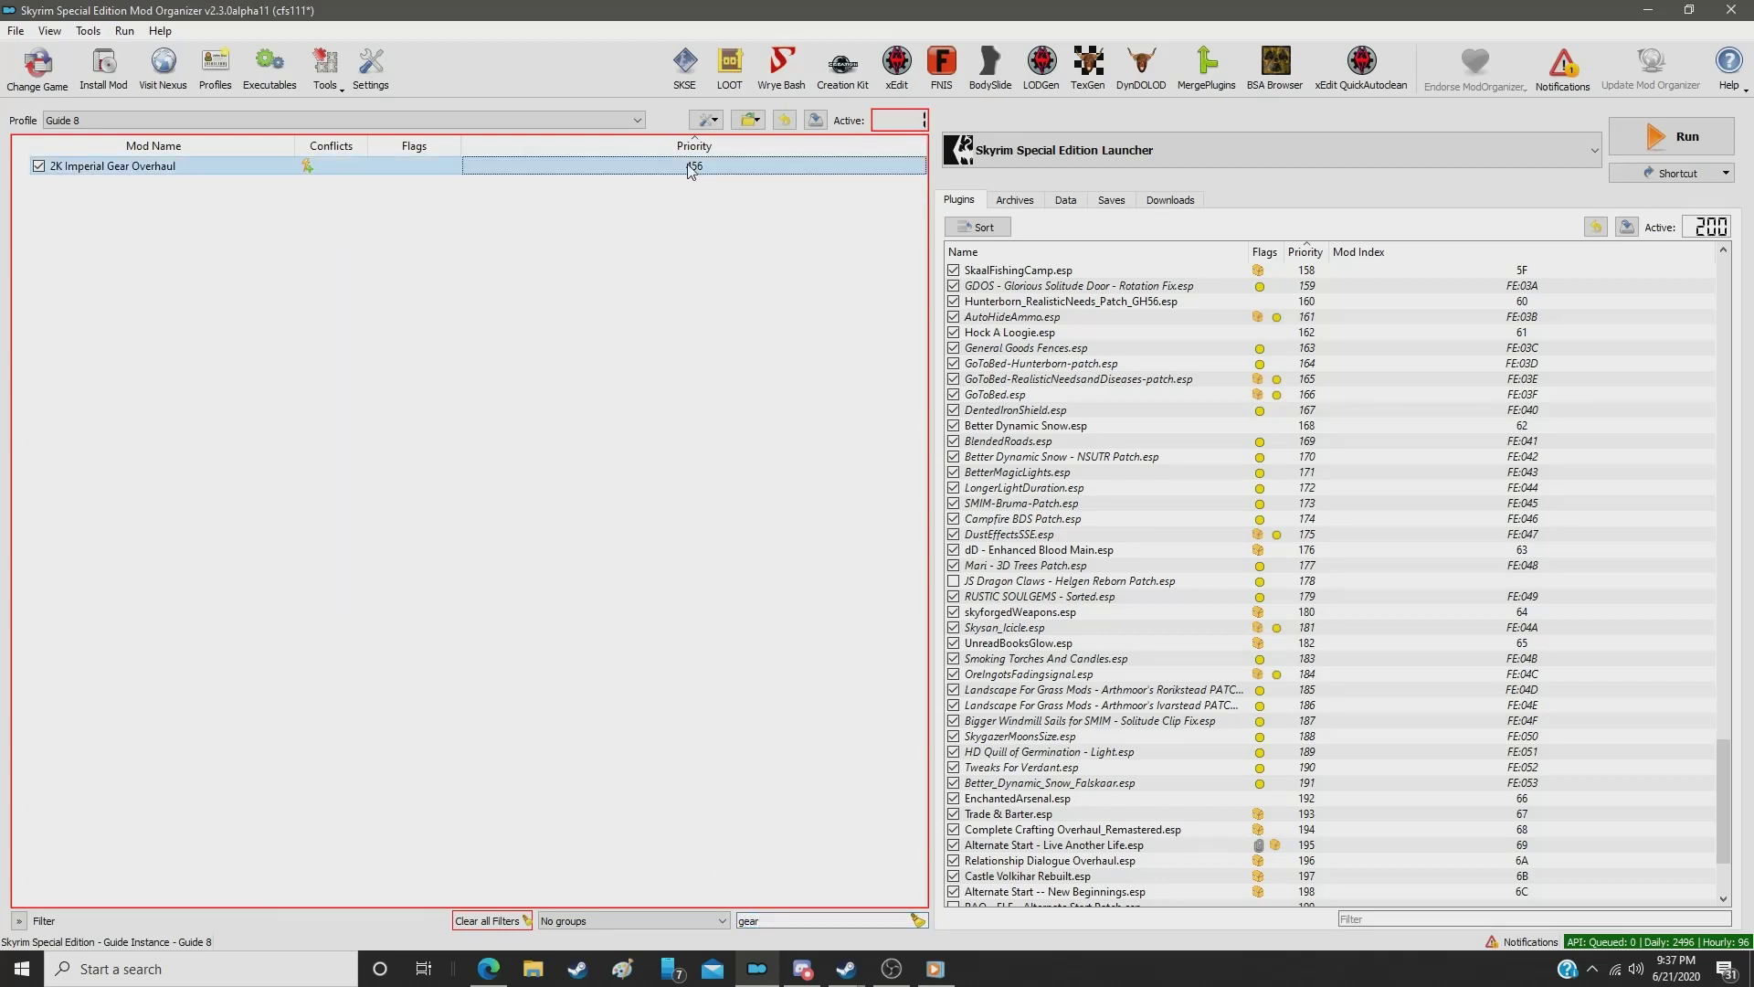
{"action": "double_click", "coordinate": [690, 167]}
{"action": "type", "text": "895"}
{"action": "key", "text": "Return"}
Step: Filter the mod list for "prie" and set the 2K Priest Masks Retextured priority to 396
{"action": "double_click", "coordinate": [765, 920]}
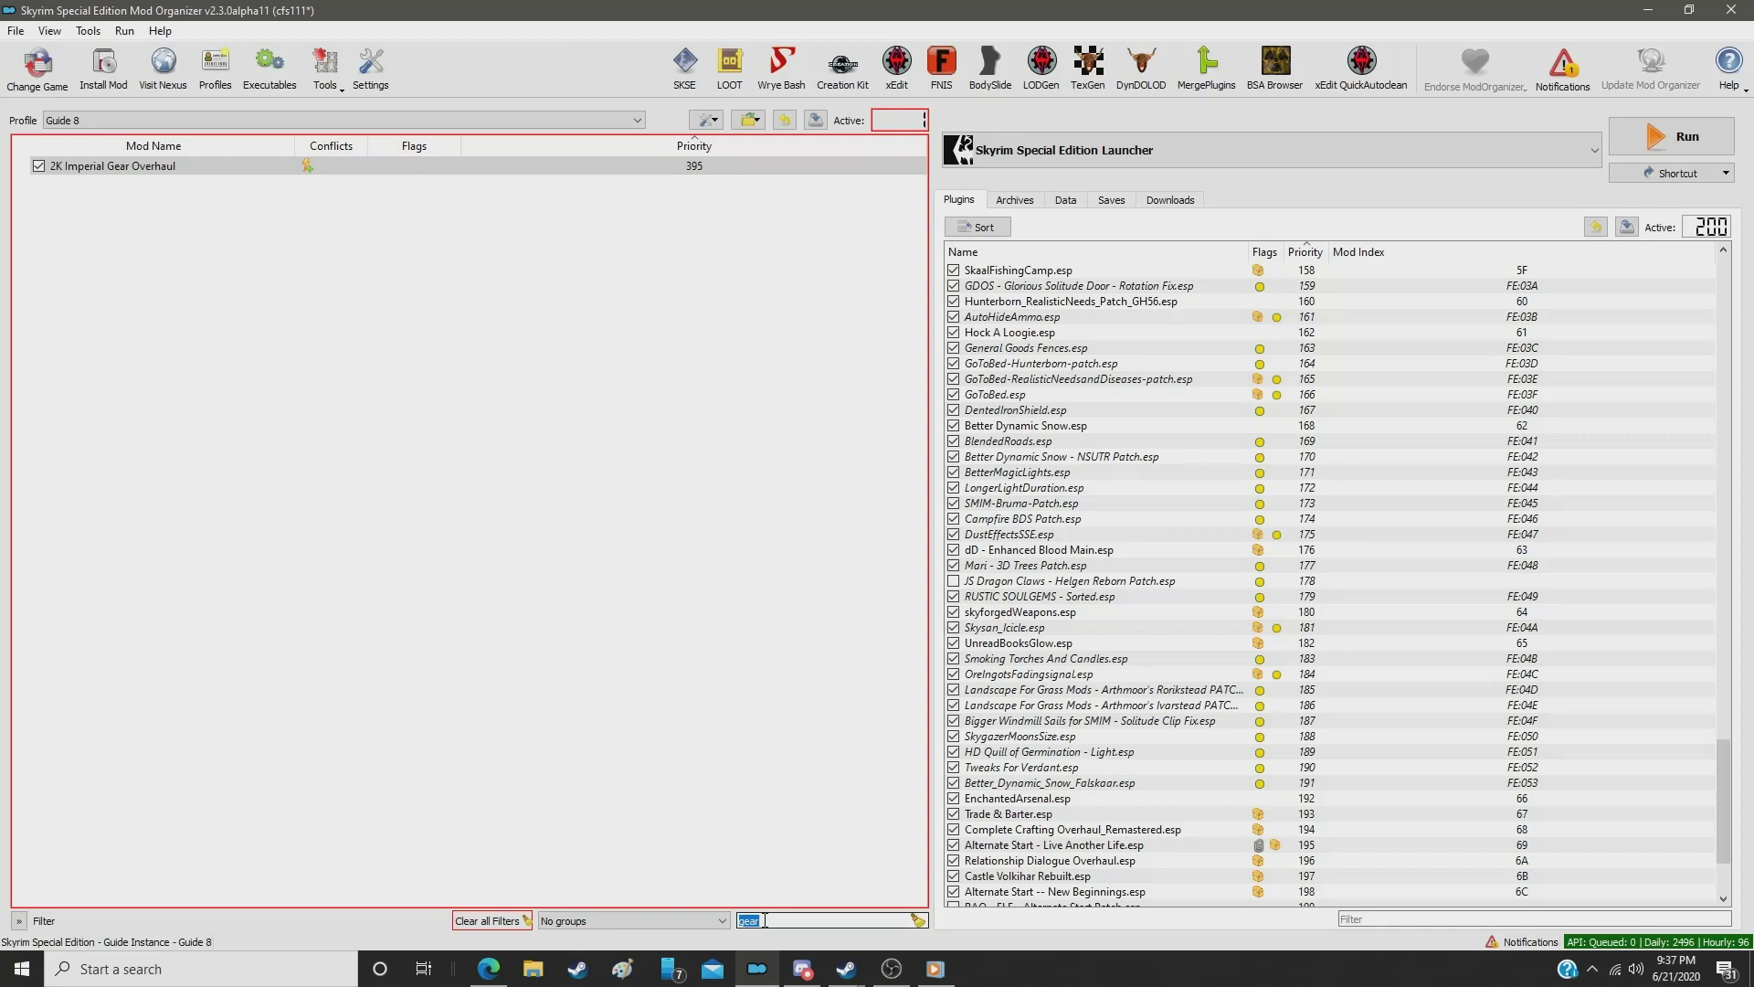
{"action": "type", "text": "prie"}
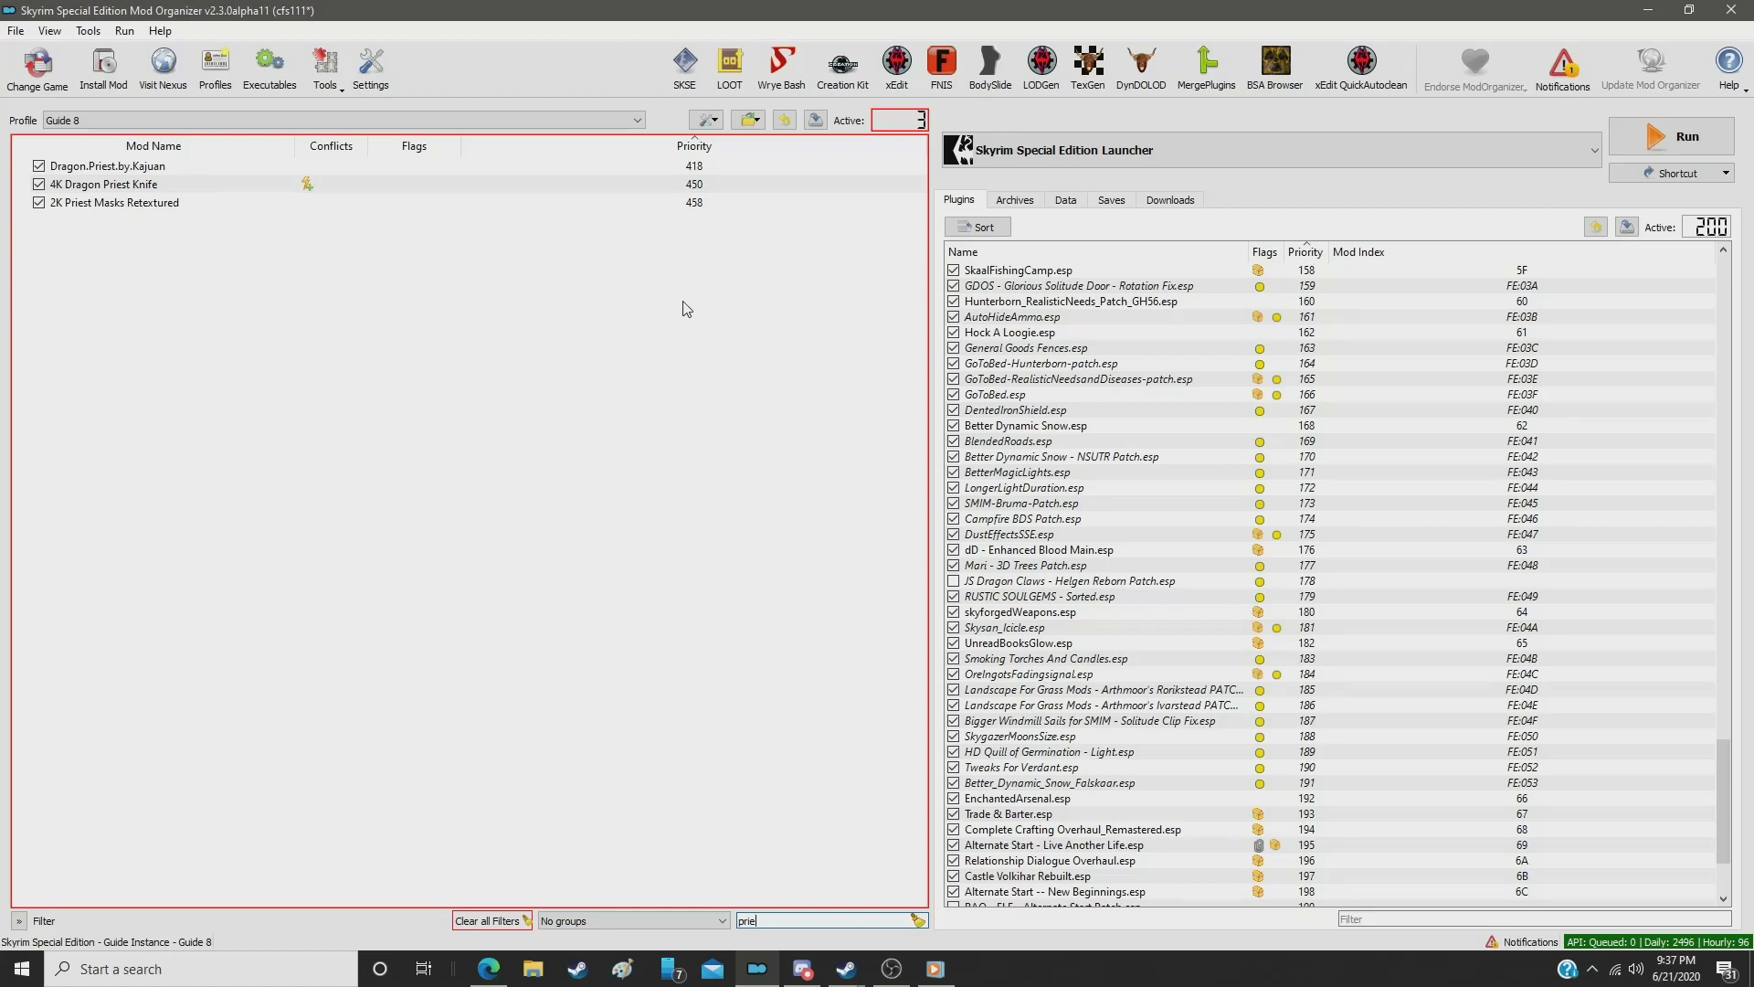
{"action": "left_click", "coordinate": [687, 208]}
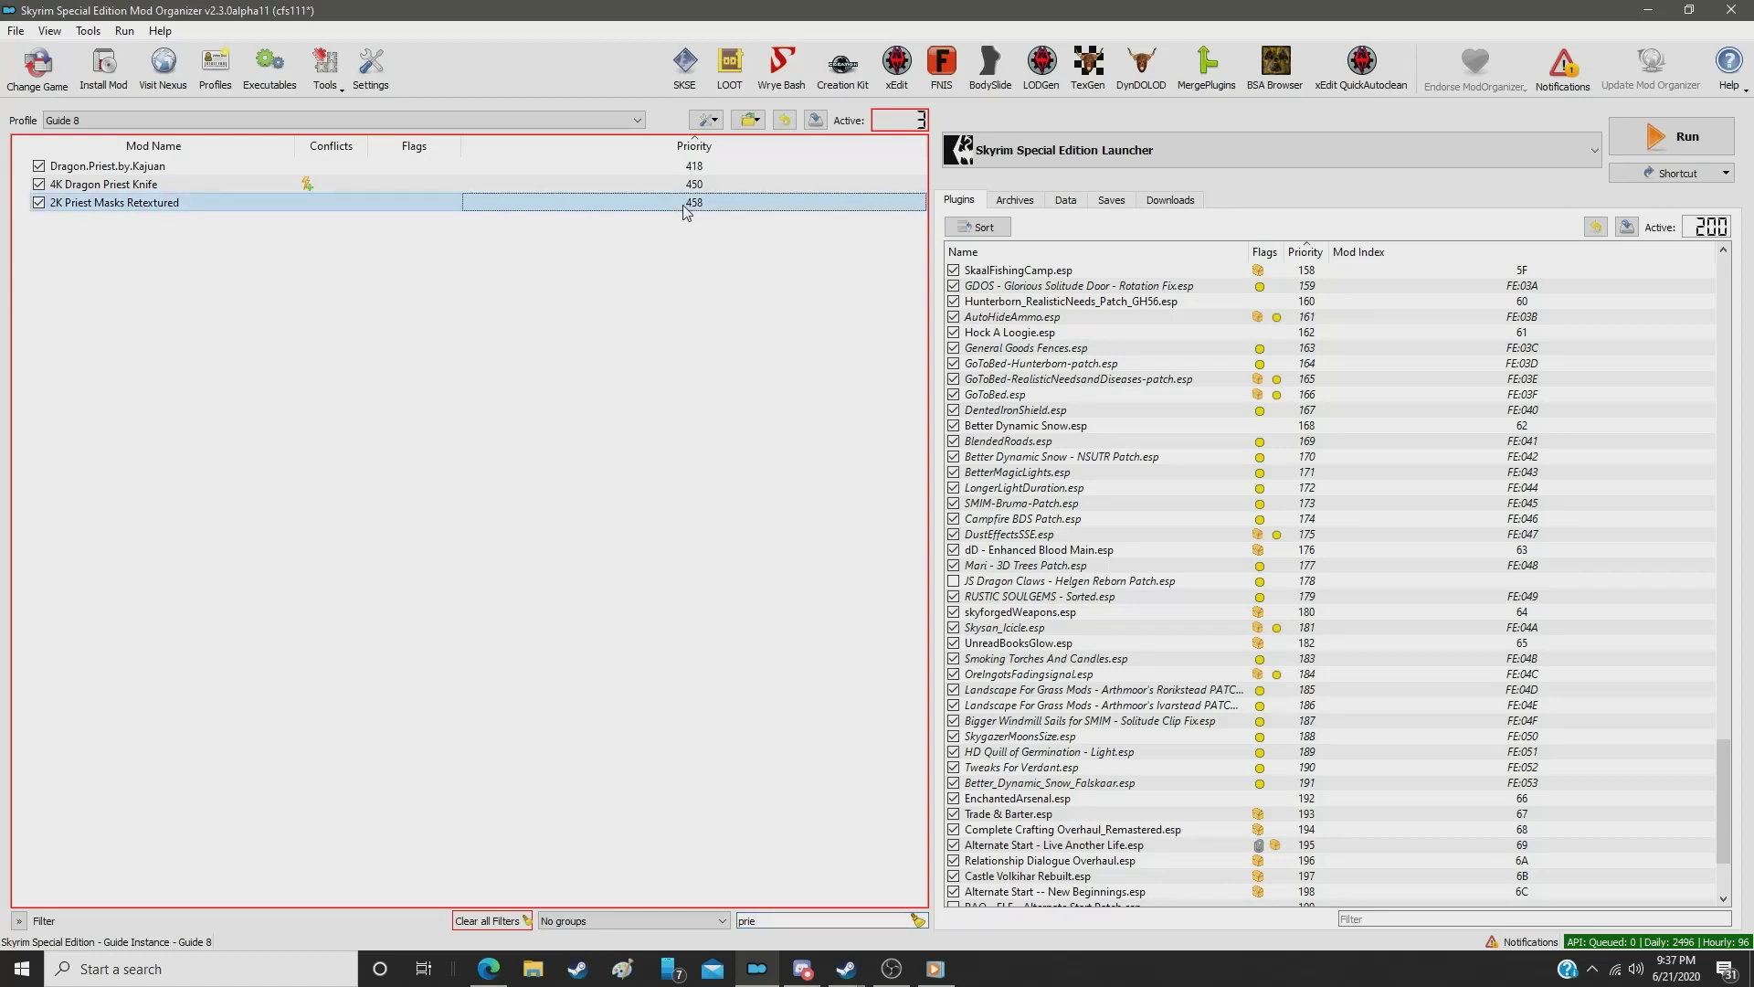
{"action": "double_click", "coordinate": [685, 205]}
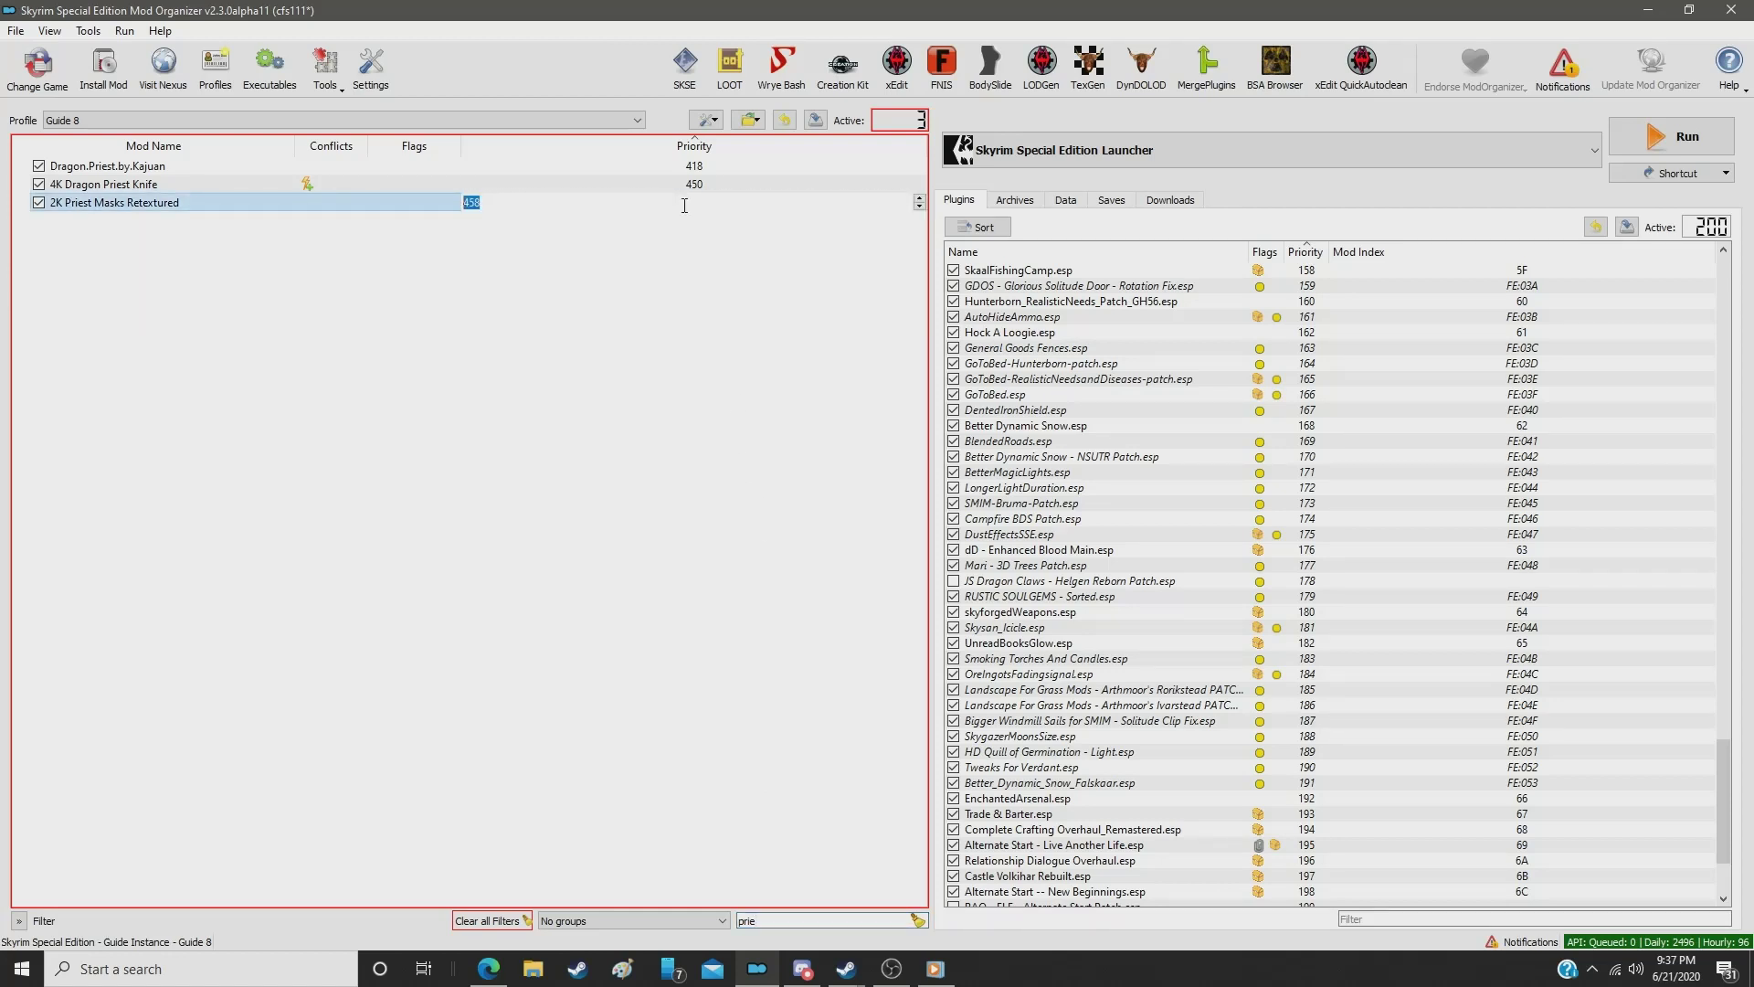
{"action": "type", "text": "2"}
{"action": "type", "text": "396"}
{"action": "key", "text": "Return"}
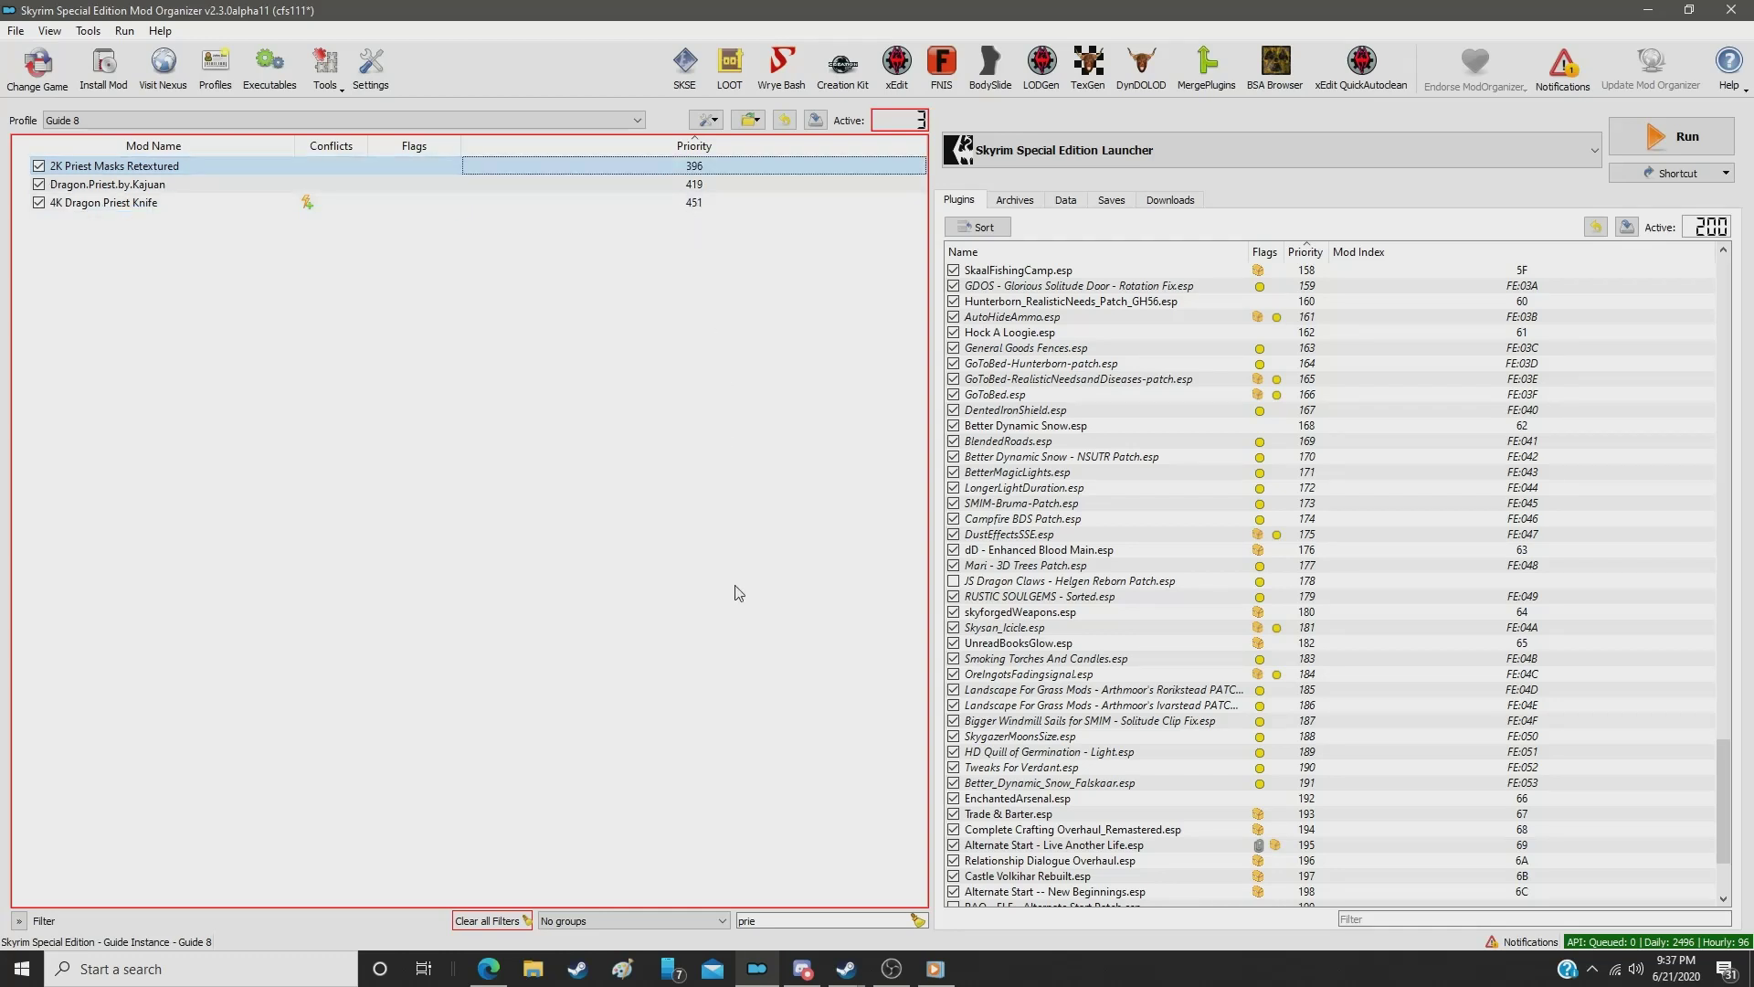
Step: Filter the mod list for "spell" and set the Vanilla-friendly Spellbreaker Retexture priority to 397
{"action": "double_click", "coordinate": [761, 921]}
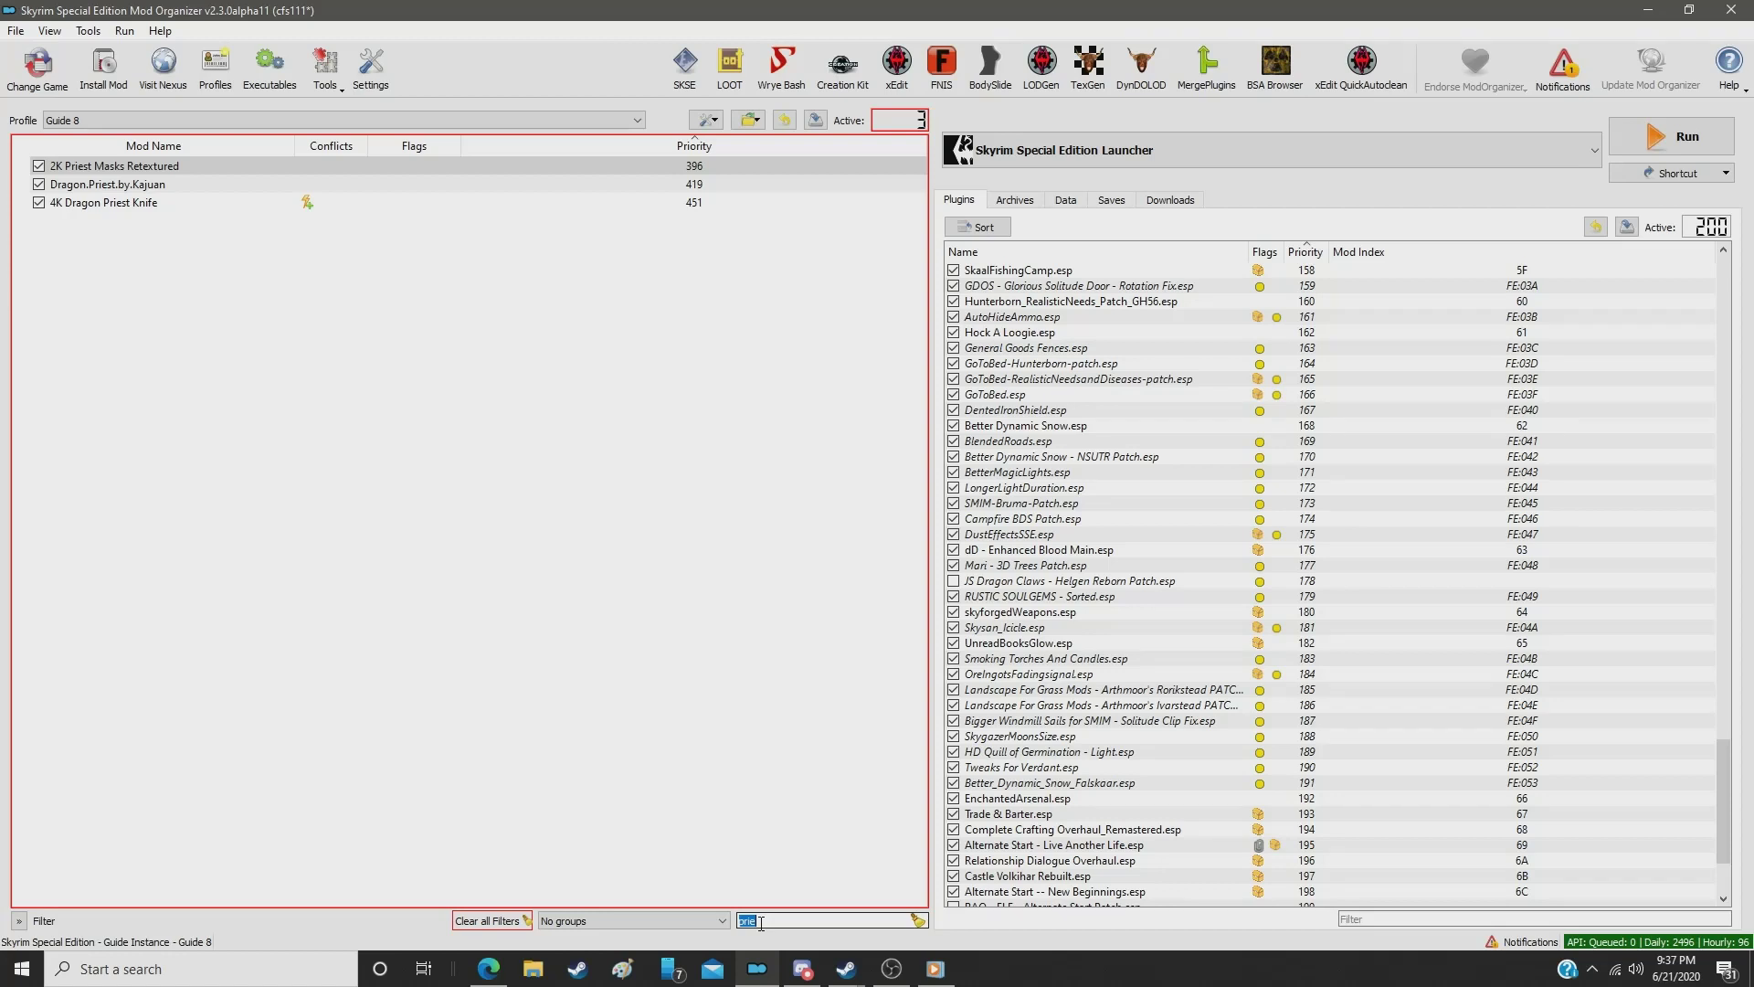
{"action": "type", "text": "spell"}
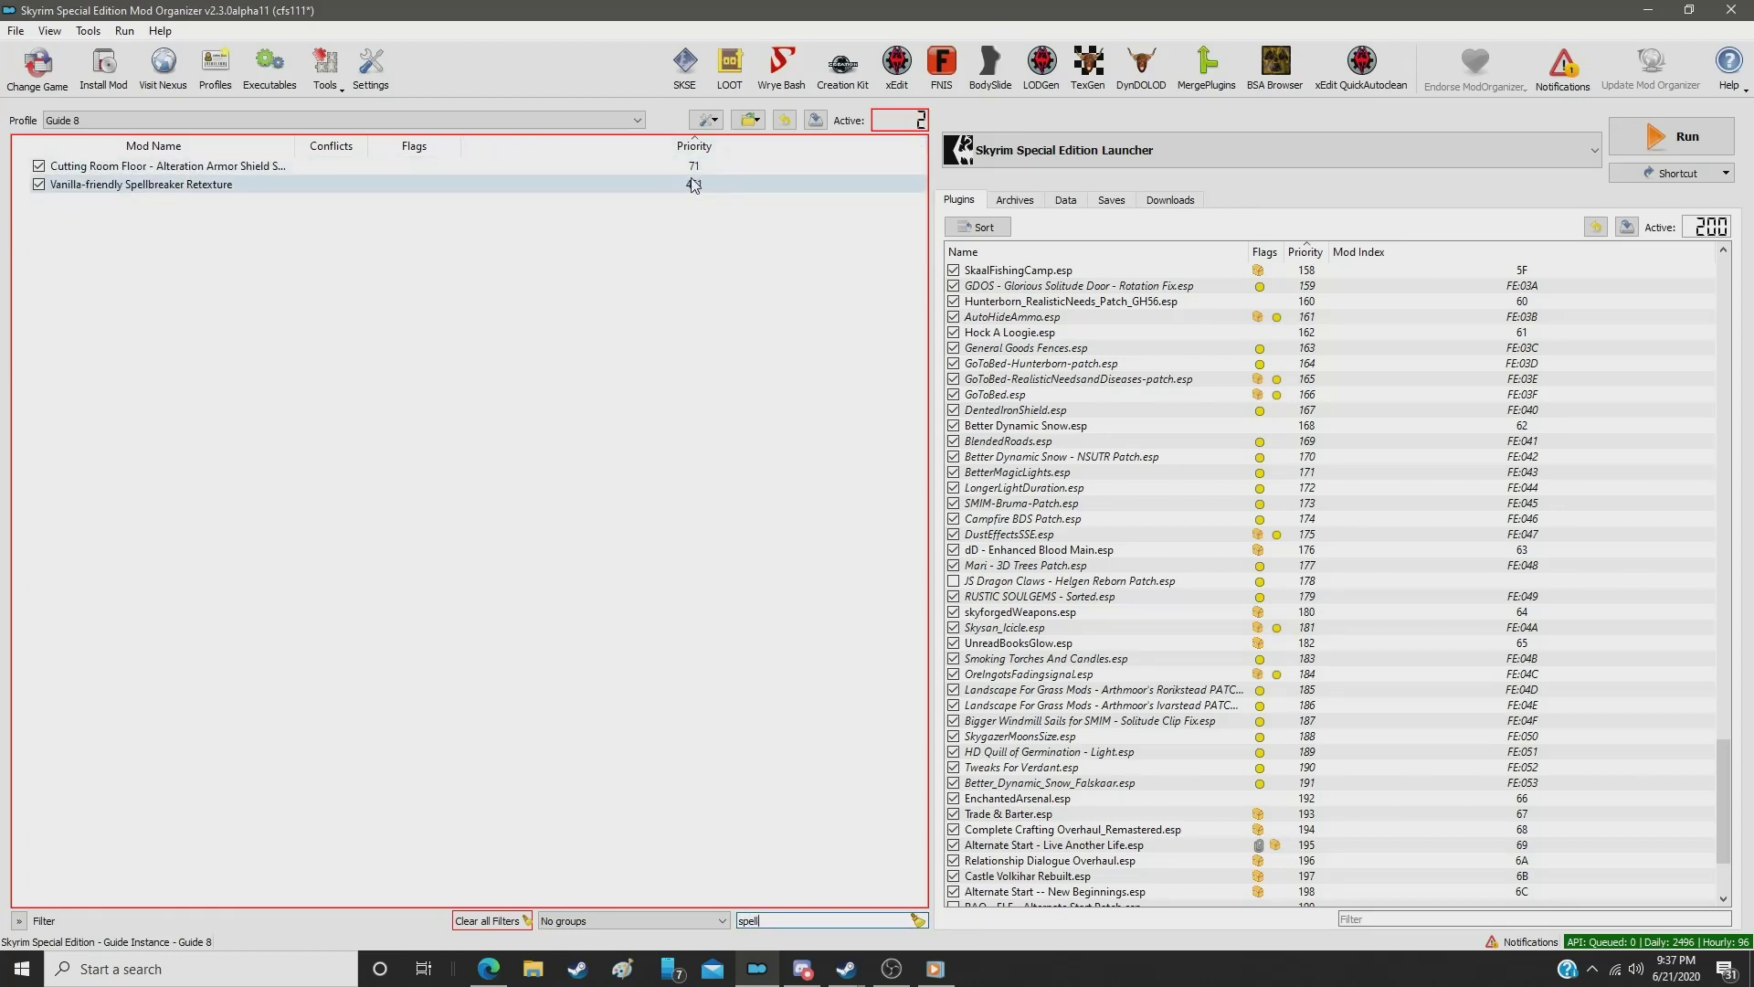
{"action": "left_click", "coordinate": [694, 185]}
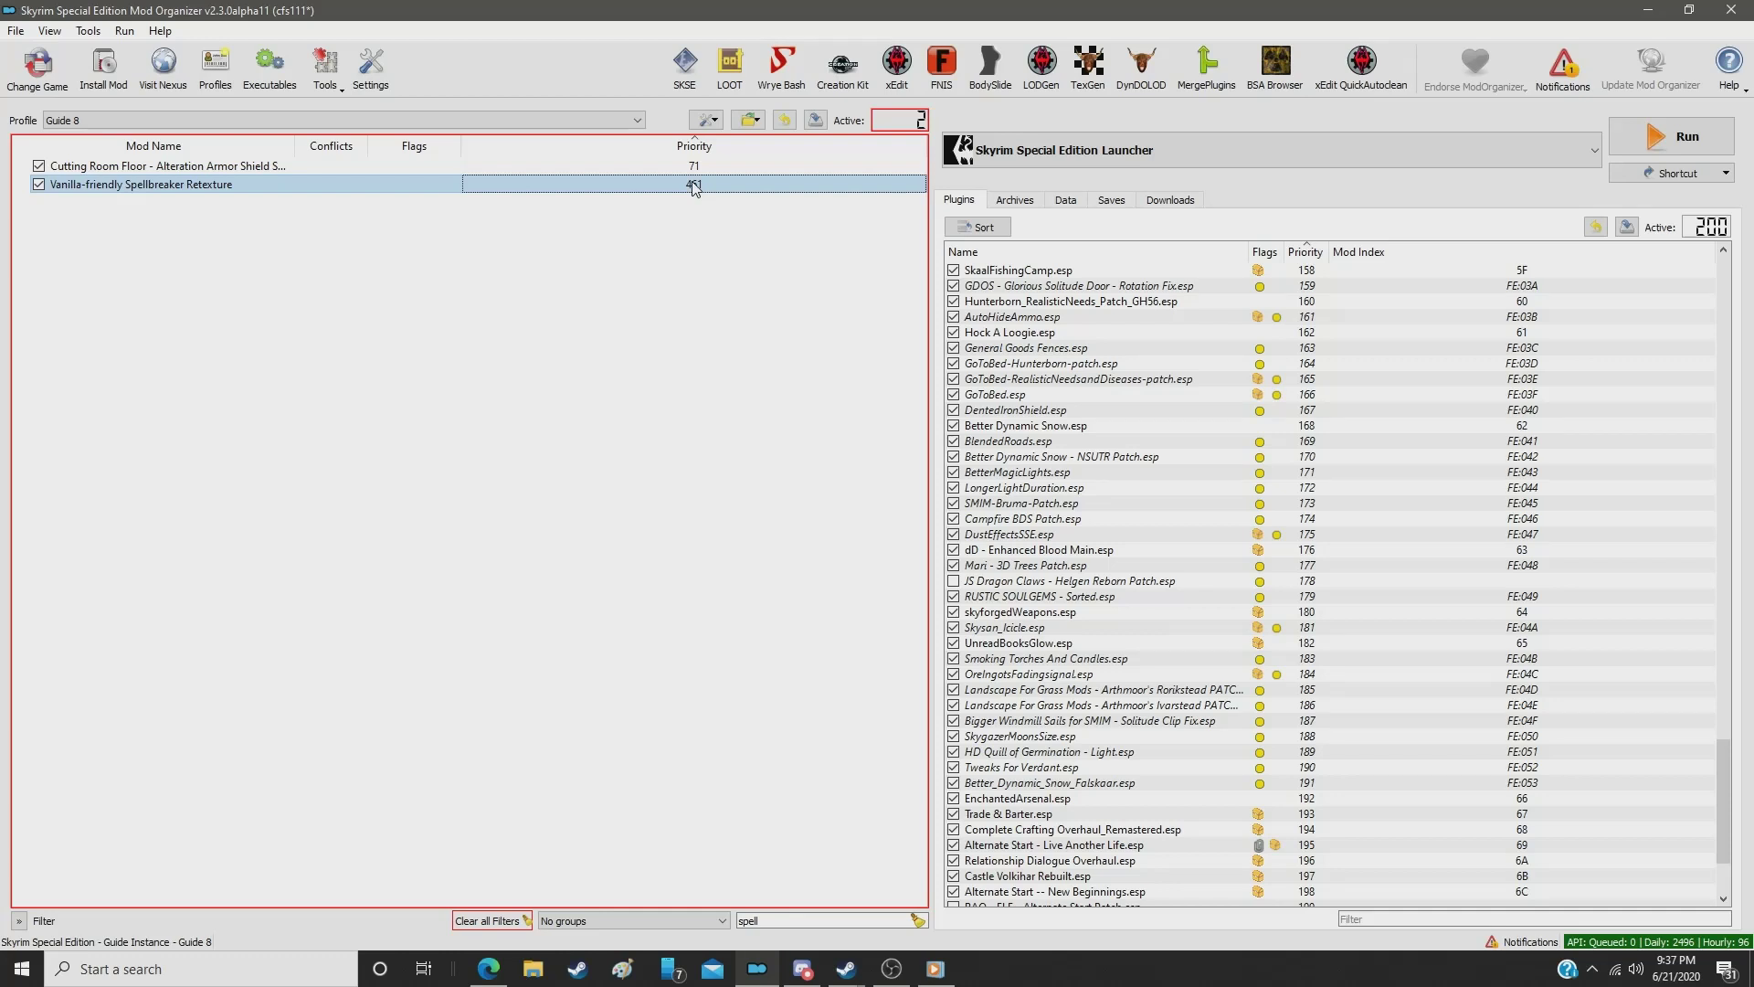
{"action": "double_click", "coordinate": [694, 186]}
{"action": "type", "text": "307"}
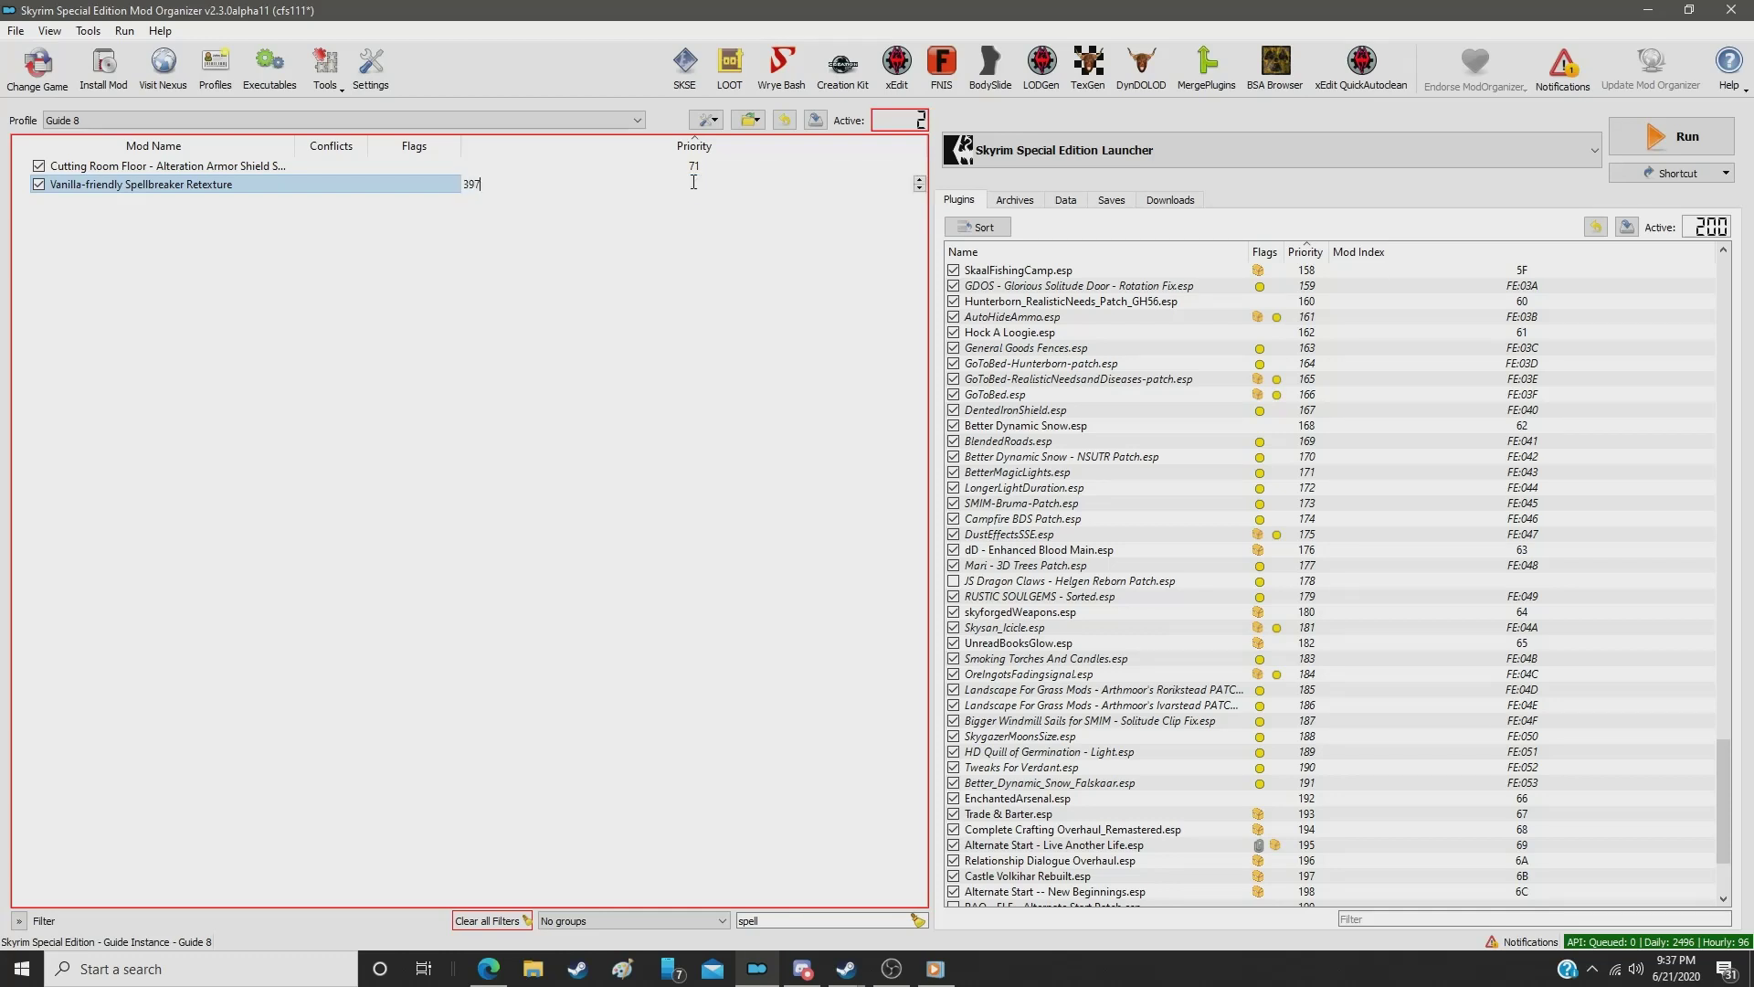
{"action": "key", "text": "Return"}
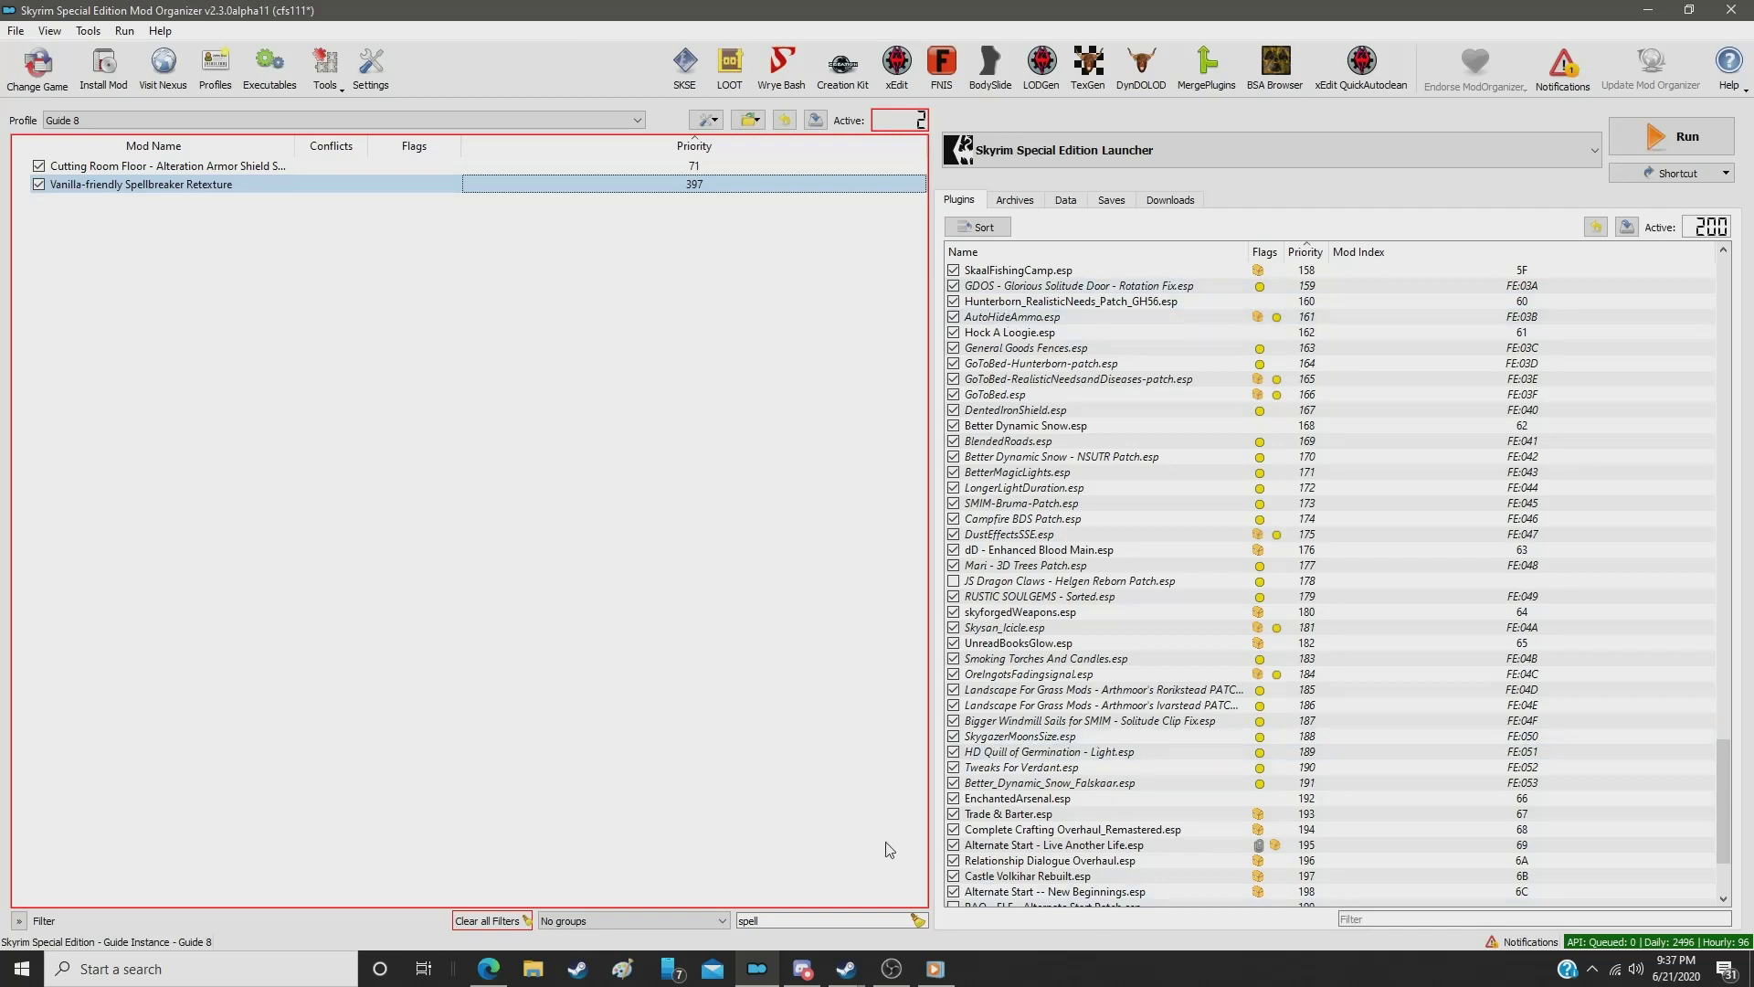
Step: Filter the mod list for "satch" and set the 4K Satchel priority to 398
{"action": "double_click", "coordinate": [768, 923]}
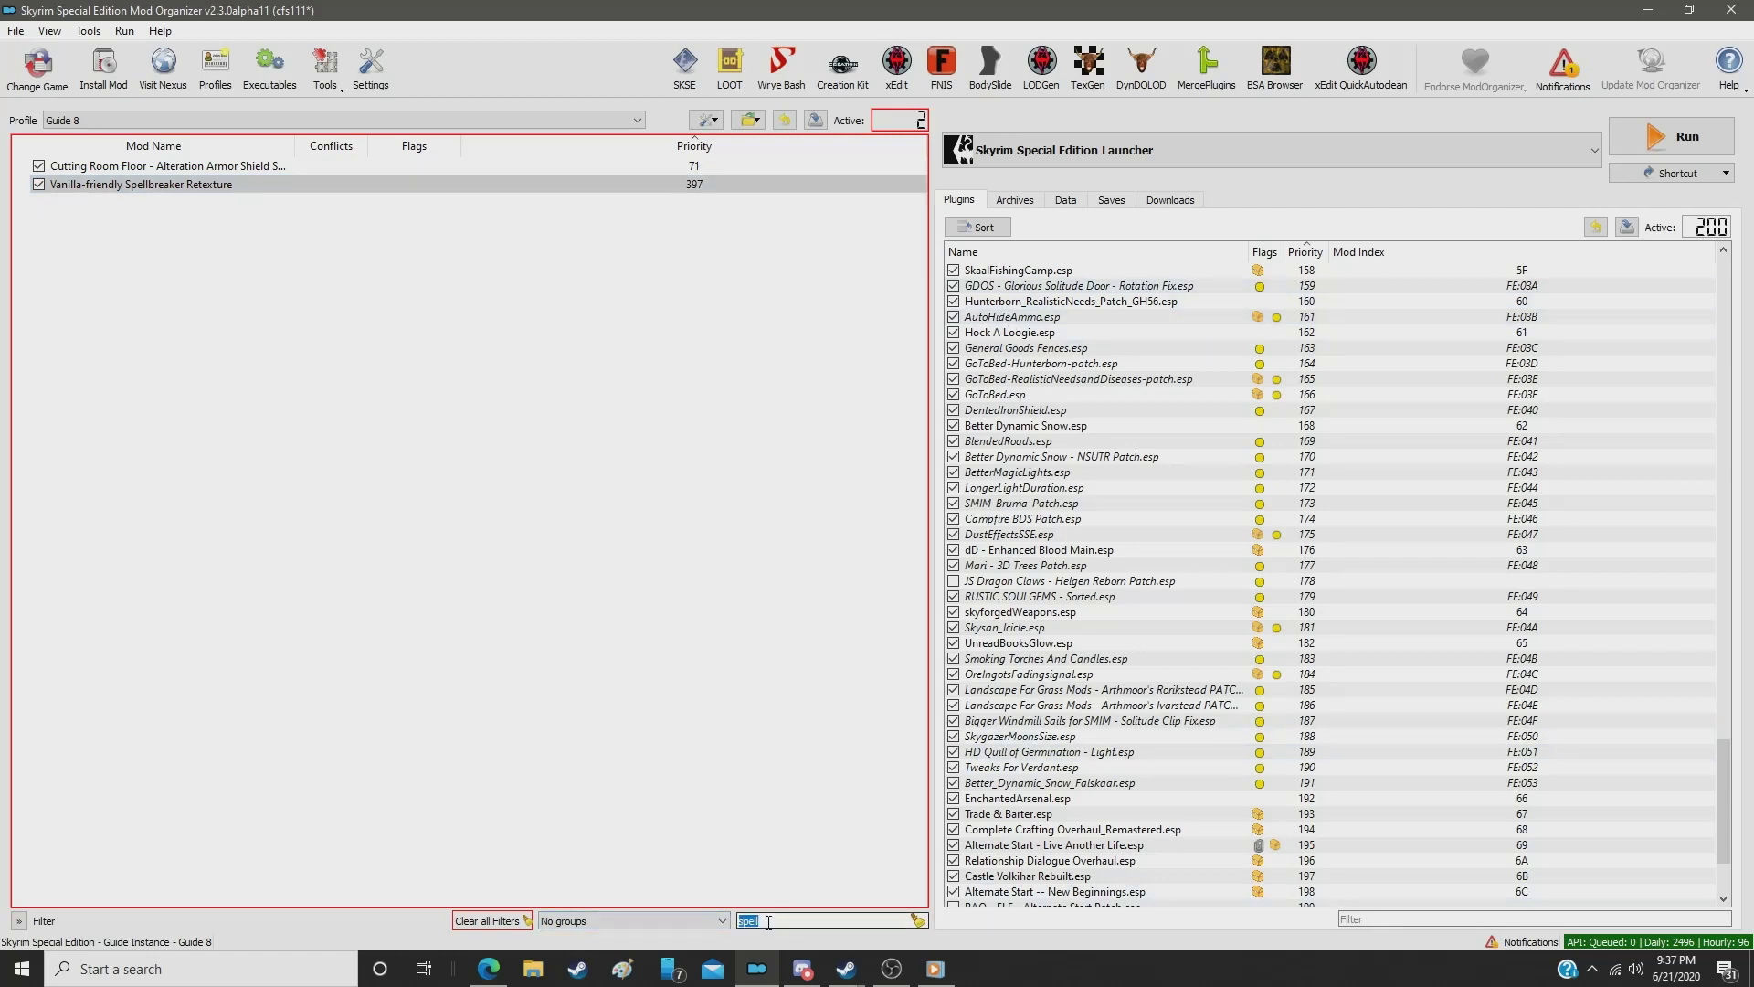
{"action": "type", "text": "sar"}
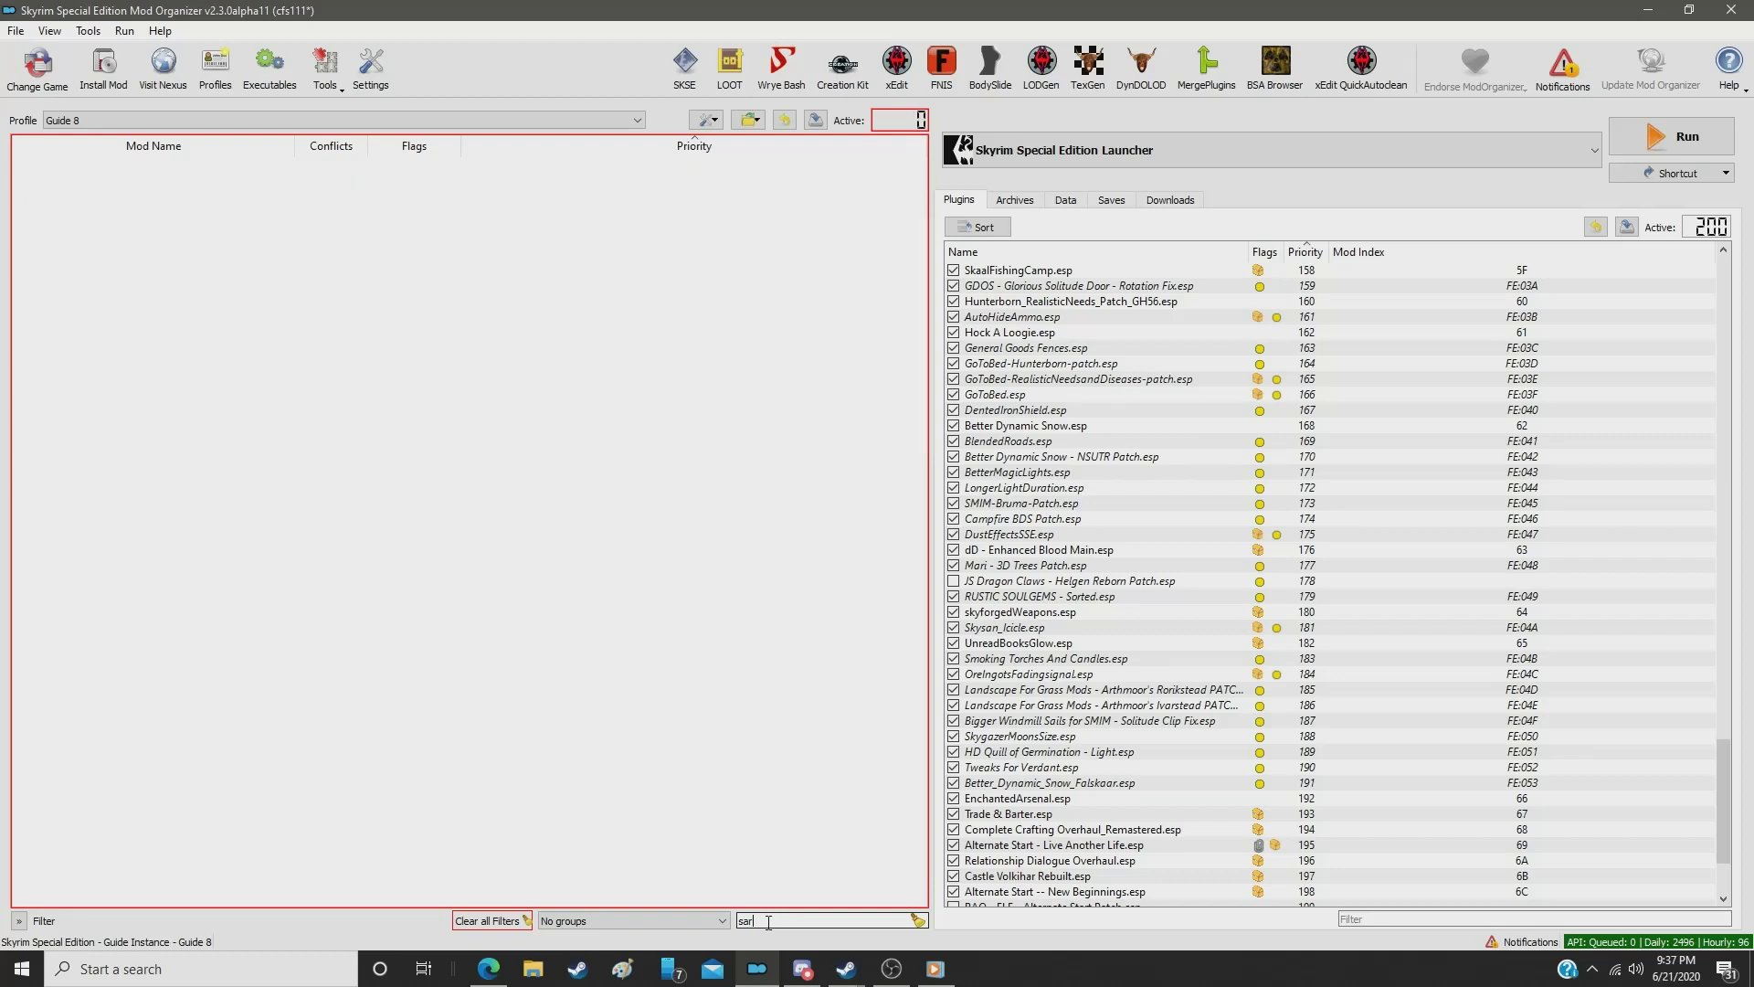
{"action": "key", "text": "BackSpace"}
{"action": "type", "text": "tch"}
{"action": "left_click", "coordinate": [693, 169]}
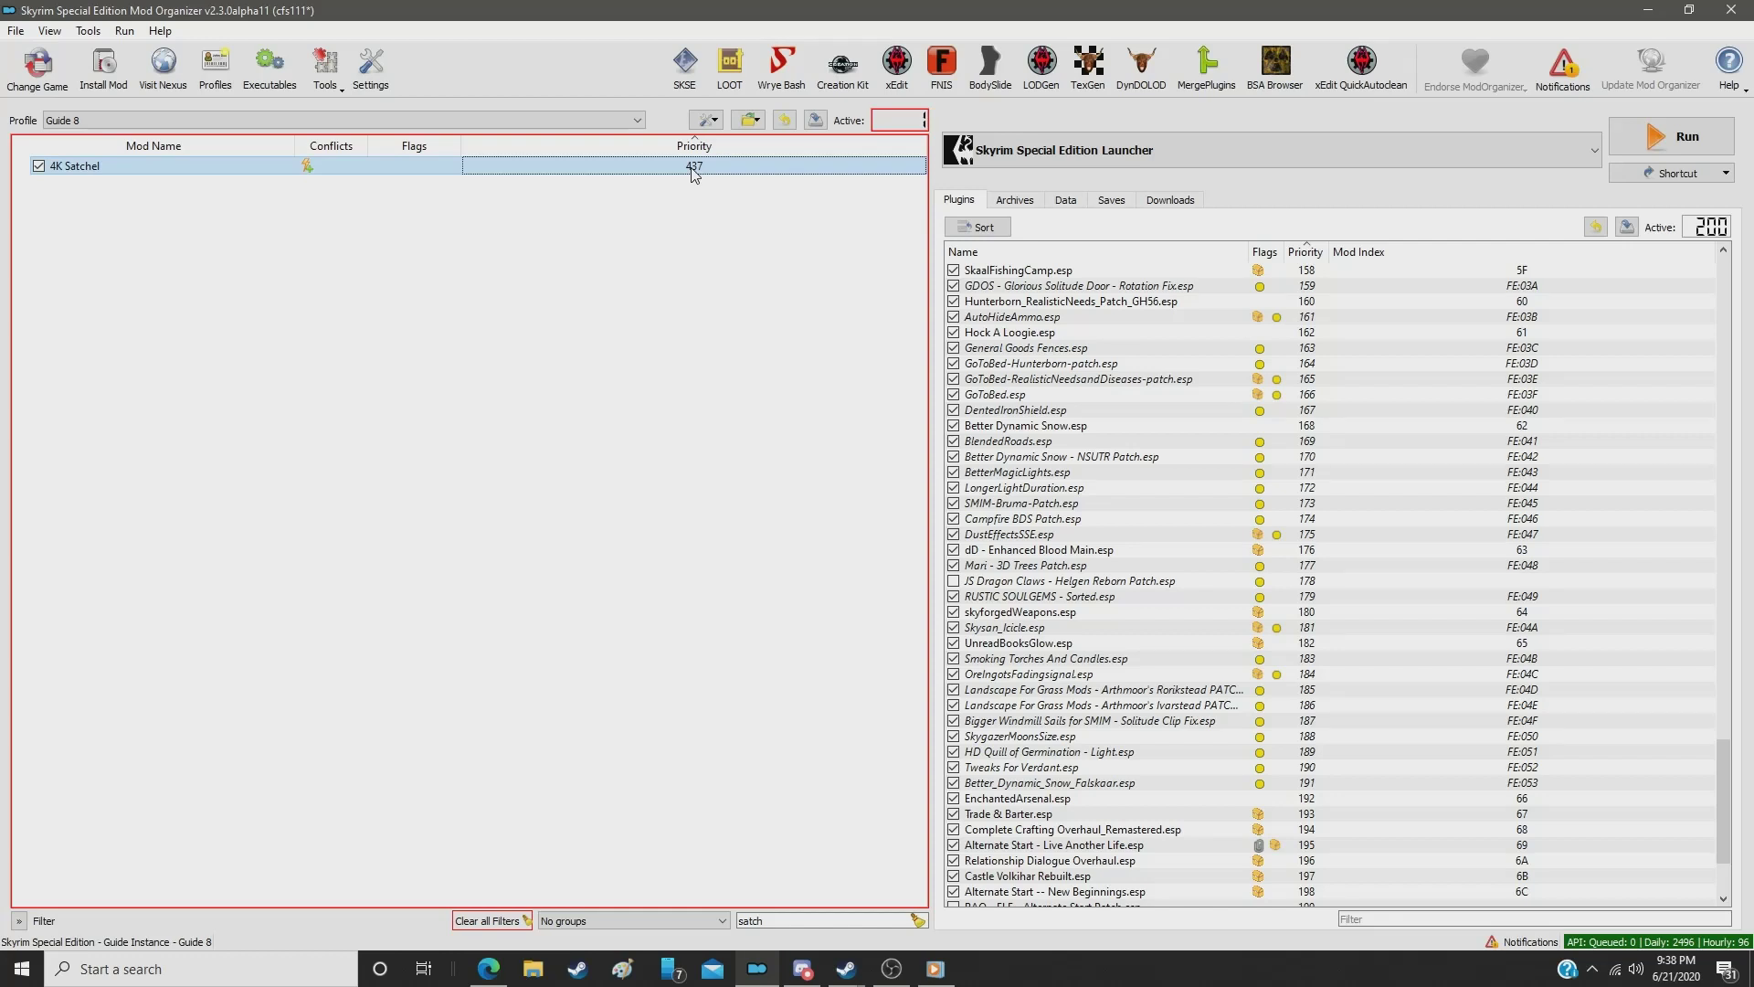
{"action": "double_click", "coordinate": [692, 167]}
{"action": "type", "text": "398"}
{"action": "key", "text": "Return"}
Step: Filter the mod list for "child" and set the HQD Children Clothing Redraw priority to 399
{"action": "left_click", "coordinate": [784, 922]}
{"action": "double_click", "coordinate": [784, 922]}
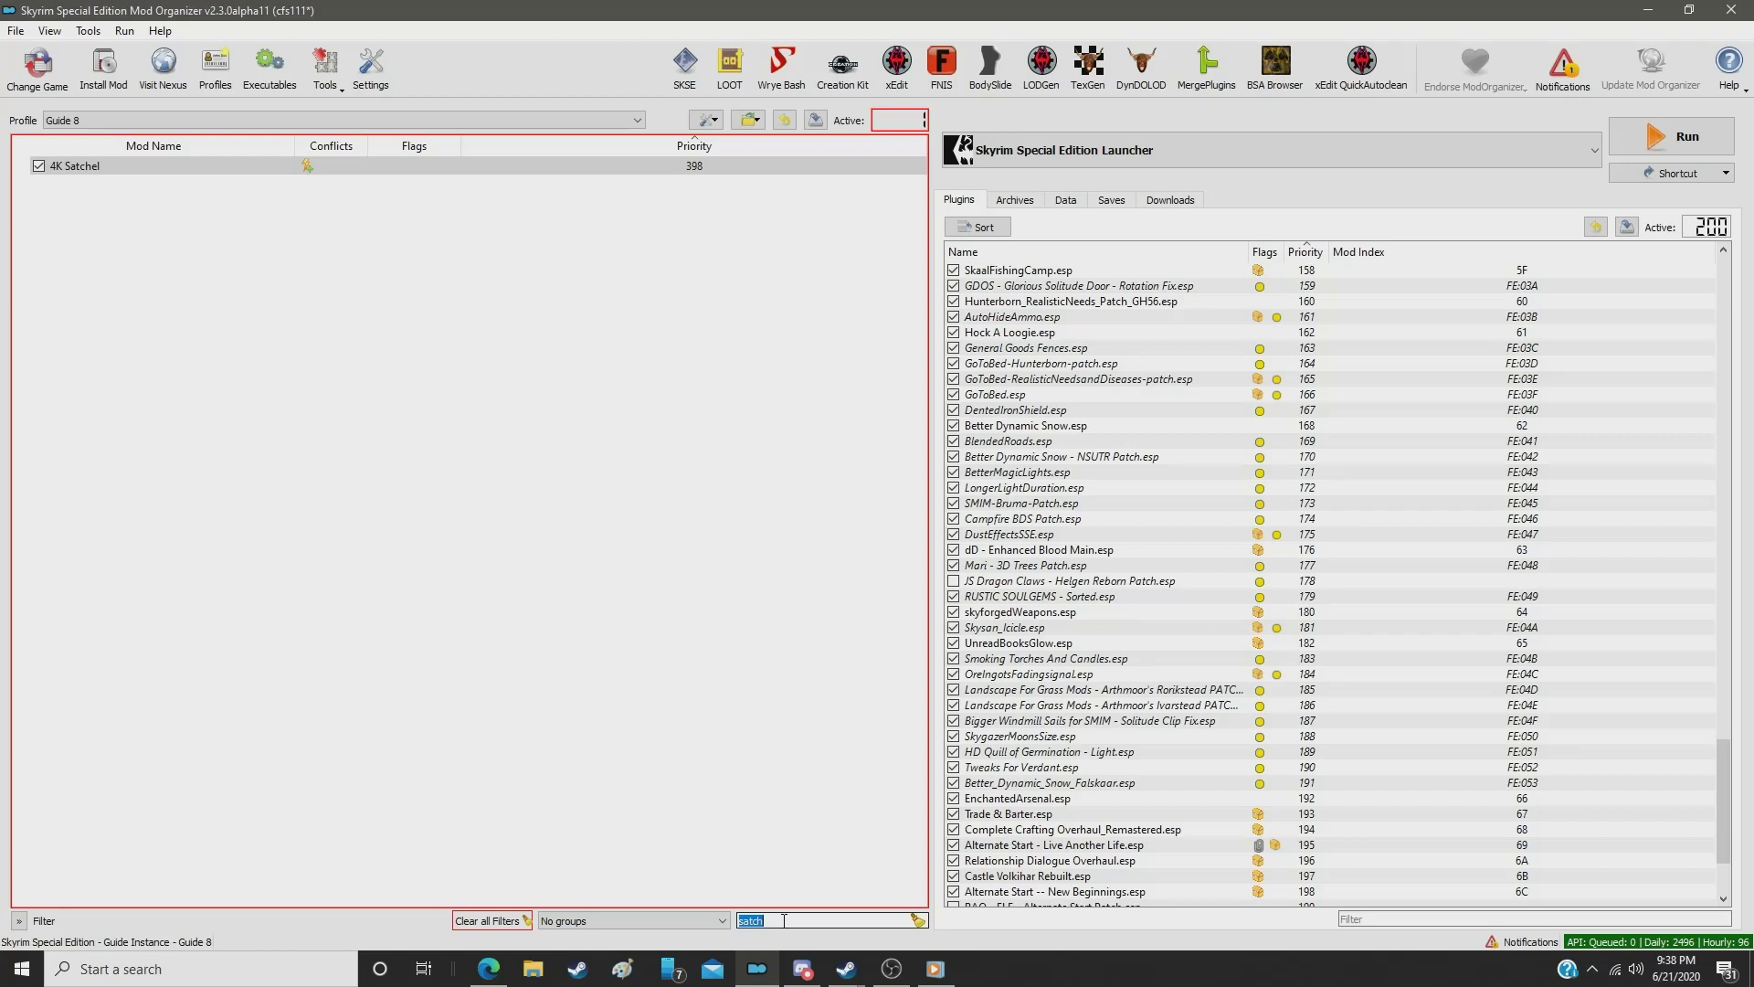
{"action": "type", "text": "child"}
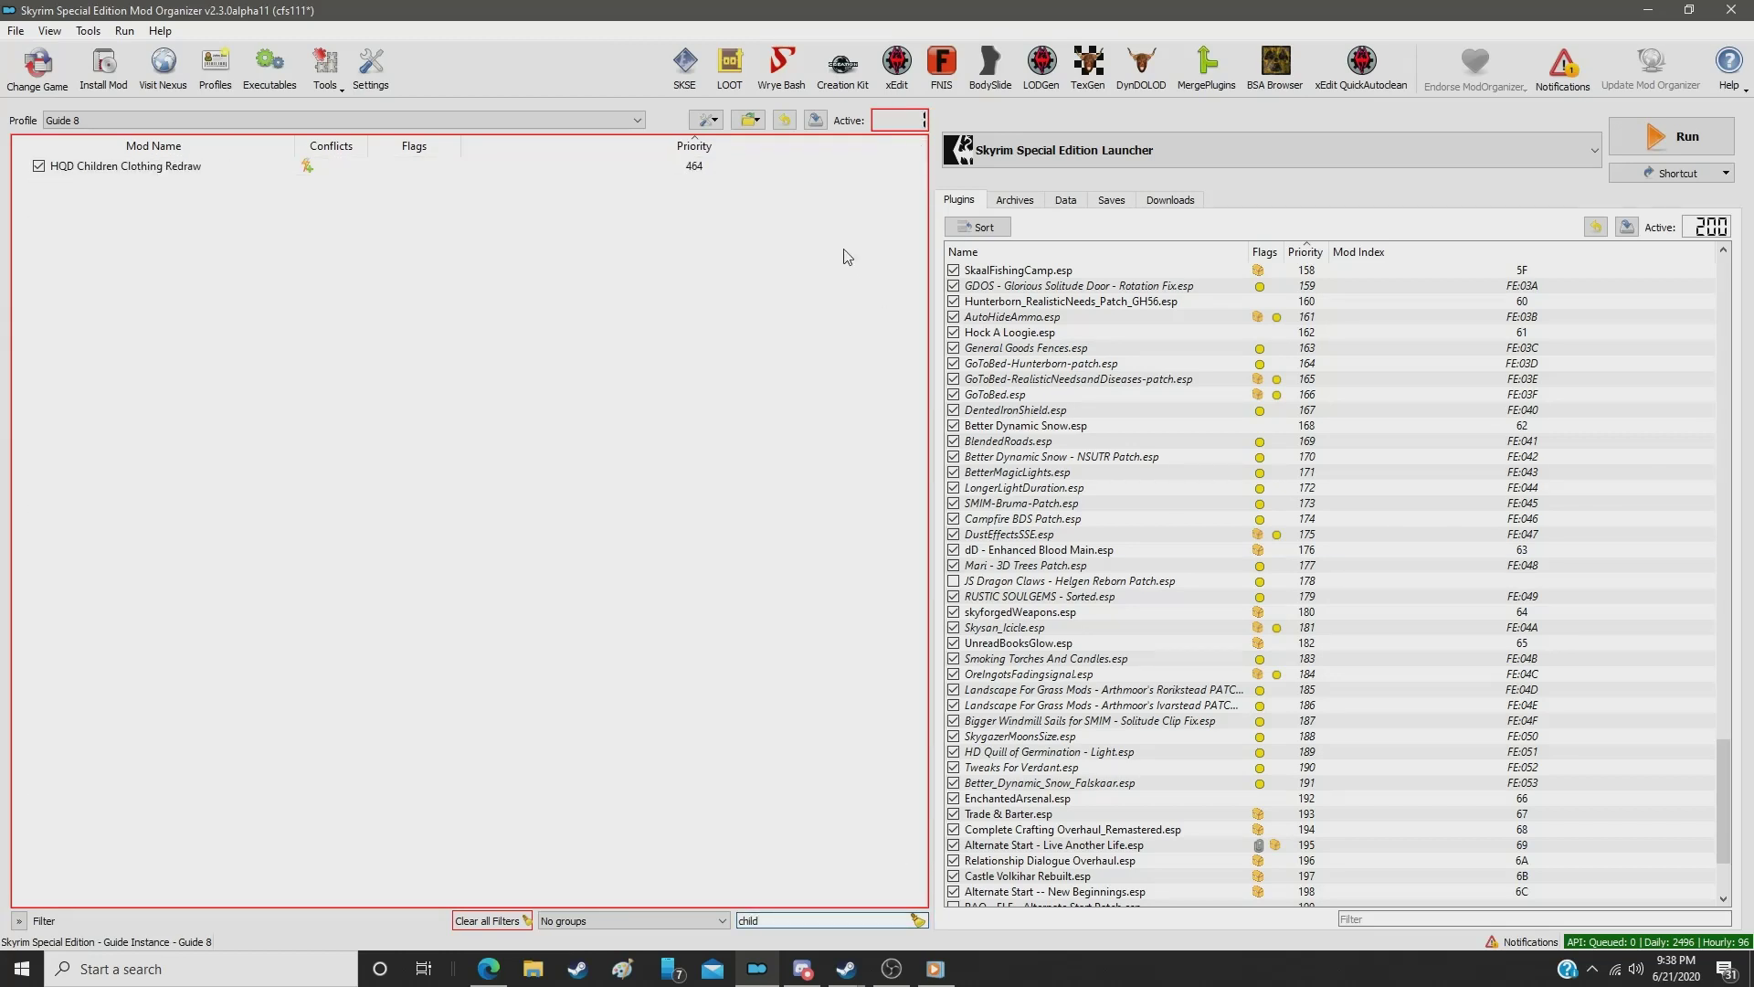
{"action": "left_click", "coordinate": [693, 172]}
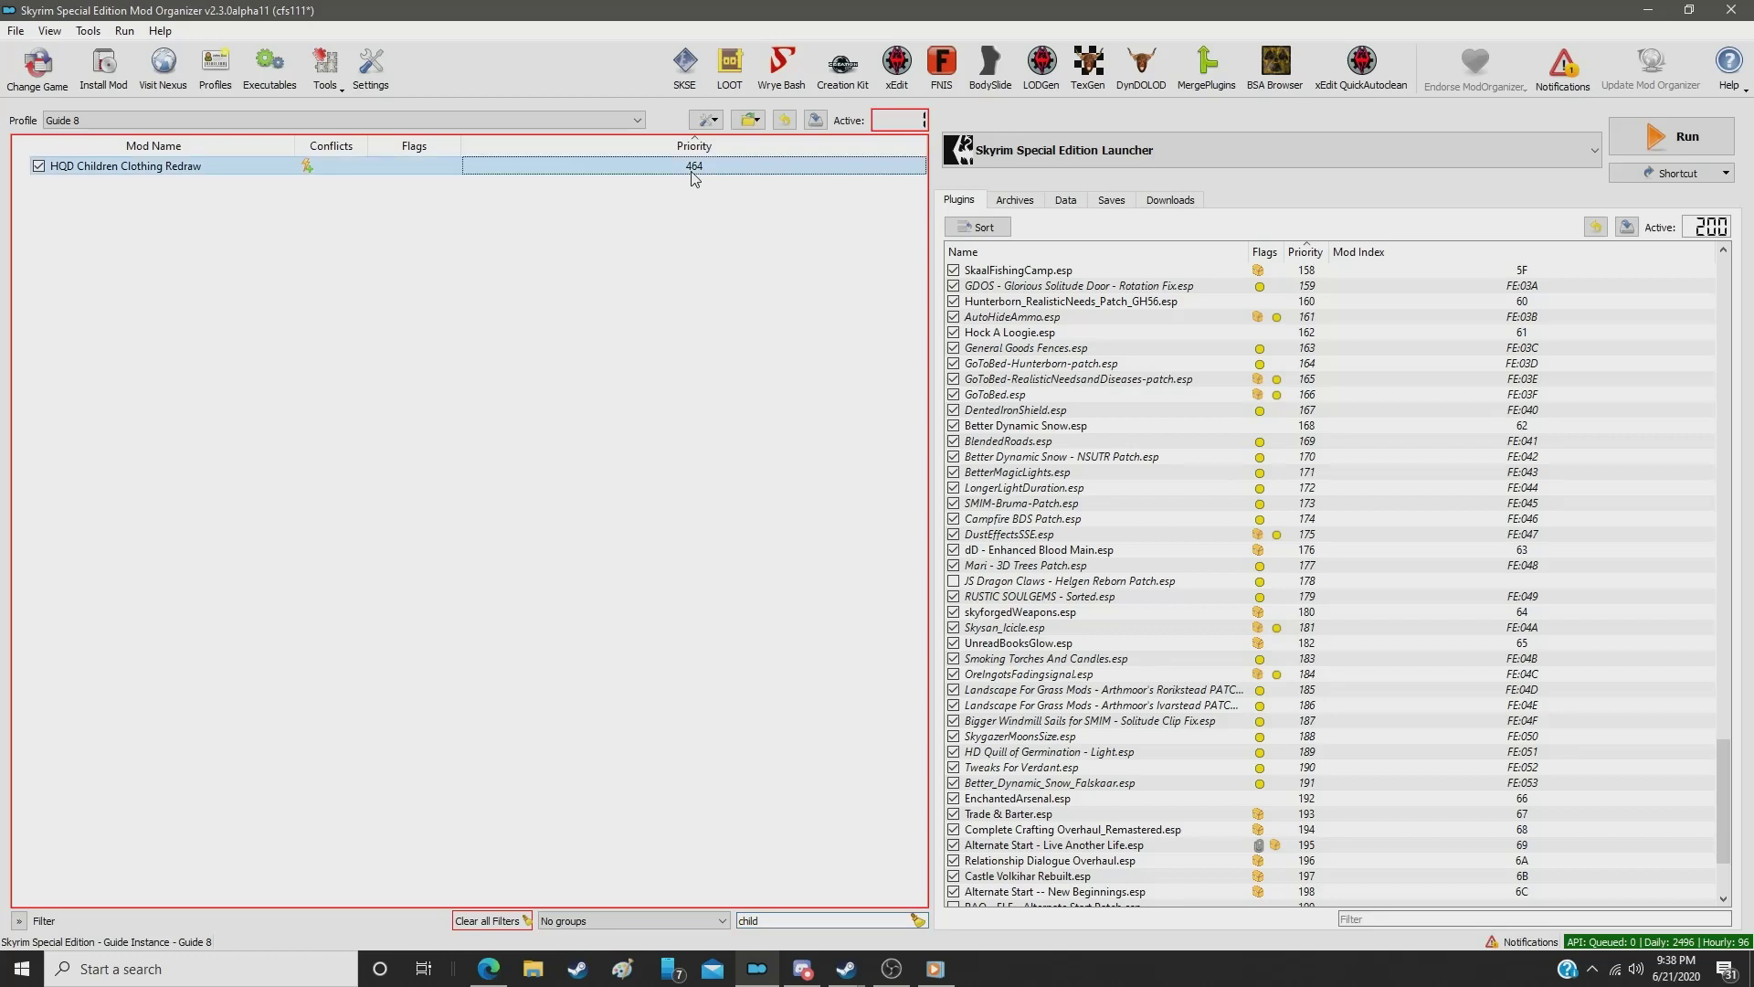
{"action": "double_click", "coordinate": [693, 173]}
{"action": "type", "text": "3"}
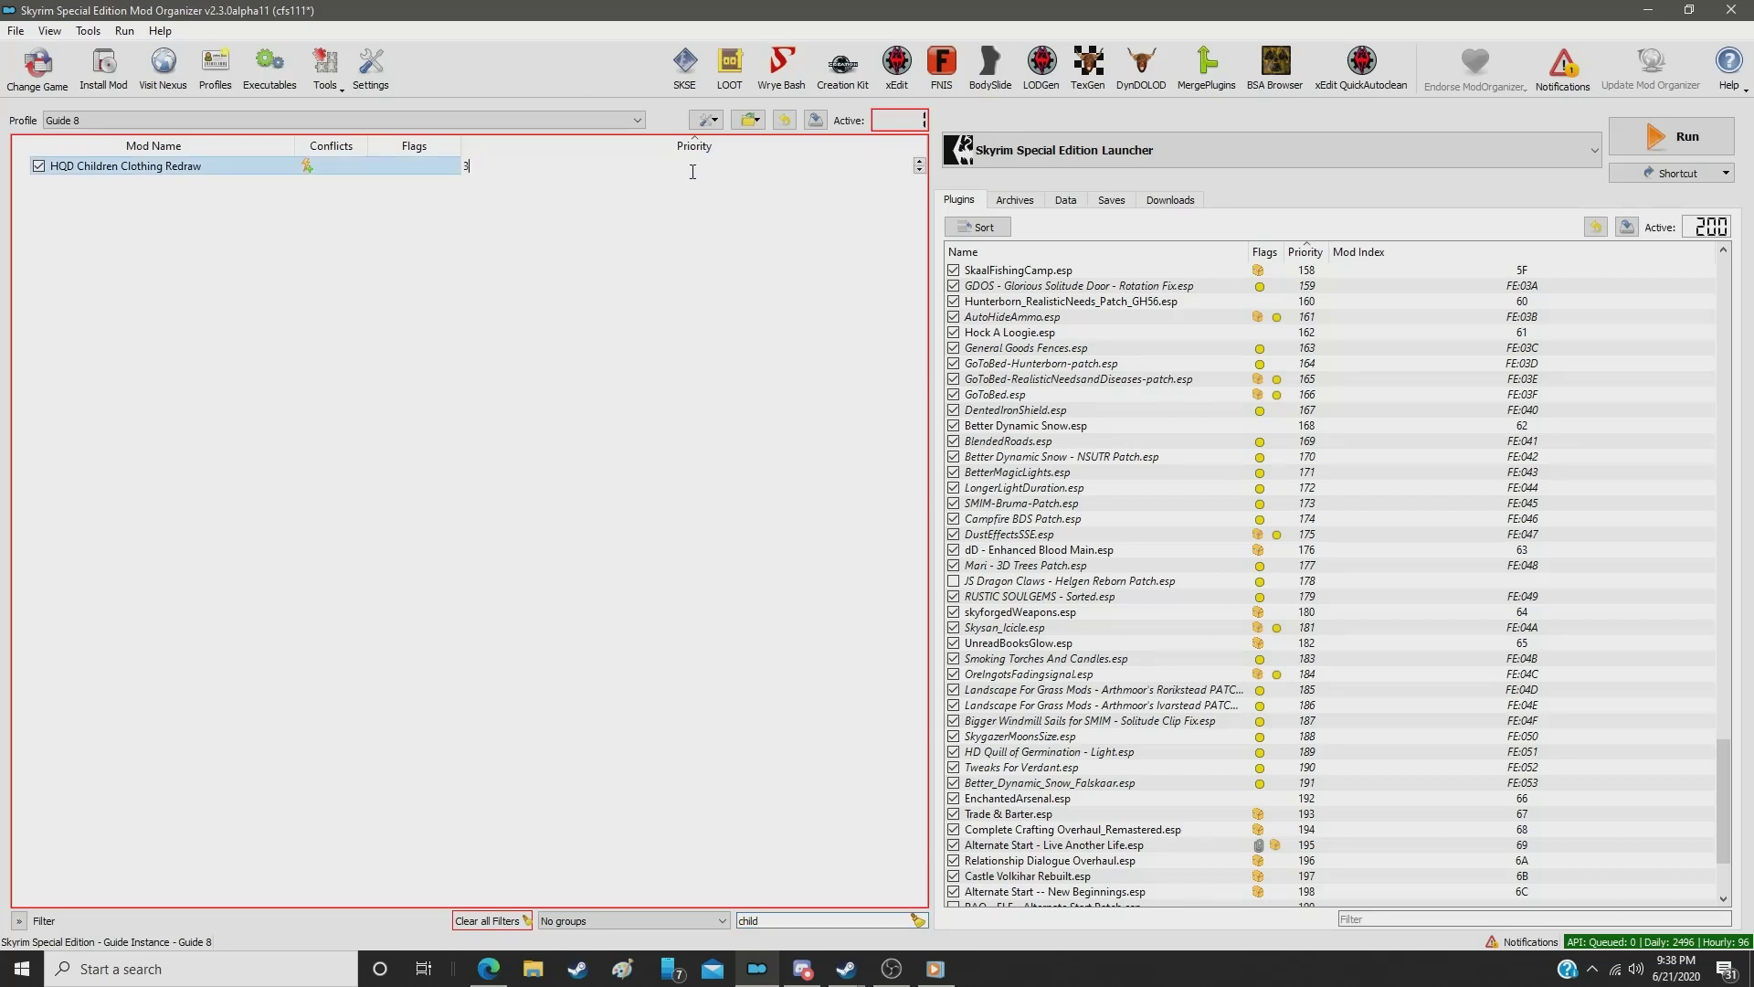
{"action": "type", "text": "99"}
{"action": "key", "text": "Return"}
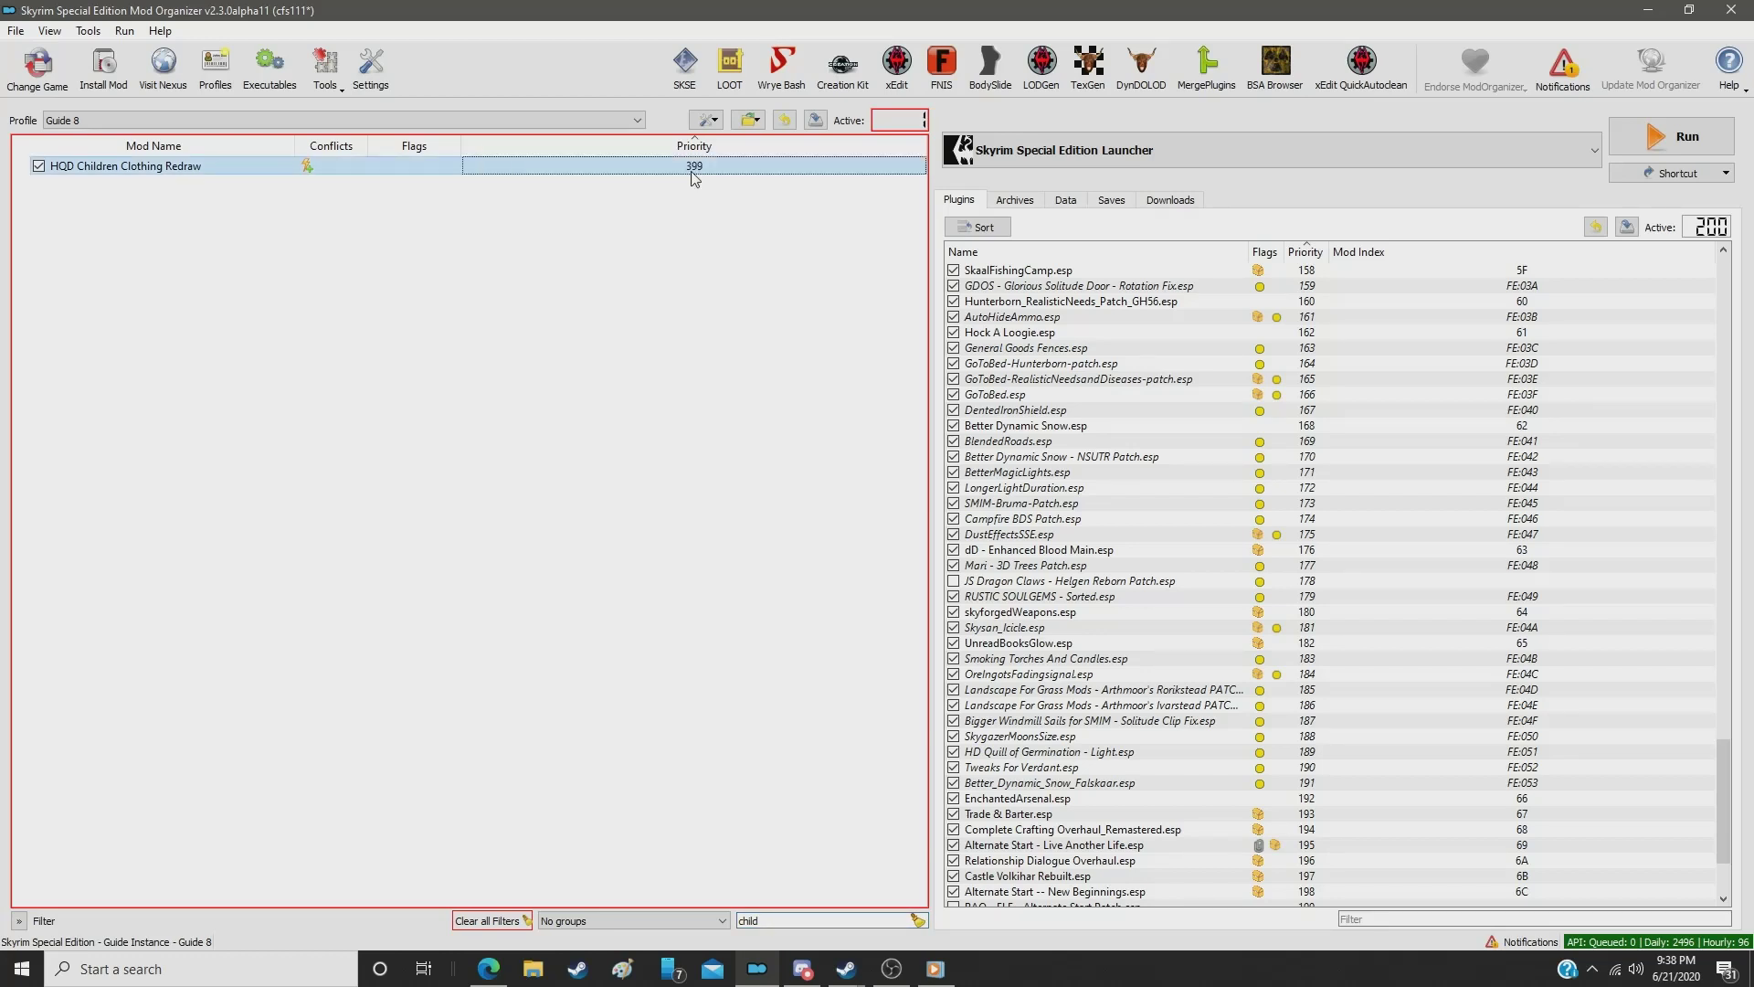
Step: Filter the mod list for "skaal" and set the Skaal Coat Replacer (MofuMofu) SE priority to 400
{"action": "double_click", "coordinate": [783, 920]}
{"action": "type", "text": "skaal"}
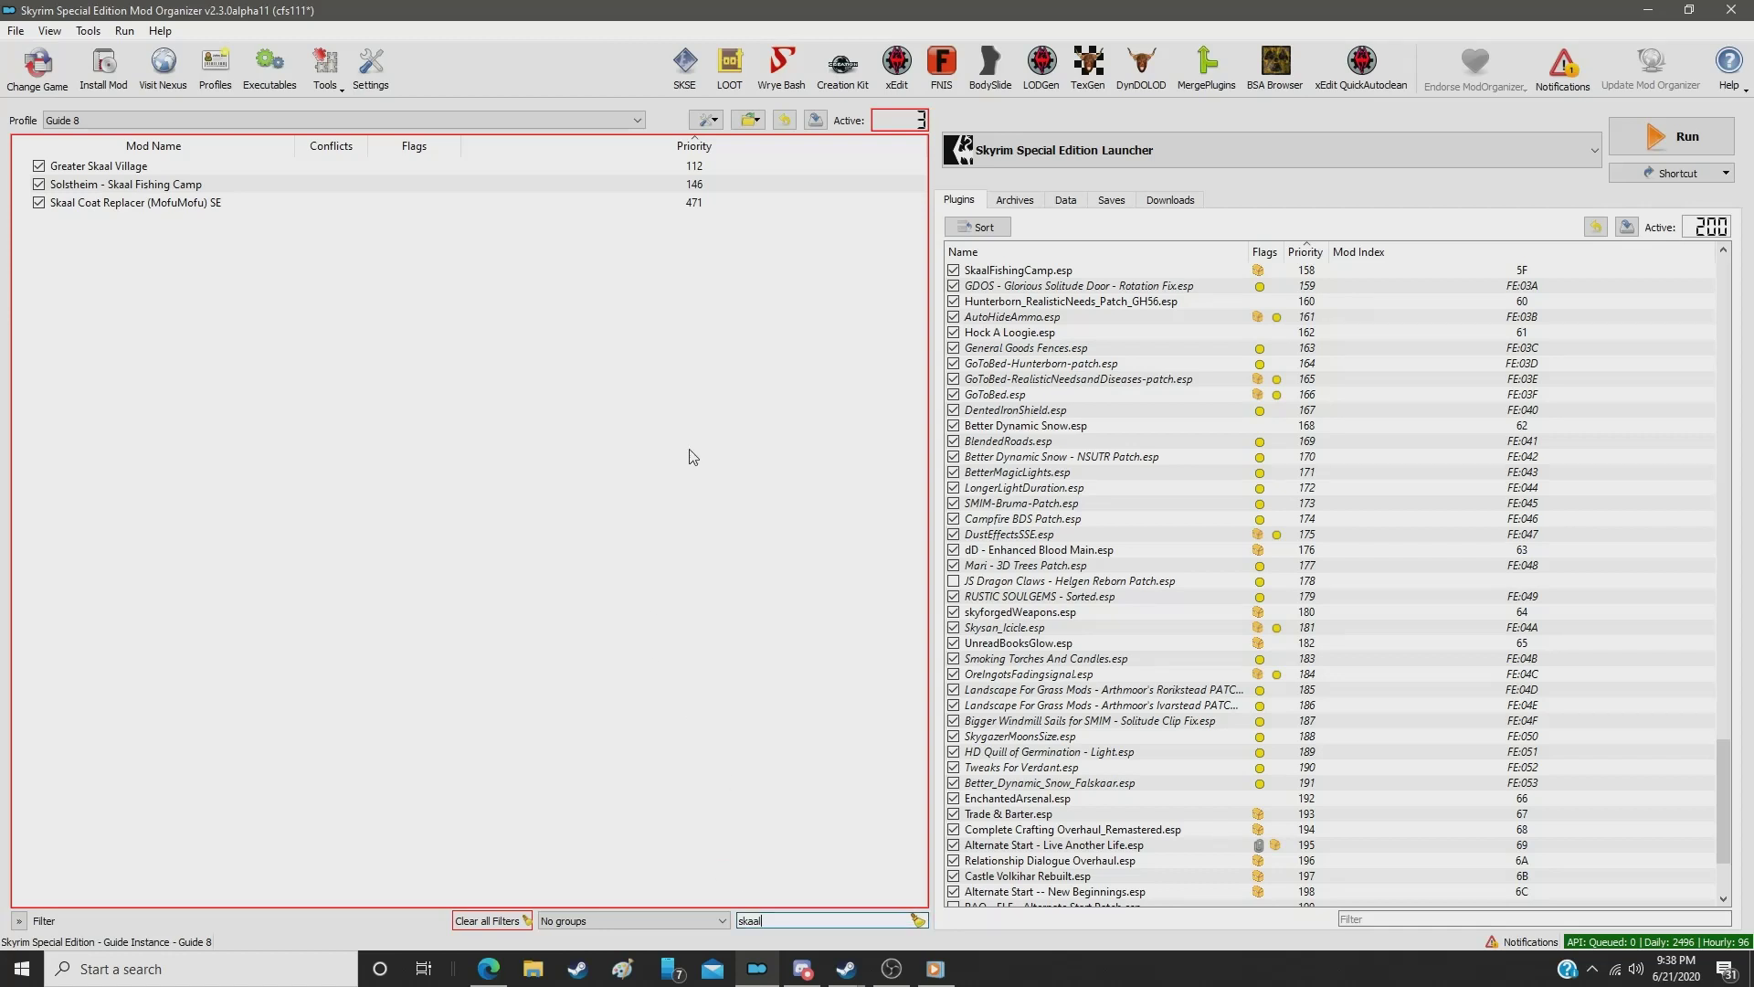
{"action": "left_click", "coordinate": [671, 204]}
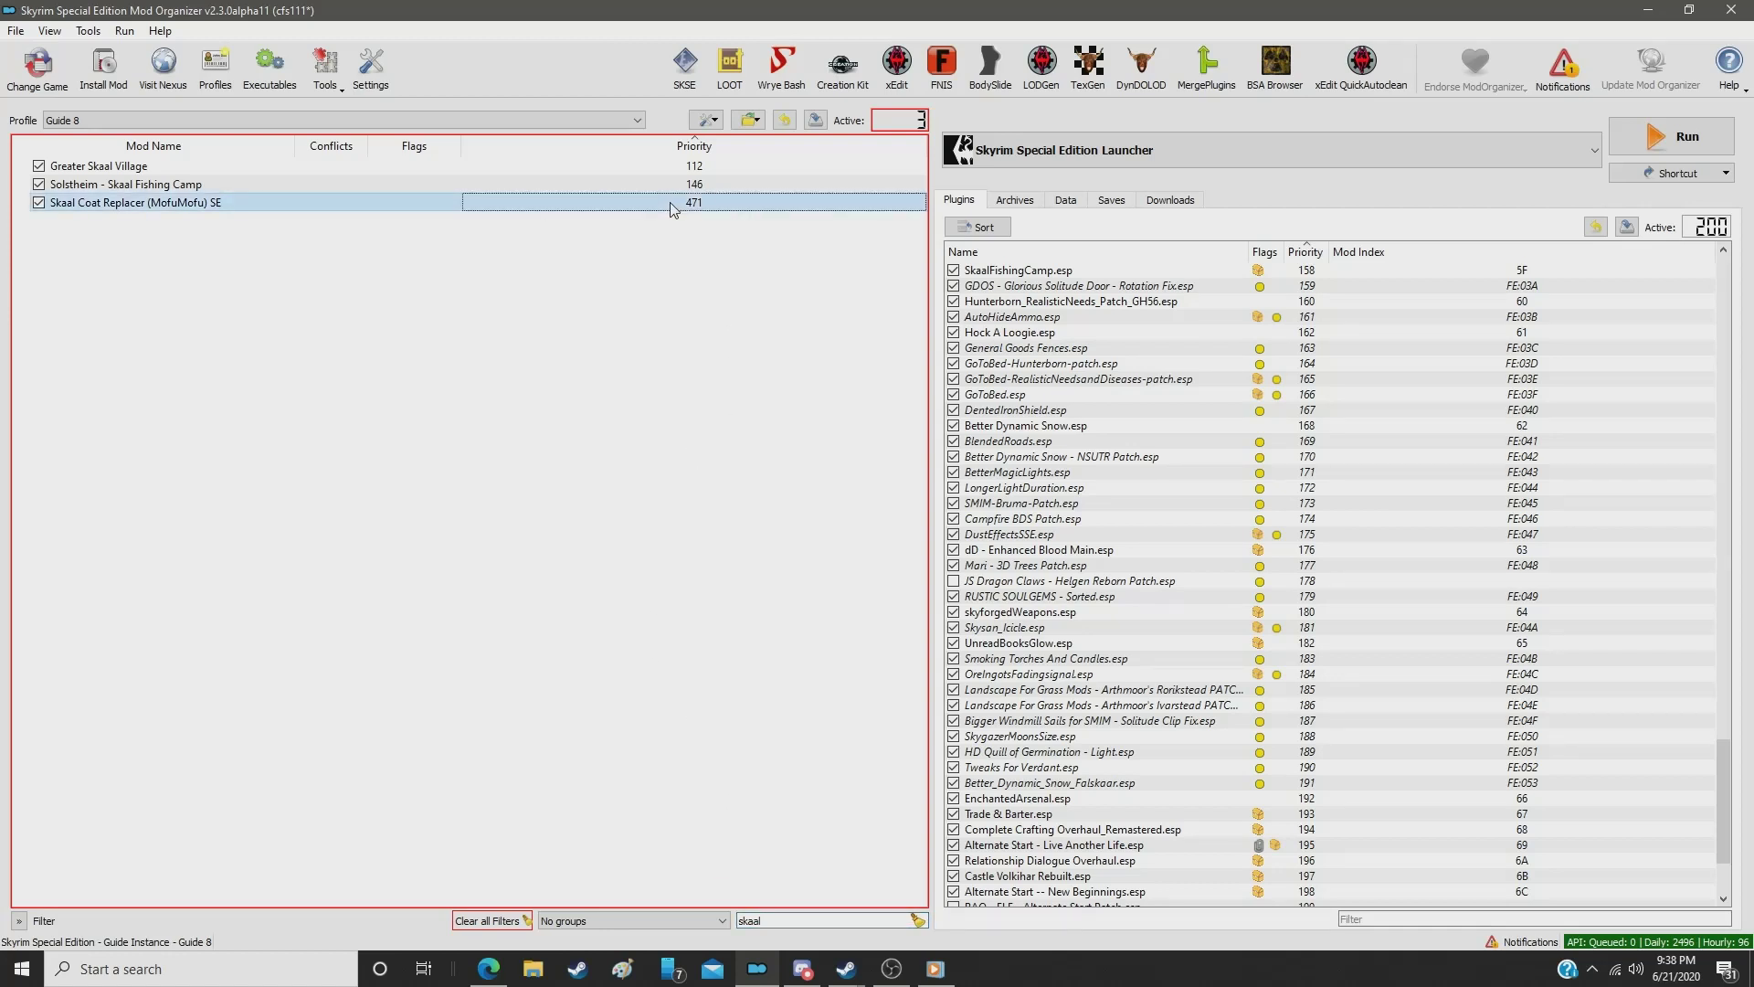
{"action": "type", "text": "400"}
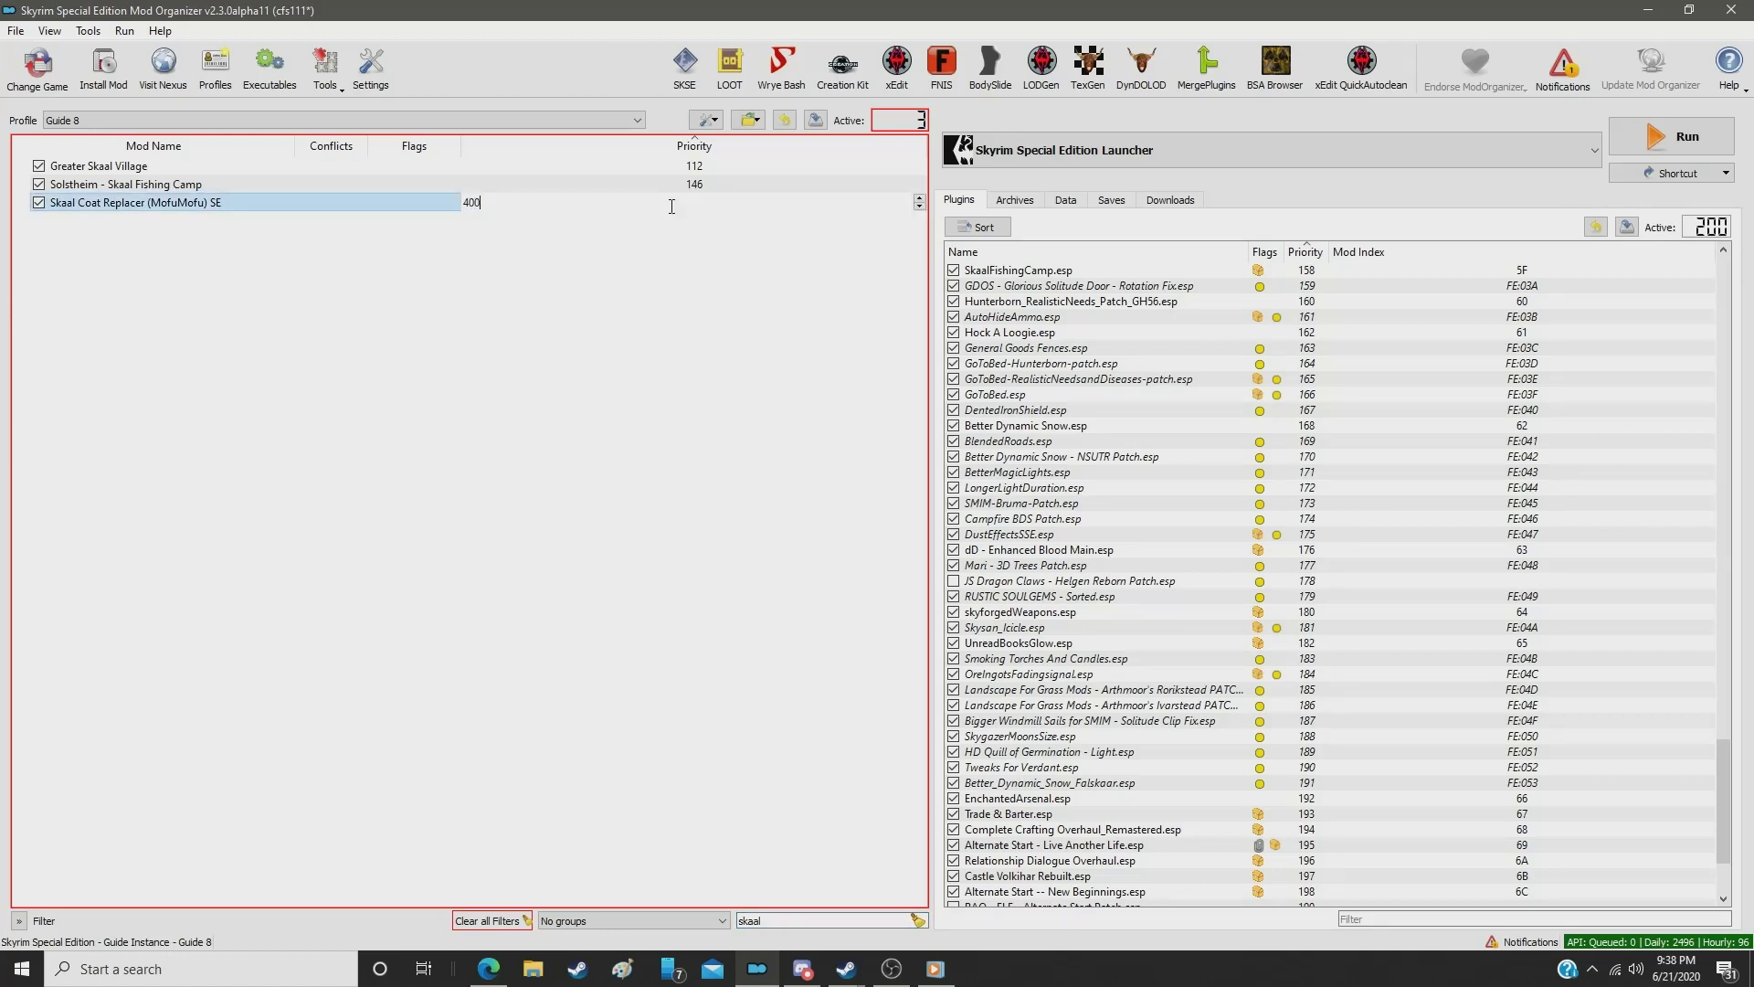
{"action": "key", "text": "Return"}
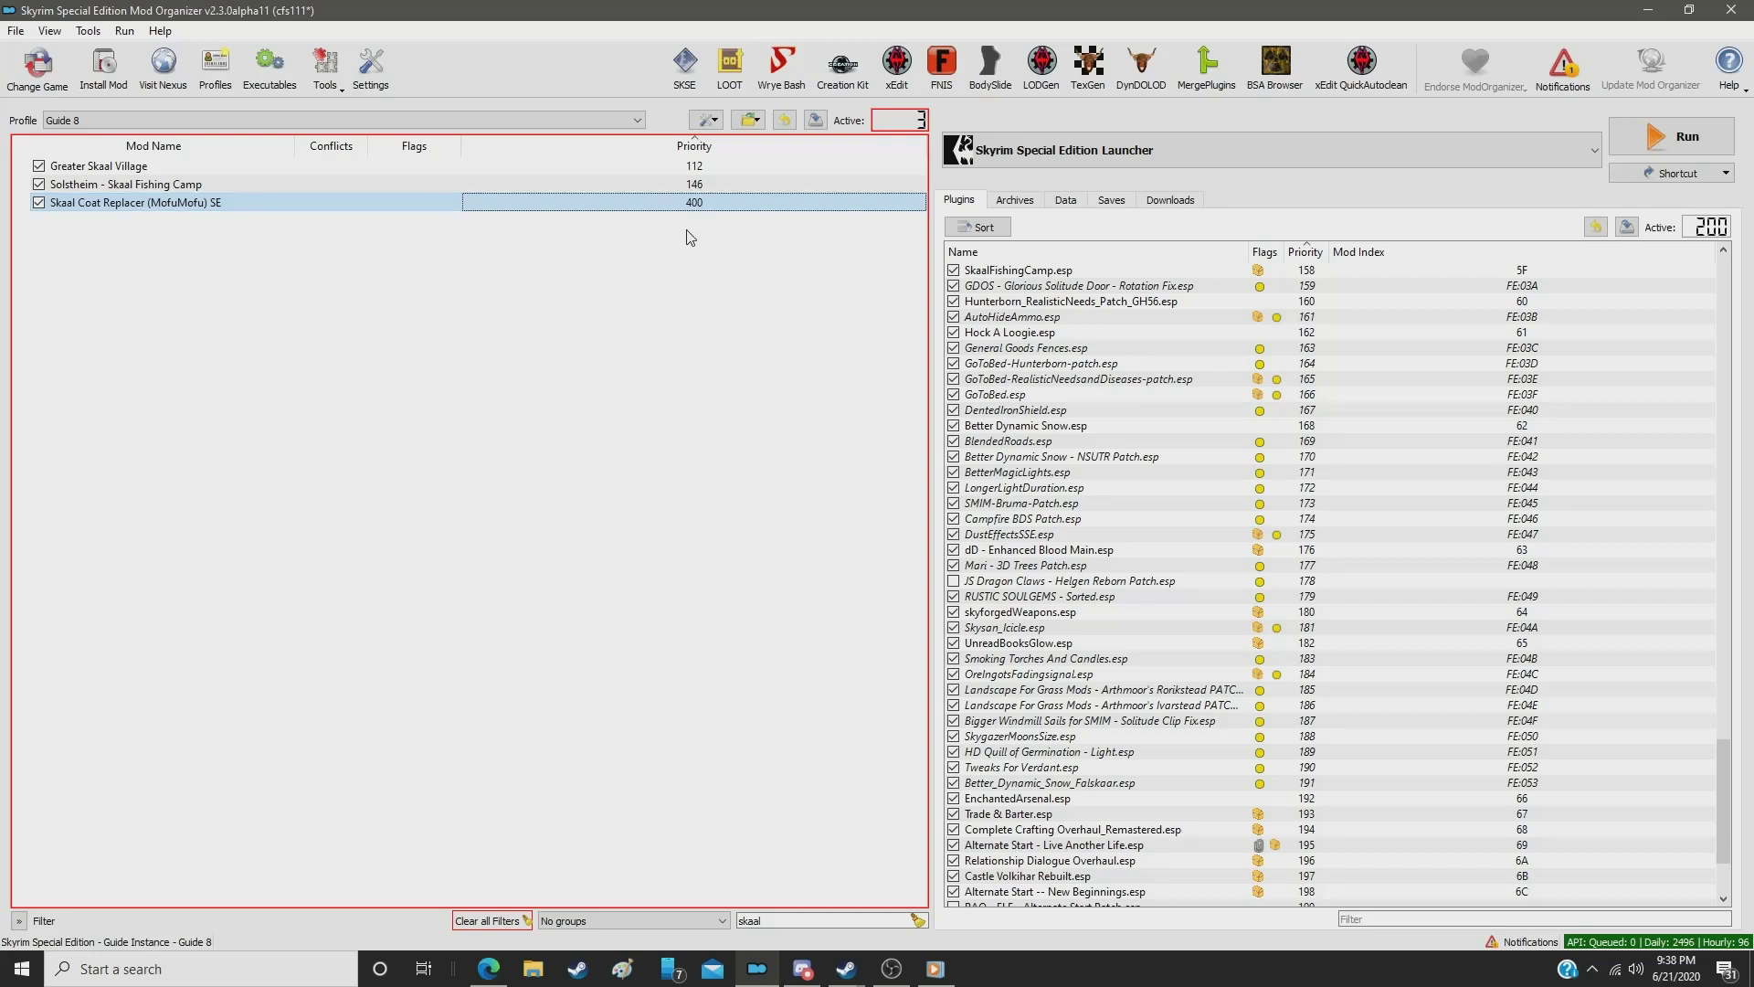
Step: Filter the mod list for "back" and set the Campfire Backpack HD priority to 401
{"action": "double_click", "coordinate": [794, 921]}
{"action": "type", "text": "ba"}
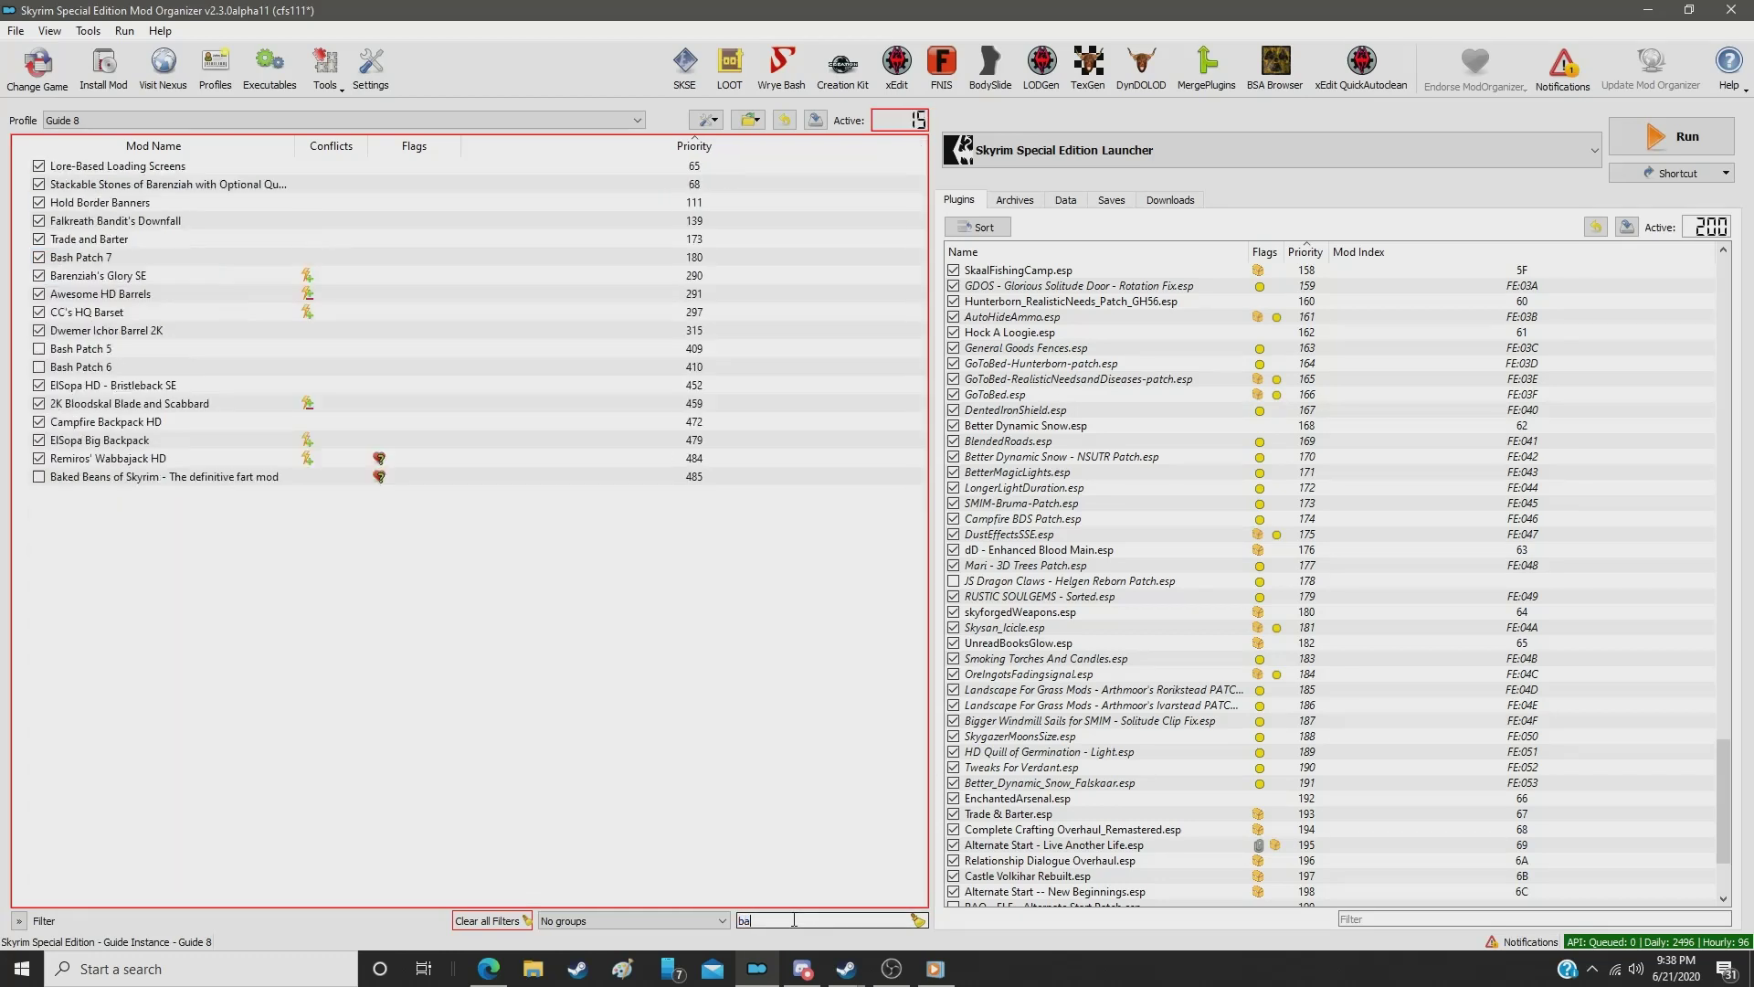
{"action": "type", "text": "ck"}
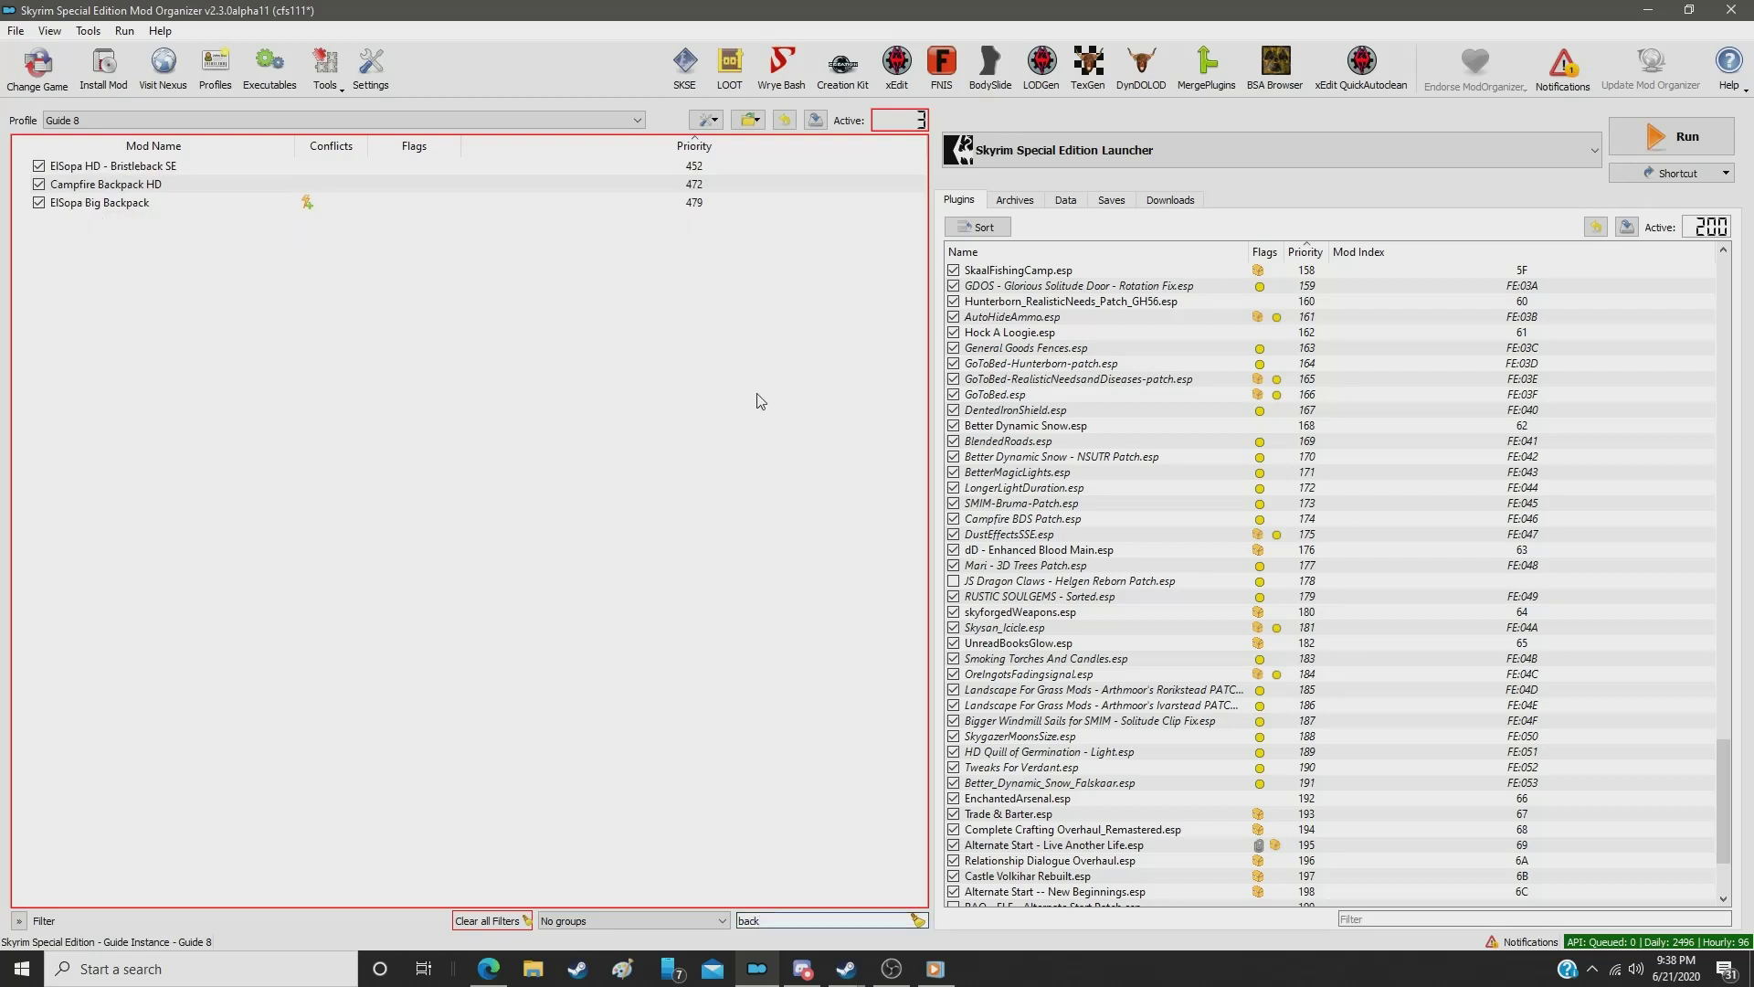
{"action": "left_click", "coordinate": [667, 186]}
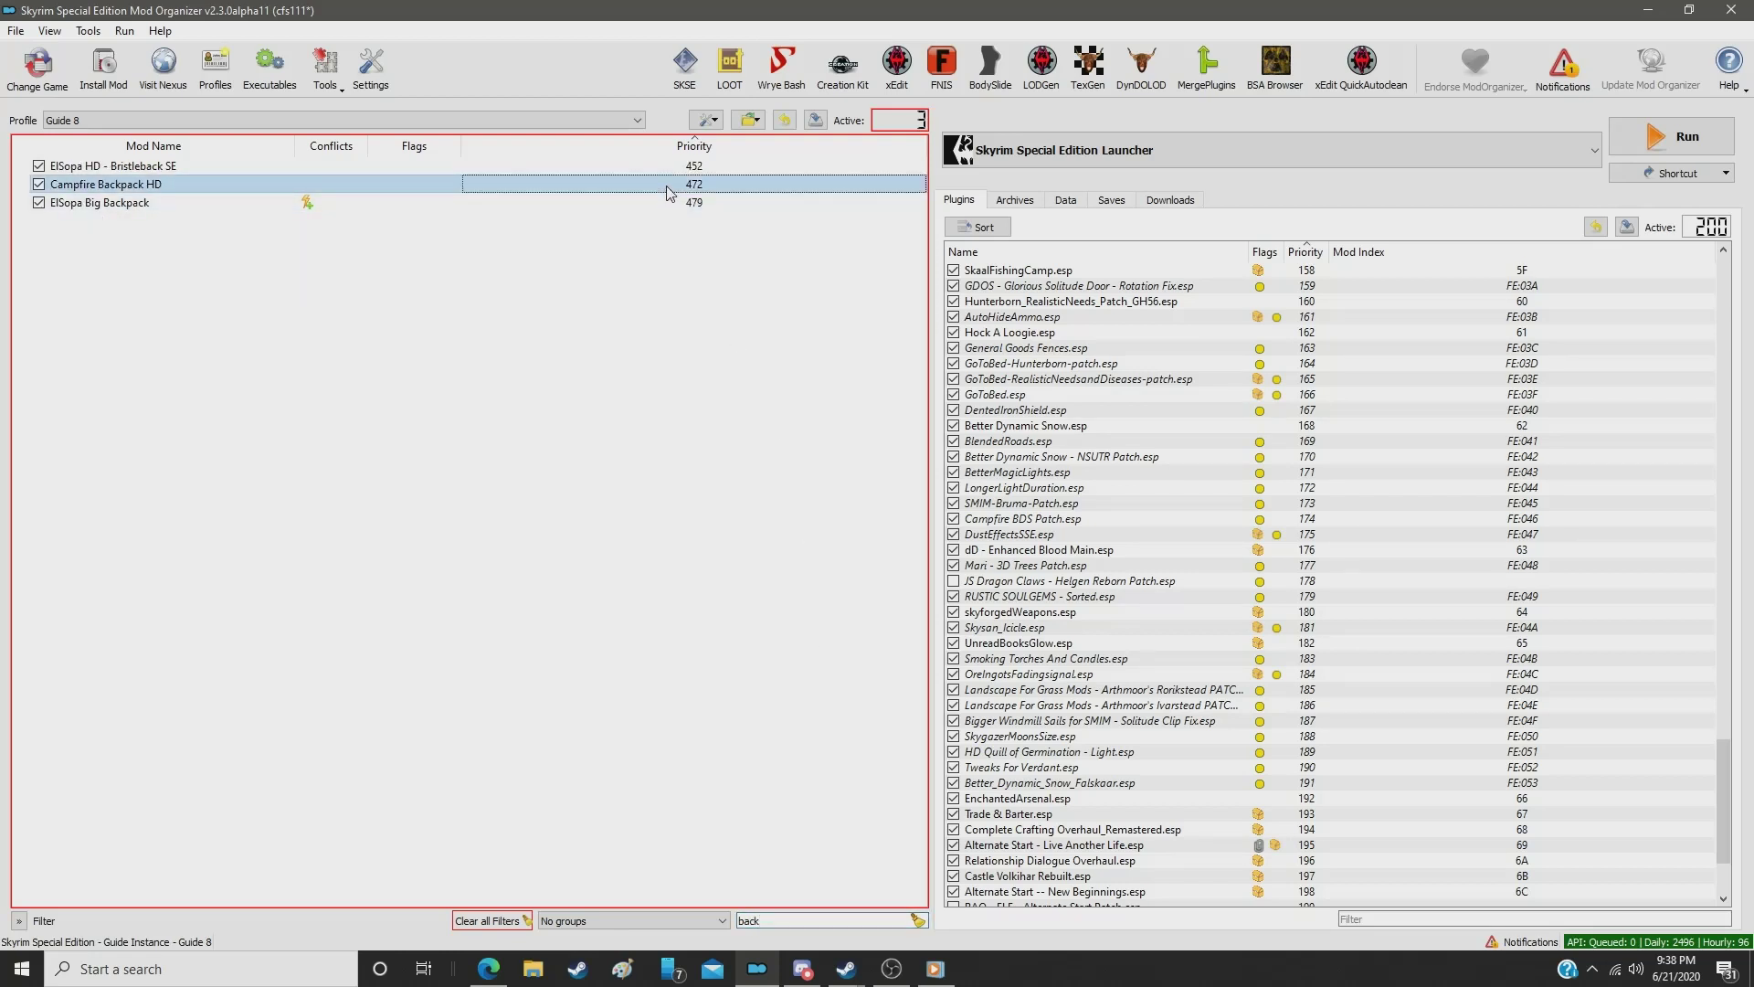
{"action": "left_click", "coordinate": [668, 187]}
{"action": "type", "text": "401"}
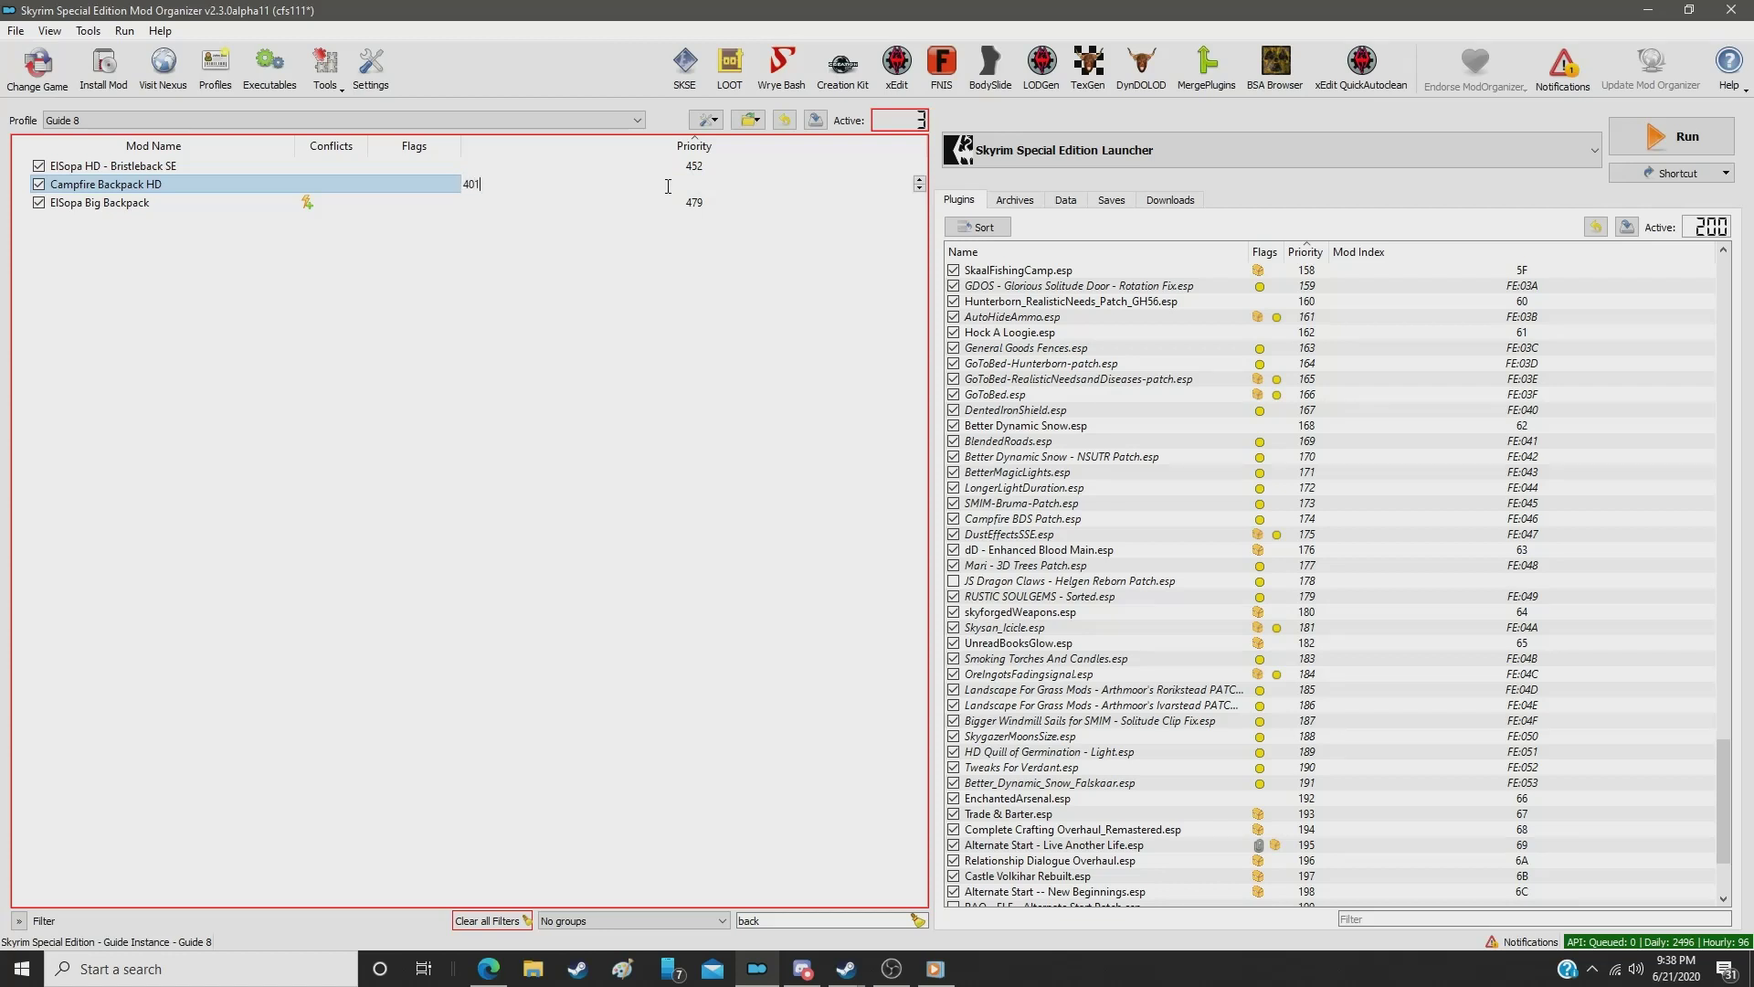
{"action": "key", "text": "Return"}
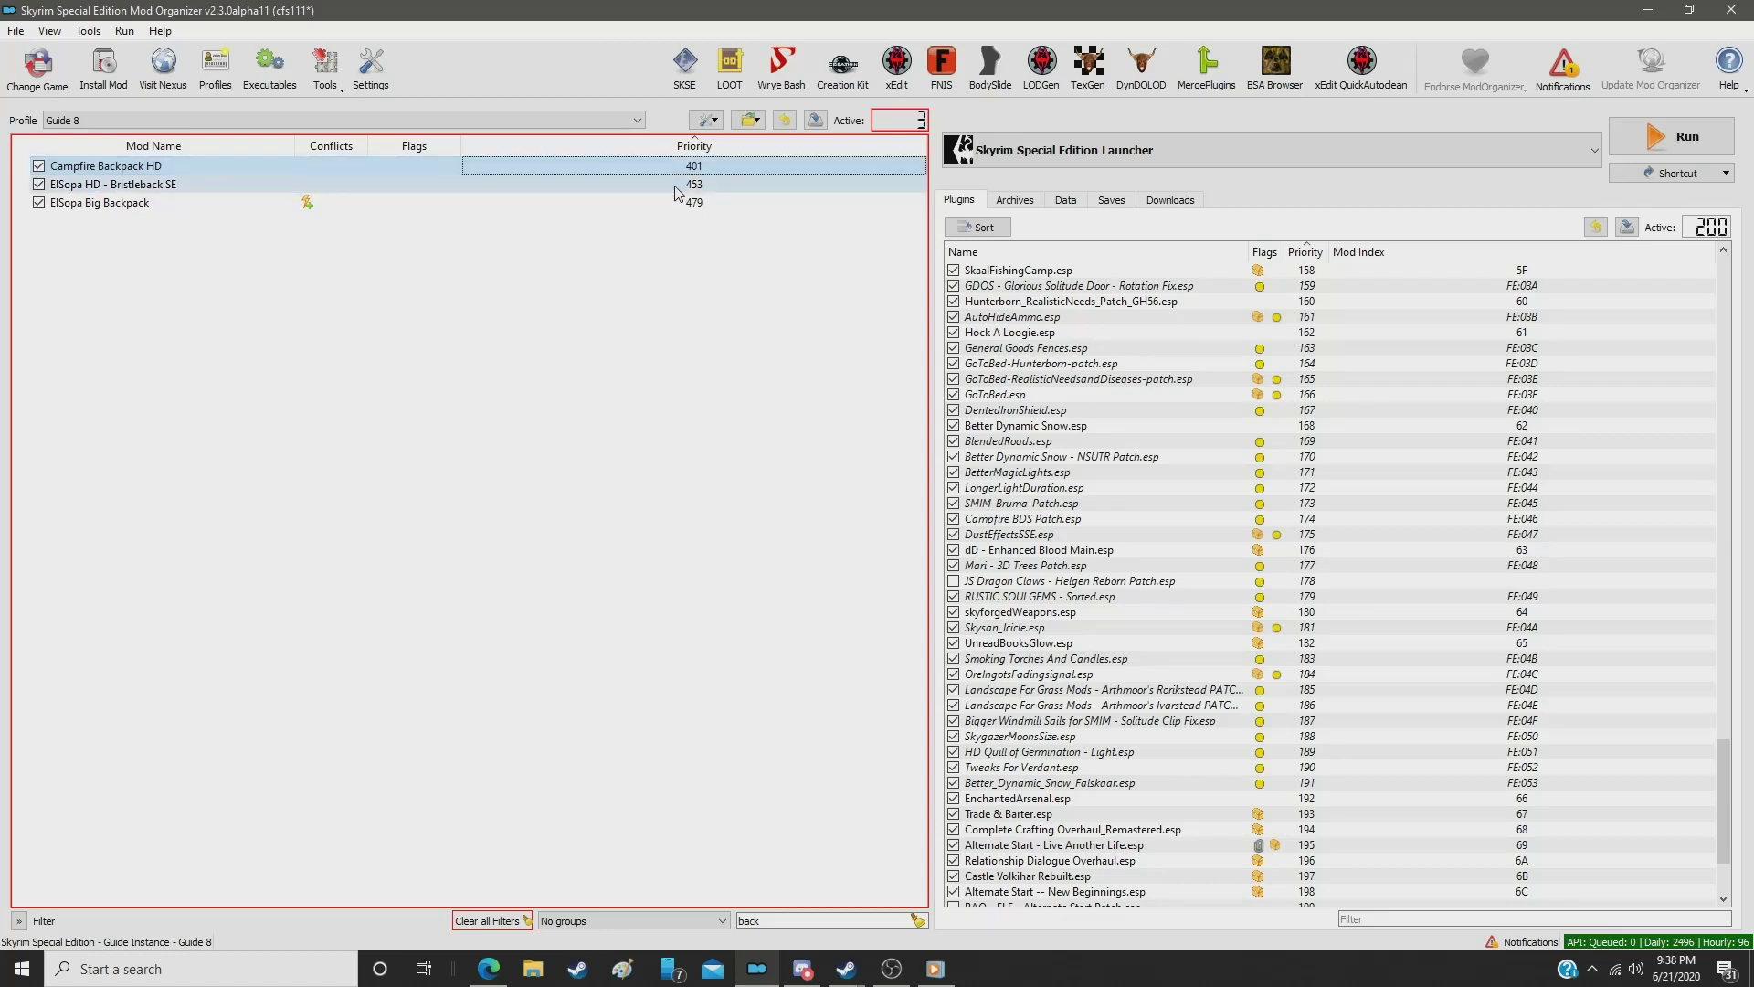
Step: Filter the mod list for "crown" and set the Jagged Crown - Replacer priority to 401
{"action": "double_click", "coordinate": [763, 923]}
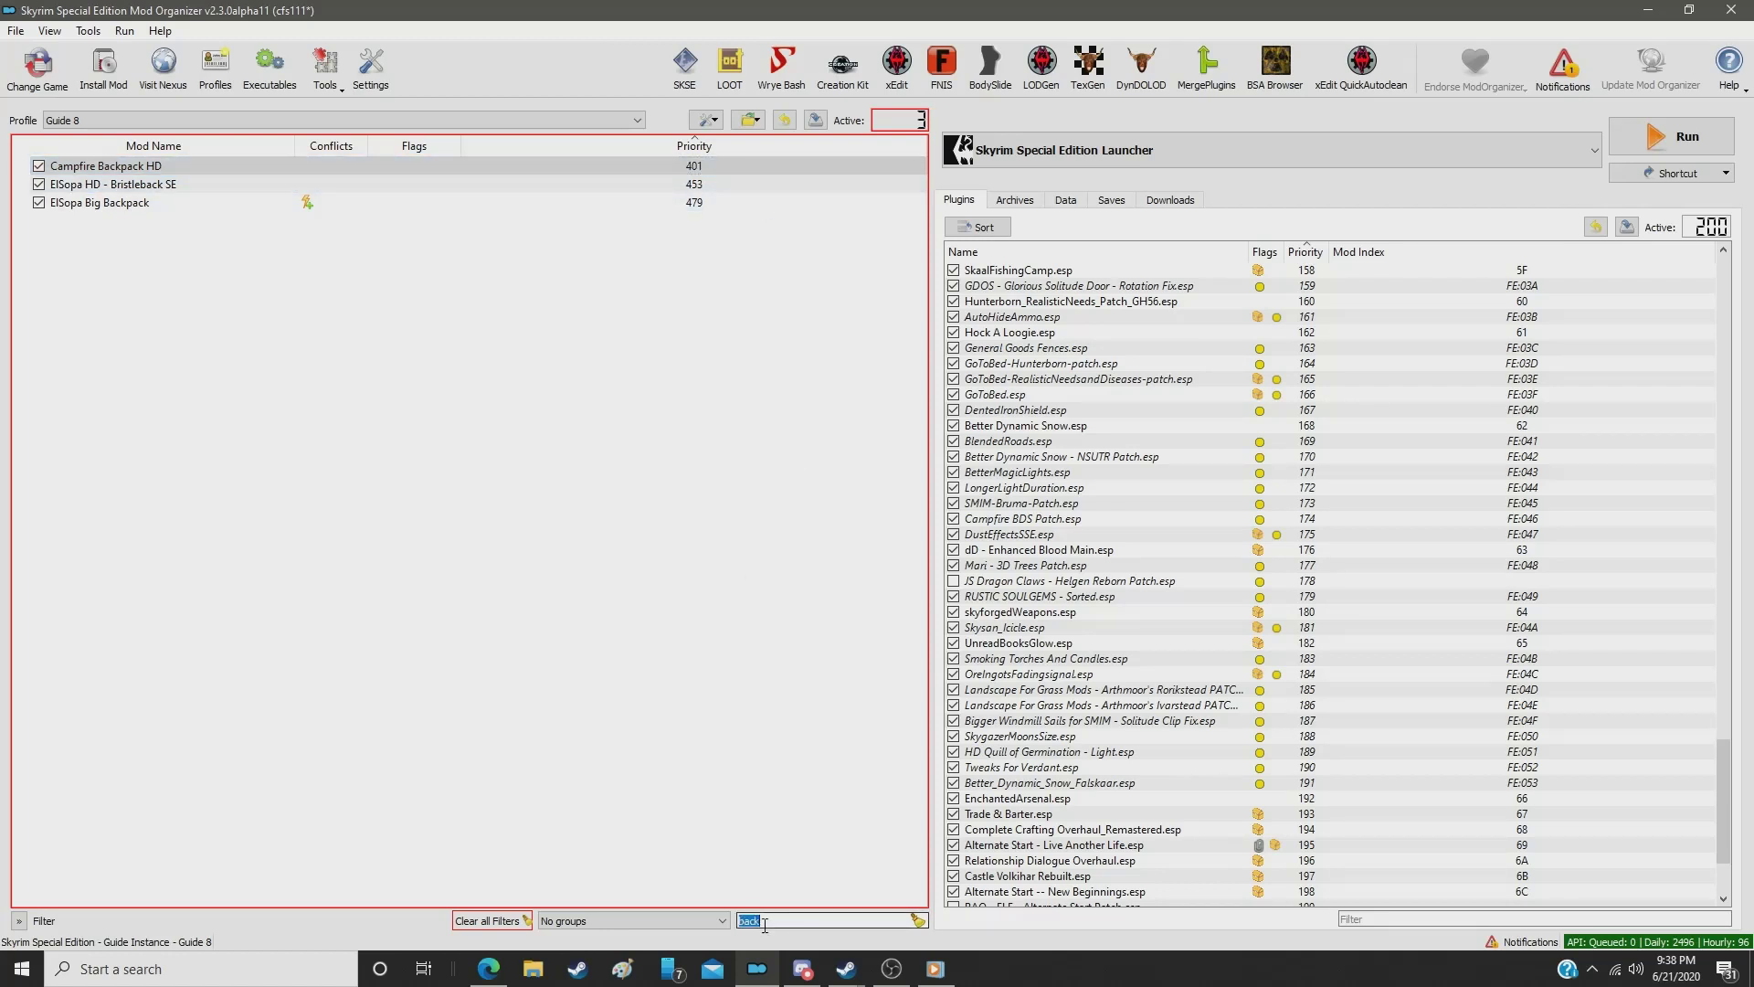
{"action": "type", "text": "crown"}
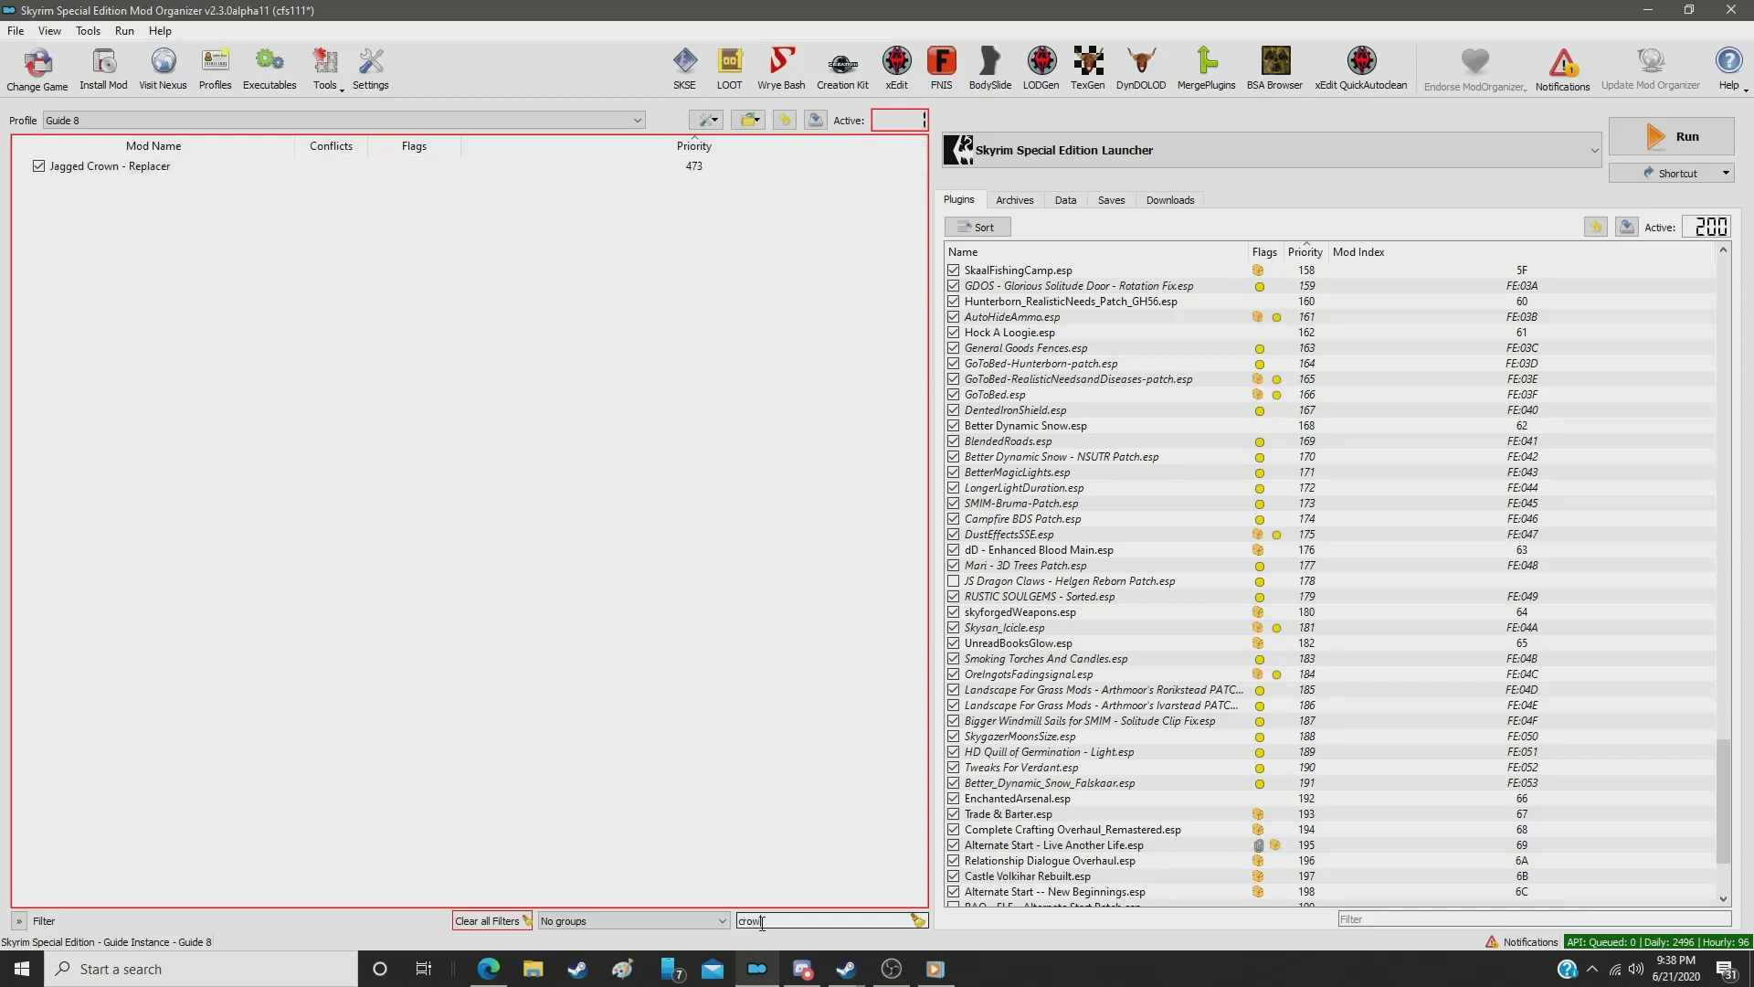
{"action": "left_click", "coordinate": [698, 169]}
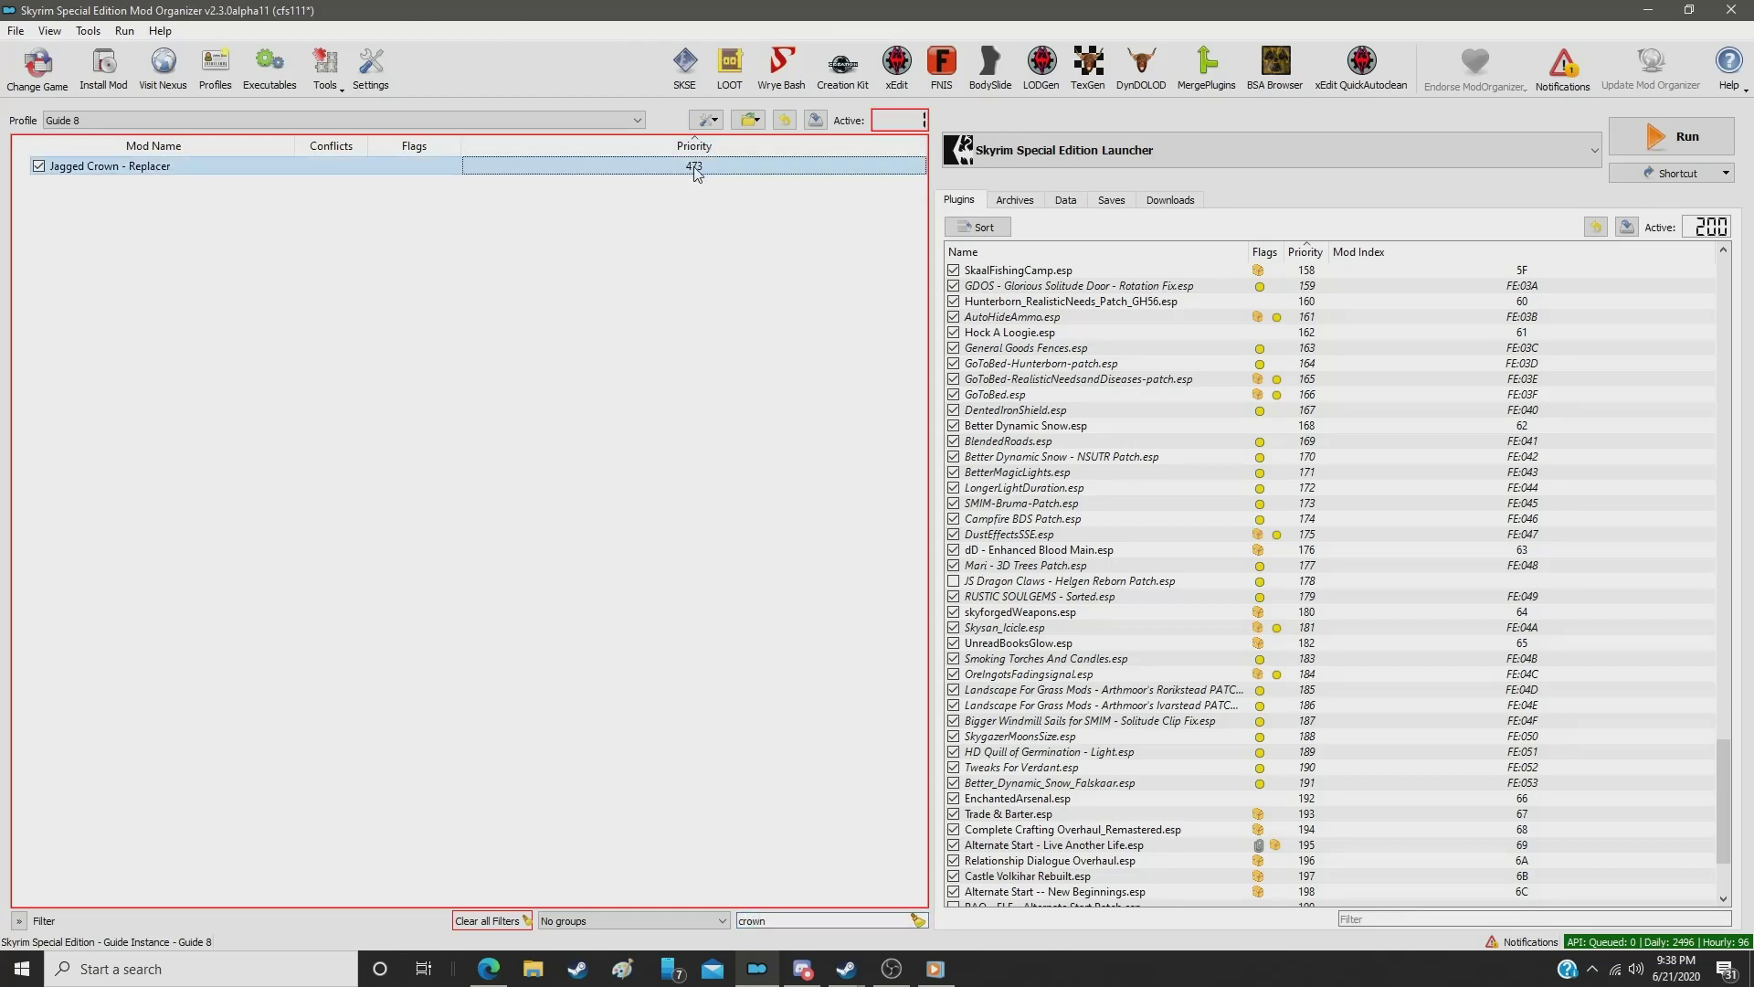
{"action": "left_click", "coordinate": [697, 170]}
{"action": "type", "text": "401"}
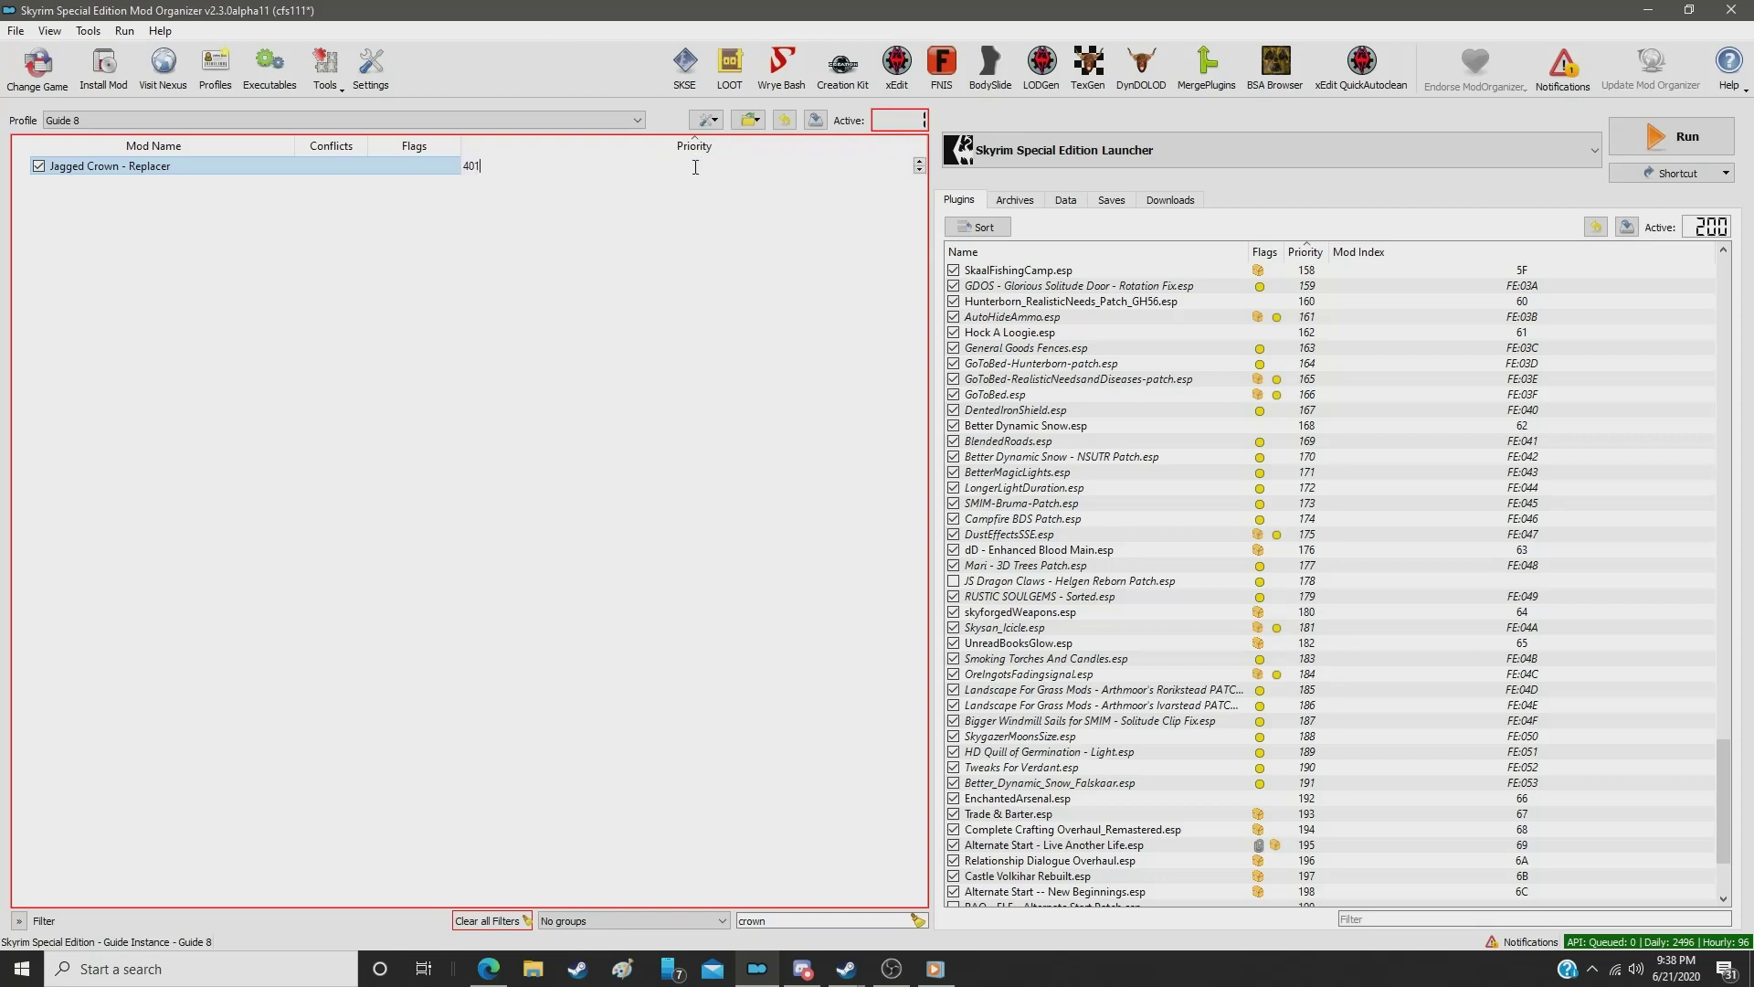
{"action": "key", "text": "Return"}
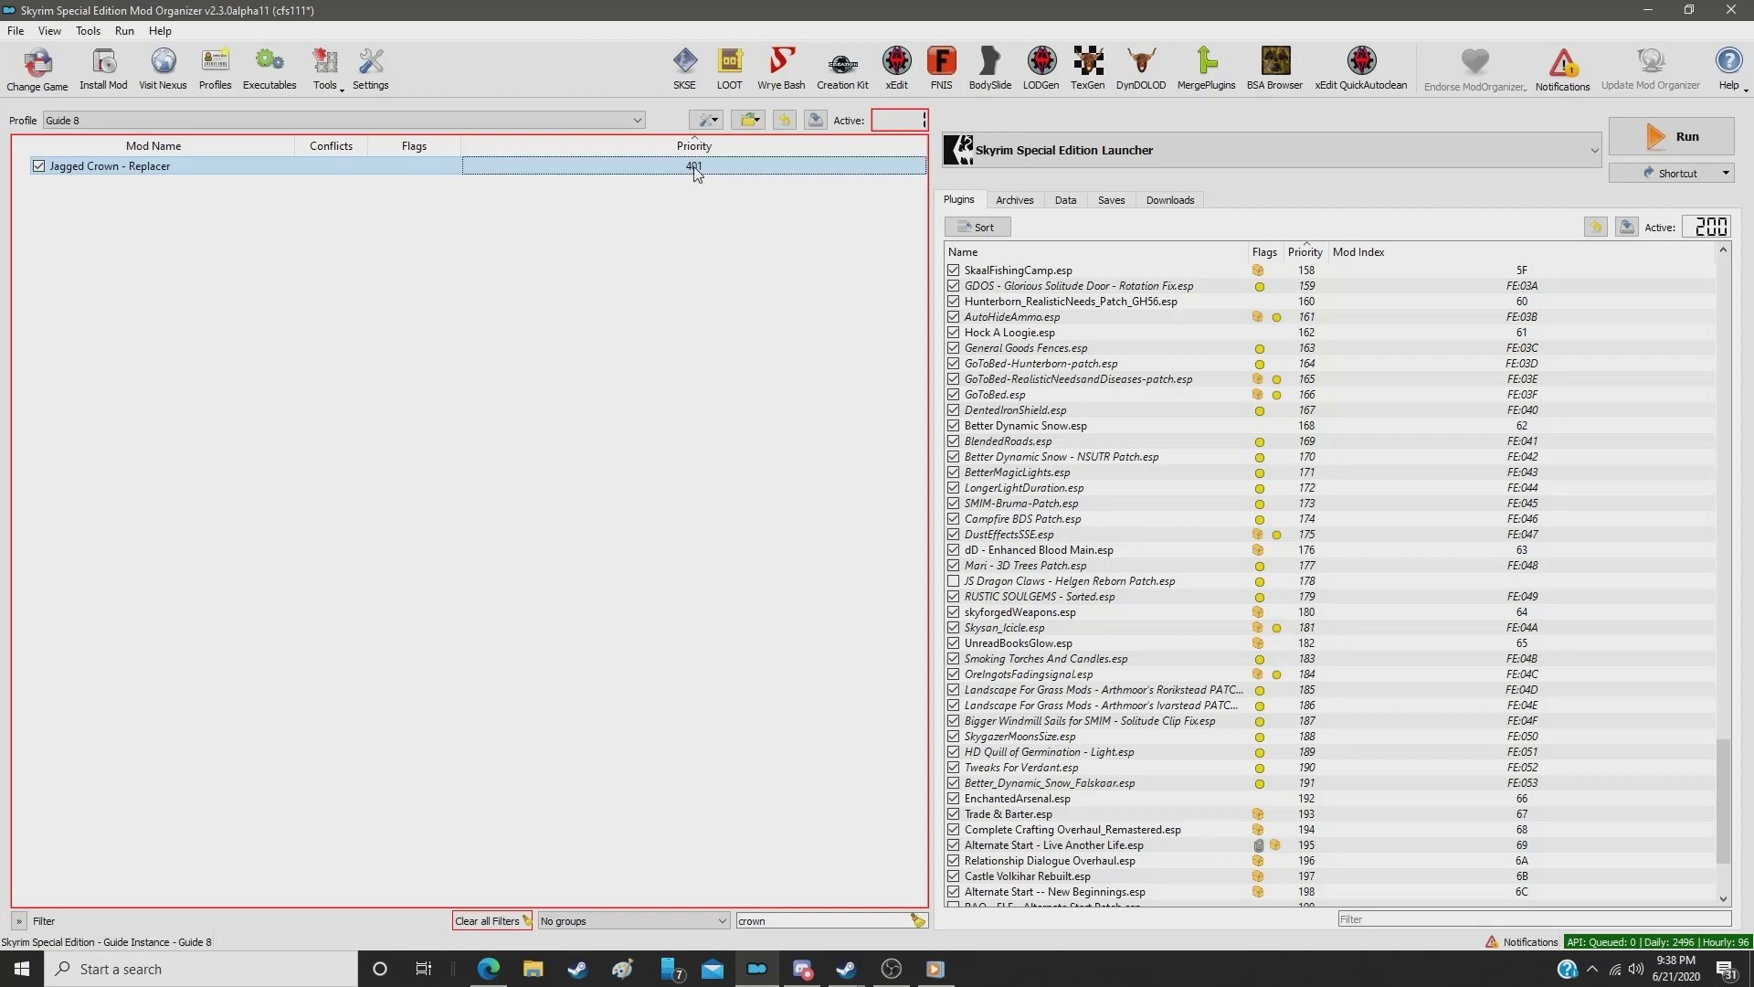
Step: Filter the mod list for "amulet" and set the RUSTIC AMULETS - Special Edition priority to 402
{"action": "double_click", "coordinate": [774, 912]}
{"action": "type", "text": "amulet"}
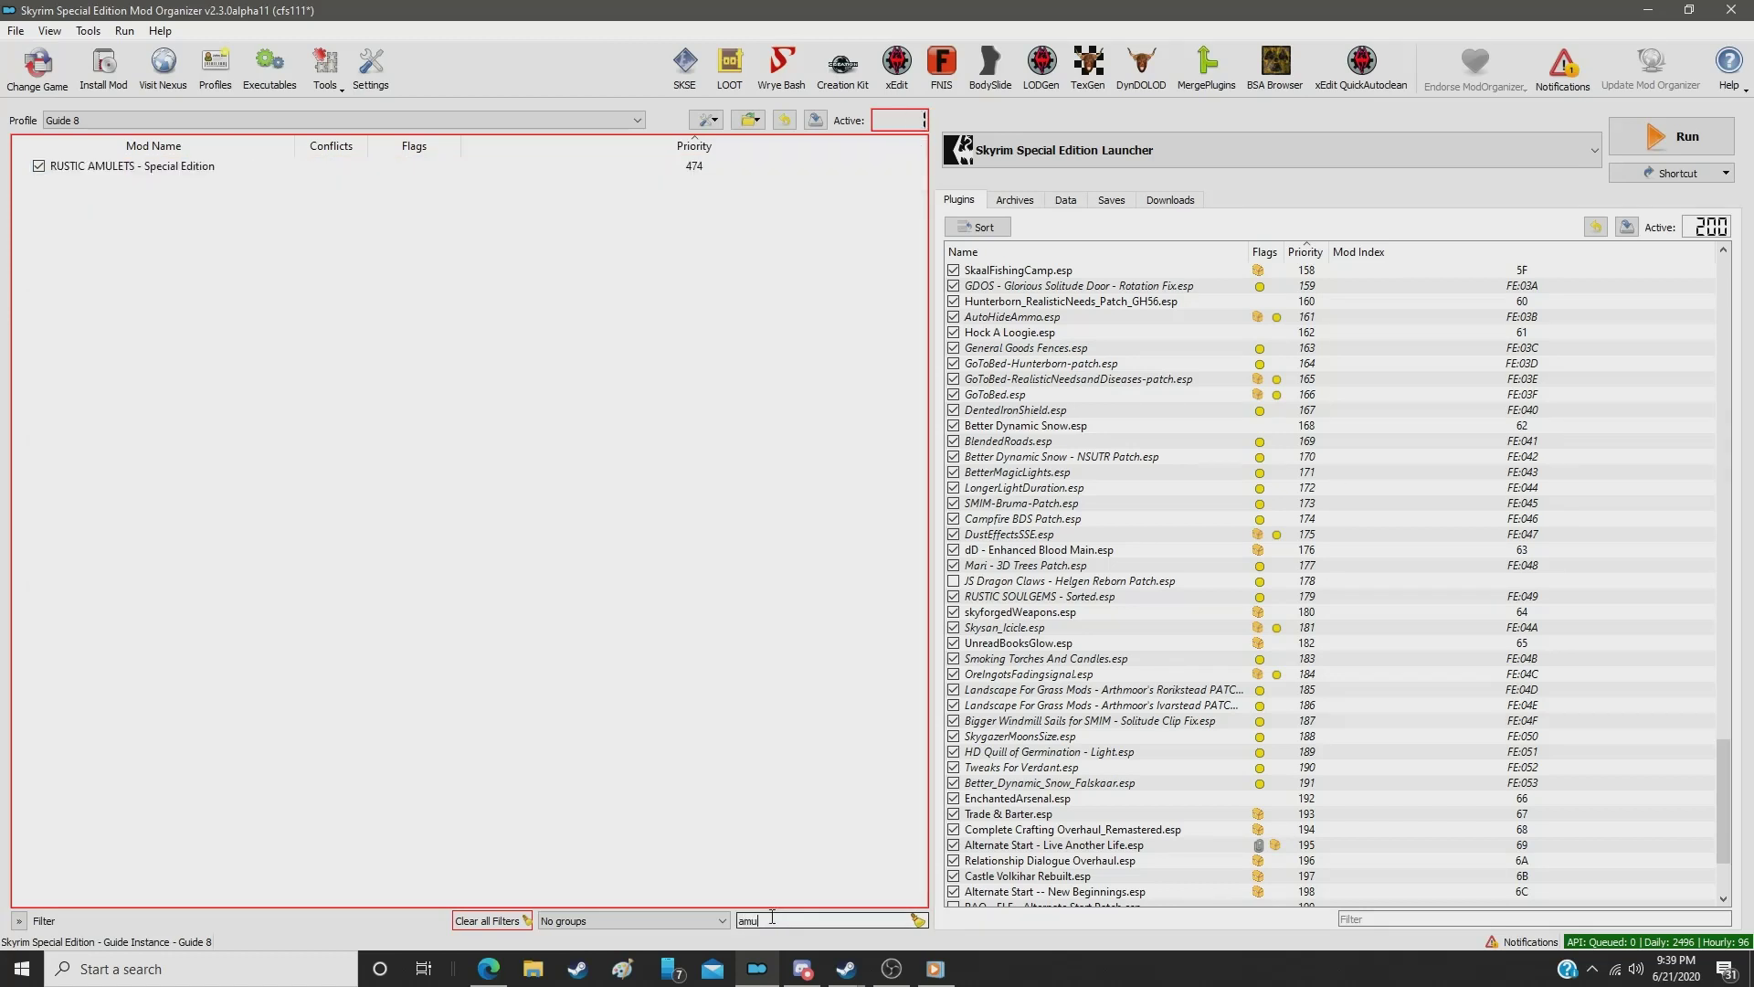
{"action": "left_click", "coordinate": [668, 169]}
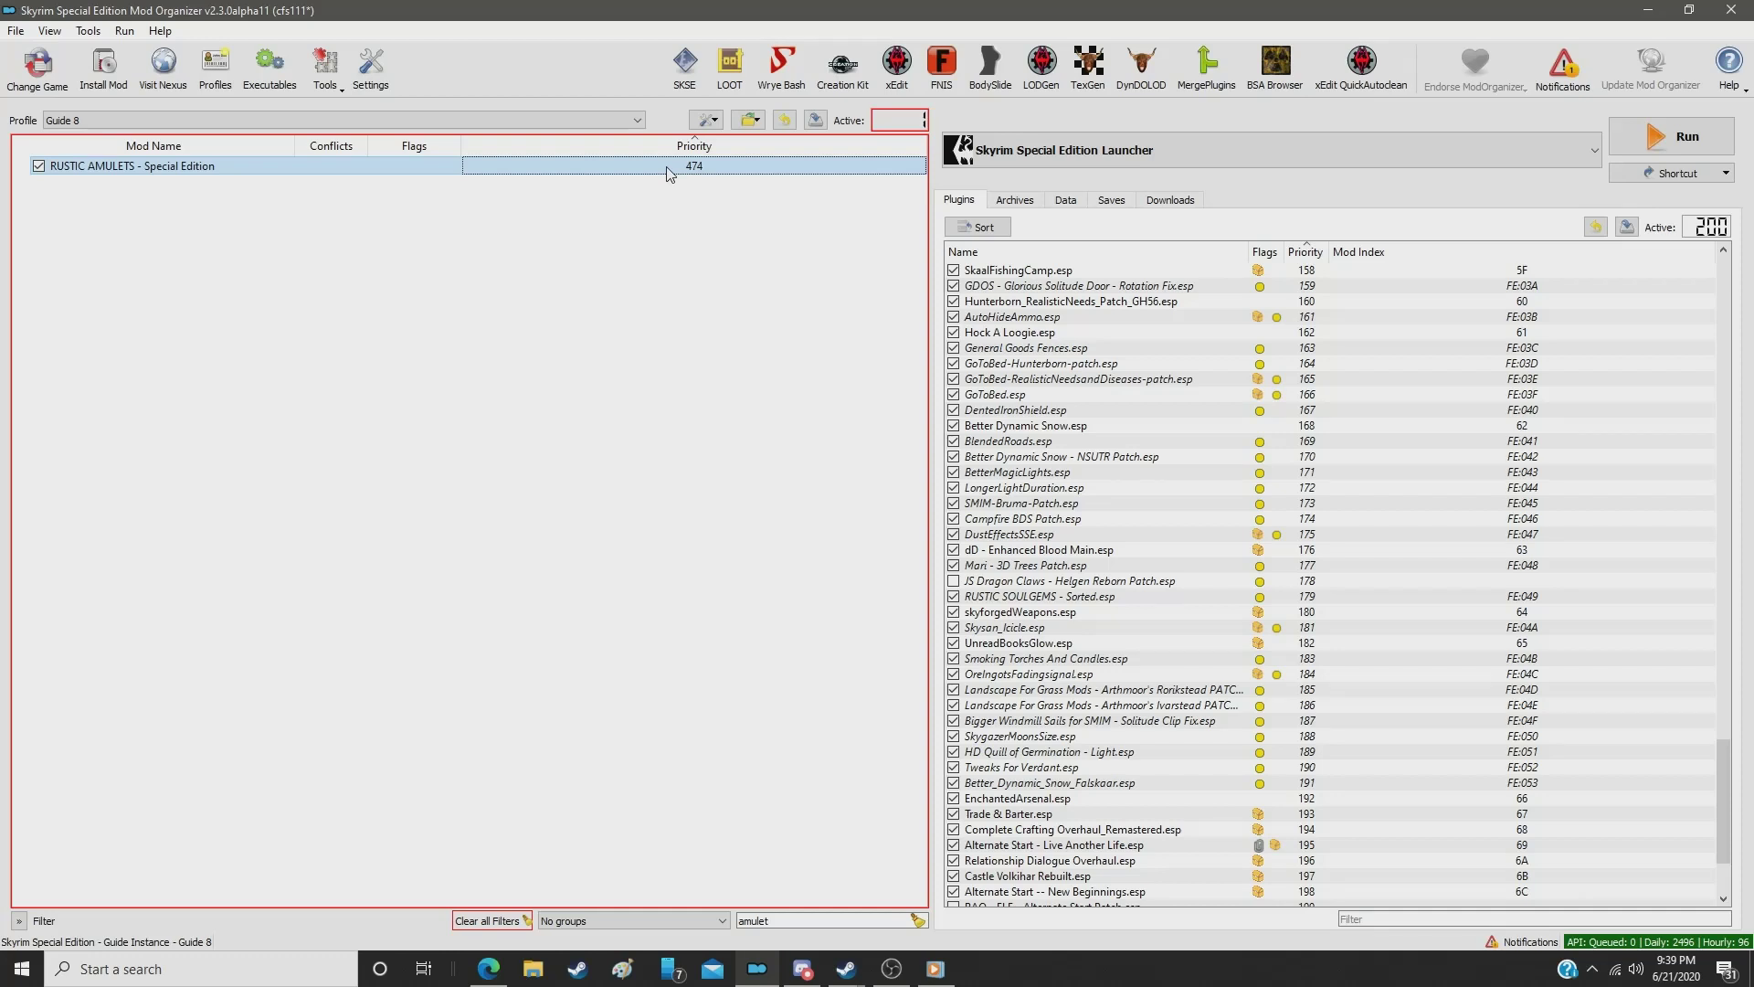
{"action": "double_click", "coordinate": [668, 170]}
{"action": "type", "text": "402"}
{"action": "key", "text": "Return"}
Step: Filter the mod list for "belted" and set the Female Belted Tunic Gothic Retexture priority to 403
{"action": "double_click", "coordinate": [773, 921]}
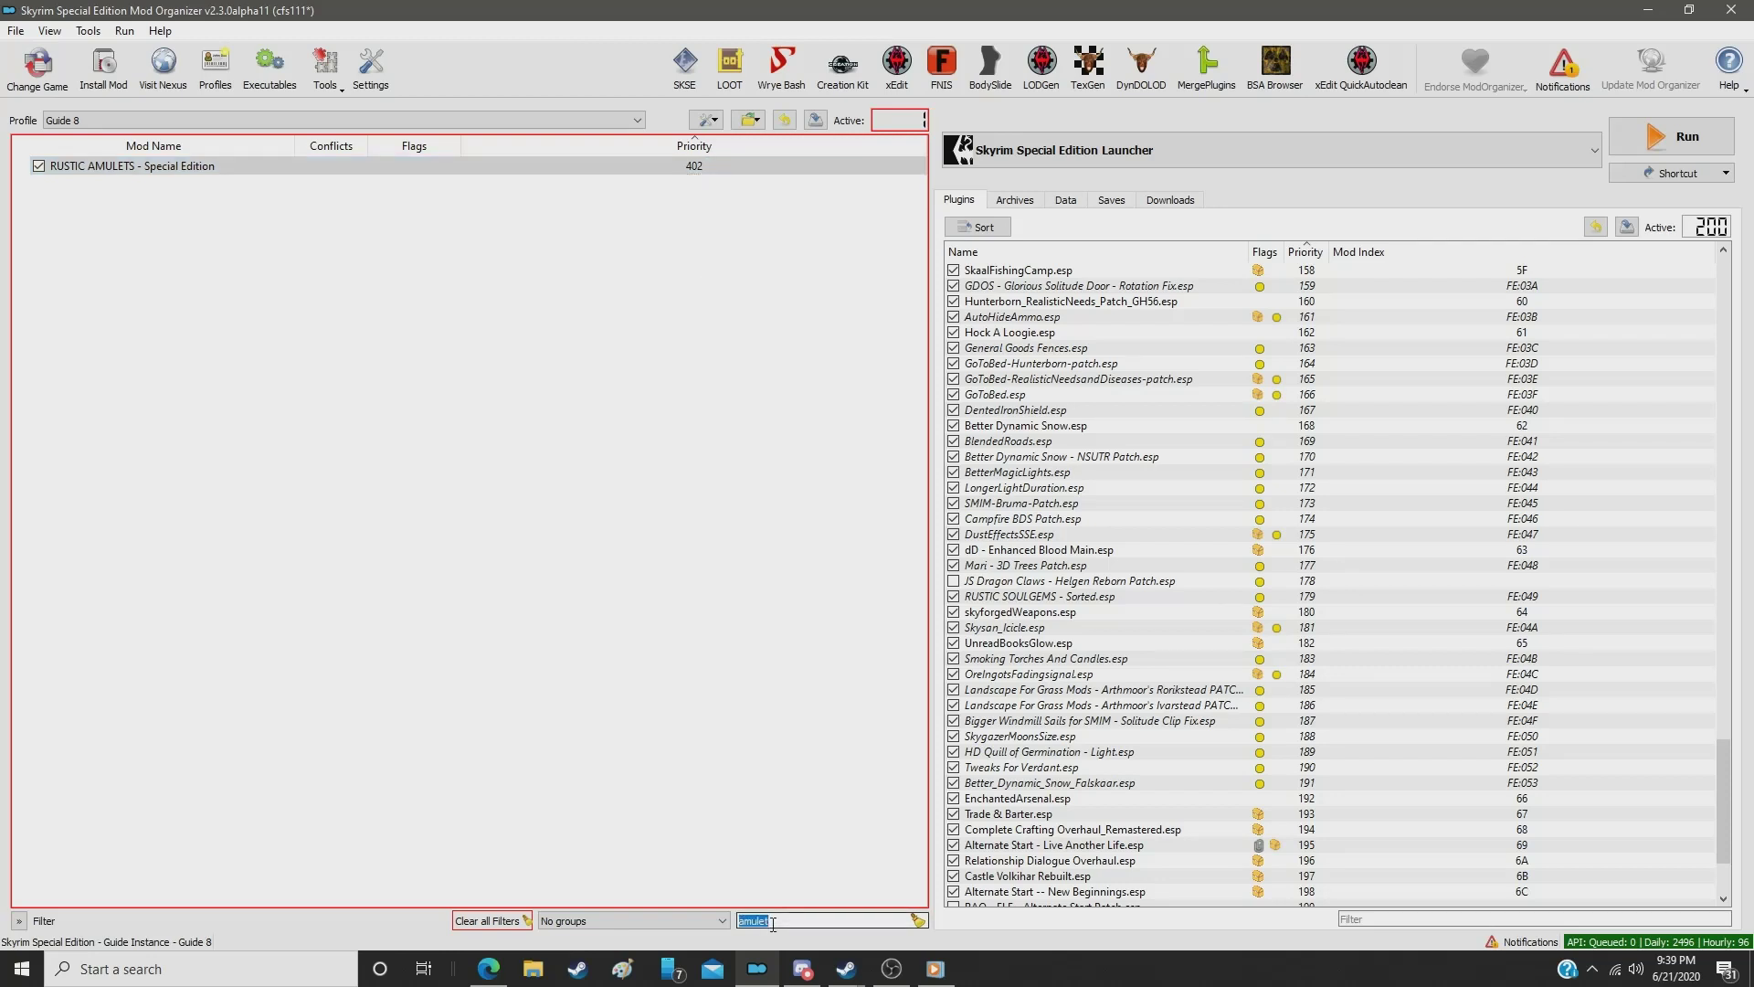
{"action": "type", "text": "belted"}
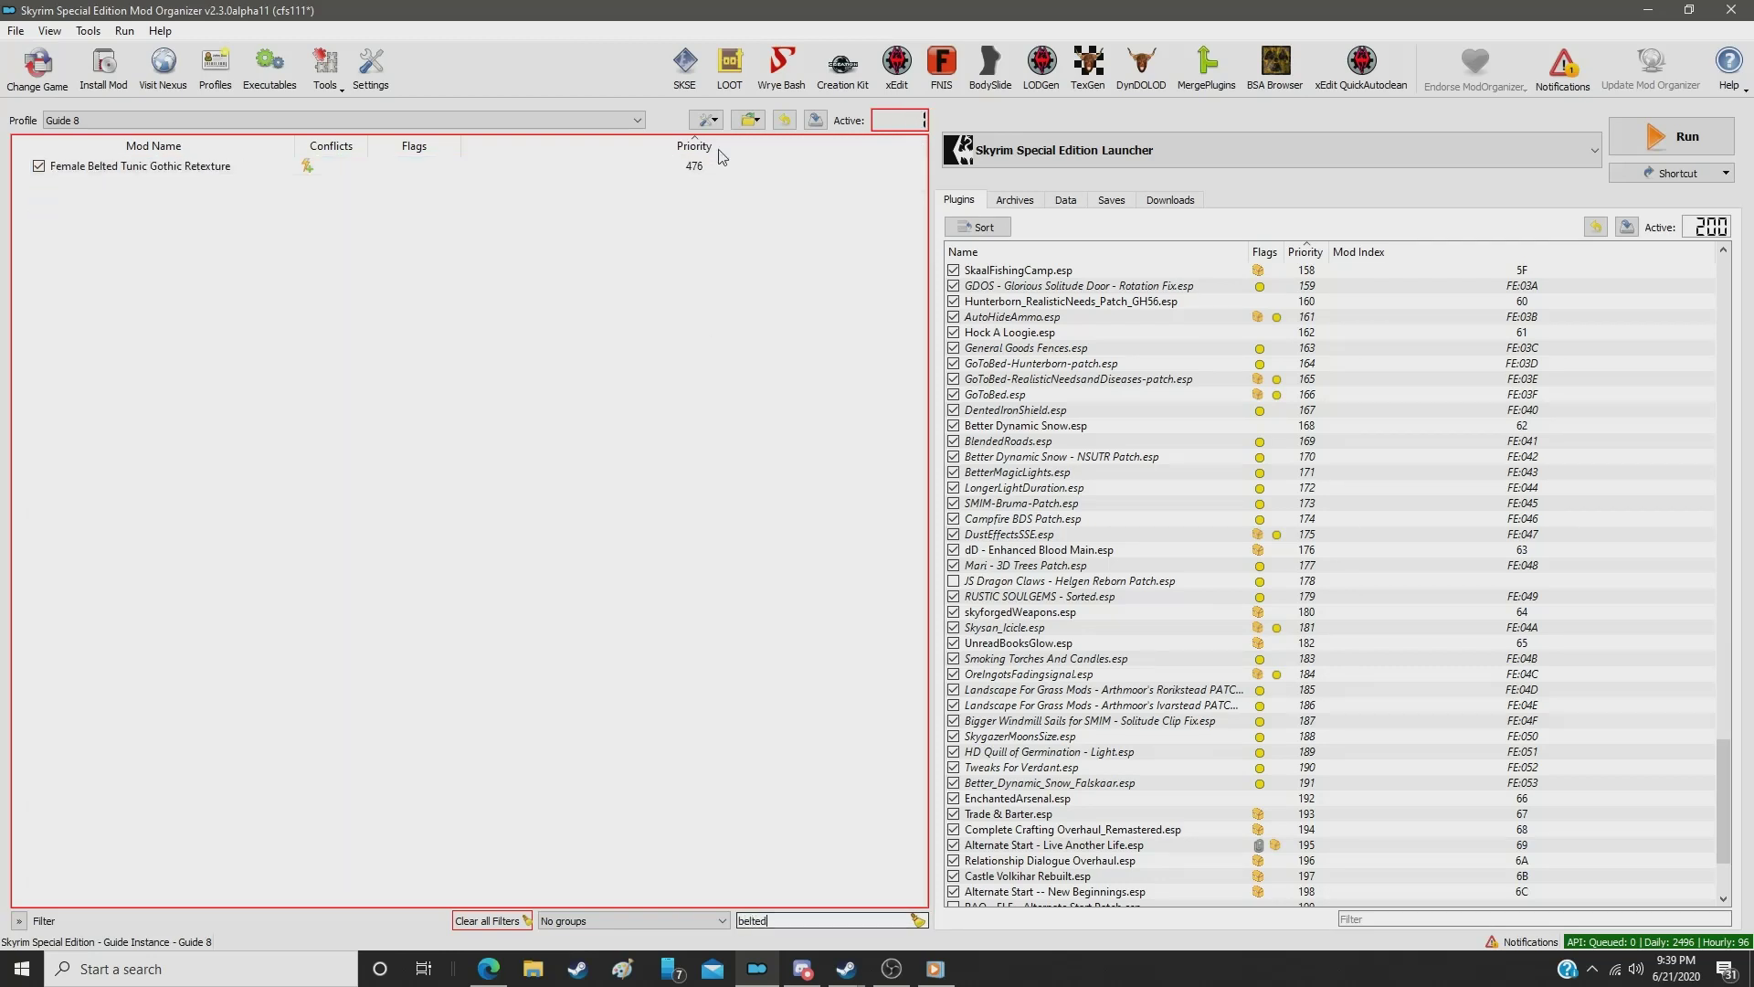
{"action": "left_click", "coordinate": [702, 168]}
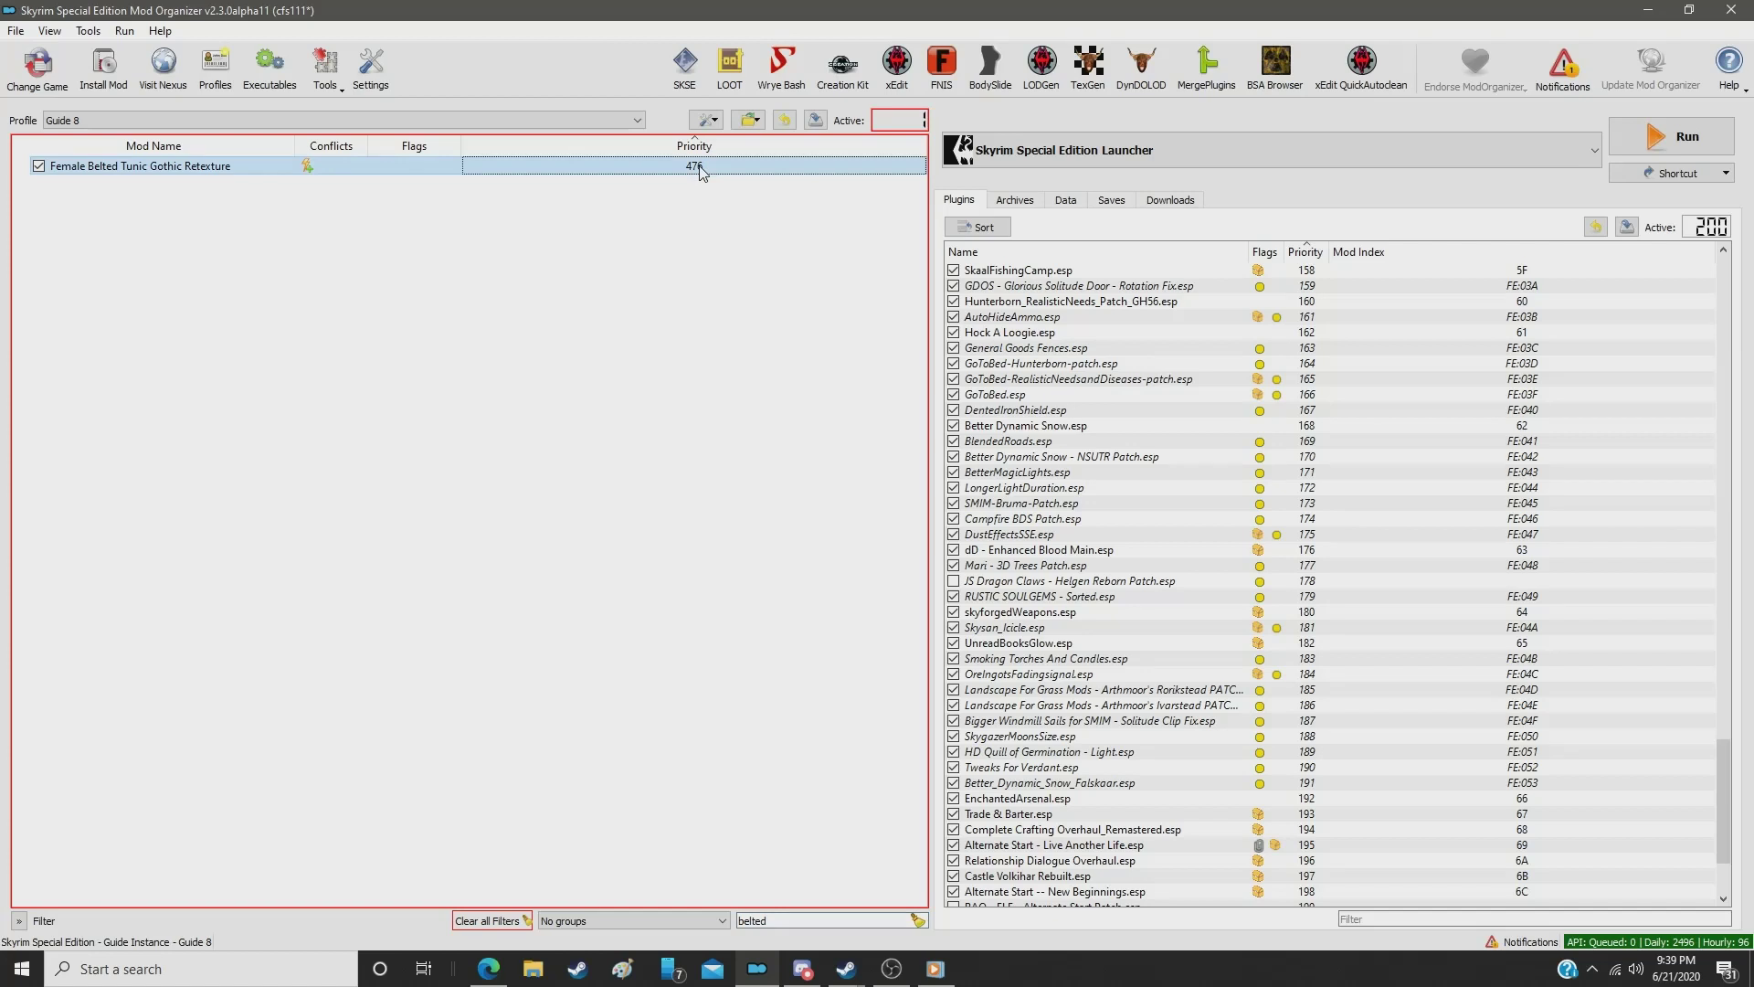
{"action": "type", "text": "4"}
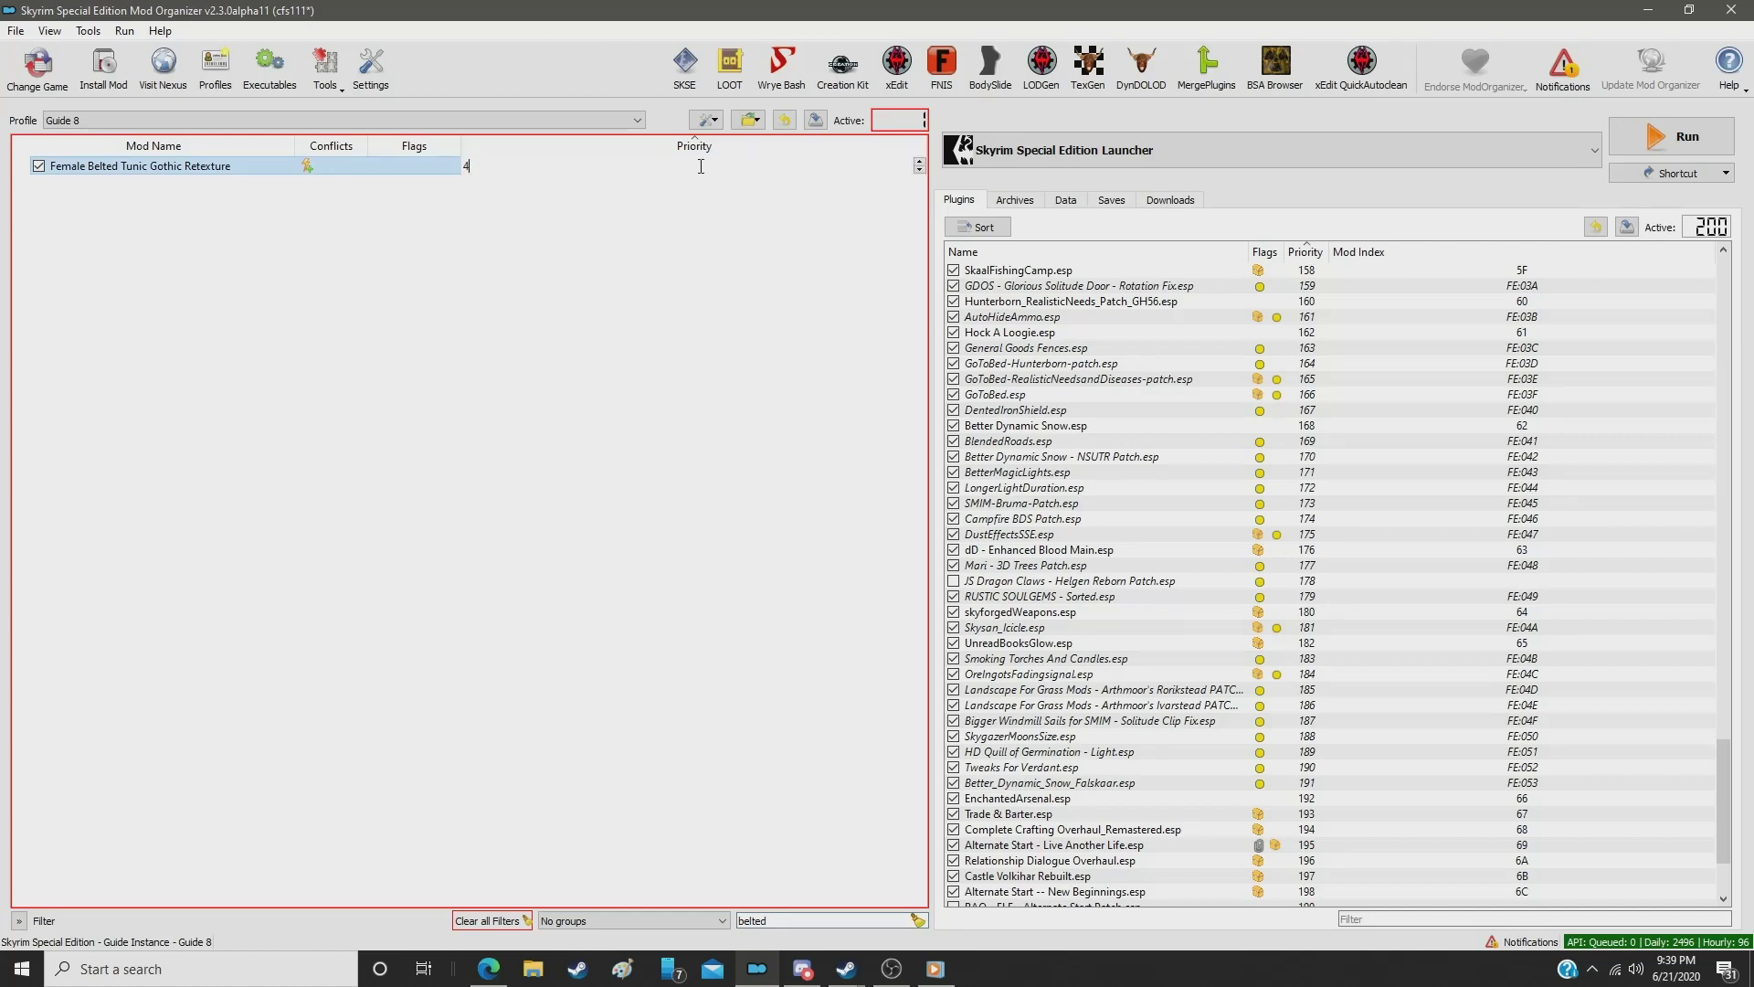
{"action": "type", "text": "03"}
{"action": "key", "text": "Return"}
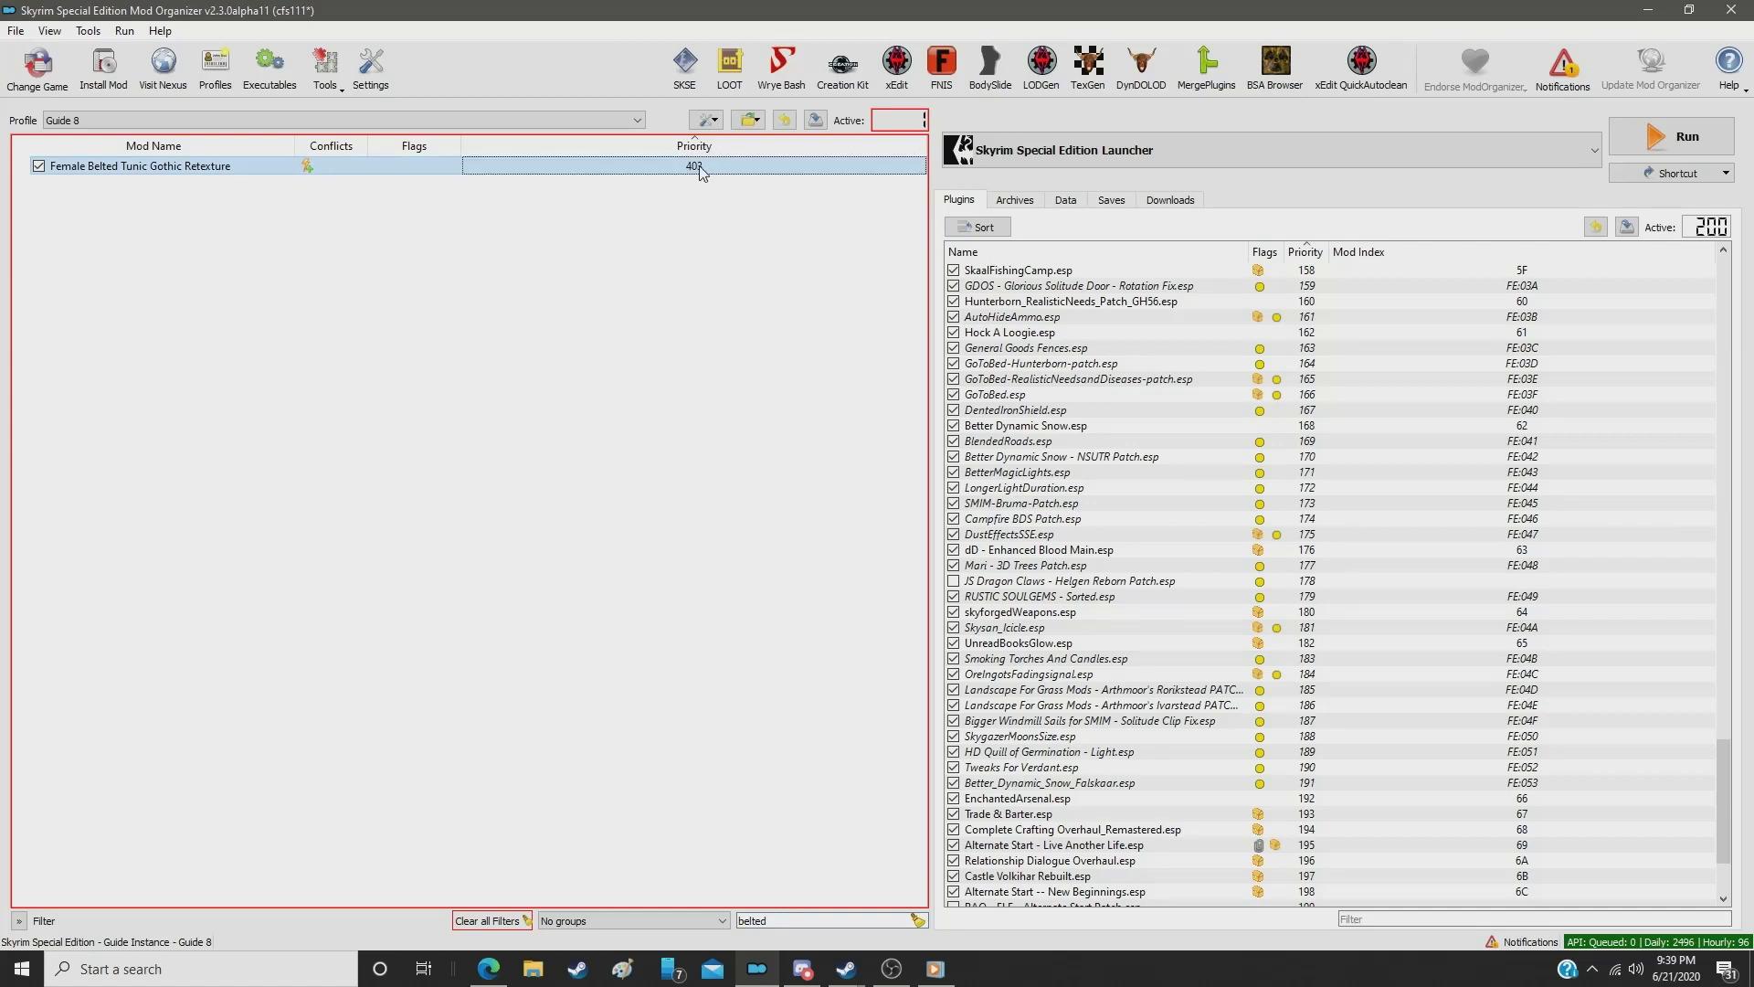
Step: Filter the mod list for "back" and set the ElSopa Big Backpack priority to 404
{"action": "double_click", "coordinate": [768, 917]}
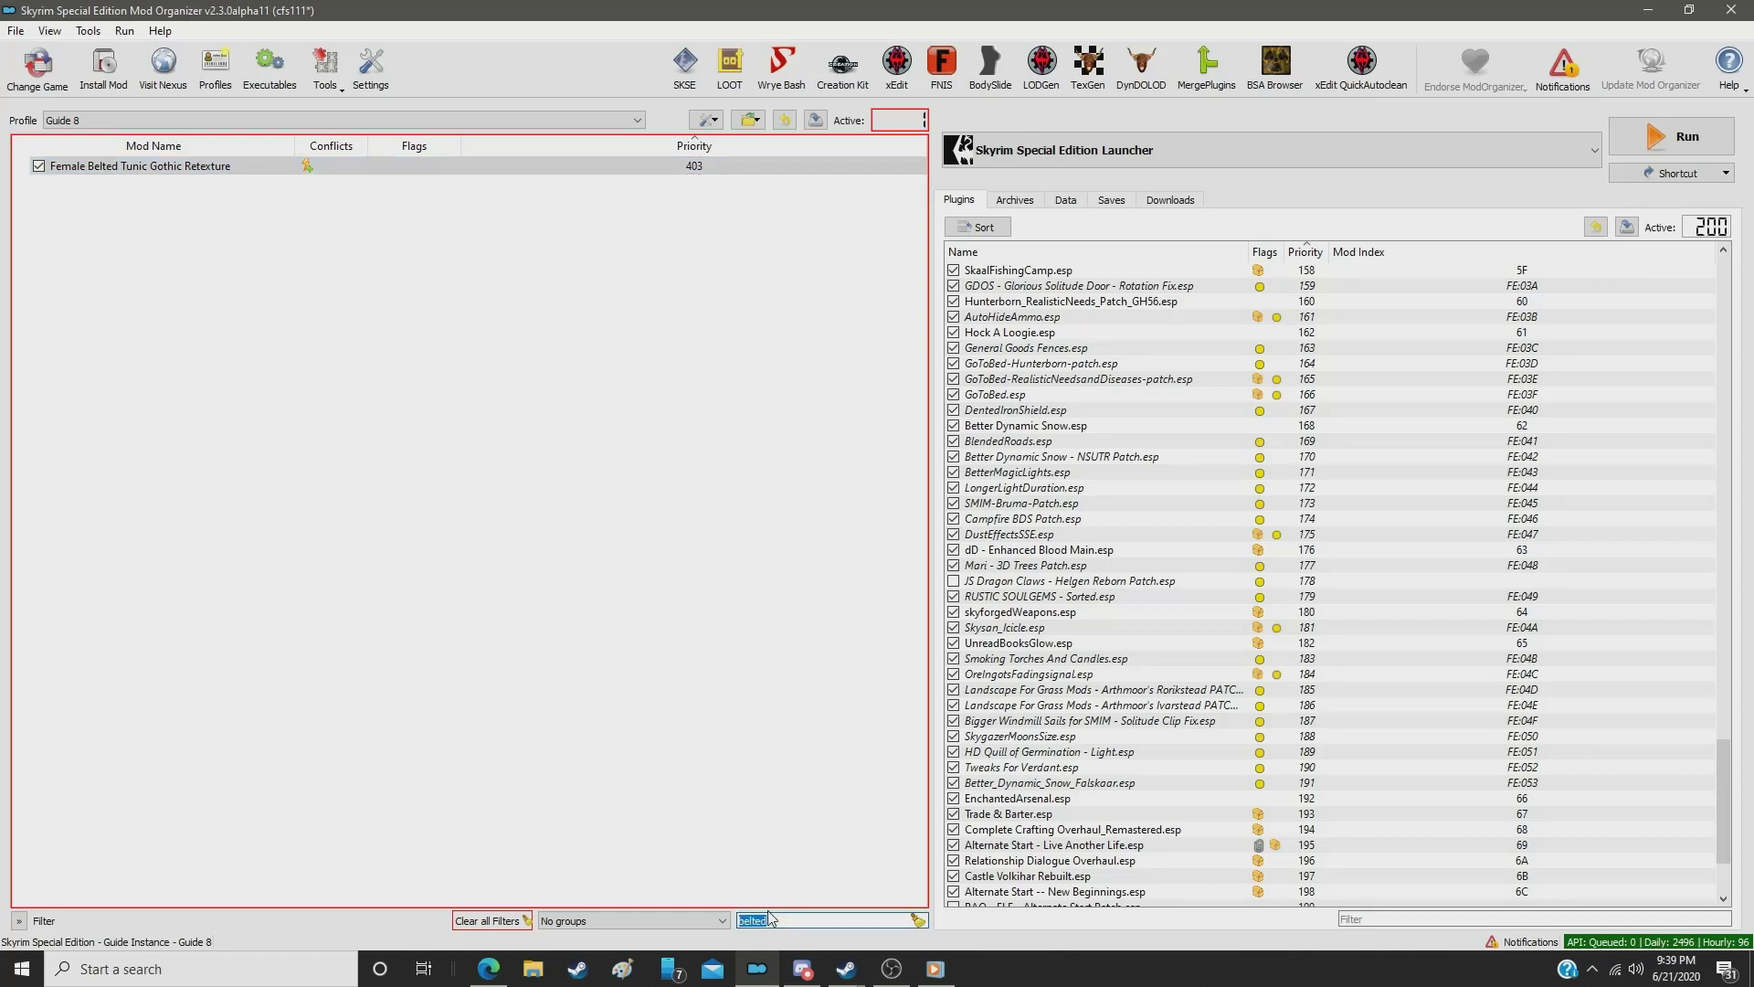
{"action": "type", "text": "back"}
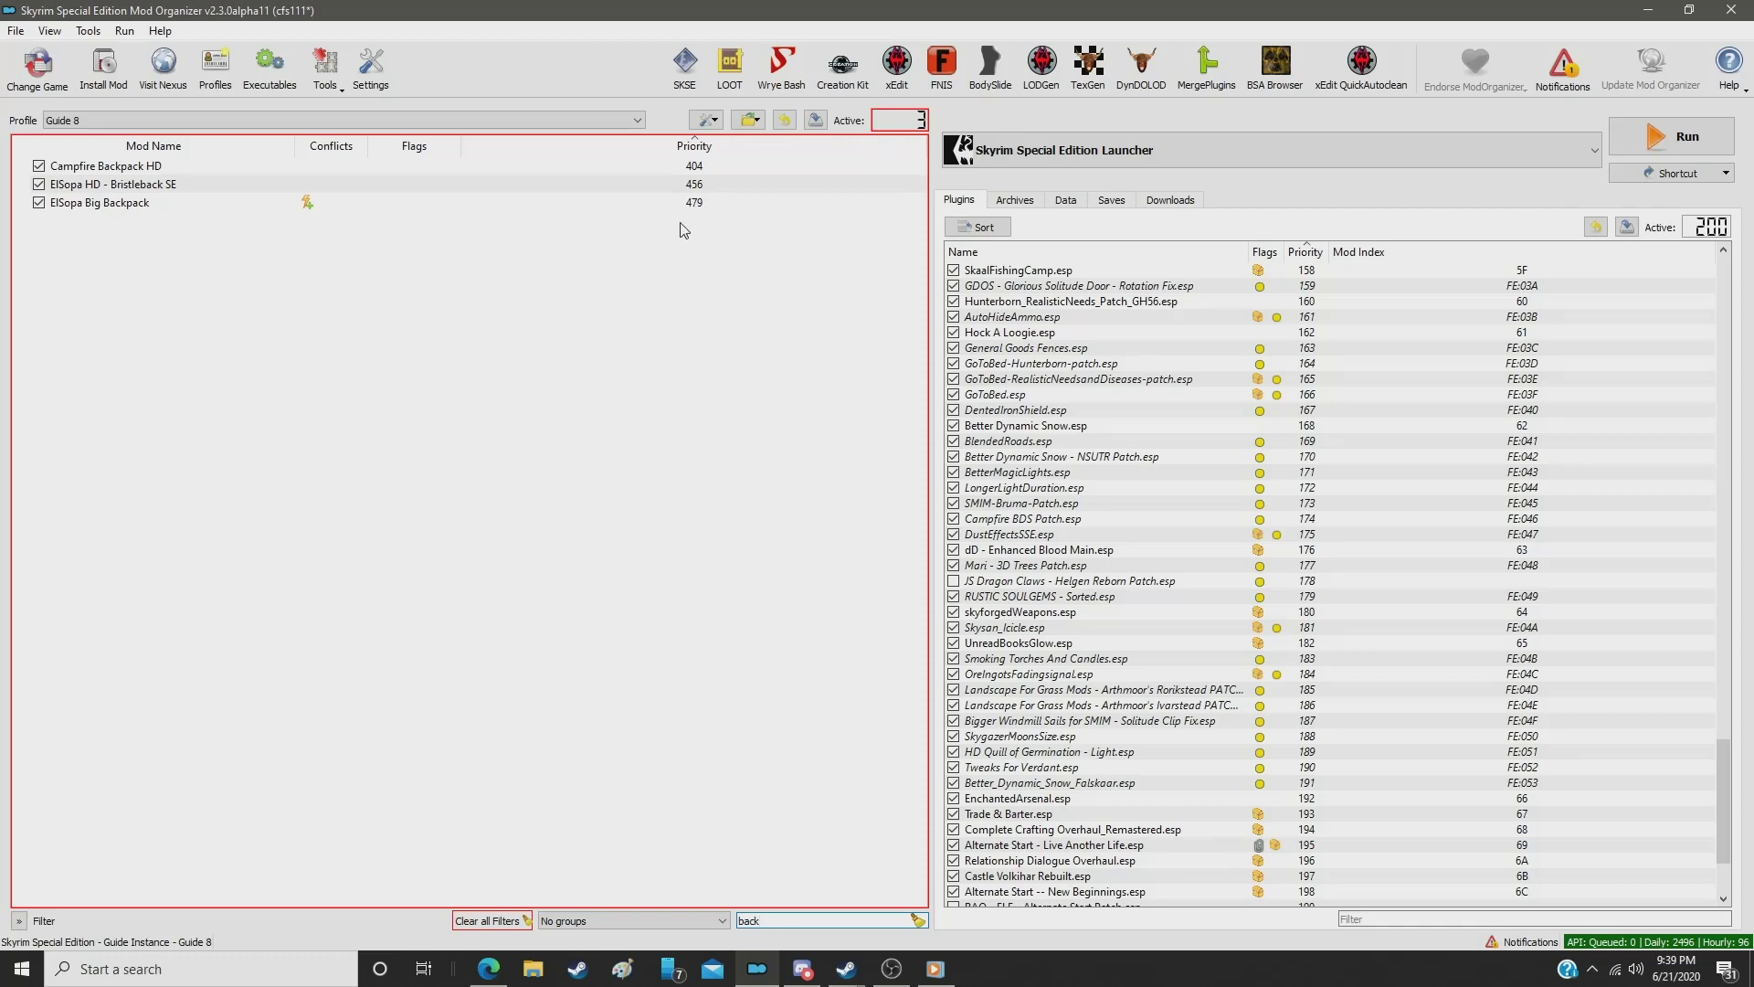
{"action": "left_click", "coordinate": [694, 203]}
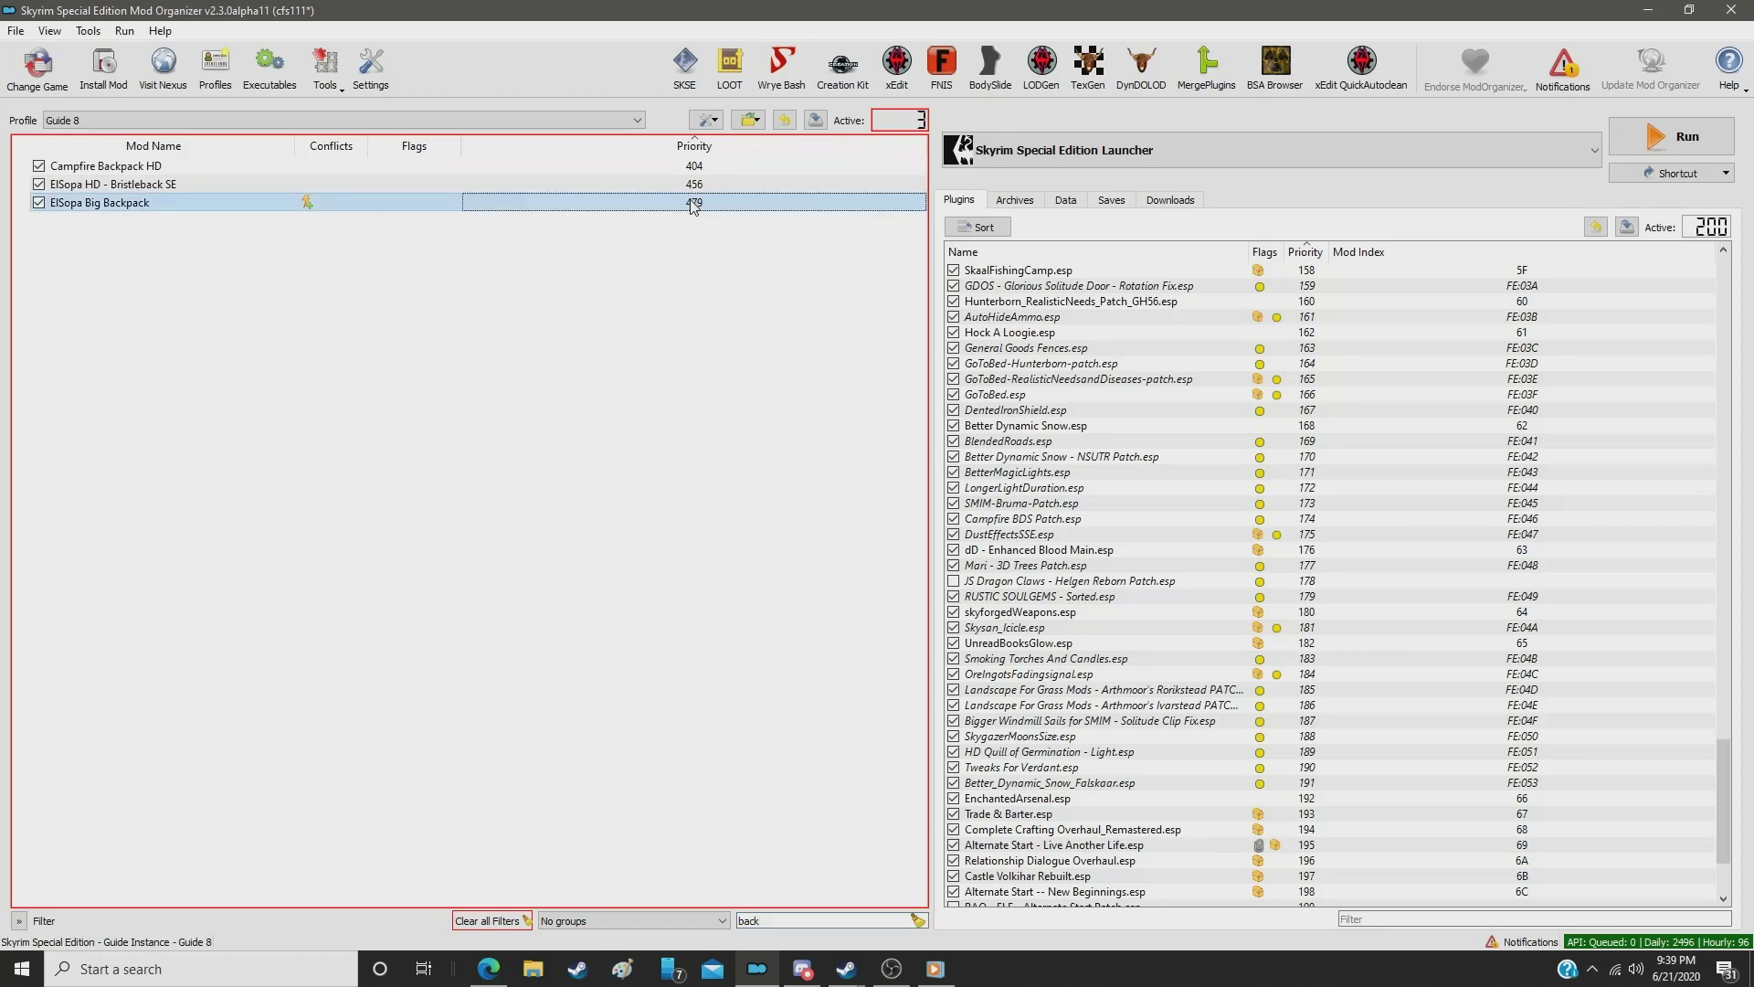
{"action": "double_click", "coordinate": [694, 203]}
{"action": "type", "text": "404"}
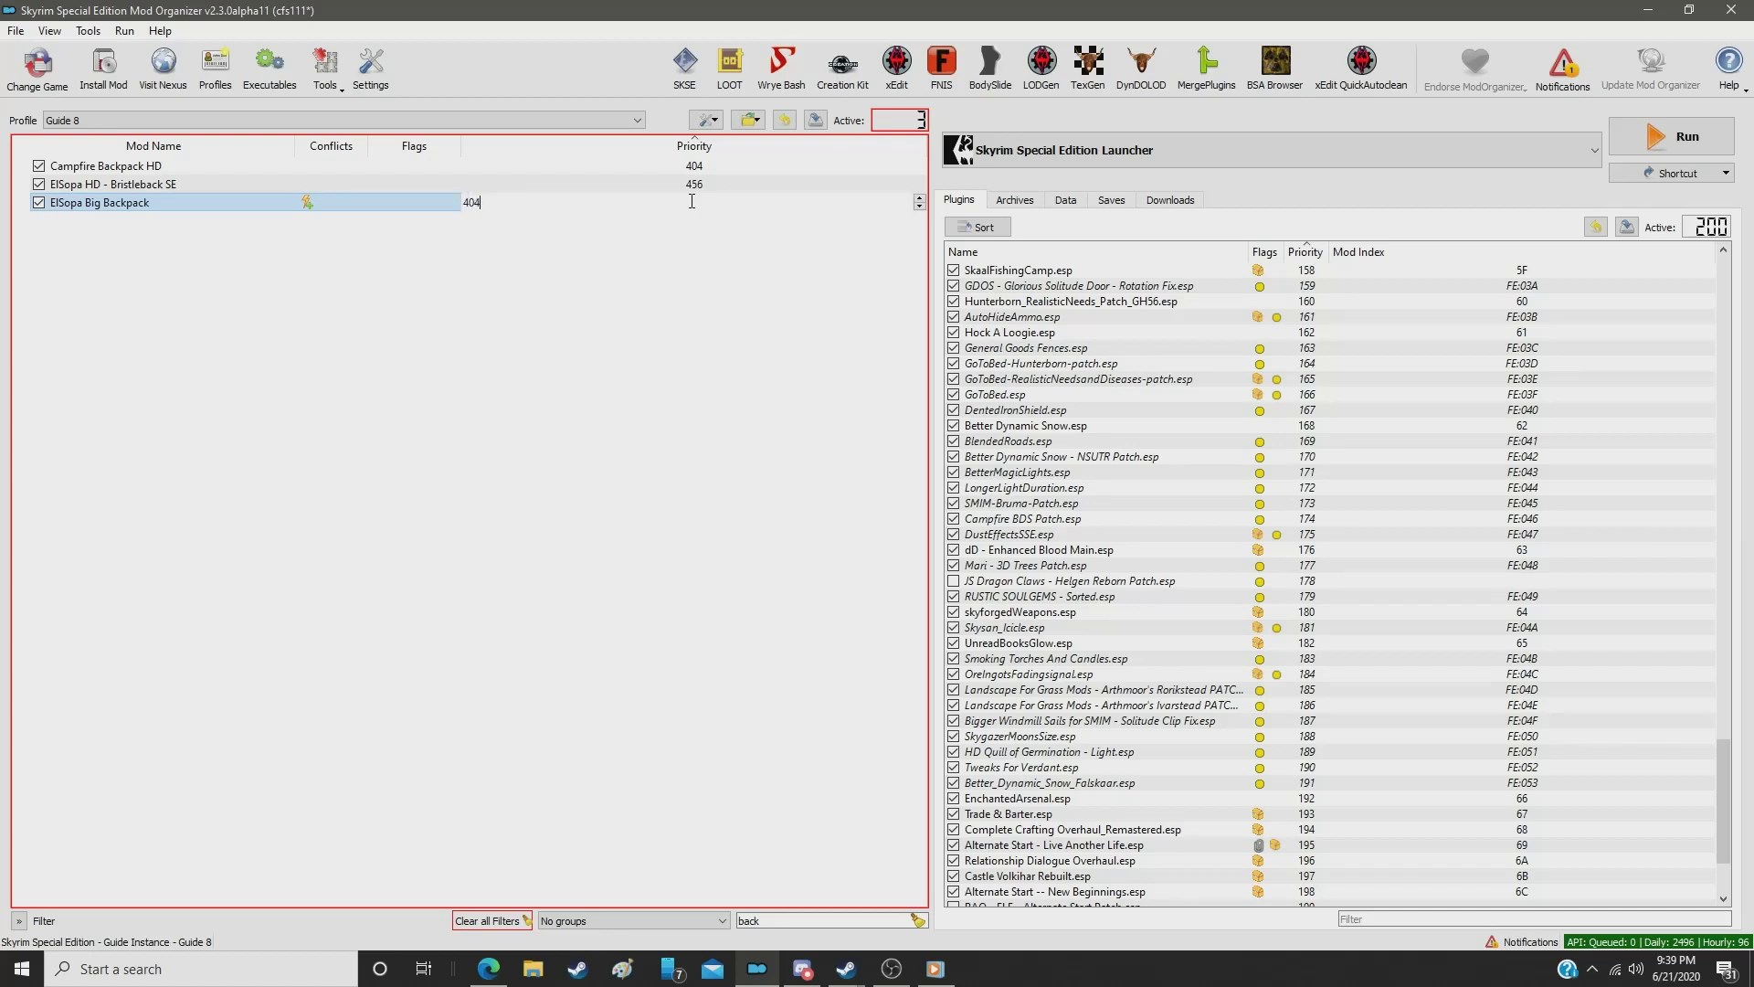
{"action": "key", "text": "Return"}
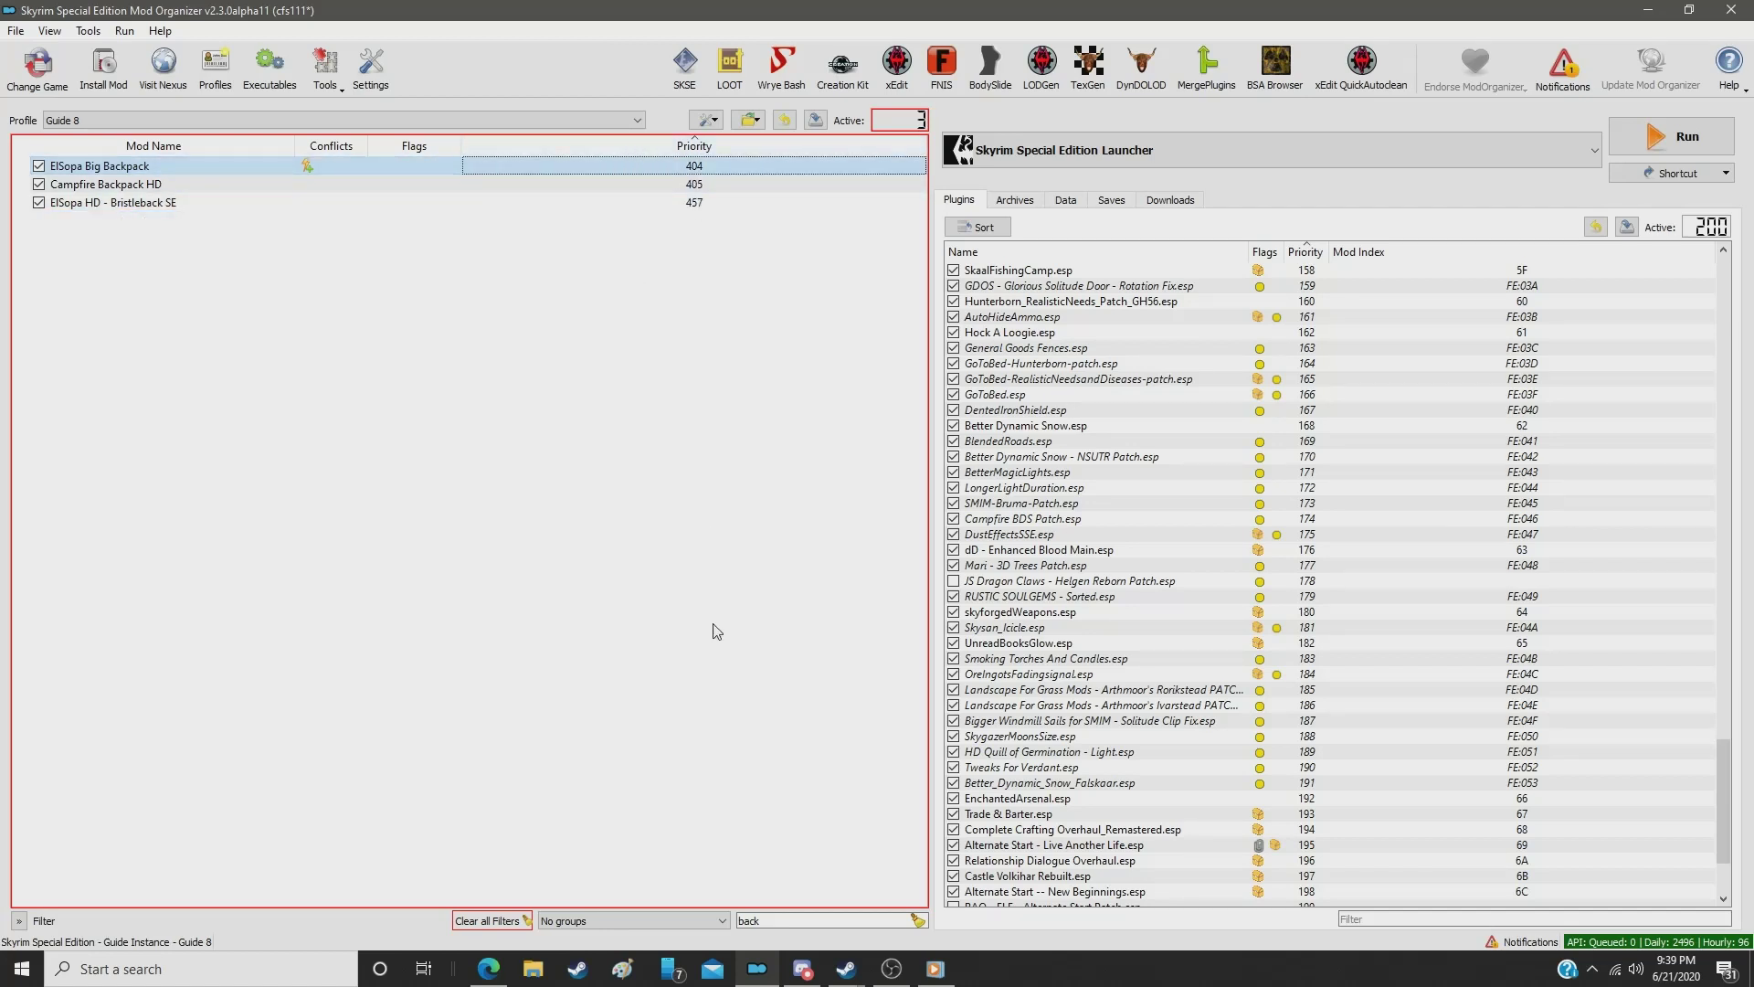
Step: Filter the mod list for "miraa" and set the Frankly HD Miraak [SSE] priority to 405
{"action": "double_click", "coordinate": [776, 921]}
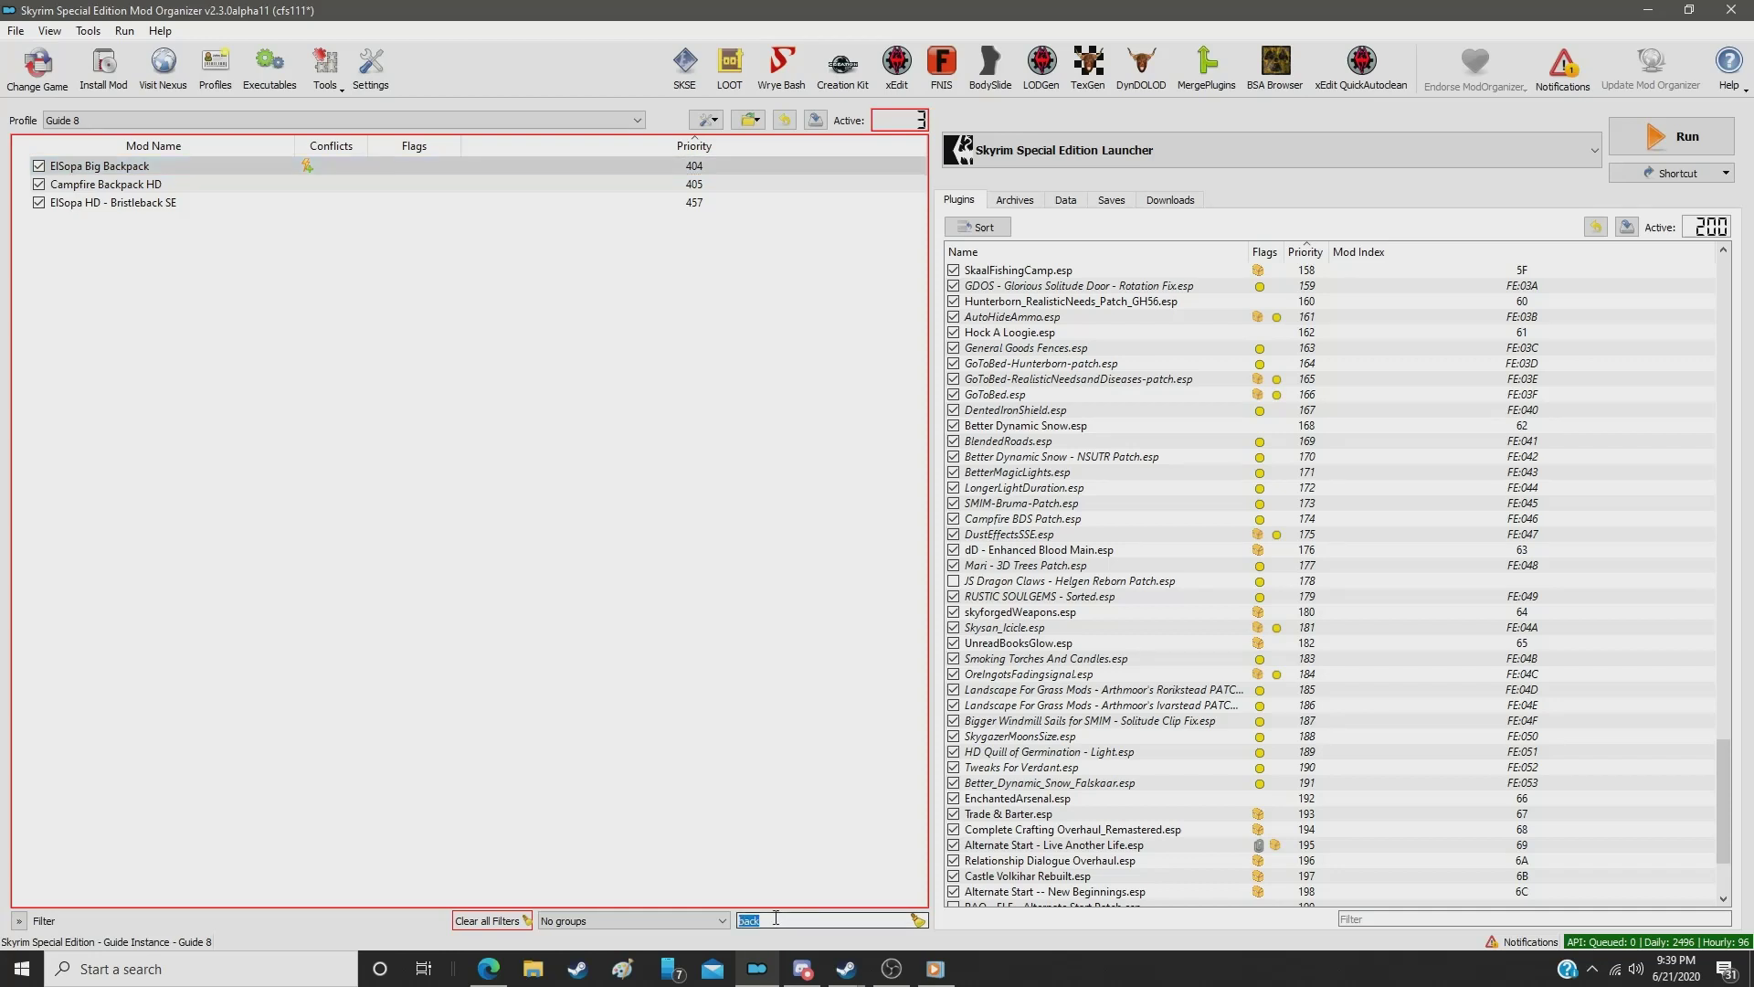
{"action": "type", "text": "miraa"}
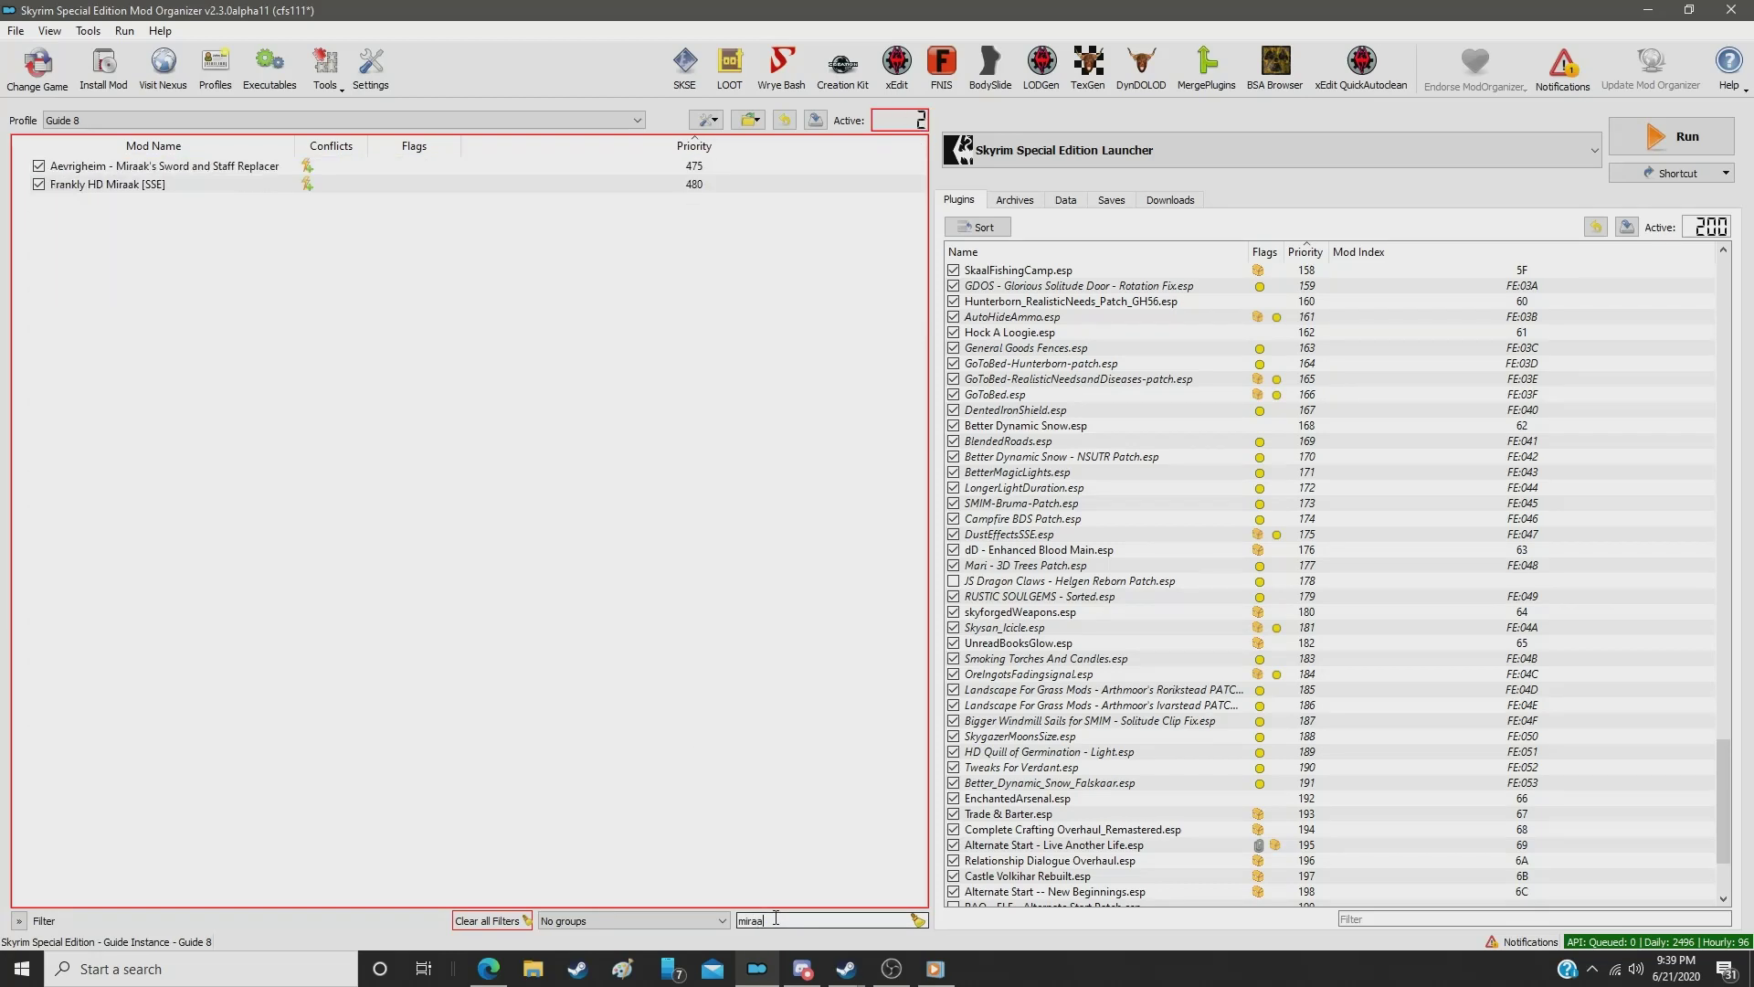
{"action": "left_click", "coordinate": [681, 187]}
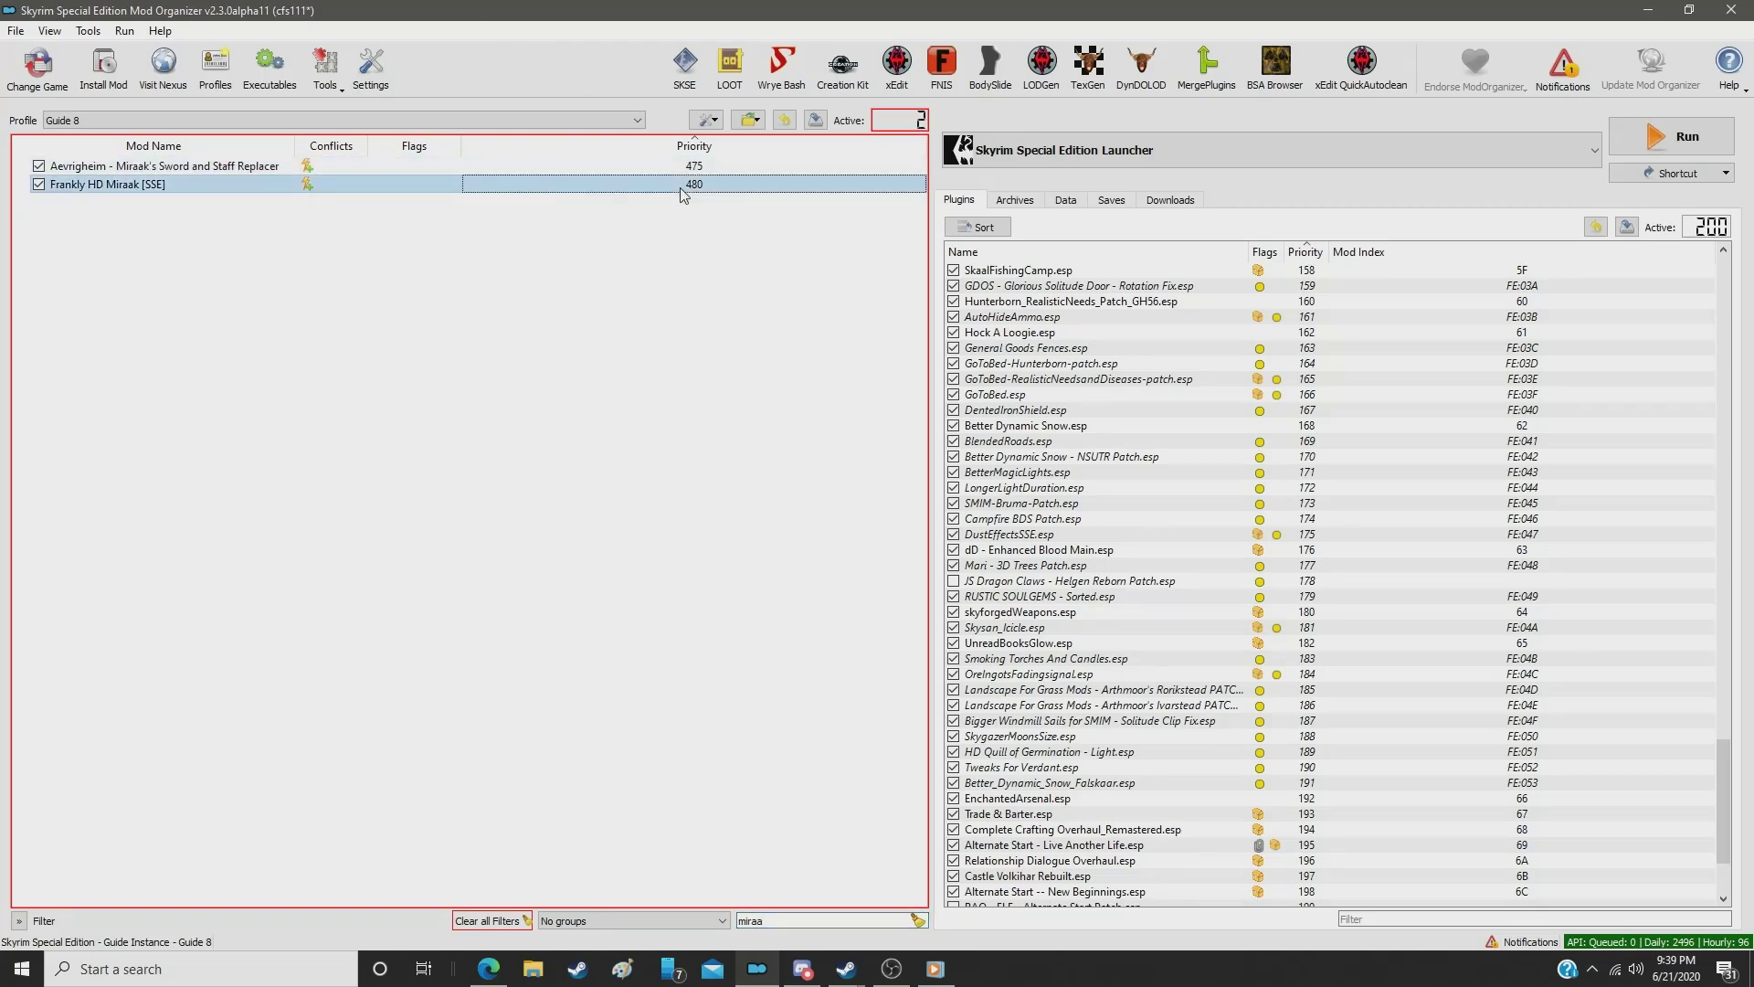
{"action": "double_click", "coordinate": [680, 187]}
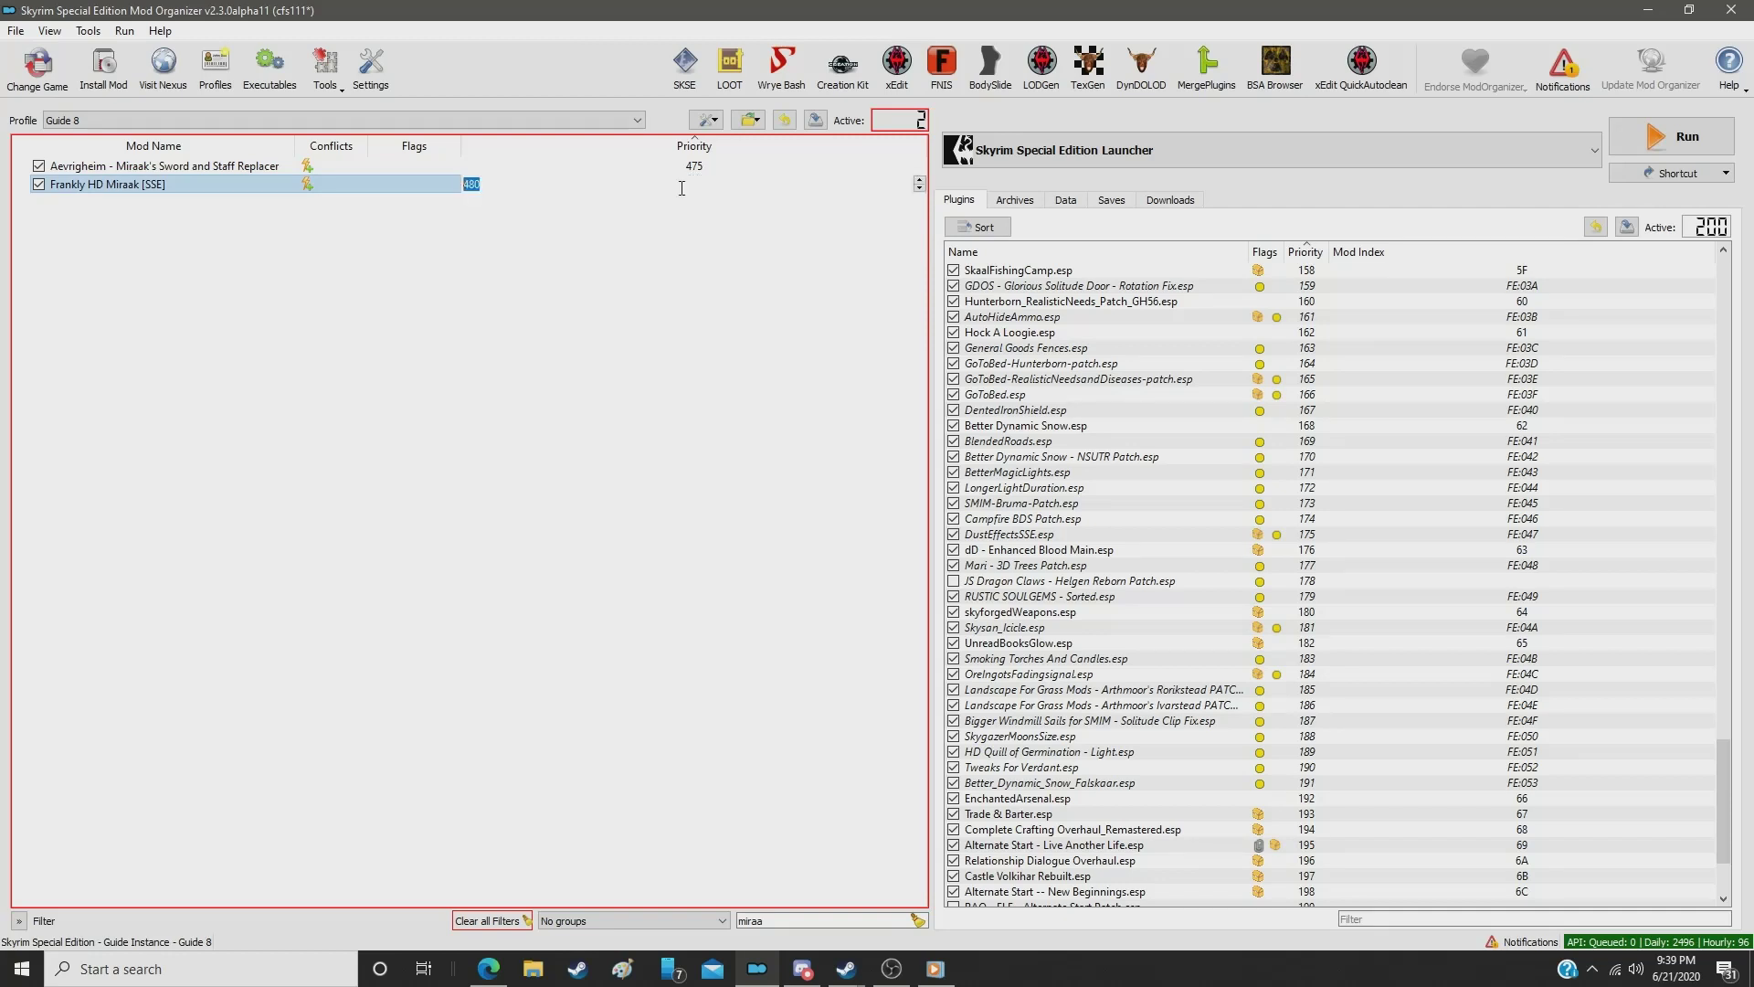
{"action": "type", "text": "405"}
{"action": "key", "text": "Return"}
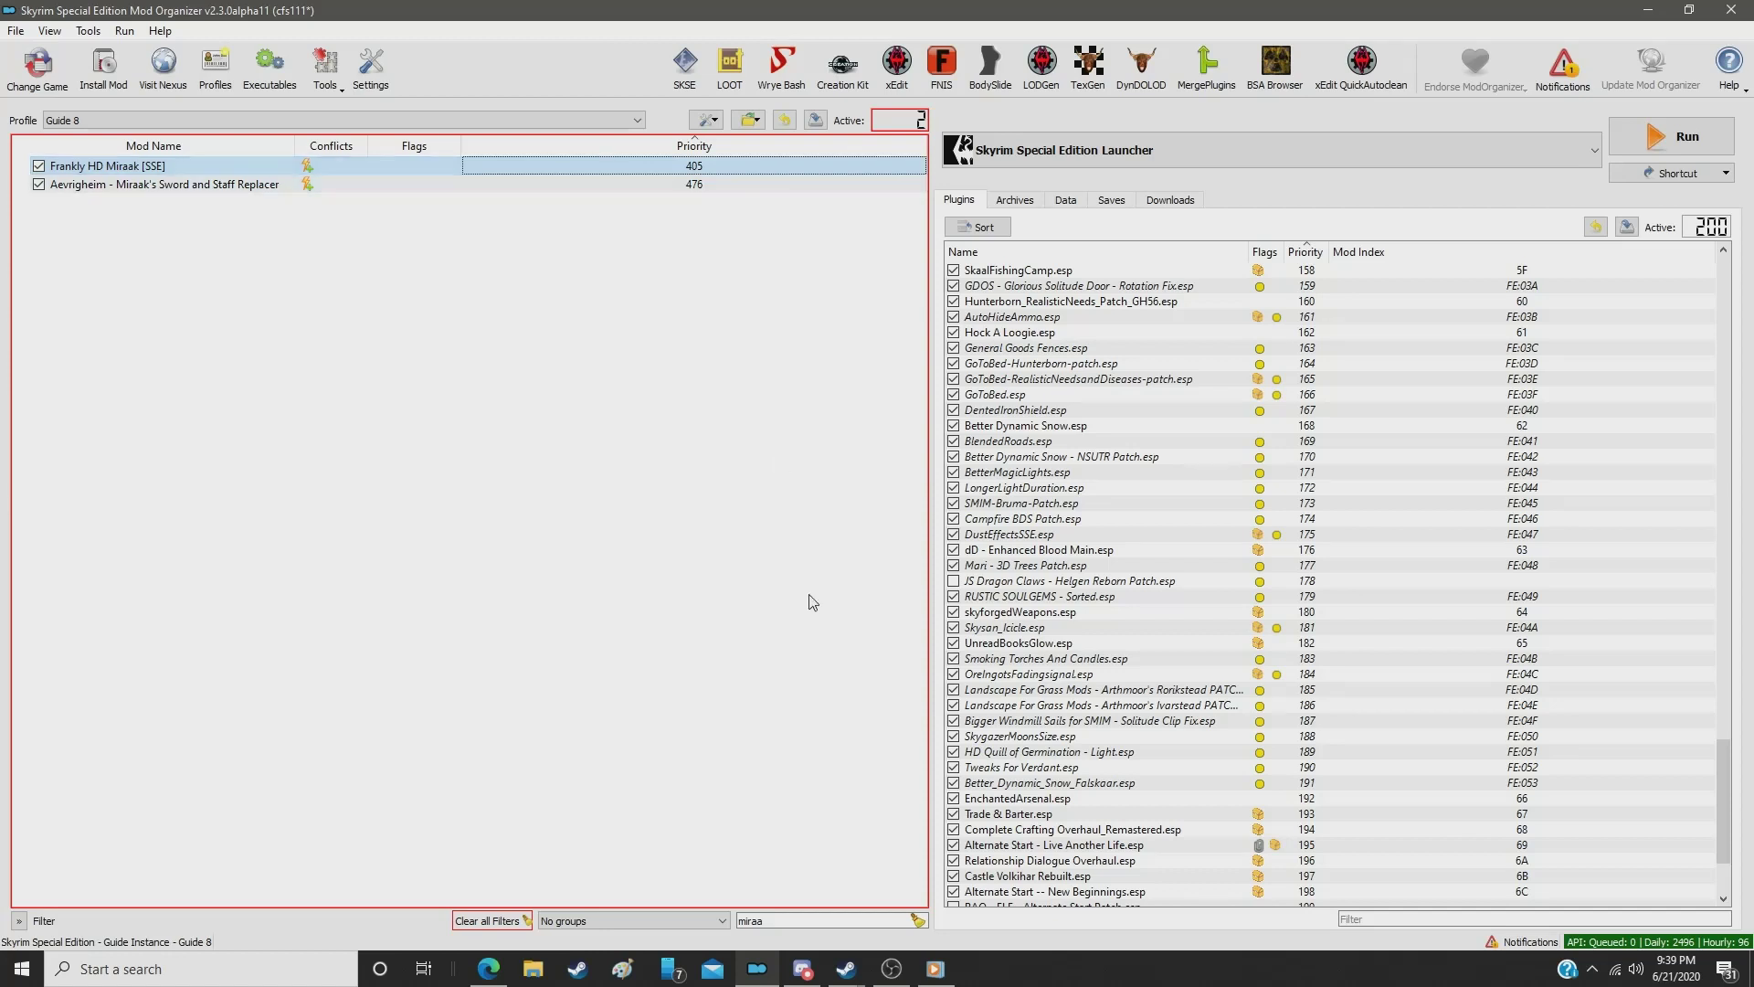
Step: Clear the mod list filter and move Campfire Backpack HD directly above Jagged Crown - Replacer in the armor group
{"action": "double_click", "coordinate": [803, 923]}
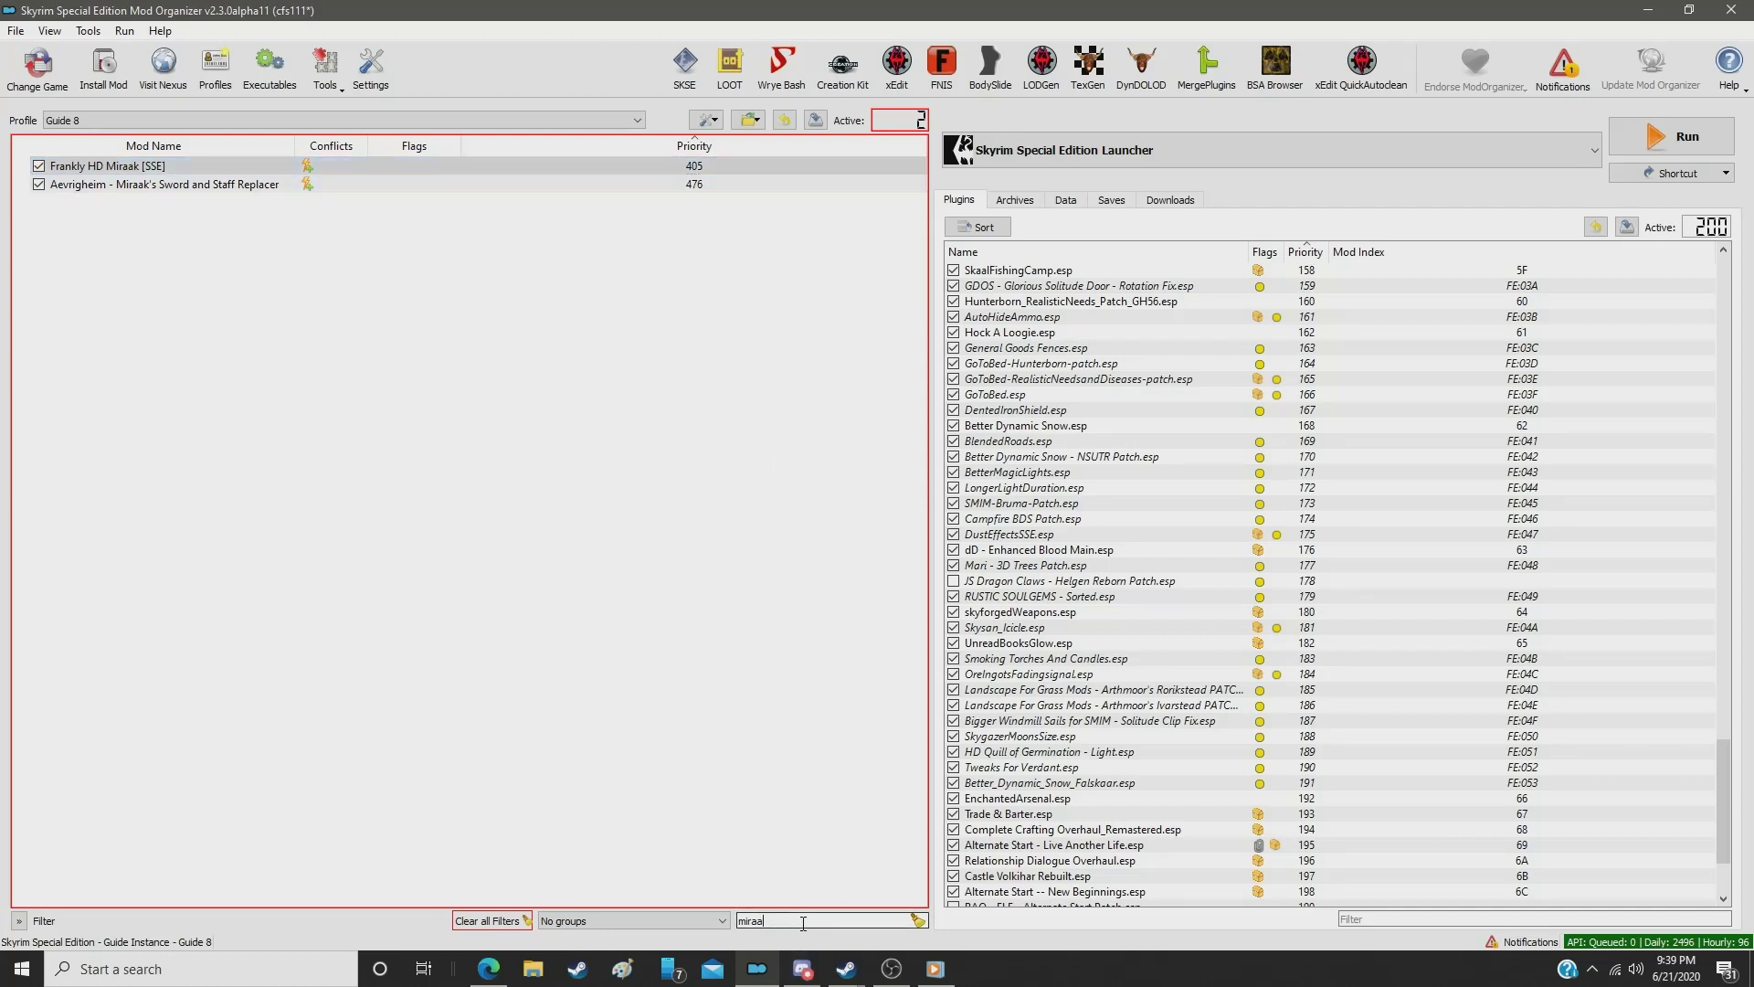
{"action": "left_click", "coordinate": [917, 921]}
{"action": "left_click_drag", "start_coordinate": [920, 173], "coordinate": [903, 754]}
{"action": "scroll", "coordinate": [541, 585], "scroll_direction": "down", "scroll_amount": 2}
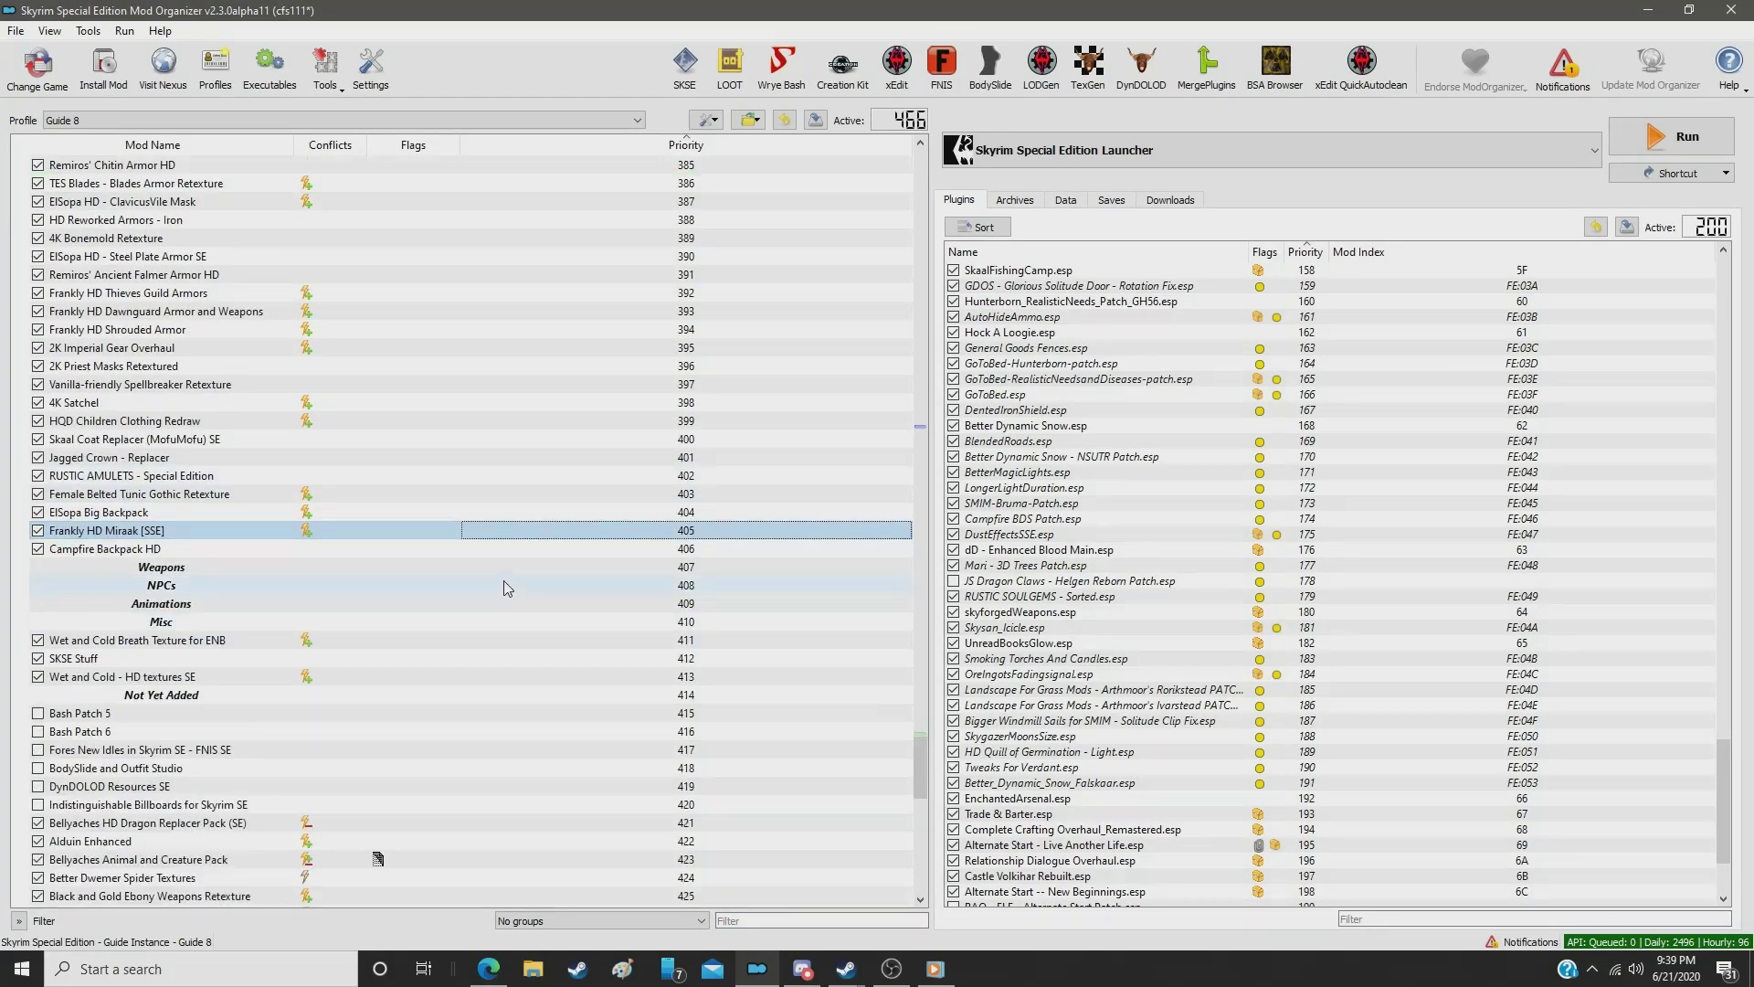
{"action": "left_click", "coordinate": [534, 568]}
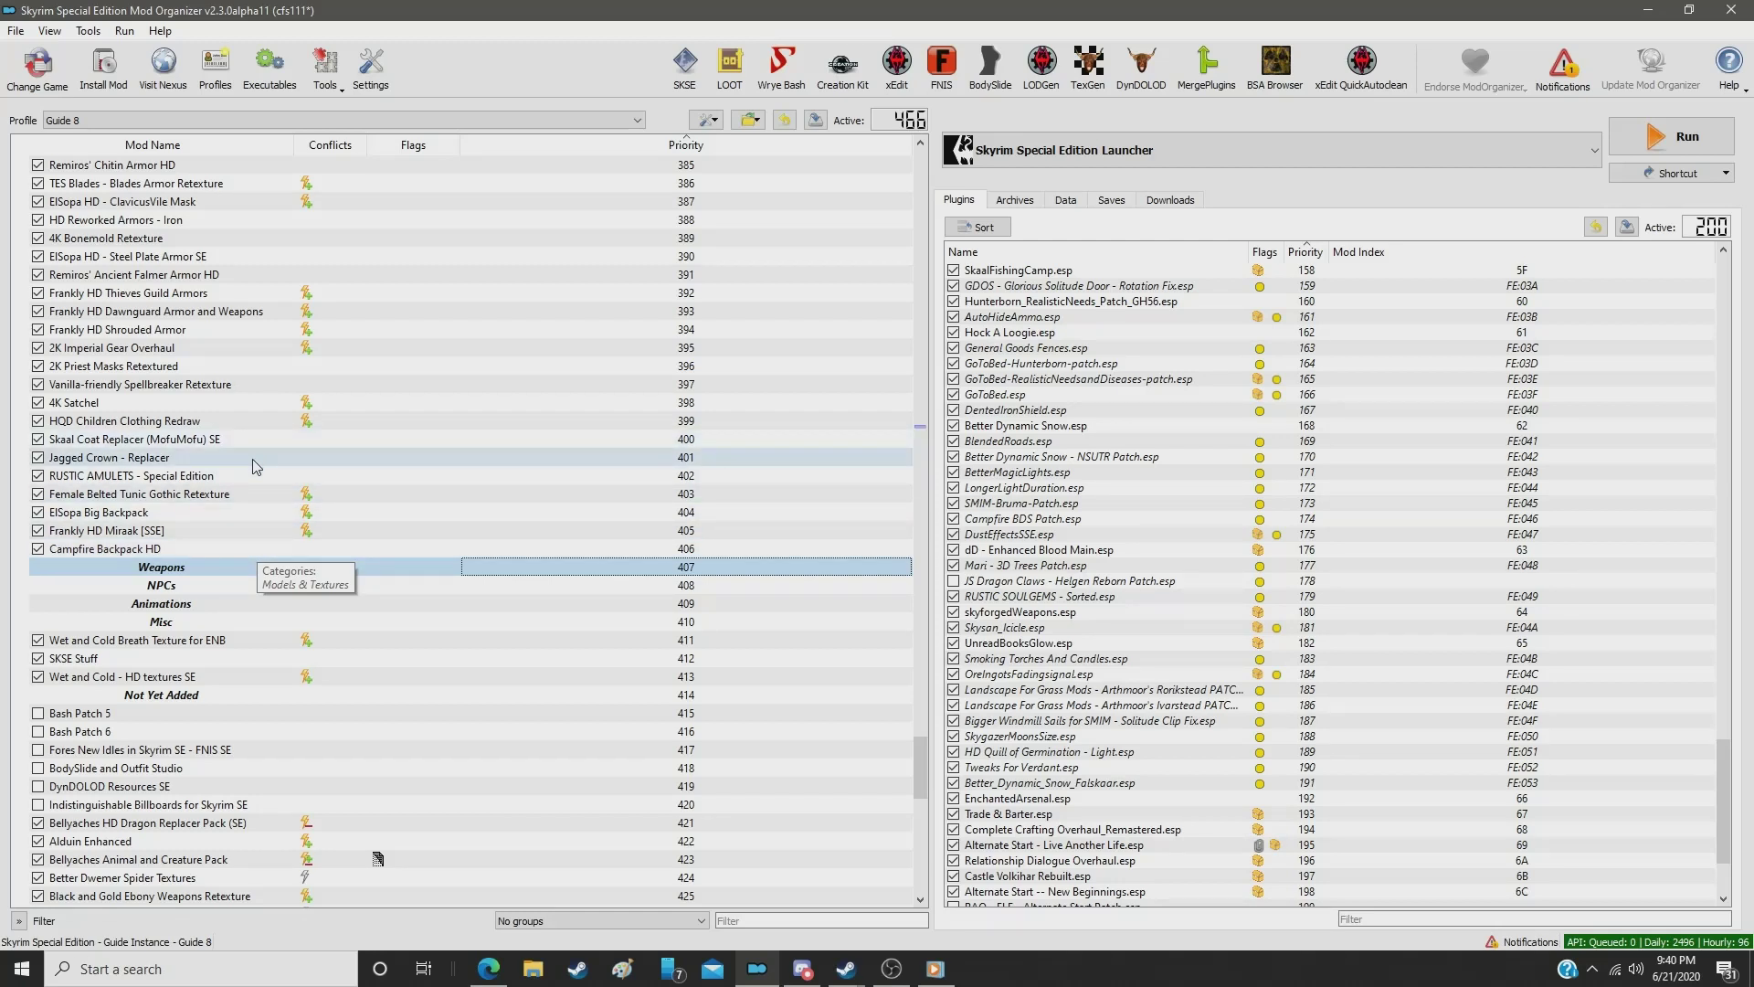
{"action": "left_click_drag", "start_coordinate": [243, 547], "coordinate": [251, 448]}
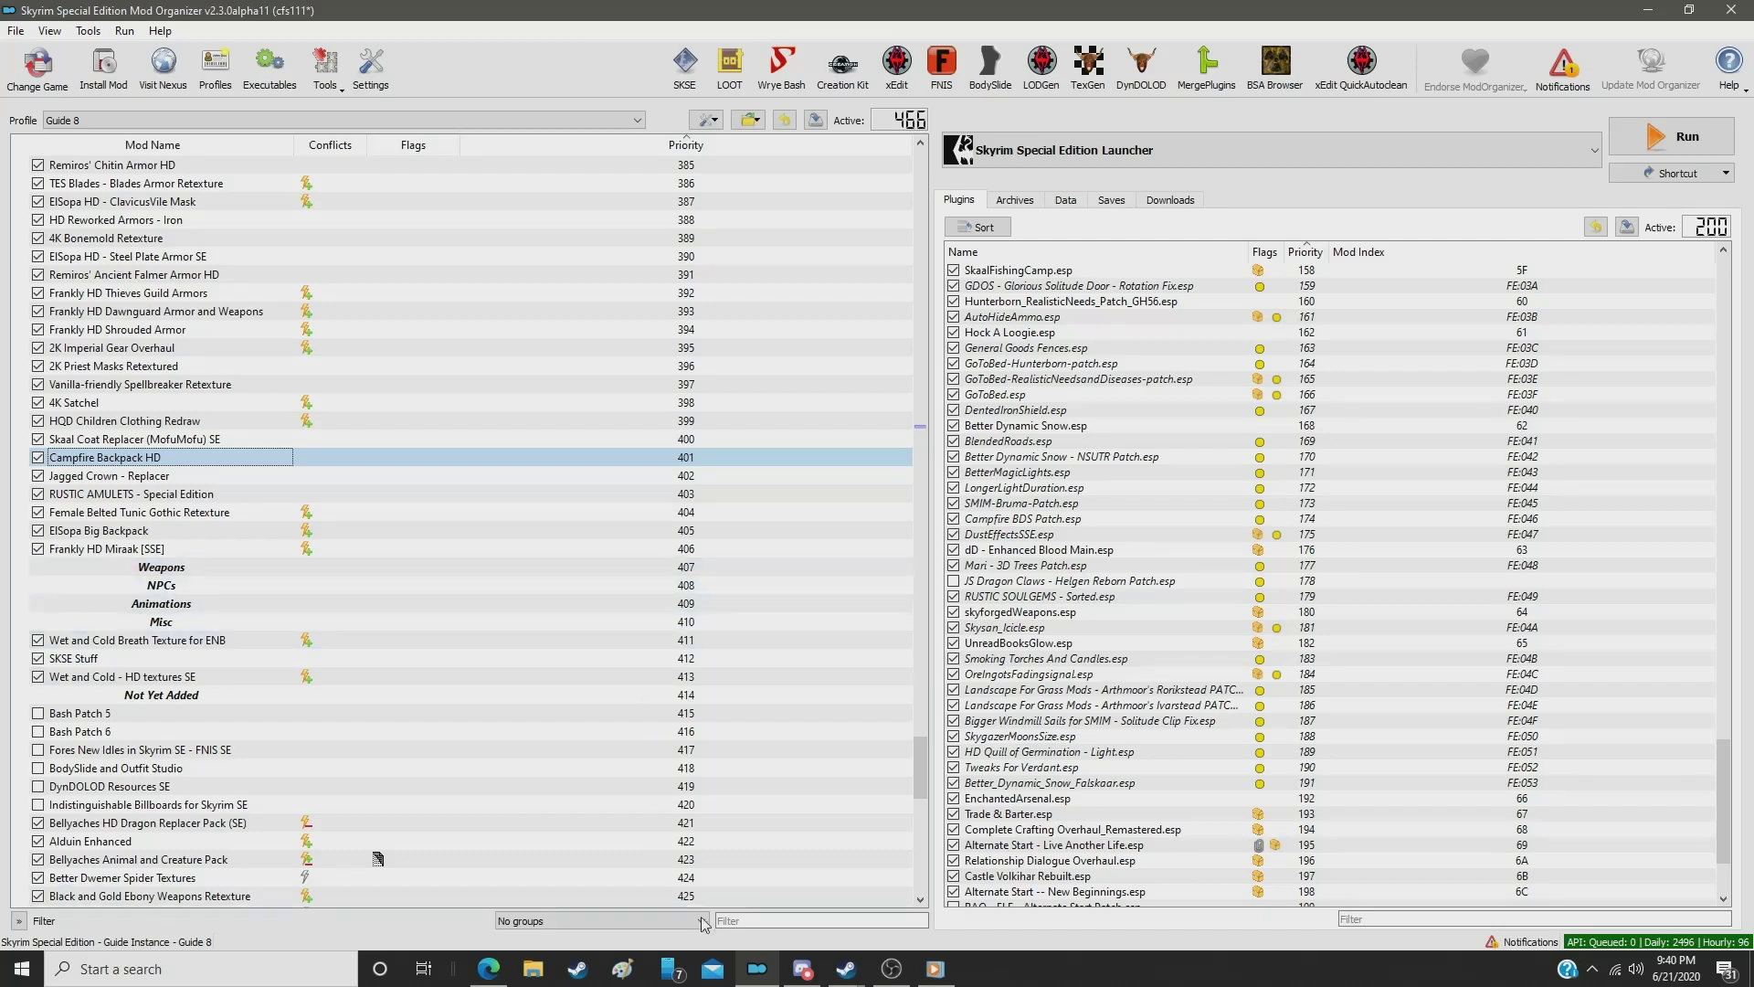
Step: Filter the mod list for "cain" and set the Cain9580 - SE Nightingale Weapons Retexture priority to 408
{"action": "left_click", "coordinate": [774, 920]}
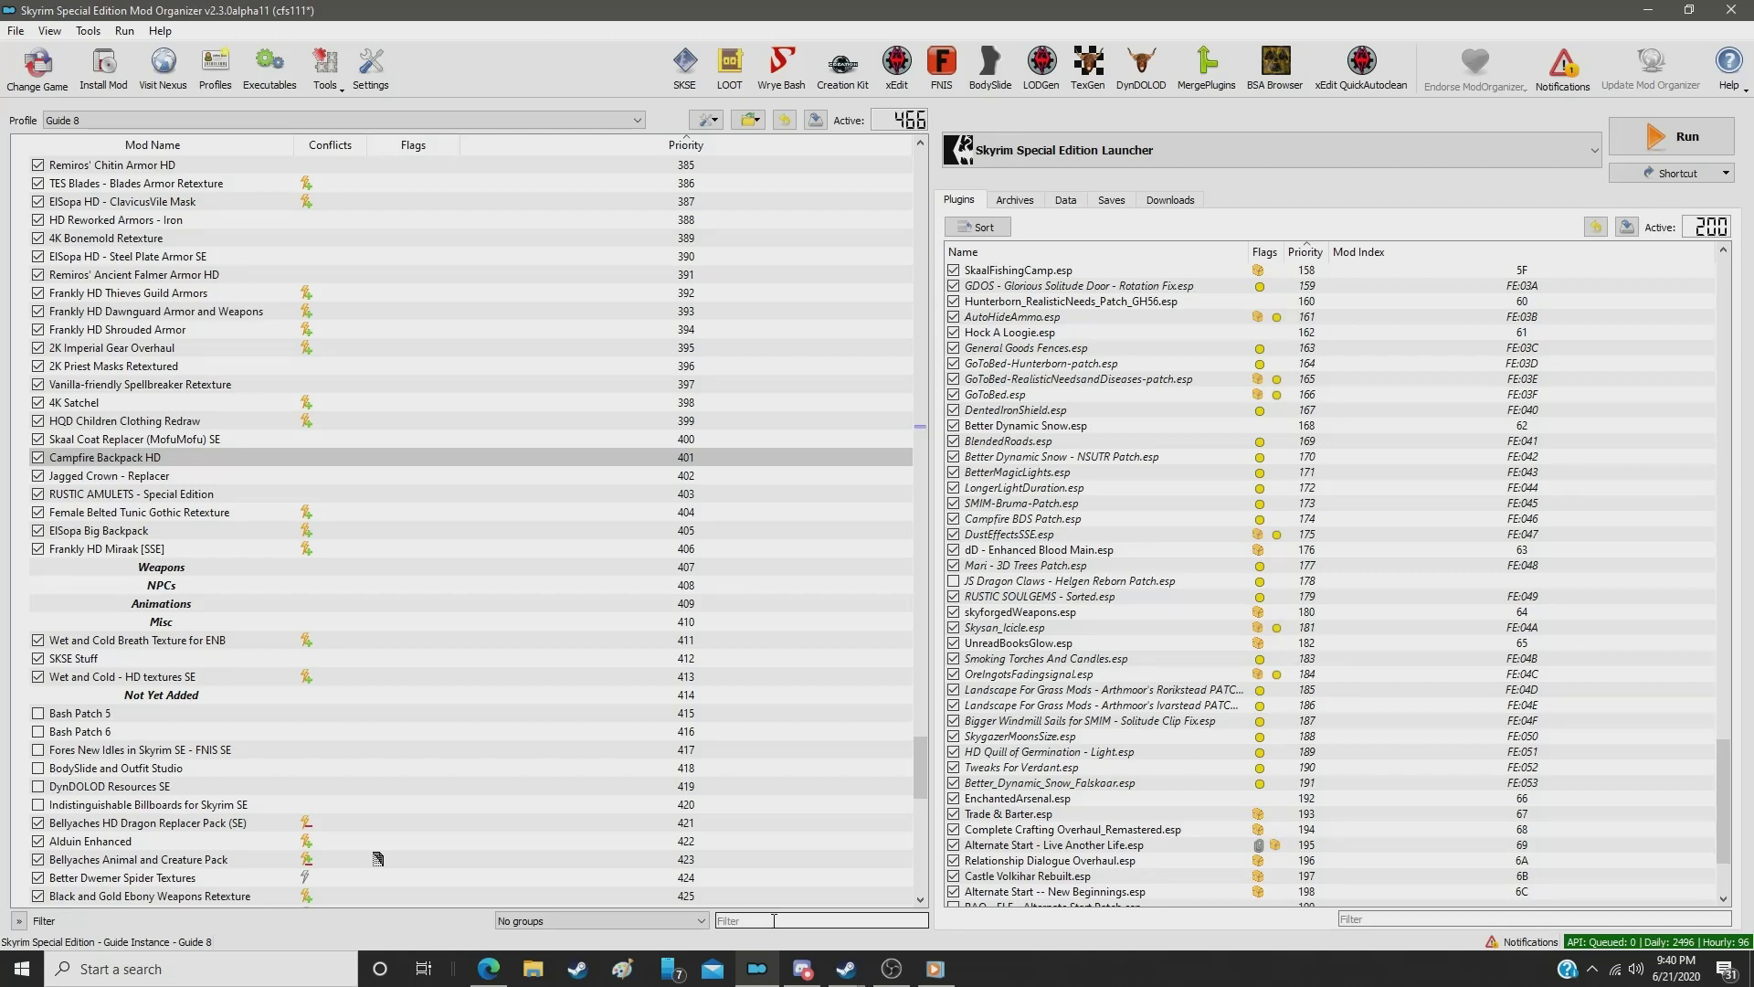
{"action": "type", "text": "cain"}
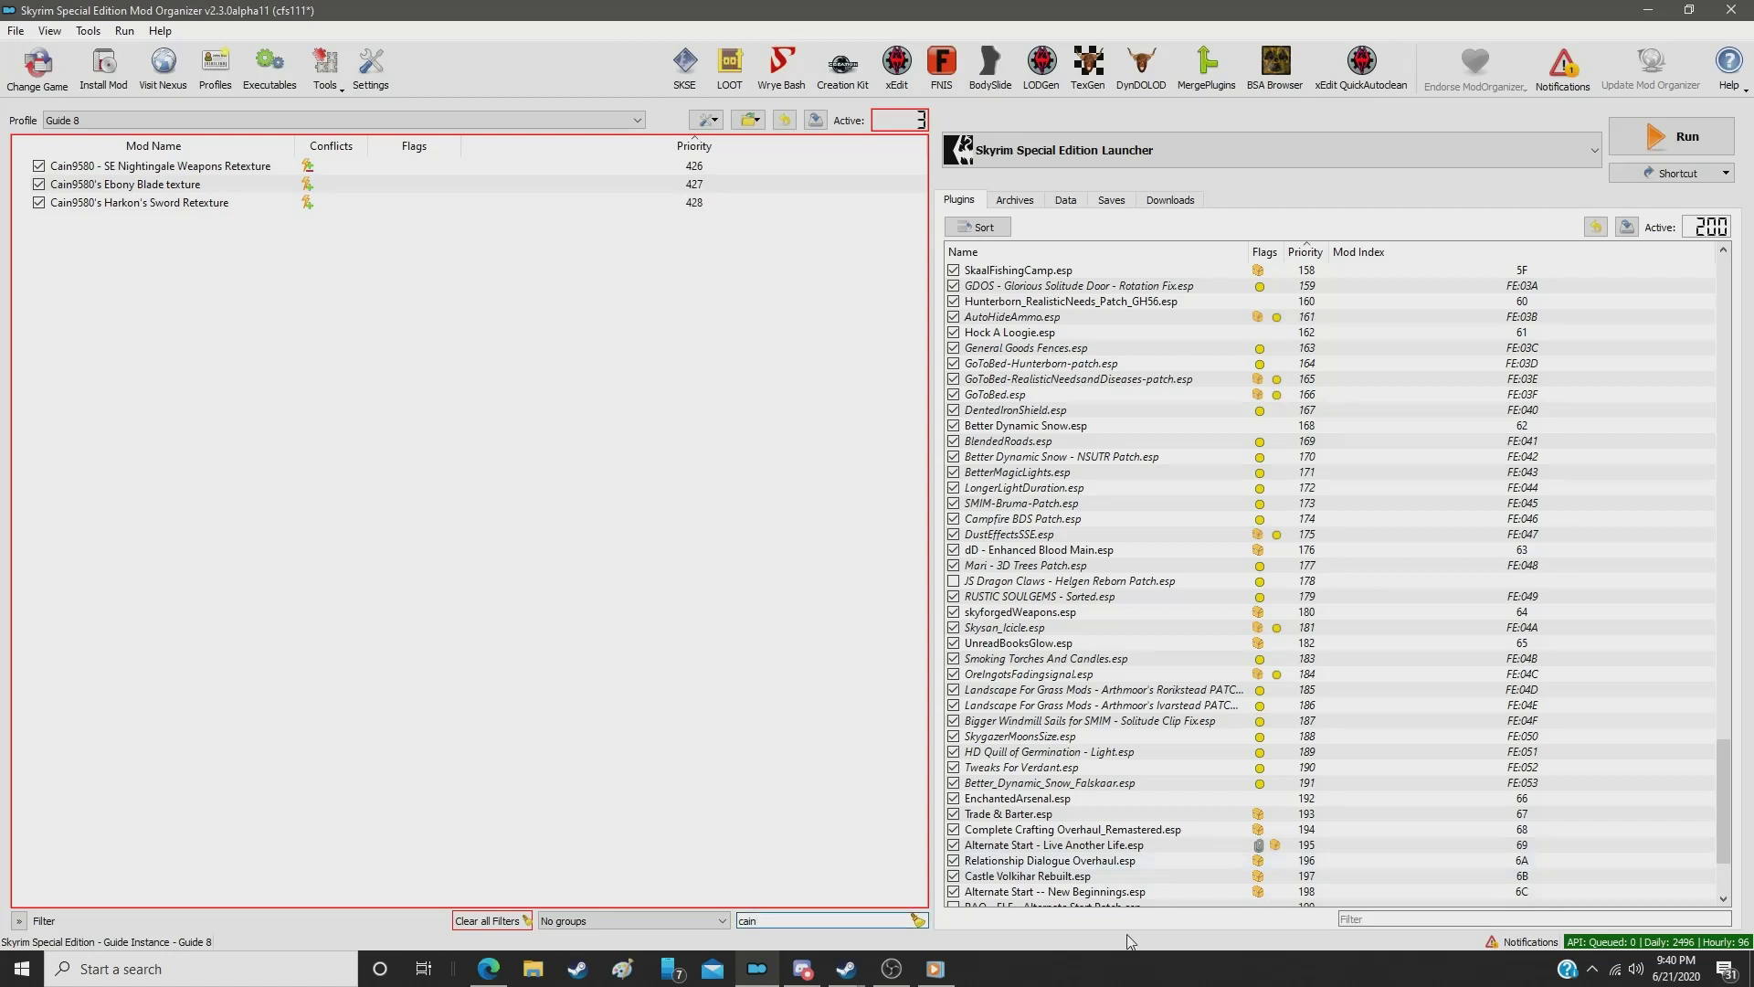
{"action": "left_click", "coordinate": [680, 167]}
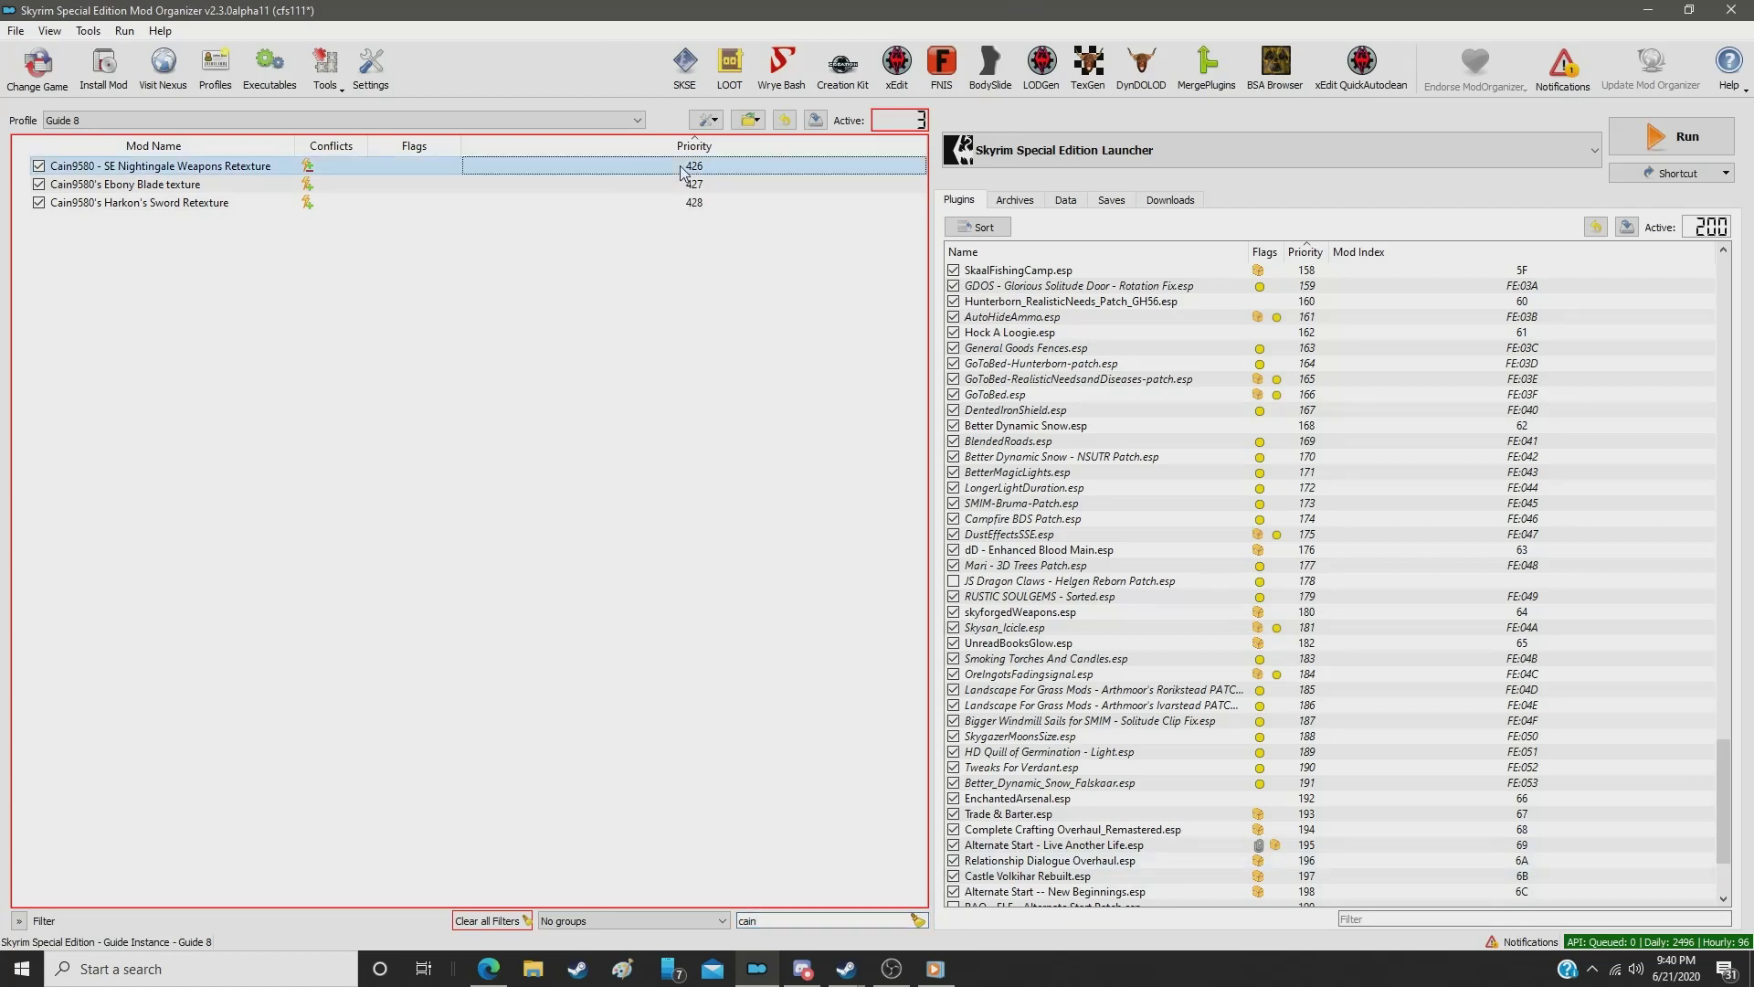
{"action": "double_click", "coordinate": [680, 166]}
{"action": "type", "text": "408"}
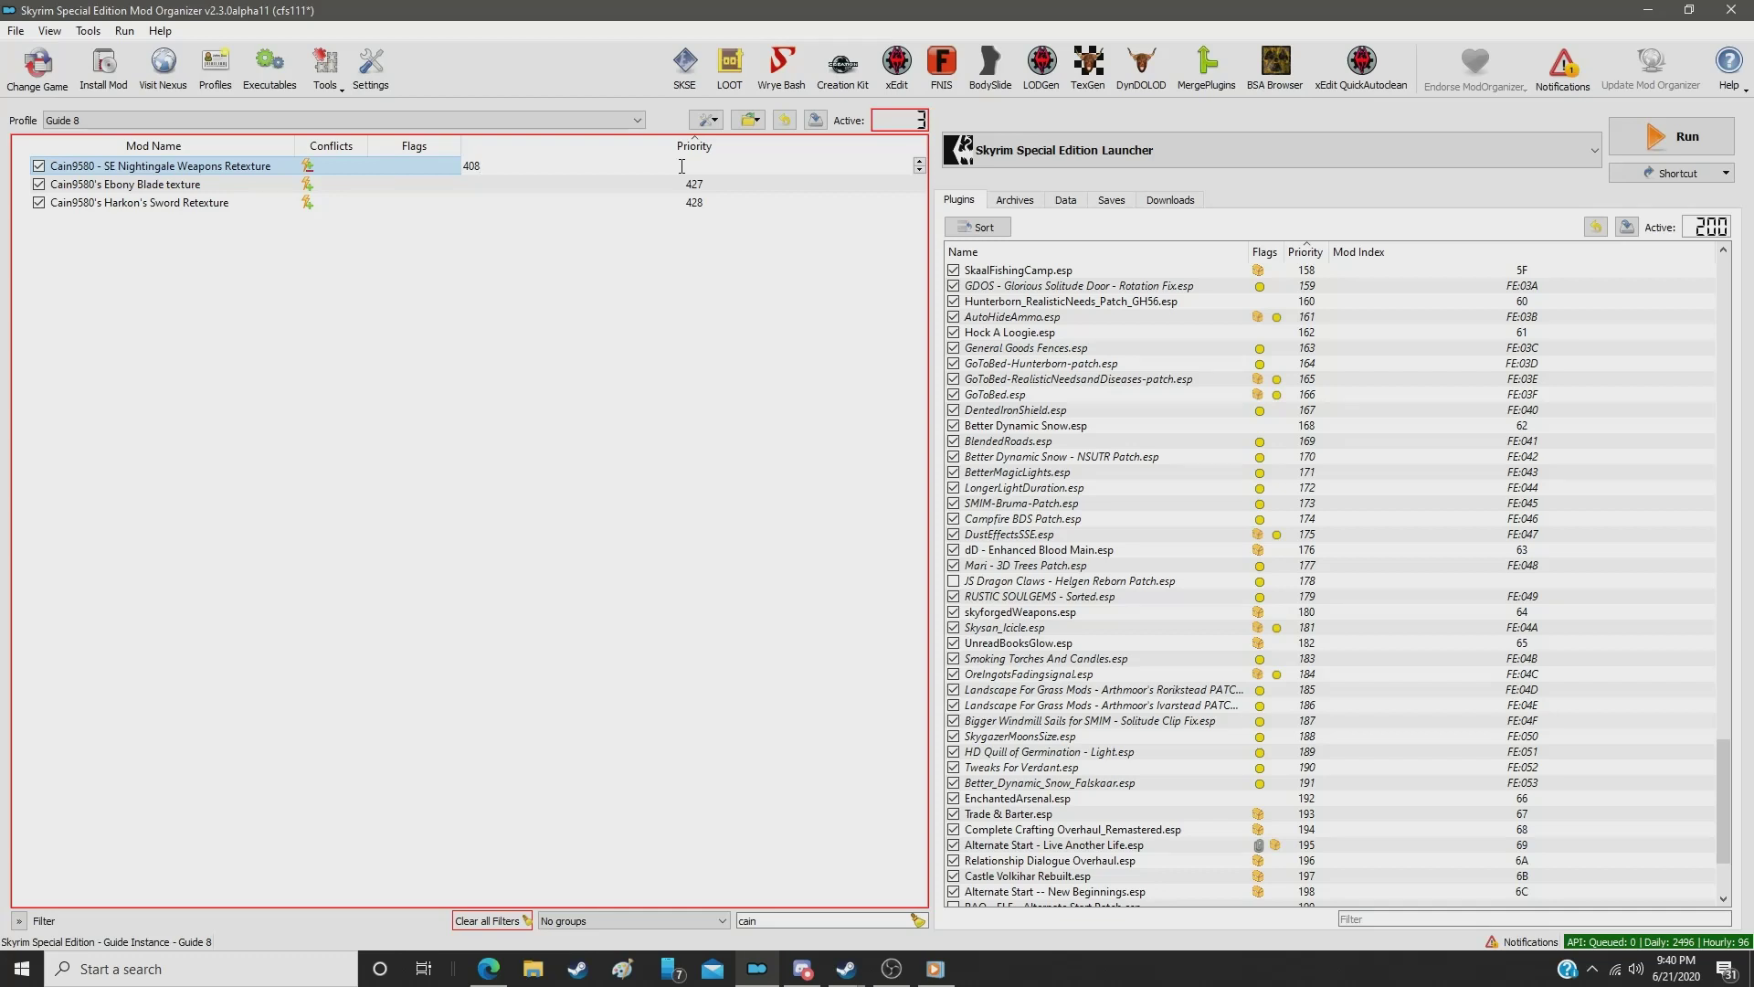
{"action": "key", "text": "Return"}
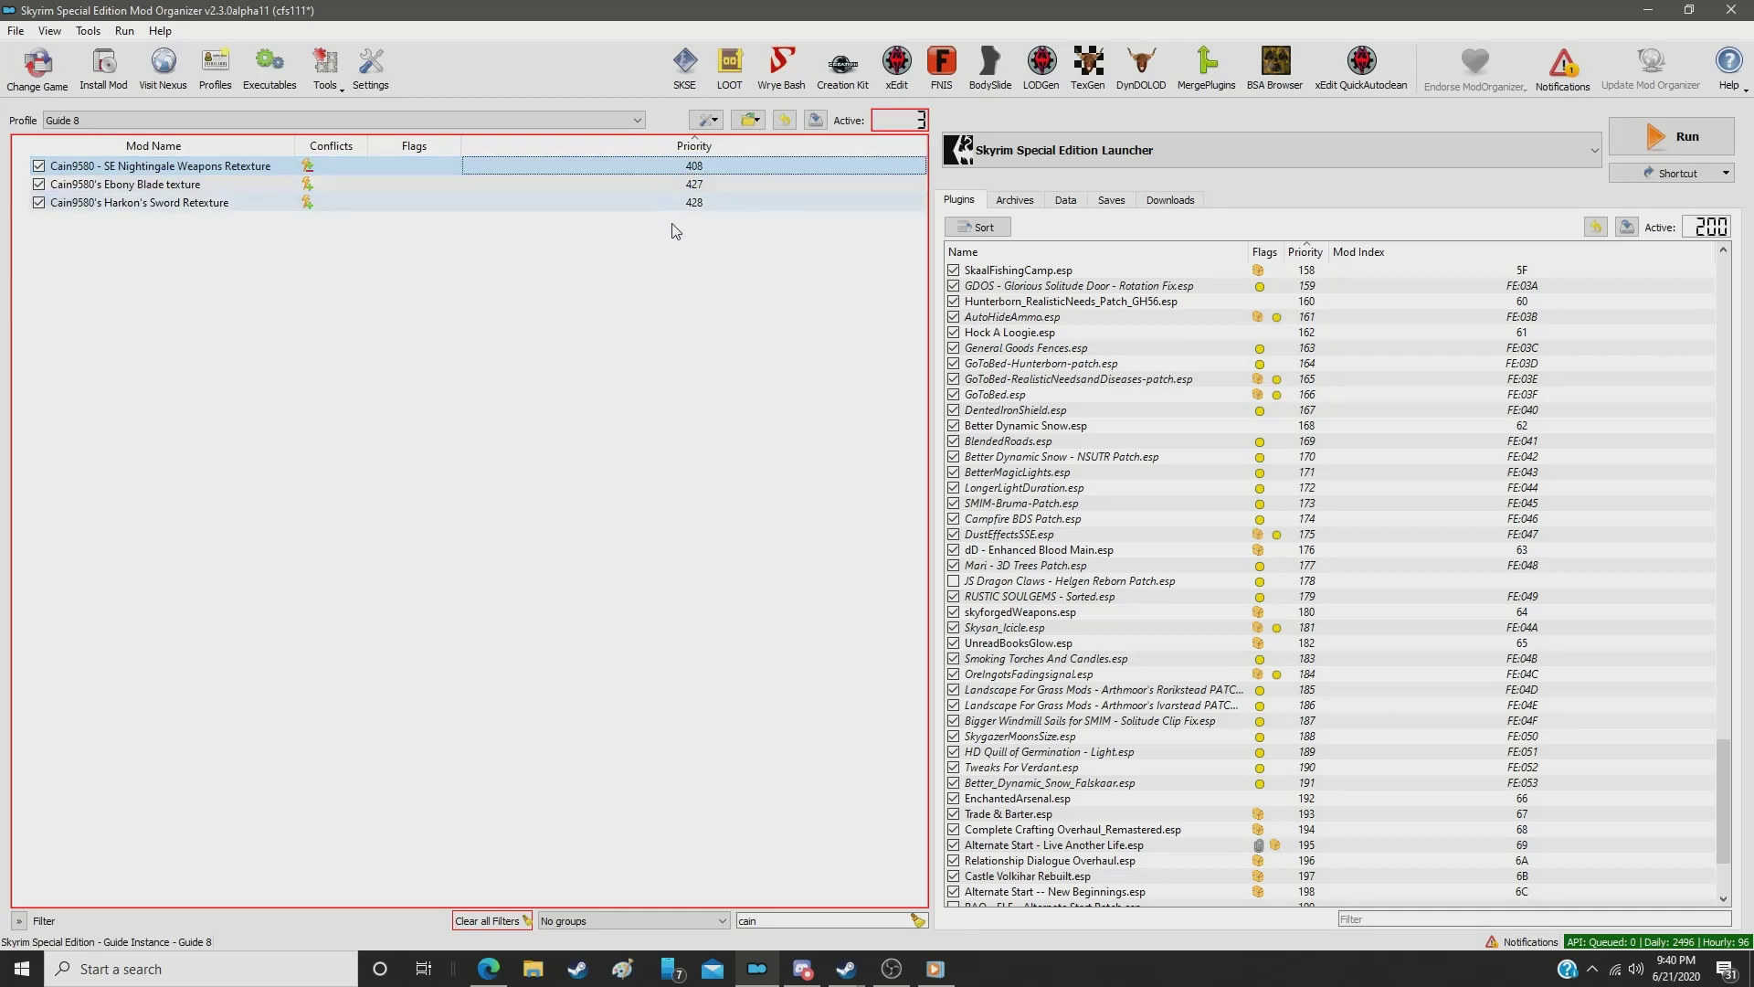
Step: Filter the mod list for "black" and set the Black and Gold Ebony Weapons Retexture priority to 409
{"action": "double_click", "coordinate": [802, 919]}
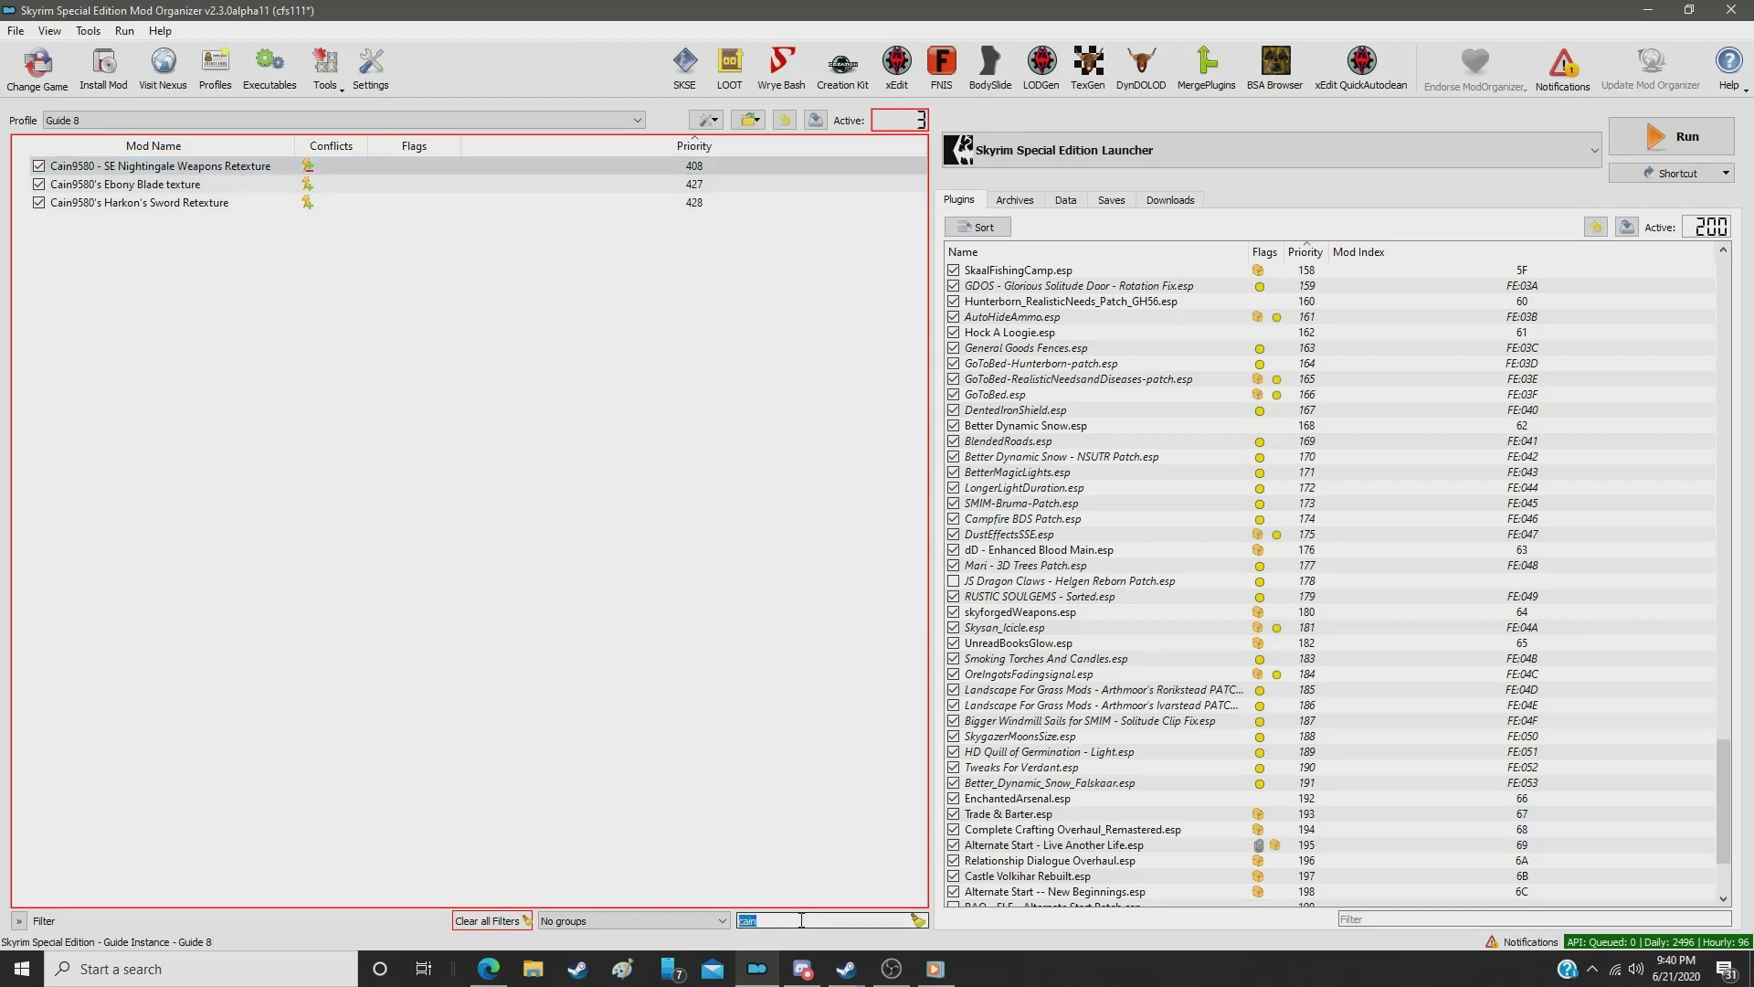
{"action": "type", "text": "black"}
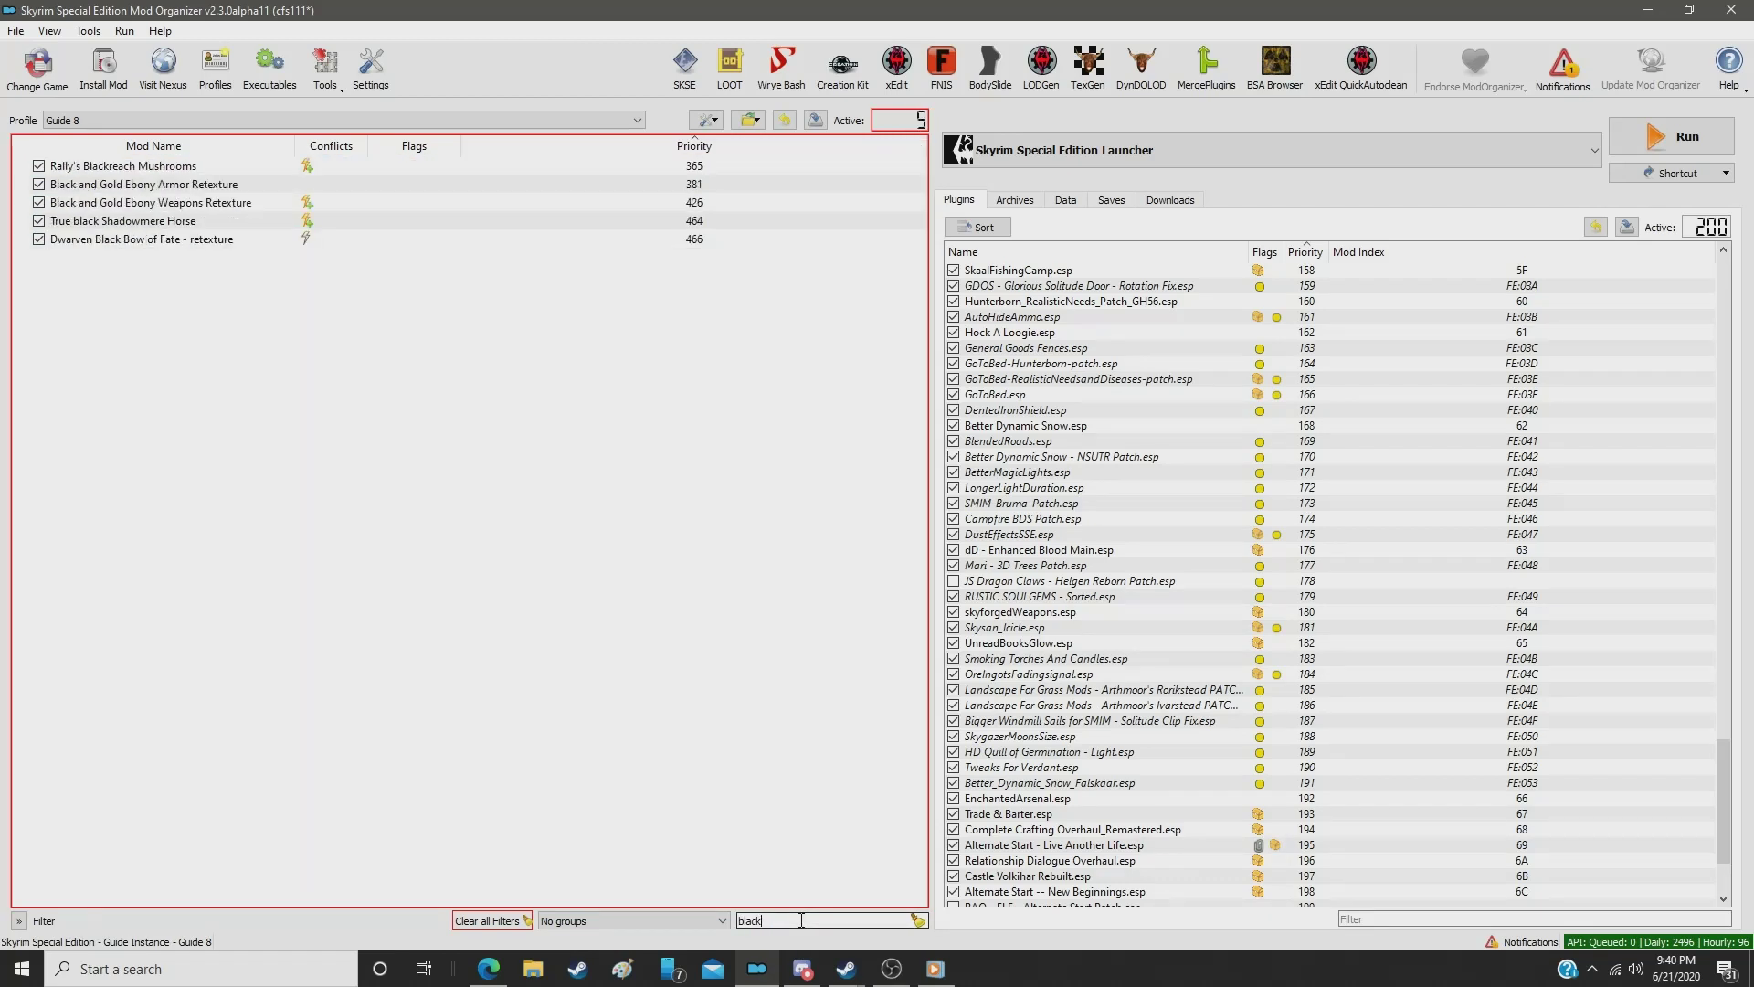
{"action": "left_click", "coordinate": [716, 204]}
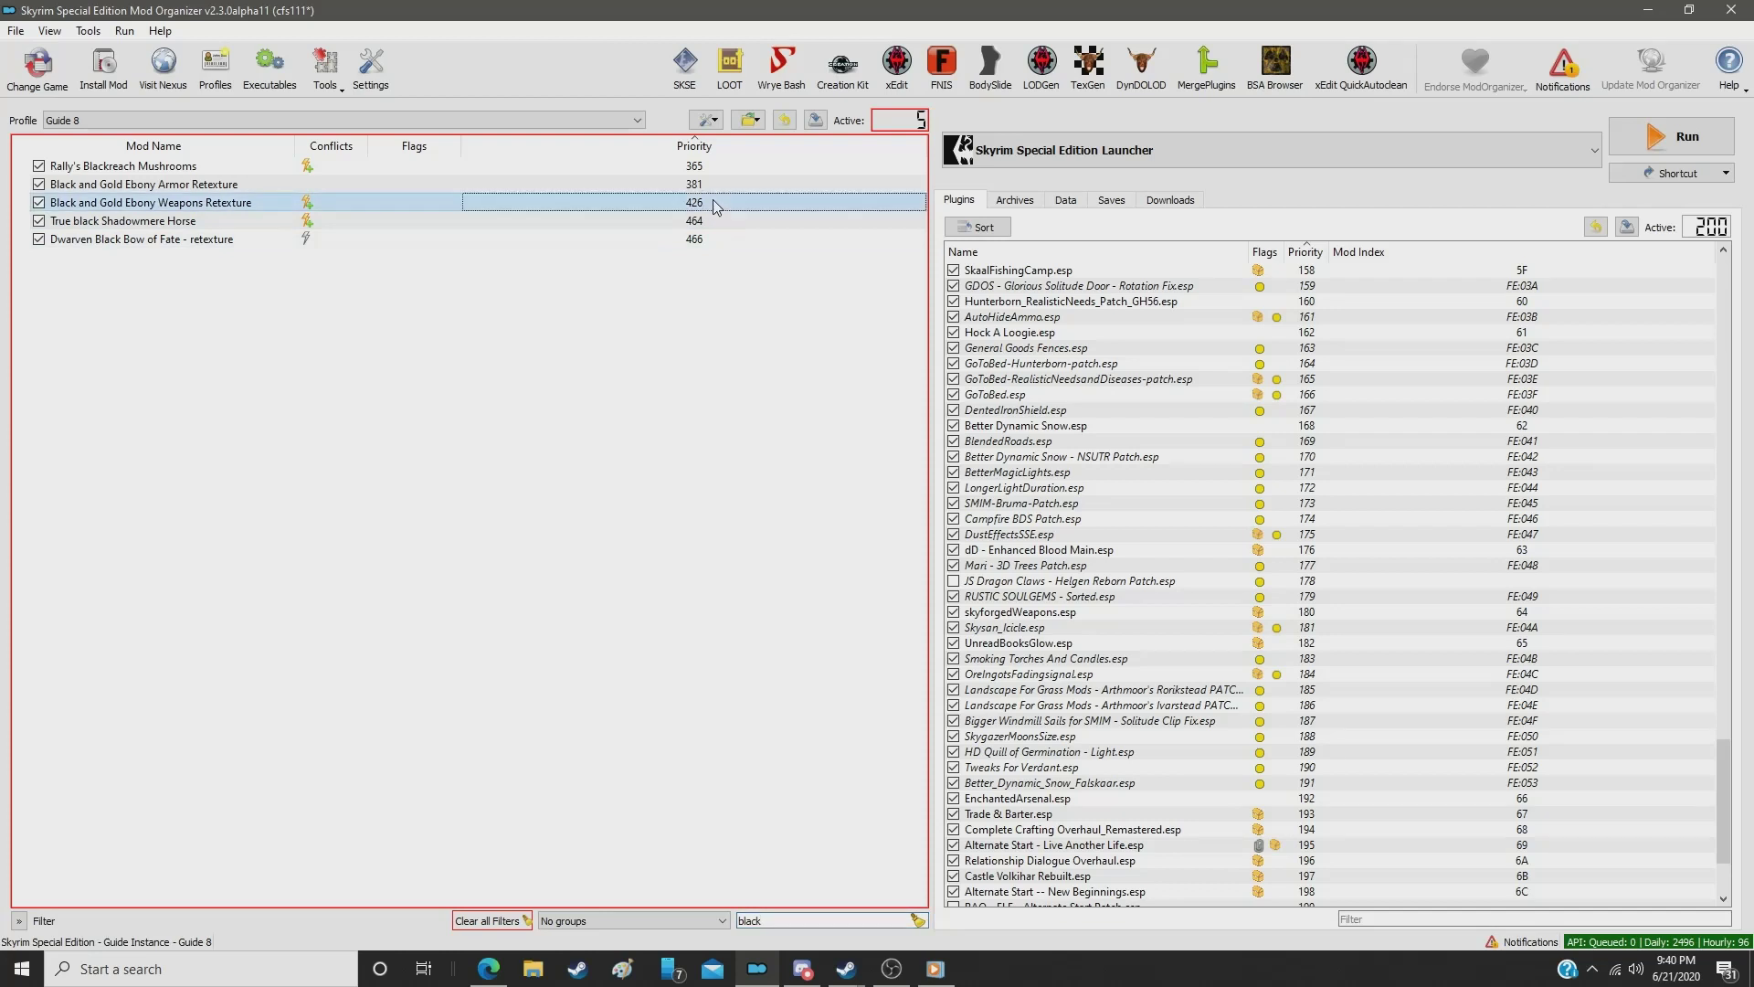
{"action": "left_click", "coordinate": [716, 203]}
{"action": "type", "text": "409"}
{"action": "key", "text": "Return"}
Step: Clear the filter and move Cain9580's Ebony Blade texture and Cain9580's Harkon's Sword Retexture below Black and Gold Ebony Weapons Retexture
{"action": "left_click", "coordinate": [918, 920]}
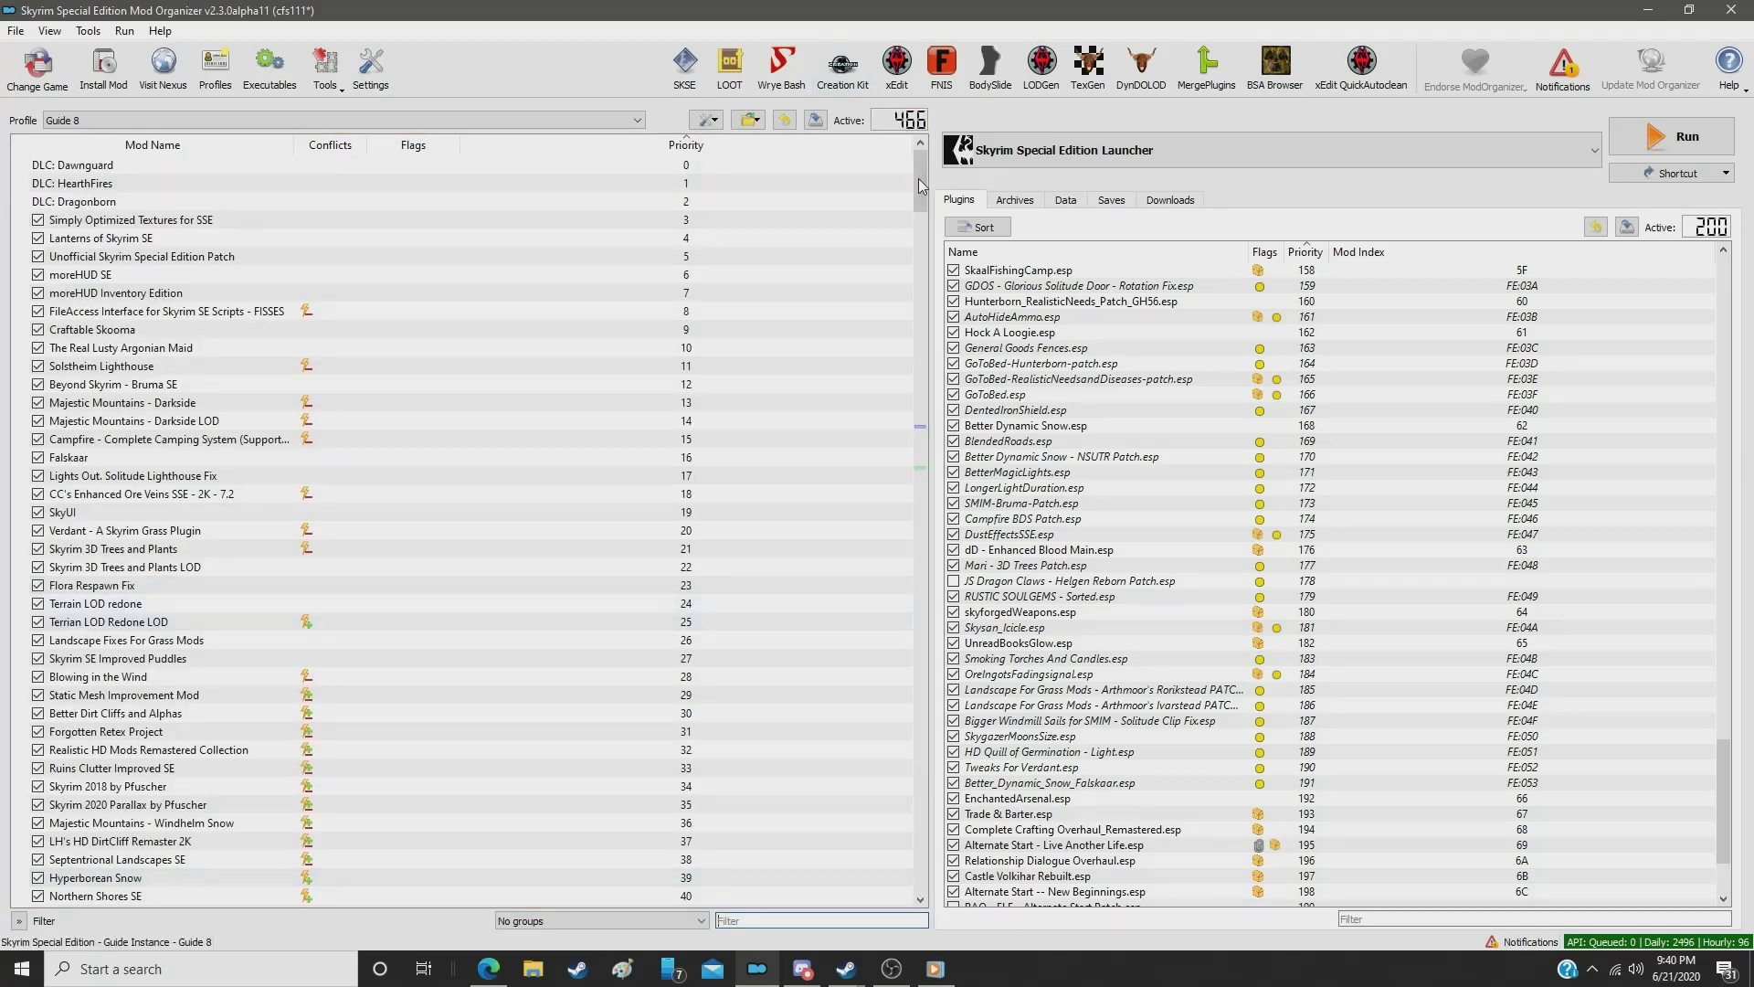
{"action": "left_click_drag", "start_coordinate": [922, 185], "coordinate": [926, 875]}
{"action": "scroll", "coordinate": [322, 603], "scroll_direction": "up", "scroll_amount": 13}
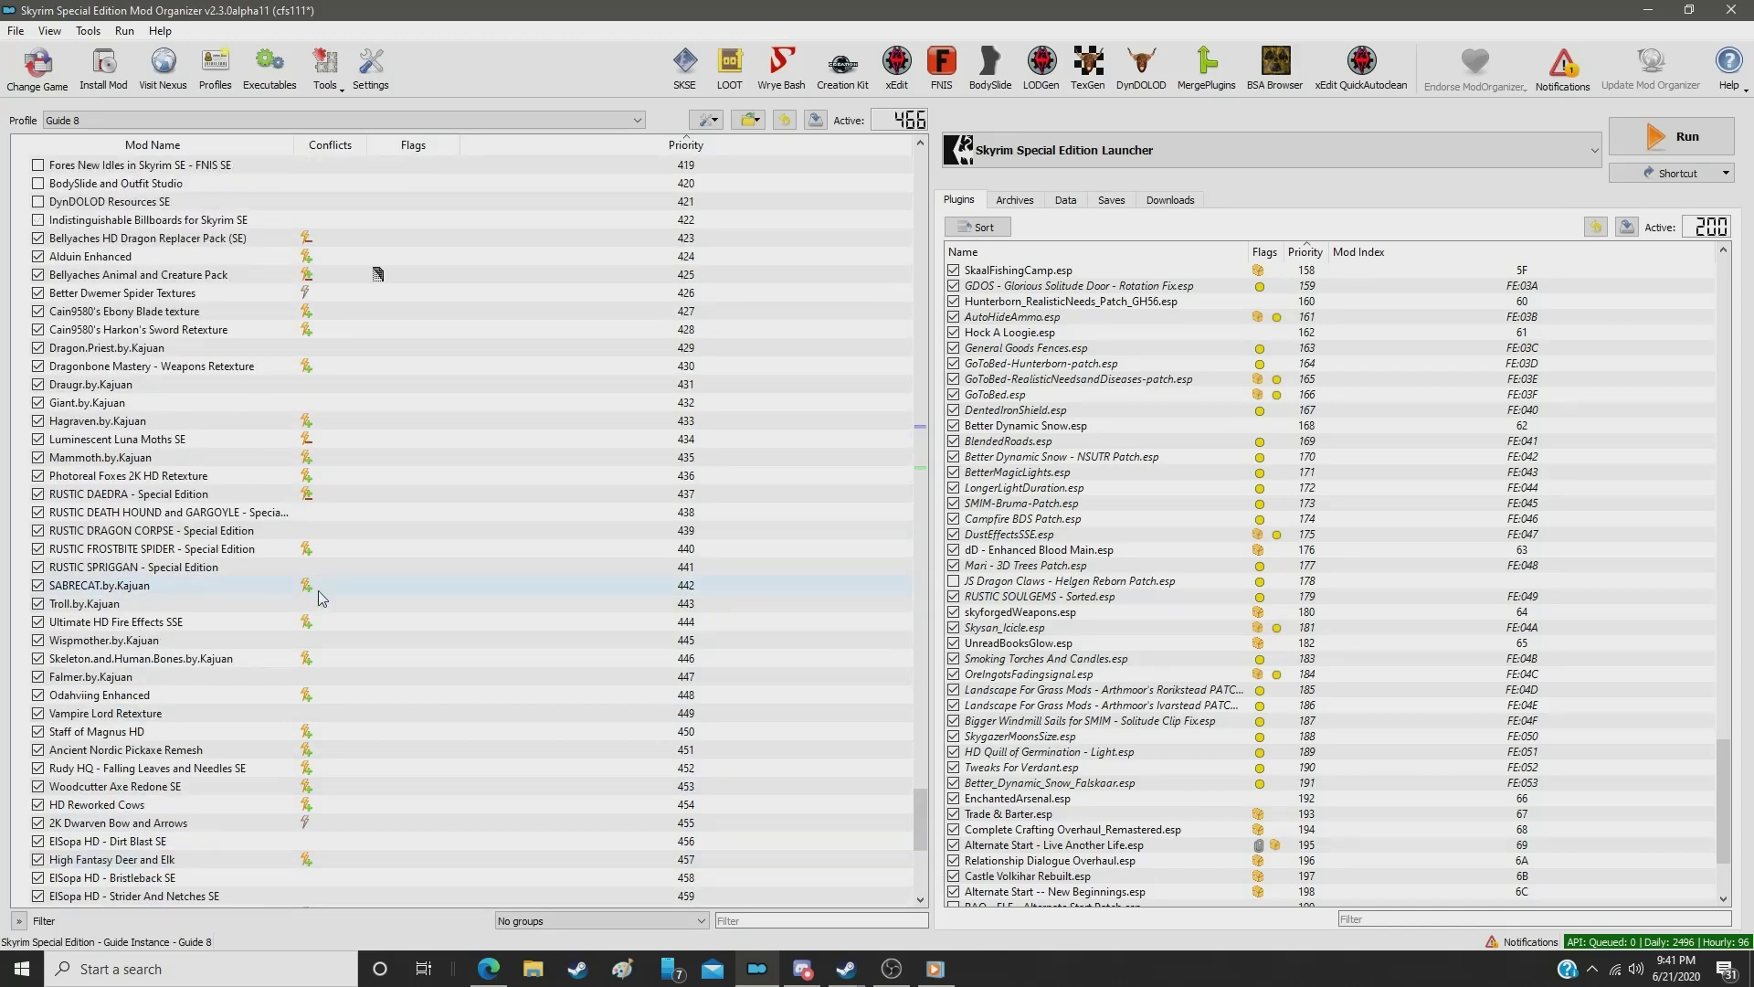
{"action": "scroll", "coordinate": [321, 603], "scroll_direction": "up", "scroll_amount": 2}
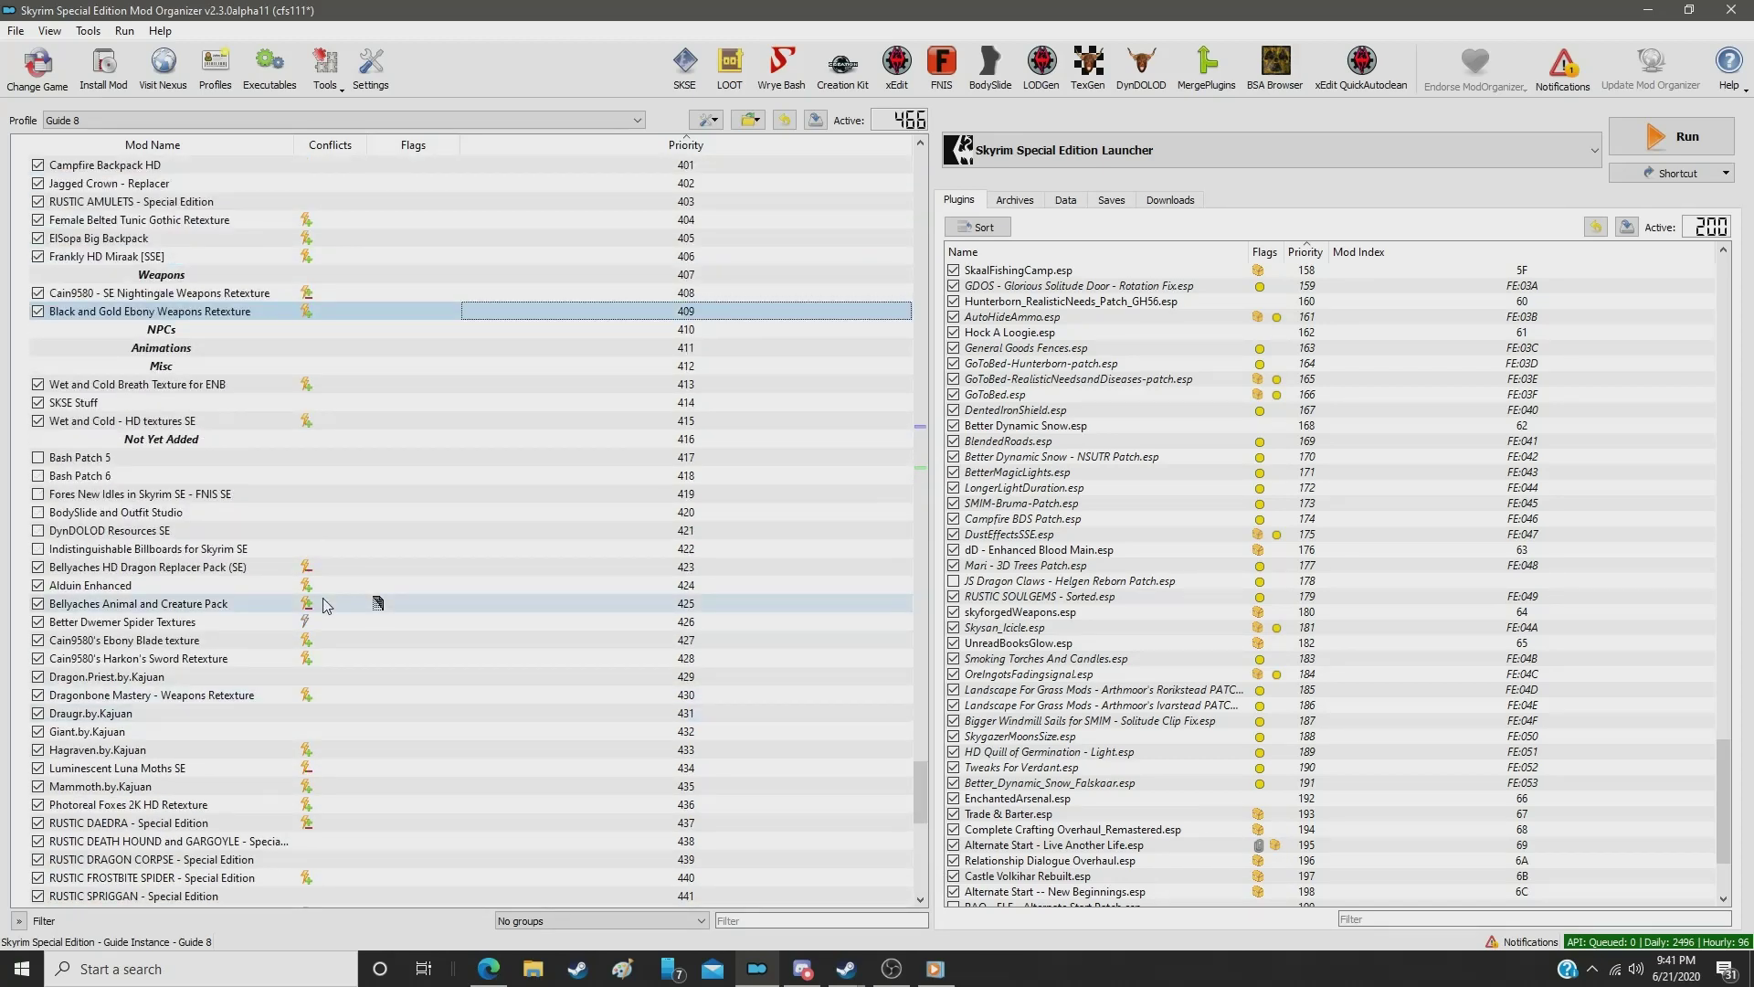
{"action": "scroll", "coordinate": [311, 594], "scroll_direction": "up", "scroll_amount": 1}
{"action": "scroll", "coordinate": [283, 548], "scroll_direction": "down", "scroll_amount": 1}
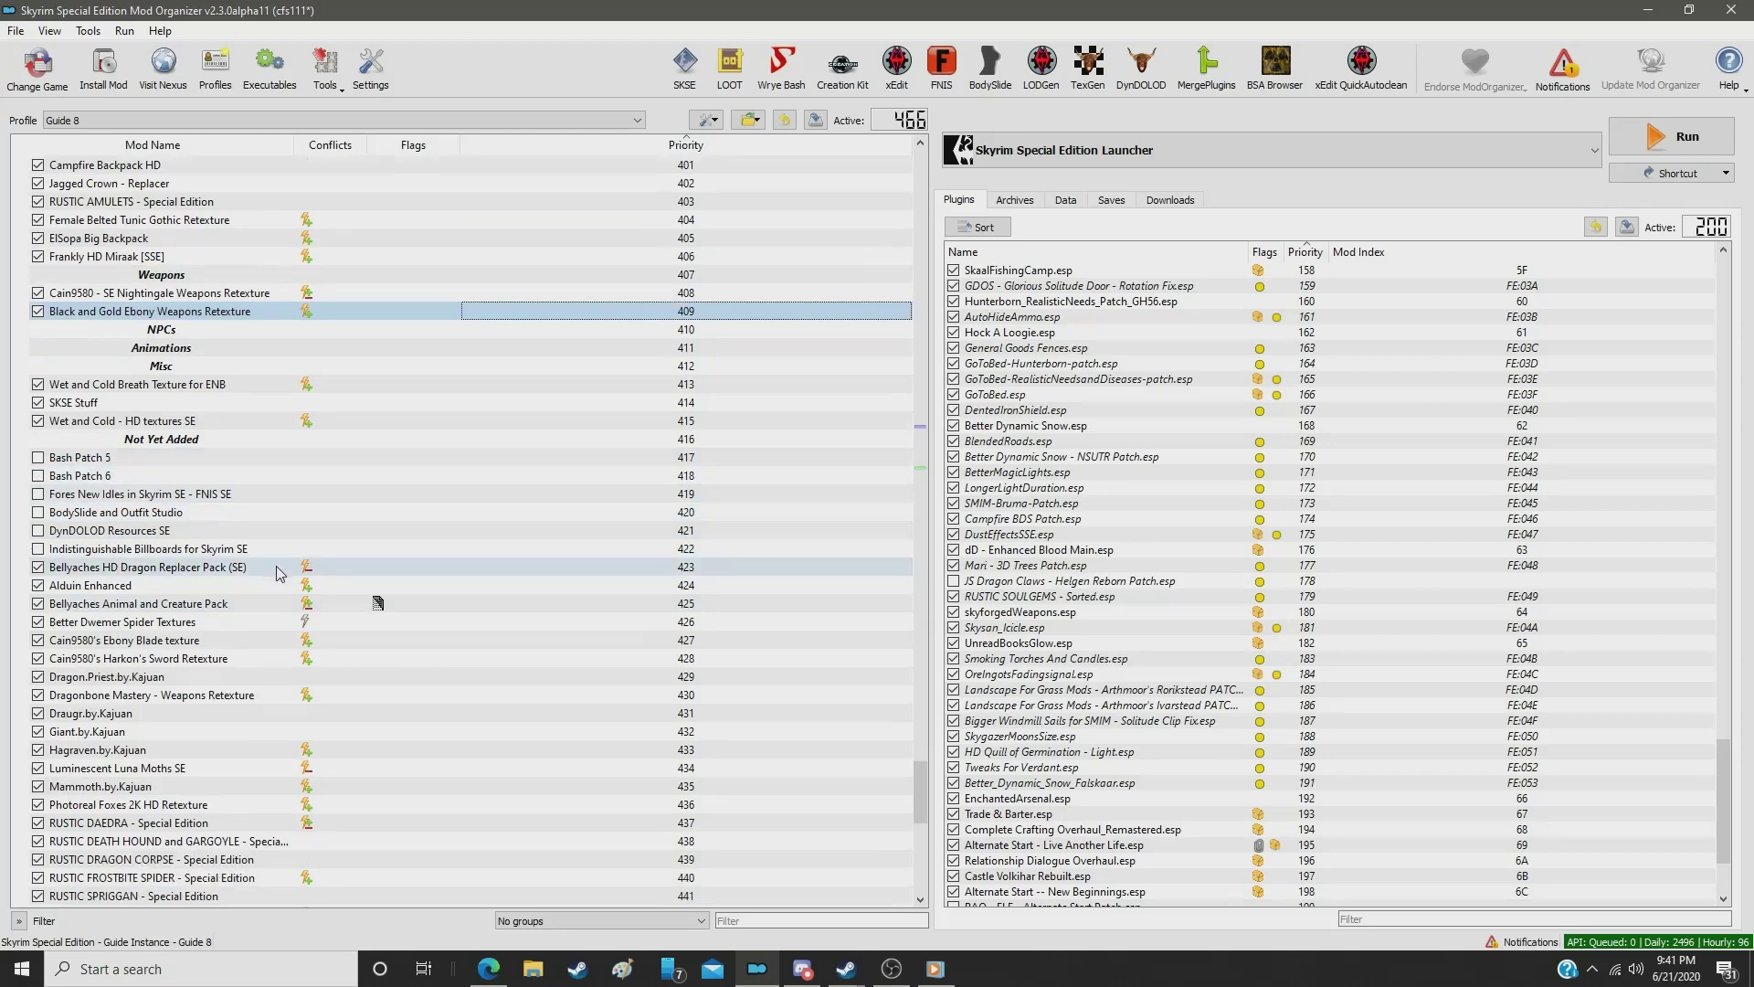
{"action": "scroll", "coordinate": [279, 573], "scroll_direction": "down", "scroll_amount": 1}
{"action": "left_click_drag", "start_coordinate": [234, 588], "coordinate": [279, 273]}
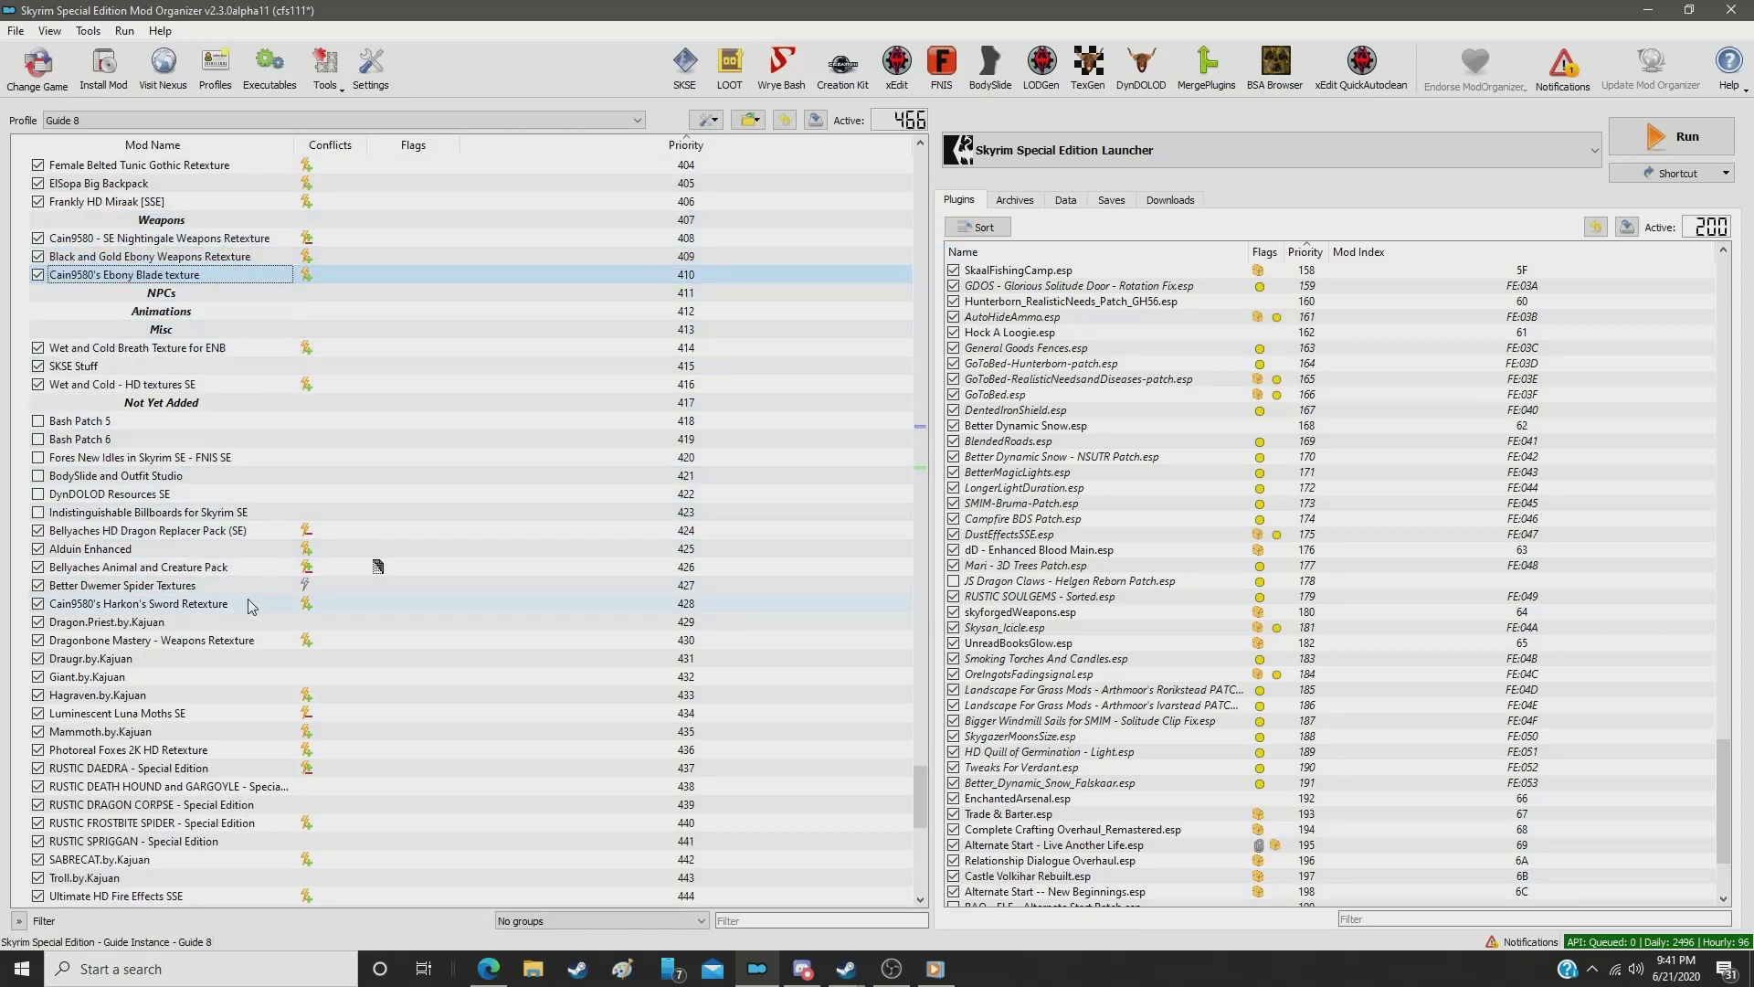
{"action": "left_click_drag", "start_coordinate": [248, 604], "coordinate": [271, 286]}
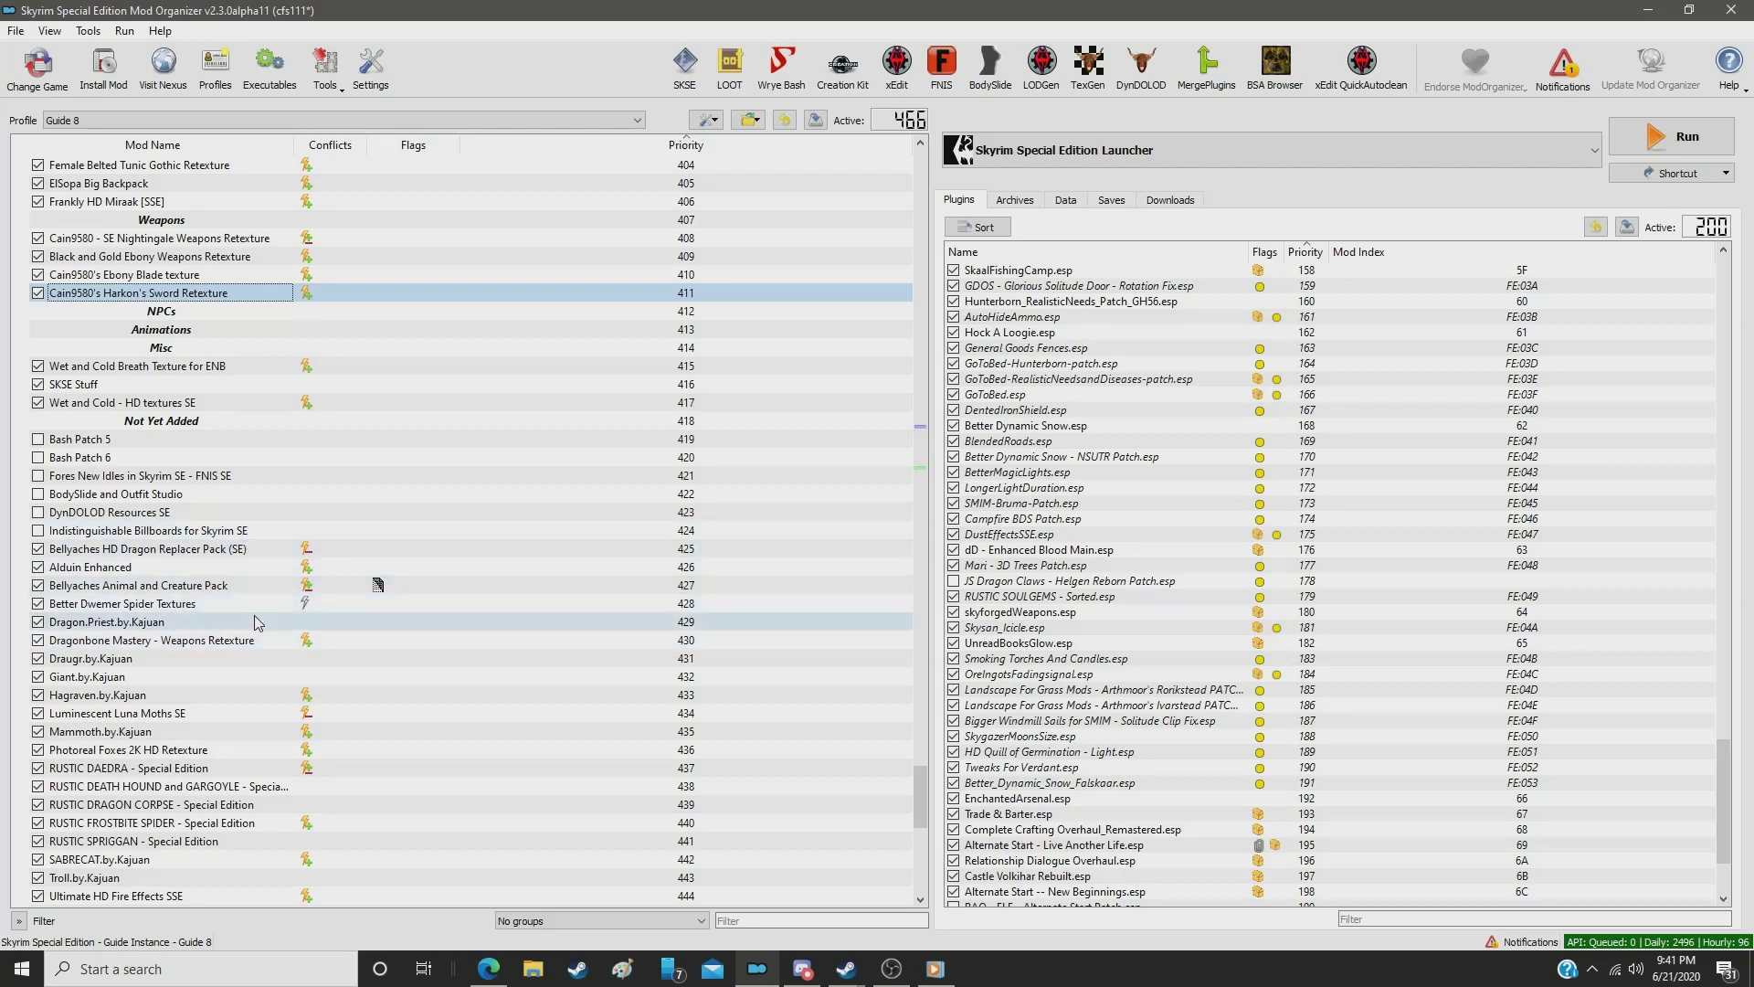
Step: Move Dragonbone Mastery - Weapons Retexture and Staff of Magnus HD to the end of the Weapons group, just above the NPCs separator
{"action": "left_click_drag", "start_coordinate": [262, 640], "coordinate": [259, 313]}
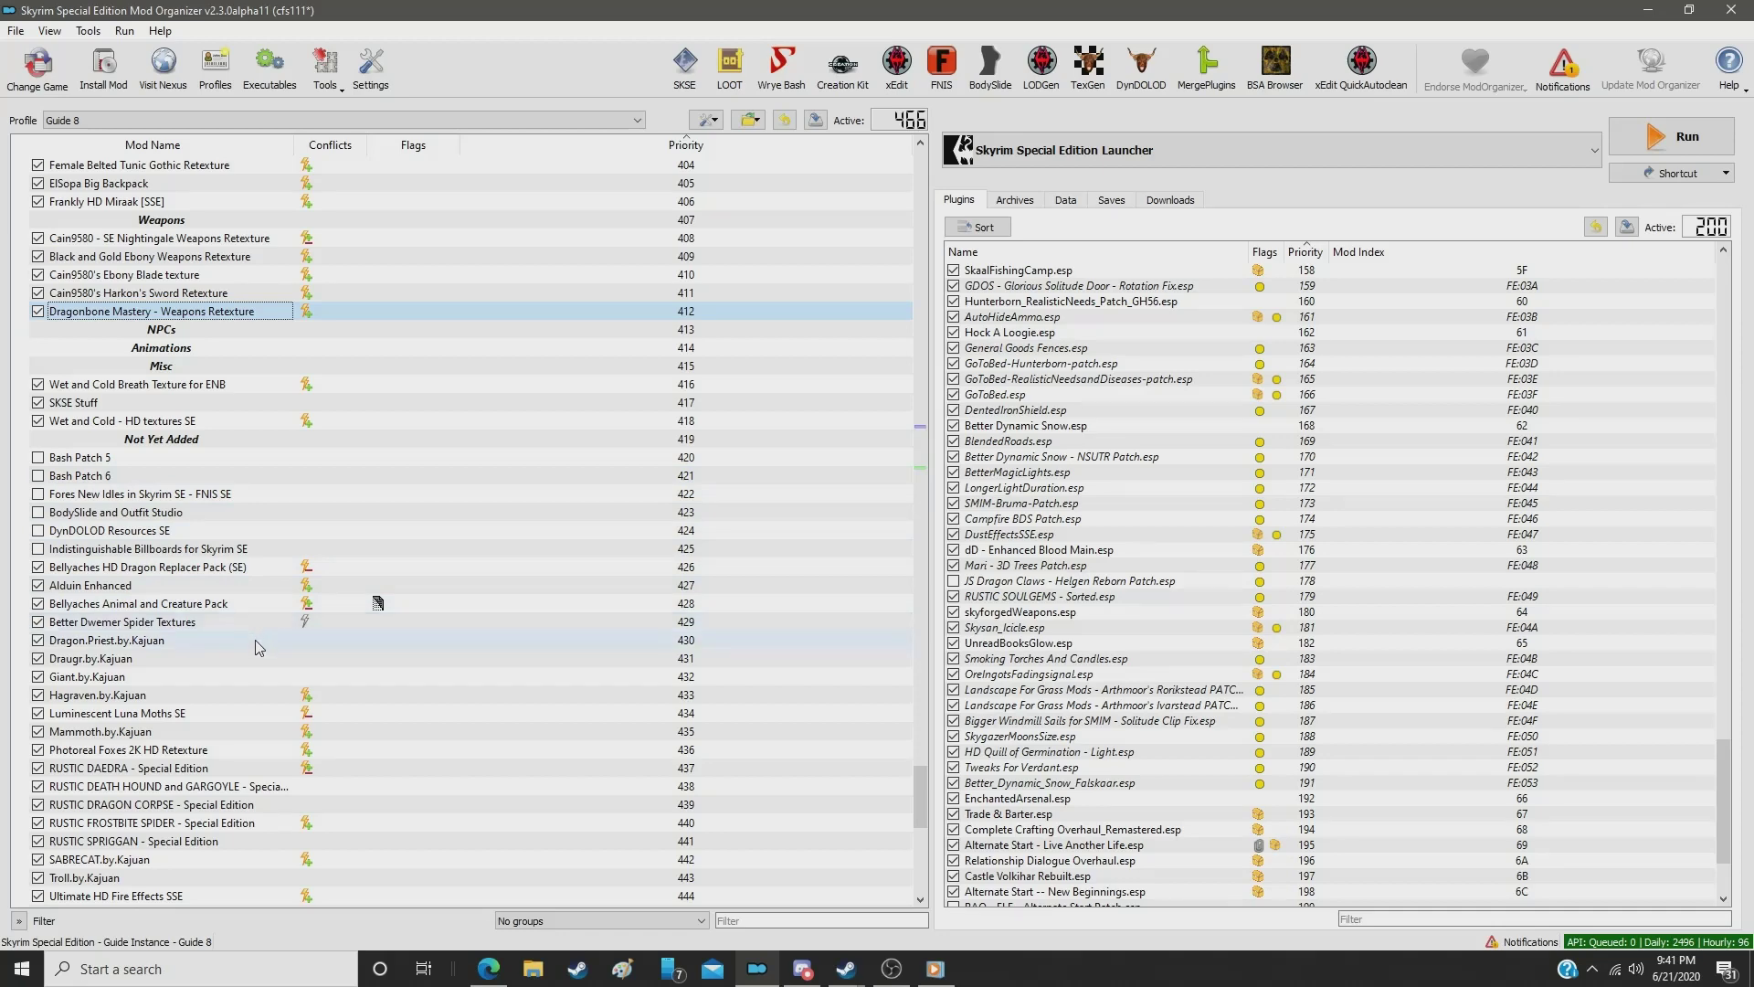
{"action": "scroll", "coordinate": [247, 724], "scroll_direction": "down", "scroll_amount": 1}
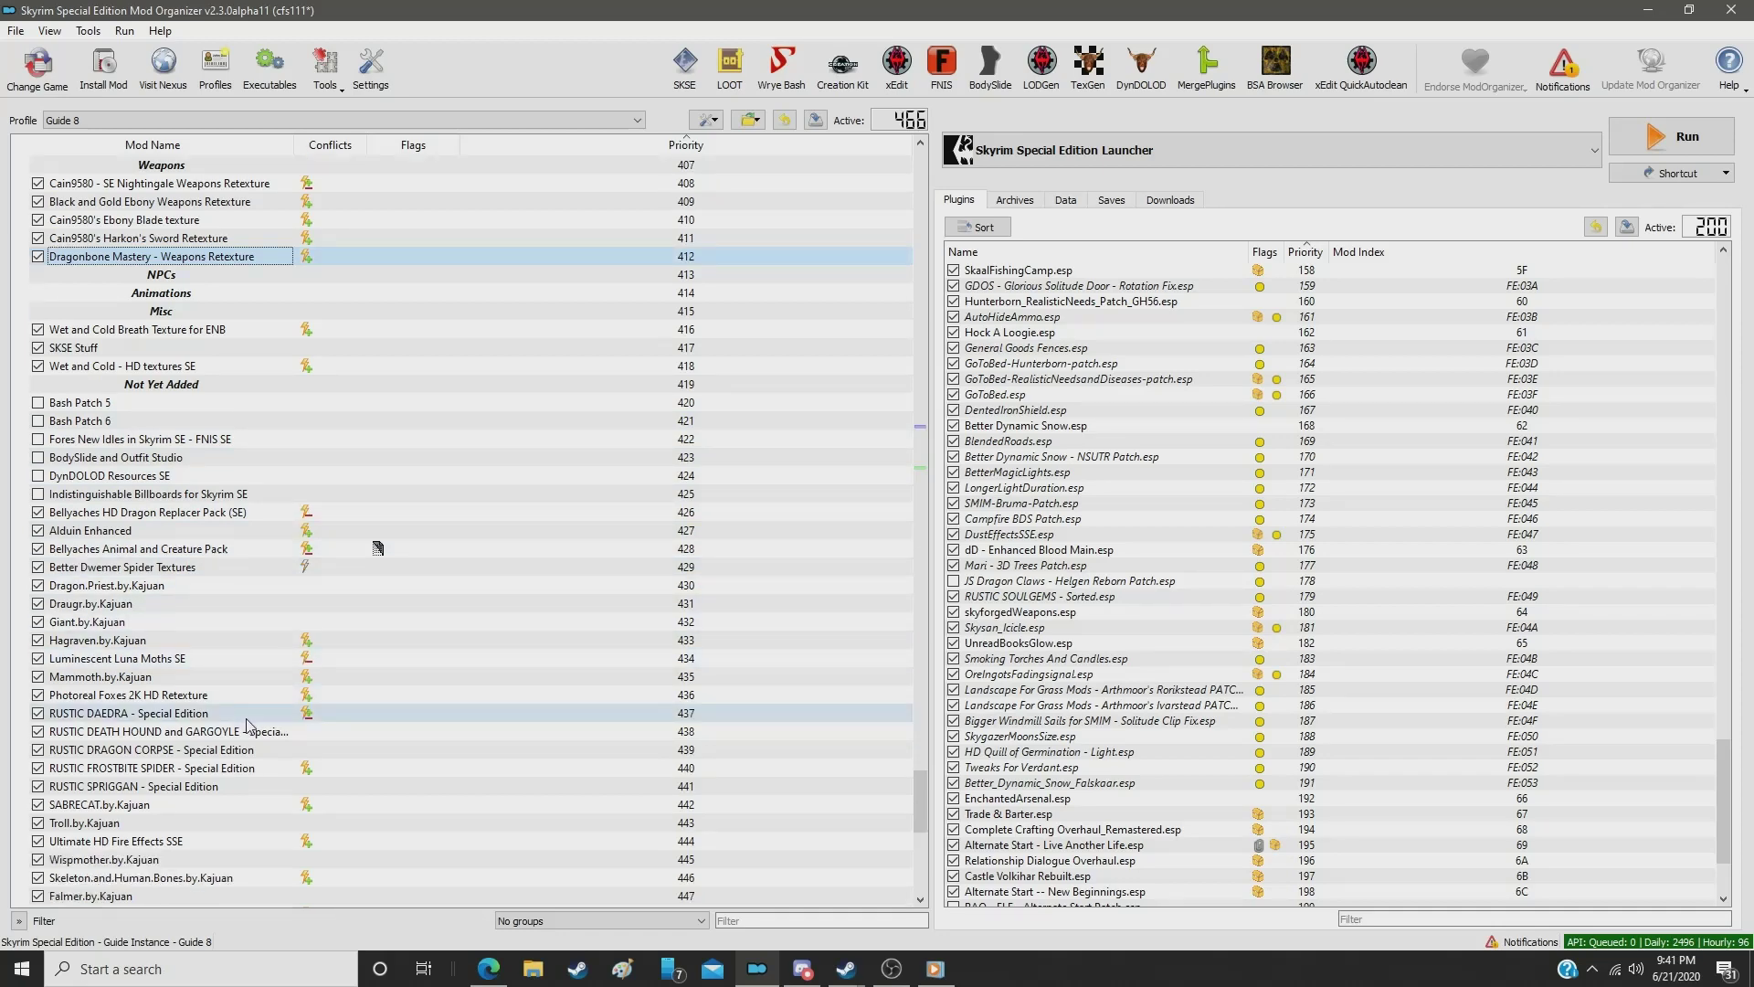
{"action": "scroll", "coordinate": [247, 724], "scroll_direction": "down", "scroll_amount": 1}
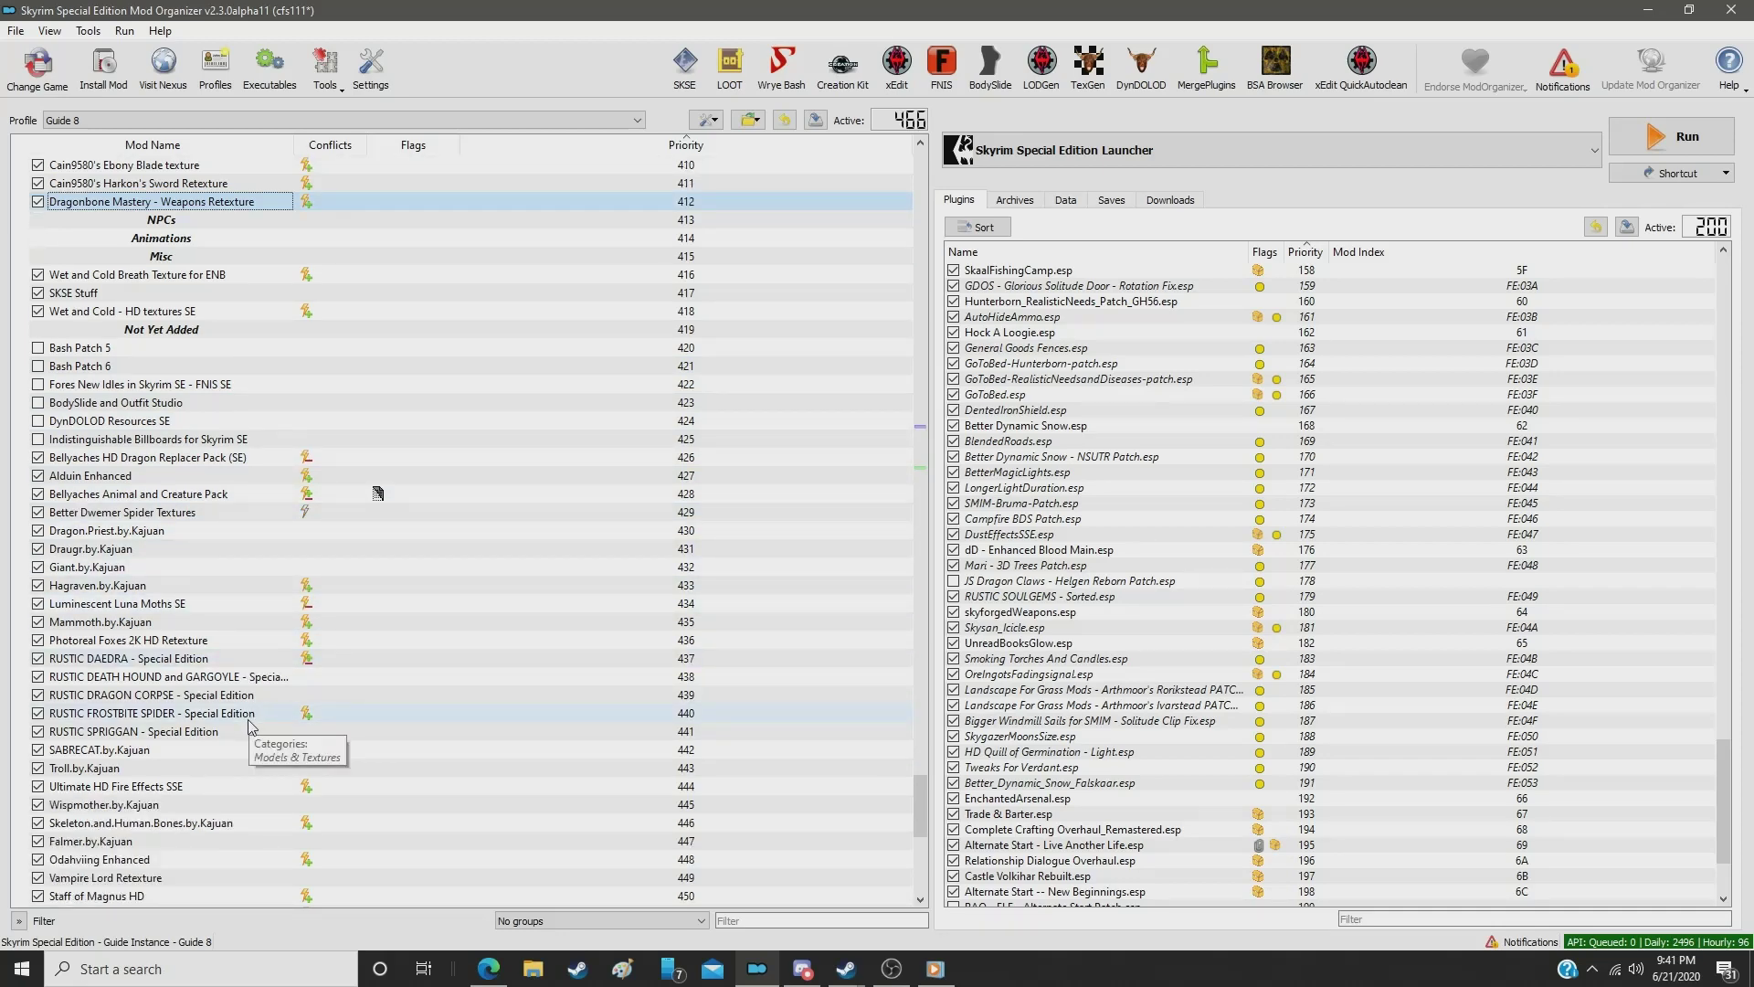
{"action": "left_click_drag", "start_coordinate": [245, 896], "coordinate": [222, 210]}
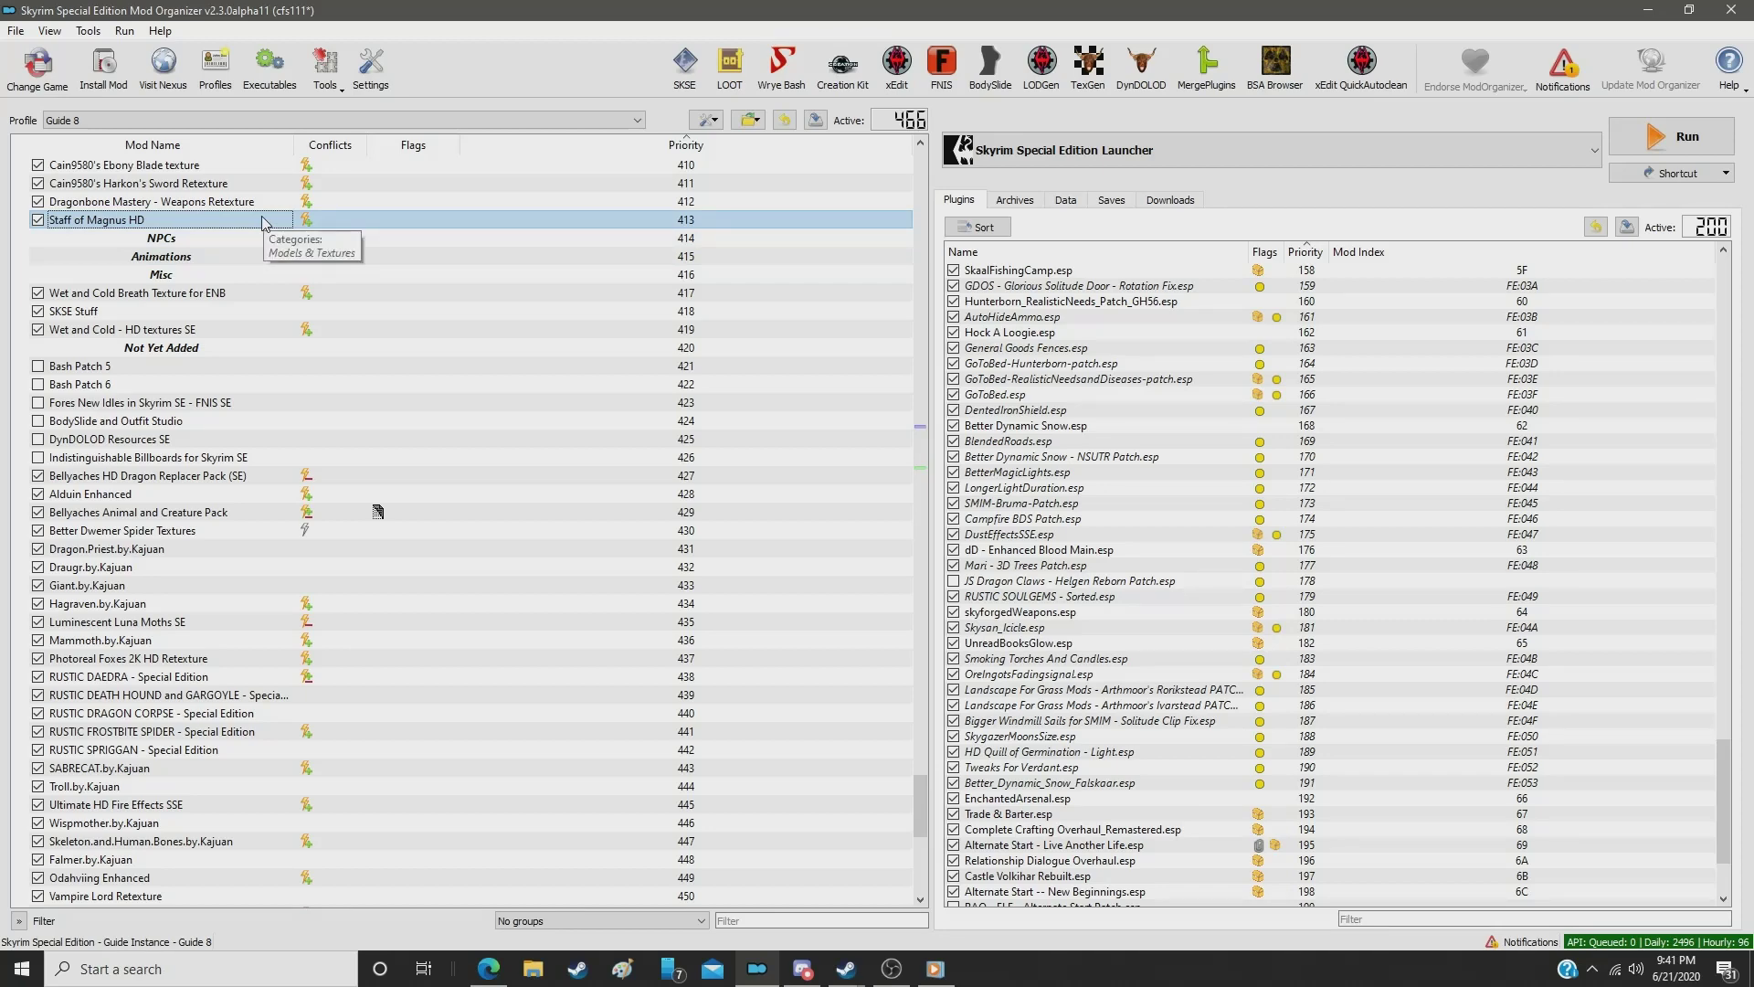
Step: Filter the mod list for "anci" and set the Ancient Nordic Pickaxe Remesh priority to 414
{"action": "scroll", "coordinate": [384, 622], "scroll_direction": "down", "scroll_amount": 7}
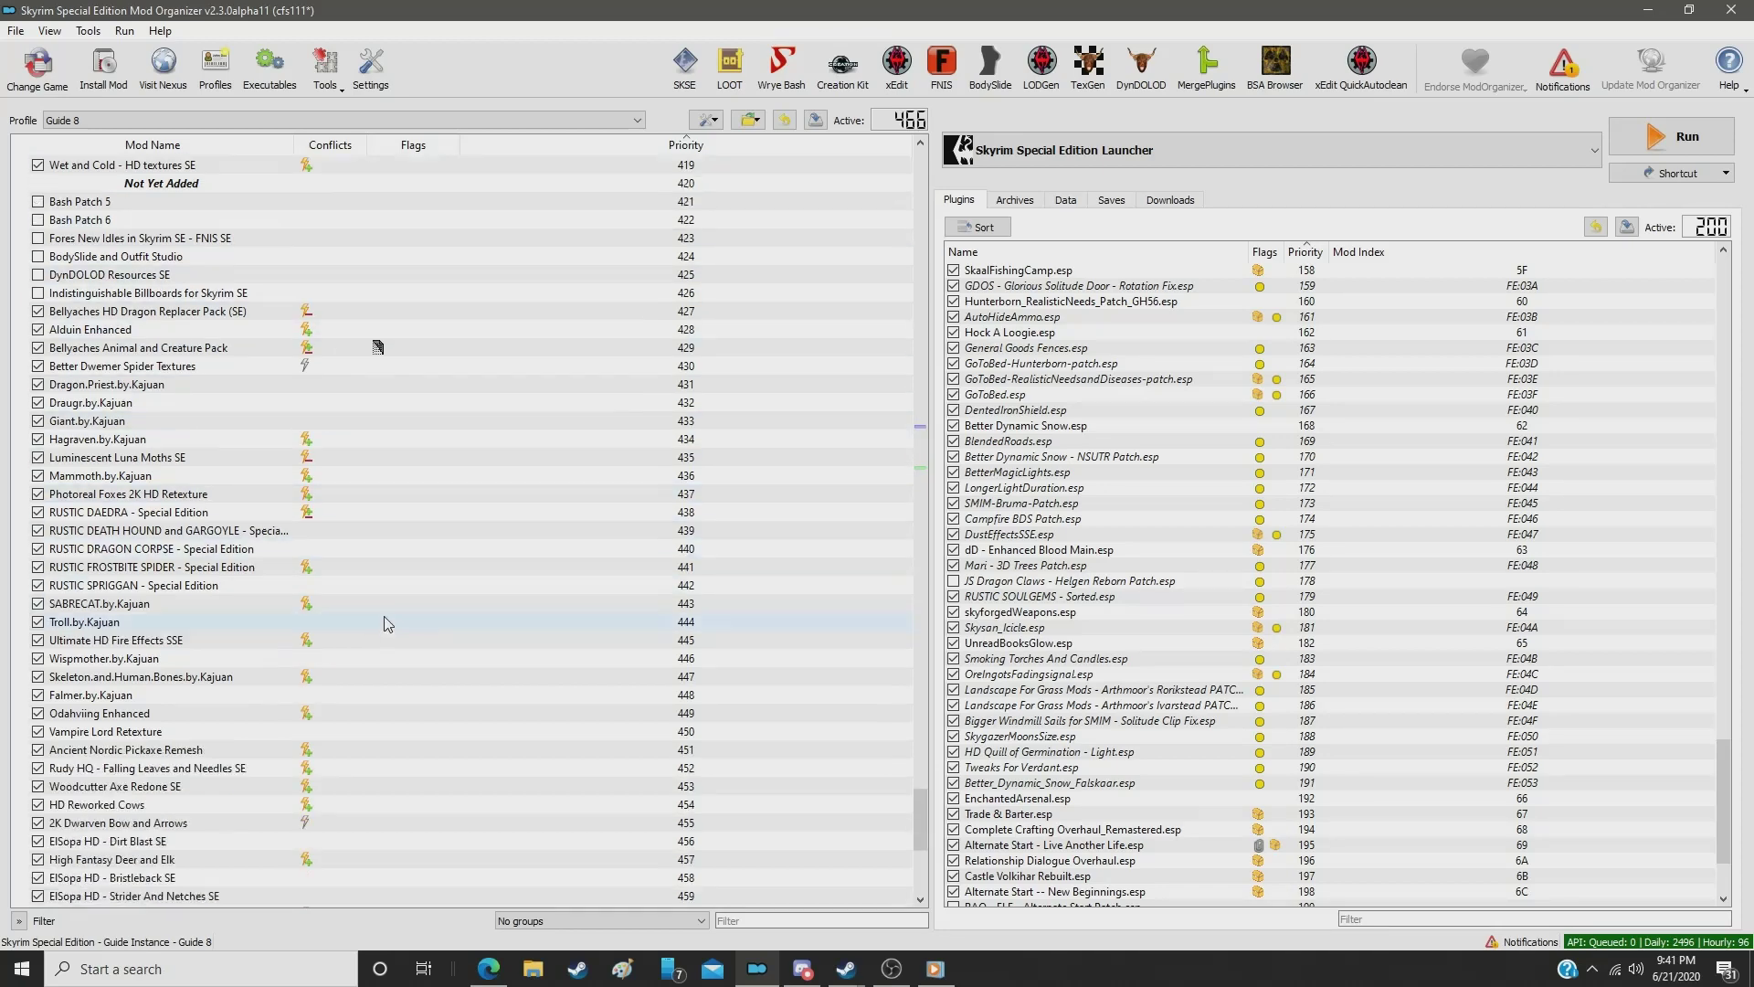
{"action": "left_click", "coordinate": [840, 921]}
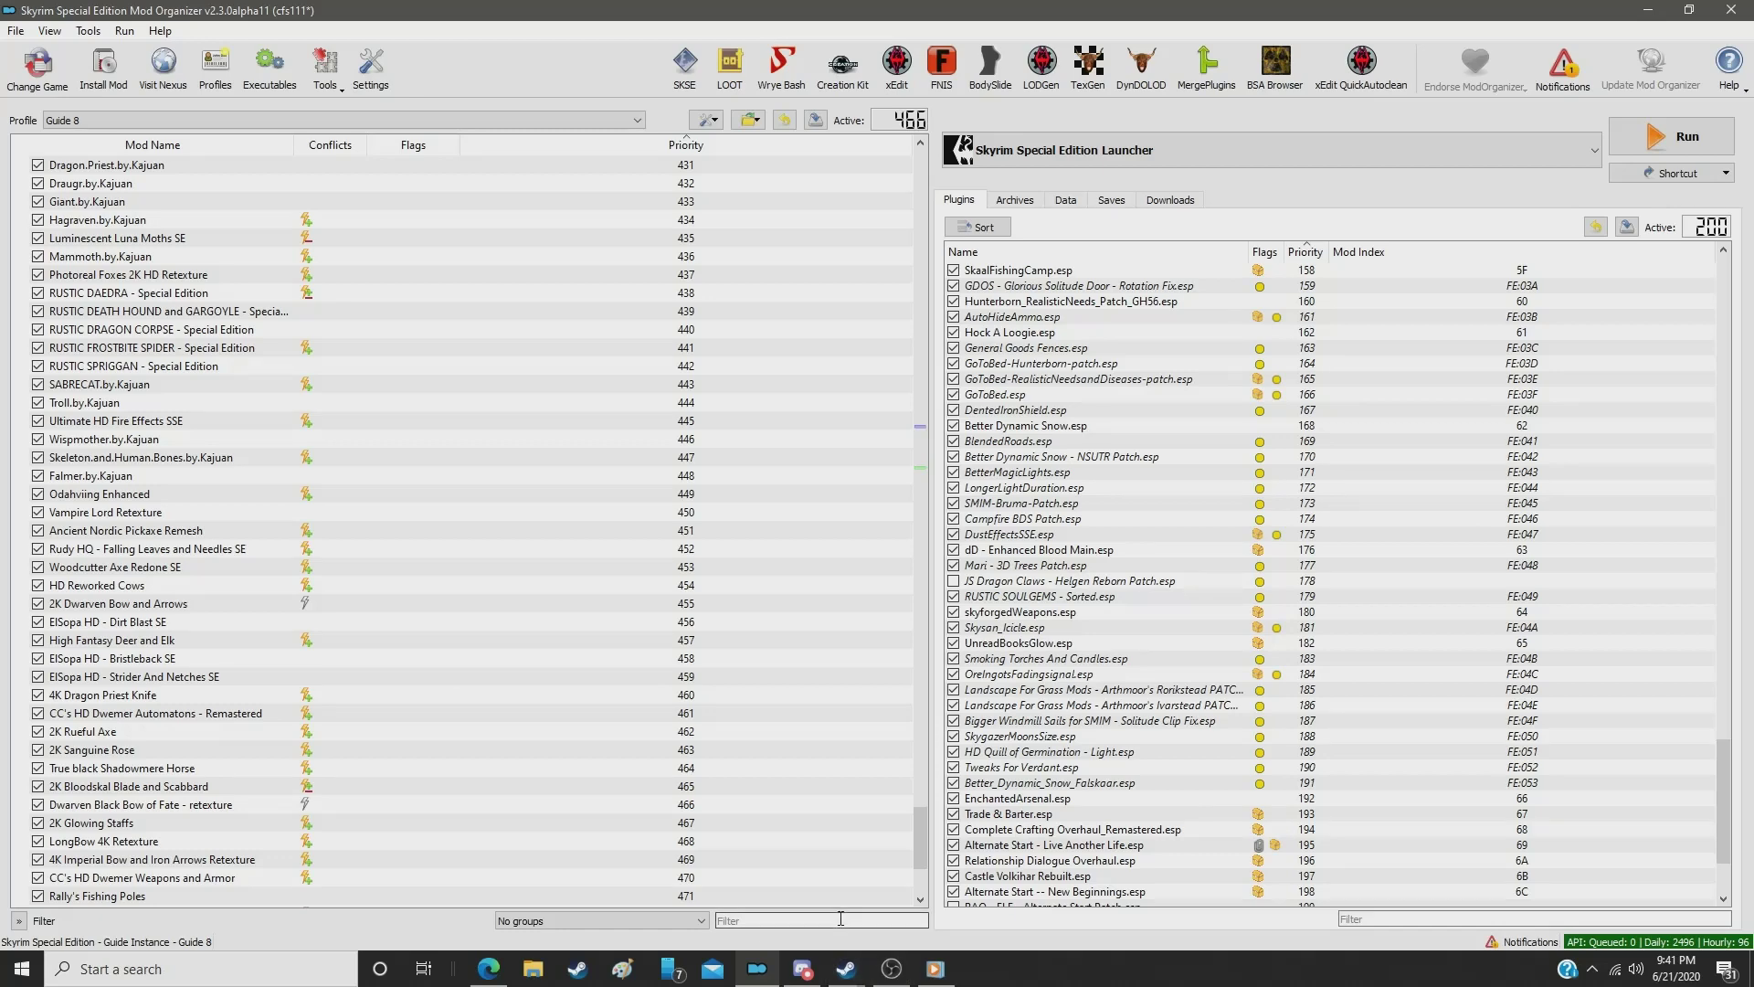
{"action": "type", "text": "anci"}
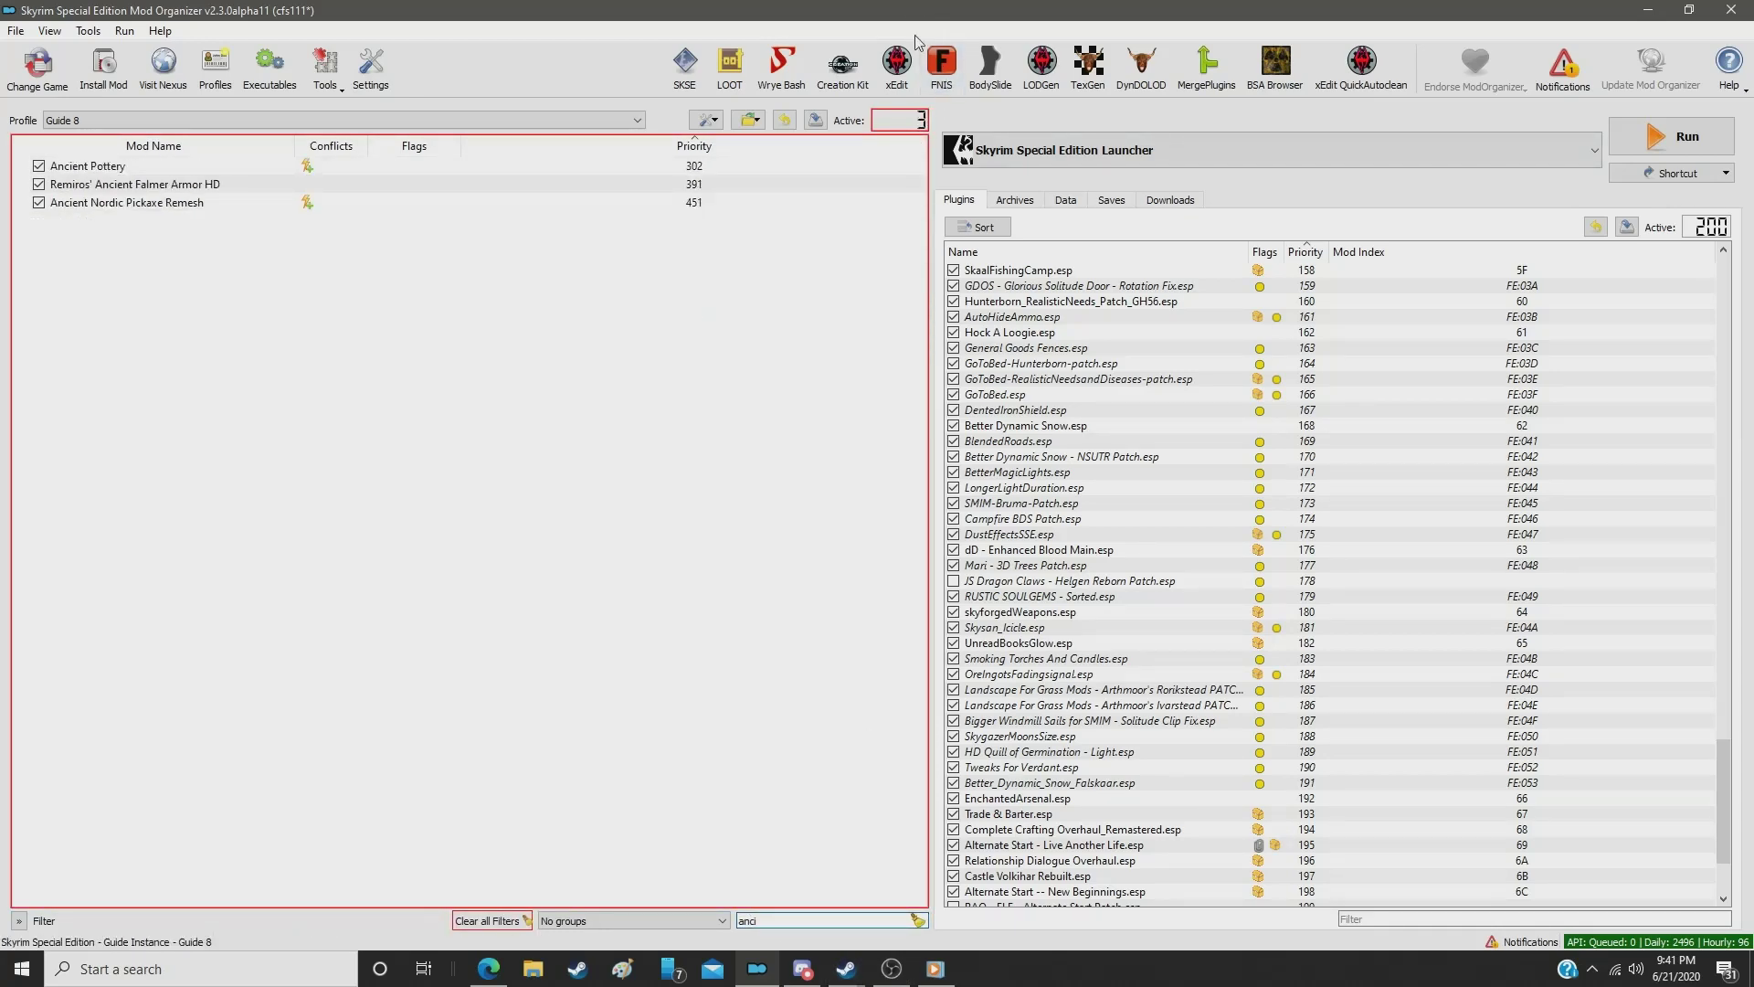
{"action": "left_click", "coordinate": [730, 204]}
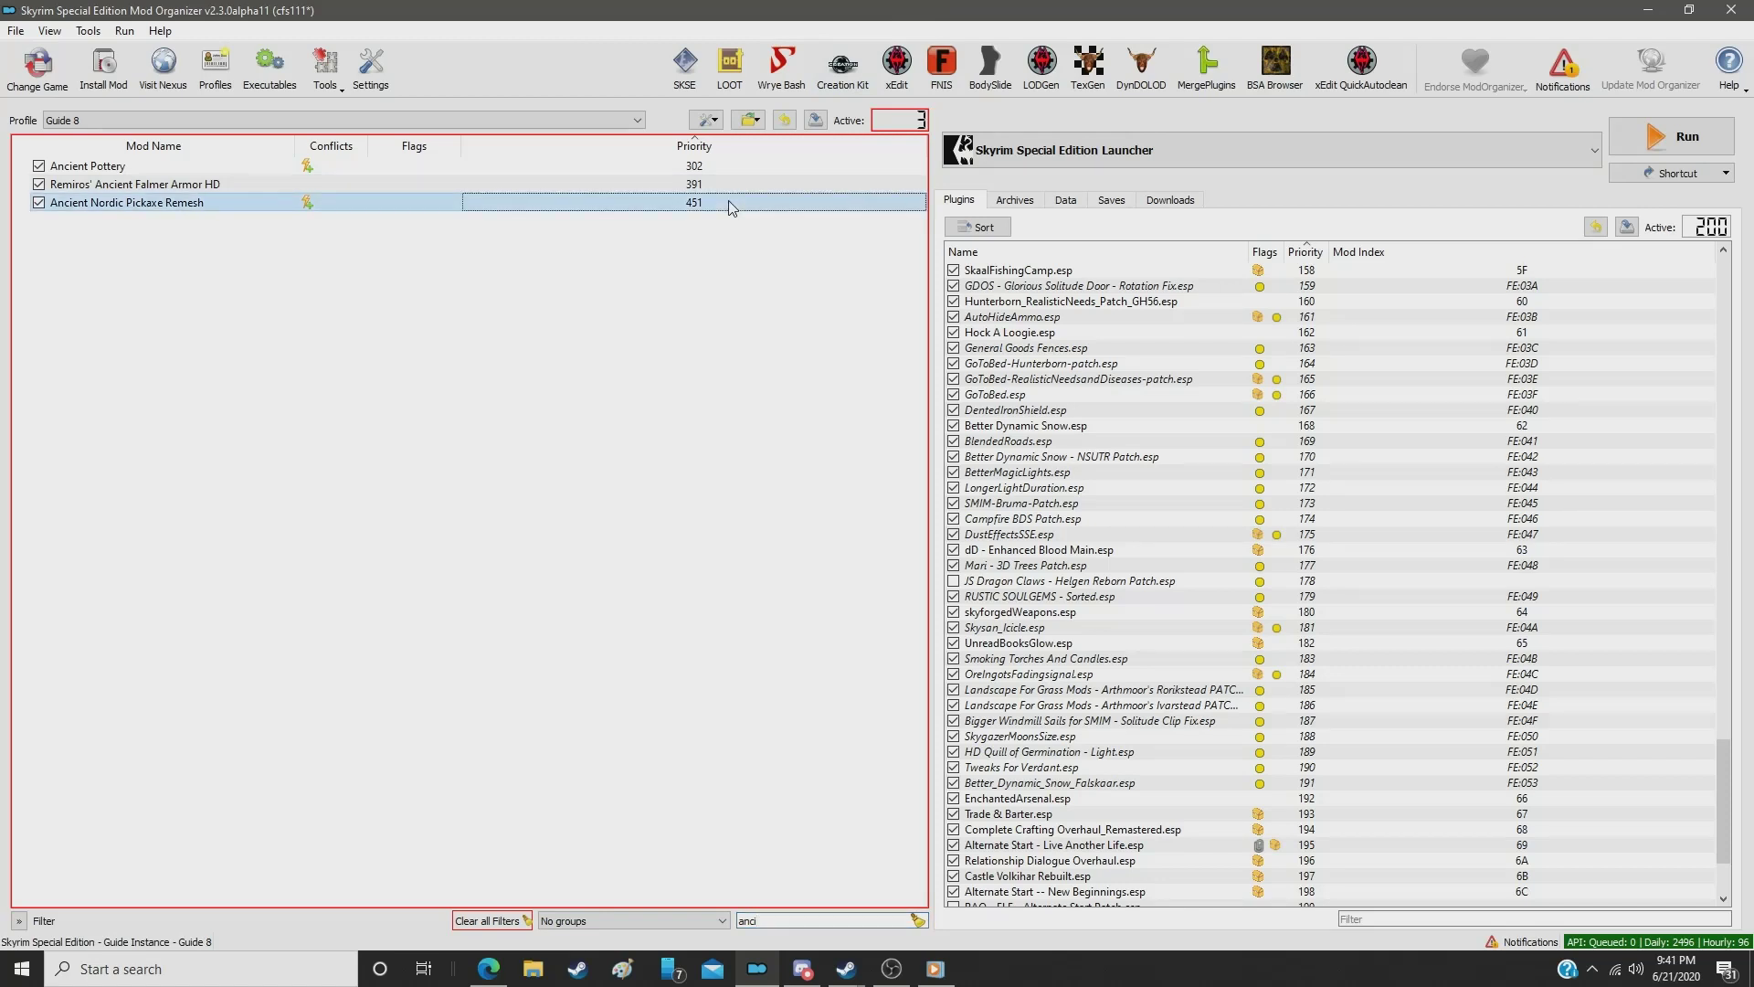
{"action": "double_click", "coordinate": [731, 202]}
{"action": "type", "text": "14"}
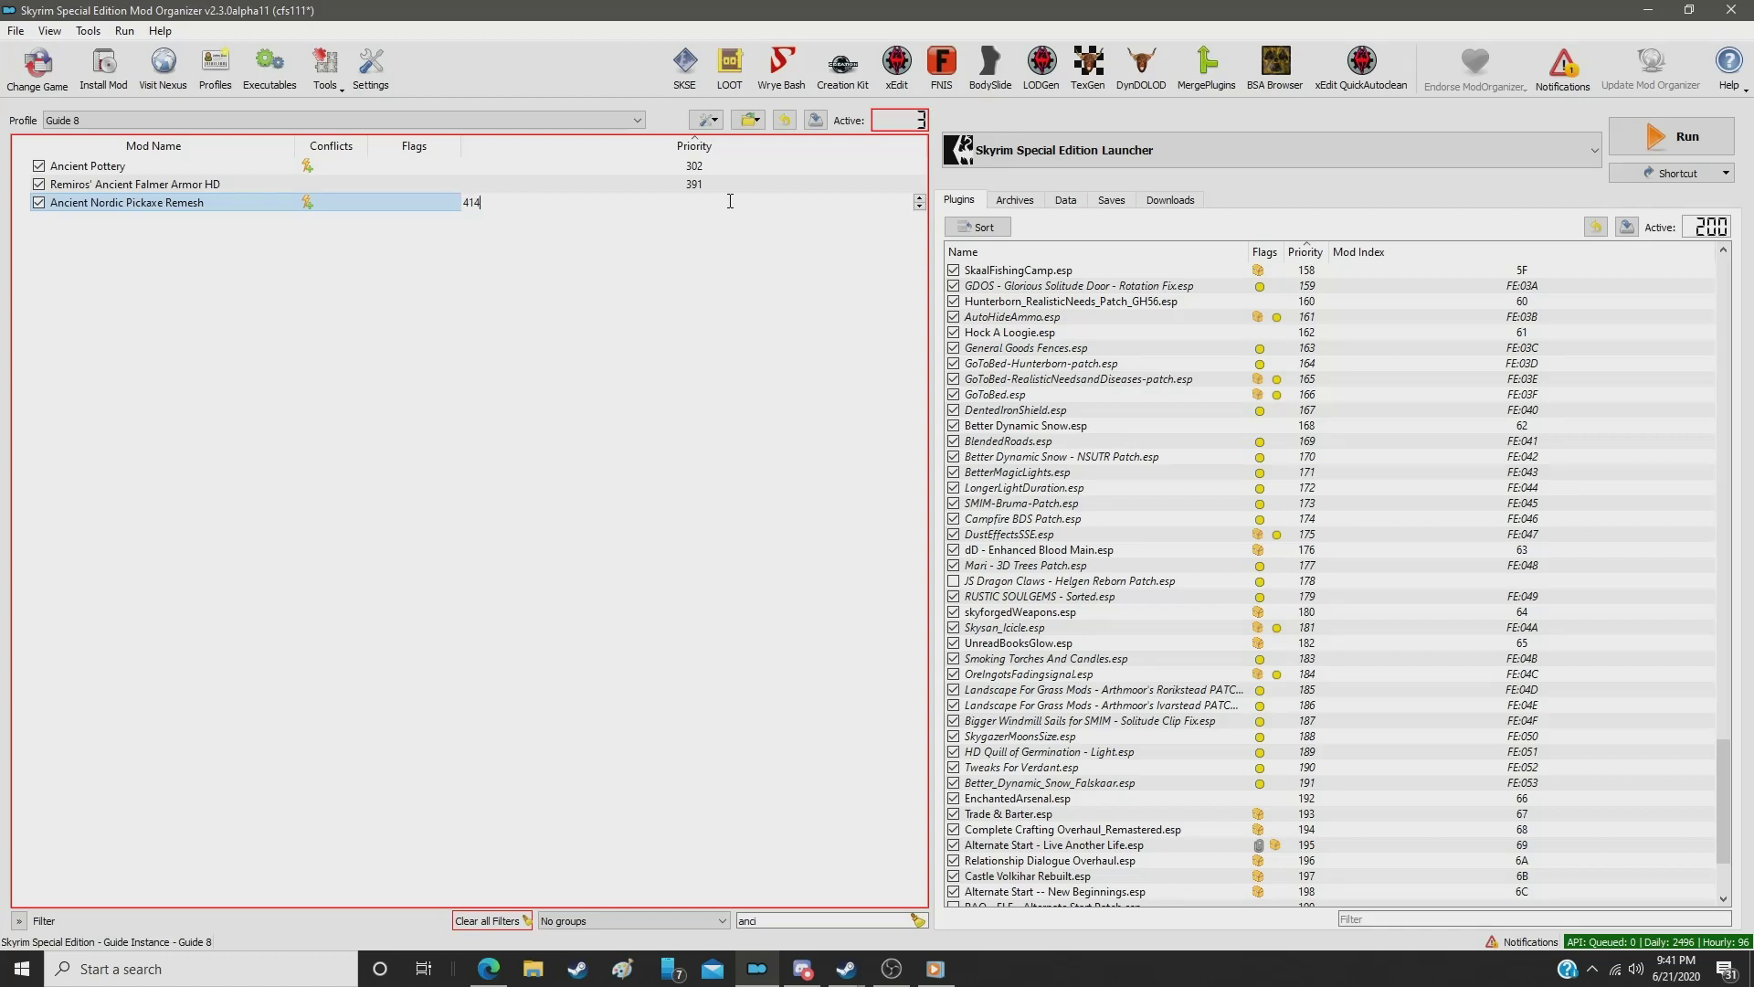
{"action": "key", "text": "Return"}
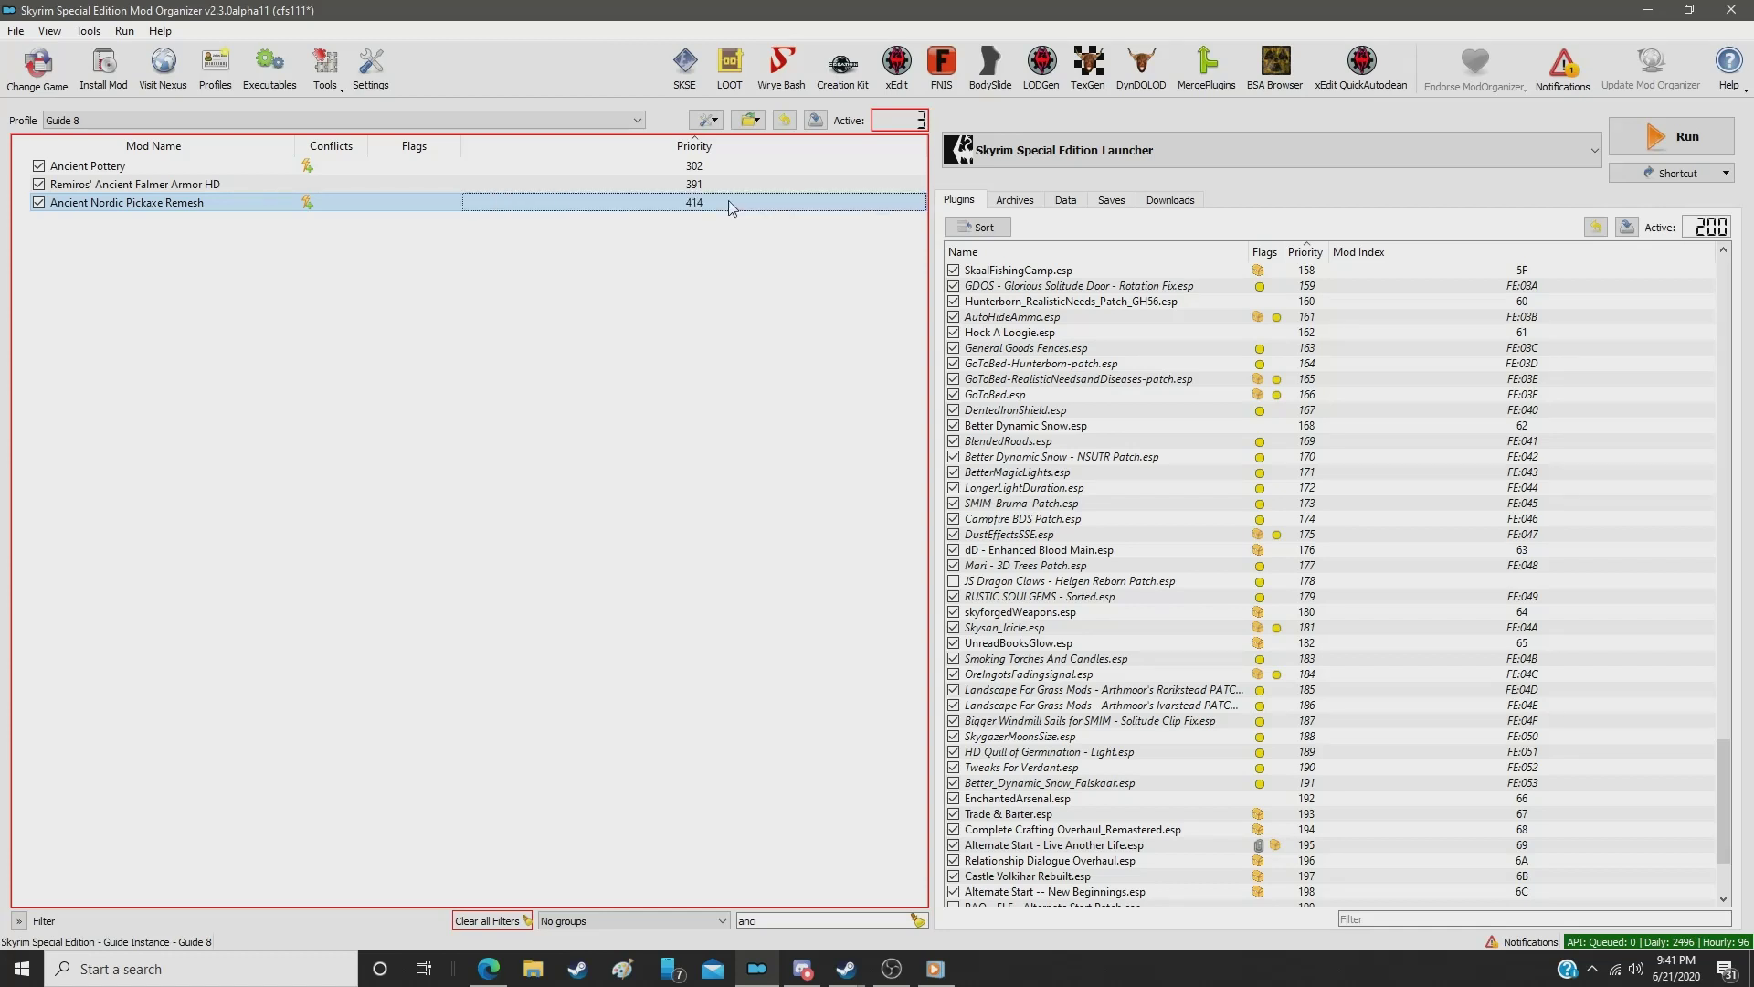
Step: Filter the mod list for "axe" and set the Woodcutter Axe Redone SE priority to 415
{"action": "left_click", "coordinate": [763, 921]}
{"action": "key", "text": "BackSpace"}
{"action": "key", "text": "BackSpace"}
{"action": "key", "text": "BackSpace"}
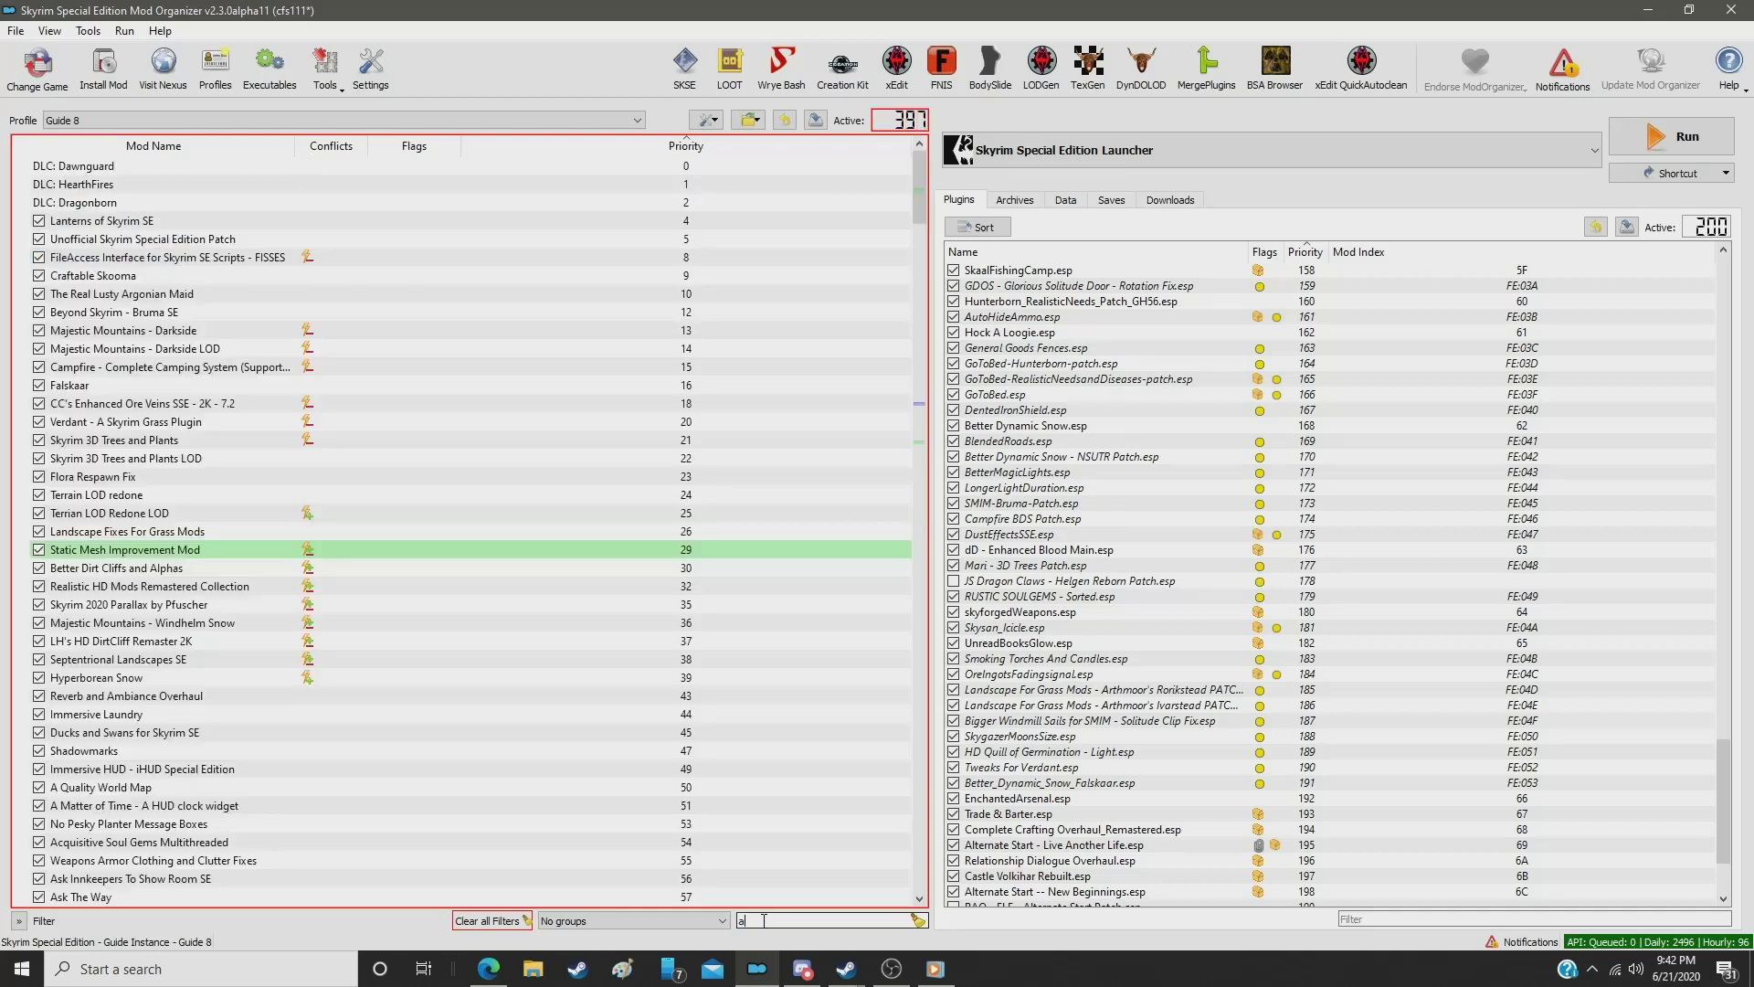
{"action": "type", "text": "xe"}
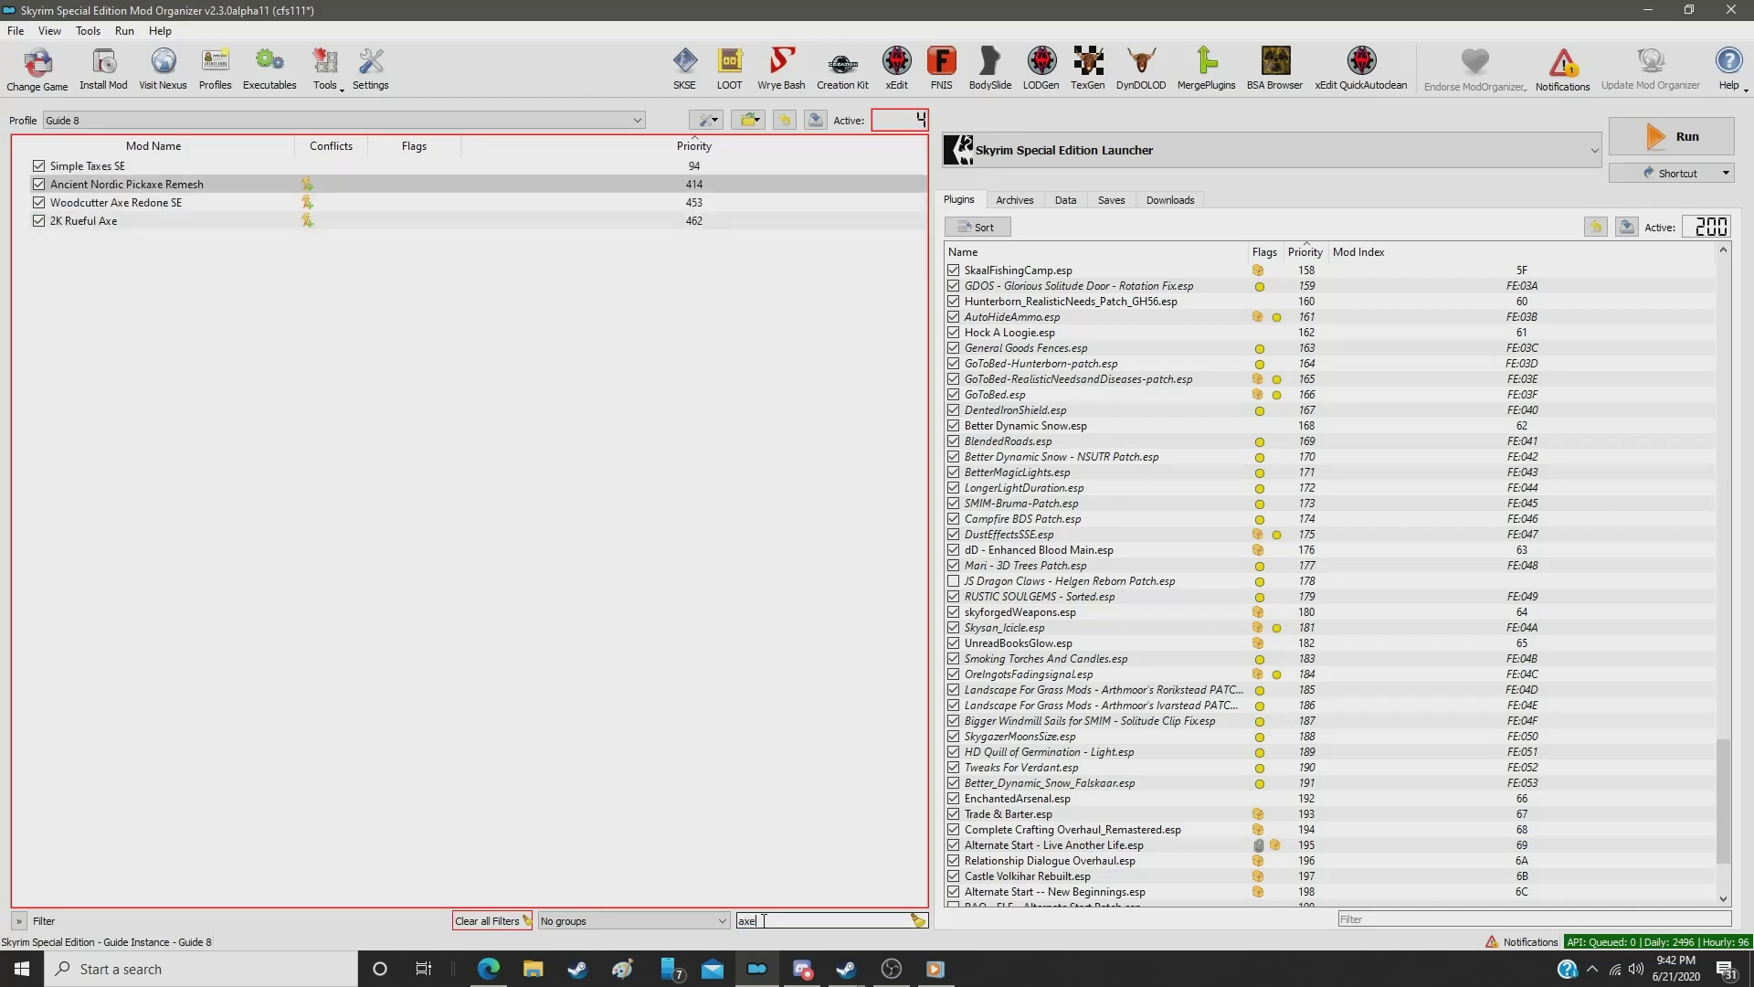
{"action": "left_click", "coordinate": [691, 211]}
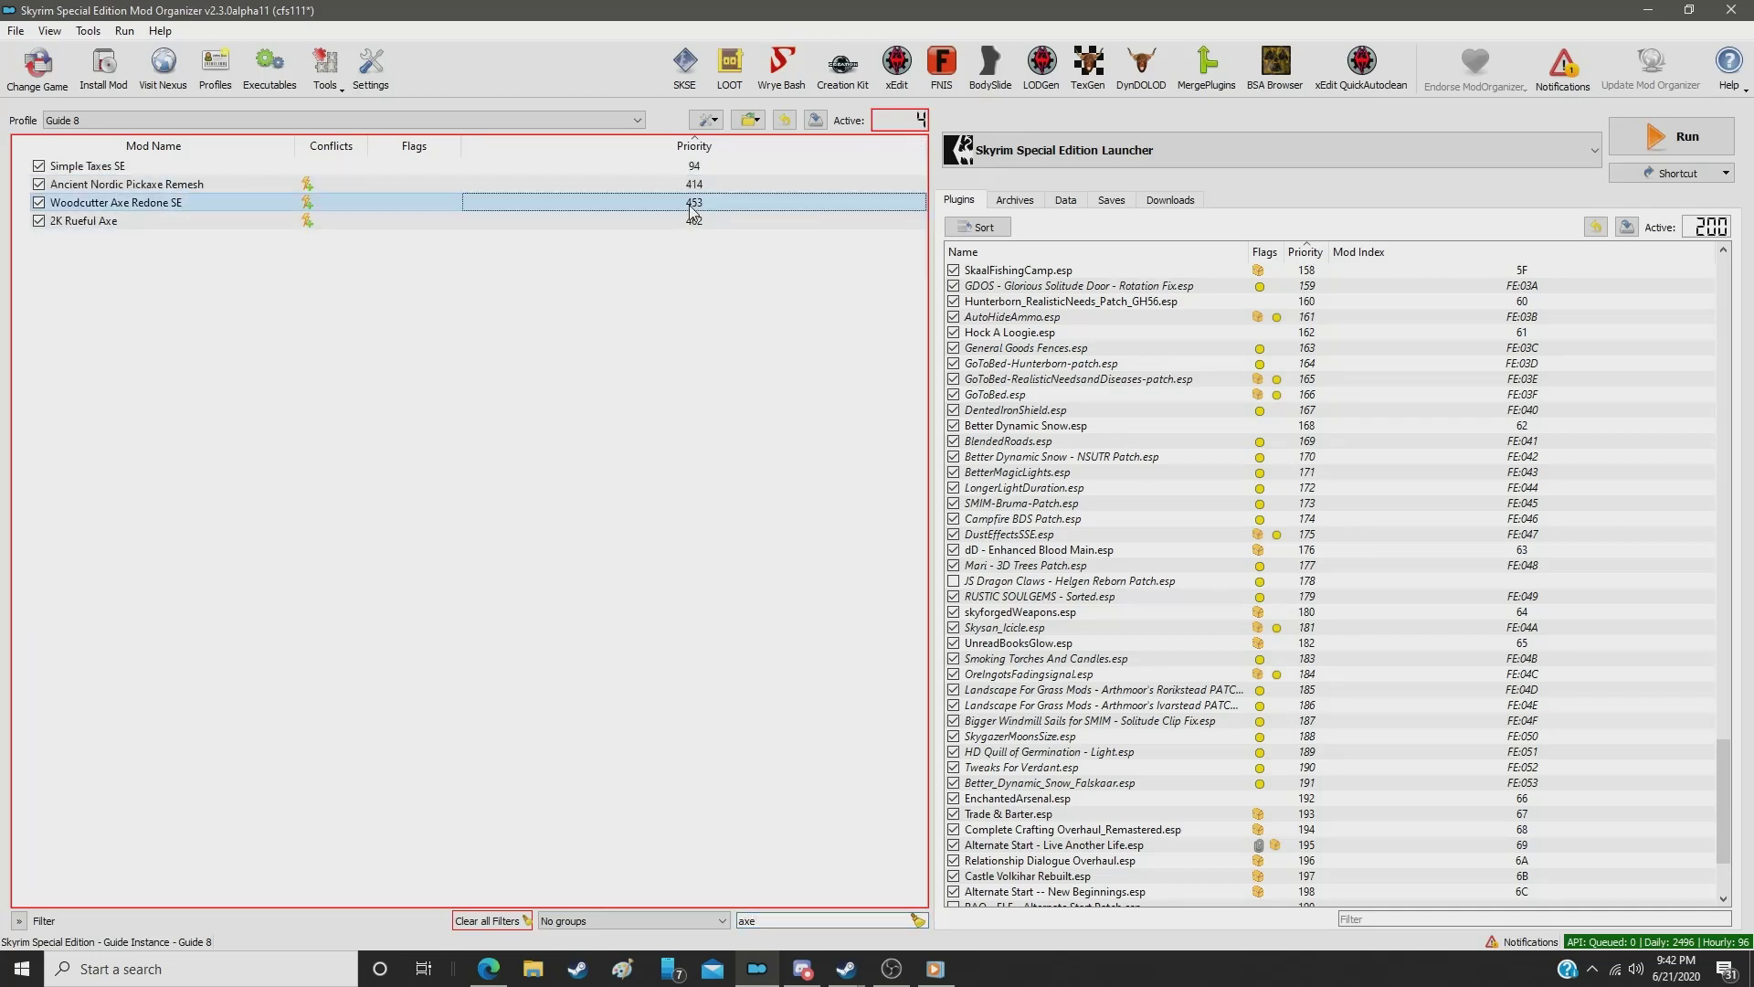
{"action": "double_click", "coordinate": [691, 208]}
{"action": "type", "text": "41"}
{"action": "key", "text": "Return"}
Step: Clear the filter and look through the mods under the Not Yet Added separator for remaining weapon retextures
{"action": "left_click", "coordinate": [917, 920]}
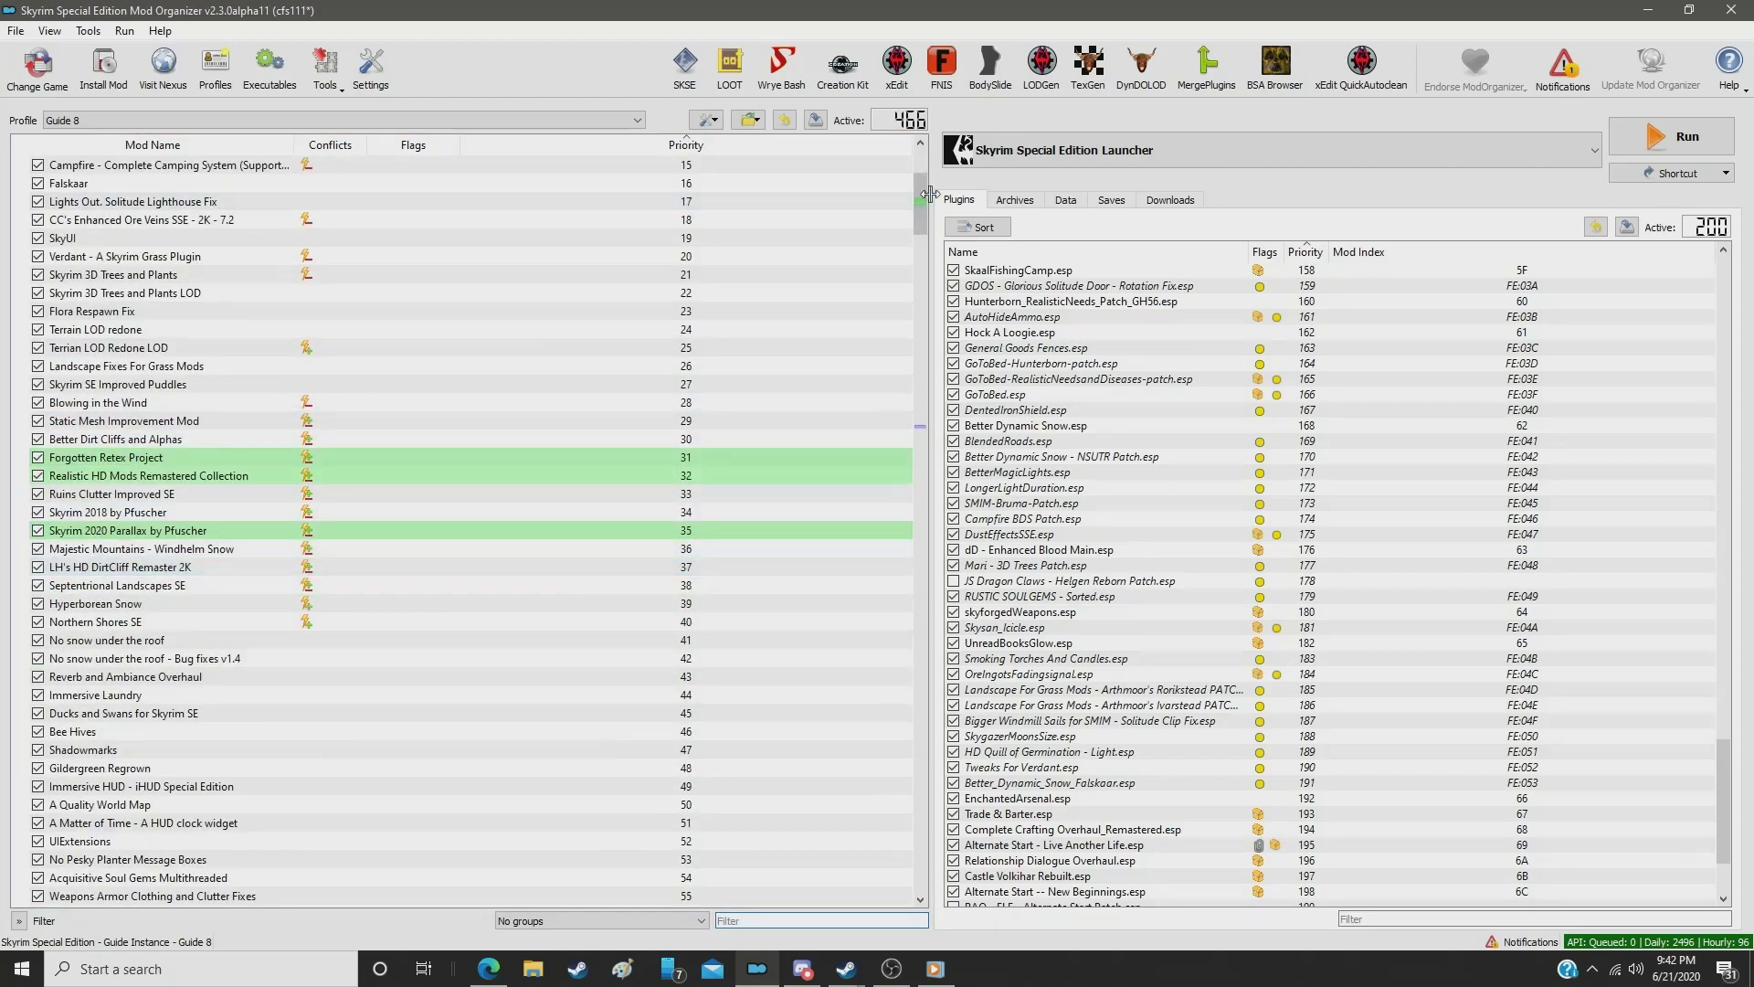
{"action": "left_click_drag", "start_coordinate": [921, 204], "coordinate": [954, 798]}
{"action": "scroll", "coordinate": [365, 512], "scroll_direction": "up", "scroll_amount": 2}
{"action": "scroll", "coordinate": [286, 559], "scroll_direction": "down", "scroll_amount": 4}
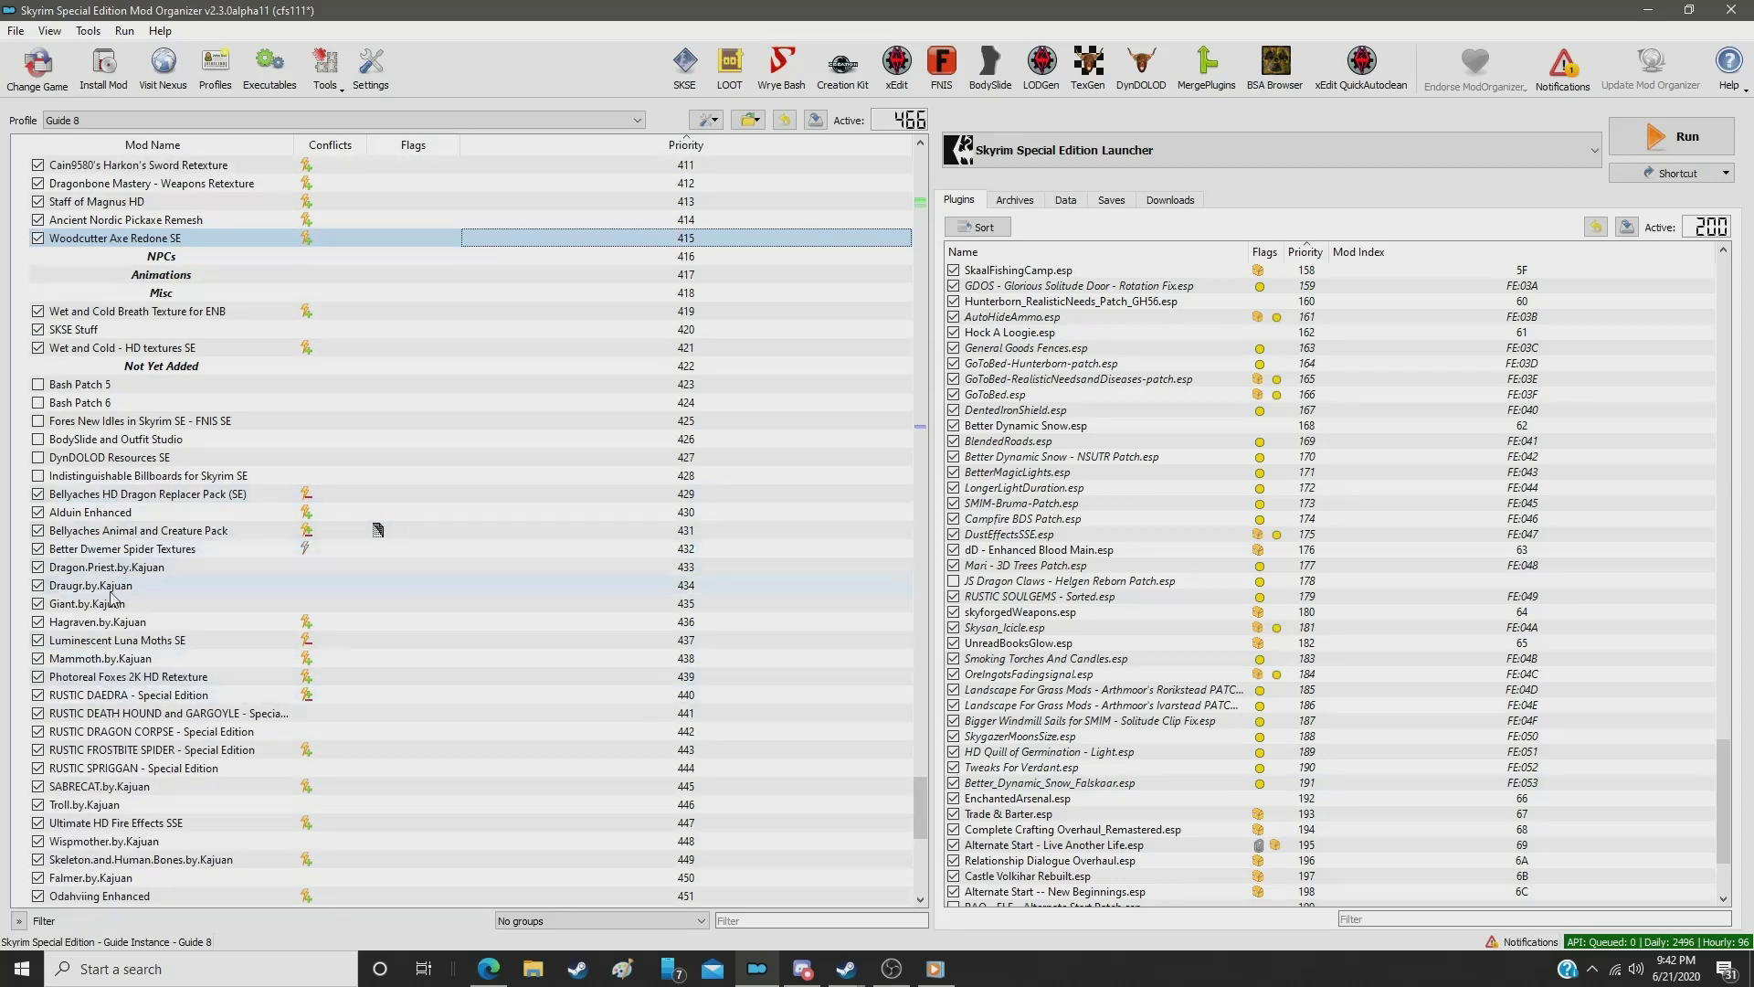
{"action": "scroll", "coordinate": [123, 672], "scroll_direction": "down", "scroll_amount": 5}
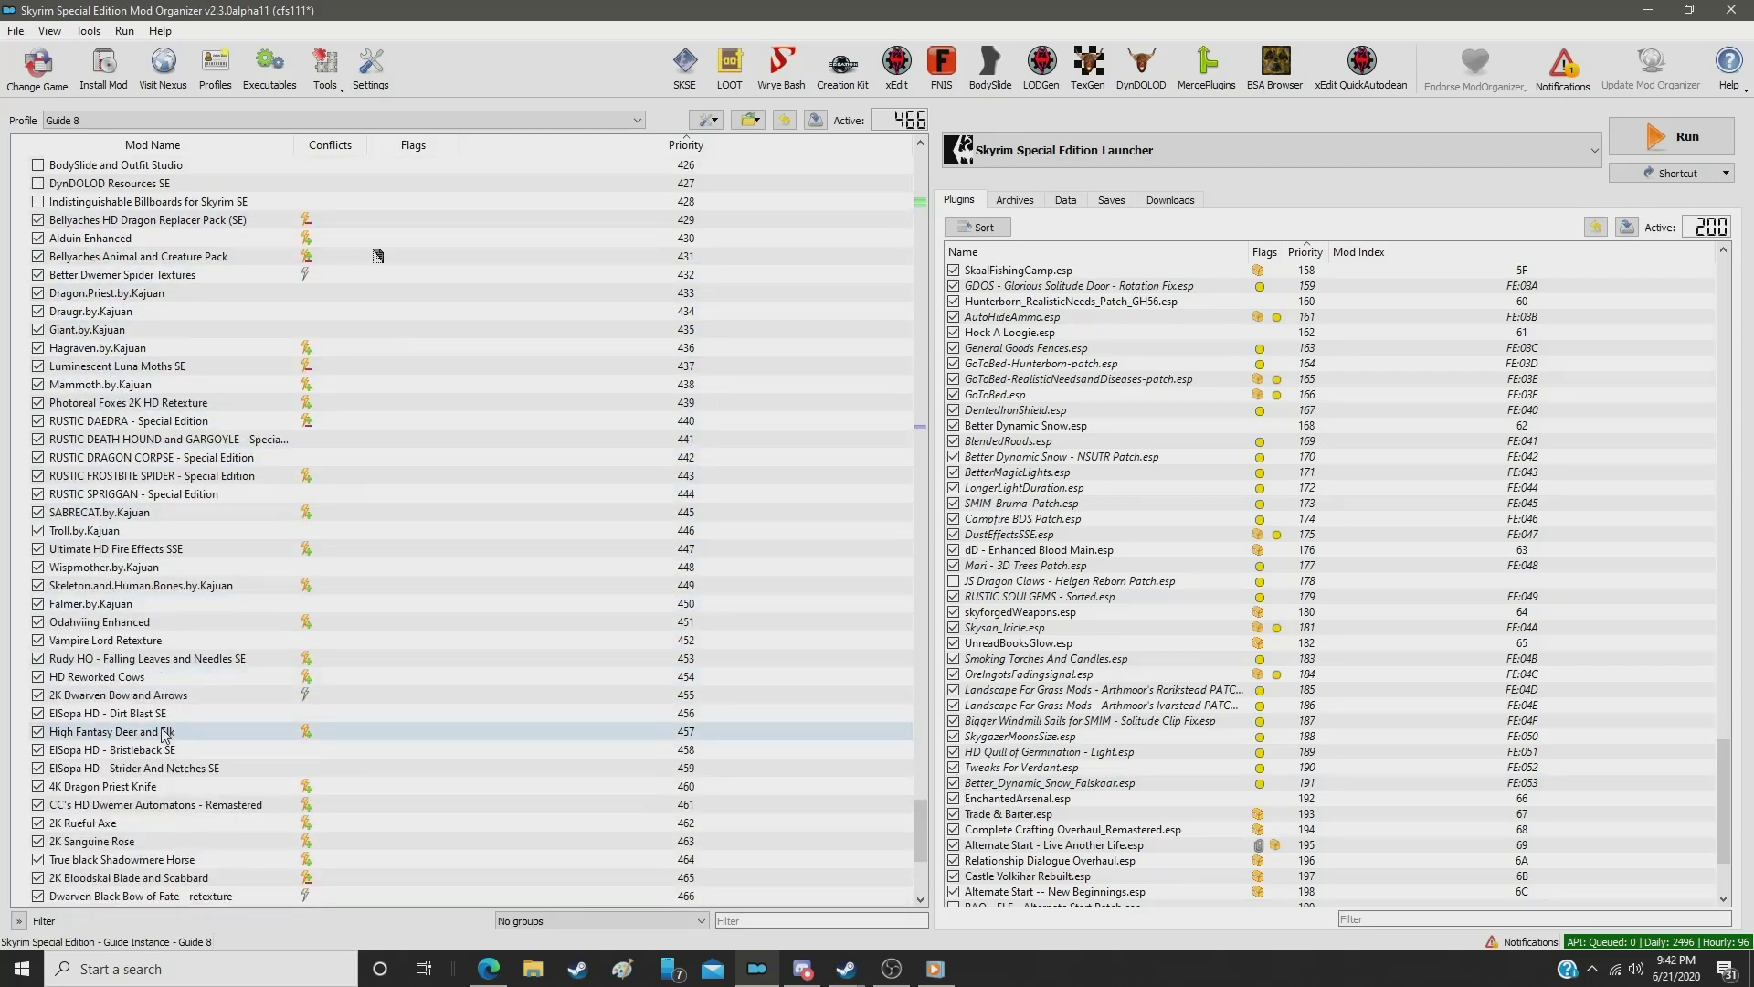
{"action": "scroll", "coordinate": [178, 764], "scroll_direction": "down", "scroll_amount": 1}
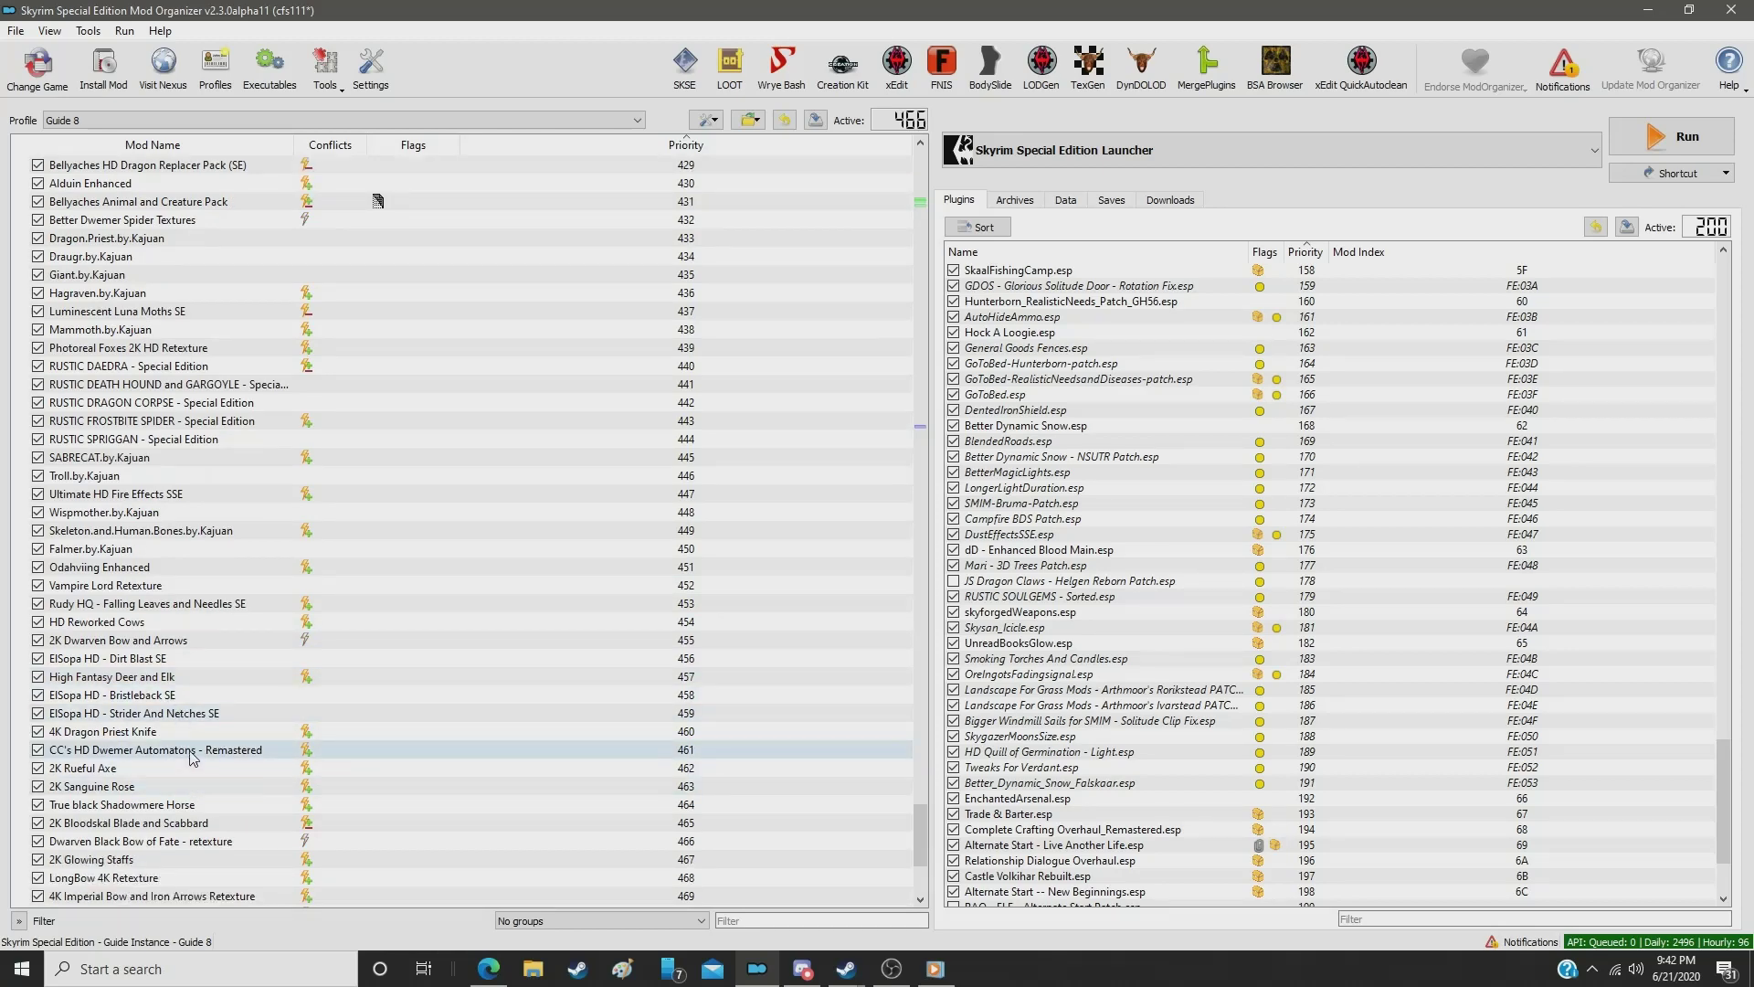
{"action": "left_click", "coordinate": [192, 752]}
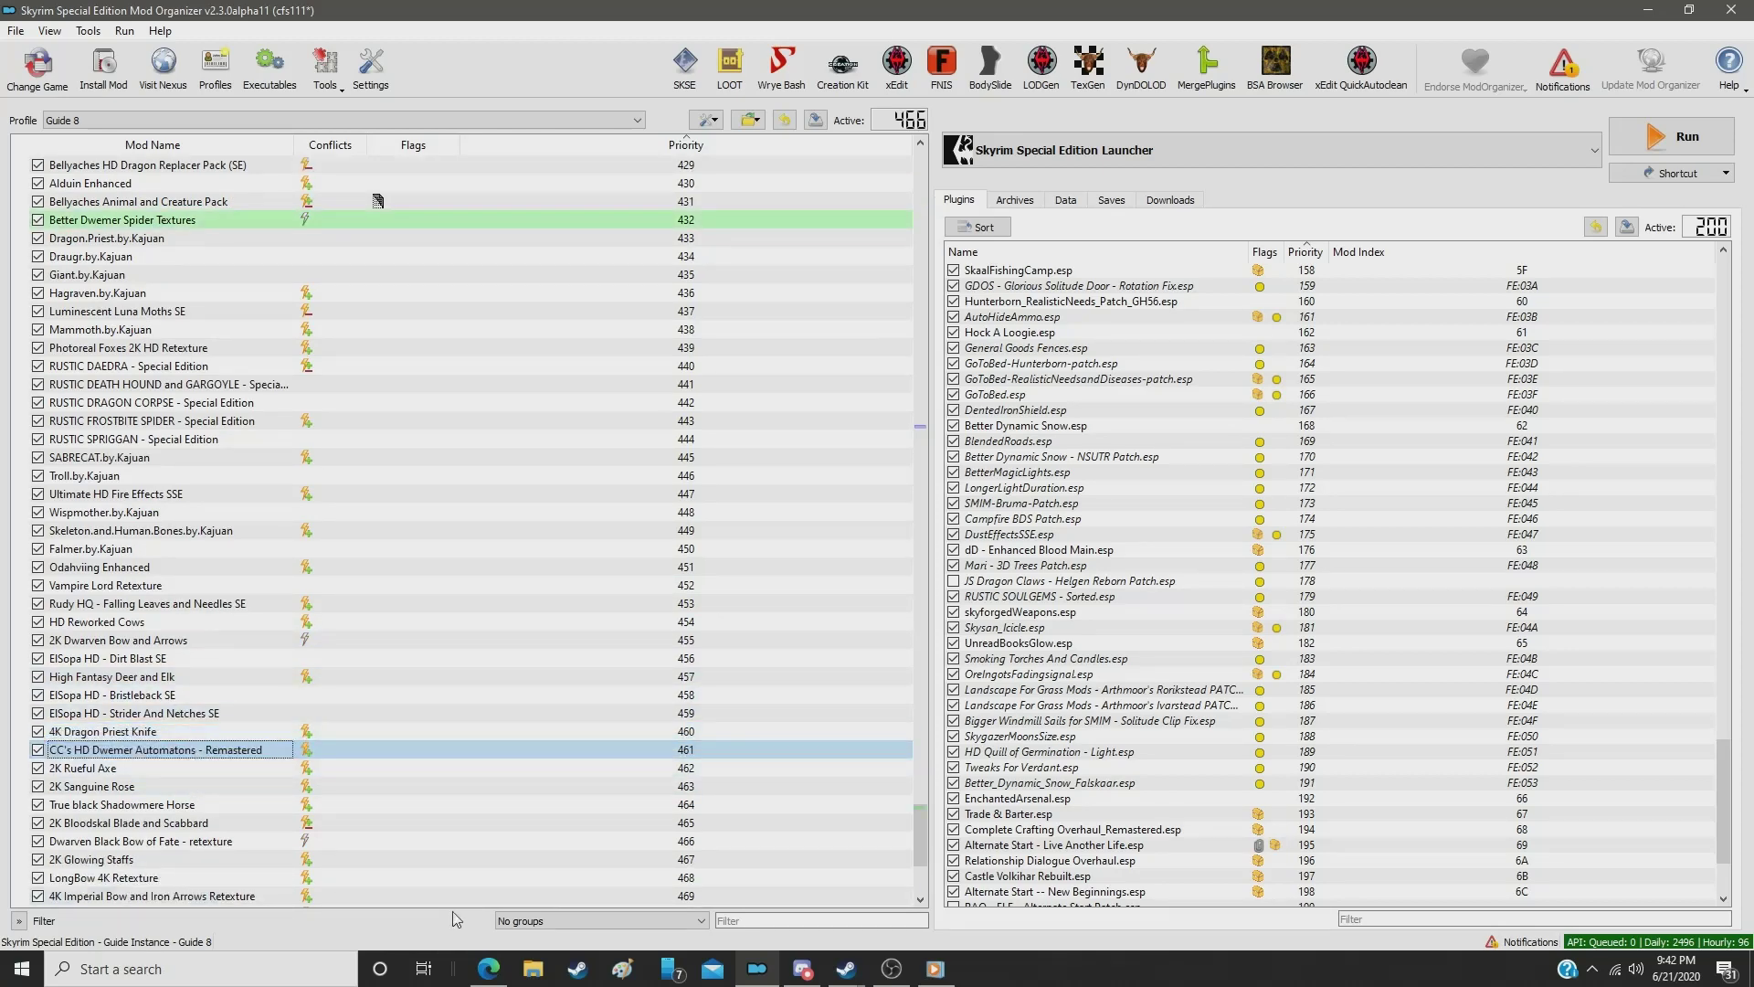
{"action": "scroll", "coordinate": [432, 539], "scroll_direction": "up", "scroll_amount": 7}
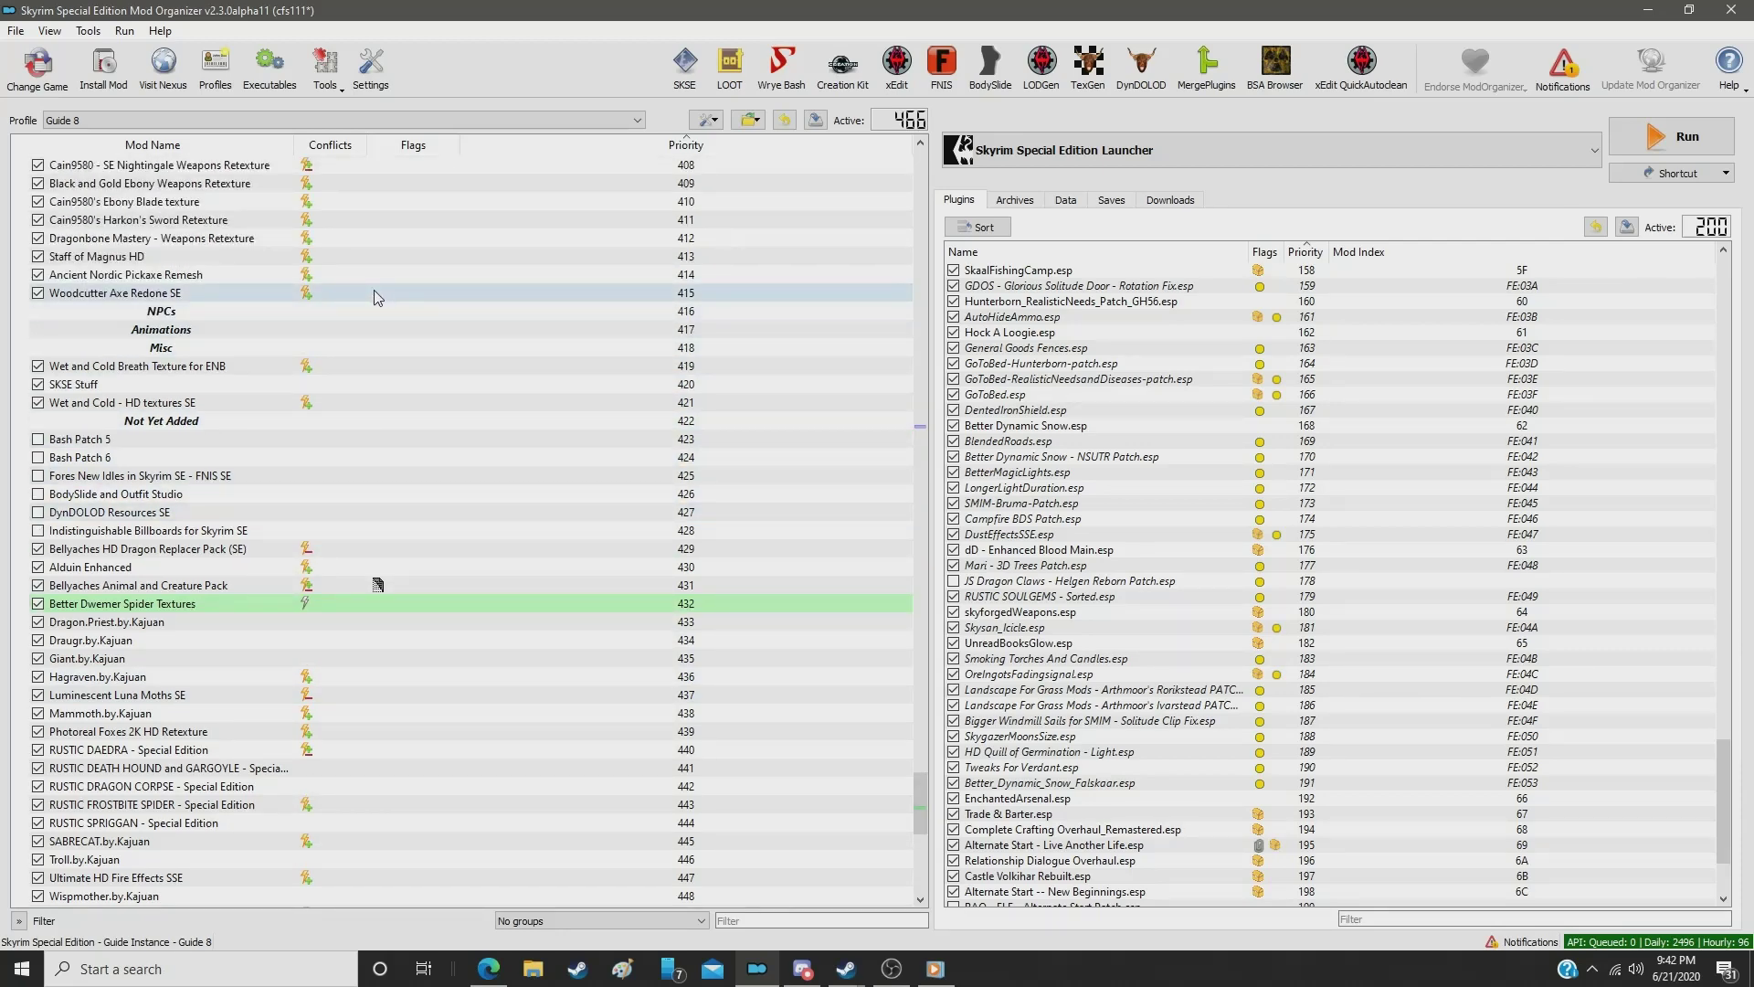
Step: Filter the mod list for "dwe" and set the CC's HD Dwemer Weapons and Armor priority to 416
{"action": "left_click", "coordinate": [791, 918]}
{"action": "type", "text": "dwen"}
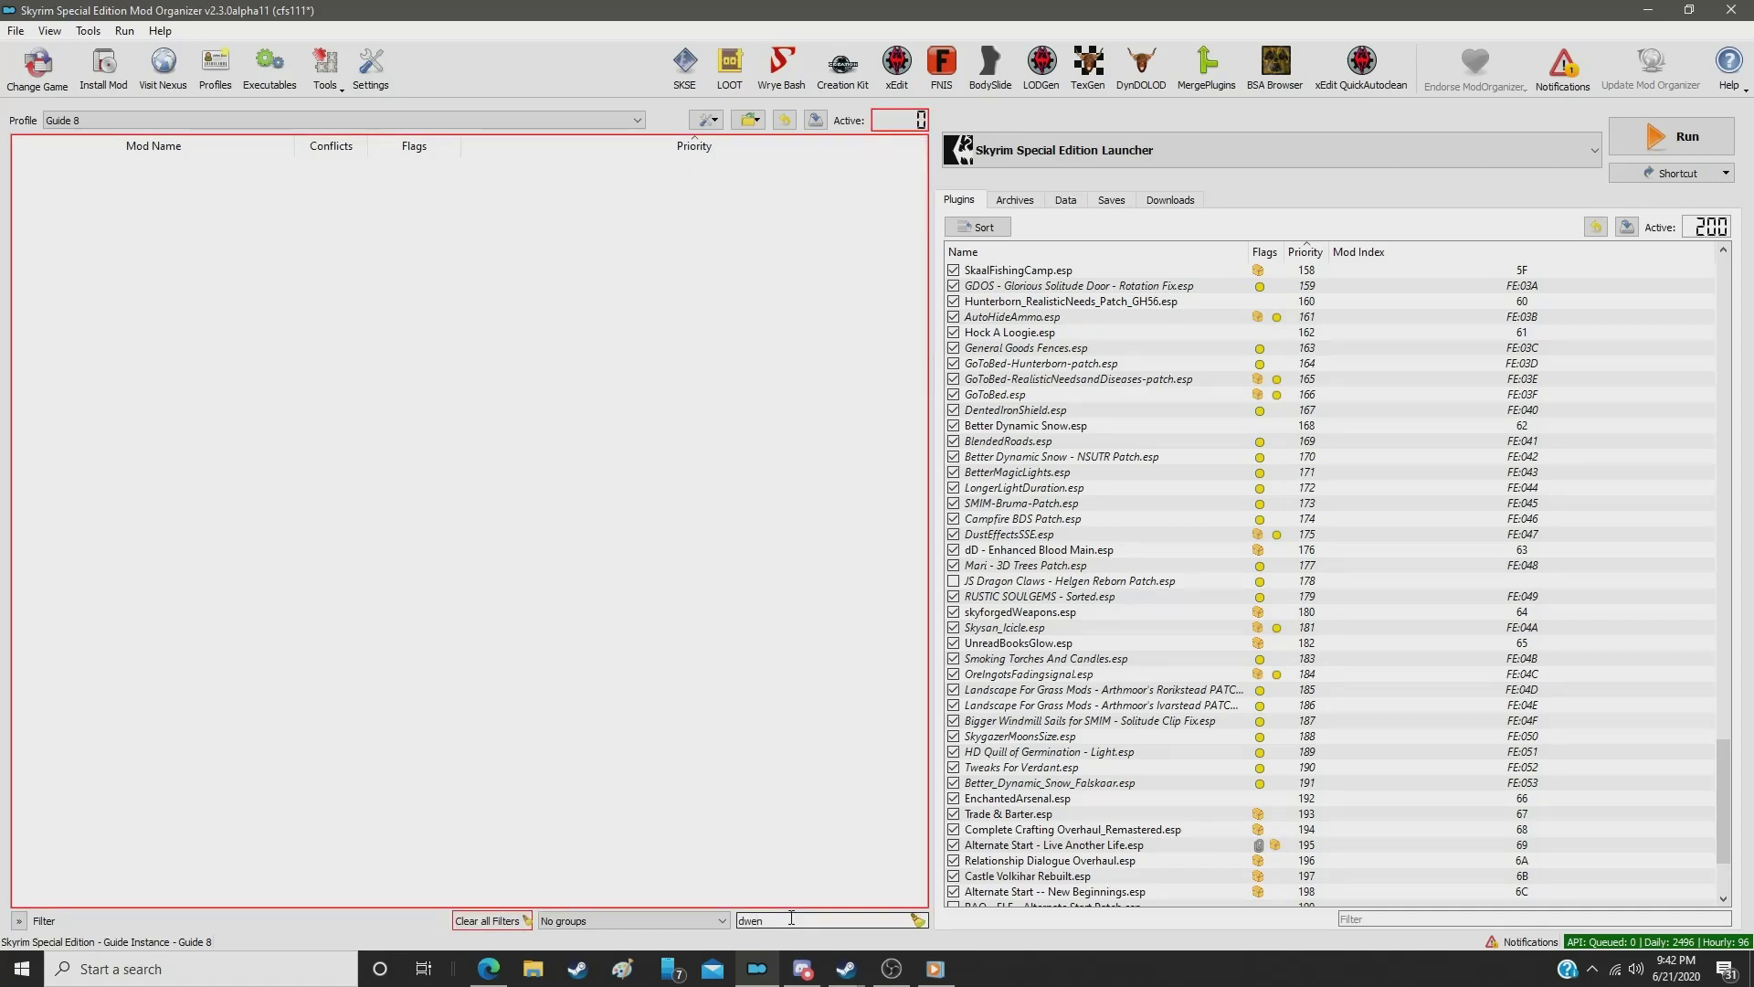
{"action": "key", "text": "BackSpace"}
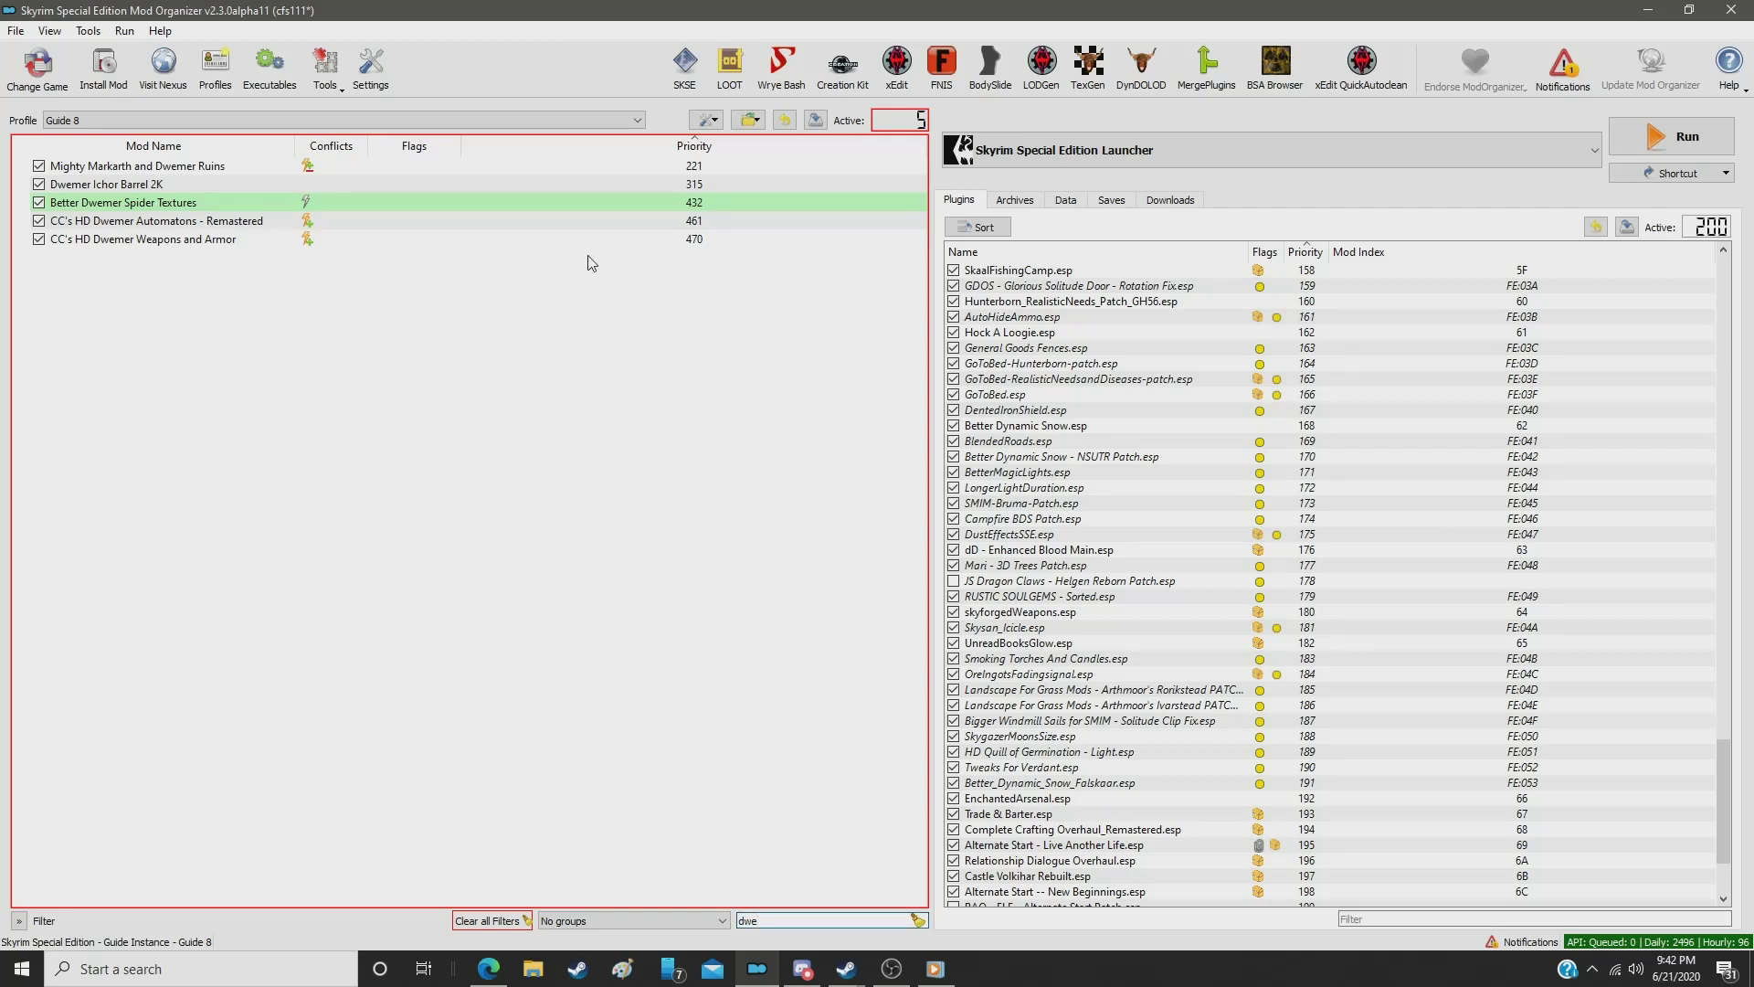
{"action": "left_click", "coordinate": [667, 239]}
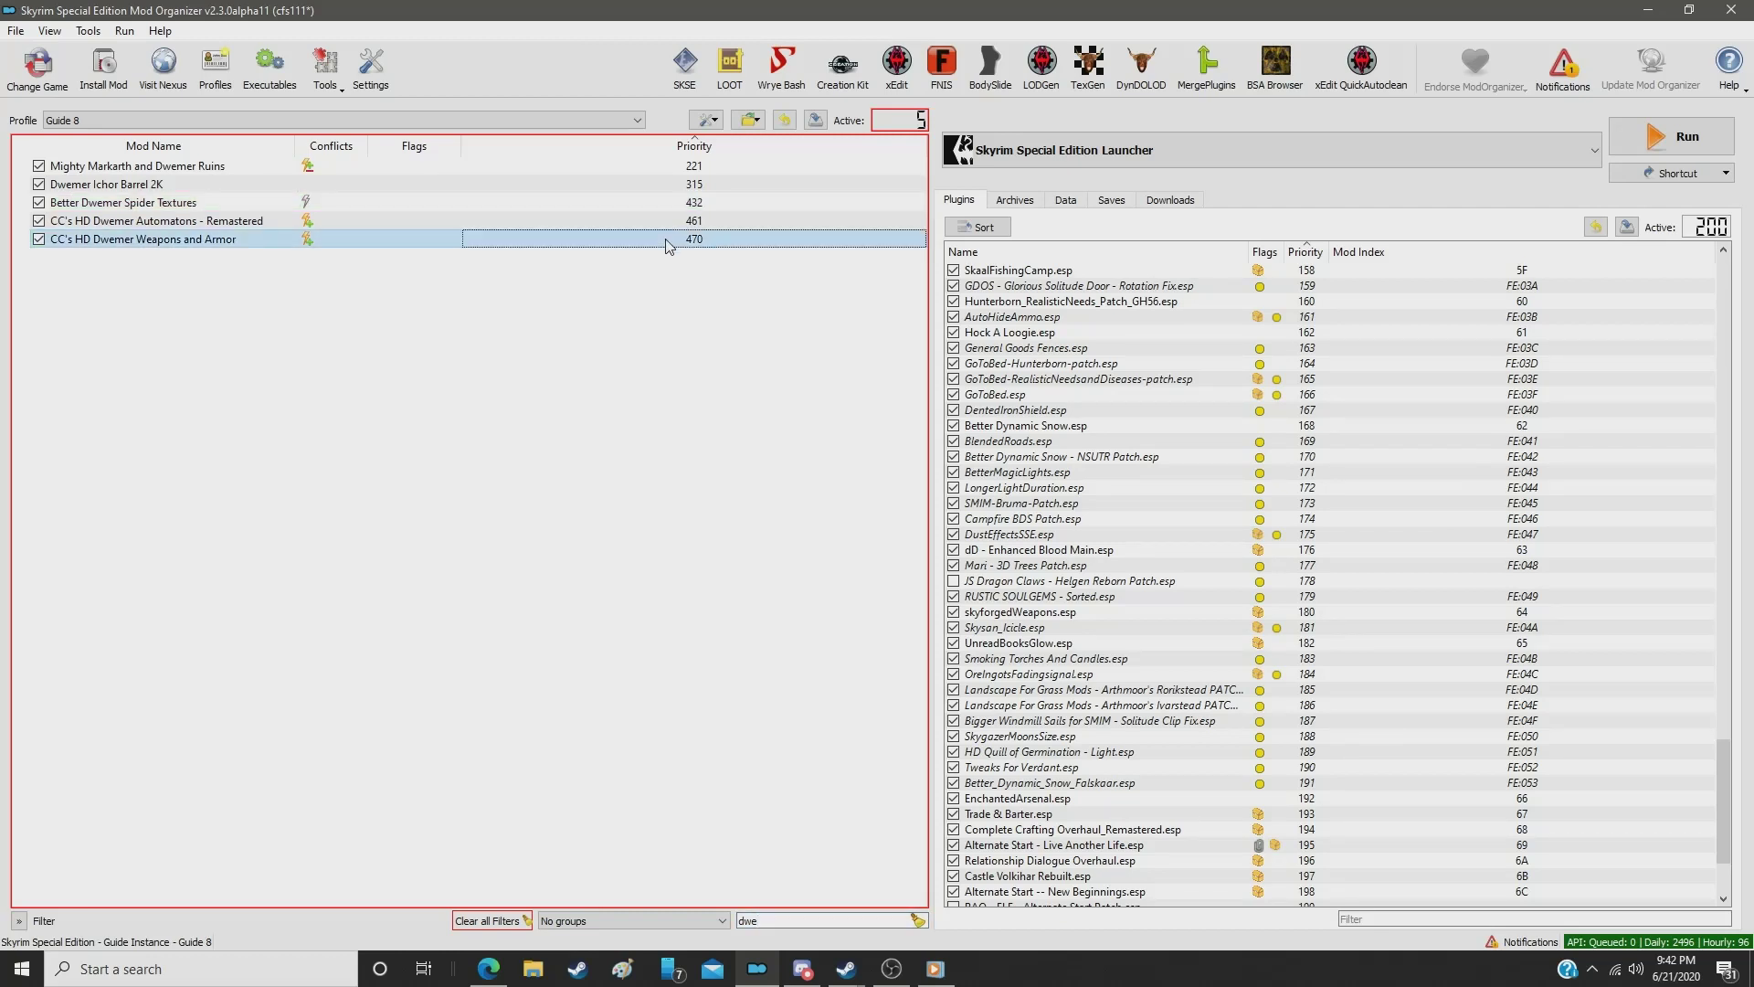
{"action": "left_click", "coordinate": [668, 243]}
{"action": "type", "text": "4"}
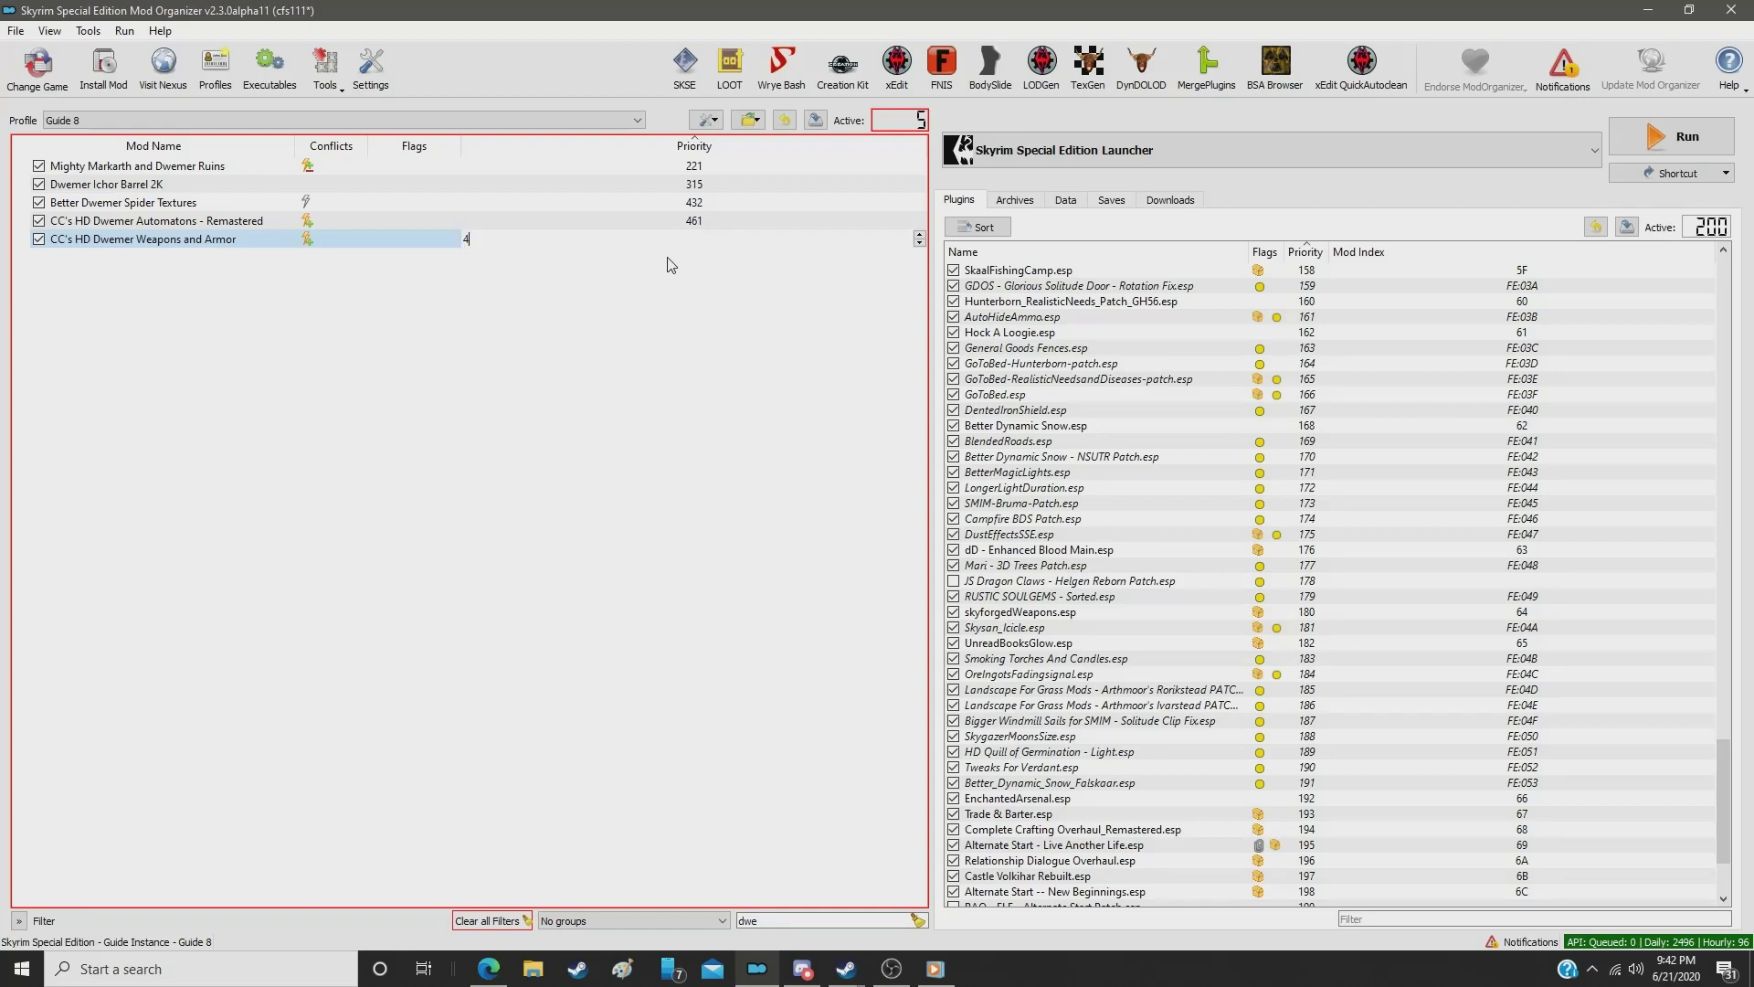
{"action": "type", "text": "16"}
{"action": "key", "text": "Return"}
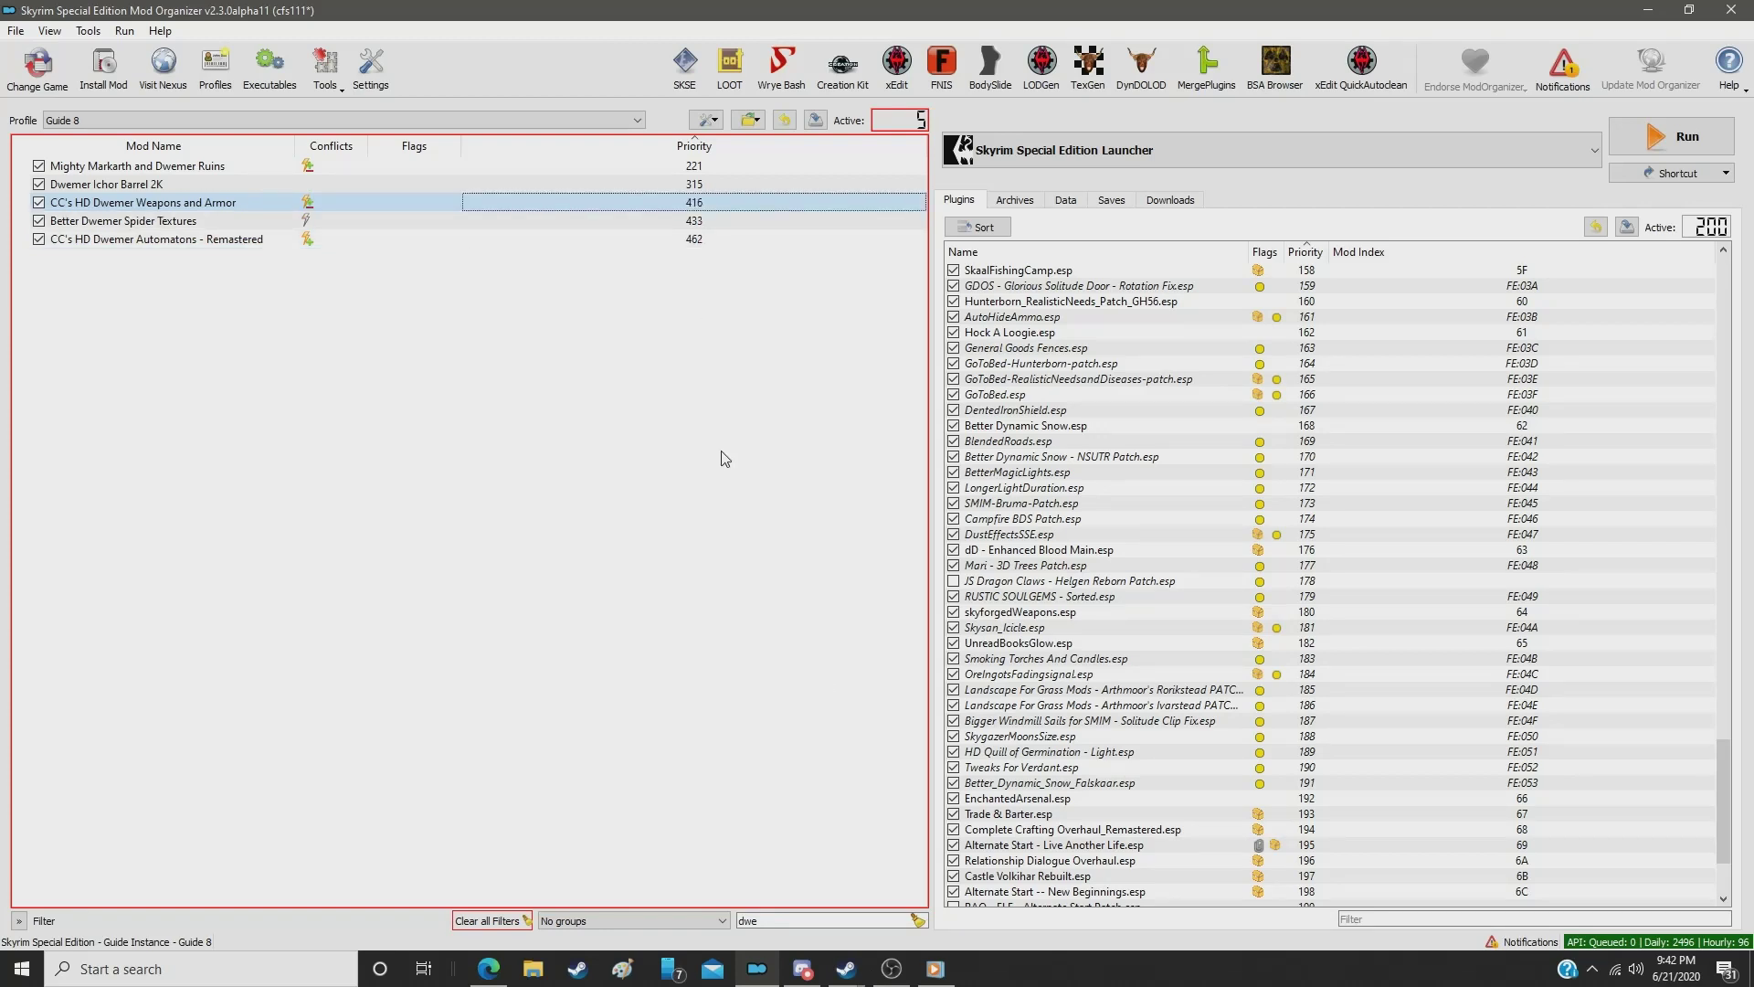
Step: Filter the mod list for "dwar" and set the 2K Dwarven Bow and Arrows priority to 417
{"action": "double_click", "coordinate": [816, 922]}
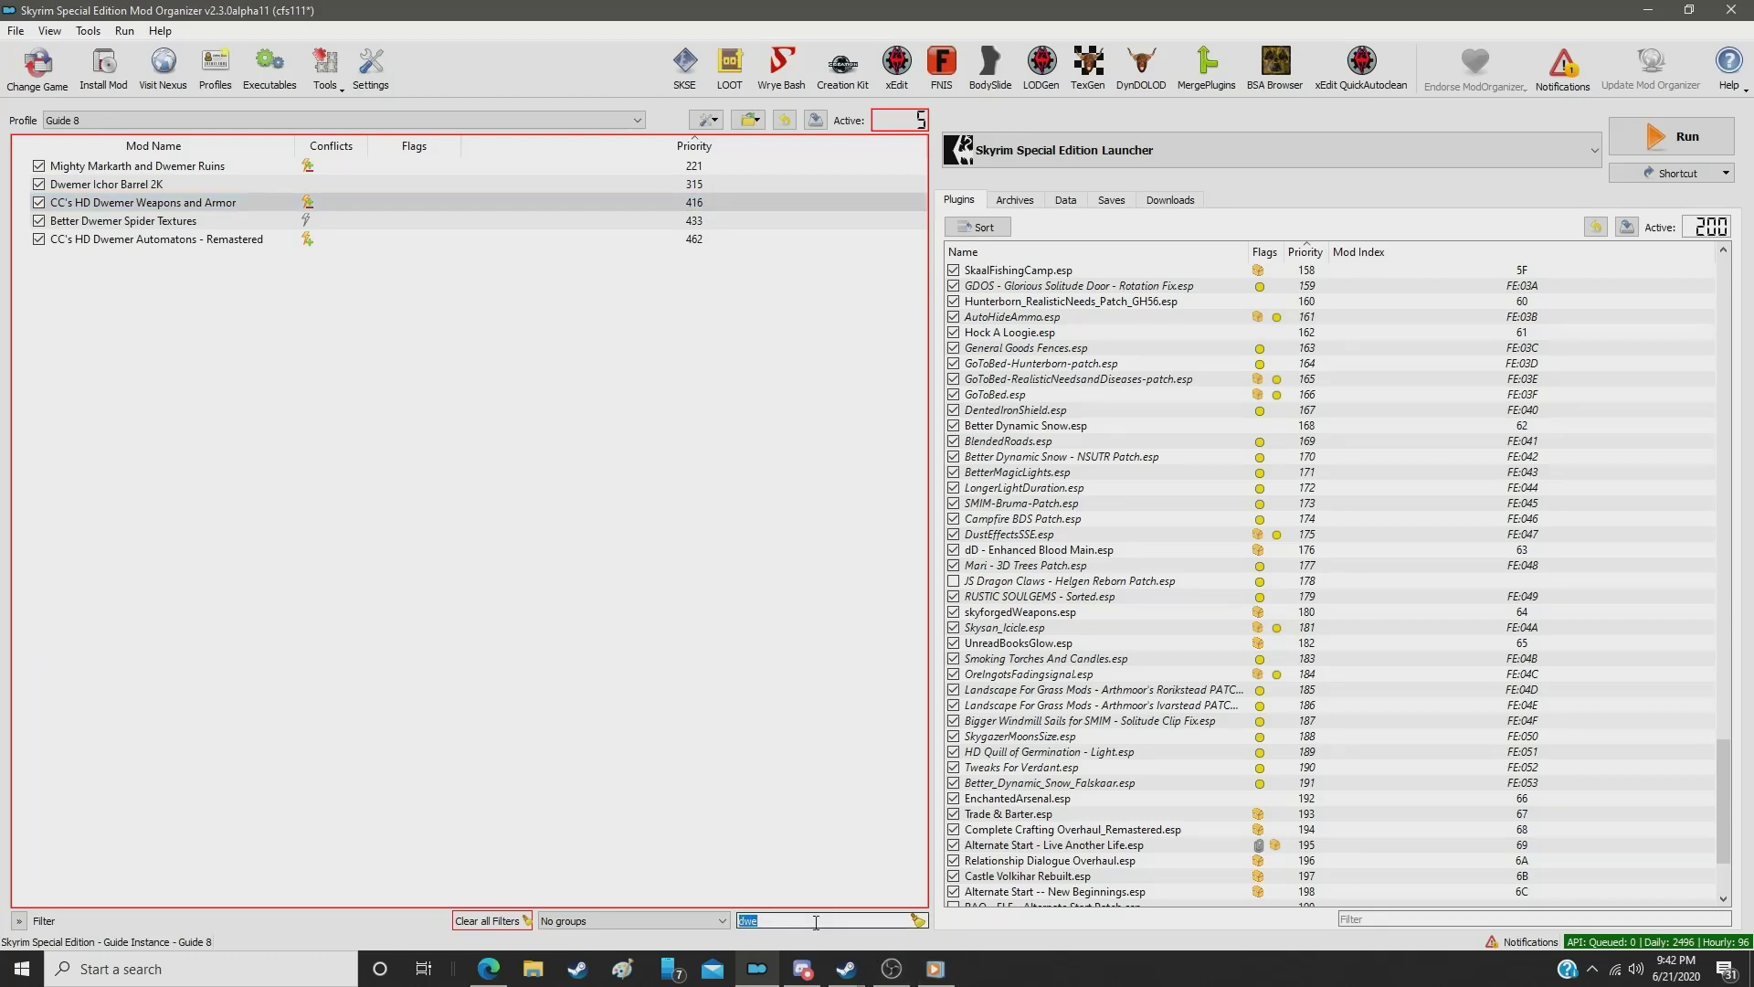
{"action": "type", "text": "dwar"}
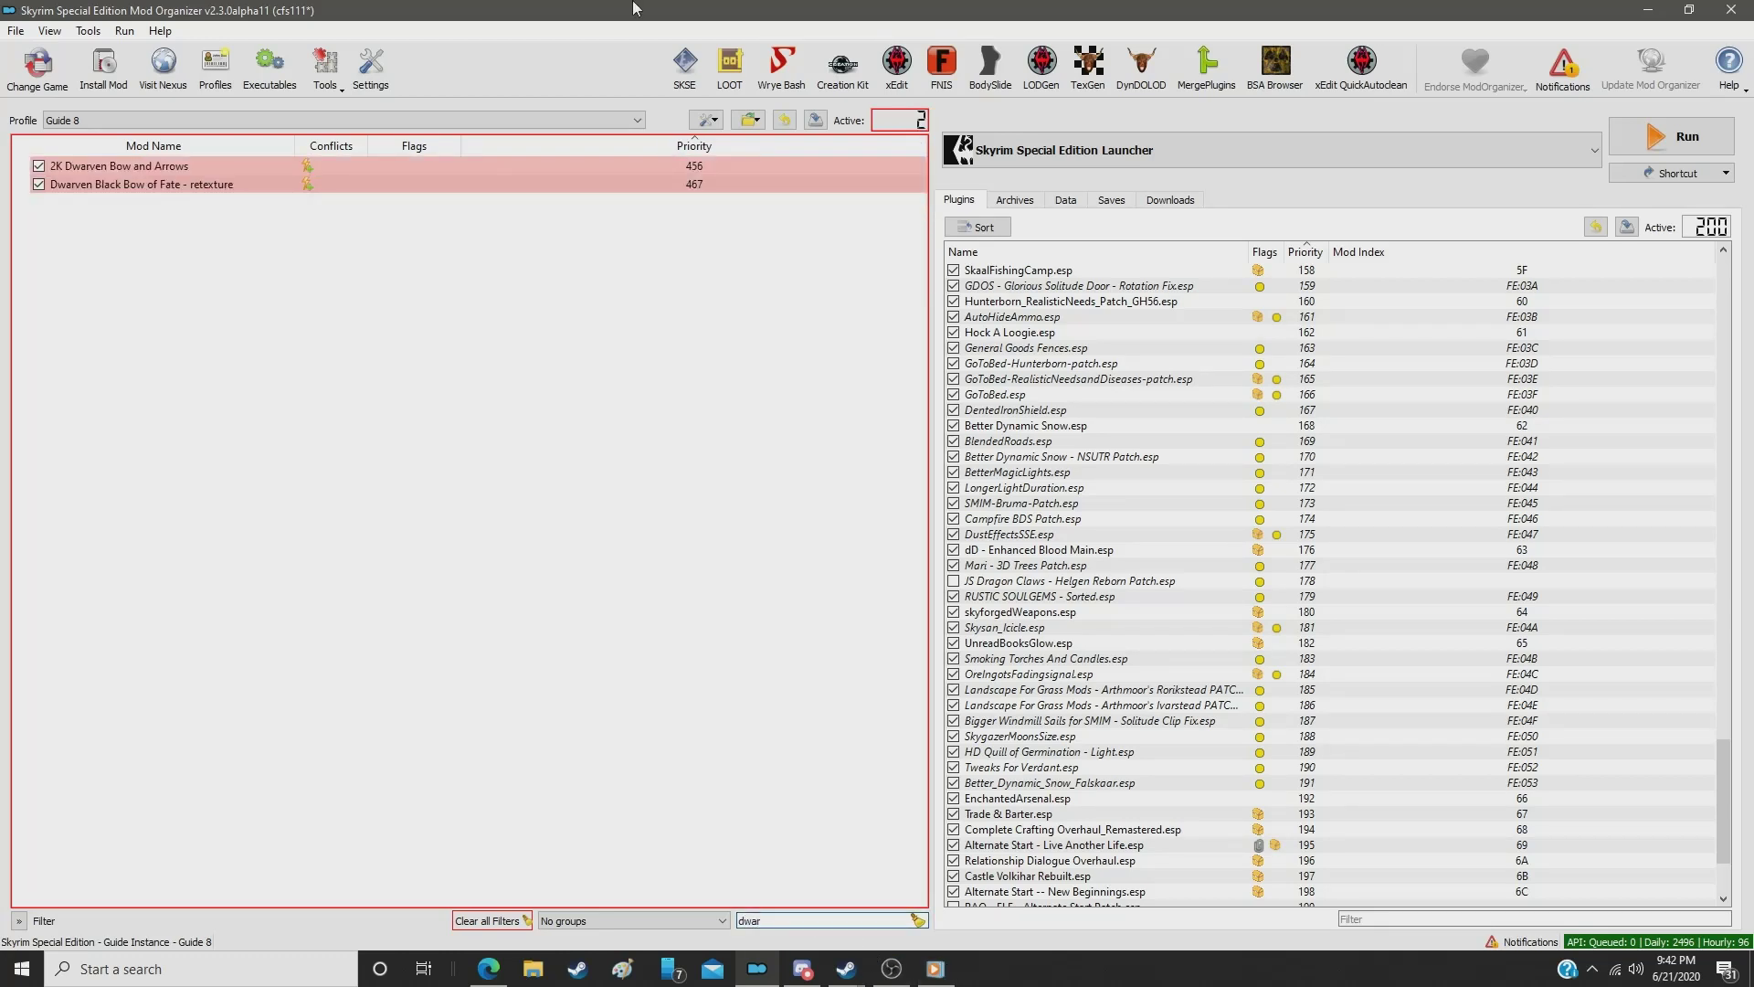
{"action": "left_click", "coordinate": [707, 170]}
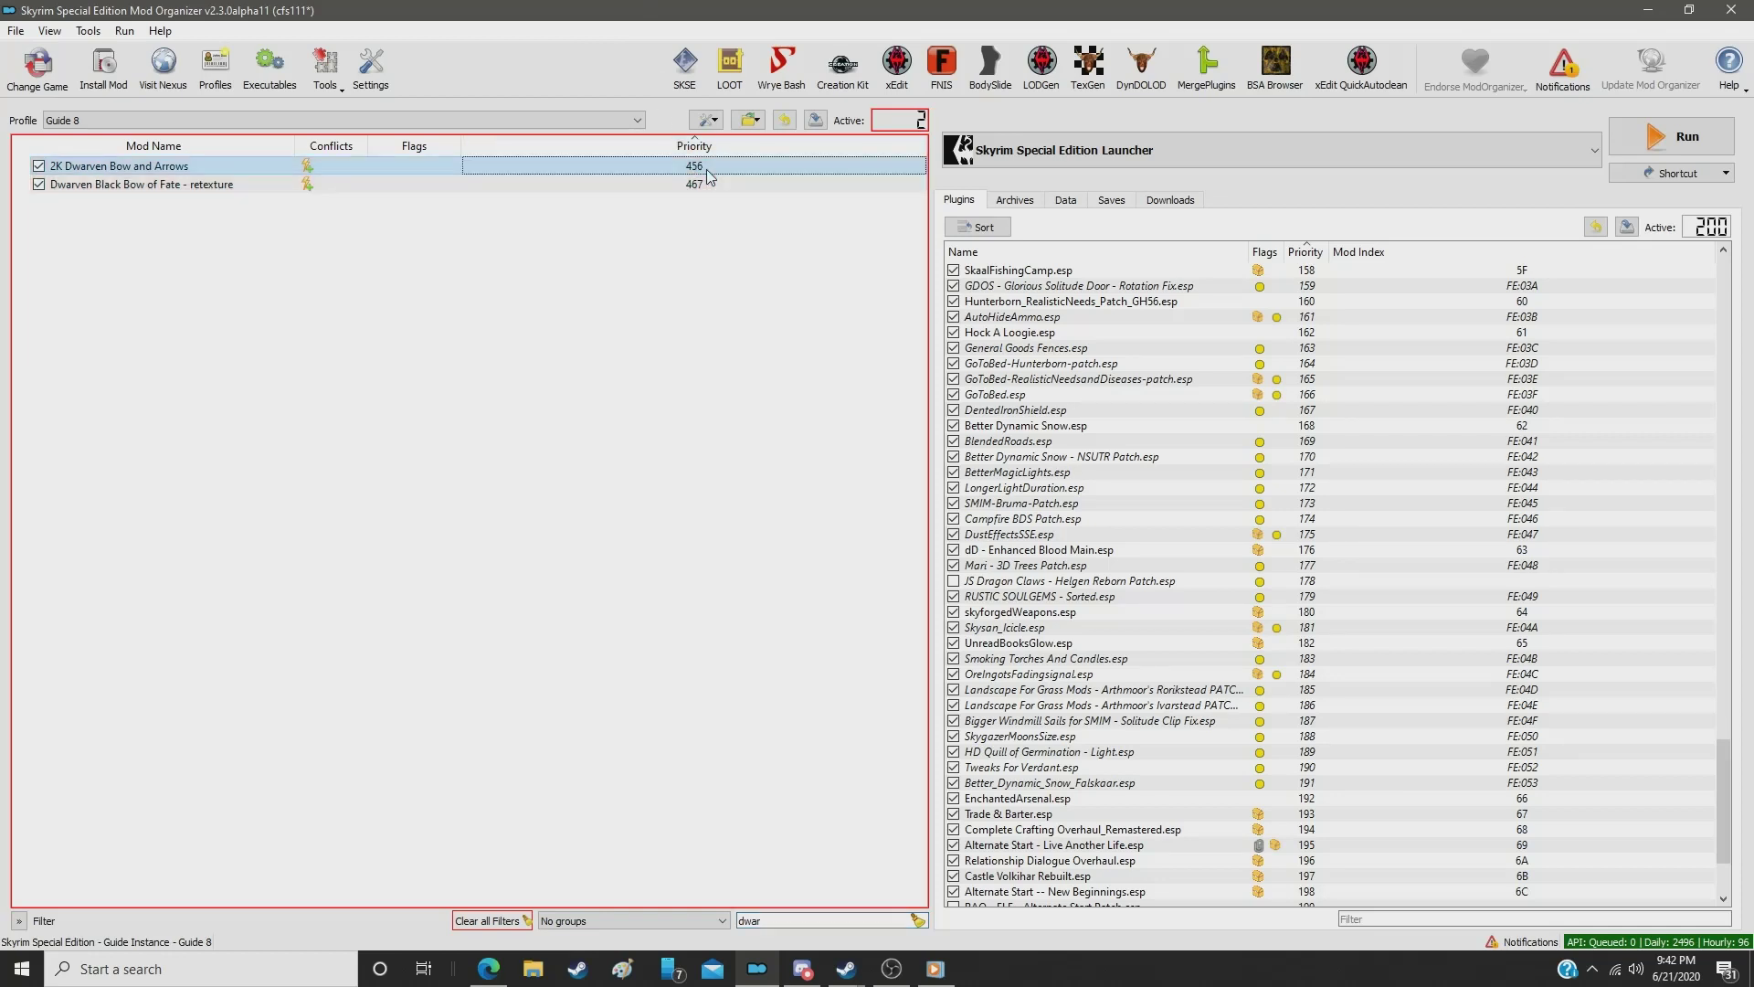
{"action": "double_click", "coordinate": [708, 170]}
{"action": "type", "text": "417"}
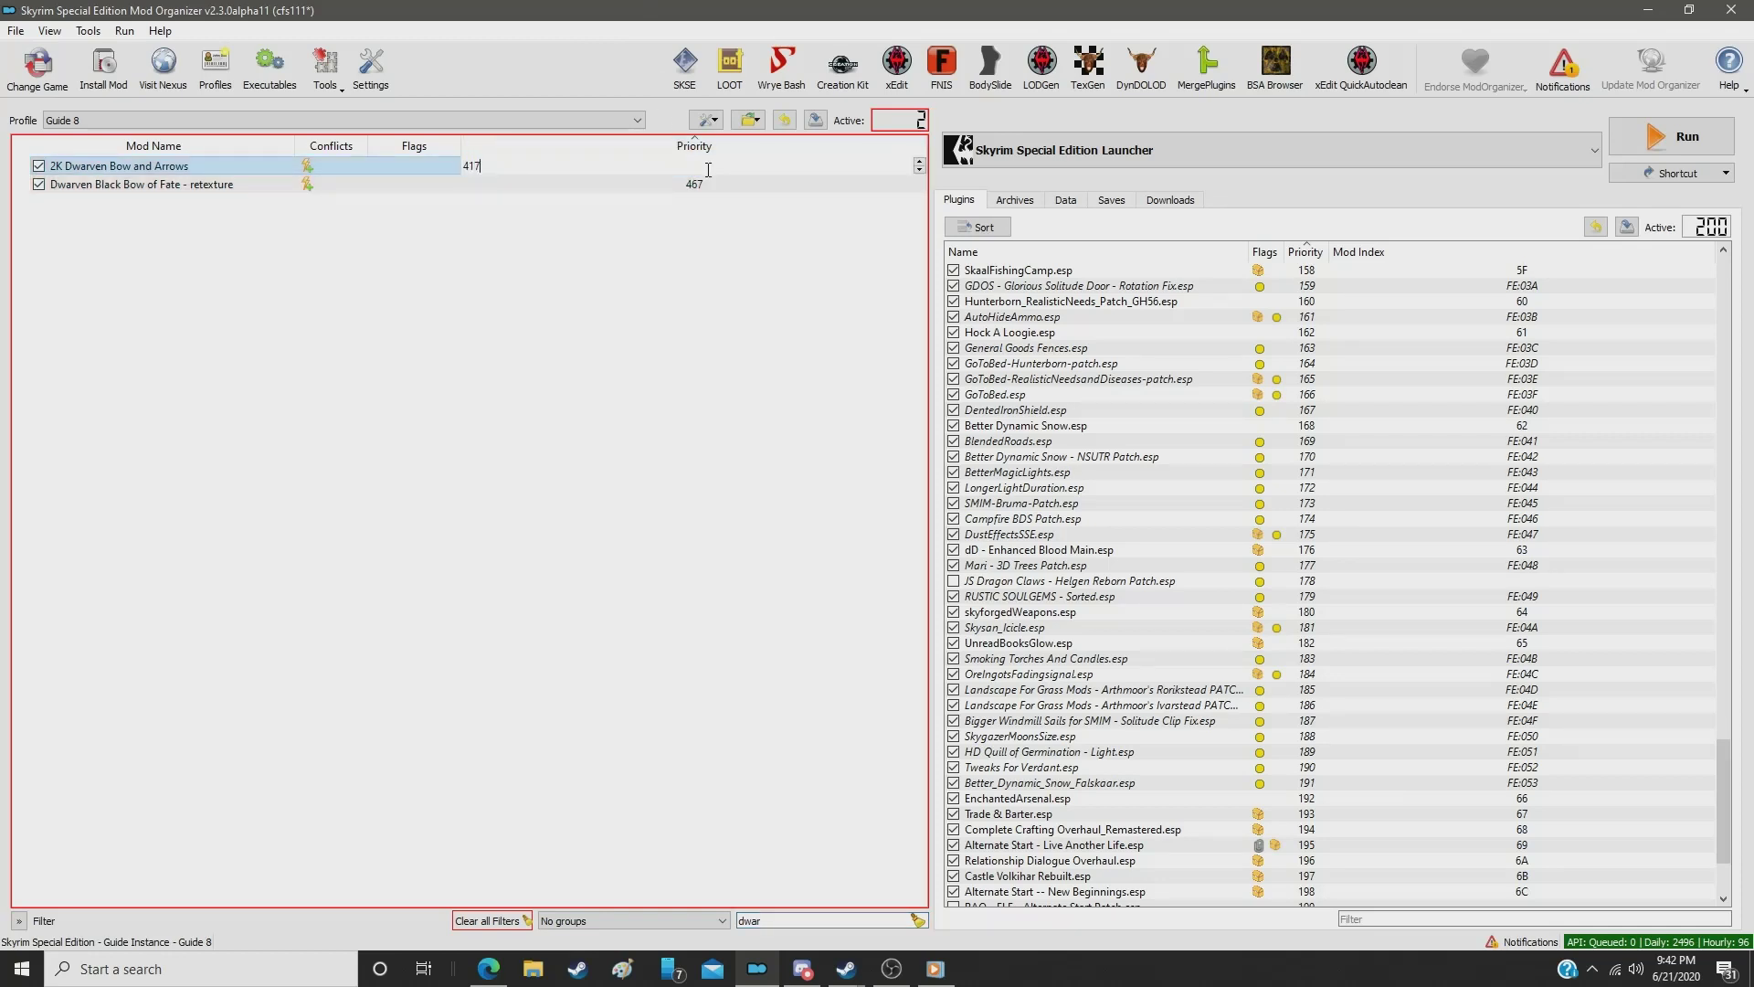
{"action": "key", "text": "Return"}
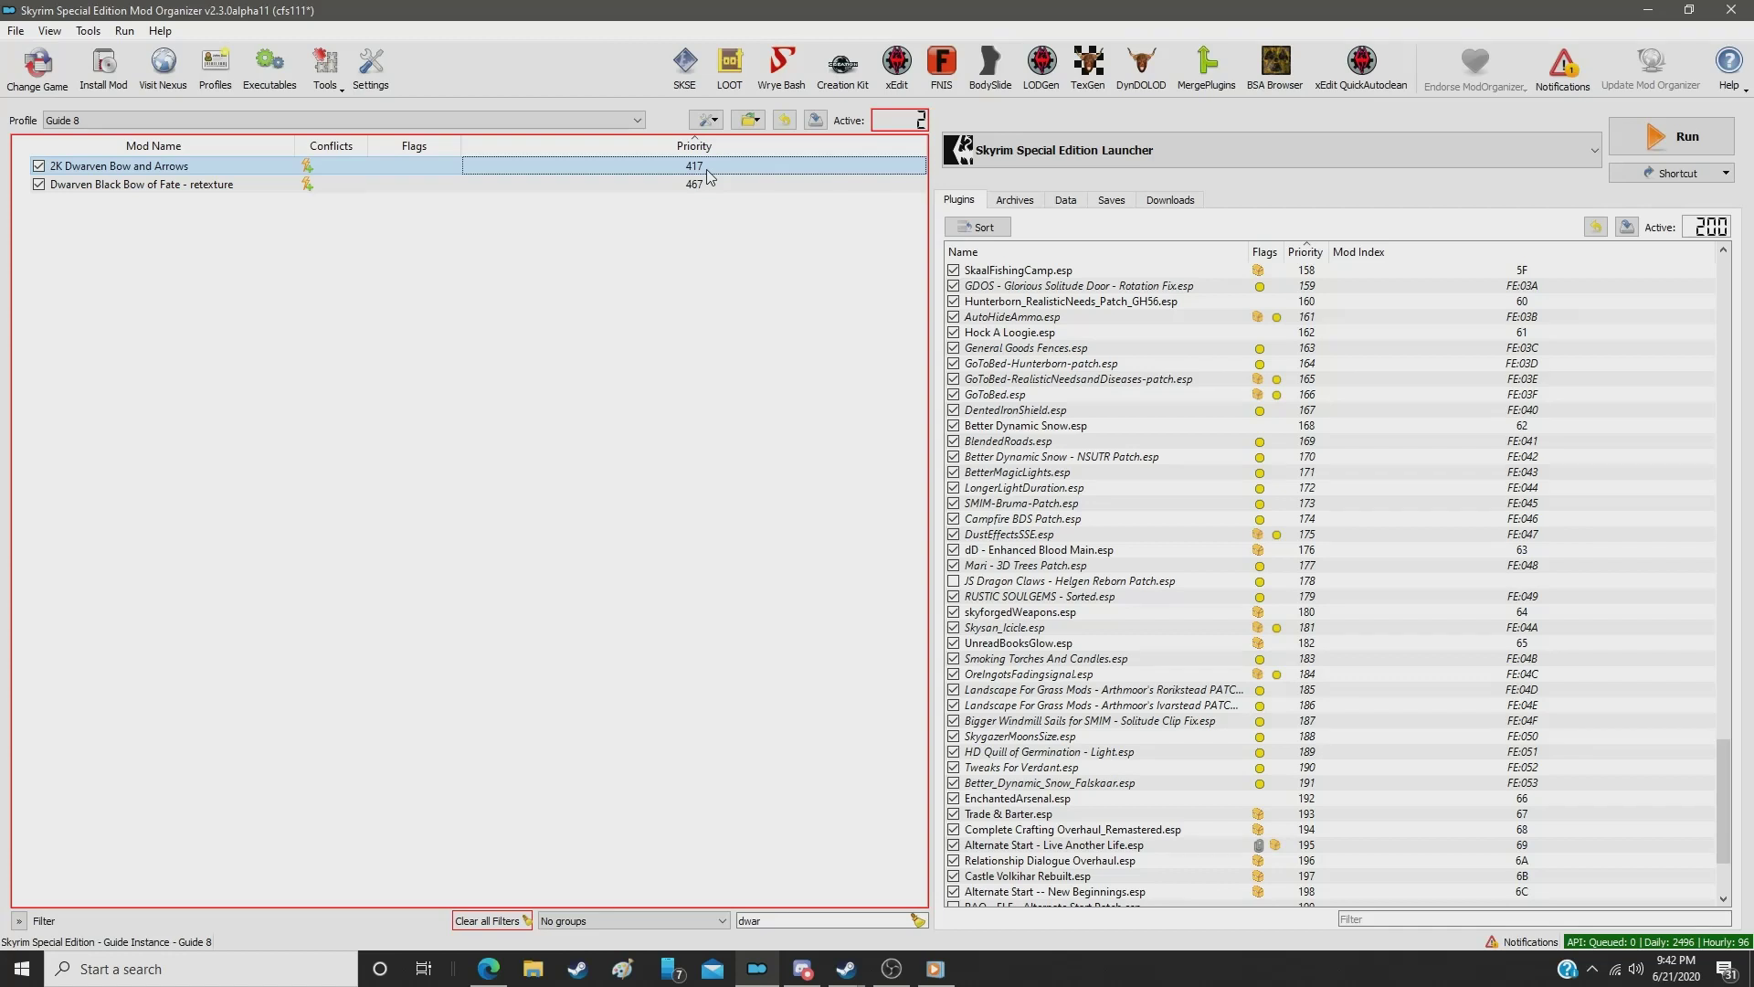
Step: Filter the mod list for "kni" and change the 4K Dragon Priest Knife priority to move it into the Weapons group
{"action": "double_click", "coordinate": [777, 921]}
{"action": "type", "text": "kni"}
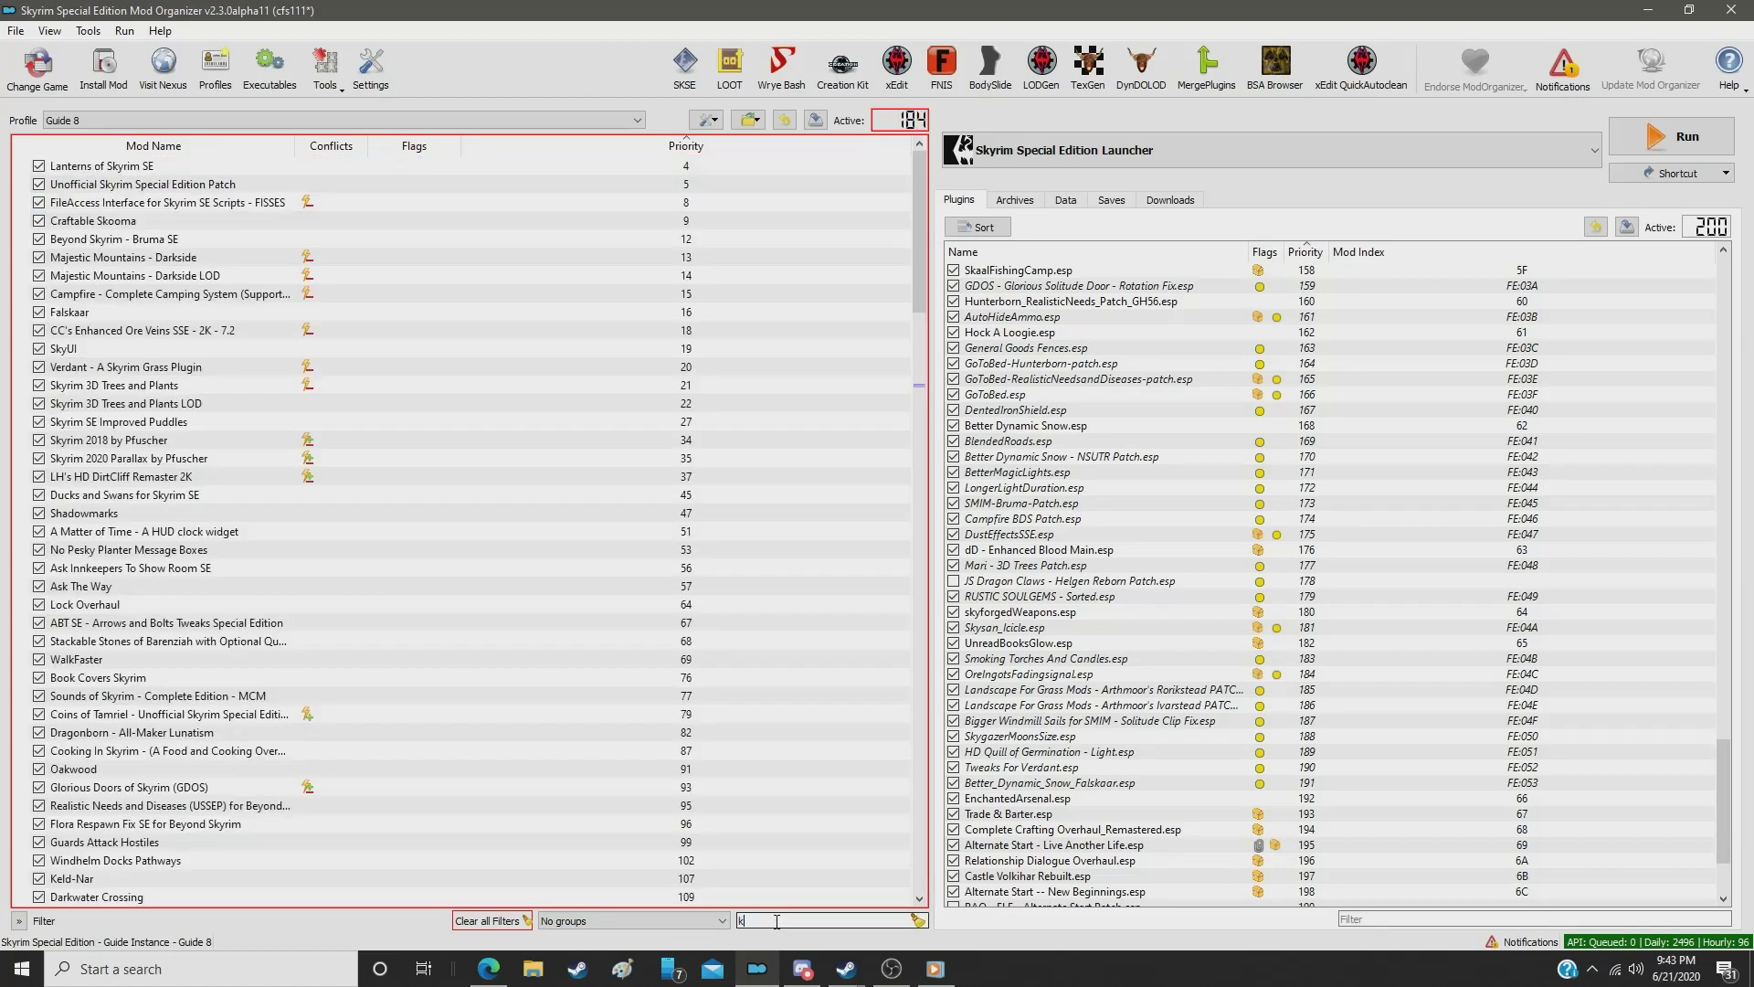
{"action": "left_click", "coordinate": [665, 168]}
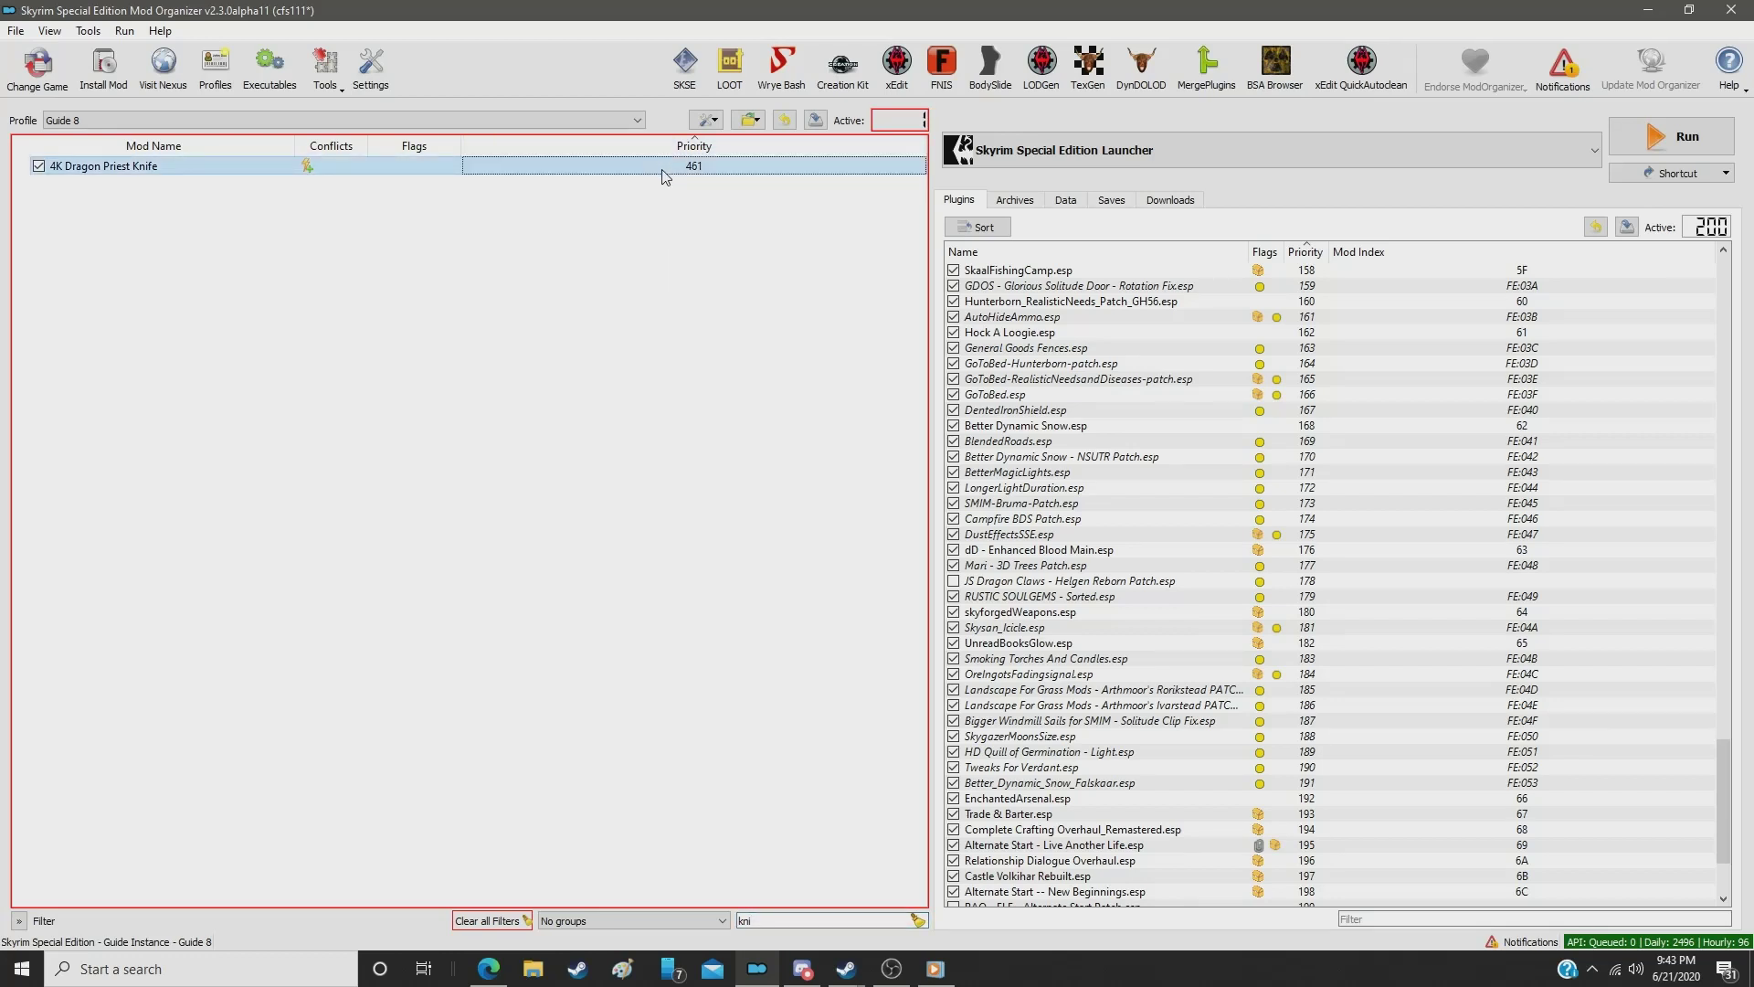
{"action": "double_click", "coordinate": [663, 170]}
{"action": "type", "text": "4"}
{"action": "key", "text": "Return"}
Step: Filter the mod list for "rue" and set the 2K Rueful Axe priority to 419
{"action": "left_click", "coordinate": [803, 918]}
{"action": "type", "text": "rue"}
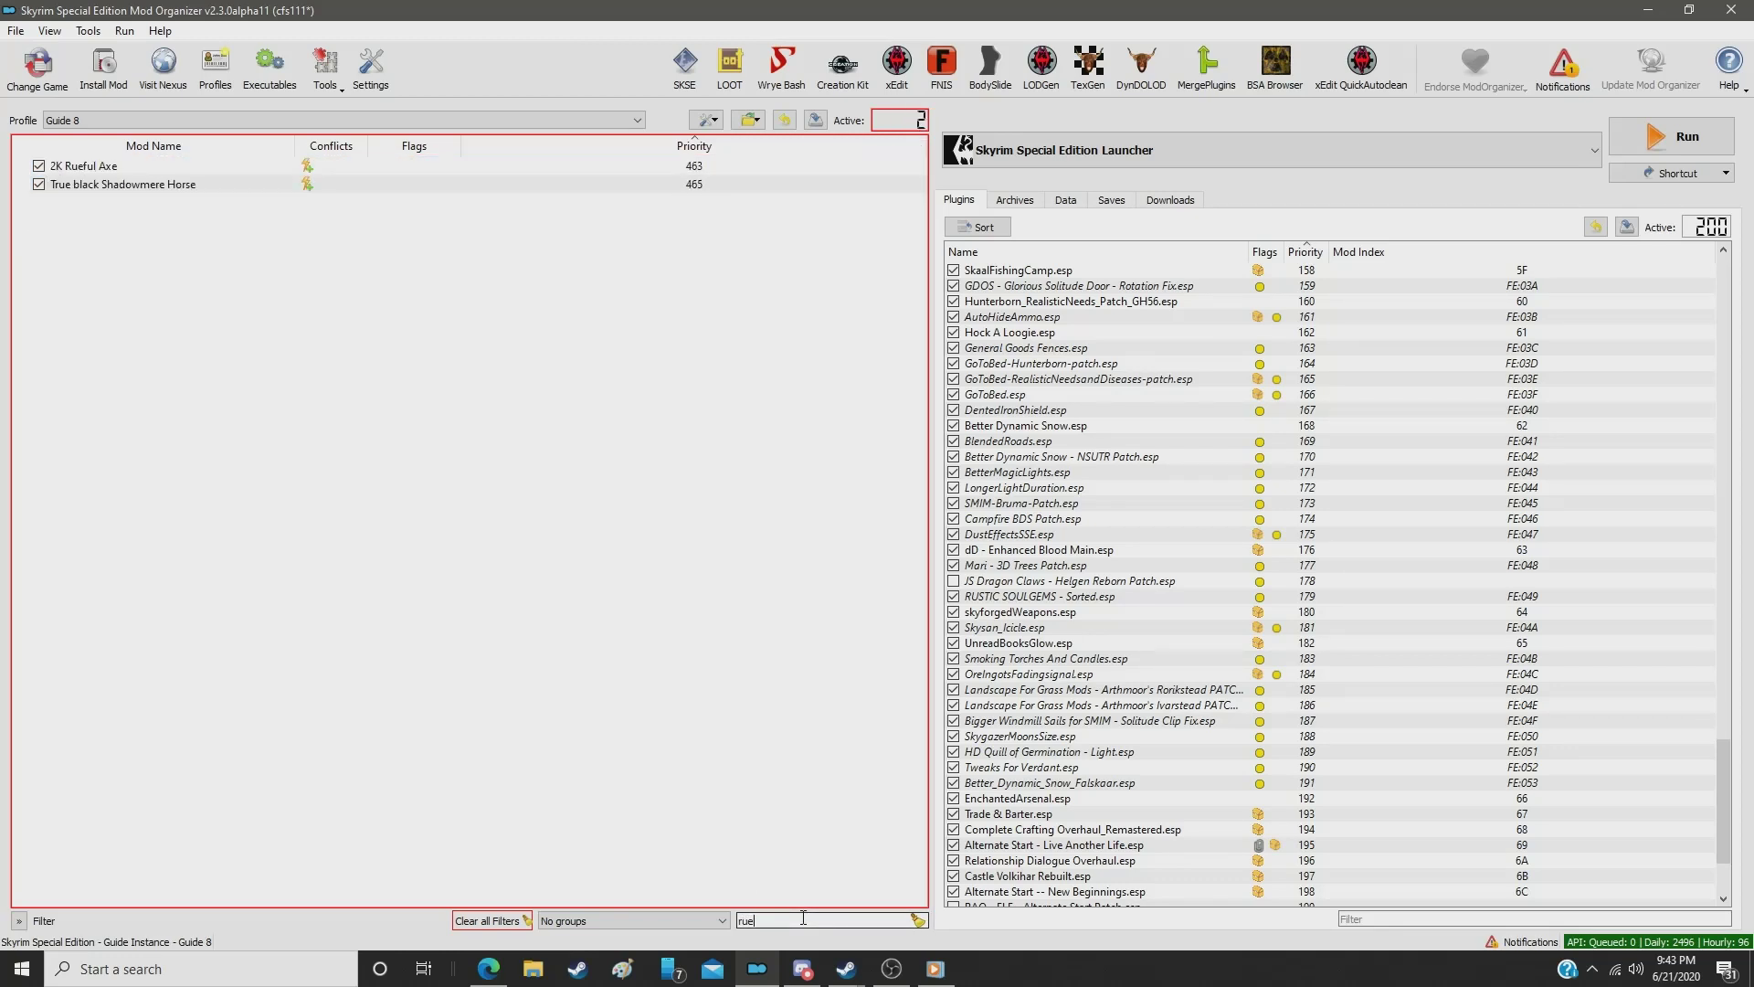
{"action": "left_click", "coordinate": [677, 168]}
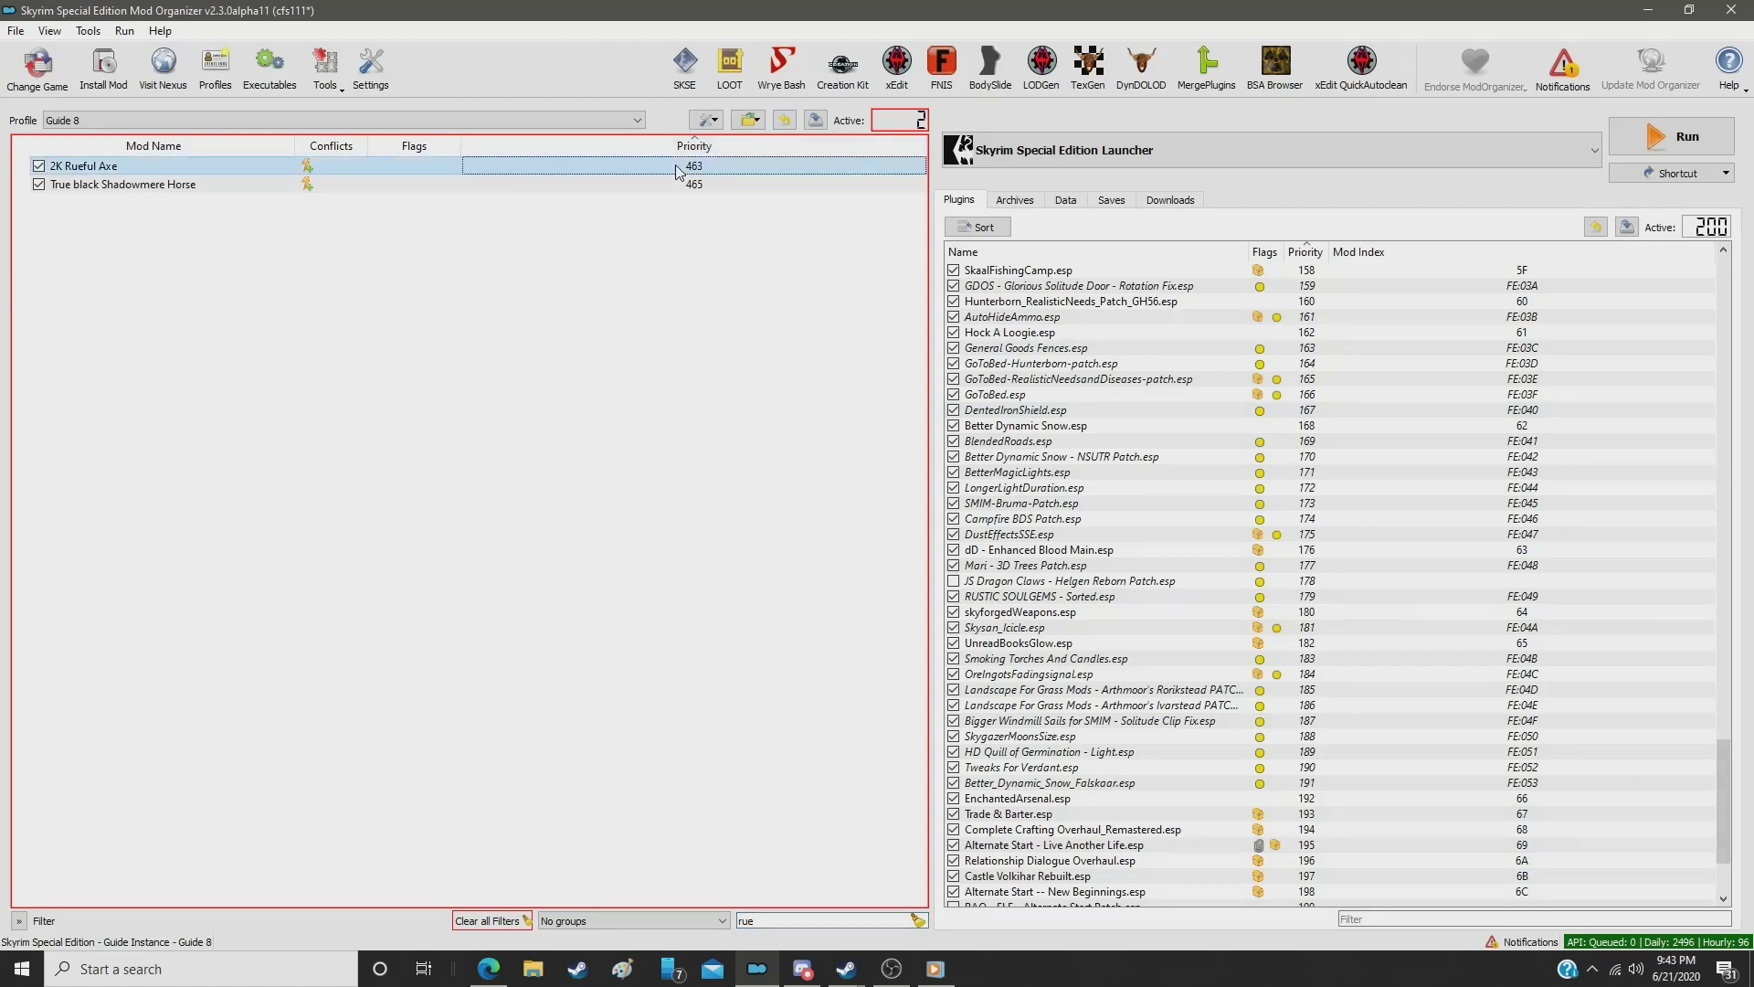
{"action": "double_click", "coordinate": [677, 168]}
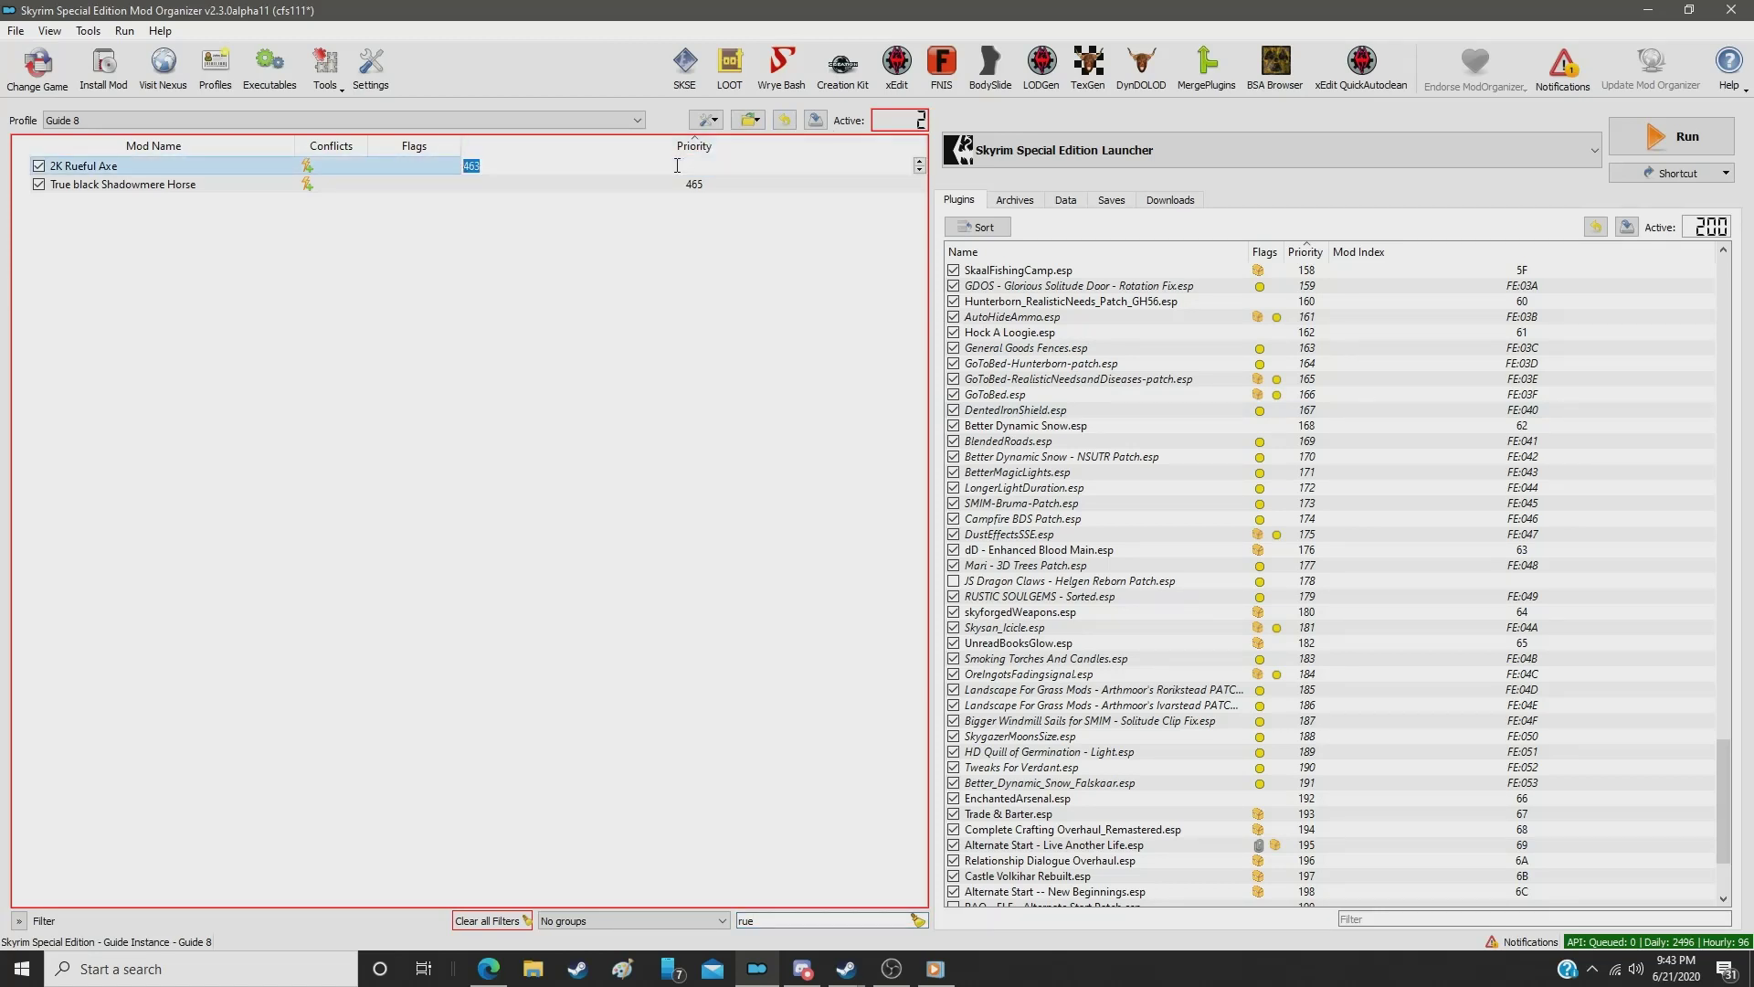
{"action": "key", "text": "Return"}
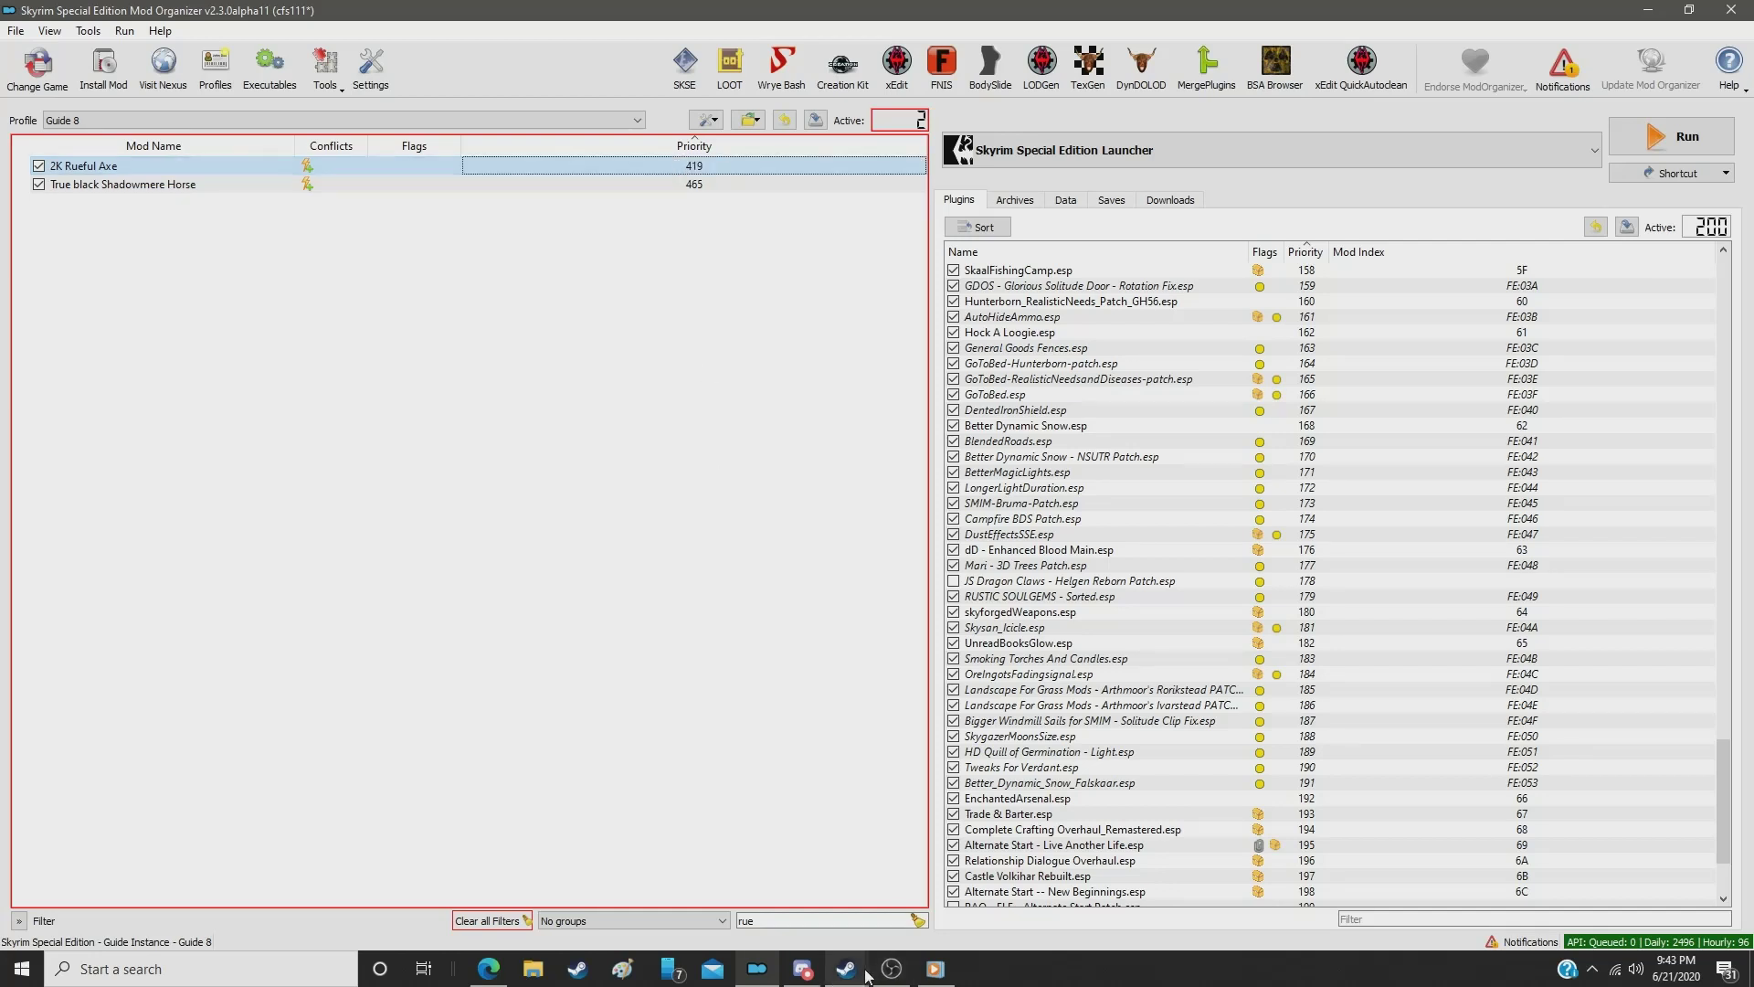
Step: Filter the mod list for "san" and set the 2K Sanguine Rose priority to 420
{"action": "double_click", "coordinate": [813, 918]}
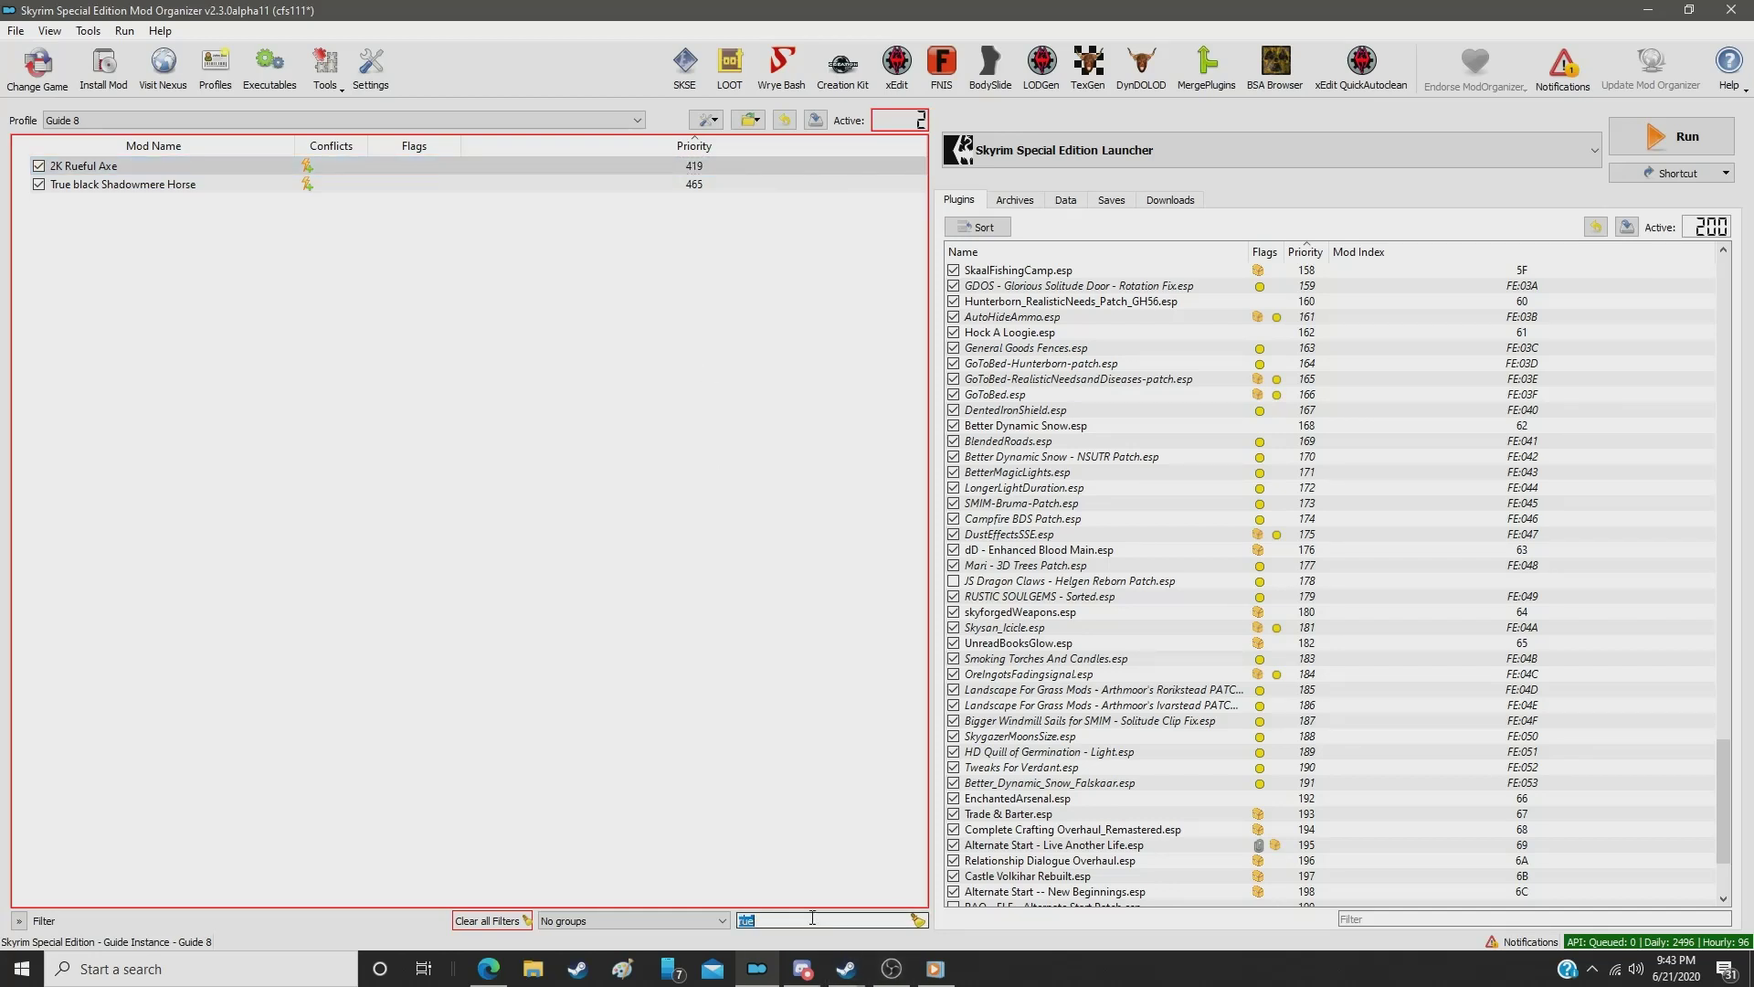
{"action": "type", "text": "sanqu"}
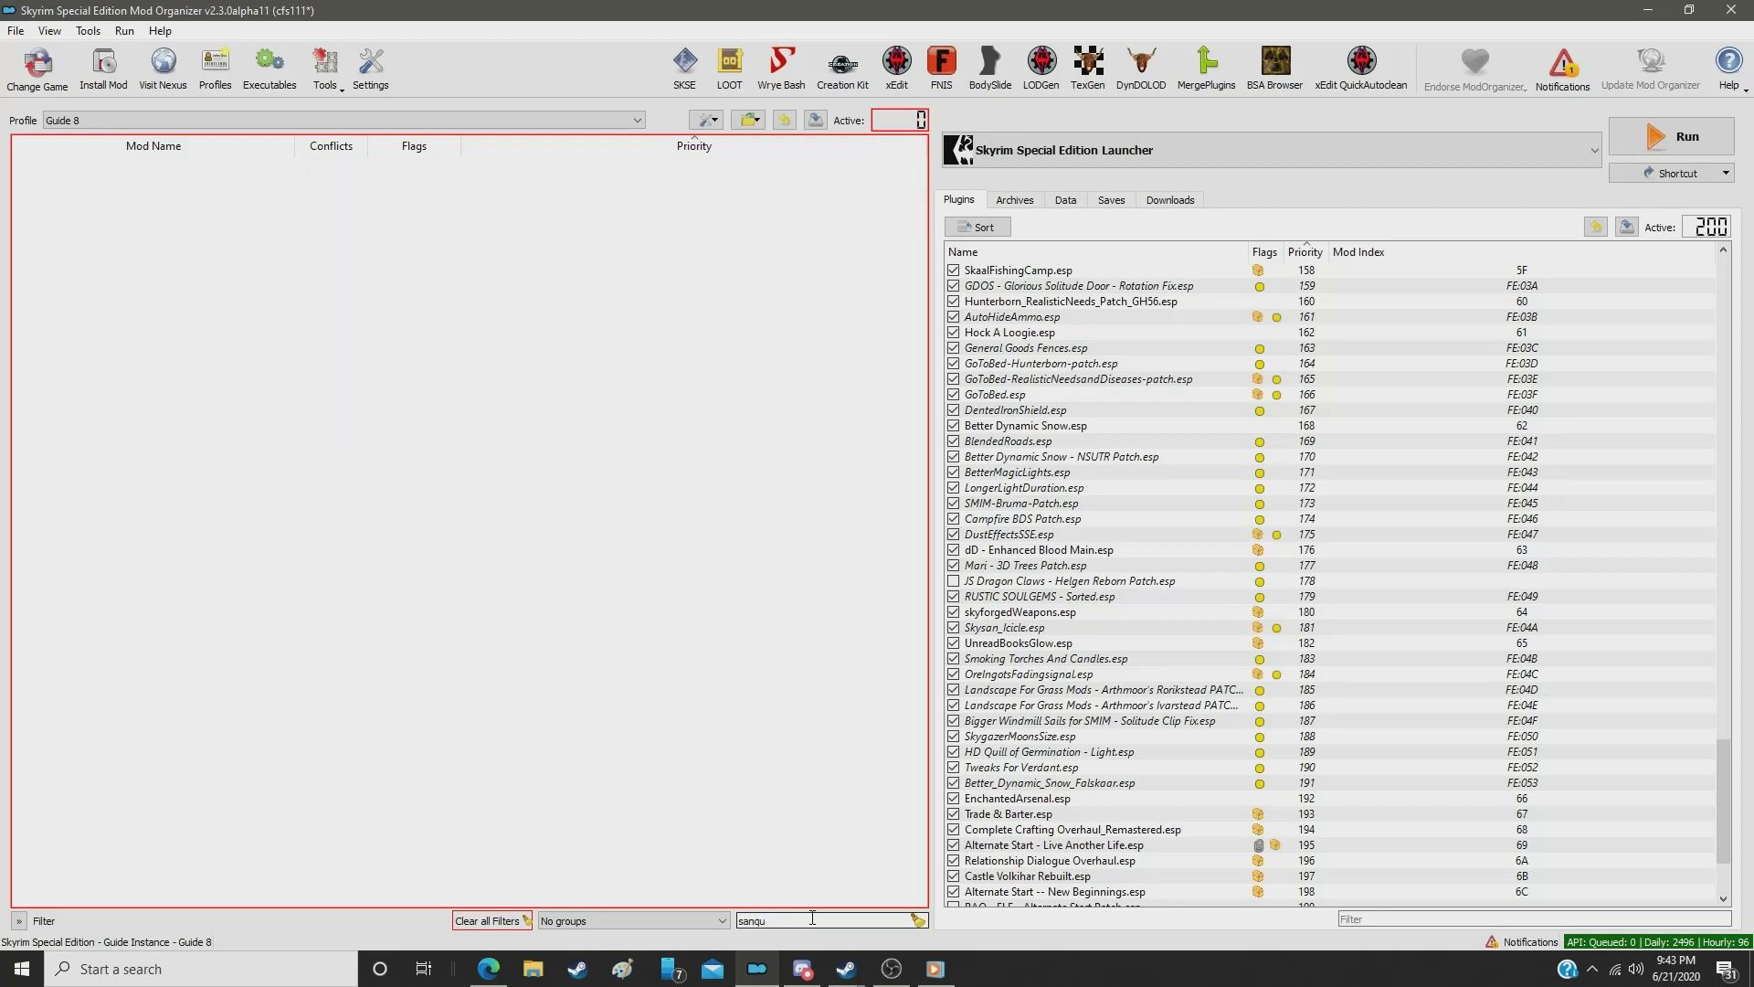
{"action": "key", "text": "BackSpace"}
{"action": "key", "text": "BackSpace"}
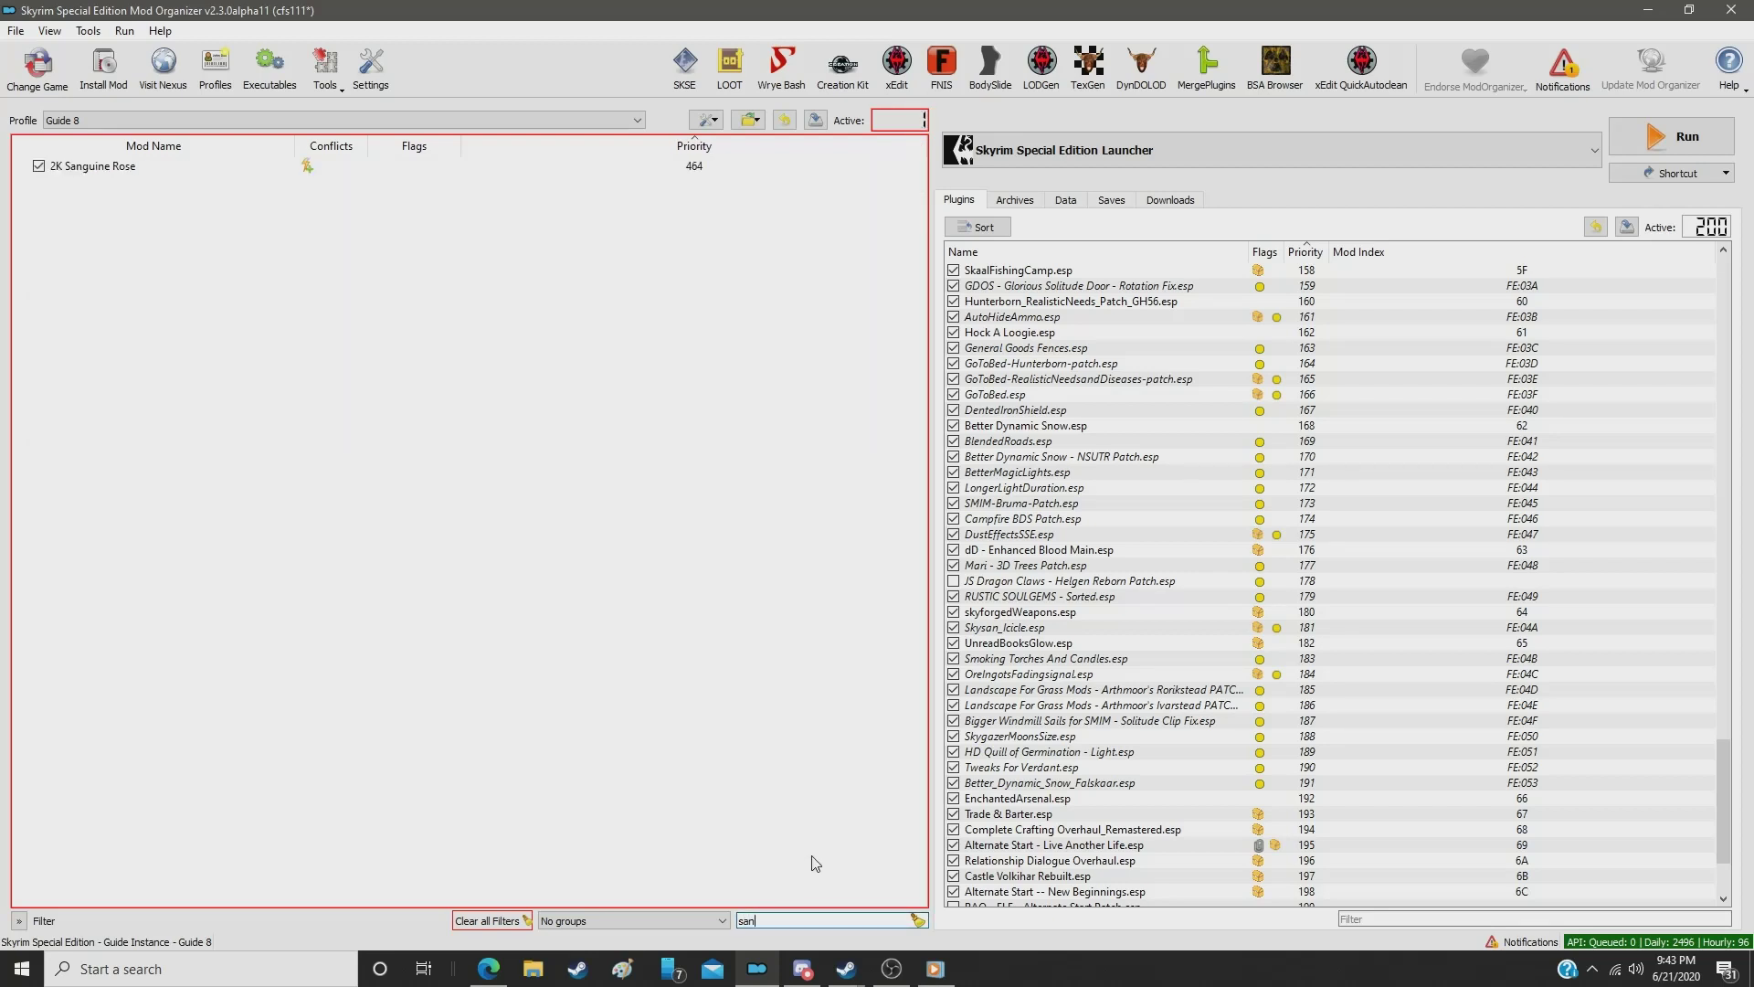
{"action": "left_click", "coordinate": [687, 172]}
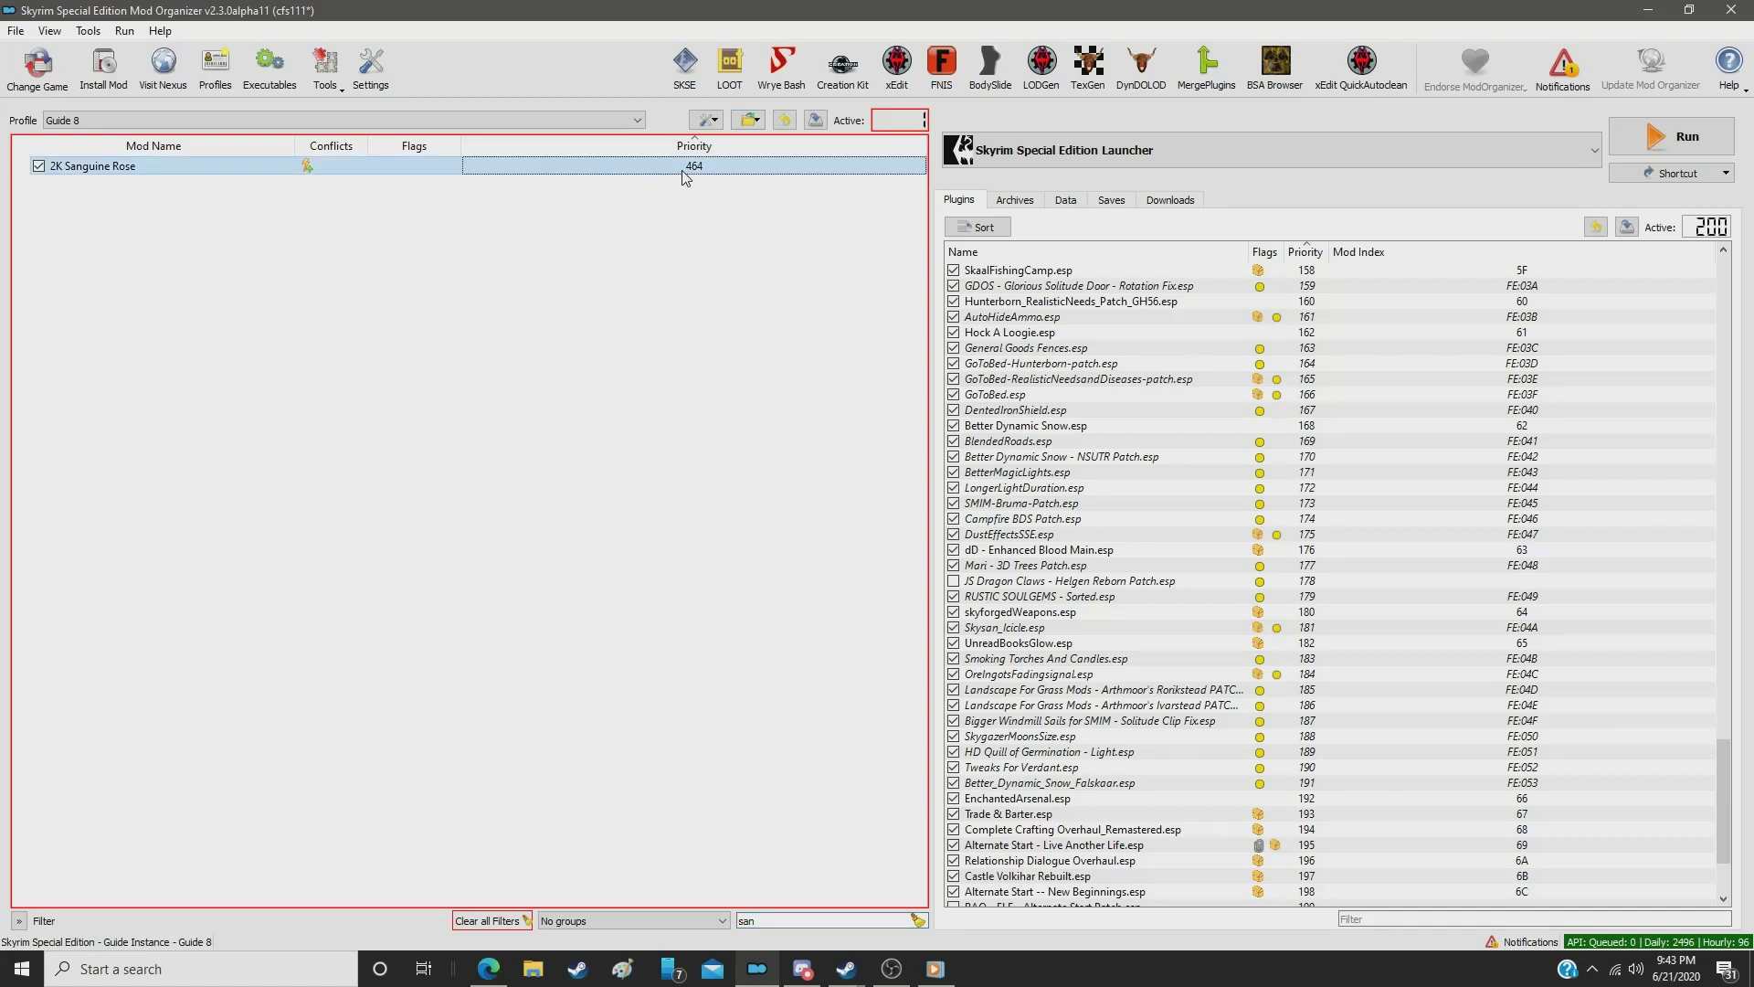
{"action": "double_click", "coordinate": [684, 169]}
{"action": "type", "text": "420"}
{"action": "key", "text": "Return"}
{"action": "left_click", "coordinate": [816, 920]}
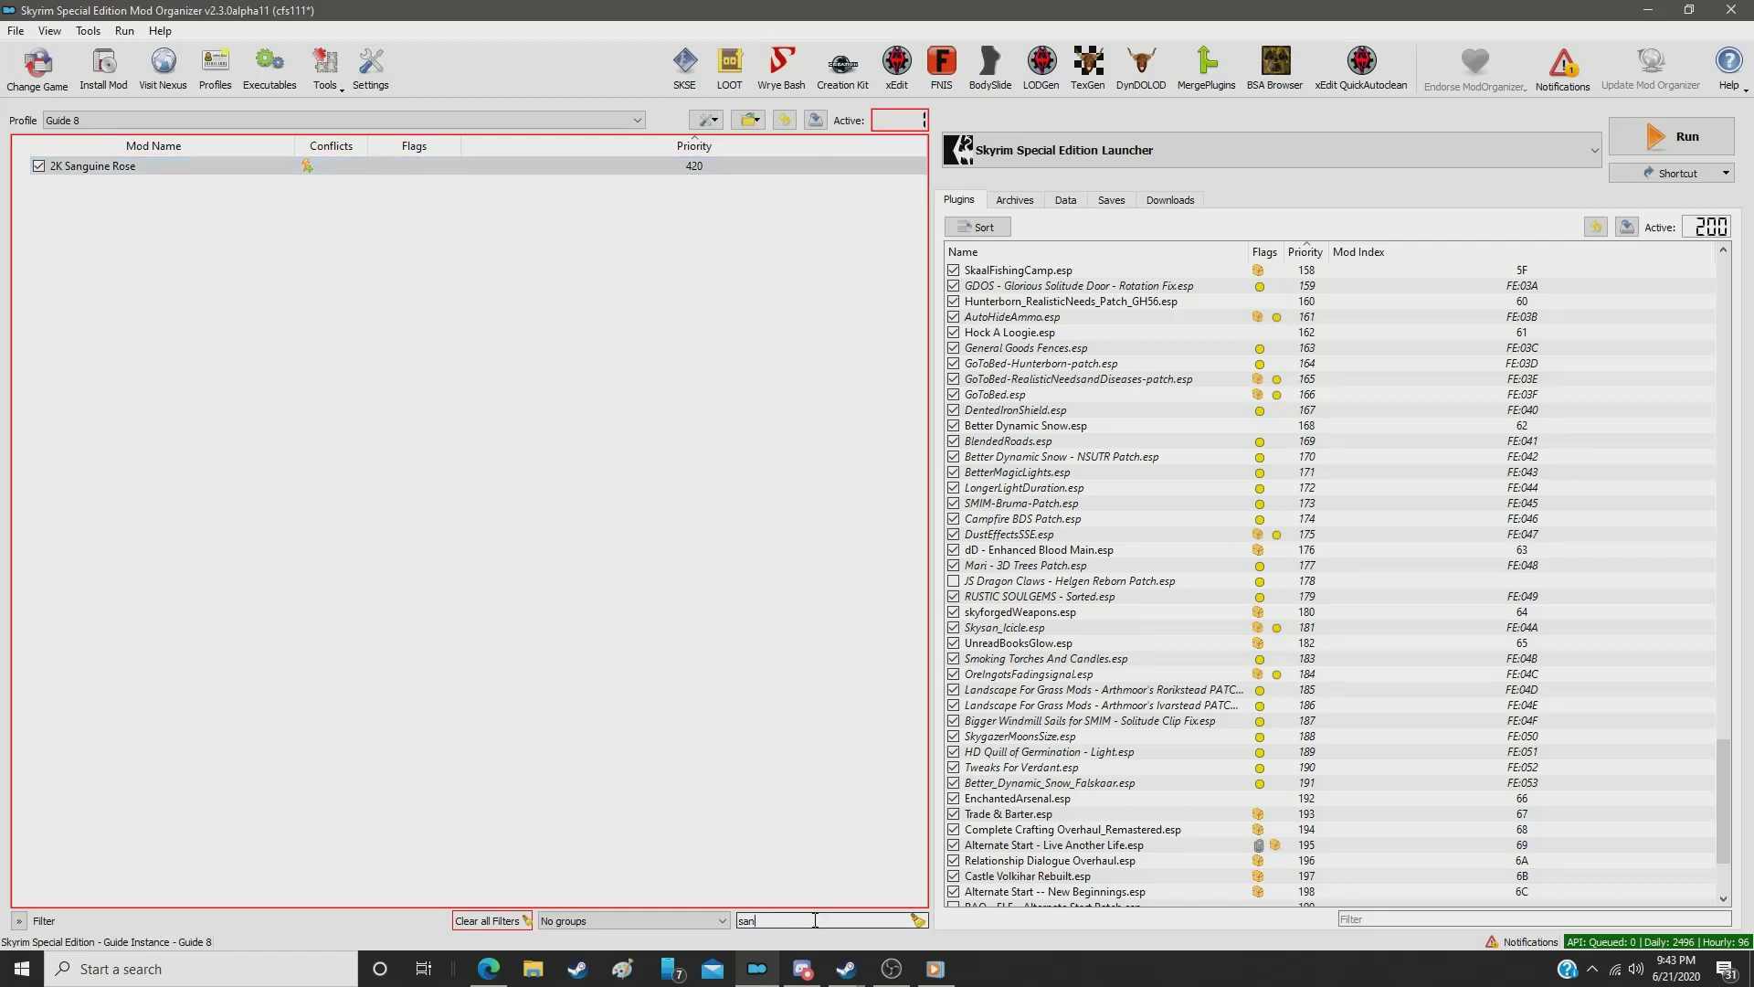
{"action": "type", "text": "skaal"}
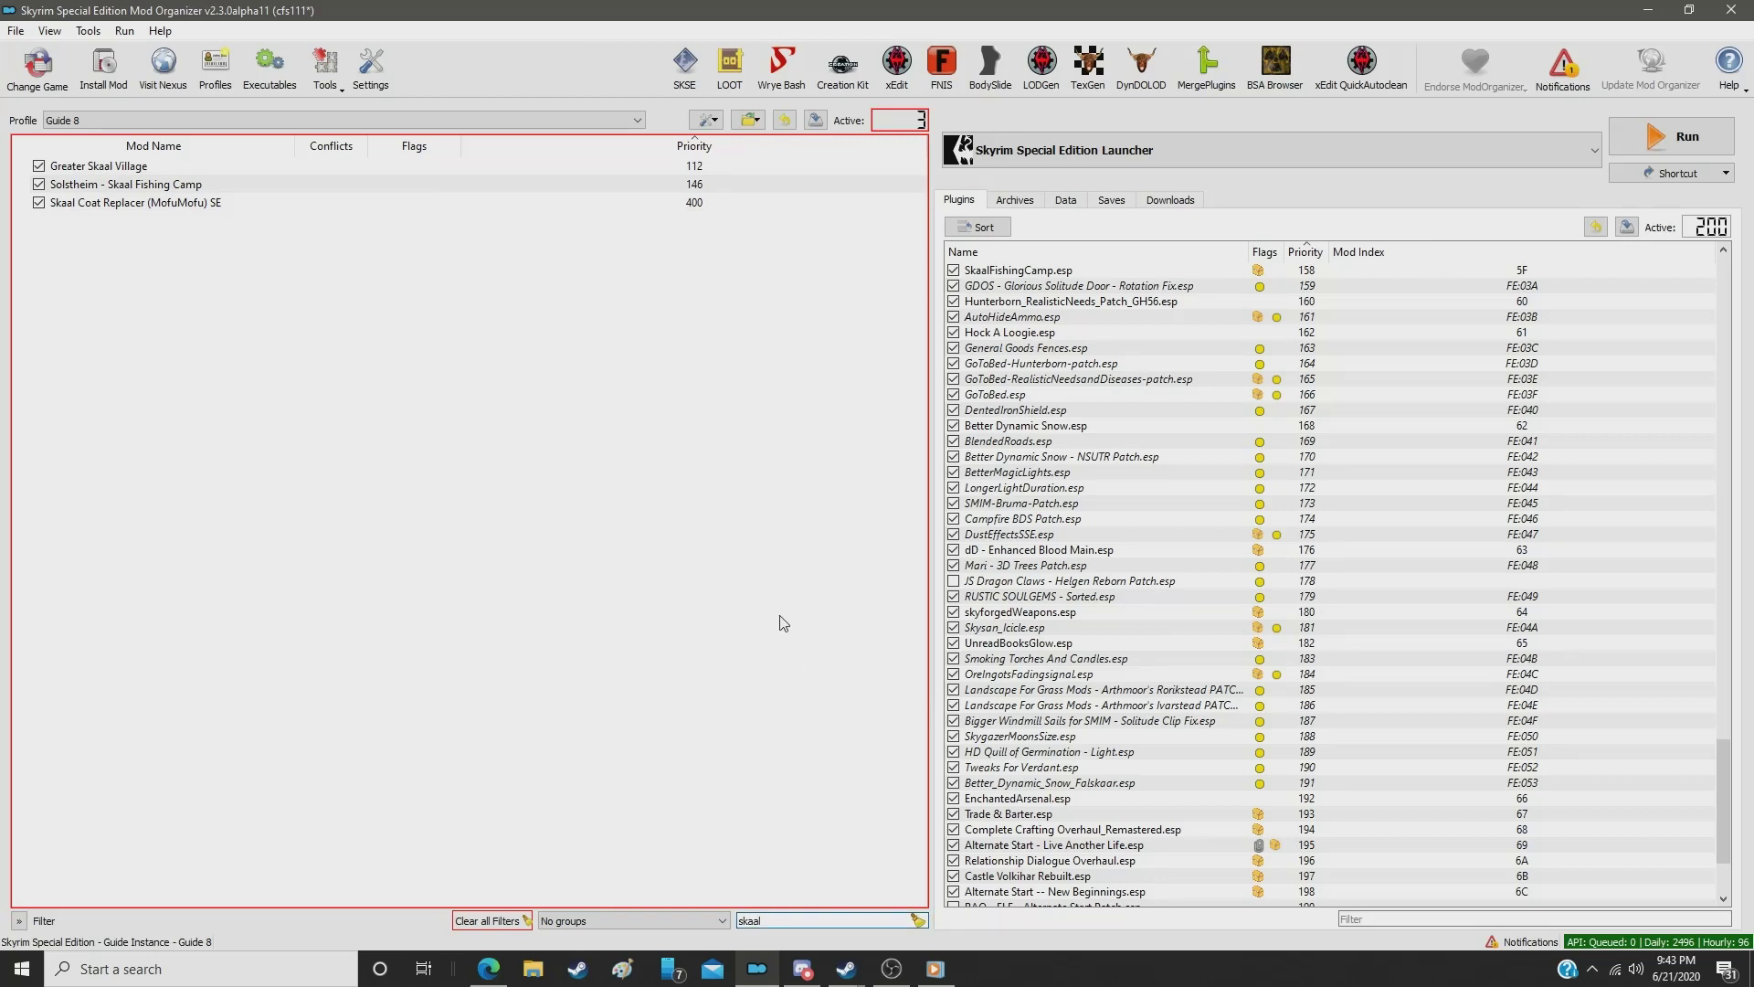
{"action": "key", "text": "BackSpace"}
{"action": "key", "text": "BackSpace"}
{"action": "key", "text": "BackSpace"}
{"action": "key", "text": "BackSpace"}
{"action": "key", "text": "BackSpace"}
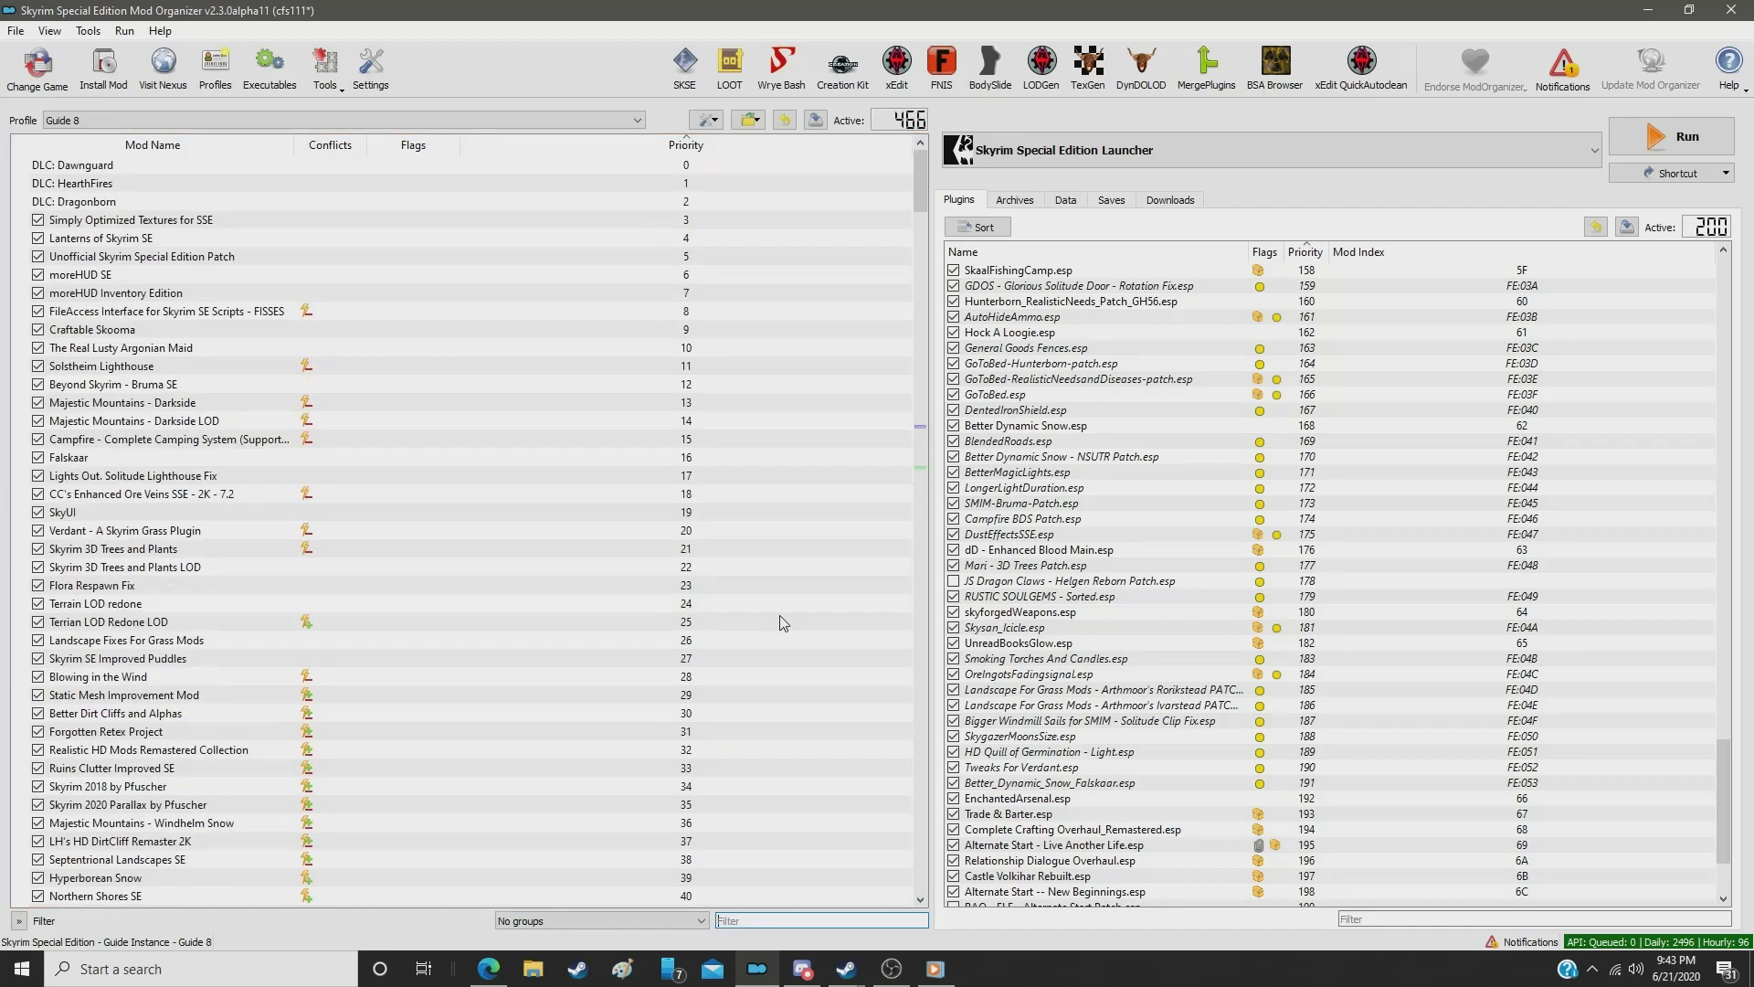
Step: Filter the mod list for "blood" and set the 2K Bloodskal Blade and Scabbard priority to 421
{"action": "type", "text": "blood"}
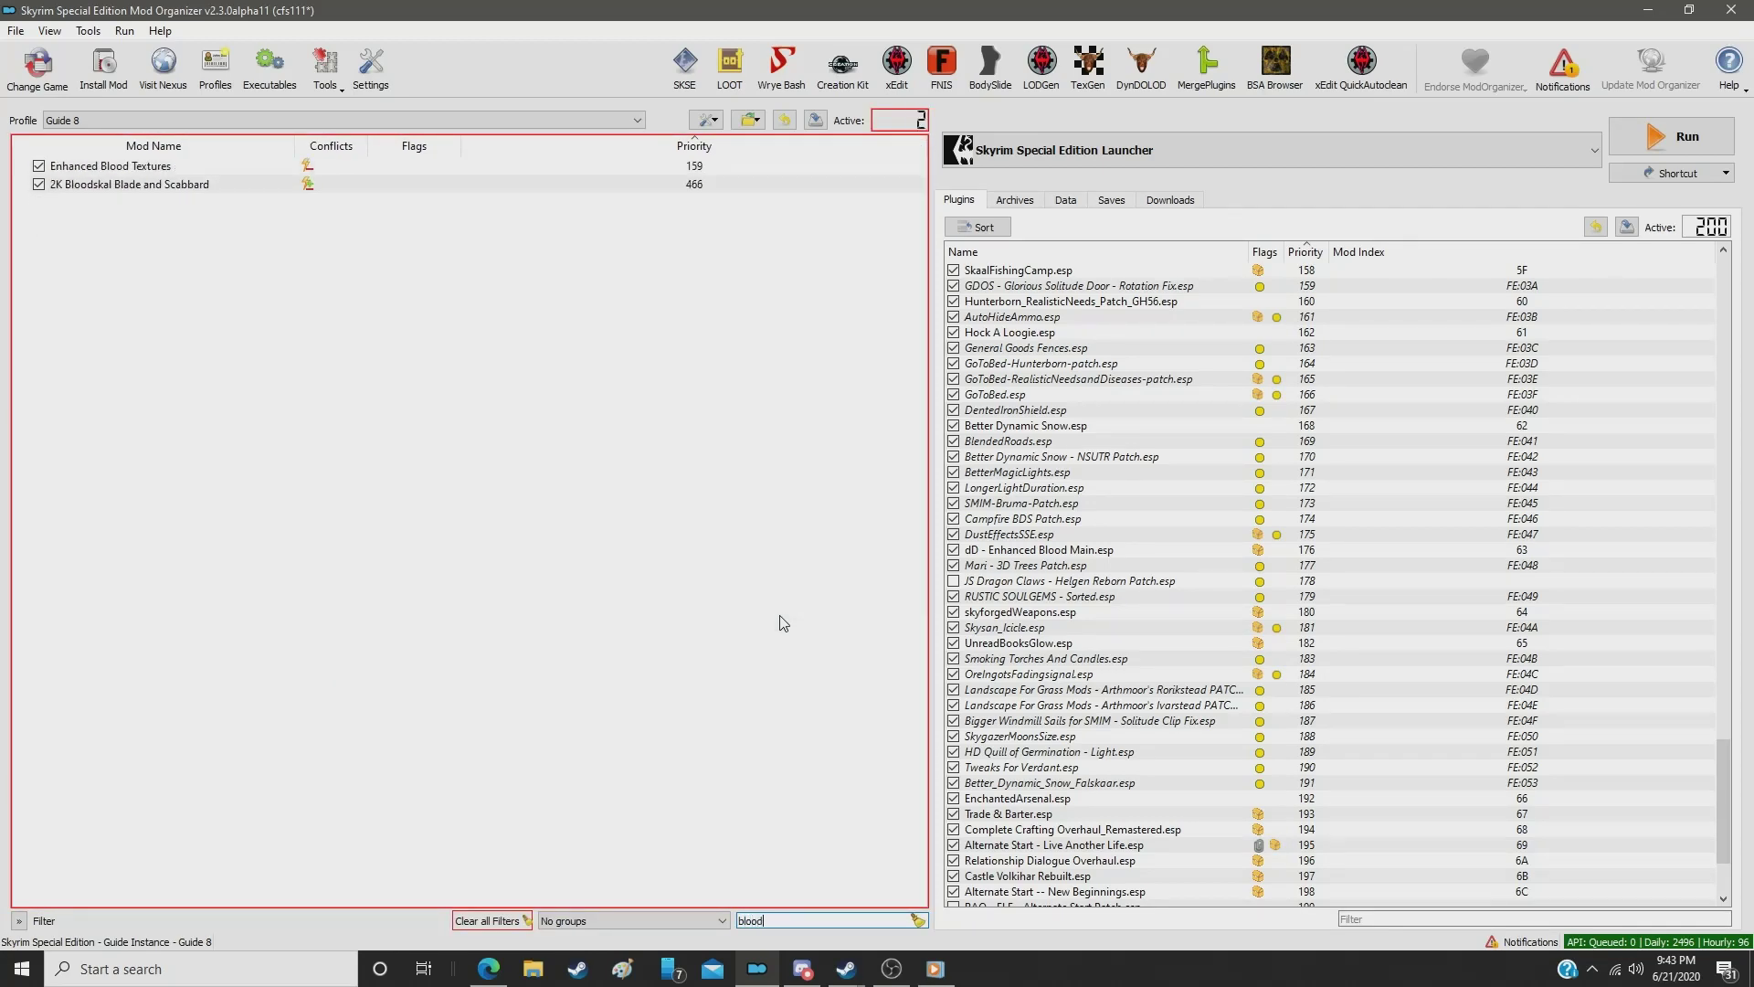
{"action": "left_click", "coordinate": [694, 185]}
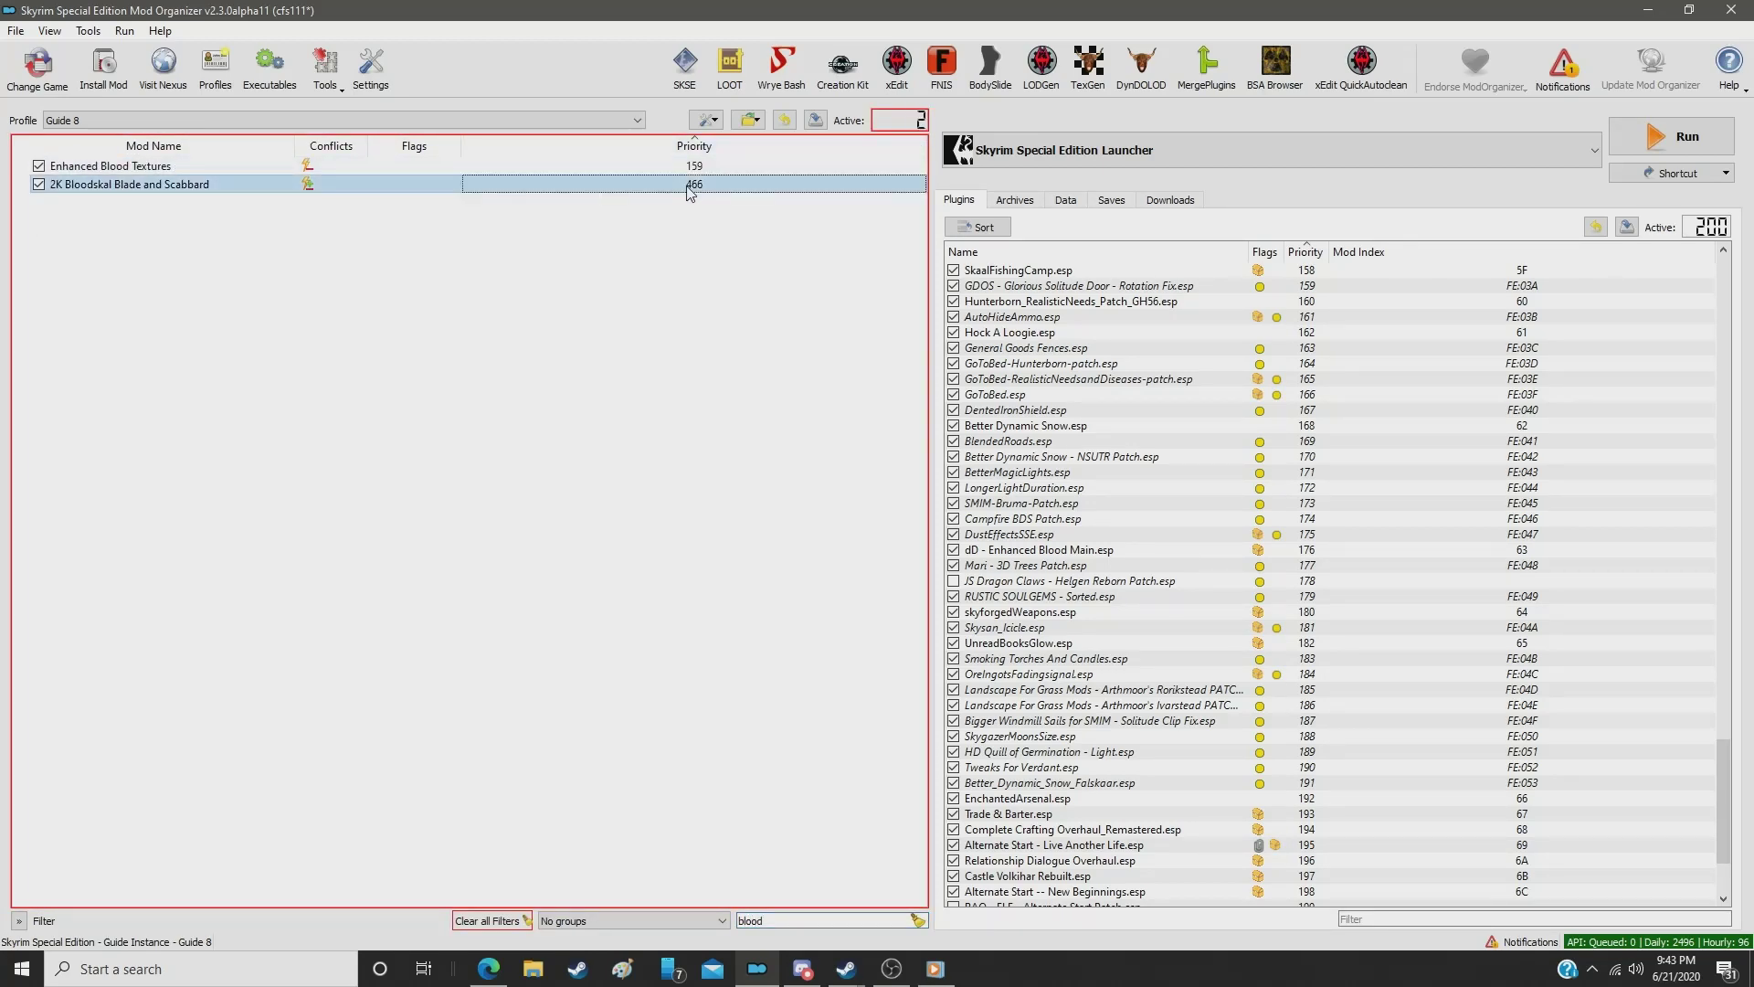
{"action": "double_click", "coordinate": [690, 187]}
{"action": "type", "text": "421"}
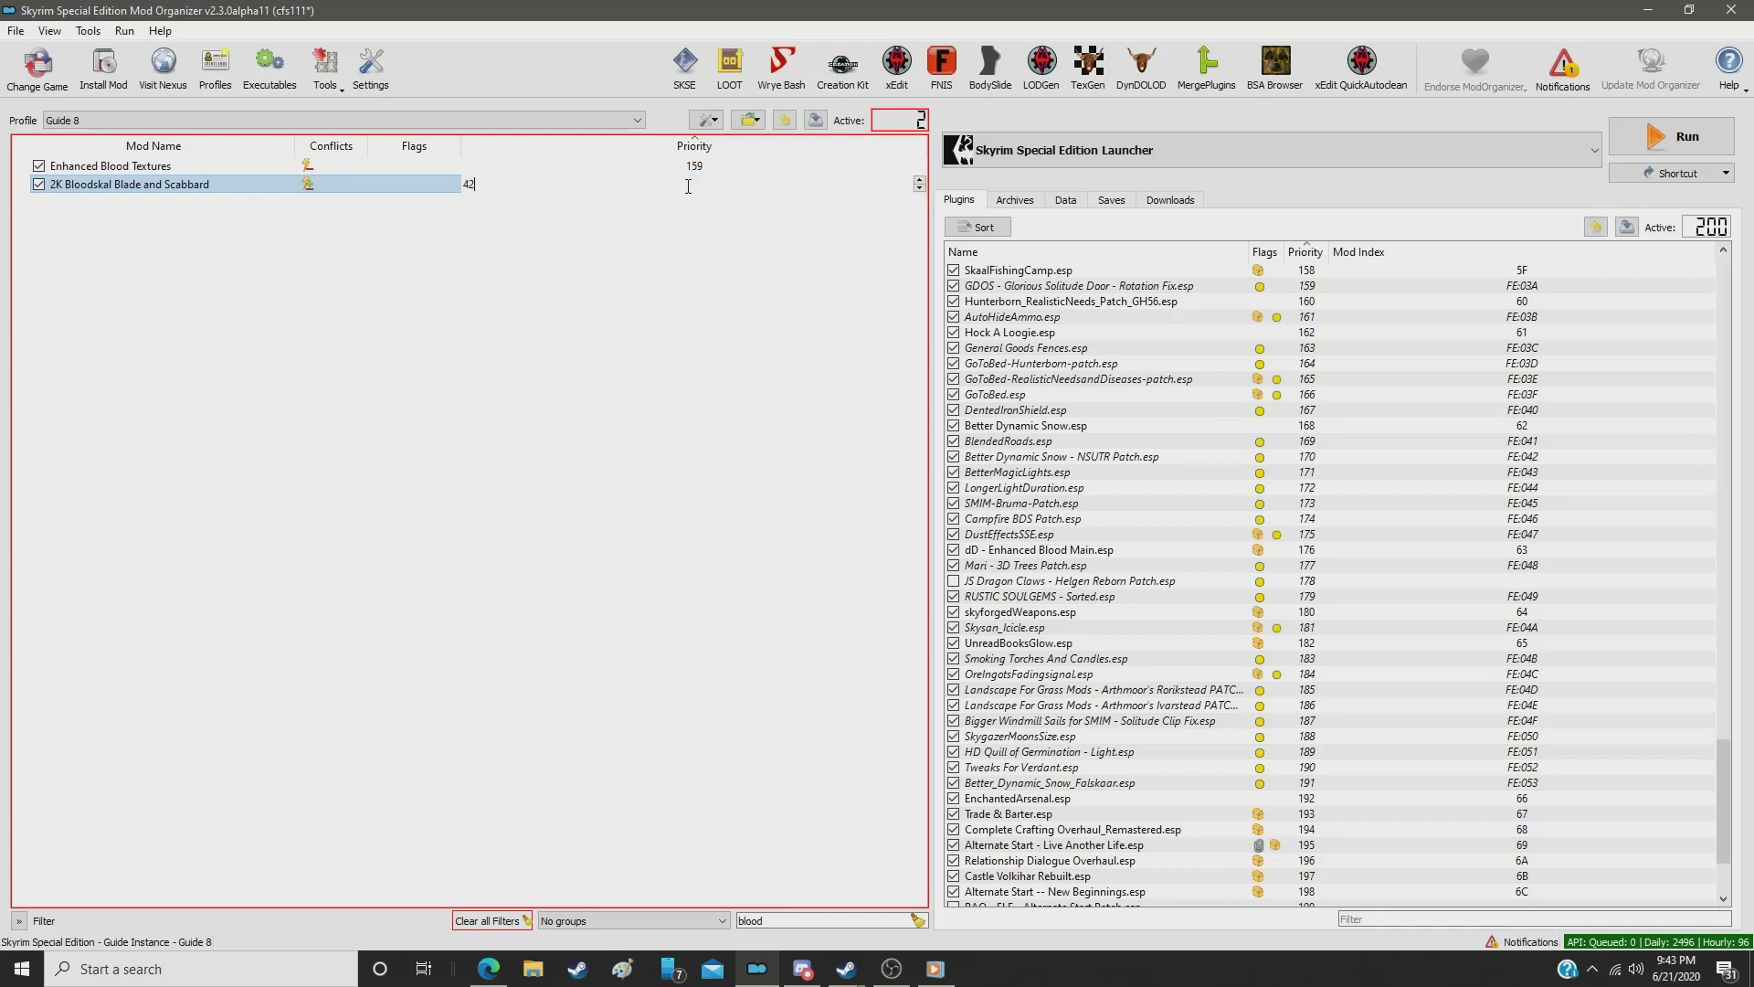
{"action": "key", "text": "Return"}
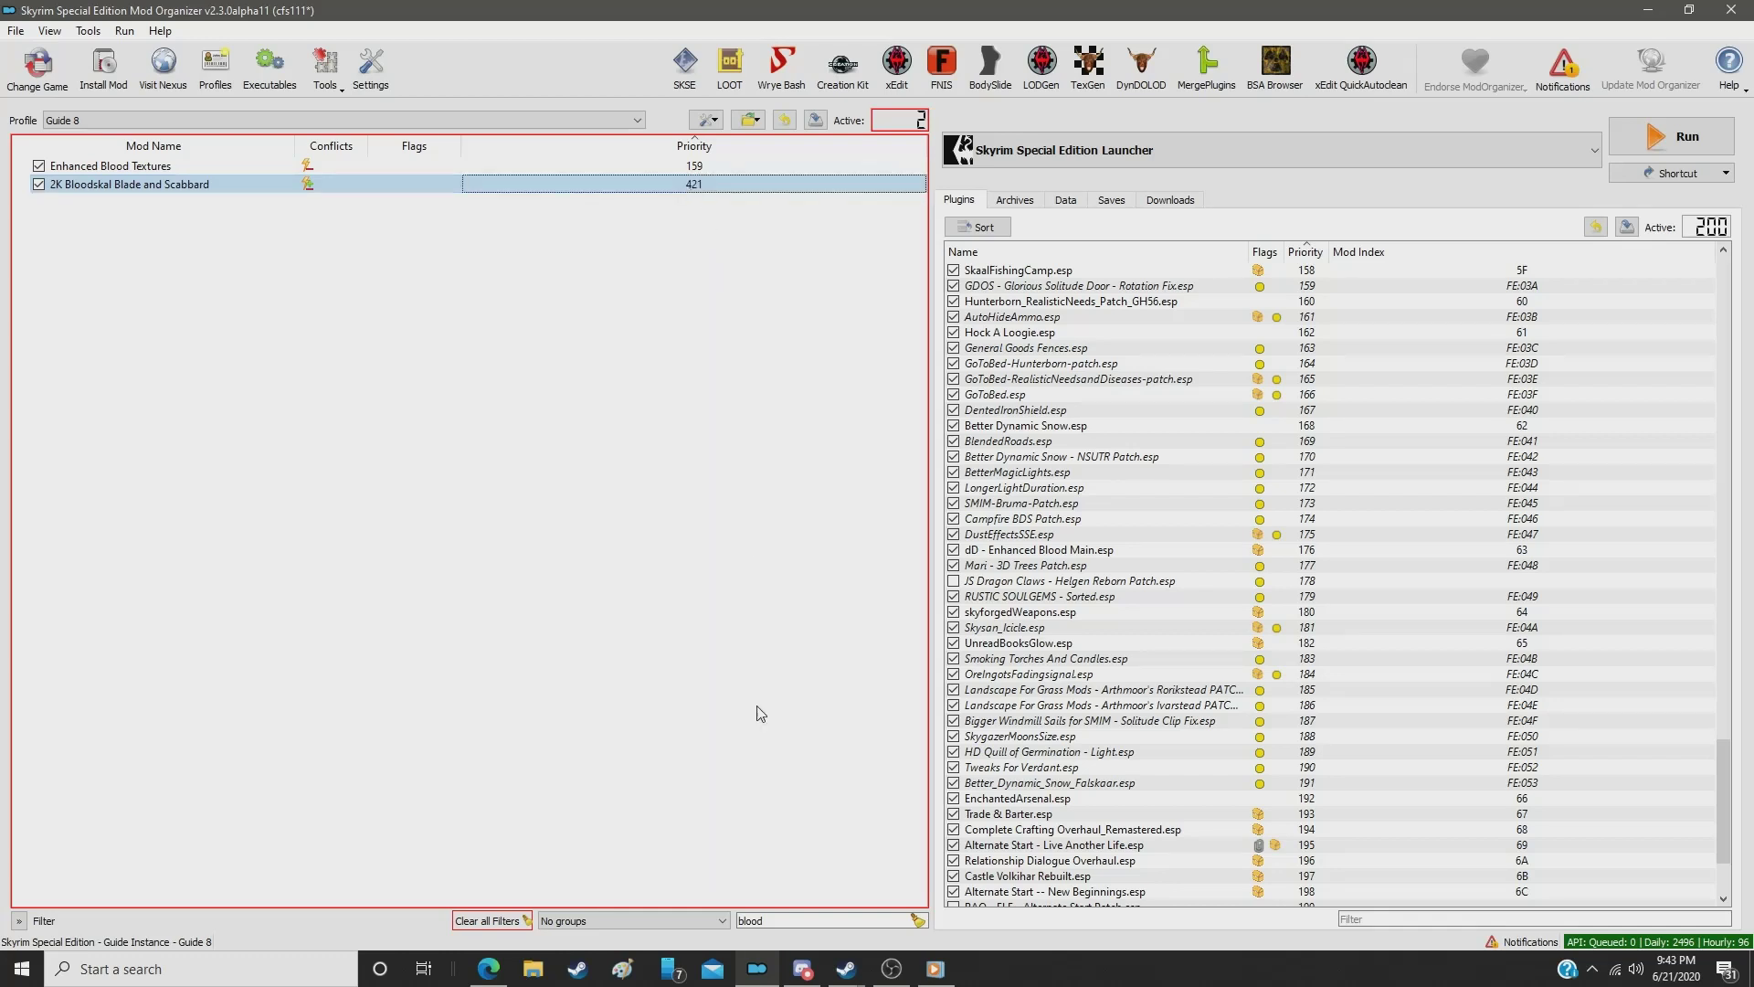
Step: Filter the mod list for "black" and set the Dwarven Black Bow of Fate - retexture priority to 422
{"action": "double_click", "coordinate": [773, 924]}
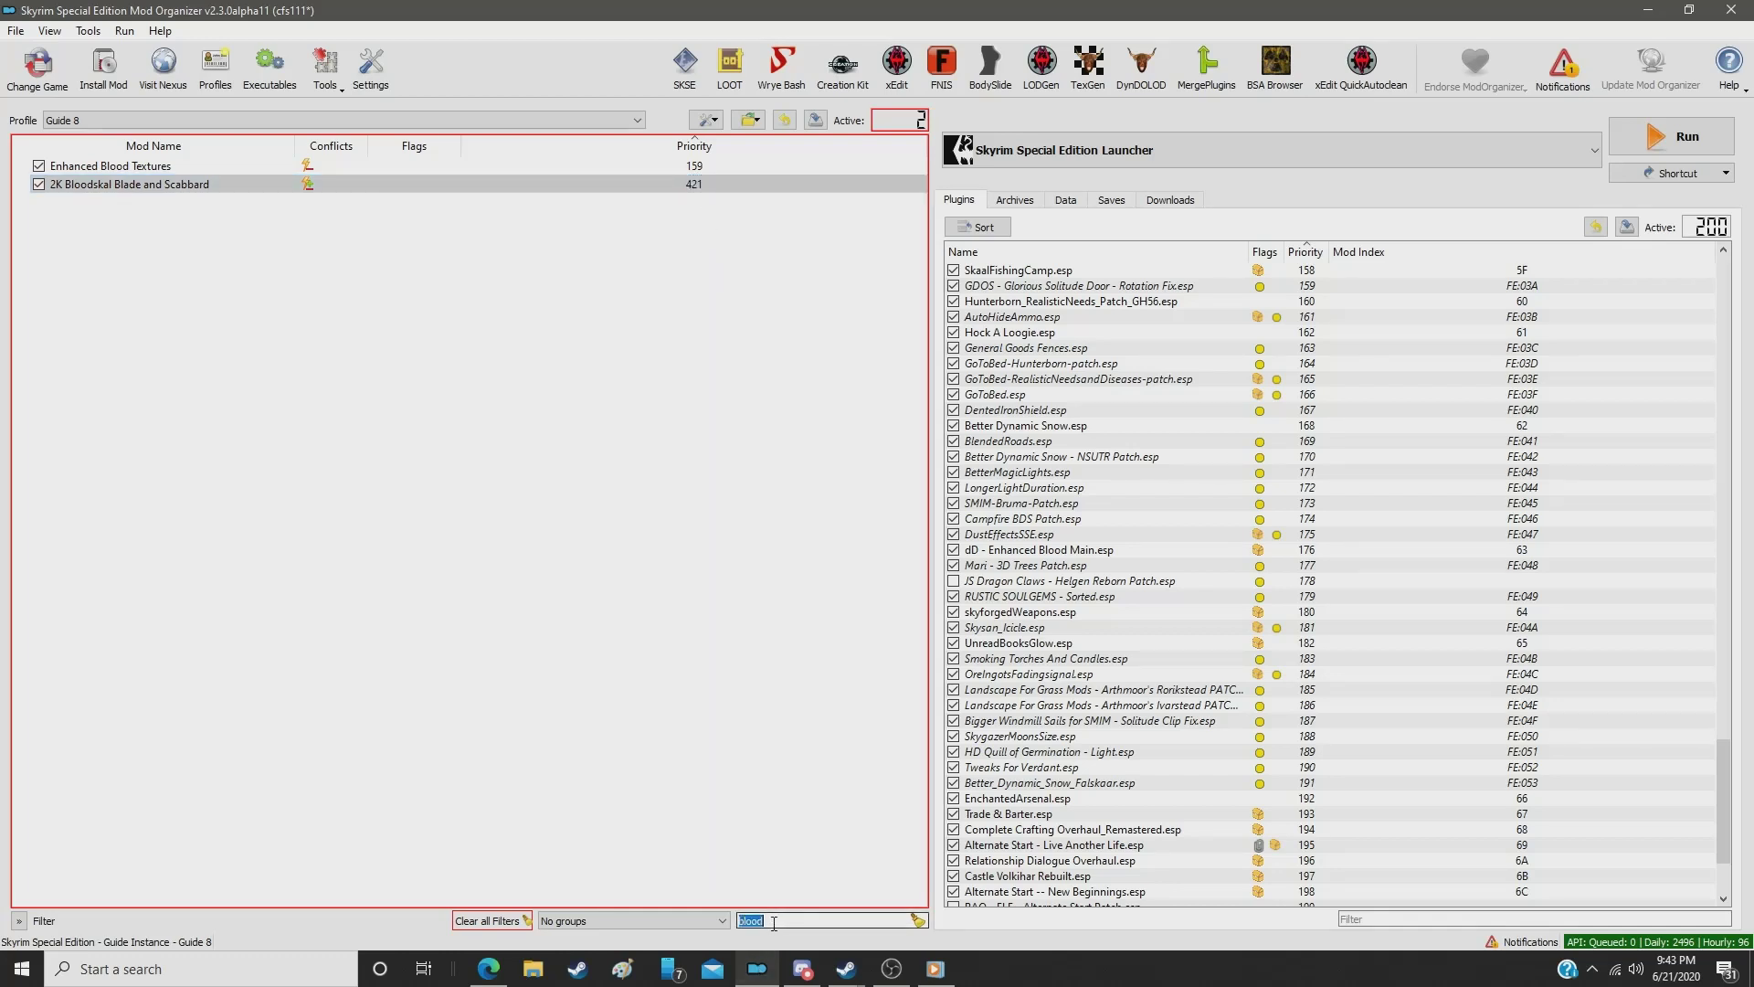
{"action": "type", "text": "b"}
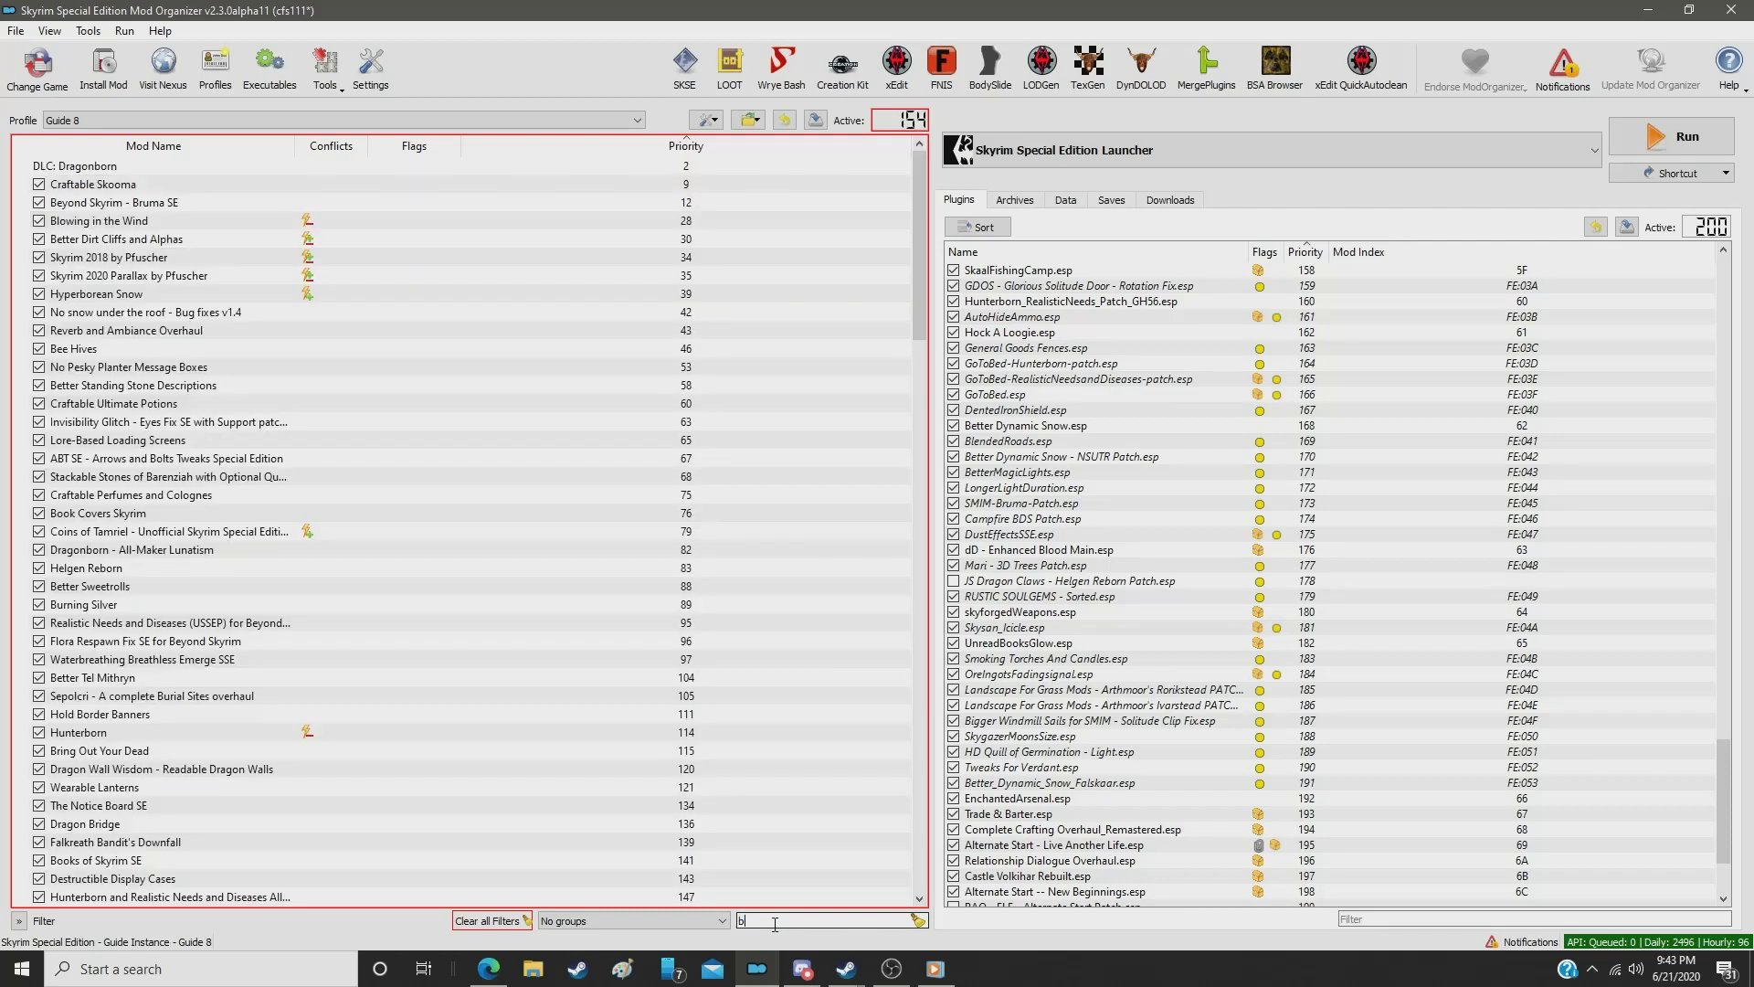
{"action": "type", "text": "lack"}
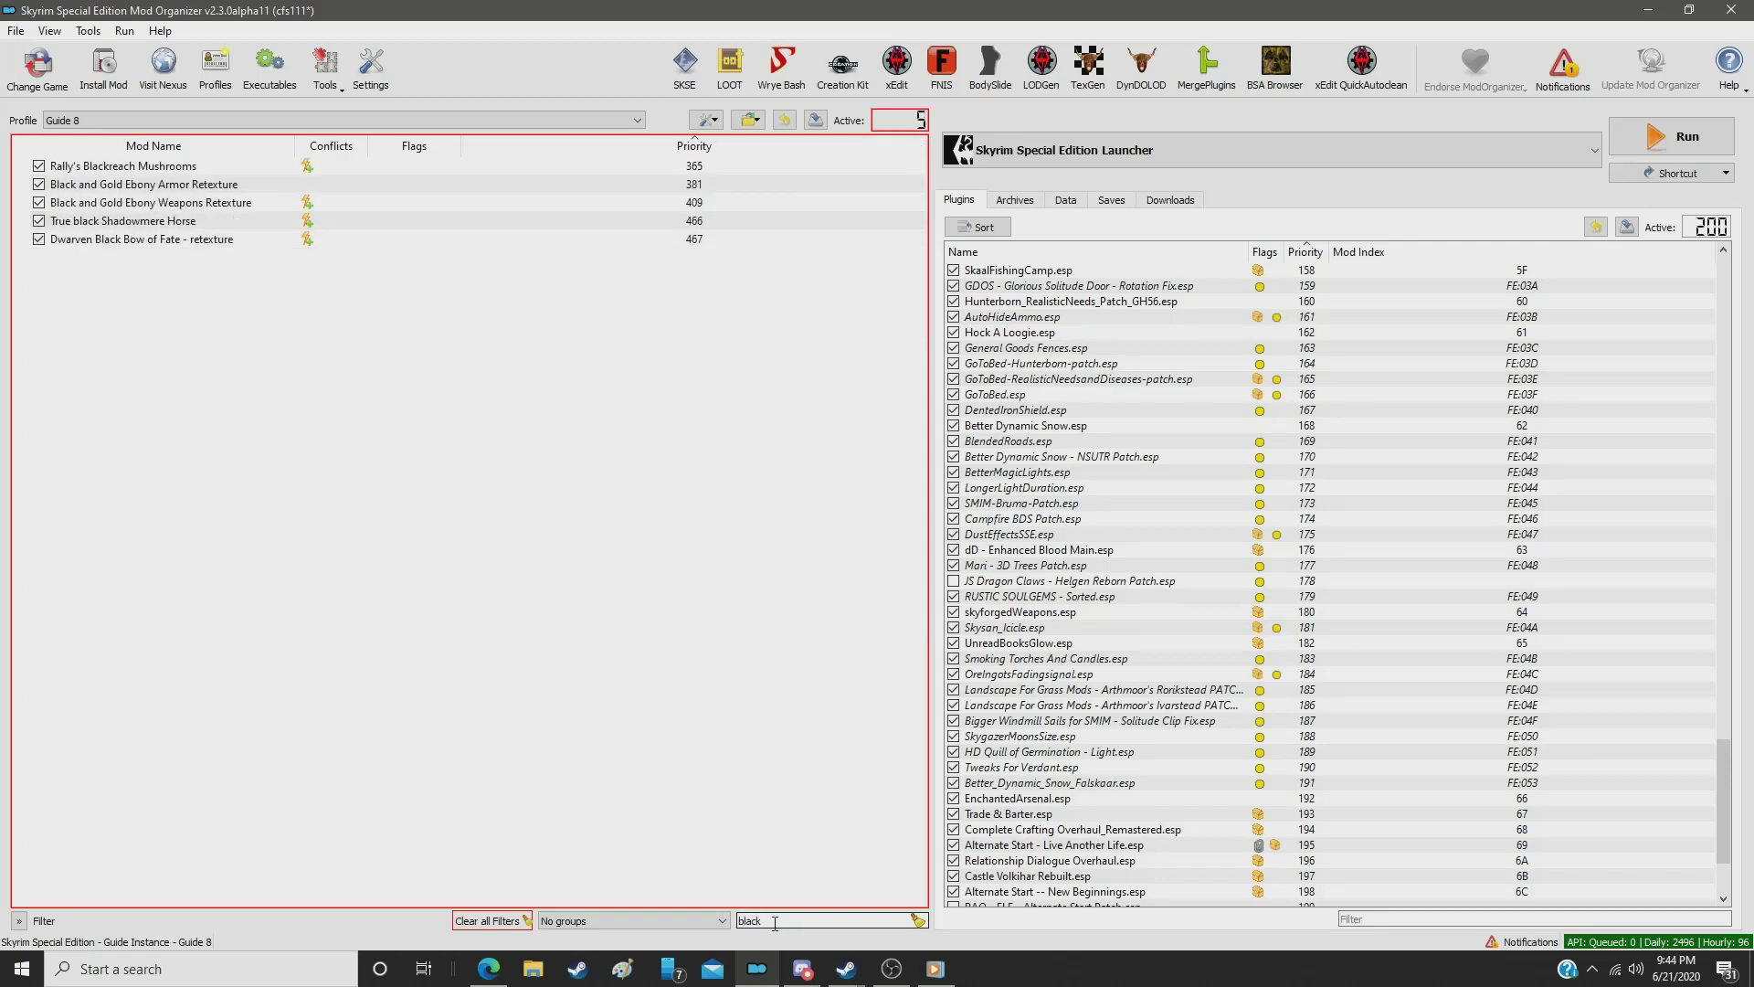
{"action": "left_click", "coordinate": [679, 241]}
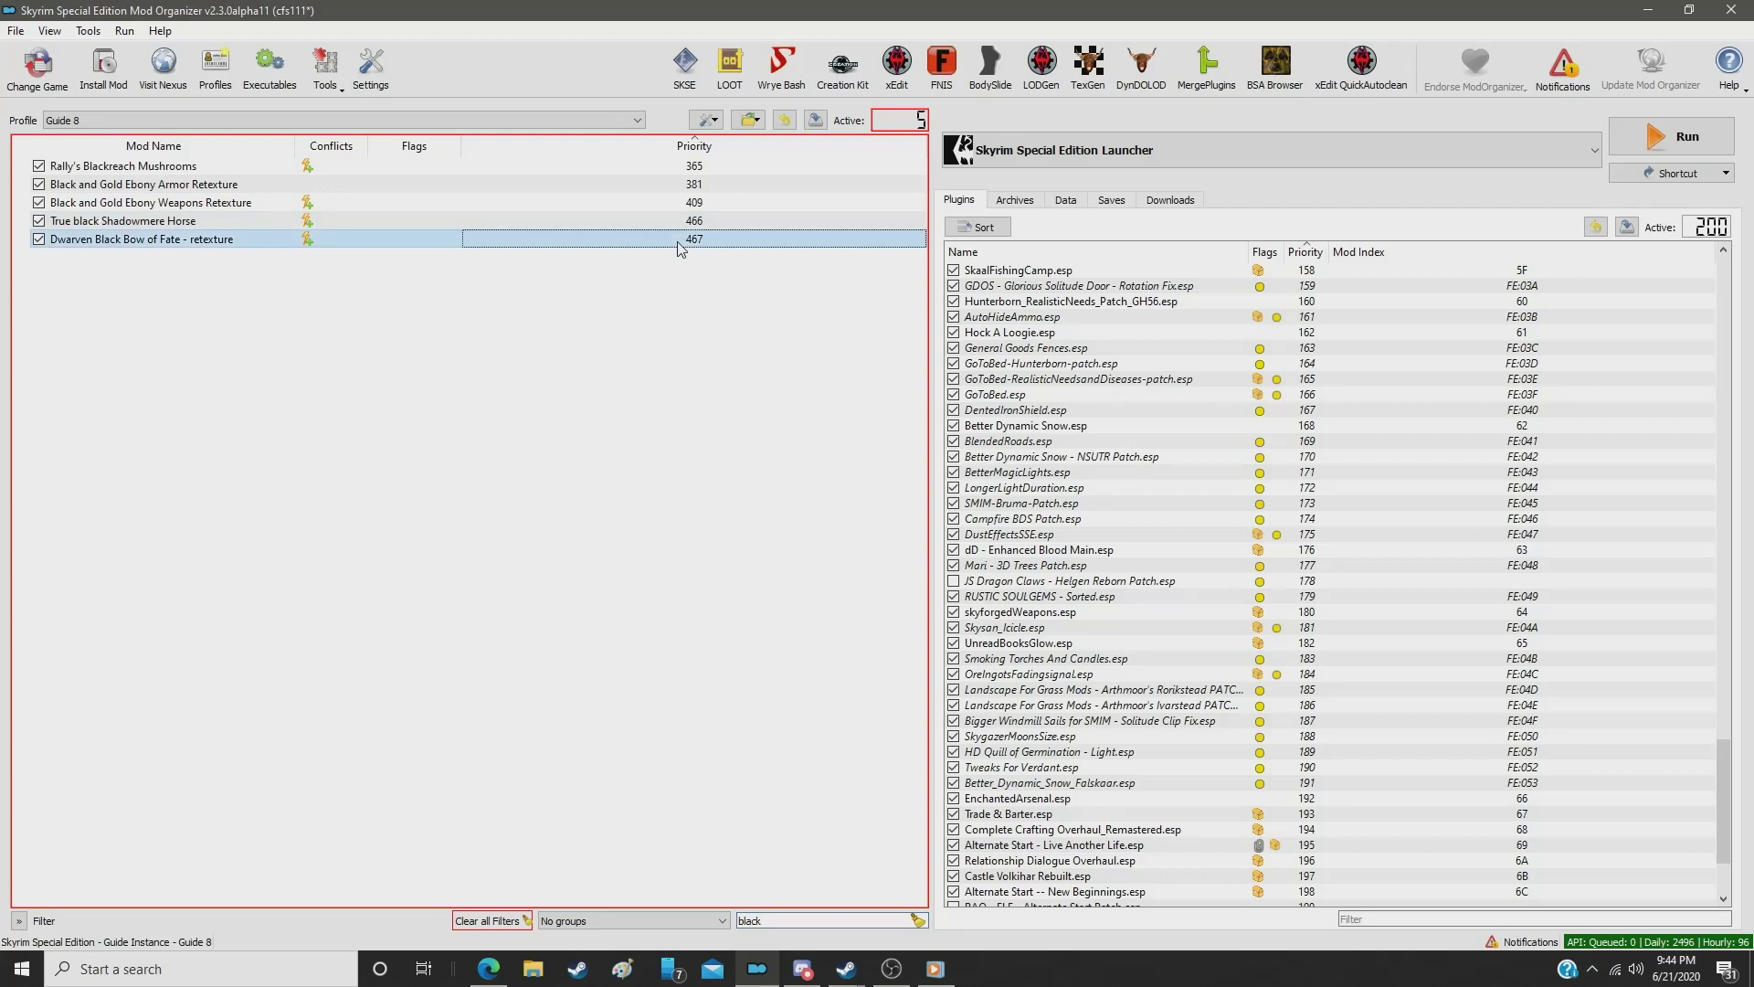
{"action": "double_click", "coordinate": [679, 242]}
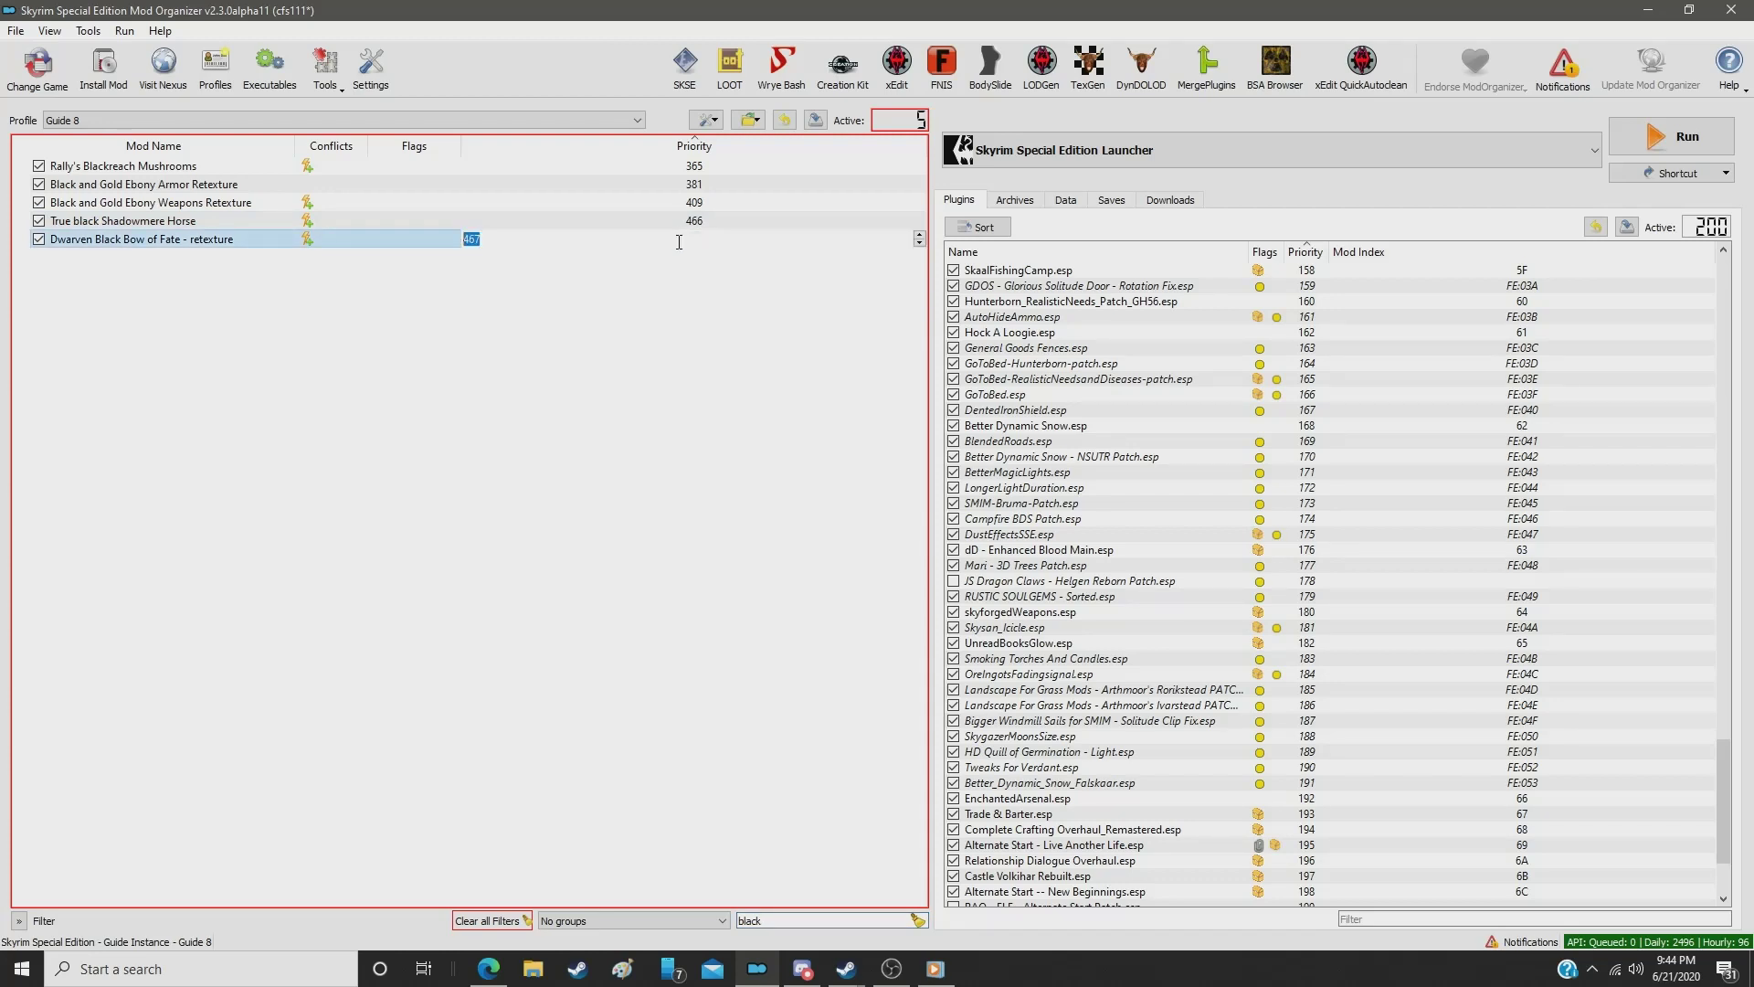
{"action": "type", "text": "422"}
{"action": "key", "text": "Return"}
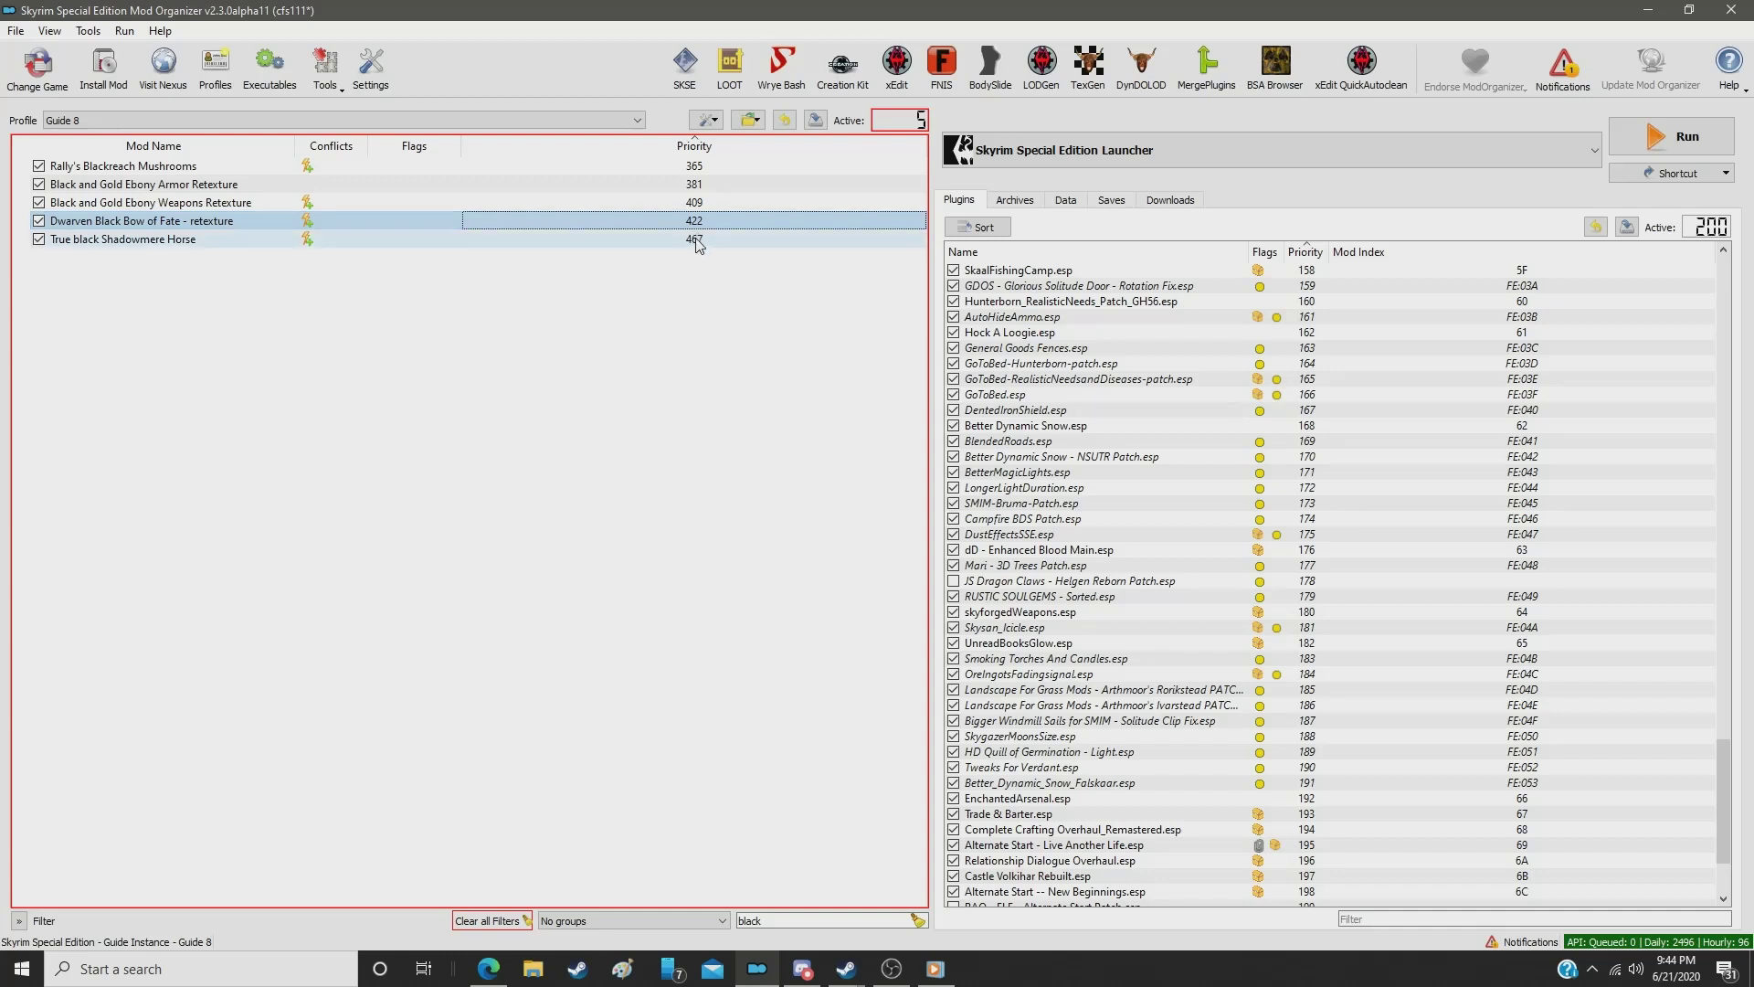
Step: Filter the mod list for "glowi" and set the 2K Glowing Staffs priority to 423
{"action": "double_click", "coordinate": [787, 914]}
{"action": "type", "text": "glowi"}
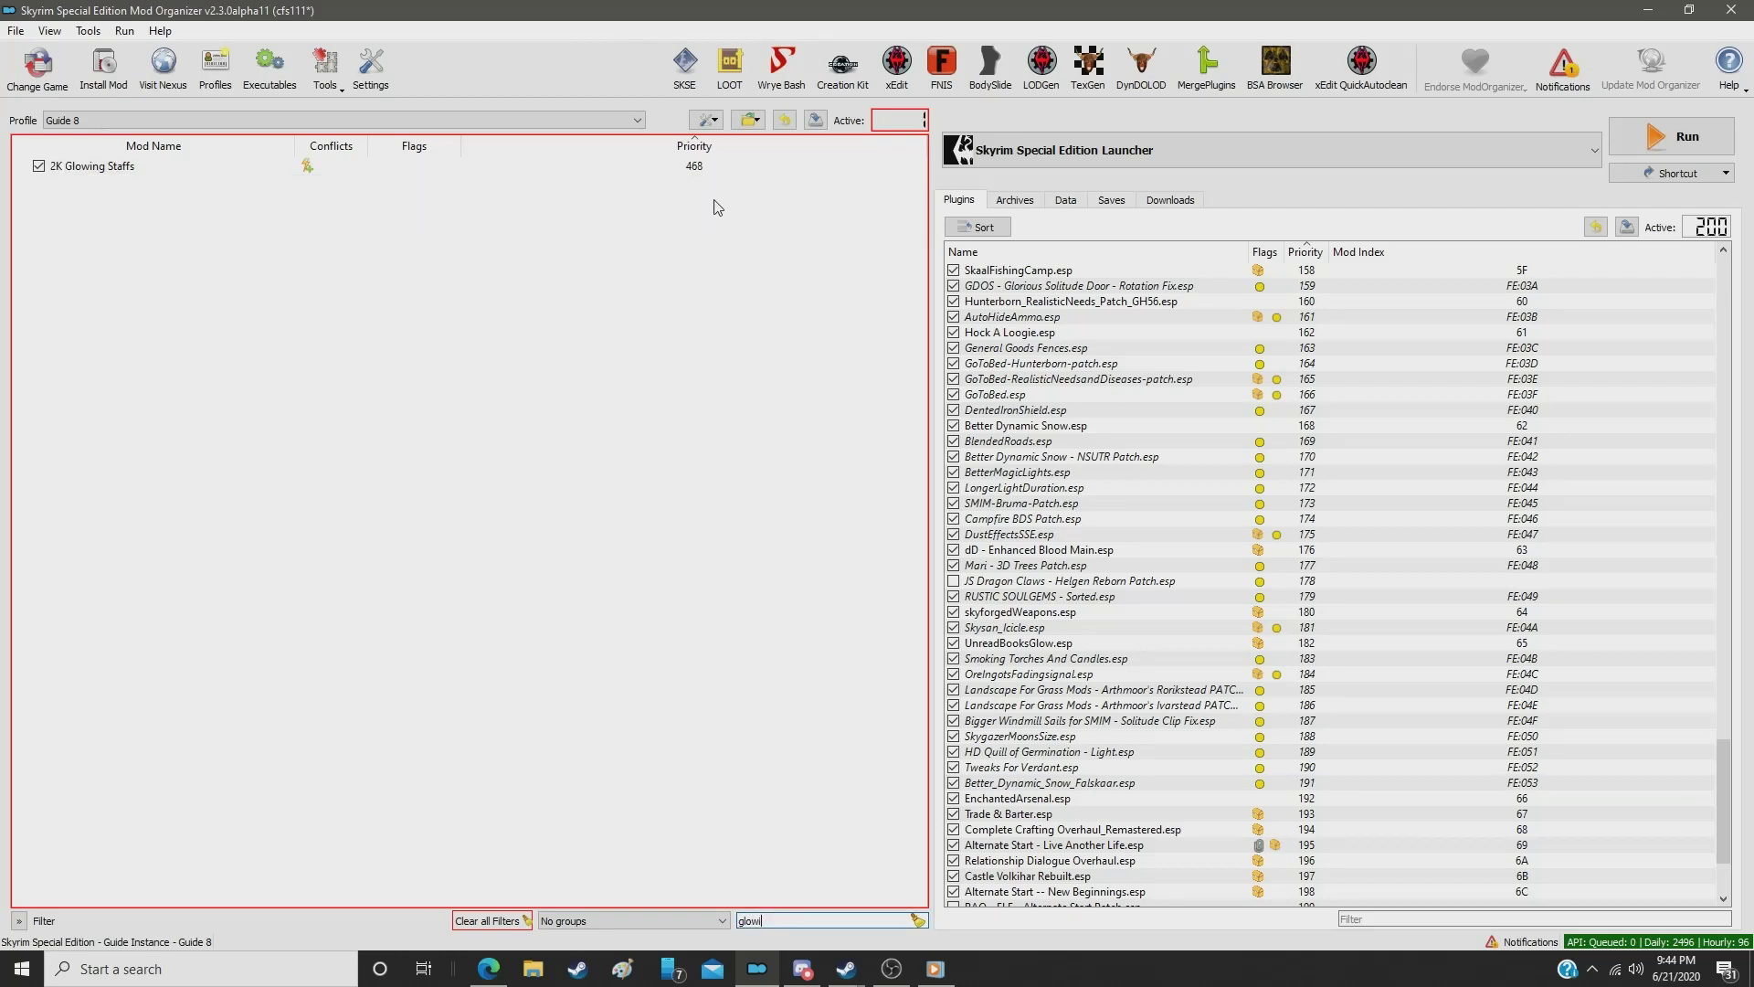
{"action": "left_click", "coordinate": [712, 166]}
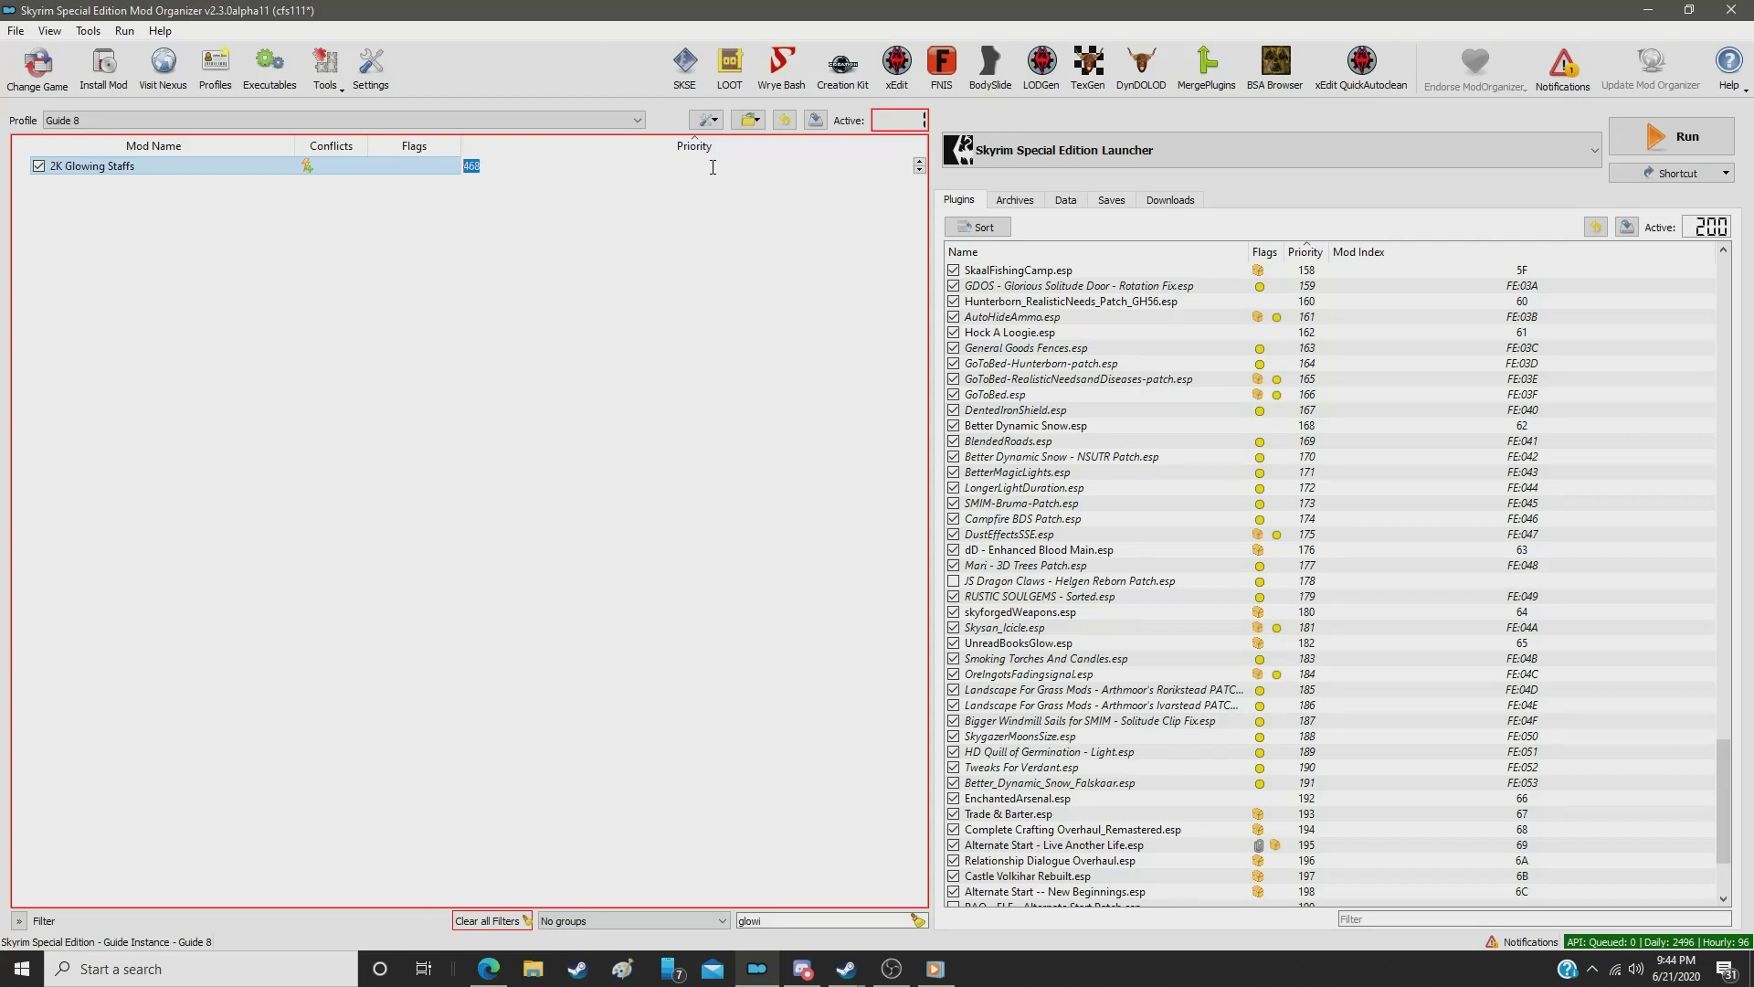
{"action": "type", "text": "423"}
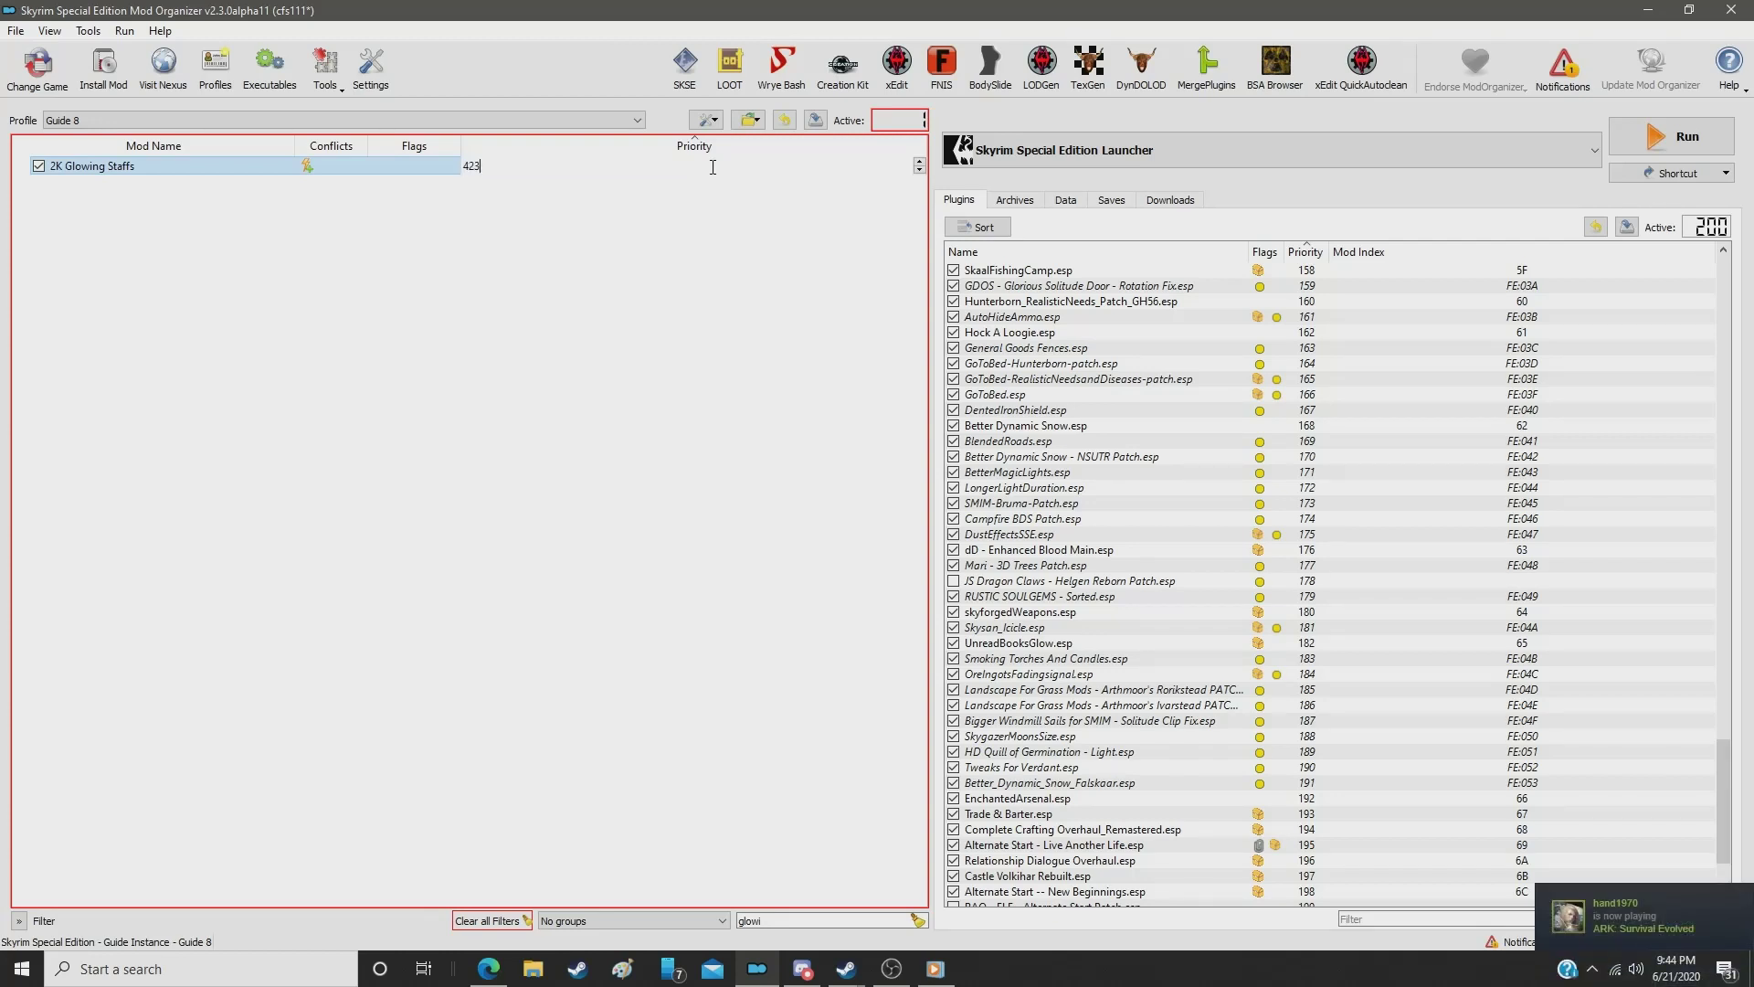
{"action": "key", "text": "Return"}
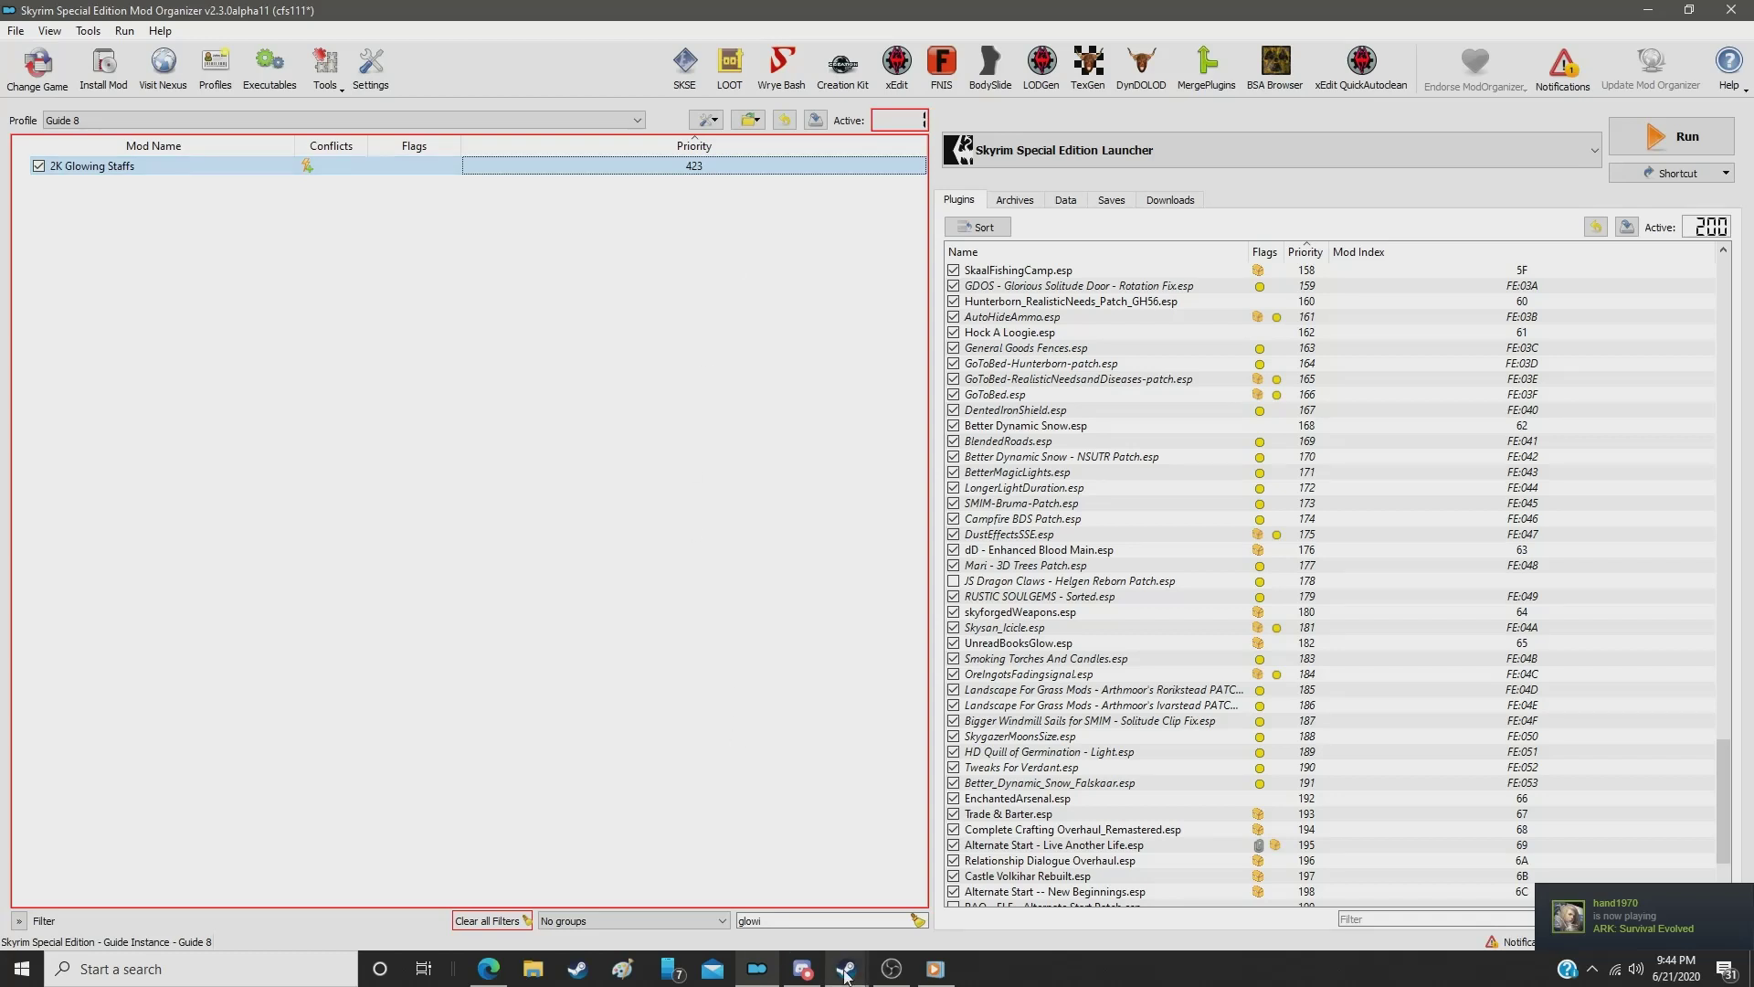
Step: Filter the mod list for "long" and set the LongBow 4K Retexture priority to 424
{"action": "left_click", "coordinate": [816, 918]}
{"action": "double_click", "coordinate": [816, 918]}
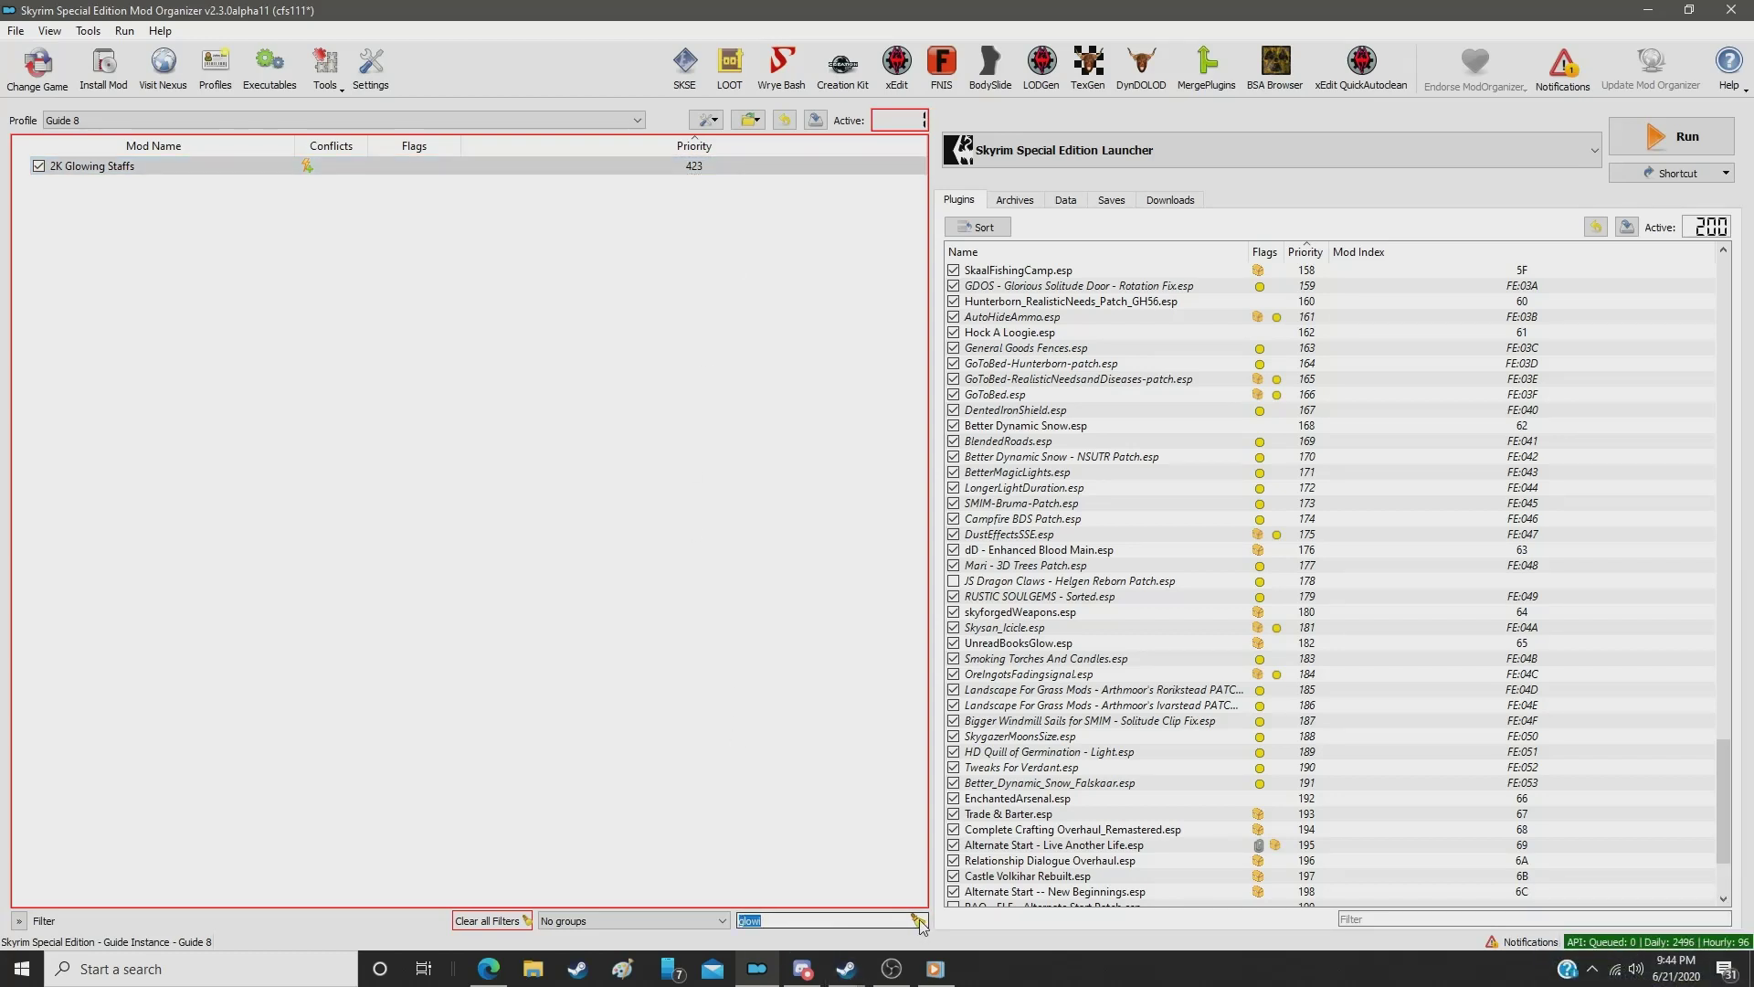
{"action": "type", "text": "long"}
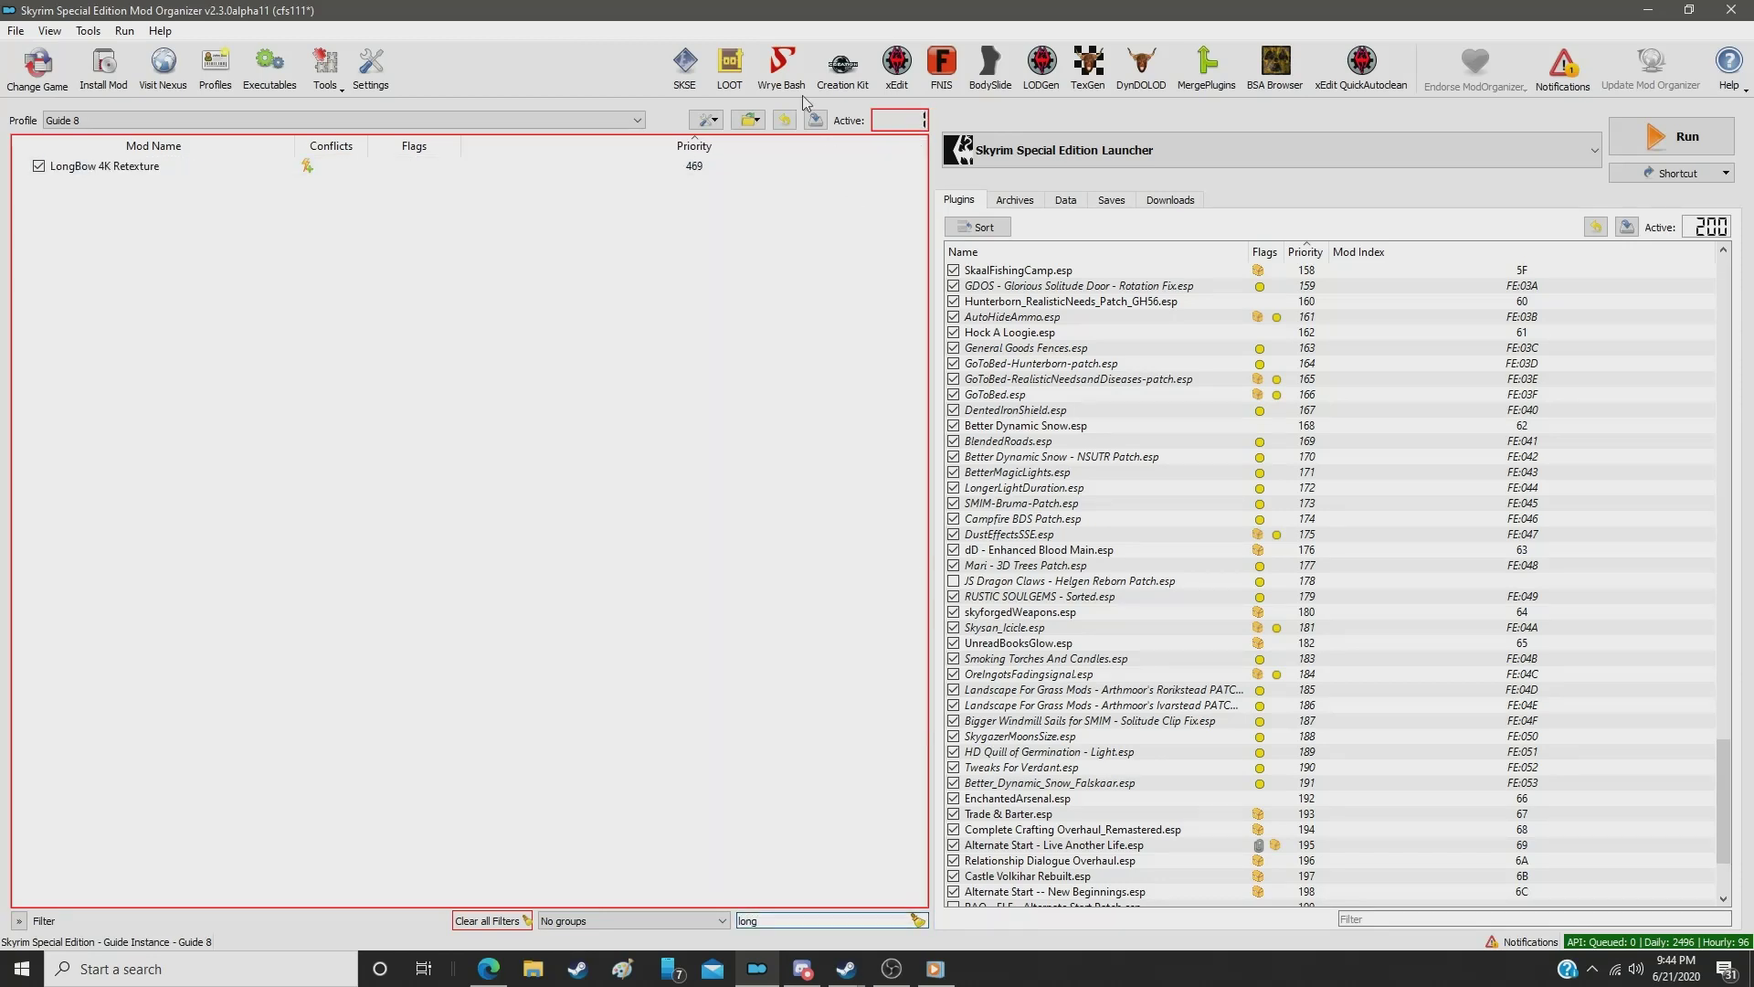
{"action": "left_click", "coordinate": [653, 168]}
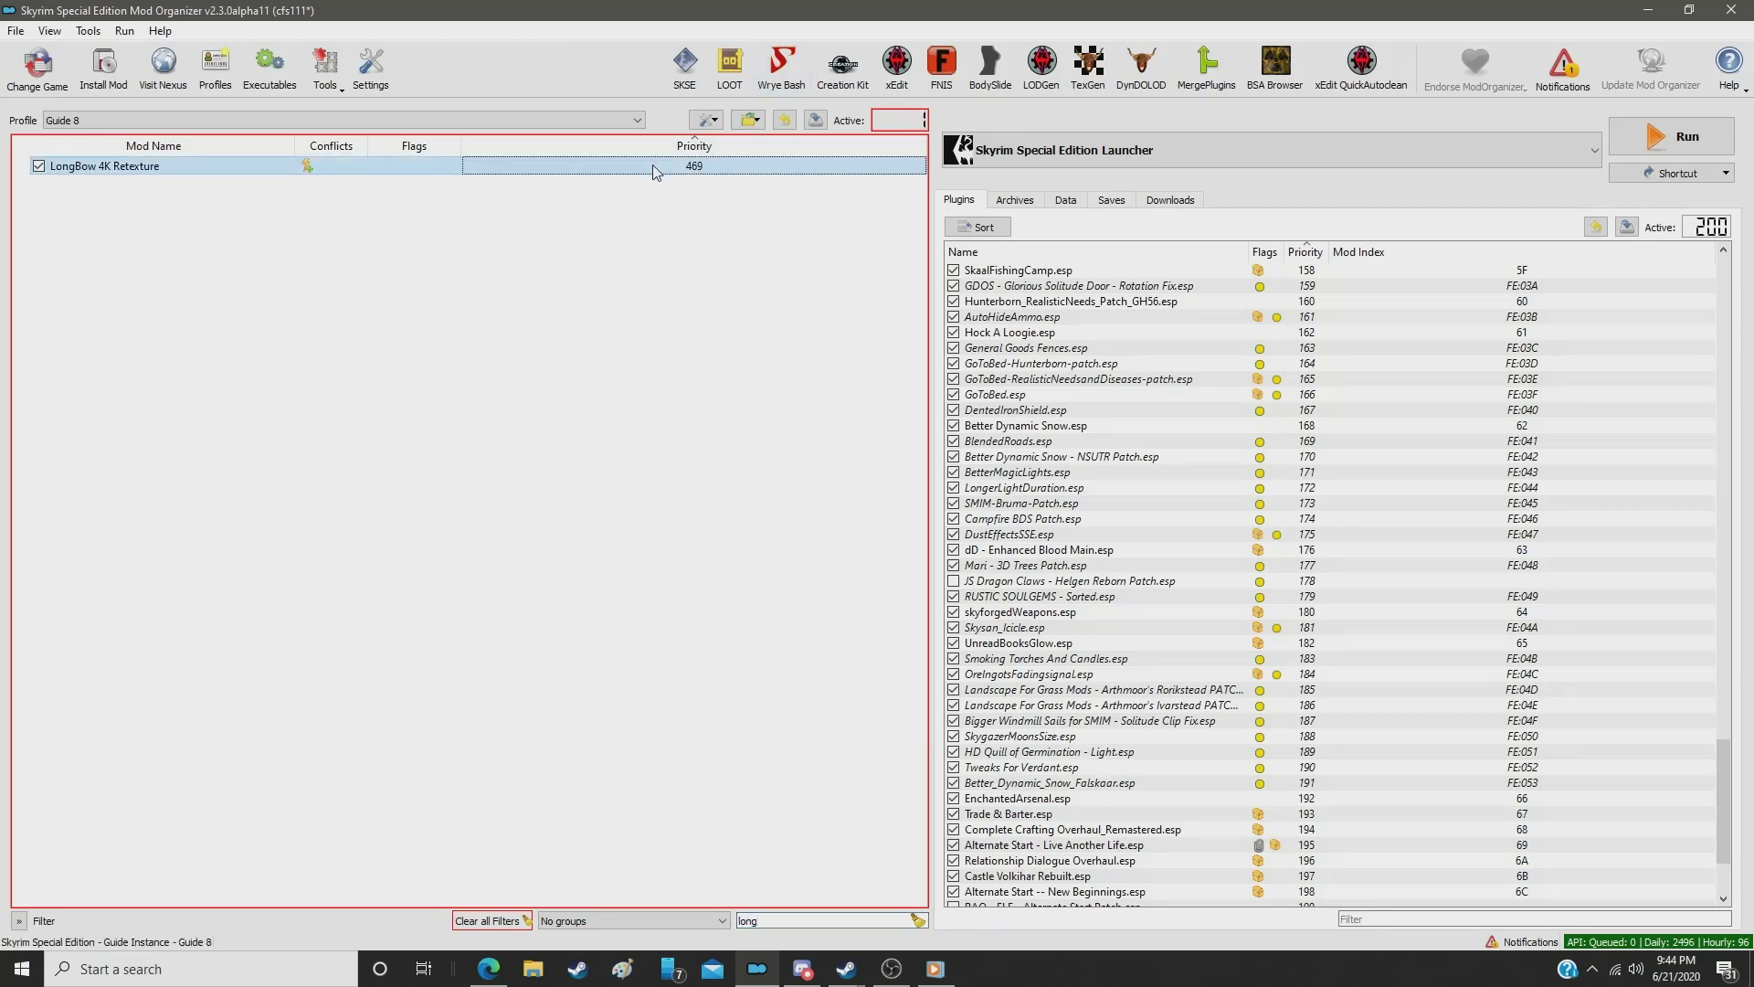
{"action": "double_click", "coordinate": [653, 167]}
{"action": "type", "text": "424"}
{"action": "key", "text": "Return"}
Step: Filter the mod list for "imper" and set the 4K Imperial Bow and Iron Arrows Retexture priority to 425
{"action": "double_click", "coordinate": [777, 920]}
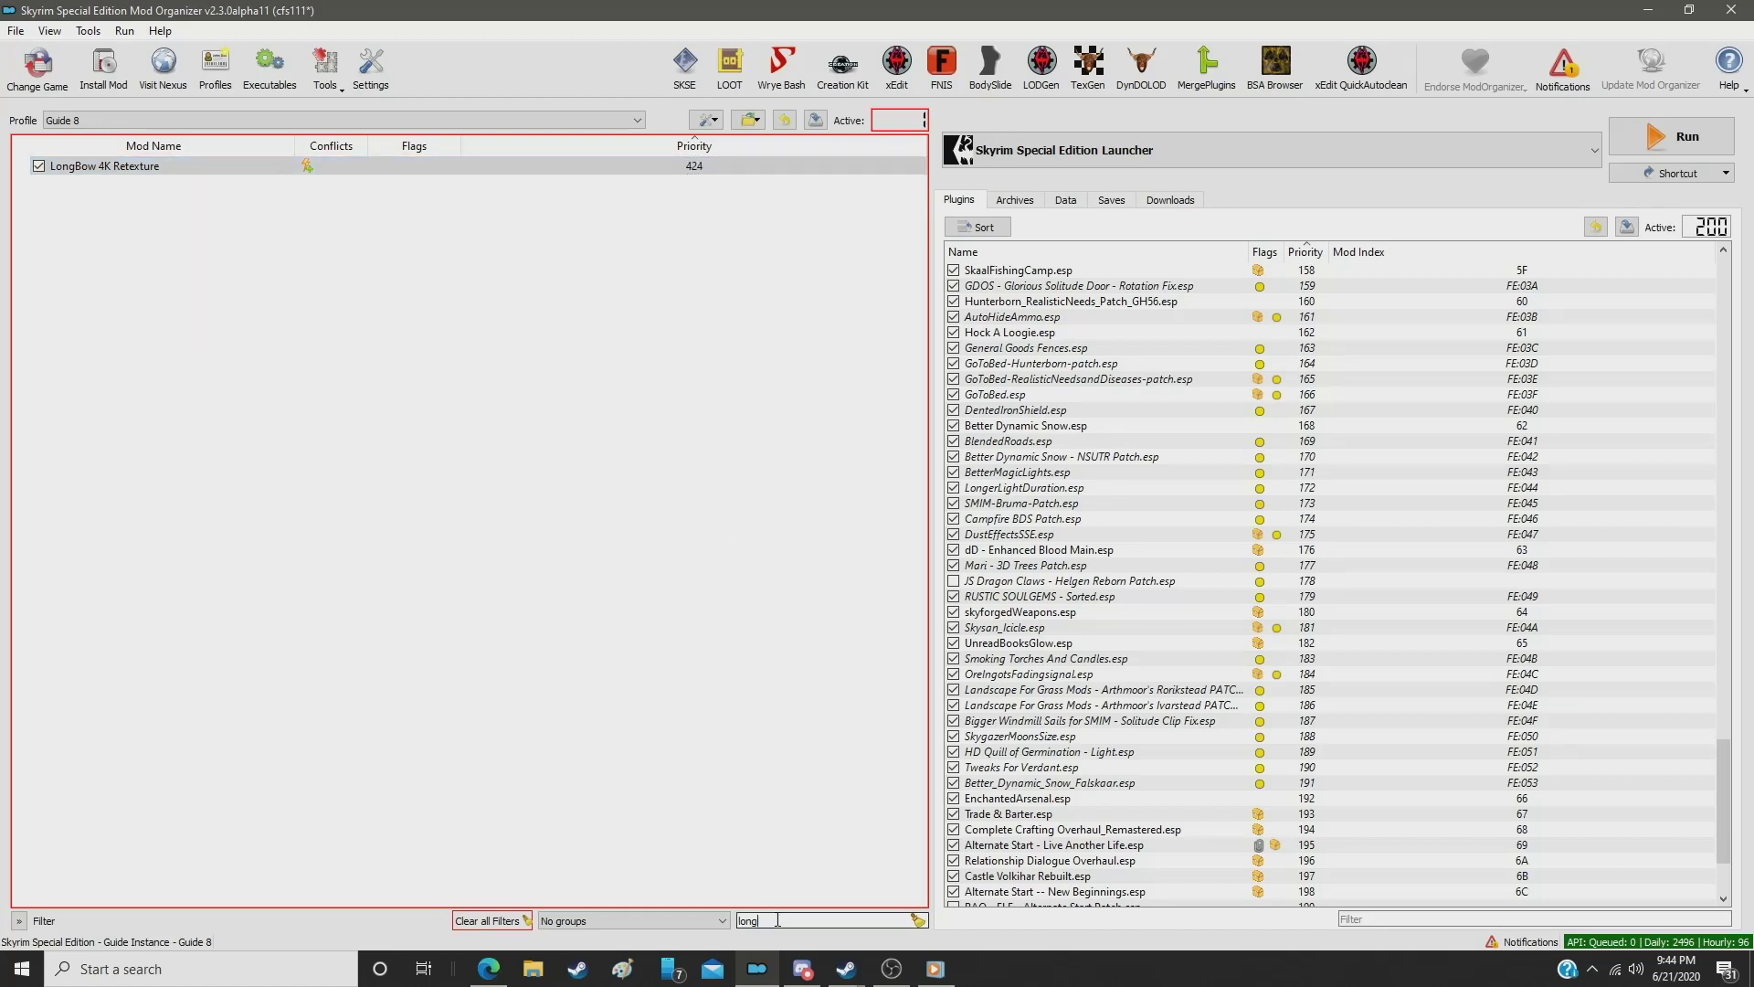
{"action": "type", "text": "imper"}
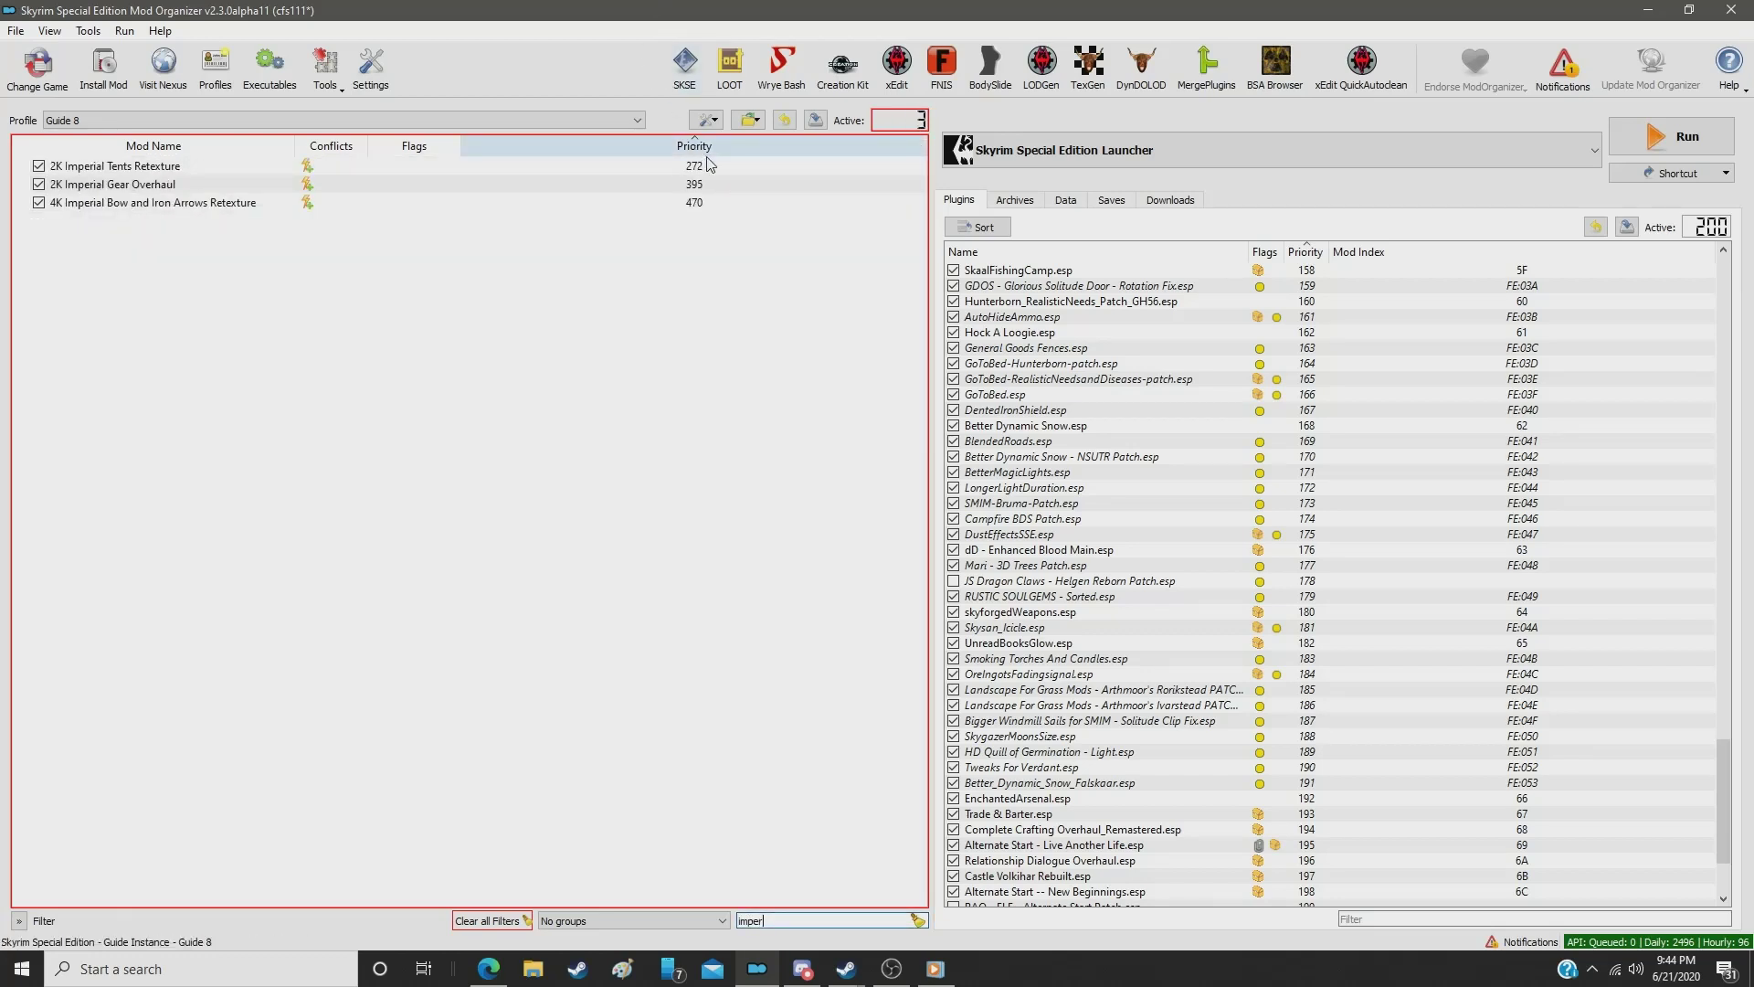
{"action": "left_click", "coordinate": [704, 205]}
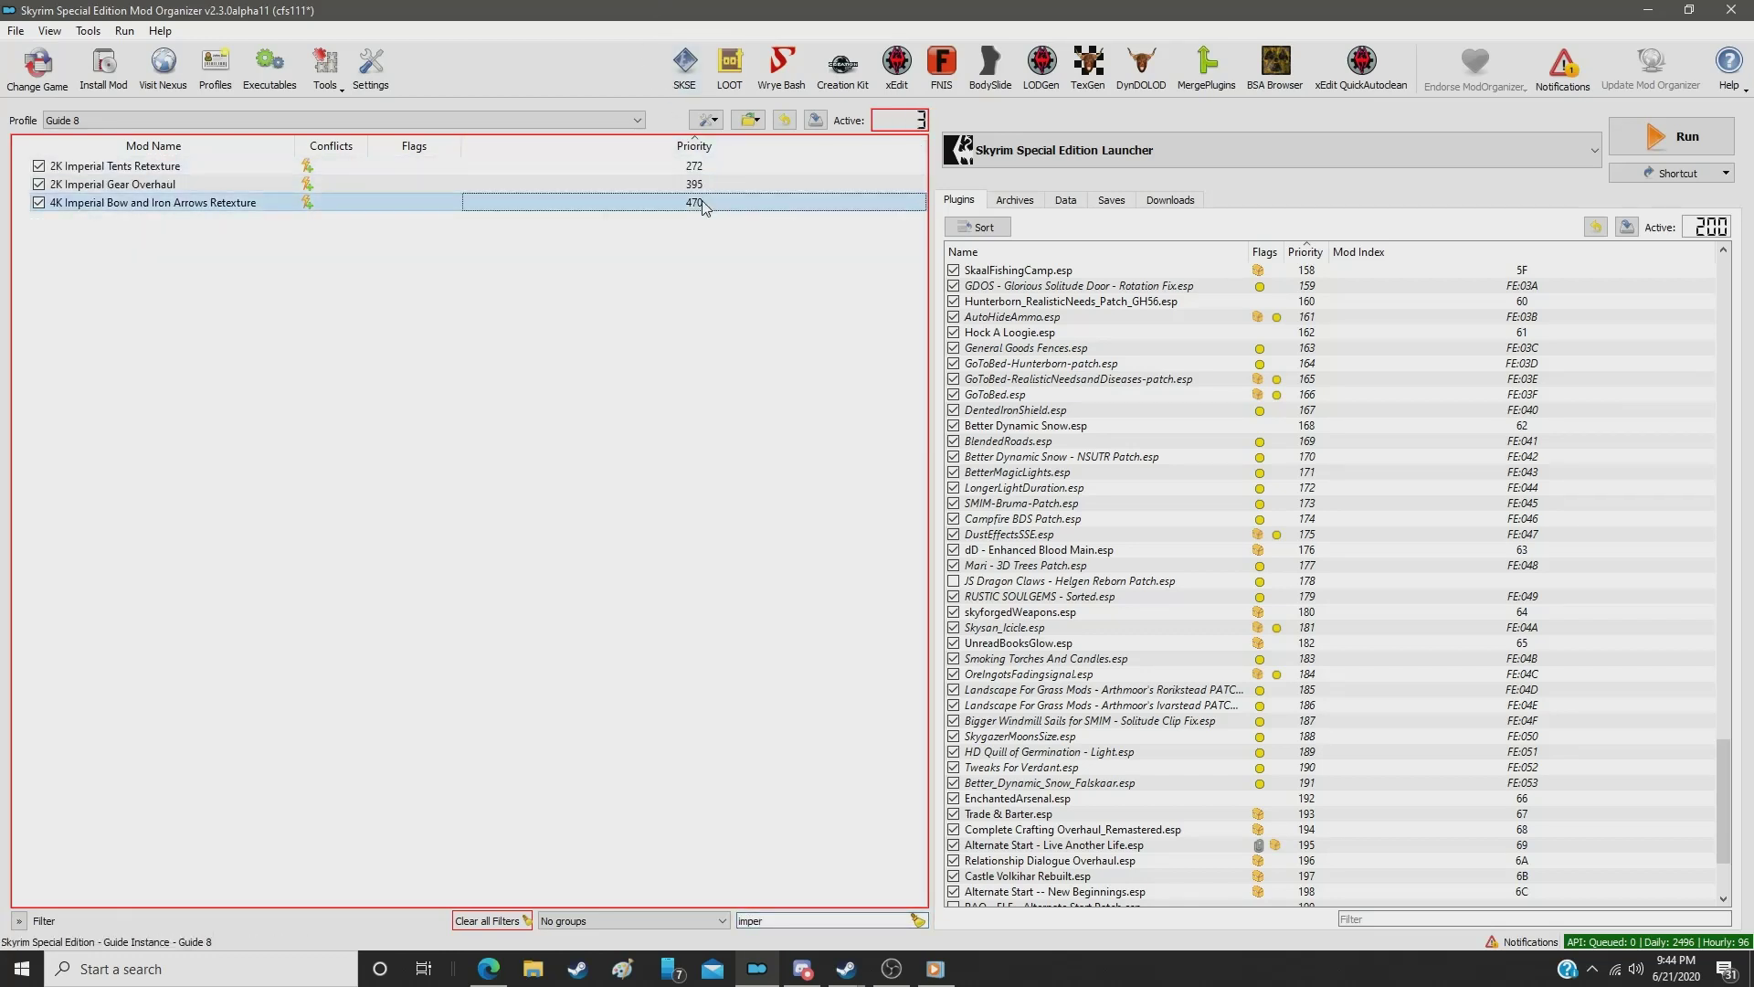
{"action": "left_click", "coordinate": [704, 203]}
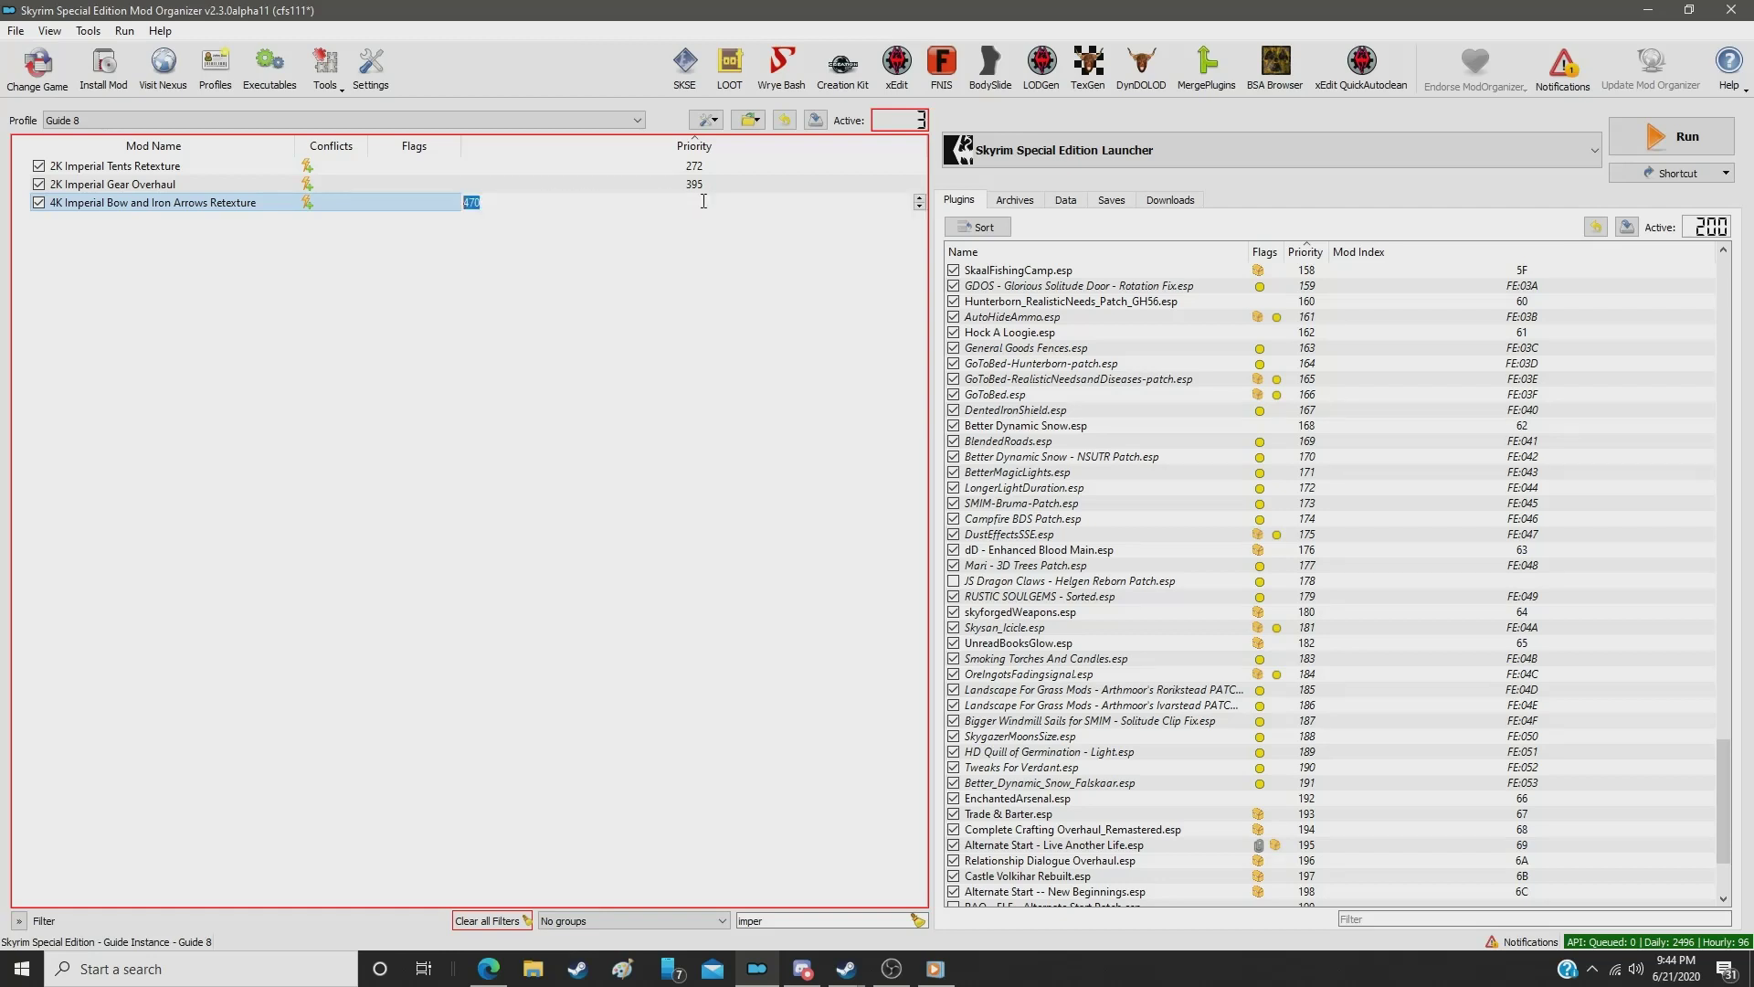
{"action": "type", "text": "425"}
{"action": "key", "text": "Return"}
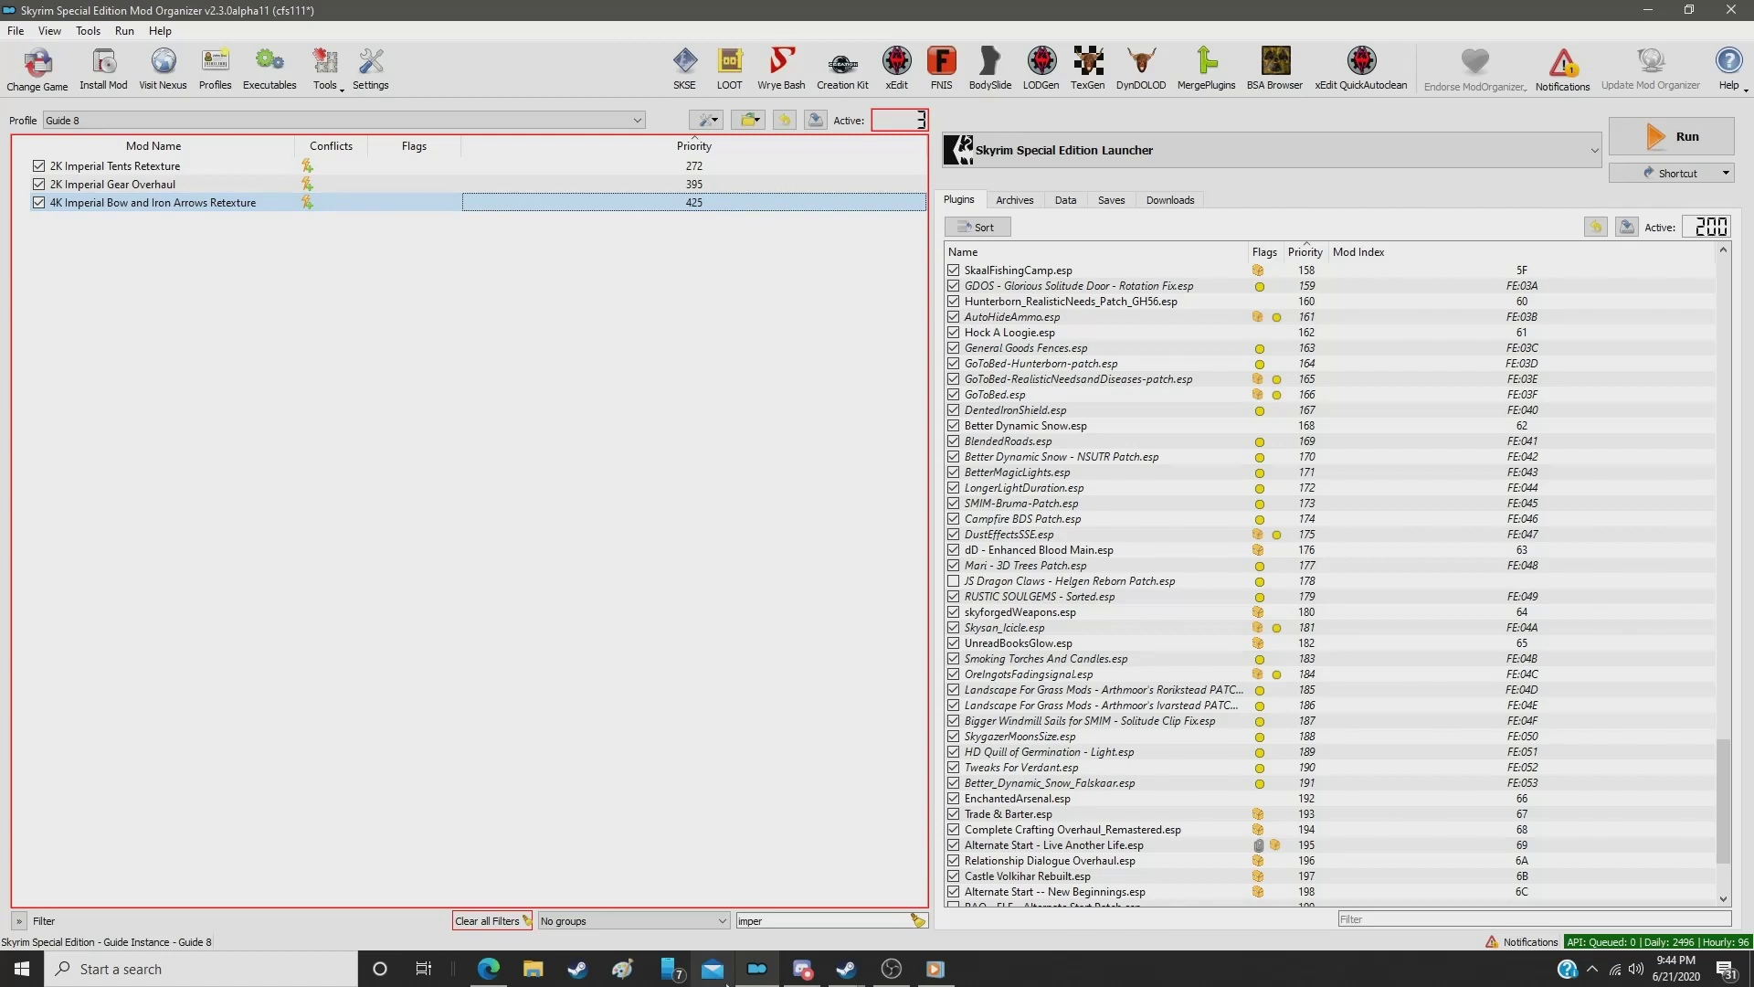
Step: Filter the mod list for "mir" and set the Aevrigheim - Miraak's Sword and Staff Replacer priority to 426
{"action": "double_click", "coordinate": [808, 920]}
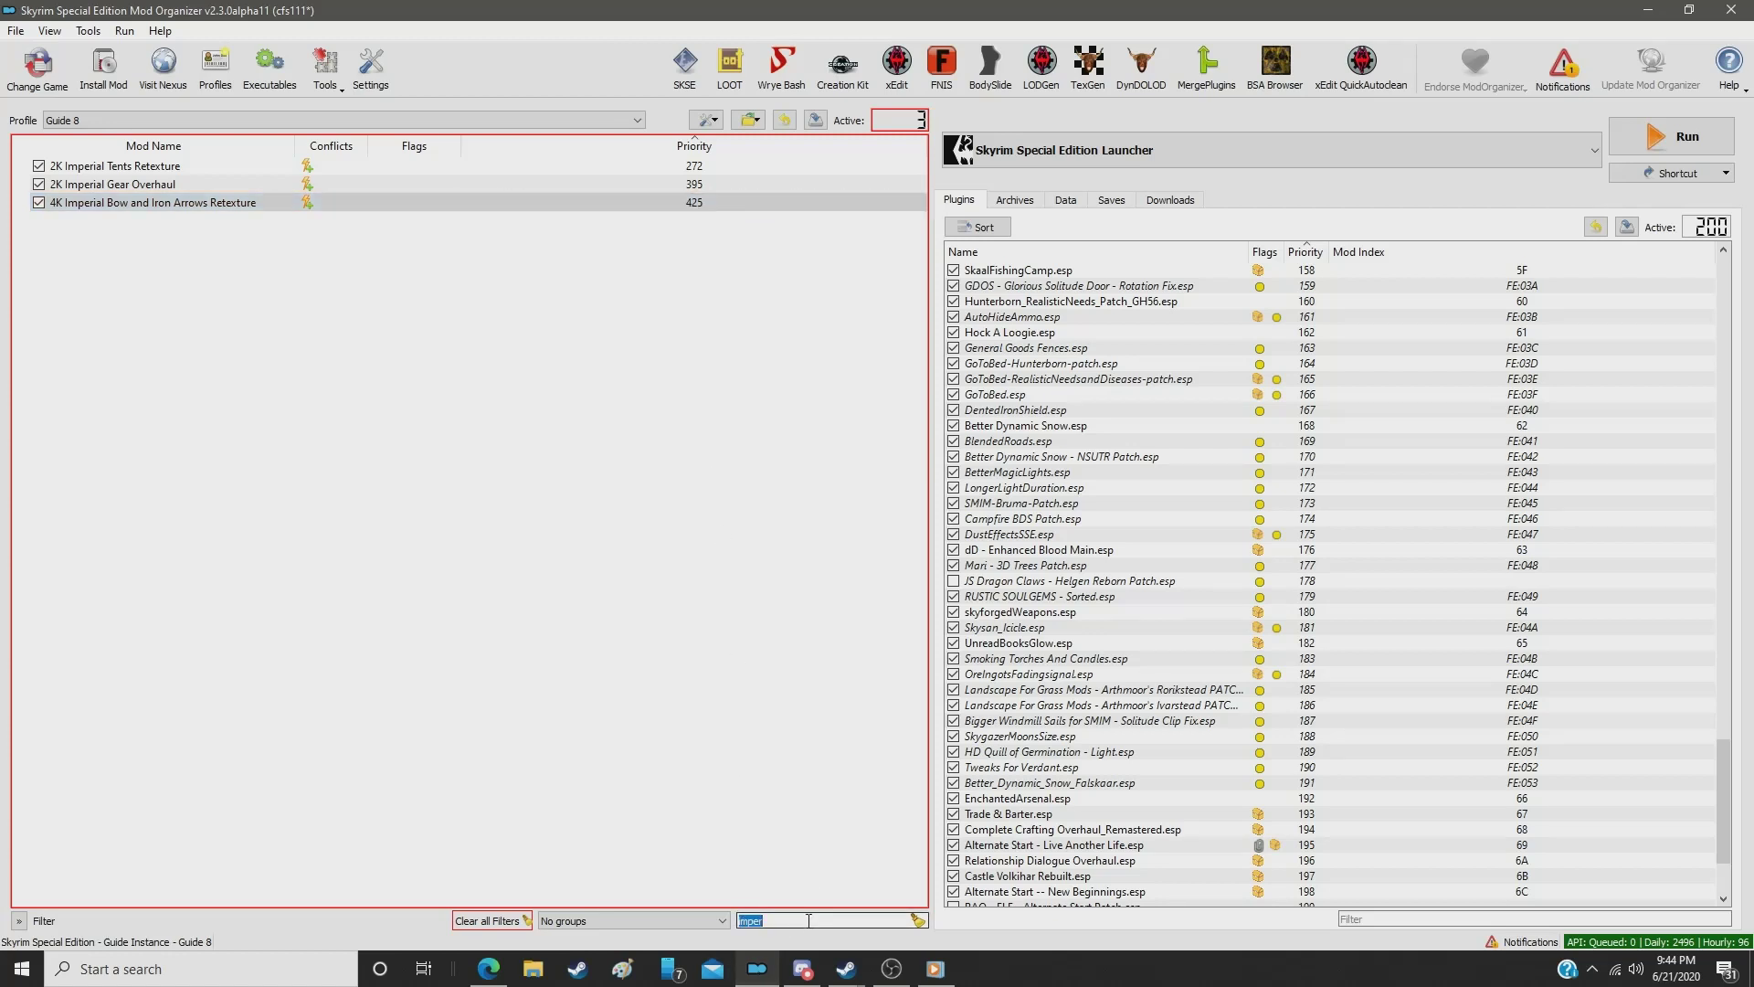
{"action": "left_click", "coordinate": [917, 920]}
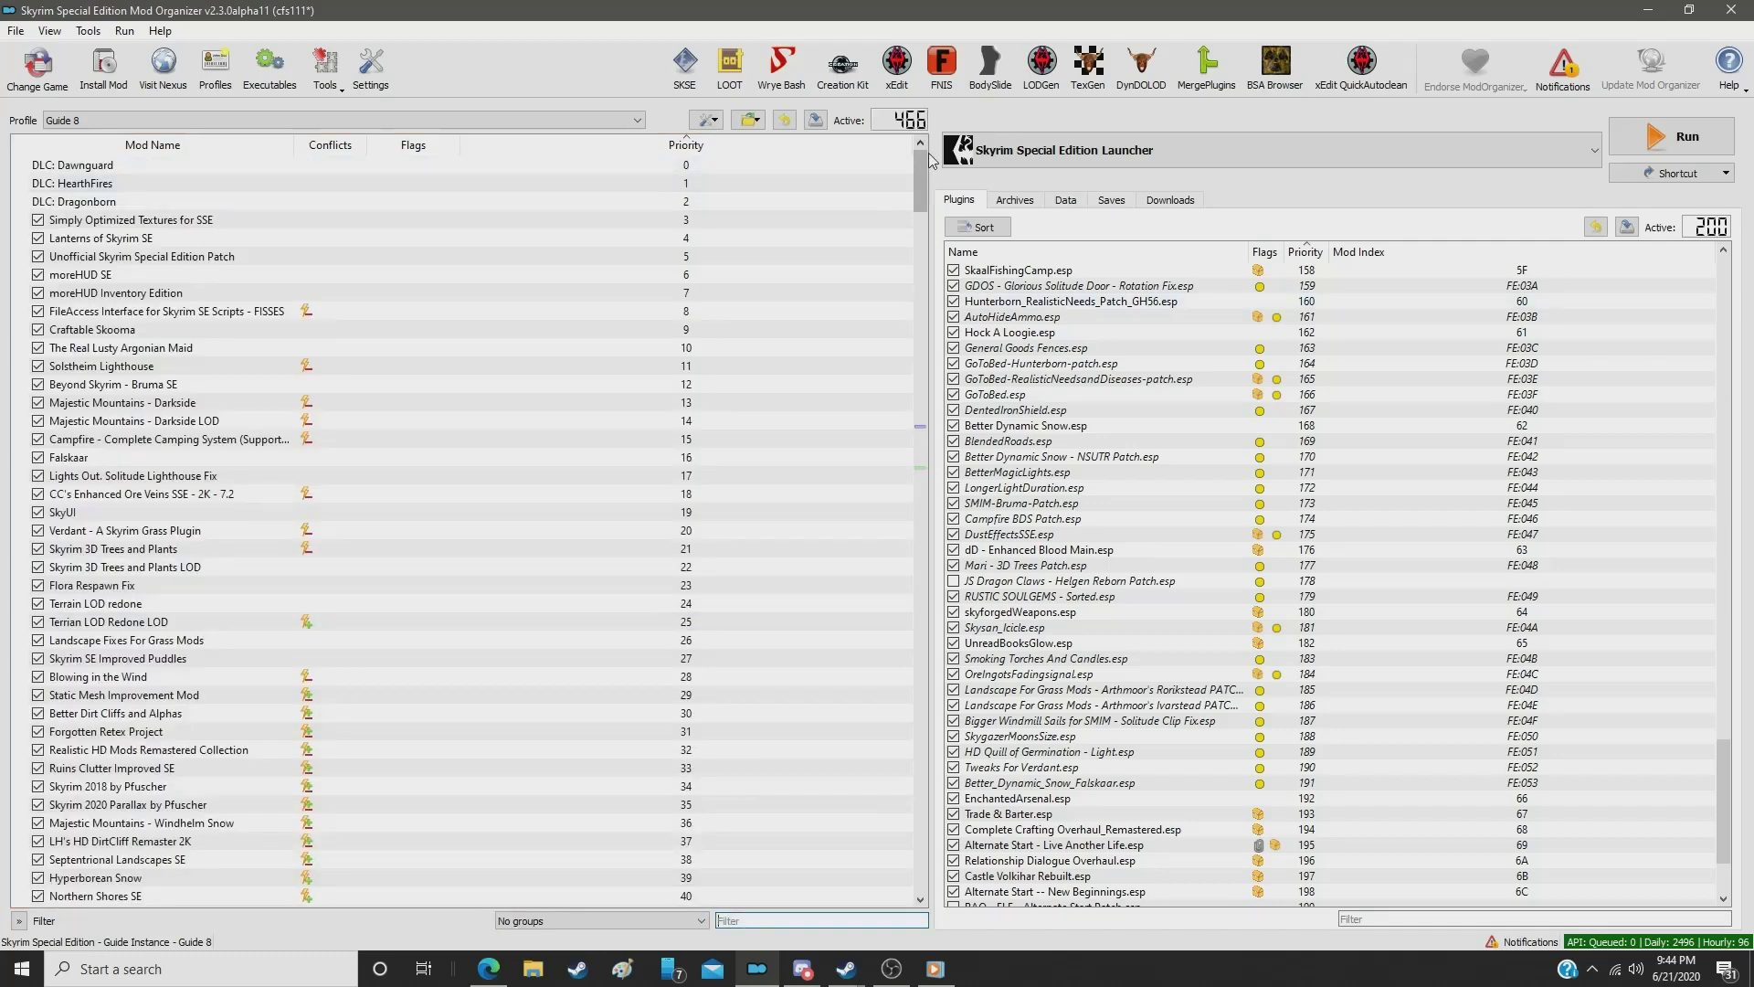
{"action": "left_click_drag", "start_coordinate": [919, 165], "coordinate": [910, 806]}
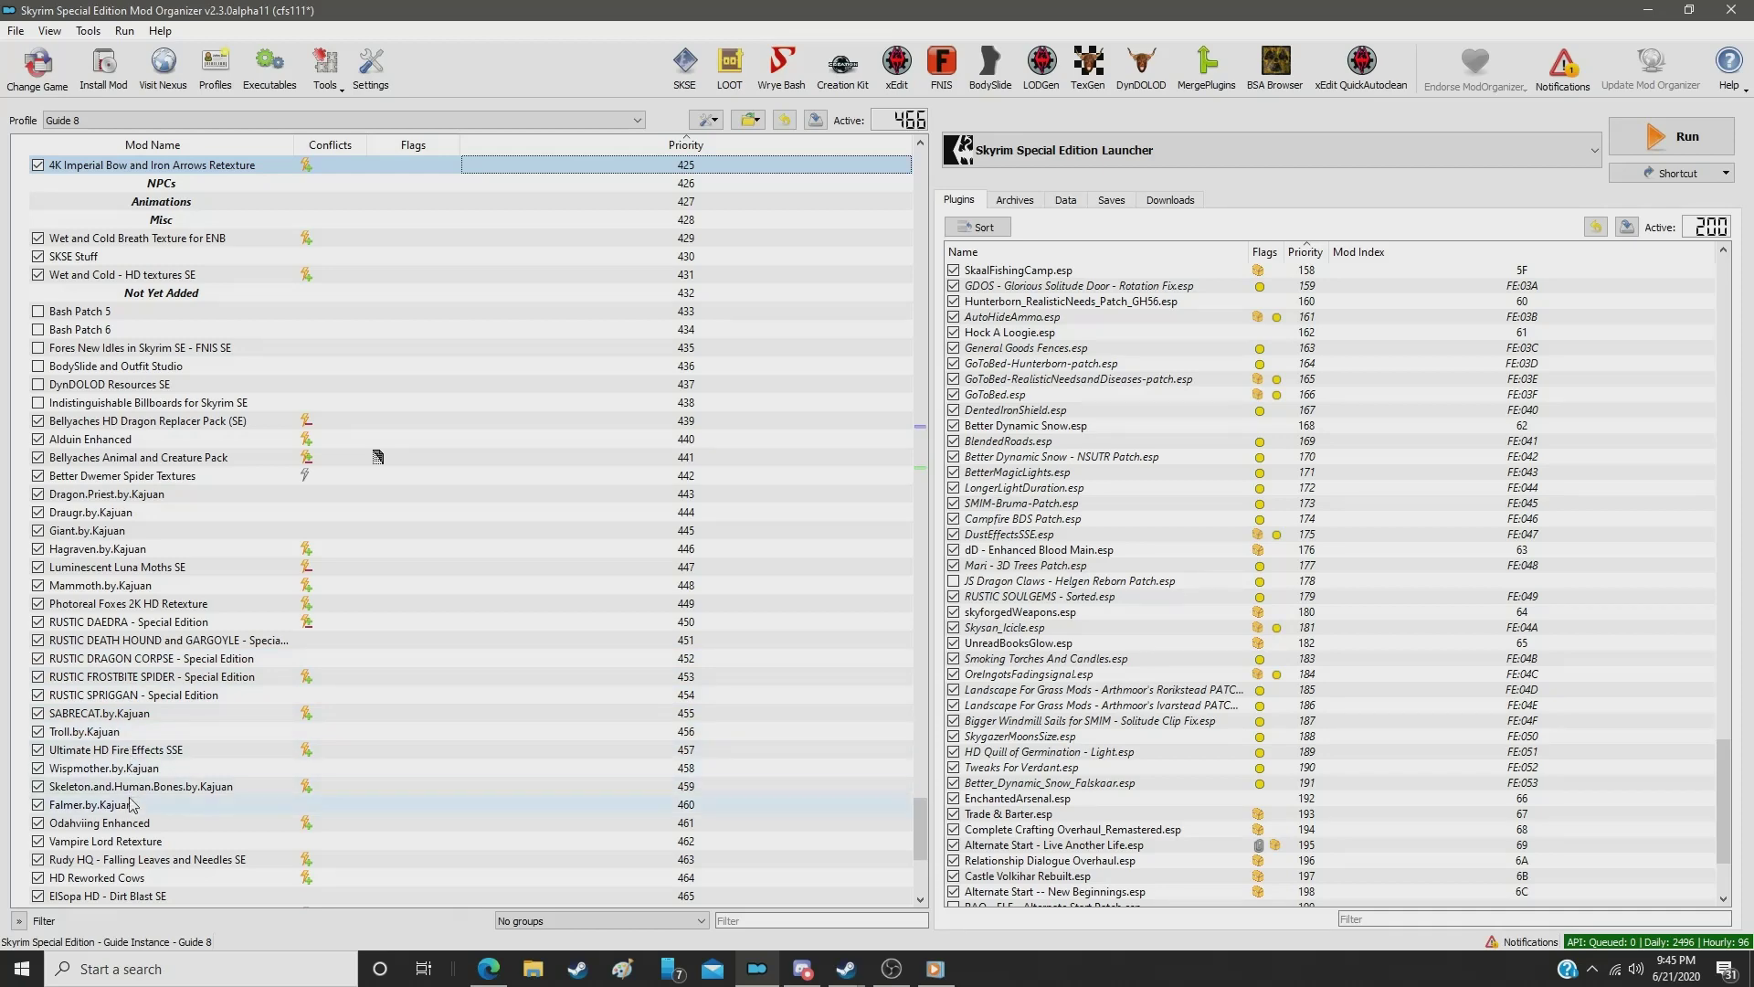
{"action": "left_click", "coordinate": [737, 920]}
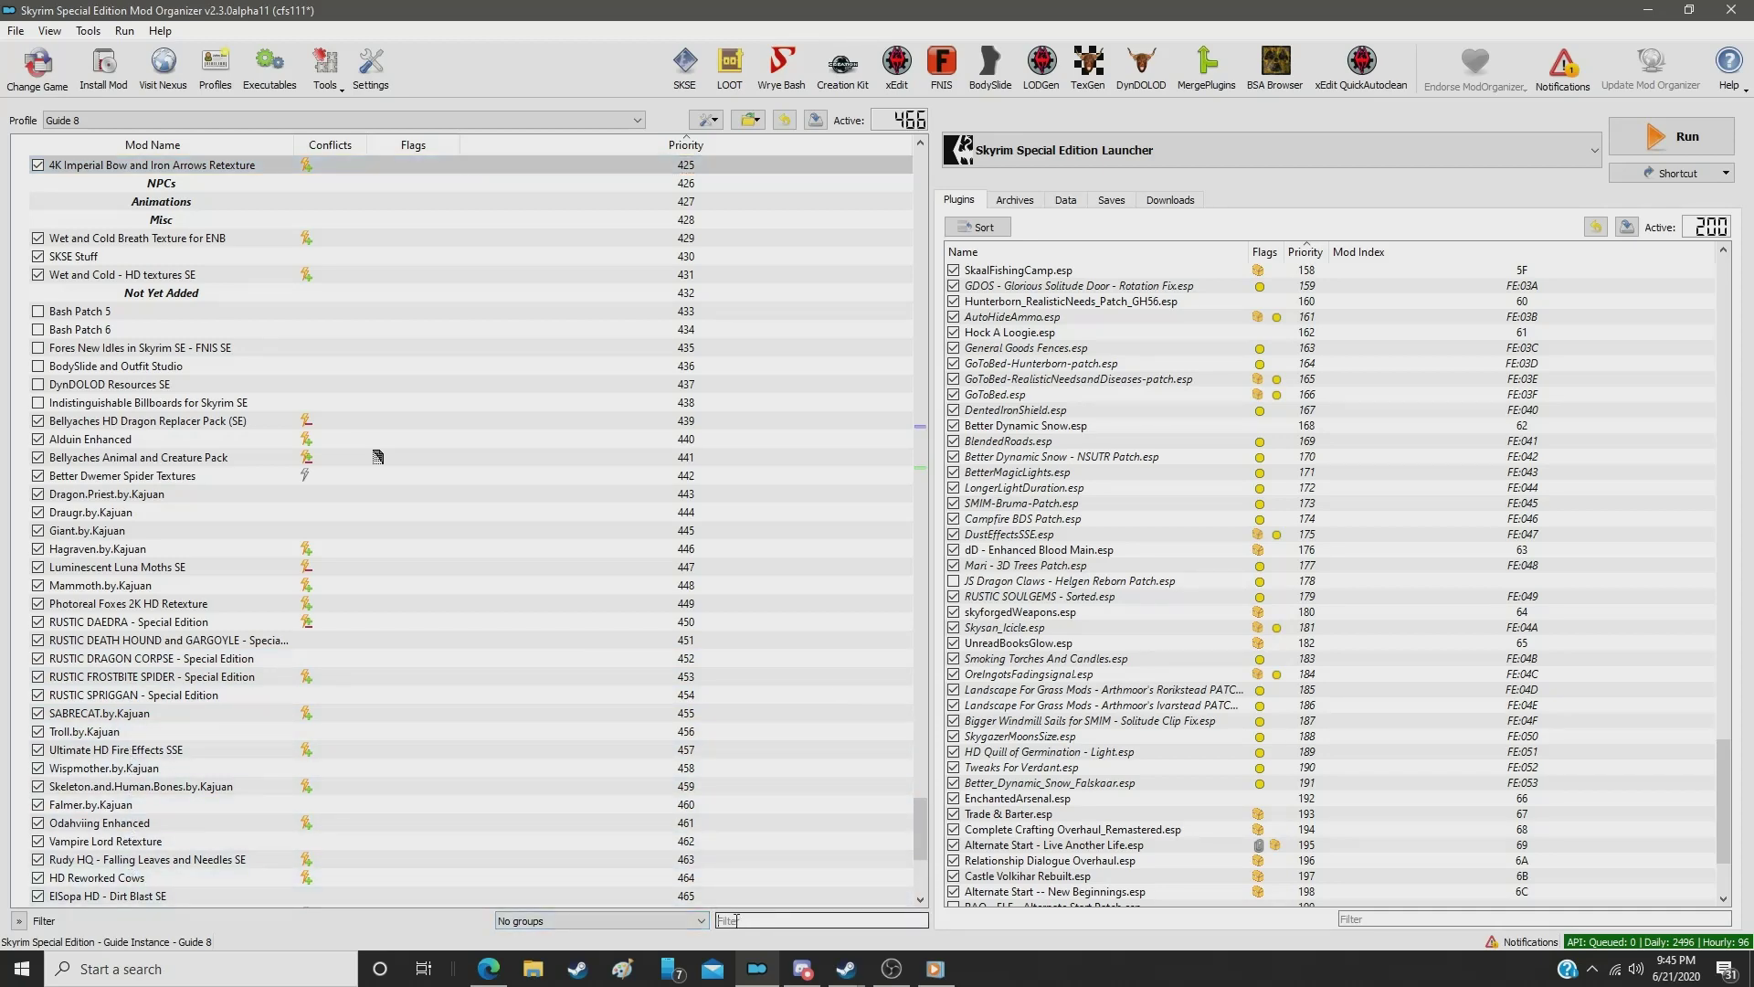
{"action": "type", "text": "mir"}
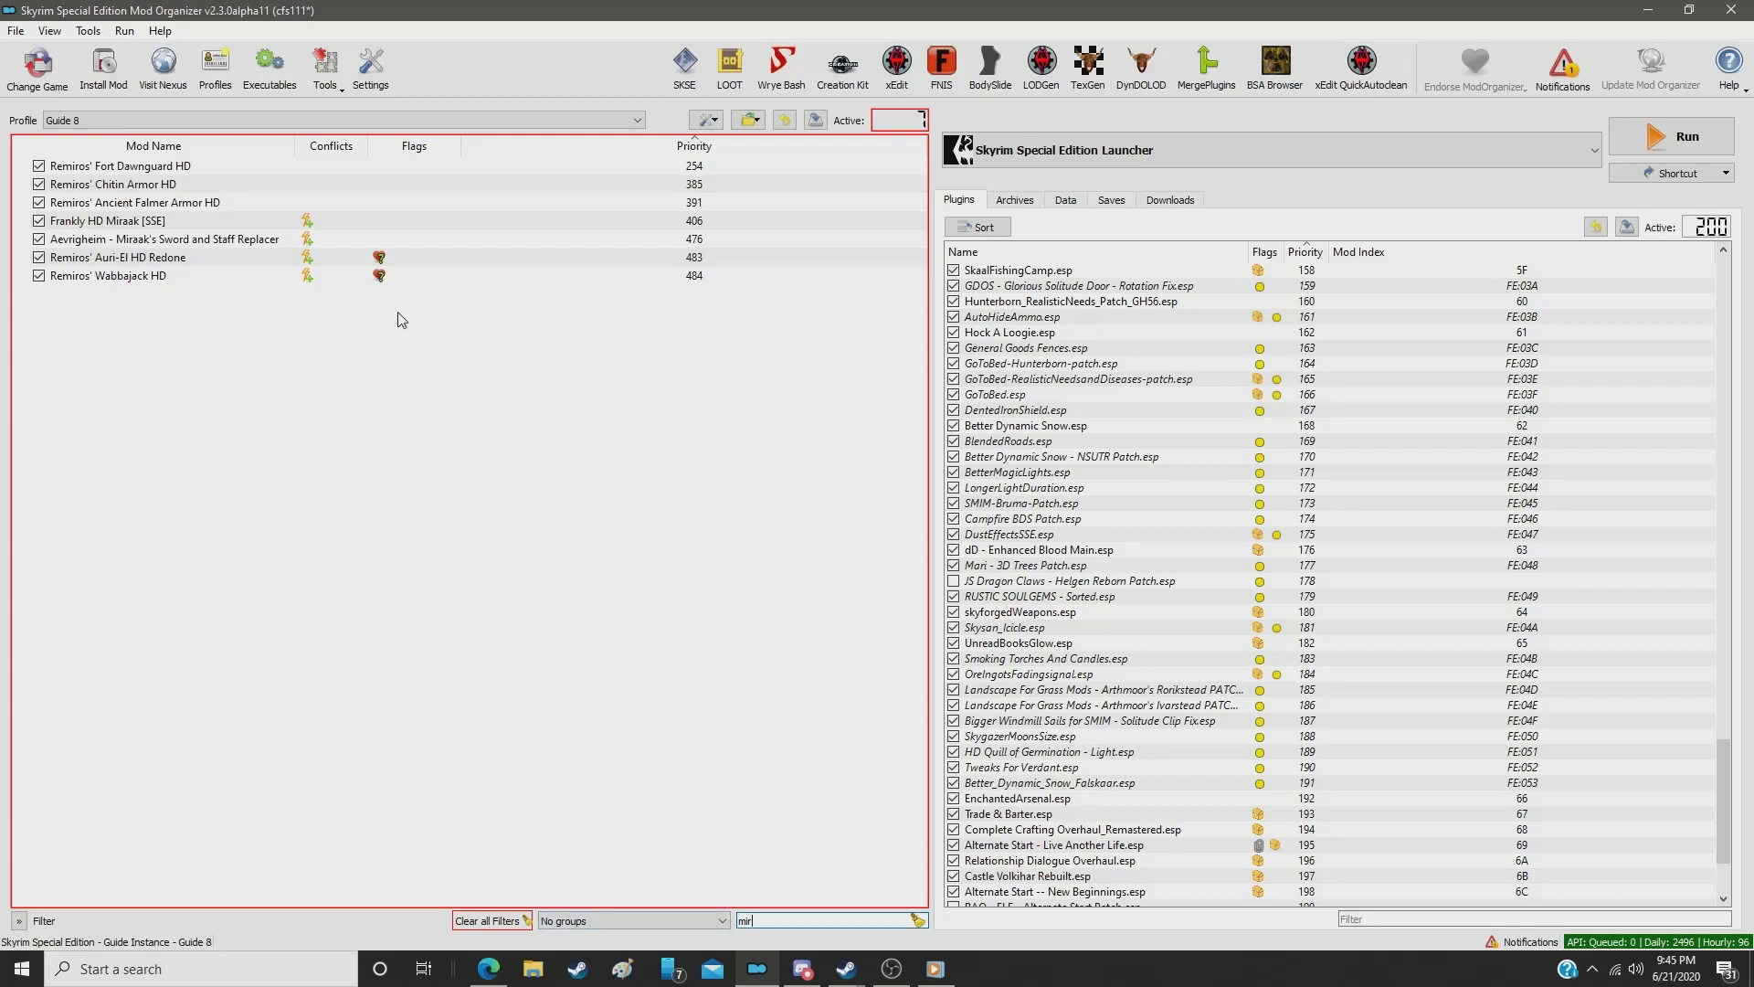
{"action": "left_click", "coordinate": [663, 239]}
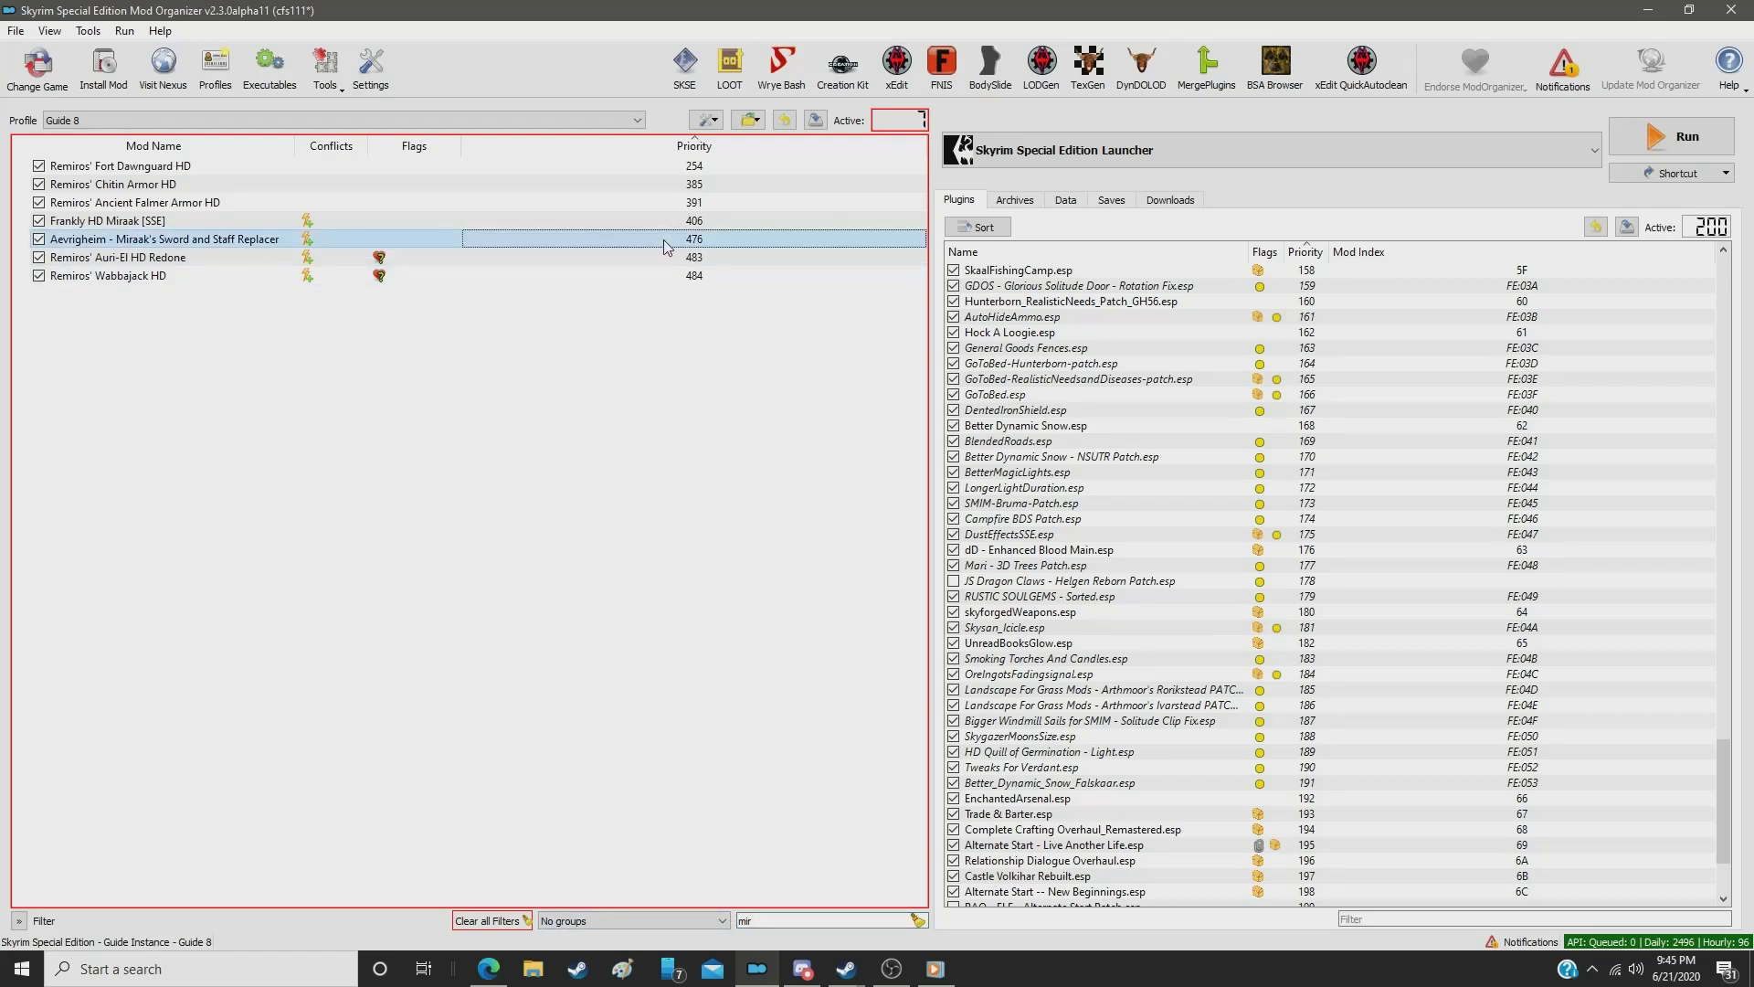
{"action": "left_click", "coordinate": [664, 239]}
{"action": "type", "text": "426"}
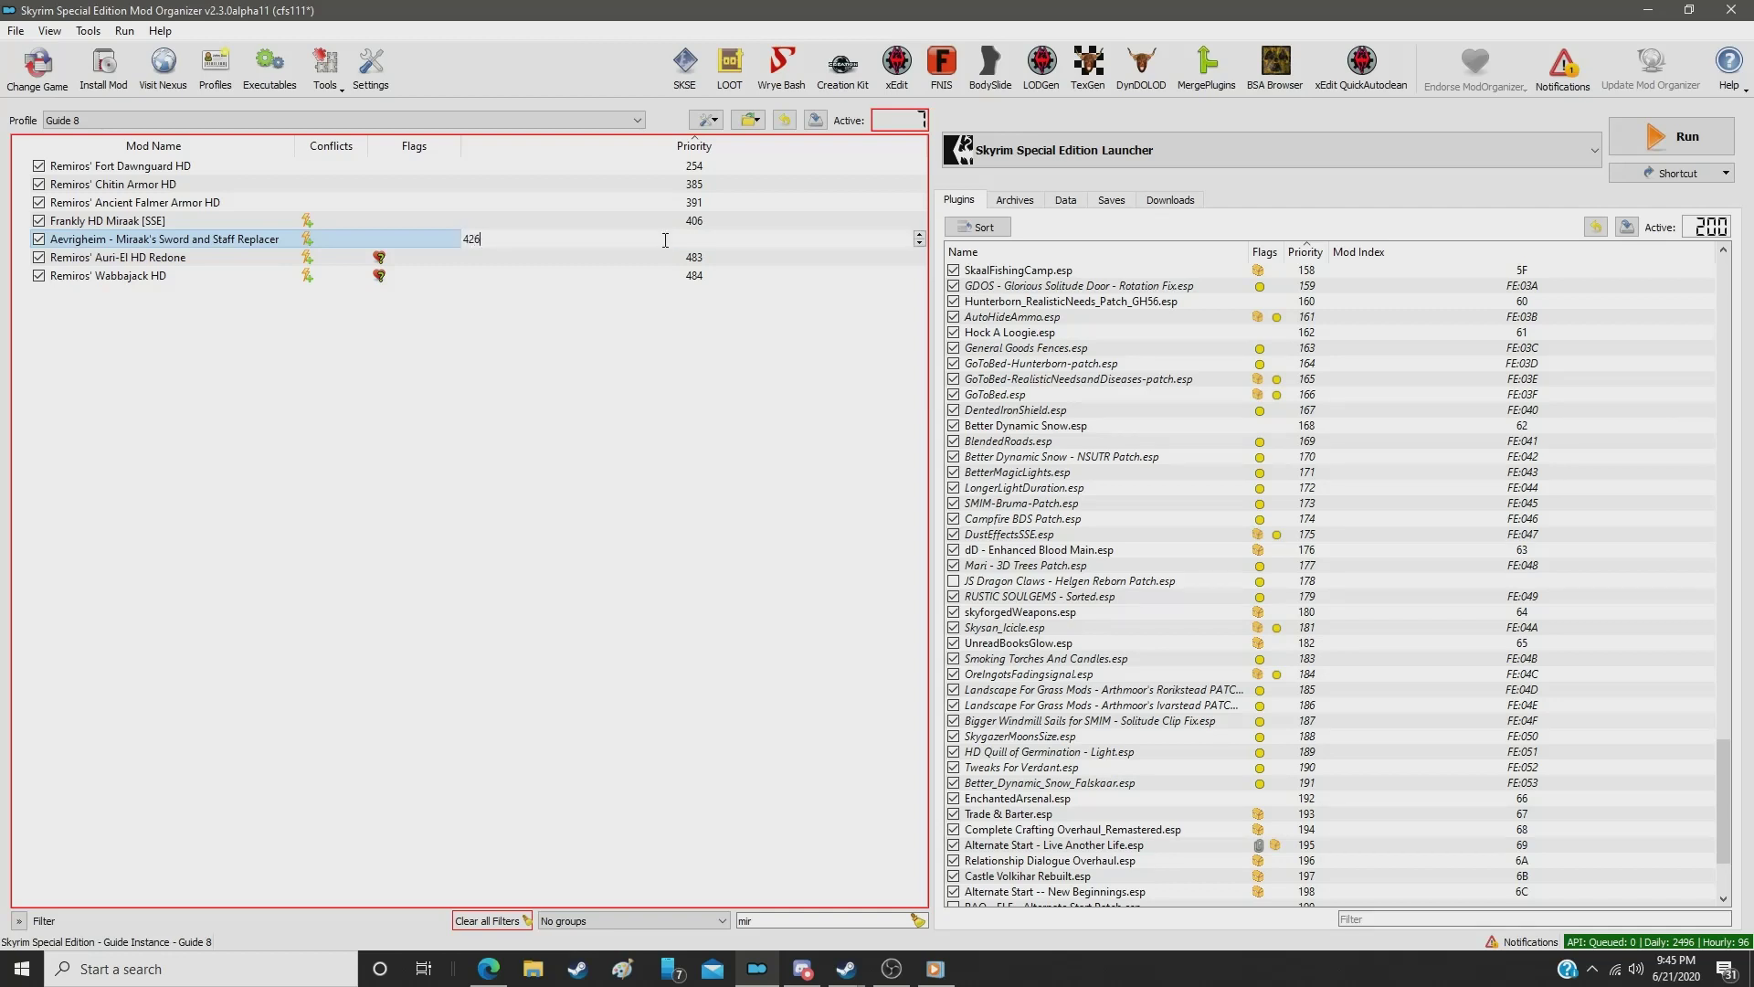
{"action": "key", "text": "Return"}
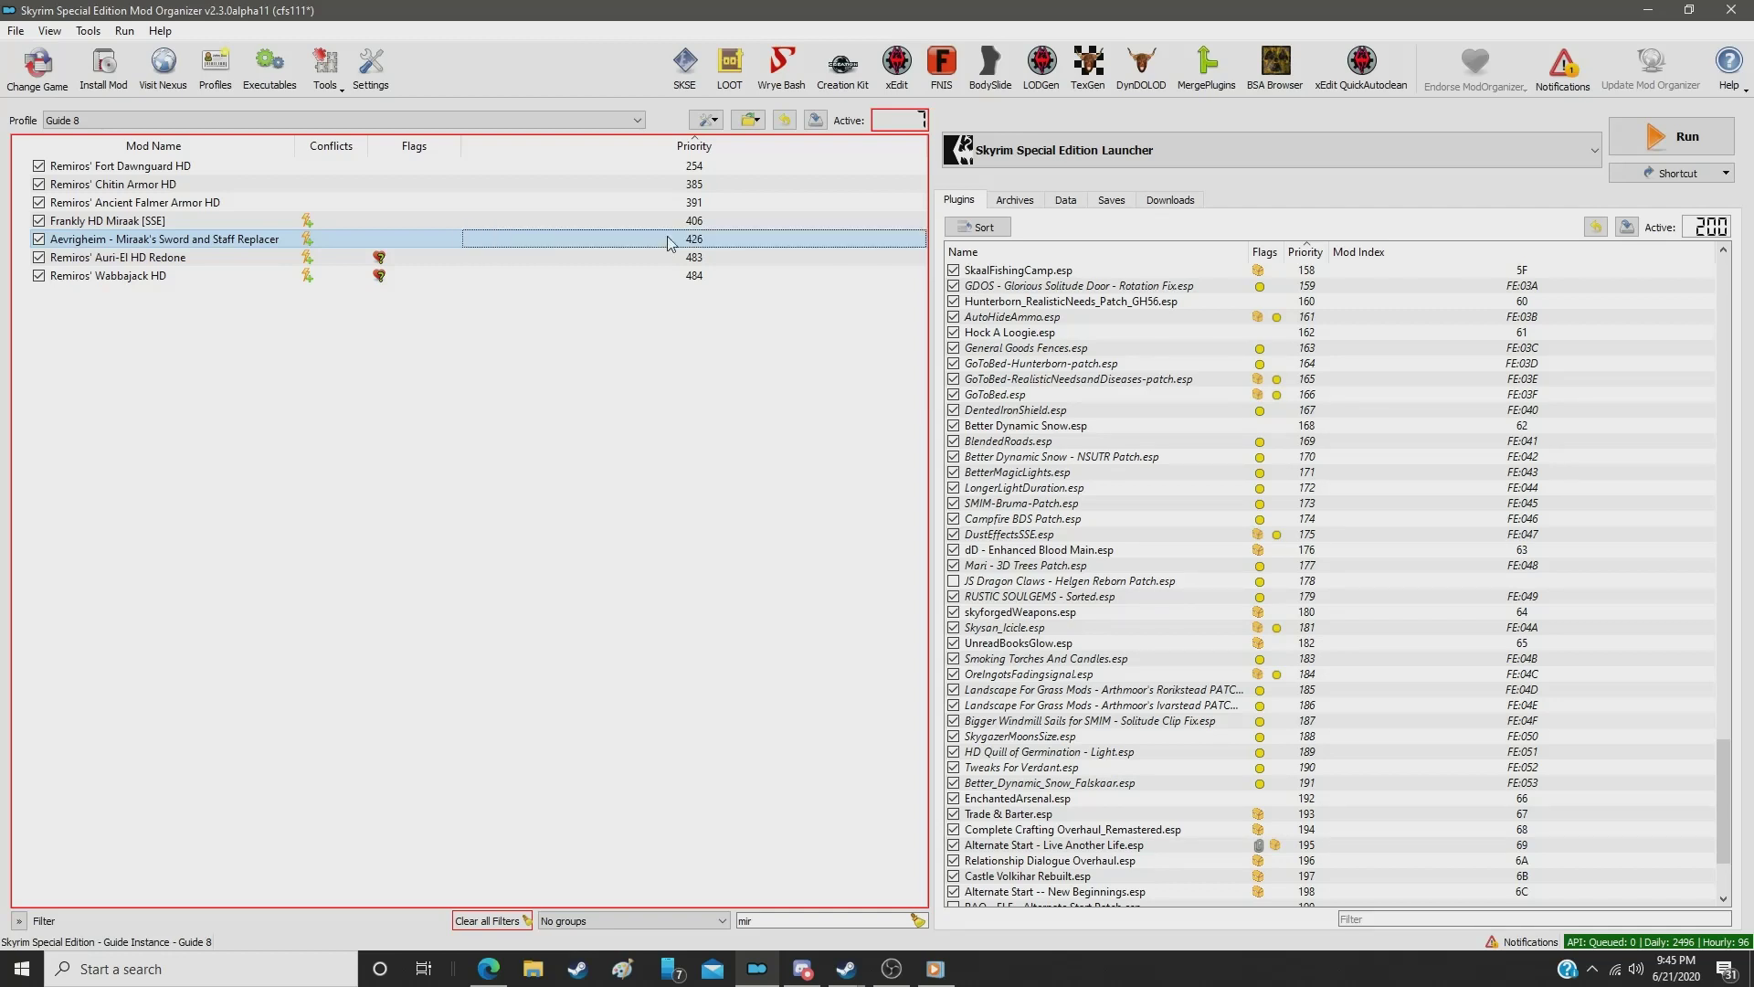
Step: Filter the mod list for "spea" and set the Riekling Spears - Replacer priority to 427
{"action": "double_click", "coordinate": [791, 920]}
{"action": "type", "text": "spea"}
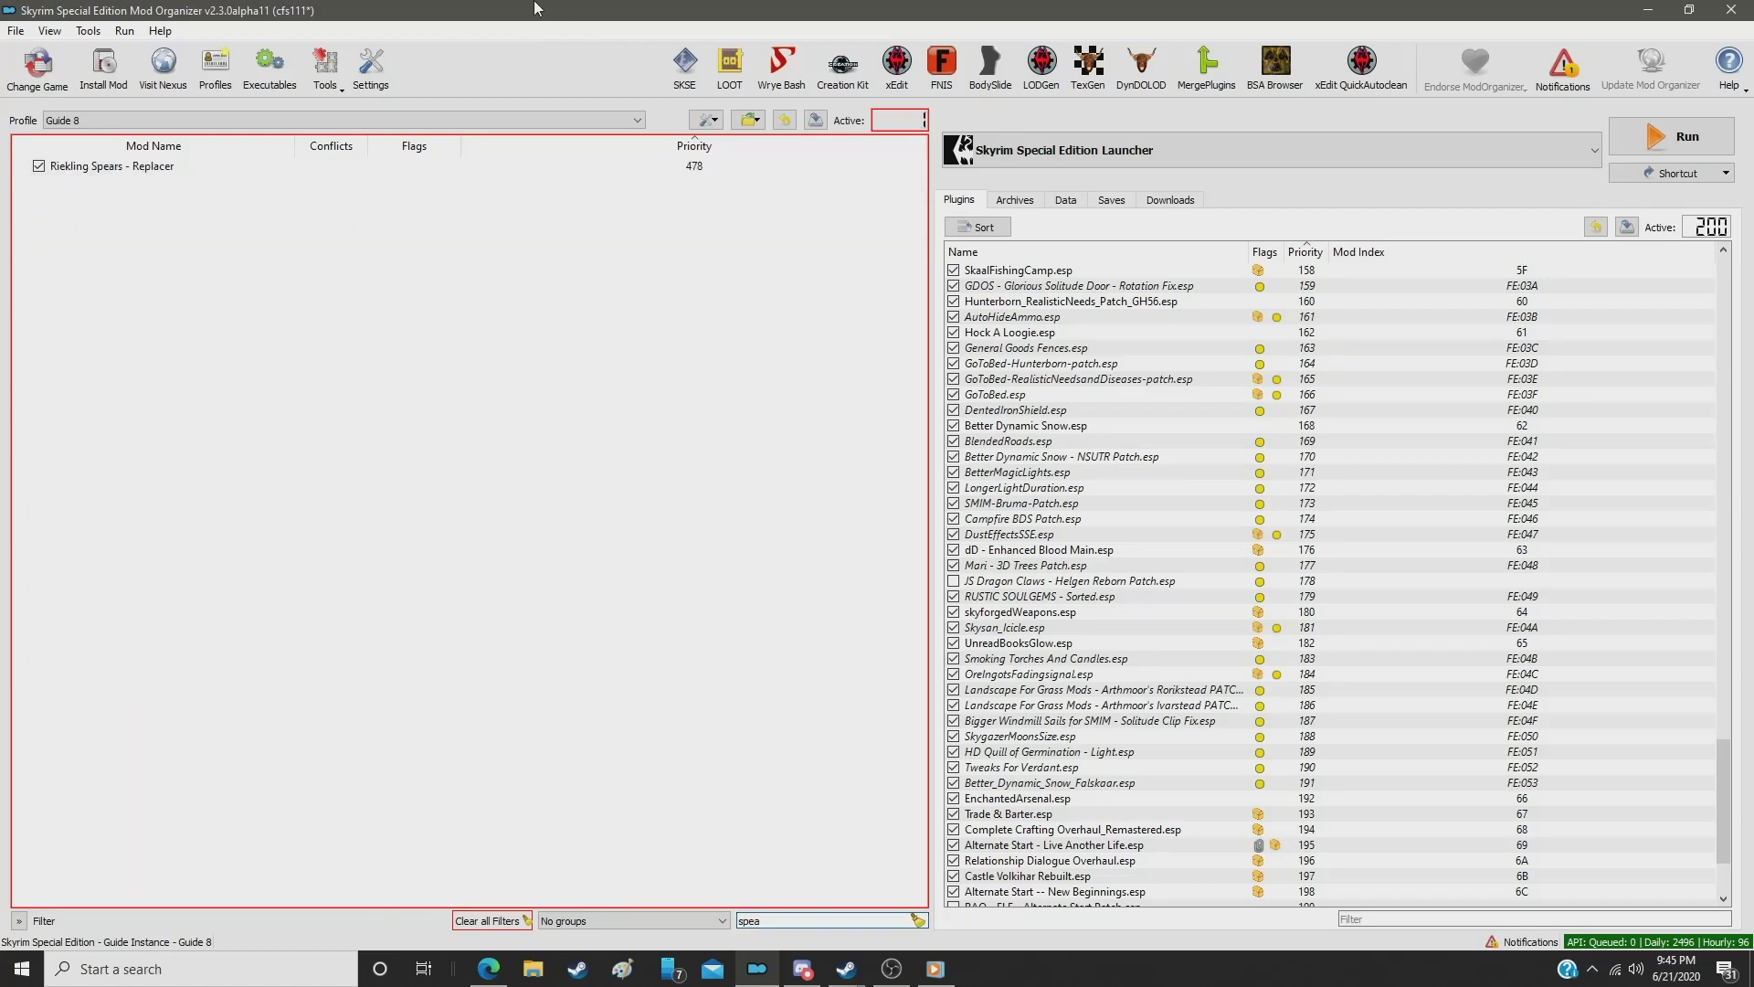
{"action": "left_click", "coordinate": [672, 168]}
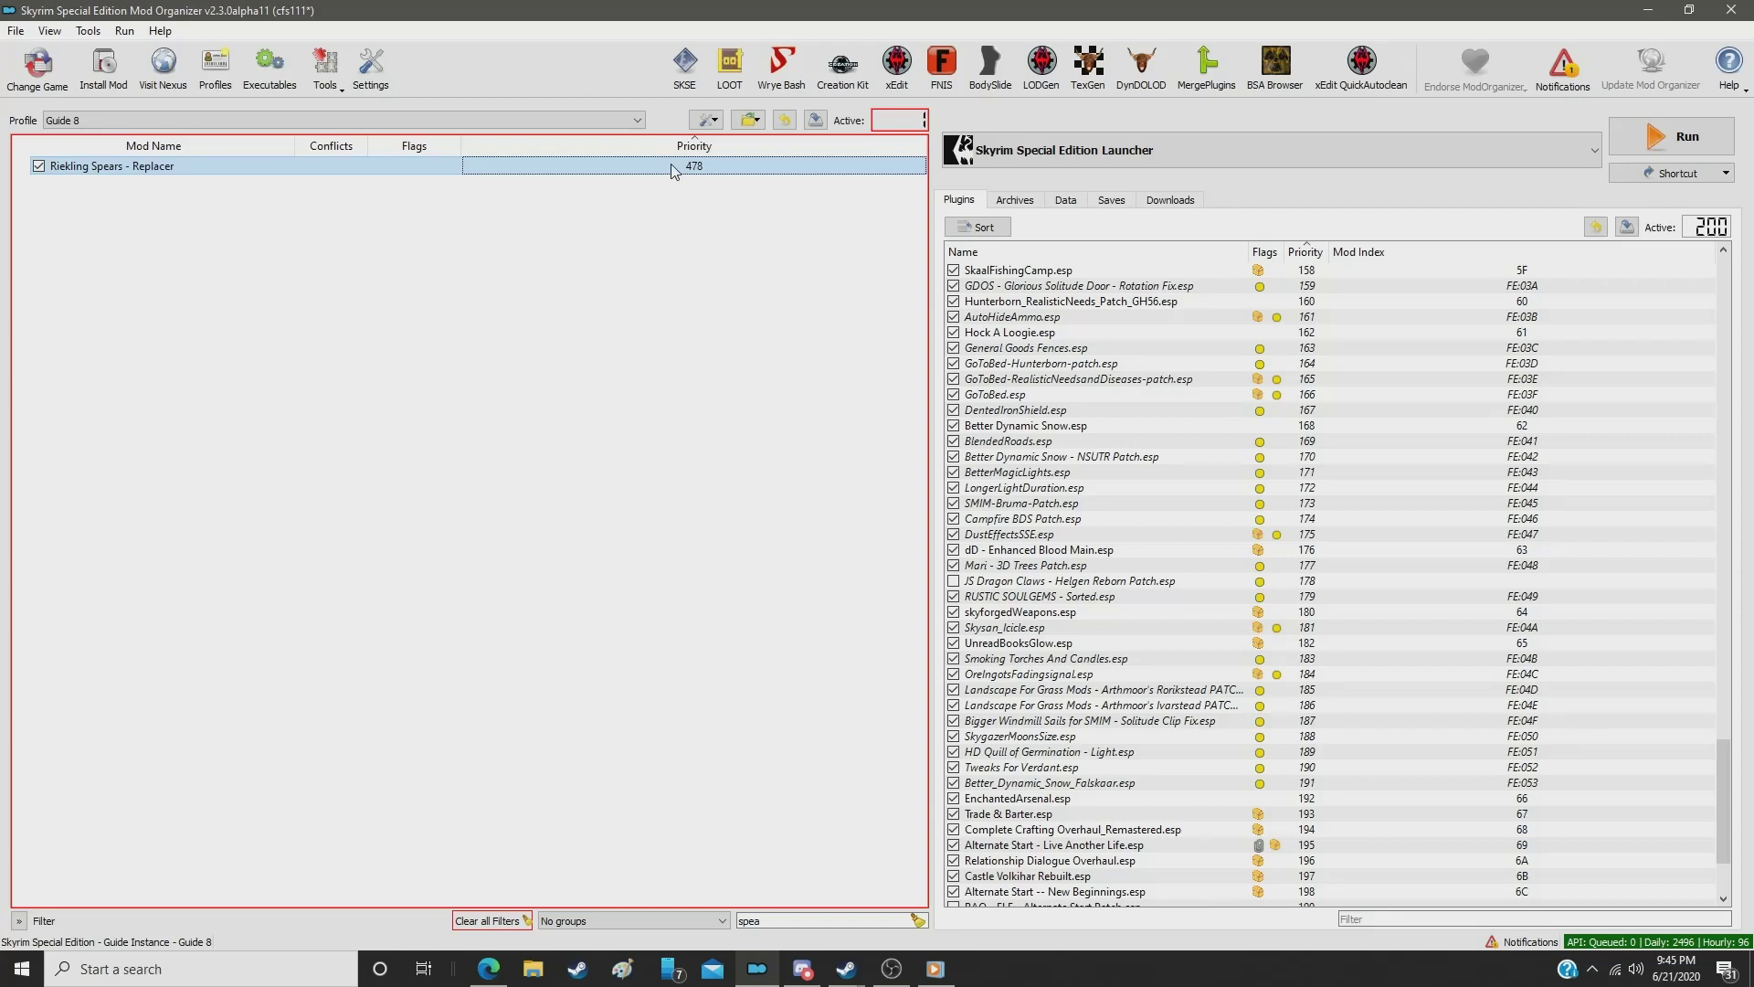
{"action": "double_click", "coordinate": [673, 168]}
{"action": "type", "text": "427"}
{"action": "key", "text": "Return"}
Step: Filter the mod list for "runed" and set the Runed Nordic Weapons (Replacer Version) priority to 428
{"action": "double_click", "coordinate": [816, 921]}
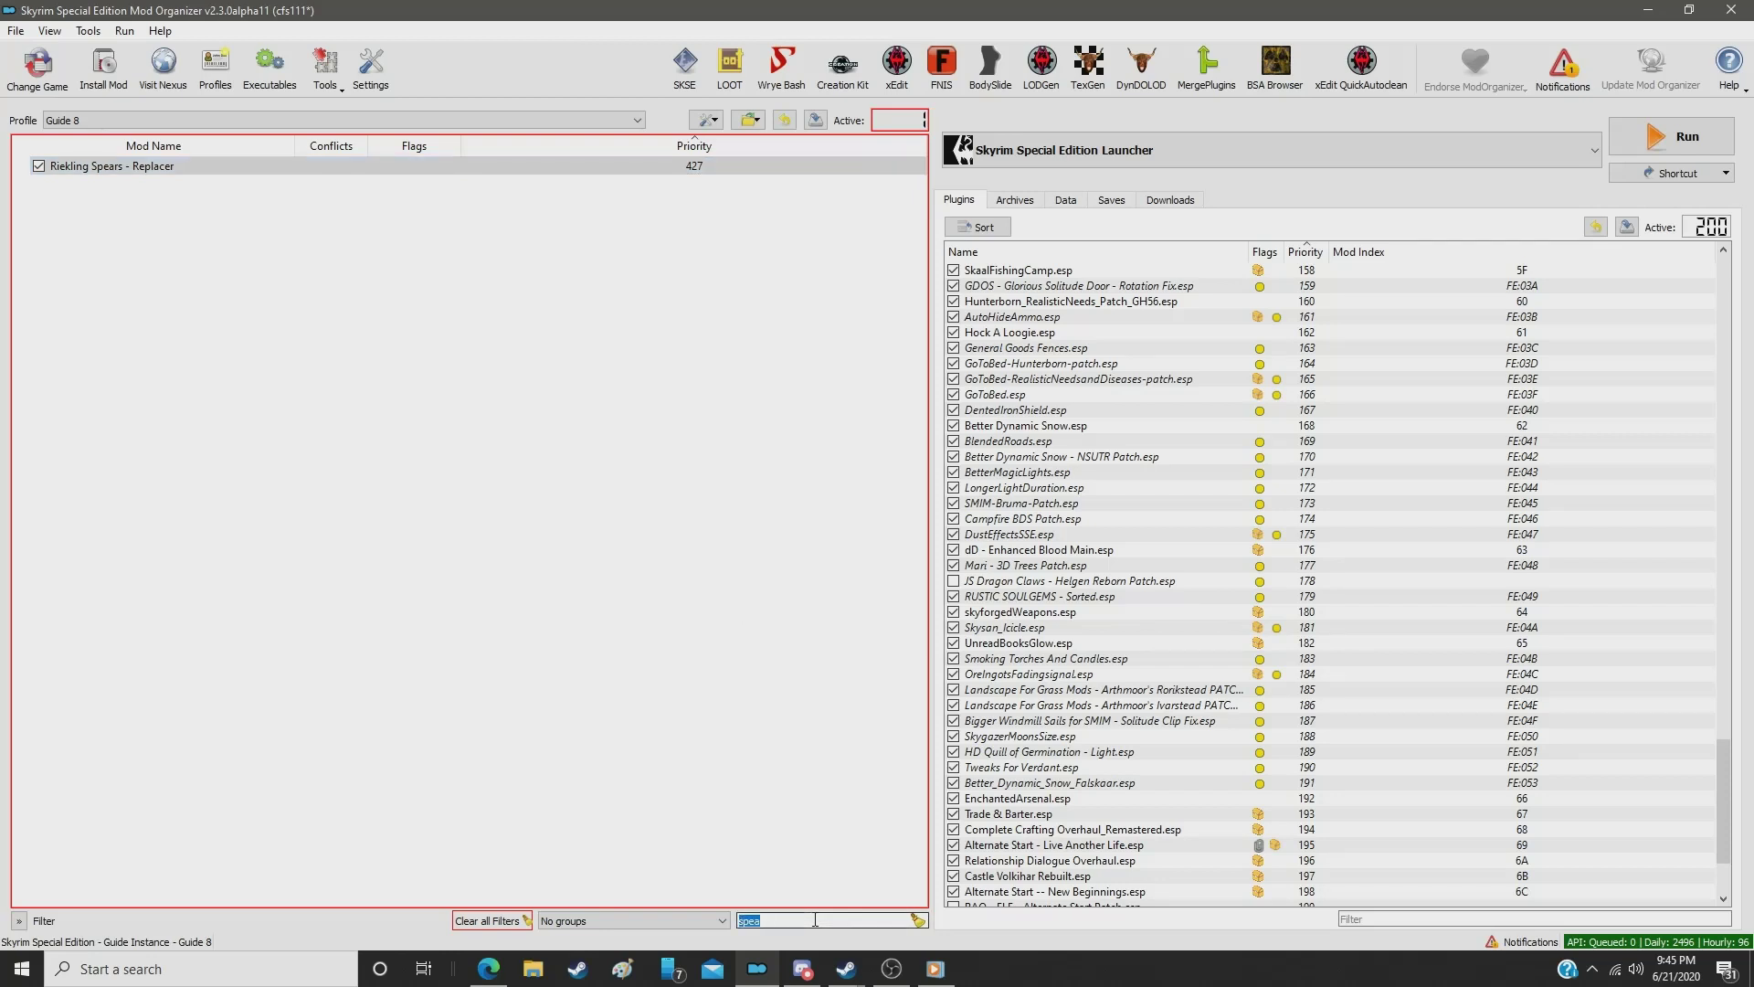
{"action": "type", "text": "runed"}
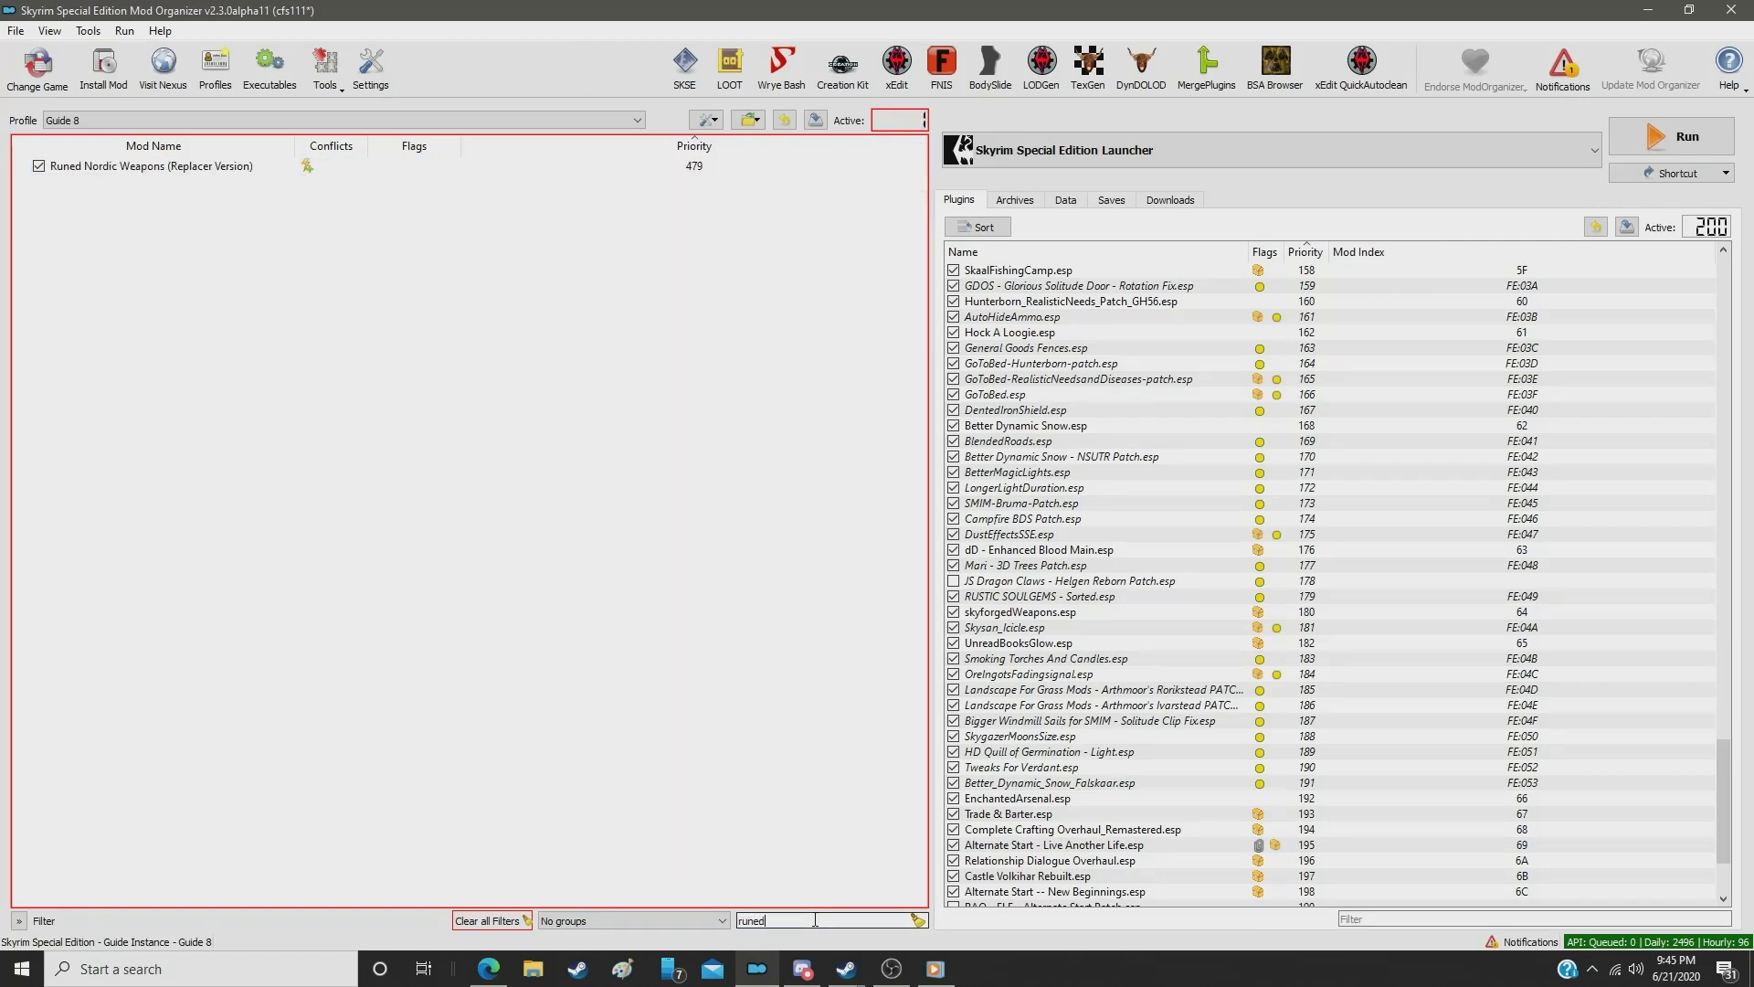
{"action": "left_click", "coordinate": [692, 170]}
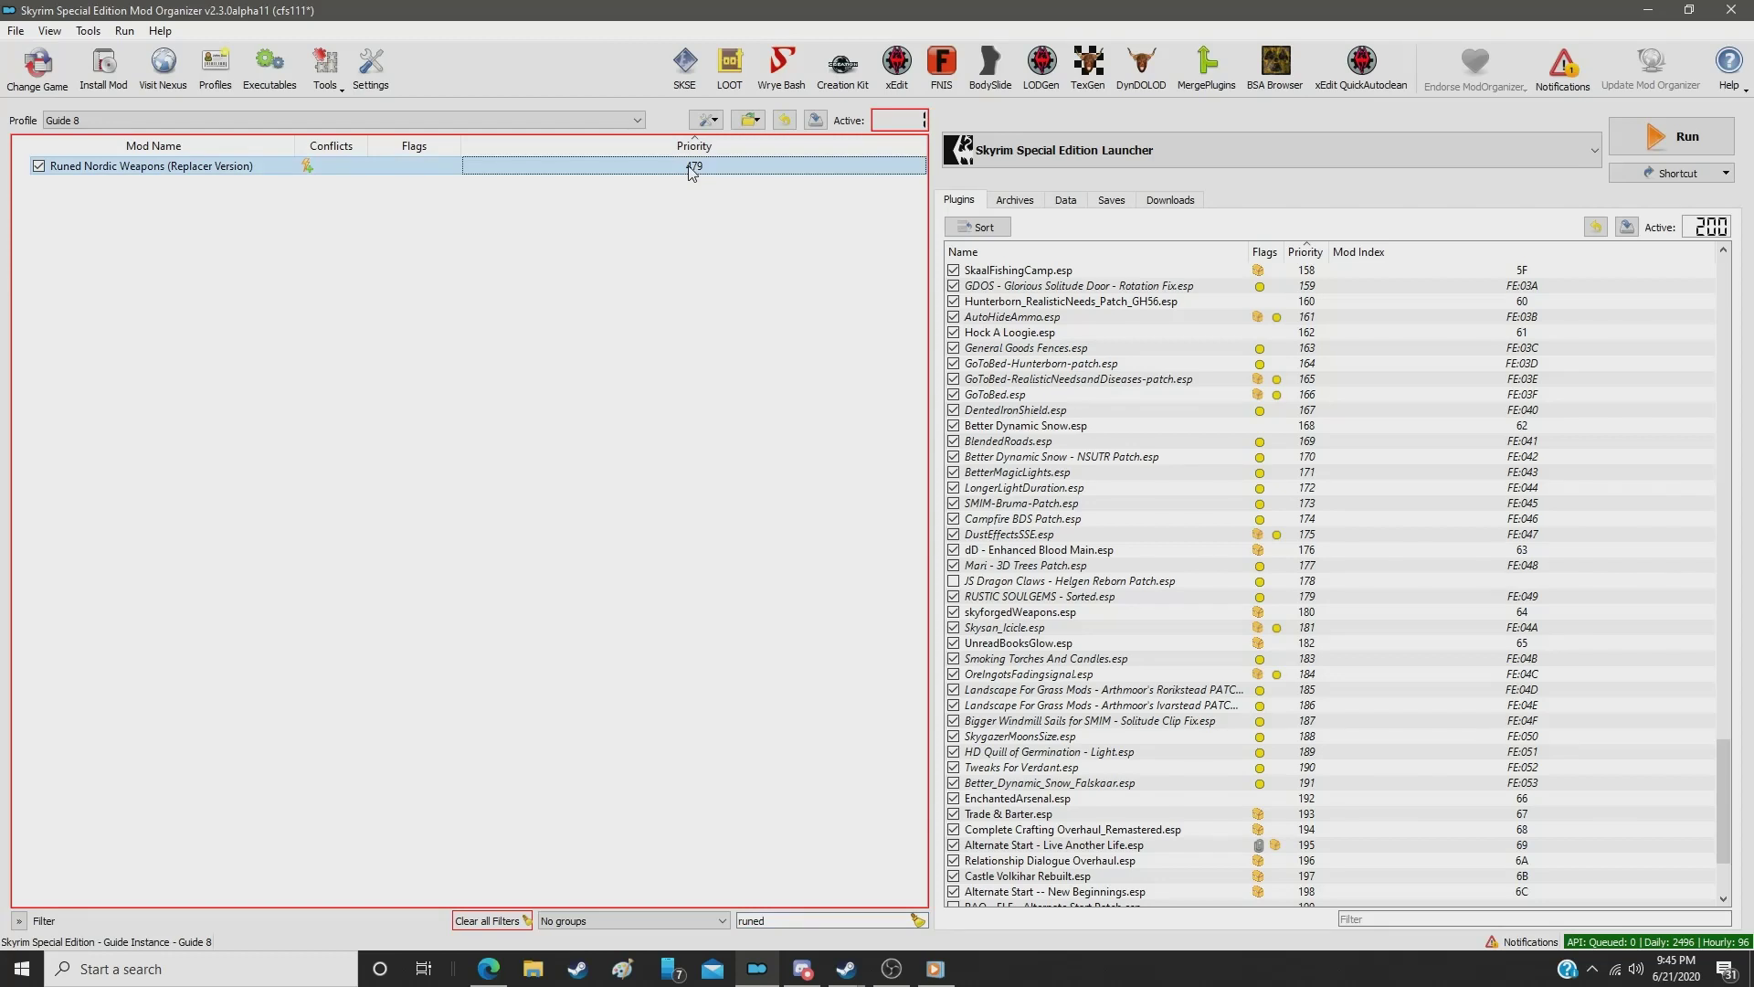
{"action": "double_click", "coordinate": [692, 170]}
{"action": "type", "text": "428"}
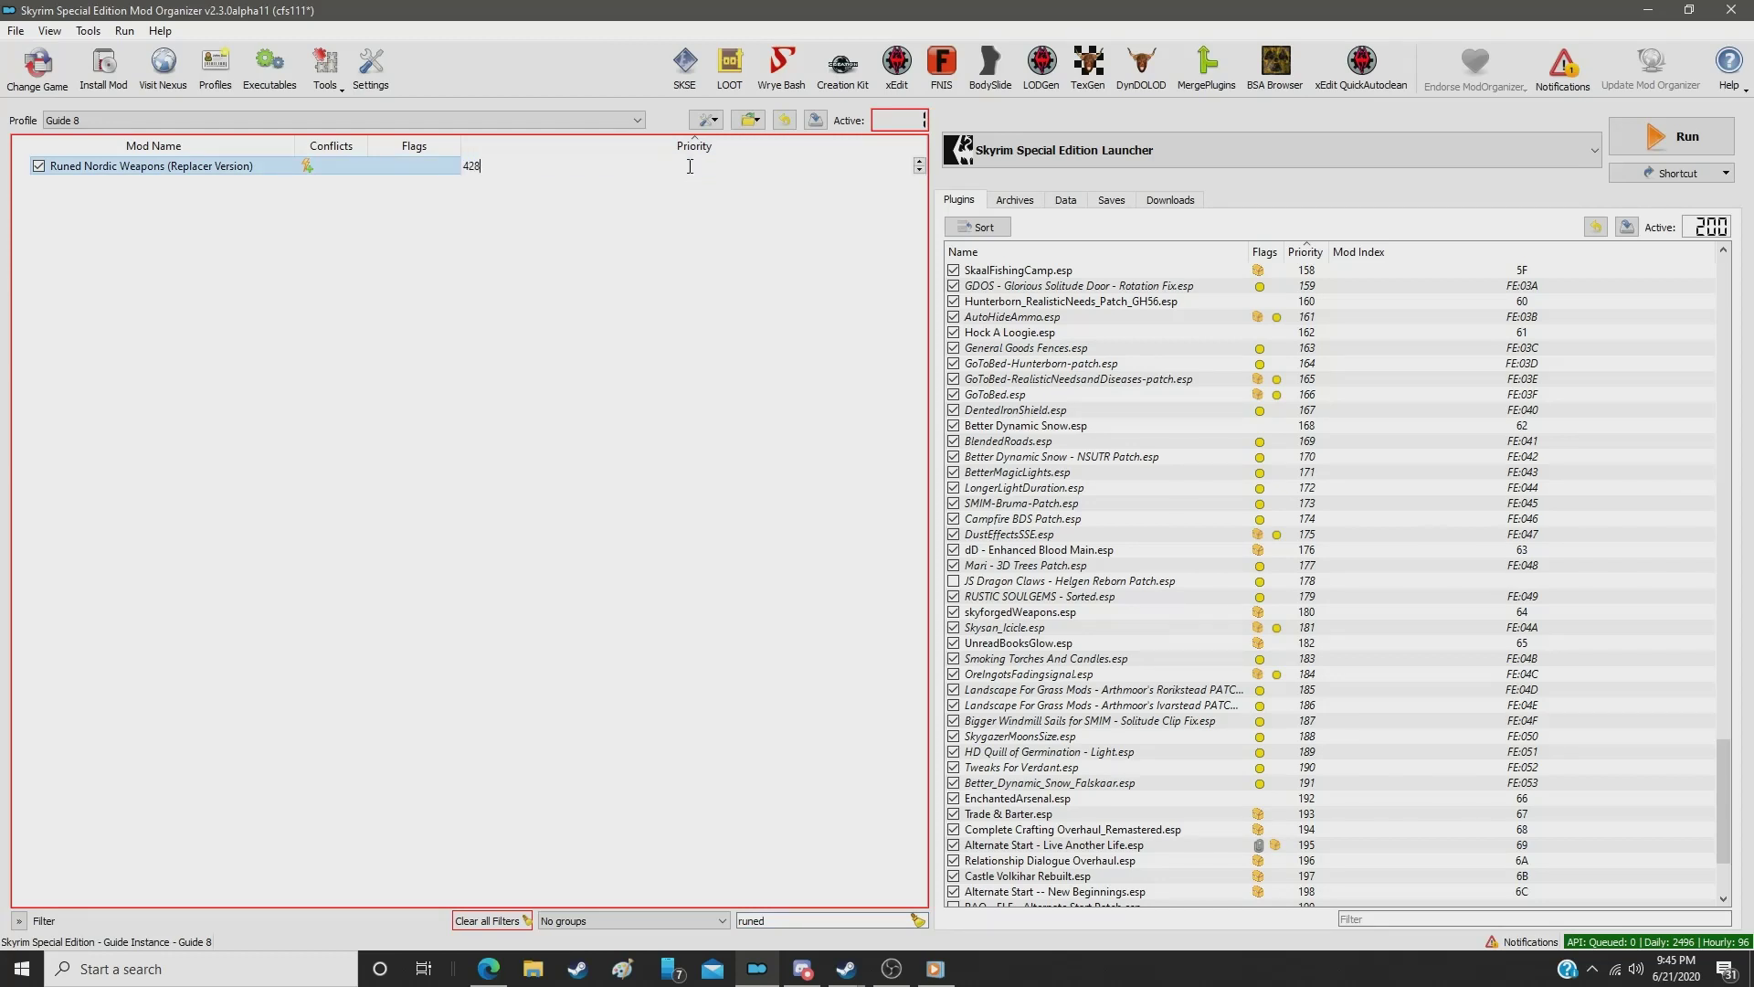
{"action": "key", "text": "Return"}
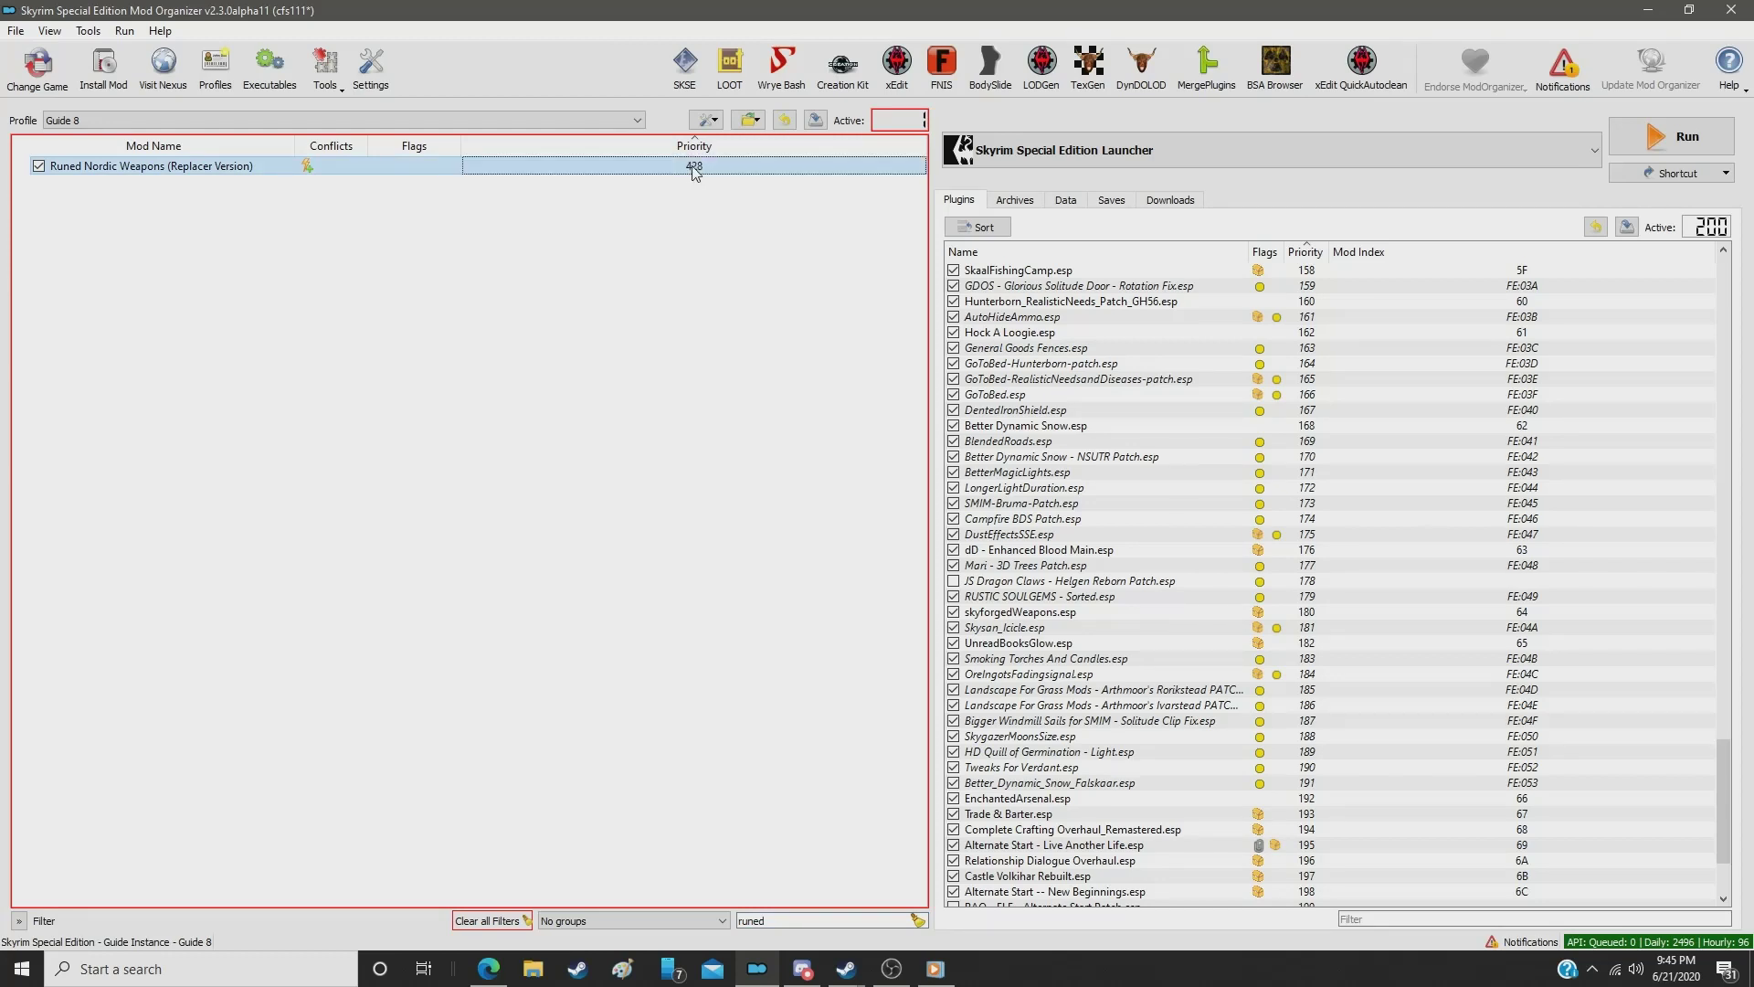
{"action": "double_click", "coordinate": [782, 920]}
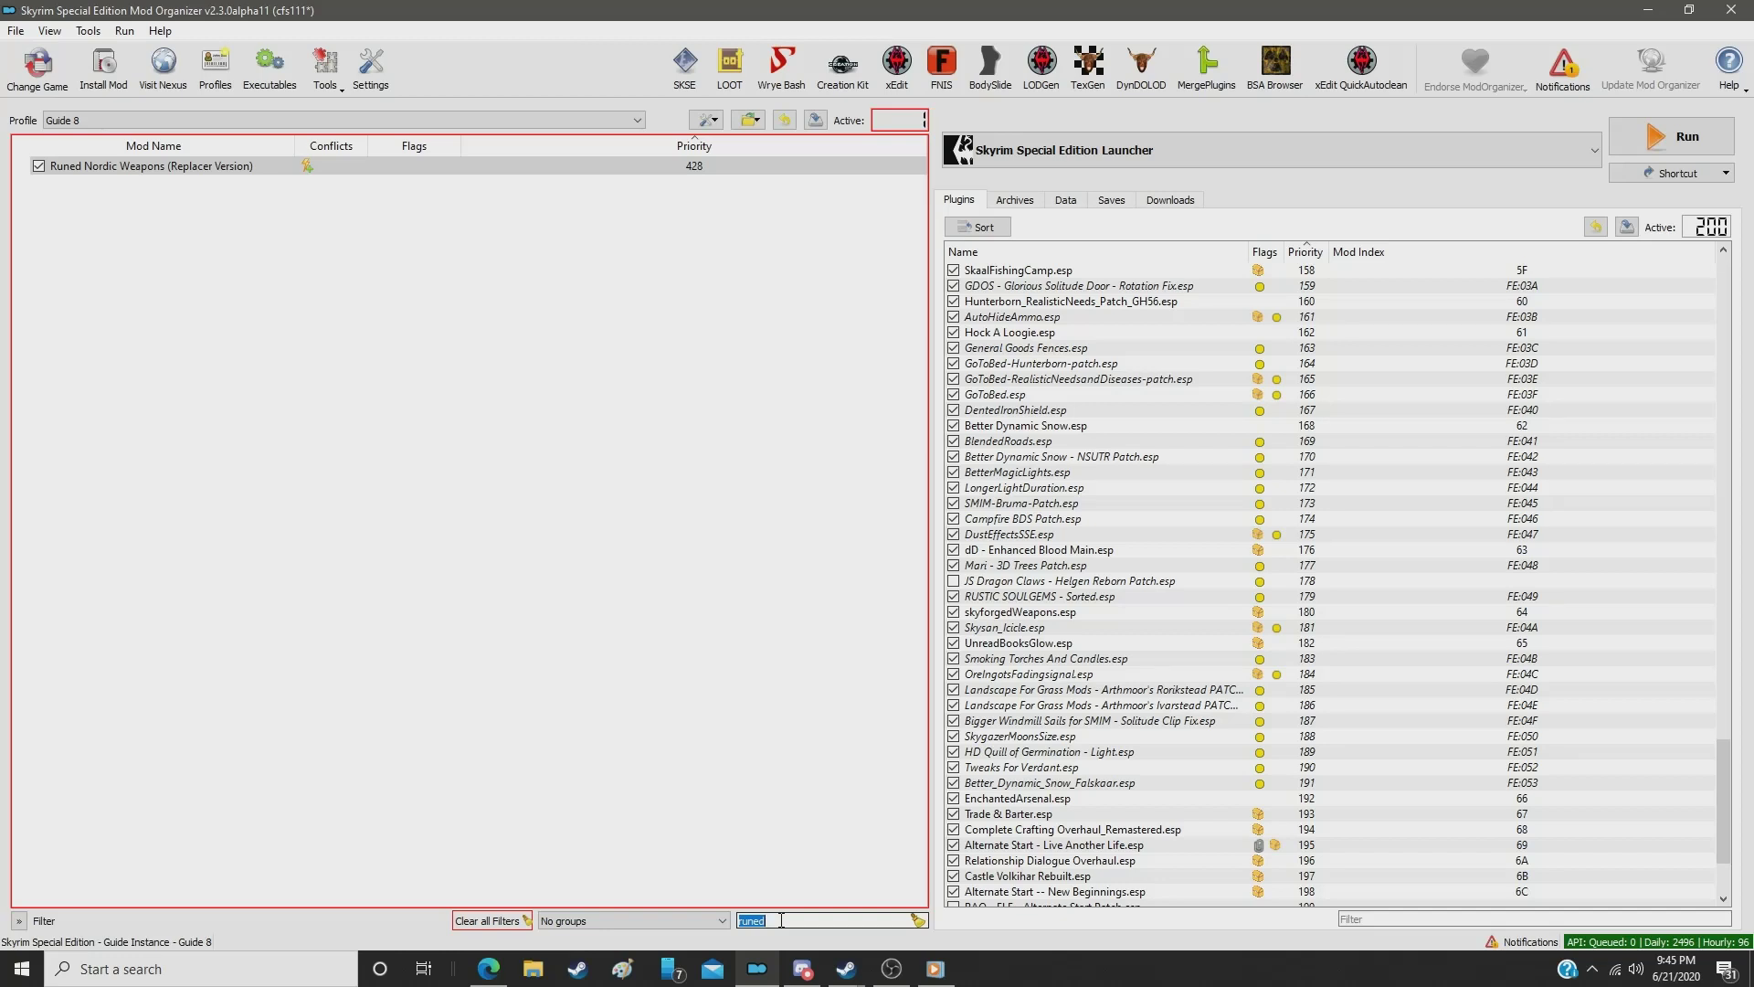
{"action": "type", "text": "ar"}
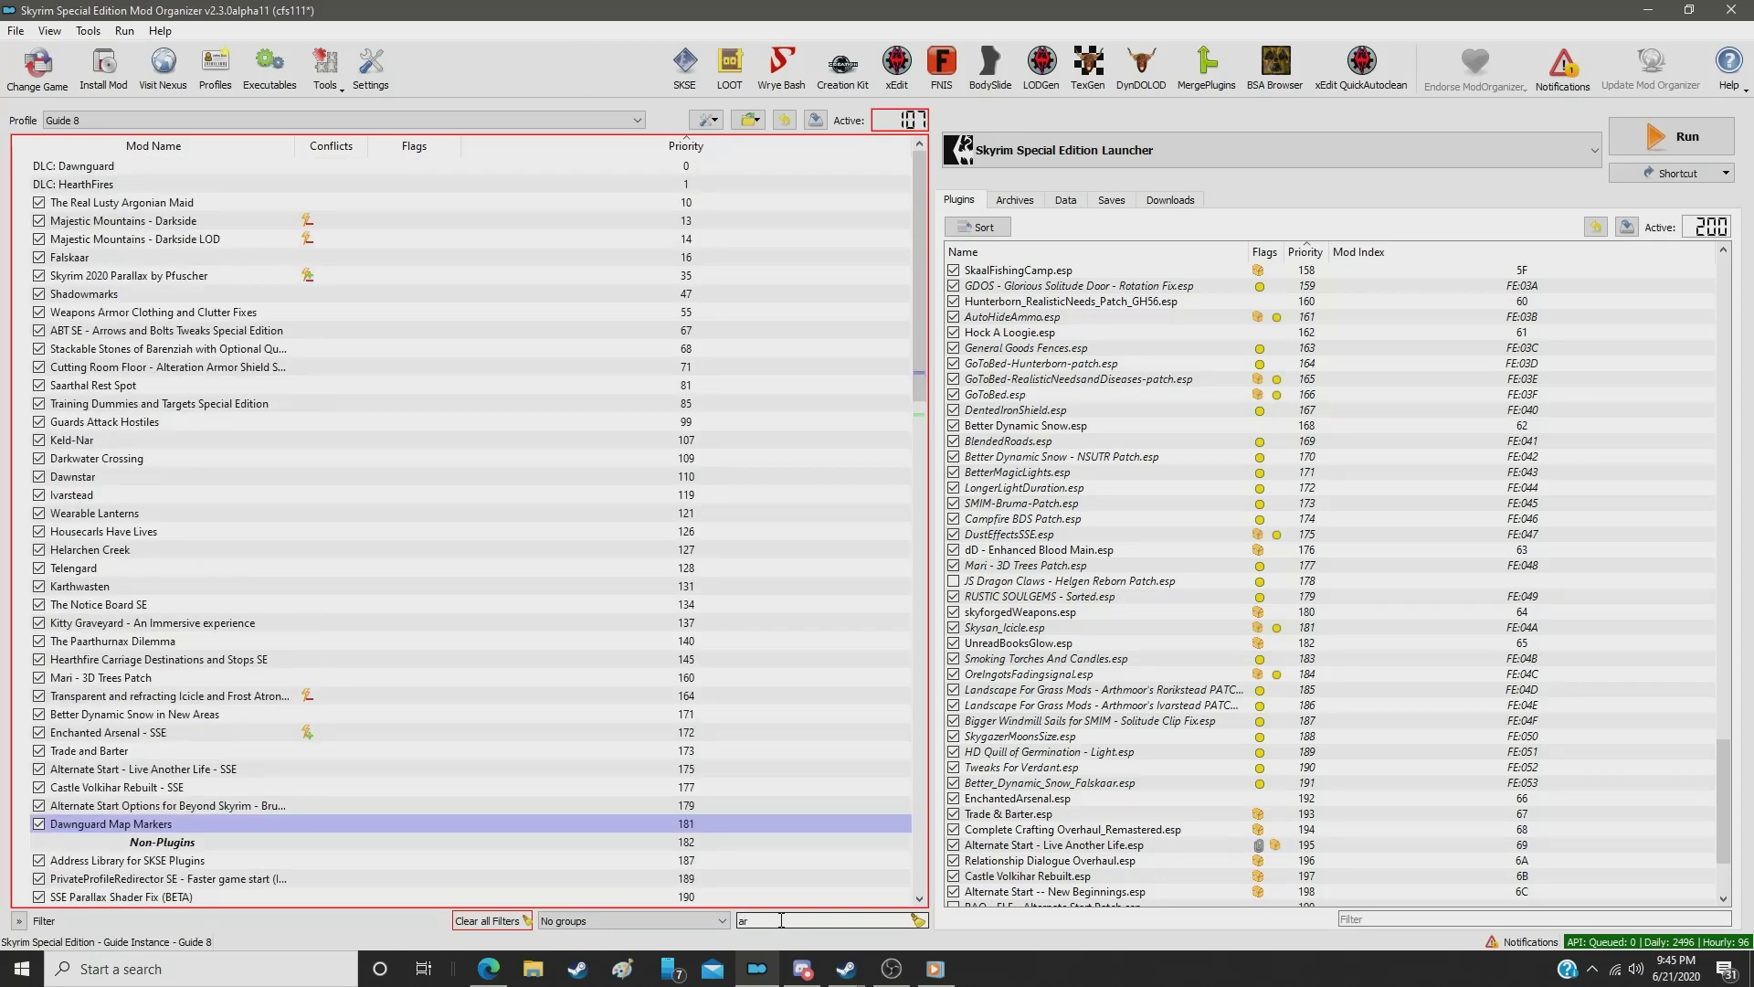
{"action": "type", "text": "e"}
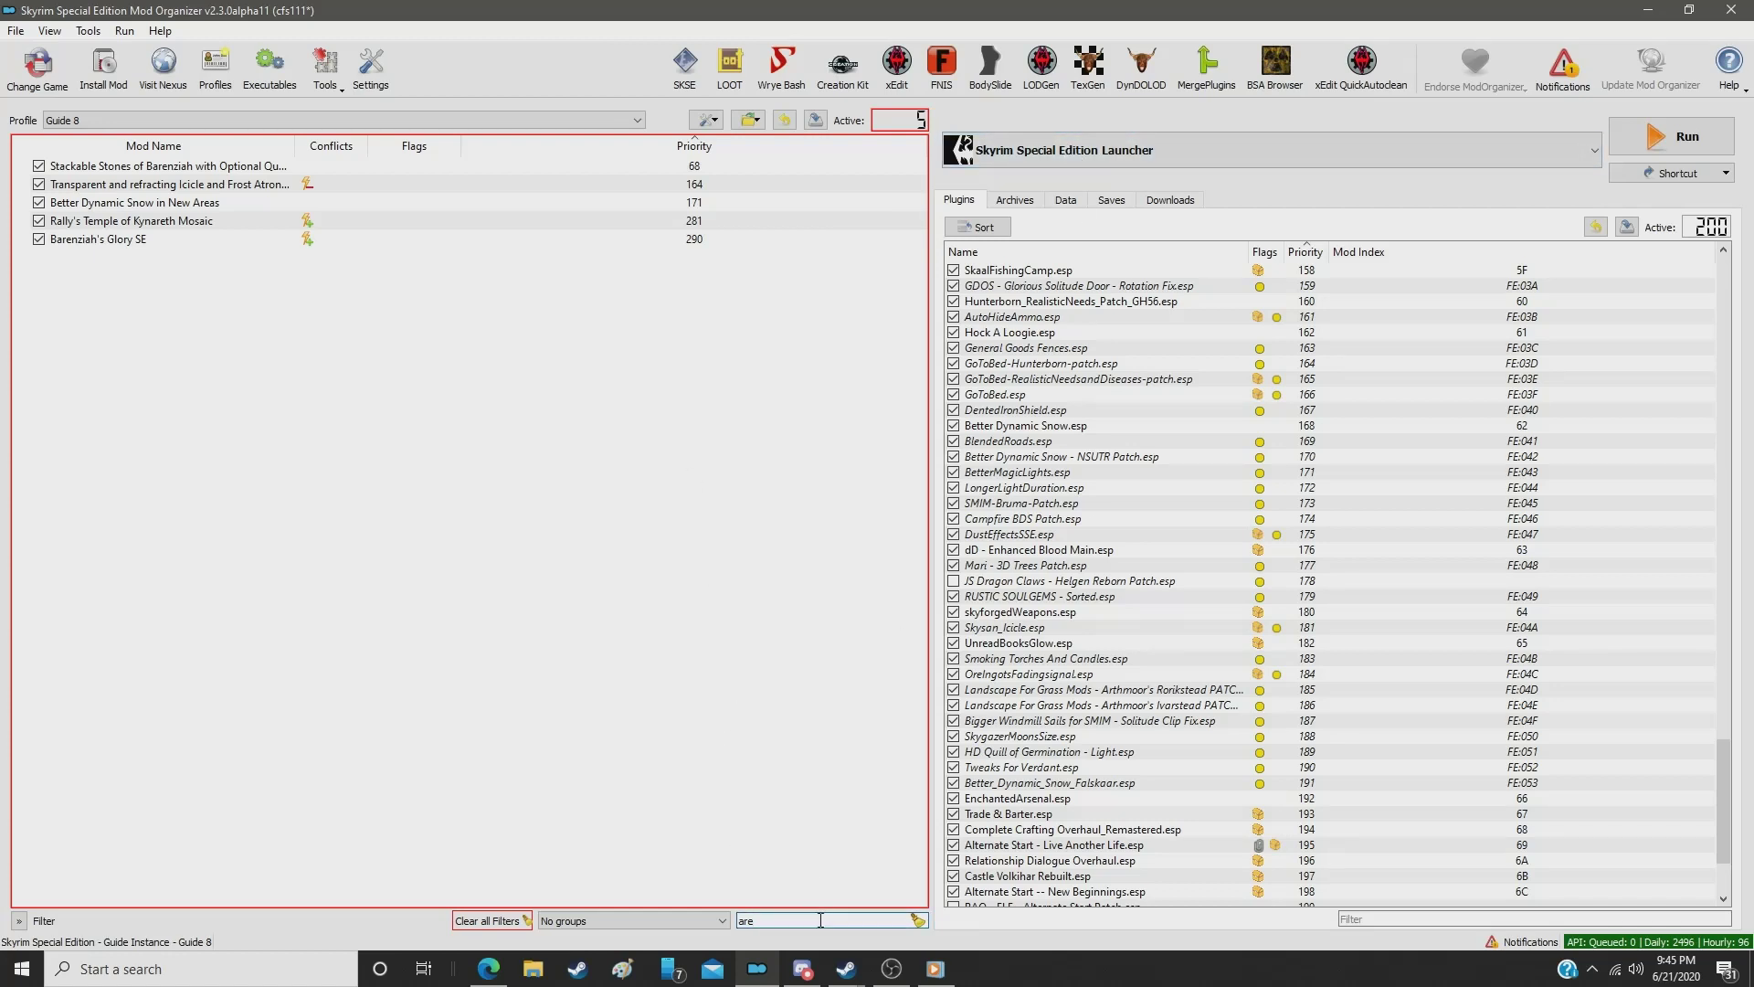
Step: Filter the mod list for "remi" and set the Remiros' Auri-El HD Redone priority to 429
{"action": "double_click", "coordinate": [803, 921]}
{"action": "type", "text": "remi"}
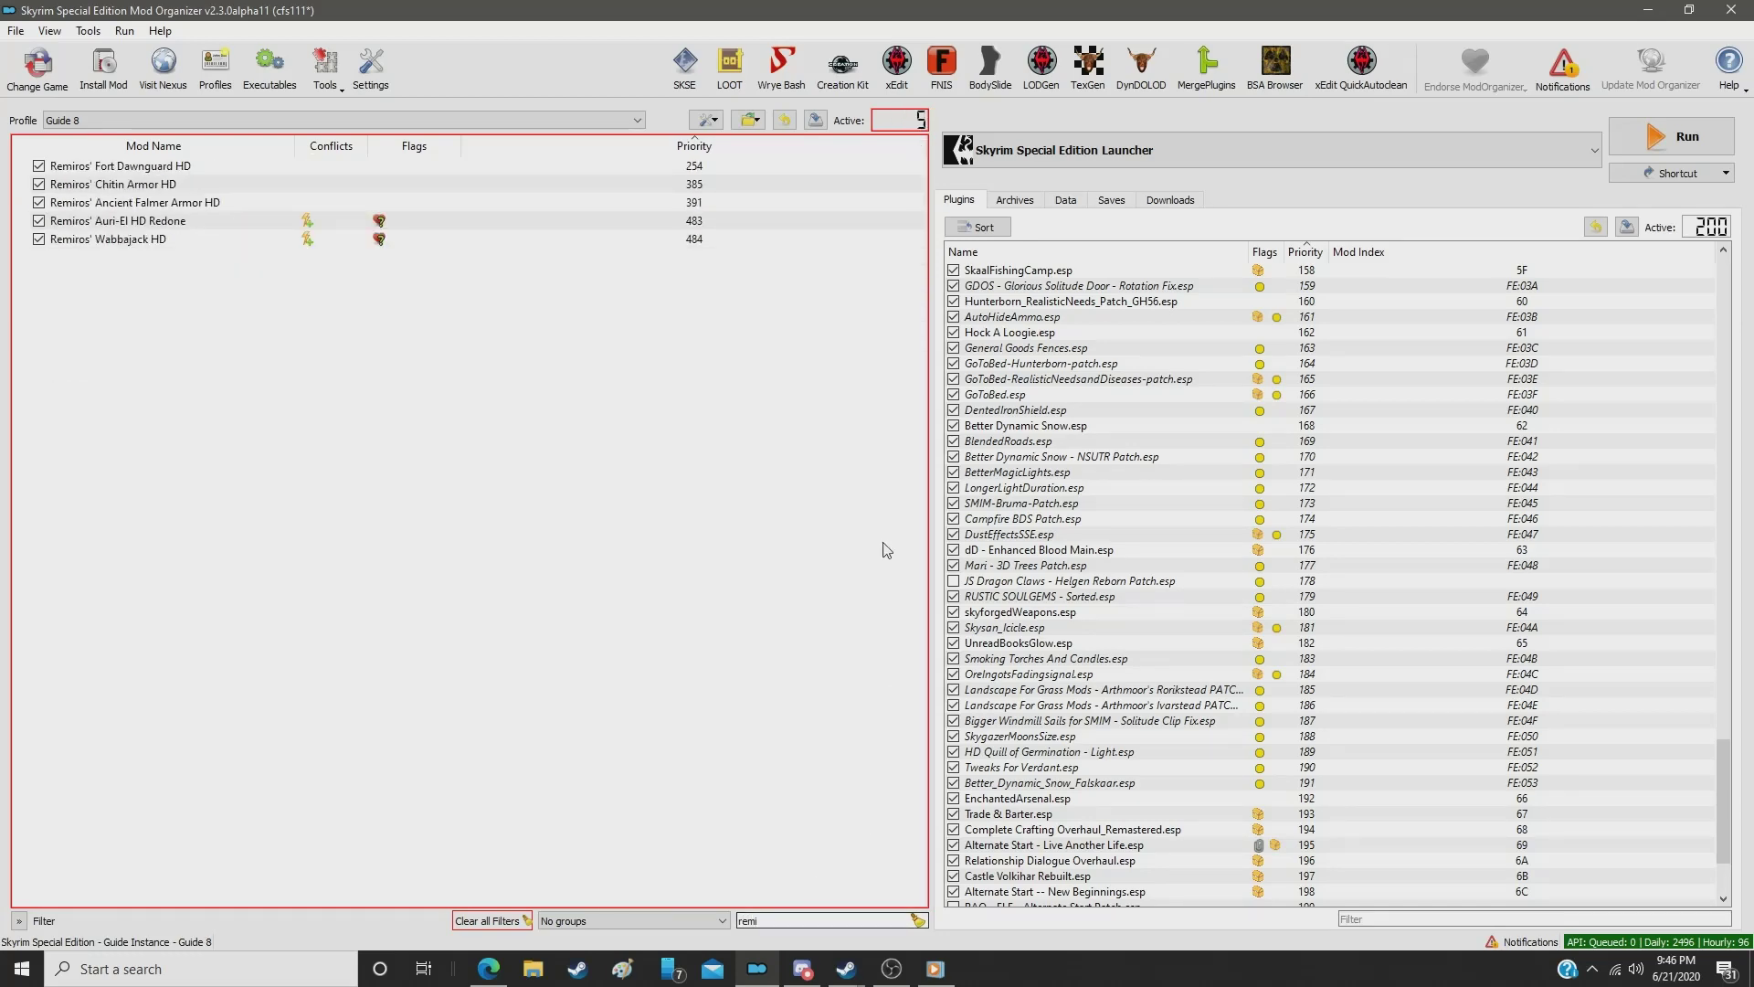
{"action": "left_click", "coordinate": [652, 228]}
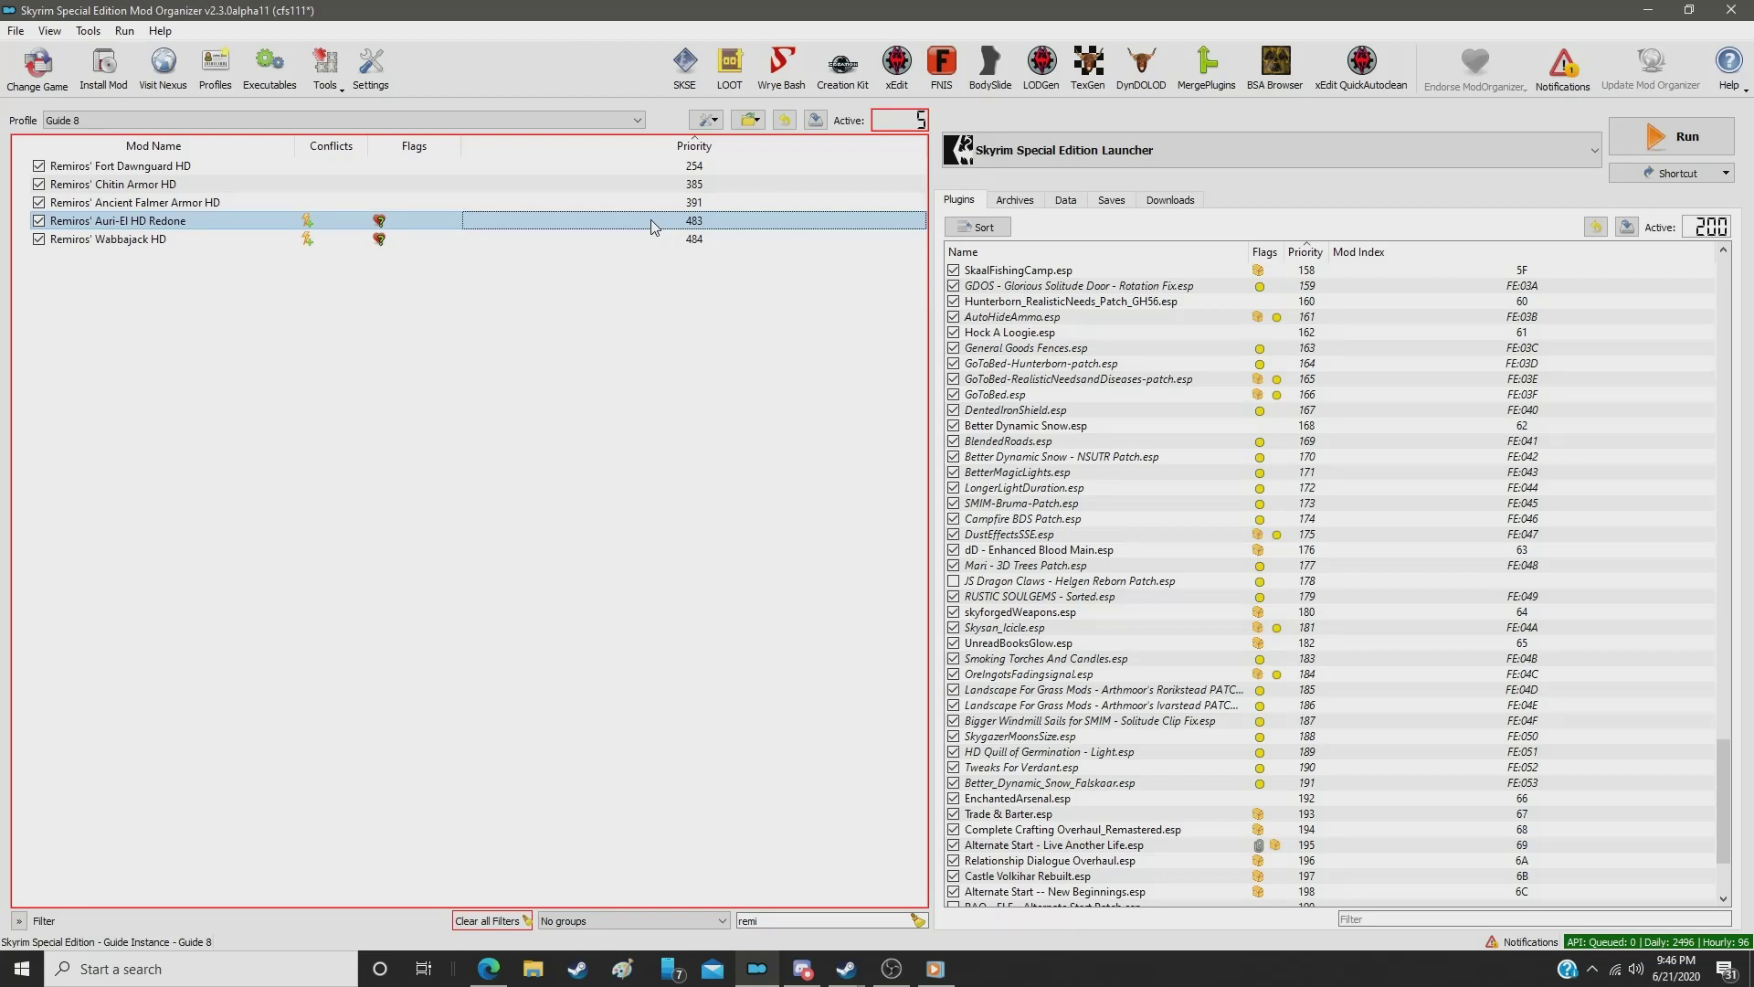
{"action": "left_click", "coordinate": [652, 220]}
{"action": "type", "text": "2"}
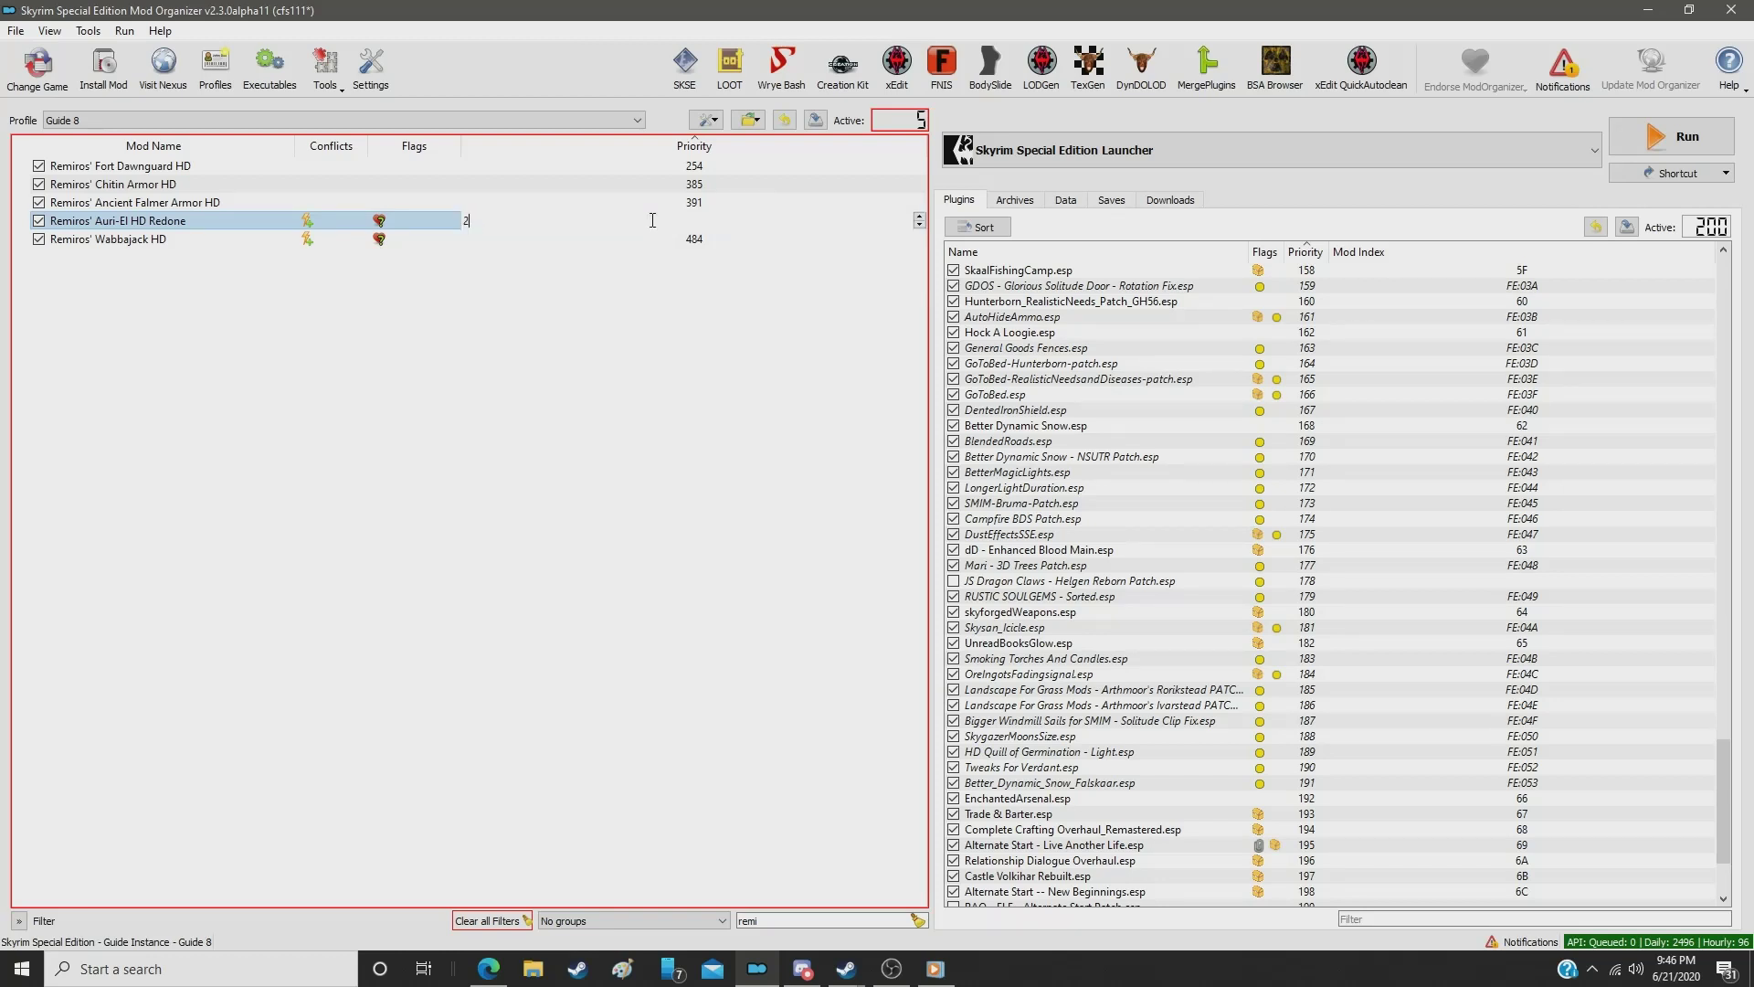
{"action": "key", "text": "BackSpace"}
{"action": "type", "text": "429"}
{"action": "key", "text": "Return"}
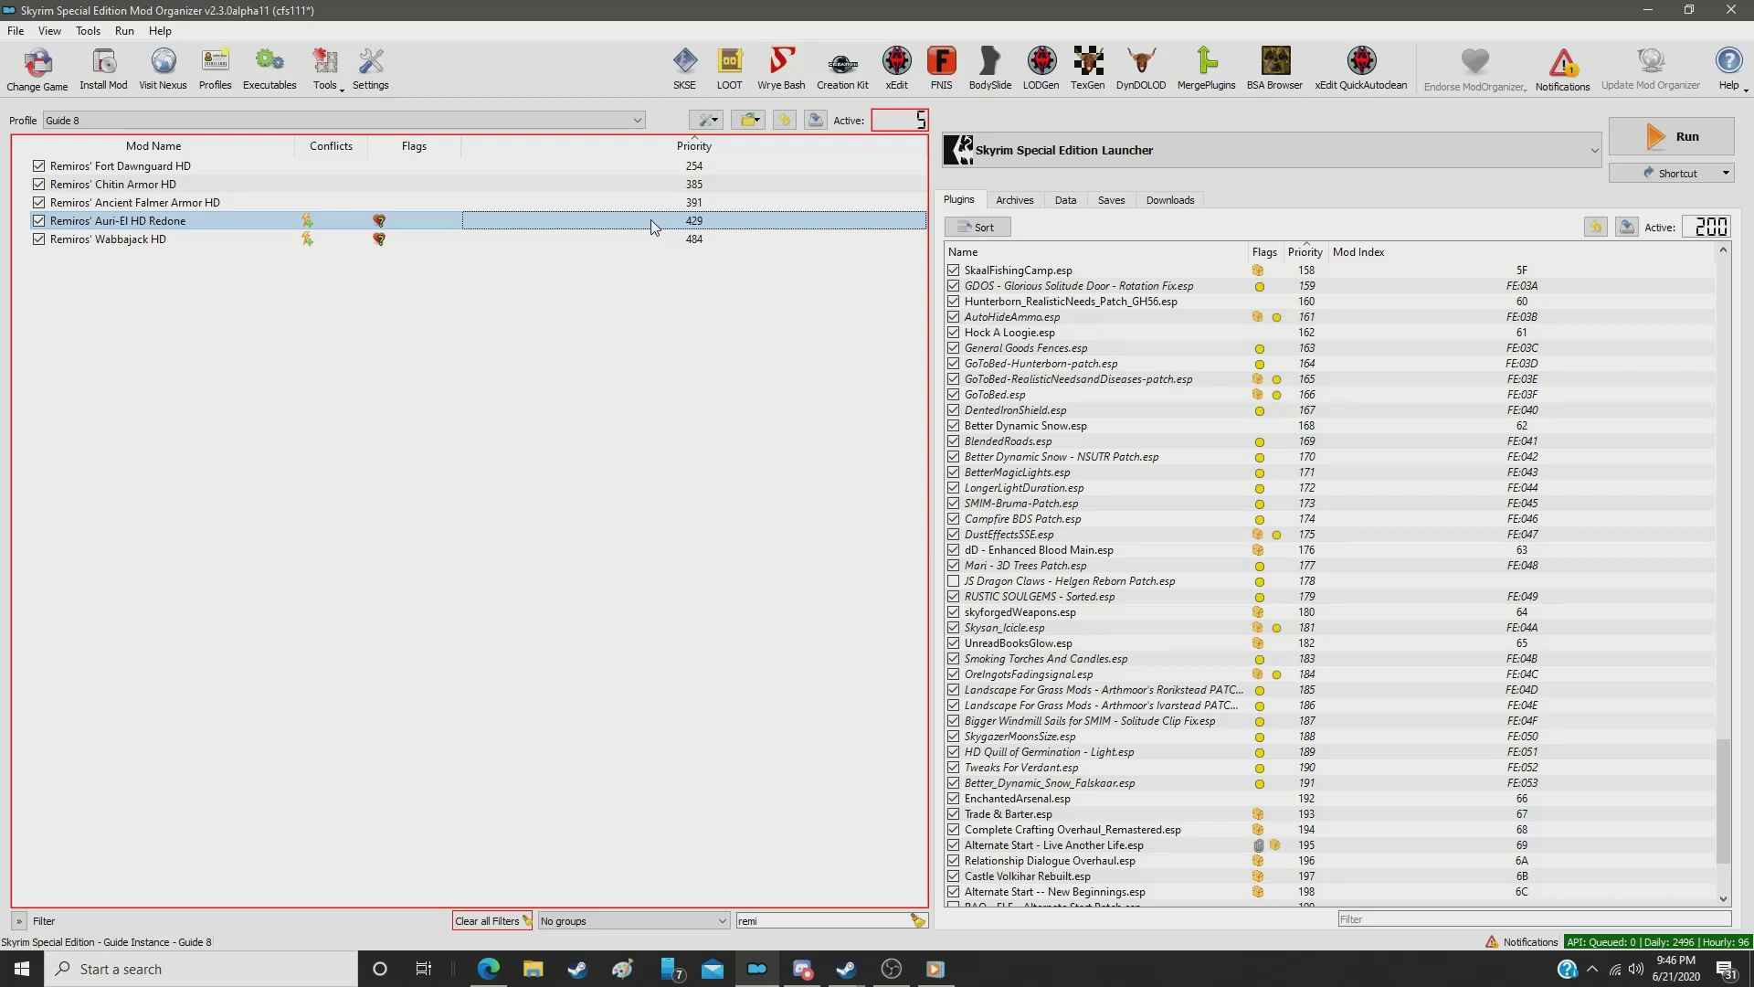
Step: Set the Remiros' Wabbajack HD priority to 430
{"action": "left_click", "coordinate": [692, 244]}
{"action": "double_click", "coordinate": [692, 243]}
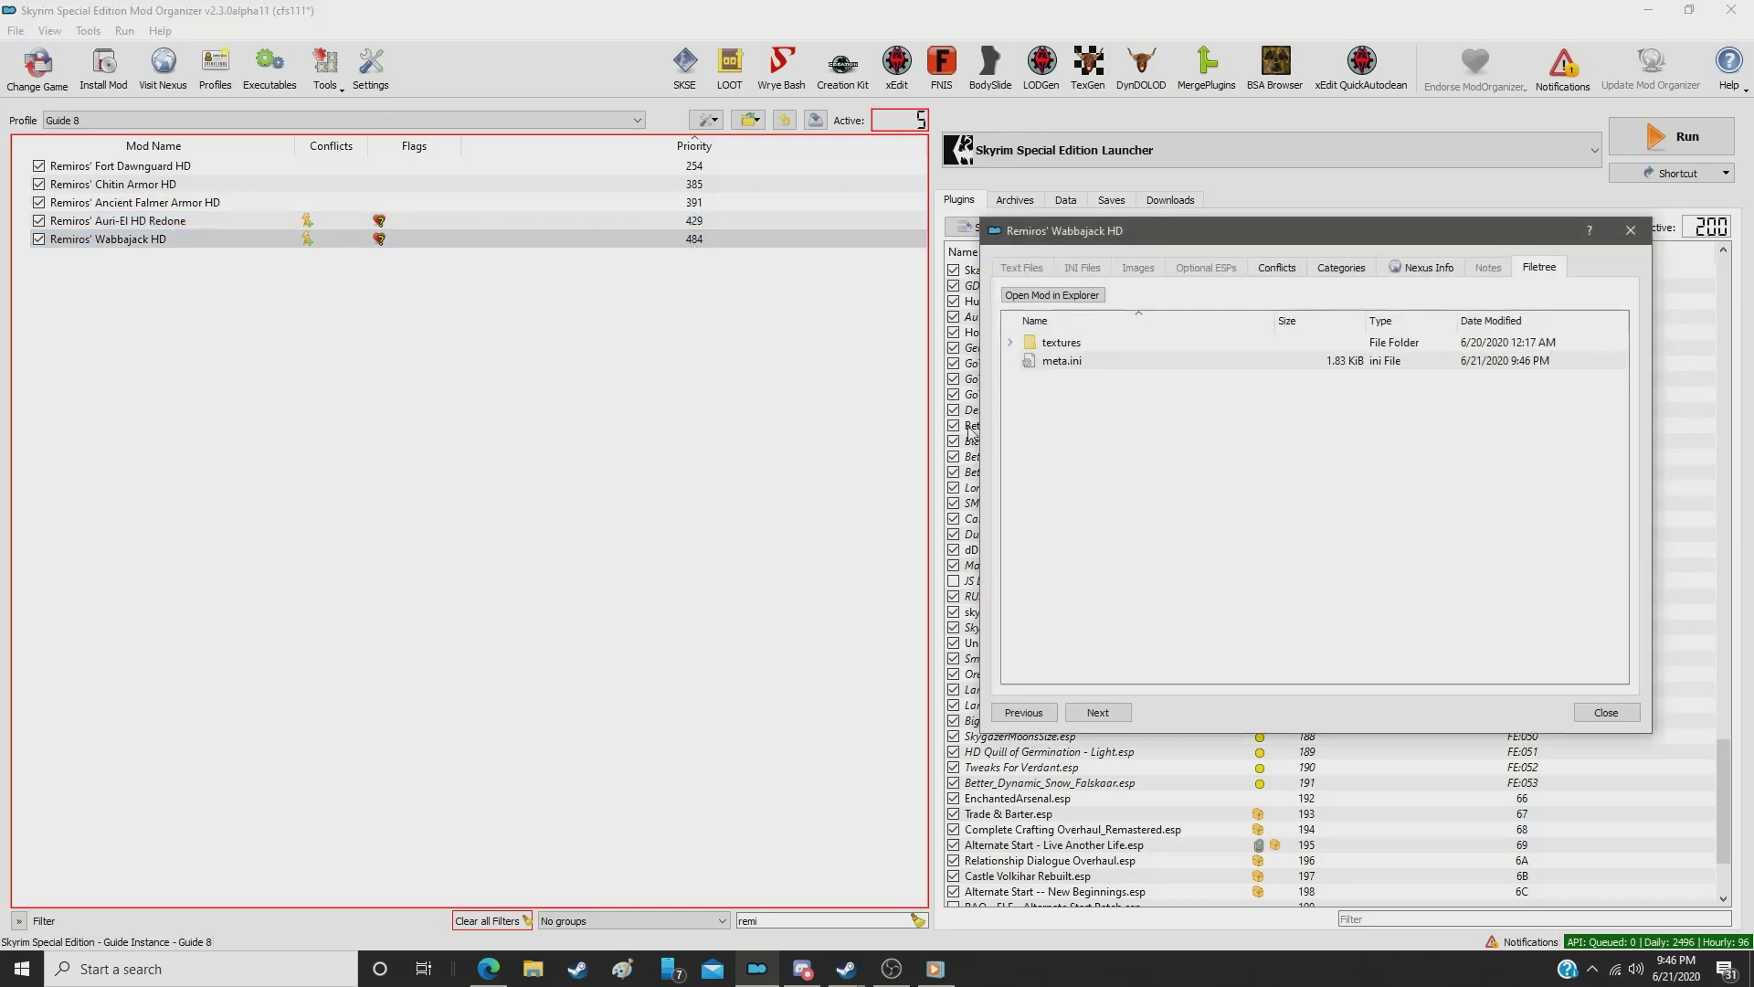
{"action": "left_click", "coordinate": [1606, 713]}
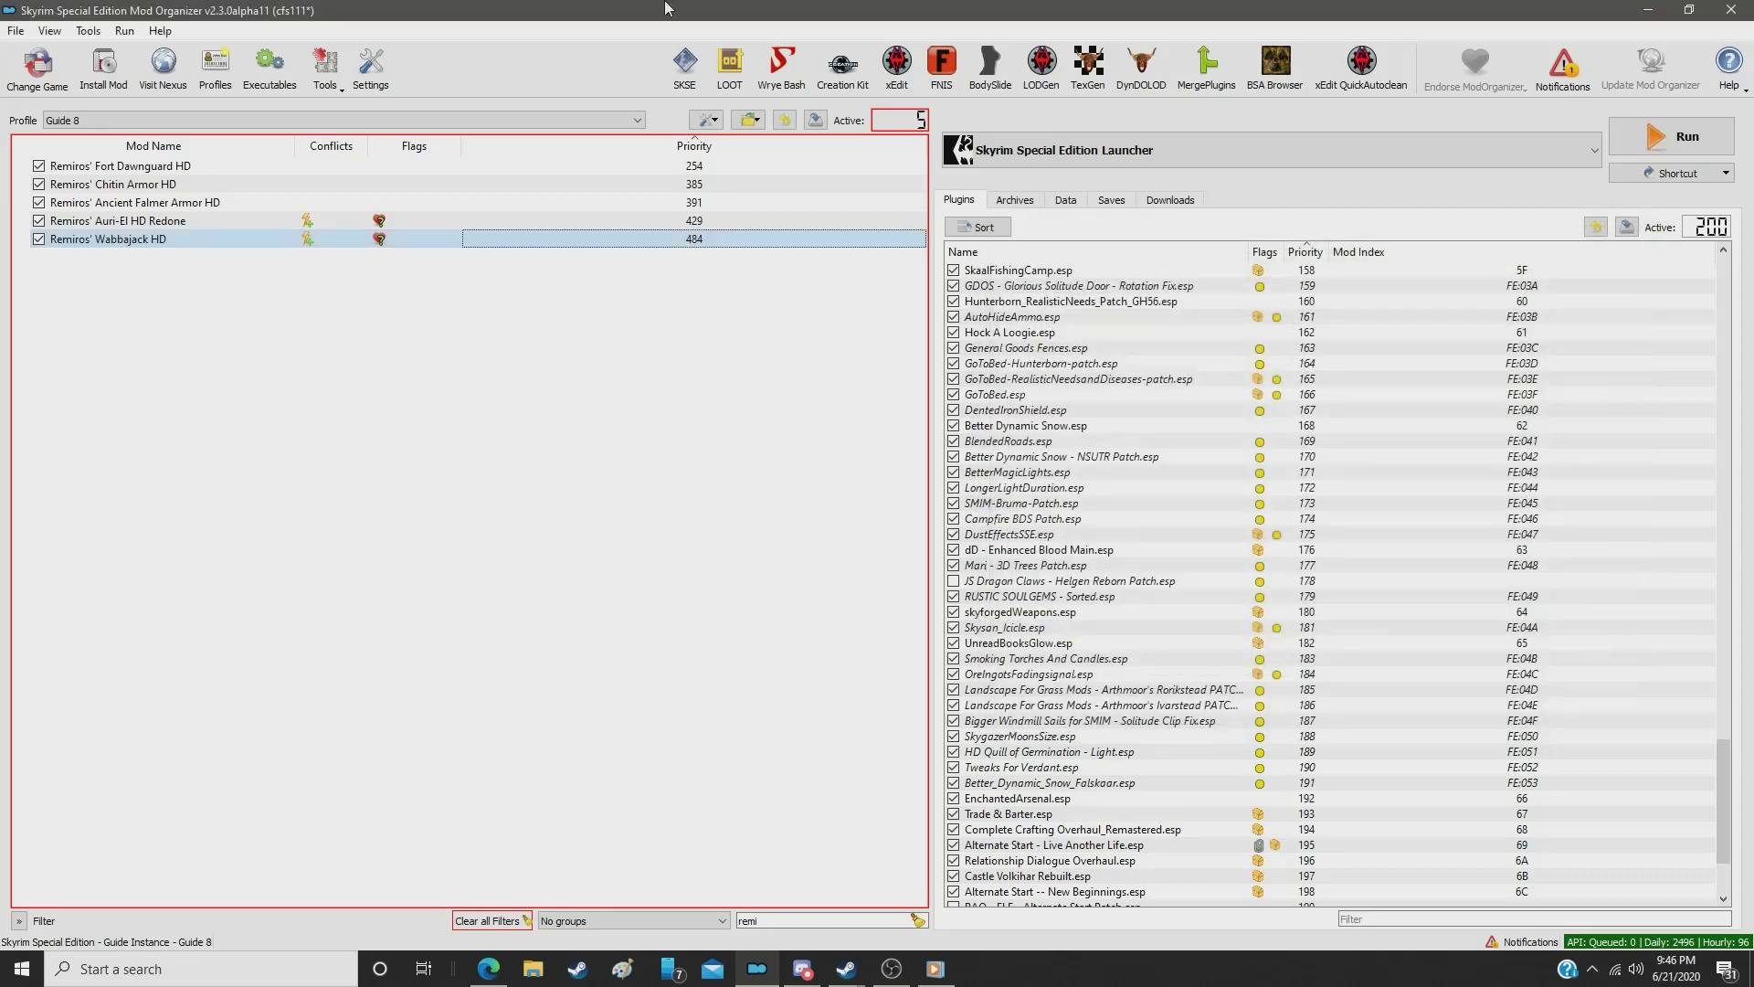
{"action": "double_click", "coordinate": [723, 241]}
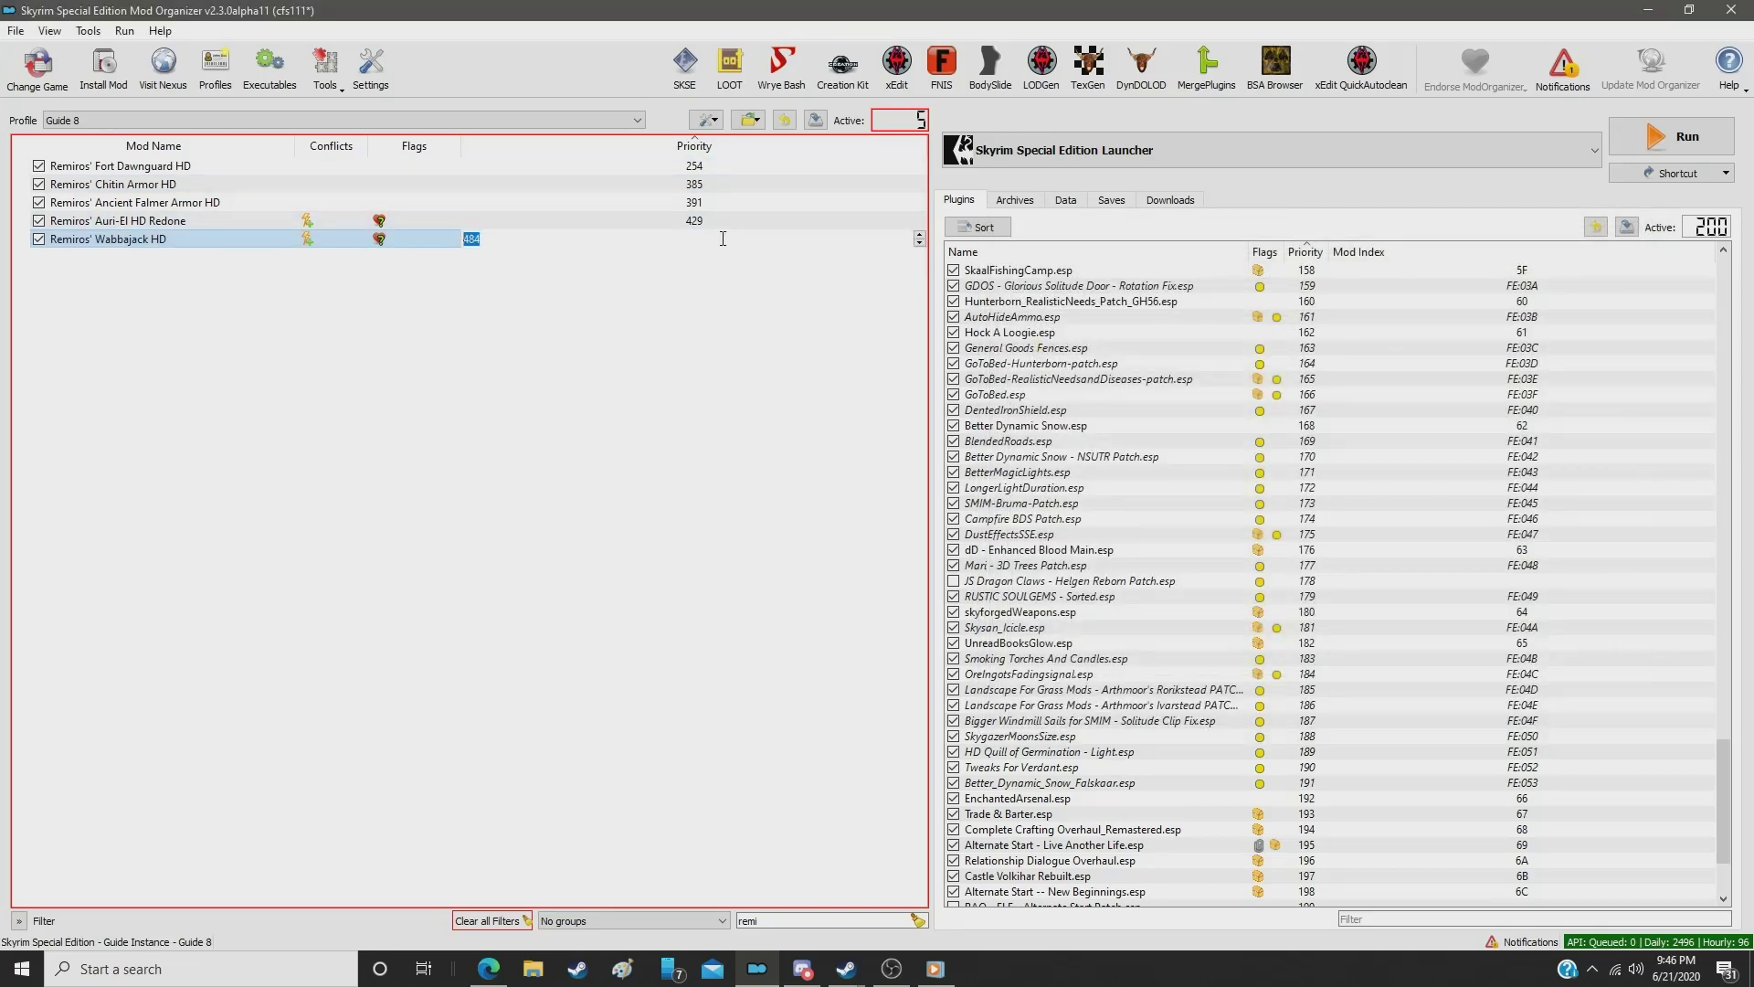
{"action": "type", "text": "430"}
{"action": "key", "text": "Return"}
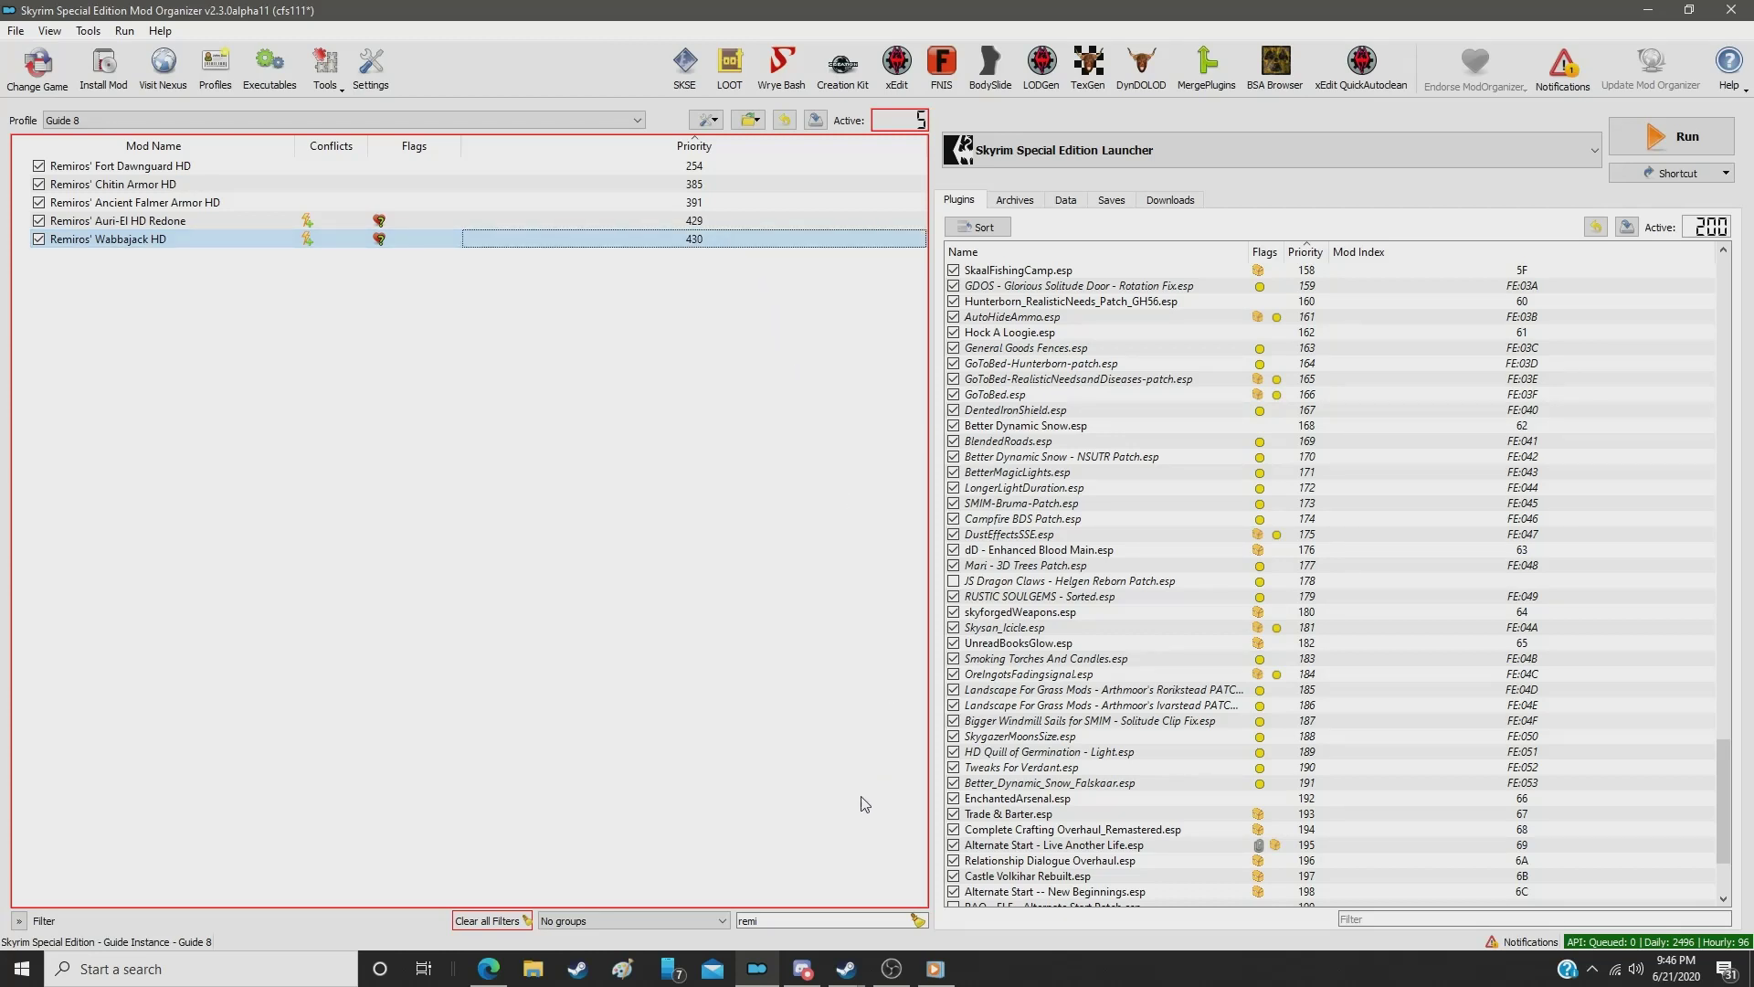
Step: Clear the mod list filter and review the mods around the NPCs, Animations, Misc and Not Yet Added separators
{"action": "left_click", "coordinate": [918, 920]}
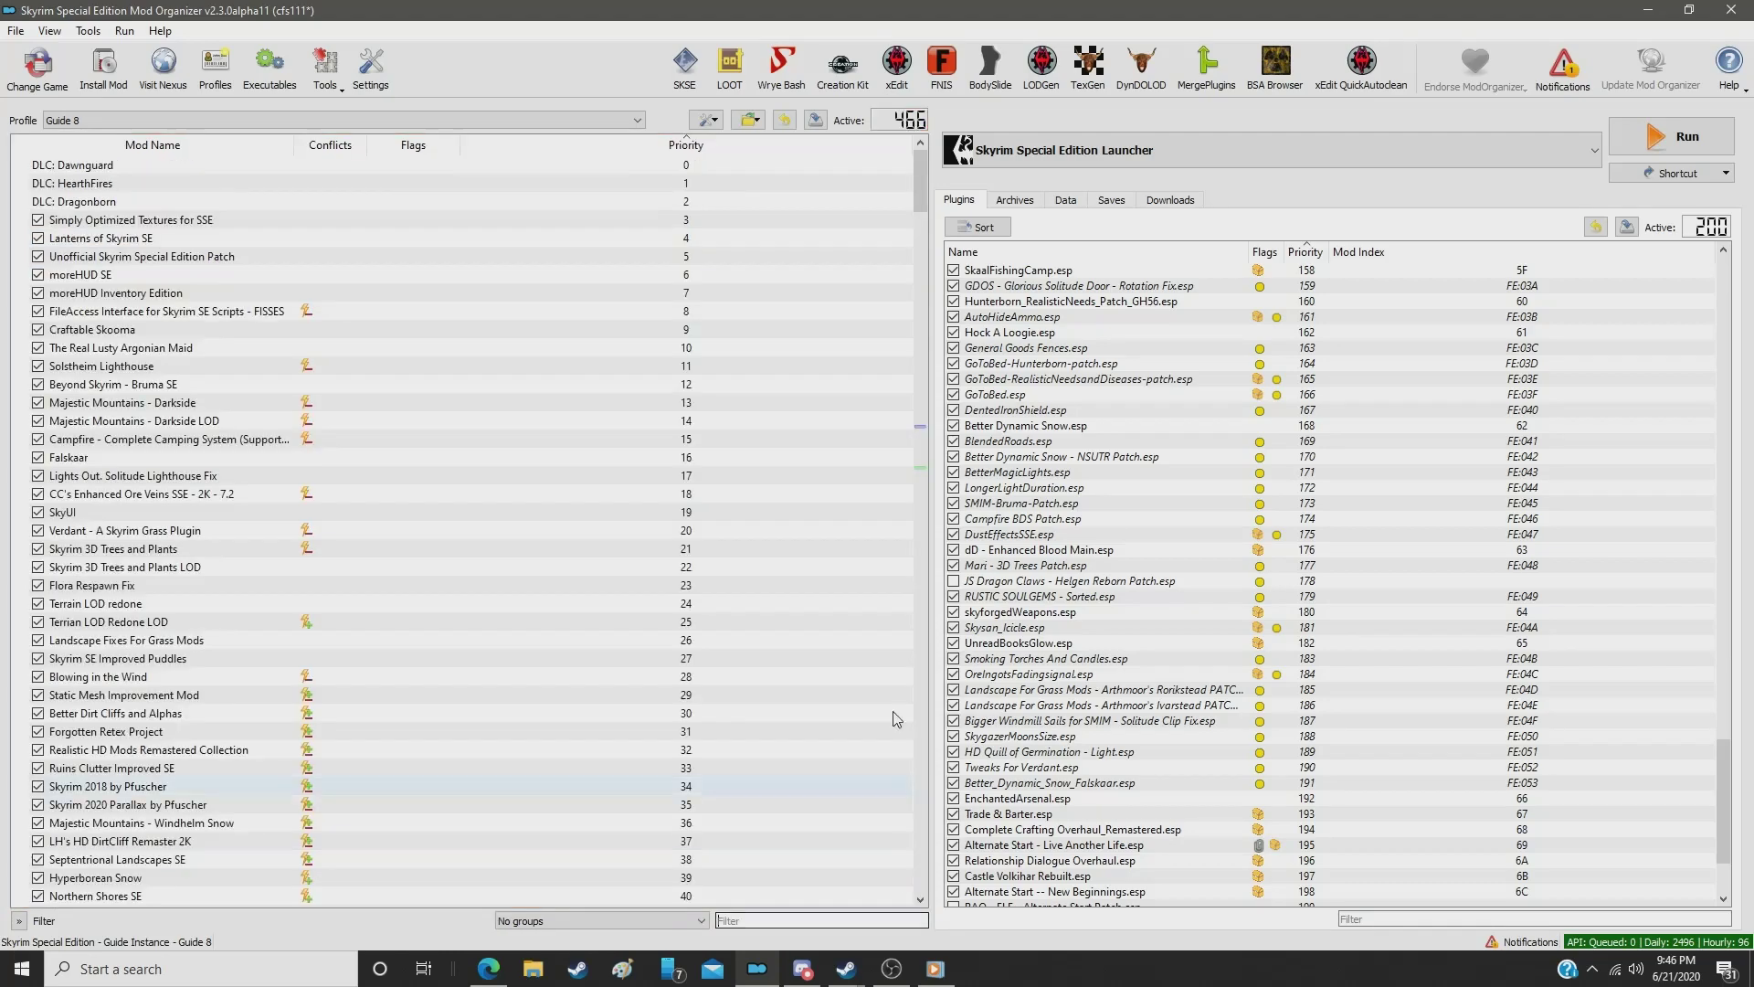
{"action": "left_click_drag", "start_coordinate": [925, 204], "coordinate": [942, 845]}
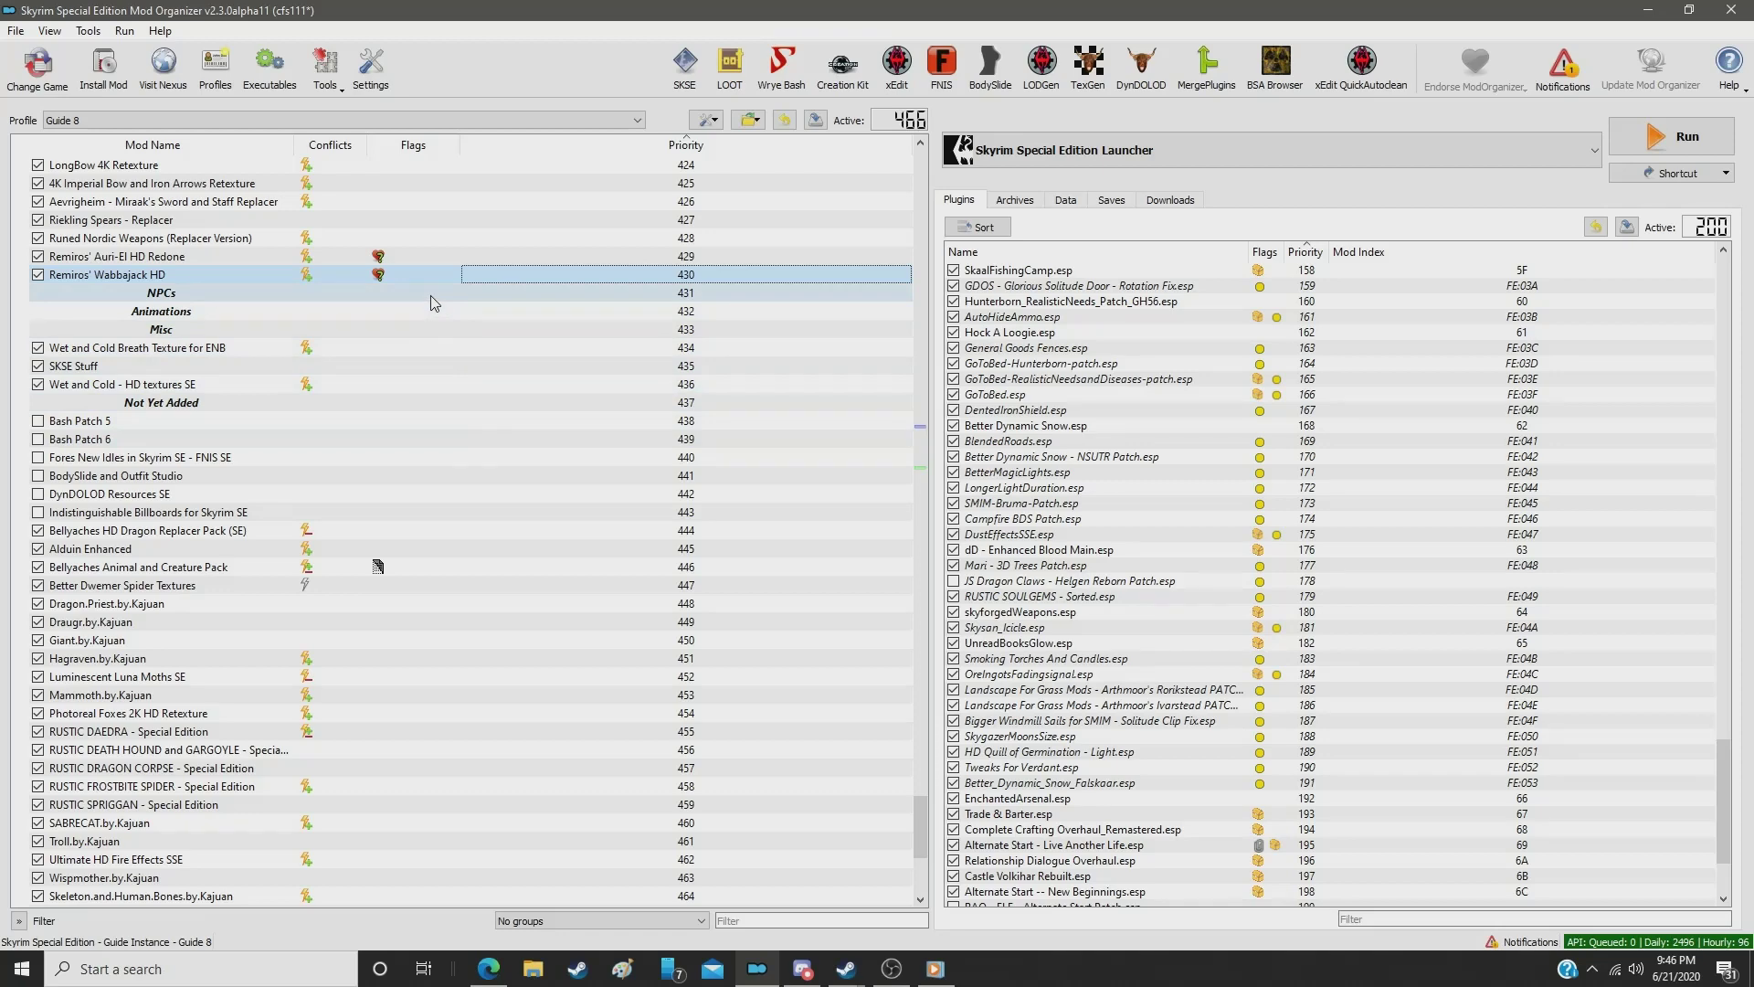
{"action": "scroll", "coordinate": [510, 474], "scroll_direction": "down", "scroll_amount": 1}
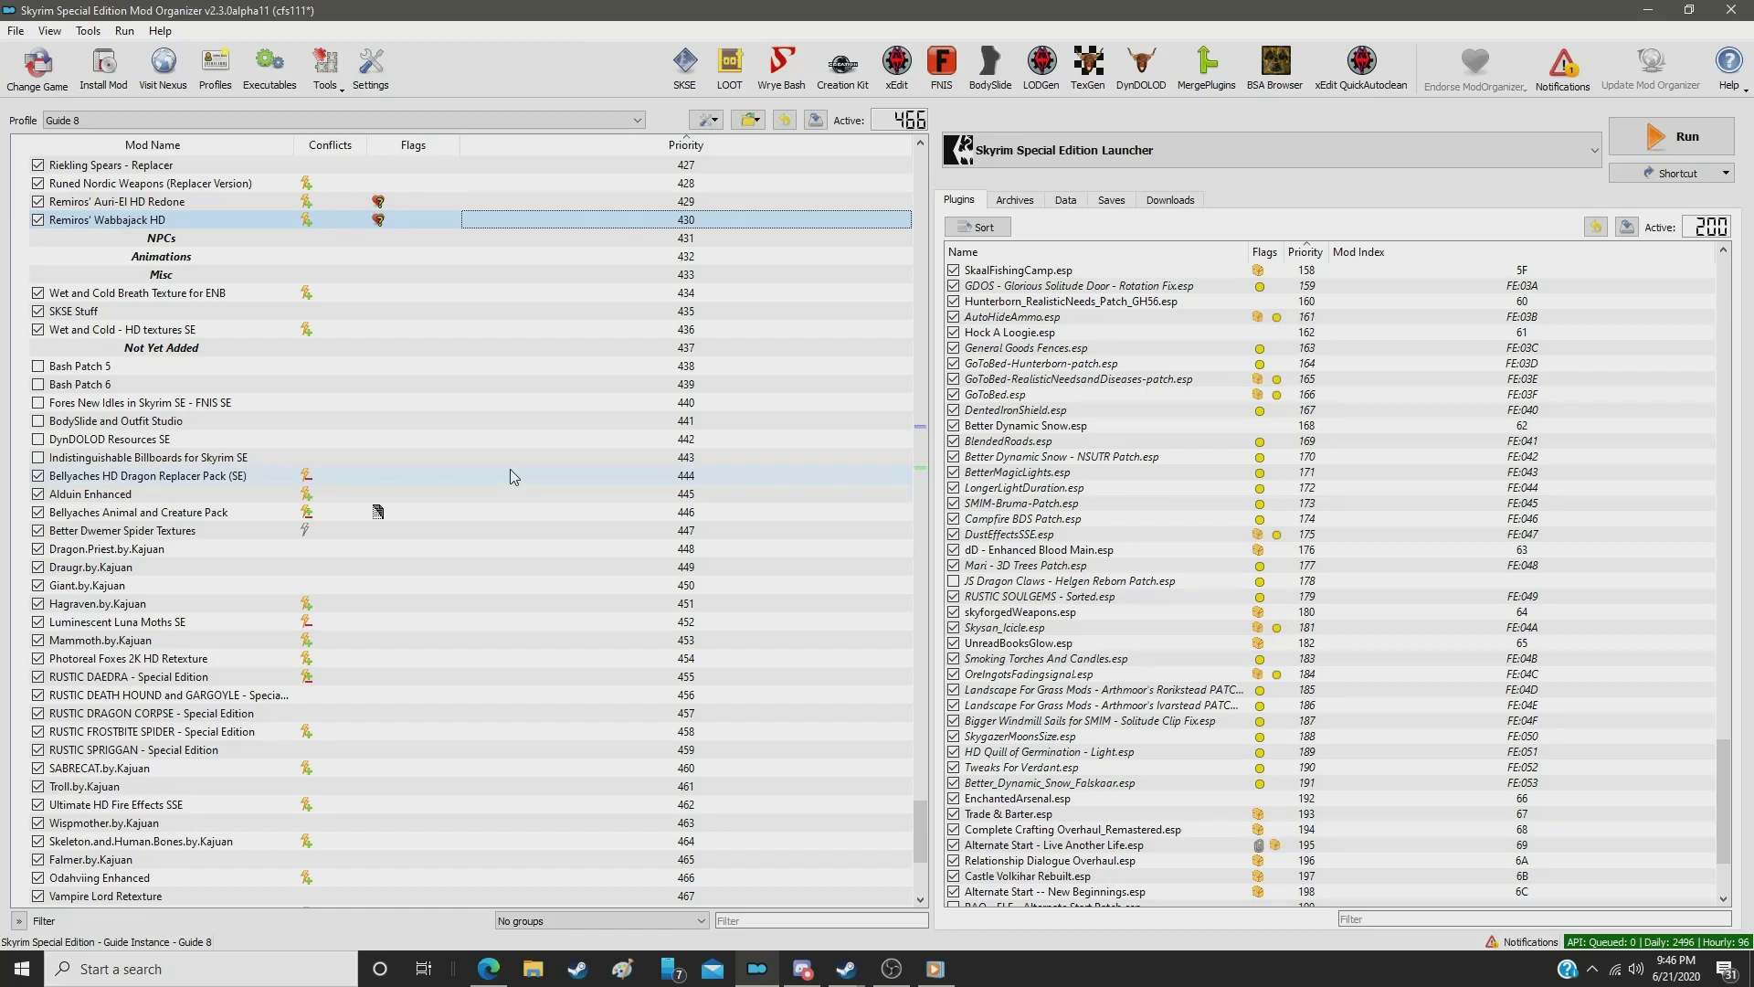
{"action": "scroll", "coordinate": [510, 475], "scroll_direction": "down", "scroll_amount": 1}
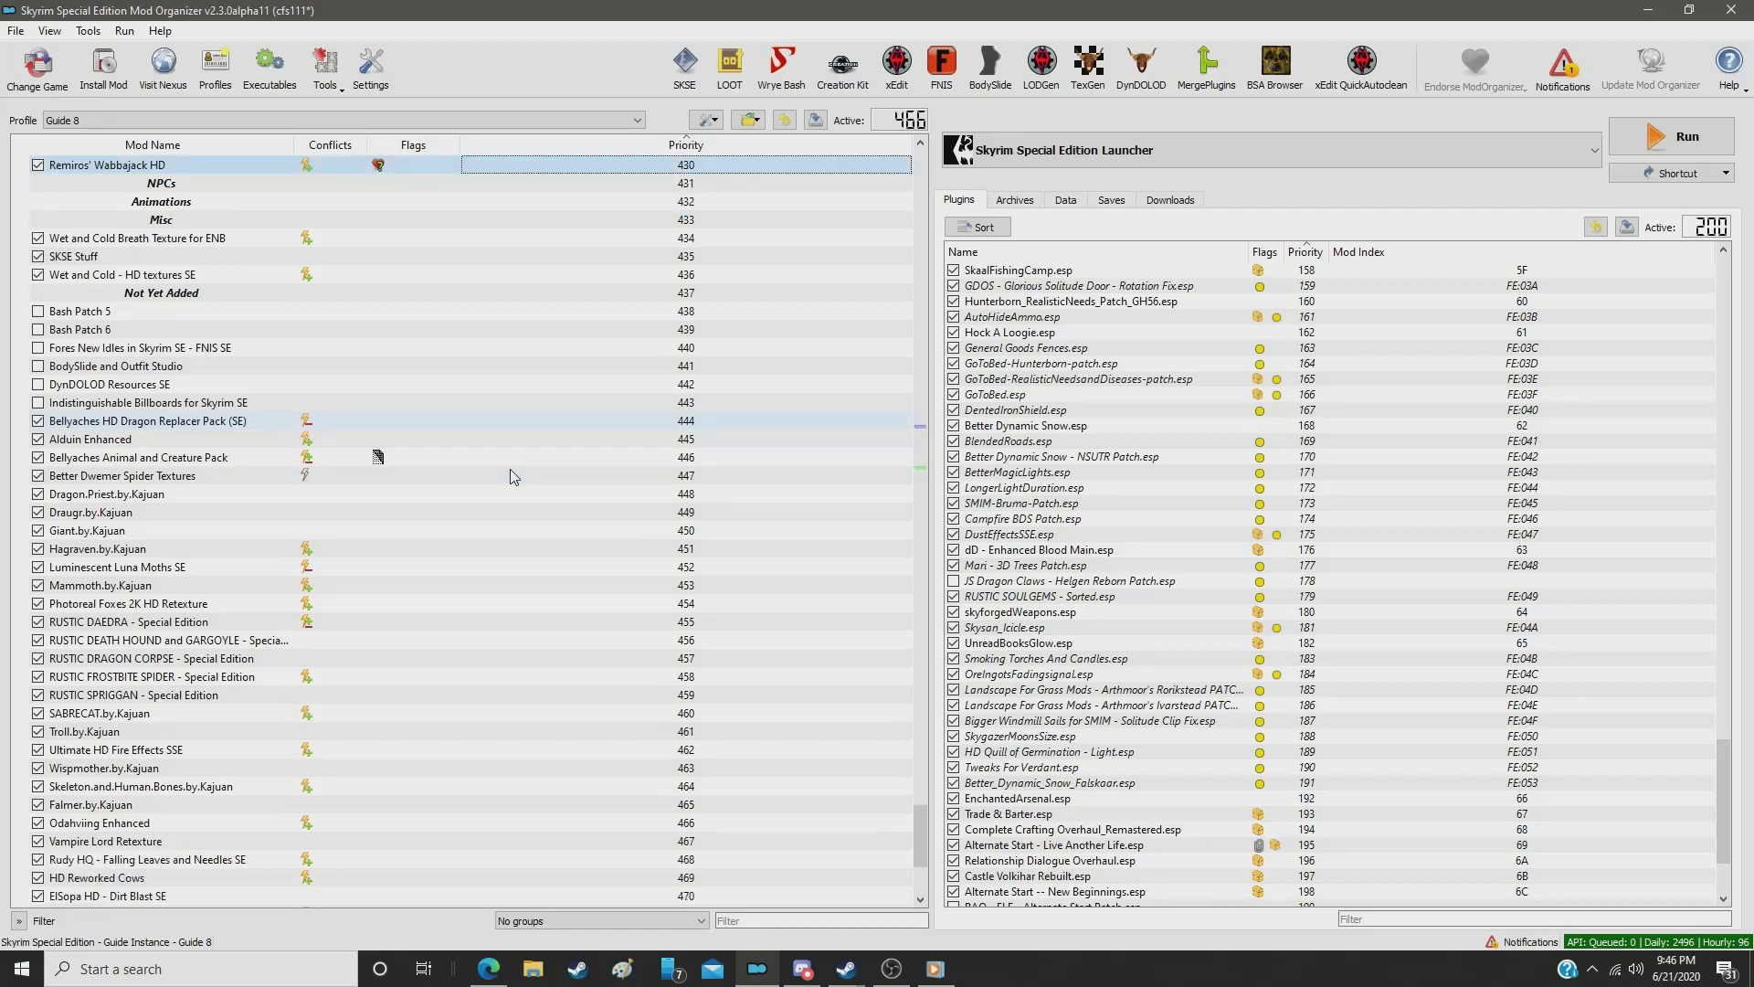
{"action": "scroll", "coordinate": [510, 475], "scroll_direction": "up", "scroll_amount": 1}
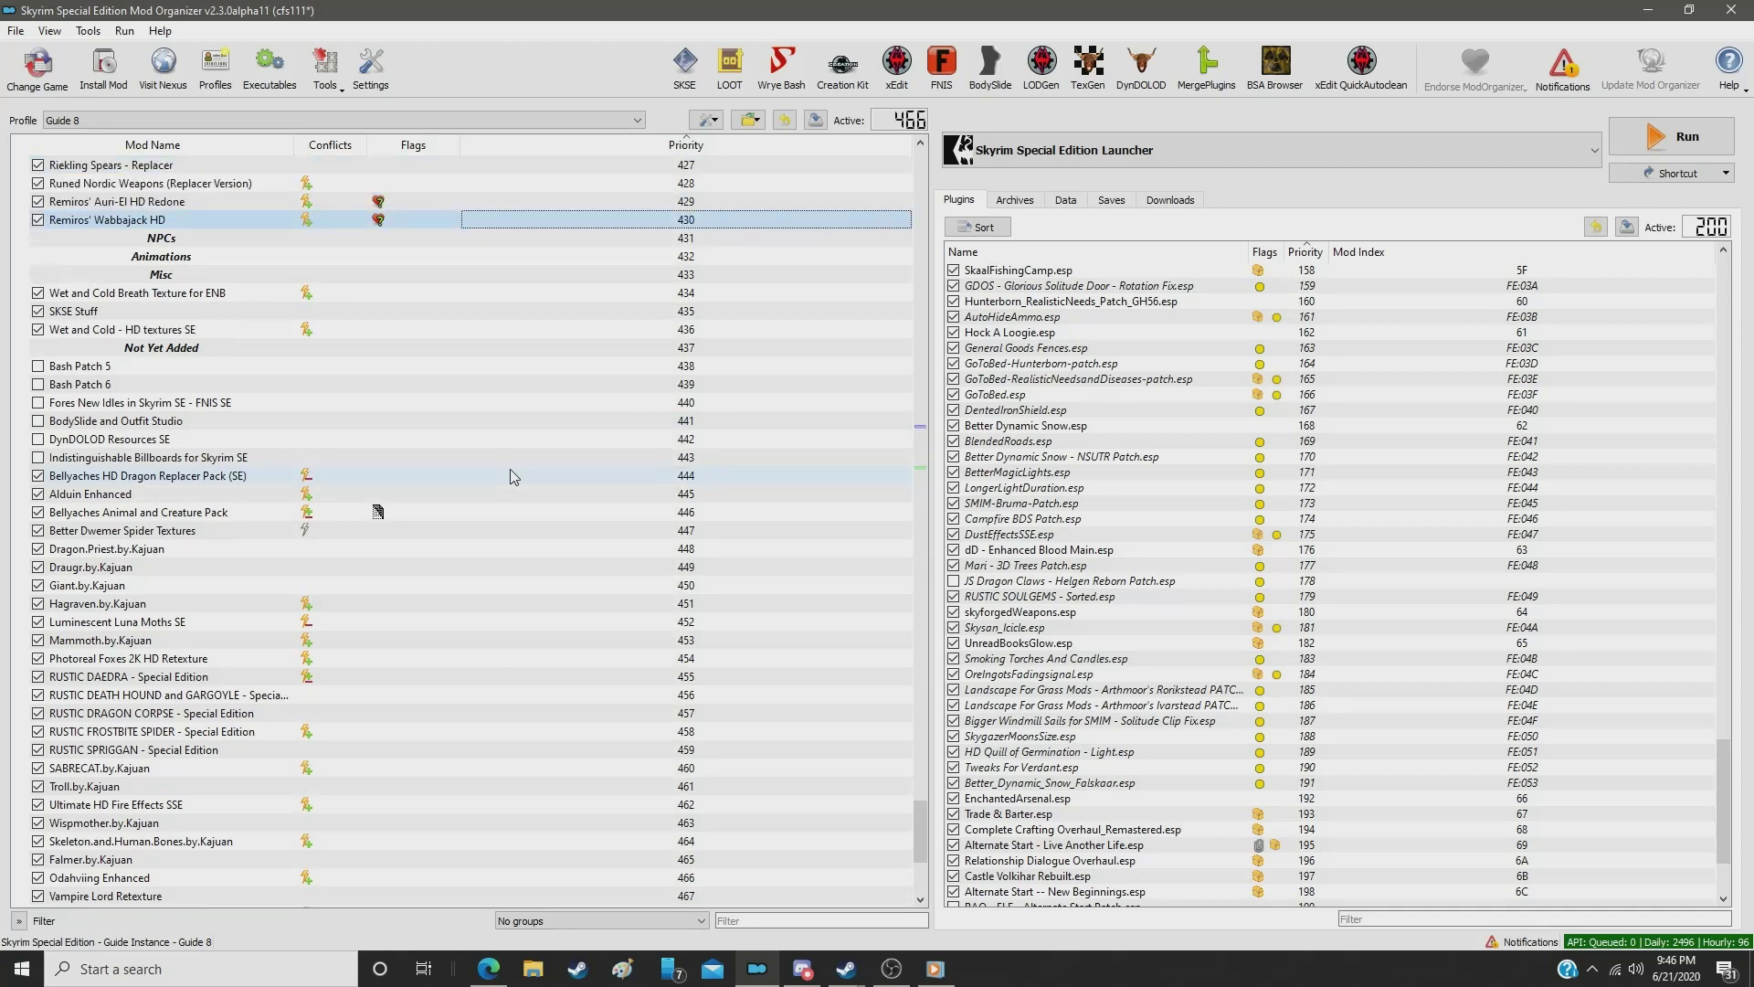
{"action": "scroll", "coordinate": [510, 476], "scroll_direction": "down", "scroll_amount": 1}
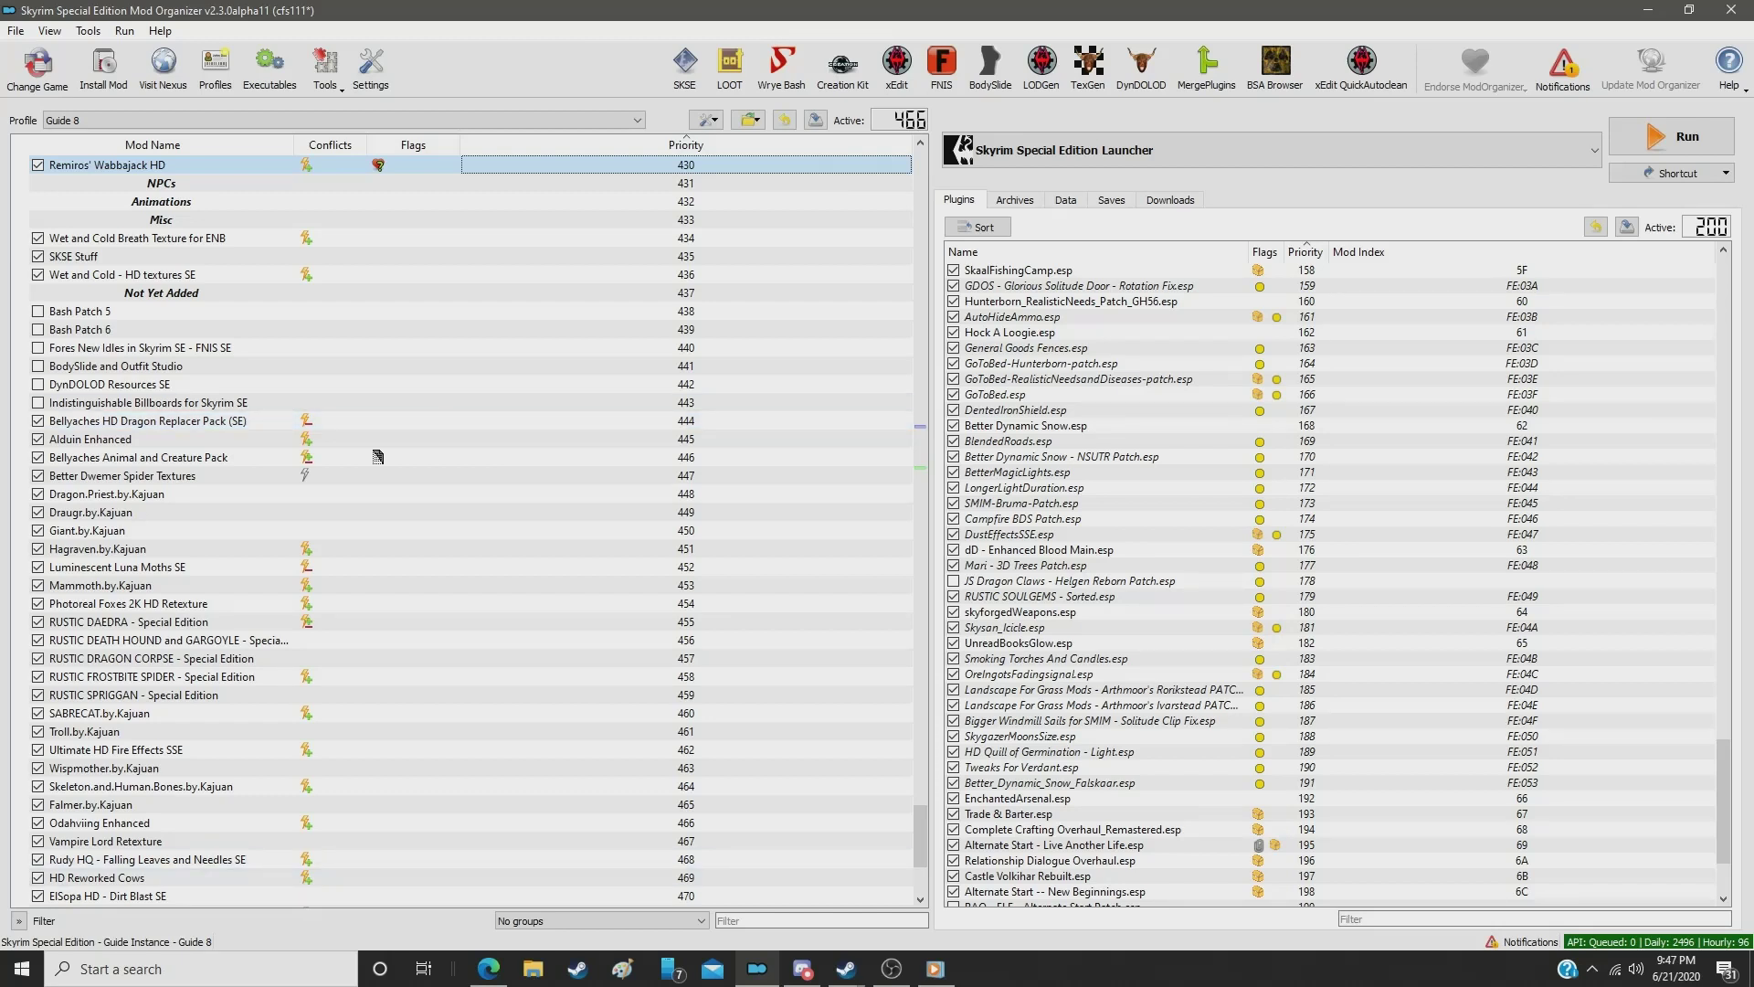
Step: Switch to the Steam guide in the browser and examine the mod order for the NPC, Animations and Misc separators in section 8i
{"action": "key", "text": "alt+Tab"}
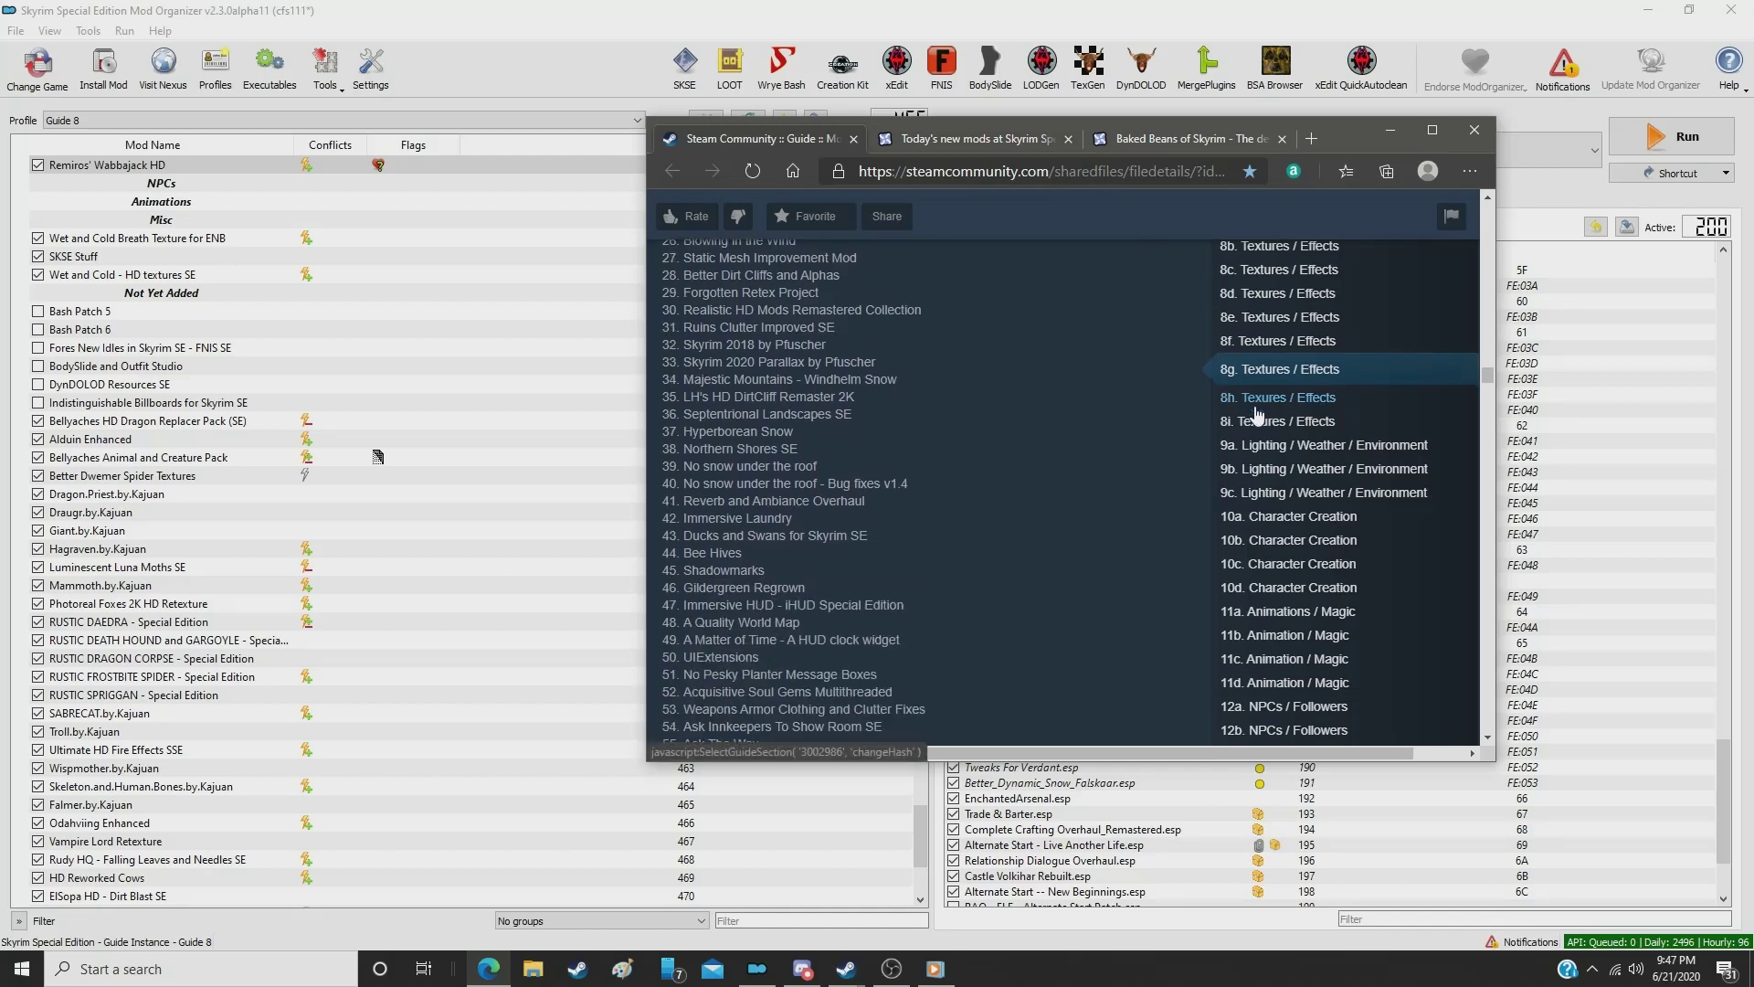
{"action": "left_click", "coordinate": [1261, 397]}
{"action": "scroll", "coordinate": [976, 420], "scroll_direction": "down", "scroll_amount": 14}
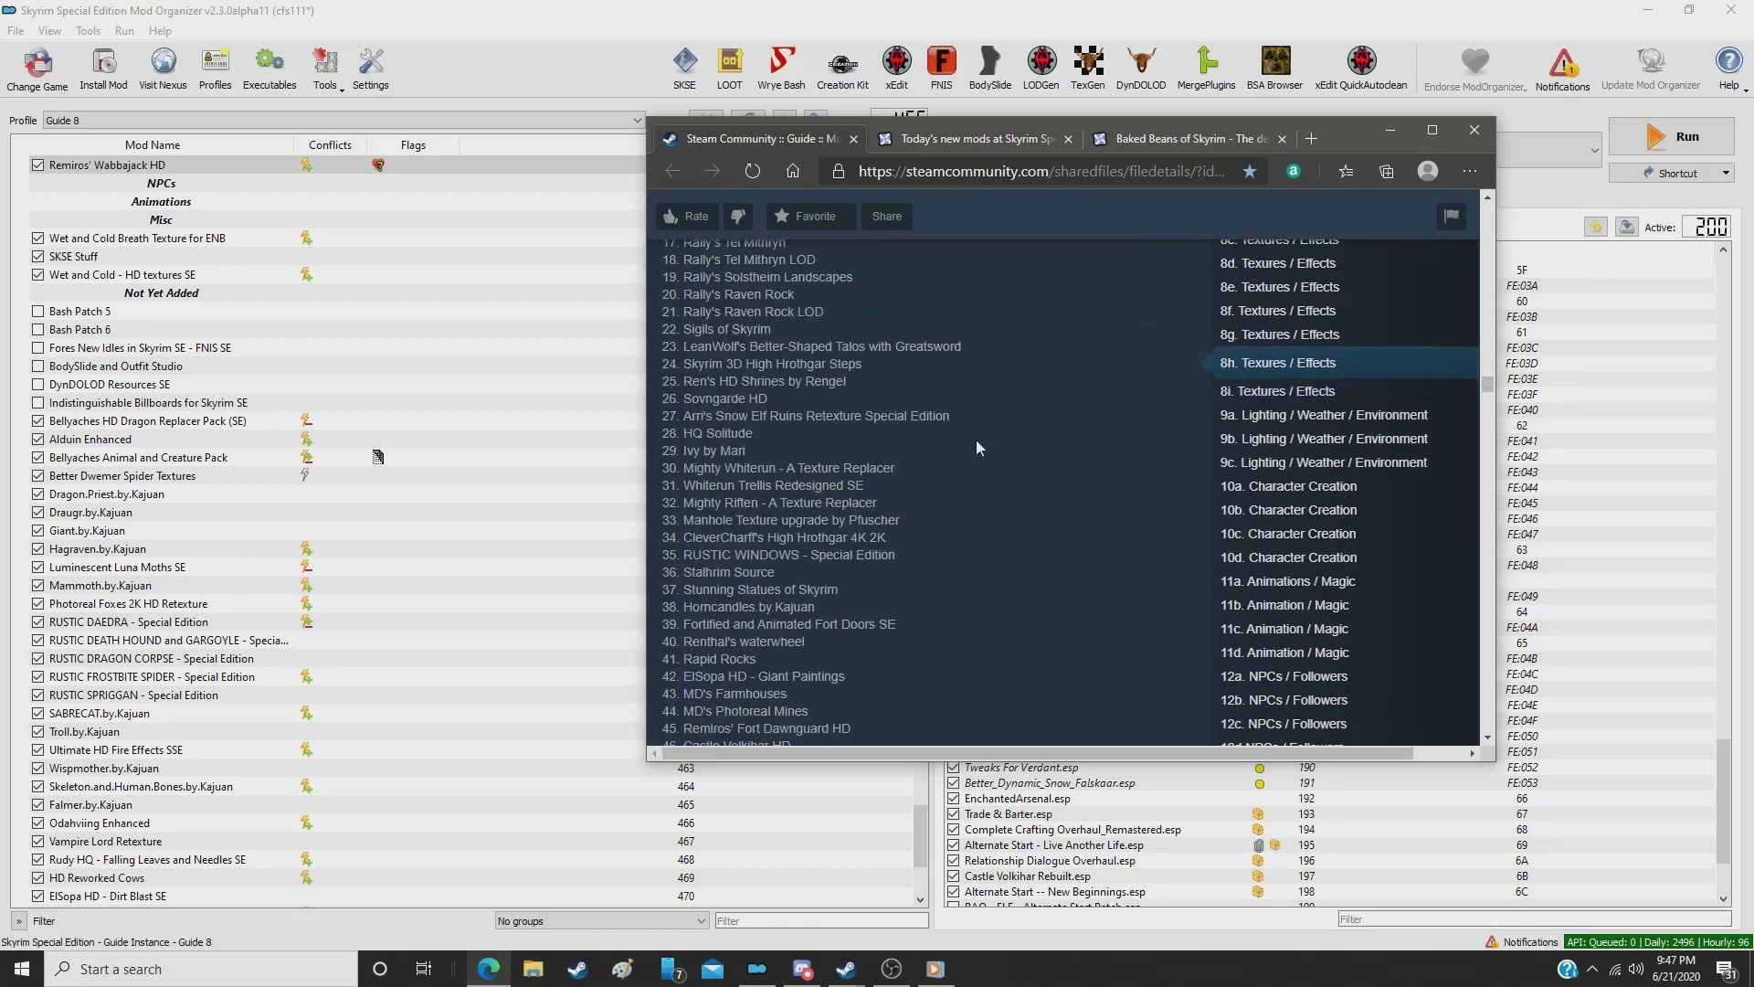
{"action": "scroll", "coordinate": [976, 442], "scroll_direction": "down", "scroll_amount": 16}
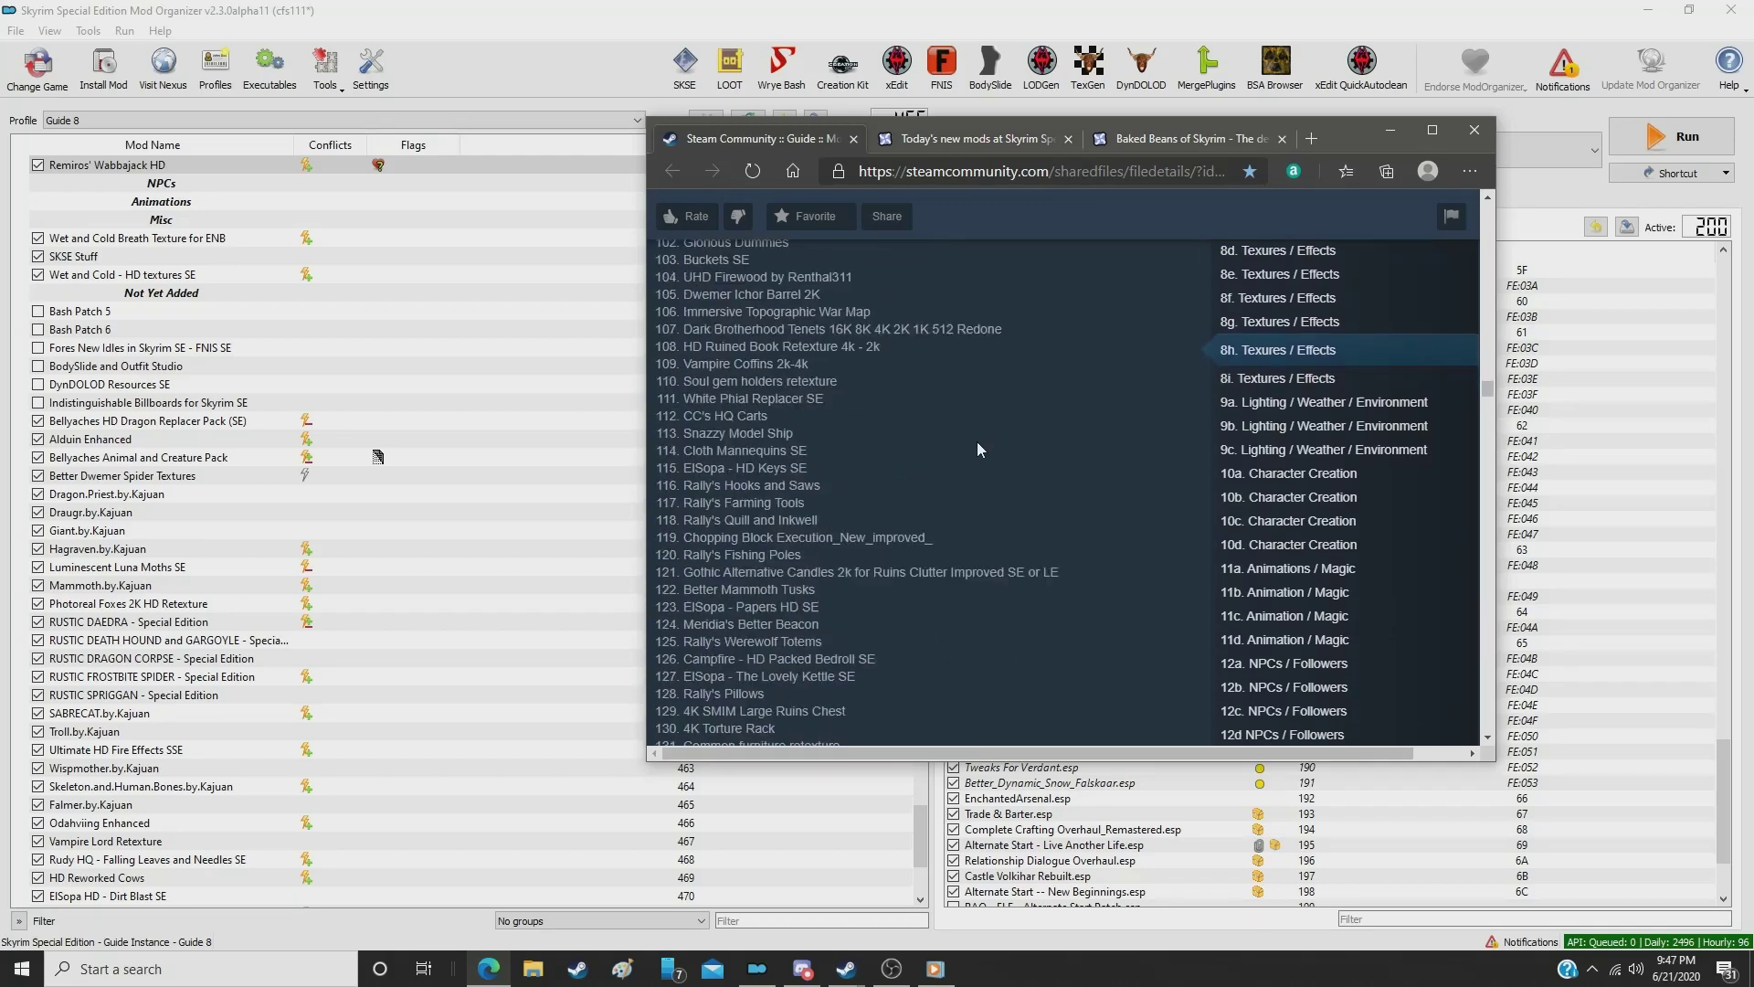
{"action": "scroll", "coordinate": [979, 449], "scroll_direction": "down", "scroll_amount": 13}
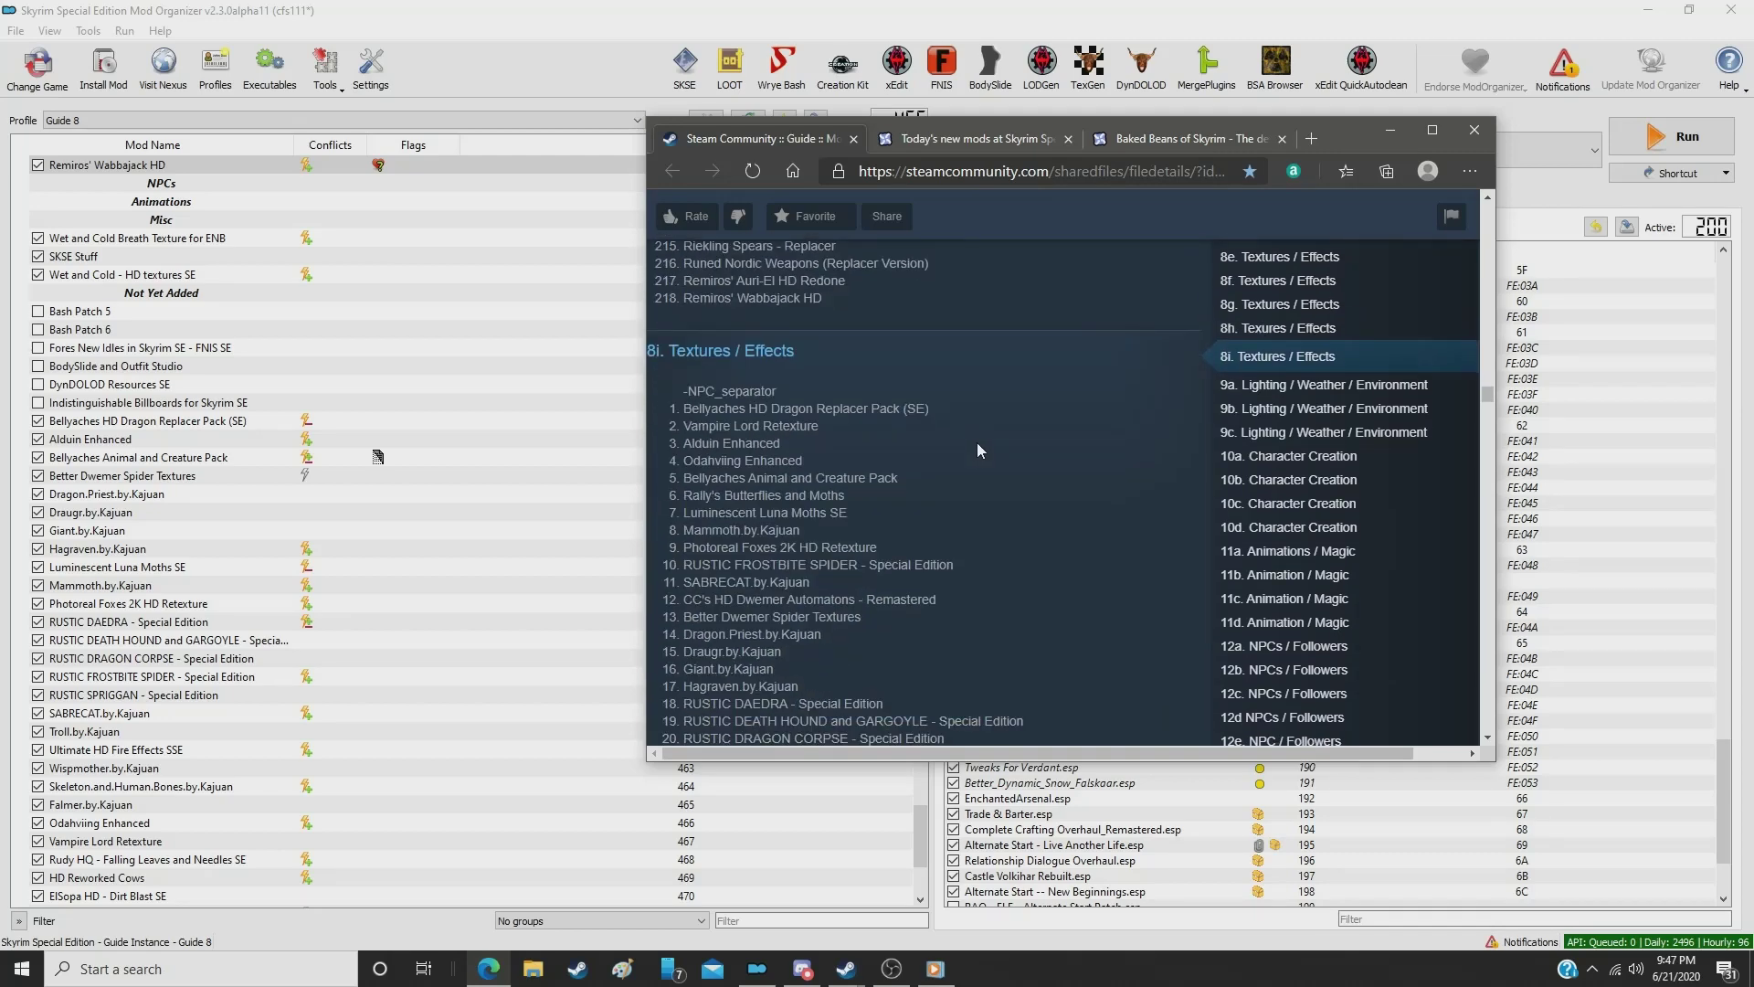
{"action": "scroll", "coordinate": [978, 450], "scroll_direction": "down", "scroll_amount": 1}
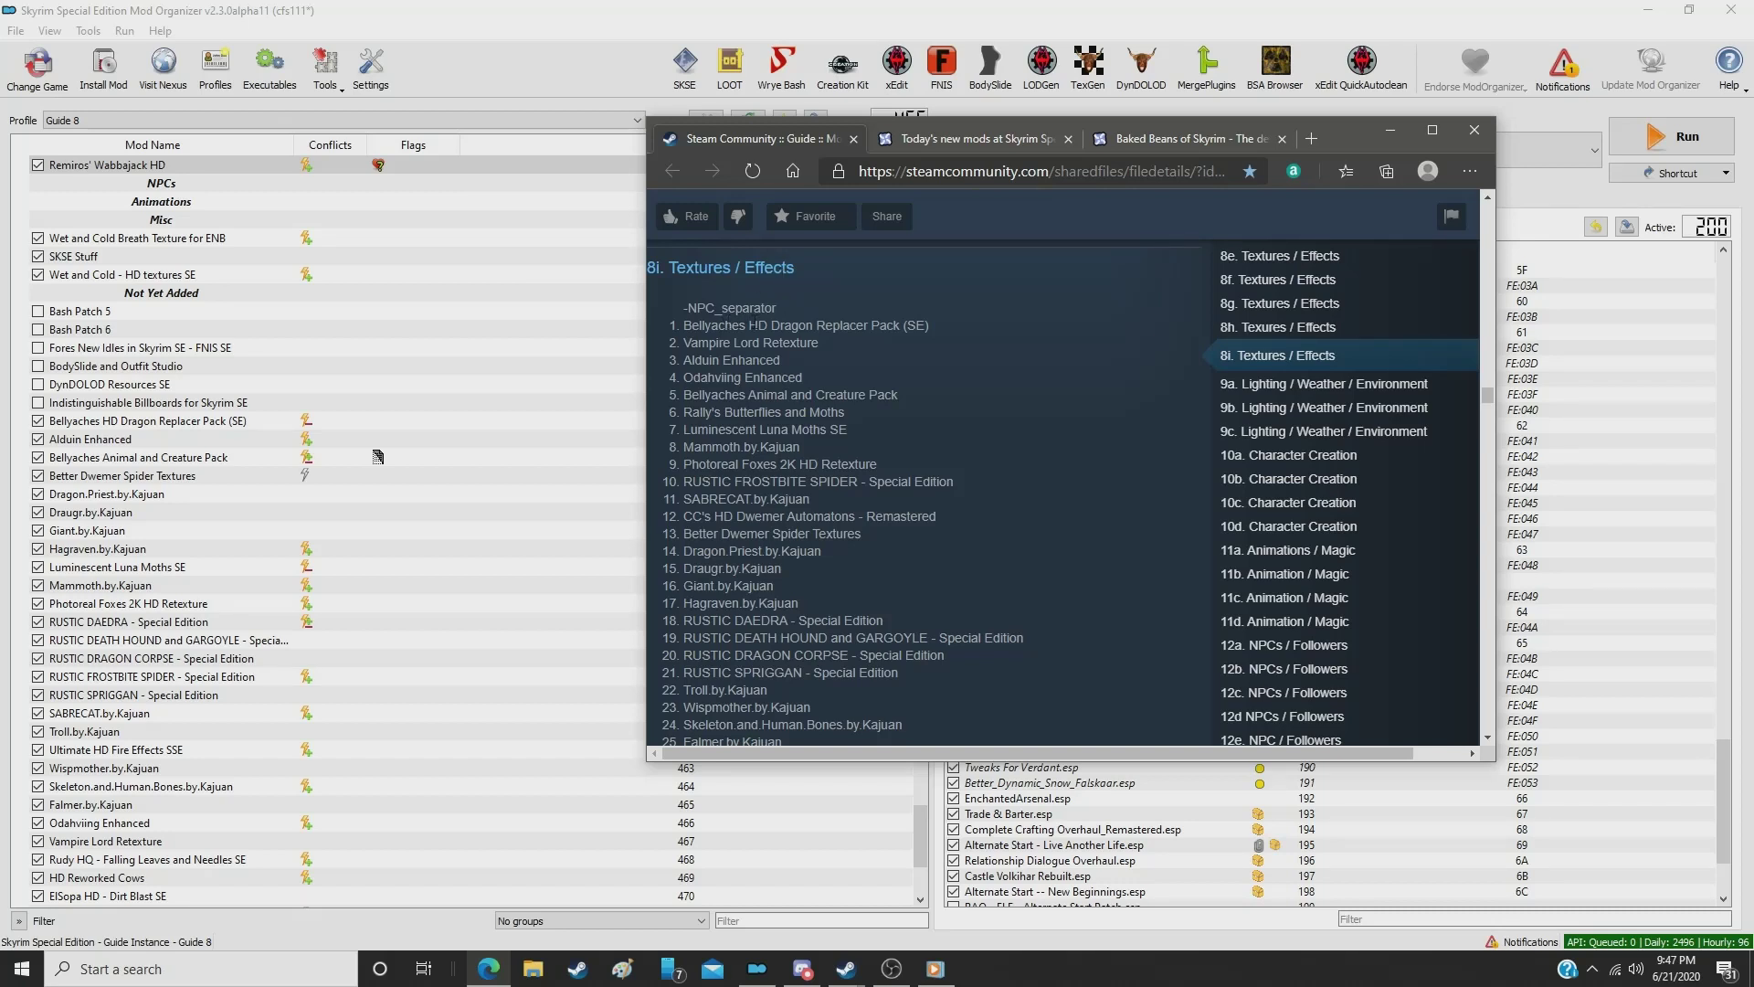
{"action": "scroll", "coordinate": [850, 439], "scroll_direction": "down", "scroll_amount": 5}
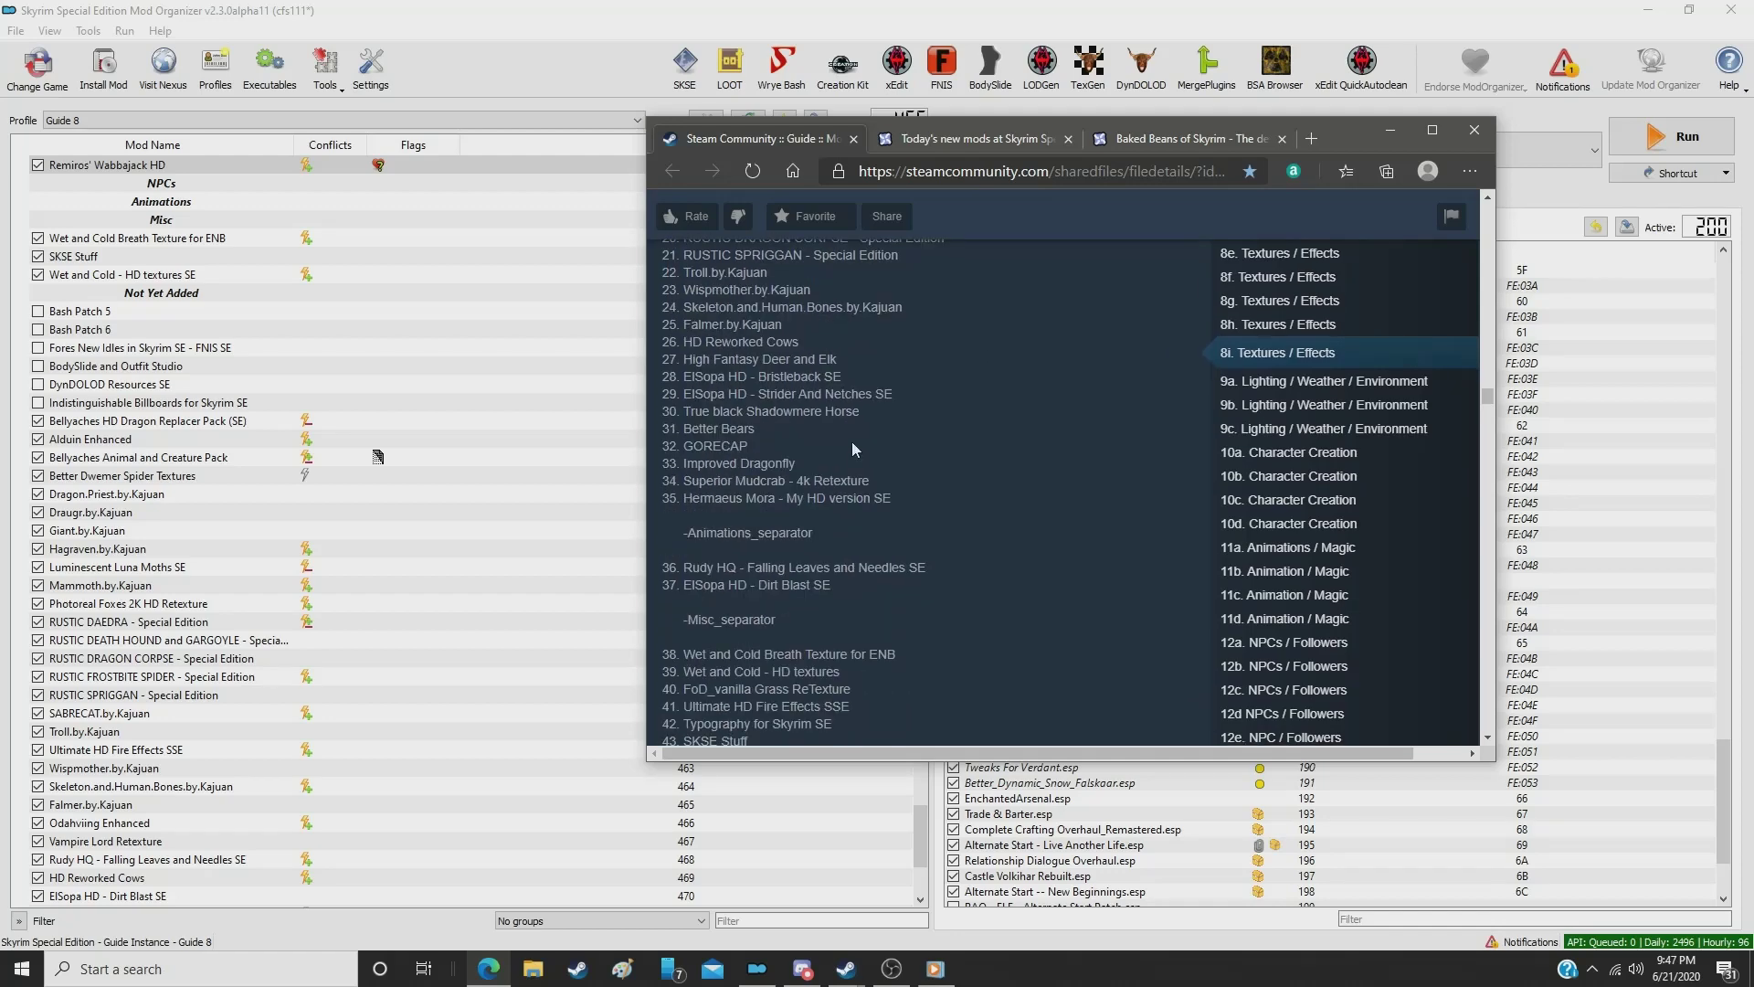
{"action": "scroll", "coordinate": [851, 441], "scroll_direction": "up", "scroll_amount": 3}
{"action": "scroll", "coordinate": [853, 442], "scroll_direction": "down", "scroll_amount": 3}
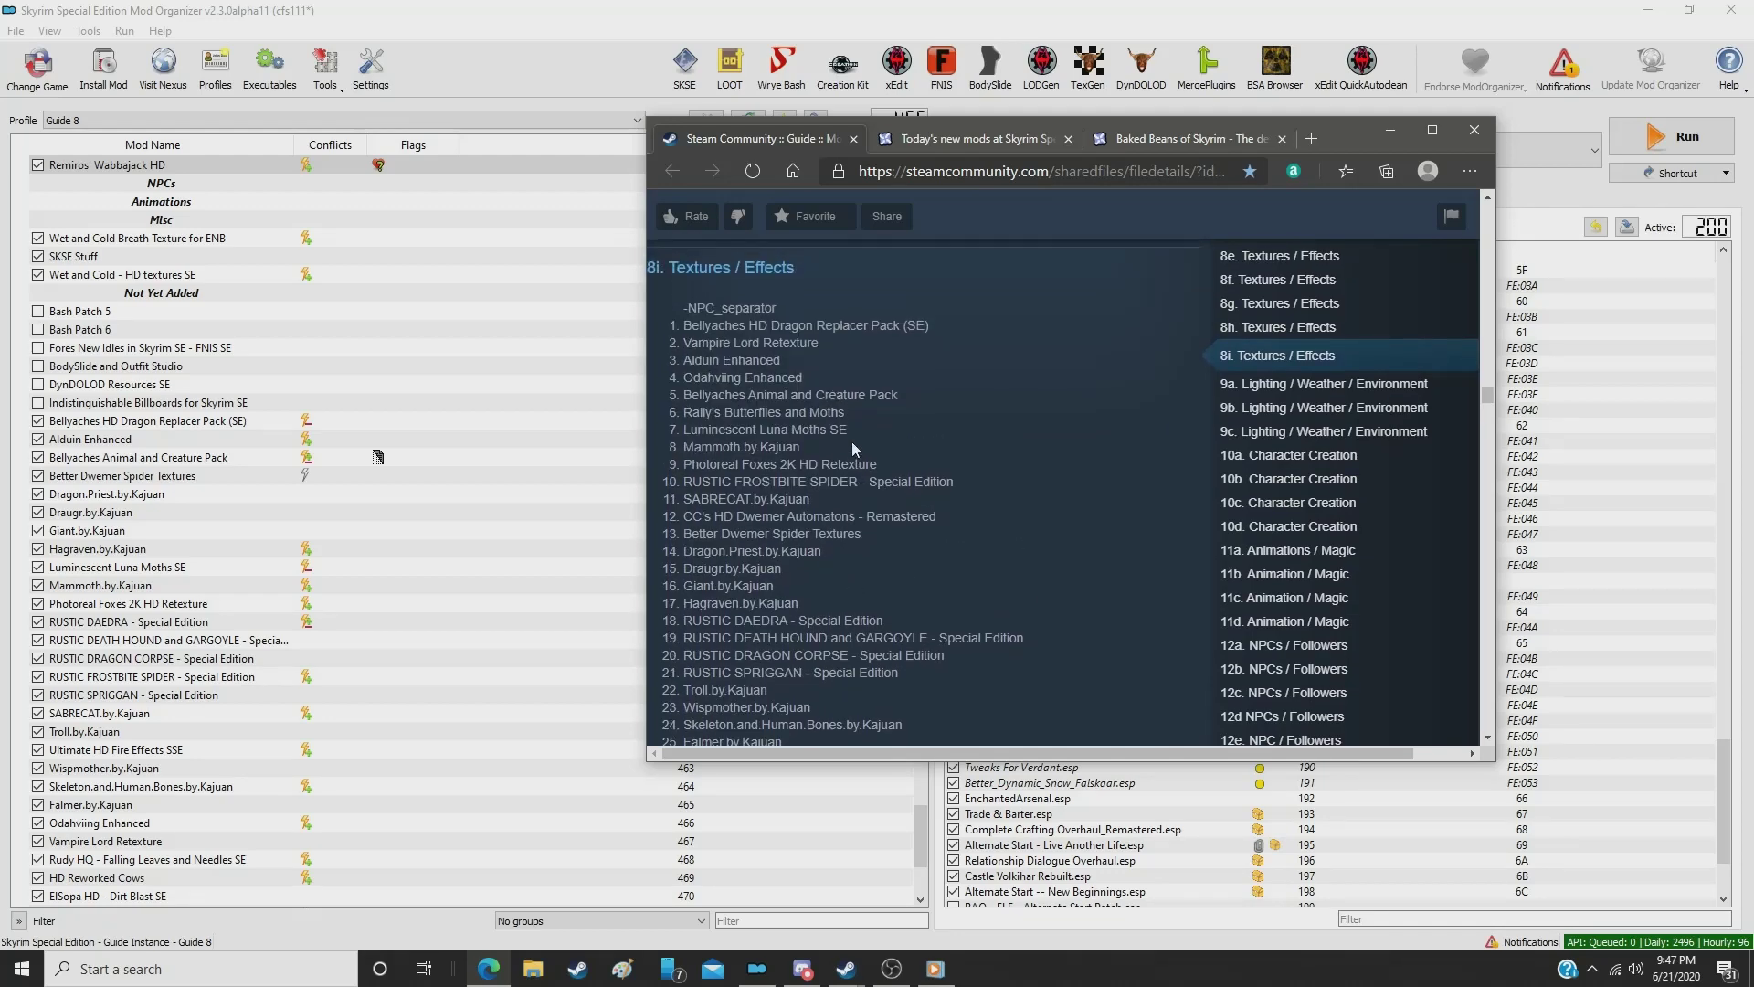
{"action": "scroll", "coordinate": [855, 447], "scroll_direction": "up", "scroll_amount": 4}
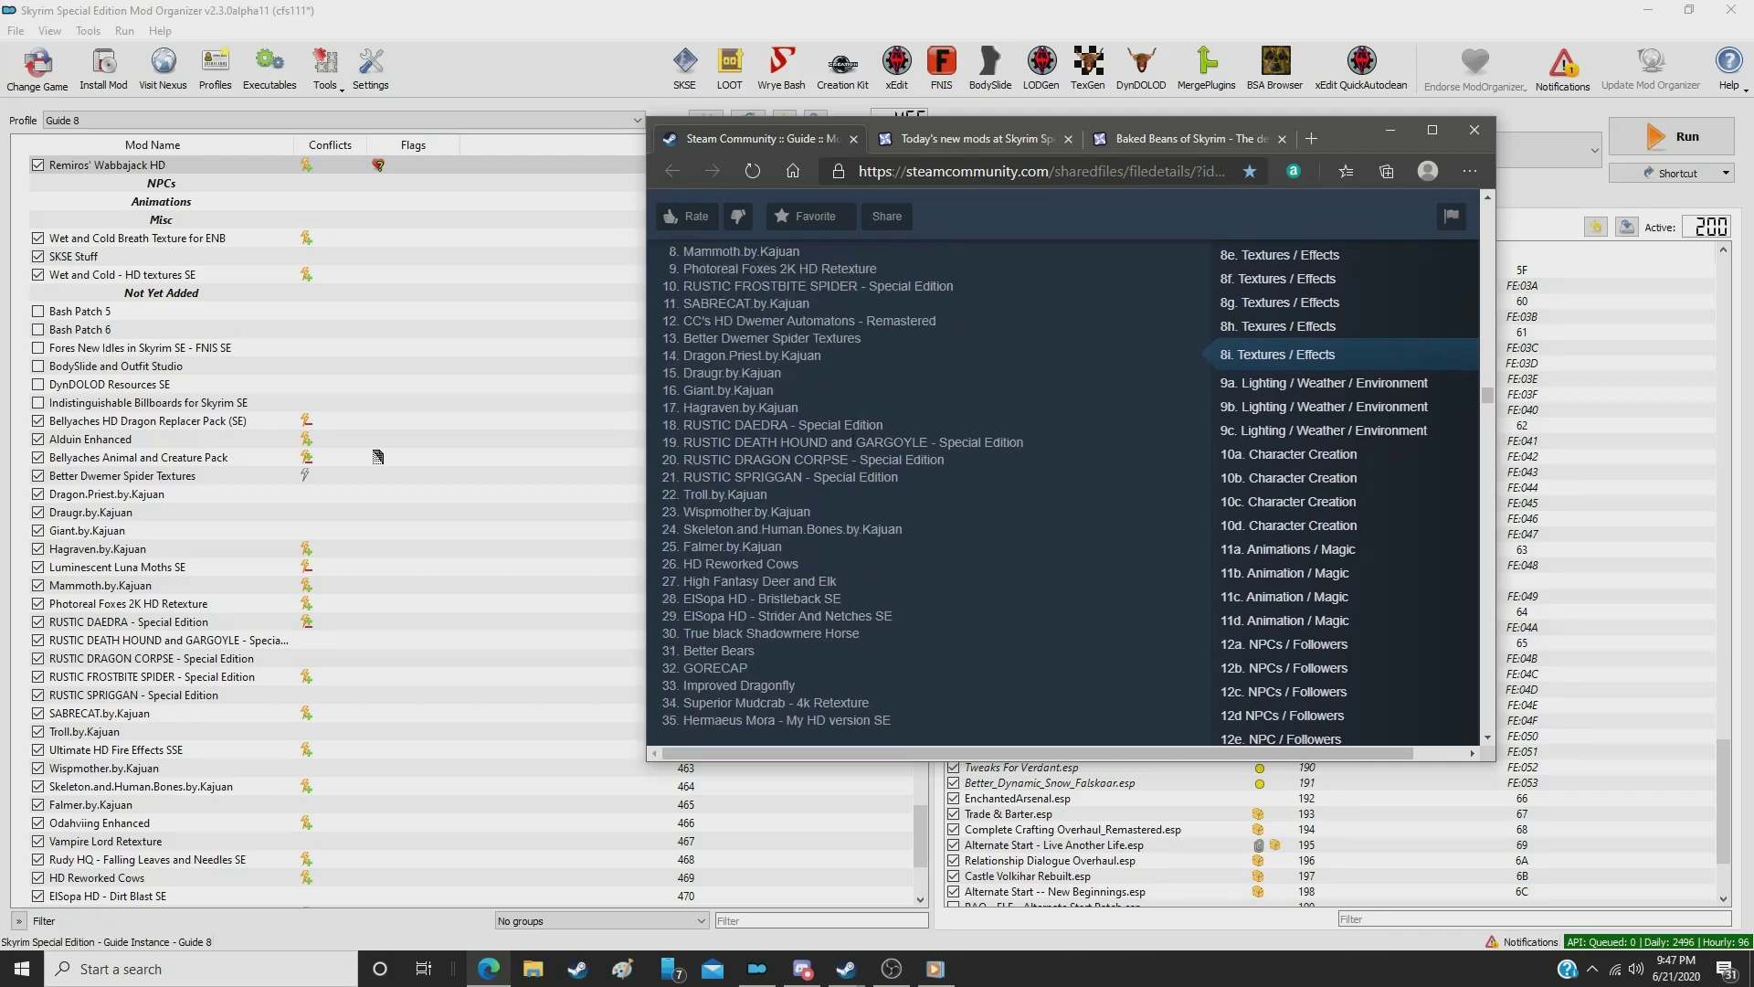
{"action": "scroll", "coordinate": [852, 448], "scroll_direction": "down", "scroll_amount": 1}
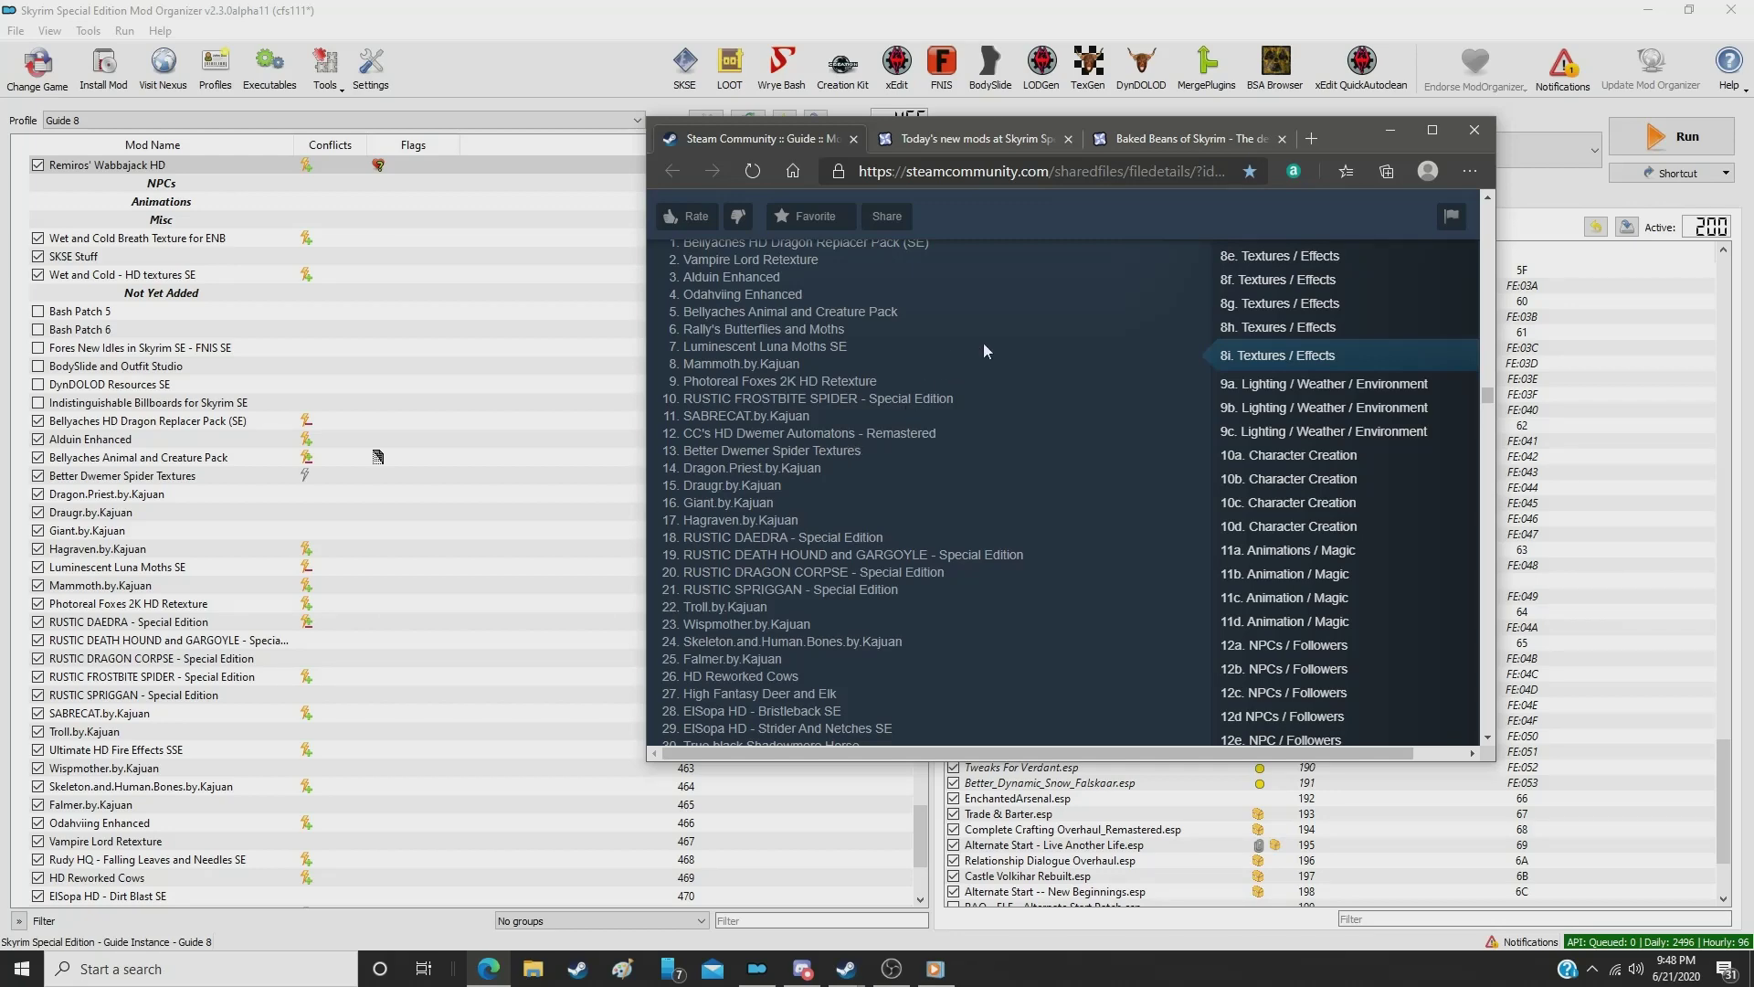
{"action": "left_click", "coordinate": [1390, 130]}
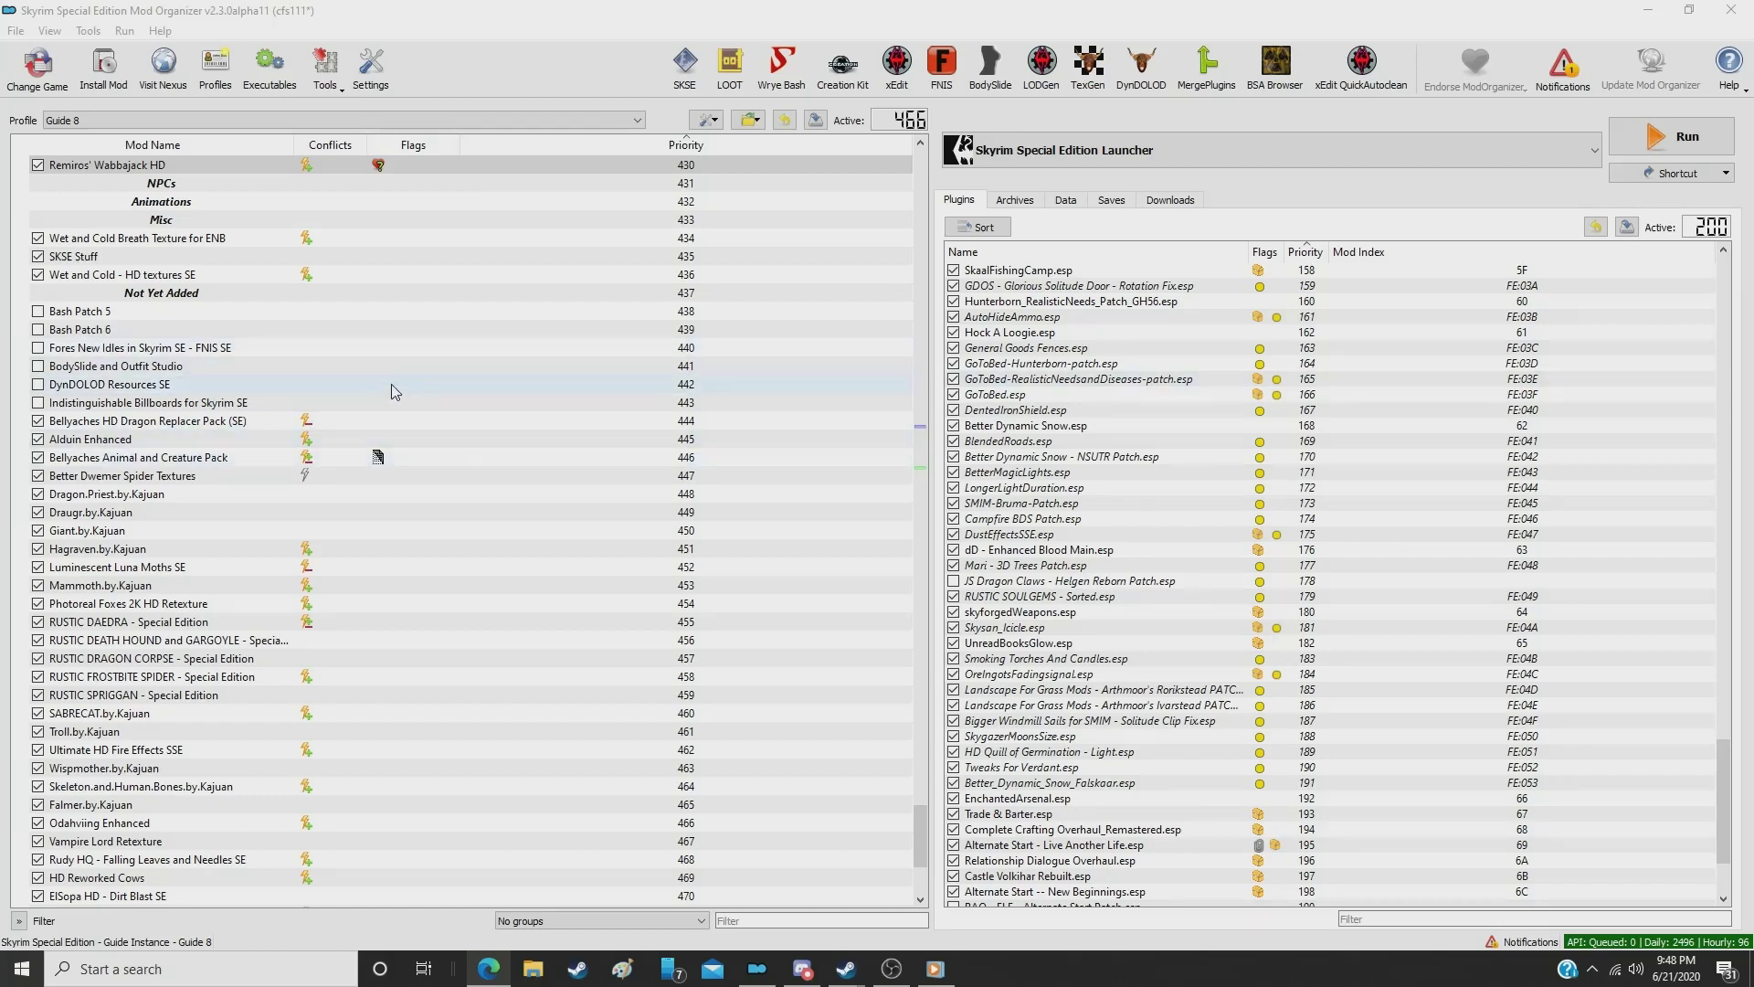
Step: Move Bellyaches HD Dragon Replacer Pack (SE) directly under the NPCs separator in the mod list, followed by Vampire Lord Retexture
{"action": "left_click_drag", "start_coordinate": [217, 422], "coordinate": [245, 192]}
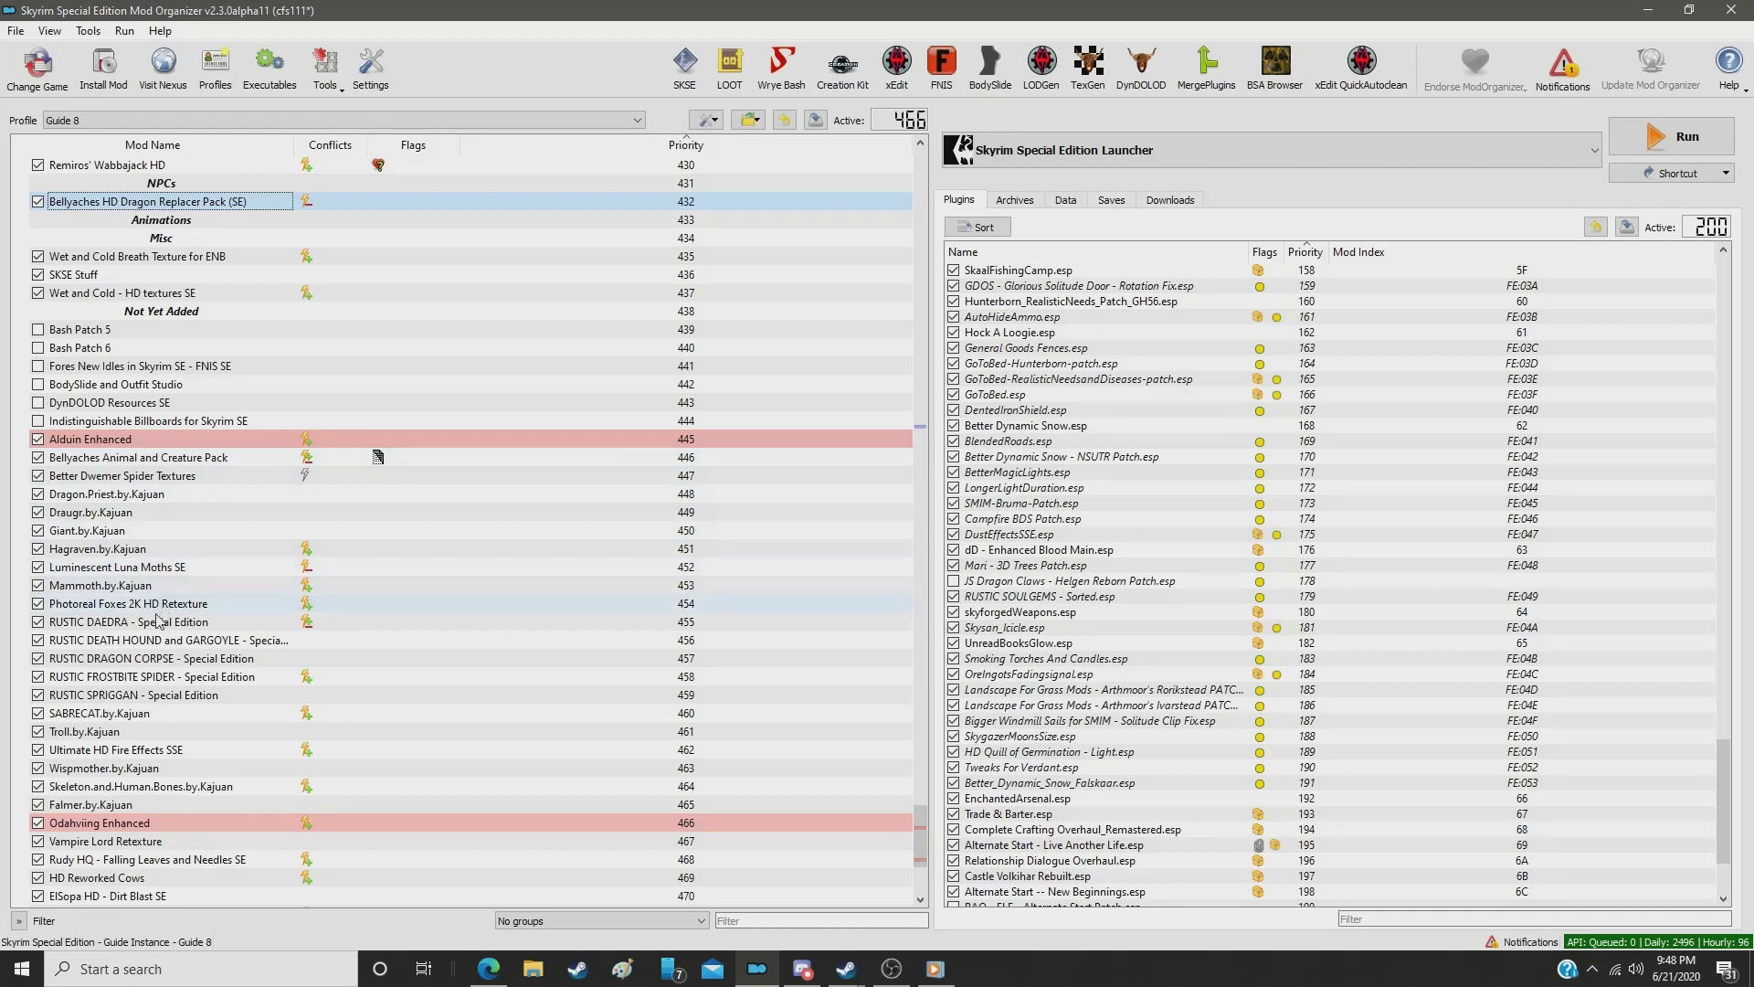
{"action": "scroll", "coordinate": [168, 778], "scroll_direction": "down", "scroll_amount": 1}
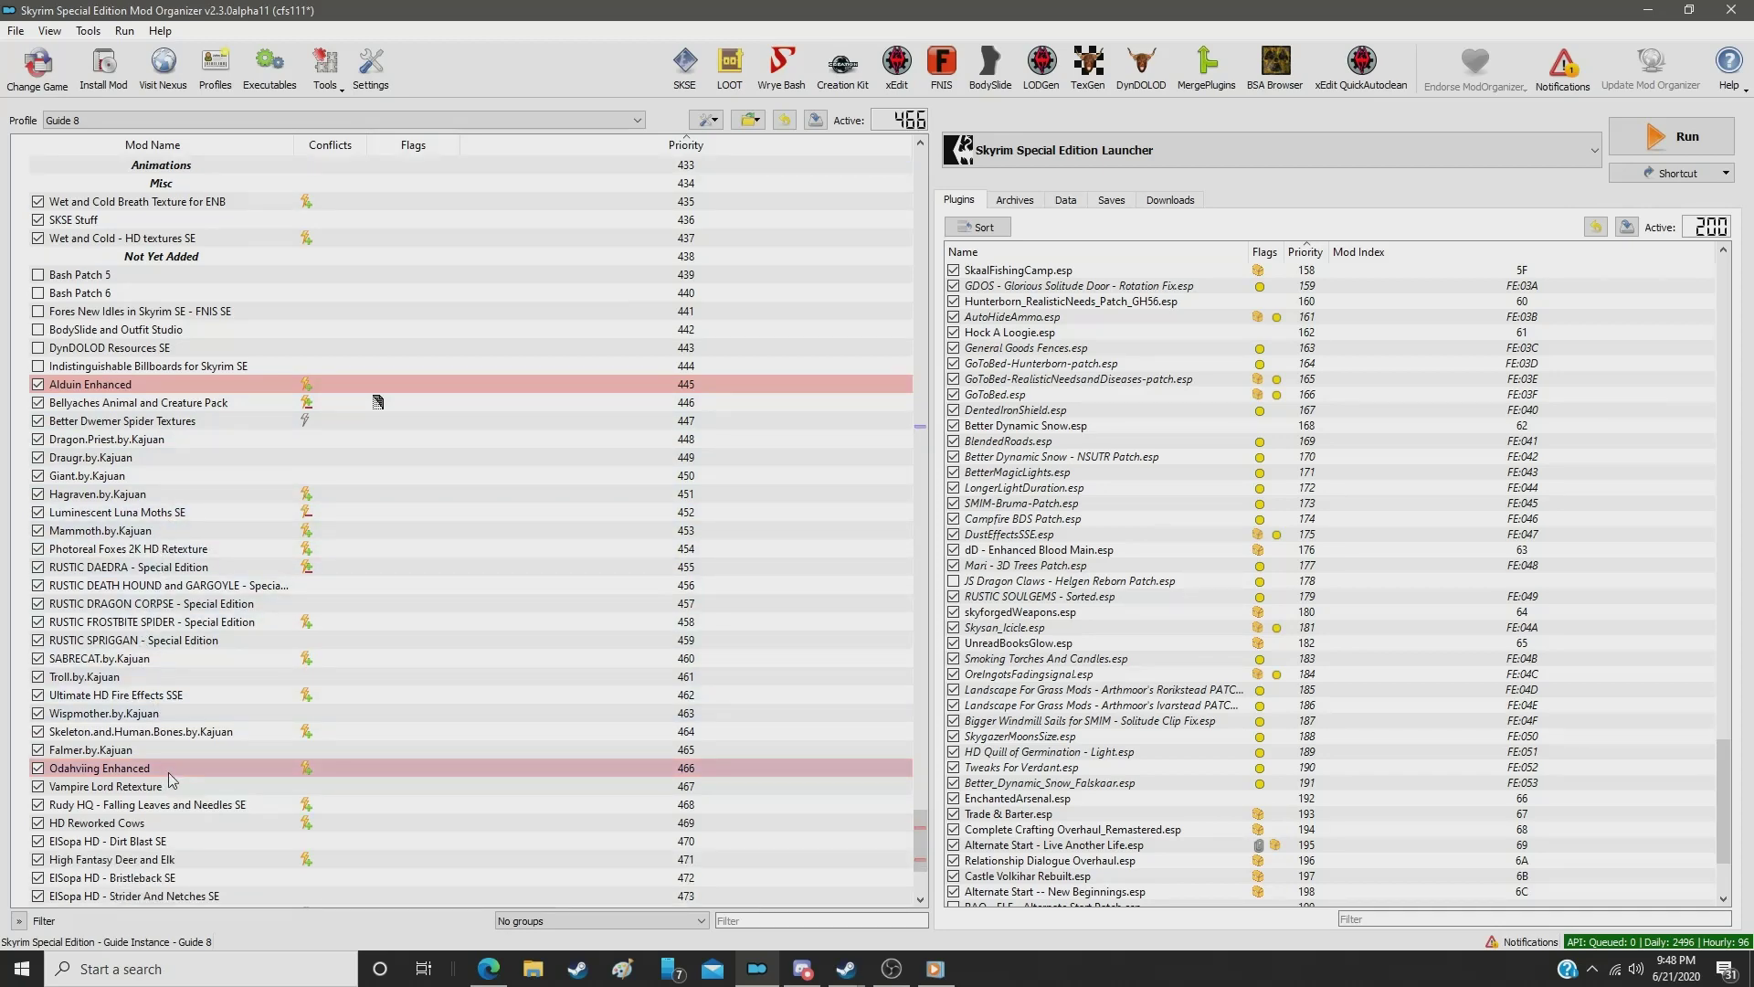
{"action": "left_click_drag", "start_coordinate": [168, 784], "coordinate": [240, 271]}
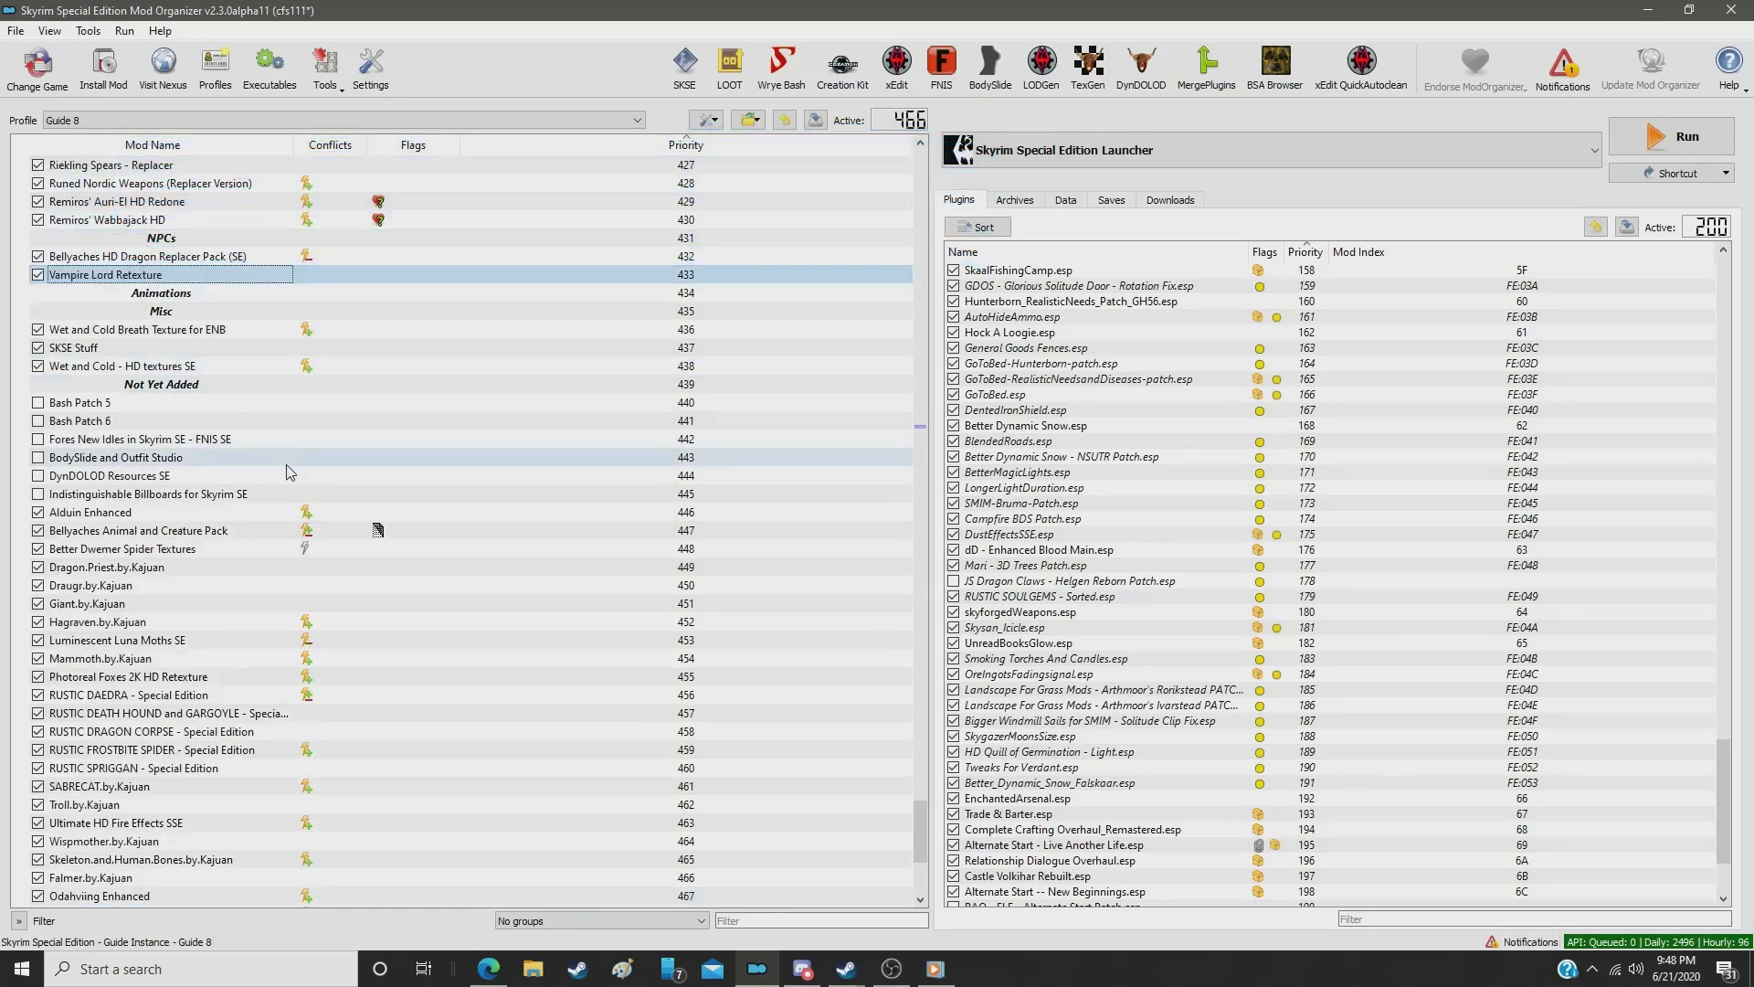
Step: Move Alduin Enhanced, Odahviing Enhanced and Bellyaches Animal and Creature Pack, in that order, below Vampire Lord Retexture in the NPCs section
{"action": "scroll", "coordinate": [304, 656], "scroll_direction": "down", "scroll_amount": 2}
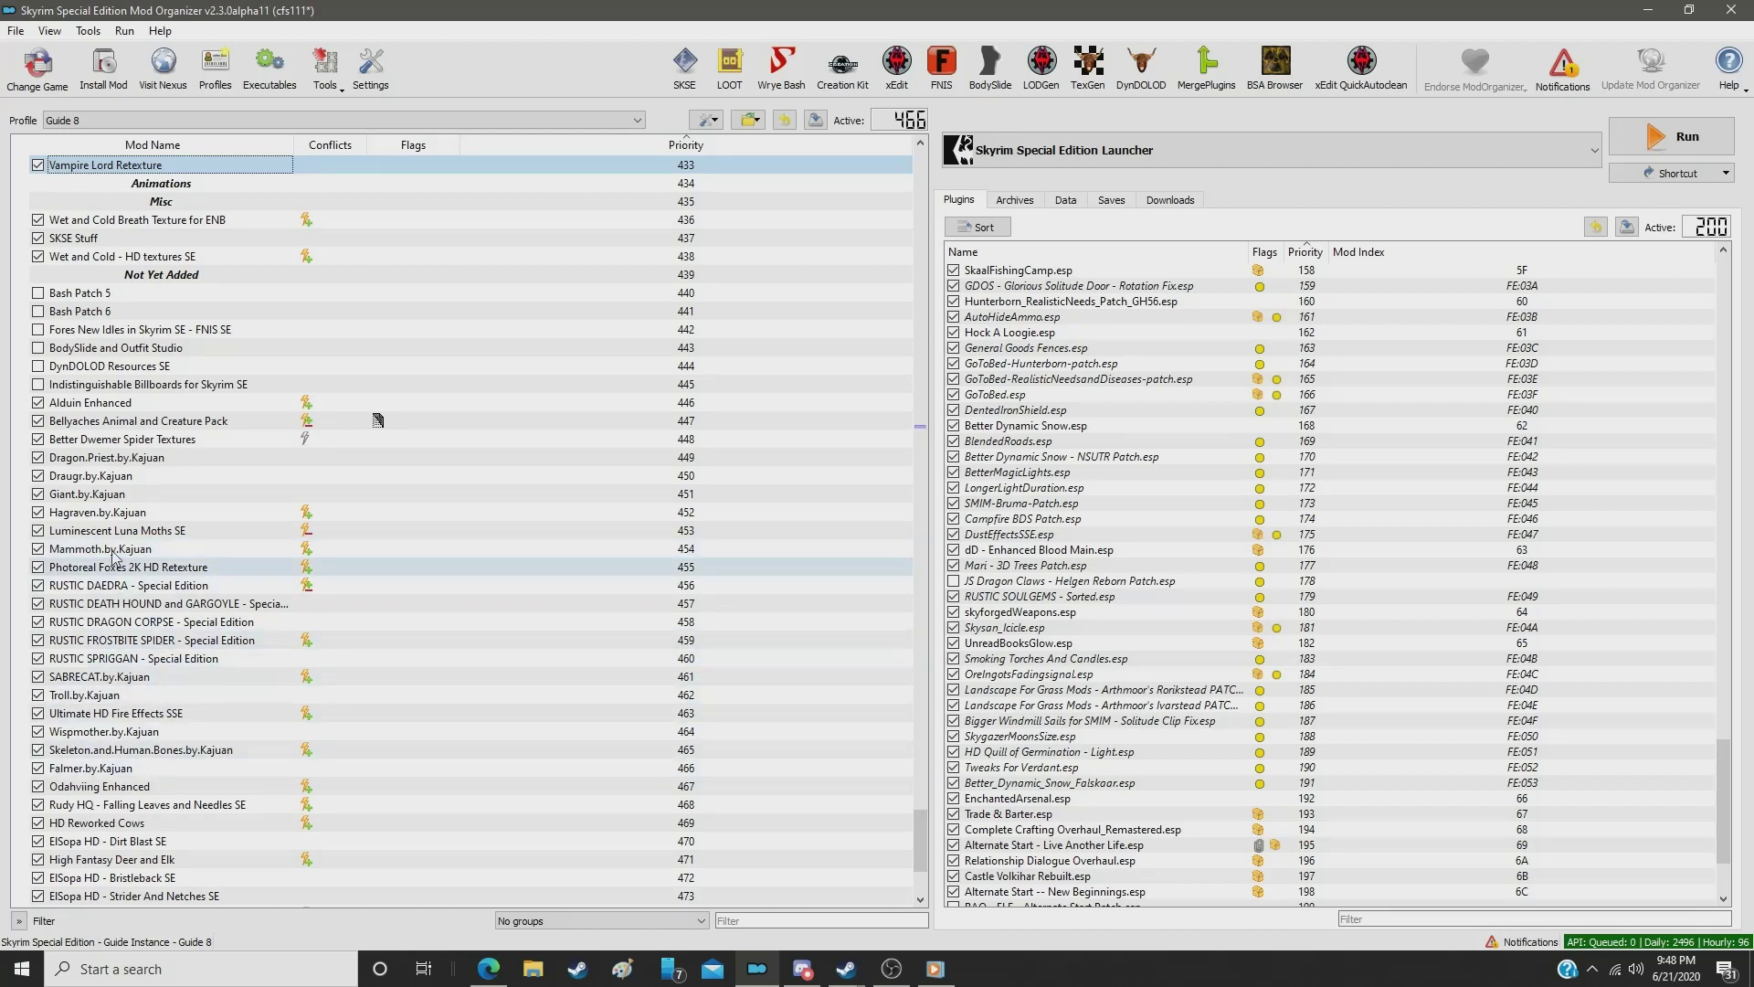
{"action": "left_click_drag", "start_coordinate": [110, 406], "coordinate": [164, 185]}
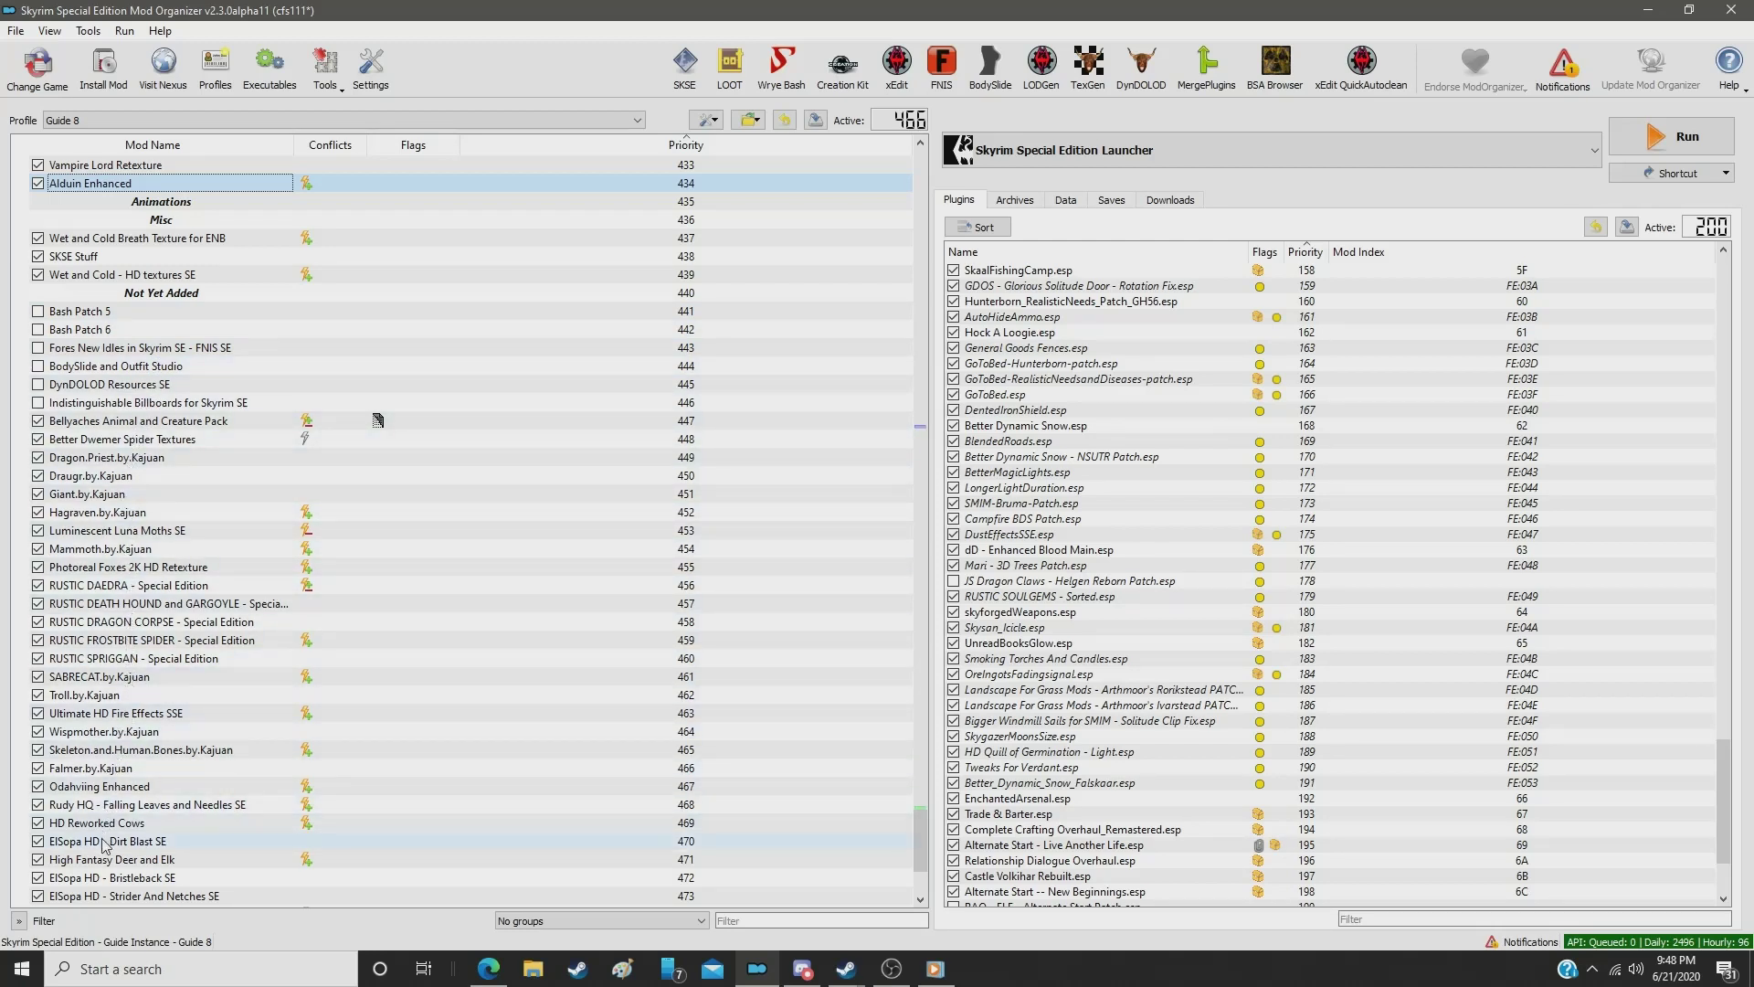
{"action": "left_click_drag", "start_coordinate": [102, 788], "coordinate": [111, 208]}
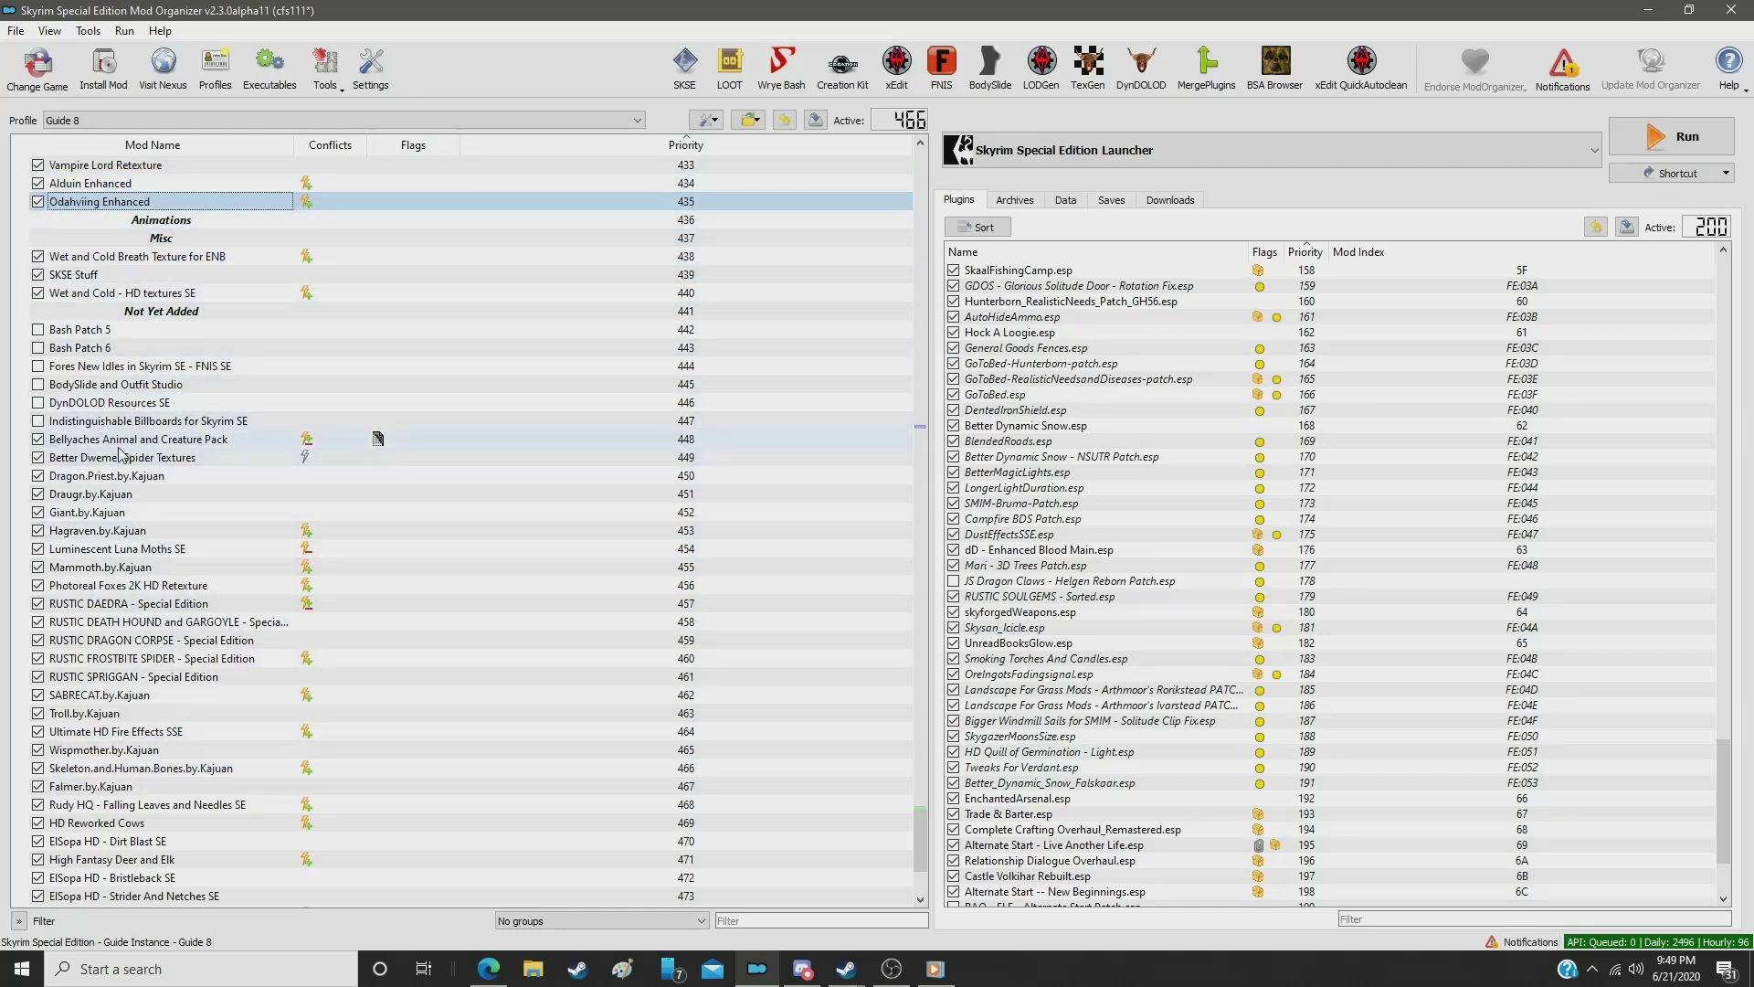
{"action": "left_click_drag", "start_coordinate": [120, 447], "coordinate": [176, 236]}
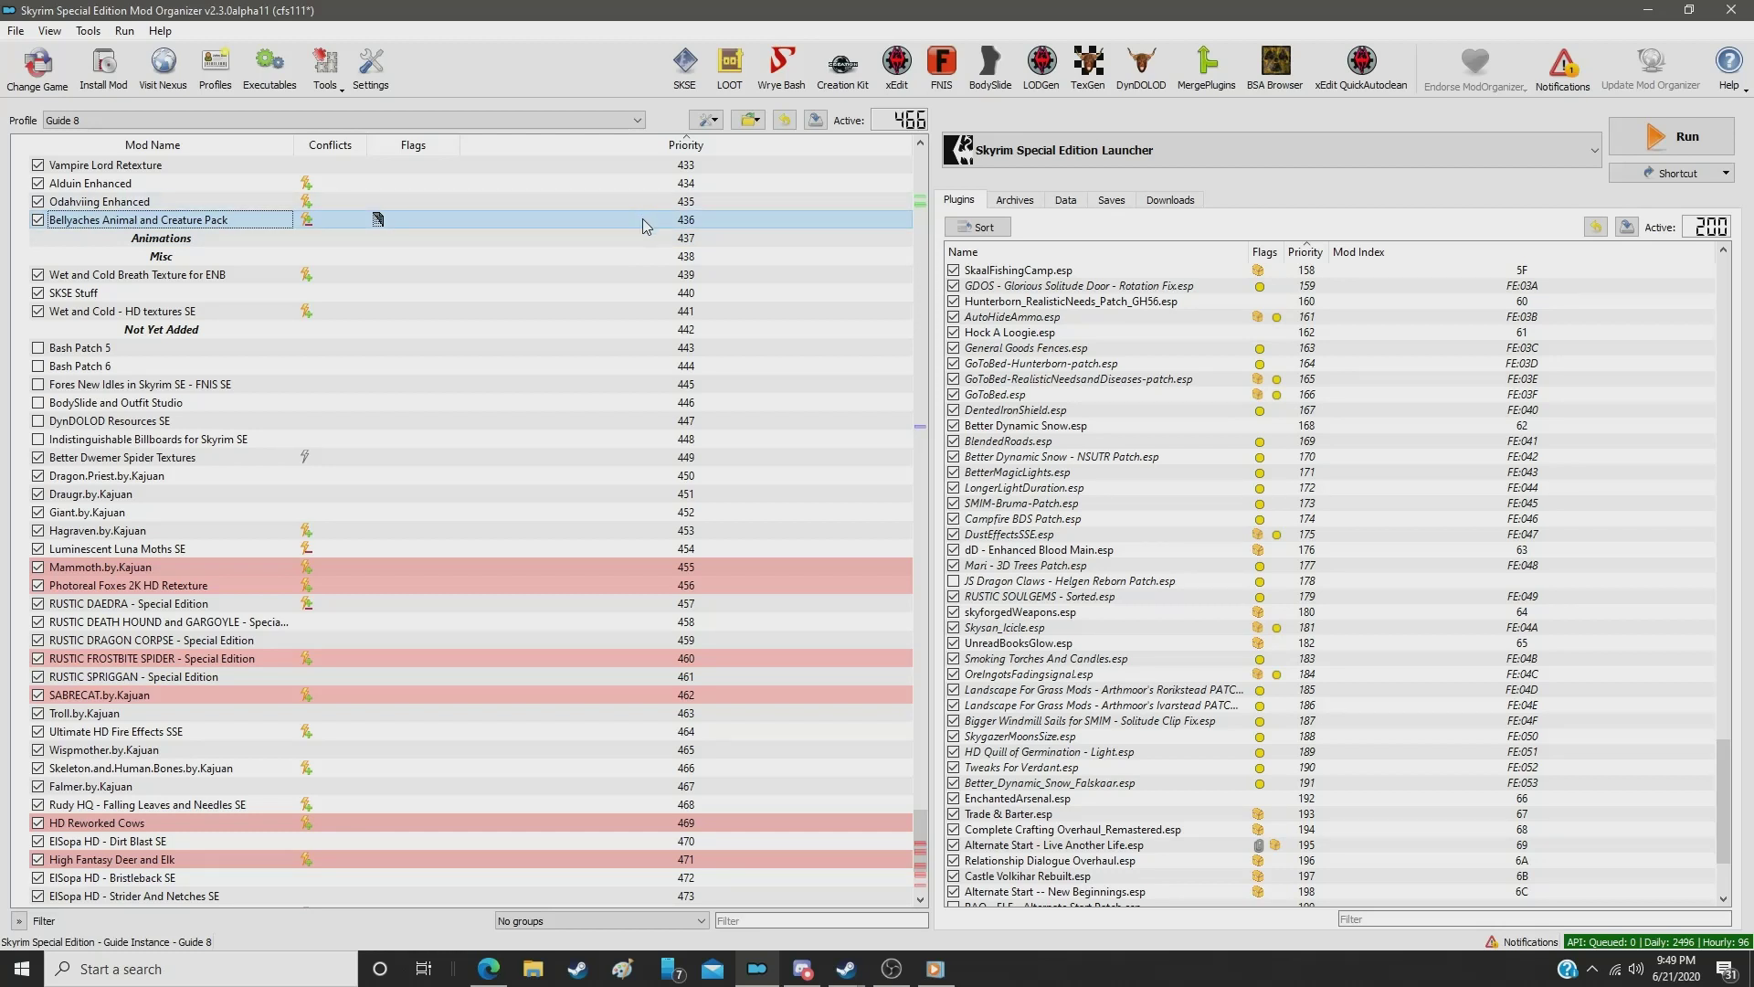
Step: Filter the mod list by "butt" and set the priority of Rally's Butterflies Moths and Torchbugs to 437
{"action": "left_click", "coordinate": [785, 922]}
{"action": "type", "text": "butt"}
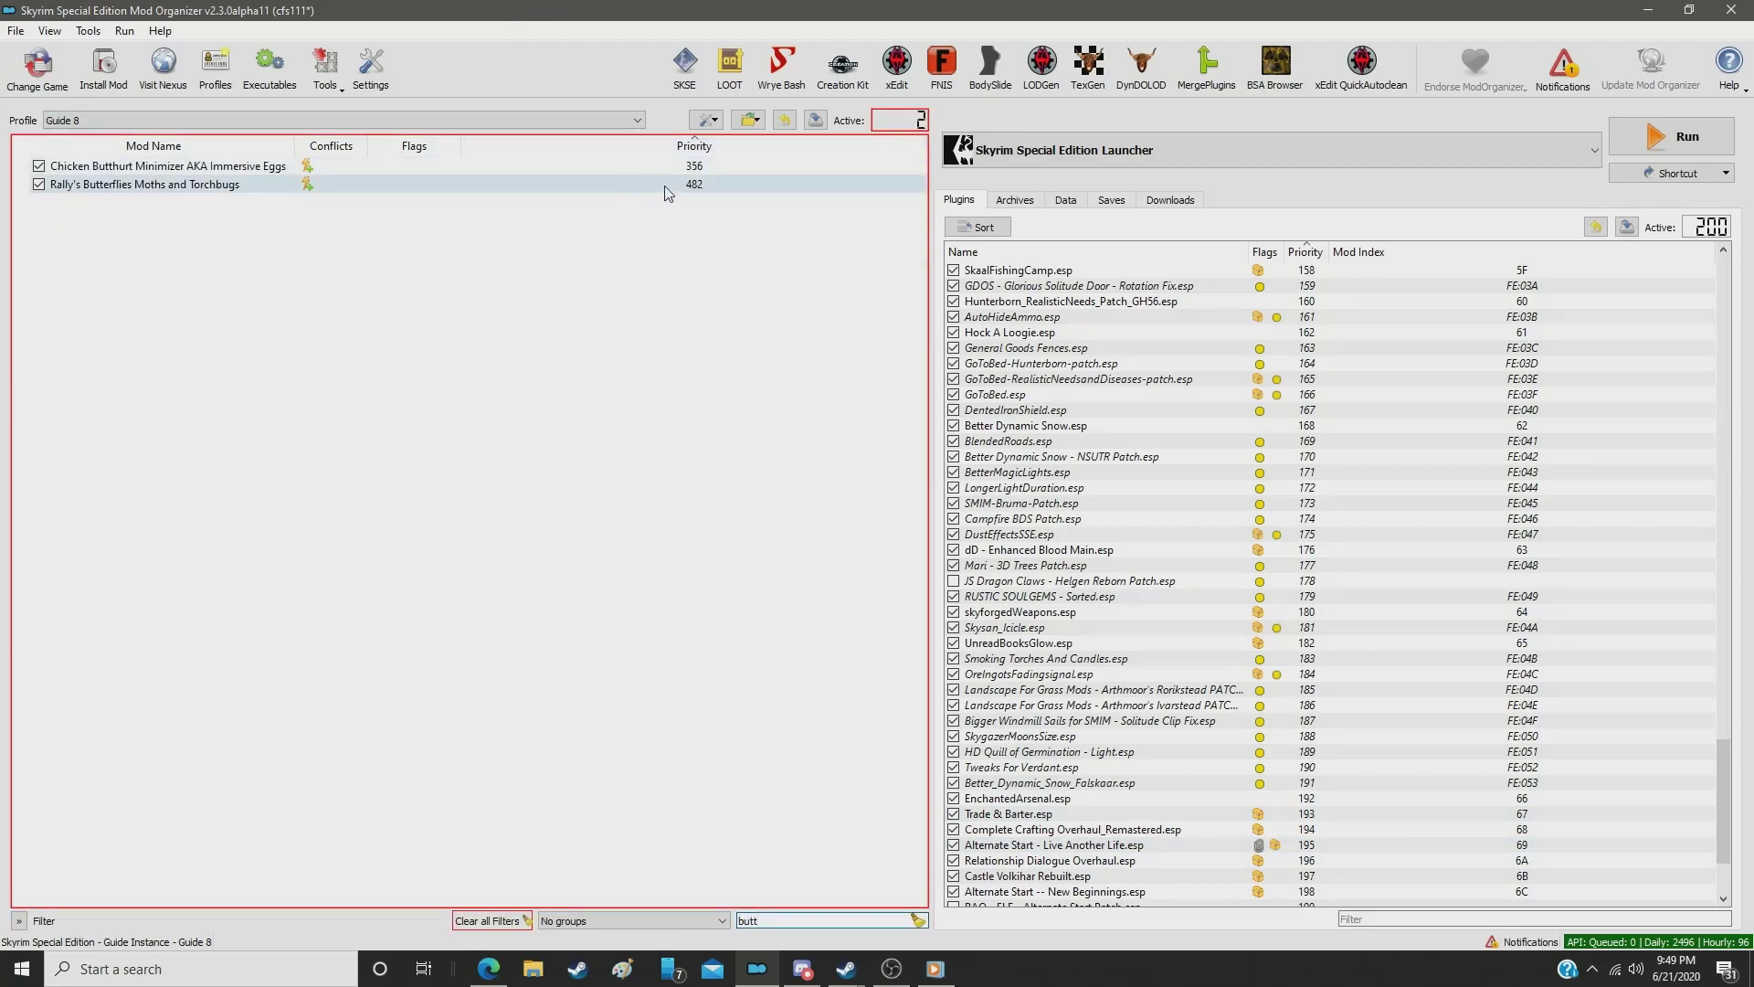
{"action": "left_click", "coordinate": [667, 188]}
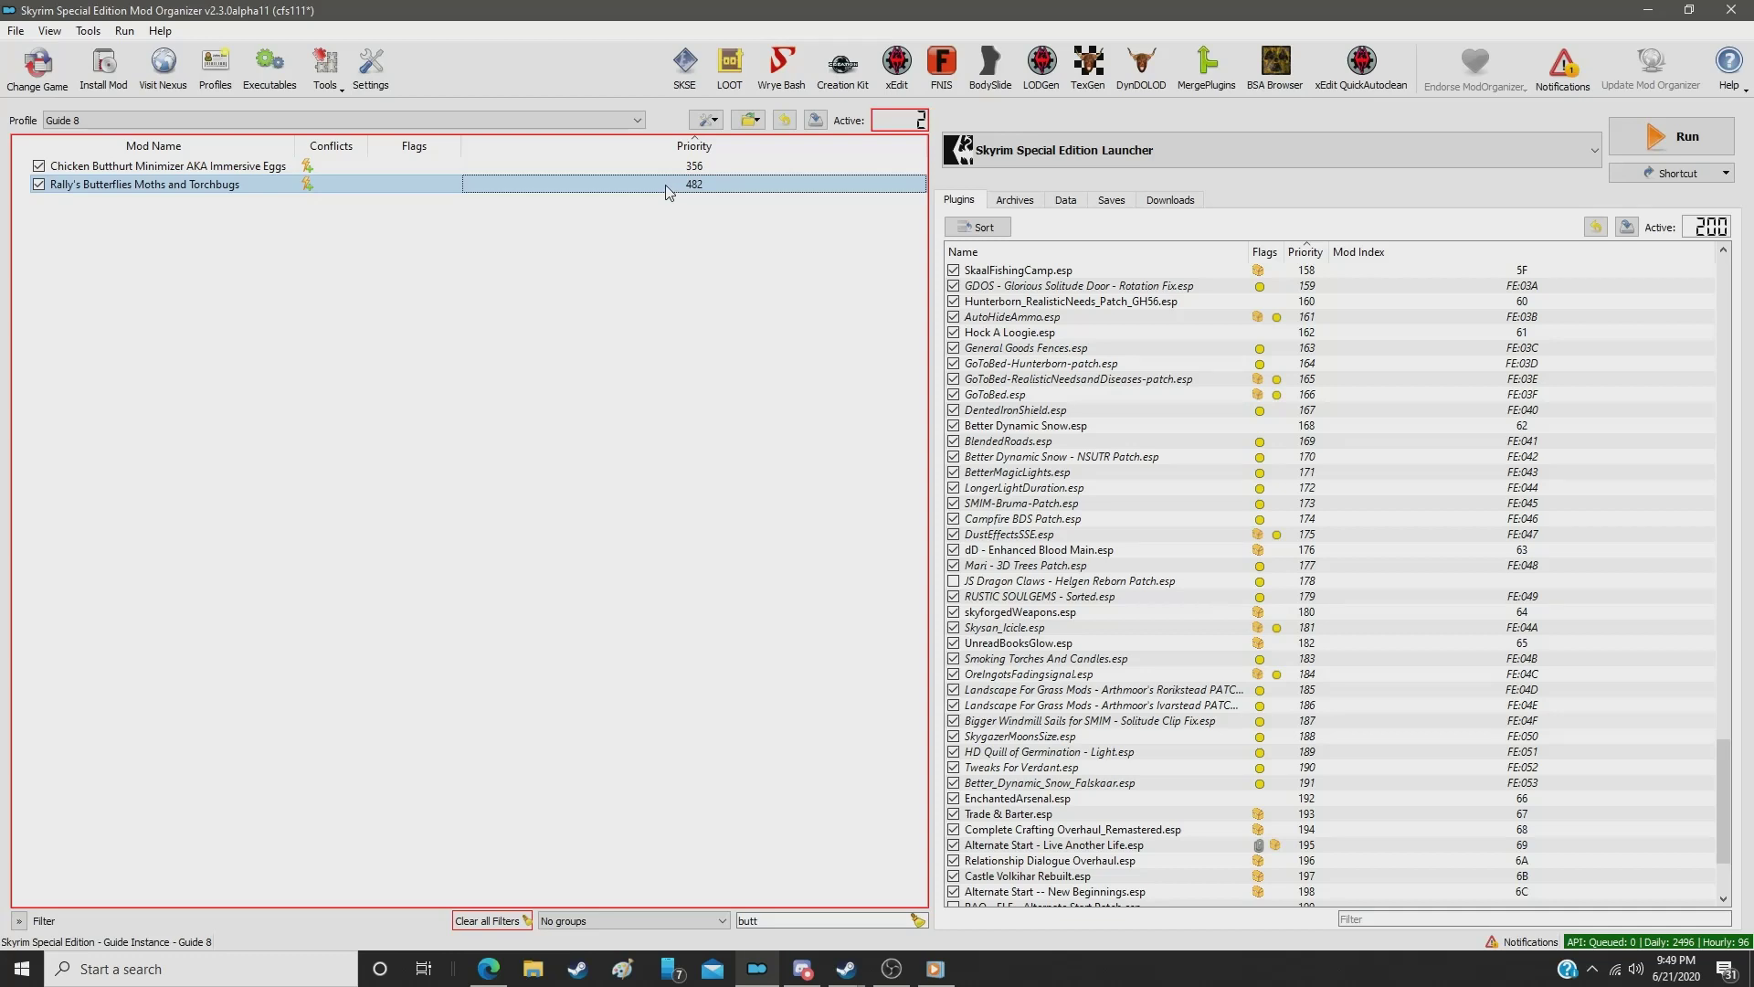
{"action": "type", "text": "437"}
{"action": "key", "text": "Return"}
Step: Filter the mod list by "lumi", set the priority of Luminescent Luna Moths SE to 438, and clear the filter
{"action": "left_click", "coordinate": [784, 914]}
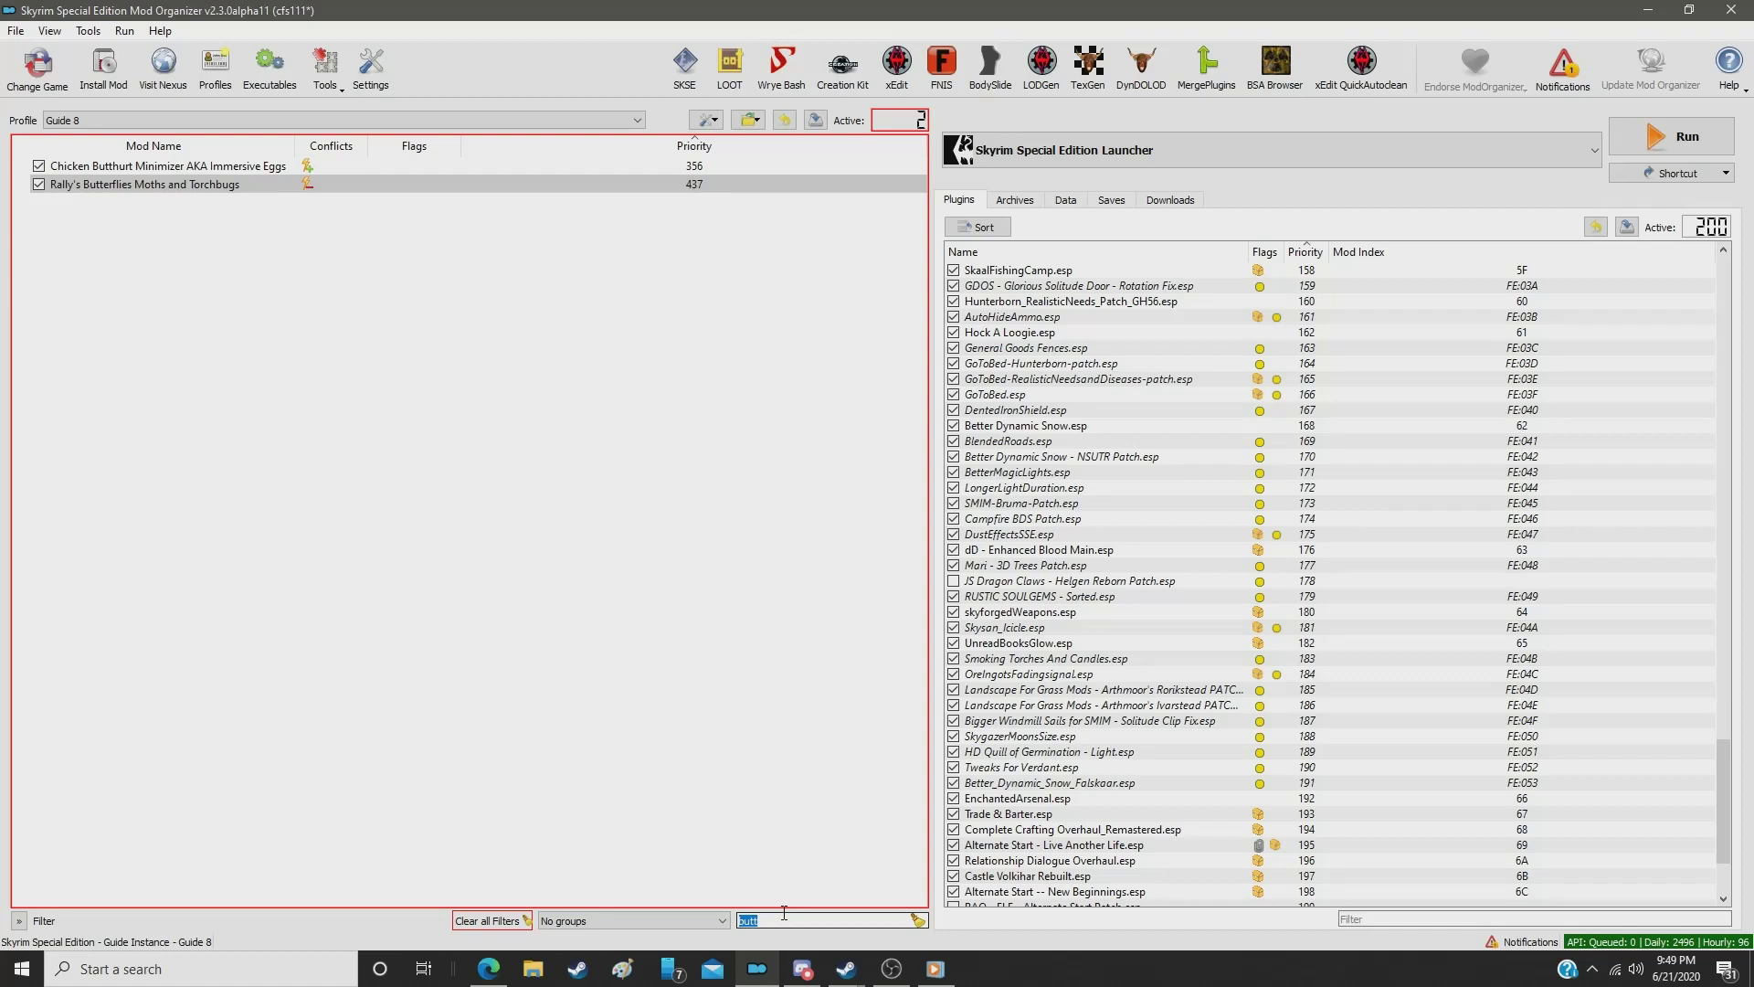
{"action": "type", "text": "lumi"}
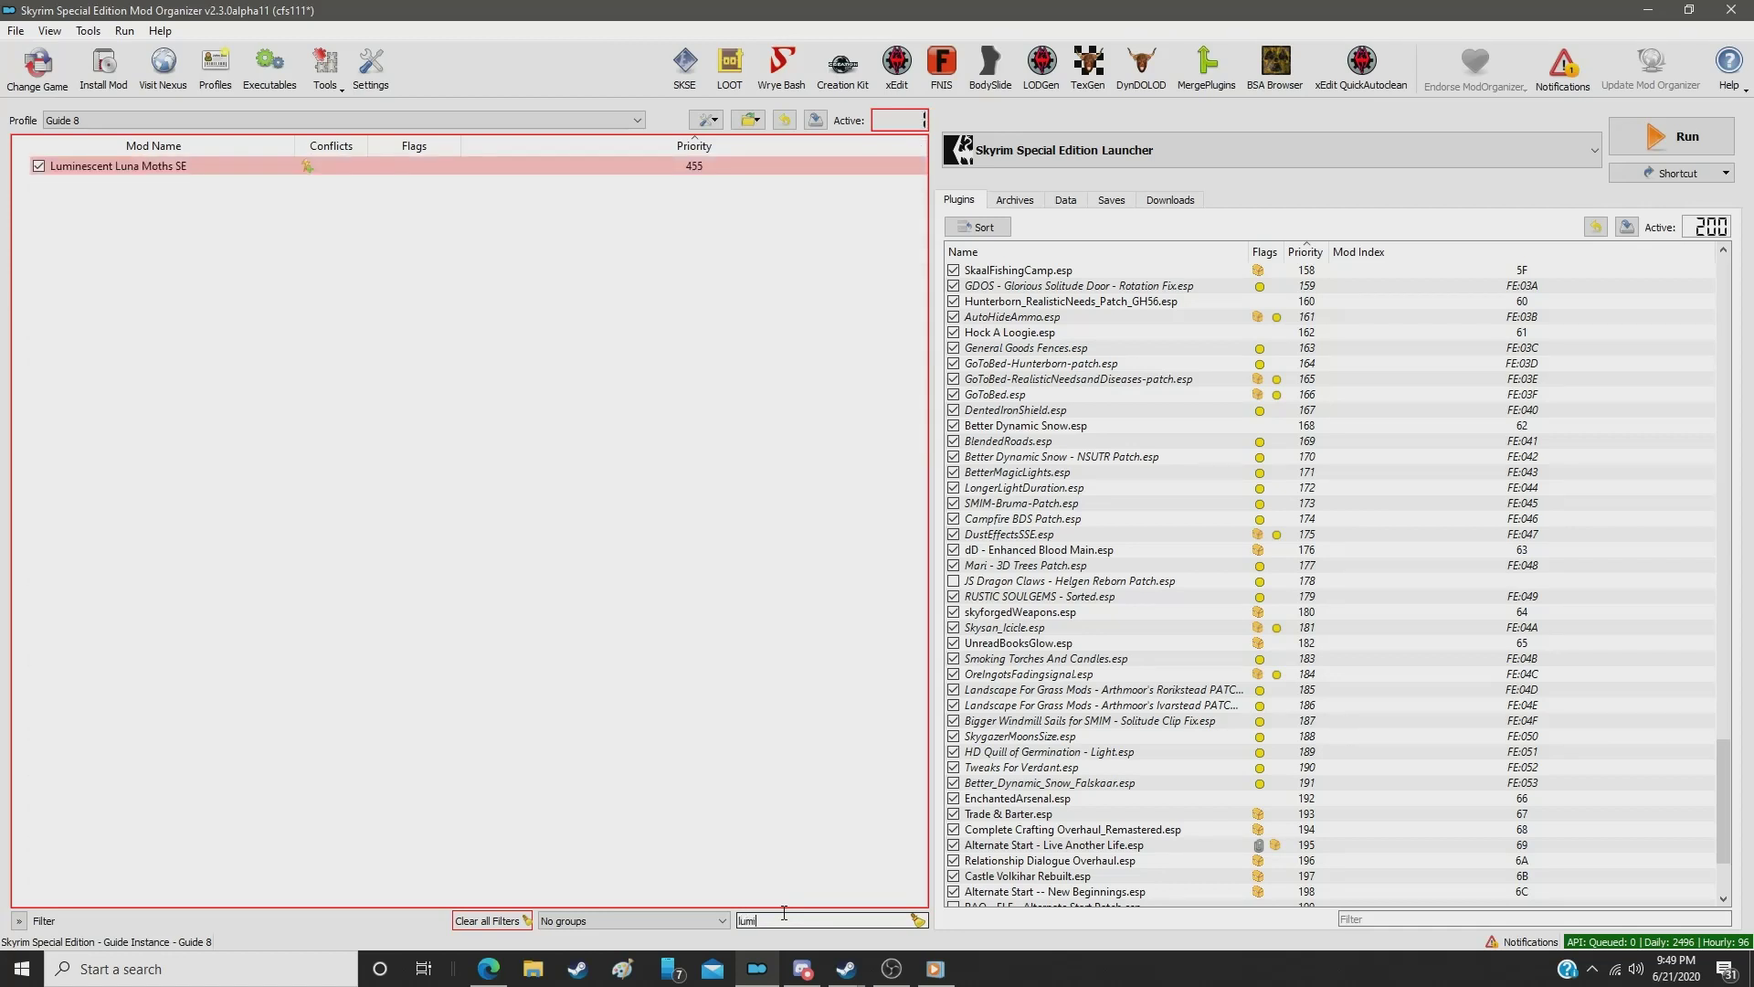
{"action": "left_click", "coordinate": [685, 168]}
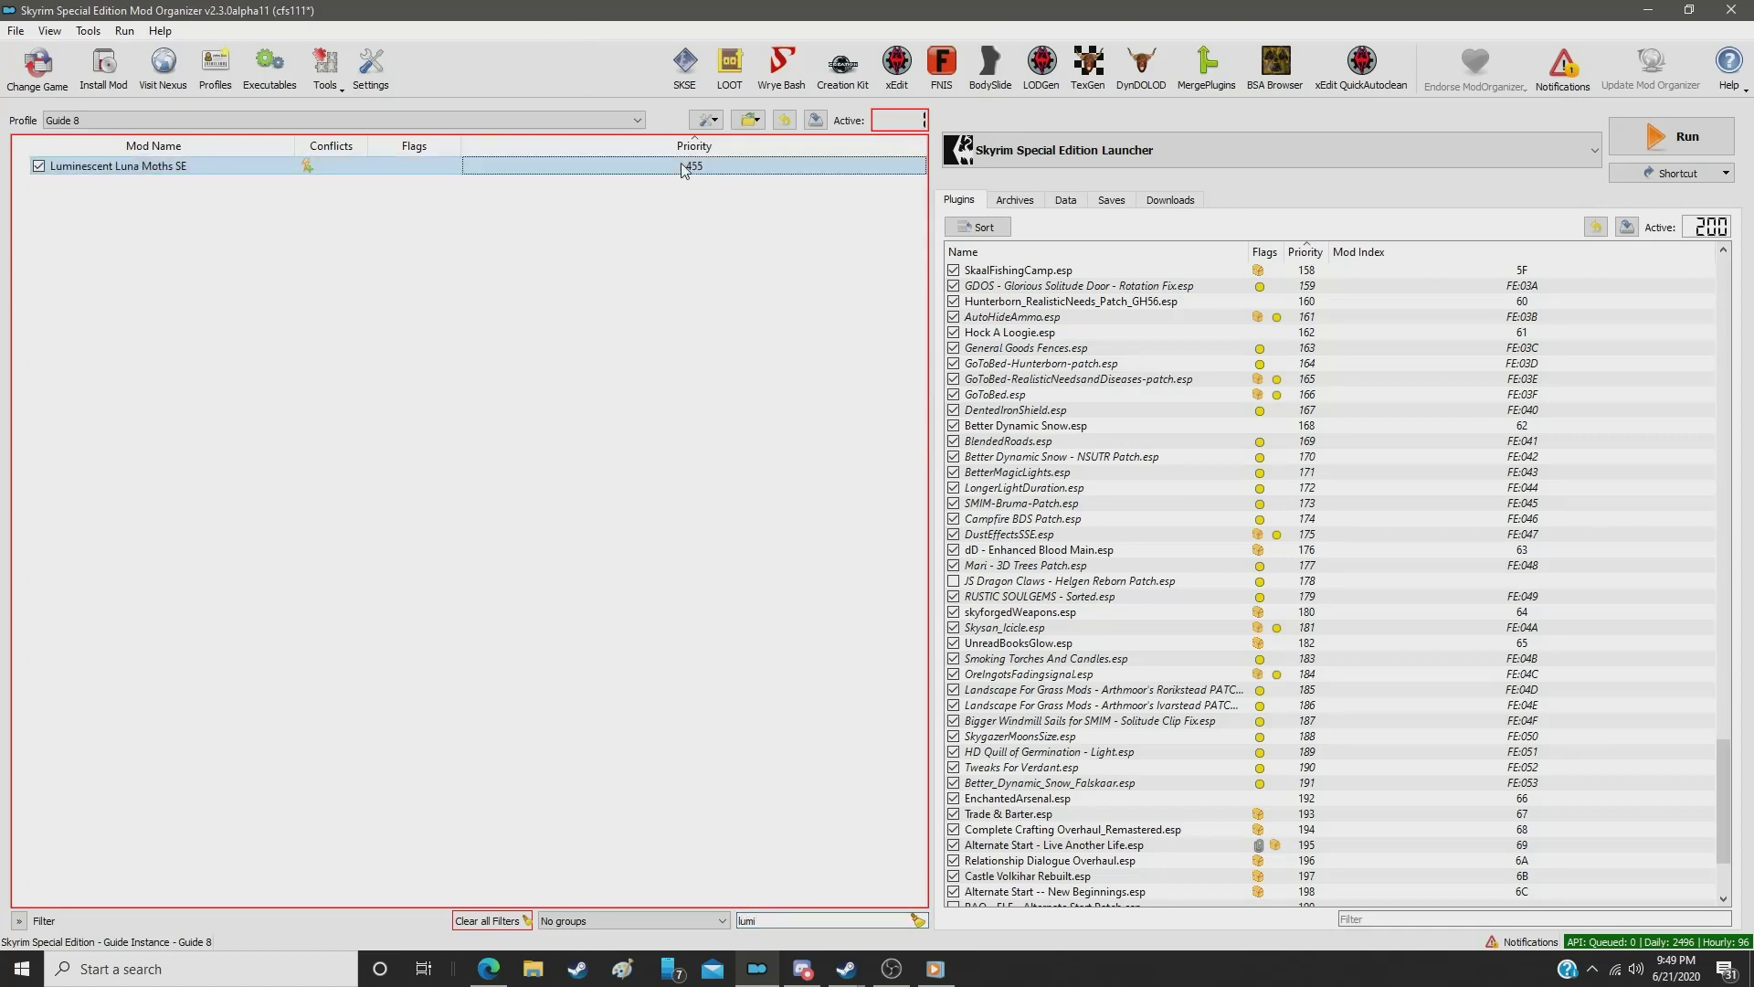
{"action": "double_click", "coordinate": [683, 167]}
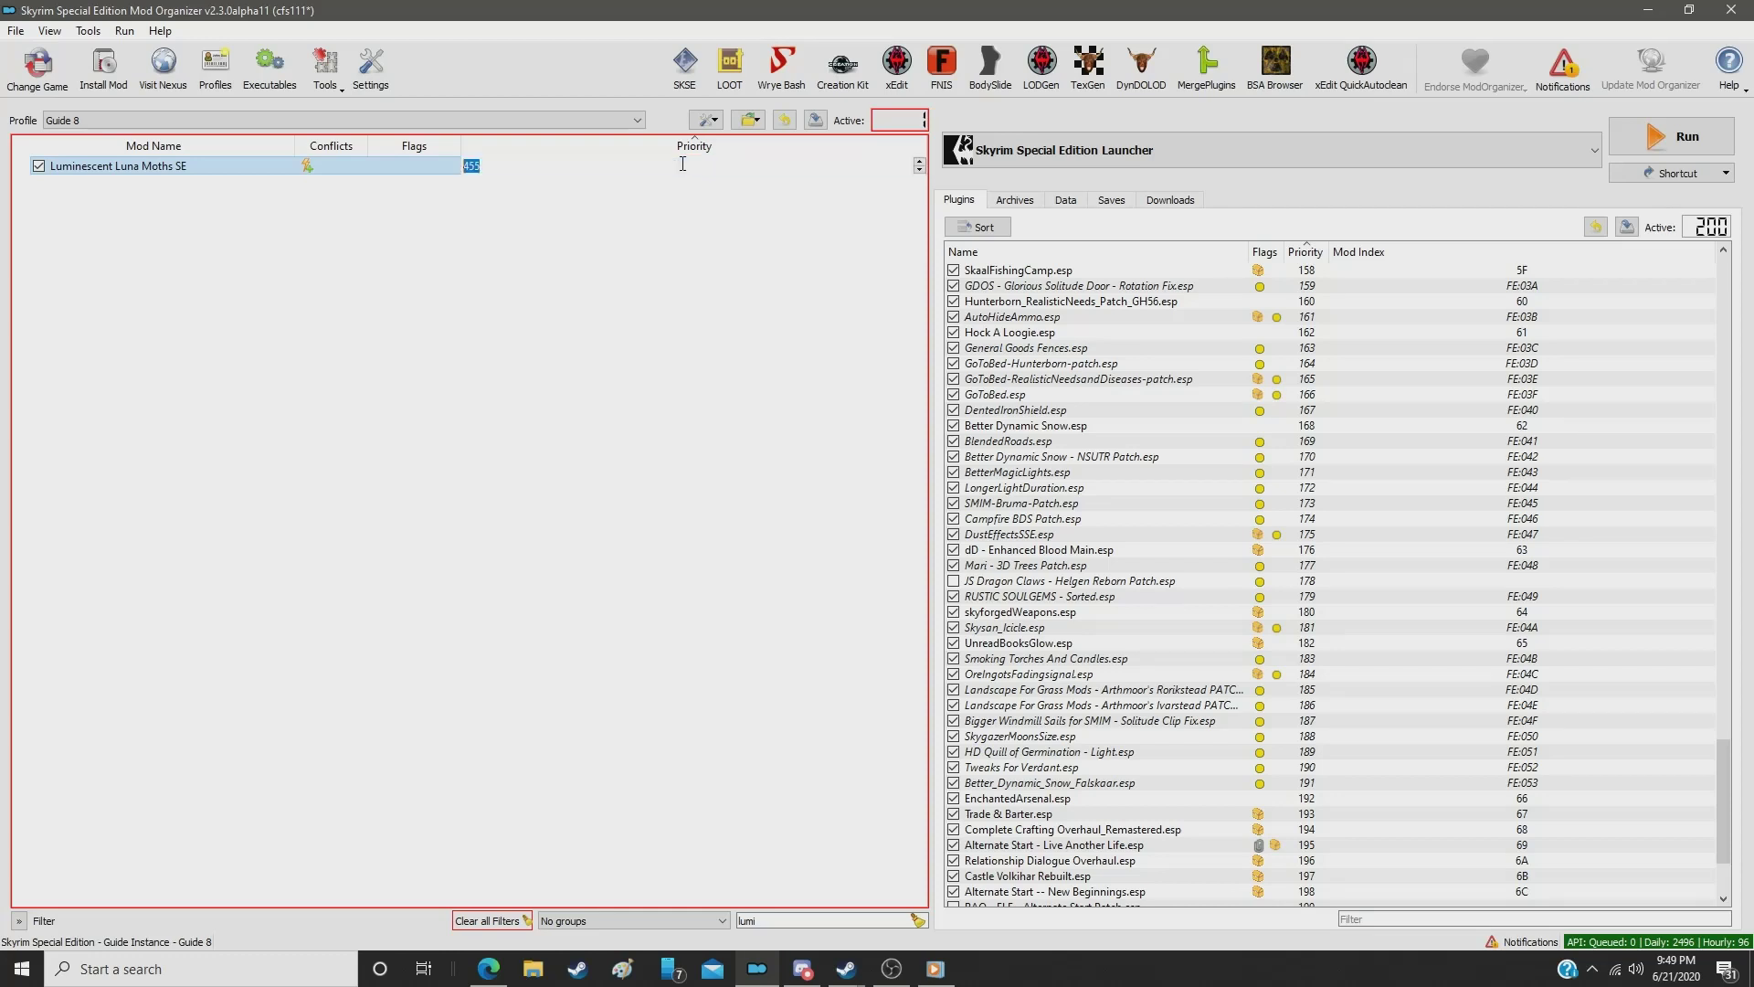
{"action": "type", "text": "438"}
{"action": "key", "text": "Return"}
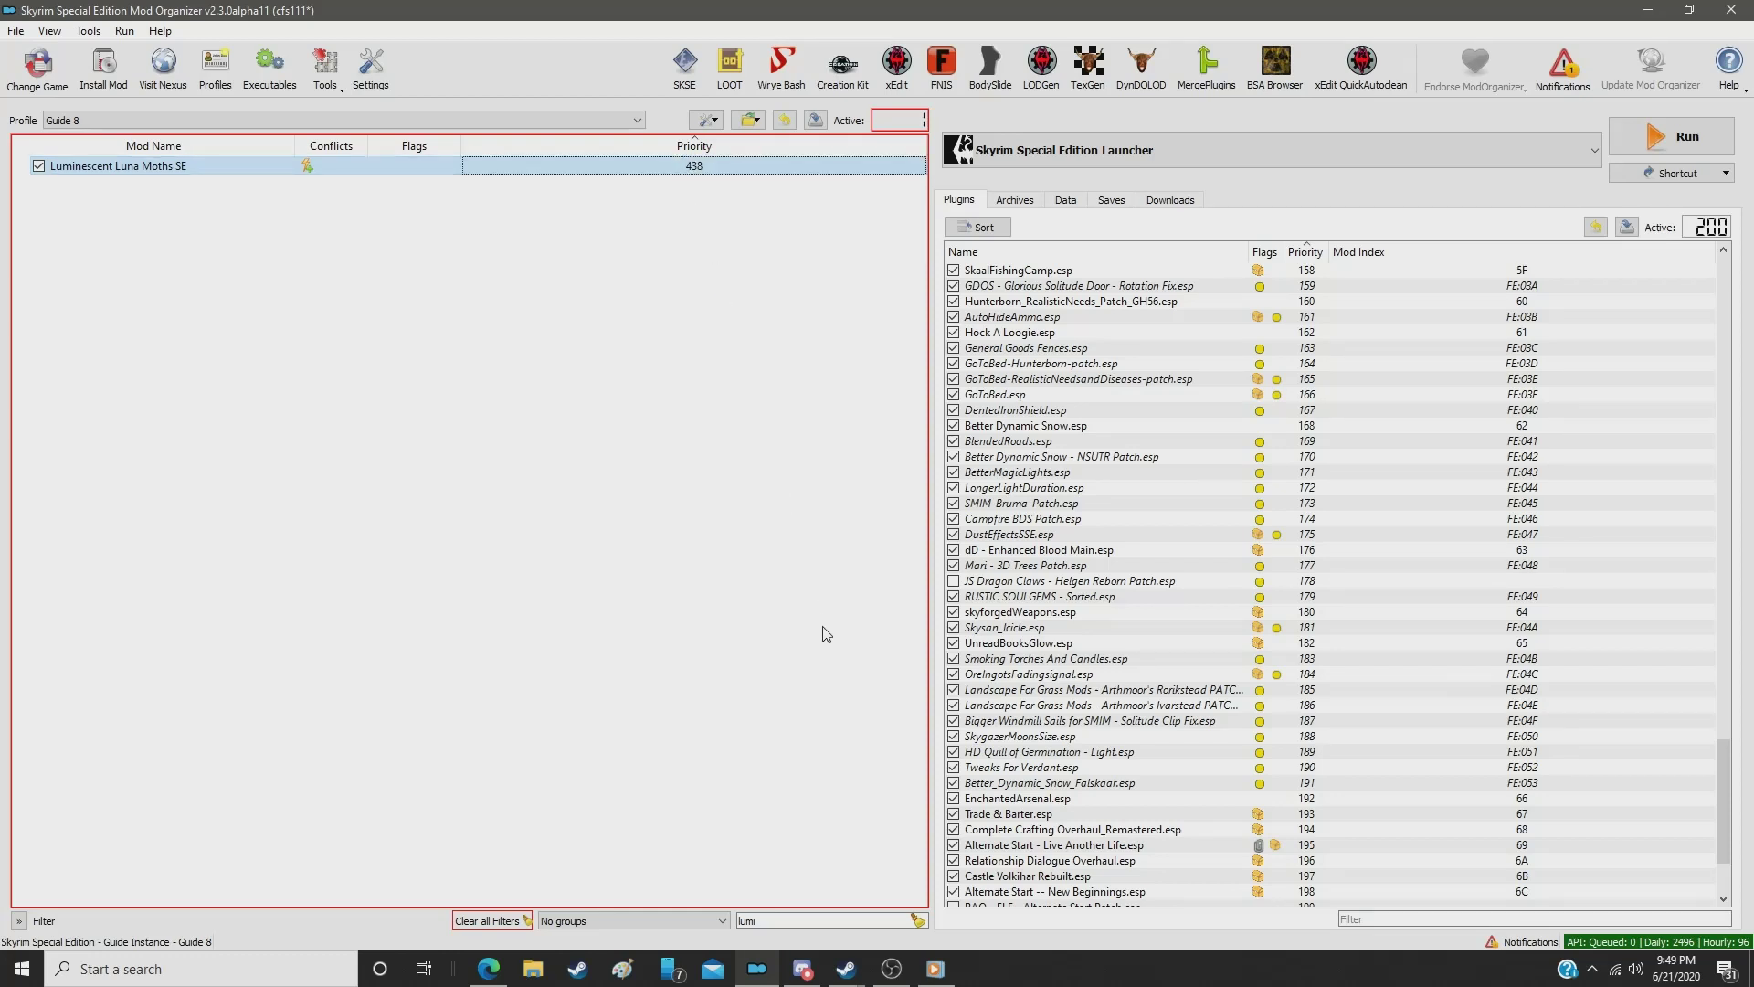
{"action": "left_click", "coordinate": [918, 918]}
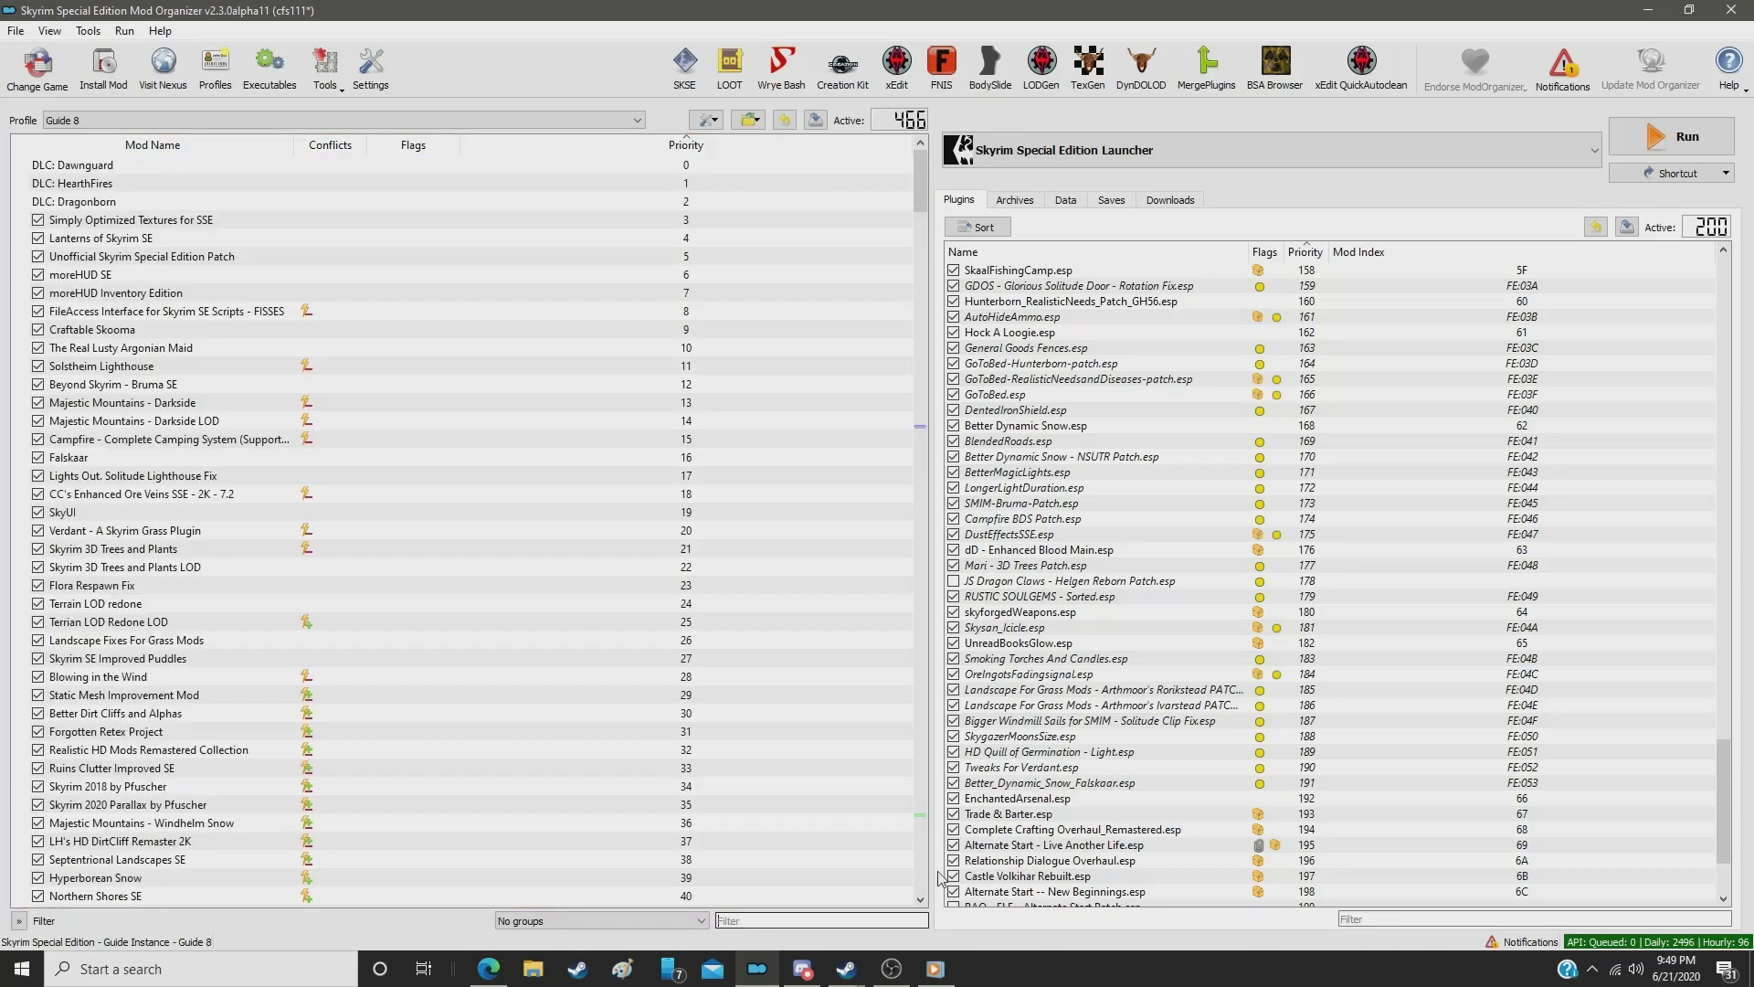
Step: Move Mammoth.by.Kajuan, Photoreal Foxes 2K HD Retexture and RUSTIC FROSTBITE SPIDER - Special Edition, in that order, below Luminescent Luna Moths SE
{"action": "left_click_drag", "start_coordinate": [923, 169], "coordinate": [936, 831]}
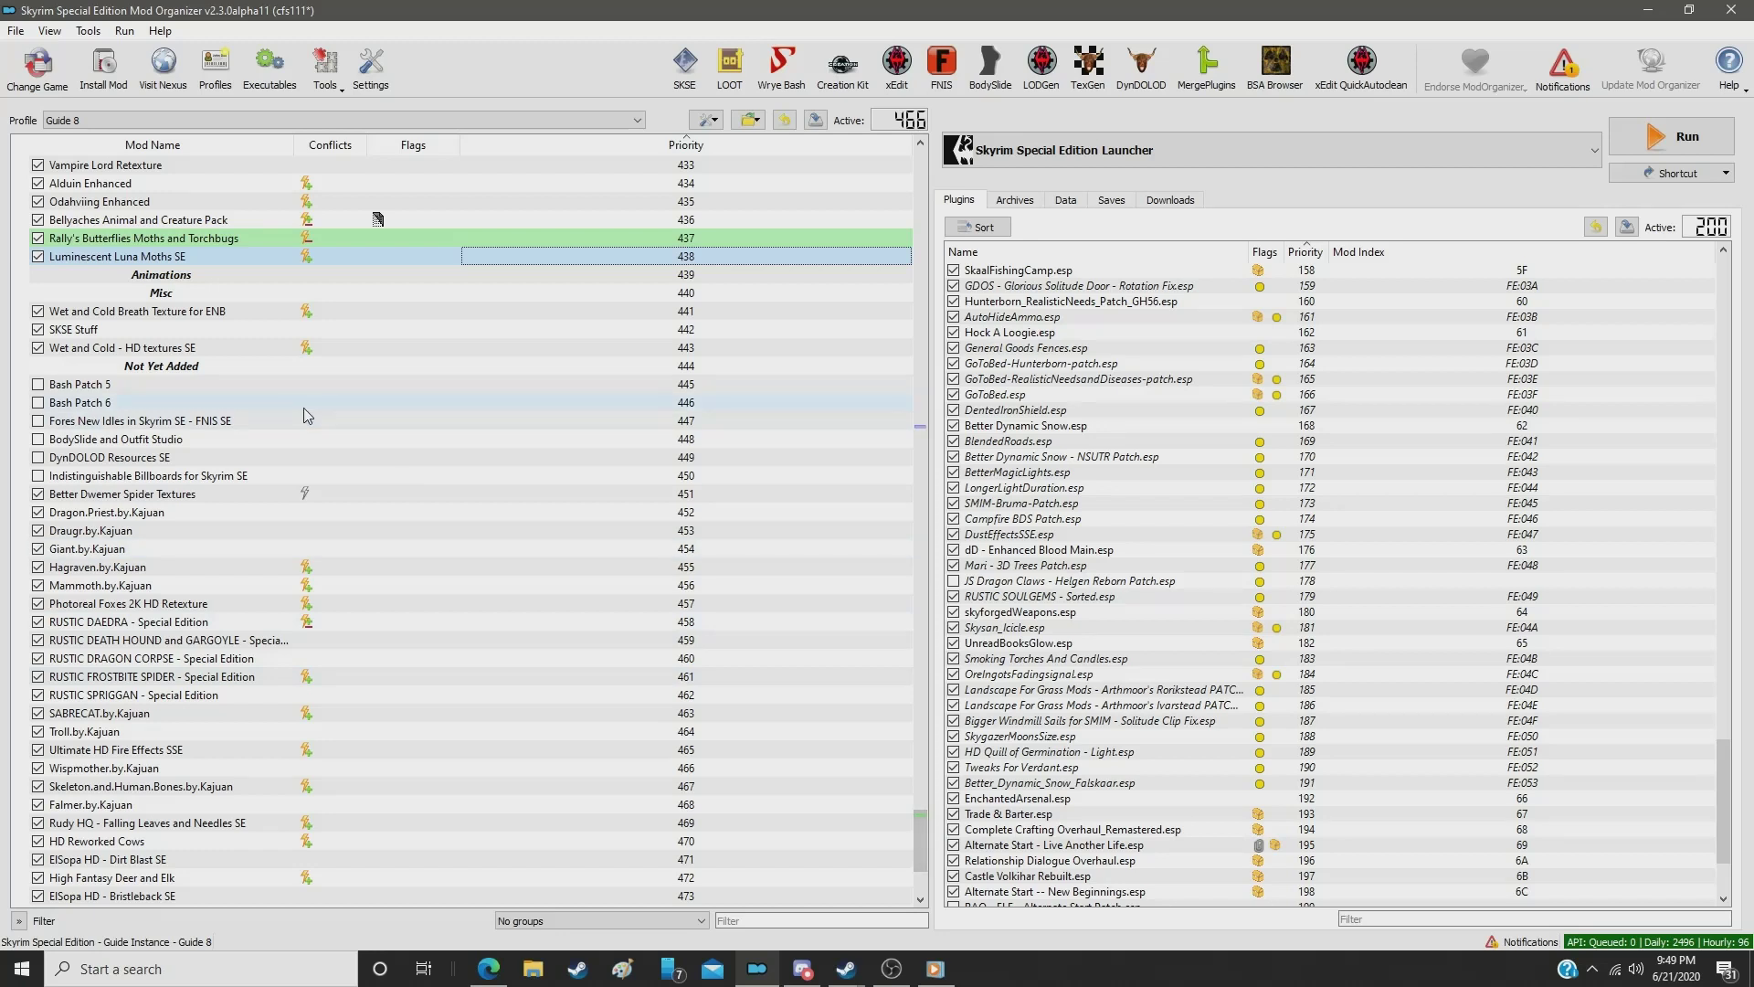
{"action": "left_click_drag", "start_coordinate": [144, 586], "coordinate": [156, 270]}
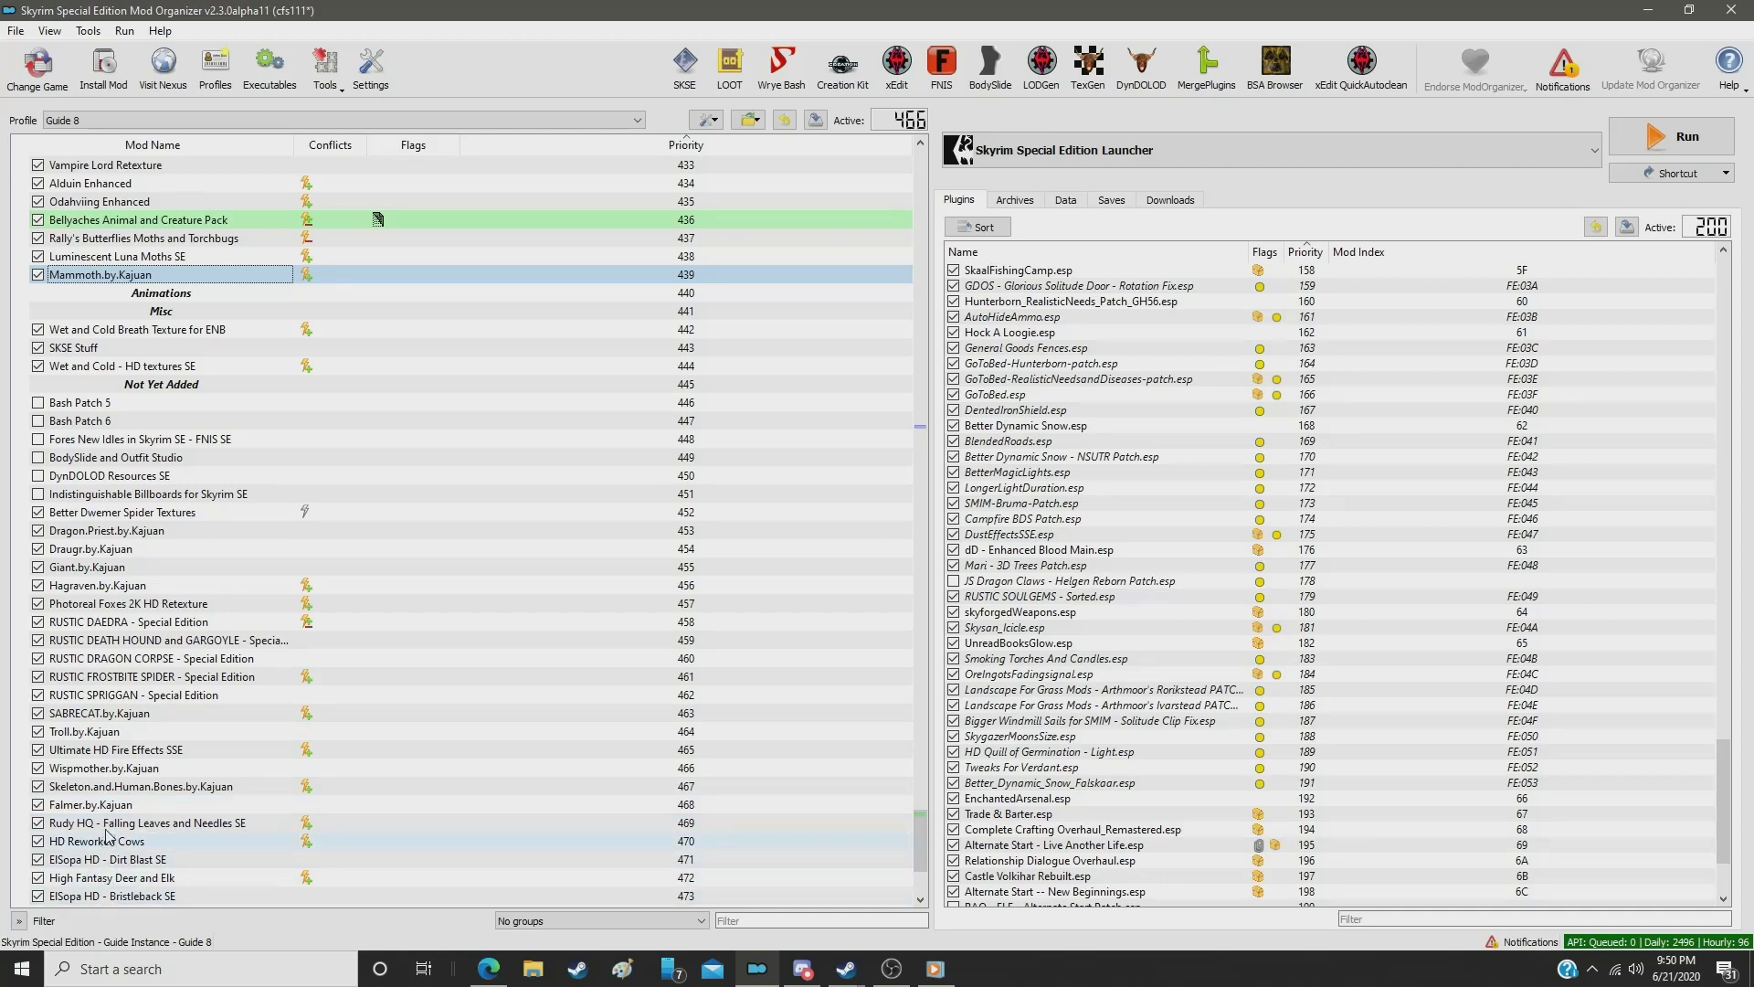
{"action": "scroll", "coordinate": [107, 720], "scroll_direction": "down", "scroll_amount": 4}
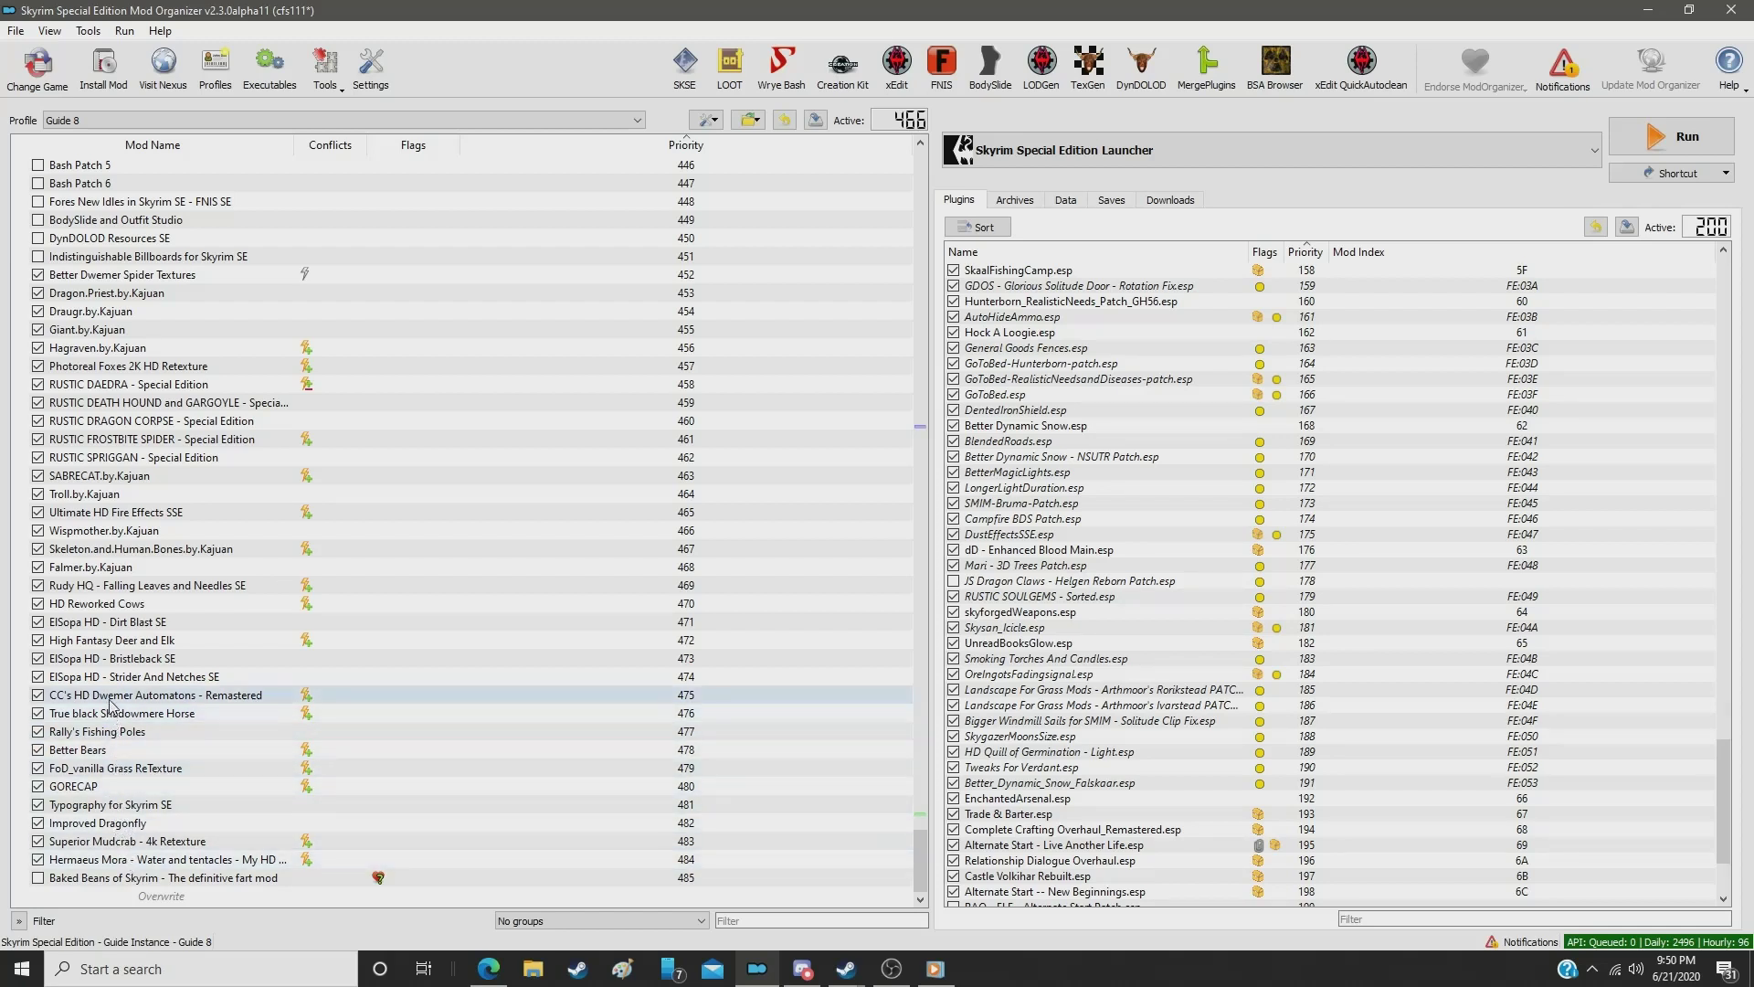
{"action": "left_click", "coordinate": [109, 590]}
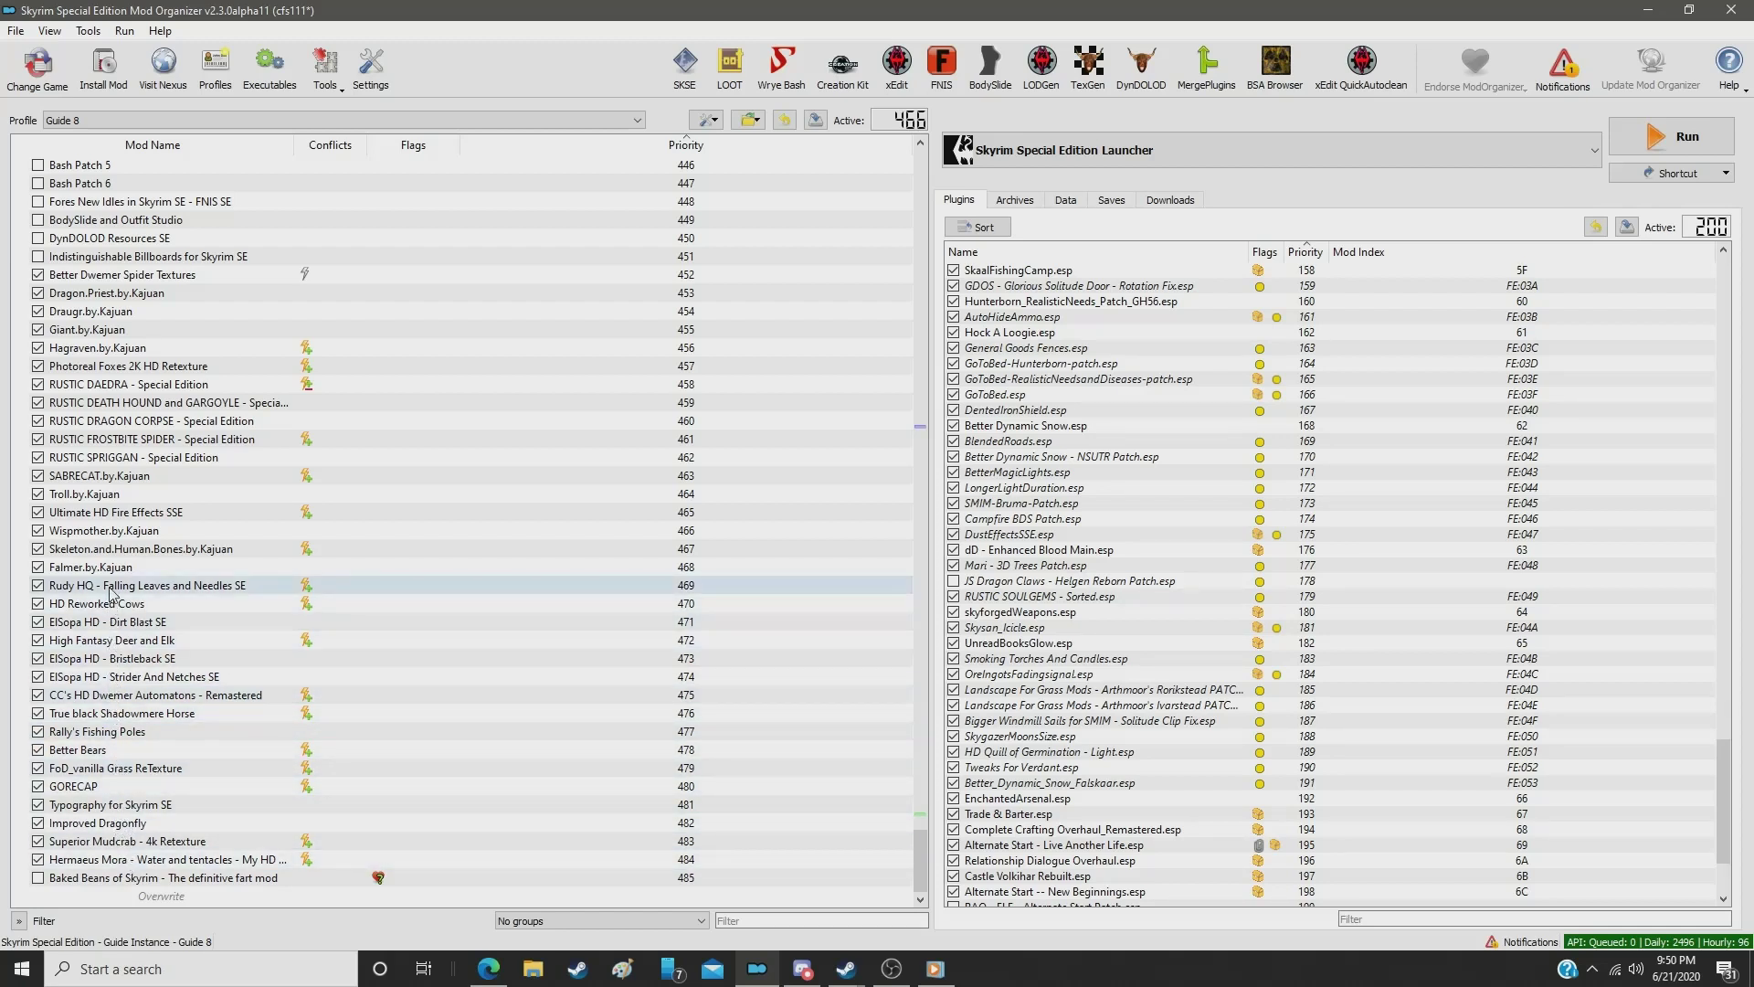
{"action": "scroll", "coordinate": [111, 592], "scroll_direction": "up", "scroll_amount": 2}
{"action": "scroll", "coordinate": [109, 590], "scroll_direction": "up", "scroll_amount": 2}
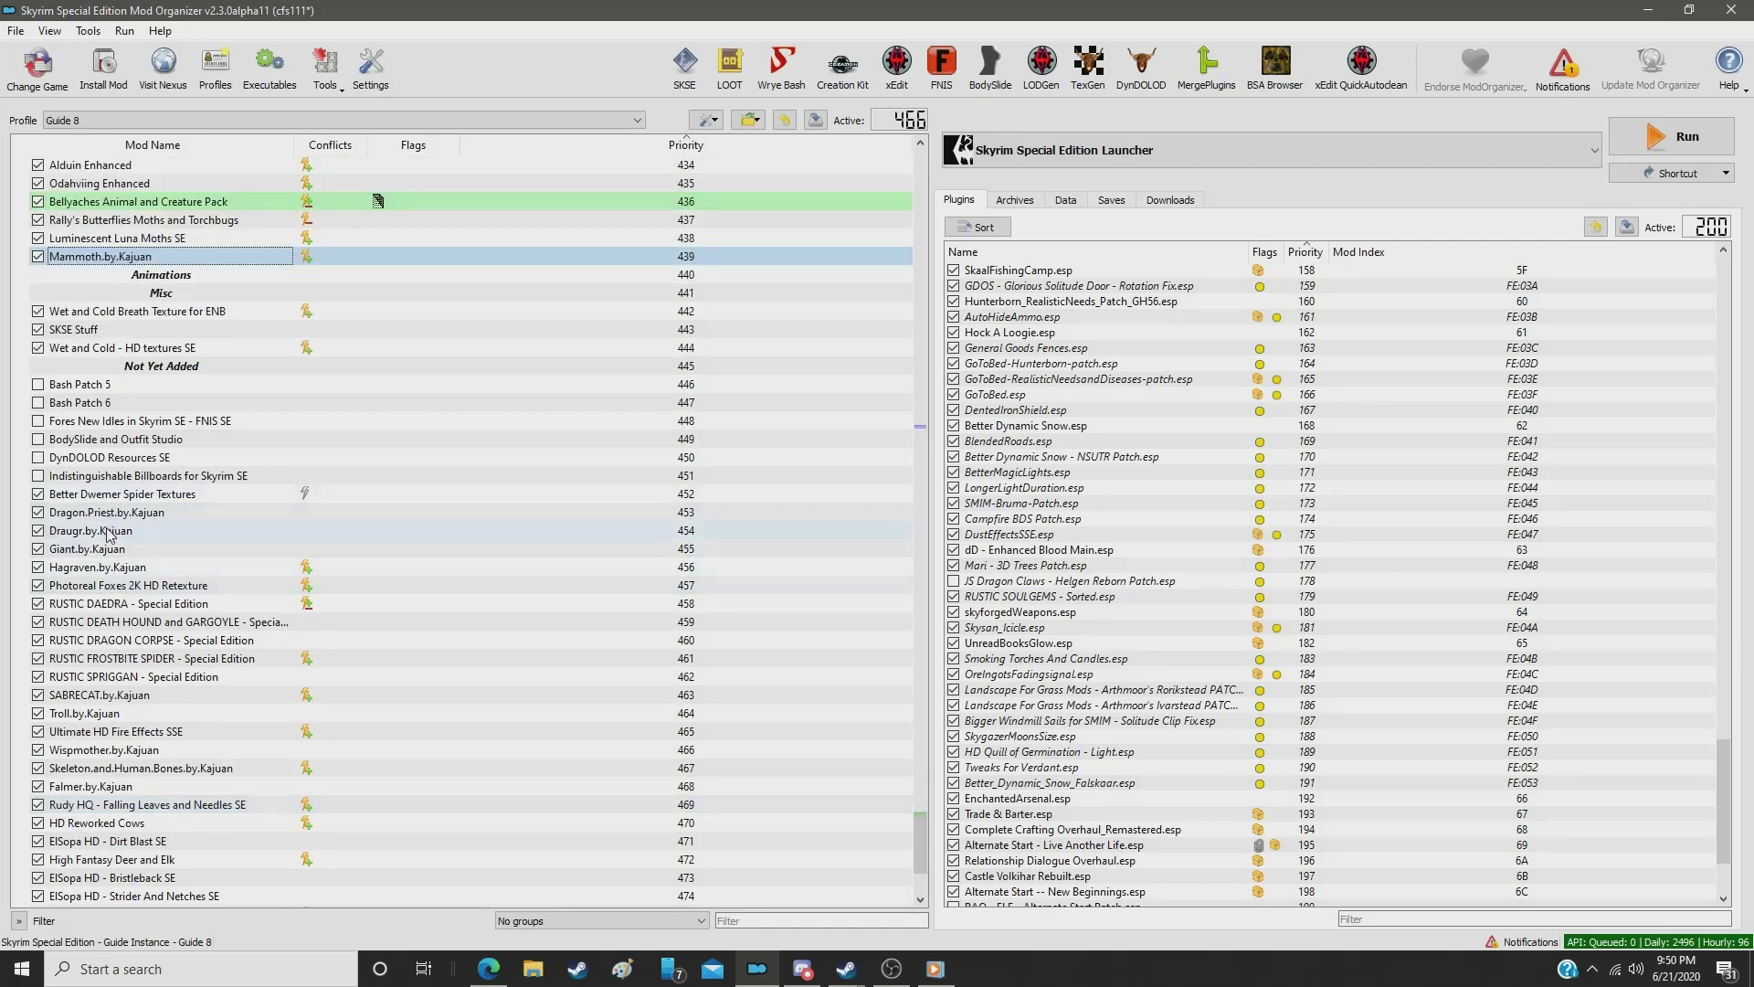
{"action": "left_click_drag", "start_coordinate": [117, 589], "coordinate": [121, 265]}
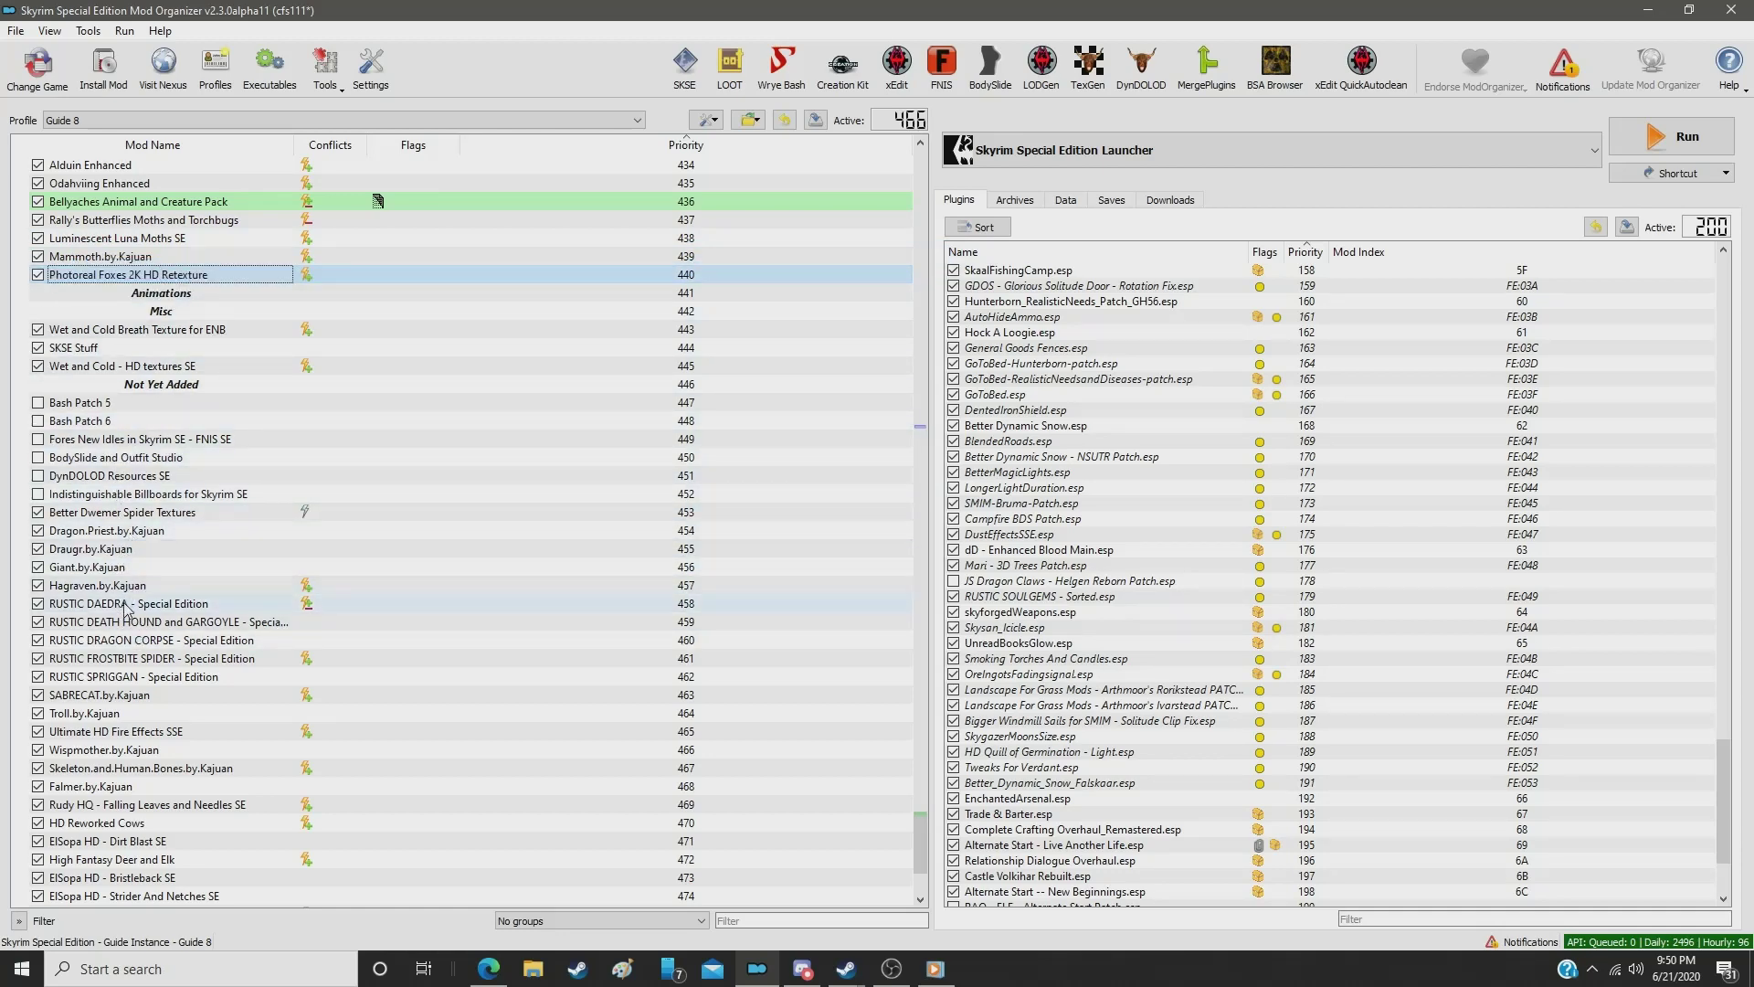
{"action": "left_click_drag", "start_coordinate": [130, 660], "coordinate": [119, 289]}
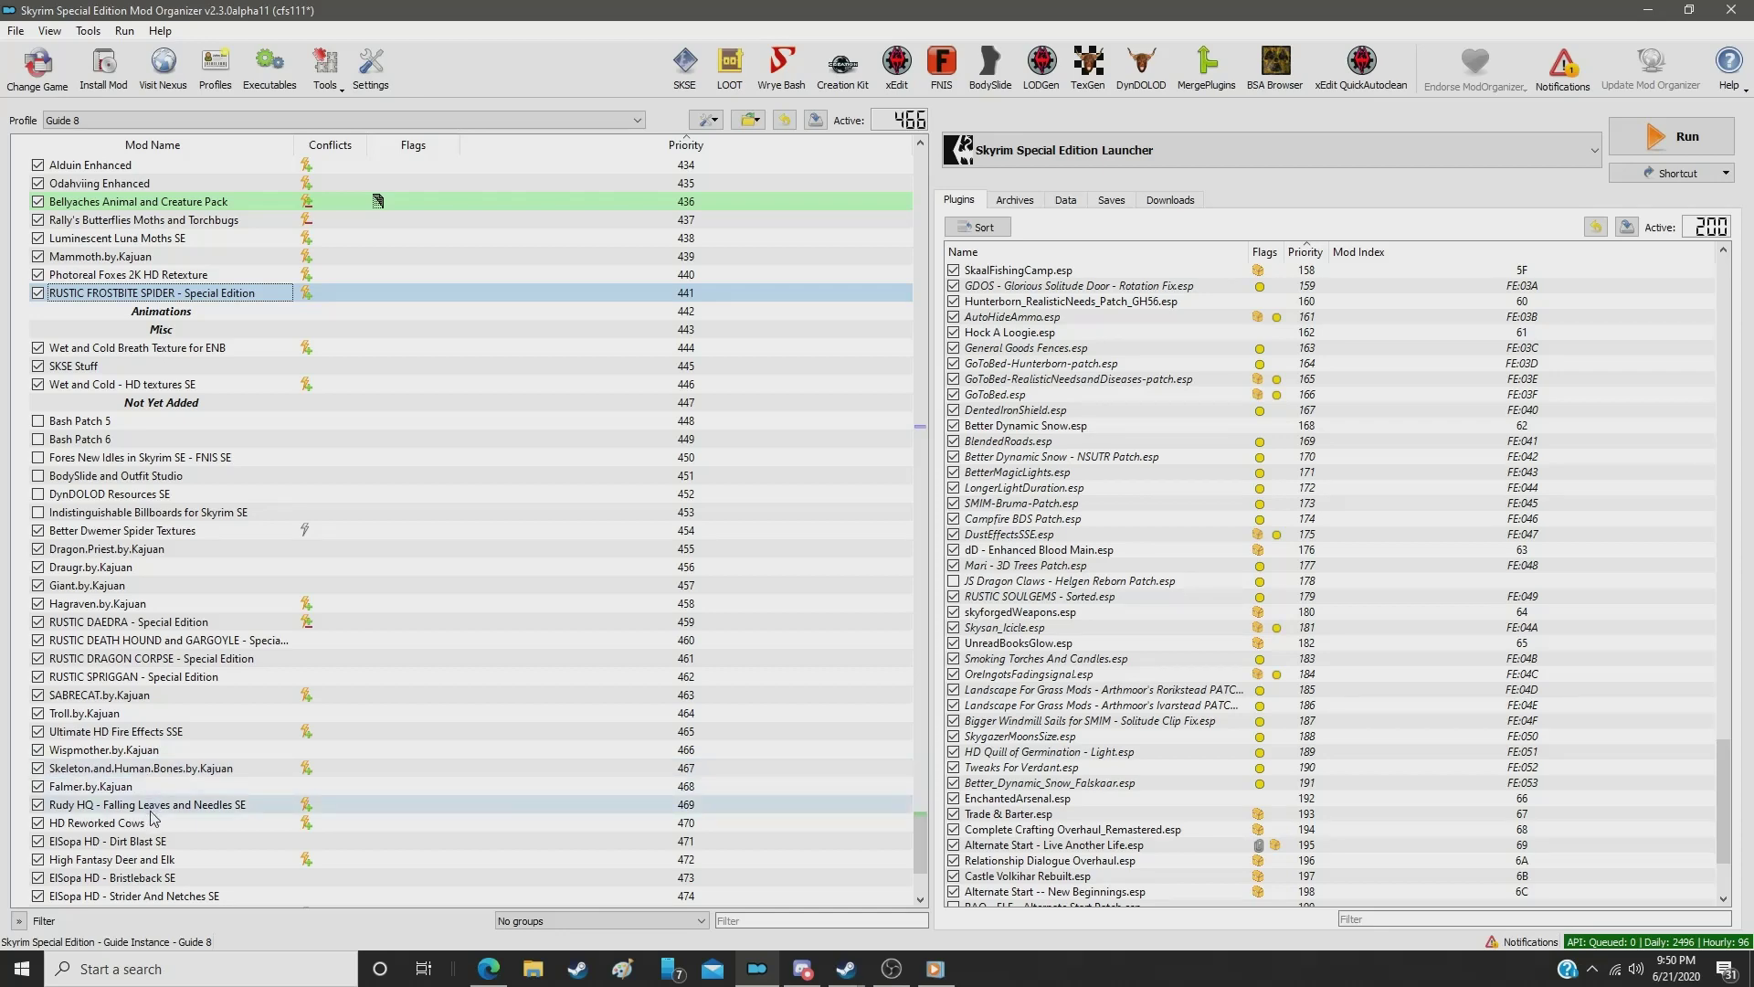
Step: Move SABRECAT.by.Kajuan directly below RUSTIC FROSTBITE SPIDER - Special Edition at the end of the NPCs section
{"action": "scroll", "coordinate": [158, 864], "scroll_direction": "down", "scroll_amount": 4}
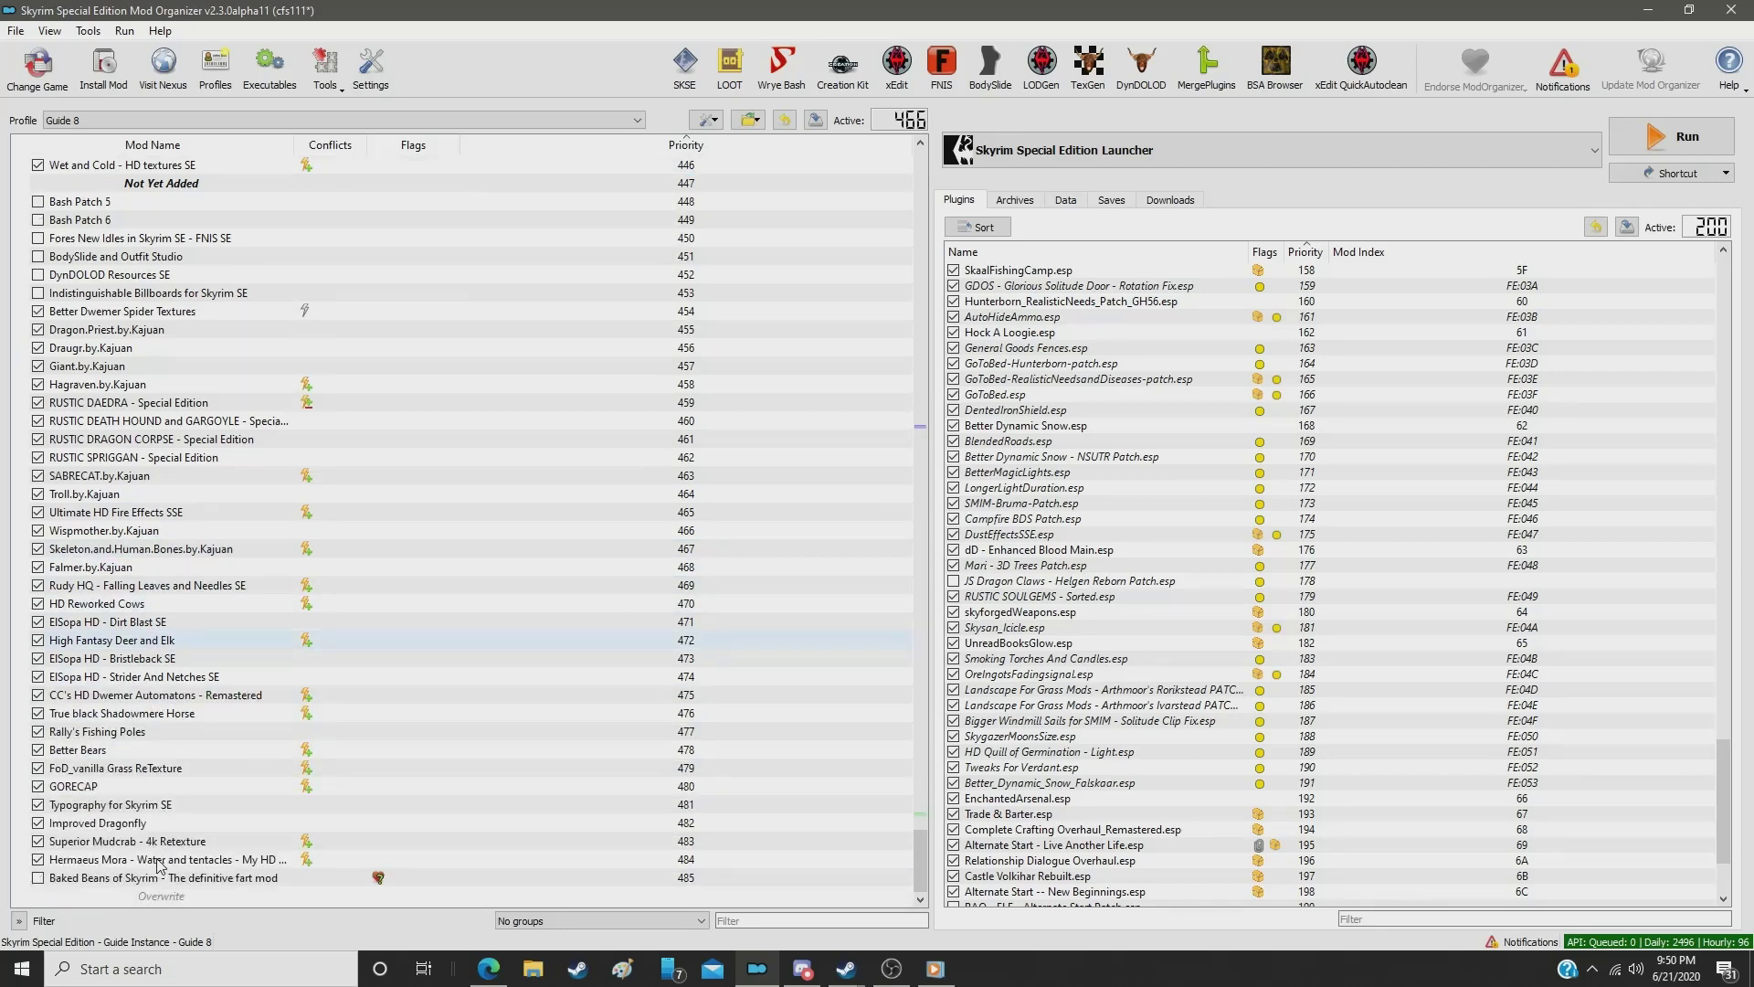
{"action": "scroll", "coordinate": [158, 865], "scroll_direction": "up", "scroll_amount": 2}
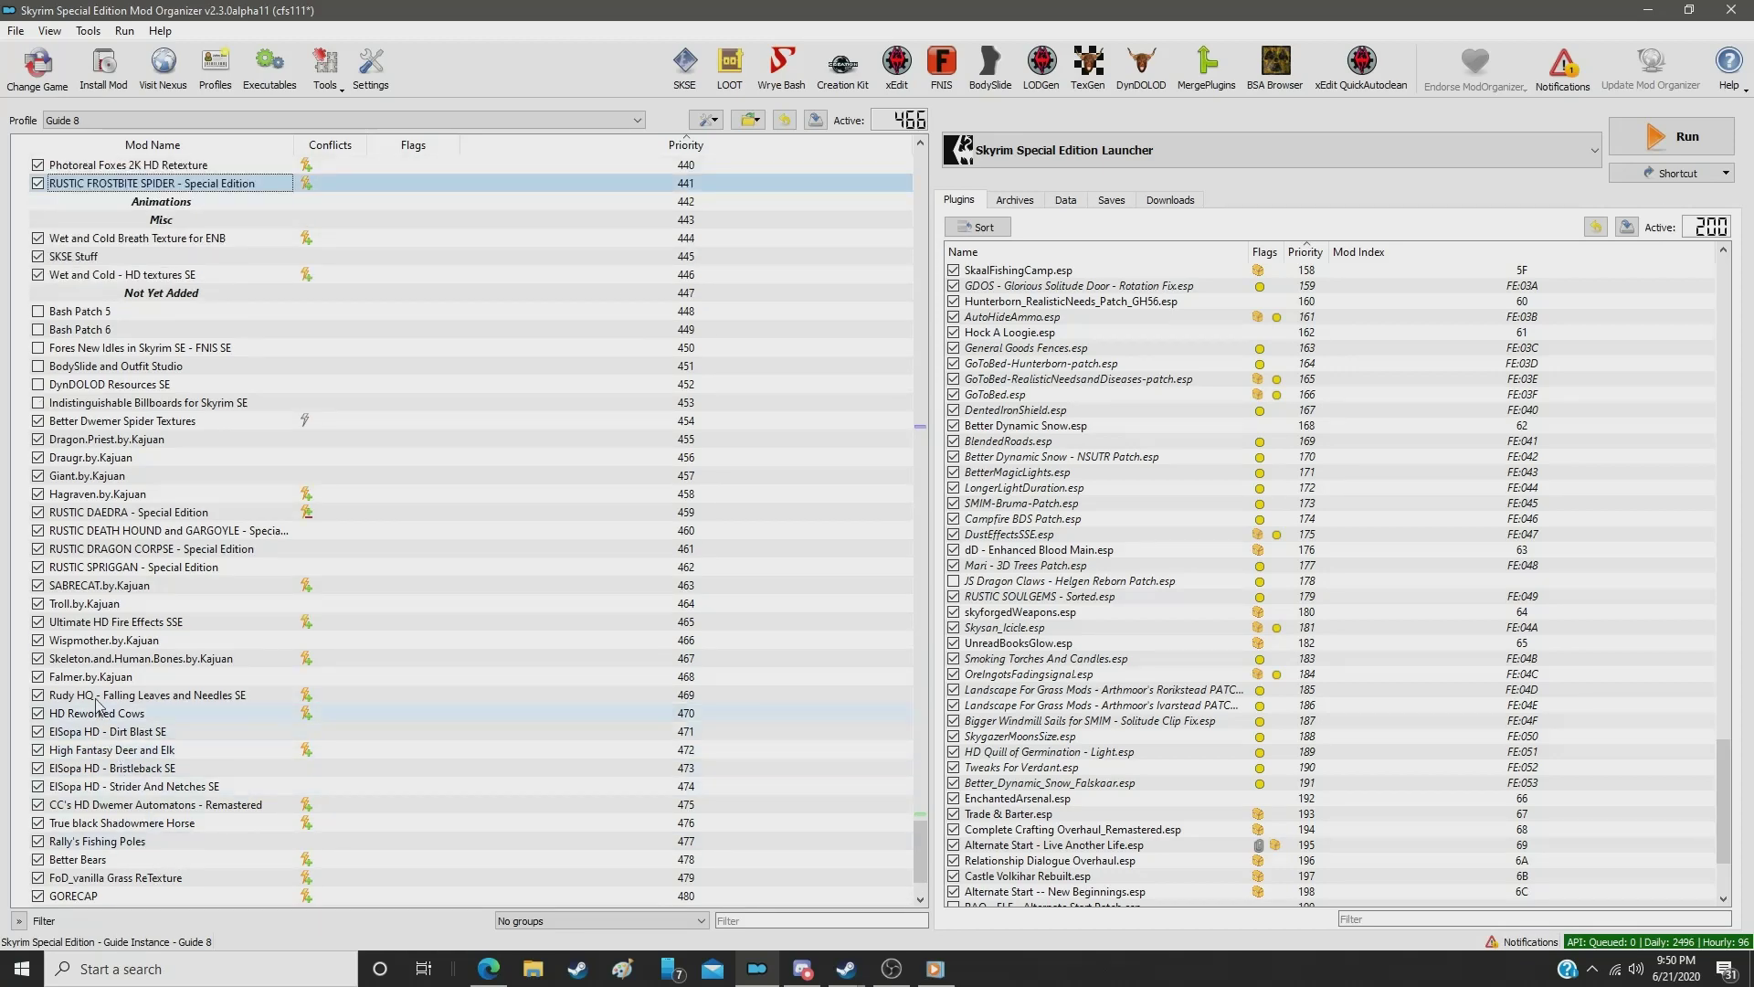
{"action": "scroll", "coordinate": [105, 660], "scroll_direction": "up", "scroll_amount": 1}
{"action": "scroll", "coordinate": [105, 660], "scroll_direction": "up", "scroll_amount": 1}
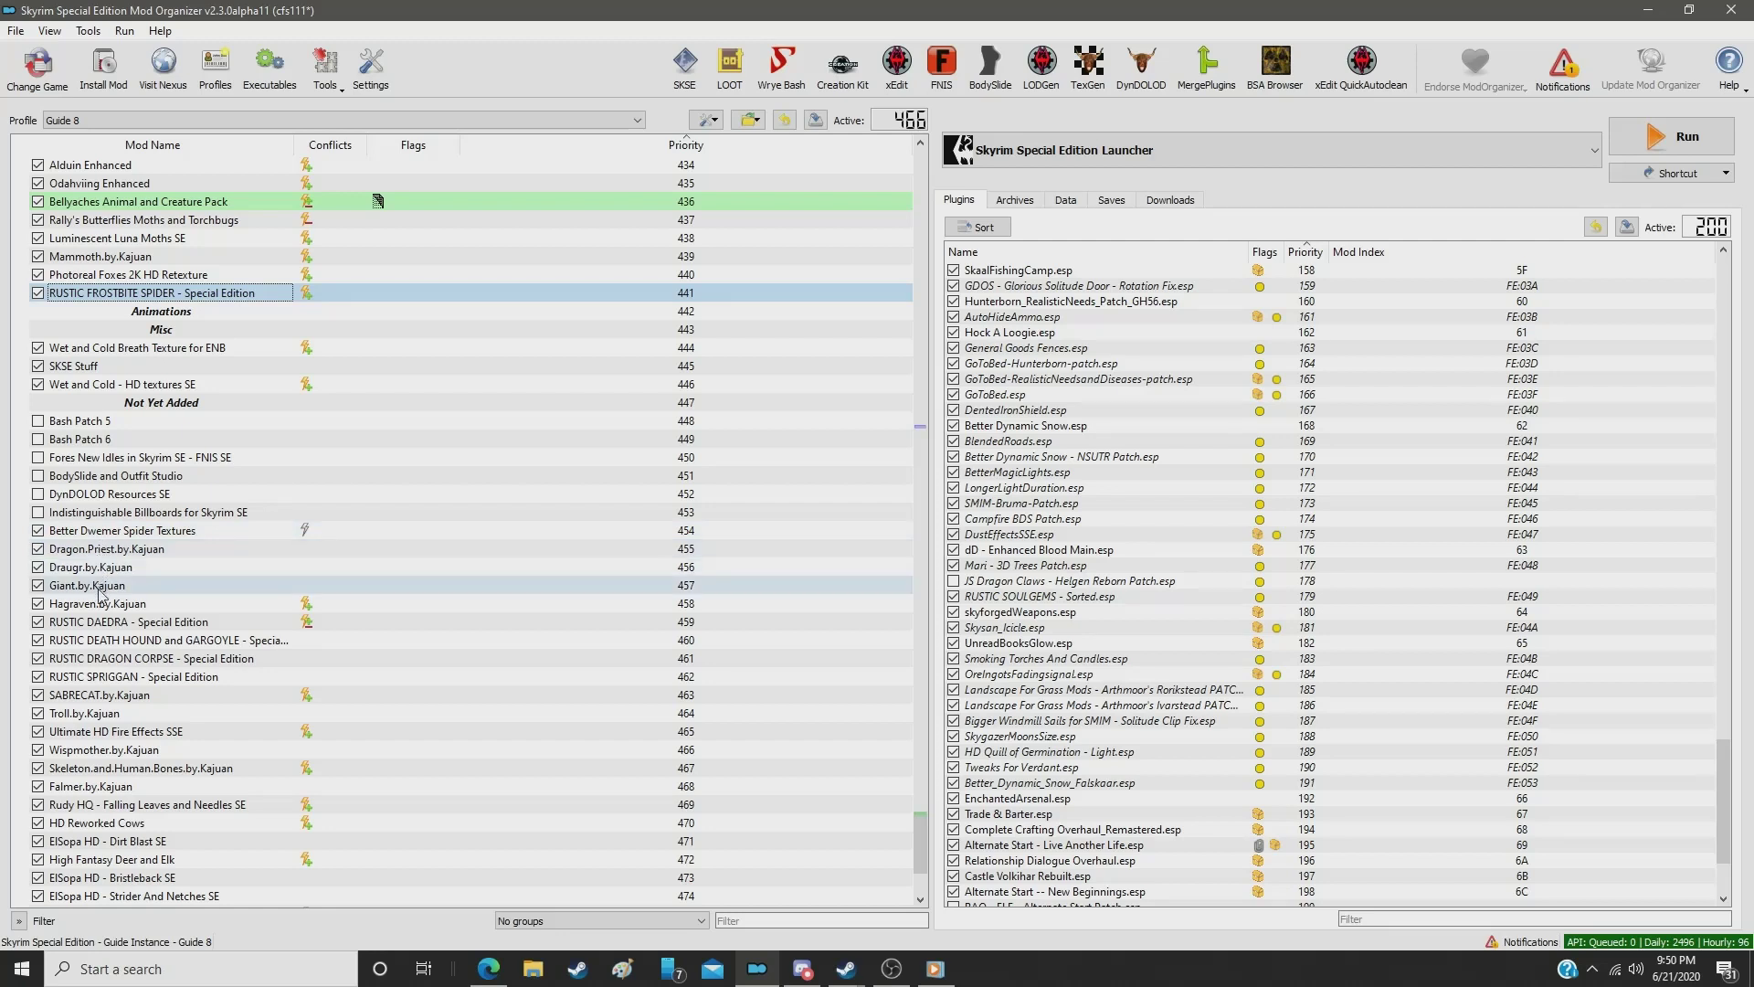
{"action": "left_click_drag", "start_coordinate": [107, 698], "coordinate": [119, 306]}
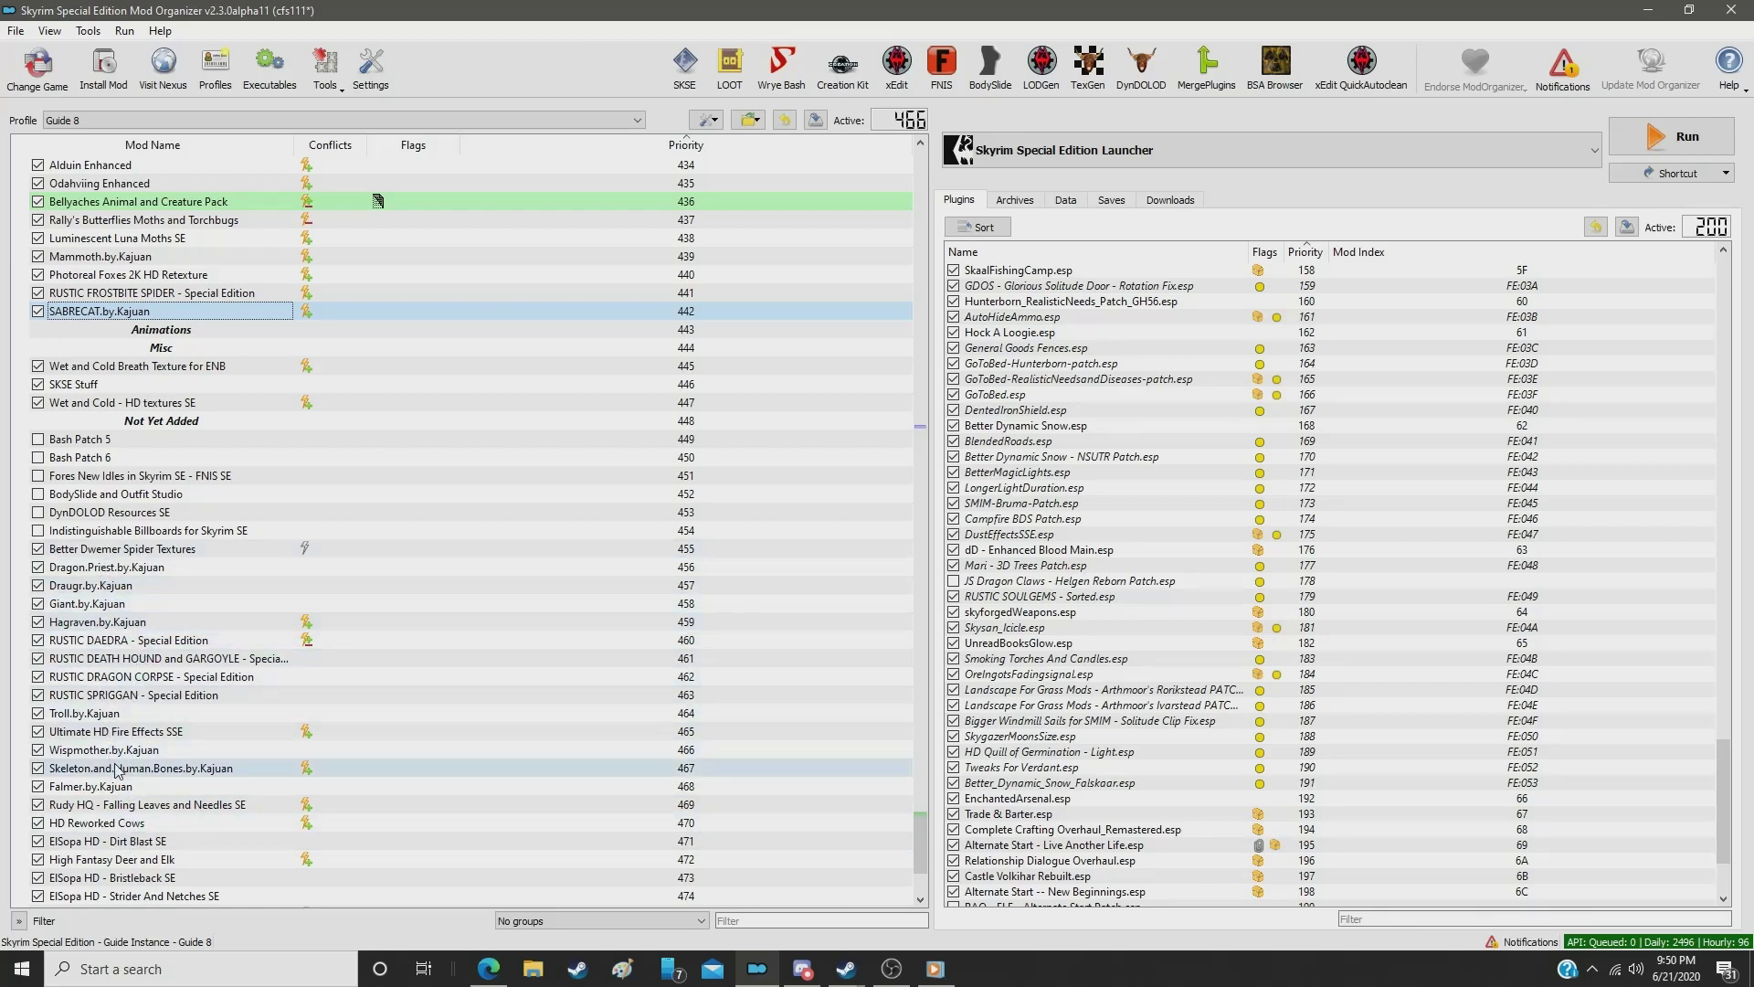
Step: Move CC's HD Dwemer Automatons - Remastered below SABRECAT.by.Kajuan, followed by Better Dwemer Spider Textures
{"action": "scroll", "coordinate": [117, 771], "scroll_direction": "down", "scroll_amount": 1}
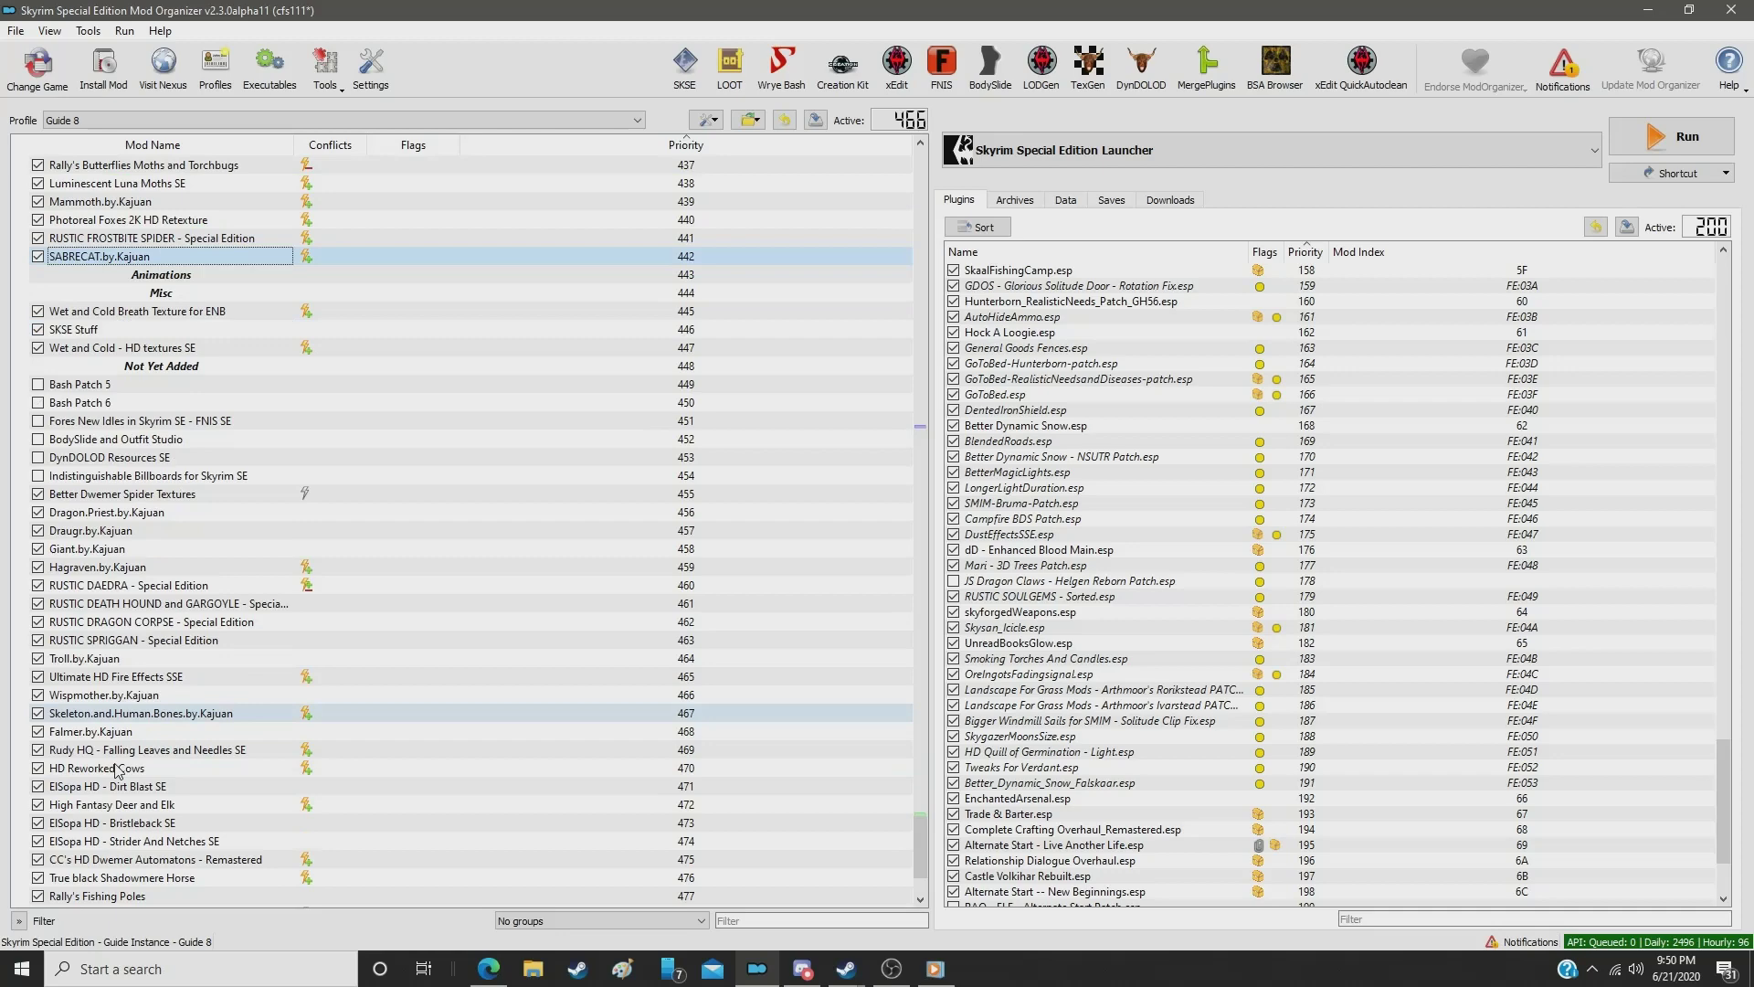
{"action": "left_click", "coordinate": [138, 862]}
{"action": "left_click_drag", "start_coordinate": [137, 863], "coordinate": [178, 267]}
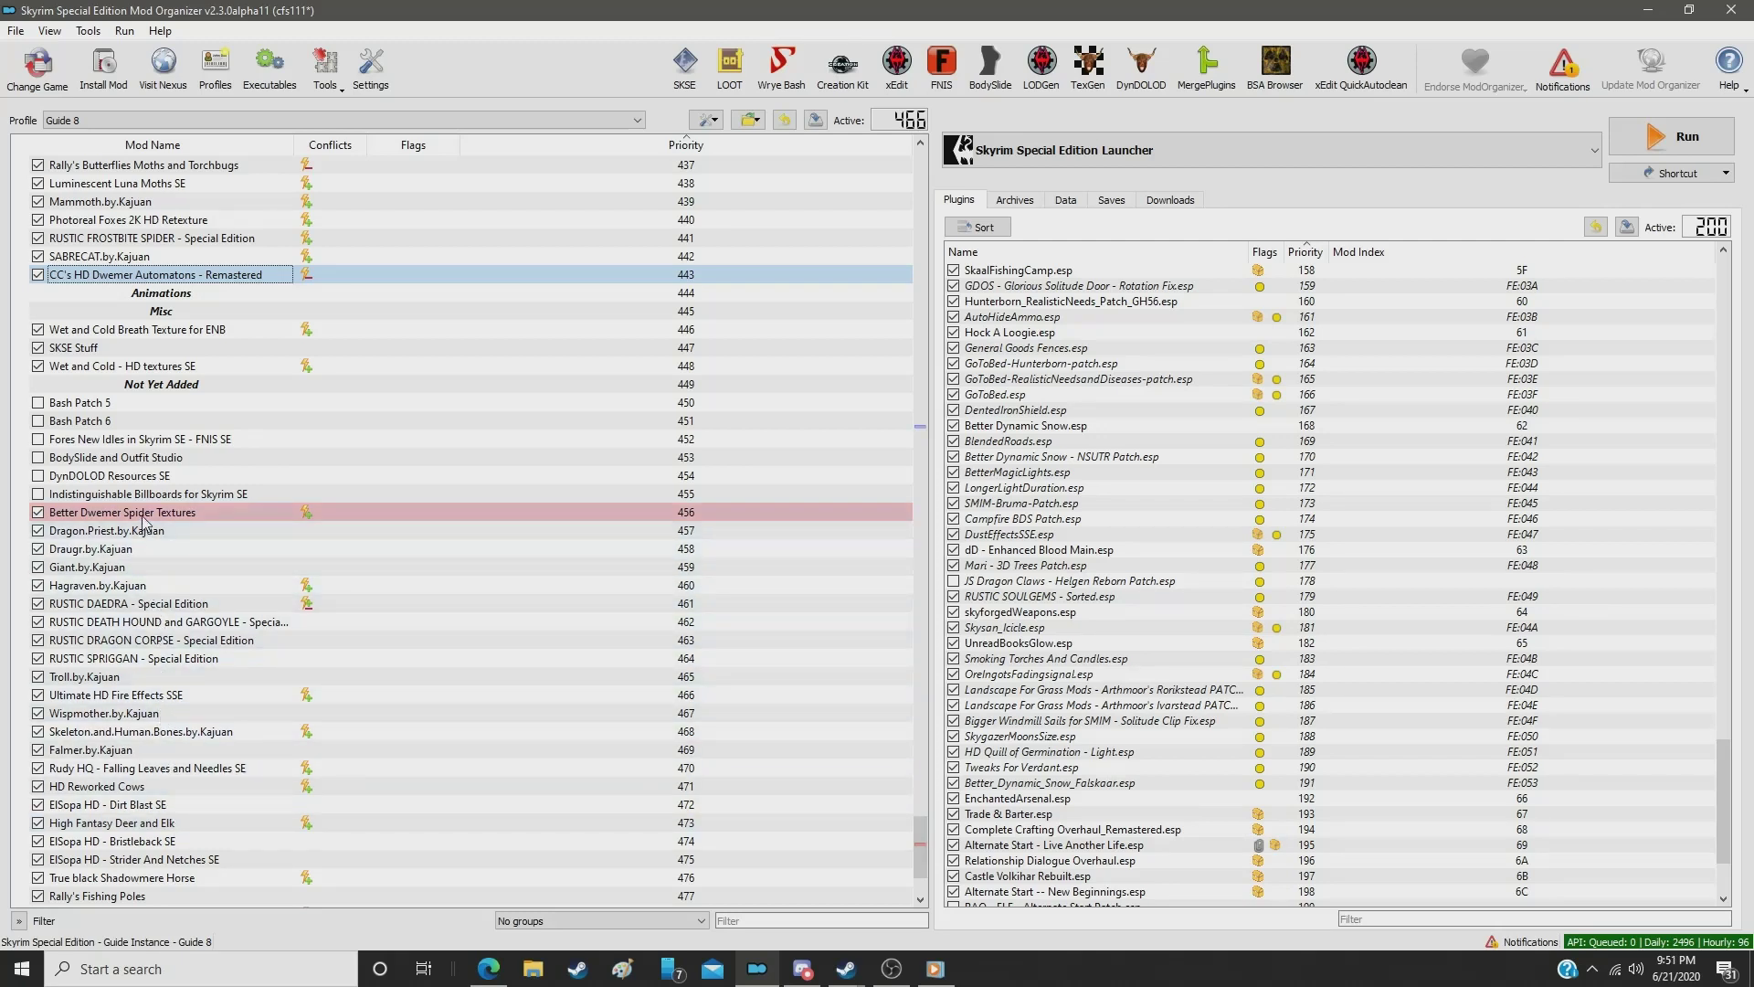
{"action": "left_click_drag", "start_coordinate": [143, 518], "coordinate": [195, 290]}
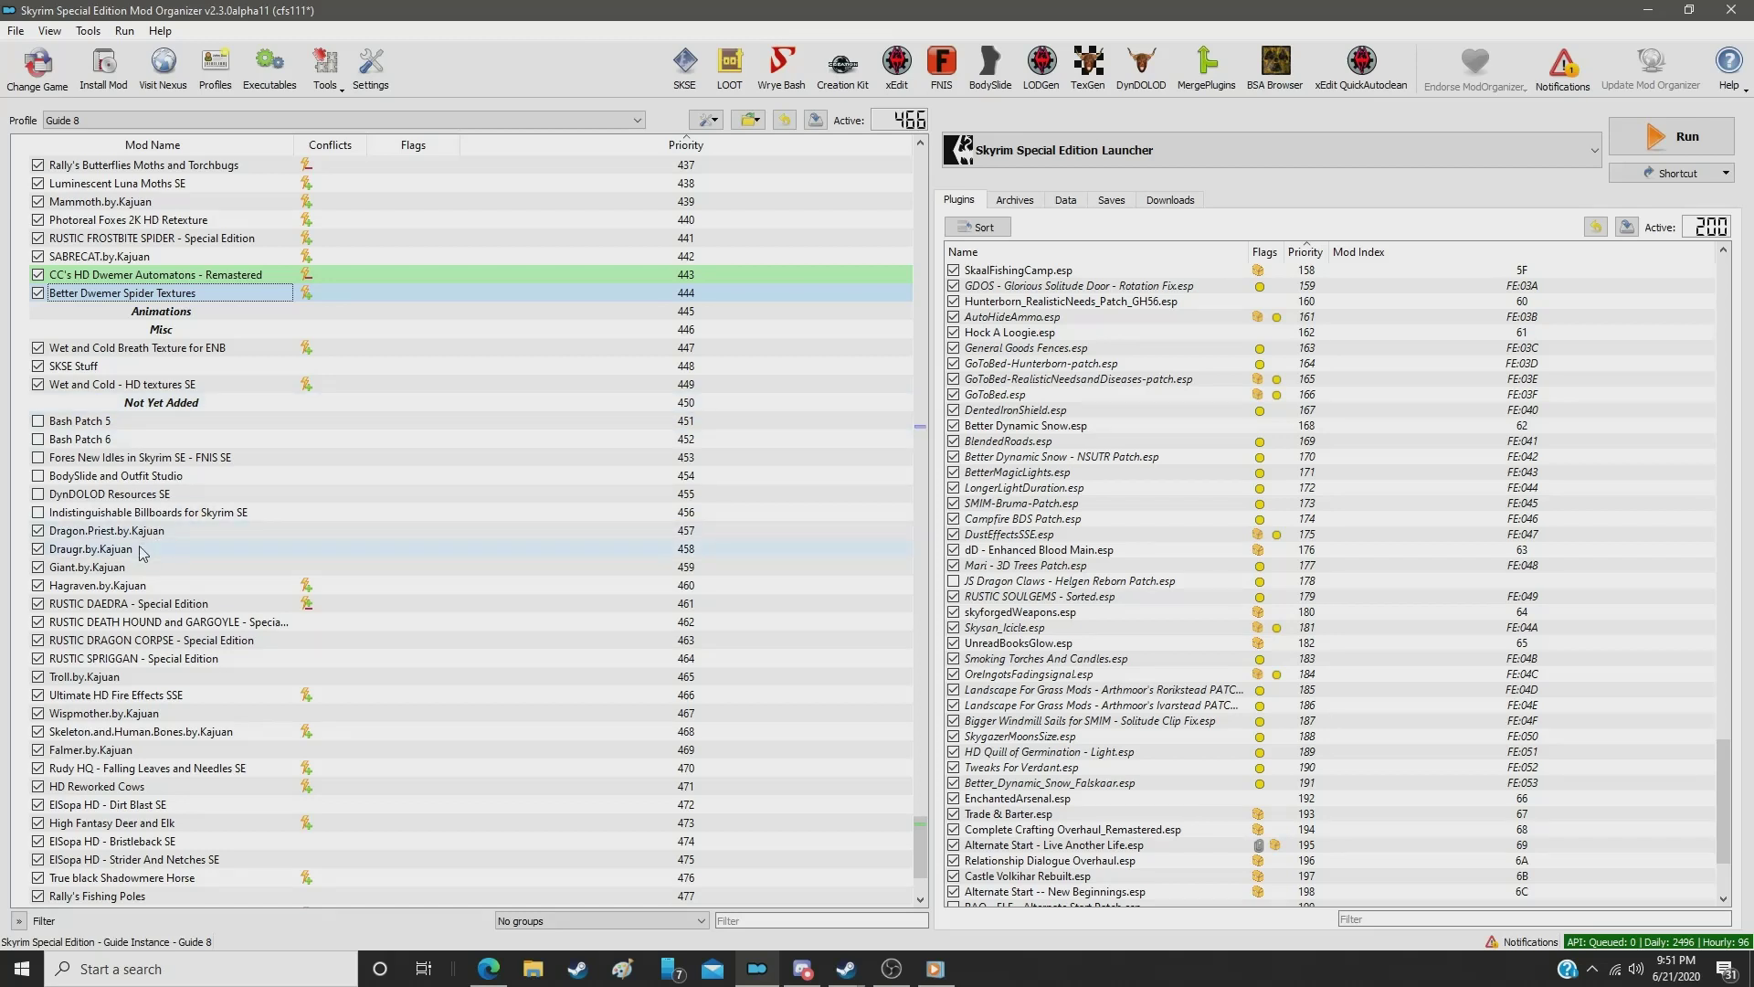
Step: Move the Dragon.Priest, Draugr, Giant and Hagraven mods by Kajuan, in that order, below Better Dwemer Spider Textures
{"action": "left_click_drag", "start_coordinate": [144, 539], "coordinate": [193, 304]}
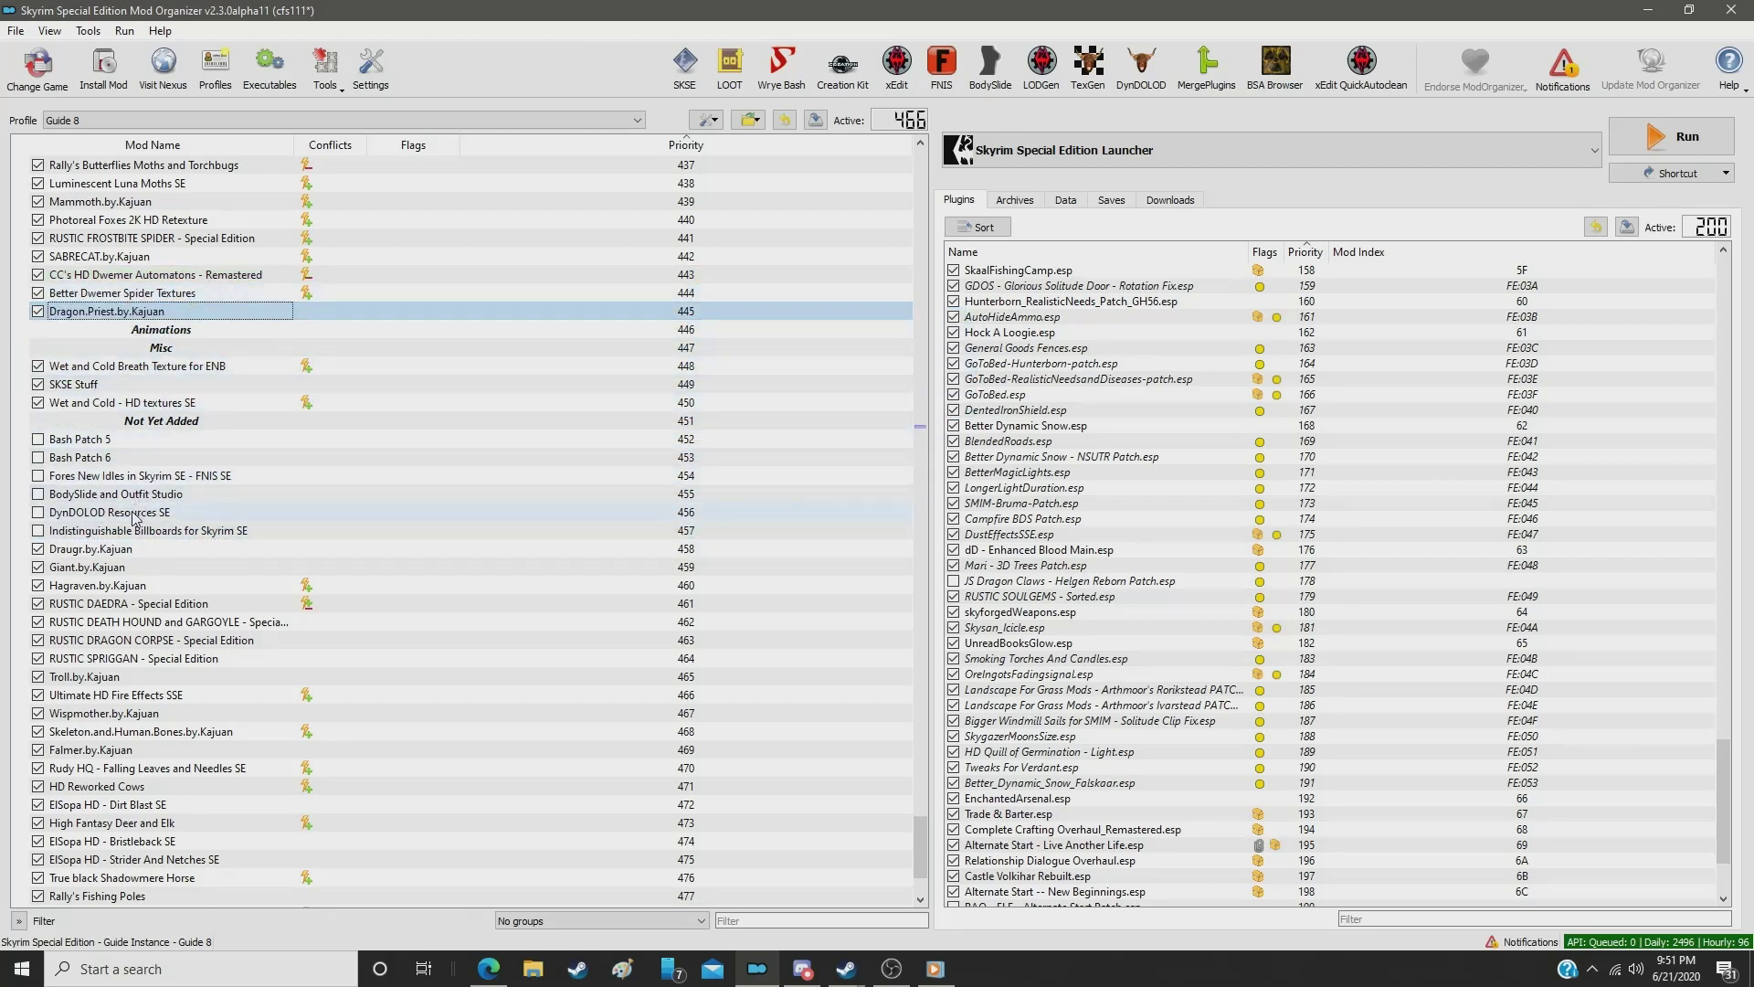
{"action": "left_click_drag", "start_coordinate": [136, 548], "coordinate": [173, 327]}
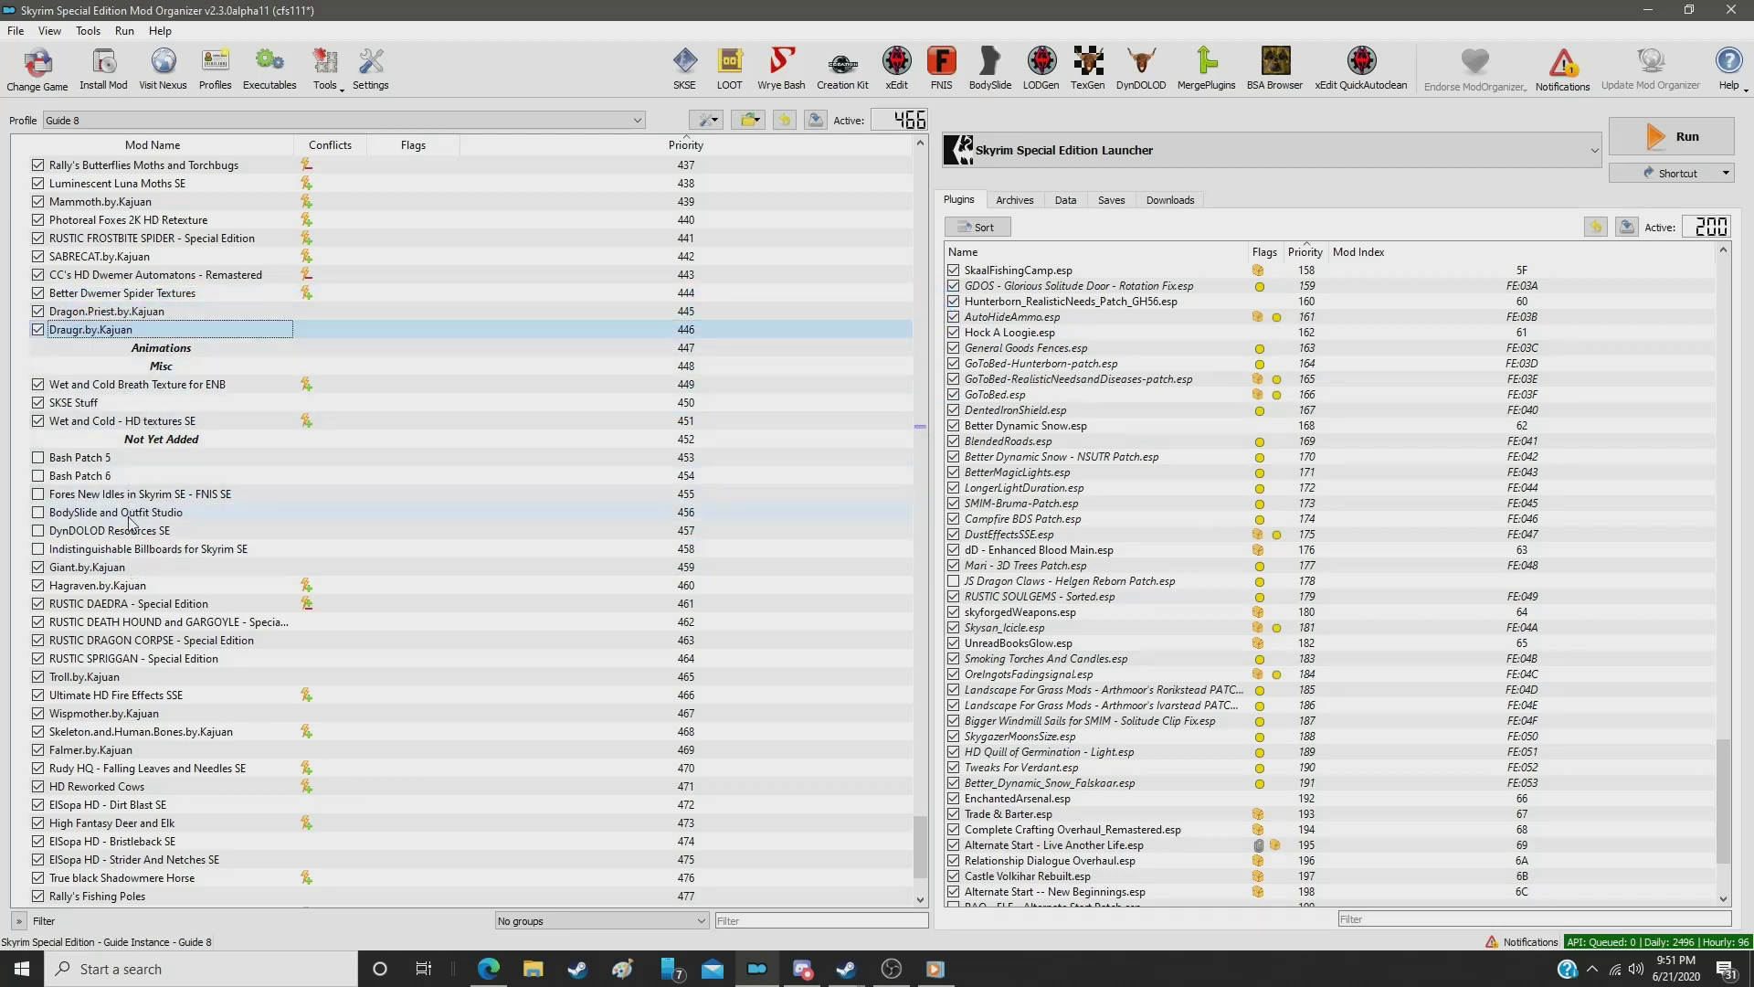
{"action": "left_click_drag", "start_coordinate": [132, 566], "coordinate": [158, 349]}
{"action": "left_click_drag", "start_coordinate": [149, 589], "coordinate": [146, 381]}
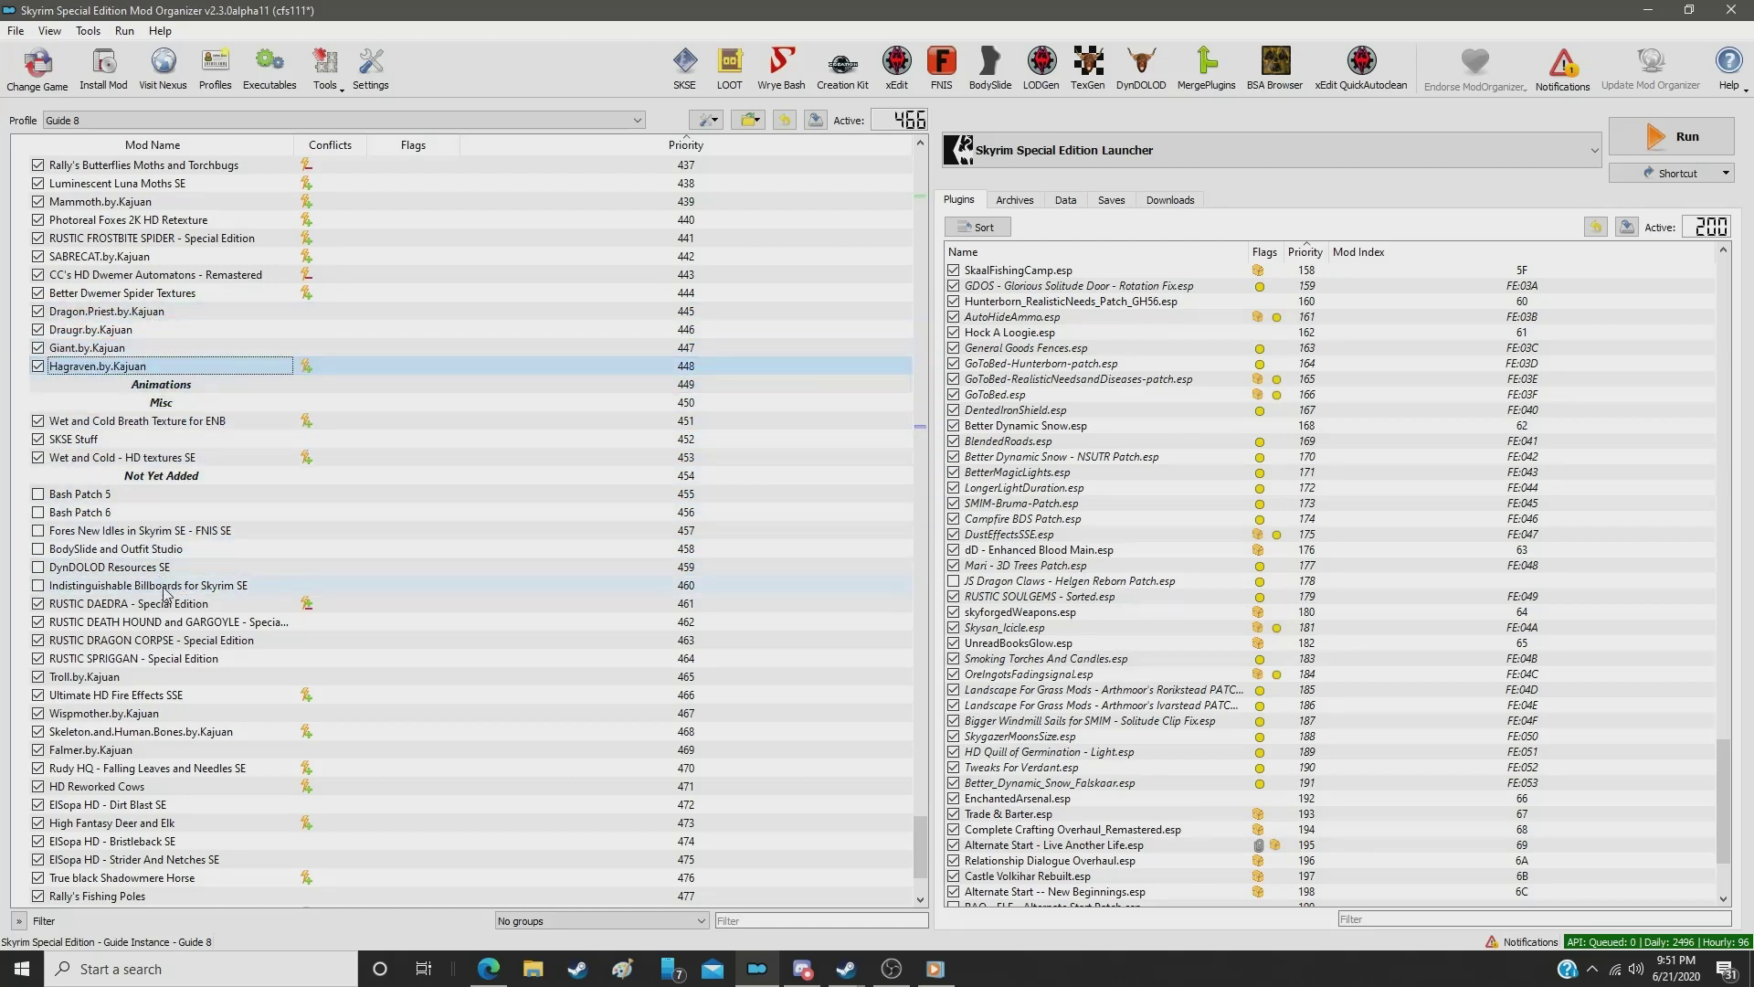
Step: Move RUSTIC DAEDRA, RUSTIC DEATH HOUND and GARGOYLE, RUSTIC DRAGON CORPSE and RUSTIC SPRIGGAN, in that order, below Hagraven.by.Kajuan
{"action": "left_click_drag", "start_coordinate": [172, 608], "coordinate": [155, 379]}
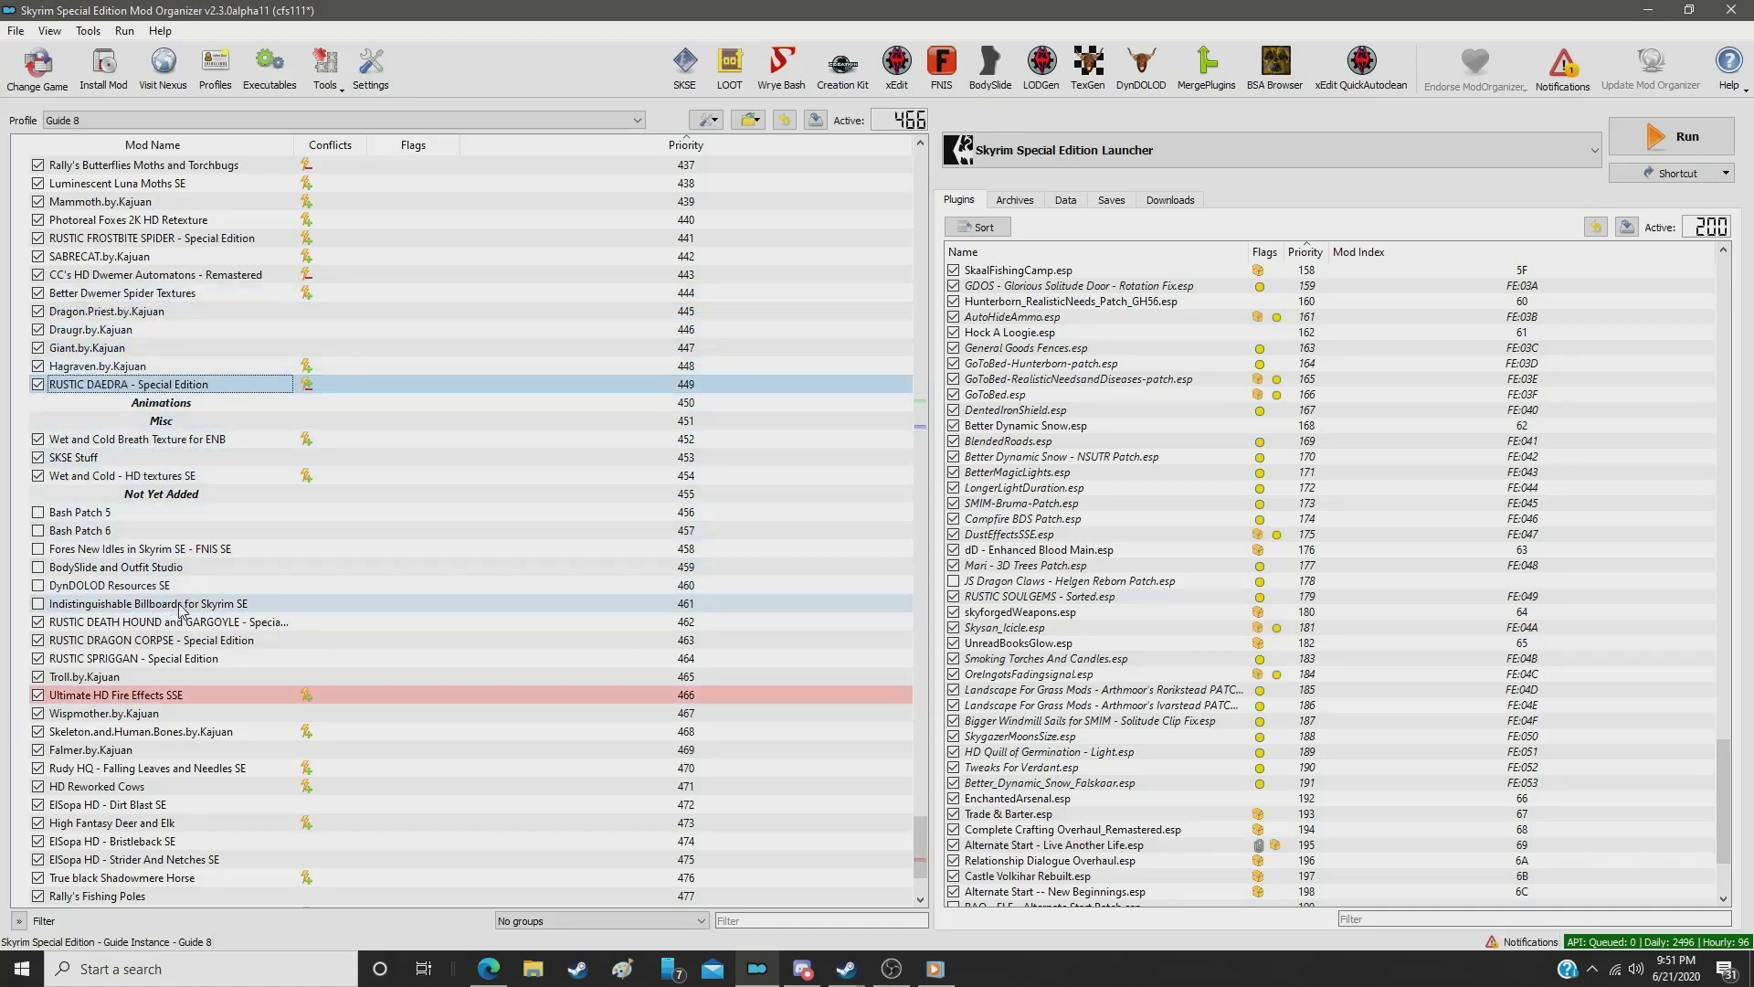
{"action": "left_click_drag", "start_coordinate": [181, 621], "coordinate": [188, 395]}
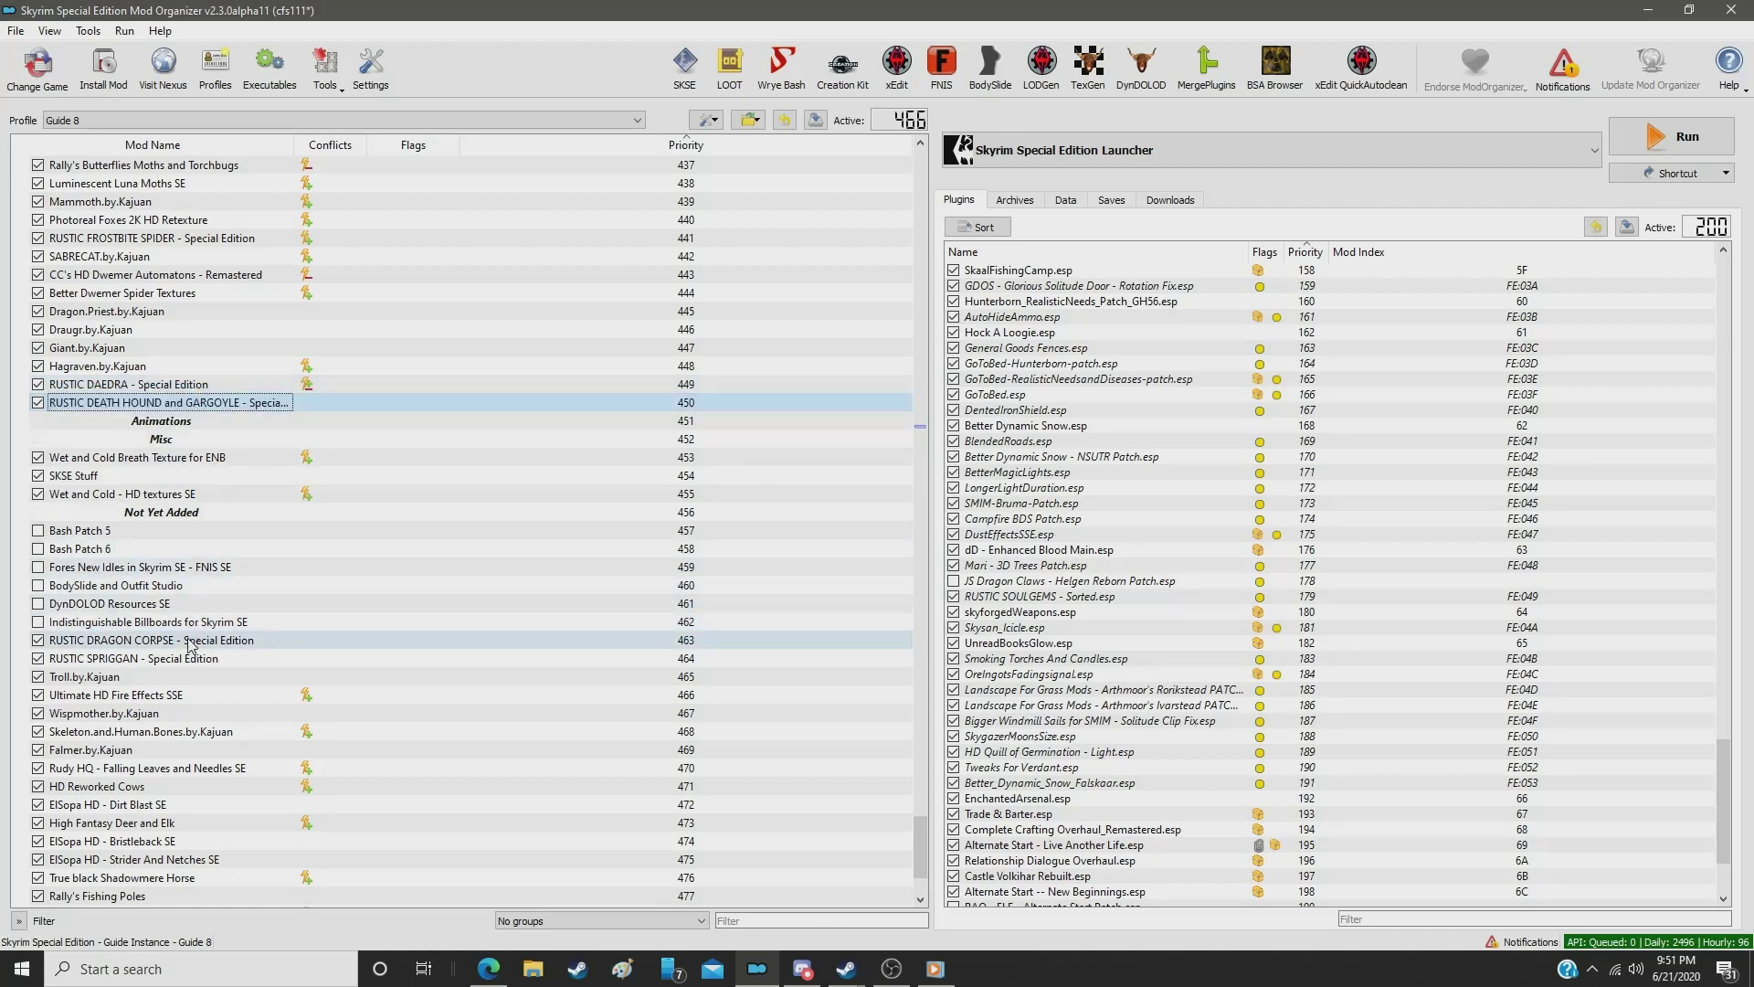
{"action": "left_click_drag", "start_coordinate": [190, 644], "coordinate": [192, 416]}
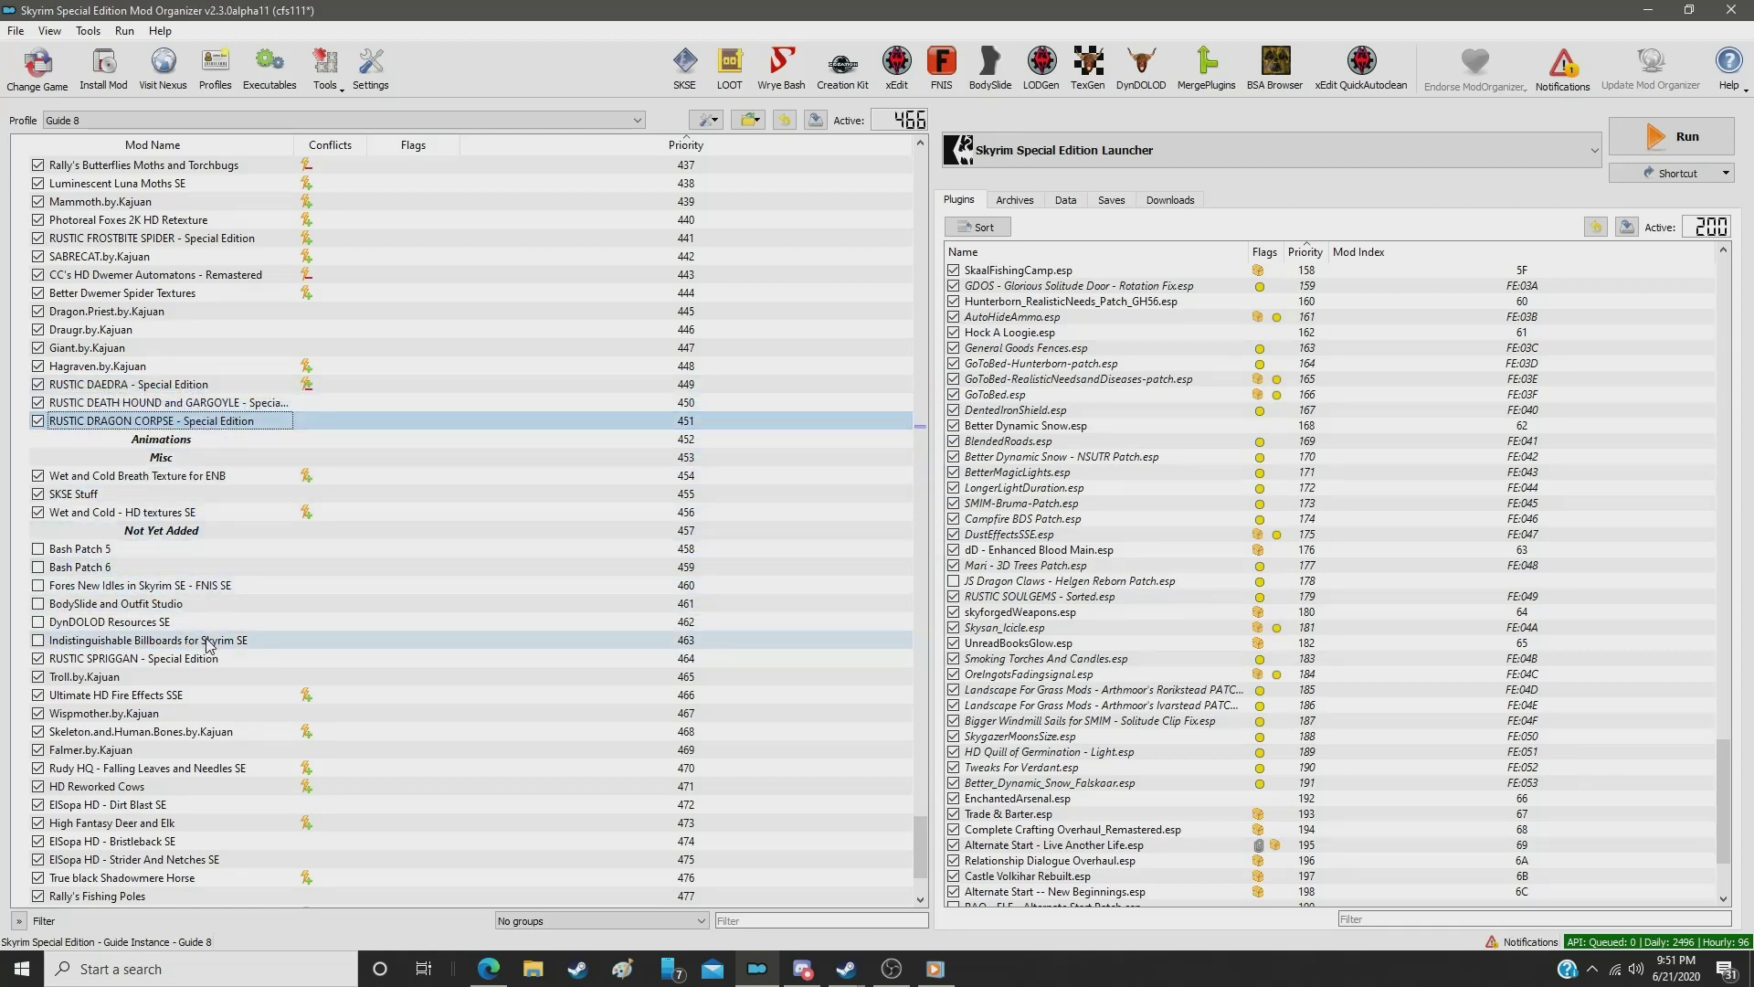
{"action": "left_click_drag", "start_coordinate": [207, 658], "coordinate": [256, 436]}
Step: Move Troll.by.Kajuan and Wispmother.by.Kajuan, in that order, below RUSTIC SPRIGGAN - Special Edition, just above the Animations separator
{"action": "scroll", "coordinate": [265, 466], "scroll_direction": "down", "scroll_amount": 3}
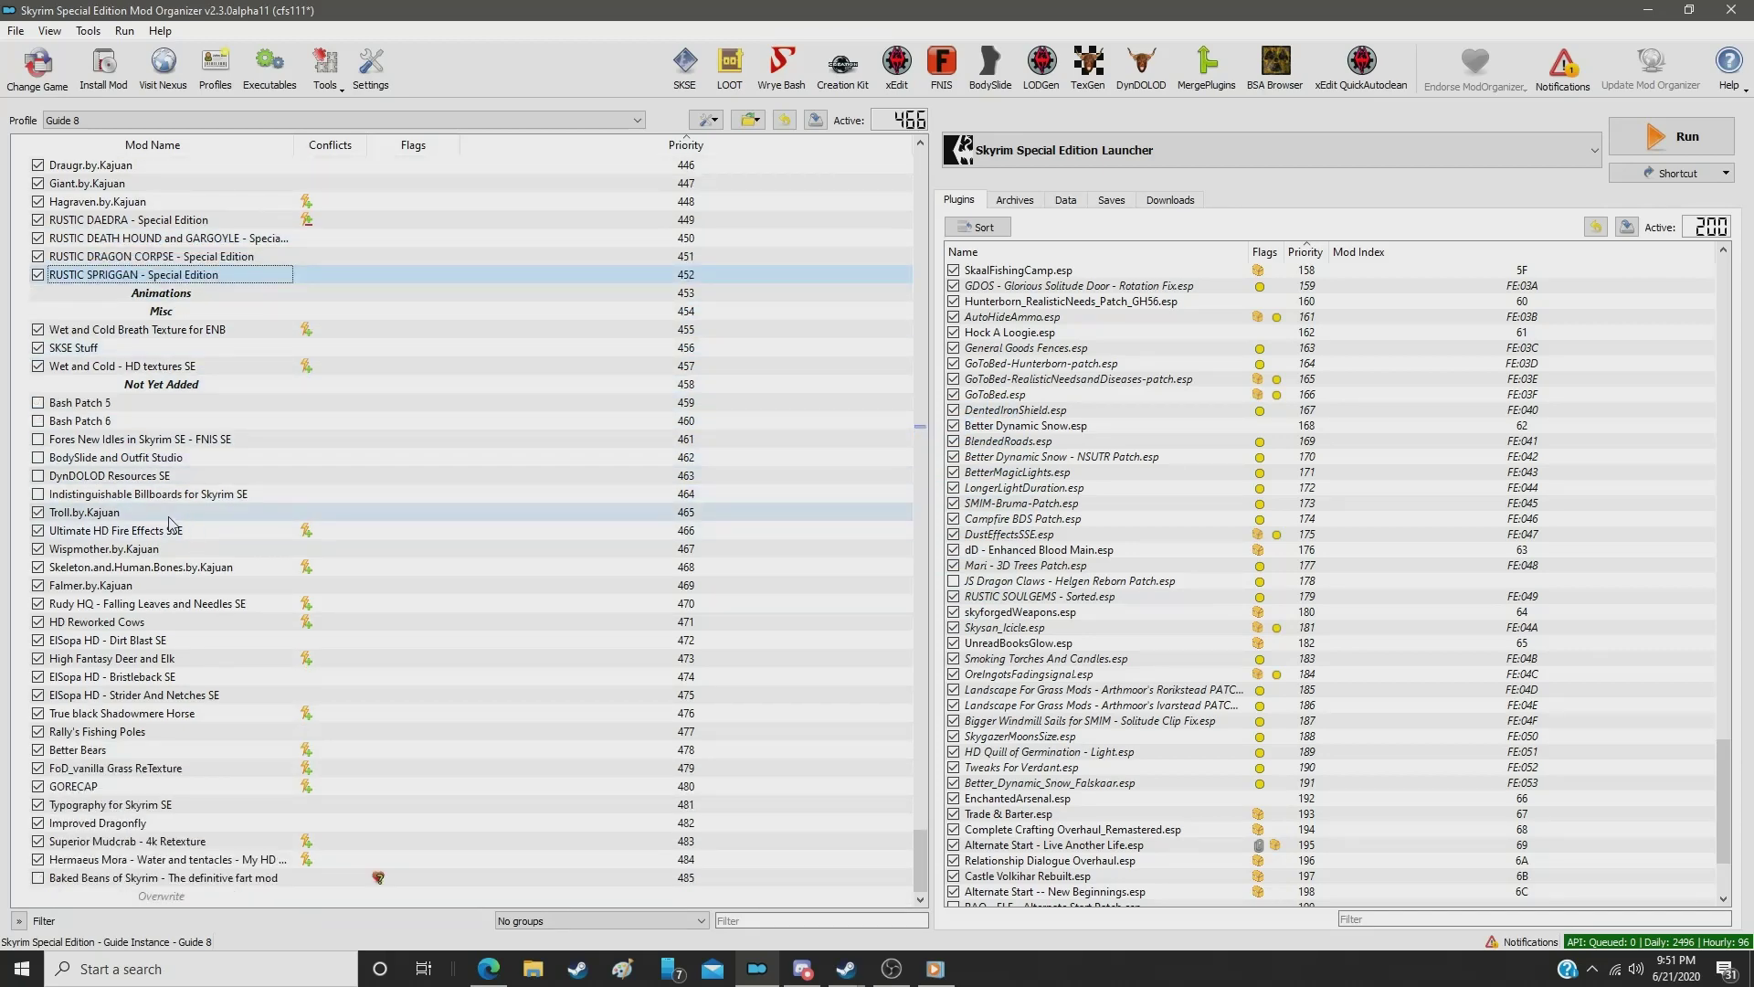
{"action": "left_click_drag", "start_coordinate": [168, 514], "coordinate": [235, 291]}
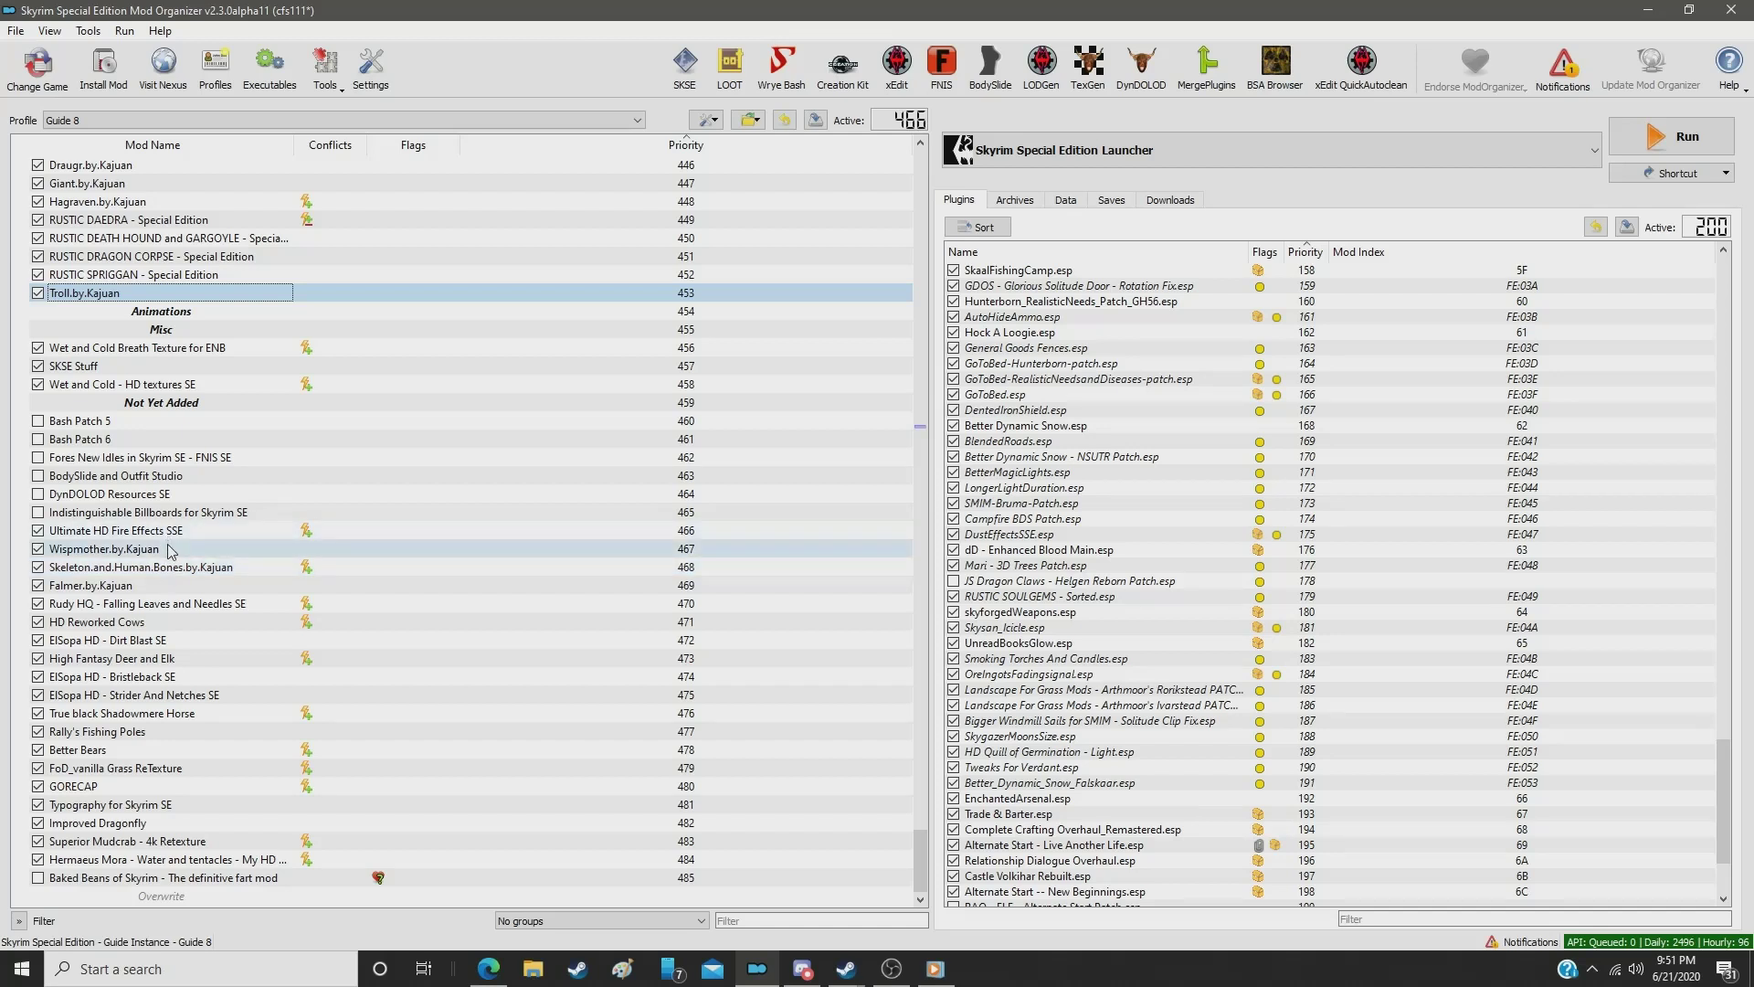
{"action": "left_click_drag", "start_coordinate": [170, 547], "coordinate": [217, 299]}
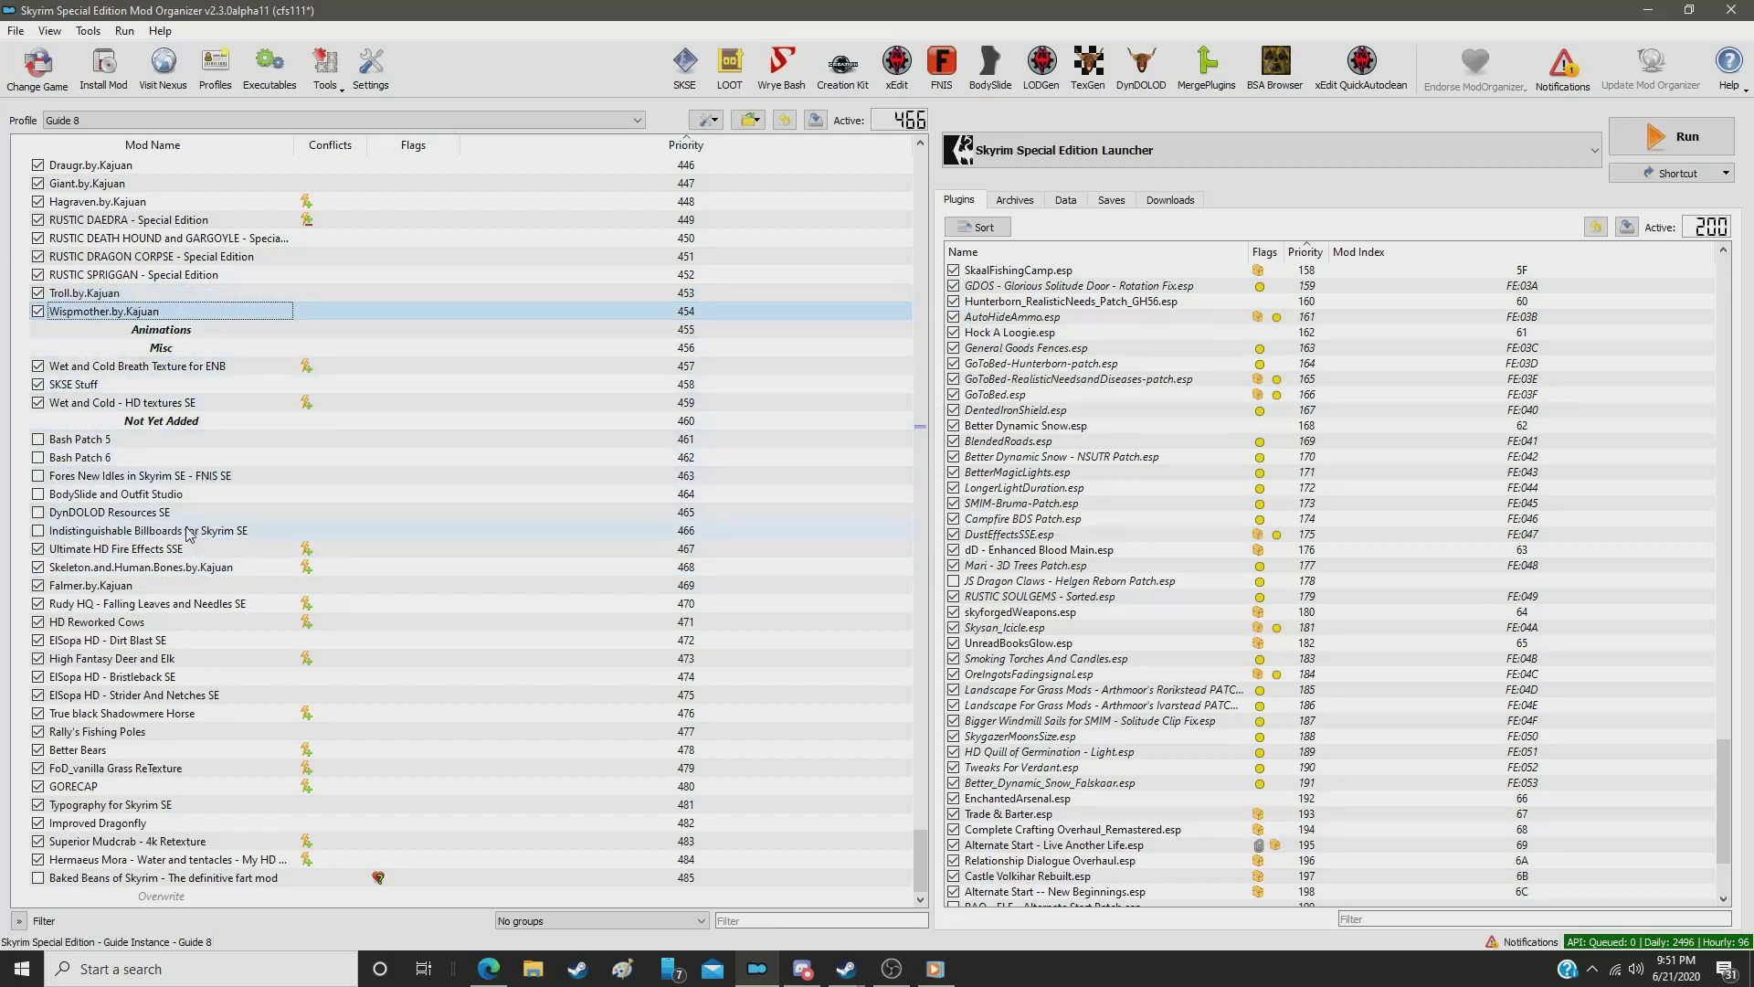
Step: Move Skeleton.and.Human.Bones.by.Kajuan, Falmer.by.Kajuan, HD Reworked Cows and High Fantasy Deer and Elk, in that order, below Wispmother.by.Kajuan
{"action": "left_click_drag", "start_coordinate": [188, 570], "coordinate": [188, 331]}
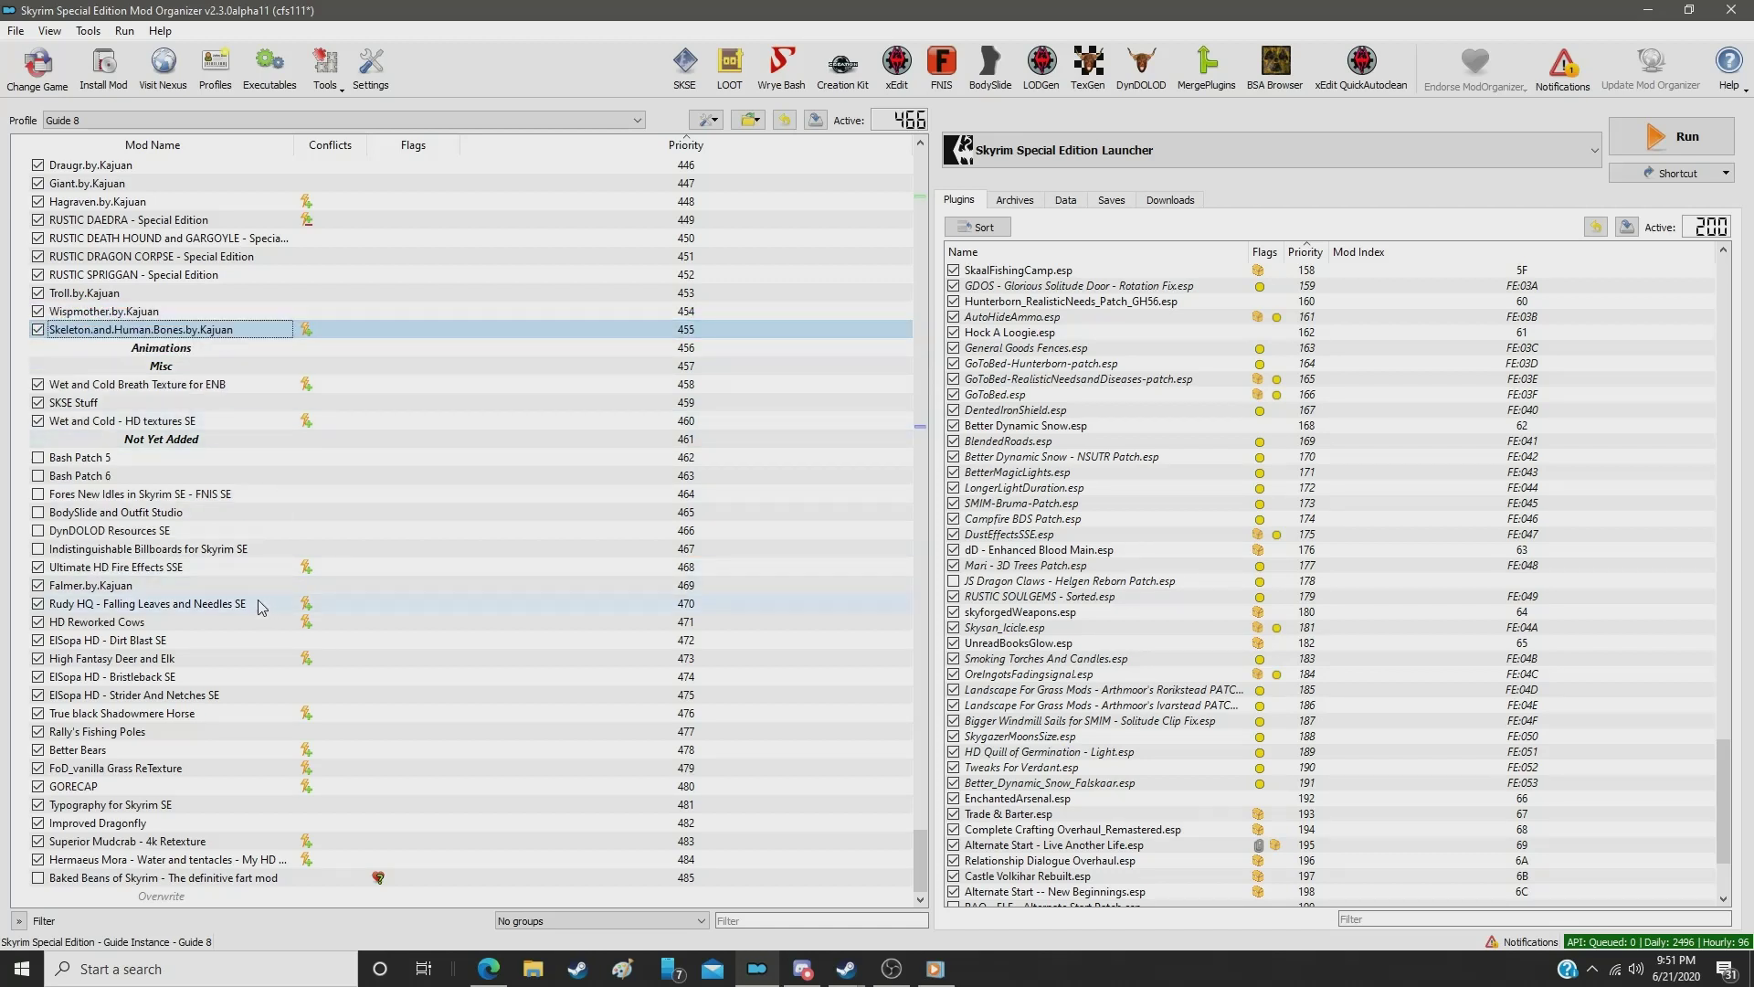
{"action": "left_click_drag", "start_coordinate": [221, 583], "coordinate": [229, 341]}
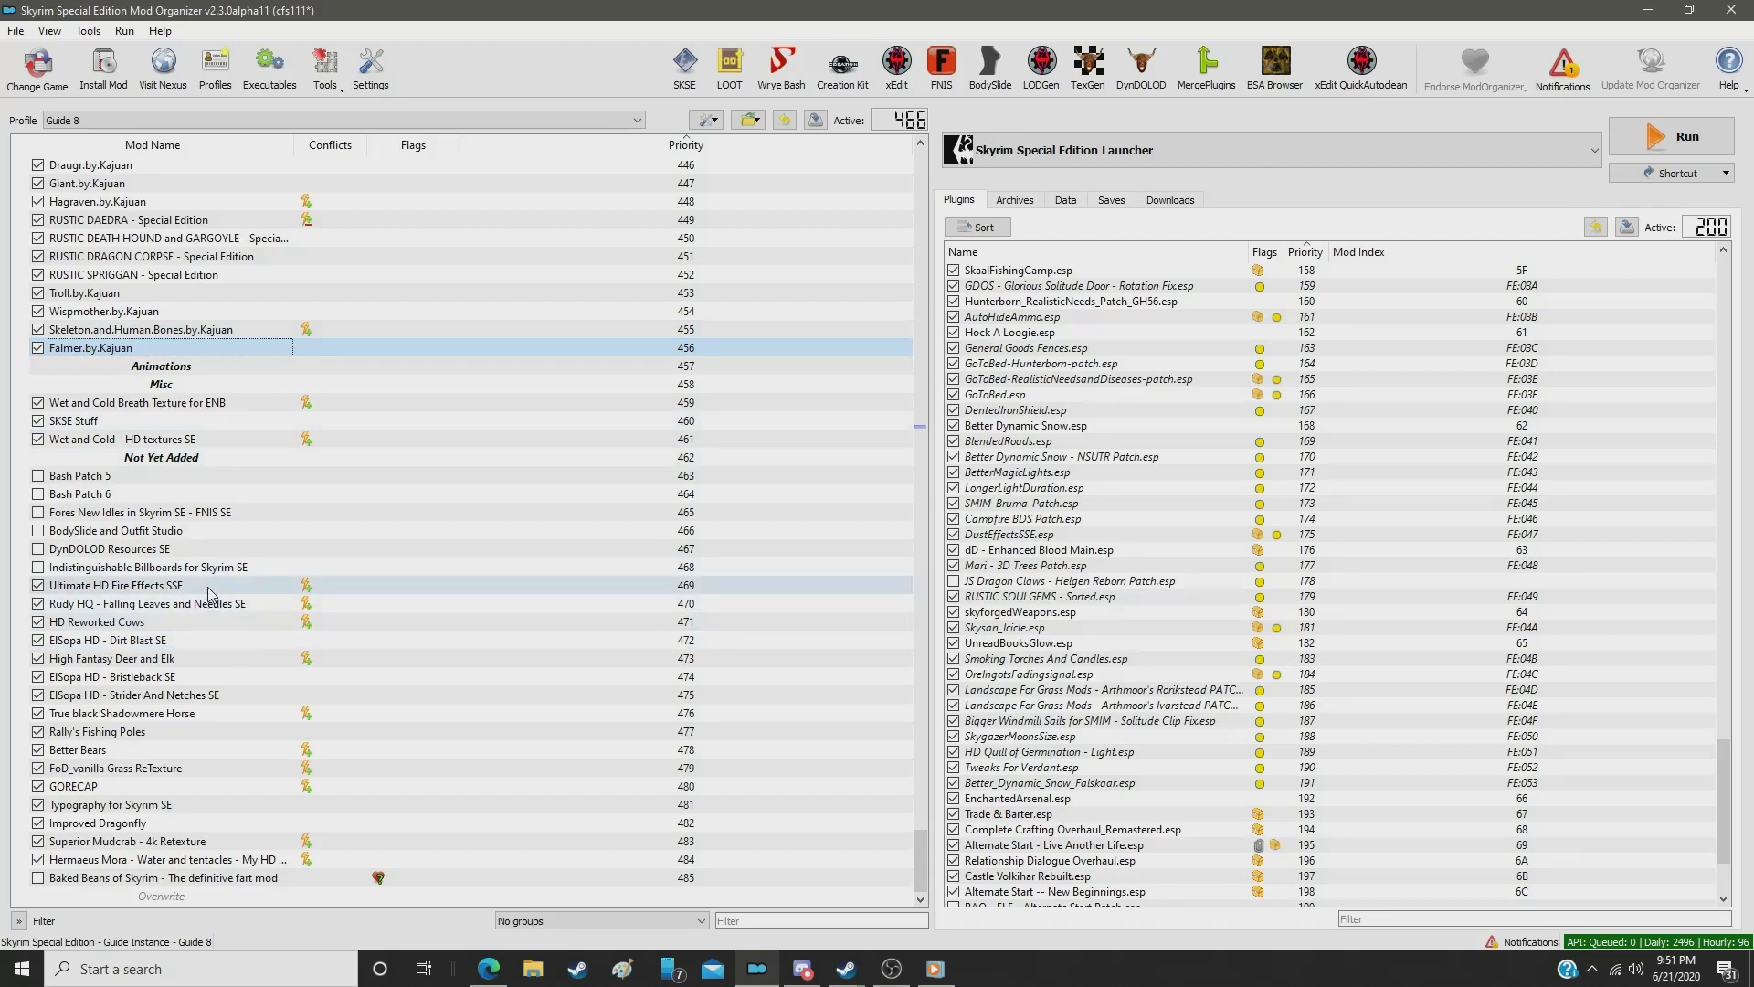
{"action": "left_click_drag", "start_coordinate": [212, 622], "coordinate": [221, 358]}
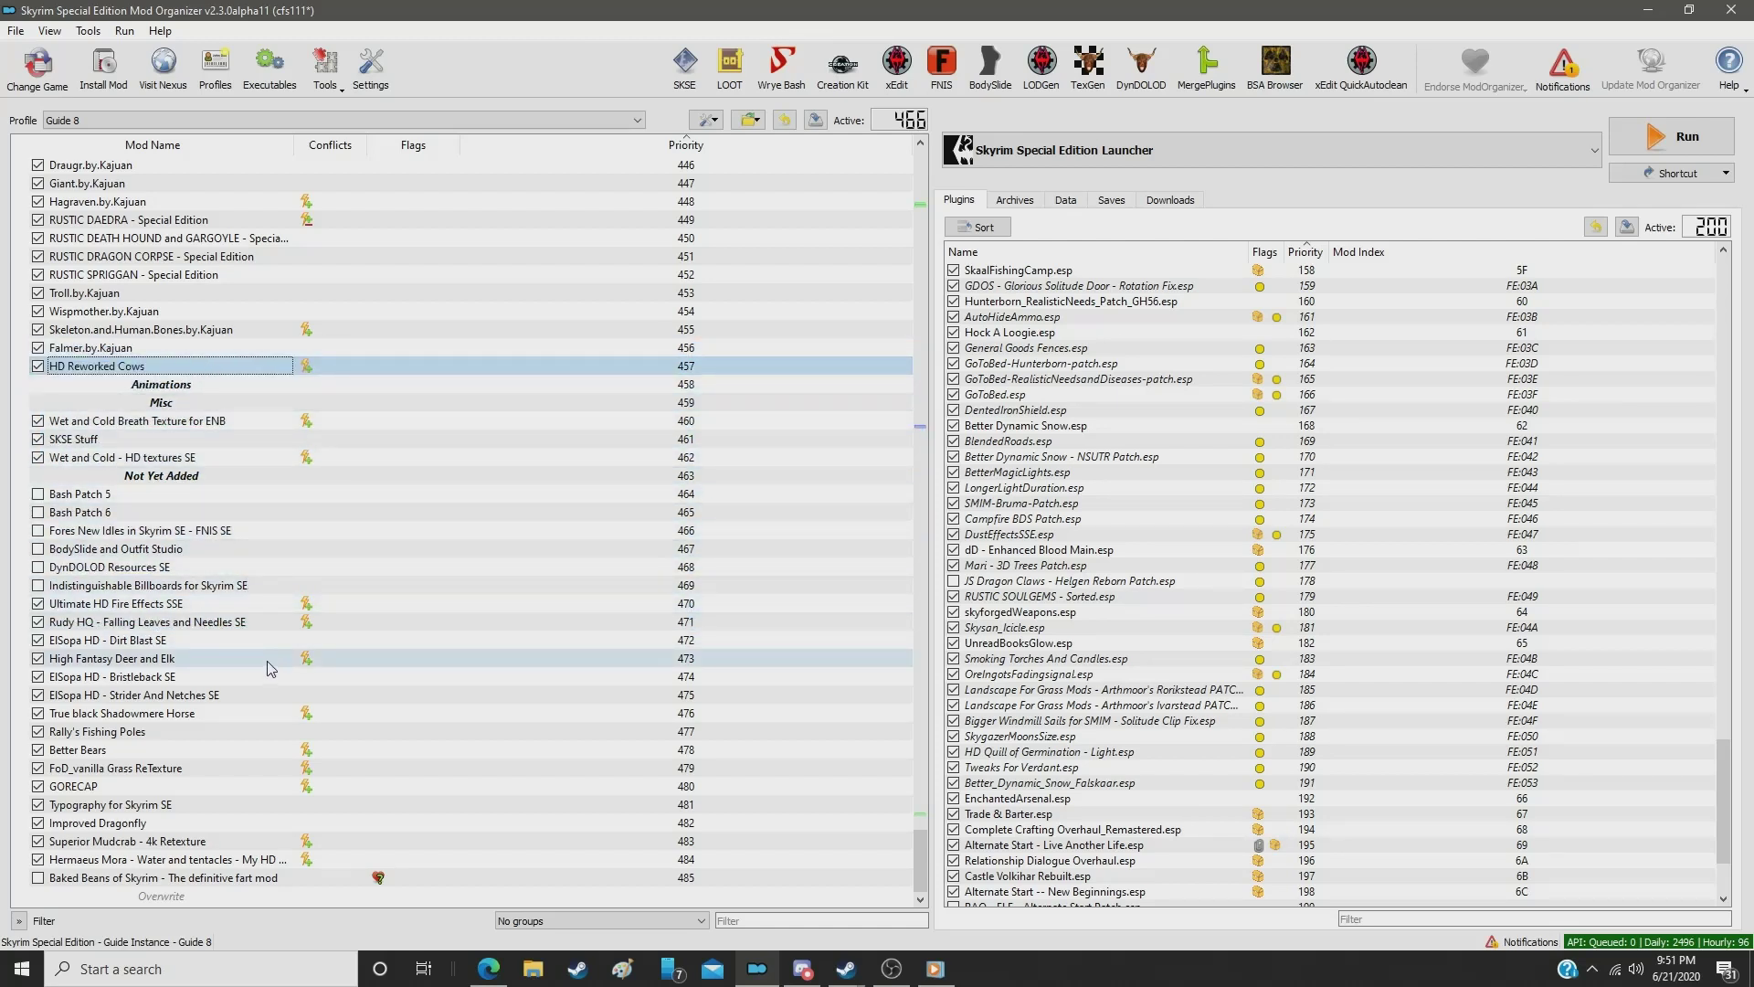
{"action": "left_click_drag", "start_coordinate": [262, 665], "coordinate": [260, 373]}
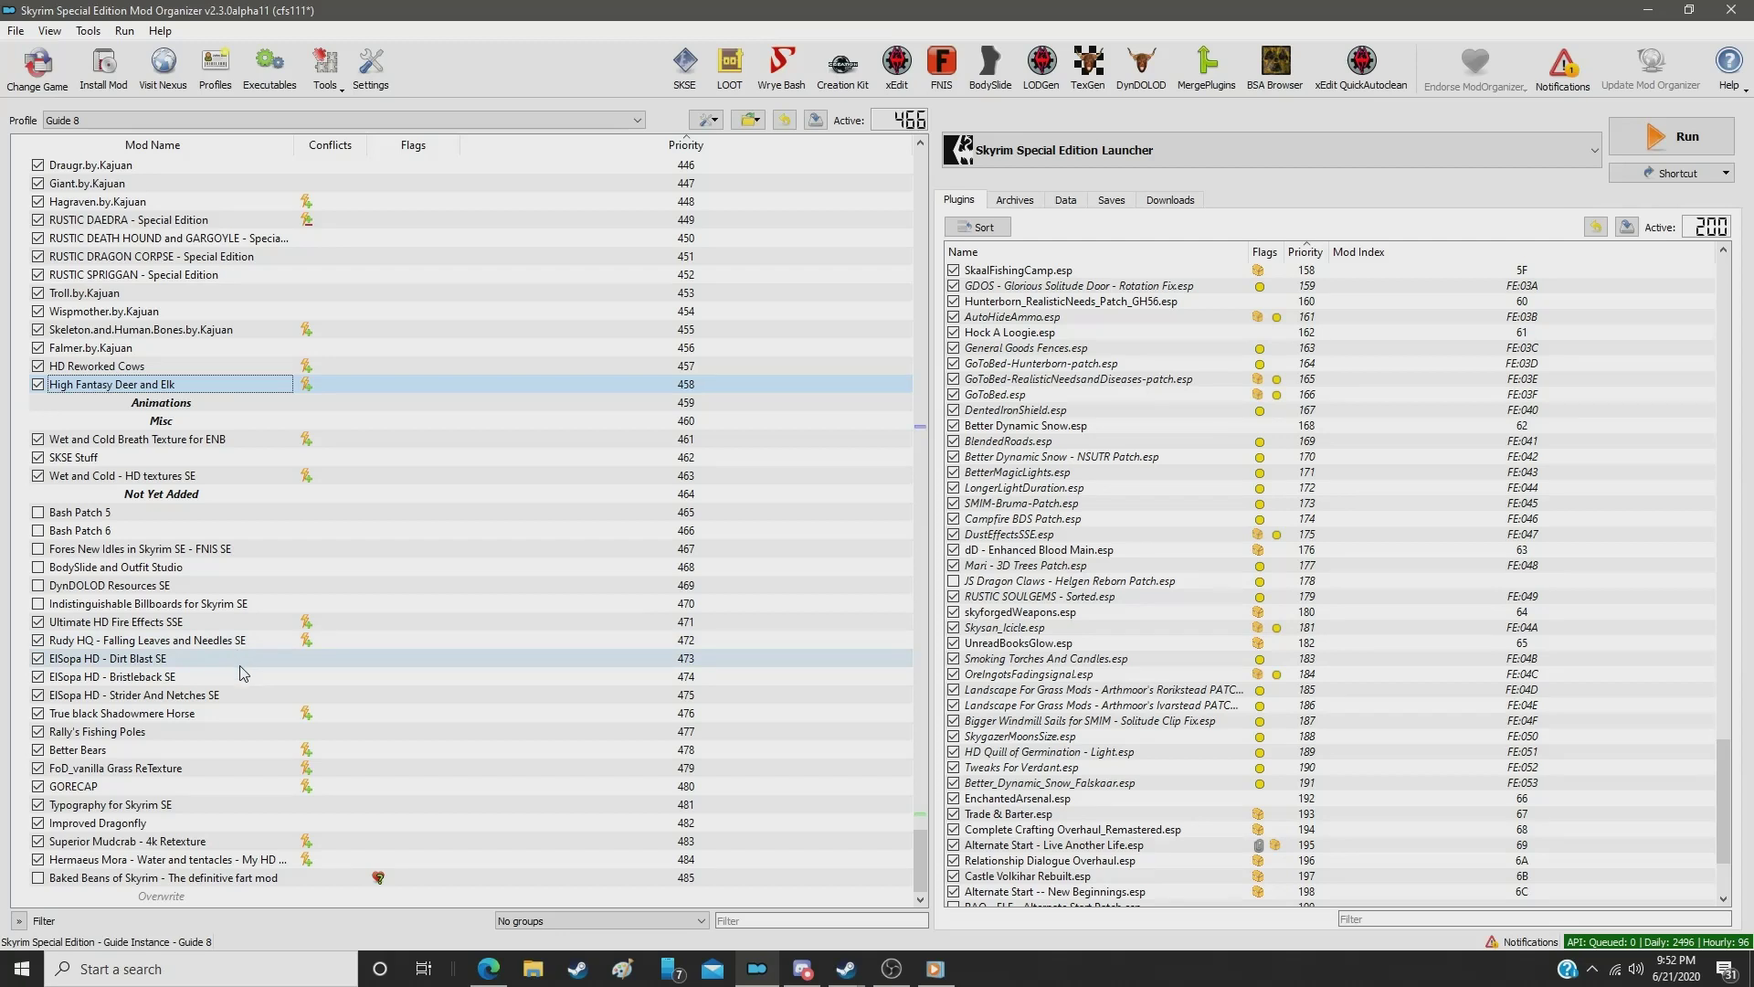
Step: Move ElSopa HD - Bristleback SE, ElSopa HD - Strider And Netches SE, True black Shadowmere Horse and Better Bears, in order, below High Fantasy Deer and Elk
{"action": "left_click_drag", "start_coordinate": [244, 677], "coordinate": [236, 408]}
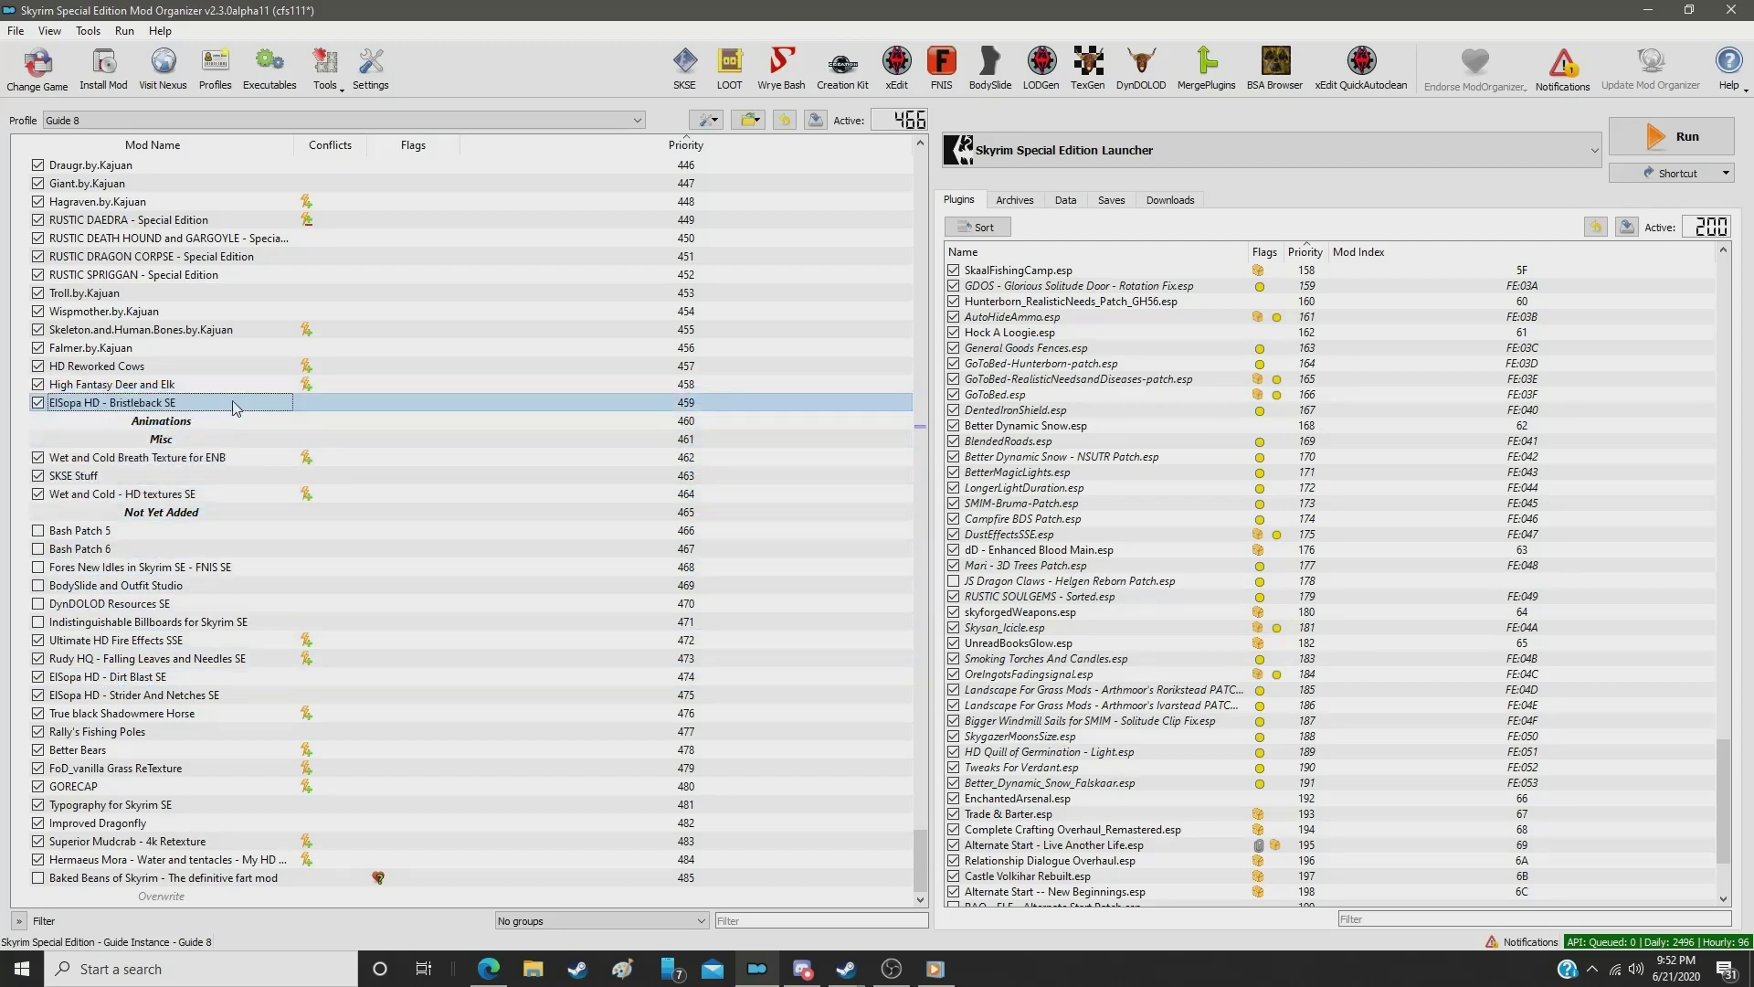
{"action": "left_click_drag", "start_coordinate": [235, 696], "coordinate": [216, 419]}
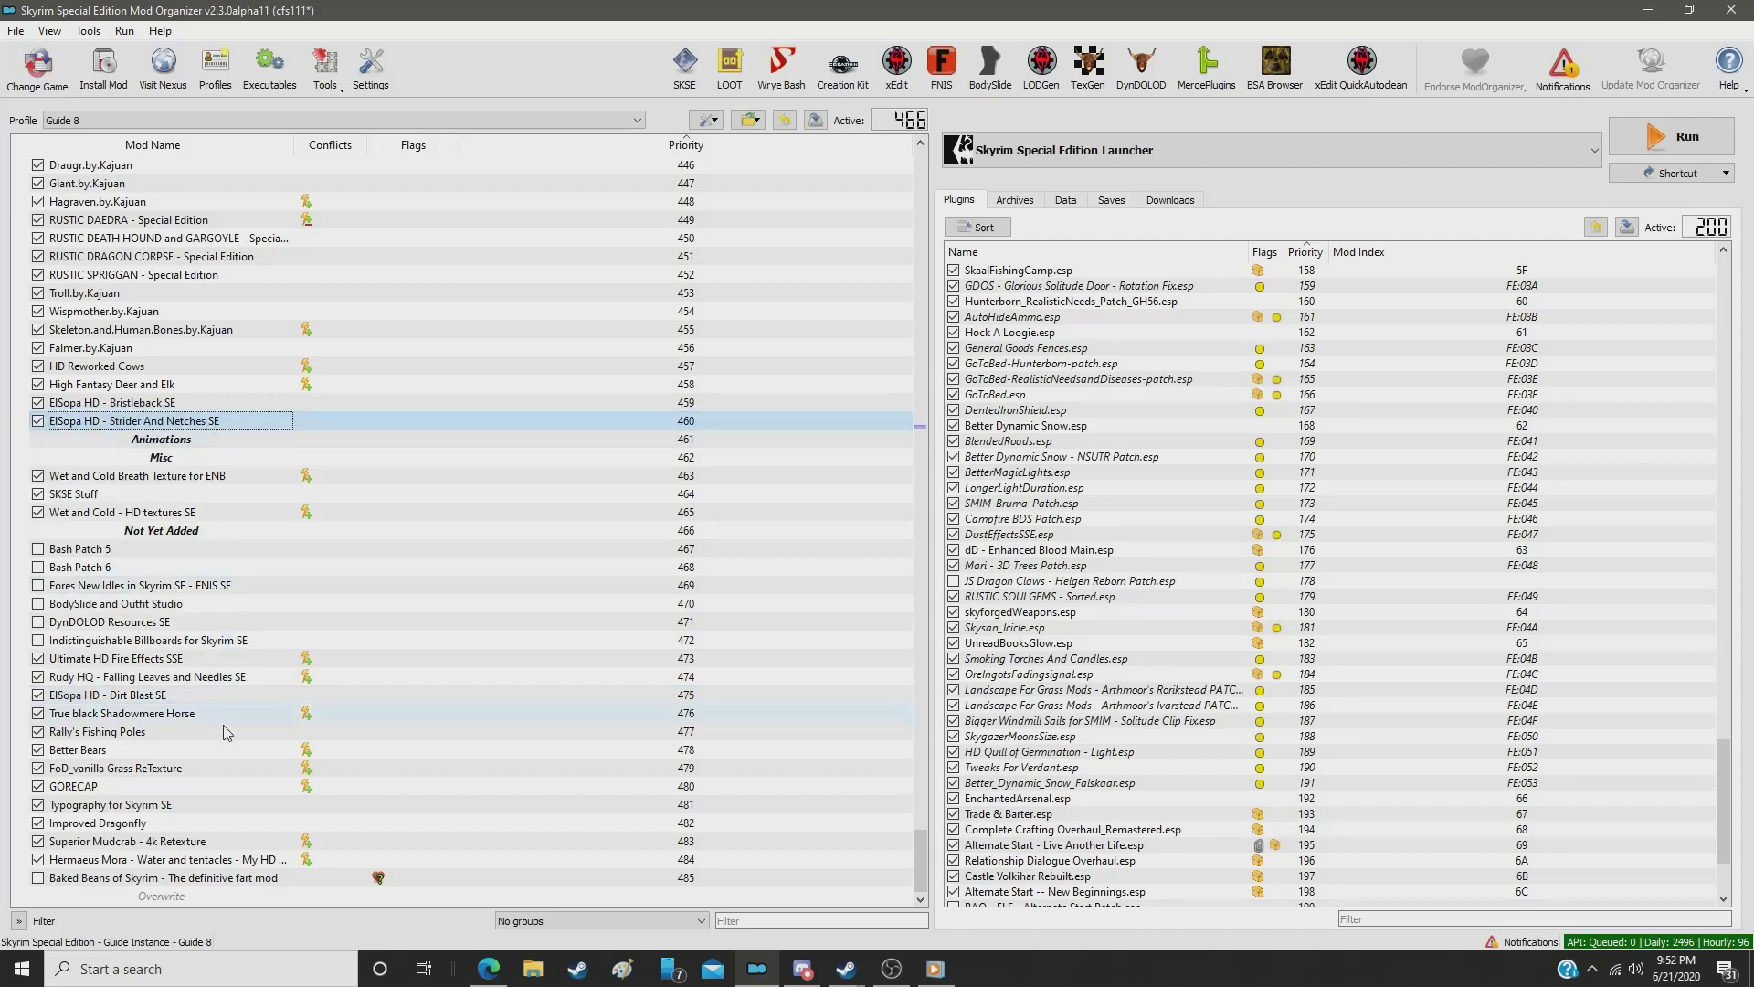
{"action": "left_click_drag", "start_coordinate": [227, 713], "coordinate": [231, 432]}
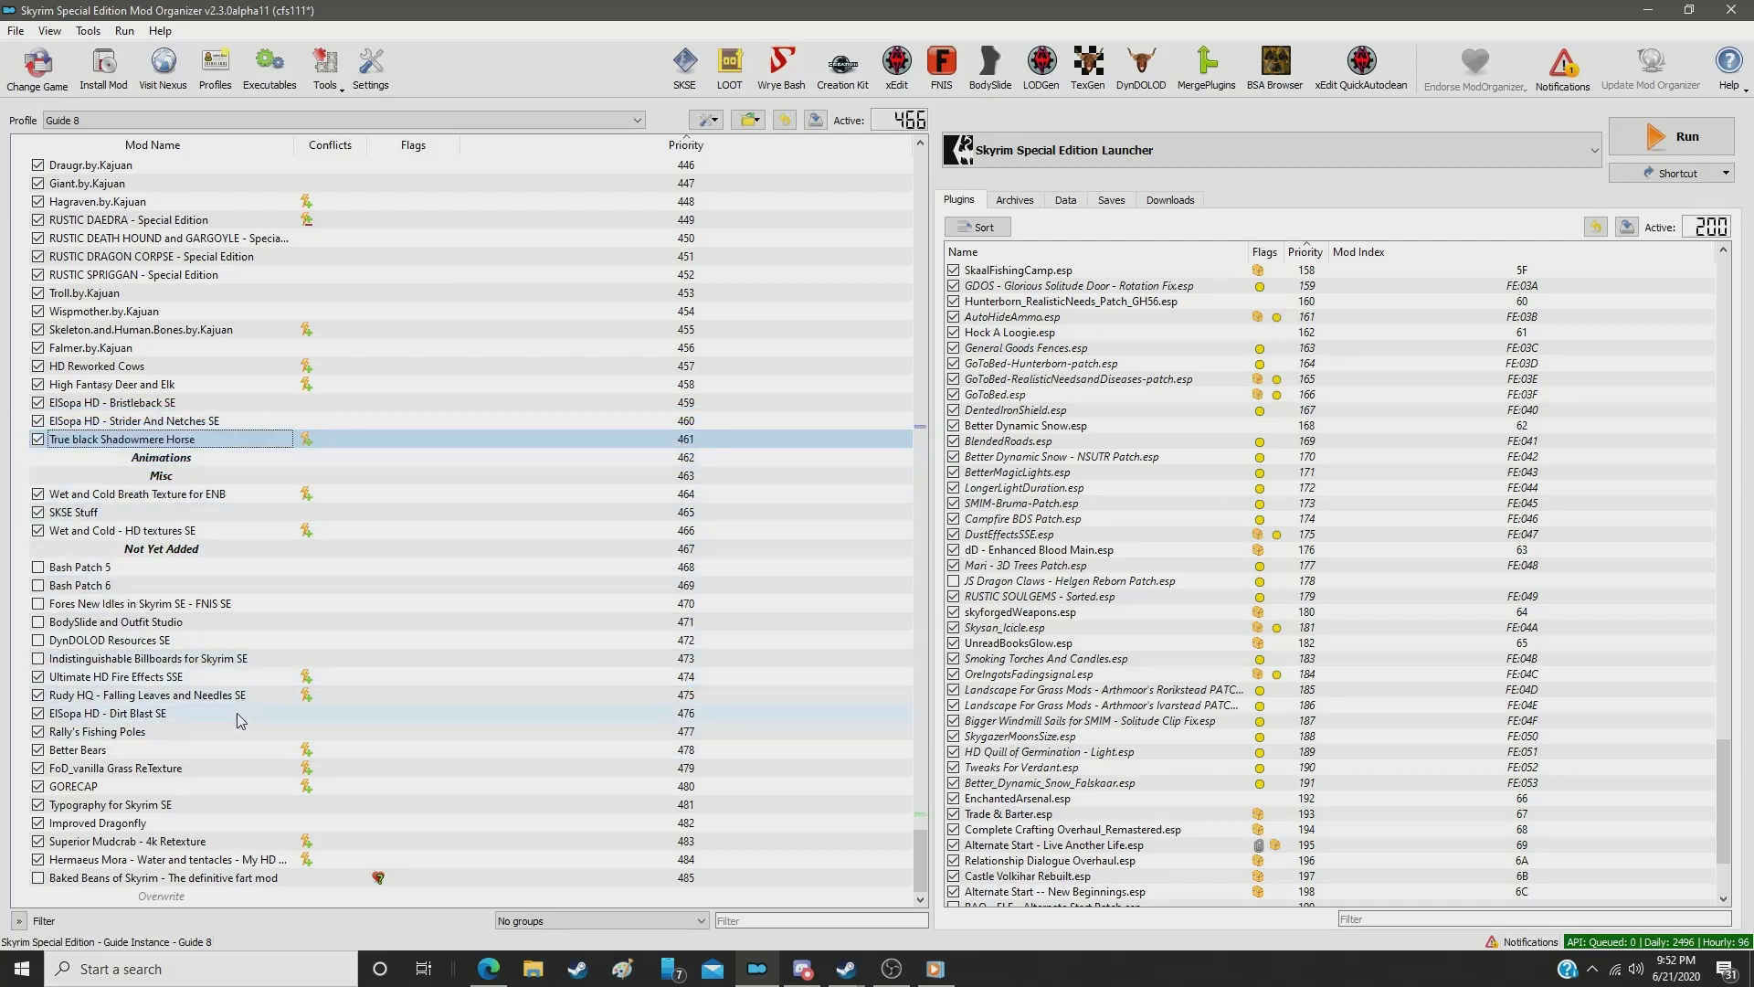
{"action": "left_click_drag", "start_coordinate": [235, 742], "coordinate": [235, 464]}
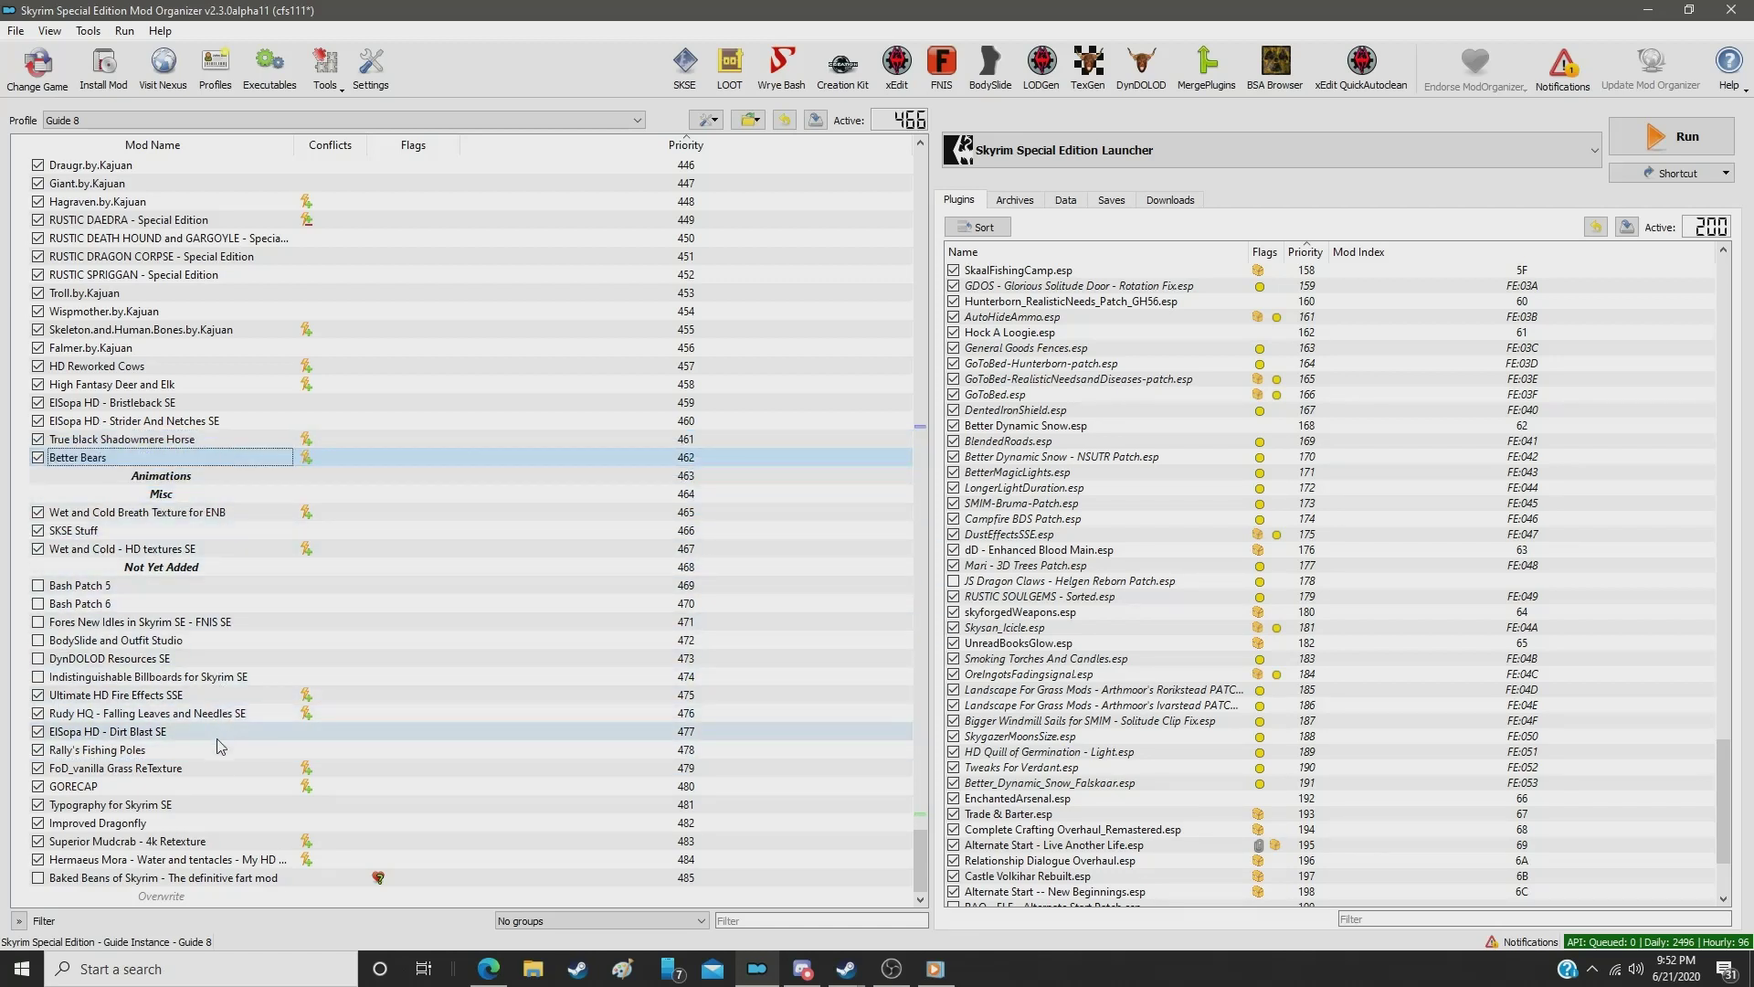
Step: Move GORECAP, Improved Dragonfly, Superior Mudcrab - 4k Retexture and the Hermaeus Mora water and tentacles mod, in that order, below Better Bears
{"action": "left_click_drag", "start_coordinate": [217, 787], "coordinate": [260, 468]}
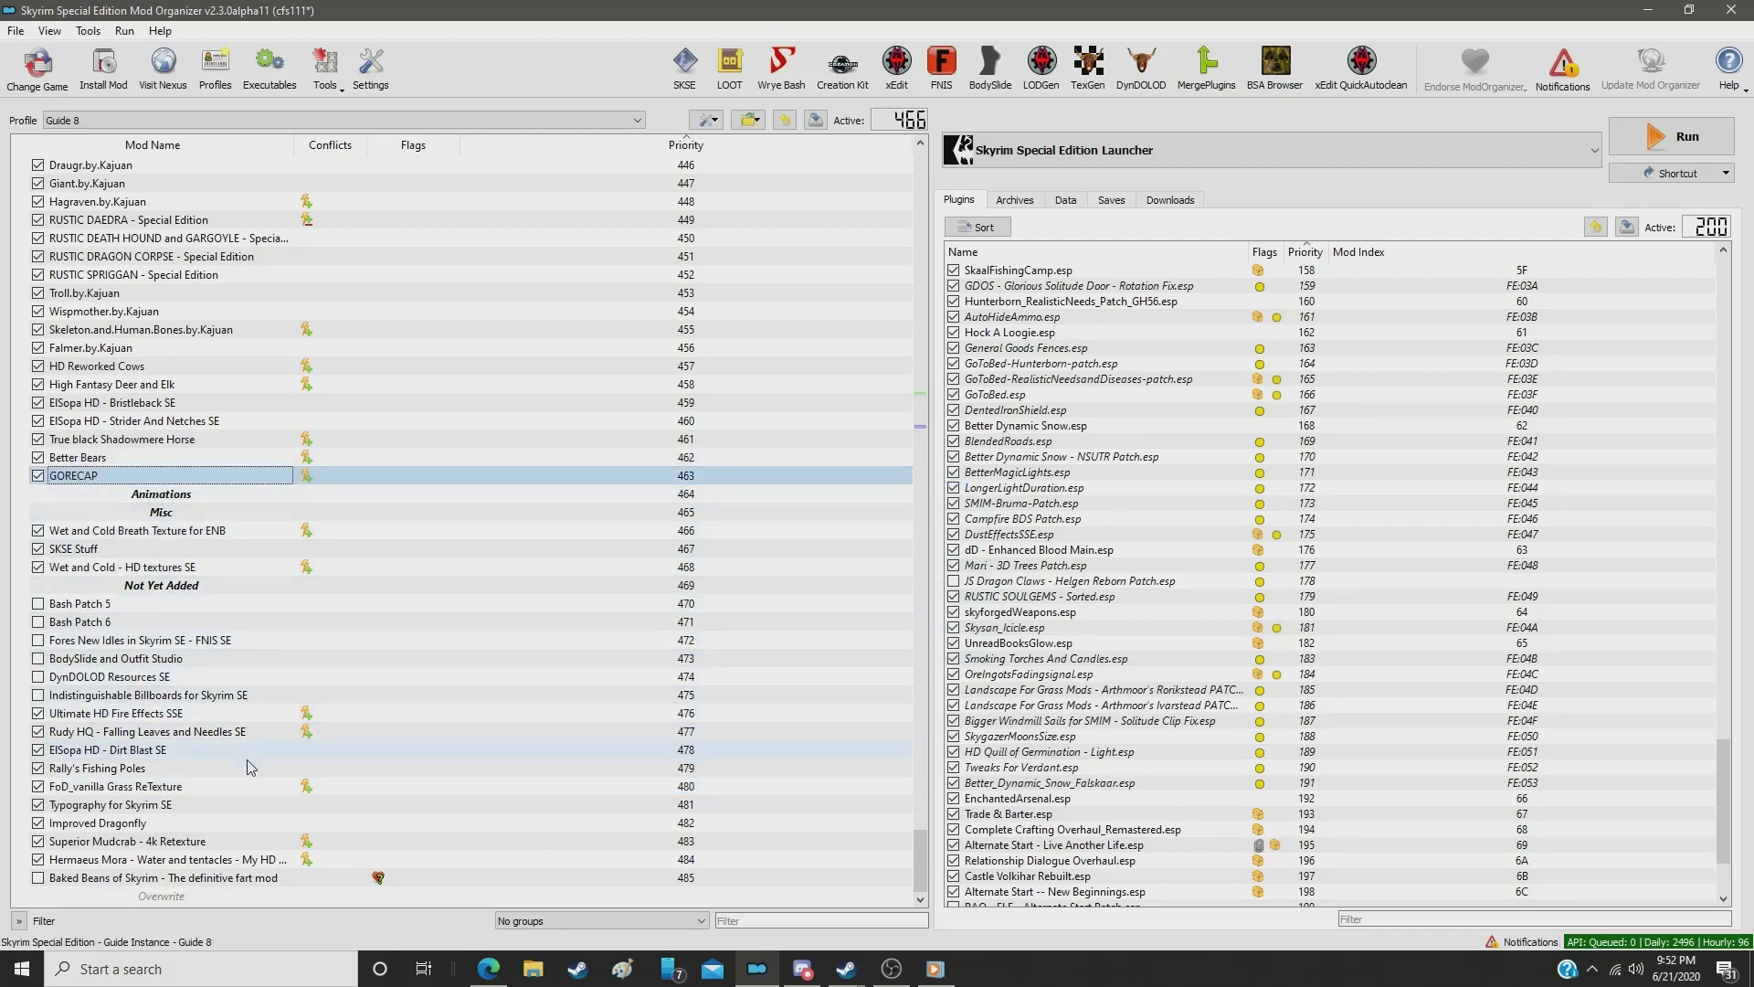
{"action": "left_click_drag", "start_coordinate": [243, 827], "coordinate": [275, 483]}
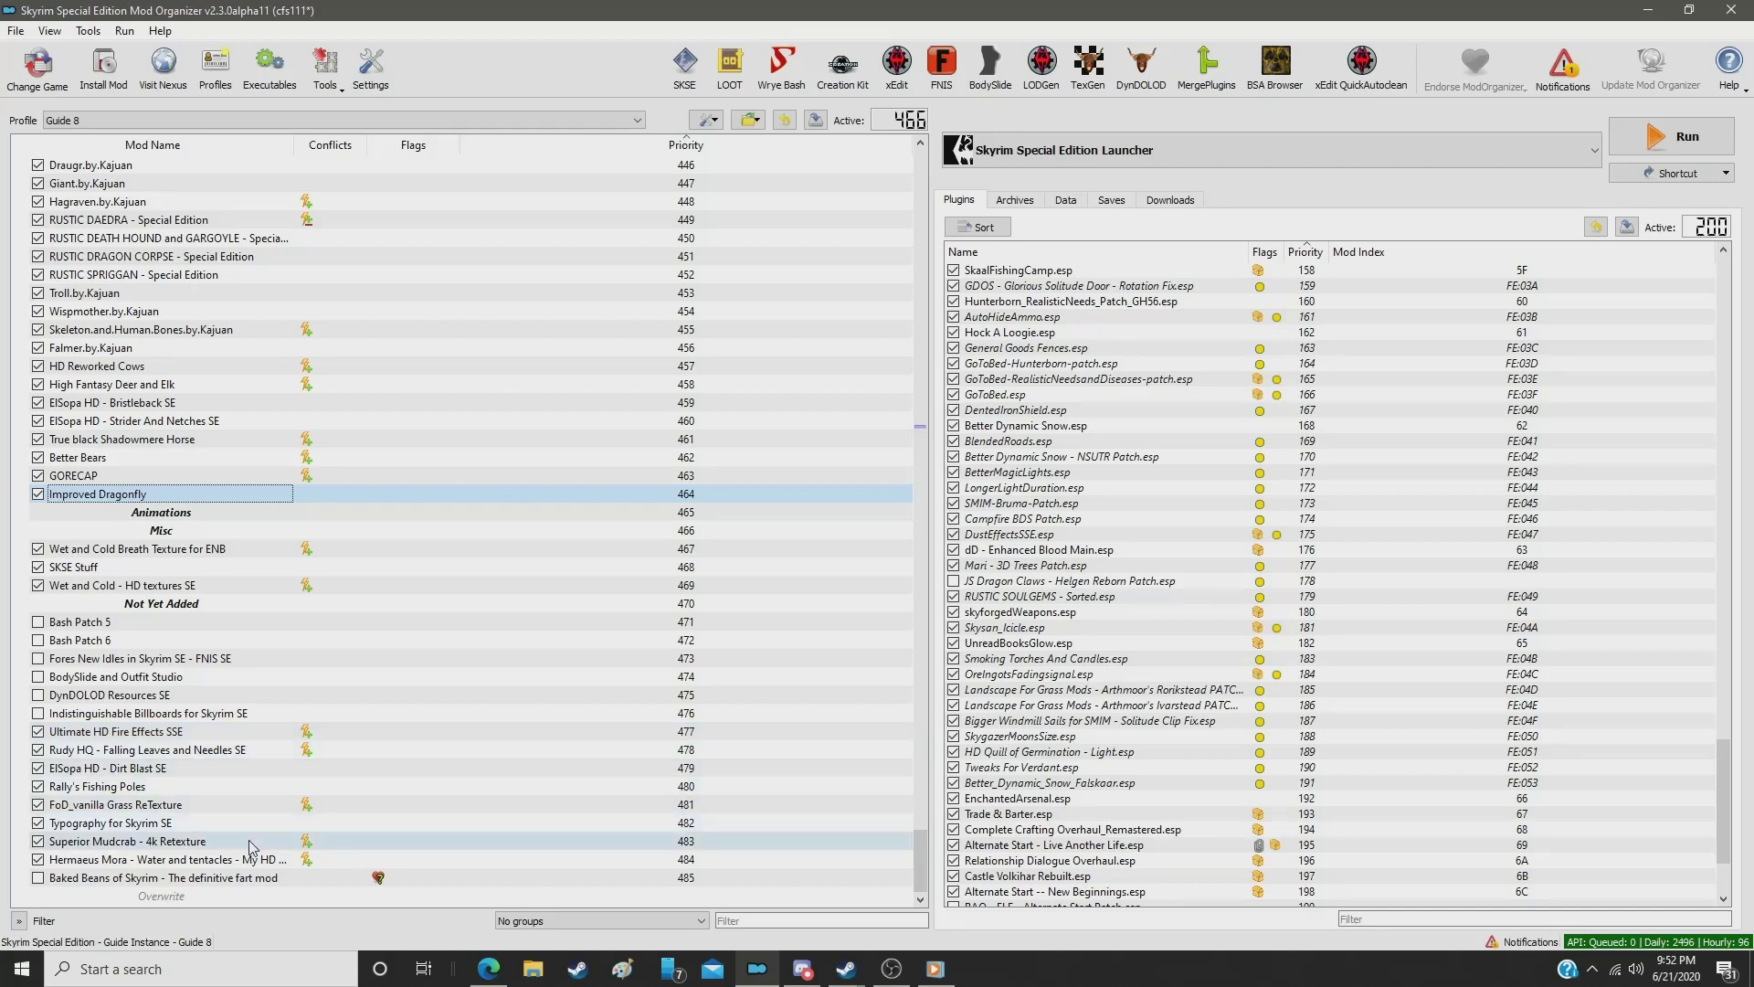
{"action": "left_click_drag", "start_coordinate": [251, 841], "coordinate": [260, 508]}
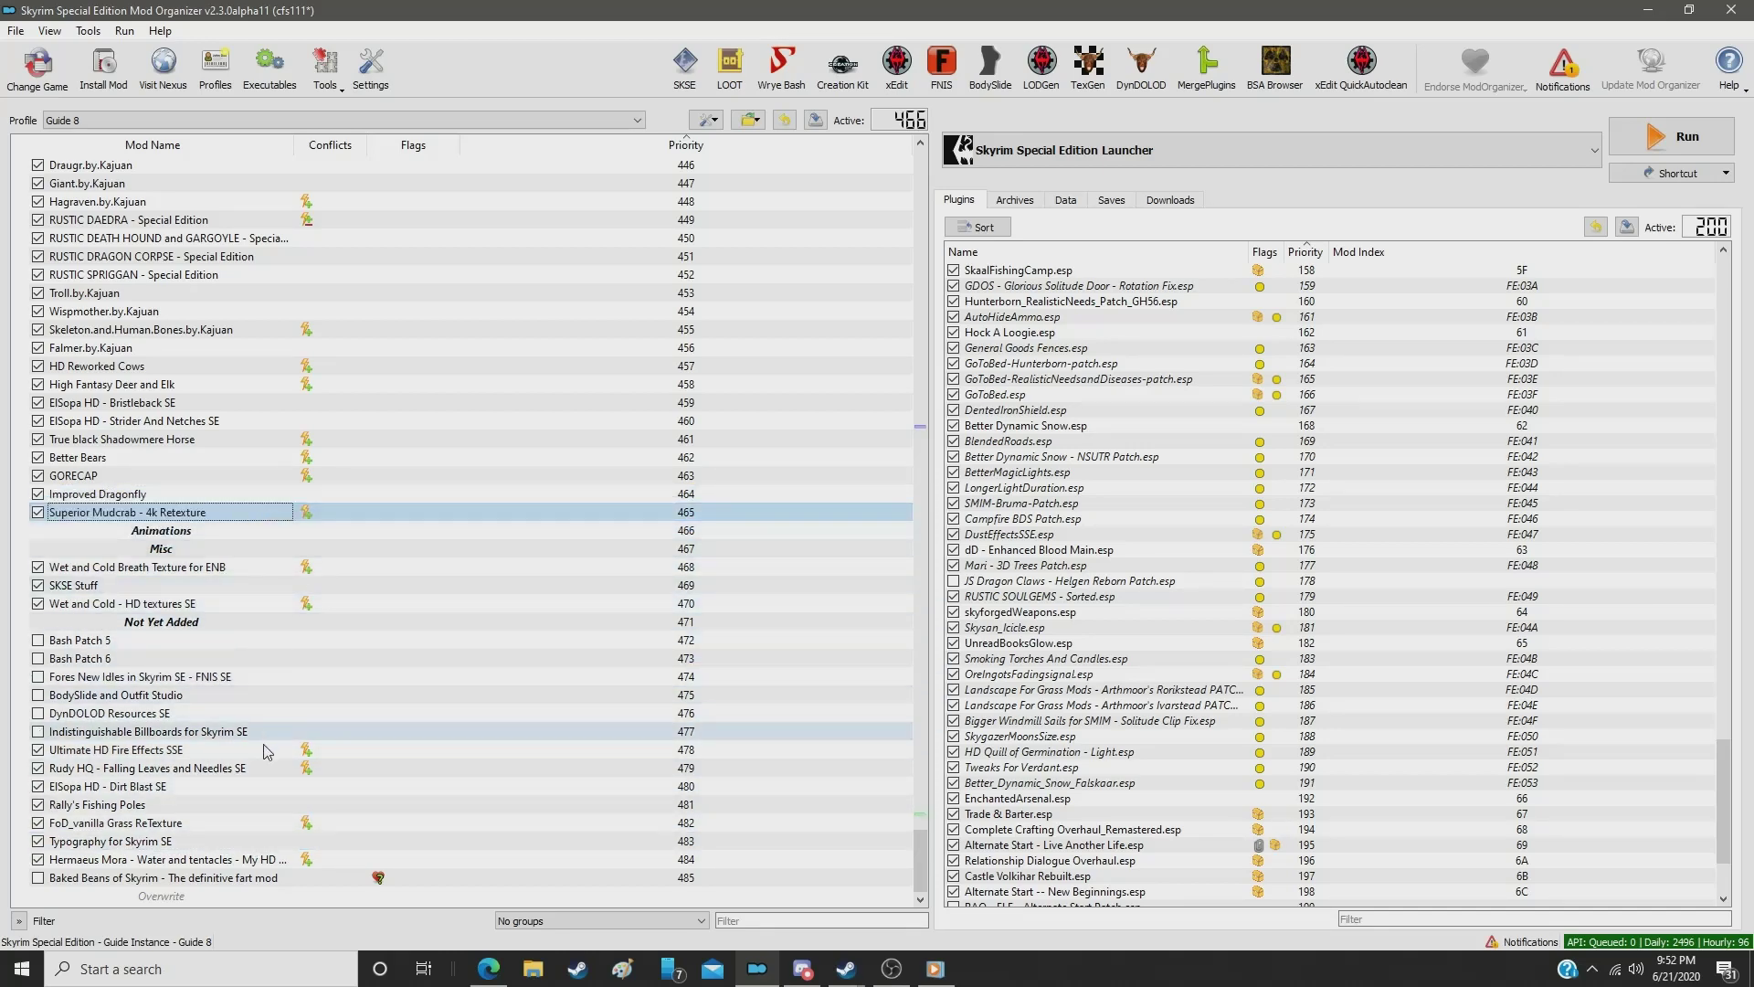
{"action": "left_click_drag", "start_coordinate": [247, 864], "coordinate": [258, 525]}
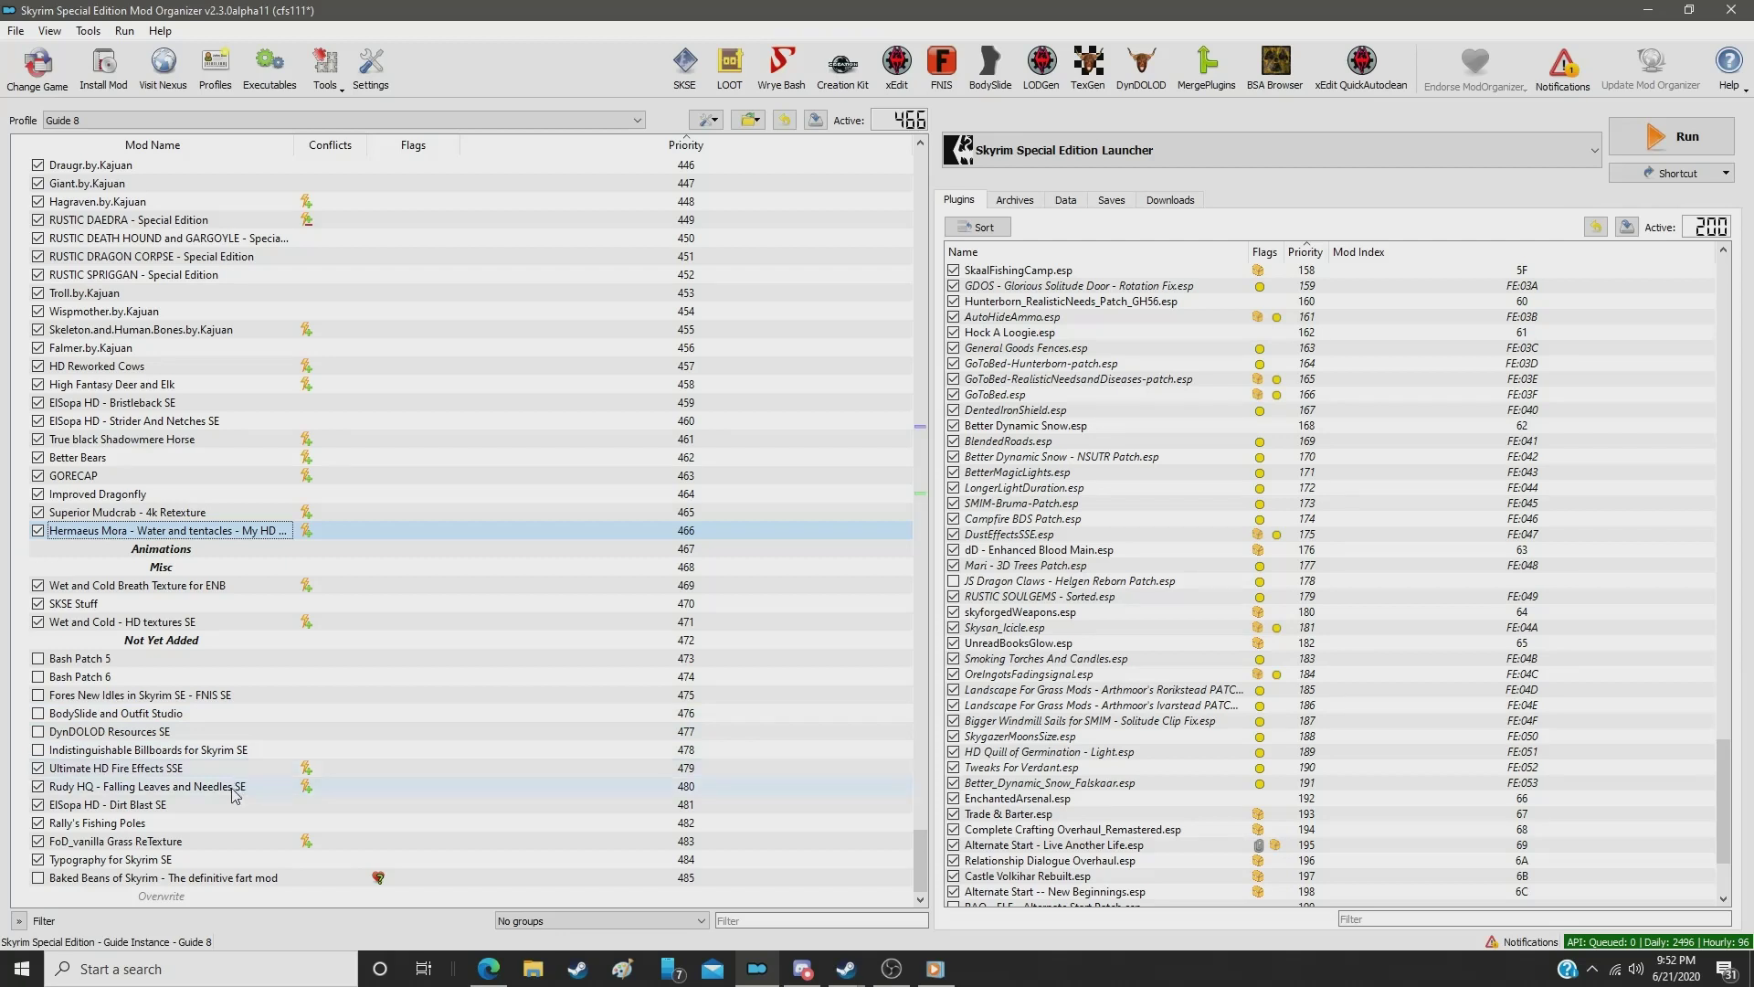
Step: Move Rudy HQ - Falling Leaves and Needles SE under the Animations separator, followed by ElSopa HD - Dirt Blast SE
{"action": "left_click_drag", "start_coordinate": [237, 794], "coordinate": [240, 572]}
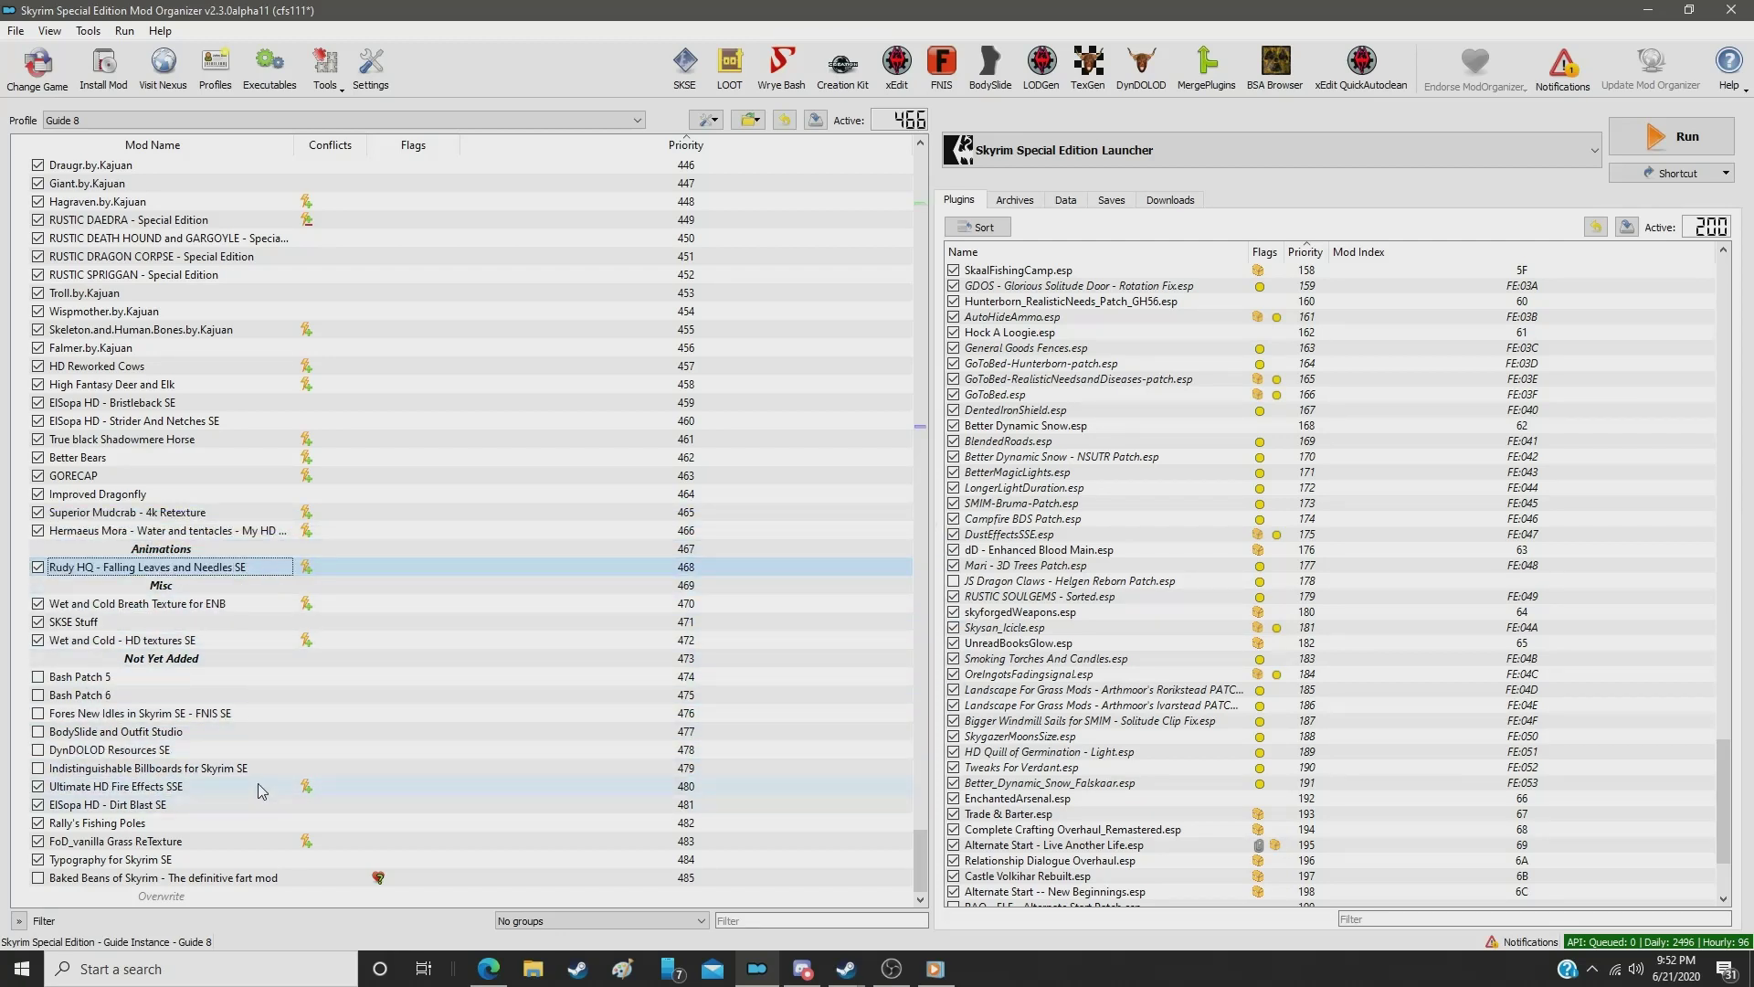
{"action": "left_click_drag", "start_coordinate": [257, 814], "coordinate": [242, 587]}
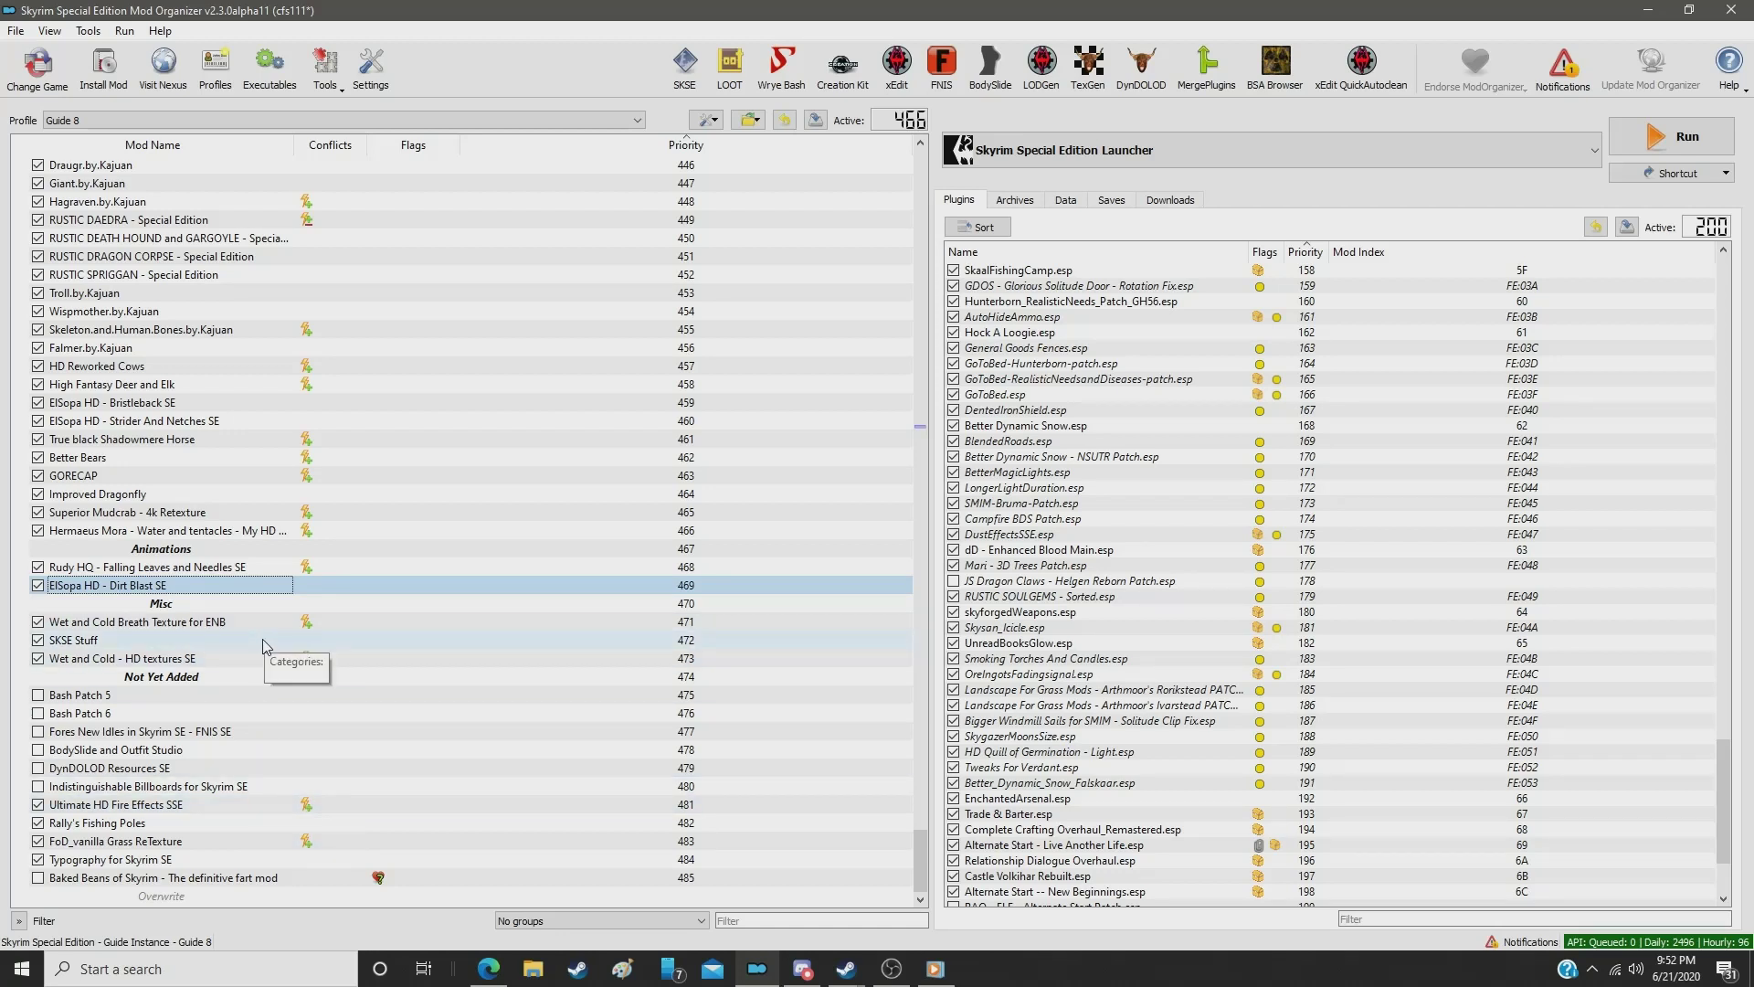
Step: Under Misc, move Wet and Cold - HD textures SE, FoD_vanilla Grass ReTexture, Ultimate HD Fire Effects SSE and Typography for Skyrim SE, in order, above SKSE Stuff
{"action": "left_click_drag", "start_coordinate": [243, 660], "coordinate": [243, 626]}
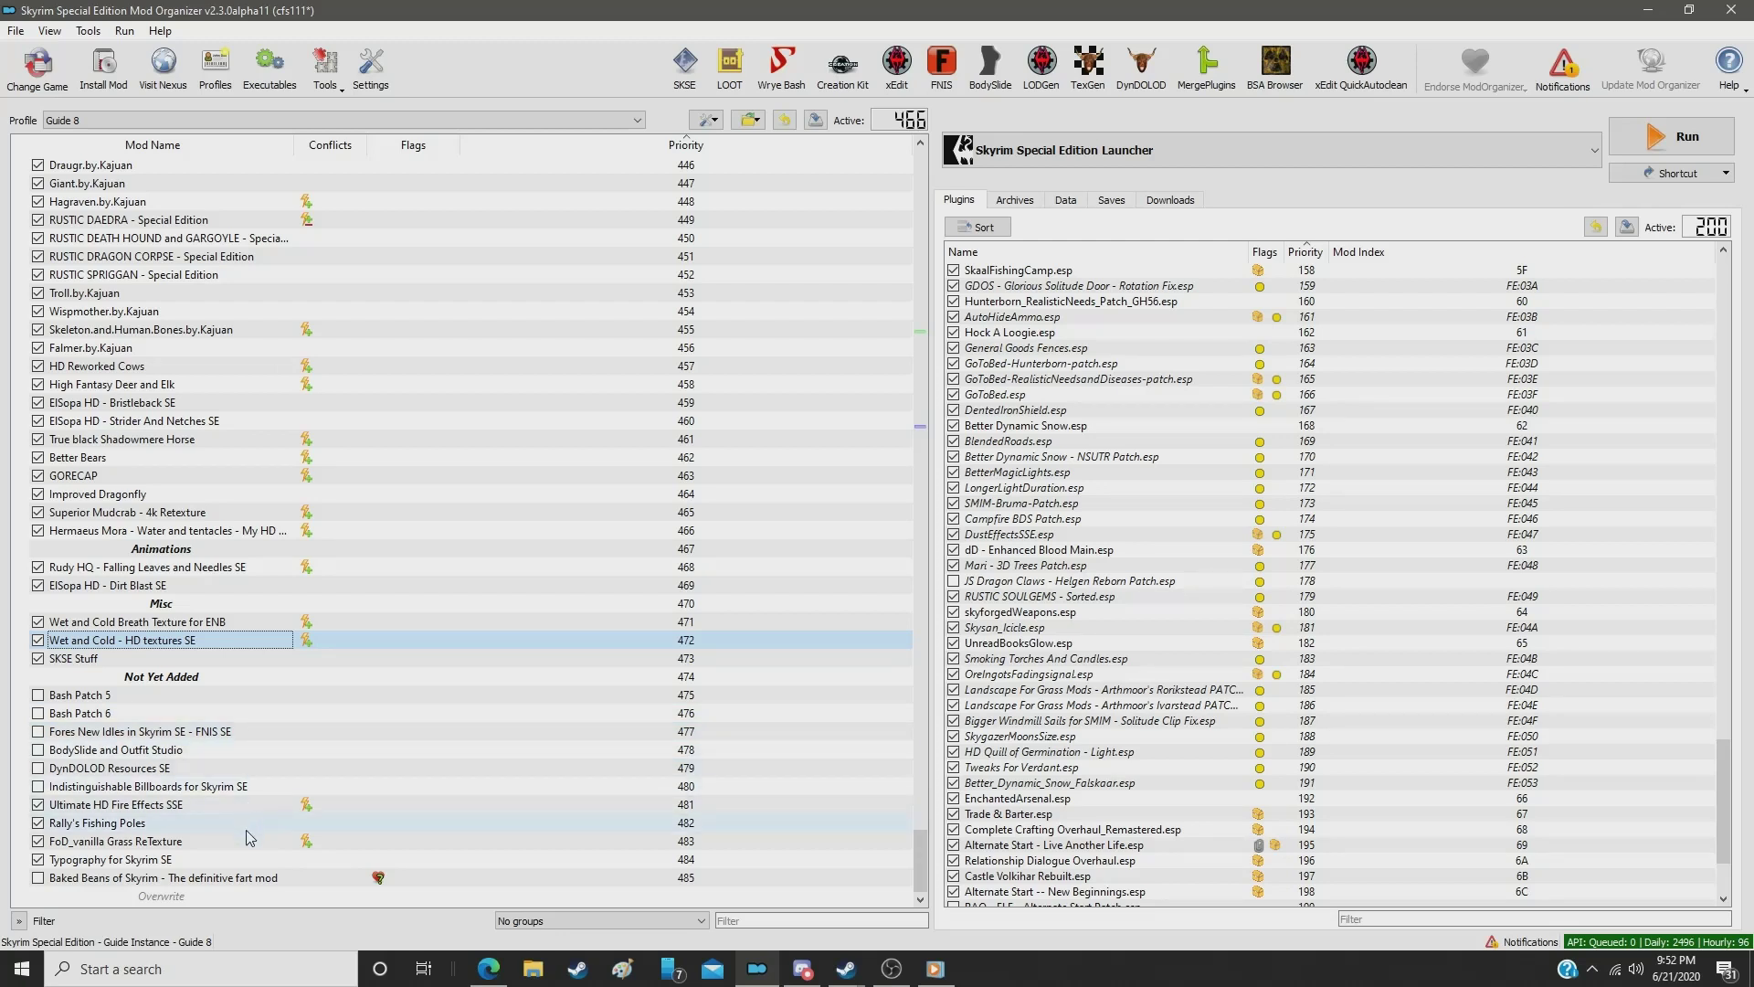
{"action": "left_click_drag", "start_coordinate": [249, 842], "coordinate": [263, 650]}
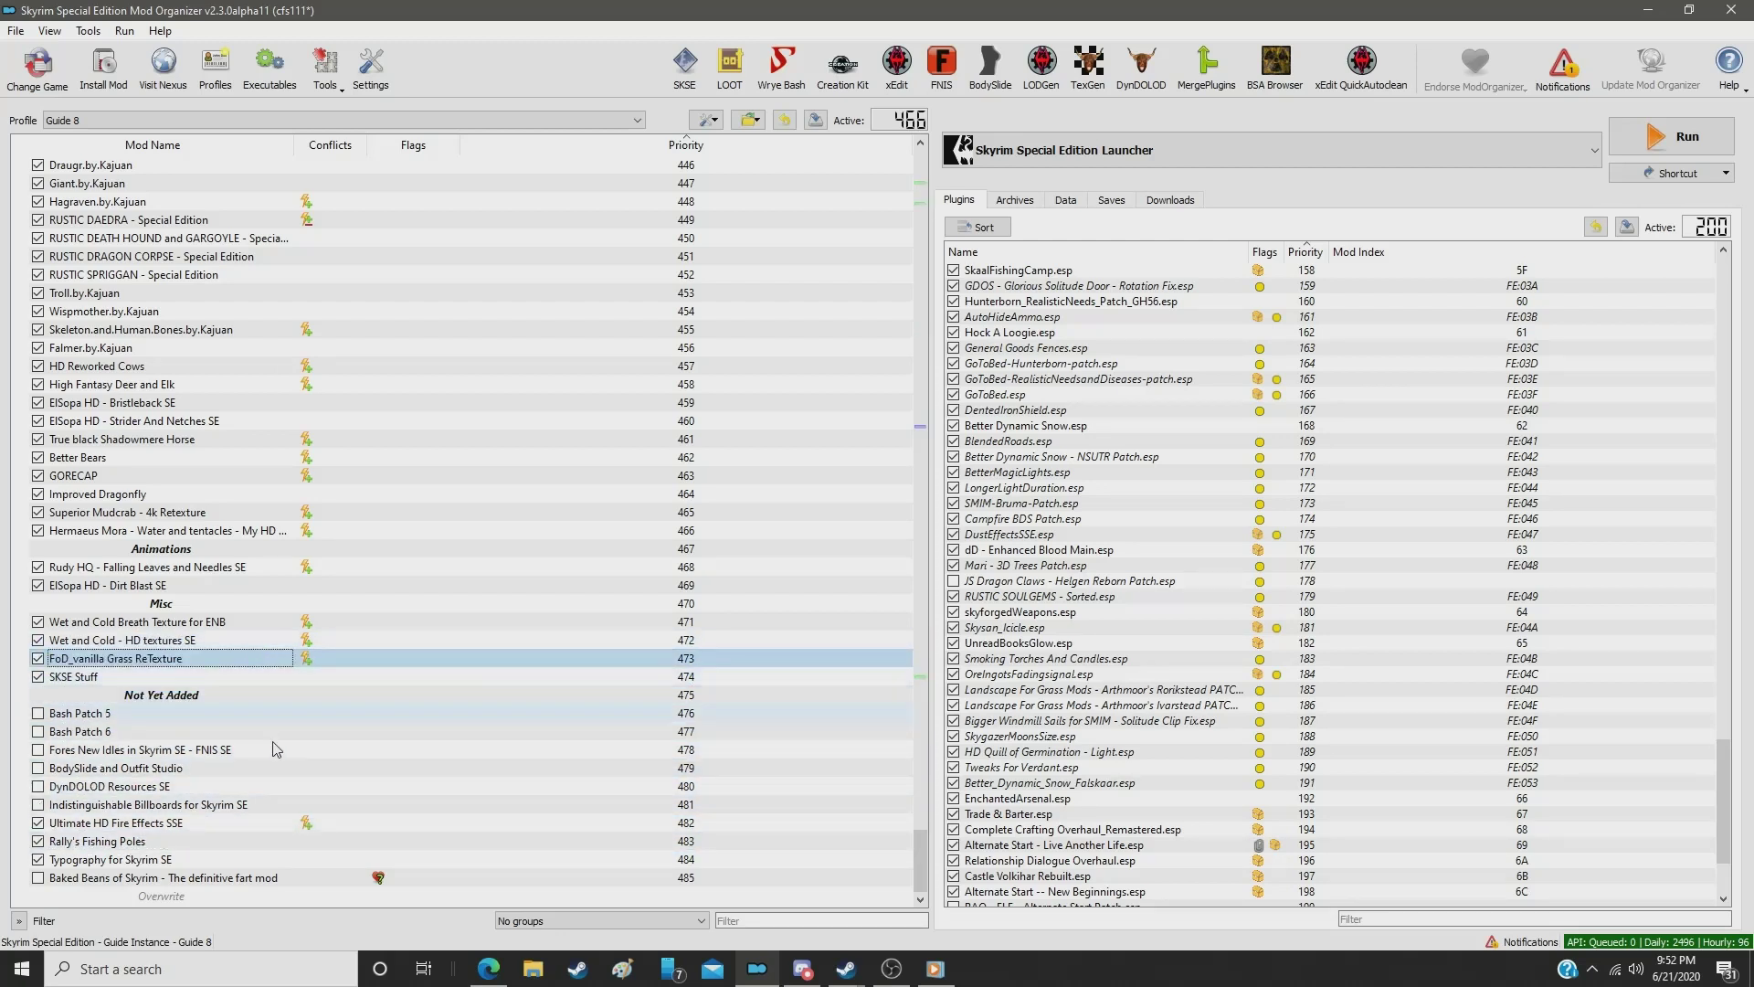
{"action": "left_click_drag", "start_coordinate": [265, 822], "coordinate": [270, 672]}
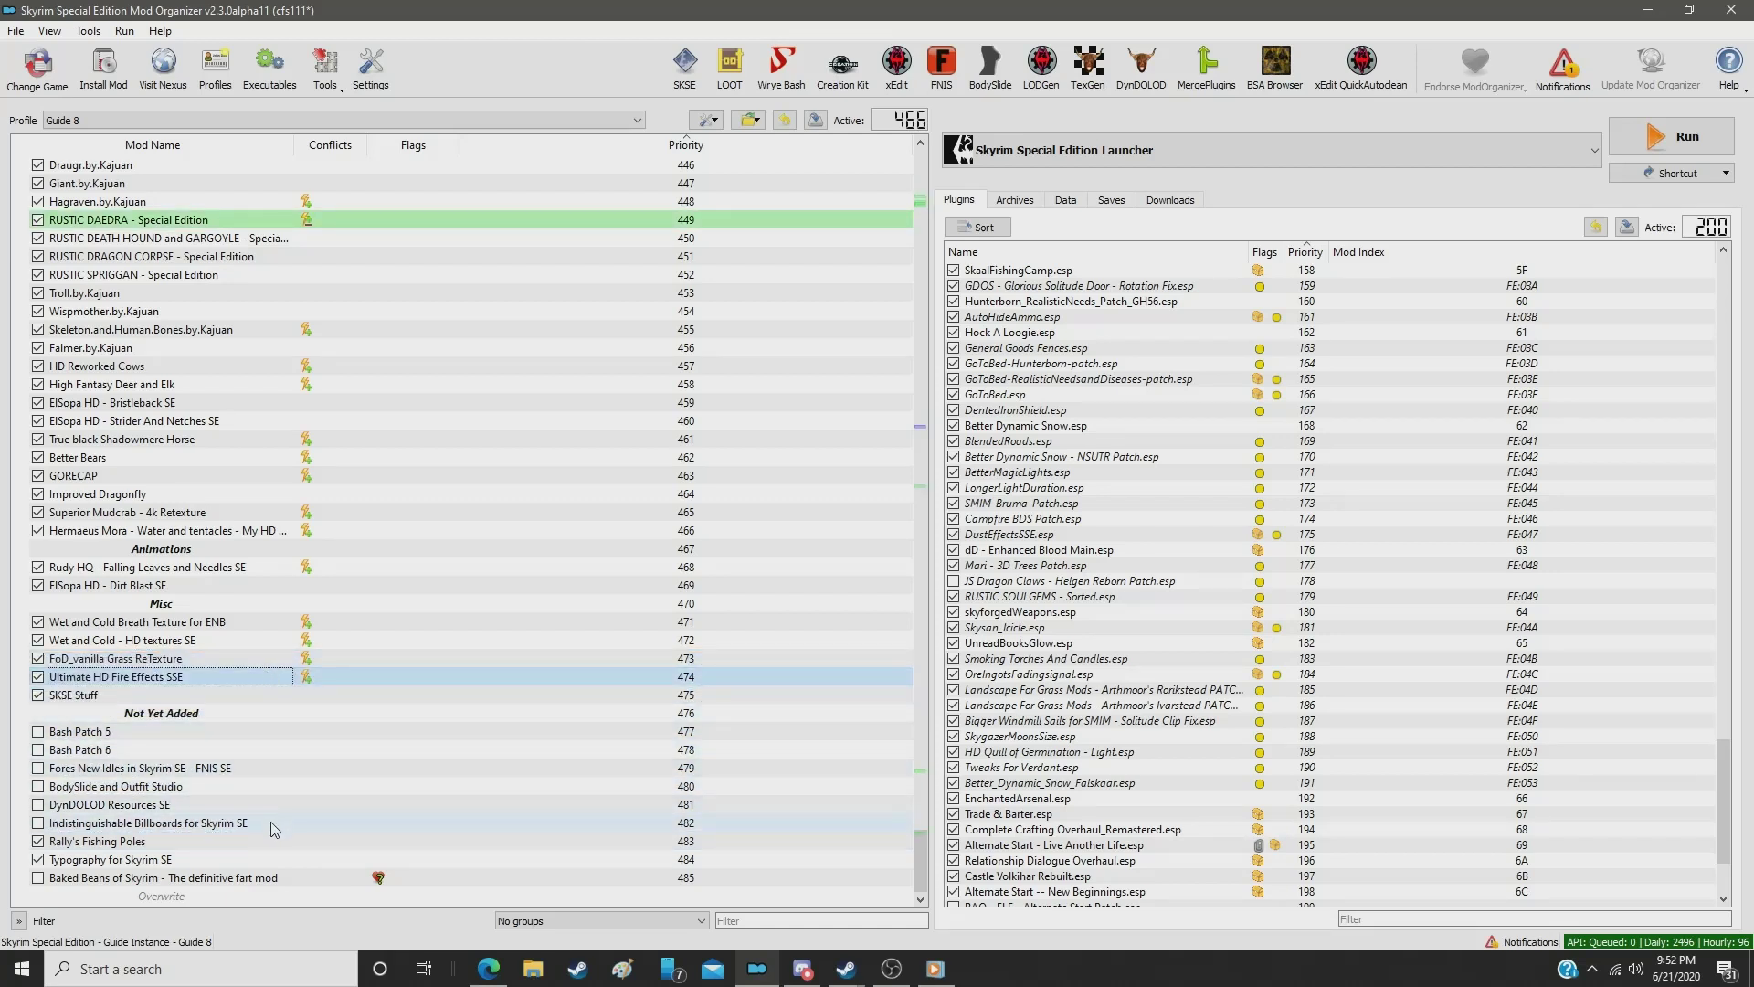
{"action": "left_click_drag", "start_coordinate": [270, 859], "coordinate": [280, 705]}
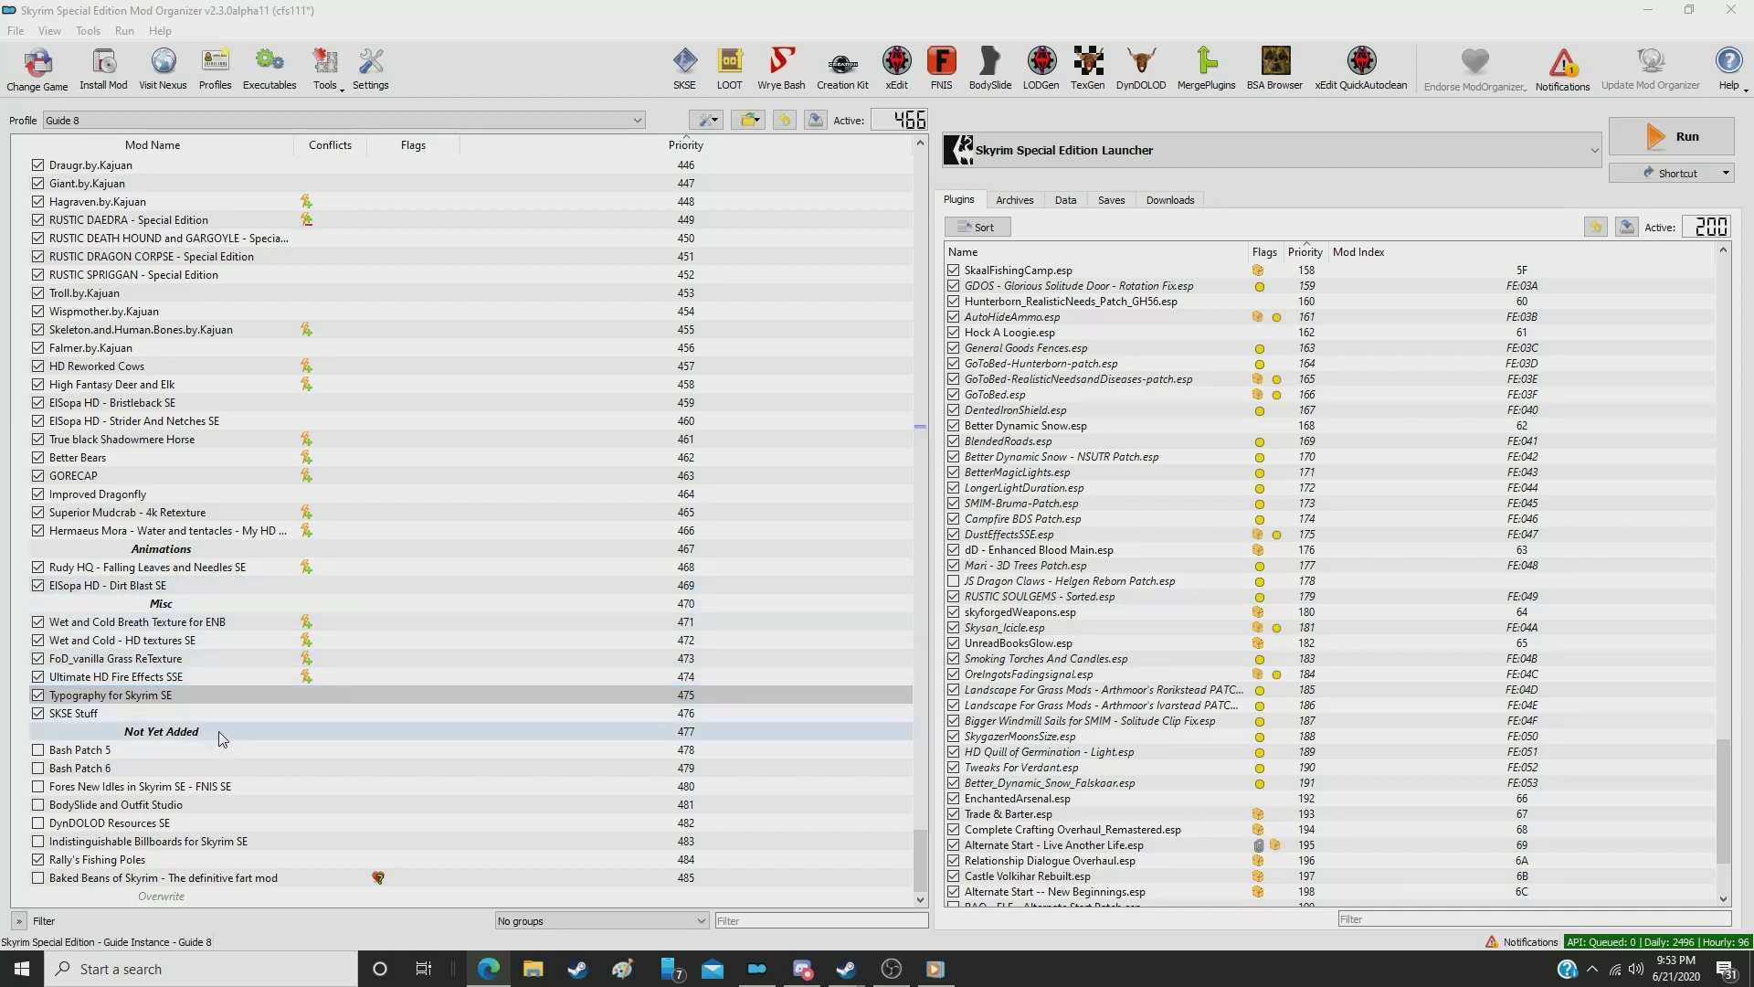
Step: Move Rally's Fishing Poles directly below Chopping Block Execution_New_improved_, above Gothic Alternative Candles 2k
{"action": "left_click_drag", "start_coordinate": [222, 859], "coordinate": [284, 435]}
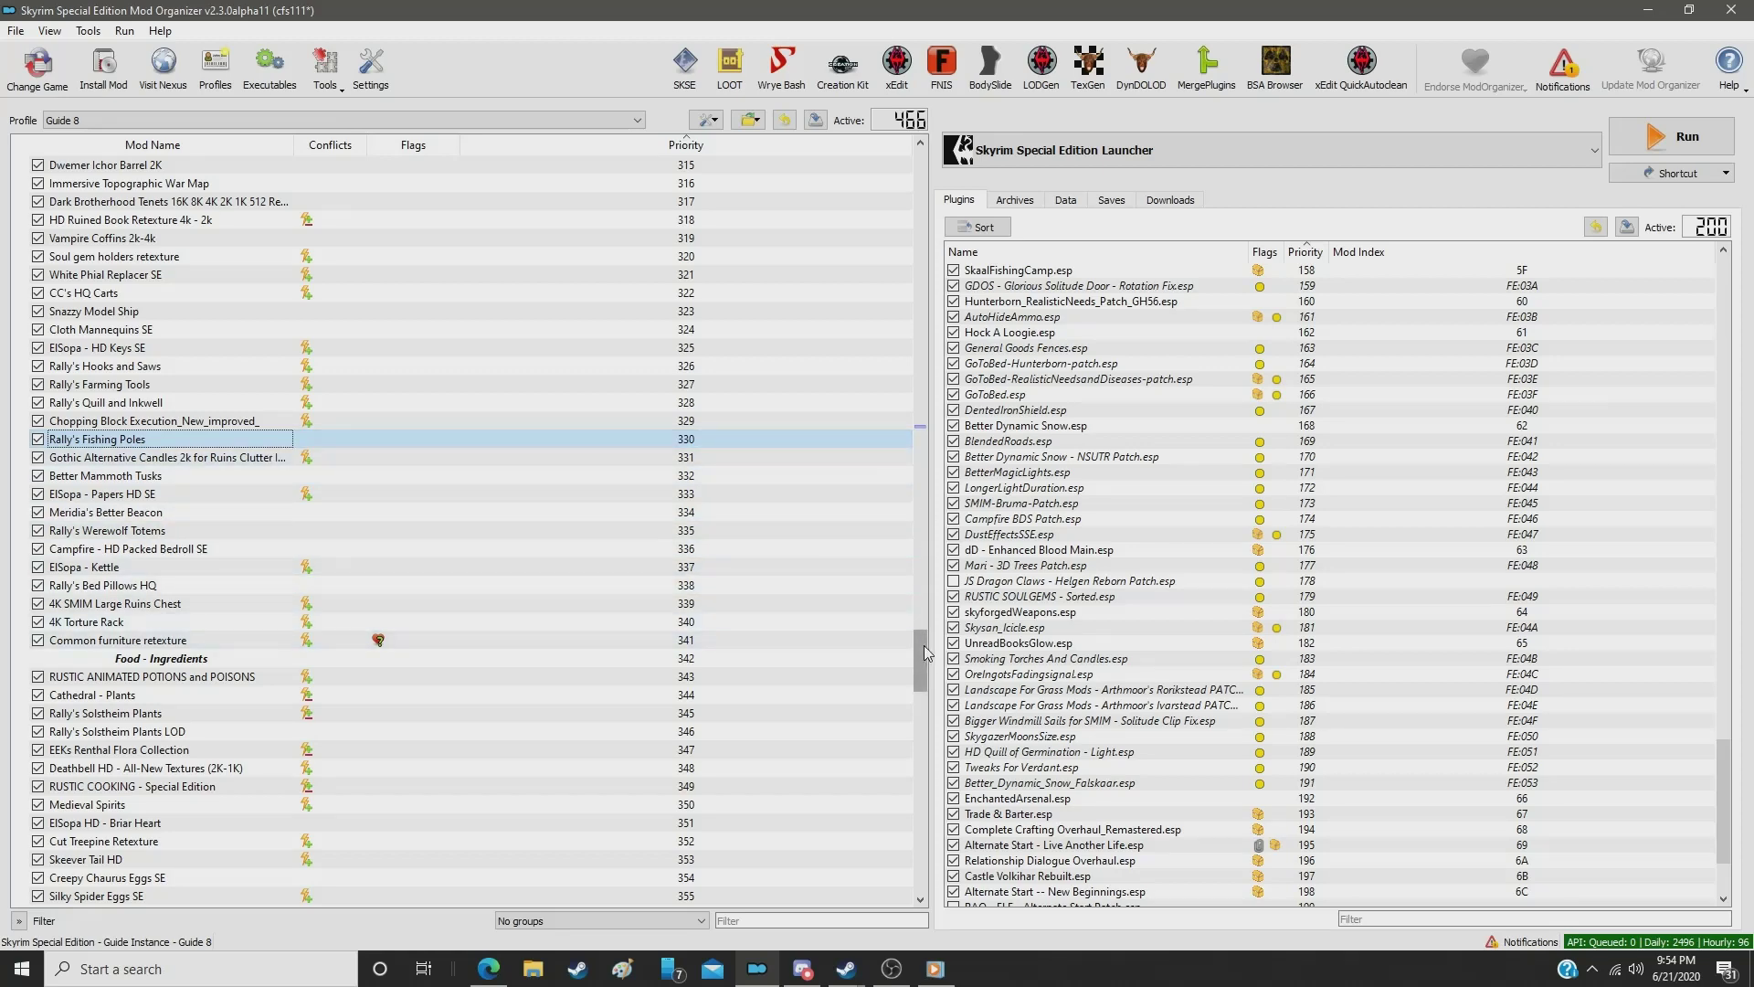
{"action": "left_click_drag", "start_coordinate": [924, 645], "coordinate": [992, 913]}
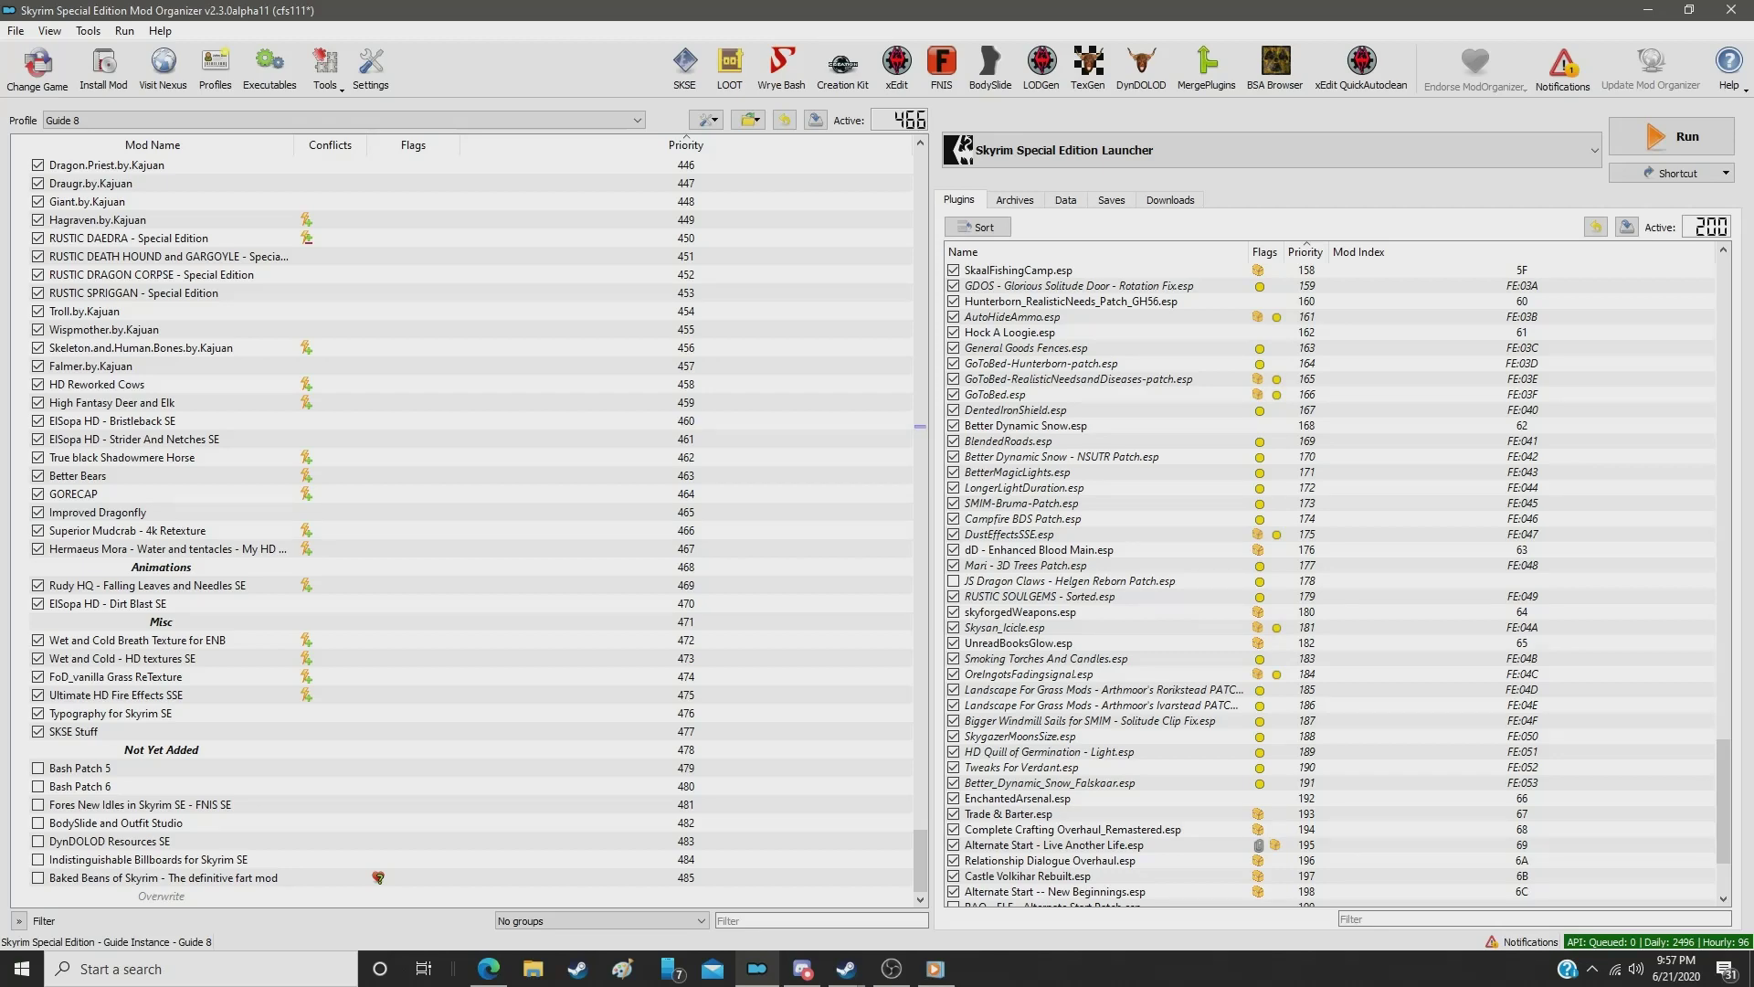
Step: Place the Steam guide beside Mod Organizer and go to the instructions following the load order in section 8i. Textures / Effects
{"action": "key", "text": "alt+Tab"}
{"action": "left_click_drag", "start_coordinate": [747, 472], "coordinate": [73, 329]}
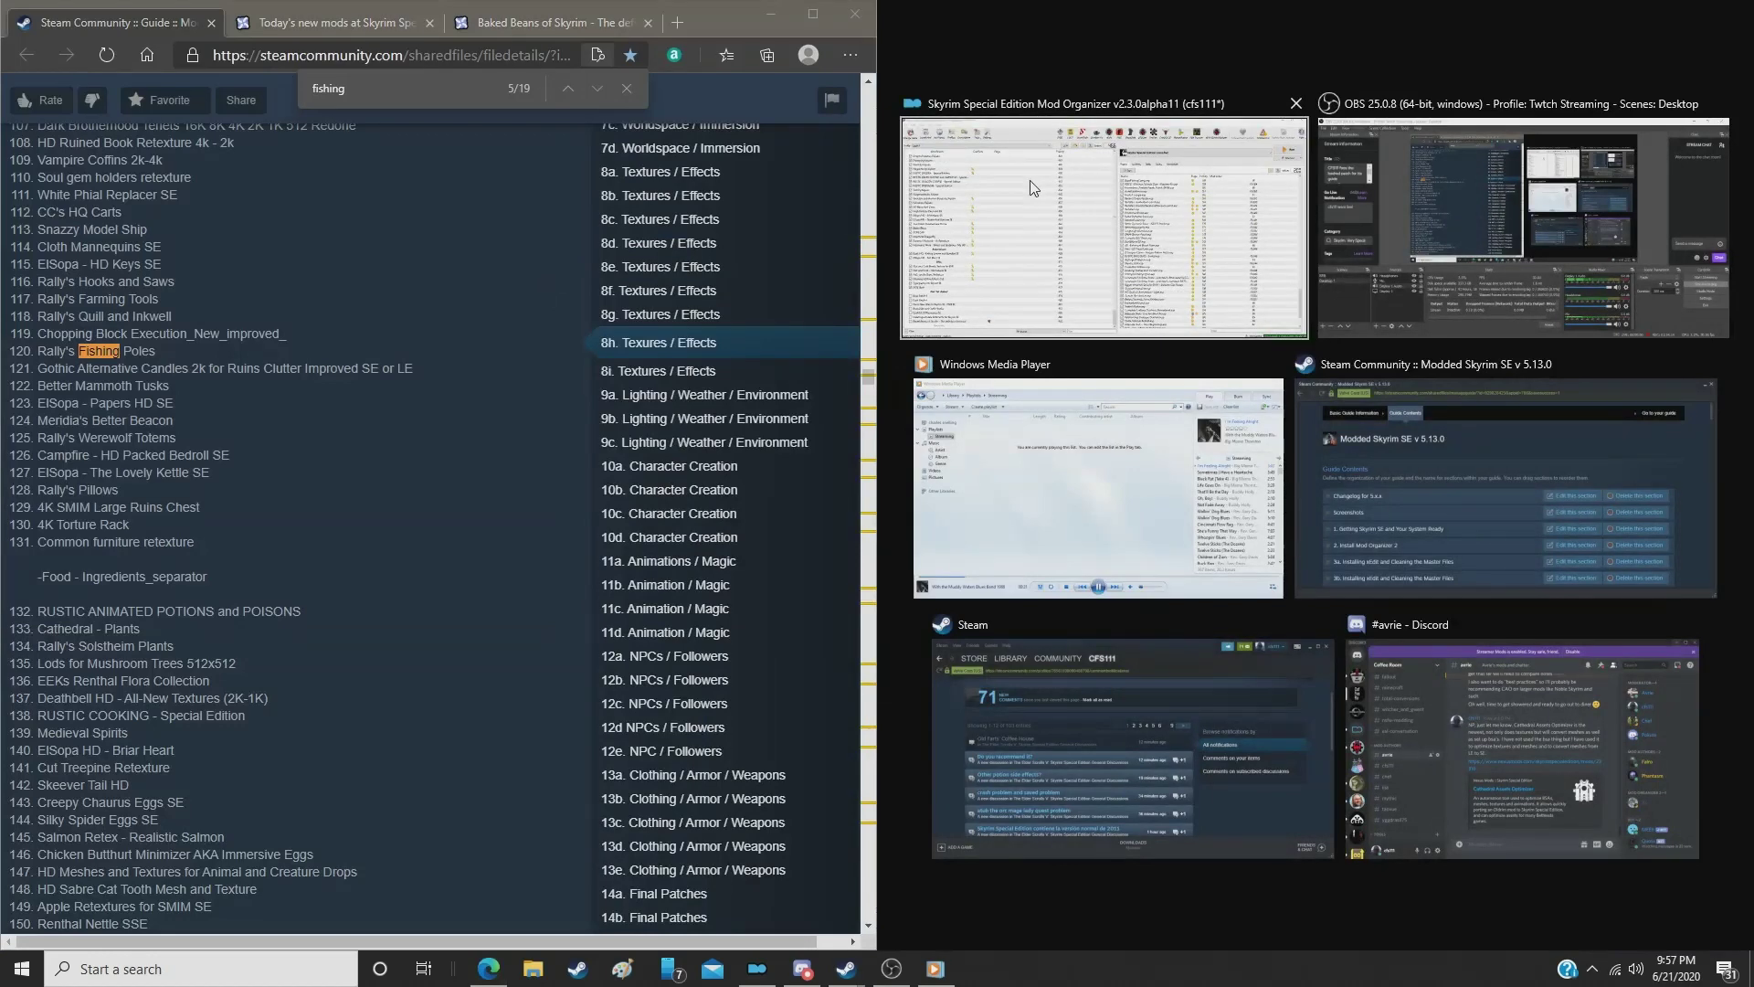
{"action": "left_click", "coordinate": [1030, 187]}
{"action": "scroll", "coordinate": [588, 453], "scroll_direction": "down", "scroll_amount": 1}
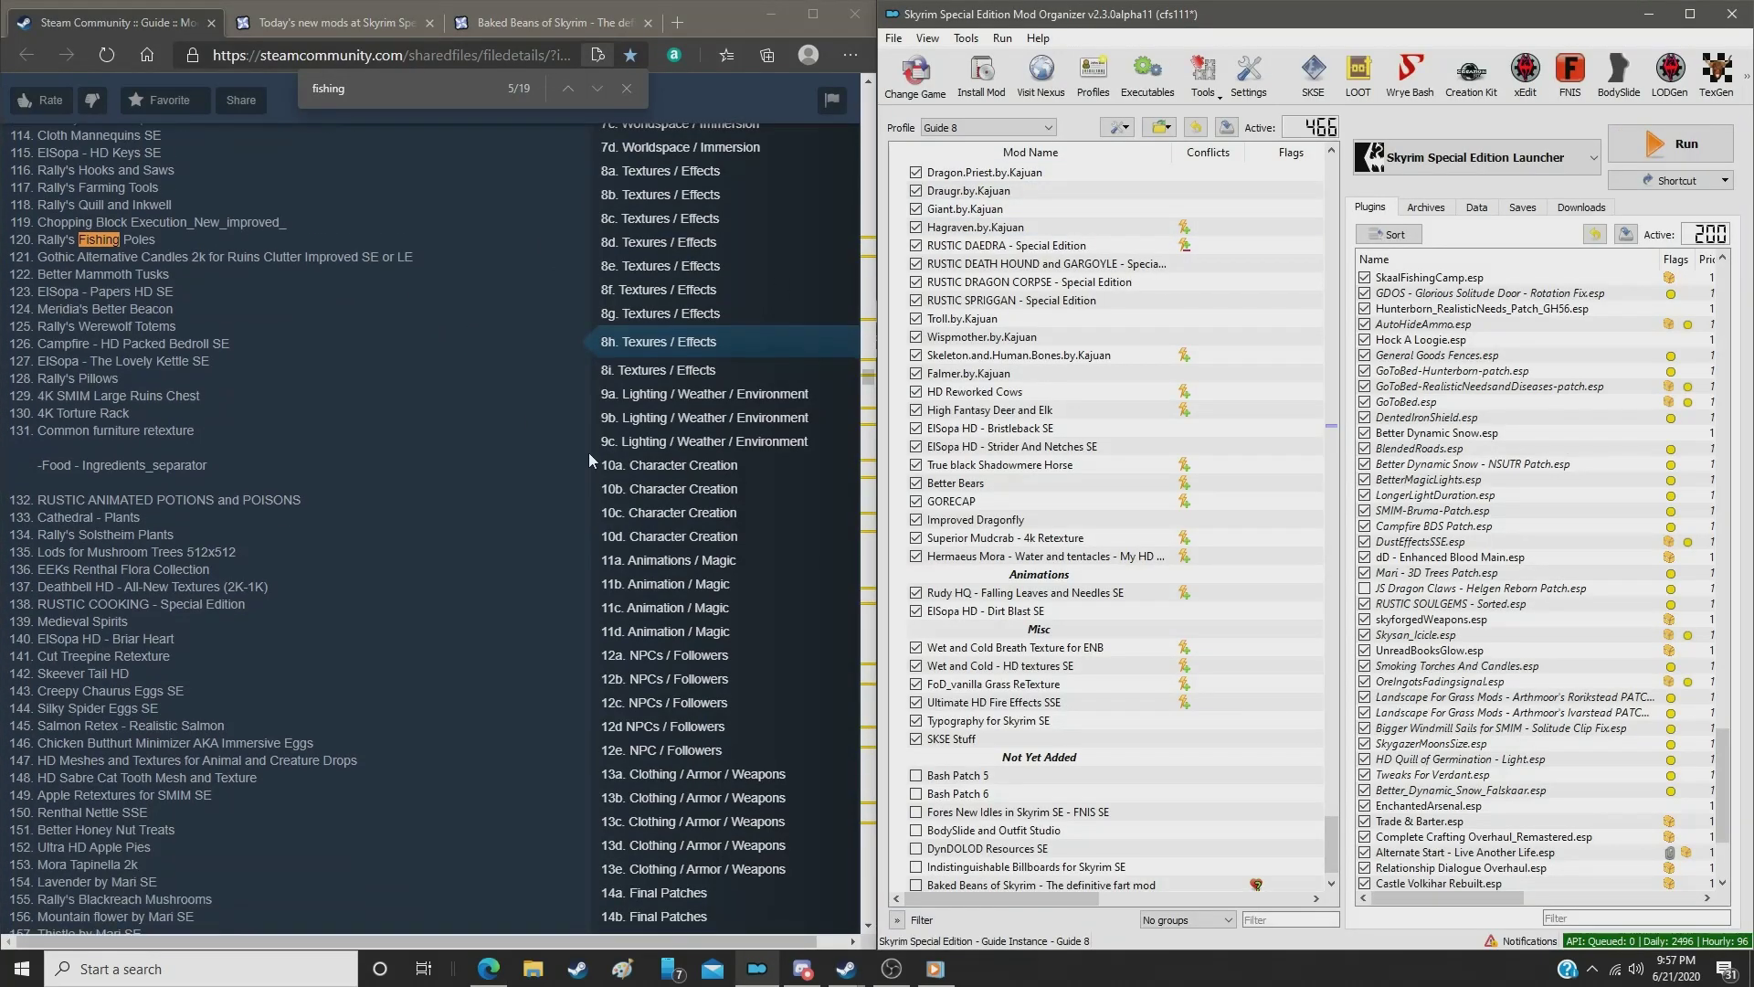
{"action": "left_click", "coordinate": [674, 359]}
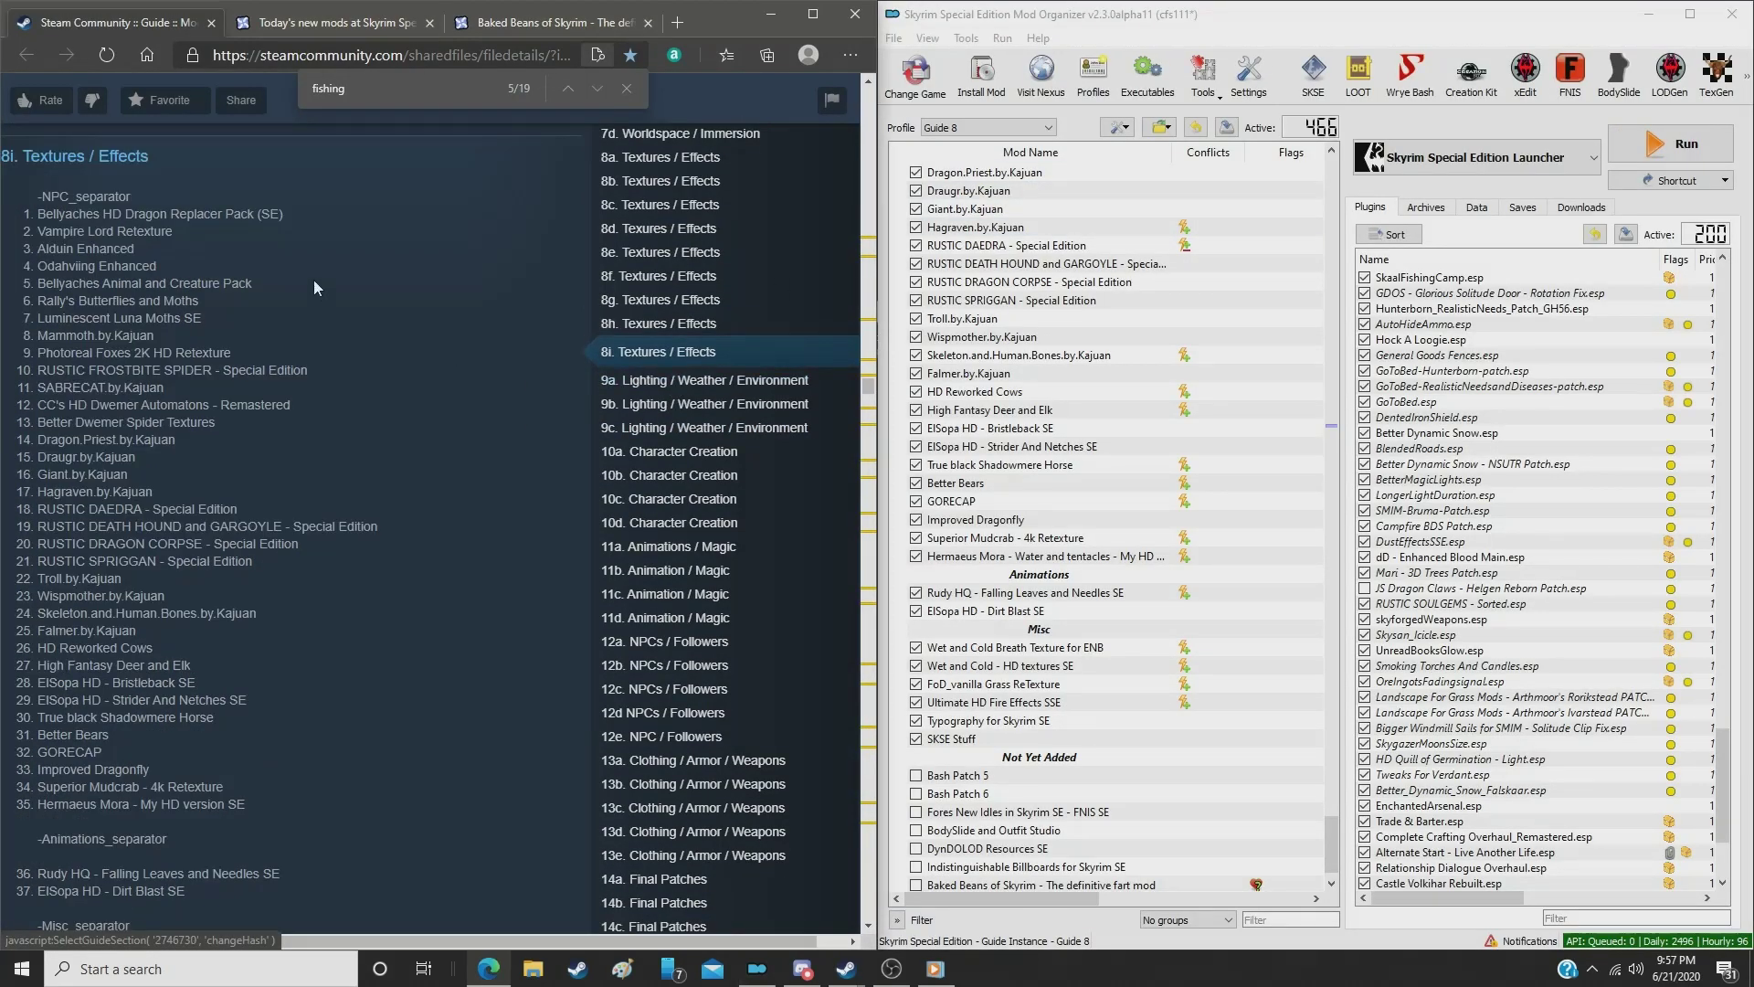
{"action": "scroll", "coordinate": [365, 381], "scroll_direction": "down", "scroll_amount": 8}
{"action": "scroll", "coordinate": [367, 389], "scroll_direction": "down", "scroll_amount": 1}
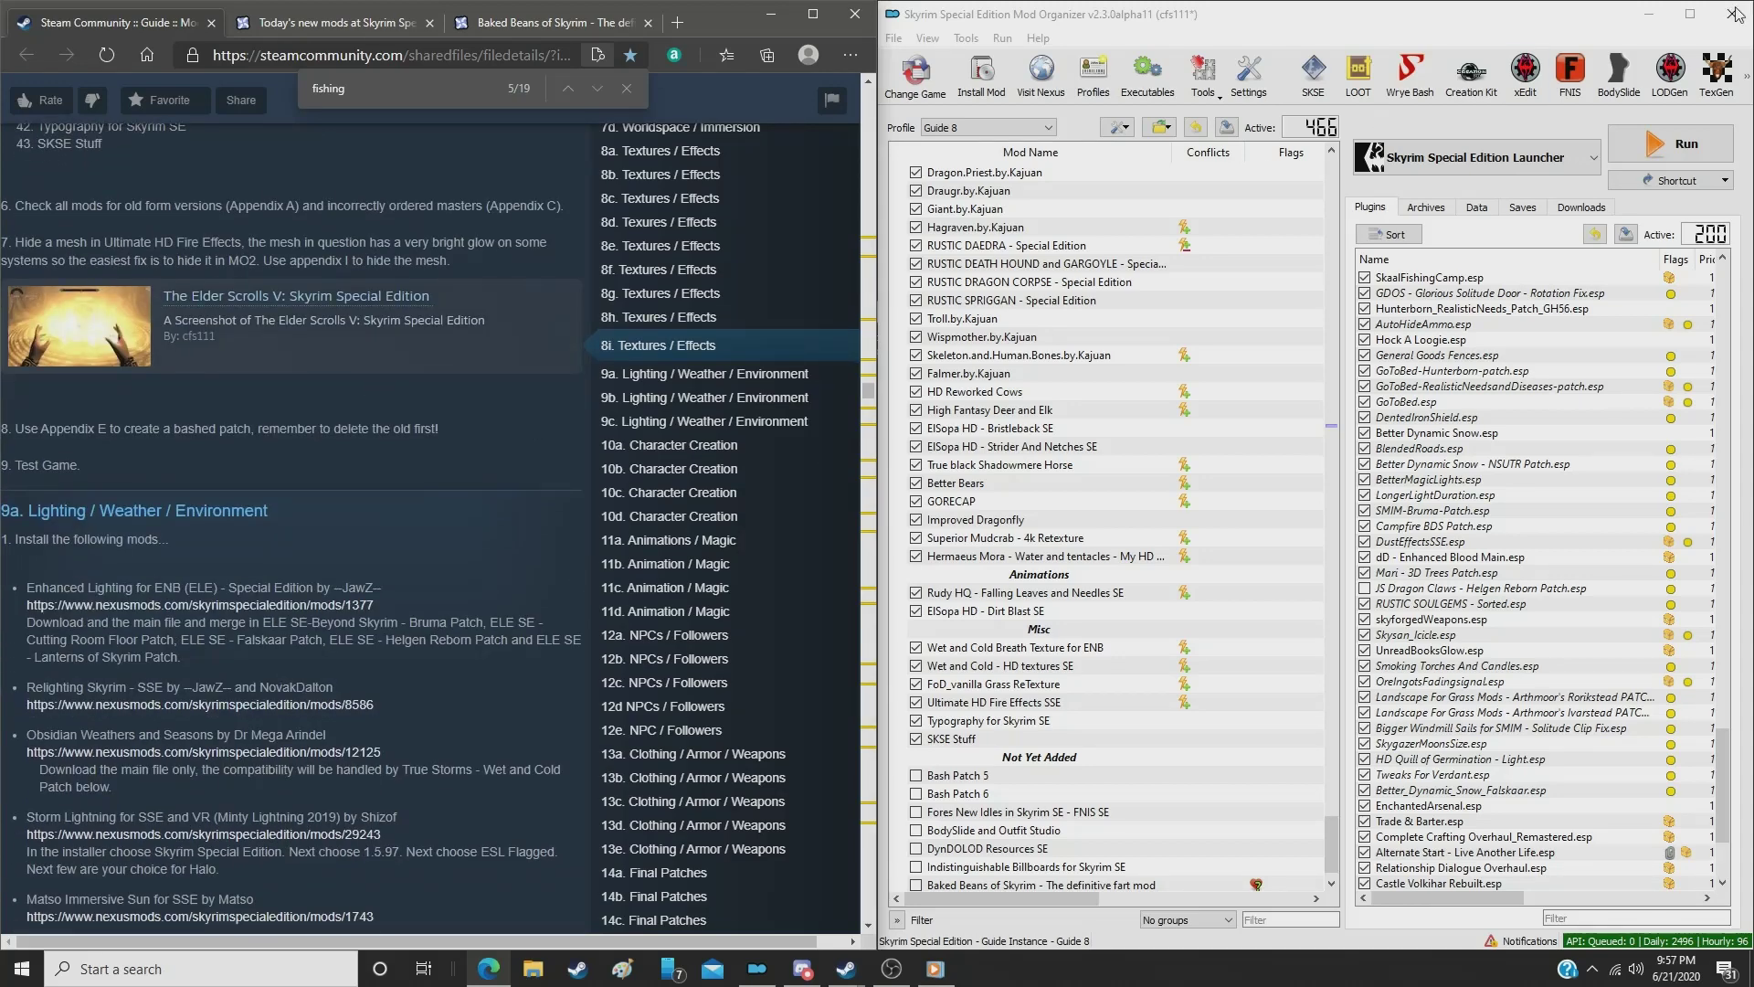
Step: Check Mod Organizer's notifications for details on the Form 43 (or lower) plugin, and close them
{"action": "left_click", "coordinate": [1747, 87]}
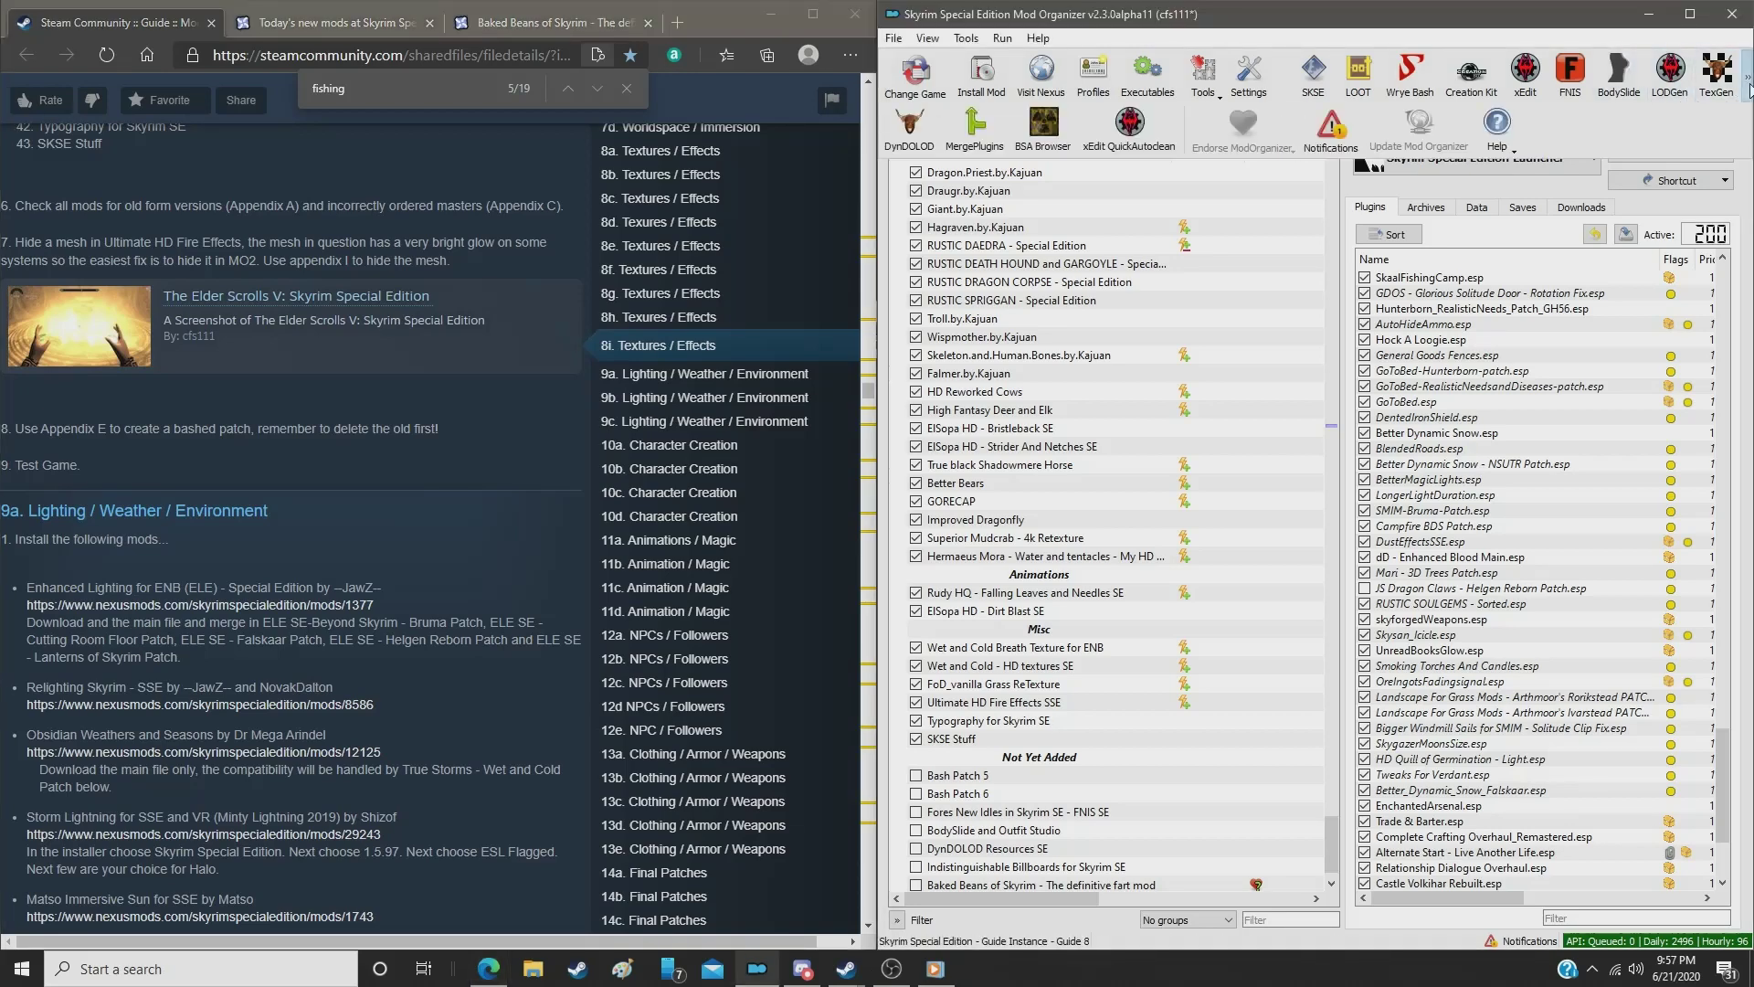
{"action": "left_click", "coordinate": [1331, 128]}
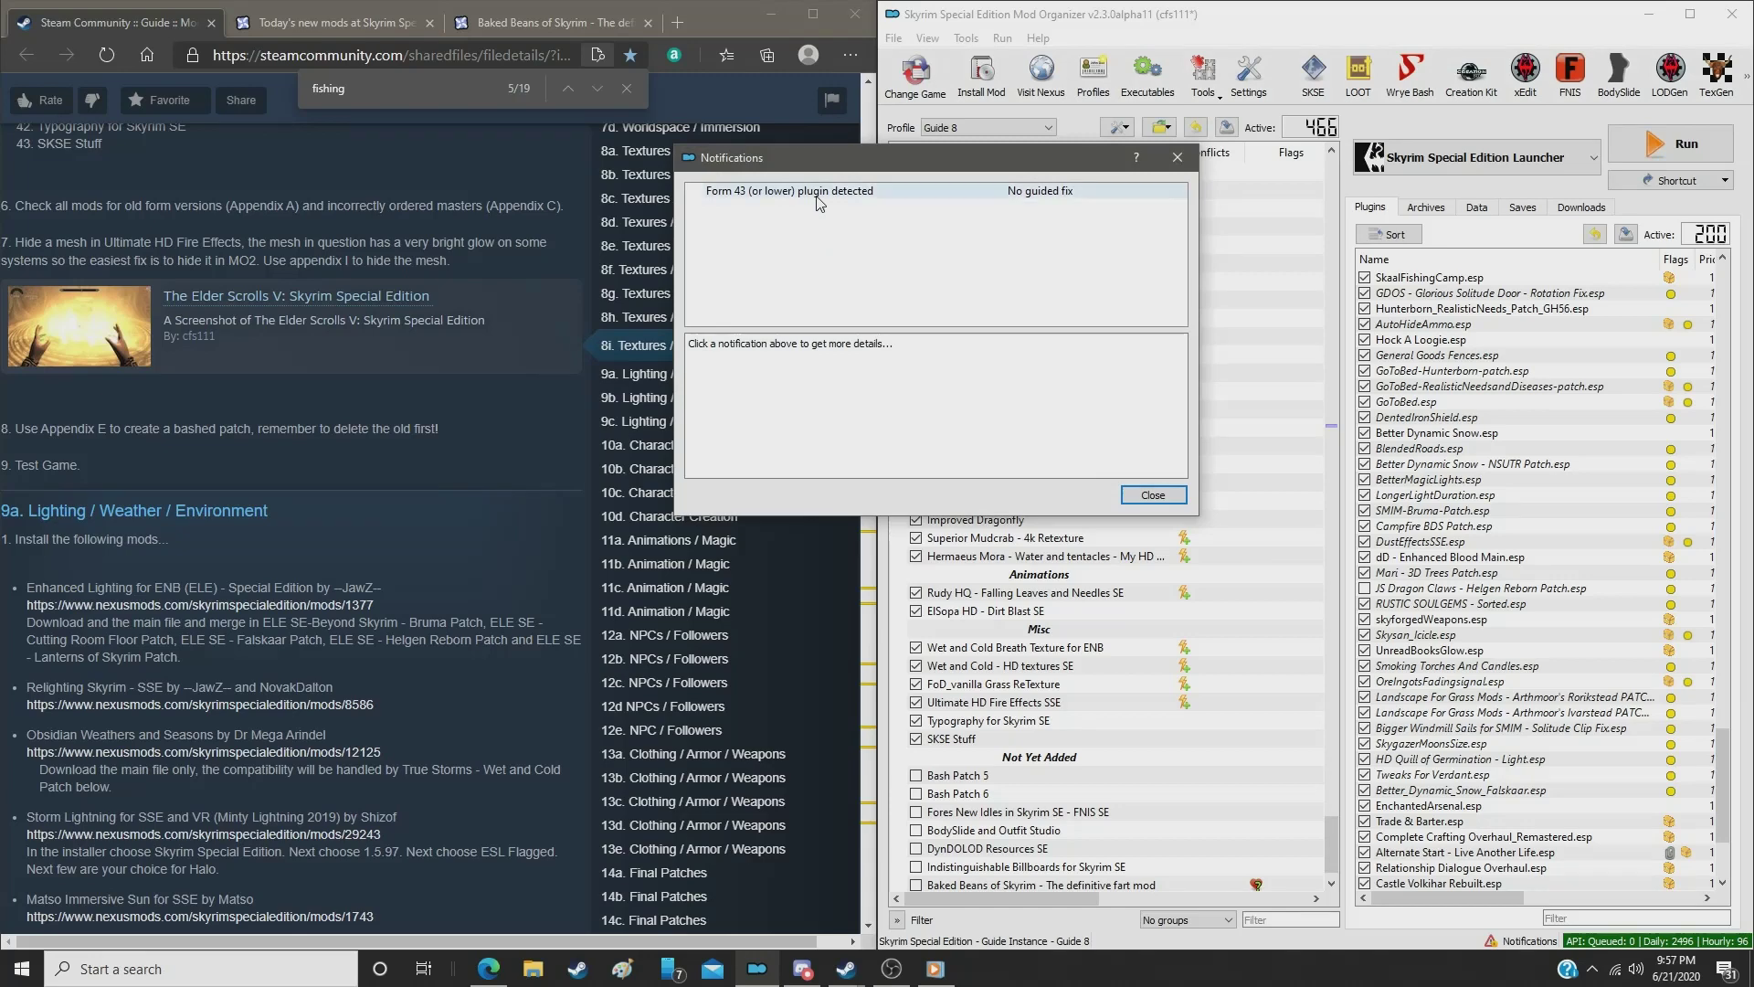
{"action": "left_click", "coordinate": [816, 193]}
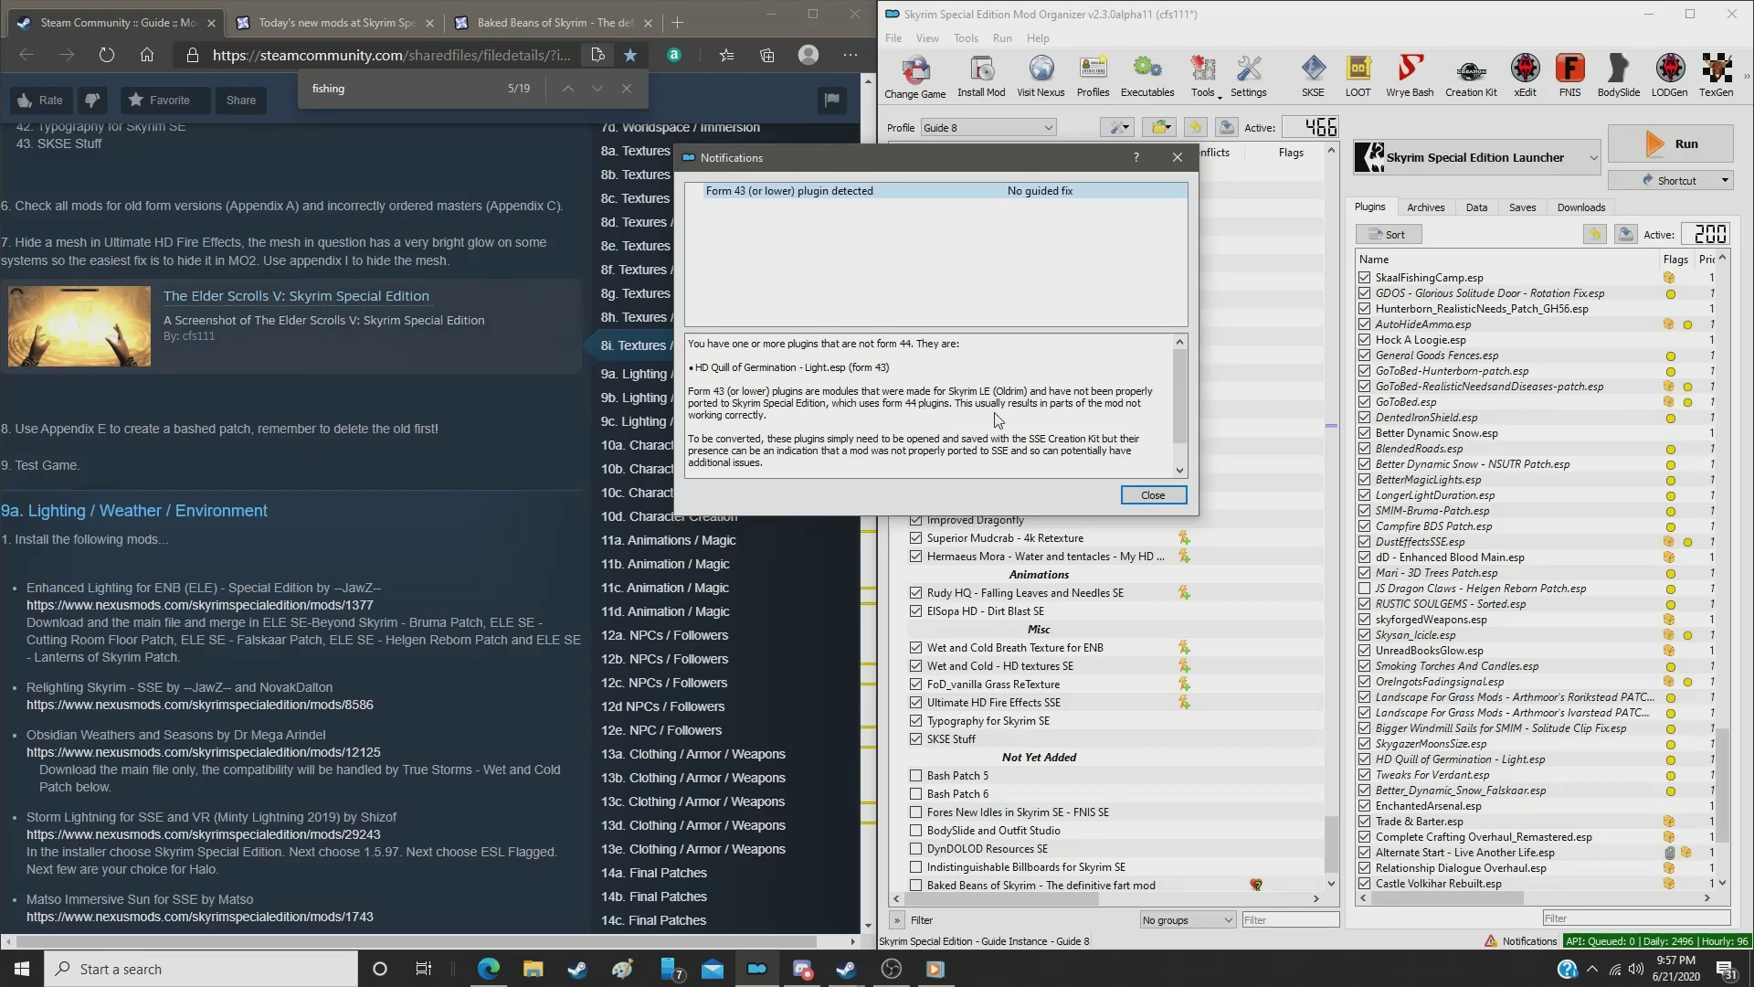
{"action": "left_click", "coordinate": [1133, 495]}
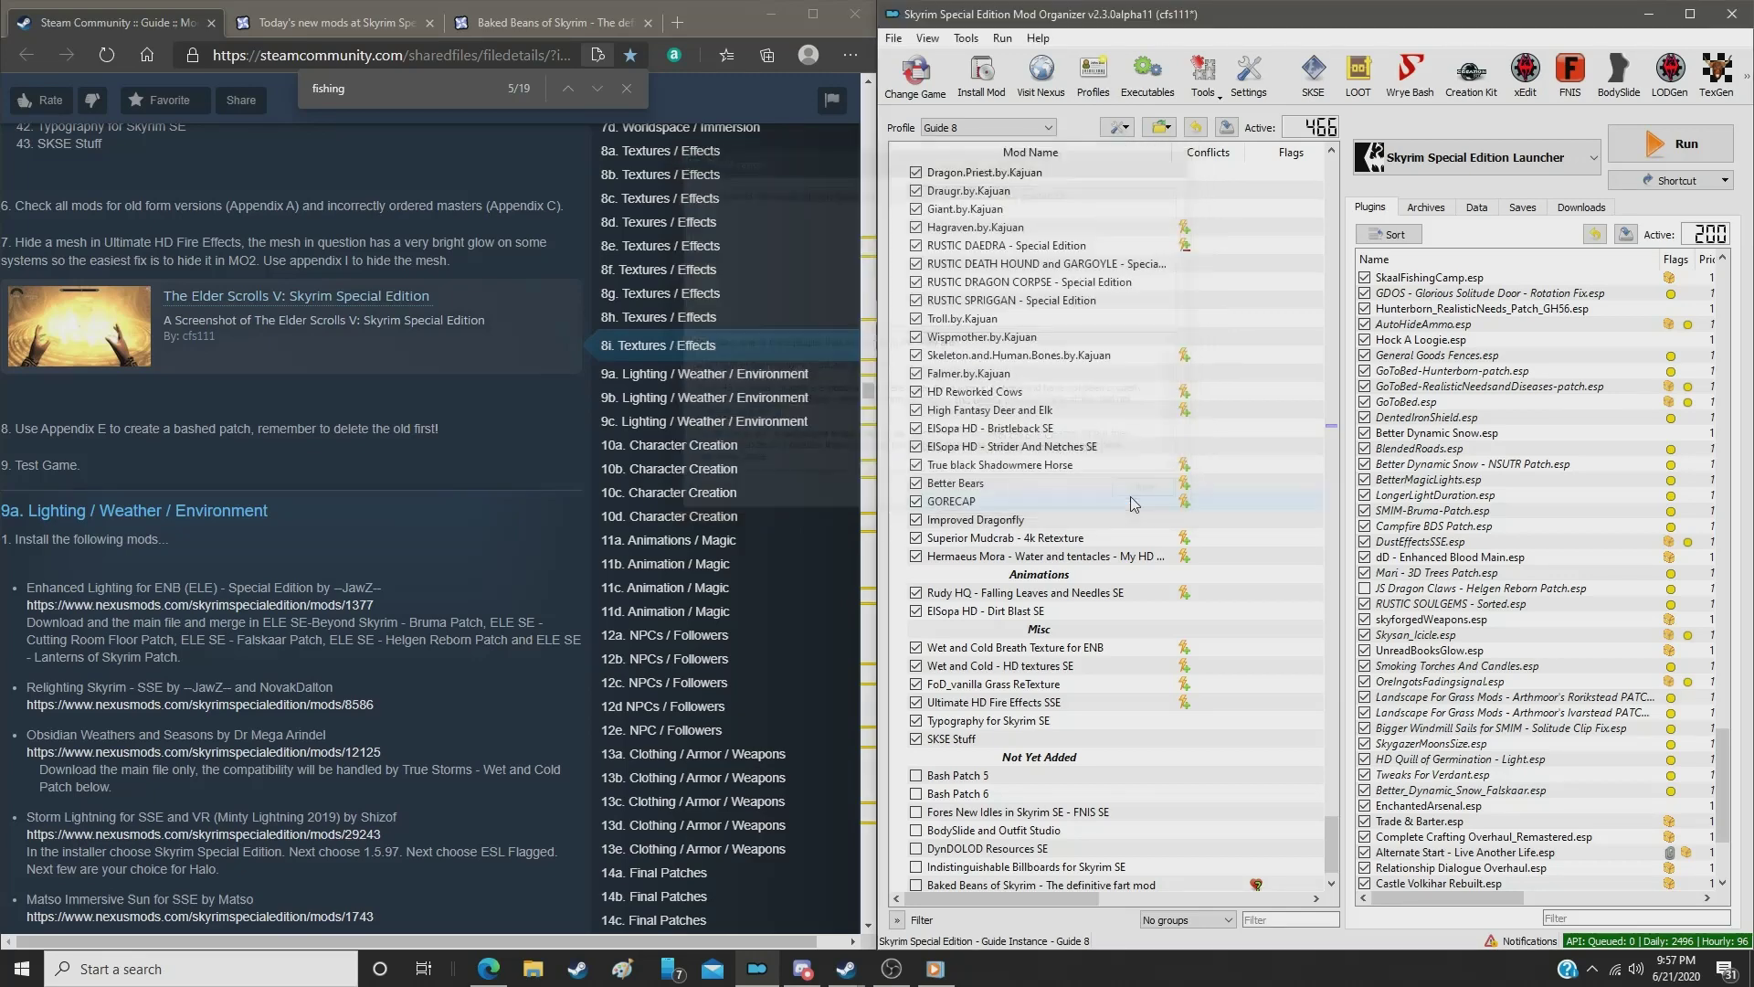
Step: Switch to the Default profile, filter the mod list by "snazz" and enable Snazzy Quill of Gemination
{"action": "left_click", "coordinate": [965, 128]}
{"action": "key", "text": "Escape"}
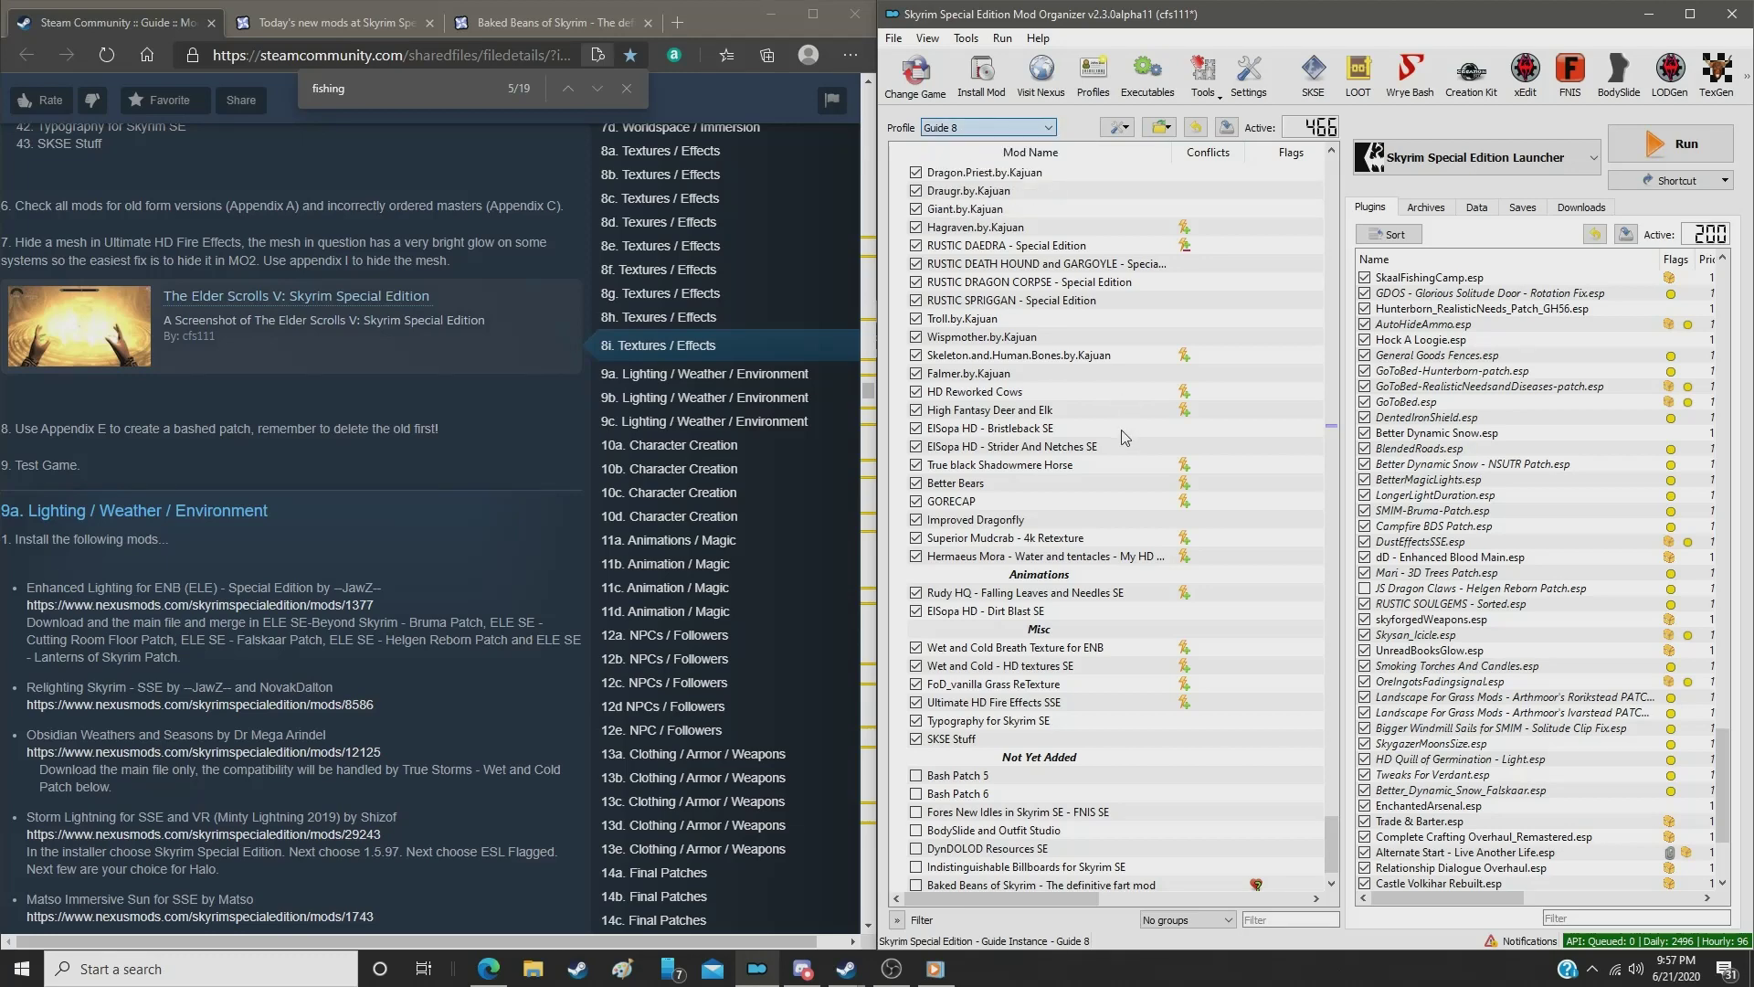
{"action": "left_click", "coordinate": [1265, 916]}
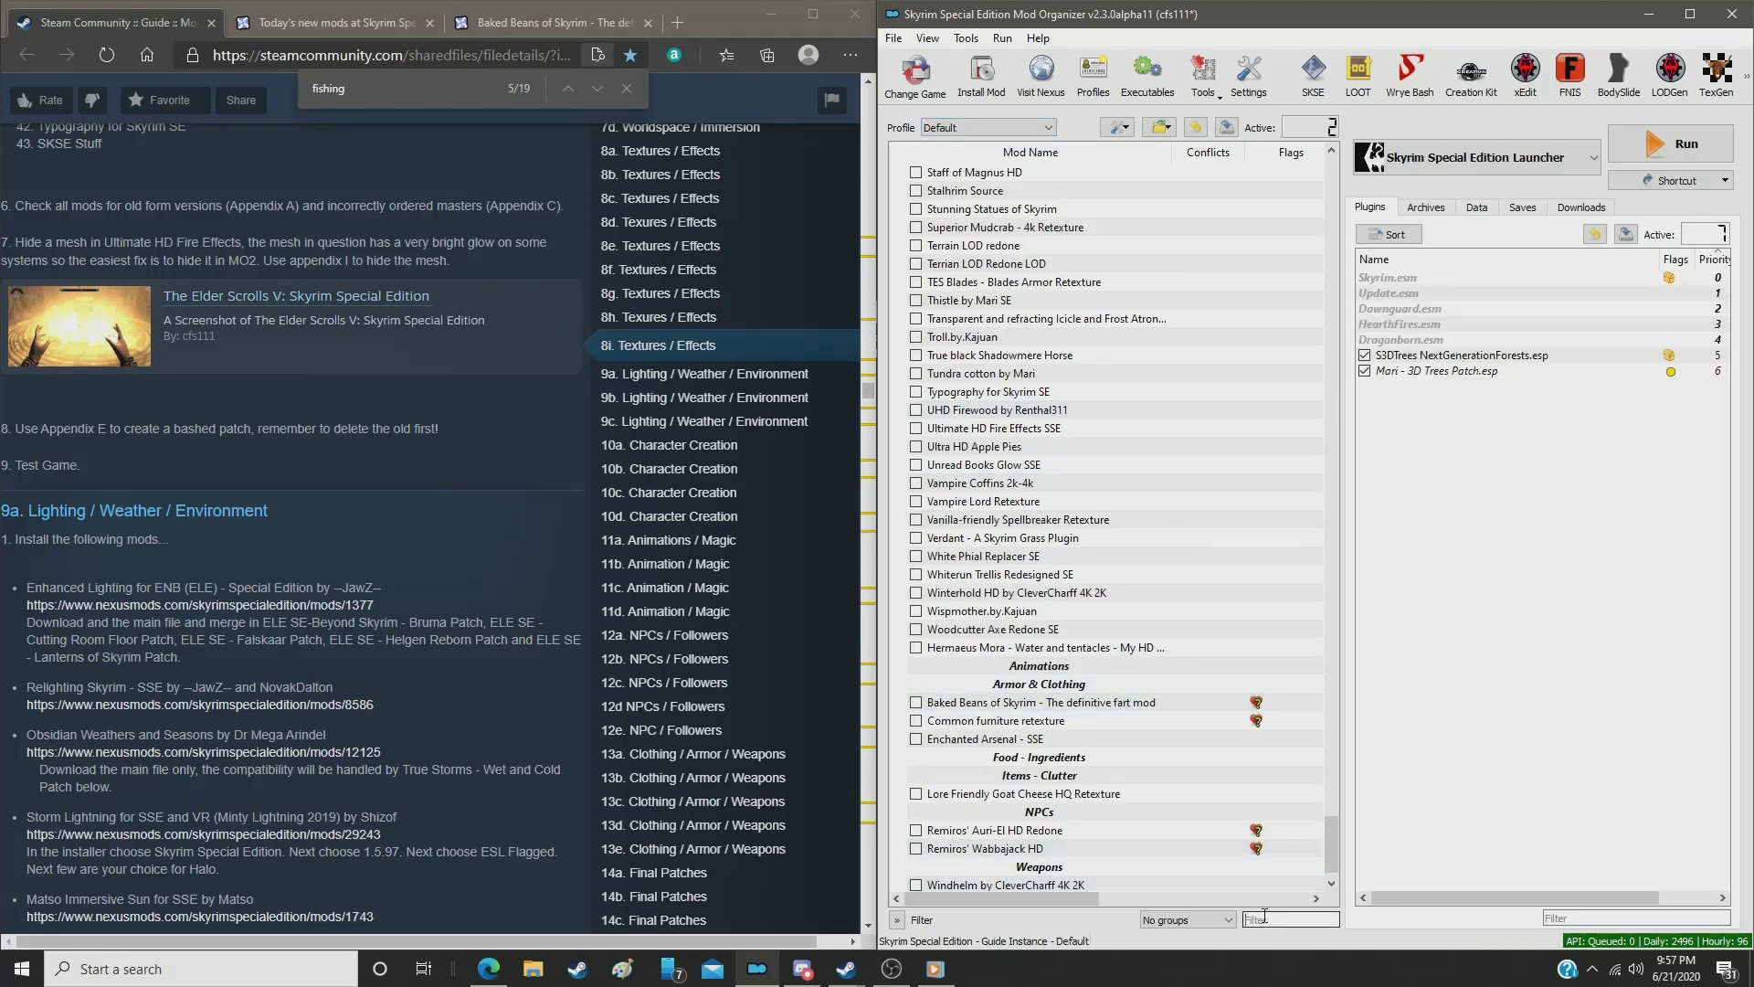
{"action": "type", "text": "snazz"}
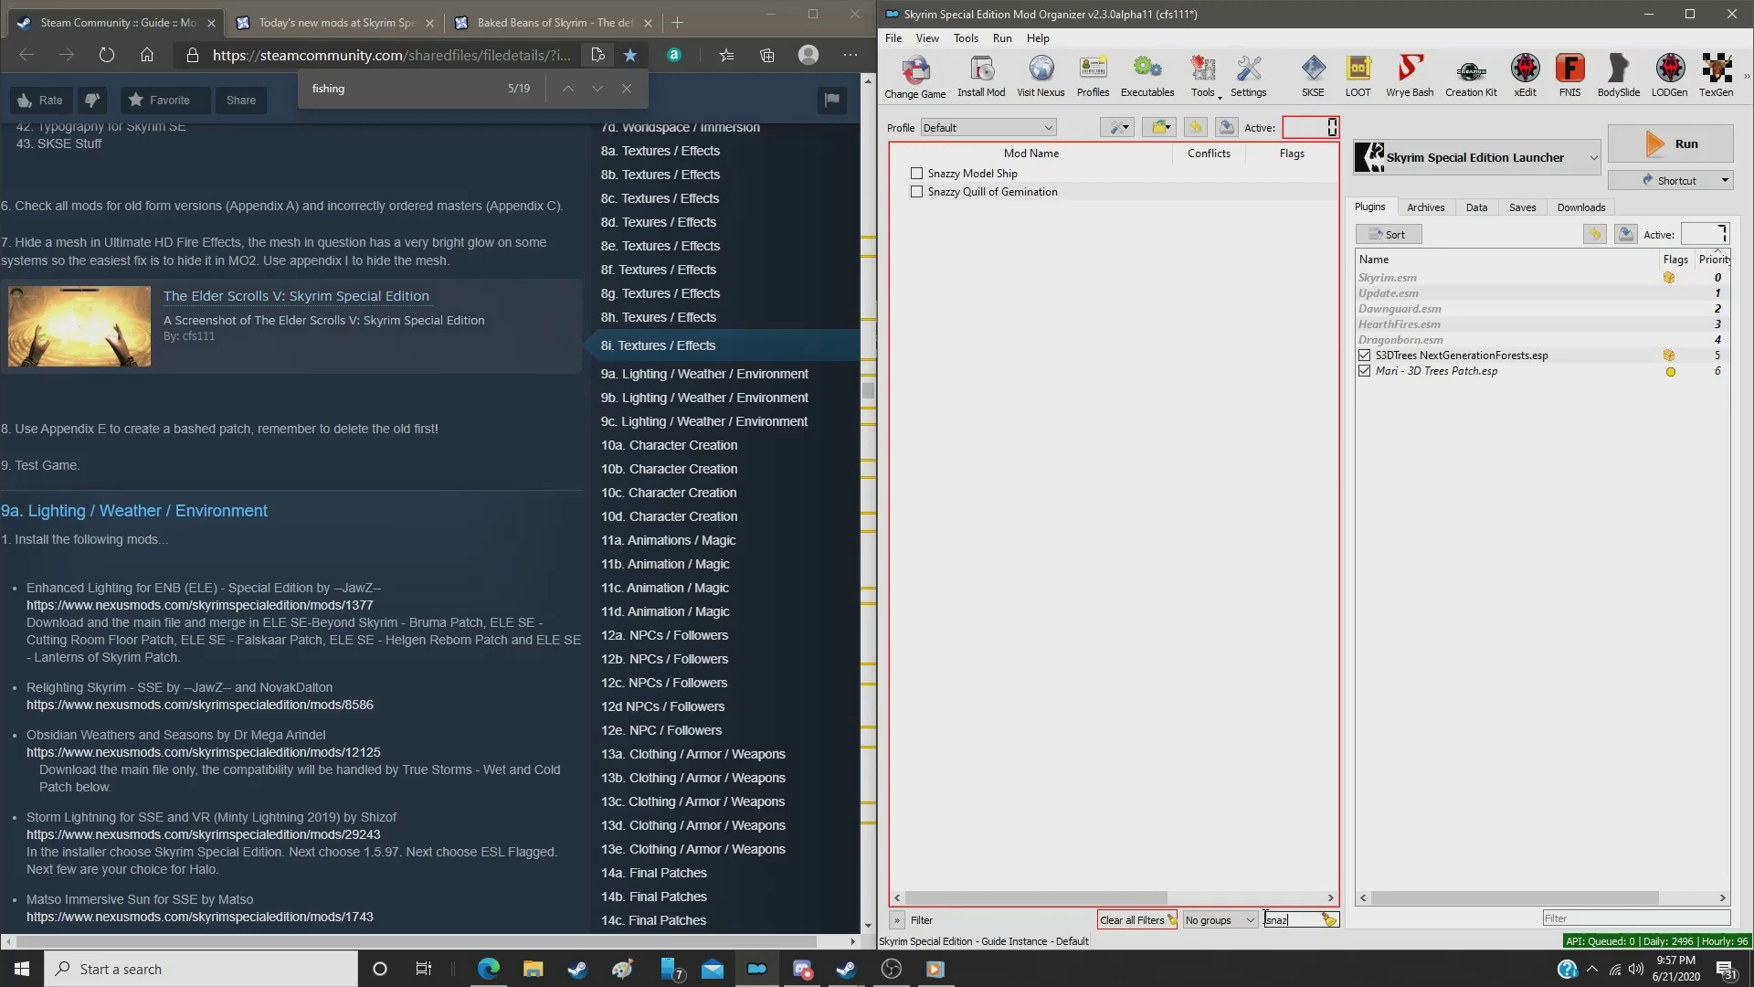
{"action": "left_click", "coordinate": [916, 192]}
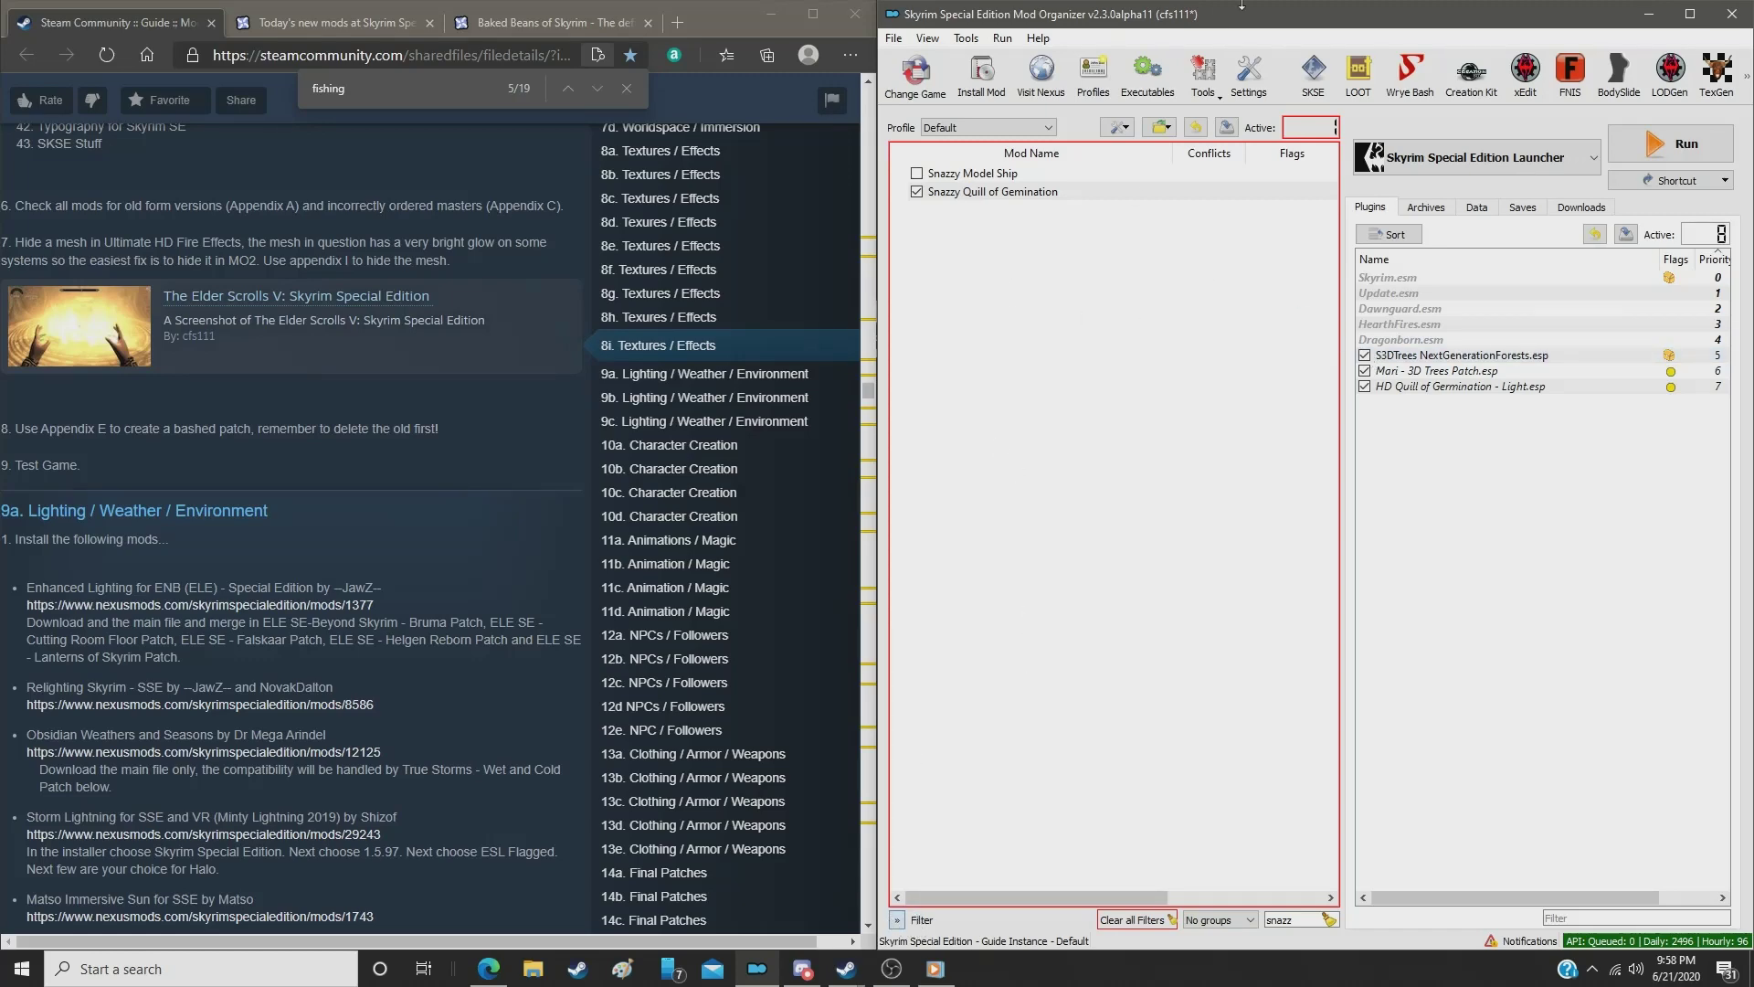
Step: Maximize Mod Organizer and add the <Active> filter to the mod list
{"action": "double_click", "coordinate": [1342, 19]}
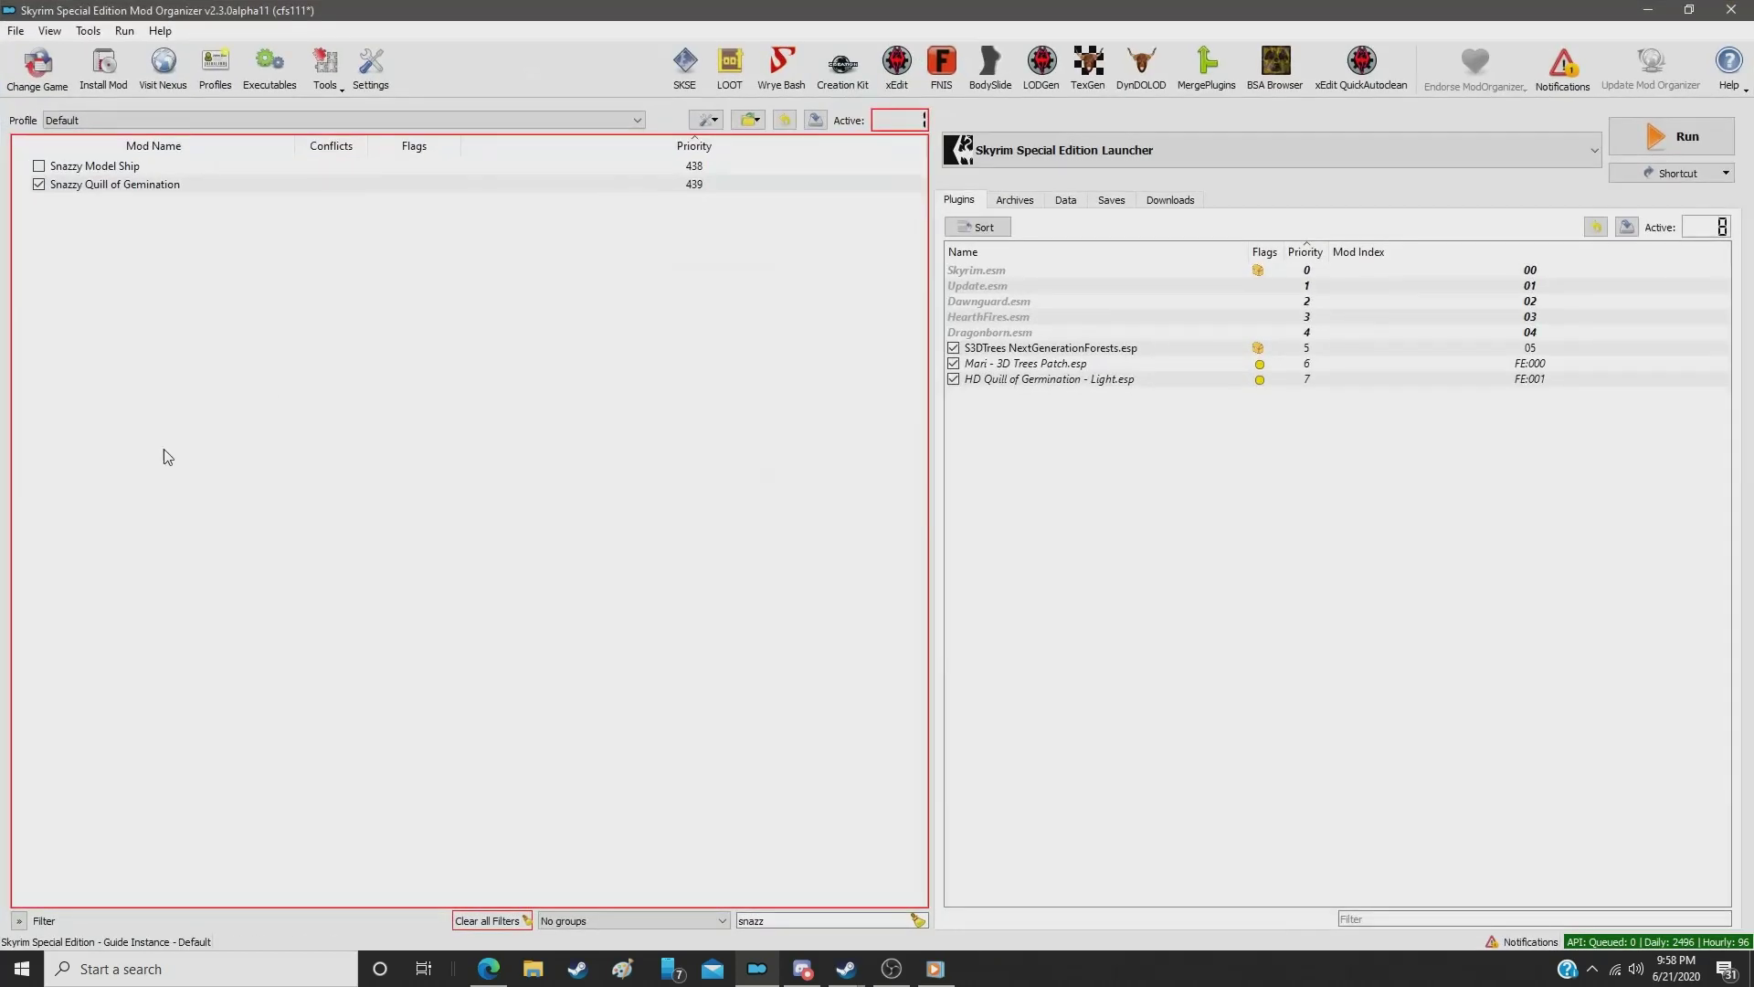
{"action": "left_click", "coordinate": [18, 920]}
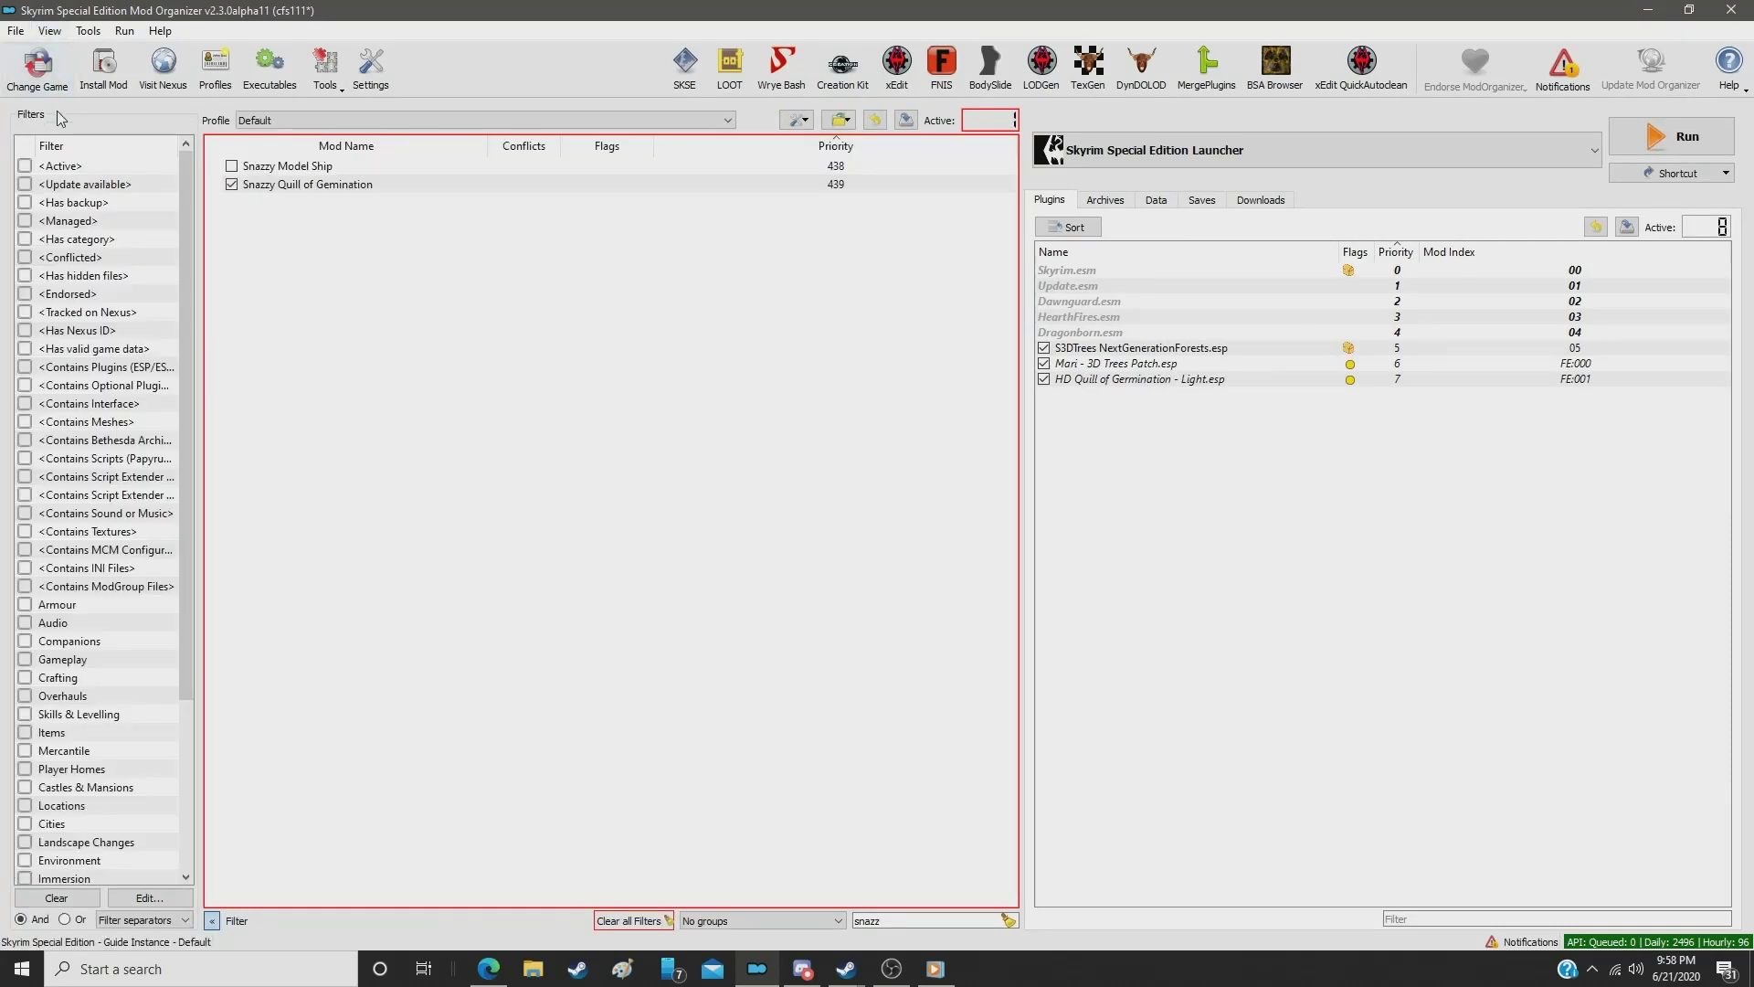
{"action": "left_click", "coordinate": [45, 168]}
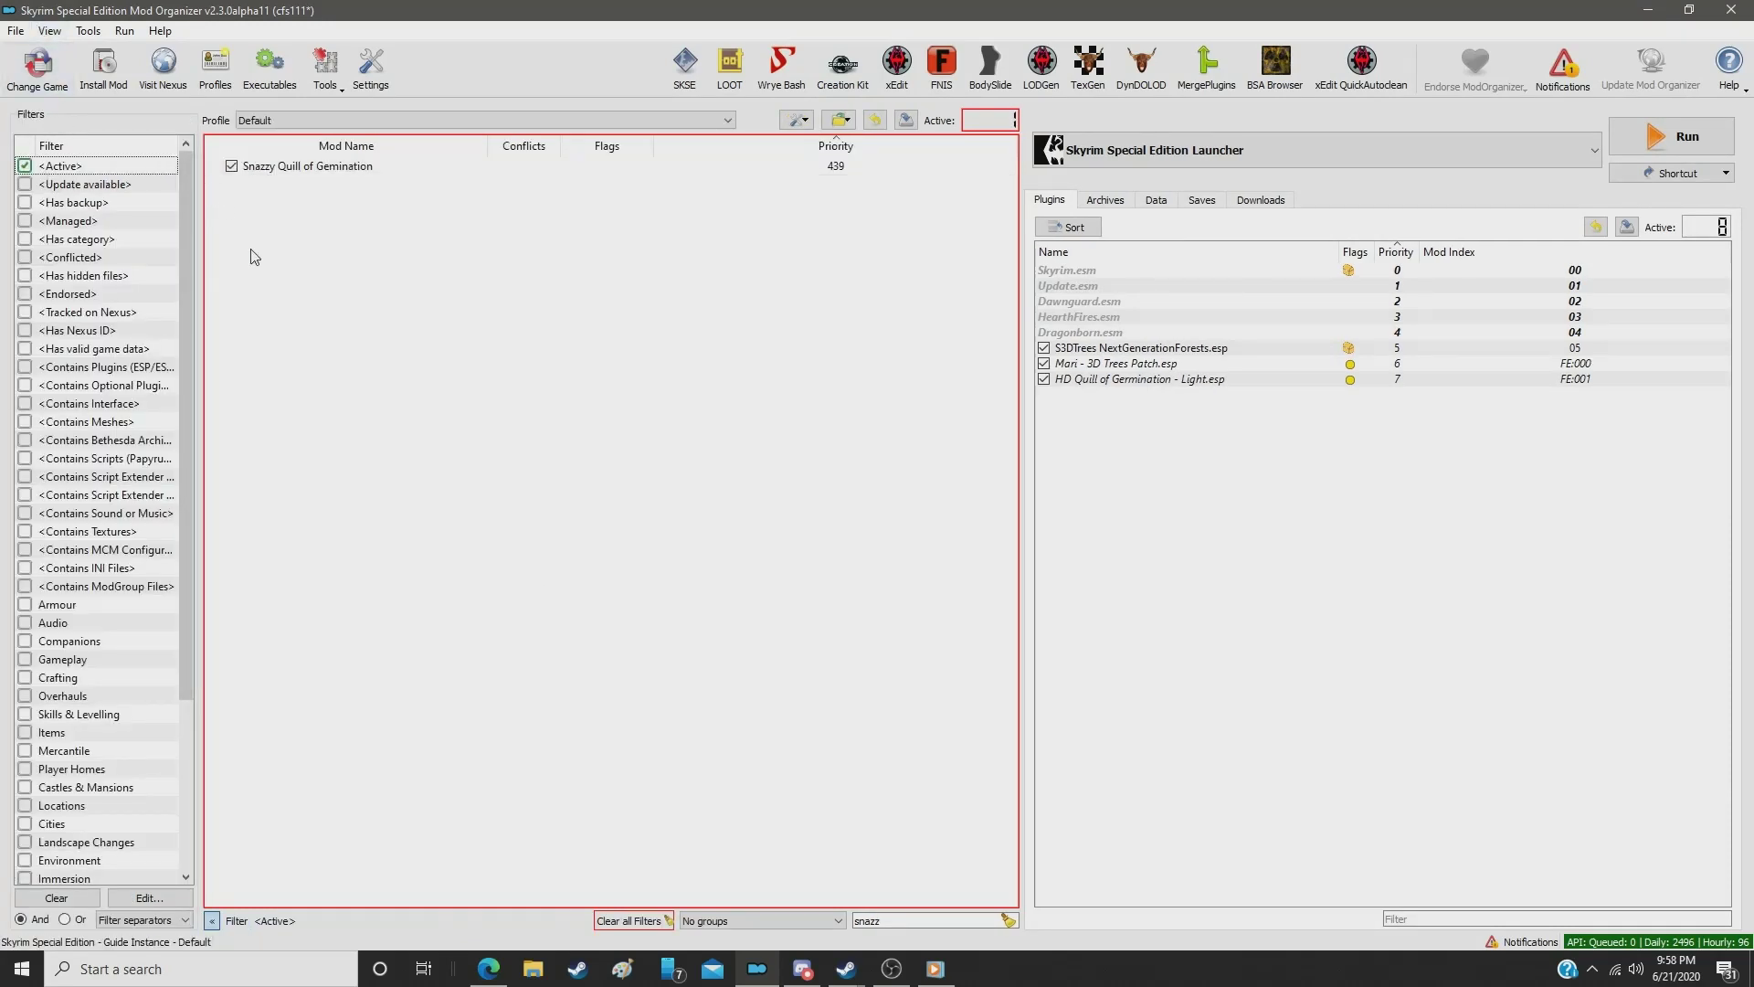
Step: Clear the name filter, disable Skyrim 3D Trees and Plants and Mari - 3D Trees Patch, and remove the <Active> filter
{"action": "left_click", "coordinate": [1008, 920]}
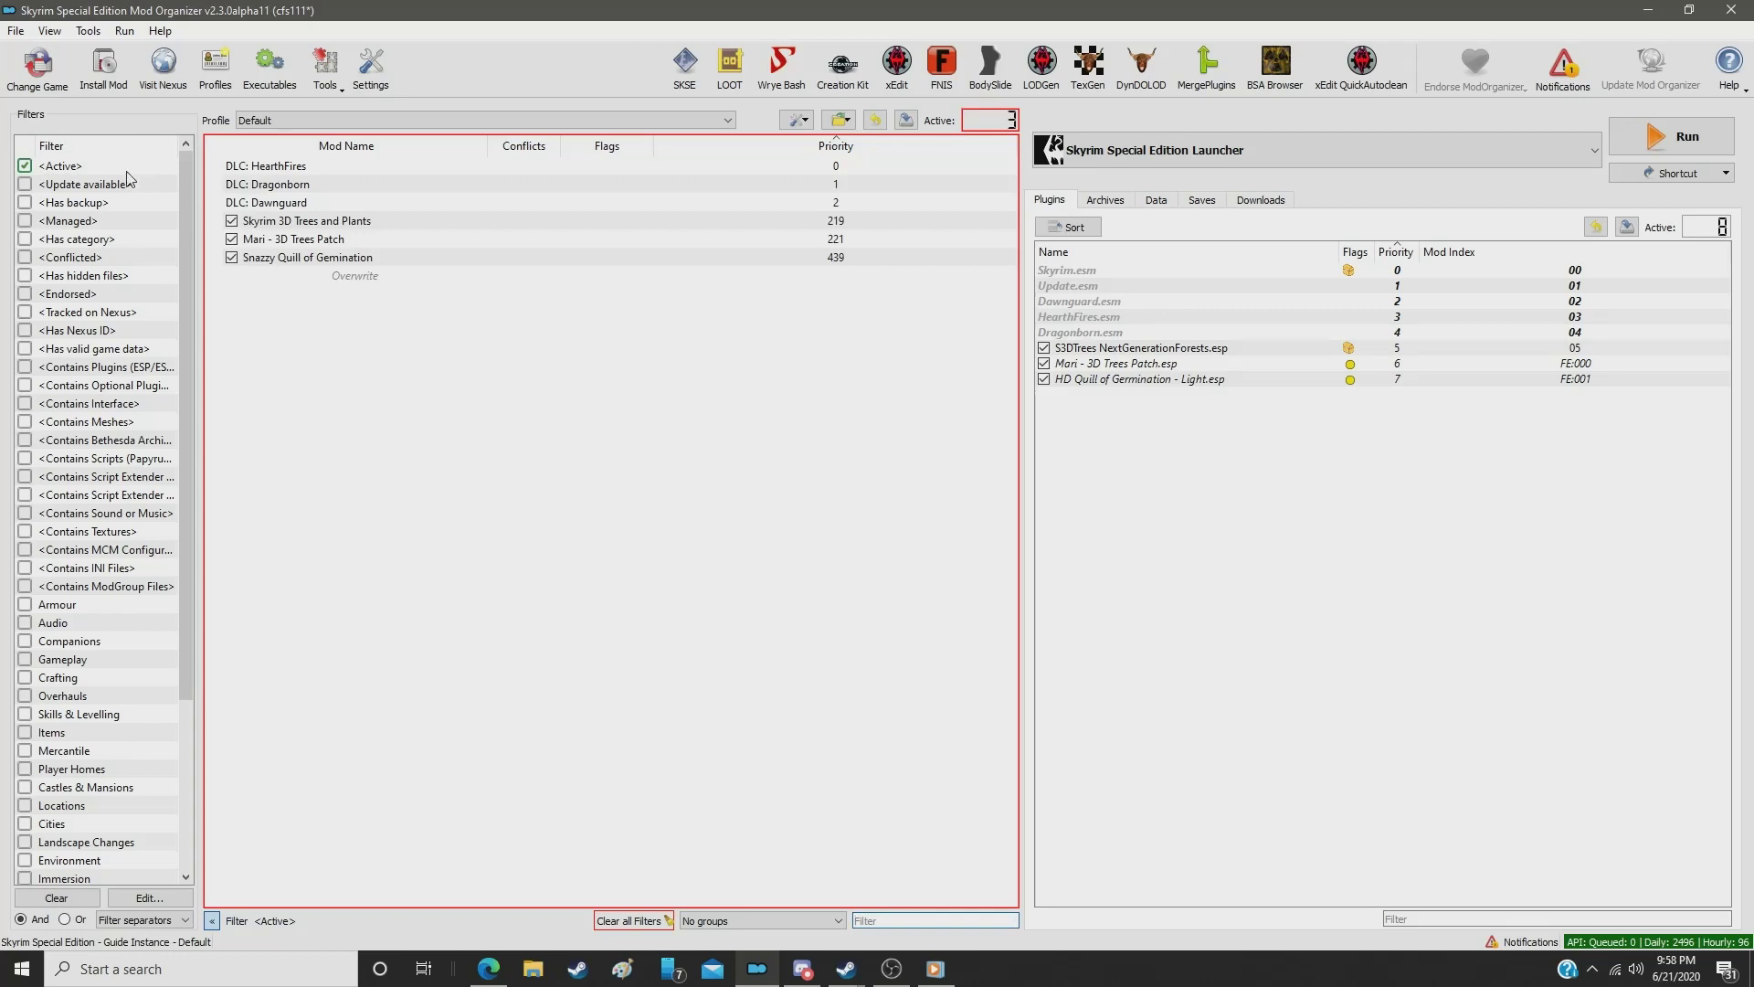
{"action": "left_click", "coordinate": [233, 221]}
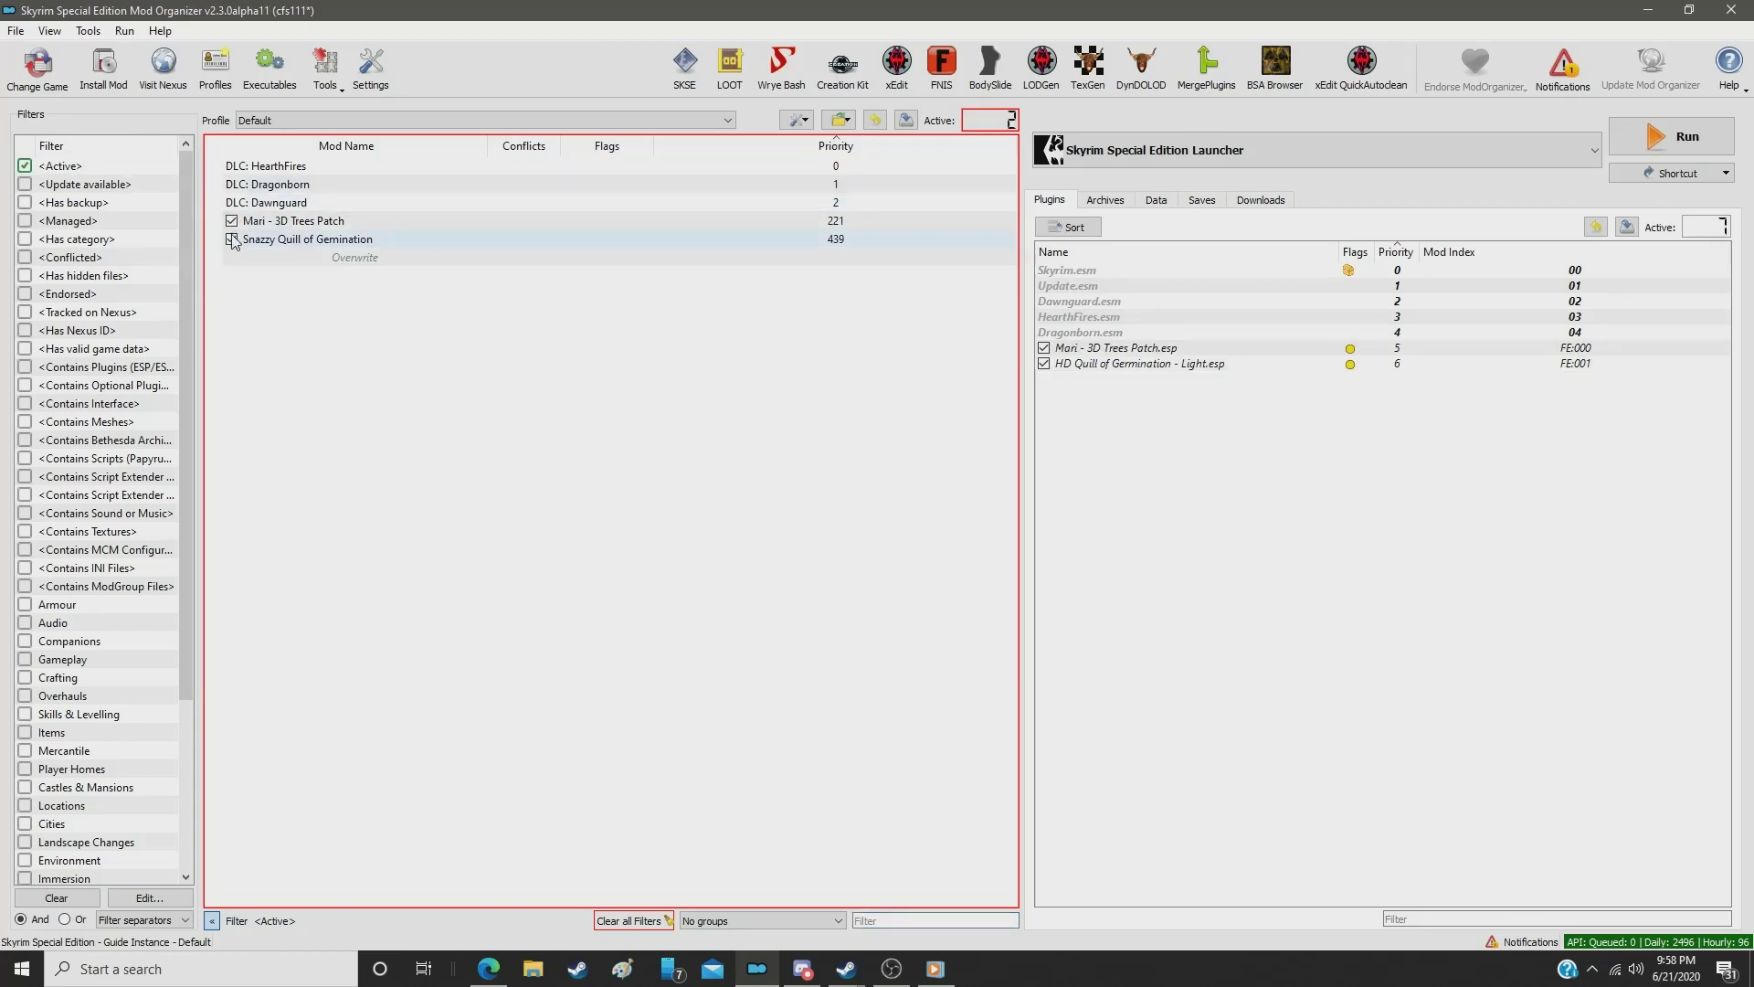
{"action": "left_click", "coordinate": [232, 221]}
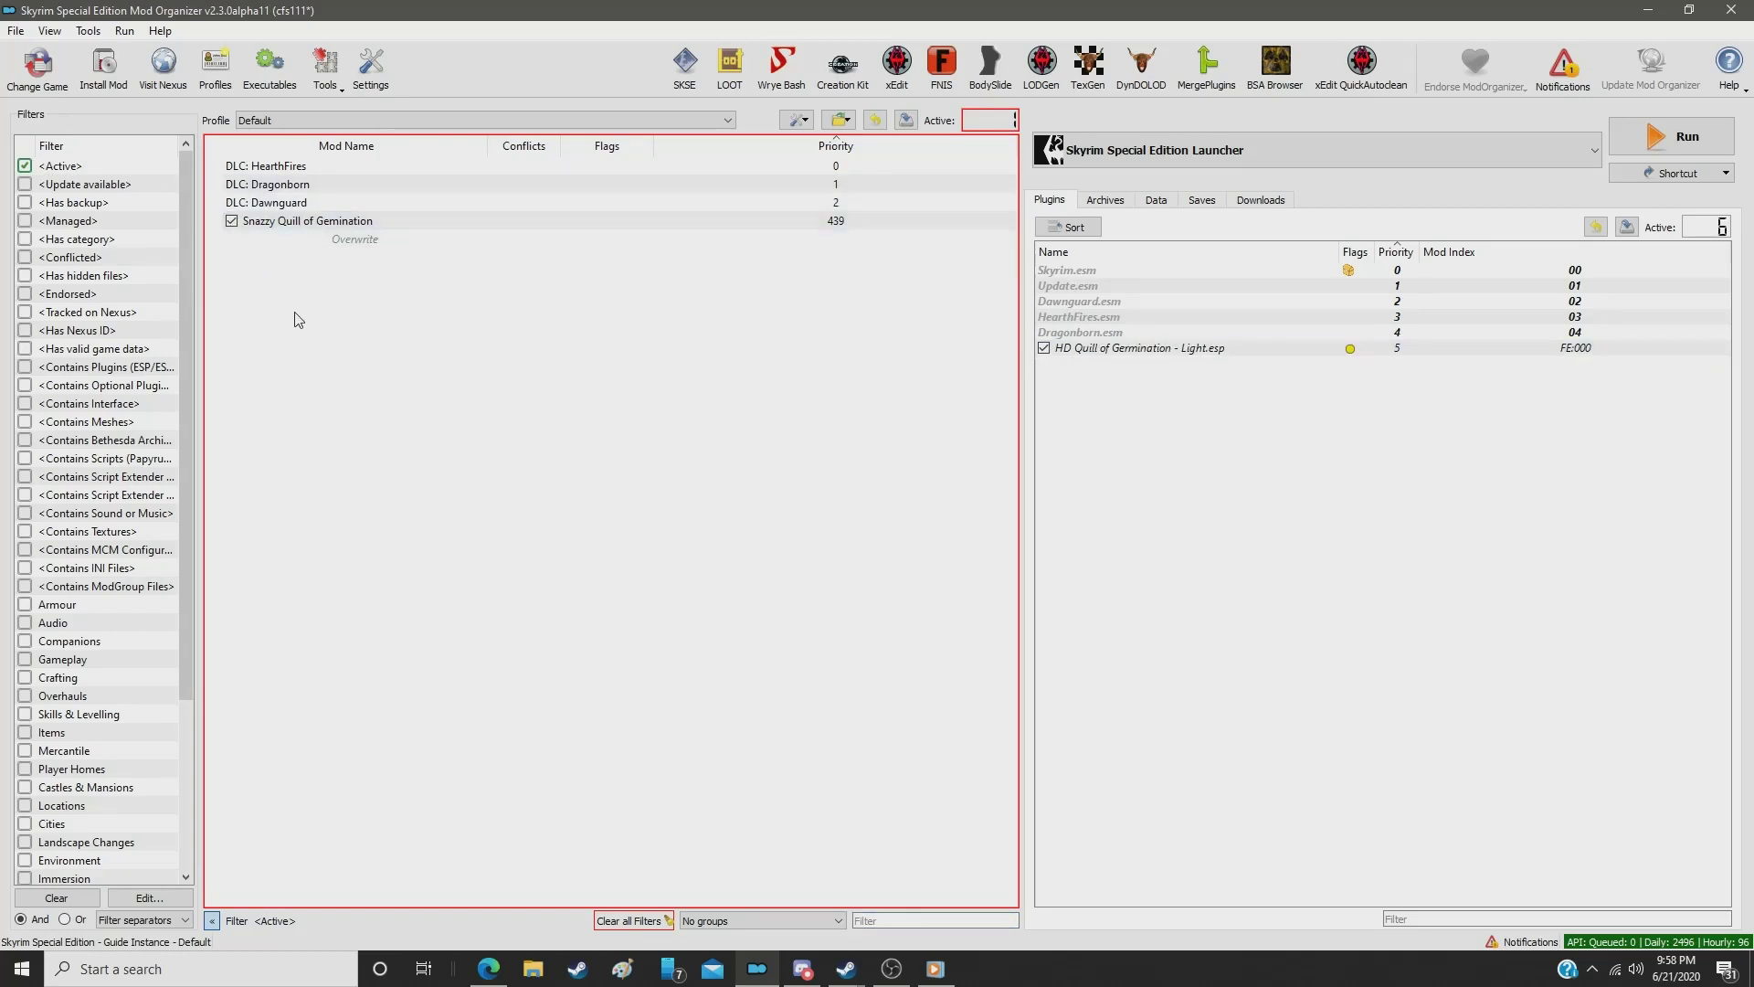
{"action": "left_click", "coordinate": [25, 166]}
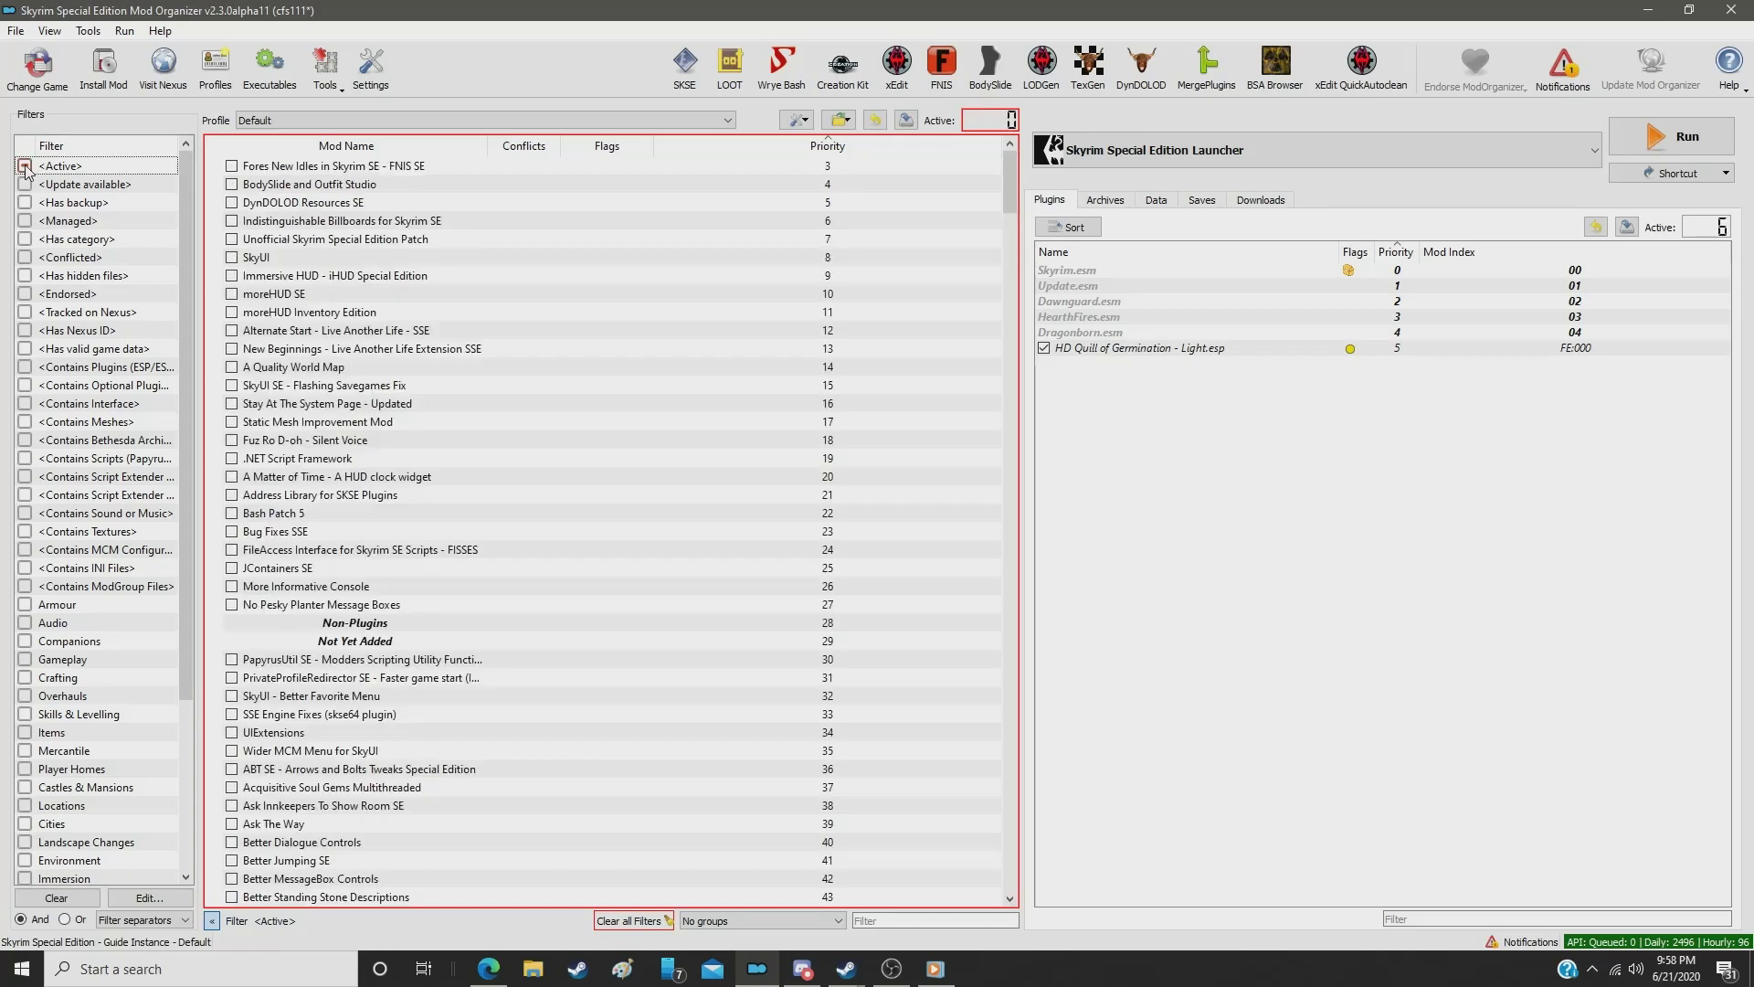
Step: Launch the Creation Kit and load HD Quill of Germination - Light.esp as the active file
{"action": "left_click", "coordinate": [870, 66]}
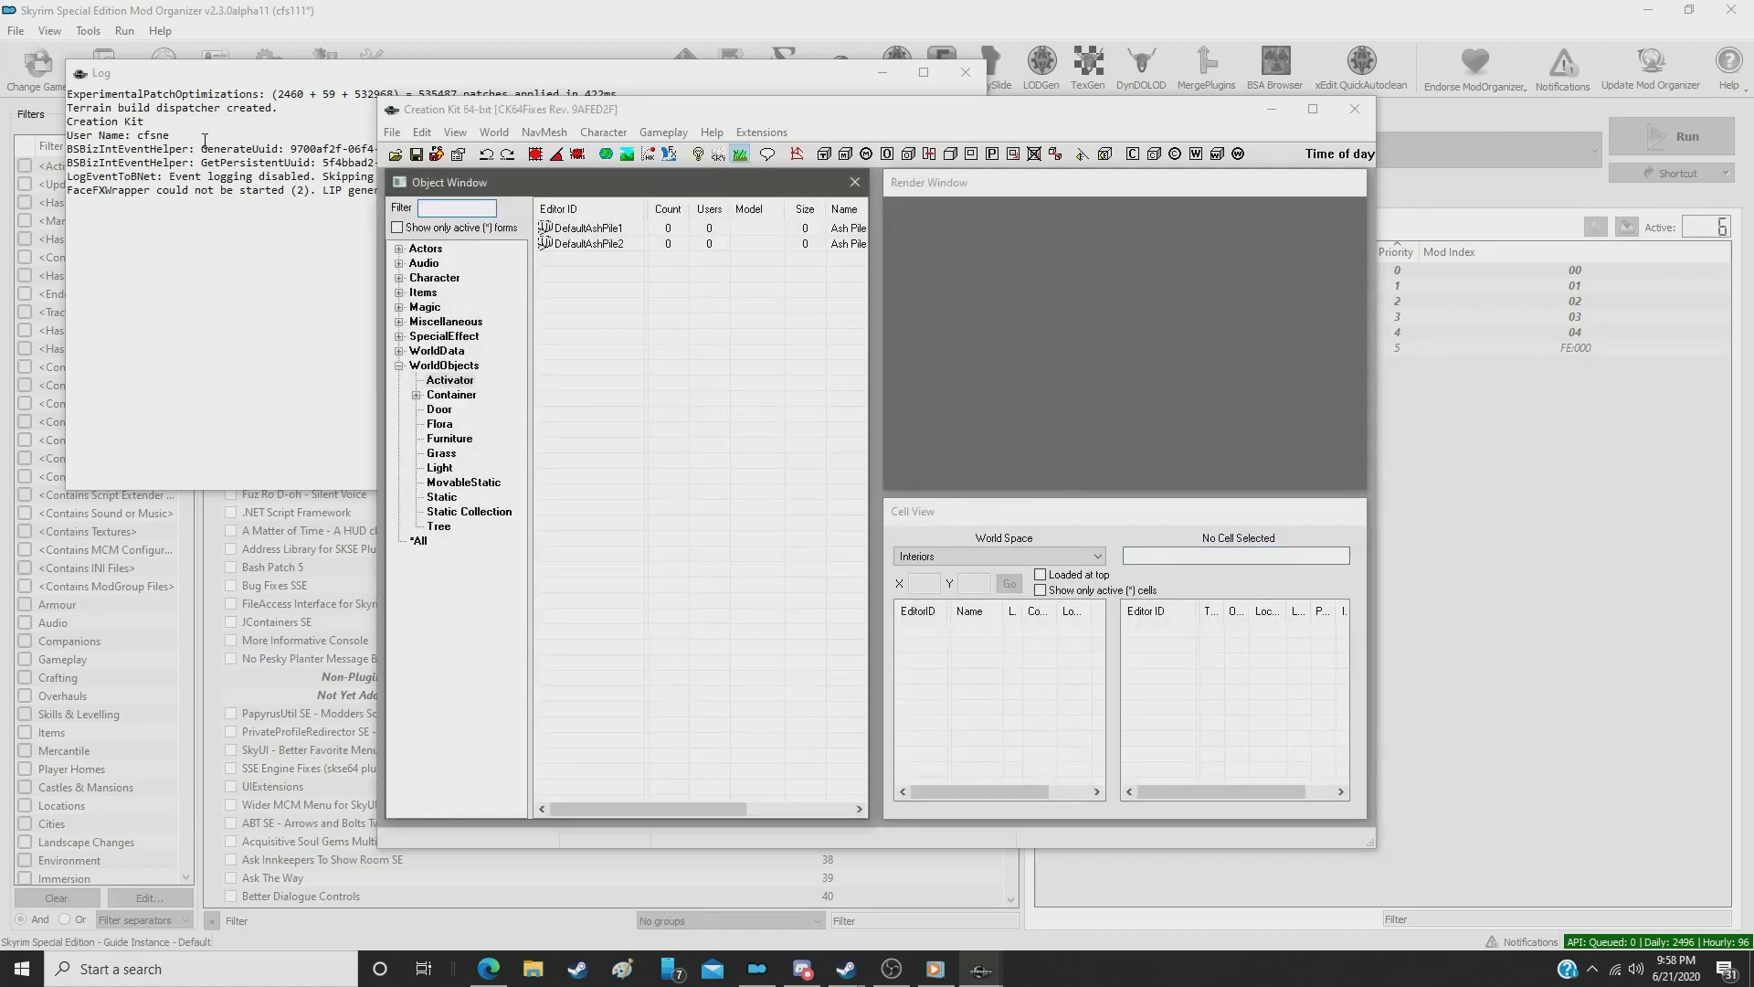
{"action": "left_click", "coordinate": [394, 153]}
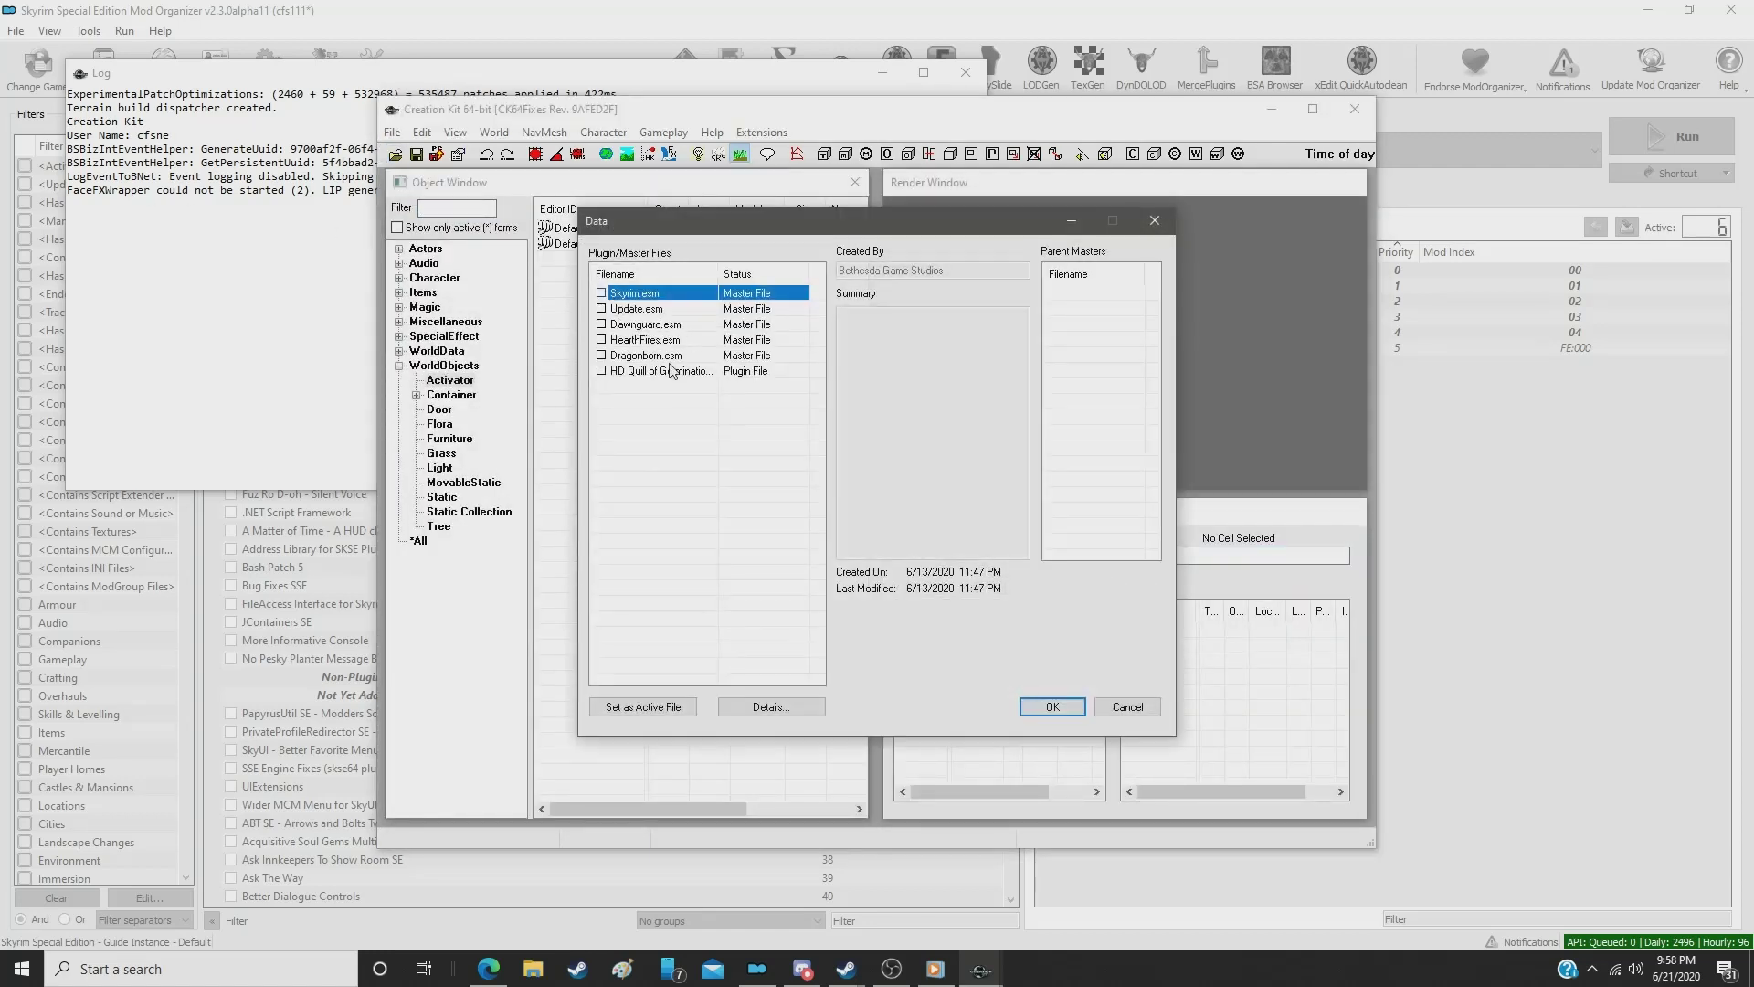
{"action": "double_click", "coordinate": [667, 373]}
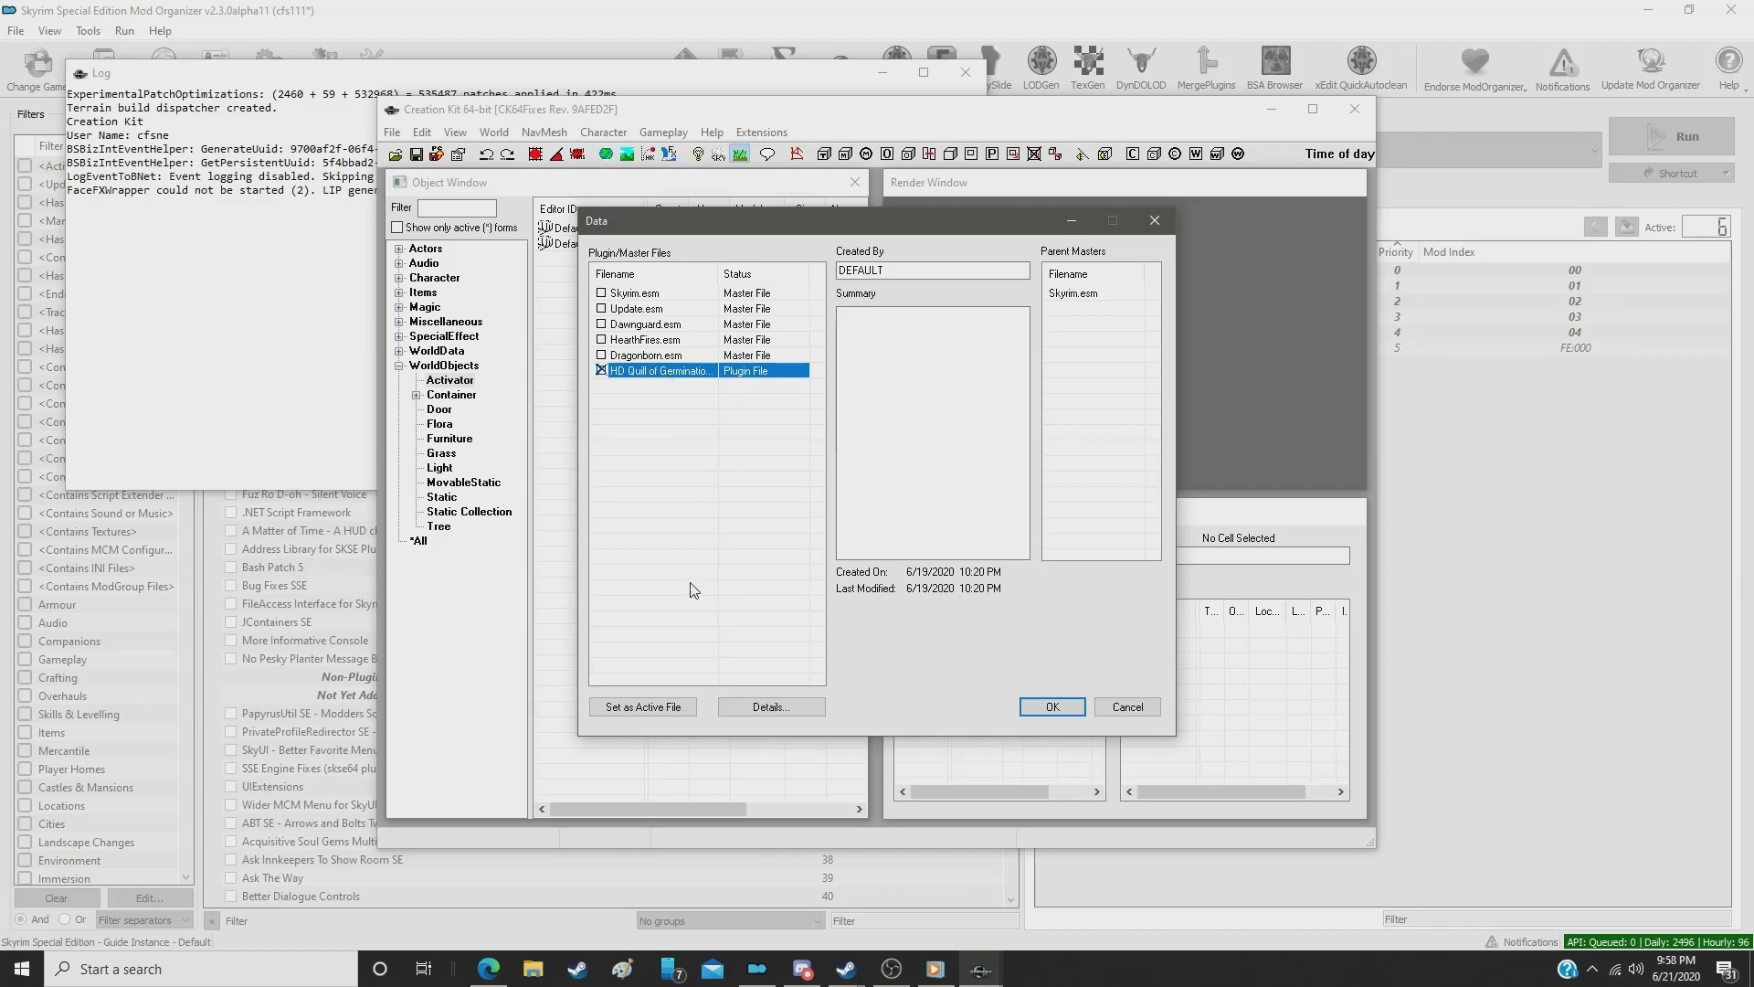
{"action": "left_click", "coordinate": [658, 708]}
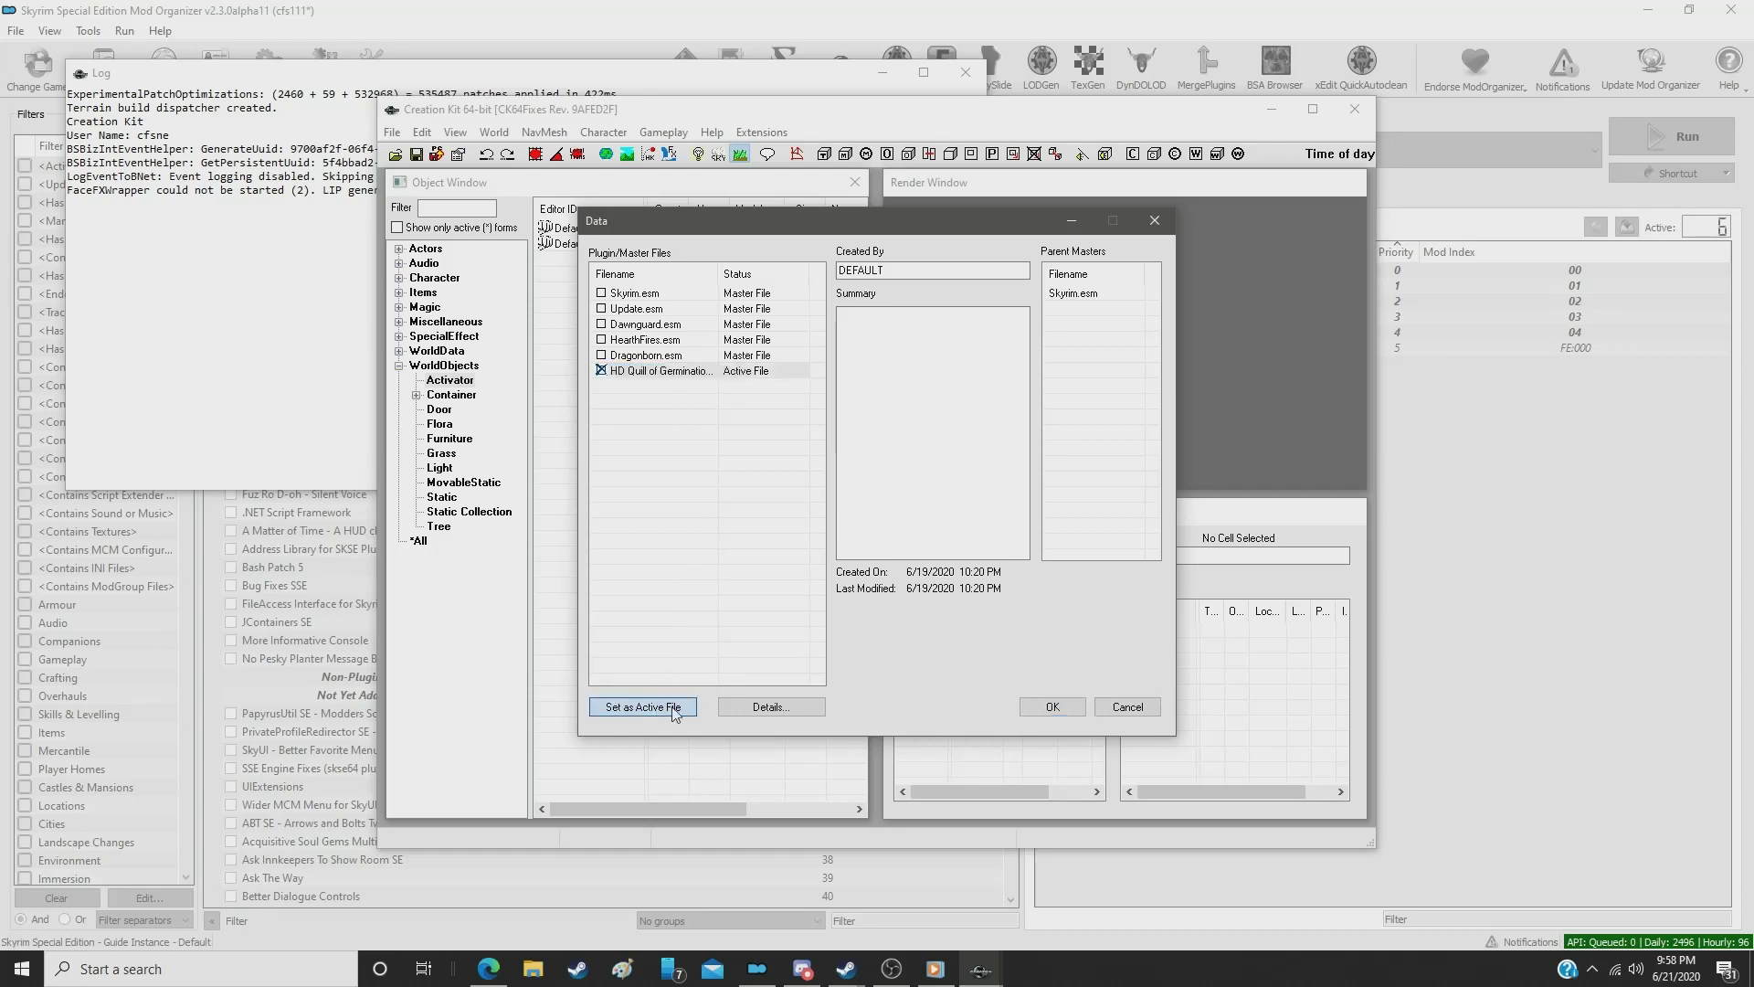
{"action": "left_click", "coordinate": [1056, 709]}
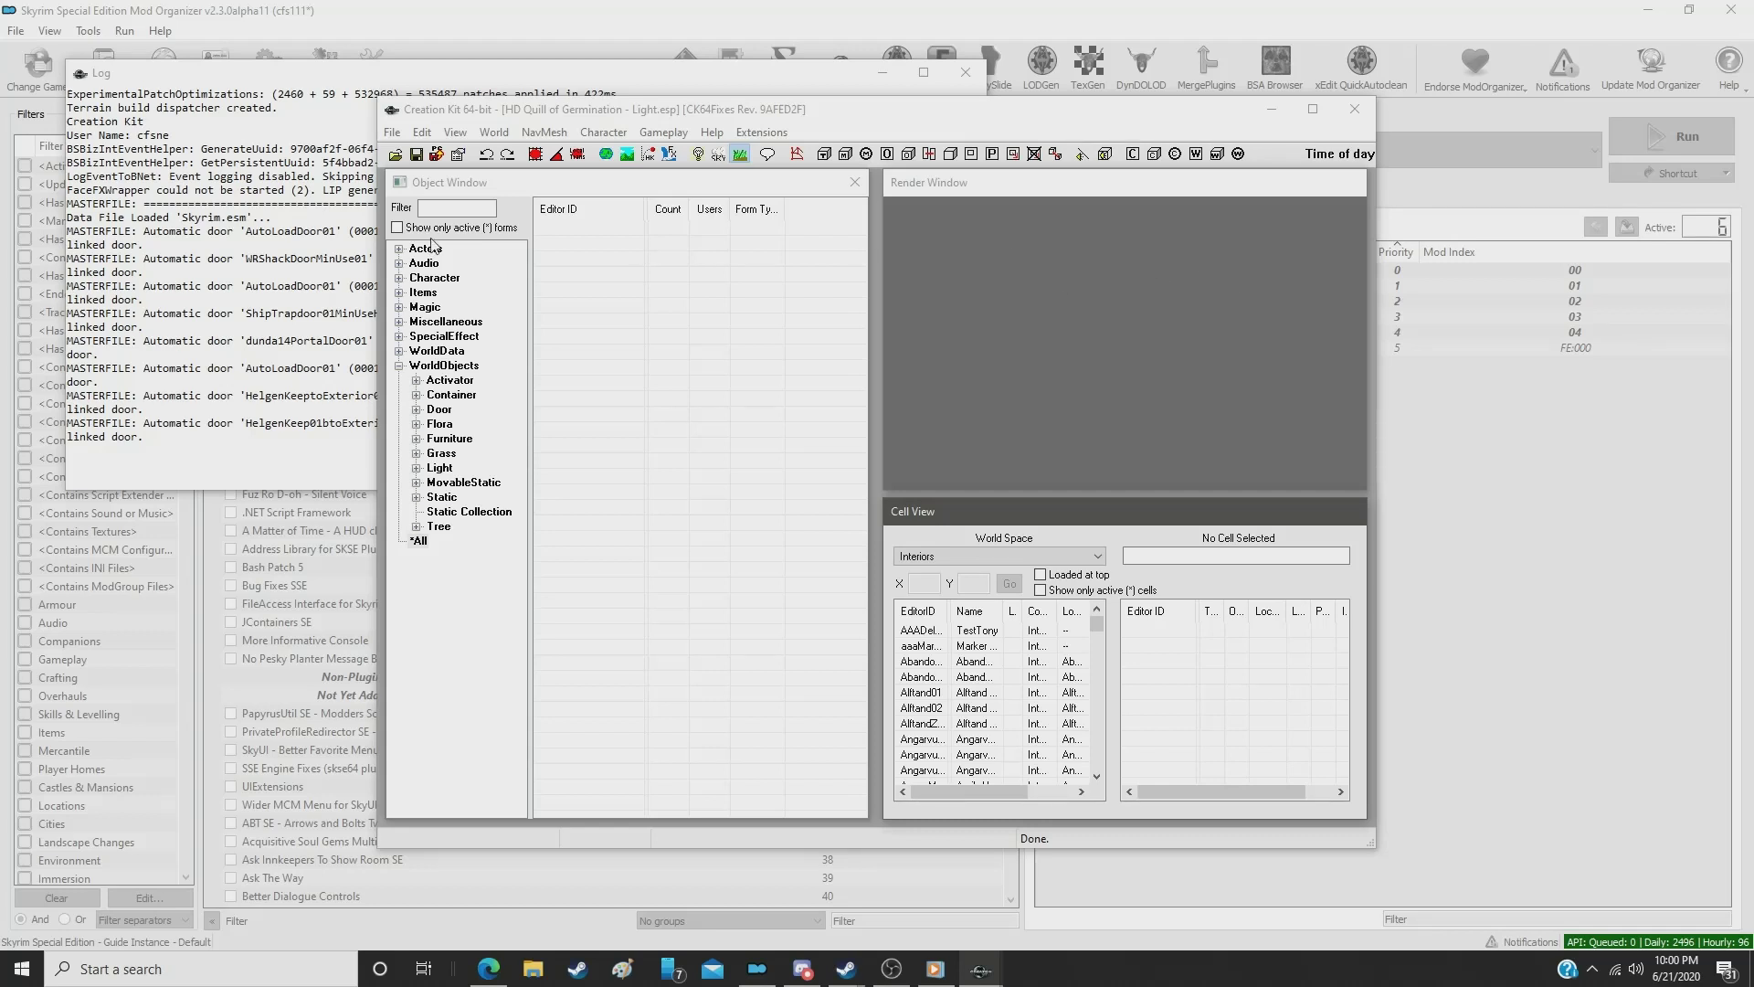
Step: Save the loaded plugin in the Creation Kit and exit back to Mod Organizer
{"action": "left_click", "coordinate": [392, 135]}
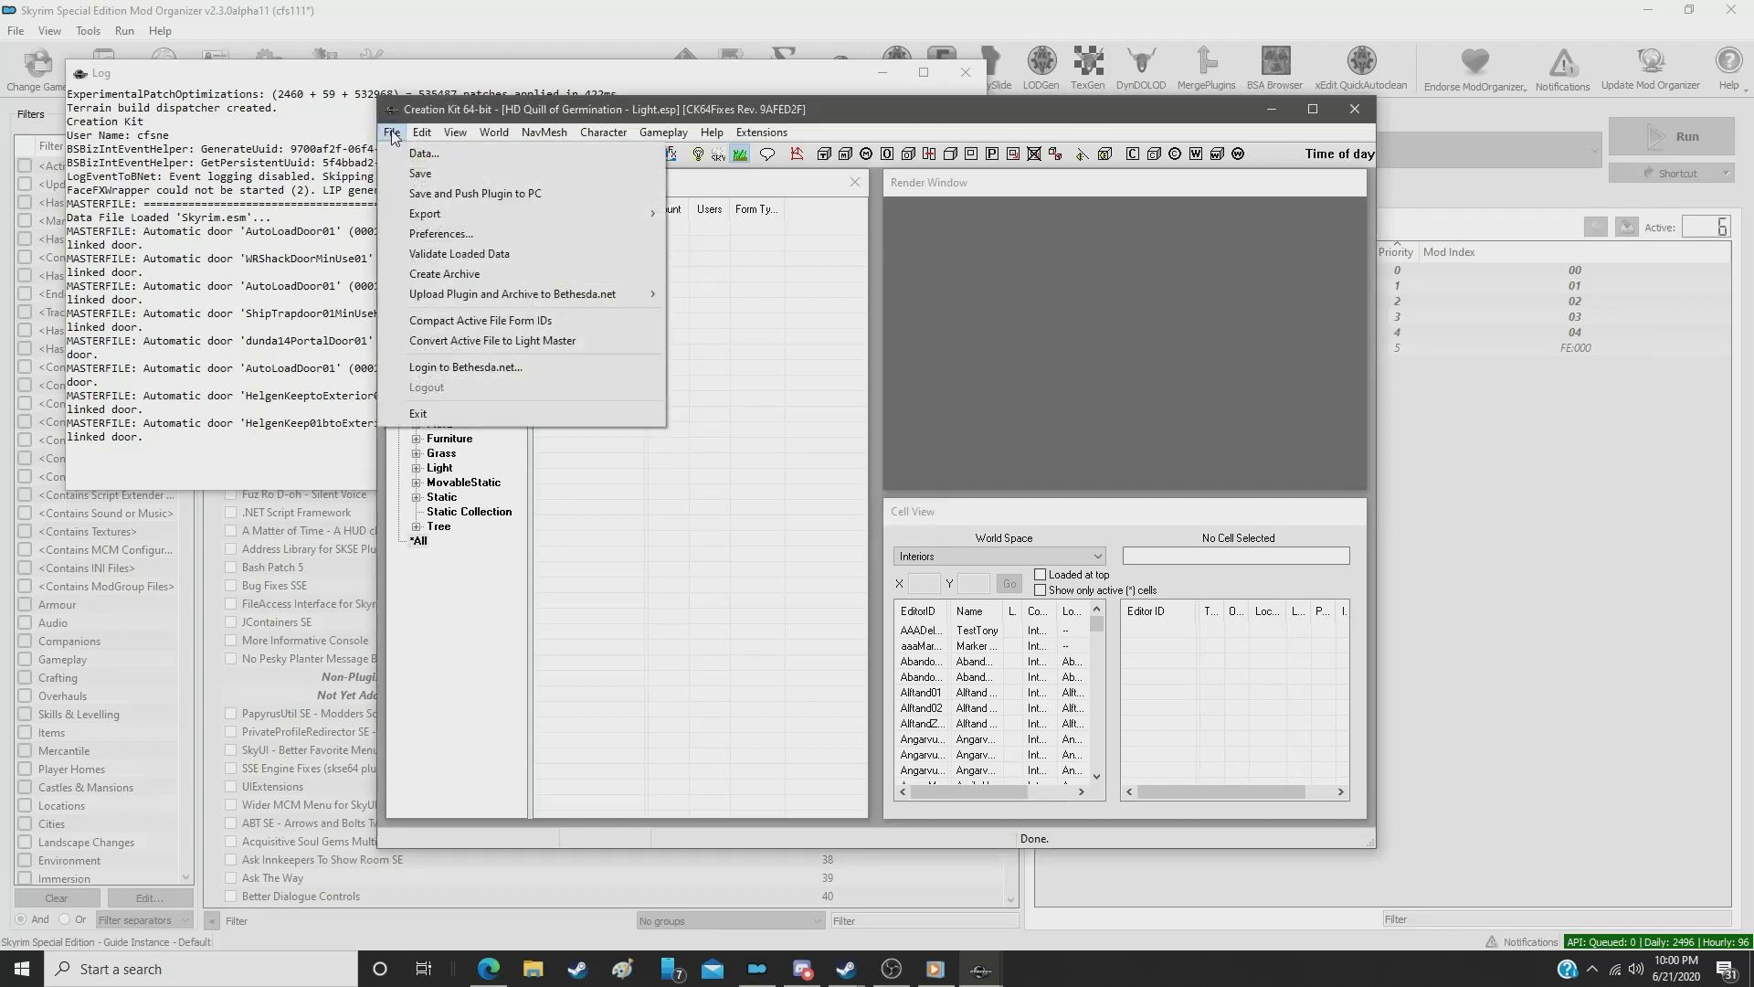
{"action": "left_click", "coordinate": [420, 174]}
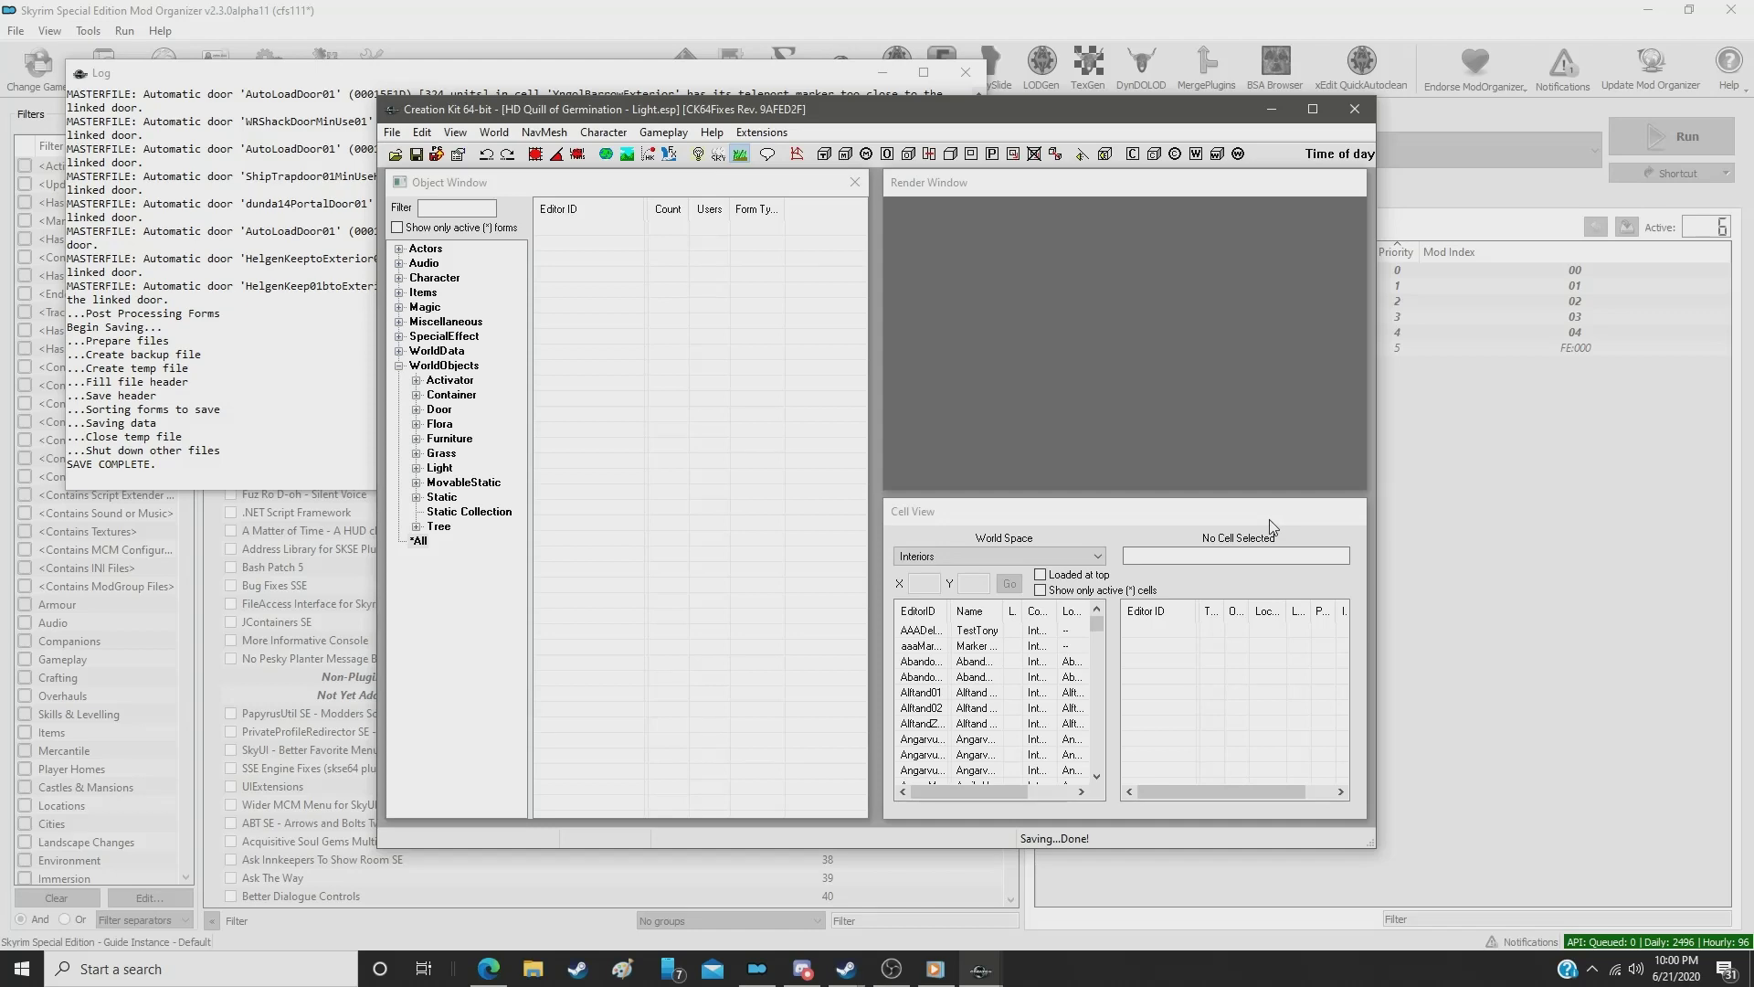
{"action": "key", "text": "alt+F4"}
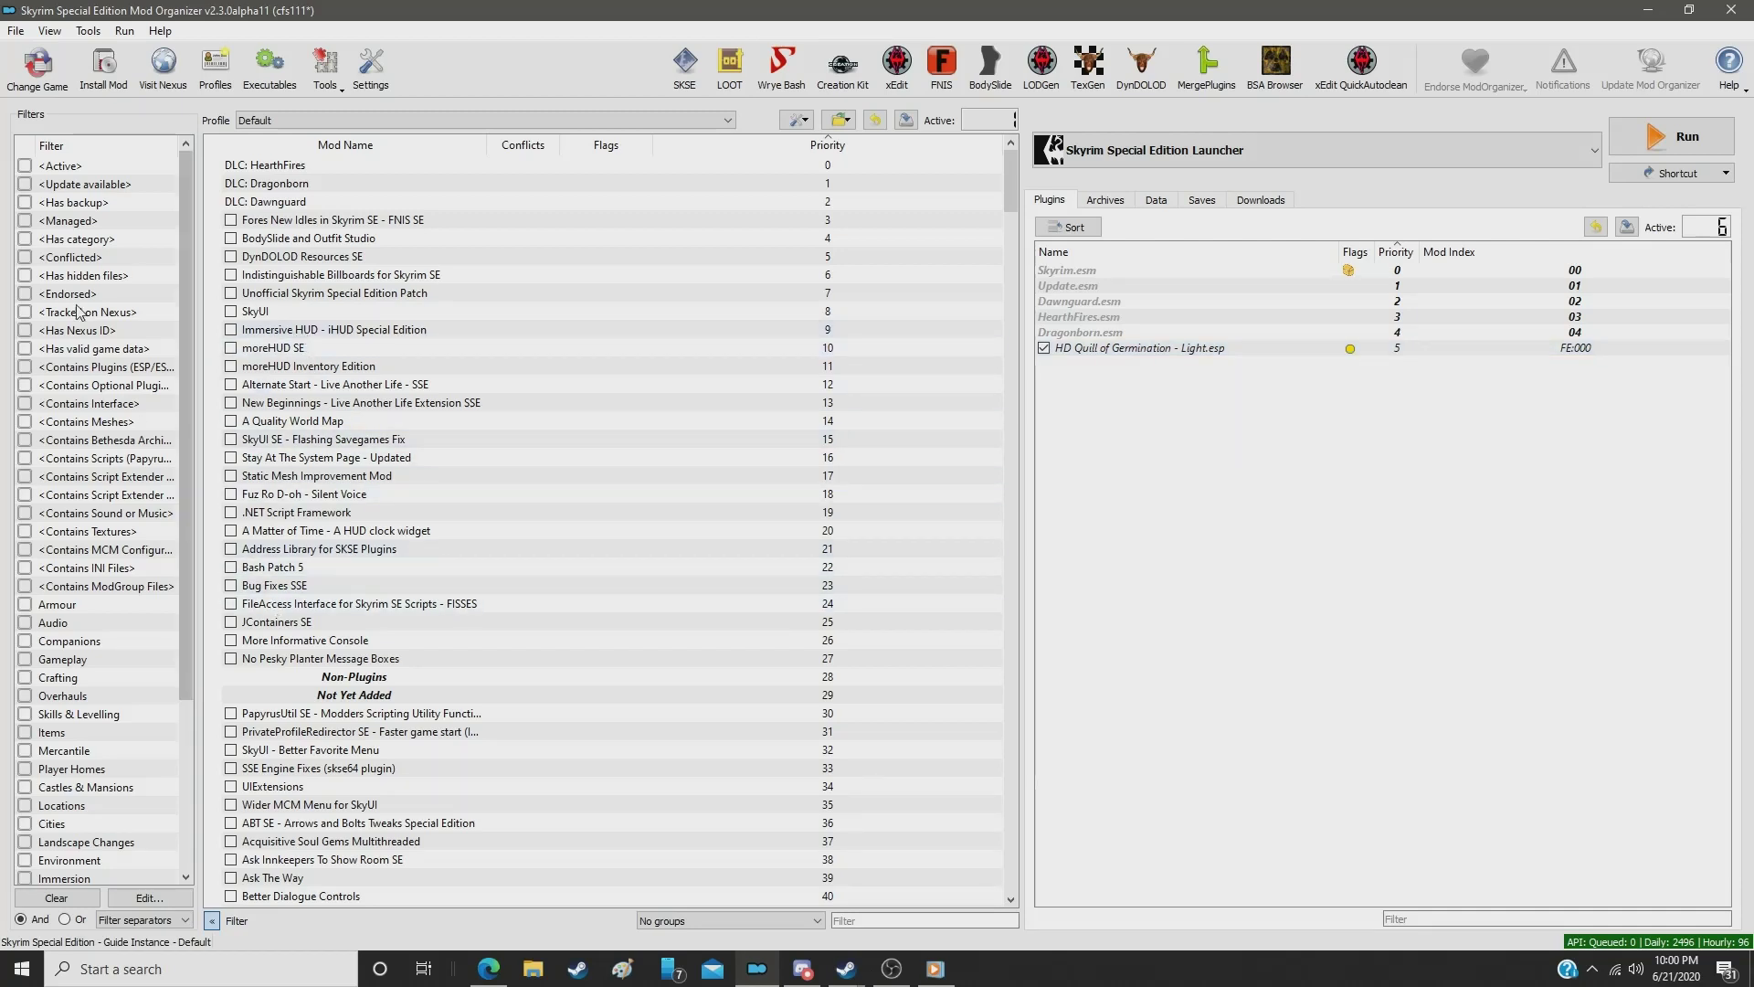
Step: Disable Snazzy Quill of Gemination using the <Active> filter, remove the filter and switch to the Guide 8 profile
{"action": "left_click", "coordinate": [65, 168]}
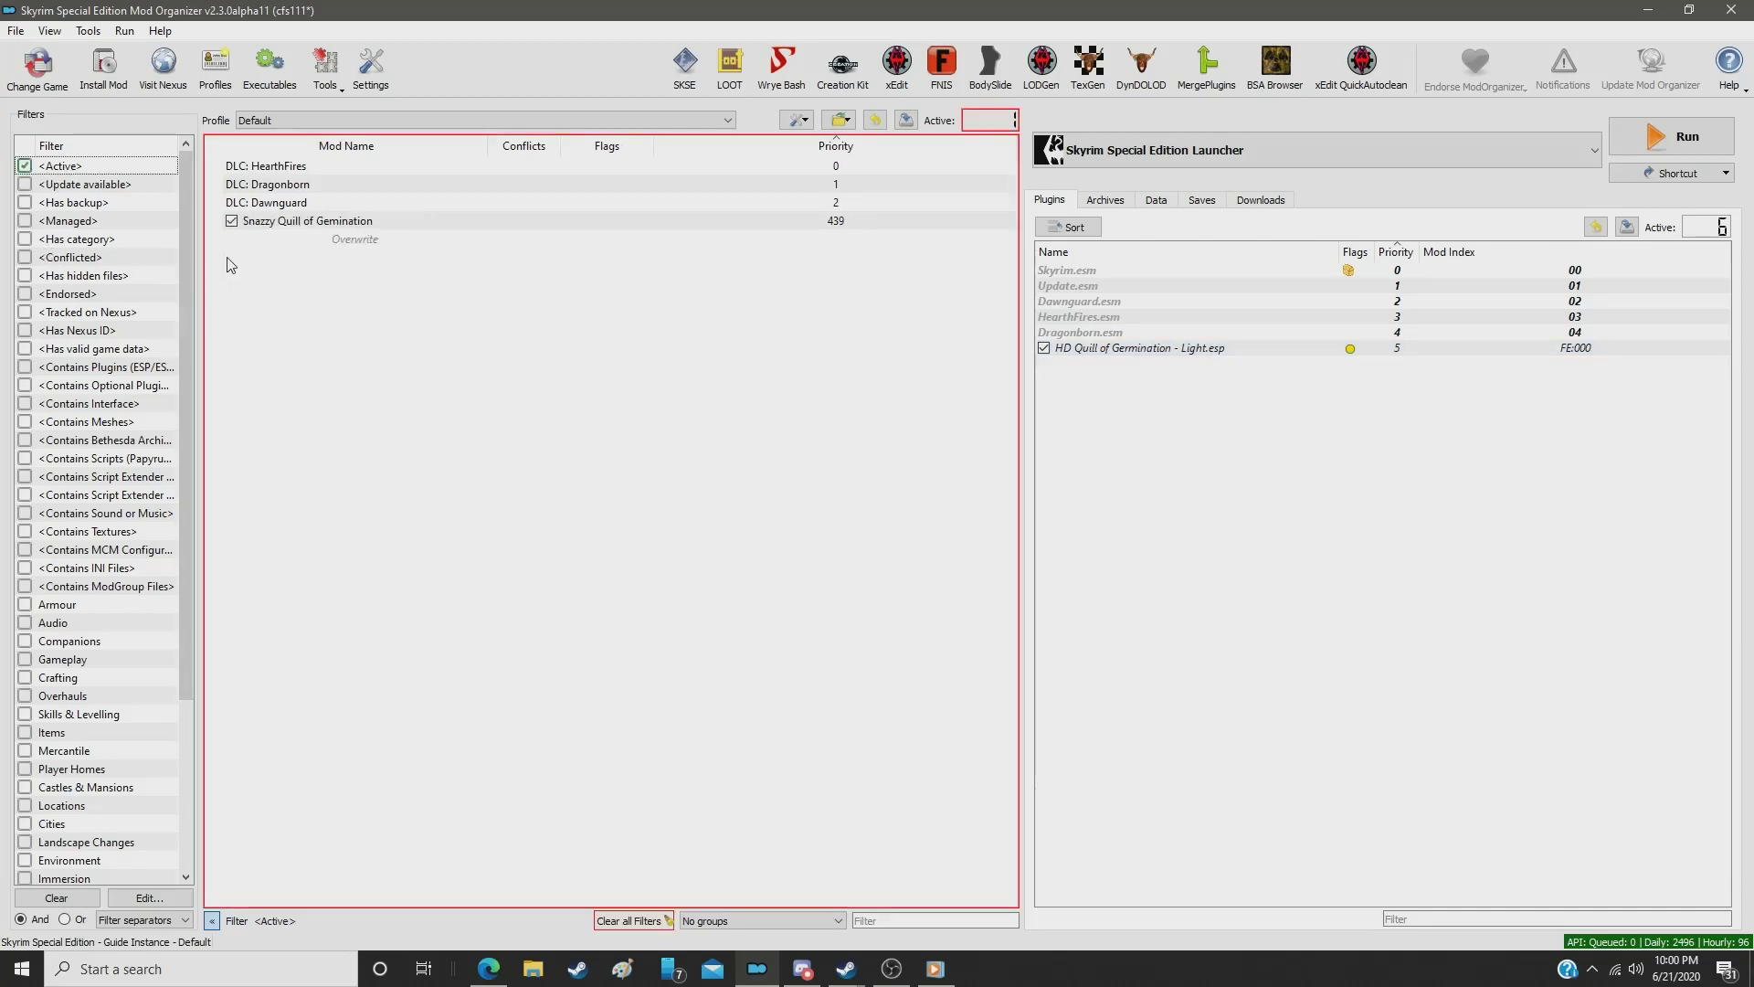
{"action": "left_click", "coordinate": [231, 220]}
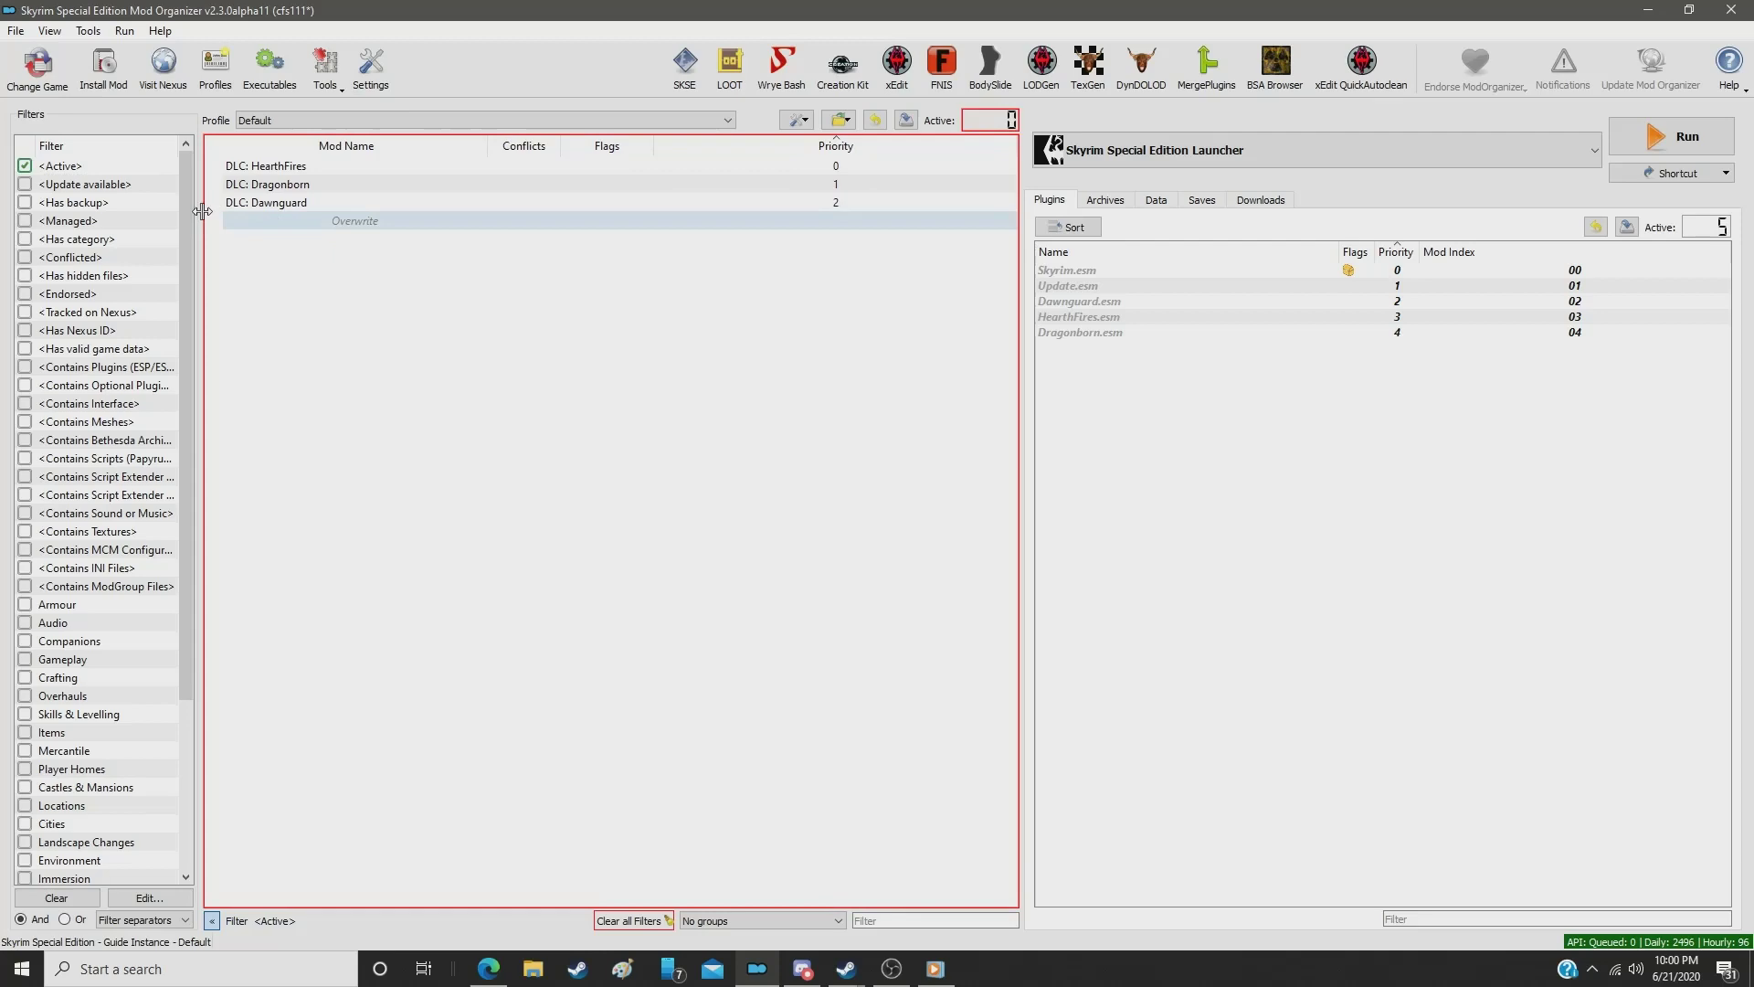
{"action": "left_click", "coordinate": [50, 162]}
{"action": "left_click", "coordinate": [308, 122]}
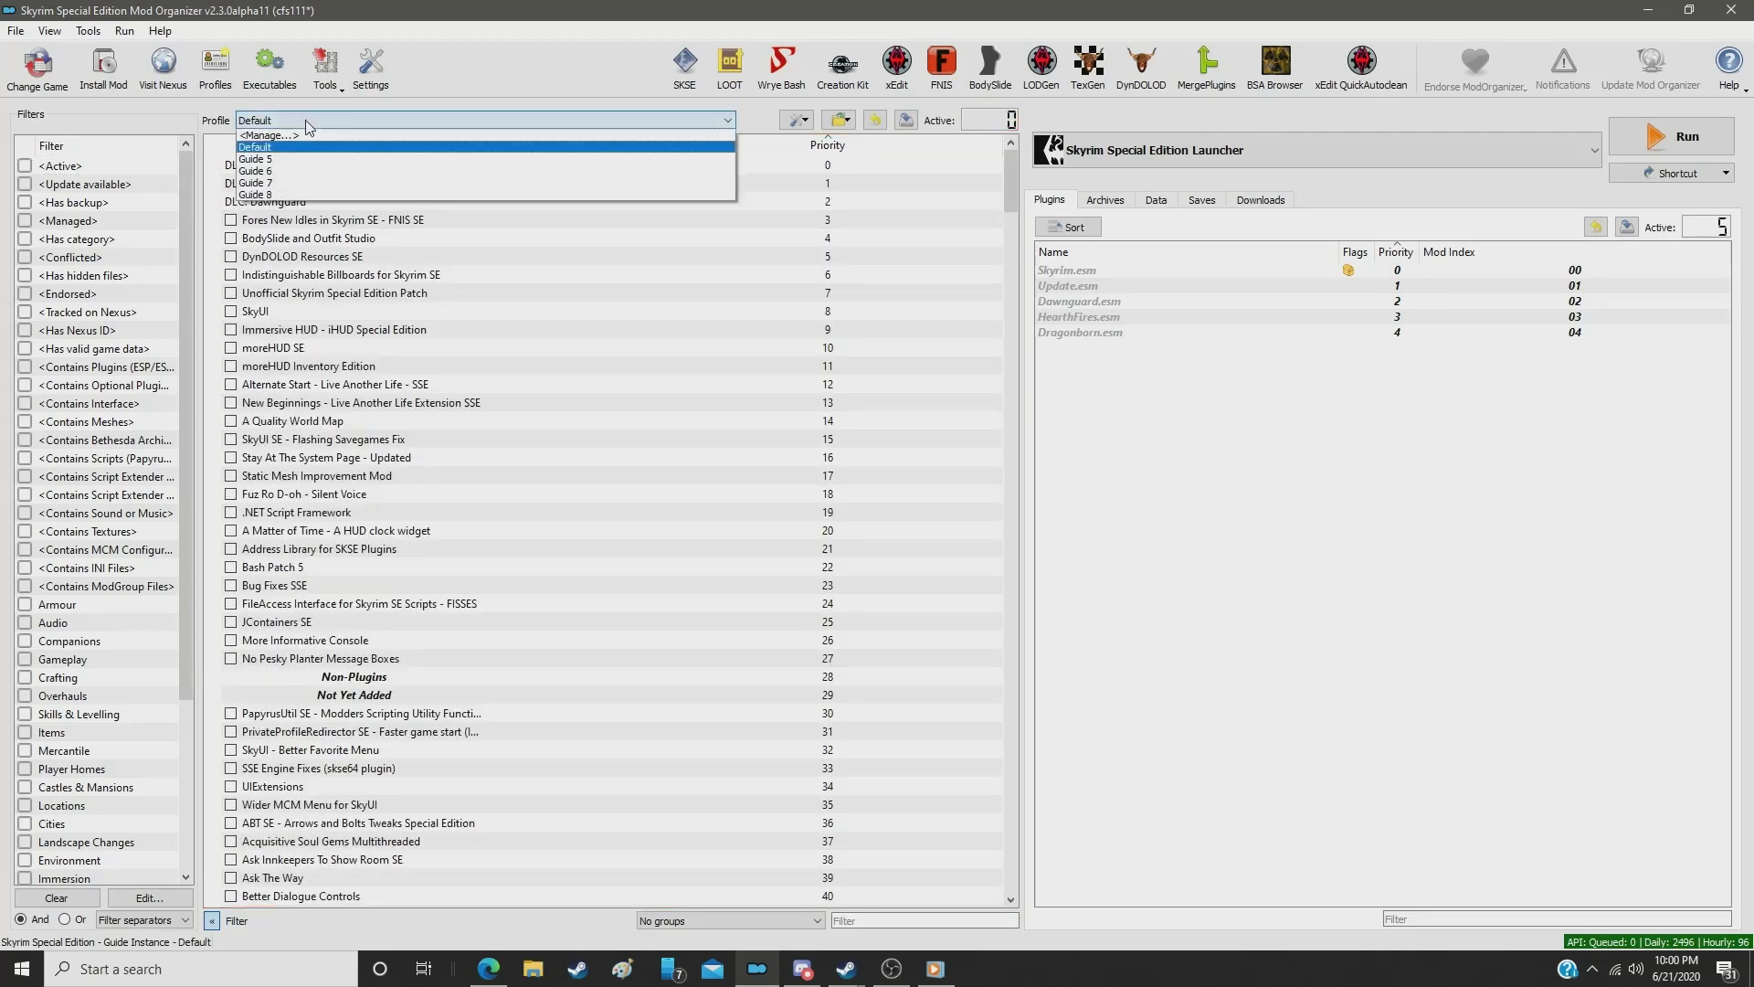
{"action": "left_click", "coordinate": [283, 195]}
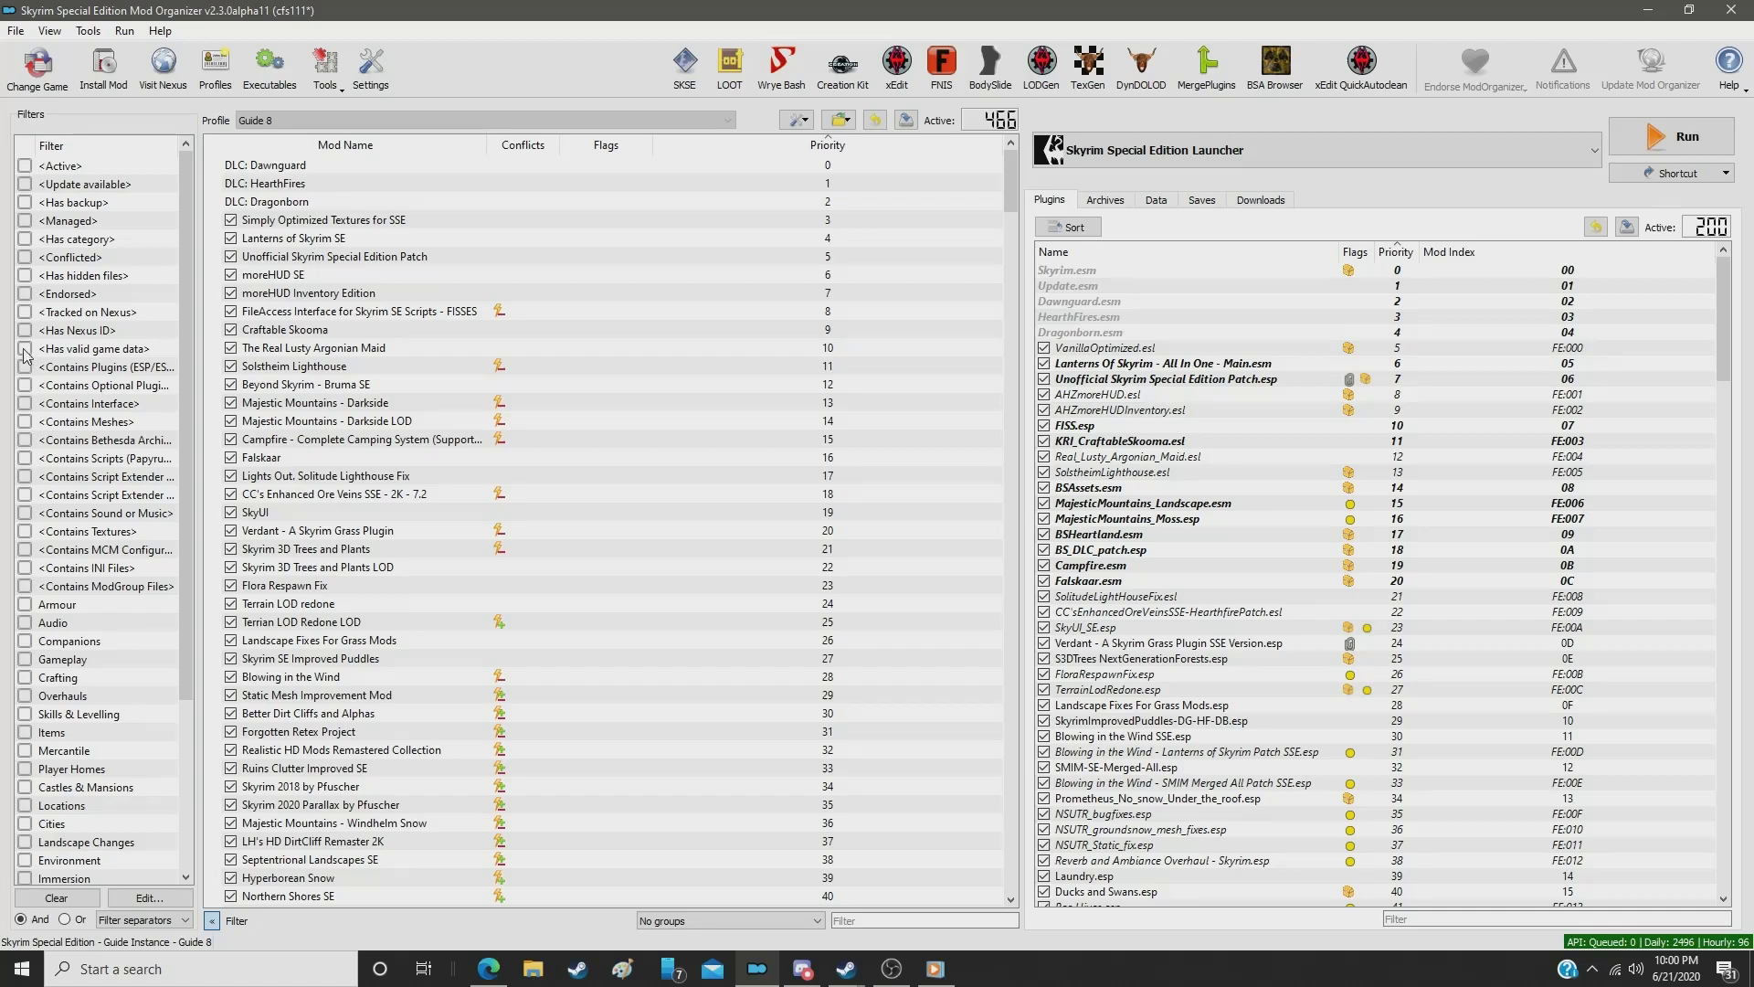
Step: Place Mod Organizer beside the Steam guide and read section 8i's instructions 6 and 7 on old form versions and mesh hiding
{"action": "left_click_drag", "start_coordinate": [576, 20], "coordinate": [1750, 274]}
{"action": "left_click", "coordinate": [130, 229]}
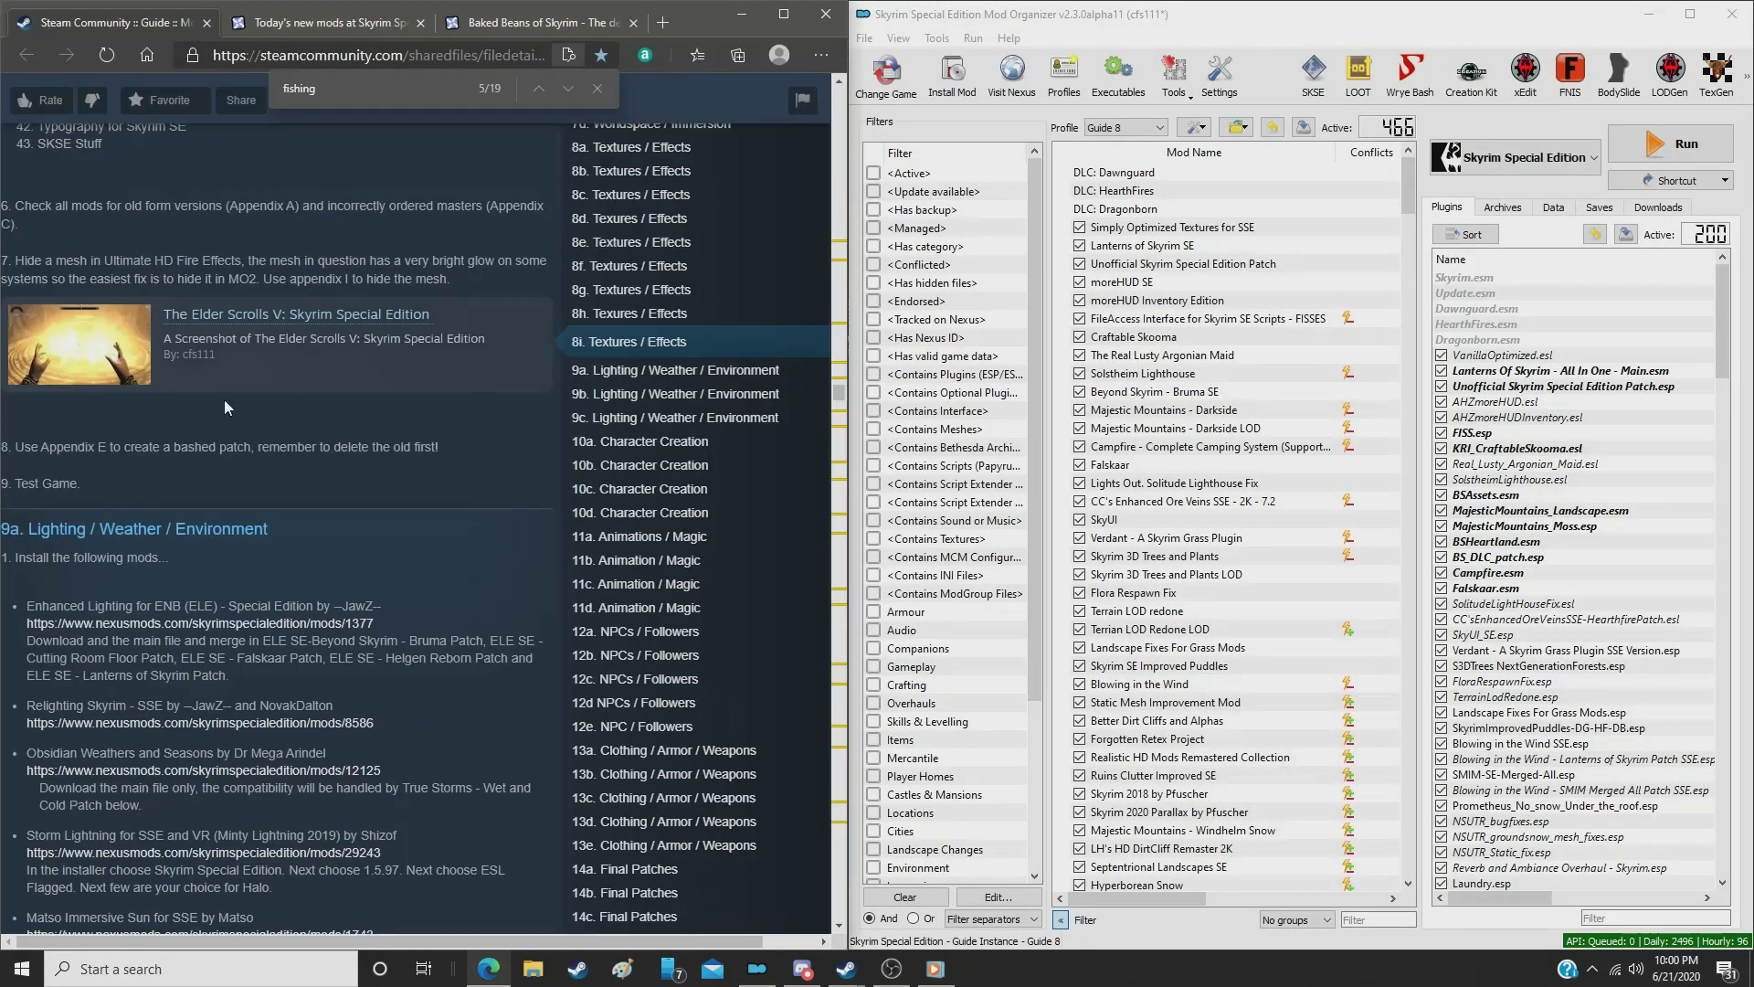
{"action": "scroll", "coordinate": [268, 404], "scroll_direction": "up", "scroll_amount": 2}
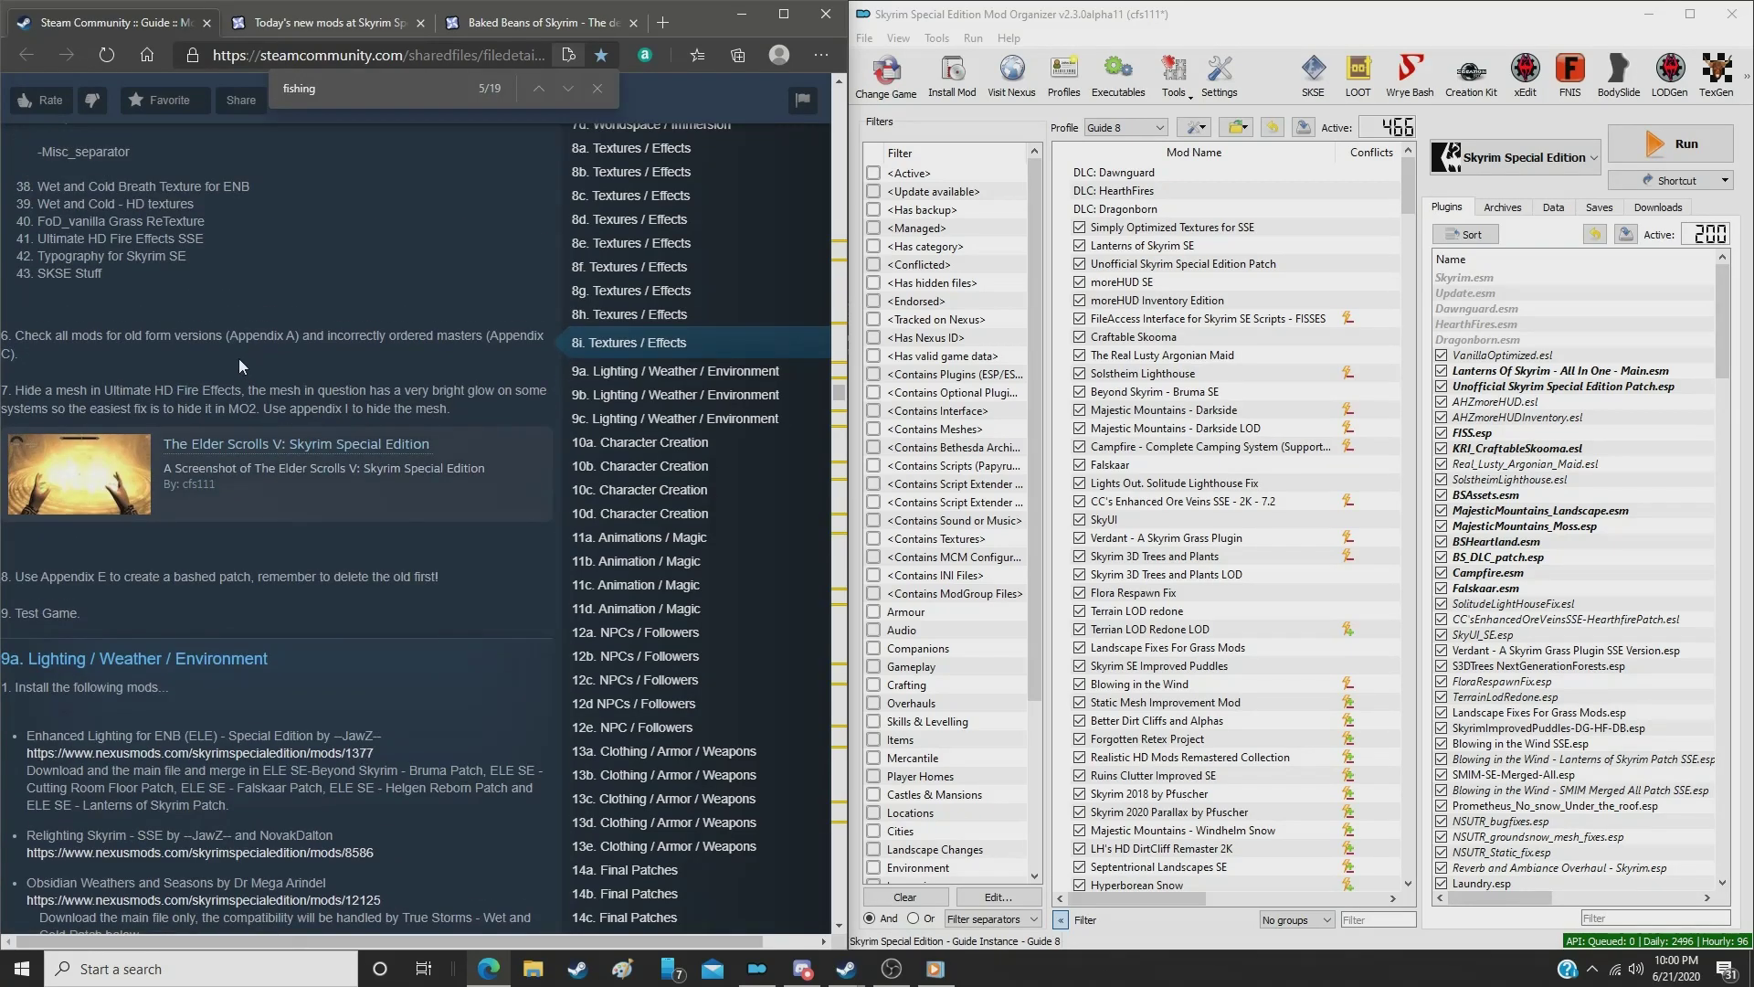
{"action": "scroll", "coordinate": [238, 360], "scroll_direction": "down", "scroll_amount": 2}
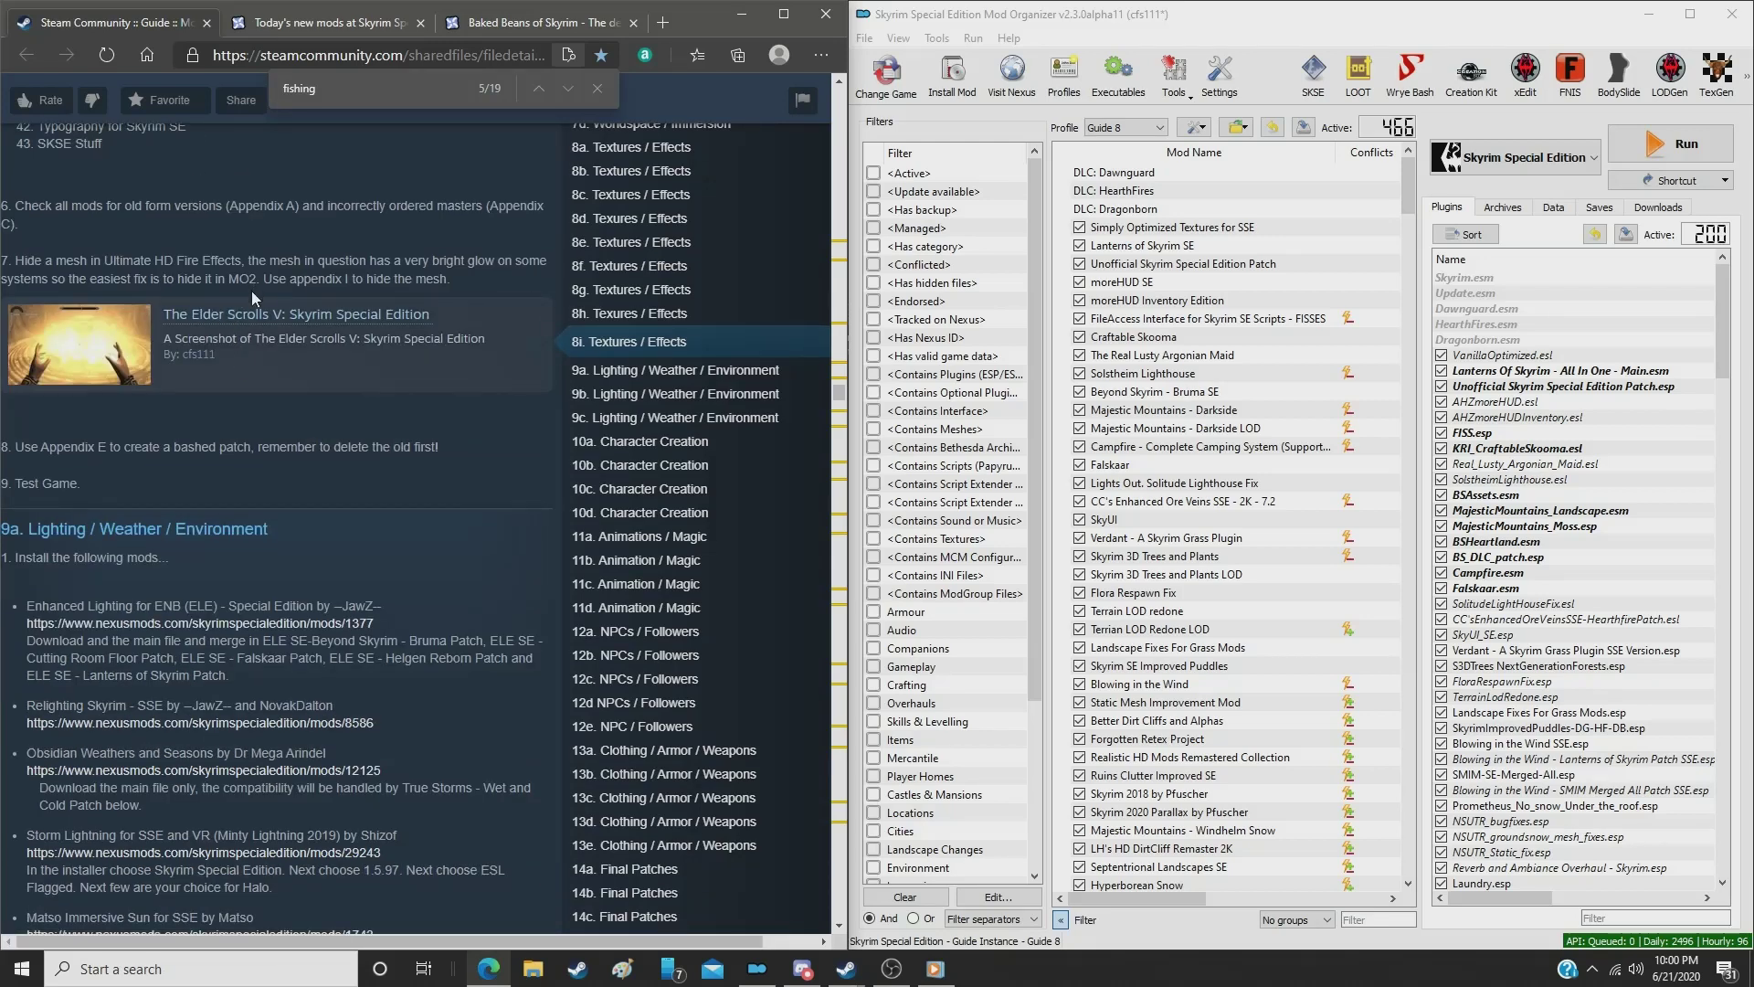
Step: Open the information dialog of the Ultimate HD Fire Effects SSE mod in the Misc group
{"action": "left_click_drag", "start_coordinate": [1408, 193], "coordinate": [1441, 855]}
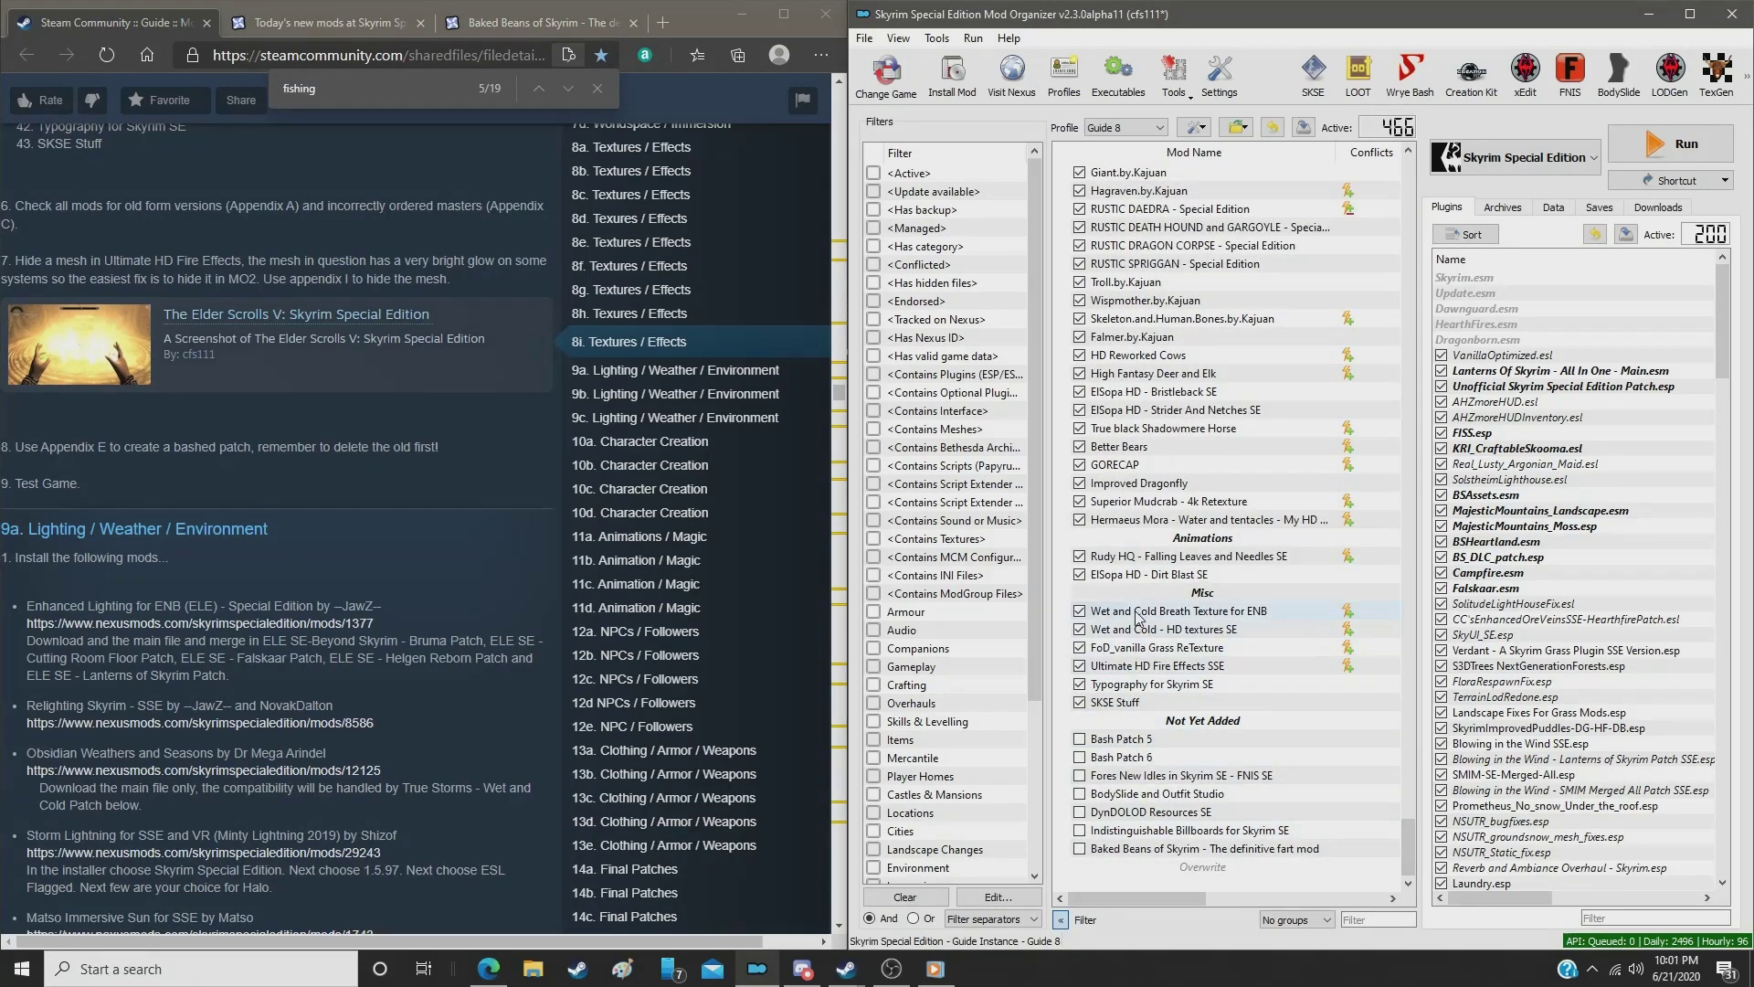
{"action": "left_click", "coordinate": [1138, 666]}
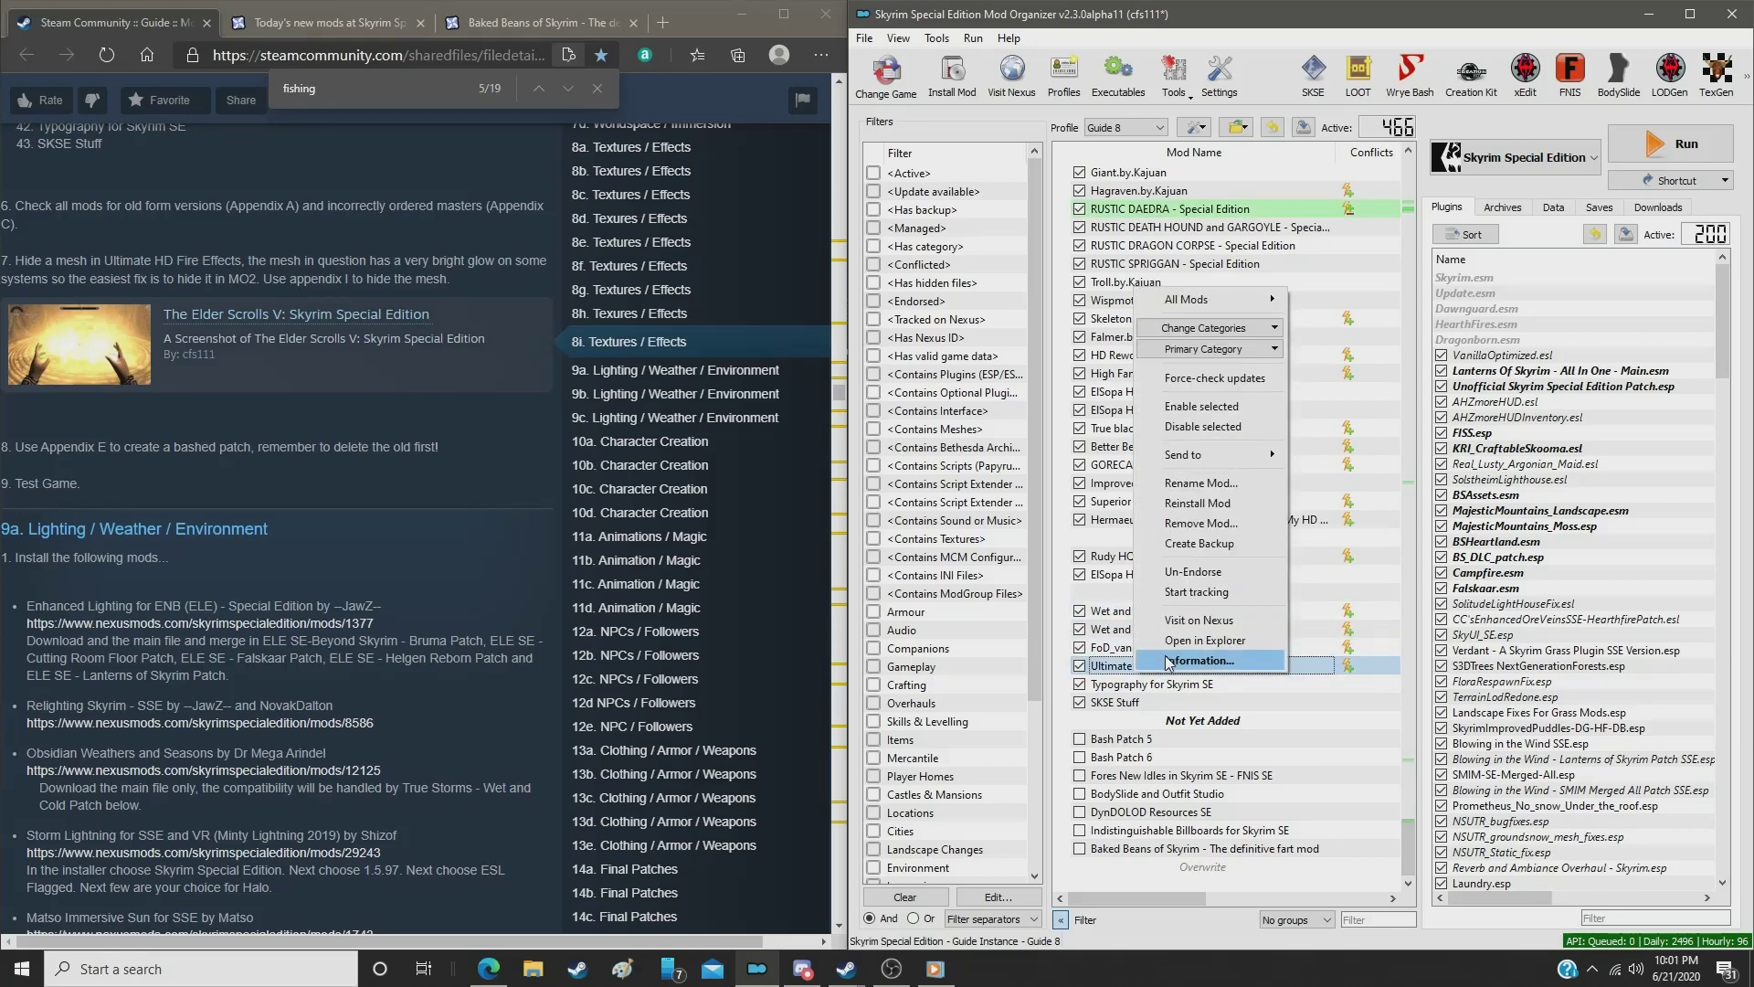
{"action": "left_click", "coordinate": [1169, 660]}
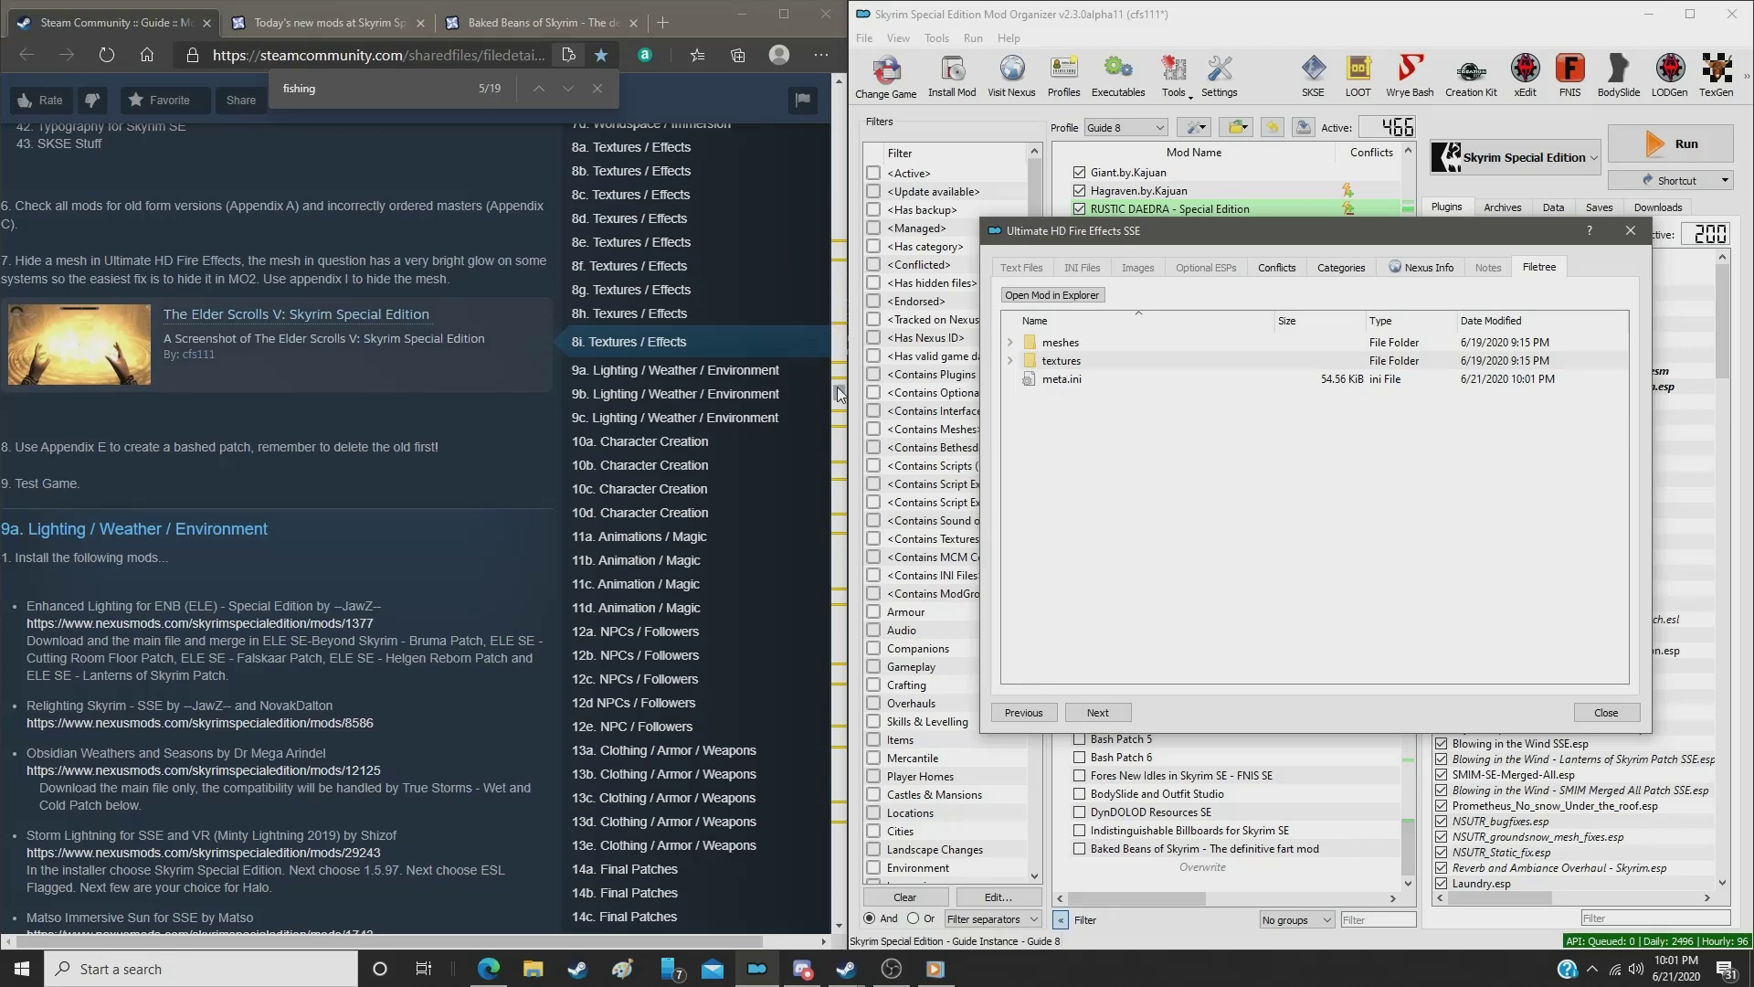
Step: Go to Appendix I in the Steam guide and read the Hiding Assets instructions
{"action": "left_click_drag", "start_coordinate": [841, 395], "coordinate": [848, 837]}
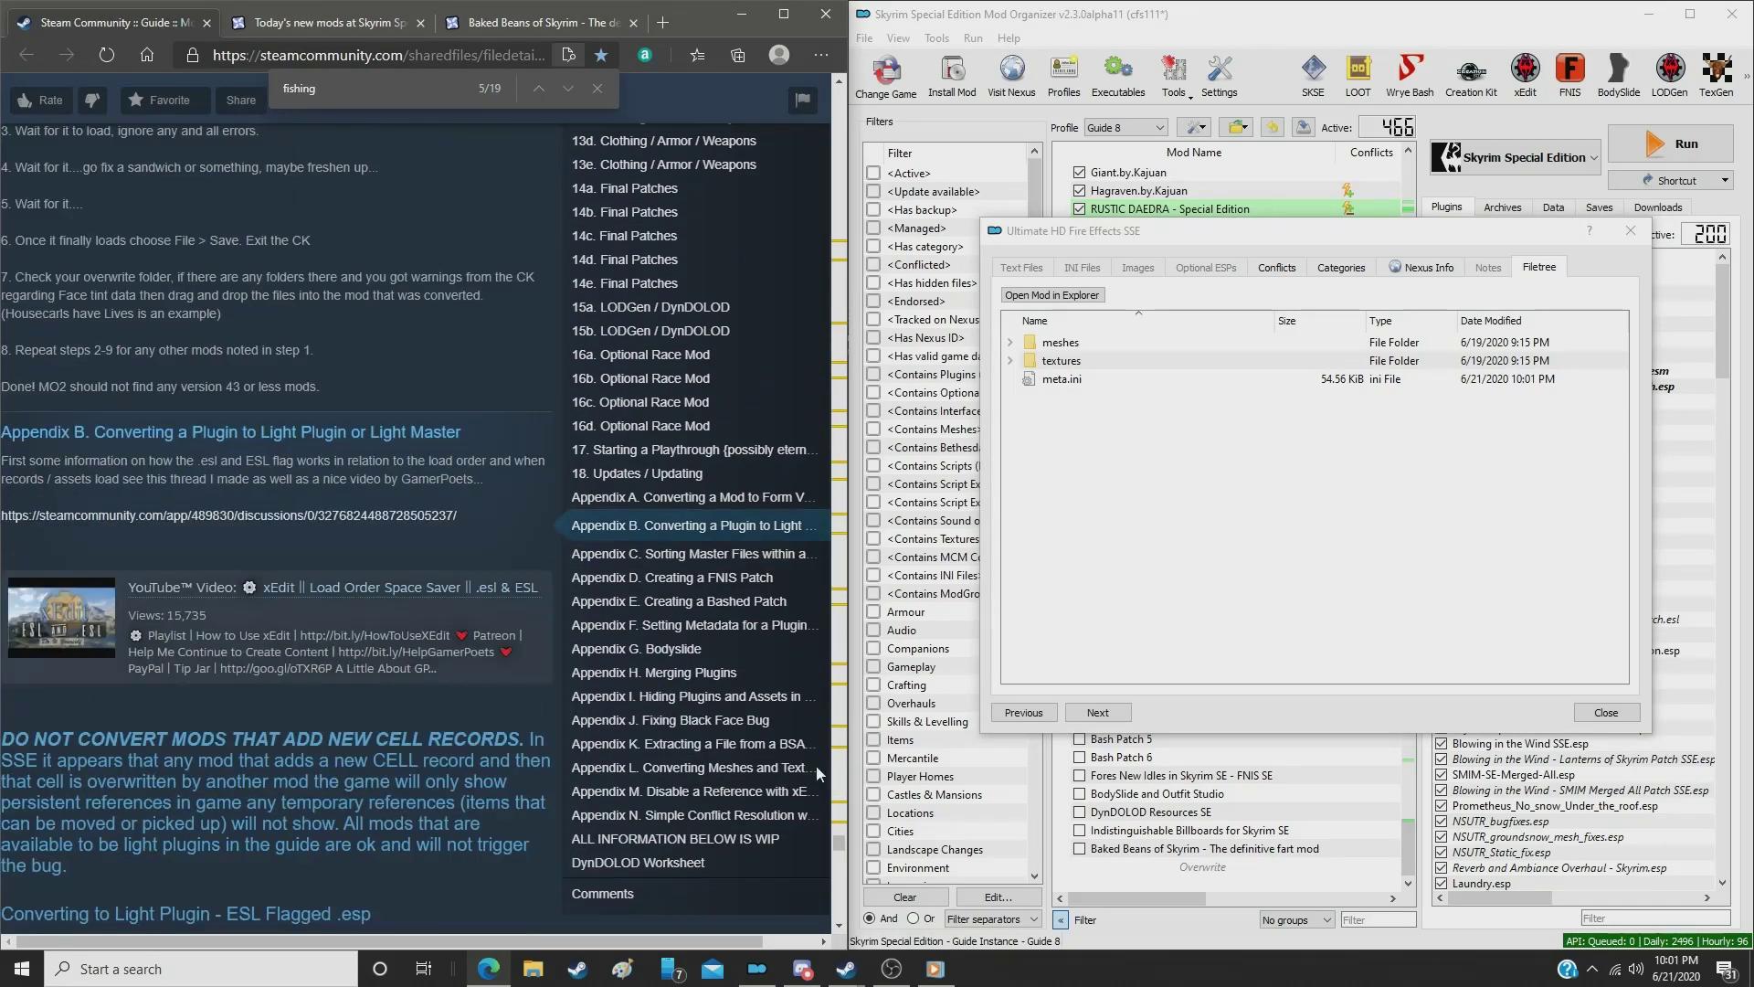
{"action": "left_click", "coordinate": [685, 673]}
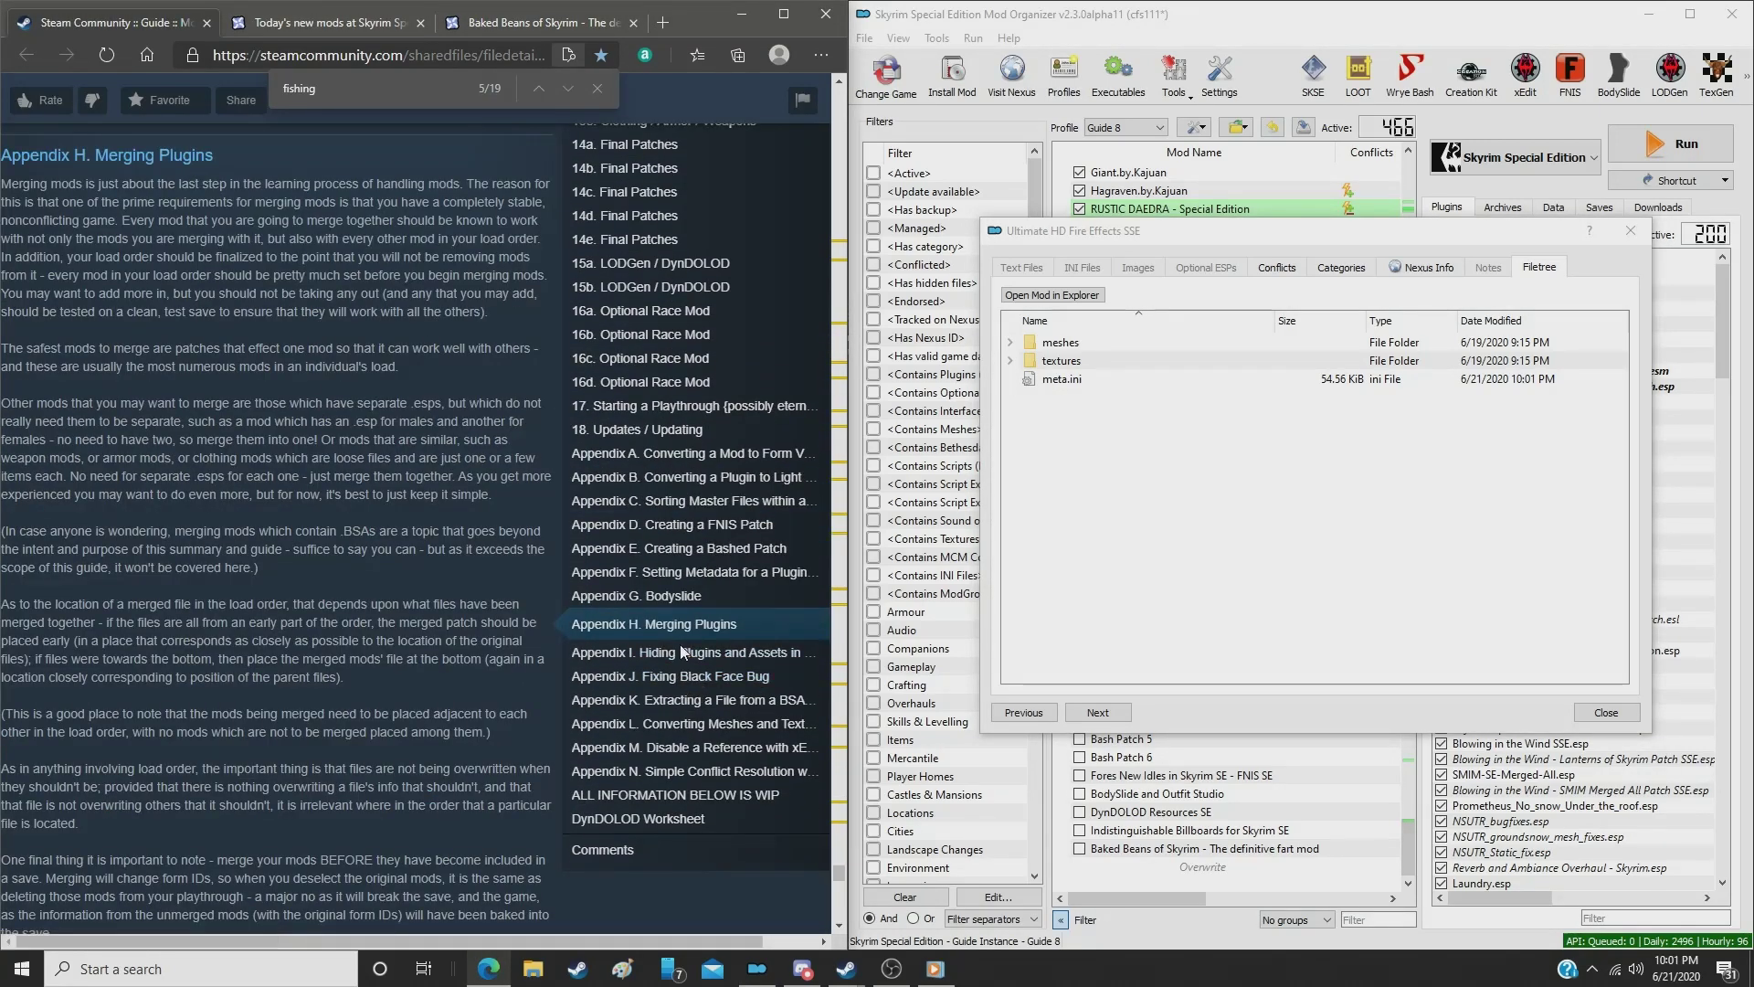
{"action": "left_click", "coordinate": [680, 651]}
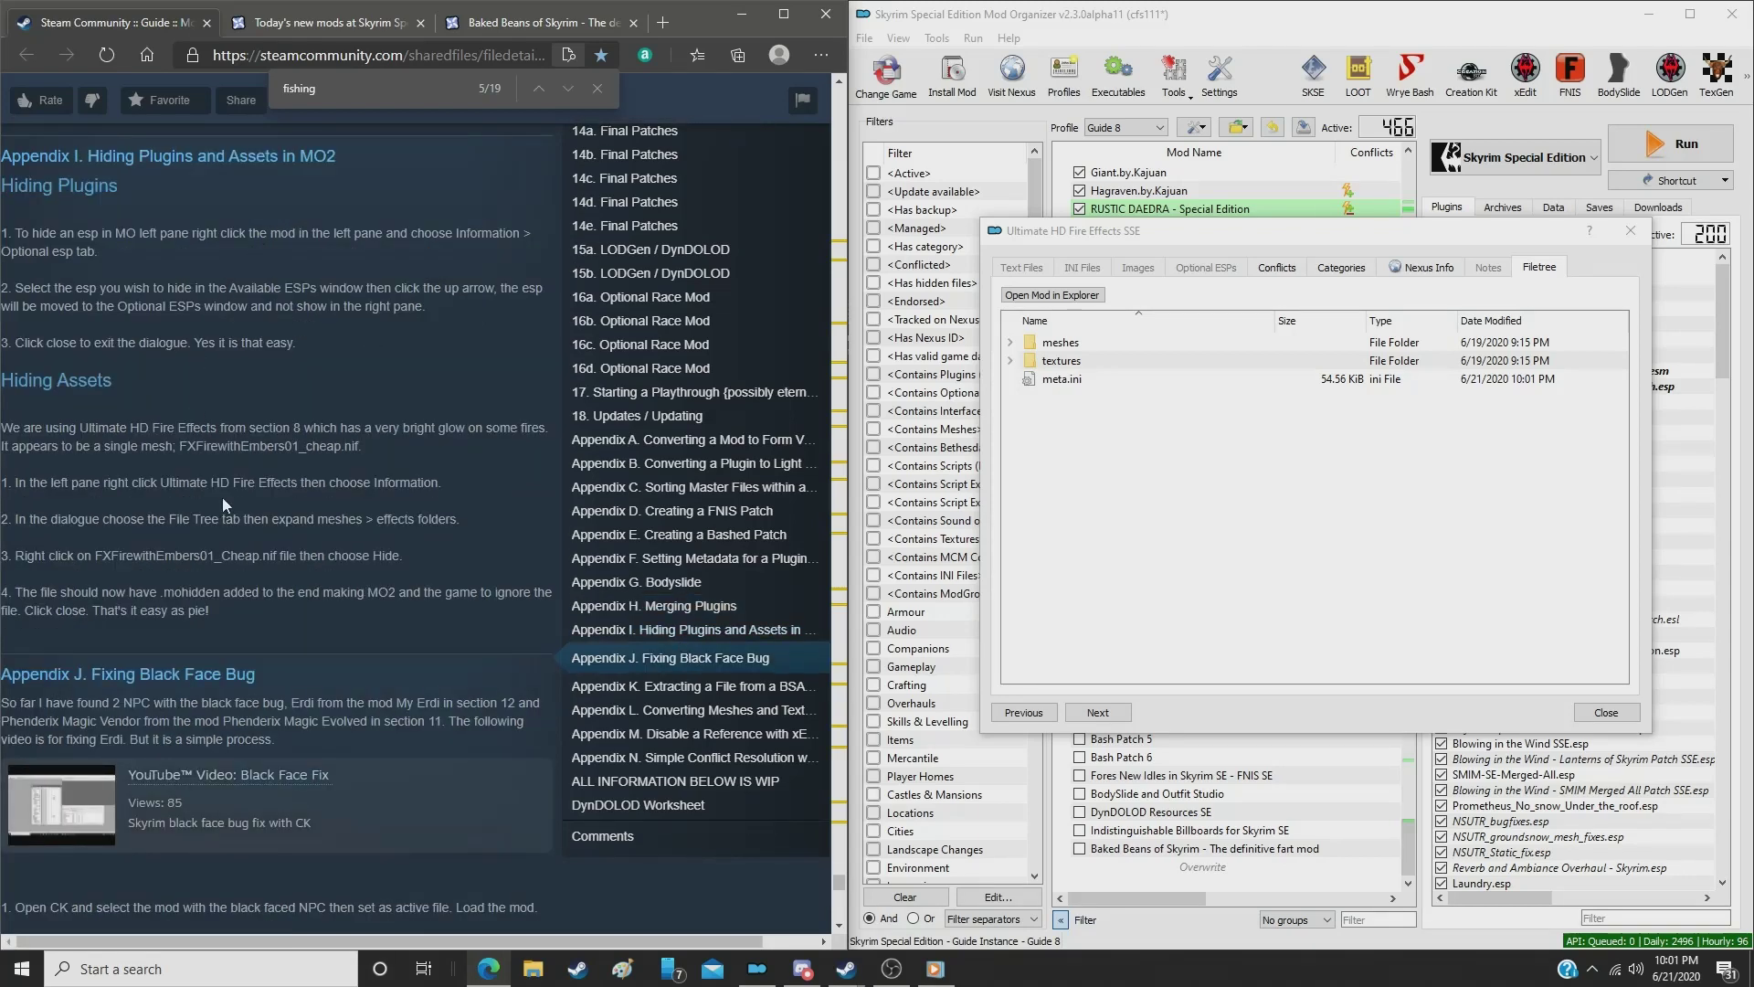
{"action": "scroll", "coordinate": [254, 507], "scroll_direction": "down", "scroll_amount": 5}
{"action": "scroll", "coordinate": [255, 502], "scroll_direction": "up", "scroll_amount": 8}
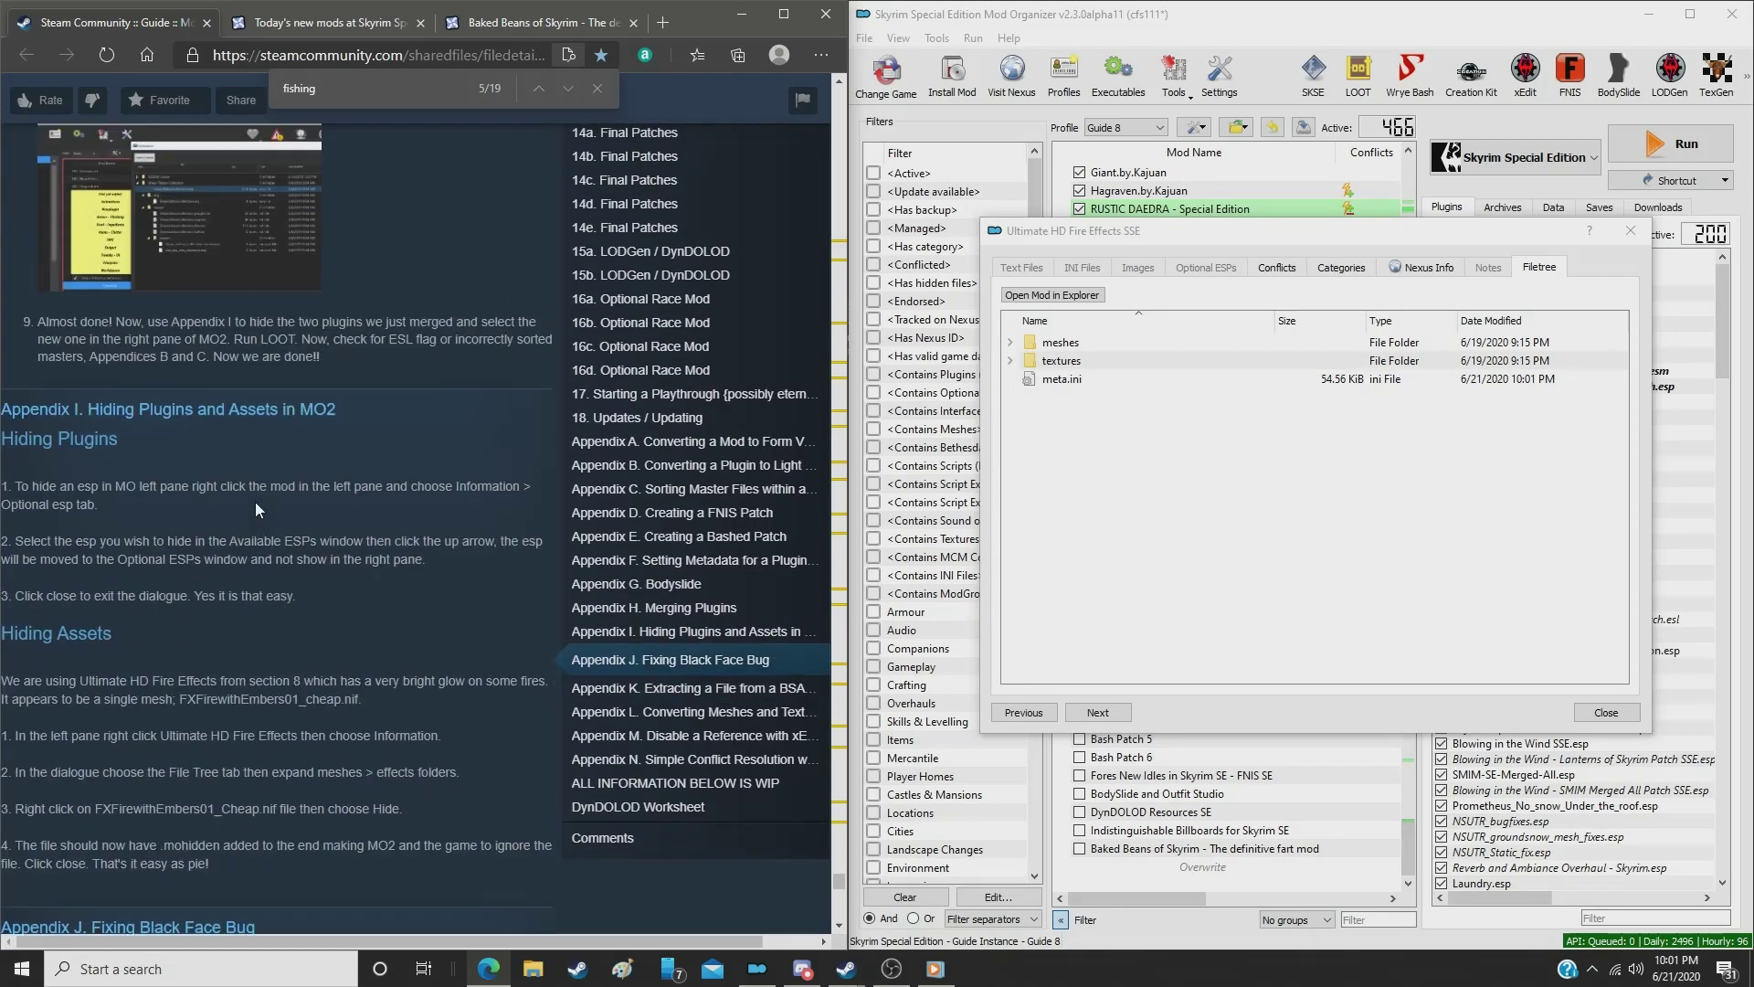
{"action": "scroll", "coordinate": [255, 502], "scroll_direction": "down", "scroll_amount": 1}
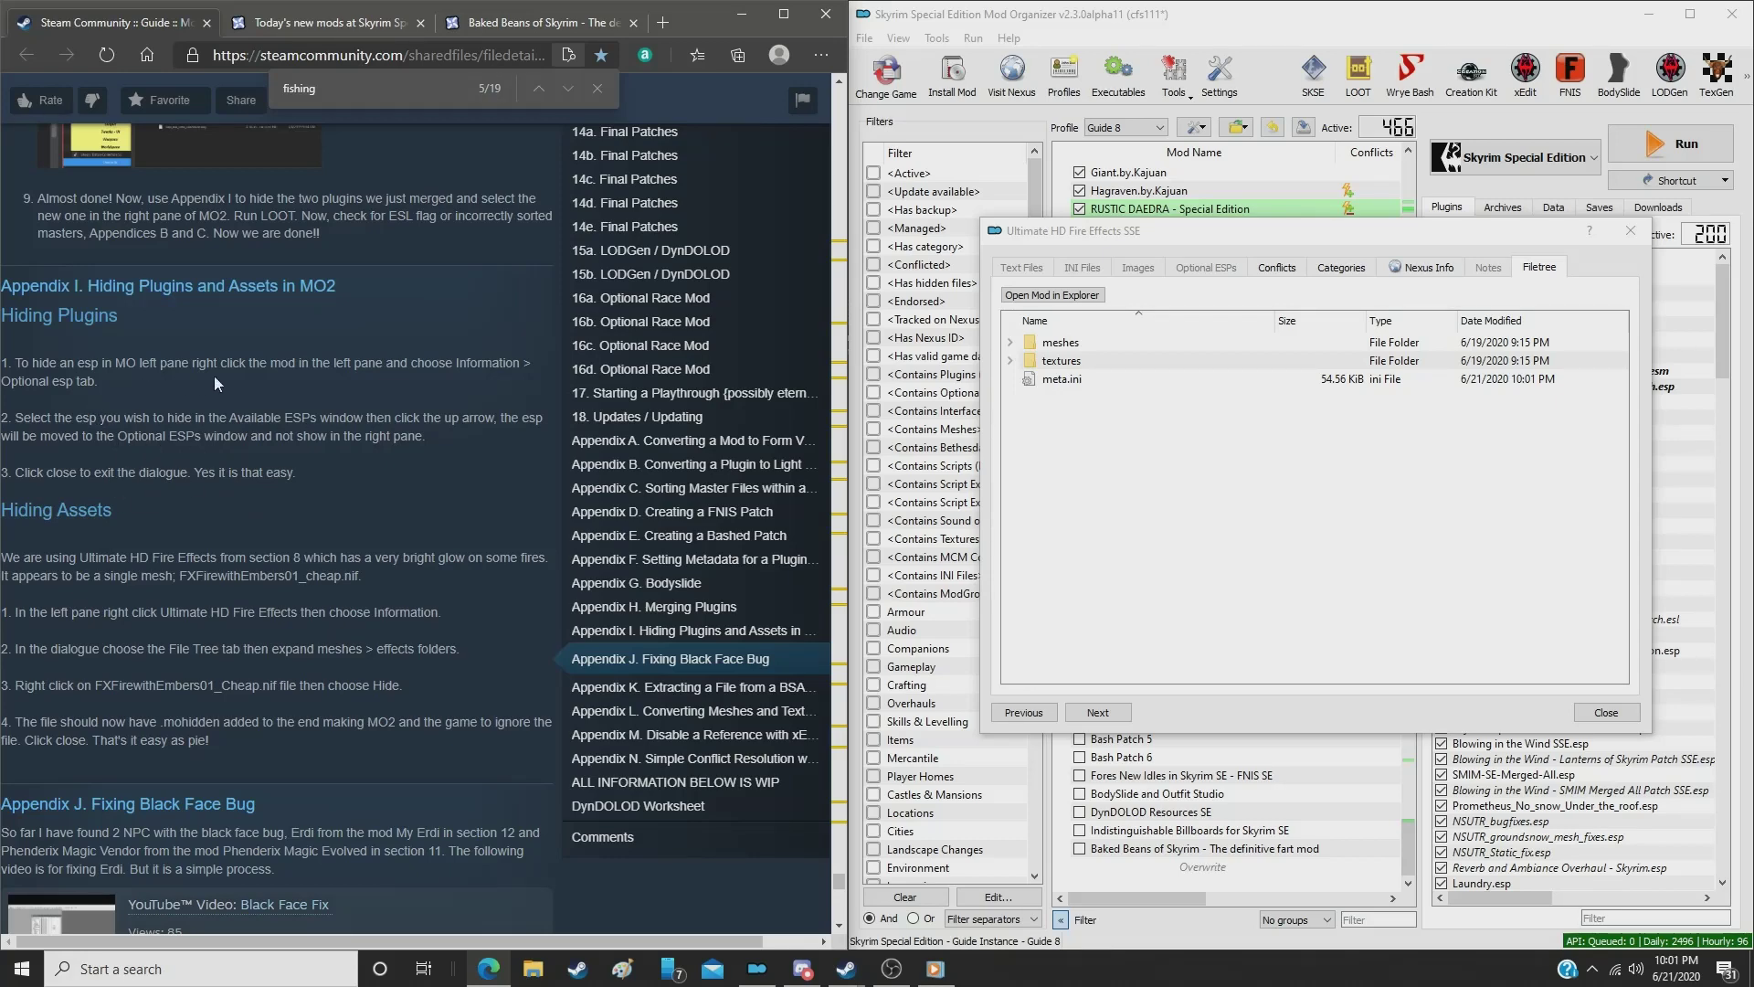
{"action": "scroll", "coordinate": [134, 402], "scroll_direction": "down", "scroll_amount": 2}
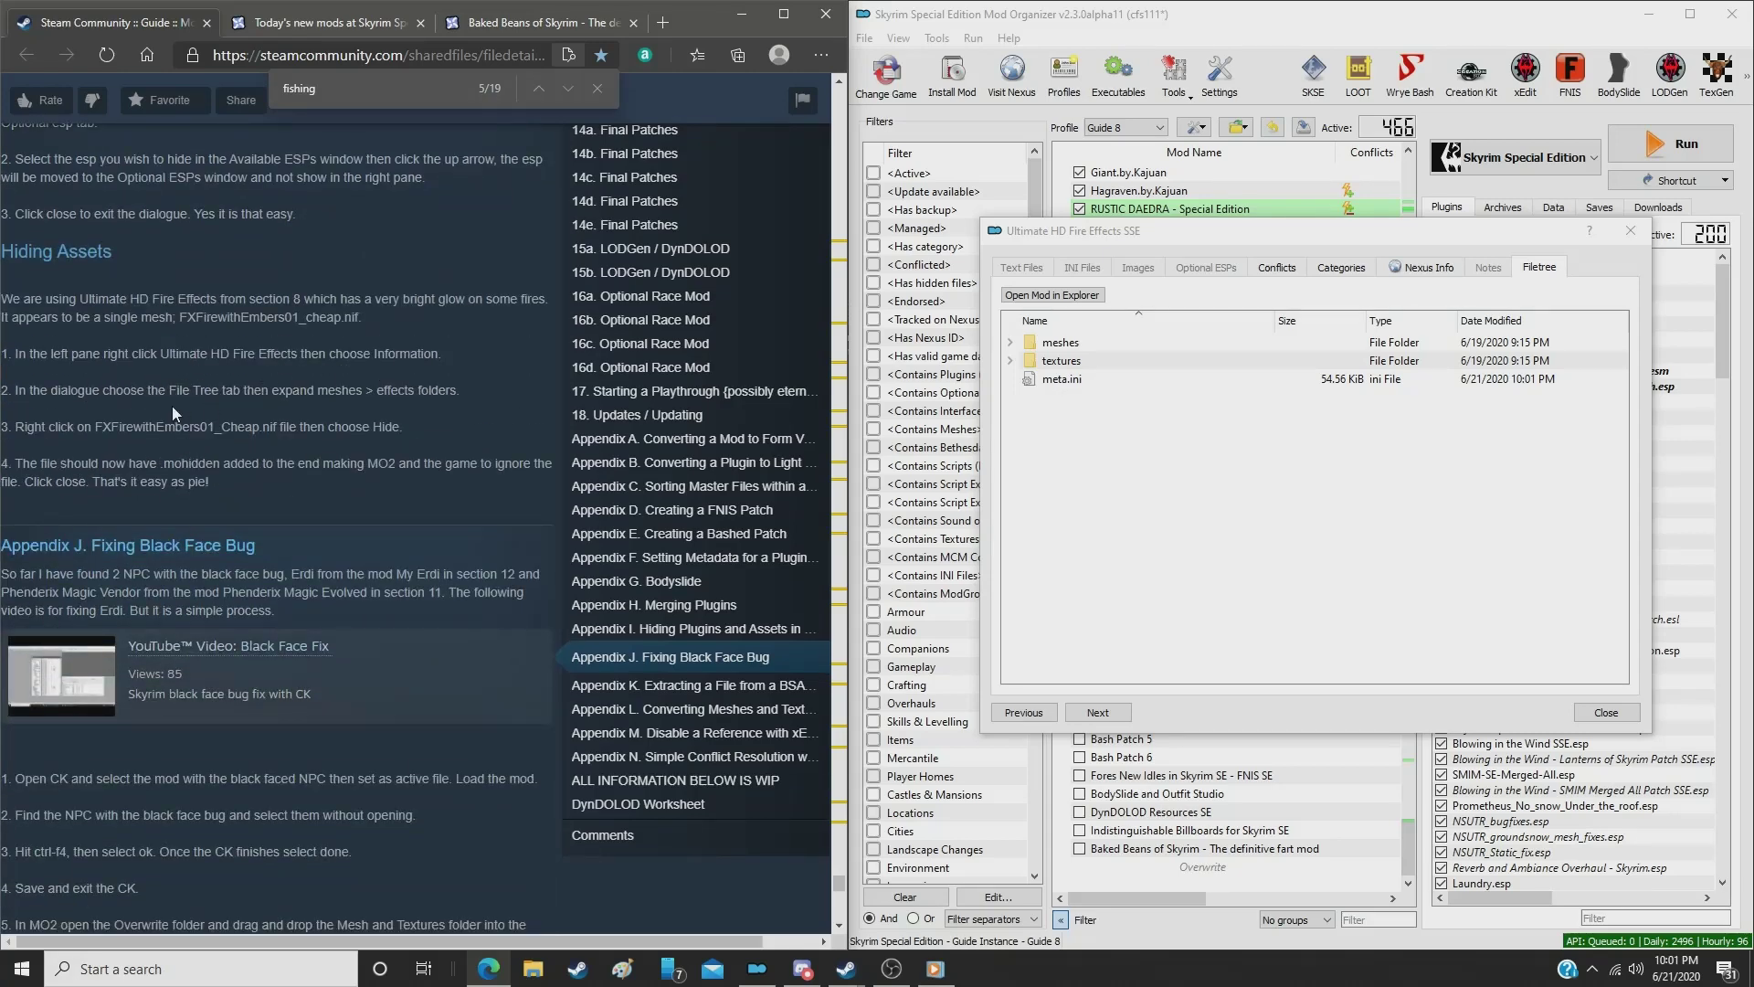
Step: Hide fxfirewithembers01_cheap.nif in the mod's meshes > effects folder and close the information dialog
{"action": "left_click", "coordinate": [1011, 343]}
{"action": "left_click", "coordinate": [1029, 378]}
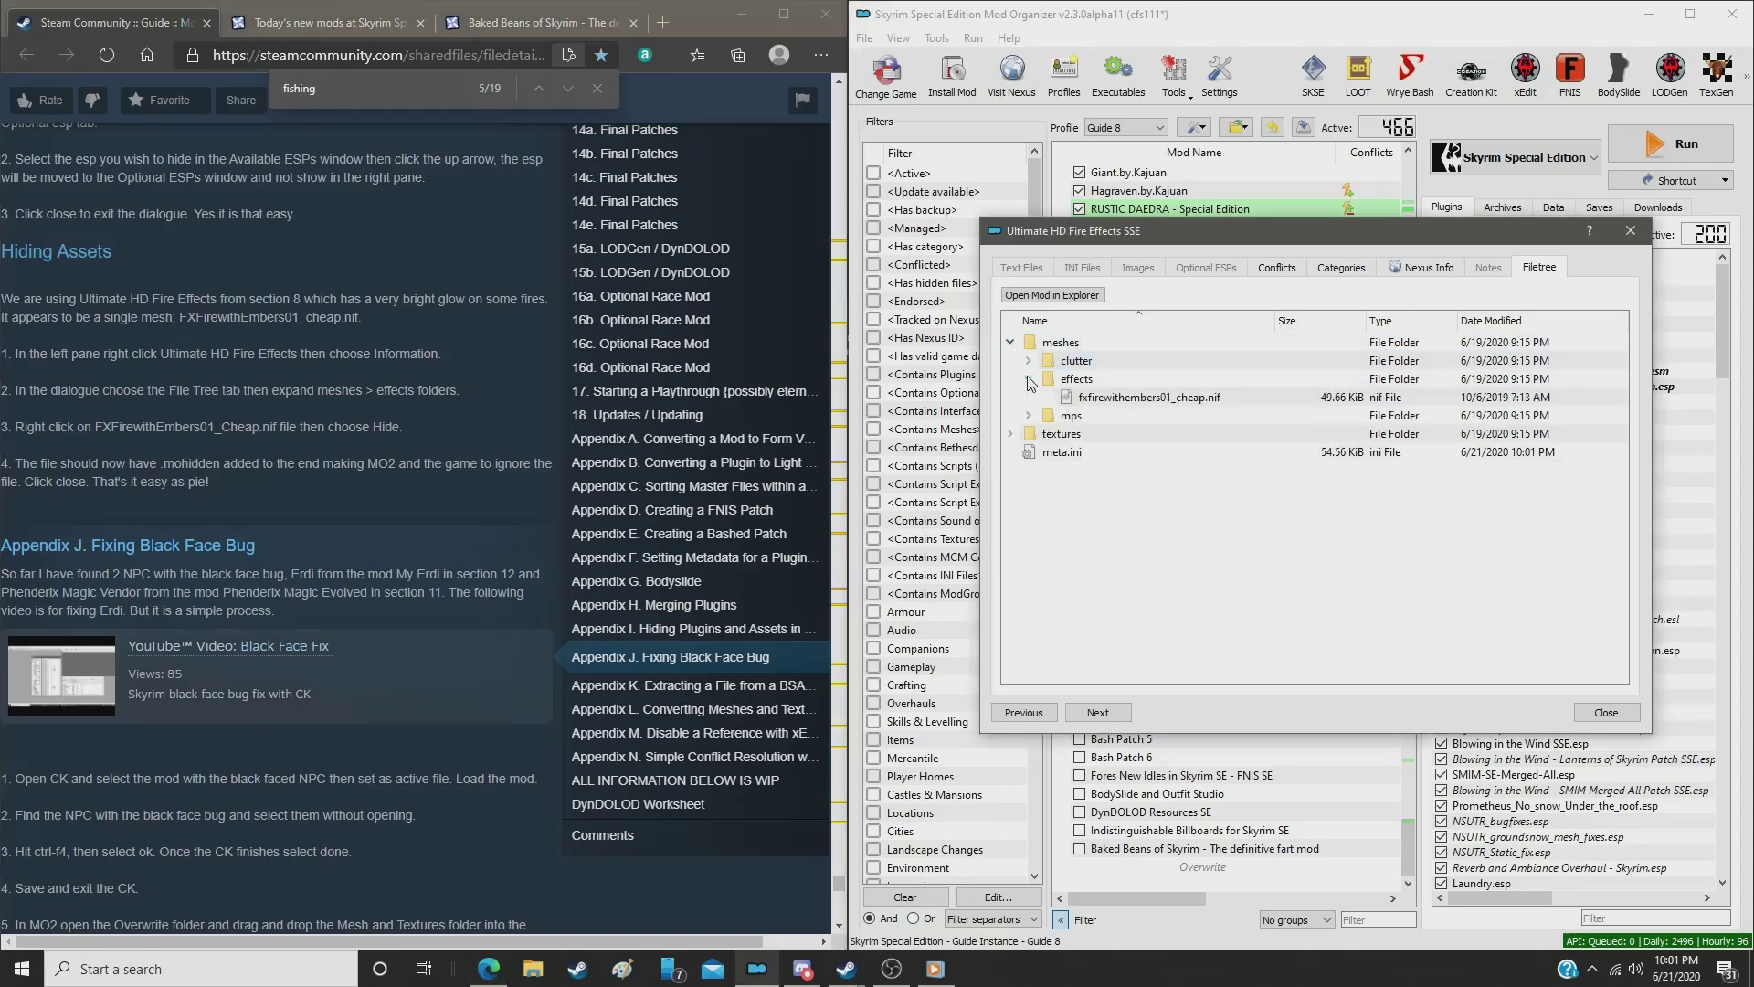
{"action": "right_click", "coordinate": [1156, 405]}
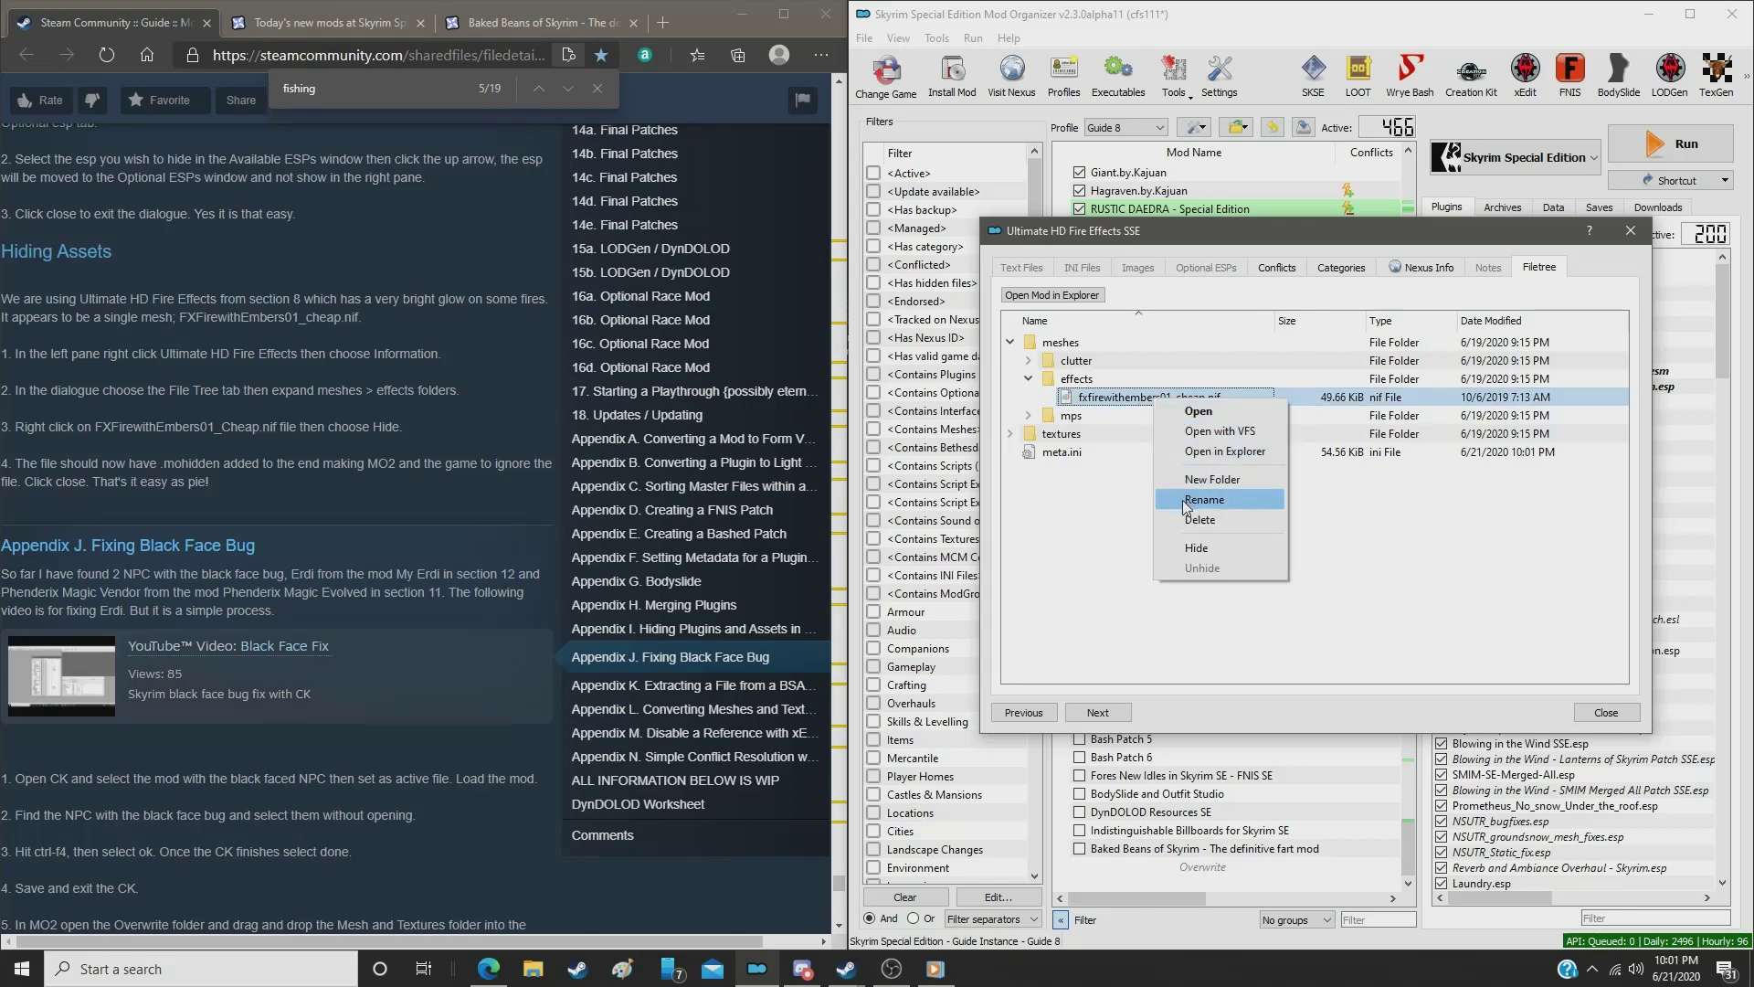
{"action": "left_click", "coordinate": [1195, 547]}
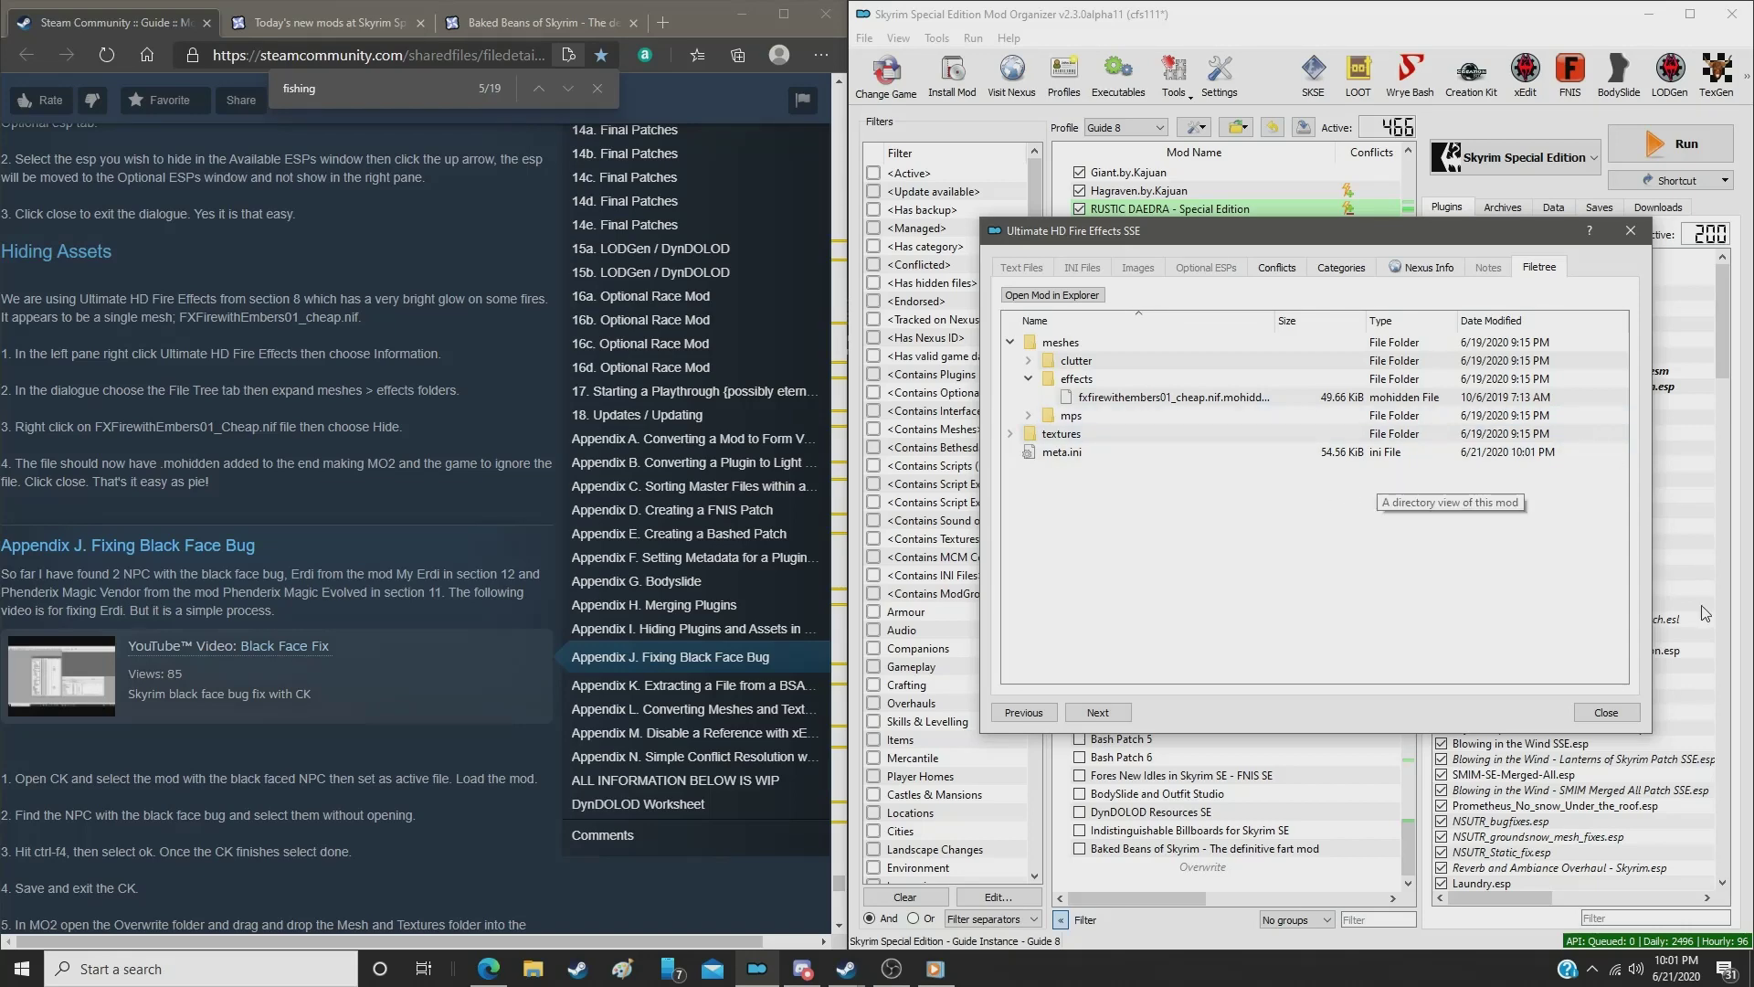
{"action": "left_click", "coordinate": [1608, 713]}
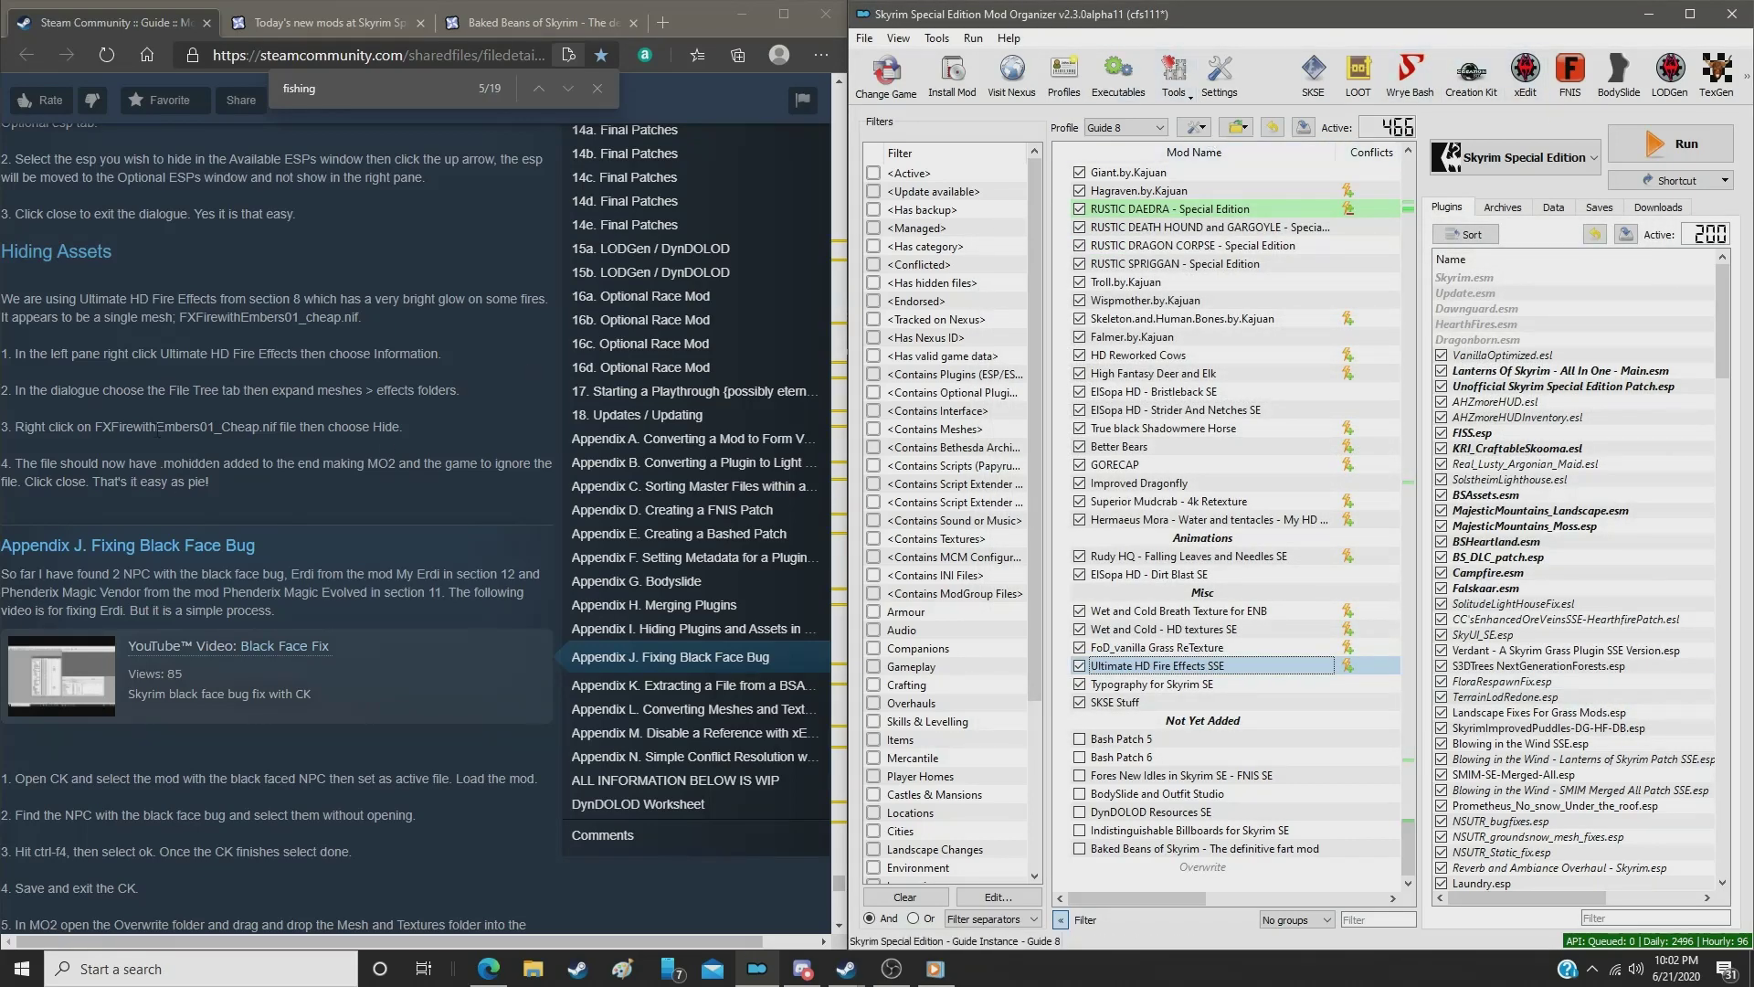
Step: Return to section 8i. Textures / Effects in the Steam guide and read the instructions following the load order
{"action": "left_click", "coordinate": [614, 132]}
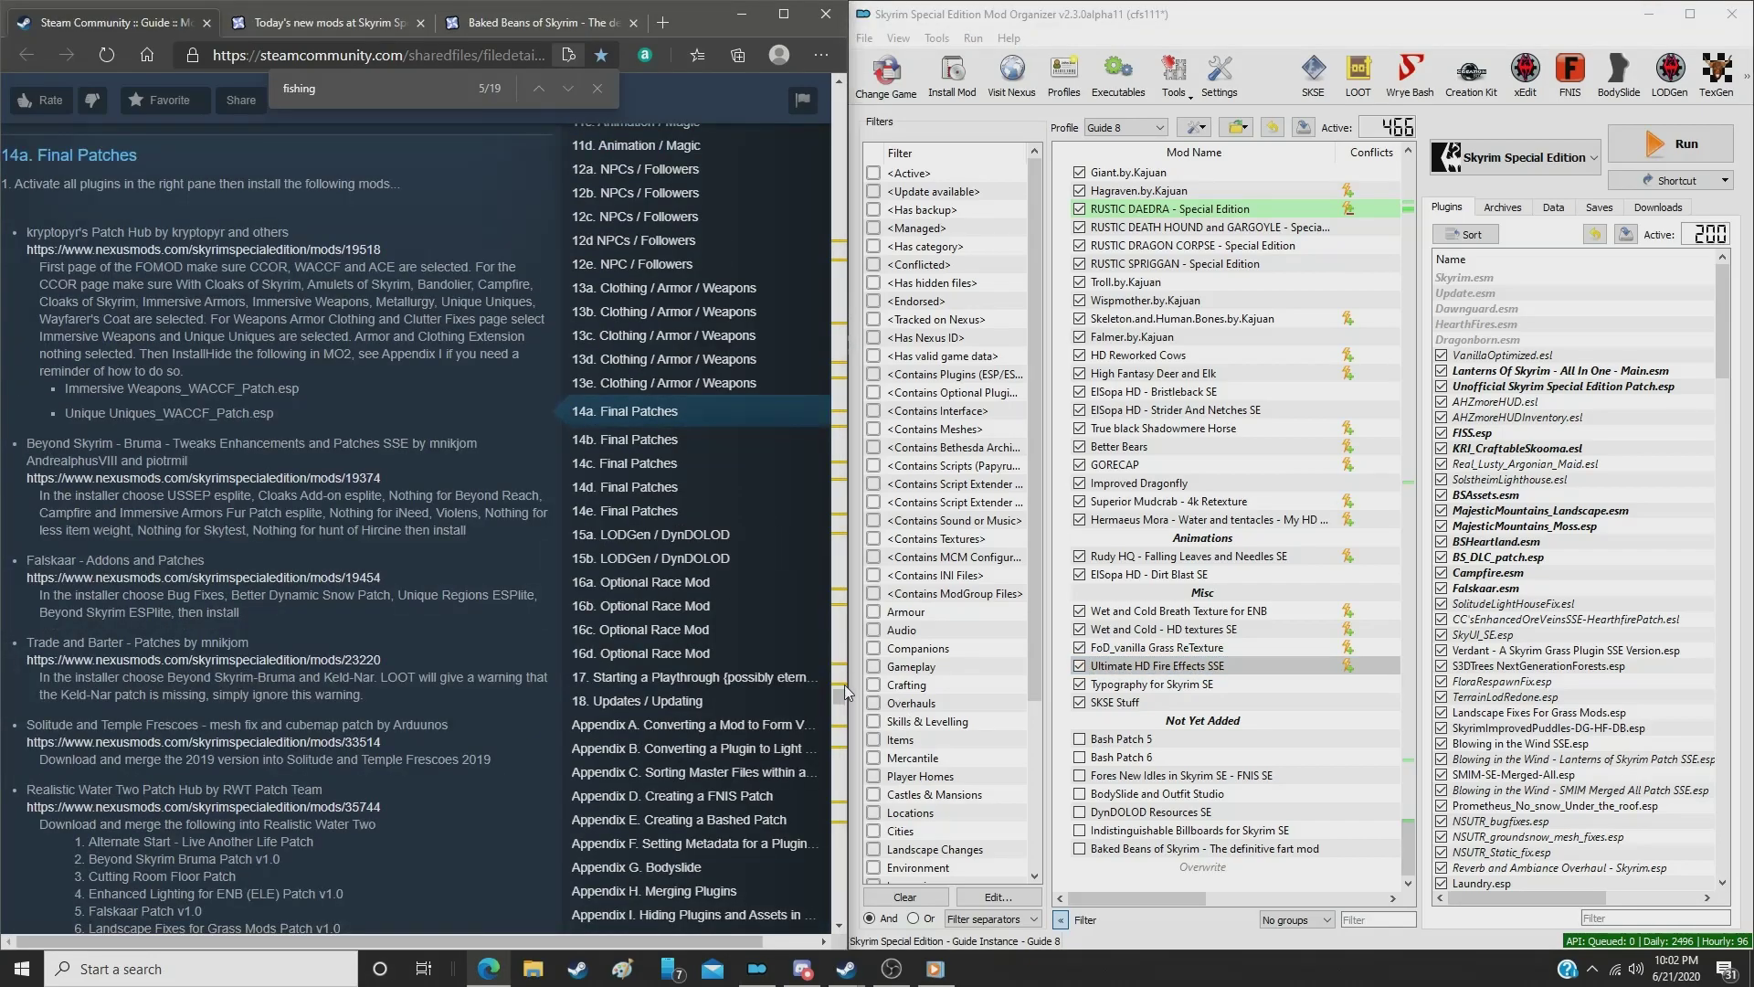
{"action": "left_click_drag", "start_coordinate": [838, 697], "coordinate": [838, 389]}
{"action": "left_click", "coordinate": [613, 356]}
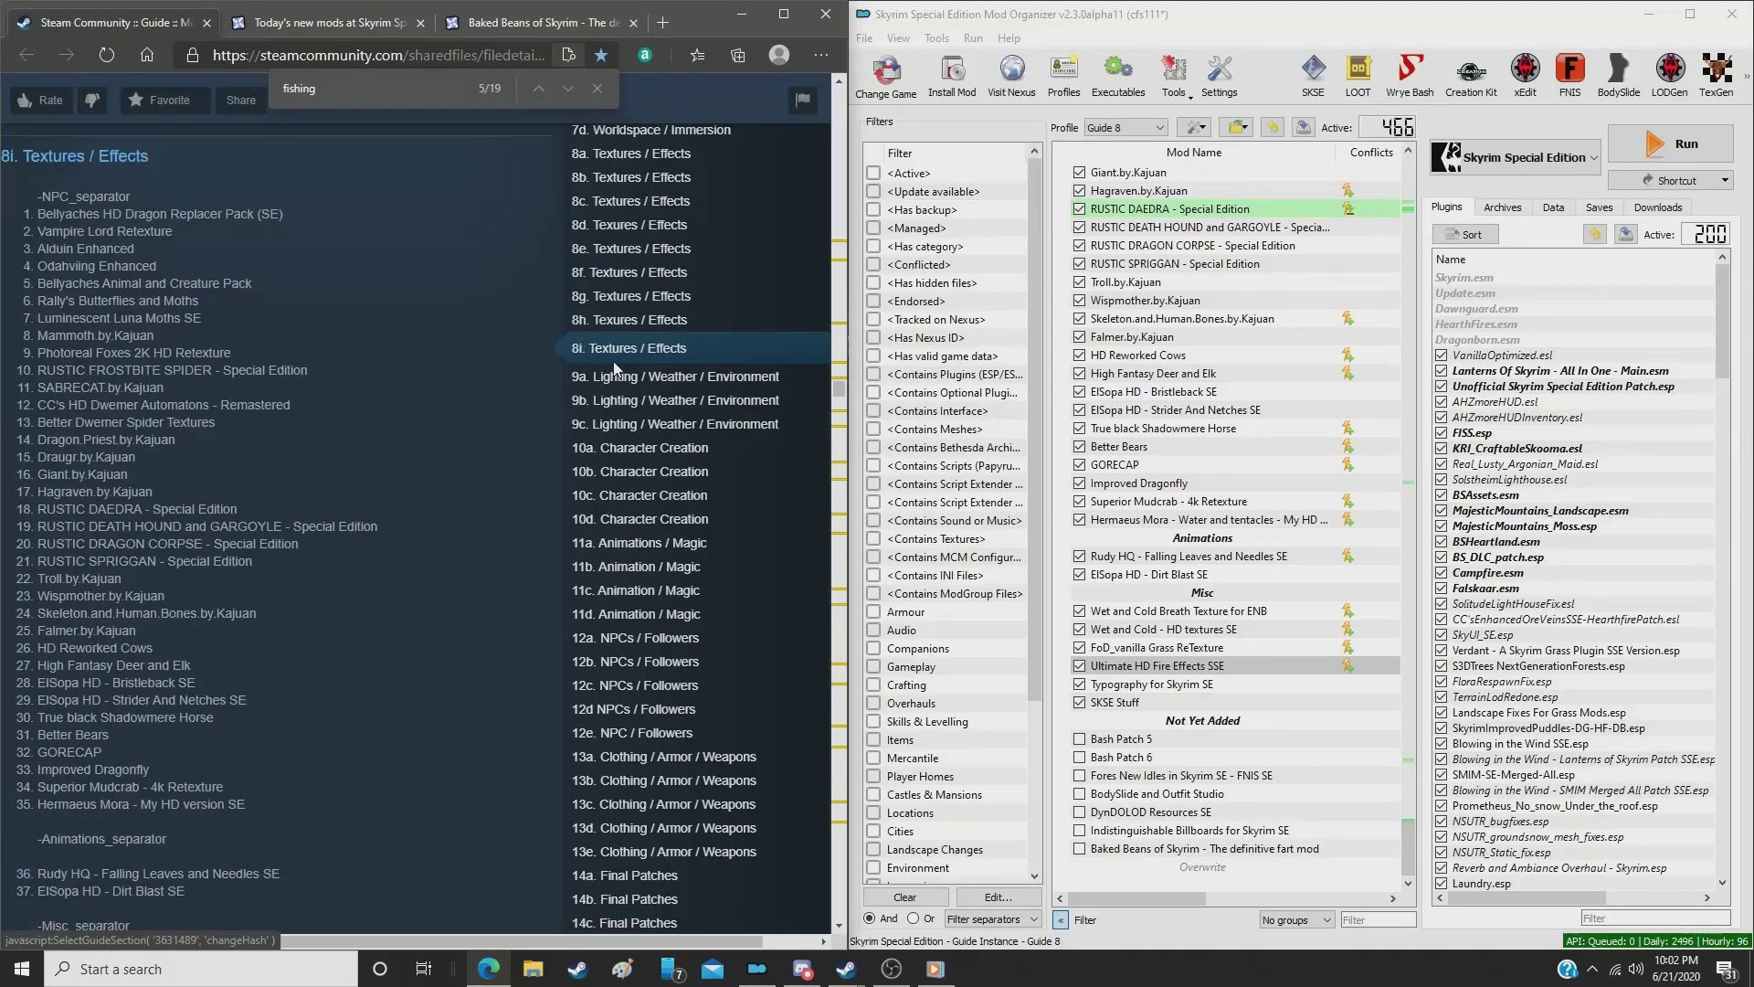
{"action": "scroll", "coordinate": [239, 572], "scroll_direction": "down", "scroll_amount": 12}
{"action": "scroll", "coordinate": [241, 573], "scroll_direction": "up", "scroll_amount": 5}
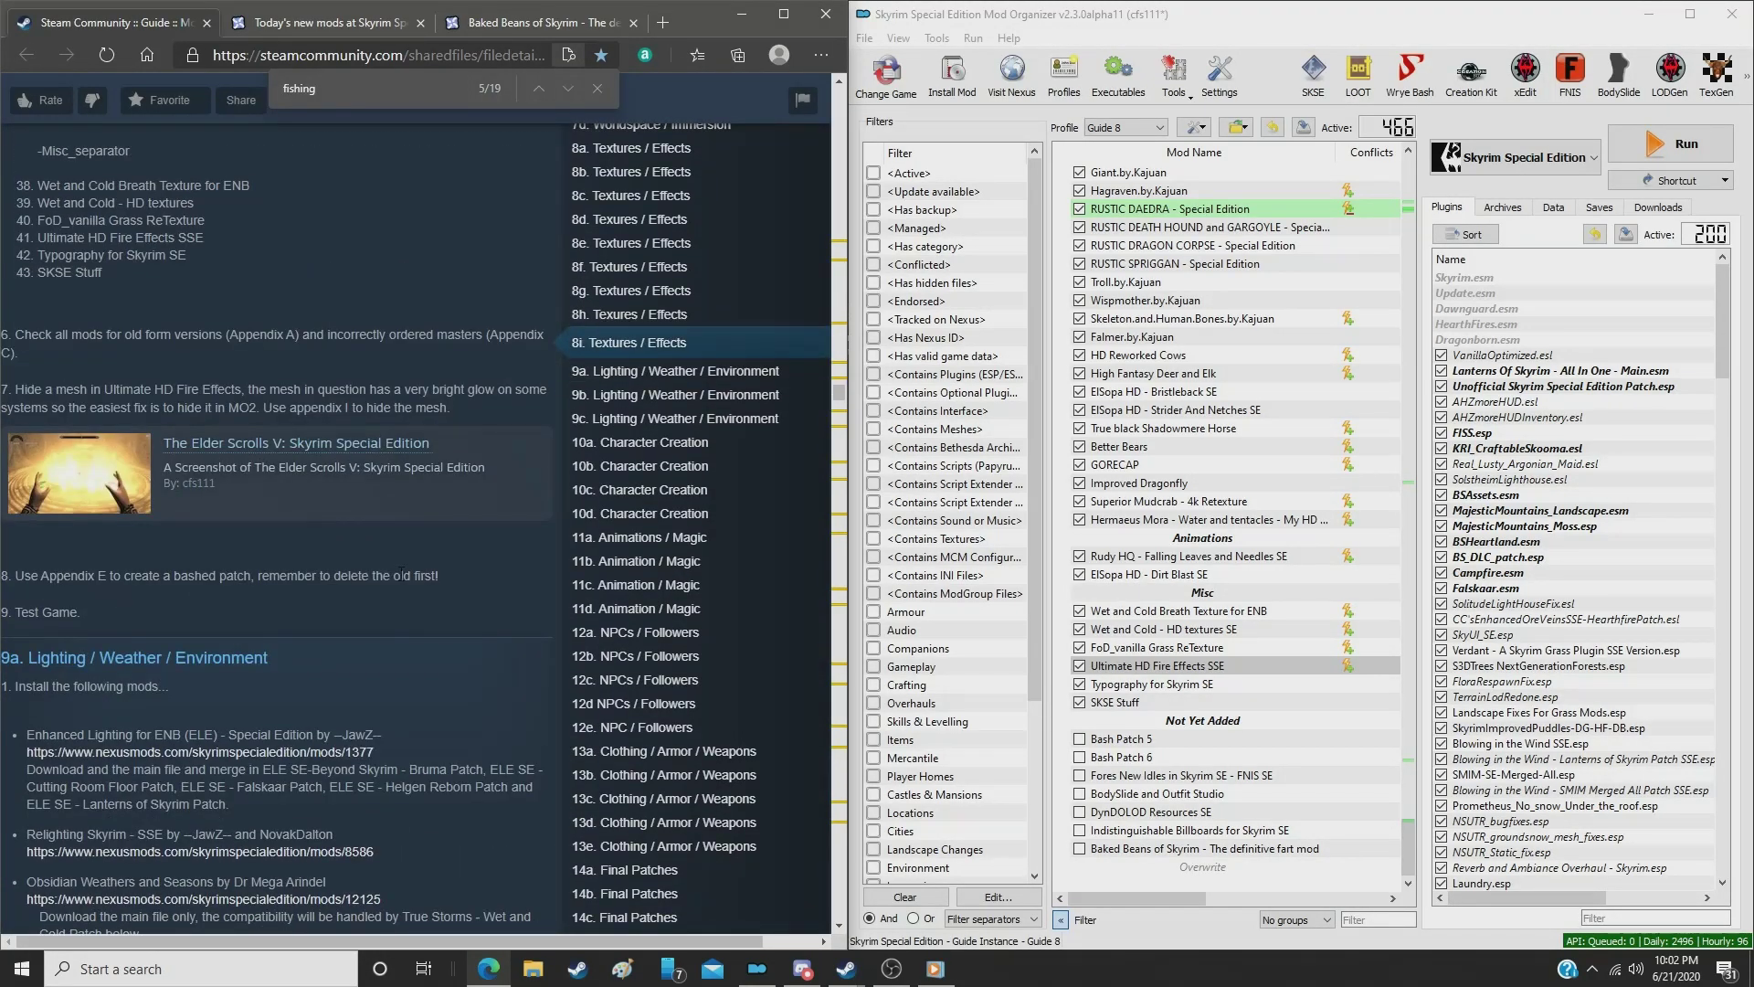
Step: Enlarge the Mod Organizer window, disable Bash Patch 7 and move it below Bash Patch 6 in the Not Yet Added group
{"action": "left_click", "coordinate": [1508, 18]}
{"action": "left_click_drag", "start_coordinate": [1508, 18], "coordinate": [1166, 15]}
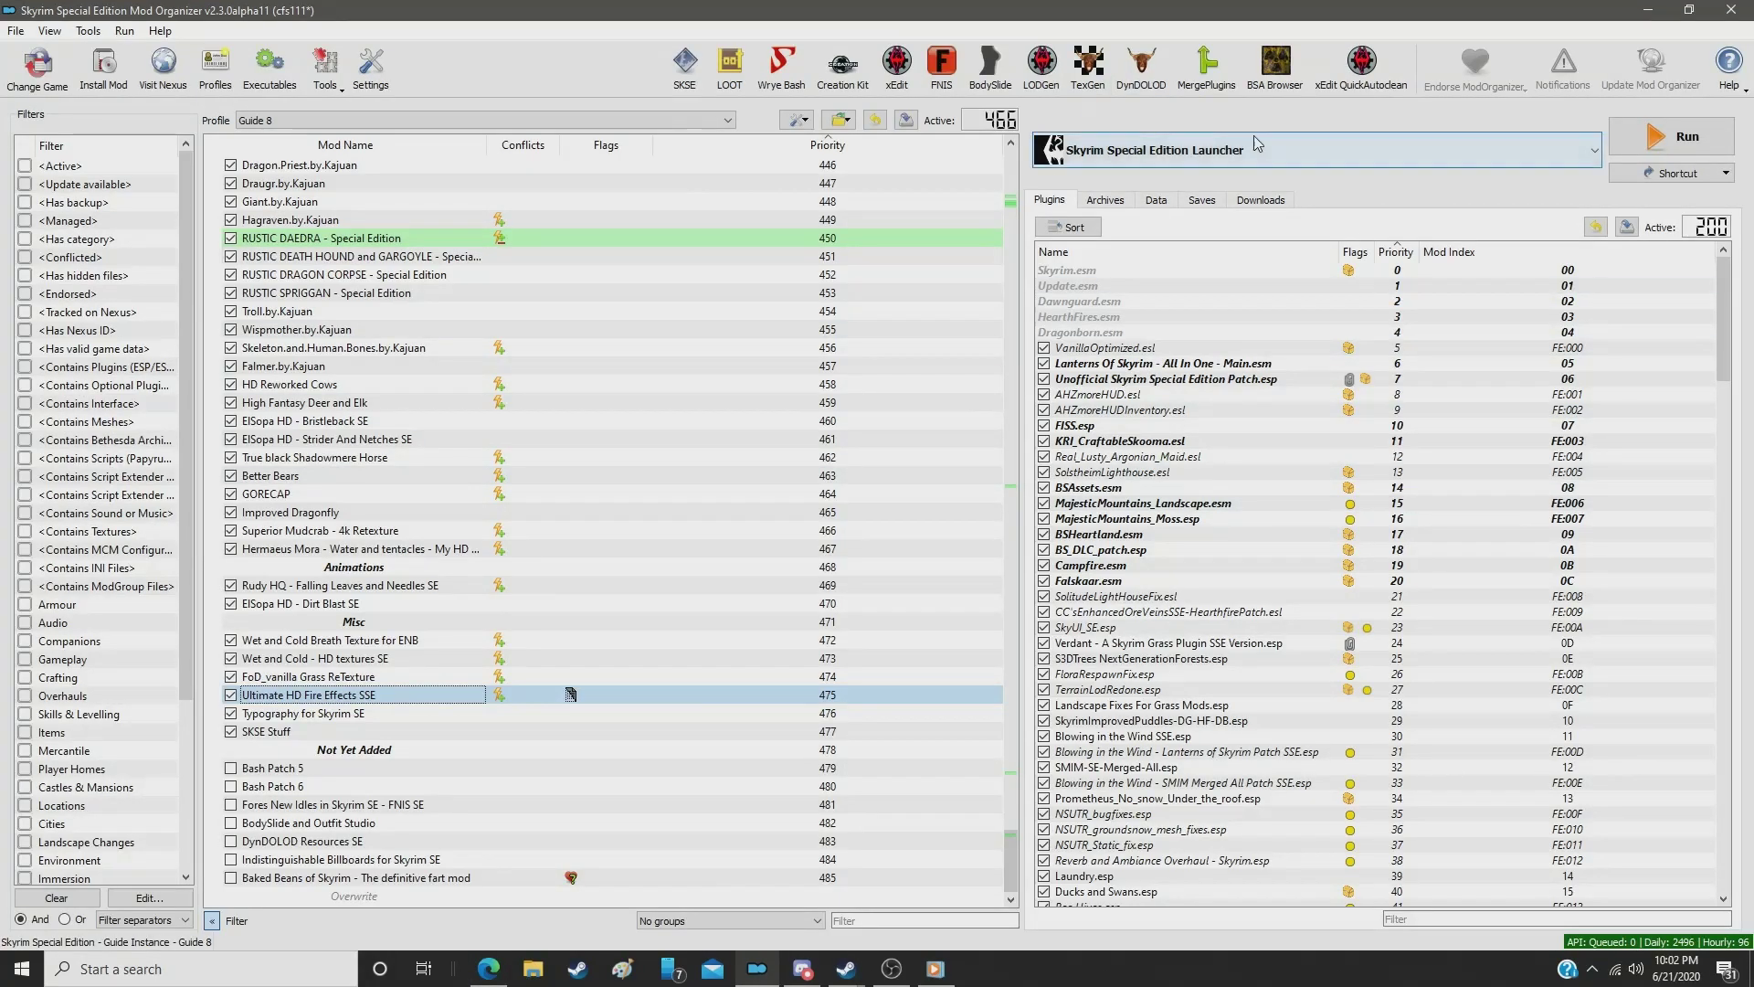
{"action": "left_click_drag", "start_coordinate": [1727, 314], "coordinate": [1725, 827]}
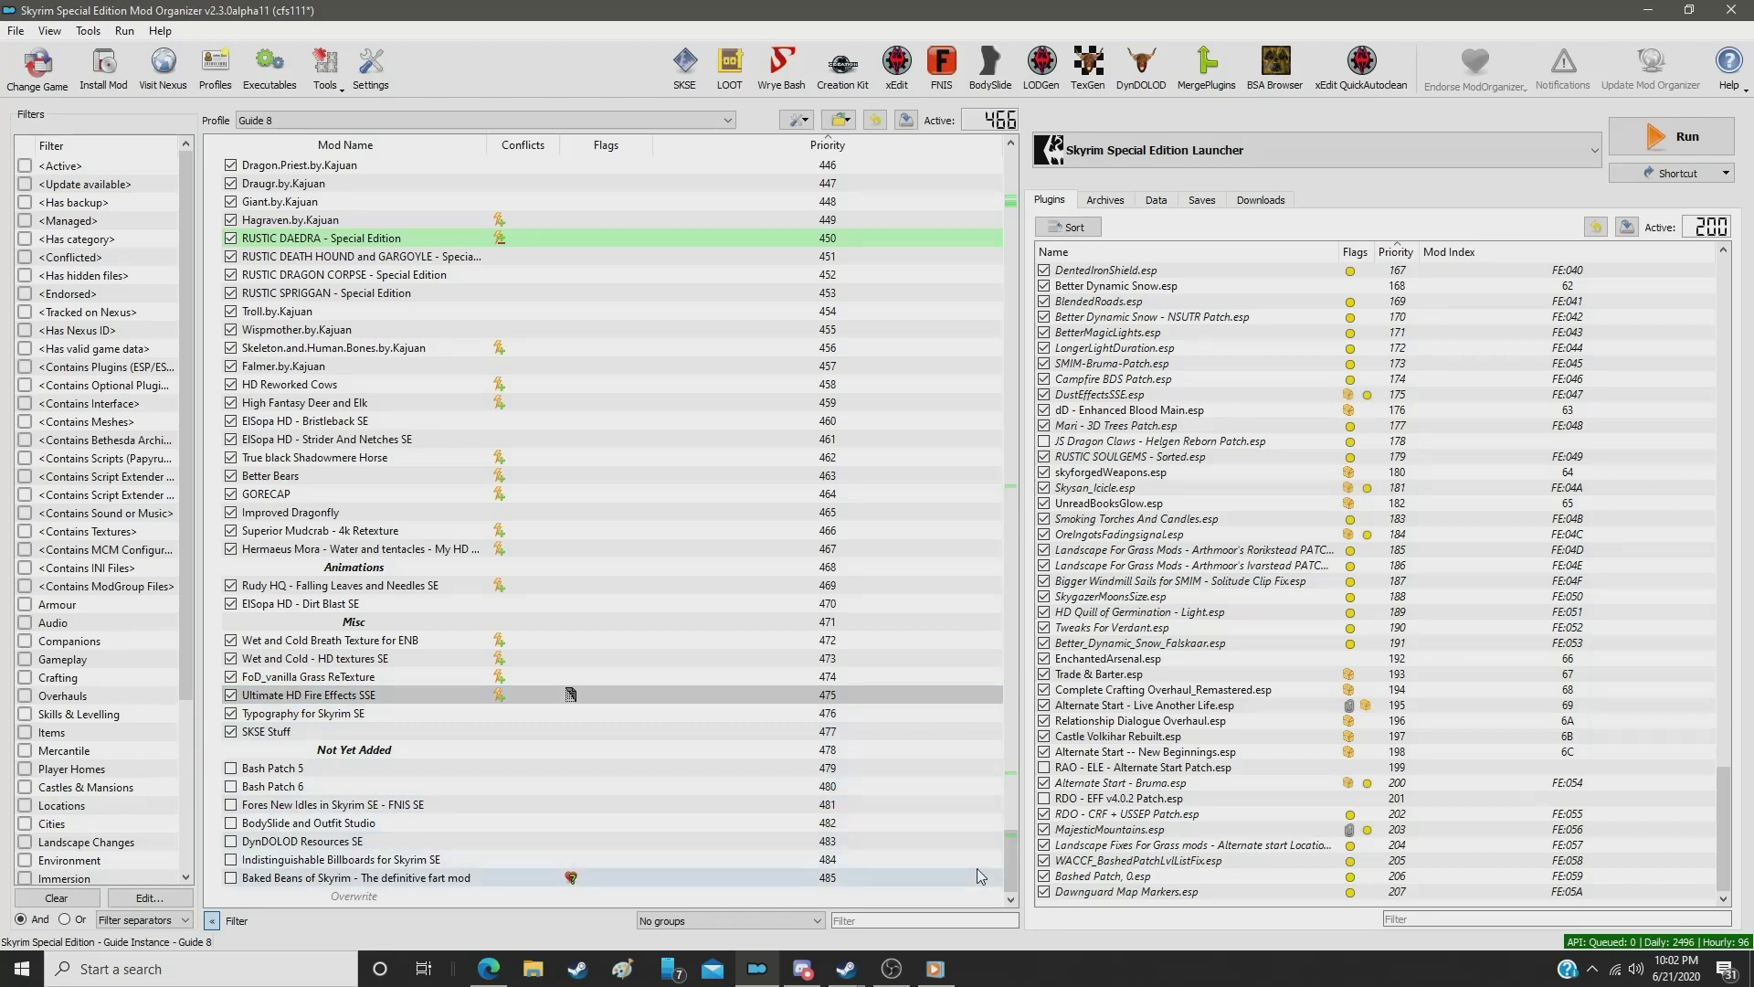
{"action": "left_click_drag", "start_coordinate": [1020, 873], "coordinate": [1046, 411]}
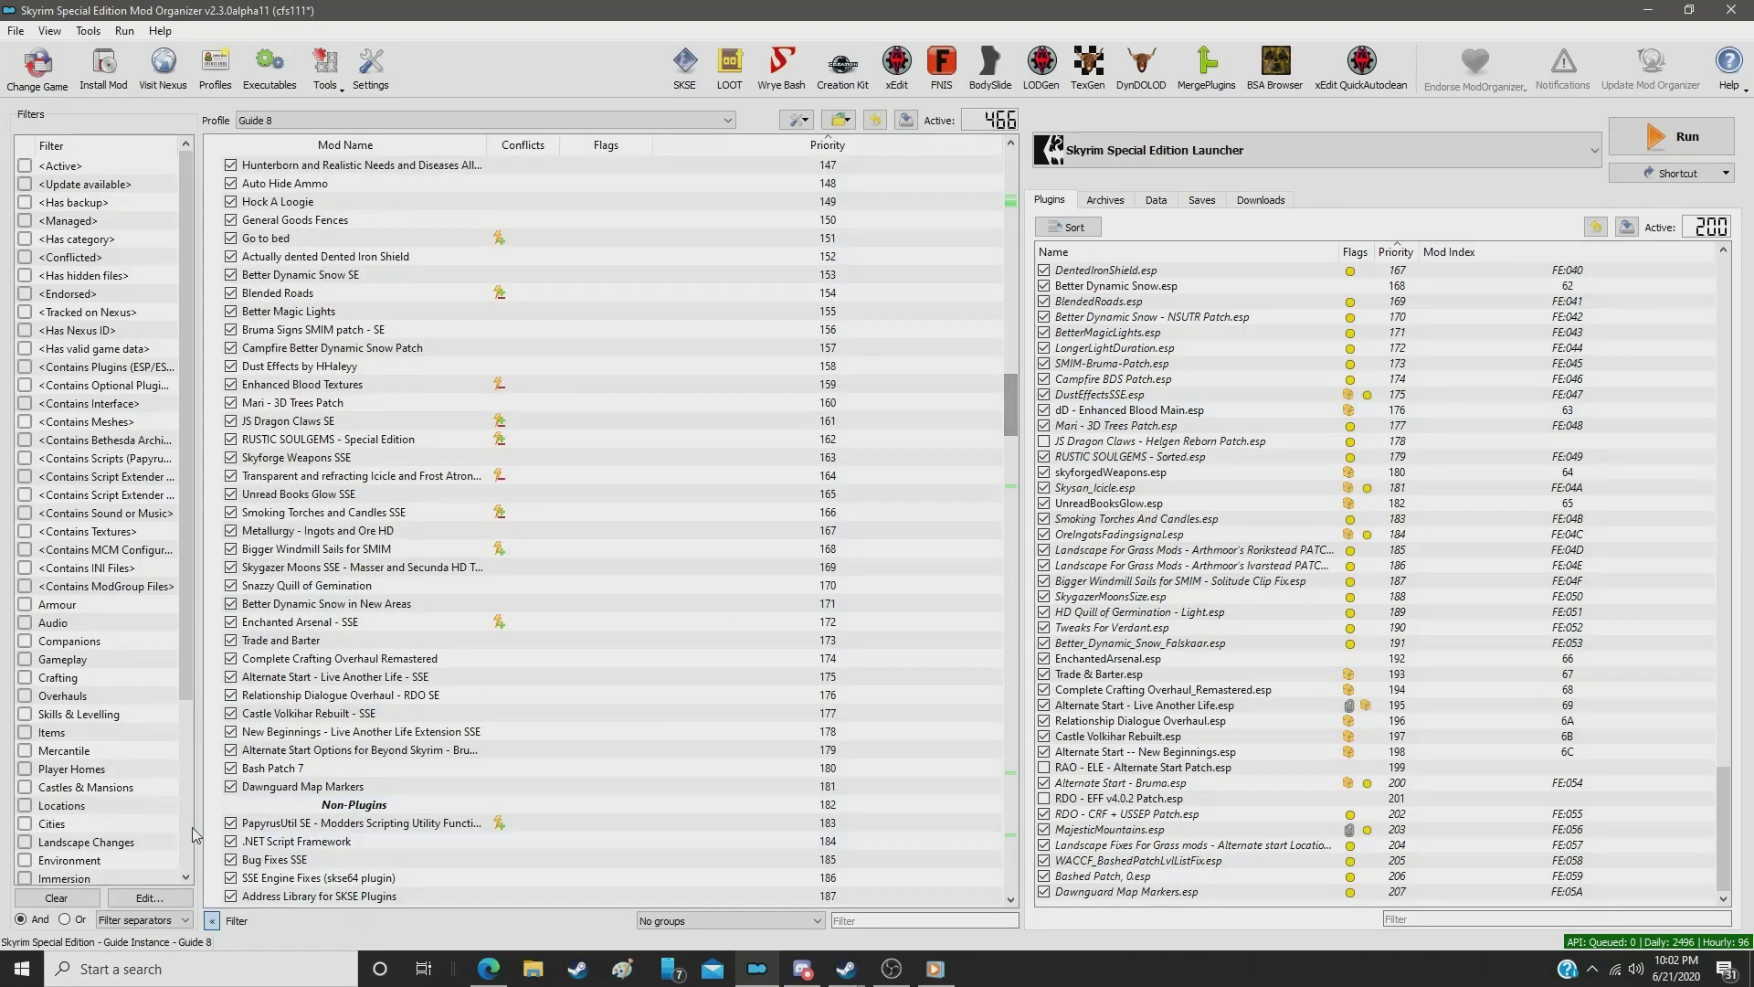
{"action": "left_click", "coordinate": [231, 767]}
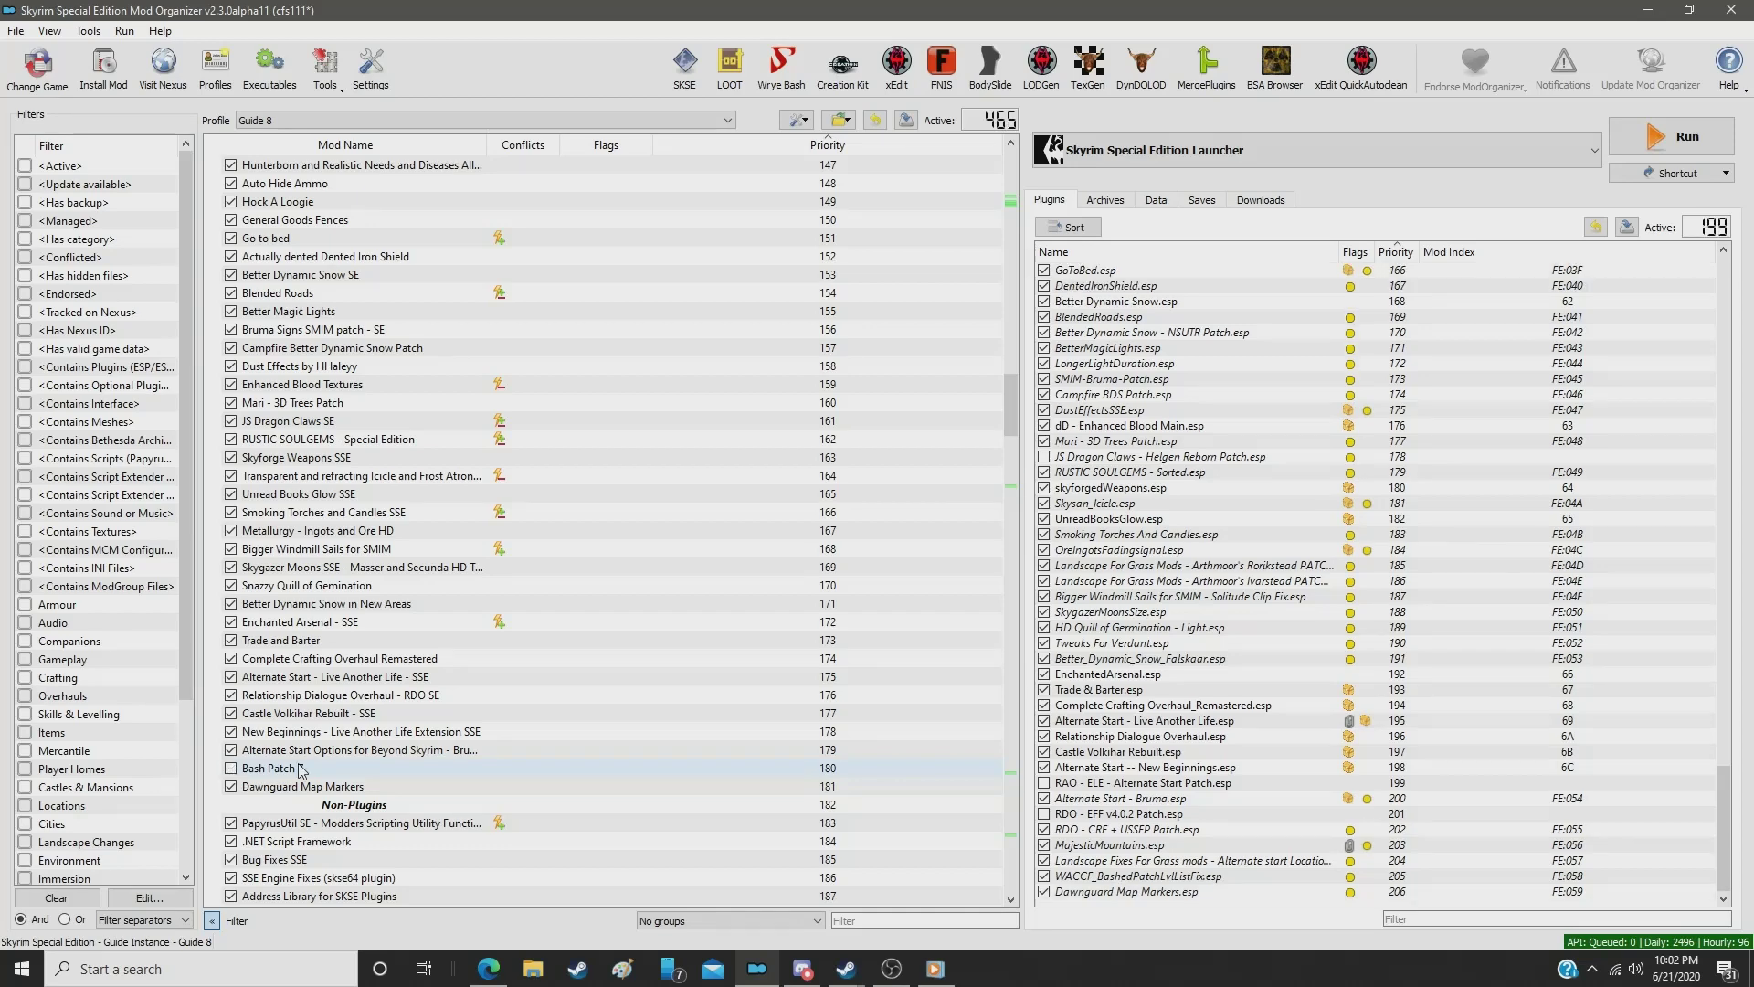
{"action": "left_click_drag", "start_coordinate": [302, 770], "coordinate": [338, 799]}
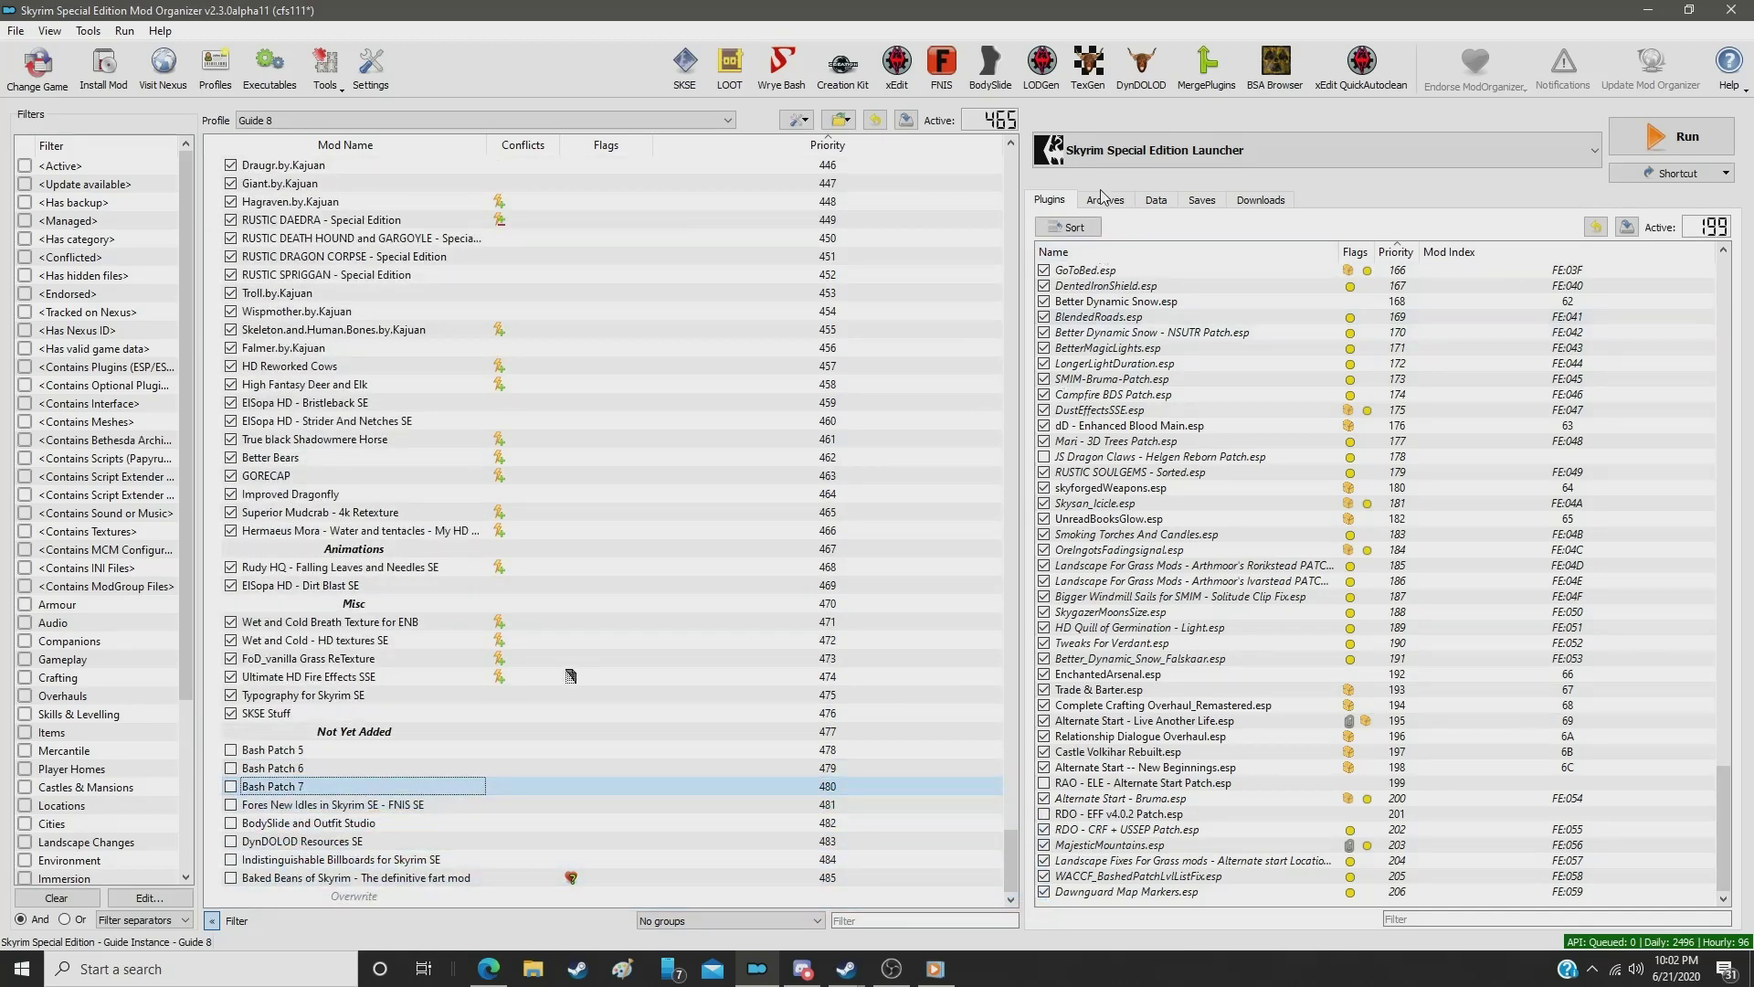
Step: Launch Wrye Bash and review the plugin list from the top down to Bashed Patch, 0.esp
{"action": "left_click", "coordinate": [767, 78]}
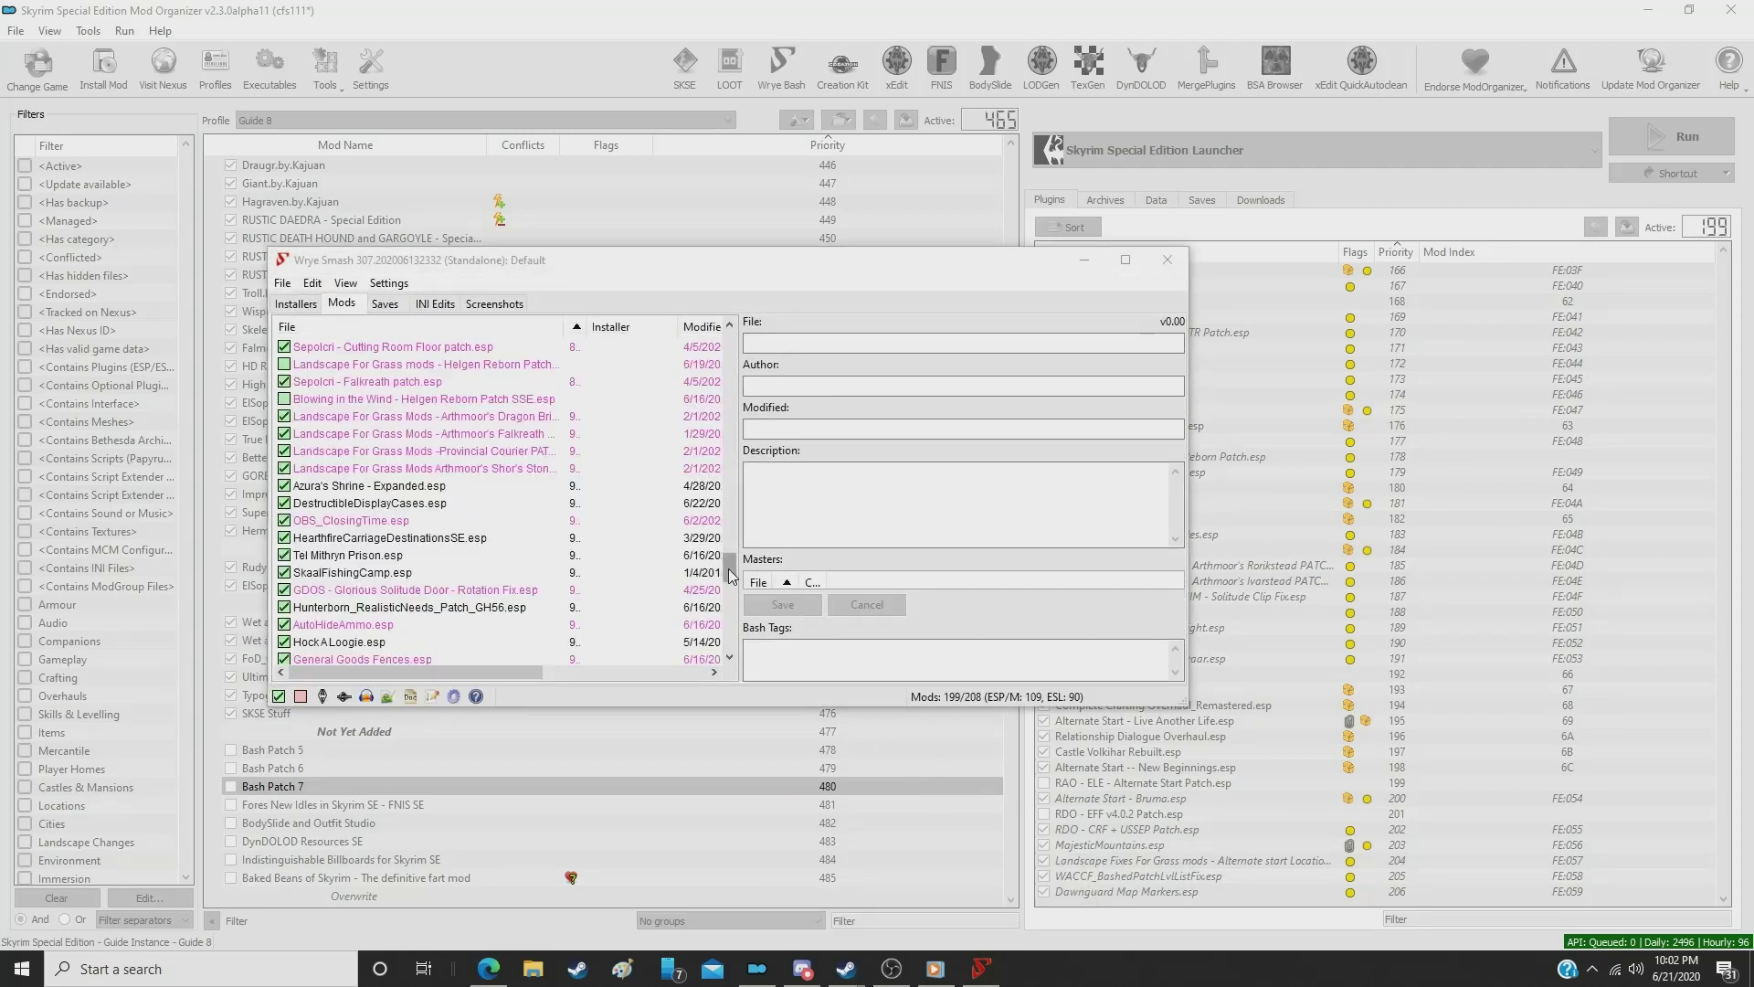
{"action": "left_click_drag", "start_coordinate": [731, 571], "coordinate": [731, 338]}
{"action": "scroll", "coordinate": [370, 494], "scroll_direction": "down", "scroll_amount": 12}
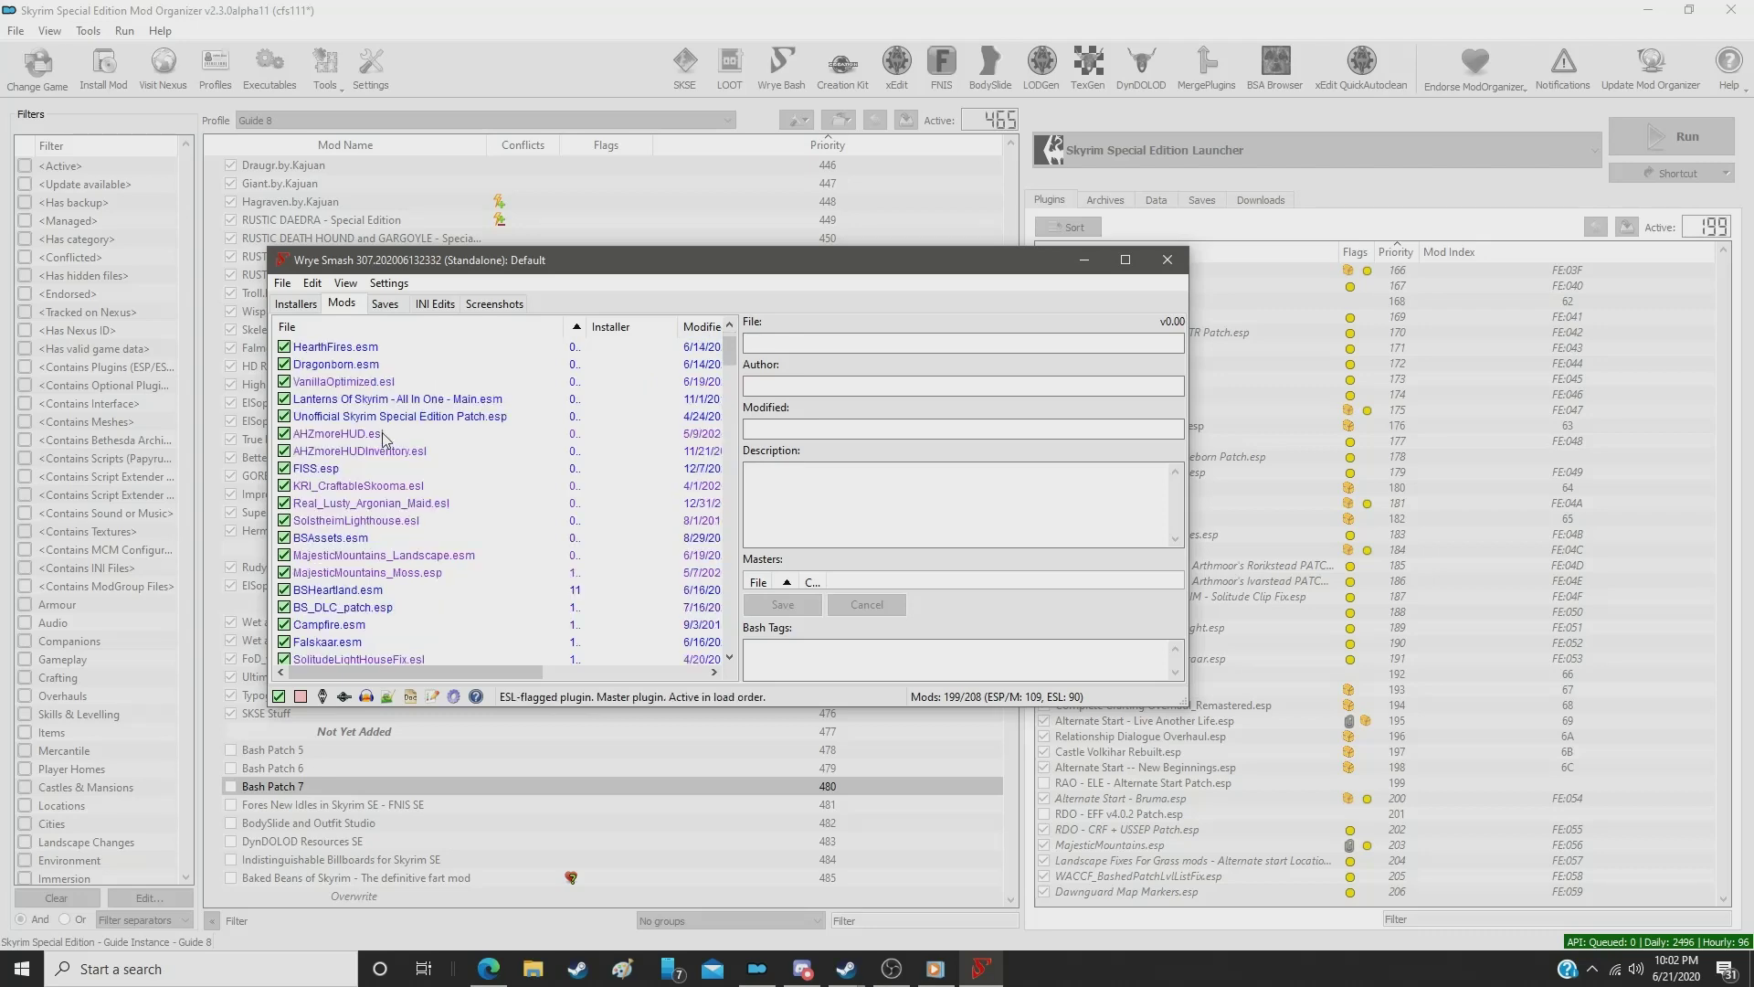
{"action": "scroll", "coordinate": [370, 494], "scroll_direction": "down", "scroll_amount": 8}
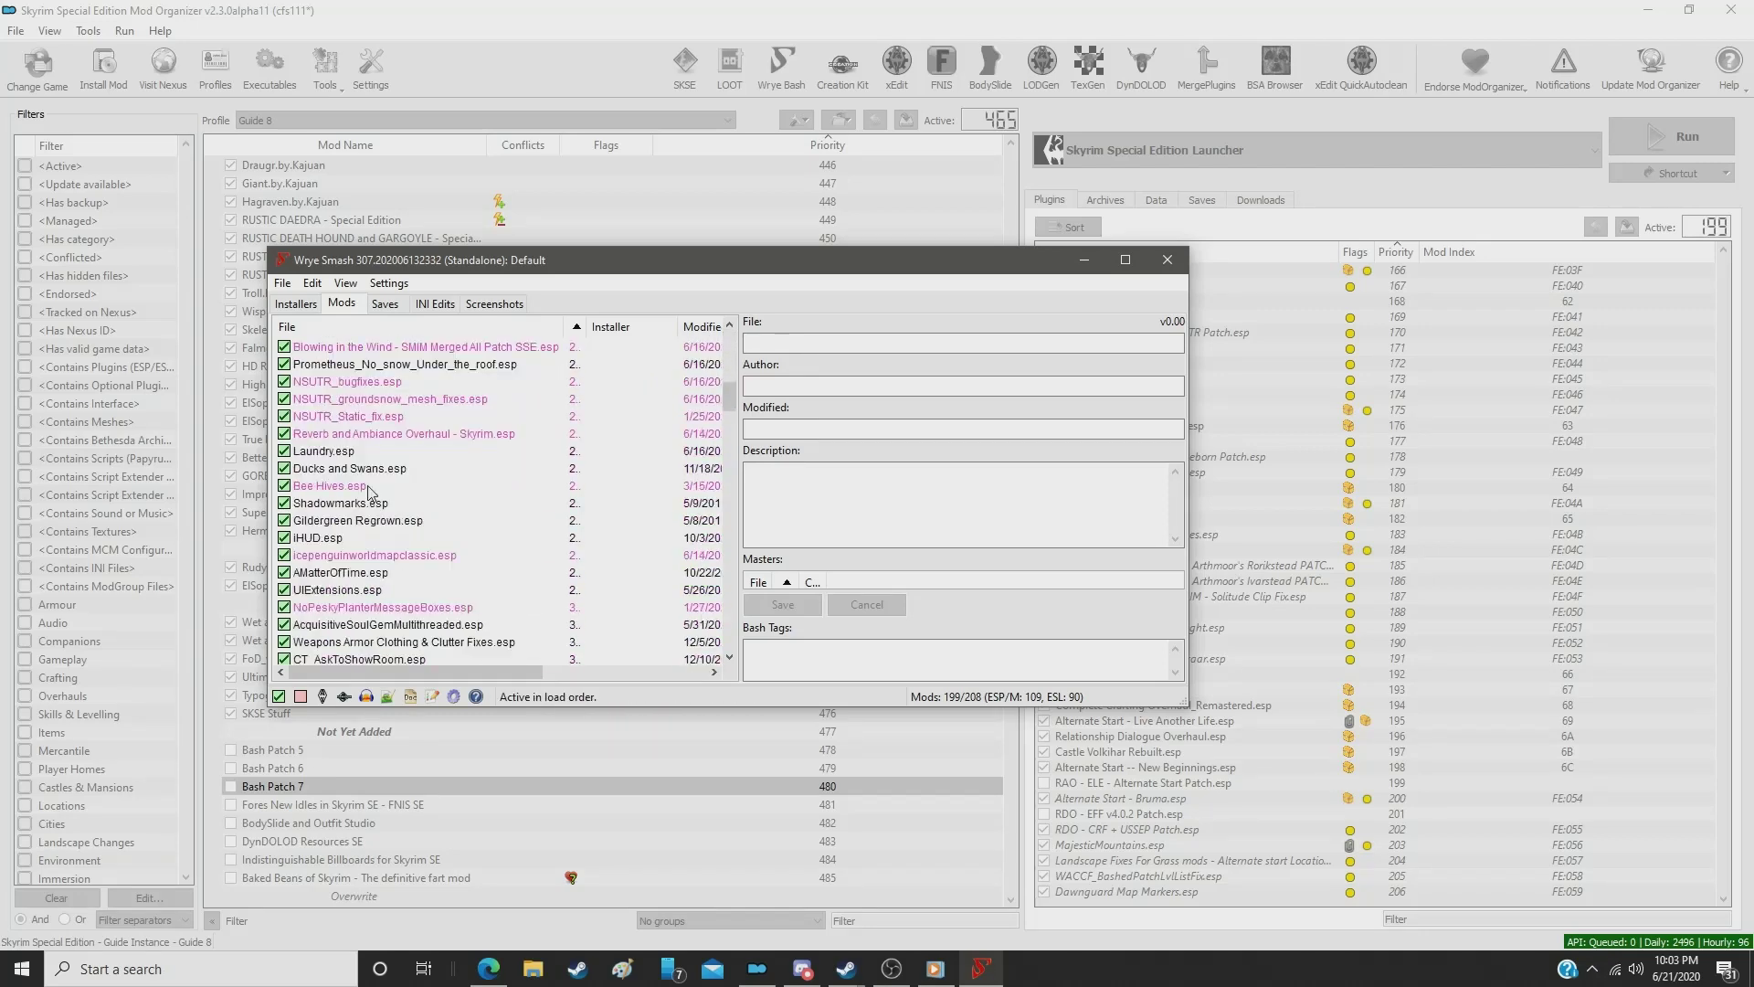
{"action": "scroll", "coordinate": [371, 493], "scroll_direction": "down", "scroll_amount": 10}
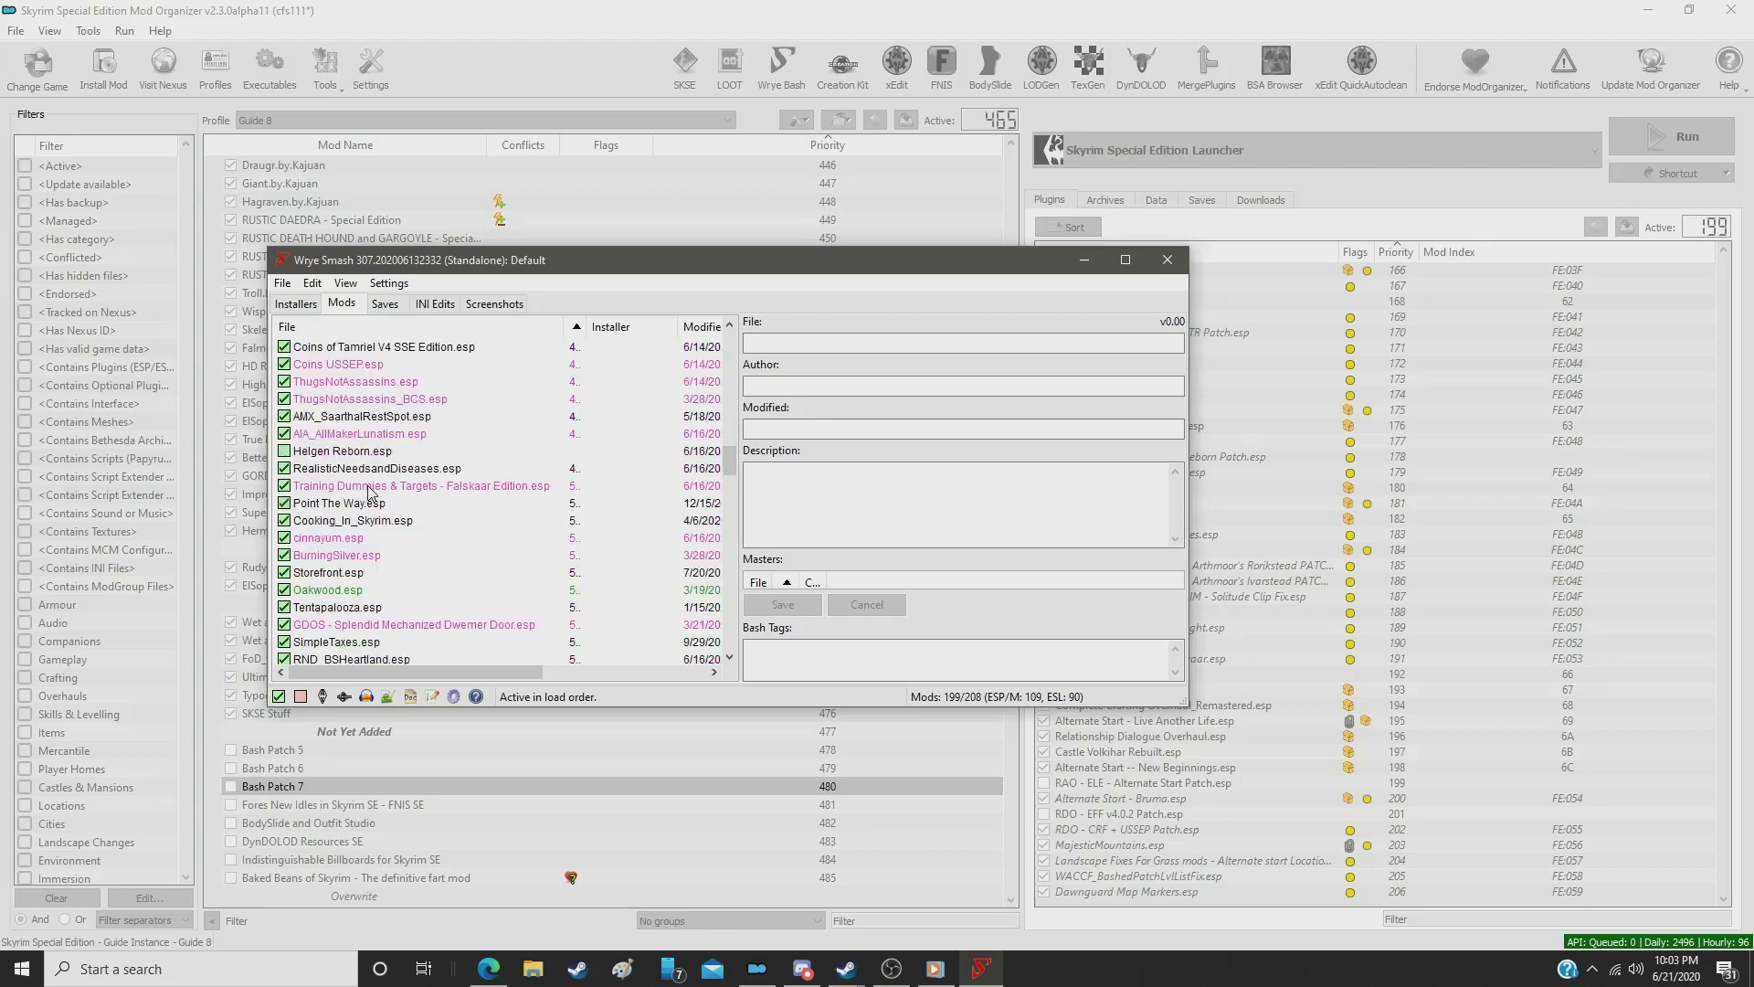
{"action": "scroll", "coordinate": [370, 493], "scroll_direction": "down", "scroll_amount": 2}
{"action": "scroll", "coordinate": [371, 491], "scroll_direction": "down", "scroll_amount": 10}
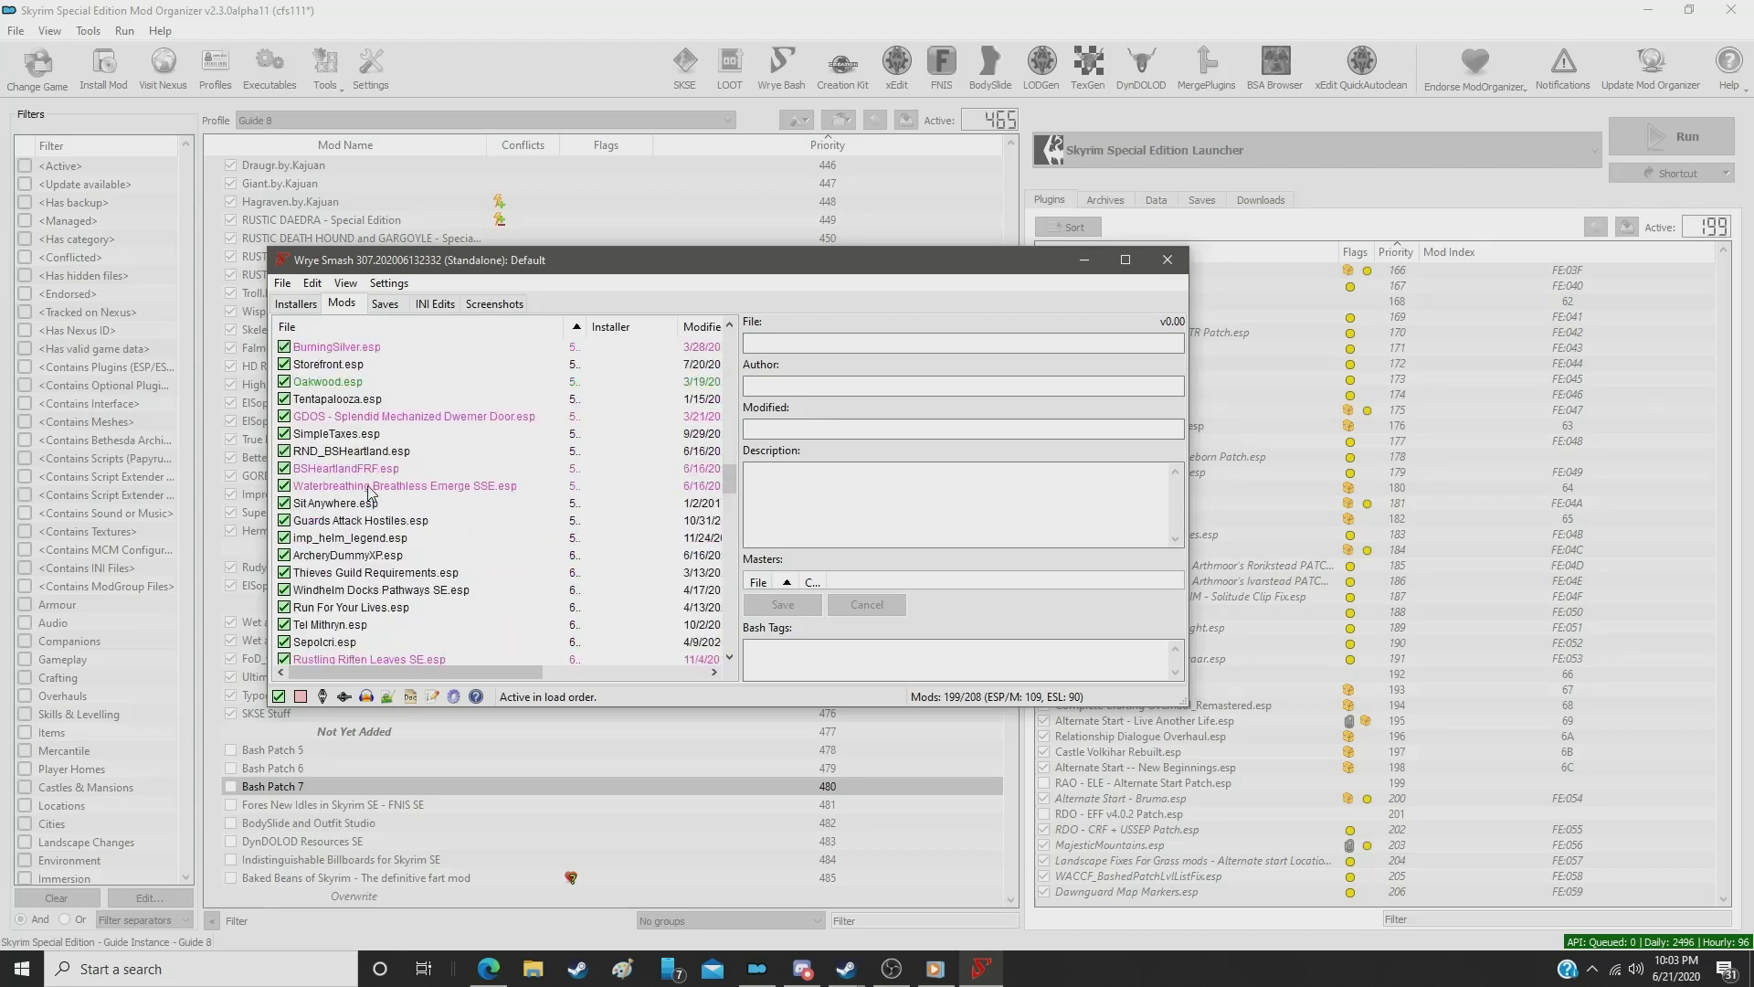
{"action": "scroll", "coordinate": [370, 491], "scroll_direction": "down", "scroll_amount": 10}
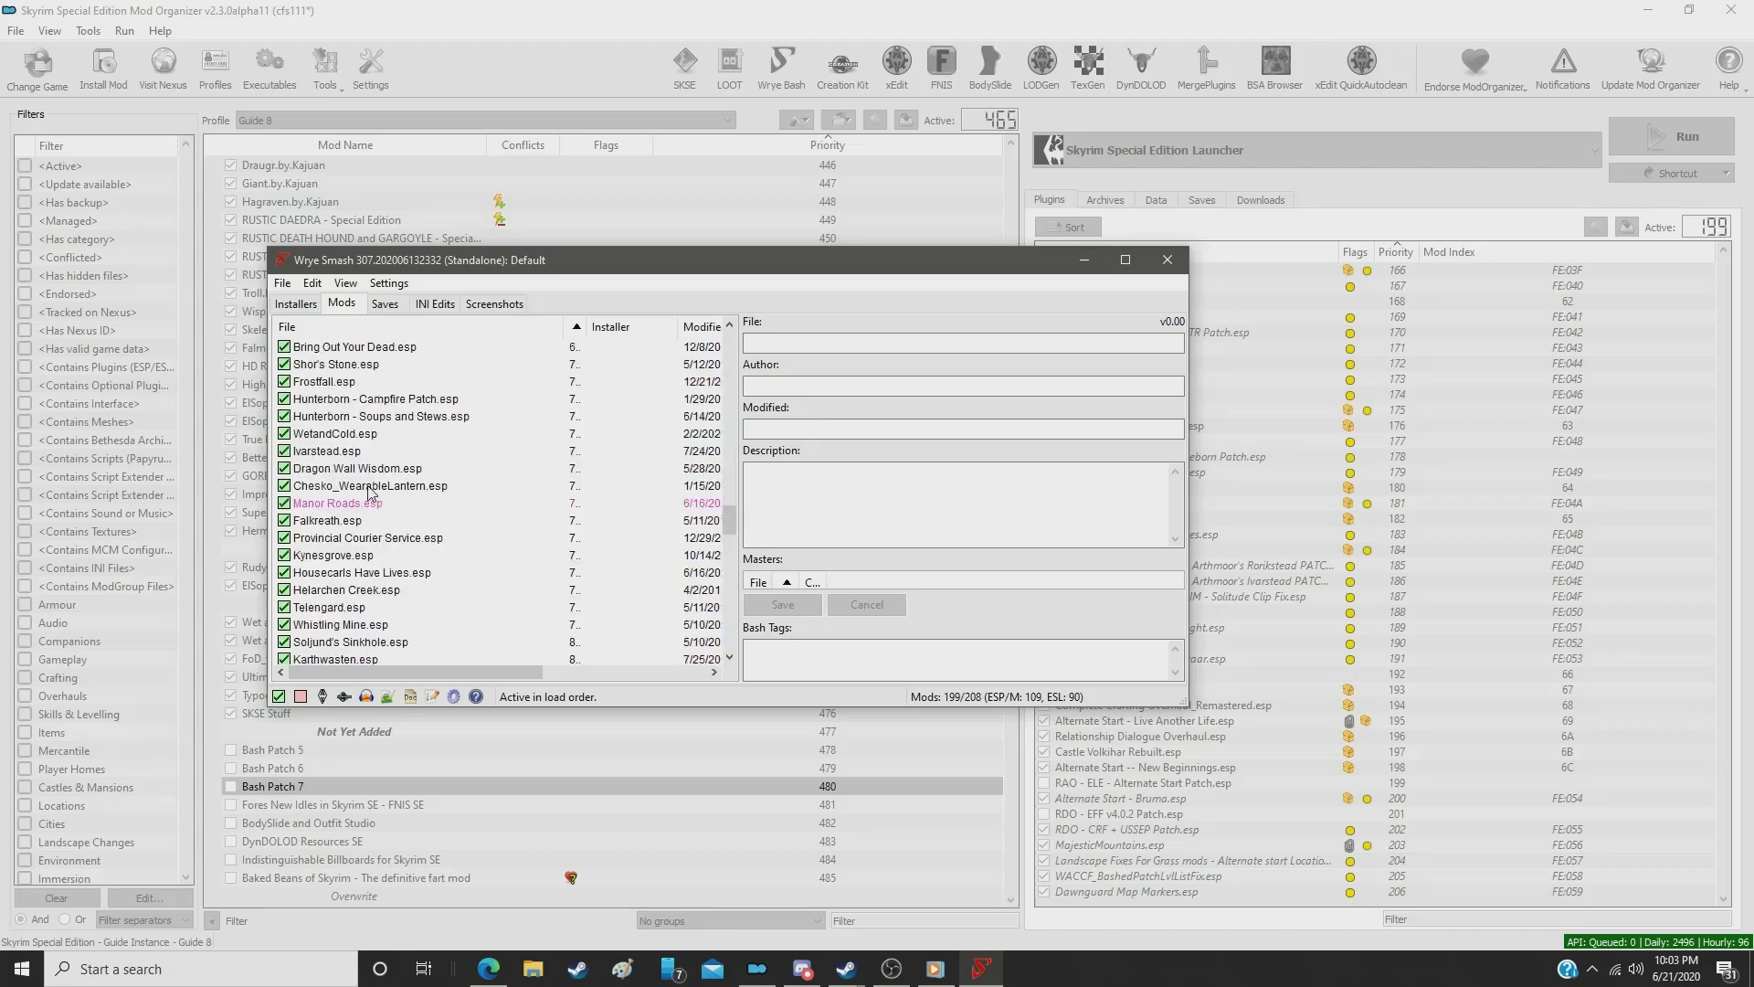
{"action": "scroll", "coordinate": [370, 491], "scroll_direction": "down", "scroll_amount": 5}
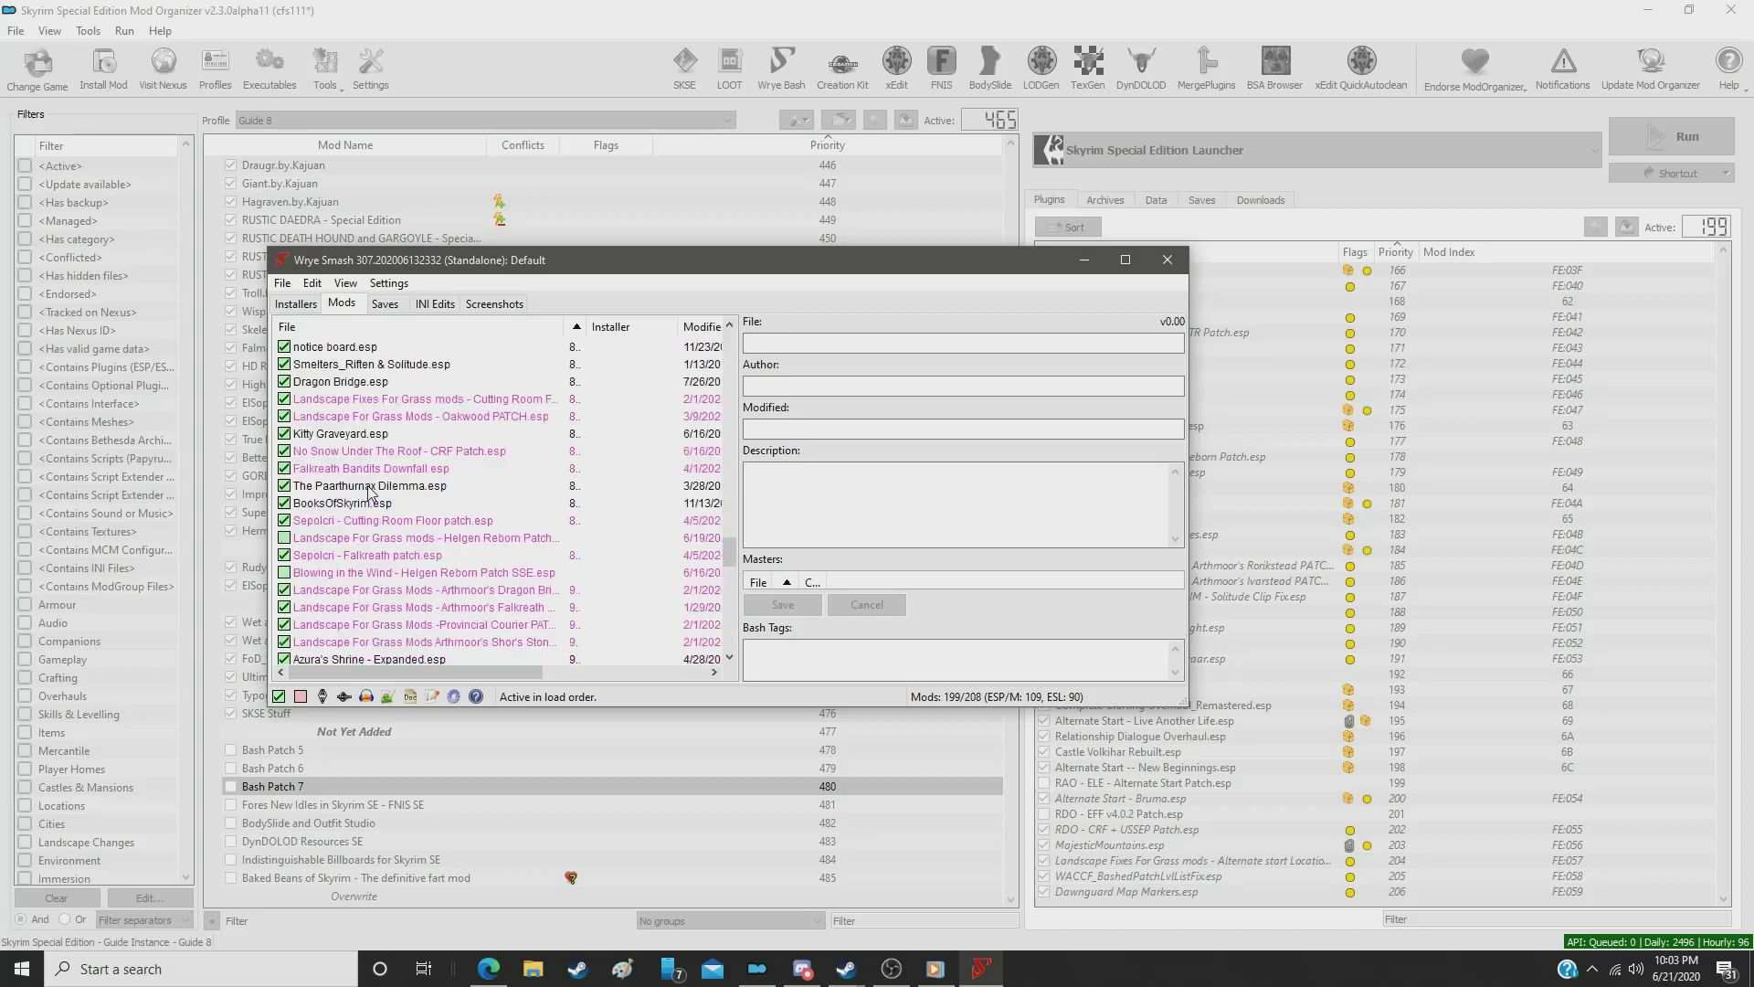
{"action": "scroll", "coordinate": [371, 490], "scroll_direction": "down", "scroll_amount": 5}
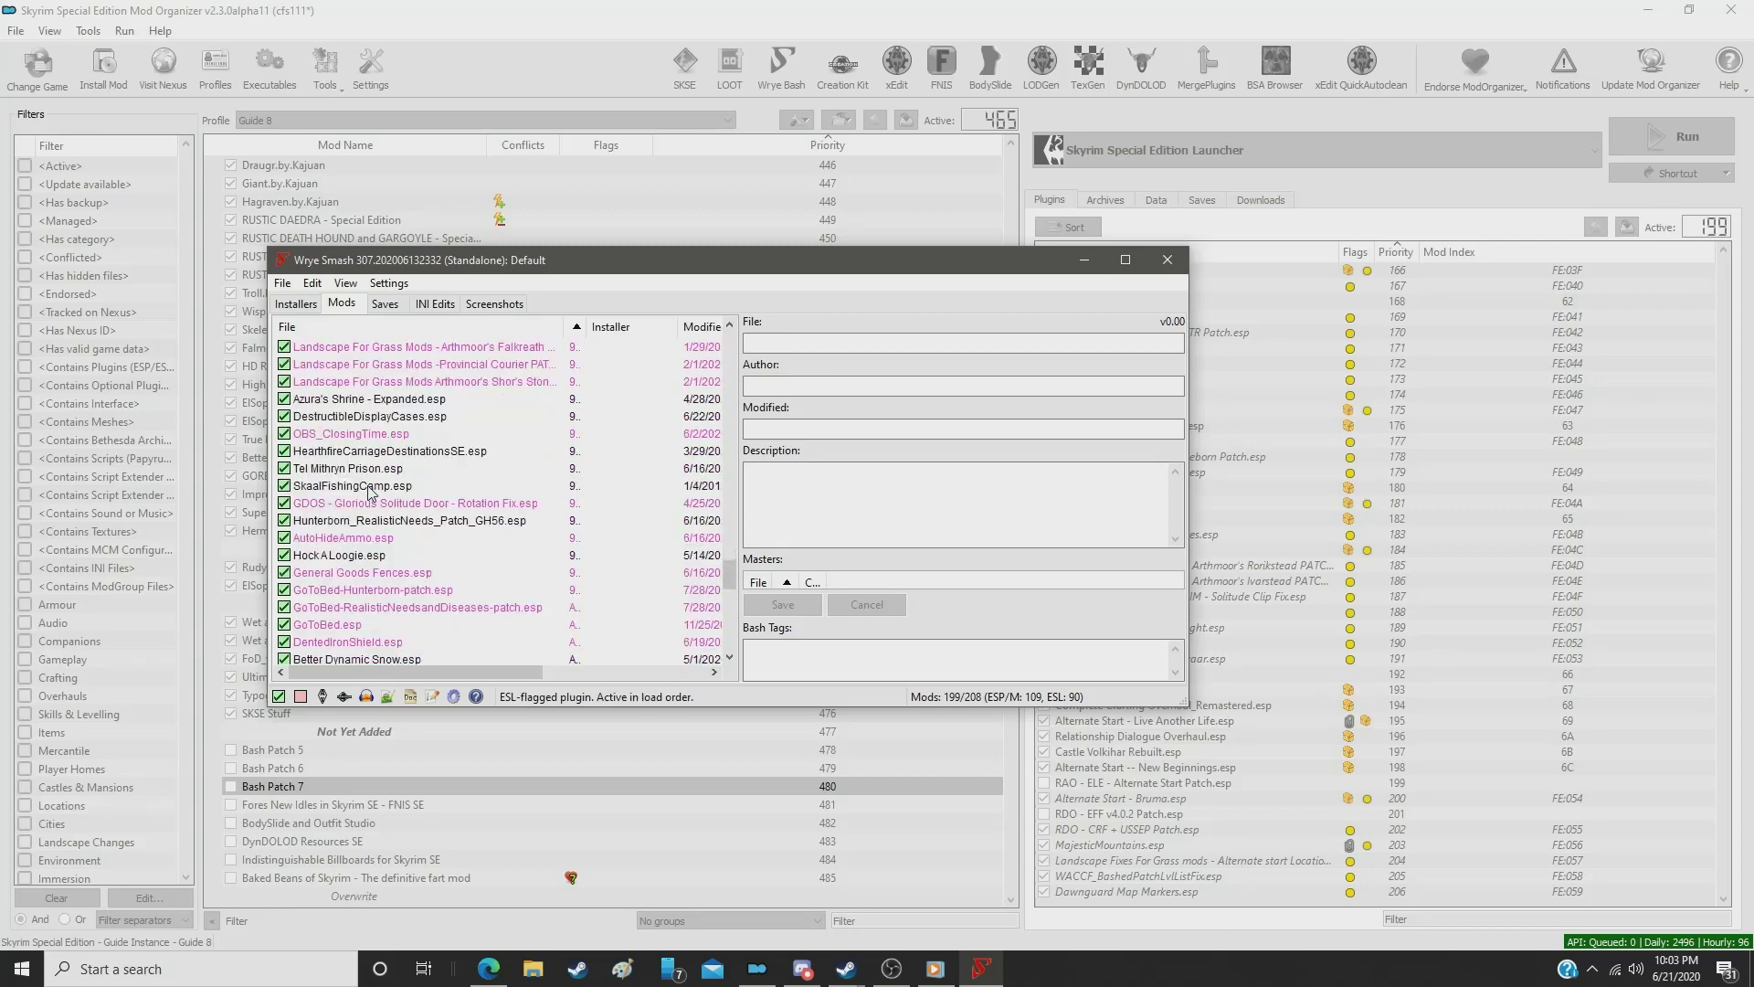
{"action": "scroll", "coordinate": [370, 491], "scroll_direction": "down", "scroll_amount": 2}
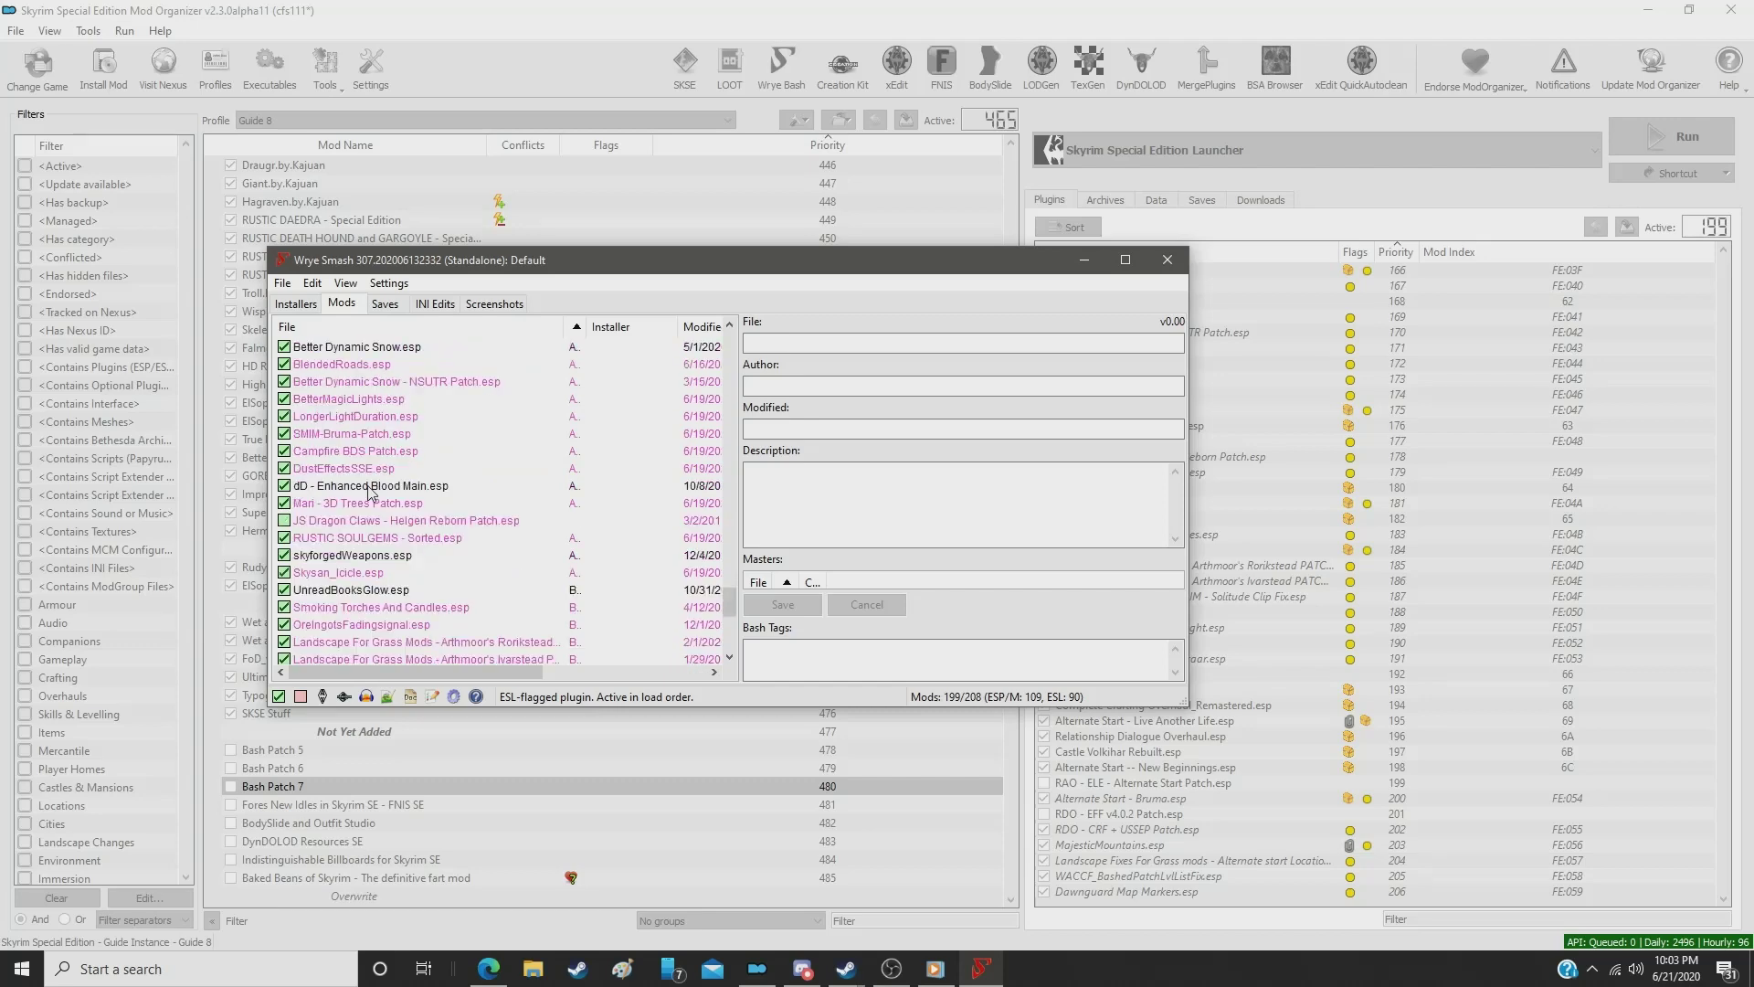
{"action": "scroll", "coordinate": [370, 491], "scroll_direction": "down", "scroll_amount": 6}
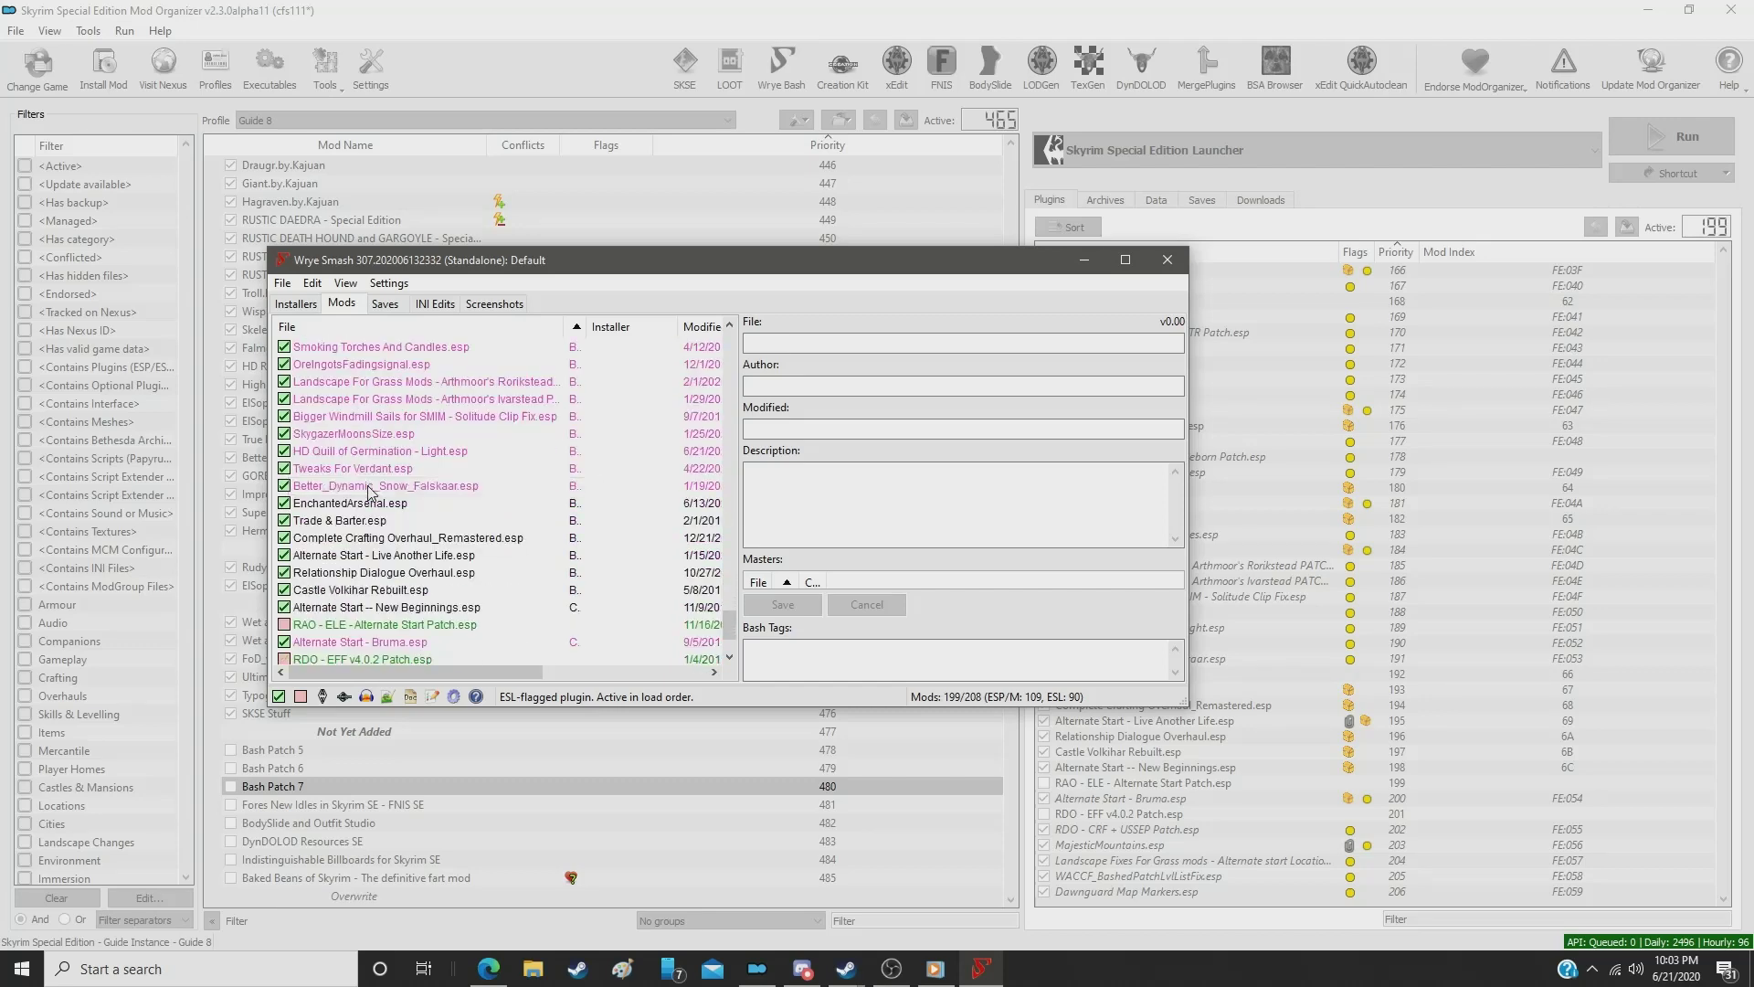
{"action": "scroll", "coordinate": [370, 490], "scroll_direction": "down", "scroll_amount": 1}
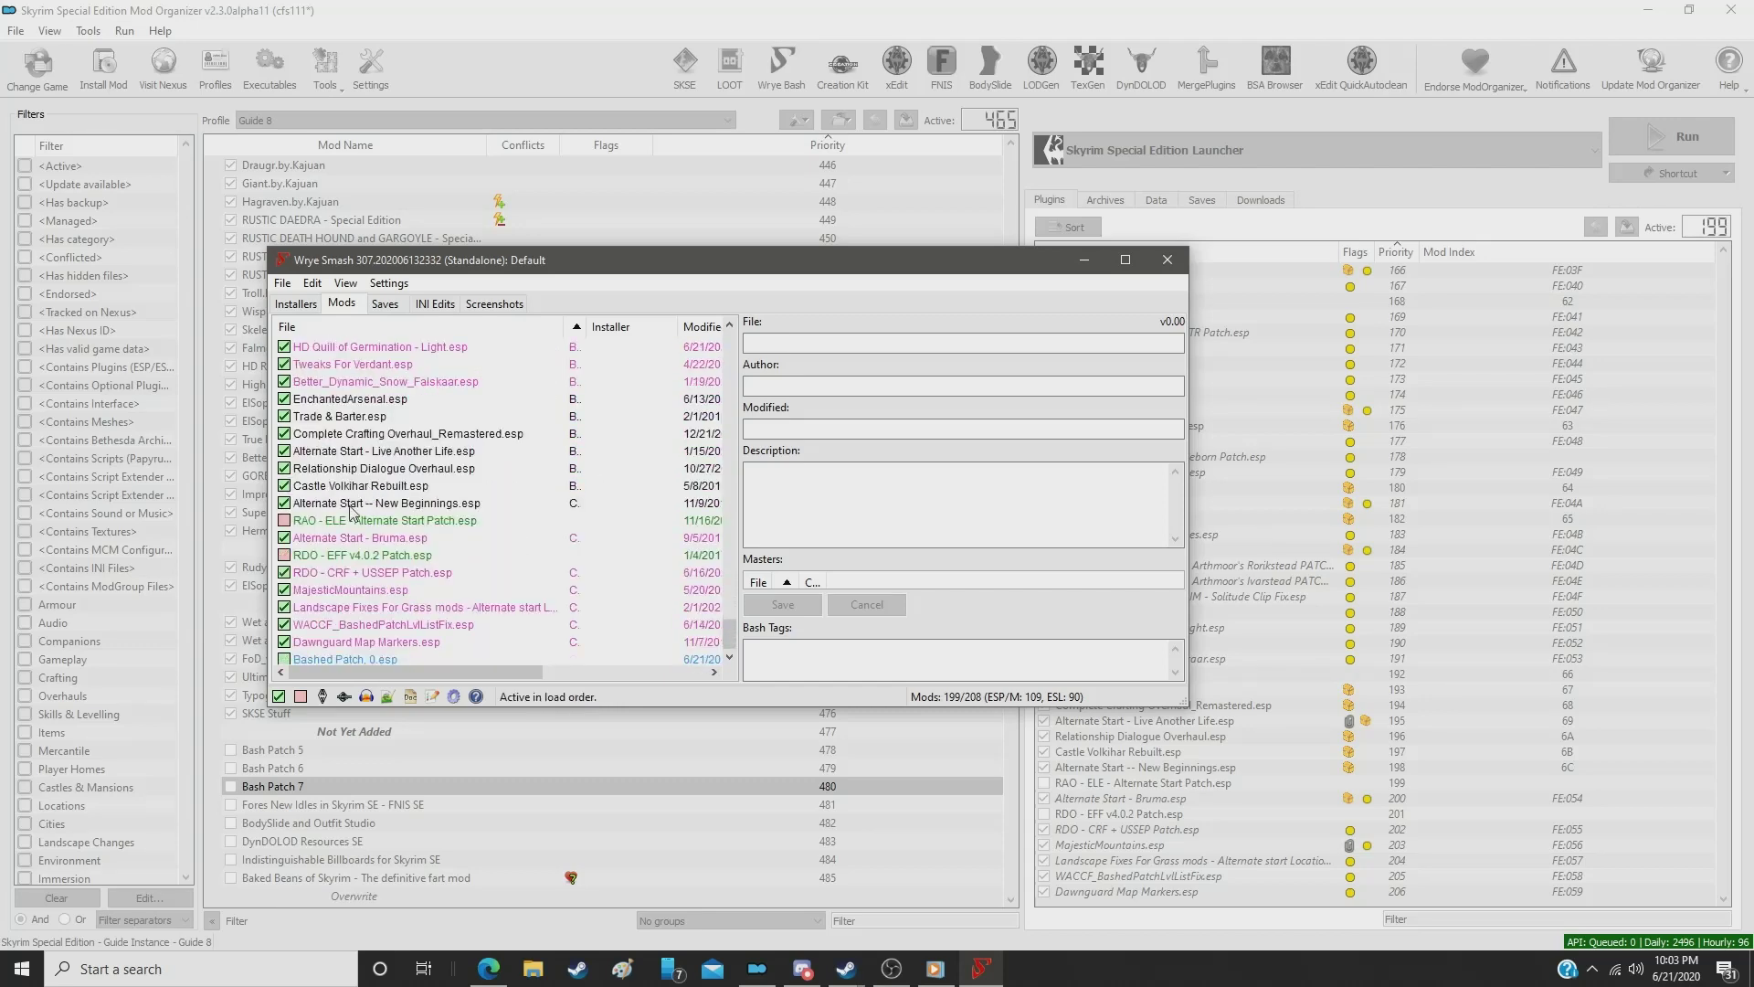
Step: Start rebuilding Bashed Patch, 0.esp and exclude Import Graphics, Import Names, Import Sounds and Import Stats, keeping only Leveled Lists
{"action": "right_click", "coordinate": [334, 659]}
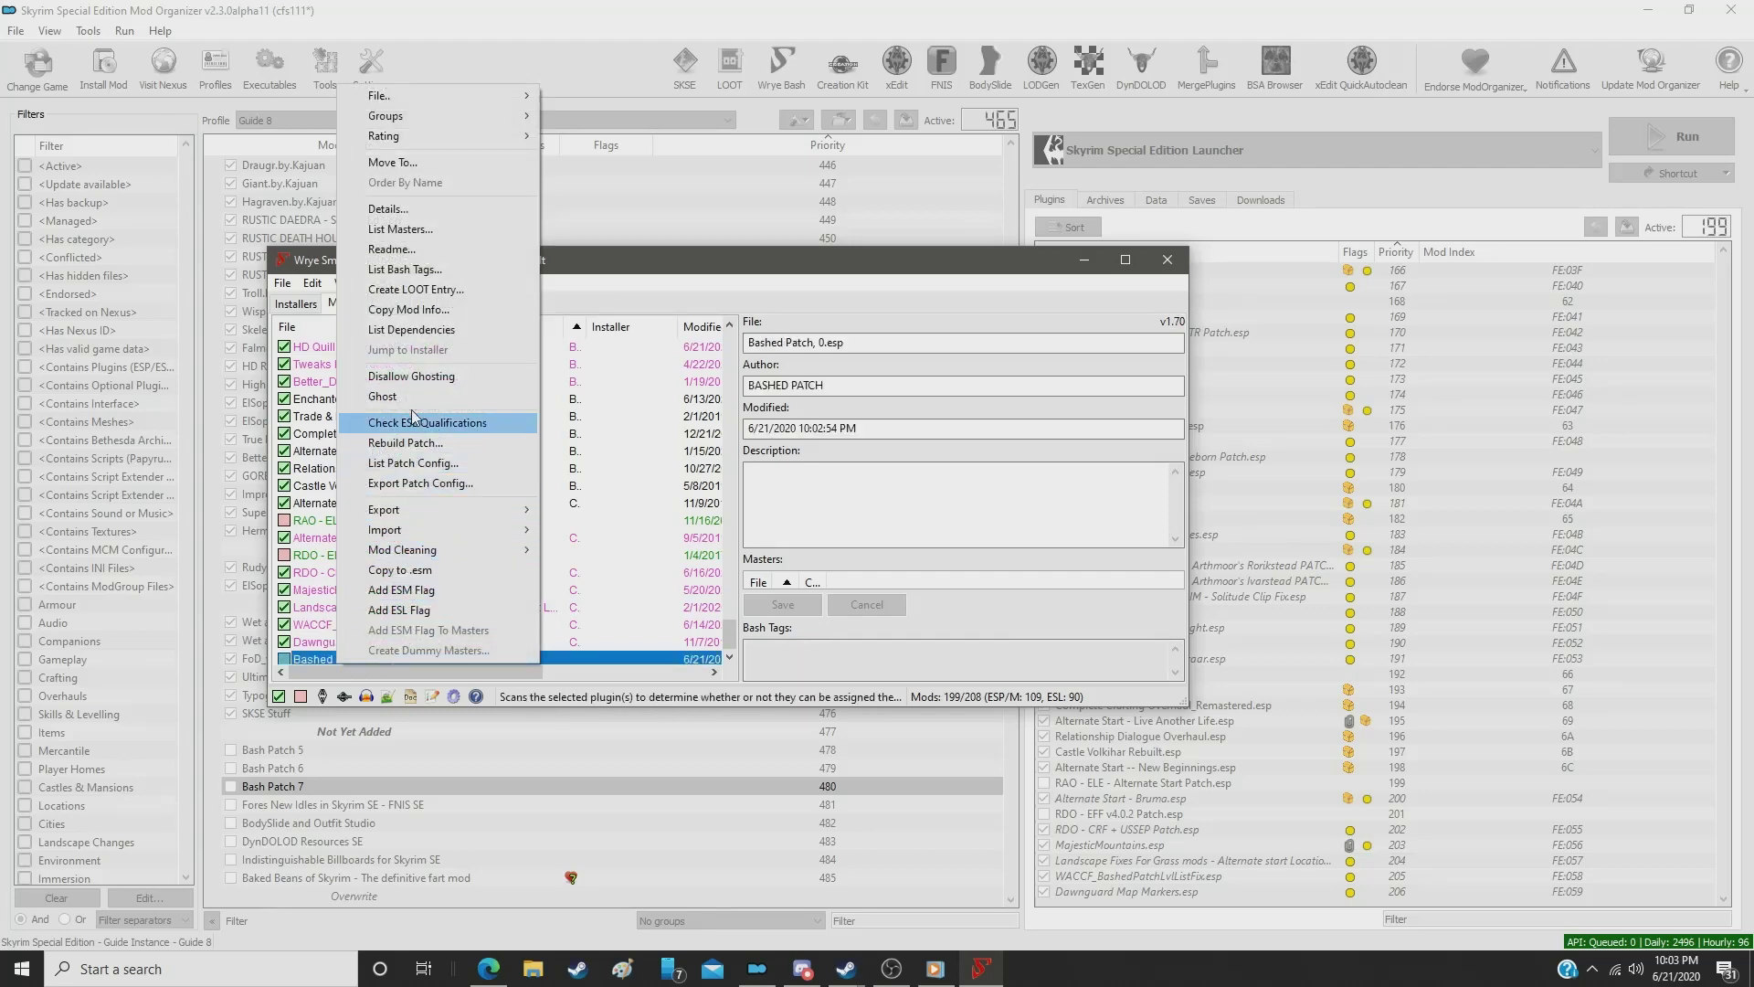
{"action": "left_click", "coordinate": [420, 444]}
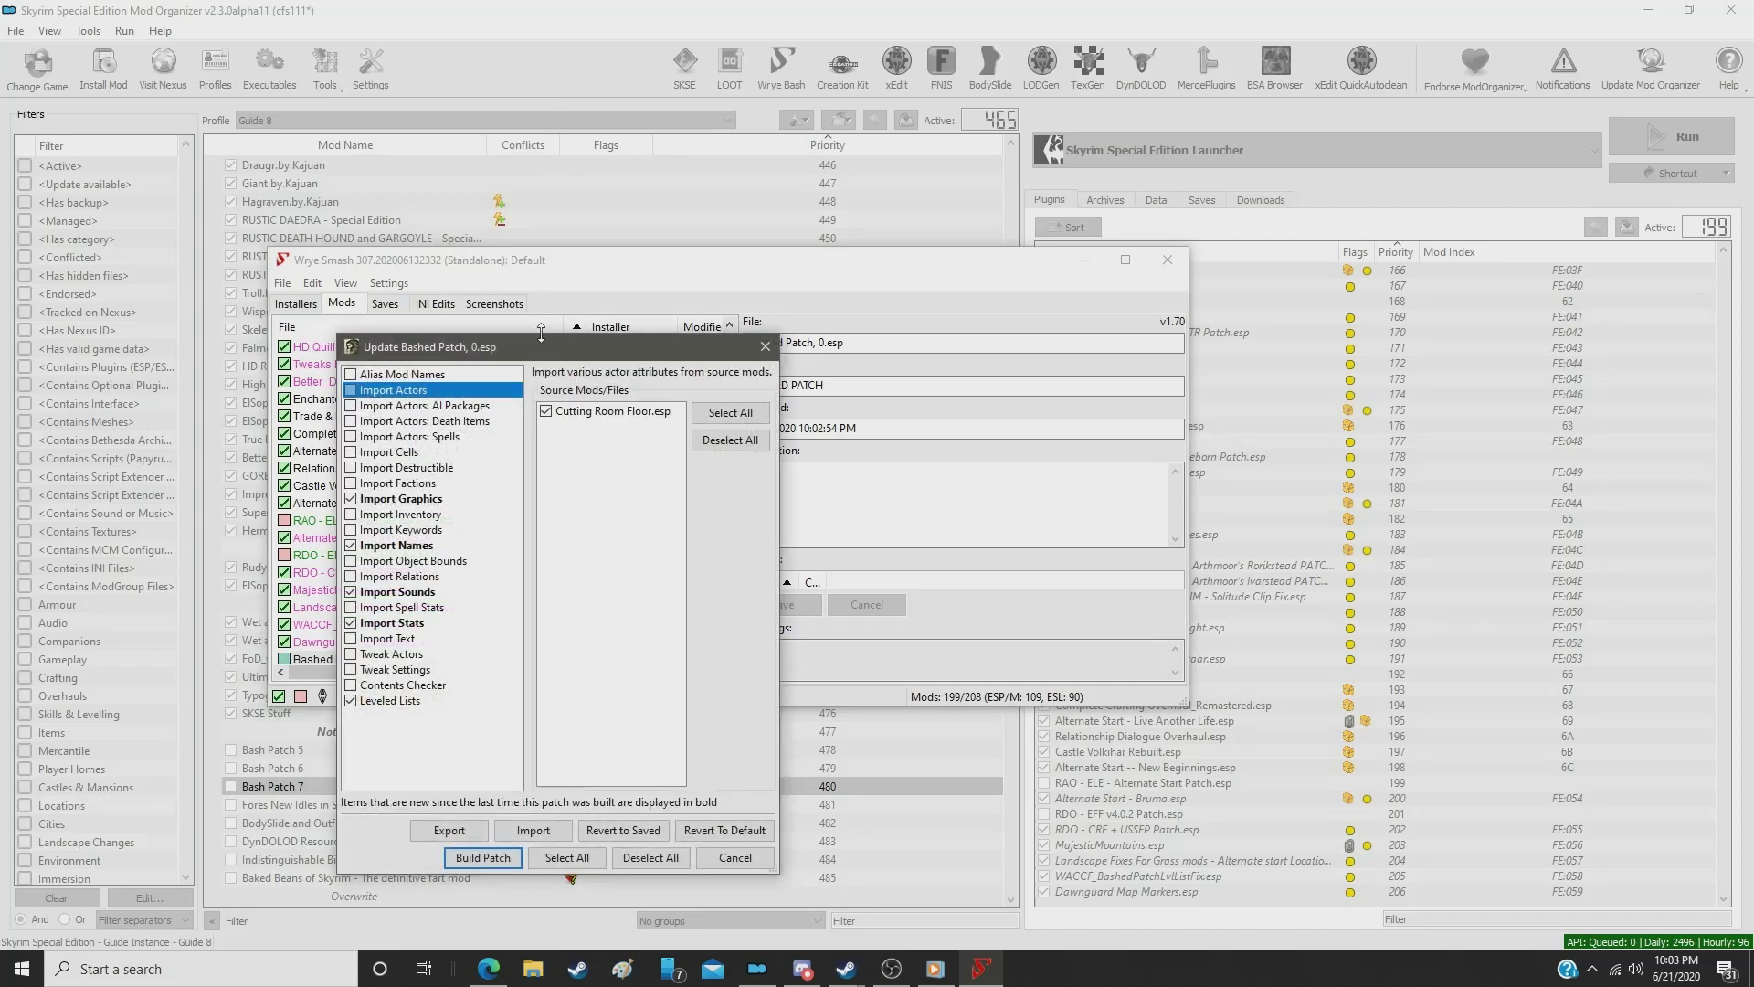
{"action": "left_click", "coordinate": [350, 498]}
{"action": "left_click", "coordinate": [350, 545]}
{"action": "left_click", "coordinate": [351, 592]}
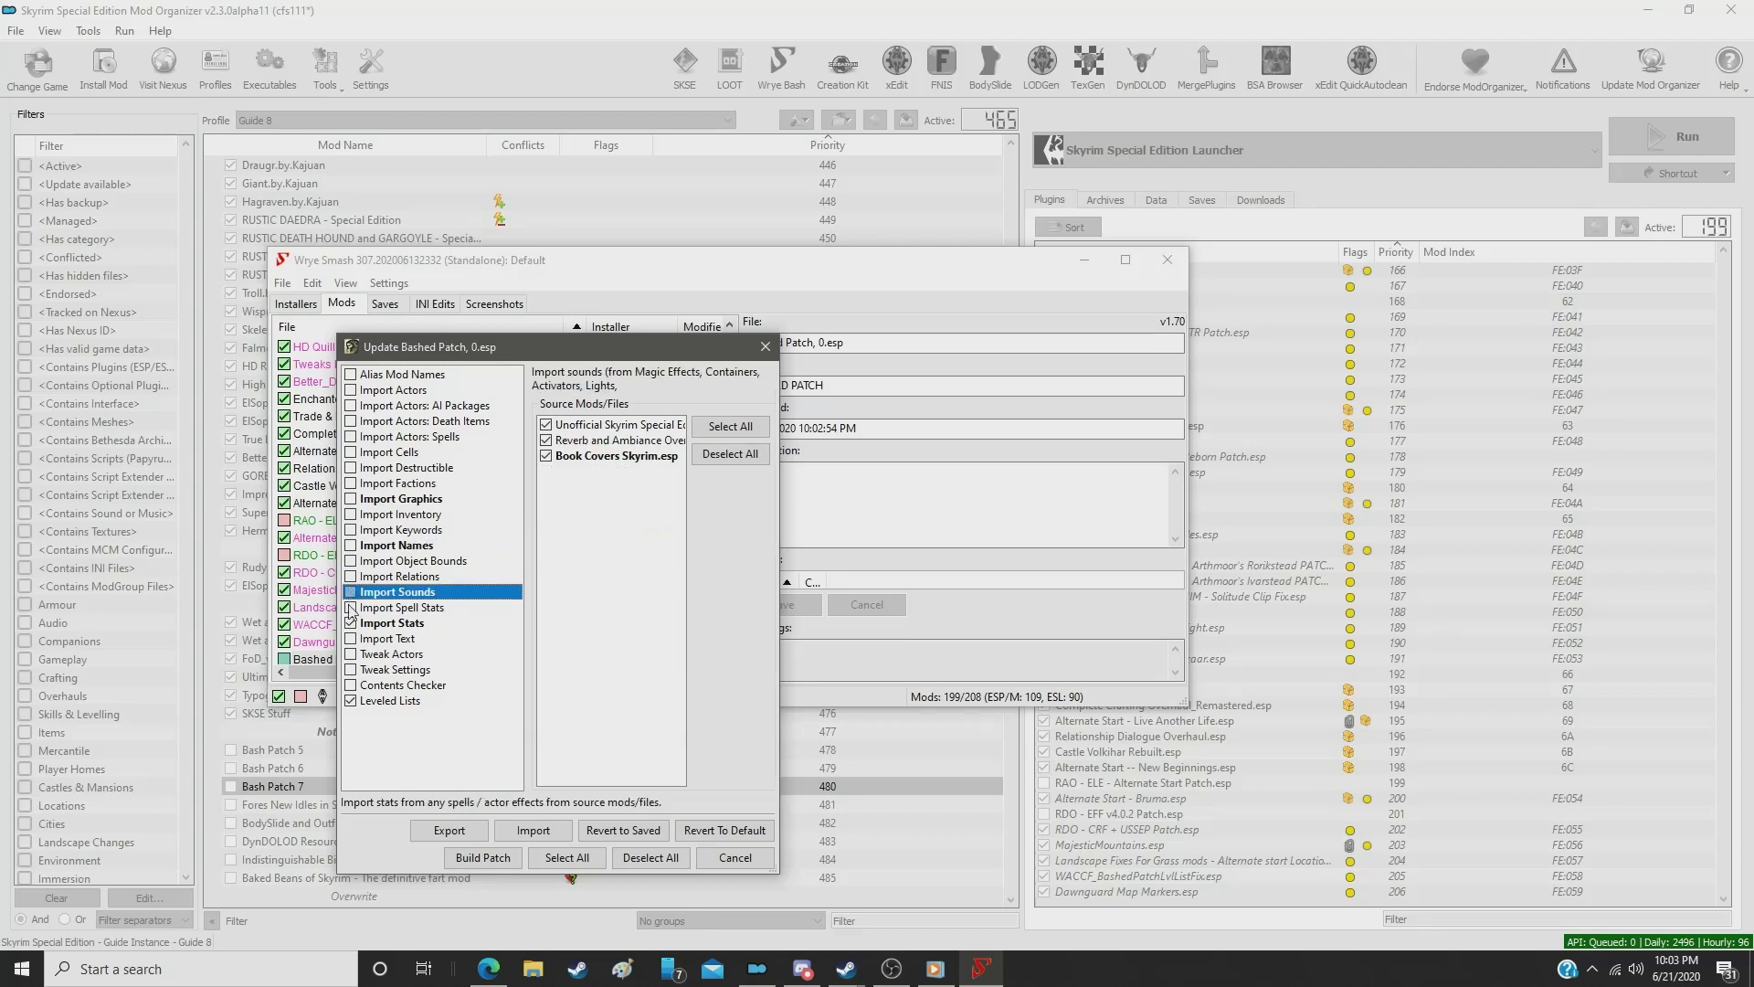
{"action": "left_click", "coordinate": [351, 622]}
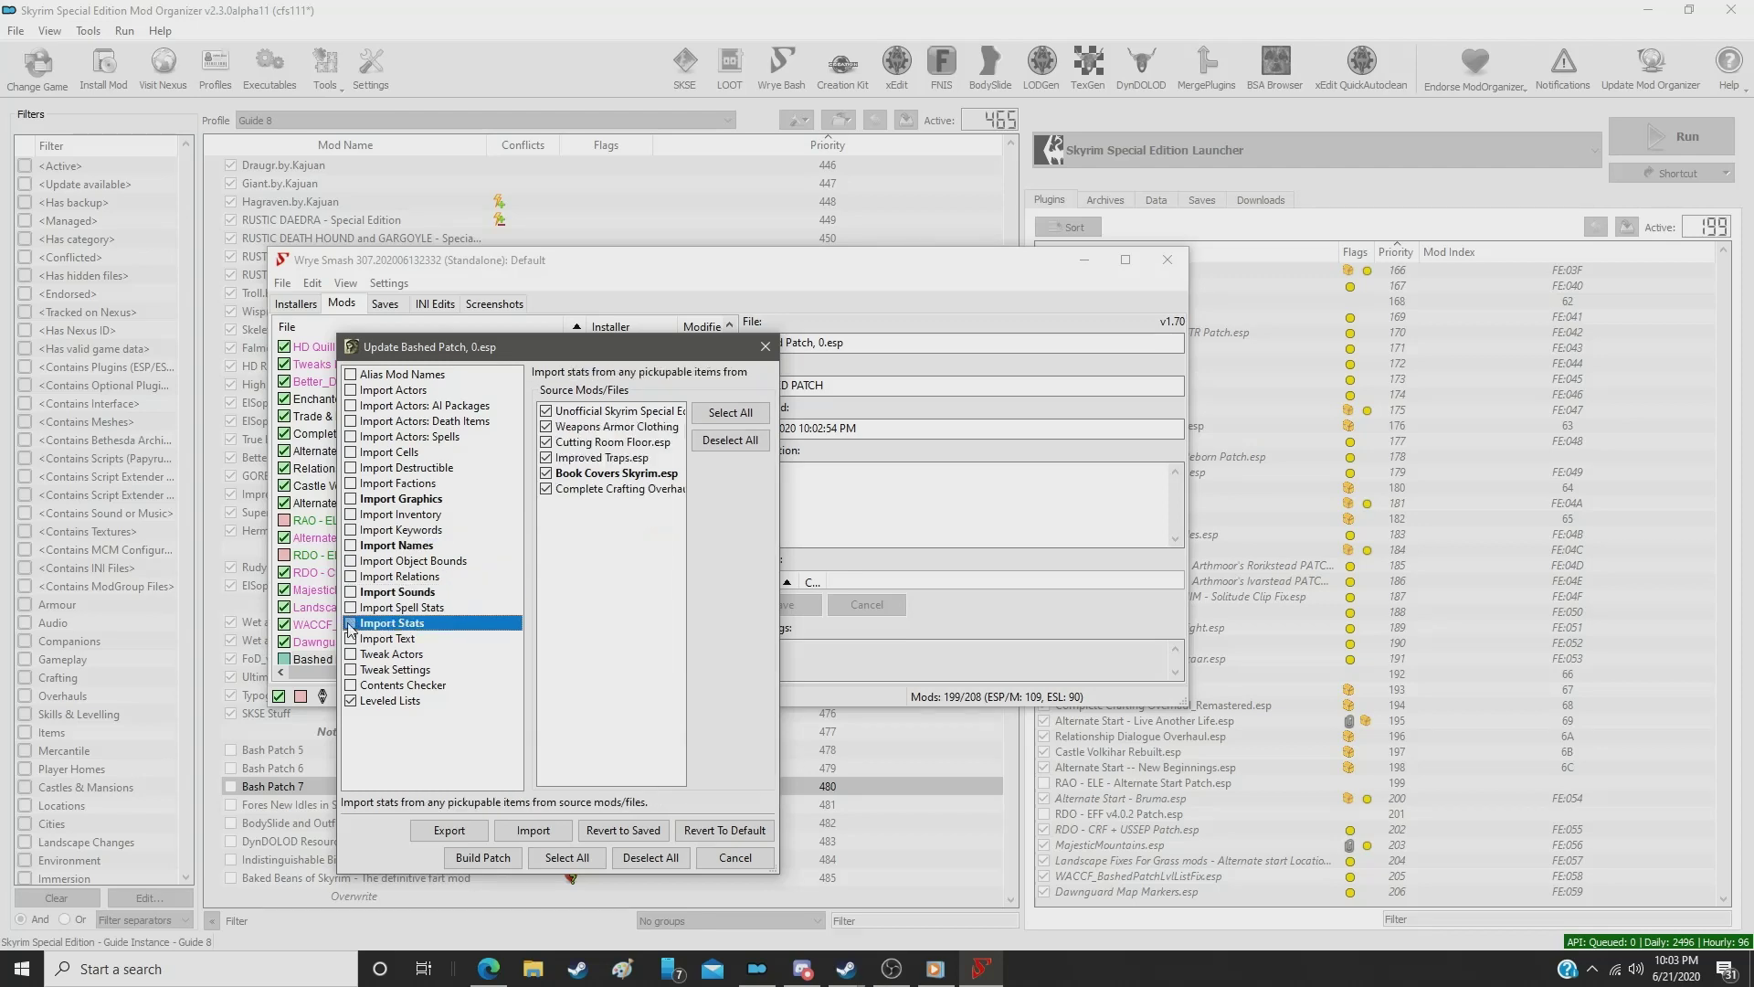
Step: Build the bashed patch, dismiss its report, activate Bashed Patch, 0.esp and close Wrye Bash
{"action": "left_click", "coordinate": [501, 857]}
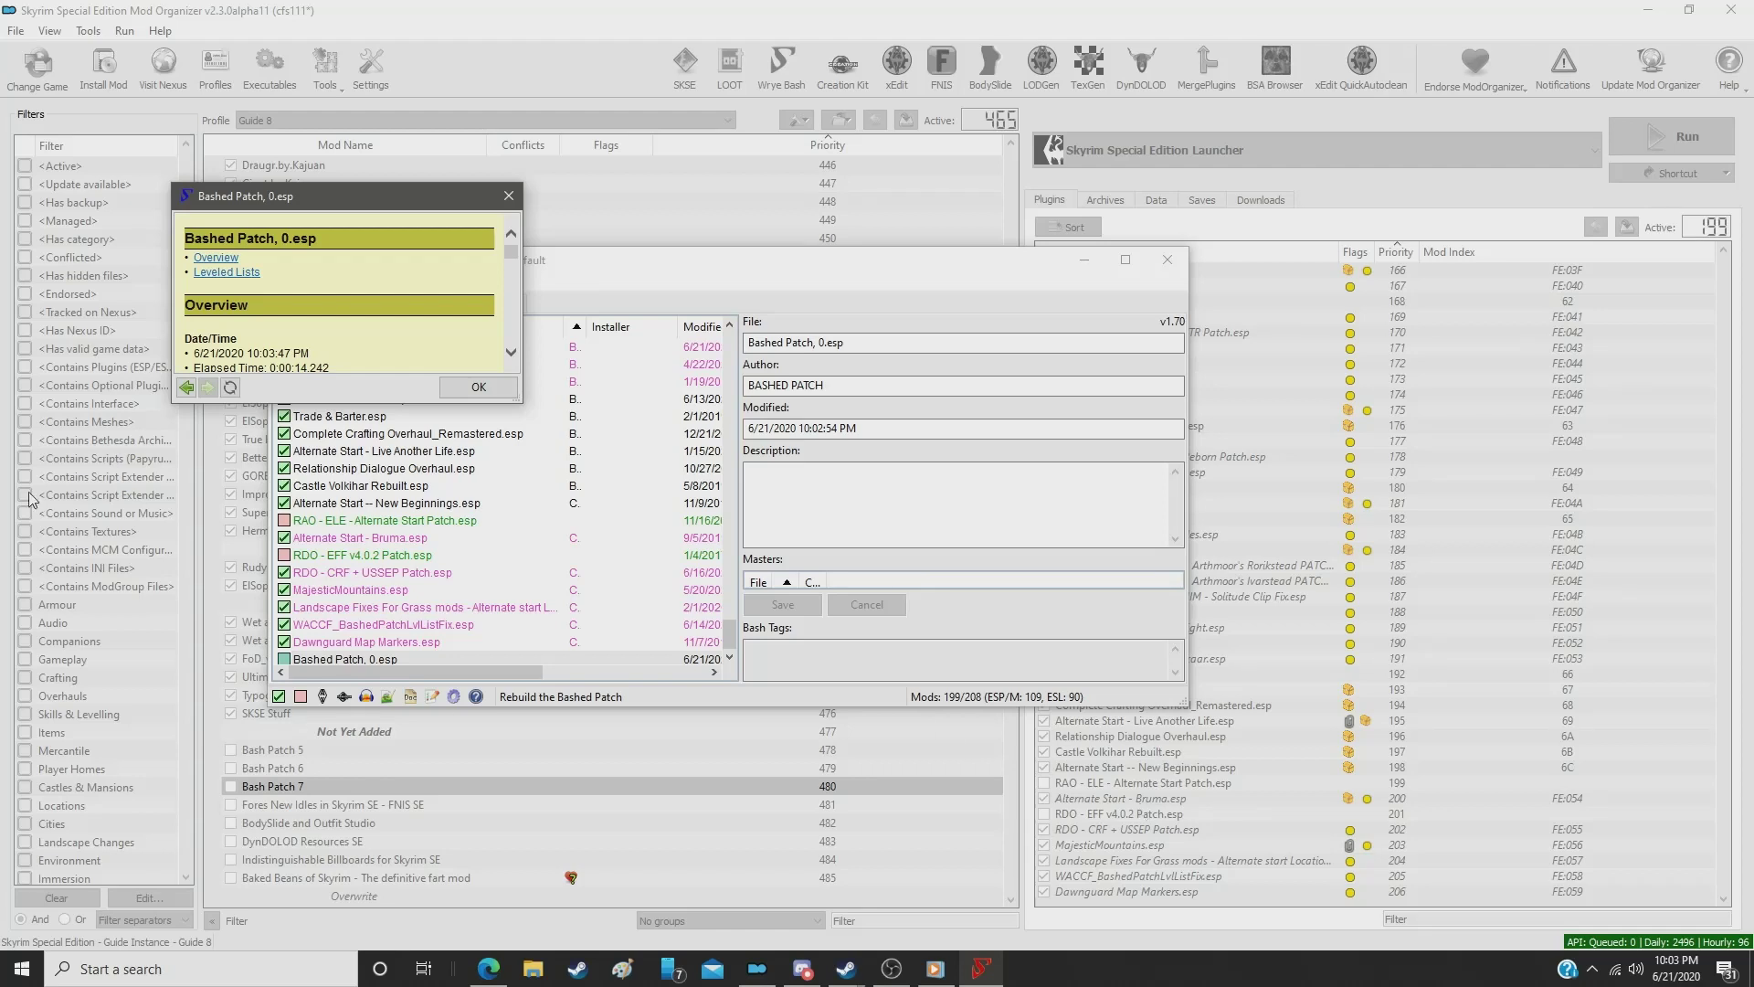
{"action": "left_click", "coordinate": [478, 387]}
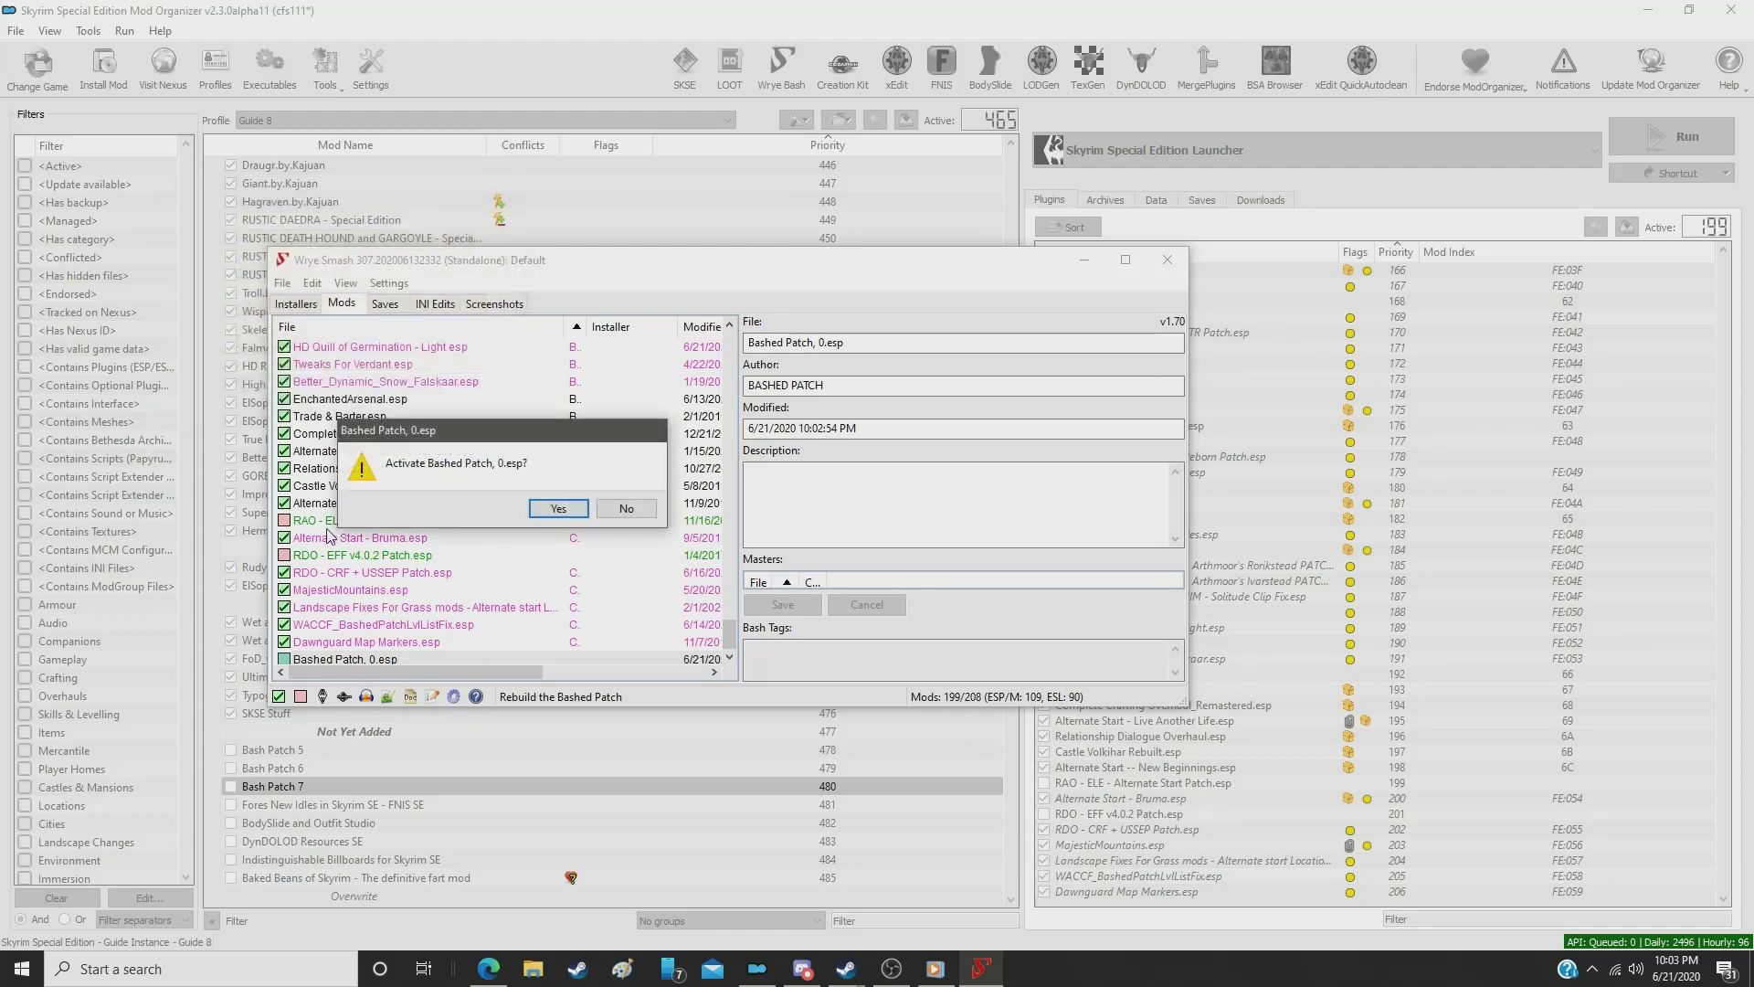
{"action": "left_click", "coordinate": [559, 508]}
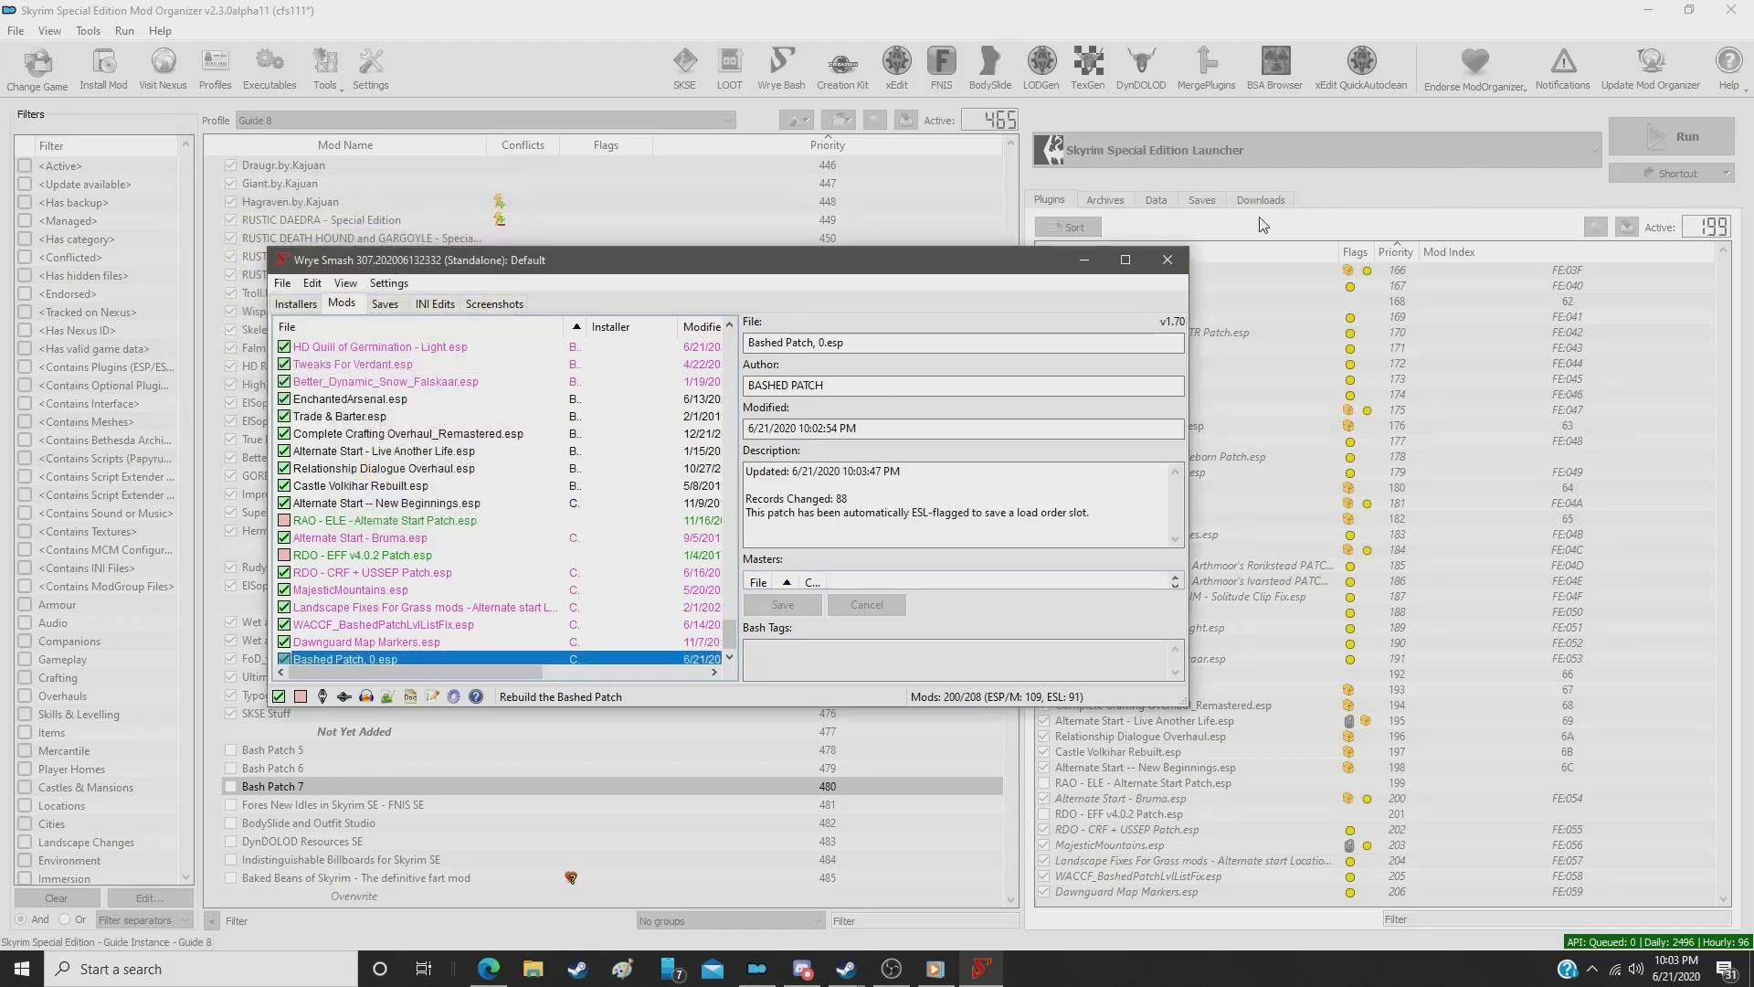
{"action": "left_click", "coordinate": [1168, 260]}
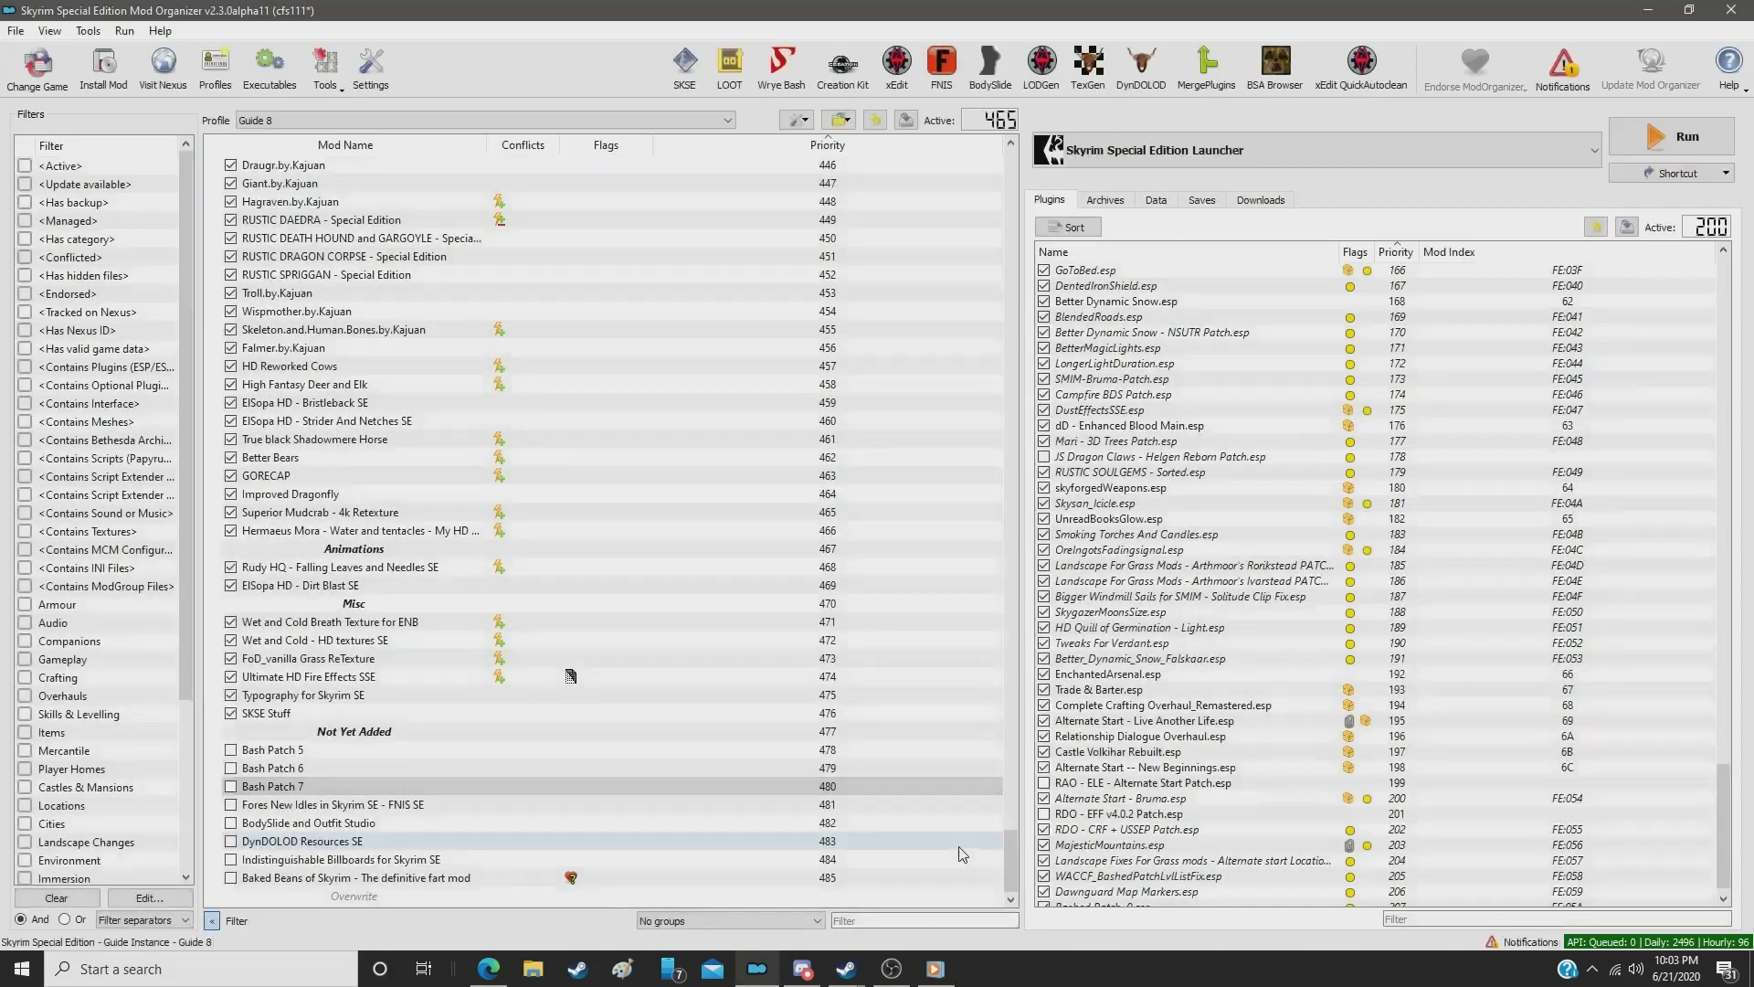
Step: Create a mod named Bash Patch 8 from the Overwrite contents and enable it
{"action": "right_click", "coordinate": [408, 901]}
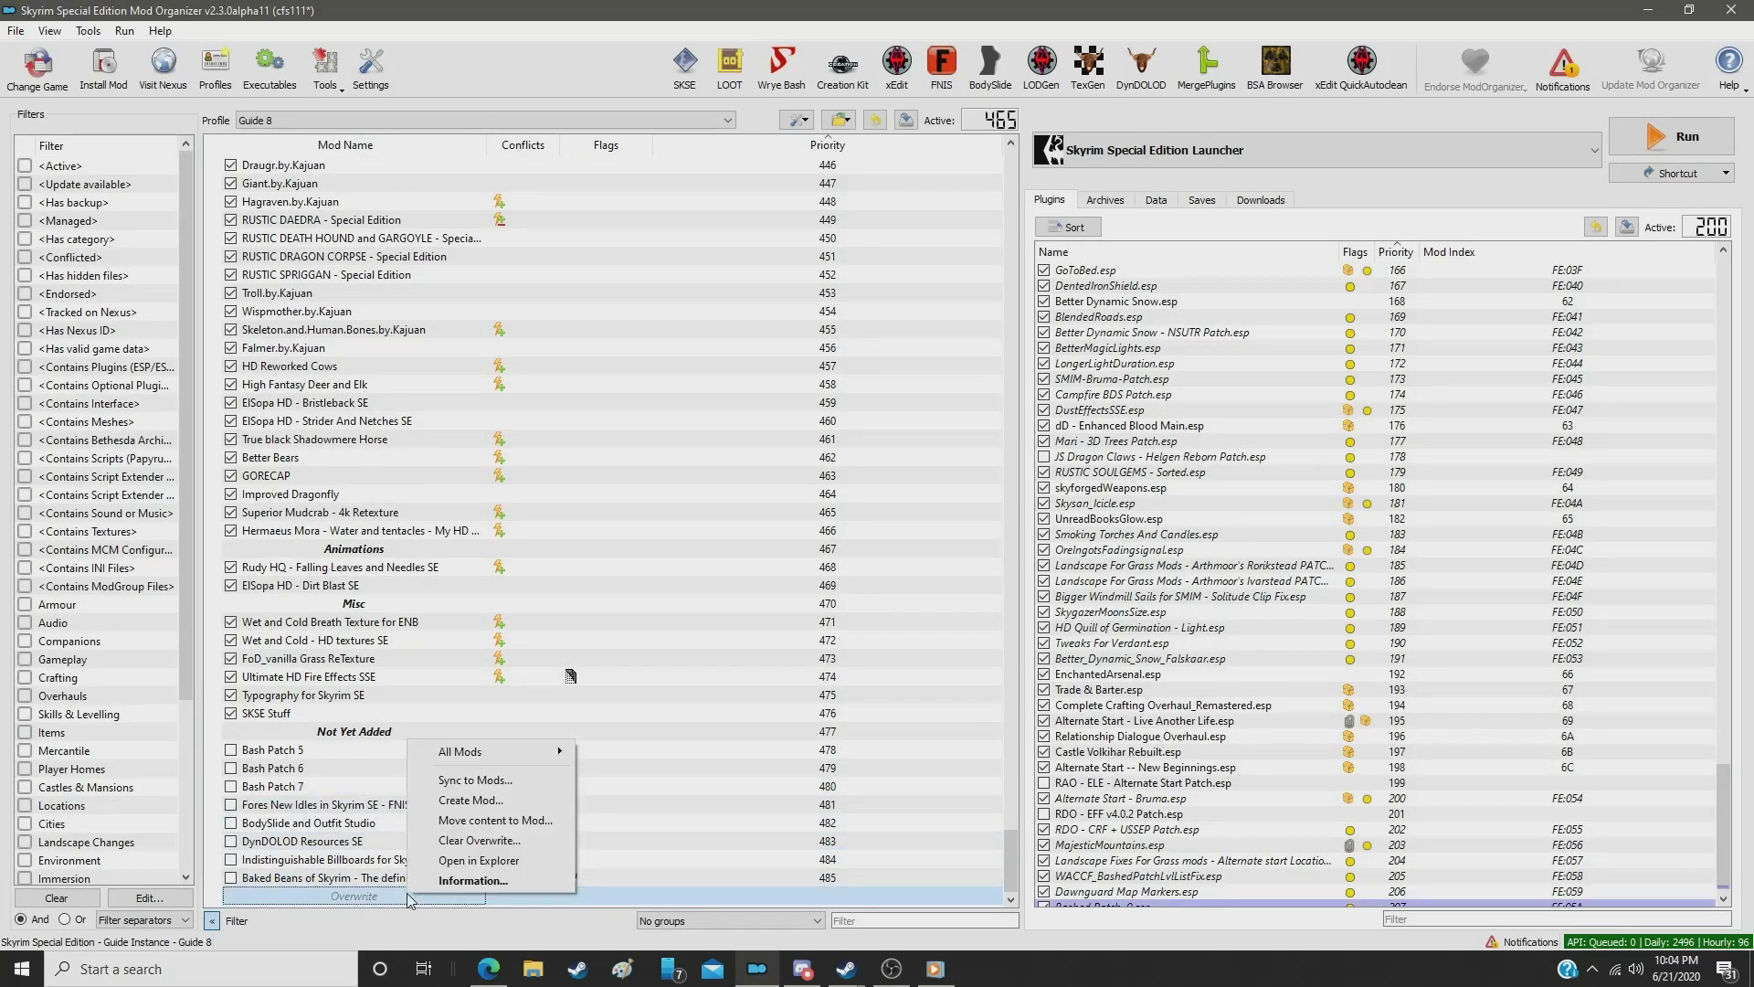
{"action": "left_click", "coordinate": [468, 801]}
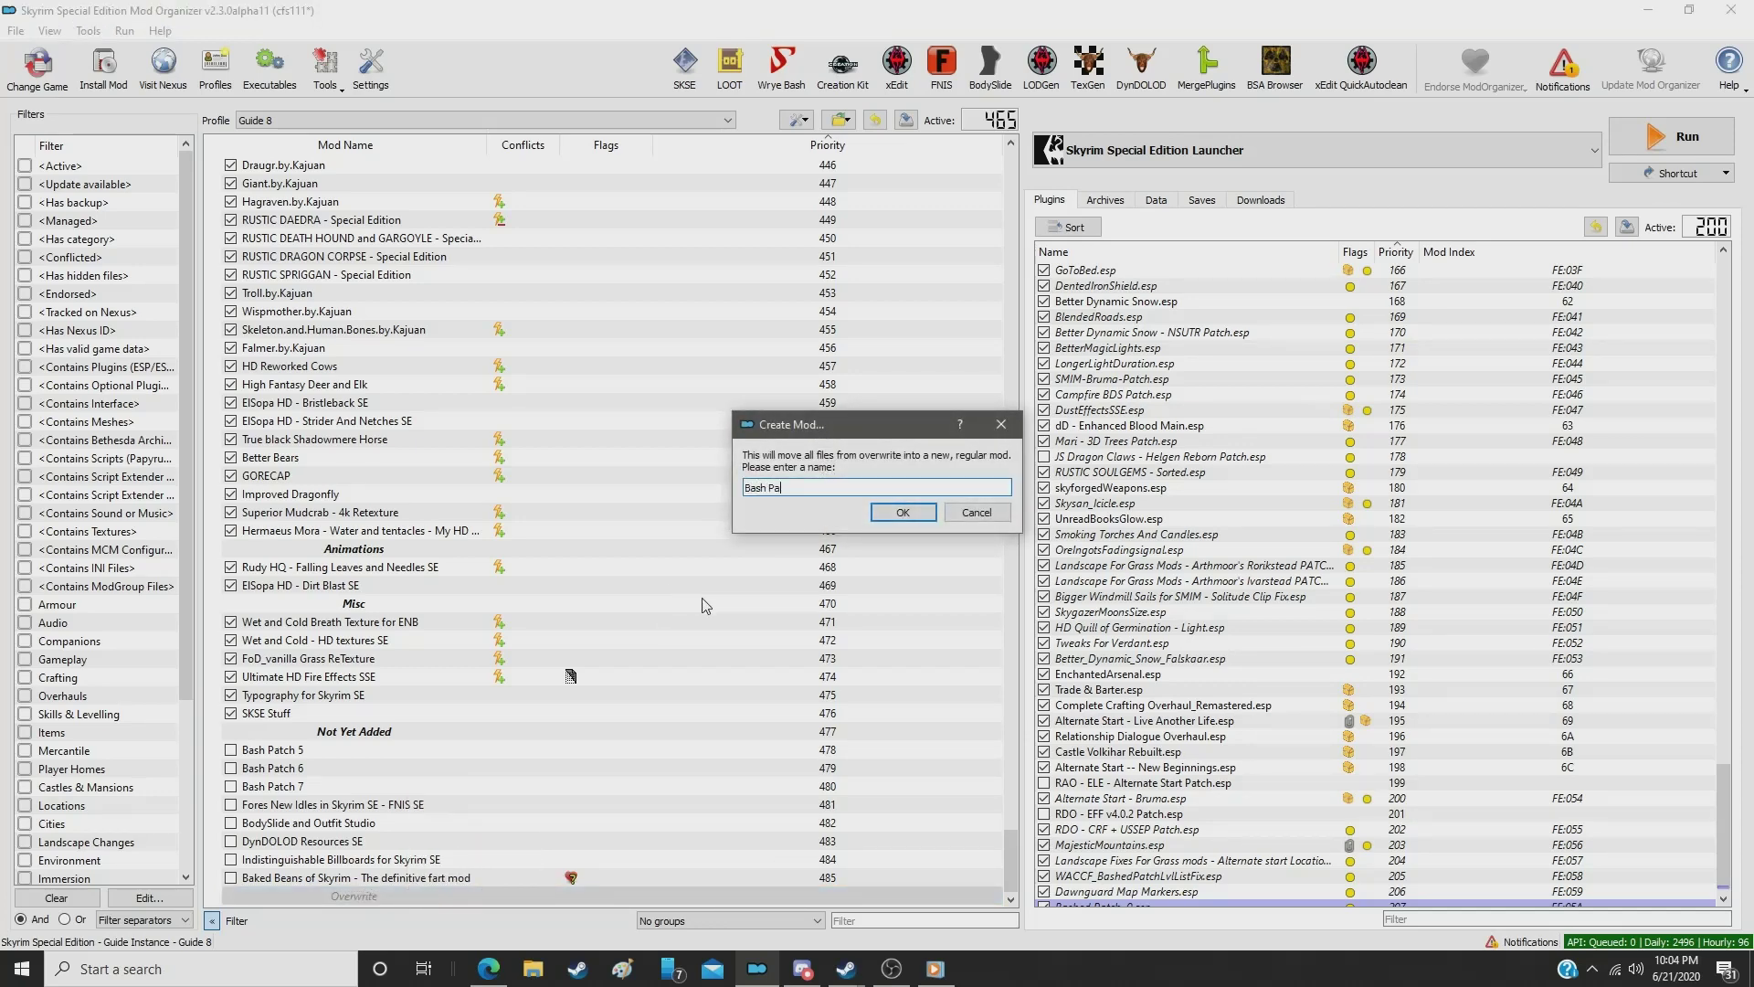
{"action": "type", "text": "Bash Patch 8"}
{"action": "key", "text": "Return"}
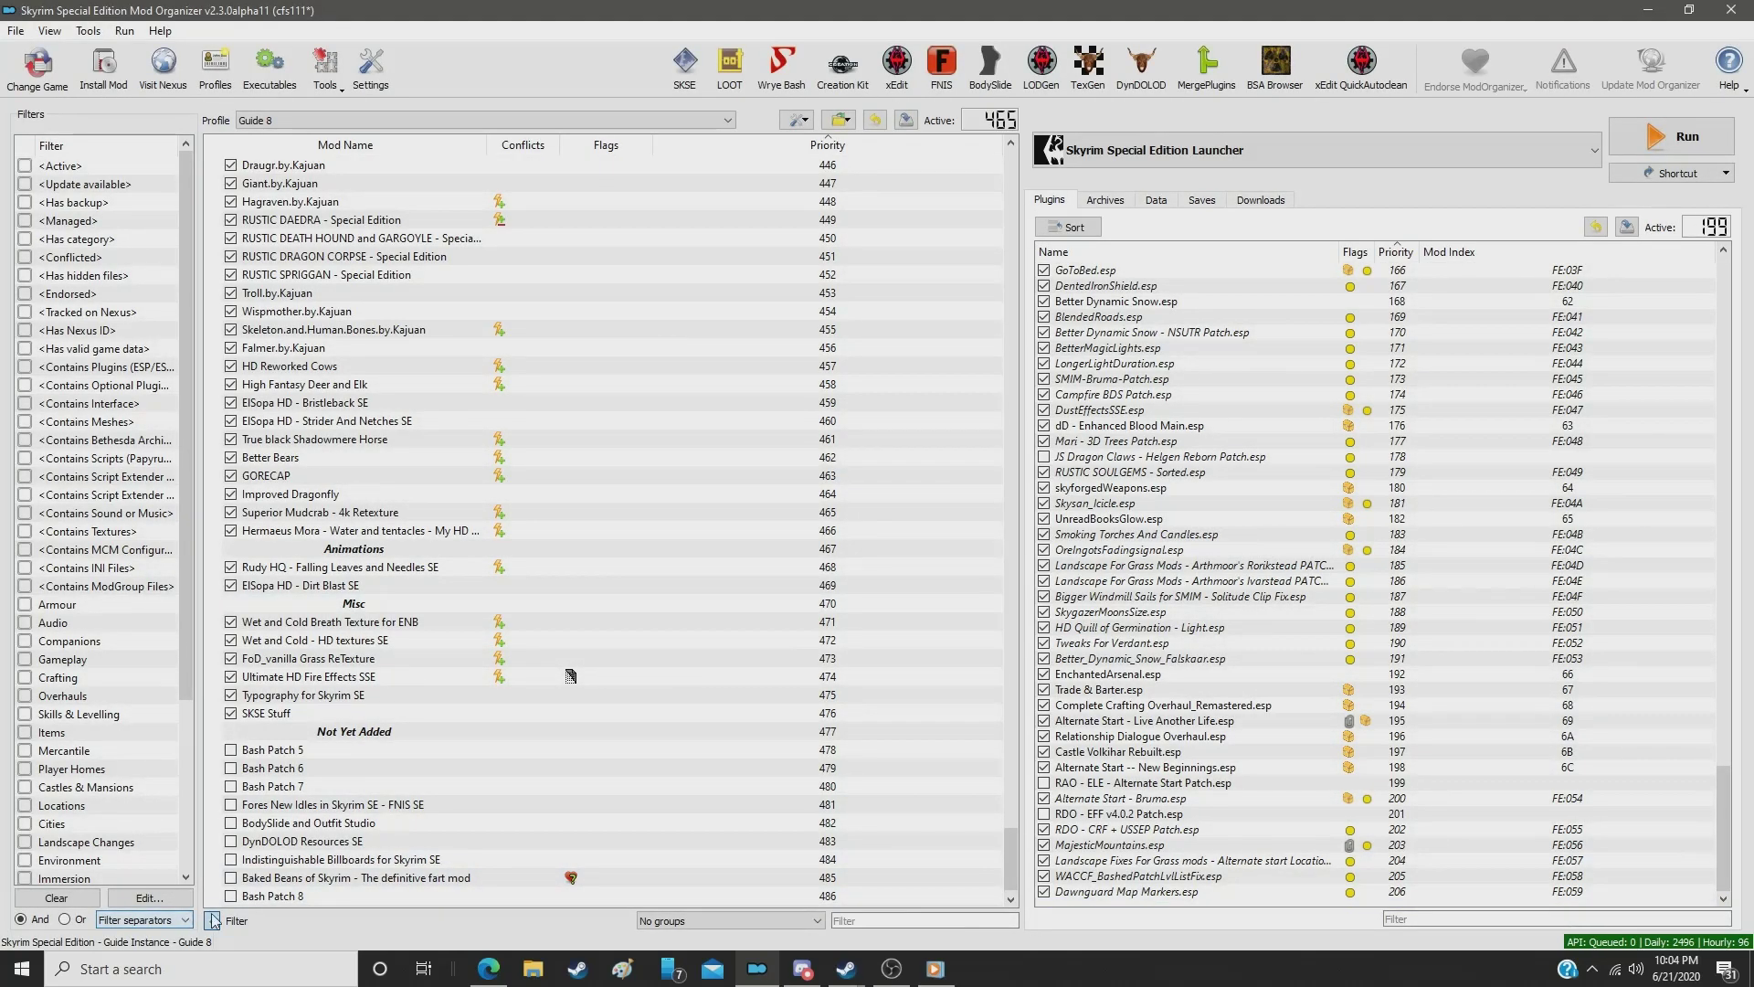
{"action": "left_click", "coordinate": [231, 896]}
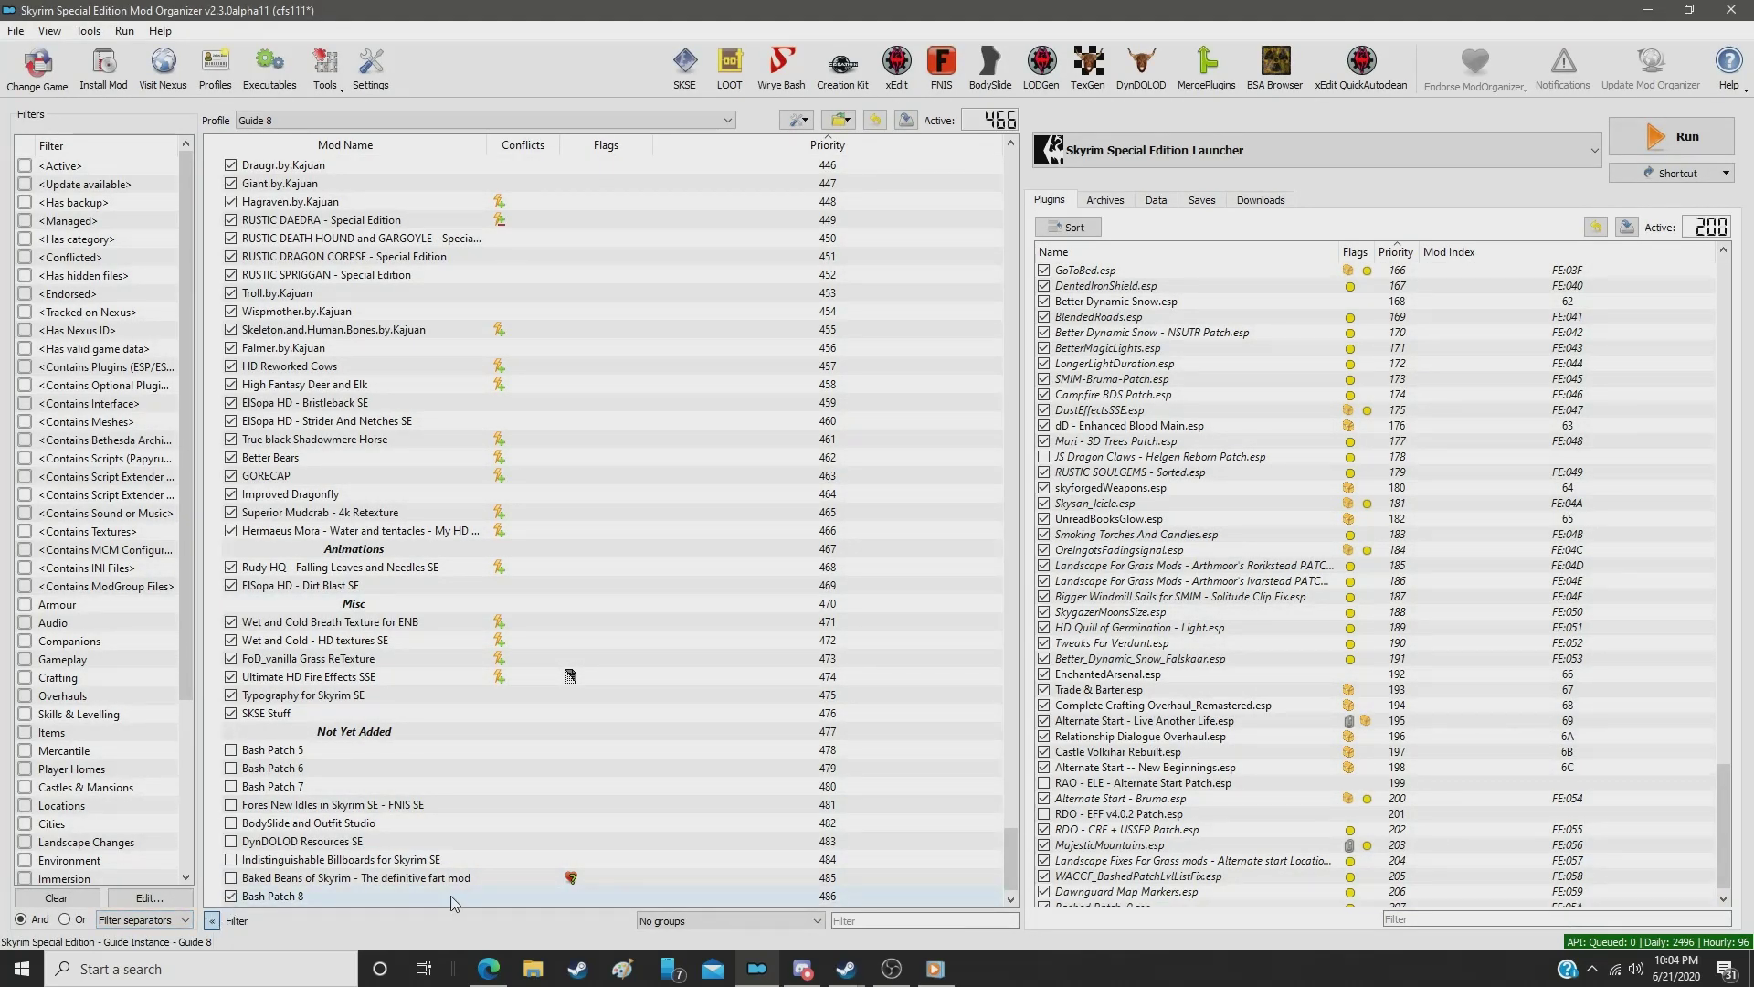
Step: Move Bash Patch 8 directly above Dawnguard Map Markers in the mod order, and Bashed Patch, 0.esp above Dawnguard Map Markers.esp in the plugin order
{"action": "left_click_drag", "start_coordinate": [456, 900], "coordinate": [403, 179]}
{"action": "mouse_move", "coordinate": [404, 157]}
{"action": "left_mouse_down"}
{"action": "mouse_move", "coordinate": [421, 247]}
{"action": "mouse_move", "coordinate": [424, 164]}
{"action": "mouse_move", "coordinate": [453, 294]}
{"action": "left_mouse_up"}
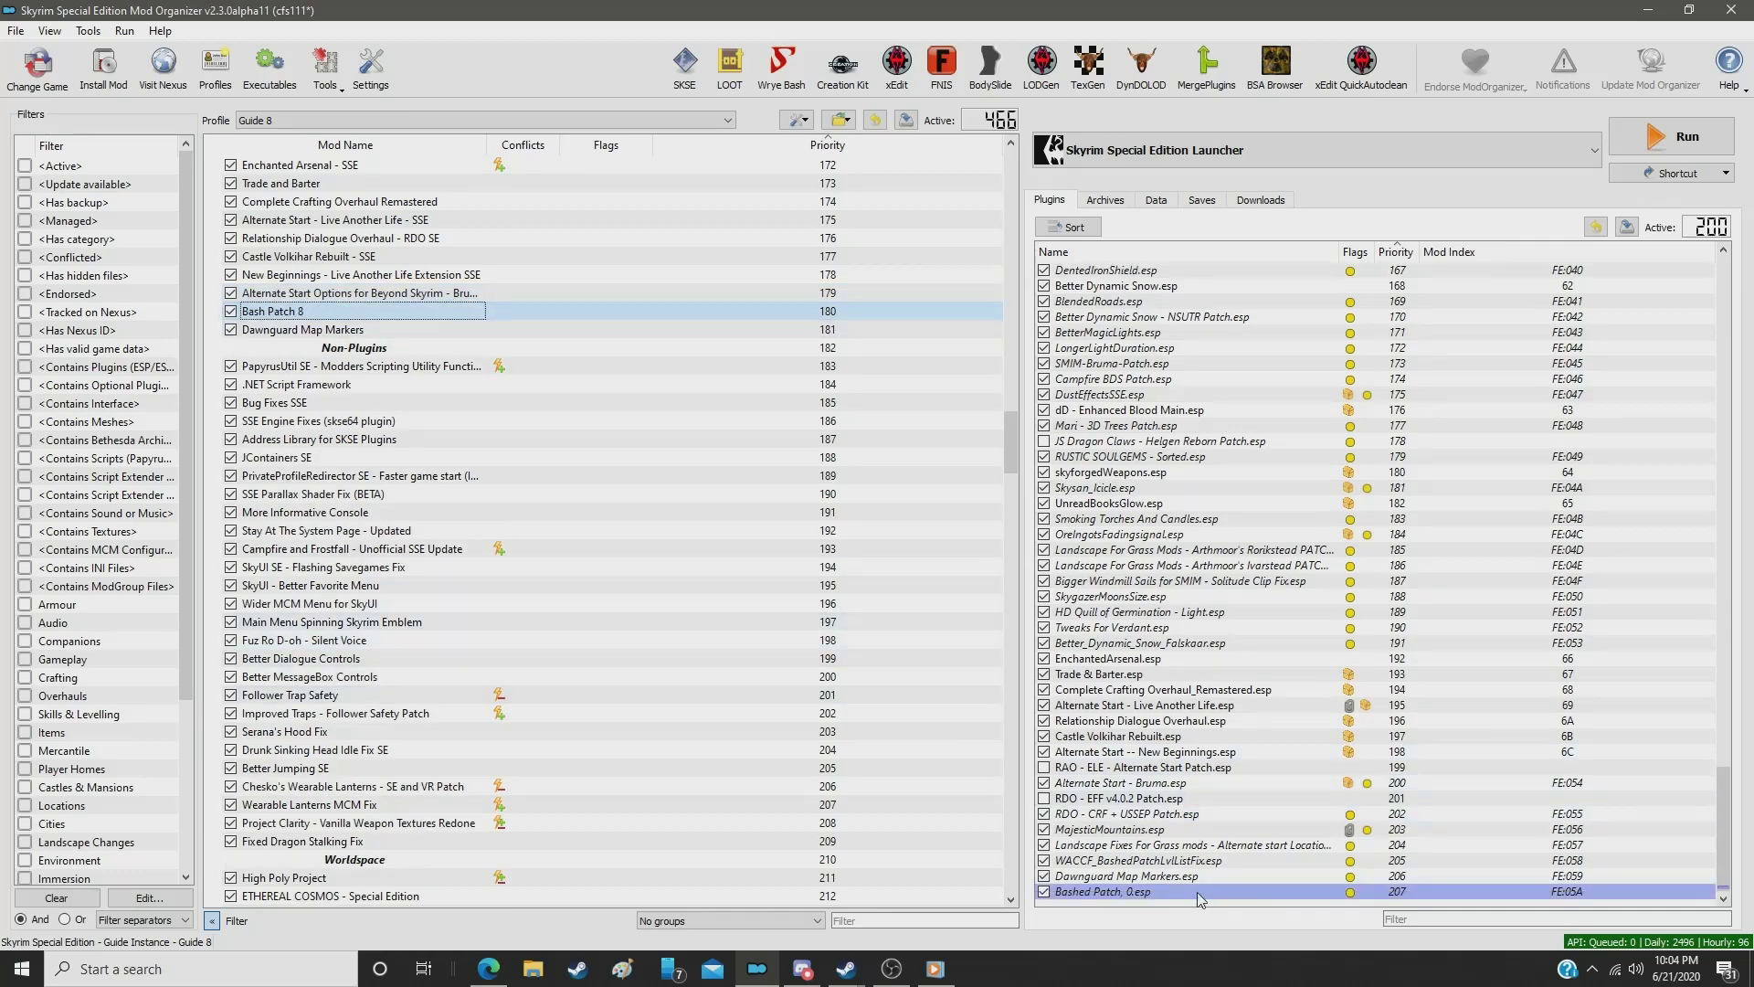
{"action": "left_click_drag", "start_coordinate": [1200, 893], "coordinate": [1232, 866]}
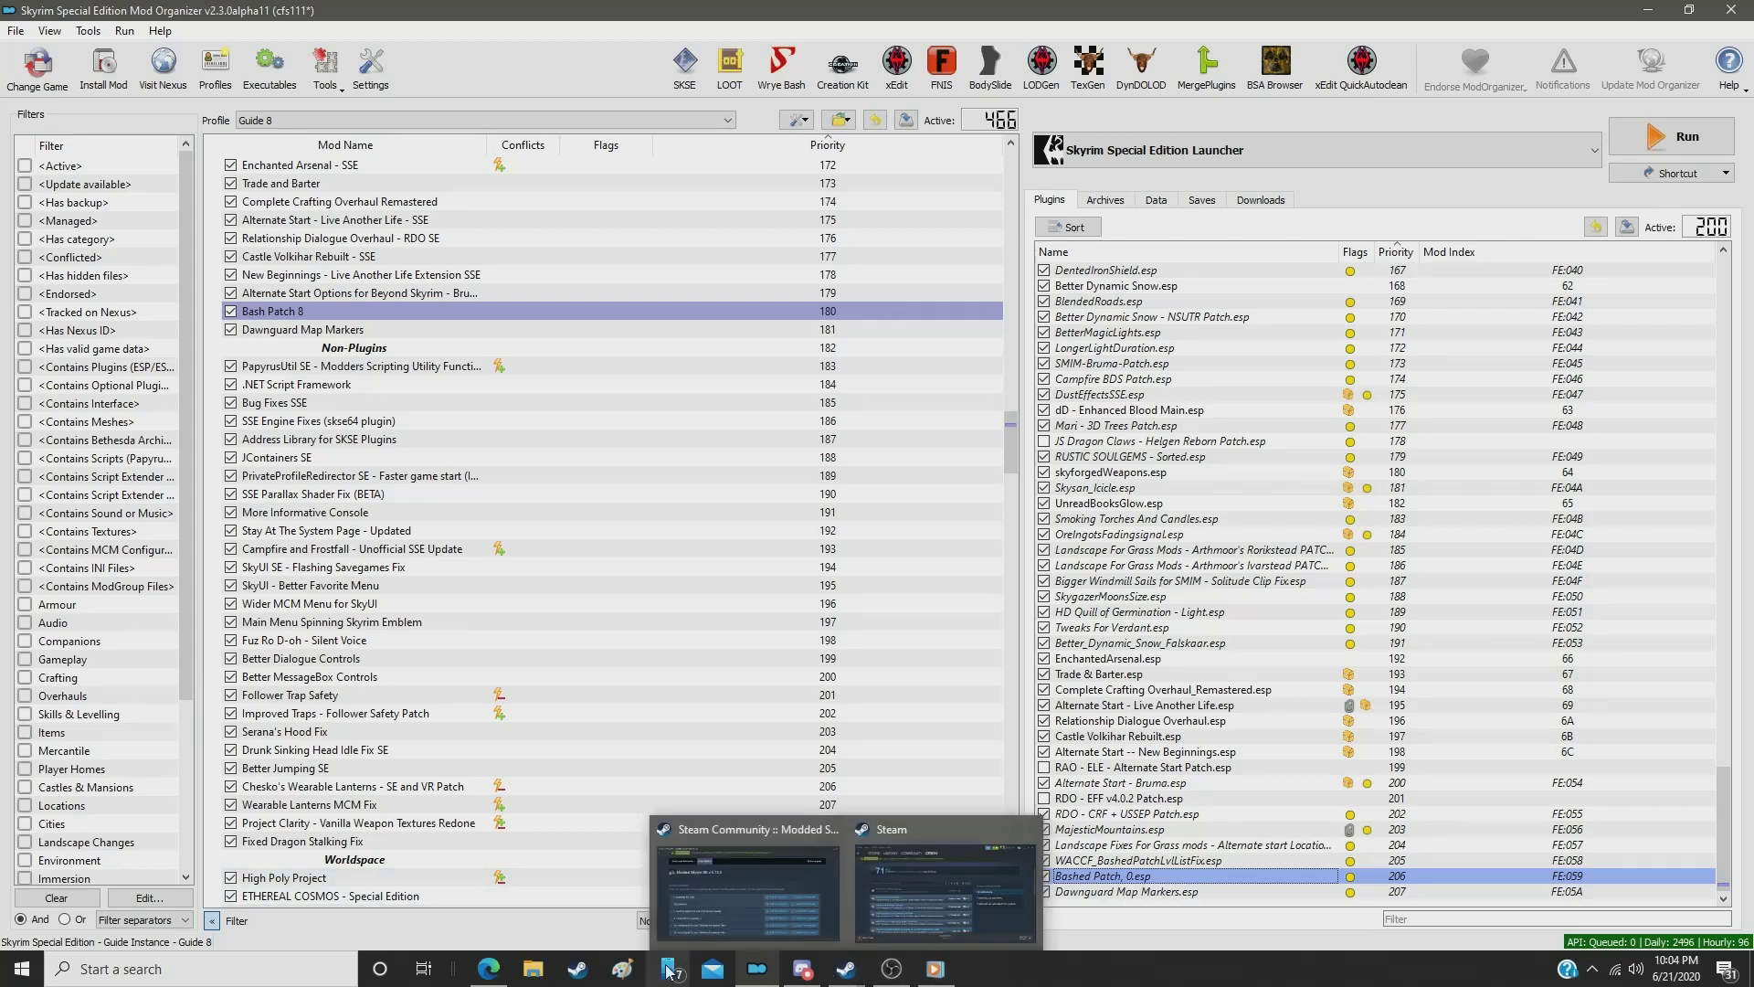
Step: Check the remaining instructions of section 8i in the Steam guide and return to Mod Organizer
{"action": "left_click", "coordinate": [485, 971]}
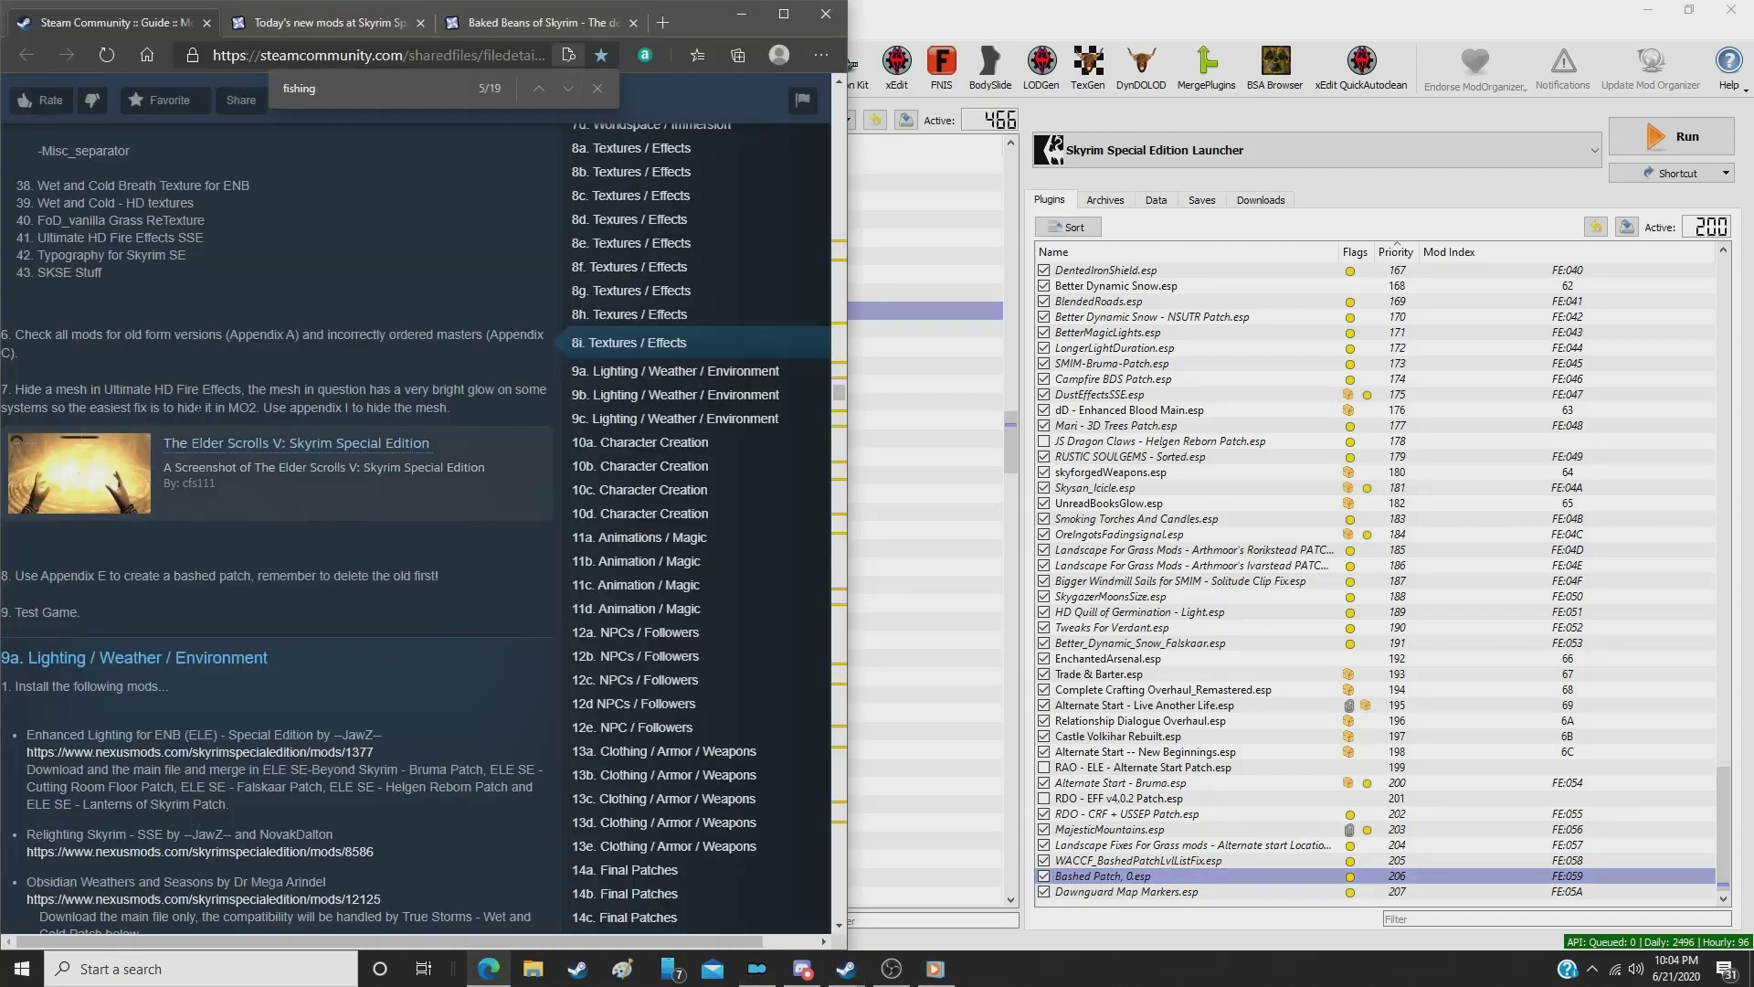
{"action": "scroll", "coordinate": [177, 502], "scroll_direction": "down", "scroll_amount": 3}
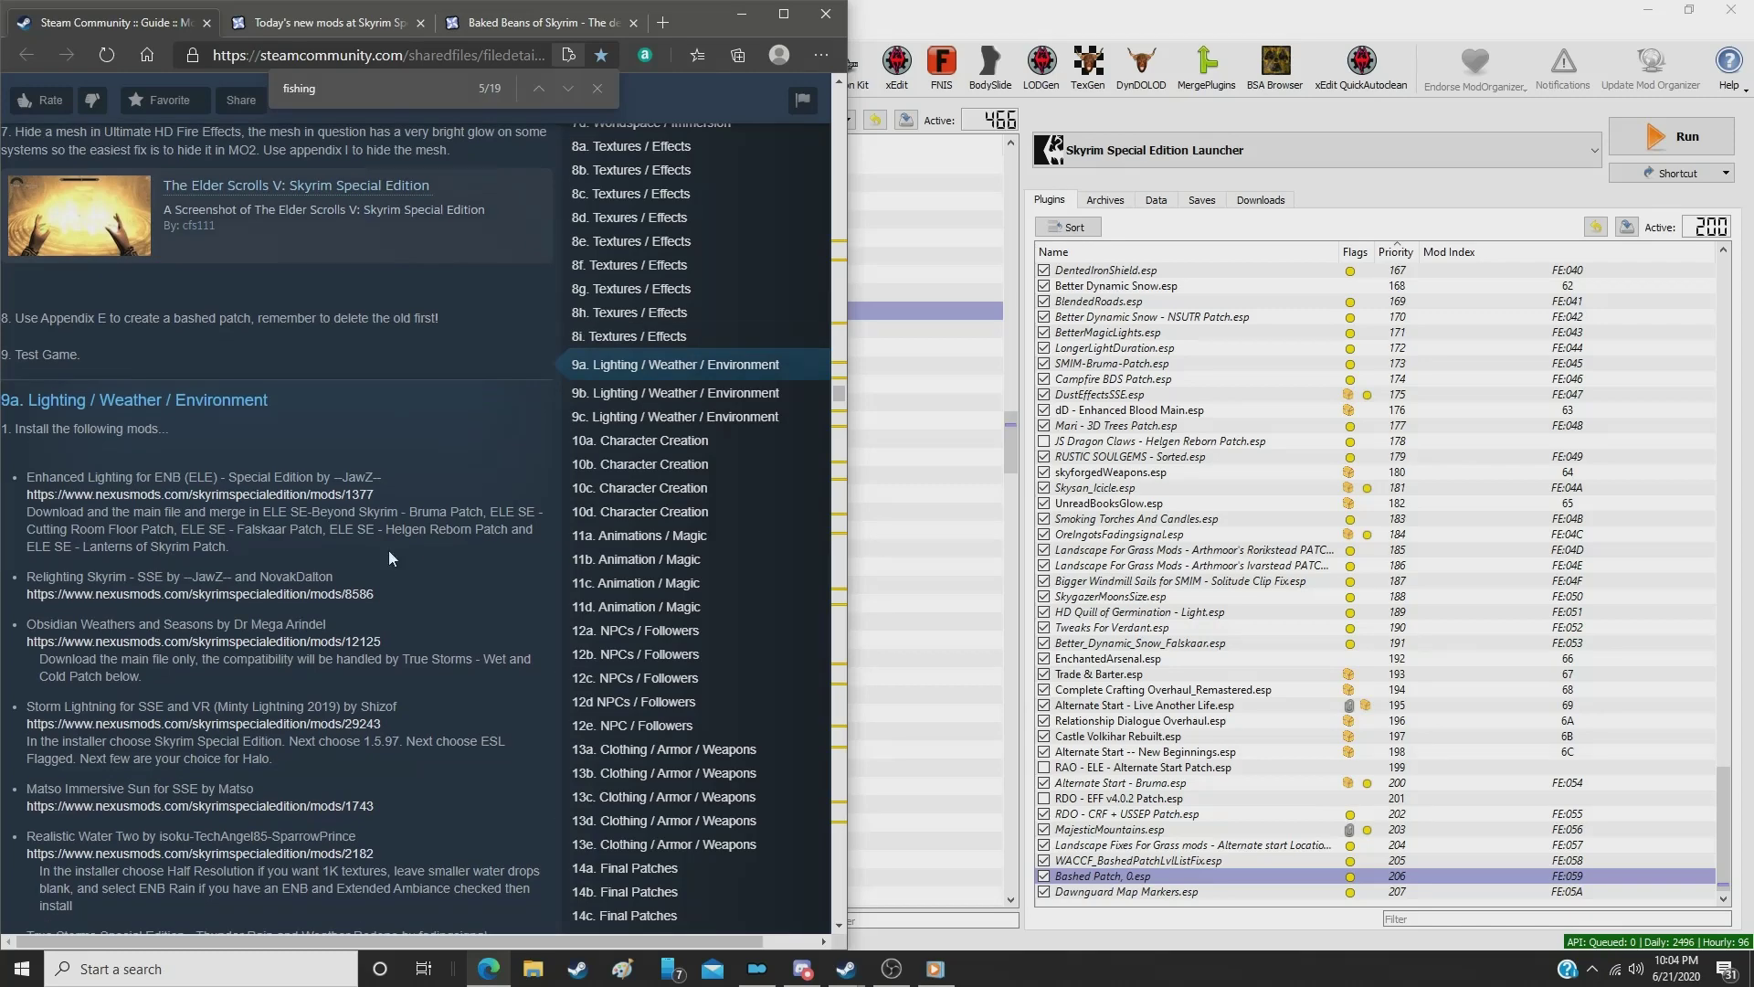
{"action": "left_click", "coordinate": [746, 14]}
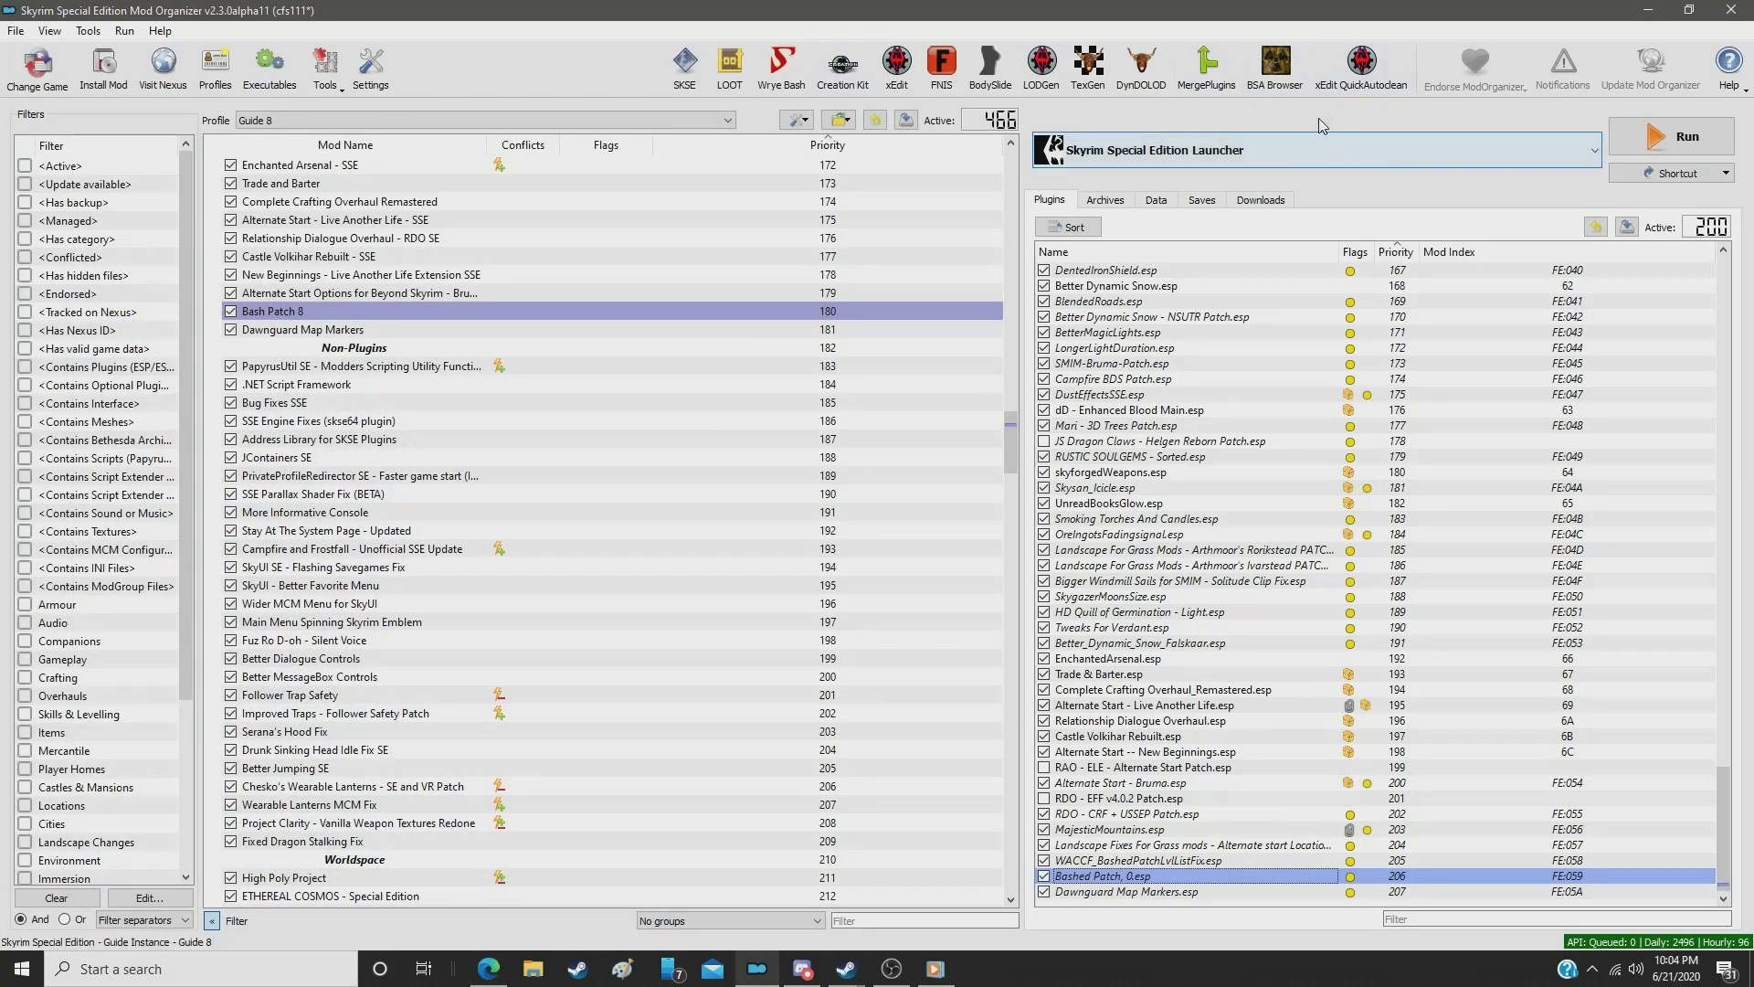